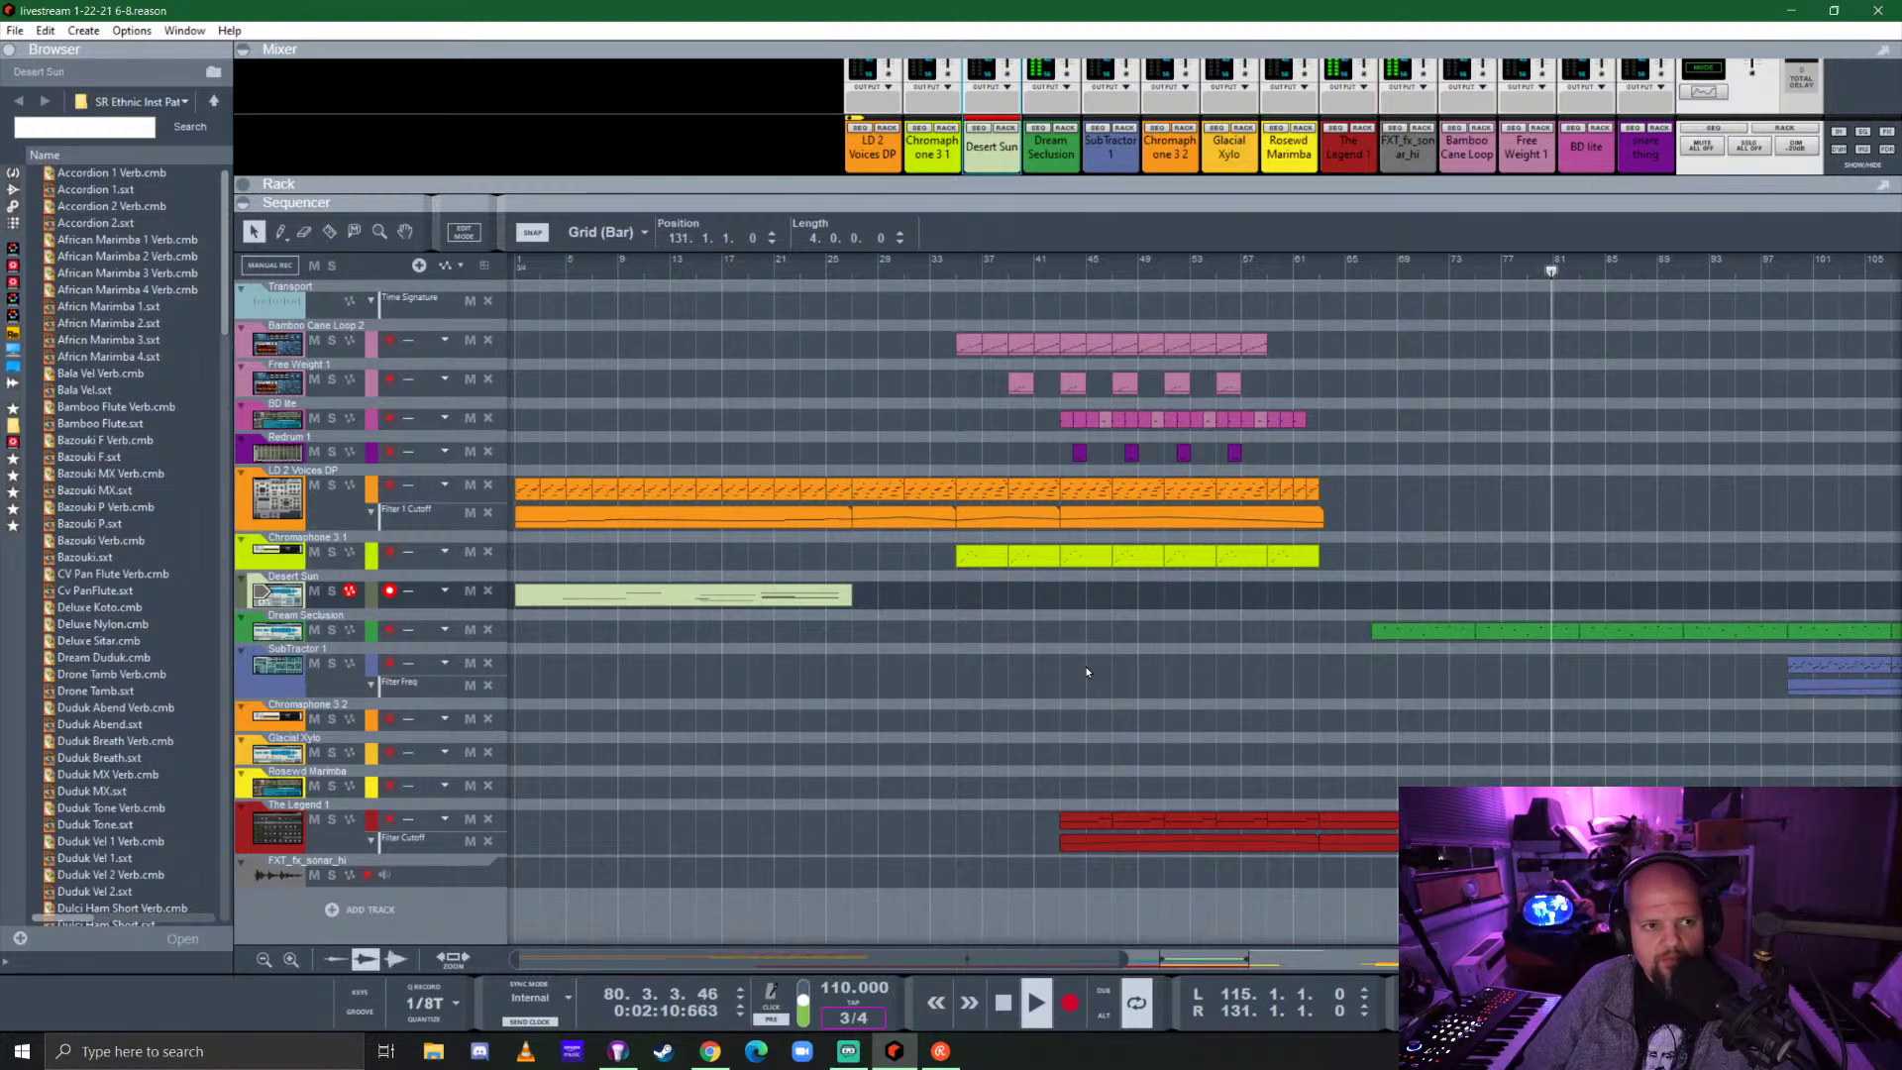
Select the Rosewd Marimba clips starting at bar 115 and transpose their notes by 12 semitones.
{"action": "scroll", "coordinate": [1087, 671], "scroll_direction": "right", "scroll_amount": 10}
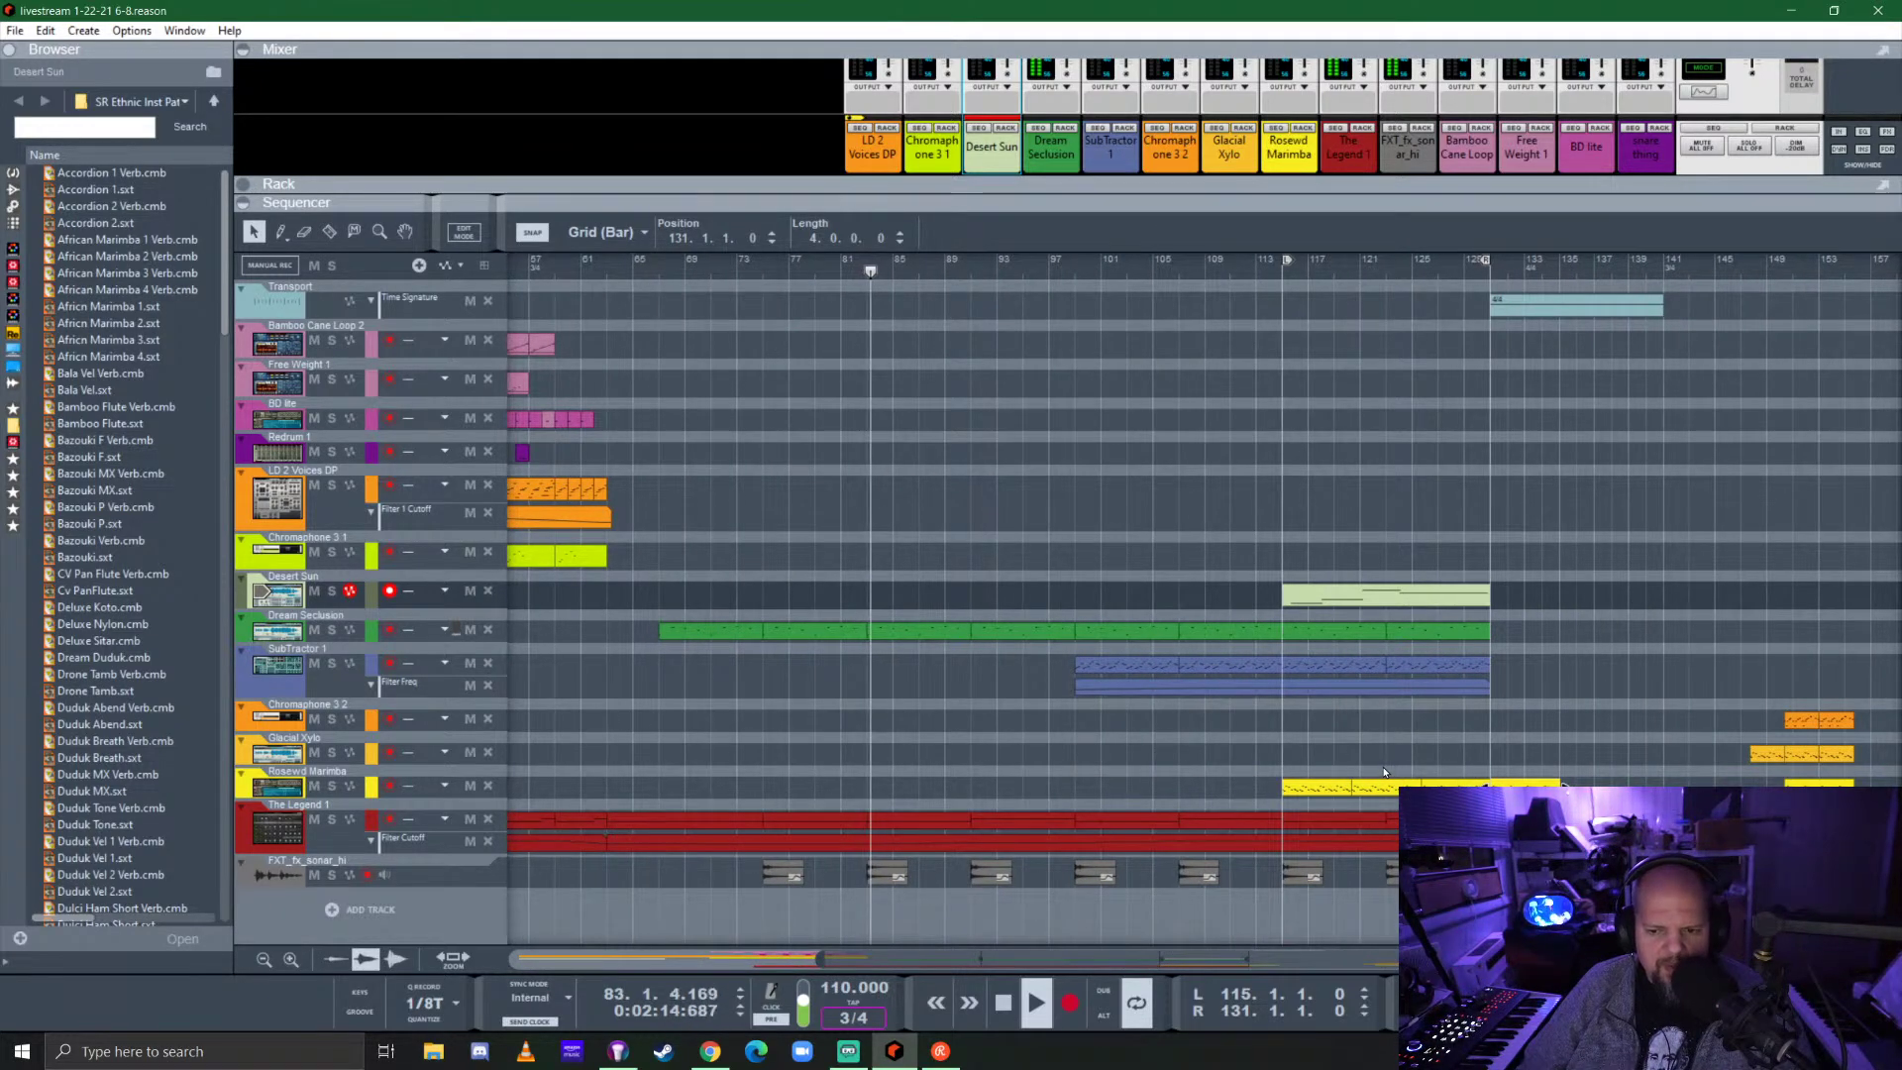
{"action": "left_click", "coordinate": [1557, 735]}
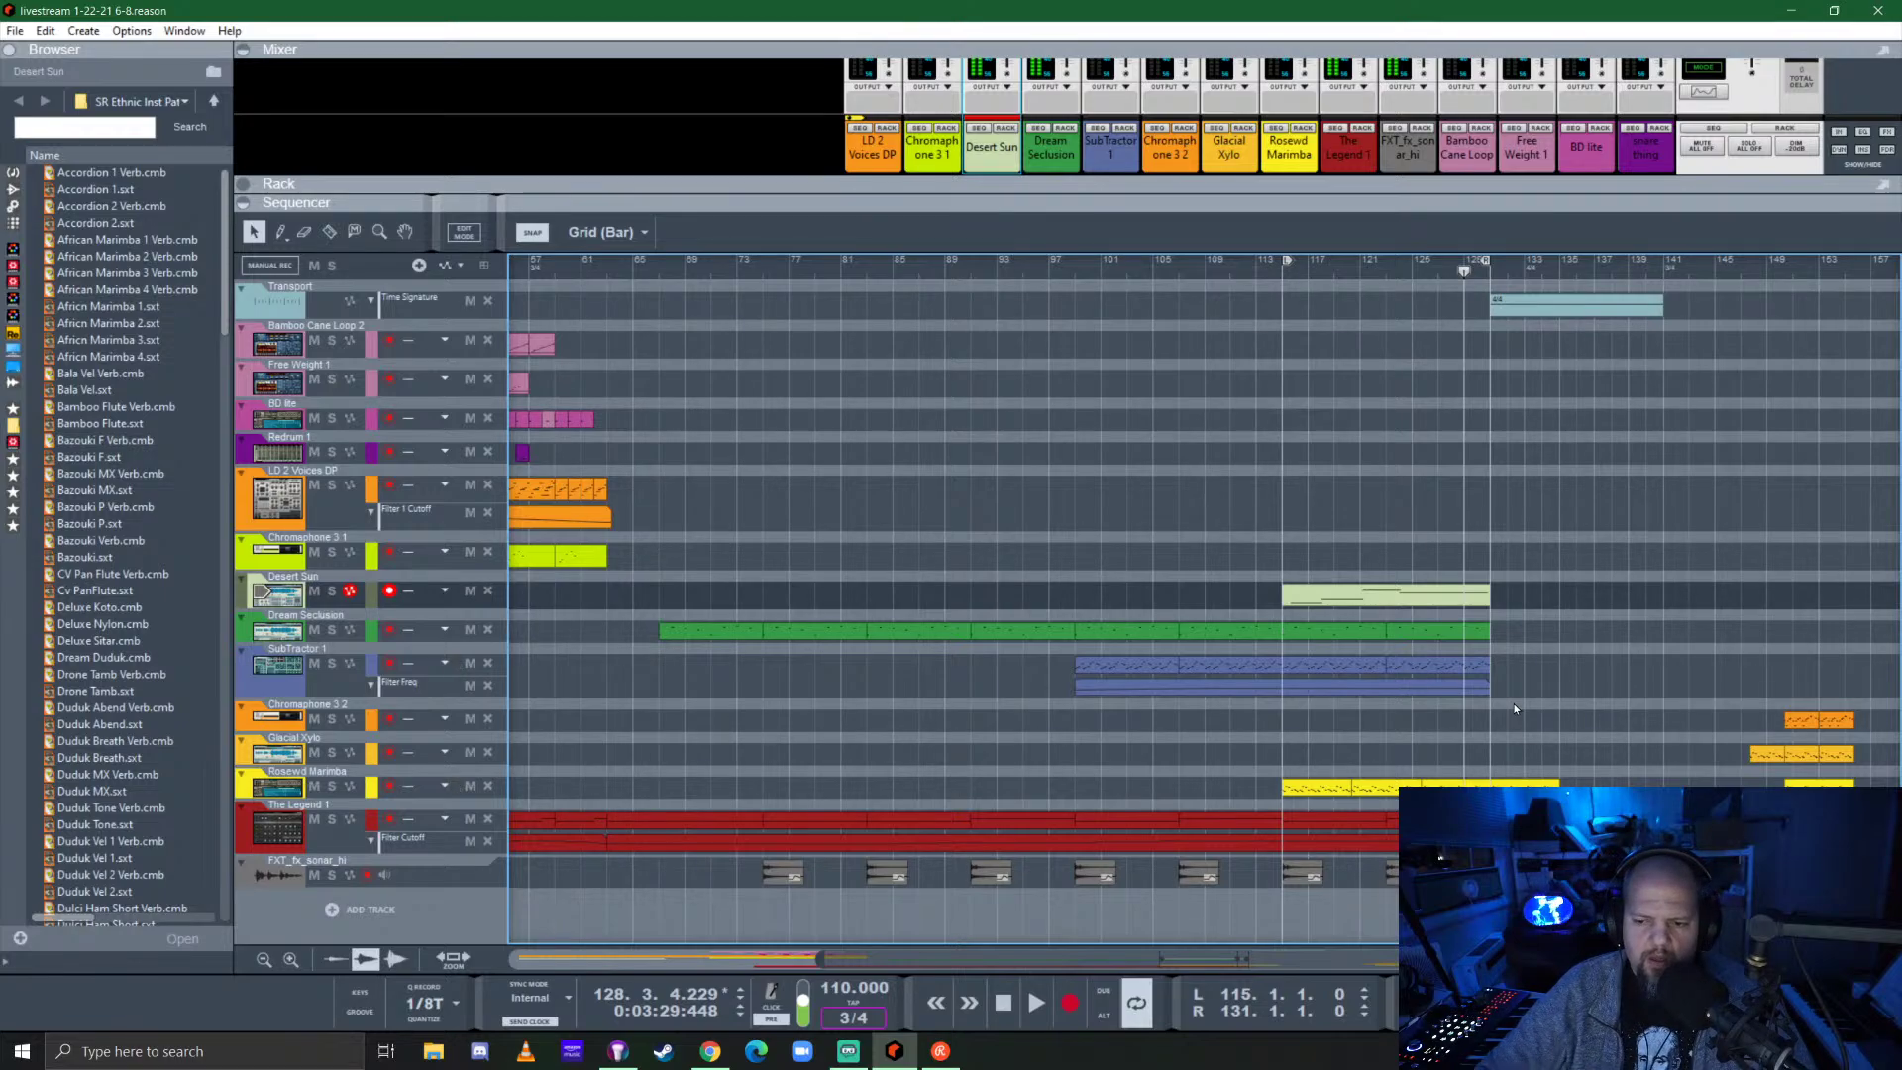
{"action": "left_click_drag", "start_coordinate": [1190, 798], "coordinate": [1620, 784]}
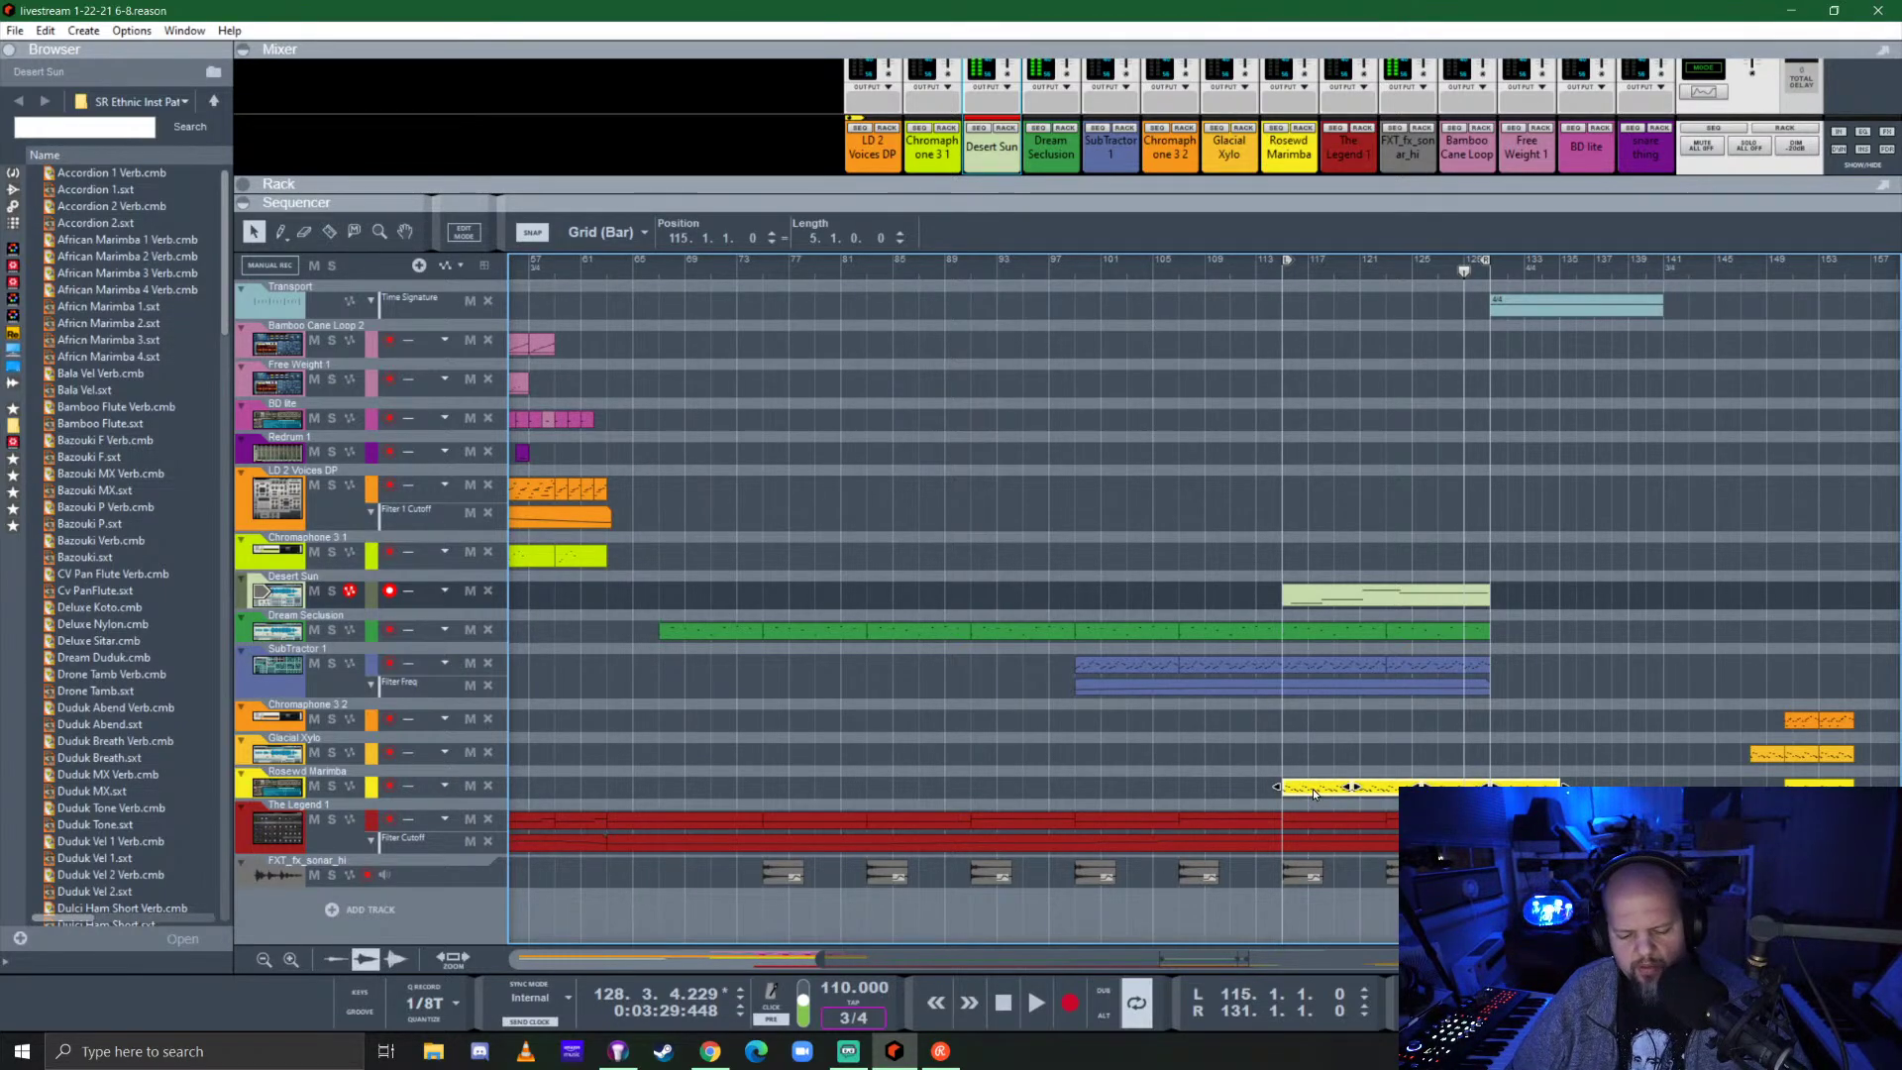
{"action": "key", "text": "F8"}
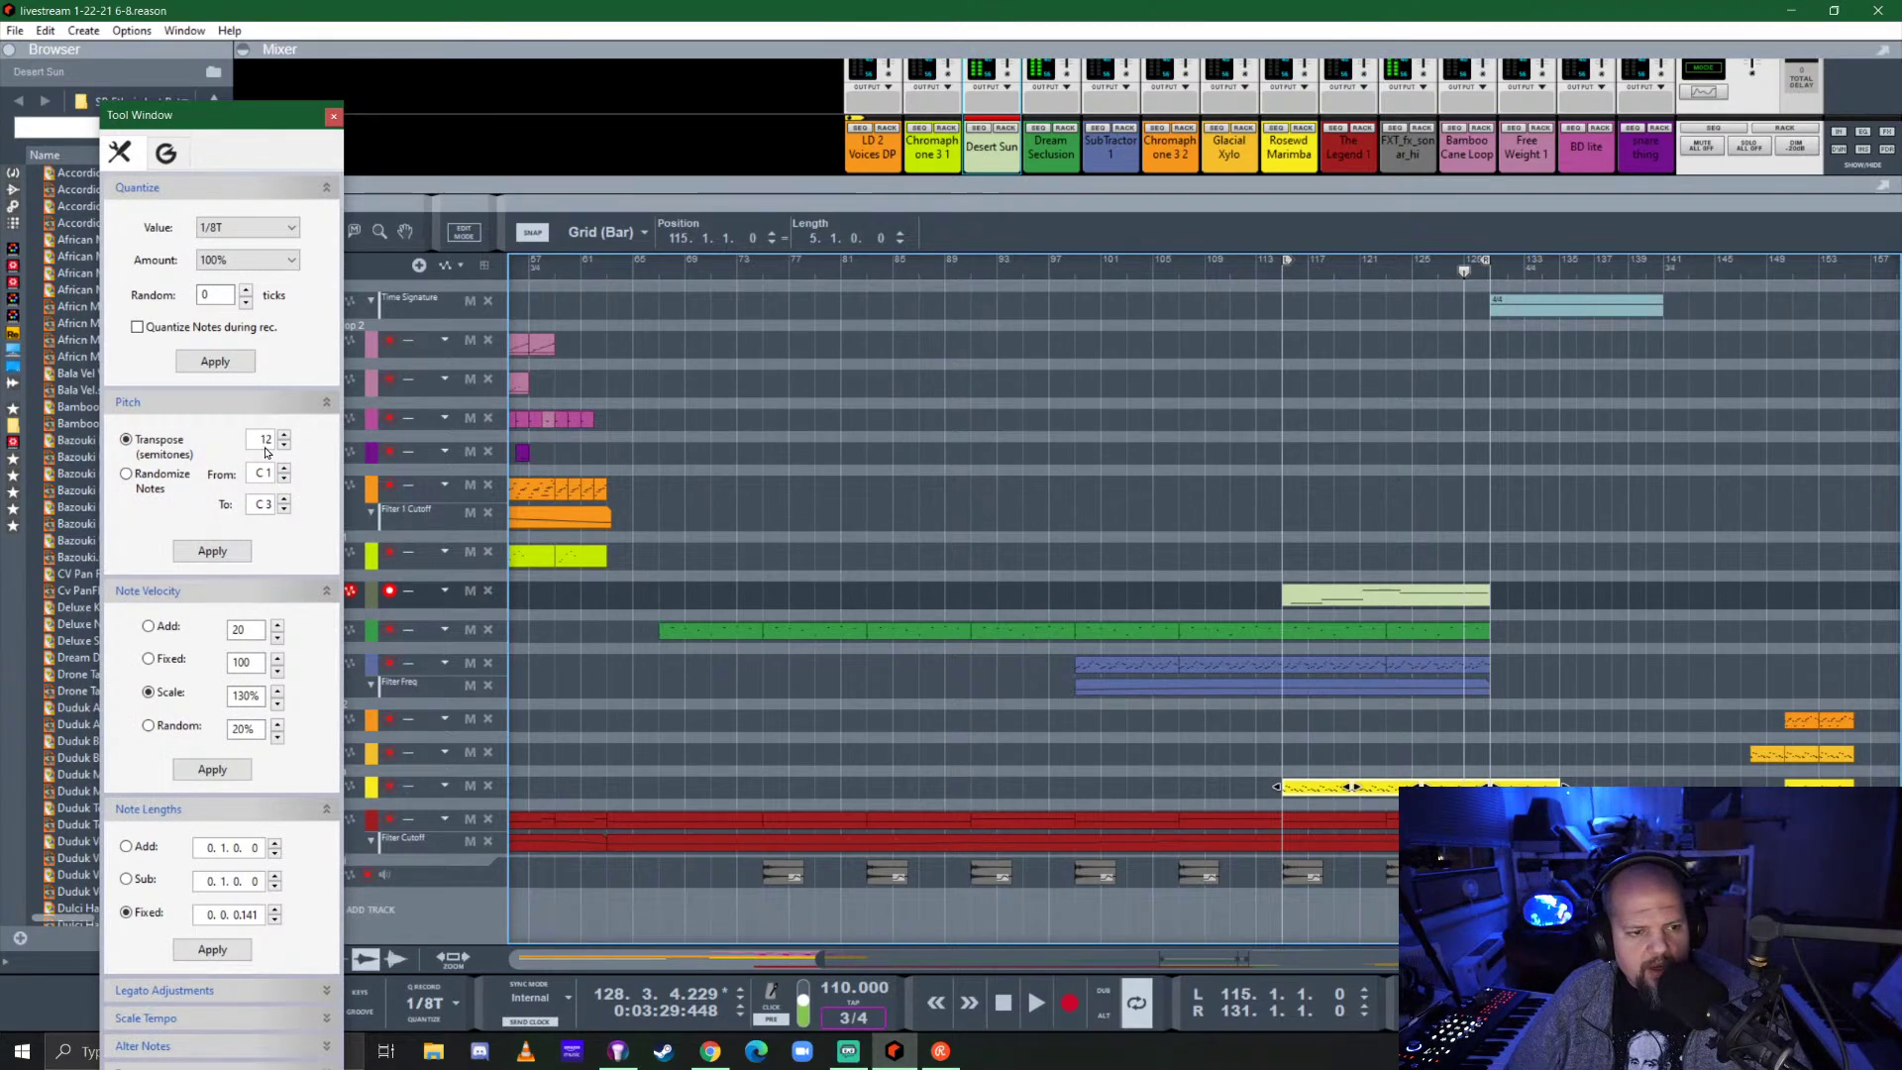
{"action": "left_click", "coordinate": [333, 116]}
Play the arrangement from bar 115 to hear the transposed marimba part.
{"action": "left_click", "coordinate": [1283, 270]}
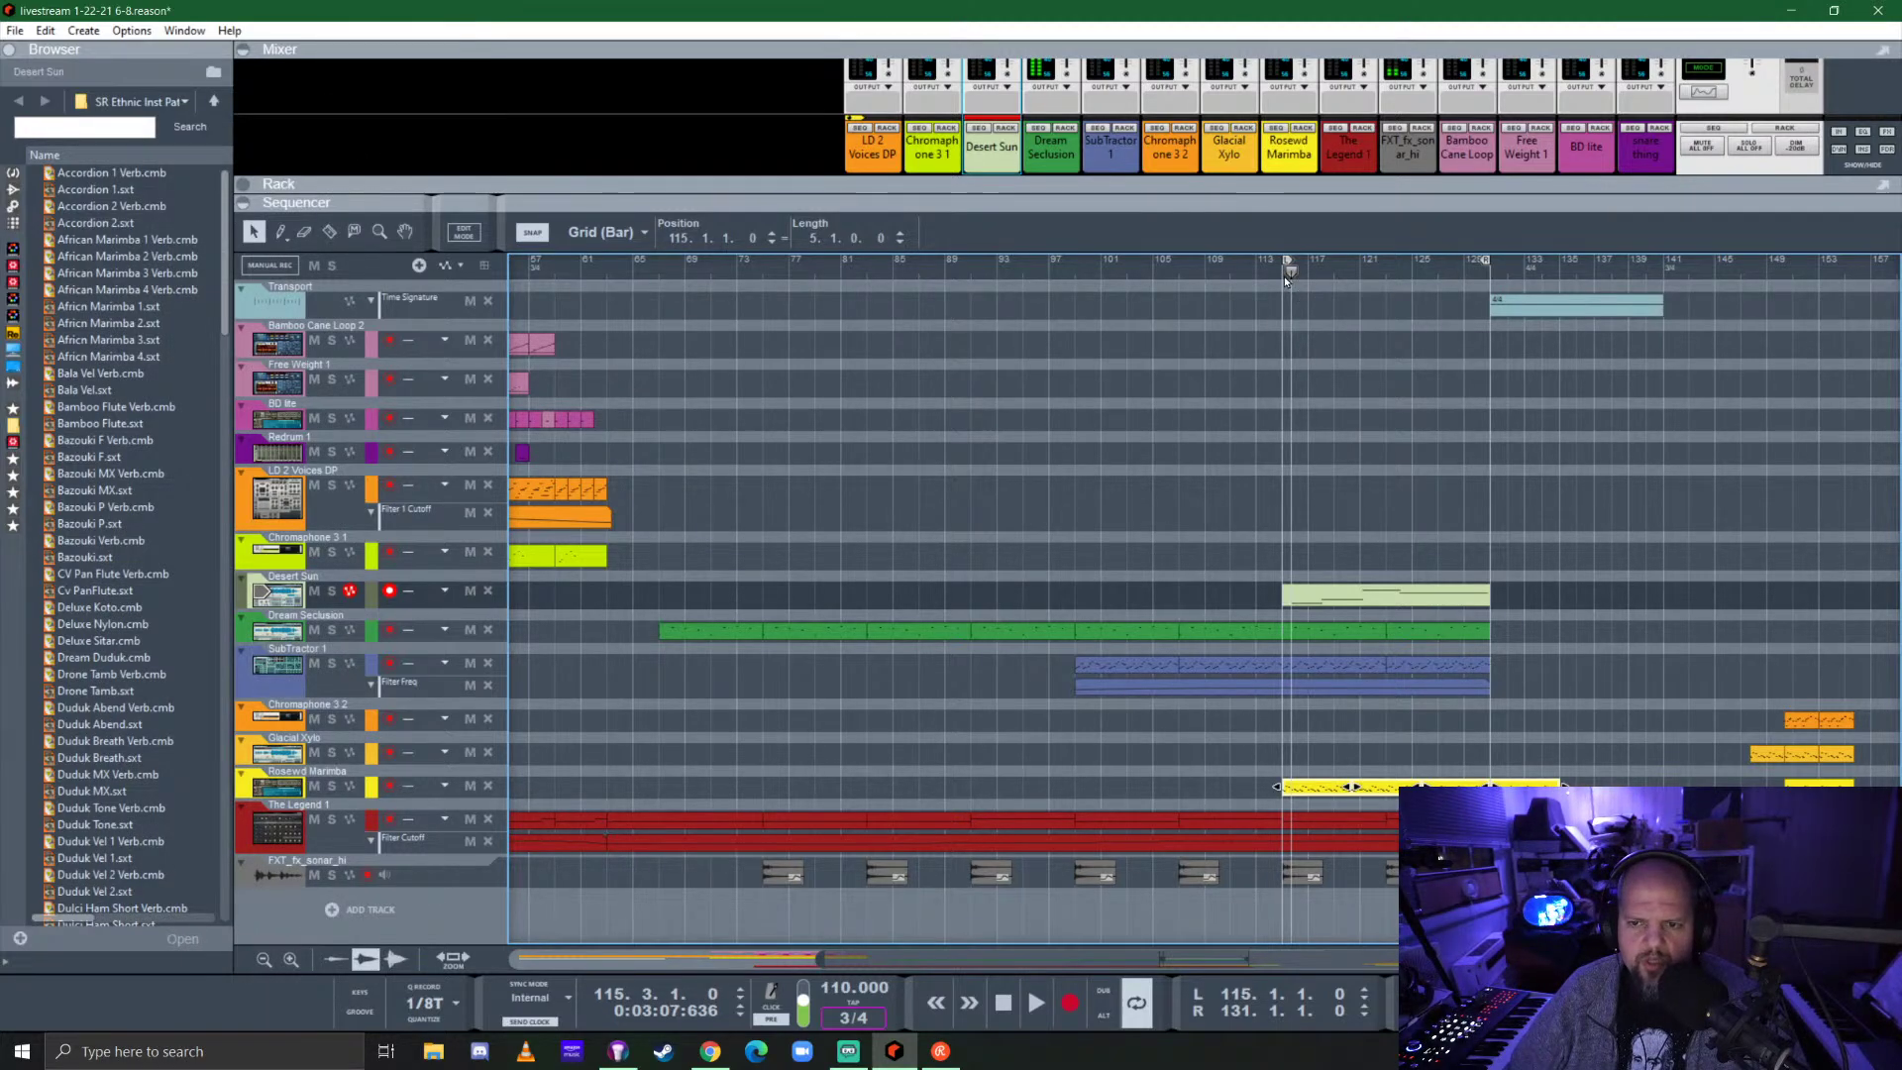
{"action": "scroll", "coordinate": [1300, 297], "scroll_direction": "up", "scroll_amount": 3}
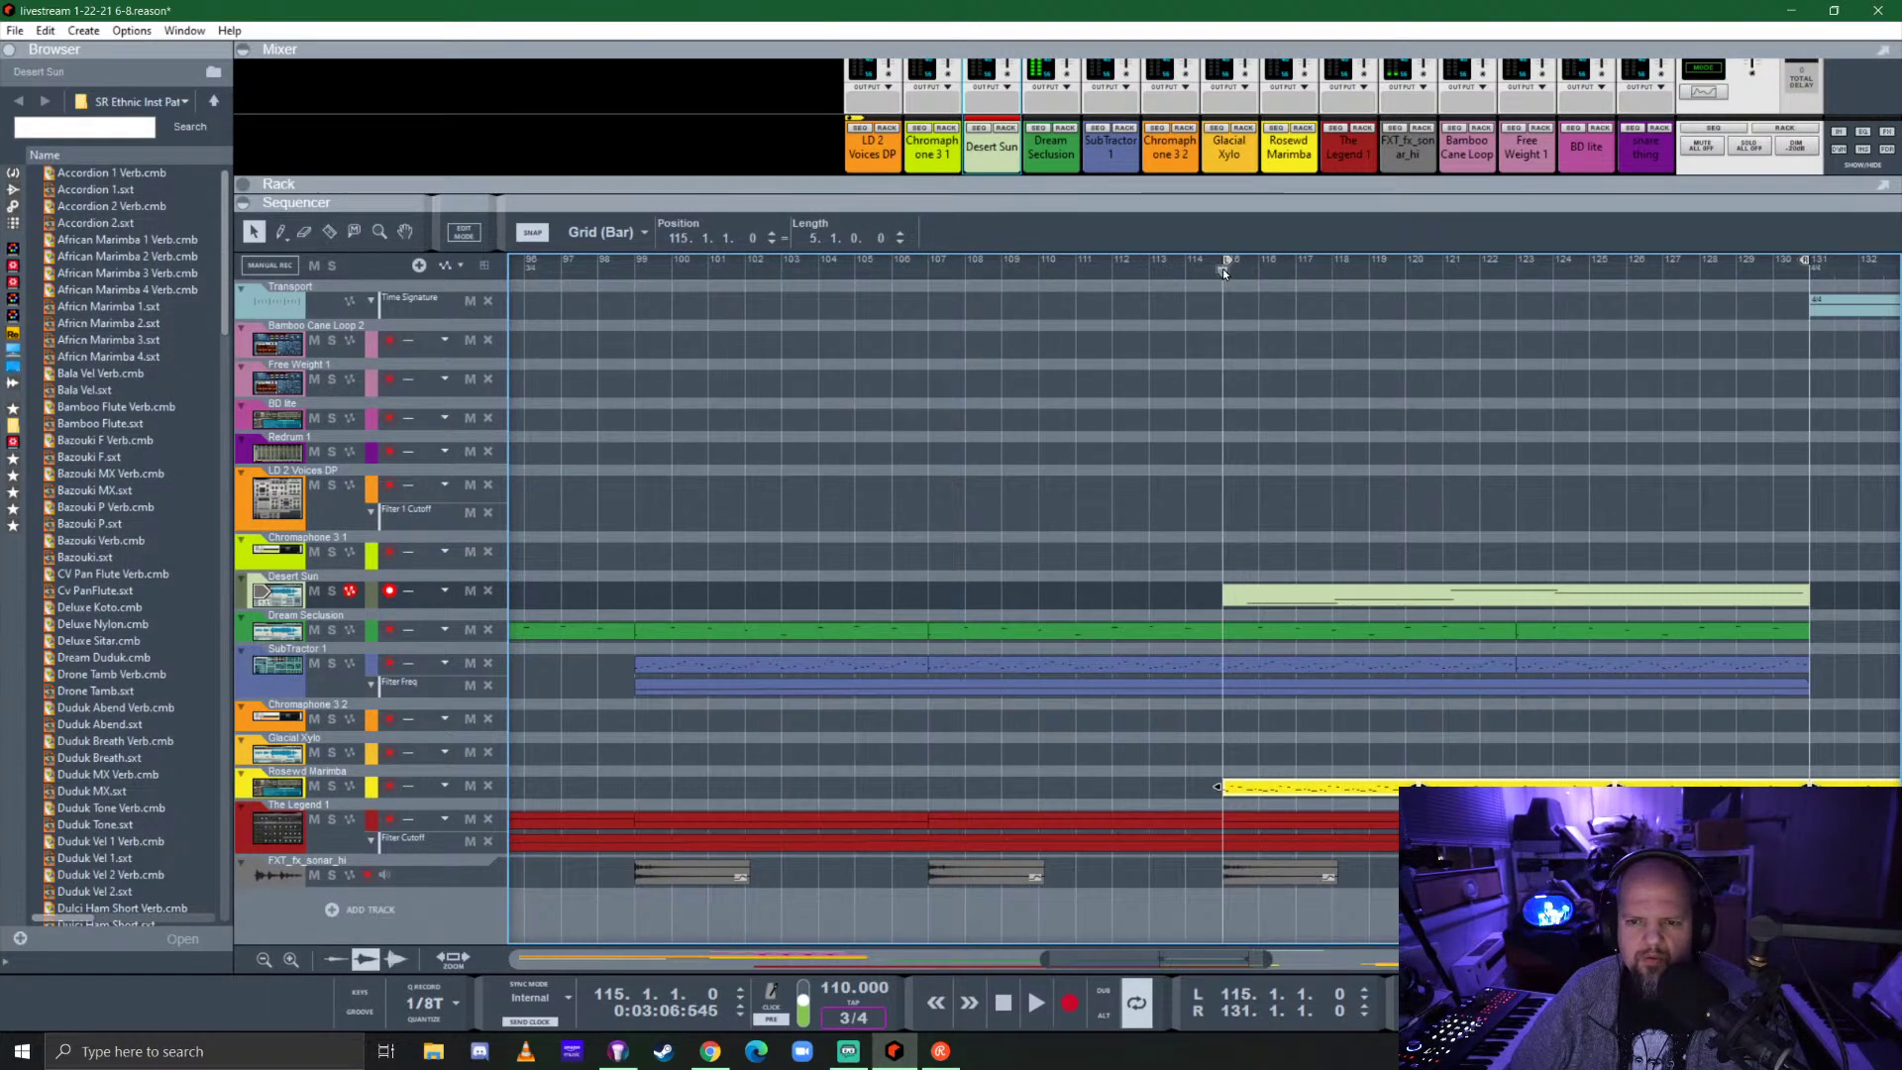
{"action": "key", "text": "space"}
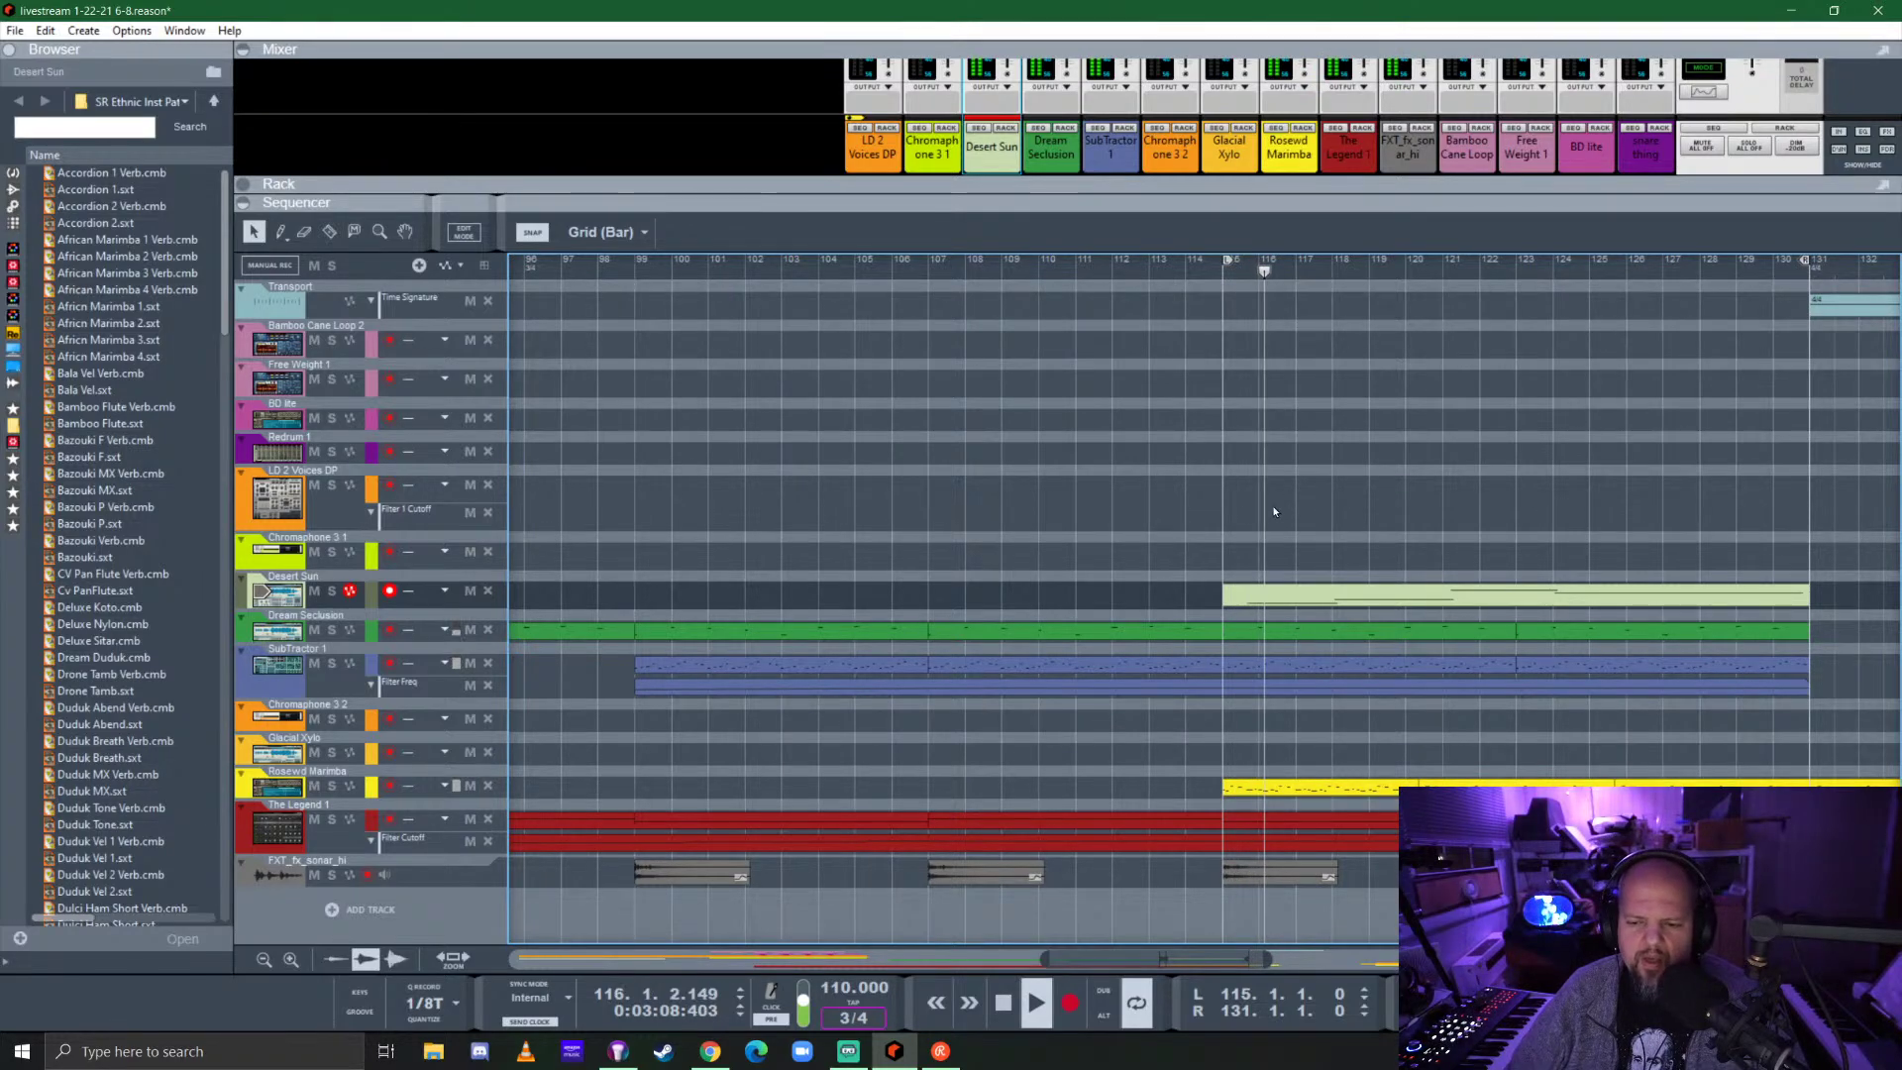
{"action": "scroll", "coordinate": [1218, 508], "scroll_direction": "right", "scroll_amount": 5}
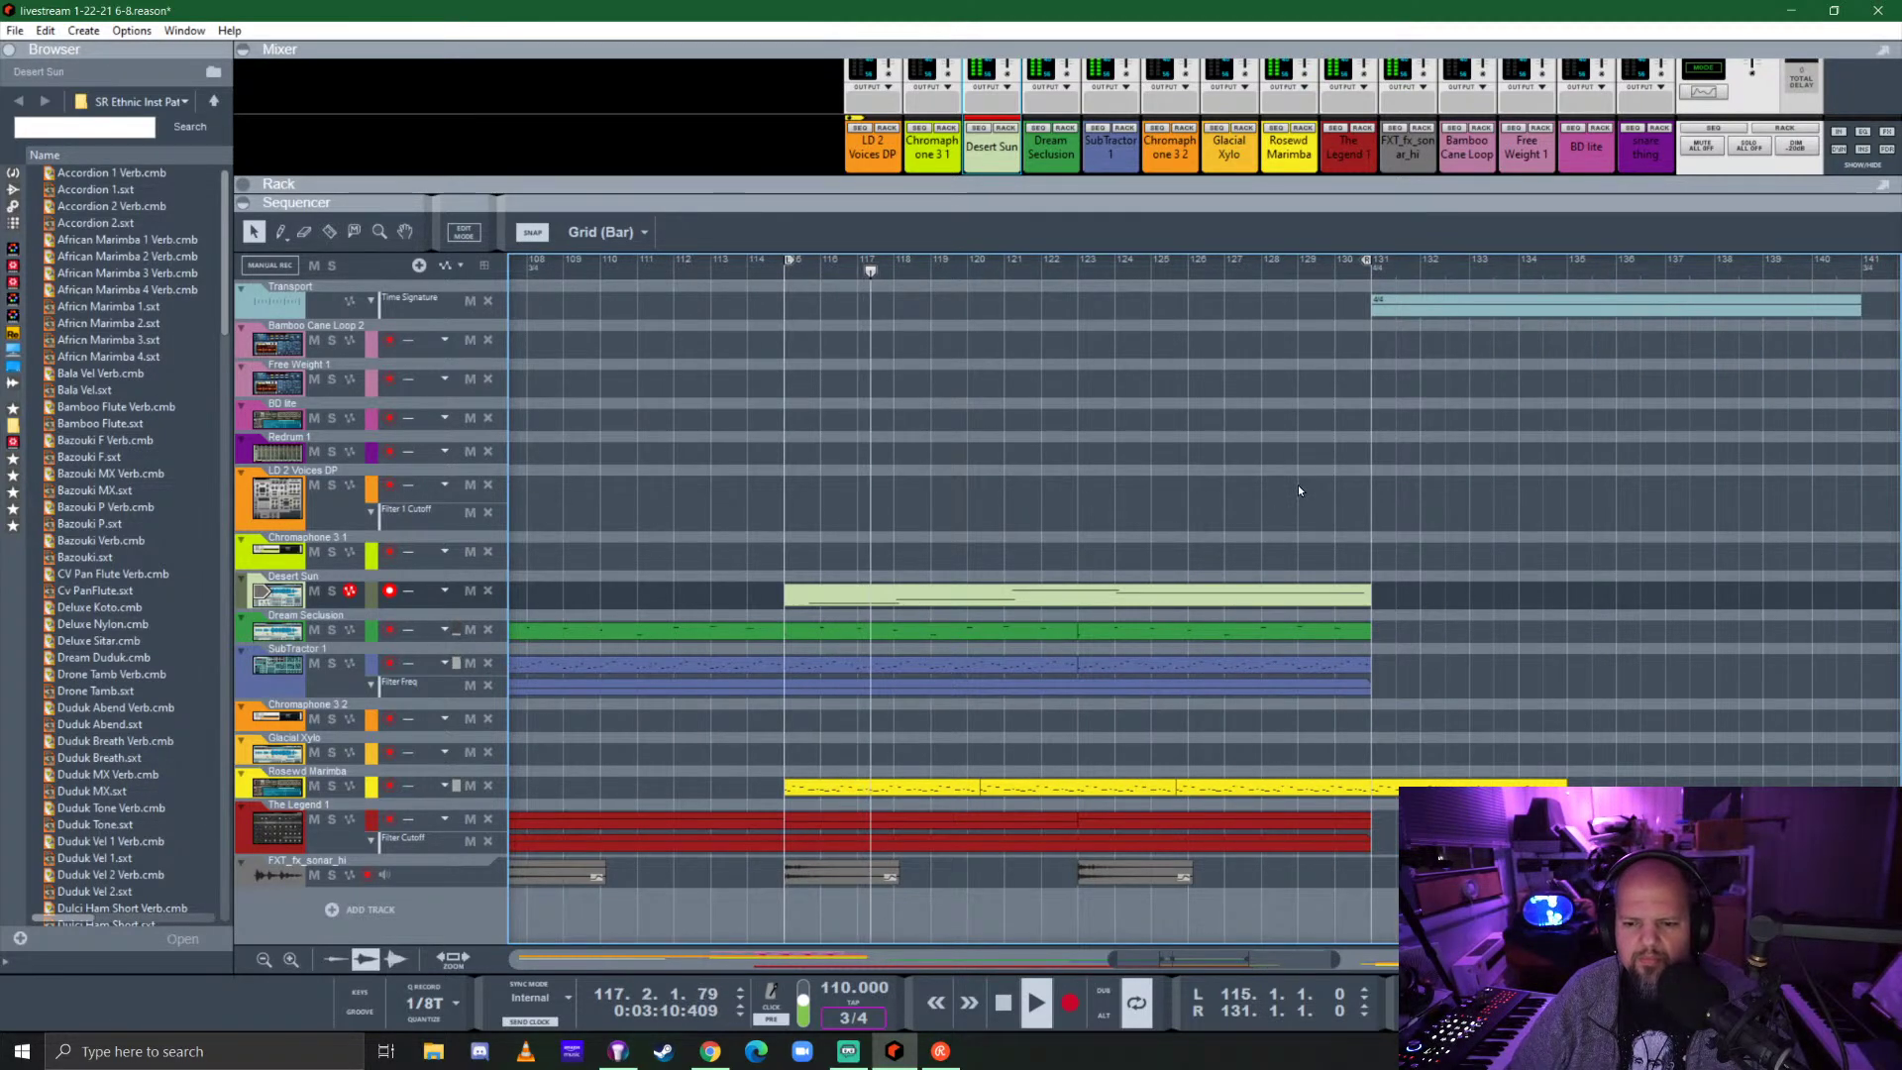
Solo the Rosewd Marimba mixer channel and enable its FX send 1, then stop playback.
{"action": "left_click_drag", "start_coordinate": [1328, 195], "coordinate": [1328, 392]}
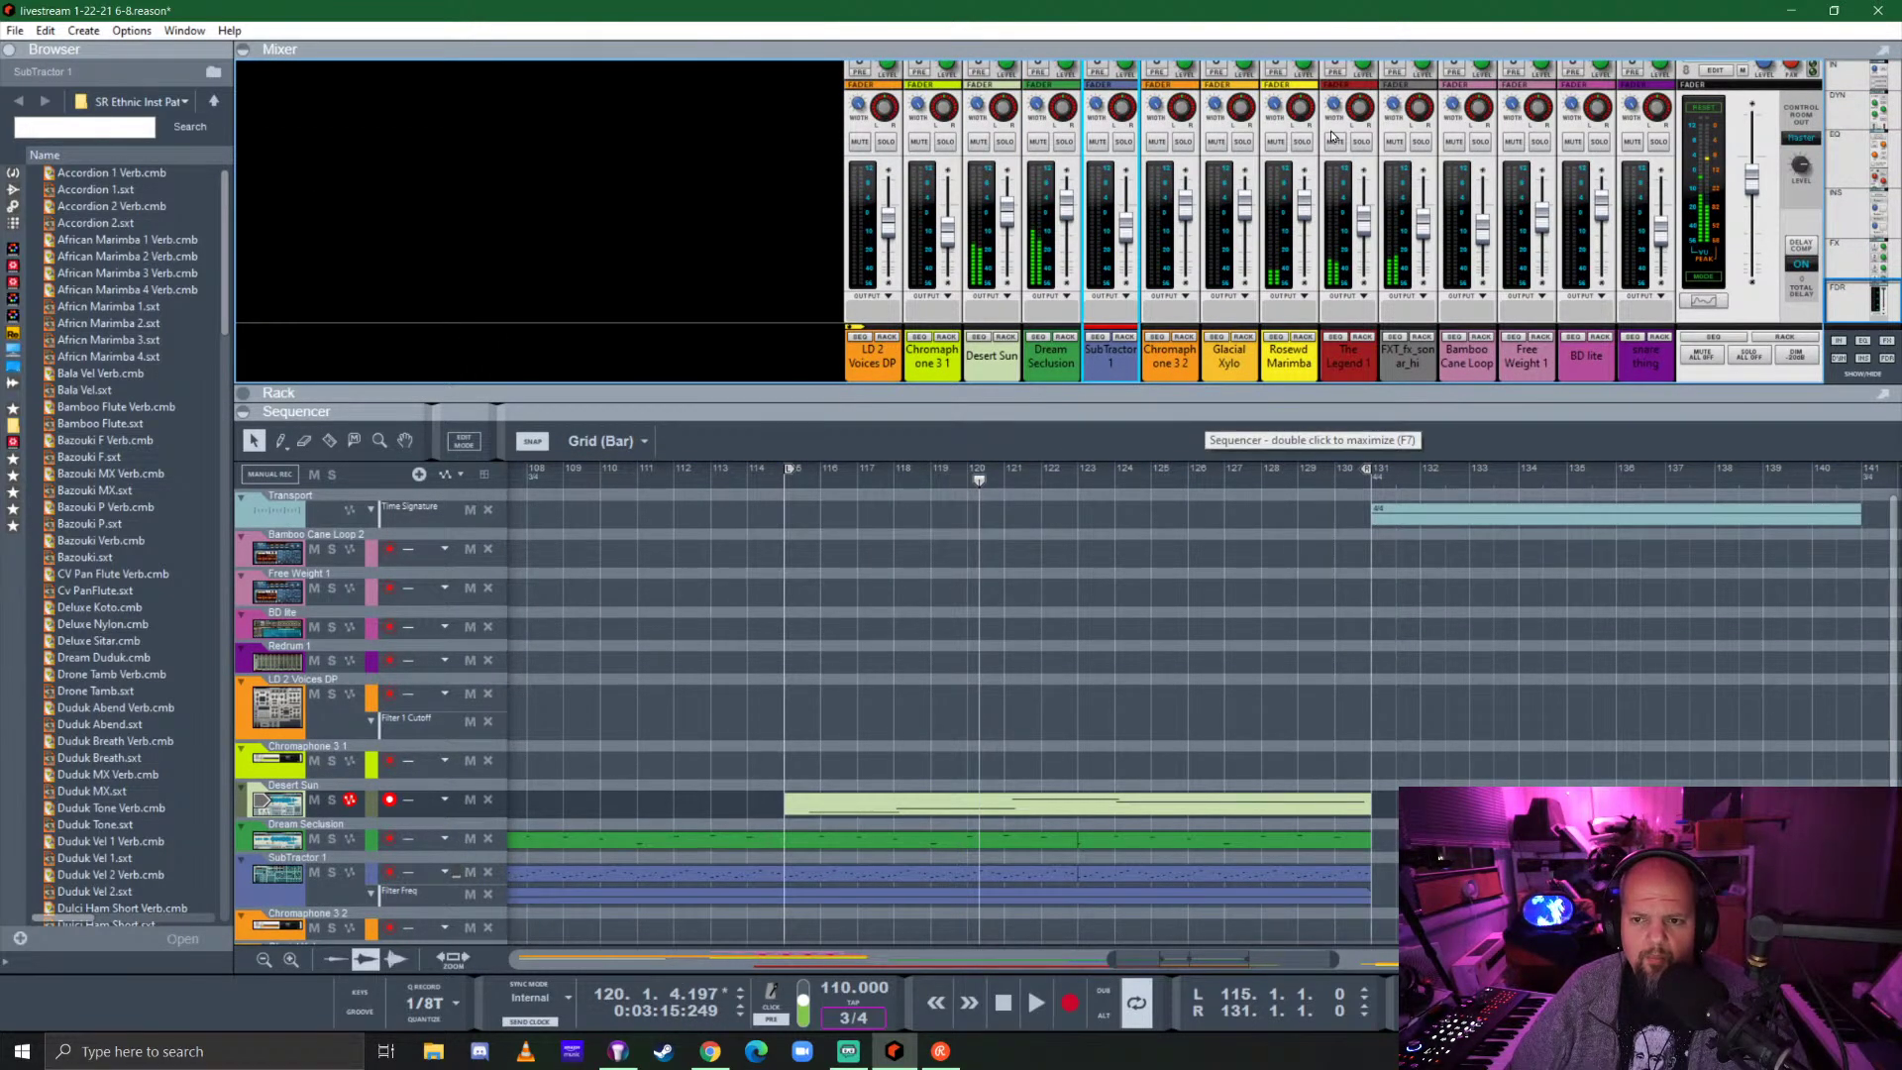
{"action": "left_click", "coordinate": [1302, 142]}
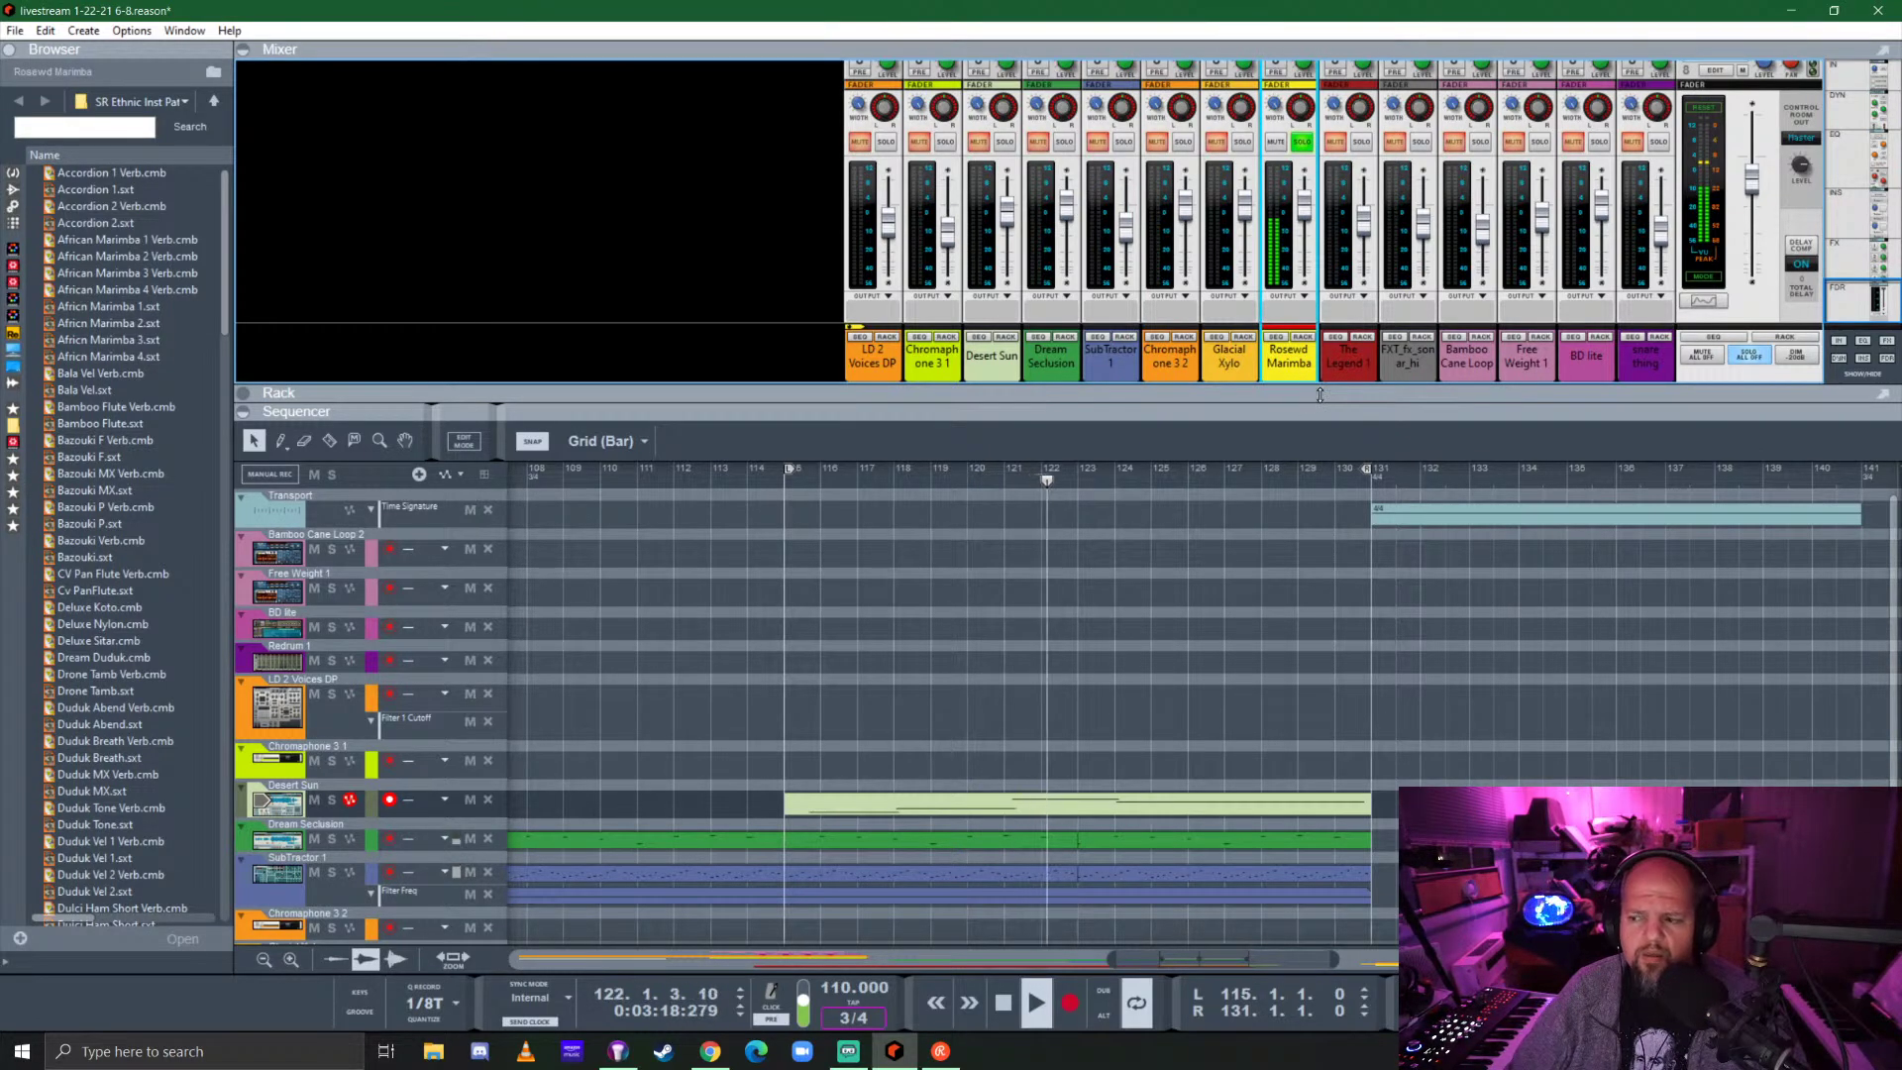
{"action": "left_click_drag", "start_coordinate": [1304, 384], "coordinate": [1348, 606]}
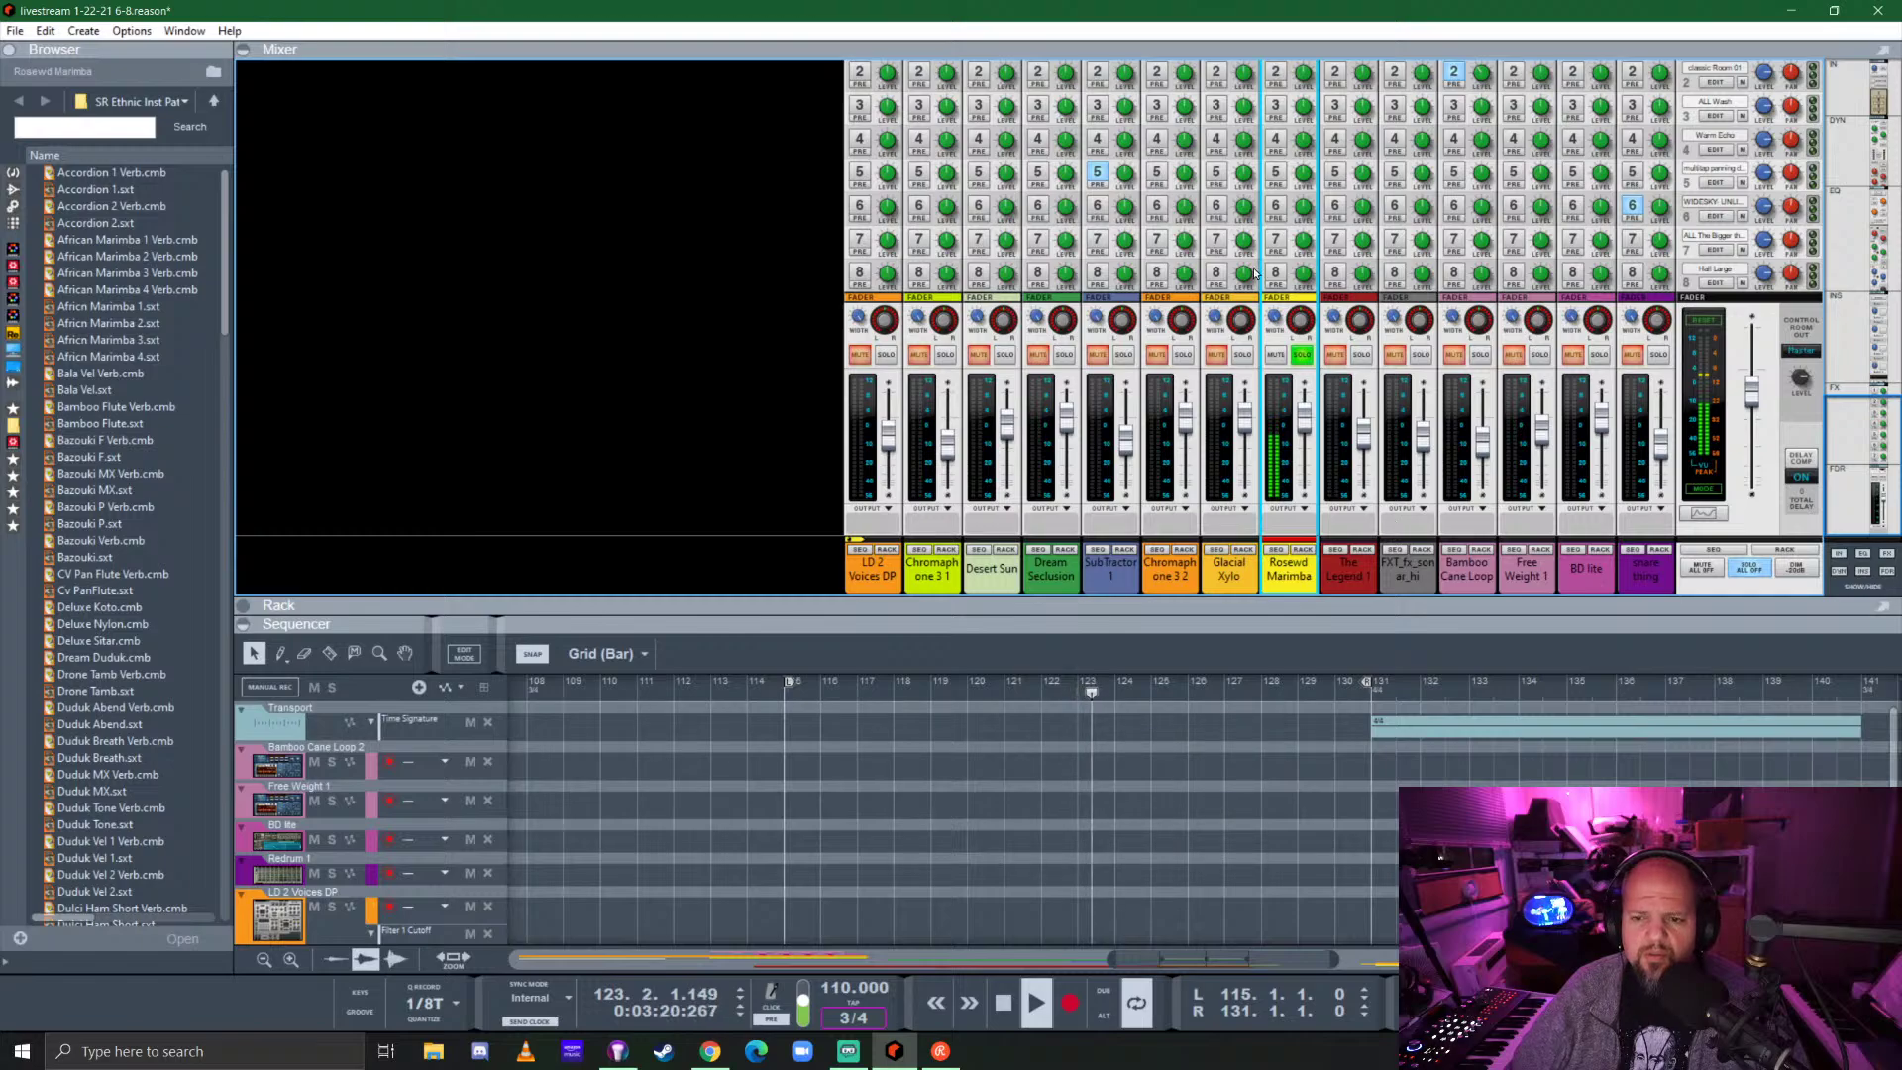
{"action": "scroll", "coordinate": [1279, 93], "scroll_direction": "up", "scroll_amount": 1}
{"action": "left_click", "coordinate": [1276, 93]}
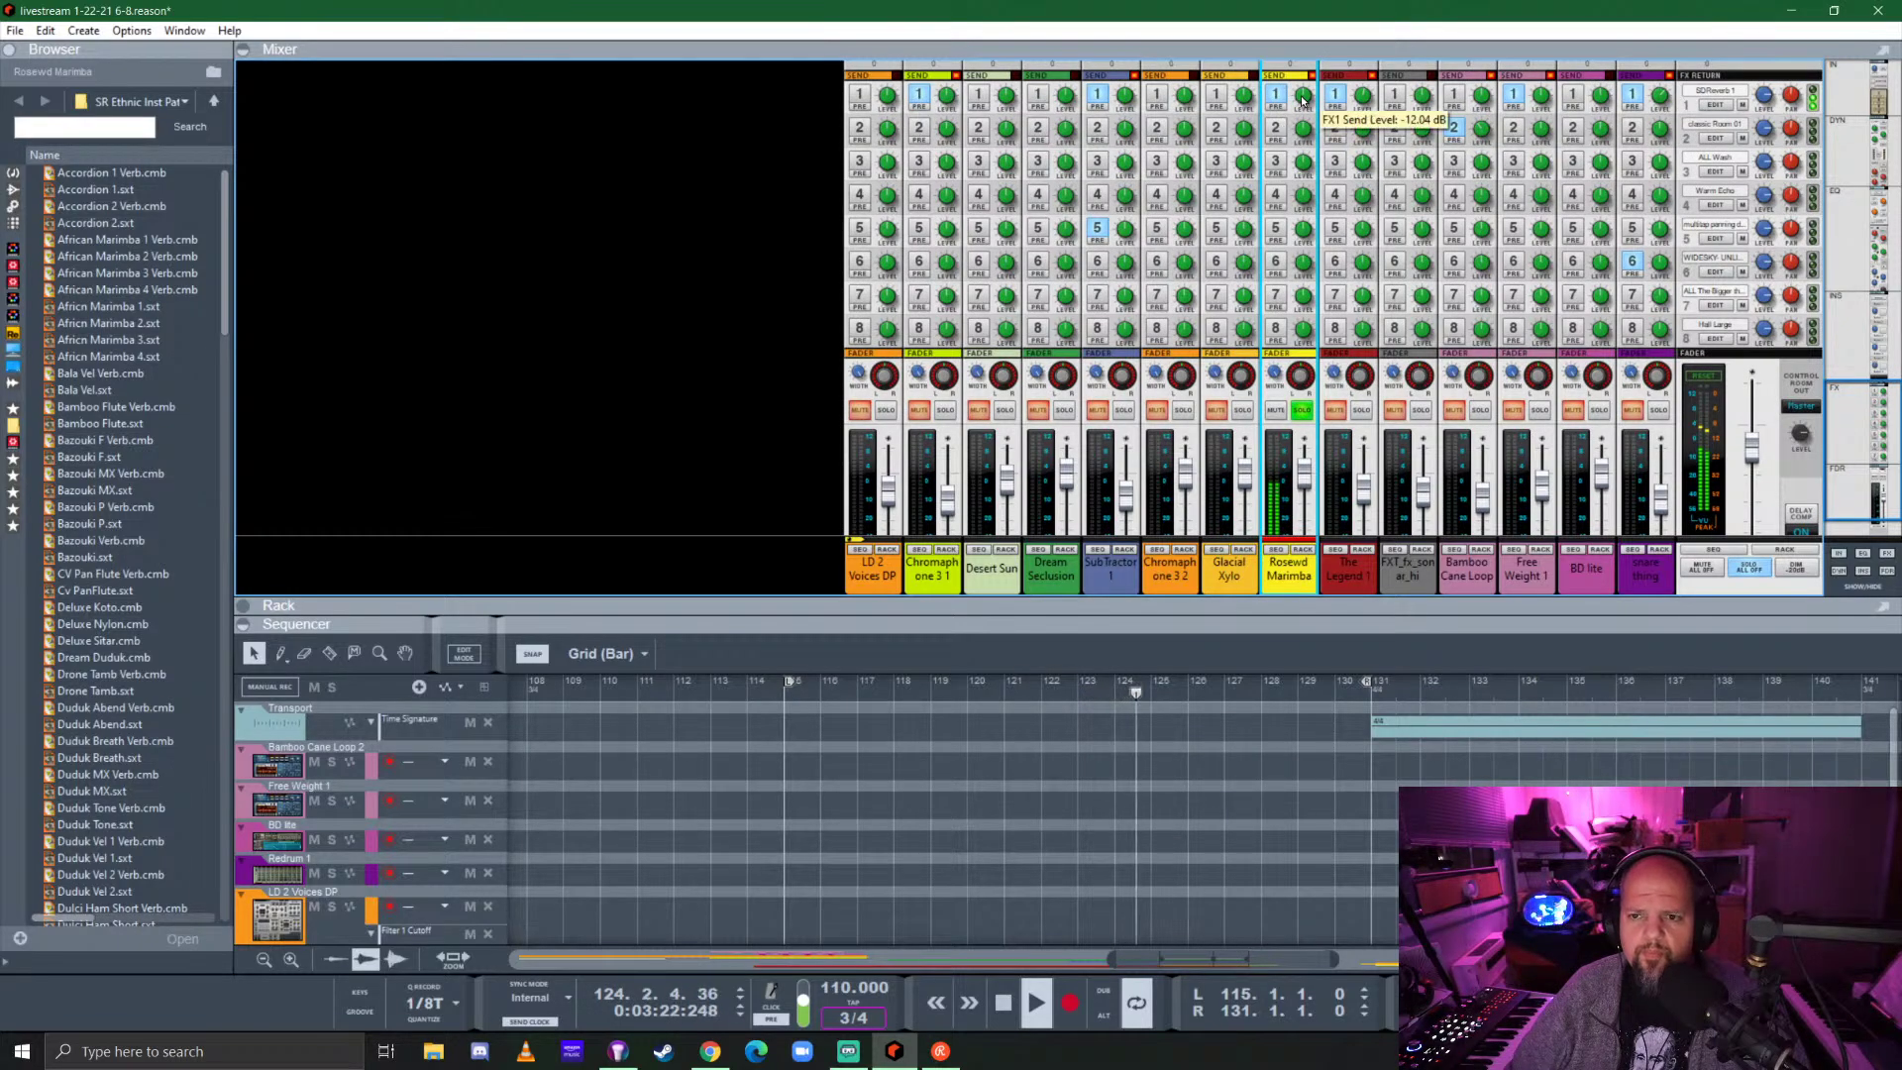
{"action": "key", "text": "space"}
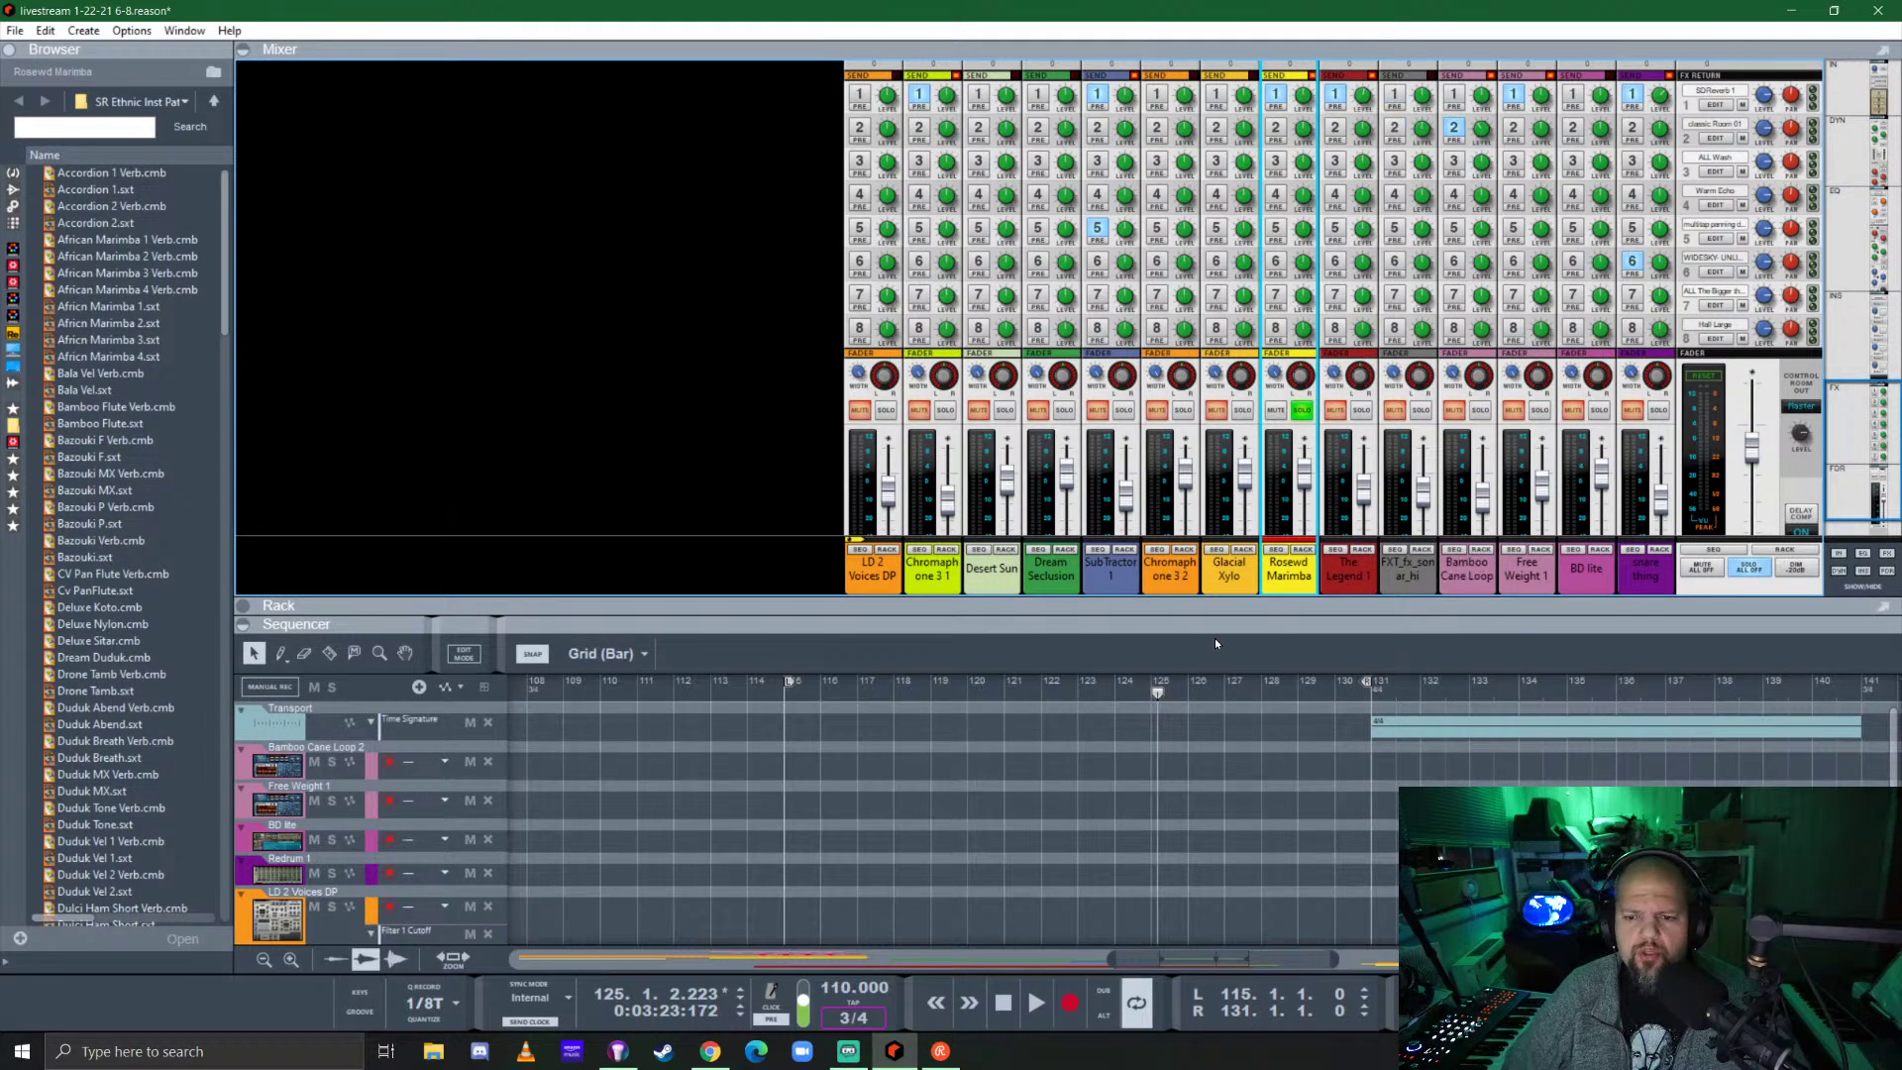
{"action": "left_click_drag", "start_coordinate": [1276, 614], "coordinate": [1218, 203]}
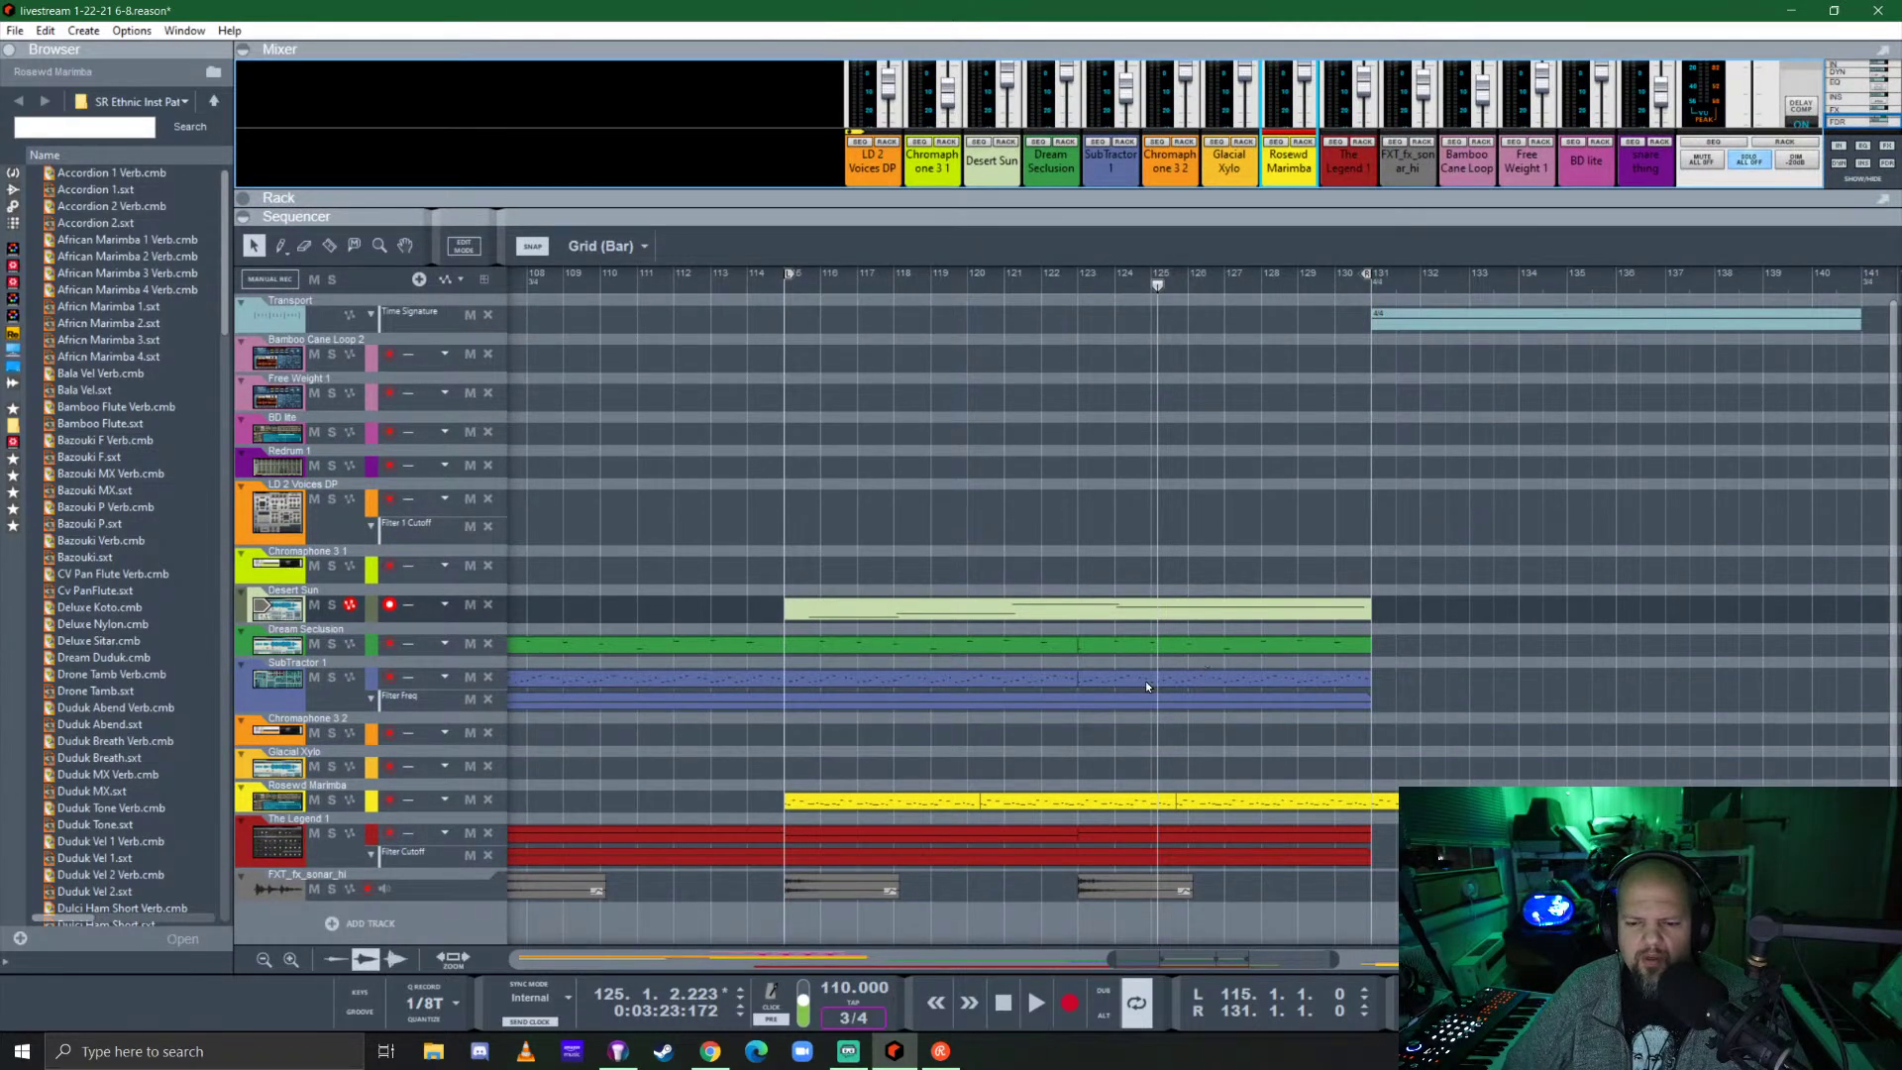
Listen to the soloed Rosewd Marimba part from bar 115 and stop playback.
{"action": "left_click", "coordinate": [782, 287]}
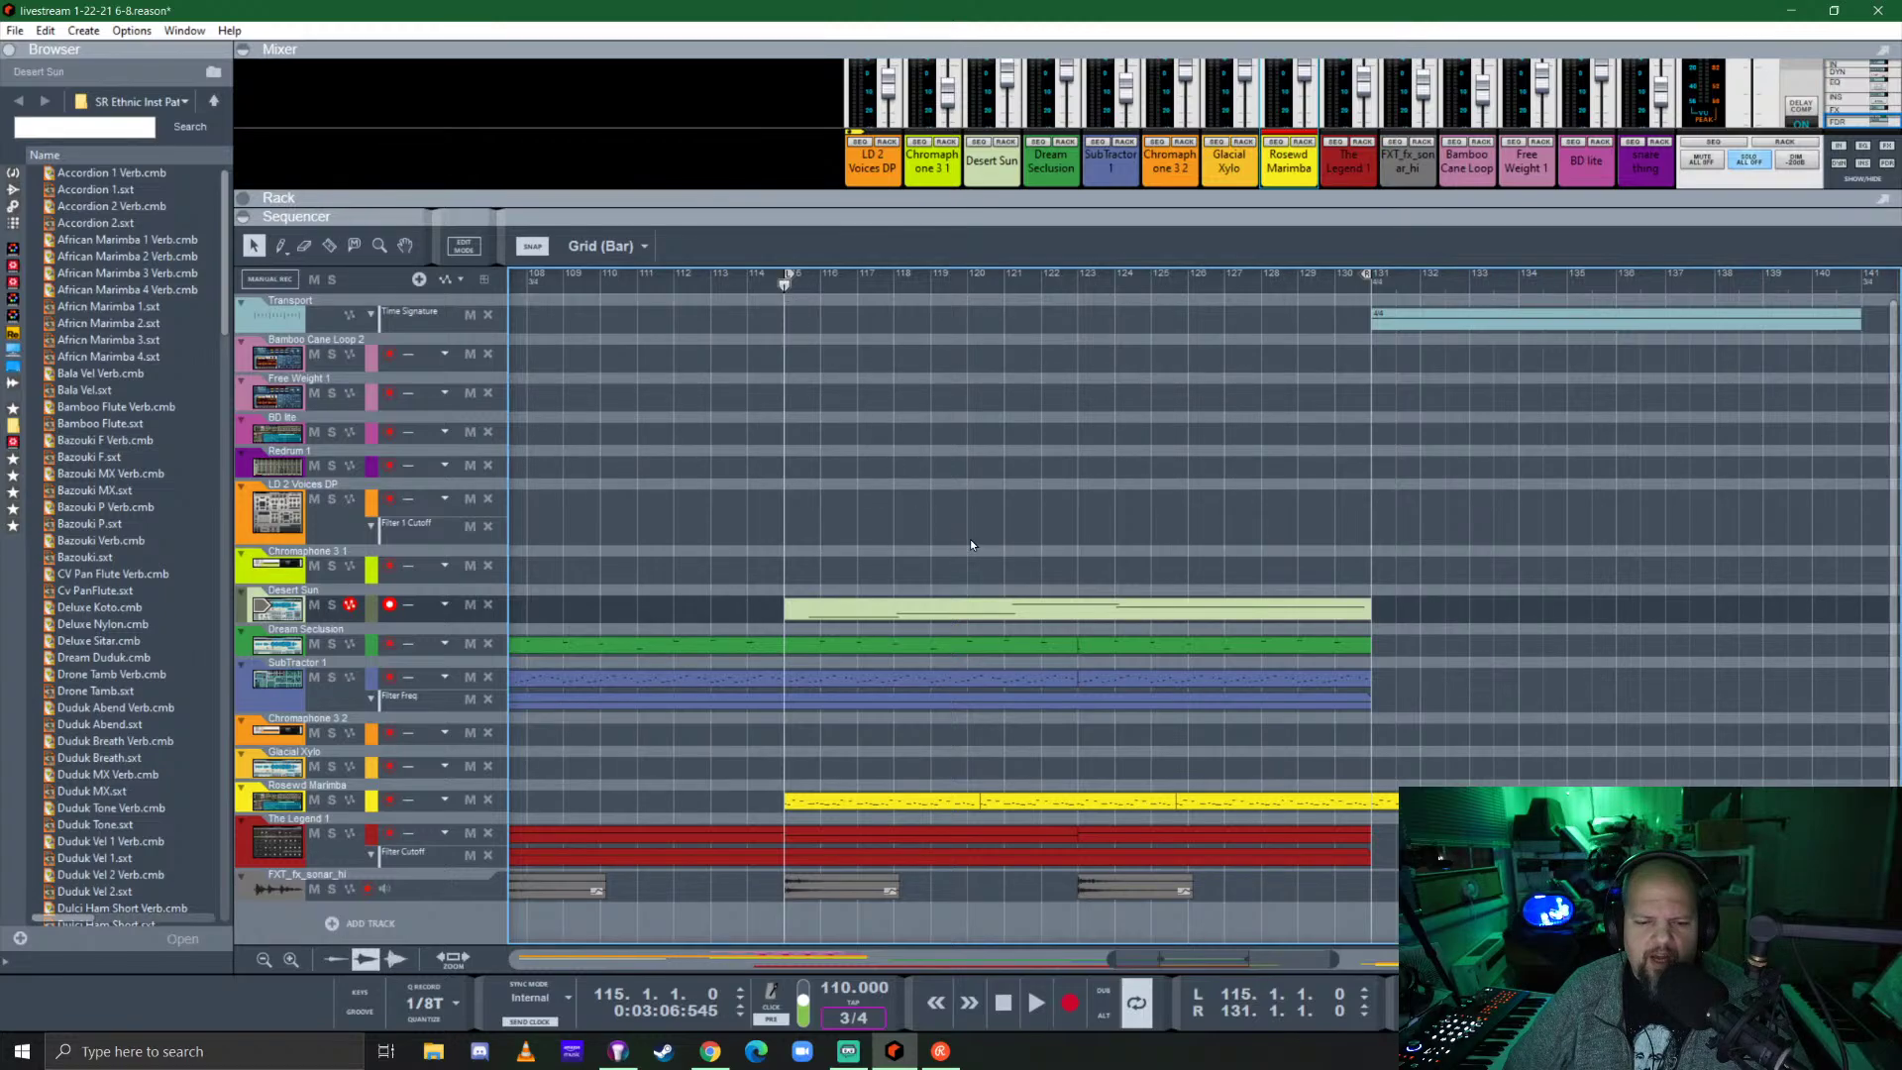
{"action": "key", "text": "space"}
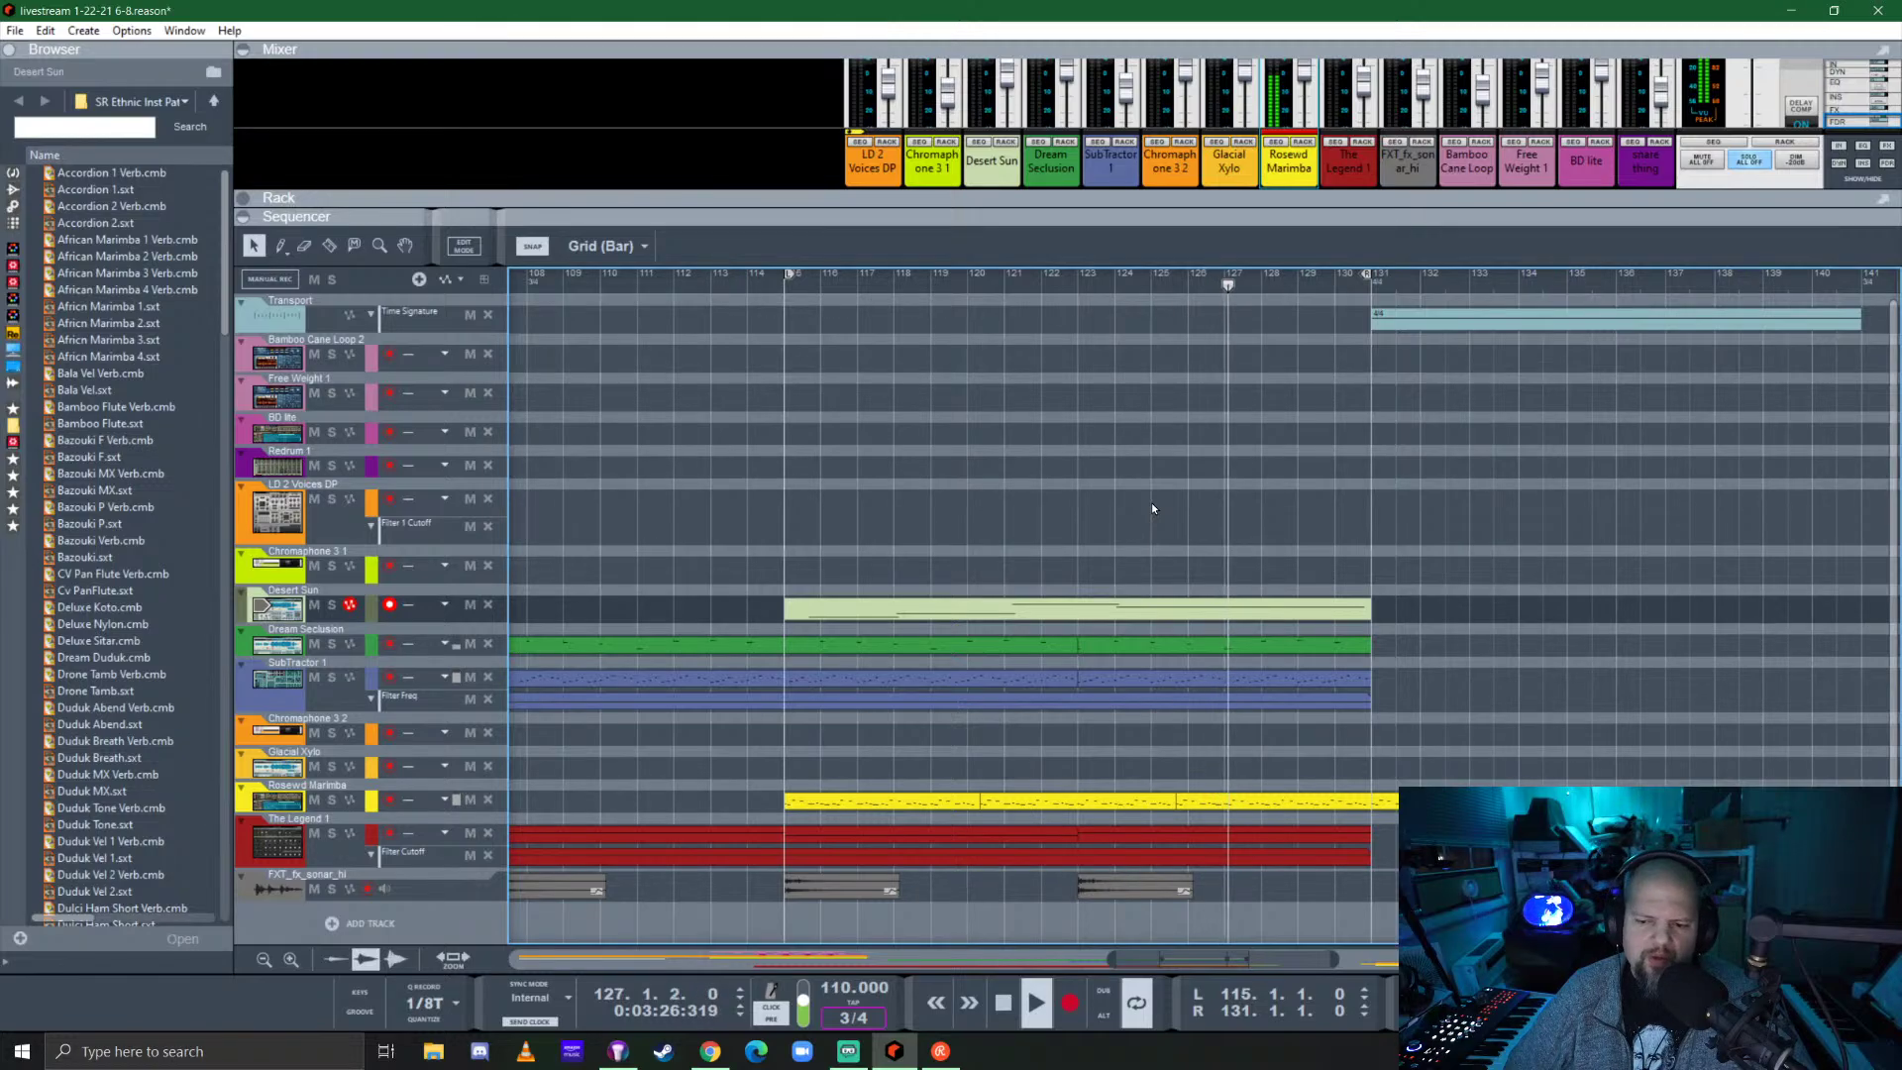
{"action": "key", "text": "space"}
Duplicate the Rosewd Marimba clip at bar 131 and place the copy directly behind it at bar 135.
{"action": "left_click", "coordinate": [843, 805]}
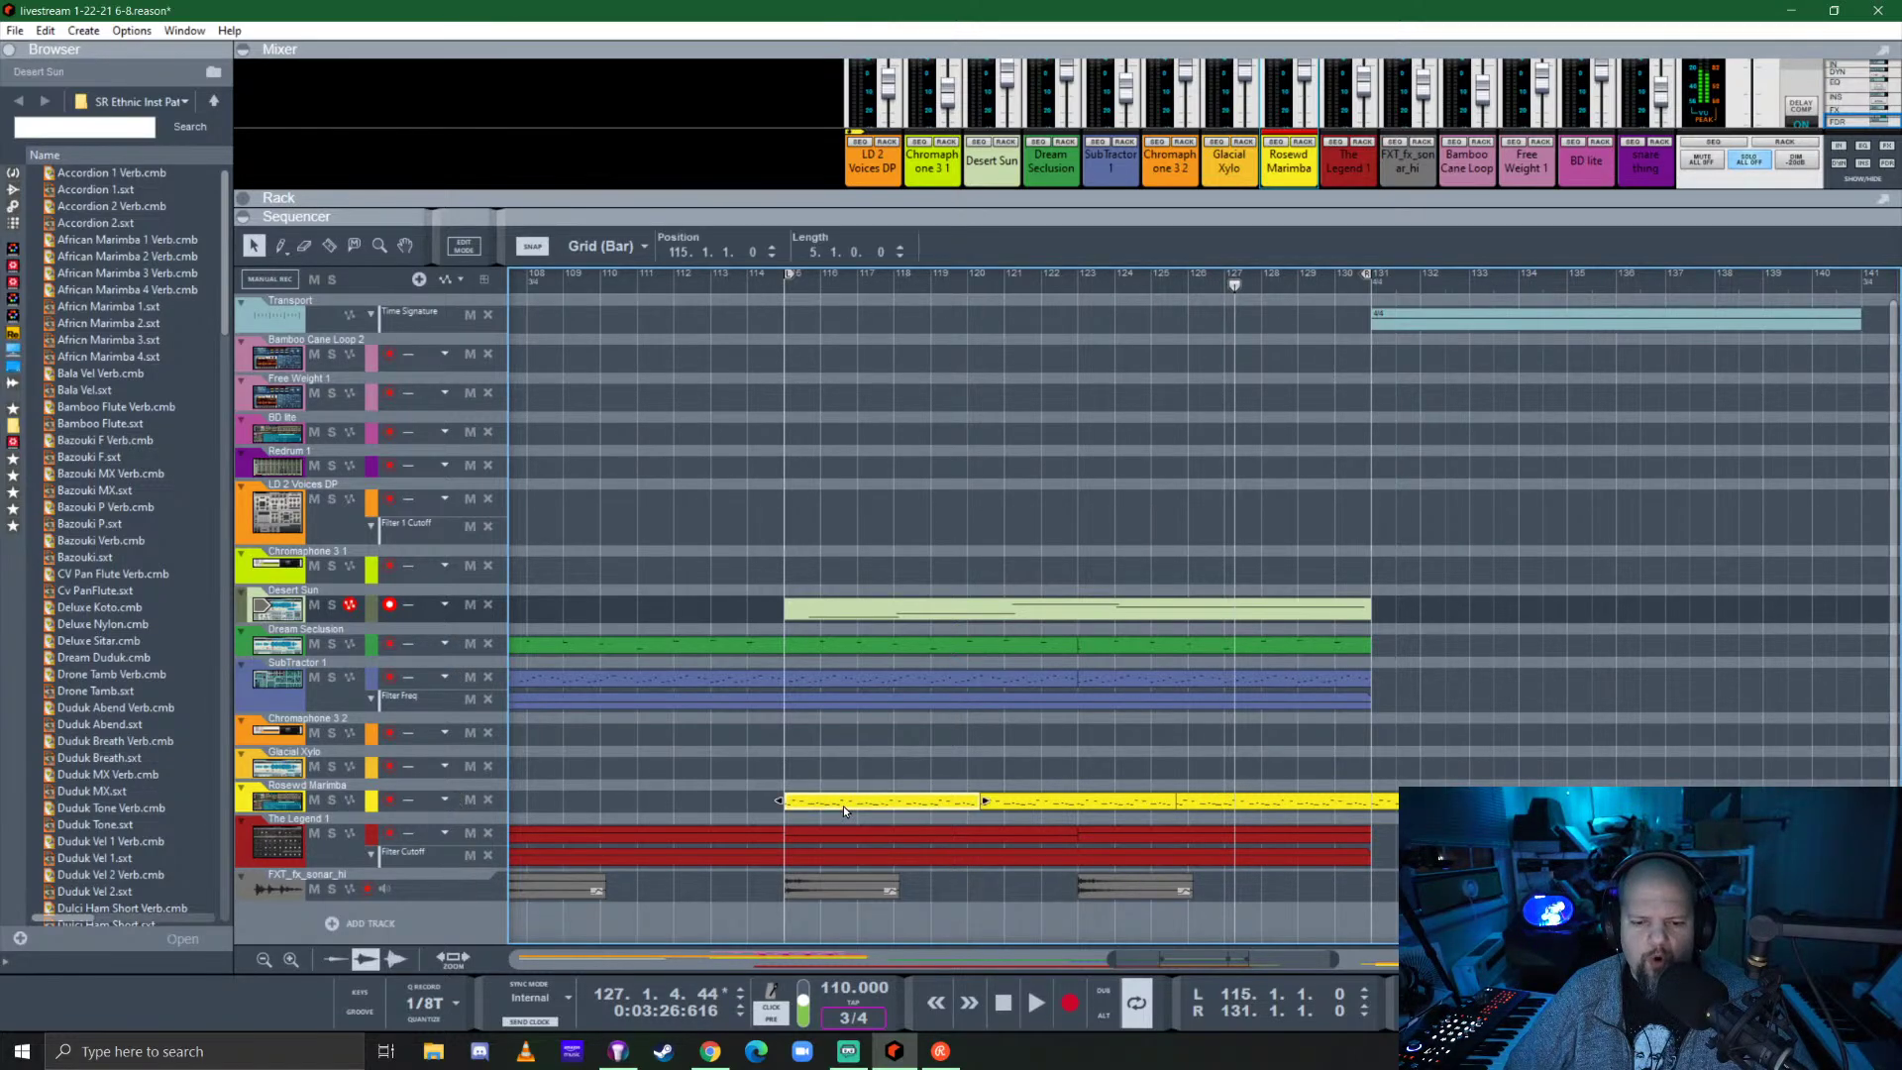
{"action": "left_click", "coordinate": [1398, 323]}
{"action": "left_click", "coordinate": [1385, 800]}
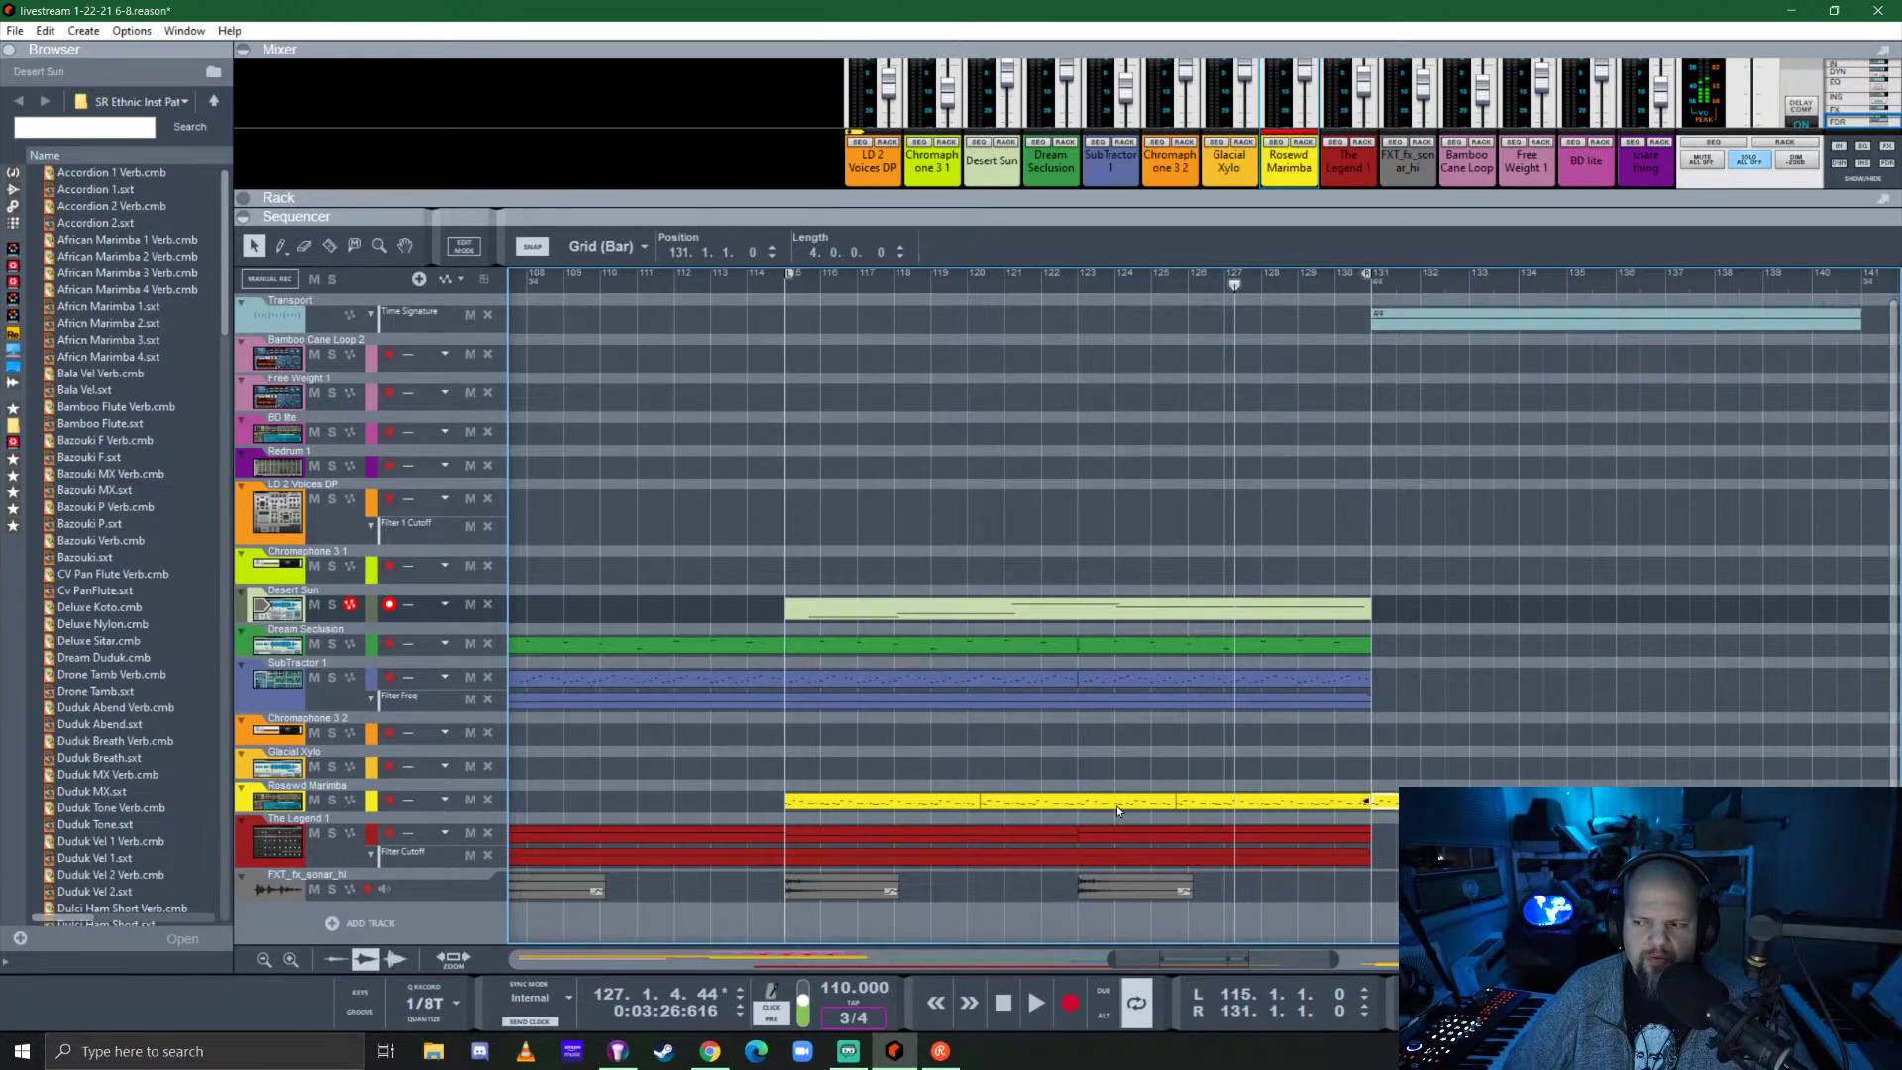
{"action": "scroll", "coordinate": [1112, 799], "scroll_direction": "right", "scroll_amount": 3}
{"action": "left_click_drag", "start_coordinate": [1096, 806], "coordinate": [1345, 799]}
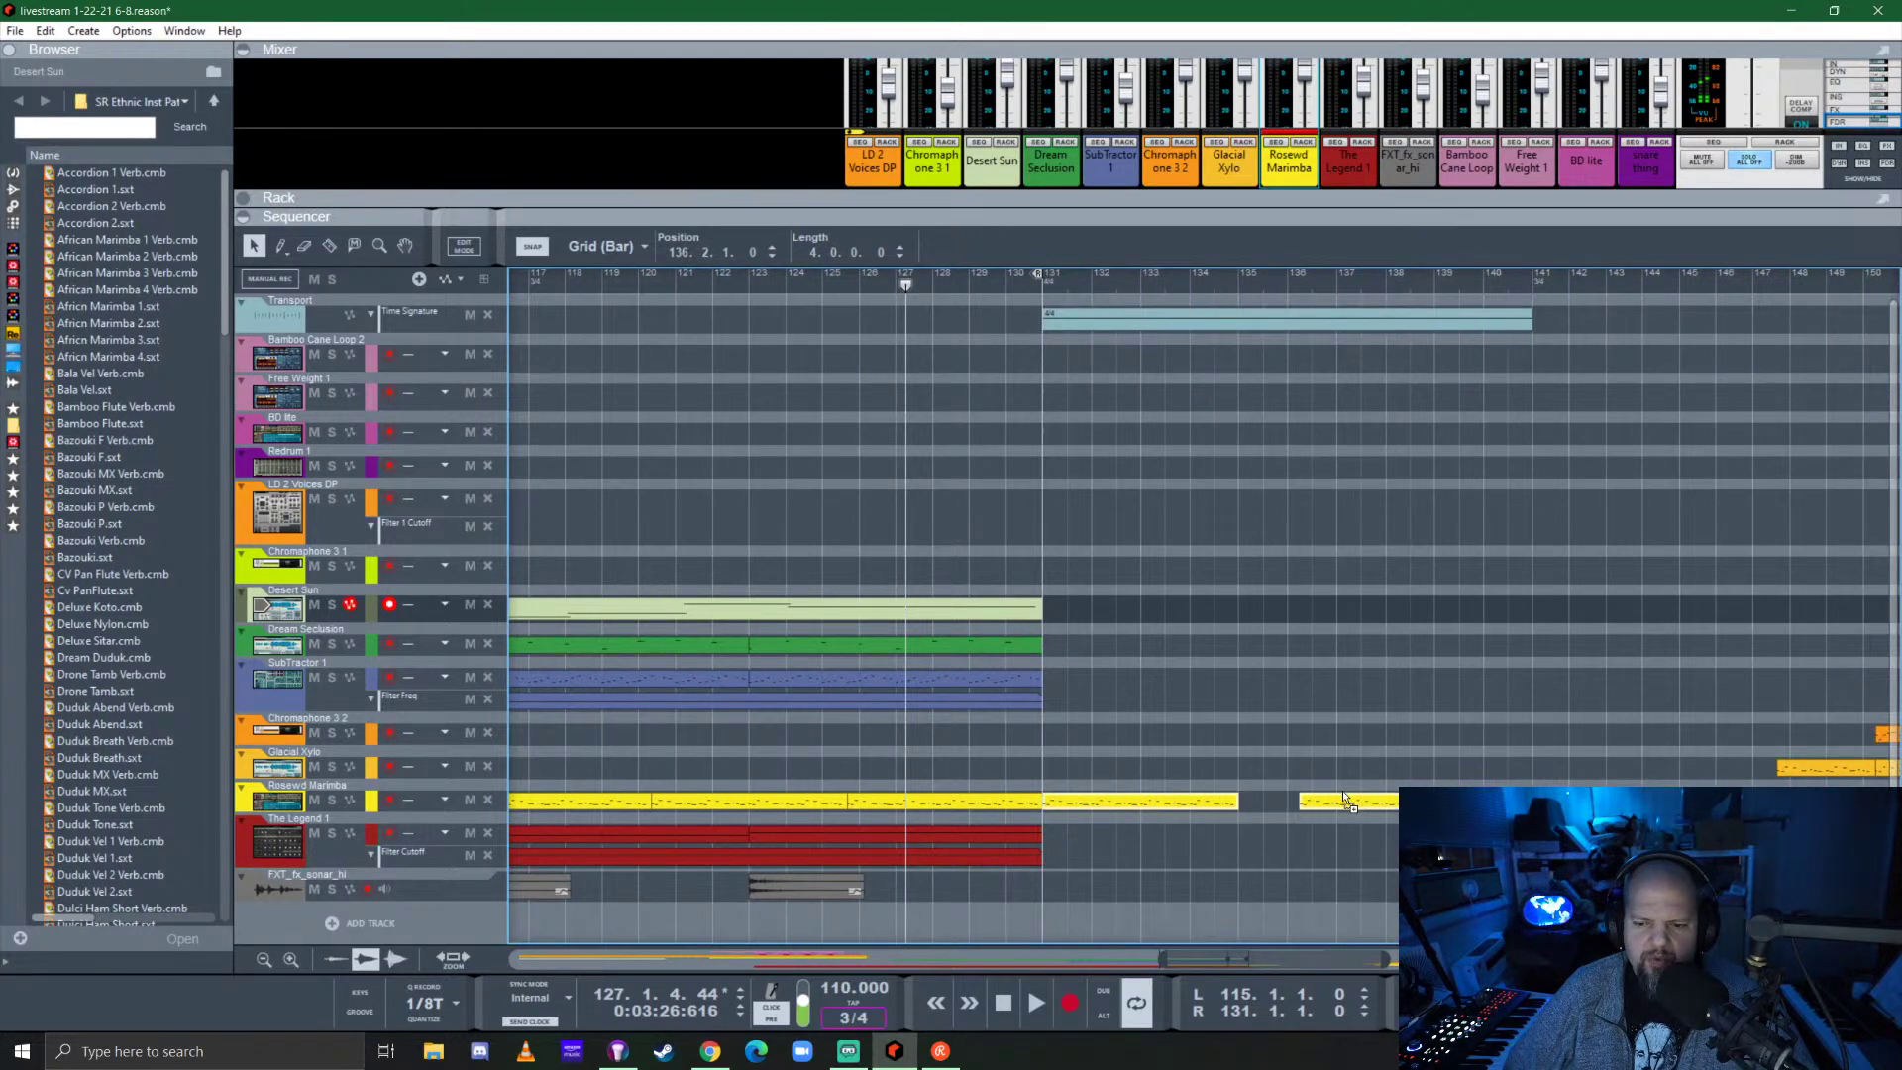
{"action": "scroll", "coordinate": [1318, 804], "scroll_direction": "up", "scroll_amount": 4}
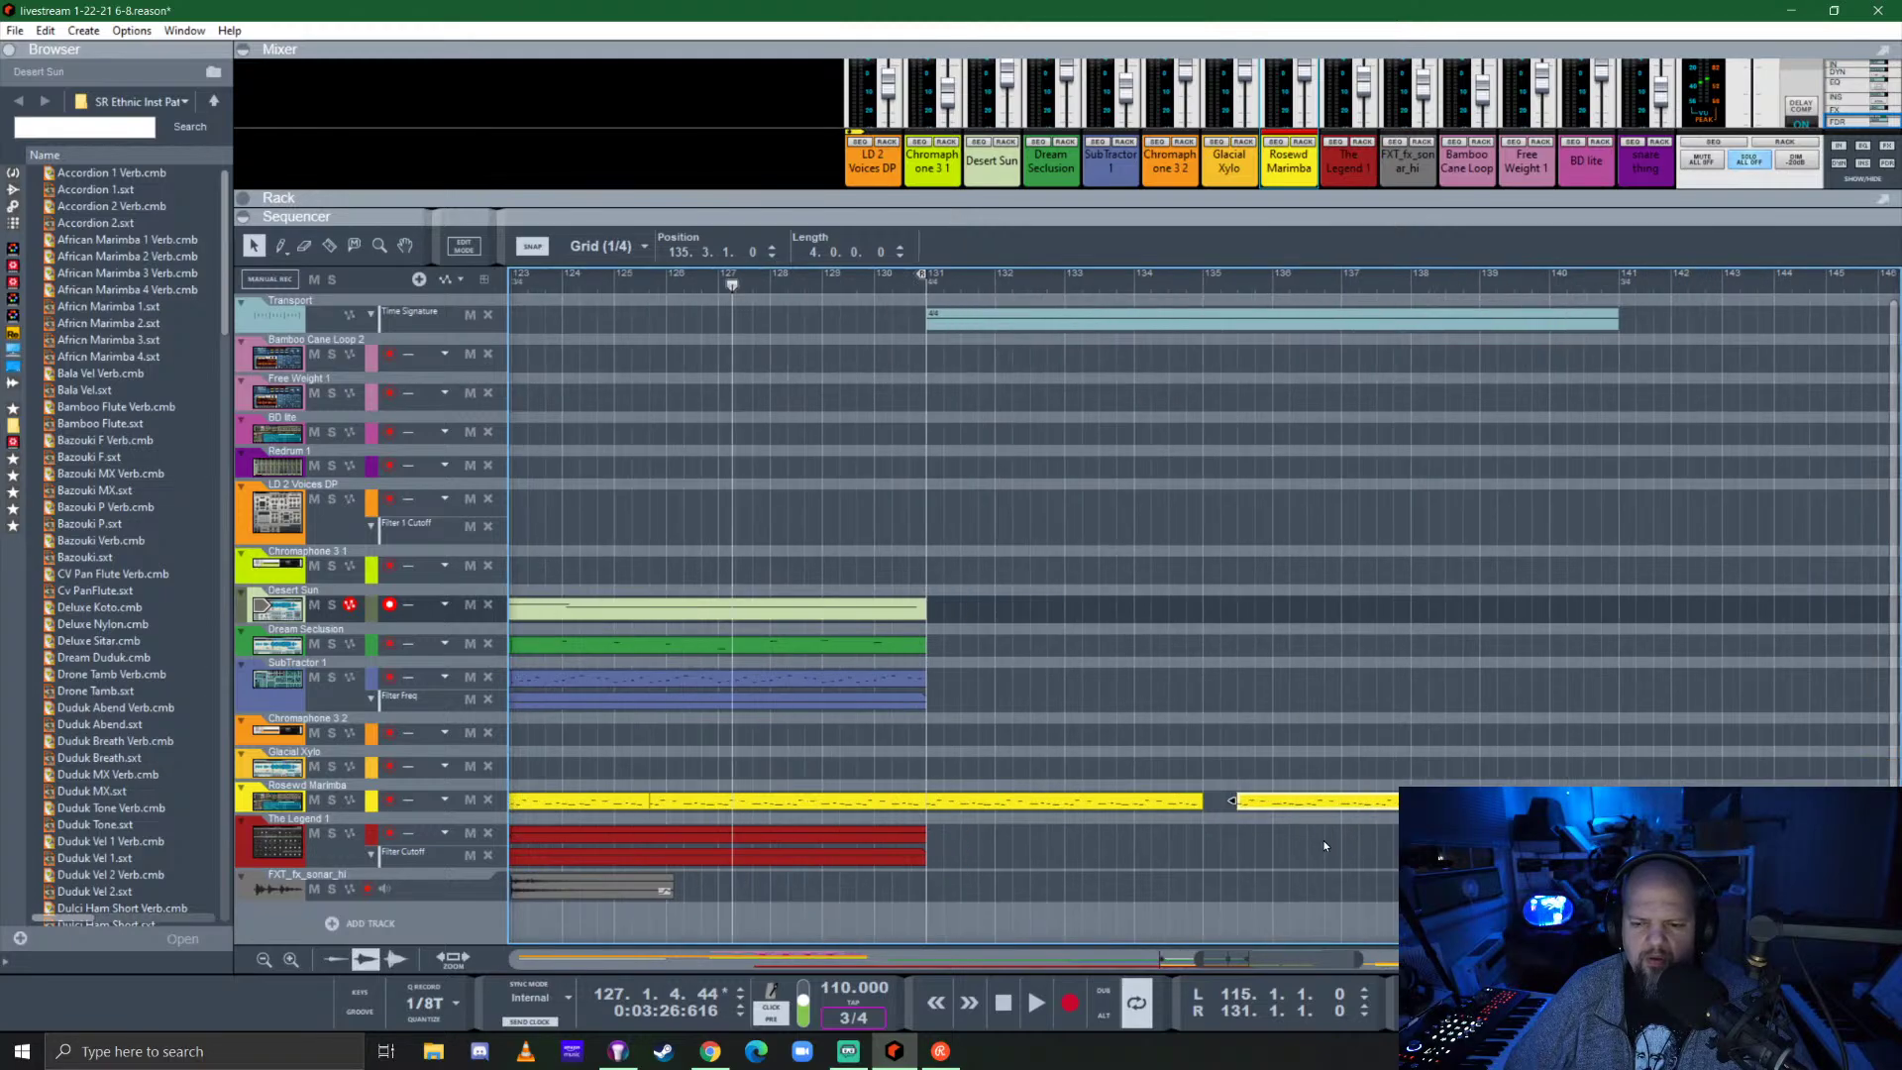
{"action": "left_click_drag", "start_coordinate": [1238, 805], "coordinate": [1169, 800]}
{"action": "scroll", "coordinate": [1038, 783], "scroll_direction": "down", "scroll_amount": 4}
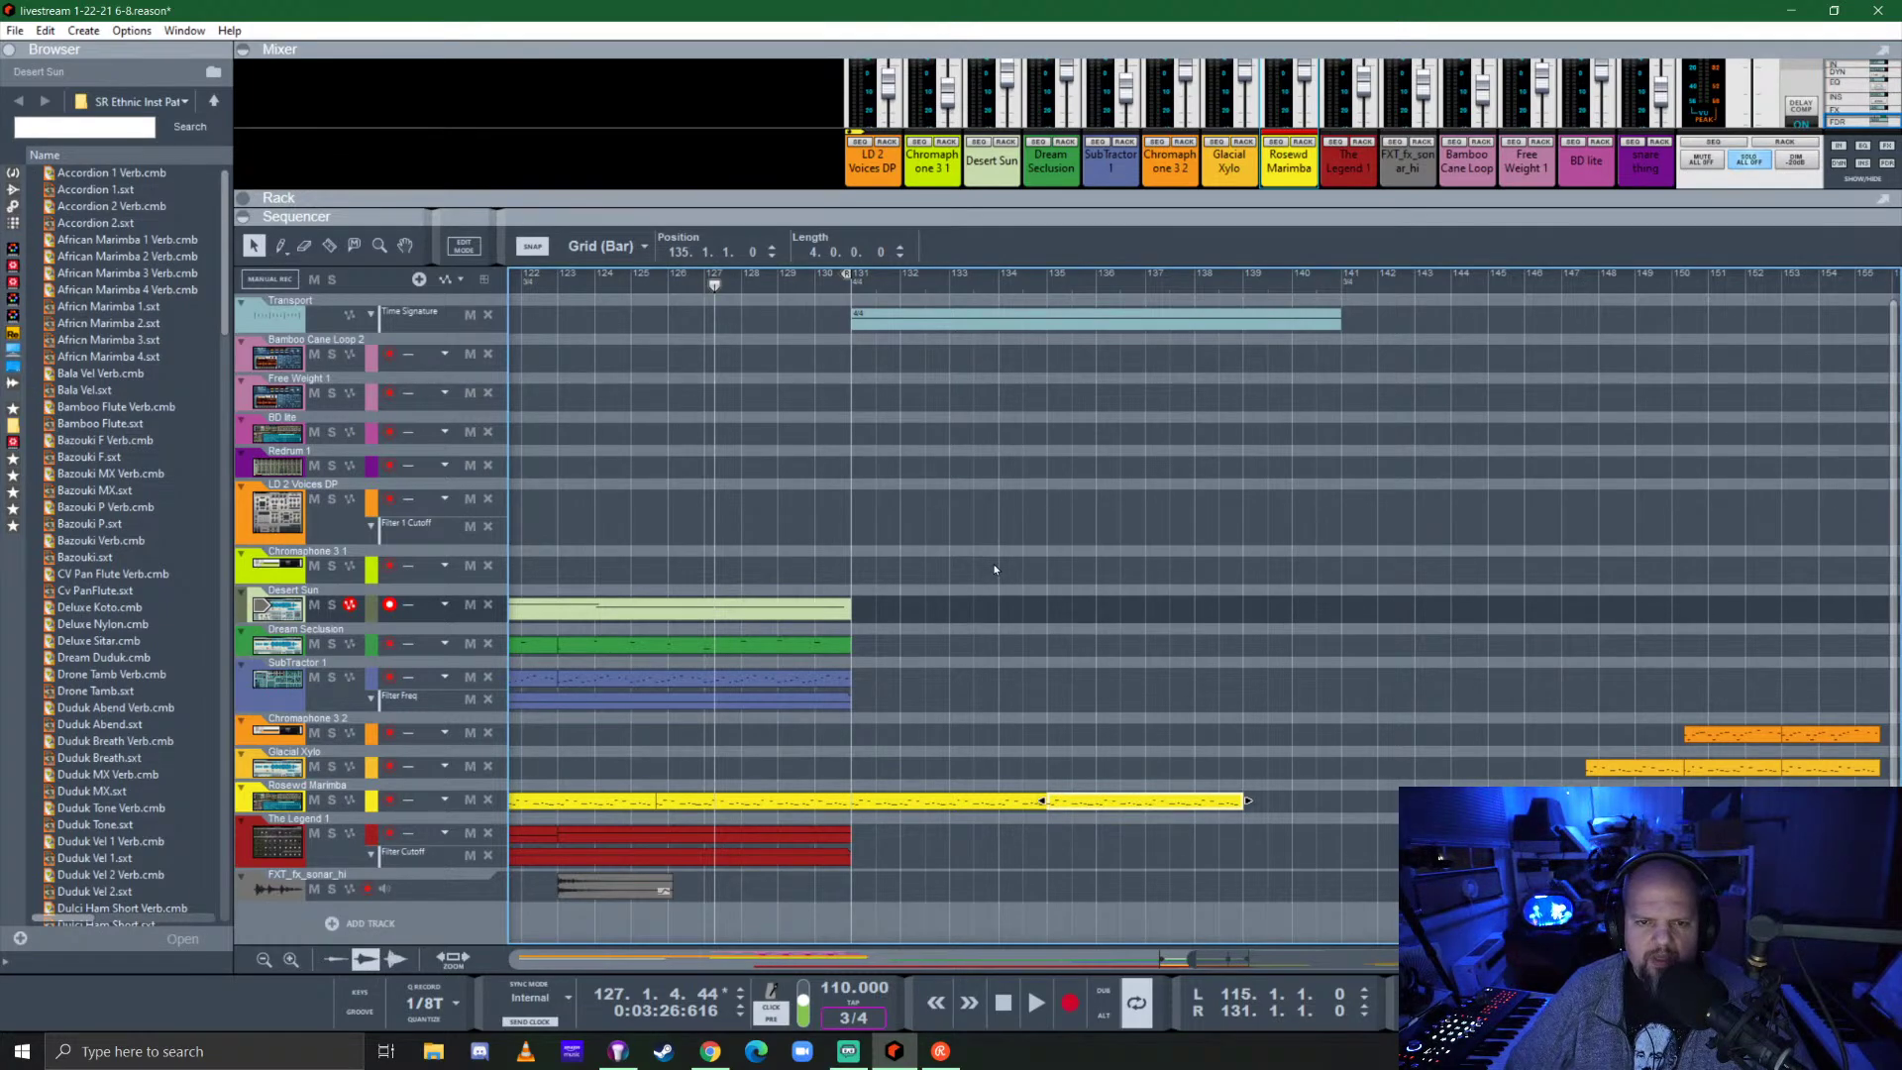
Set the loop range from bar 131 to bar 139.
{"action": "scroll", "coordinate": [1277, 318], "scroll_direction": "up", "scroll_amount": 2}
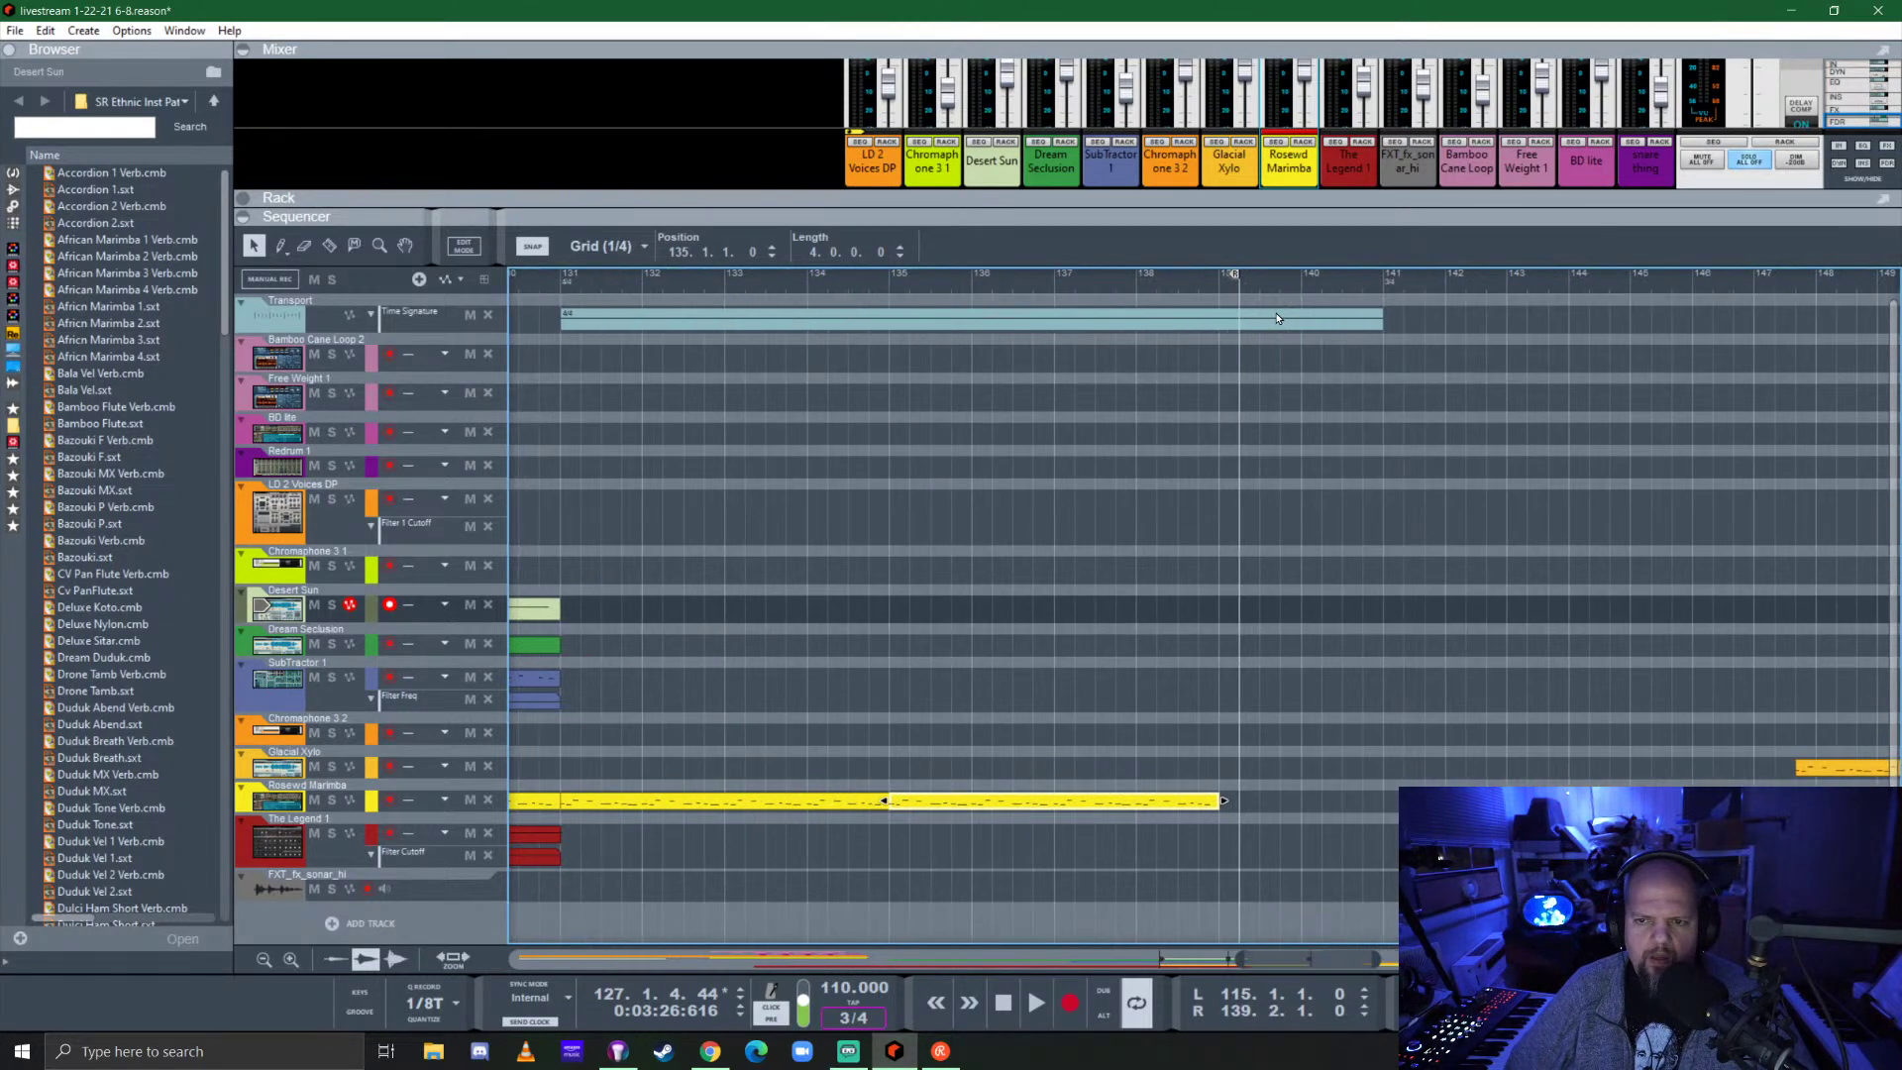
{"action": "left_click", "coordinate": [1218, 286], "text": "alt"}
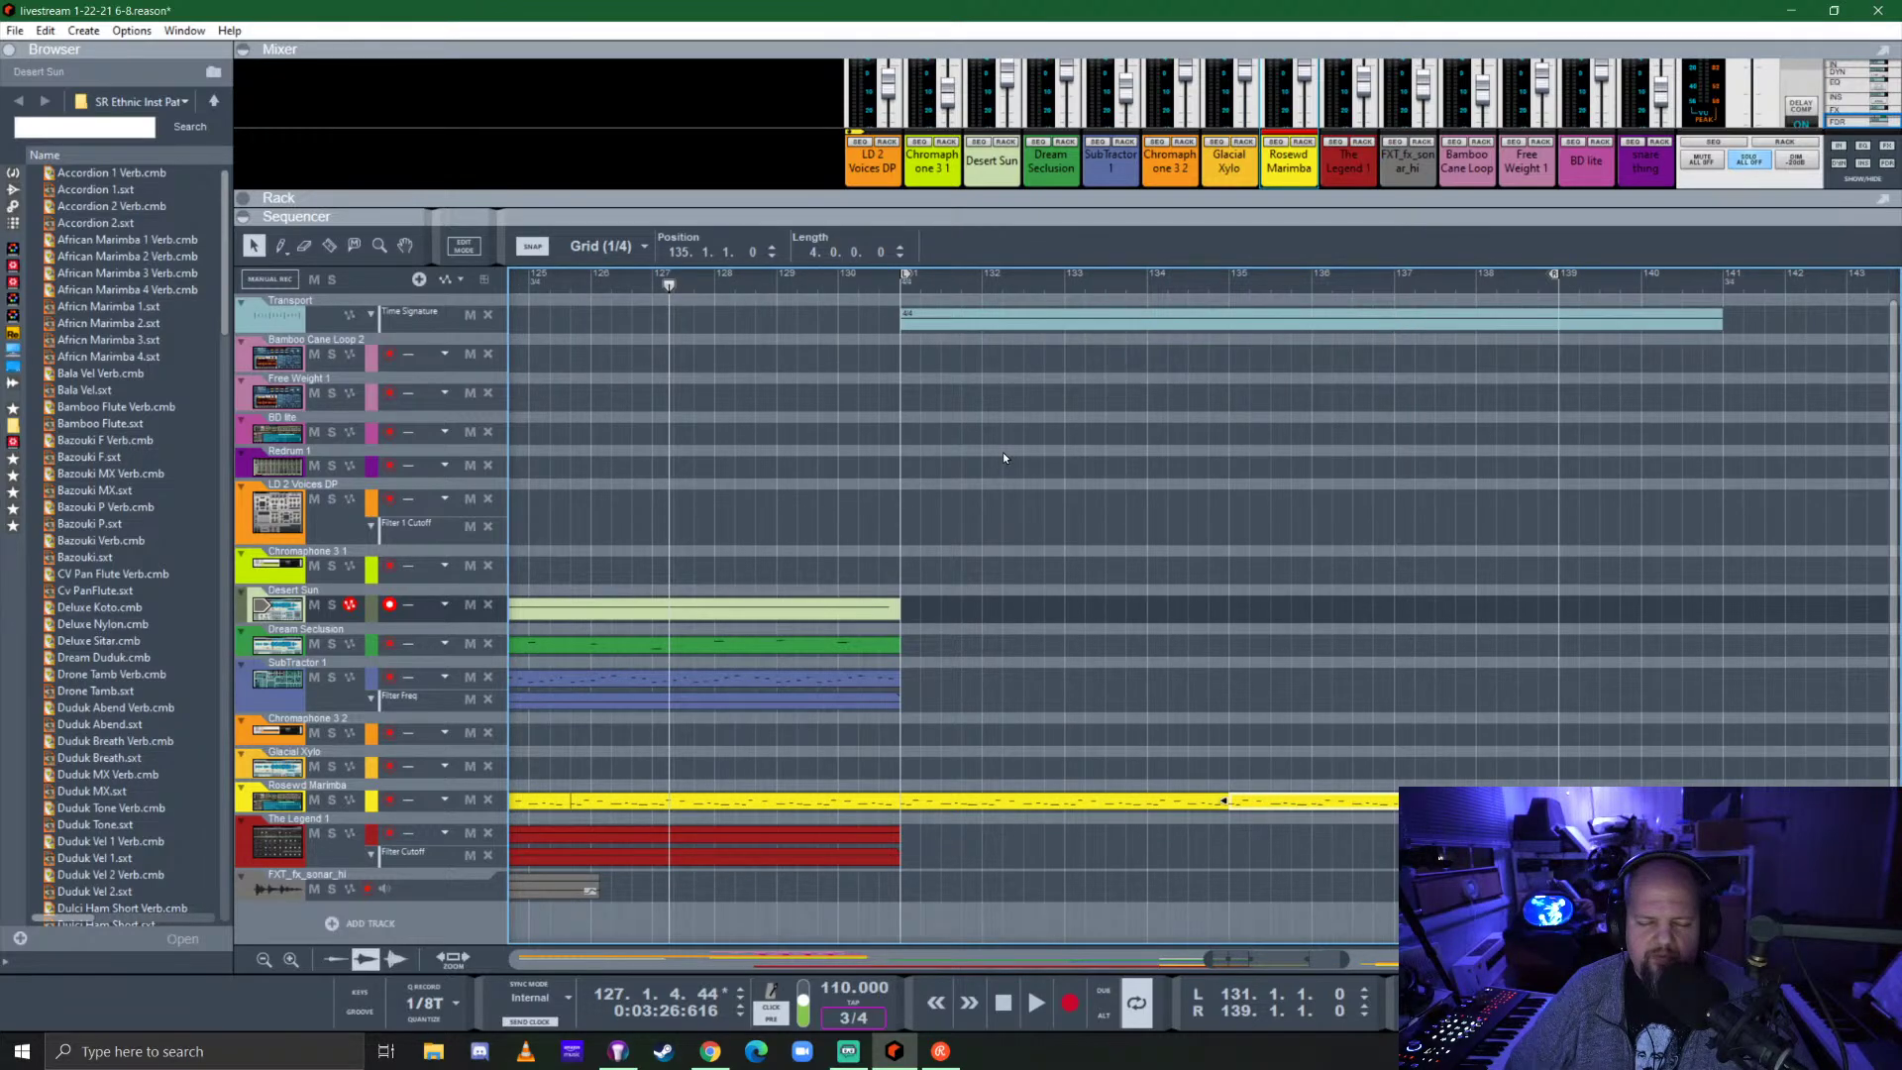
{"action": "scroll", "coordinate": [841, 646], "scroll_direction": "down", "scroll_amount": 2}
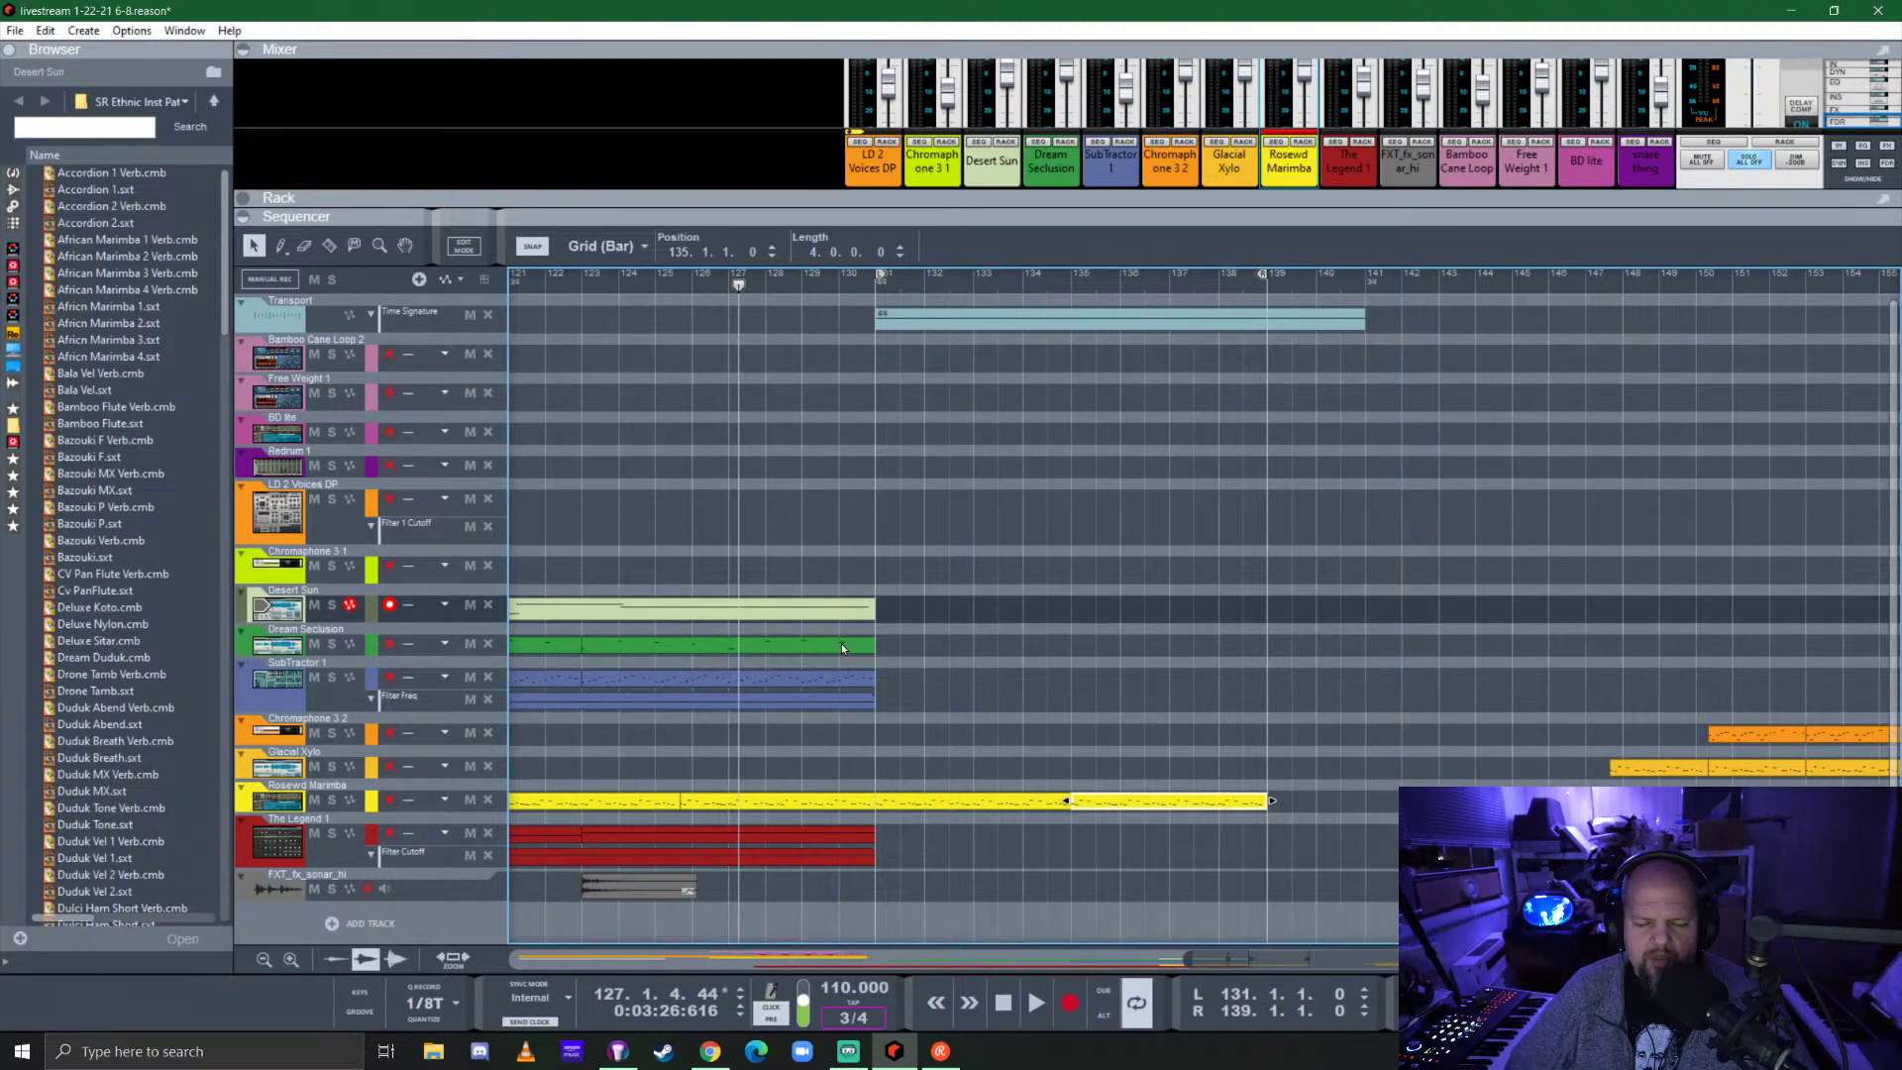
Play the arrangement from bar 123 and turn off all channel solos.
{"action": "scroll", "coordinate": [865, 608], "scroll_direction": "left", "scroll_amount": 3}
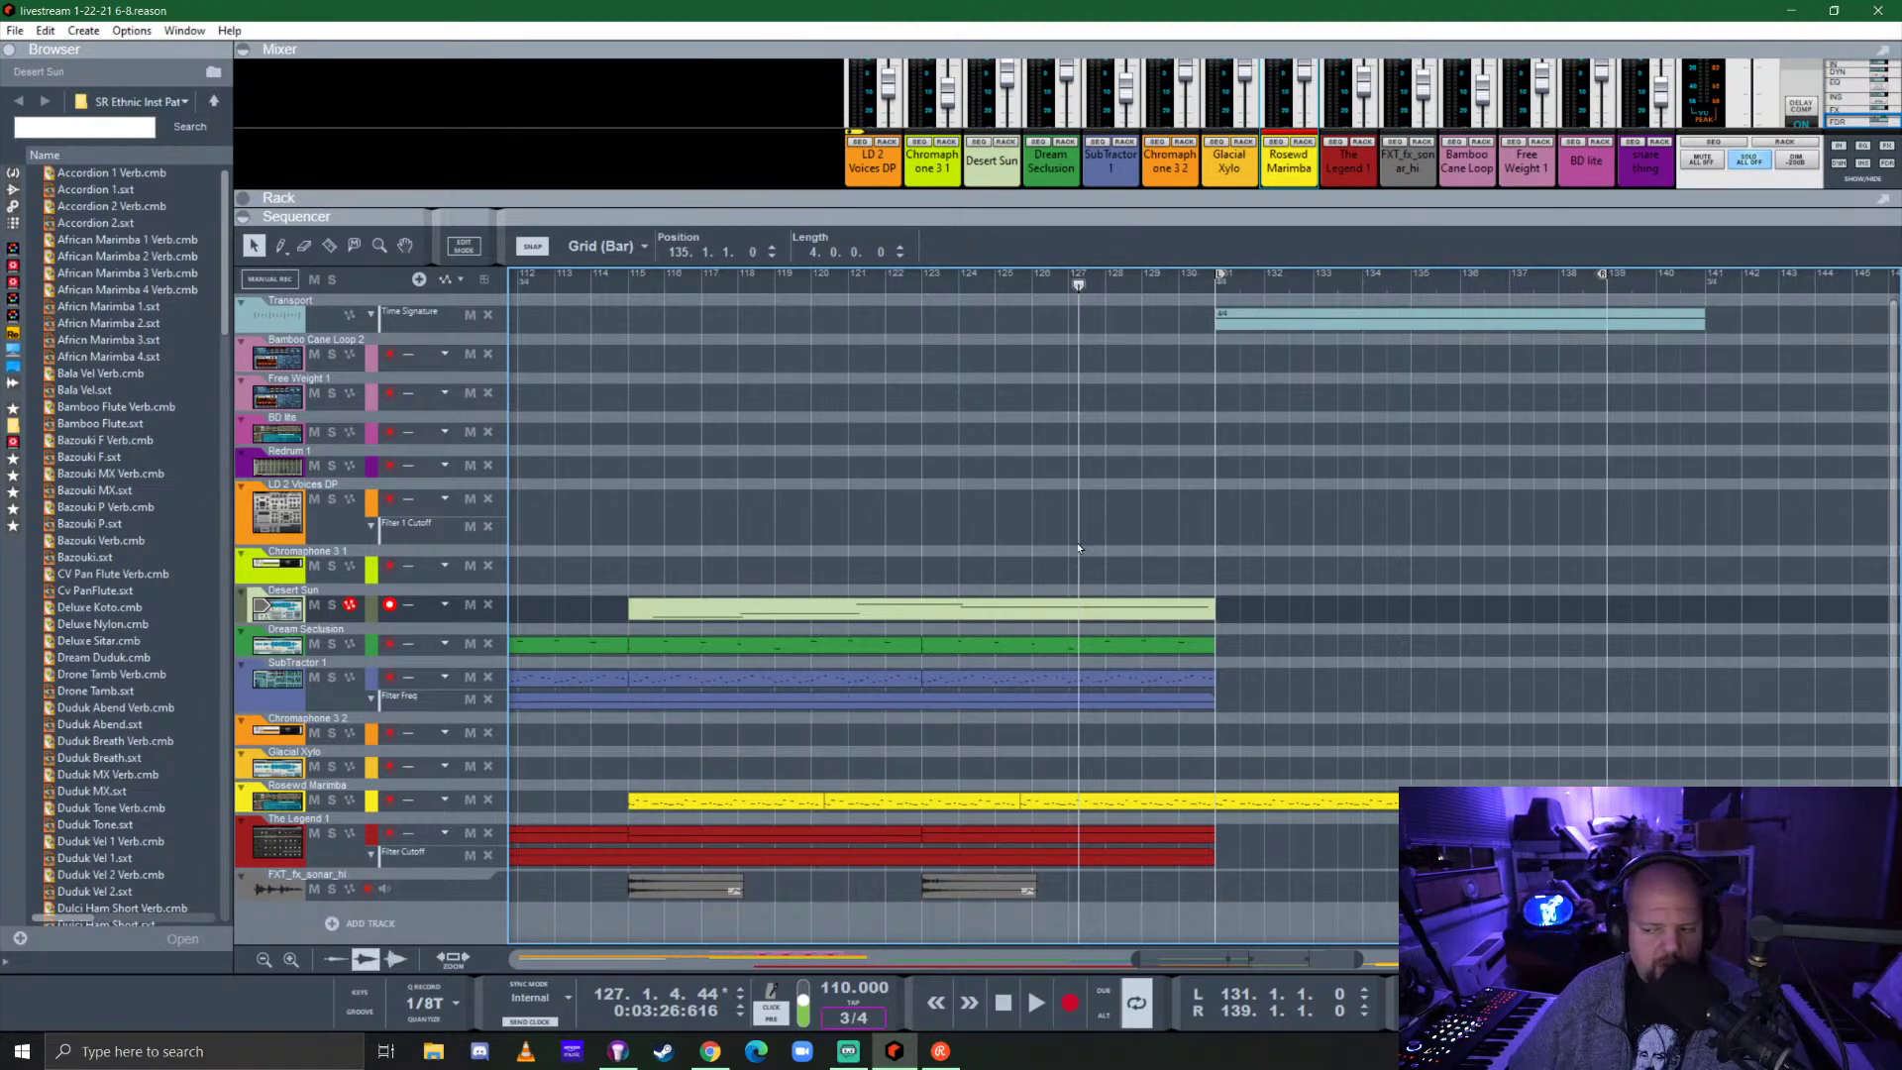
{"action": "scroll", "coordinate": [1062, 576], "scroll_direction": "down", "scroll_amount": 2}
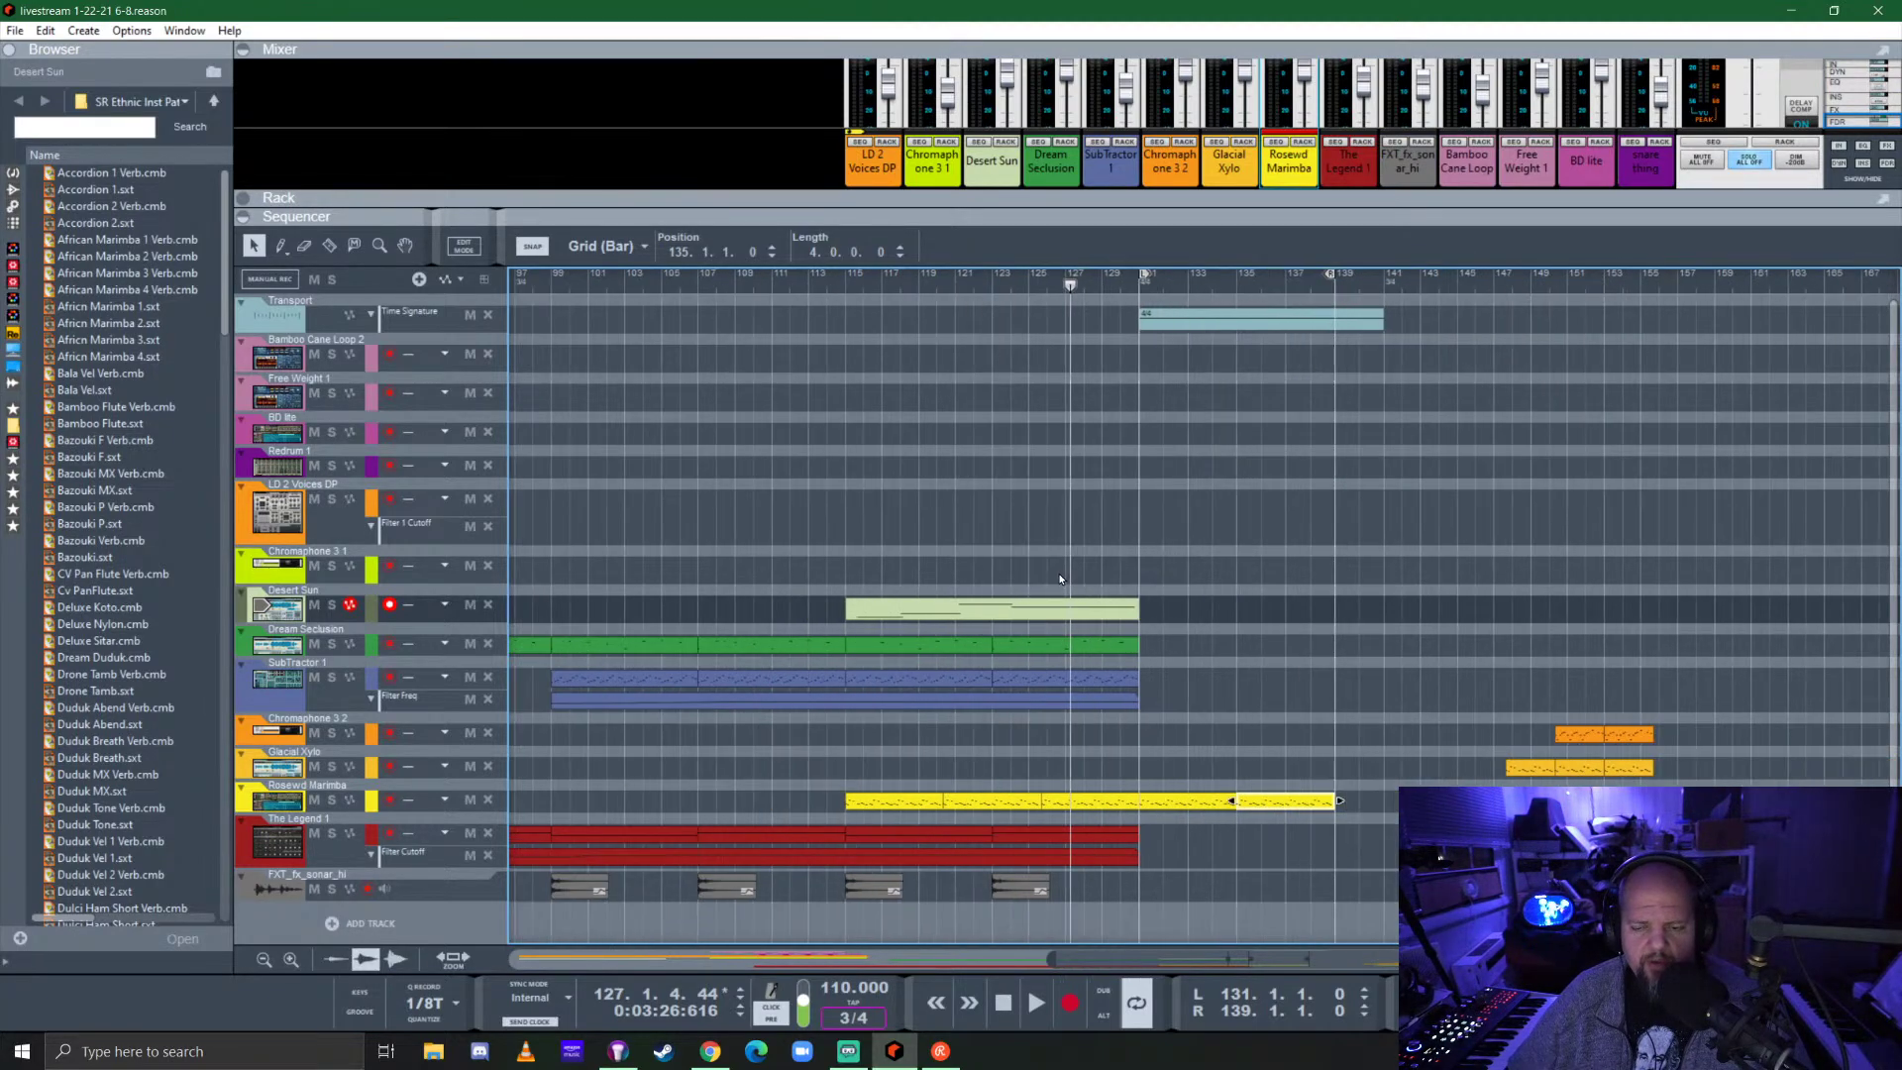
{"action": "key", "text": "space"}
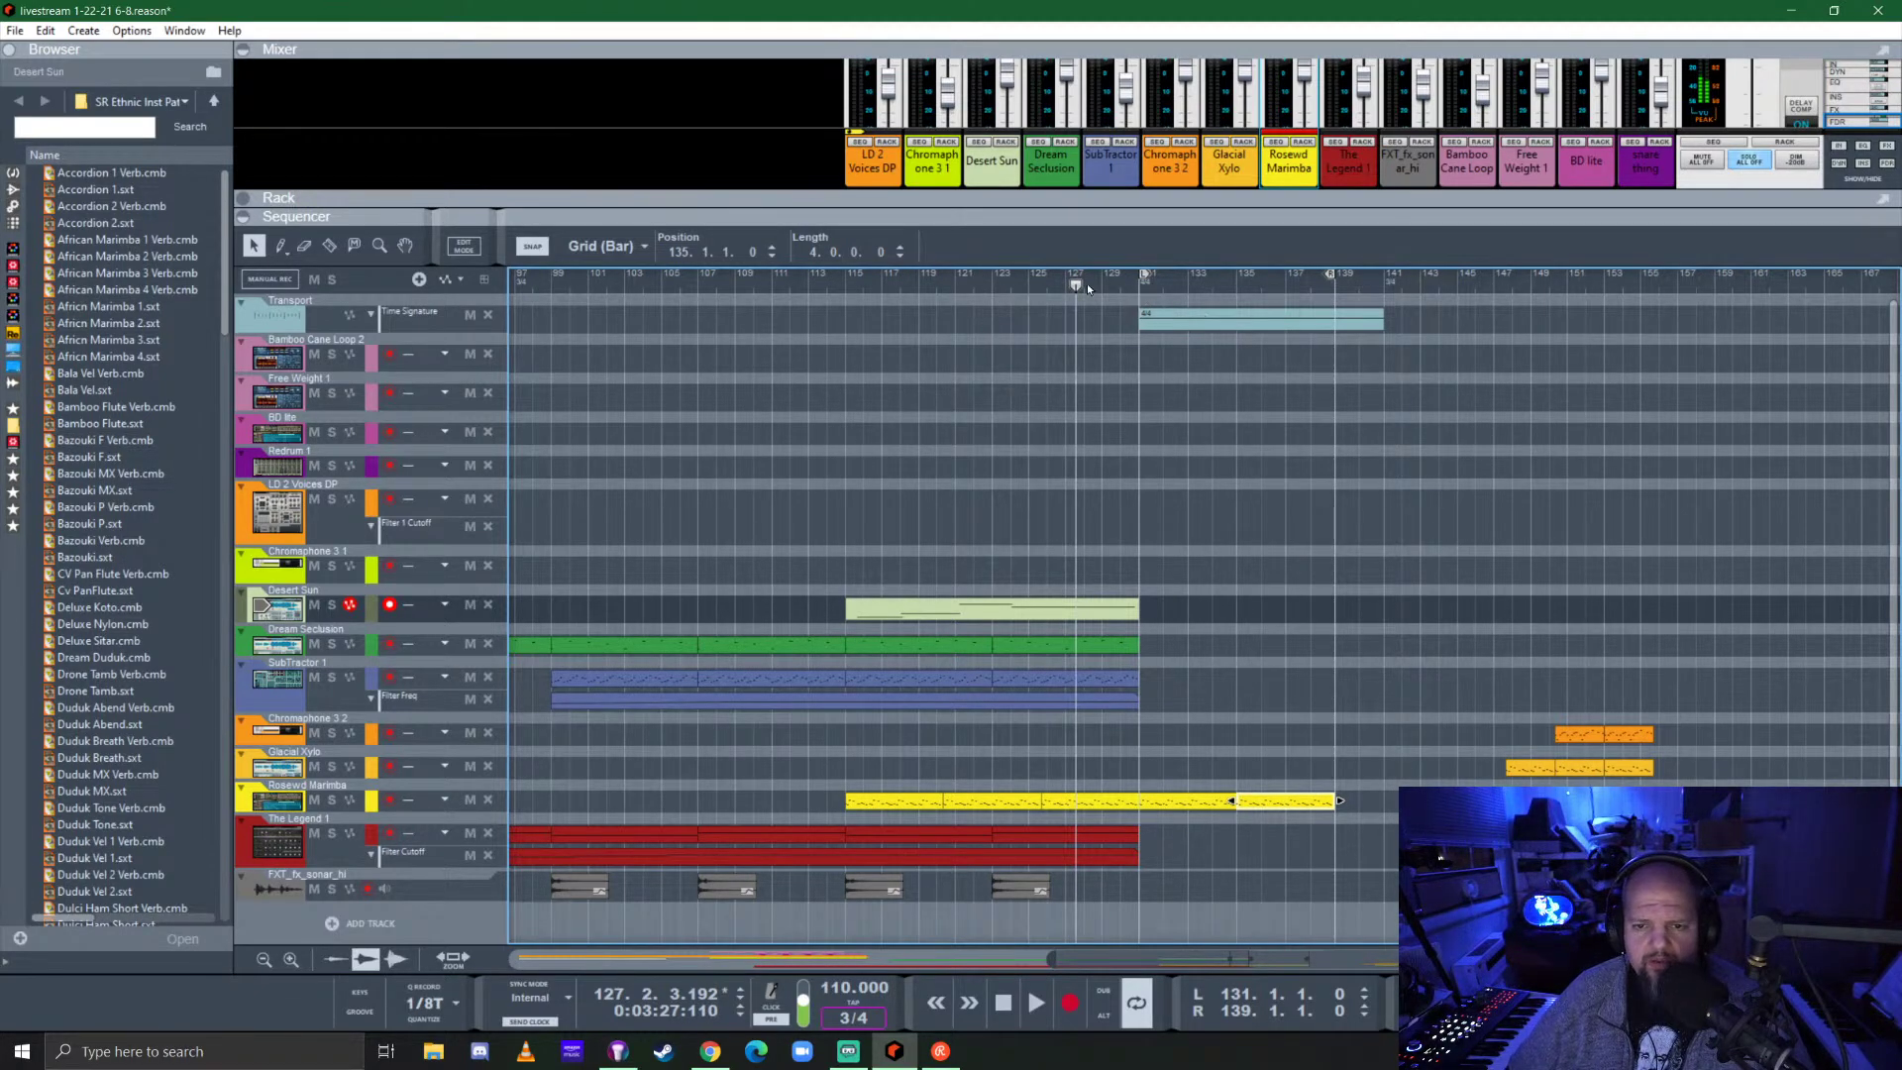
{"action": "left_click_drag", "start_coordinate": [1078, 285], "coordinate": [993, 300]}
{"action": "key", "text": "space"}
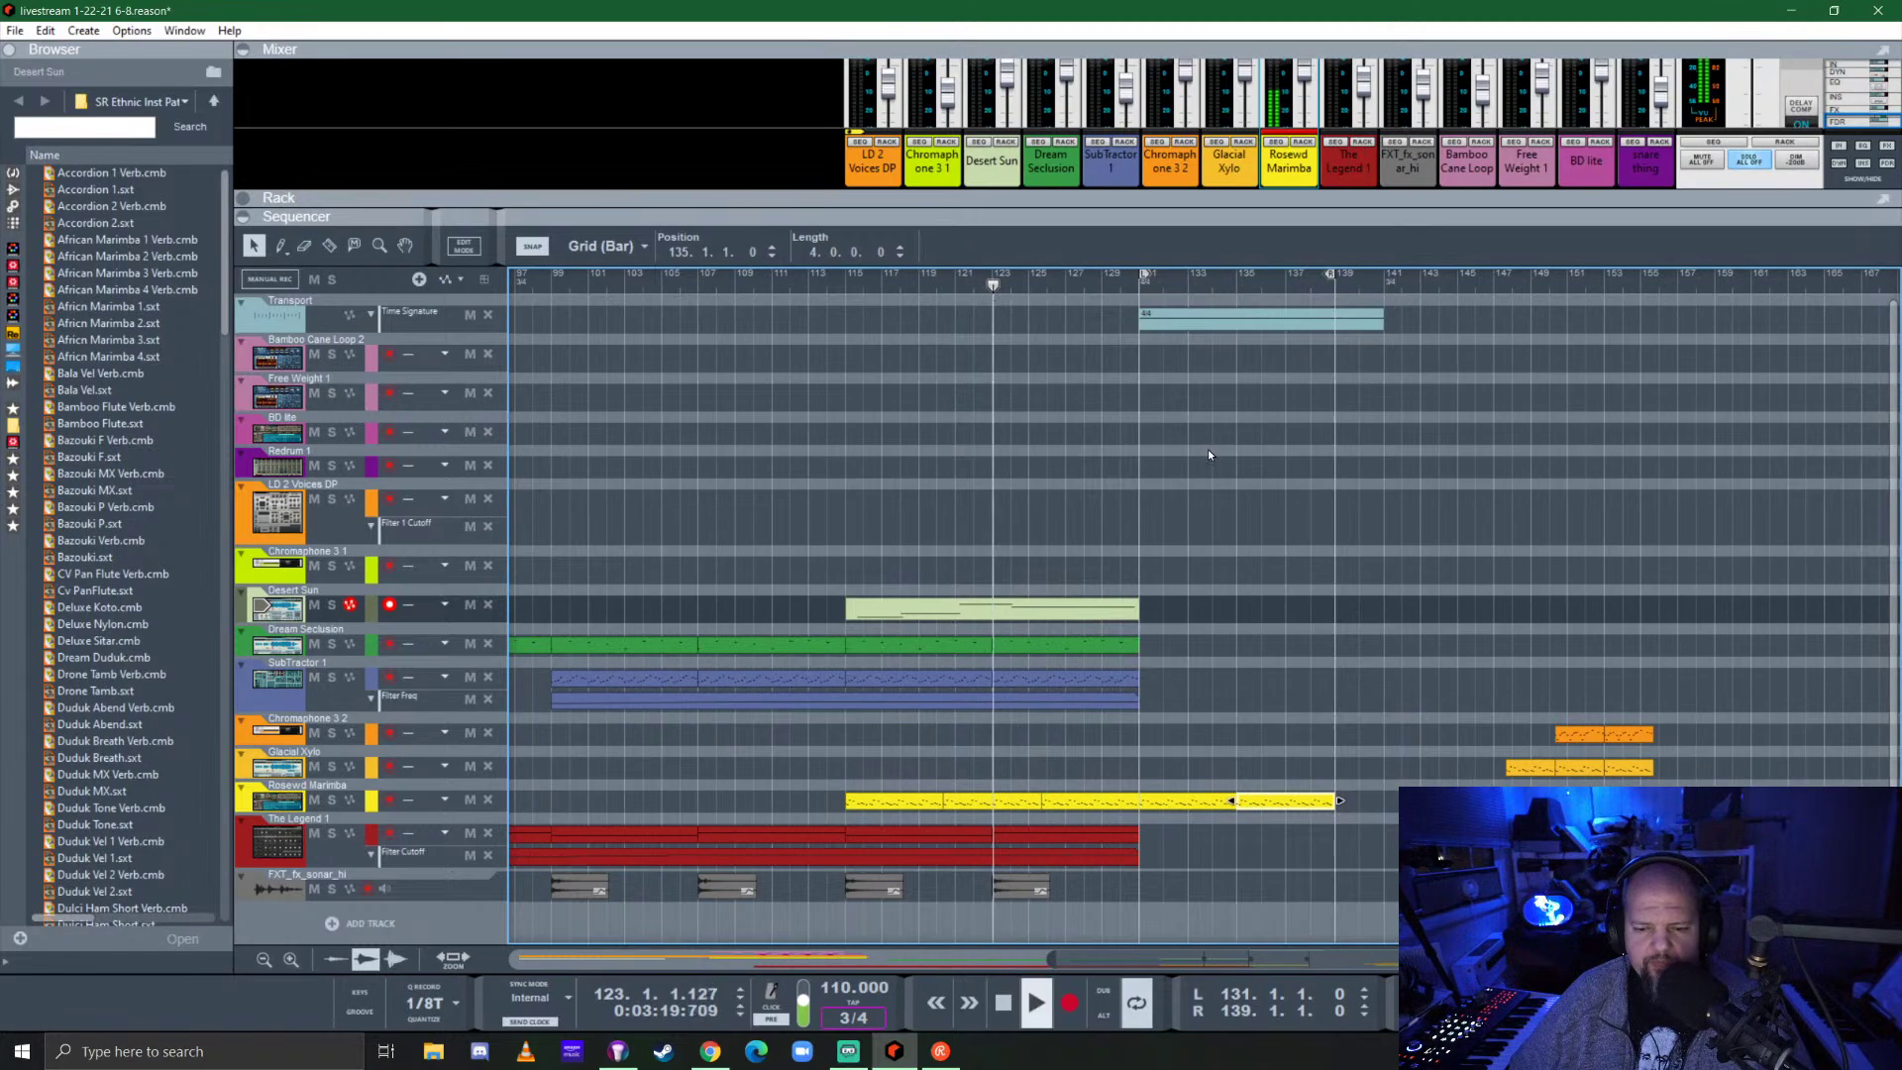
{"action": "left_click", "coordinate": [1748, 161]}
Set the Rosewd Marimba channel fader to about -4.23 dB in the mixer.
{"action": "left_click_drag", "start_coordinate": [1675, 192], "coordinate": [1585, 327]}
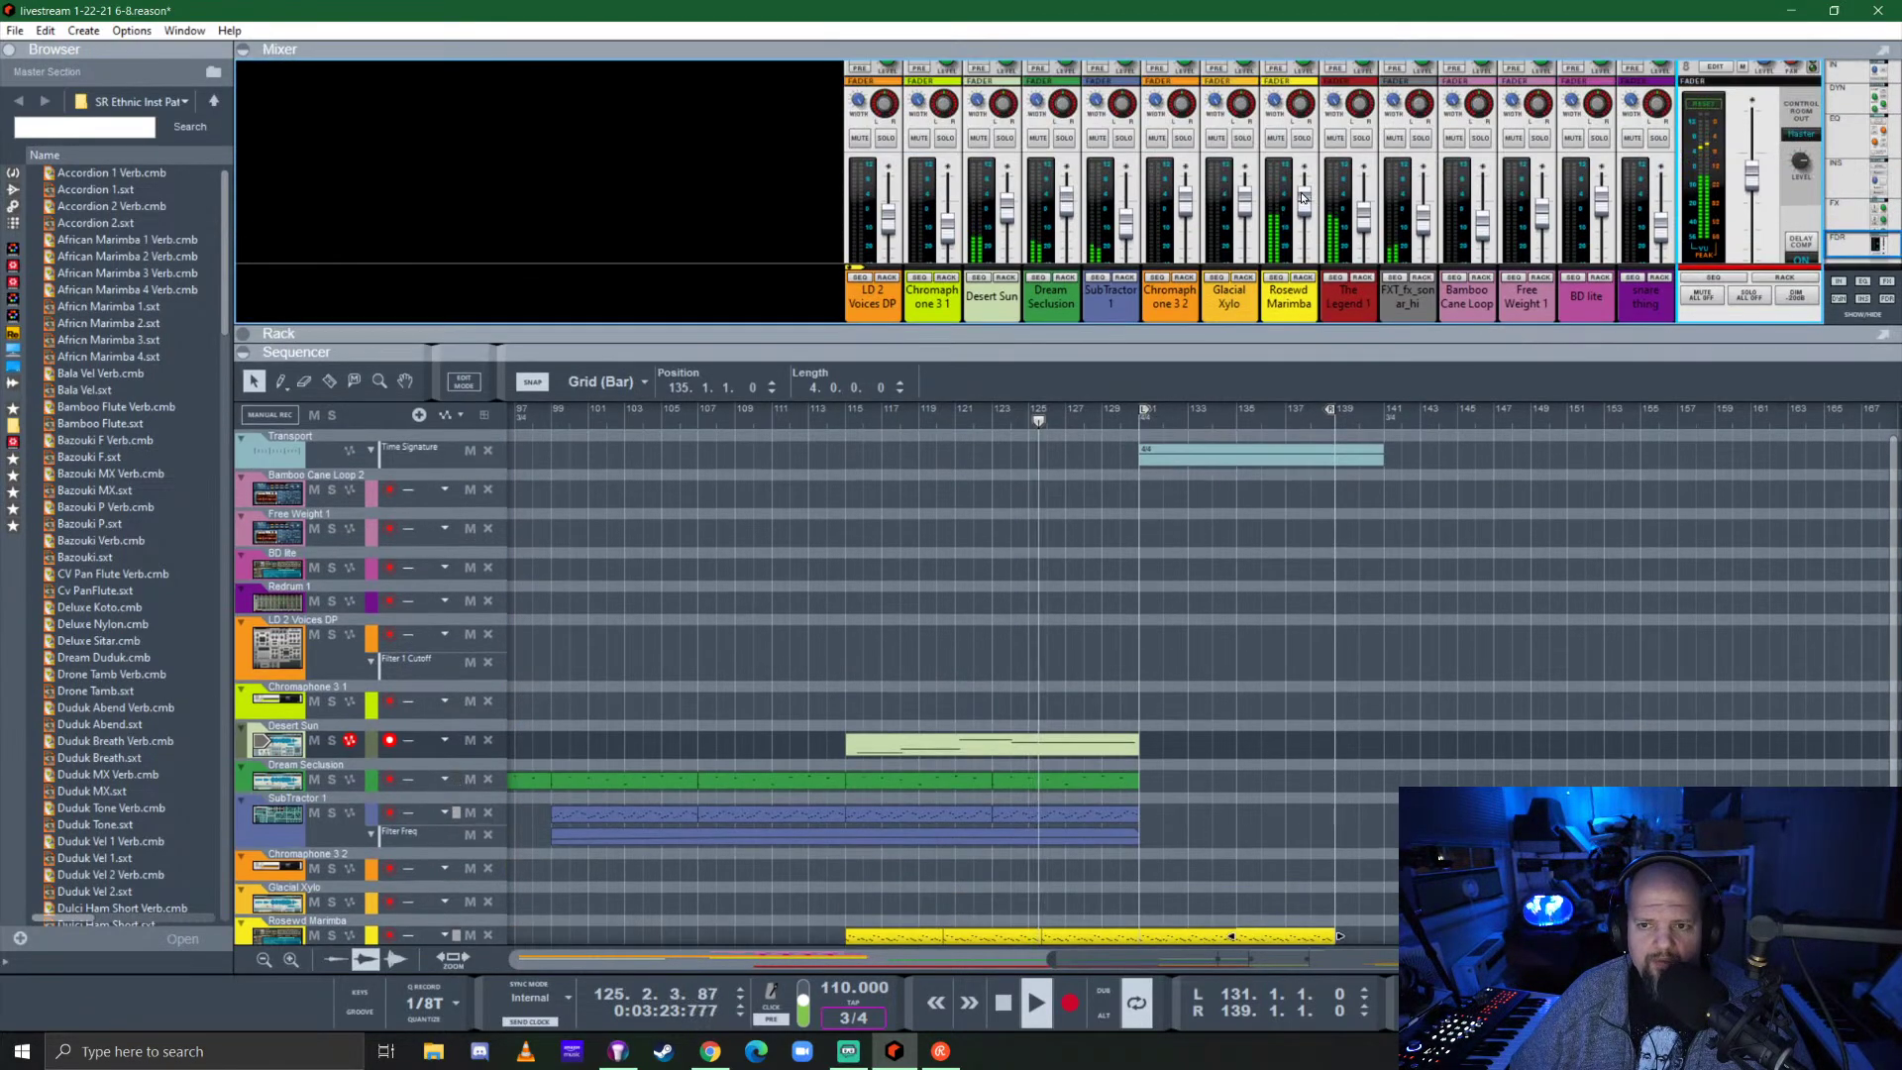
{"action": "scroll", "coordinate": [1302, 198], "scroll_direction": "down", "scroll_amount": 2}
{"action": "left_click_drag", "start_coordinate": [1304, 144], "coordinate": [1311, 164]}
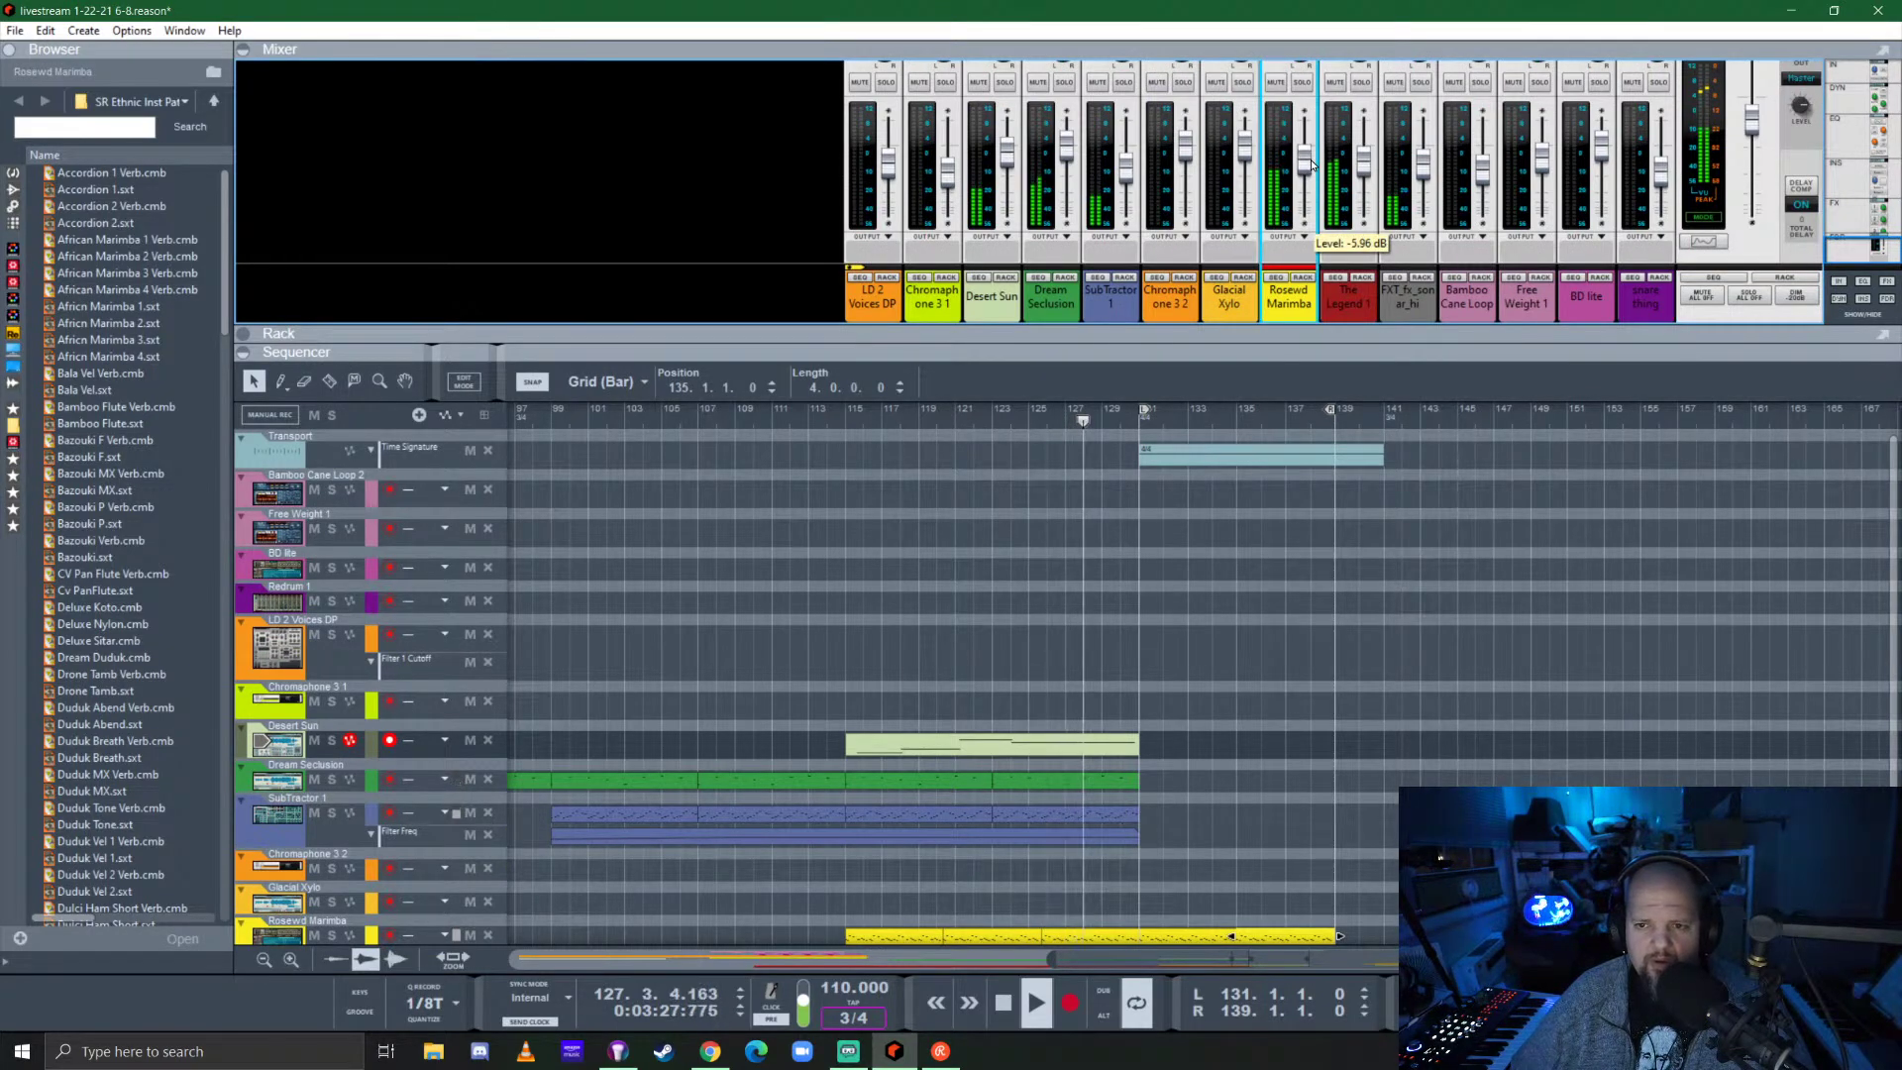
{"action": "left_click_drag", "start_coordinate": [1311, 164], "coordinate": [1308, 150]}
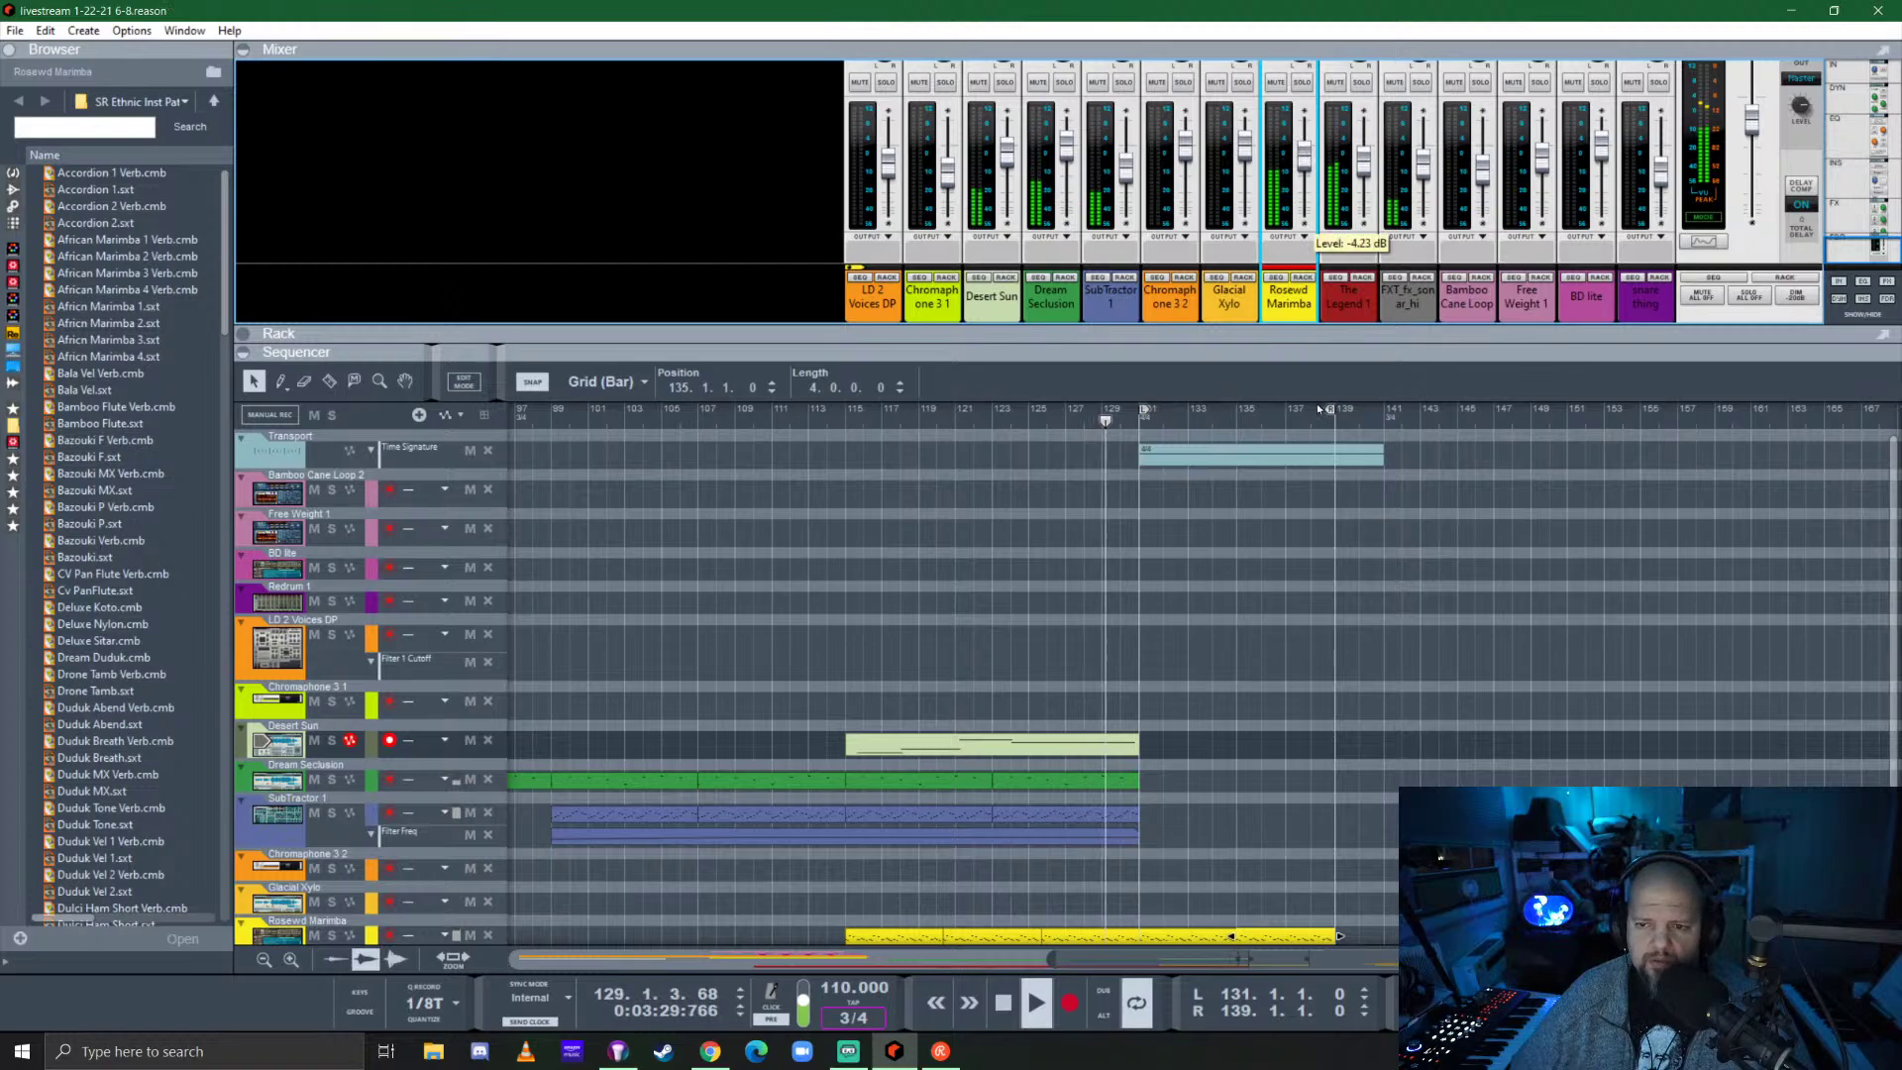
{"action": "left_click_drag", "start_coordinate": [1387, 333], "coordinate": [1387, 156]}
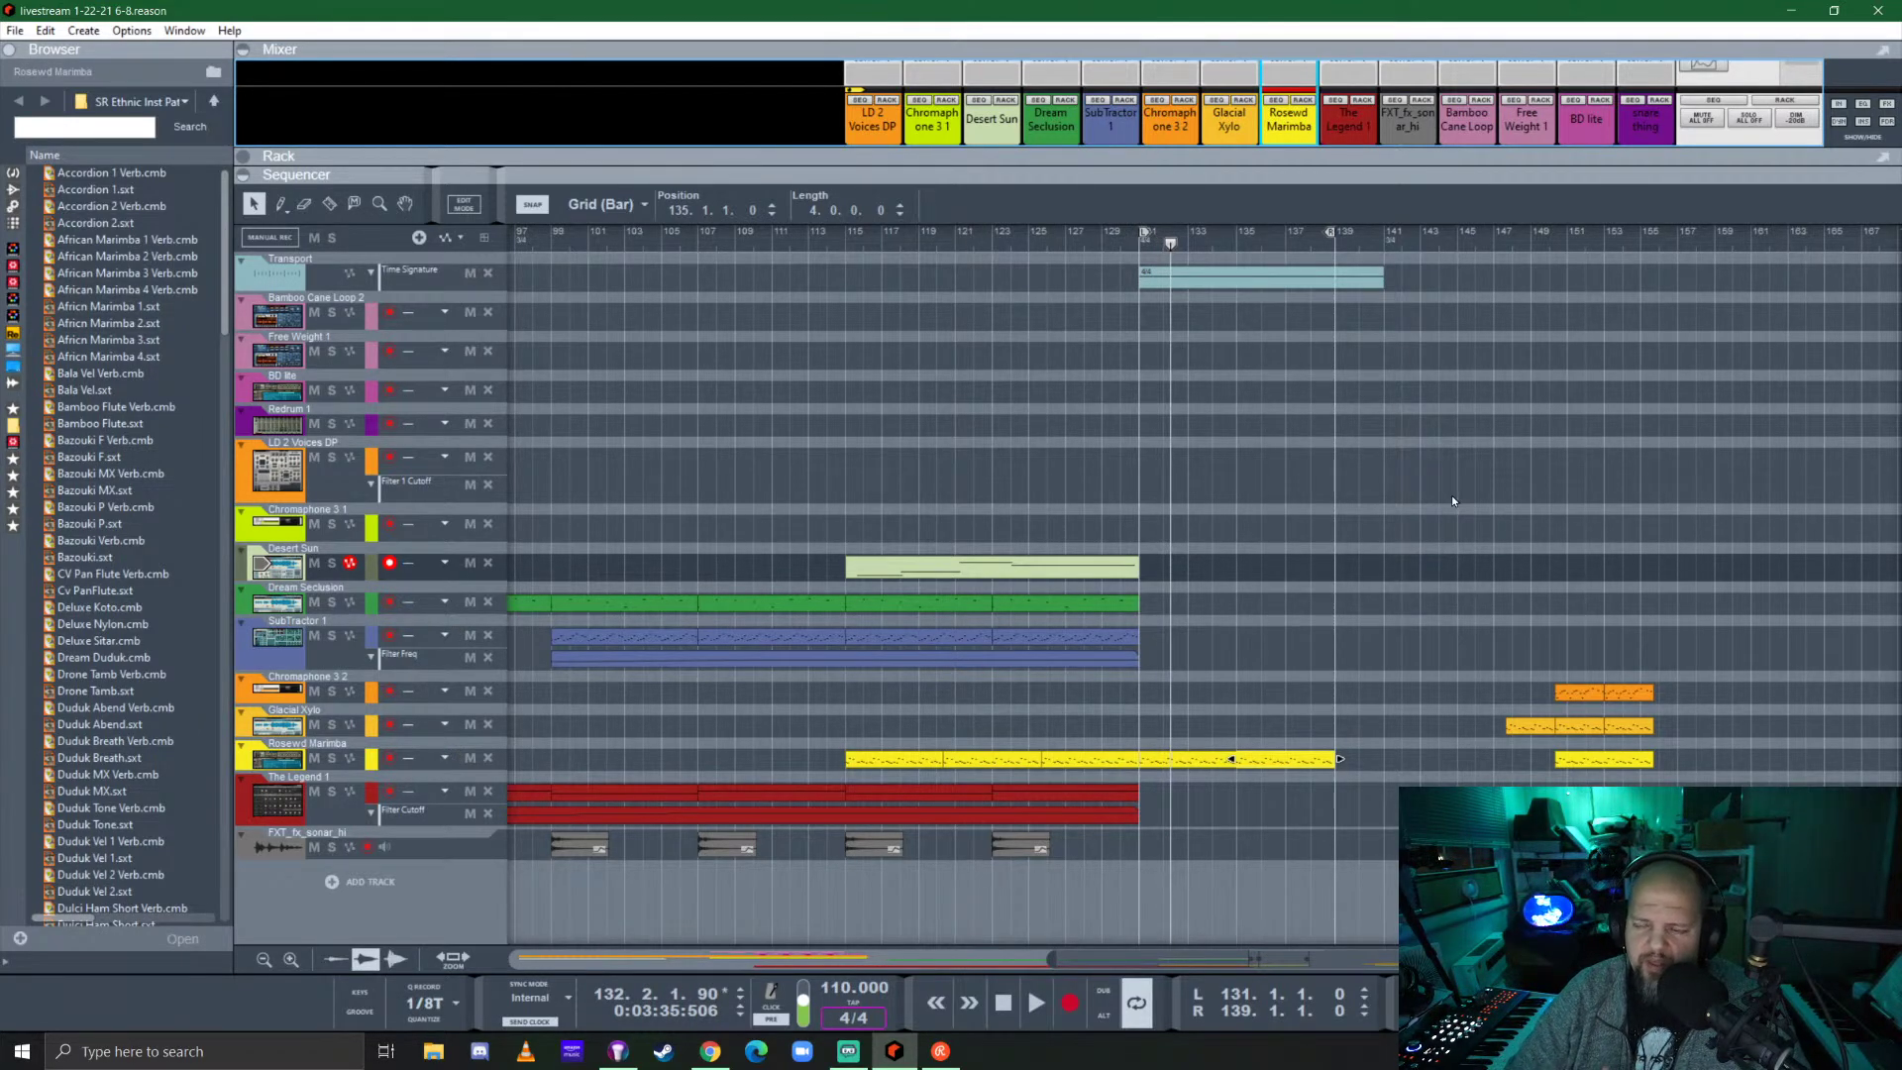
Extend the time signature clip starting at bar 131 to a length of 22 bars.
{"action": "left_click", "coordinate": [1326, 286]}
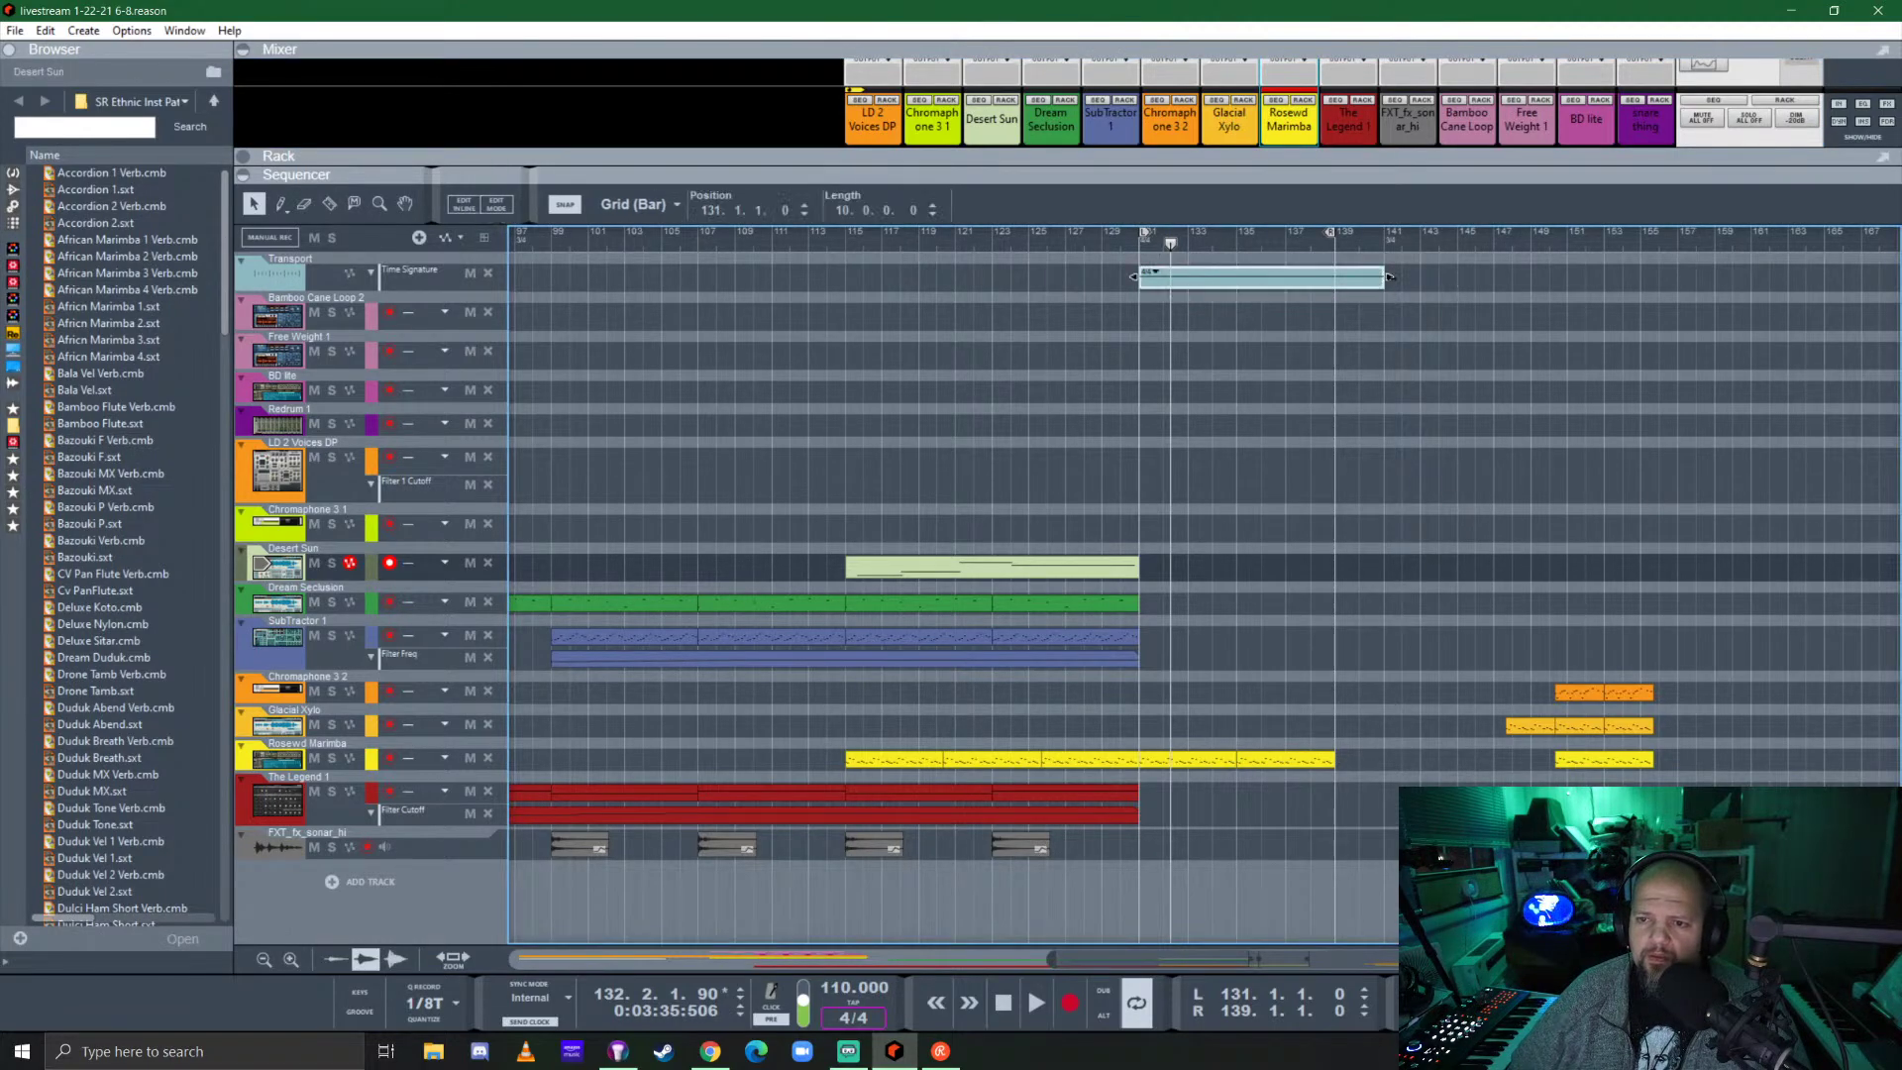
{"action": "left_click_drag", "start_coordinate": [1390, 278], "coordinate": [1674, 289]}
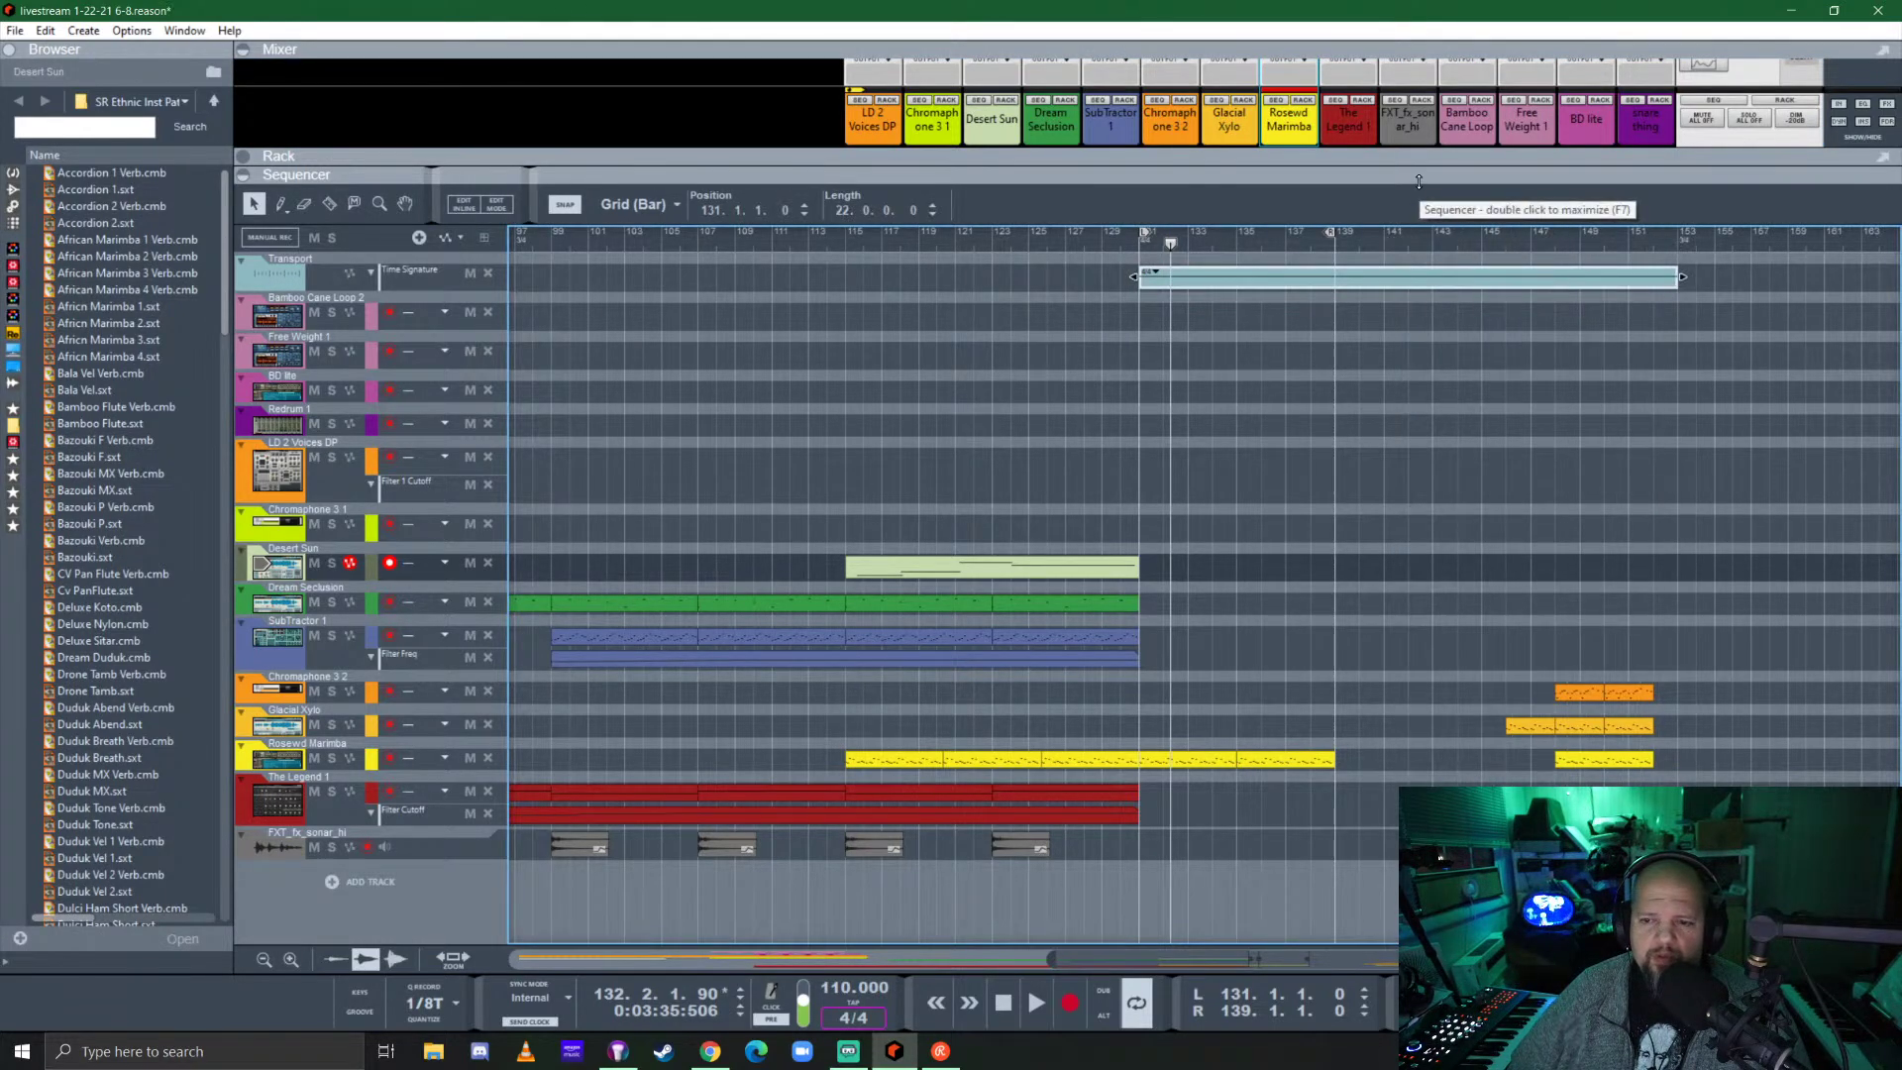
Browse the available instruments and add a Punch-BD drum synthesizer to the rack below the FXT_fx_sonar_hi channel.
{"action": "left_click_drag", "start_coordinate": [1418, 181], "coordinate": [1430, 648]}
{"action": "scroll", "coordinate": [1099, 502], "scroll_direction": "up", "scroll_amount": 5}
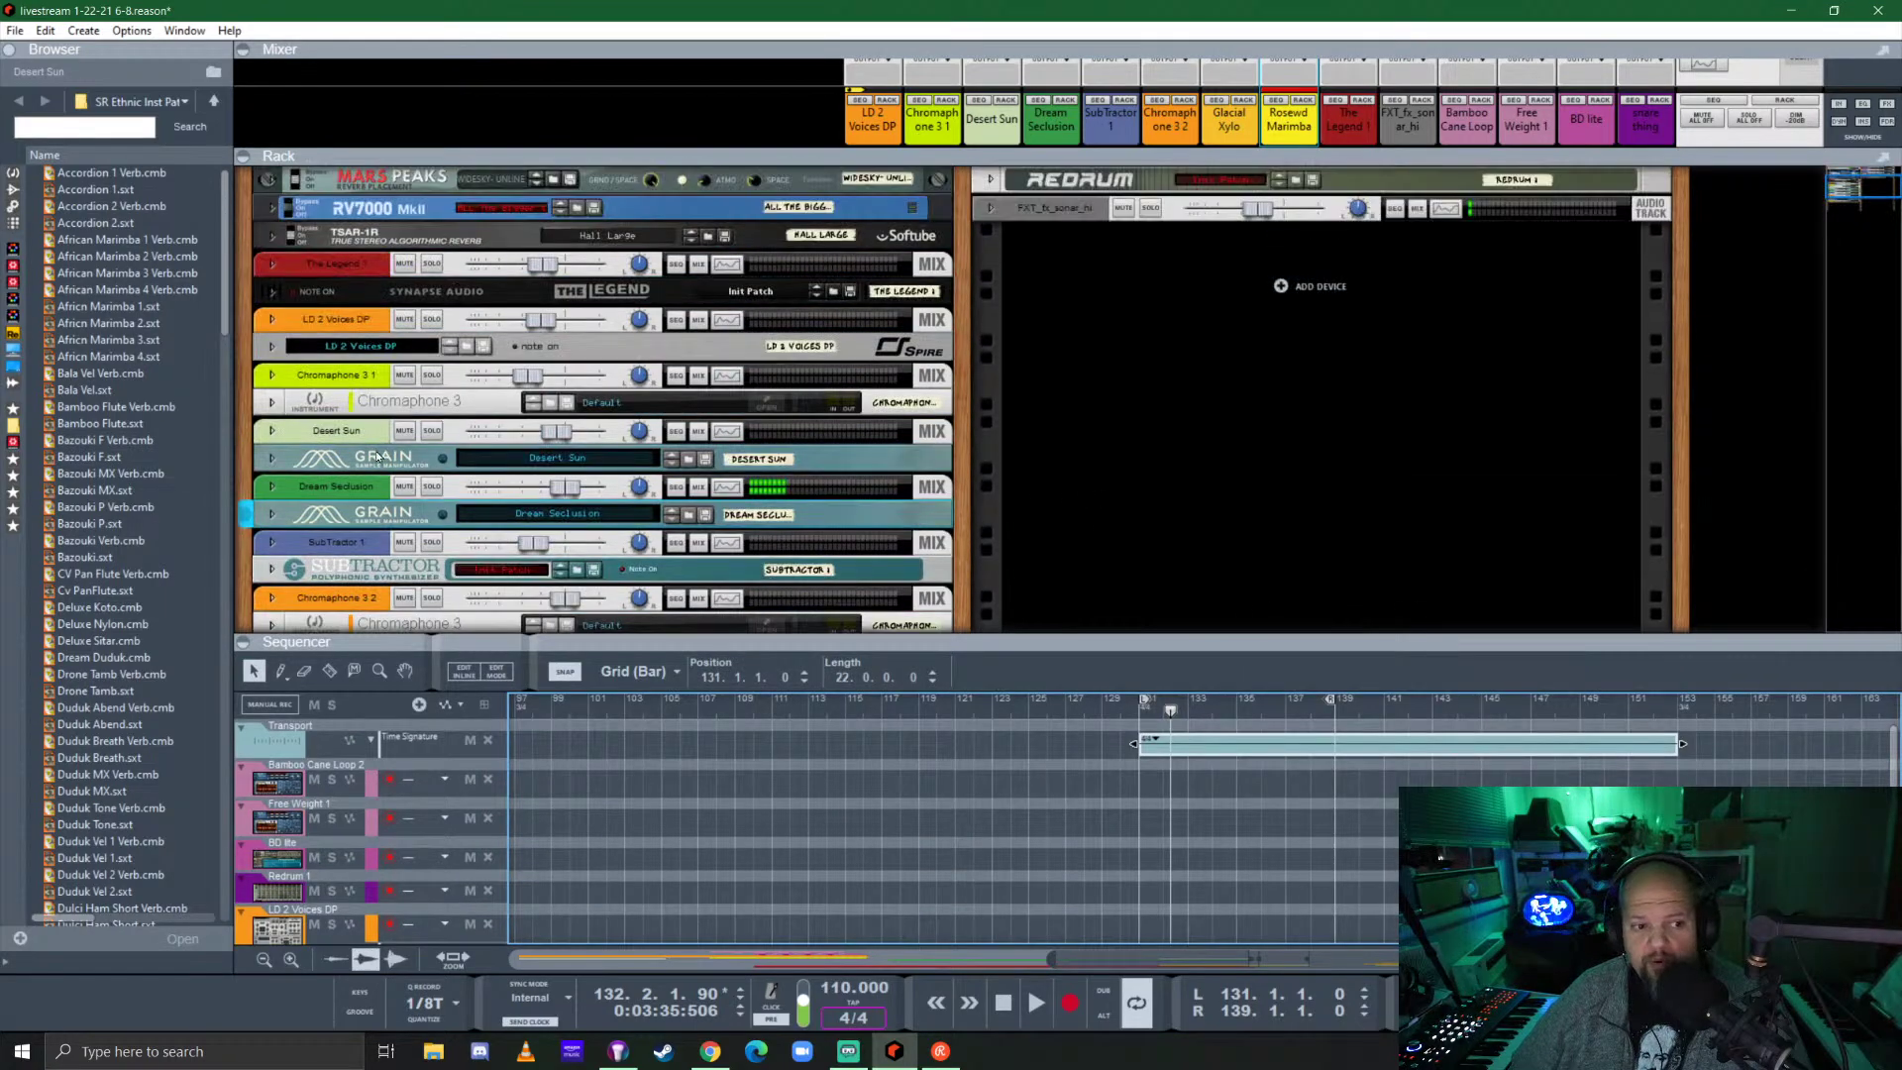
{"action": "left_click", "coordinate": [13, 172]}
{"action": "scroll", "coordinate": [149, 528], "scroll_direction": "down", "scroll_amount": 10}
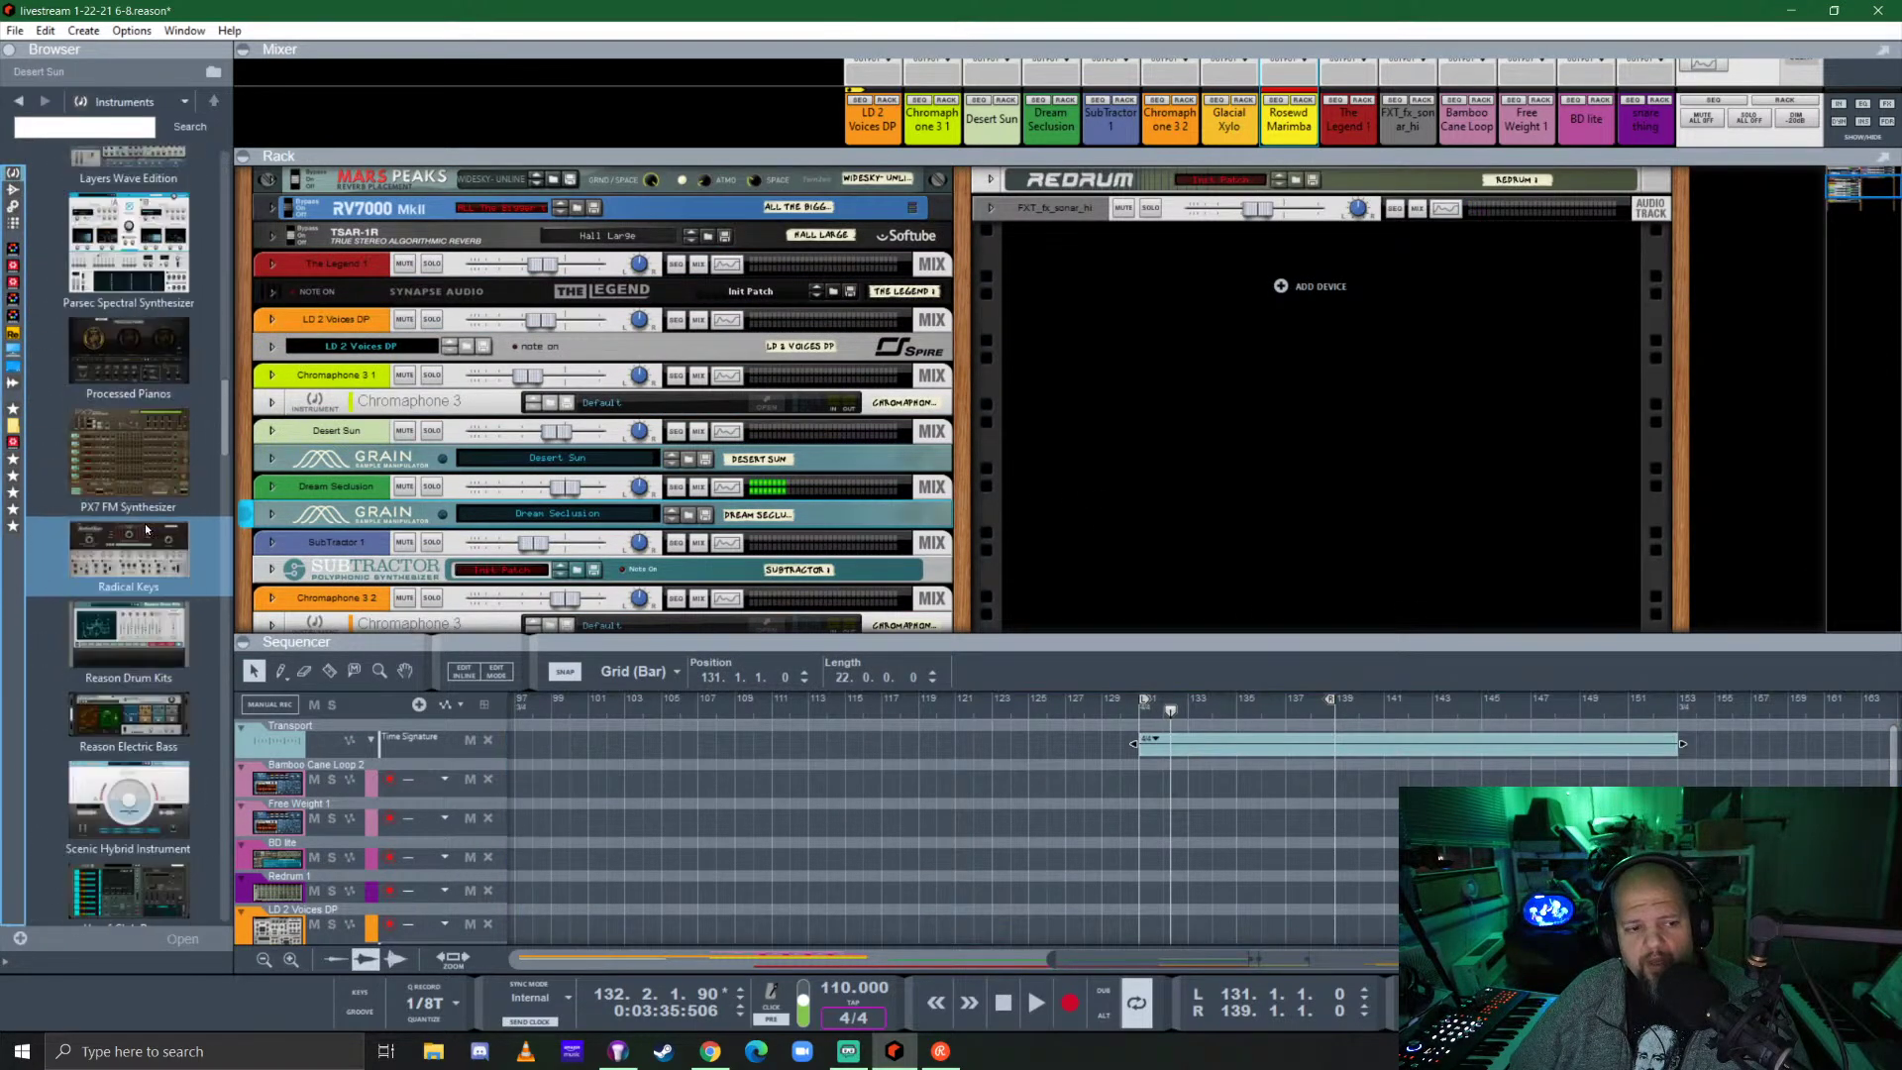
{"action": "scroll", "coordinate": [147, 528], "scroll_direction": "up", "scroll_amount": 10}
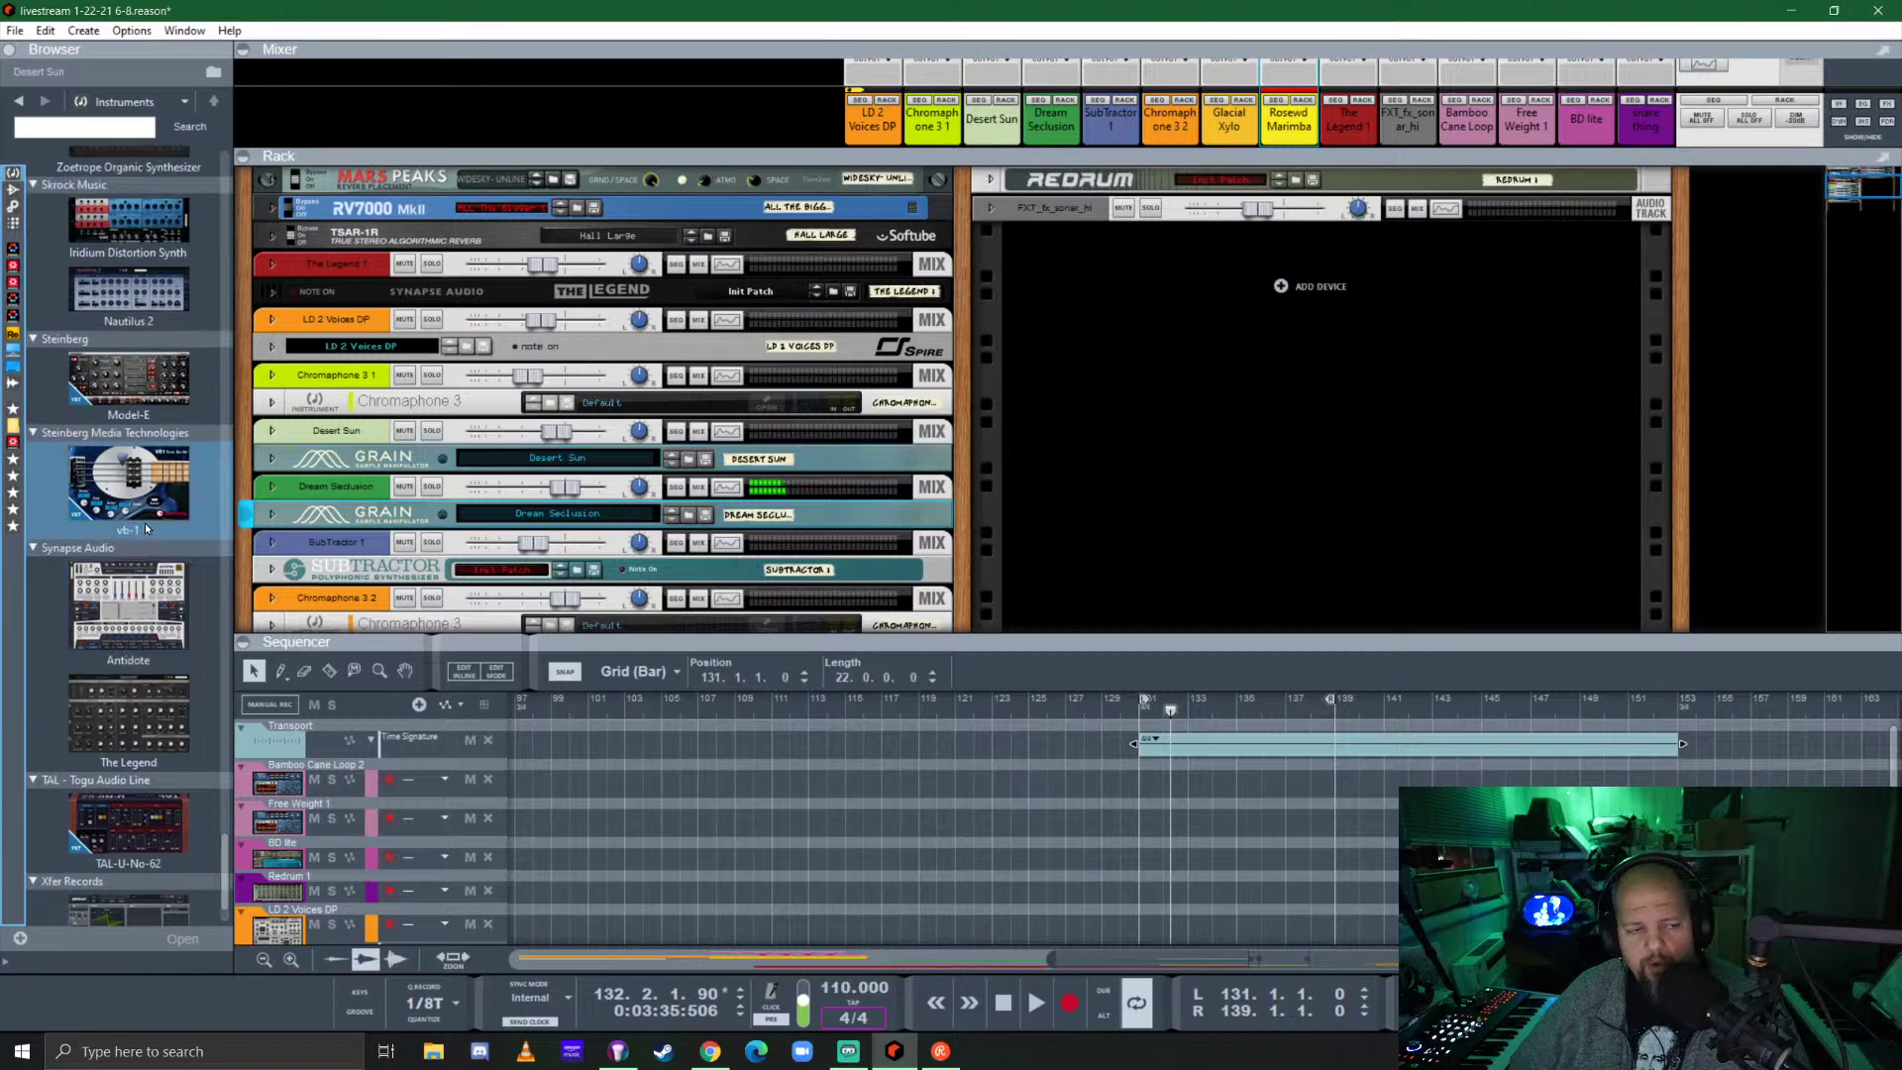
{"action": "scroll", "coordinate": [140, 510], "scroll_direction": "up", "scroll_amount": 3}
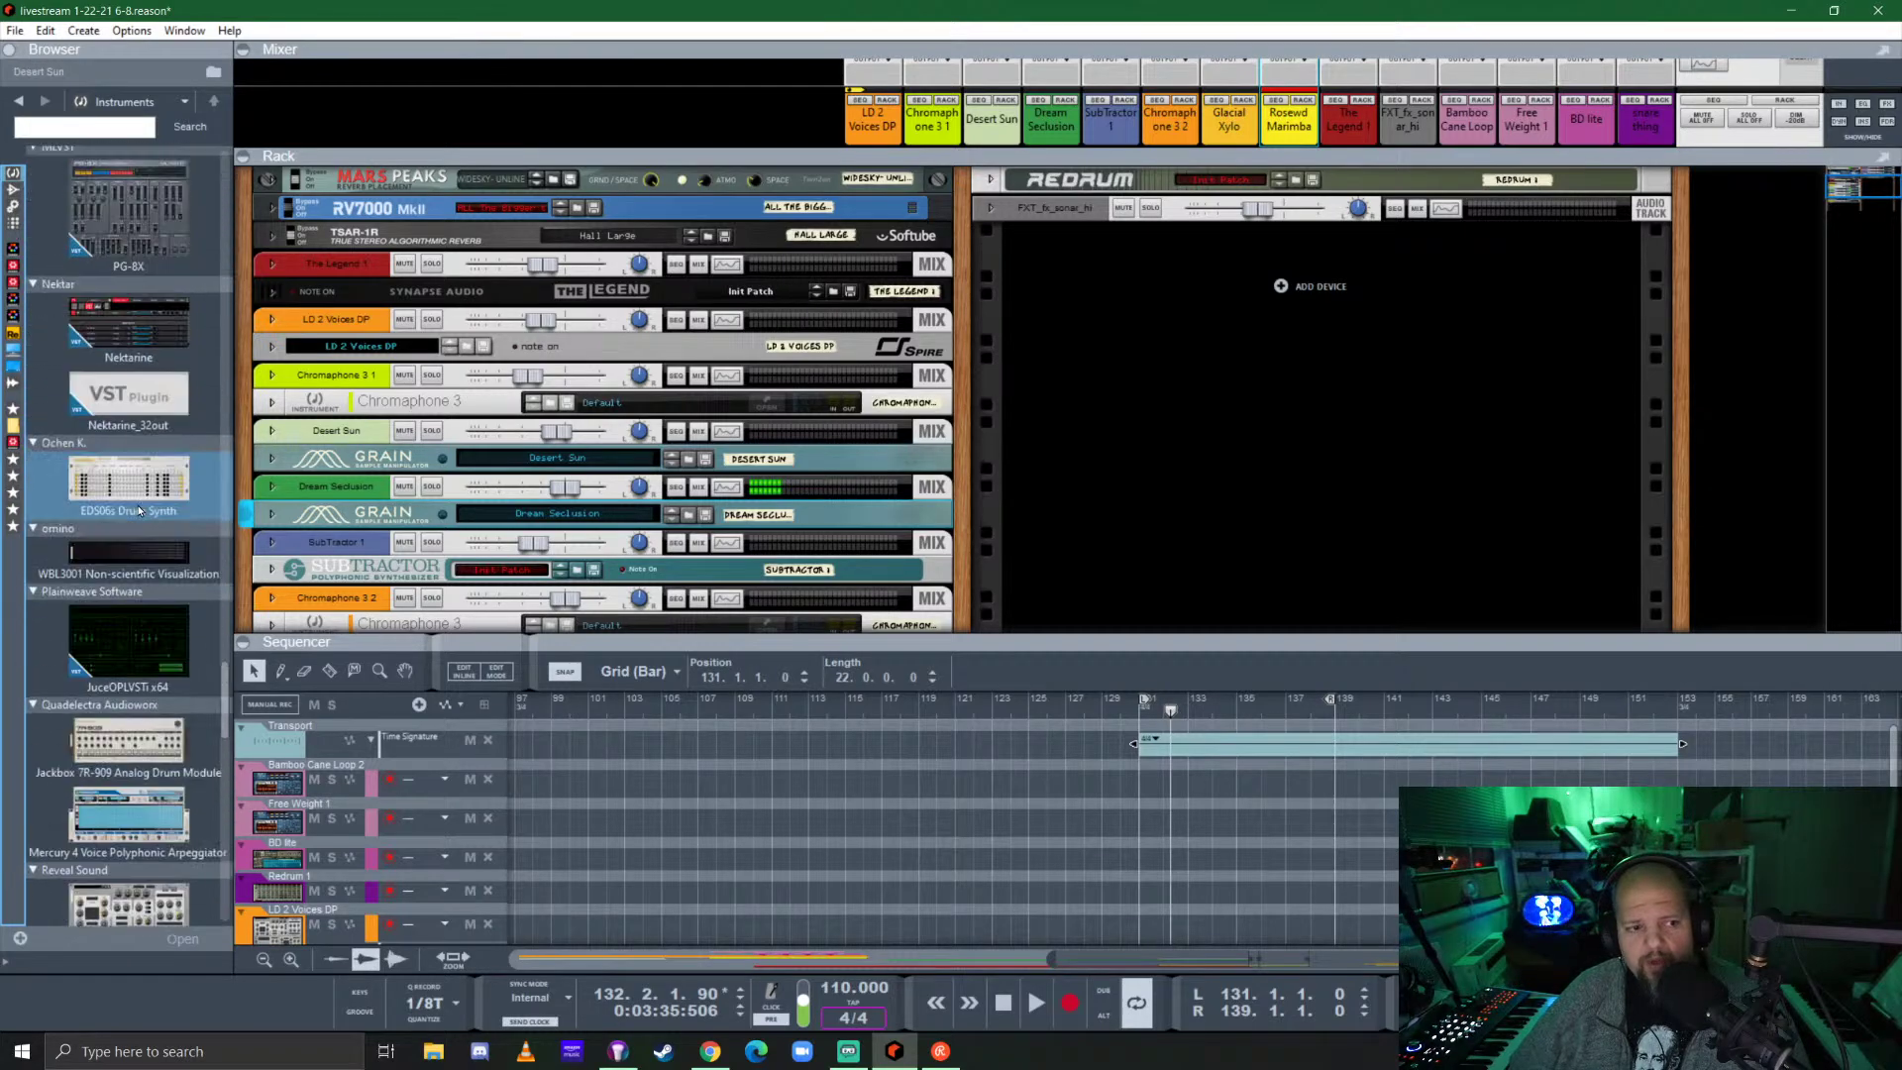
{"action": "scroll", "coordinate": [139, 505], "scroll_direction": "down", "scroll_amount": 8}
{"action": "scroll", "coordinate": [140, 500], "scroll_direction": "up", "scroll_amount": 6}
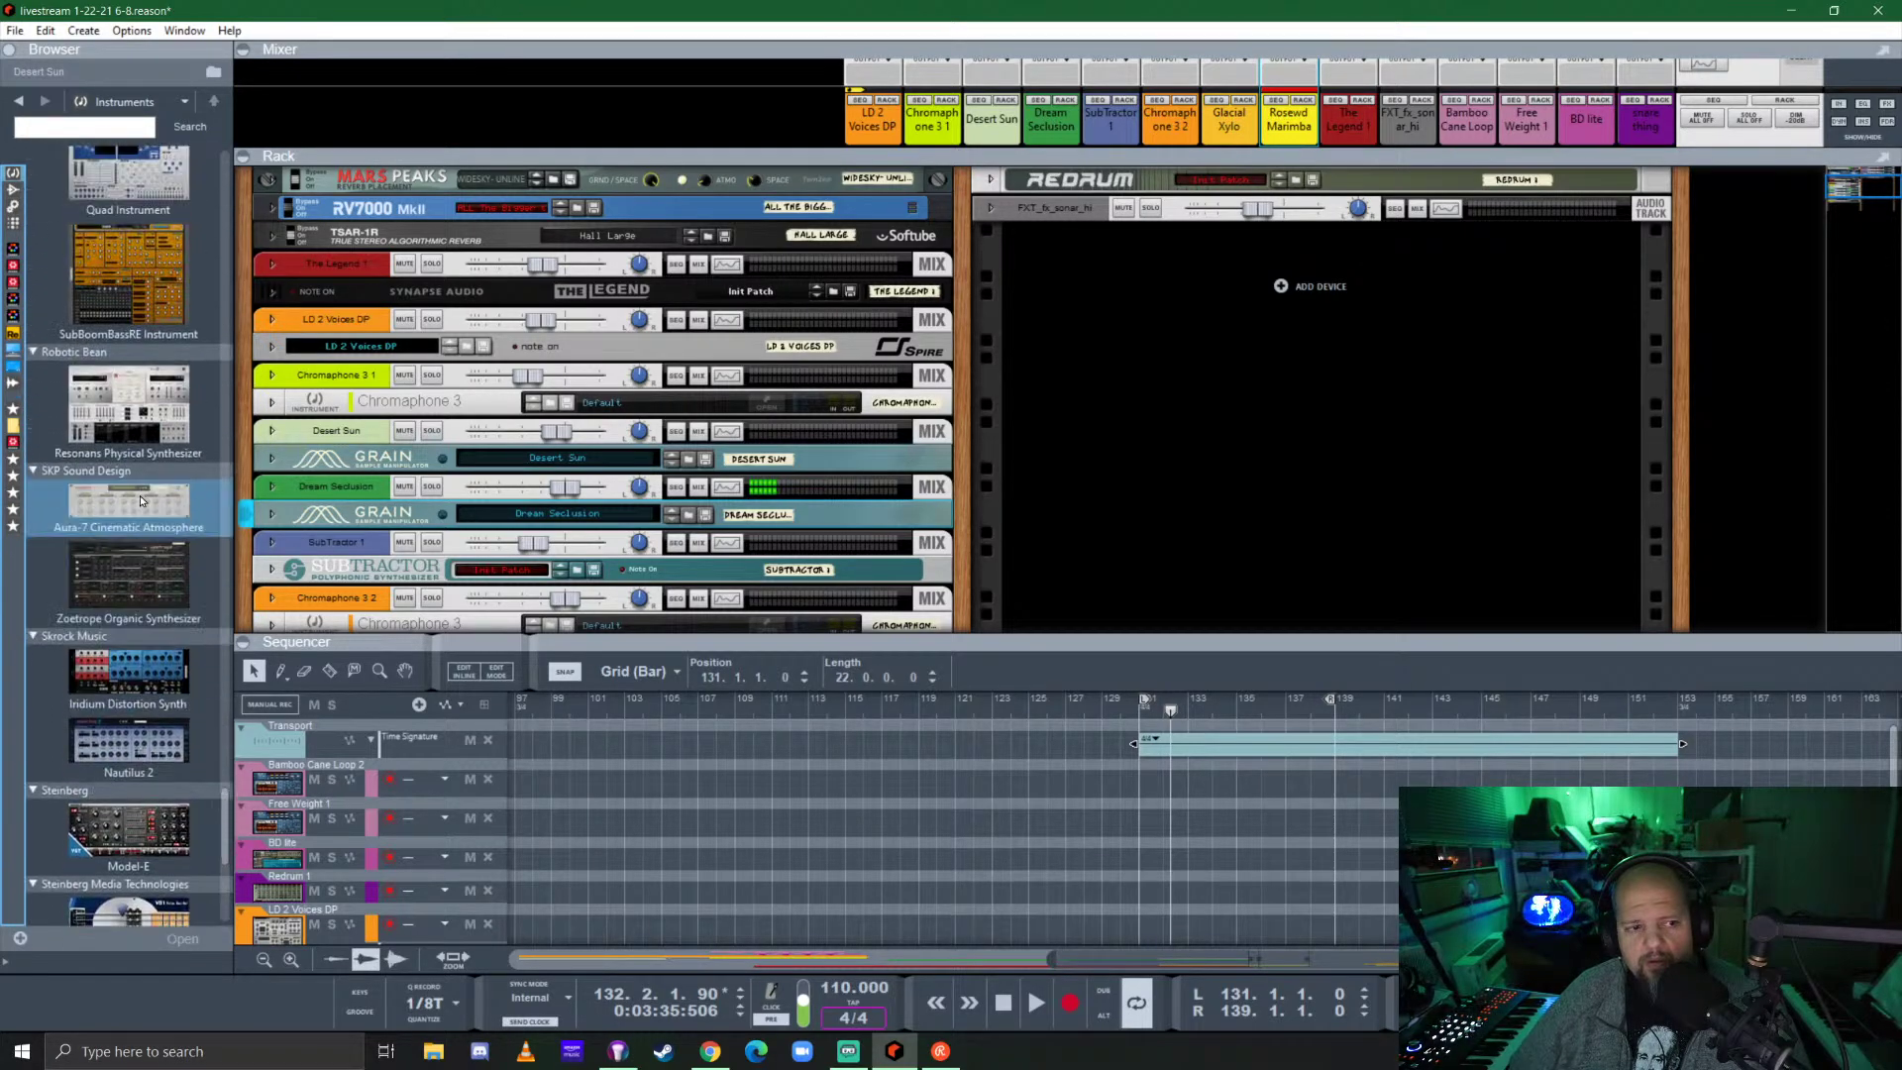
{"action": "left_click_drag", "start_coordinate": [129, 396], "coordinate": [1149, 380]}
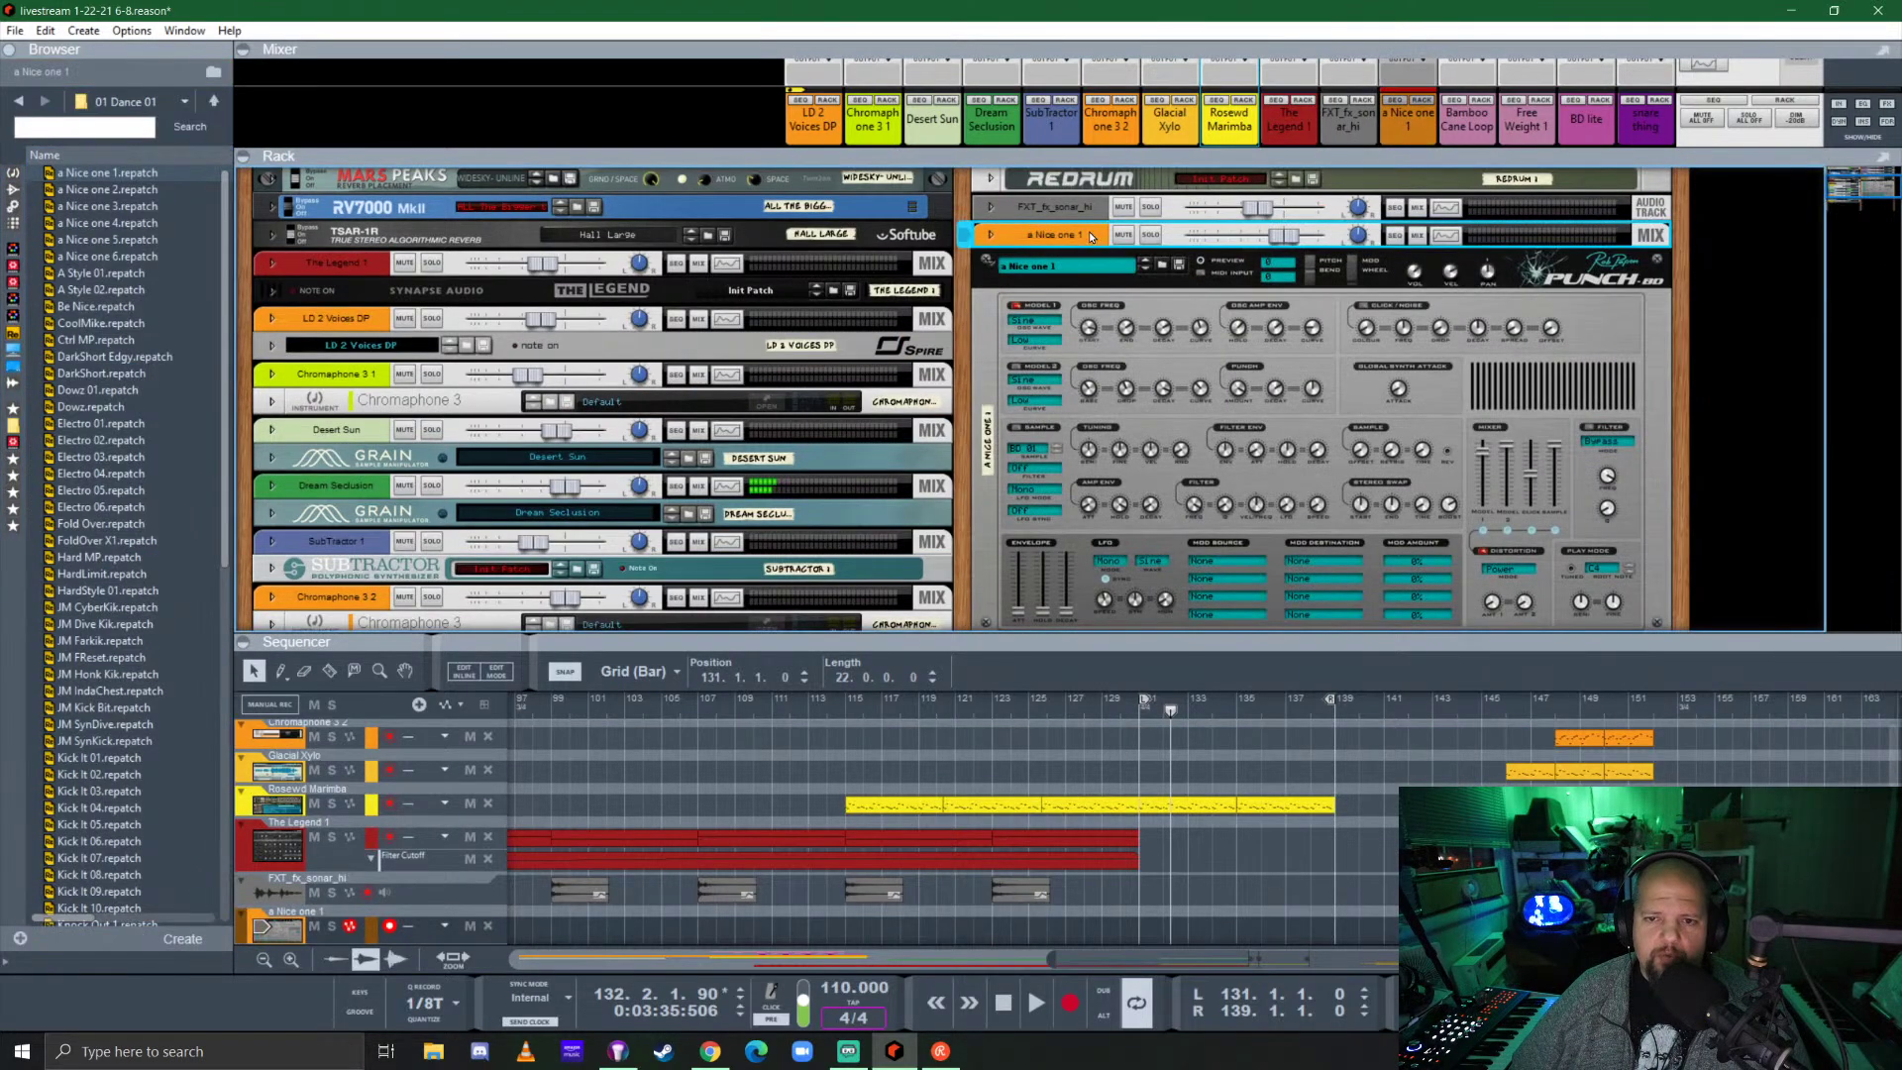
Set the track color of the a Nice one 1 channel to Deep Purple.
{"action": "right_click", "coordinate": [1089, 236]}
{"action": "mouse_move", "coordinate": [1175, 863]}
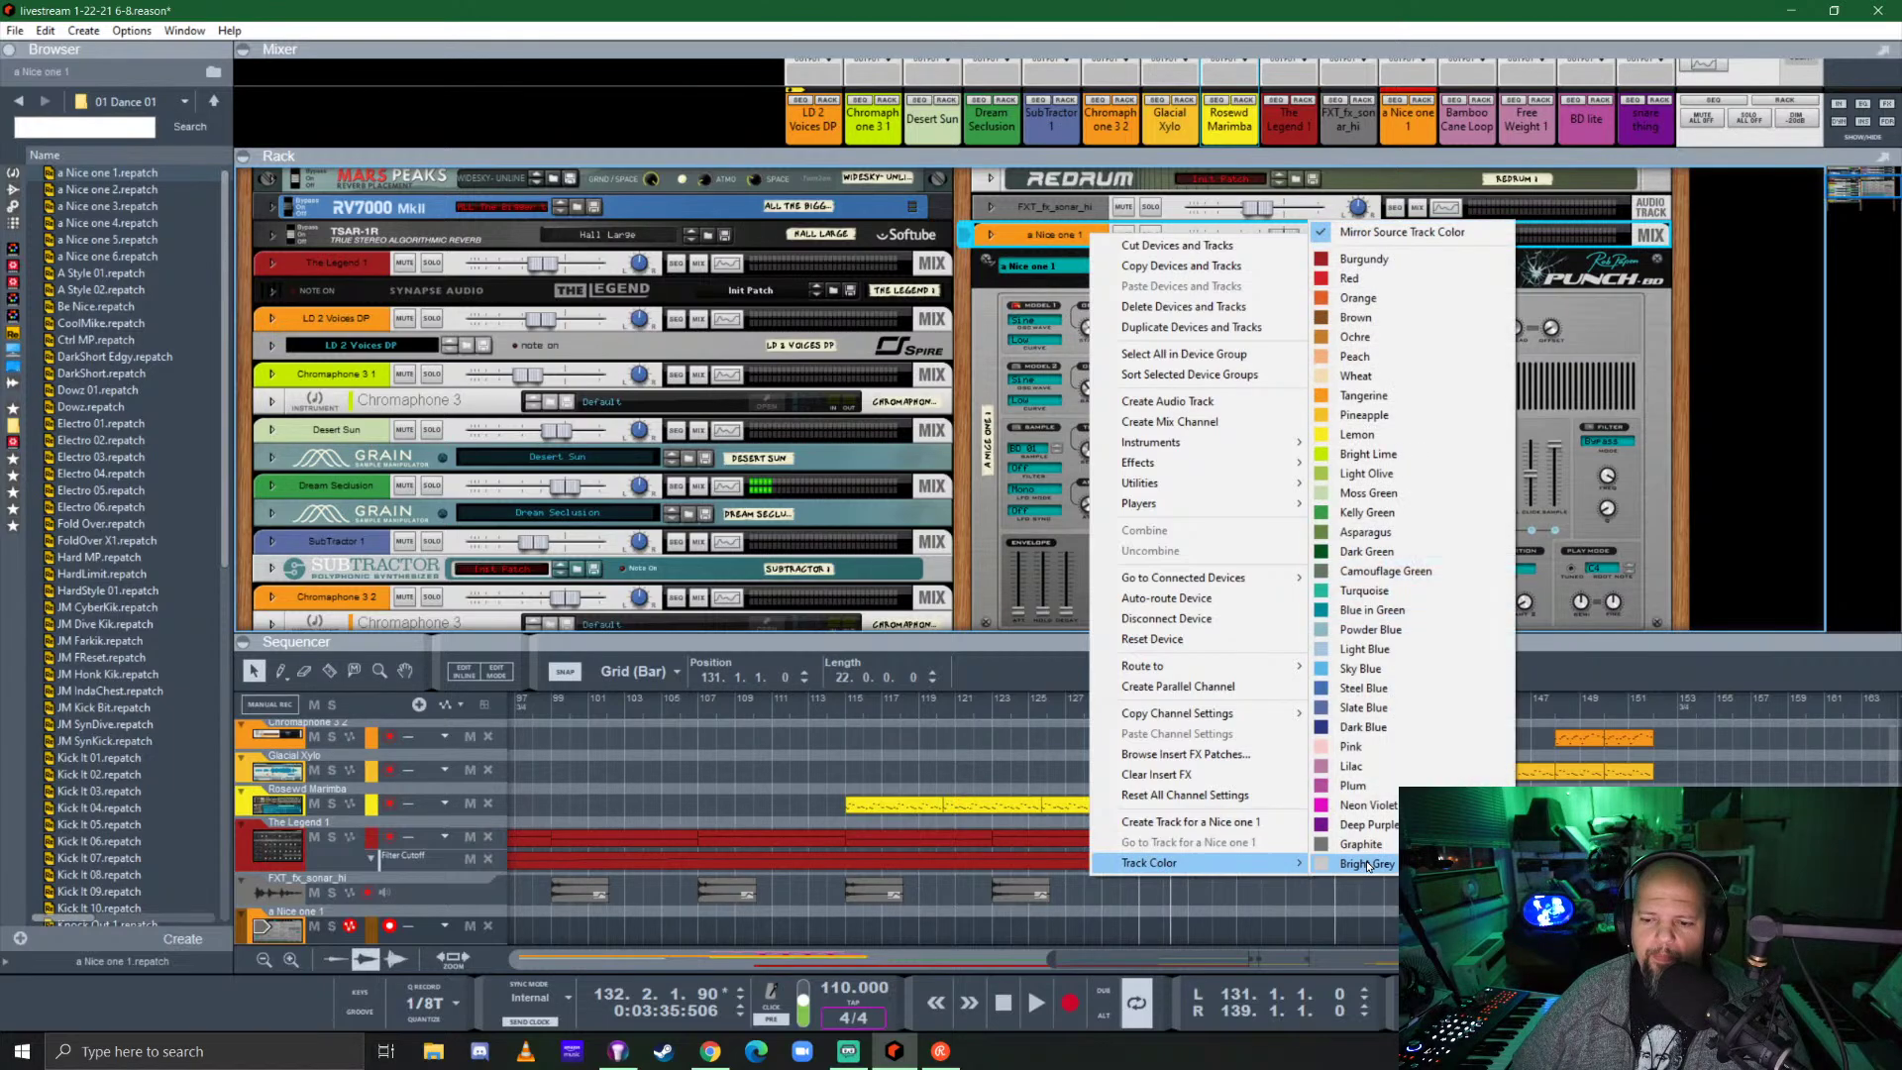
{"action": "left_click", "coordinate": [1353, 824]}
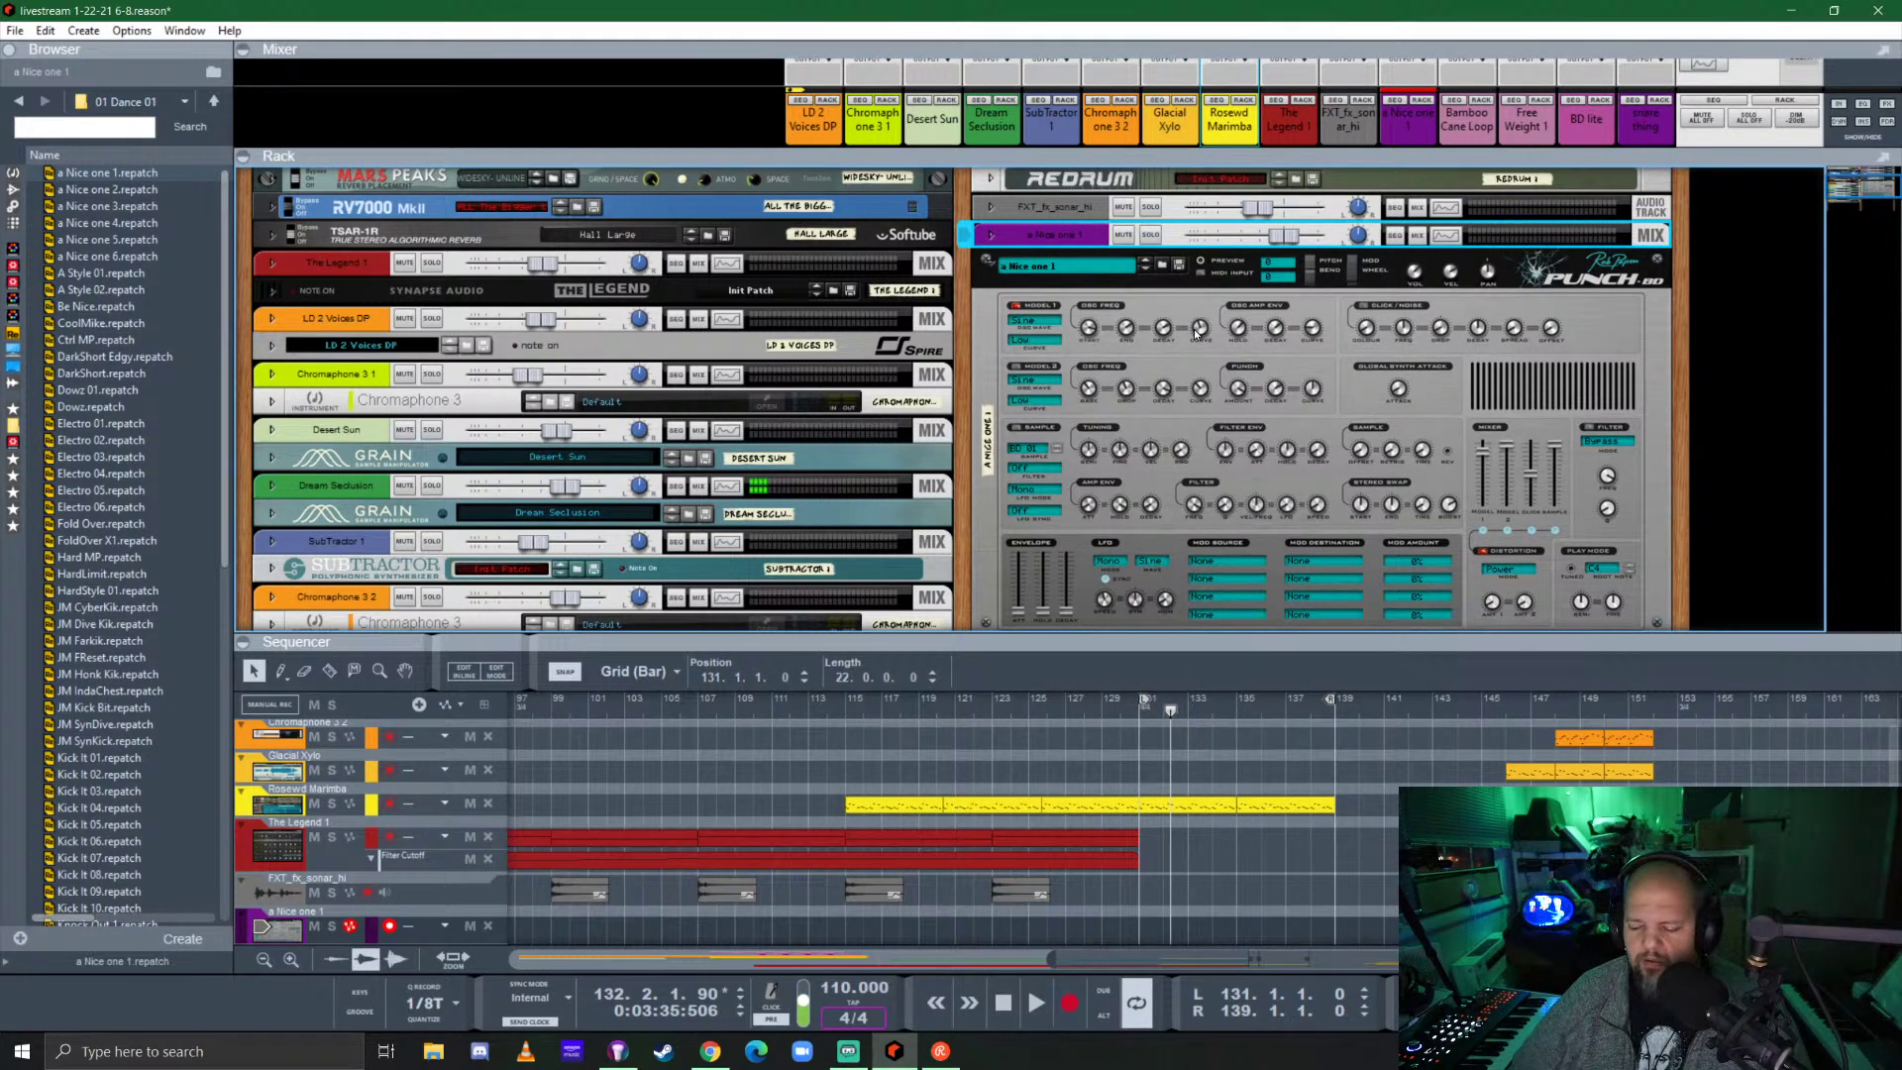
Record a kick part on the a Nice one 1 track within the loop, starting at bar 131, and deselect the recorded clip.
{"action": "mouse_move", "coordinate": [1196, 333]}
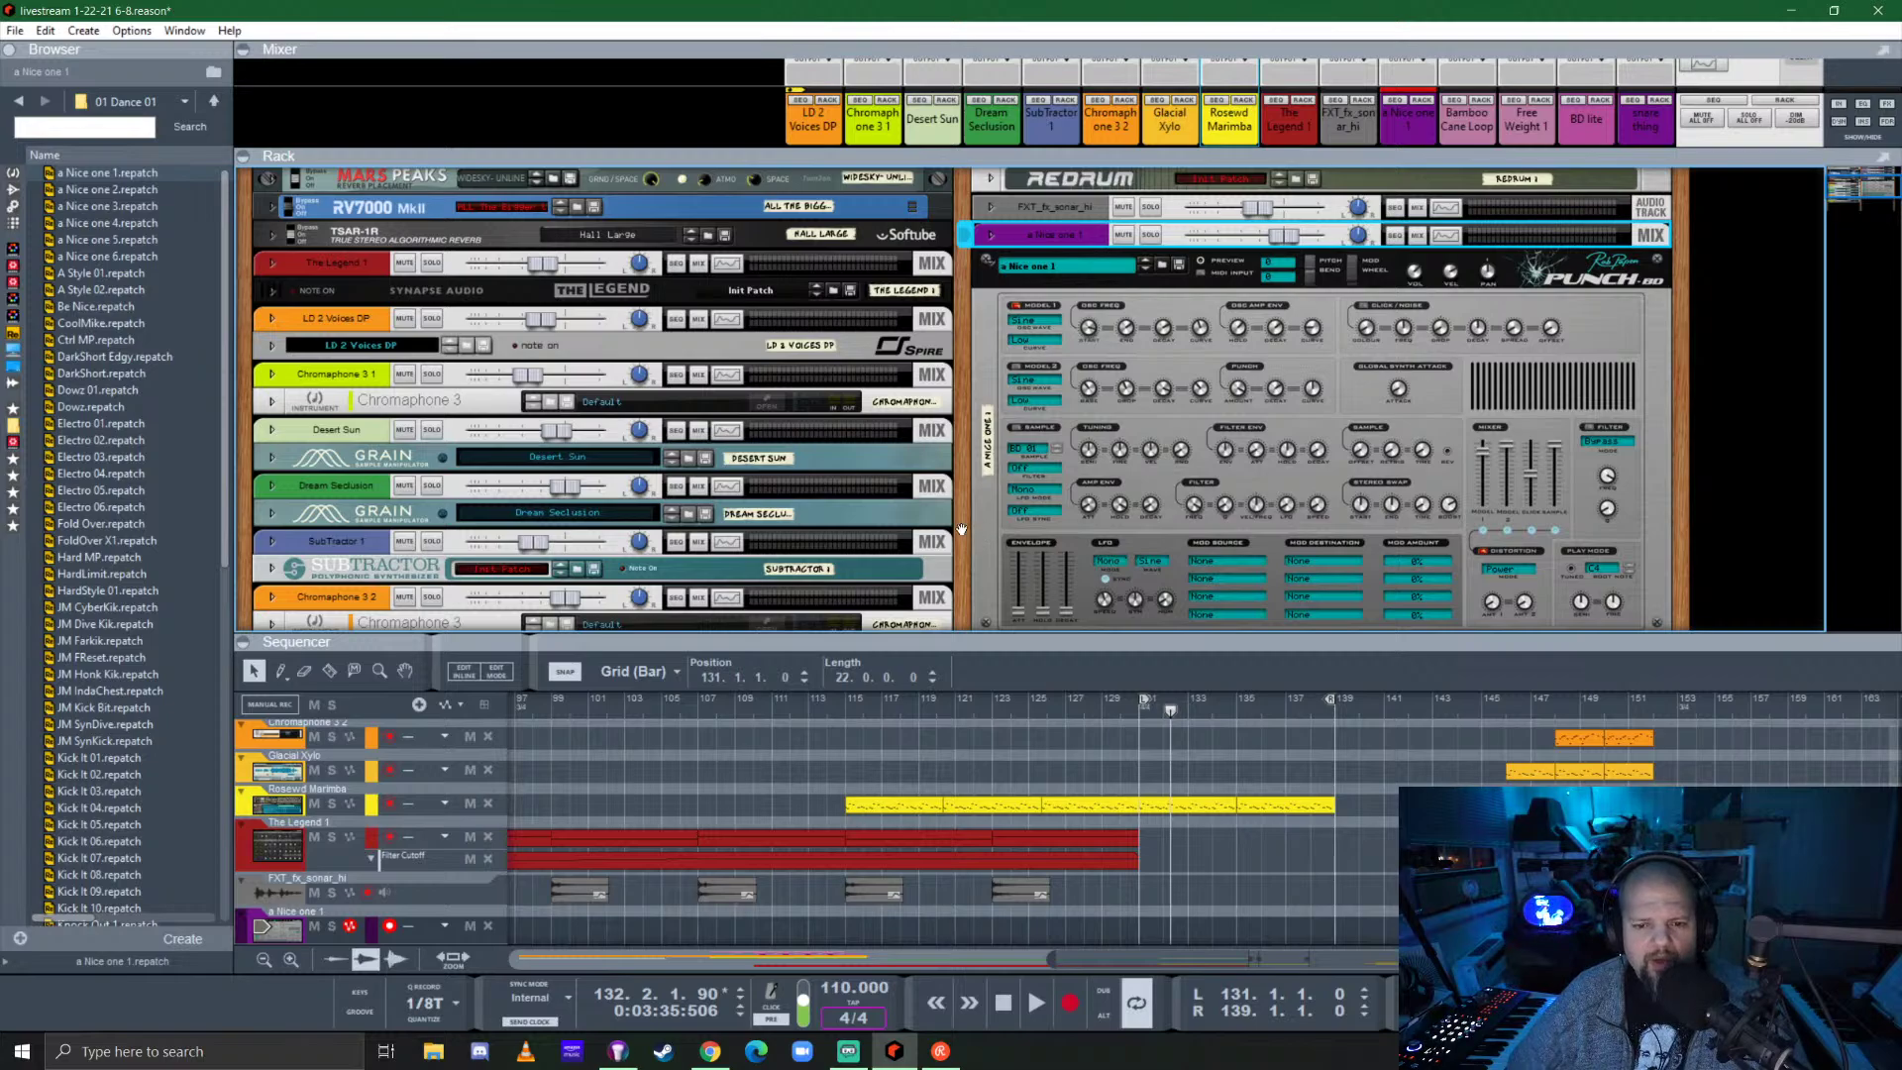
{"action": "scroll", "coordinate": [940, 362], "scroll_direction": "down", "scroll_amount": 3}
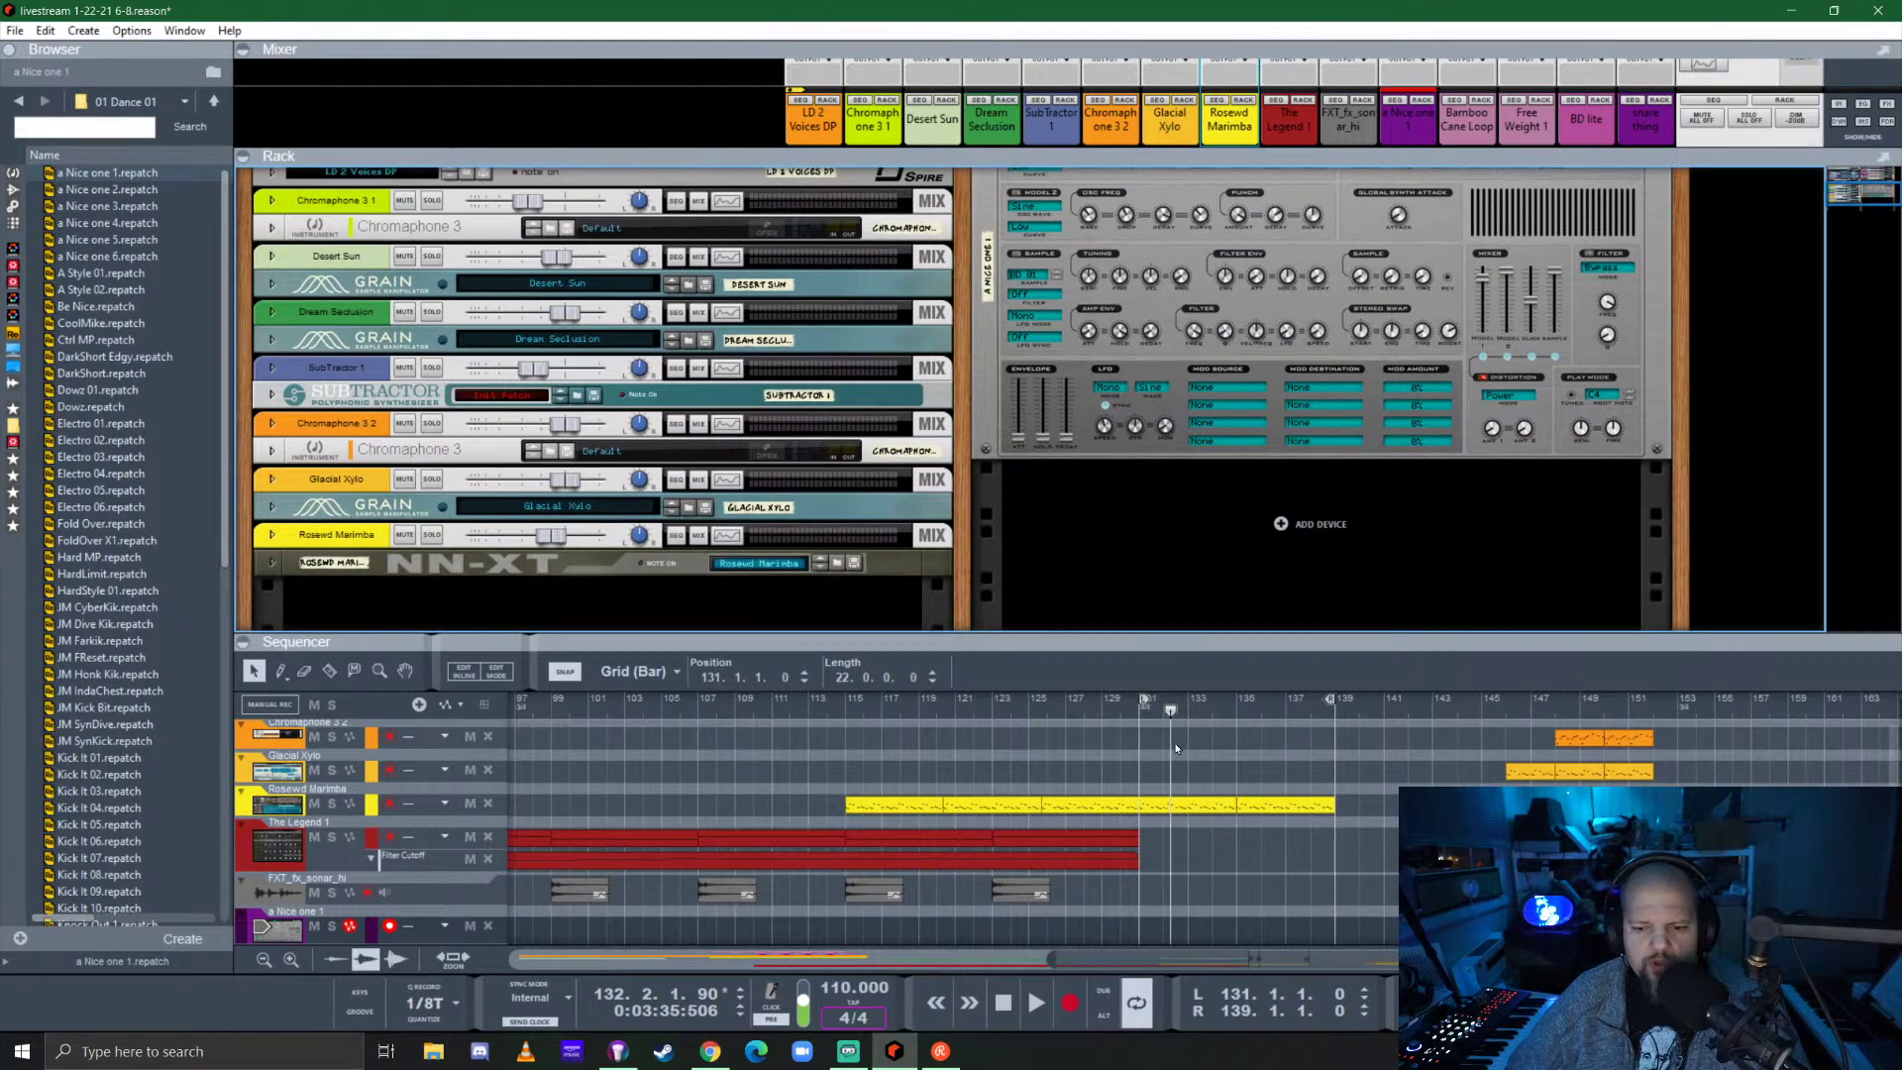
{"action": "left_click", "coordinate": [1134, 712]}
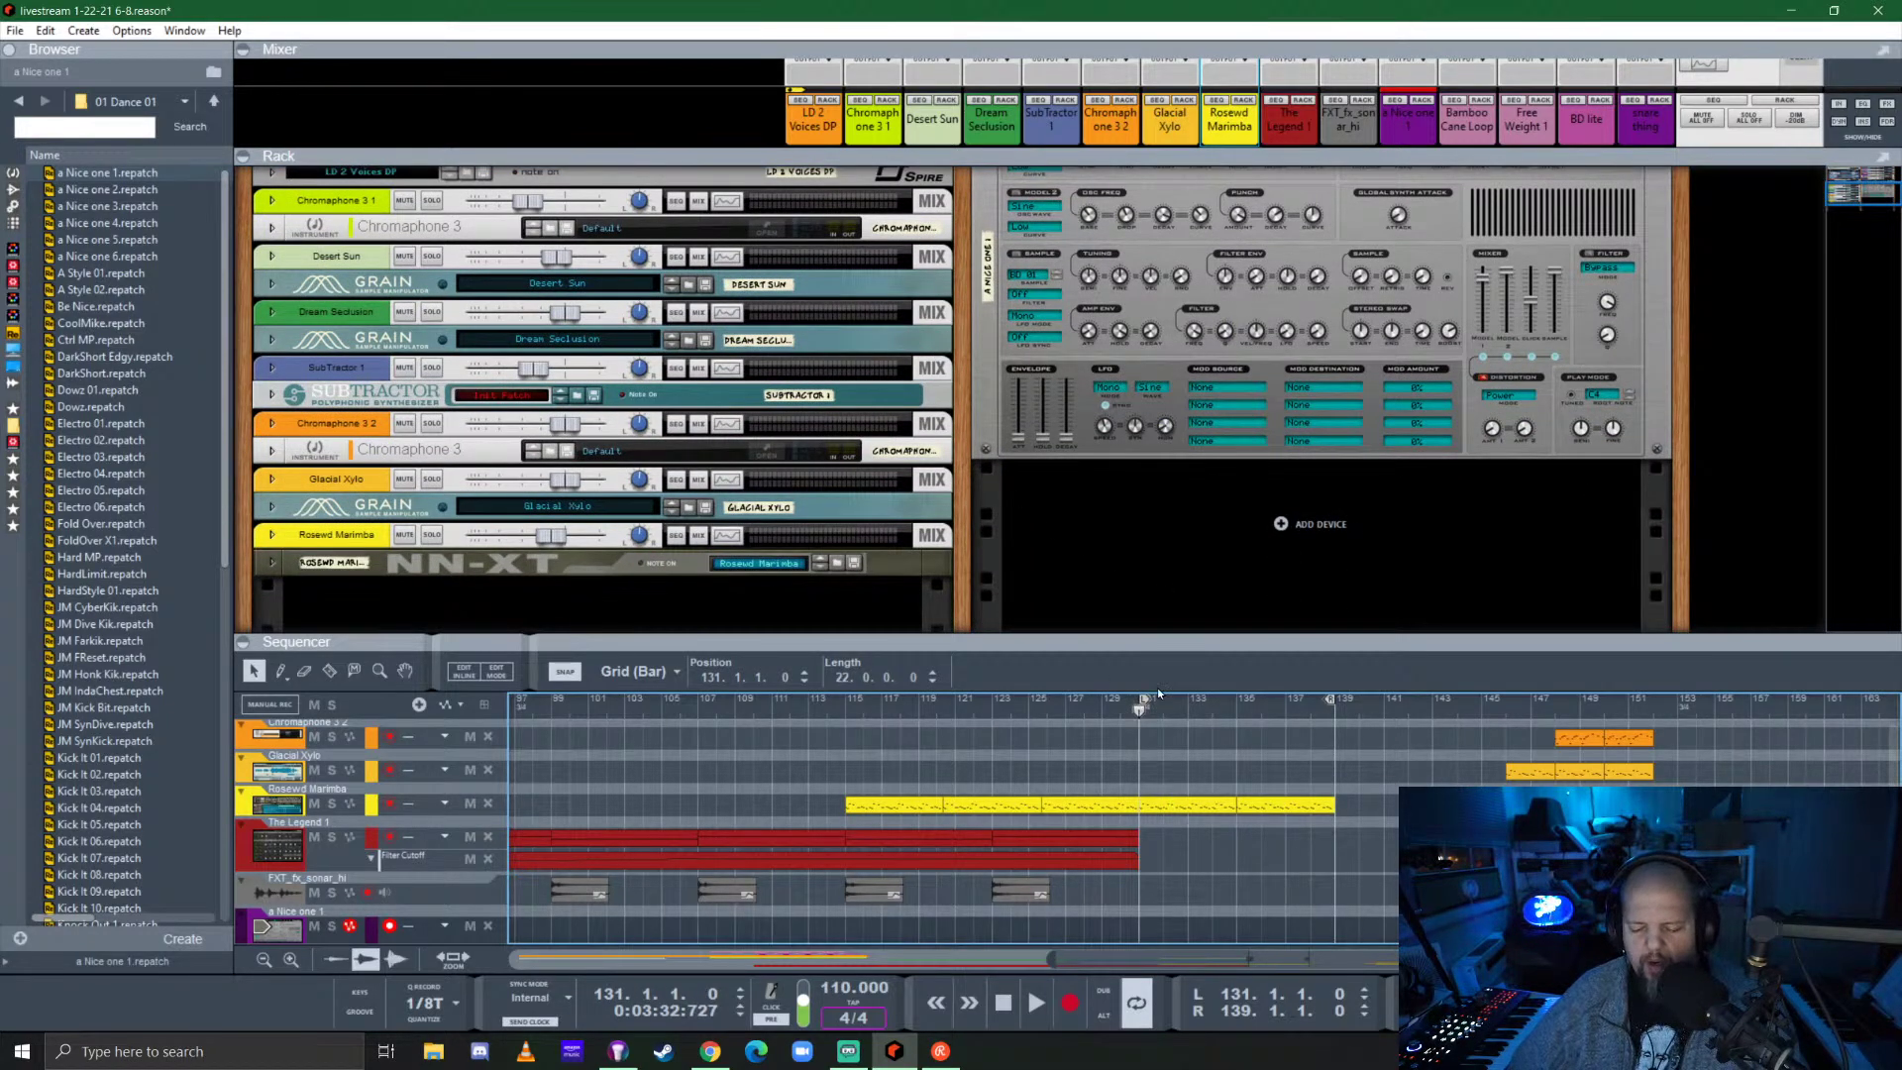
{"action": "key", "text": "ctrl+Return"}
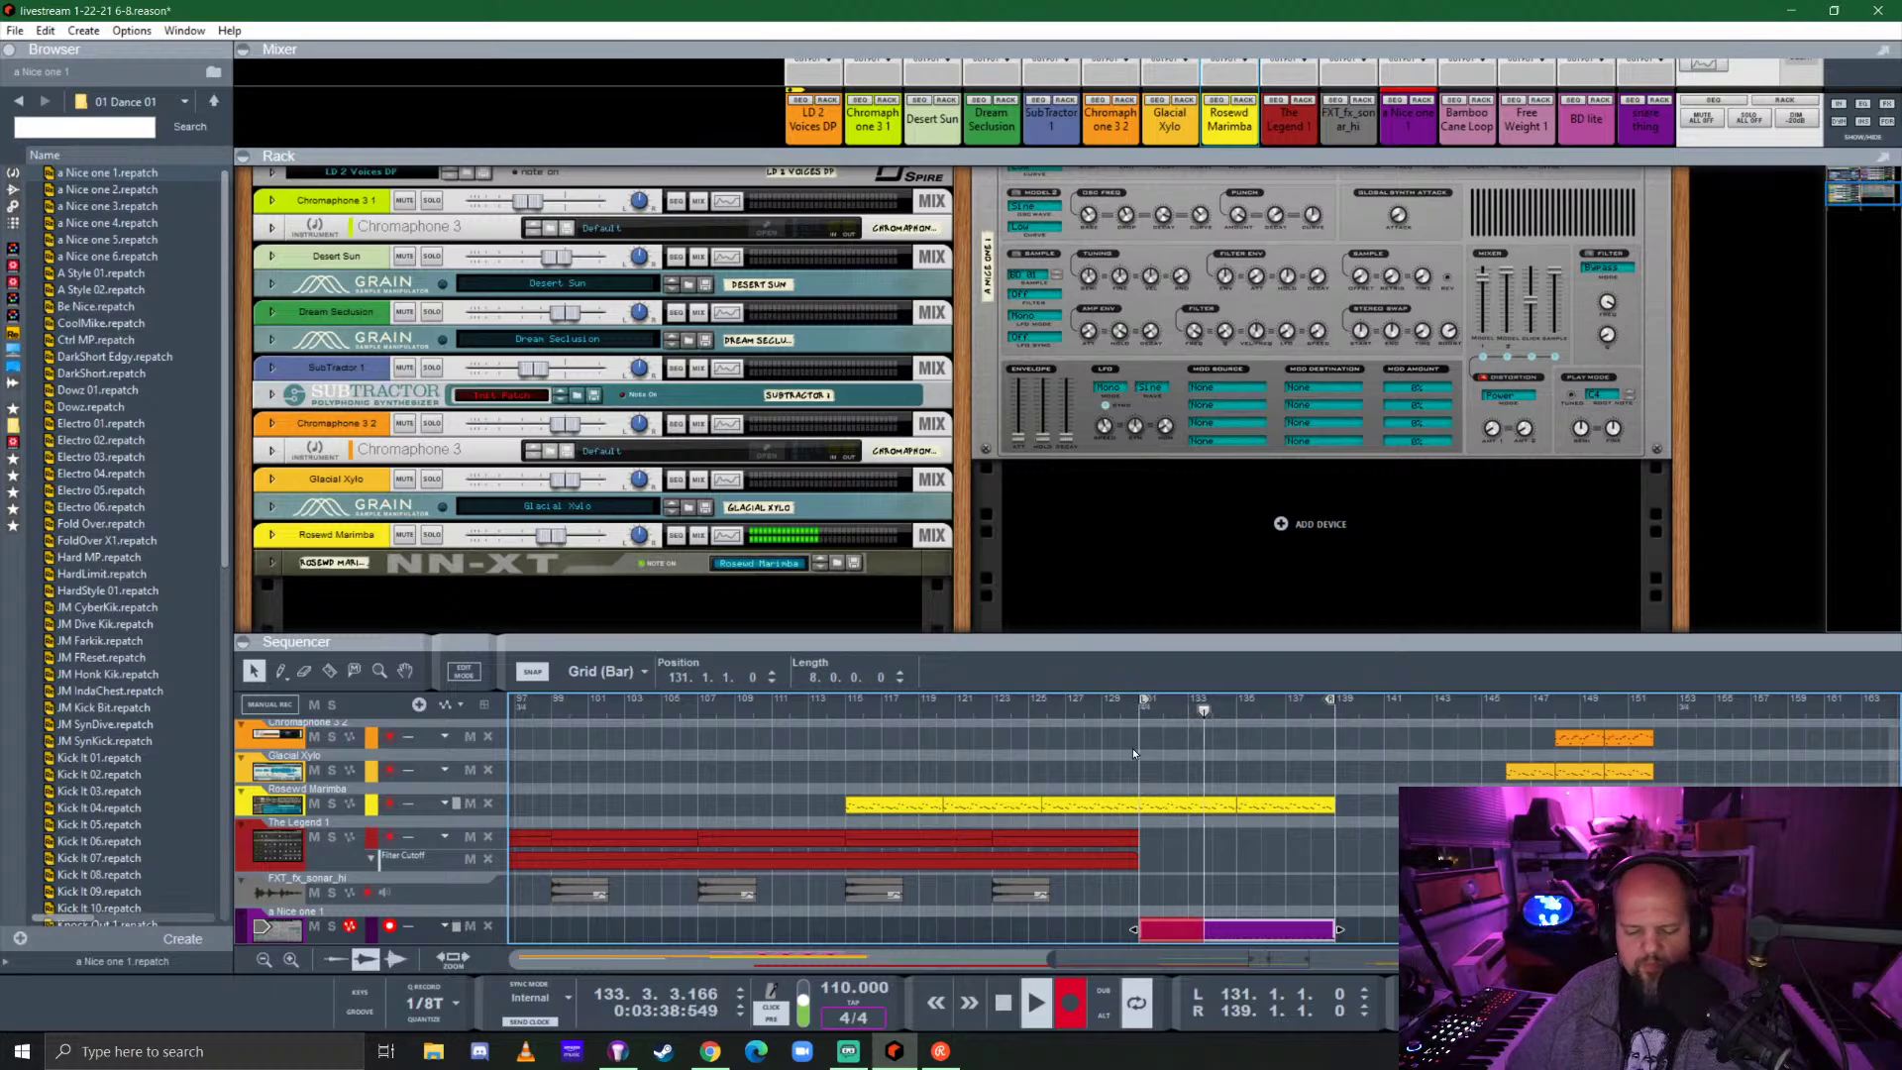
{"action": "key", "text": "ctrl+Return"}
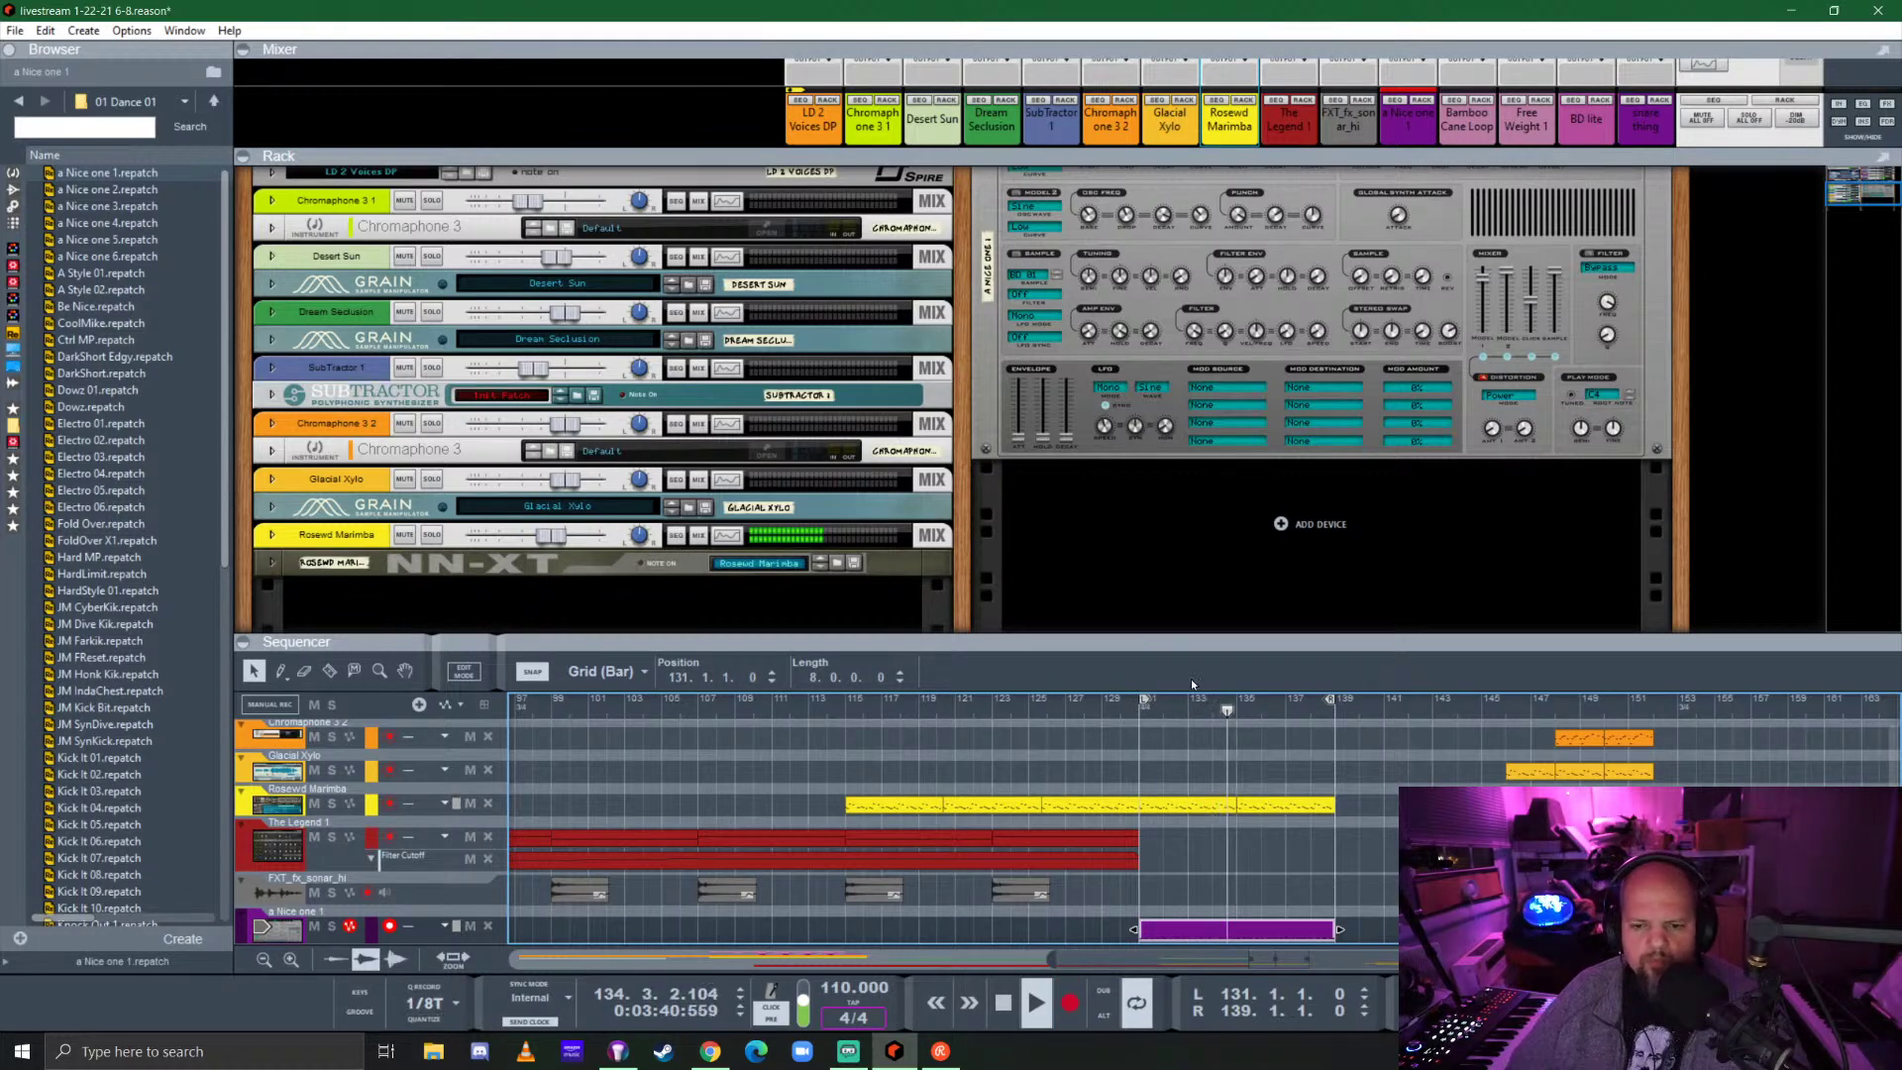
{"action": "left_click_drag", "start_coordinate": [1288, 642], "coordinate": [1287, 329]}
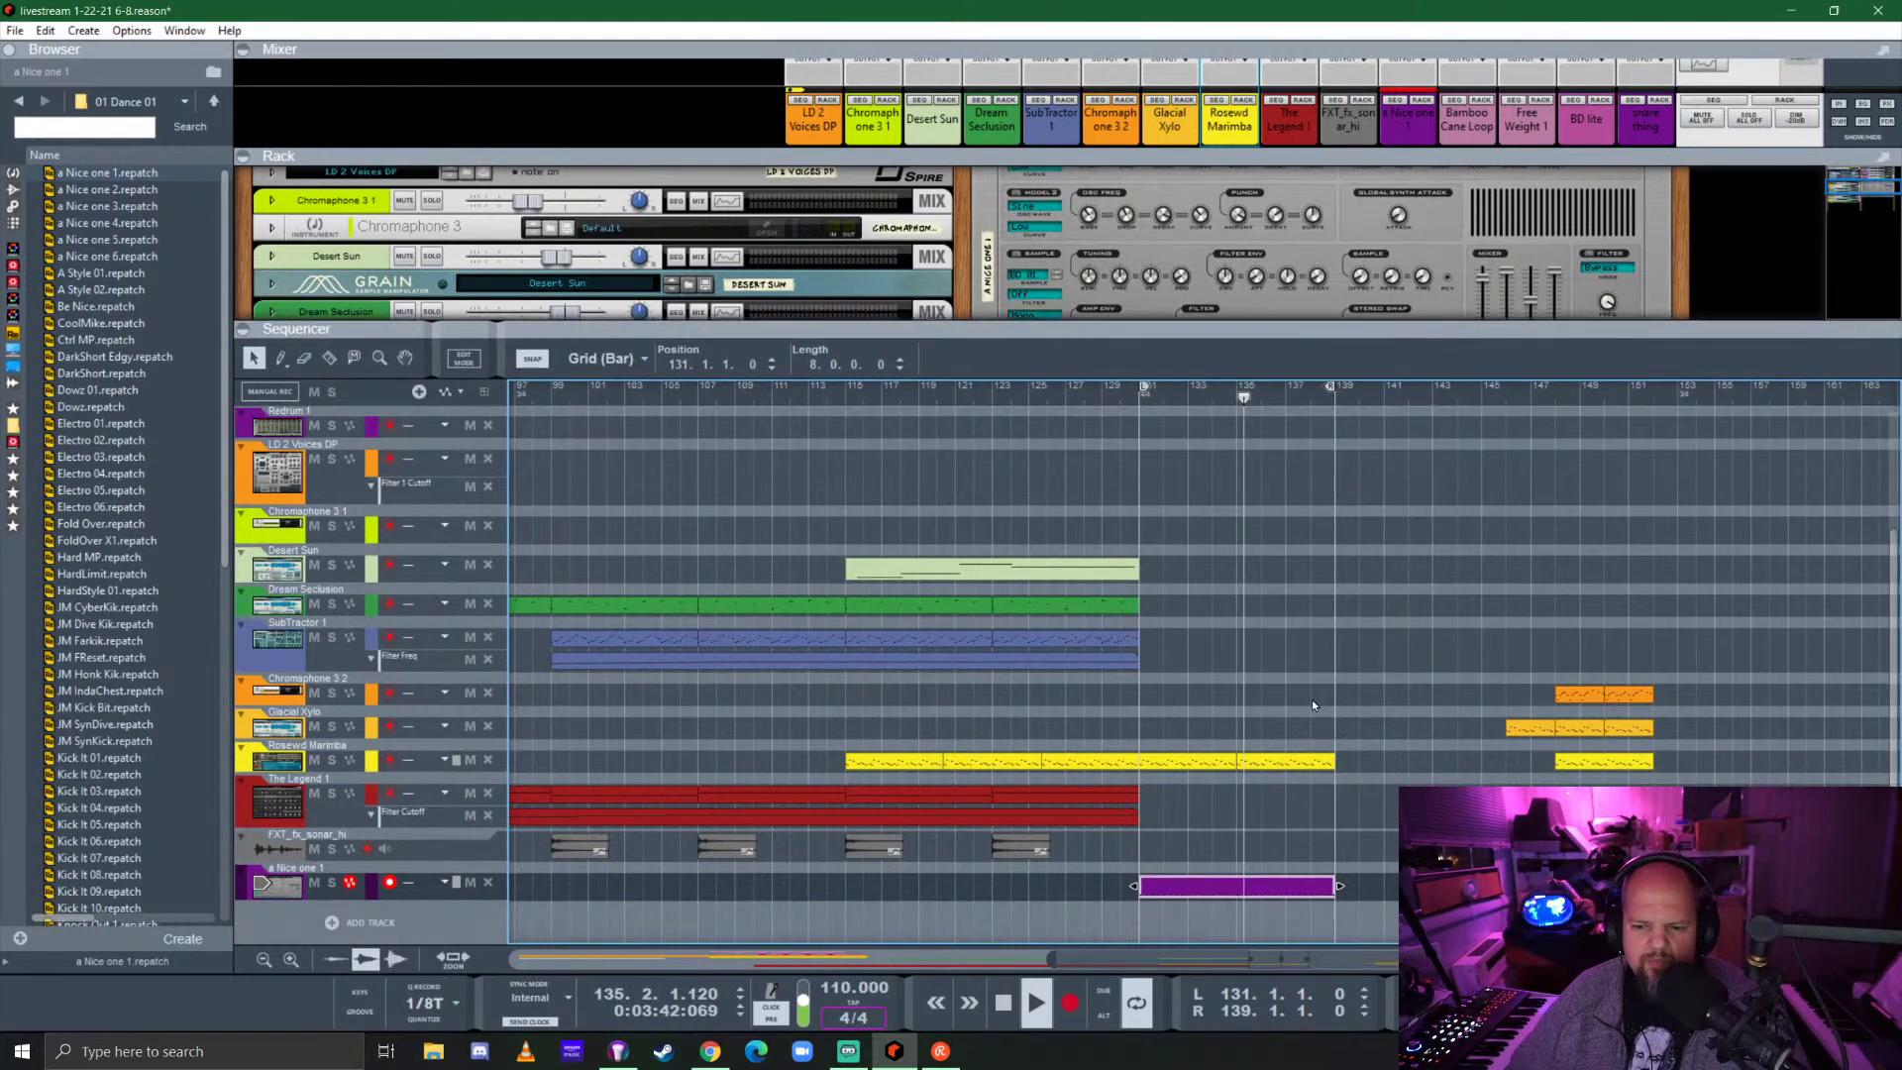
{"action": "left_click", "coordinate": [1293, 567]}
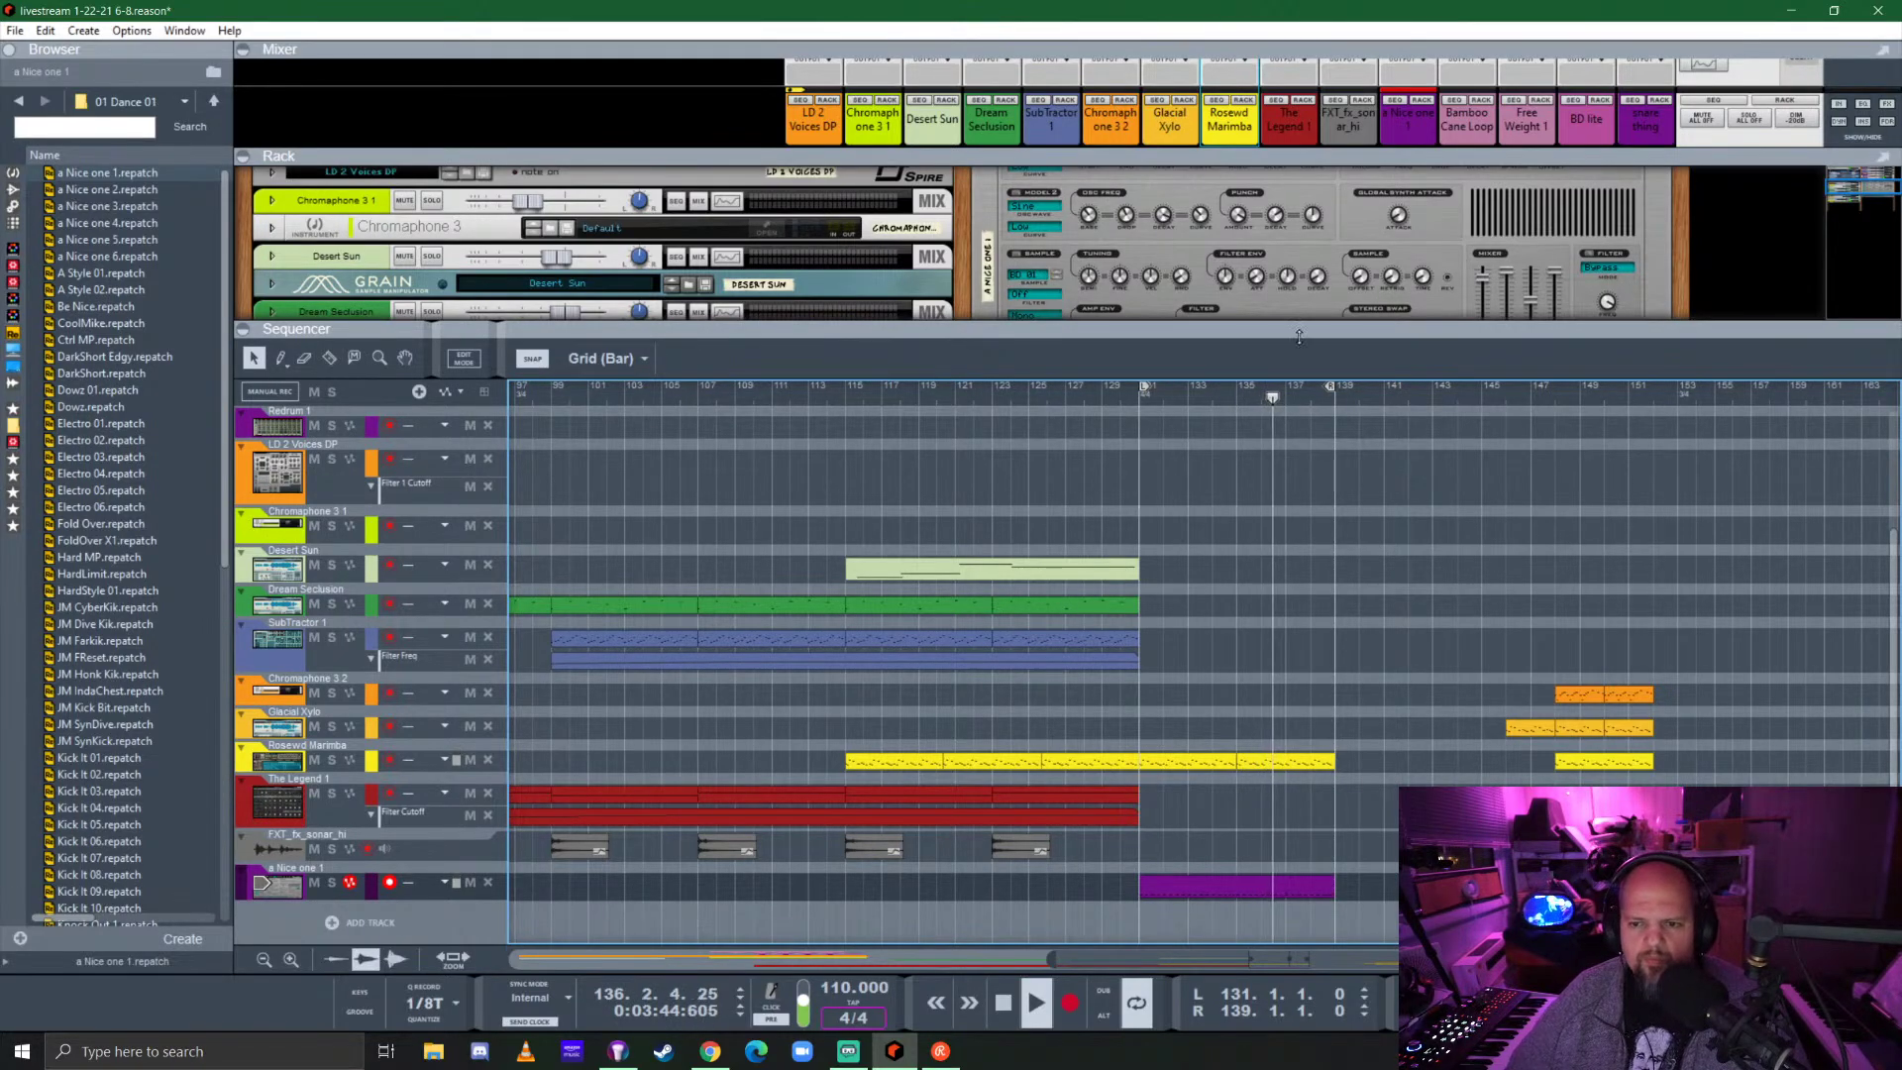
Audition the a Nice one 1 channel in solo while examining its Model 1 oscillator controls, and fold the Punch-BD device.
{"action": "left_click_drag", "start_coordinate": [1288, 329], "coordinate": [1337, 655]}
{"action": "scroll", "coordinate": [1115, 339], "scroll_direction": "up", "scroll_amount": 3}
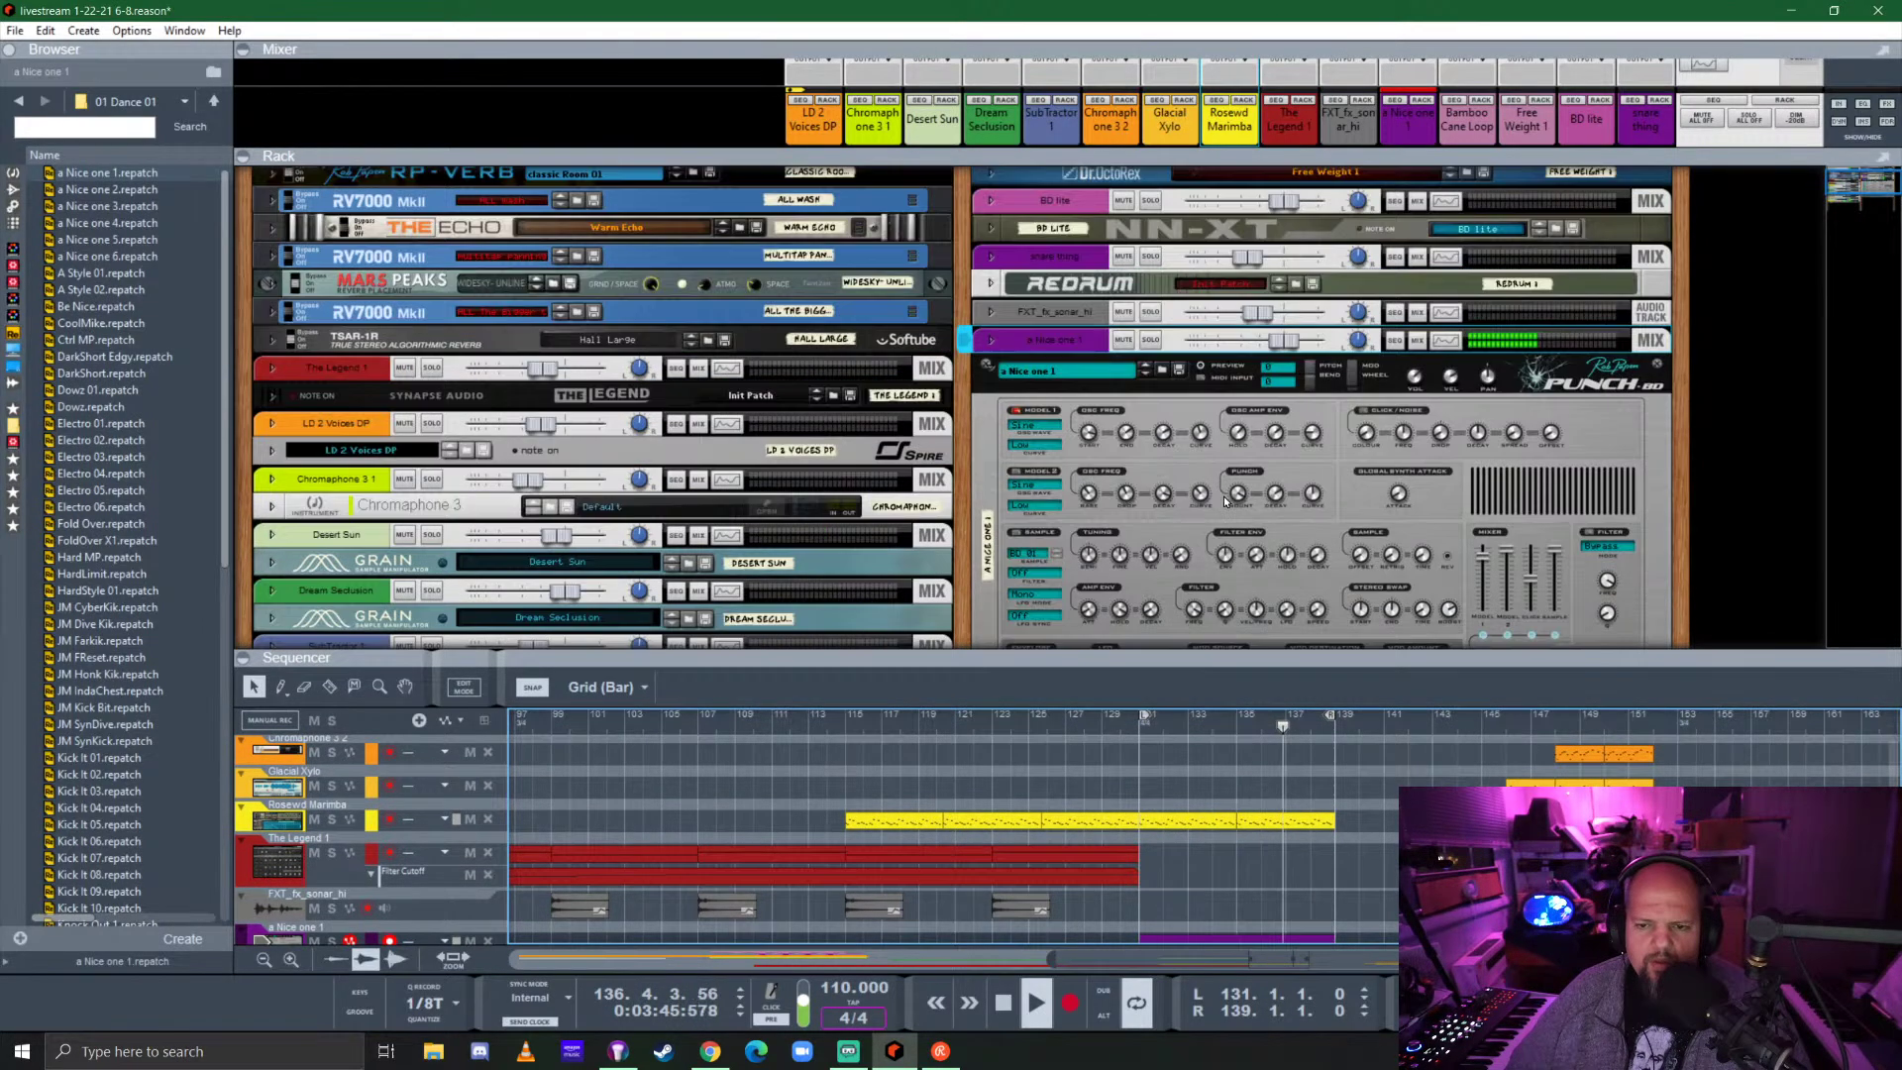
{"action": "left_click", "coordinate": [1150, 339]}
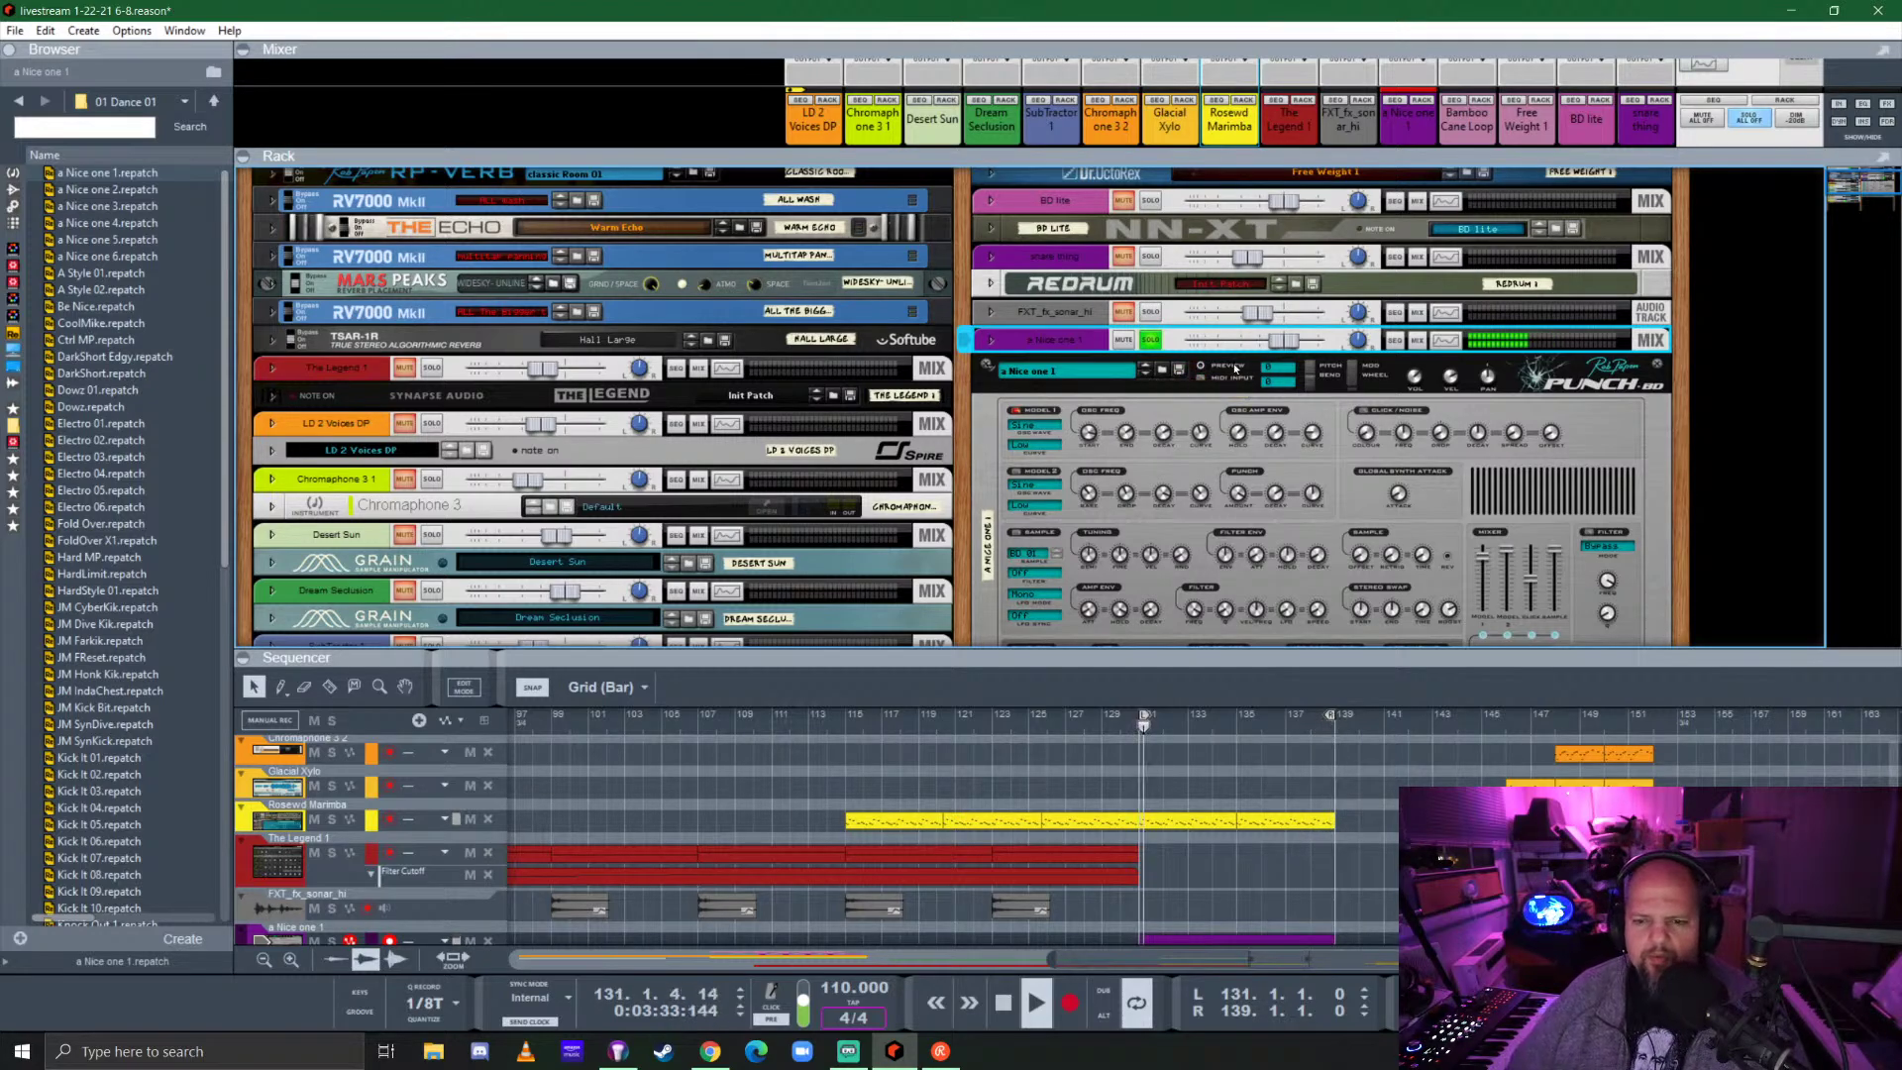
{"action": "scroll", "coordinate": [1227, 421], "scroll_direction": "down", "scroll_amount": 3}
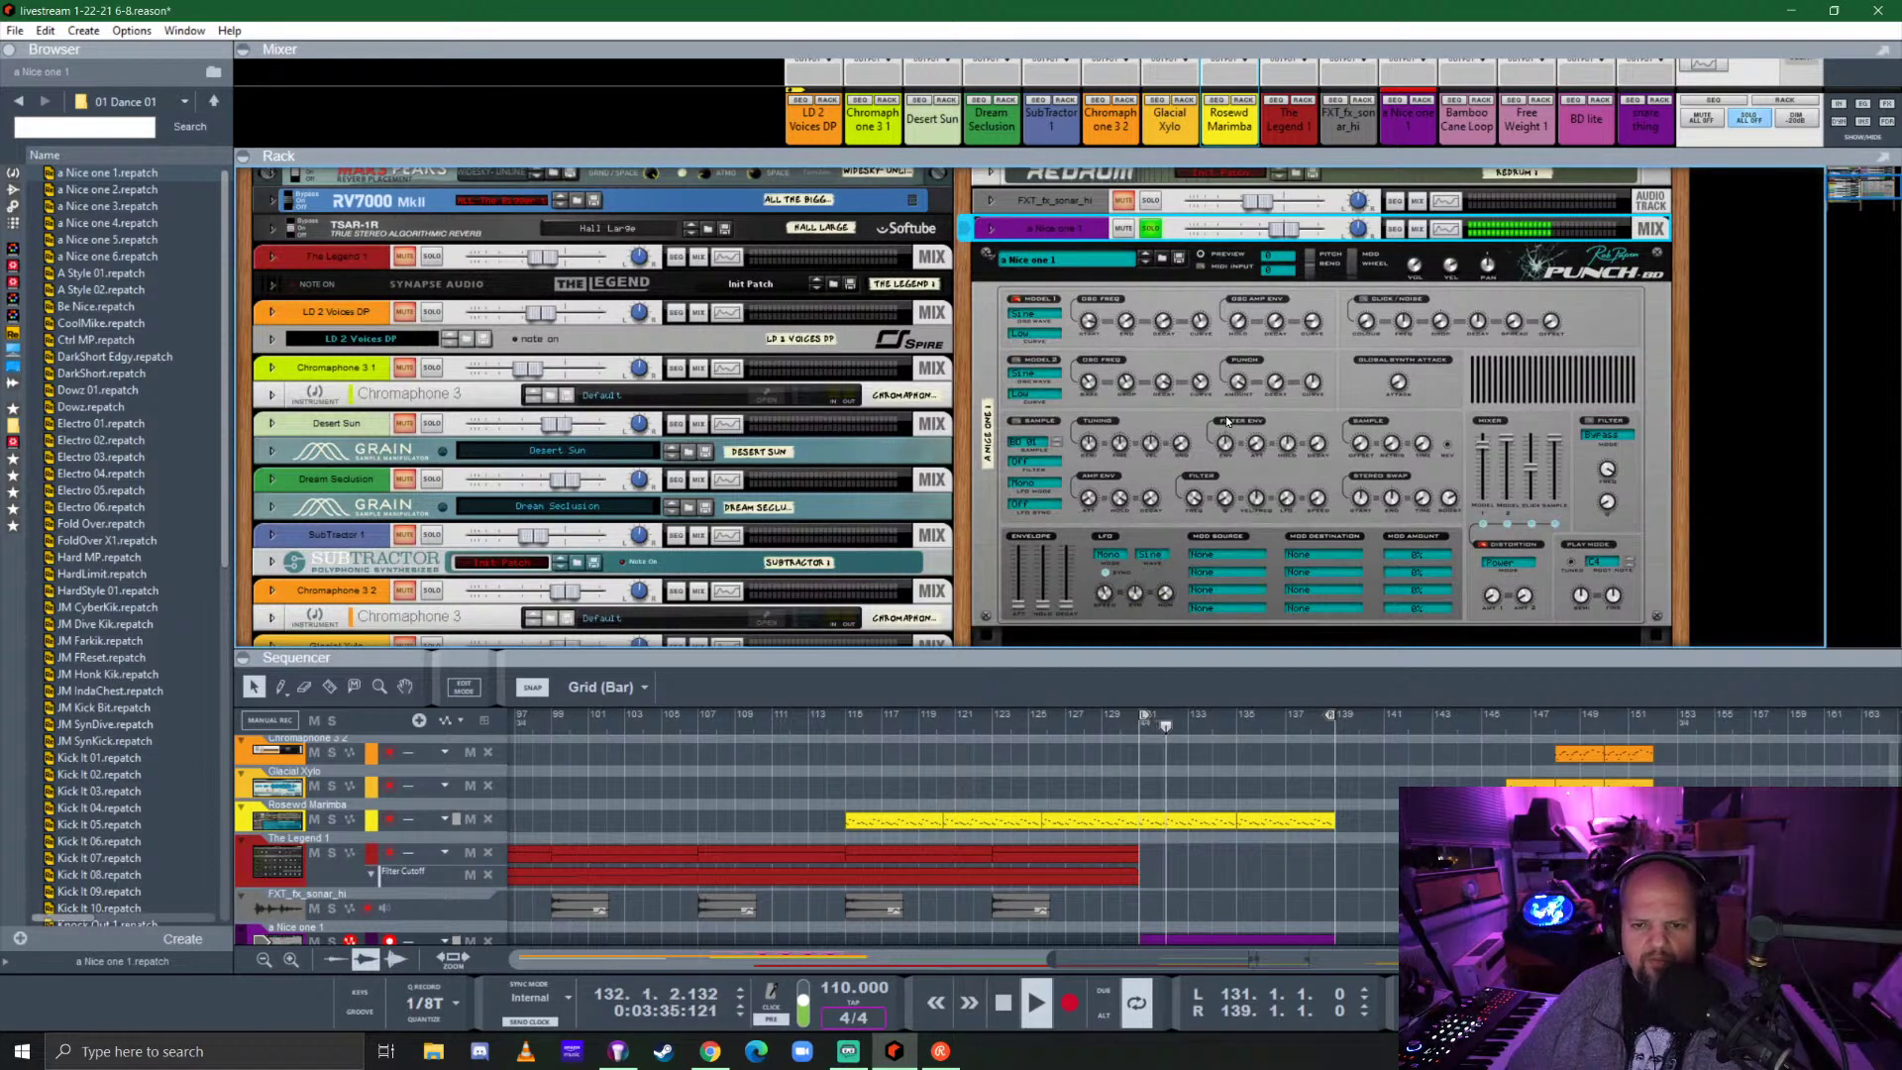
{"action": "left_click", "coordinate": [1146, 304]}
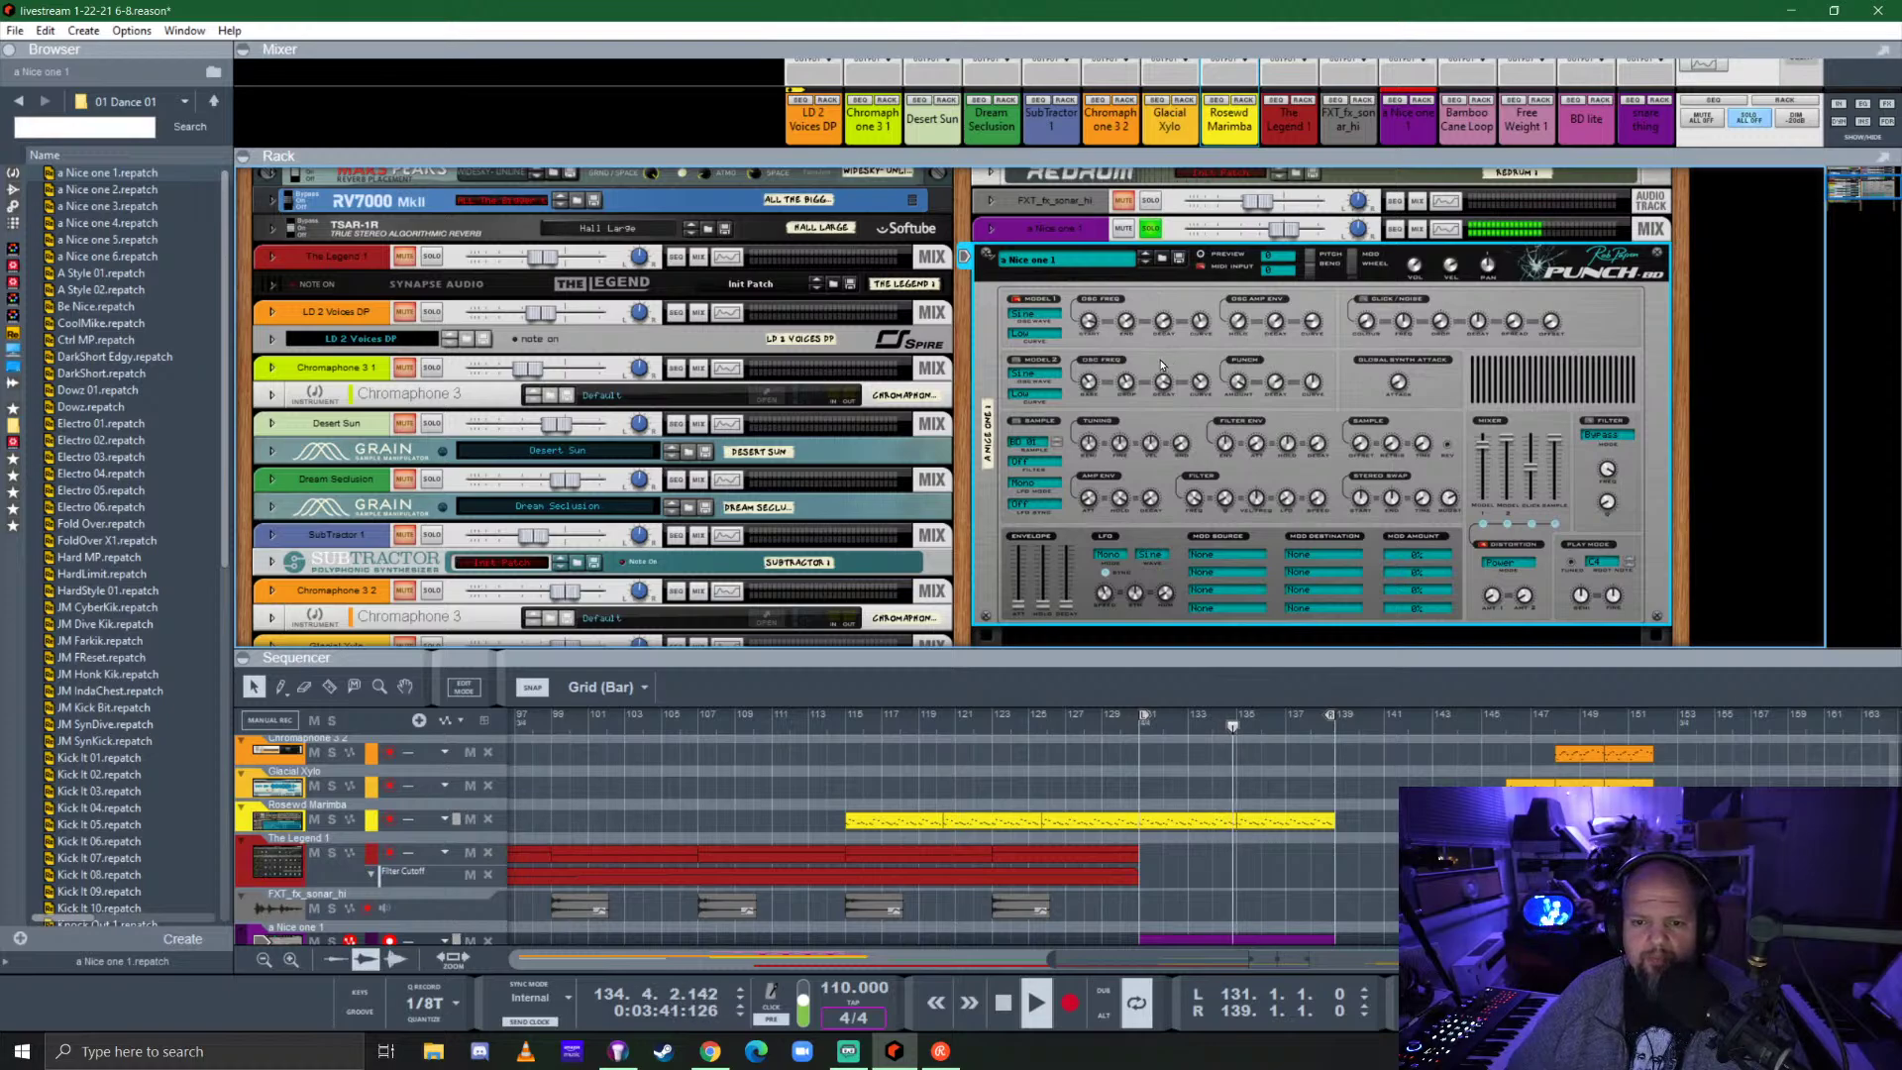
{"action": "left_click_drag", "start_coordinate": [1110, 340], "coordinate": [1209, 345]}
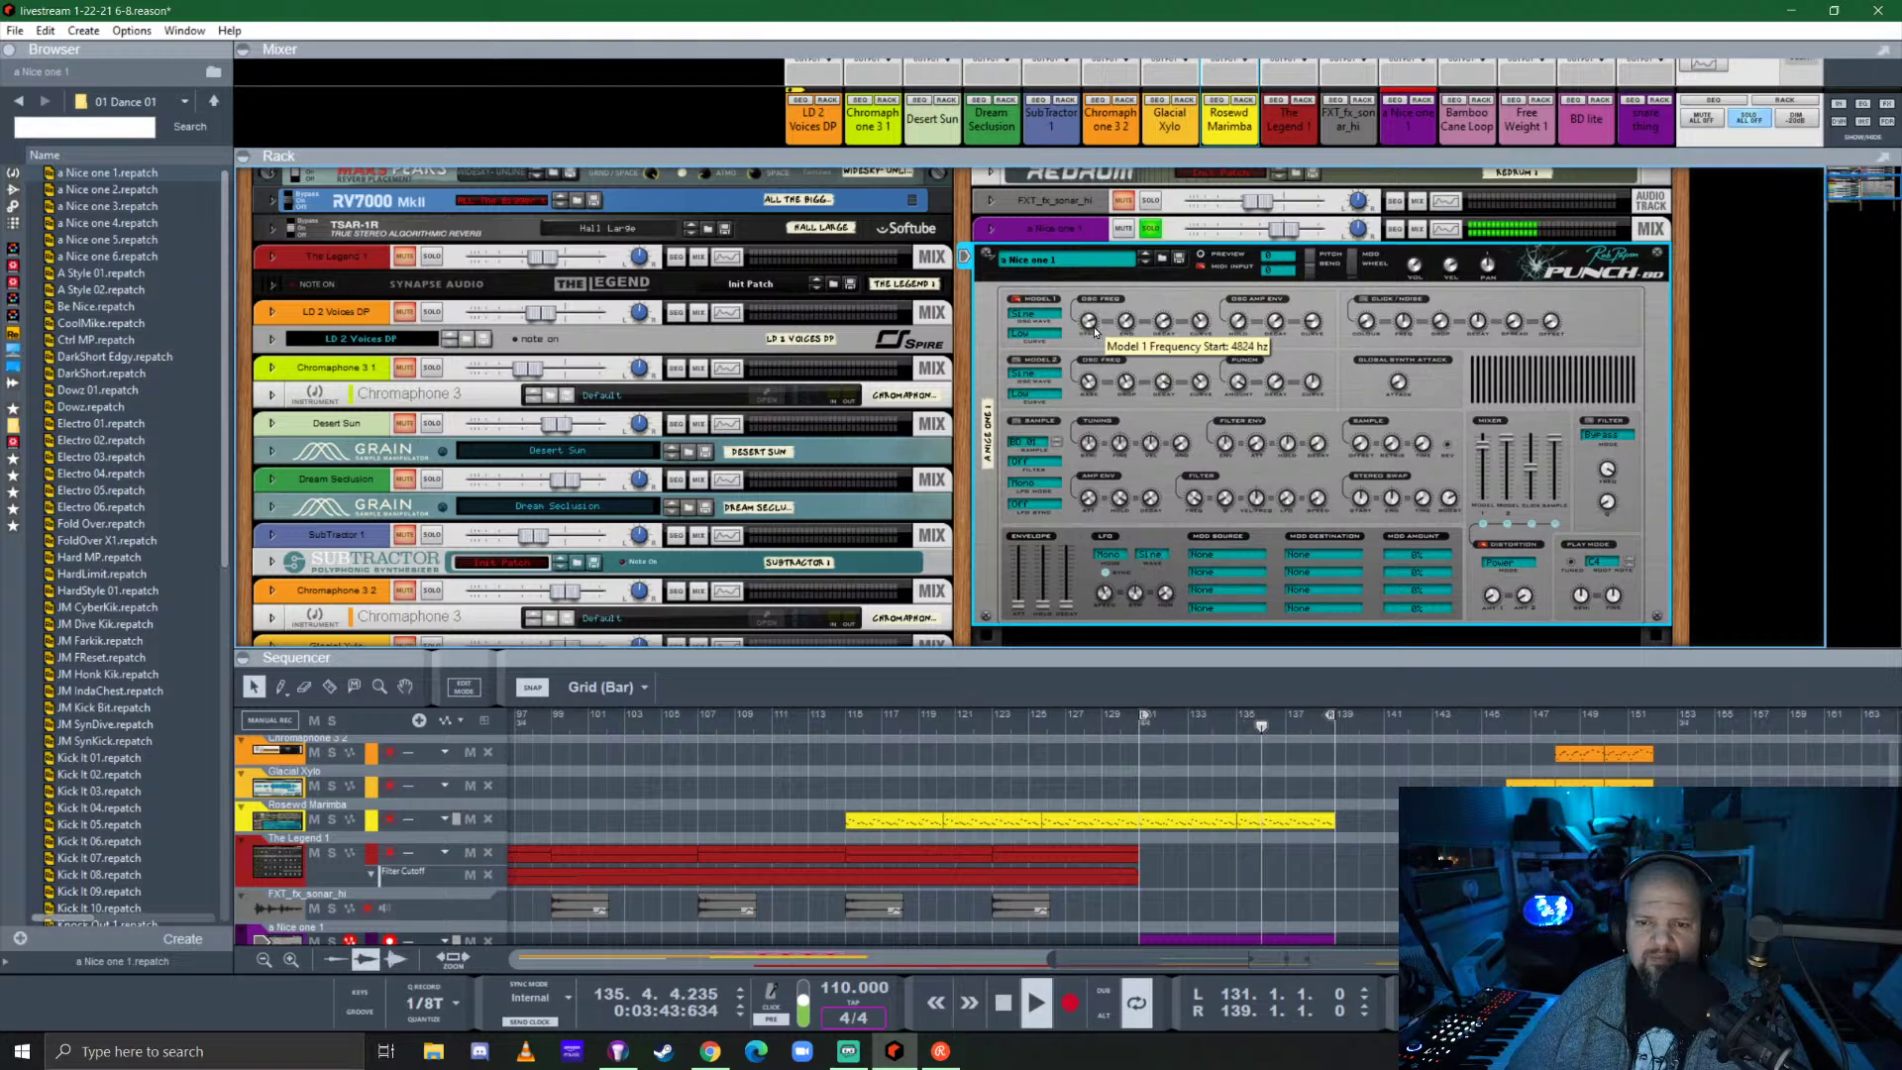
{"action": "left_click", "coordinate": [1150, 231]}
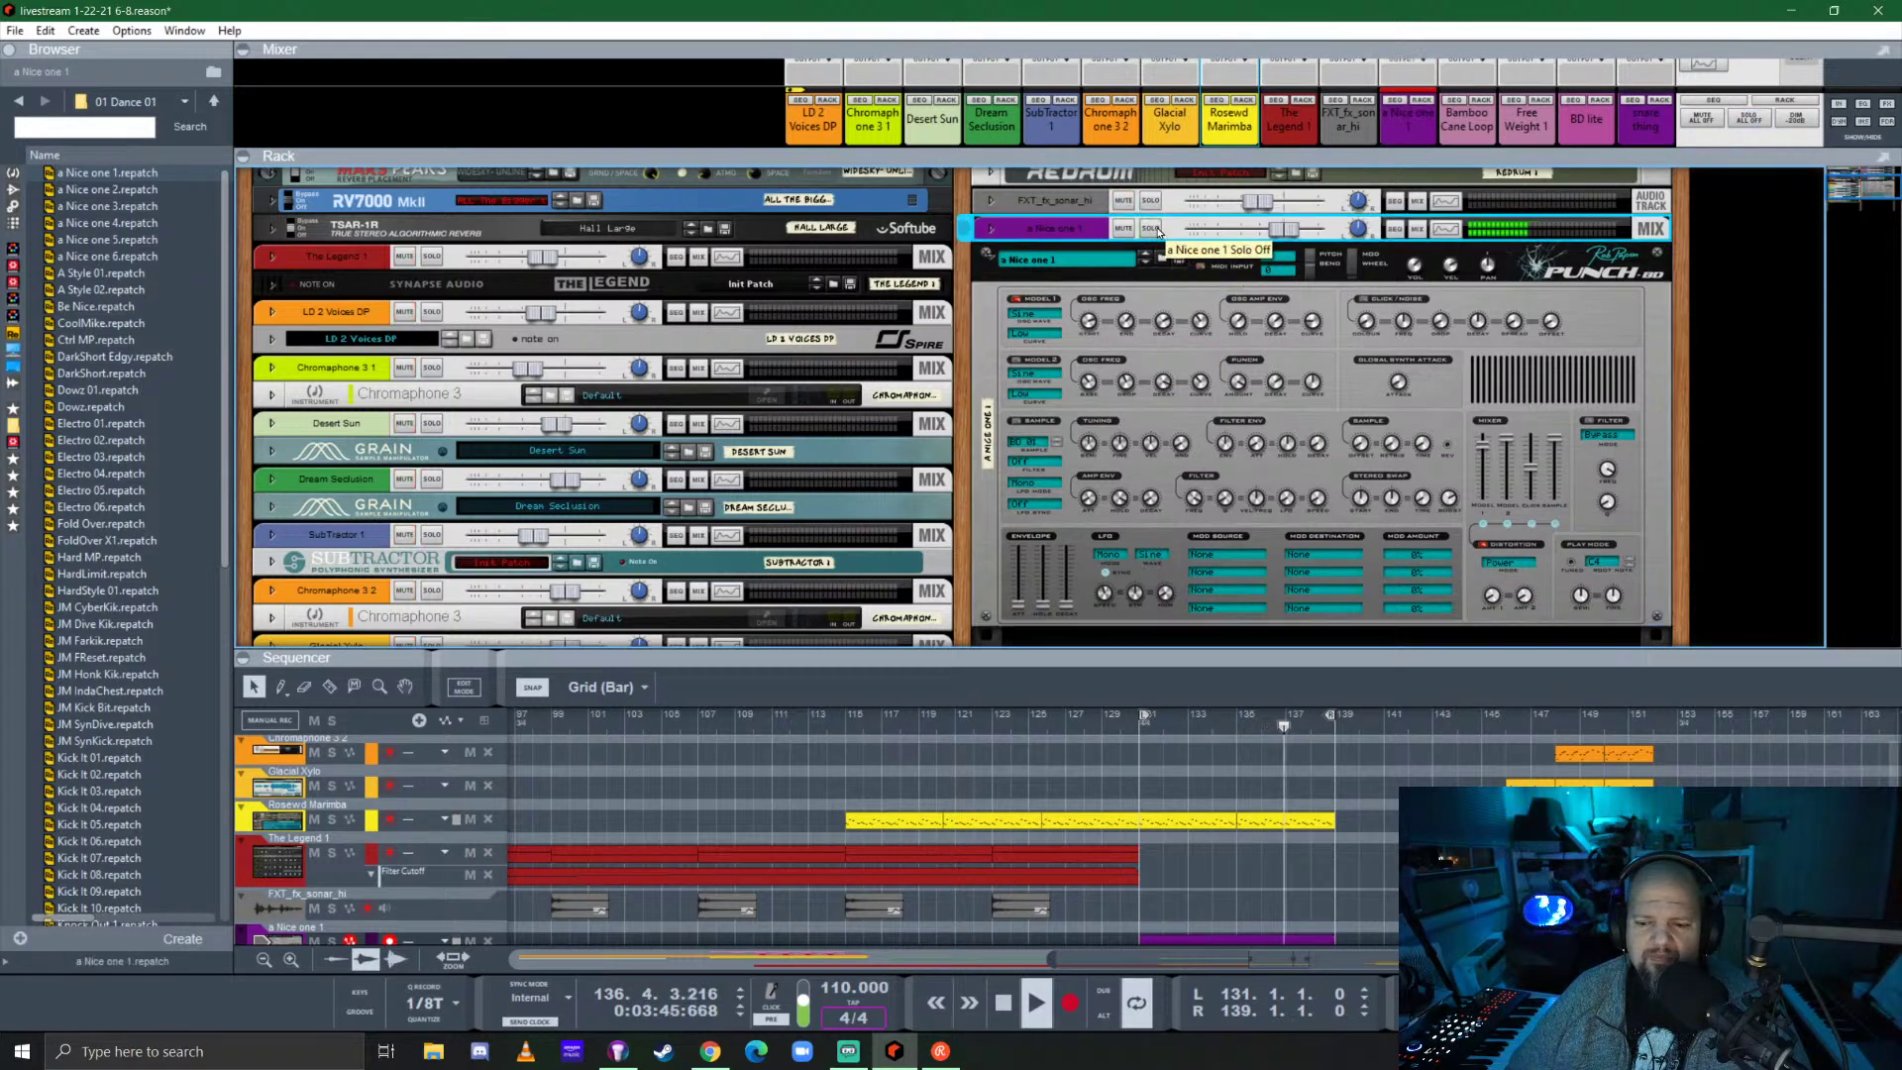
{"action": "left_click", "coordinate": [989, 257]}
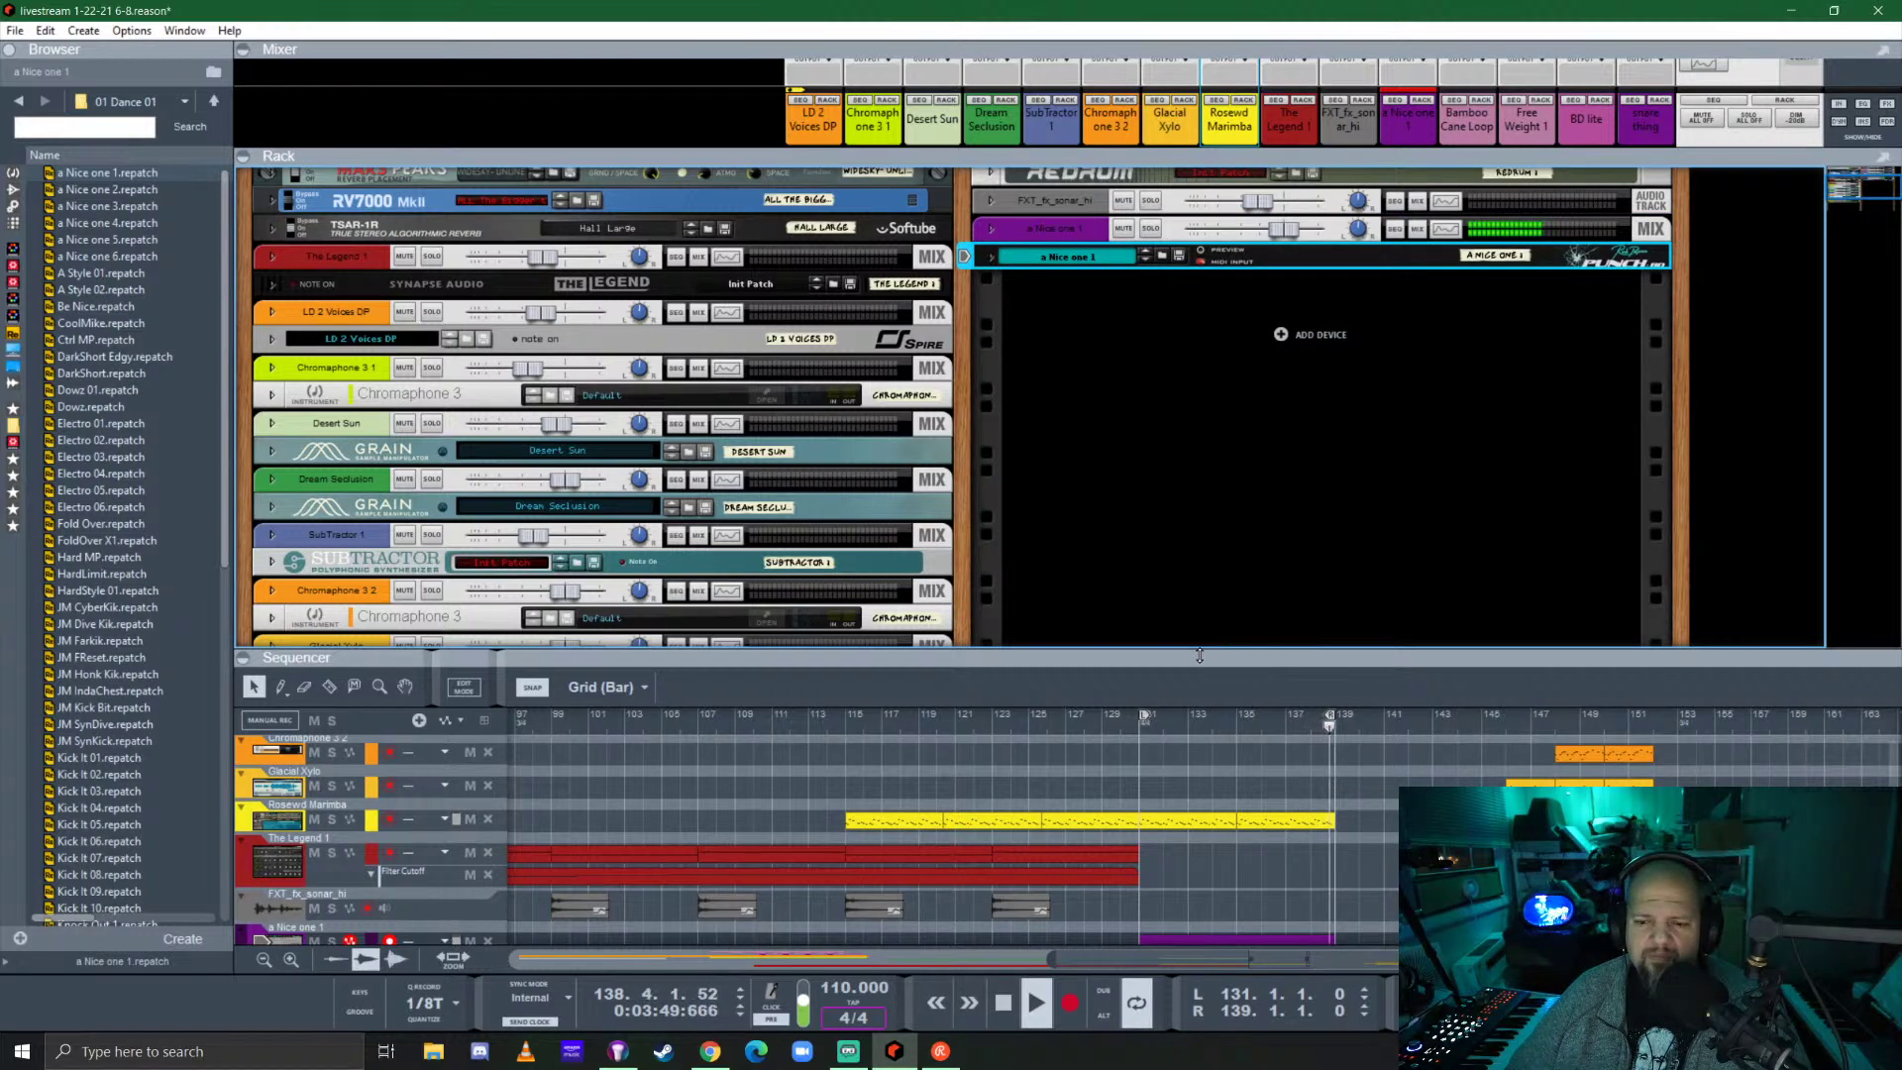
Enlarge the sequencer view and play the arrangement from bar 115.
{"action": "left_click_drag", "start_coordinate": [1242, 654], "coordinate": [1242, 353]}
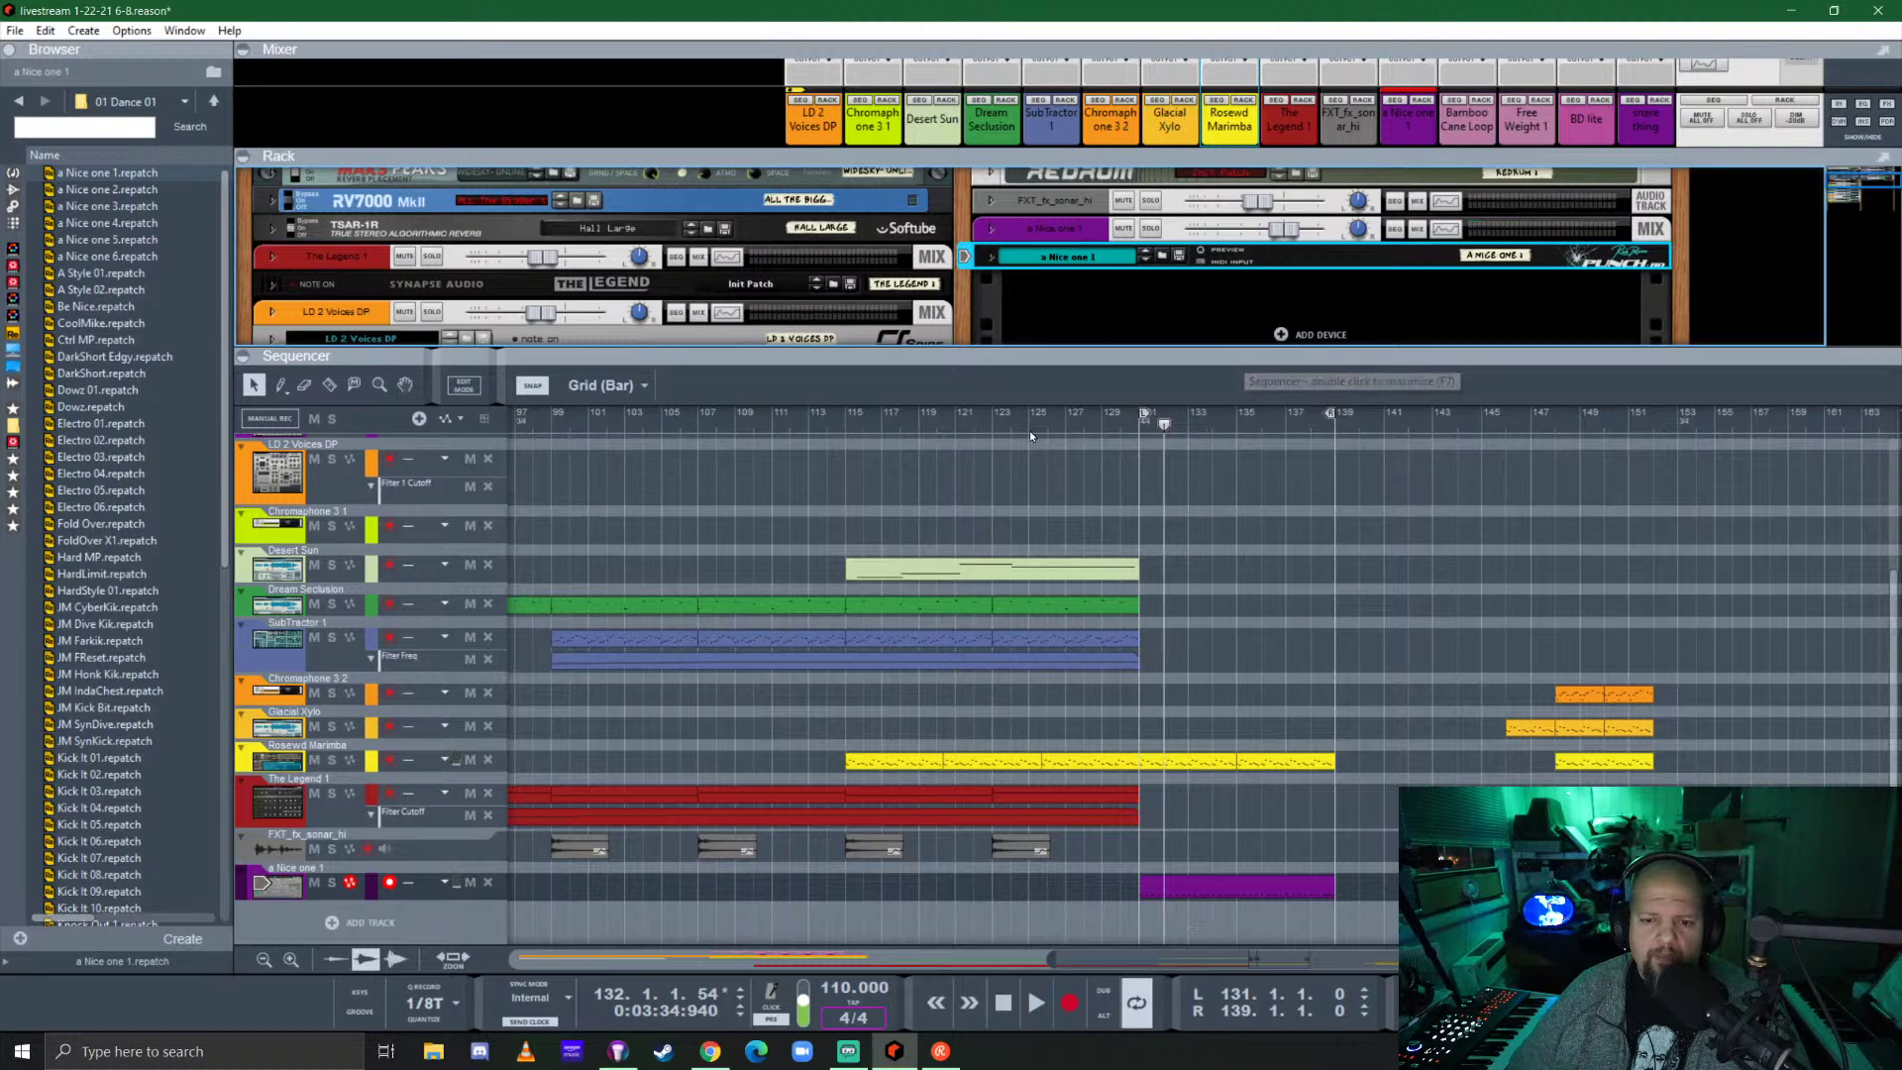
{"action": "left_click", "coordinate": [992, 421]}
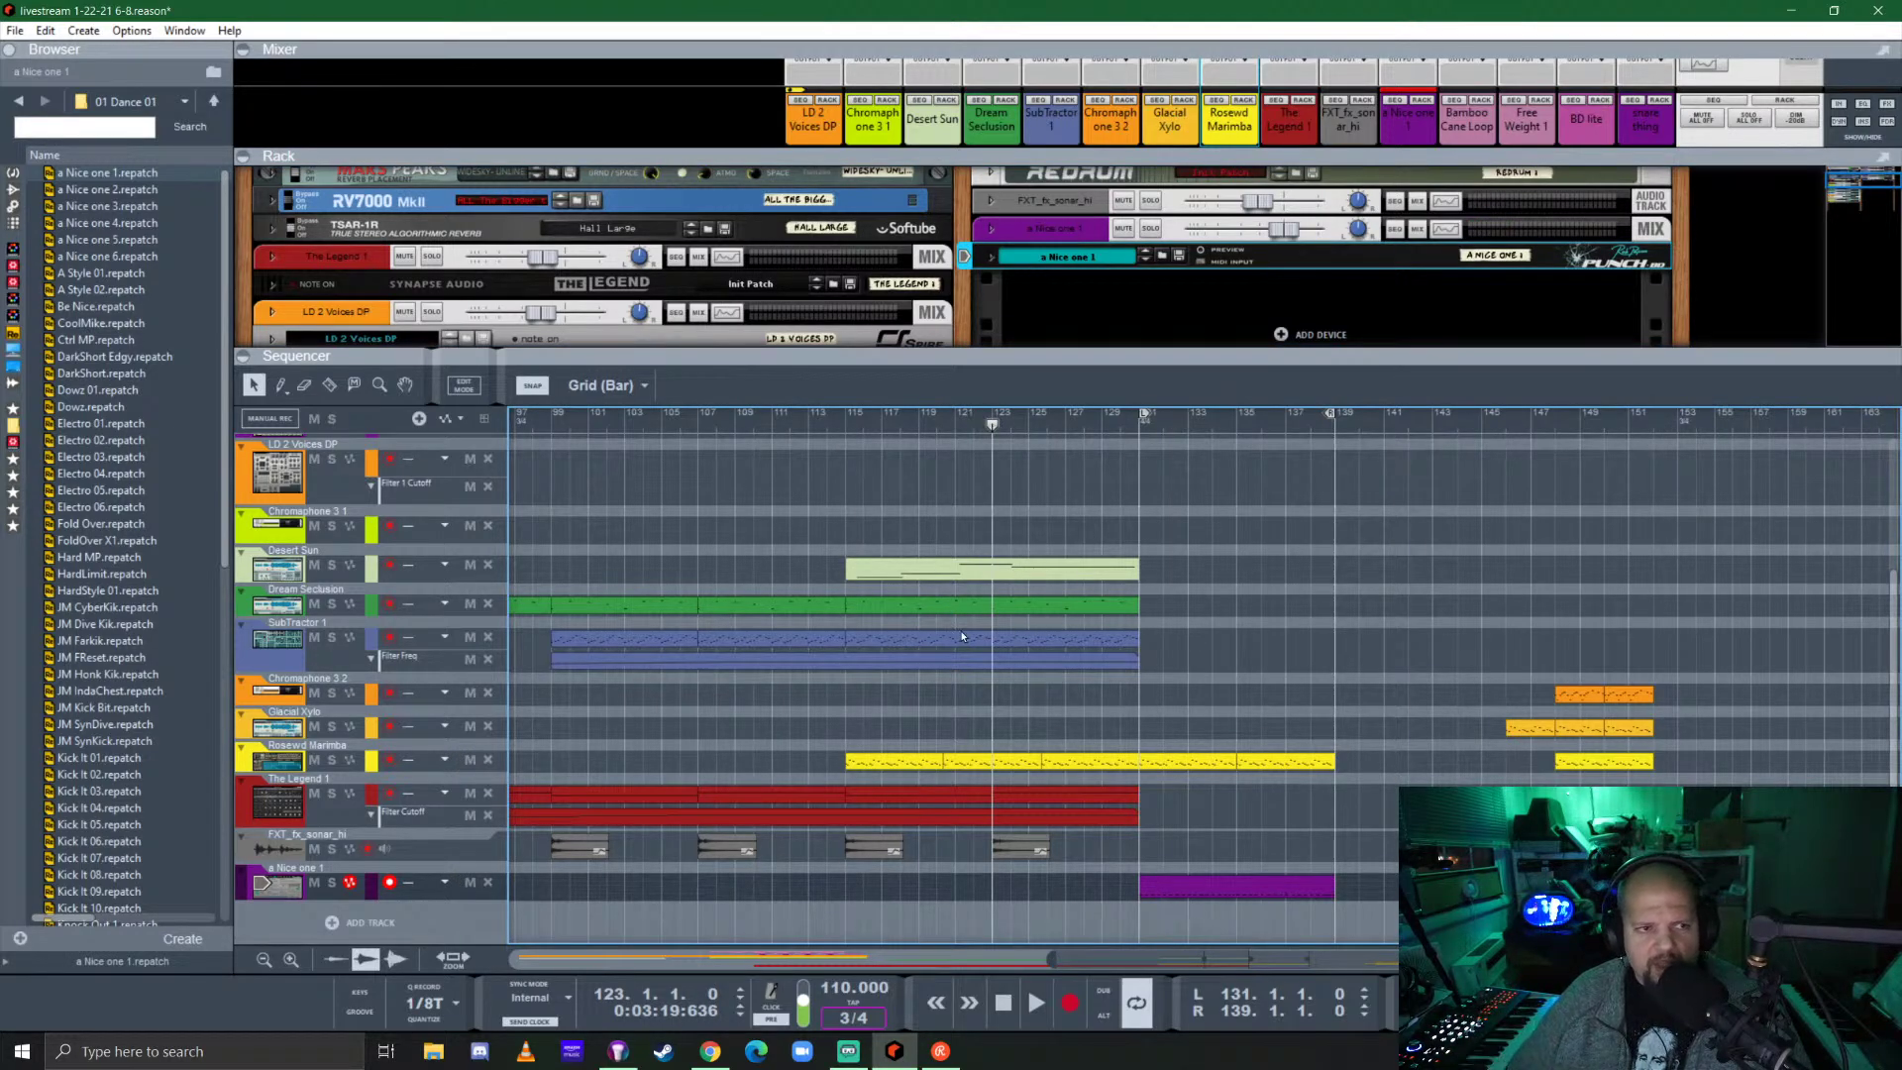
{"action": "scroll", "coordinate": [917, 635], "scroll_direction": "left", "scroll_amount": 3}
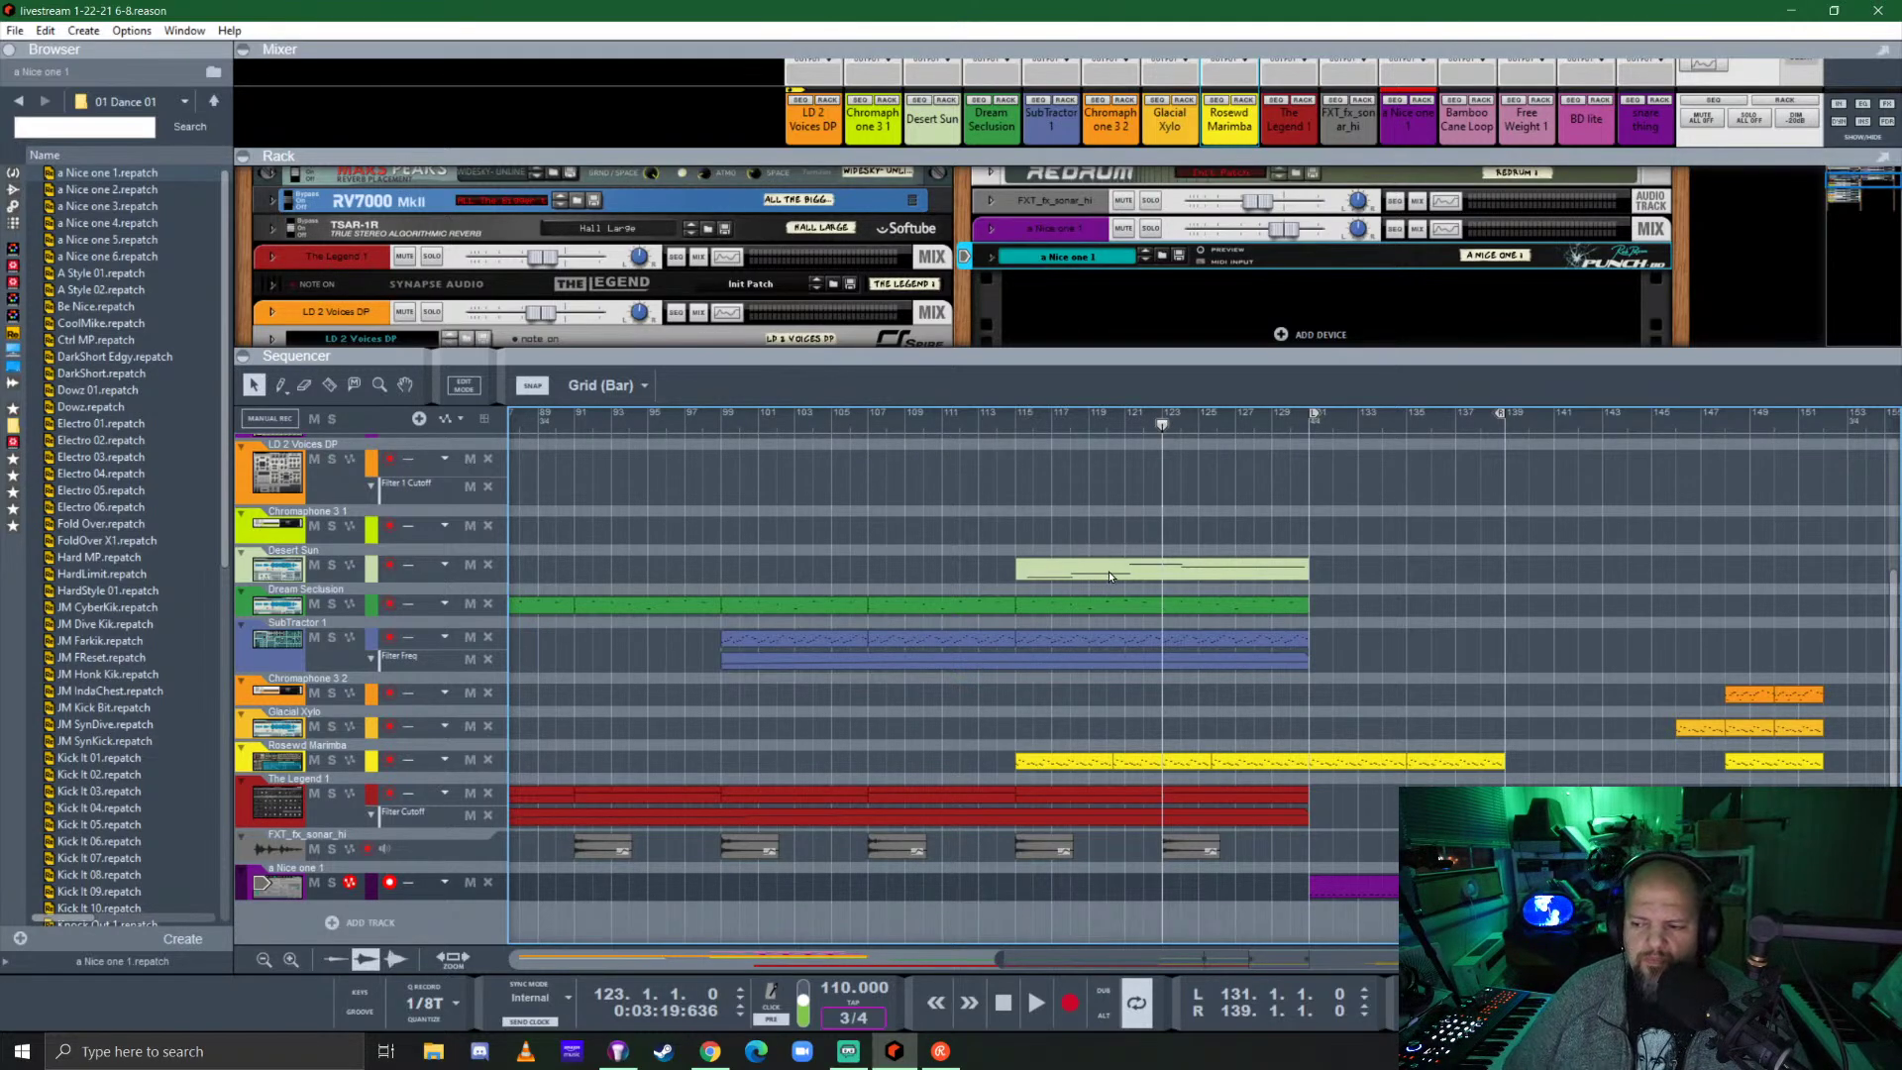
{"action": "left_click", "coordinate": [1017, 423]}
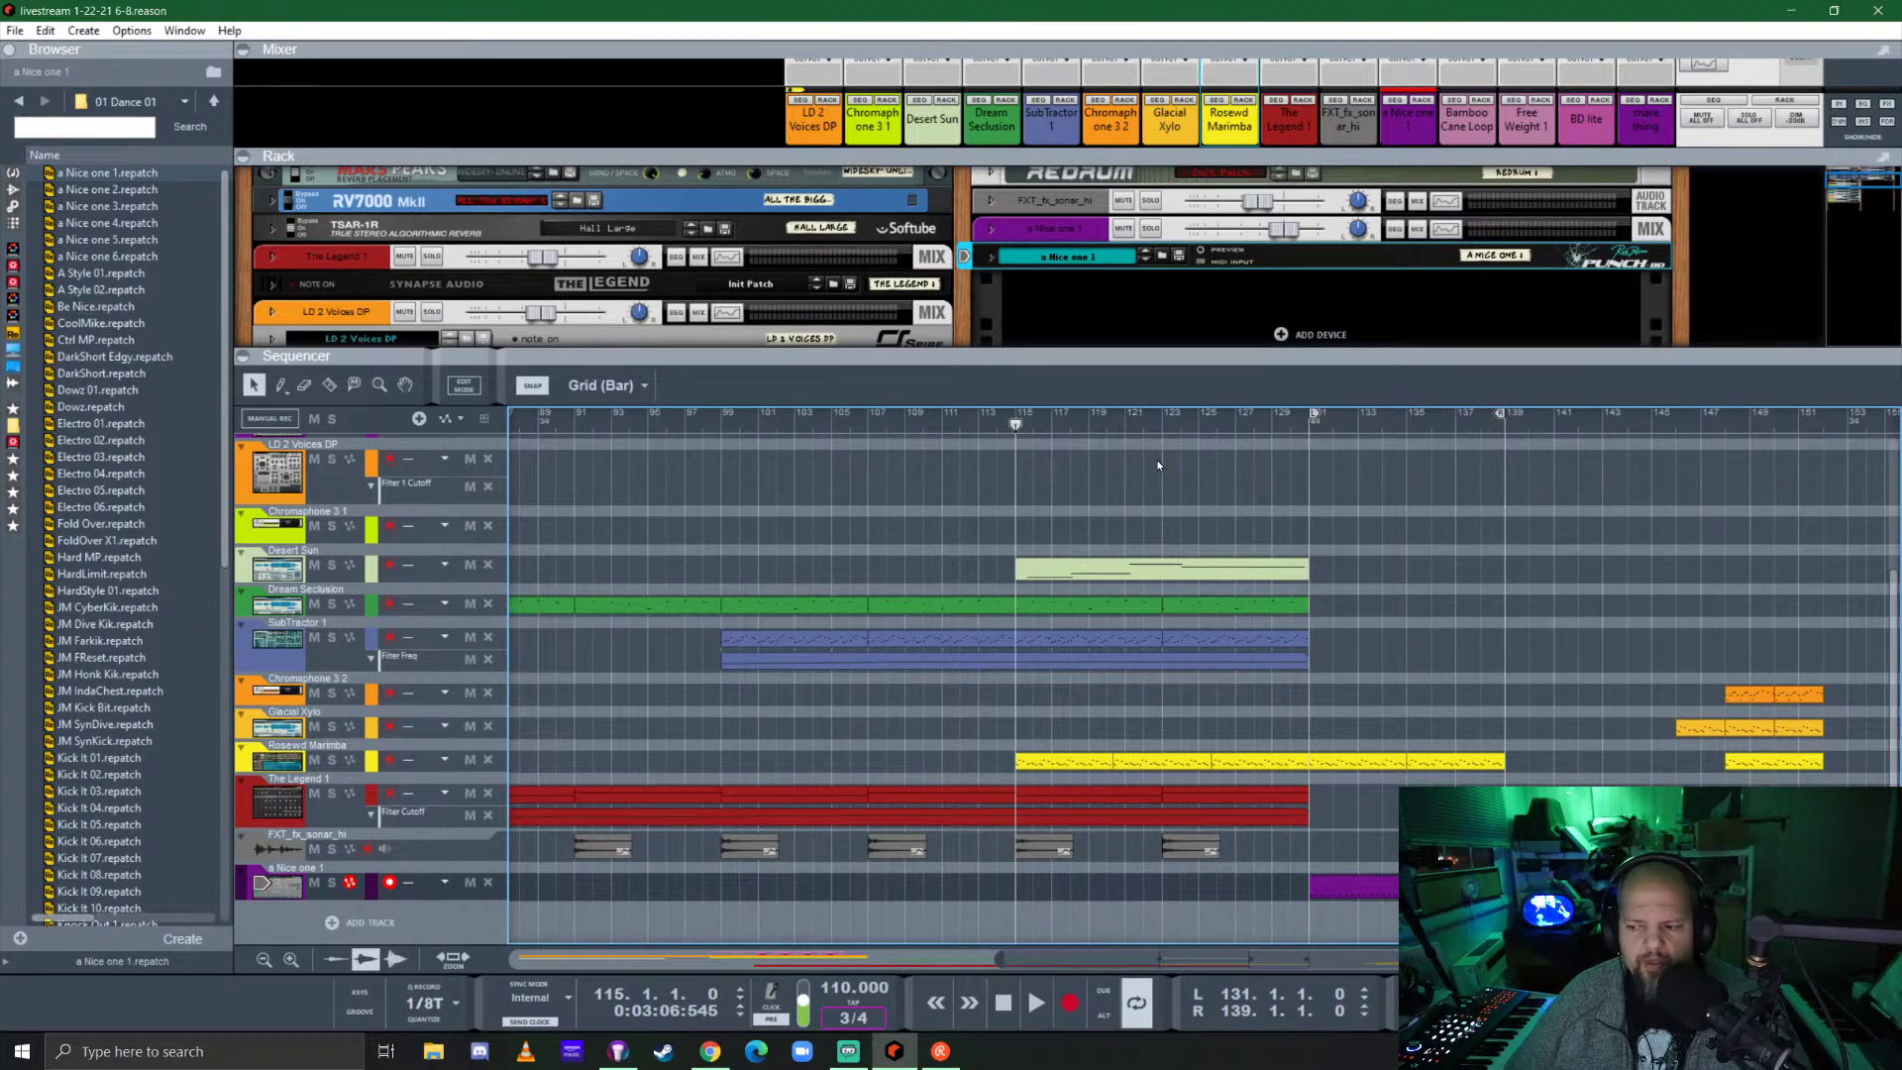
{"action": "key", "text": "space"}
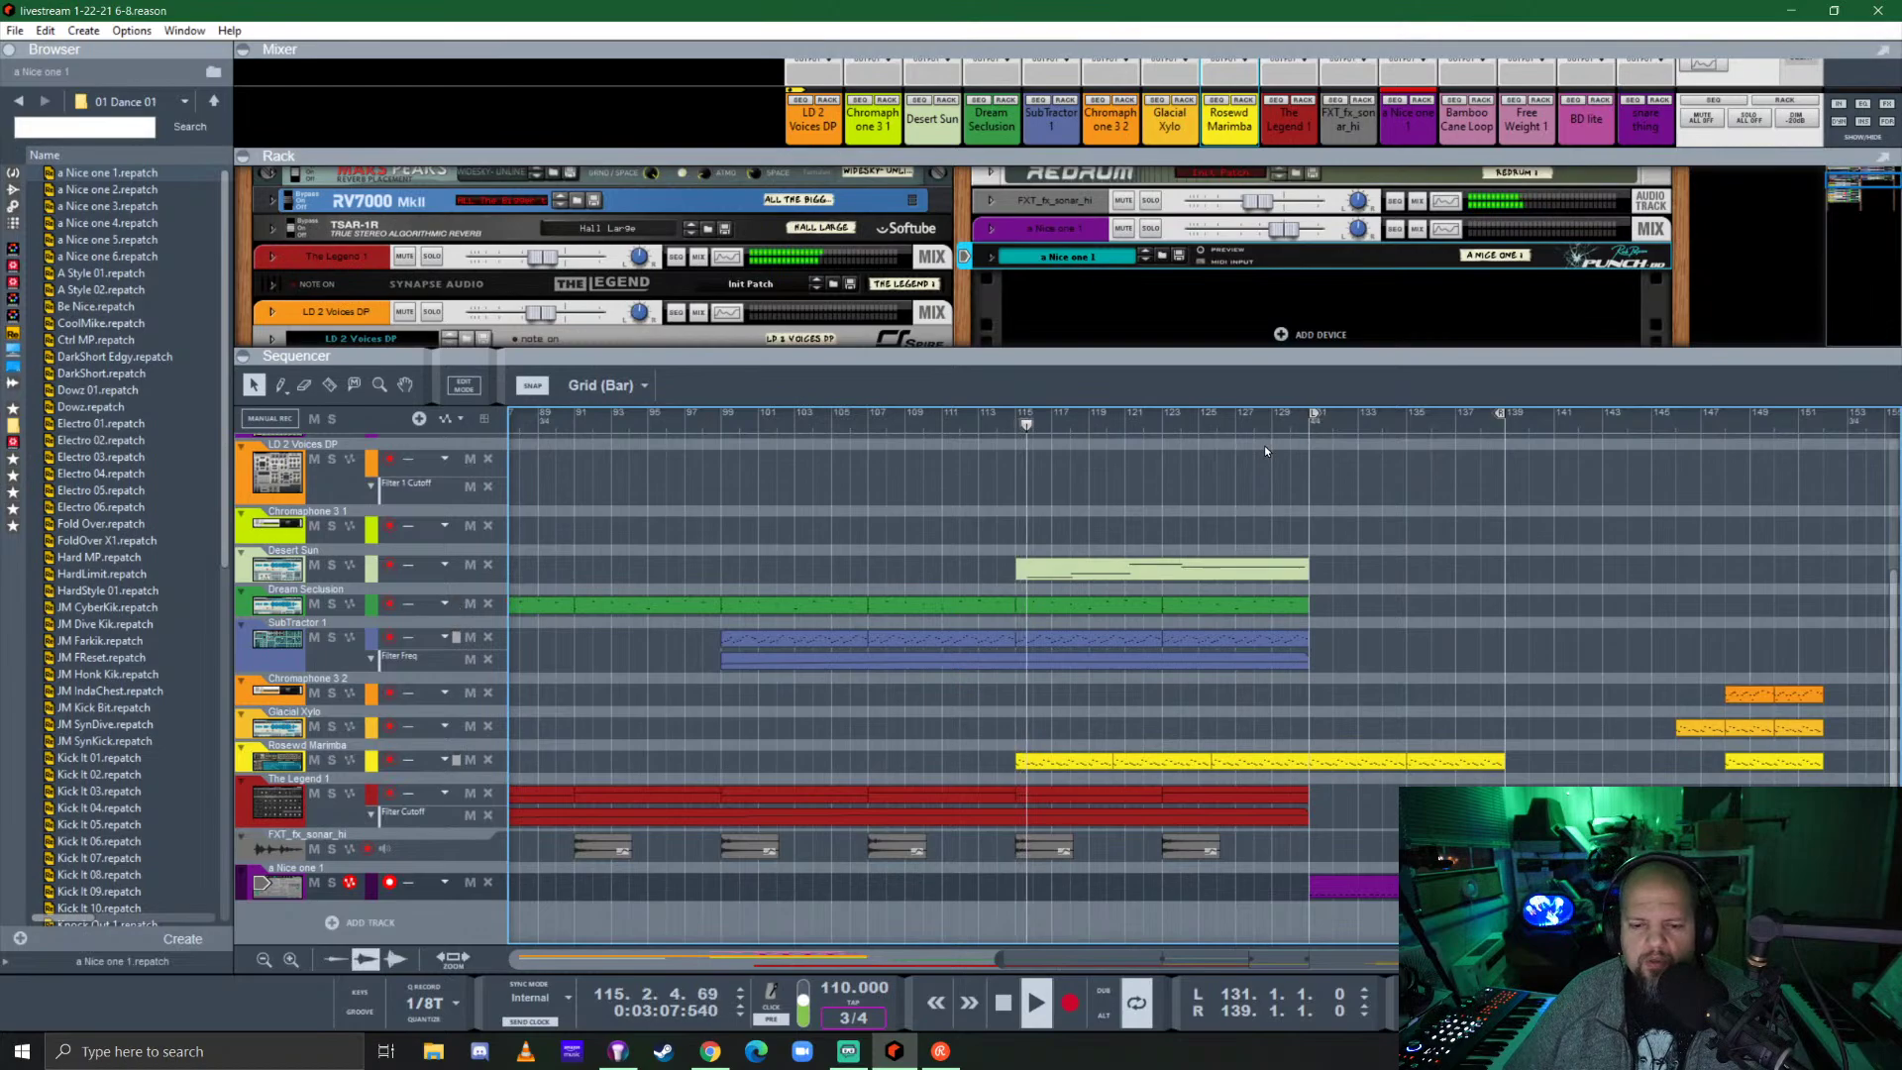
Show the full mixer and briefly solo the FXT_fx_sonar_hi channel during playback.
{"action": "key", "text": "F6"}
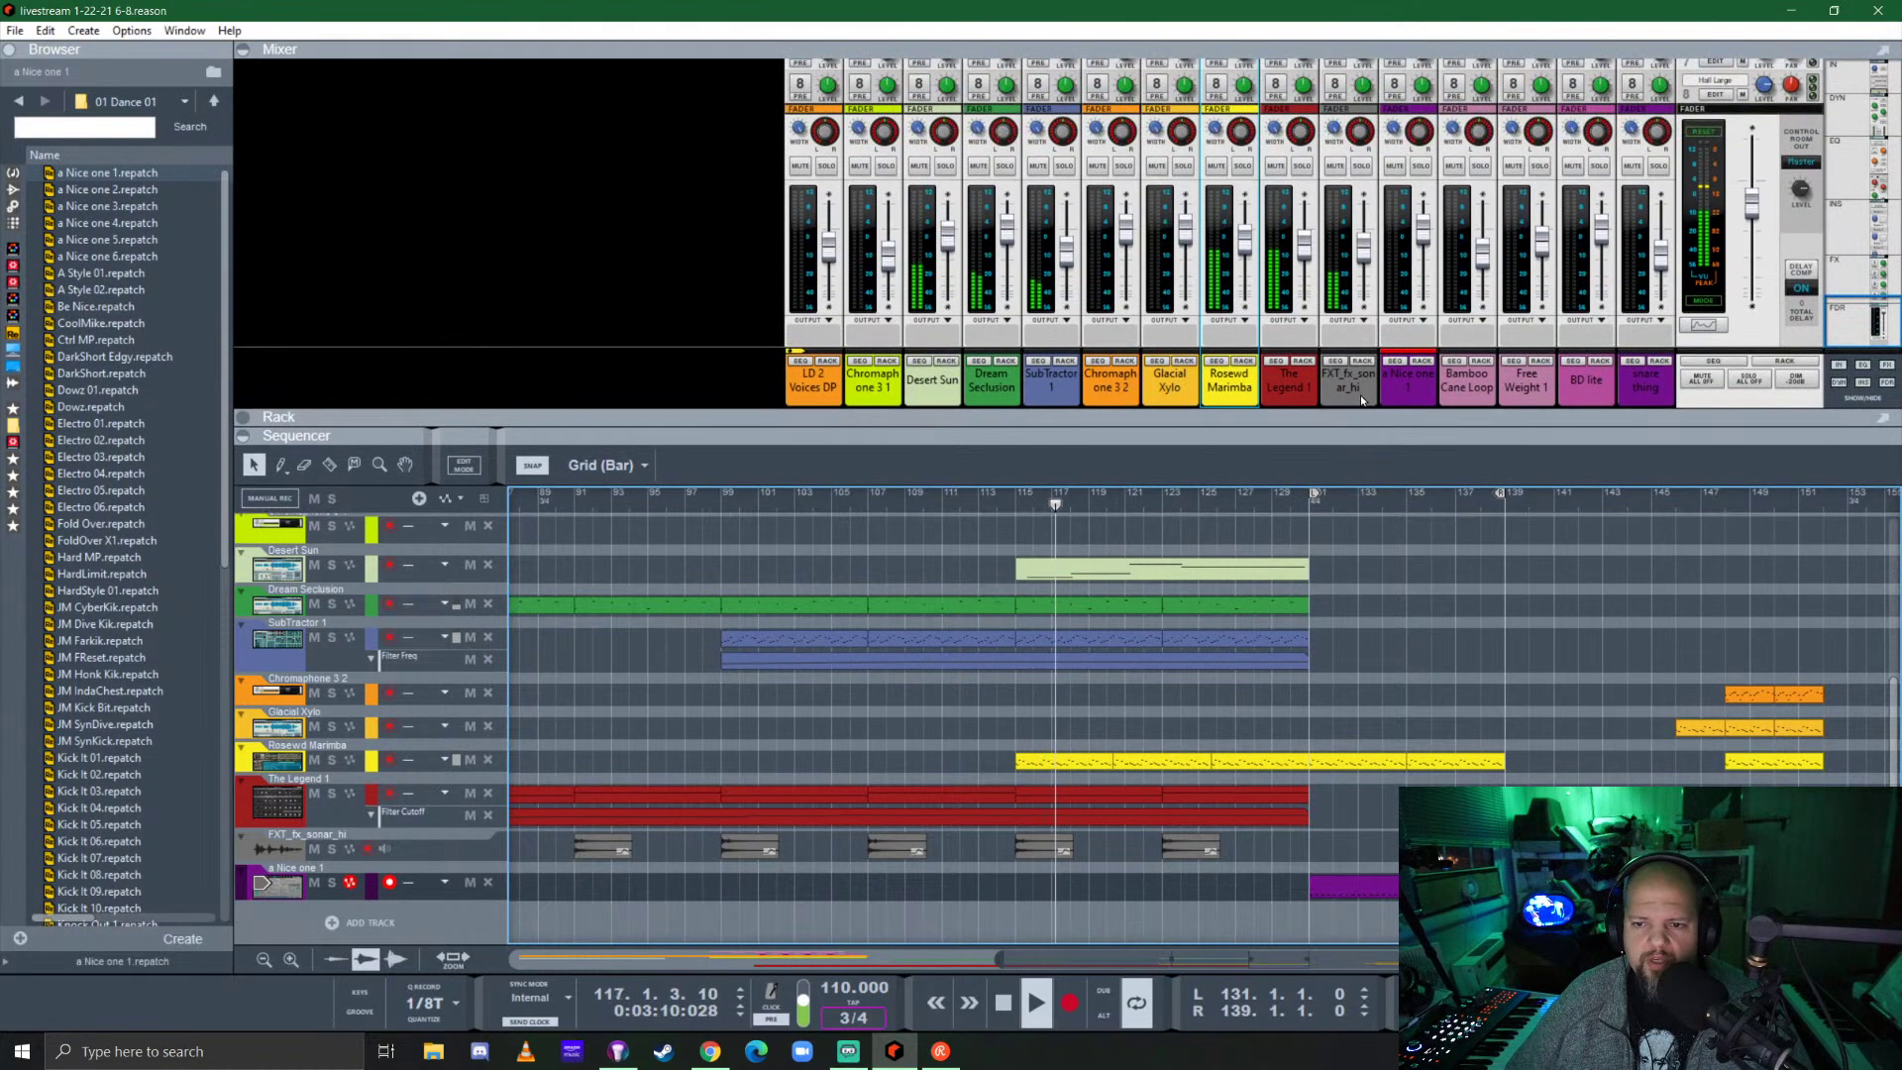
{"action": "left_click", "coordinate": [1364, 165]}
{"action": "left_click", "coordinate": [1363, 166]}
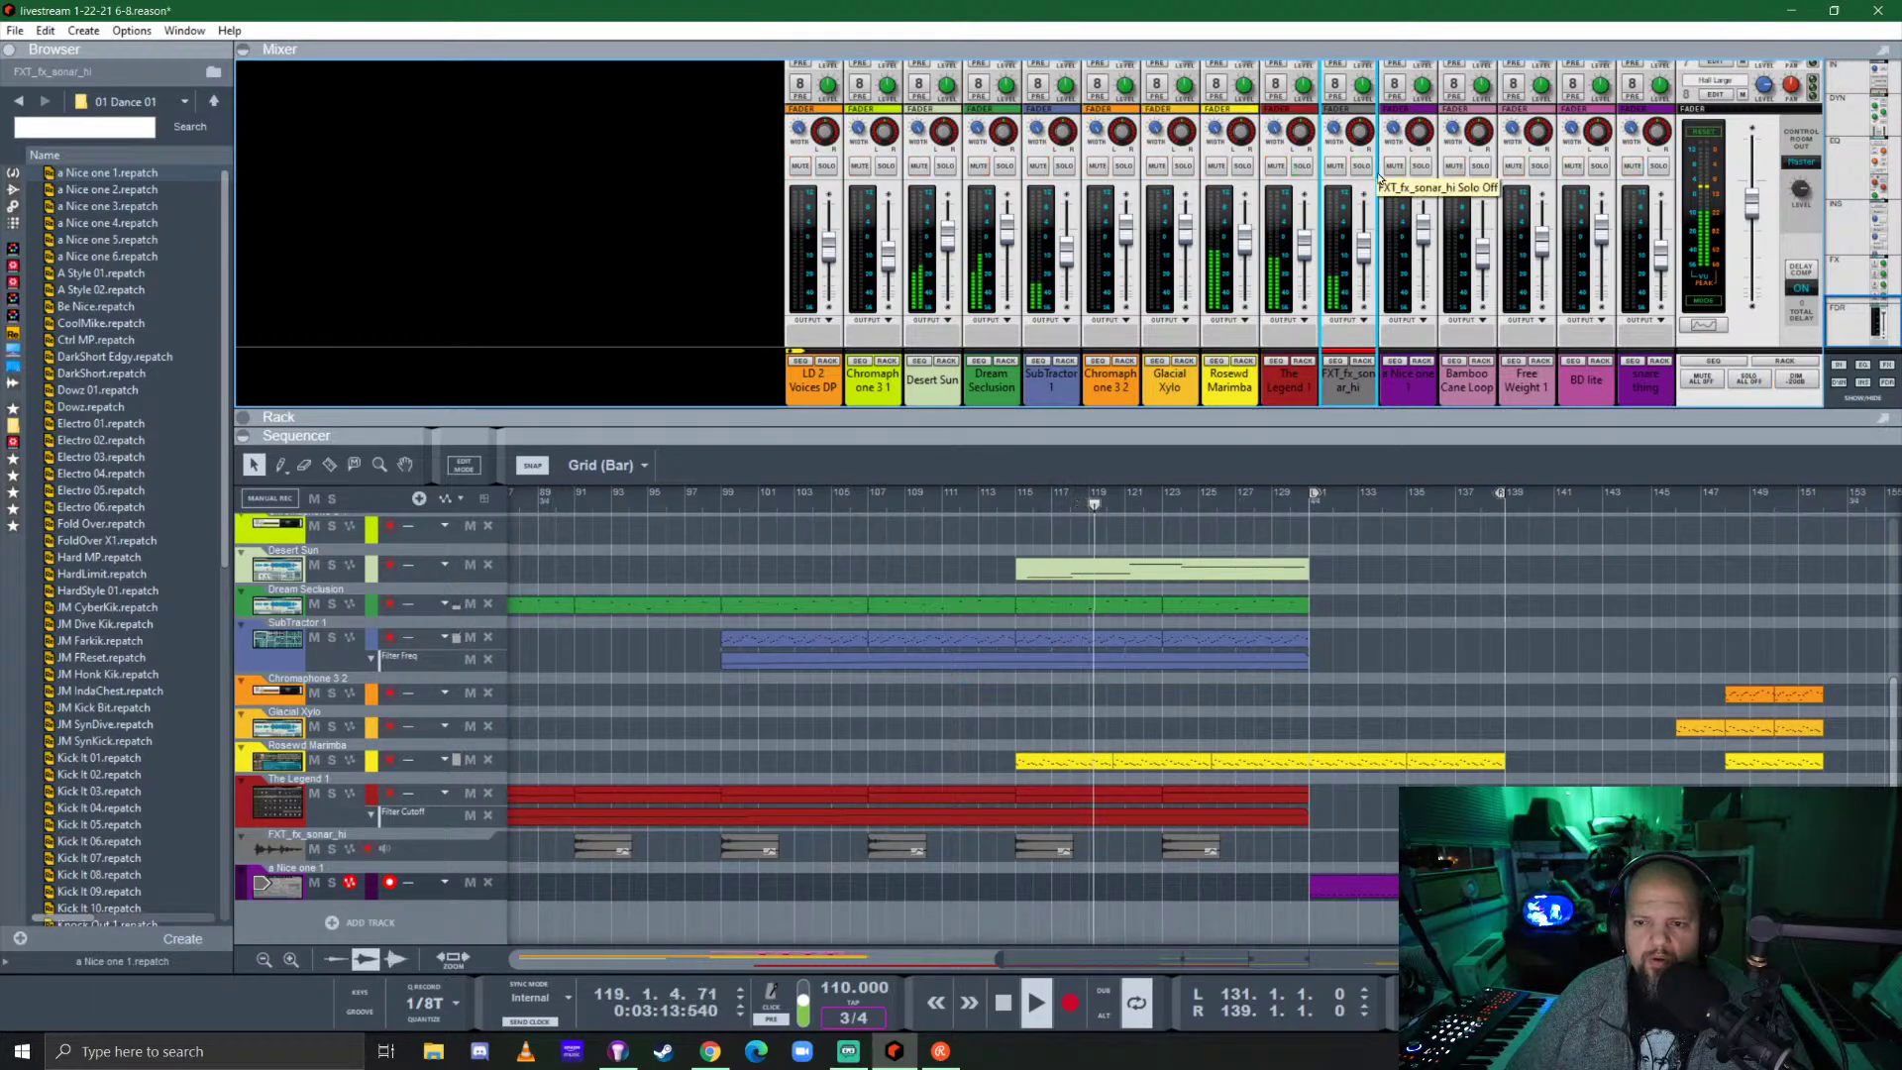
Route the five drum channels, from a Nice one 1 through the last purple Redrum channel, to a new output bus.
{"action": "left_click", "coordinate": [1423, 394]}
{"action": "left_click", "coordinate": [1648, 389], "text": "shift"}
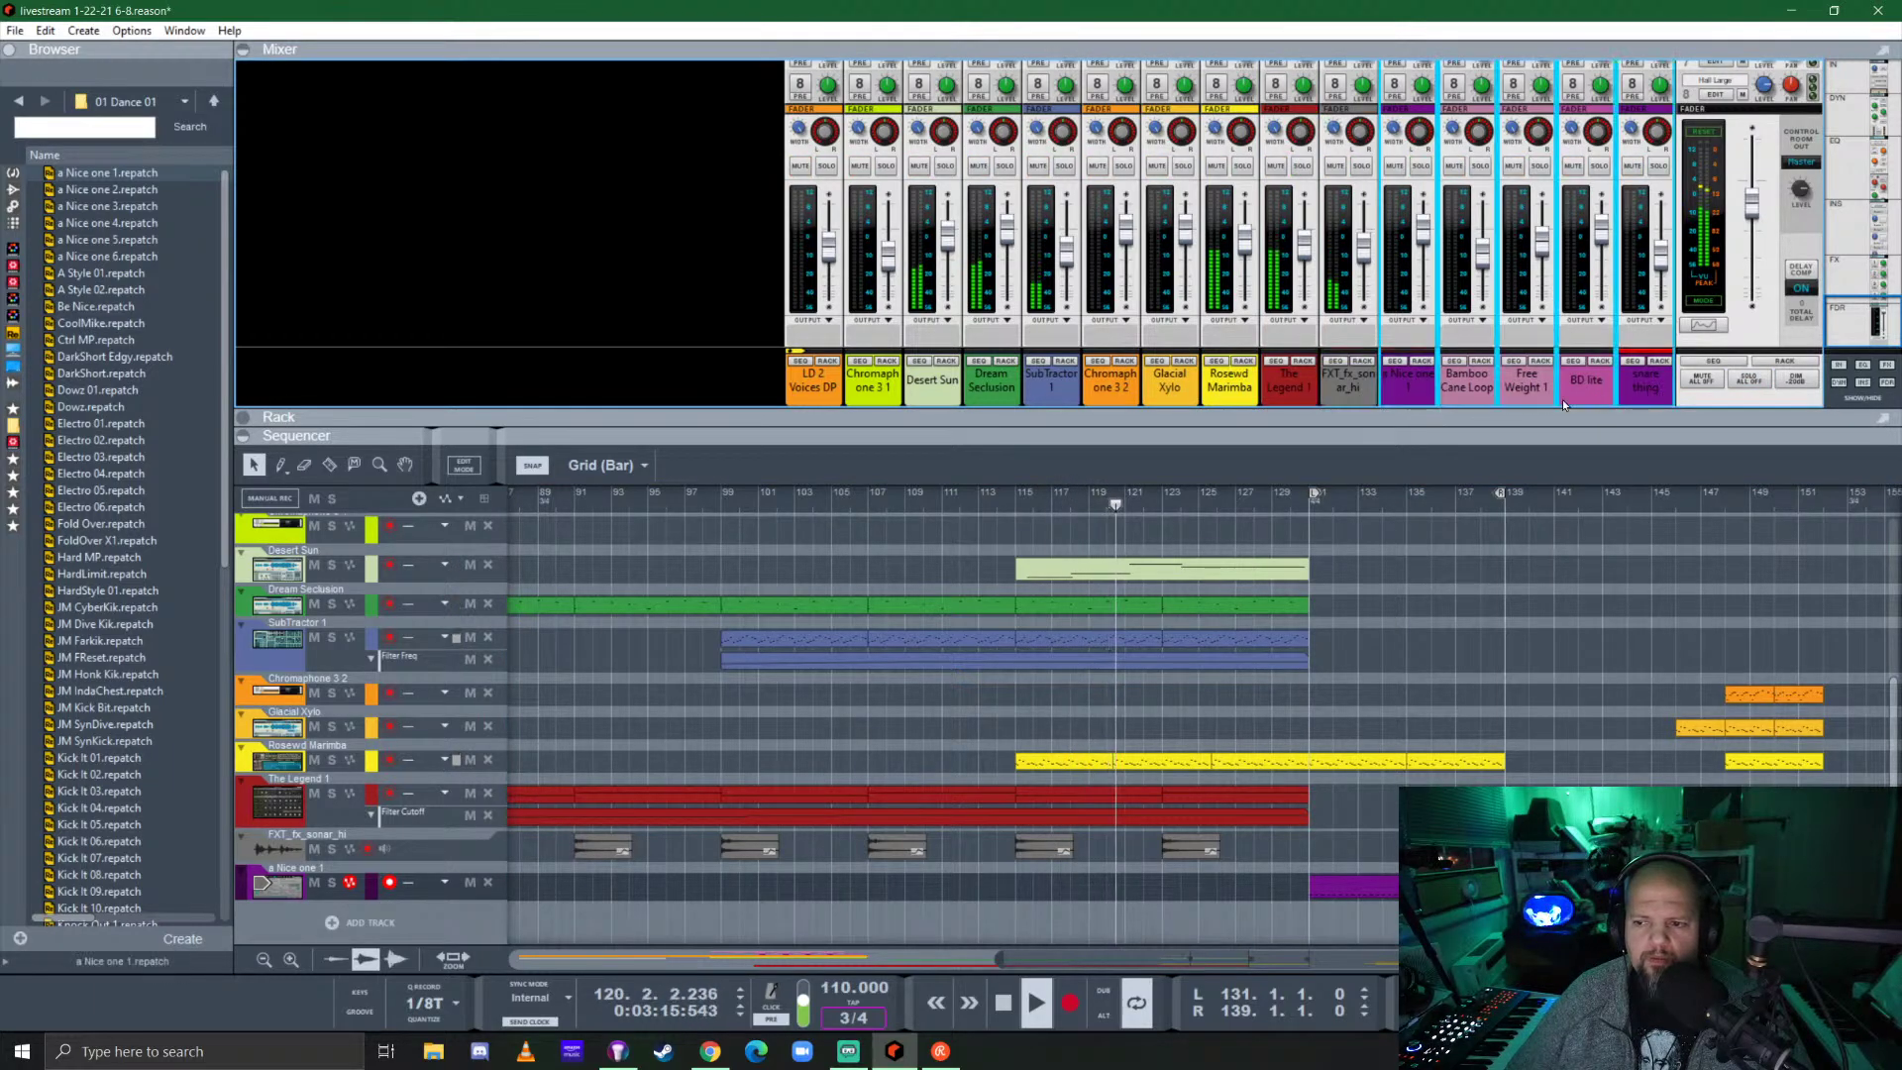
{"action": "right_click", "coordinate": [1405, 385]}
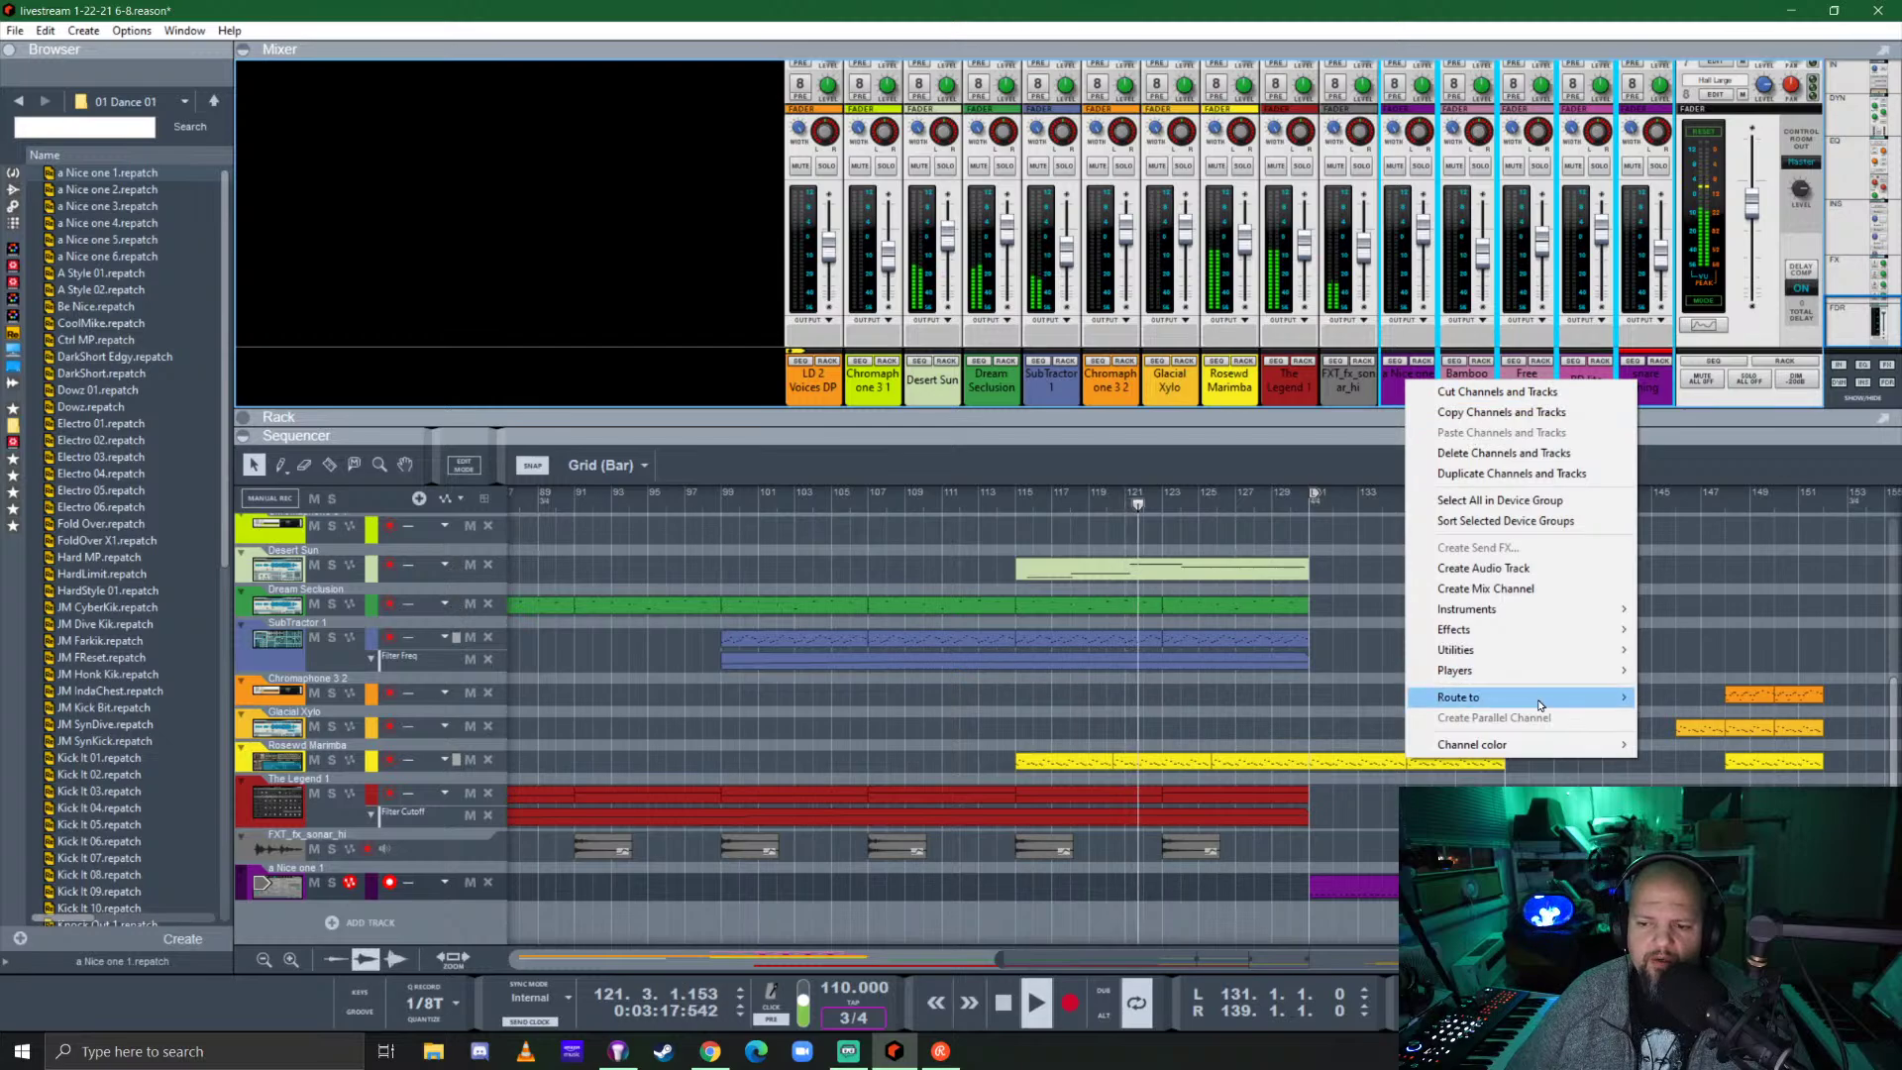
{"action": "mouse_move", "coordinate": [1553, 702]}
{"action": "left_click", "coordinate": [1699, 697]}
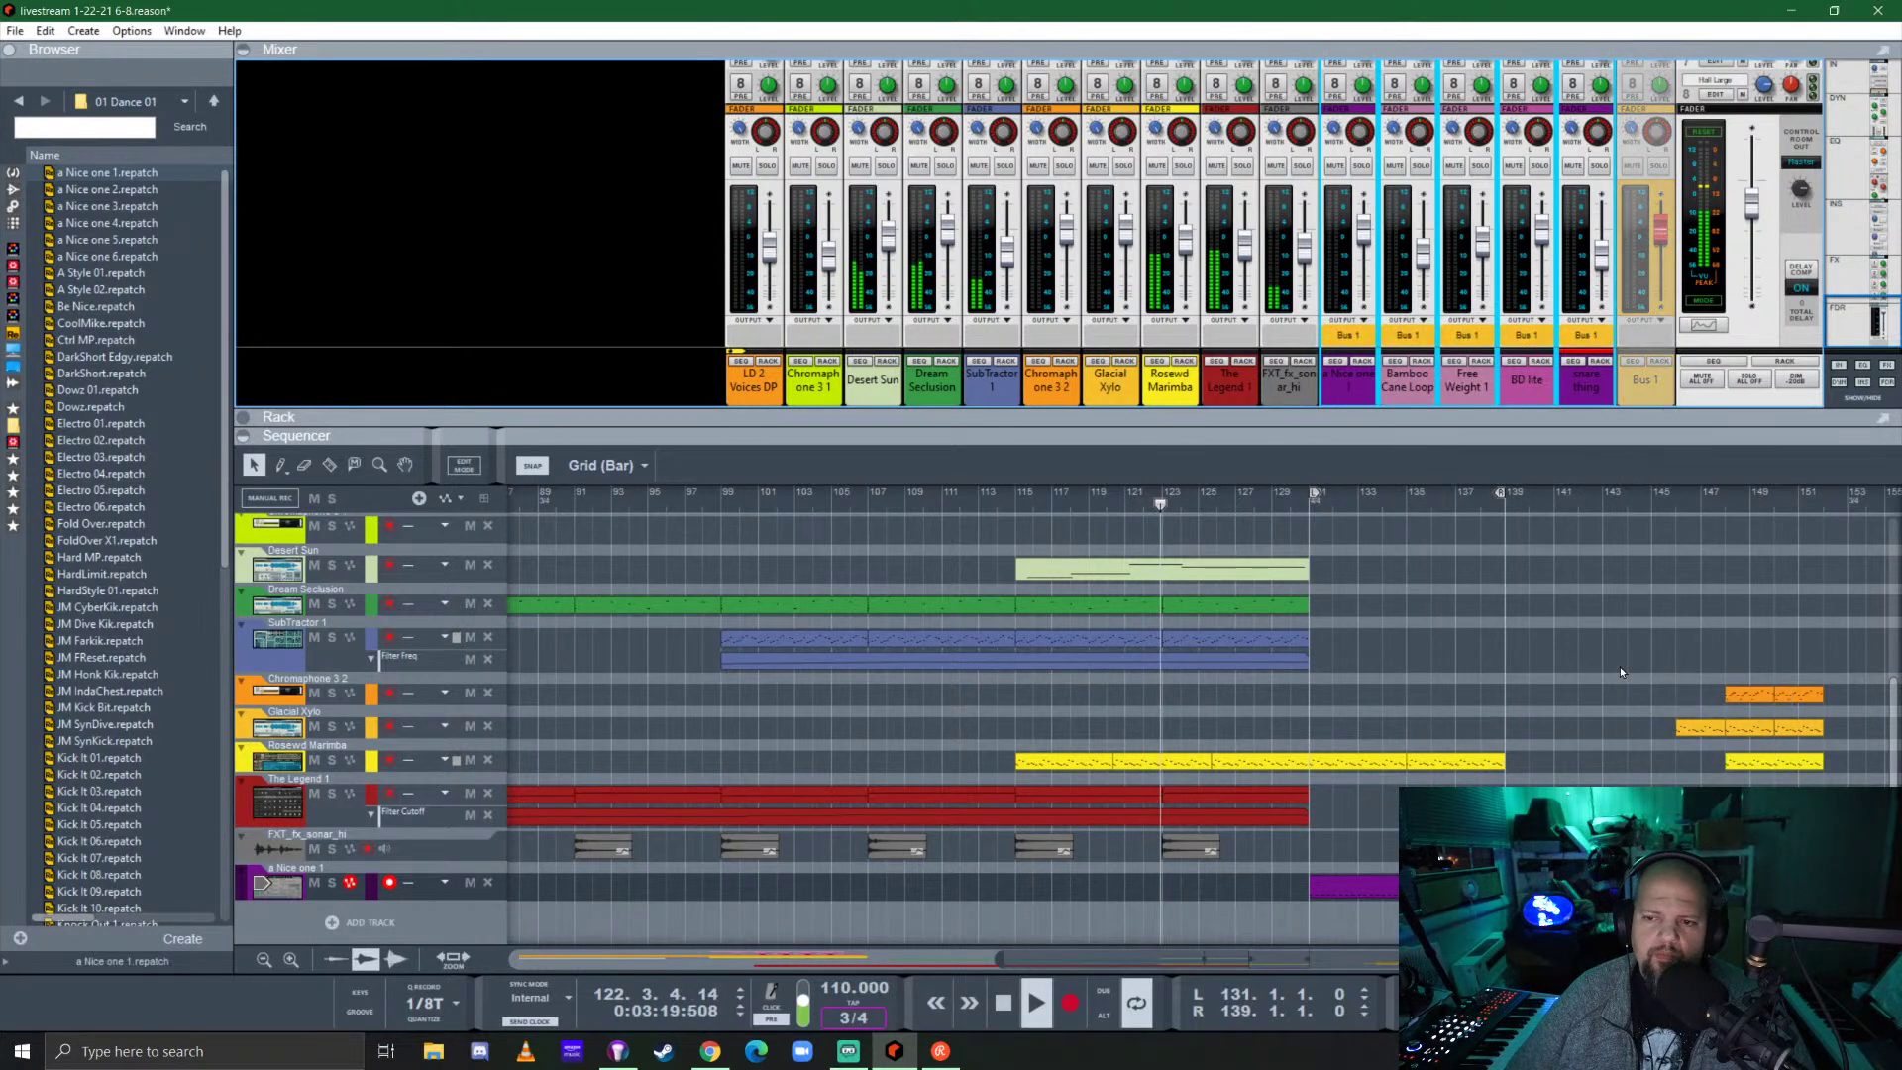
Rename the new output bus channel to DURMZZ.
{"action": "left_click", "coordinate": [1646, 386]}
{"action": "double_click", "coordinate": [1646, 383]}
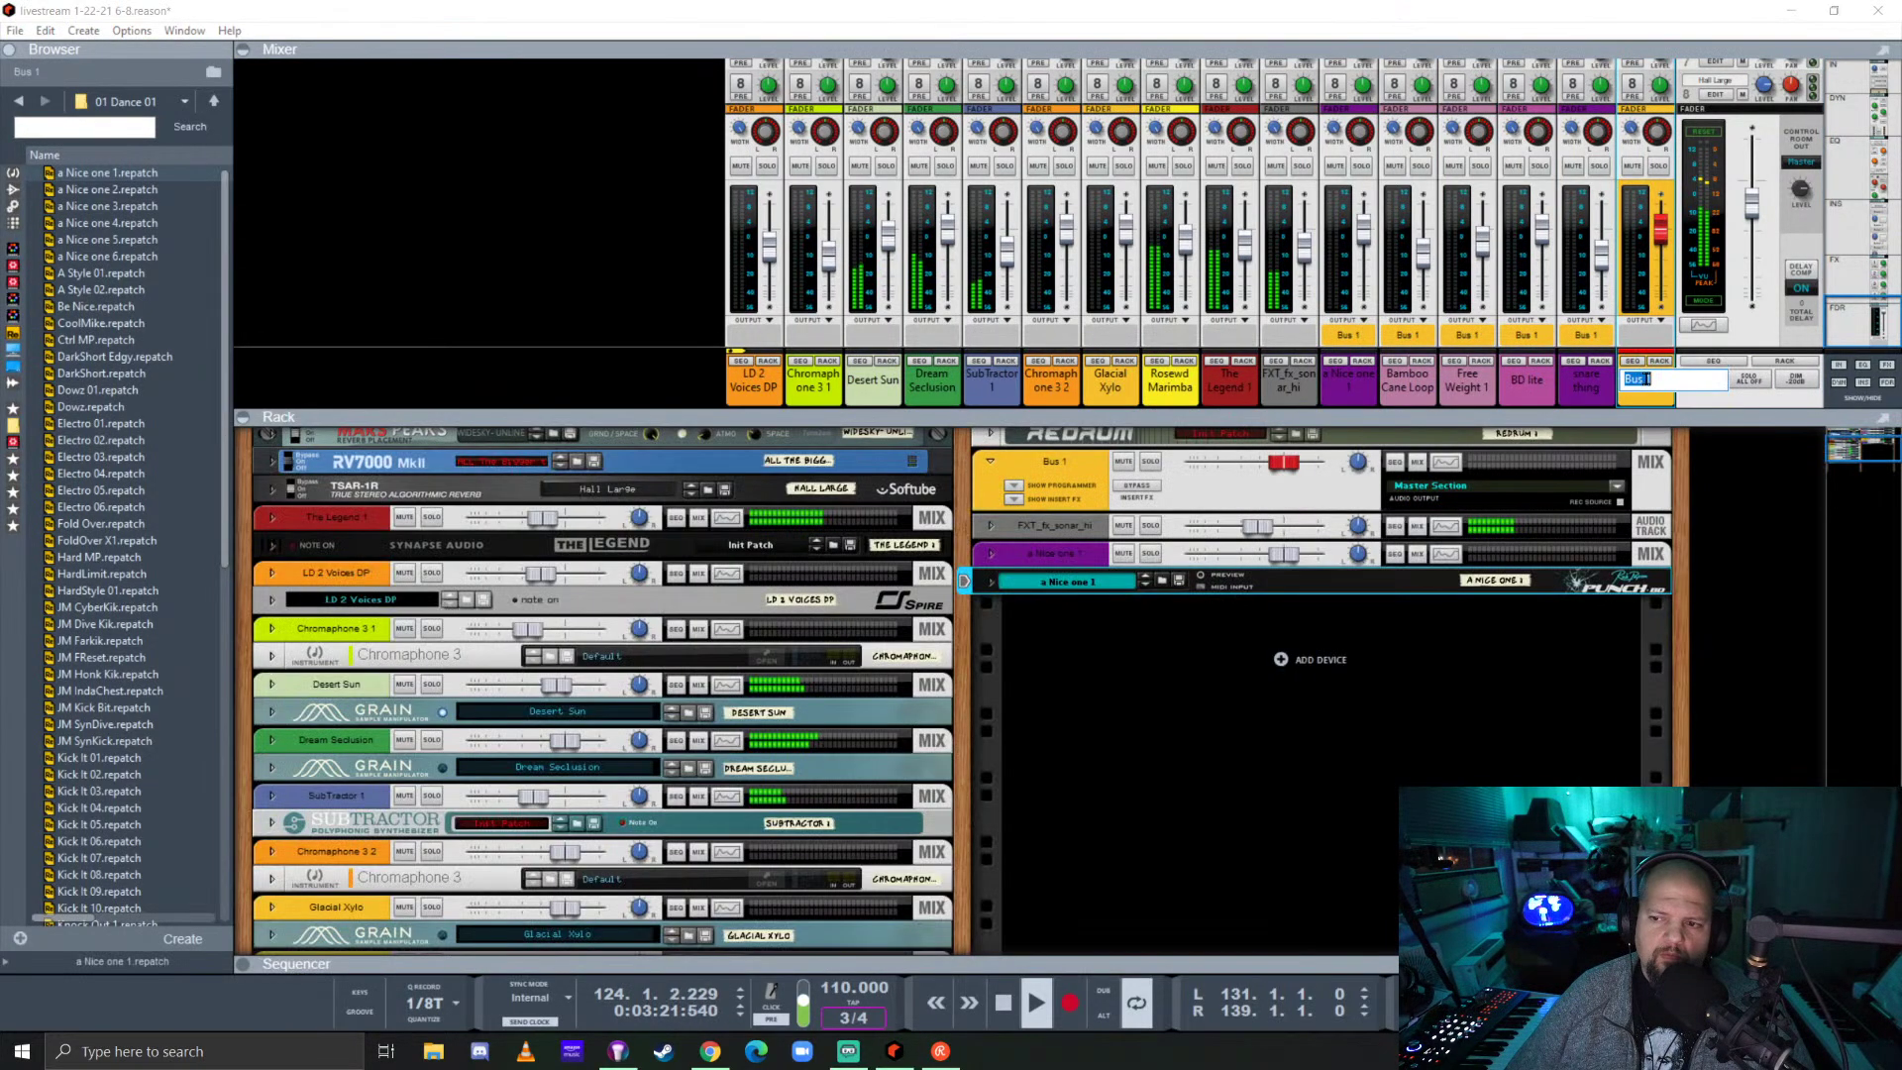
{"action": "type", "text": "DURMZZ"}
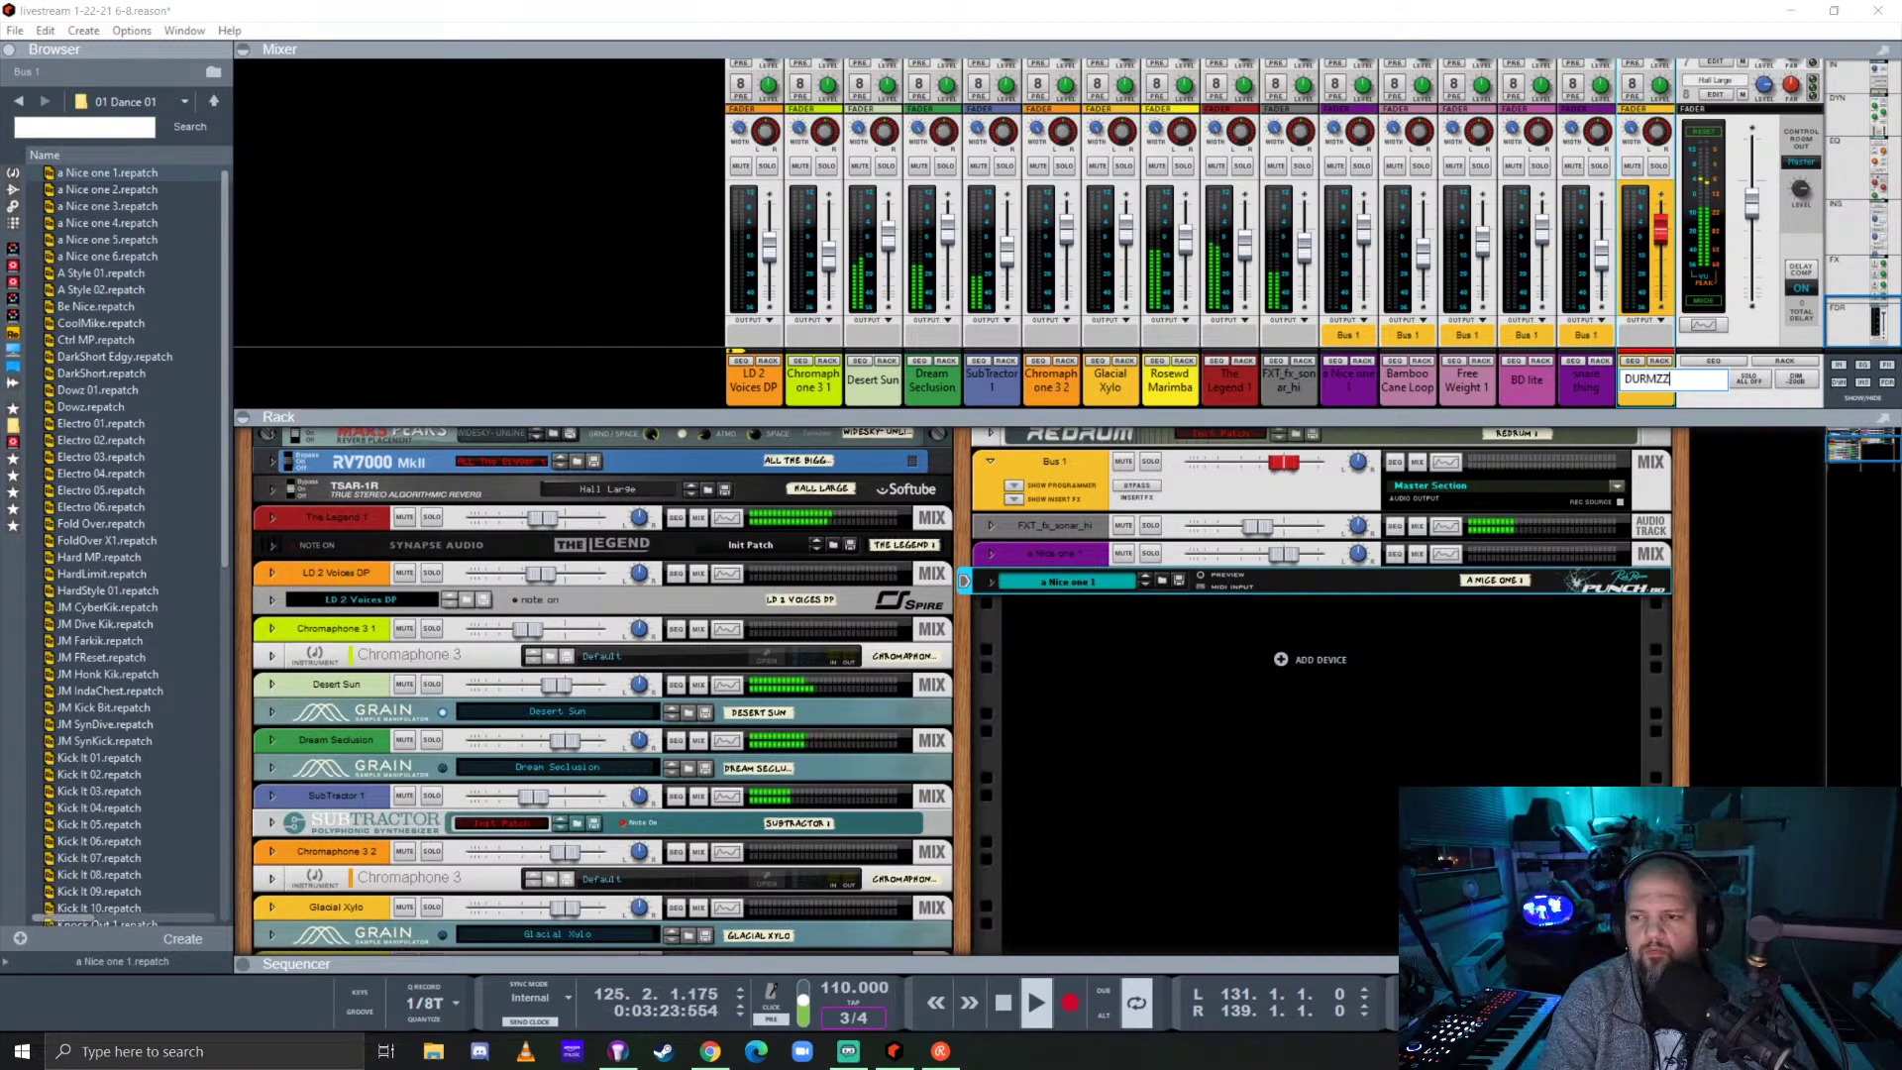
{"action": "key", "text": "Return"}
Move the DURMZZ bus channel in front of the a Nice one 1 channel and change its color to purple.
{"action": "left_click_drag", "start_coordinate": [1648, 385], "coordinate": [1337, 389]}
{"action": "right_click", "coordinate": [1355, 389]}
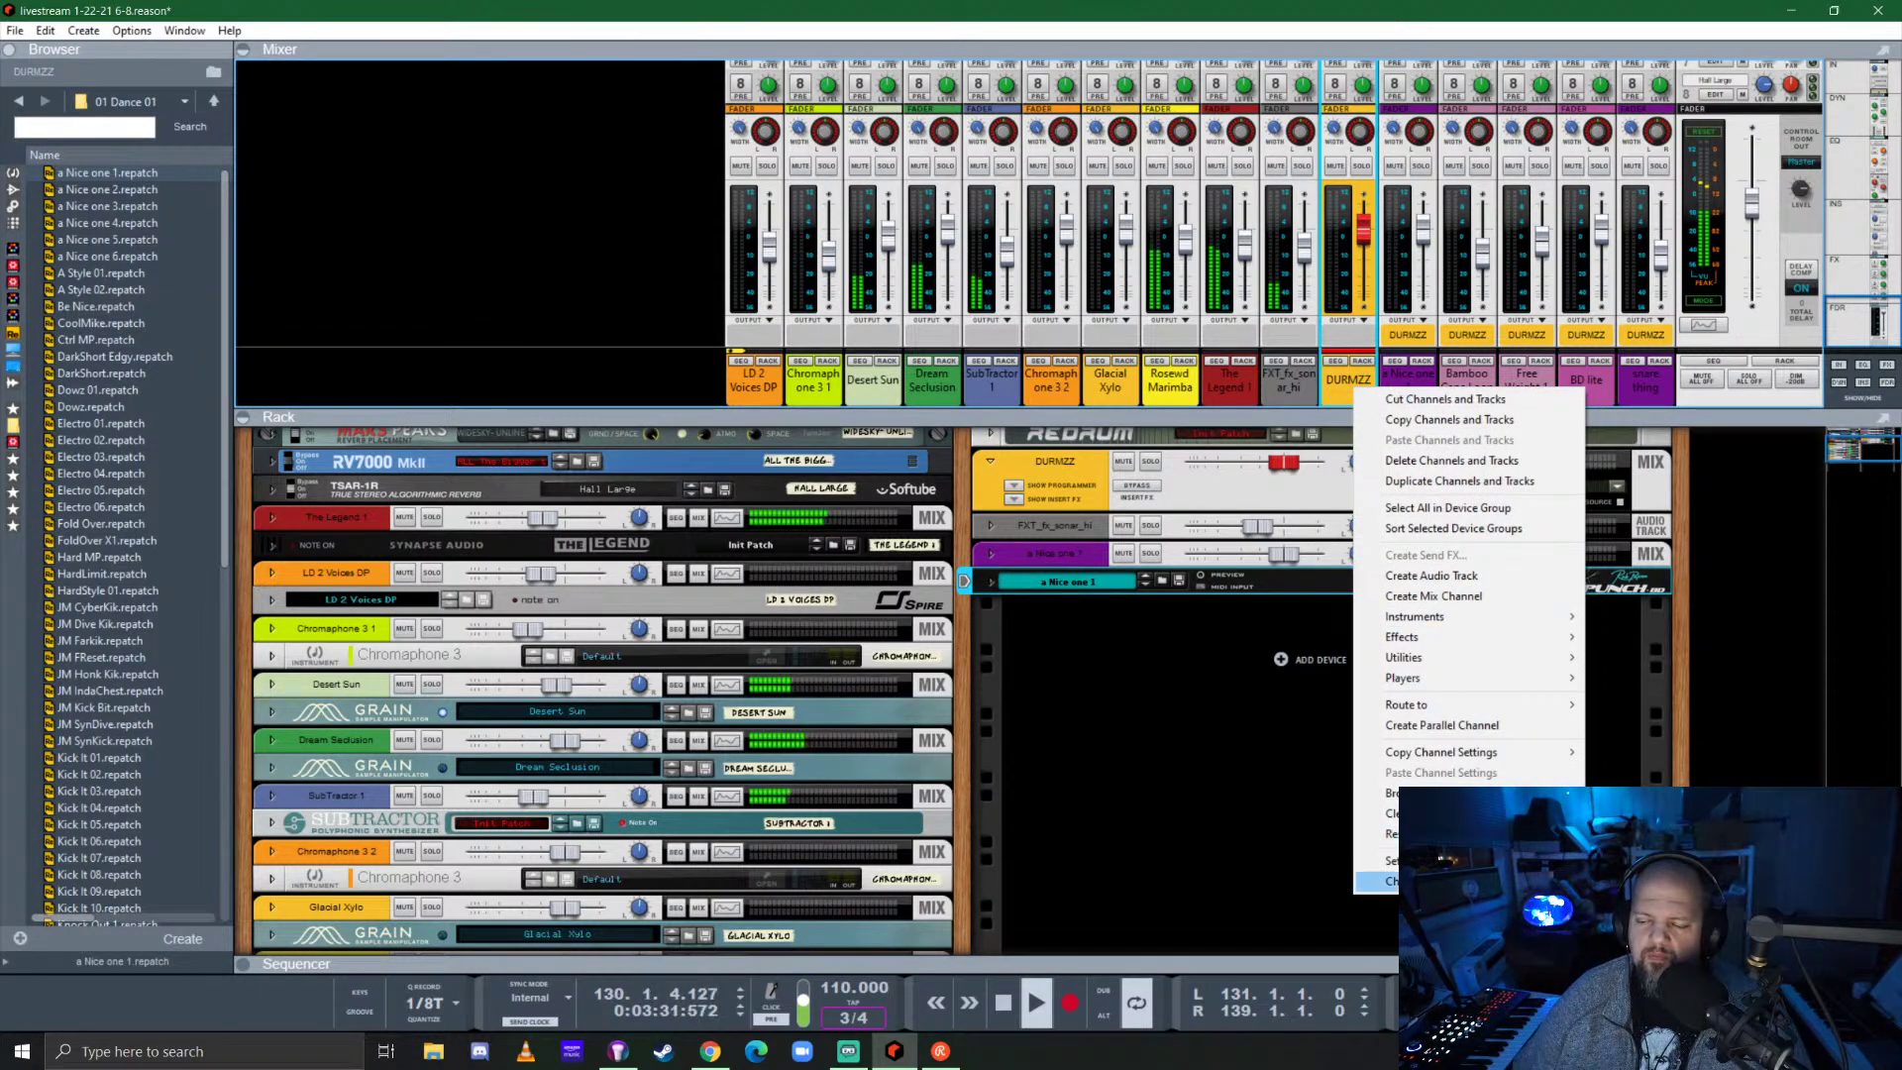
{"action": "mouse_move", "coordinate": [1437, 880]}
{"action": "left_click", "coordinate": [1703, 594]}
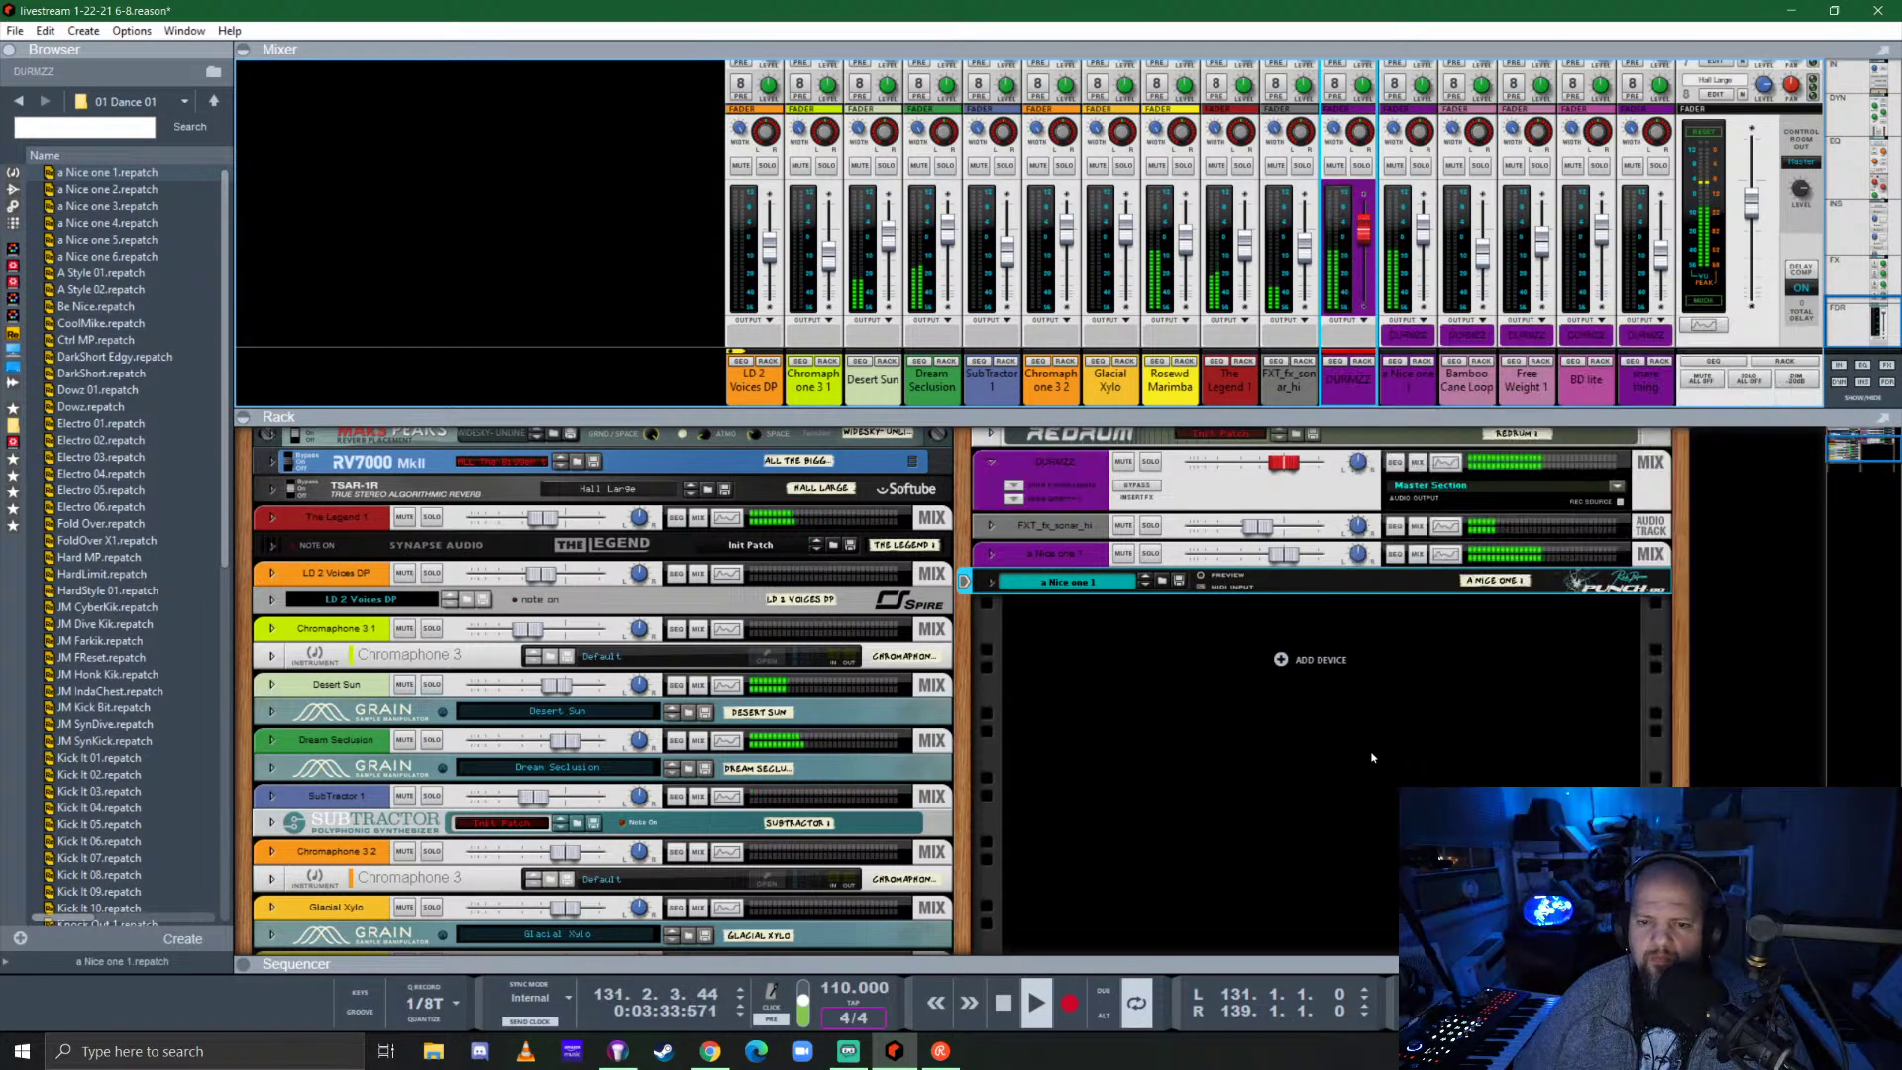
Enlarge the sequencer, check the Rosewd Marimba clips at bars 115 and 125, and play the arrangement from bar 115.
{"action": "left_click_drag", "start_coordinate": [1233, 964], "coordinate": [1240, 586]}
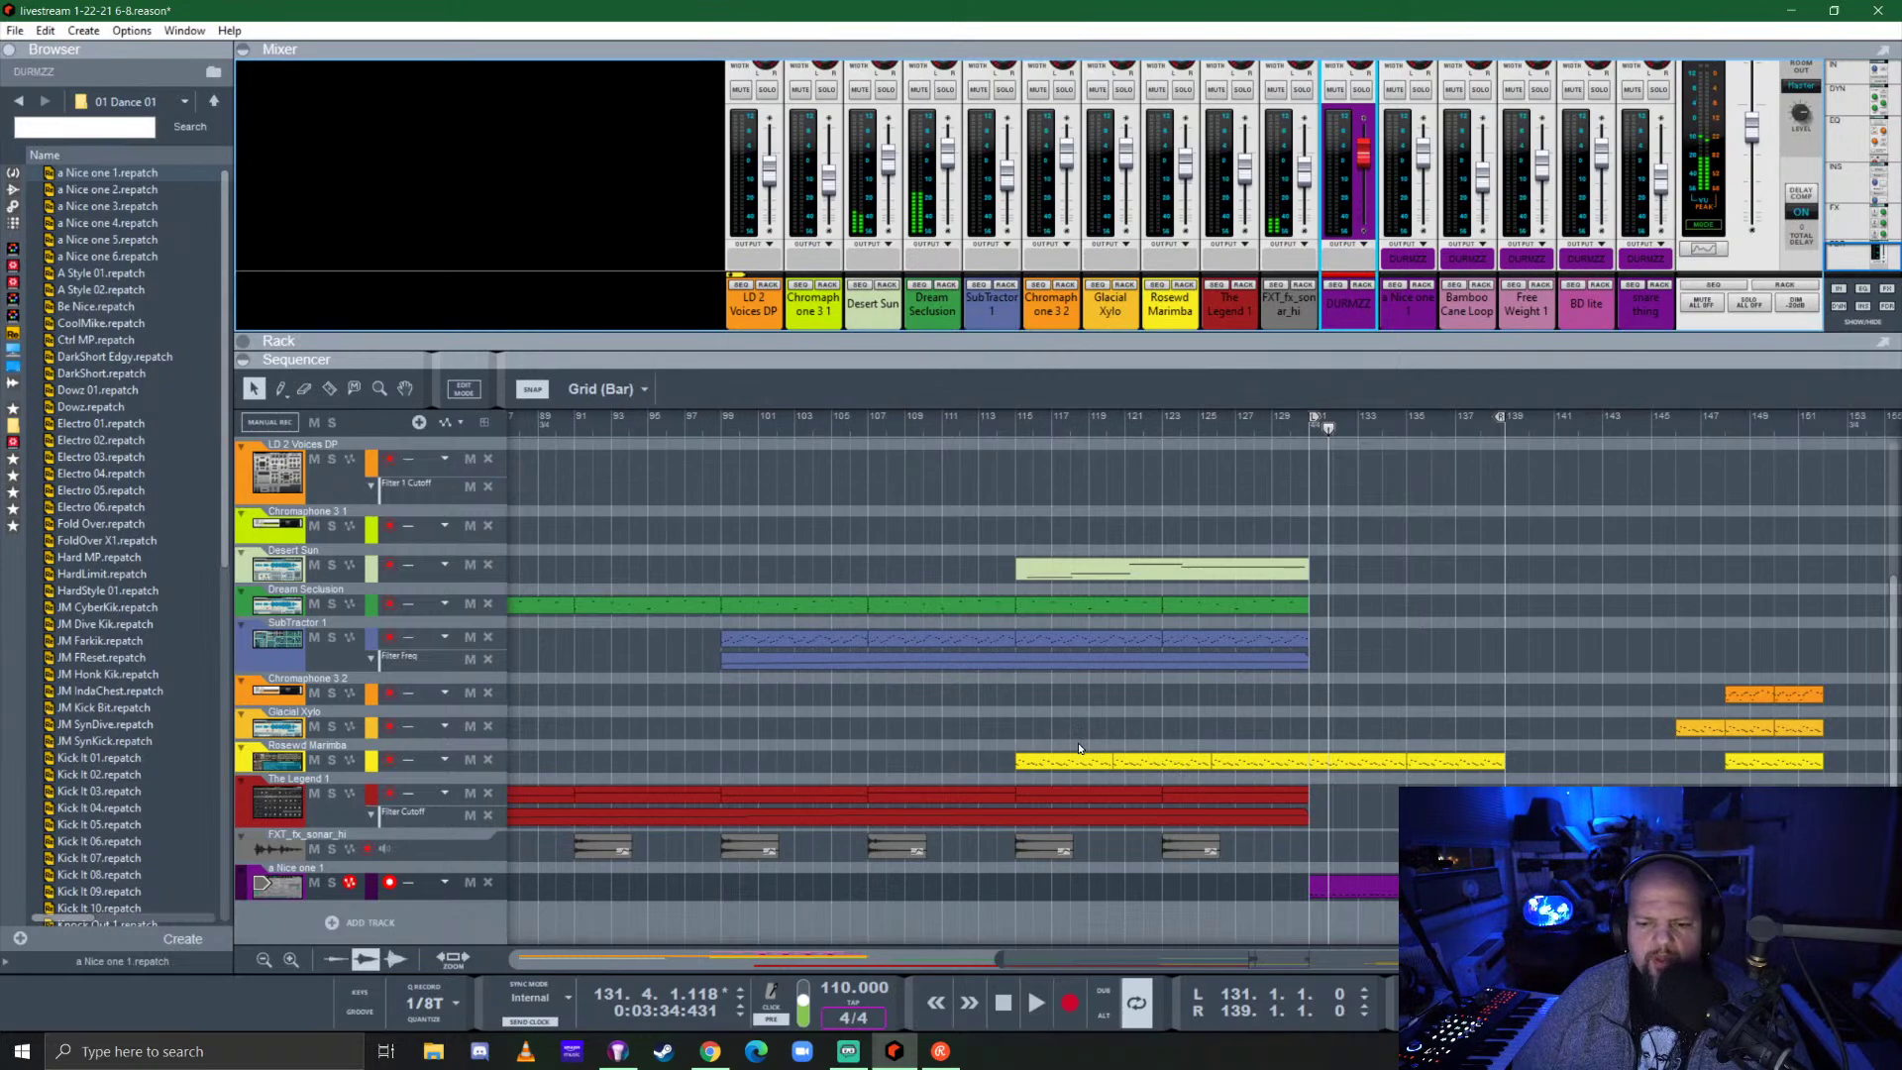
{"action": "left_click", "coordinate": [1074, 764]}
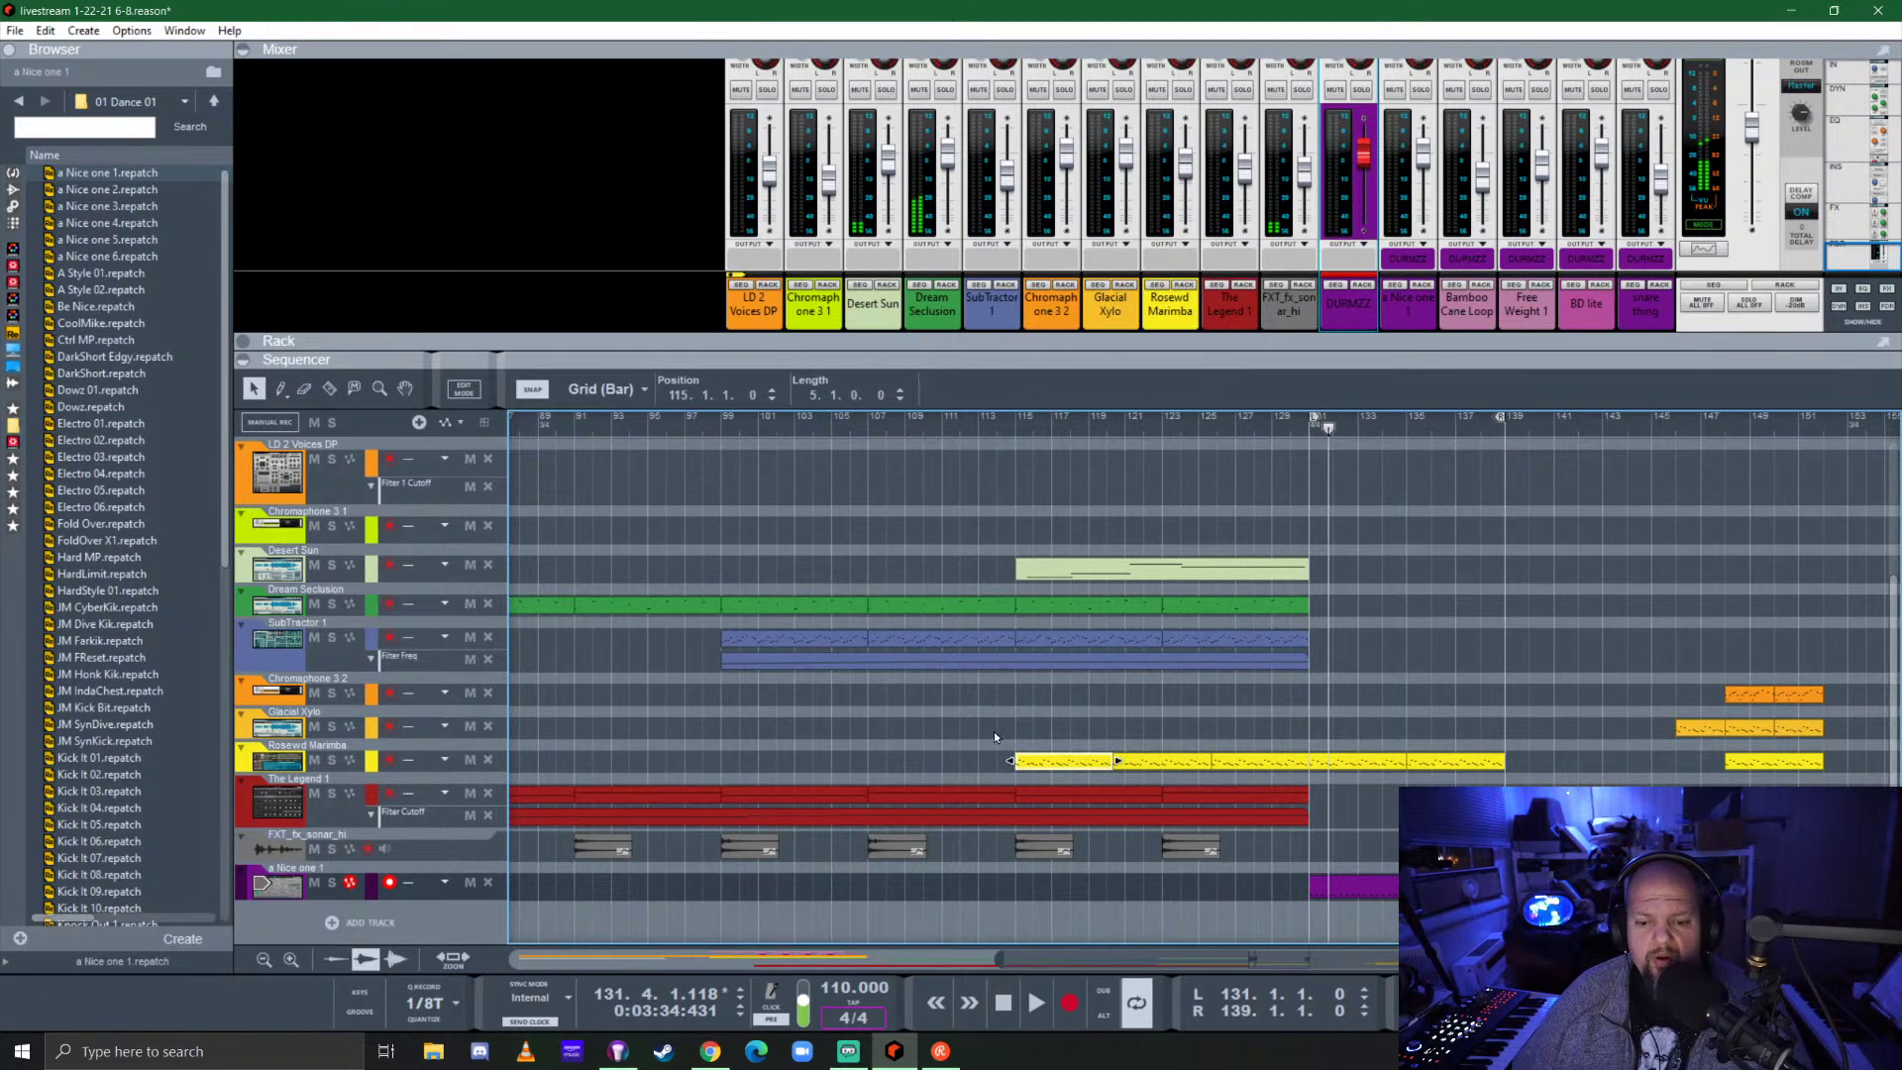
{"action": "left_click", "coordinate": [1242, 763]}
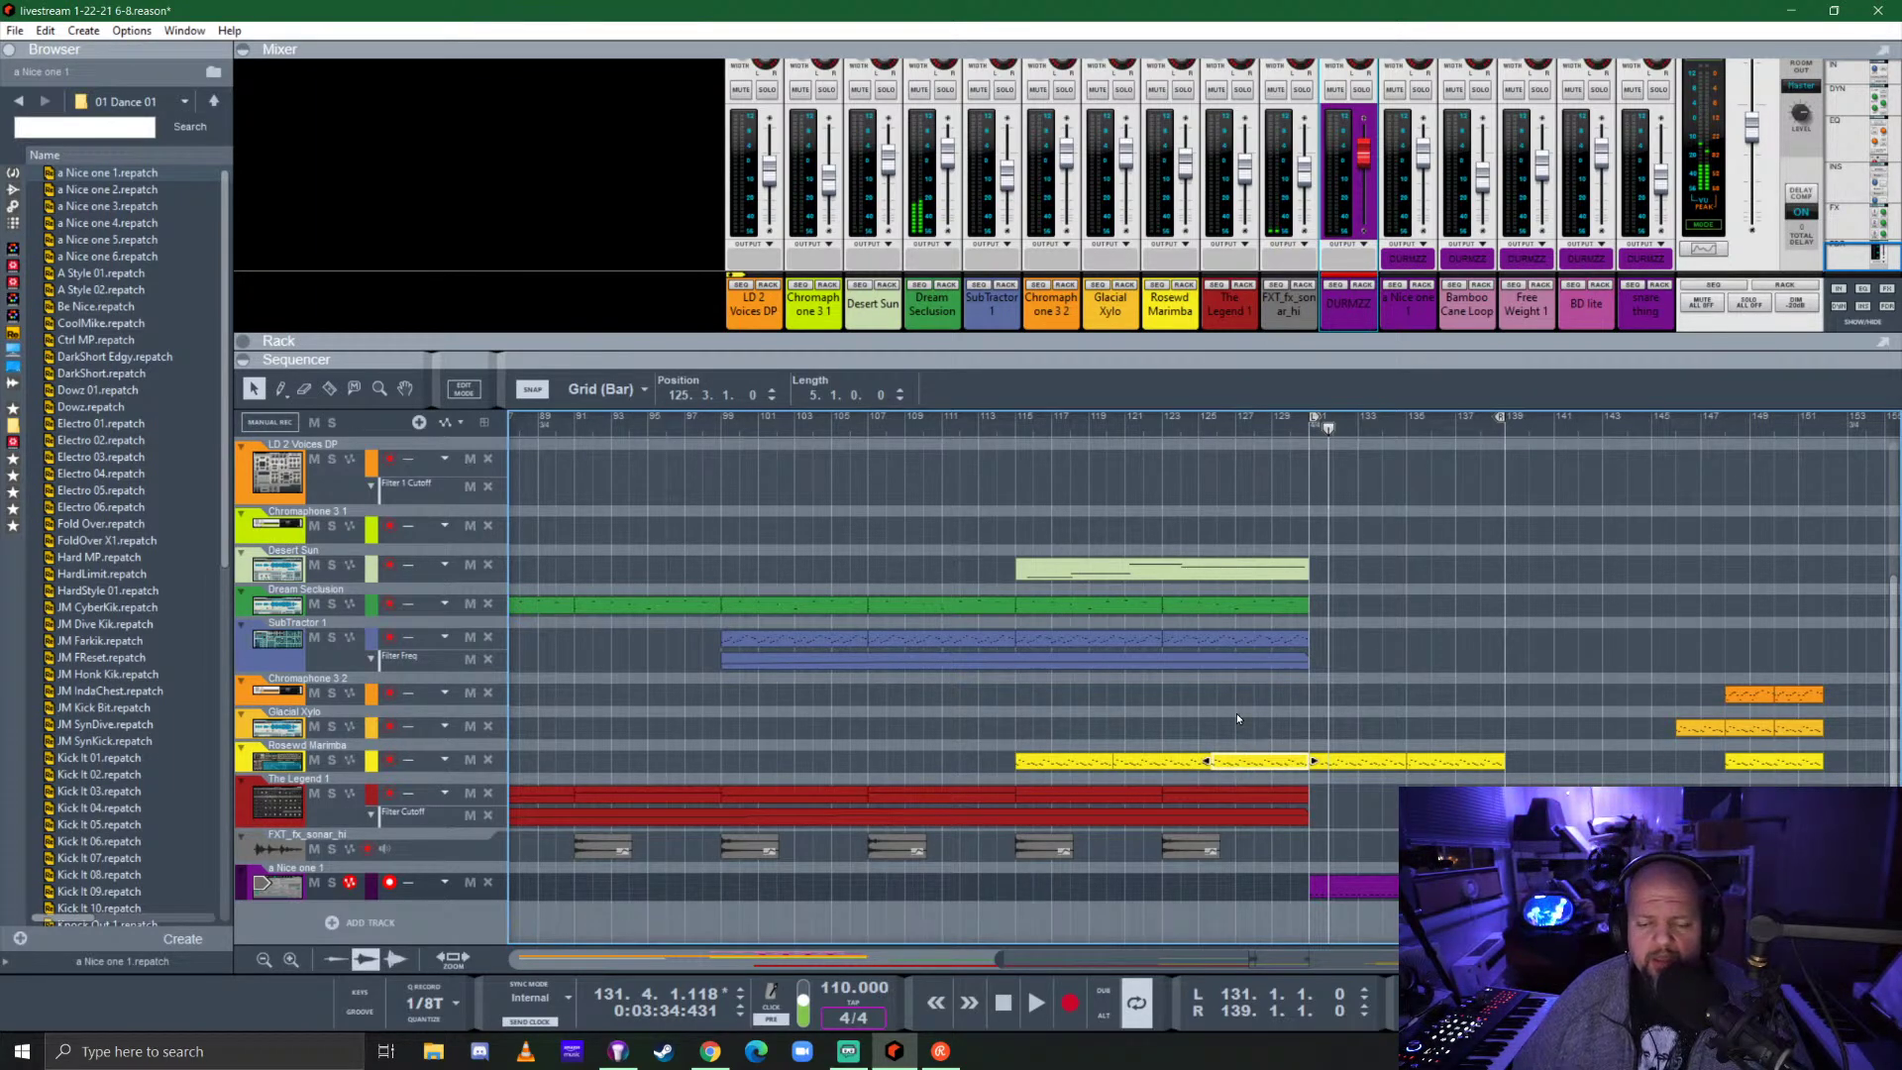
{"action": "left_click", "coordinate": [1030, 426]}
{"action": "key", "text": "space"}
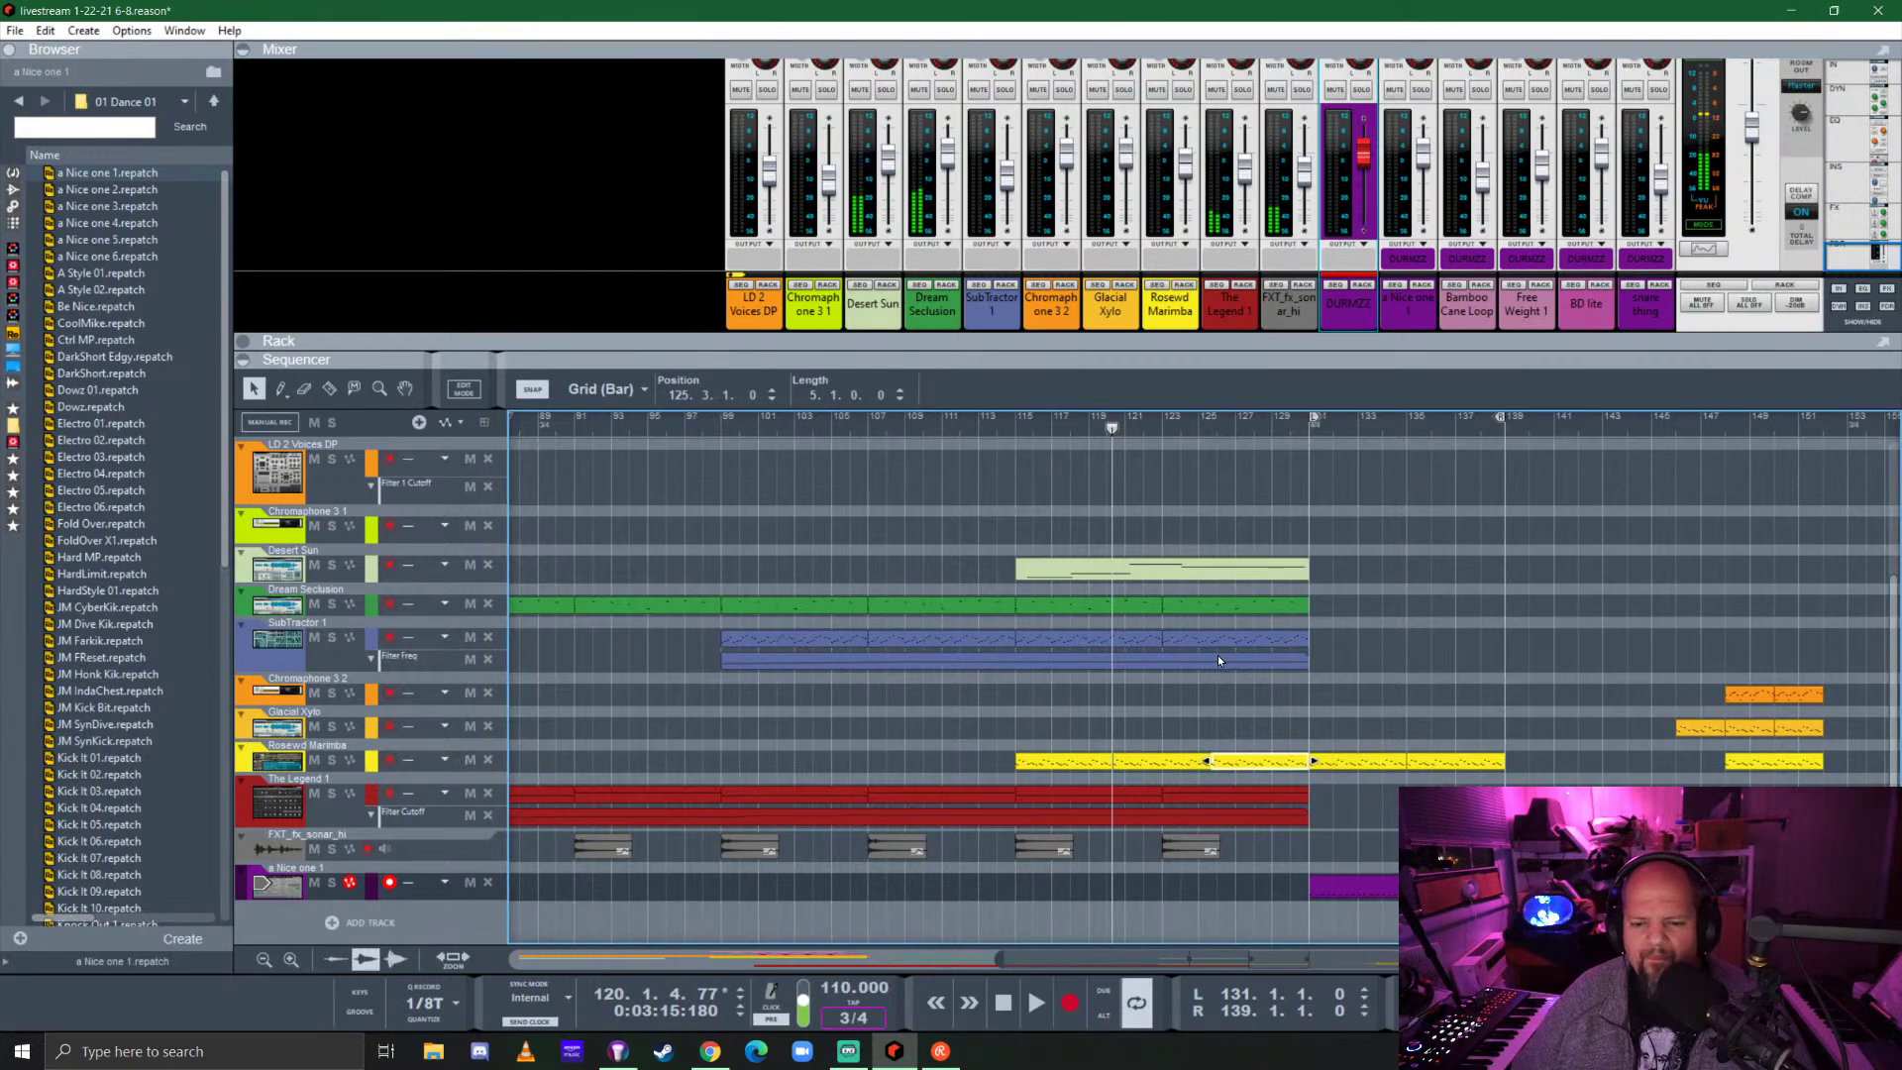
{"action": "left_click", "coordinate": [1017, 420]}
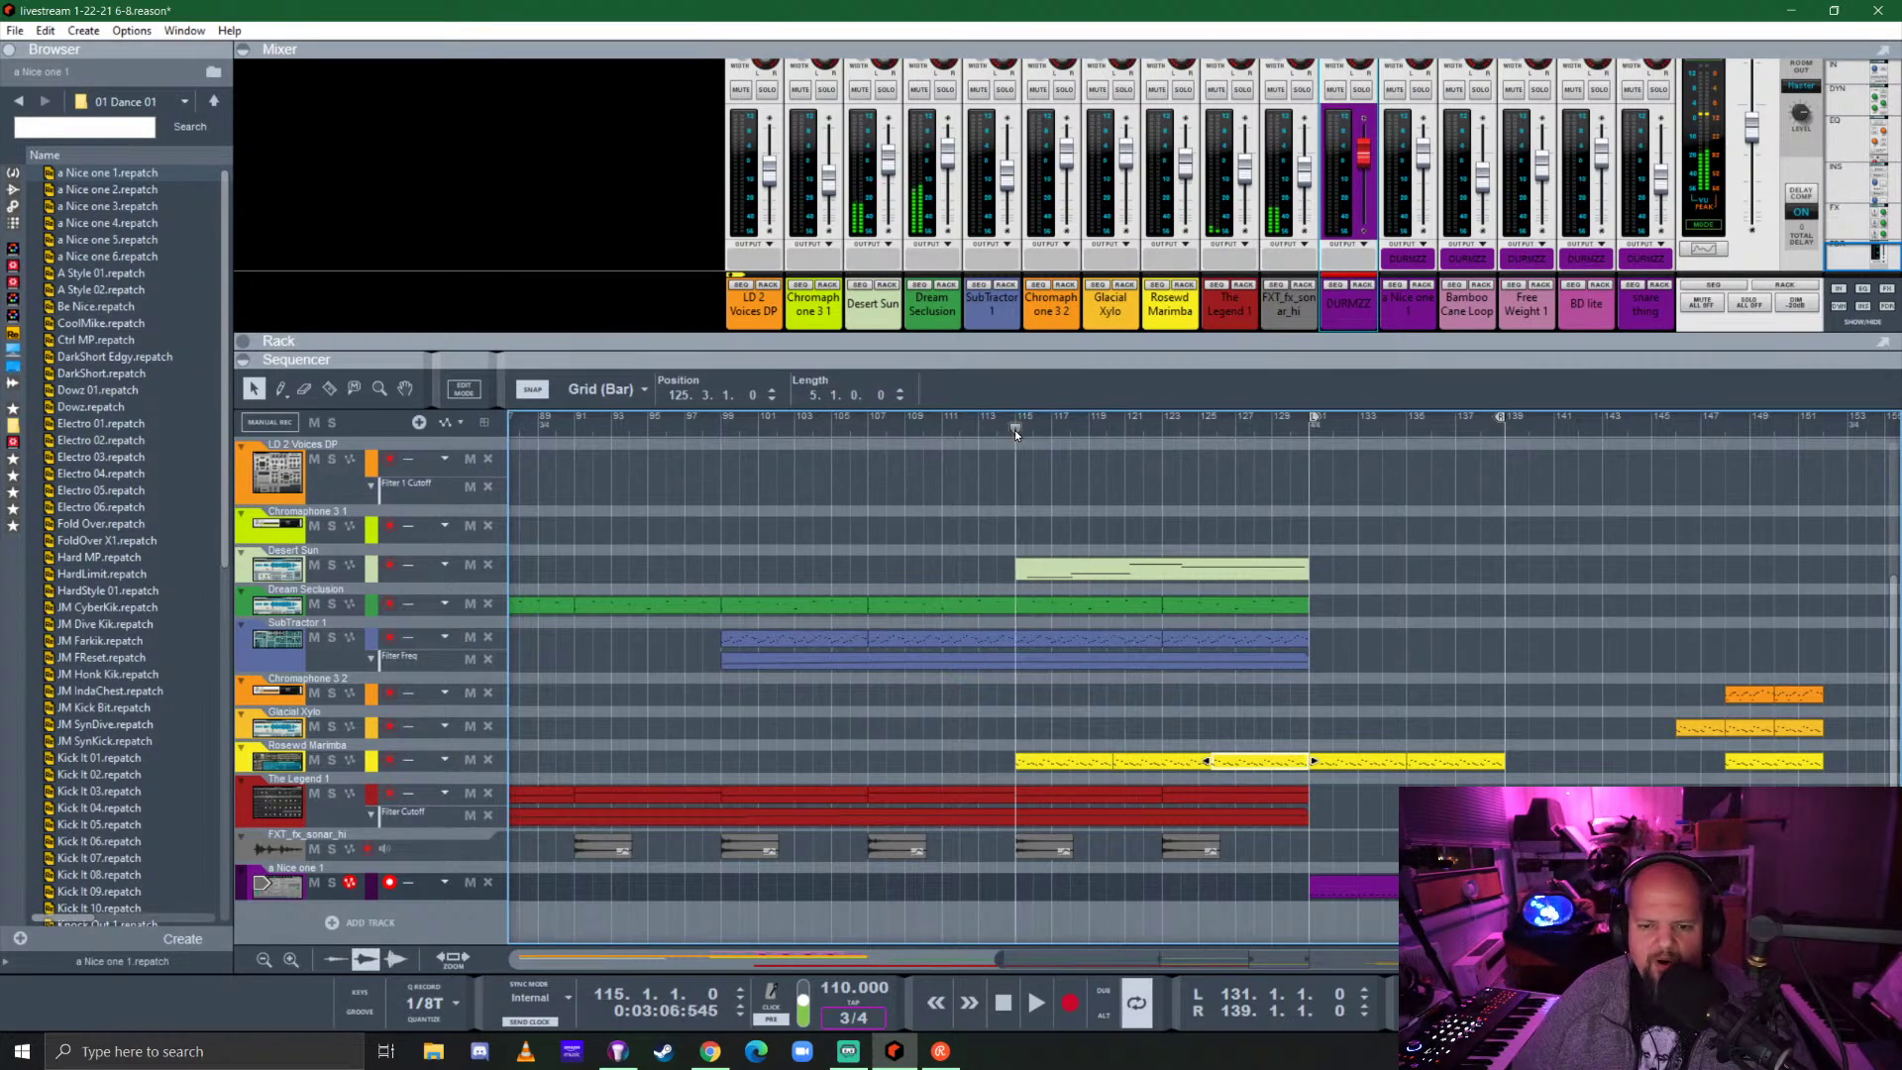
Solo the SubTractor 1 track, listen to it from bar 115, and clear the solo.
{"action": "left_click", "coordinate": [331, 638]}
{"action": "key", "text": "space"}
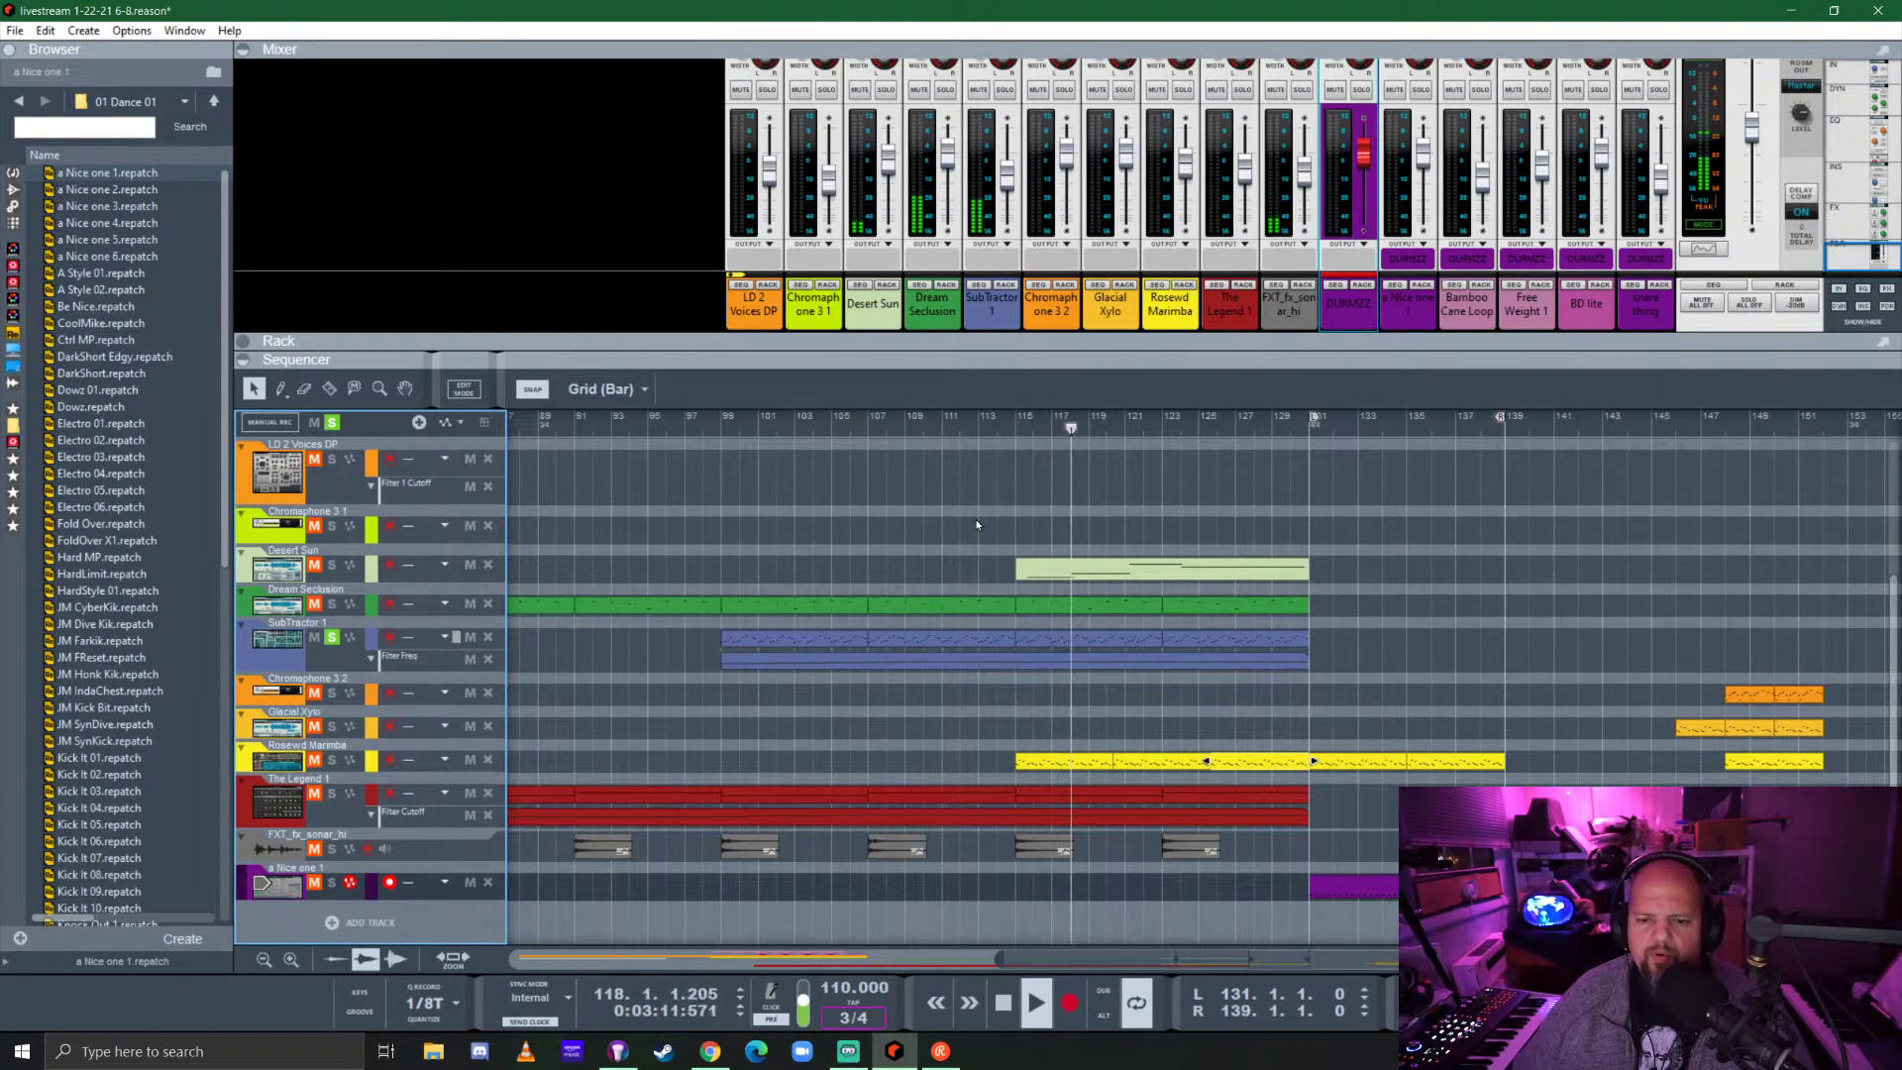
{"action": "key", "text": "space"}
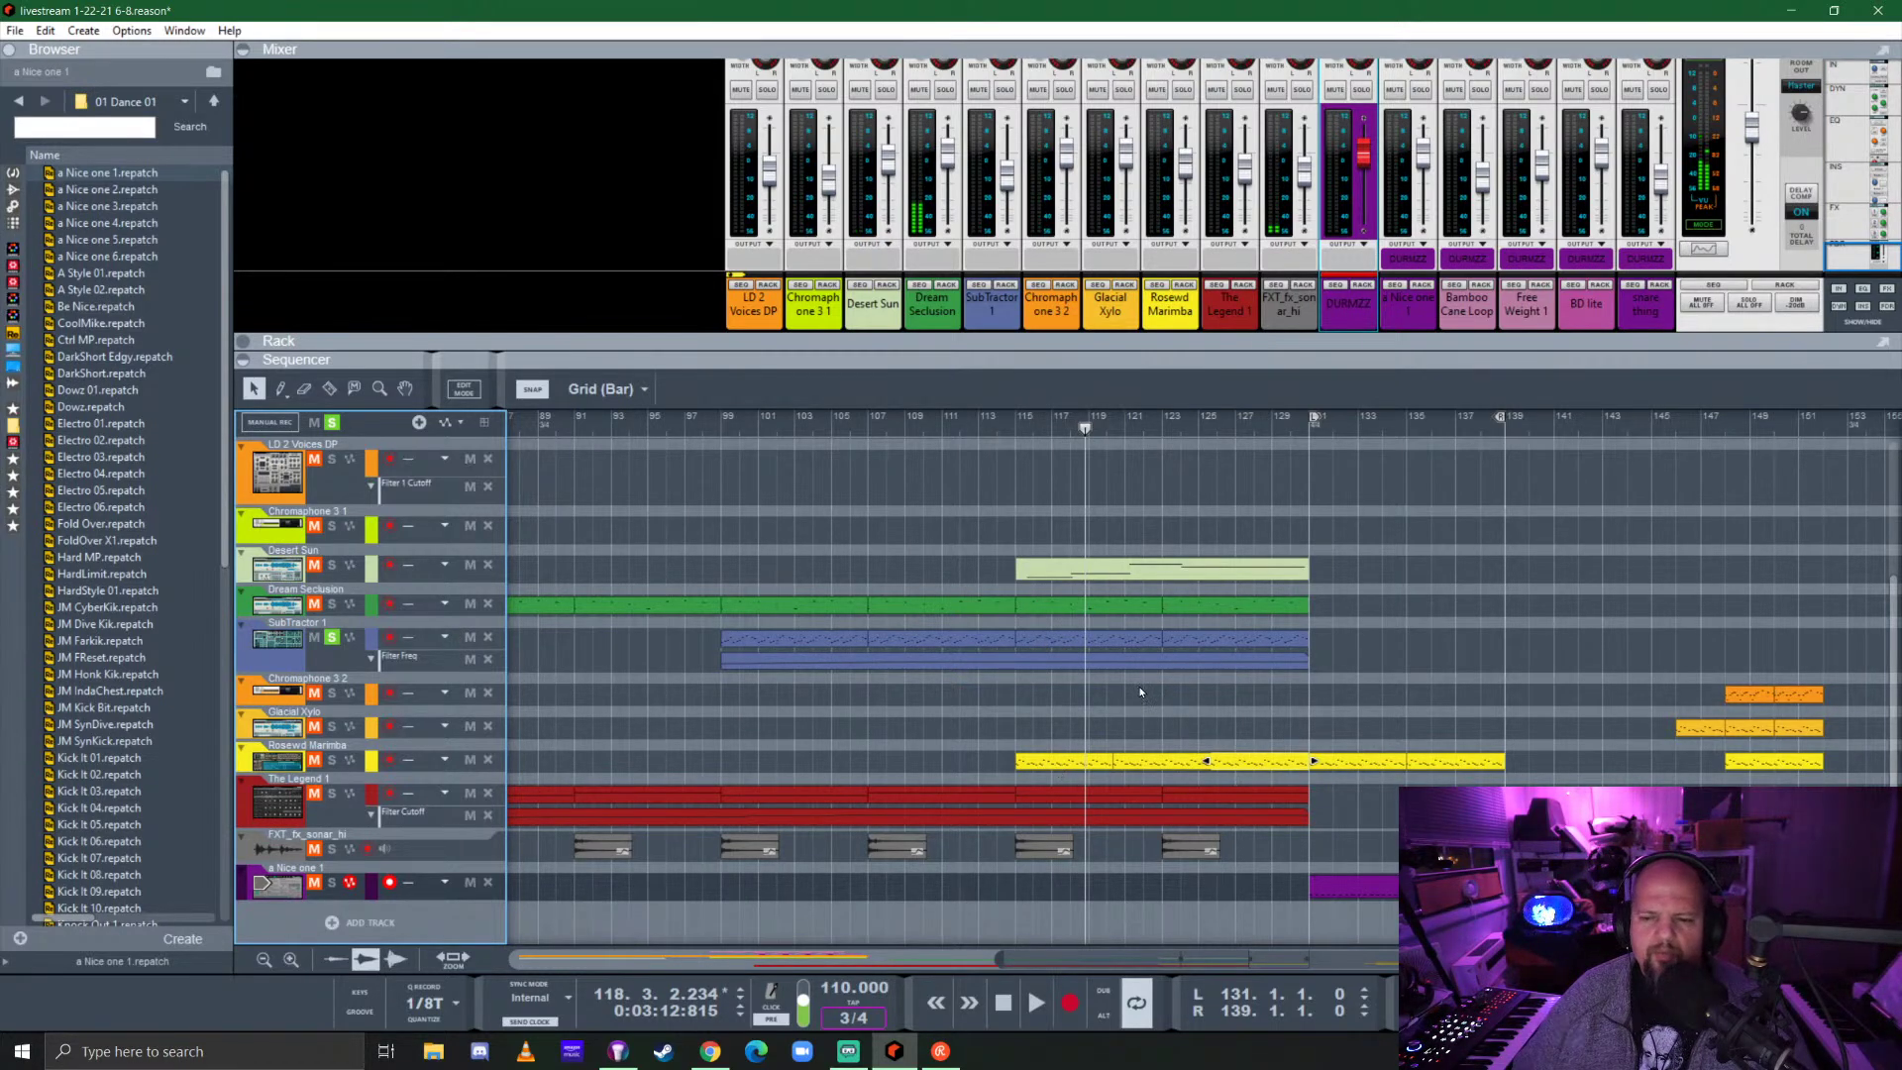
{"action": "left_click", "coordinate": [1022, 414]}
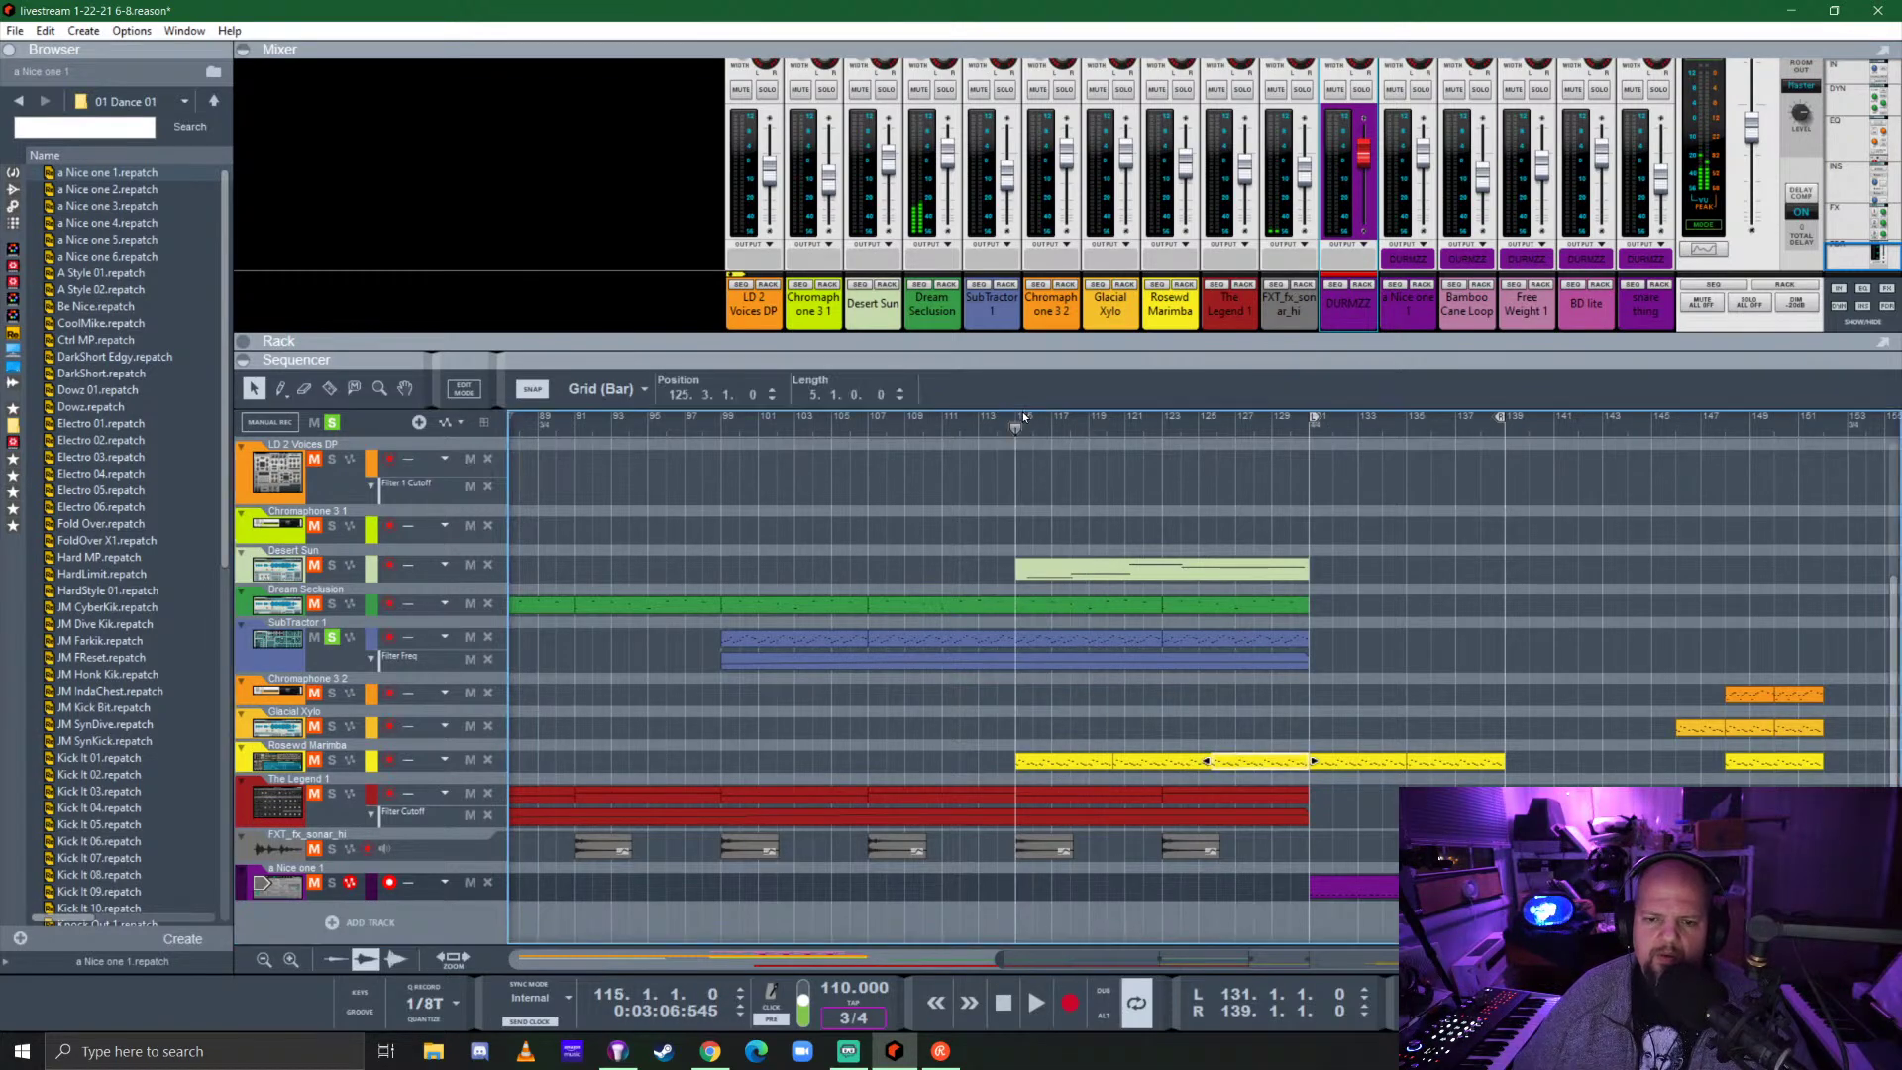
{"action": "left_click", "coordinate": [1034, 611]}
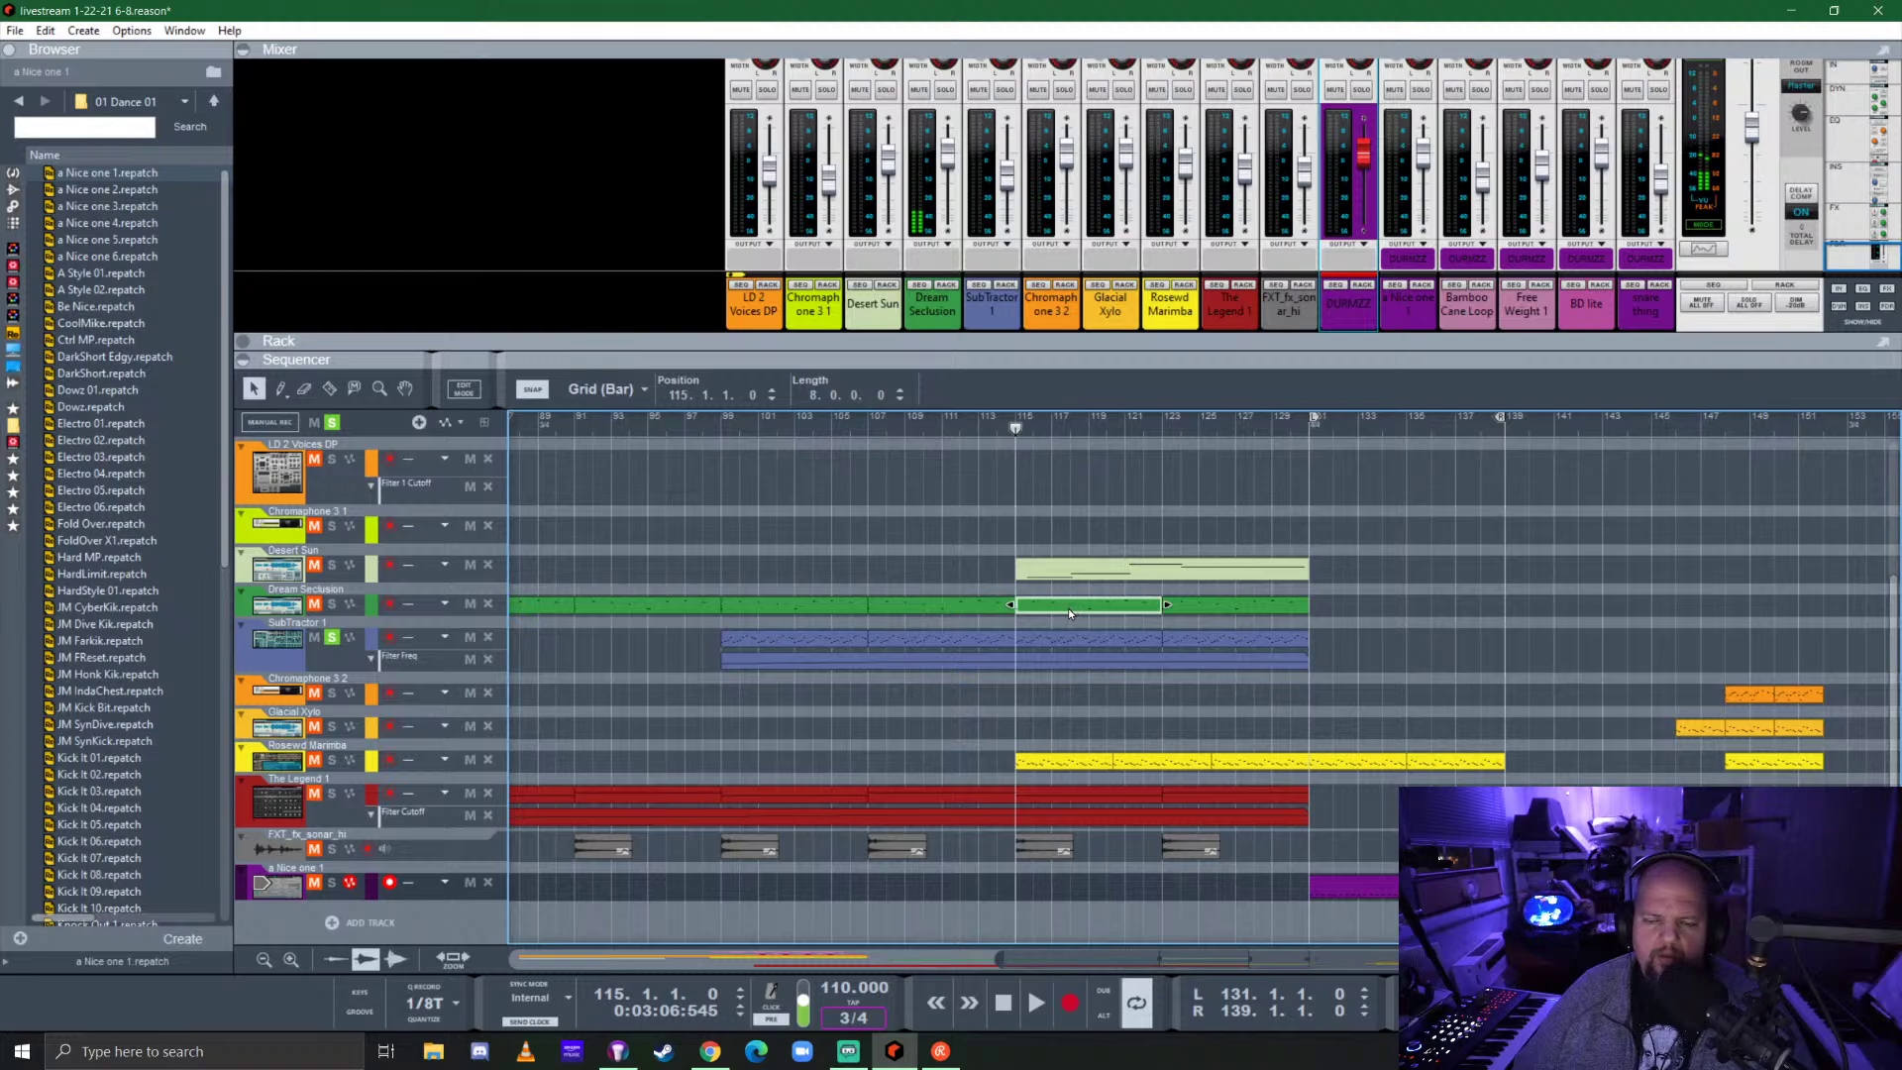
{"action": "left_click", "coordinate": [1147, 537]}
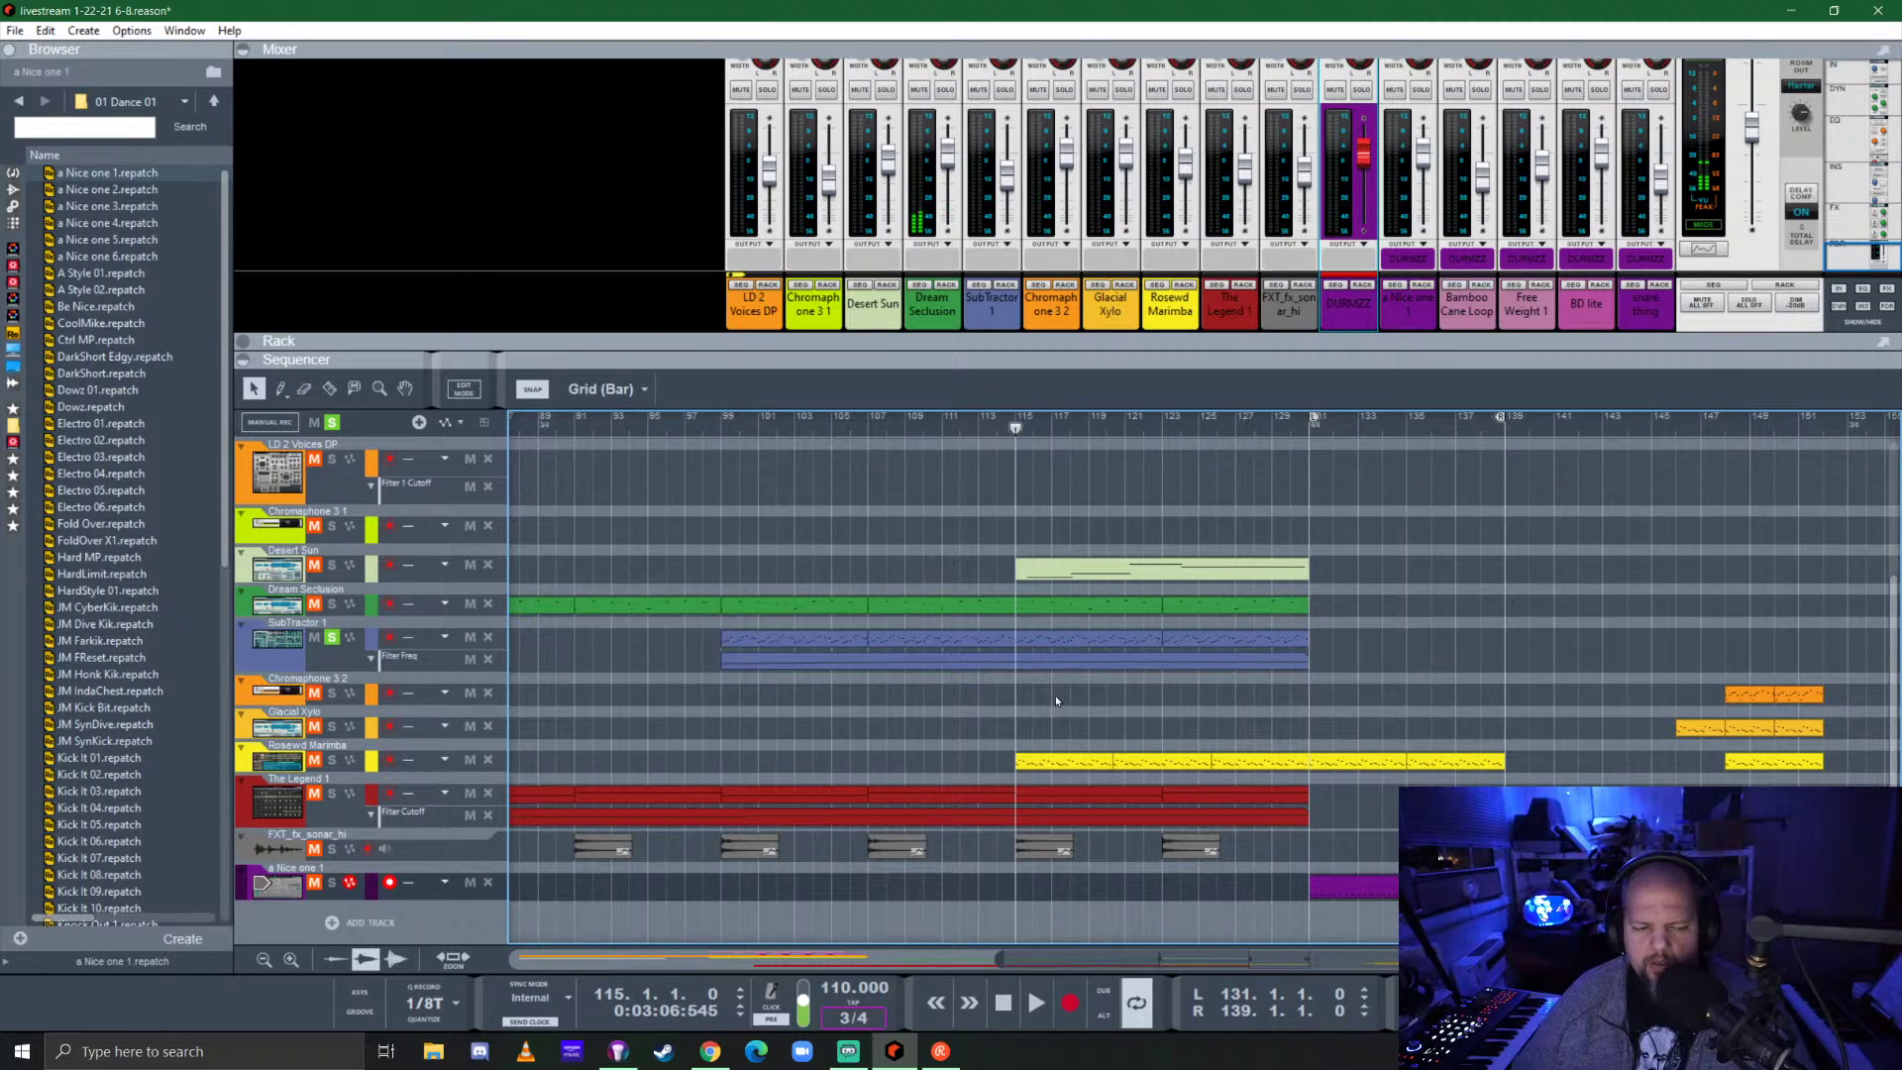
{"action": "left_click", "coordinate": [332, 423]}
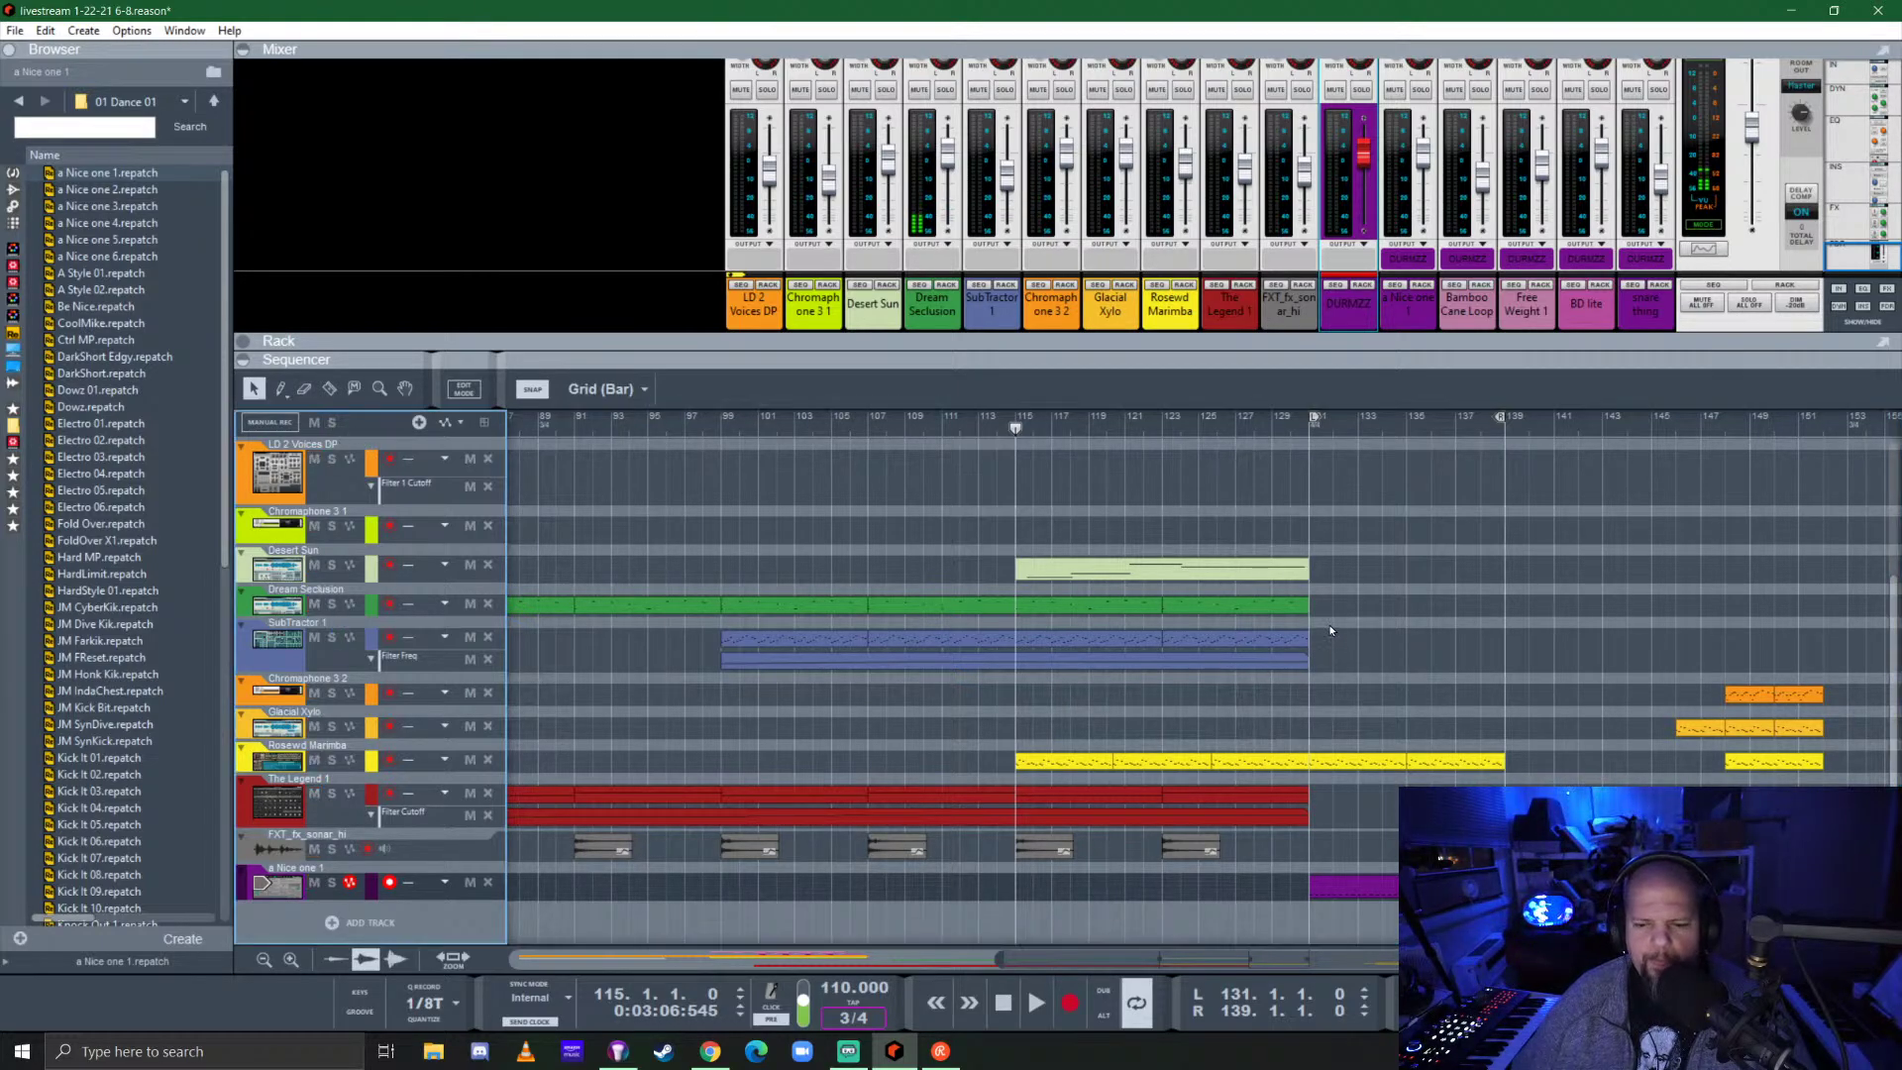
Draw a Filter 1 Cutoff automation clip on the LD 2 Voices DP track from bar 115 to 123 and set its value to 51%.
{"action": "scroll", "coordinate": [1052, 681], "scroll_direction": "up", "scroll_amount": 3}
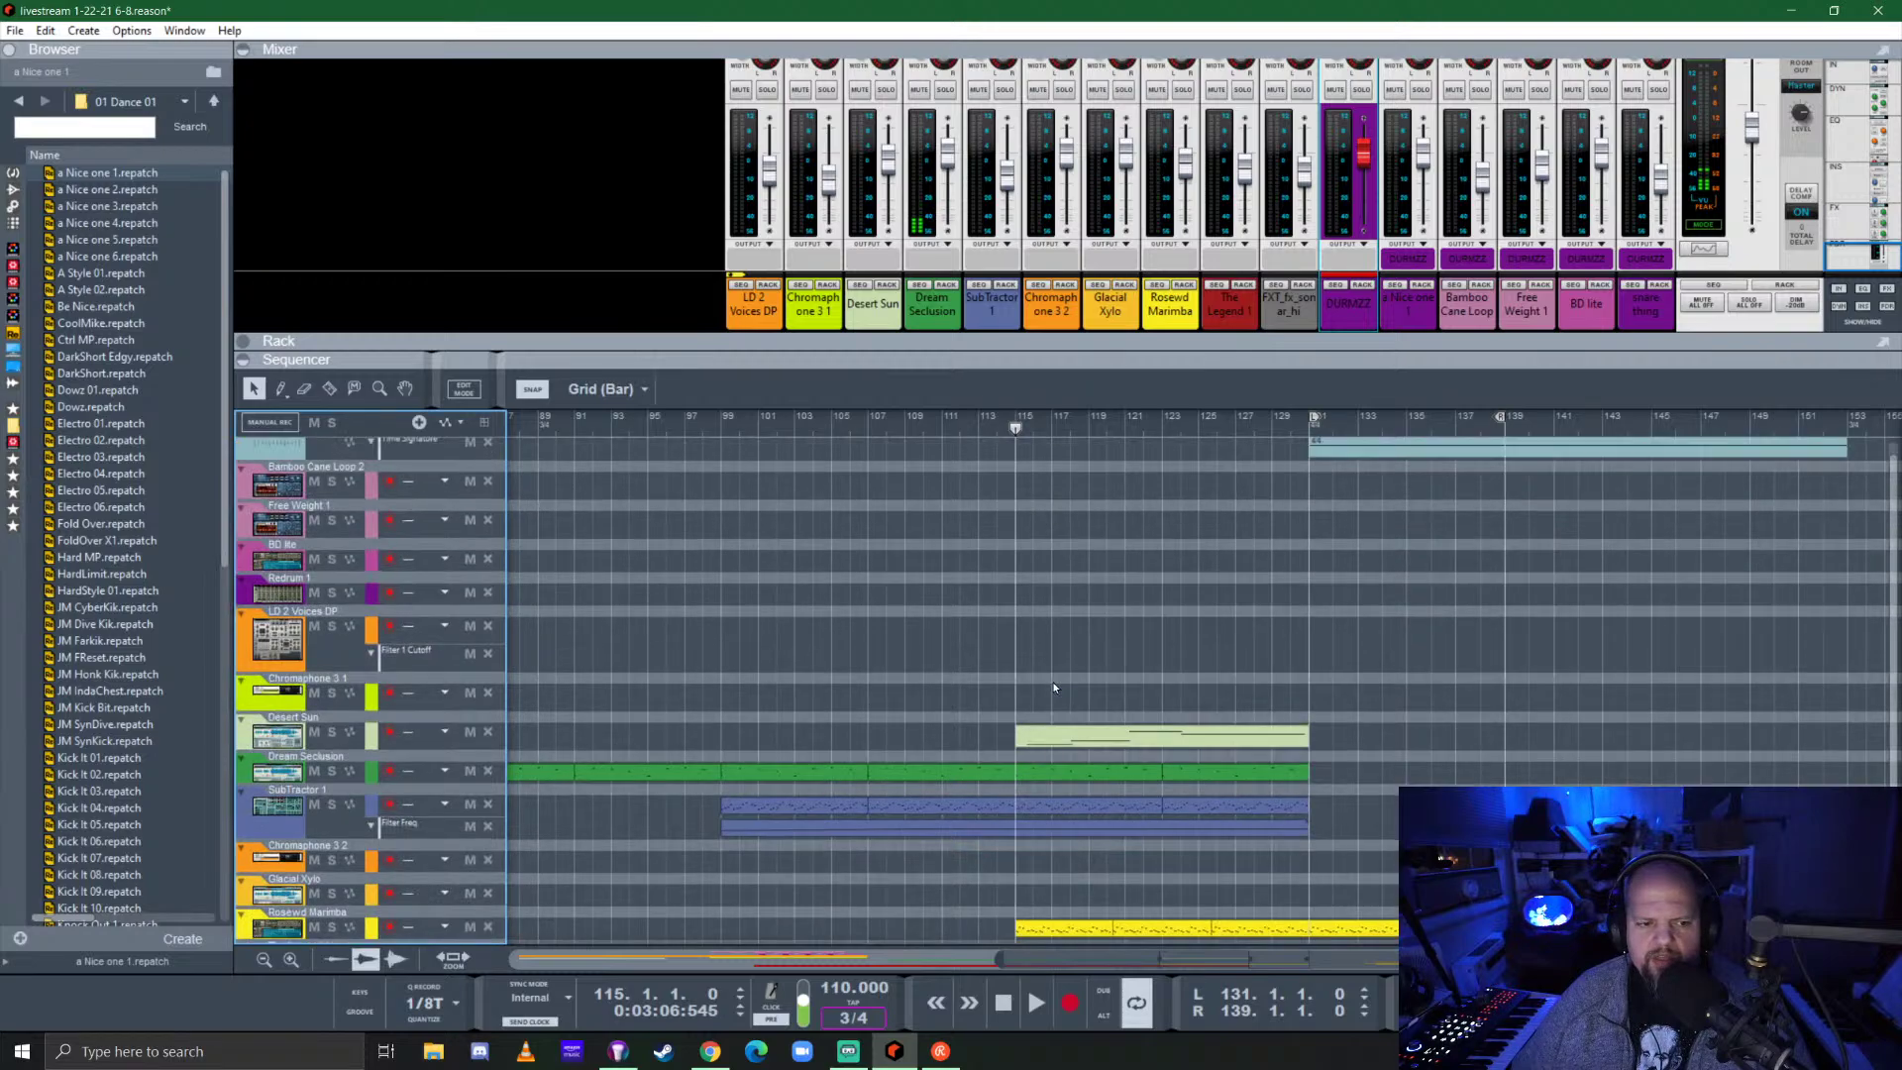
{"action": "scroll", "coordinate": [1052, 683], "scroll_direction": "down", "scroll_amount": 3}
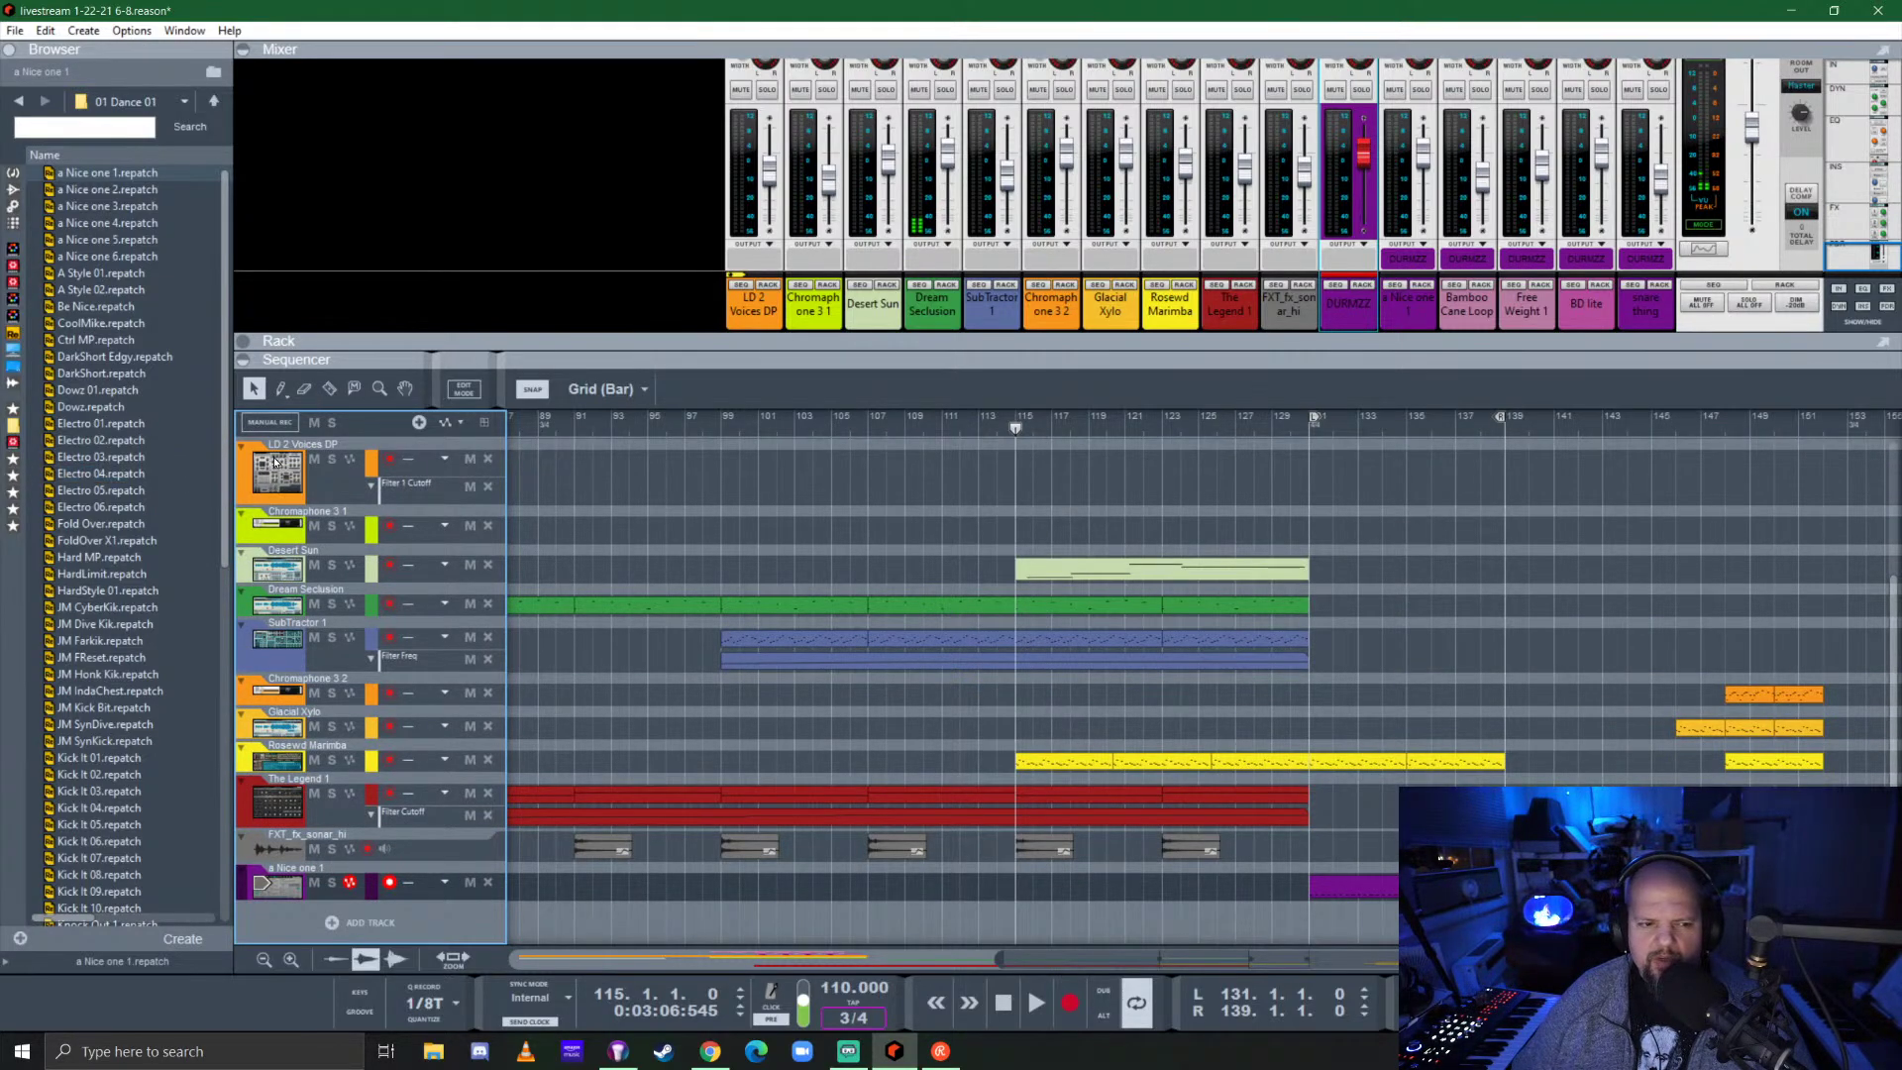
{"action": "left_click", "coordinate": [282, 483]}
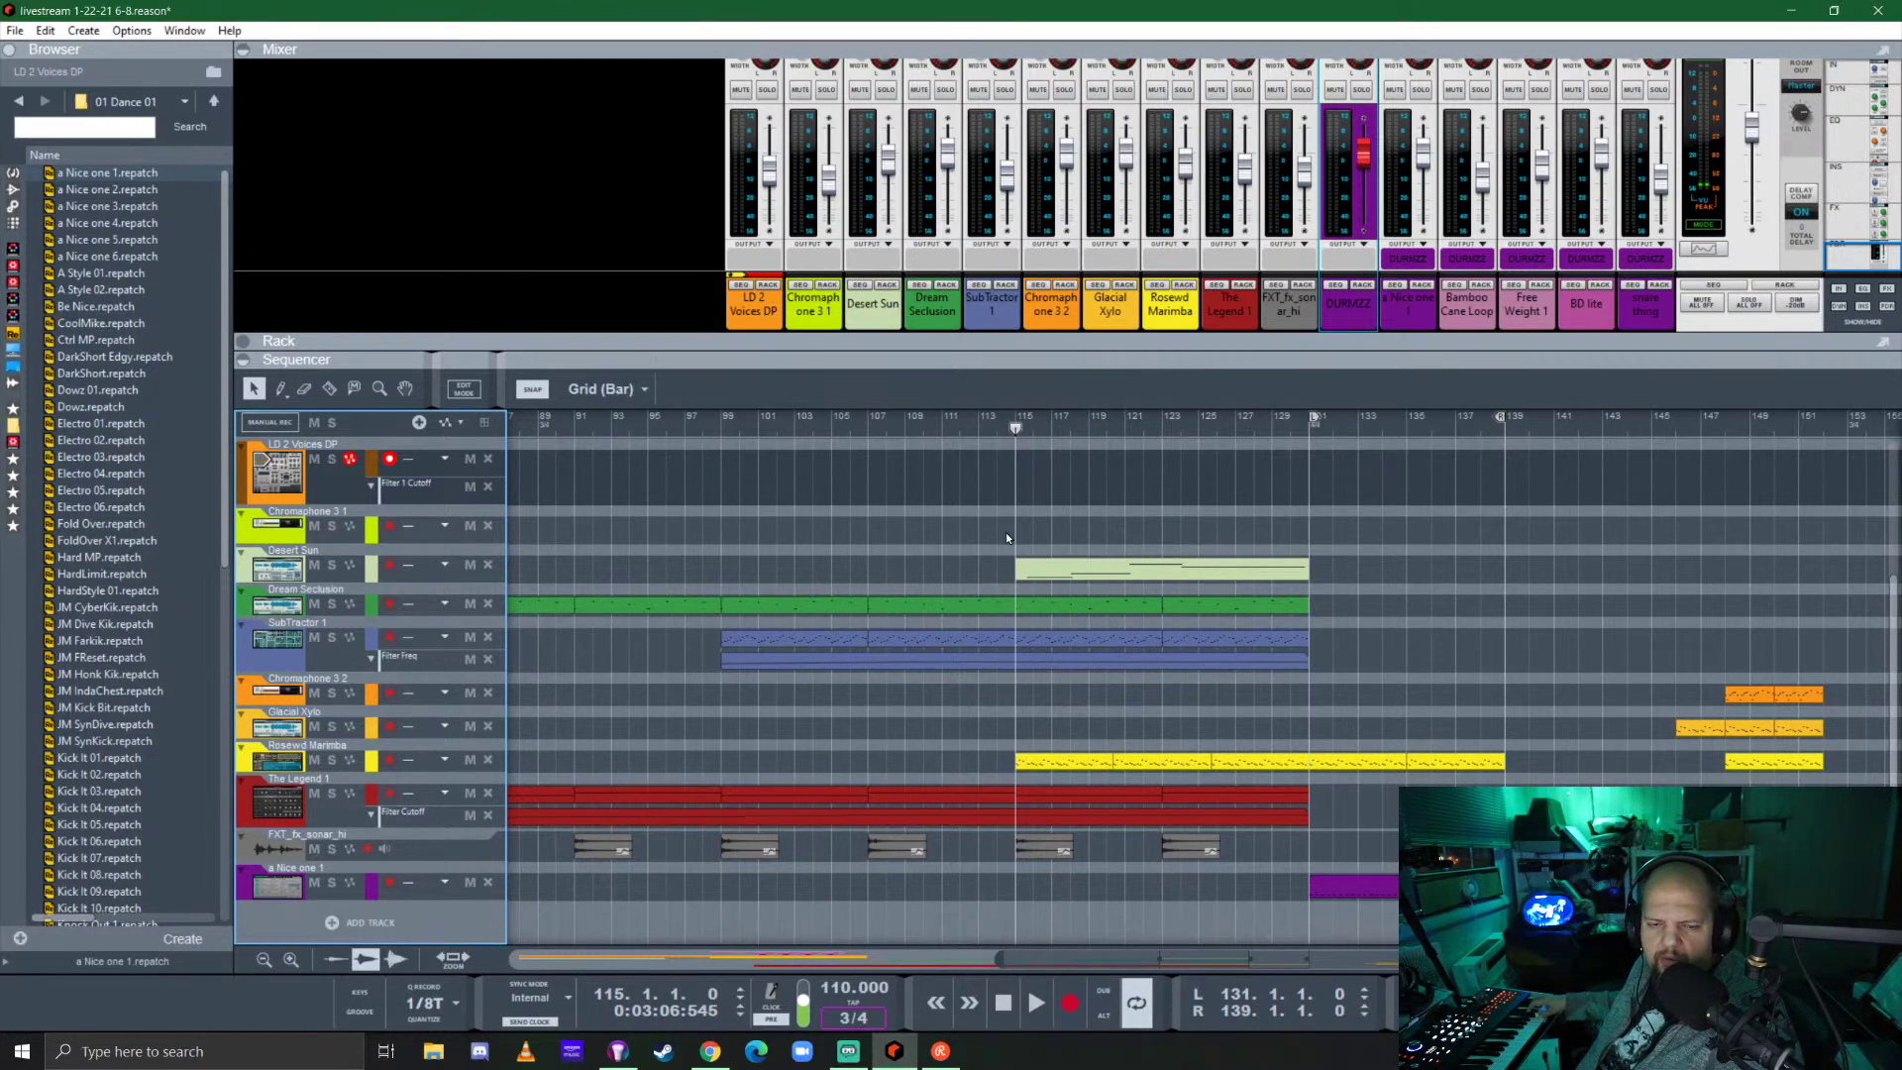
{"action": "left_click", "coordinate": [1036, 486]}
{"action": "left_click_drag", "start_coordinate": [1045, 488], "coordinate": [1157, 485]}
{"action": "double_click", "coordinate": [1114, 495]}
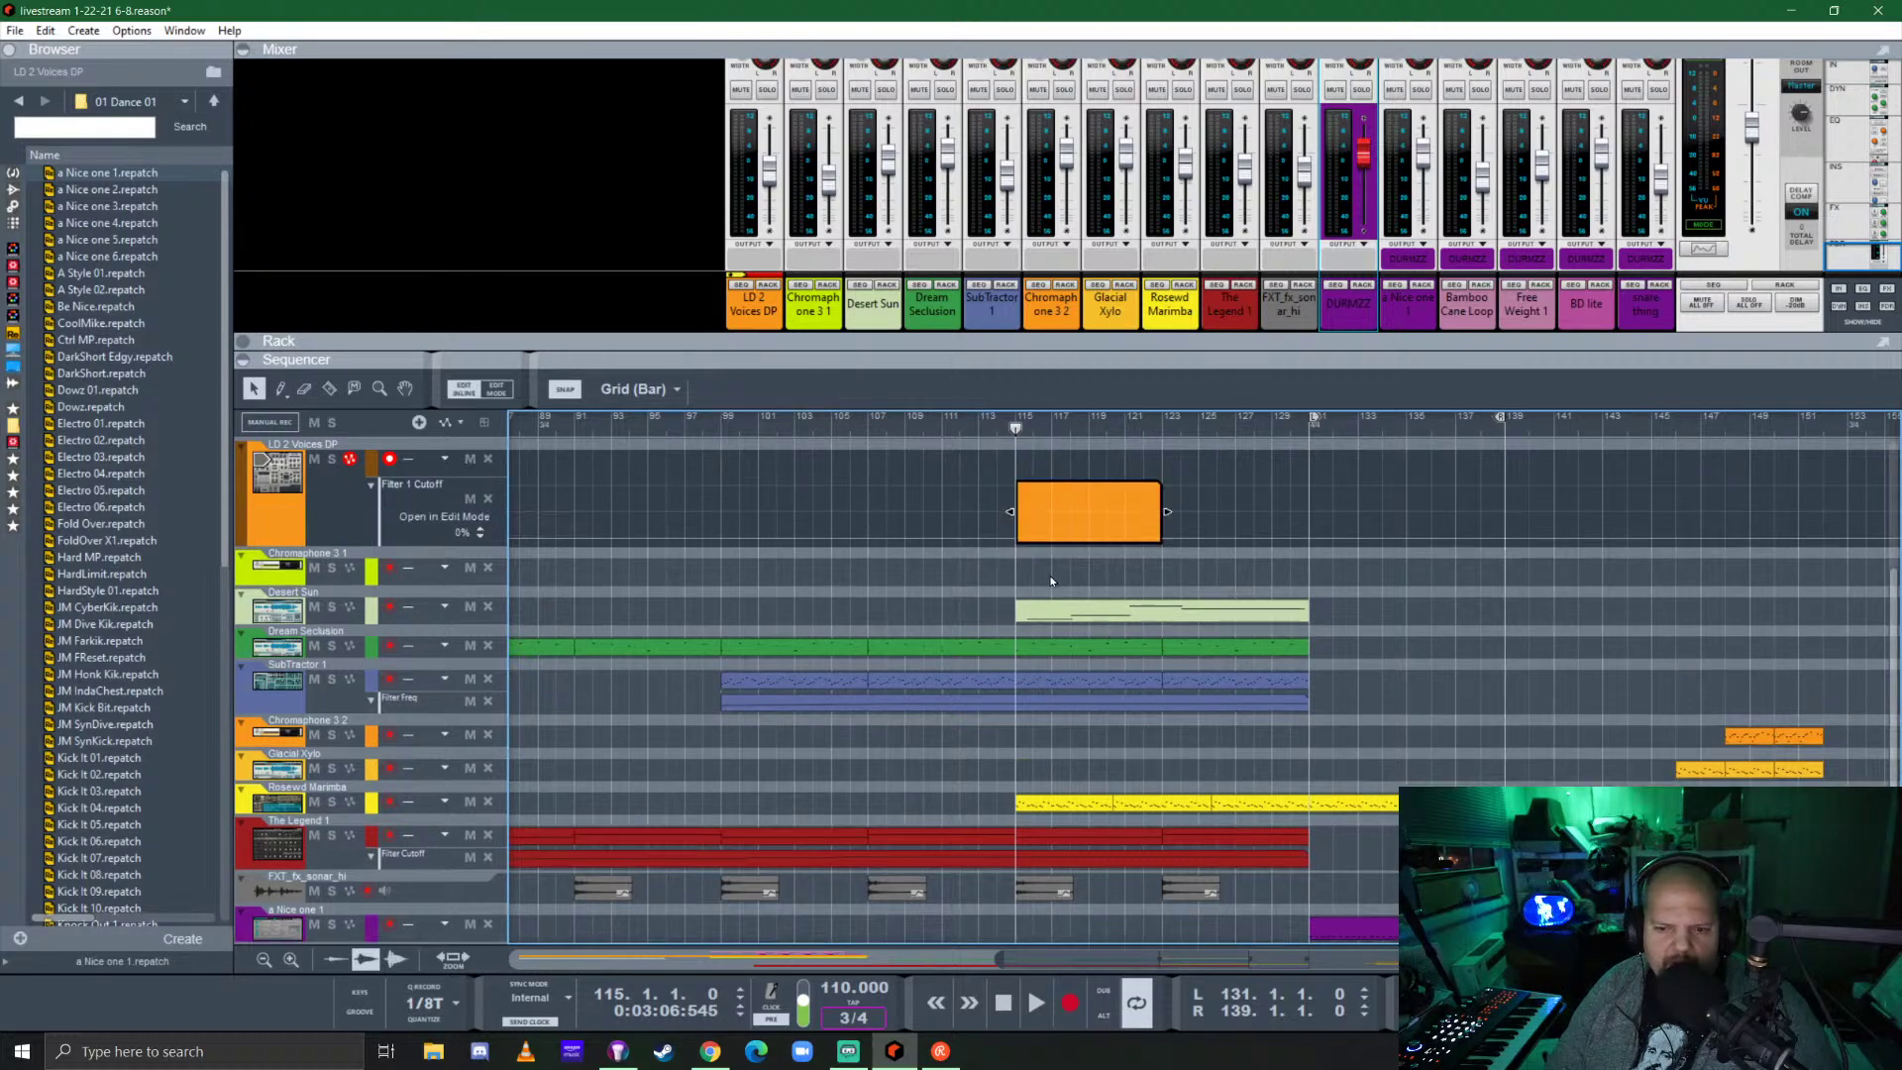
{"action": "left_click", "coordinate": [1021, 525]}
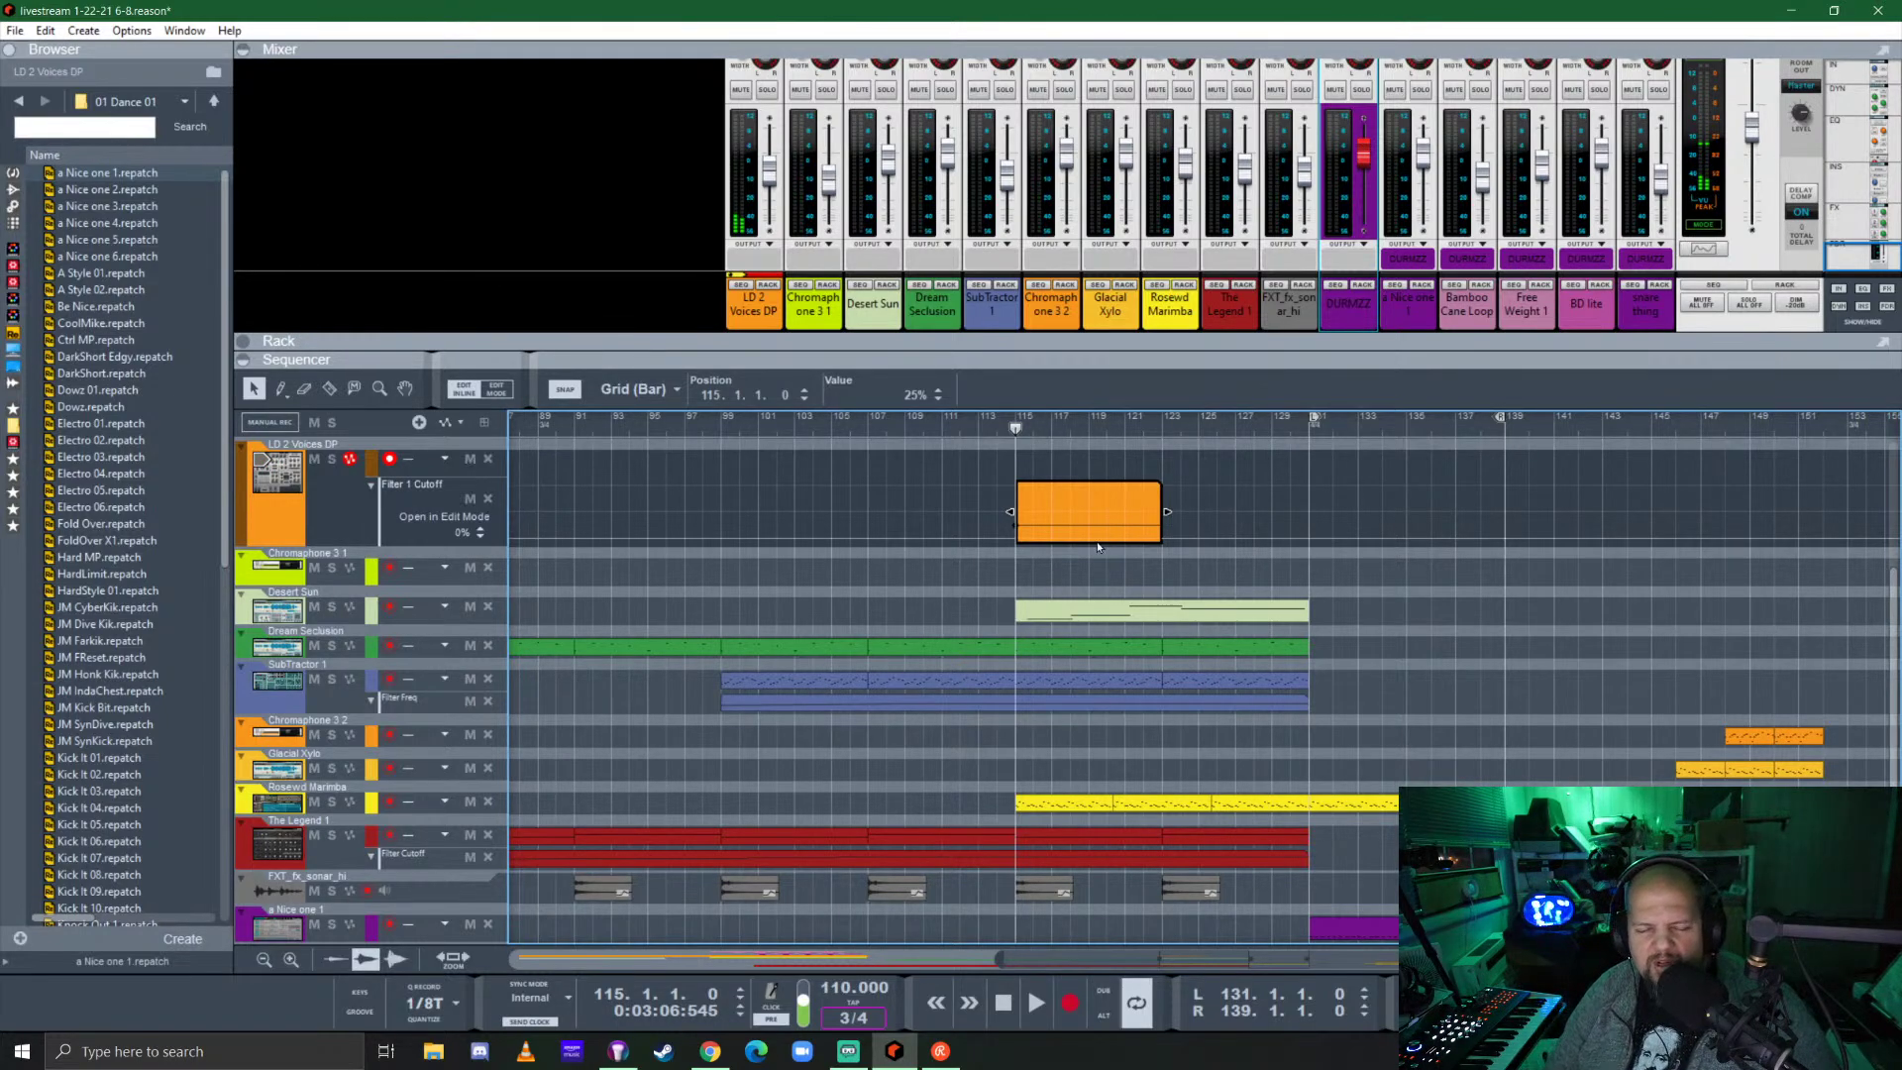
{"action": "left_click_drag", "start_coordinate": [1019, 531], "coordinate": [1016, 511]}
Set the loop locators to span bars 115 to 123.
{"action": "left_click", "coordinate": [1149, 433], "text": "alt"}
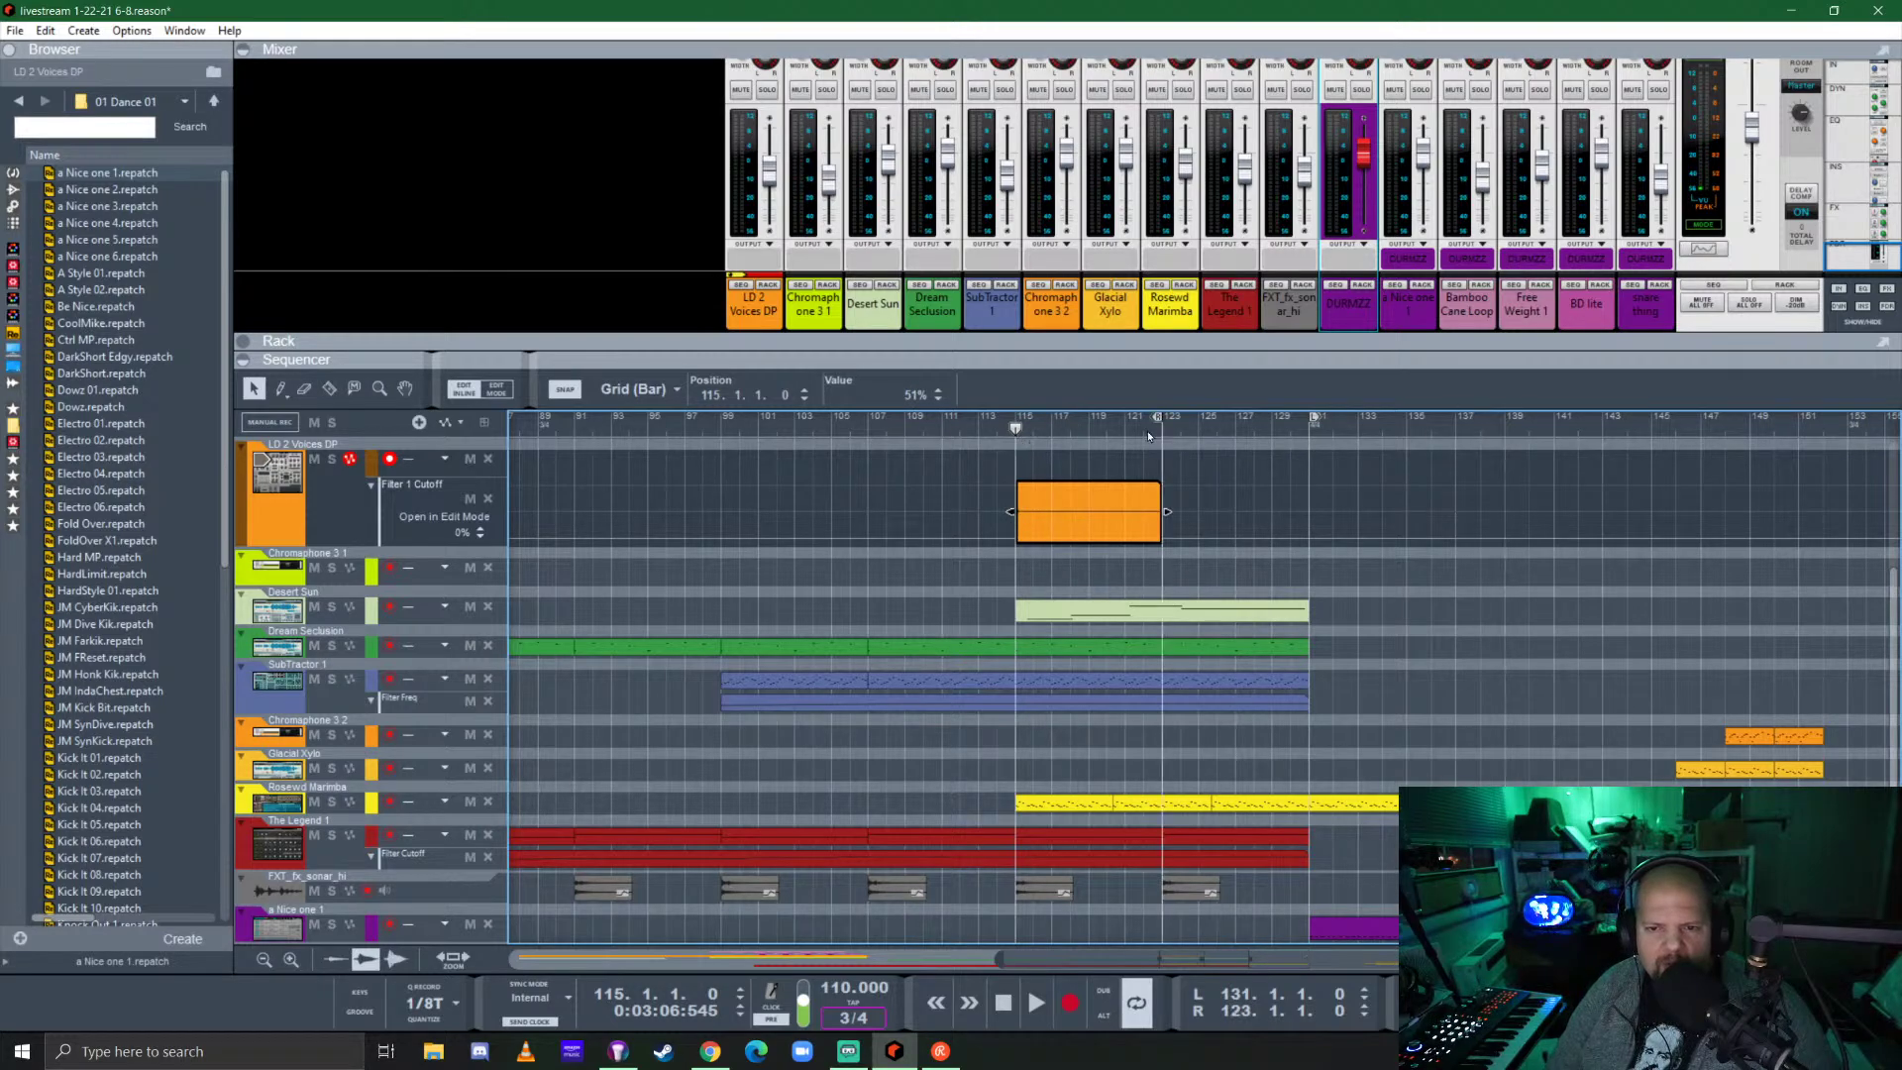
{"action": "left_click", "coordinate": [1015, 424], "text": "ctrl"}
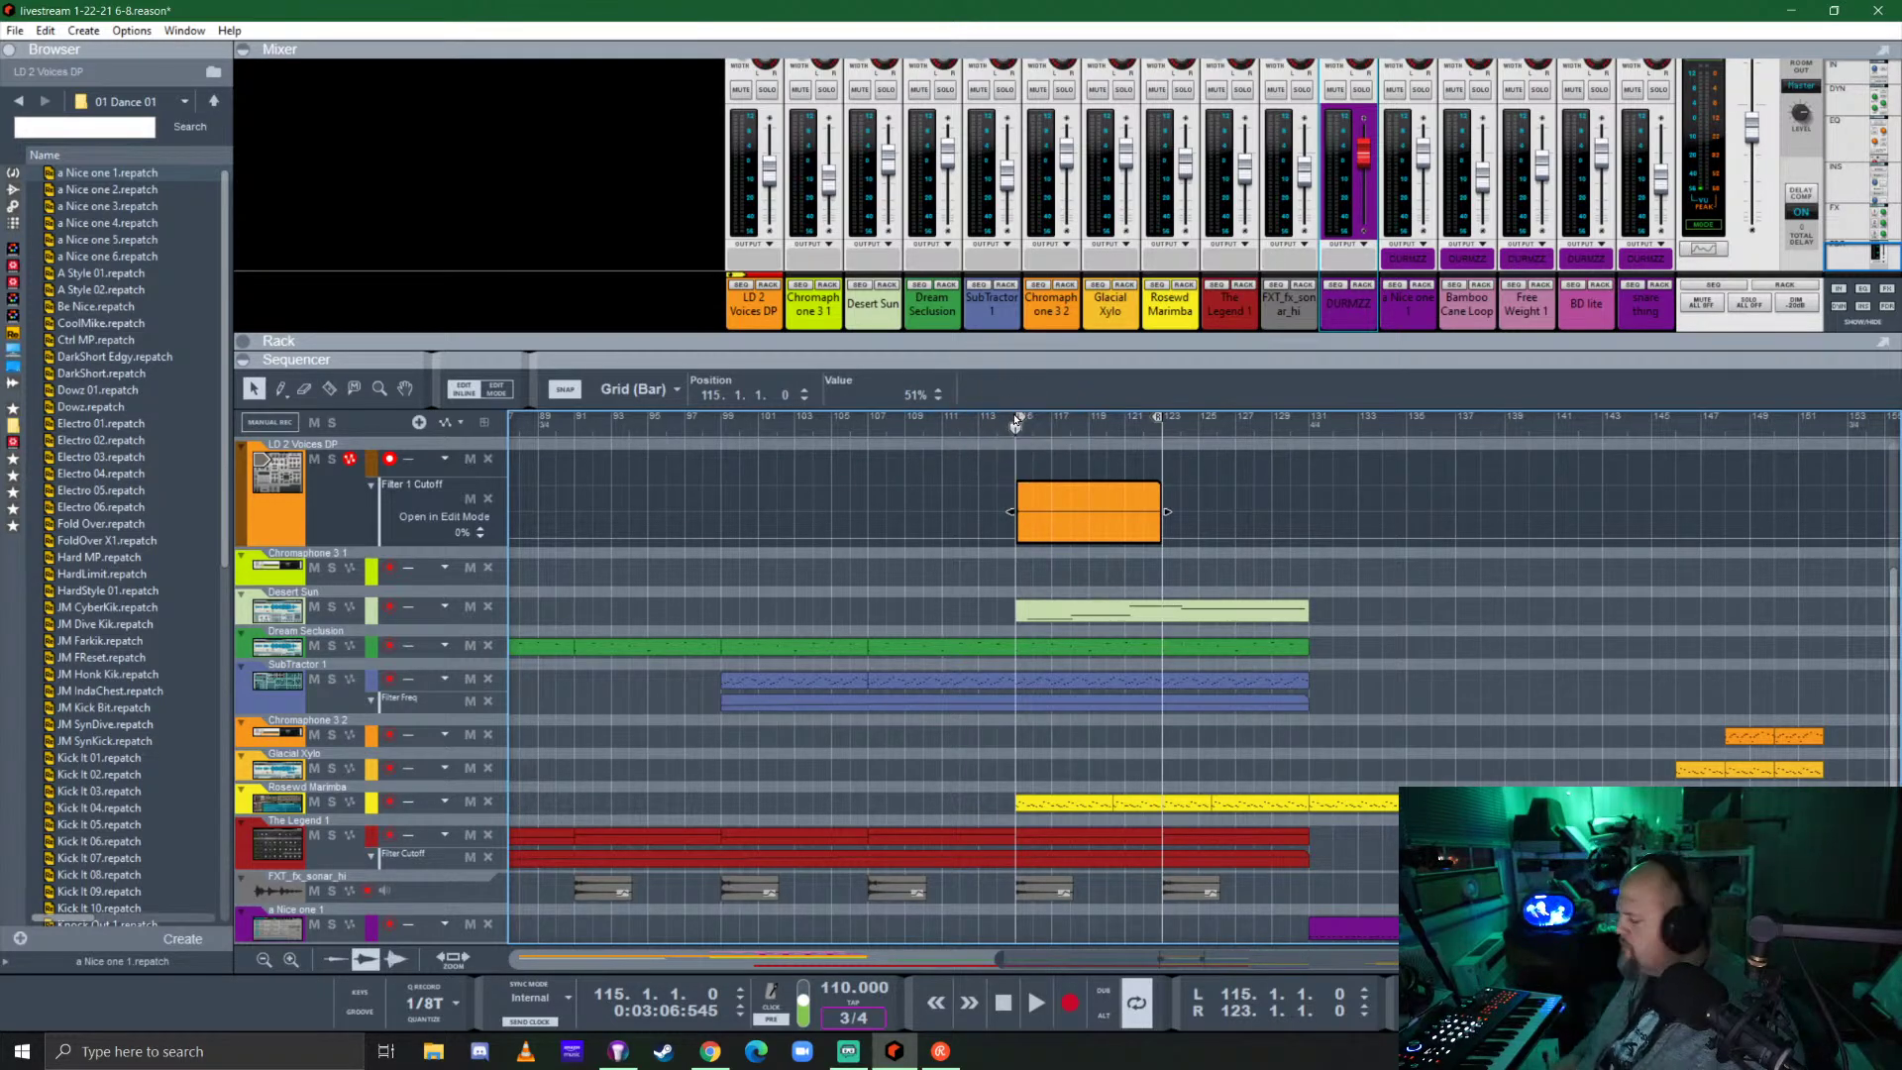
{"action": "key", "text": "ctrl+Return"}
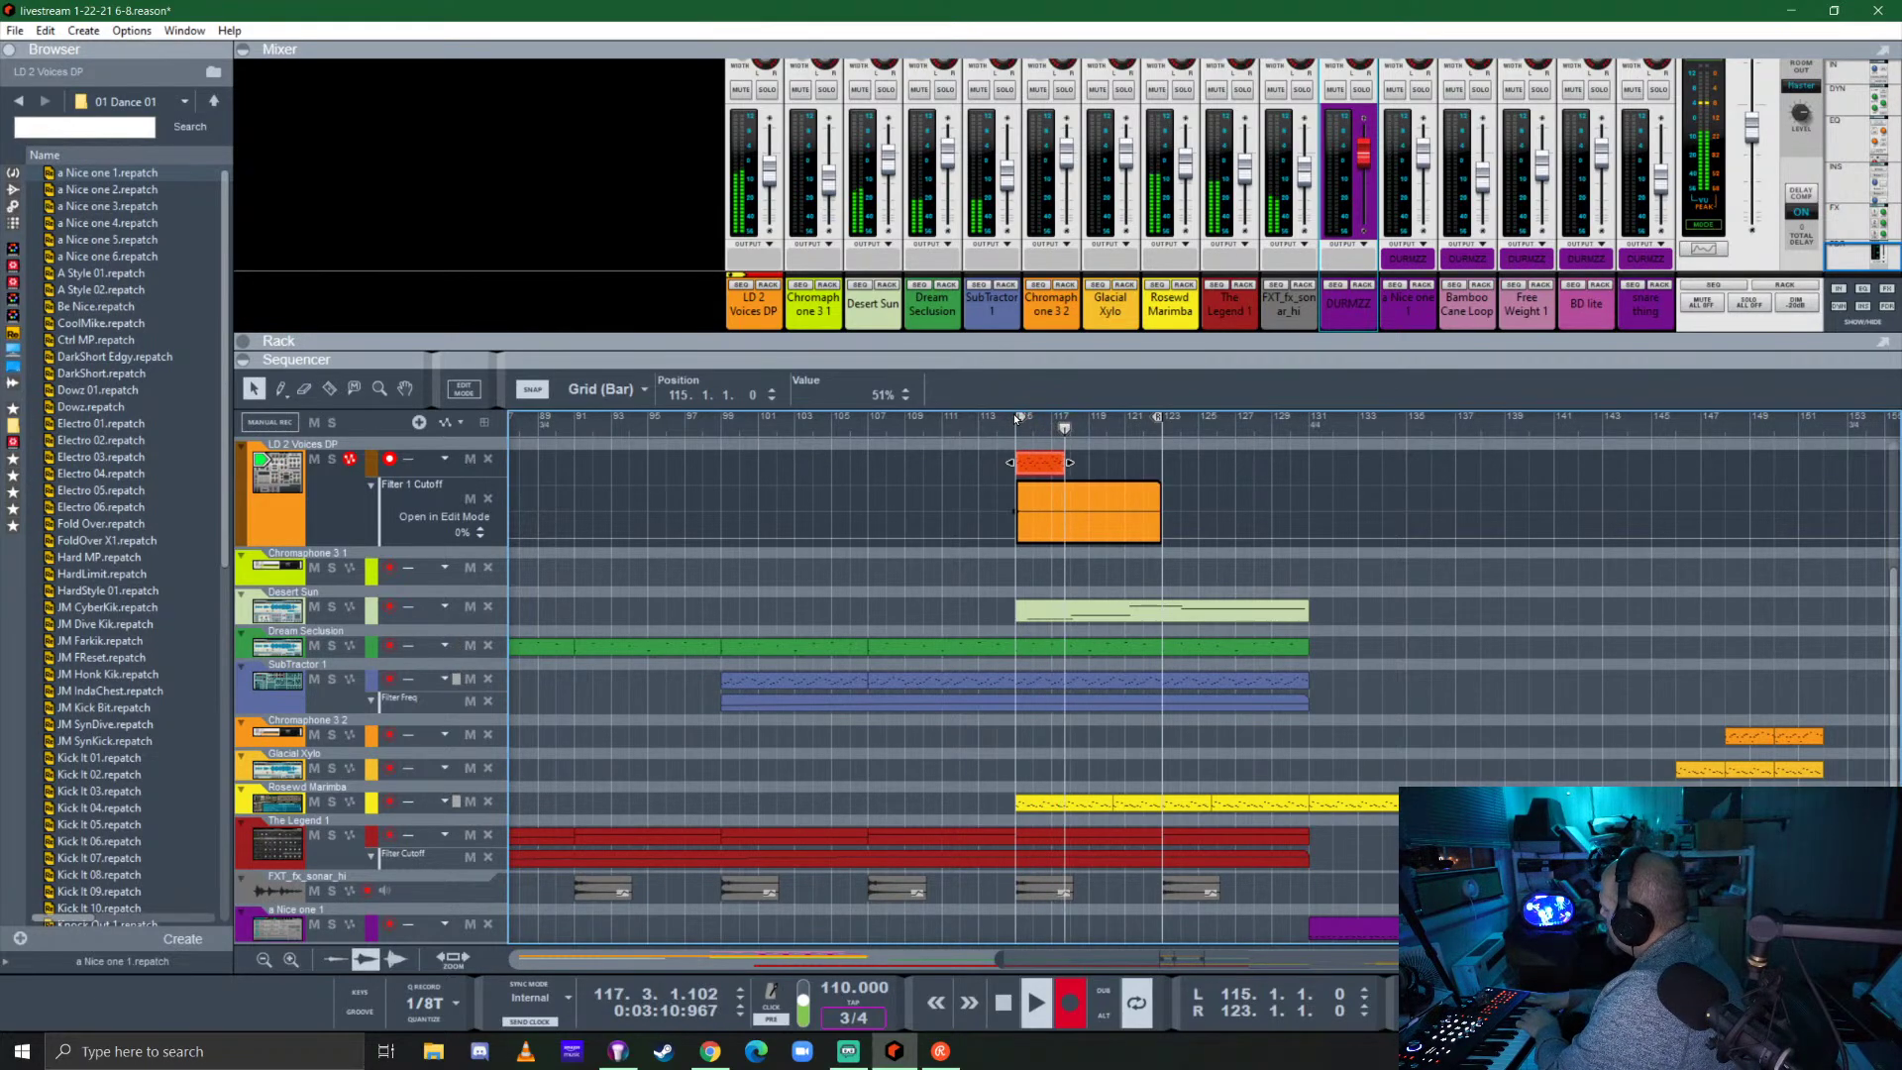
{"action": "key", "text": "space"}
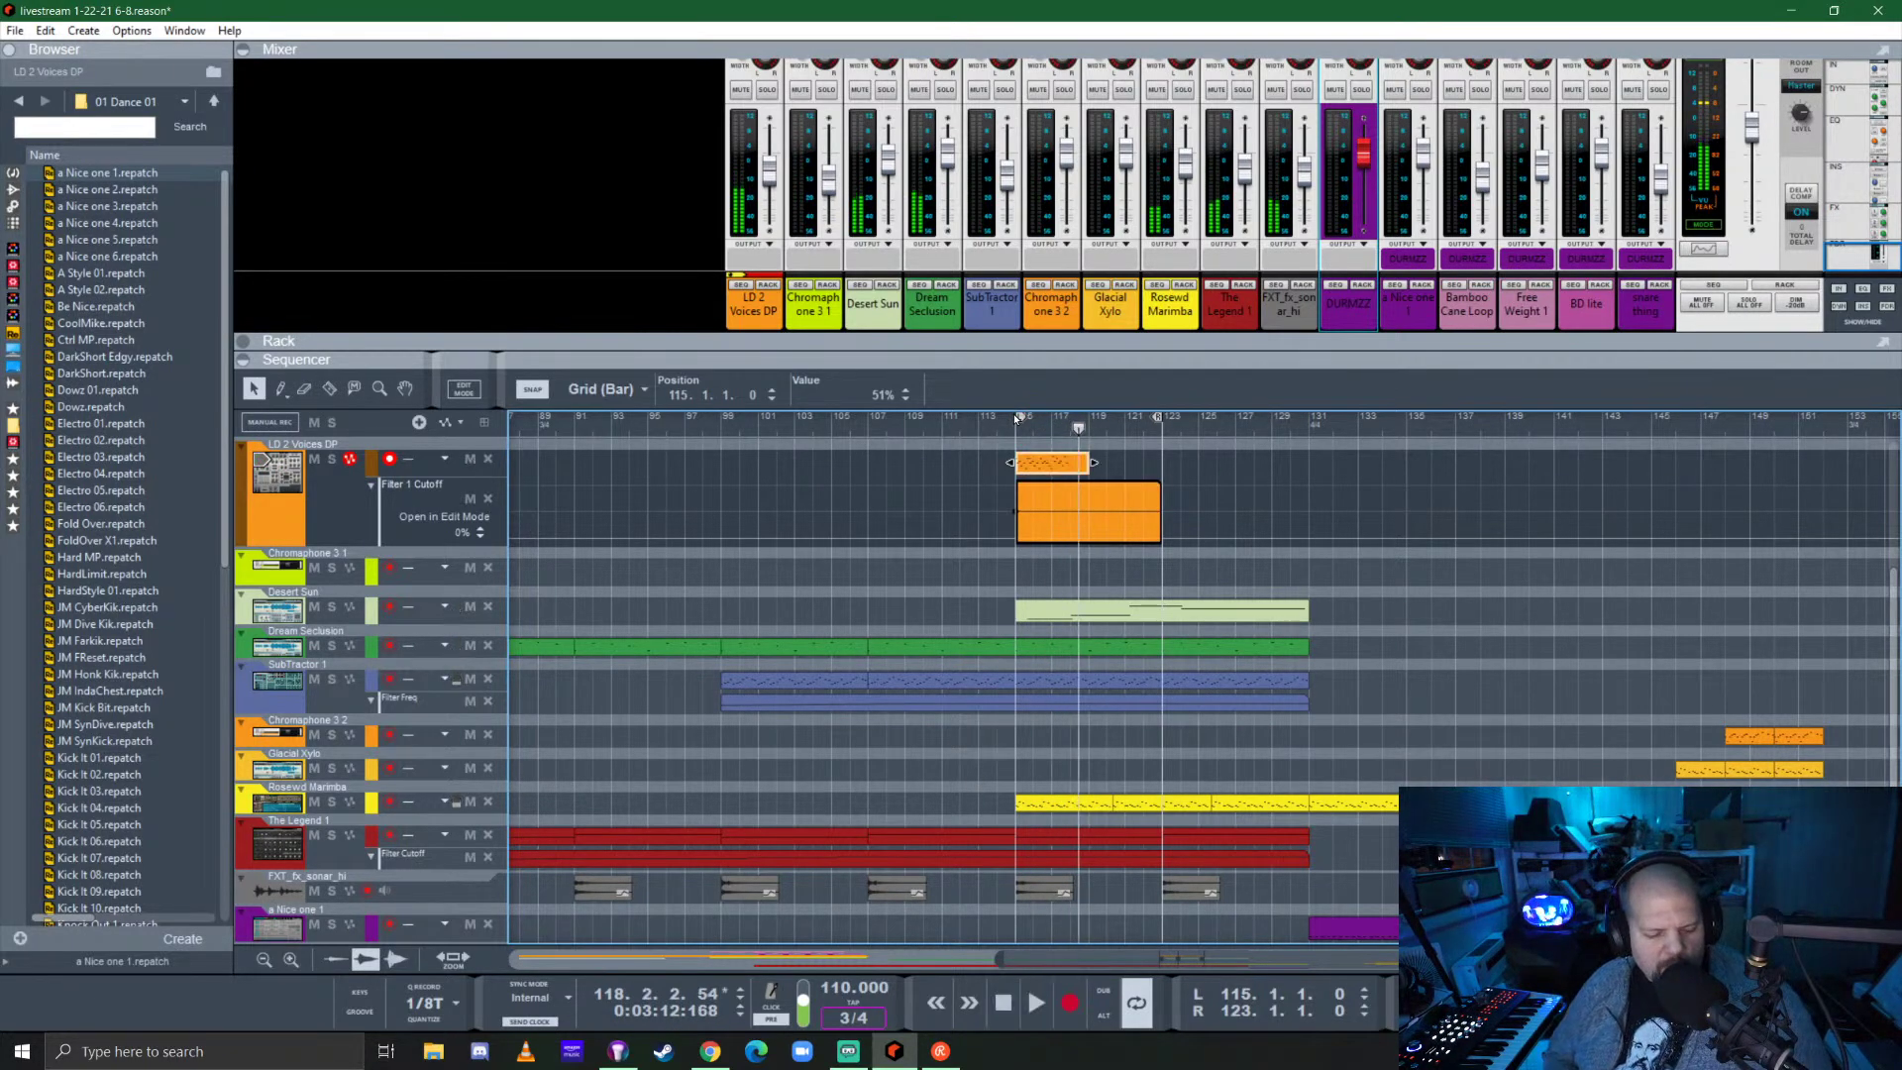
{"action": "key", "text": "Delete"}
Record a melodic take on the LD 2 Voices DP track from bar 115 to about bar 120.
{"action": "left_click", "coordinate": [1016, 418]}
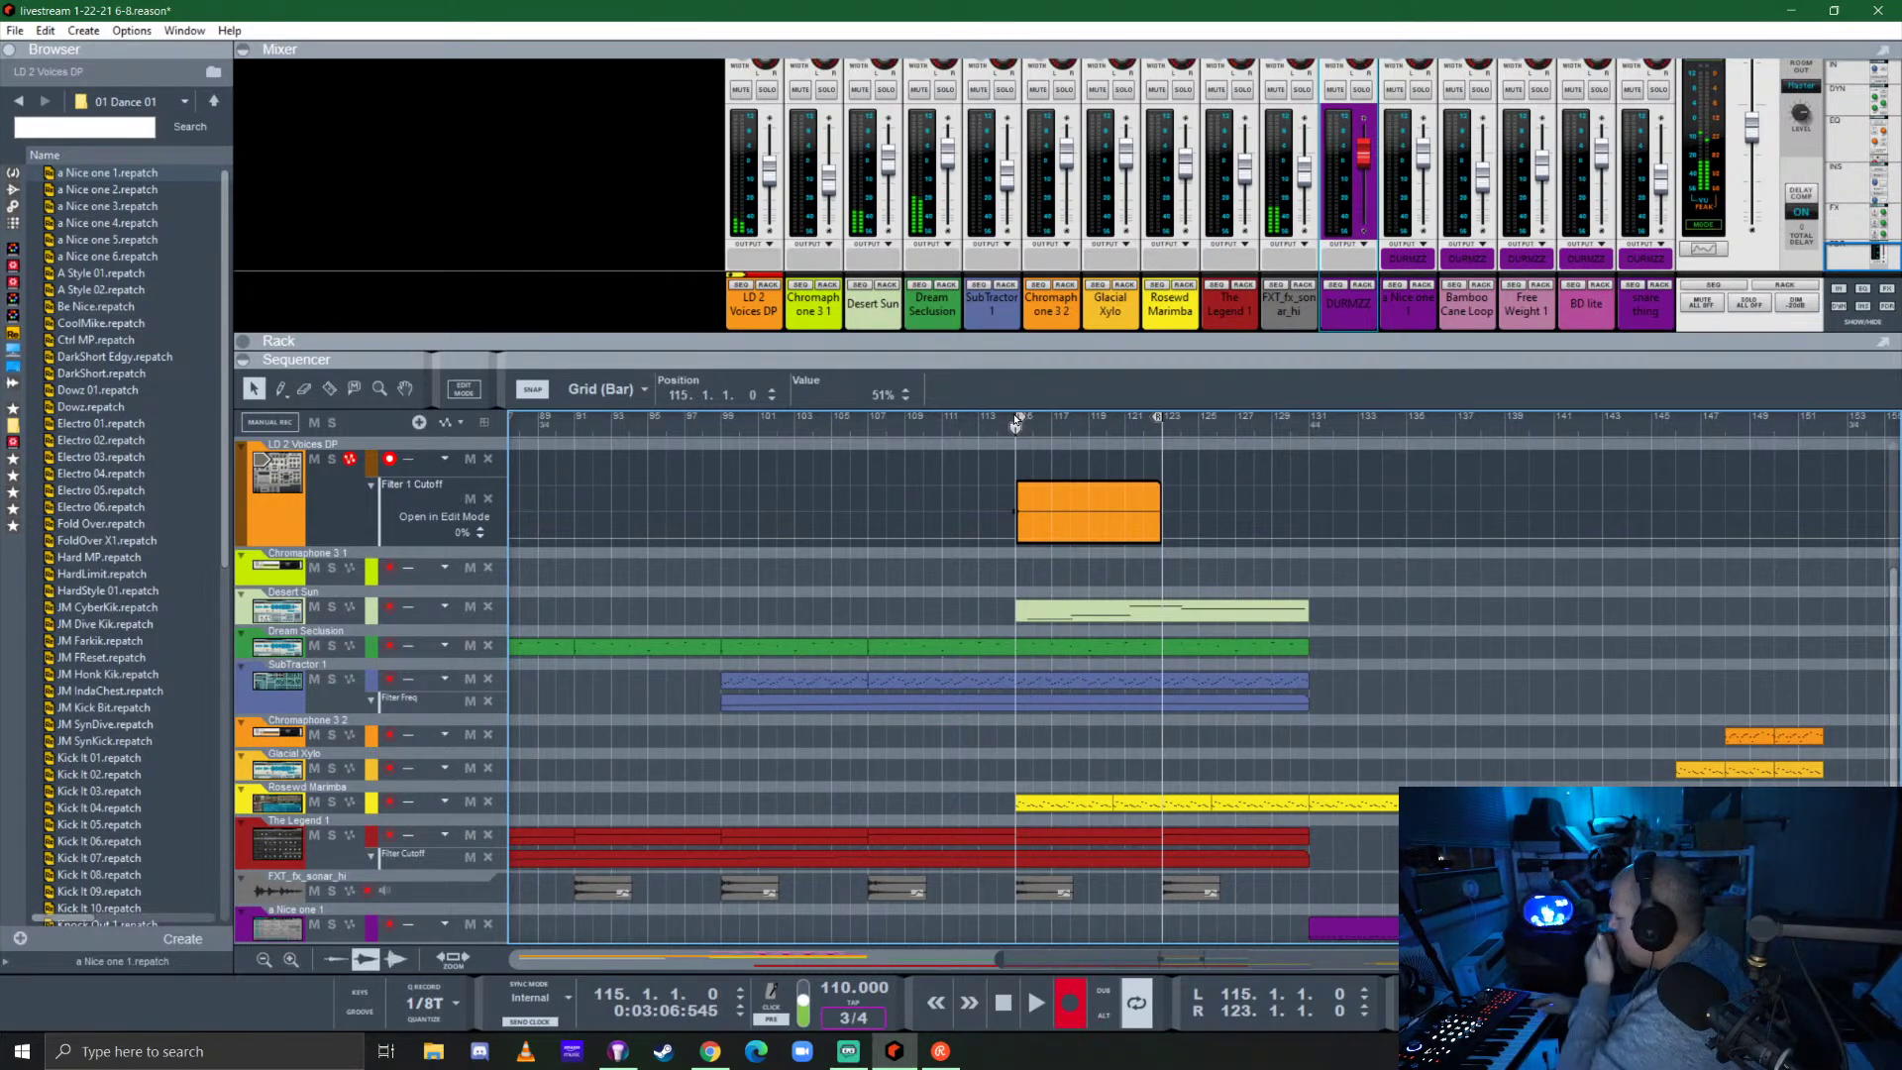
{"action": "key", "text": "ctrl+Return"}
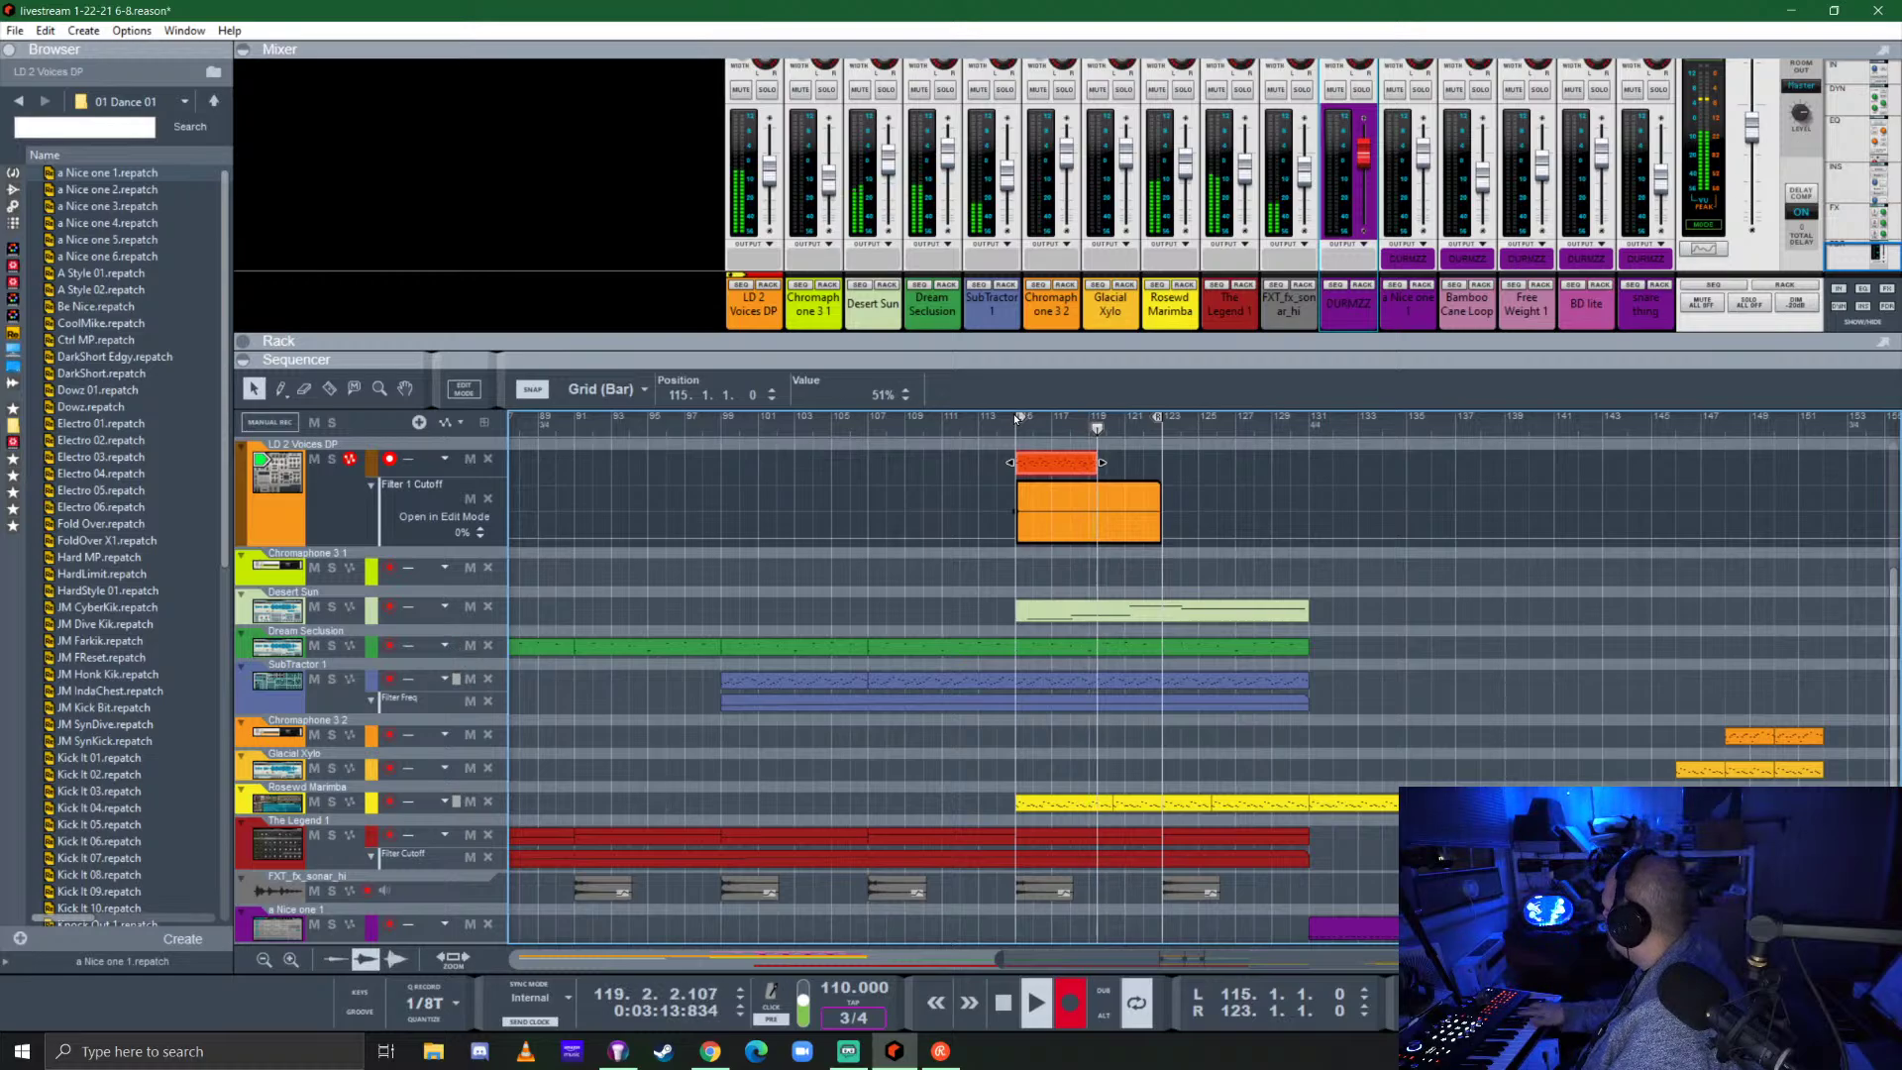
{"action": "key", "text": "space"}
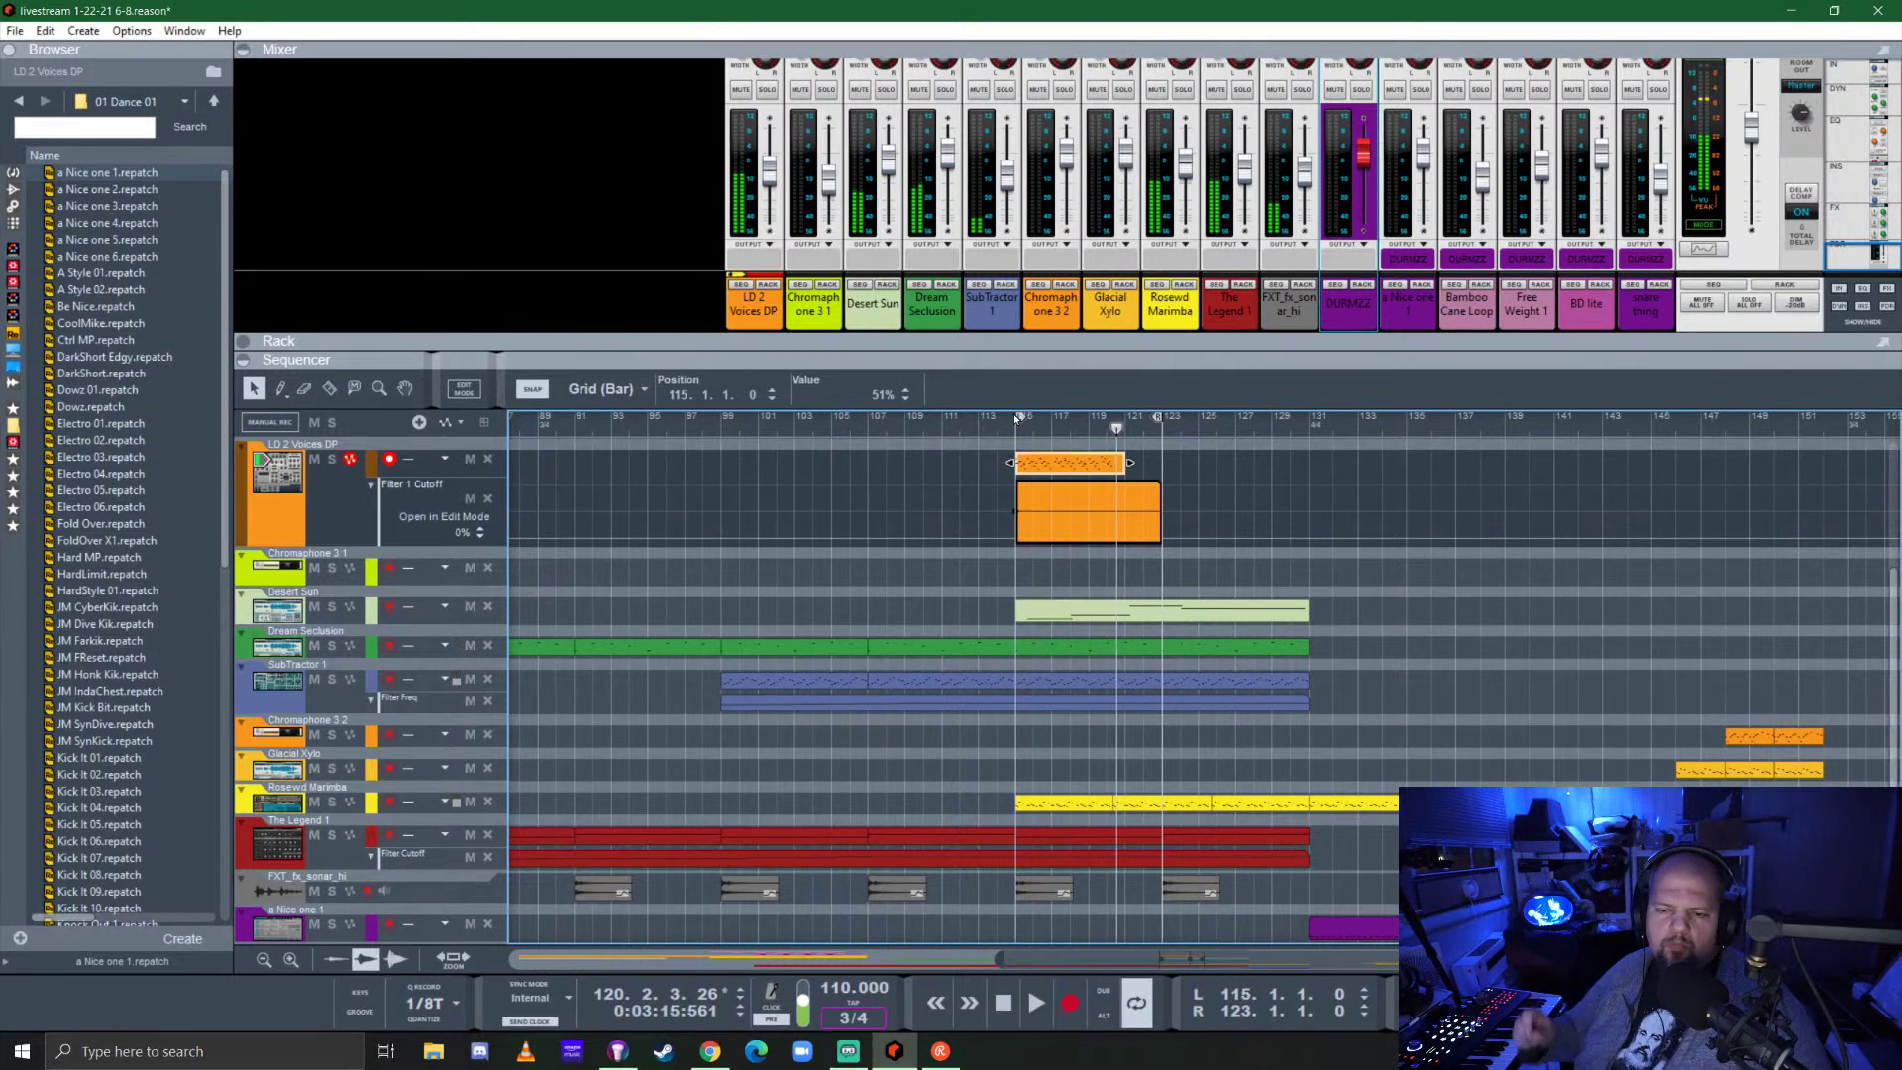
Open the recorded LD 2 Voices DP clip, delete the lower doubled note at bar 120, and quantize all notes to 1/8T.
{"action": "double_click", "coordinate": [1102, 466]}
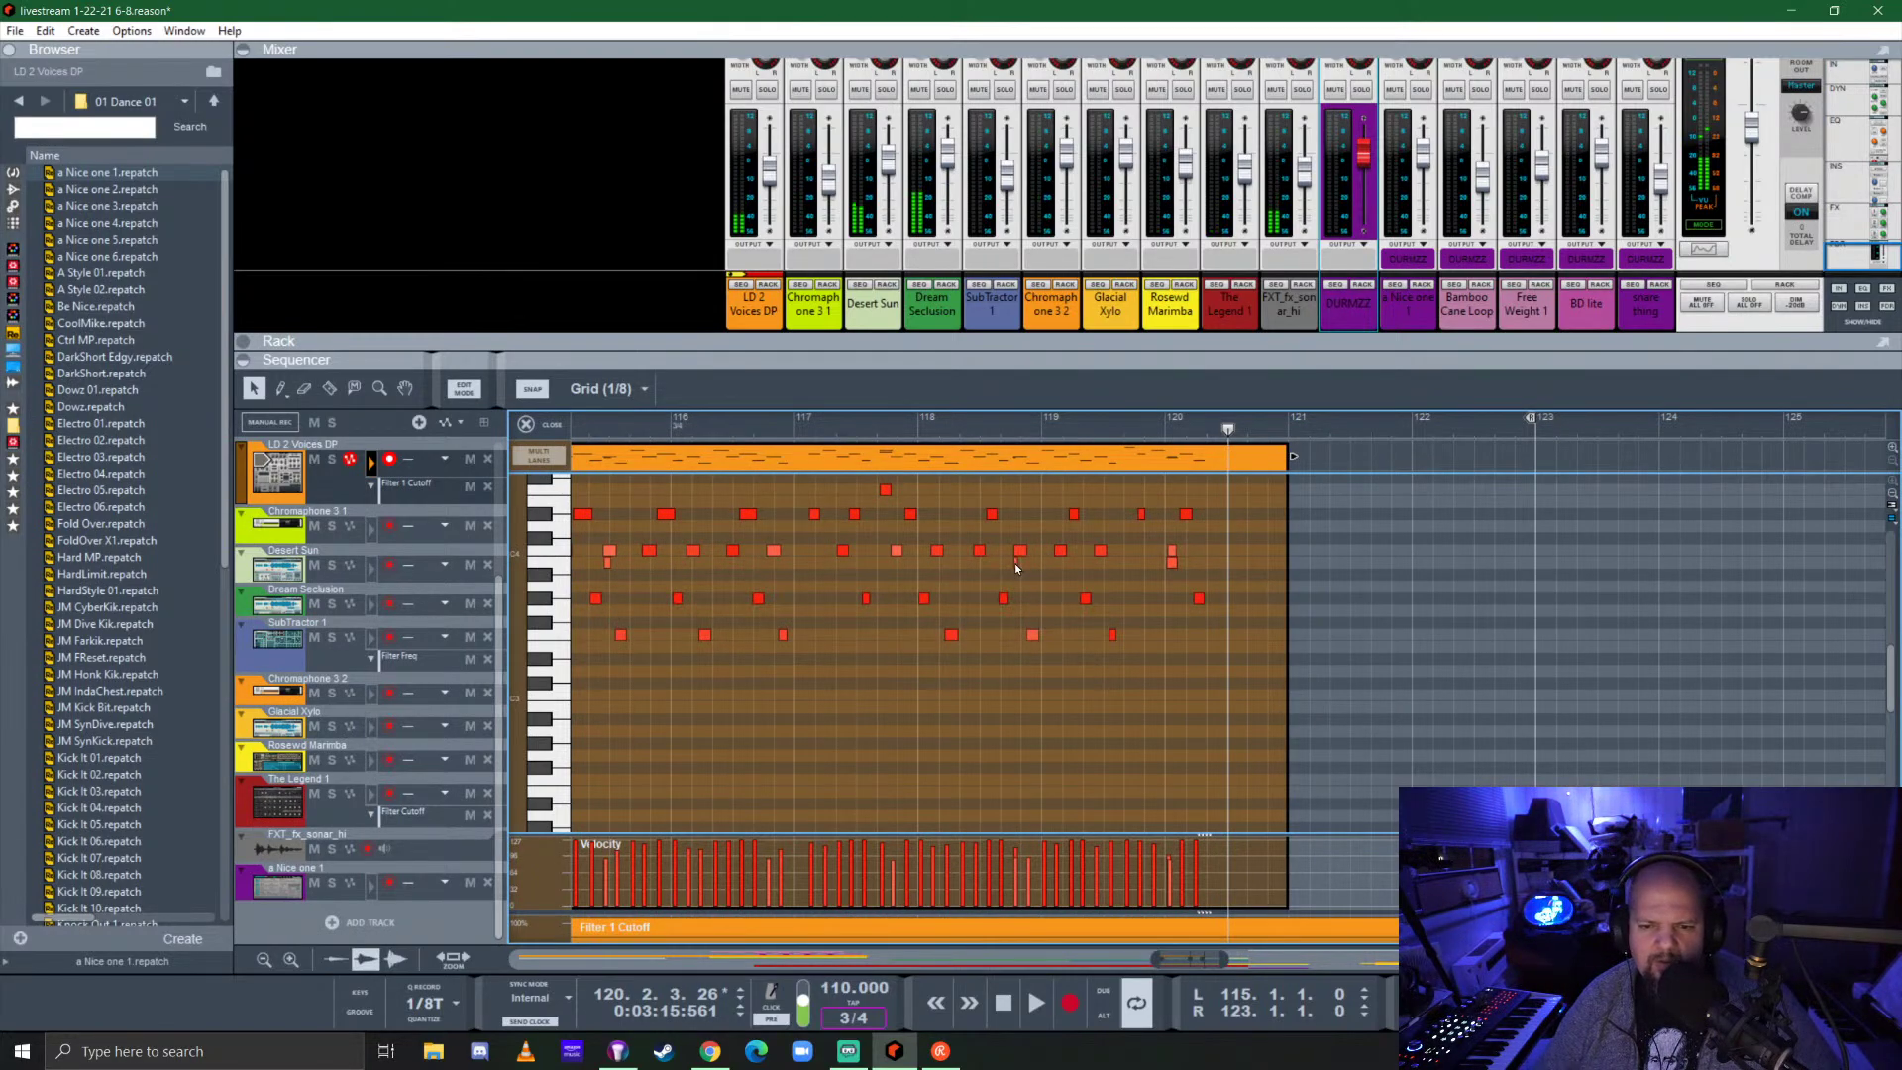
{"action": "left_click", "coordinate": [1172, 553]}
{"action": "scroll", "coordinate": [1118, 645], "scroll_direction": "up", "scroll_amount": 3}
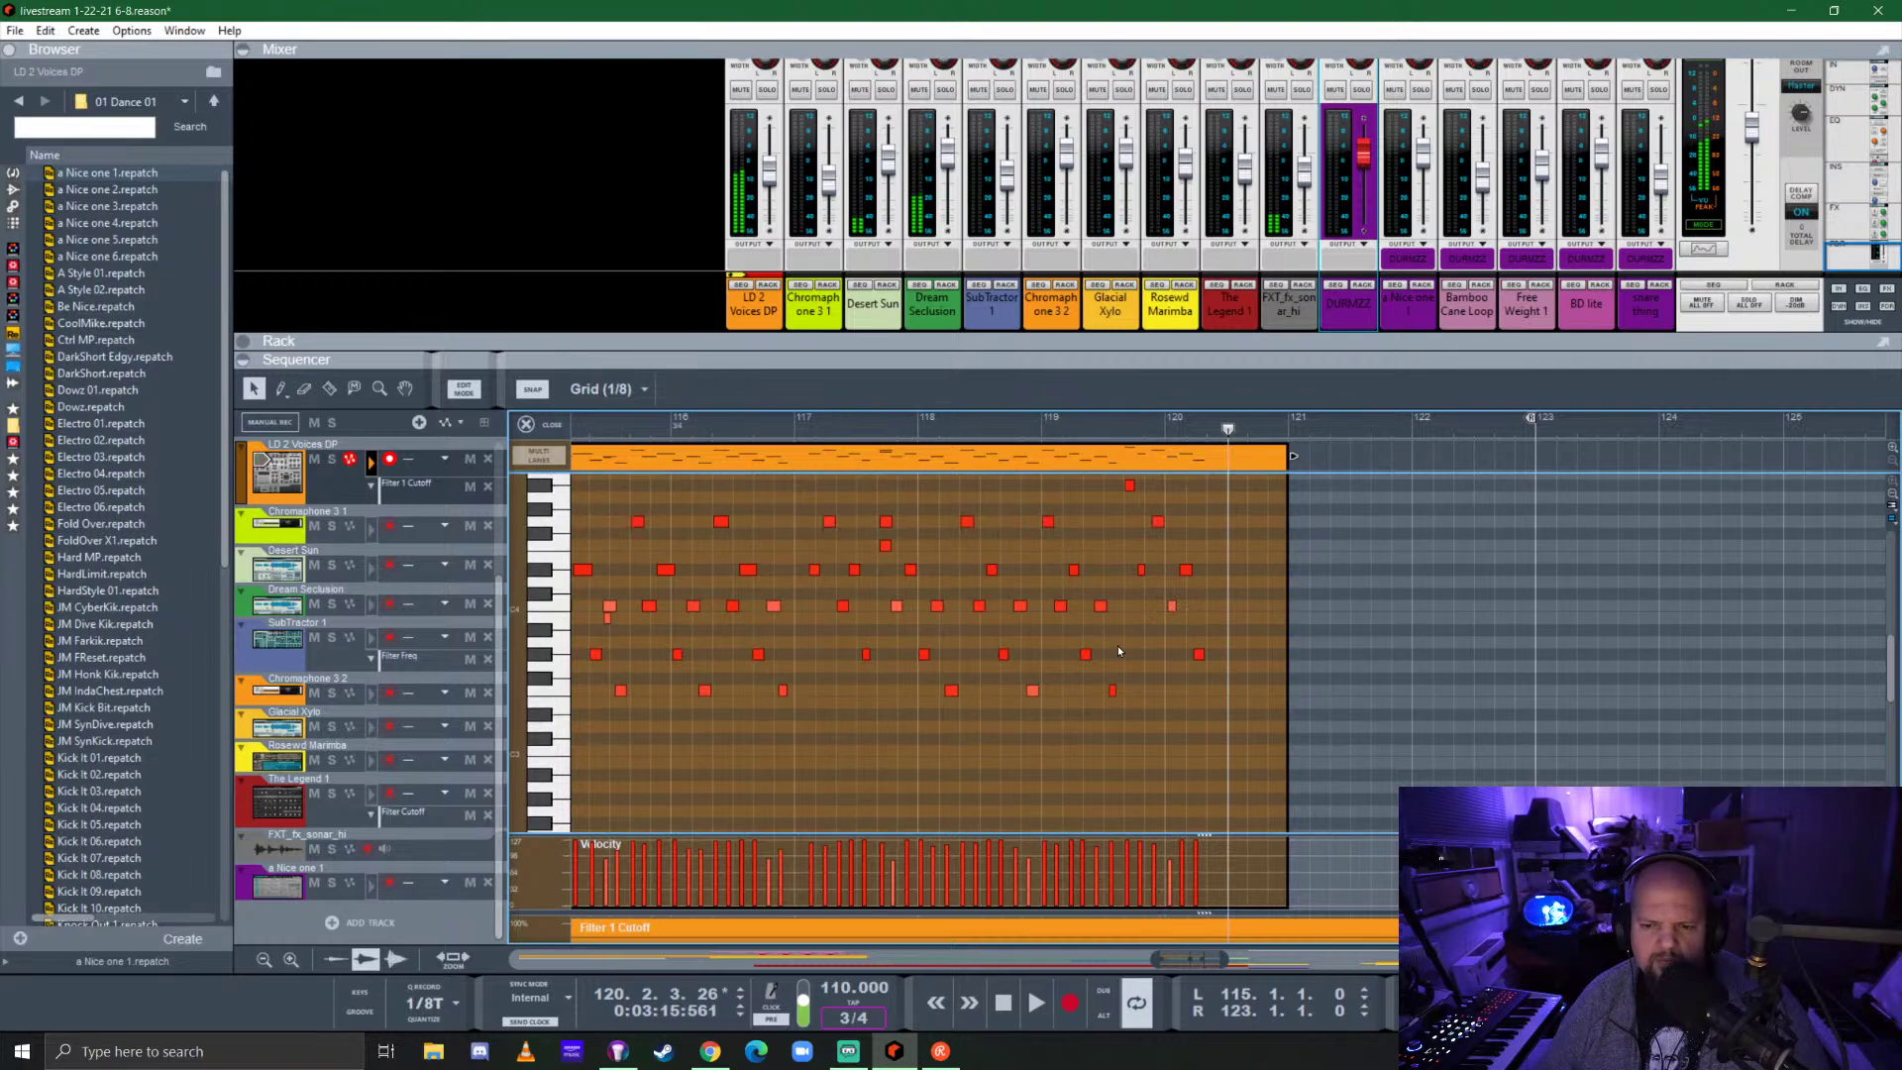
{"action": "scroll", "coordinate": [959, 649], "scroll_direction": "left", "scroll_amount": 3}
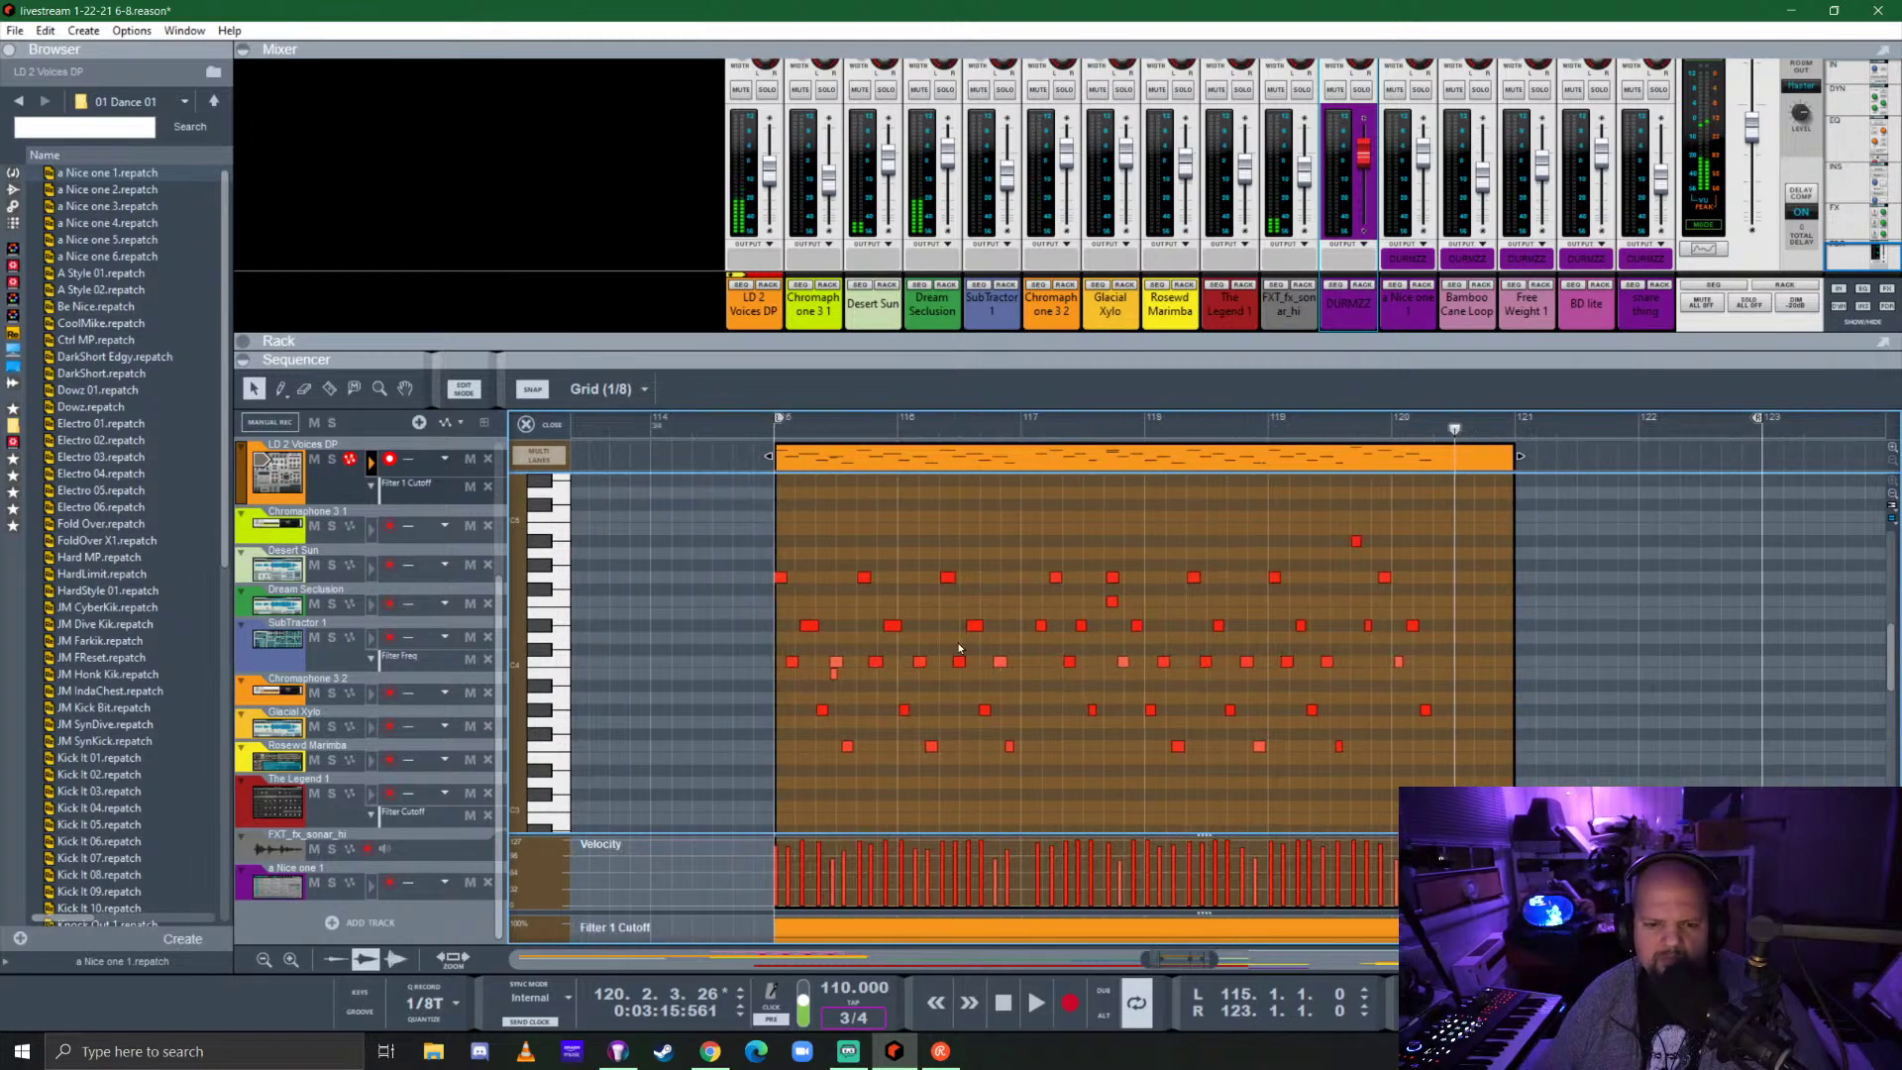
{"action": "key", "text": "ctrl+a"}
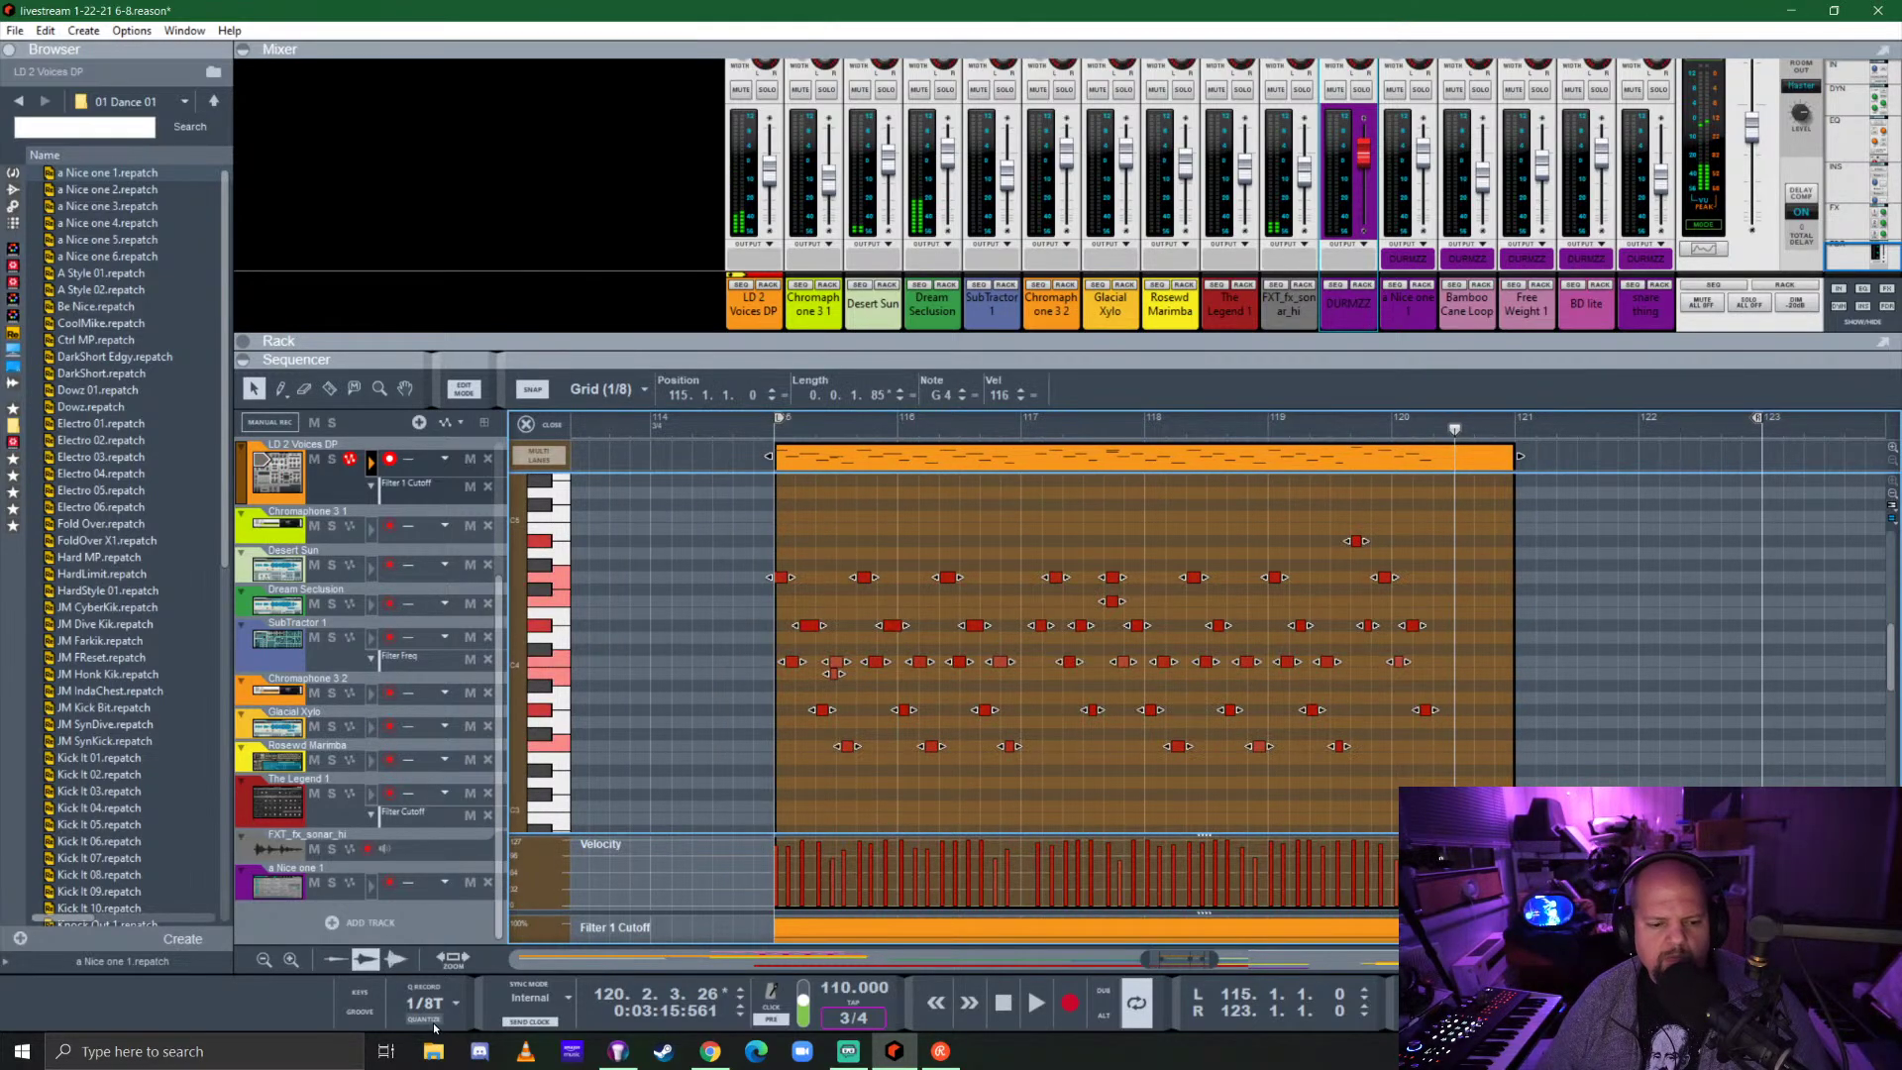
Play the clip from just before bar 118 and delete the stray note beneath the high note at bar 117.3.
{"action": "left_click", "coordinate": [1141, 424]}
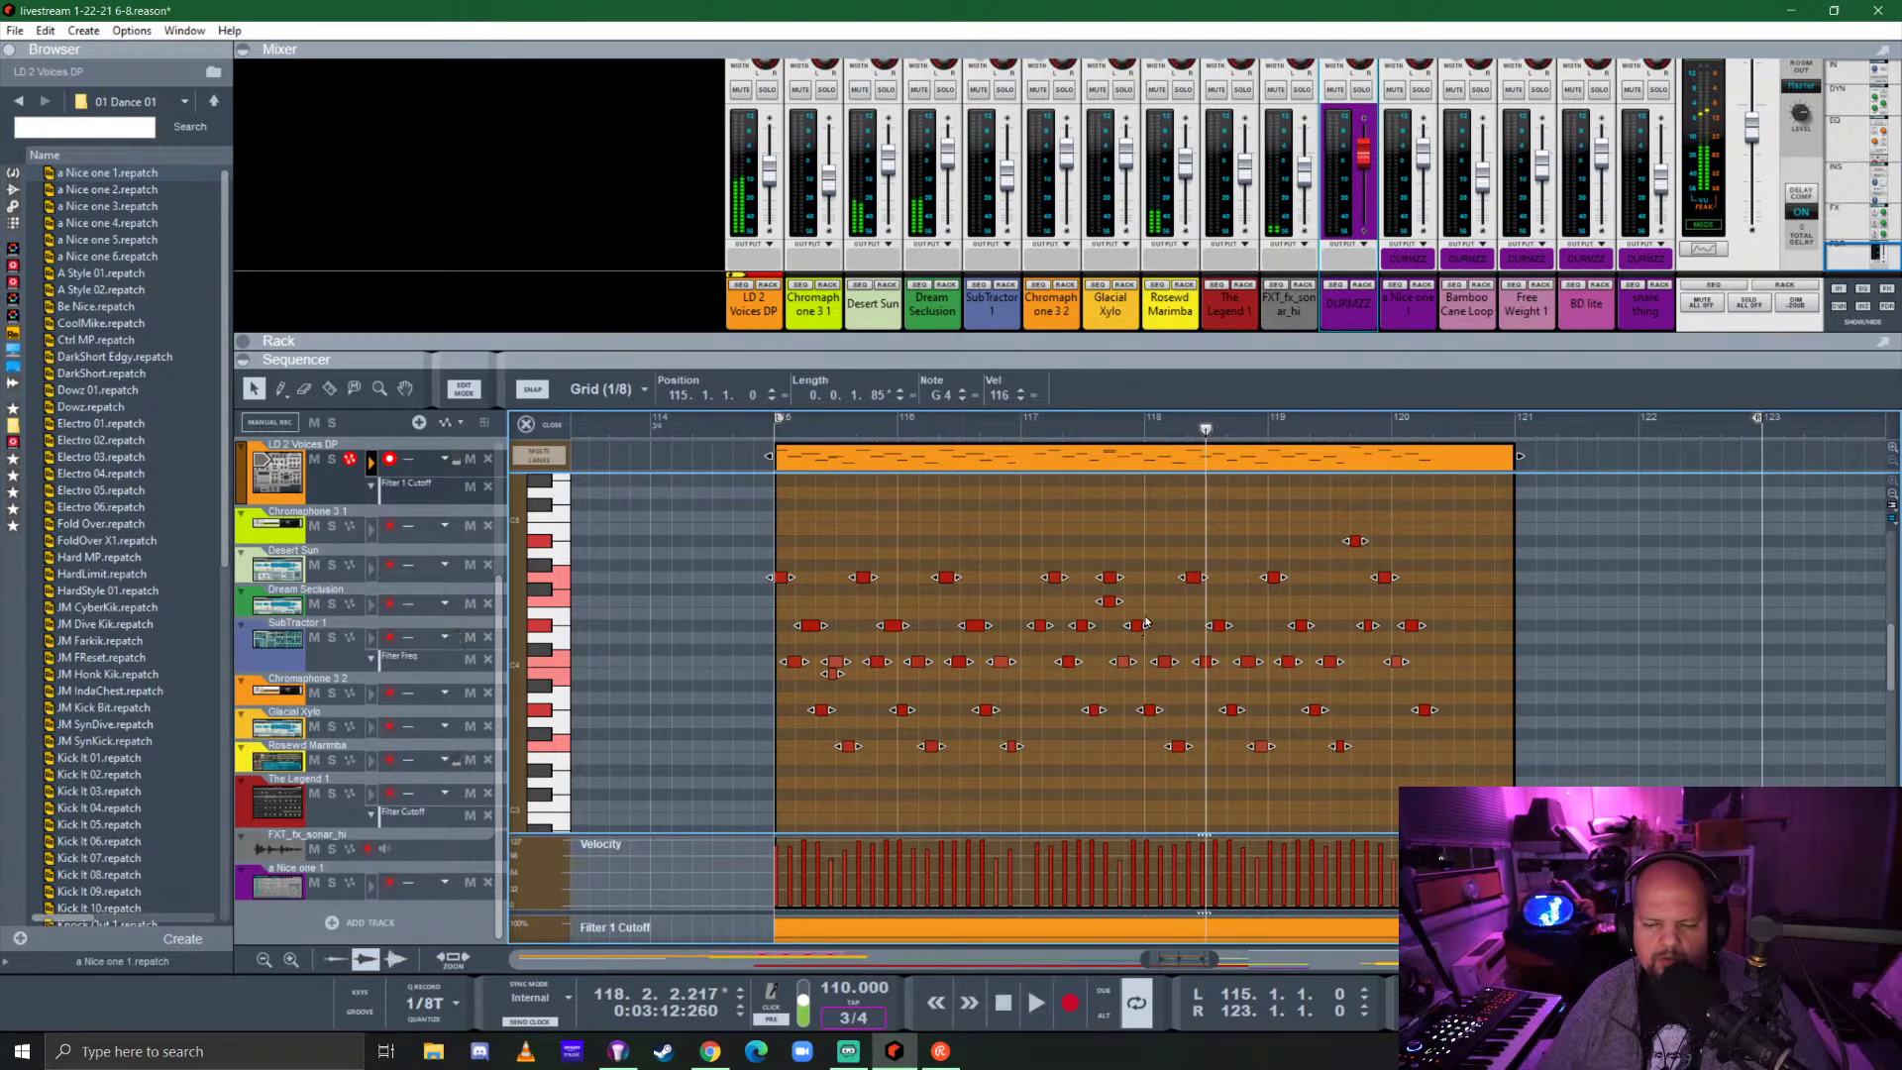
{"action": "left_click", "coordinate": [1132, 424]}
{"action": "left_click", "coordinate": [1134, 425]}
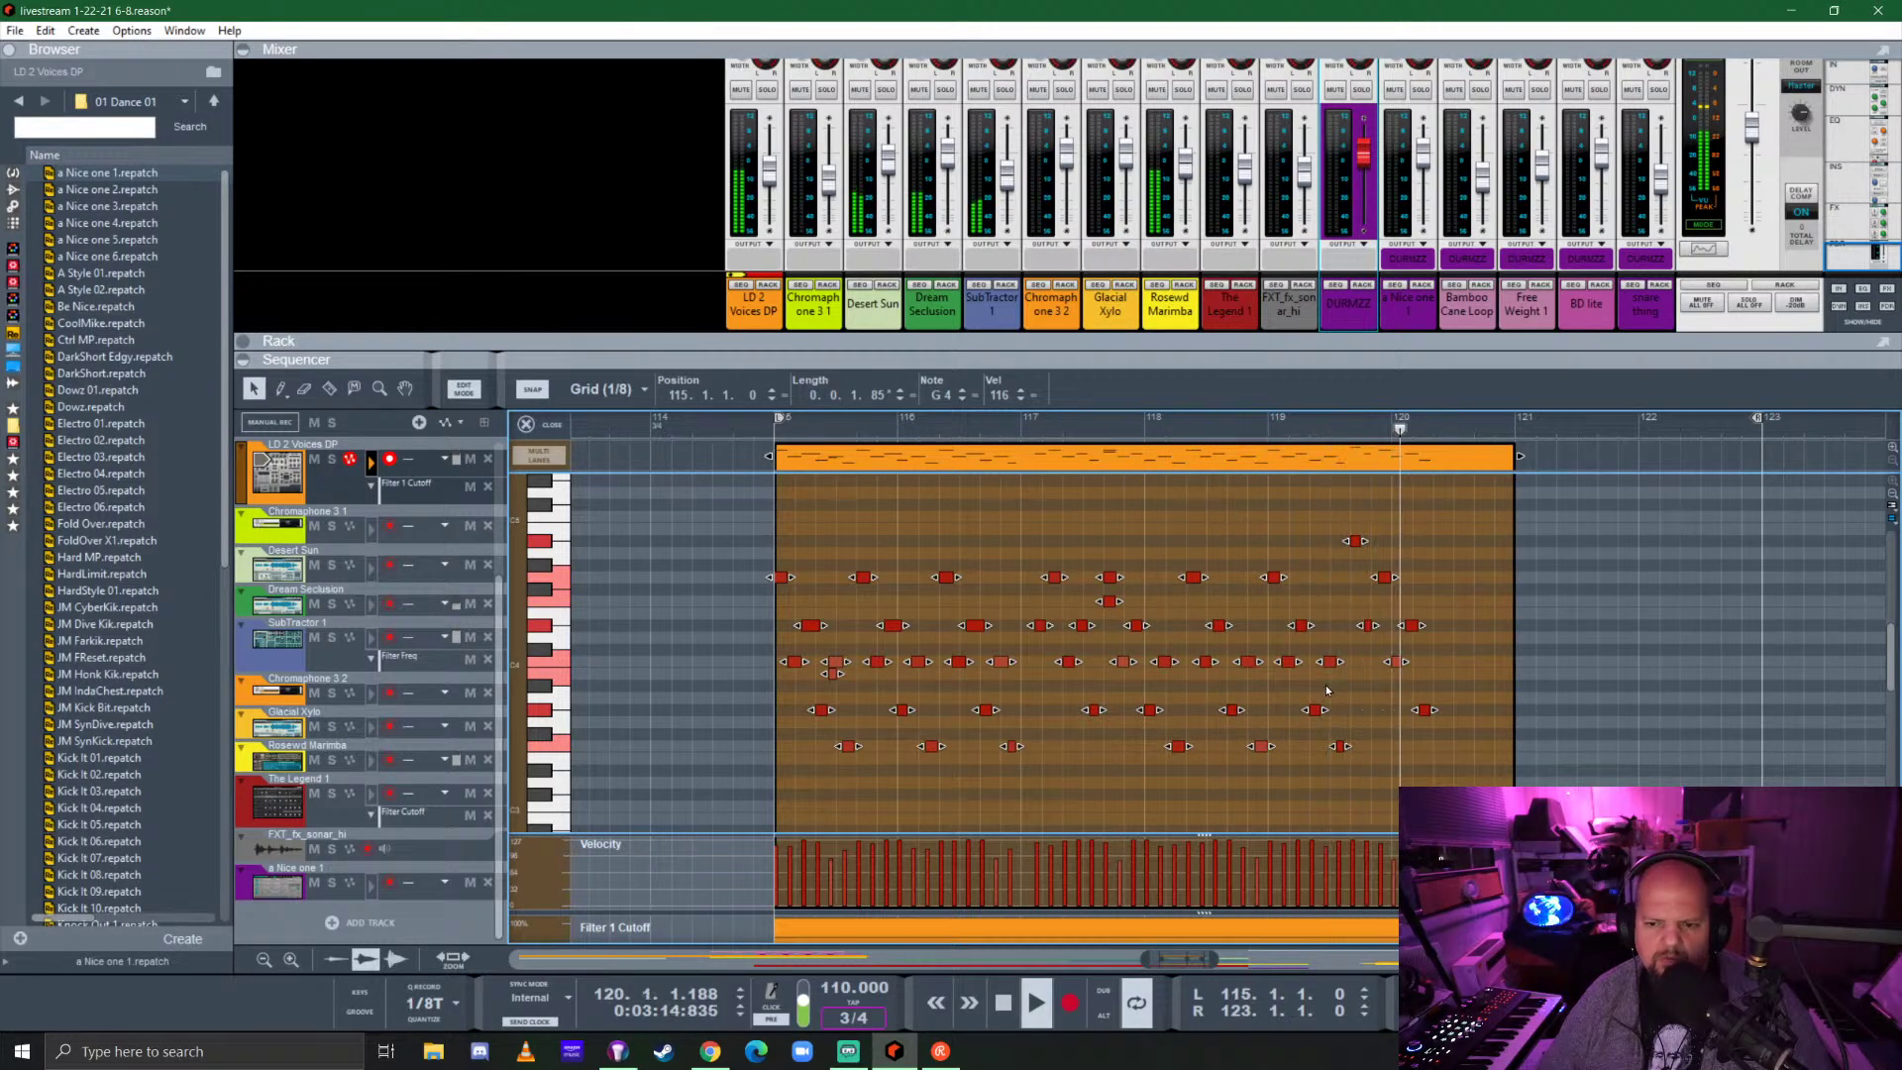
{"action": "left_click", "coordinate": [1109, 604]}
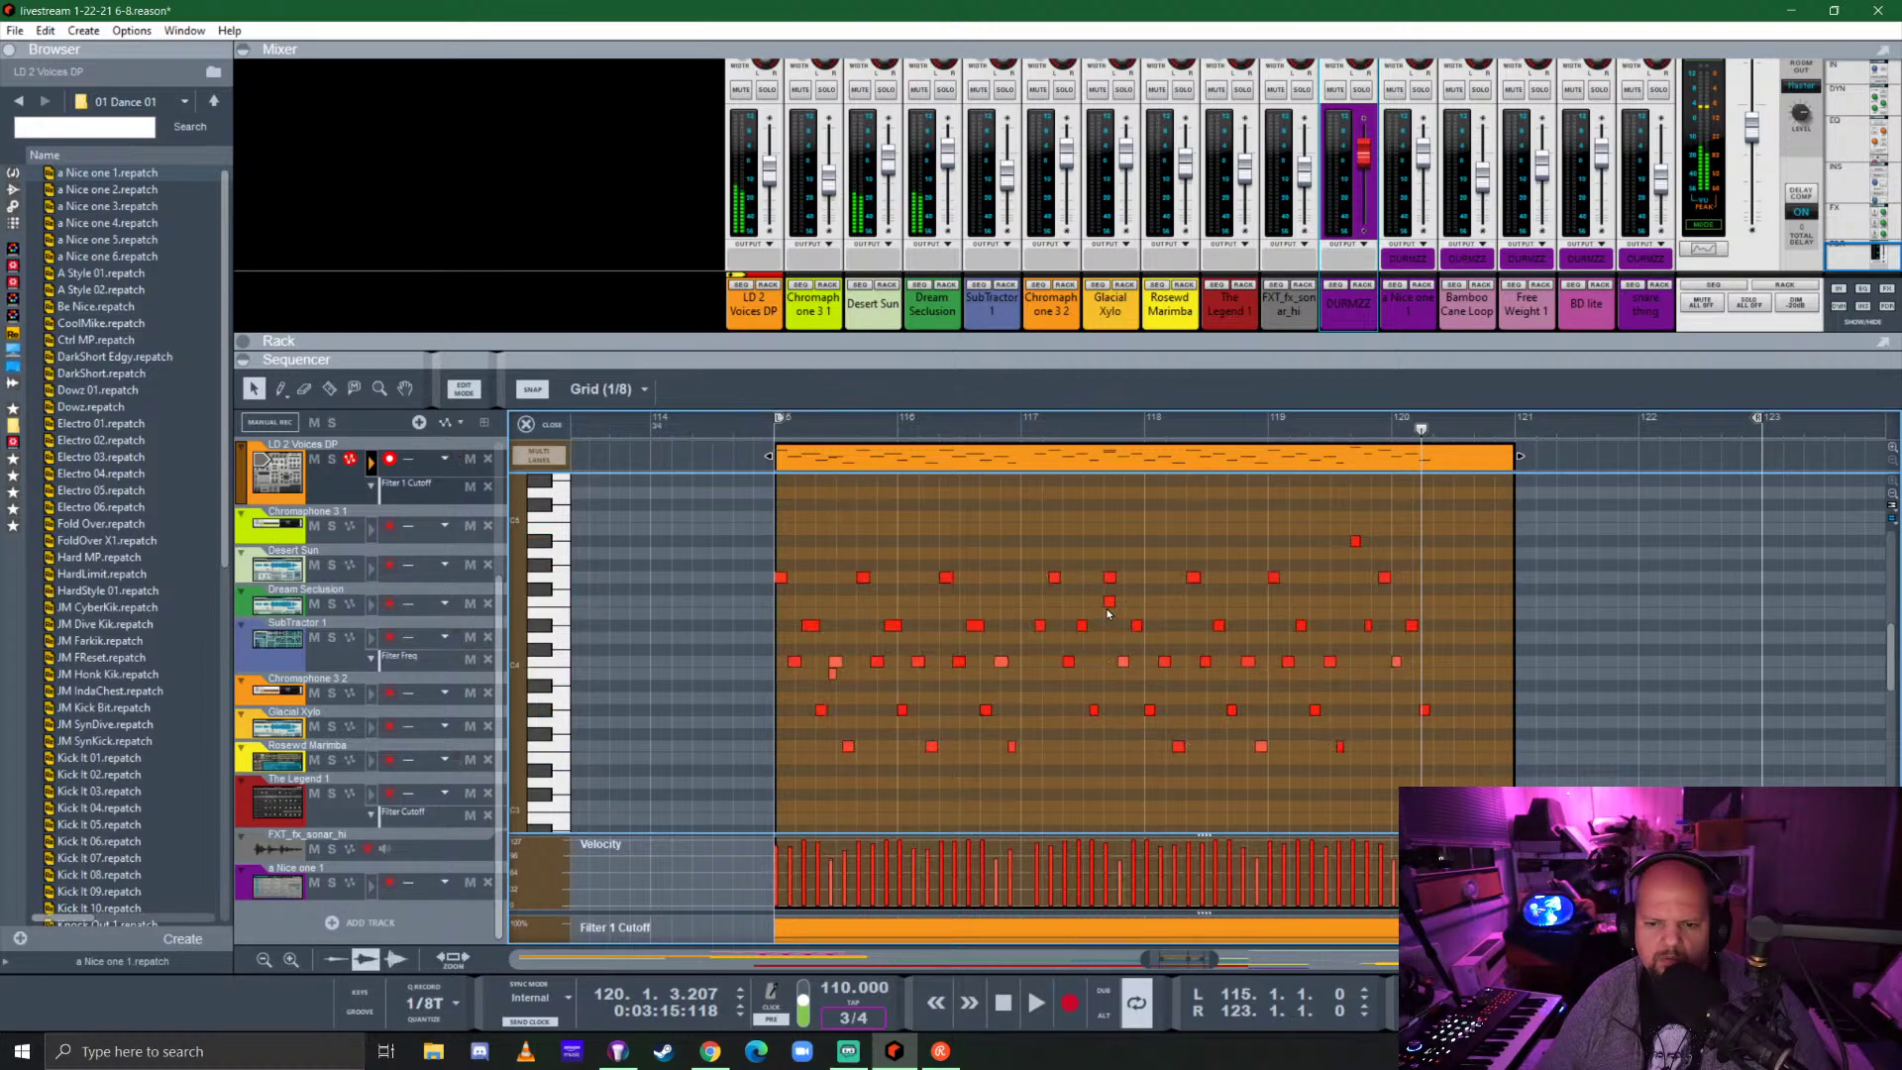
{"action": "key", "text": "Delete"}
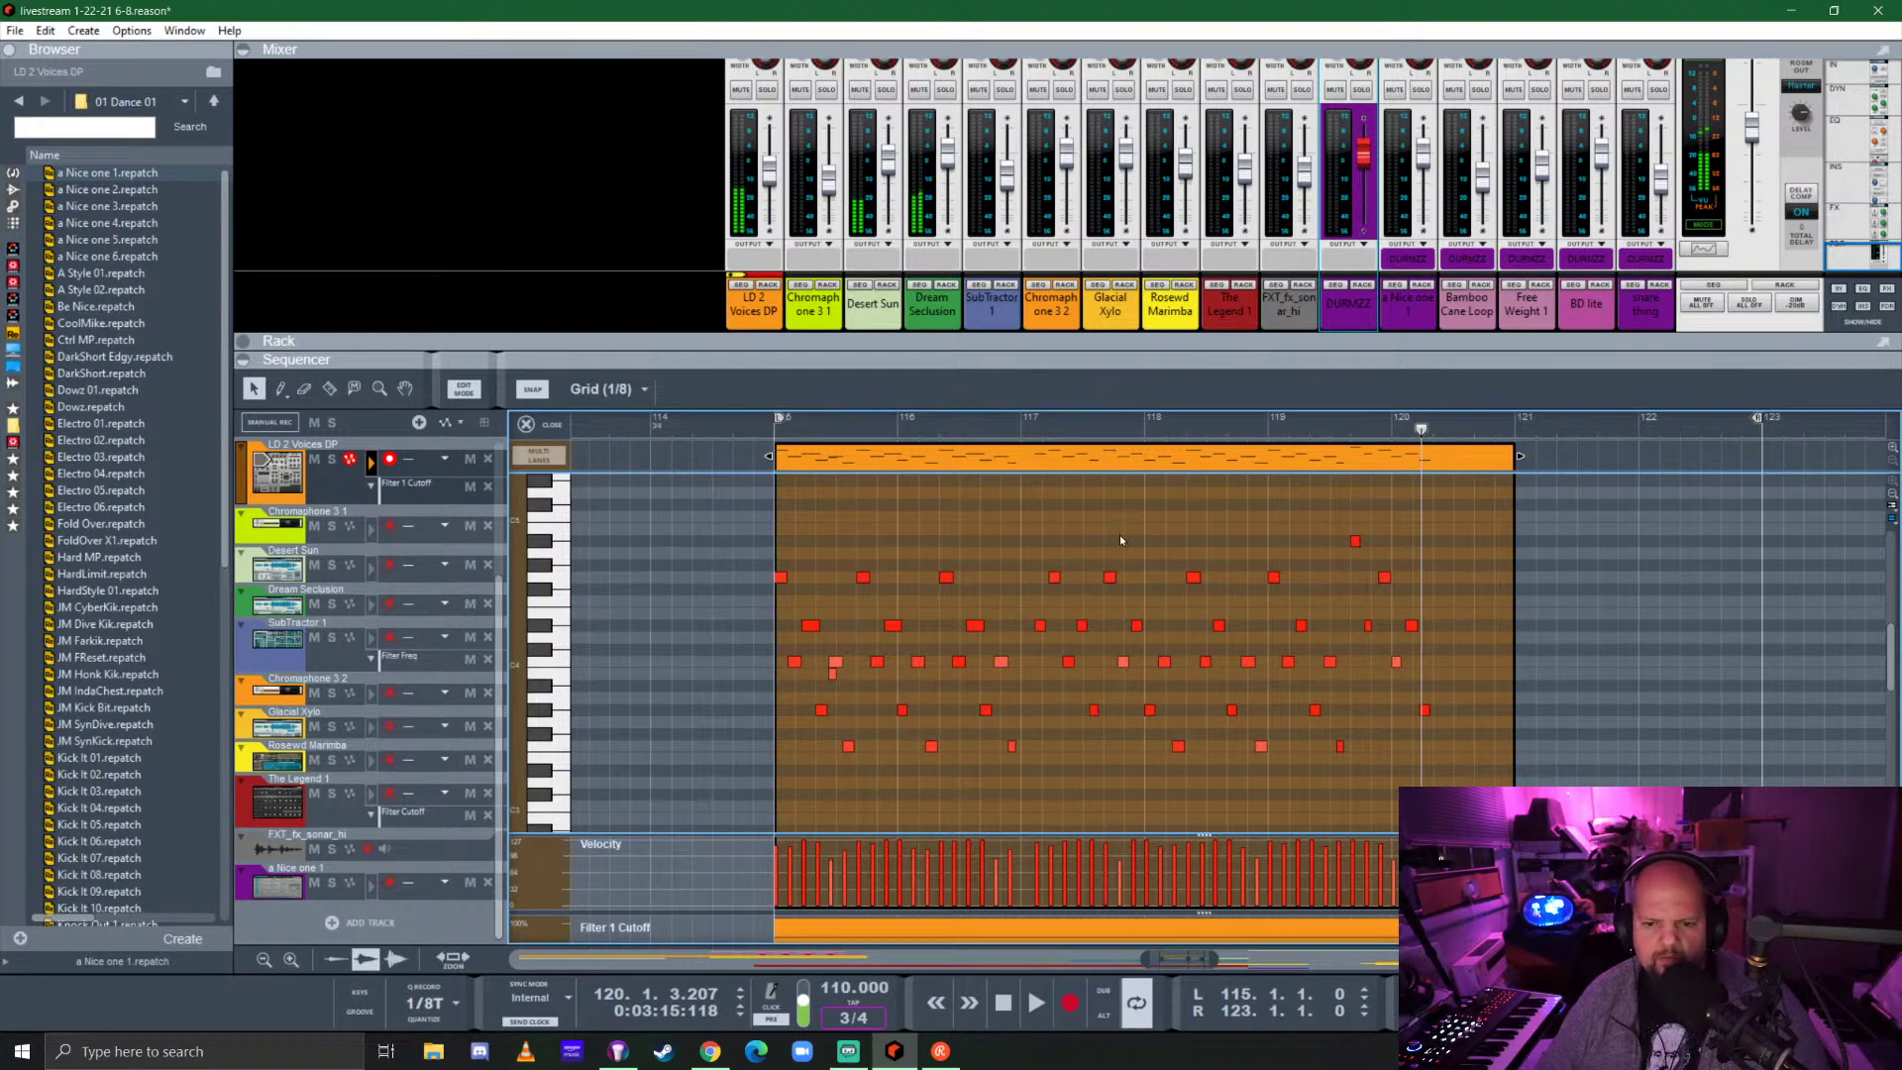
Split the LD 2 Voices DP clip at bar 117.3 and delete the part before the cut.
{"action": "key", "text": "r"}
{"action": "left_click", "coordinate": [1106, 456]}
{"action": "key", "text": "q"}
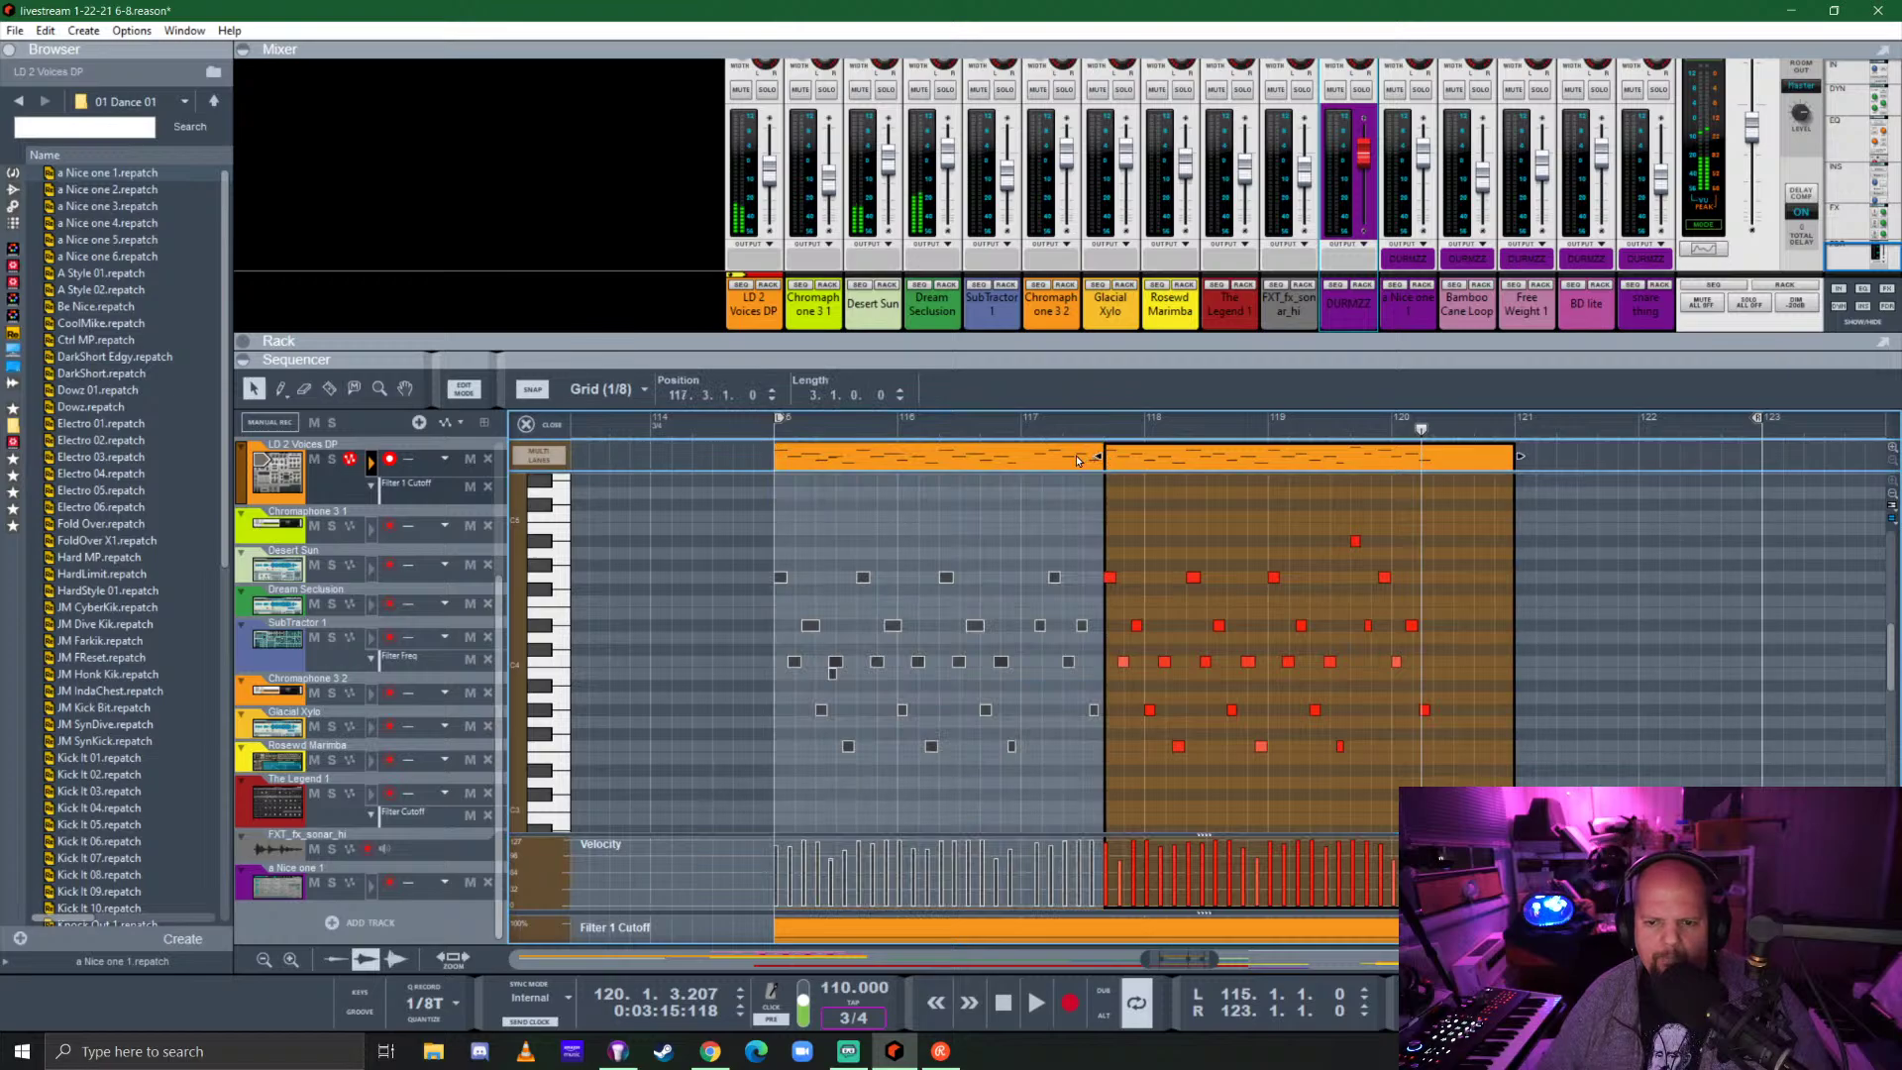
{"action": "left_click", "coordinate": [941, 457]}
{"action": "key", "text": "Delete"}
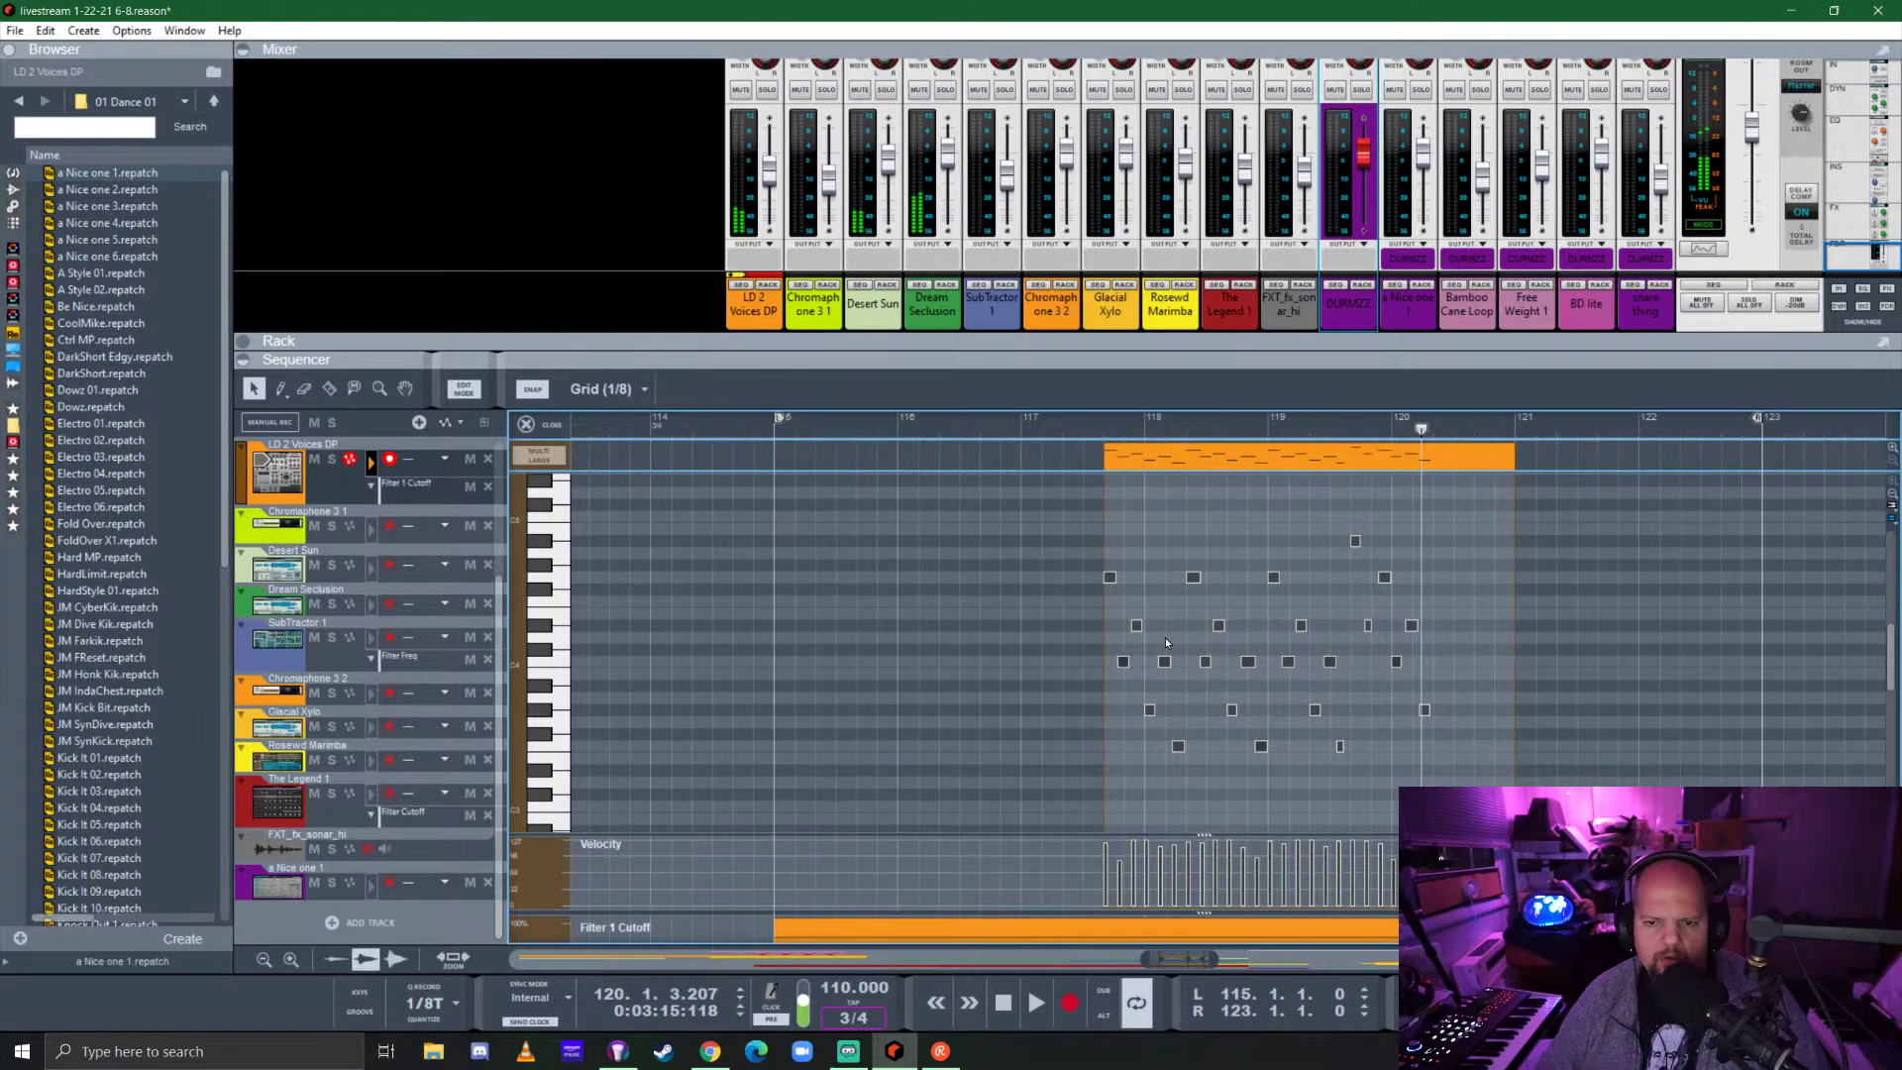
Return to the arrangement and trim the end of the LD 2 Voices DP note clip to a length of 2.2.0.0.
{"action": "left_click", "coordinate": [539, 424]}
{"action": "scroll", "coordinate": [759, 657], "scroll_direction": "up", "scroll_amount": 2}
{"action": "left_click_drag", "start_coordinate": [889, 471], "coordinate": [1094, 479]}
{"action": "scroll", "coordinate": [793, 485], "scroll_direction": "up", "scroll_amount": 3}
{"action": "scroll", "coordinate": [1087, 500], "scroll_direction": "down", "scroll_amount": 2}
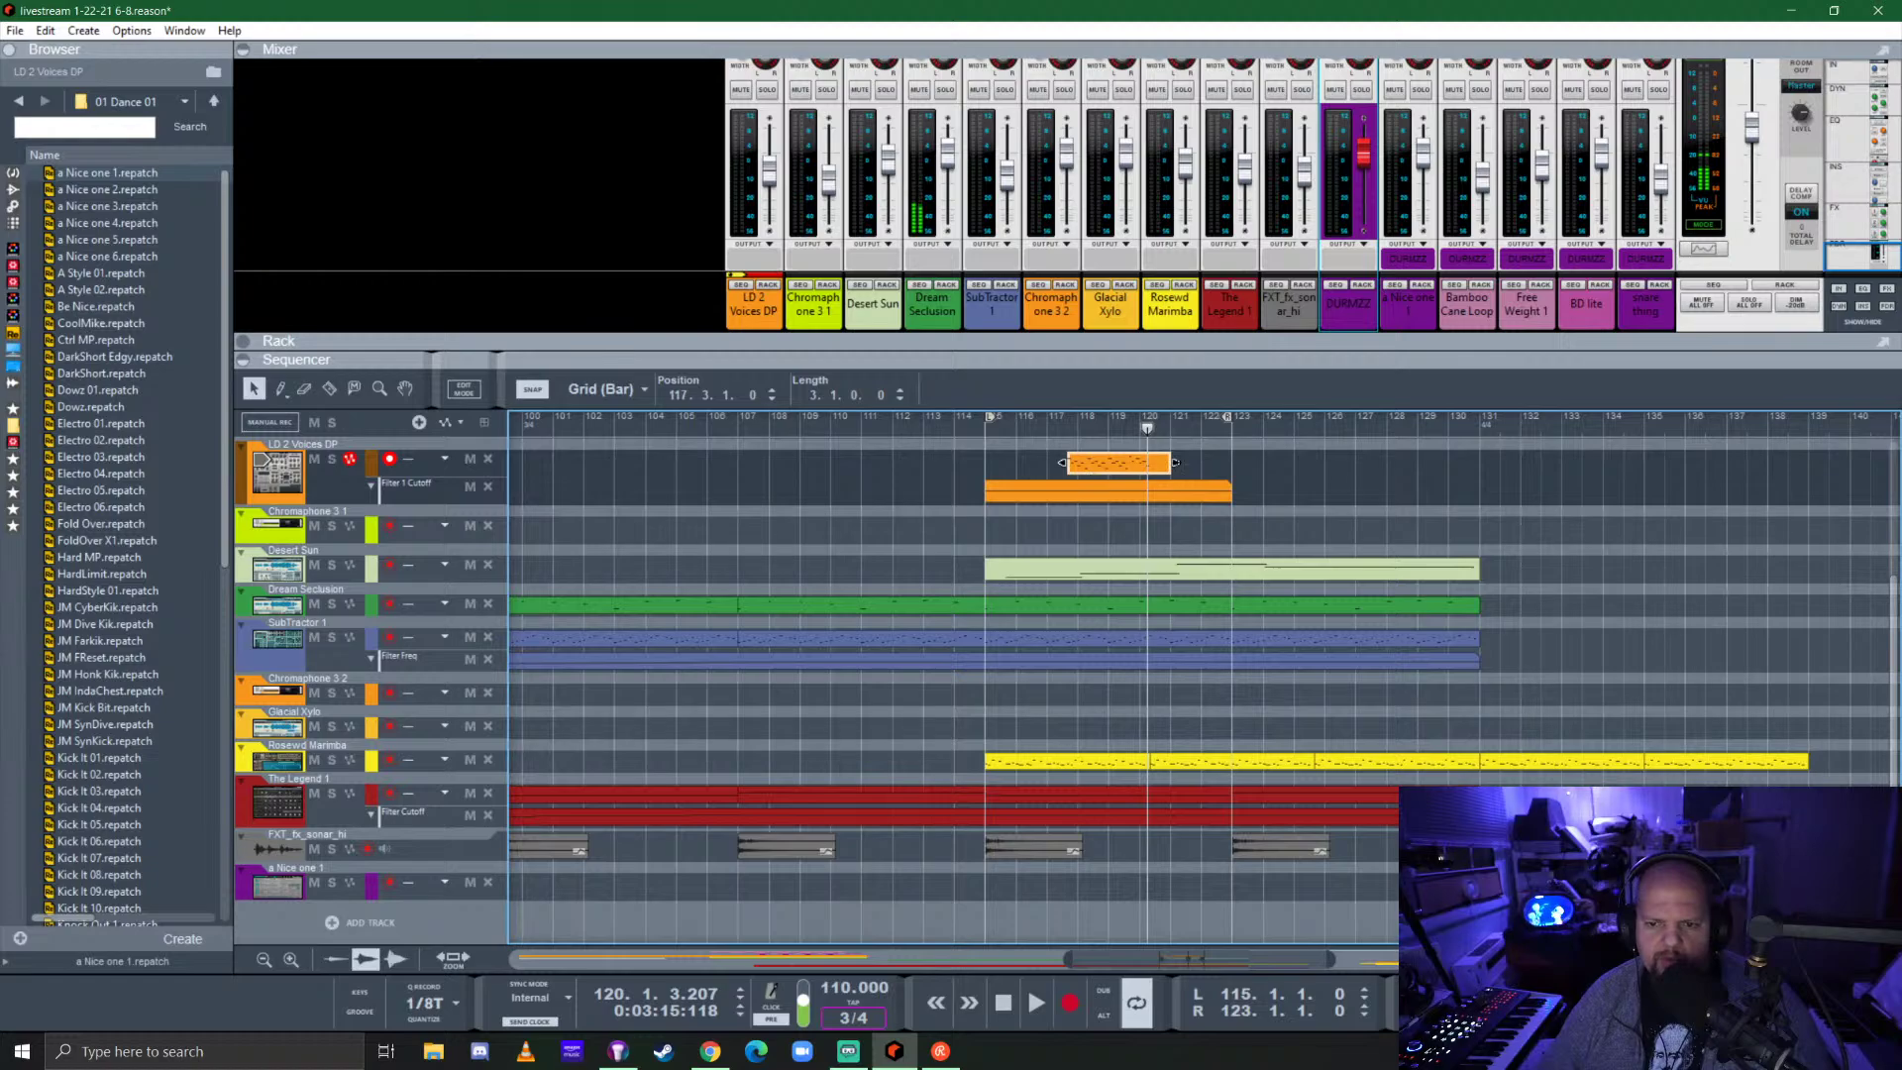
{"action": "scroll", "coordinate": [1173, 512], "scroll_direction": "up", "scroll_amount": 3}
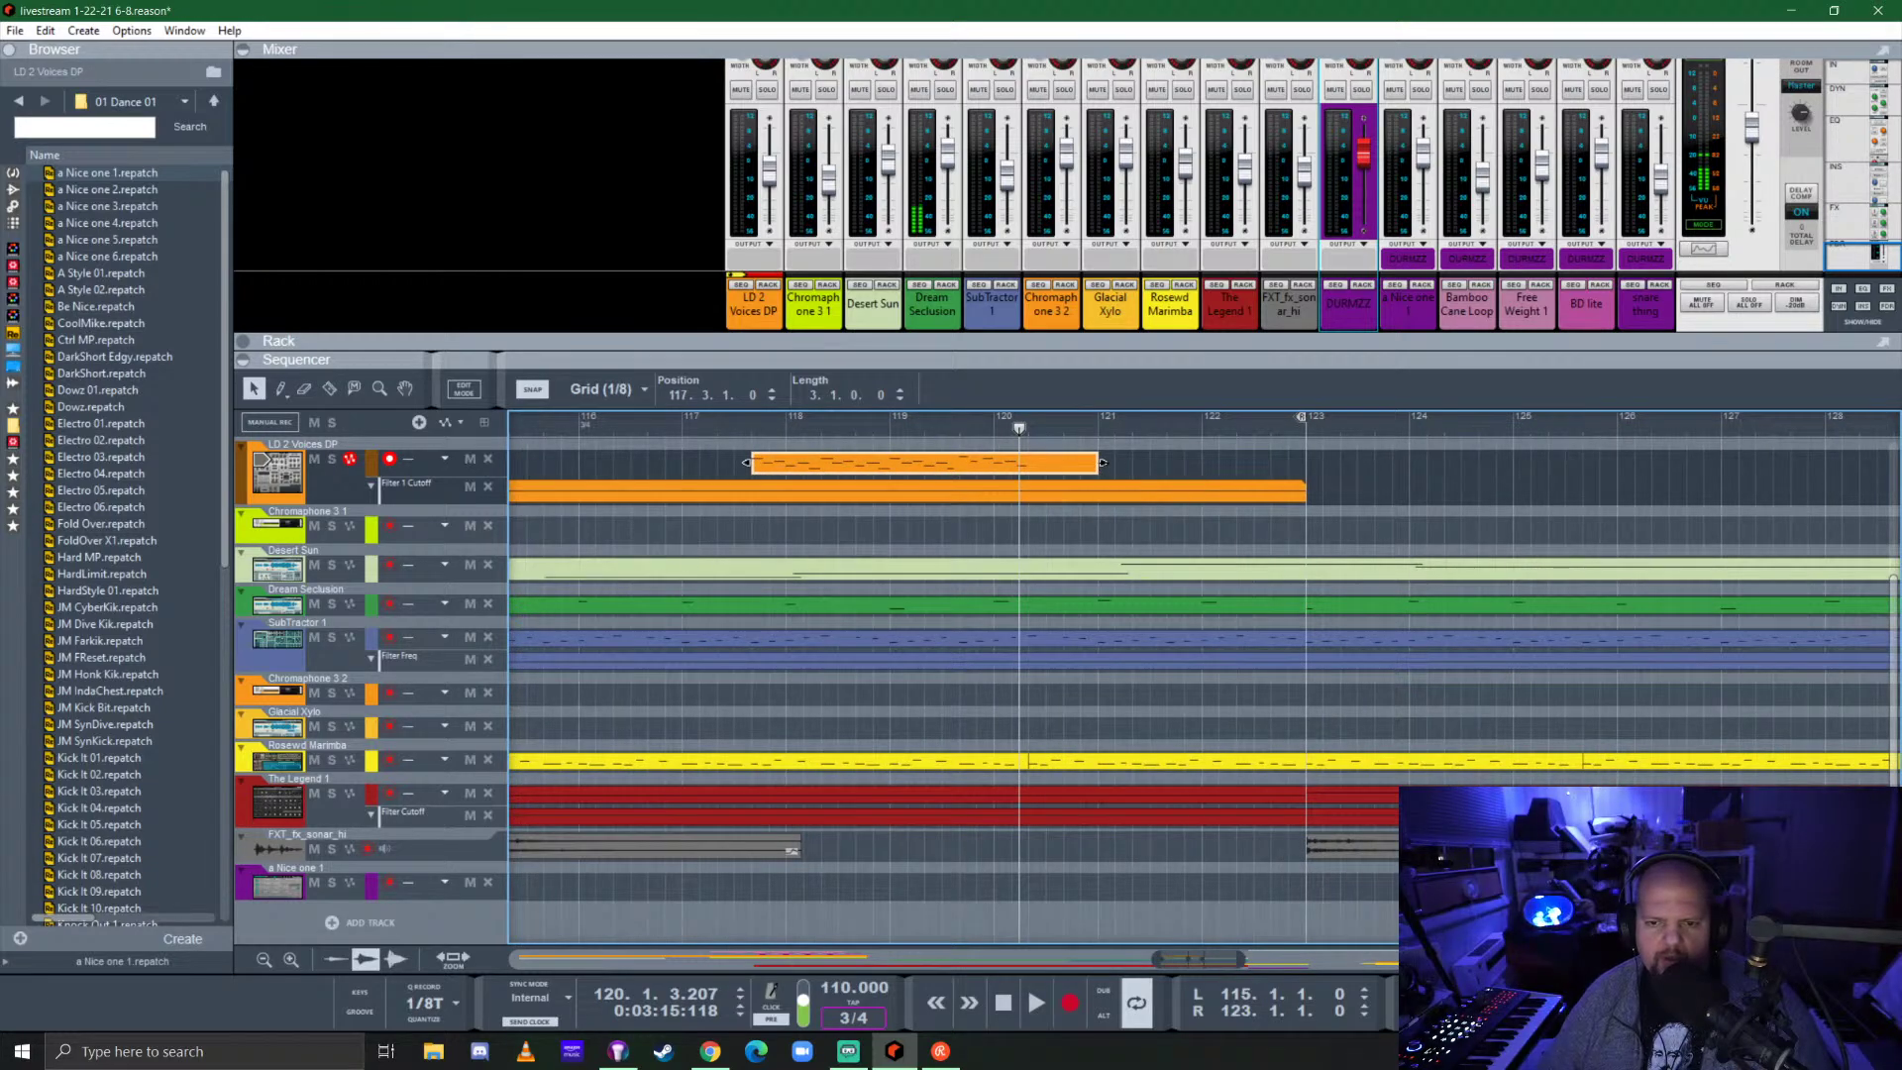
{"action": "left_click_drag", "start_coordinate": [1102, 463], "coordinate": [1029, 464]}
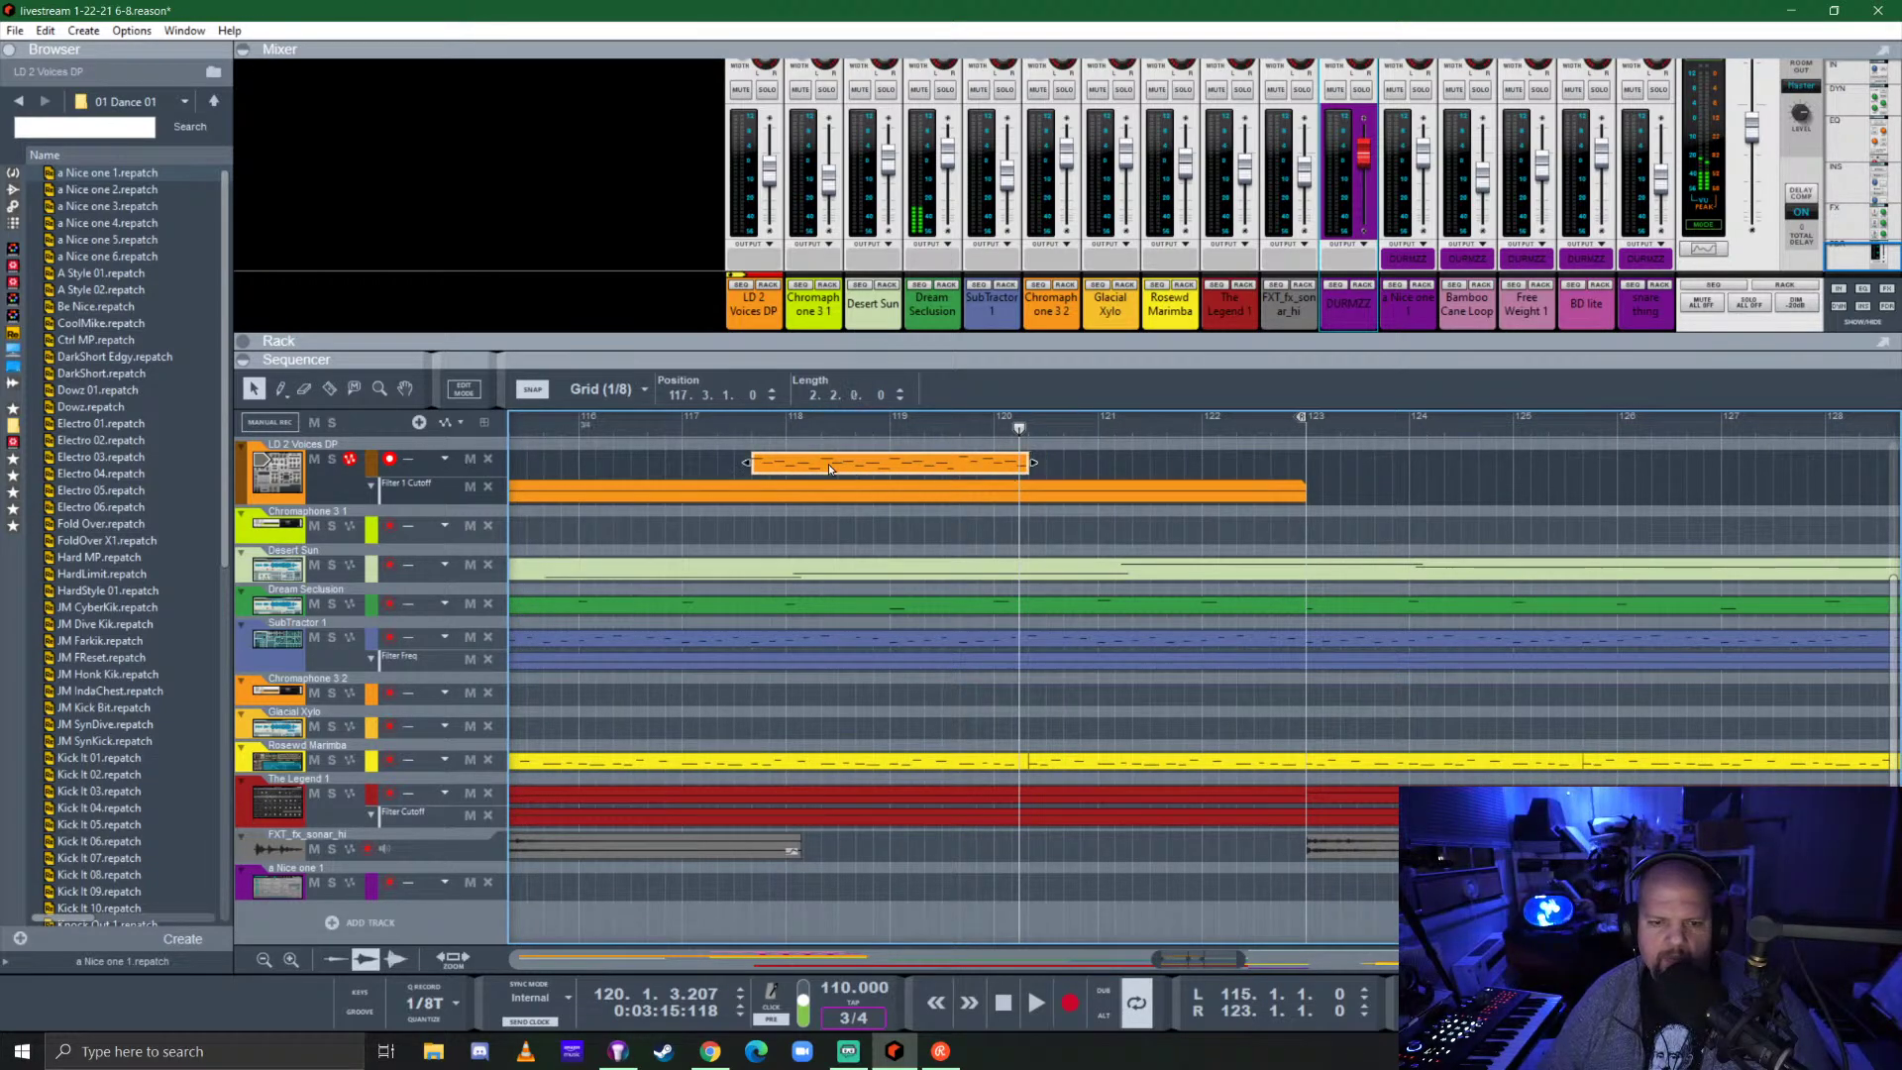
Move the trimmed LD 2 Voices DP clip to start at 120.1.1 and play it in context.
{"action": "left_click_drag", "start_coordinate": [828, 464], "coordinate": [1062, 464]}
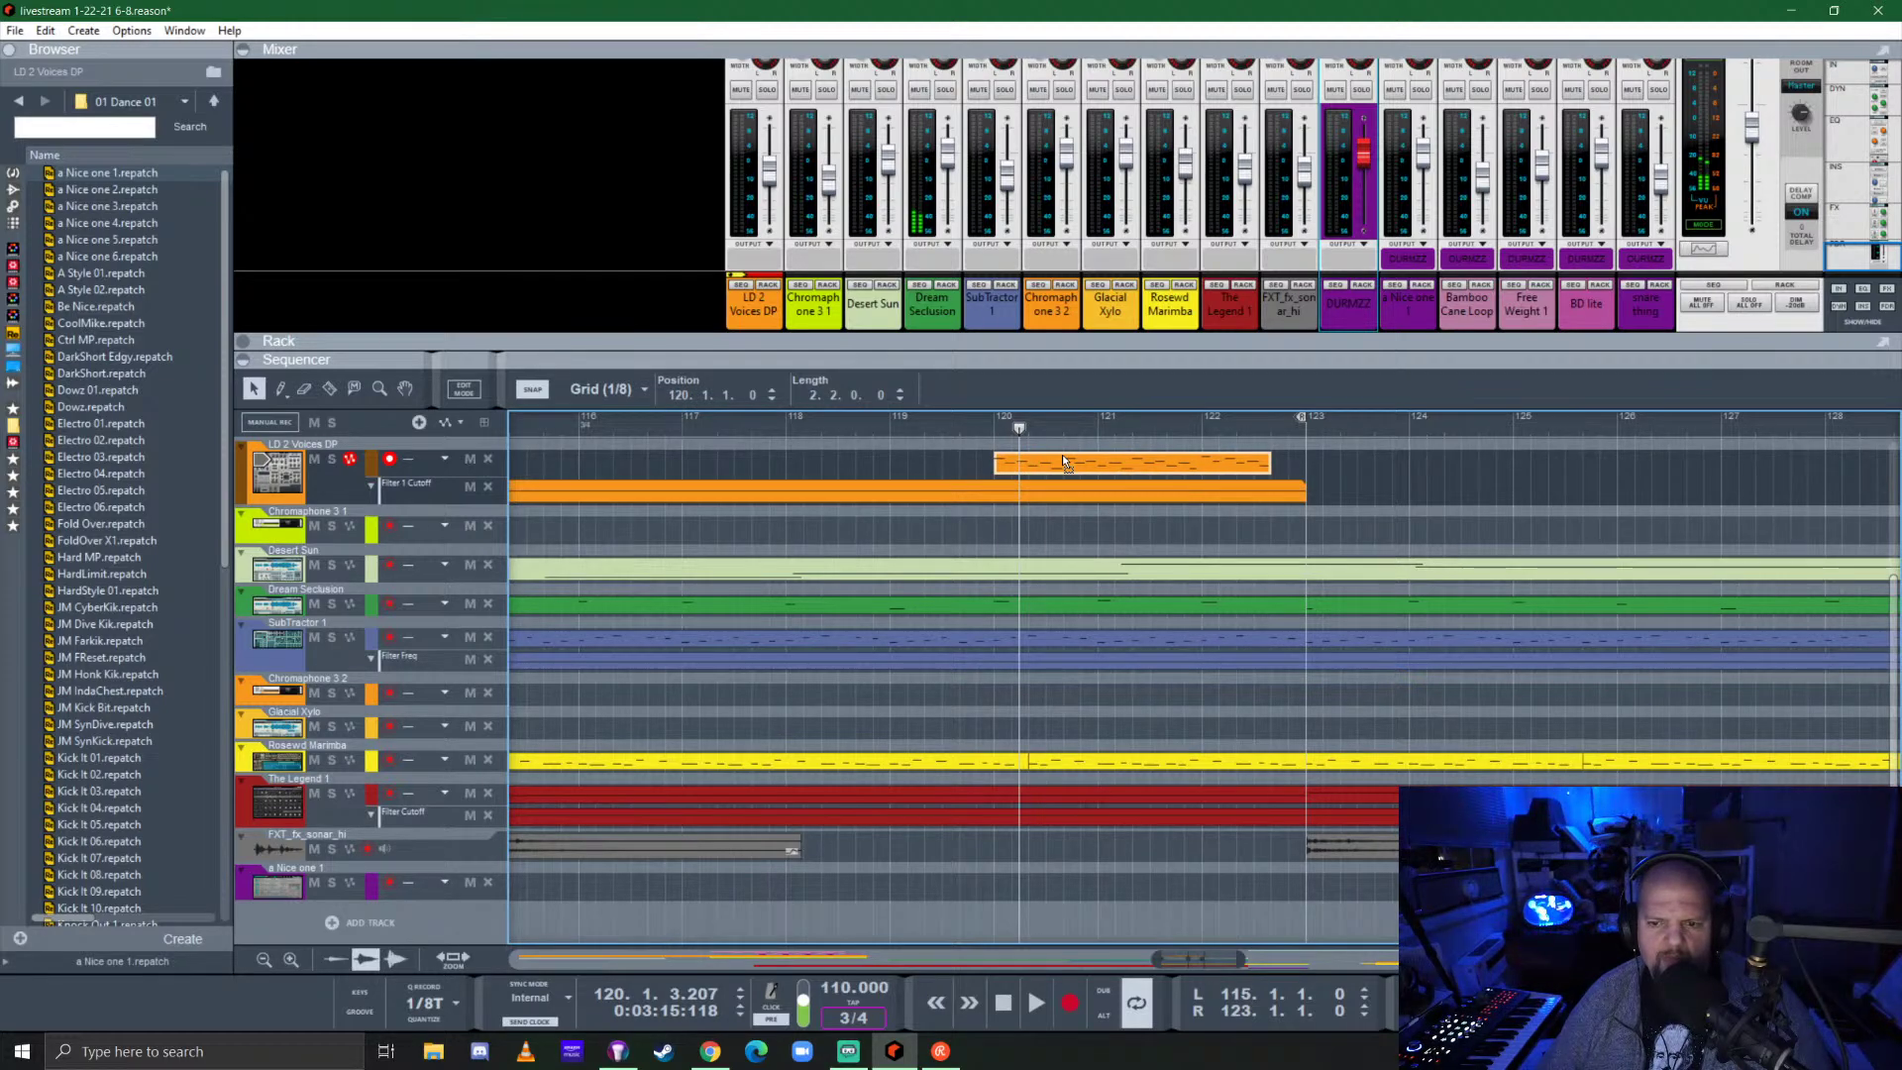
{"action": "key", "text": "space"}
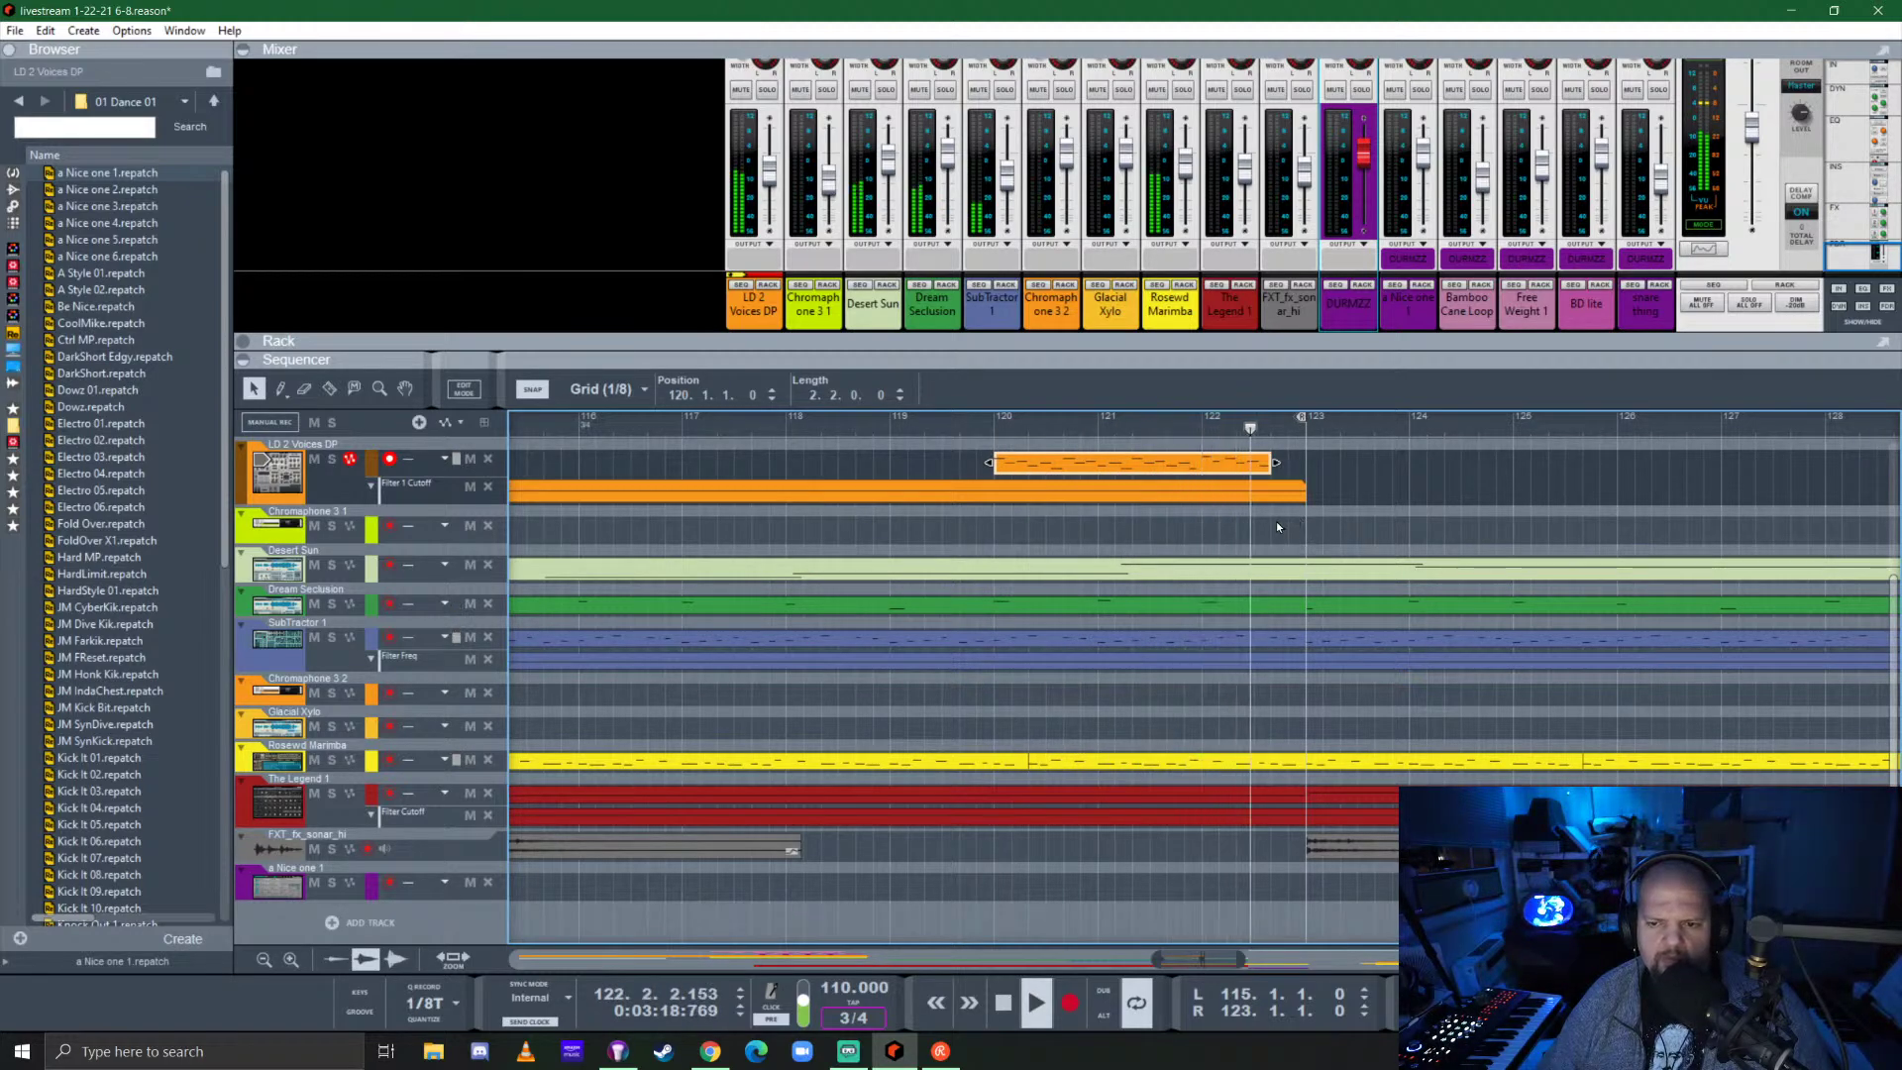
{"action": "scroll", "coordinate": [1202, 529], "scroll_direction": "down", "scroll_amount": 4}
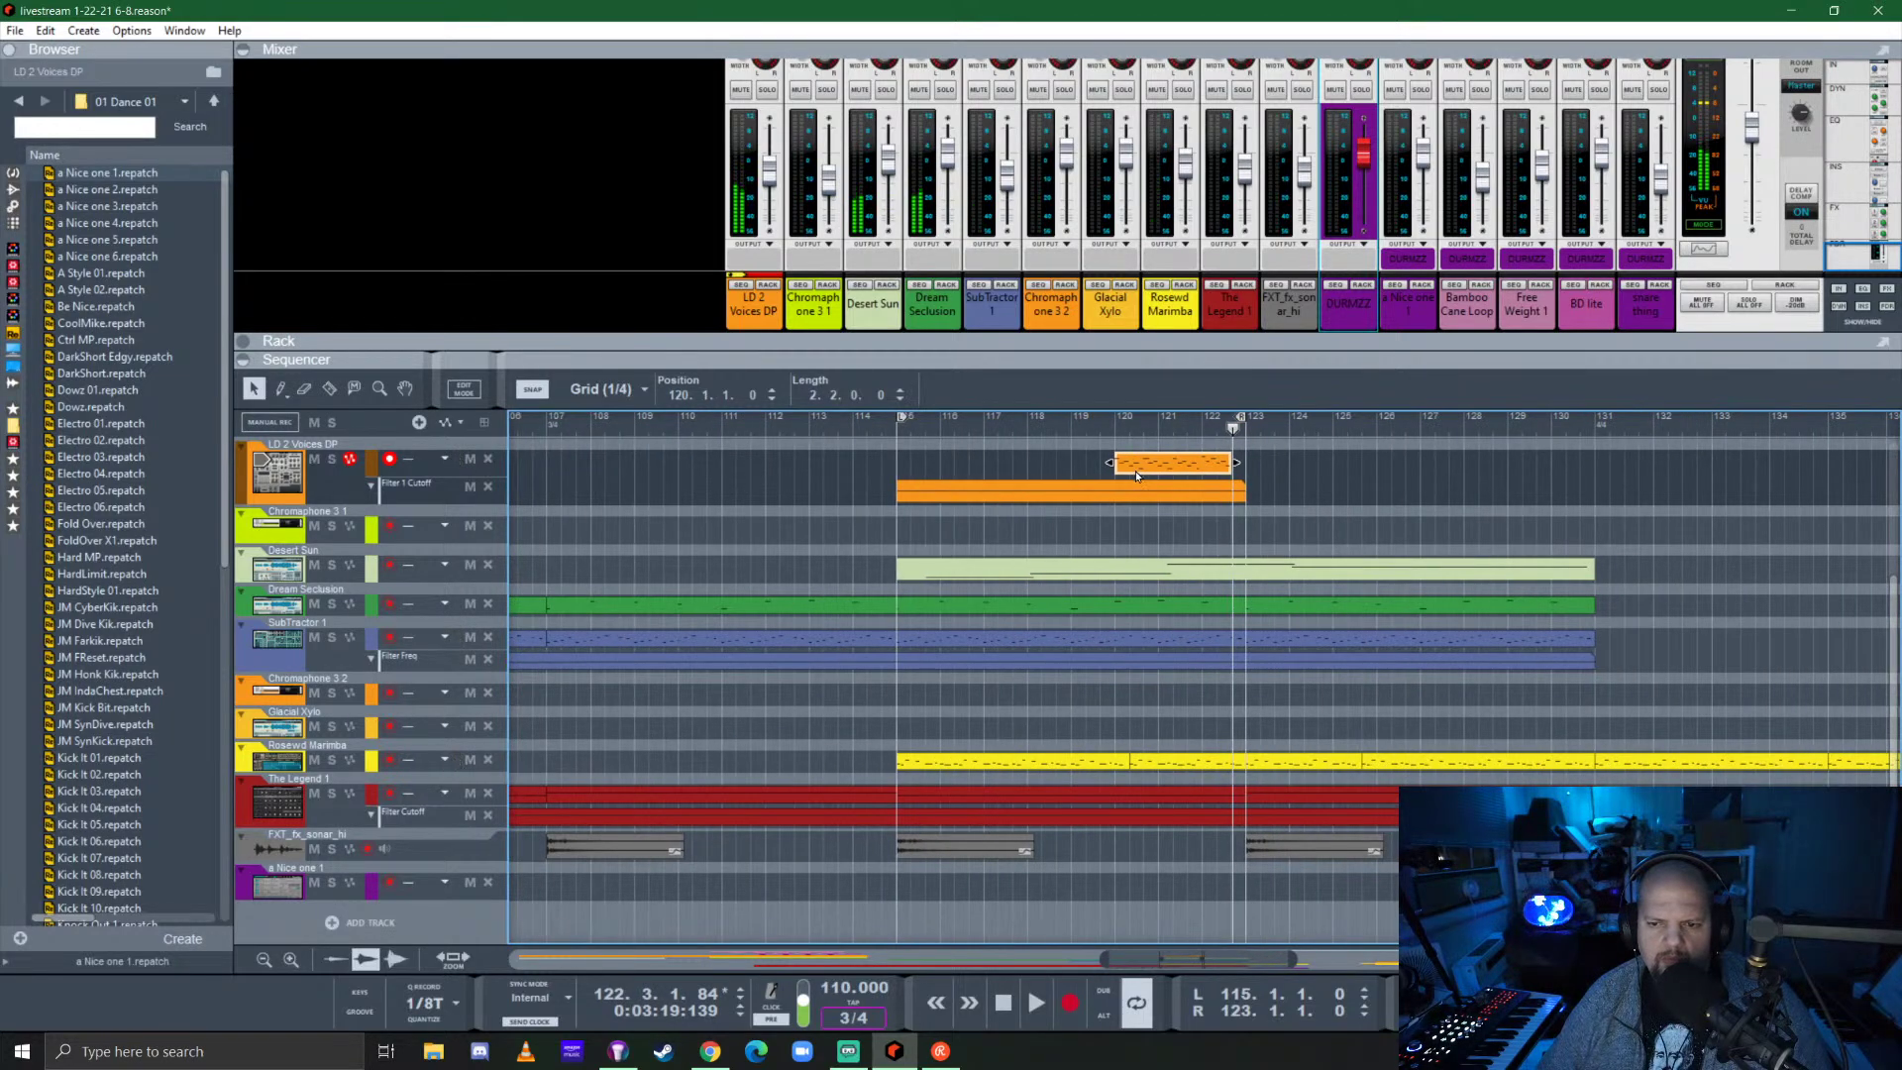
Duplicate the LD 2 Voices DP clip directly after itself and move both clips so the first starts at 119.2.1.
{"action": "left_click_drag", "start_coordinate": [1135, 471], "coordinate": [1259, 469]}
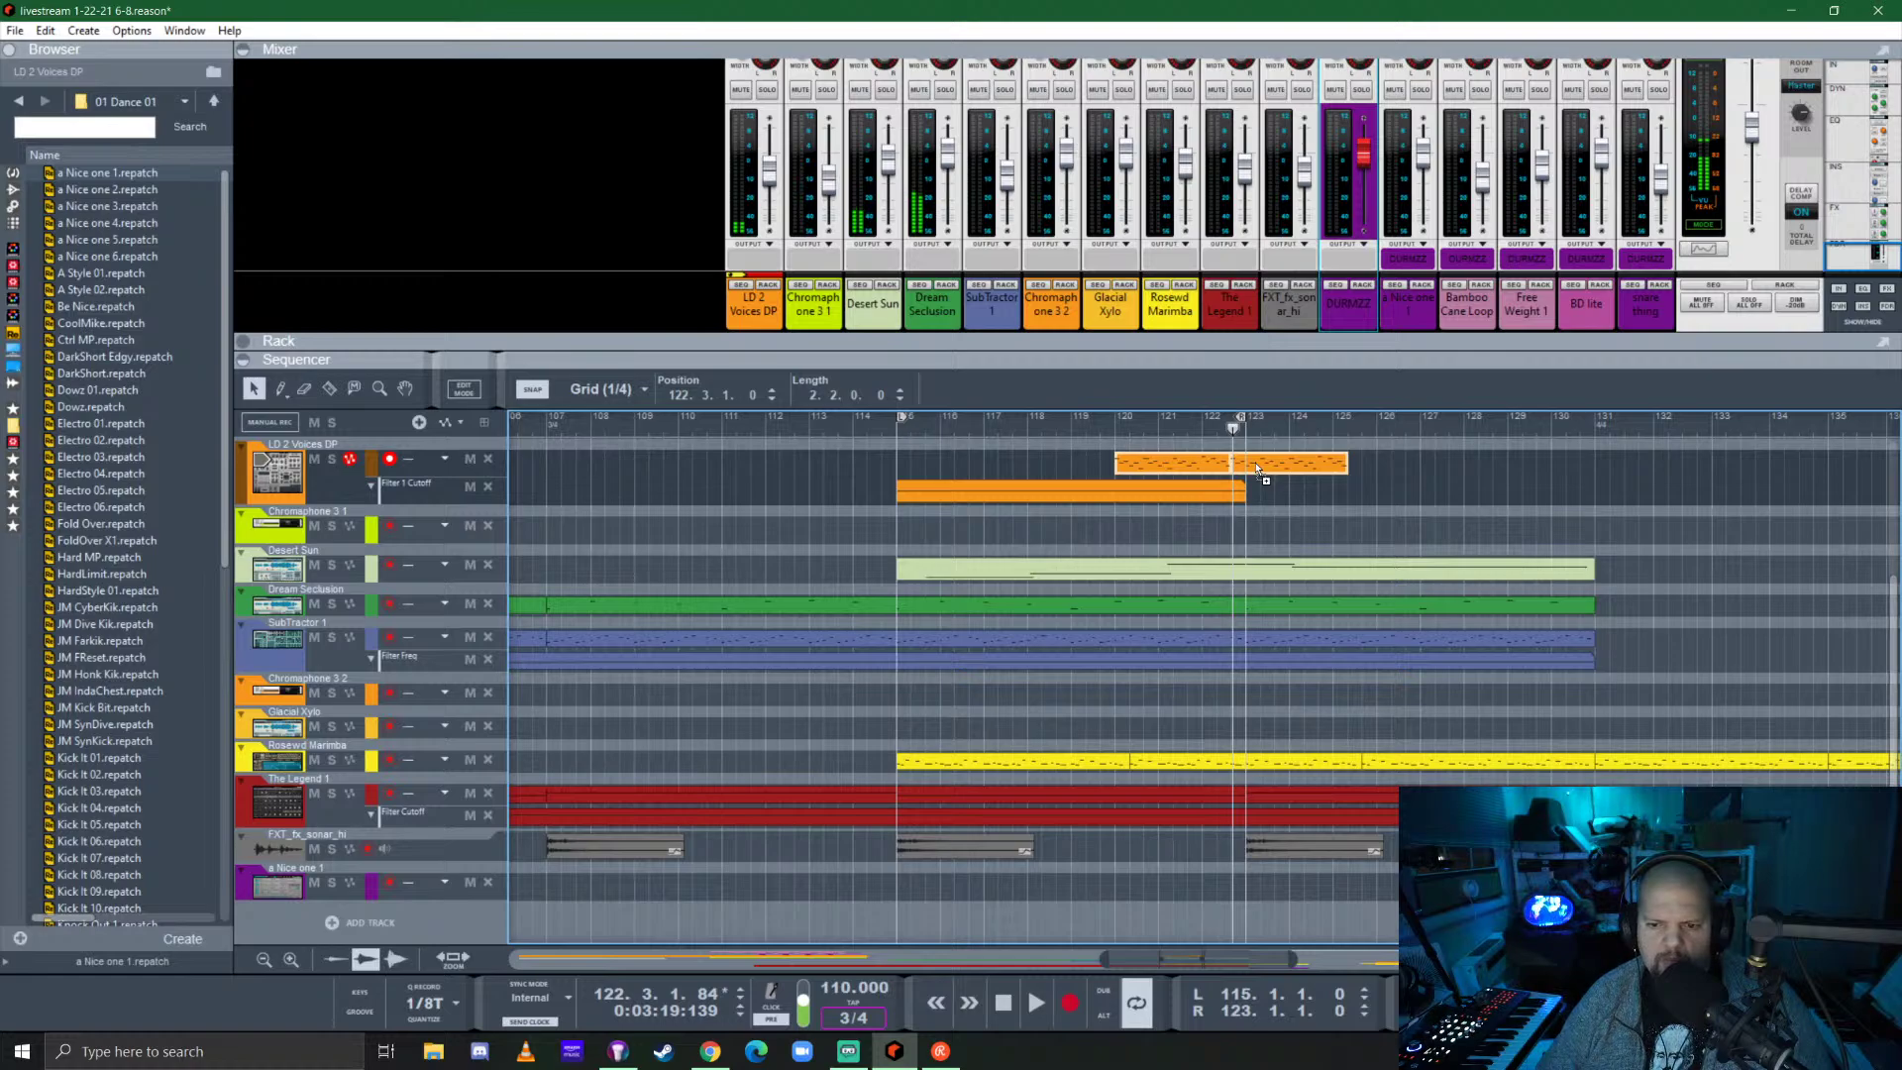
{"action": "left_click_drag", "start_coordinate": [1258, 470], "coordinate": [1135, 466]}
{"action": "left_click", "coordinate": [1163, 465]}
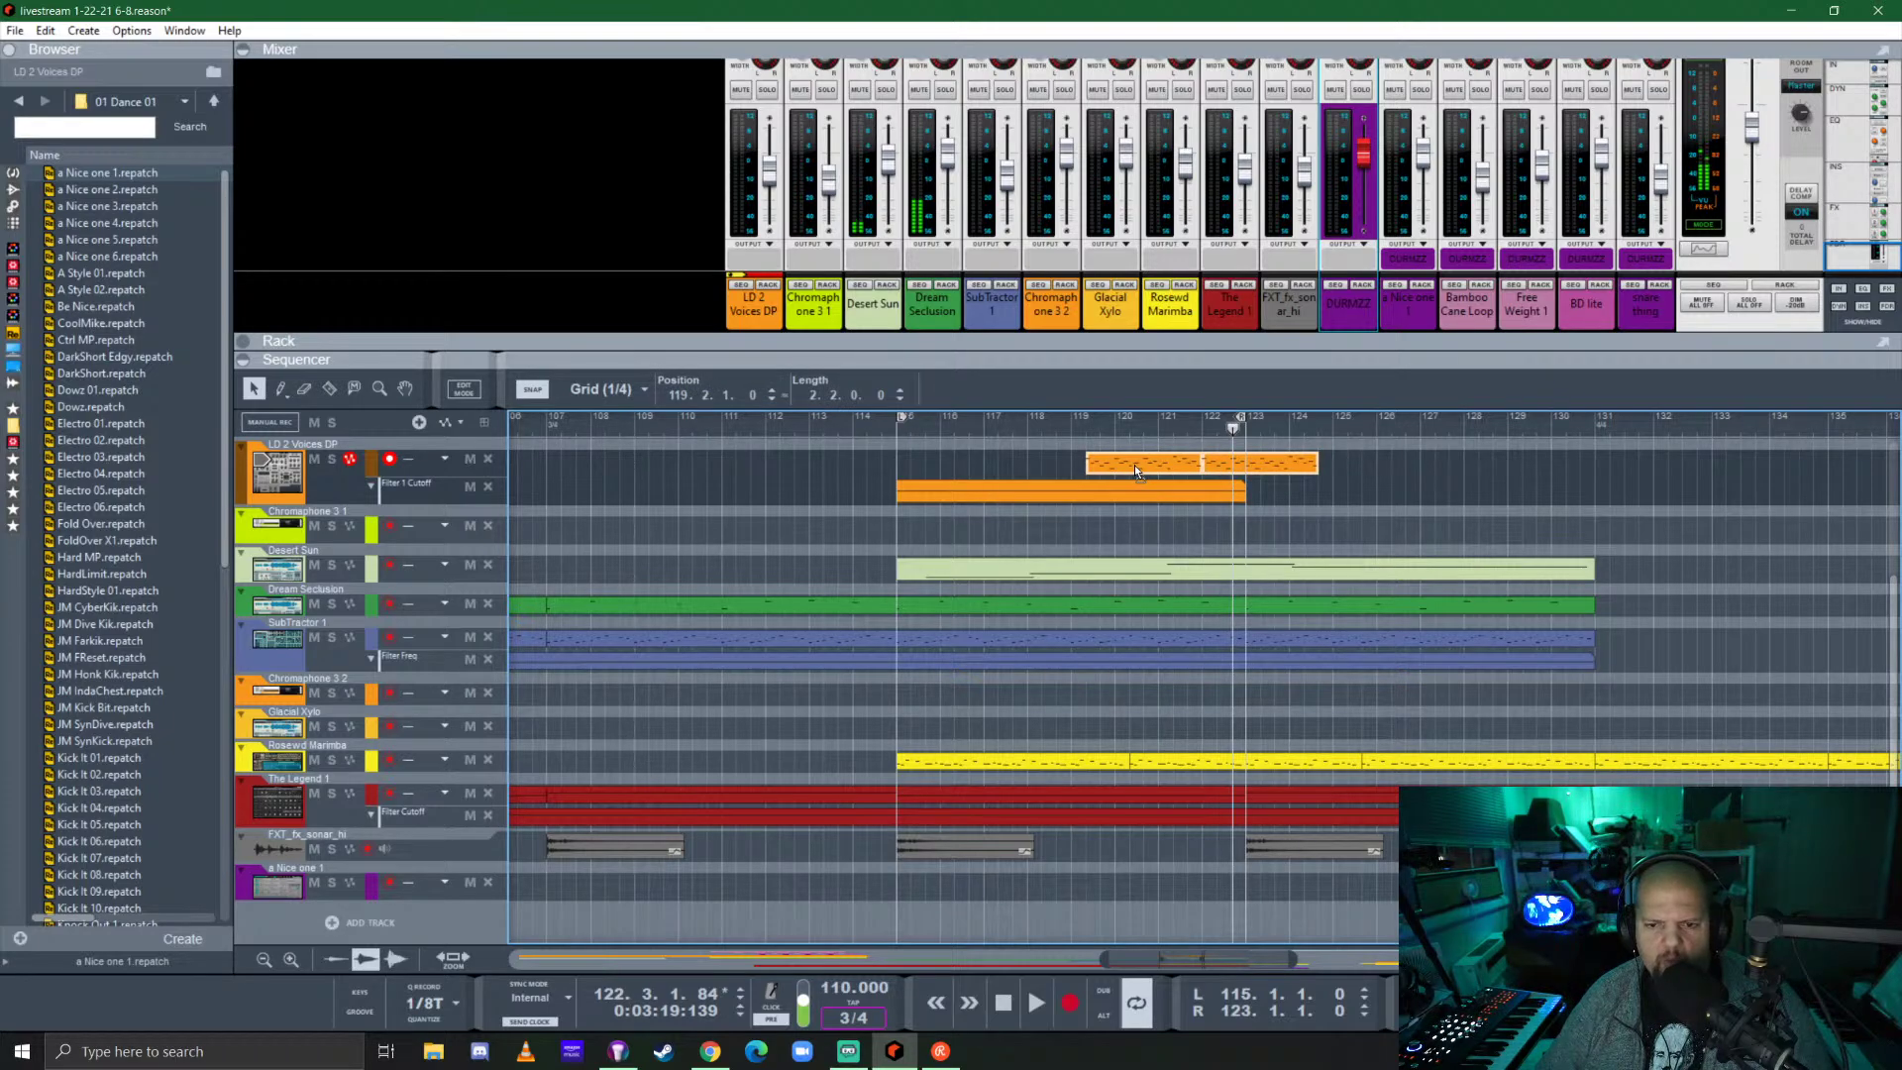
{"action": "left_click", "coordinate": [1120, 462]}
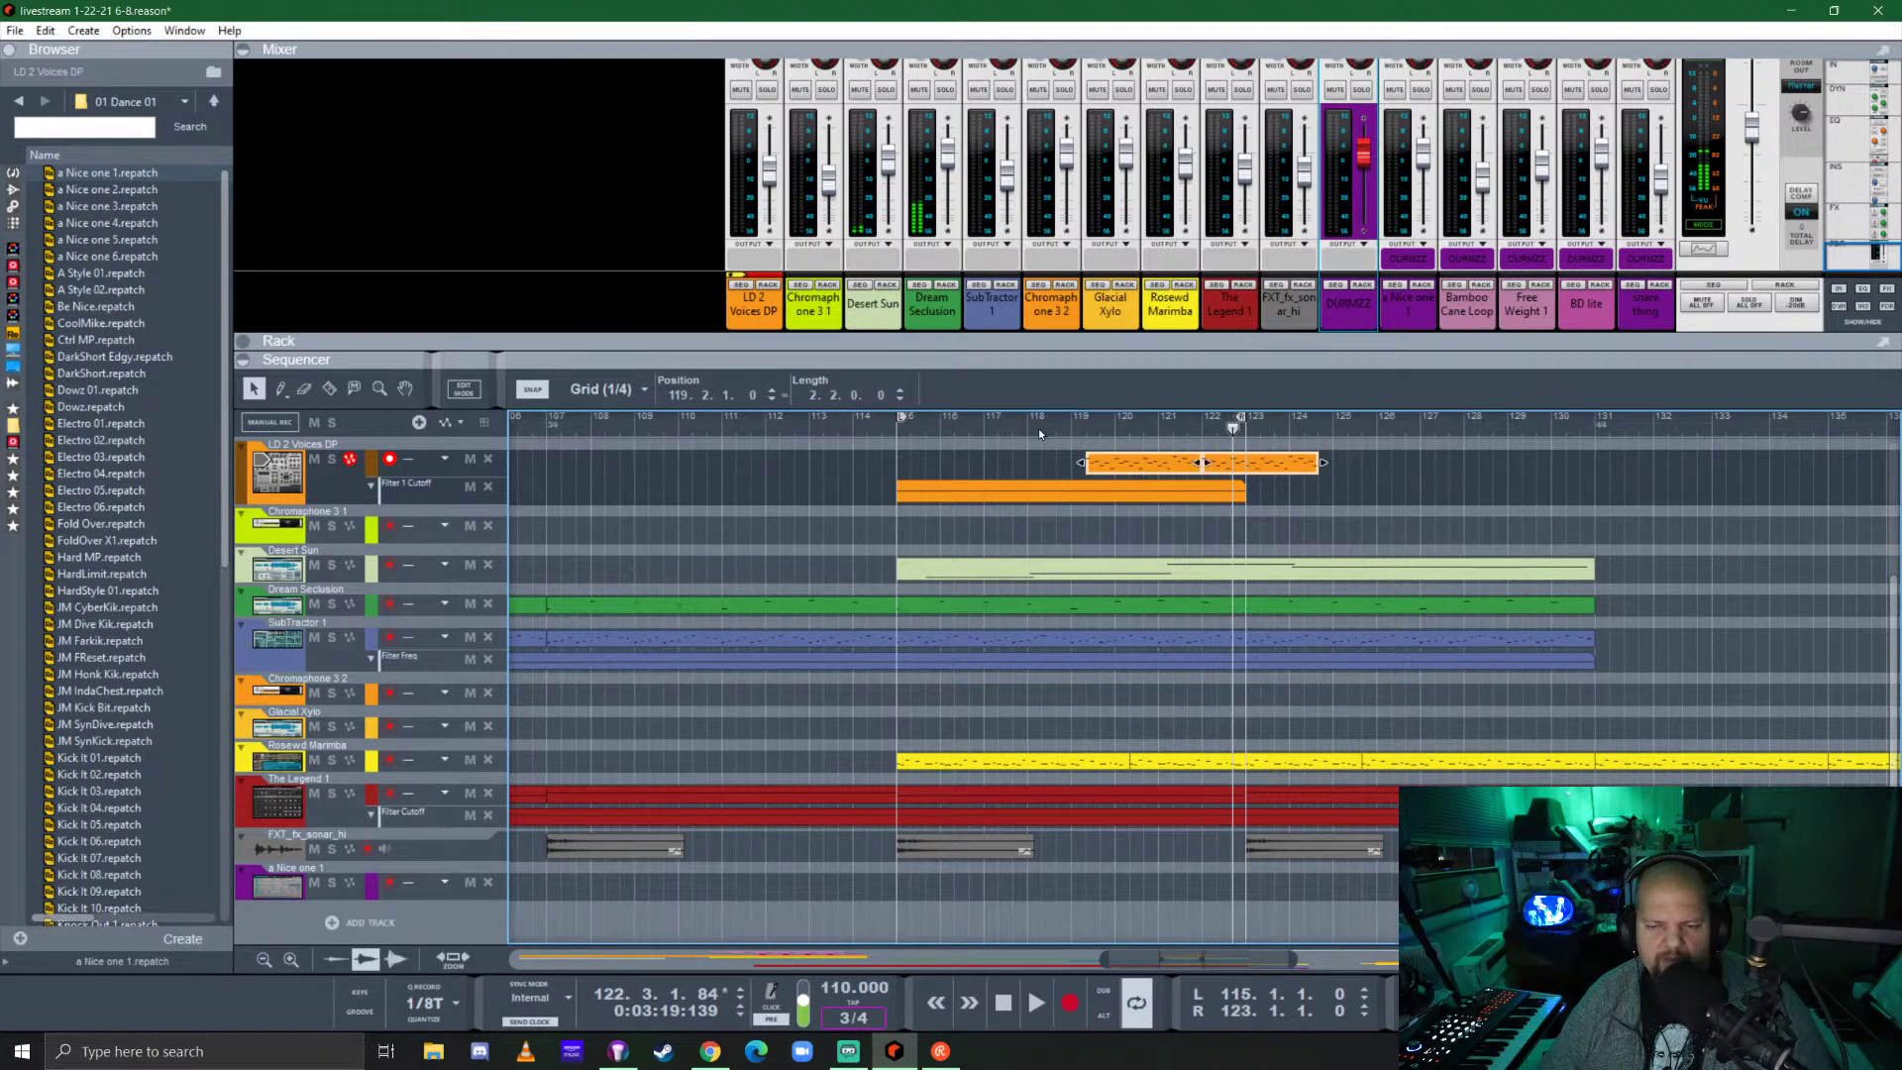
Move the Filter 1 Cutoff automation clip to start at bar 119 and extend its end to just past bar 131.
{"action": "left_click_drag", "start_coordinate": [1073, 492], "coordinate": [1249, 491]}
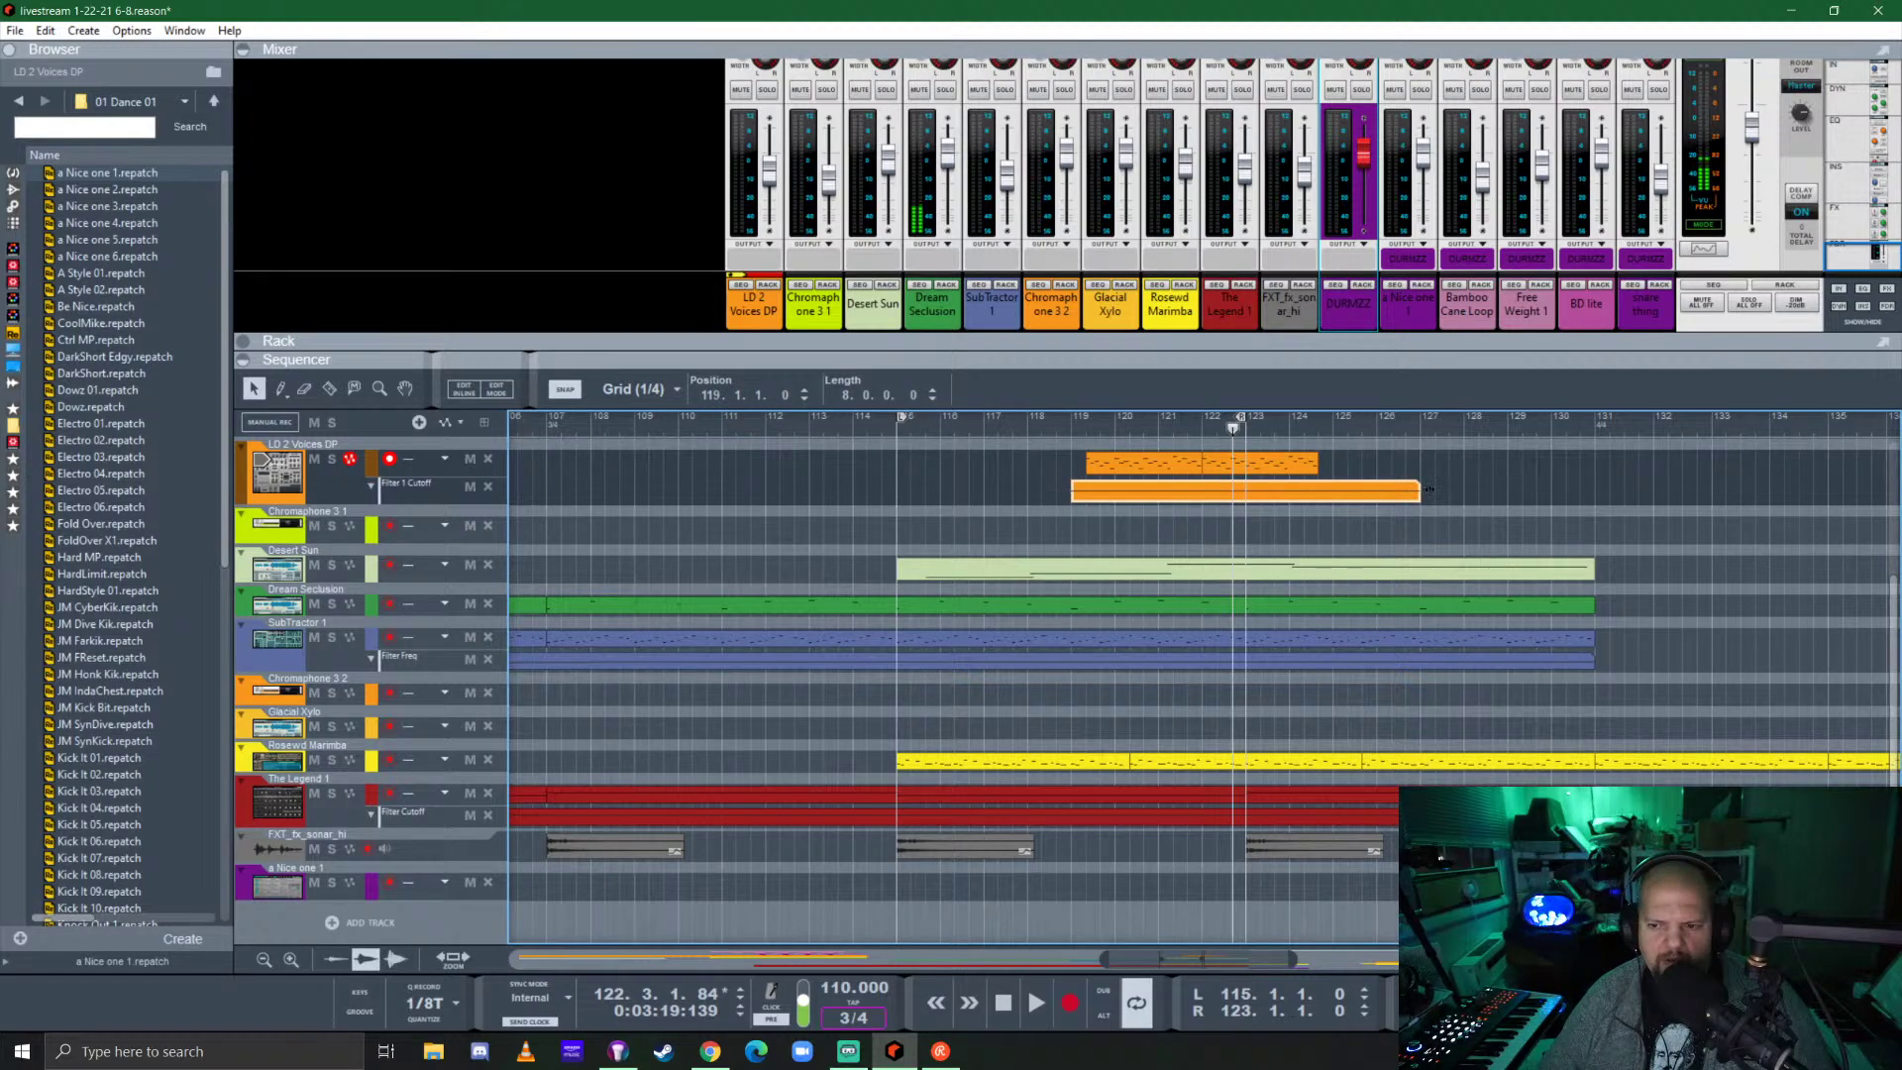
{"action": "left_click_drag", "start_coordinate": [1428, 489], "coordinate": [1625, 490]}
Duplicate the second LD 2 Voices DP melody clip twice so the pattern runs back to back until bar 130.
{"action": "left_click", "coordinate": [1233, 465]}
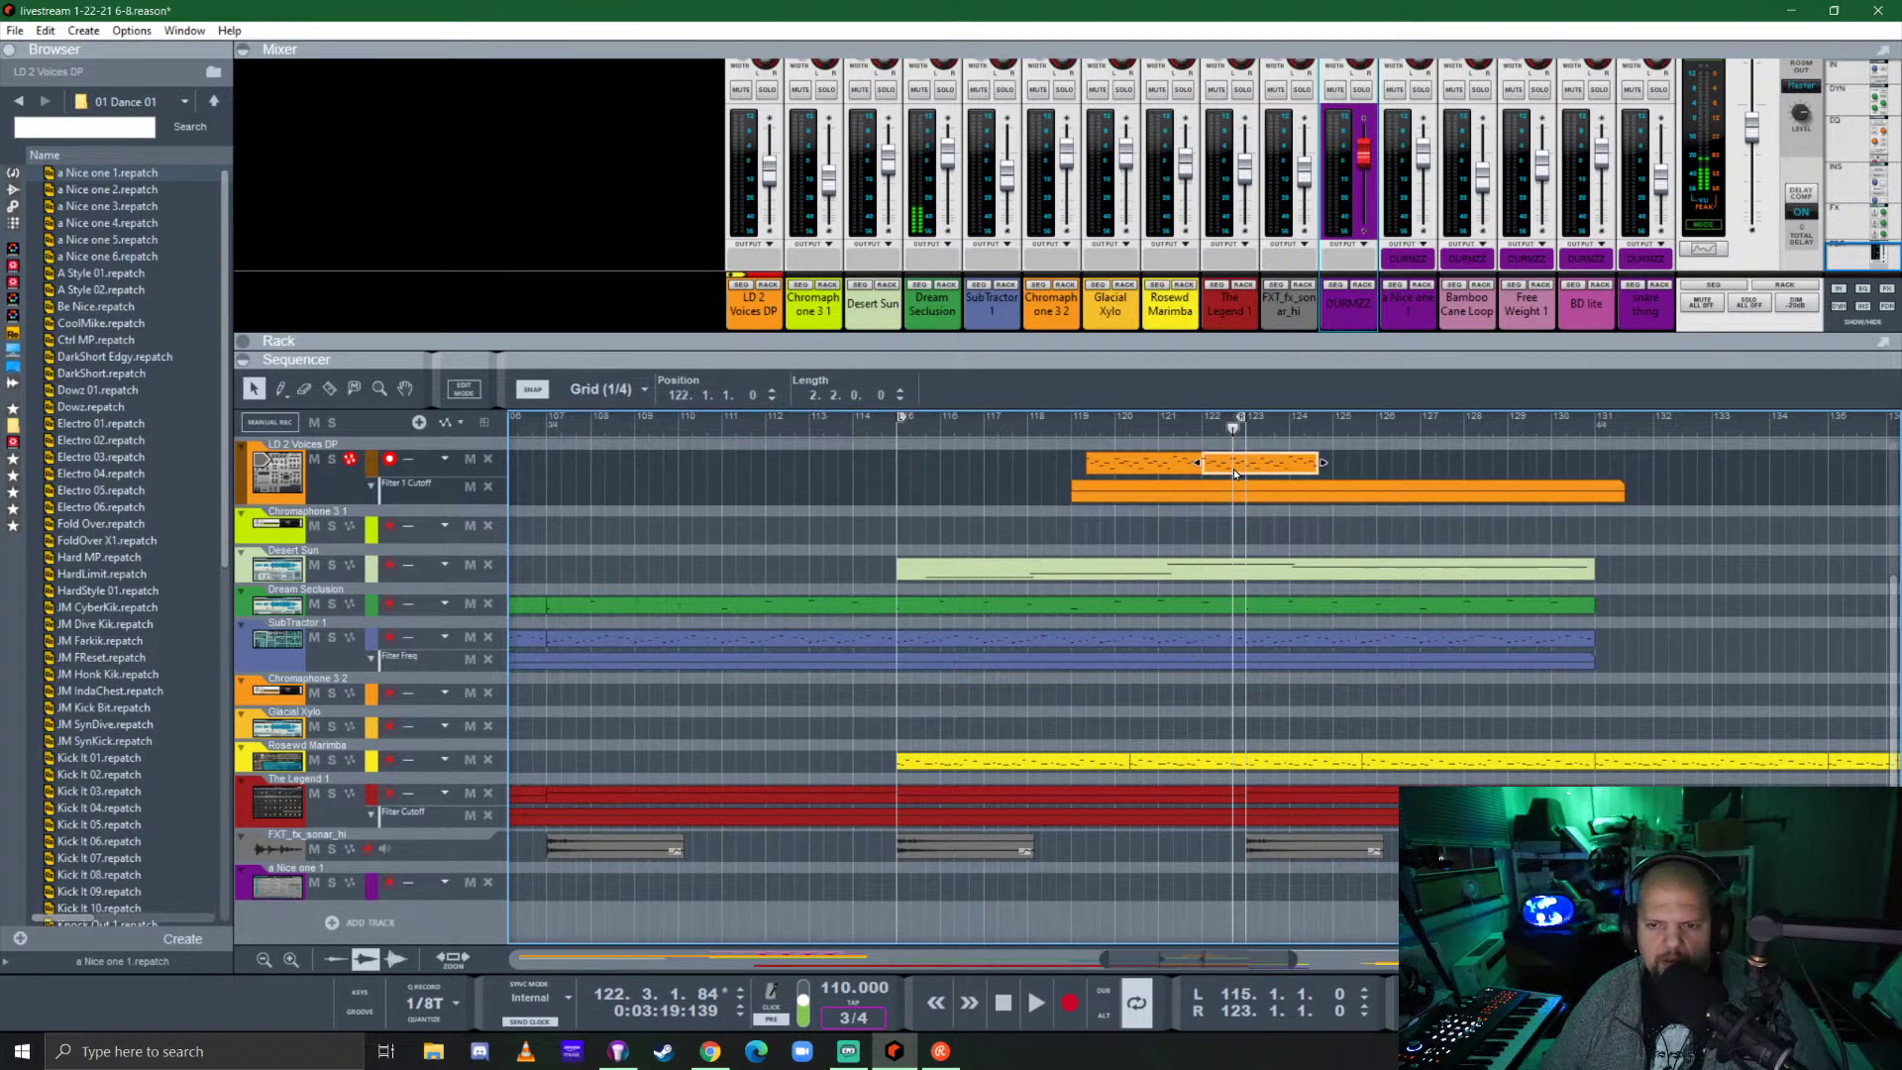
{"action": "key", "text": "ctrl+d"}
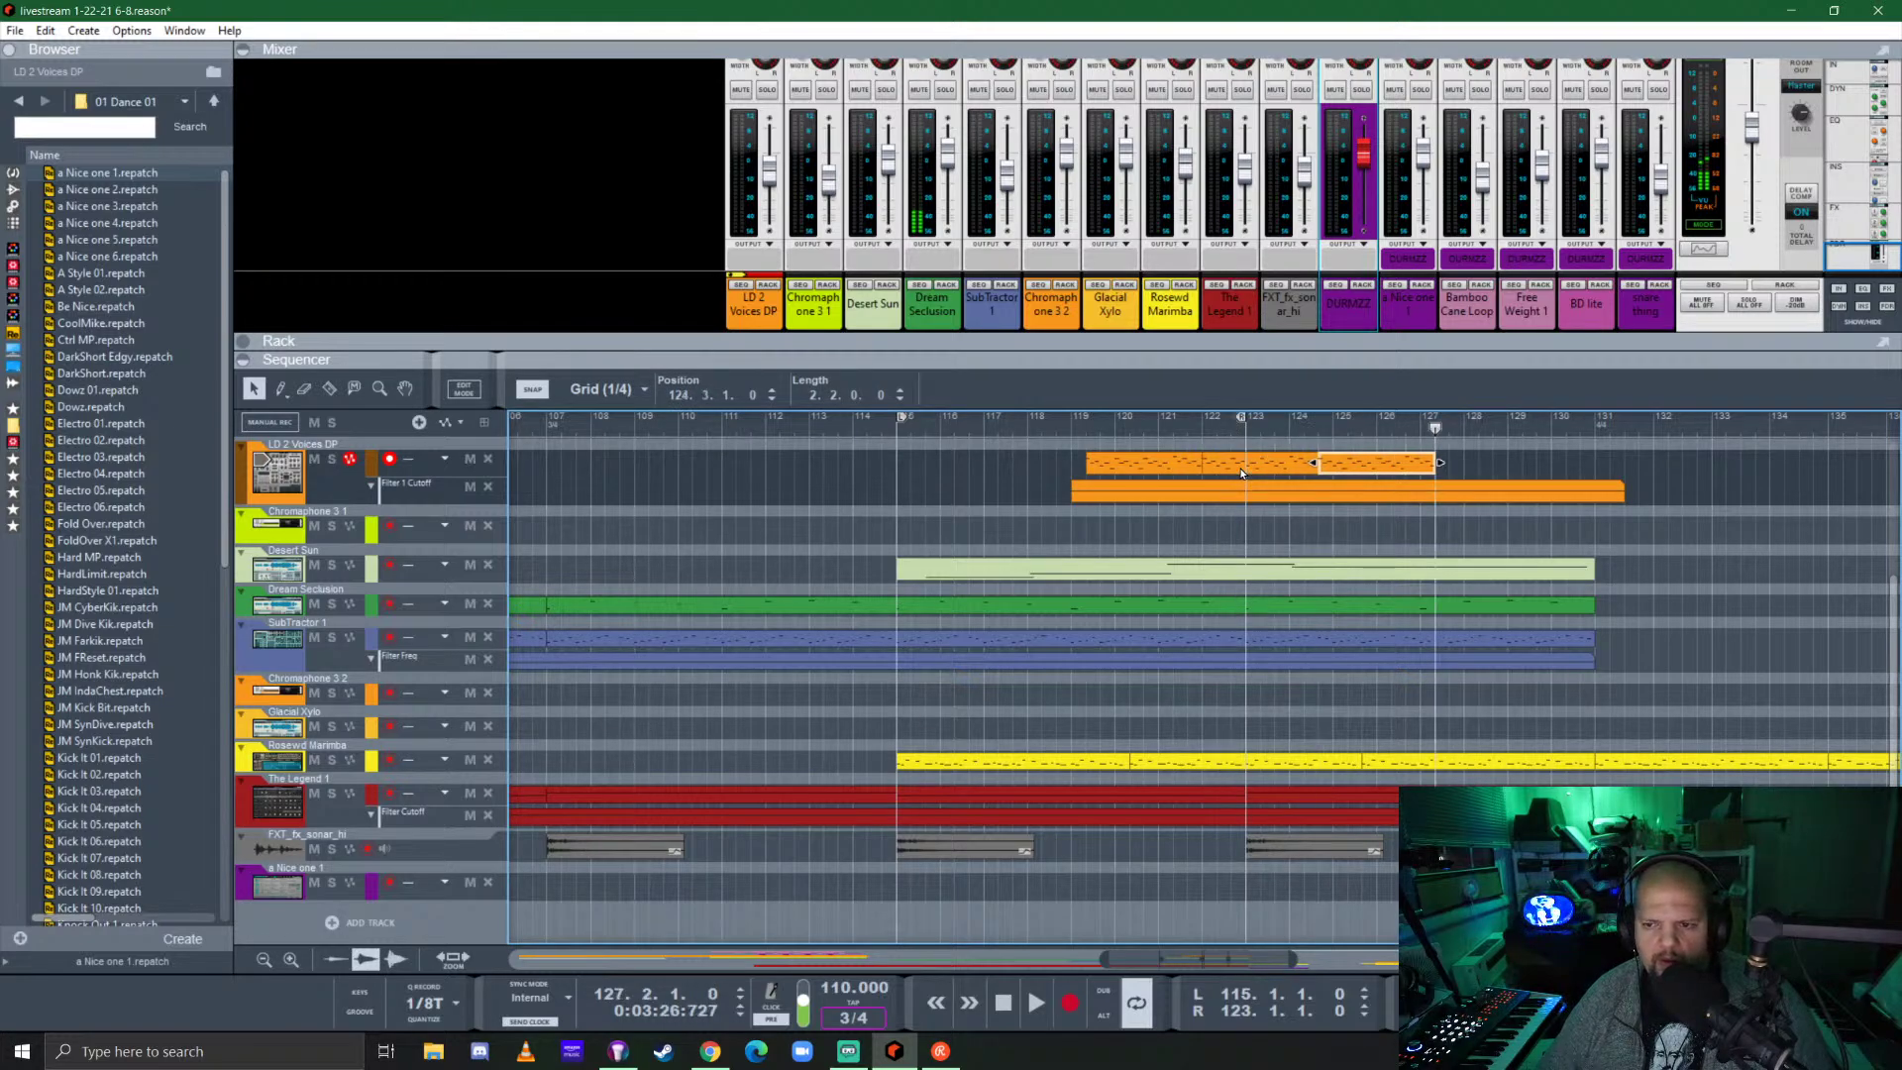
{"action": "key", "text": "ctrl+d"}
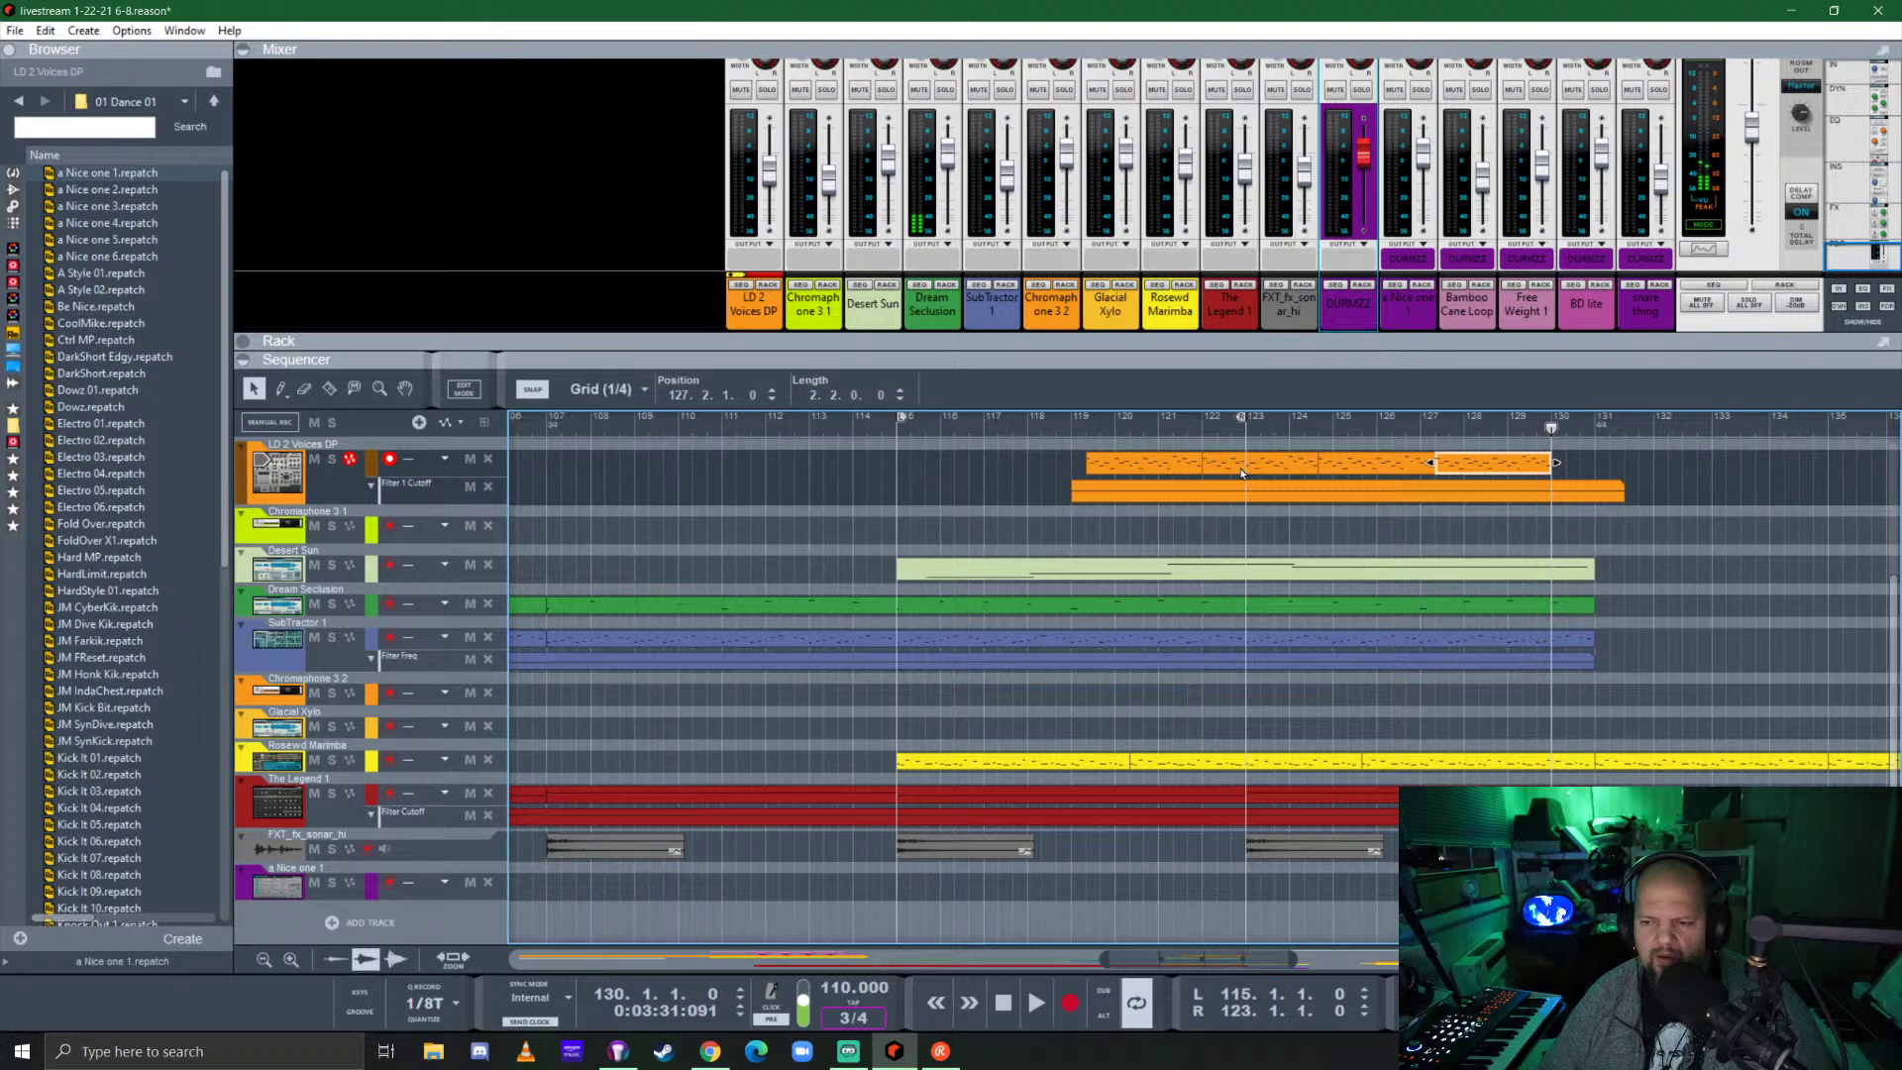
{"action": "left_click", "coordinate": [1241, 473], "text": "shift"}
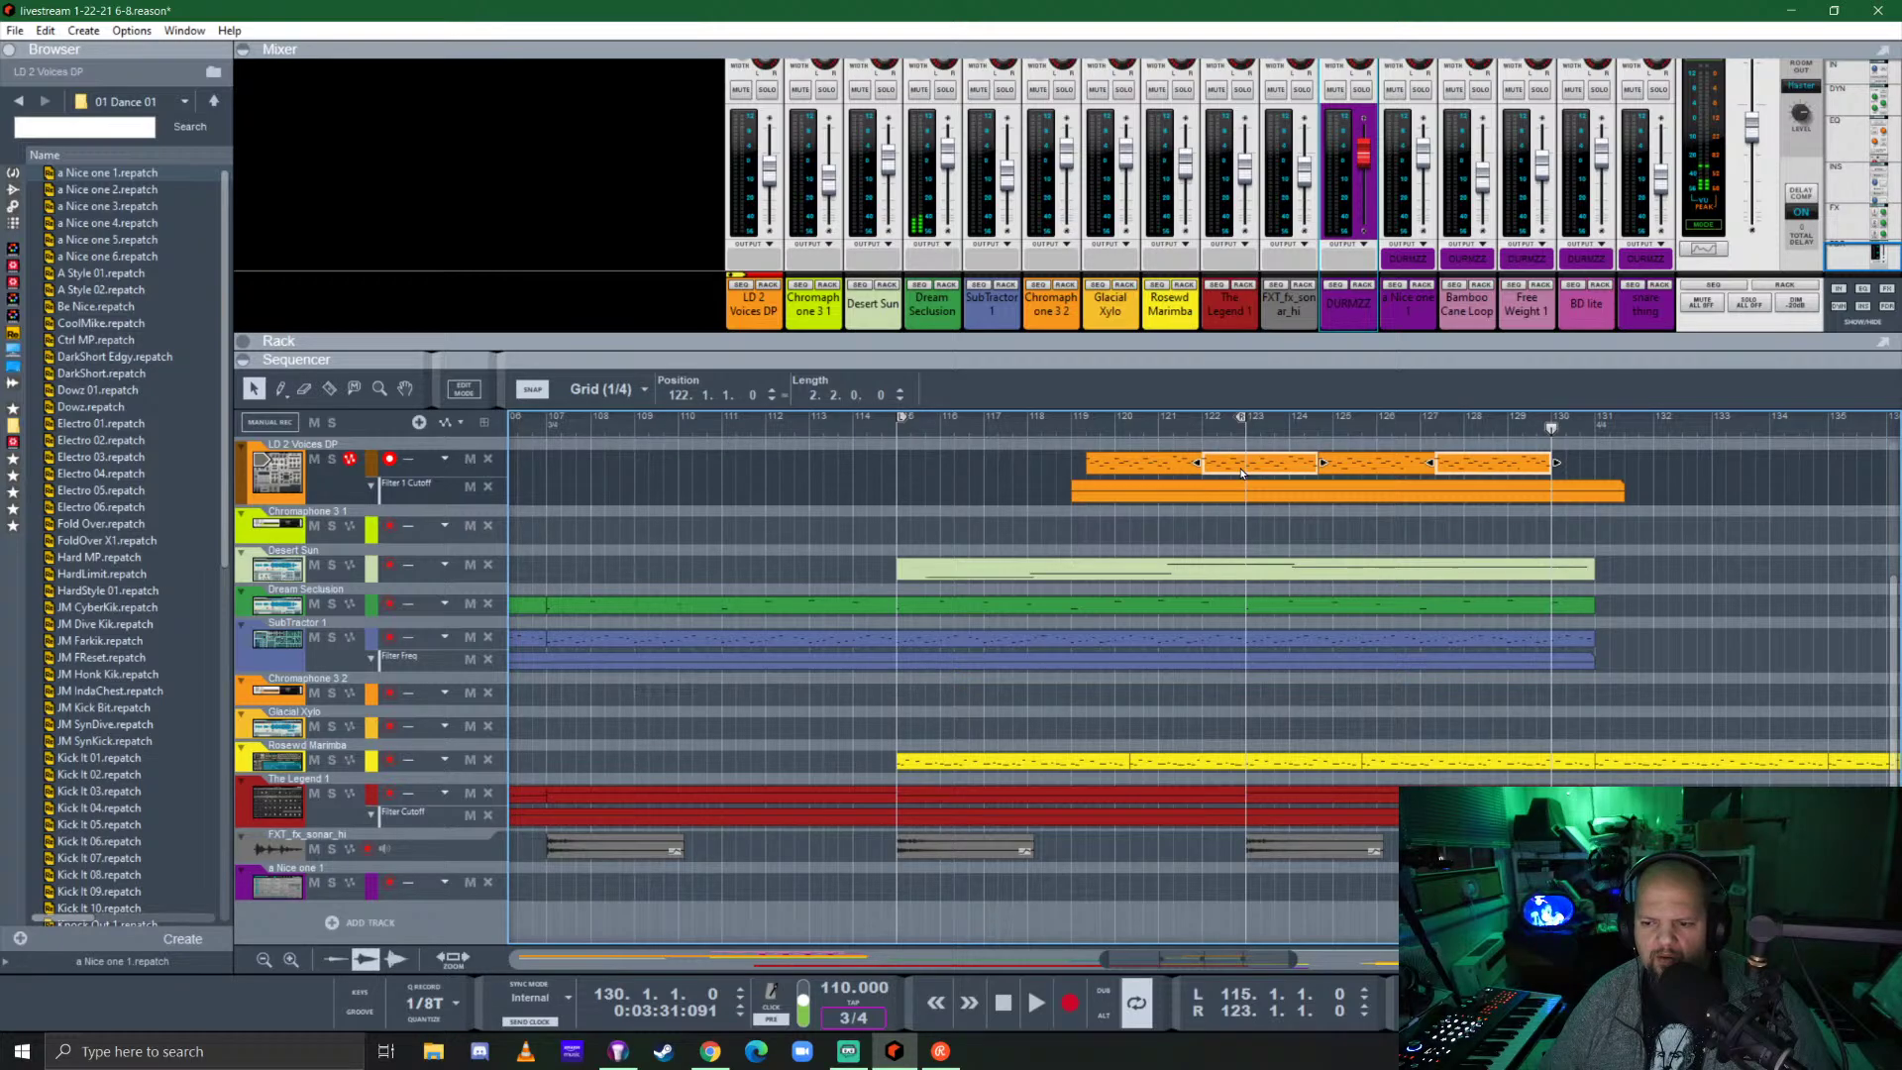
Shape a rising Filter 1 Cutoff automation from 32% at bar 119 to 63% at bar 130.
{"action": "left_click", "coordinate": [1072, 426]}
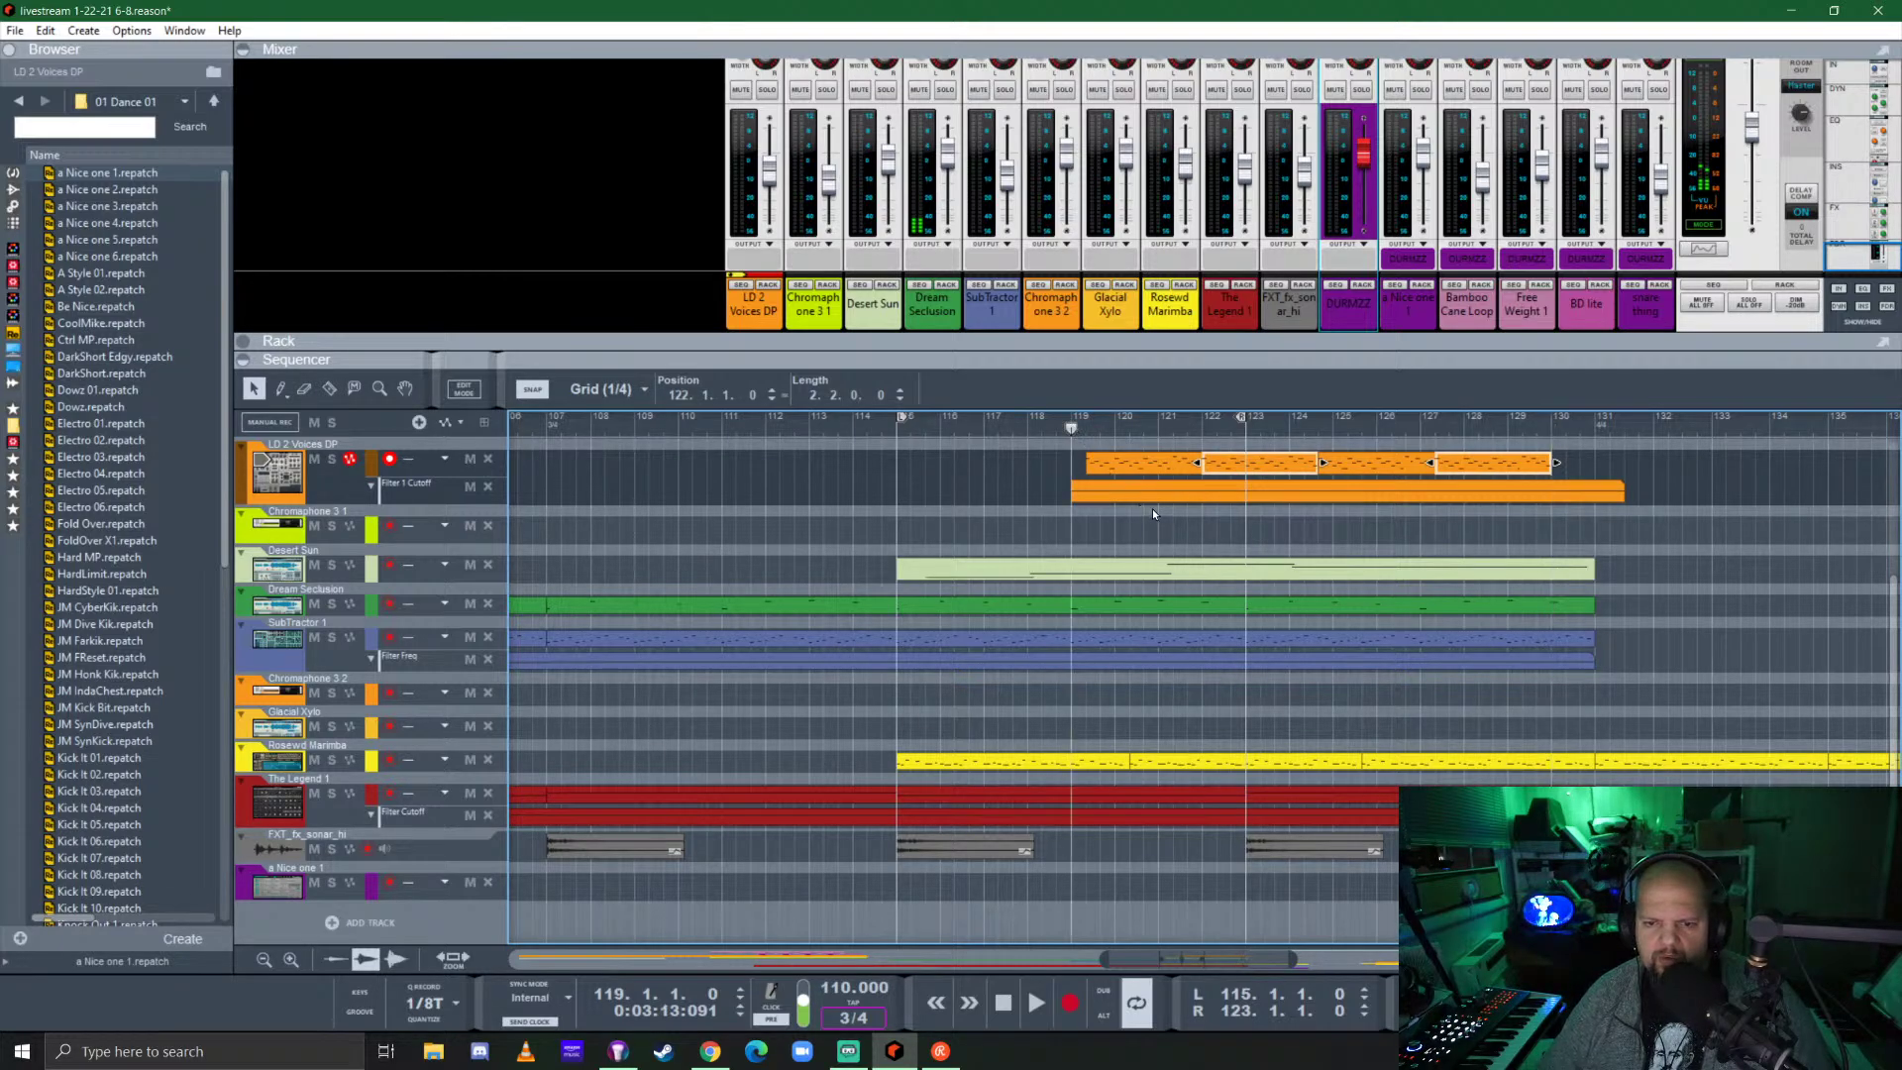
{"action": "left_click", "coordinate": [1151, 500]}
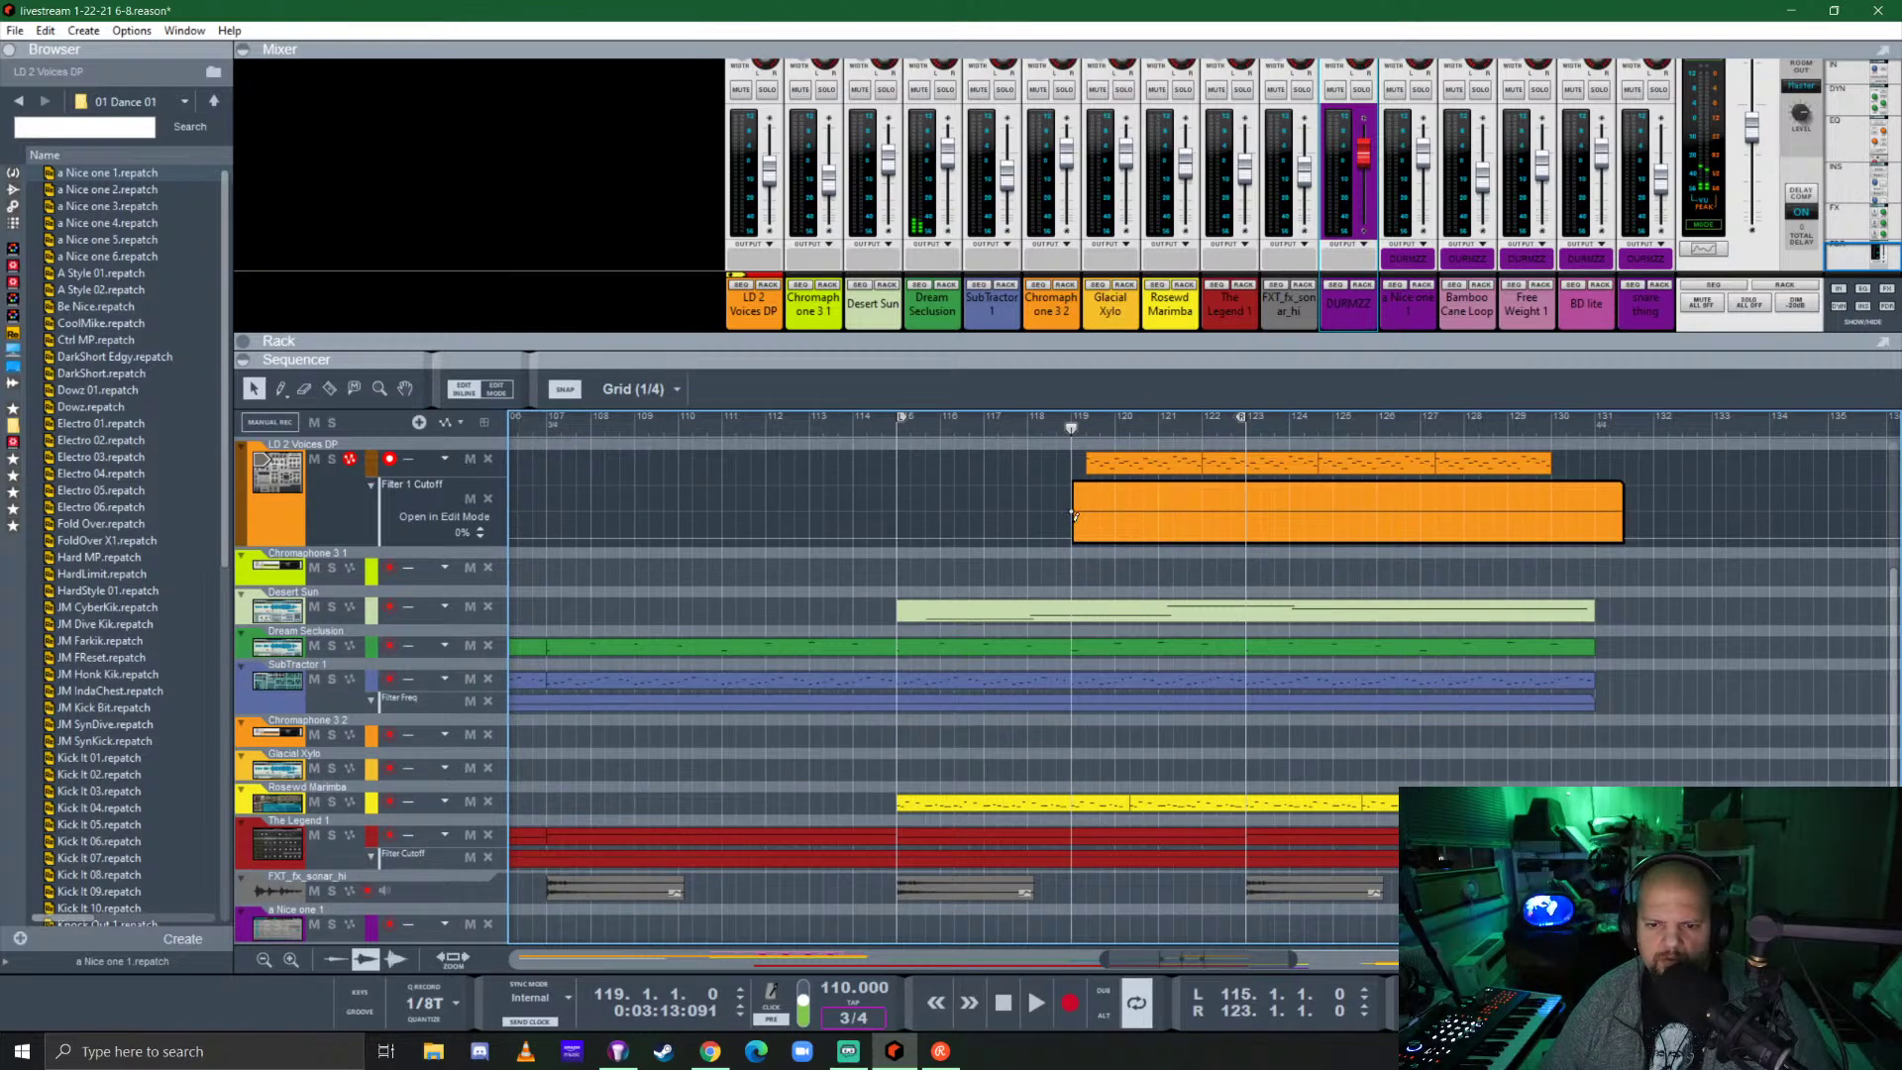
{"action": "left_click_drag", "start_coordinate": [1078, 513], "coordinate": [1076, 516]}
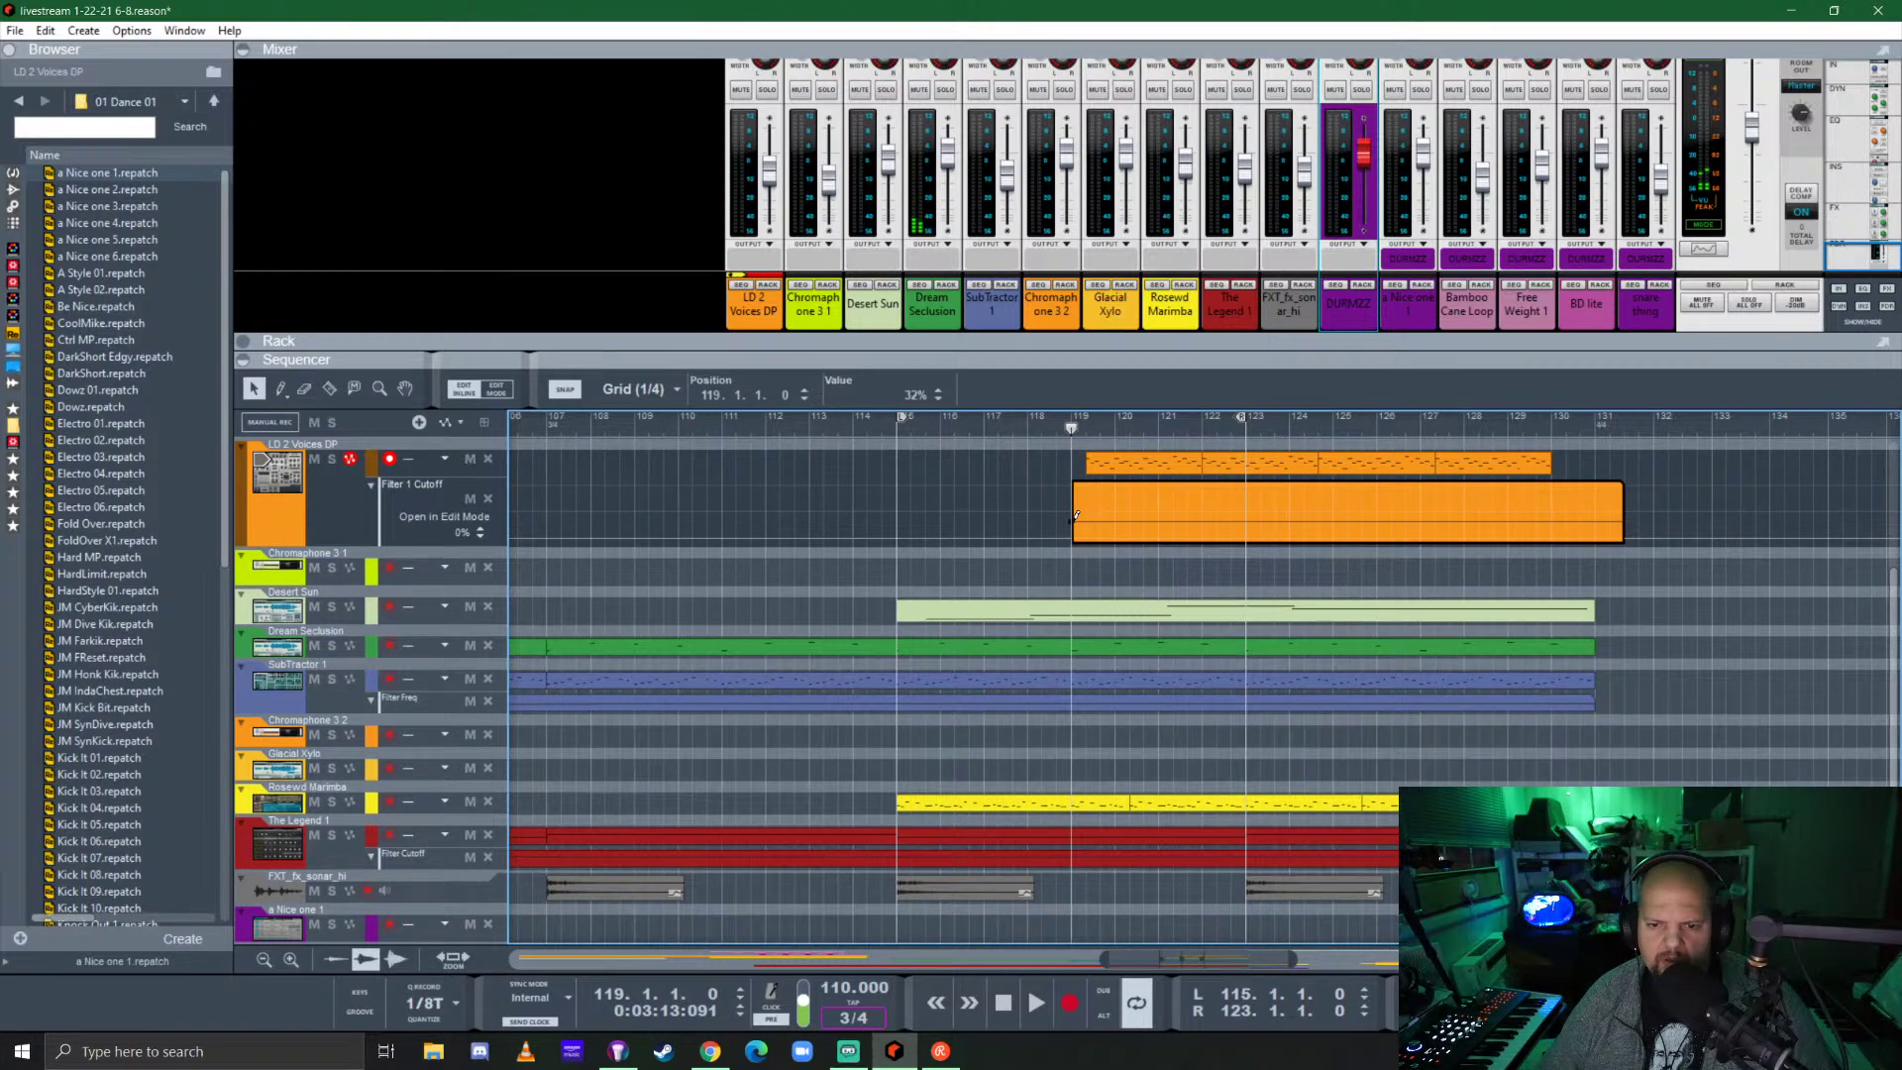
{"action": "left_click", "coordinate": [1261, 513]}
{"action": "left_click_drag", "start_coordinate": [1260, 515], "coordinate": [1553, 509]}
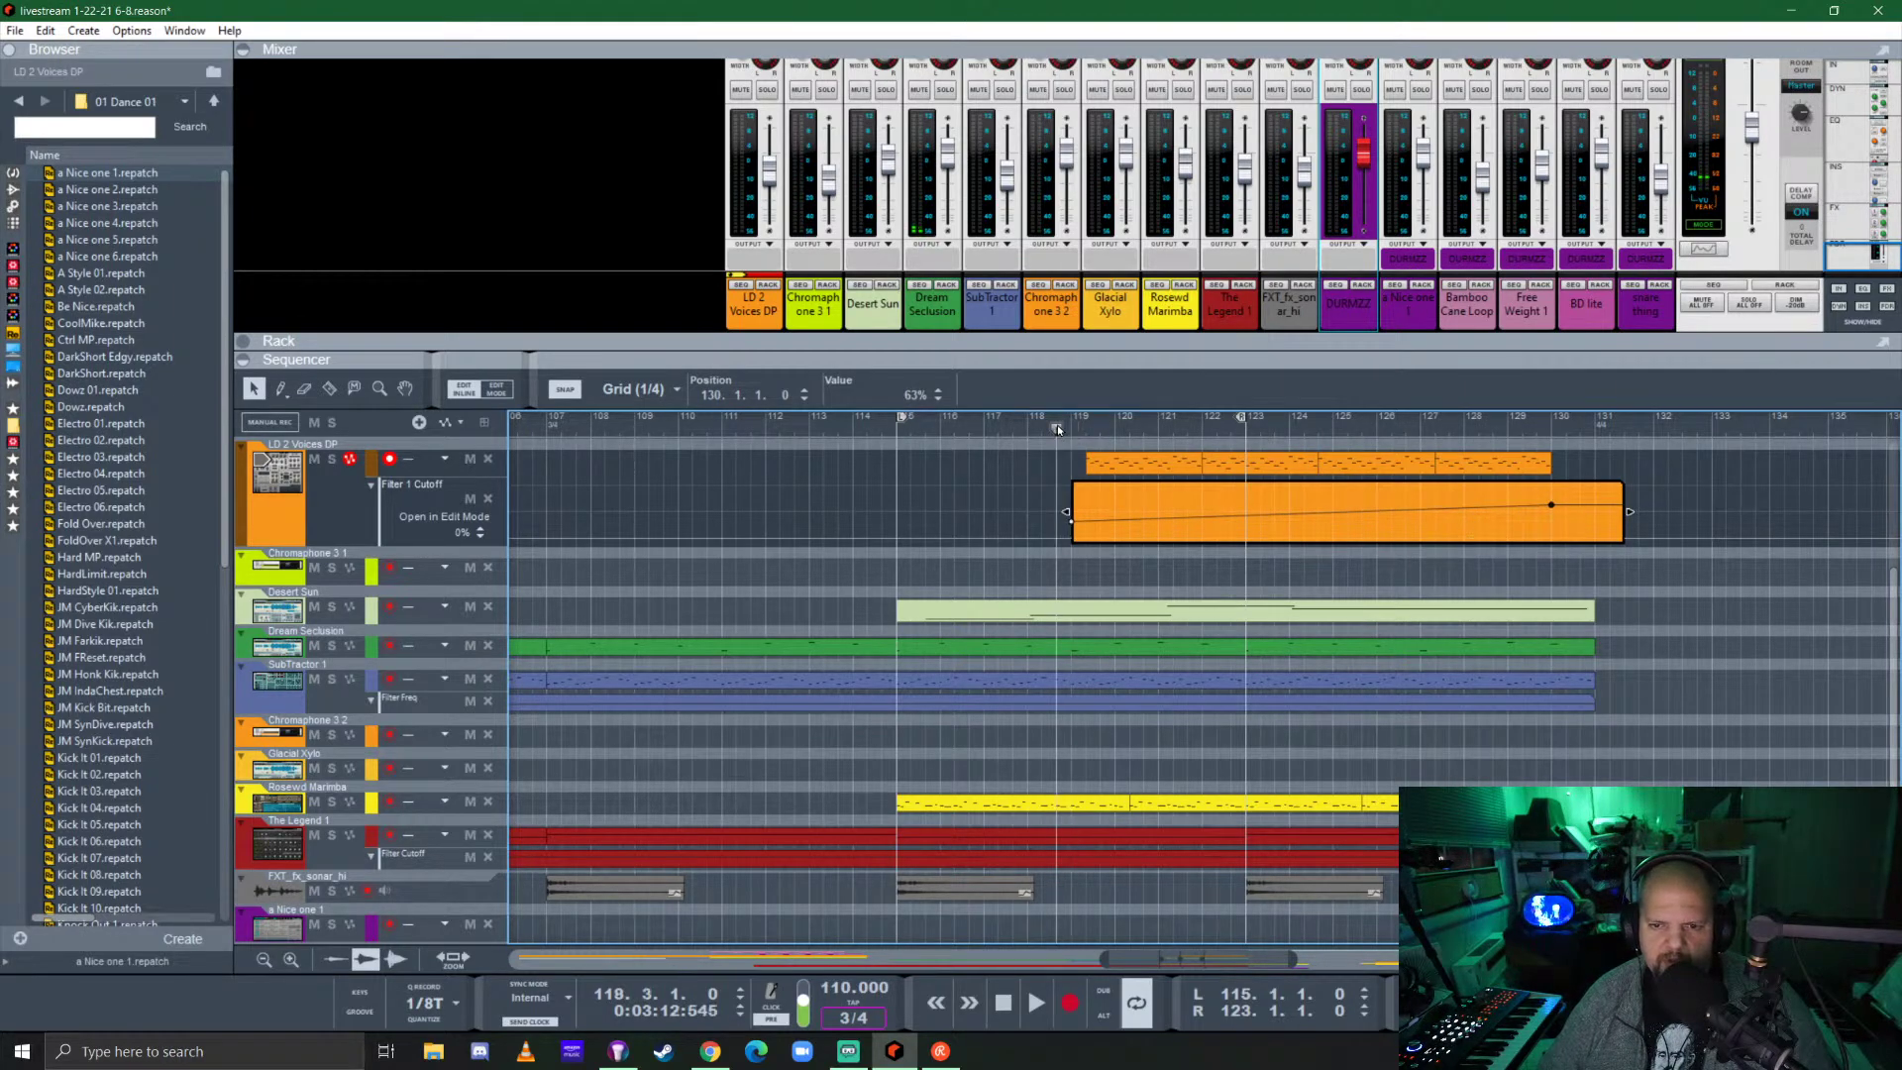
Play the section through to about bar 132 to check the repeated melody and filter sweep against the other tracks.
{"action": "key", "text": "space"}
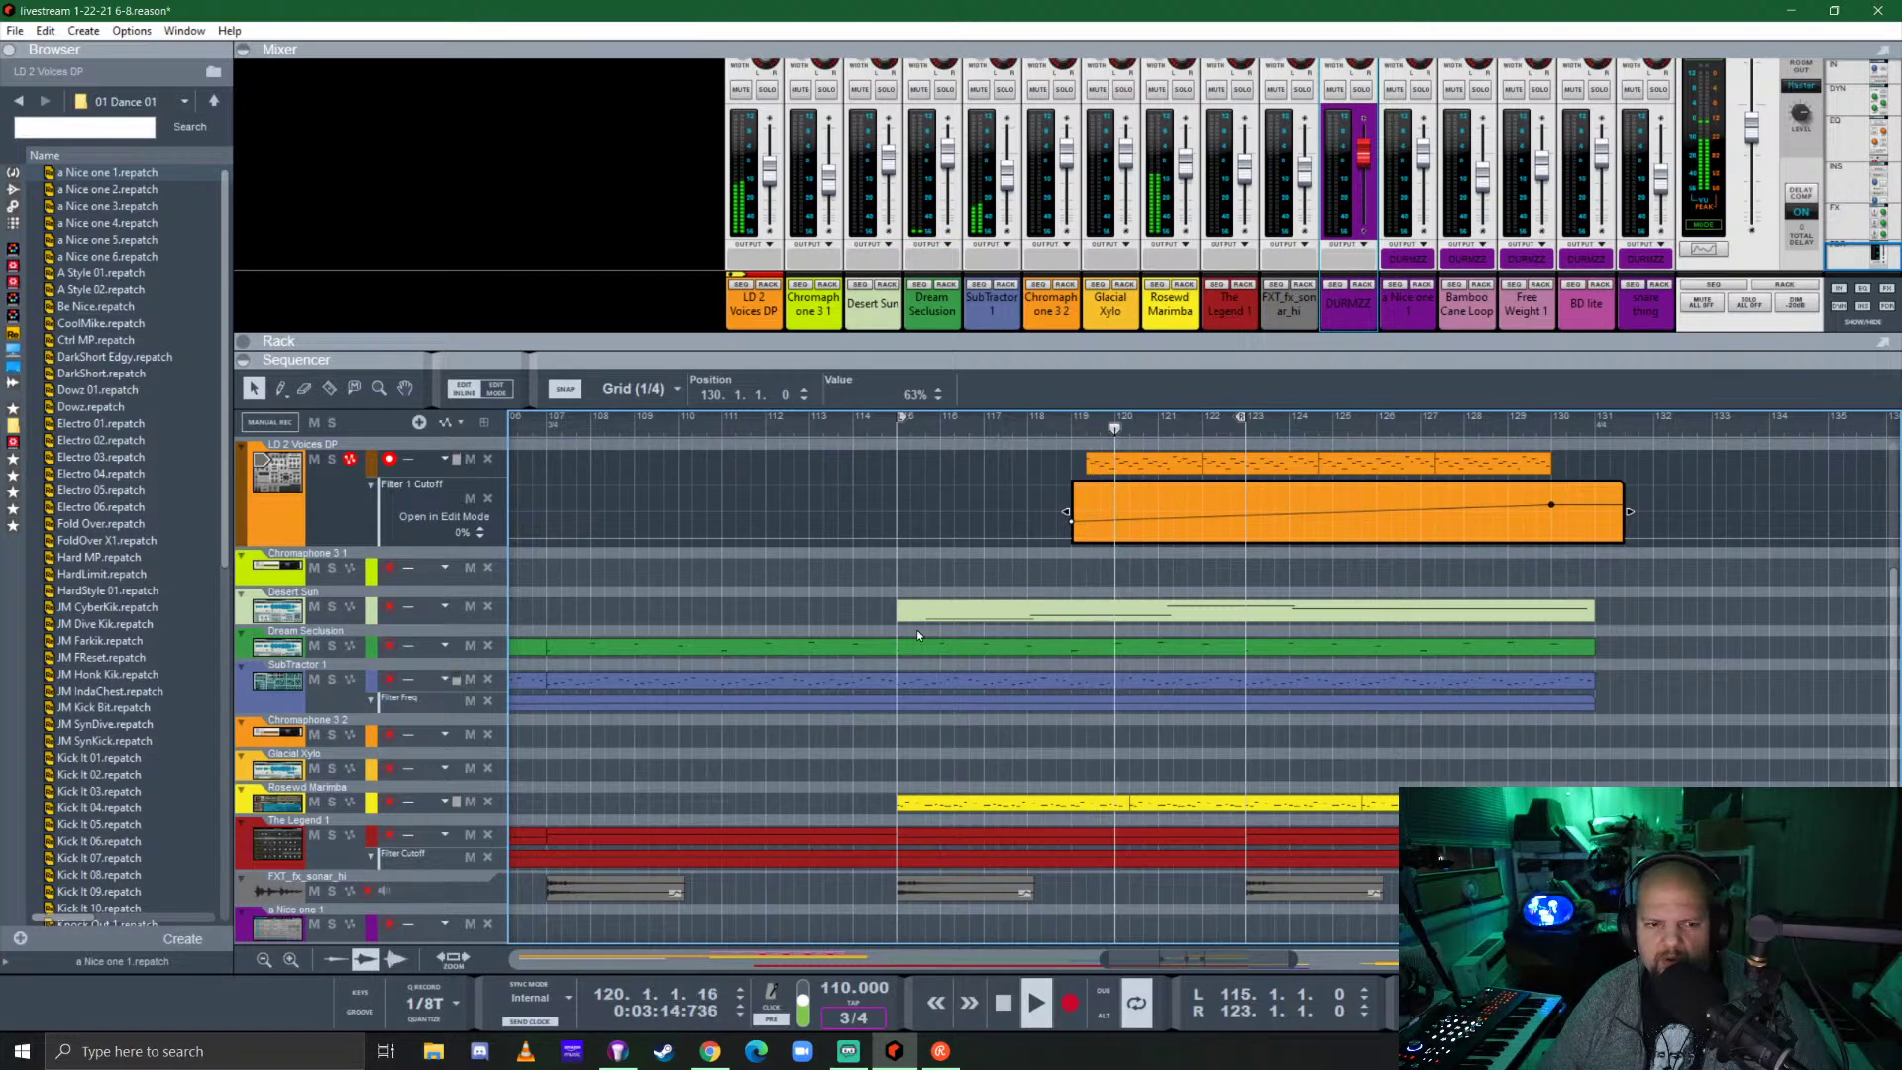
{"action": "double_click", "coordinate": [1698, 455]}
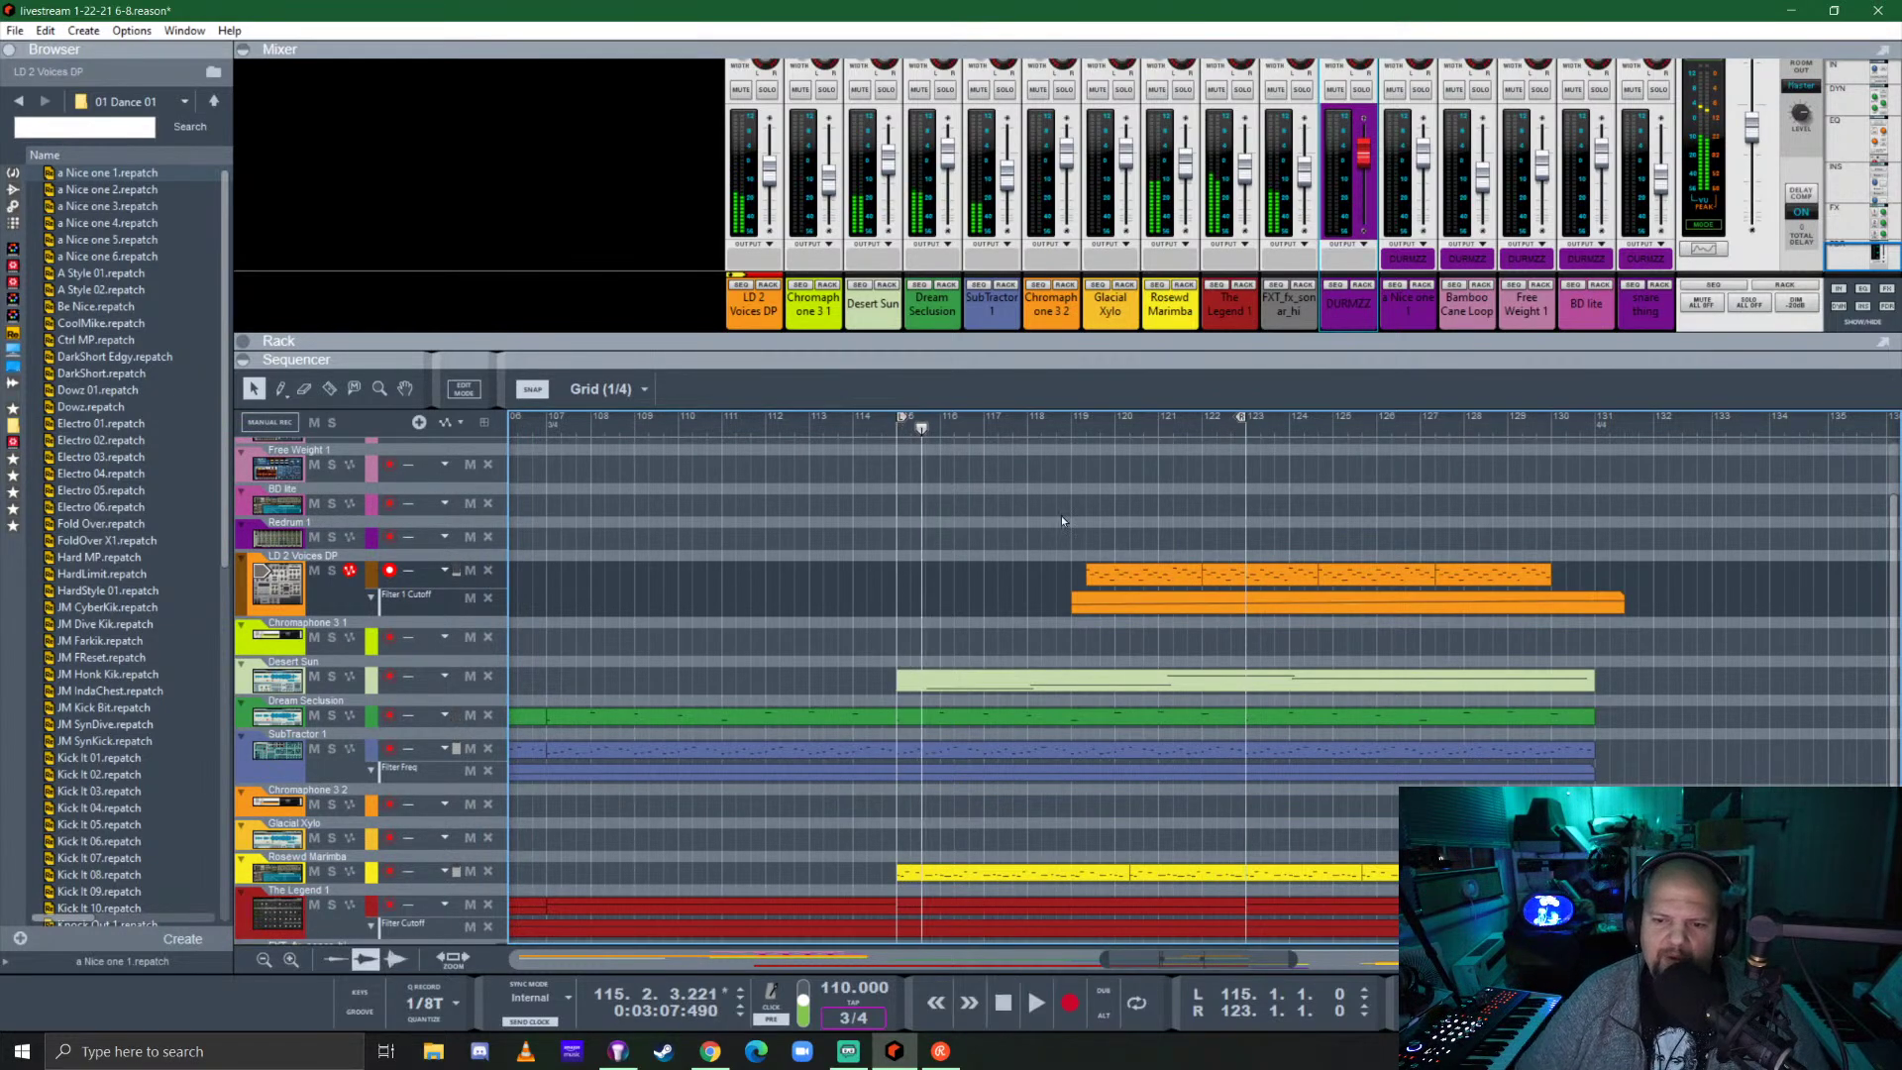
{"action": "left_click", "coordinate": [1175, 428]}
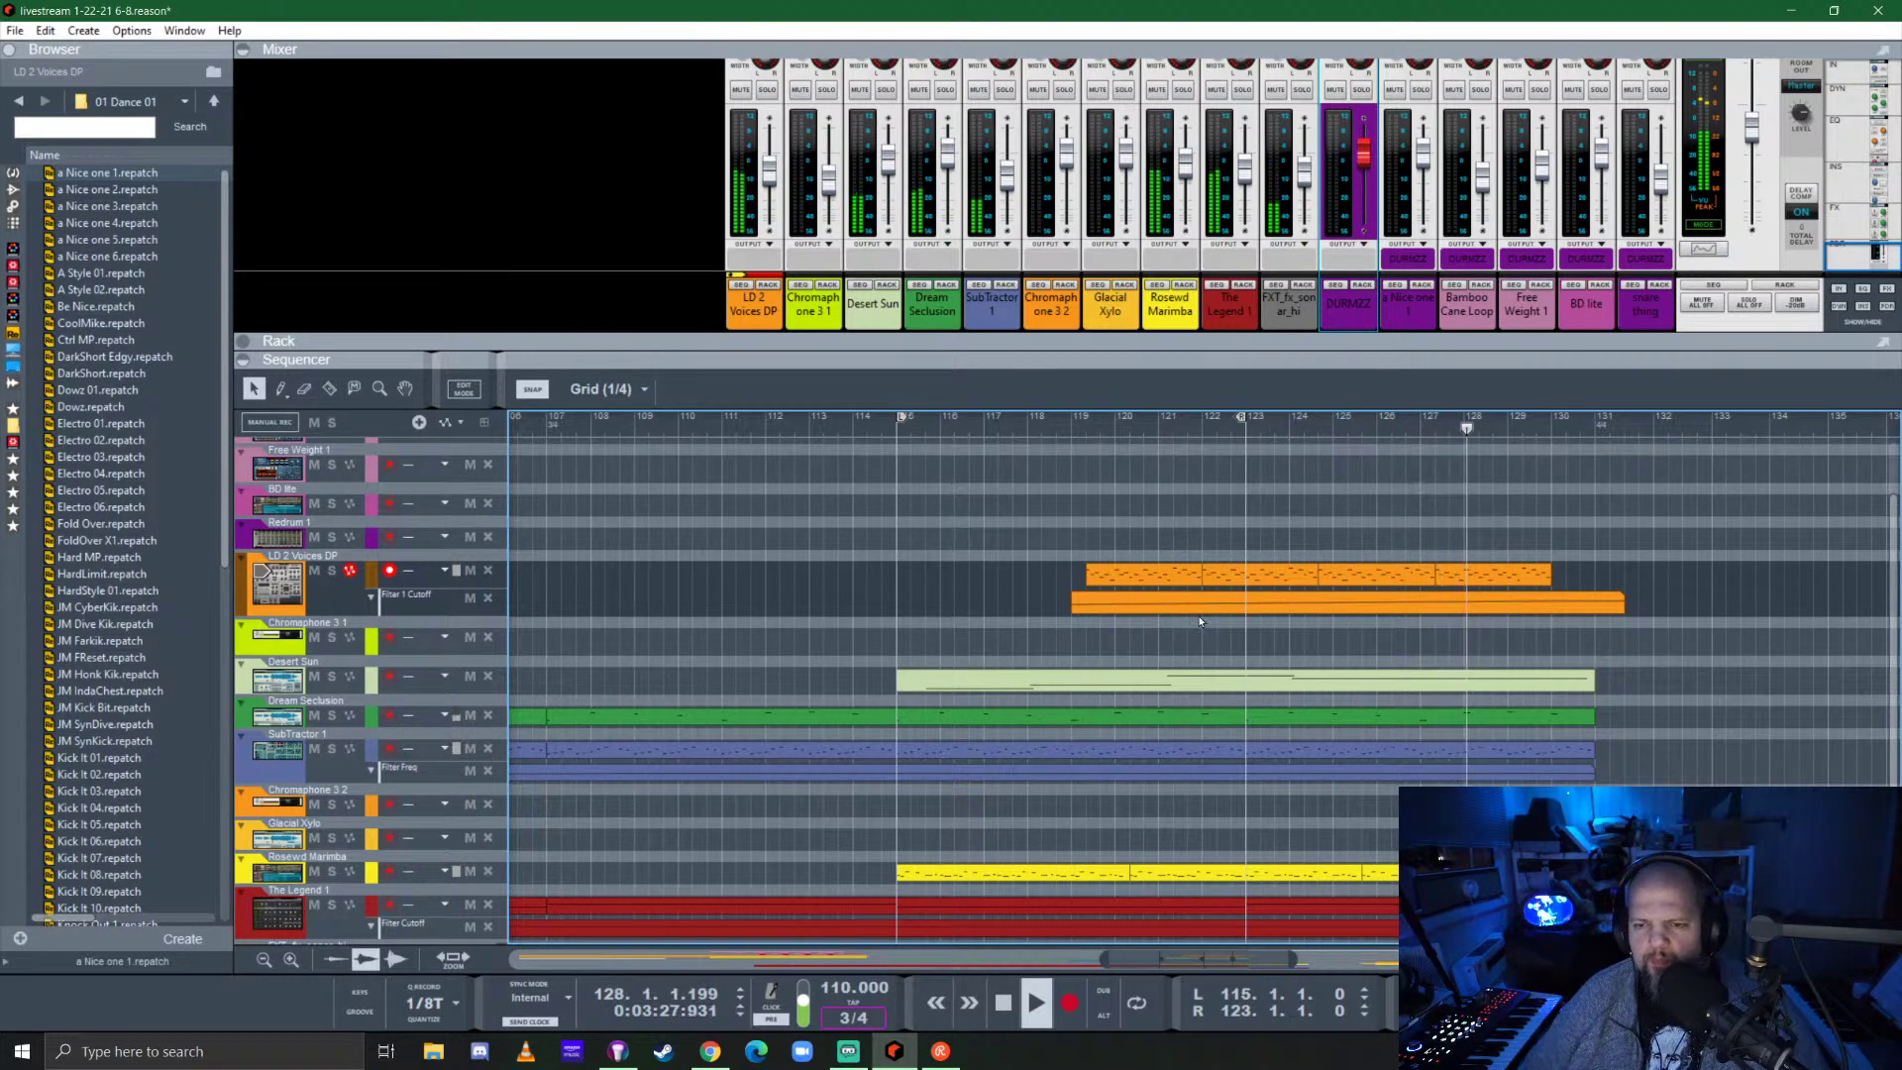
{"action": "scroll", "coordinate": [1161, 739], "scroll_direction": "right", "scroll_amount": 2}
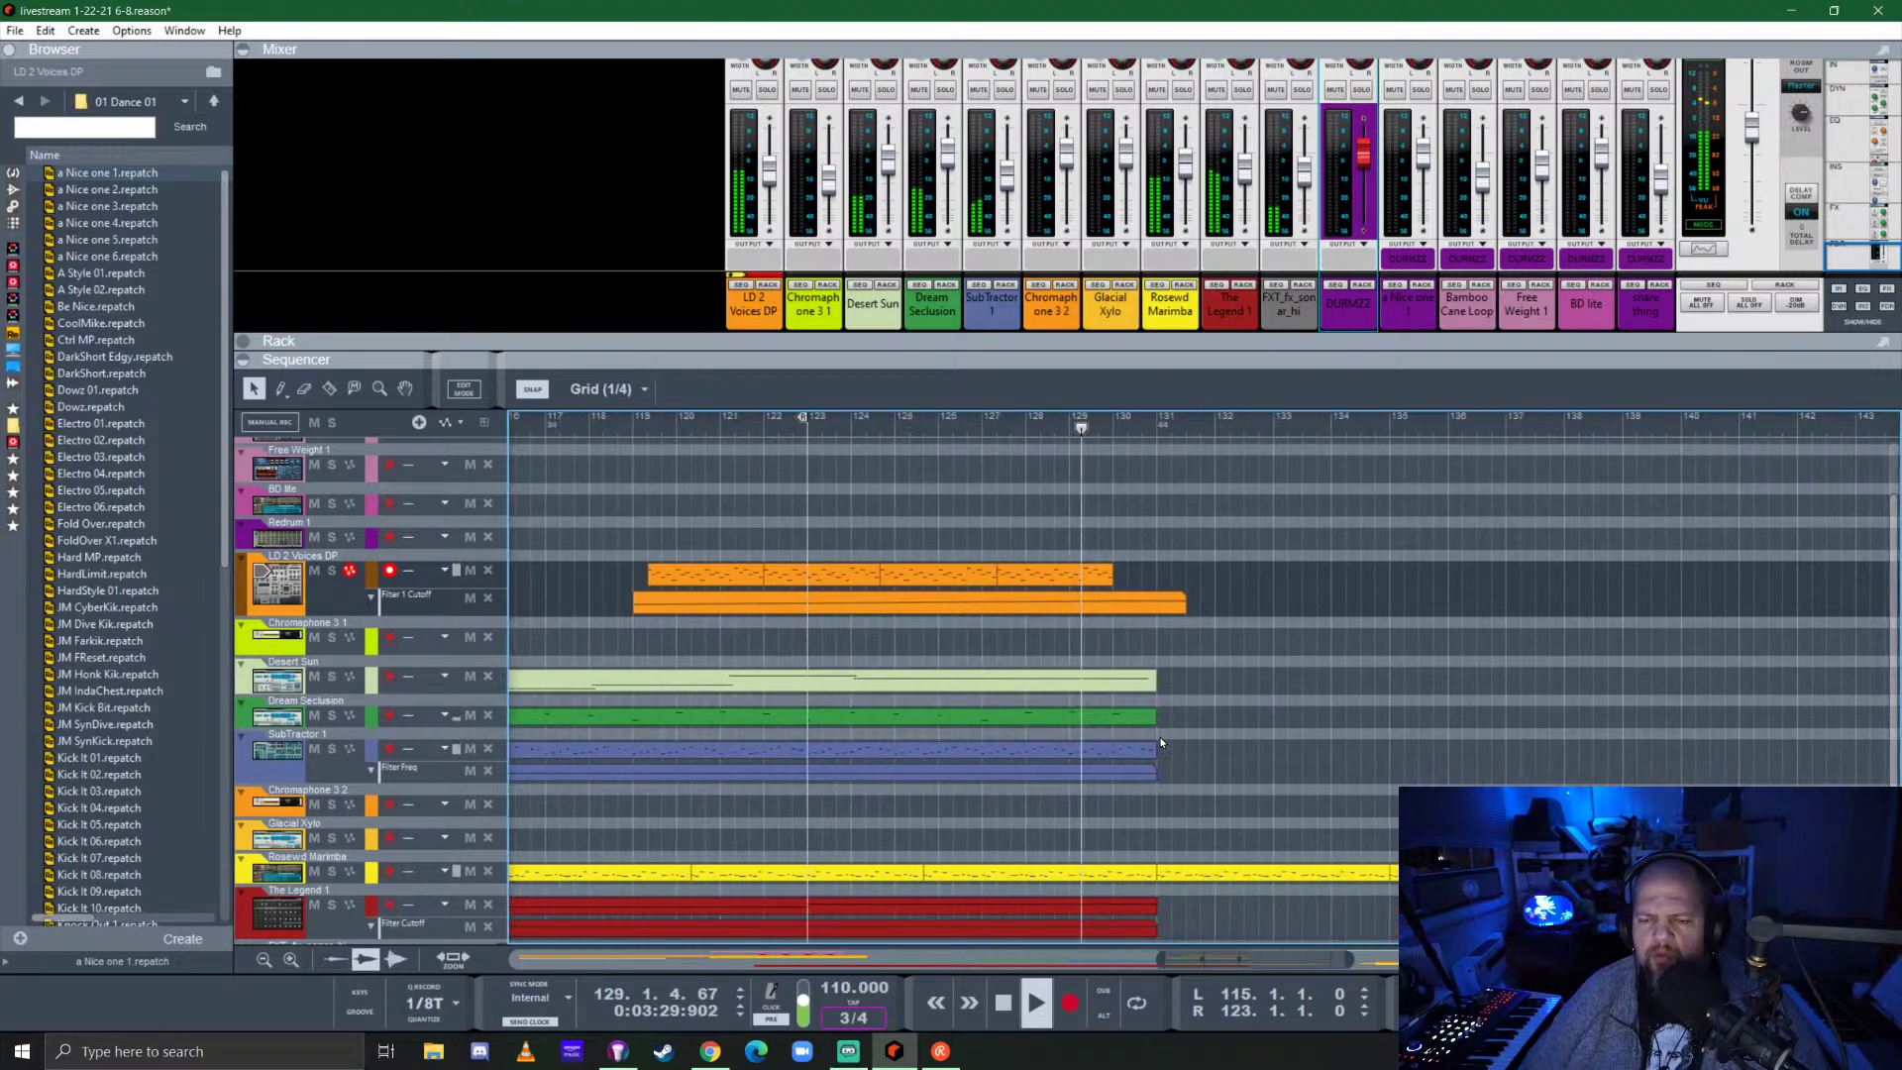
{"action": "scroll", "coordinate": [1336, 653], "scroll_direction": "down", "scroll_amount": 1}
{"action": "scroll", "coordinate": [1337, 652], "scroll_direction": "up", "scroll_amount": 1}
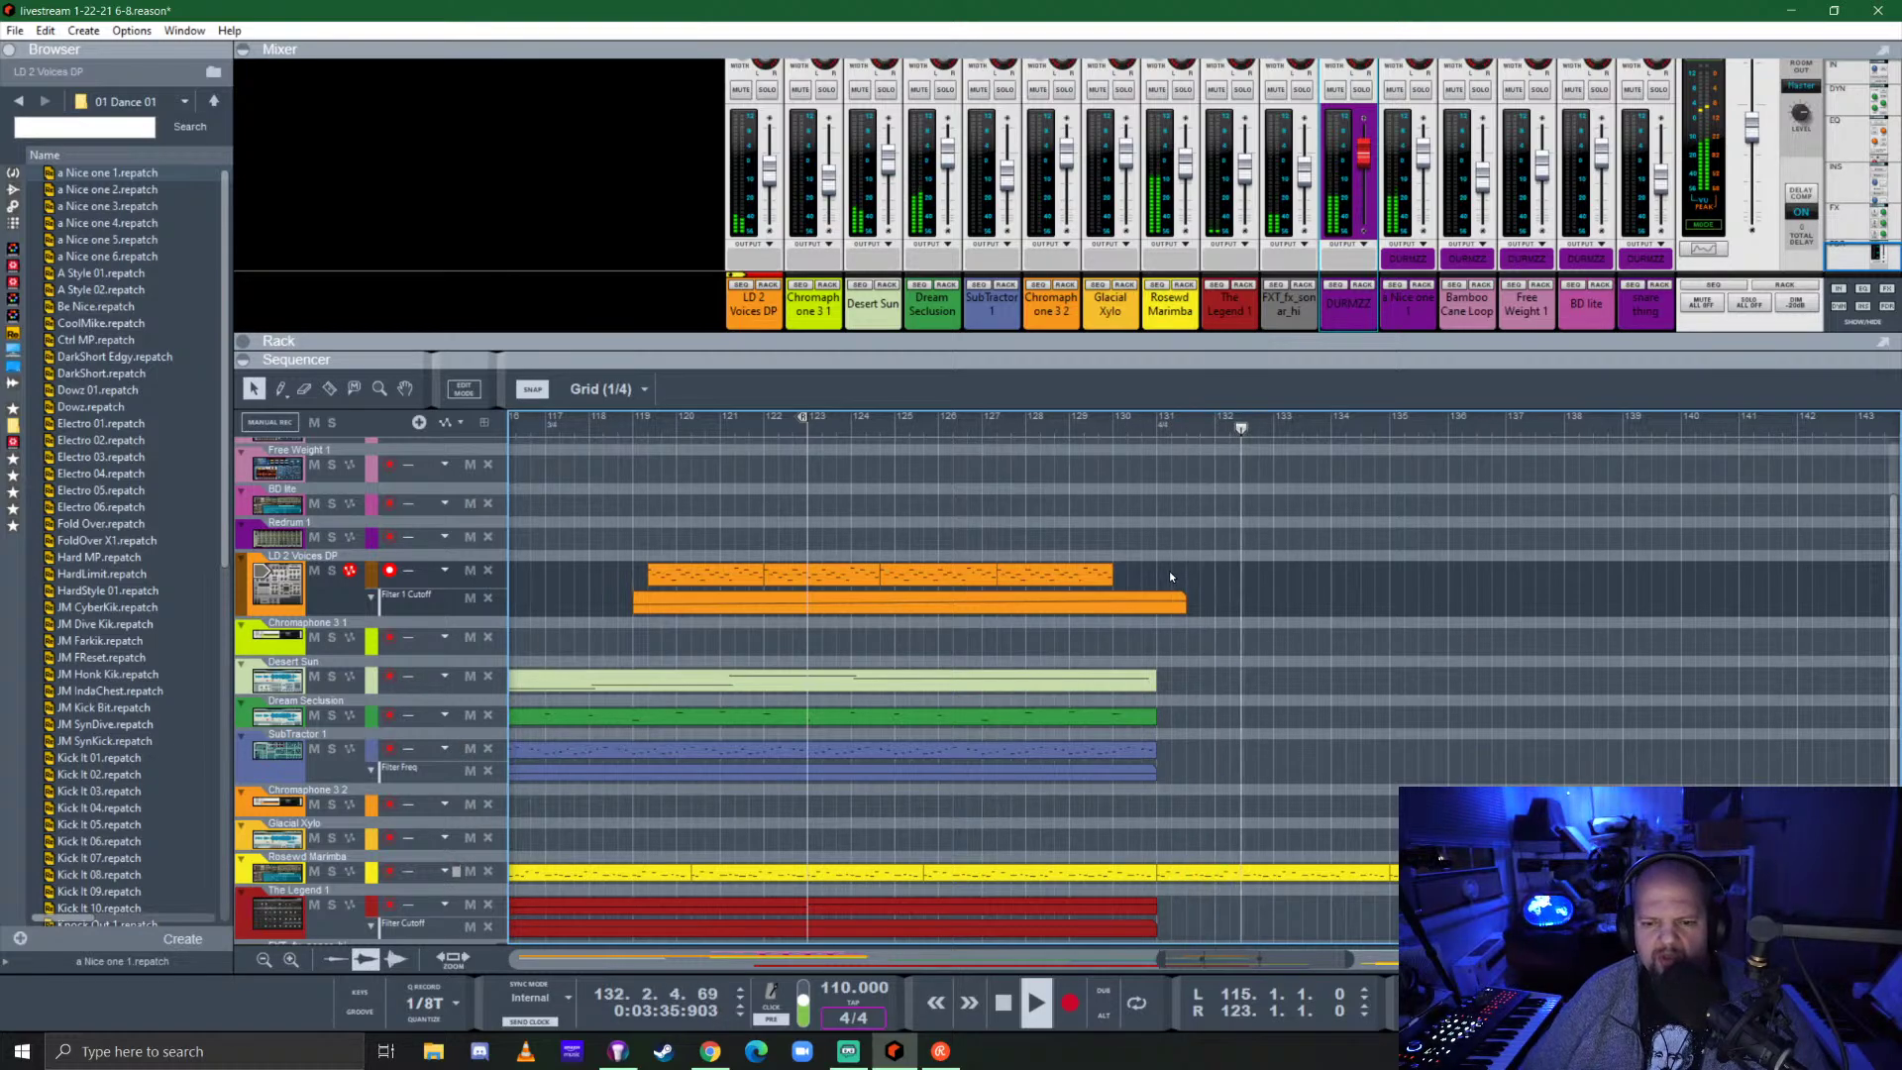
Shift the four LD 2 Voices DP note clips to start at 120.2.1 and the Filter 1 Cutoff clip to 120.1.1.
{"action": "left_click_drag", "start_coordinate": [1175, 586], "coordinate": [745, 579]}
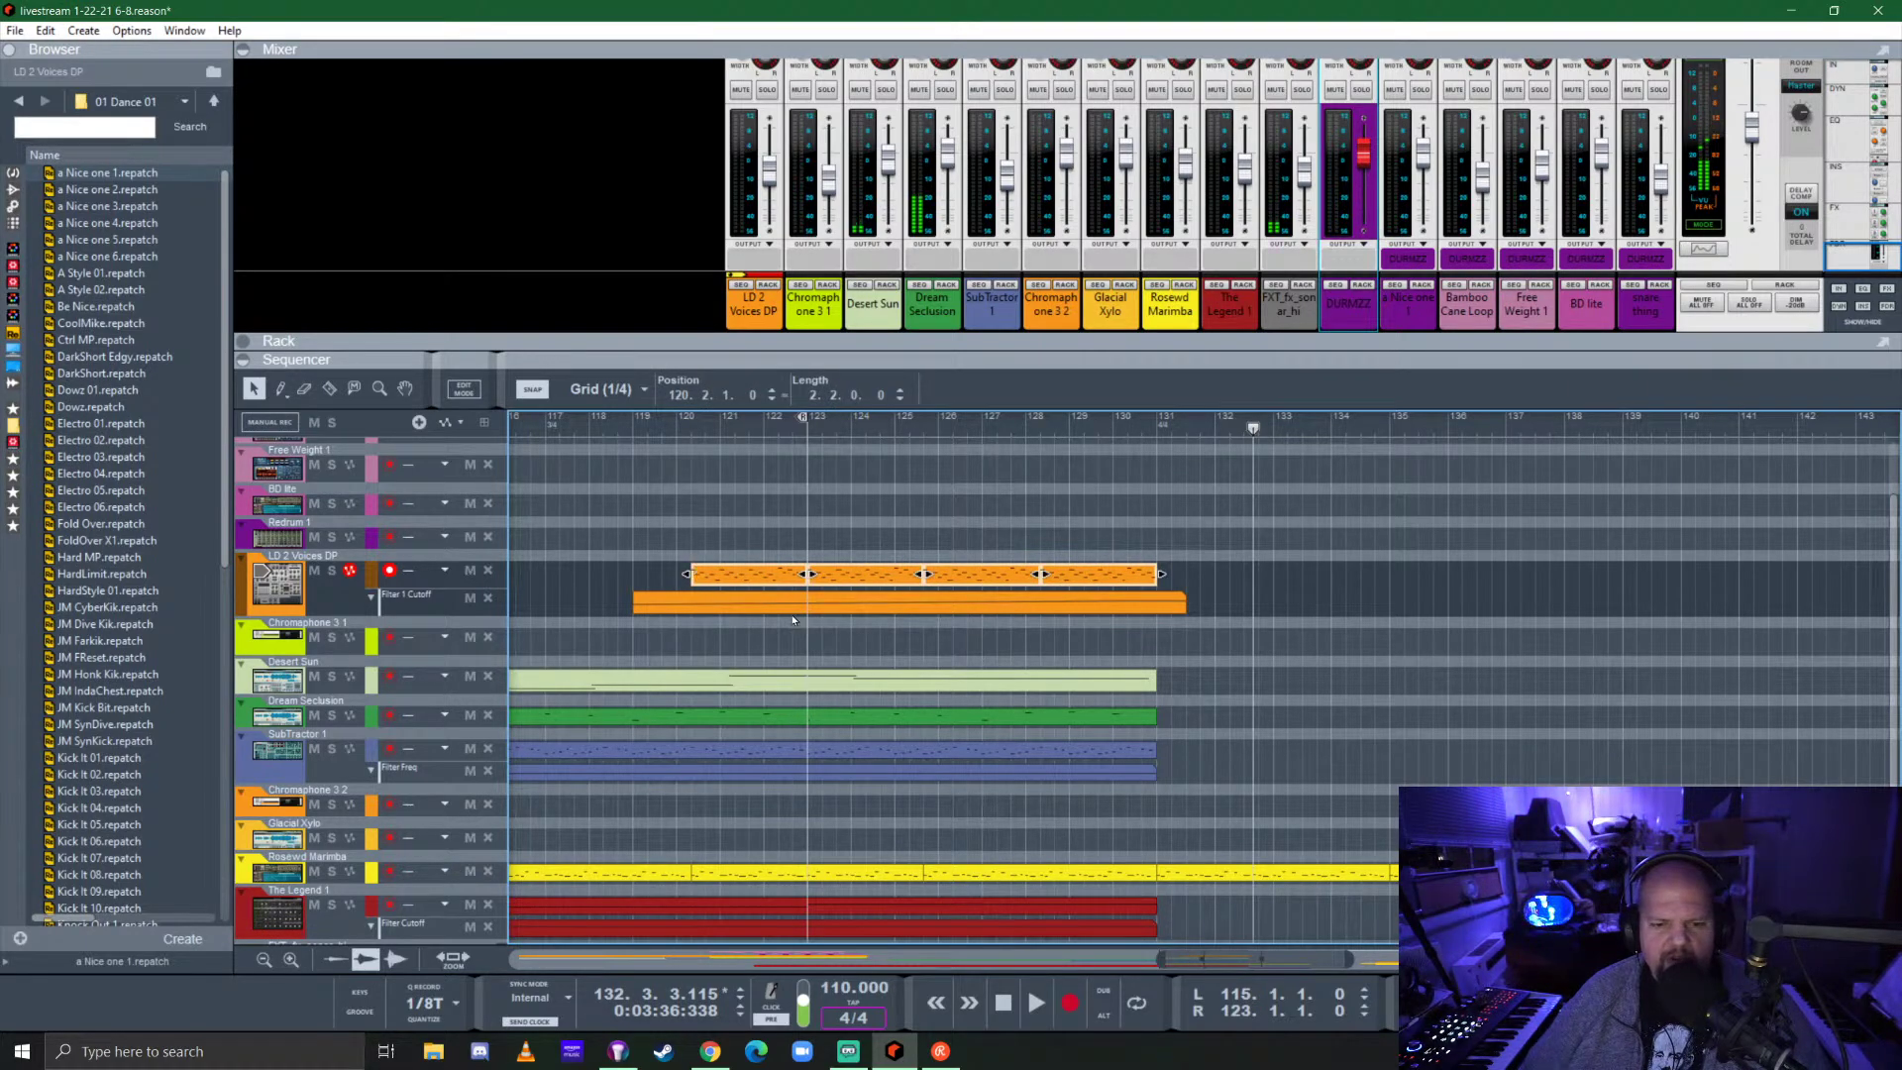
{"action": "left_click_drag", "start_coordinate": [793, 621], "coordinate": [832, 606]}
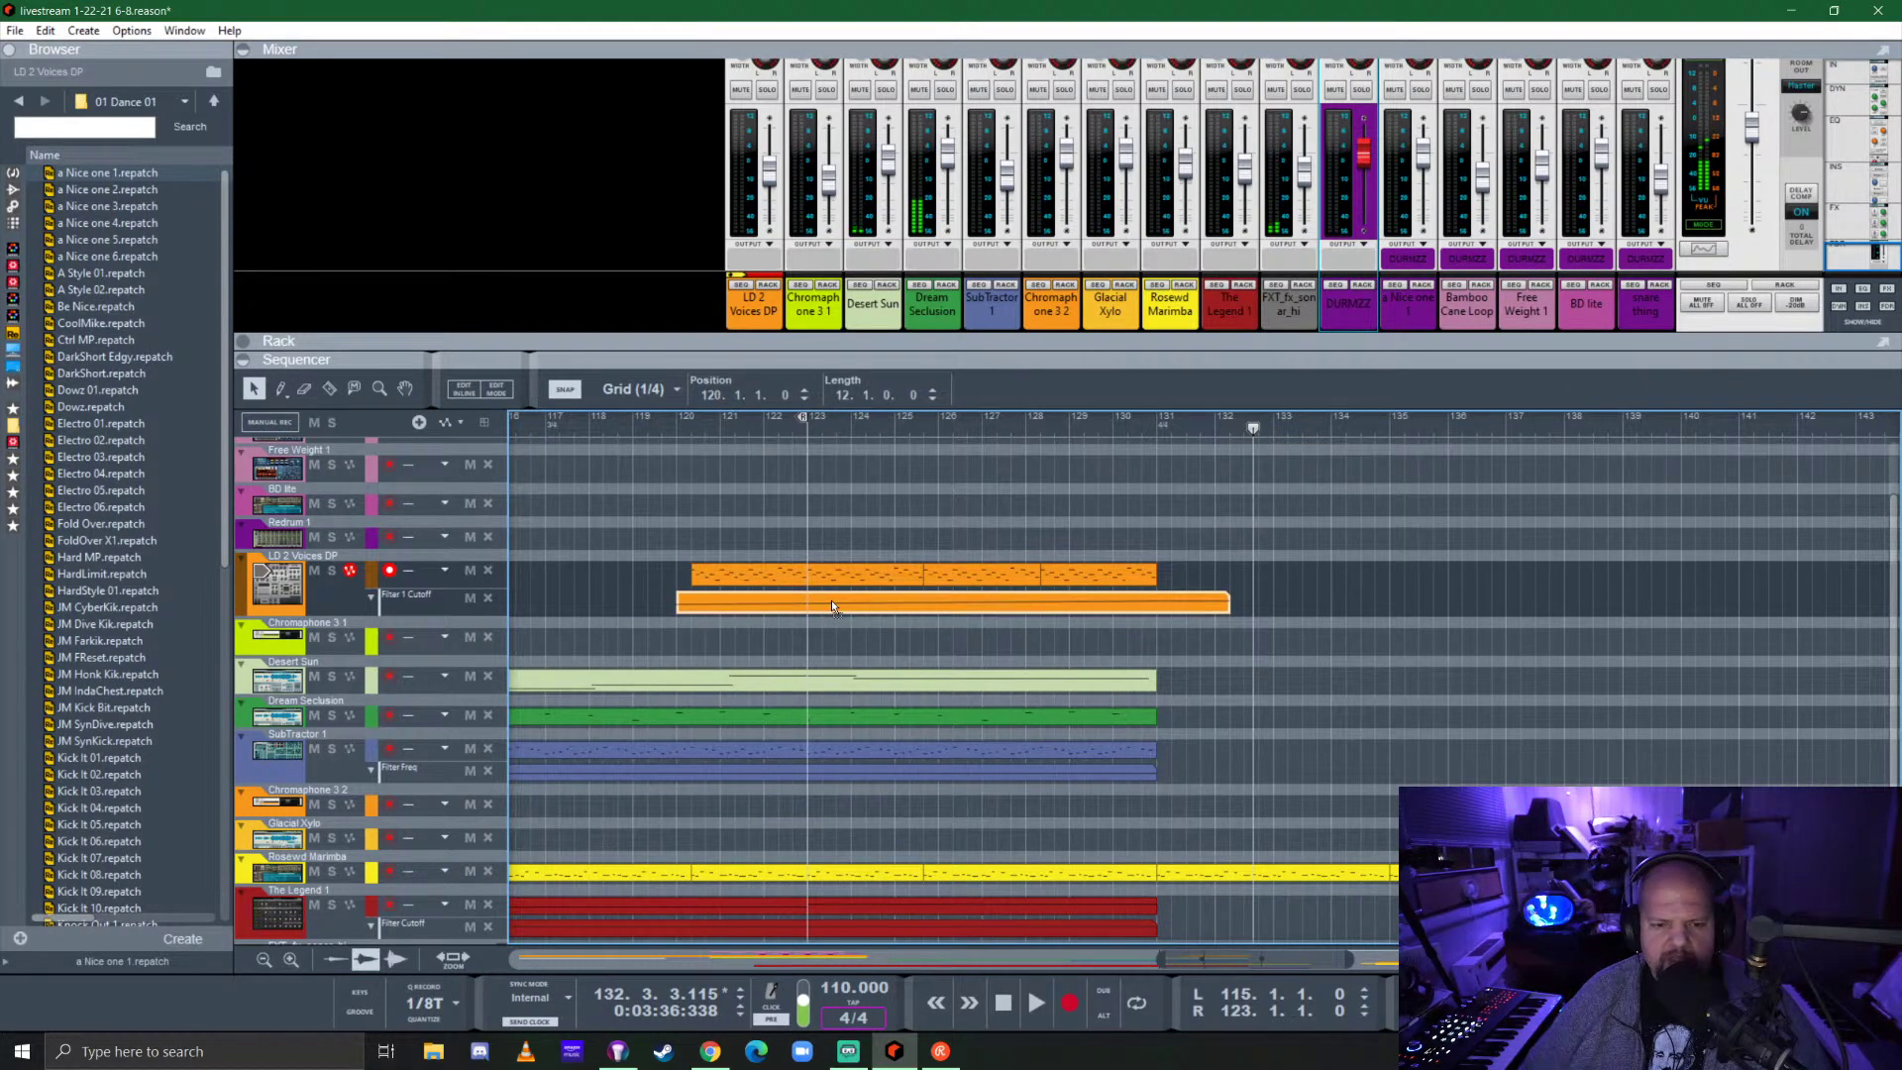
Extend the last LD 2 Voices DP clip to 5.1.0.0 and add a held F3 note at 131.1.1, 2.1.2.0 long.
{"action": "double_click", "coordinate": [1114, 575]}
{"action": "scroll", "coordinate": [1125, 644], "scroll_direction": "right", "scroll_amount": 4}
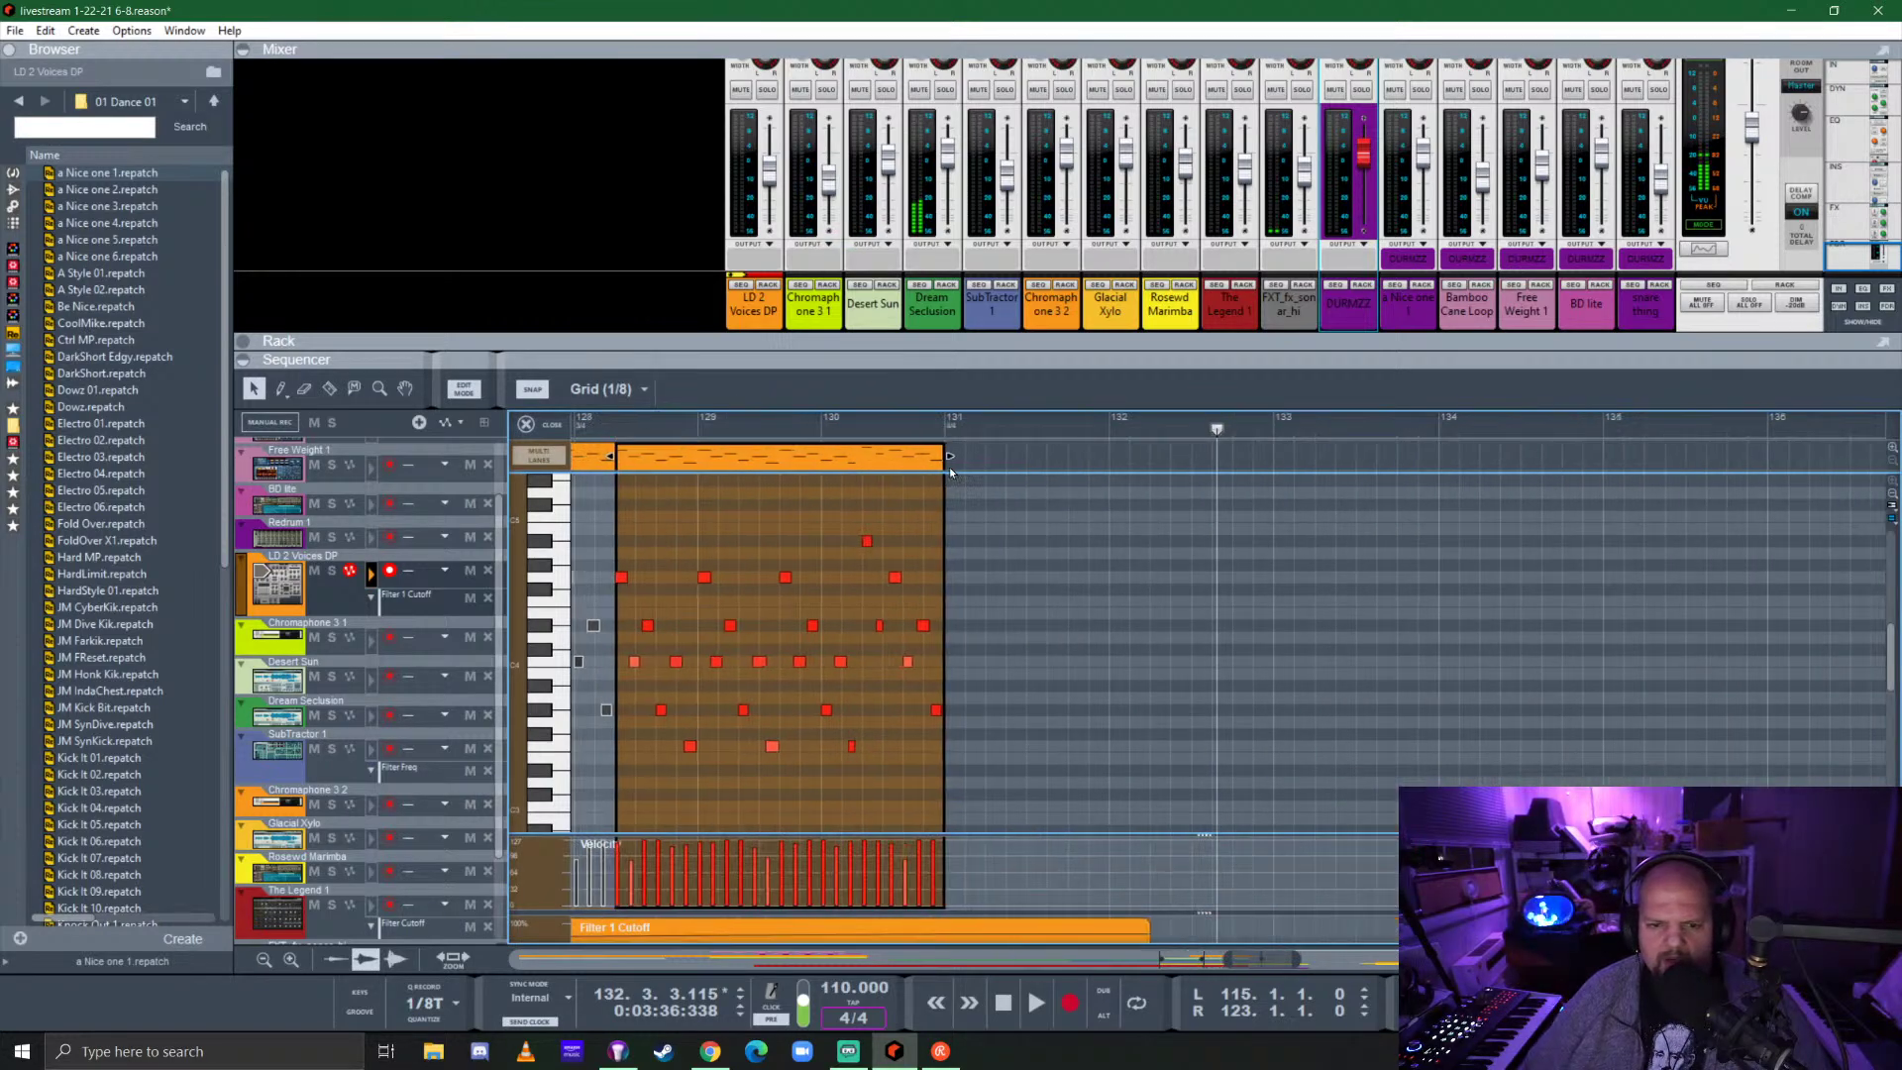
{"action": "left_click_drag", "start_coordinate": [949, 456], "coordinate": [1356, 457]}
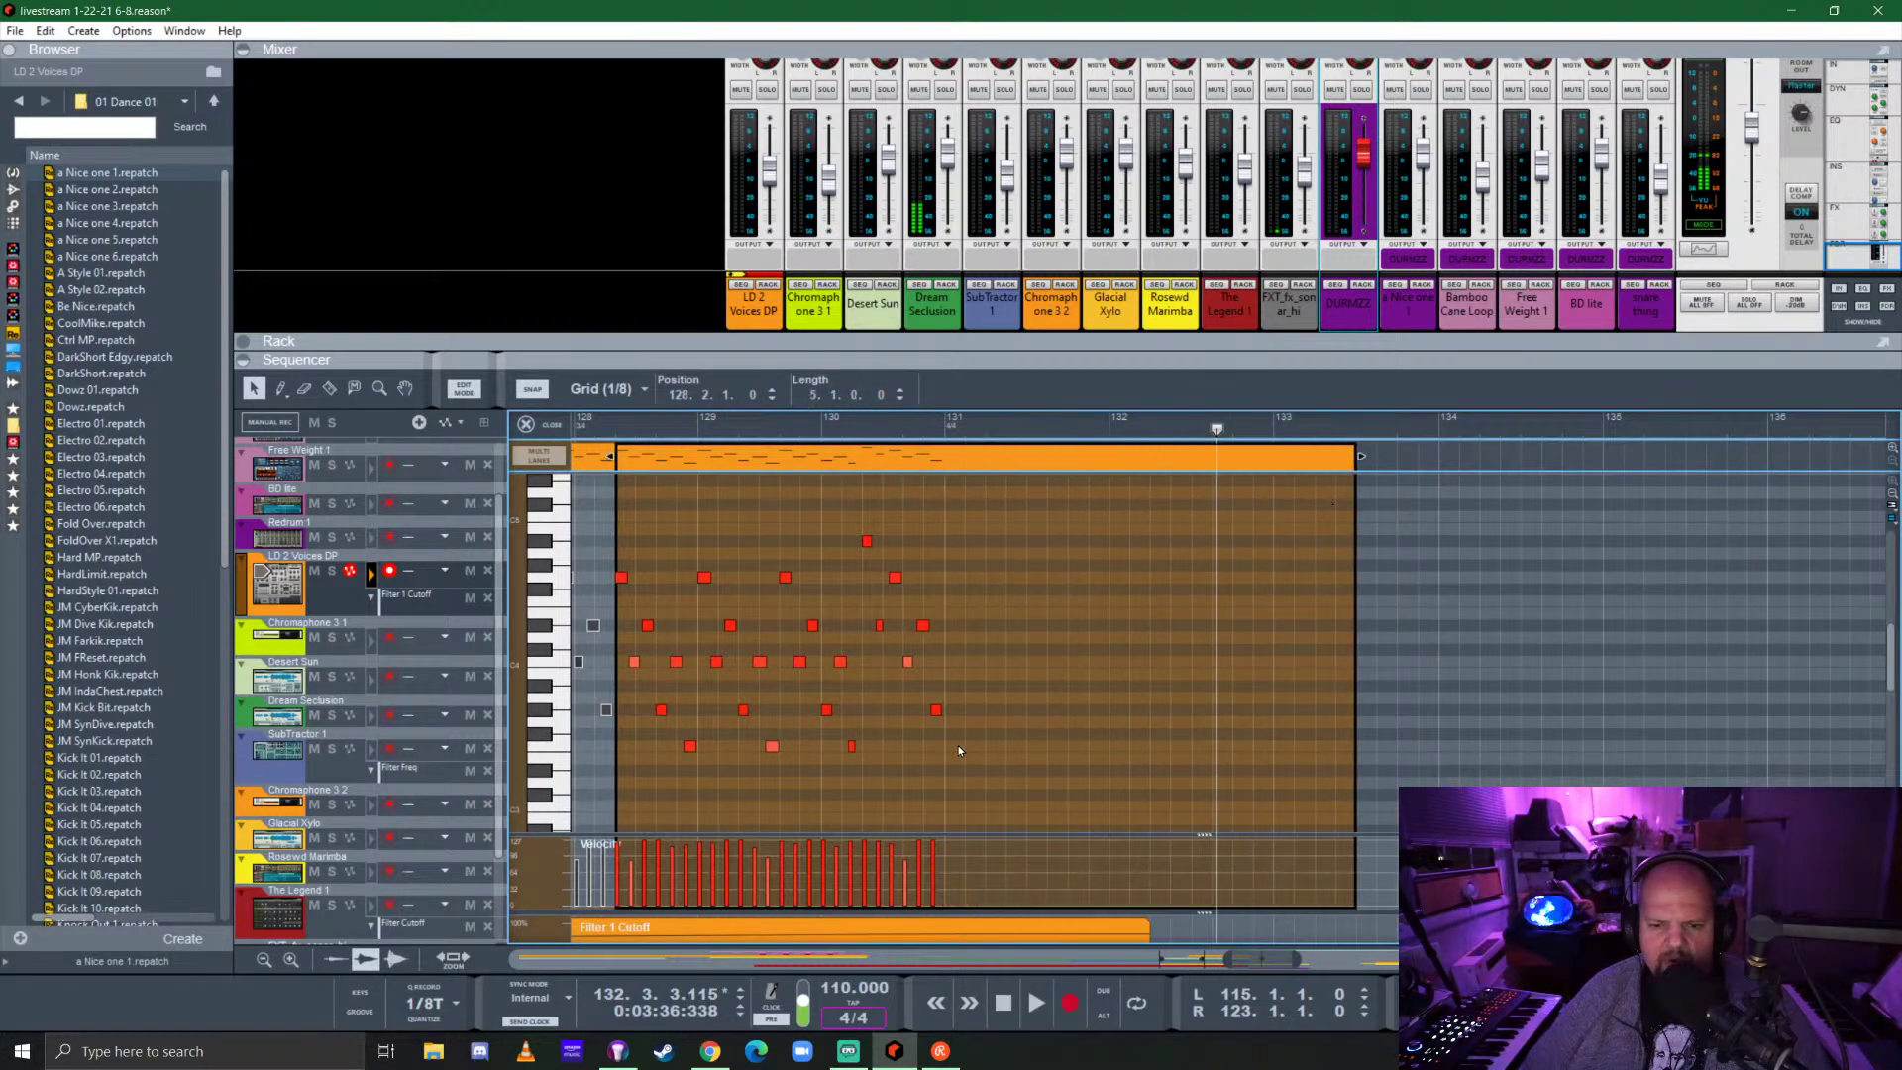
{"action": "left_click", "coordinate": [955, 745], "text": "alt"}
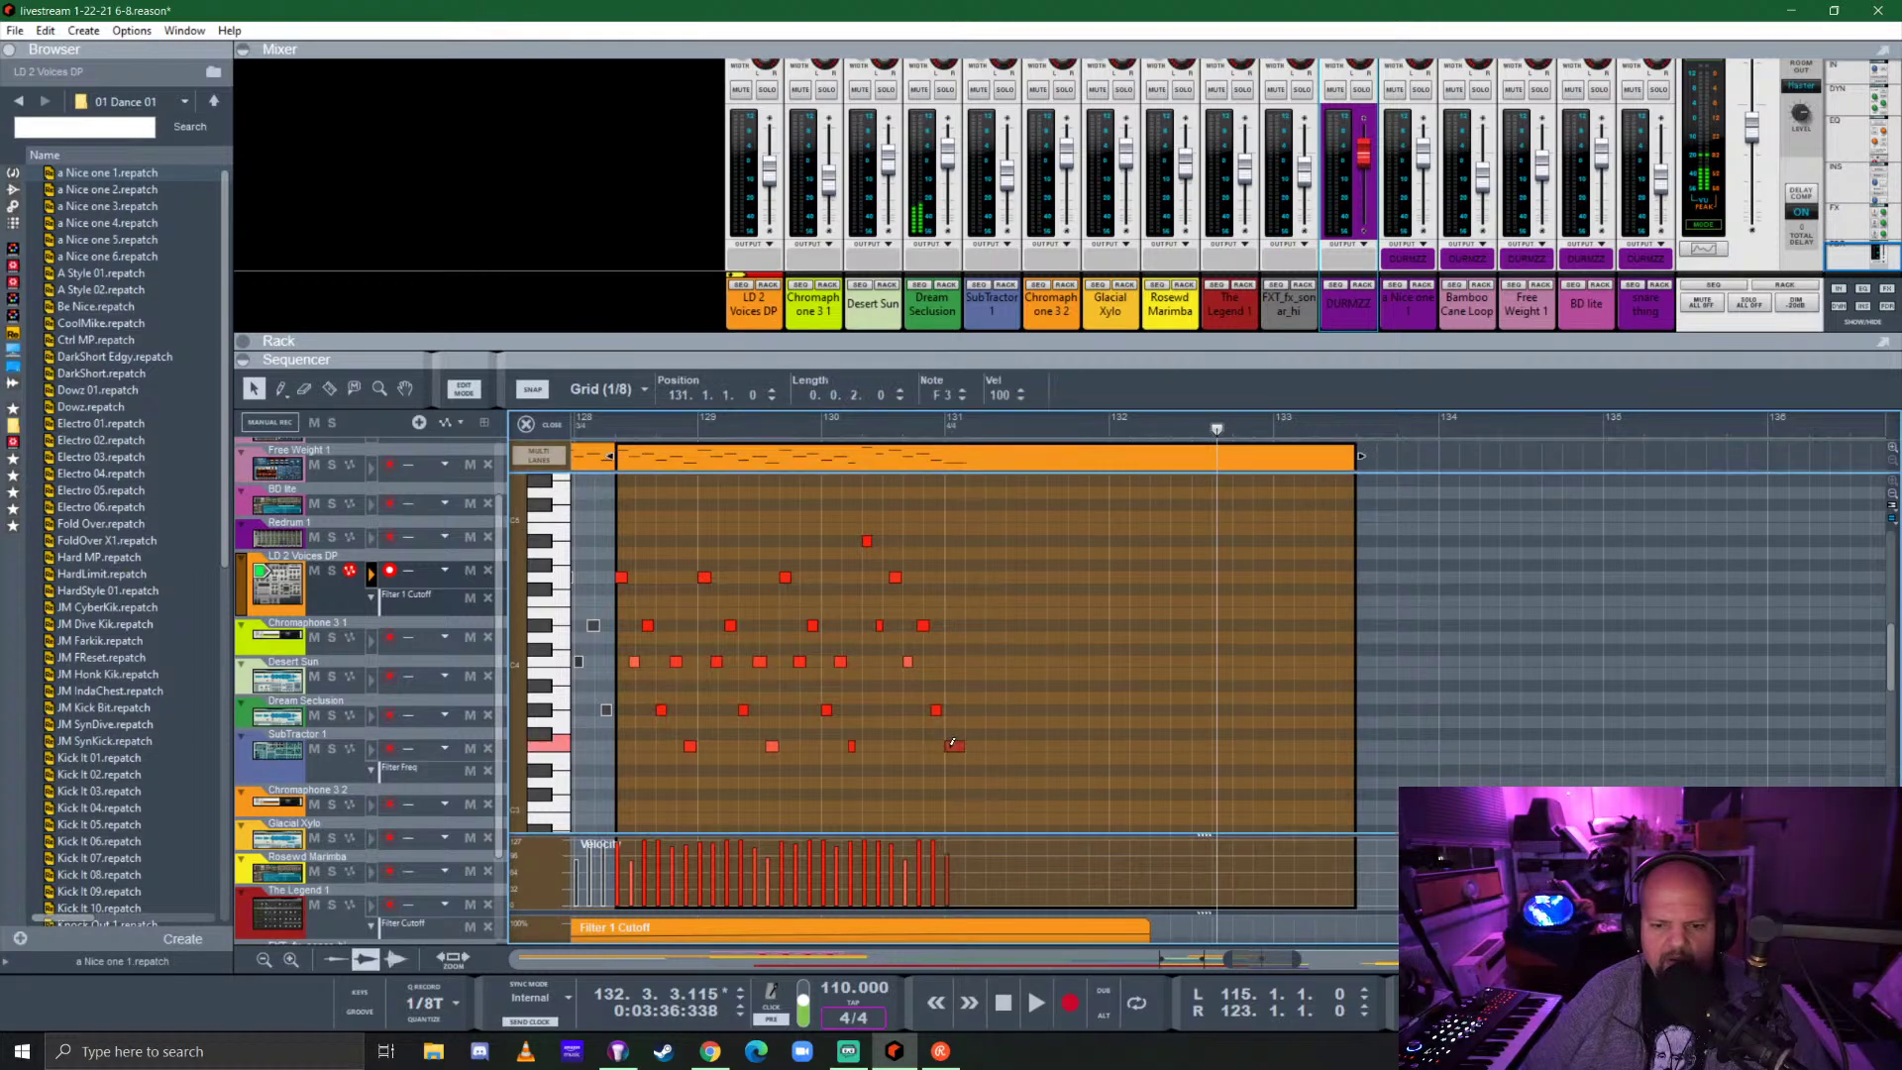
{"action": "left_click_drag", "start_coordinate": [973, 749], "coordinate": [1332, 744]}
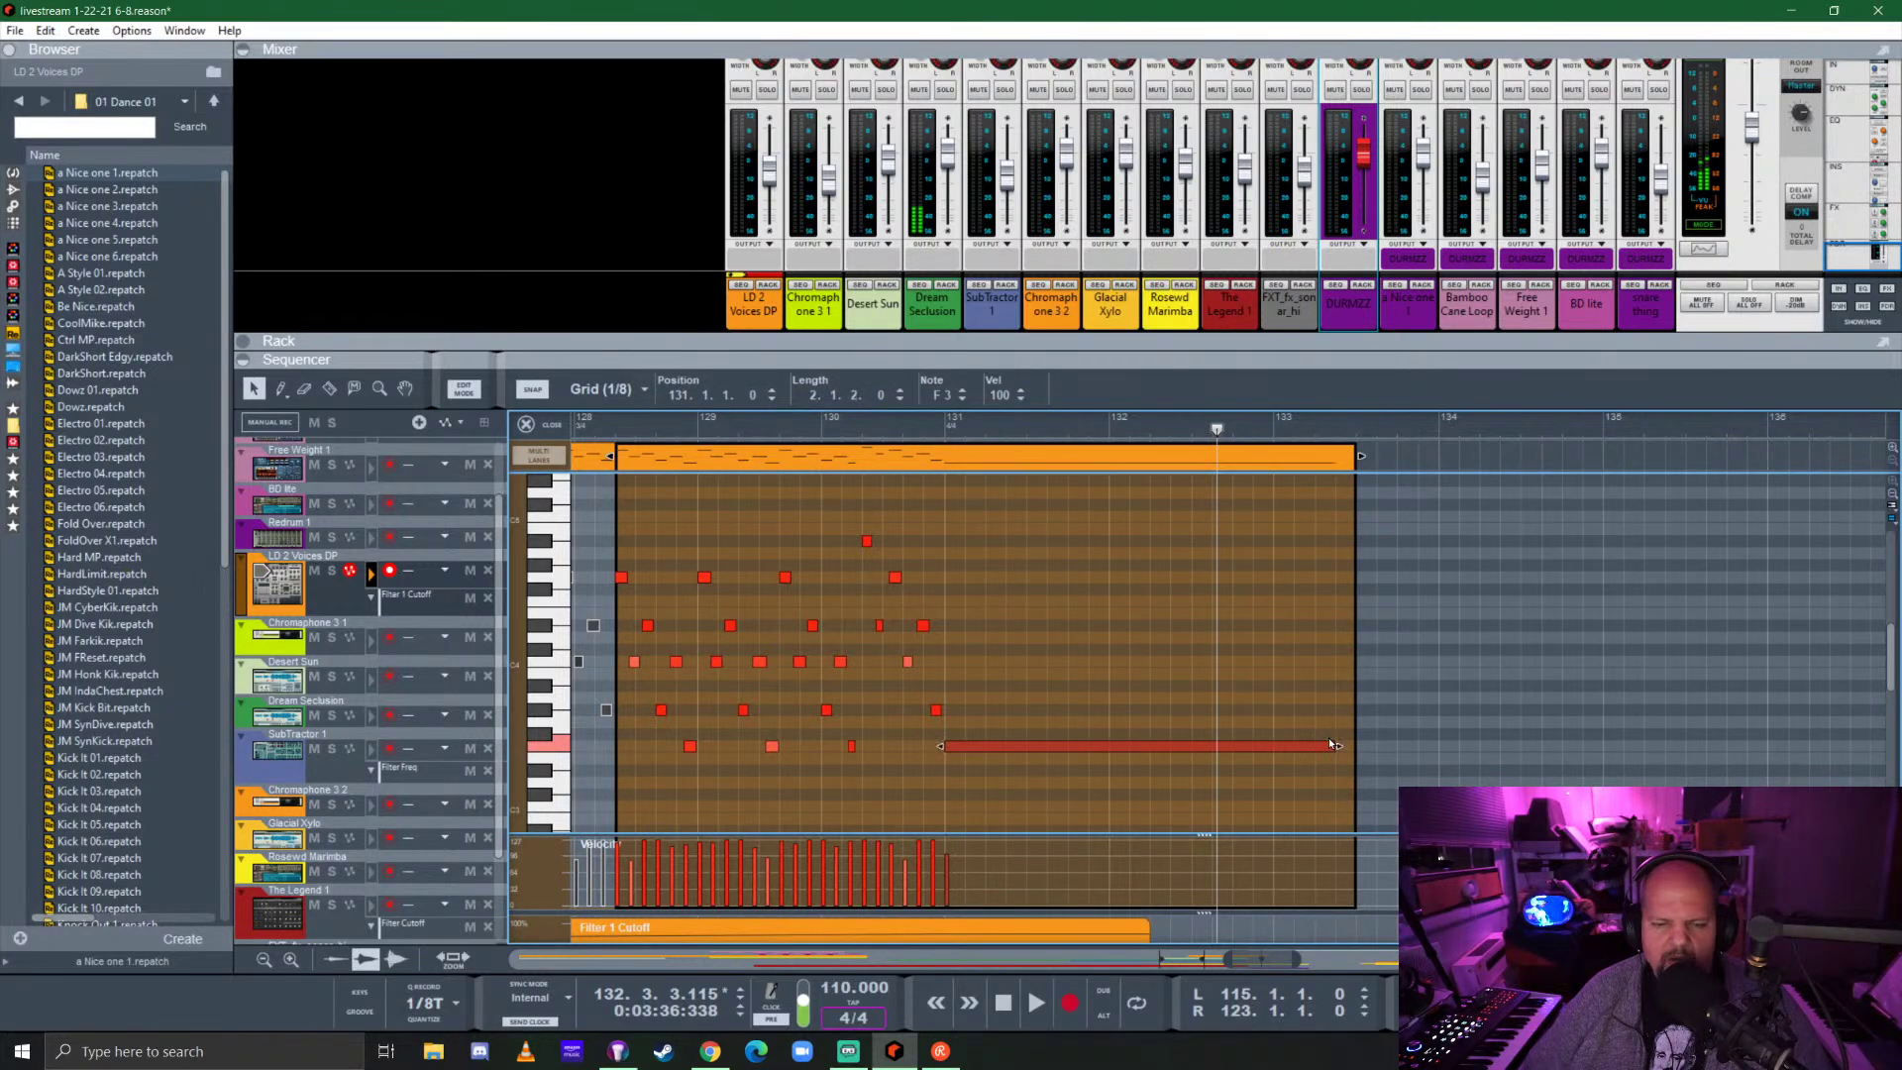
Play the transition into the held F3 note from about bar 129 and return to the arrangement.
{"action": "left_click", "coordinate": [771, 424]}
{"action": "key", "text": "space"}
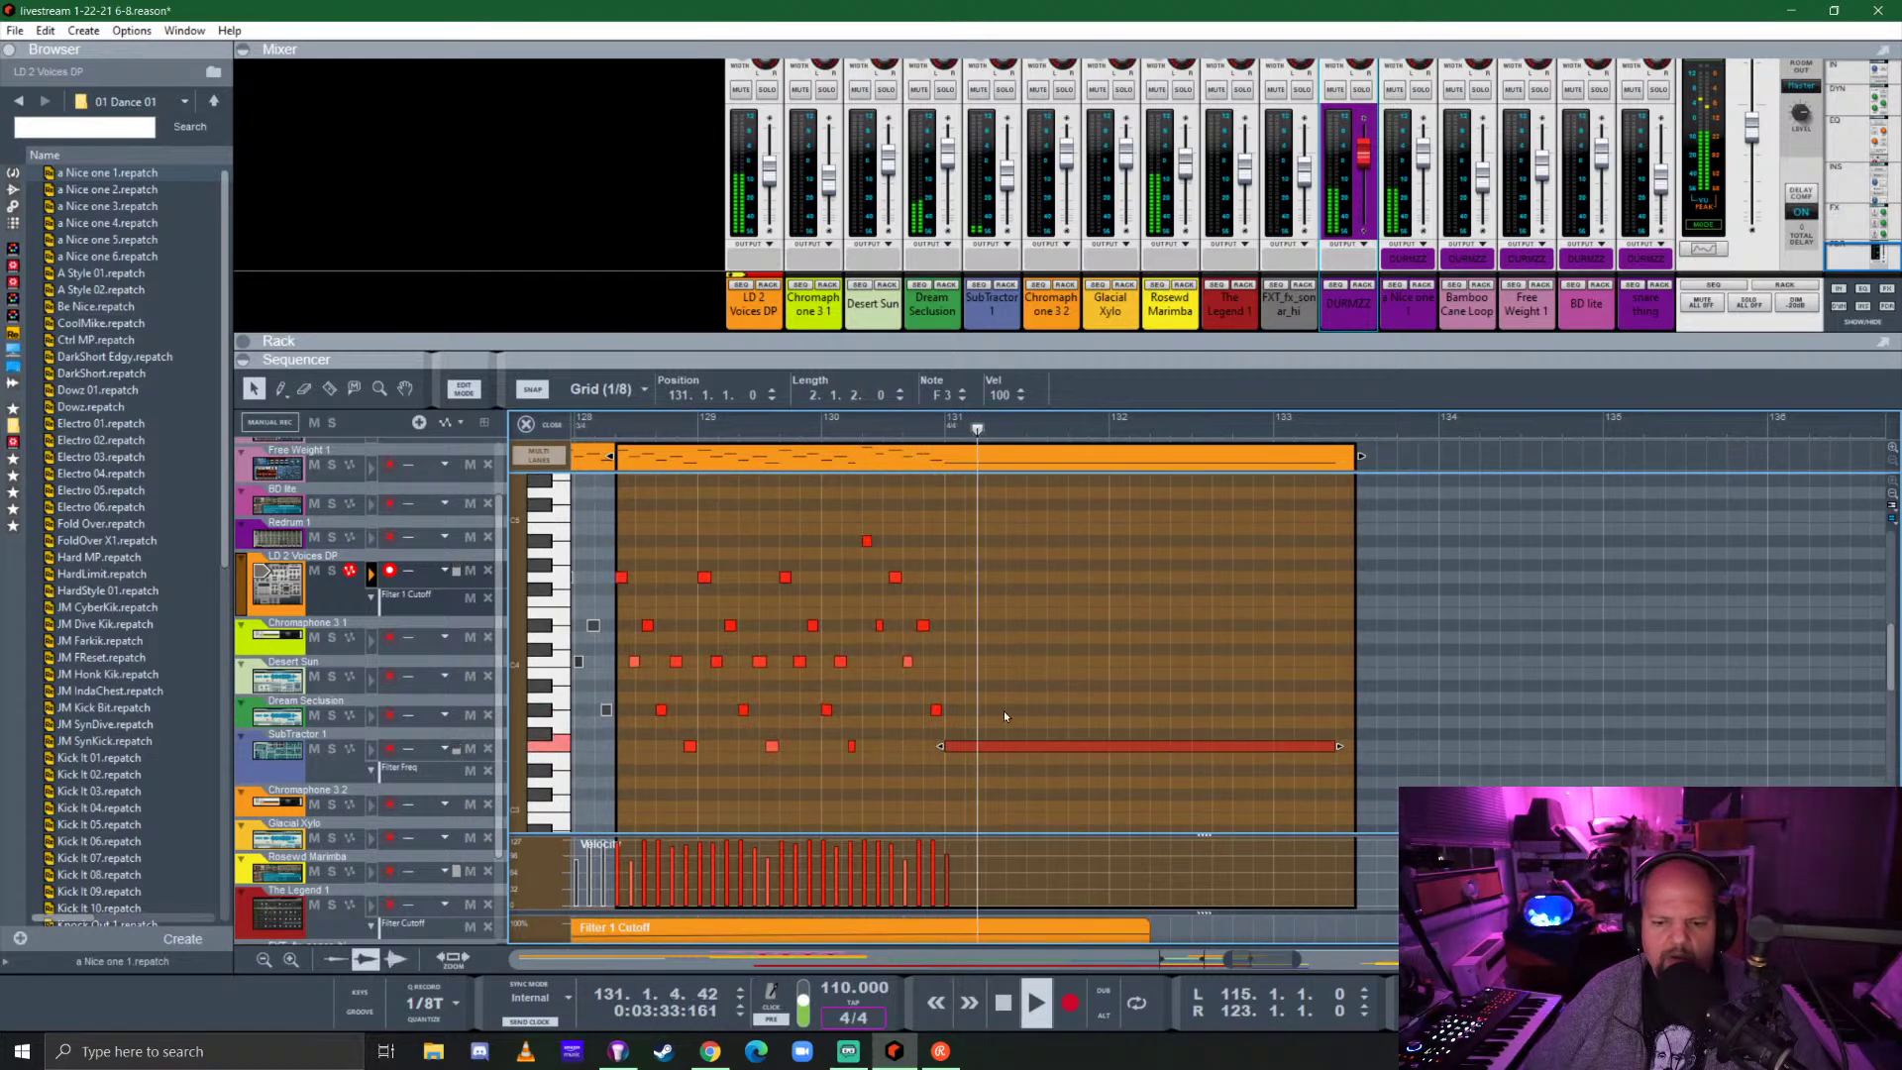
{"action": "left_click", "coordinate": [557, 434]}
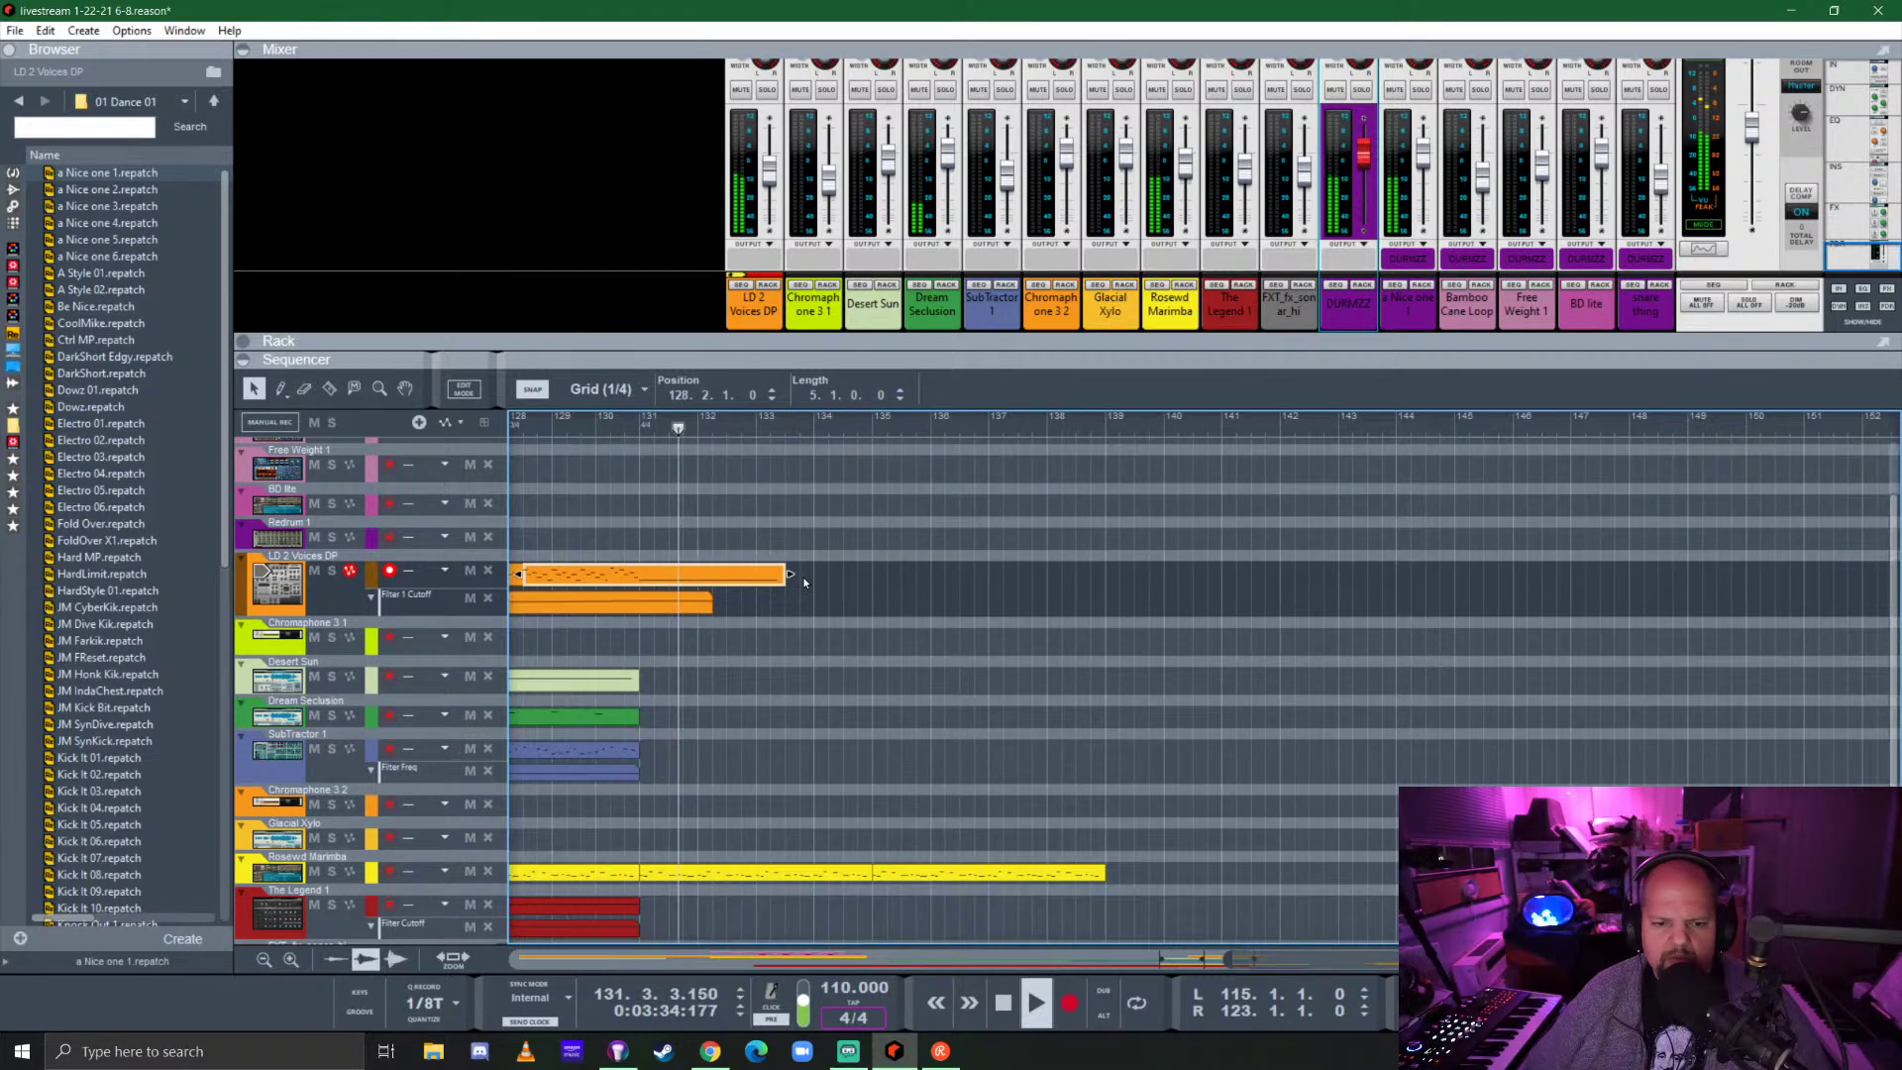
Make the Filter 1 Cutoff automation drop to 0% at 131.1.4.50 and hold 0% to the clip's end, and play the transition.
{"action": "left_click", "coordinate": [662, 598]}
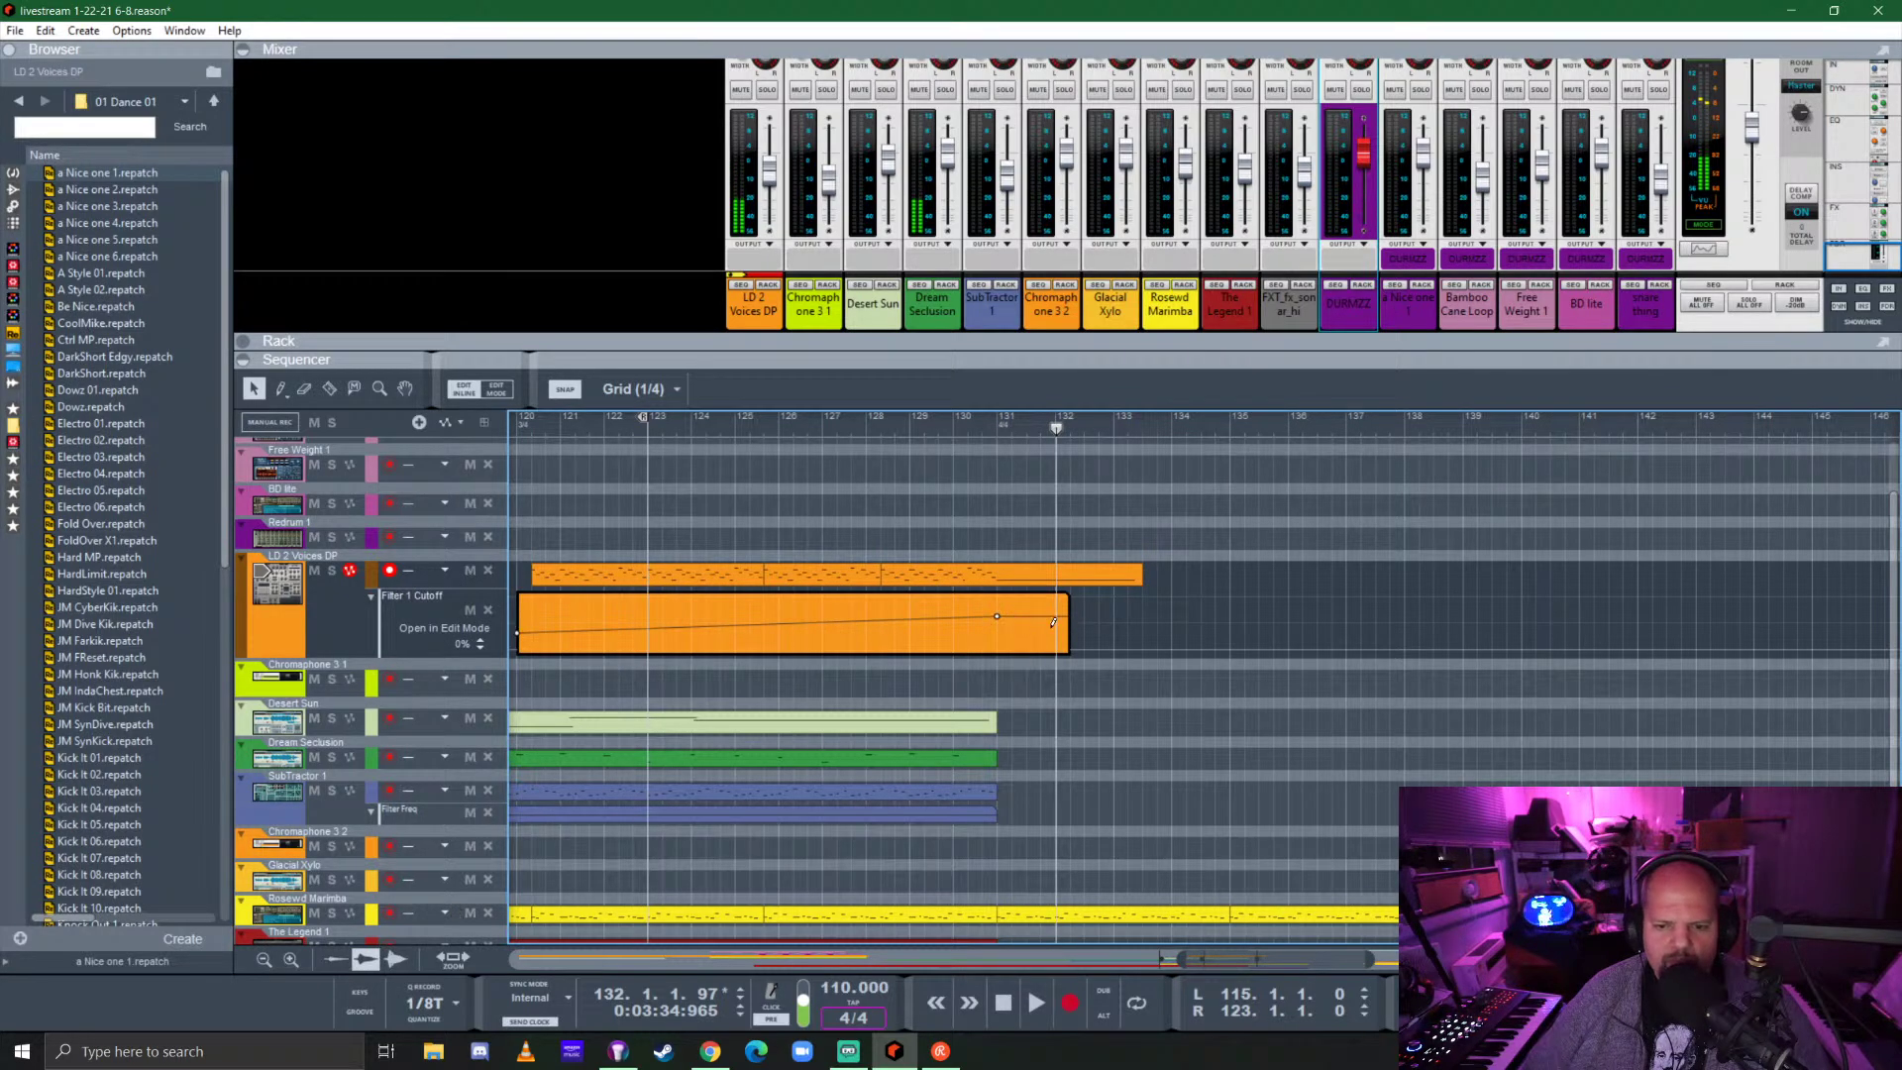
{"action": "left_click", "coordinate": [1054, 624]}
{"action": "left_click_drag", "start_coordinate": [1056, 633], "coordinate": [1070, 654]}
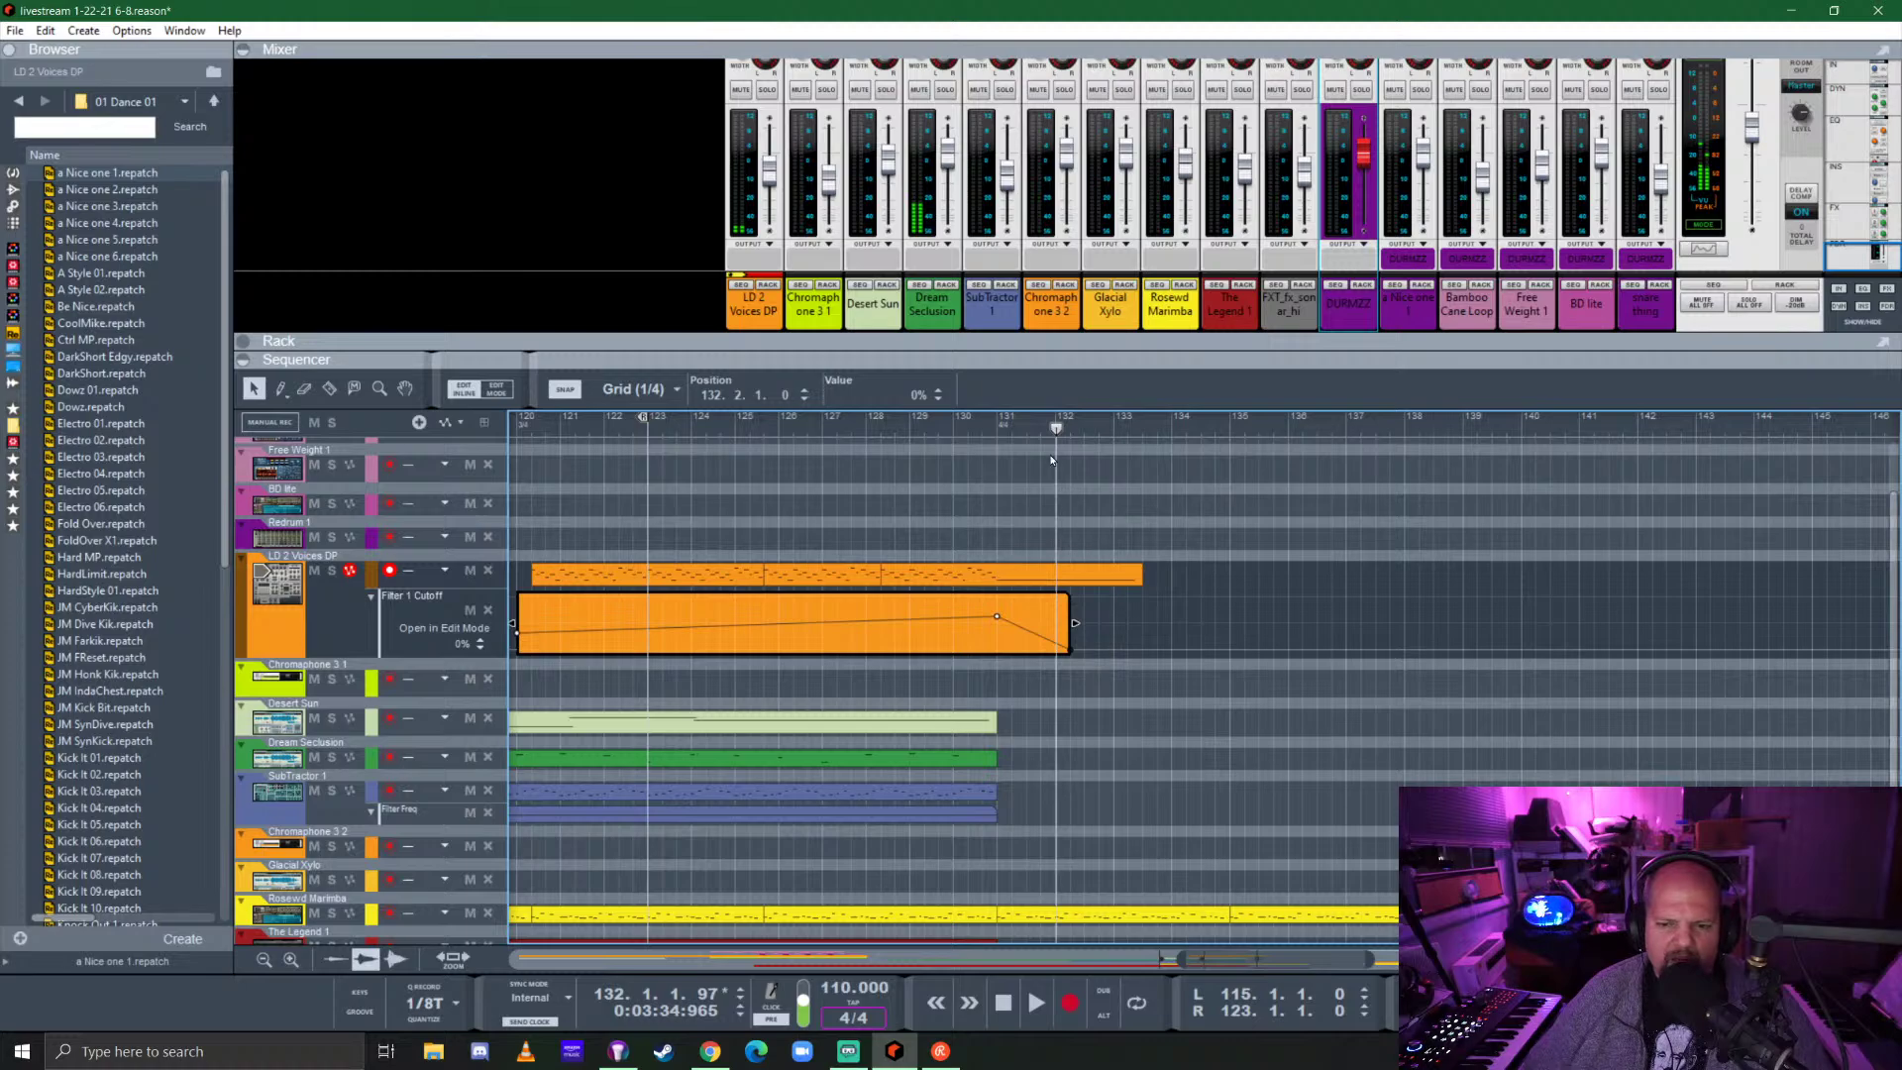
{"action": "left_click", "coordinate": [941, 427]}
{"action": "key", "text": "space"}
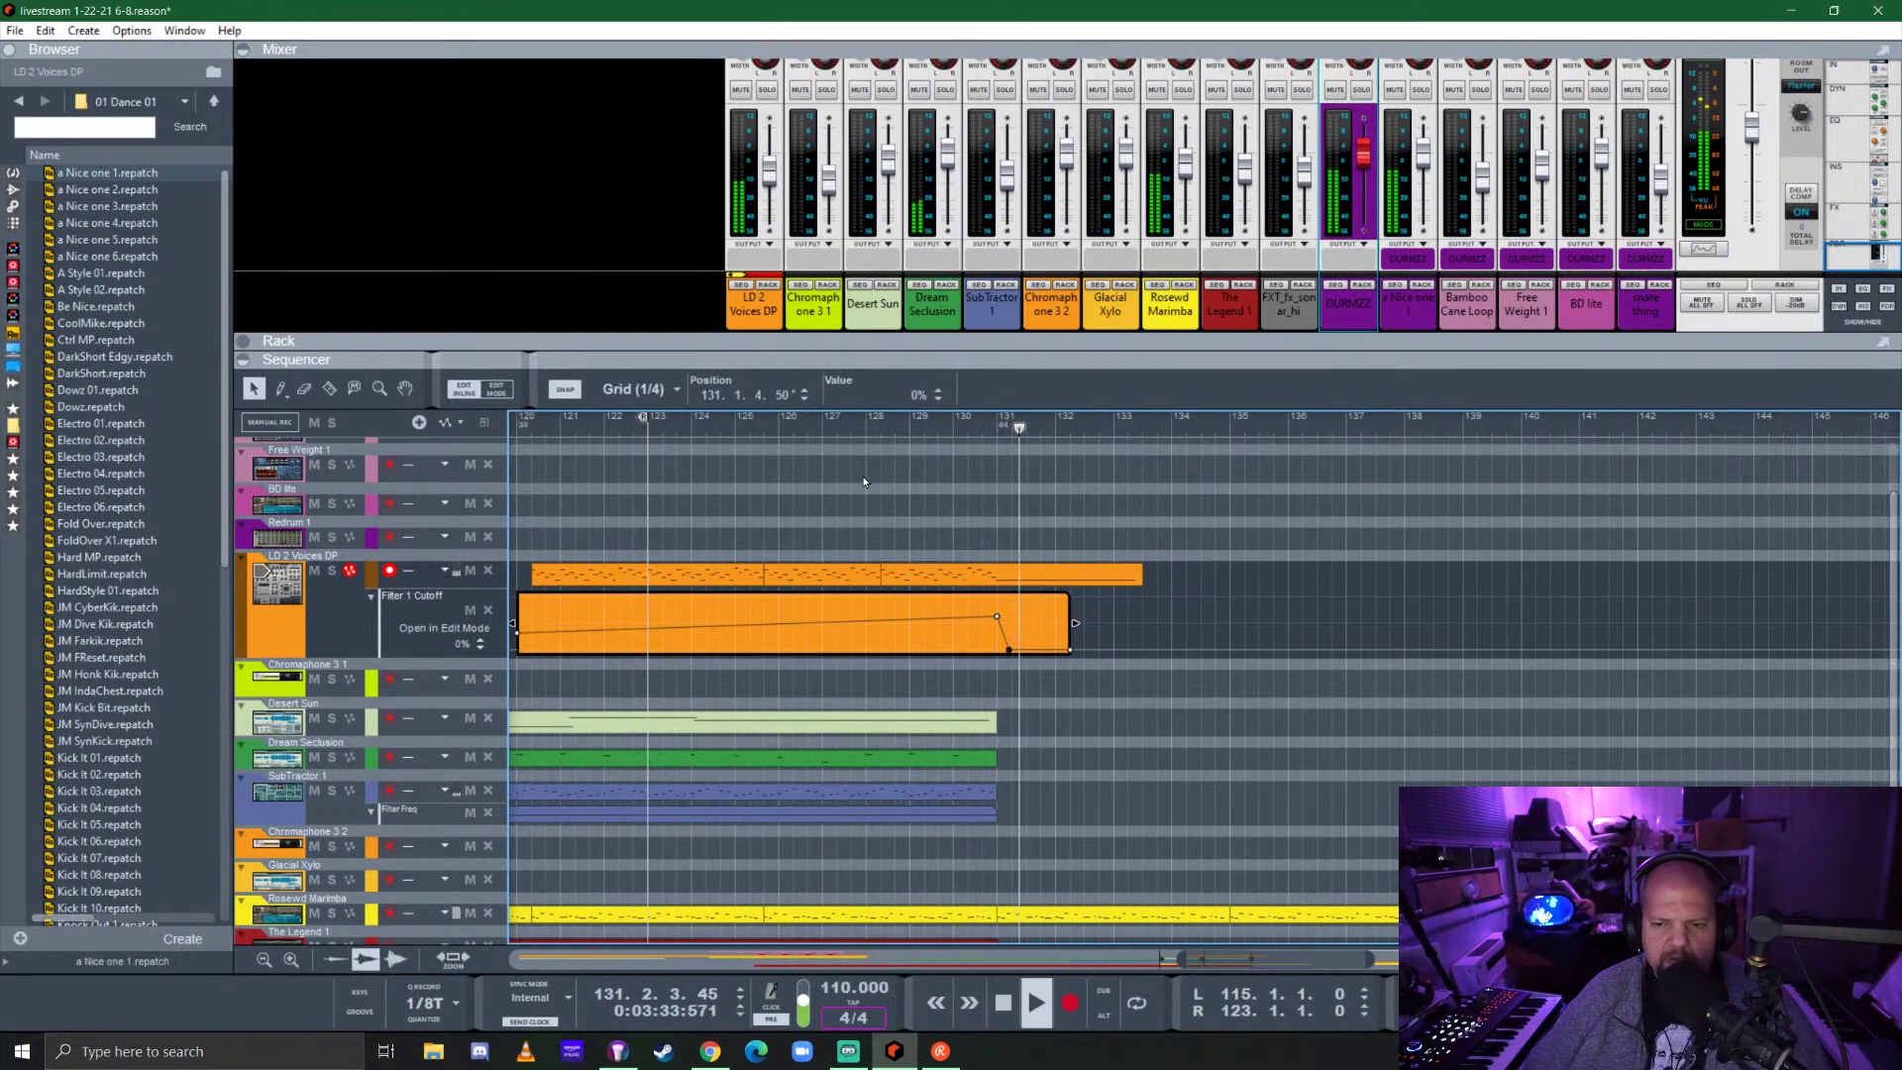
{"action": "left_click", "coordinate": [1044, 503]}
{"action": "key", "text": "space"}
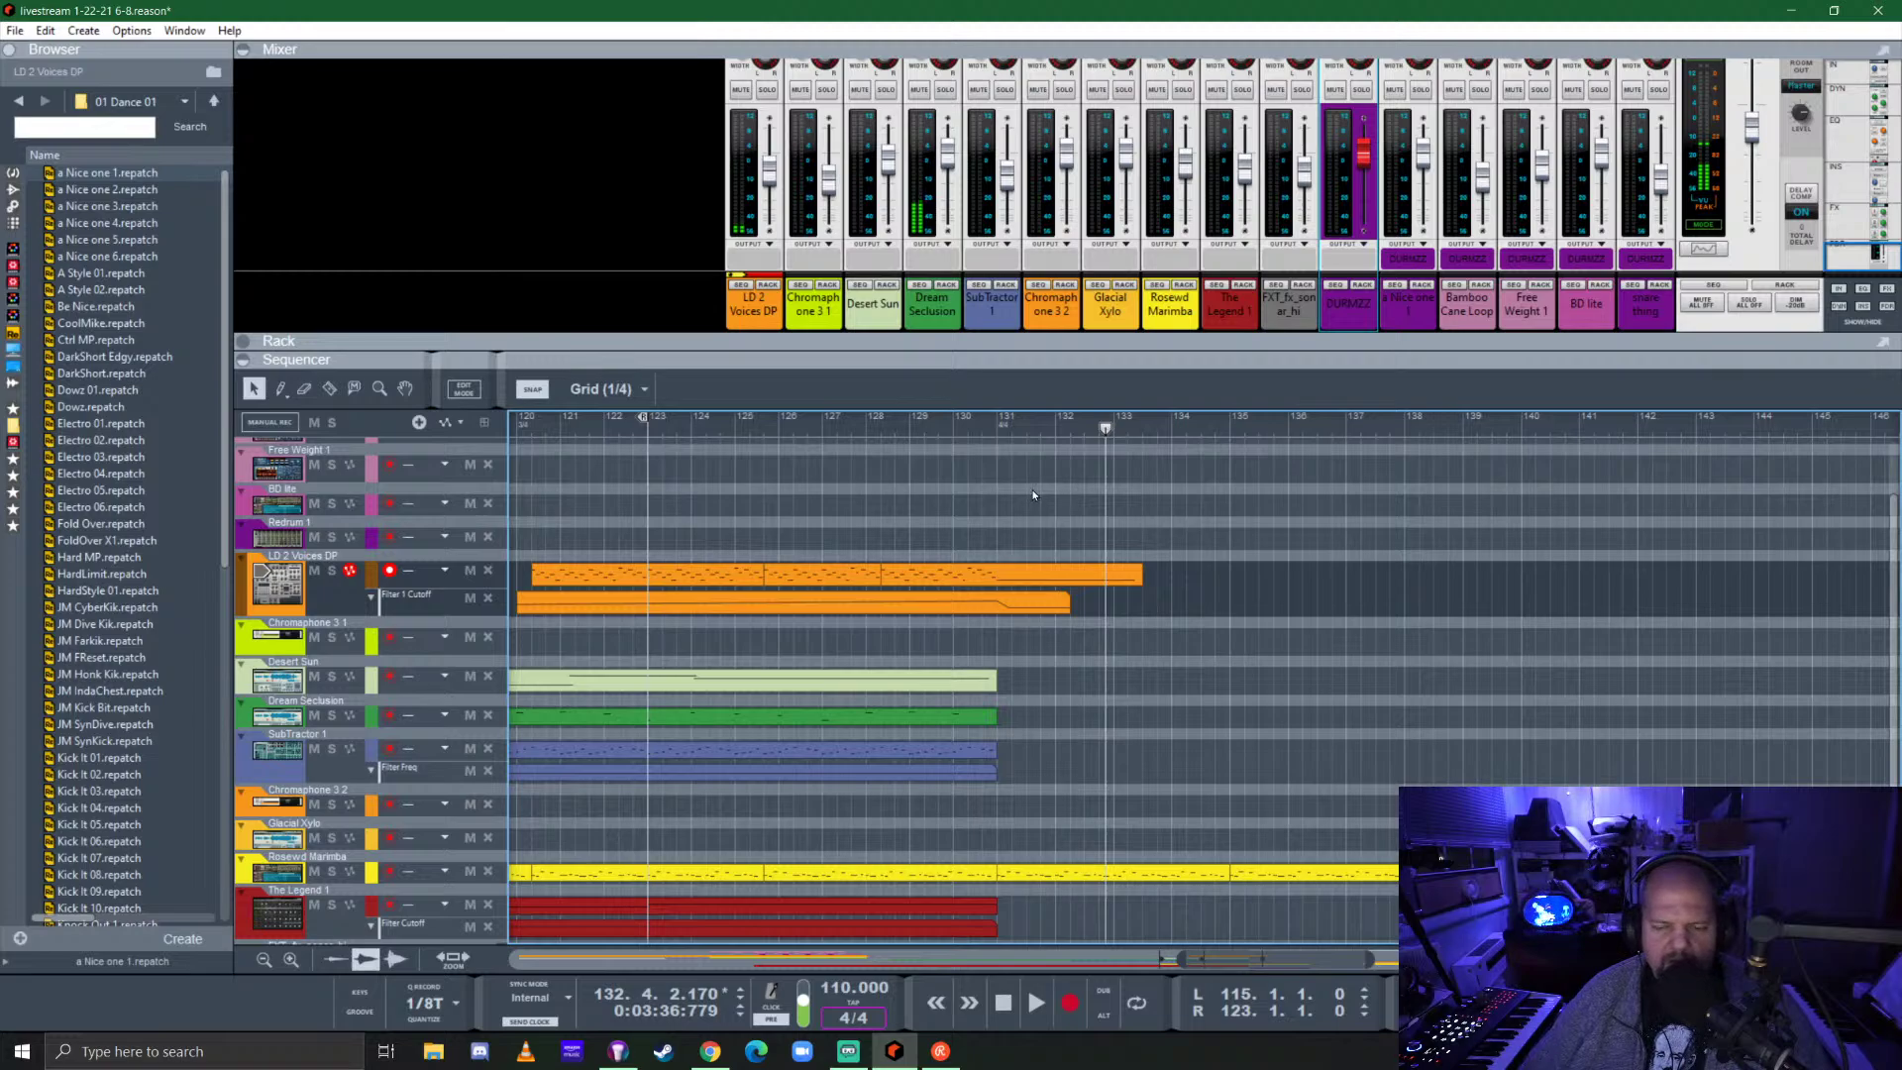
Lengthen the fall in the LD 2 Voices DP Filter 1 Cutoff automation by moving its 0% point to 131.4.4.50.
{"action": "double_click", "coordinate": [1065, 603]}
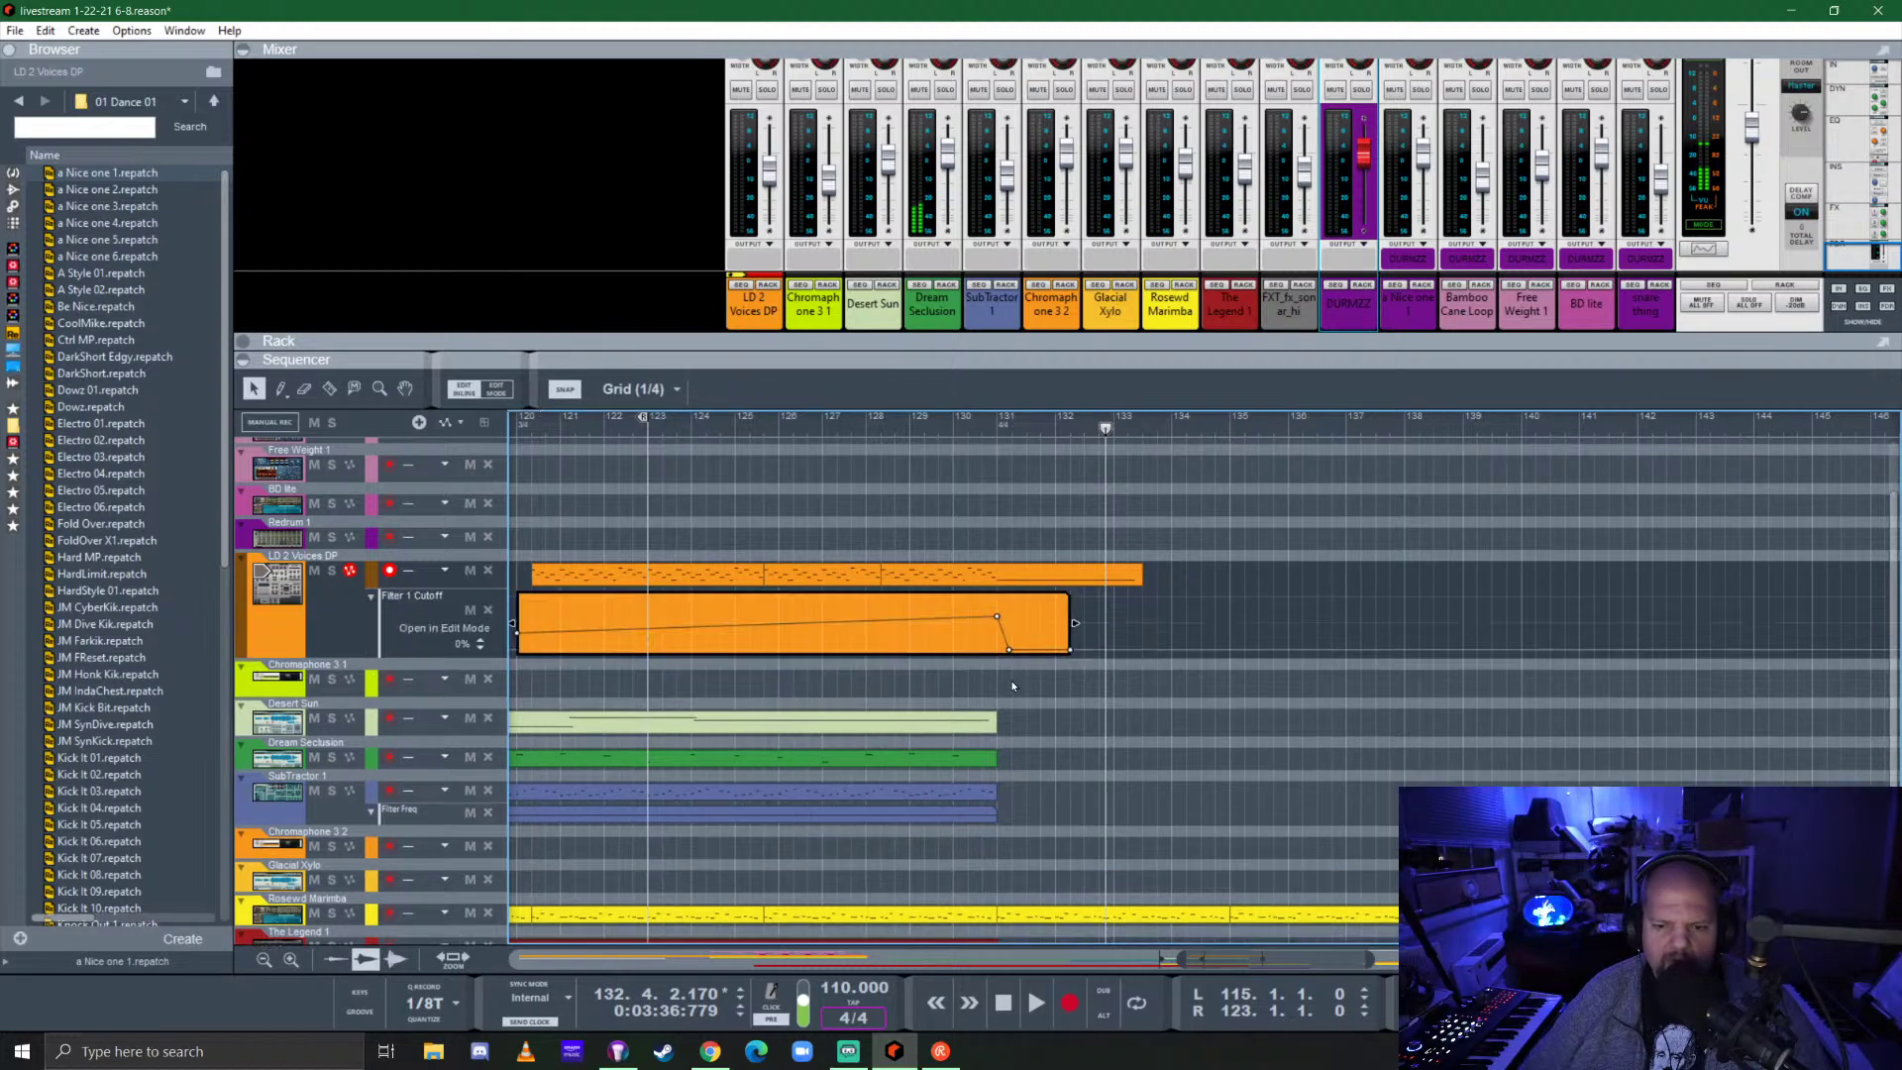
{"action": "scroll", "coordinate": [1008, 646], "scroll_direction": "up", "scroll_amount": 3}
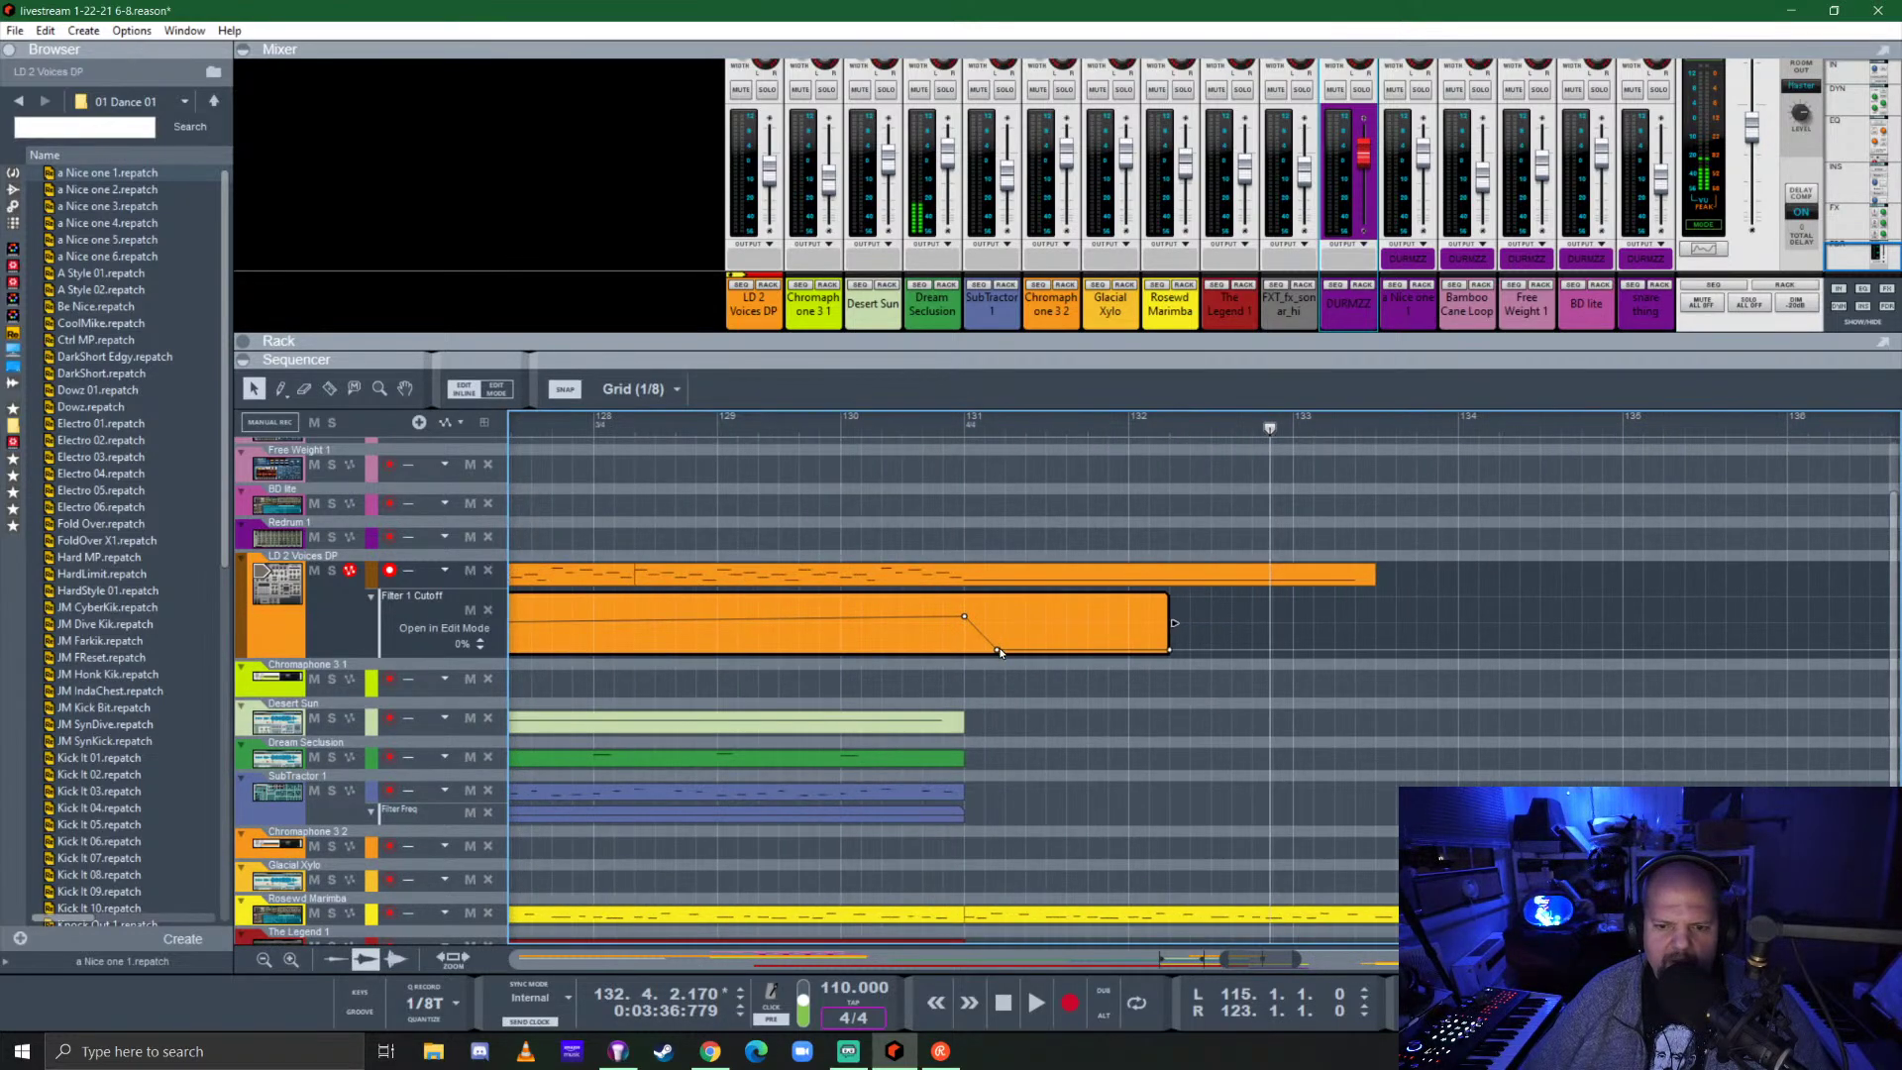
{"action": "left_click_drag", "start_coordinate": [999, 654], "coordinate": [1128, 662]}
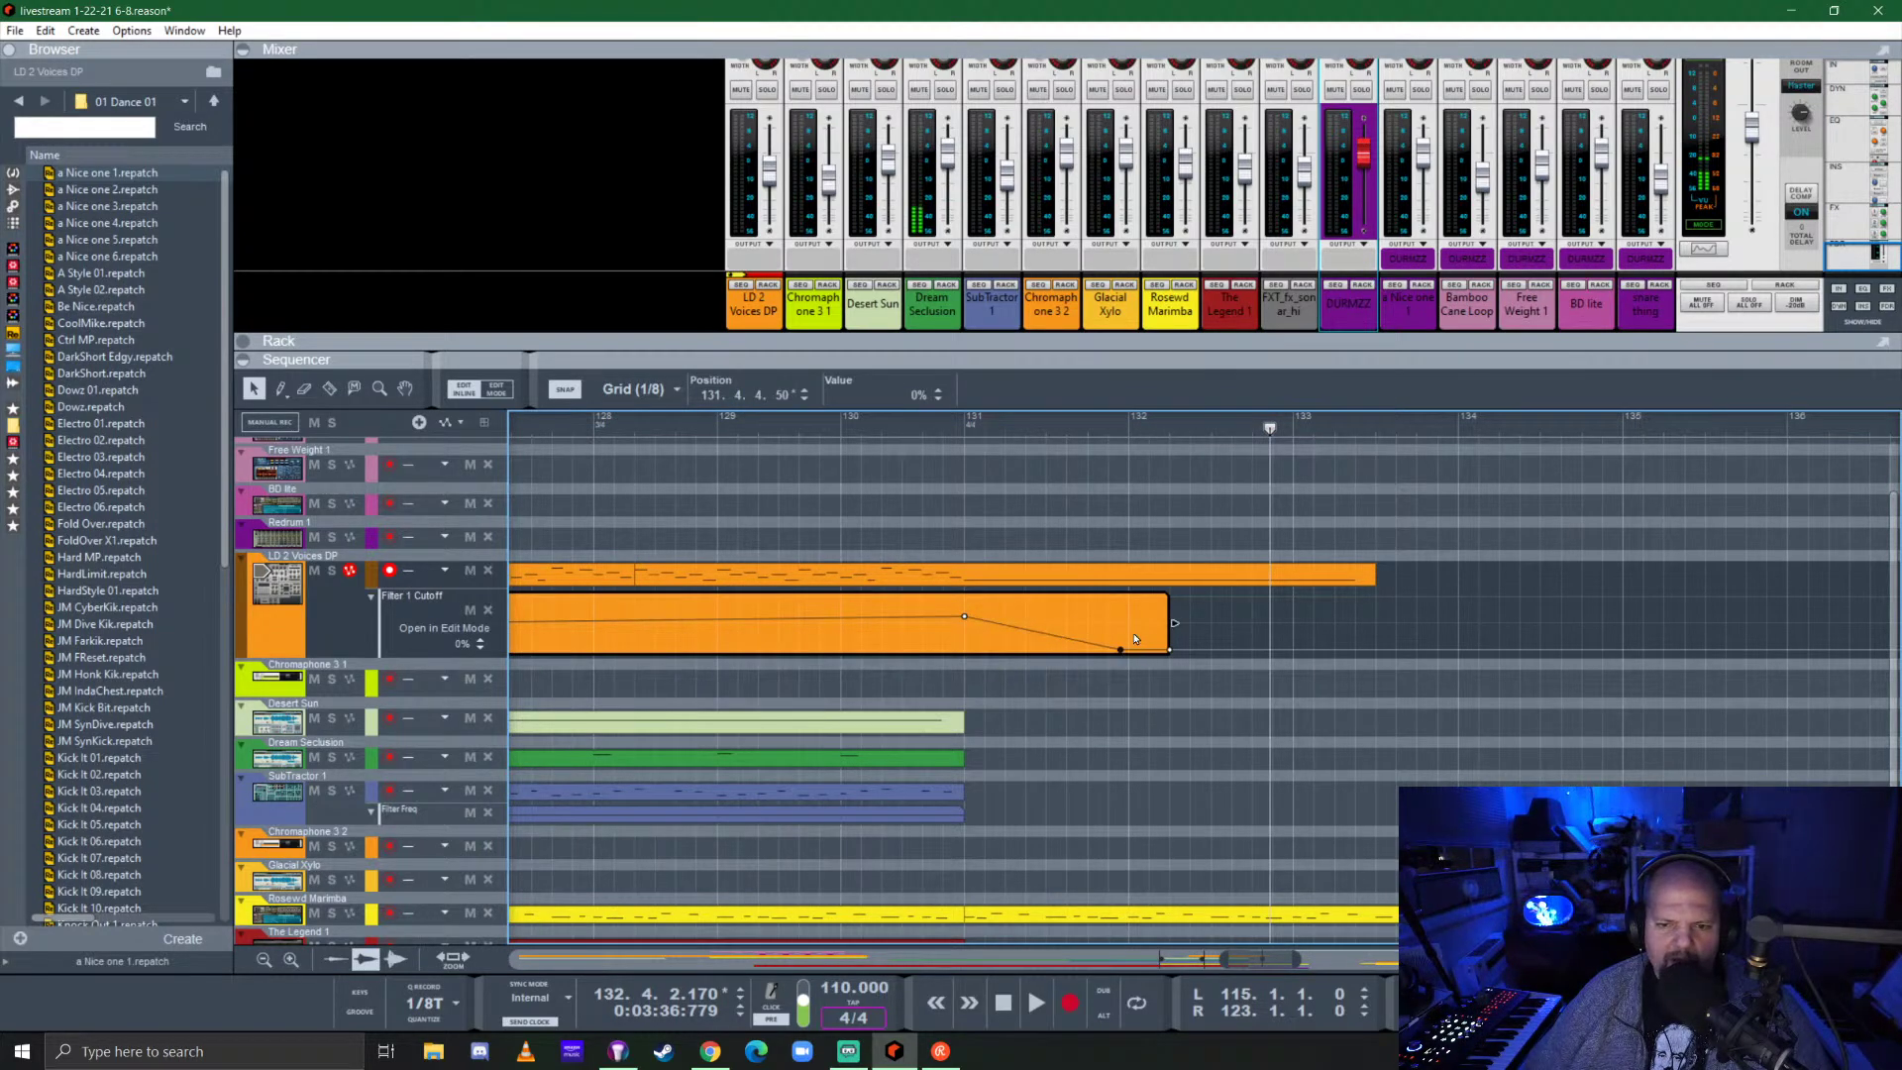
{"action": "double_click", "coordinate": [1052, 482]}
Play the transition with the longer filter fall from about bar 130 and save the song.
{"action": "left_click", "coordinate": [926, 425]}
{"action": "key", "text": "space"}
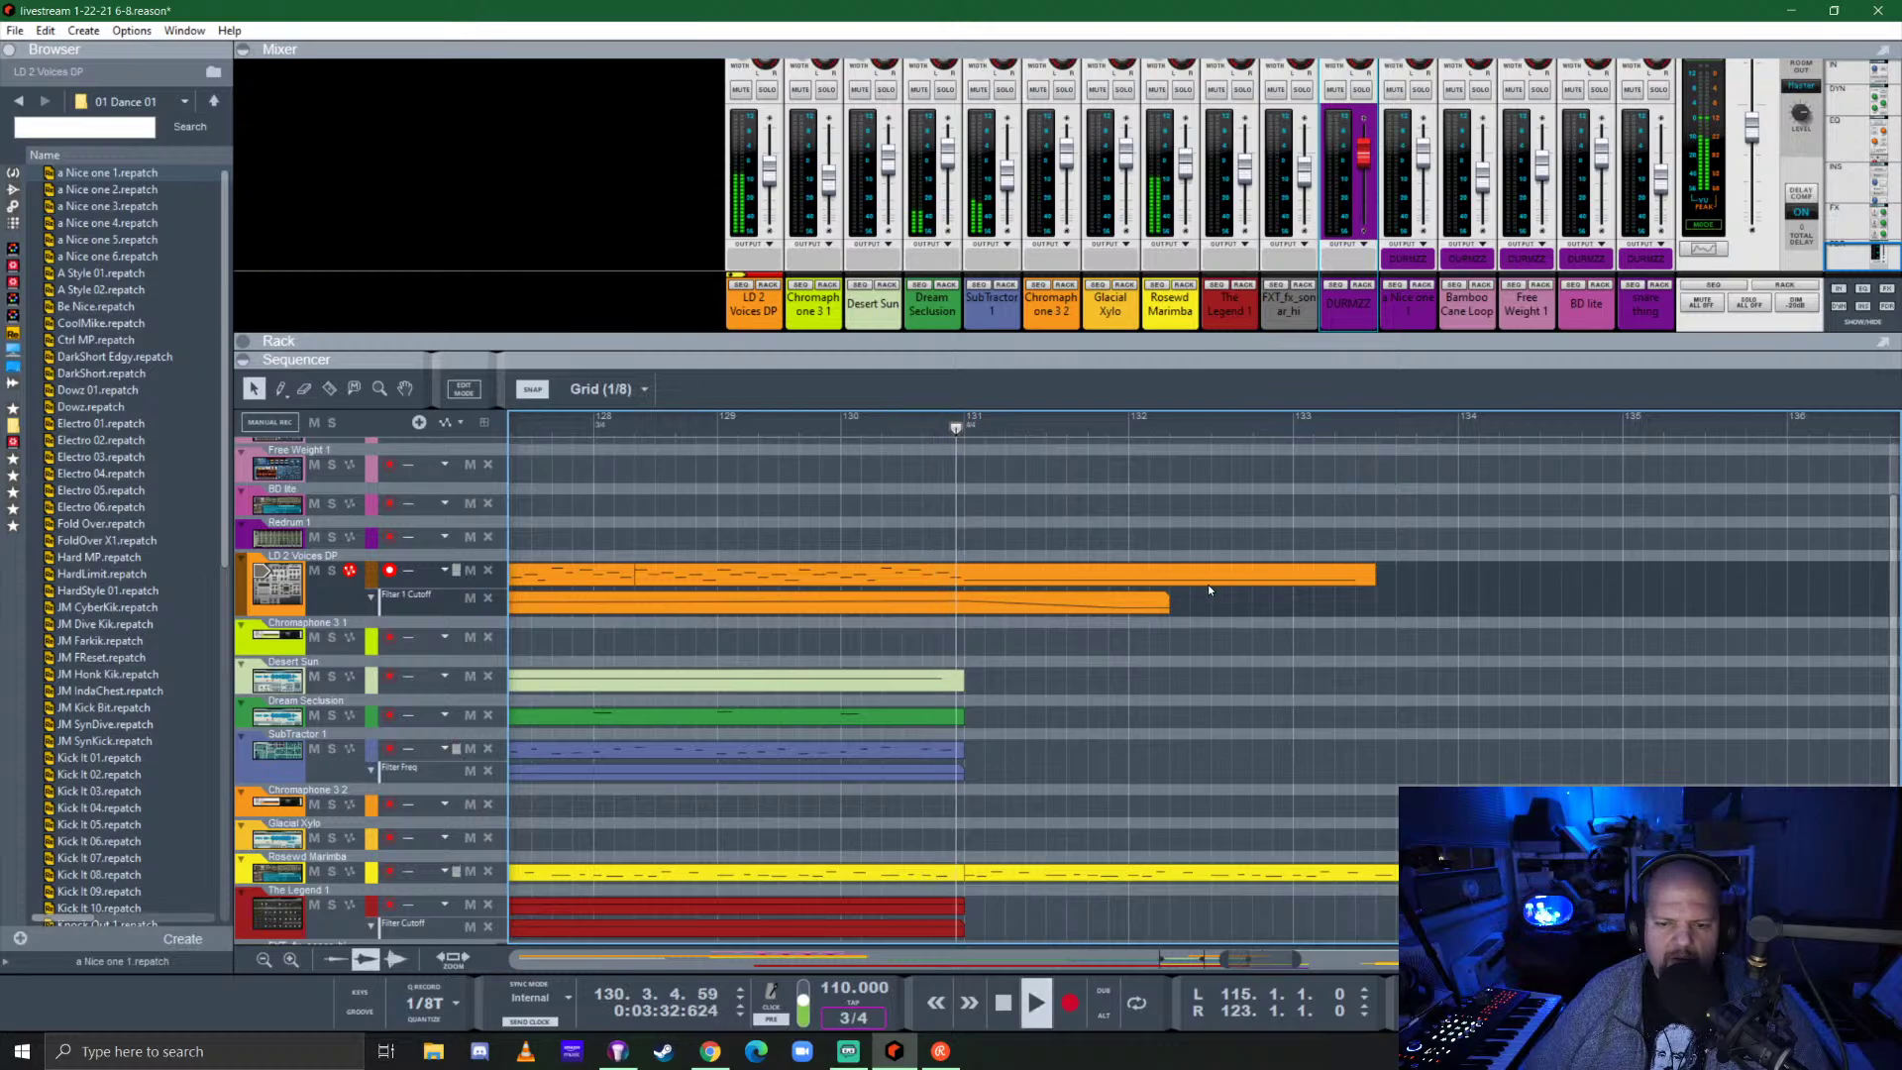
{"action": "key", "text": "ctrl+s"}
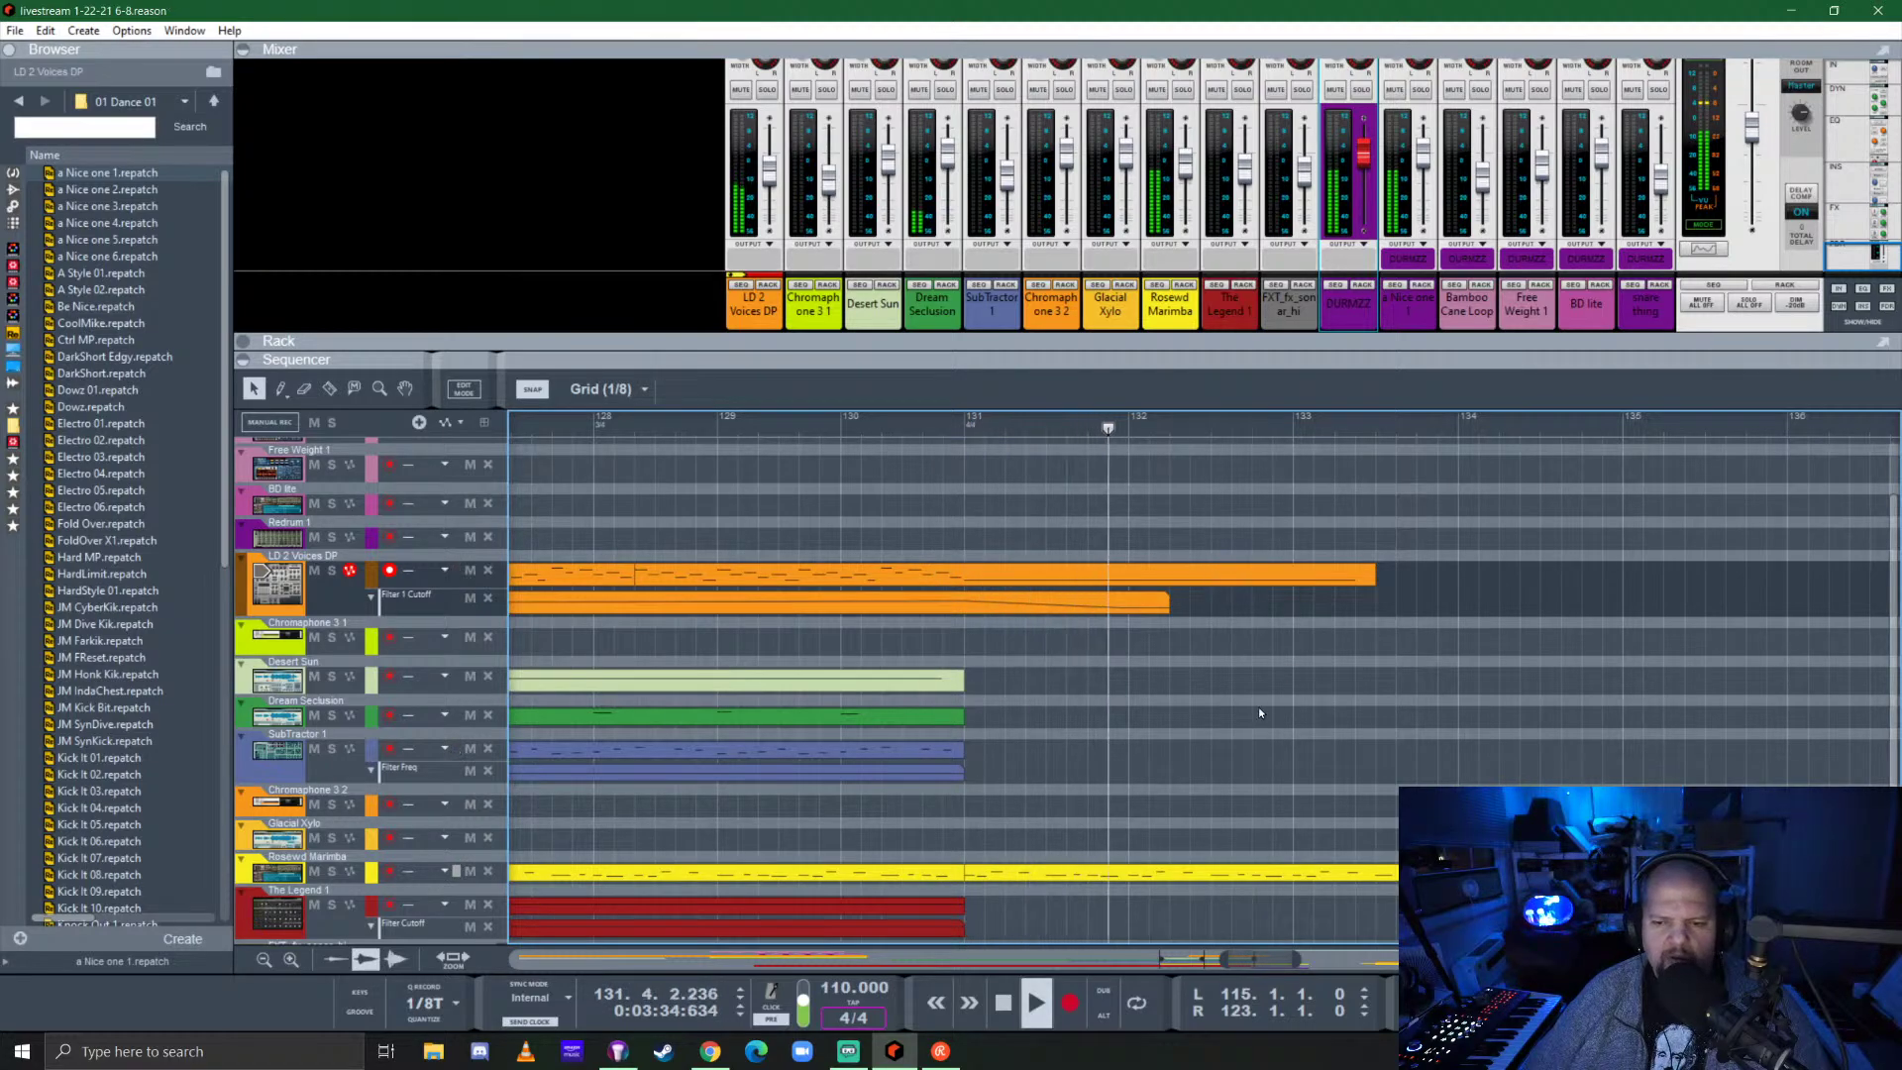
{"action": "scroll", "coordinate": [1114, 752], "scroll_direction": "down", "scroll_amount": 4}
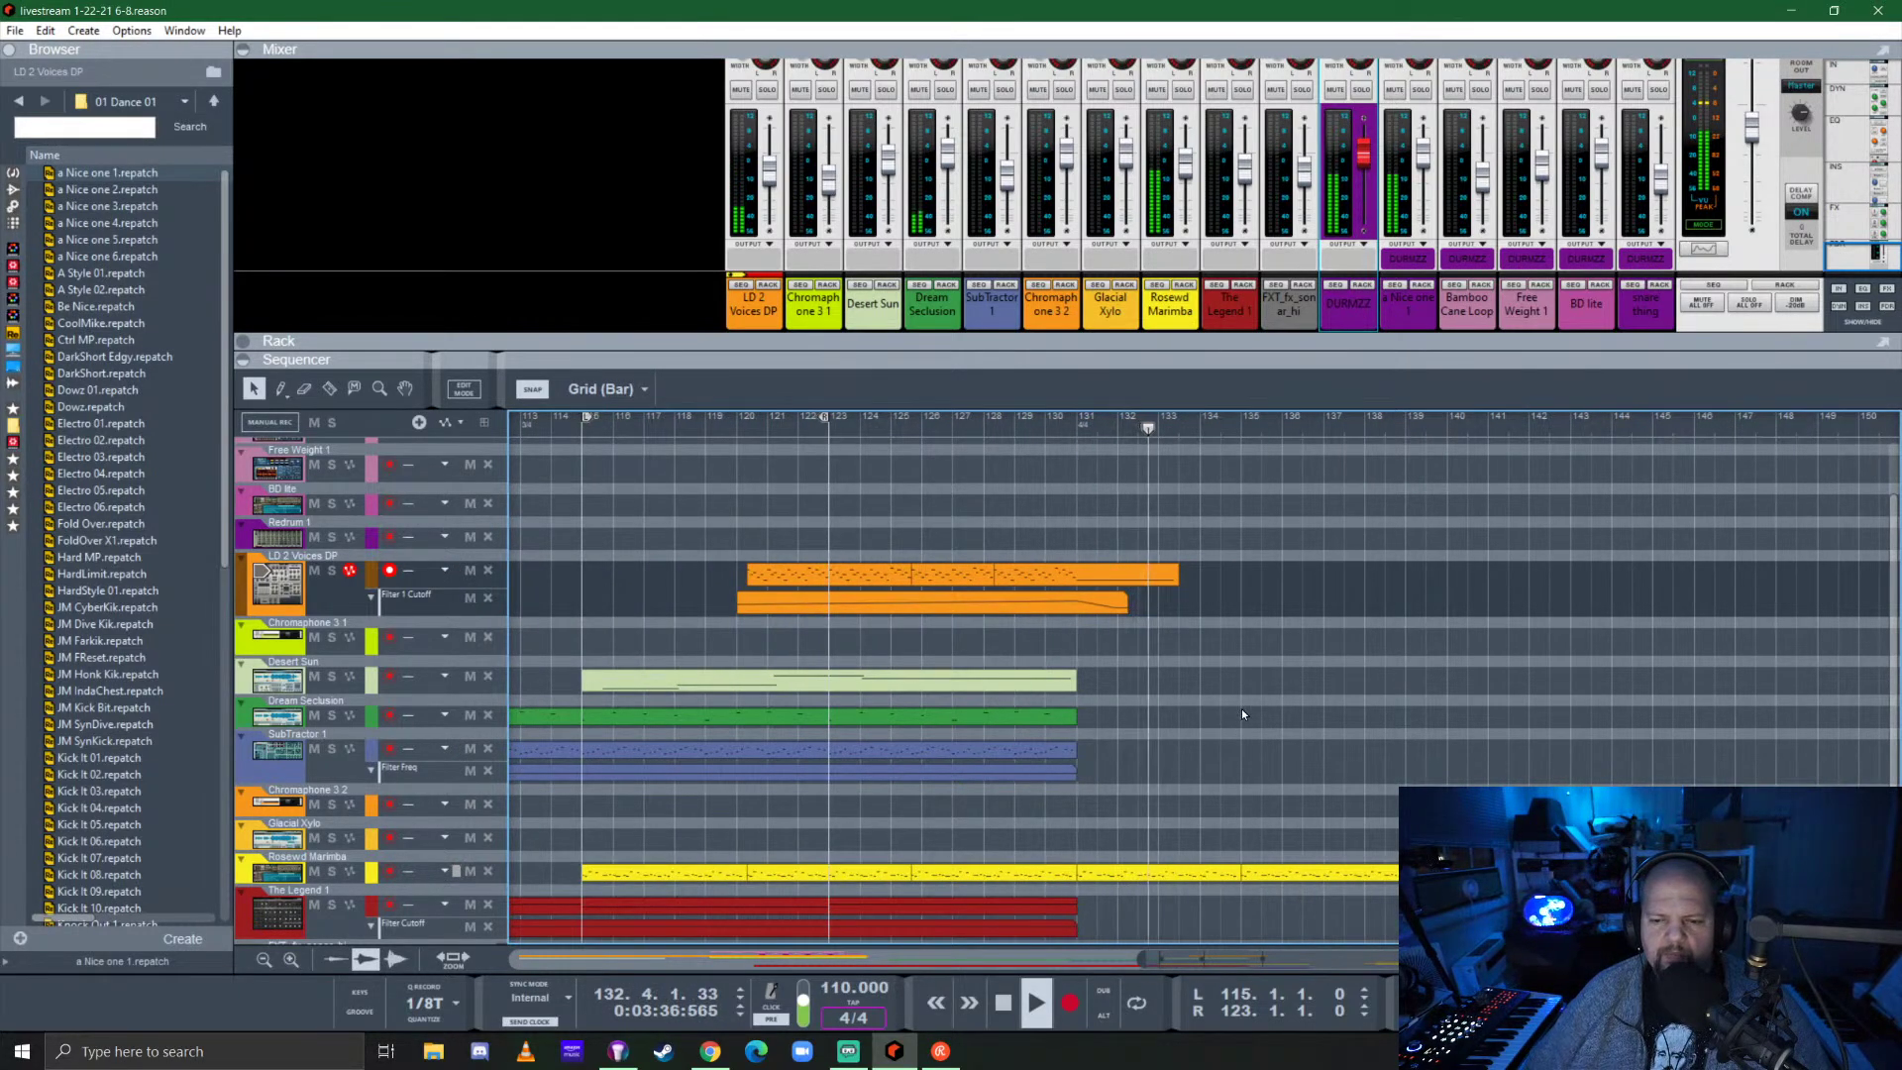
{"action": "scroll", "coordinate": [1240, 709], "scroll_direction": "down", "scroll_amount": 2}
{"action": "scroll", "coordinate": [1241, 707], "scroll_direction": "up", "scroll_amount": 3}
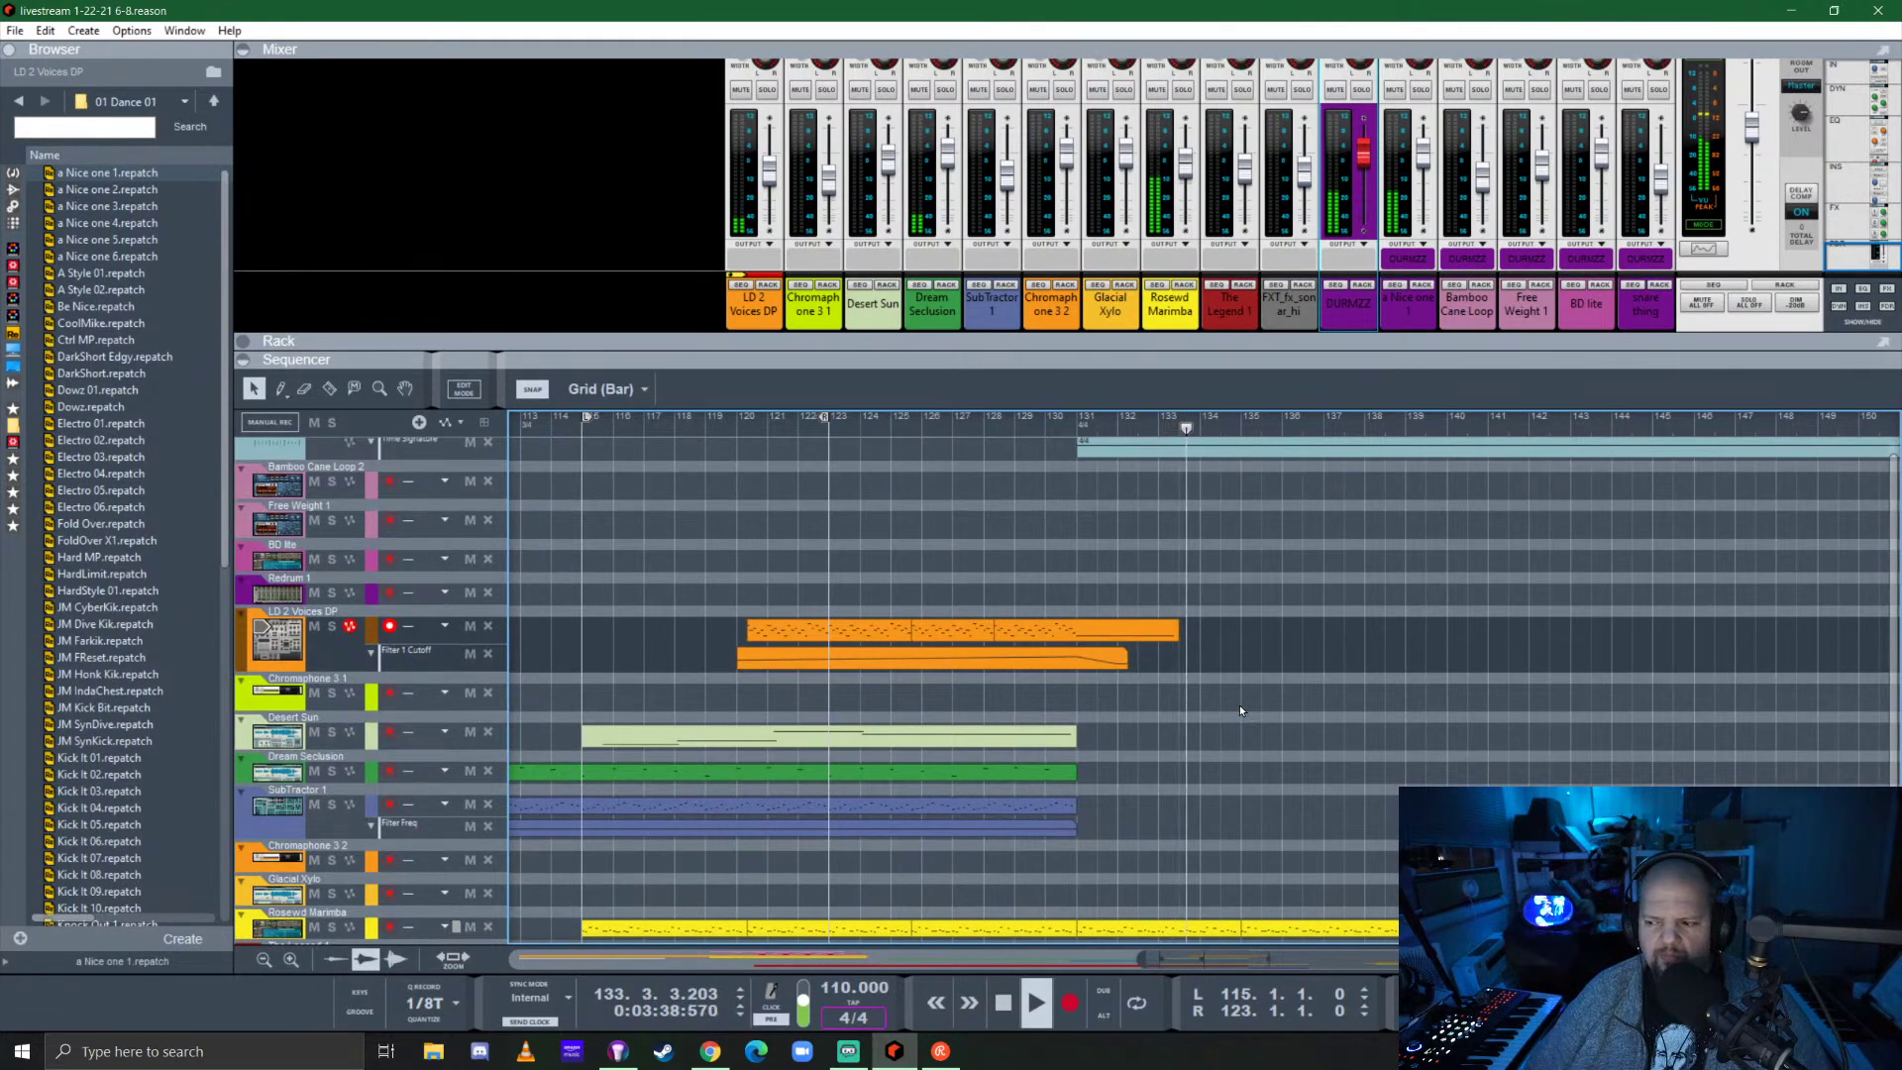
{"action": "key", "text": "space"}
Set the song position and left locator to 131.1.1 and the right locator to 135.1.1.
{"action": "left_click", "coordinate": [1079, 427]}
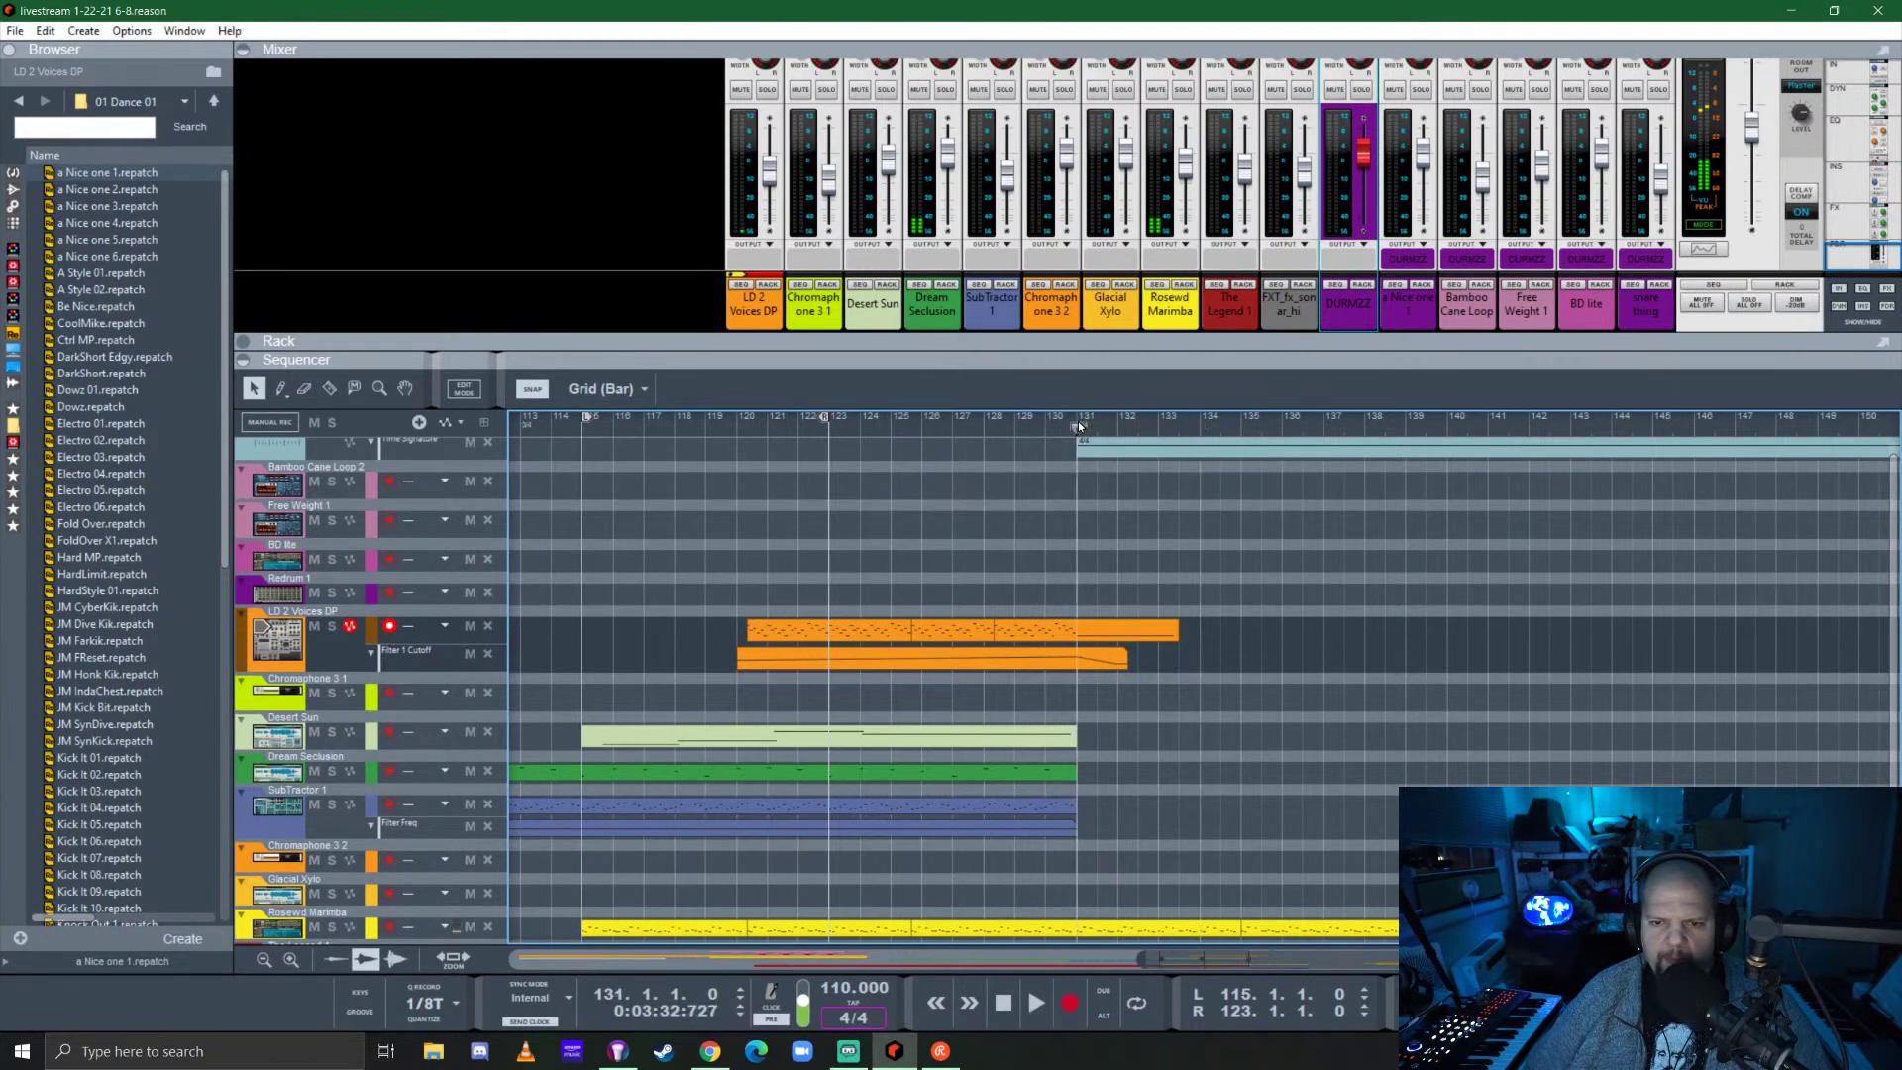
{"action": "key", "text": "F6"}
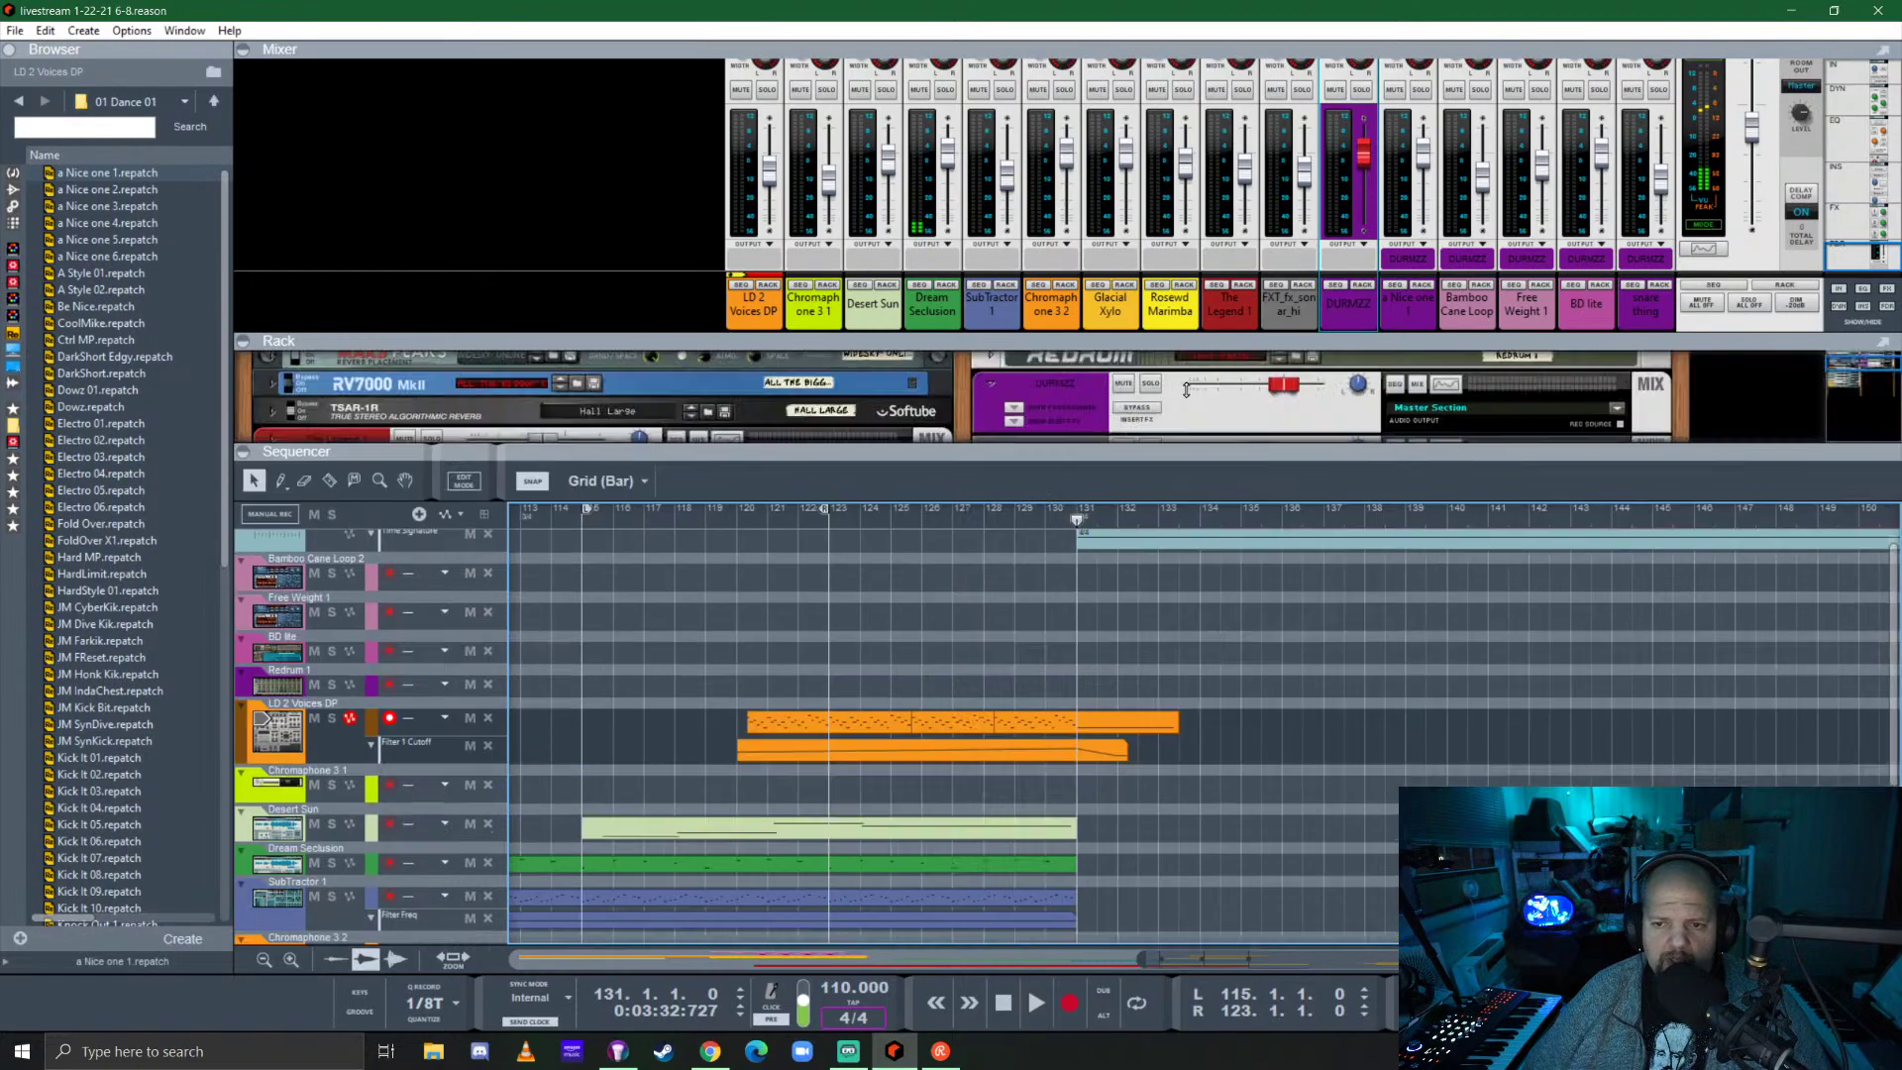
{"action": "key", "text": "F6"}
{"action": "scroll", "coordinate": [980, 783], "scroll_direction": "down", "scroll_amount": 3}
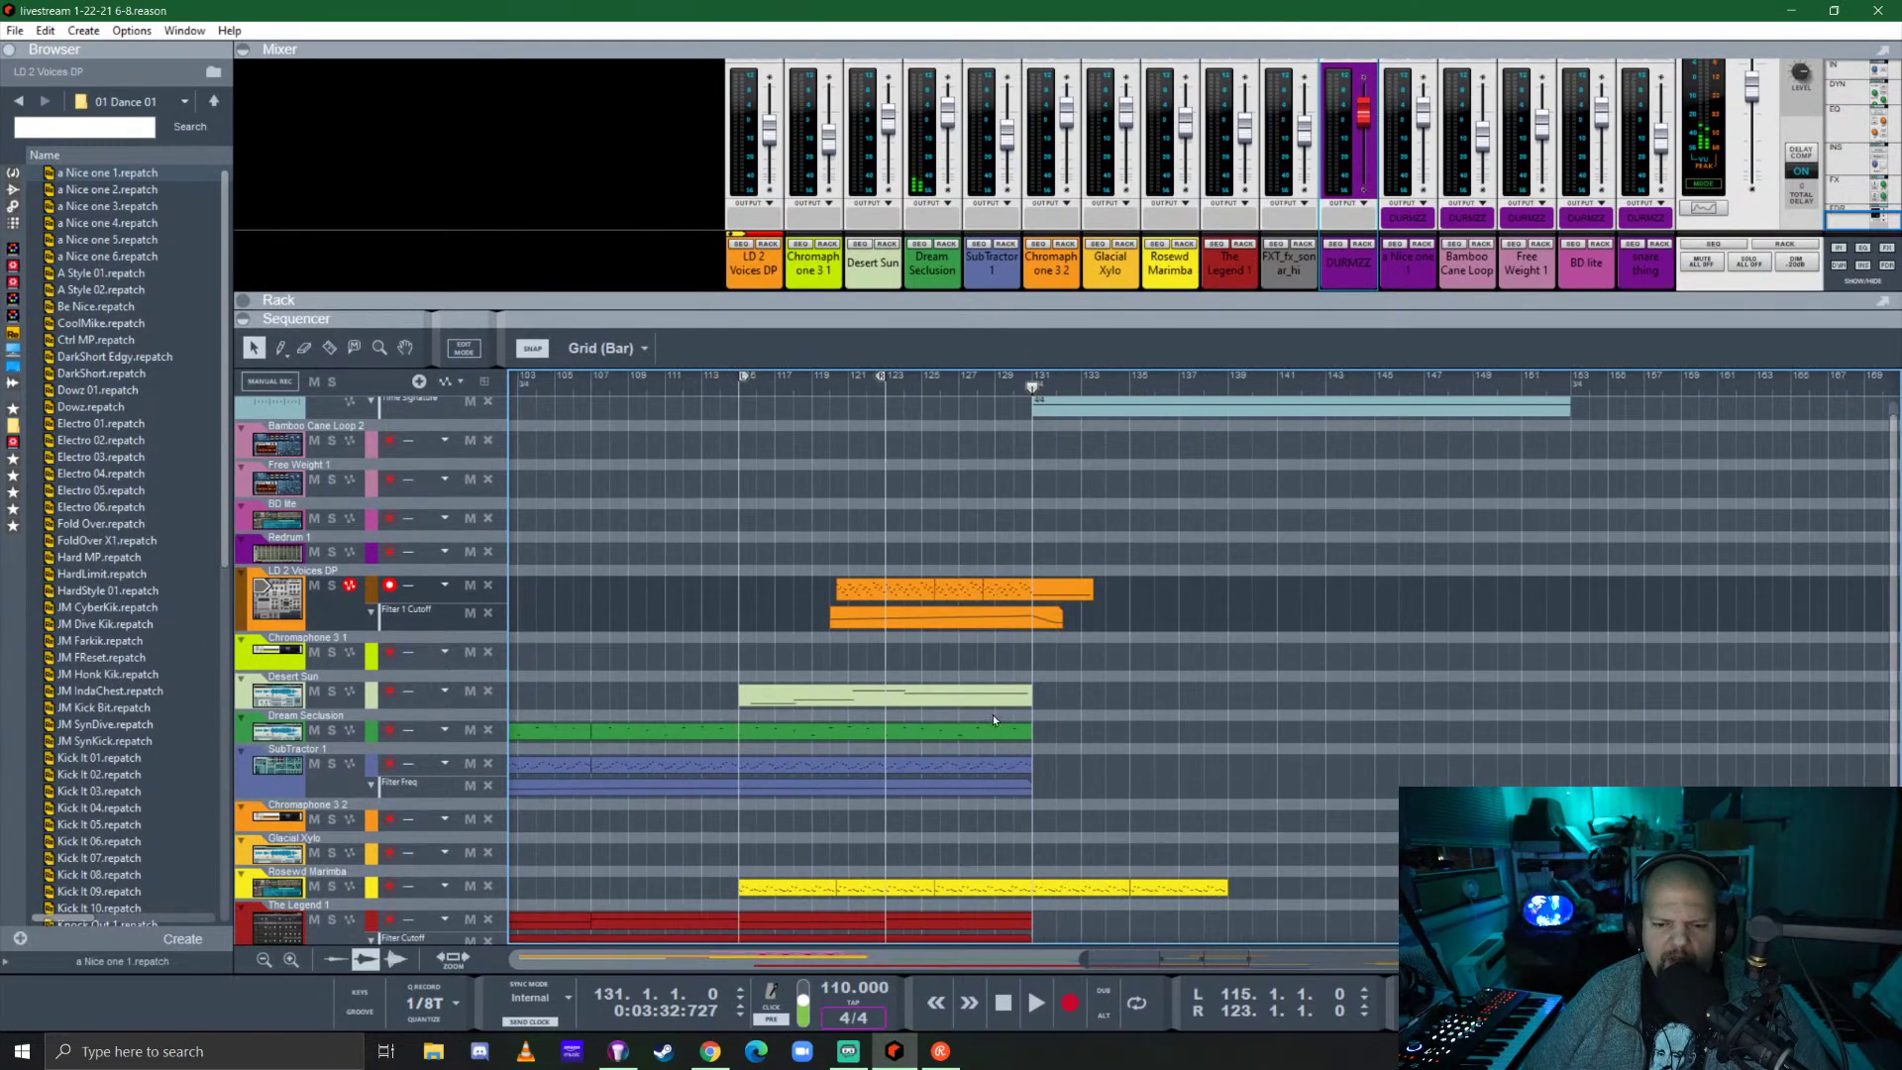
{"action": "scroll", "coordinate": [993, 719], "scroll_direction": "down", "scroll_amount": 3}
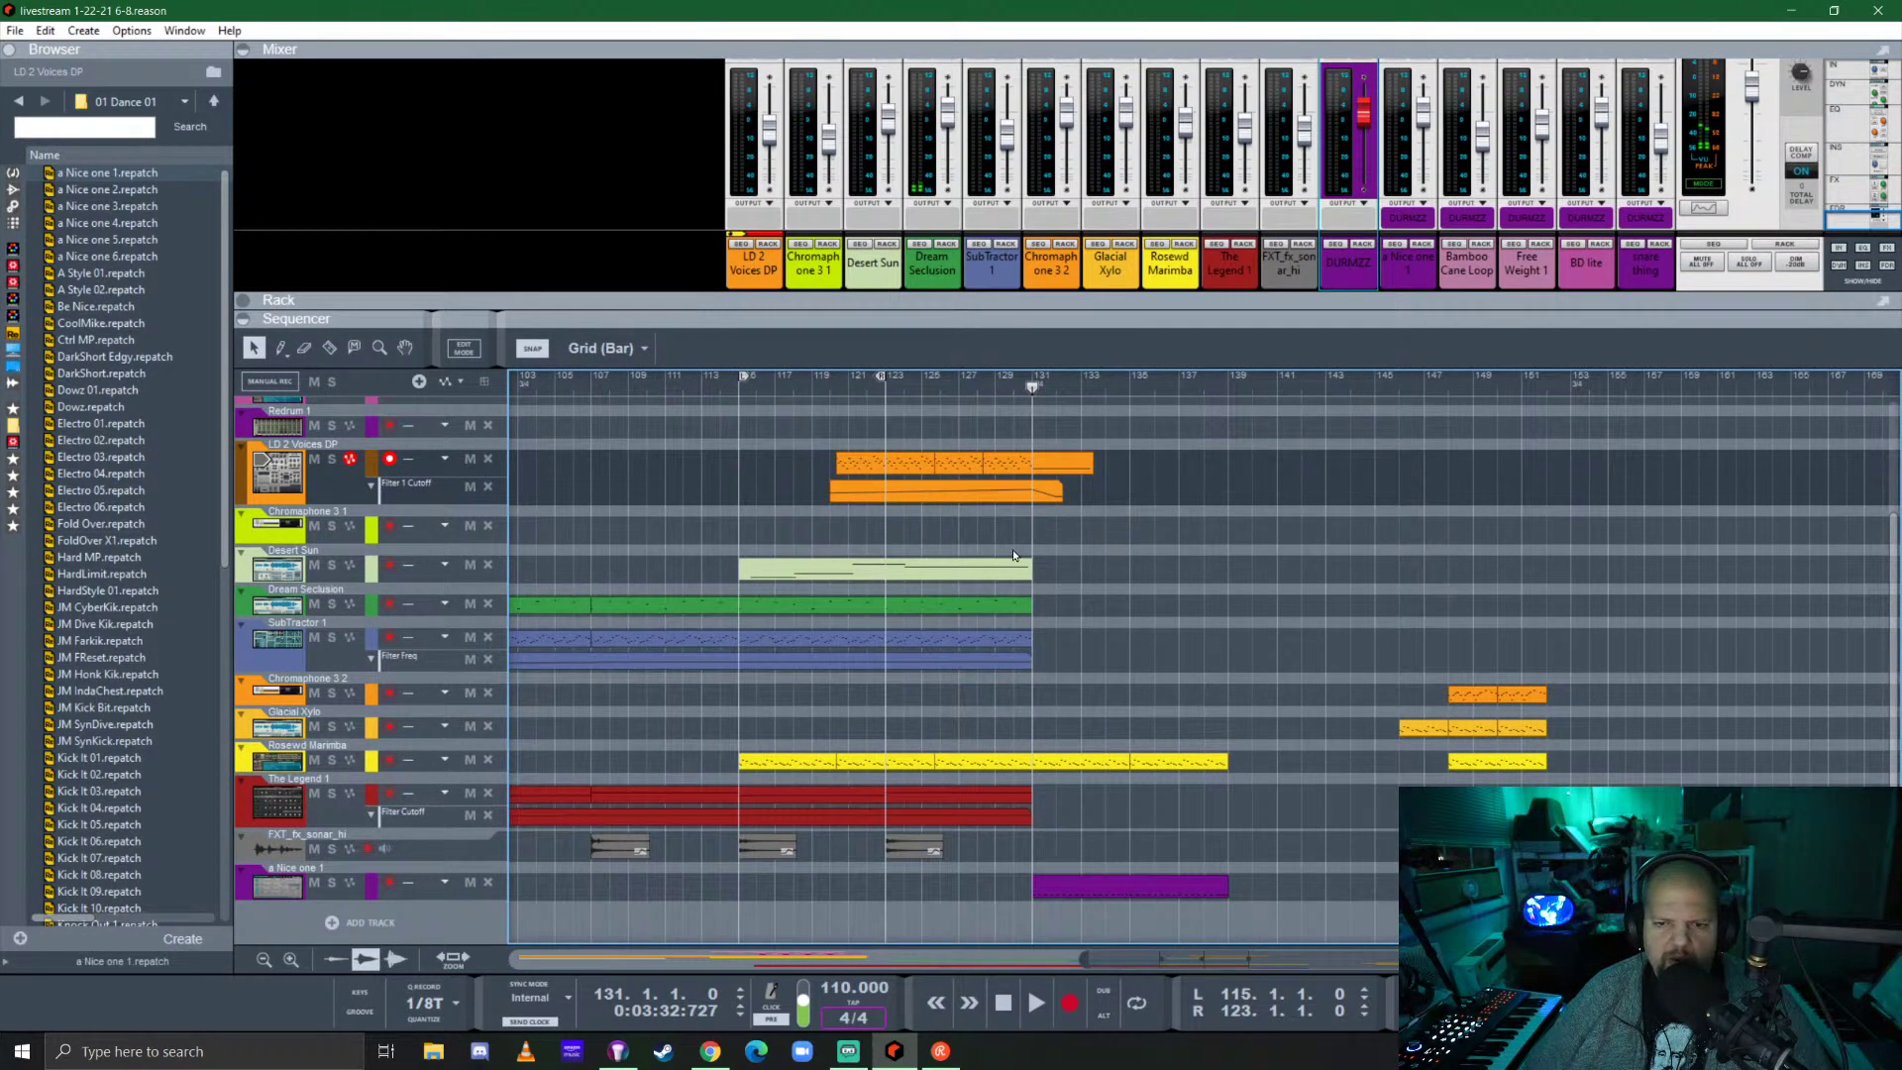
{"action": "scroll", "coordinate": [1015, 556], "scroll_direction": "up", "scroll_amount": 3}
{"action": "left_click", "coordinate": [1032, 385], "text": "ctrl"}
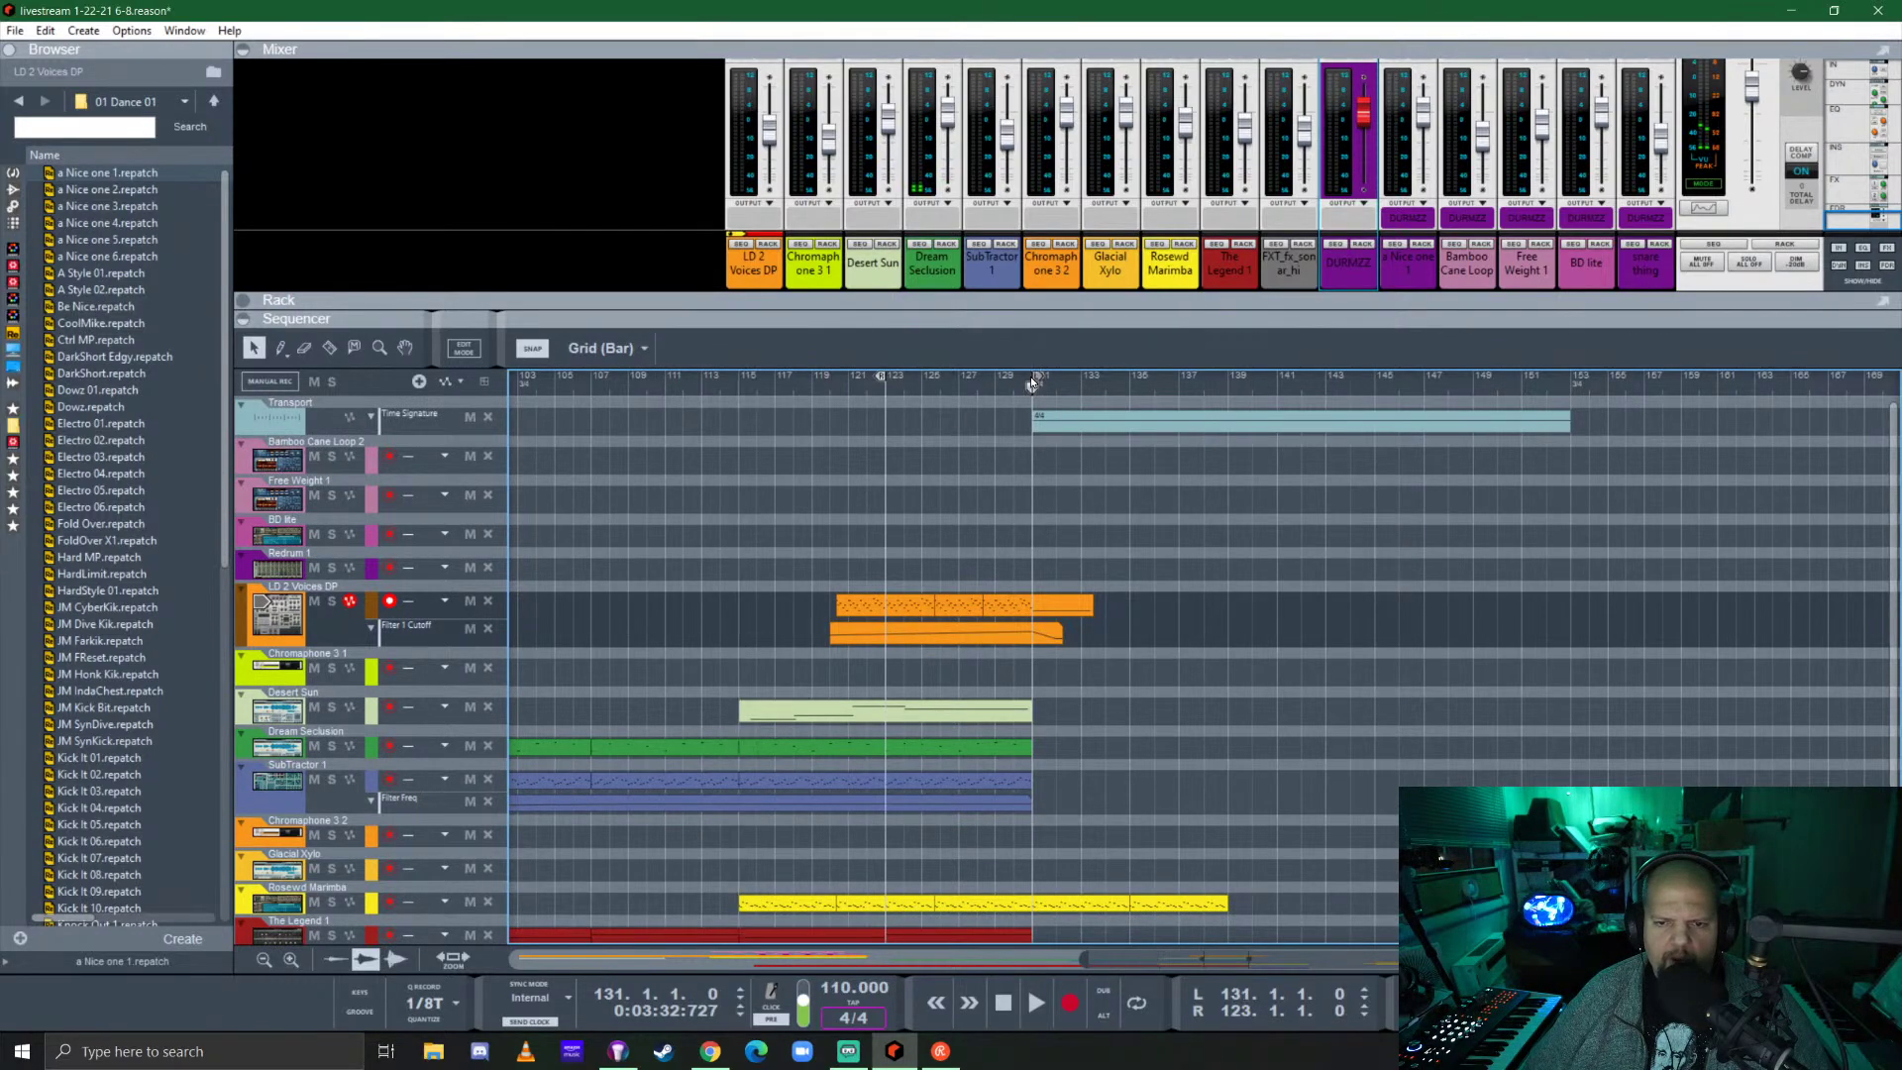
{"action": "left_click", "coordinate": [1132, 382], "text": "alt"}
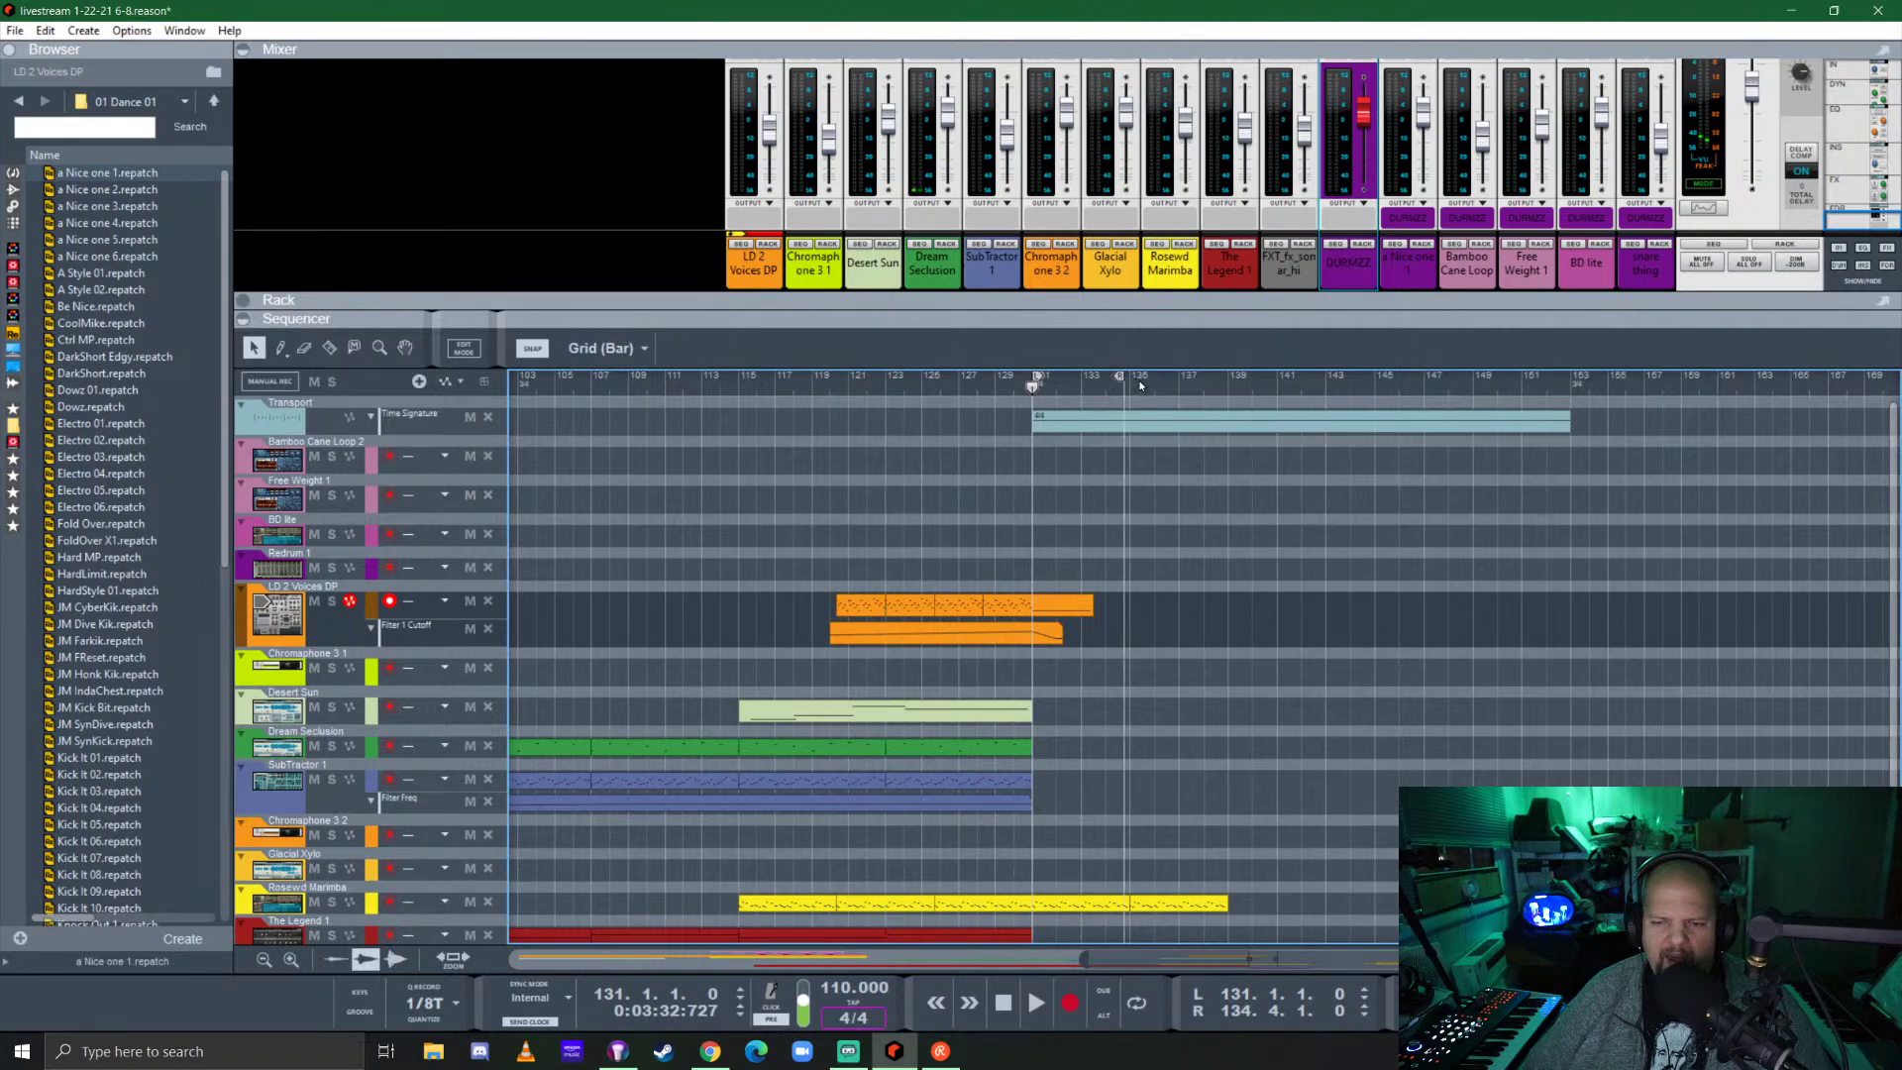
{"action": "scroll", "coordinate": [1140, 408], "scroll_direction": "up", "scroll_amount": 2}
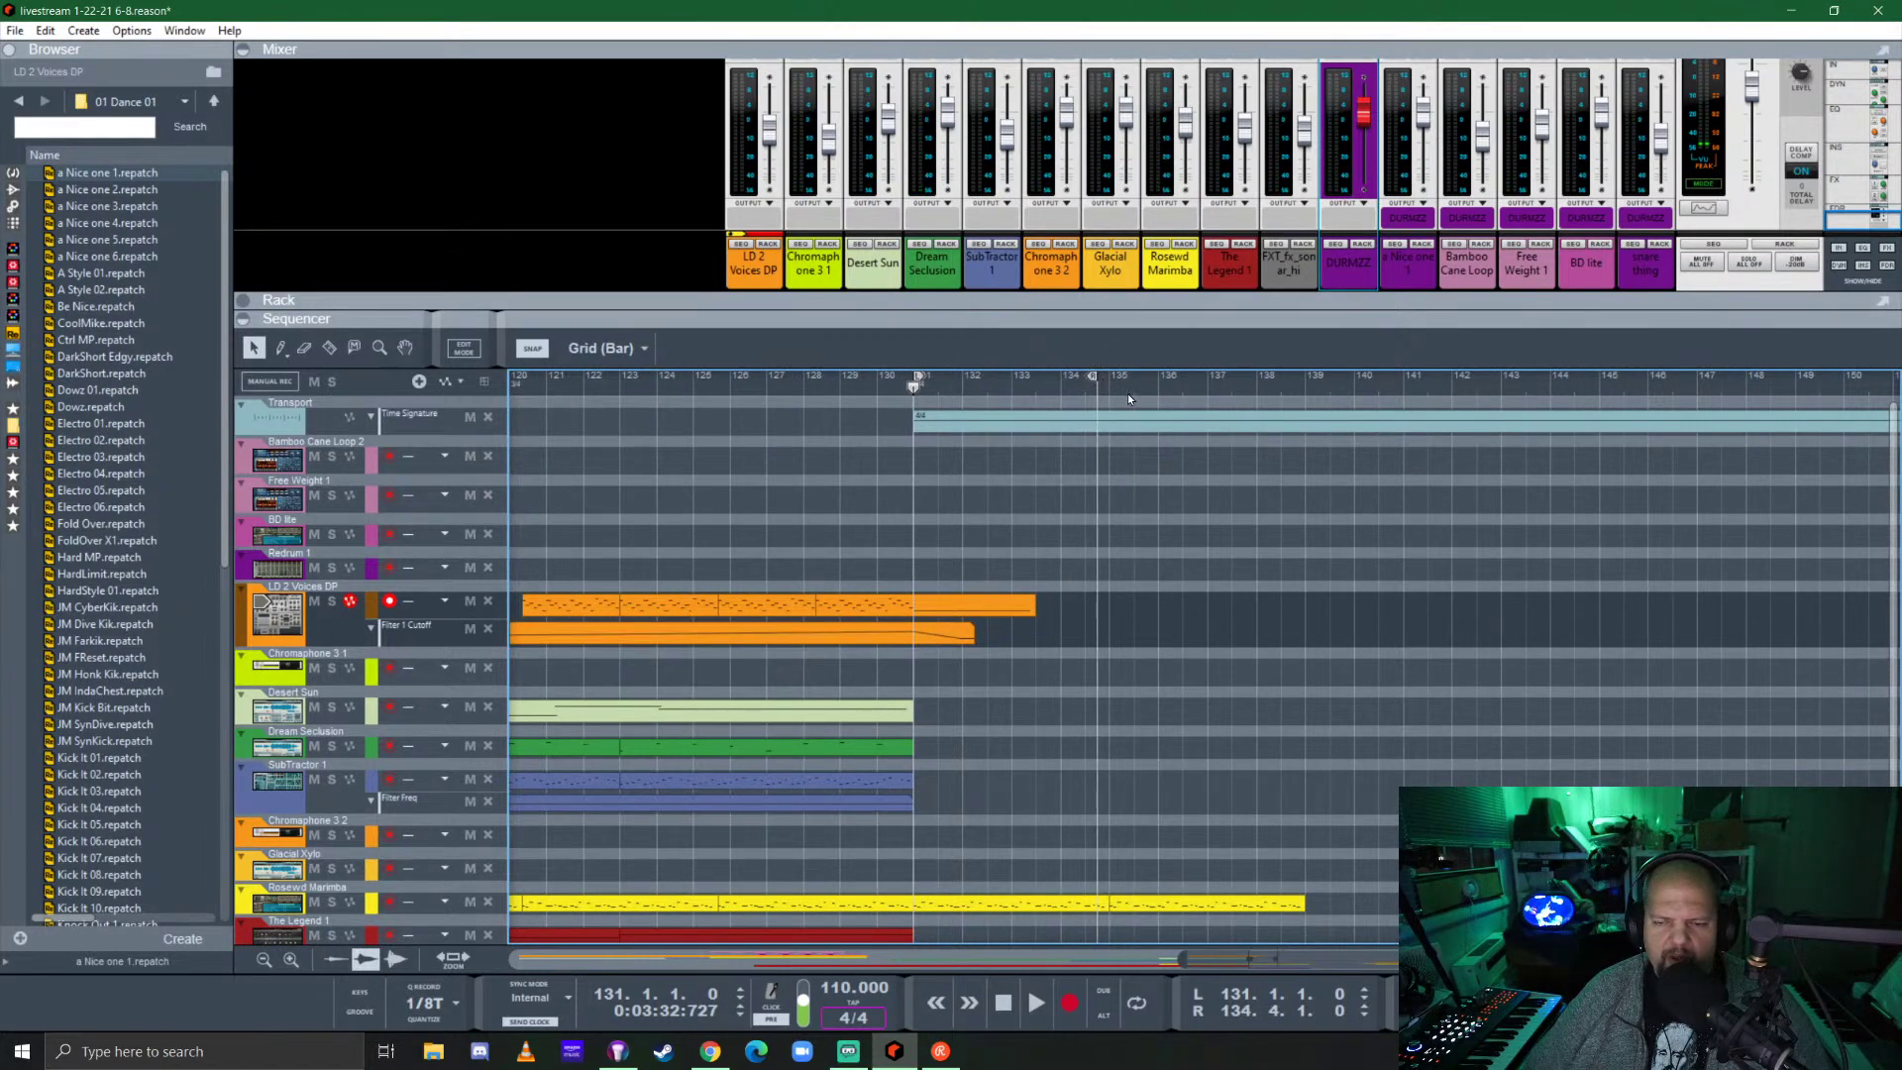
{"action": "scroll", "coordinate": [1127, 394], "scroll_direction": "up", "scroll_amount": 2}
{"action": "left_click_drag", "start_coordinate": [1070, 382], "coordinate": [1086, 383]}
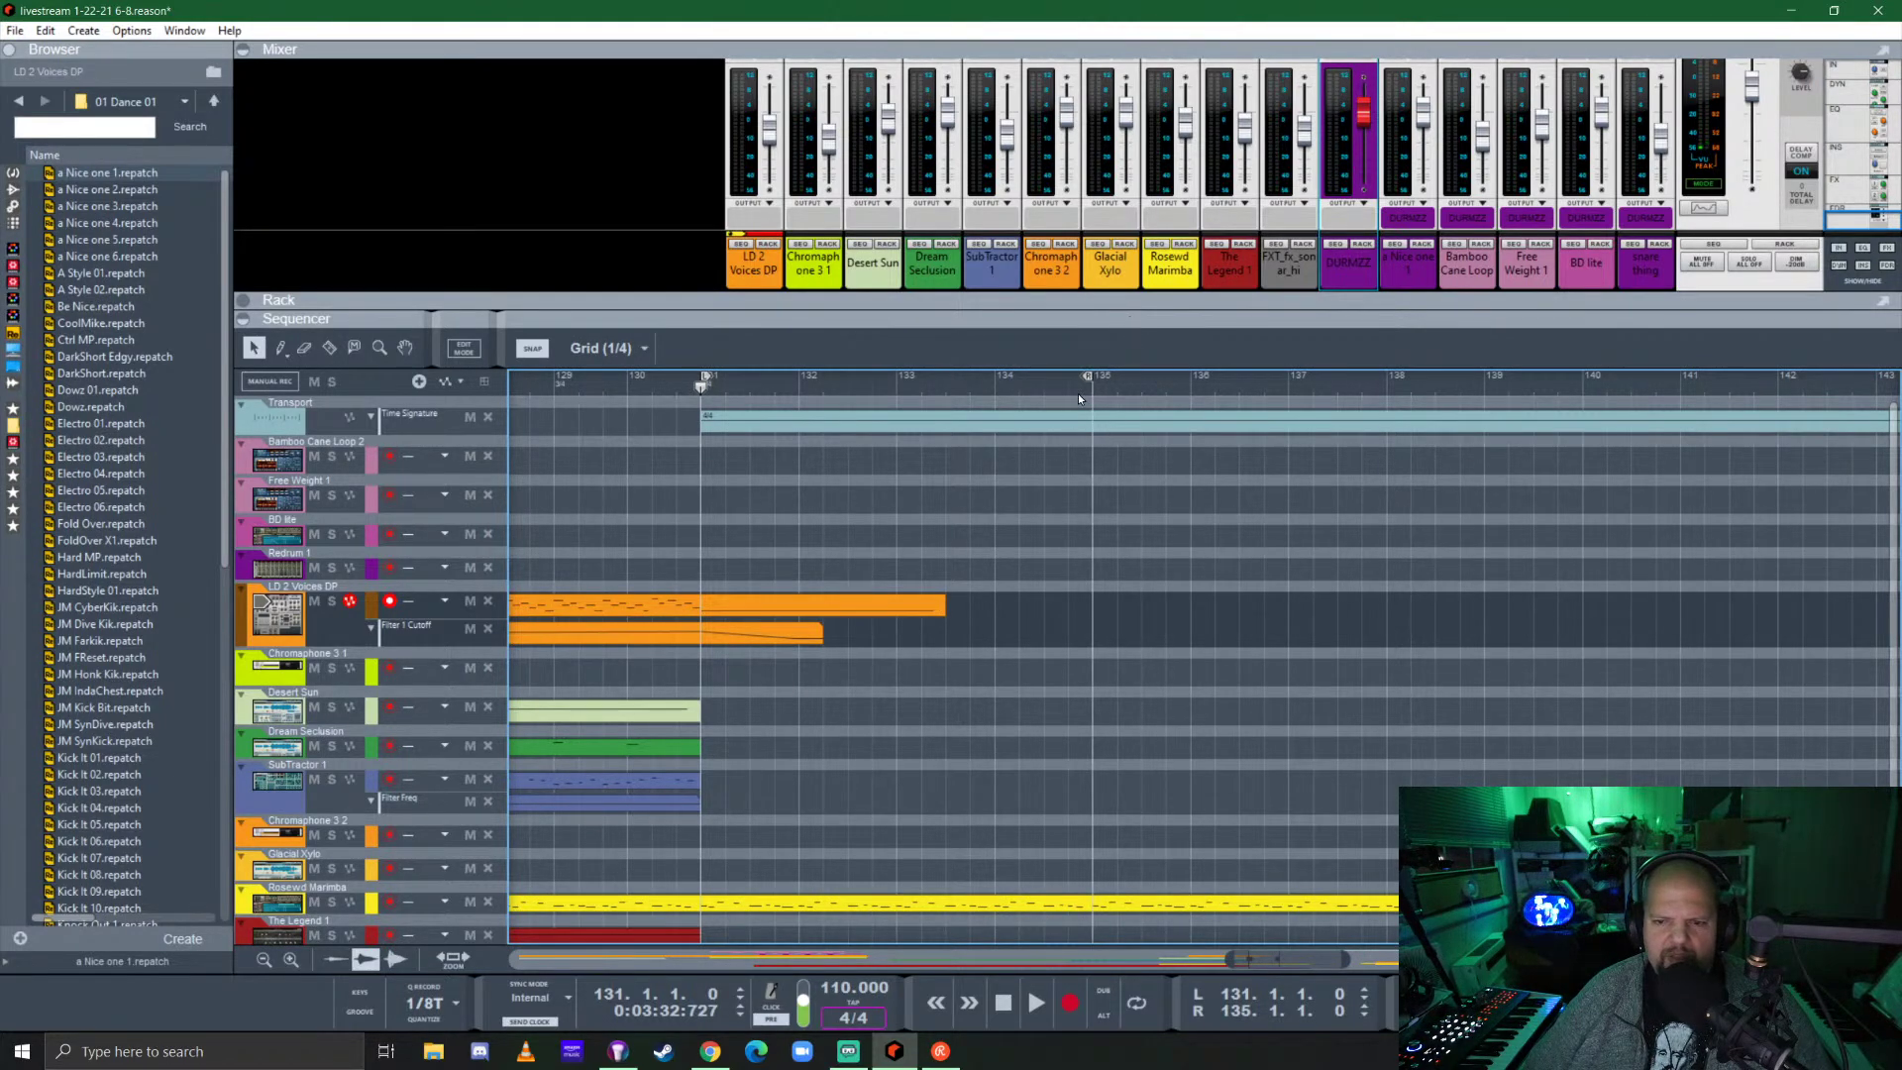
Try Bar as the sequencer snap value and return it to Grid.
{"action": "left_click", "coordinate": [632, 354]}
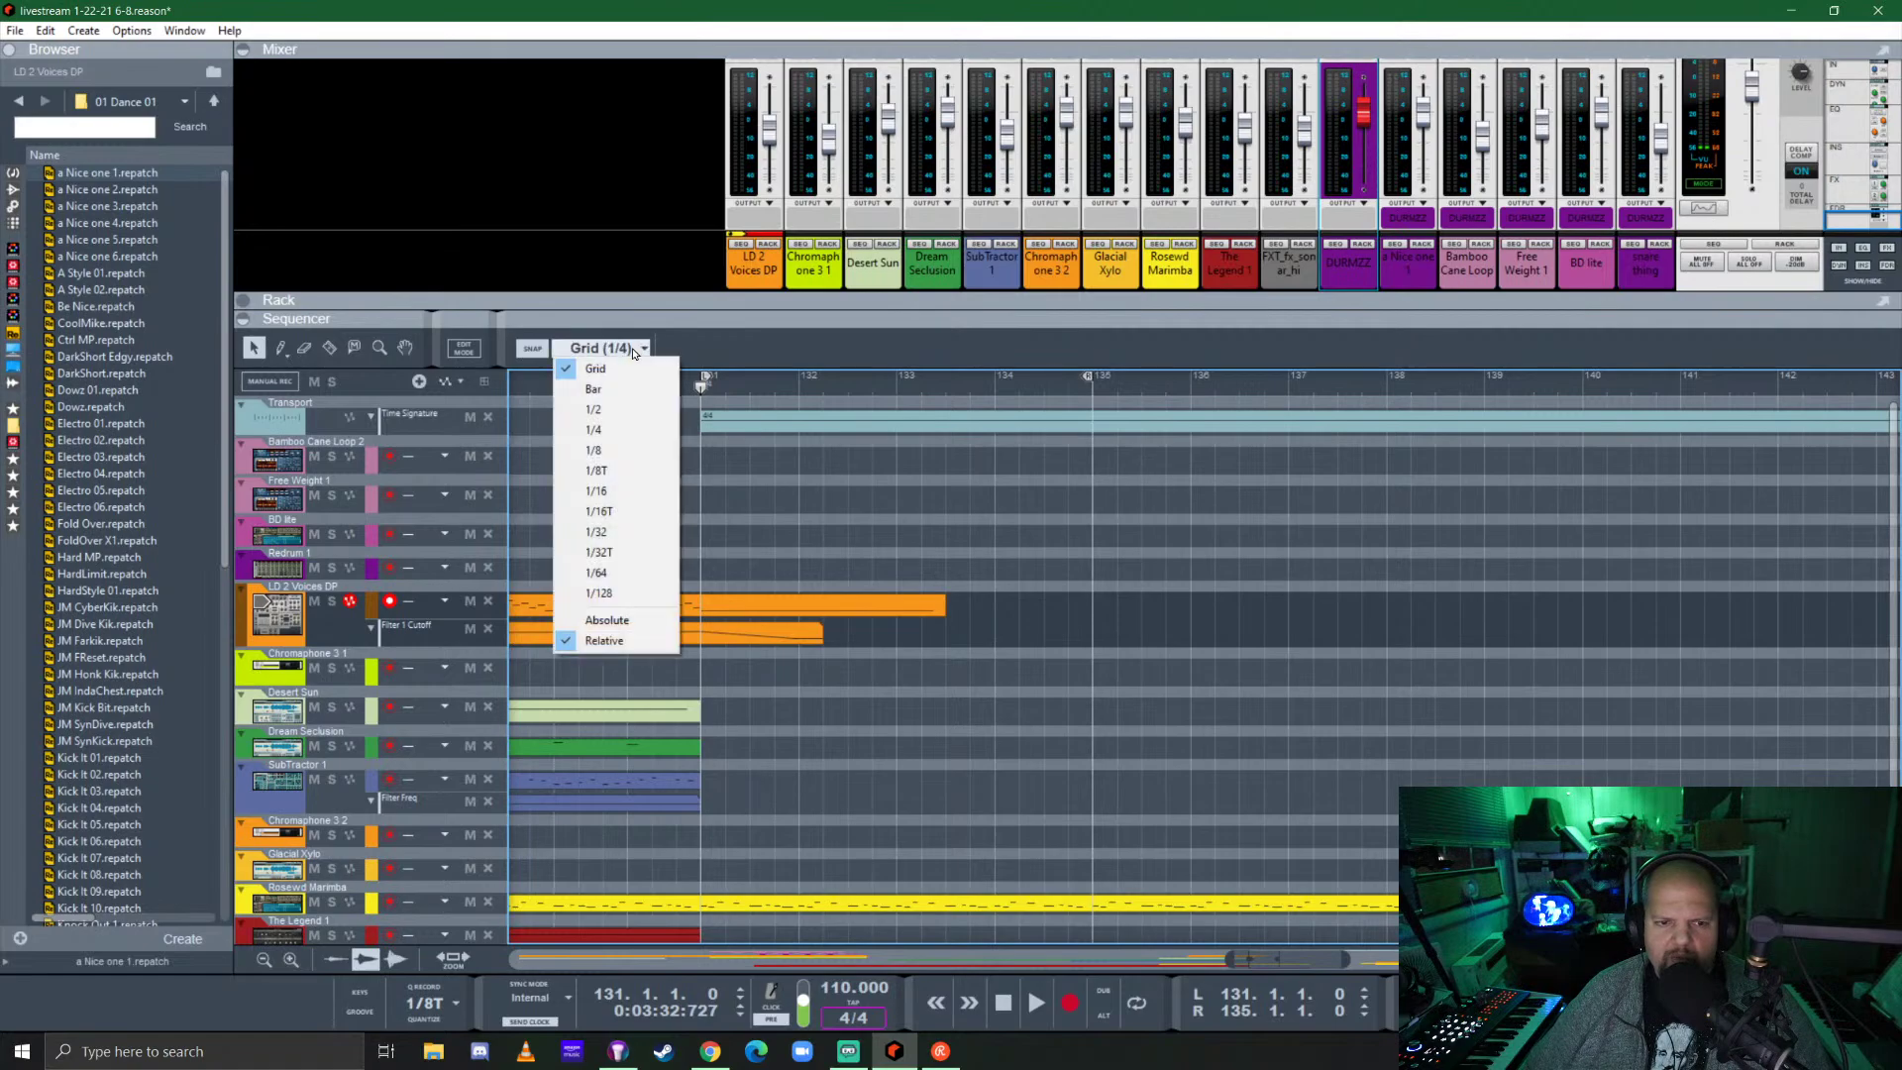
{"action": "left_click", "coordinate": [633, 391]}
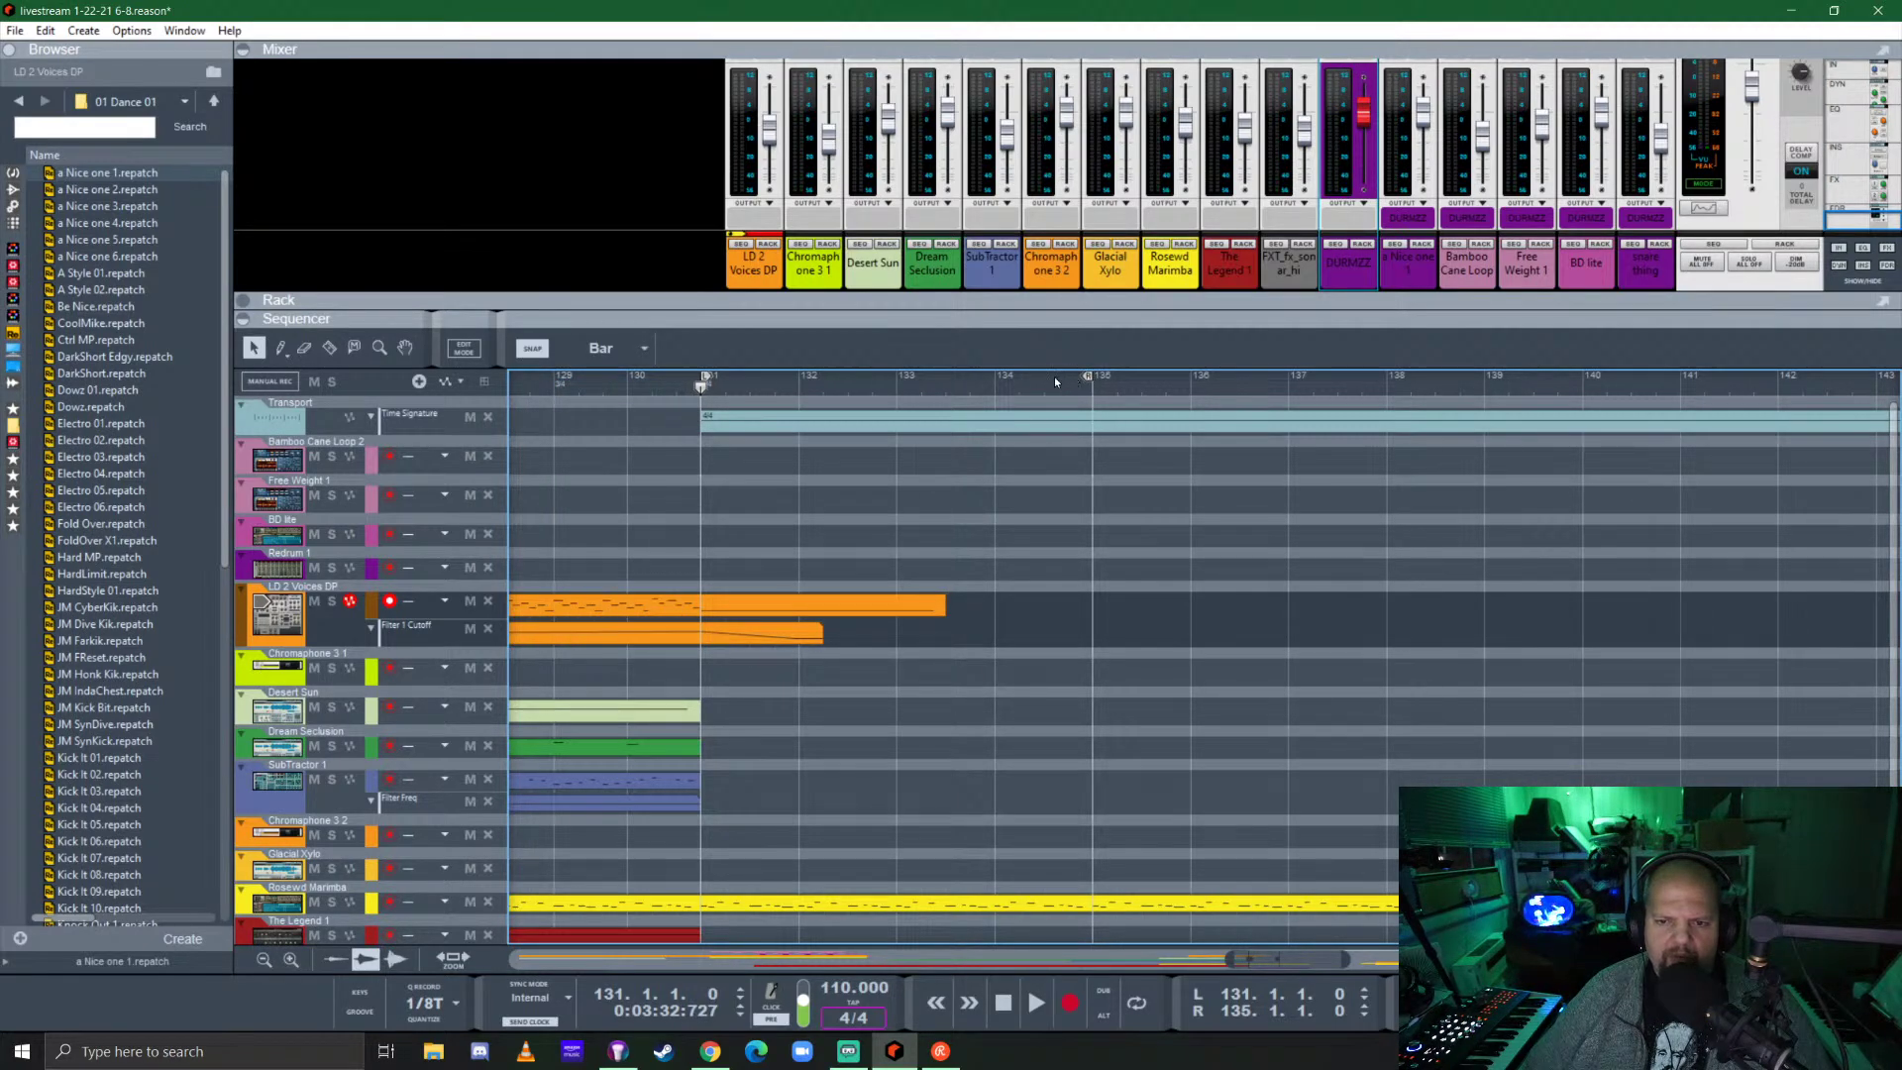
{"action": "left_click", "coordinate": [633, 349]}
{"action": "left_click", "coordinate": [624, 369]}
Try other right locator positions, returning it to 135.1.1 and the song position to 131.1.1.
{"action": "left_click_drag", "start_coordinate": [1069, 385], "coordinate": [873, 388]}
{"action": "left_click", "coordinate": [1058, 385], "text": "alt"}
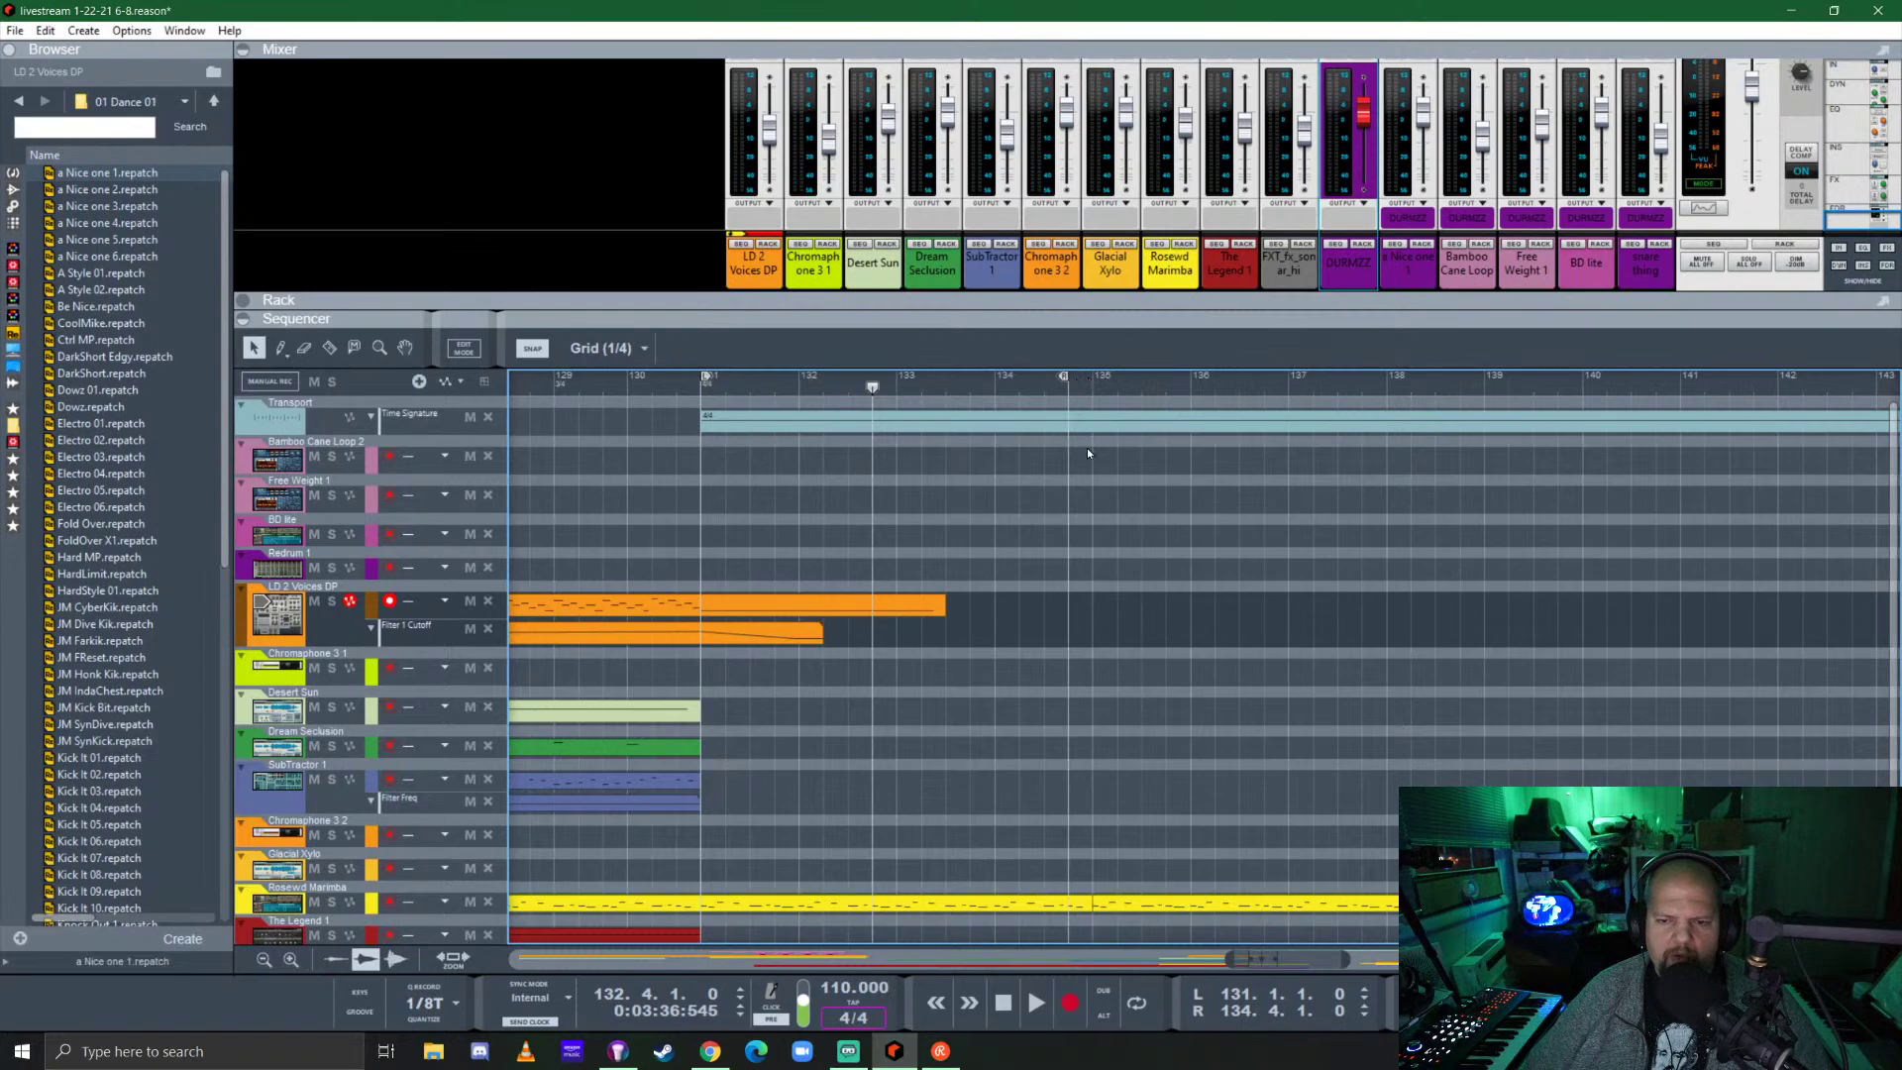
{"action": "scroll", "coordinate": [1088, 453], "scroll_direction": "down", "scroll_amount": 3, "text": "ctrl"}
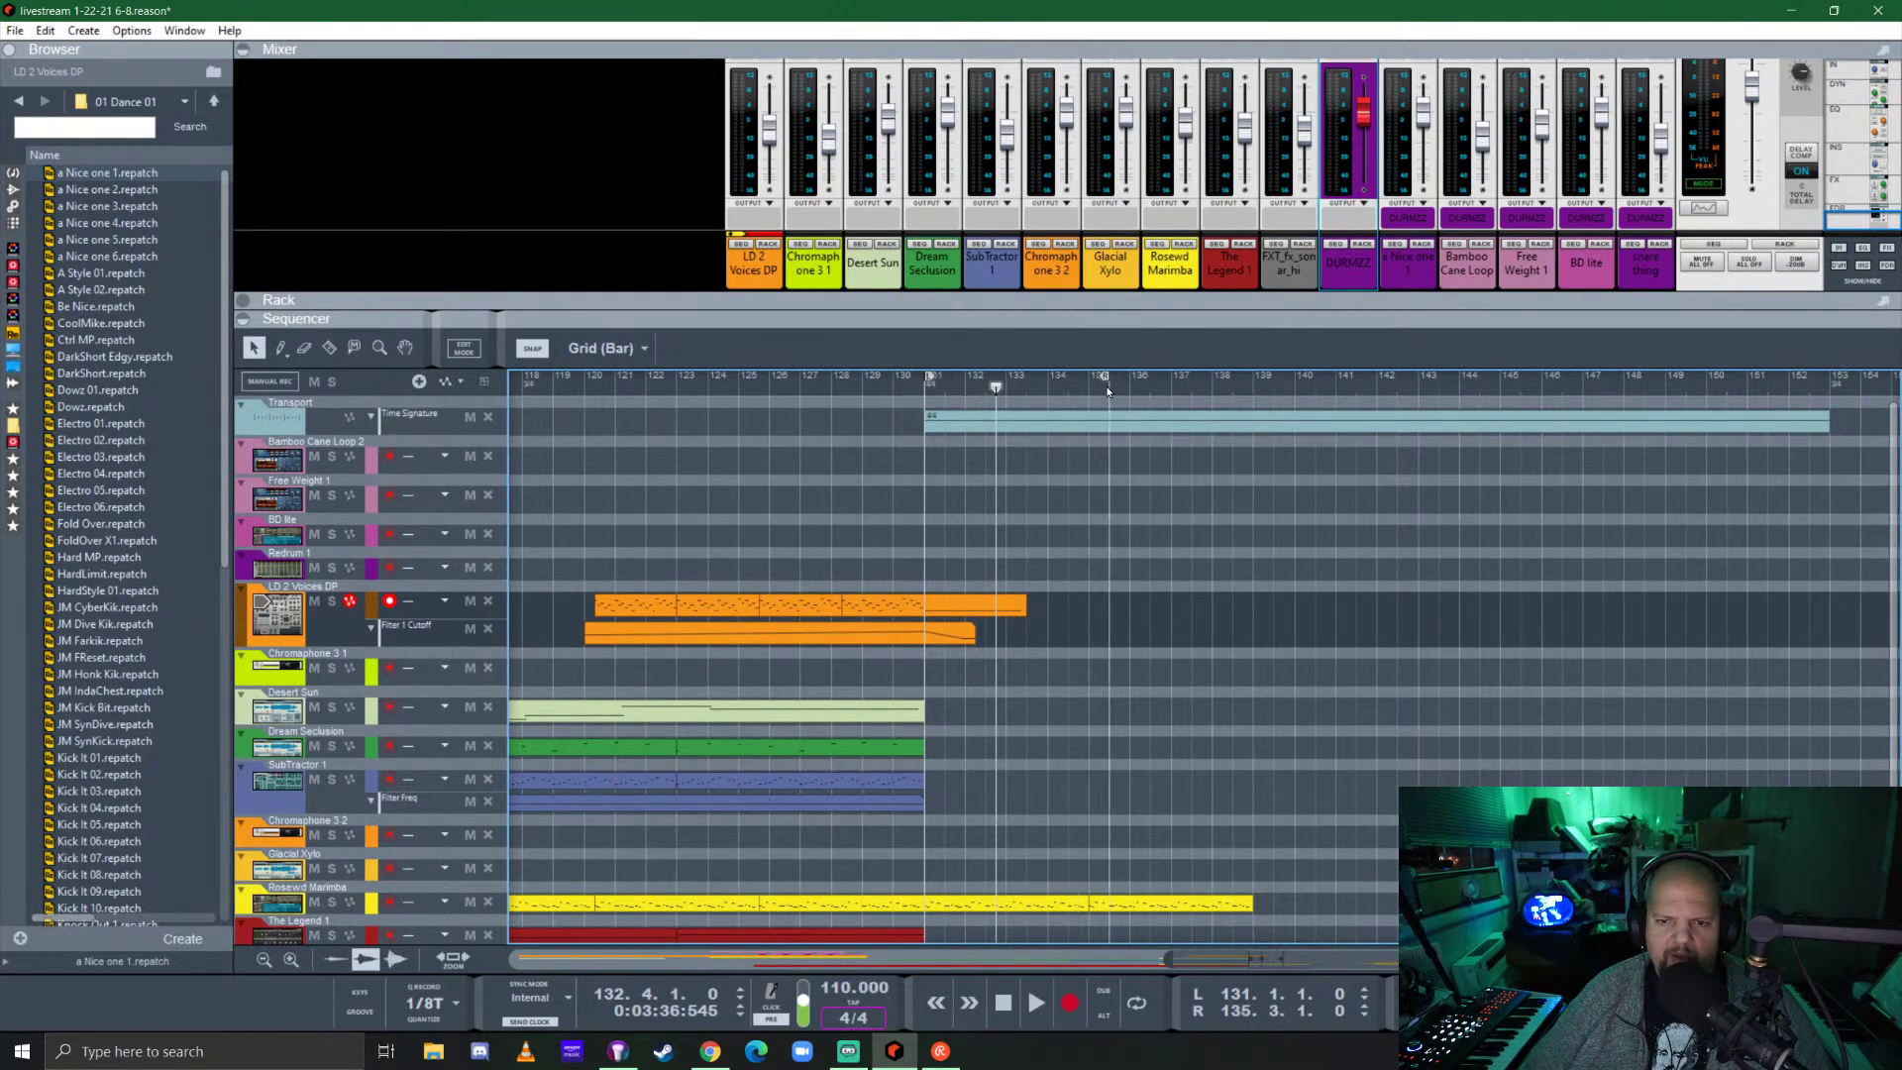
{"action": "left_click_drag", "start_coordinate": [1090, 389], "coordinate": [1016, 381]}
{"action": "scroll", "coordinate": [1082, 384], "scroll_direction": "up", "scroll_amount": 4, "text": "ctrl"}
{"action": "scroll", "coordinate": [1027, 496], "scroll_direction": "down", "scroll_amount": 4, "text": "ctrl"}
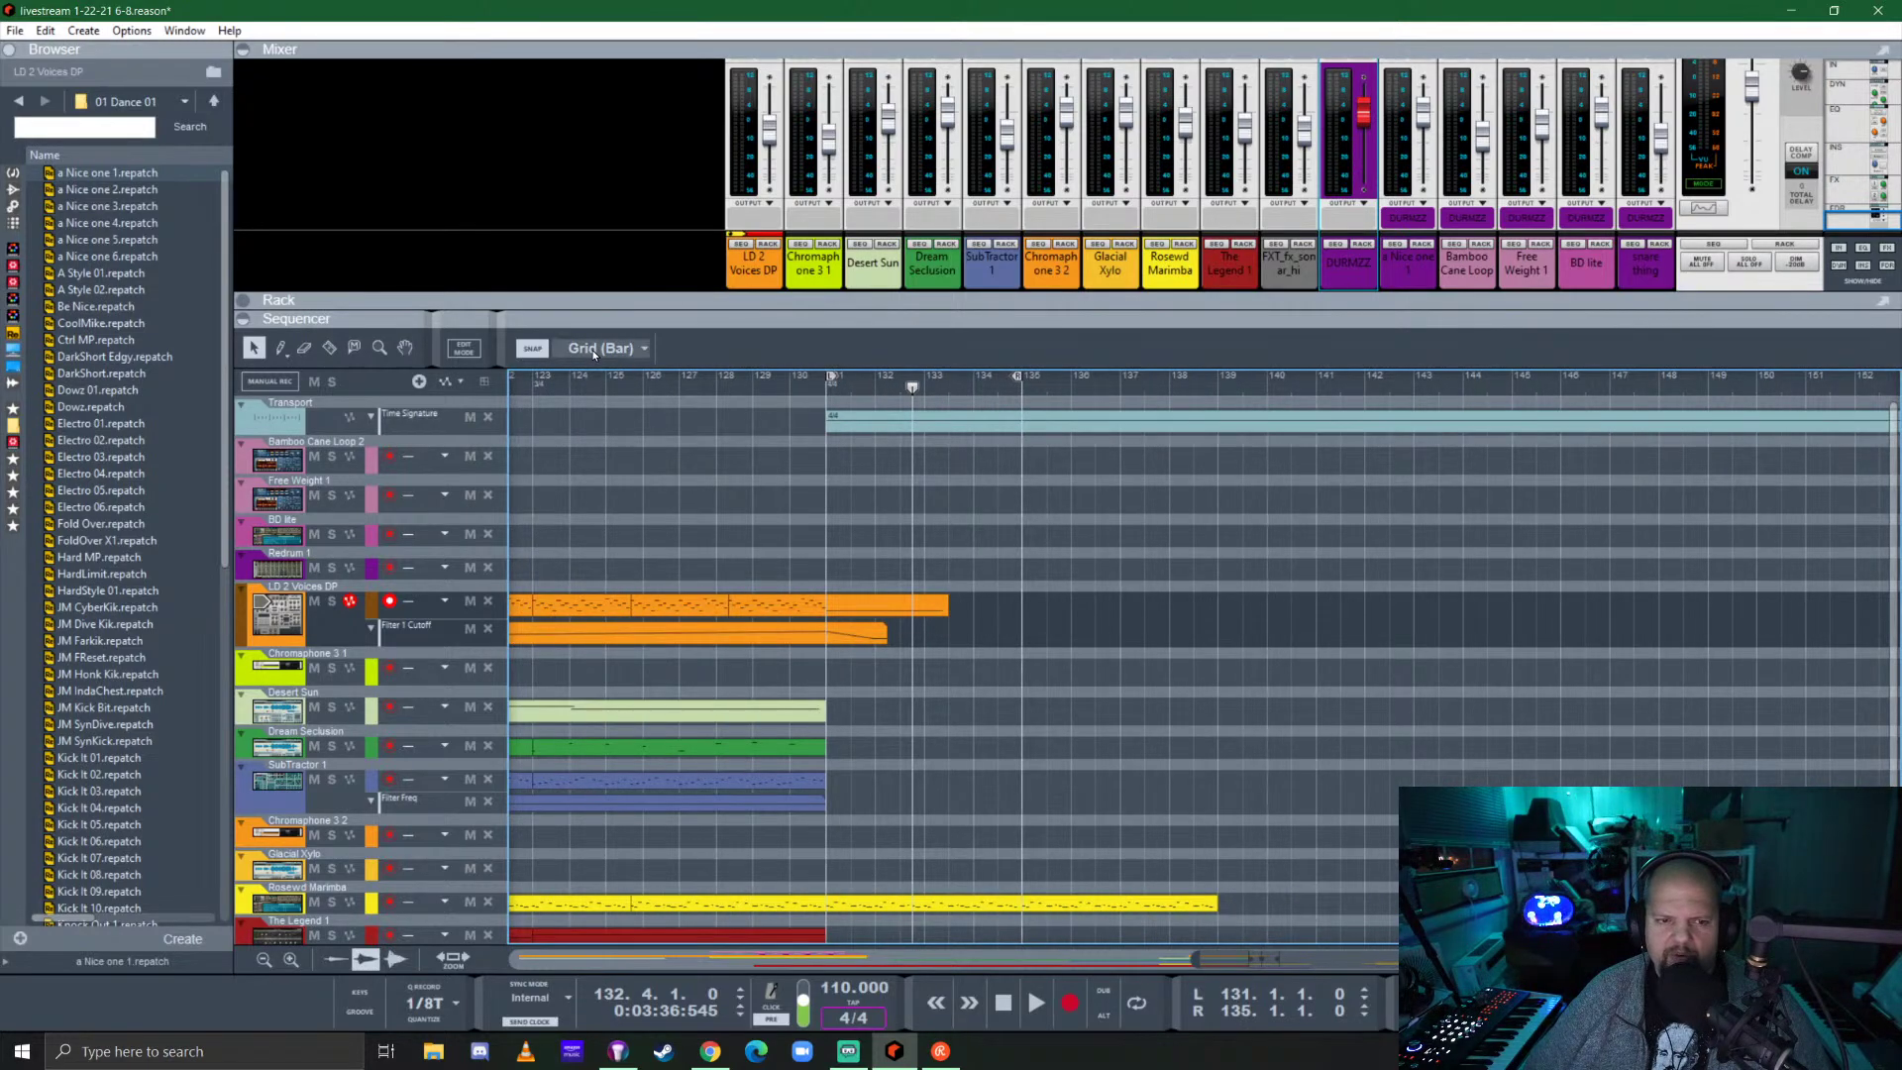
{"action": "left_click_drag", "start_coordinate": [933, 391], "coordinate": [828, 388]}
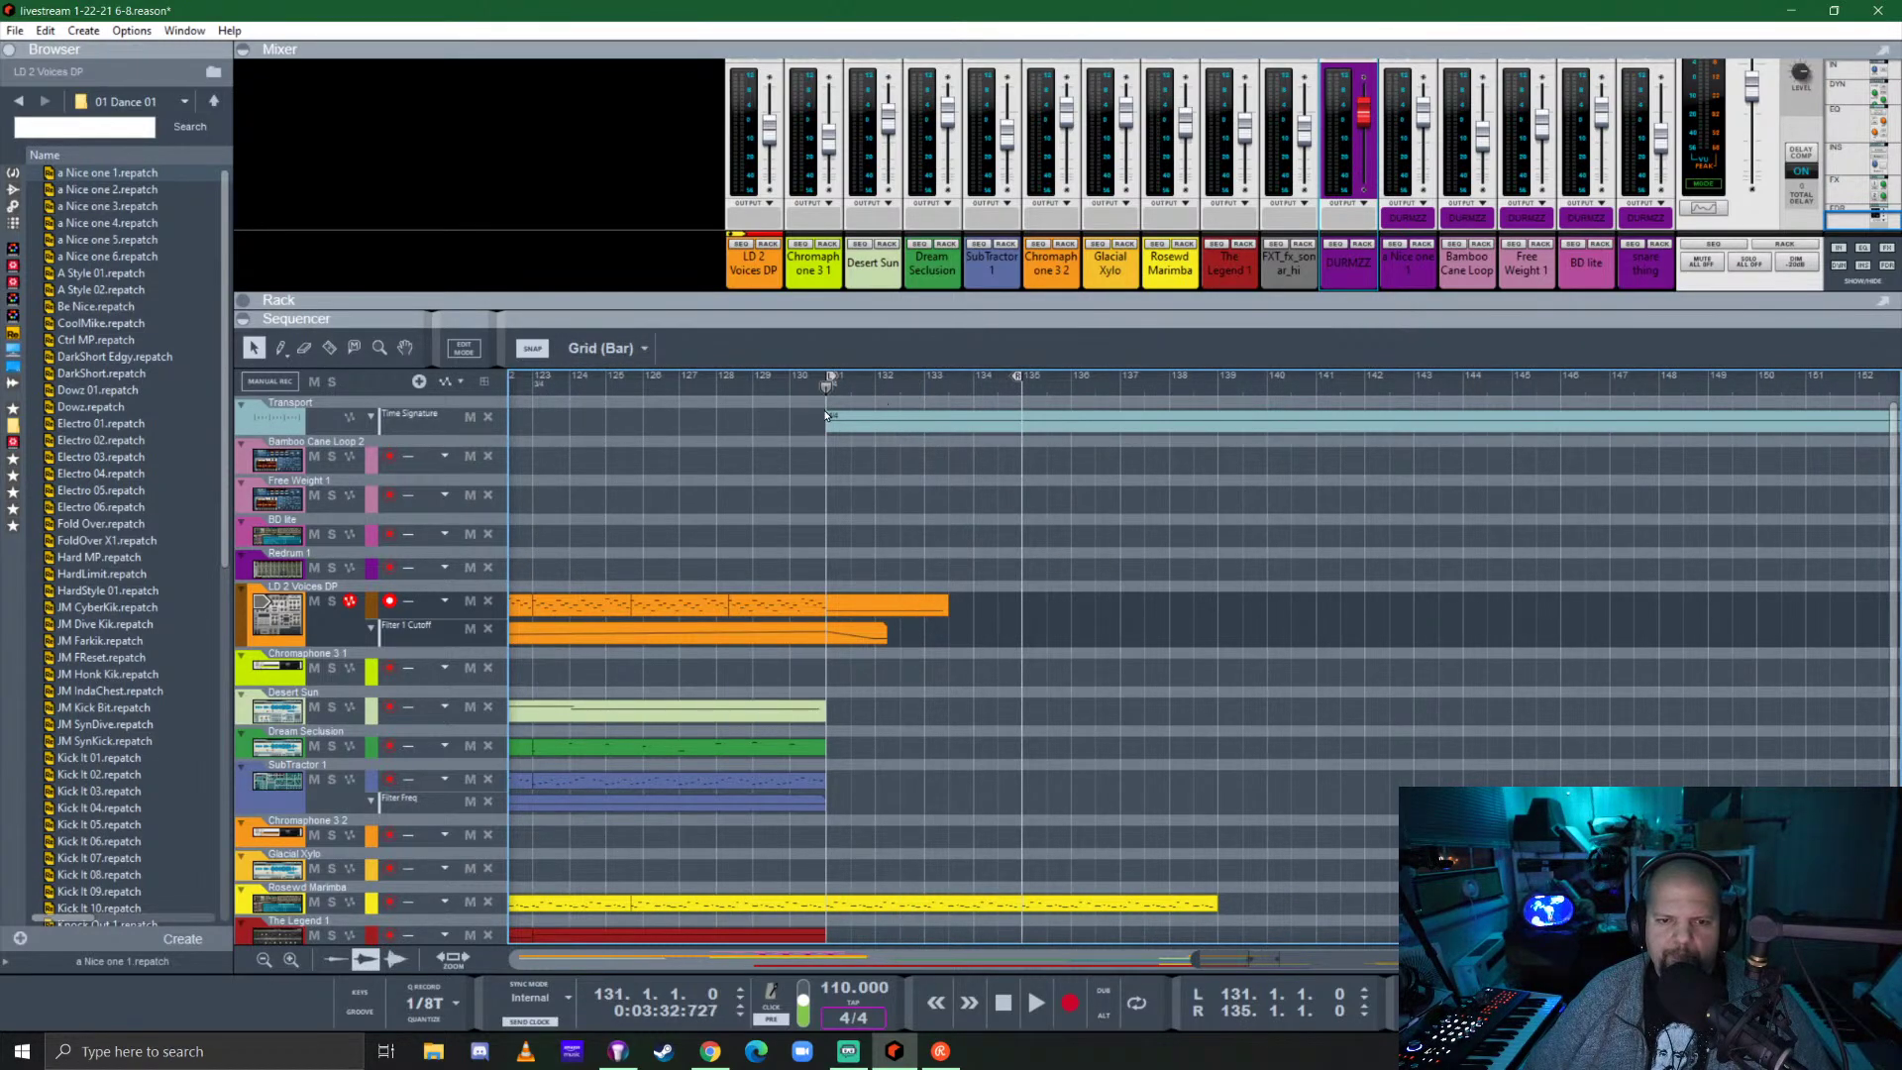
Move the a Nice one 1 track up to sit between Redrum 1 and LD 2 Voices DP.
{"action": "scroll", "coordinate": [1027, 755], "scroll_direction": "down", "scroll_amount": 3}
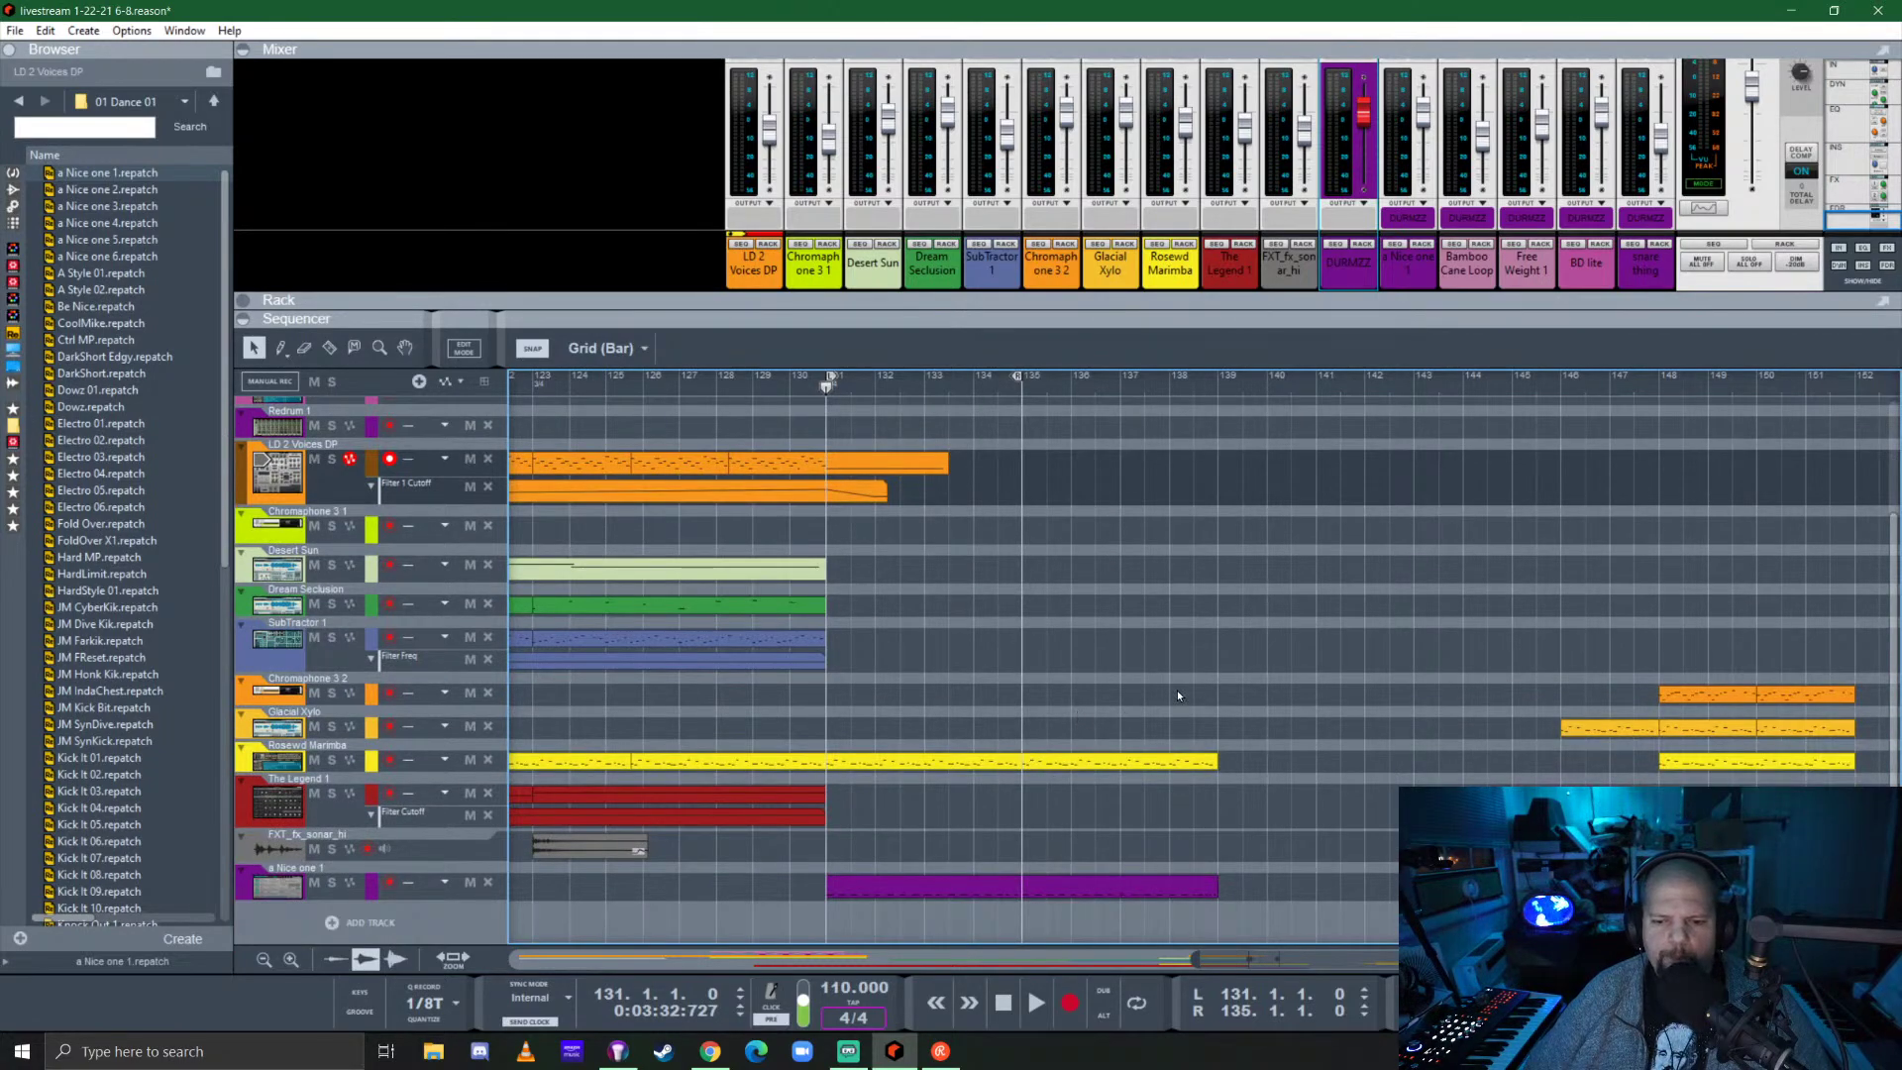
{"action": "left_click", "coordinate": [1127, 763]}
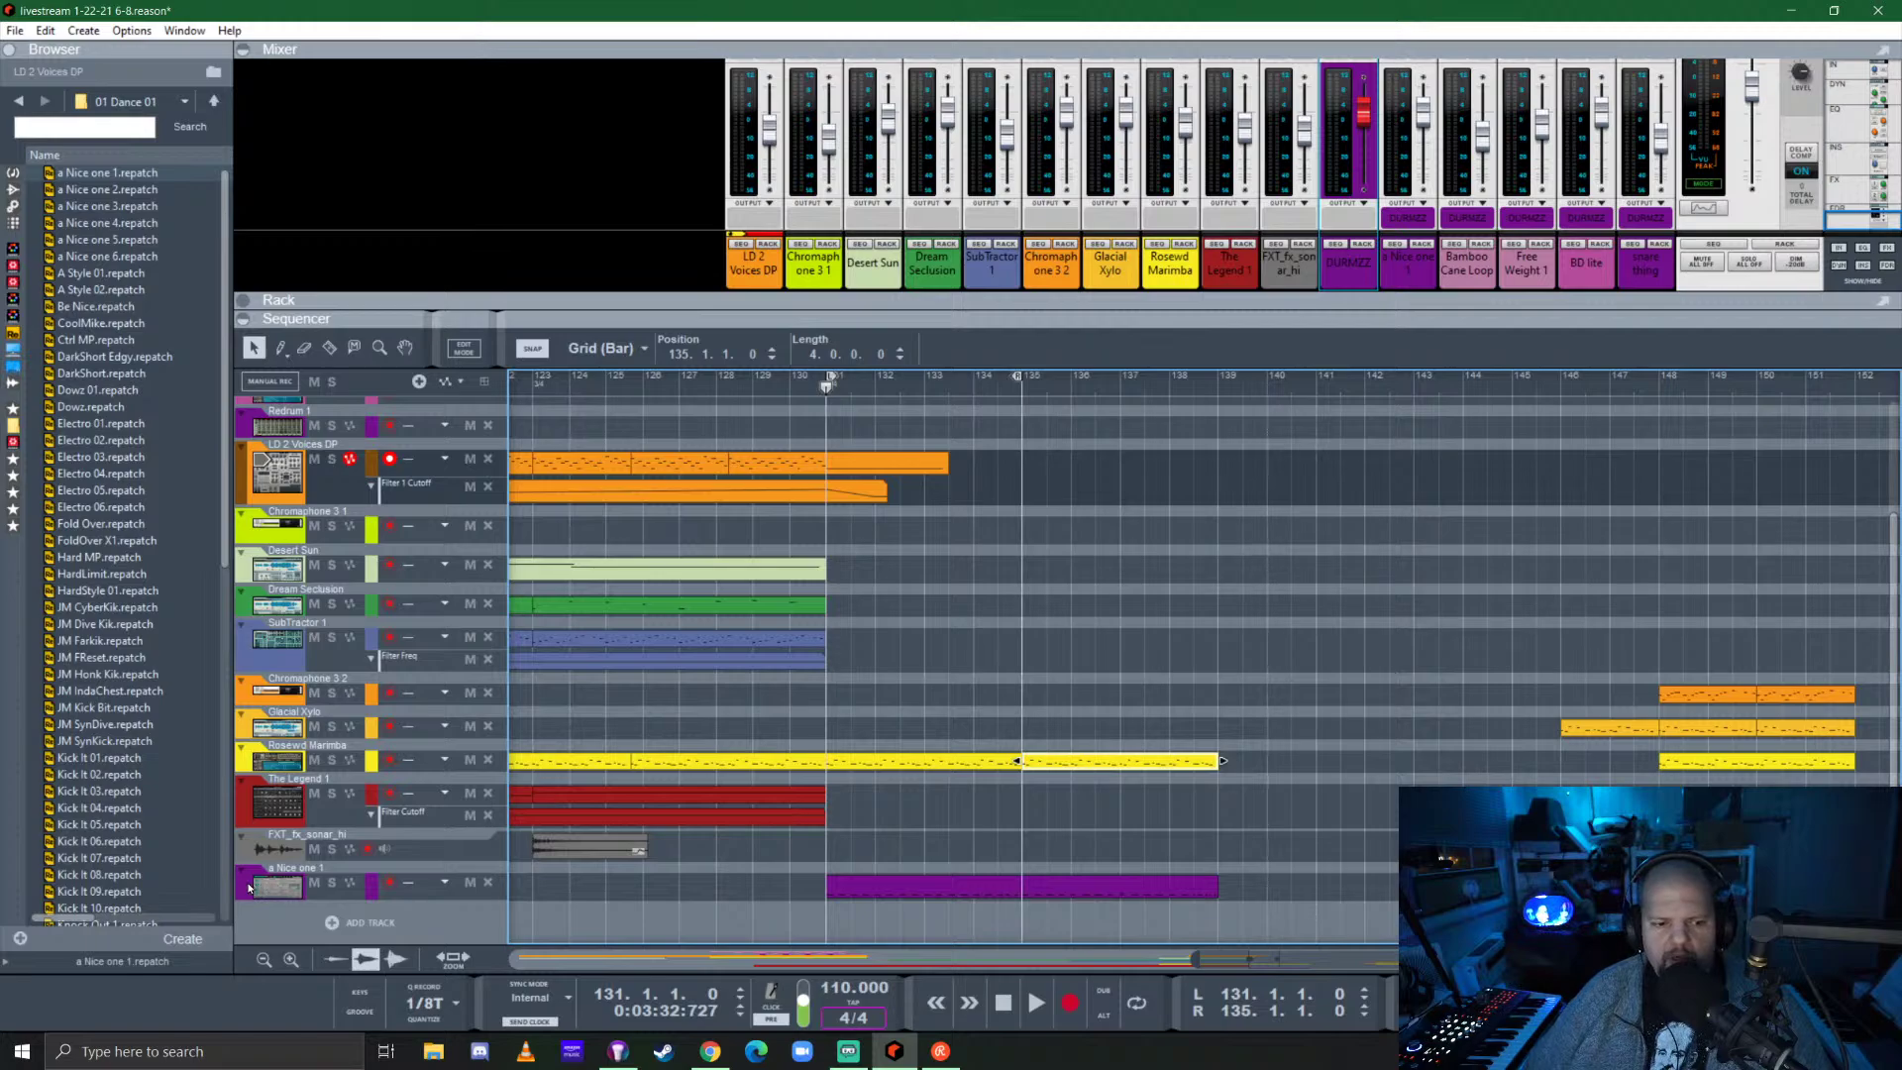
{"action": "left_click_drag", "start_coordinate": [273, 882], "coordinate": [273, 441]}
{"action": "scroll", "coordinate": [986, 660], "scroll_direction": "up", "scroll_amount": 3}
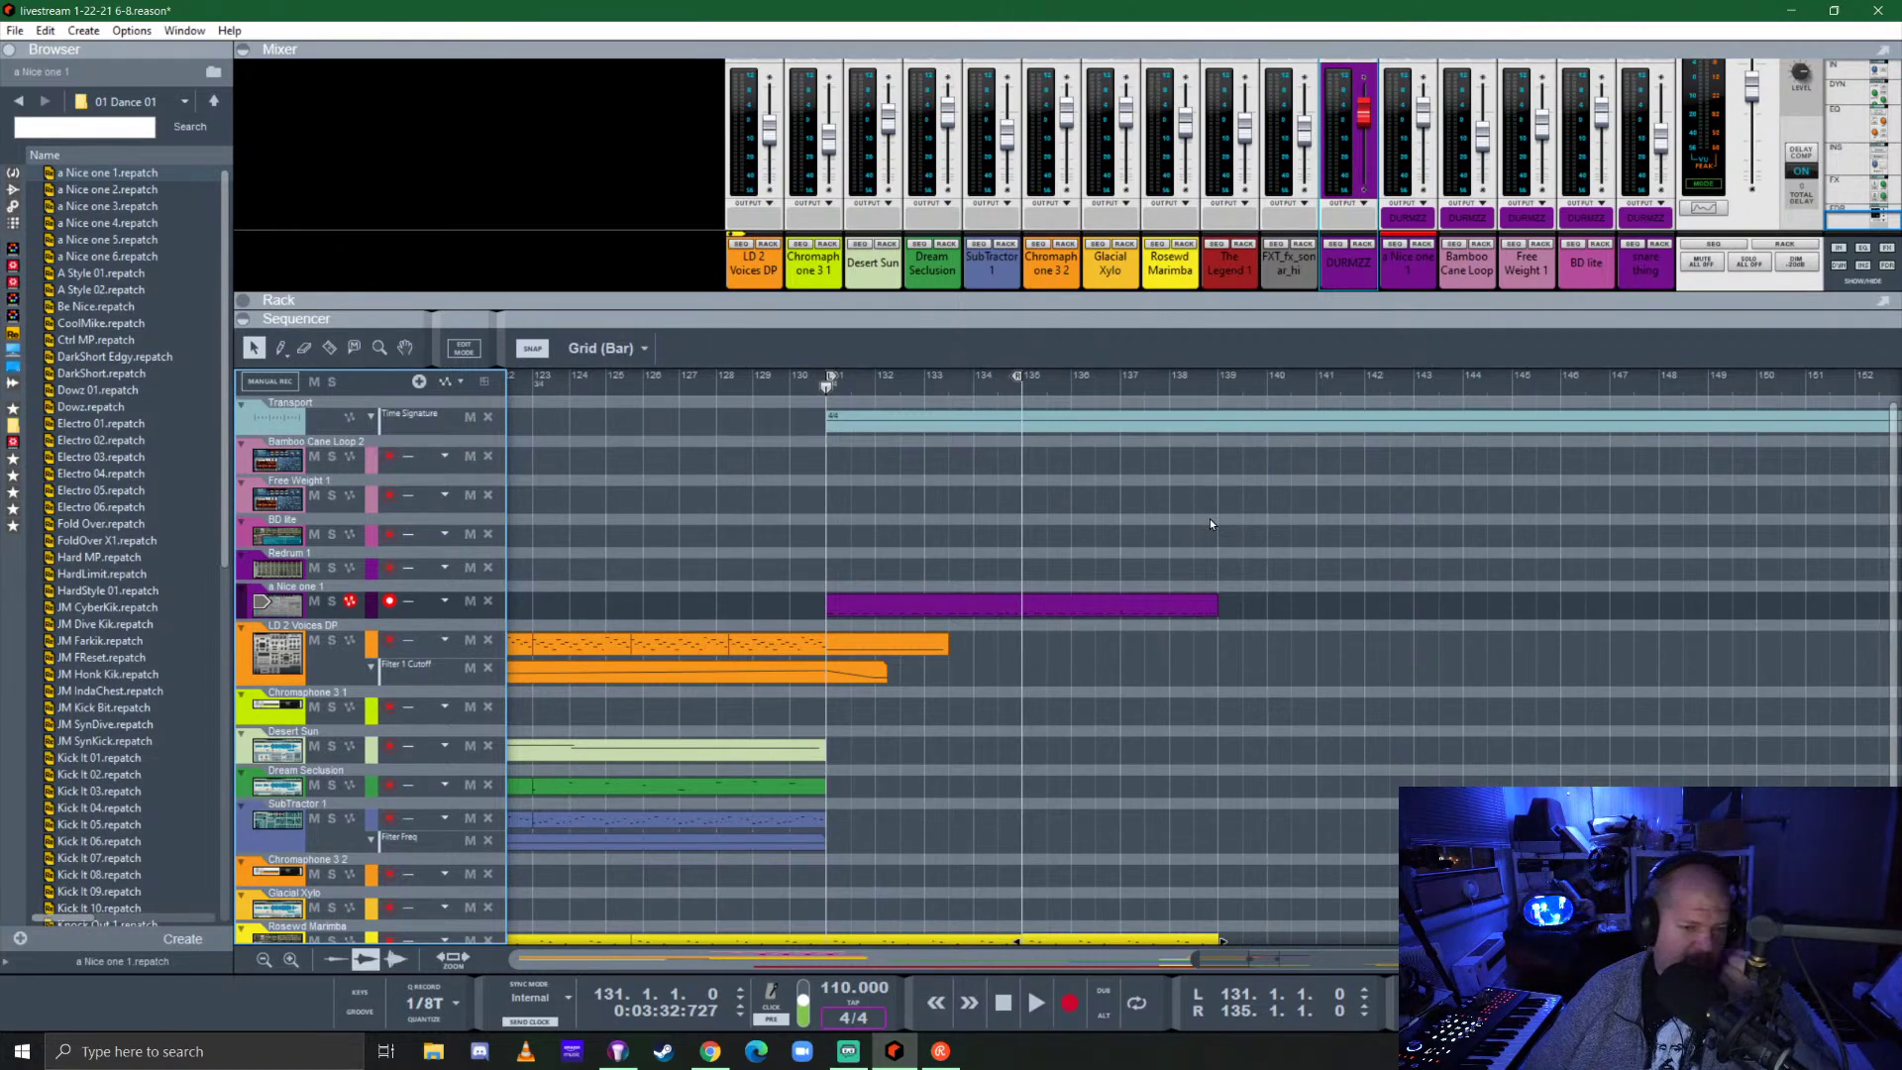
Bring the rack into view below the mixer and list the instrument devices in the browser.
{"action": "left_click", "coordinate": [1229, 307]}
{"action": "scroll", "coordinate": [503, 584], "scroll_direction": "down", "scroll_amount": 5}
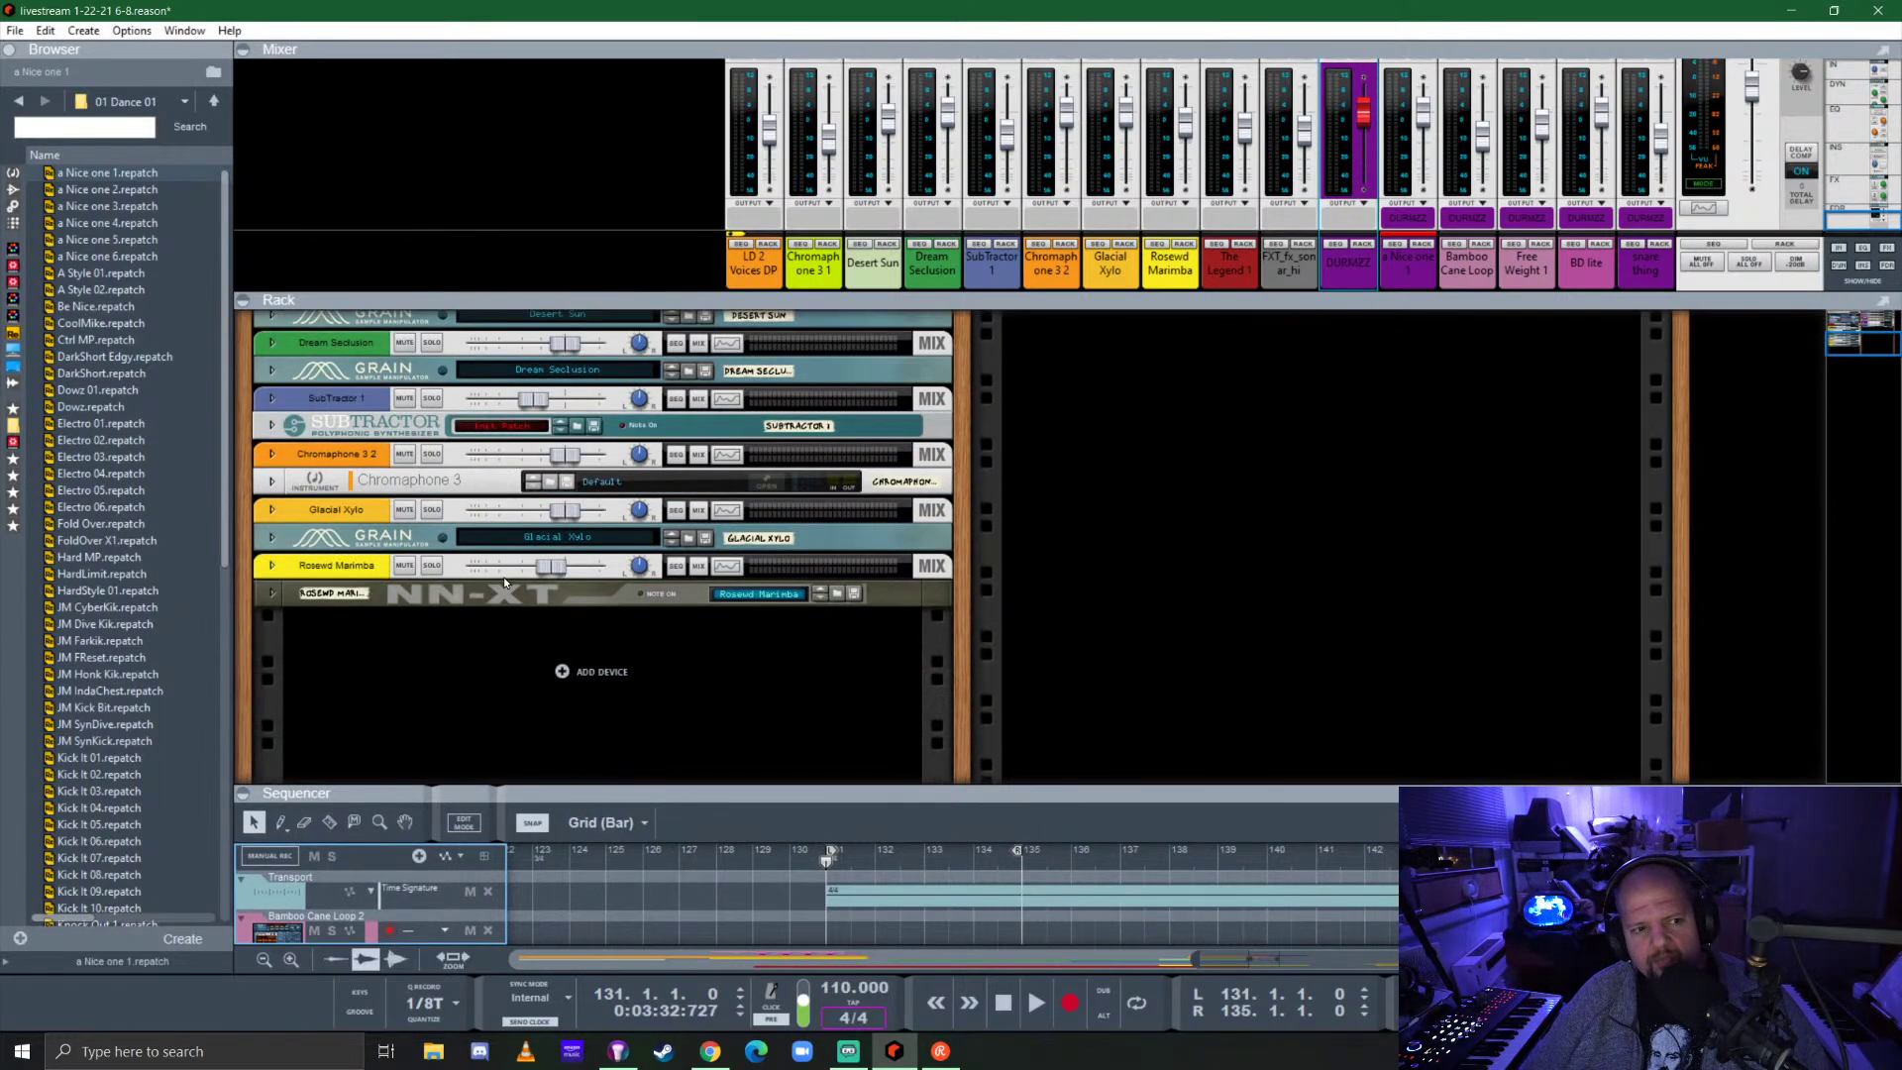
{"action": "scroll", "coordinate": [516, 575], "scroll_direction": "up", "scroll_amount": 3}
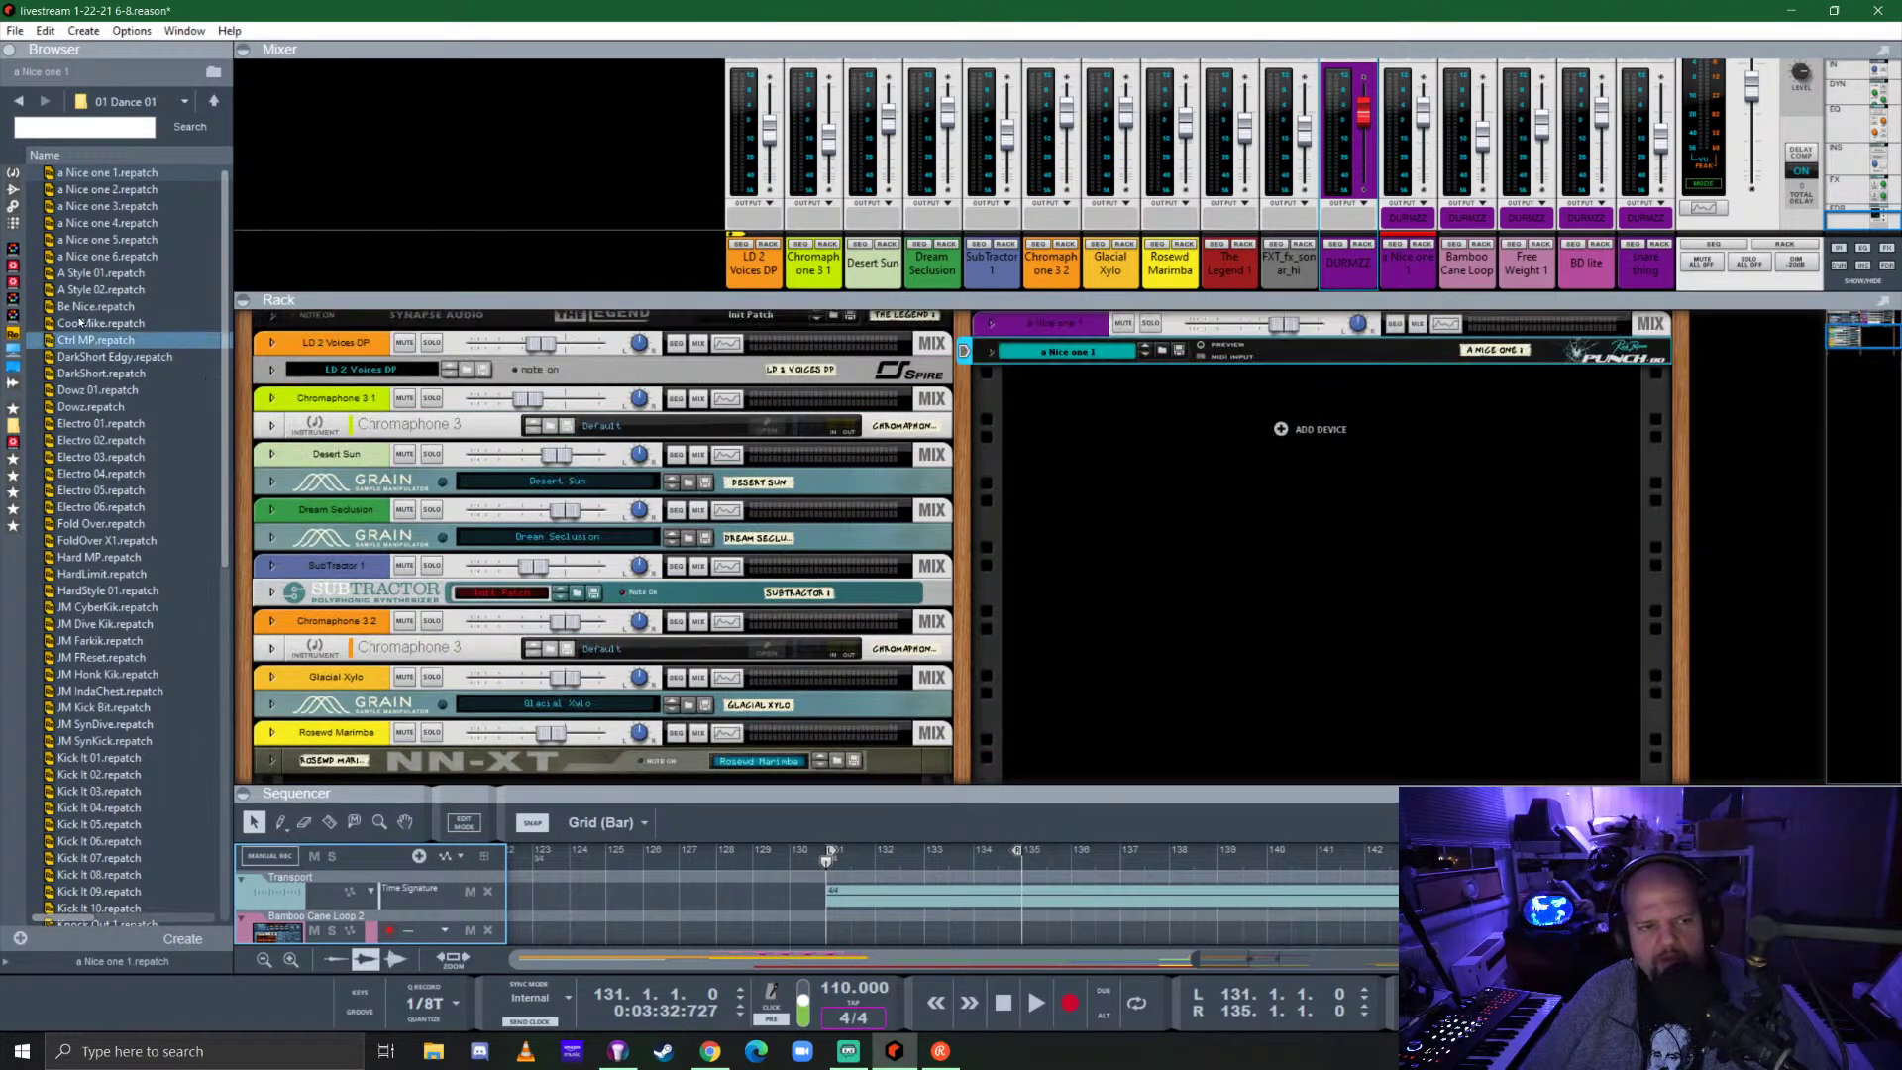
{"action": "left_click", "coordinate": [15, 174]}
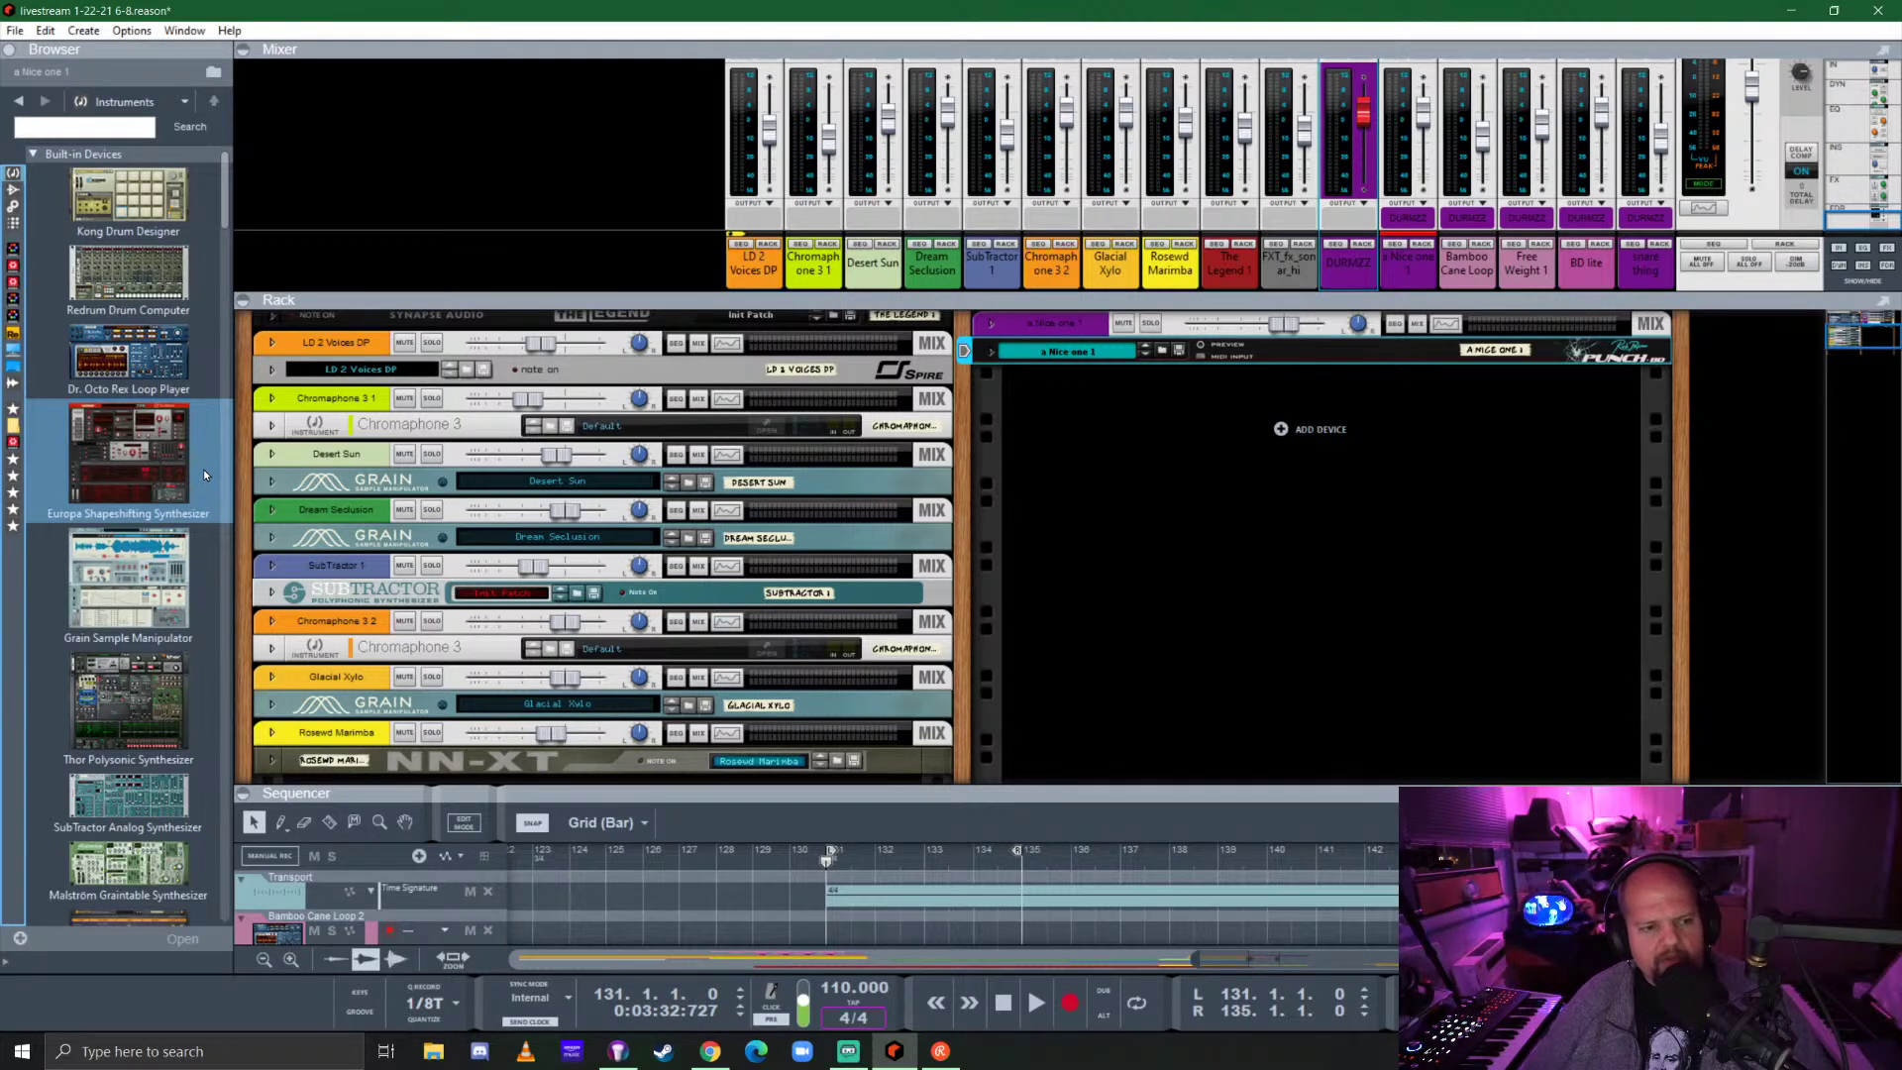
Look through the built-in and third-party instruments for a synthesizer for the section starting at bar 131.
{"action": "scroll", "coordinate": [204, 474], "scroll_direction": "down", "scroll_amount": 10}
{"action": "left_click", "coordinate": [171, 515]}
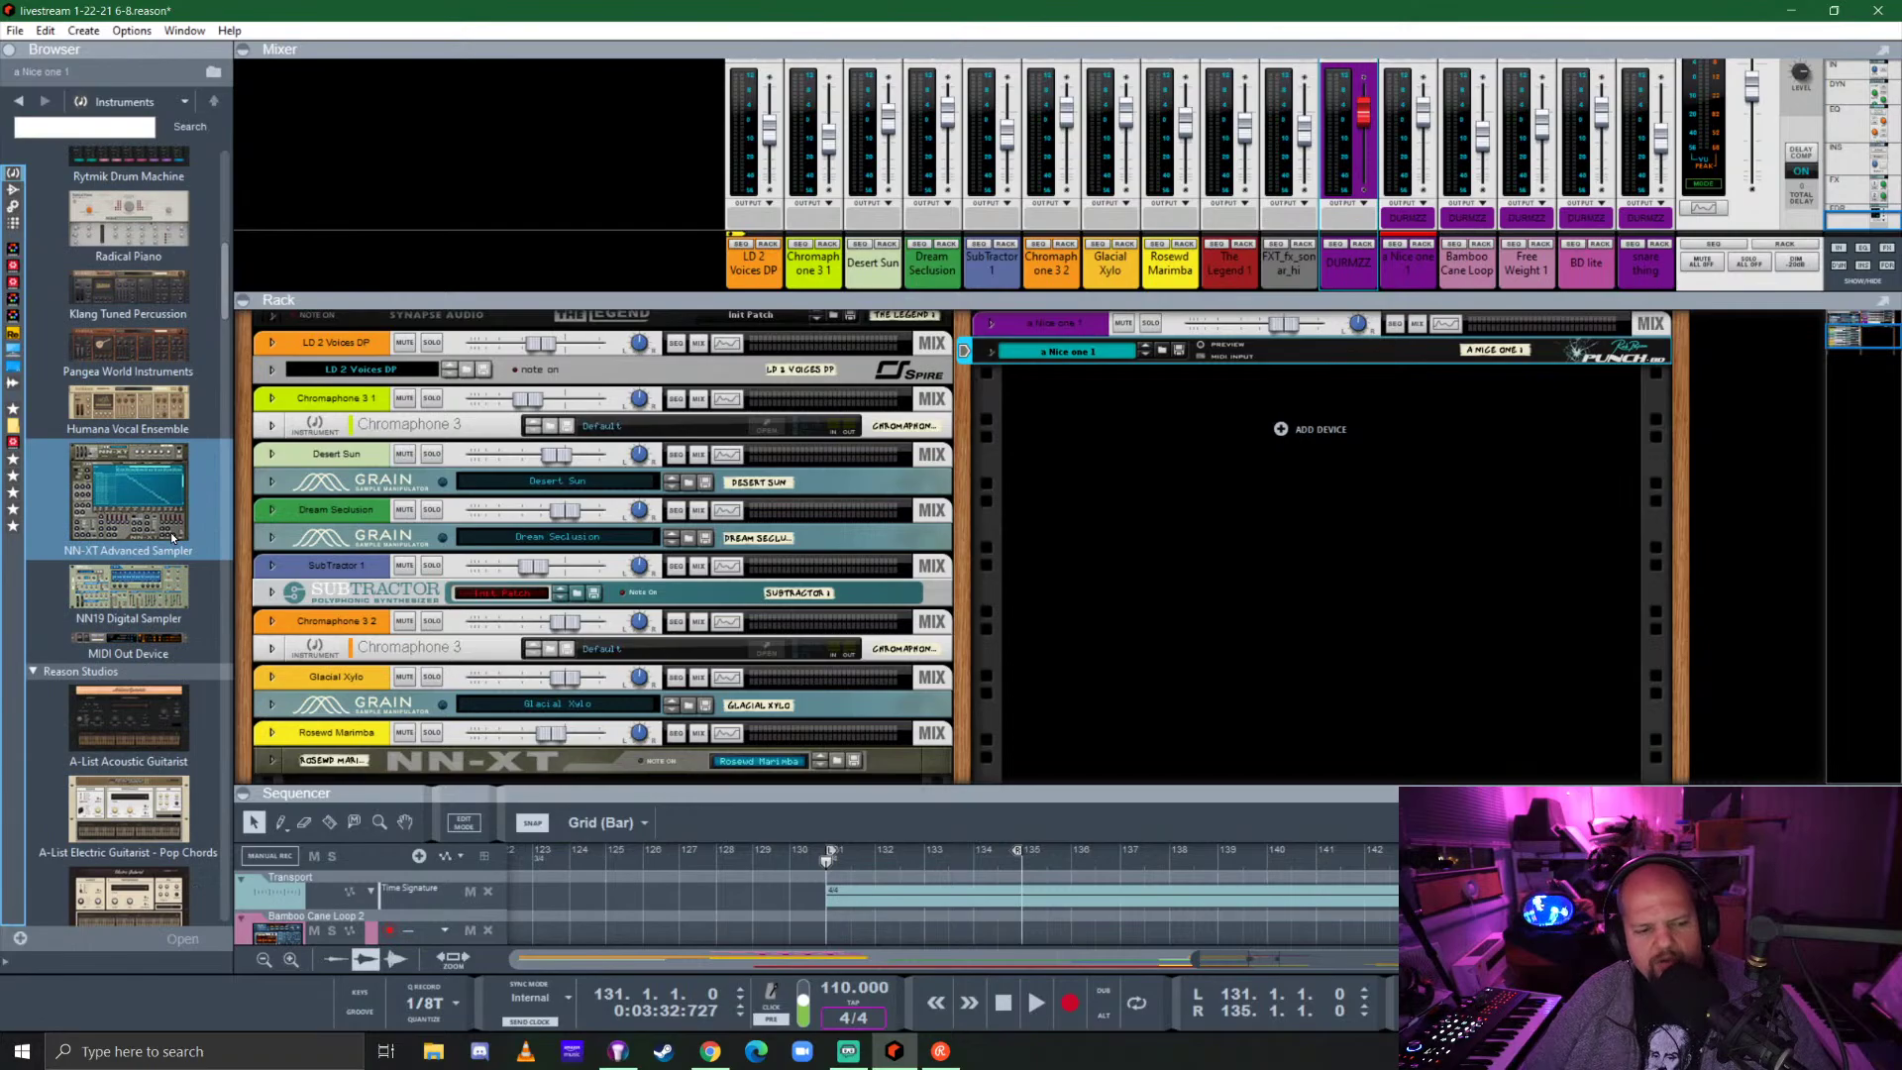
{"action": "scroll", "coordinate": [172, 536], "scroll_direction": "down", "scroll_amount": 10}
{"action": "scroll", "coordinate": [164, 525], "scroll_direction": "down", "scroll_amount": 10}
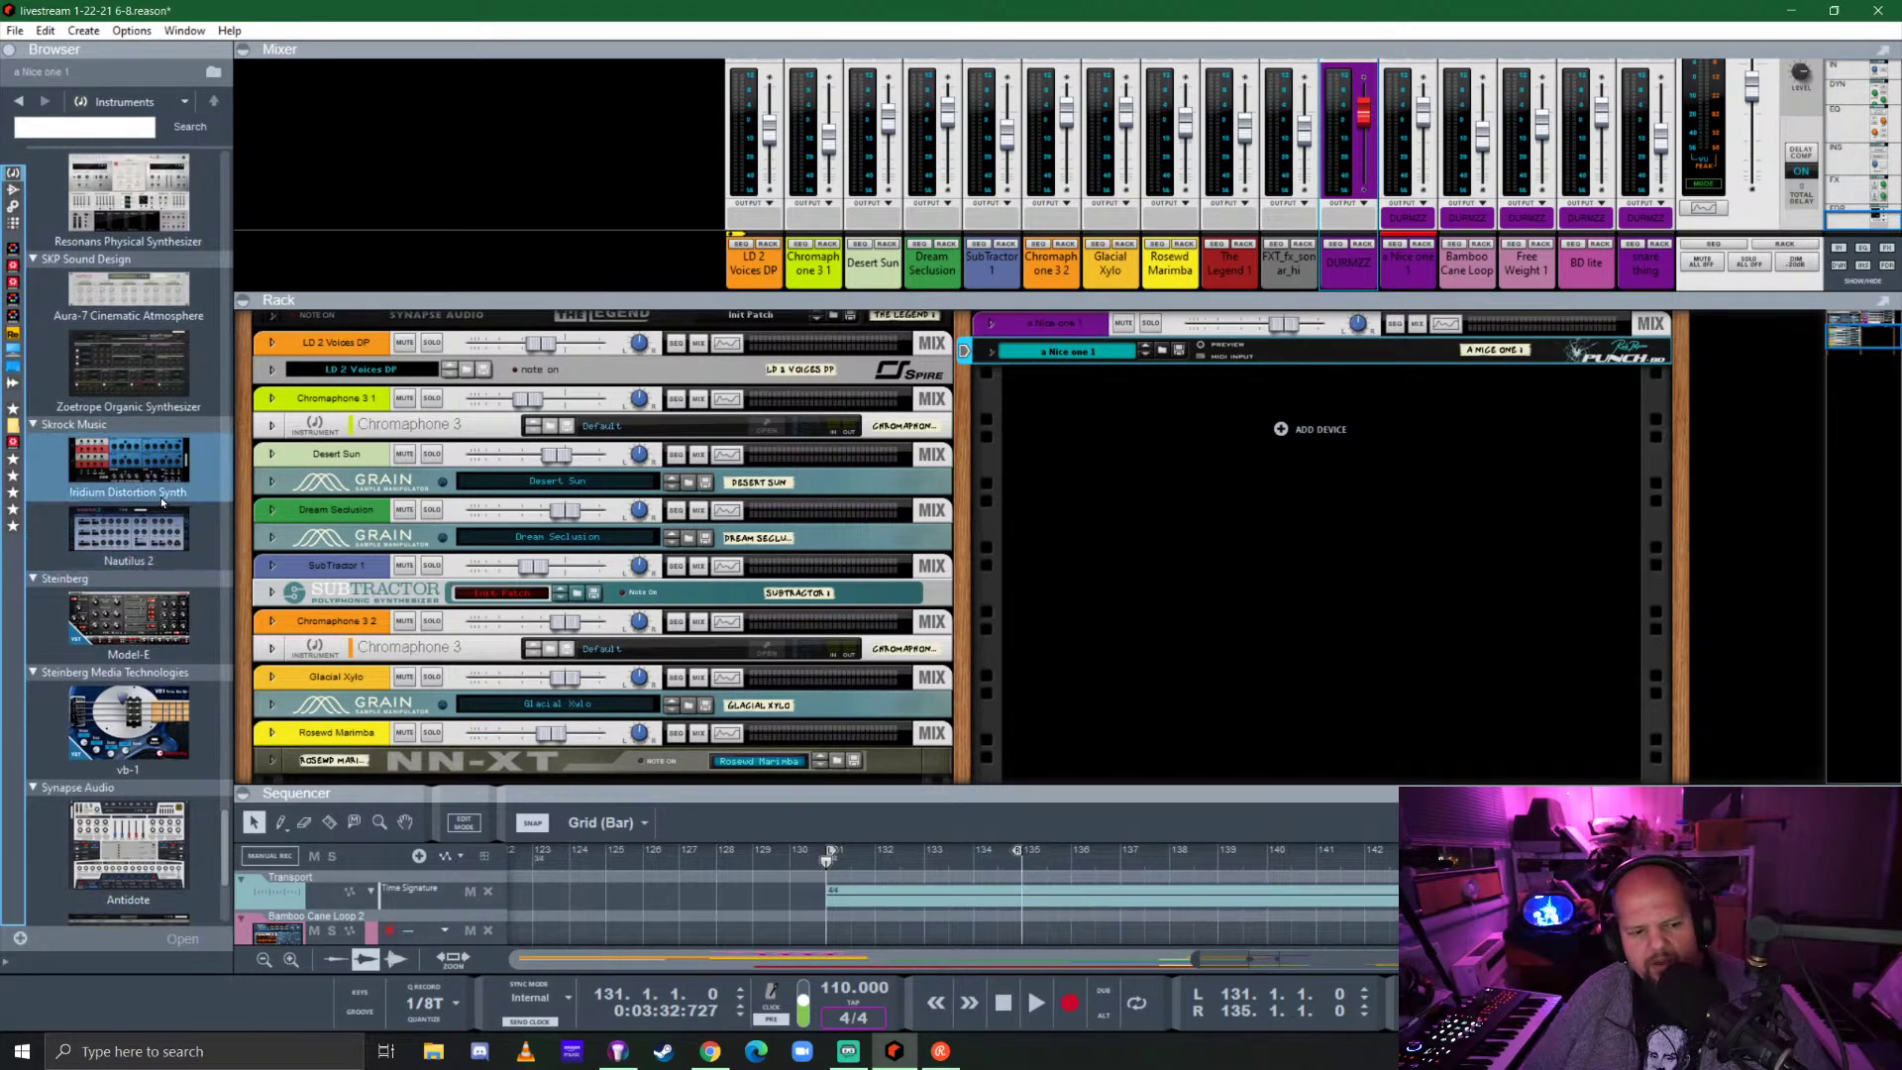
{"action": "scroll", "coordinate": [163, 509], "scroll_direction": "down", "scroll_amount": 4}
{"action": "scroll", "coordinate": [159, 497], "scroll_direction": "up", "scroll_amount": 10}
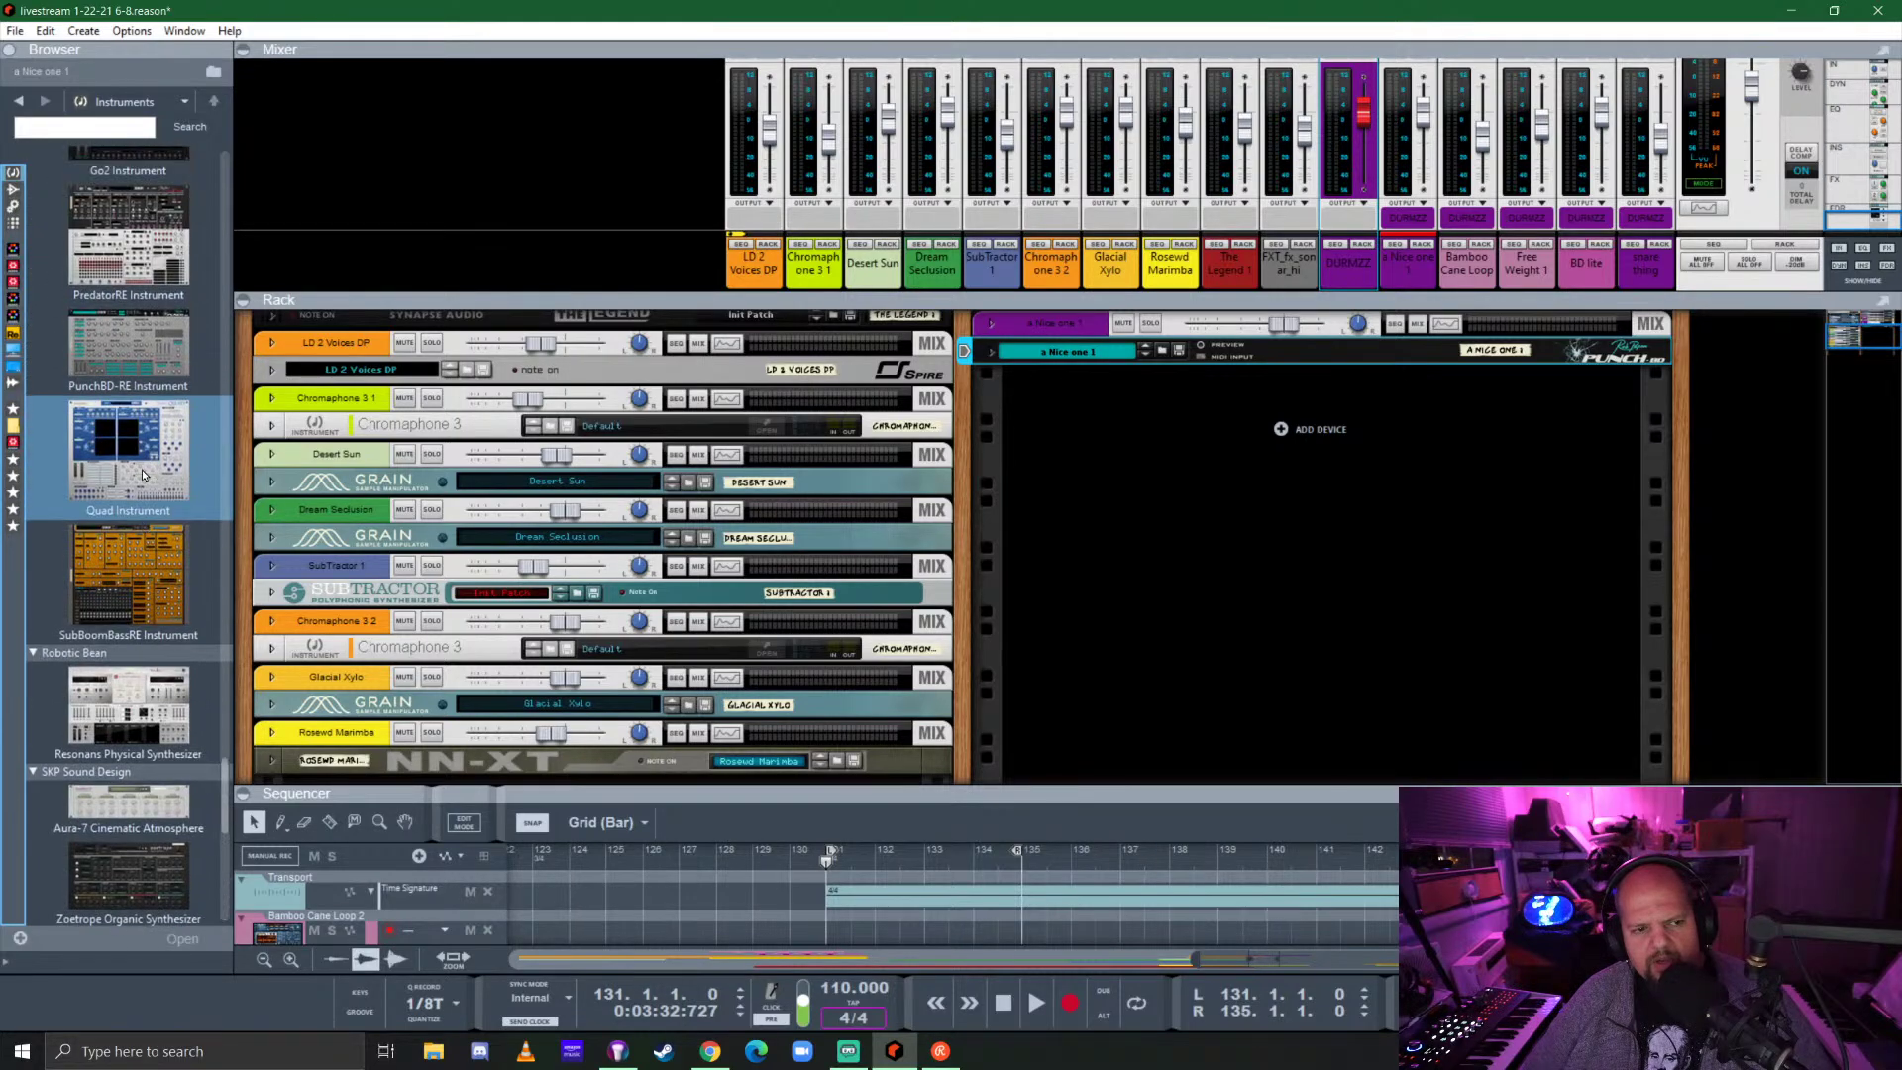
{"action": "scroll", "coordinate": [133, 441], "scroll_direction": "up", "scroll_amount": 10}
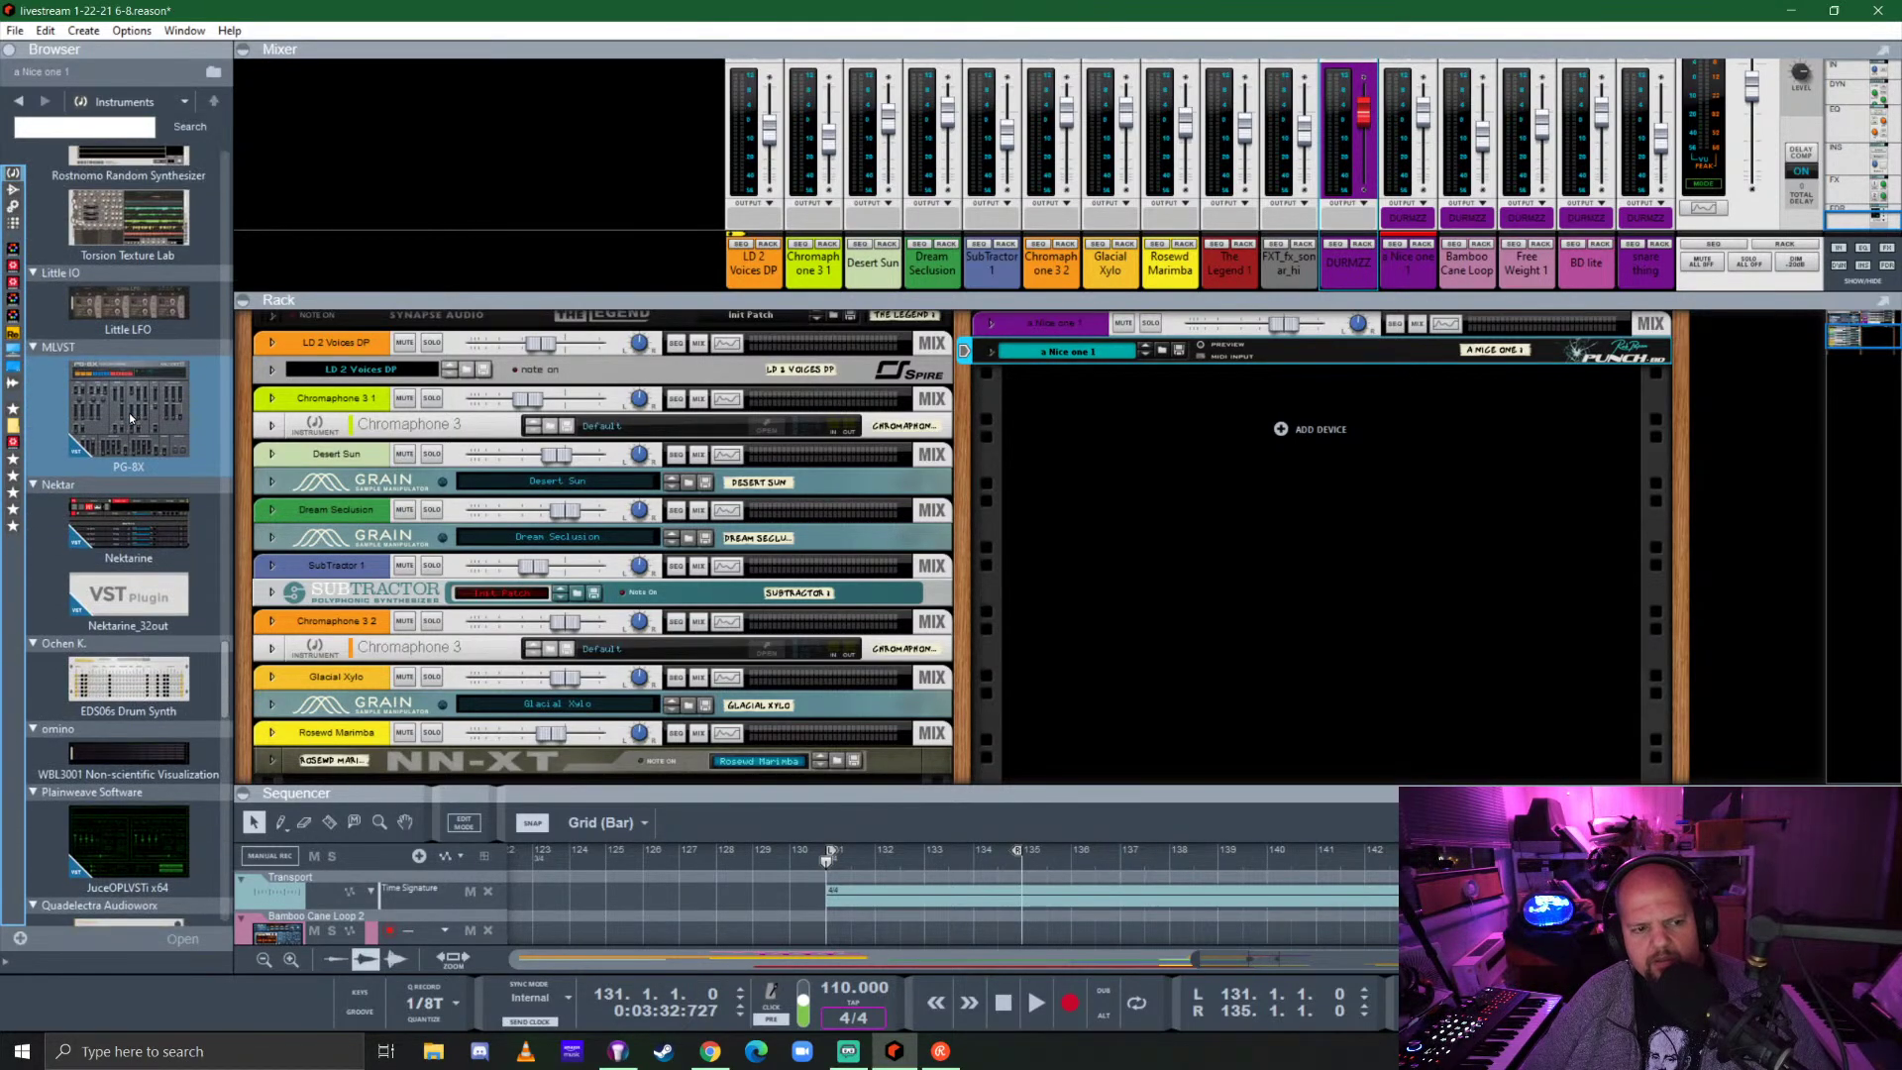
{"action": "scroll", "coordinate": [123, 387], "scroll_direction": "up", "scroll_amount": 3}
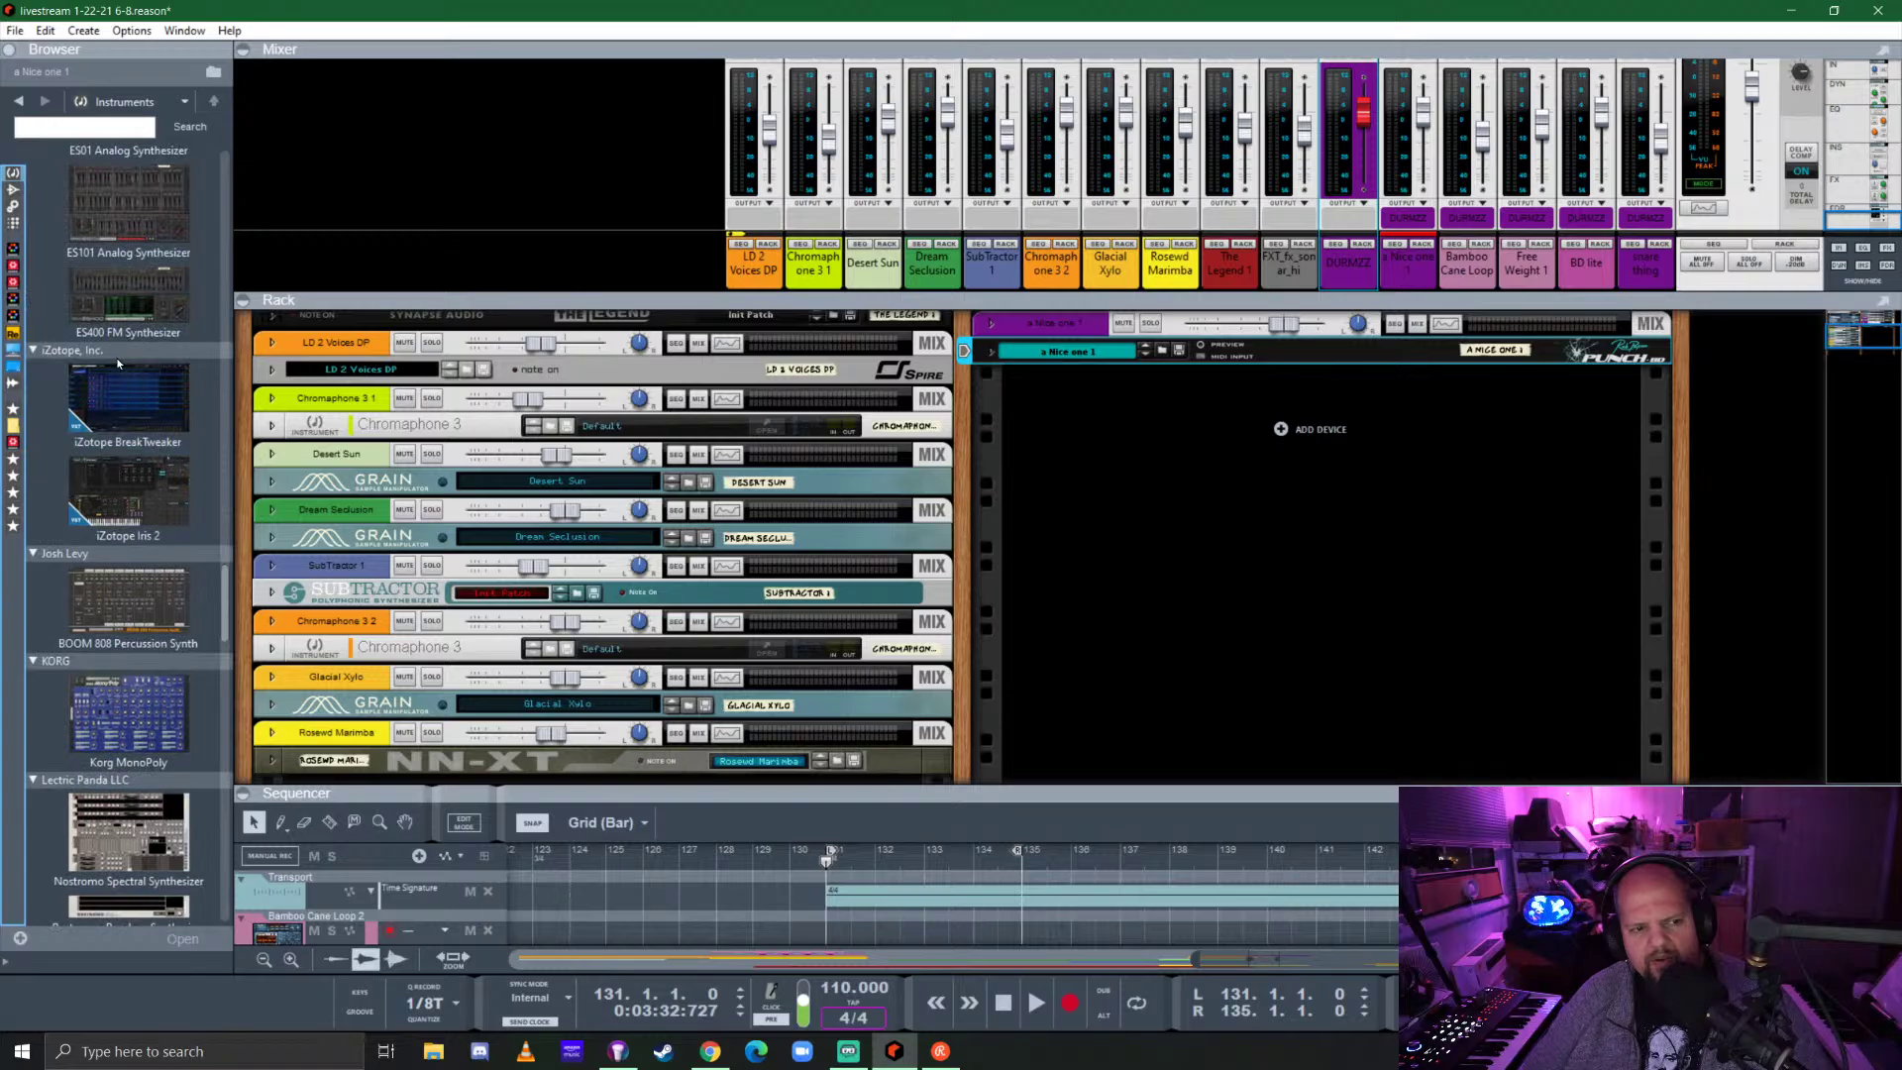
{"action": "scroll", "coordinate": [118, 357], "scroll_direction": "down", "scroll_amount": 10}
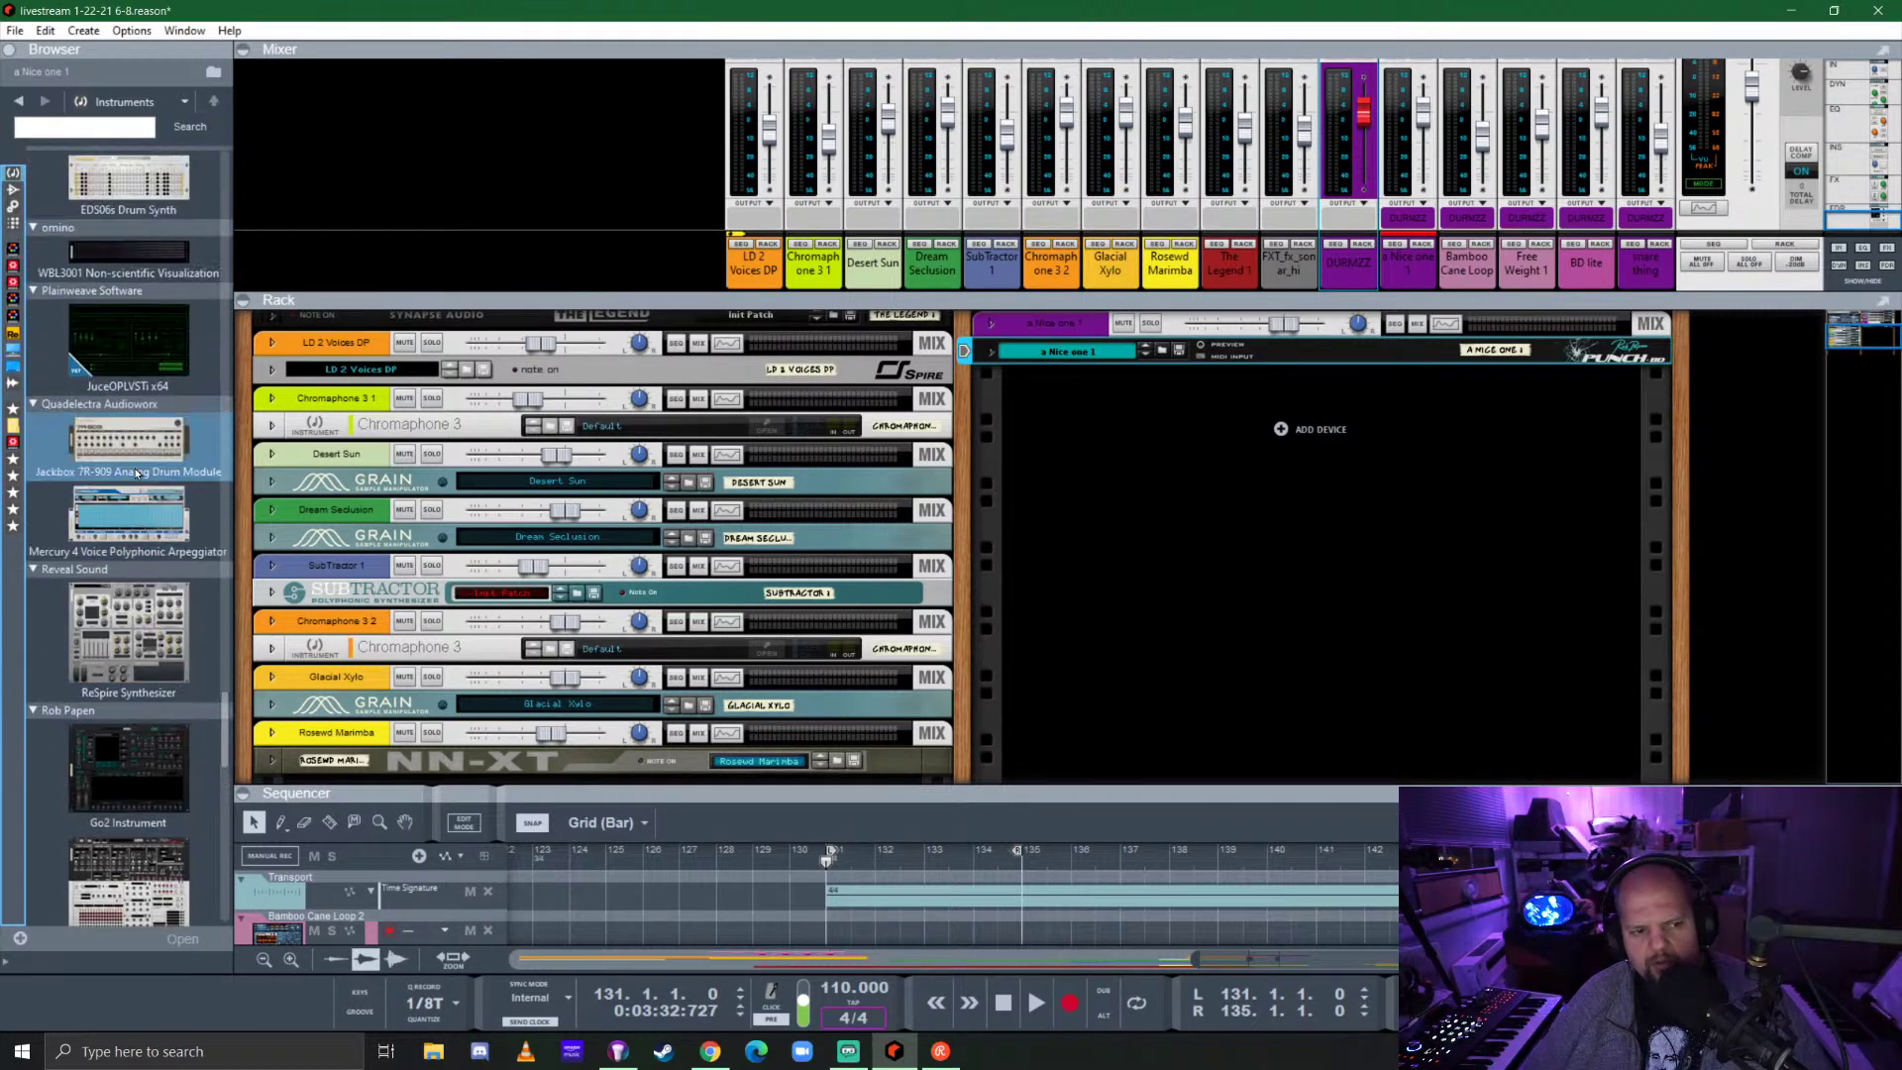
{"action": "scroll", "coordinate": [134, 485], "scroll_direction": "down", "scroll_amount": 1}
{"action": "scroll", "coordinate": [129, 466], "scroll_direction": "down", "scroll_amount": 10}
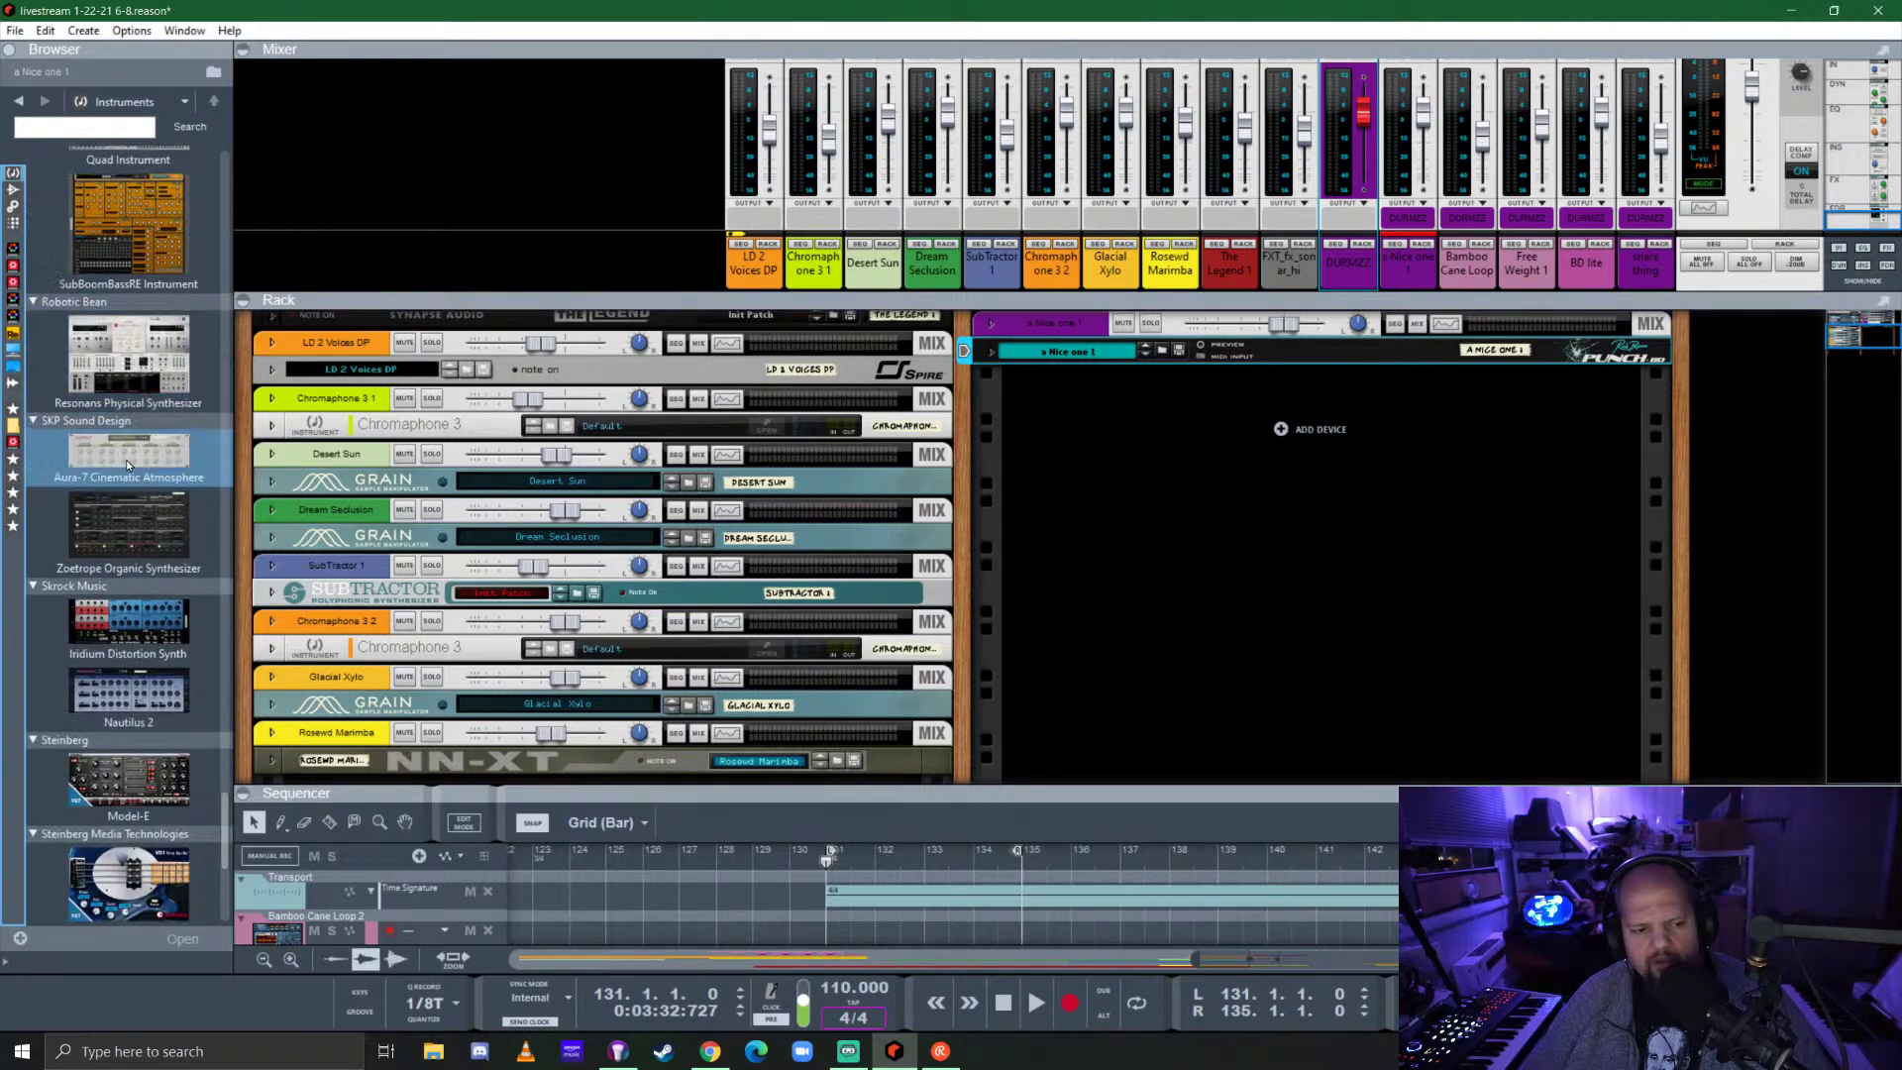
{"action": "scroll", "coordinate": [124, 459], "scroll_direction": "up", "scroll_amount": 10}
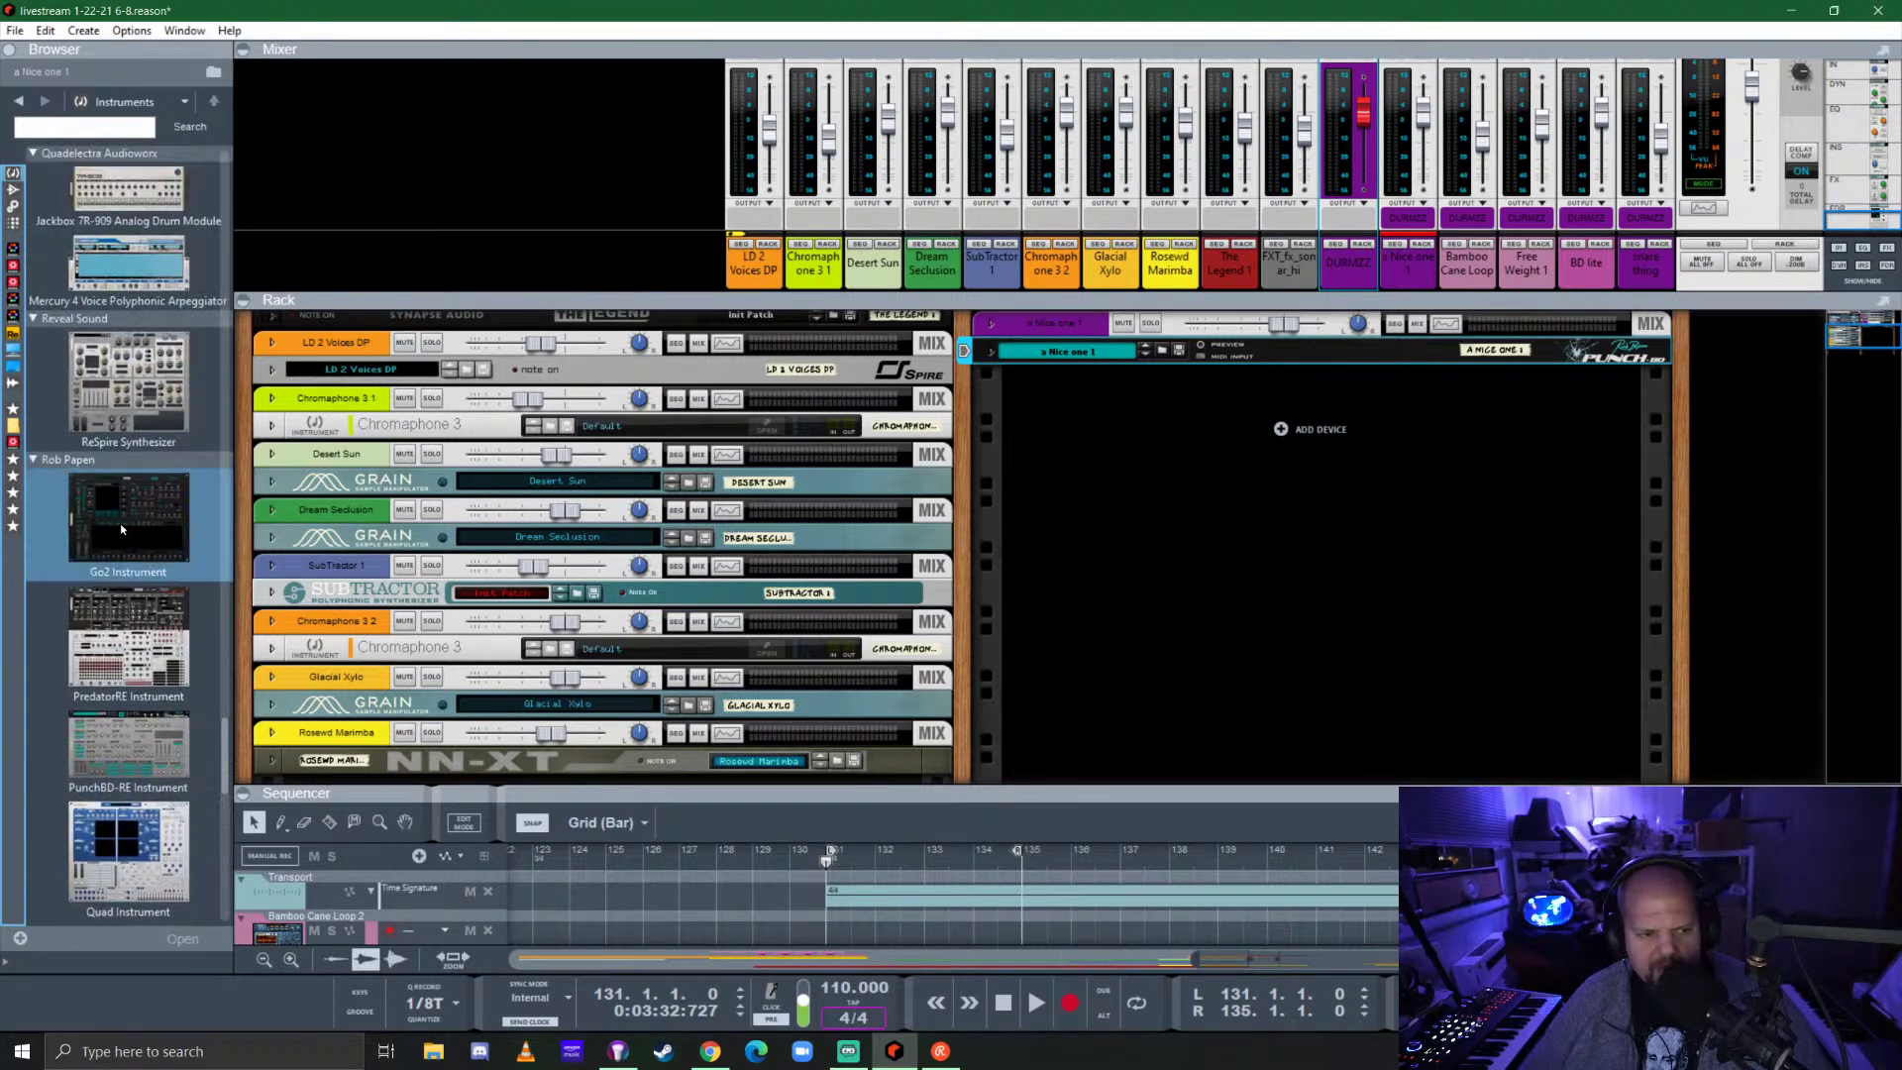
{"action": "scroll", "coordinate": [121, 523], "scroll_direction": "up", "scroll_amount": 12}
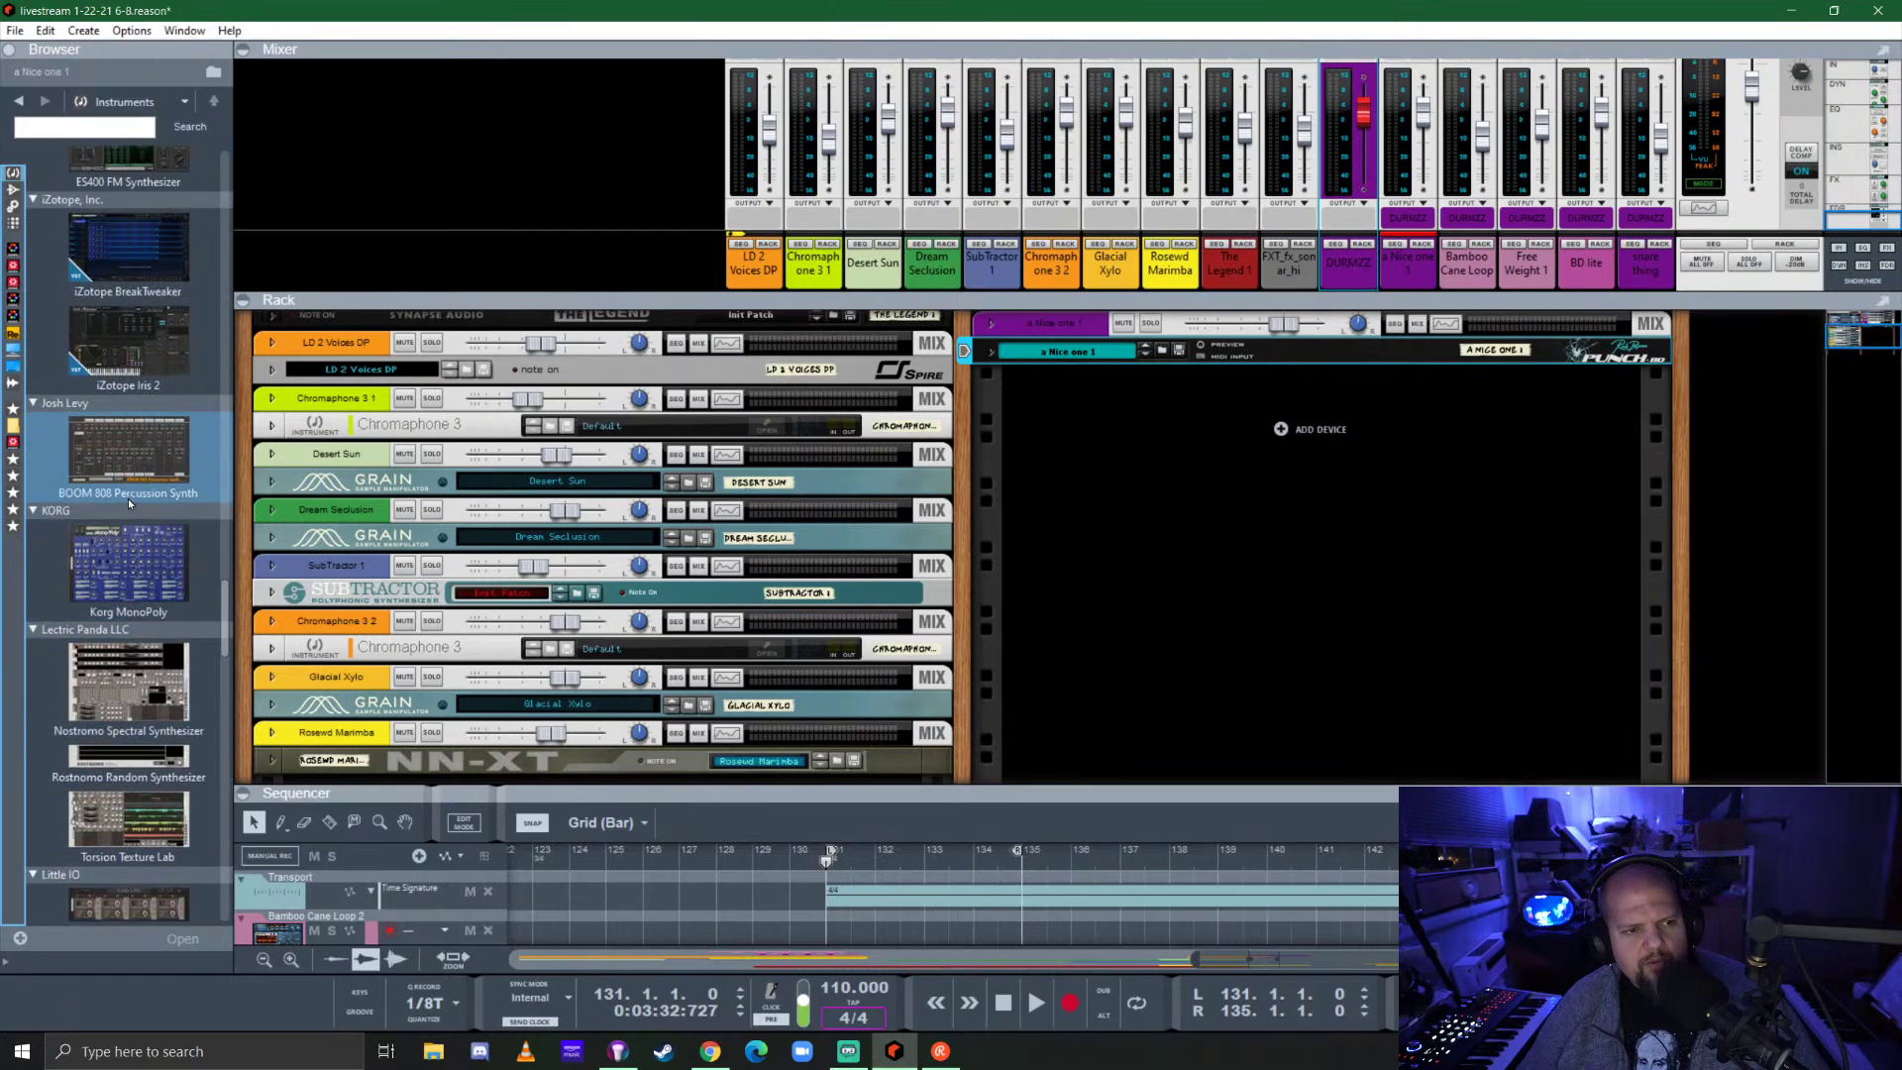
Add an Expanse Hyperwave Synthesizer below Rosewd Marimba in the rack and load the Lead patch 5th Xpanse -AZ.
{"action": "scroll", "coordinate": [161, 477], "scroll_direction": "up", "scroll_amount": 12}
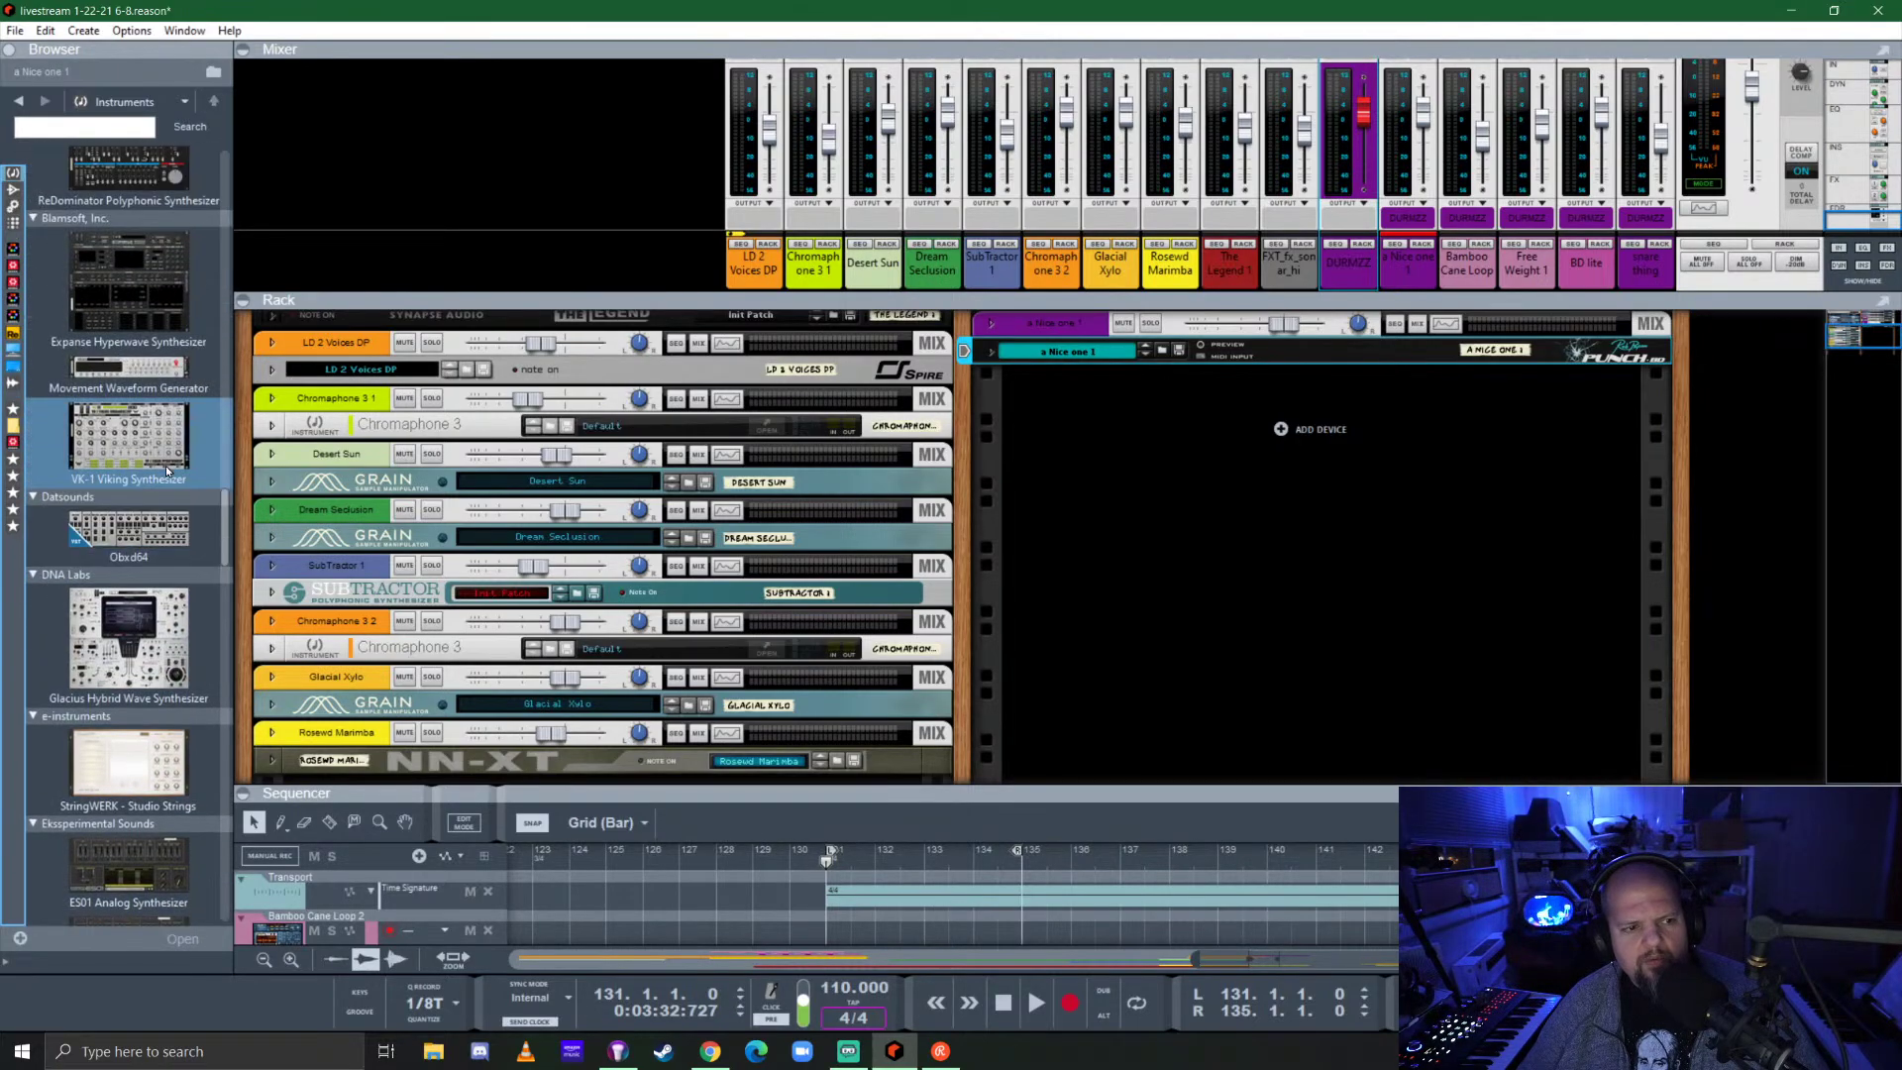
{"action": "mouse_move", "coordinate": [114, 543]}
{"action": "left_mouse_down"}
{"action": "mouse_move", "coordinate": [562, 802]}
{"action": "mouse_move", "coordinate": [540, 700]}
{"action": "left_mouse_up"}
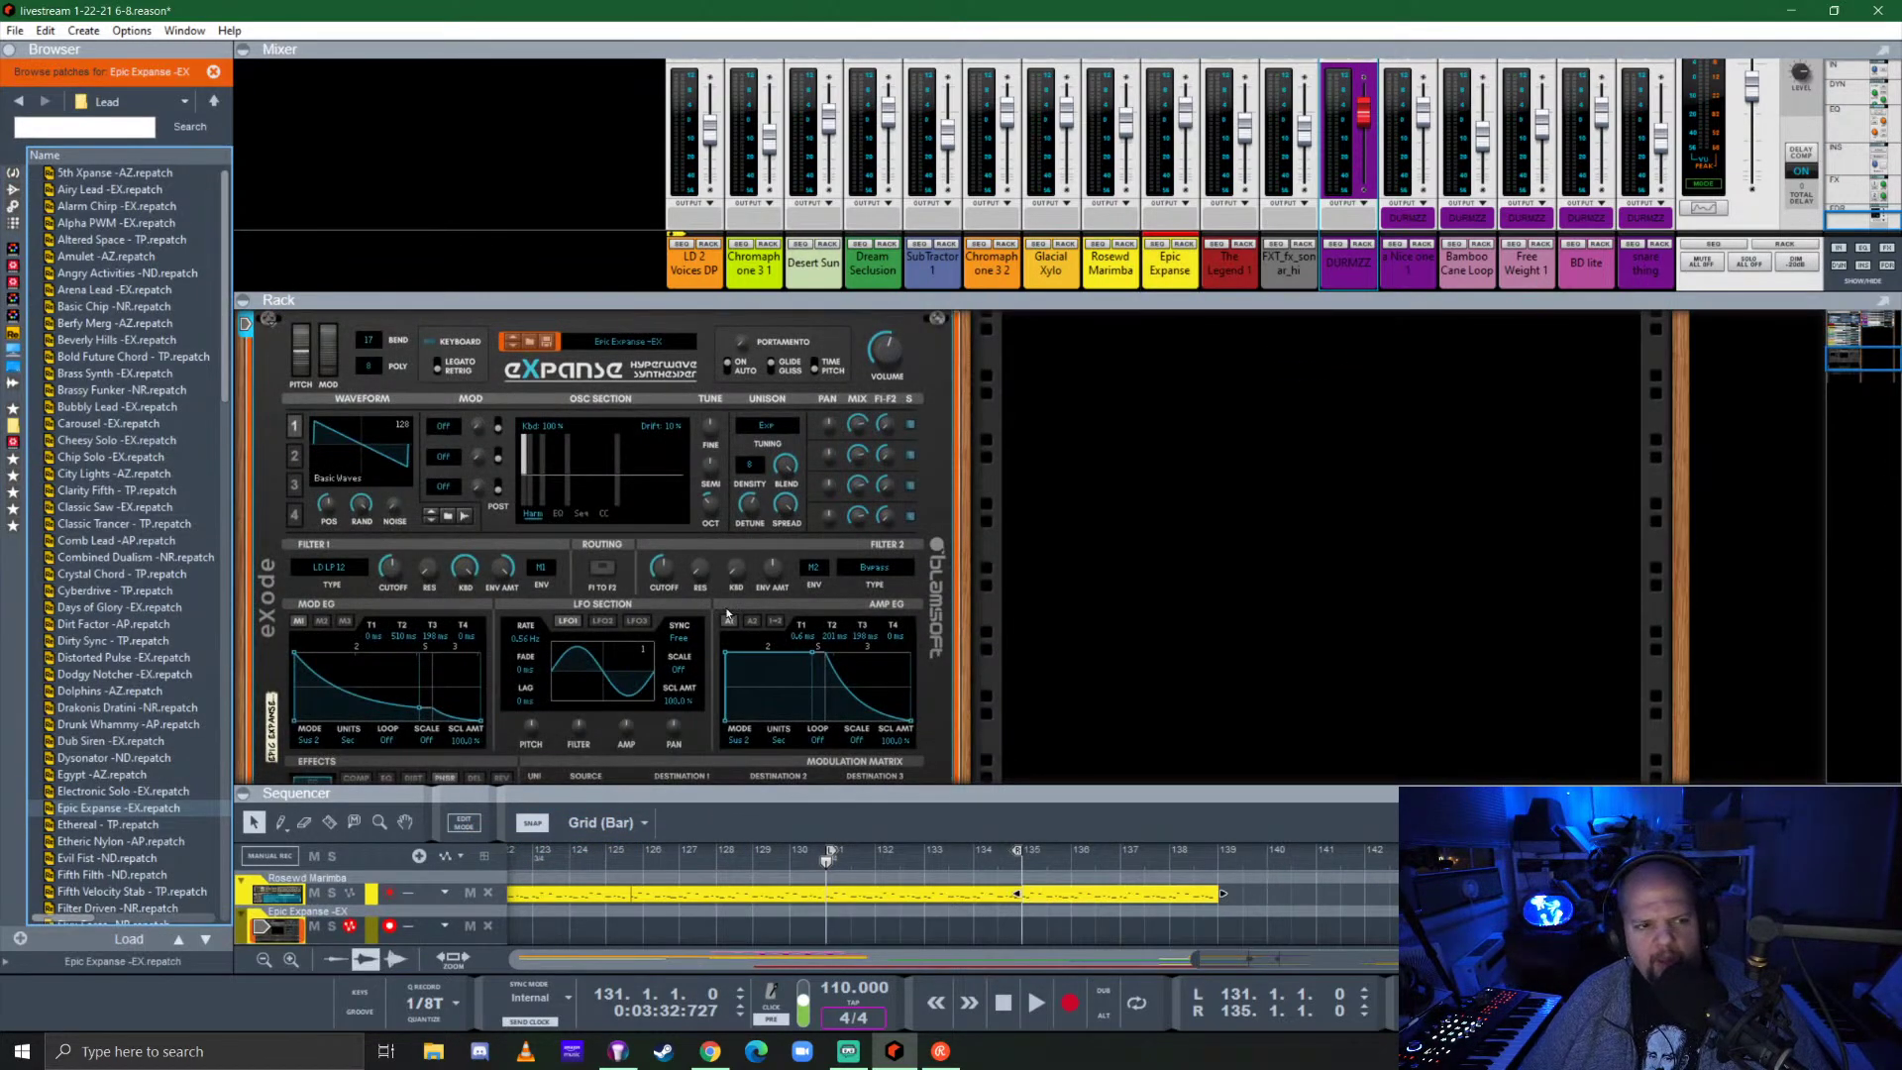
{"action": "left_click", "coordinate": [109, 172]}
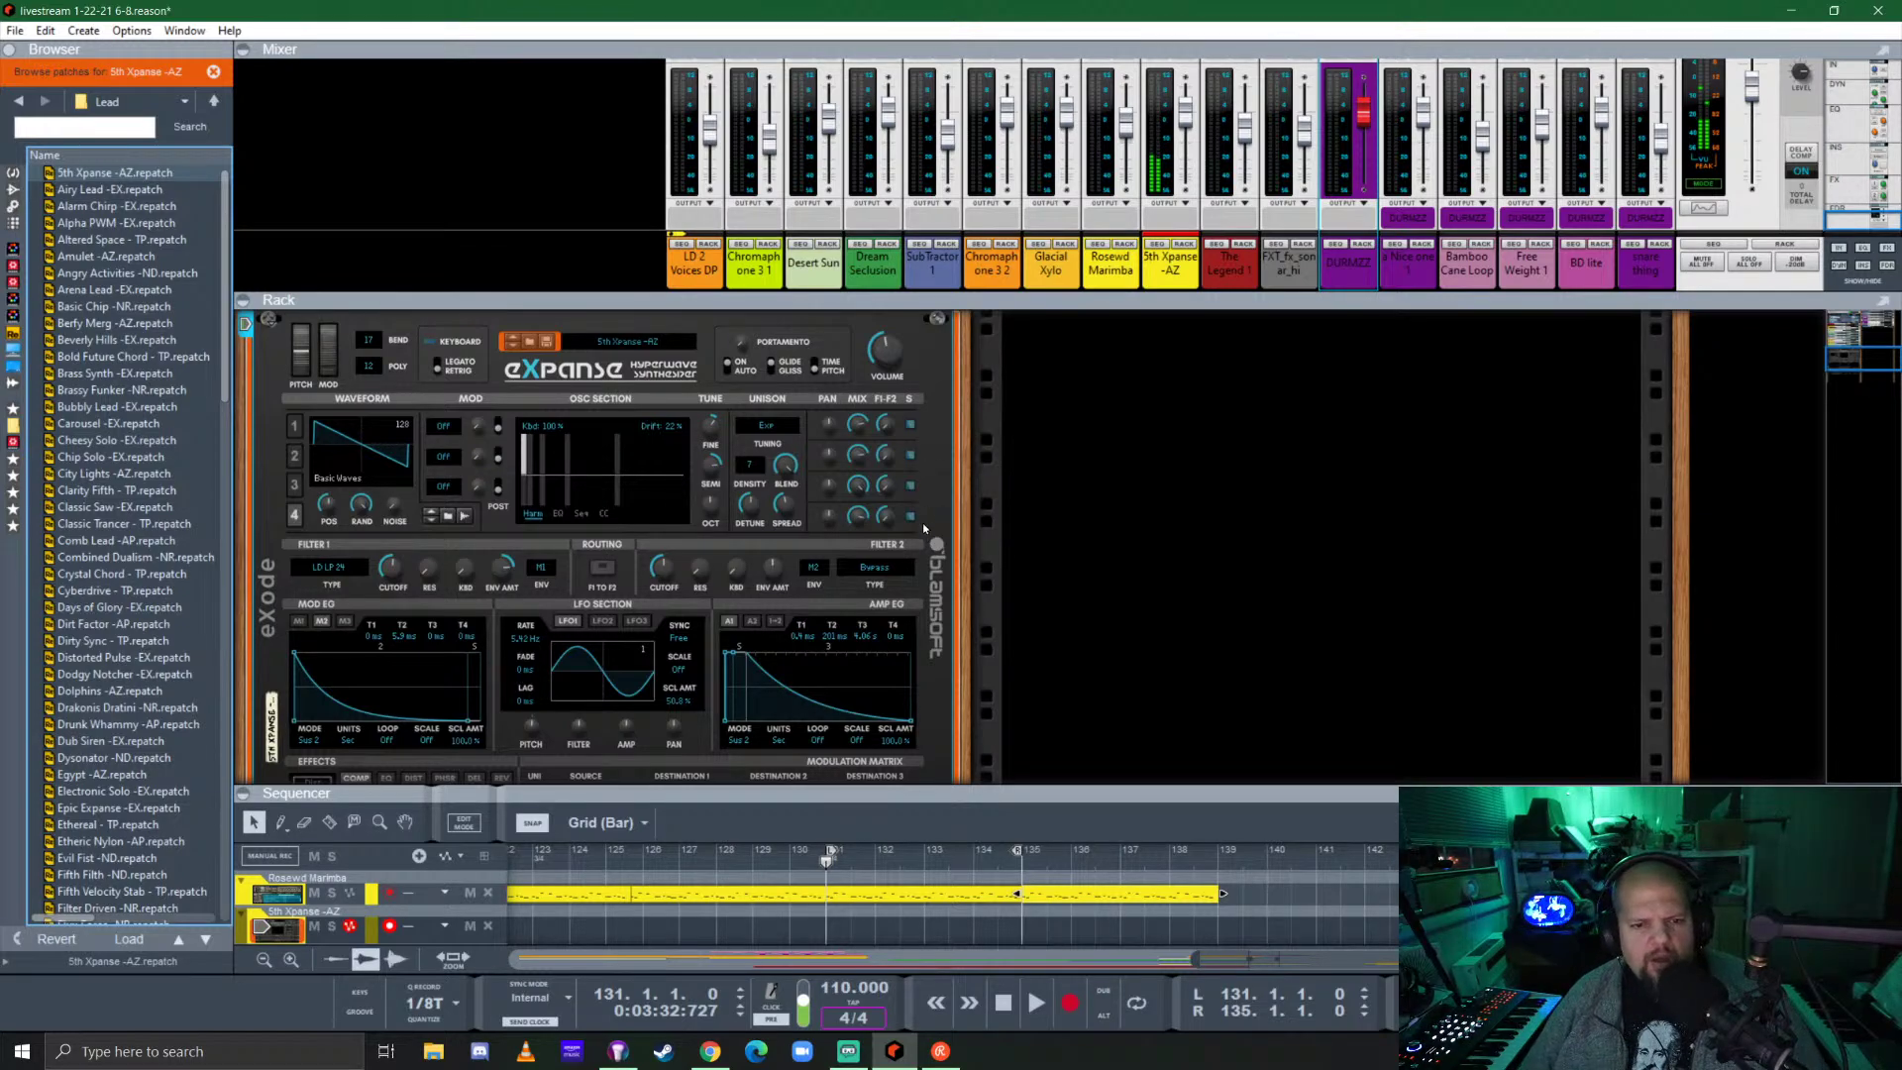
Lower the octave tuning of Expanse oscillator 4 and the semitone tuning of oscillator 2.
{"action": "left_click", "coordinate": [712, 477]}
{"action": "left_click_drag", "start_coordinate": [707, 509], "coordinate": [707, 531]}
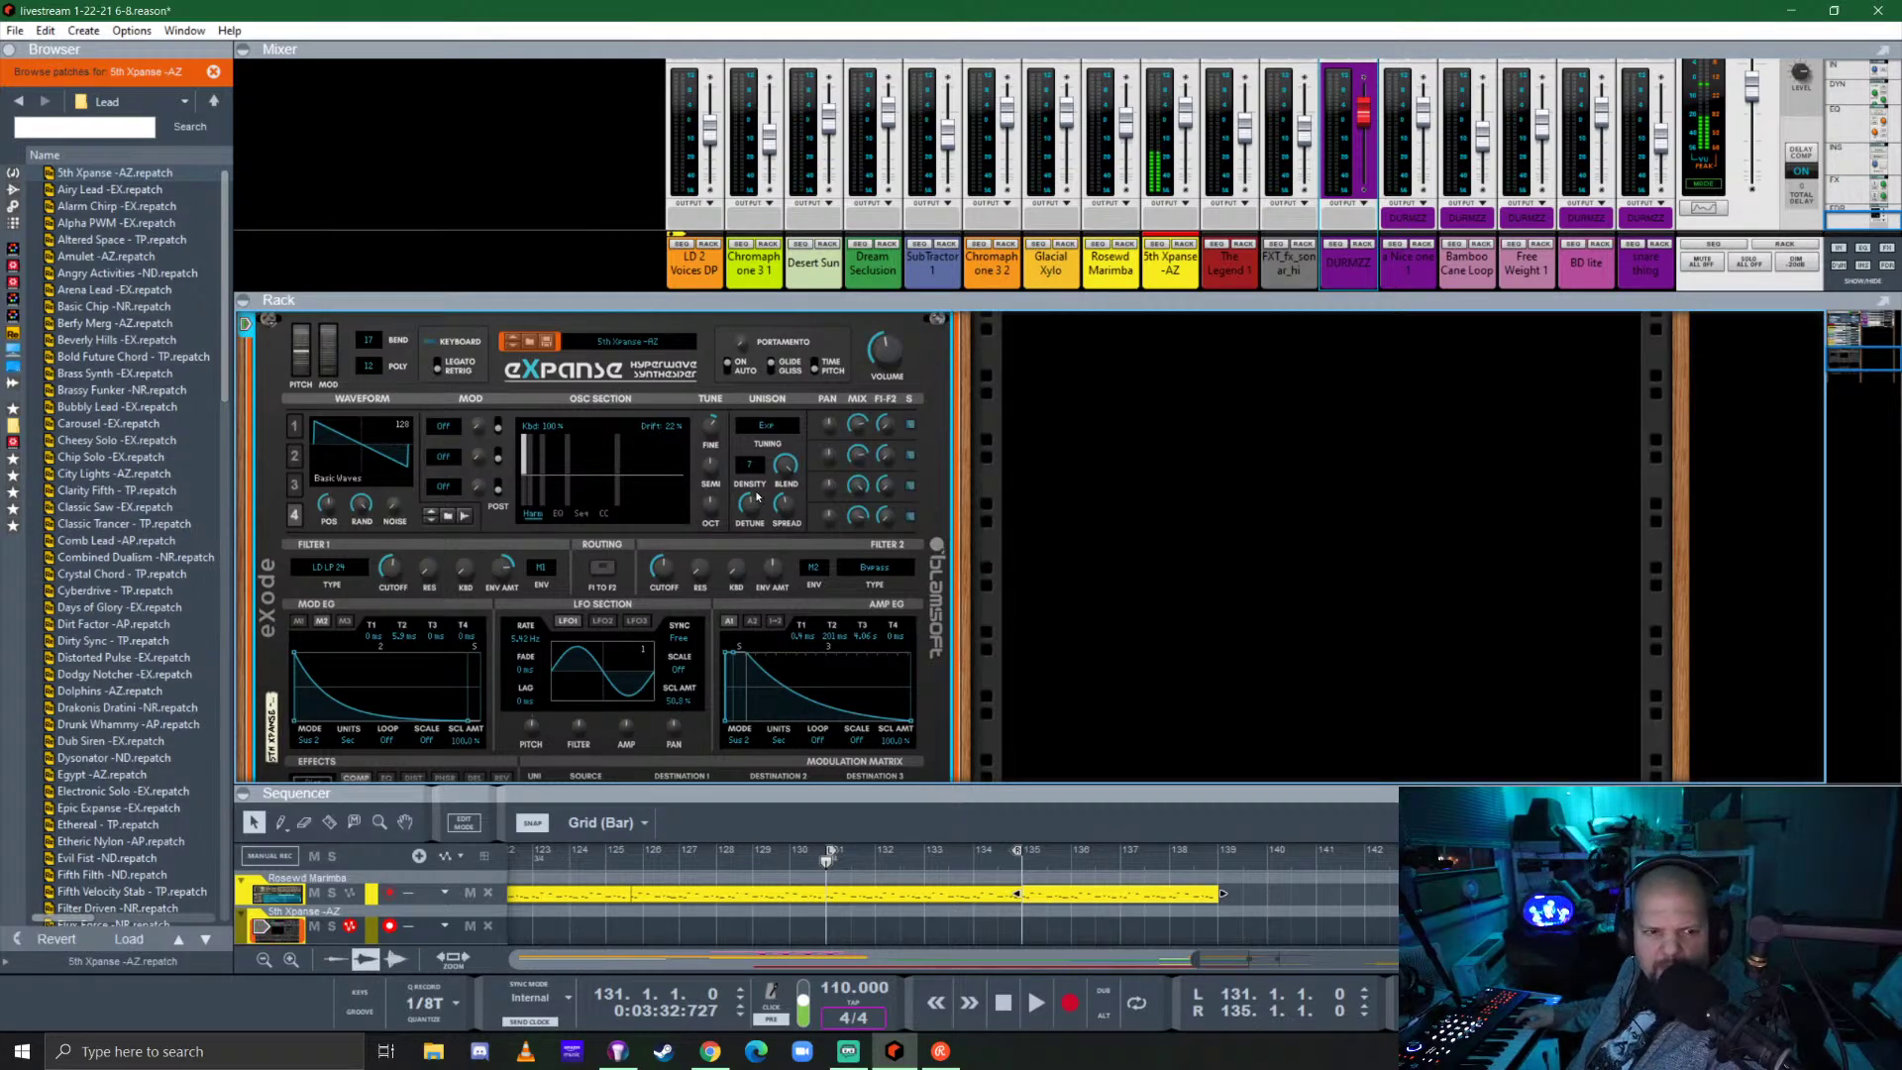
{"action": "left_click", "coordinate": [294, 484]}
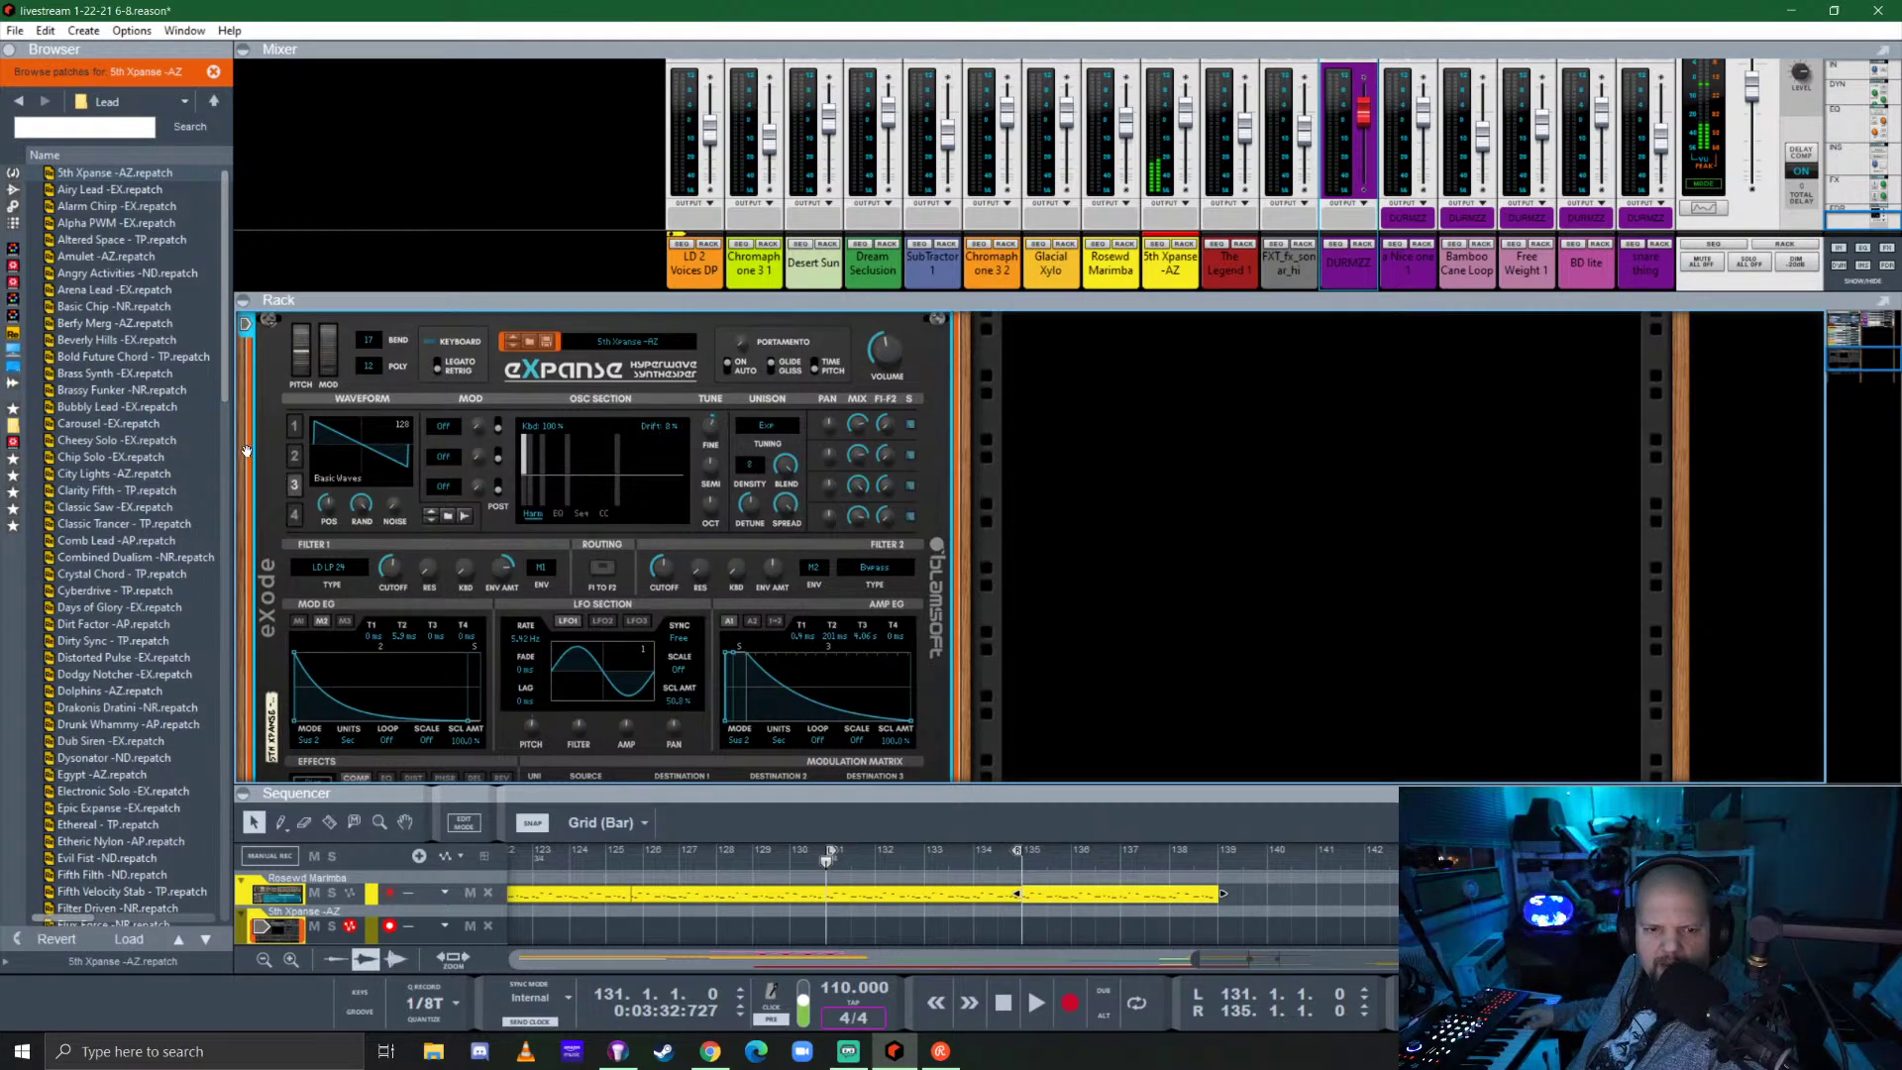
{"action": "left_click", "coordinate": [294, 456]}
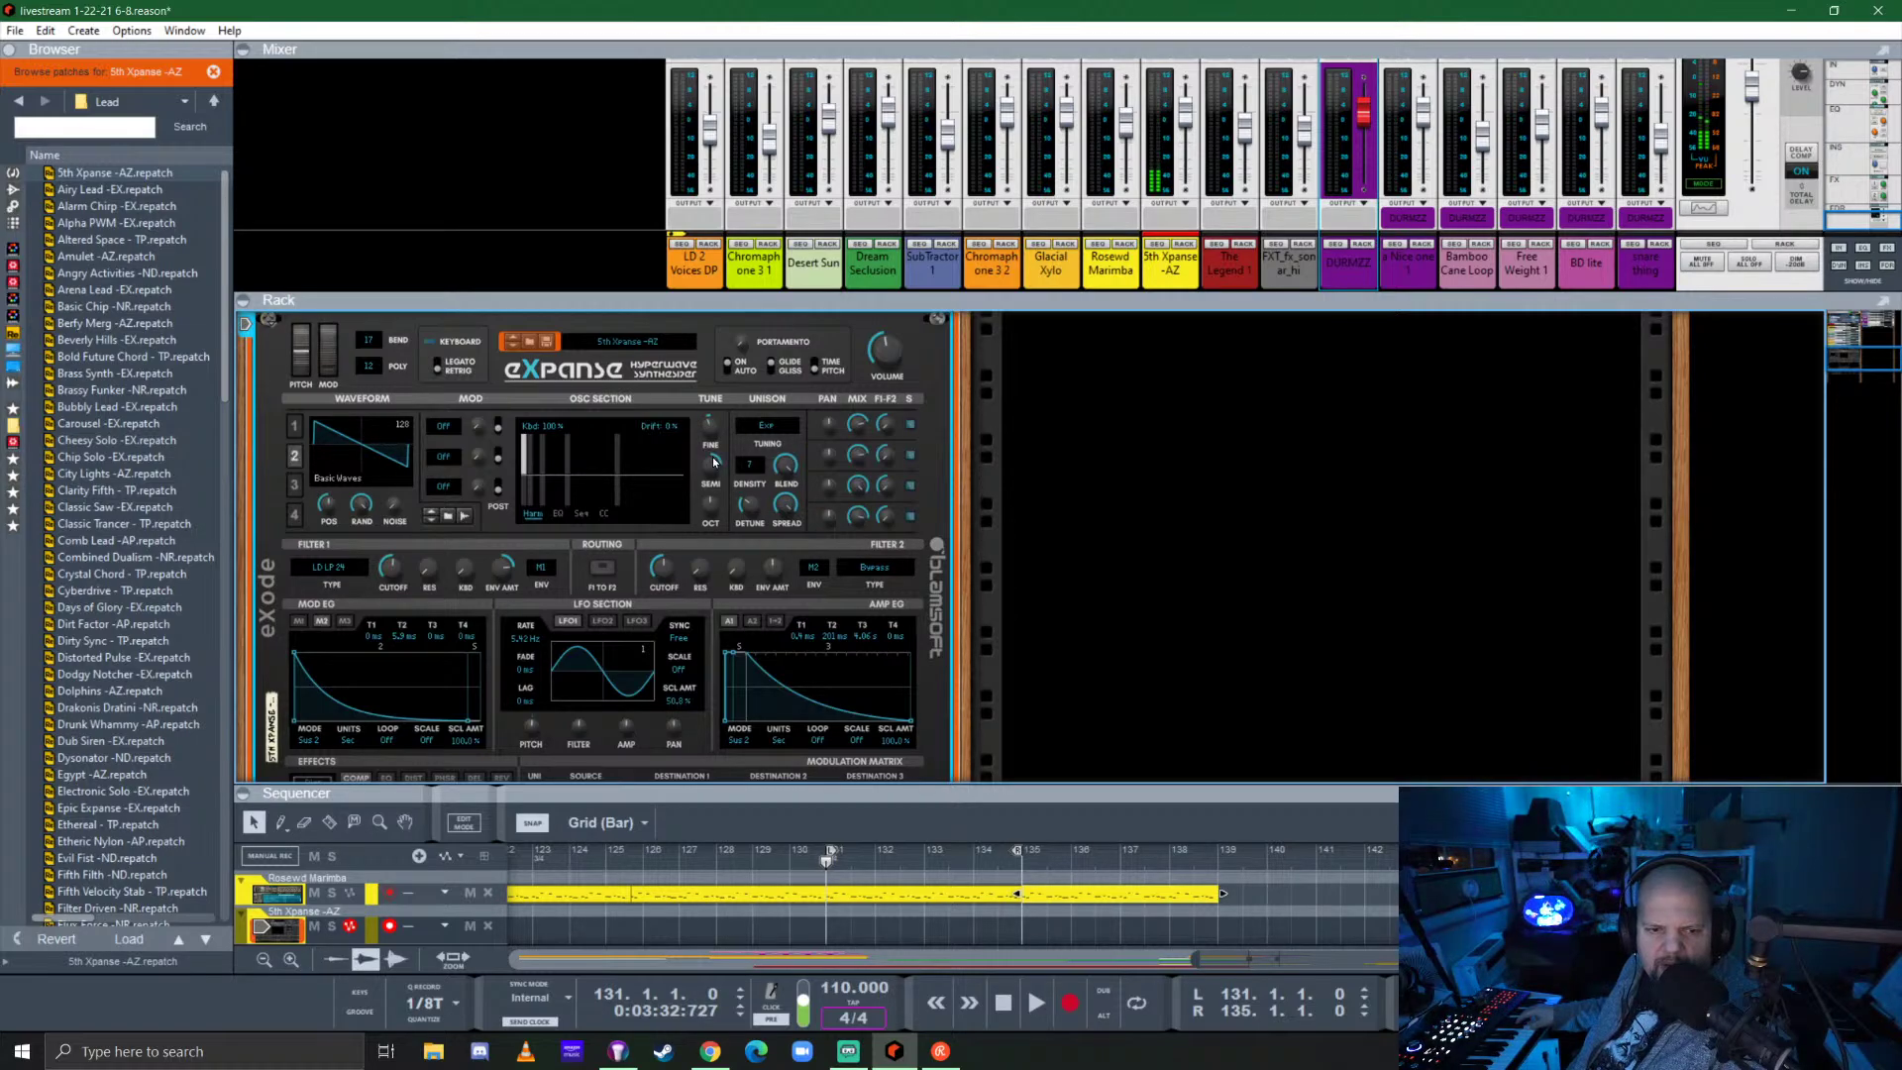
{"action": "left_click_drag", "start_coordinate": [713, 460], "coordinate": [694, 543]}
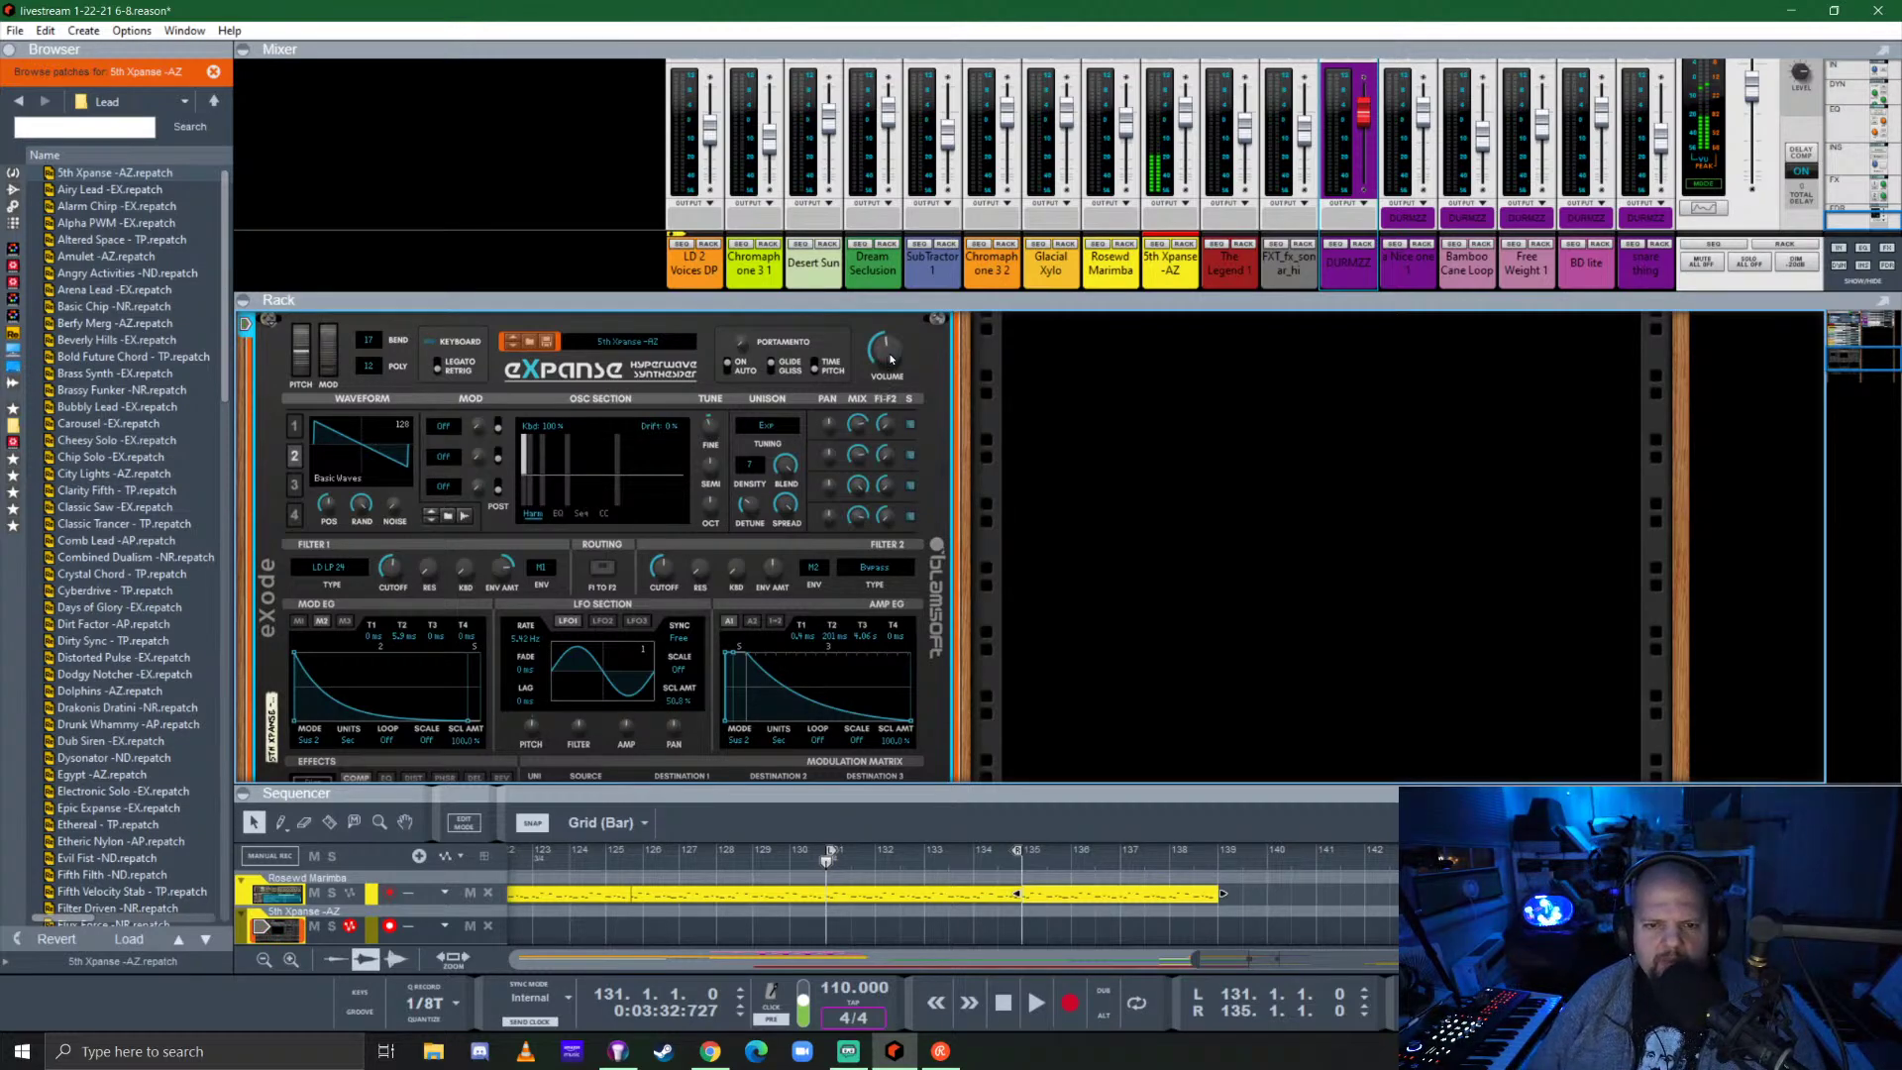
Fold the Expanse synthesizer, unfold its 5th Xpanse -AZ mix channel and enlarge the sequencer over the rack.
{"action": "scroll", "coordinate": [595, 495], "scroll_direction": "up", "scroll_amount": 3}
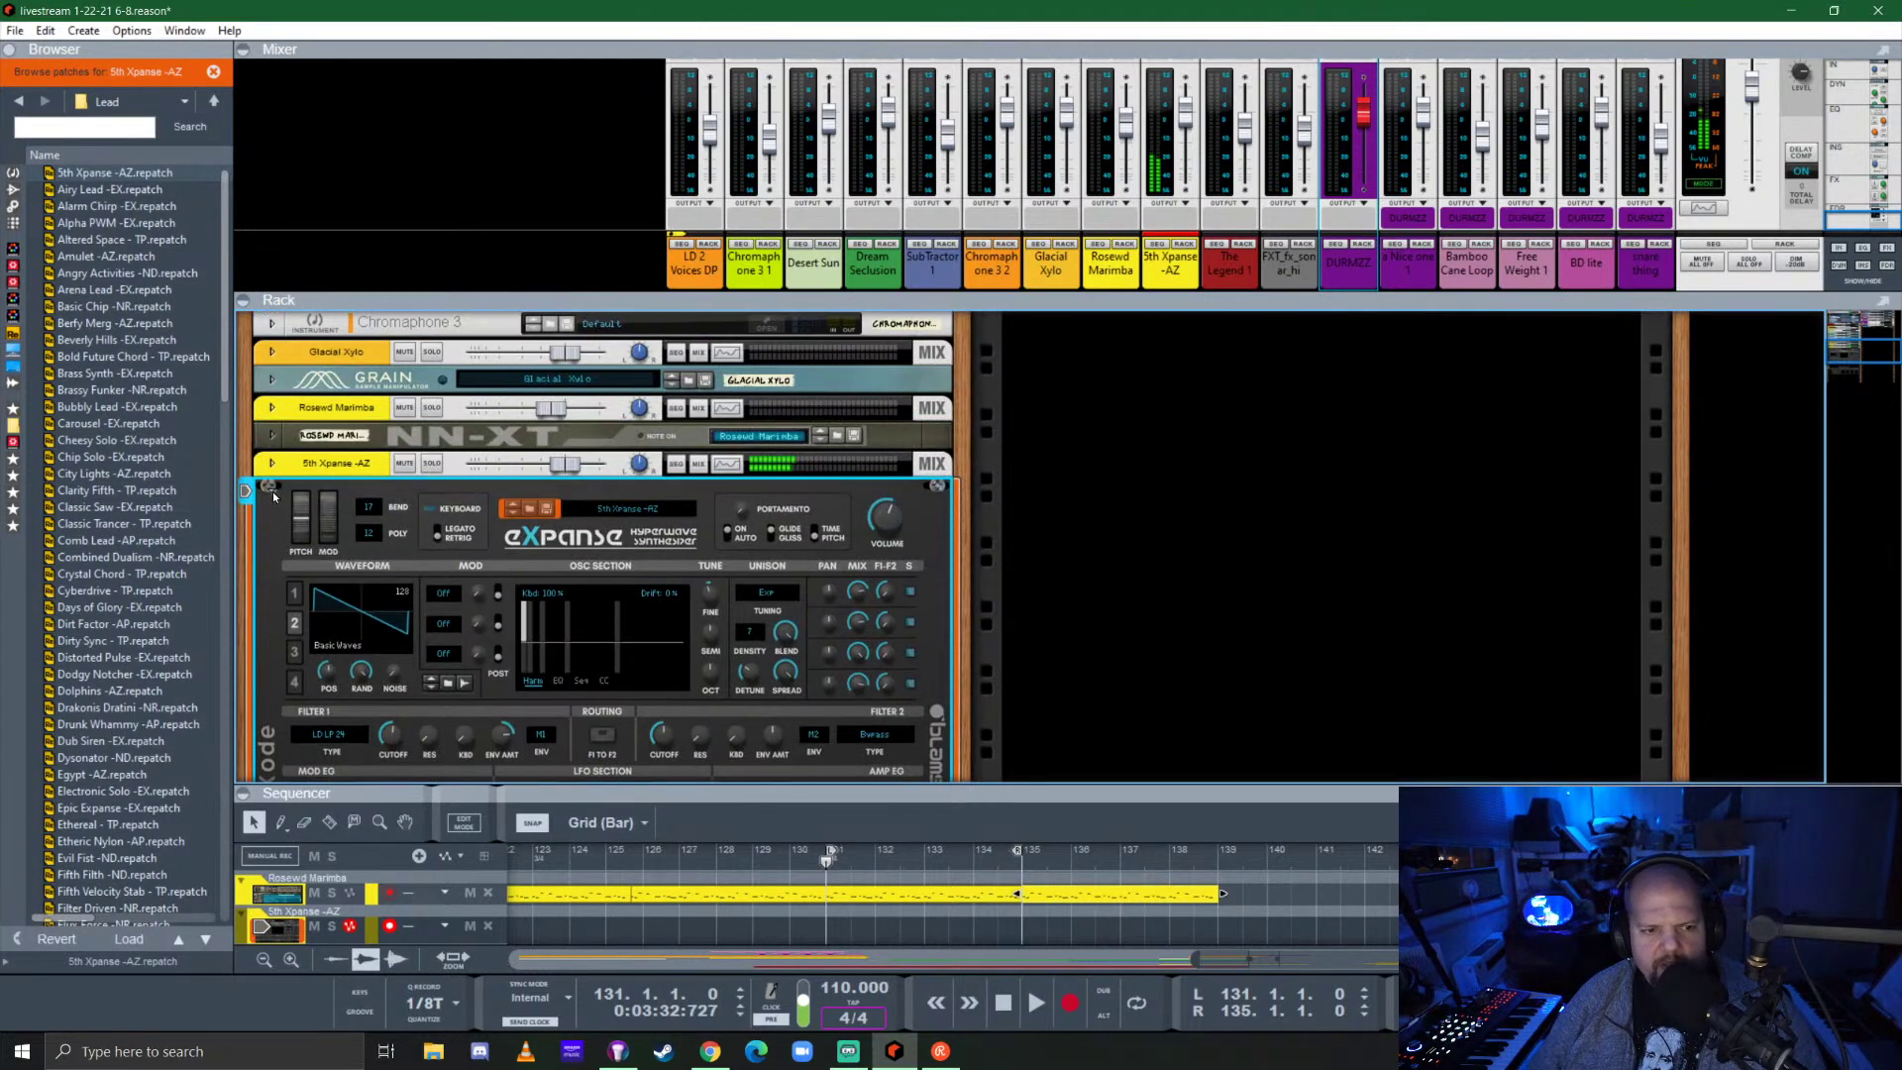
{"action": "left_click", "coordinate": [271, 490]}
{"action": "left_click", "coordinate": [272, 558]}
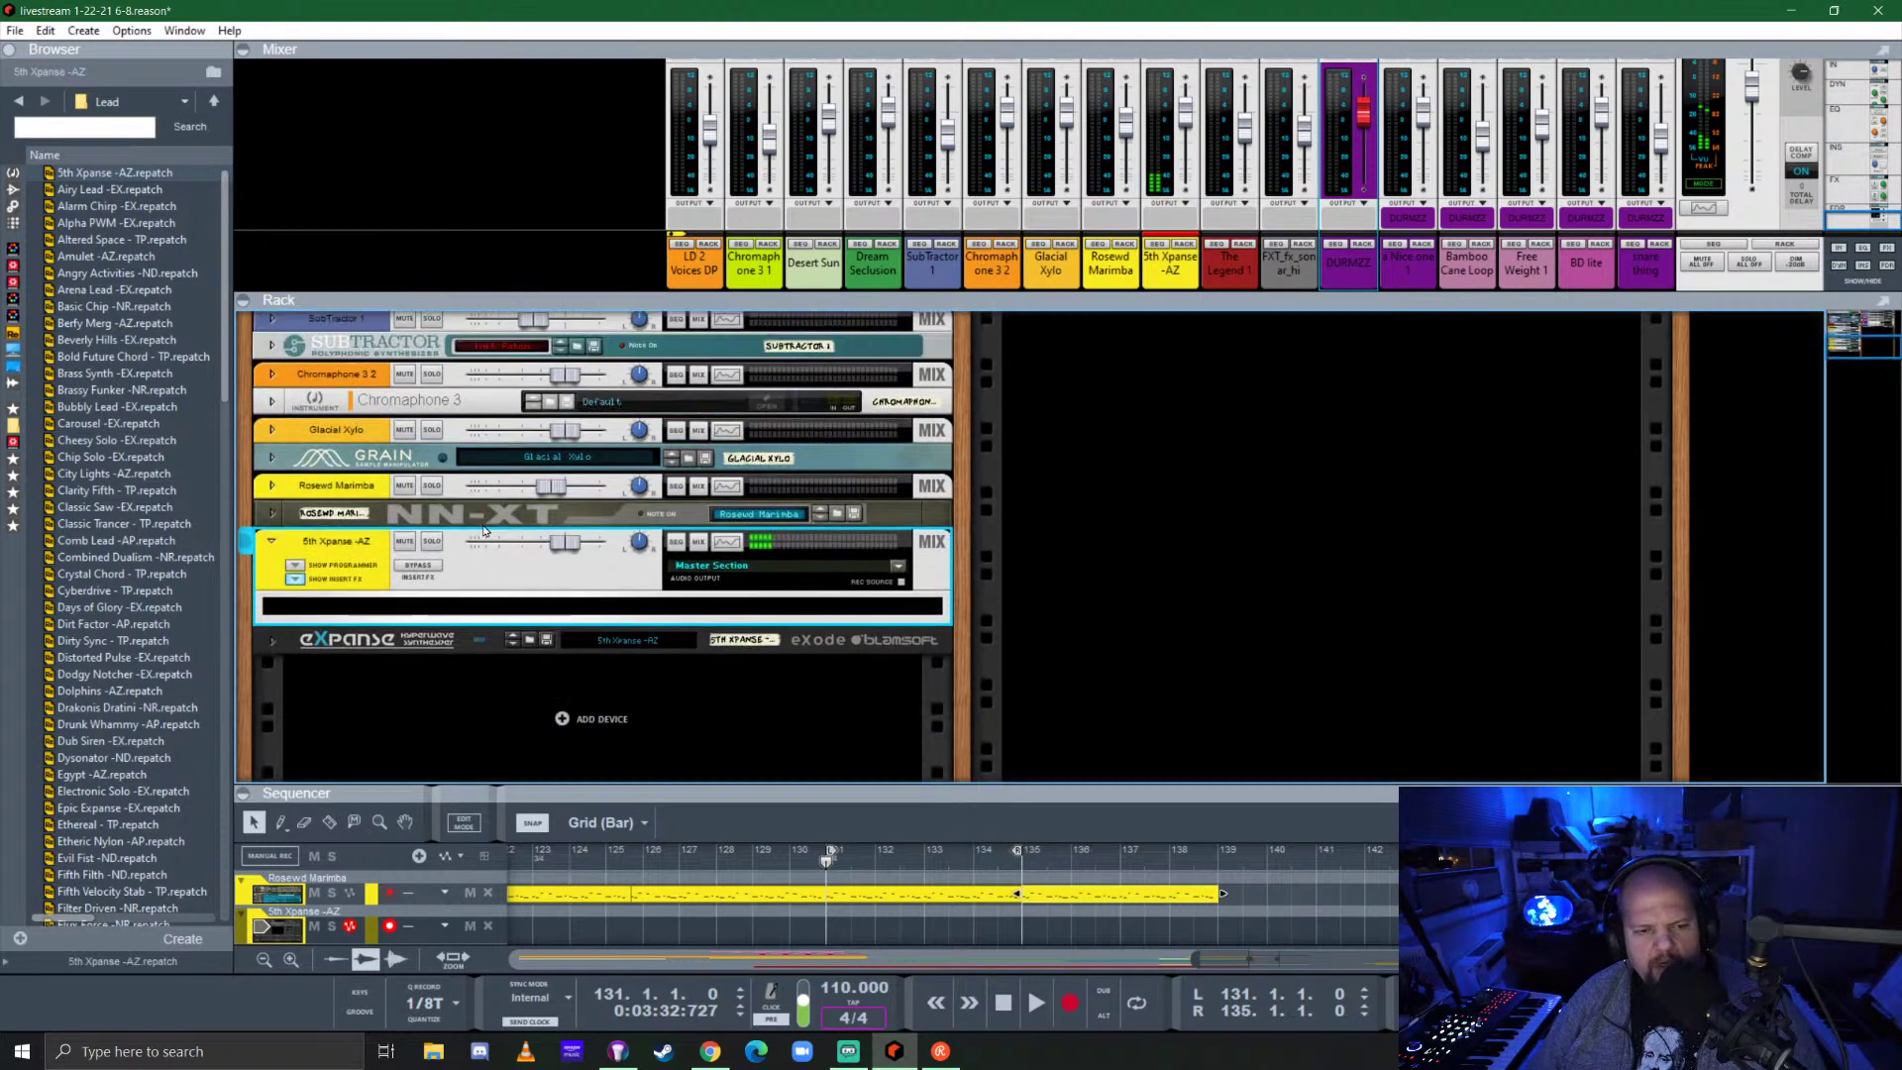
{"action": "left_click_drag", "start_coordinate": [1121, 790], "coordinate": [1113, 310]}
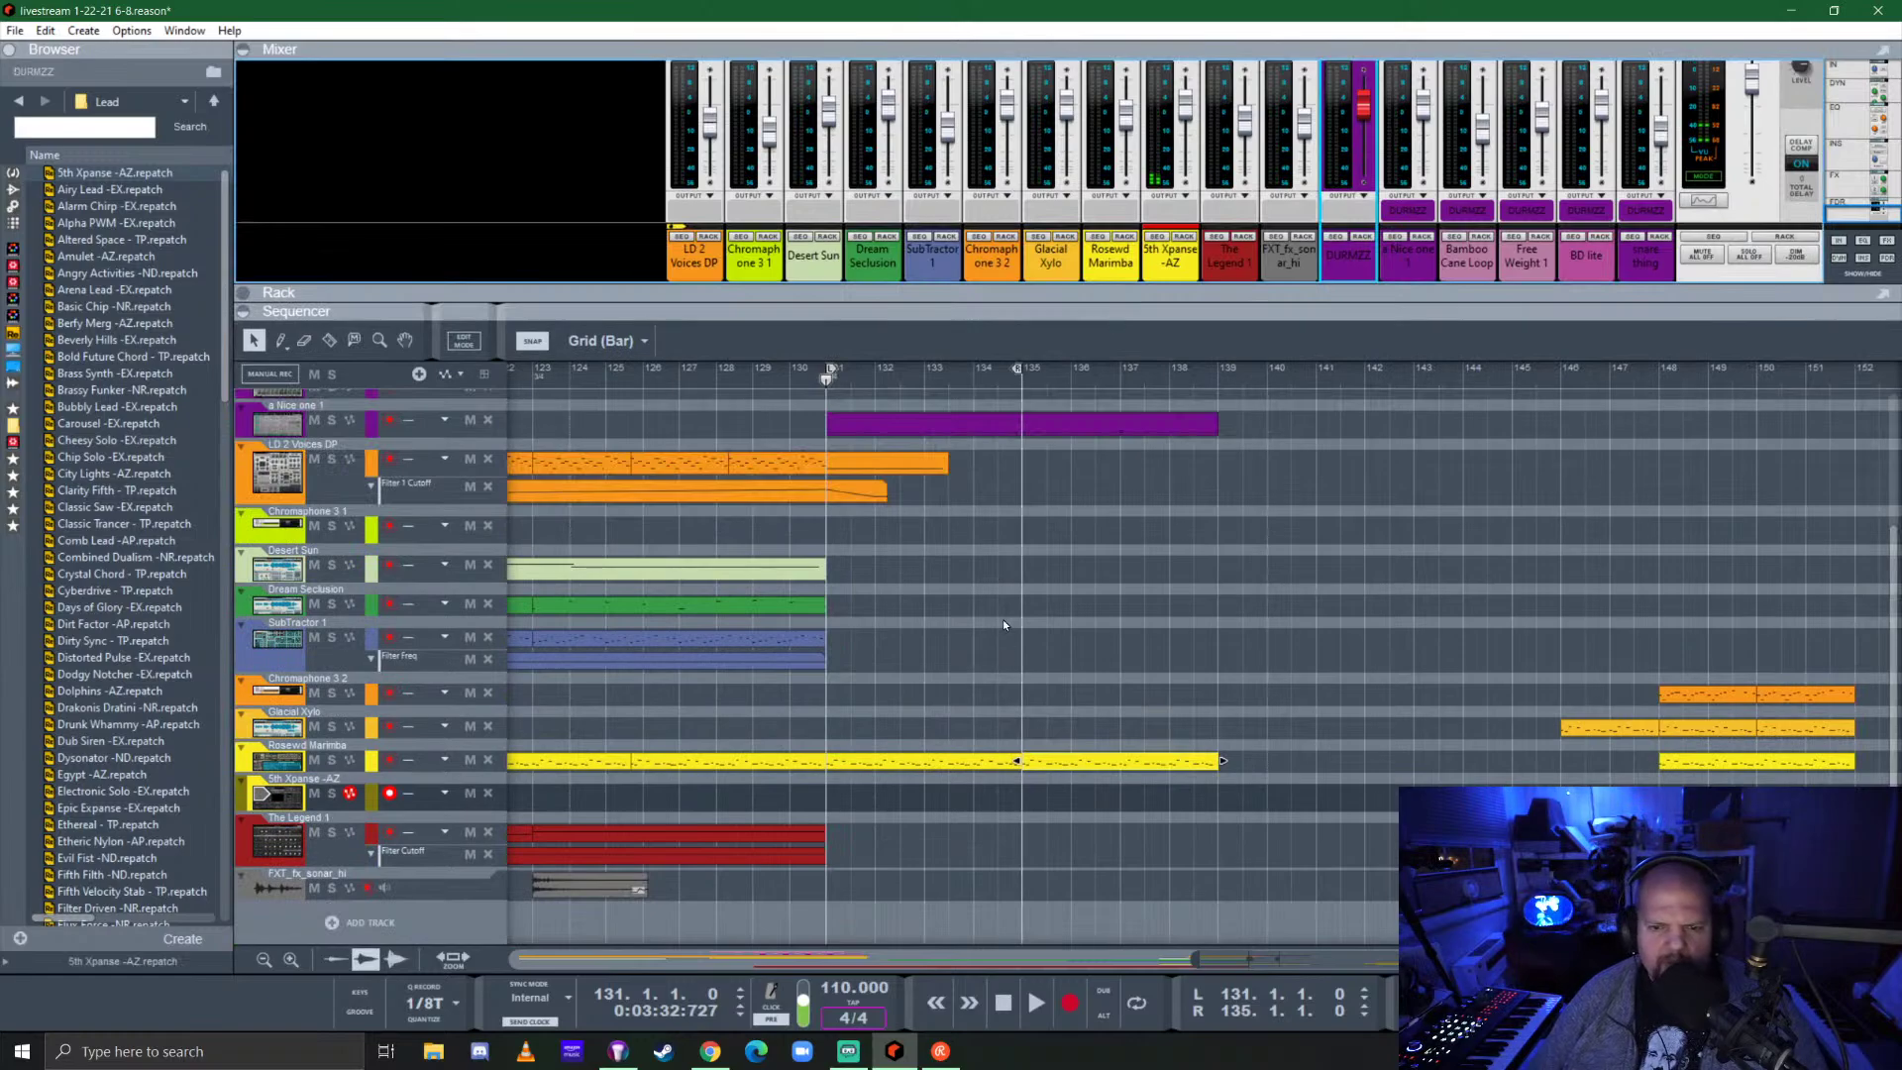
Record a part on the 5th Xpanse -AZ track from 131.1.1 and shorten its clip to 4 bars.
{"action": "left_click", "coordinate": [822, 400]}
{"action": "key", "text": "ctrl+Return"}
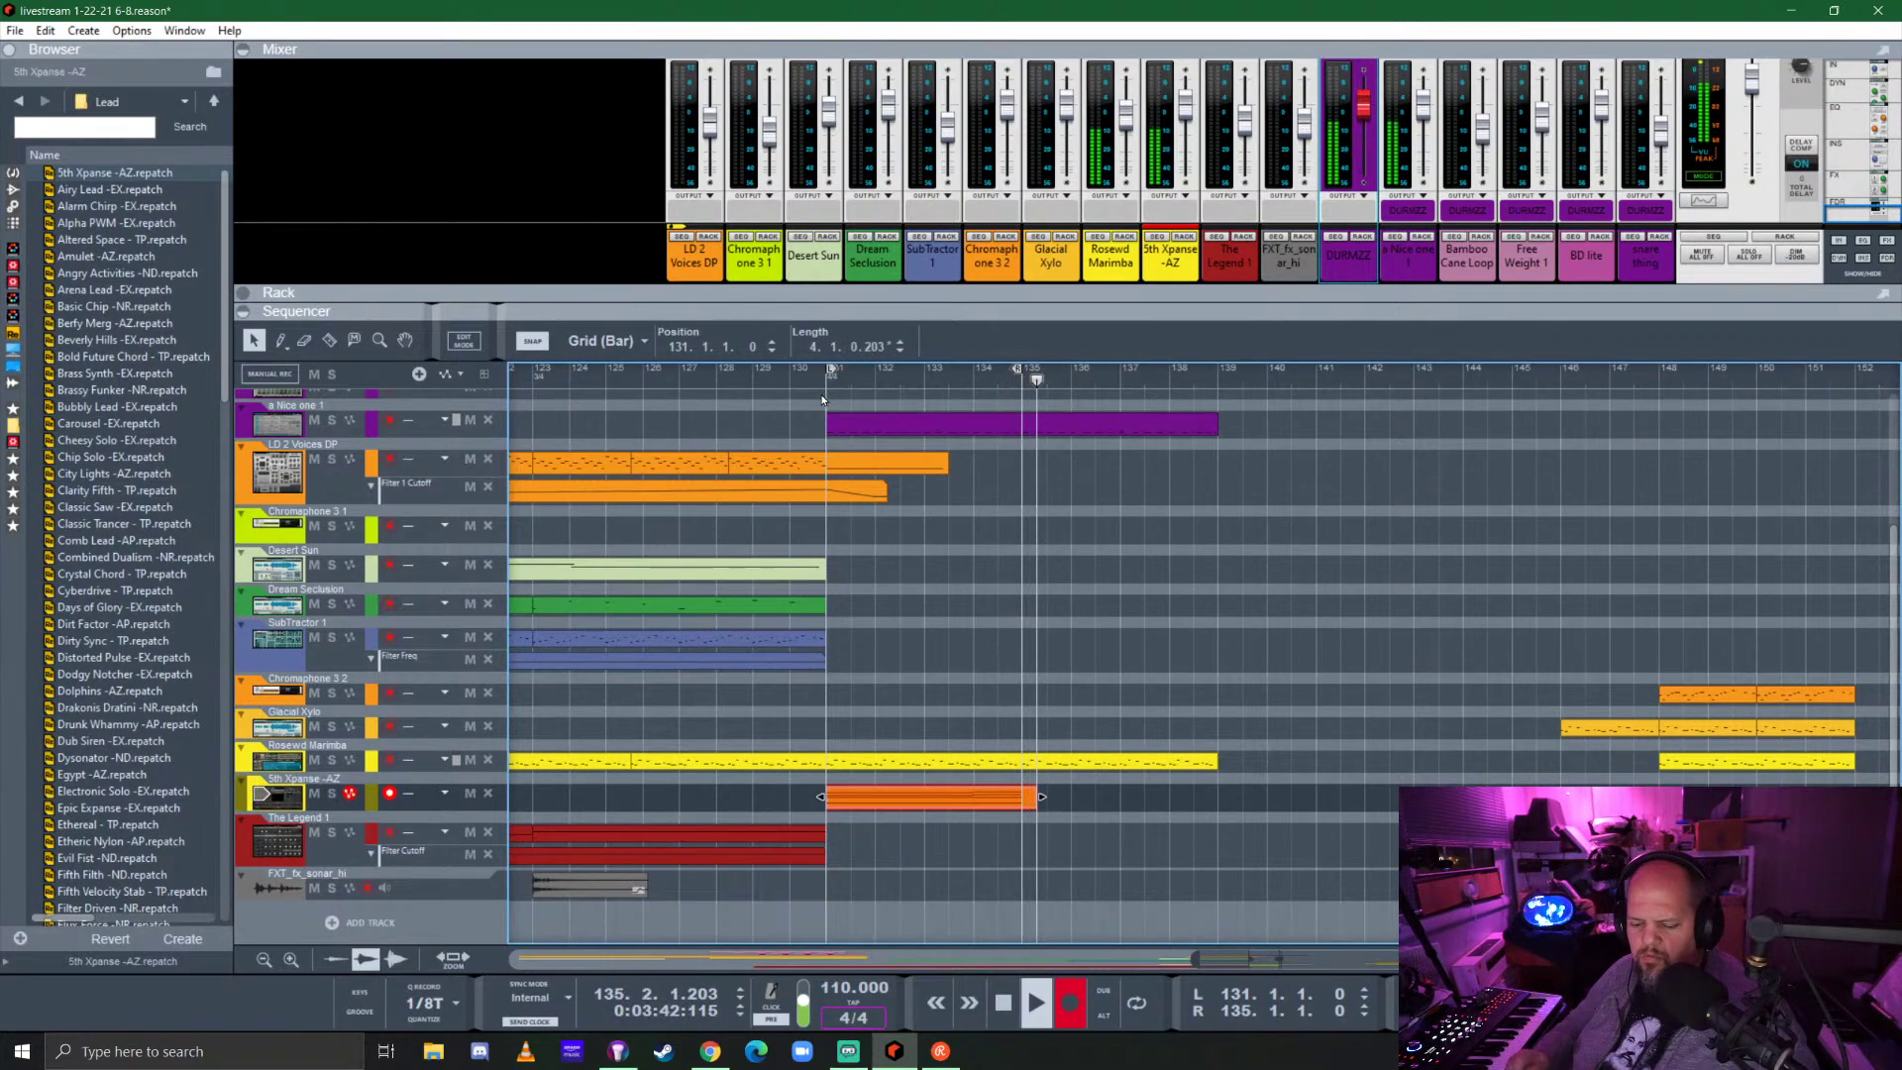
{"action": "key", "text": "space"}
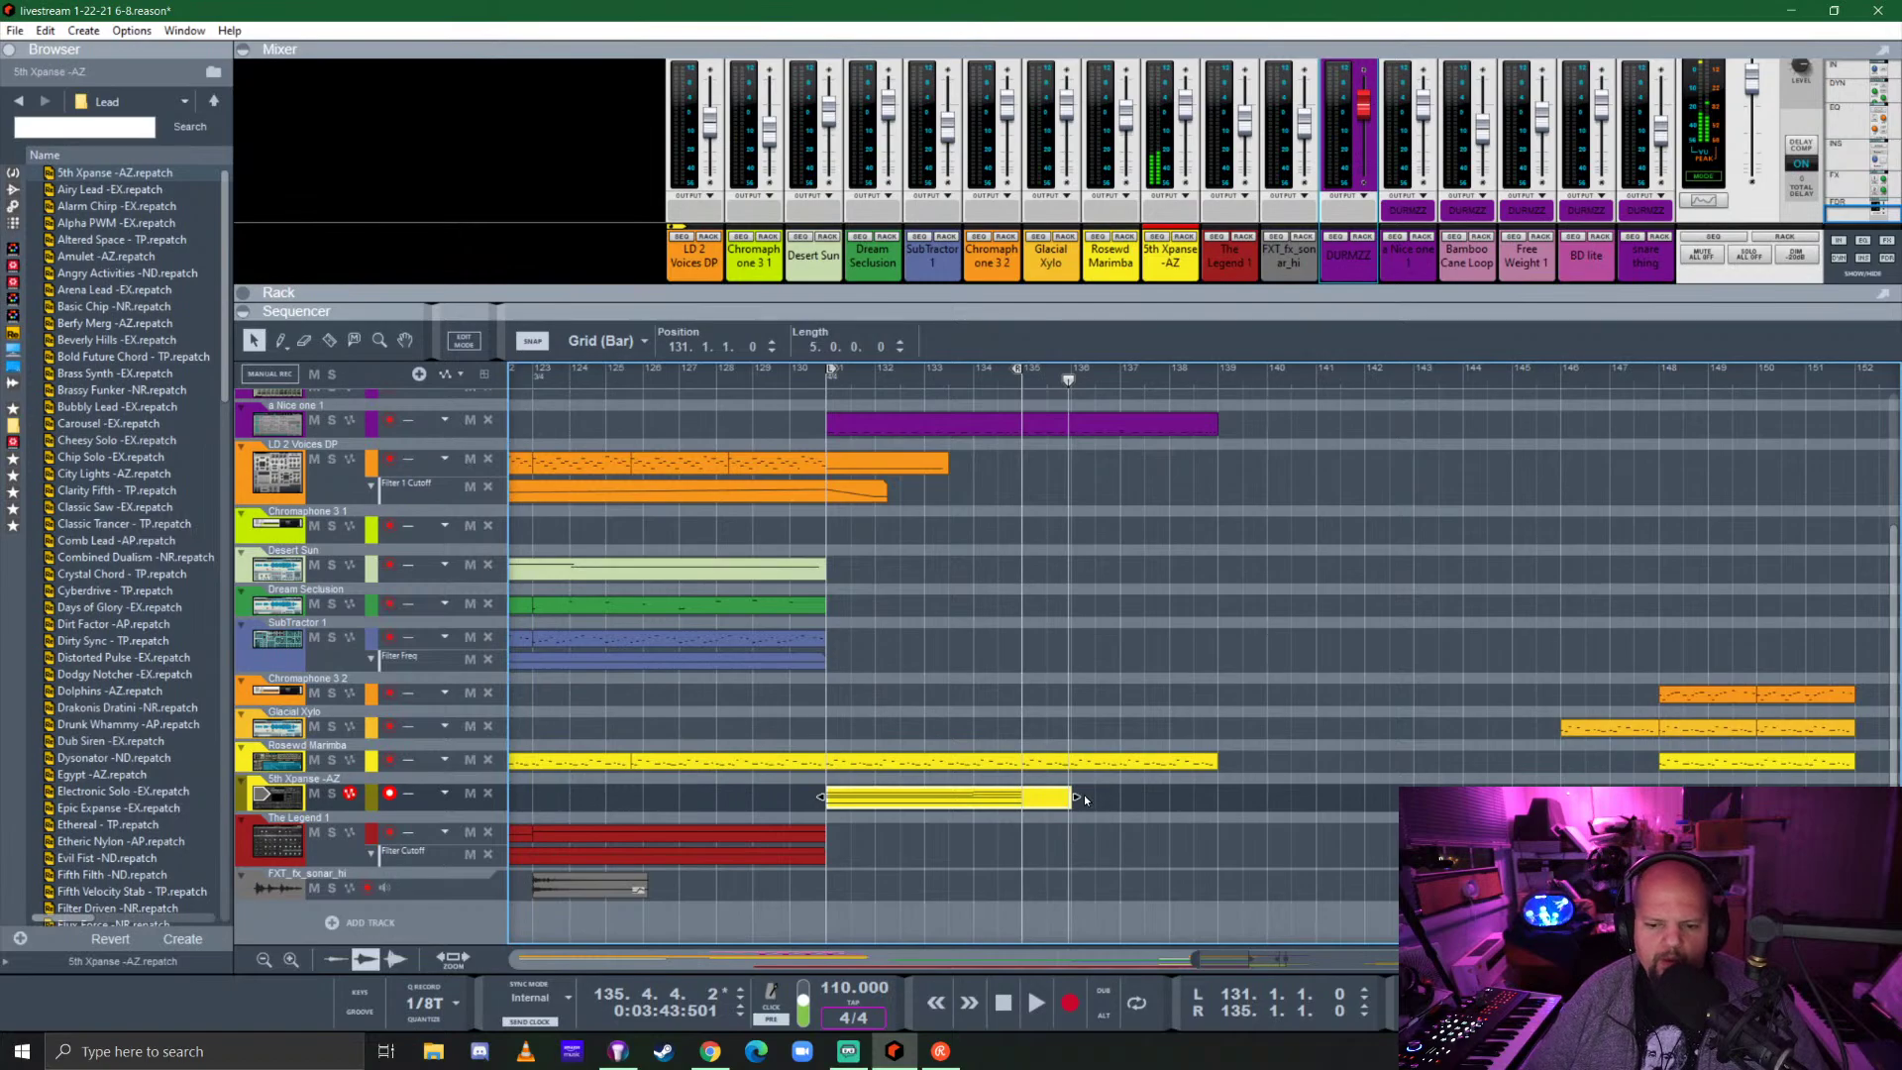
{"action": "mouse_move", "coordinate": [1084, 794]}
{"action": "left_mouse_down"}
{"action": "mouse_move", "coordinate": [1007, 798]}
{"action": "mouse_move", "coordinate": [1083, 797]}
{"action": "mouse_move", "coordinate": [1058, 798]}
{"action": "left_mouse_up"}
Examine the transition into bar 131 and the time signature clip, with the song position at 130.1.1.
{"action": "scroll", "coordinate": [1000, 828], "scroll_direction": "up", "scroll_amount": 3}
{"action": "scroll", "coordinate": [882, 723], "scroll_direction": "down", "scroll_amount": 2}
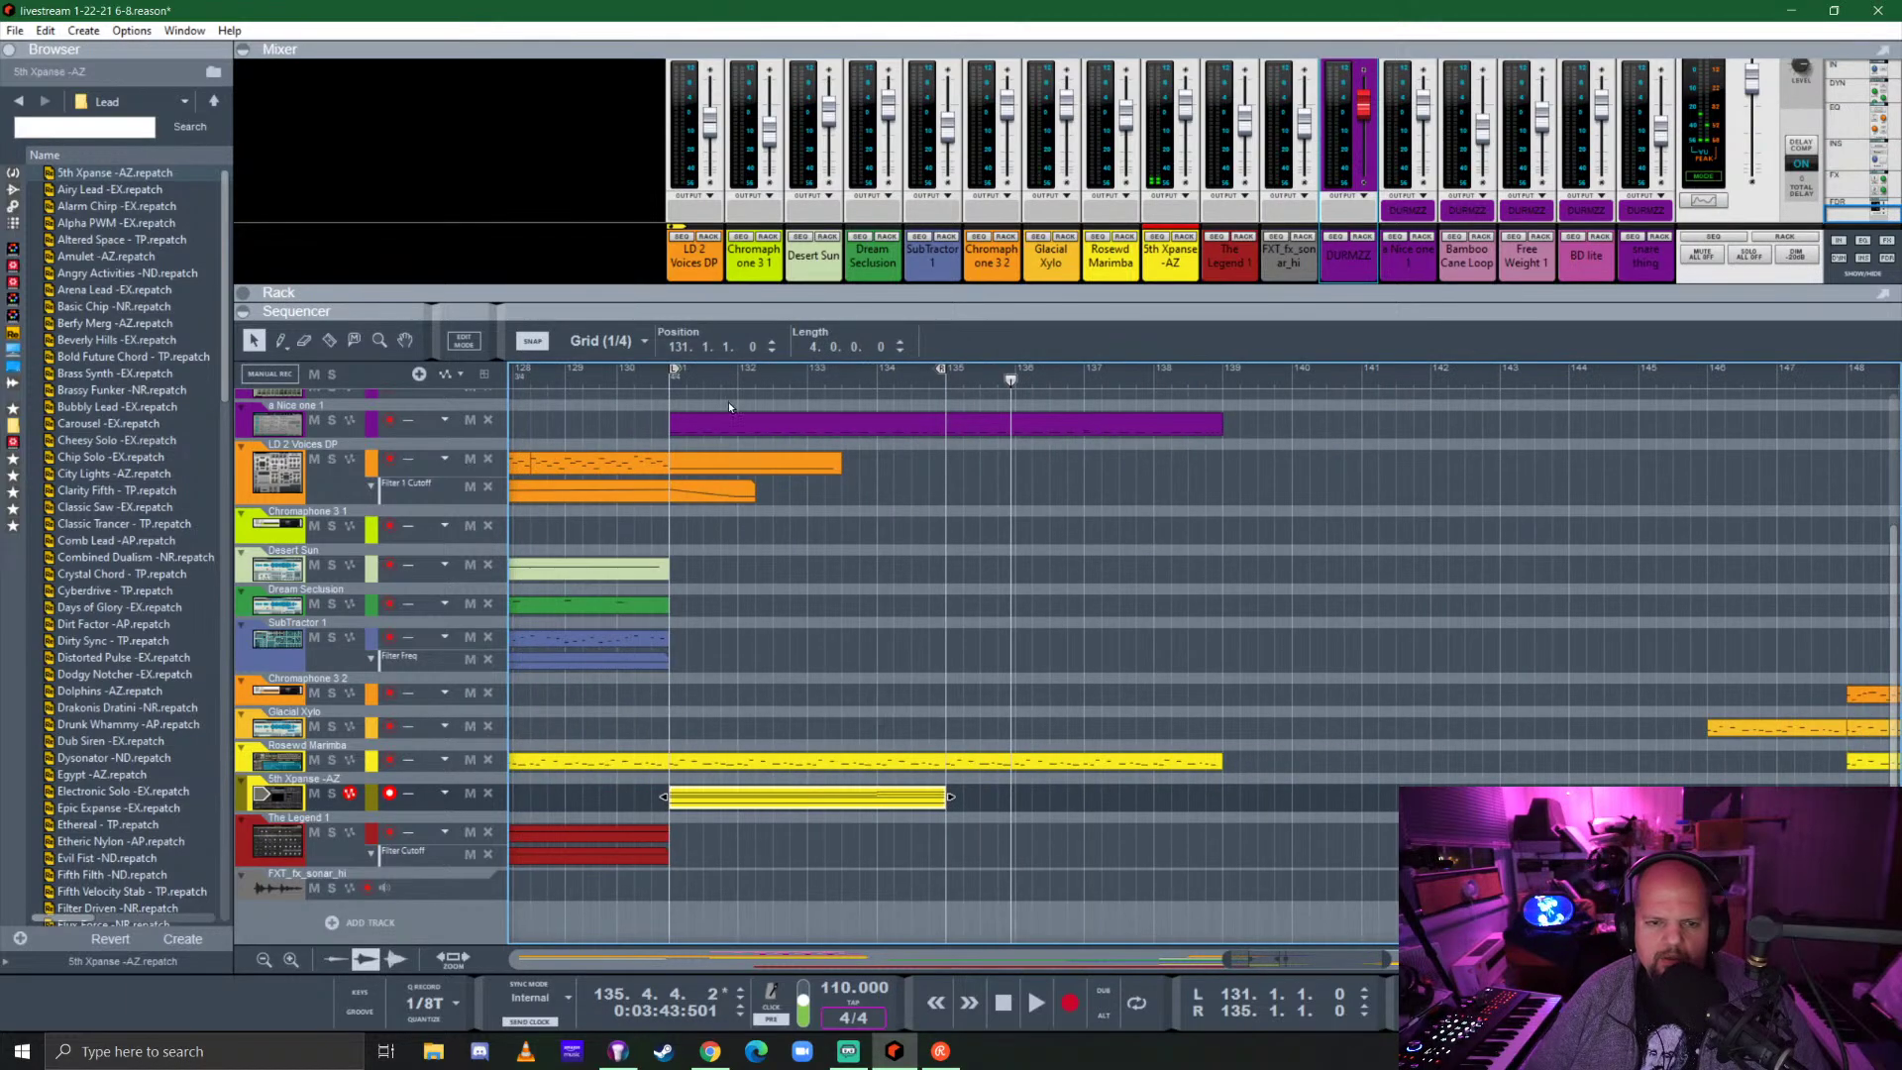
{"action": "left_click", "coordinate": [669, 384]}
{"action": "scroll", "coordinate": [801, 684], "scroll_direction": "up", "scroll_amount": 4}
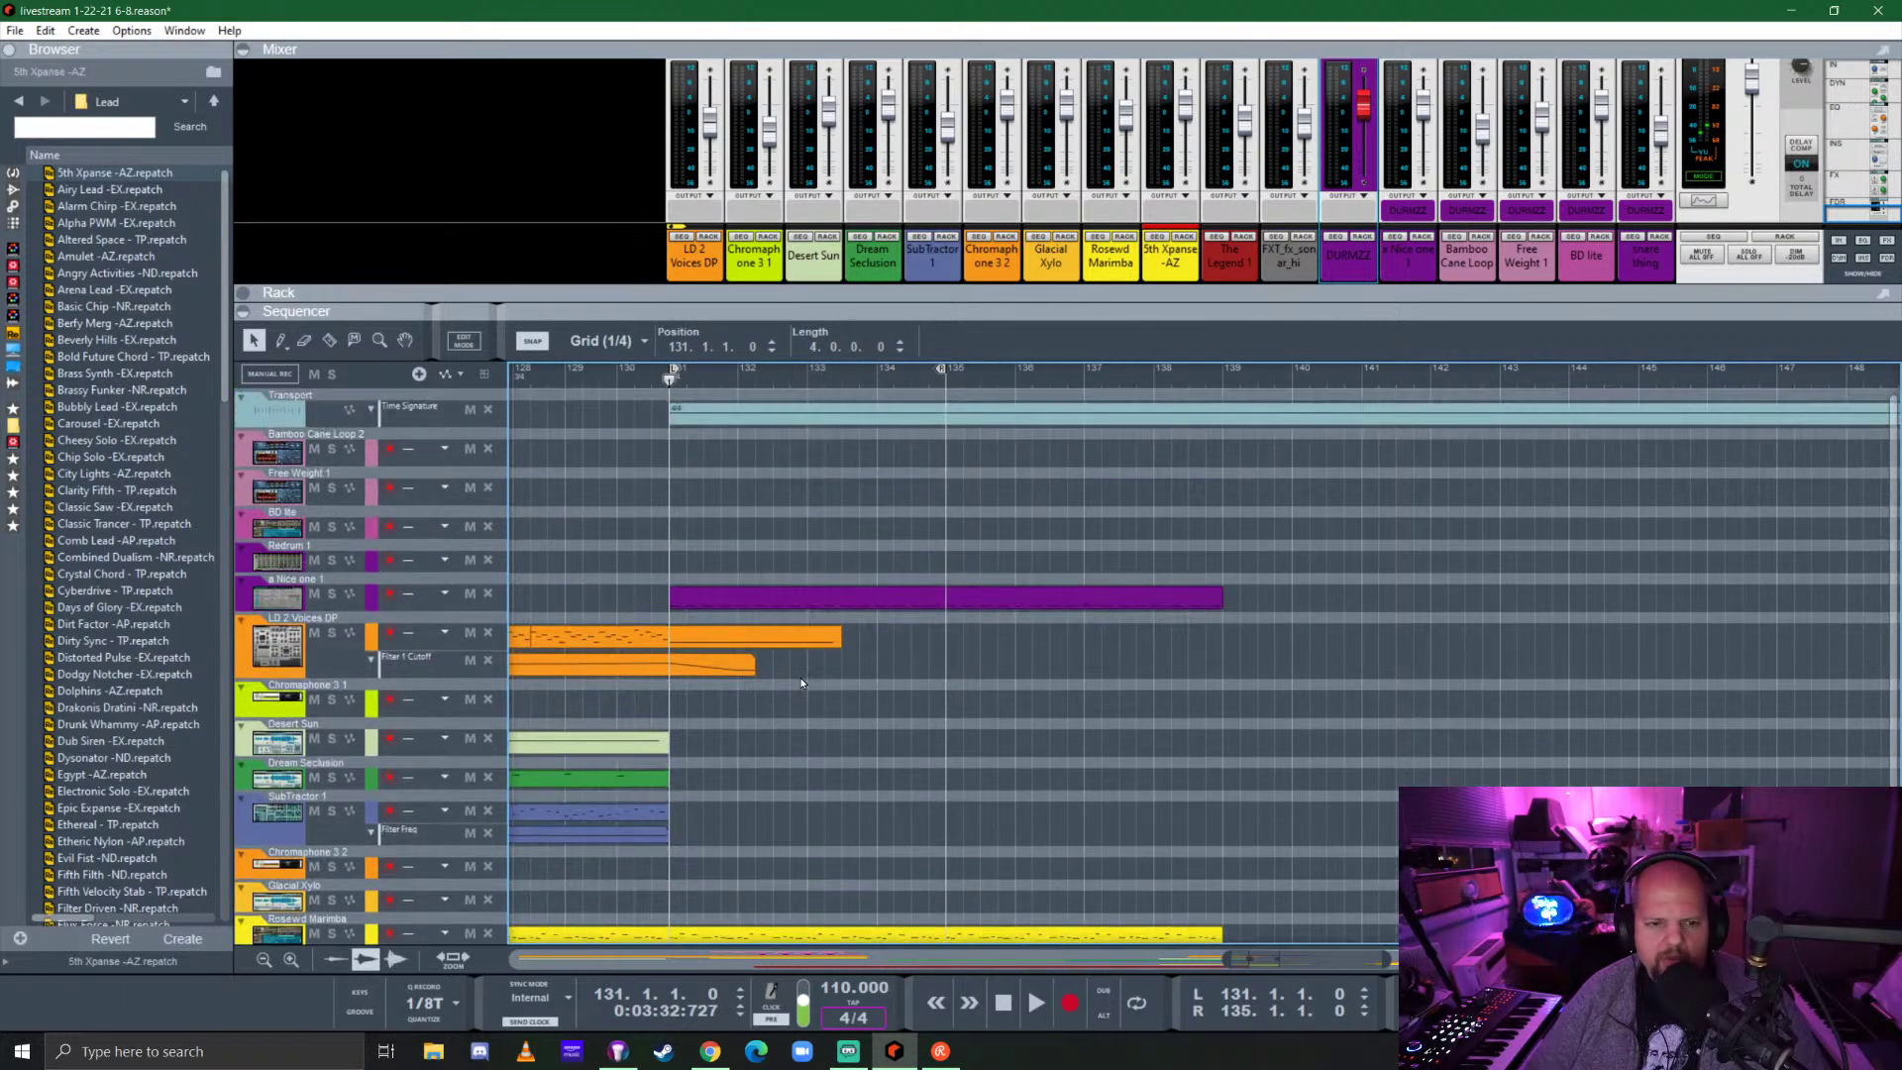
{"action": "scroll", "coordinate": [629, 411], "scroll_direction": "up", "scroll_amount": 3}
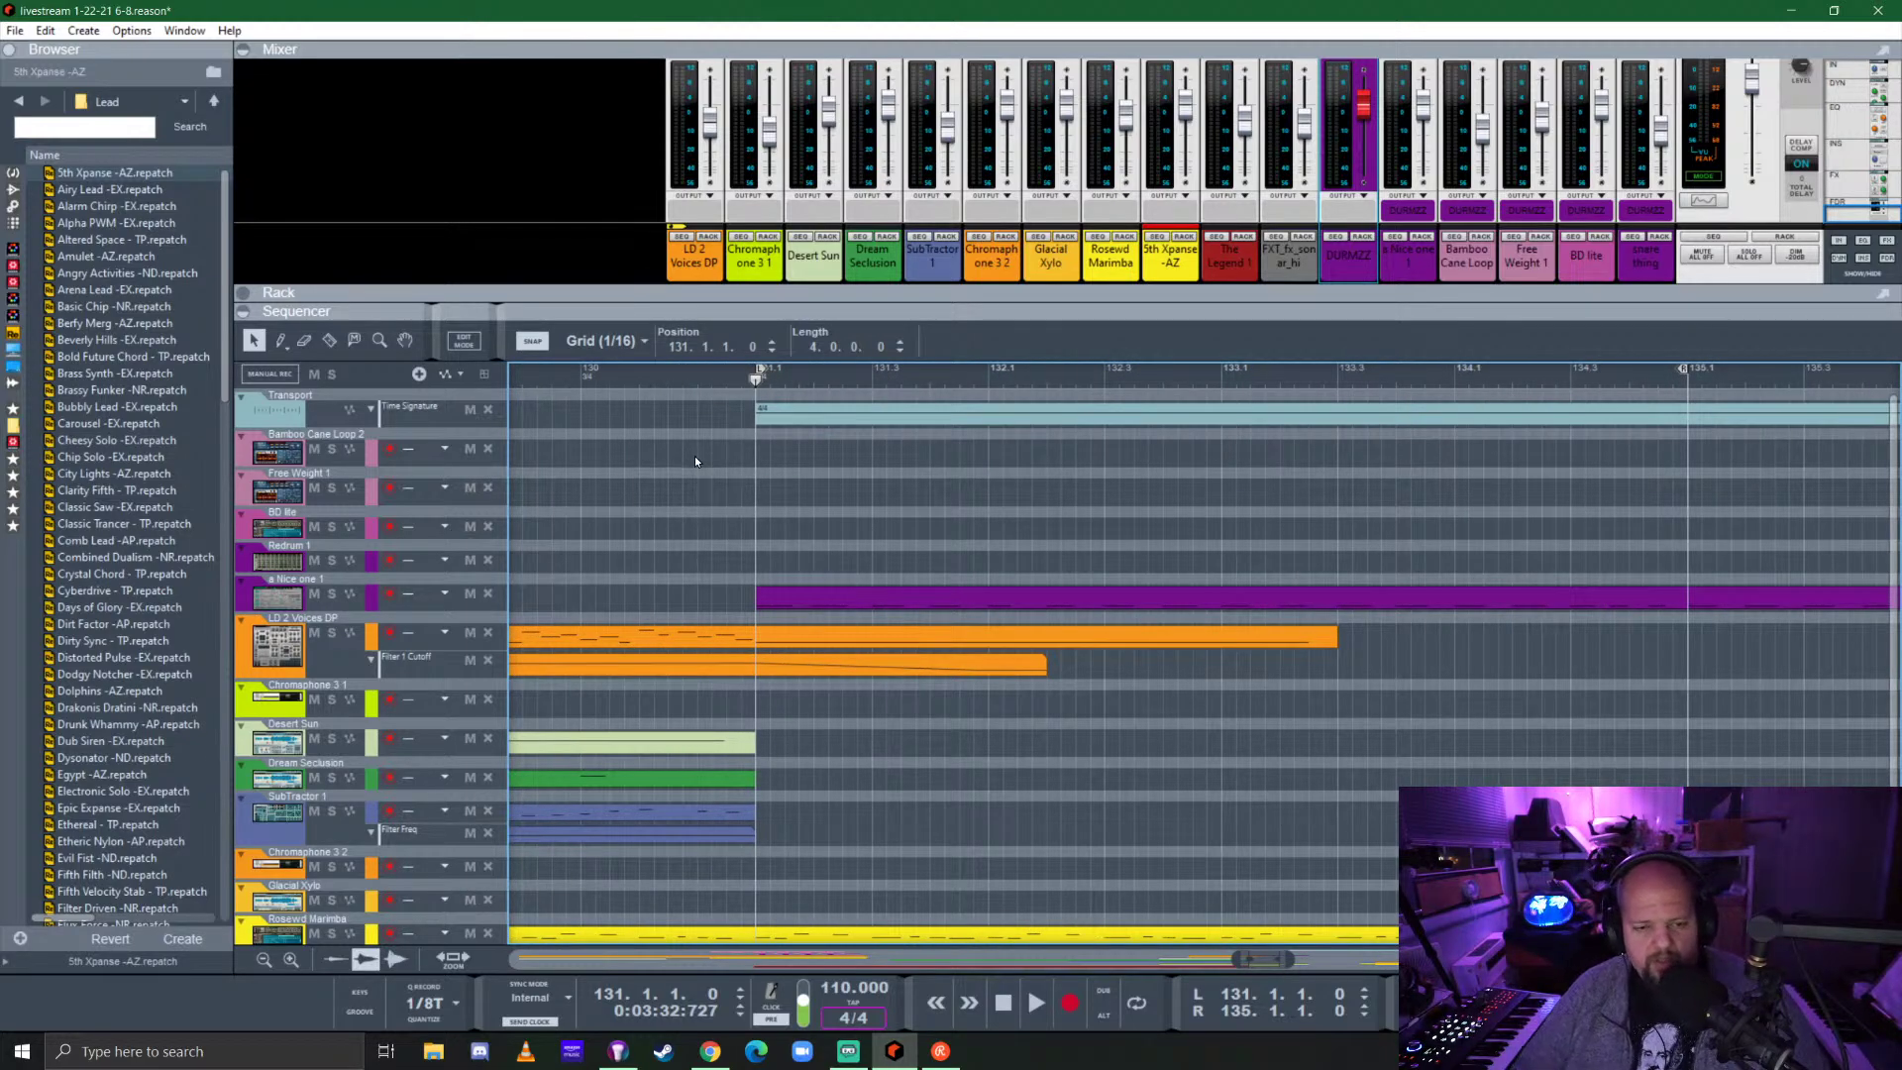
{"action": "left_click", "coordinate": [580, 378]}
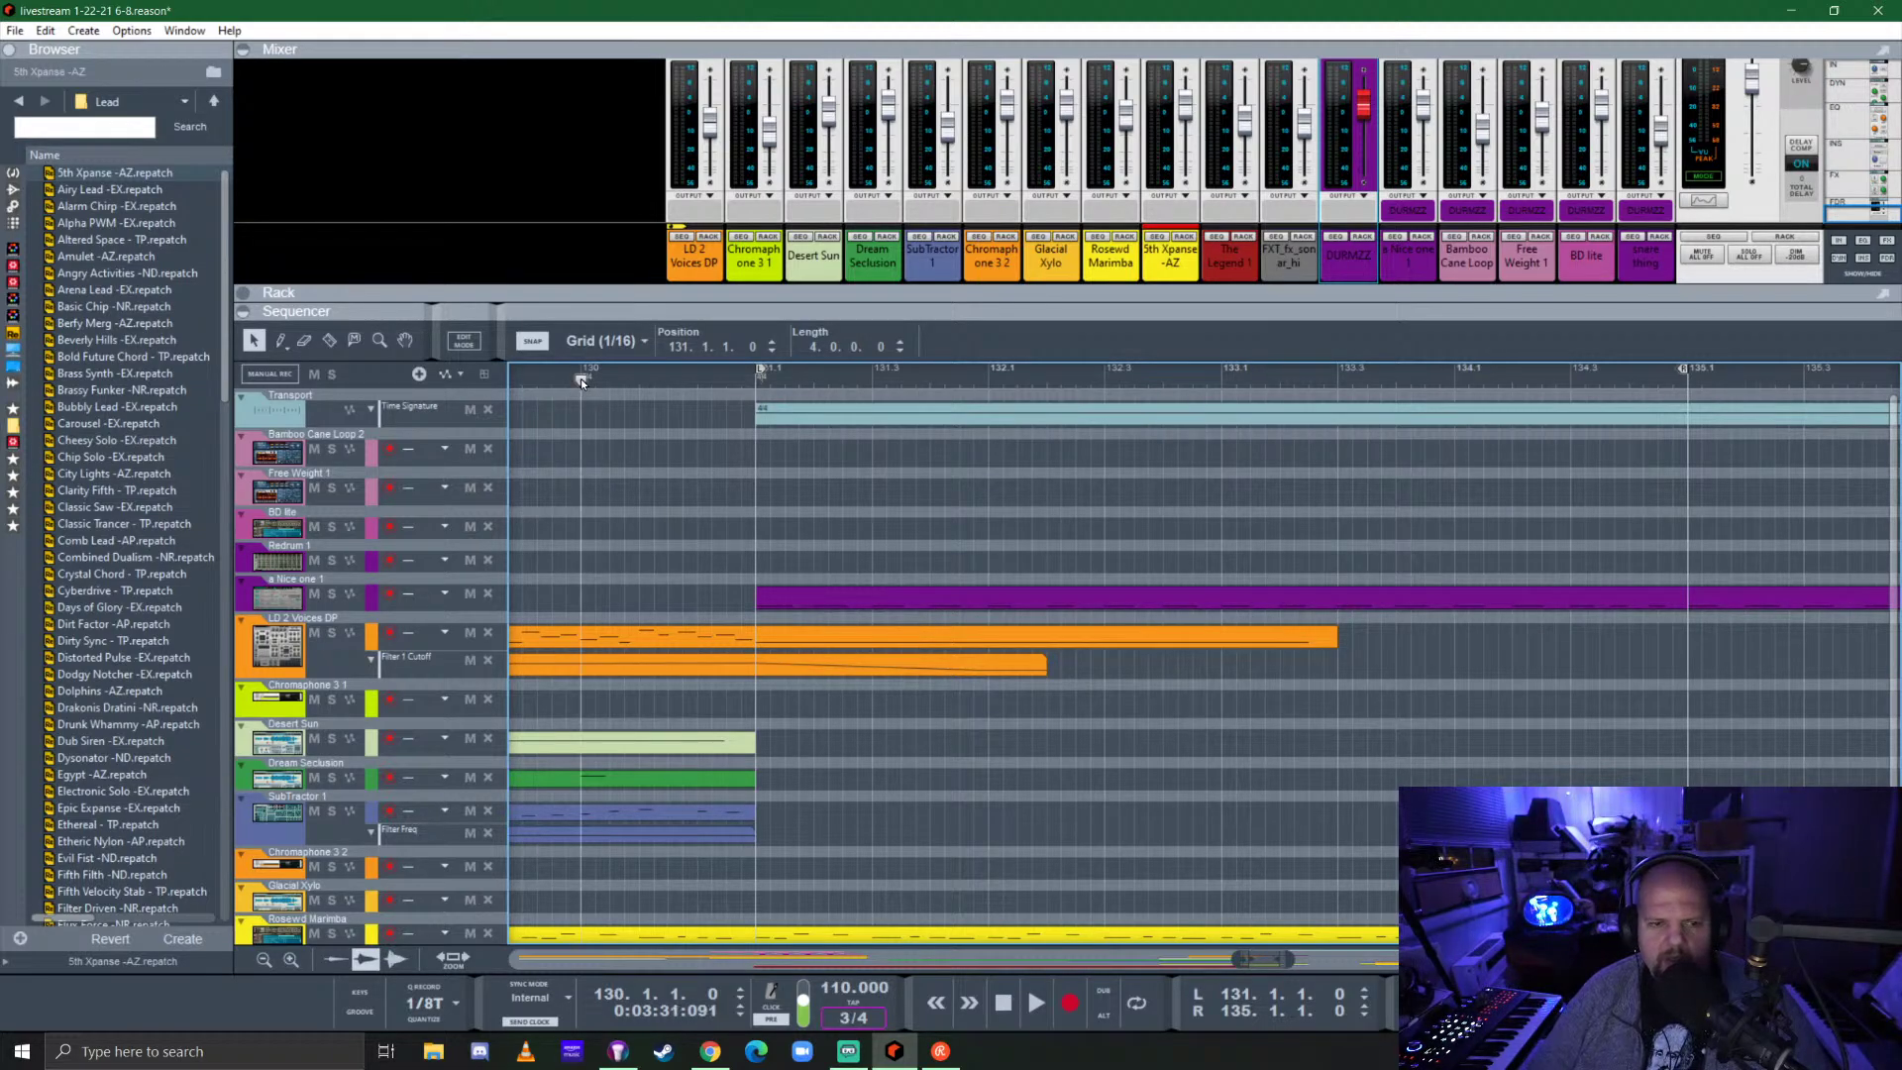
{"action": "left_click", "coordinate": [782, 419]}
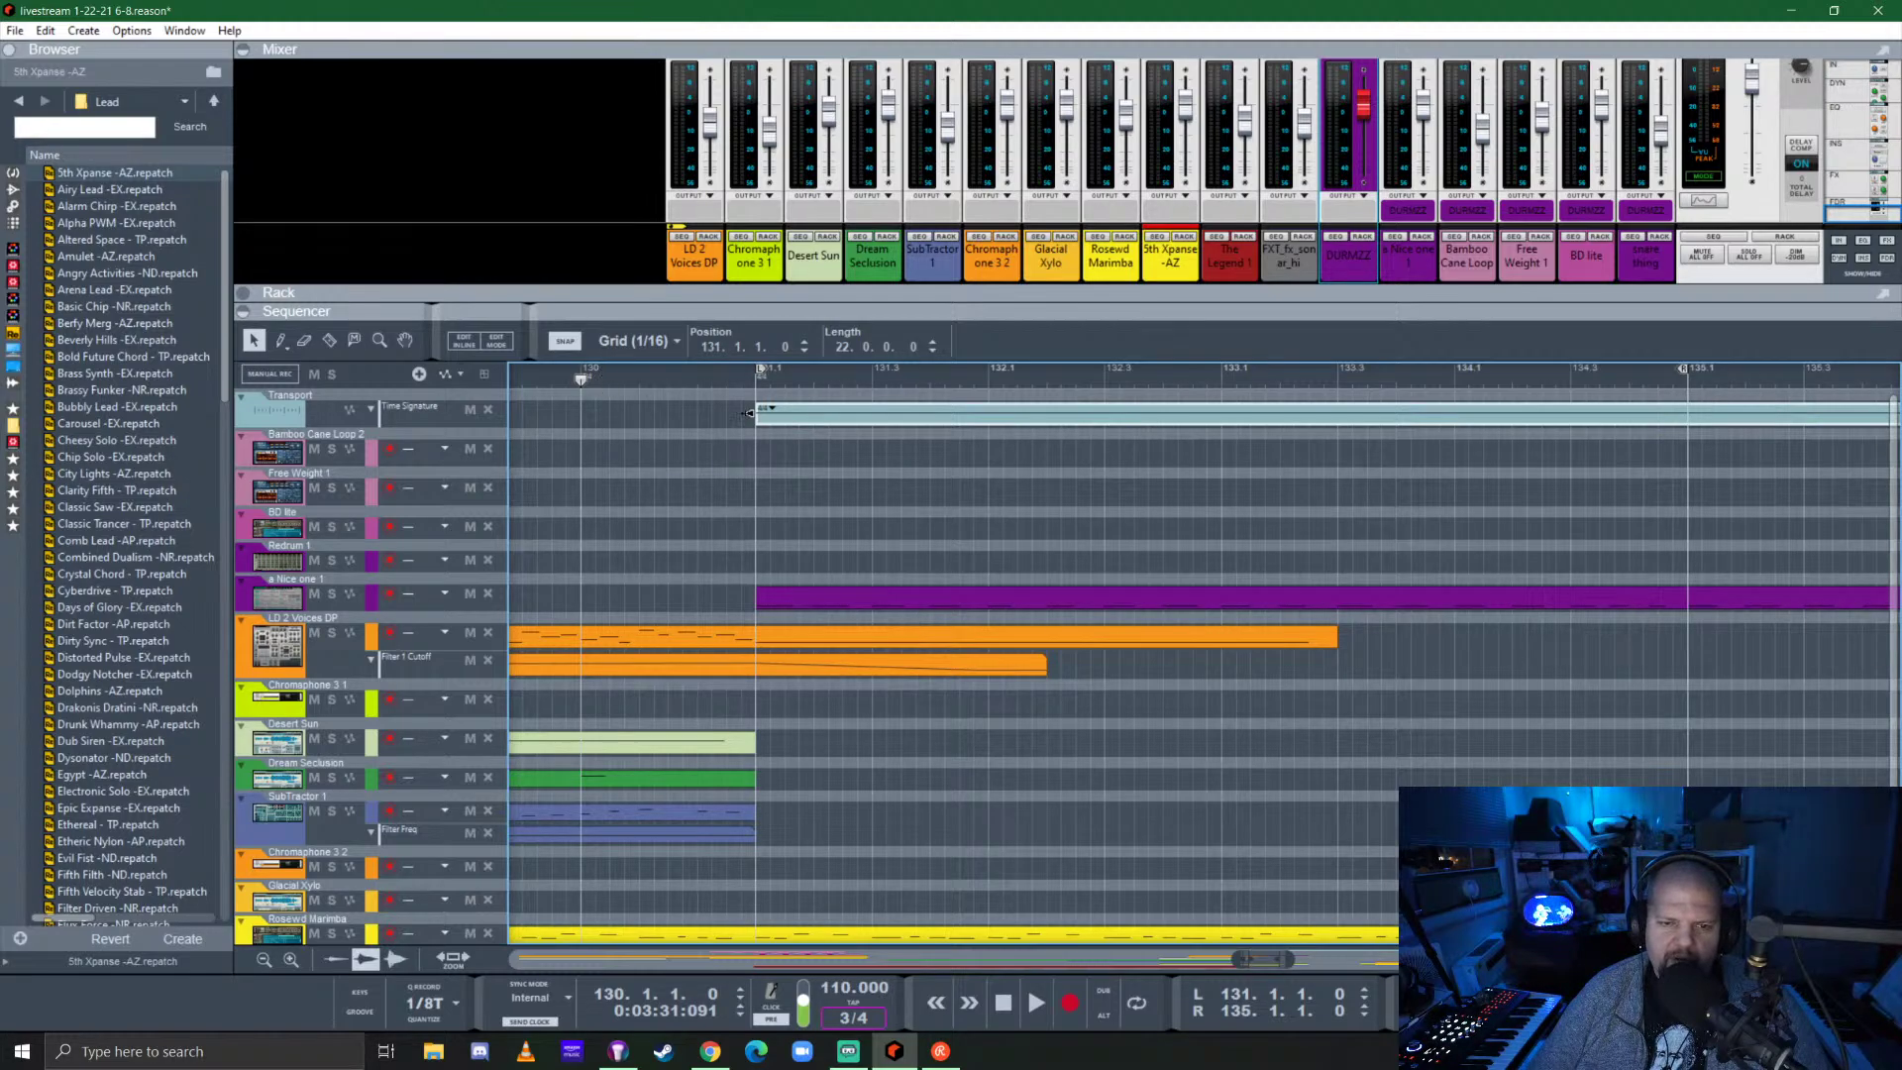
{"action": "scroll", "coordinate": [950, 643], "scroll_direction": "down", "scroll_amount": 3}
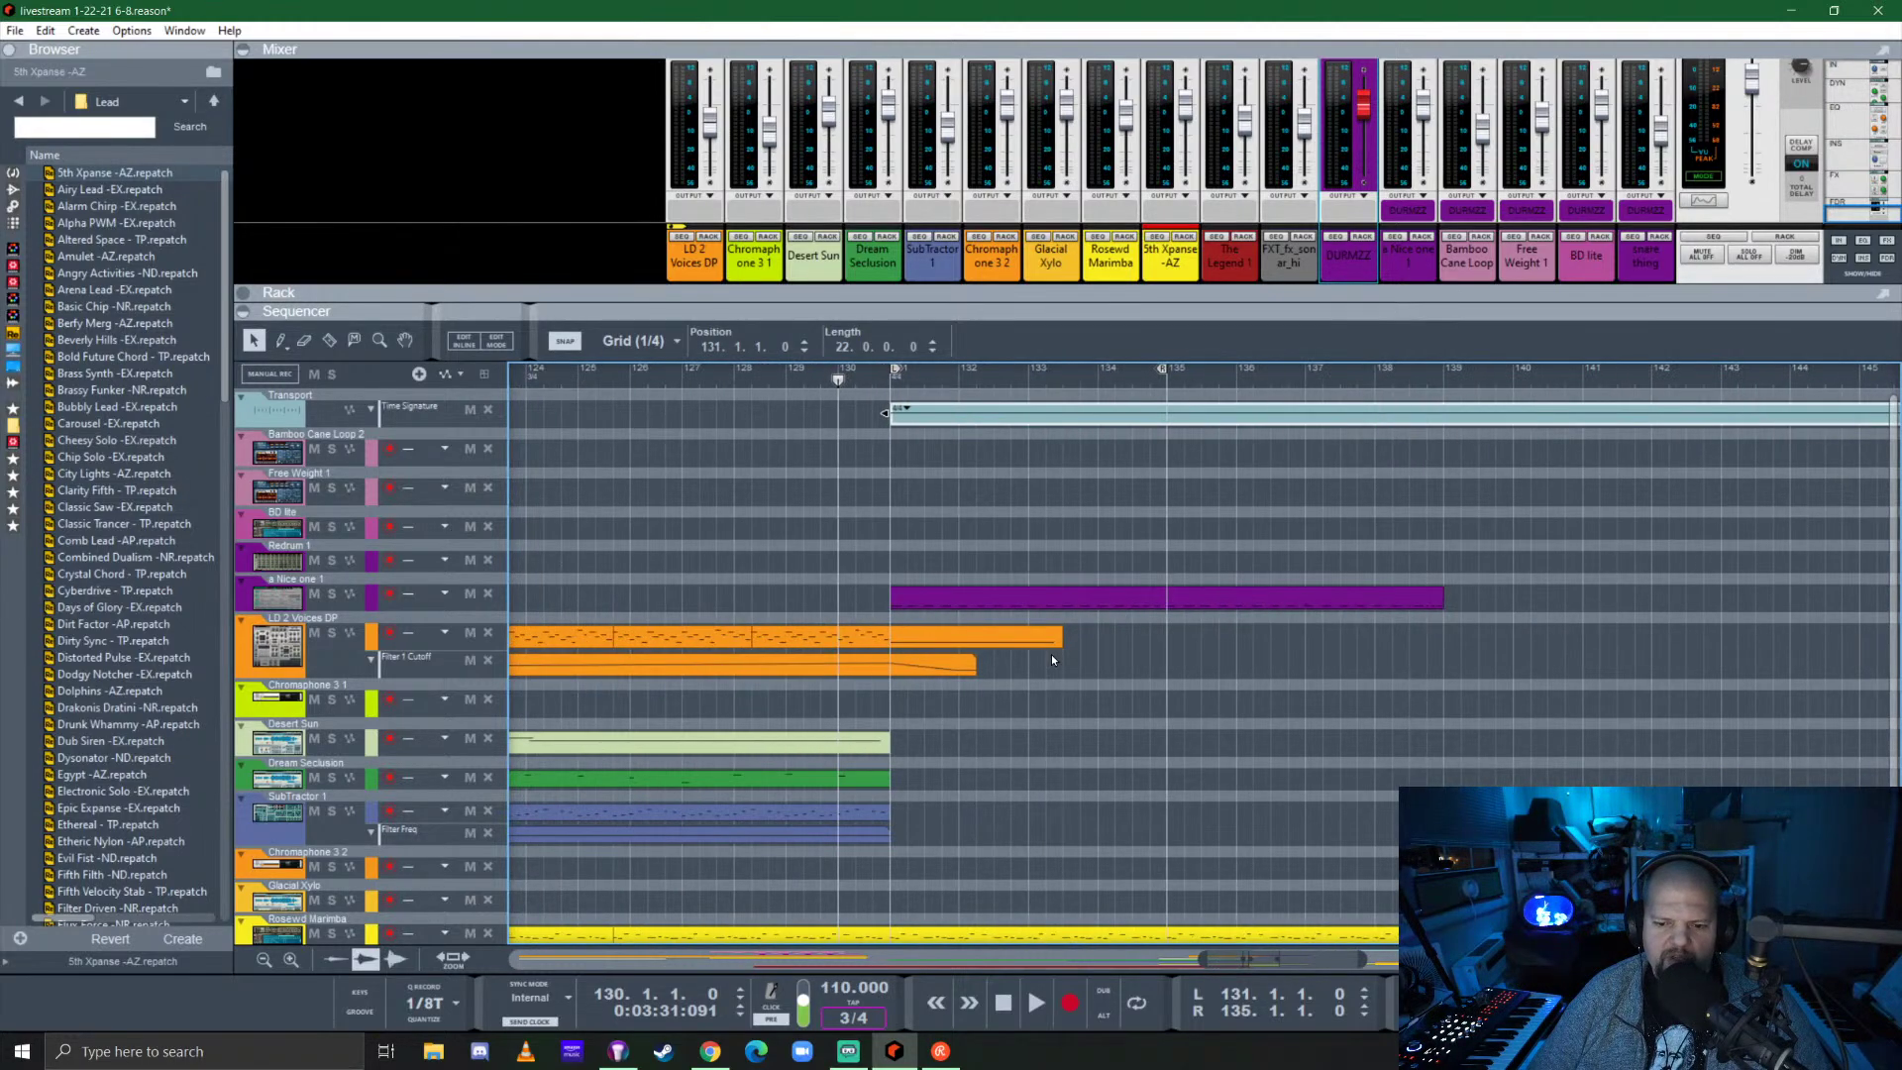
{"action": "scroll", "coordinate": [1050, 652], "scroll_direction": "down", "scroll_amount": 3}
{"action": "scroll", "coordinate": [1049, 639], "scroll_direction": "up", "scroll_amount": 2}
{"action": "scroll", "coordinate": [1048, 630], "scroll_direction": "down", "scroll_amount": 2}
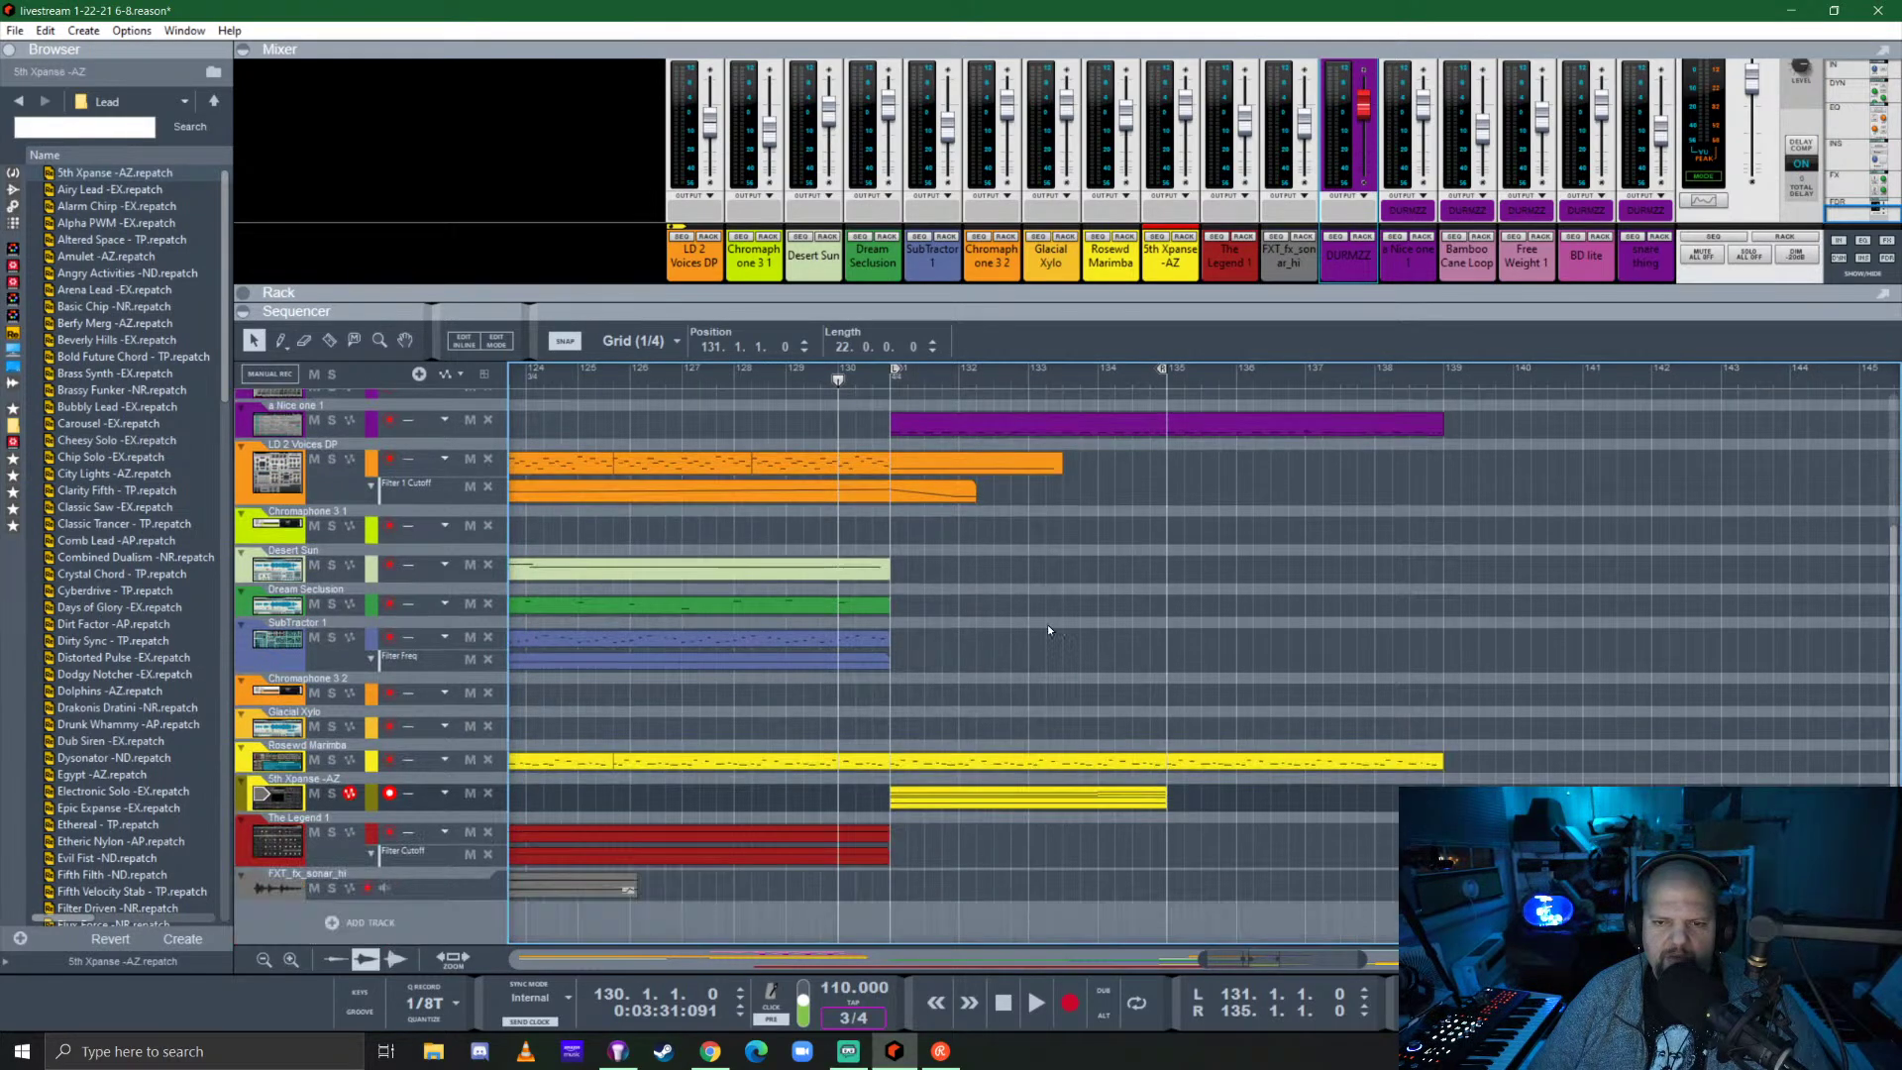
Show the rack, play the song from 131.1.1 and solo the 5th Xpanse -AZ channel.
{"action": "left_click", "coordinate": [881, 388]}
{"action": "key", "text": "F6"}
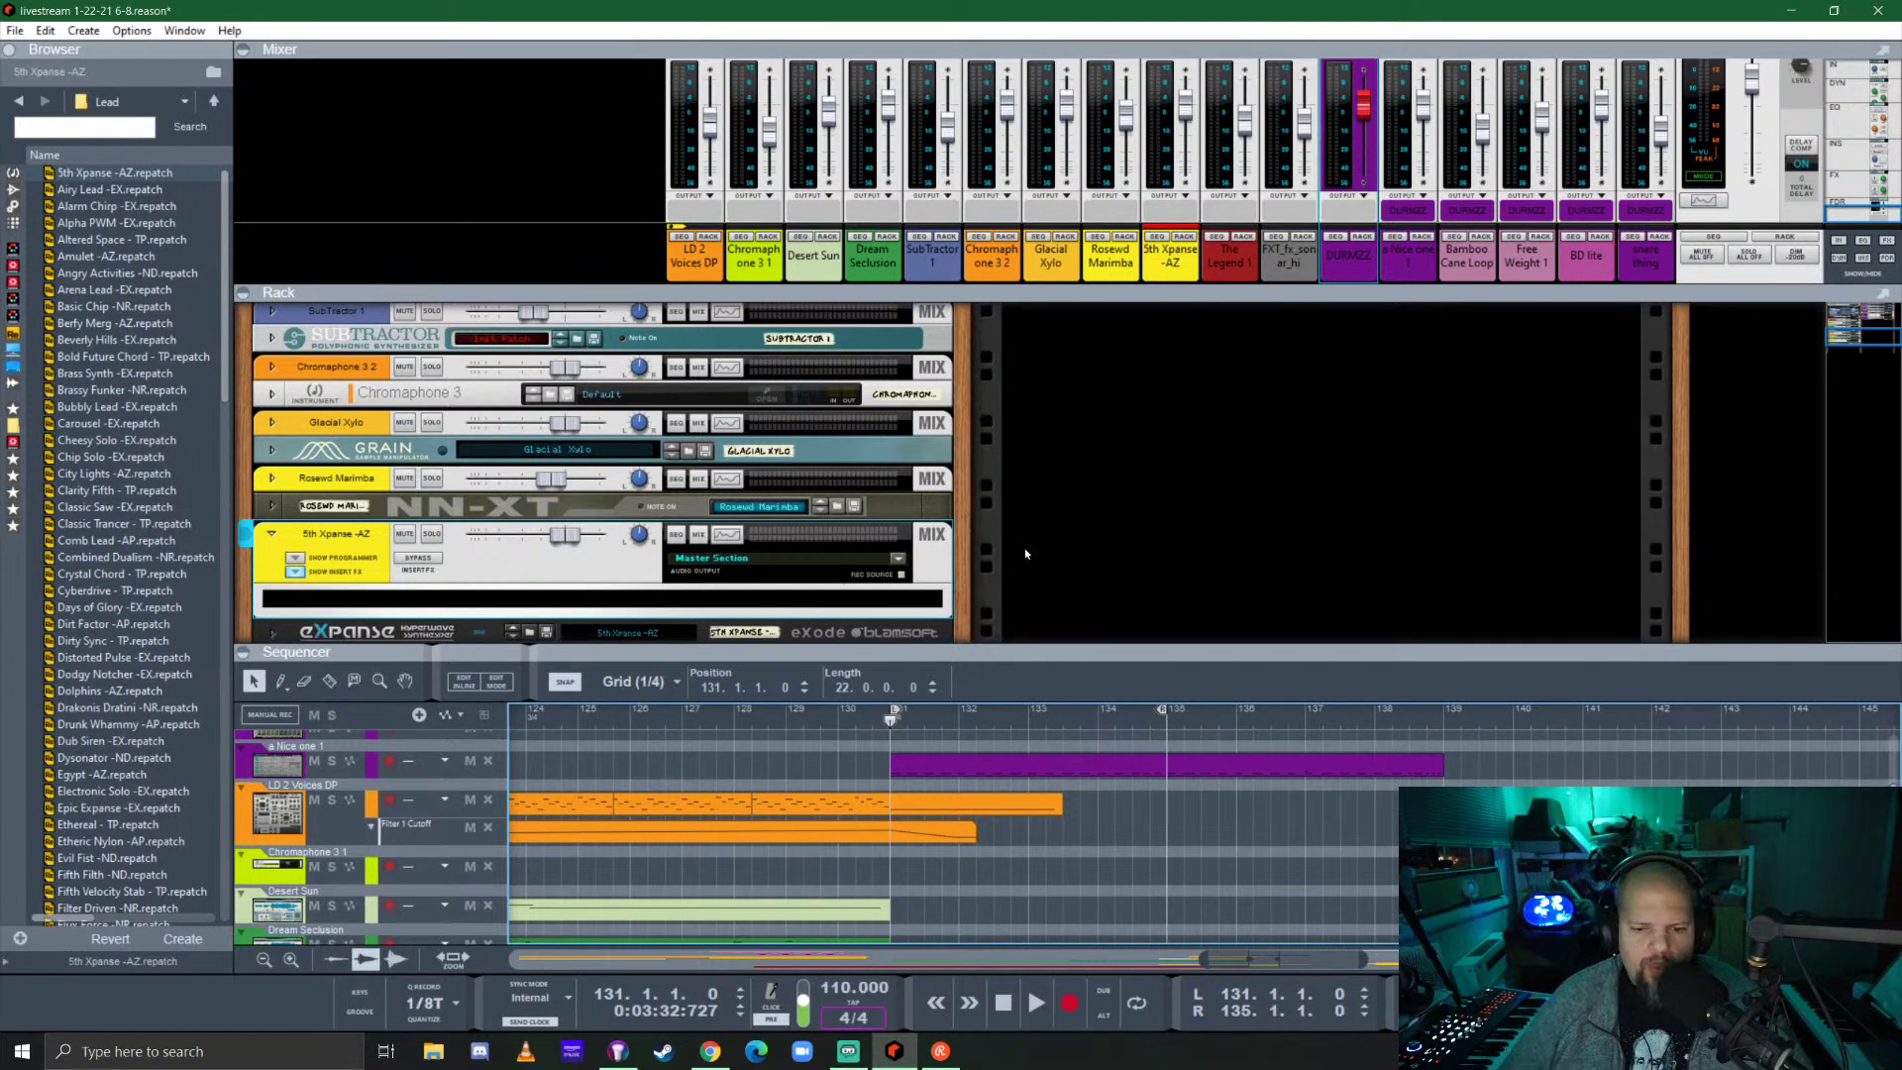
{"action": "key", "text": "space"}
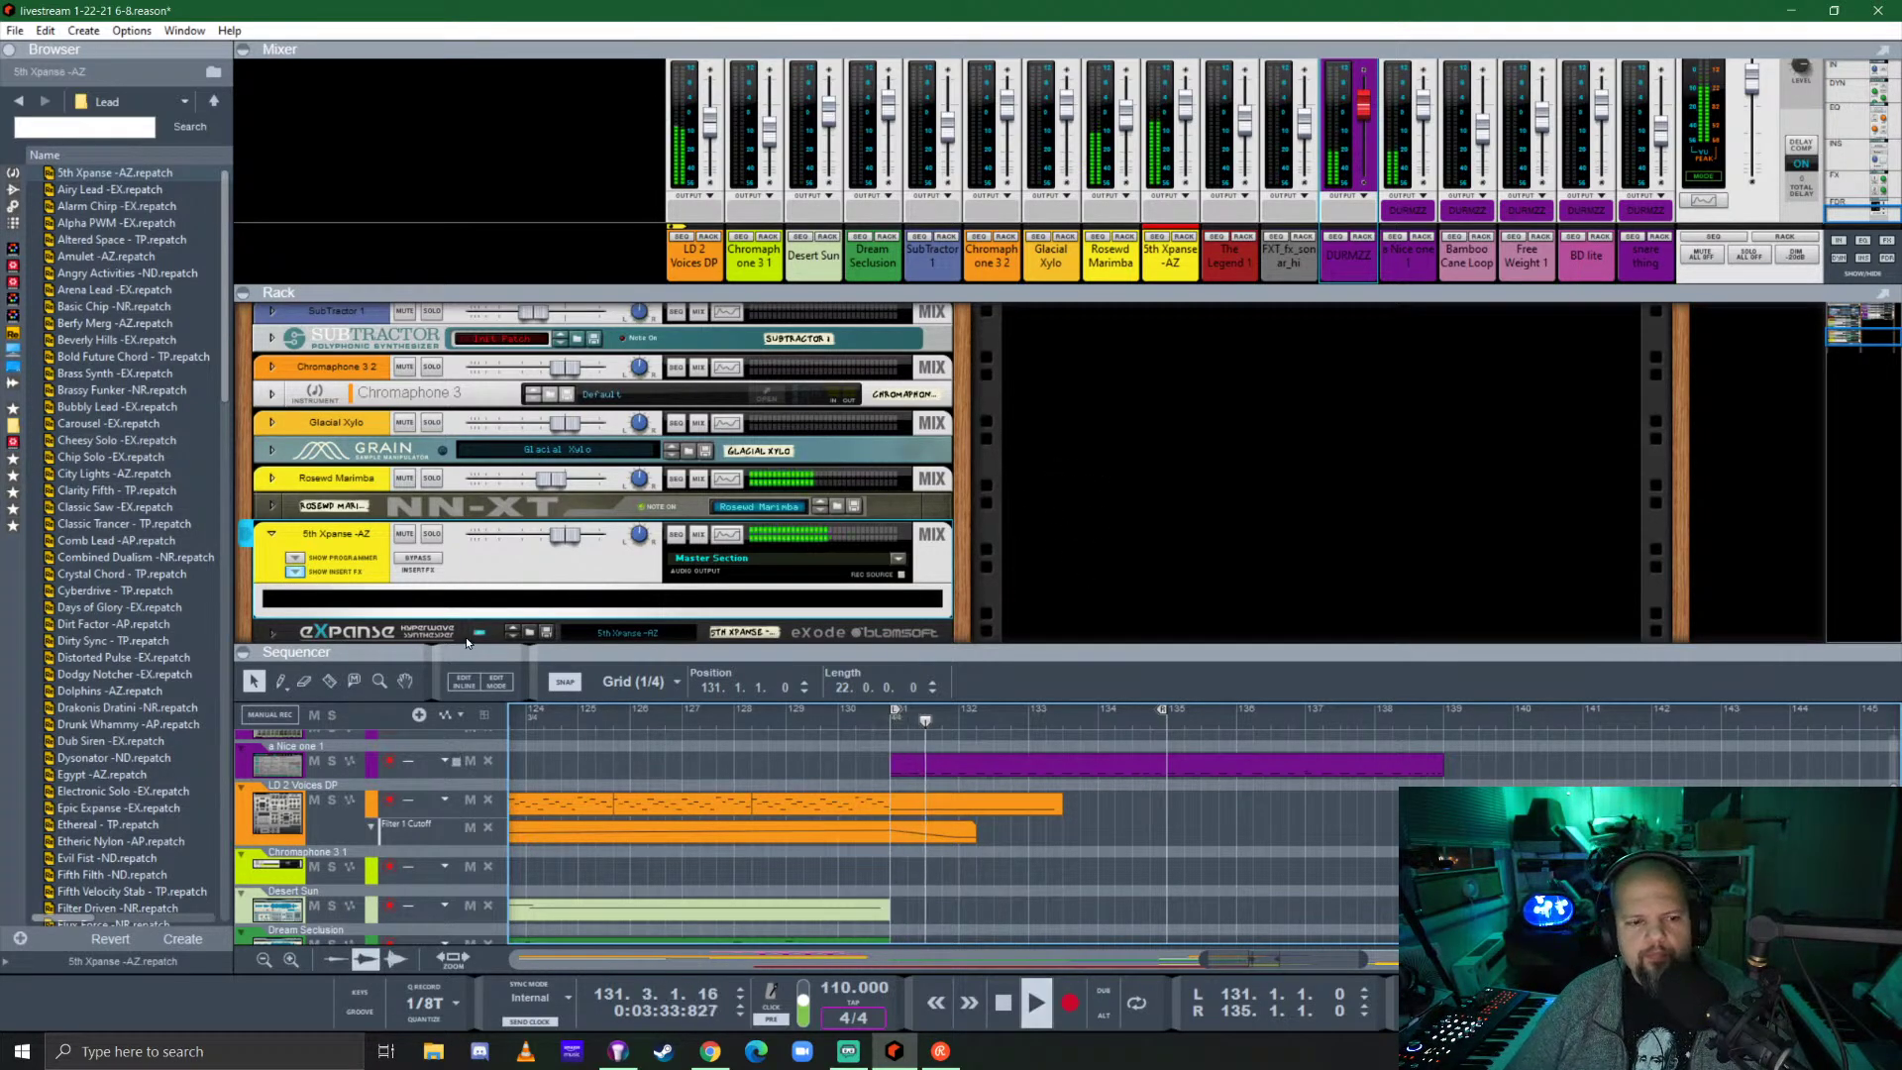
{"action": "left_click", "coordinate": [431, 534]}
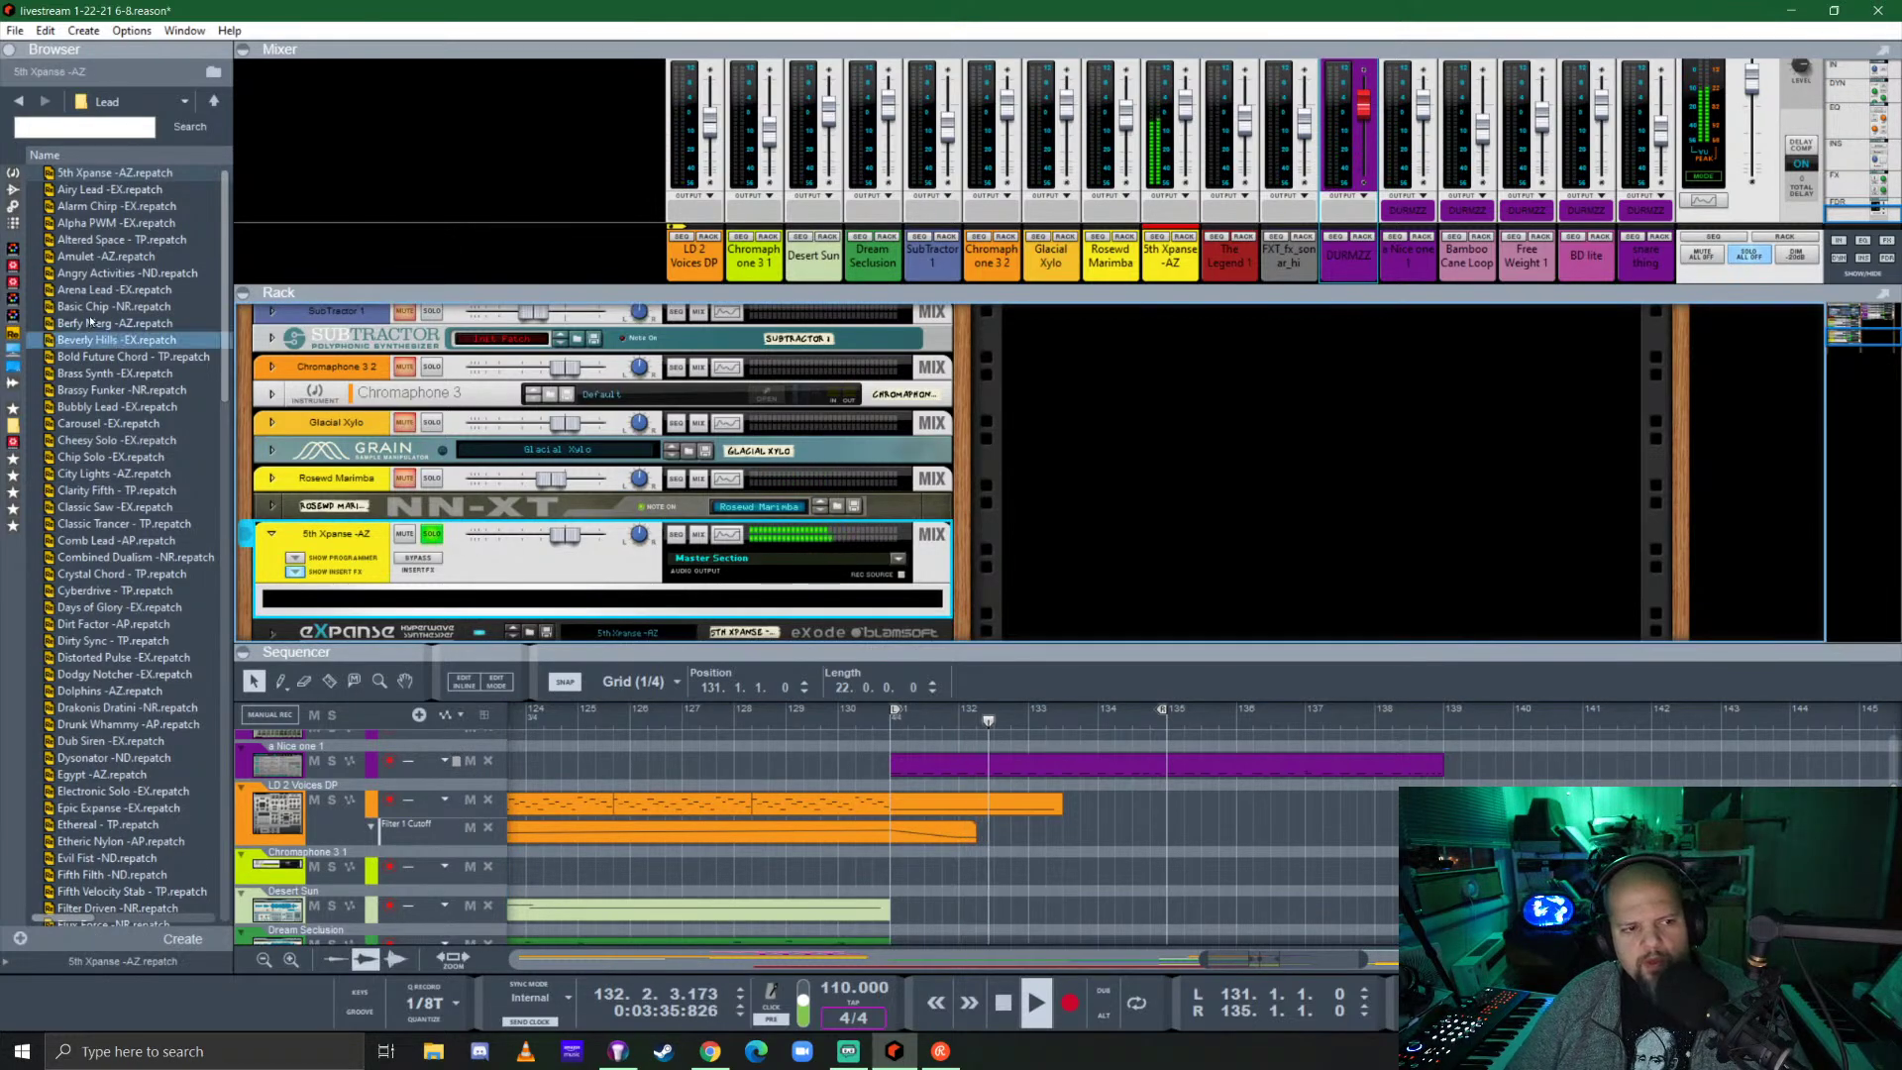
Add a Synchronous Effect Modulator as an insert effect on the 5th Xpanse -AZ channel.
{"action": "left_click", "coordinate": [13, 189]}
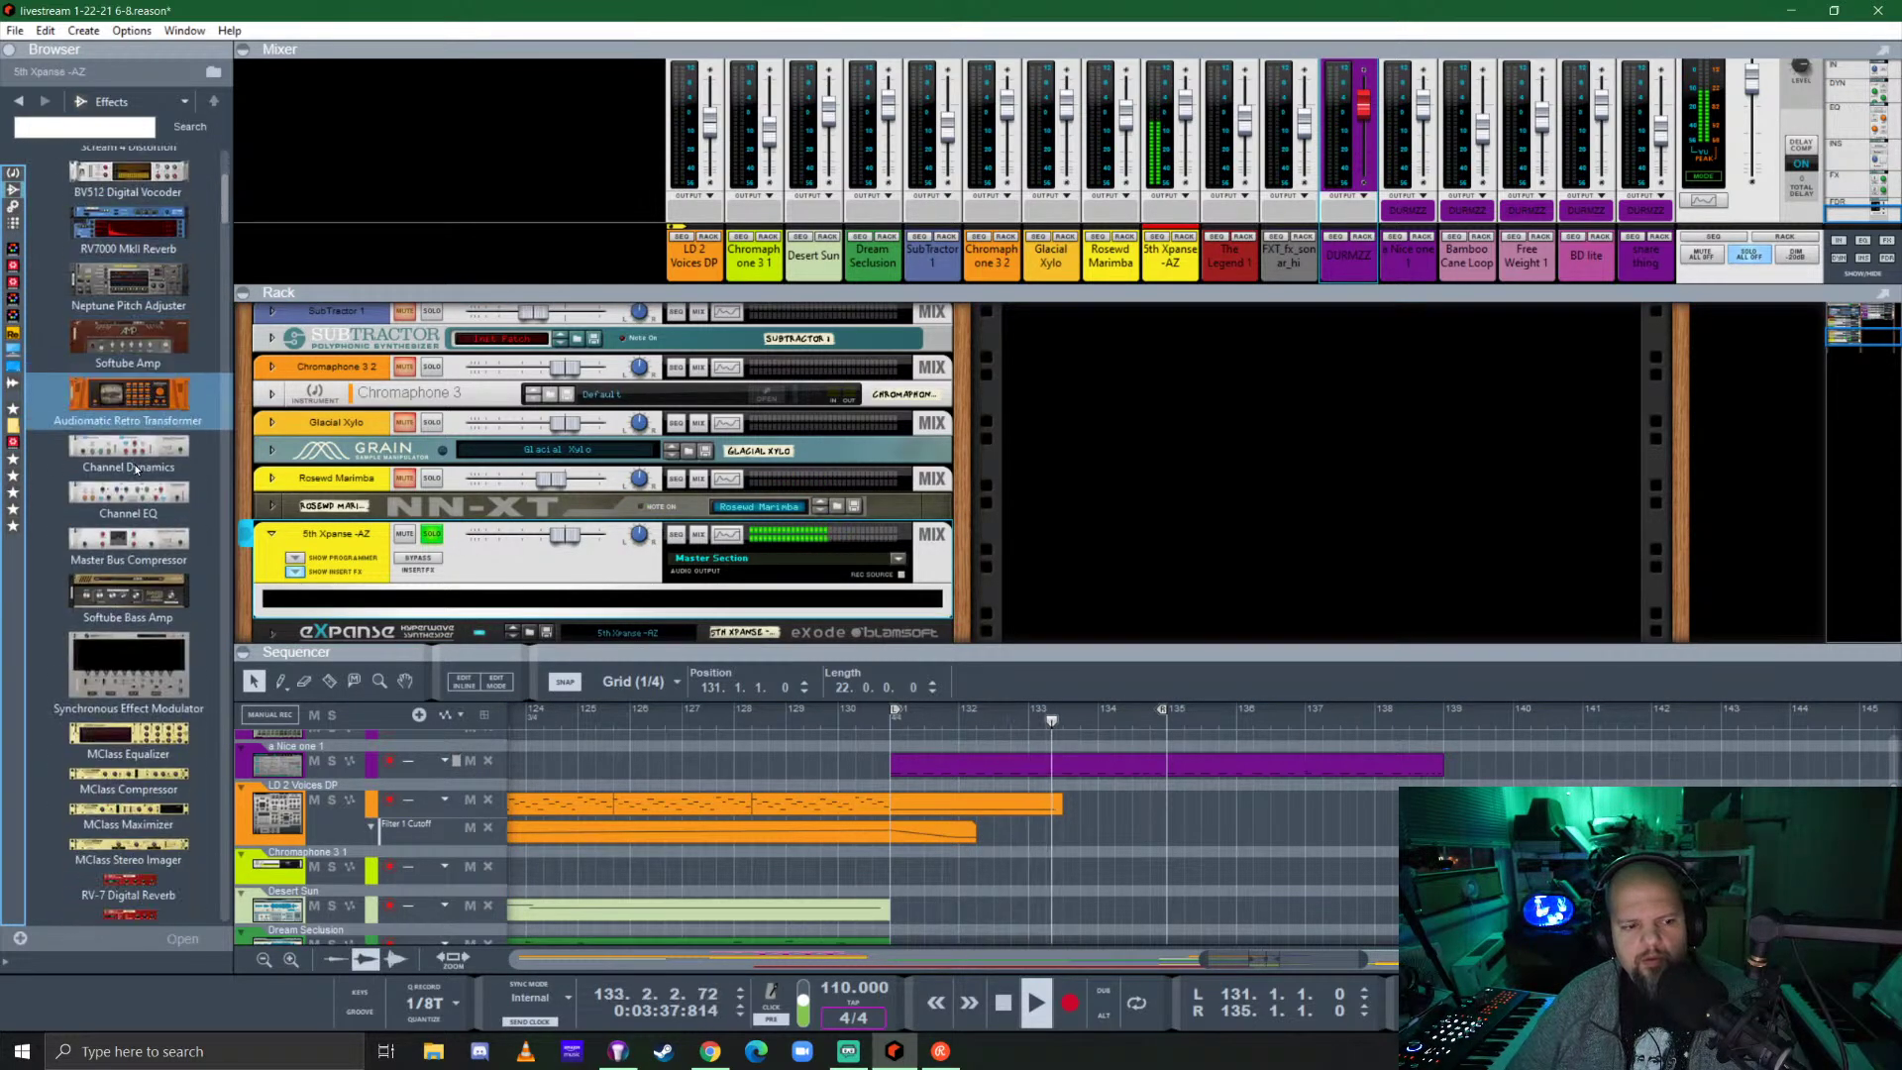
{"action": "left_click_drag", "start_coordinate": [129, 673], "coordinate": [614, 614]}
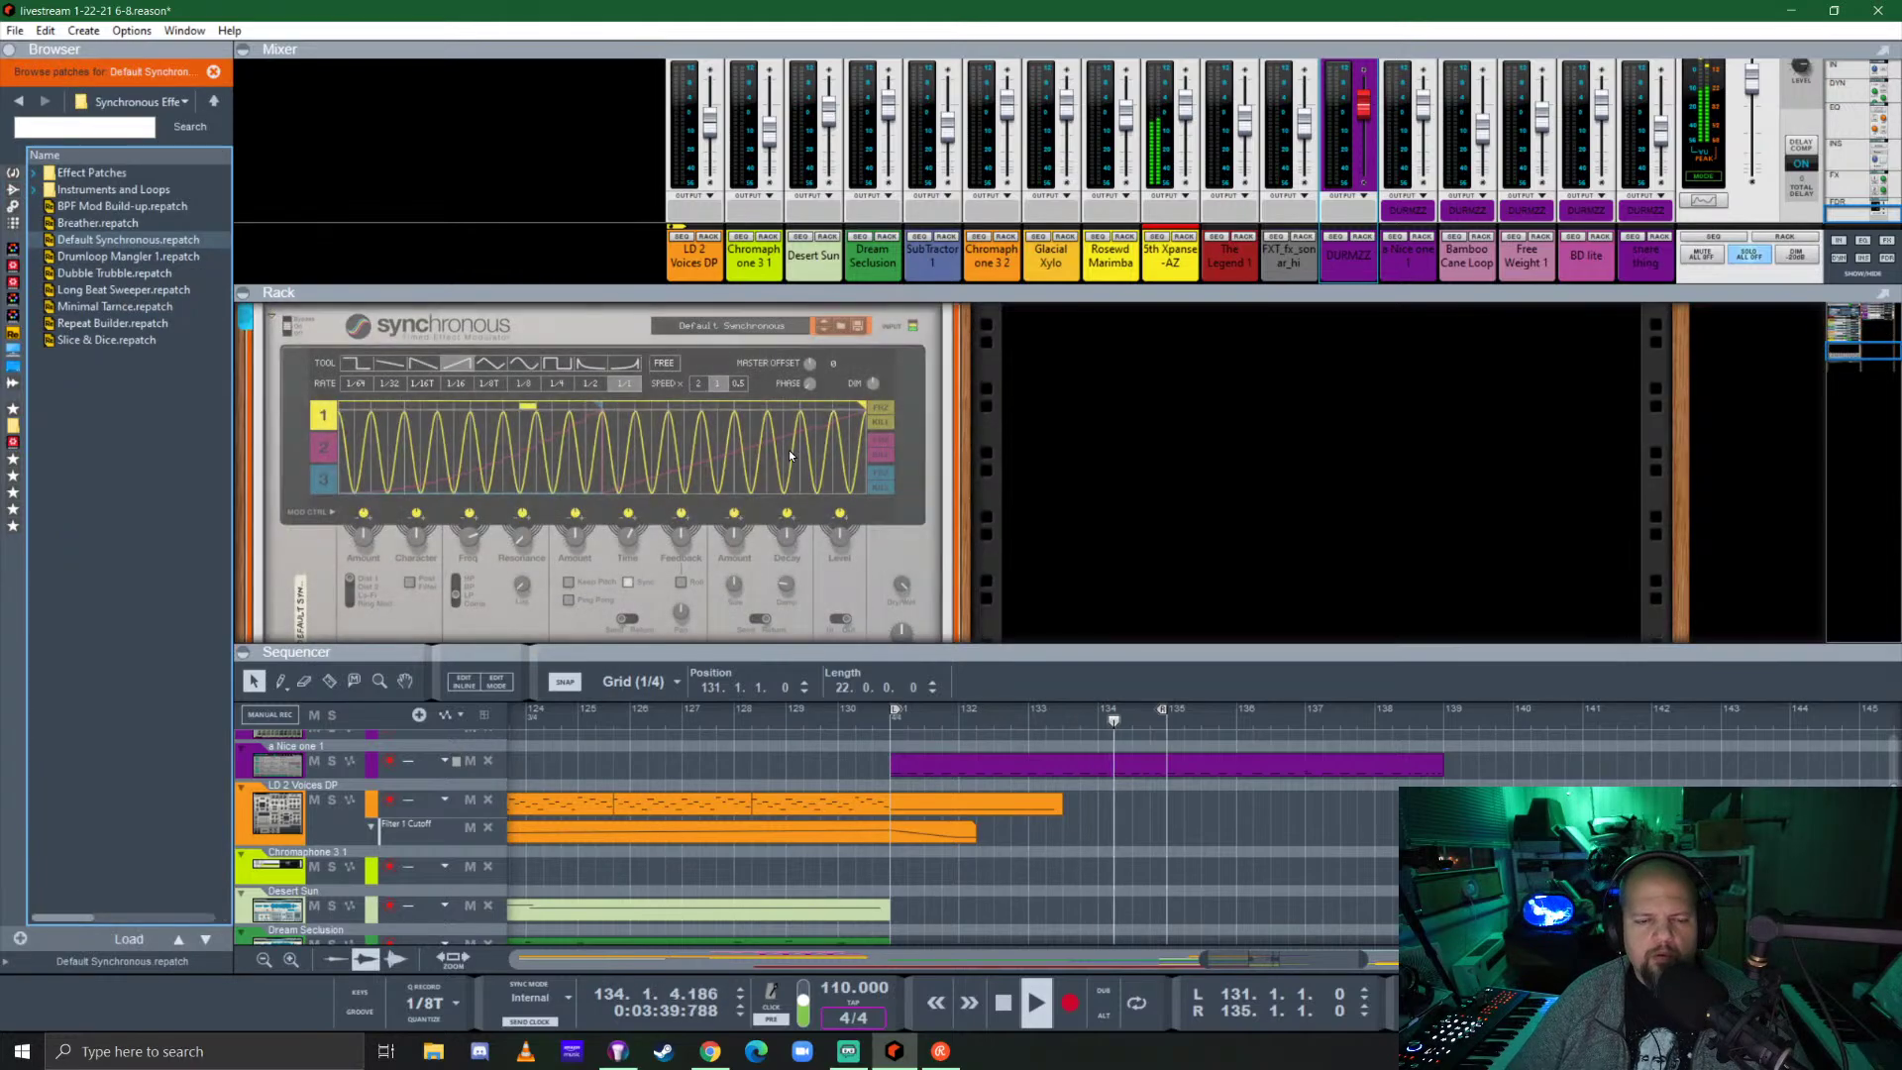
{"action": "left_click", "coordinate": [588, 337]}
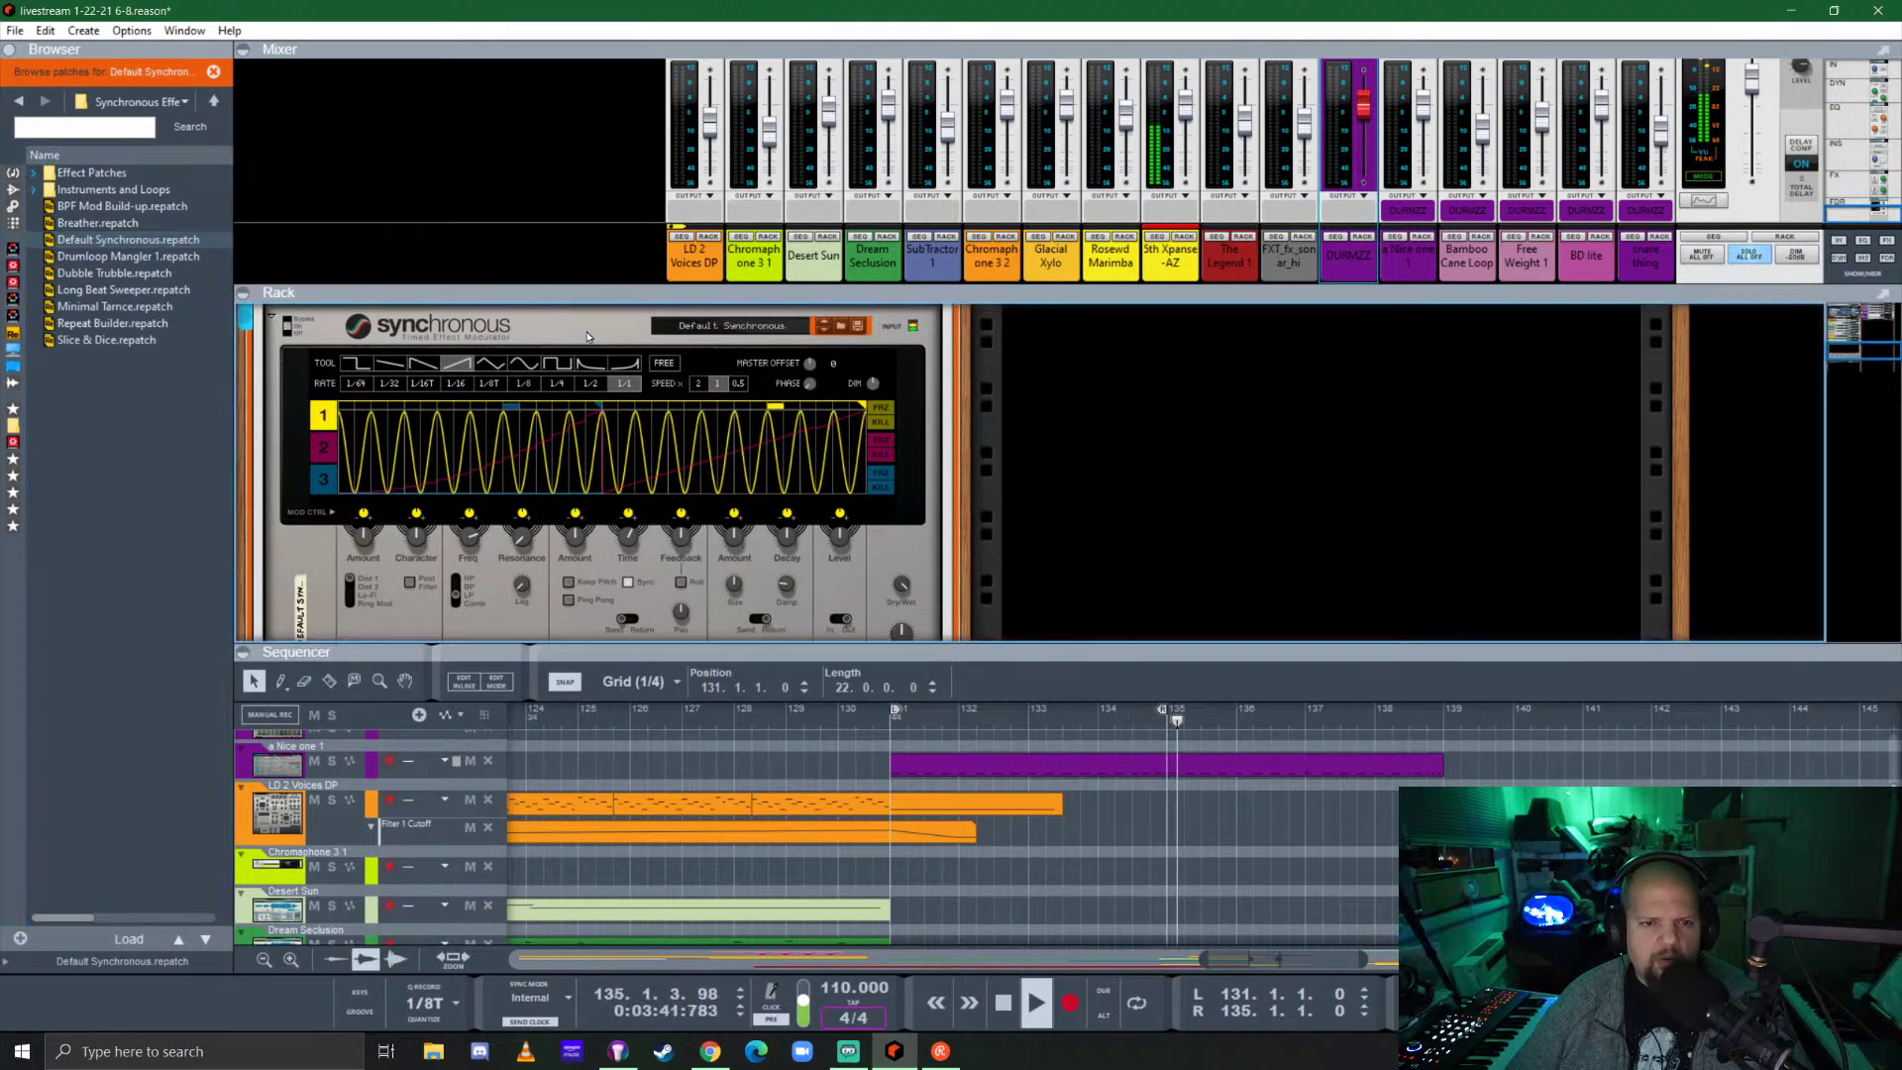
Loop playback between the locators from 131.1.1 and reset the Synchronous device to its initial patch.
{"action": "key", "text": "space"}
{"action": "key", "text": "KP_0"}
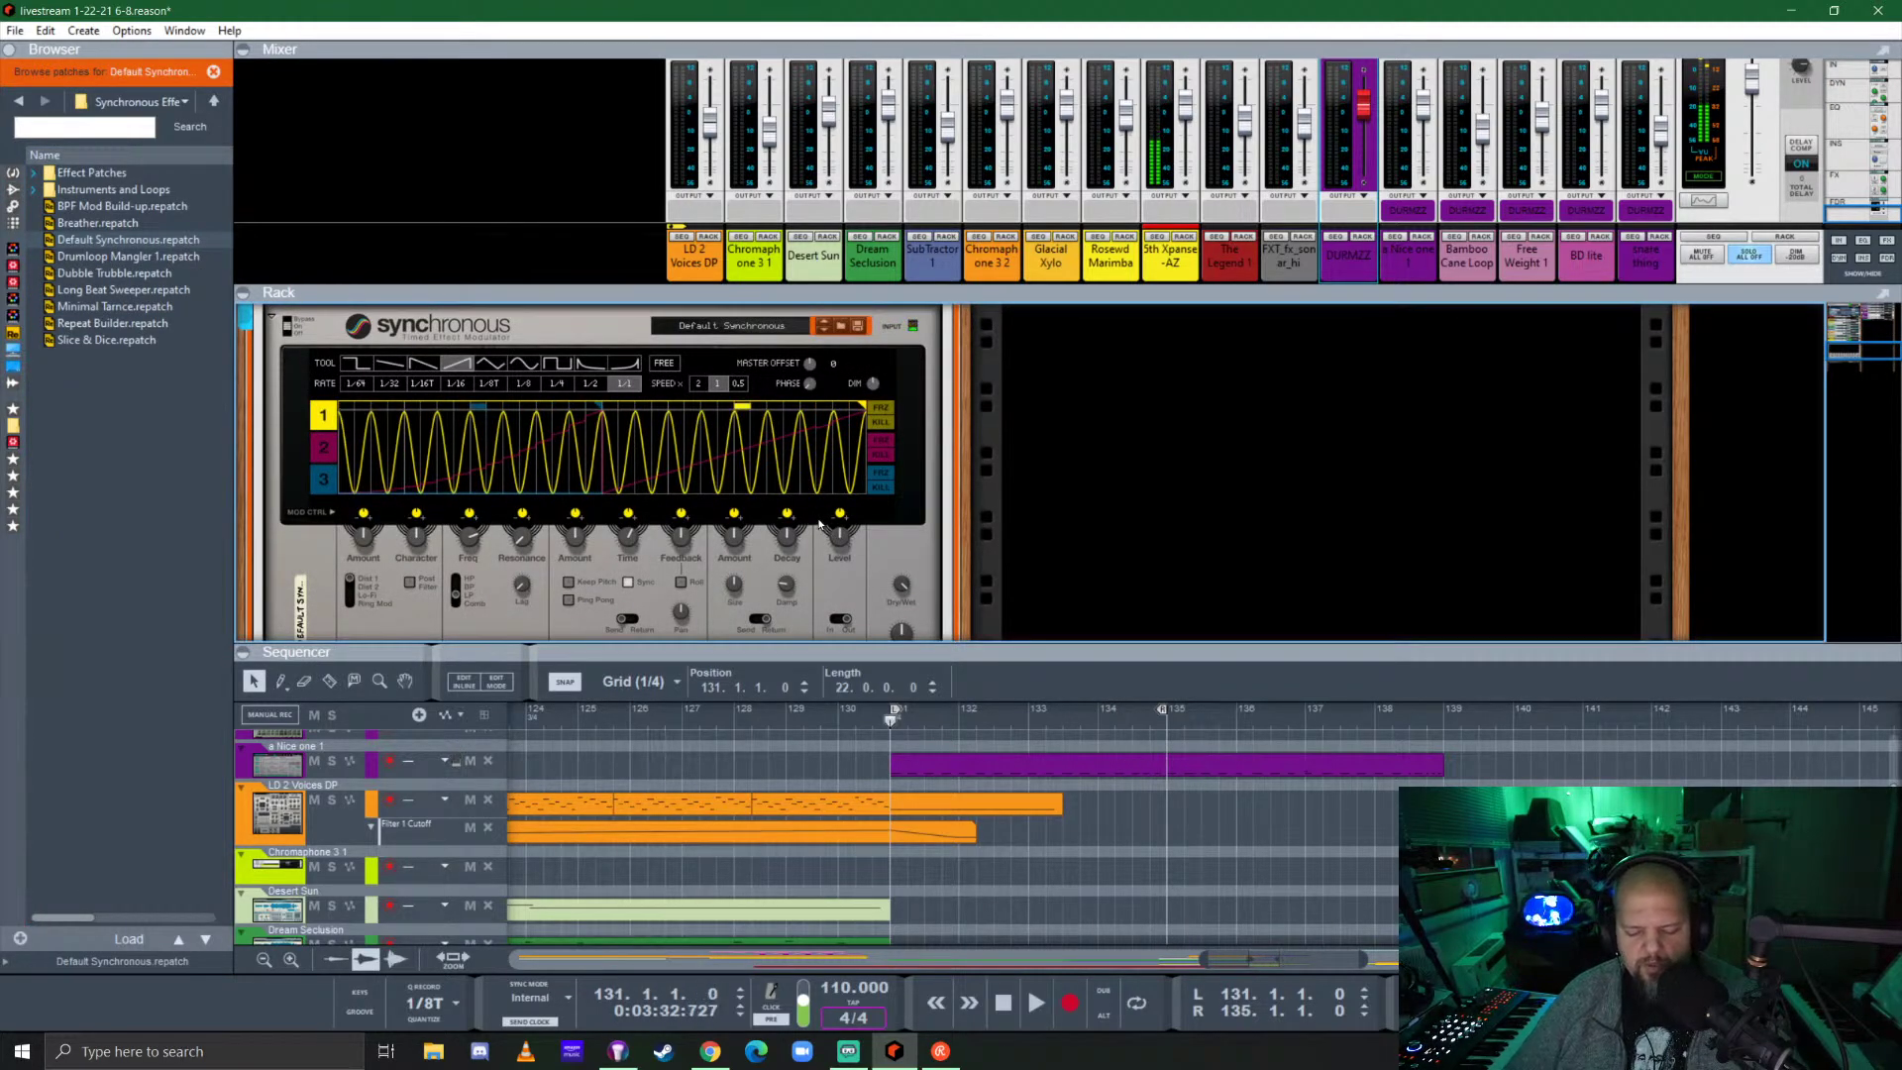
{"action": "key", "text": "l"}
{"action": "key", "text": "space"}
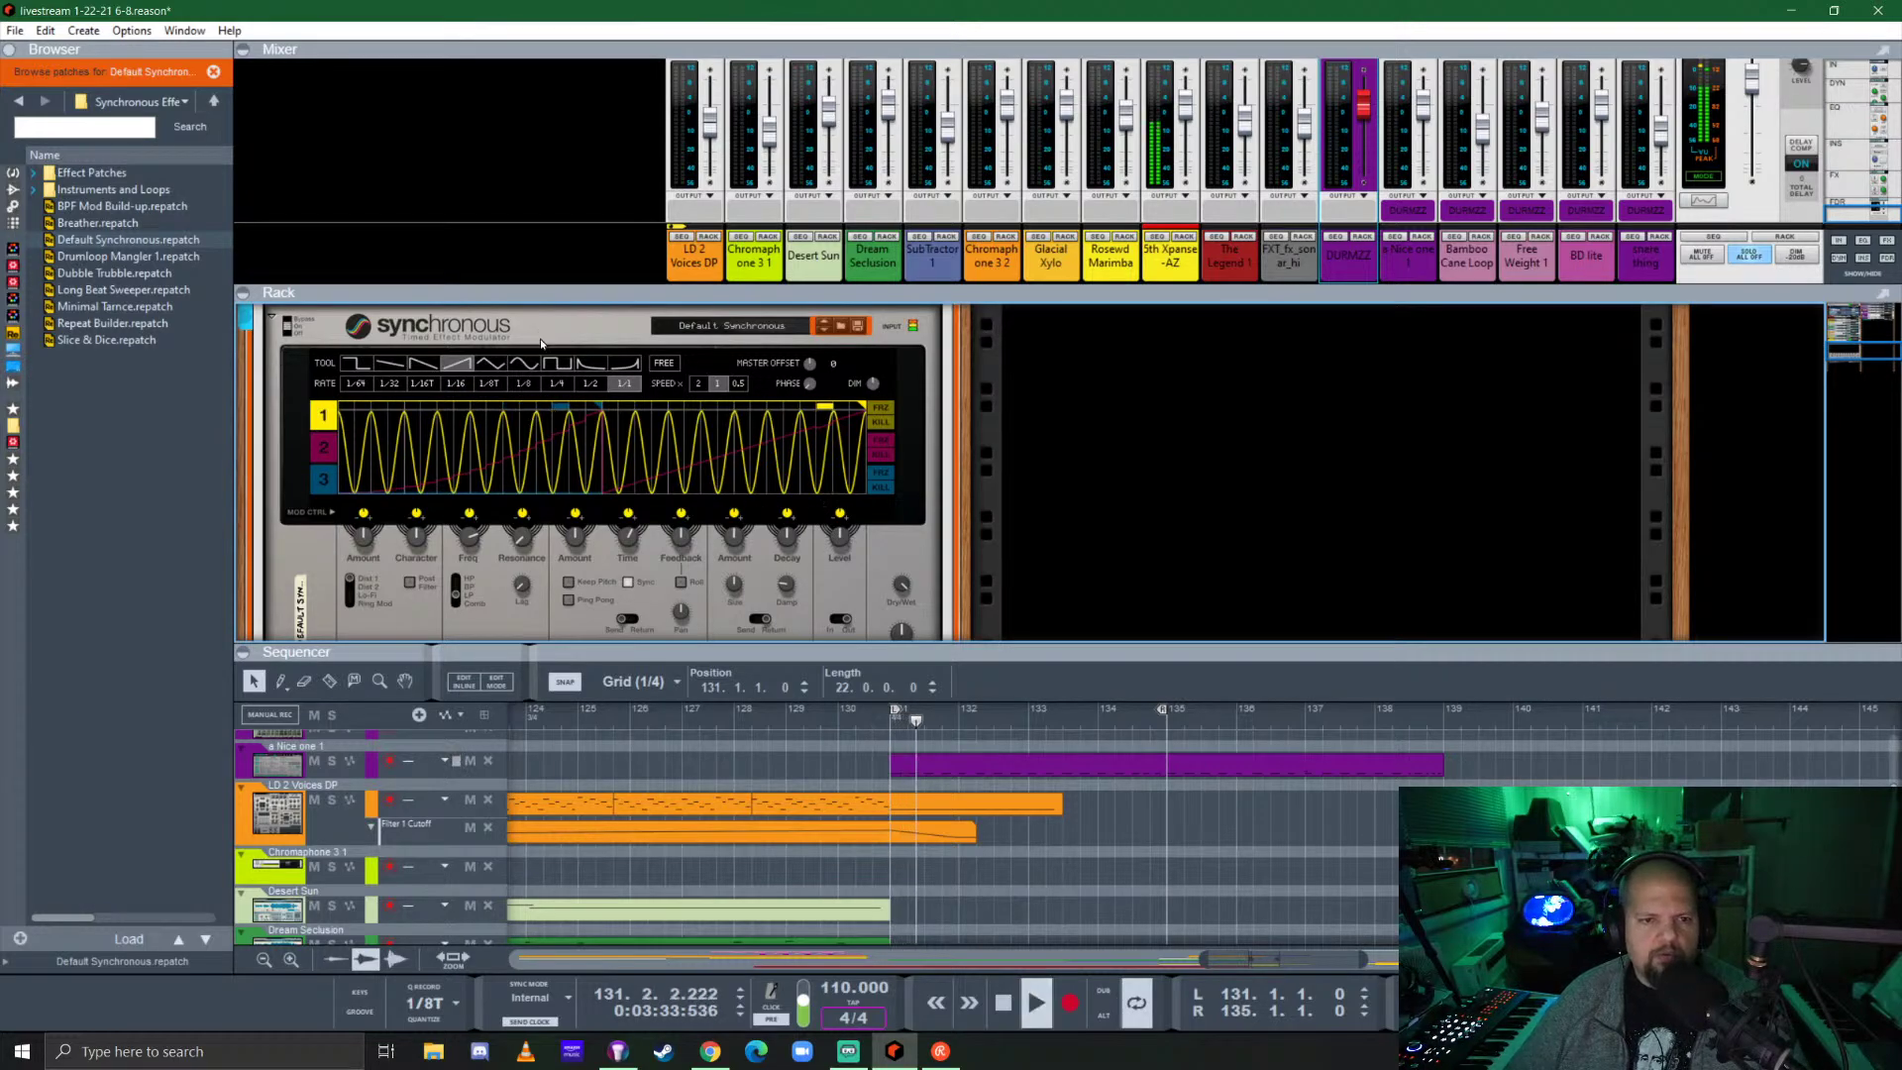
{"action": "right_click", "coordinate": [543, 495]}
{"action": "left_click", "coordinate": [691, 745]}
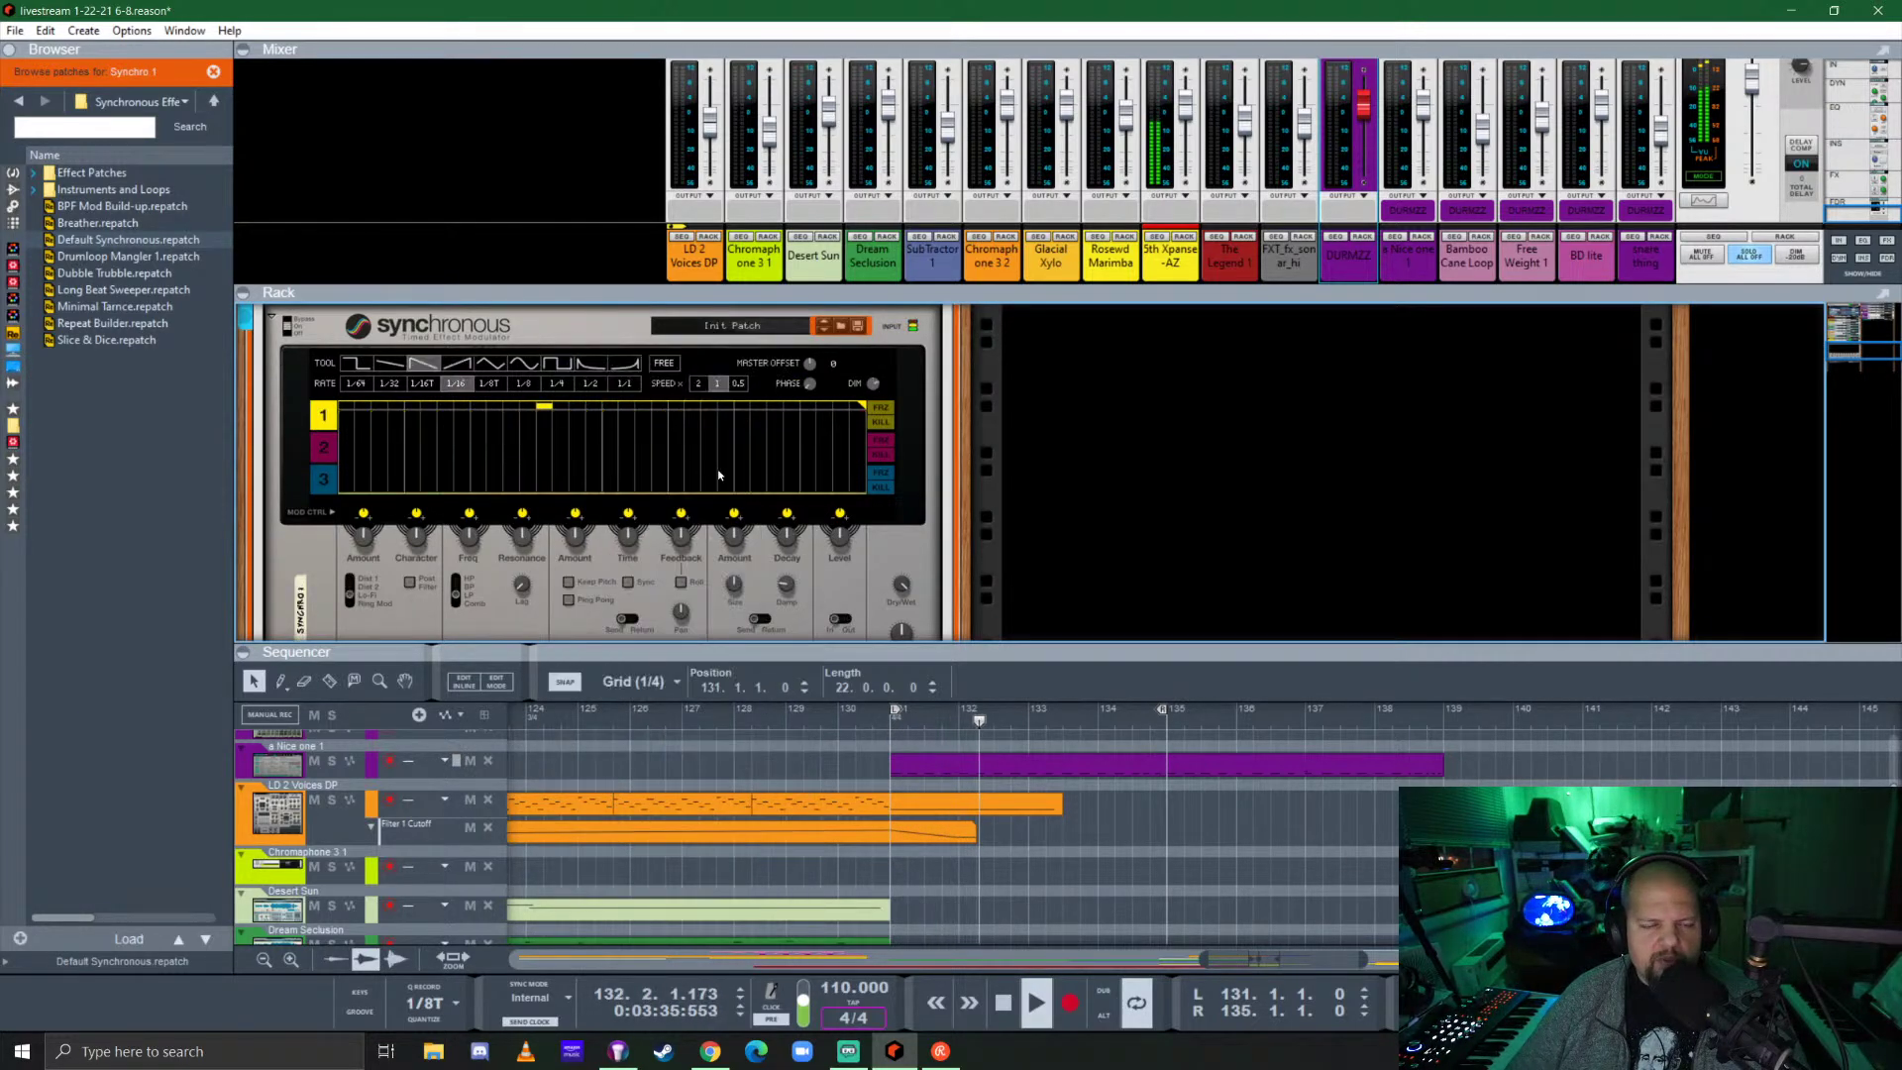
Draw an irregular rhythm of square-wave pulses at rate 1/16 across the first two thirds of Synchronous curve 1.
{"action": "left_click", "coordinate": [554, 365]}
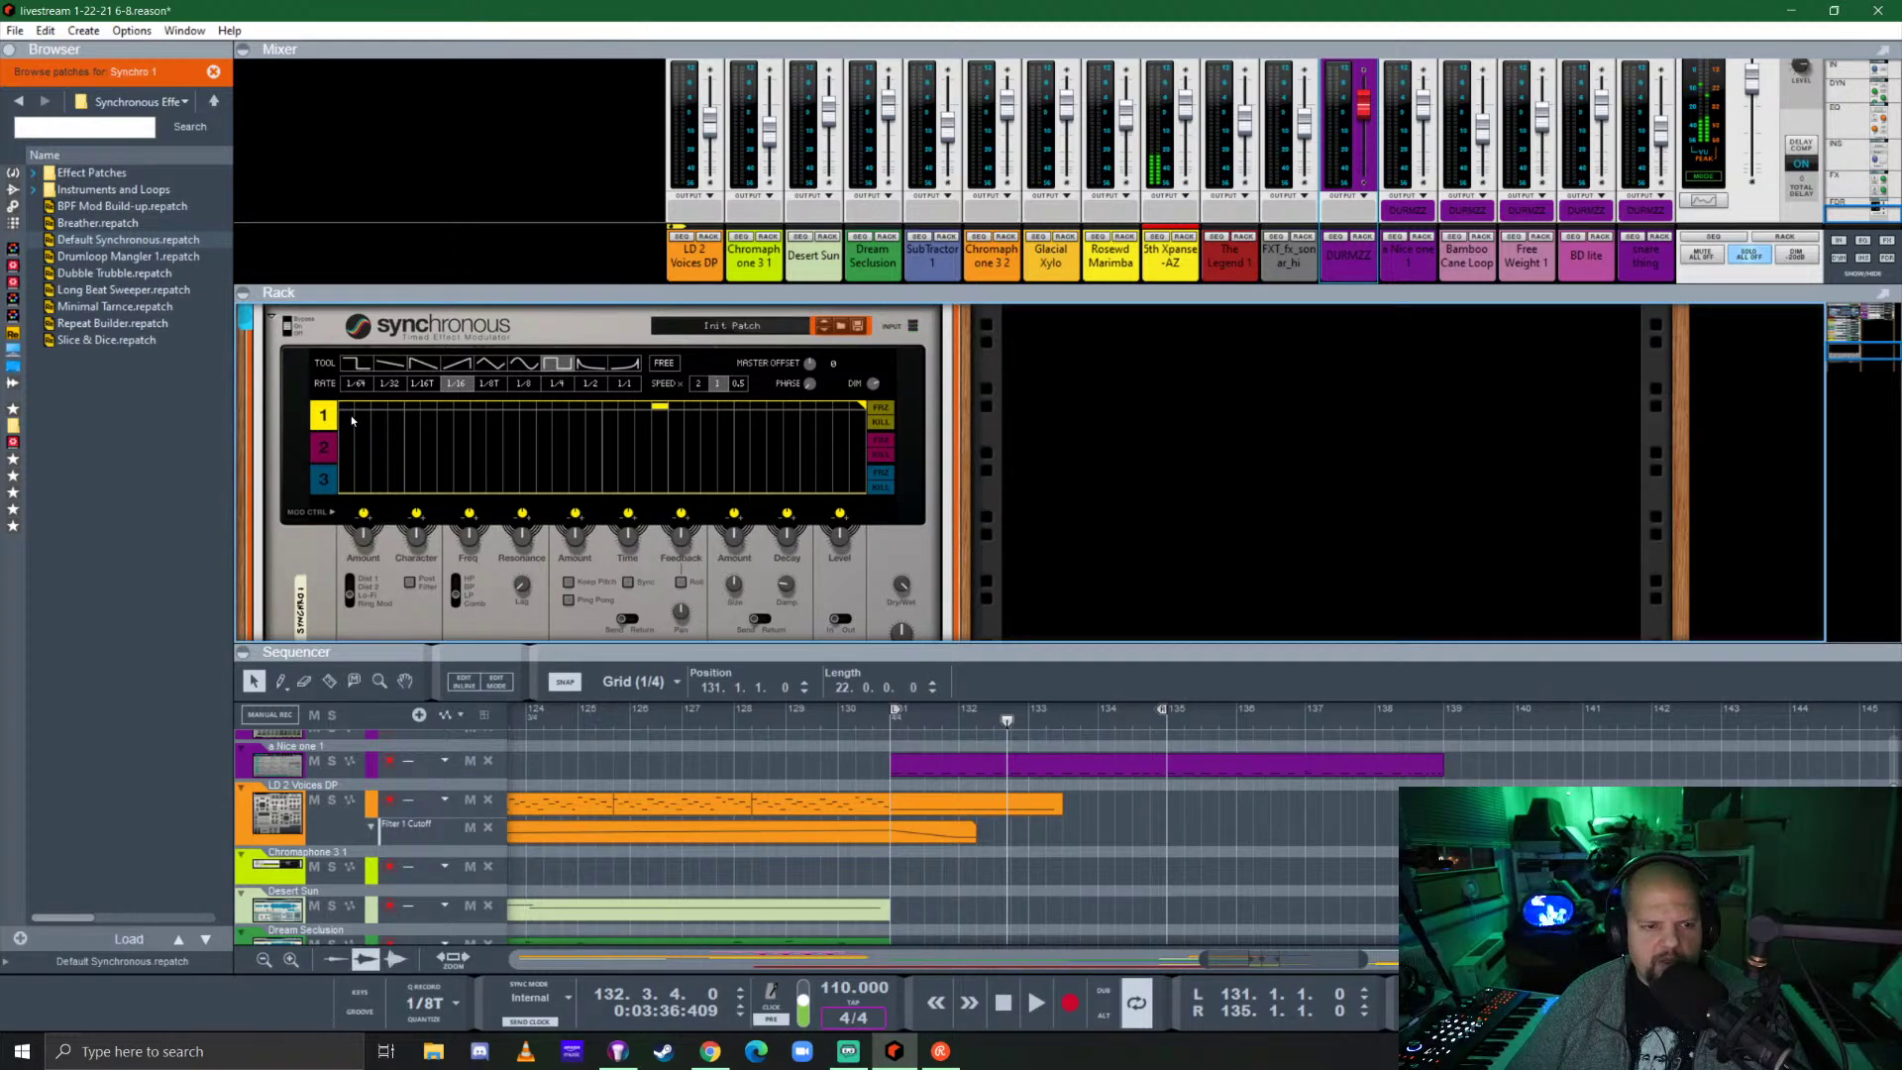
{"action": "left_click_drag", "start_coordinate": [351, 420], "coordinate": [379, 401]}
{"action": "left_click", "coordinate": [408, 432]}
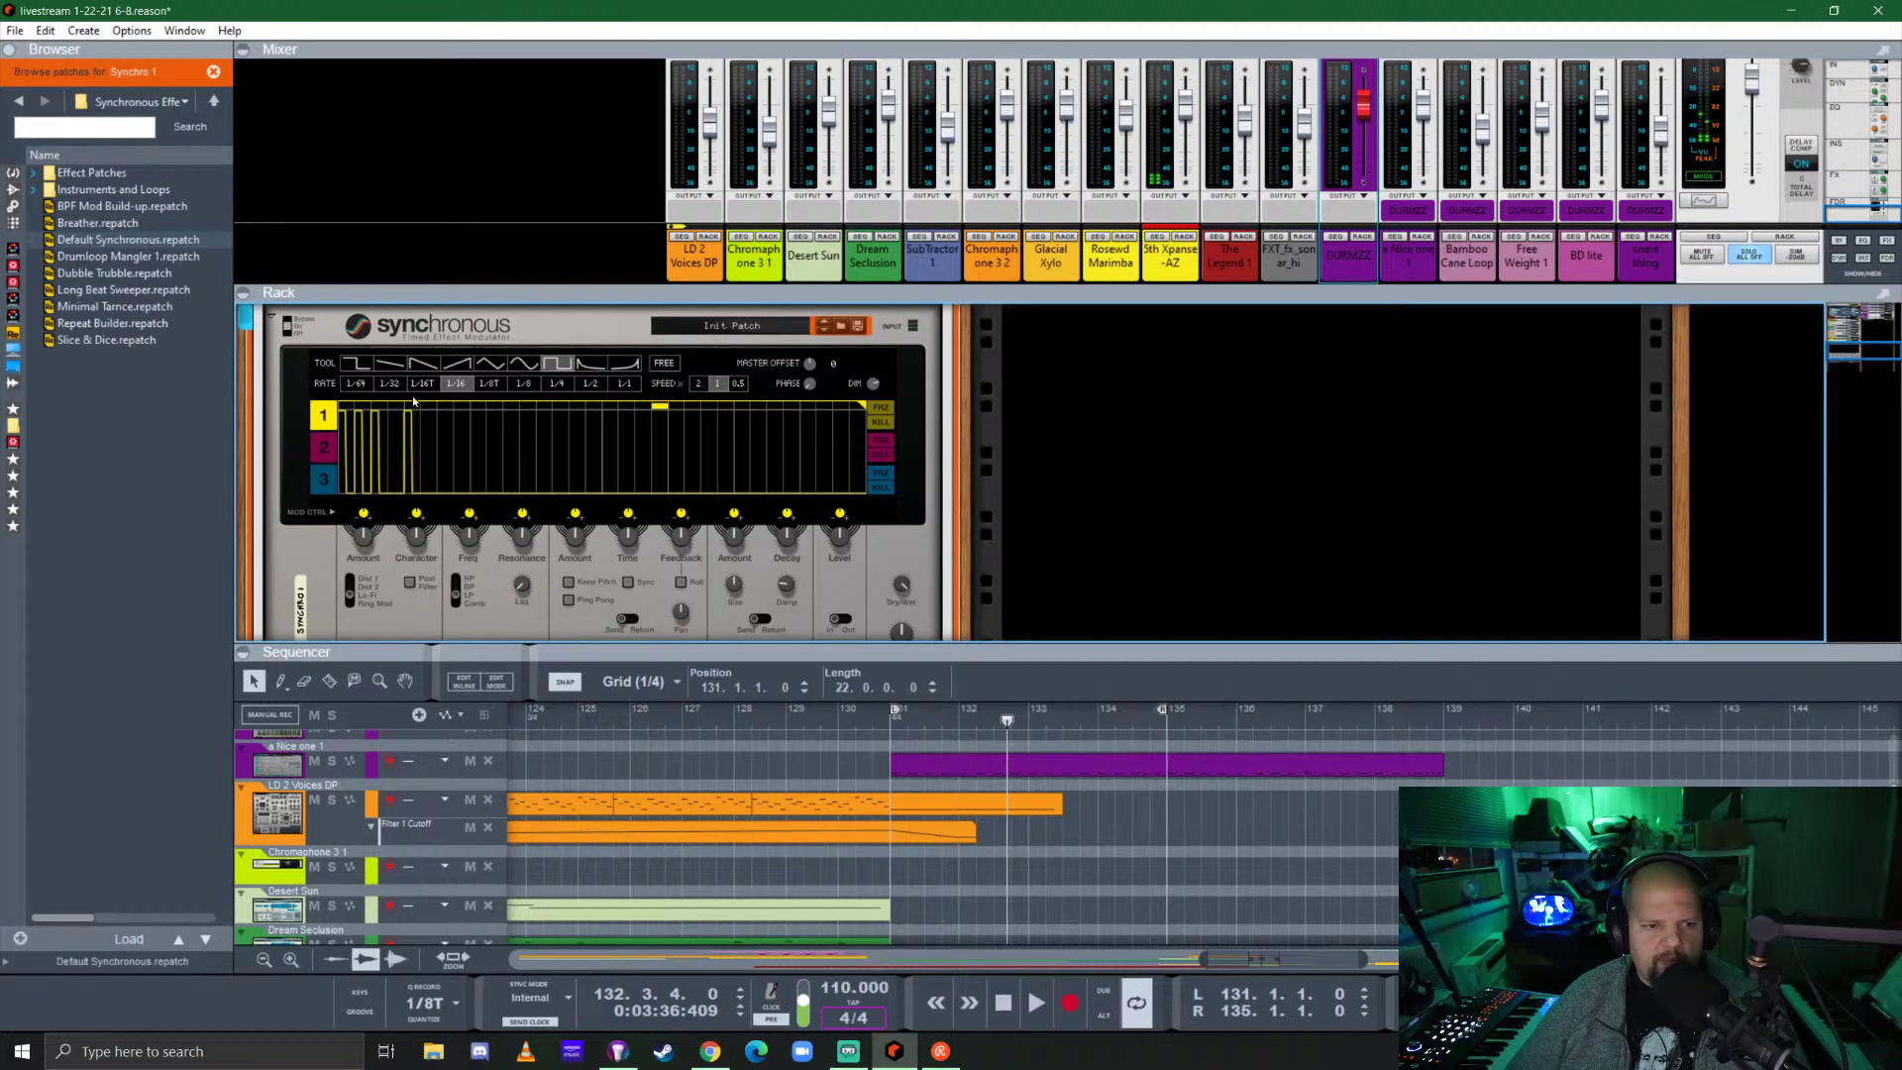
{"action": "left_click", "coordinate": [446, 424]}
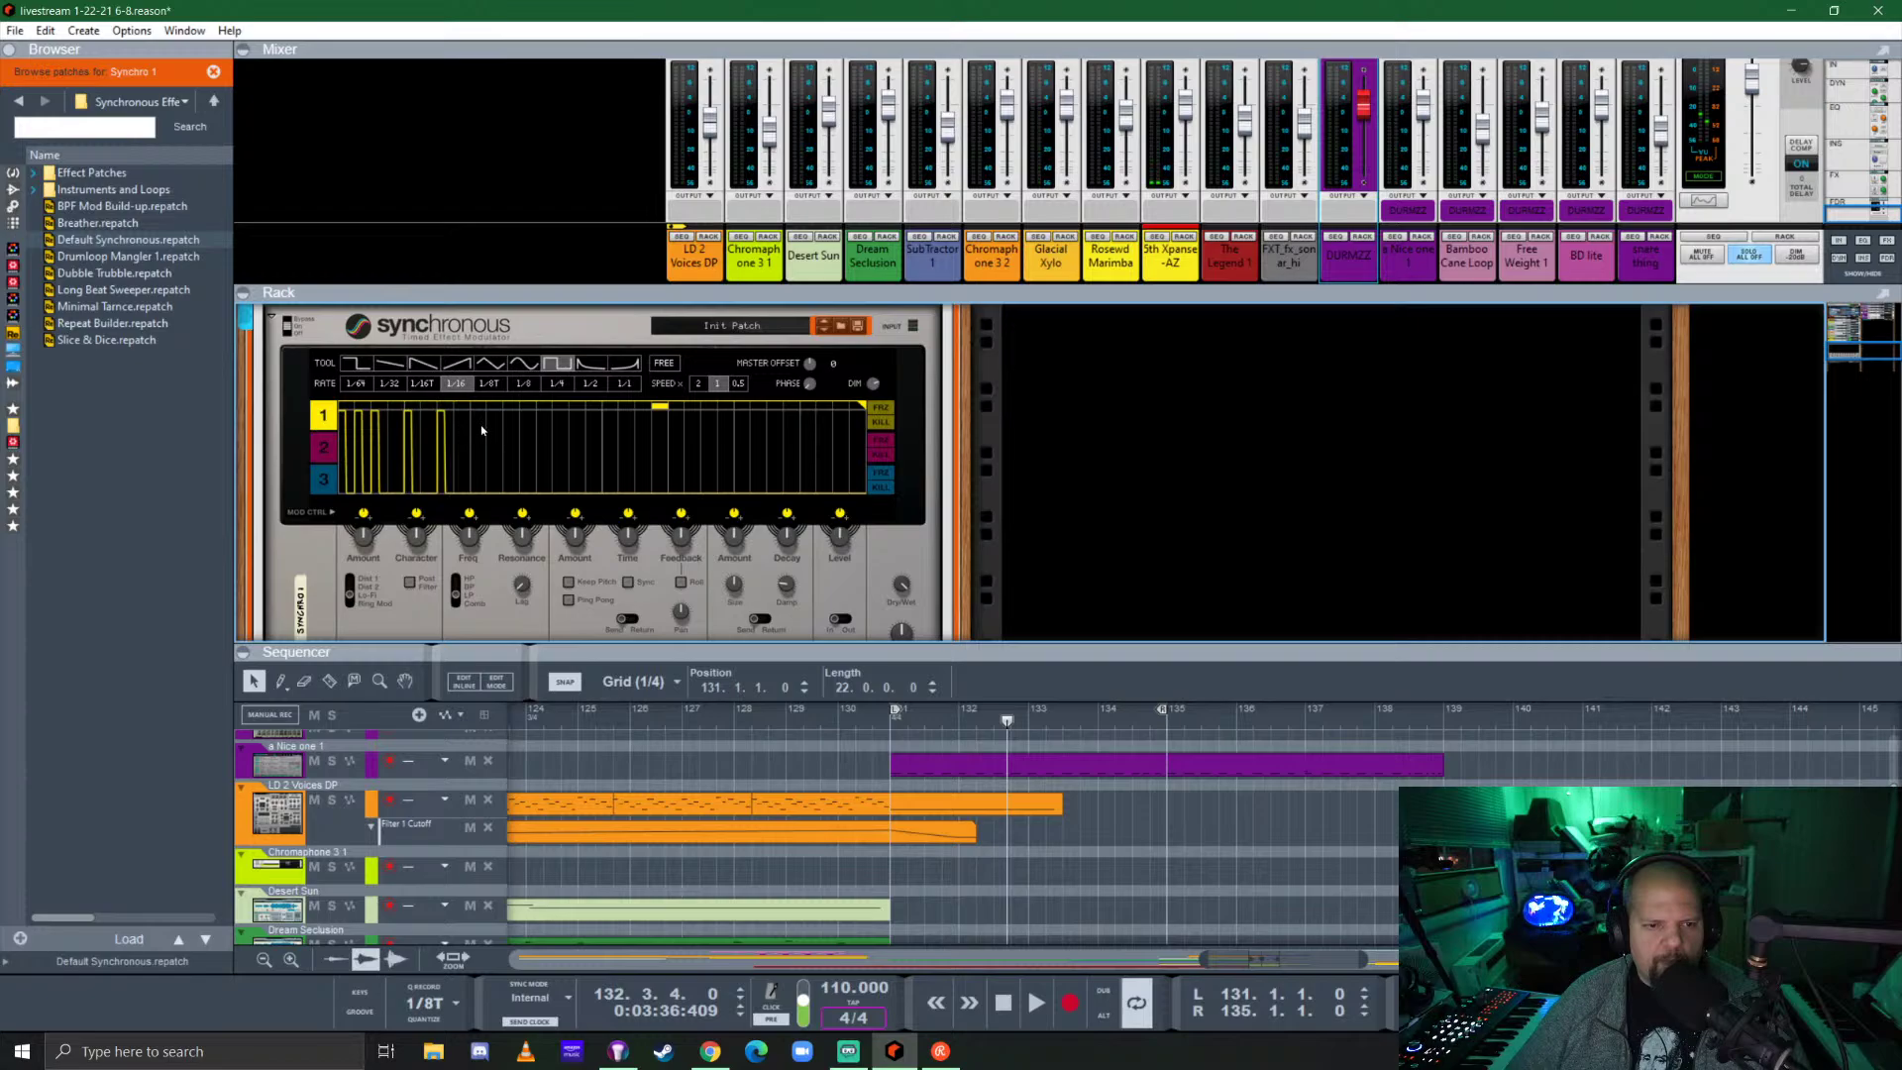
{"action": "left_click_drag", "start_coordinate": [482, 430], "coordinate": [512, 423]}
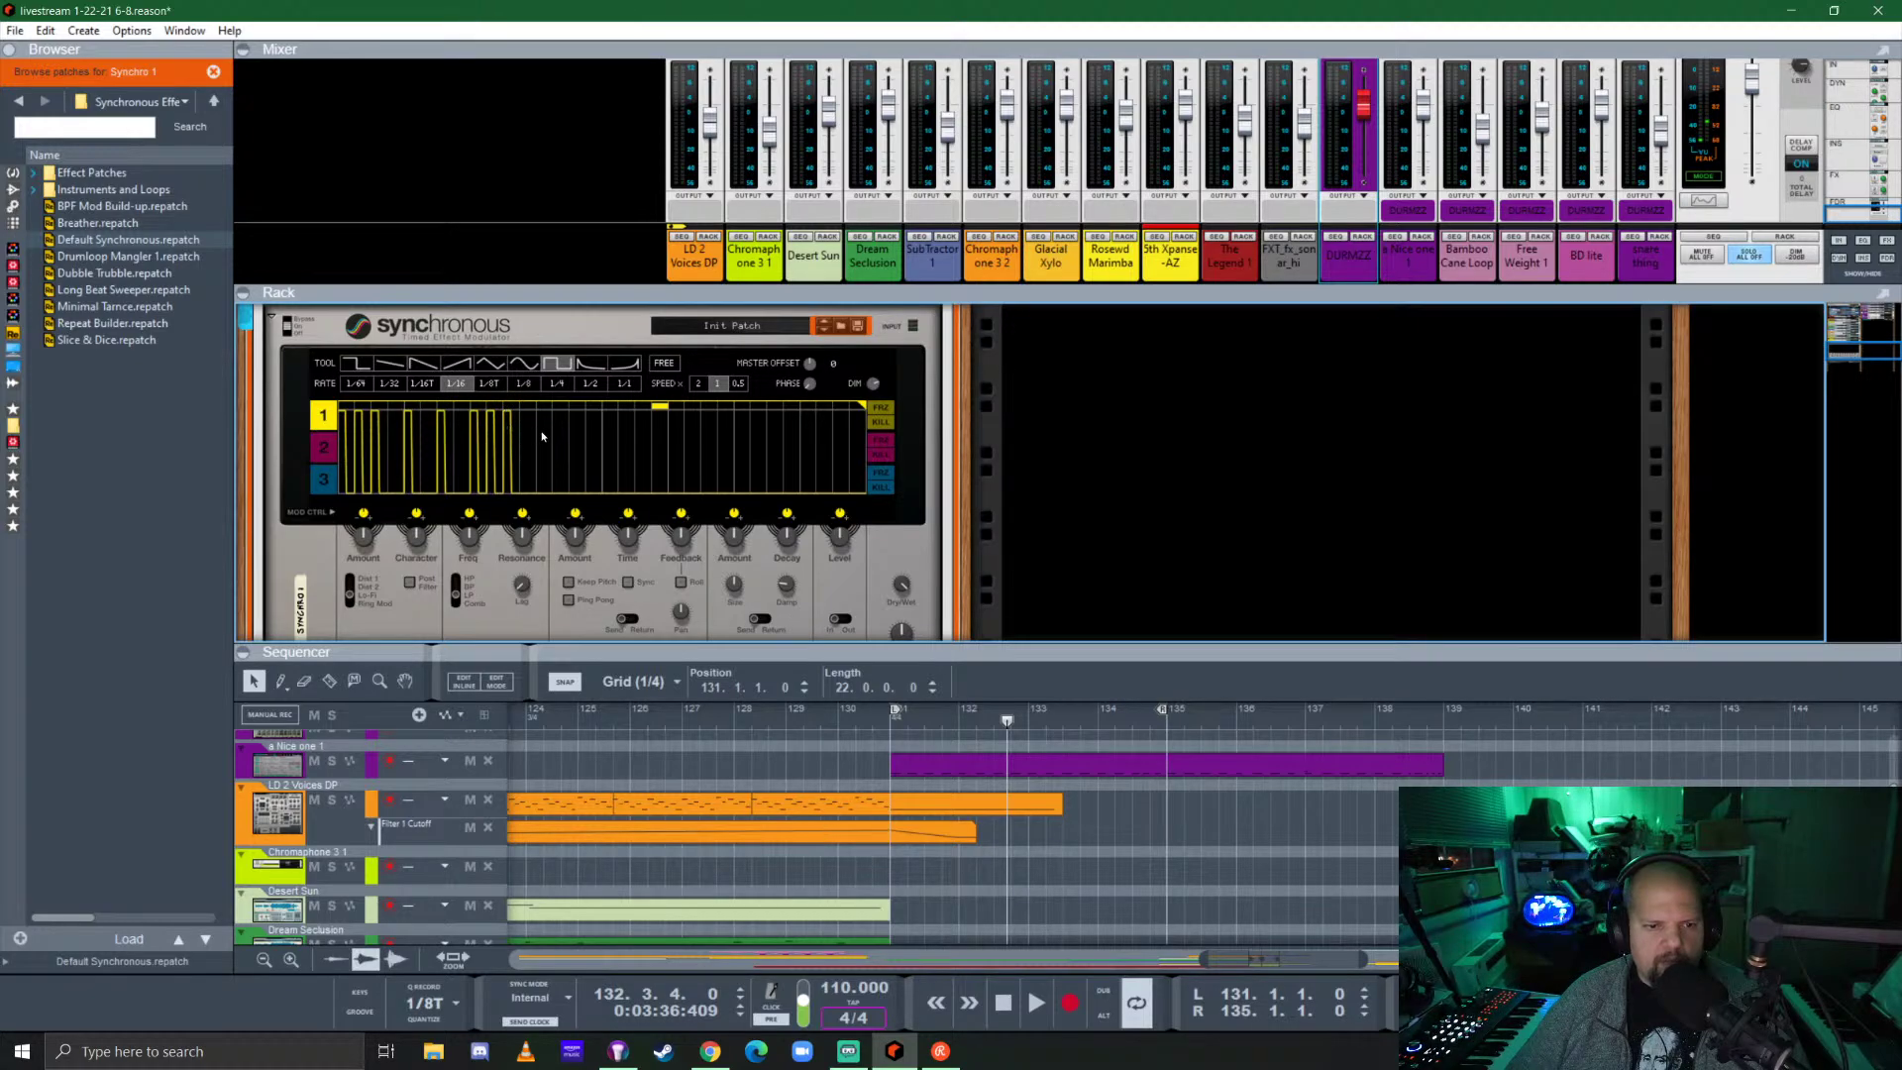
{"action": "left_click", "coordinate": [557, 416]}
{"action": "left_click", "coordinate": [574, 424]}
{"action": "left_click", "coordinate": [608, 420]}
{"action": "left_click", "coordinate": [639, 420]}
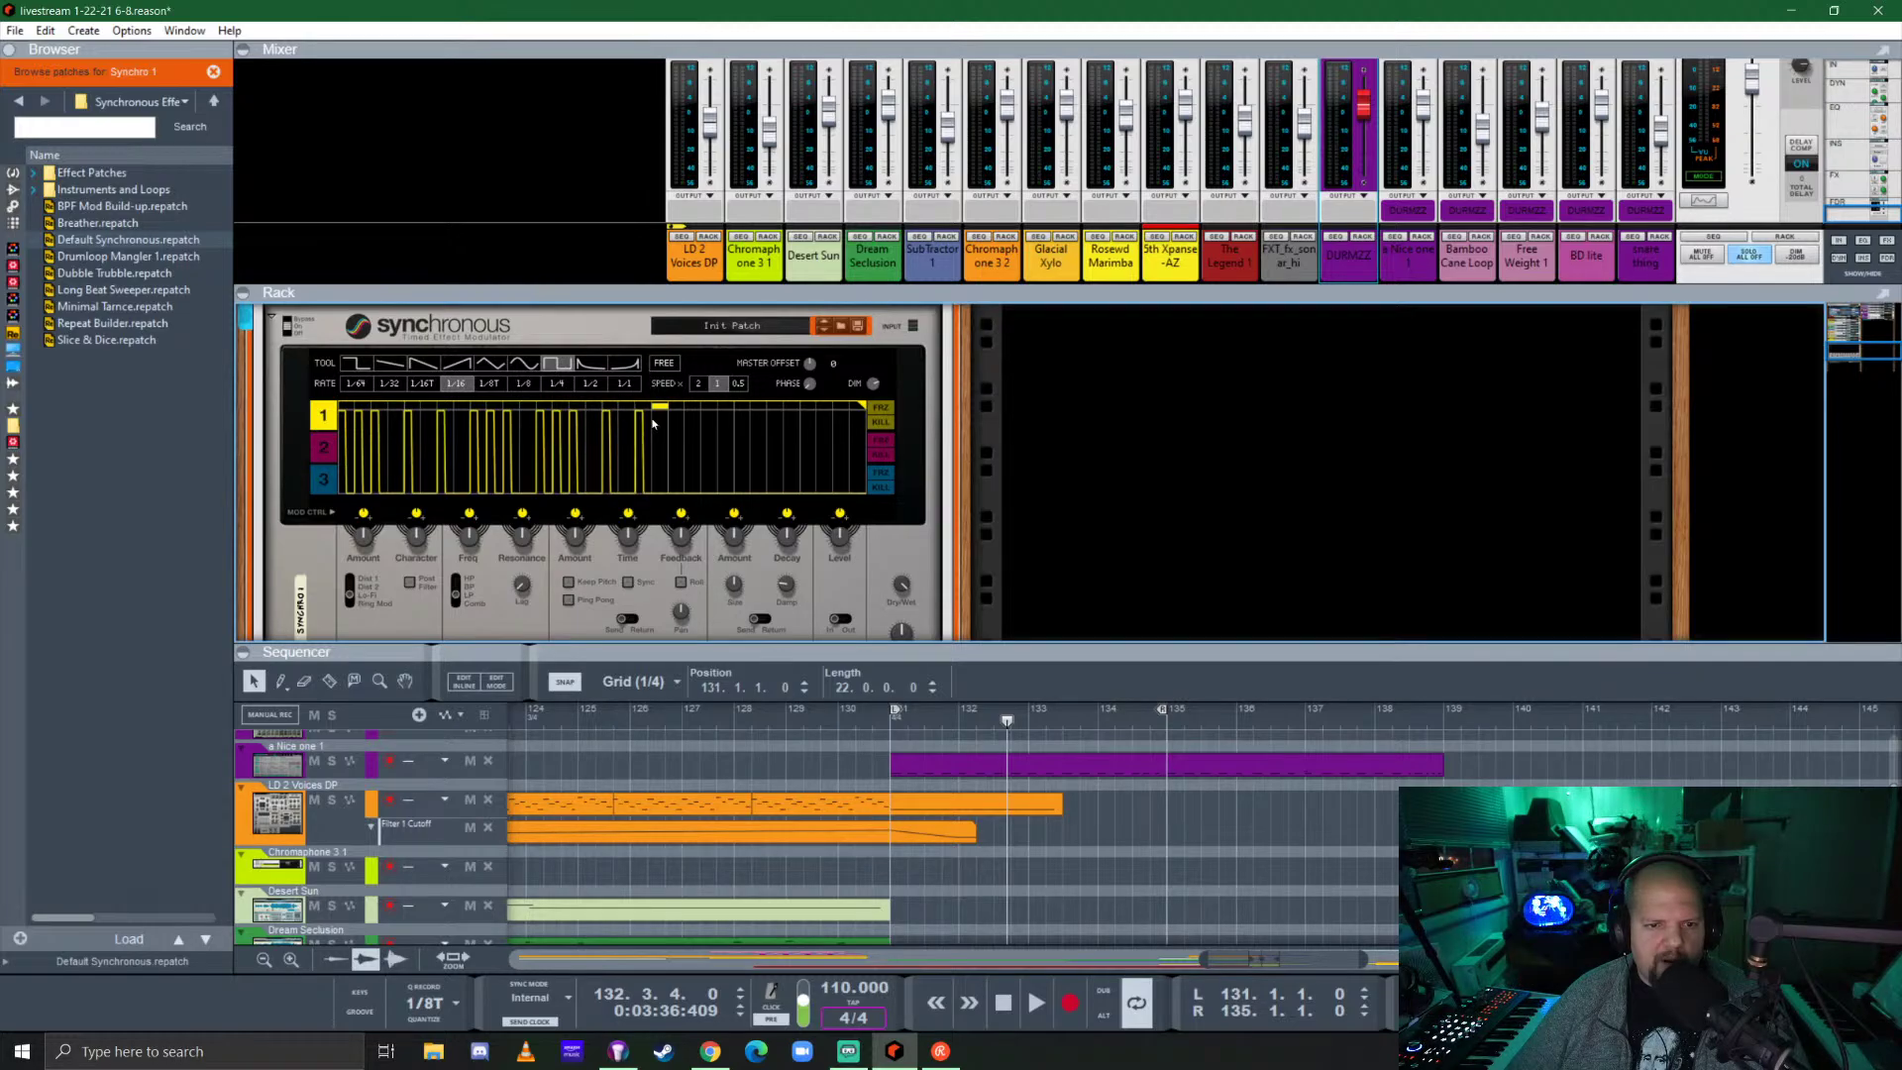
{"action": "left_click", "coordinate": [674, 424]}
{"action": "left_click", "coordinate": [688, 421]}
{"action": "left_click", "coordinate": [702, 418]}
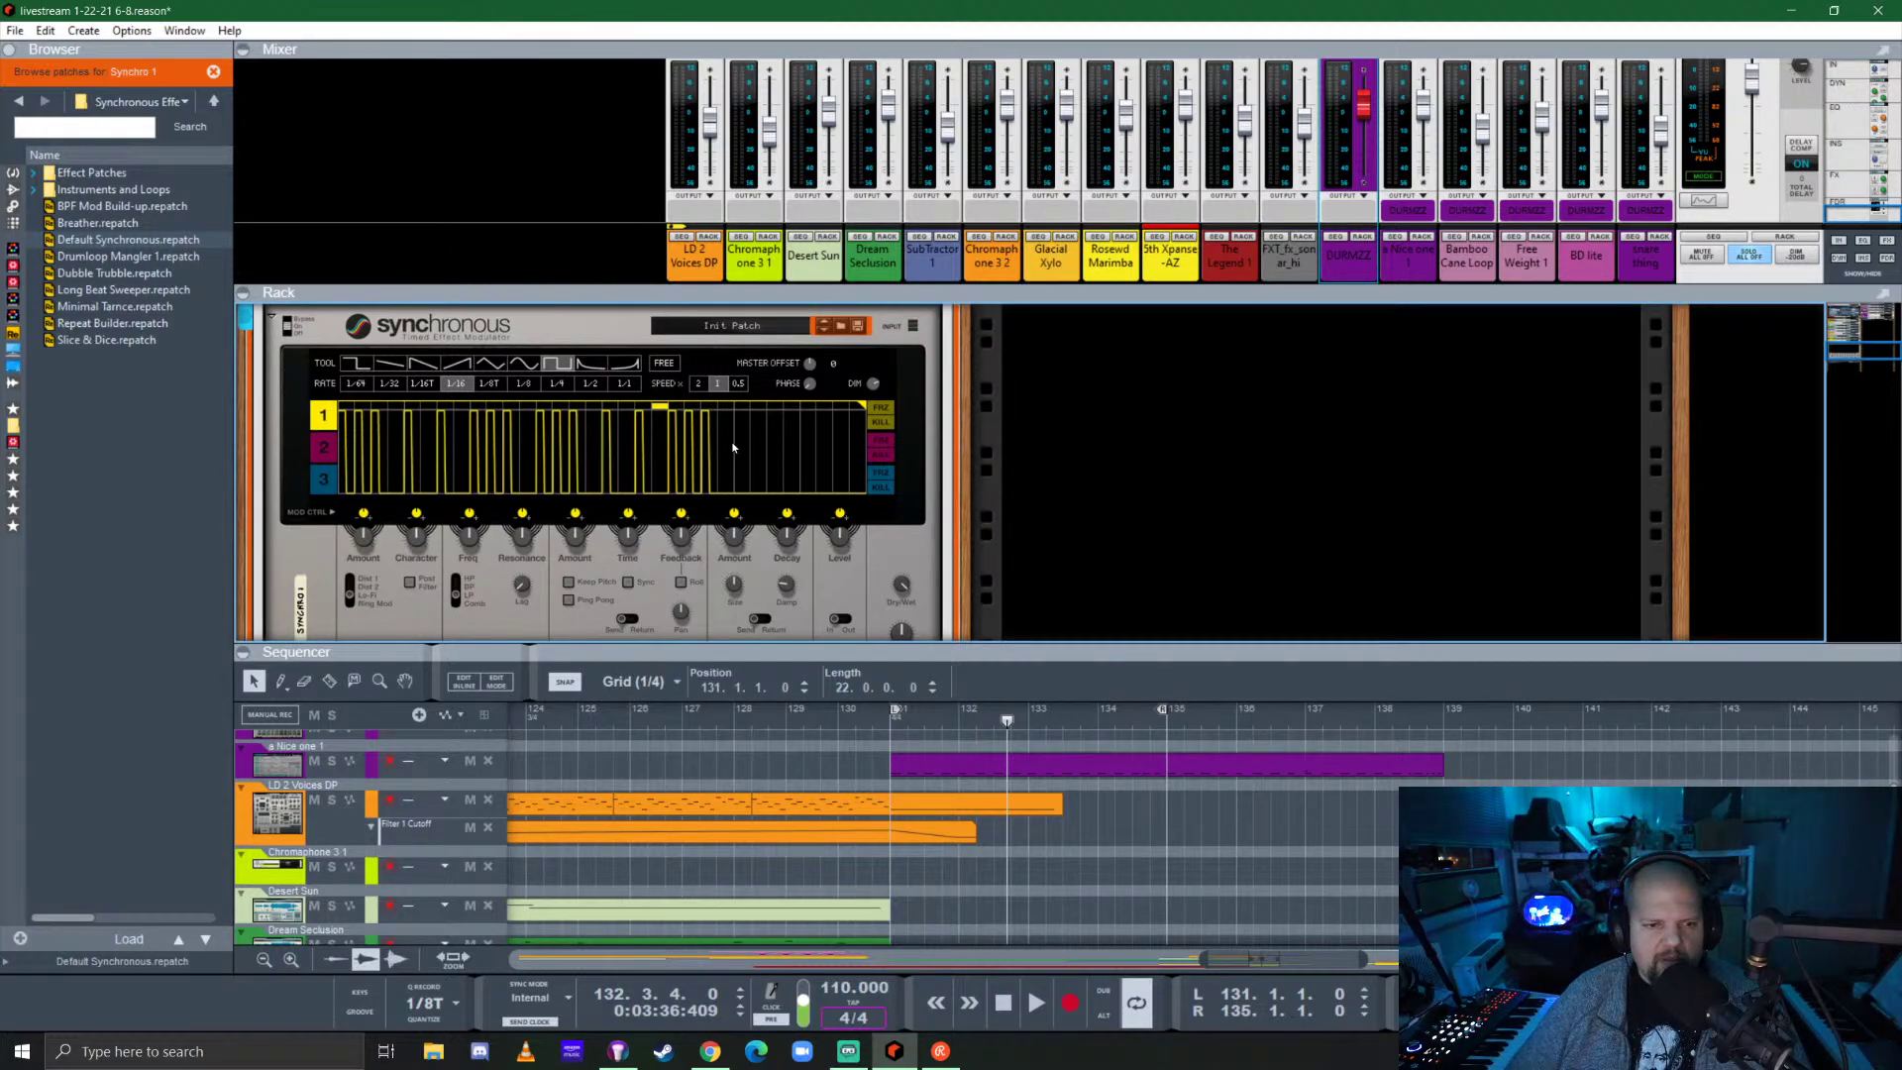
Raise curve 1's modulation amount on the Synchronous Level control and play the result from 131.1.1.
{"action": "left_click", "coordinate": [887, 734]}
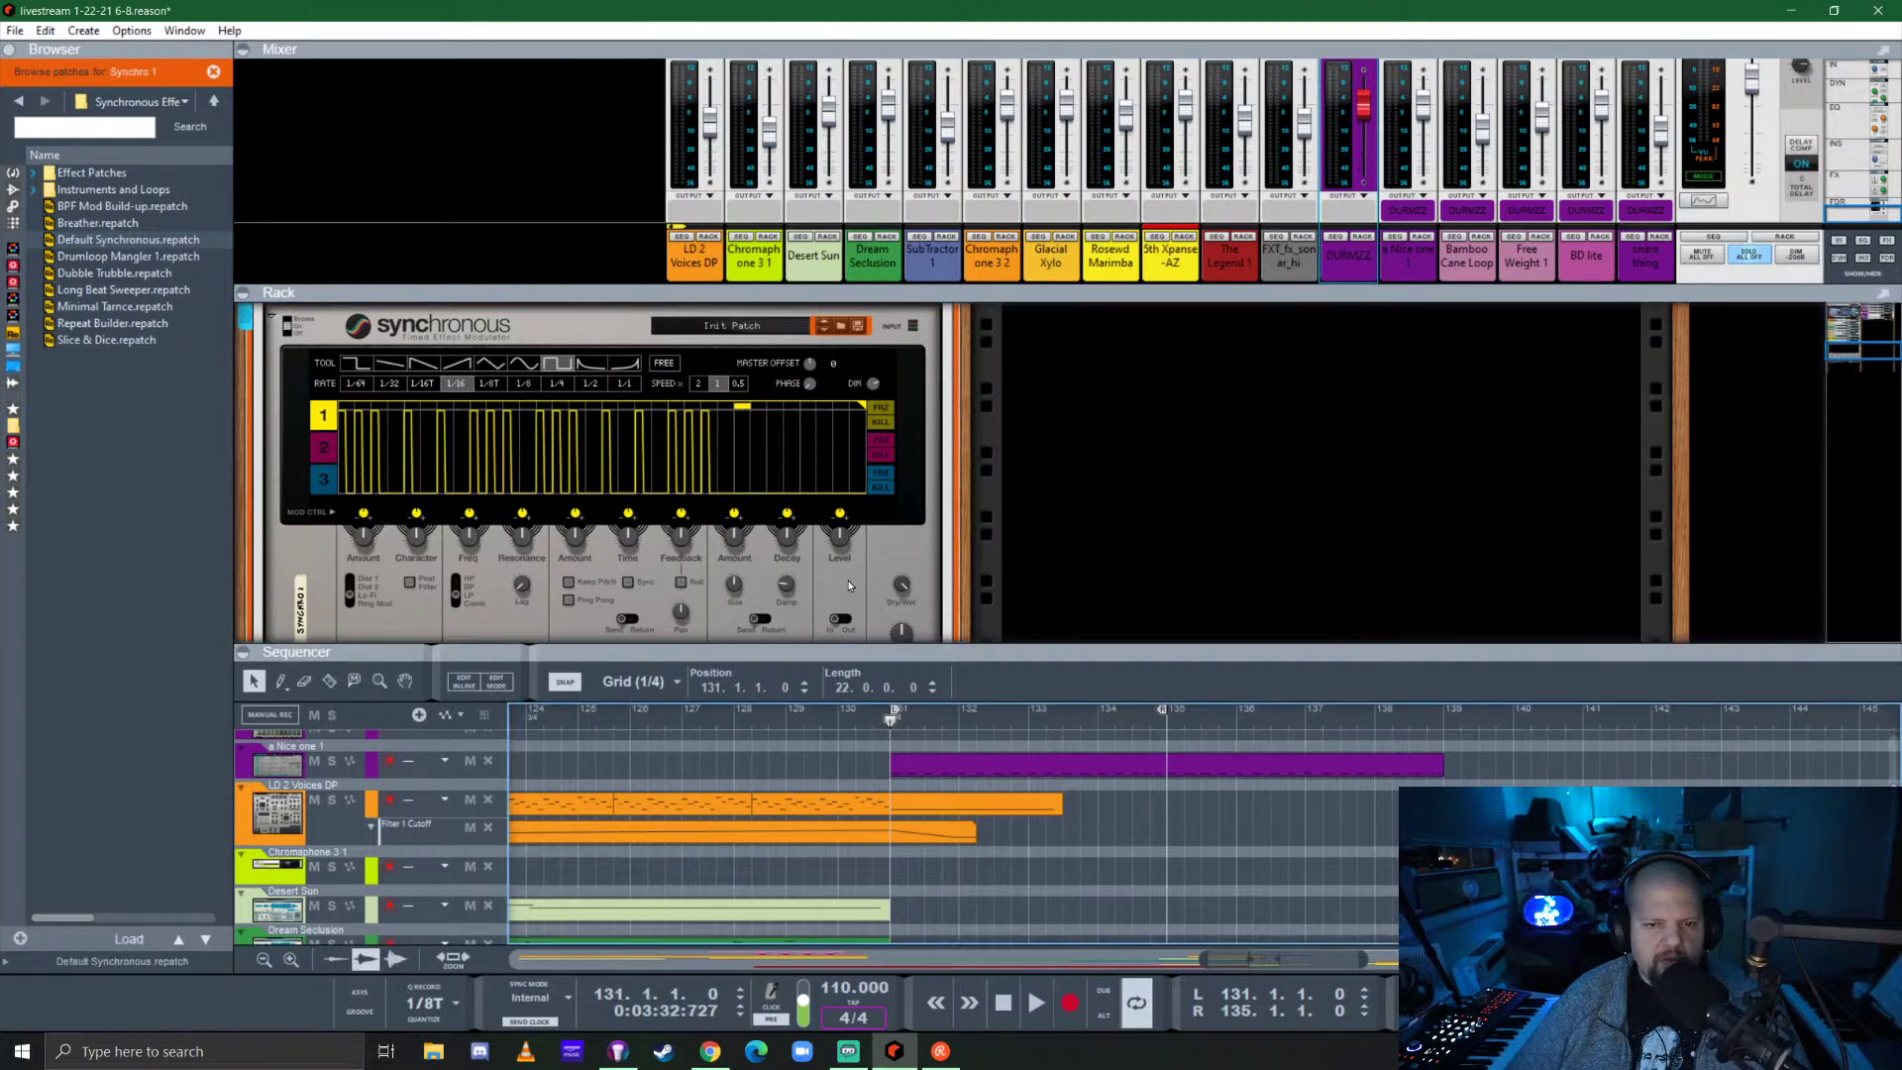
{"action": "left_click_drag", "start_coordinate": [842, 514], "coordinate": [864, 462]}
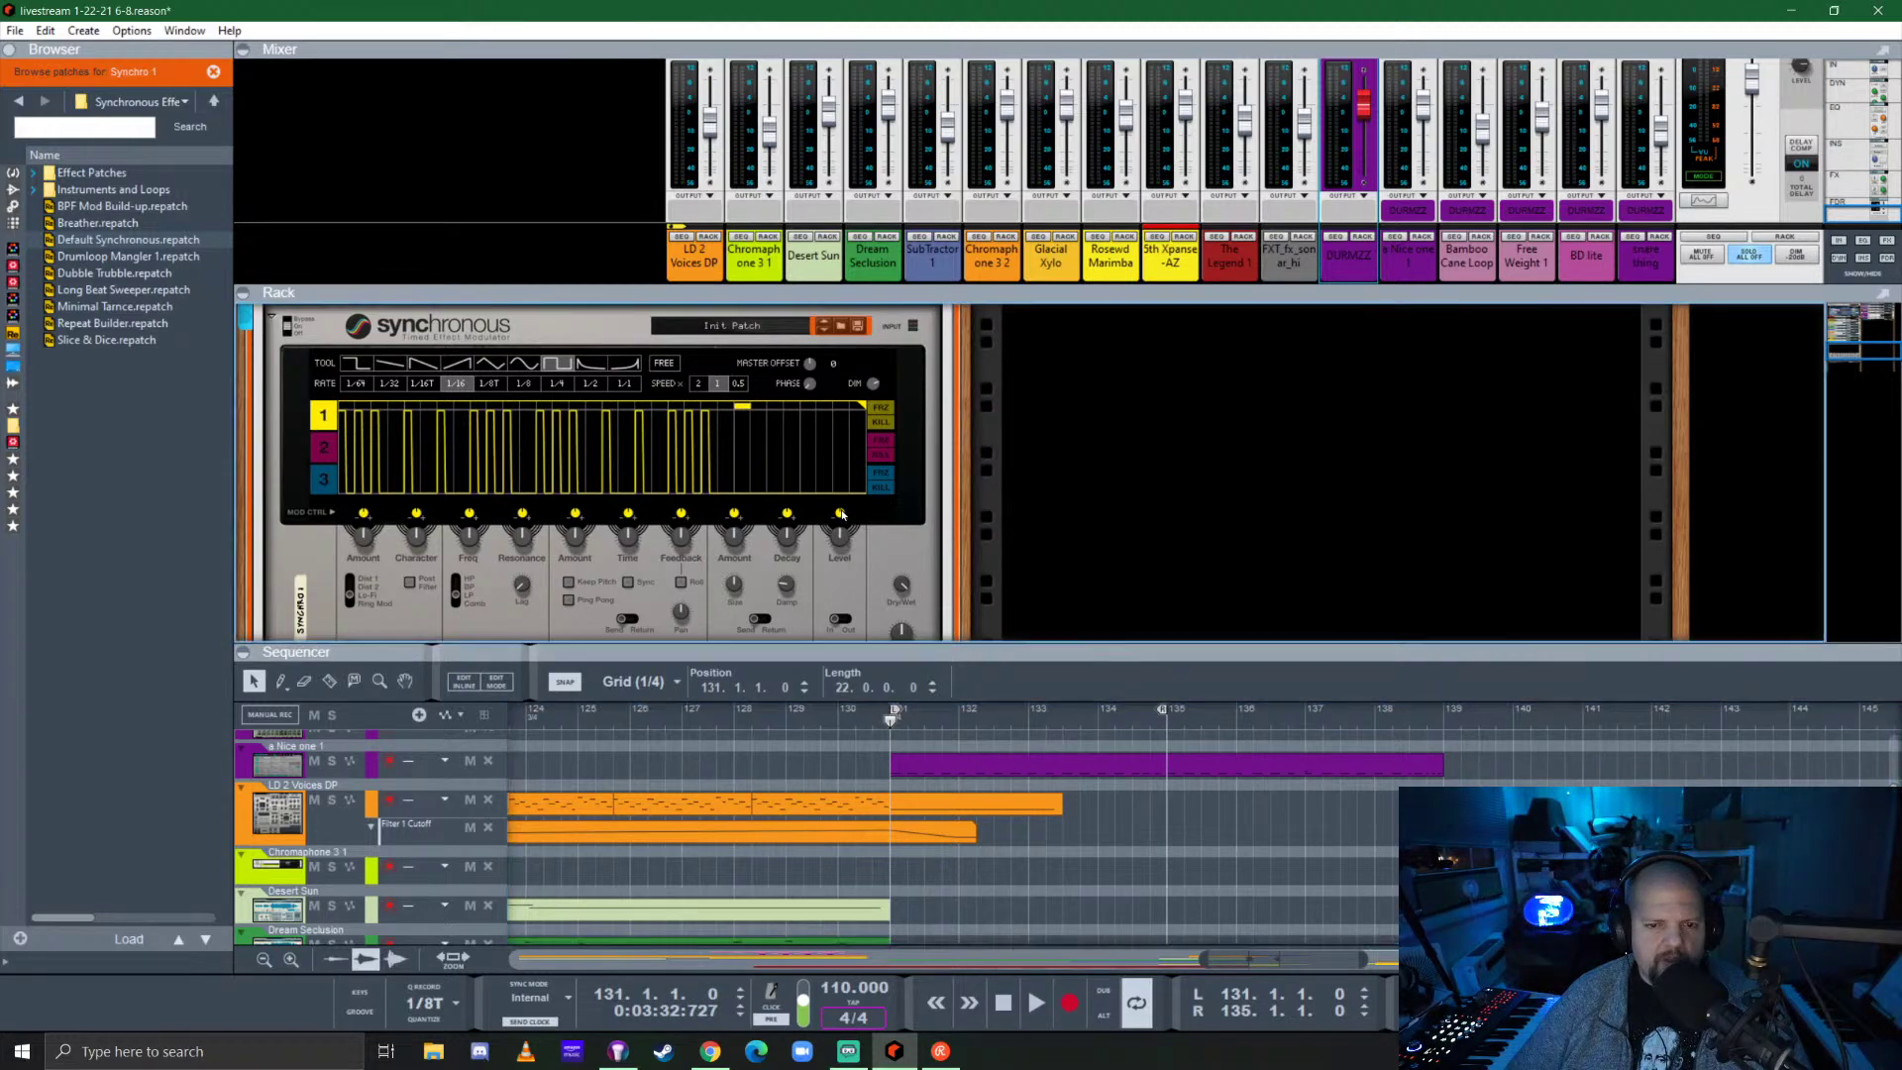
{"action": "scroll", "coordinate": [872, 505], "scroll_direction": "down", "scroll_amount": 2}
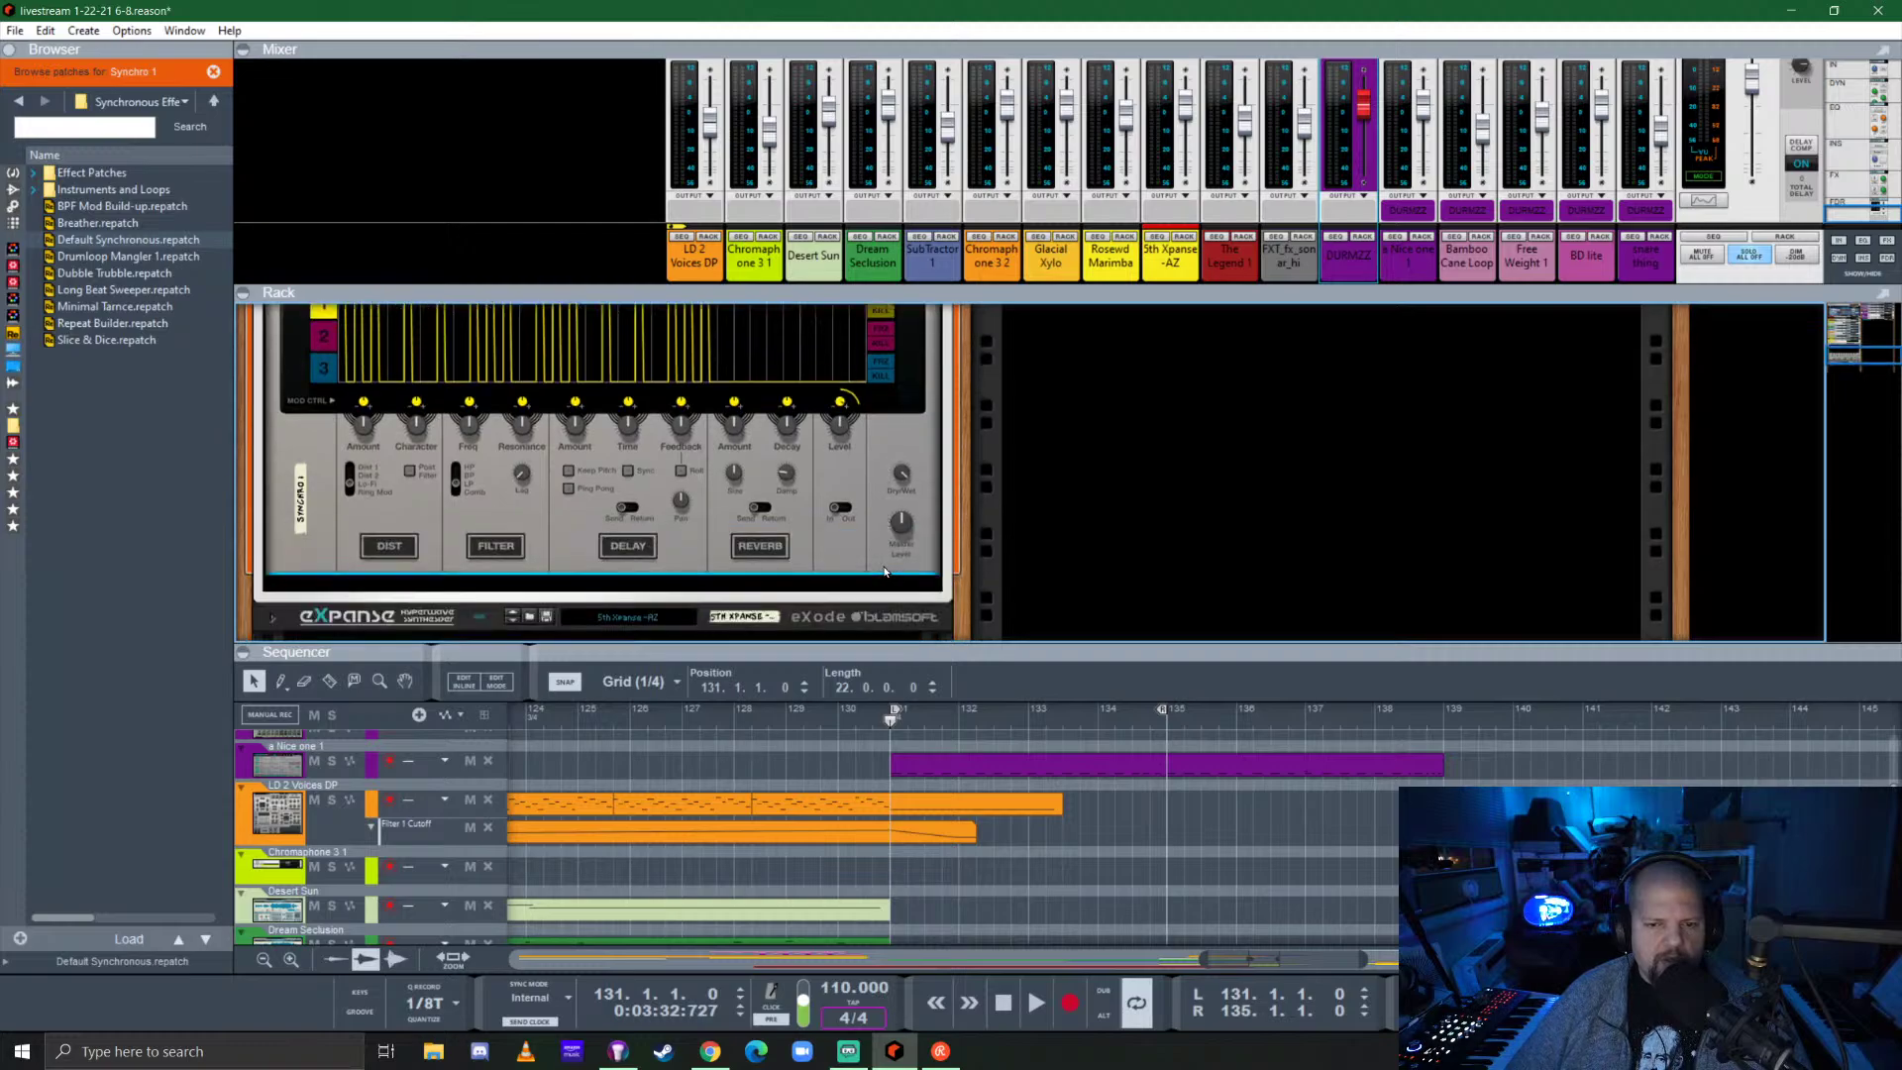
{"action": "scroll", "coordinate": [877, 545], "scroll_direction": "up", "scroll_amount": 2}
{"action": "key", "text": "space"}
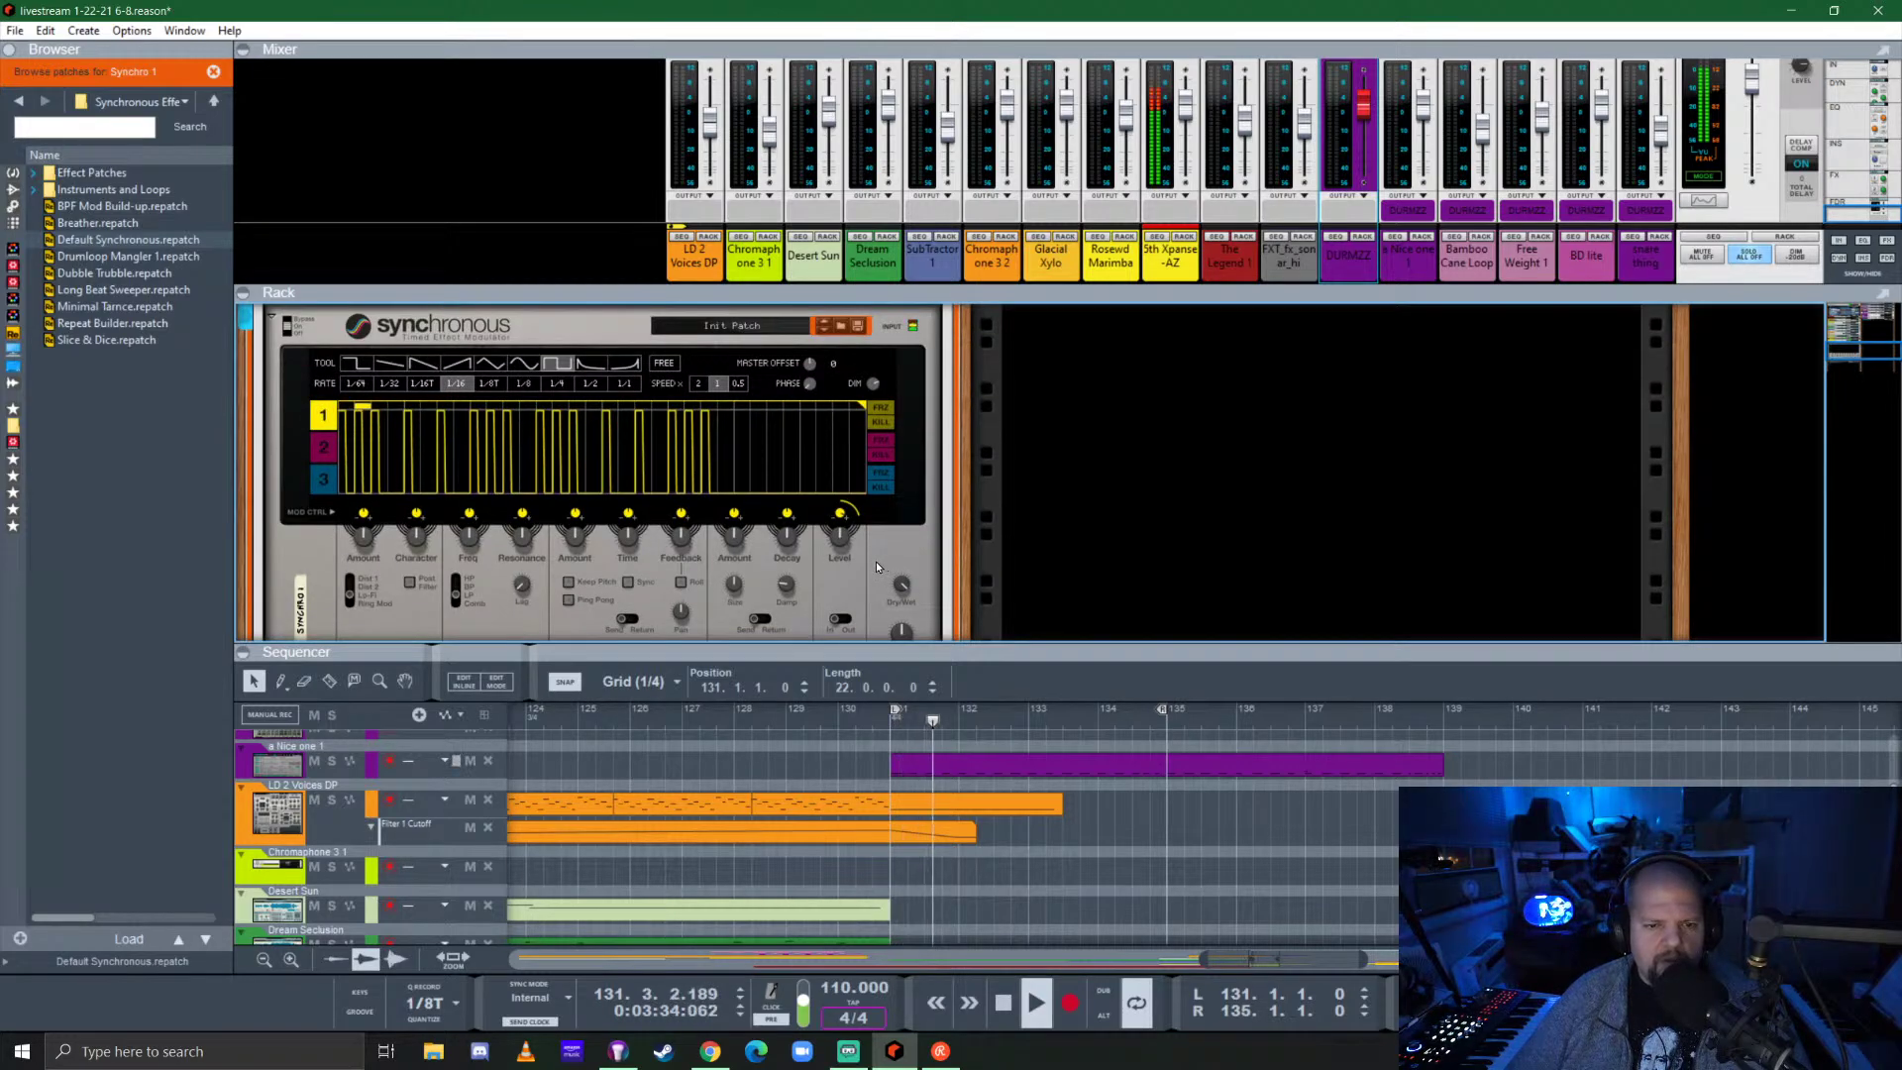
{"action": "key", "text": "space"}
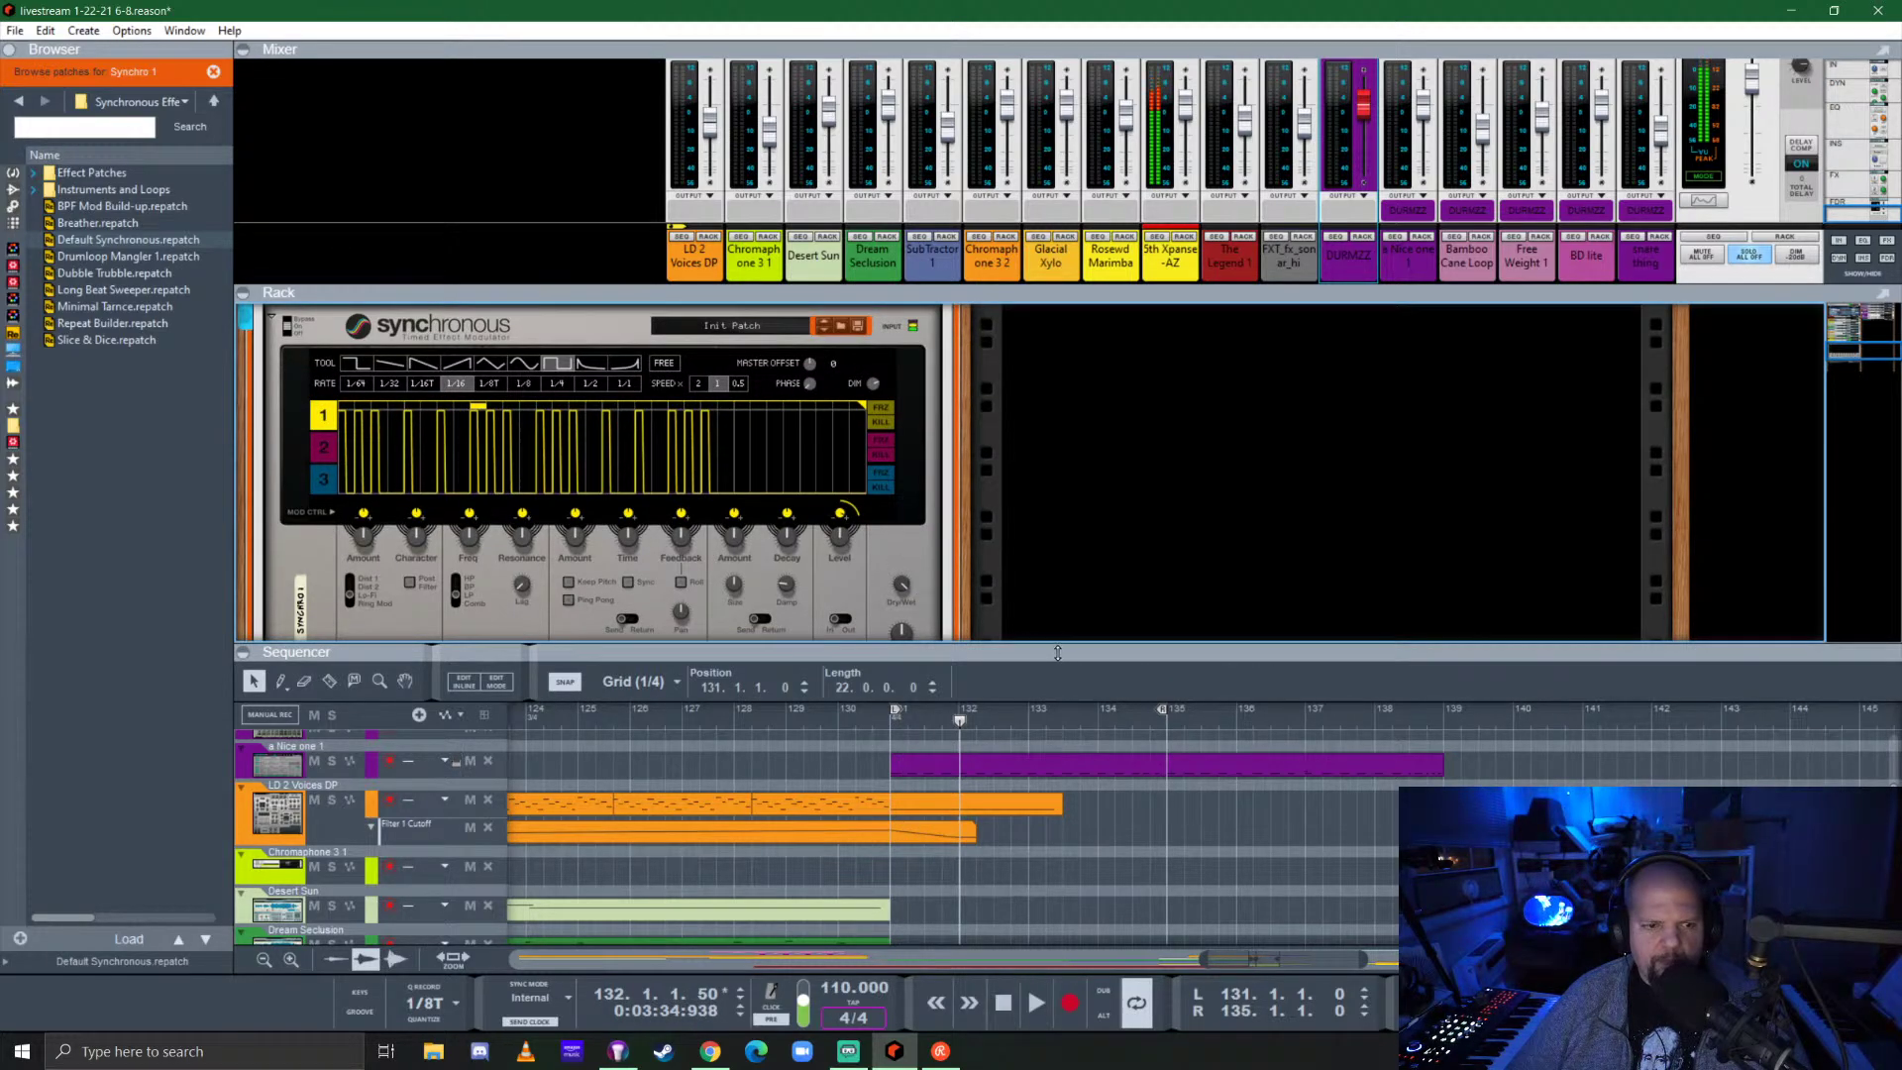
Enlarge the sequencer, set the Synchronous drawing rate to 1/8T and return the song position to 131.1.1.
{"action": "left_click_drag", "start_coordinate": [1028, 653], "coordinate": [1034, 579]}
{"action": "left_click", "coordinate": [487, 385]}
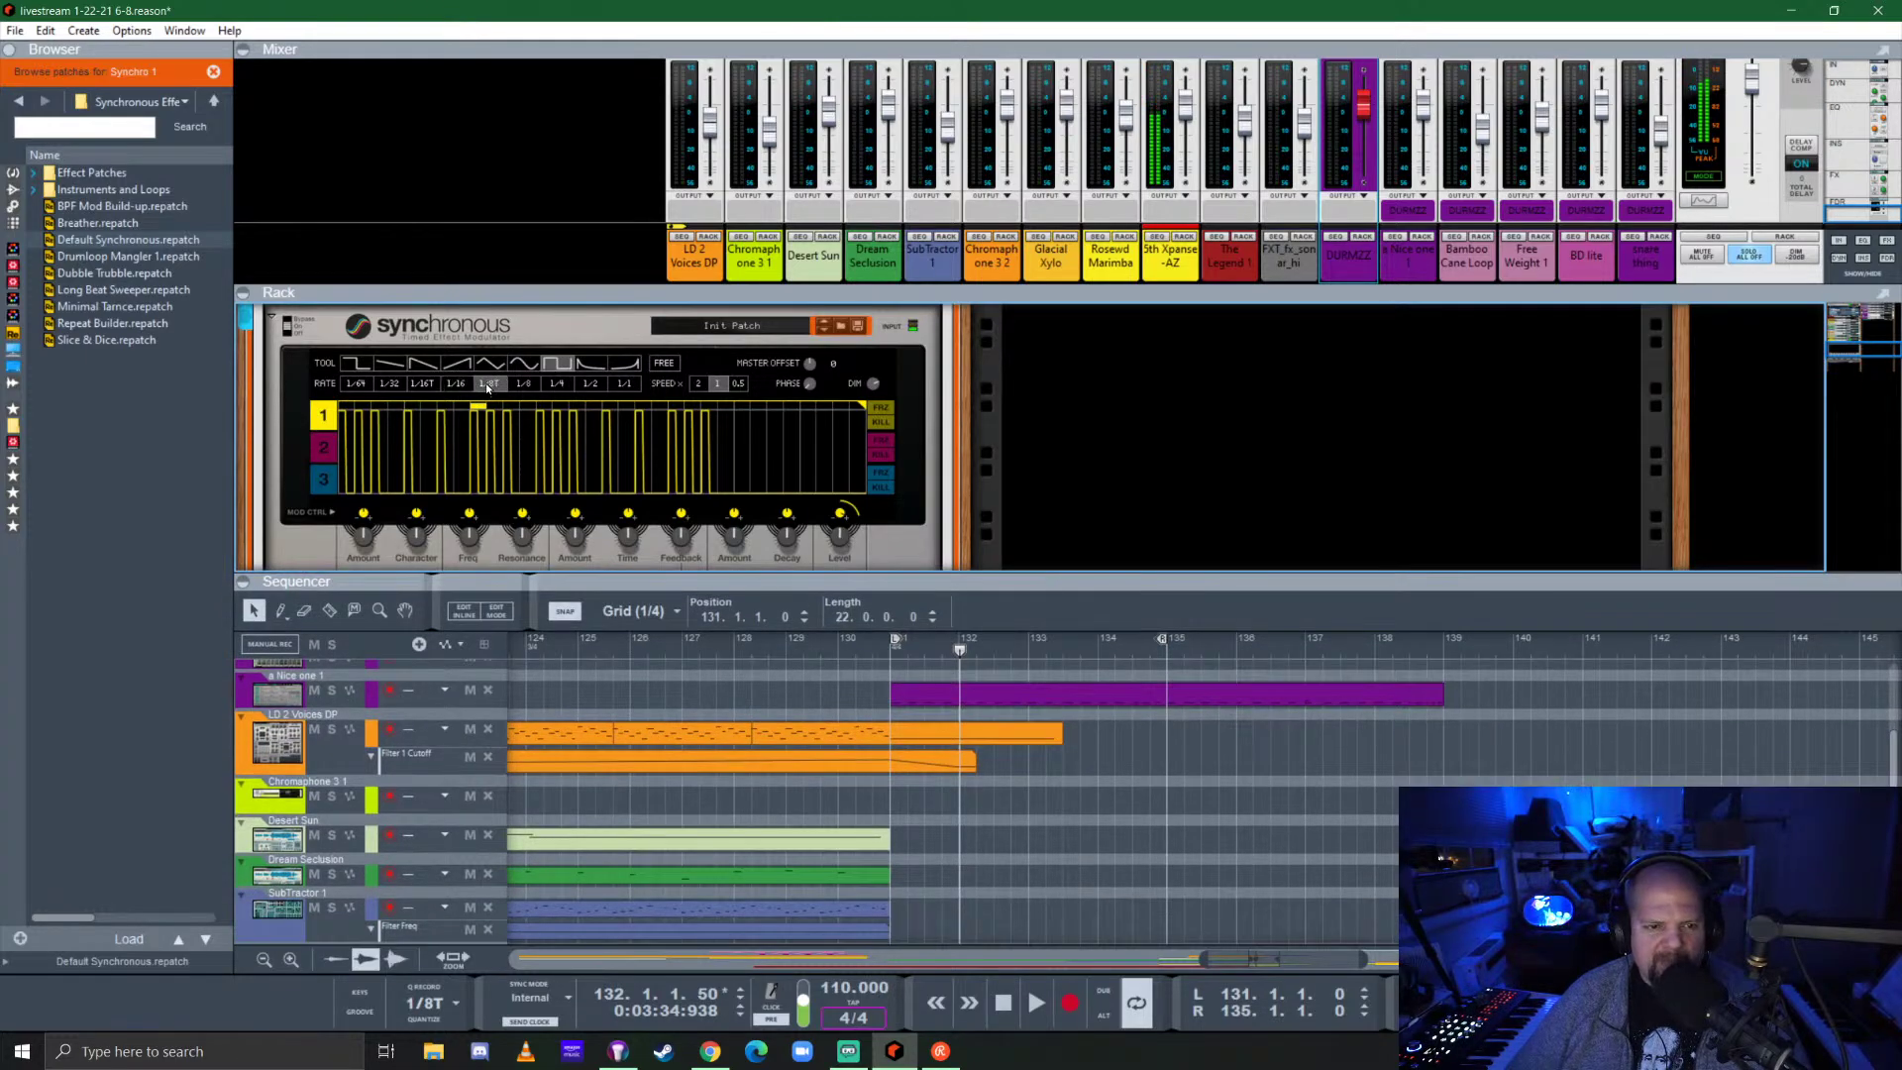
{"action": "left_click", "coordinate": [887, 652]}
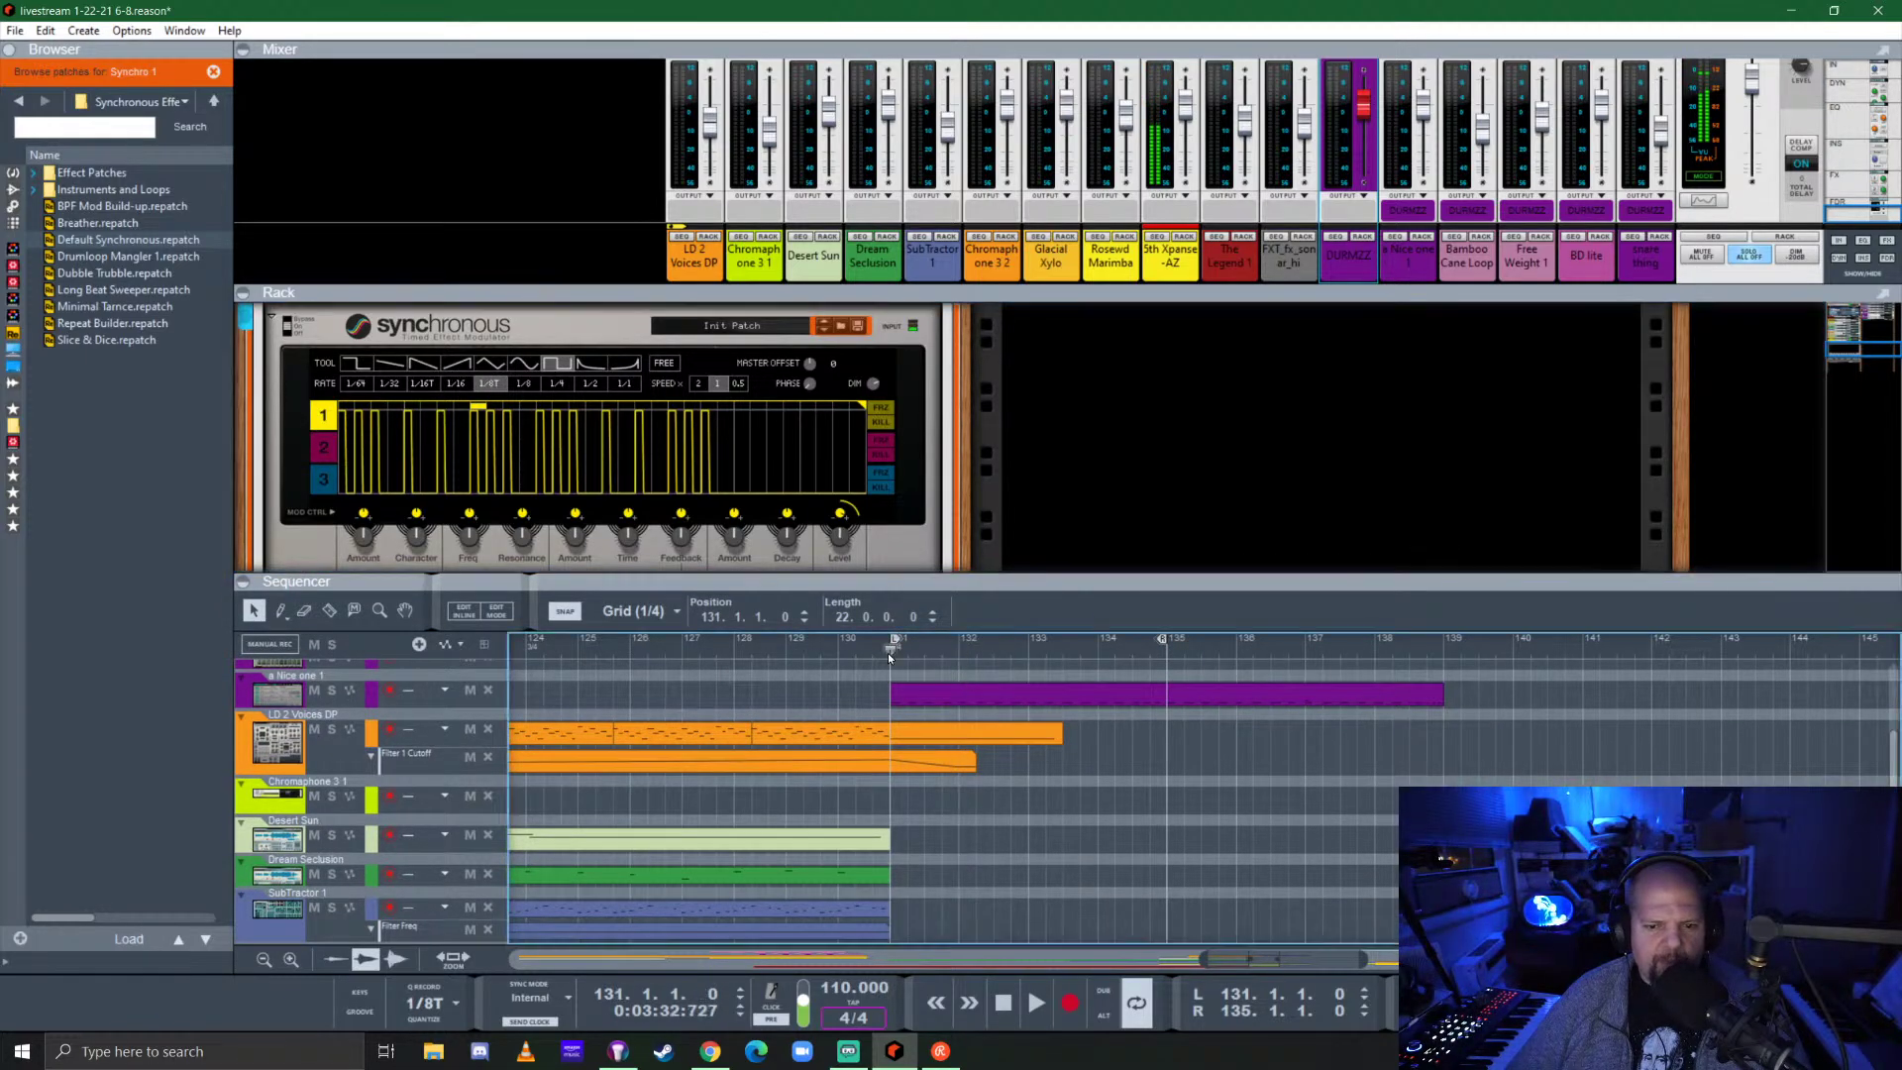
Adjust the Synchronous master level and play the gated lead from 131.1.1.
{"action": "scroll", "coordinate": [907, 519], "scroll_direction": "down", "scroll_amount": 2}
{"action": "left_click", "coordinate": [907, 519]}
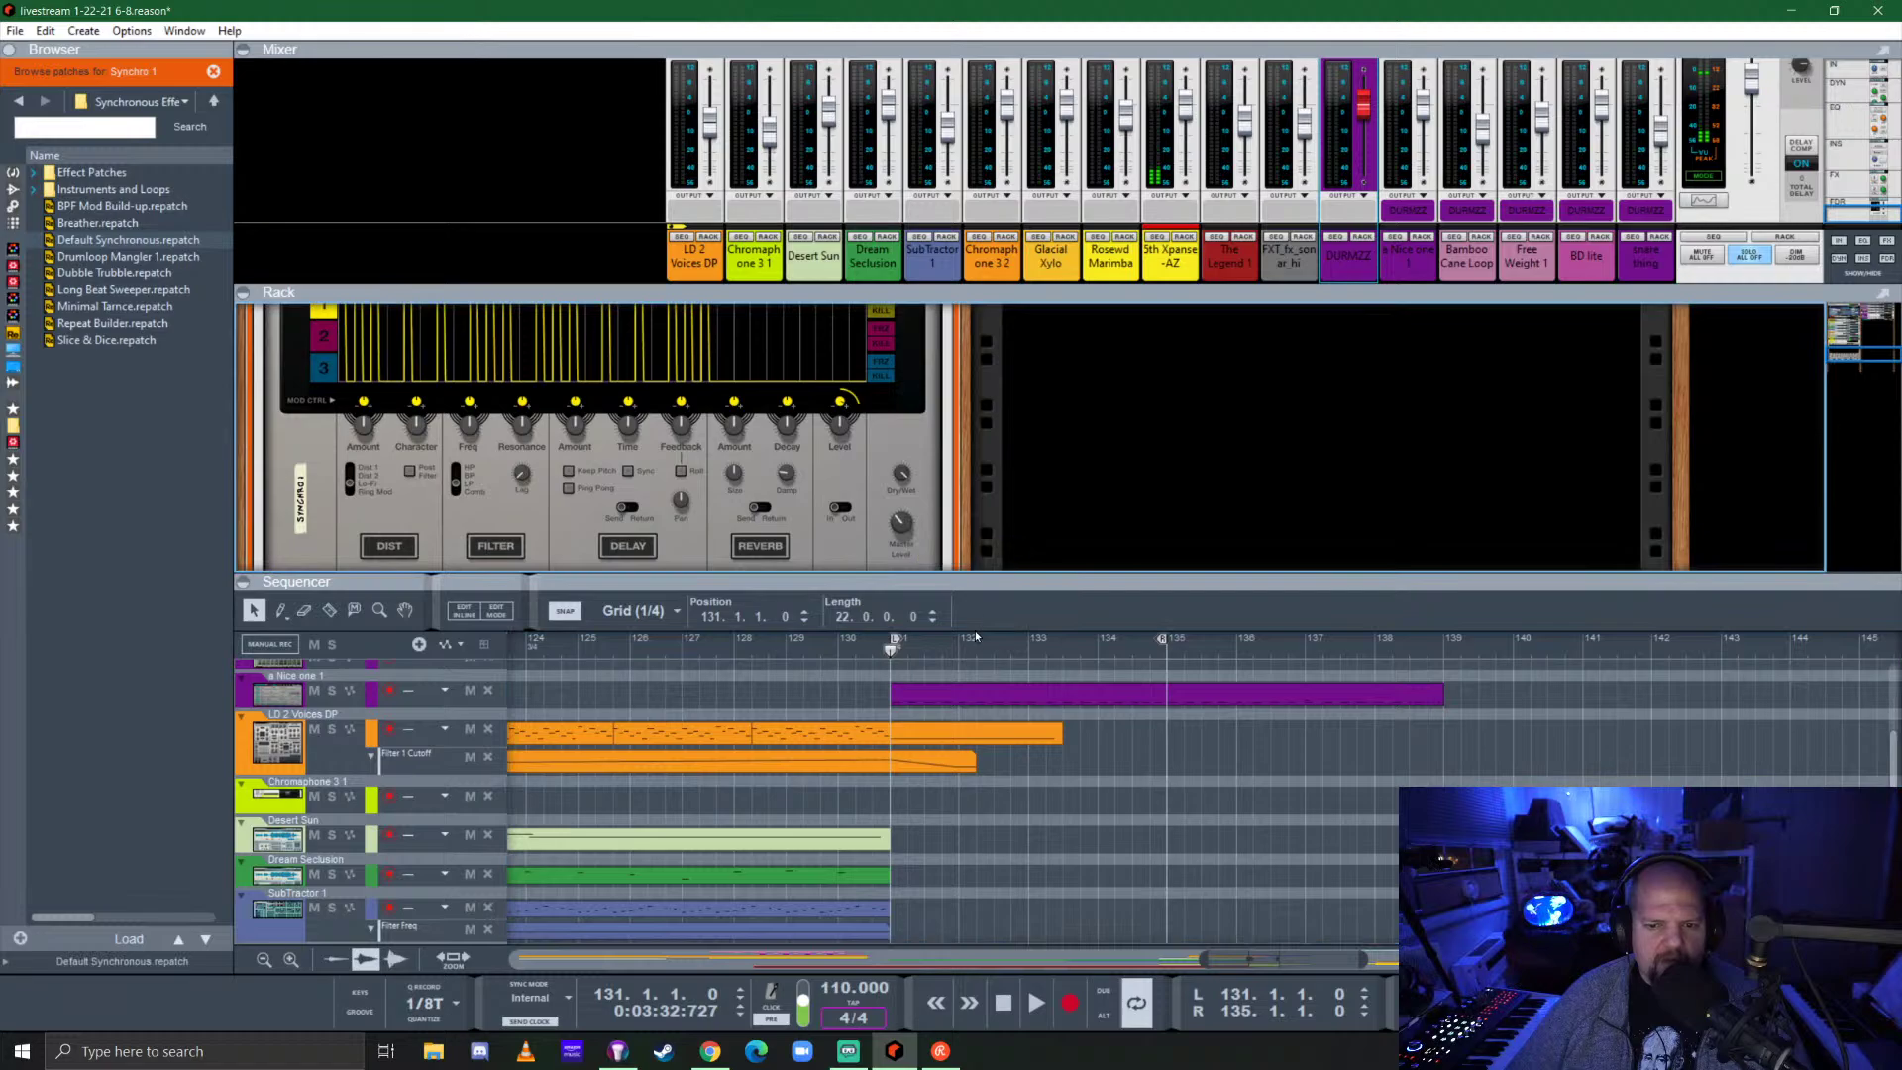
{"action": "scroll", "coordinate": [982, 526], "scroll_direction": "up", "scroll_amount": 2}
{"action": "key", "text": "space"}
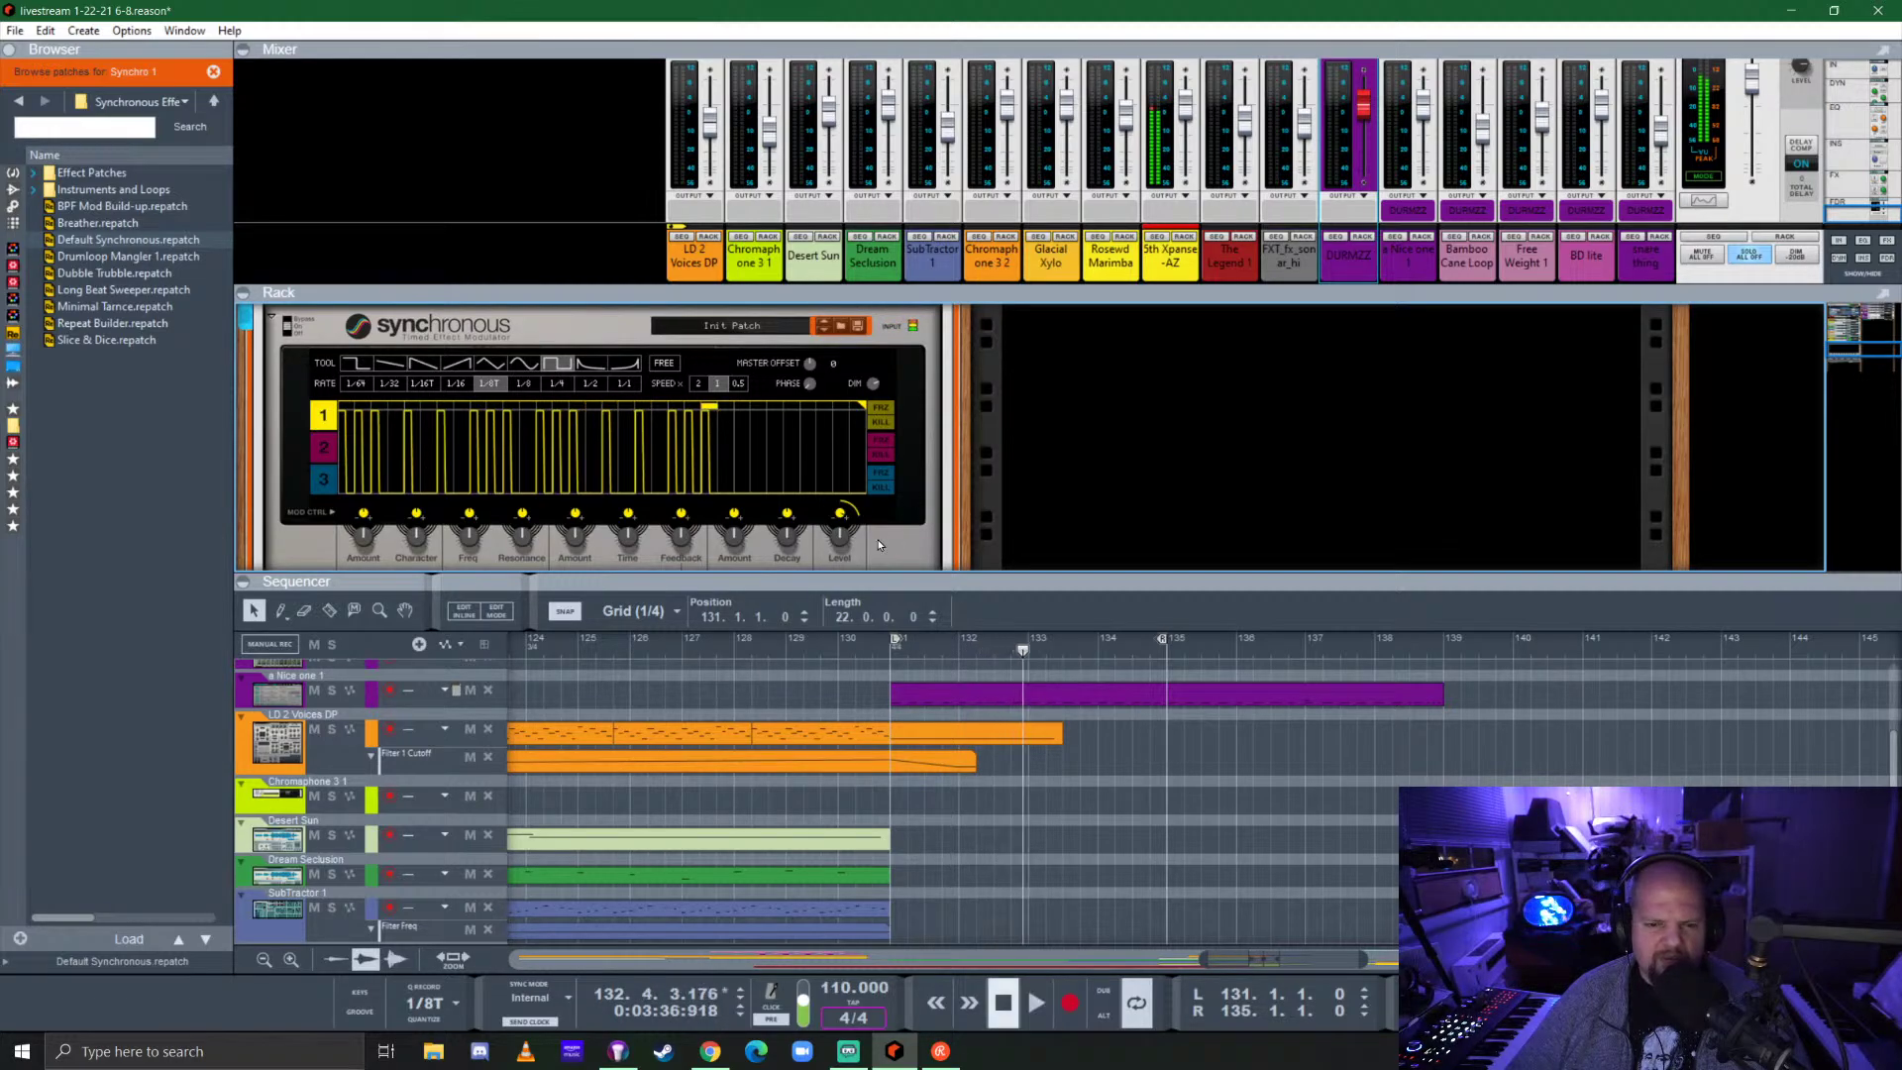
Examine the Synchronous curve and effect controls while replaying the gated lead from 131.1.1.
{"action": "scroll", "coordinate": [914, 466], "scroll_direction": "down", "scroll_amount": 2}
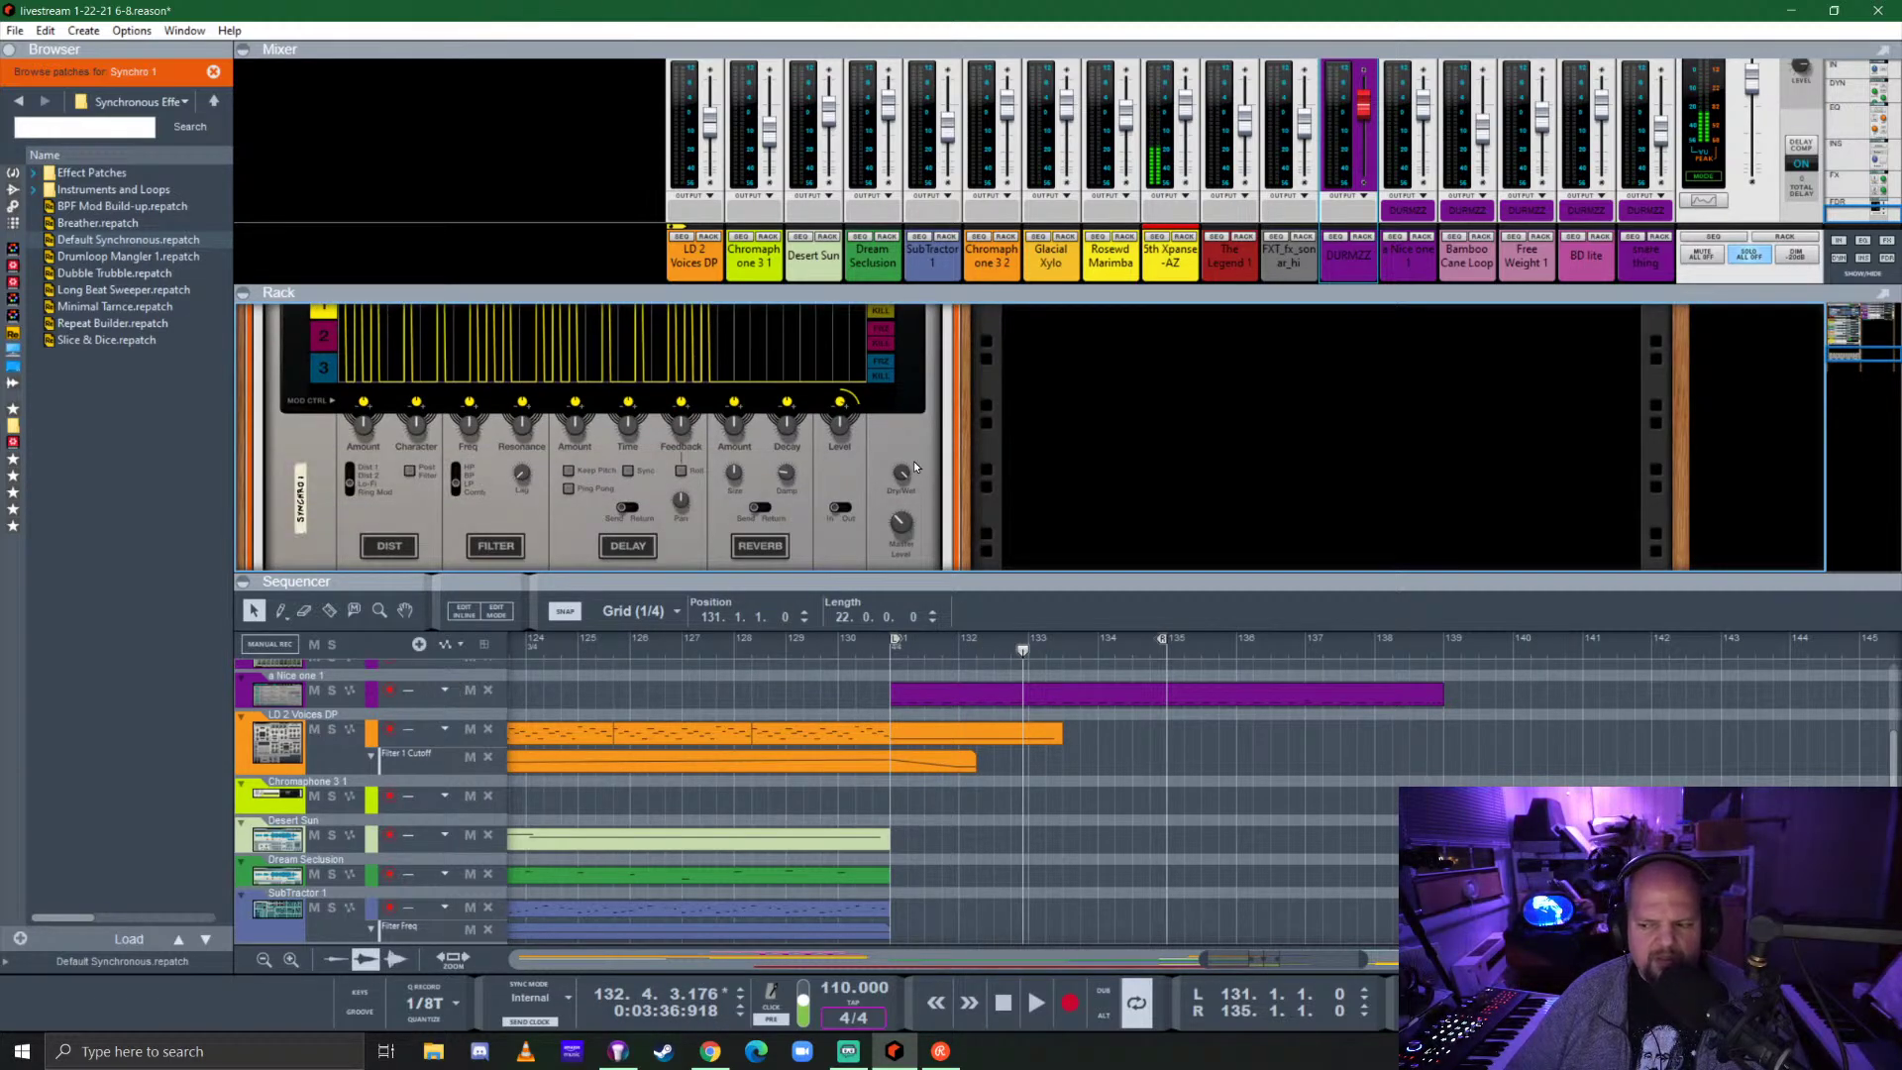
{"action": "scroll", "coordinate": [911, 457], "scroll_direction": "up", "scroll_amount": 3}
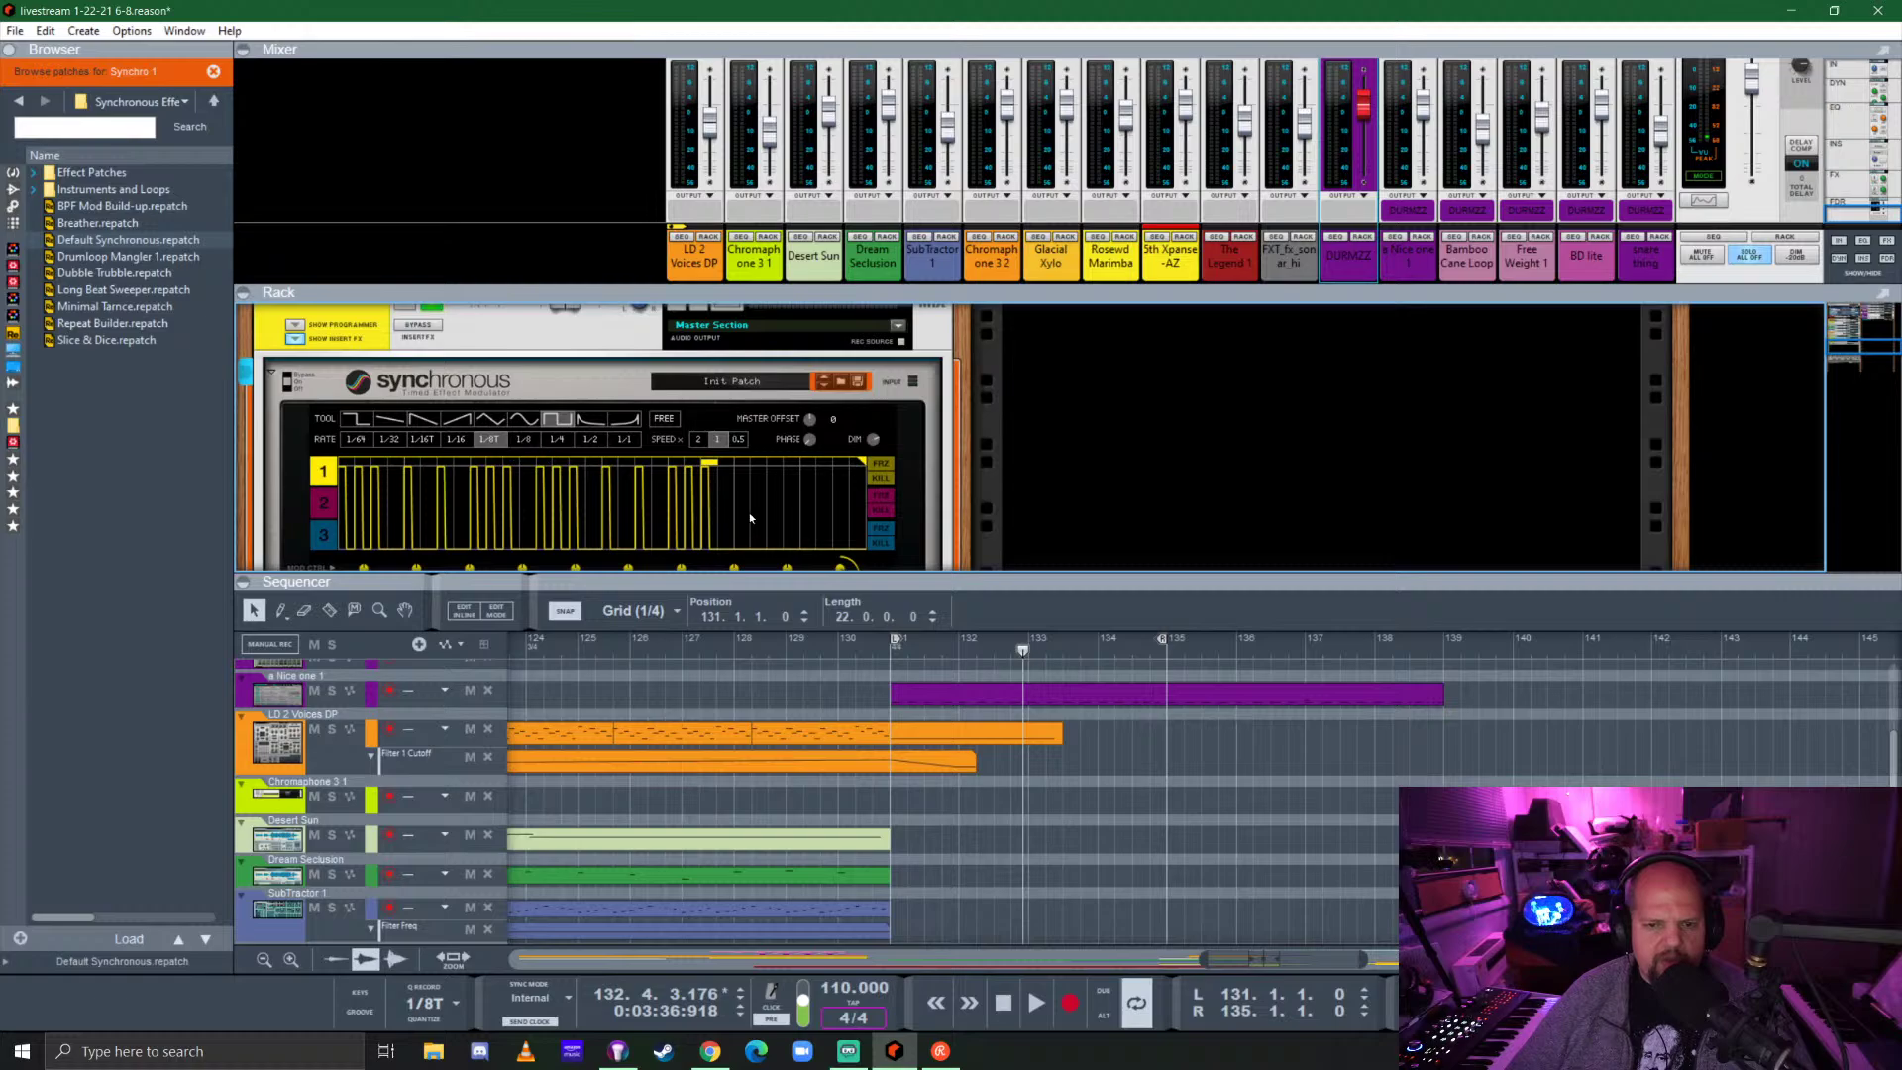
{"action": "scroll", "coordinate": [762, 489], "scroll_direction": "down", "scroll_amount": 3}
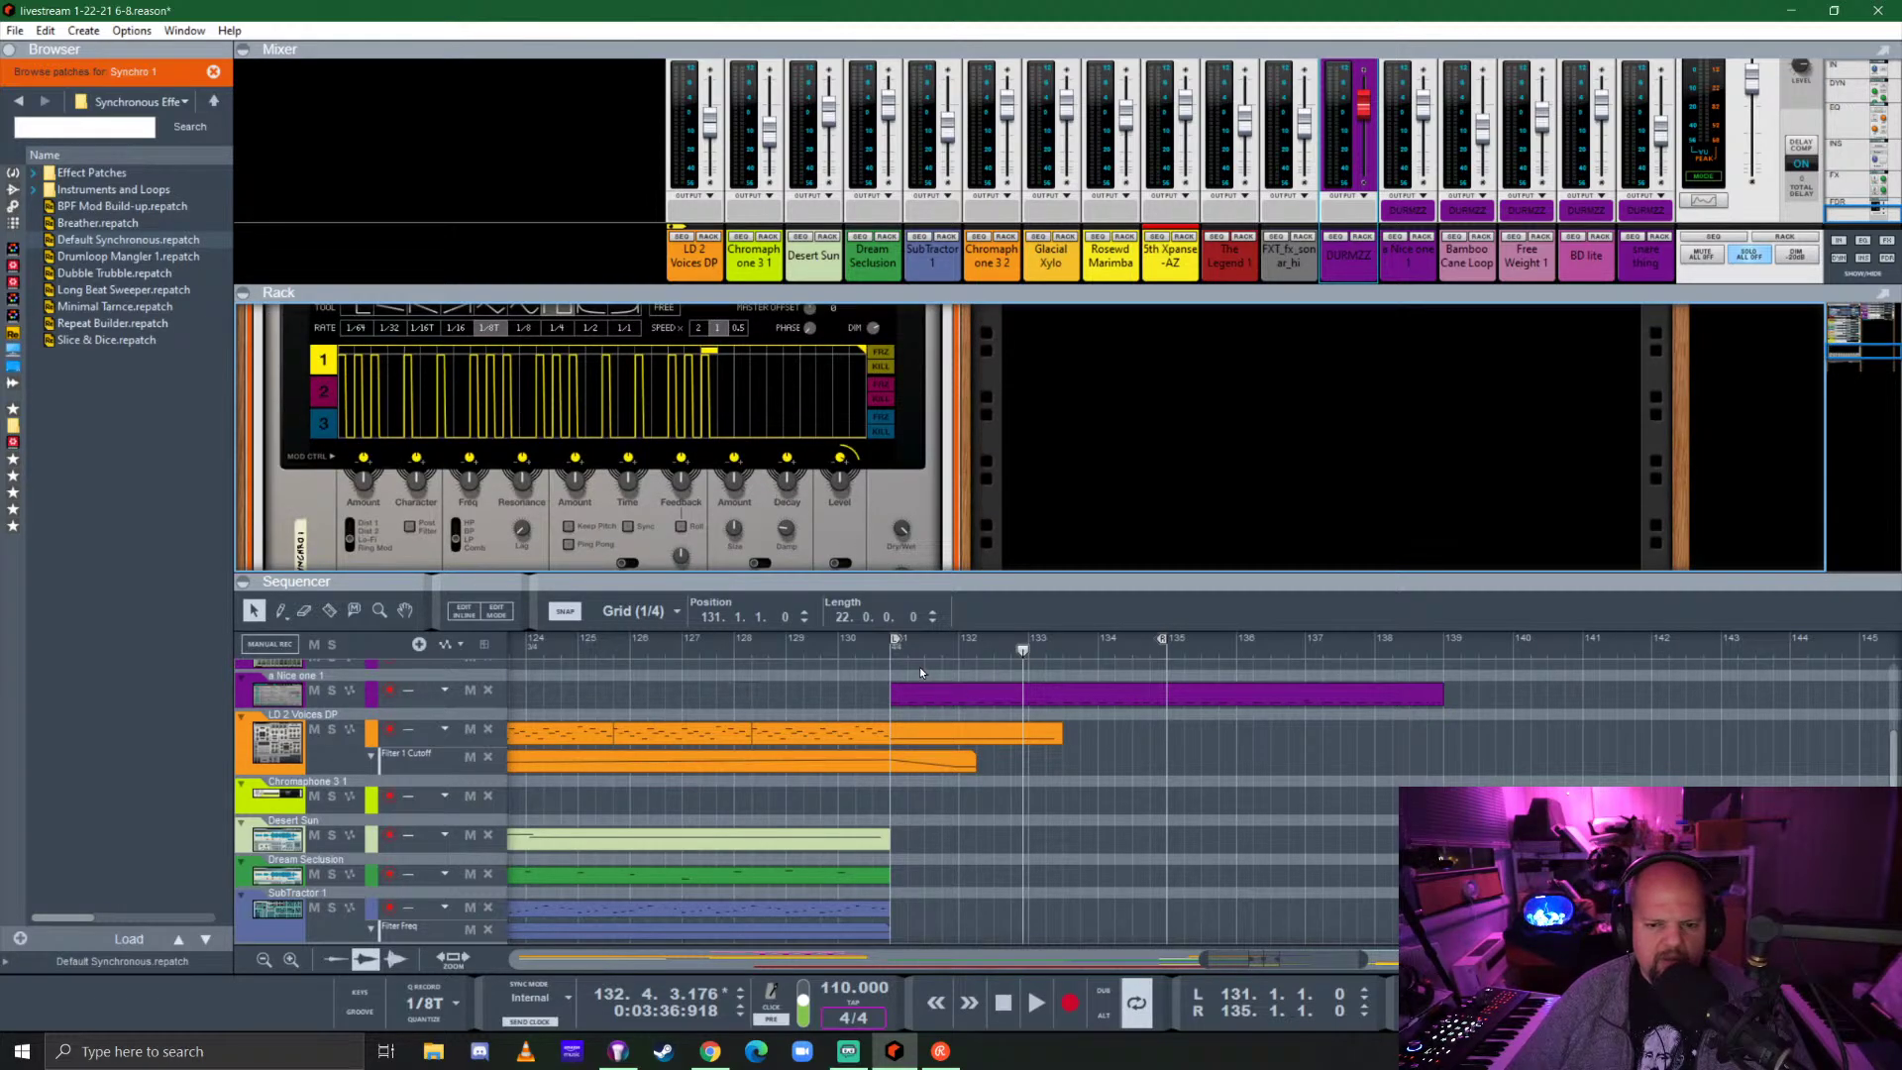
{"action": "left_click", "coordinate": [887, 650]}
{"action": "key", "text": "space"}
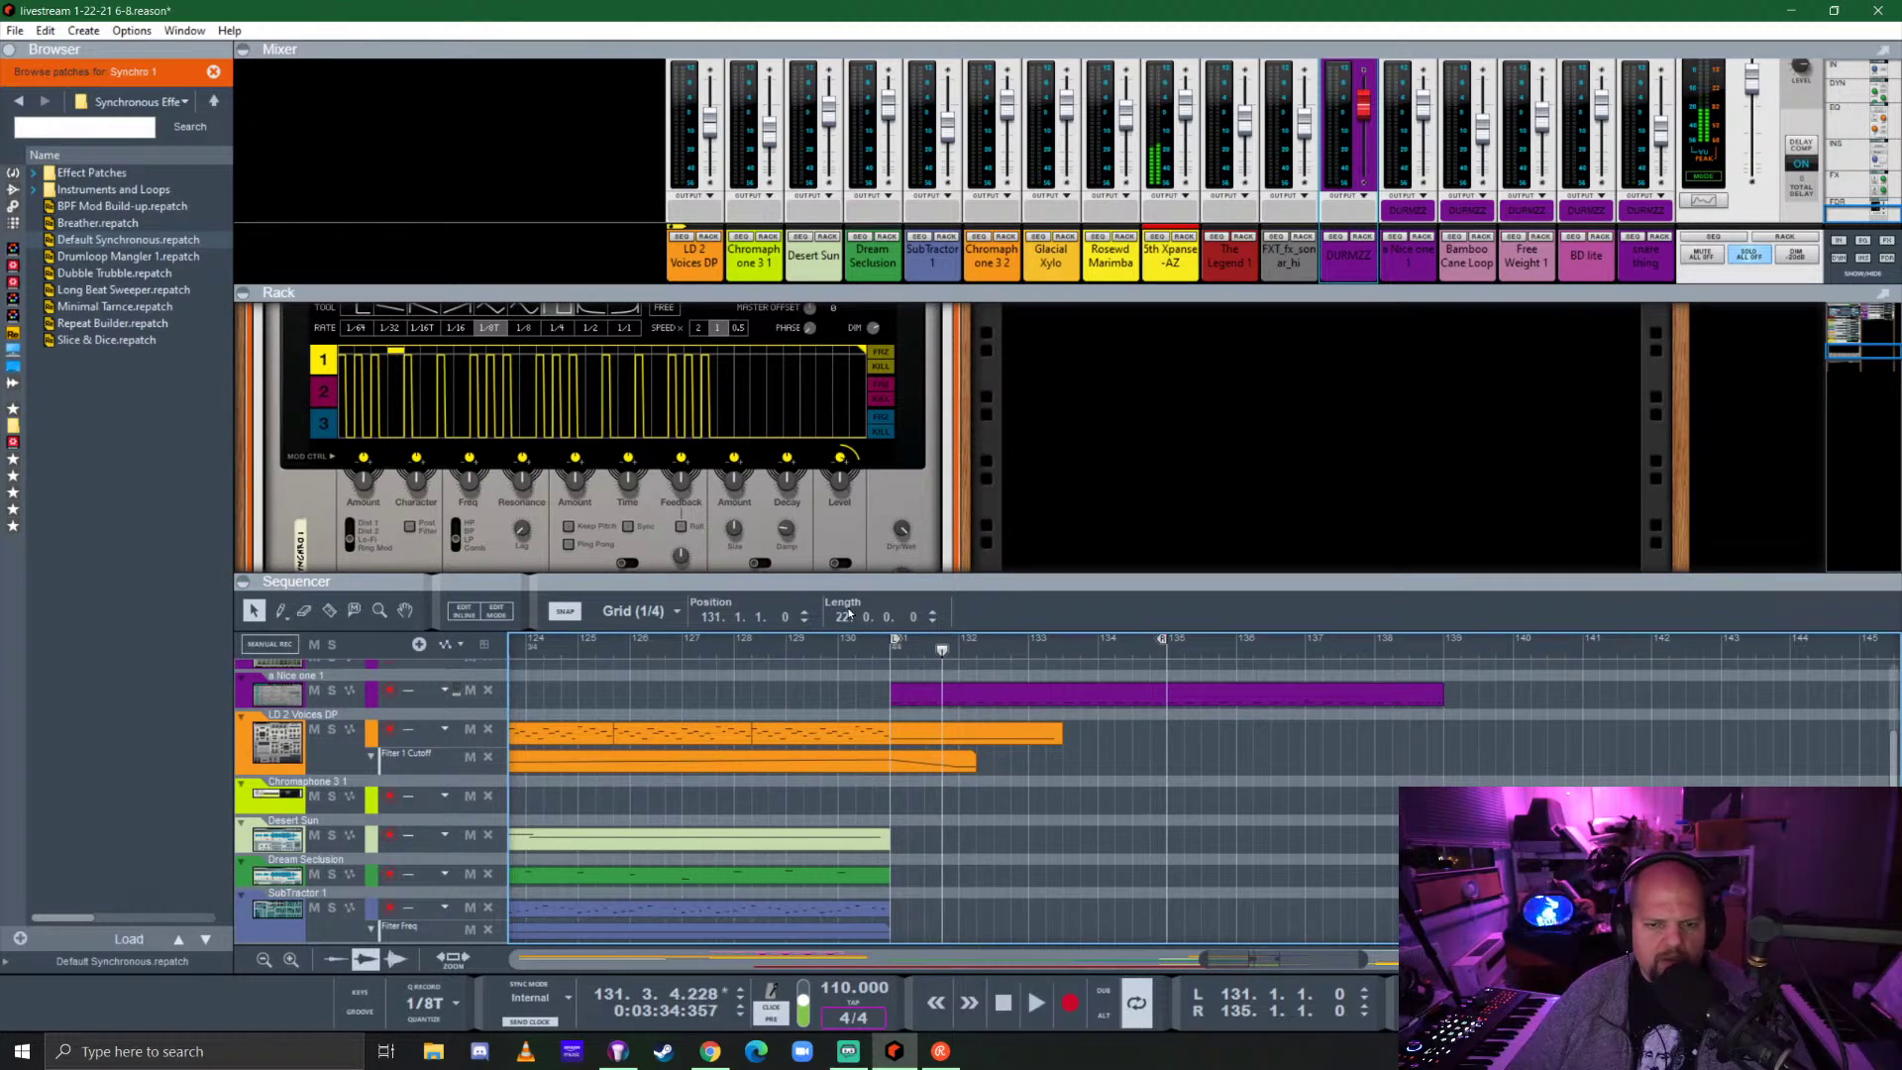
{"action": "scroll", "coordinate": [670, 532], "scroll_direction": "up", "scroll_amount": 2}
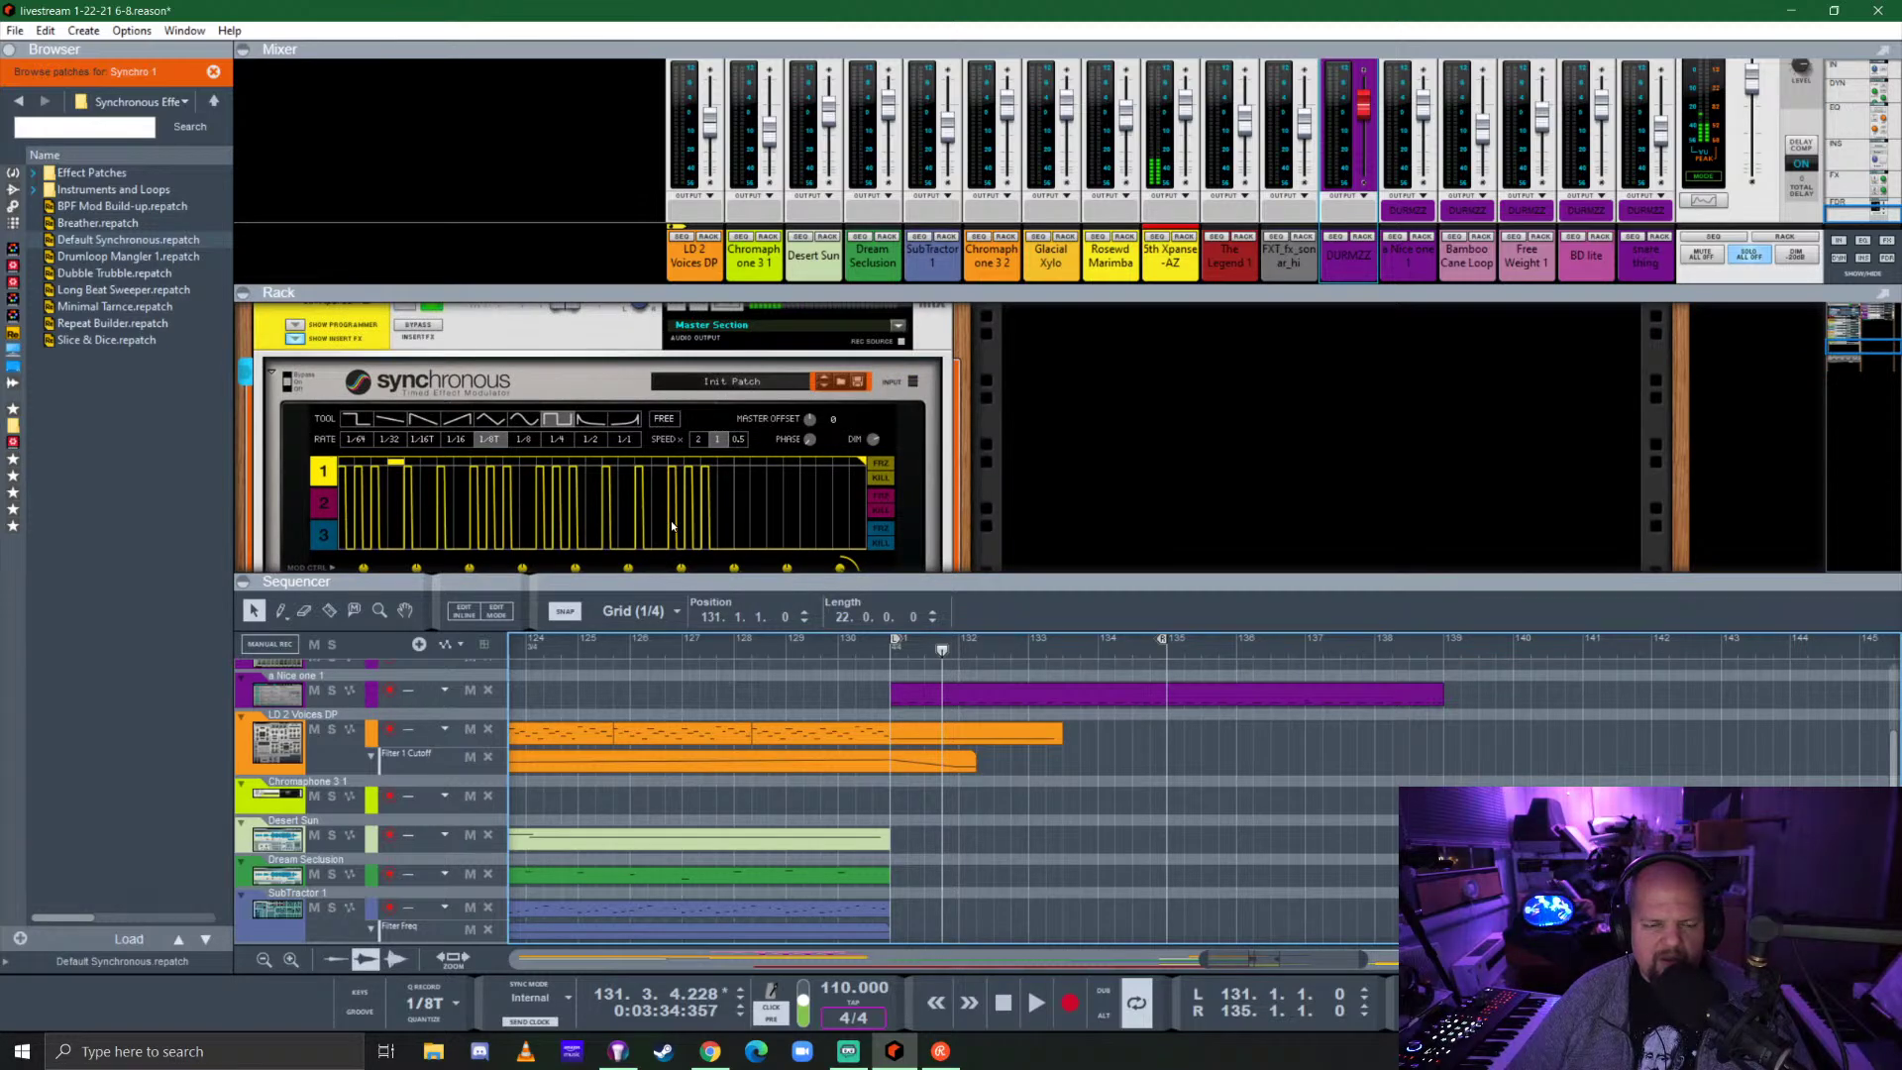
{"action": "scroll", "coordinate": [671, 525], "scroll_direction": "down", "scroll_amount": 2}
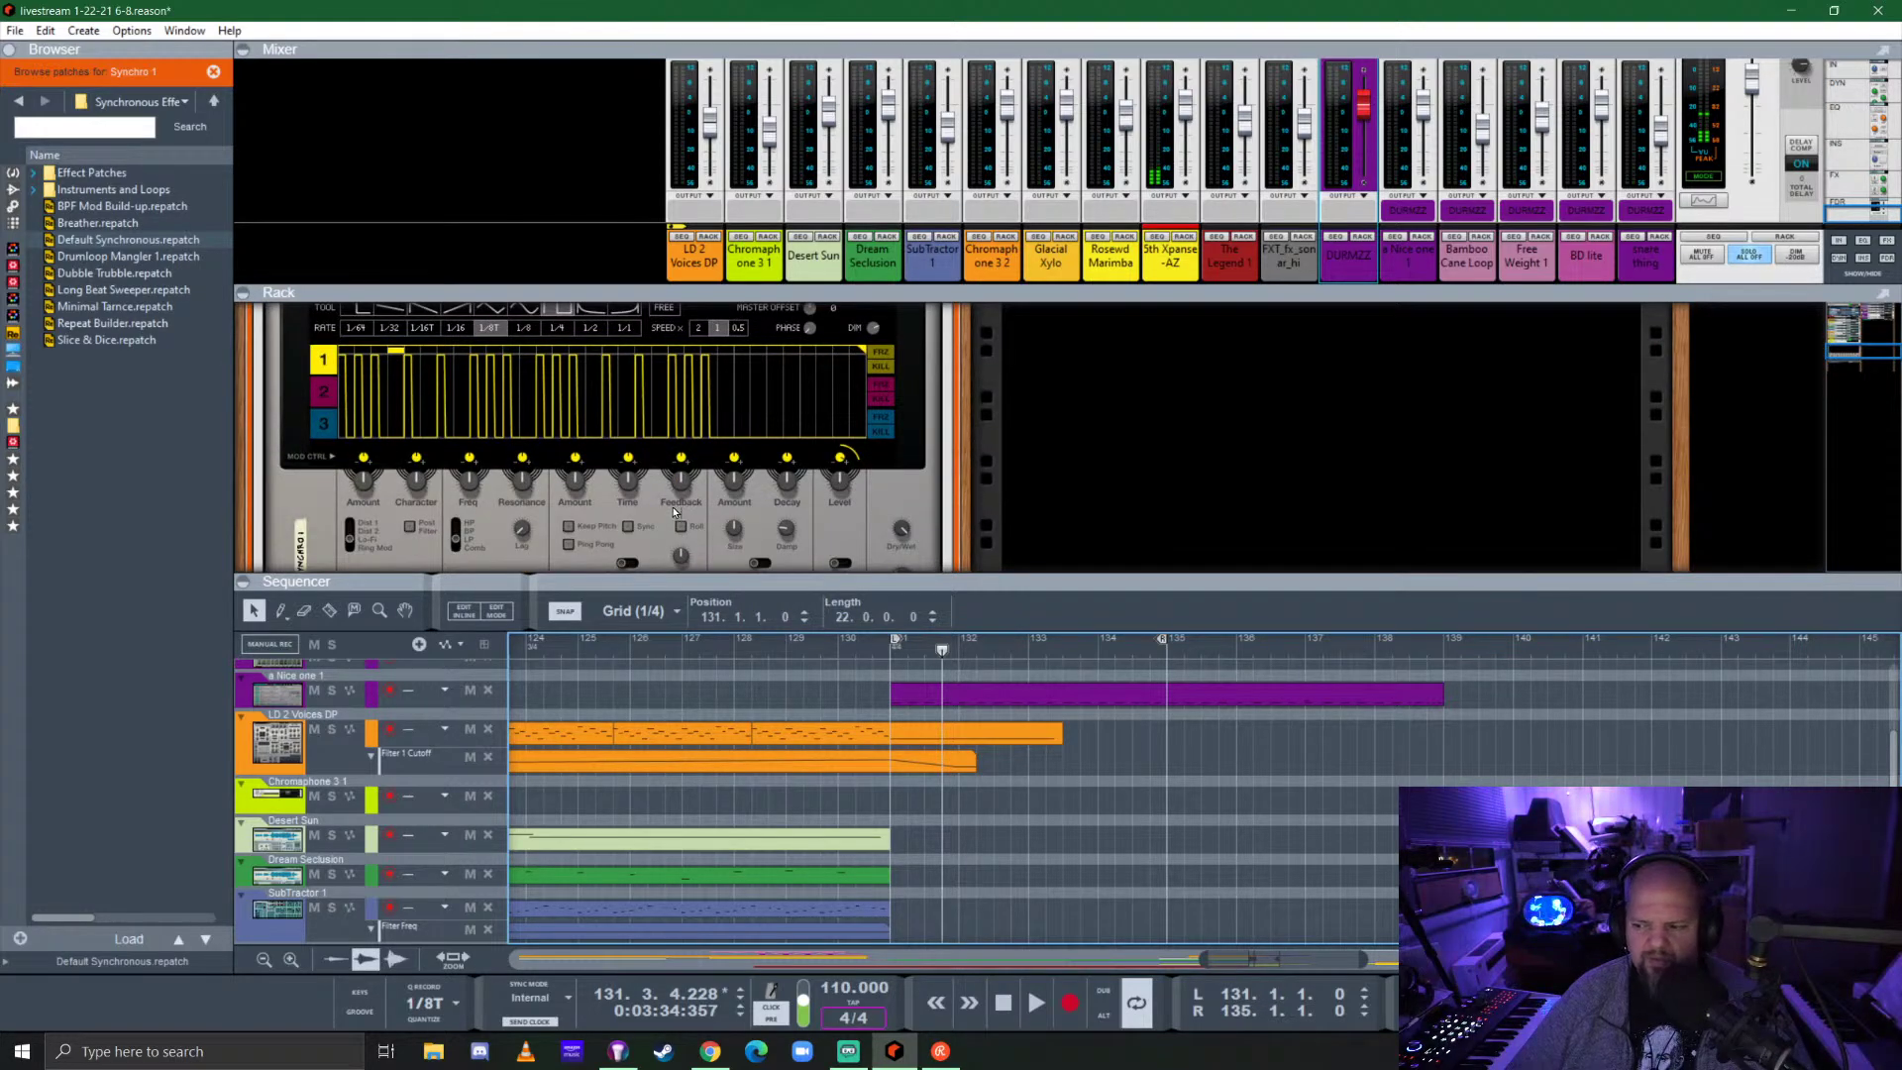
{"action": "key", "text": "space"}
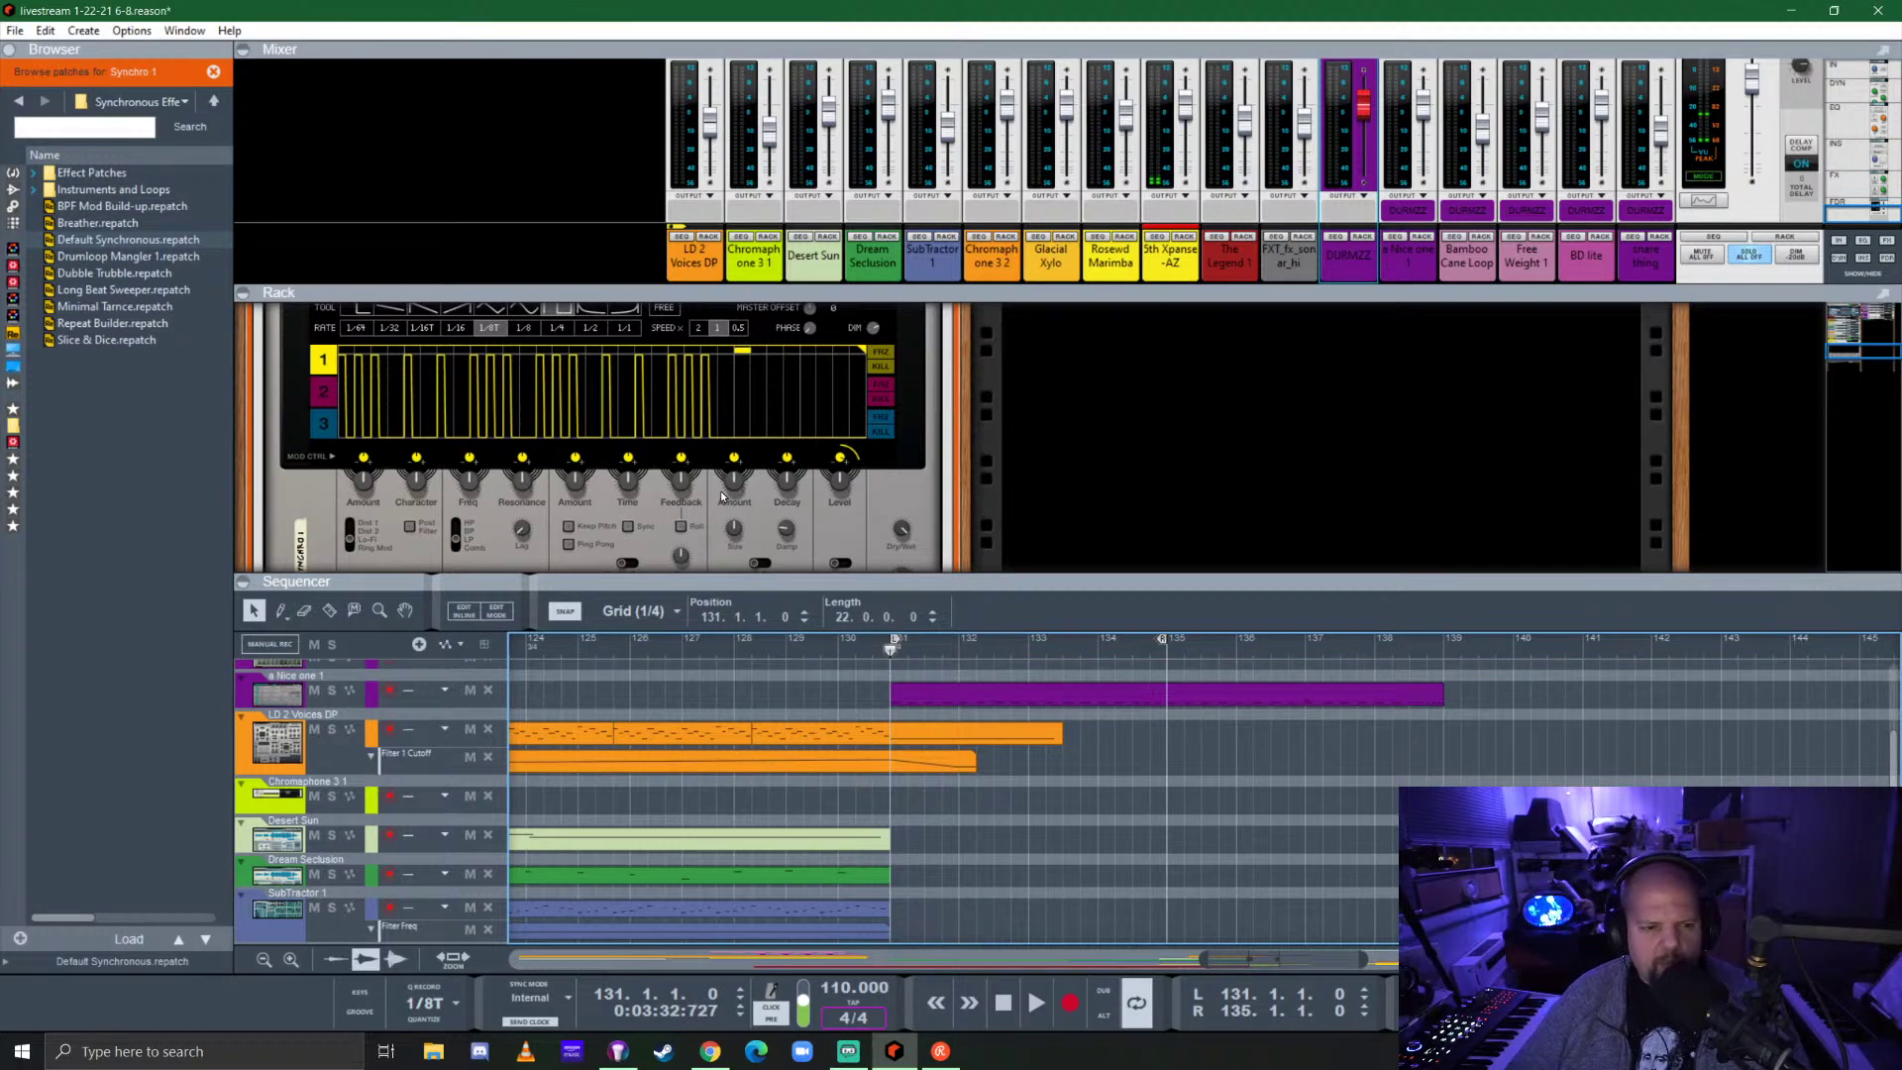
Adjust the Synchronous Level knob and play the lead again from 131.1.1.
{"action": "scroll", "coordinate": [531, 485], "scroll_direction": "down", "scroll_amount": 2}
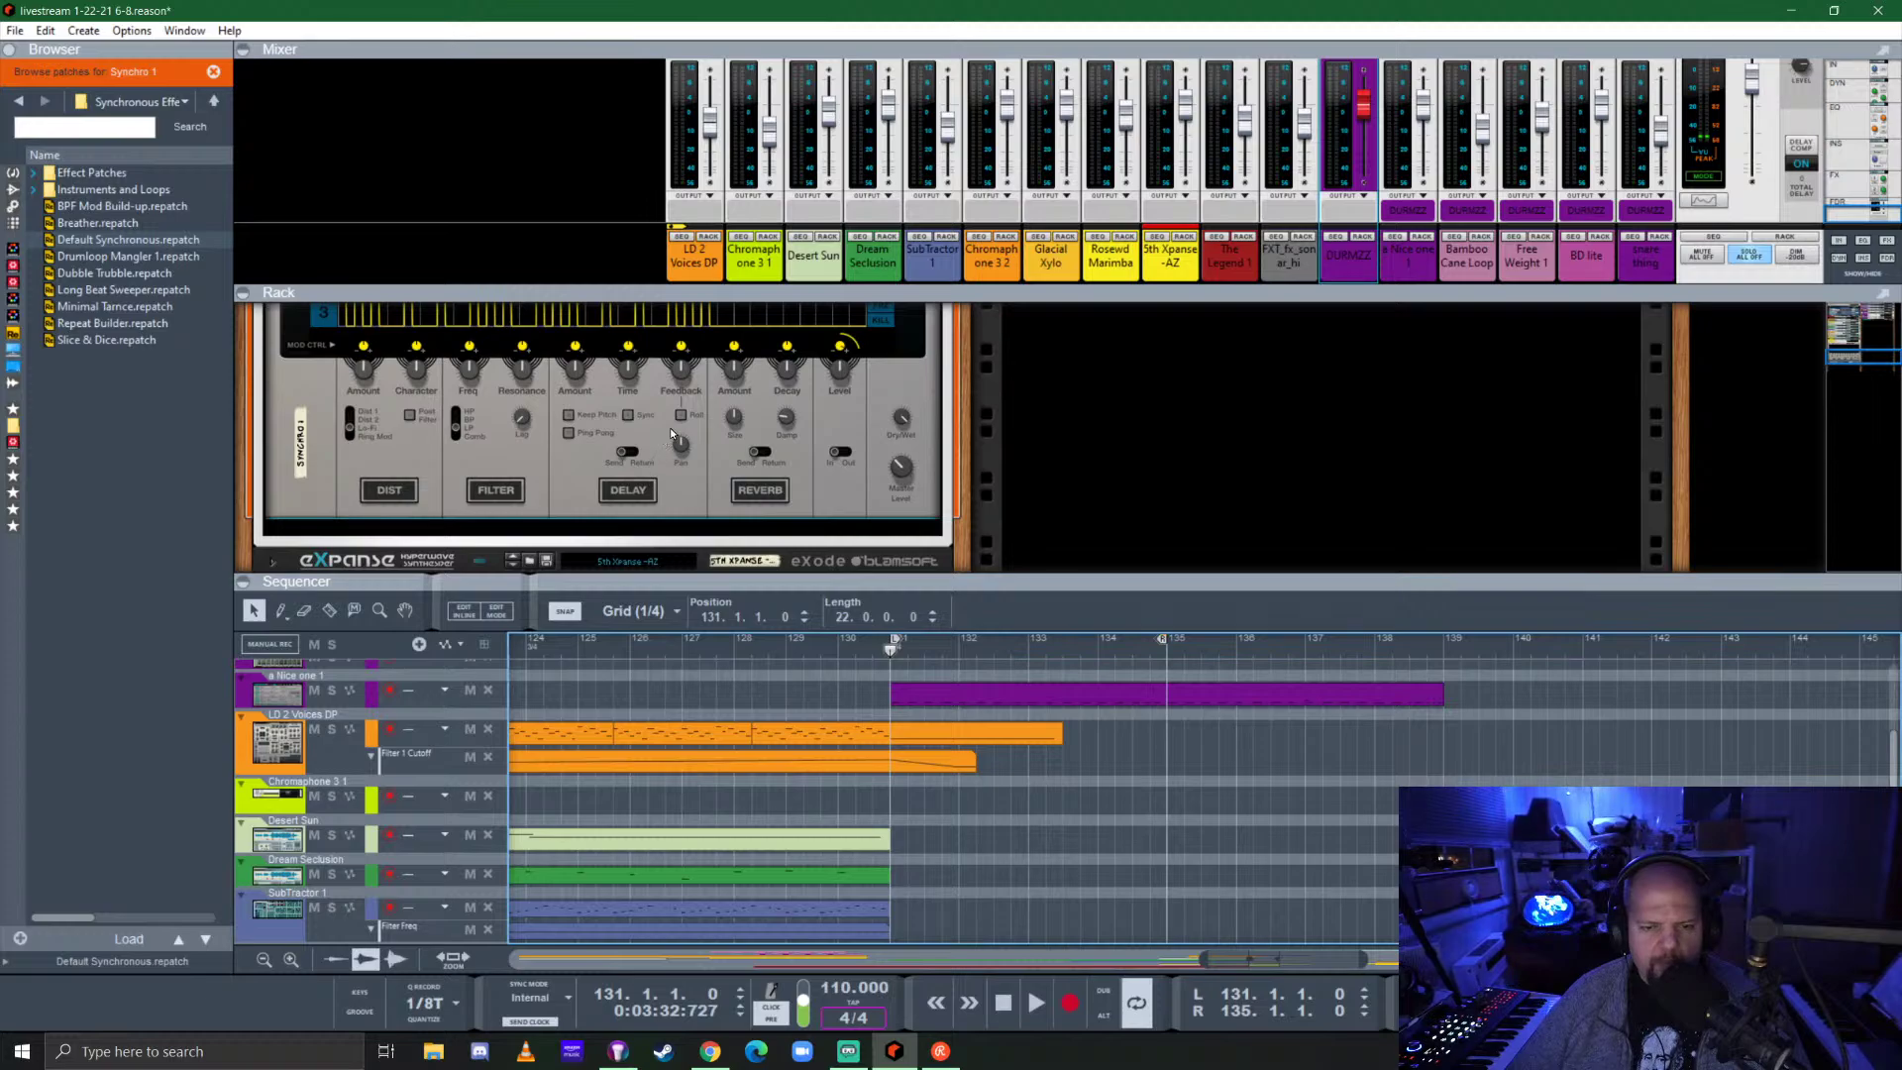
{"action": "scroll", "coordinate": [655, 448], "scroll_direction": "up", "scroll_amount": 2}
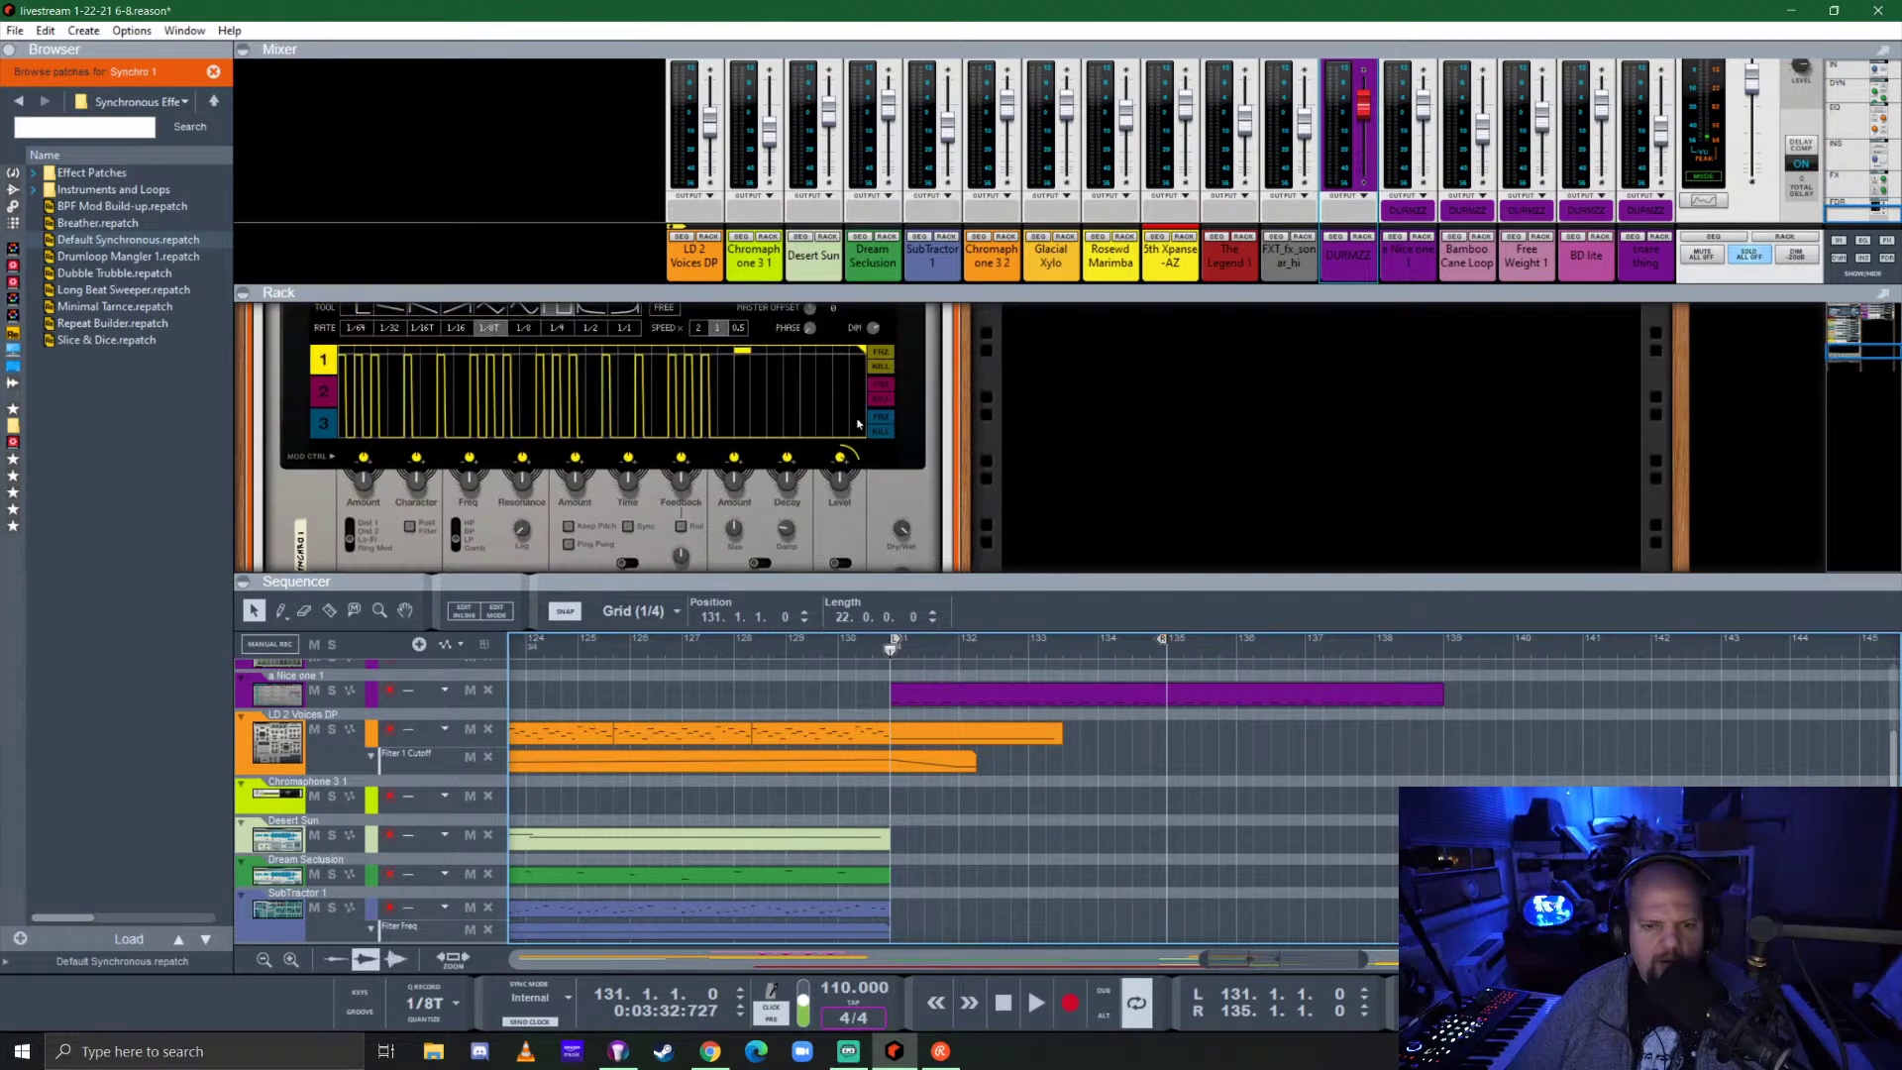
{"action": "left_click", "coordinate": [843, 490]}
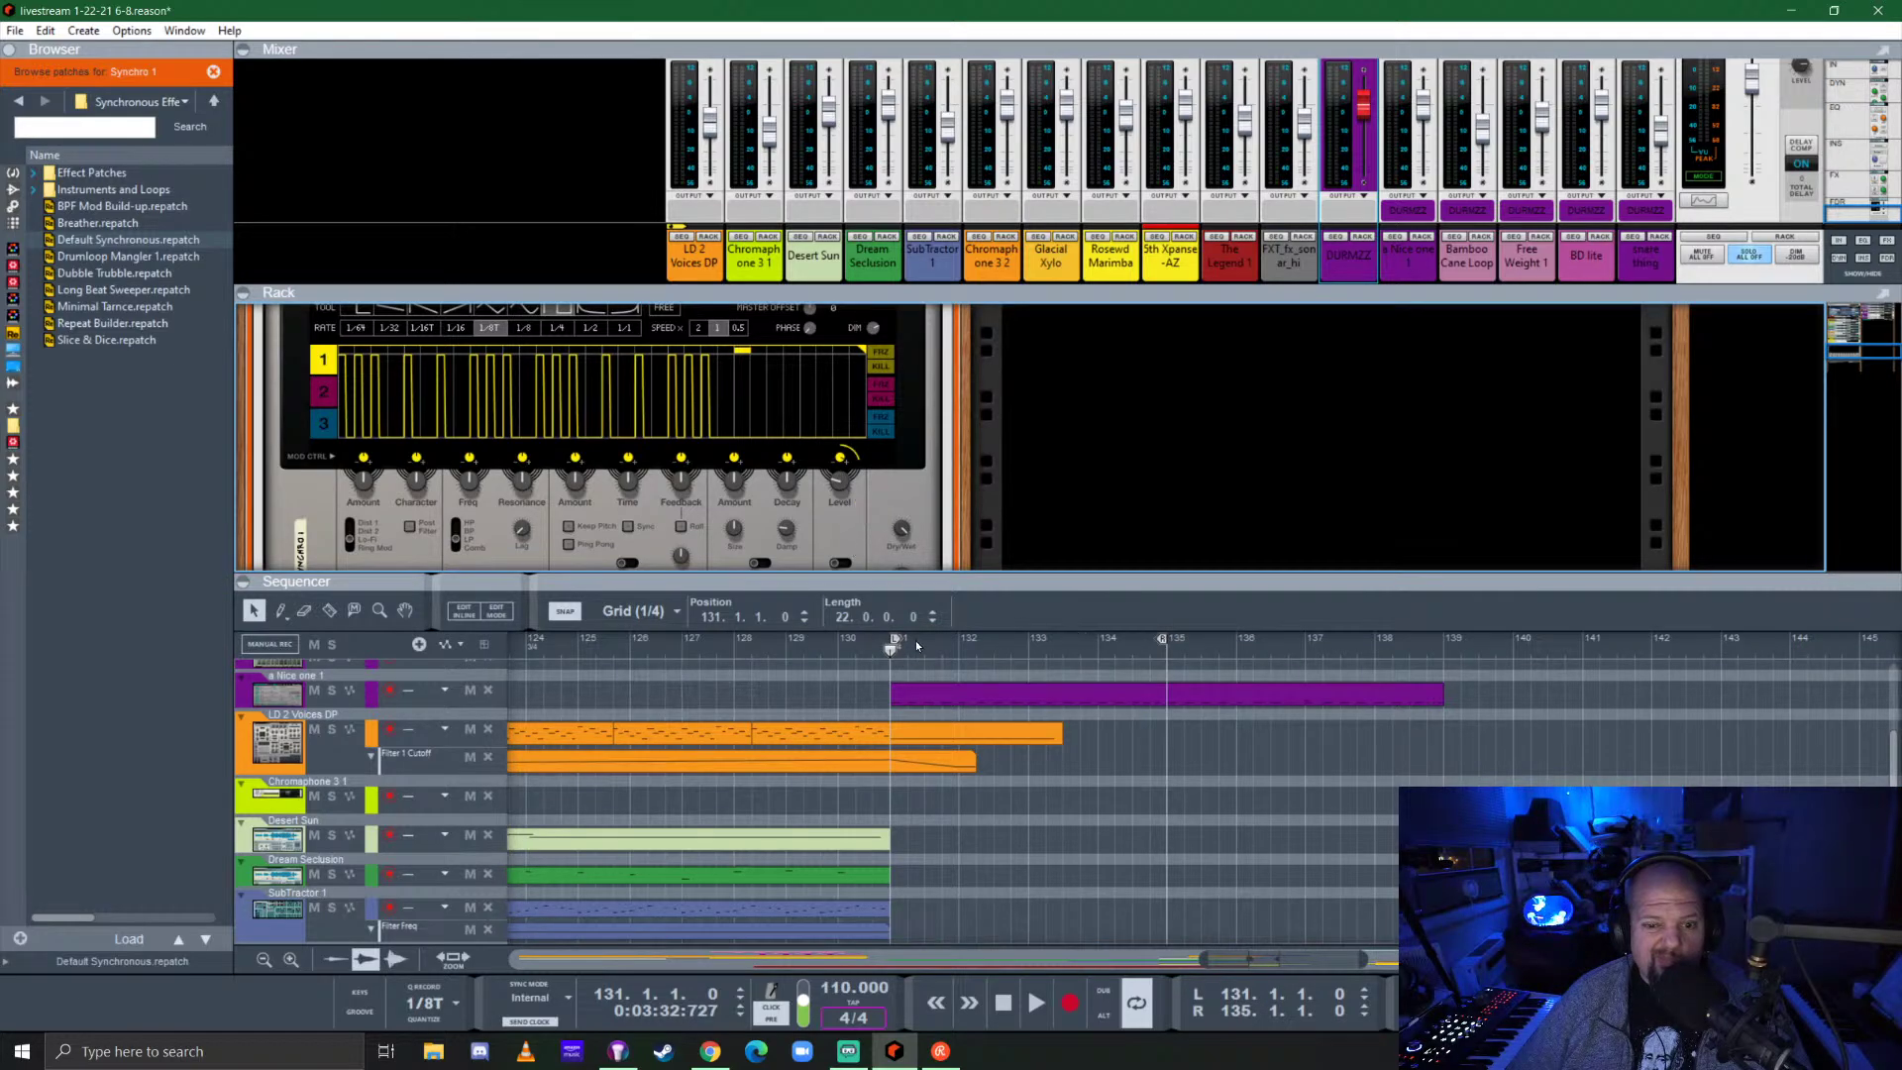
{"action": "key", "text": "space"}
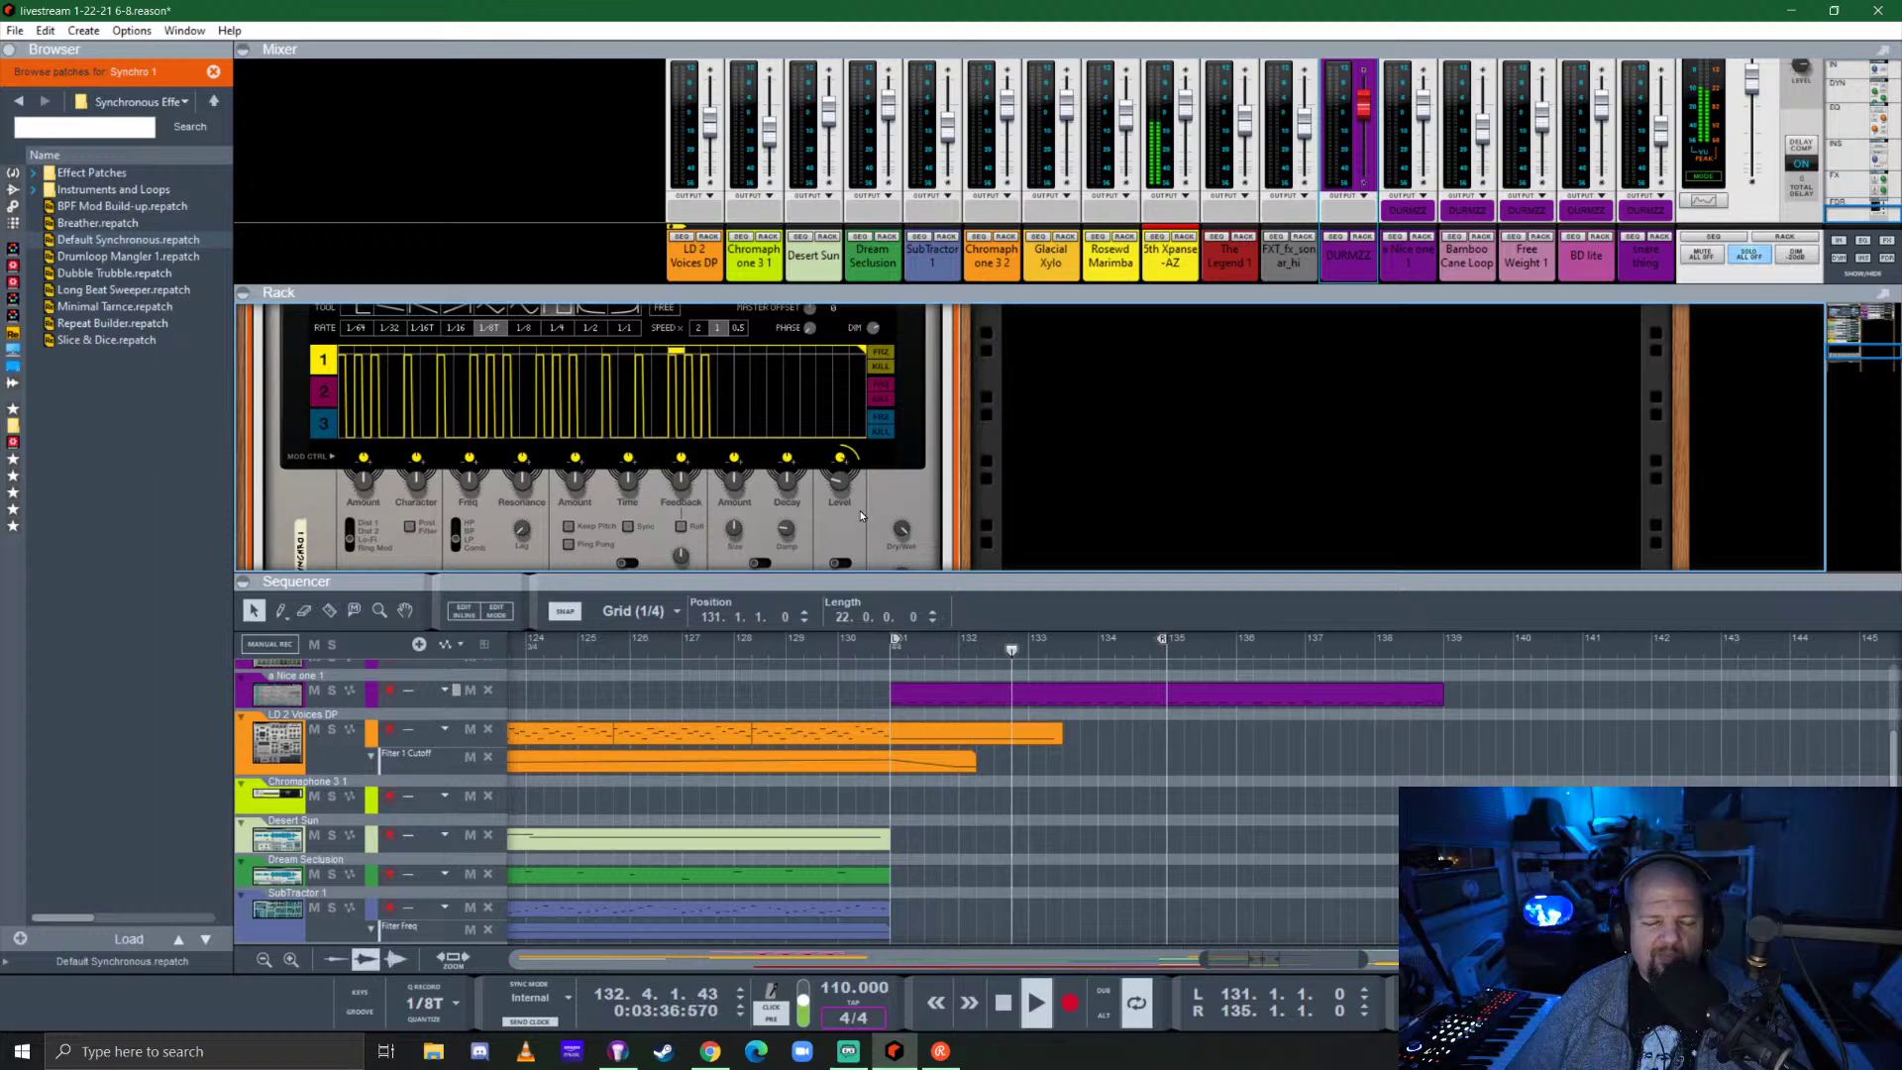
{"action": "key", "text": "space"}
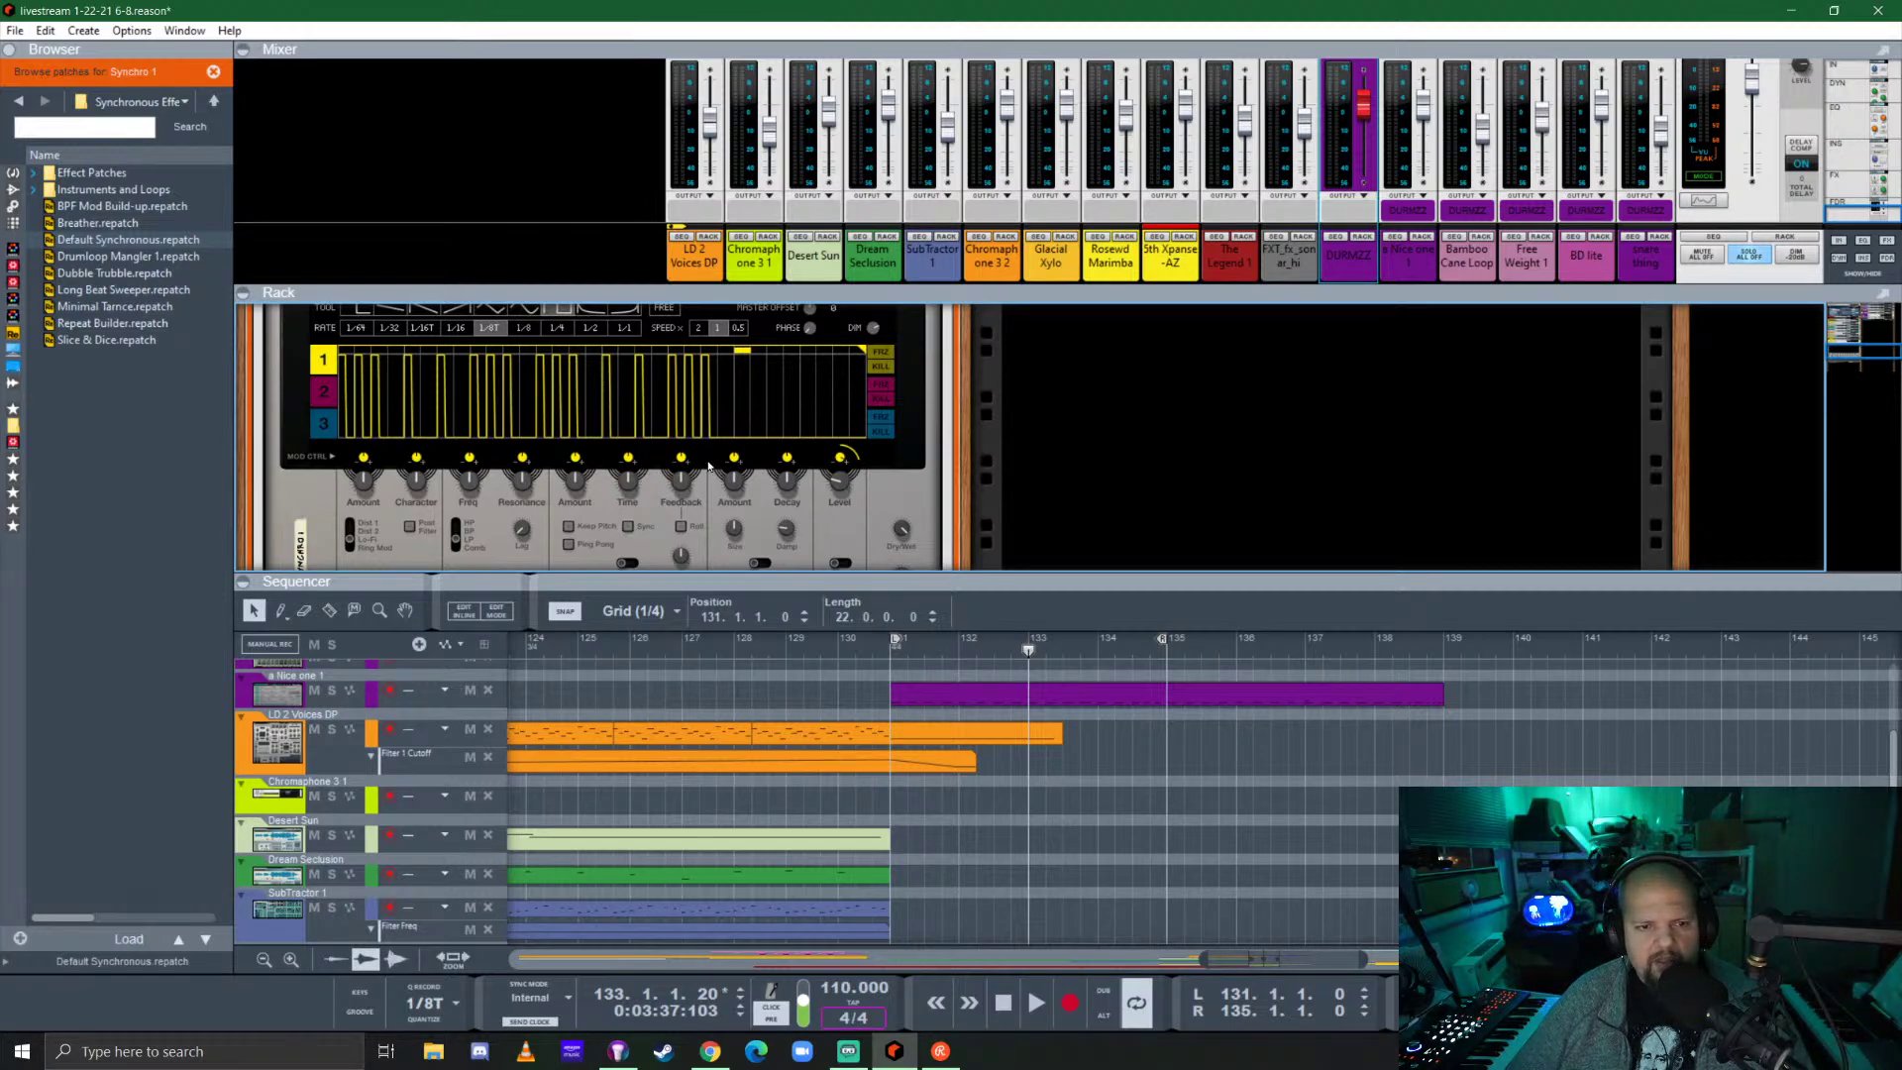
{"action": "scroll", "coordinate": [709, 466], "scroll_direction": "up", "scroll_amount": 3}
{"action": "scroll", "coordinate": [703, 464], "scroll_direction": "down", "scroll_amount": 2}
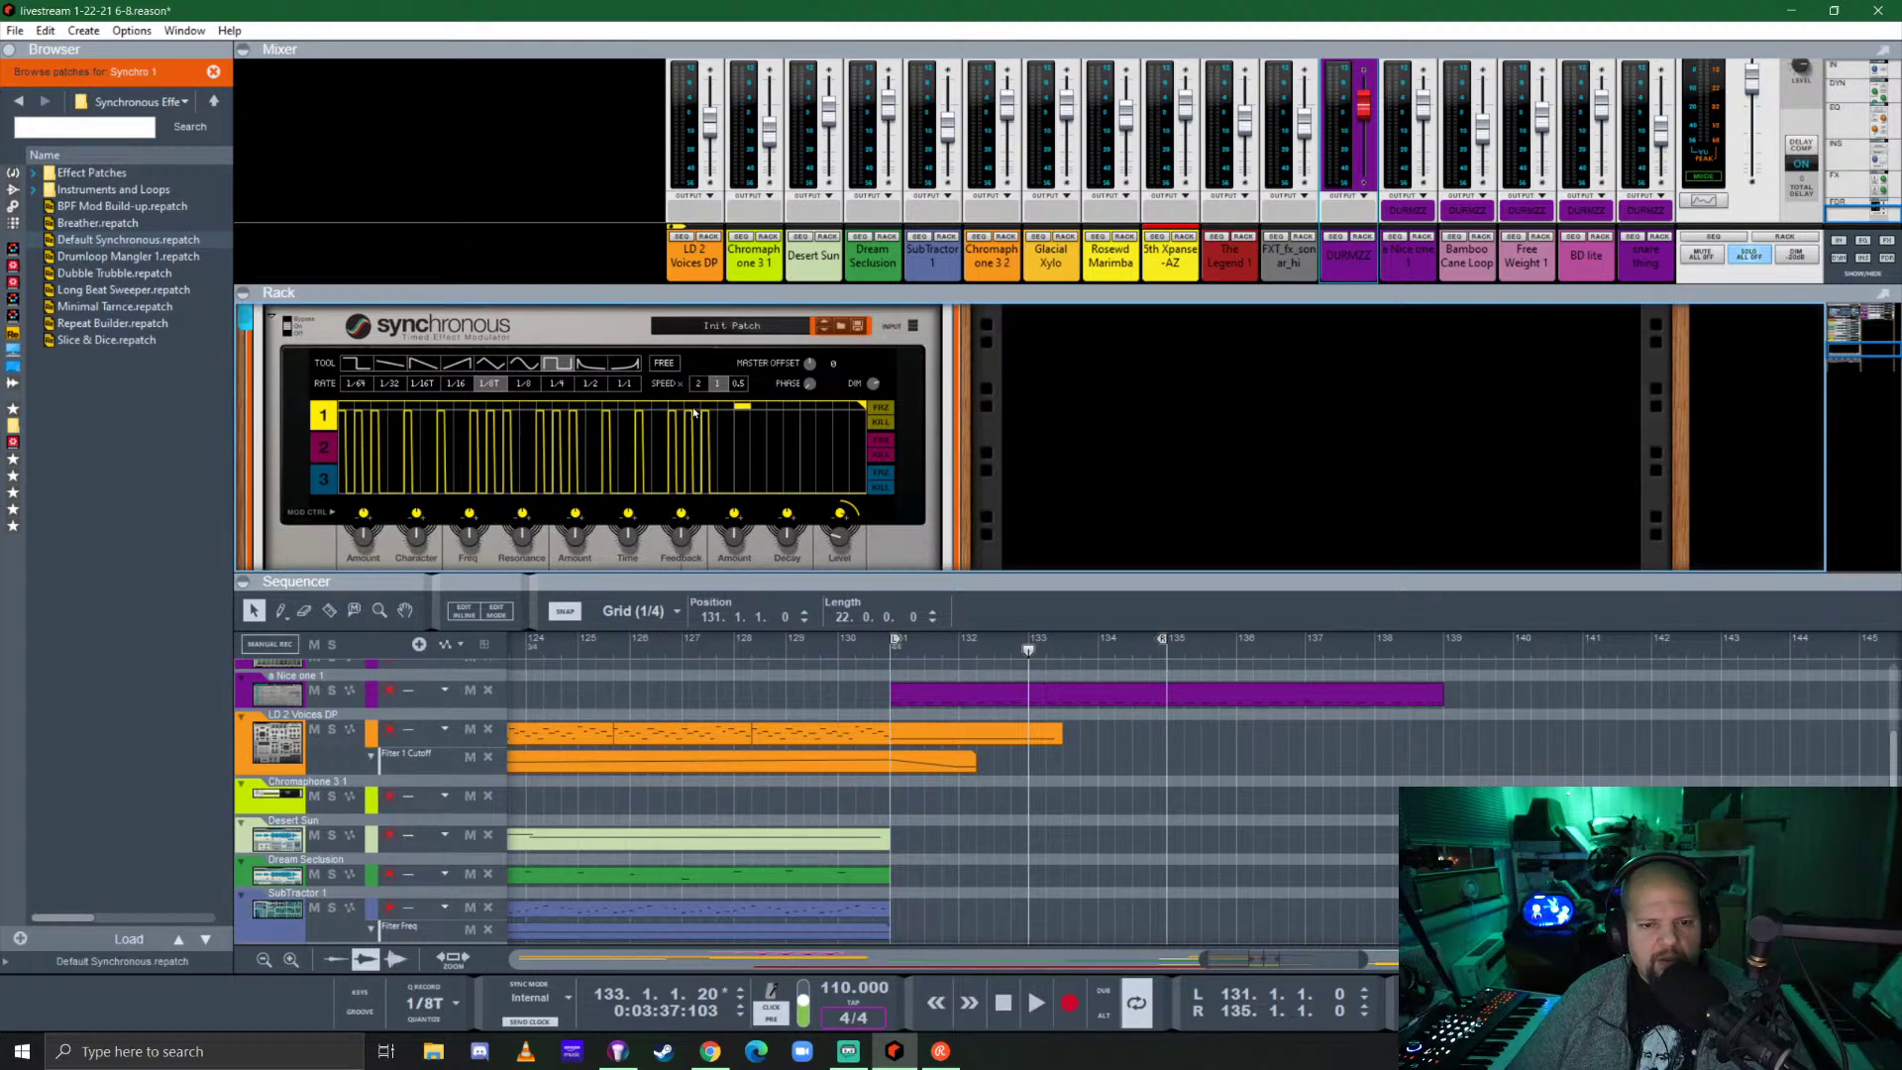
{"action": "left_click", "coordinate": [808, 385]}
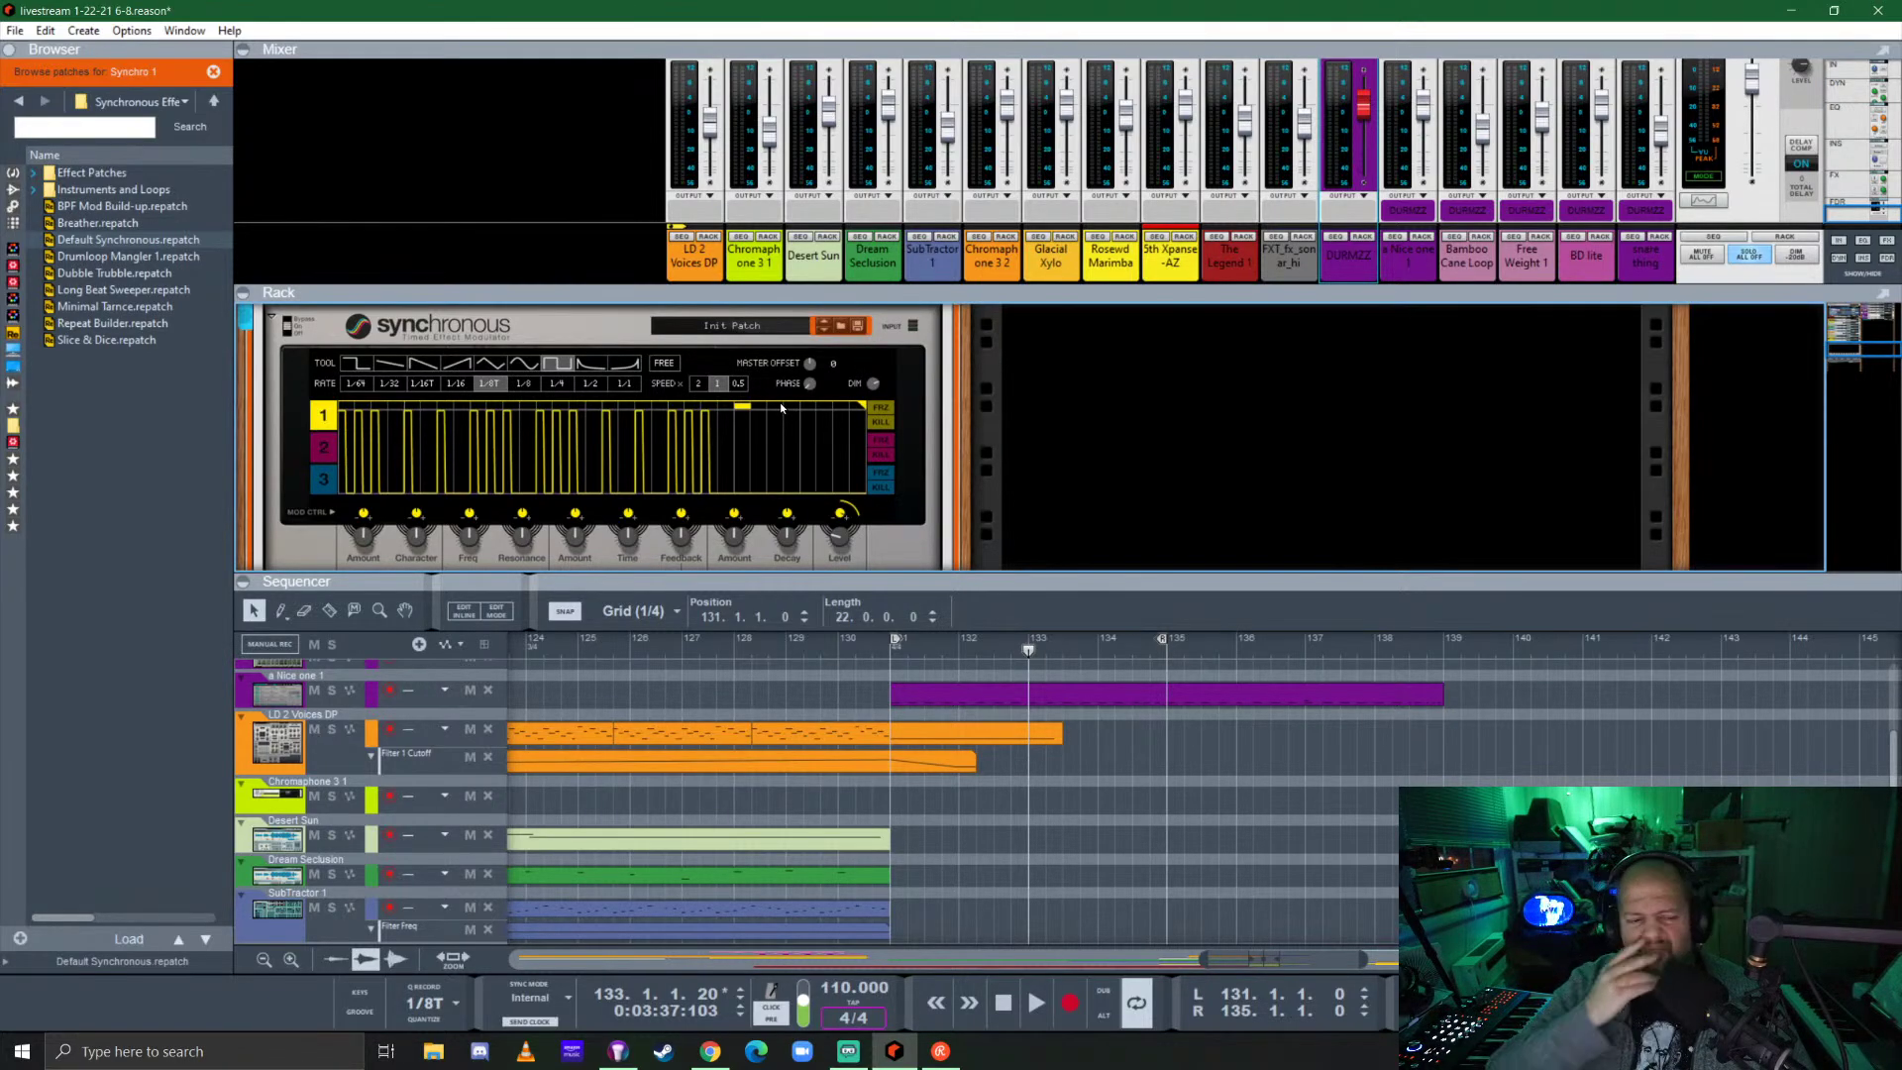
Delete the Synchronous effect, unfold the Expanse synthesizer and enlarge the rack to show its full front panel.
{"action": "scroll", "coordinate": [553, 497], "scroll_direction": "up", "scroll_amount": 2}
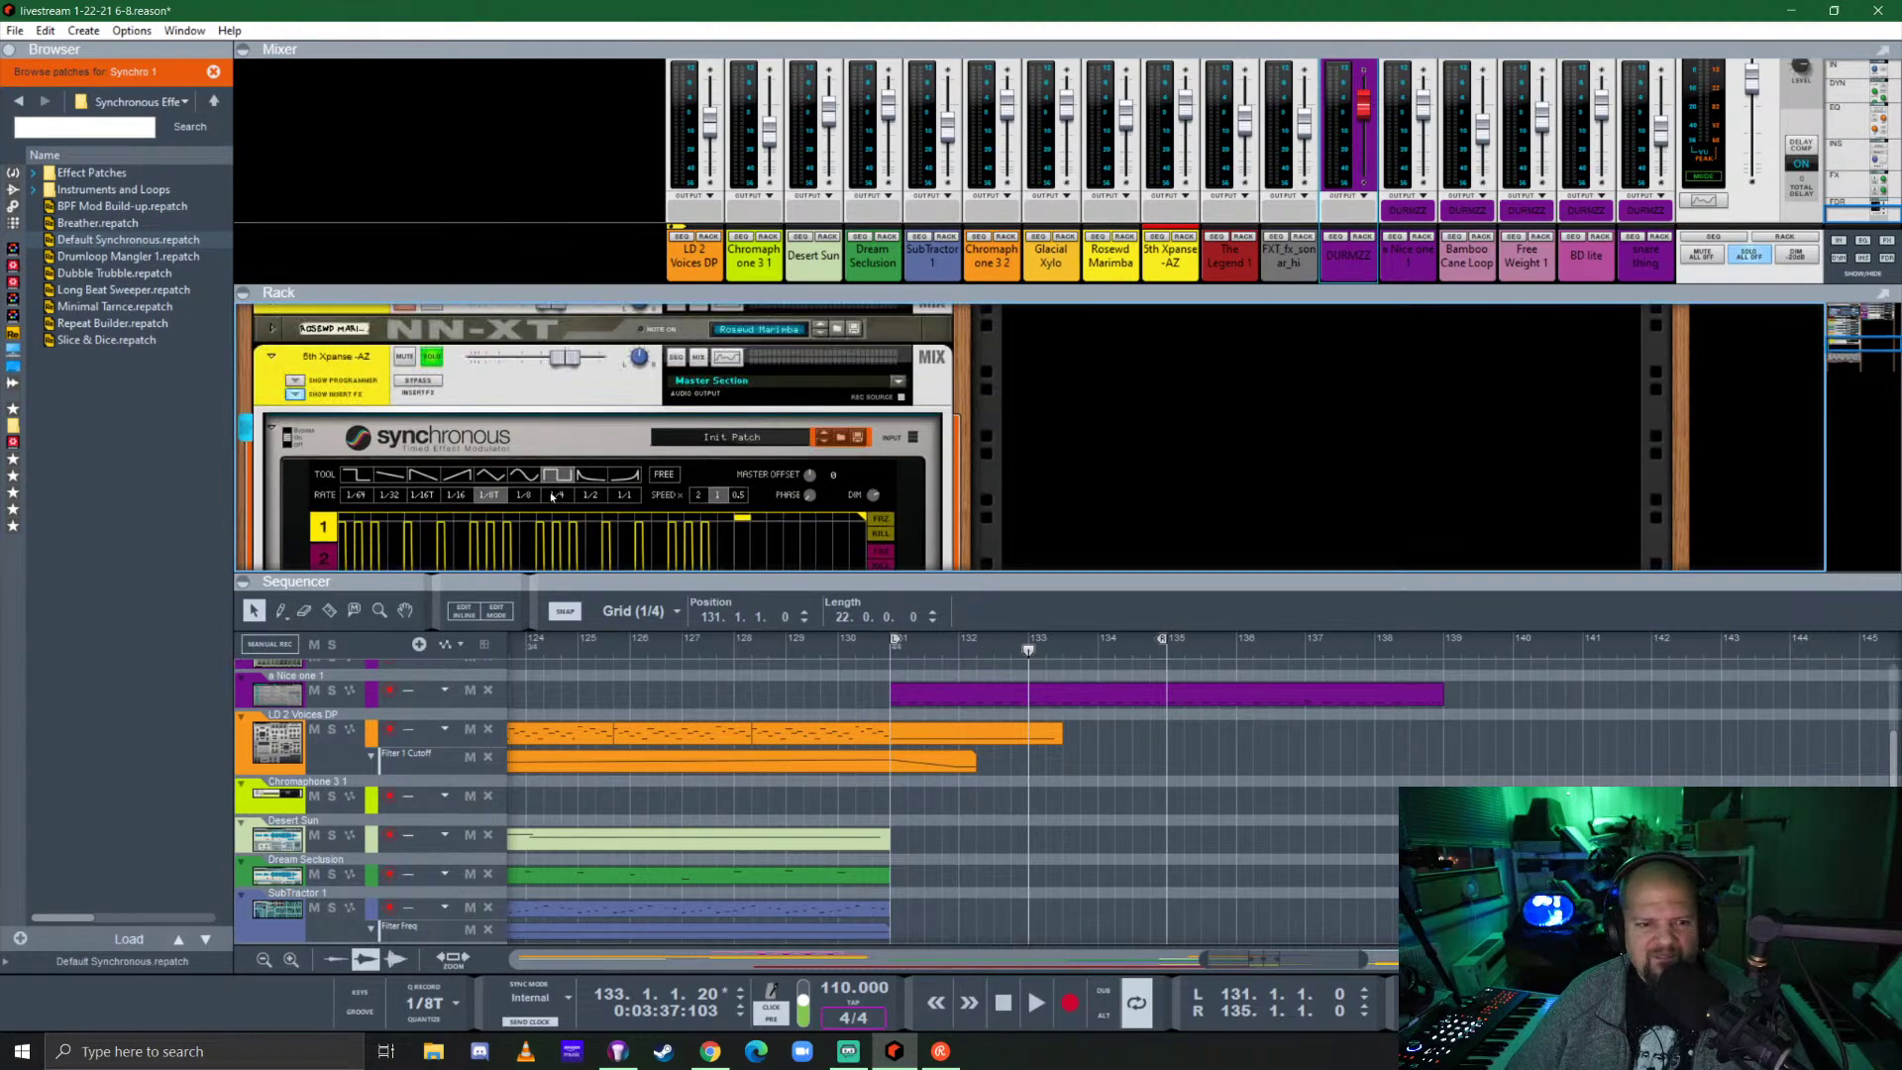
{"action": "key", "text": "Delete"}
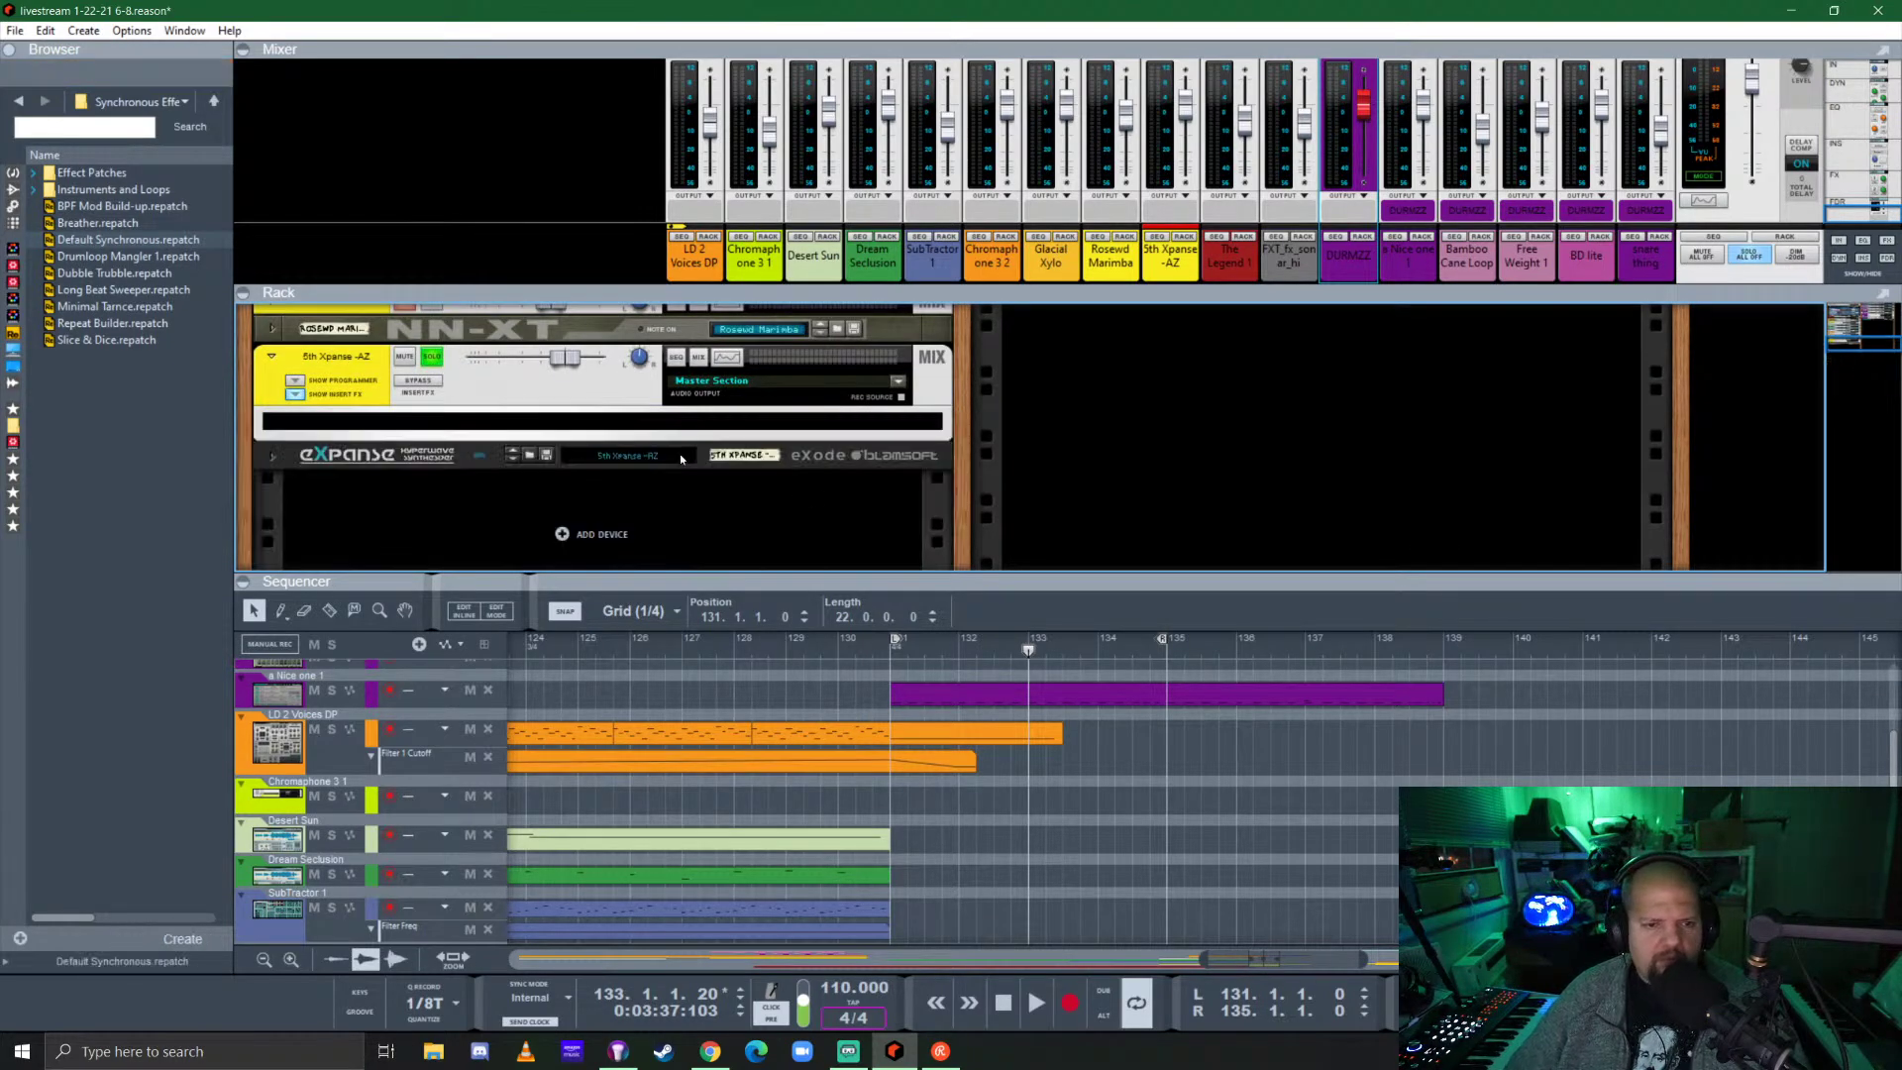
{"action": "left_click", "coordinate": [273, 458]}
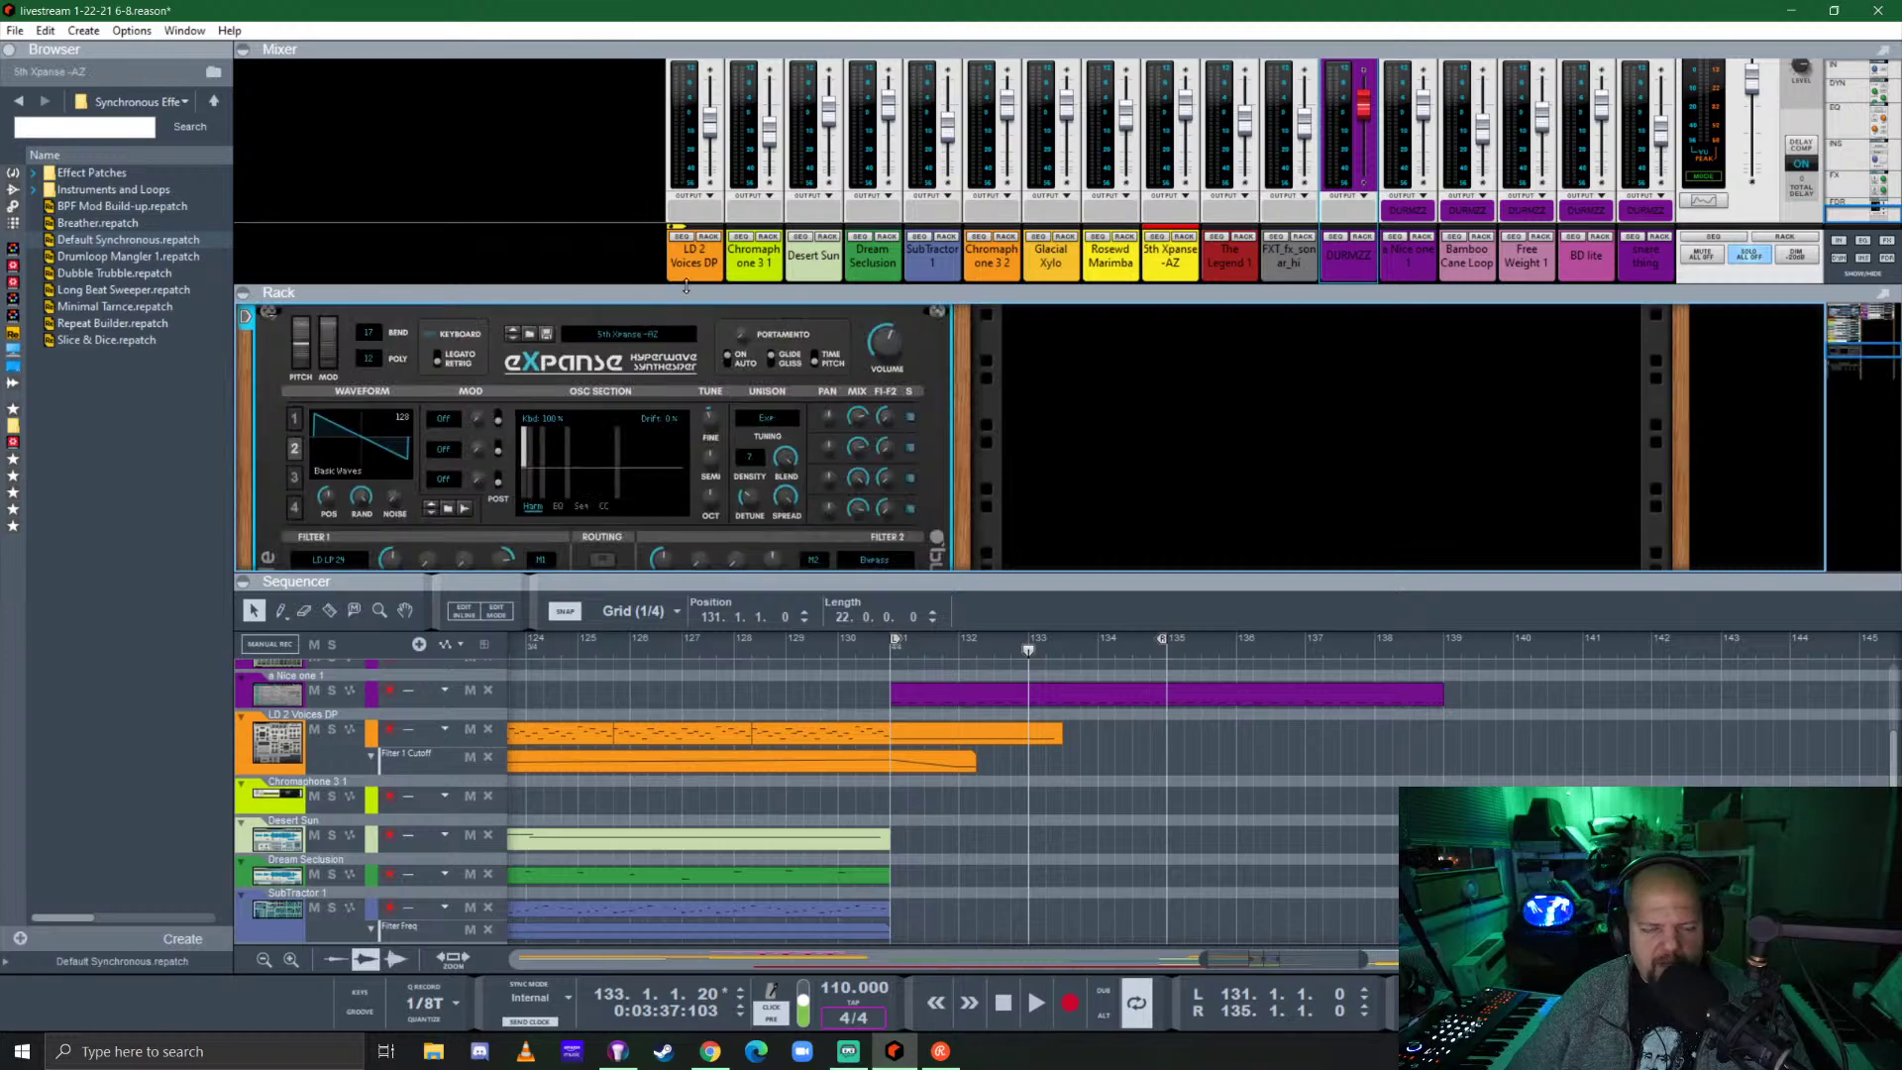
{"action": "left_click_drag", "start_coordinate": [684, 287], "coordinate": [703, 61]}
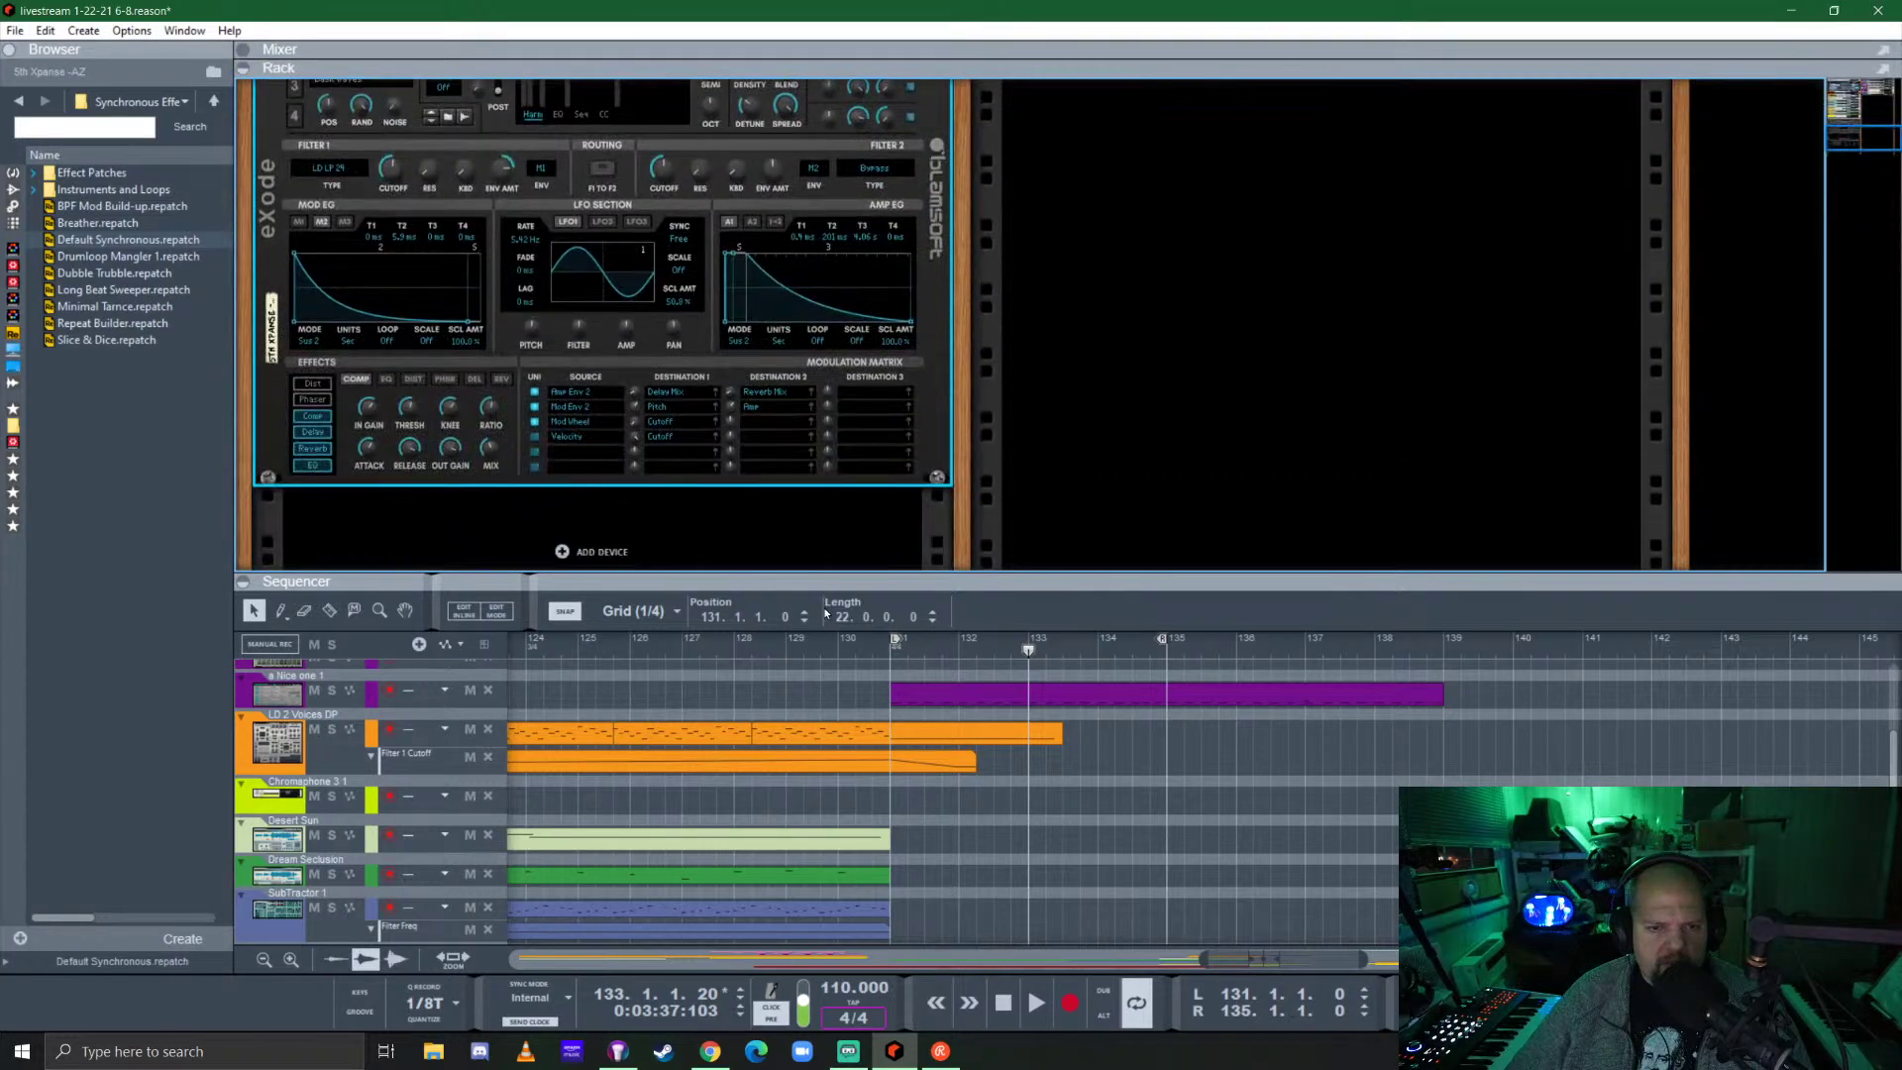
{"action": "left_click_drag", "start_coordinate": [863, 582], "coordinate": [843, 773]}
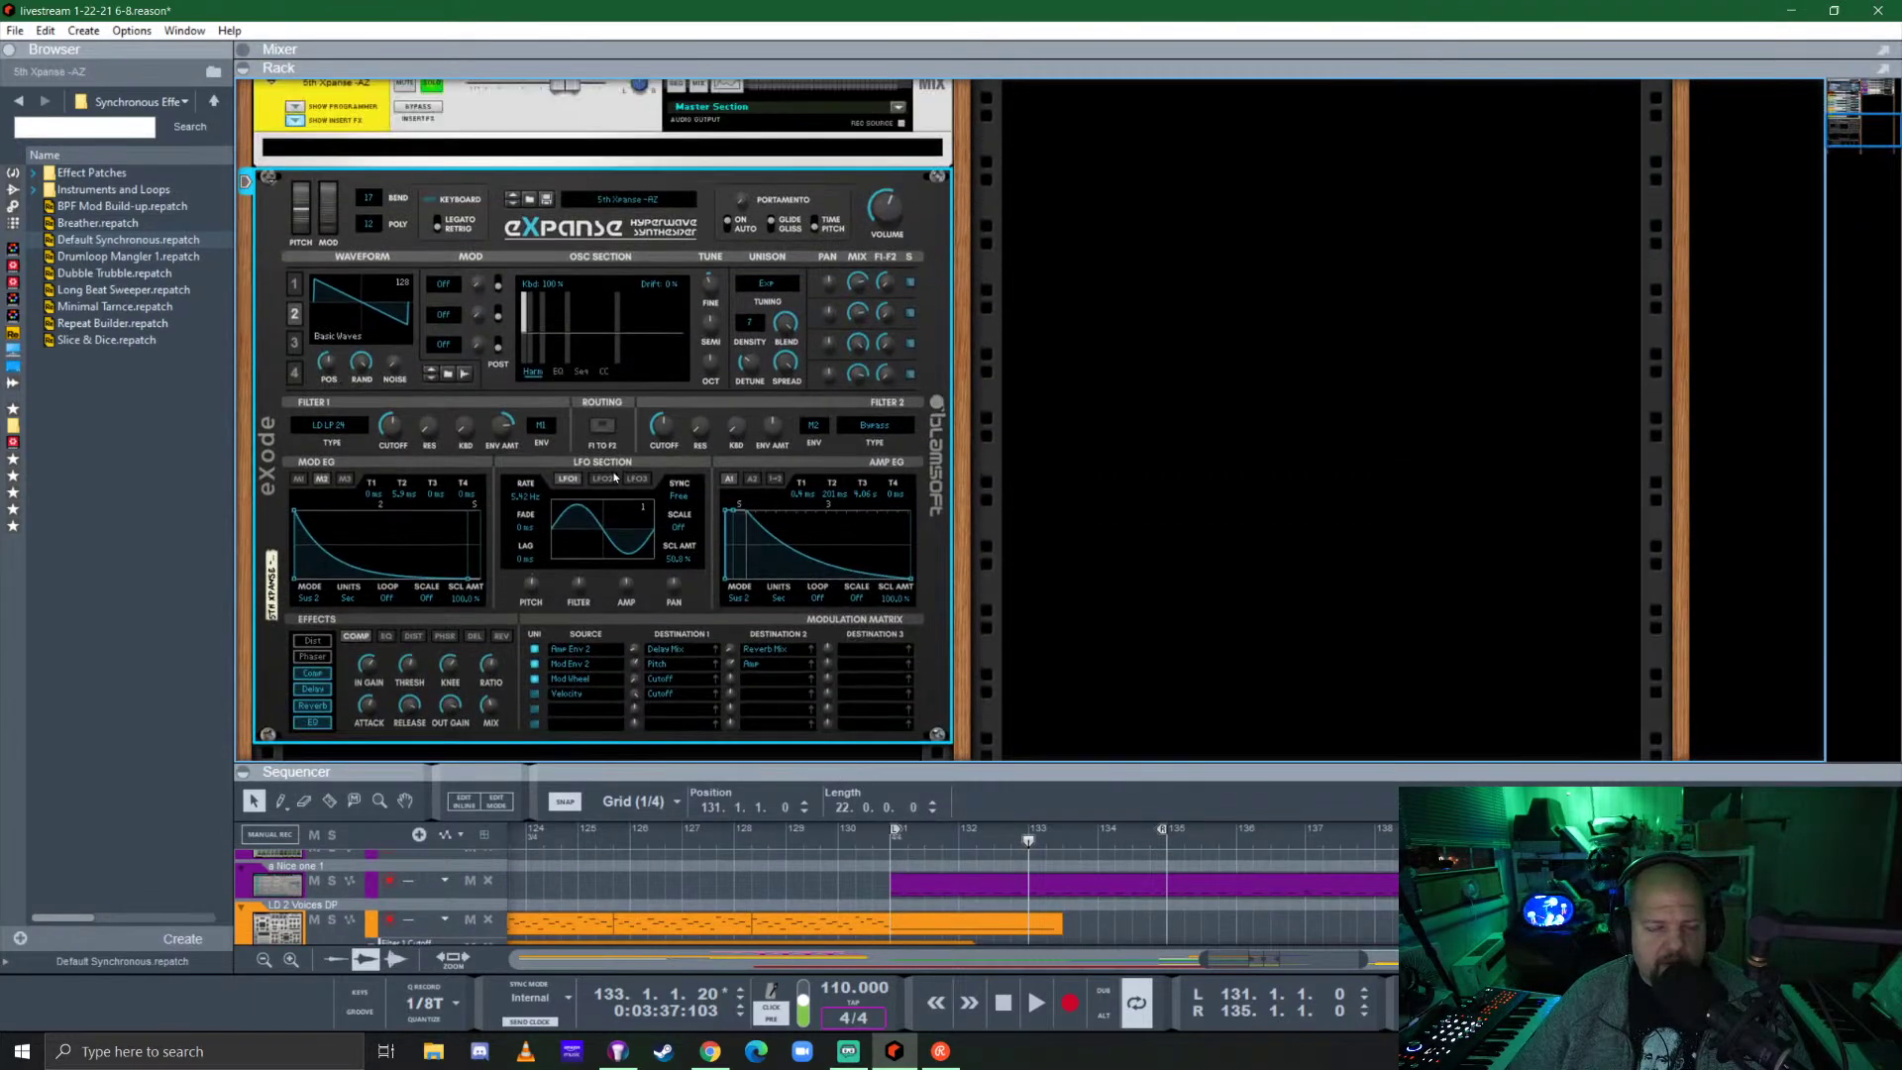
Enable gates in Expanse's step sequencer on steps 1, 2, 3, 5, 7, 9, 10 and 11.
{"action": "left_click", "coordinate": [581, 371]}
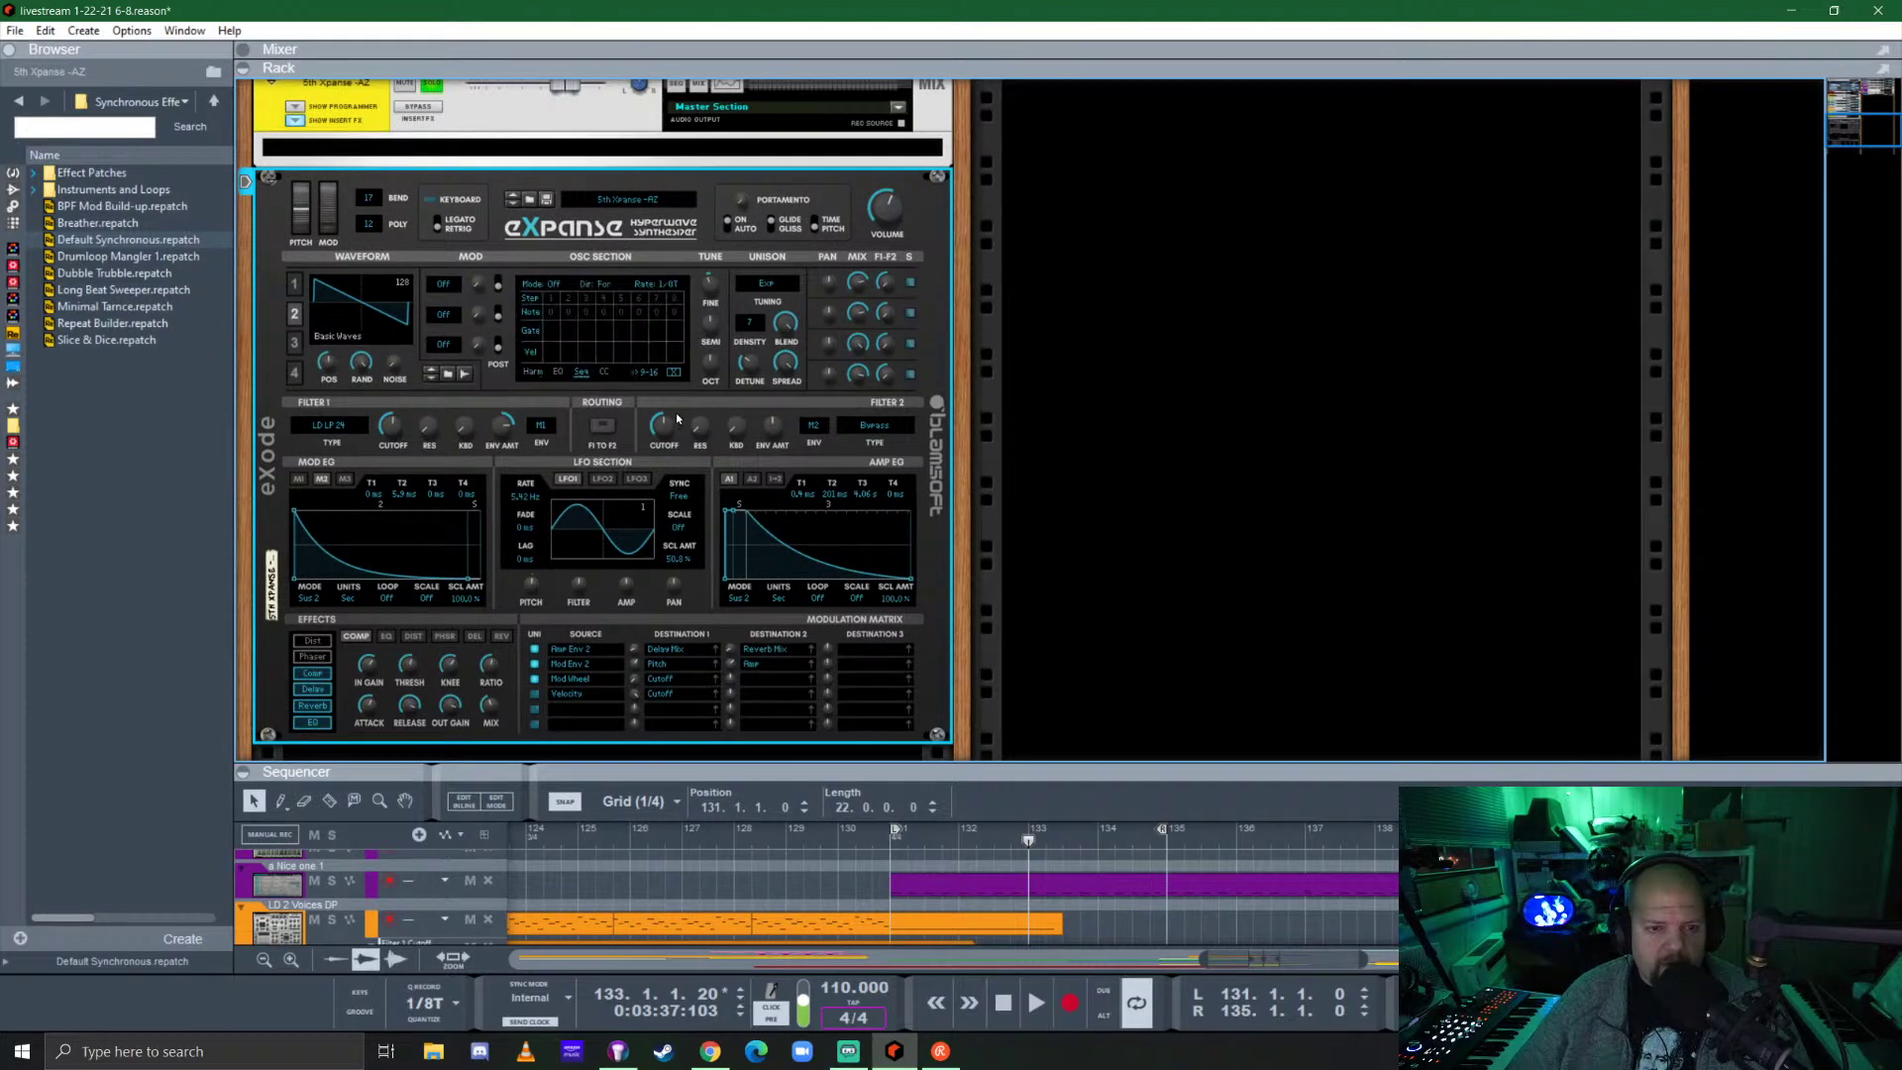
{"action": "left_click", "coordinate": [568, 333]}
{"action": "left_click", "coordinate": [551, 333]}
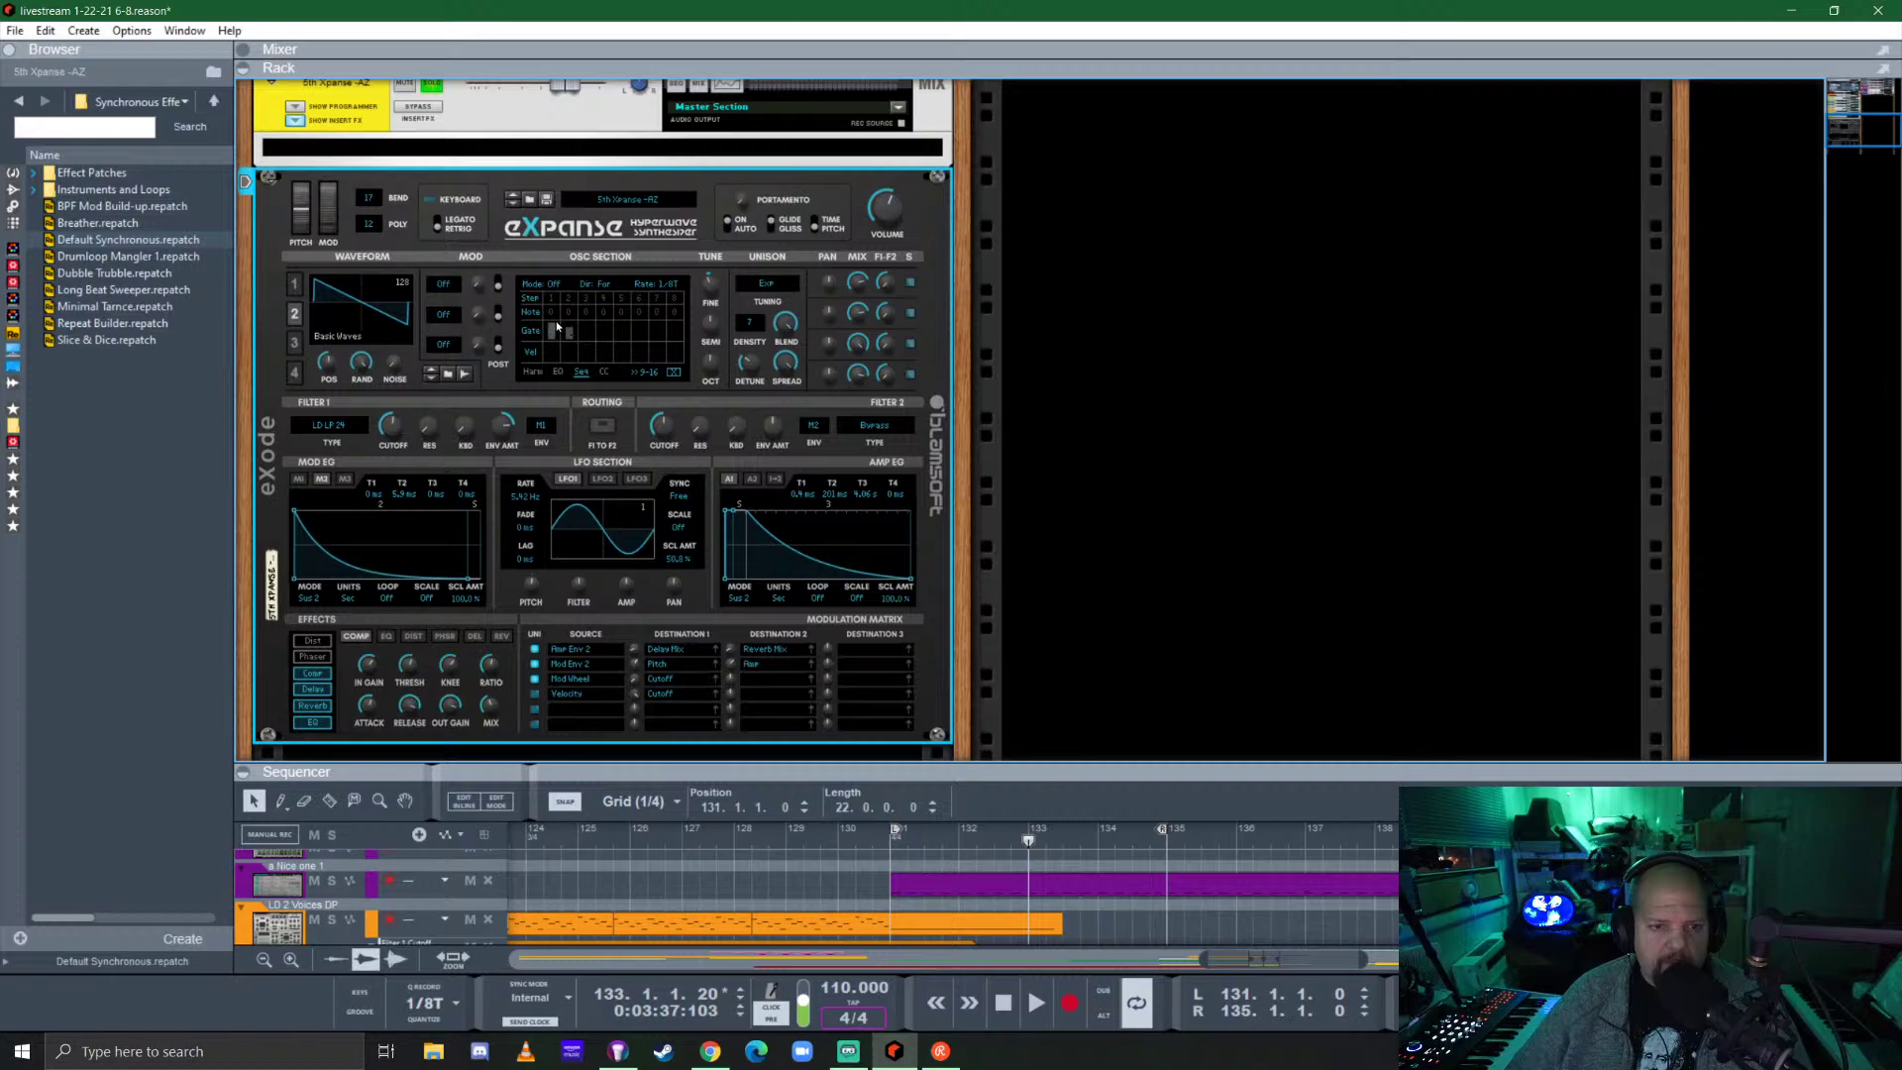
{"action": "left_click", "coordinate": [587, 333]}
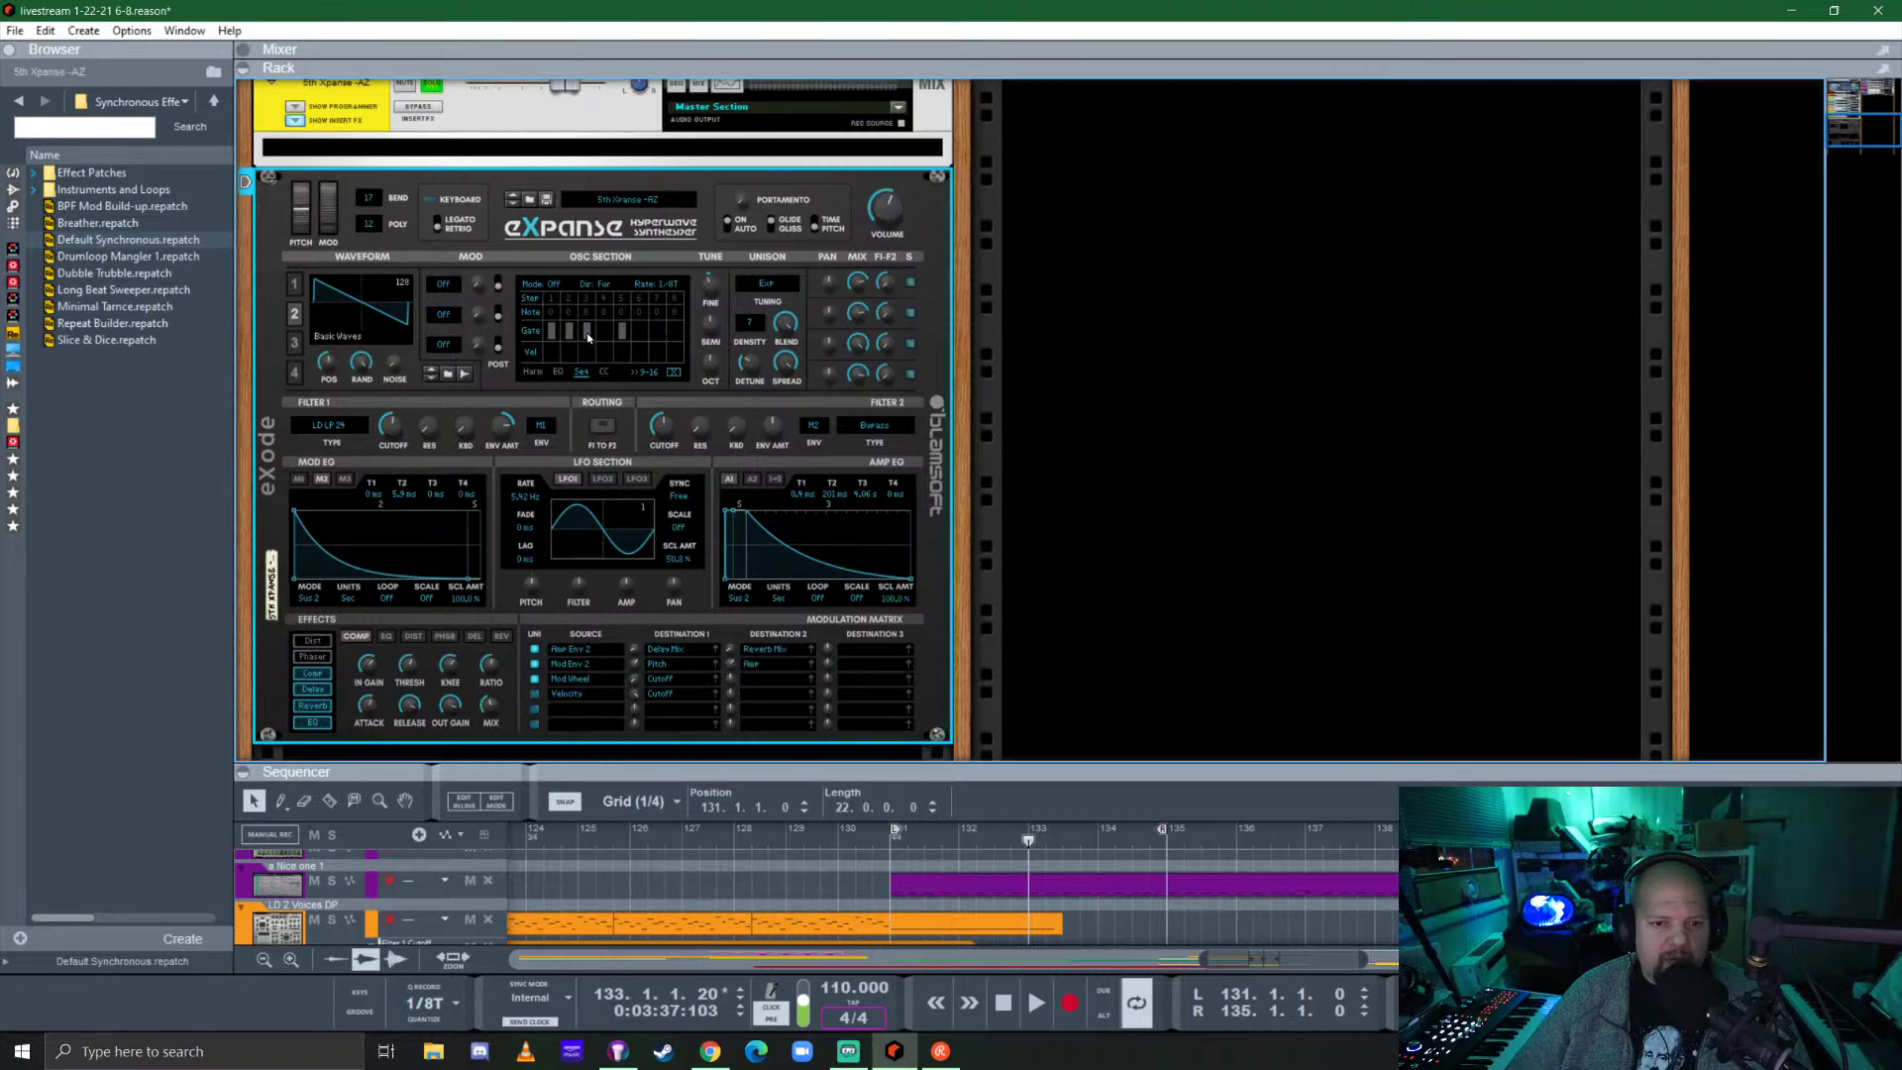
{"action": "left_click", "coordinate": [657, 331]}
{"action": "left_click", "coordinate": [645, 373]}
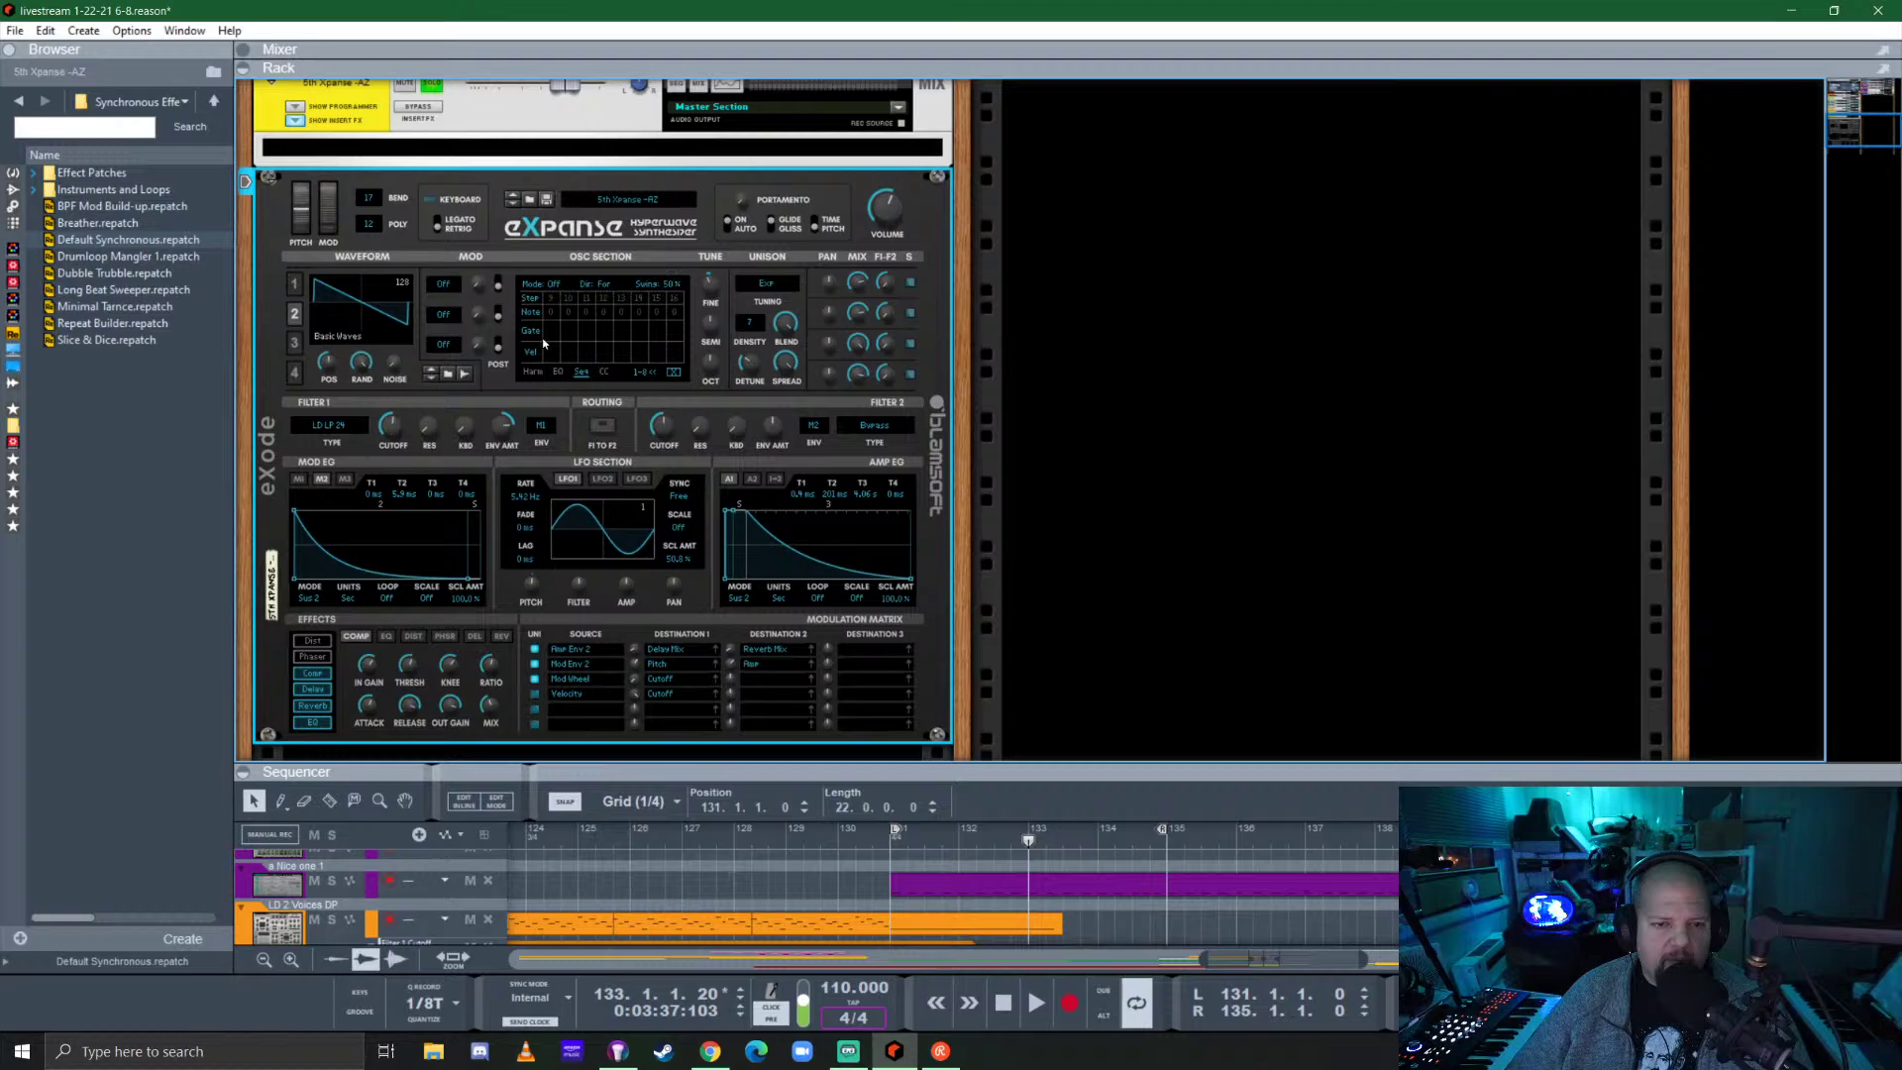
{"action": "left_click_drag", "start_coordinate": [548, 331], "coordinate": [584, 317]}
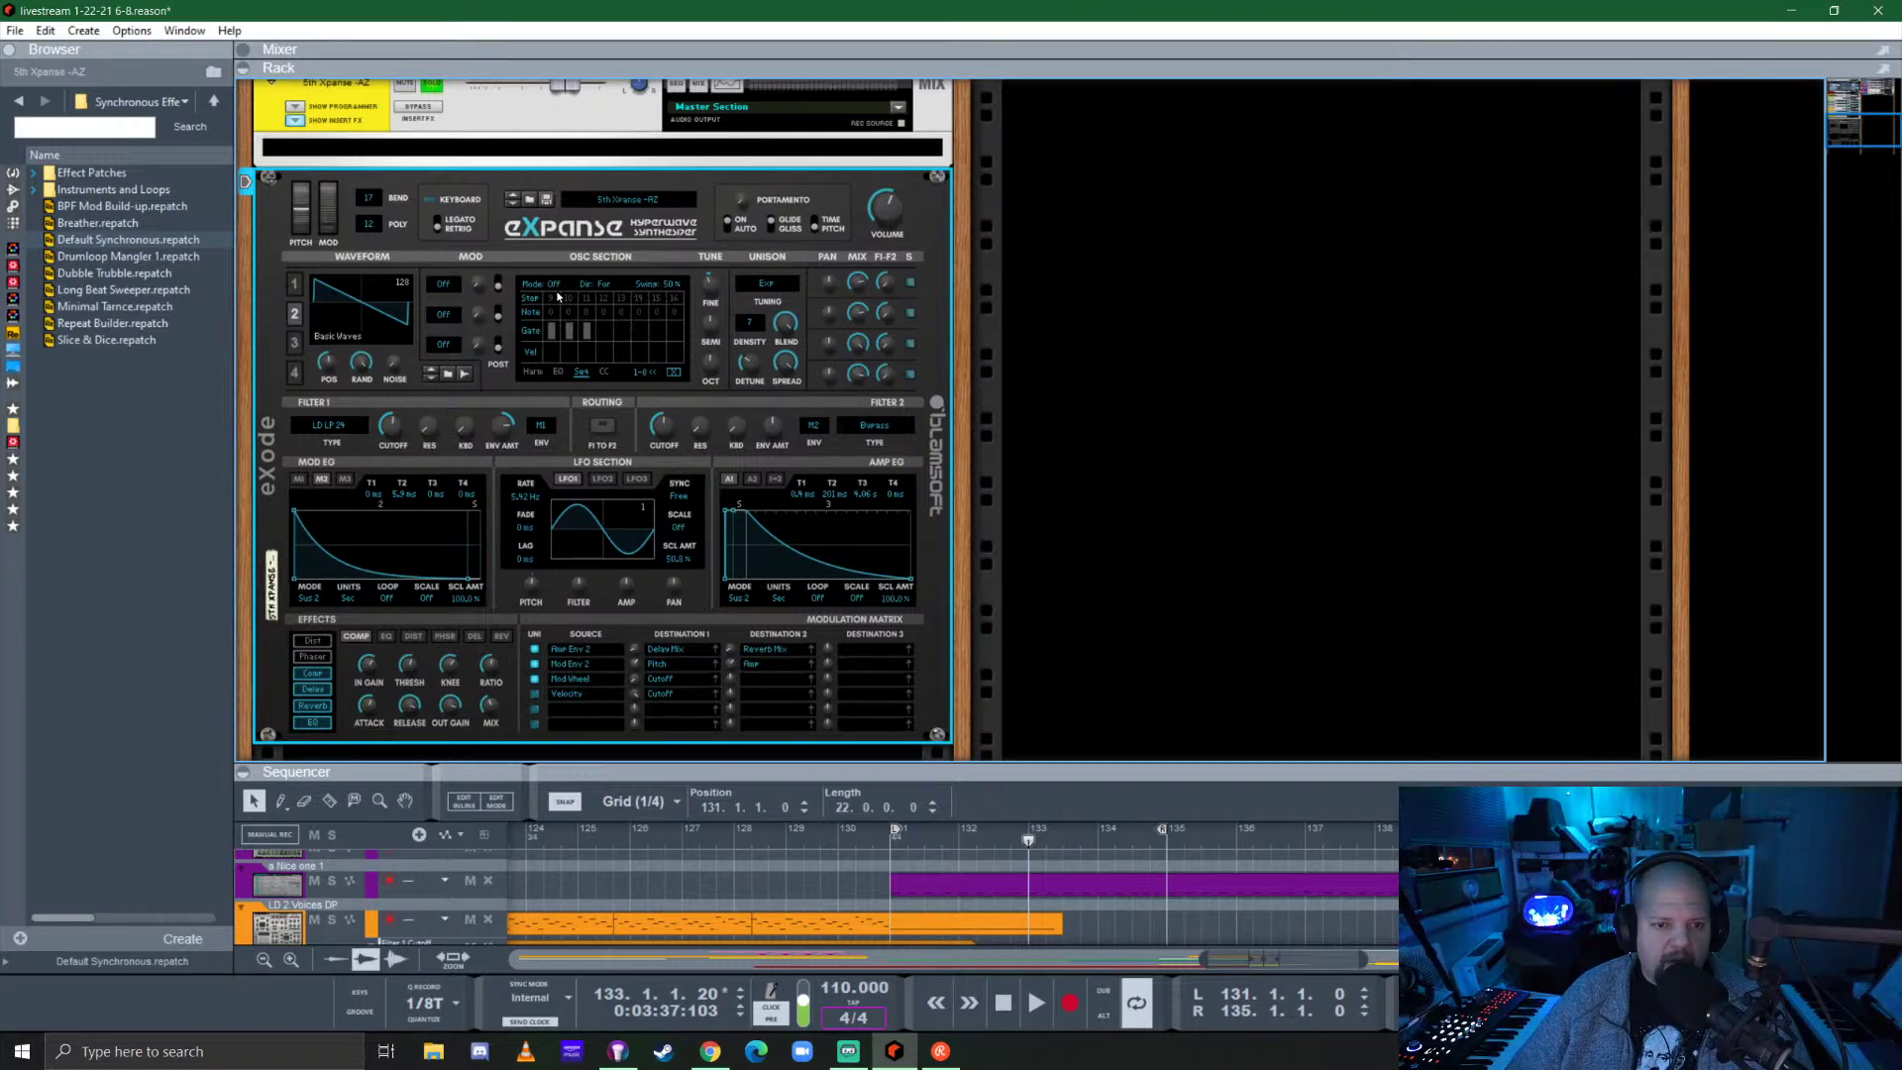
{"action": "left_click", "coordinate": [642, 375]}
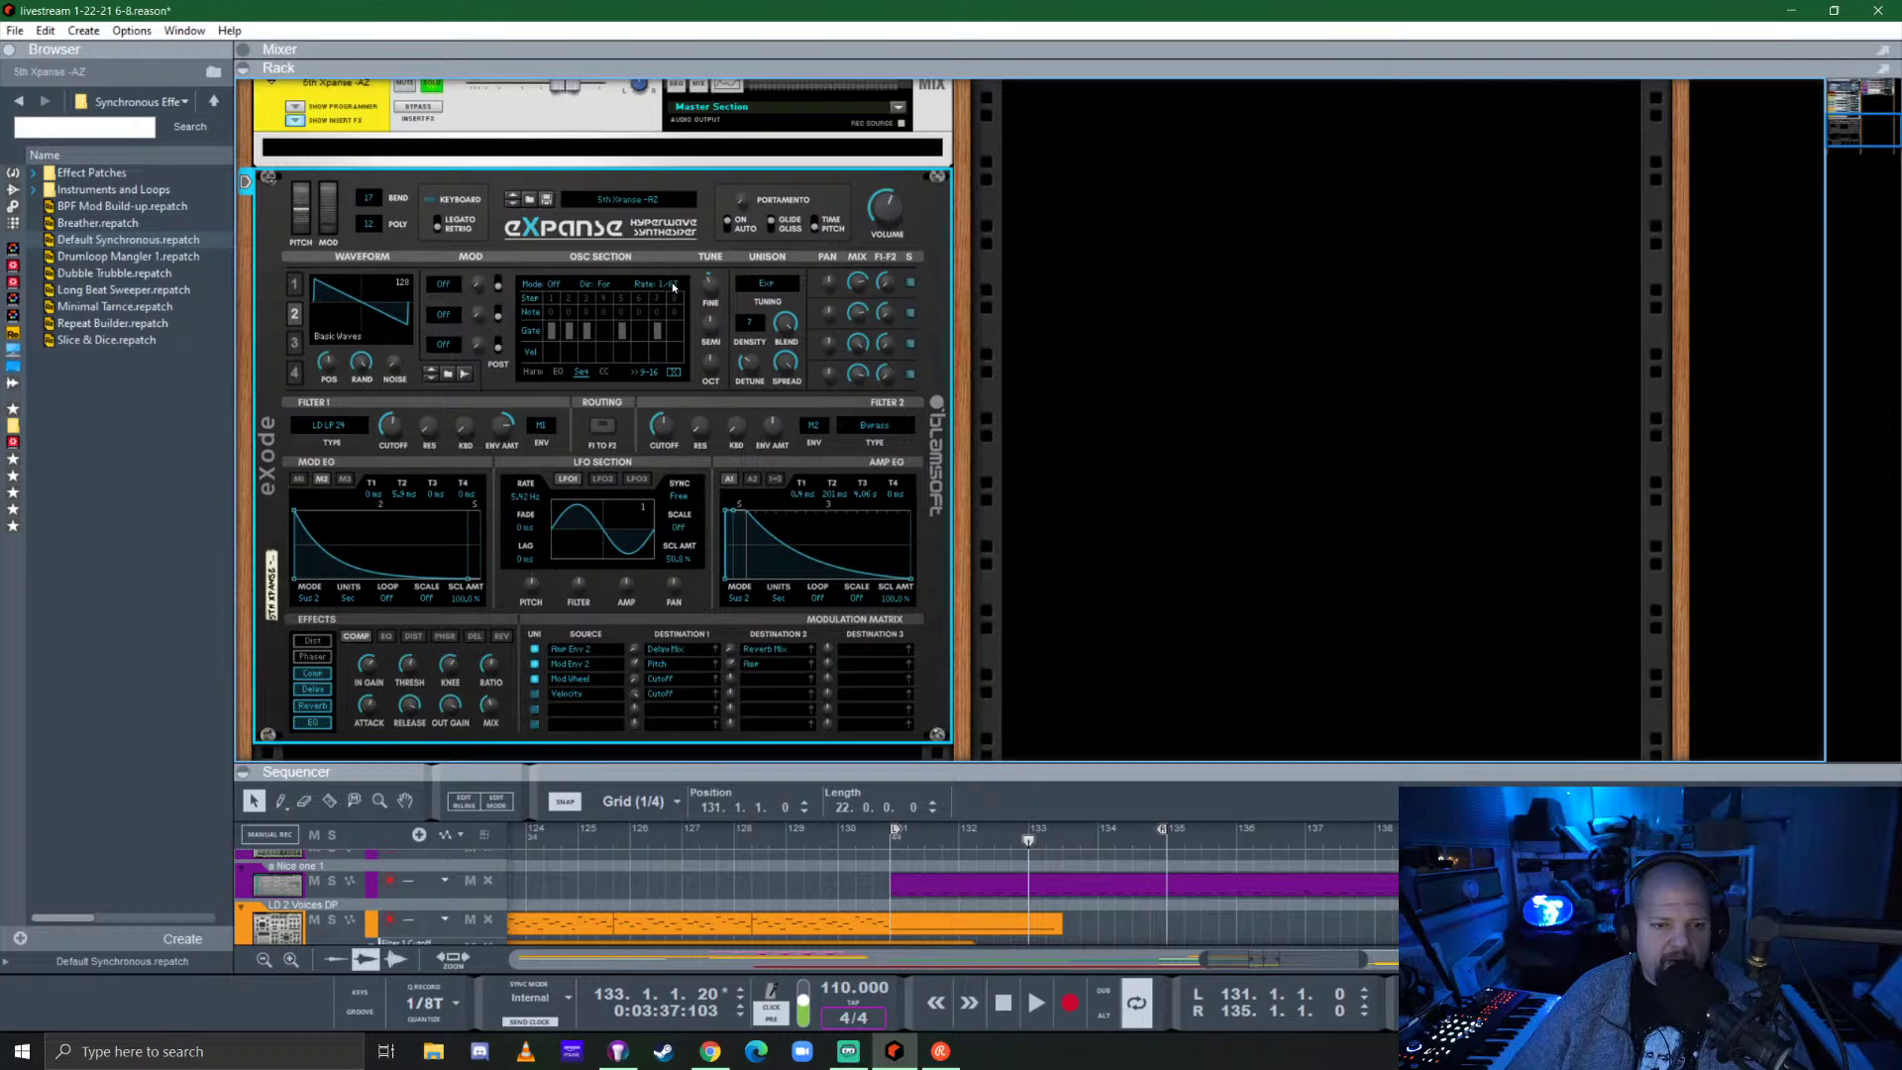
Play the lead, try the Run mode, set the Expanse sequencer mode to Repeat and restart playback.
{"action": "key", "text": "space"}
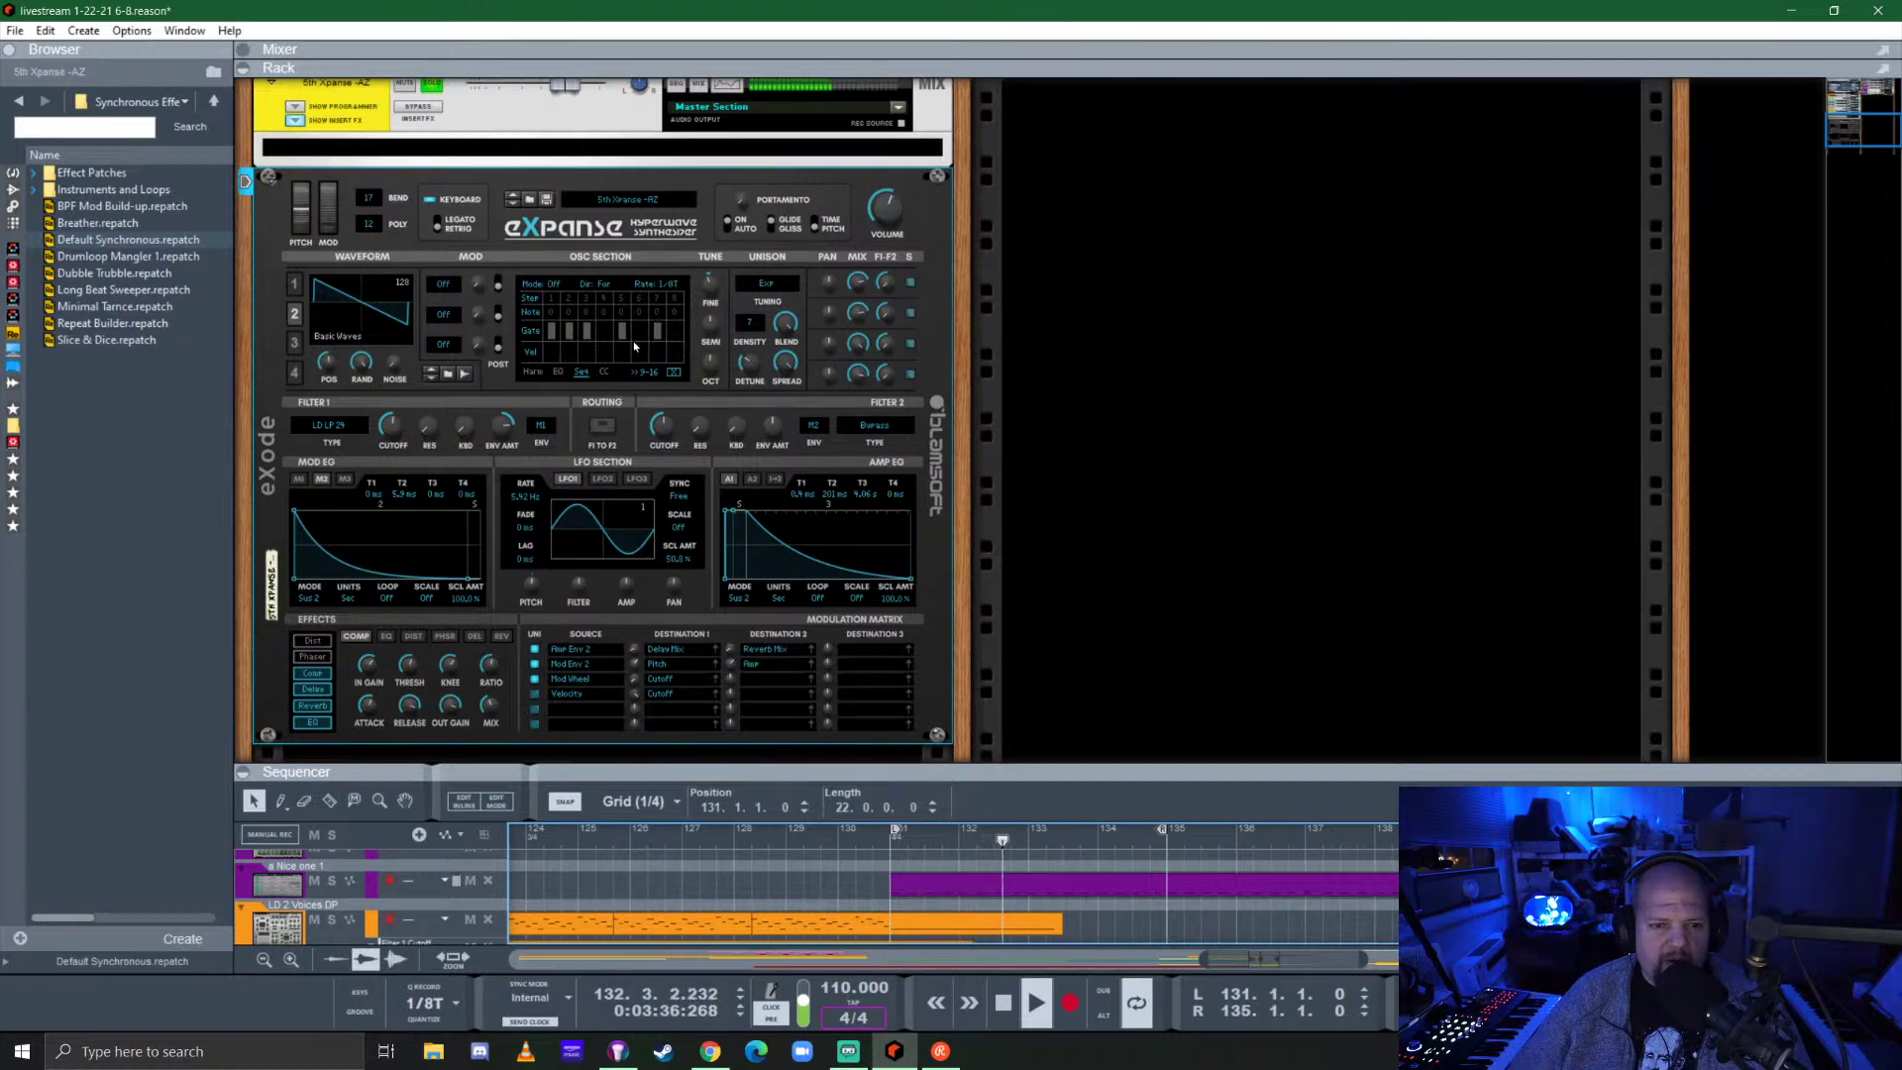
{"action": "key", "text": "space"}
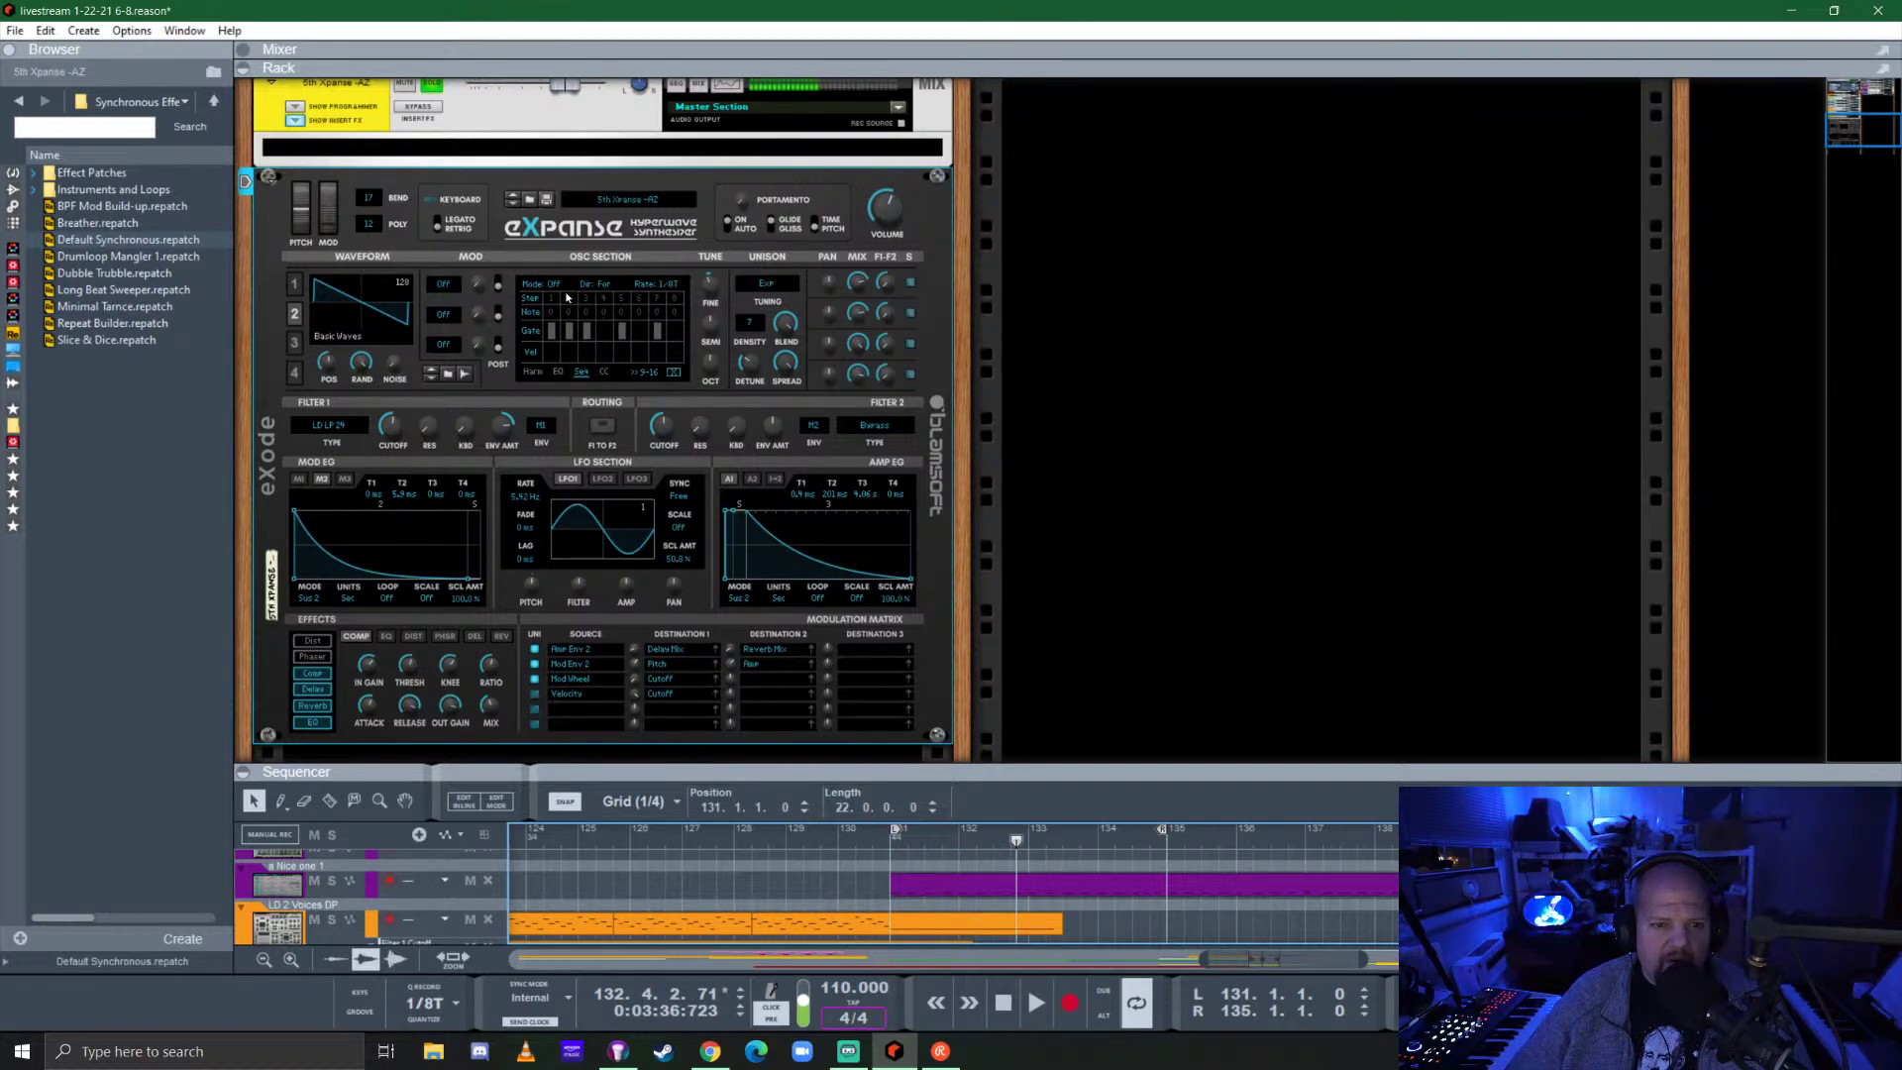
{"action": "left_click", "coordinate": [567, 298]}
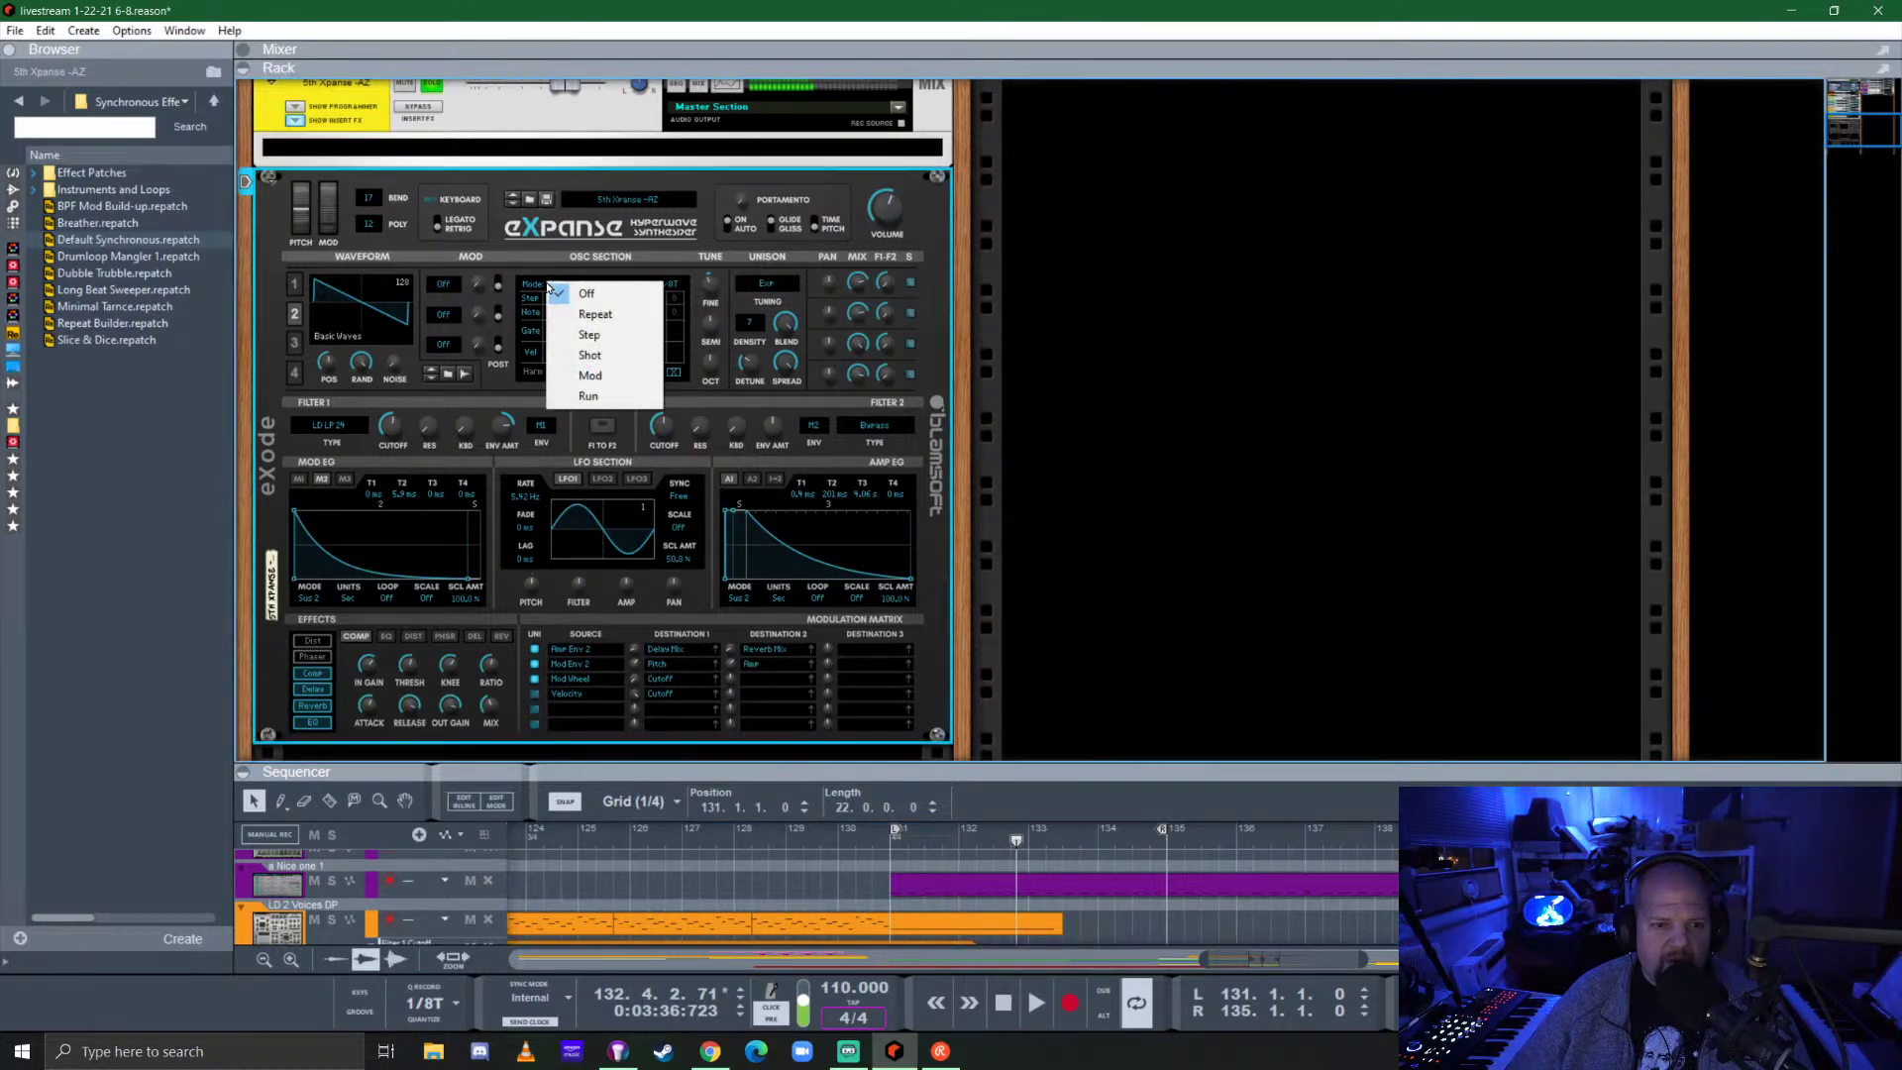
{"action": "left_click", "coordinate": [614, 397]}
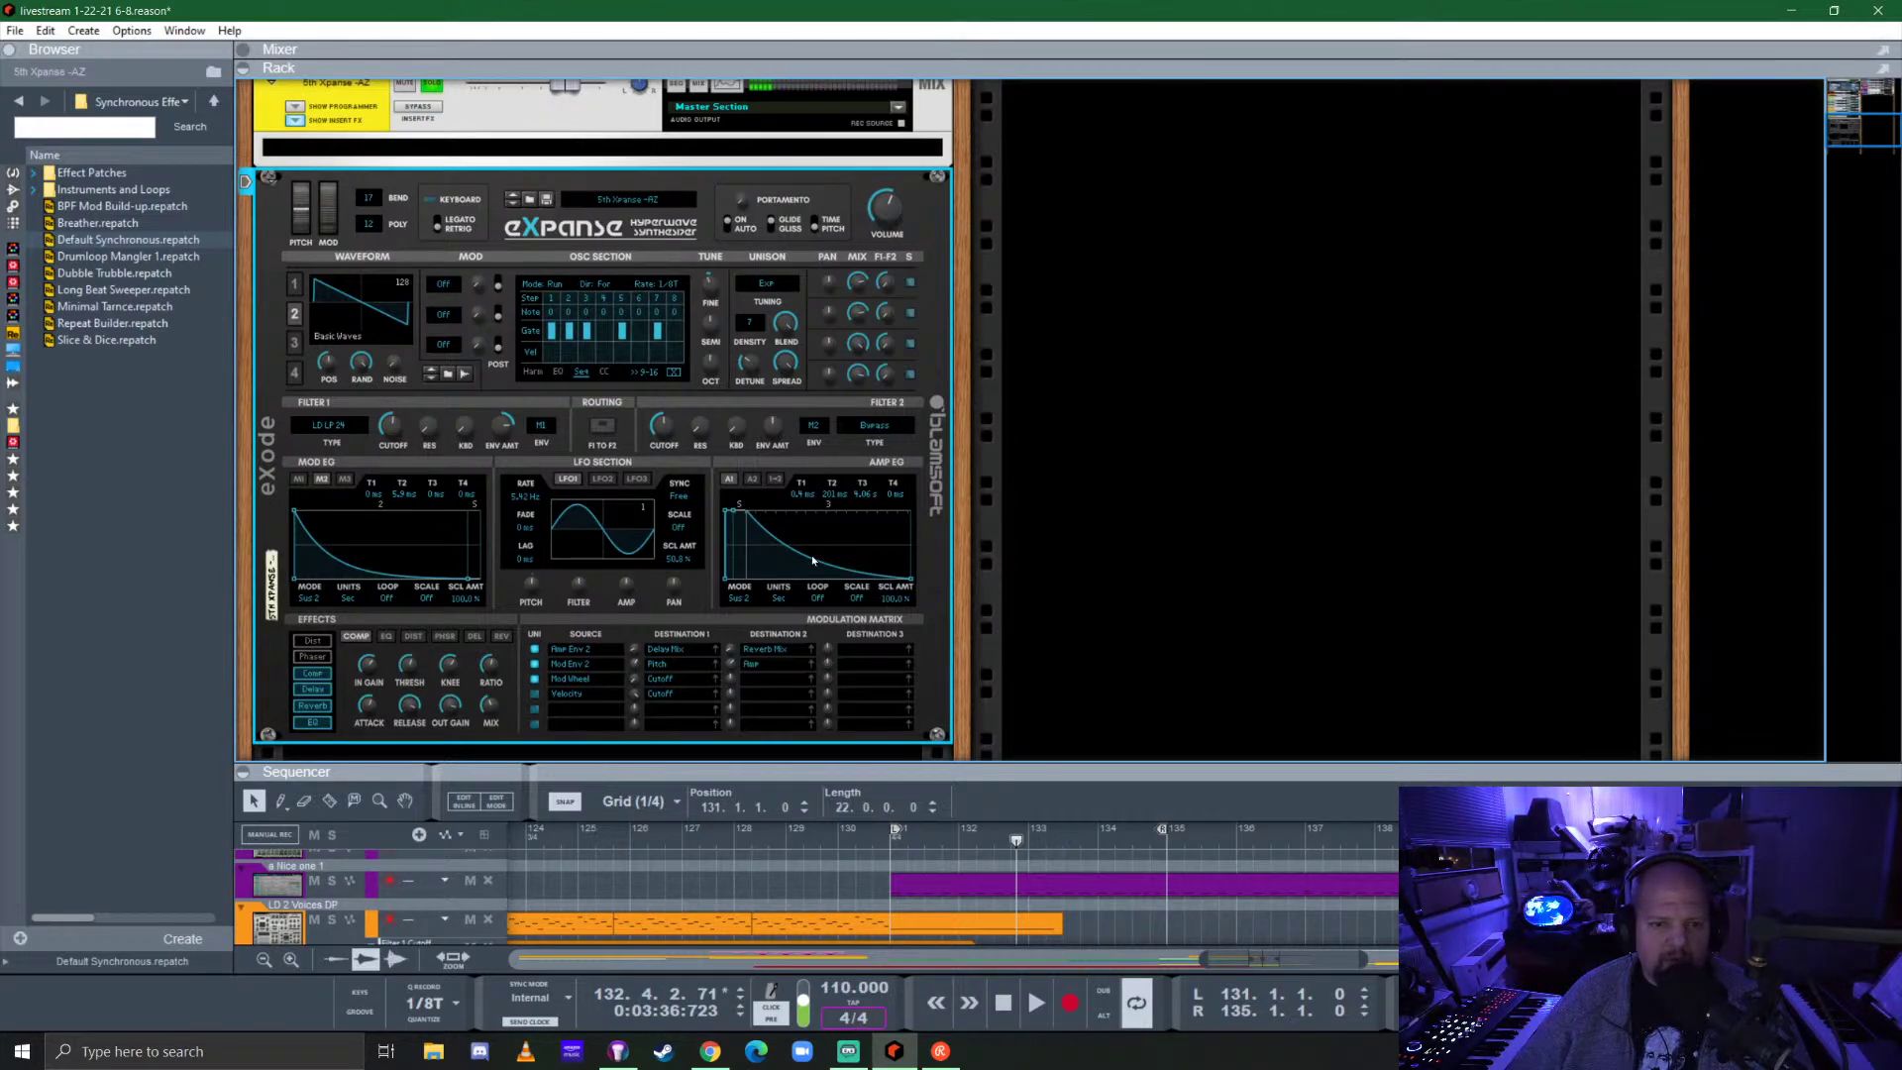
{"action": "left_click", "coordinate": [555, 281]}
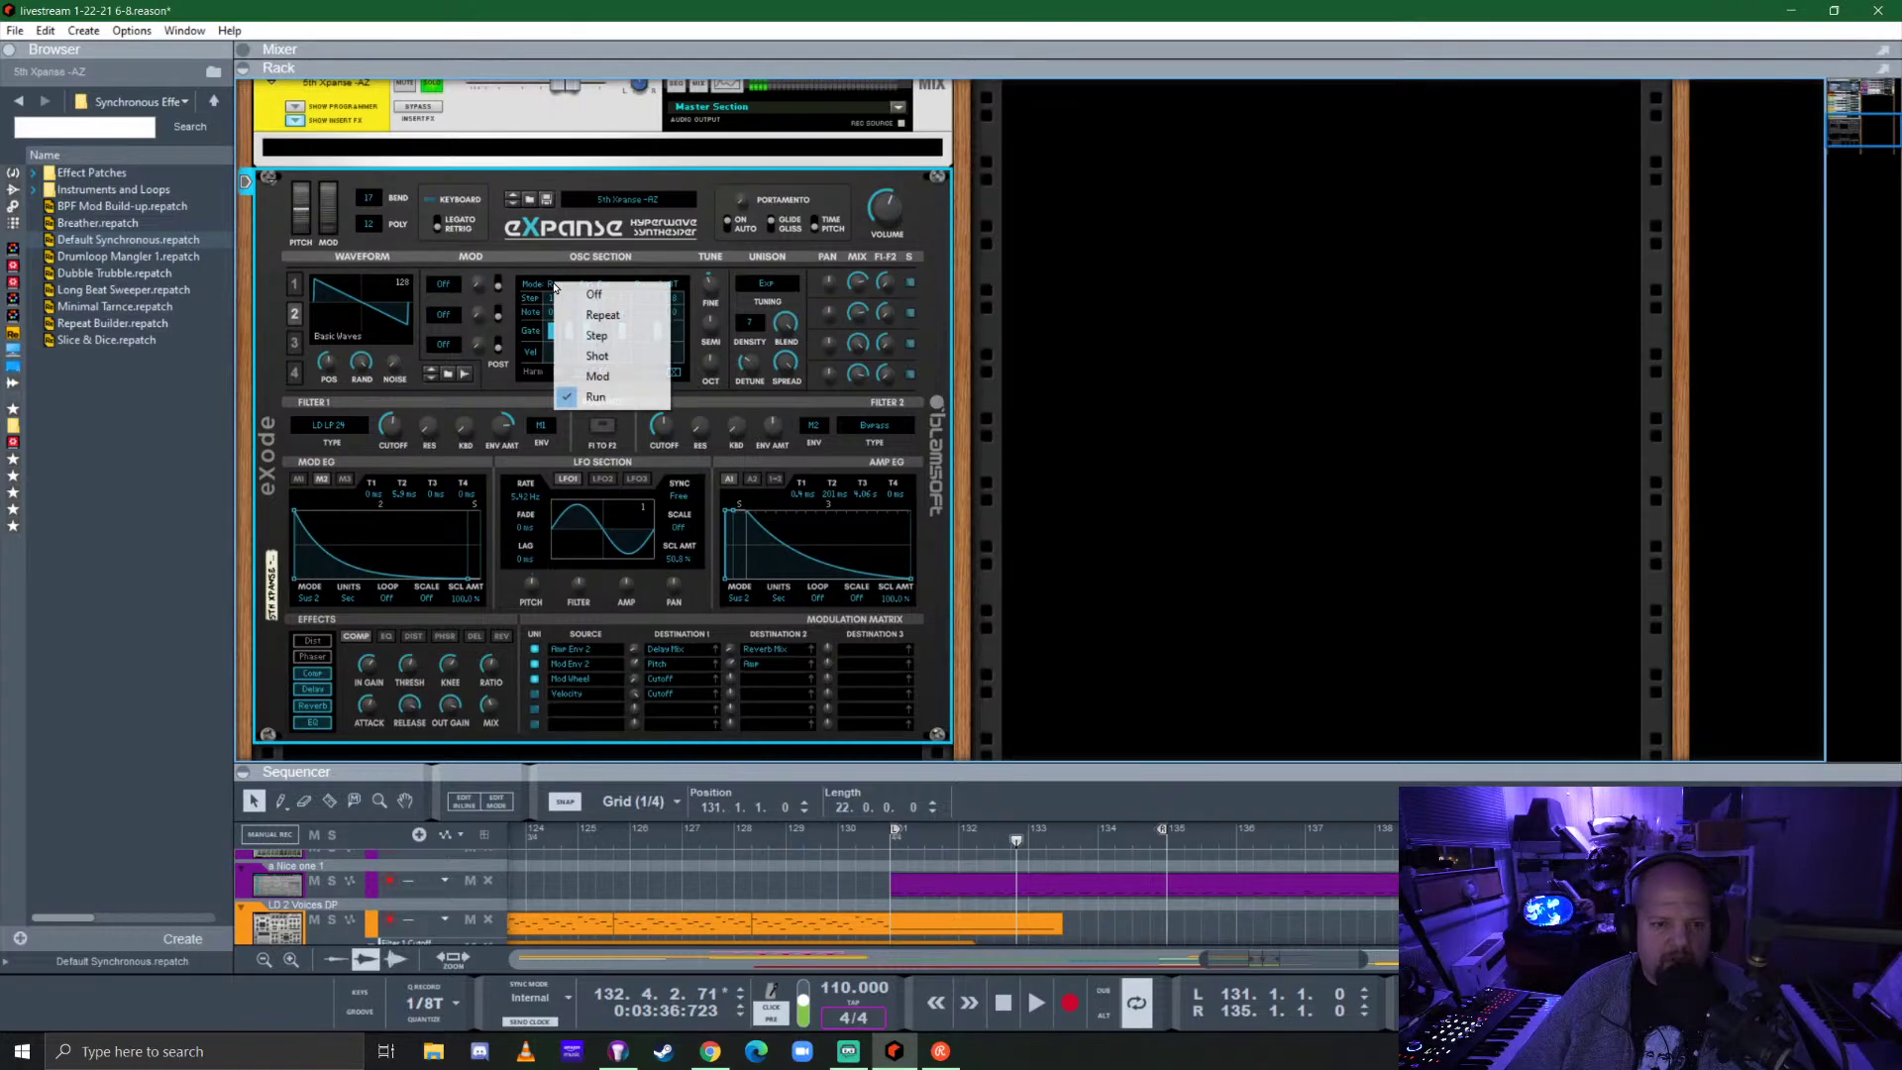
{"action": "left_click", "coordinate": [640, 316]}
{"action": "key", "text": "space"}
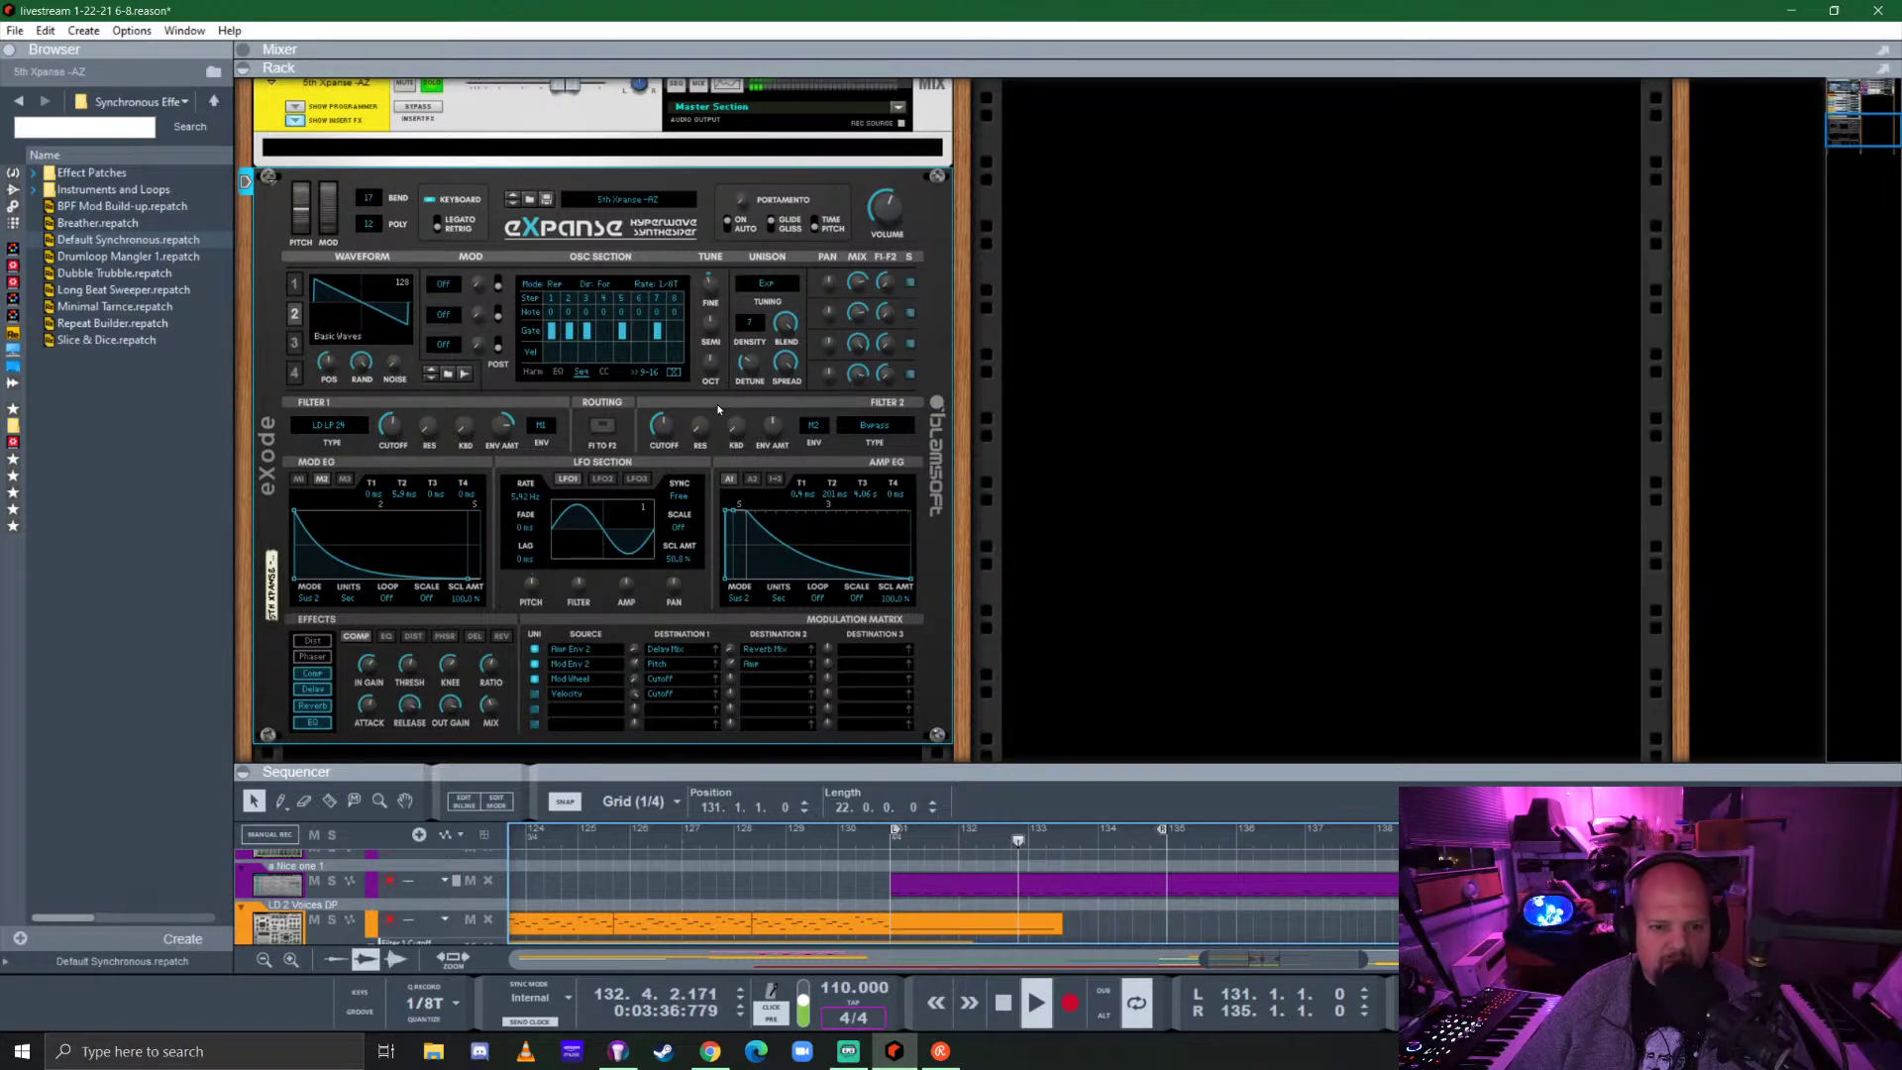
Check both step pages during playback and raise the velocities of sequencer steps 1, 2, 3, 5 and 7.
{"action": "left_click", "coordinate": [645, 373]}
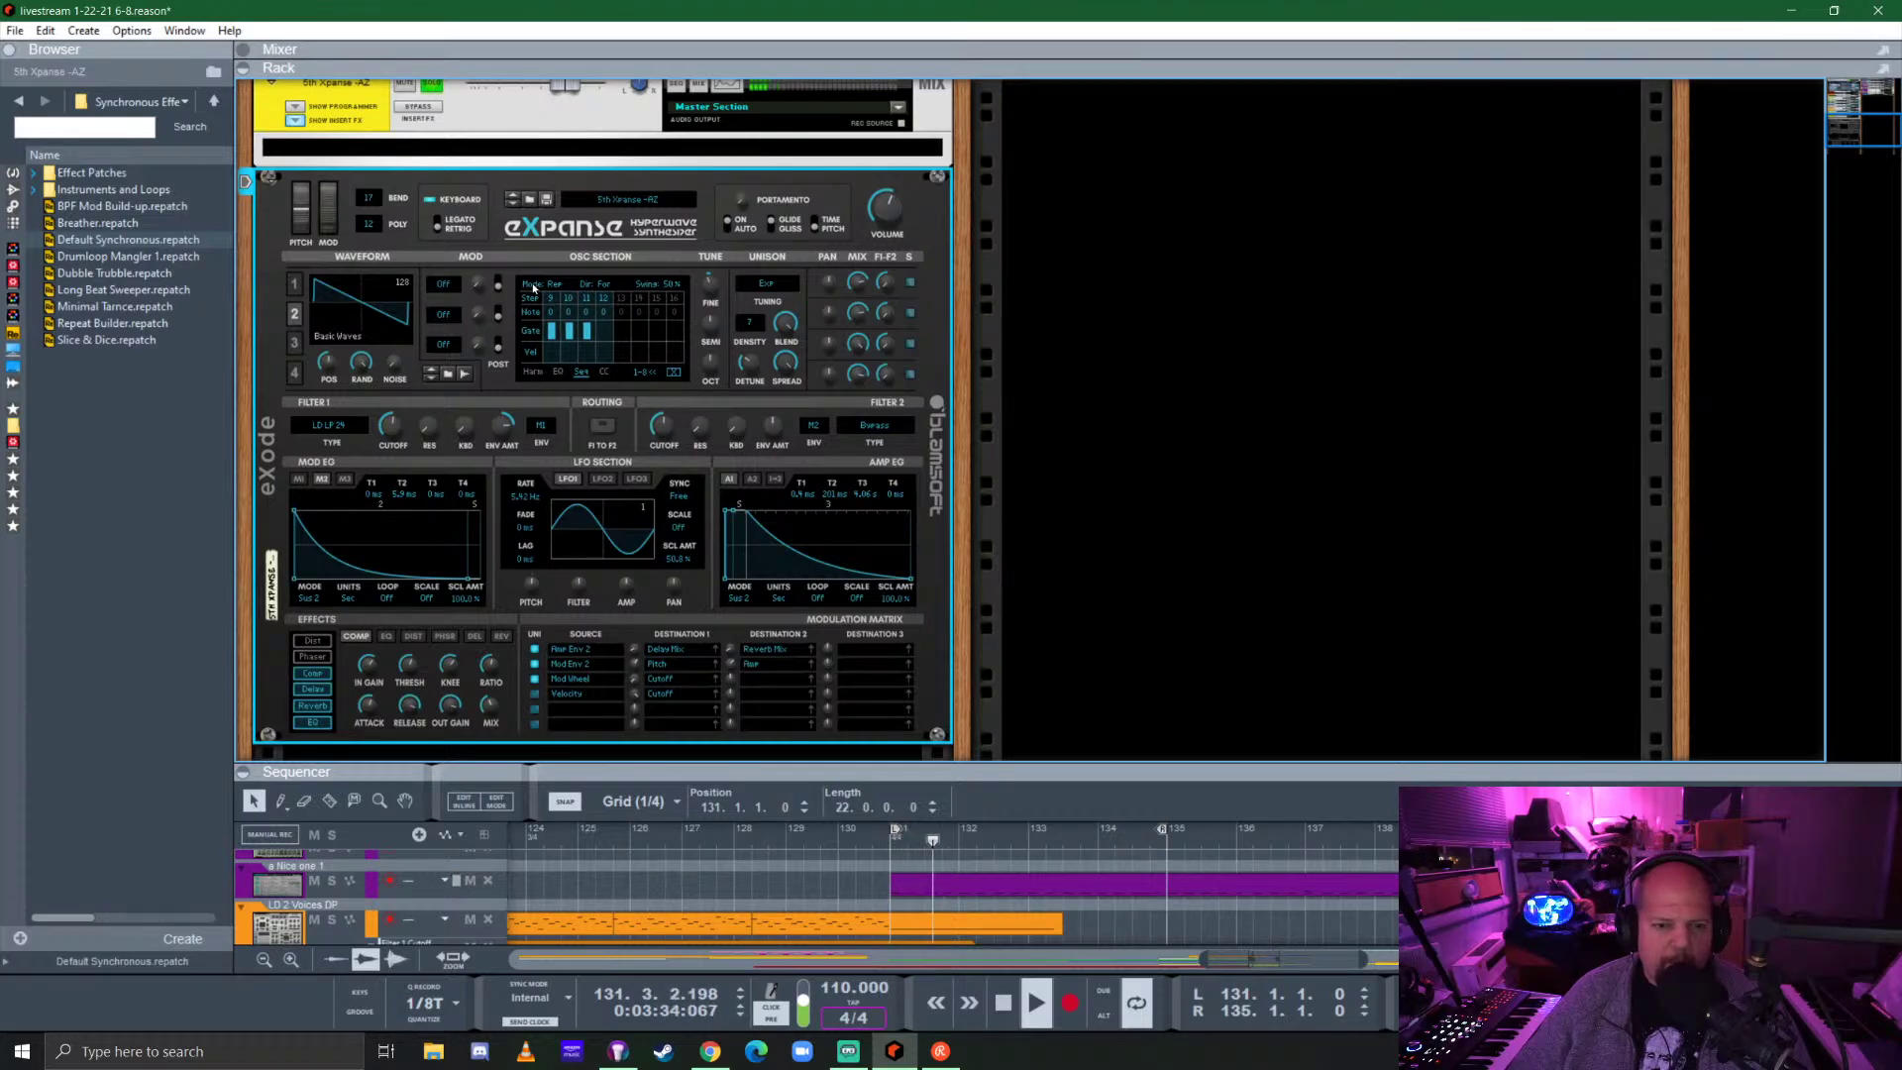
{"action": "left_click", "coordinate": [644, 374]}
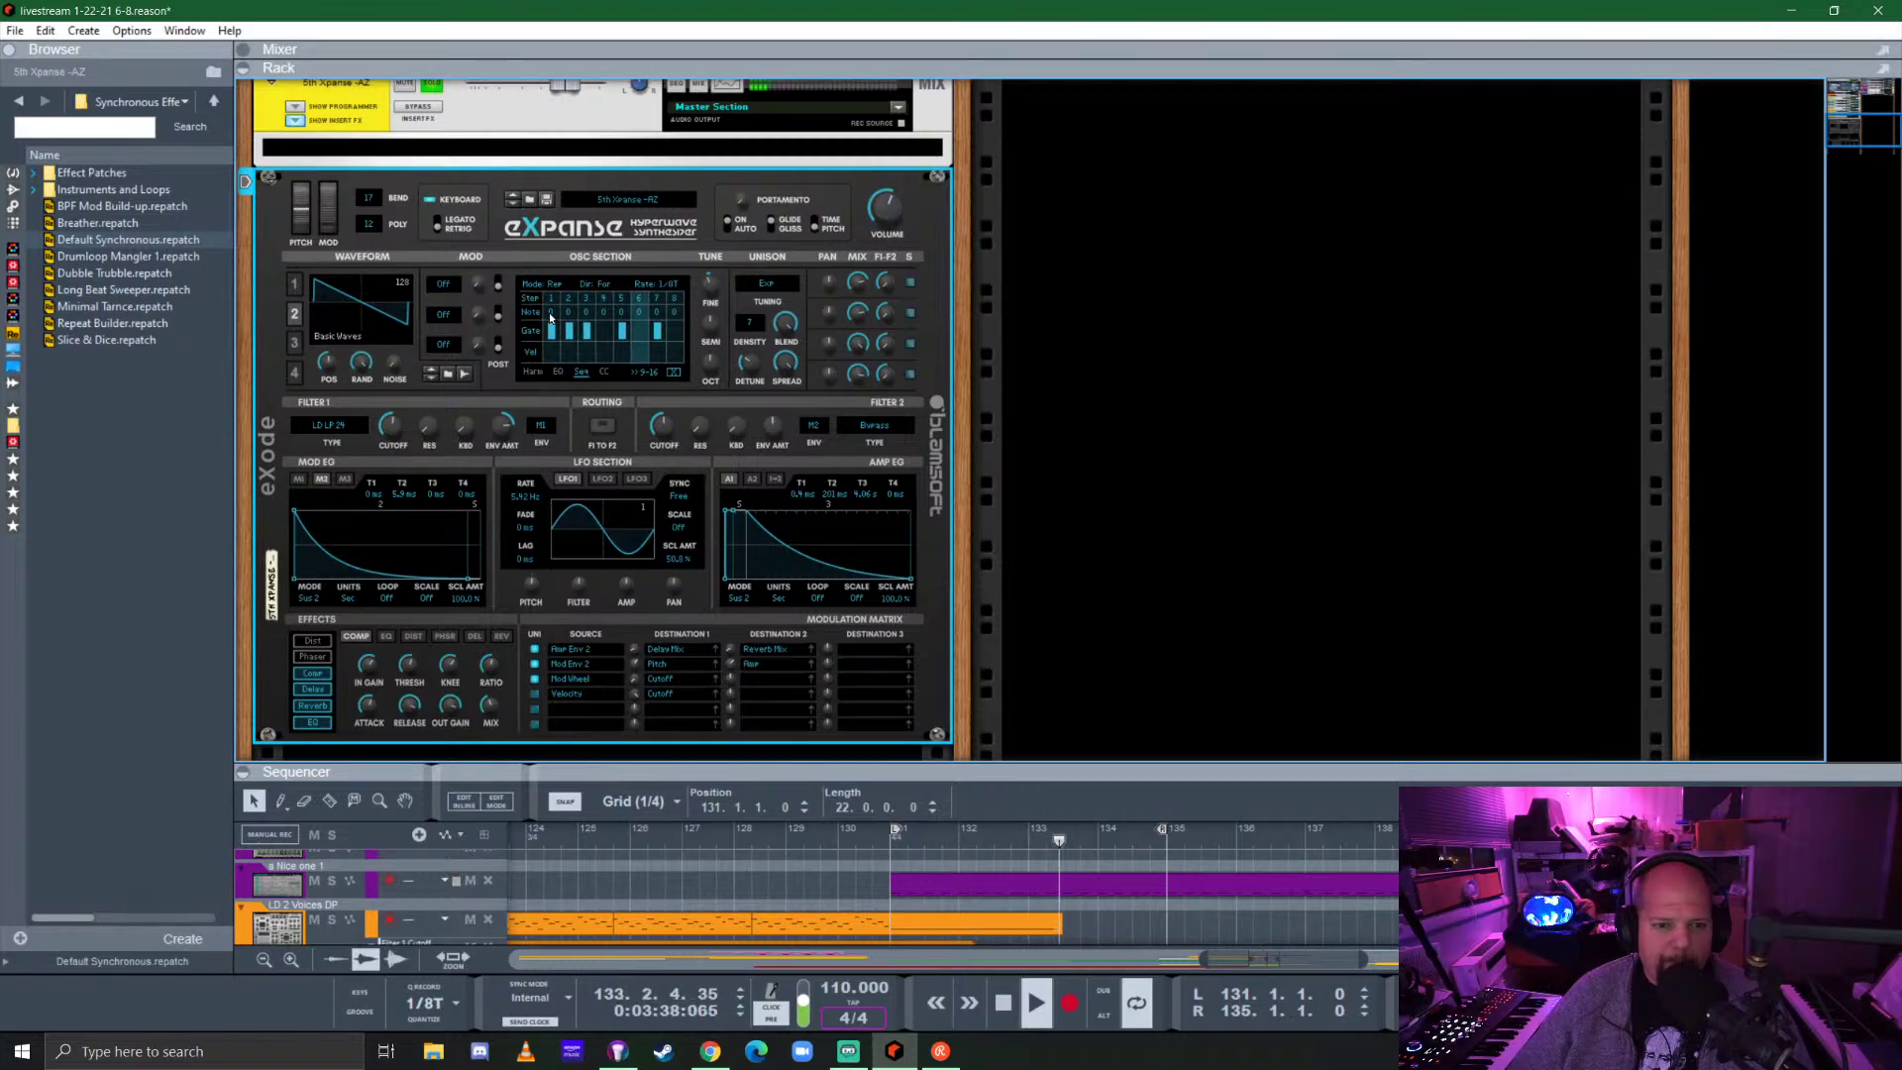
{"action": "mouse_move", "coordinate": [559, 315]}
{"action": "left_mouse_down"}
{"action": "mouse_move", "coordinate": [564, 283]}
{"action": "mouse_move", "coordinate": [561, 360]}
{"action": "mouse_move", "coordinate": [590, 355]}
{"action": "left_mouse_up"}
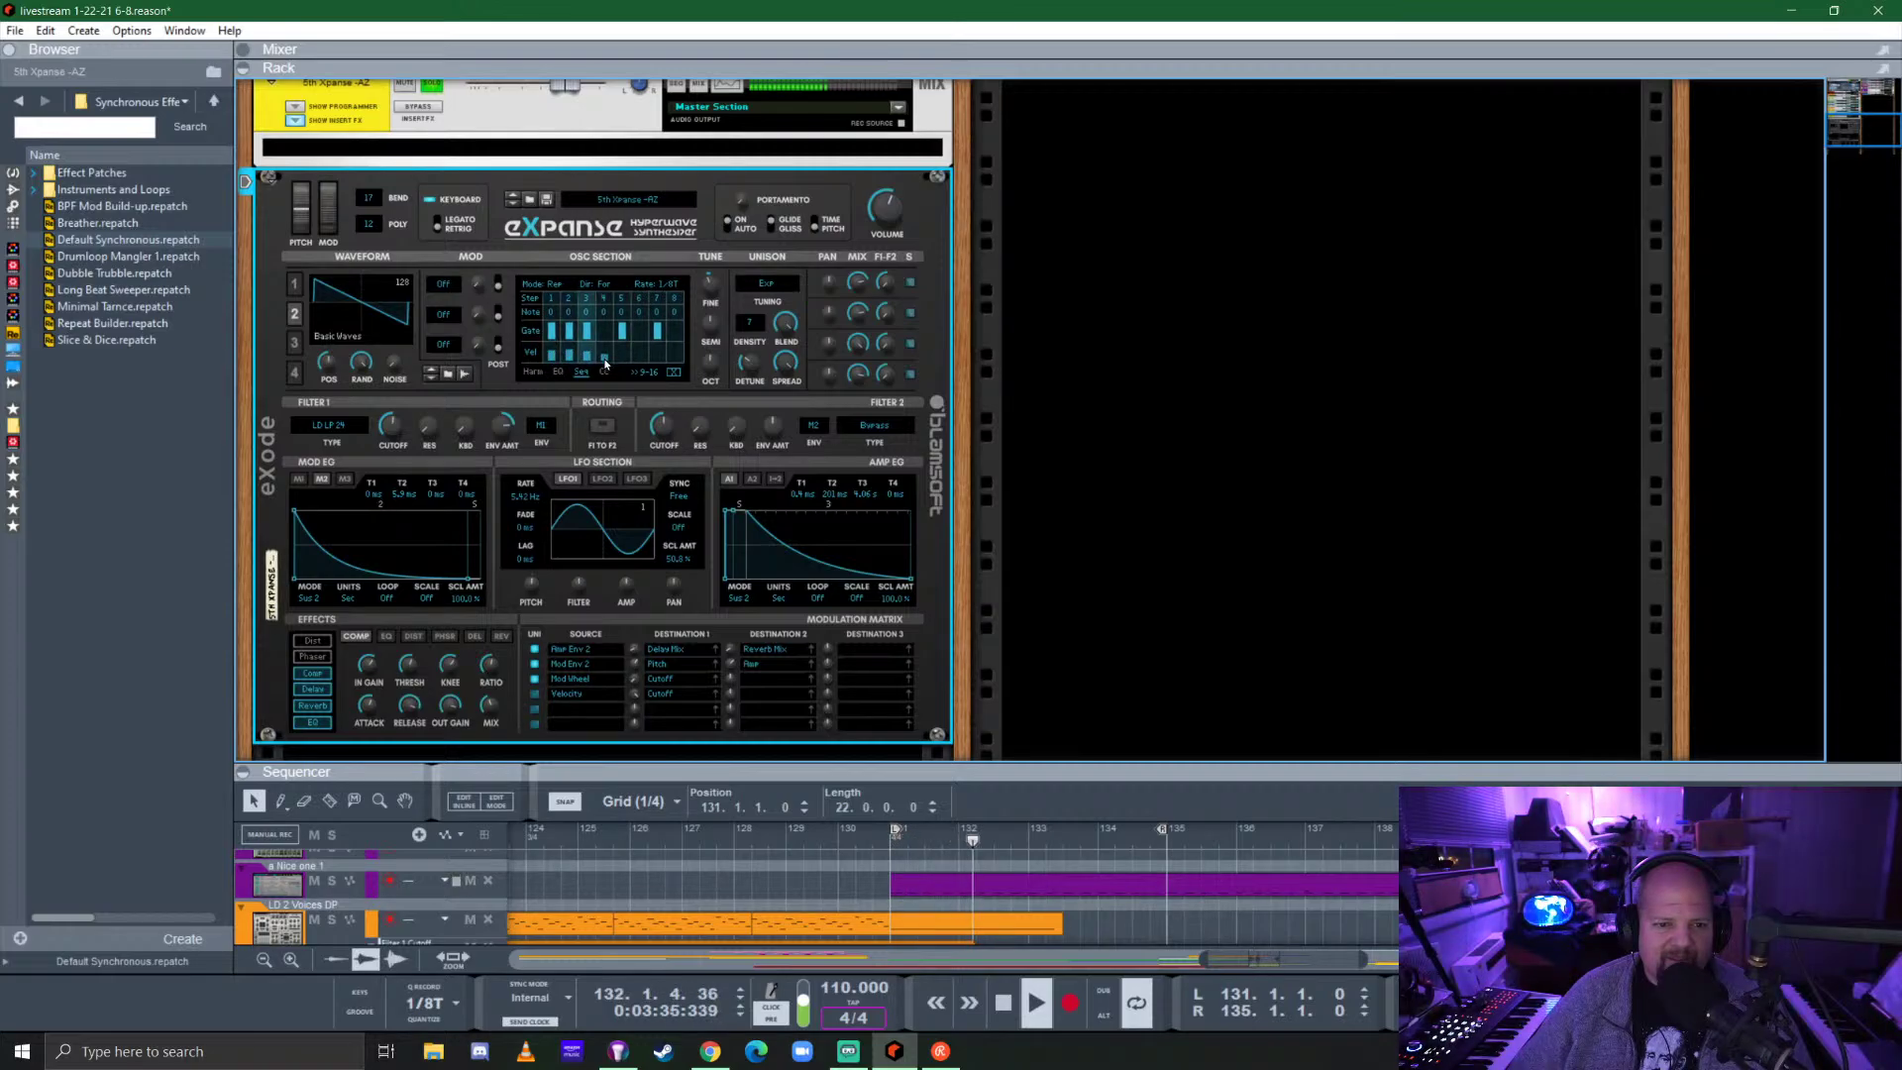
{"action": "left_click", "coordinate": [622, 358]}
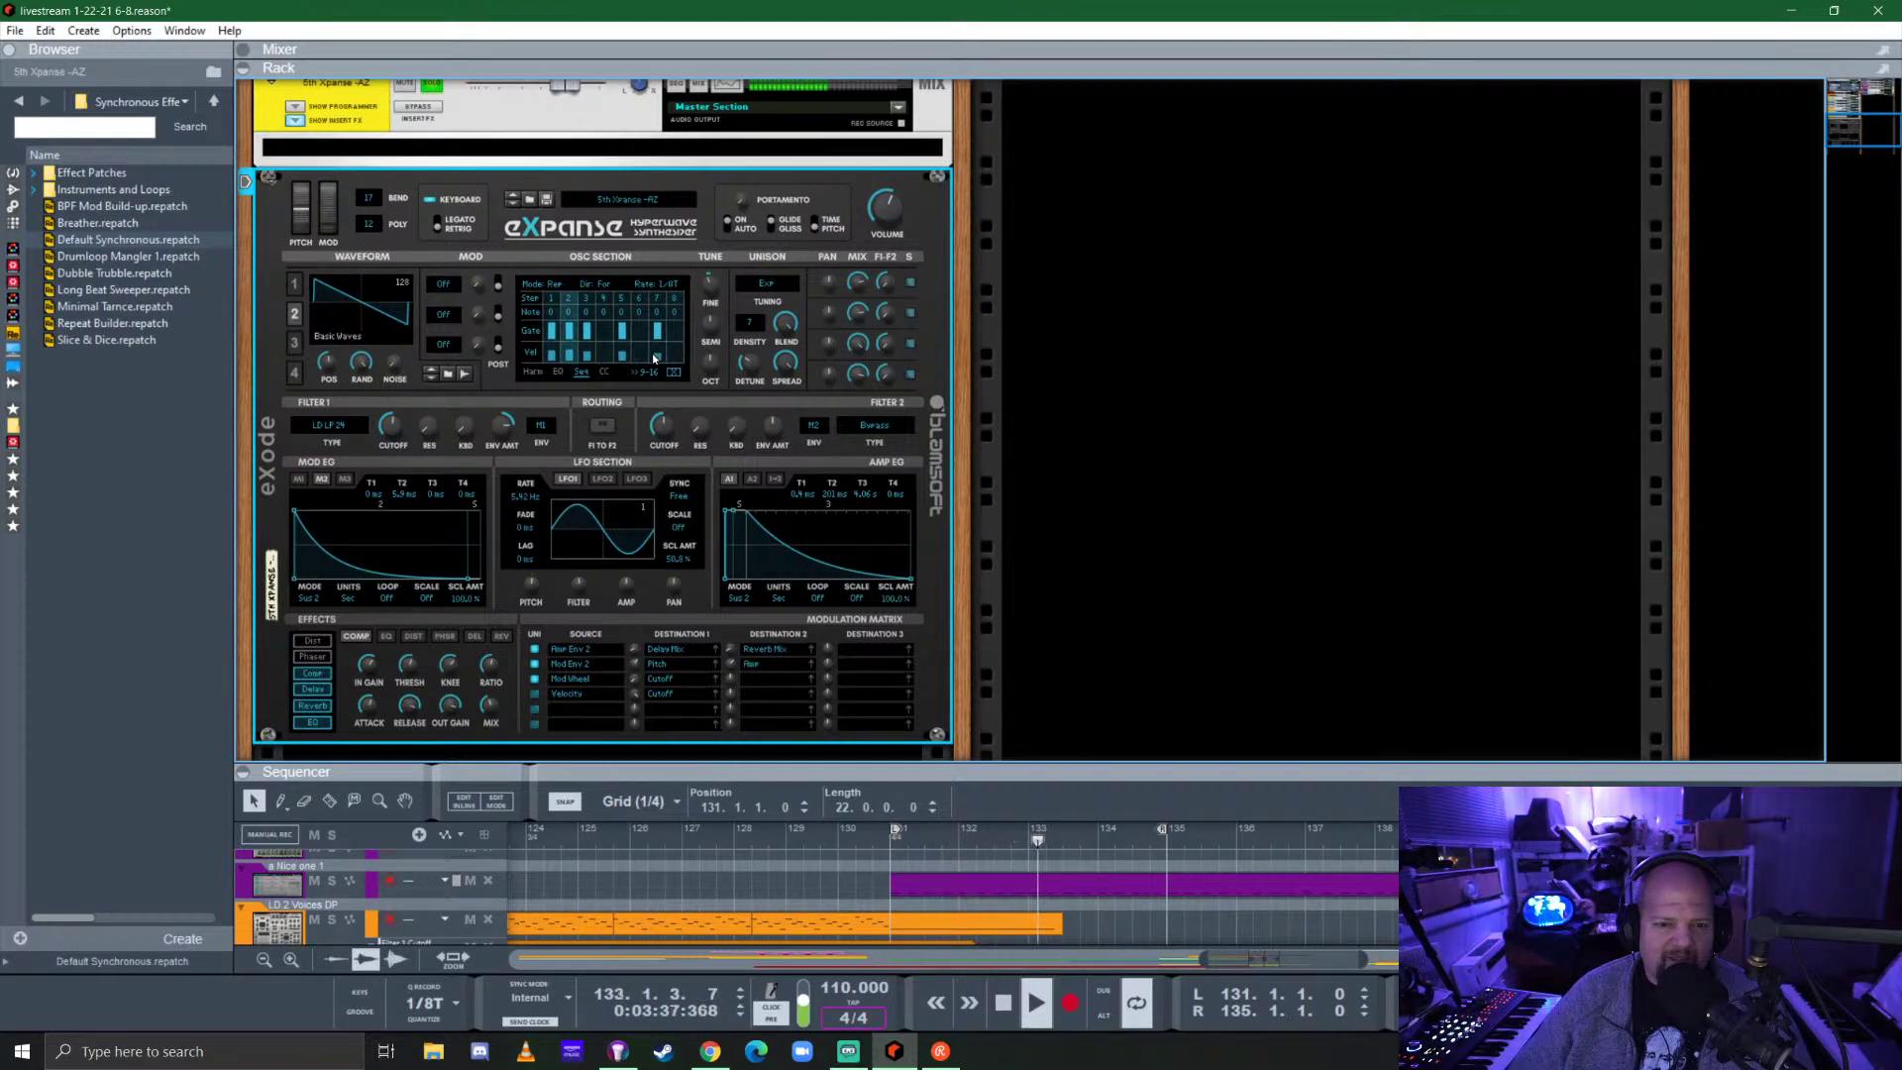
{"action": "left_click", "coordinate": [656, 358]}
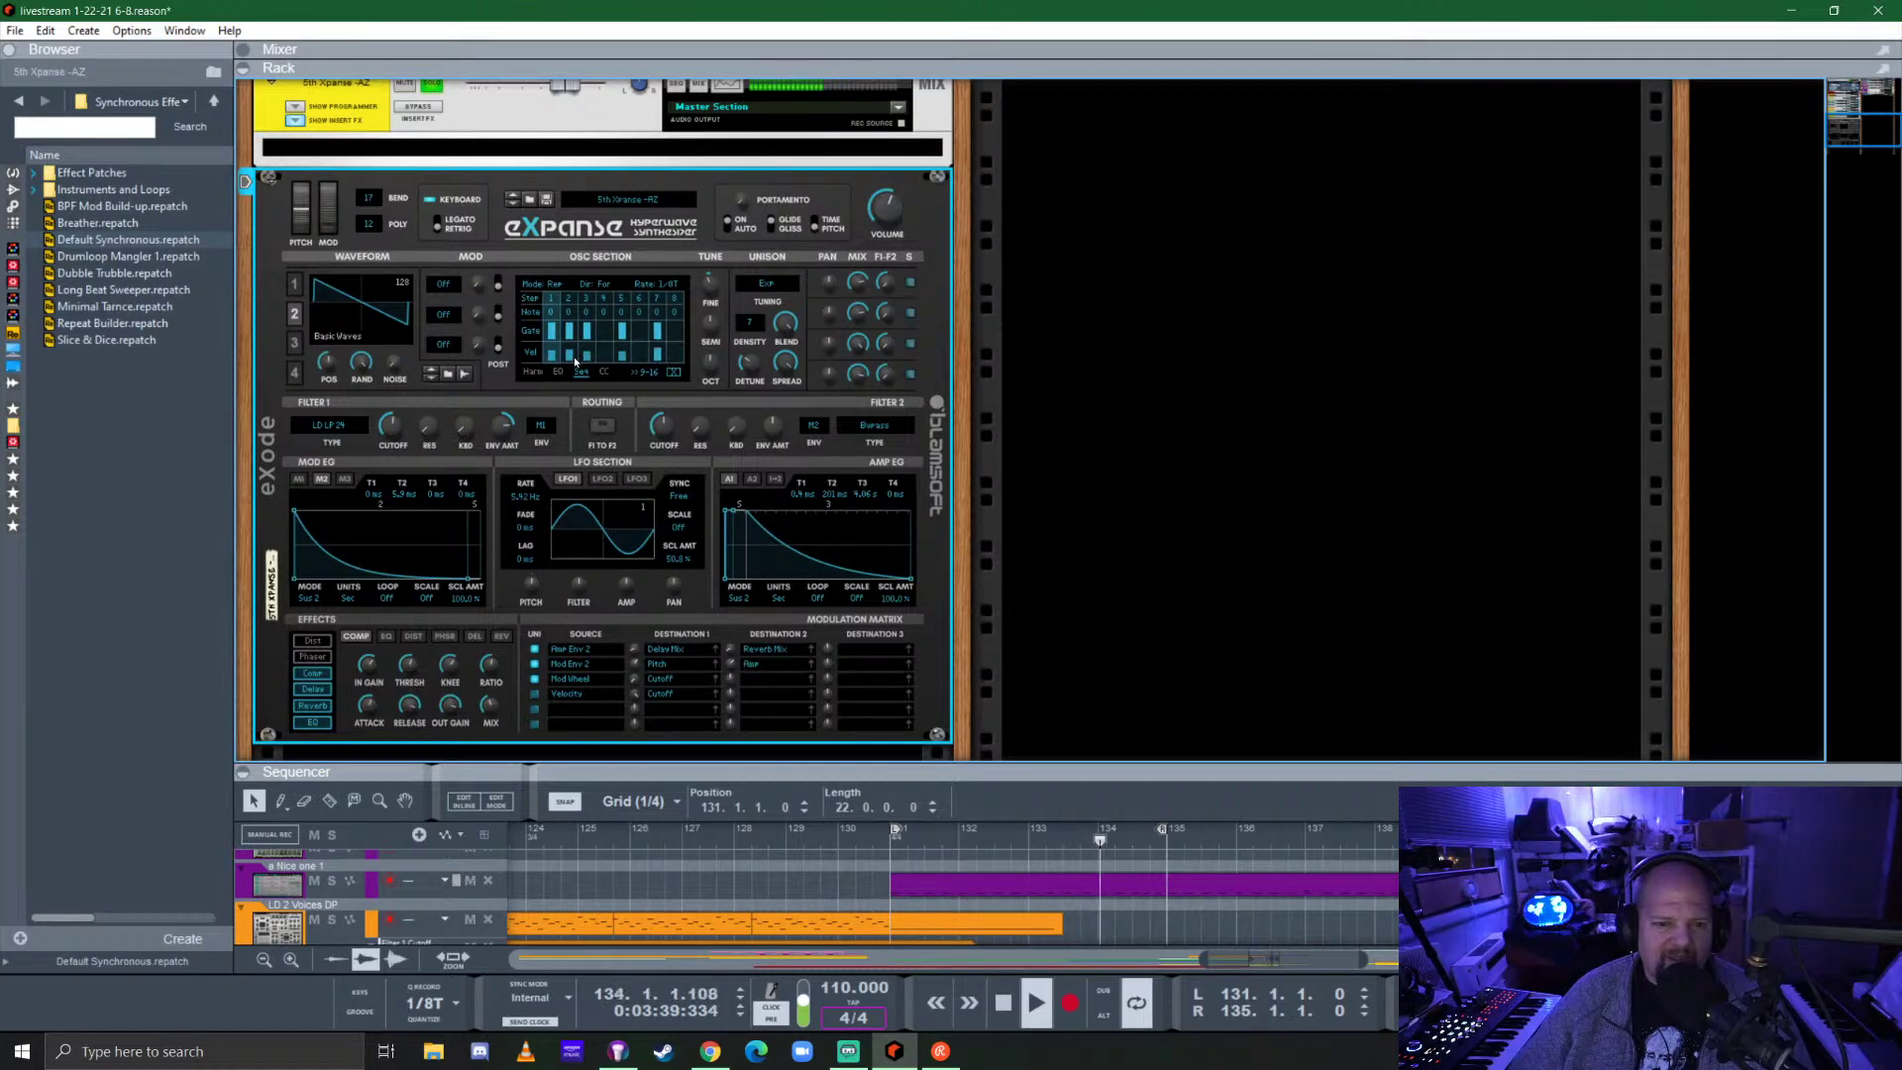
Shorten the gate lengths of sequencer steps 1, 2, 3, 5 and 7.
{"action": "left_click", "coordinate": [569, 333]}
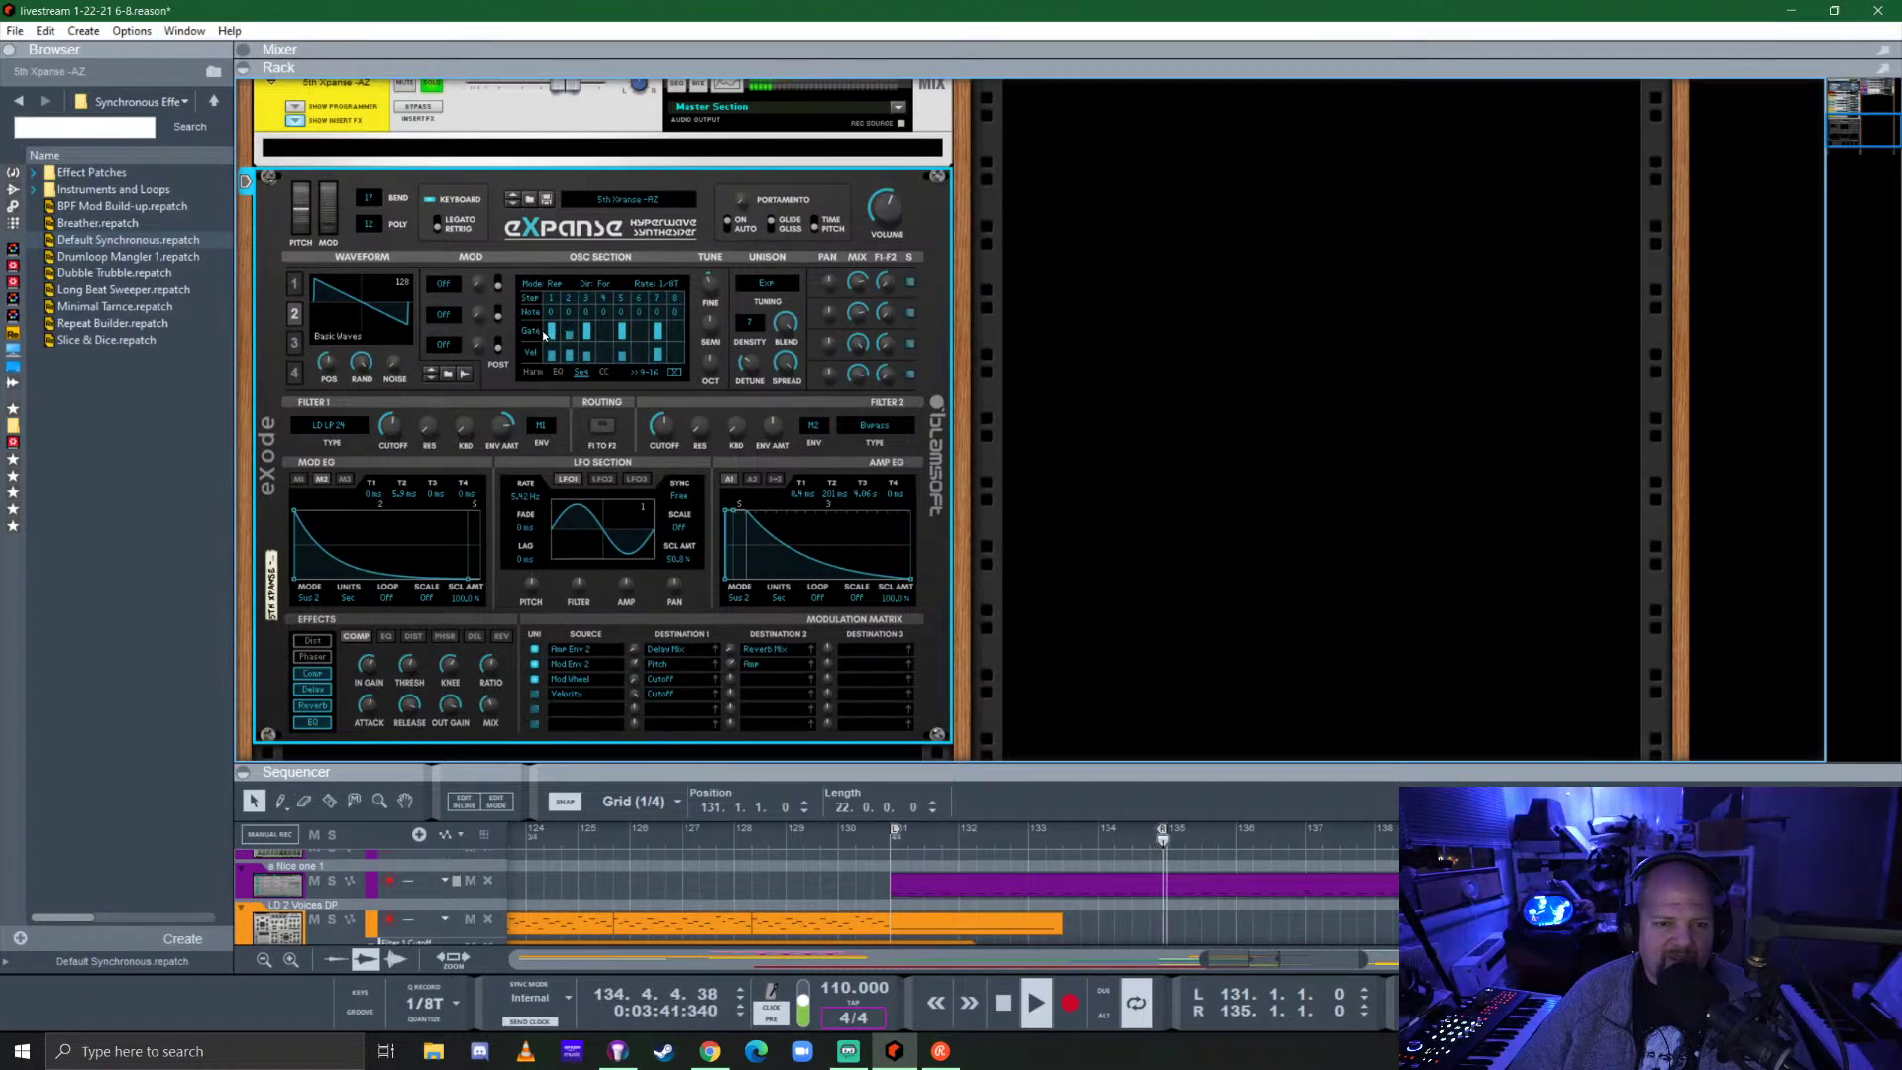
{"action": "left_click", "coordinate": [544, 330]}
{"action": "left_click", "coordinate": [589, 337]}
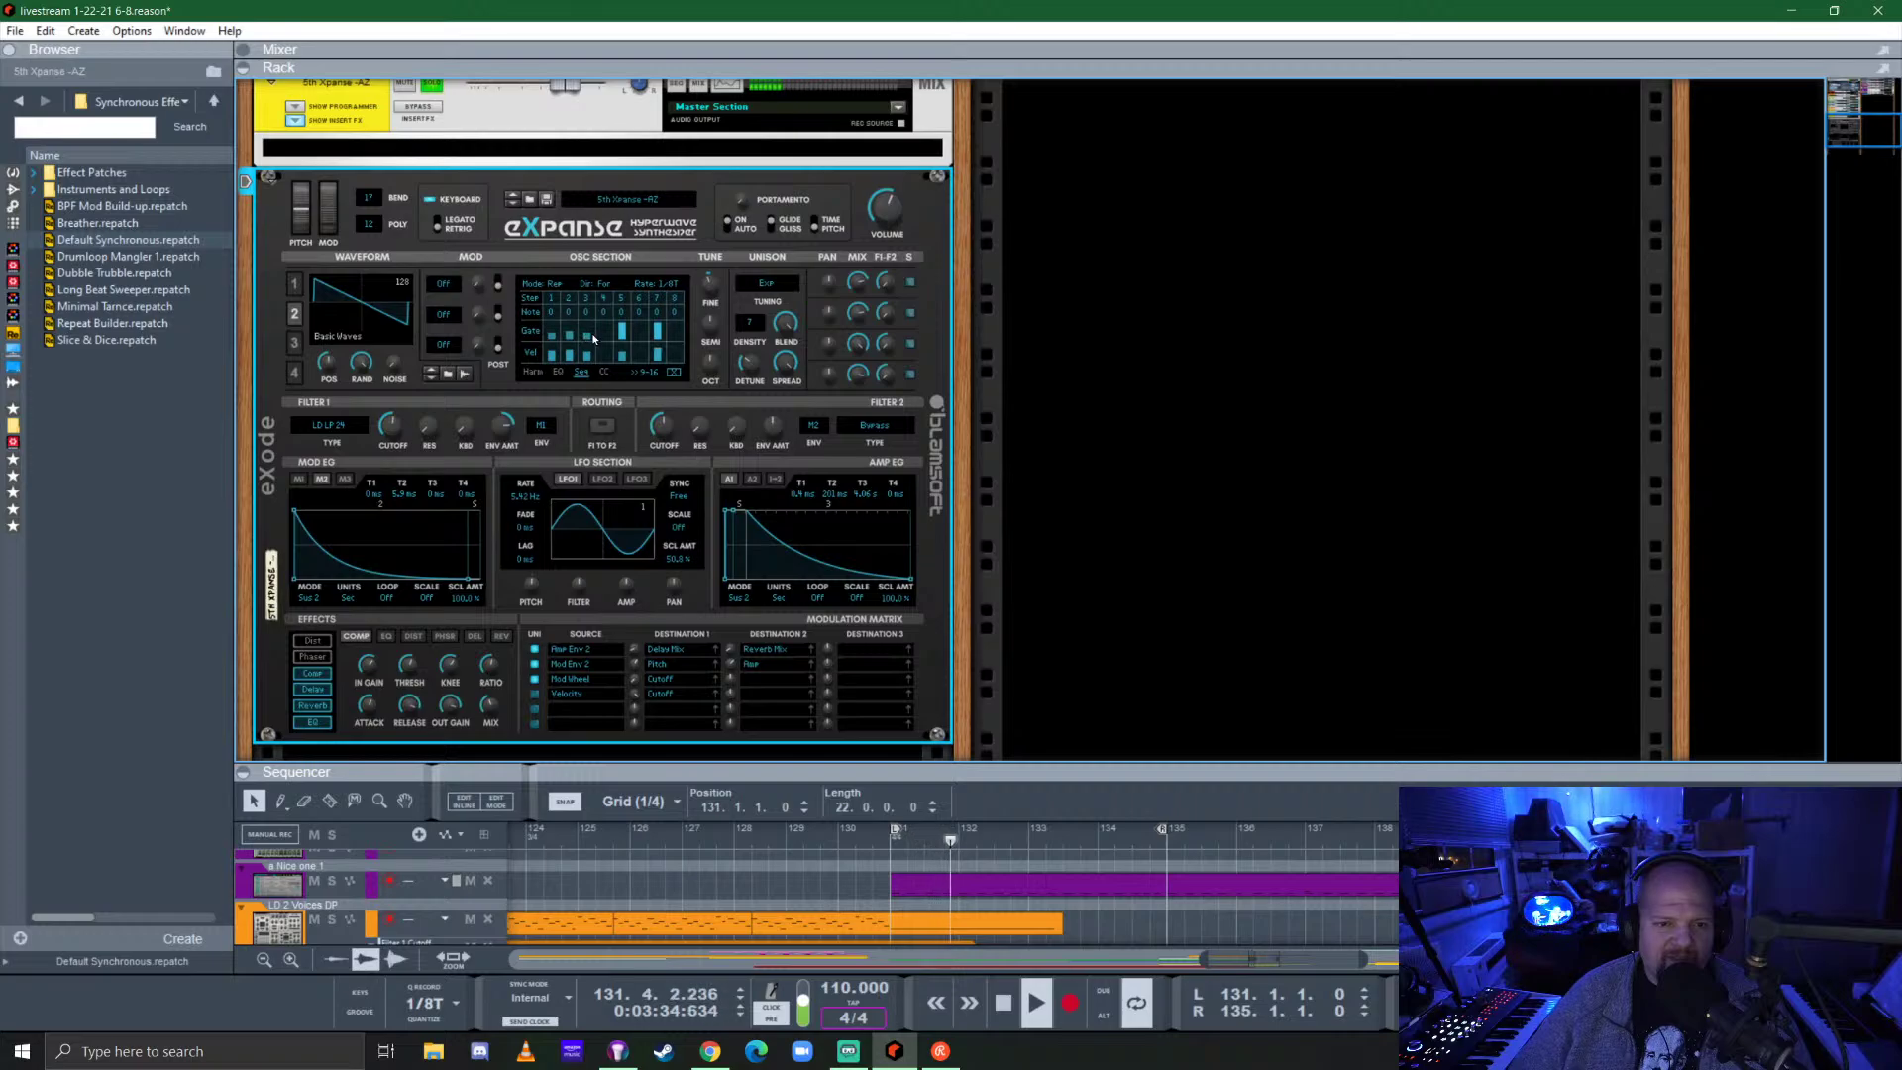
{"action": "left_click", "coordinate": [622, 335]}
{"action": "left_click", "coordinate": [658, 341]}
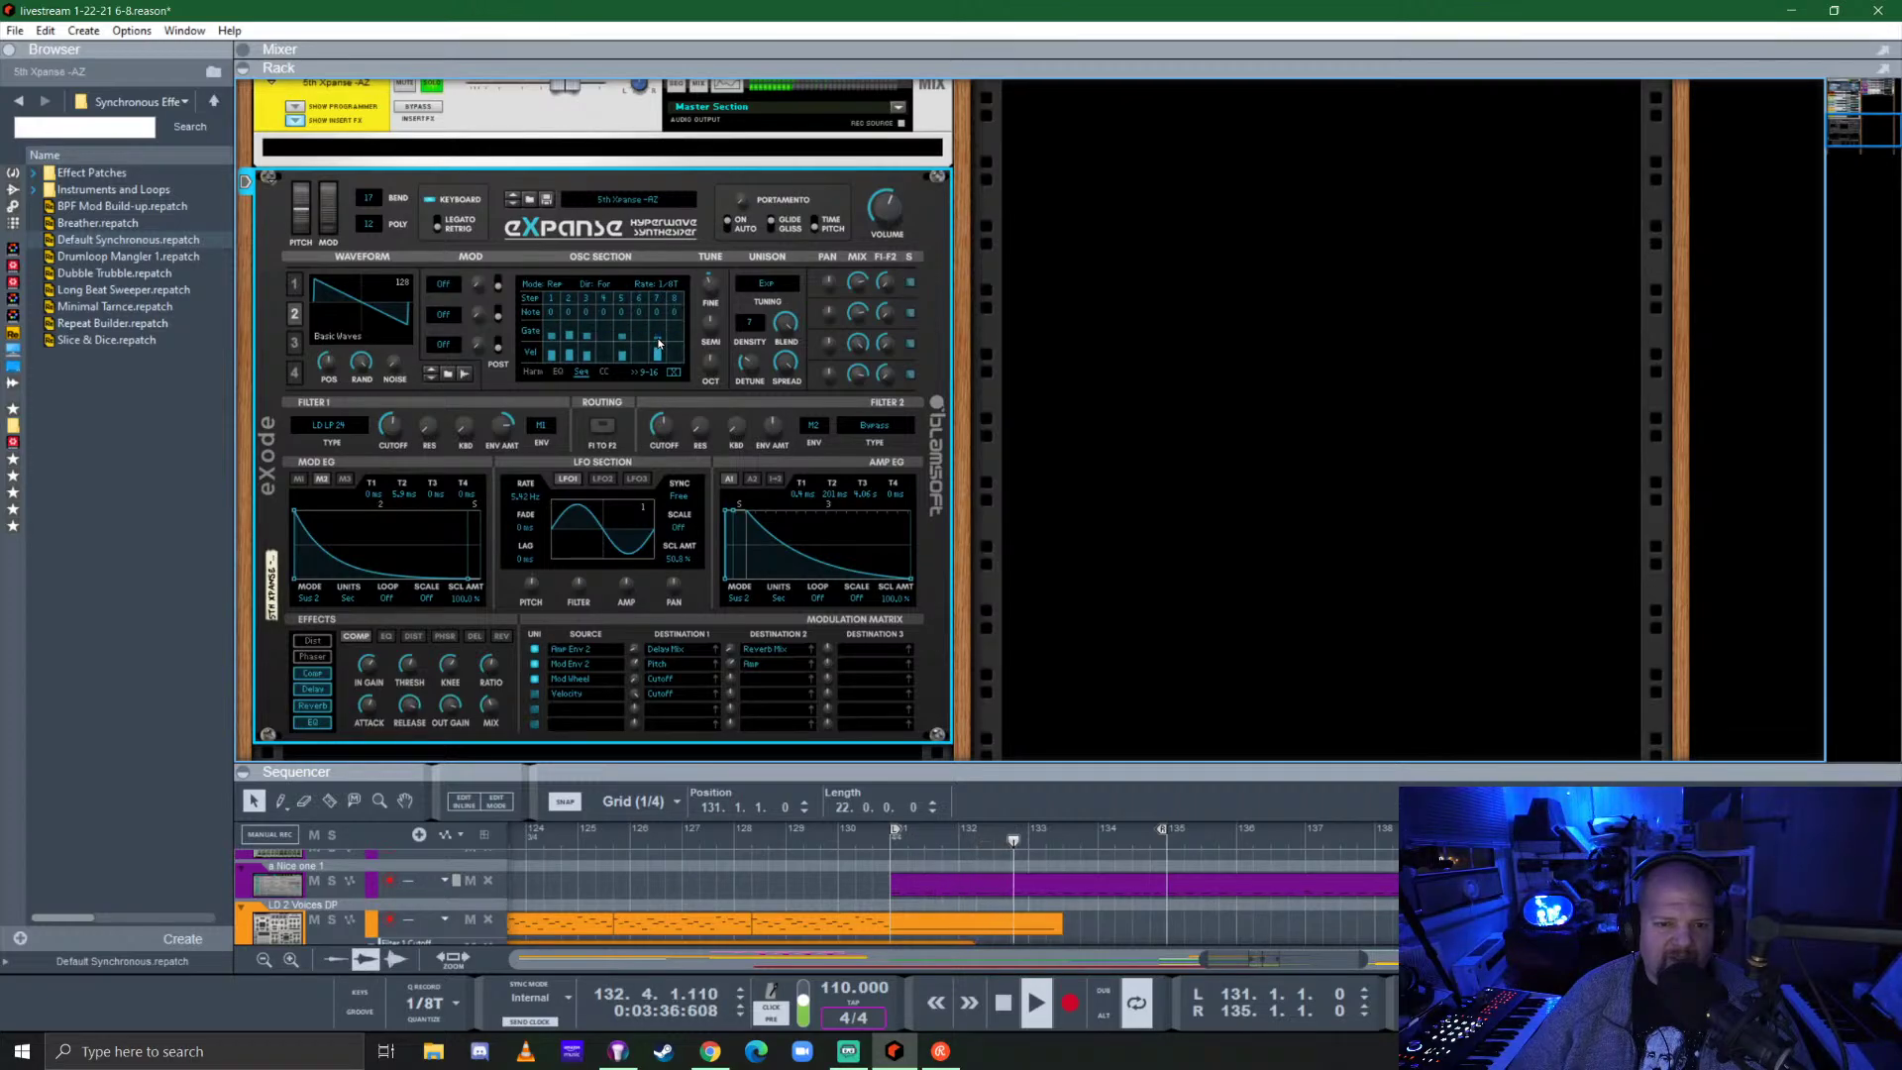
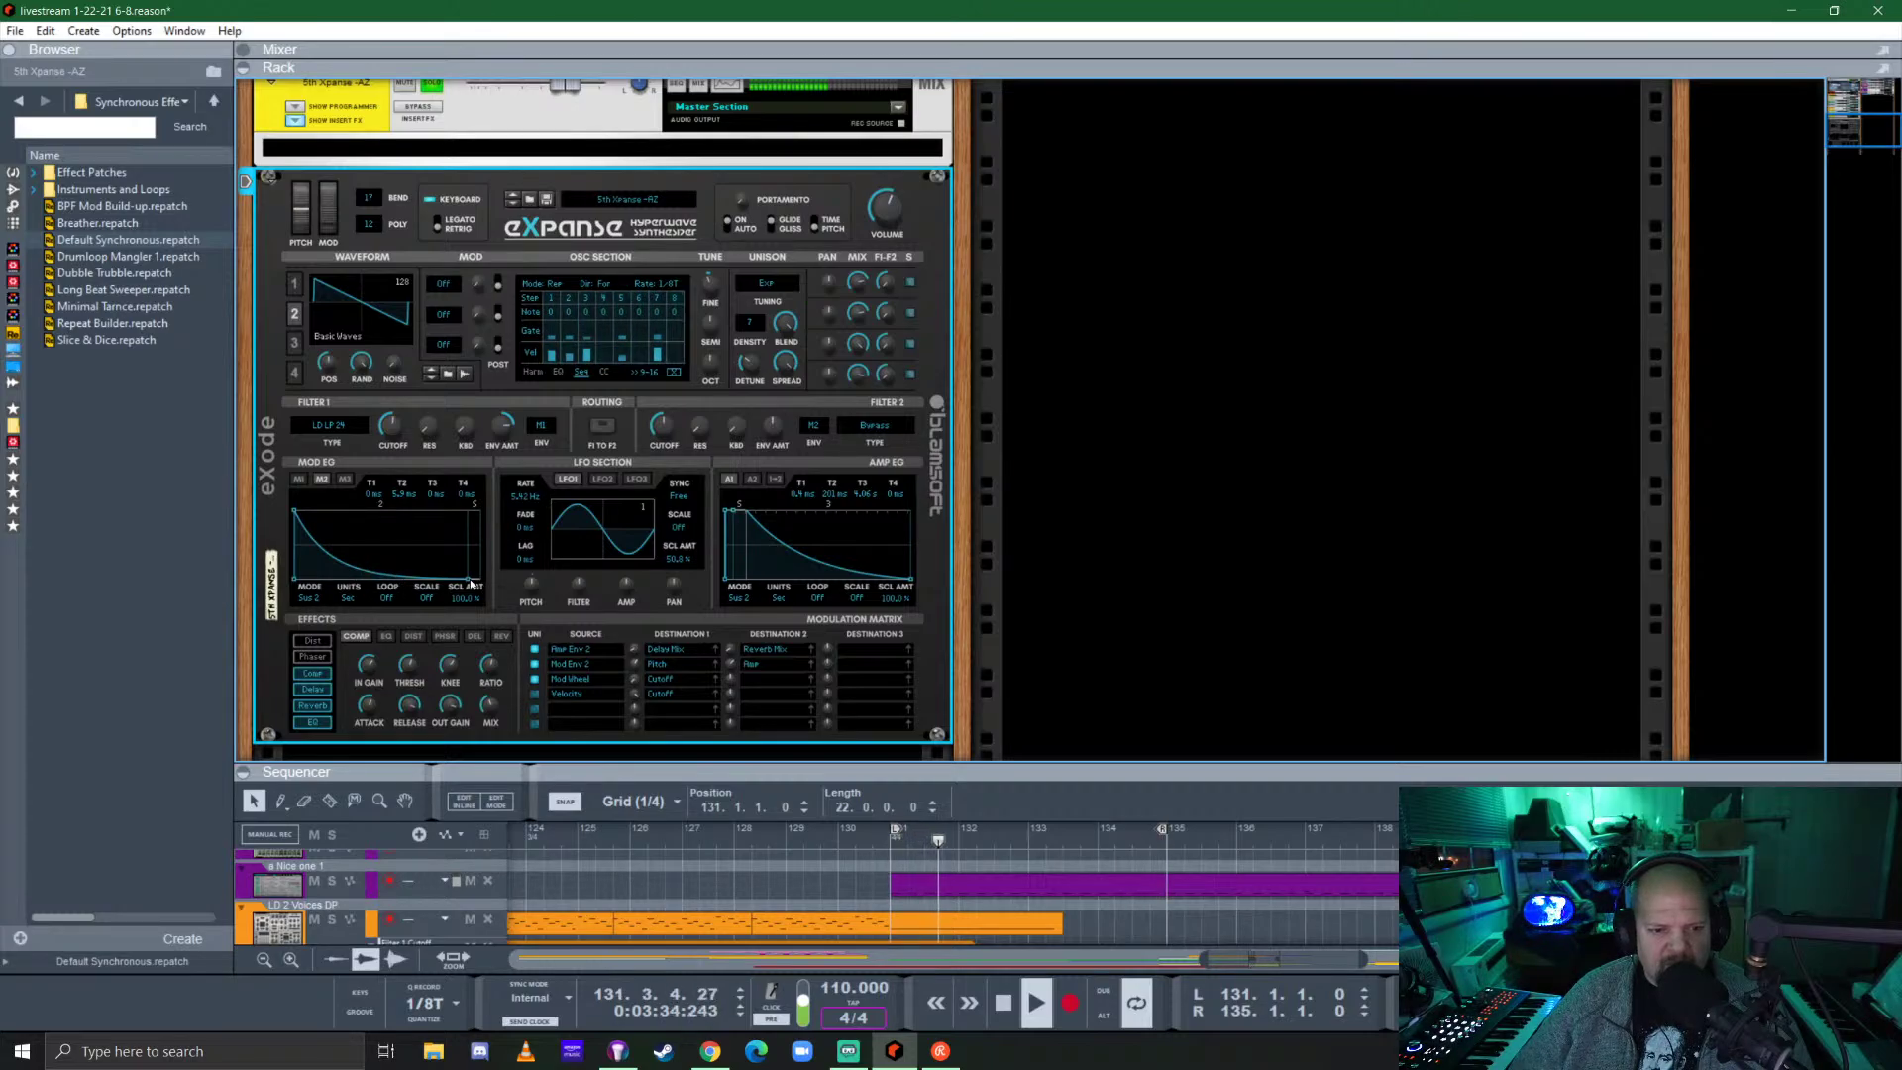
Reshape the decay of mod envelope 2 and lower the second point of mod envelope 3 to zero level.
{"action": "left_click_drag", "start_coordinate": [467, 584], "coordinate": [418, 586]}
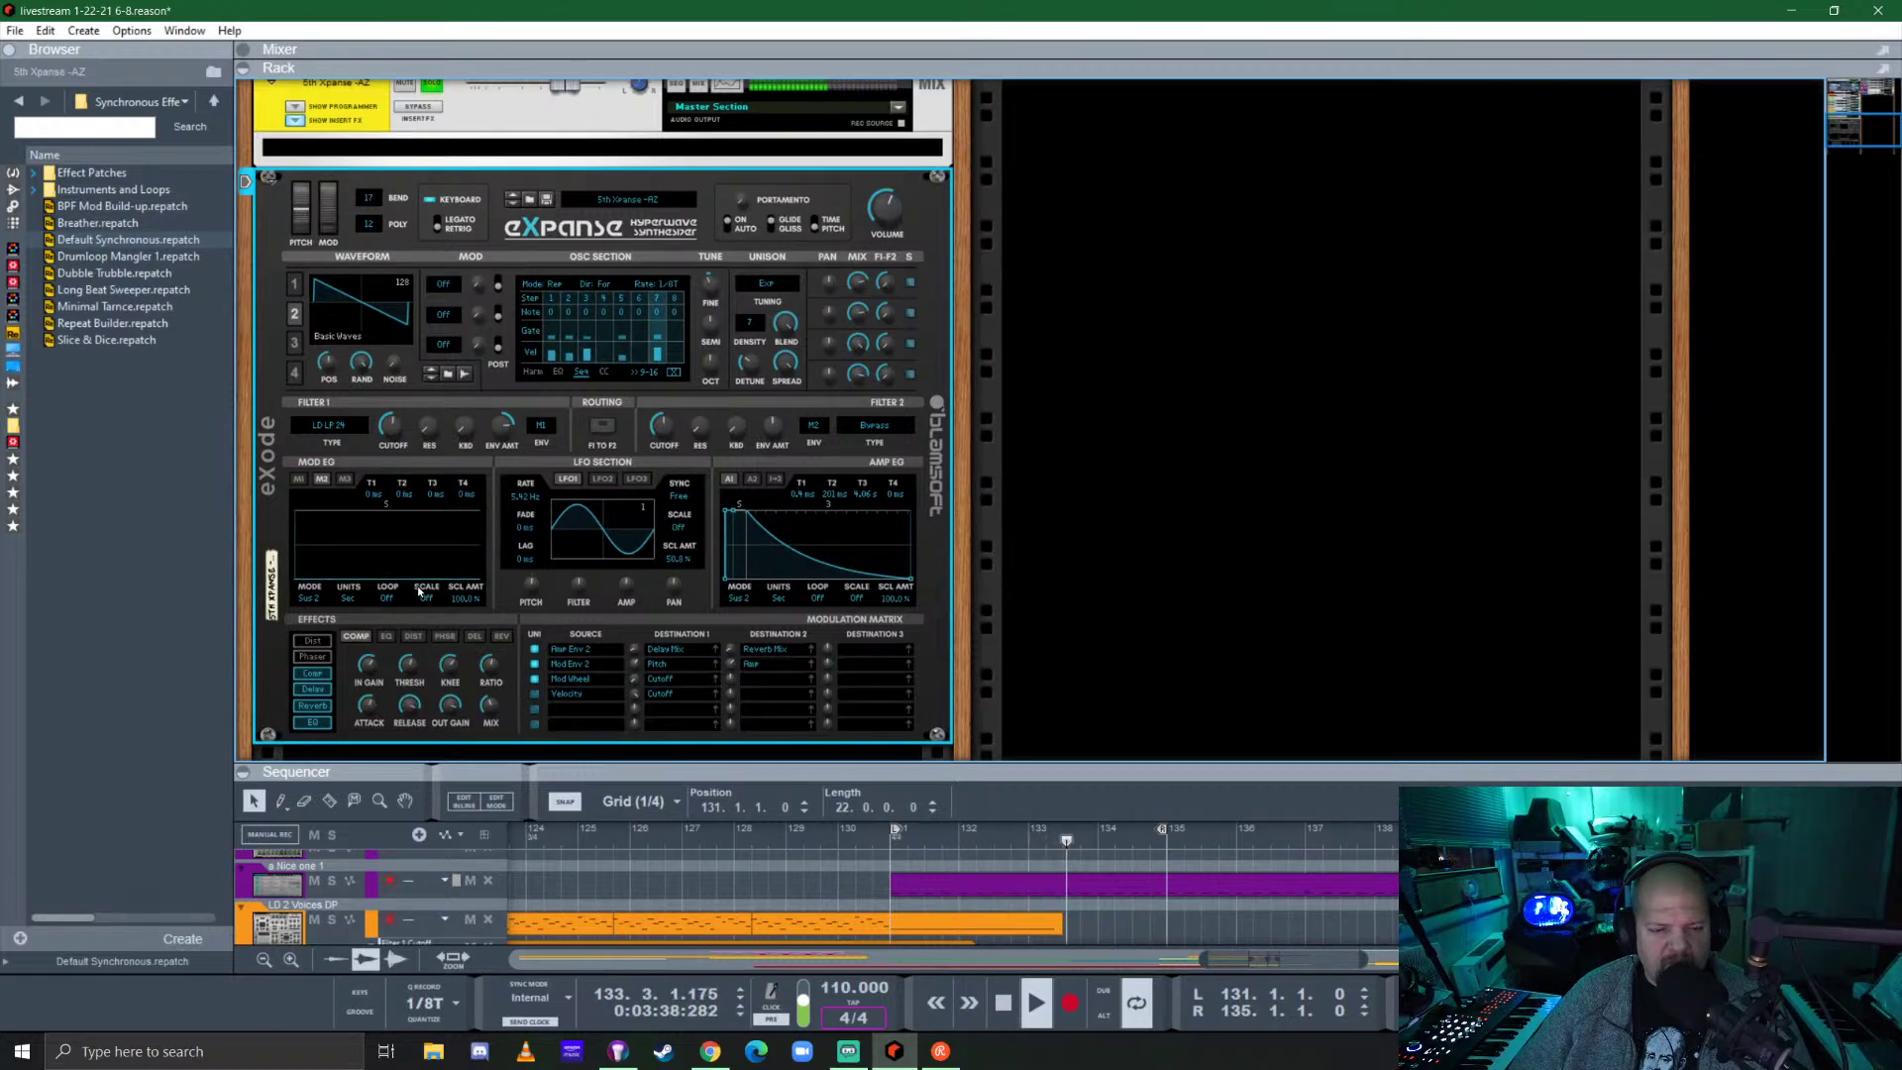
{"action": "left_click_drag", "start_coordinate": [450, 544], "coordinate": [355, 570]}
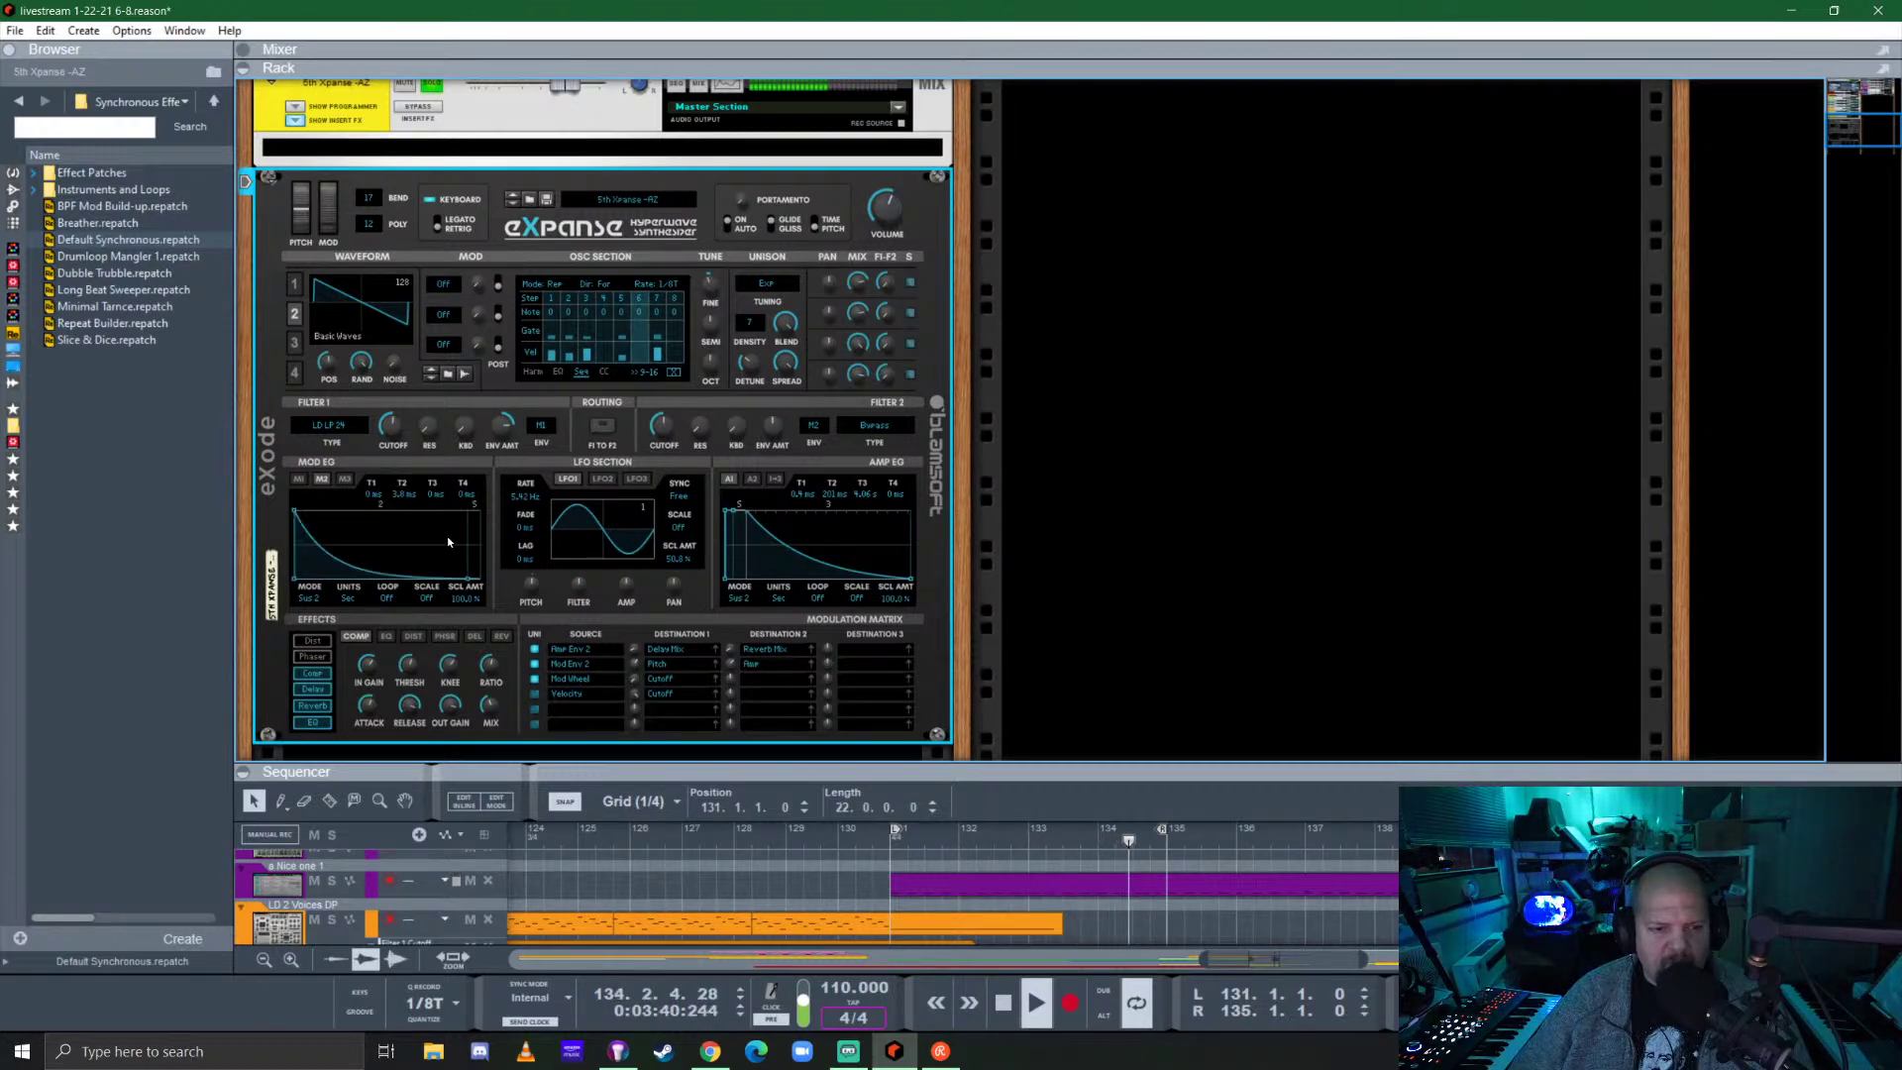
{"action": "left_click", "coordinate": [344, 479]}
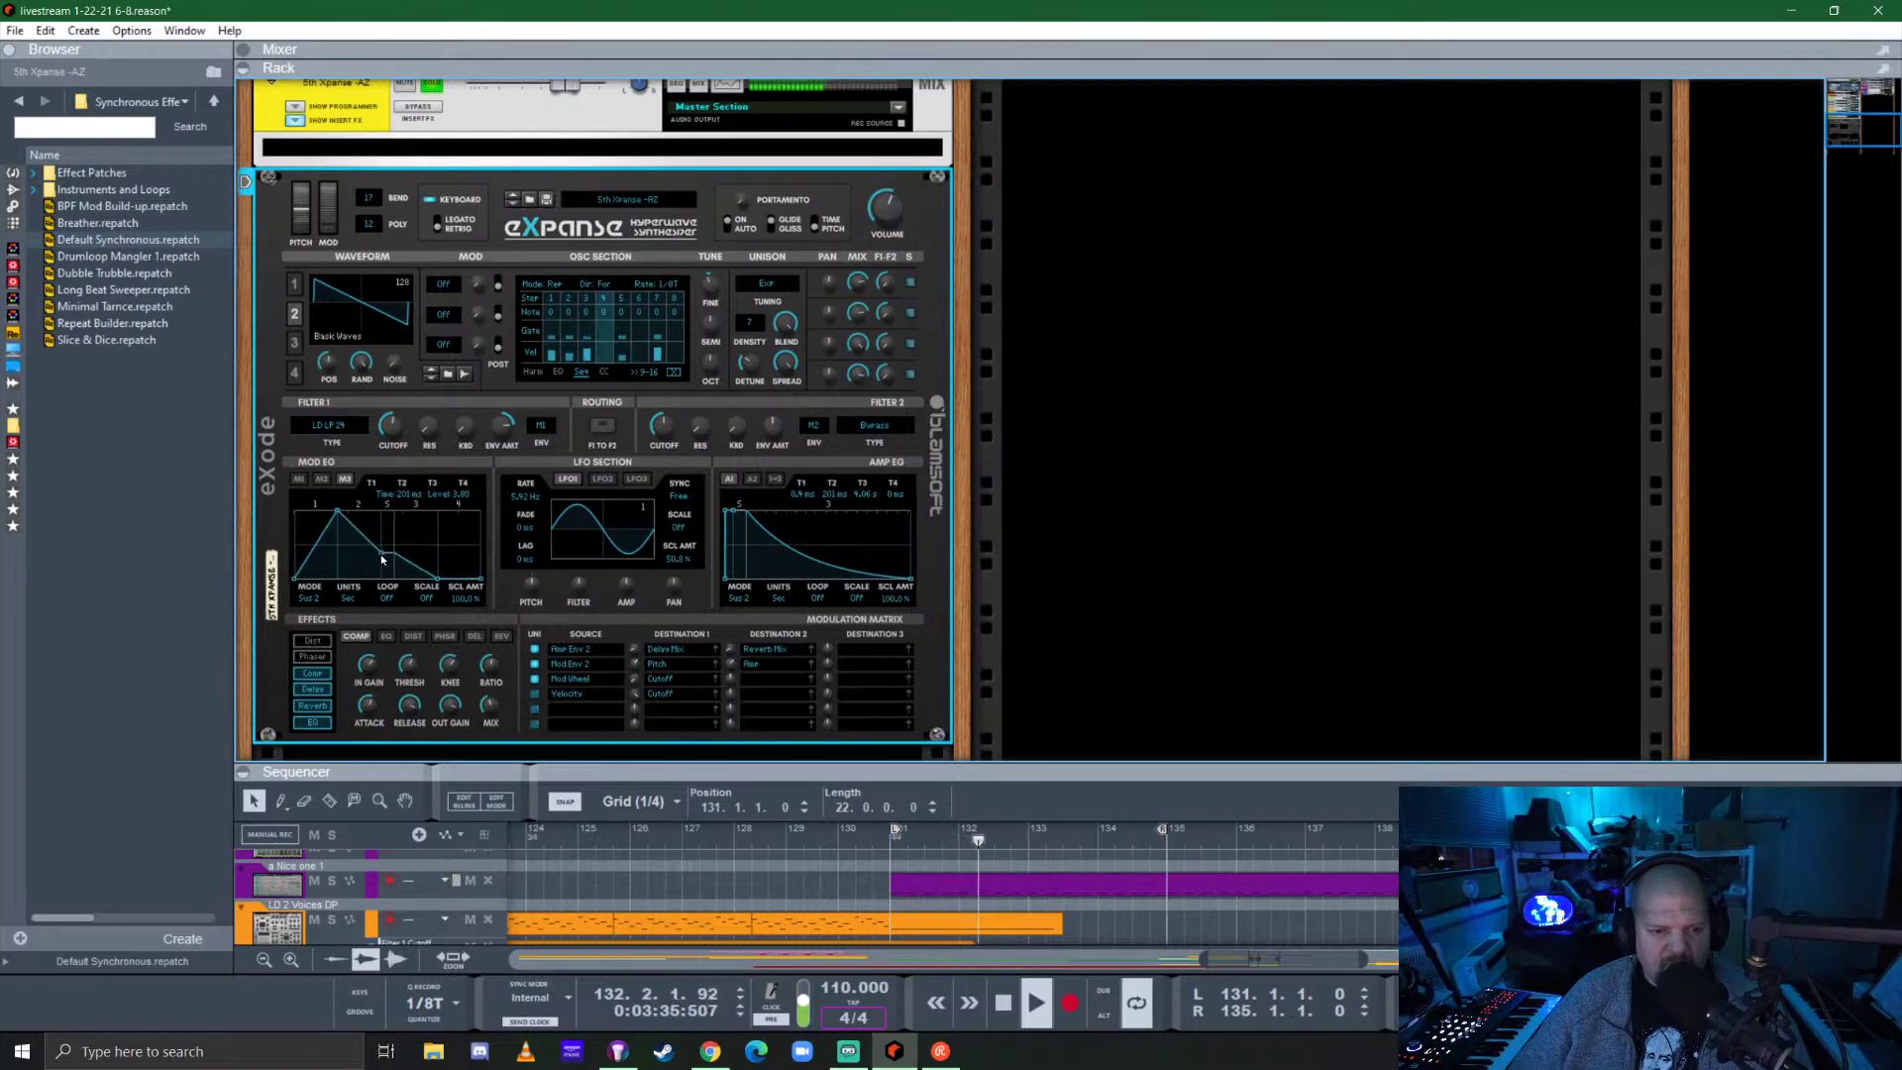
{"action": "left_click_drag", "start_coordinate": [382, 551], "coordinate": [388, 597]}
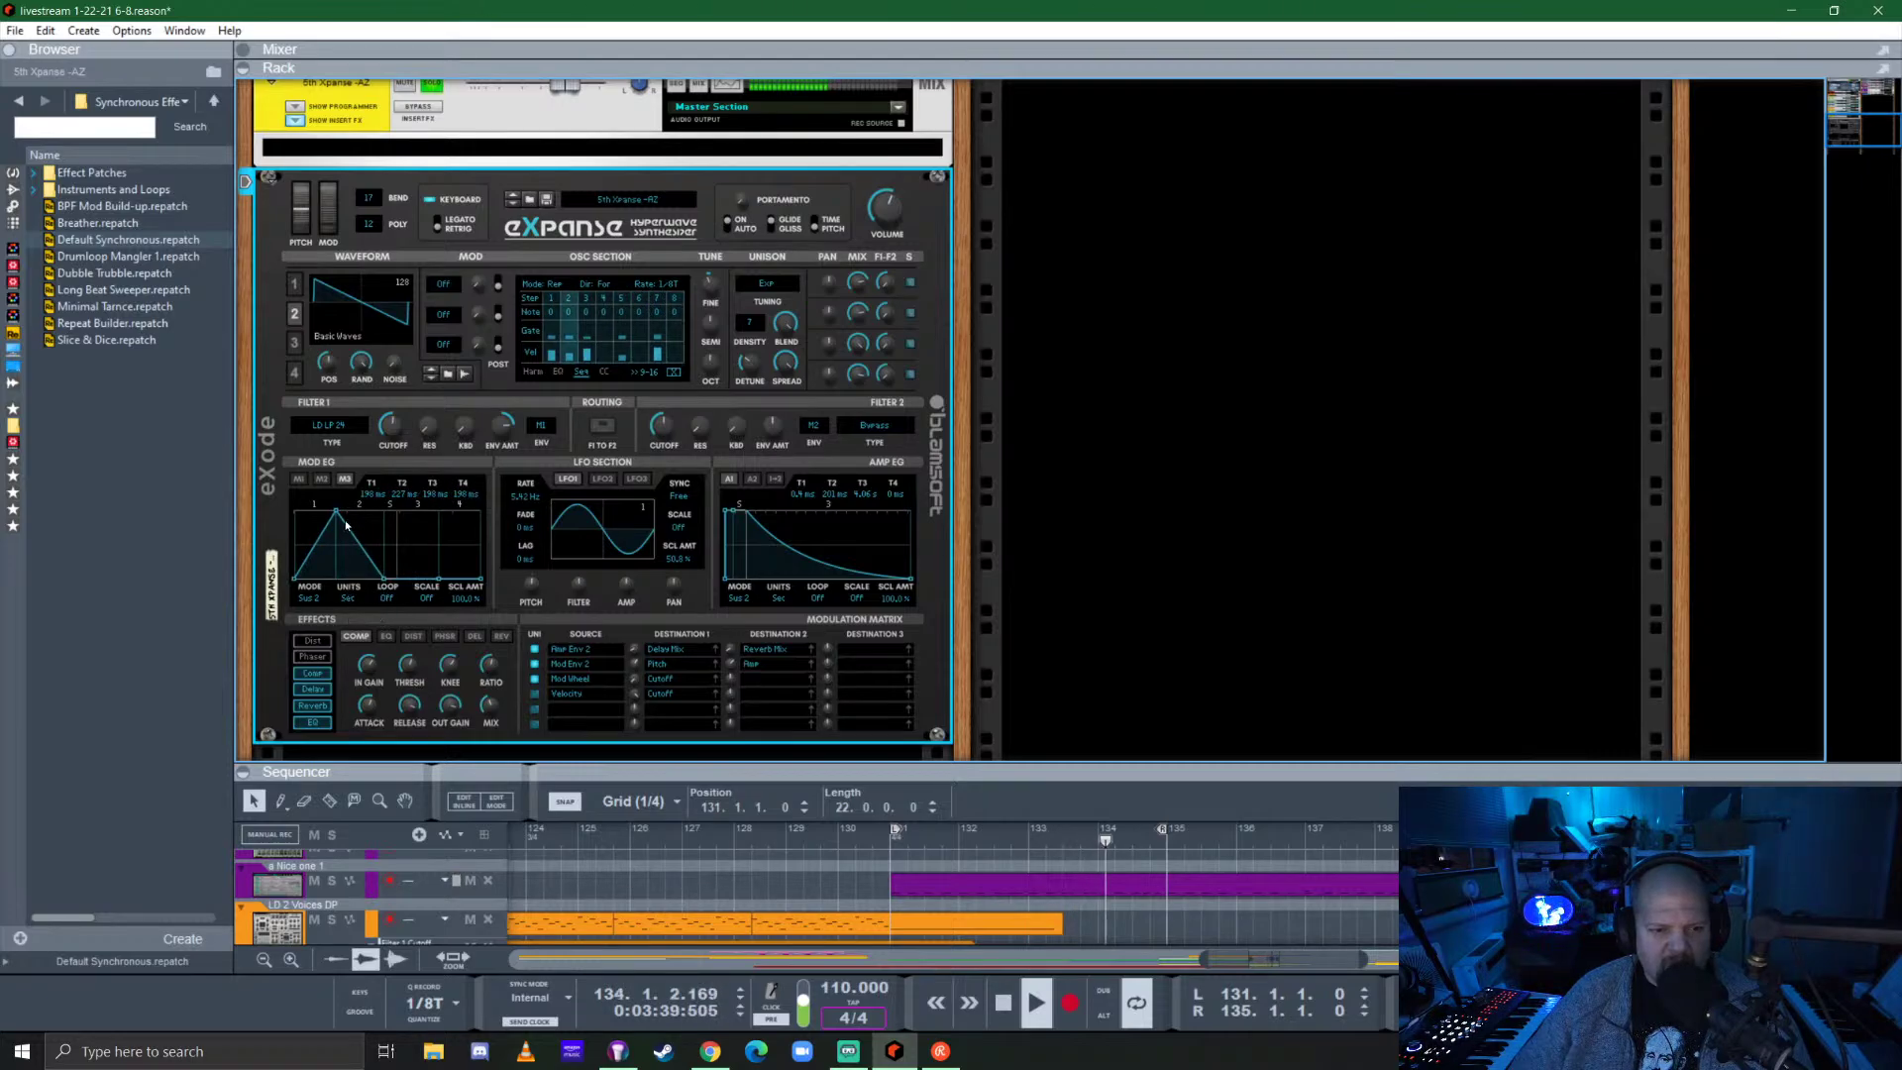
Shorten mod envelope 1's decay, drop its second point to zero level and set its mode to Sustain Off.
{"action": "left_click", "coordinate": [298, 481]}
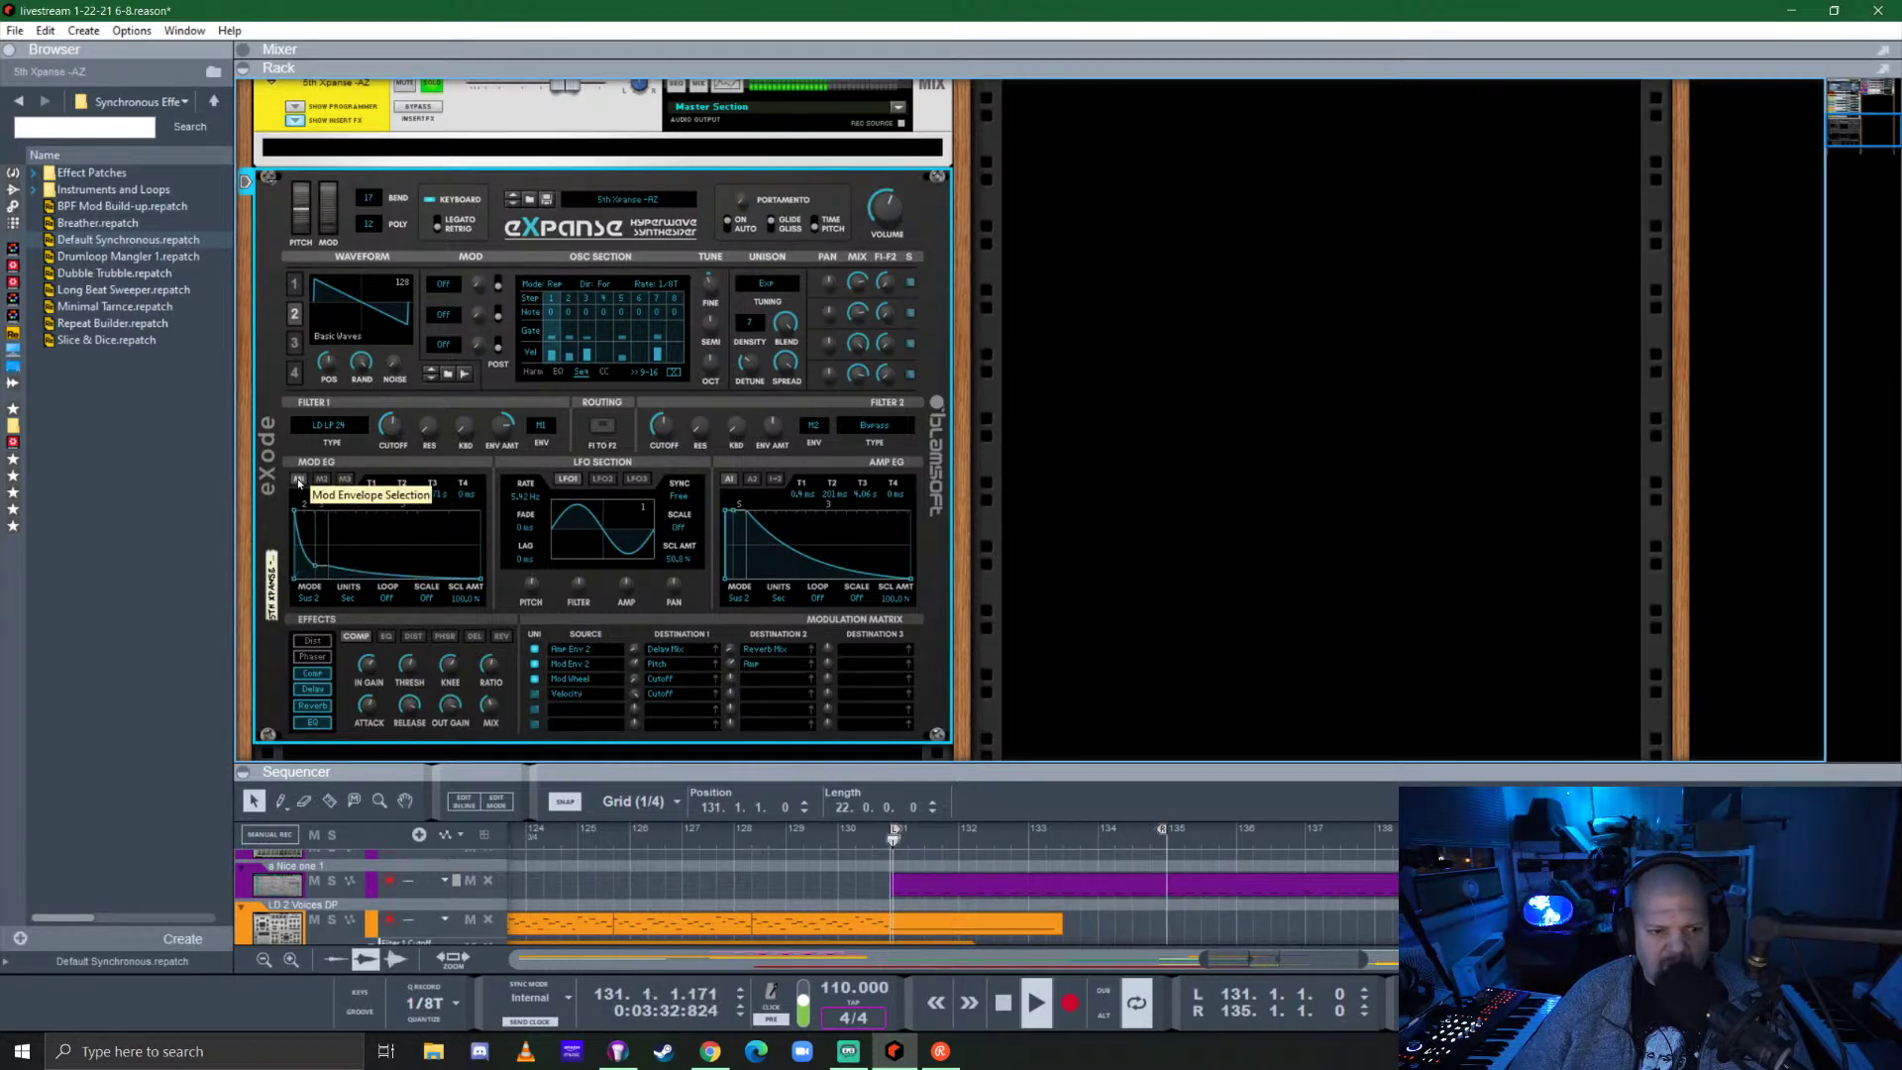
{"action": "mouse_move", "coordinate": [315, 569]}
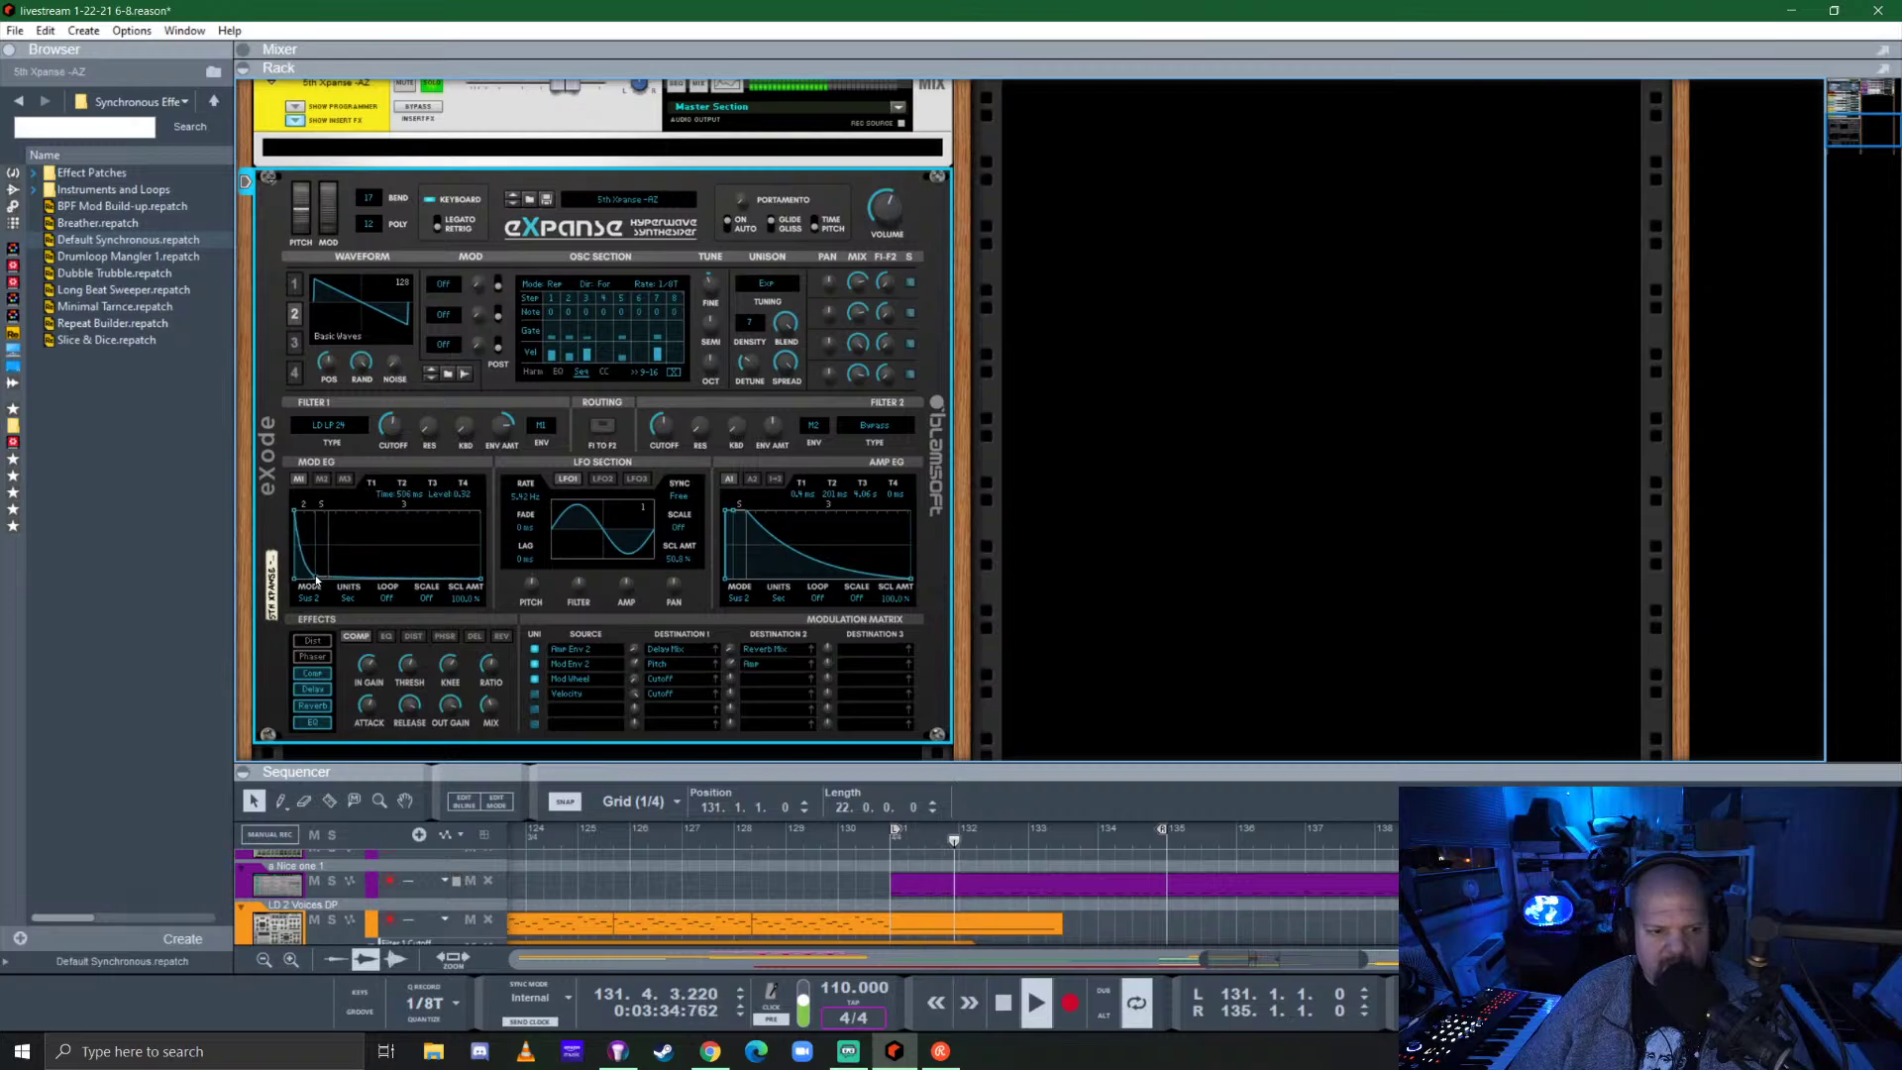
{"action": "left_click_drag", "start_coordinate": [316, 579], "coordinate": [309, 589]}
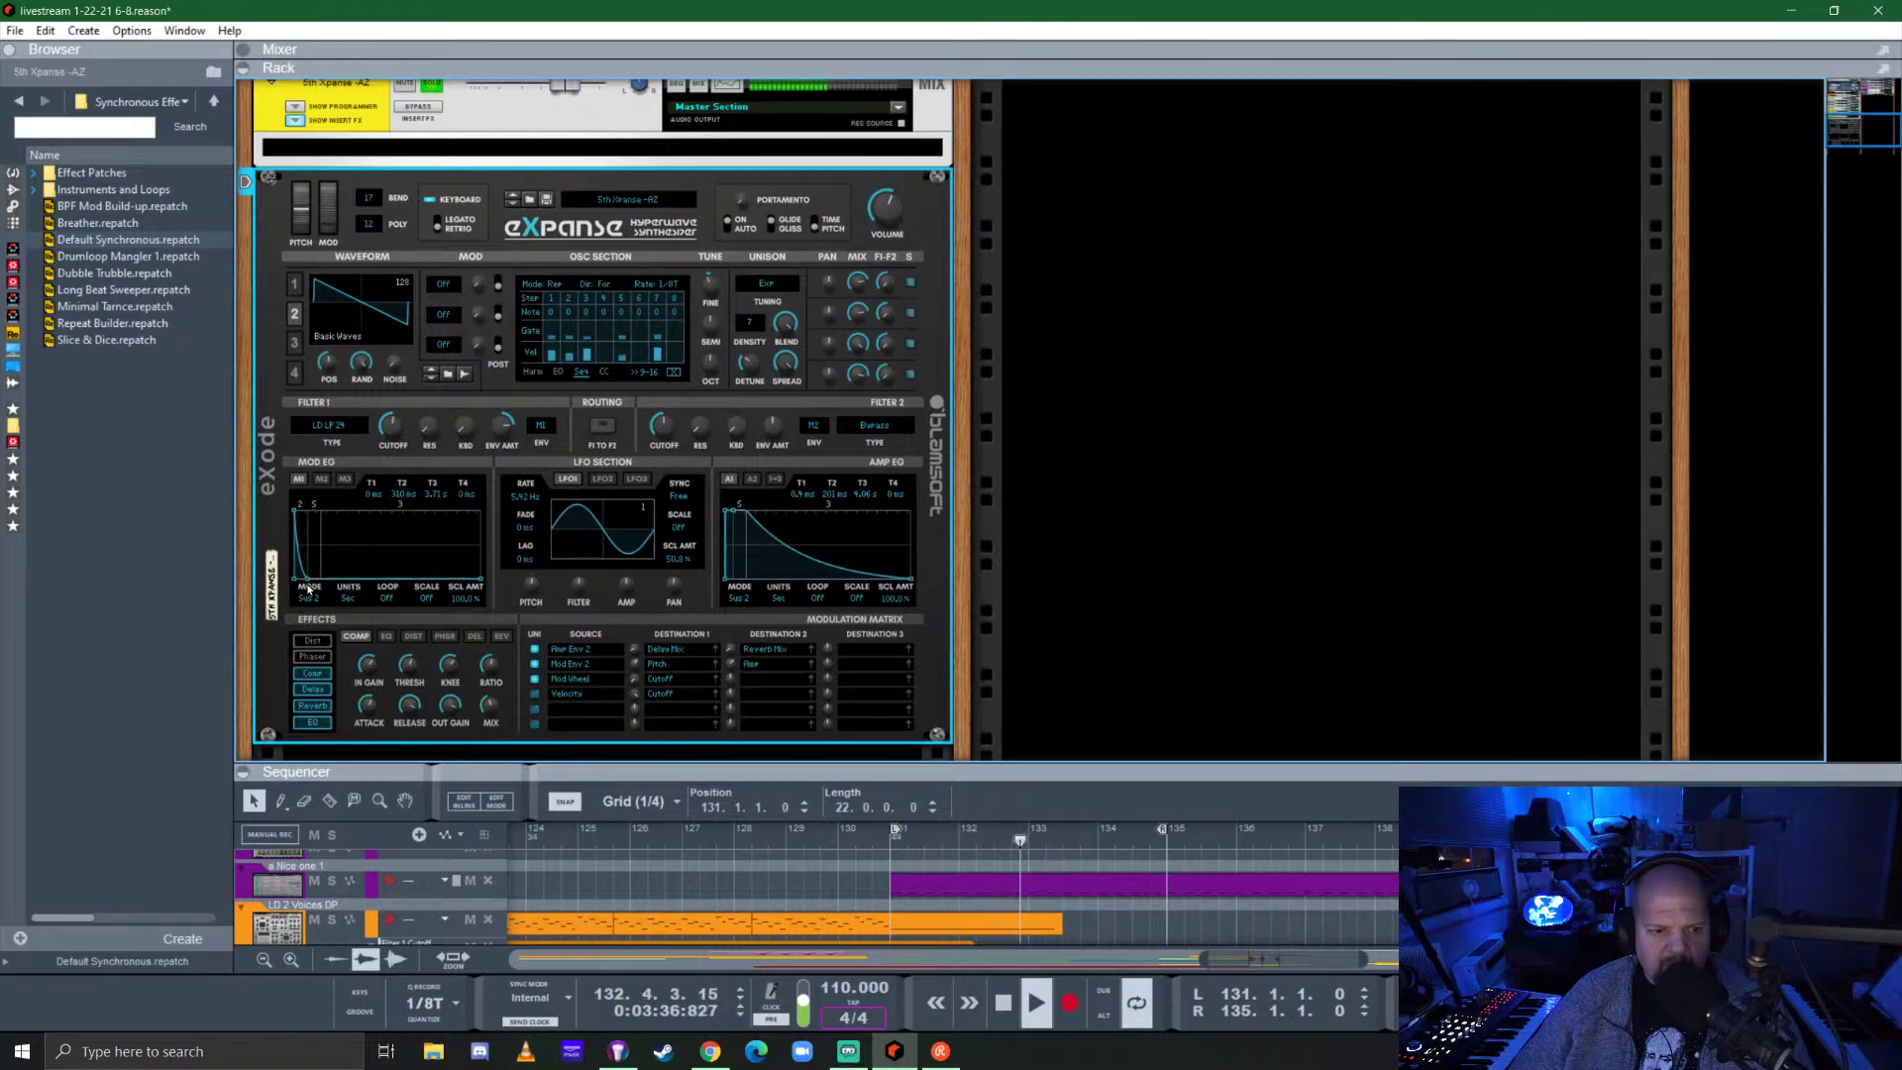
{"action": "left_click", "coordinate": [310, 599]}
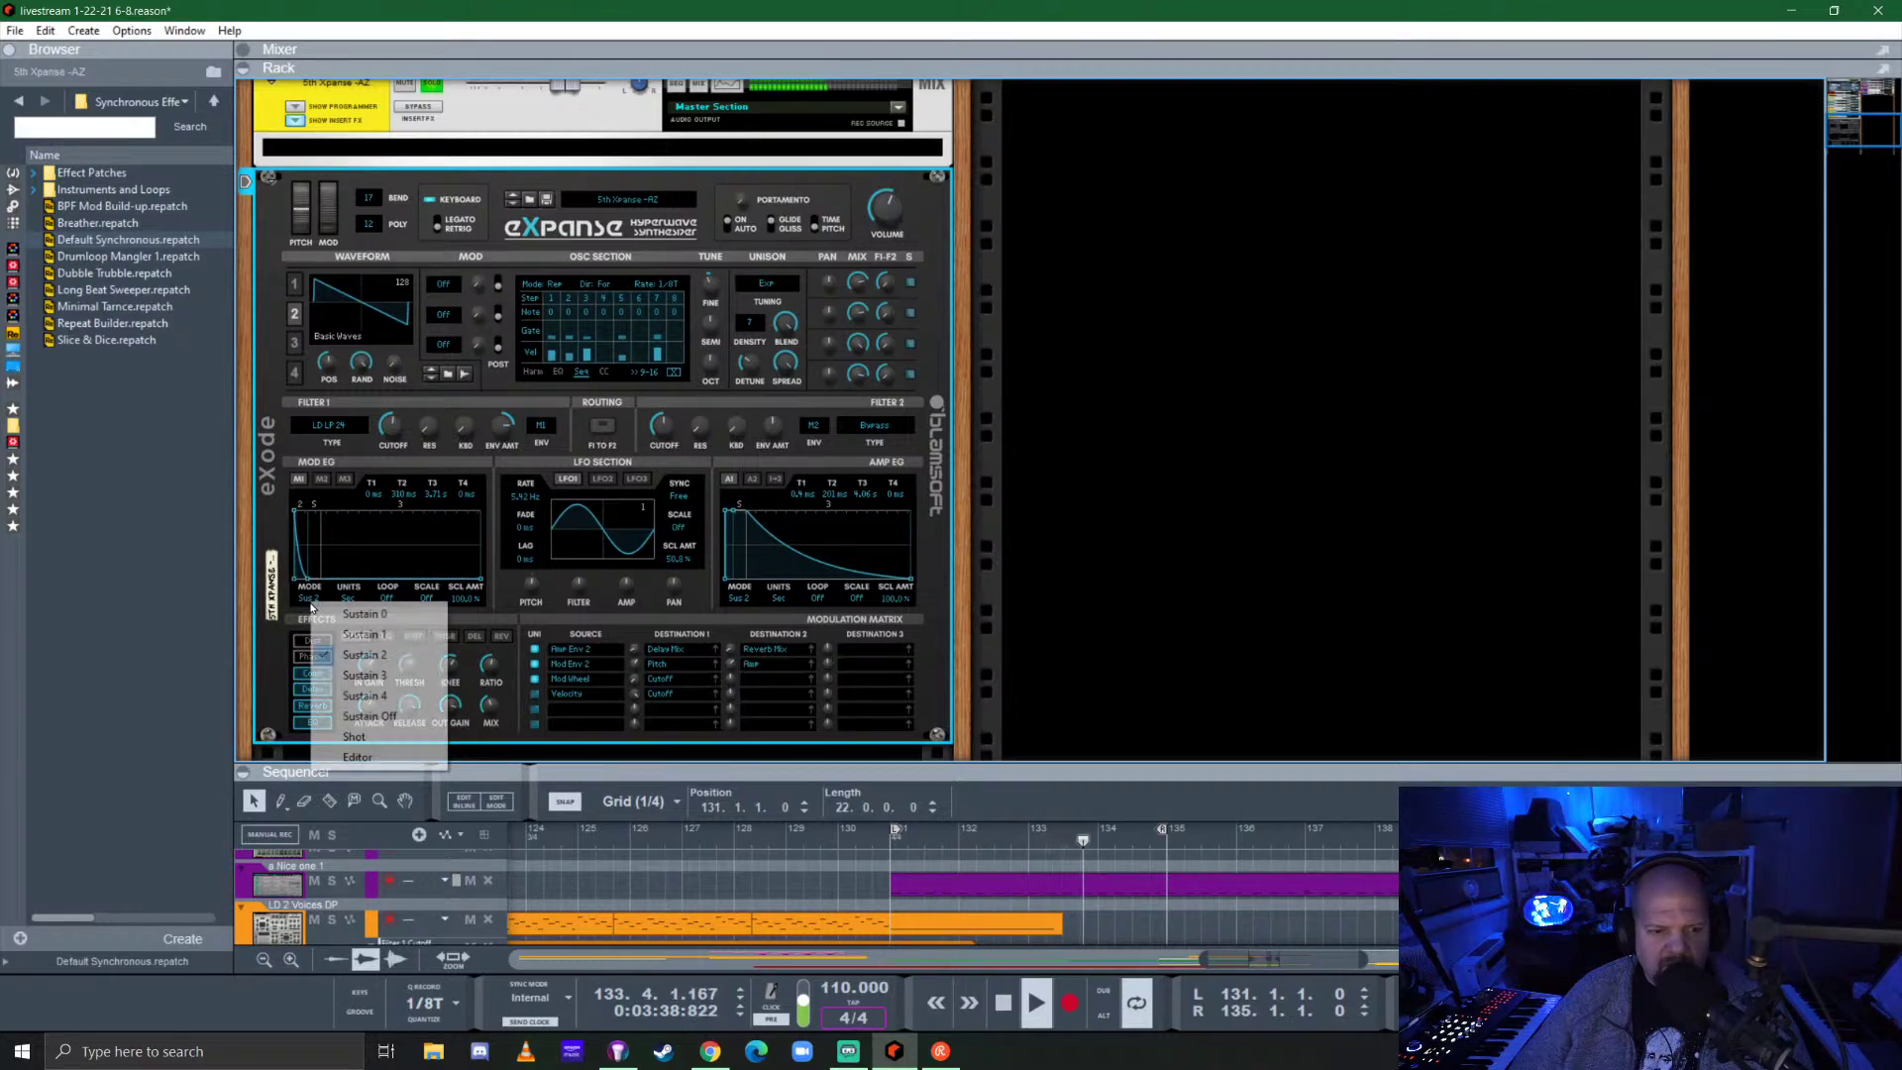
{"action": "left_click", "coordinate": [341, 715]}
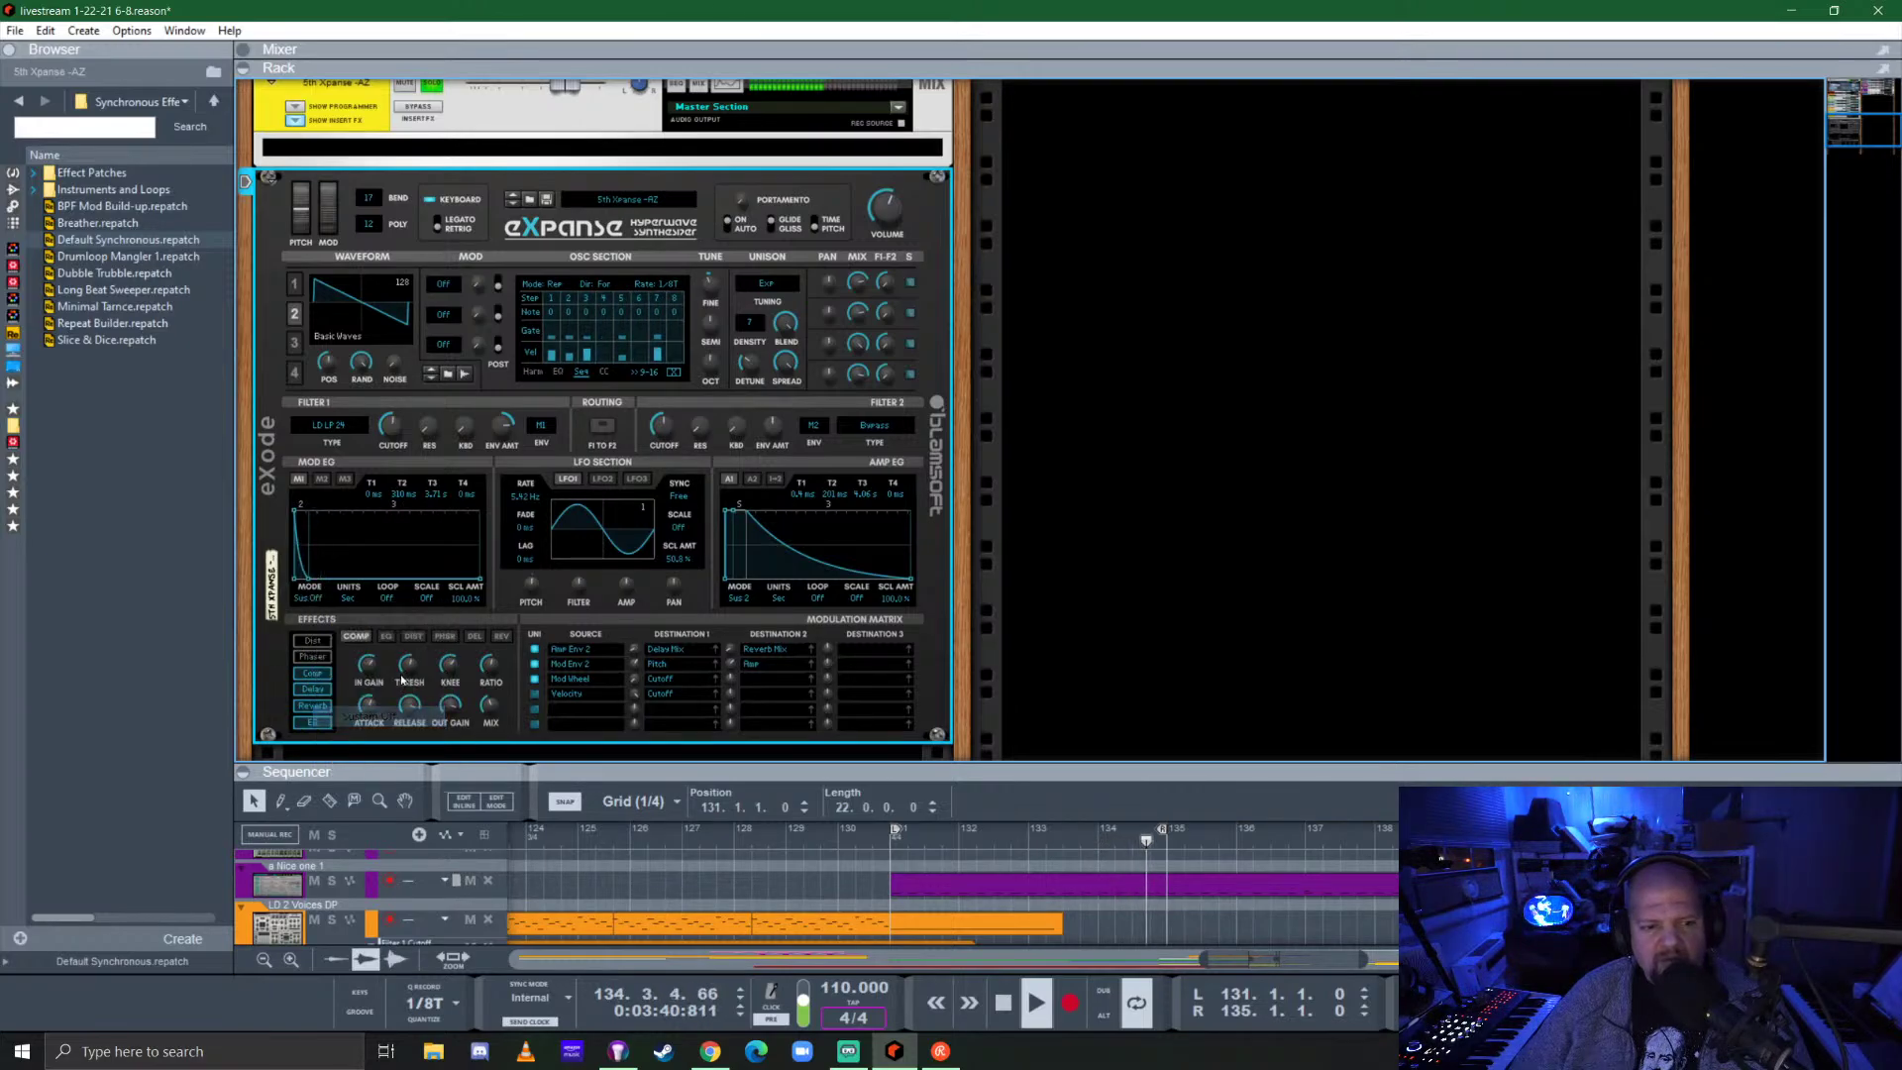
Reshape mod envelope 1's decay curve, set its mode to Sustain 1 and pull its zero-level decay point in to a very short time.
{"action": "left_click_drag", "start_coordinate": [316, 591], "coordinate": [374, 527]}
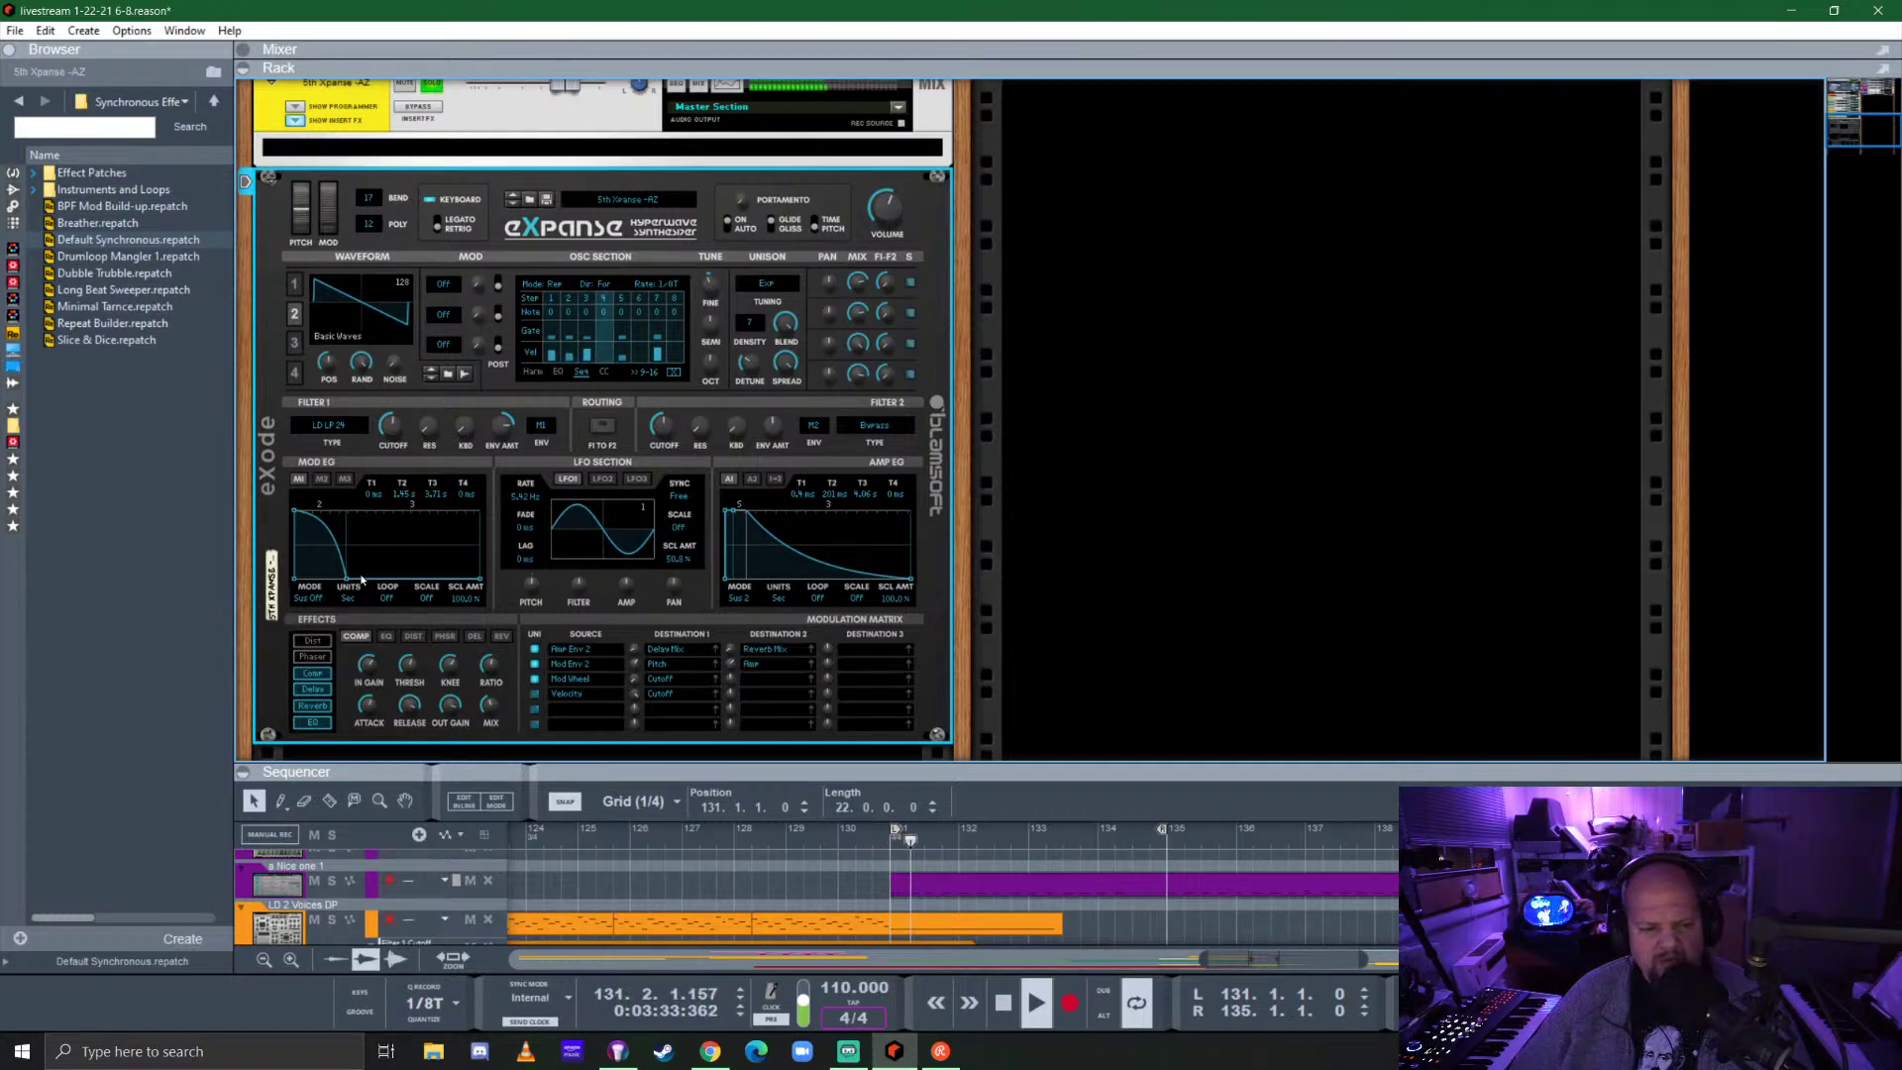
{"action": "left_click_drag", "start_coordinate": [345, 579], "coordinate": [328, 578]}
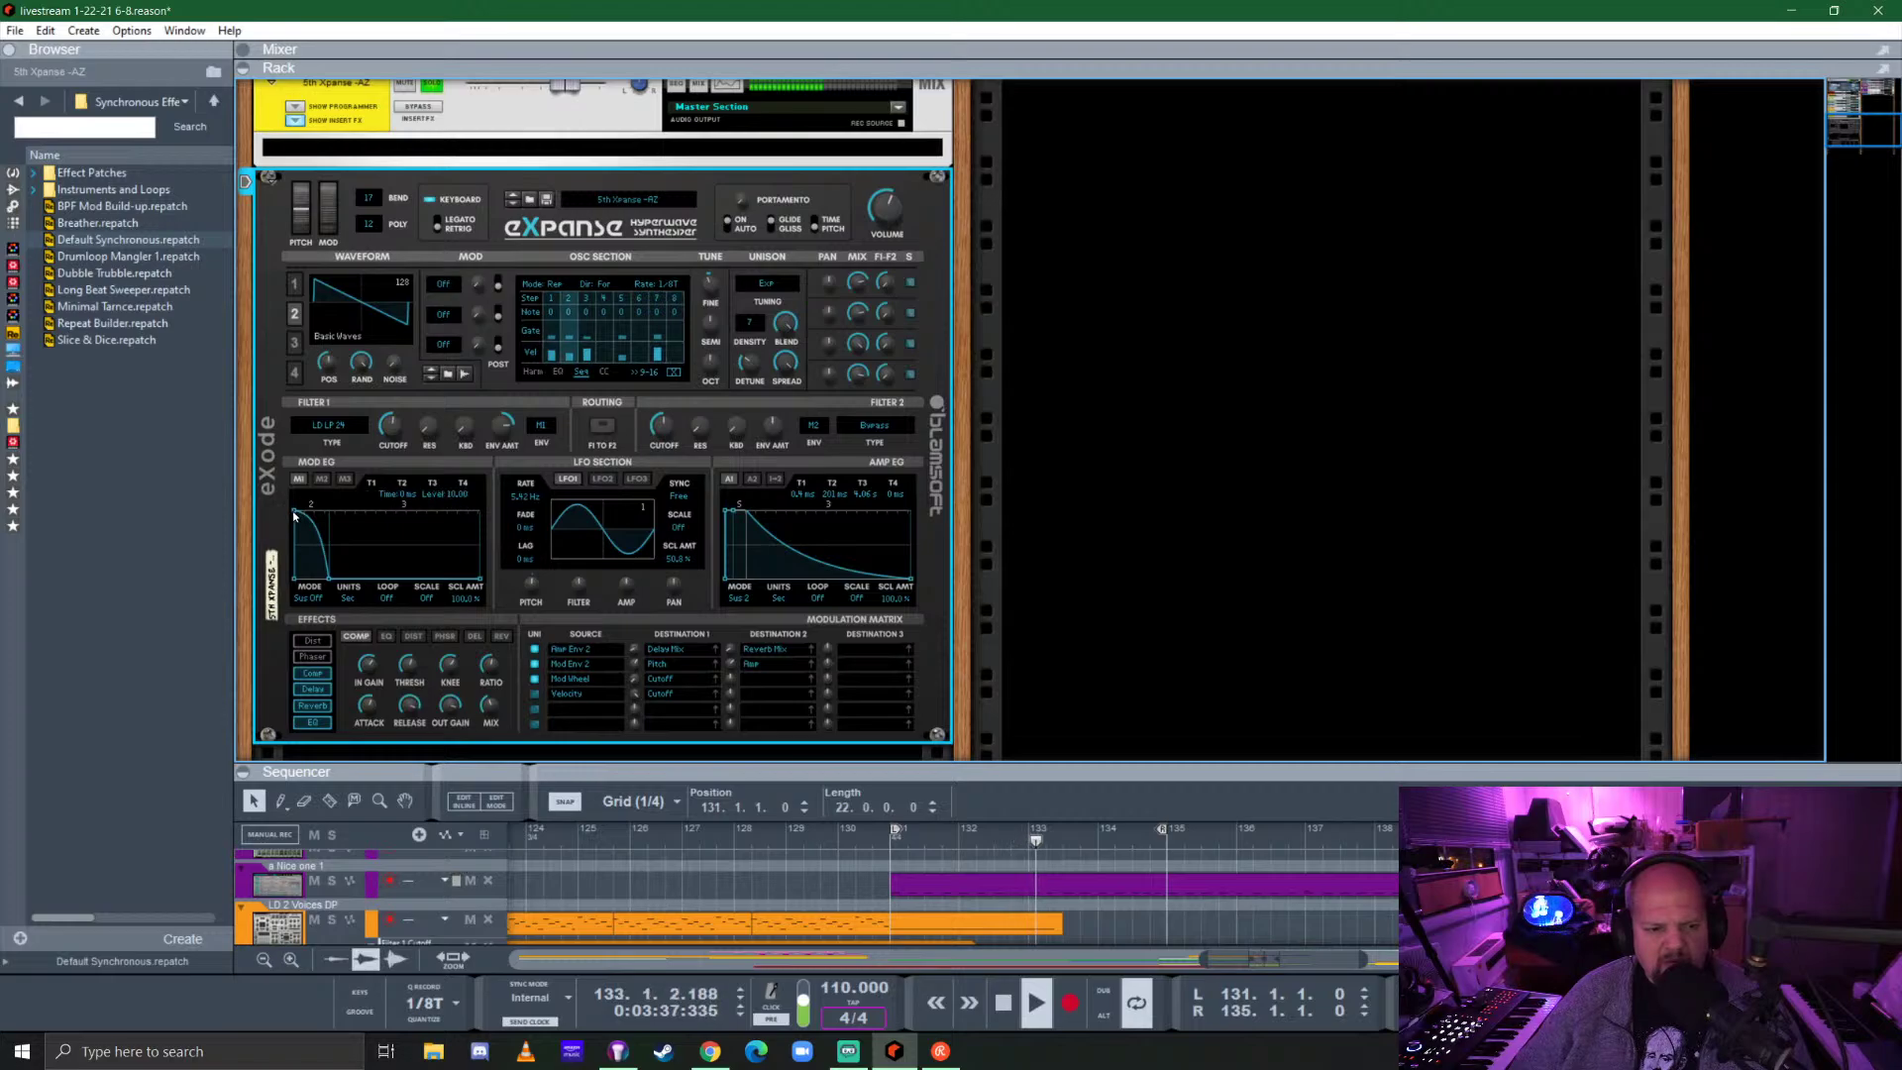
{"action": "left_click", "coordinate": [309, 599]}
{"action": "left_click", "coordinate": [342, 637]}
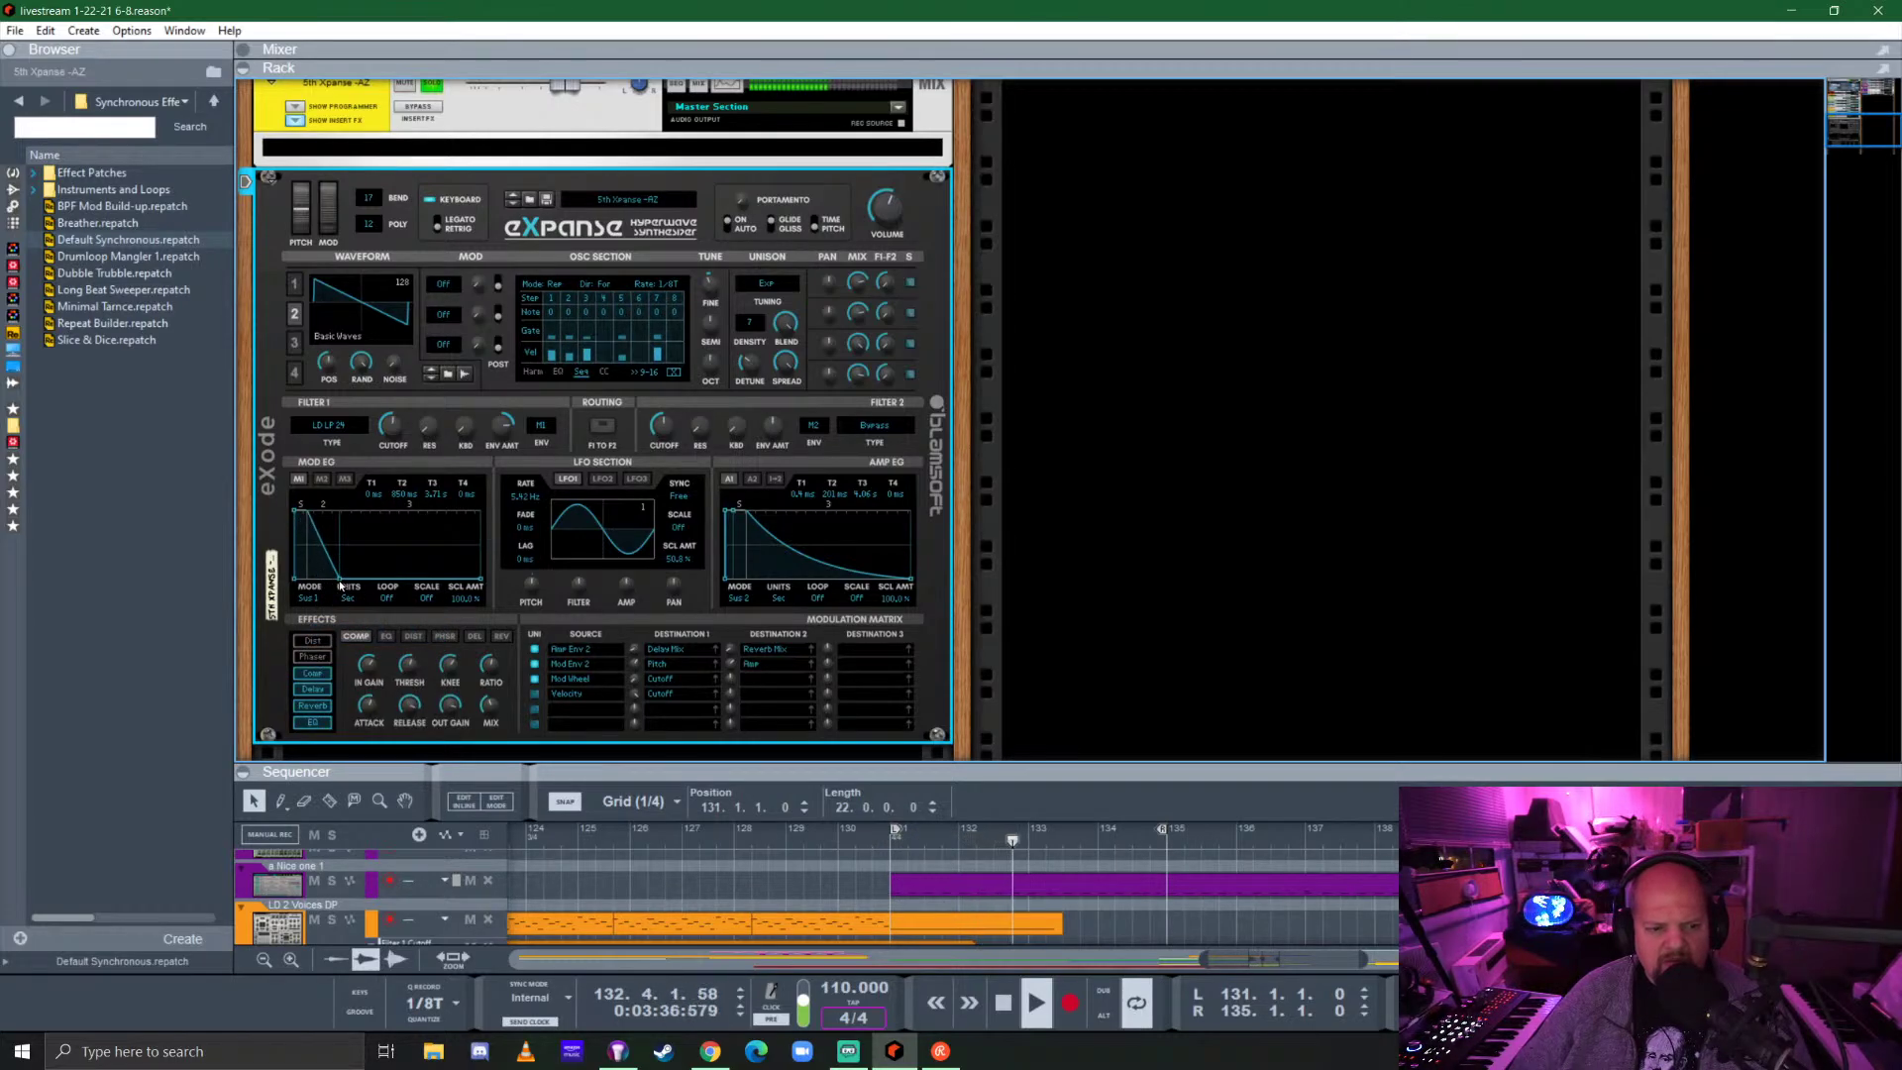
{"action": "left_click_drag", "start_coordinate": [328, 590], "coordinate": [309, 590]}
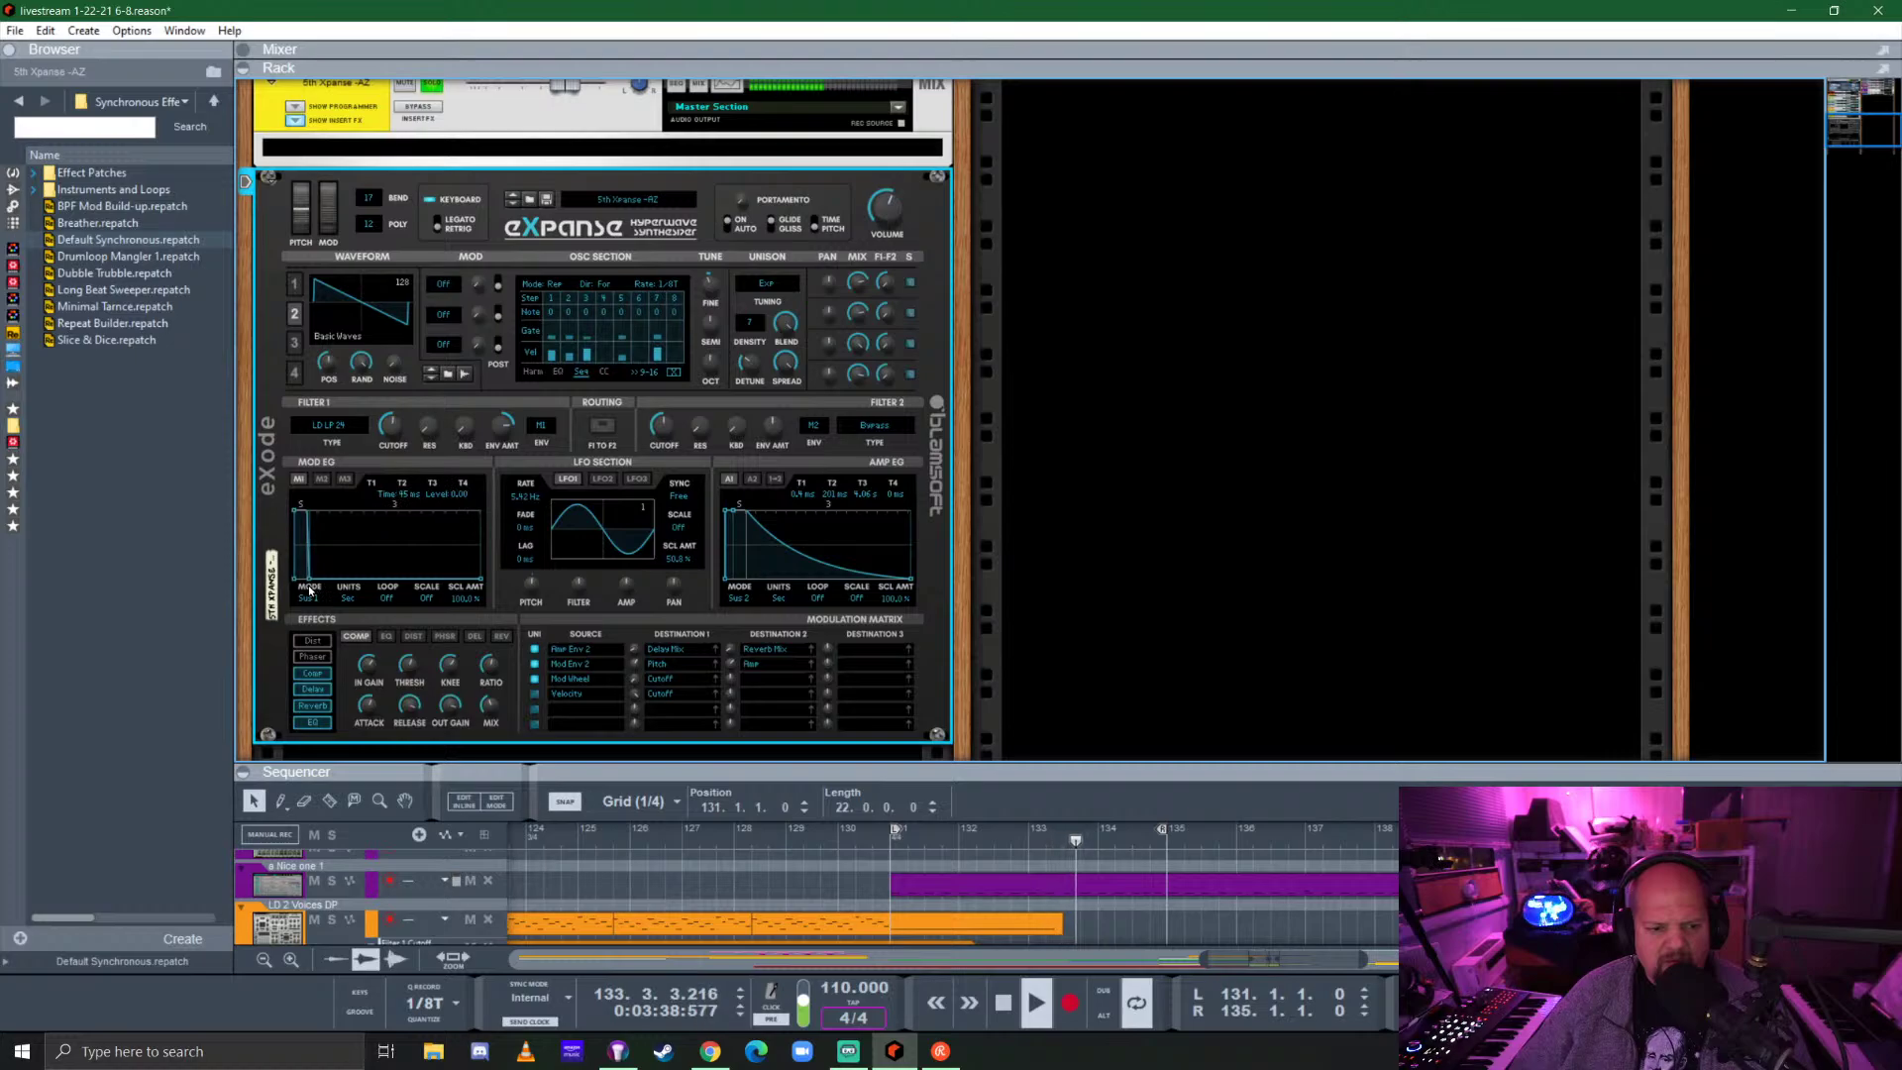
Stretch mod envelope 2 into a long, straight decay, undo the extra shortening of its end point and stop playback.
{"action": "left_click", "coordinate": [321, 479]}
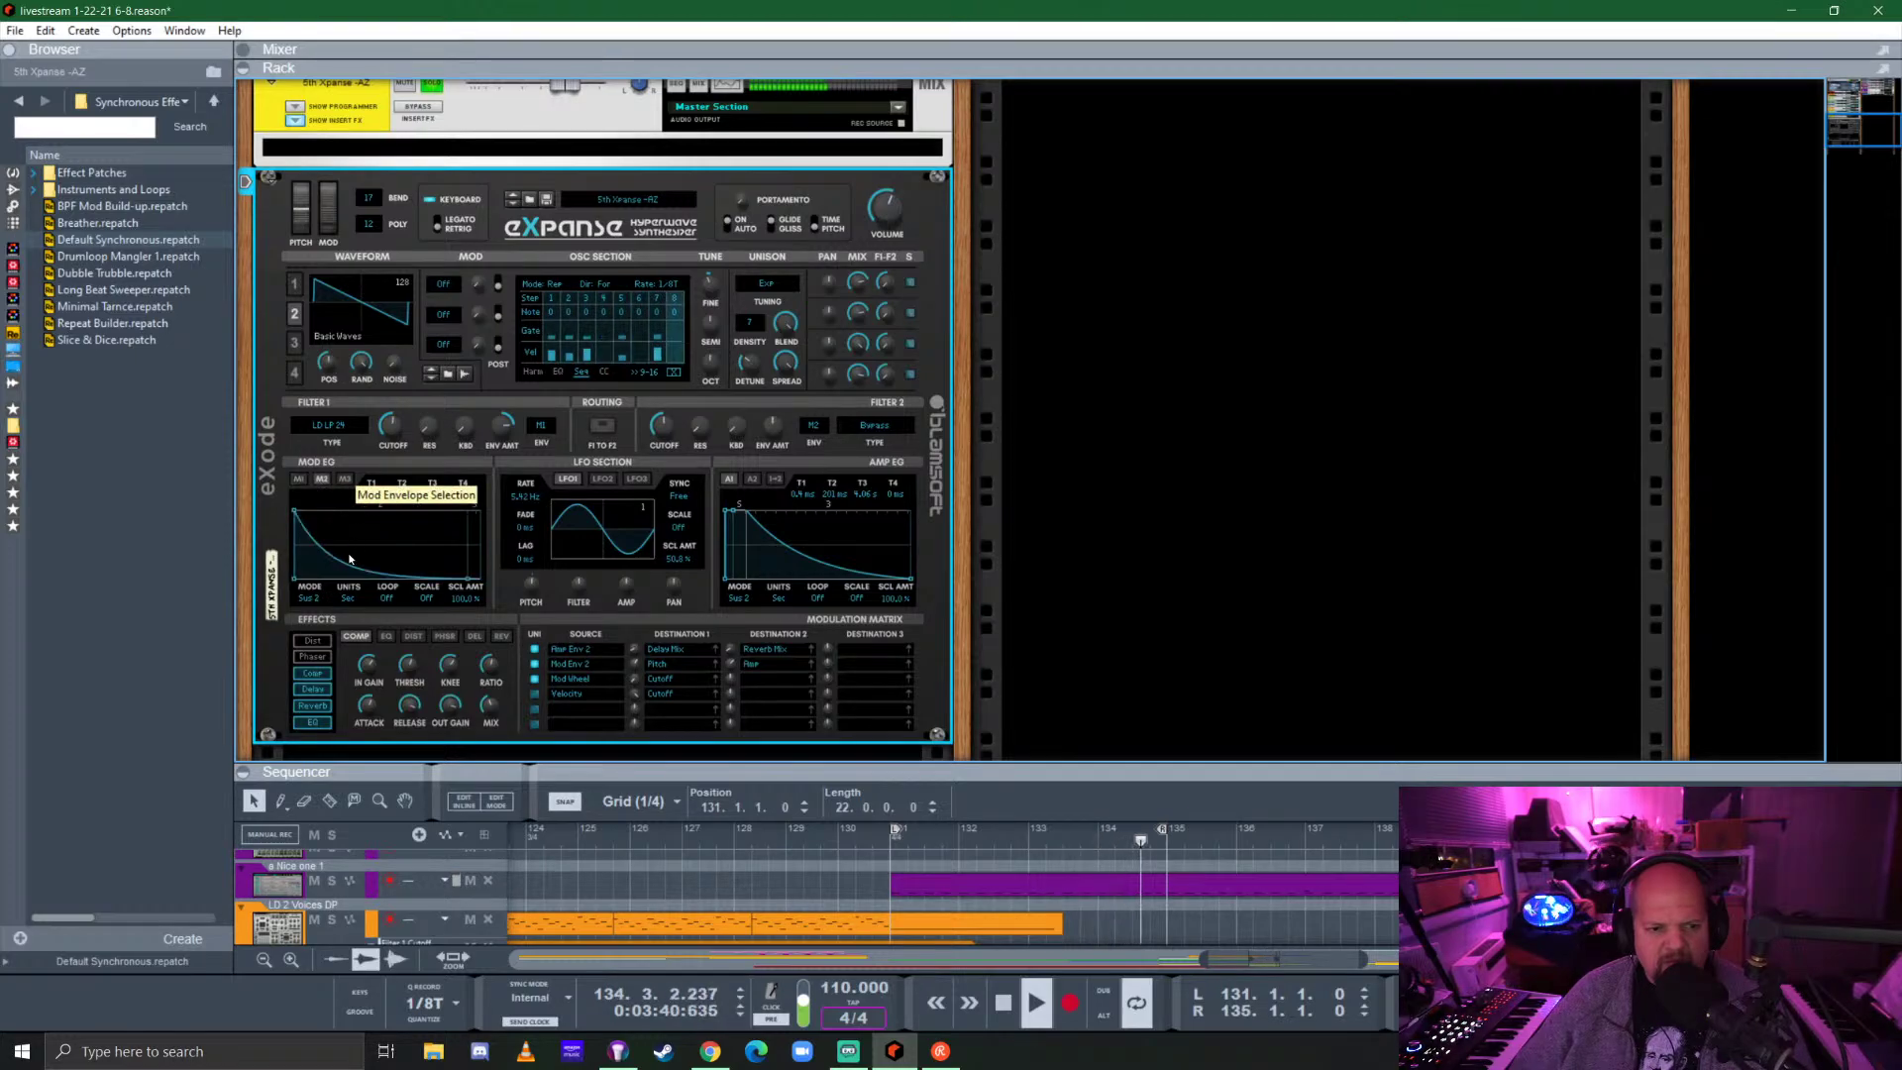
{"action": "left_click_drag", "start_coordinate": [357, 572], "coordinate": [398, 535]}
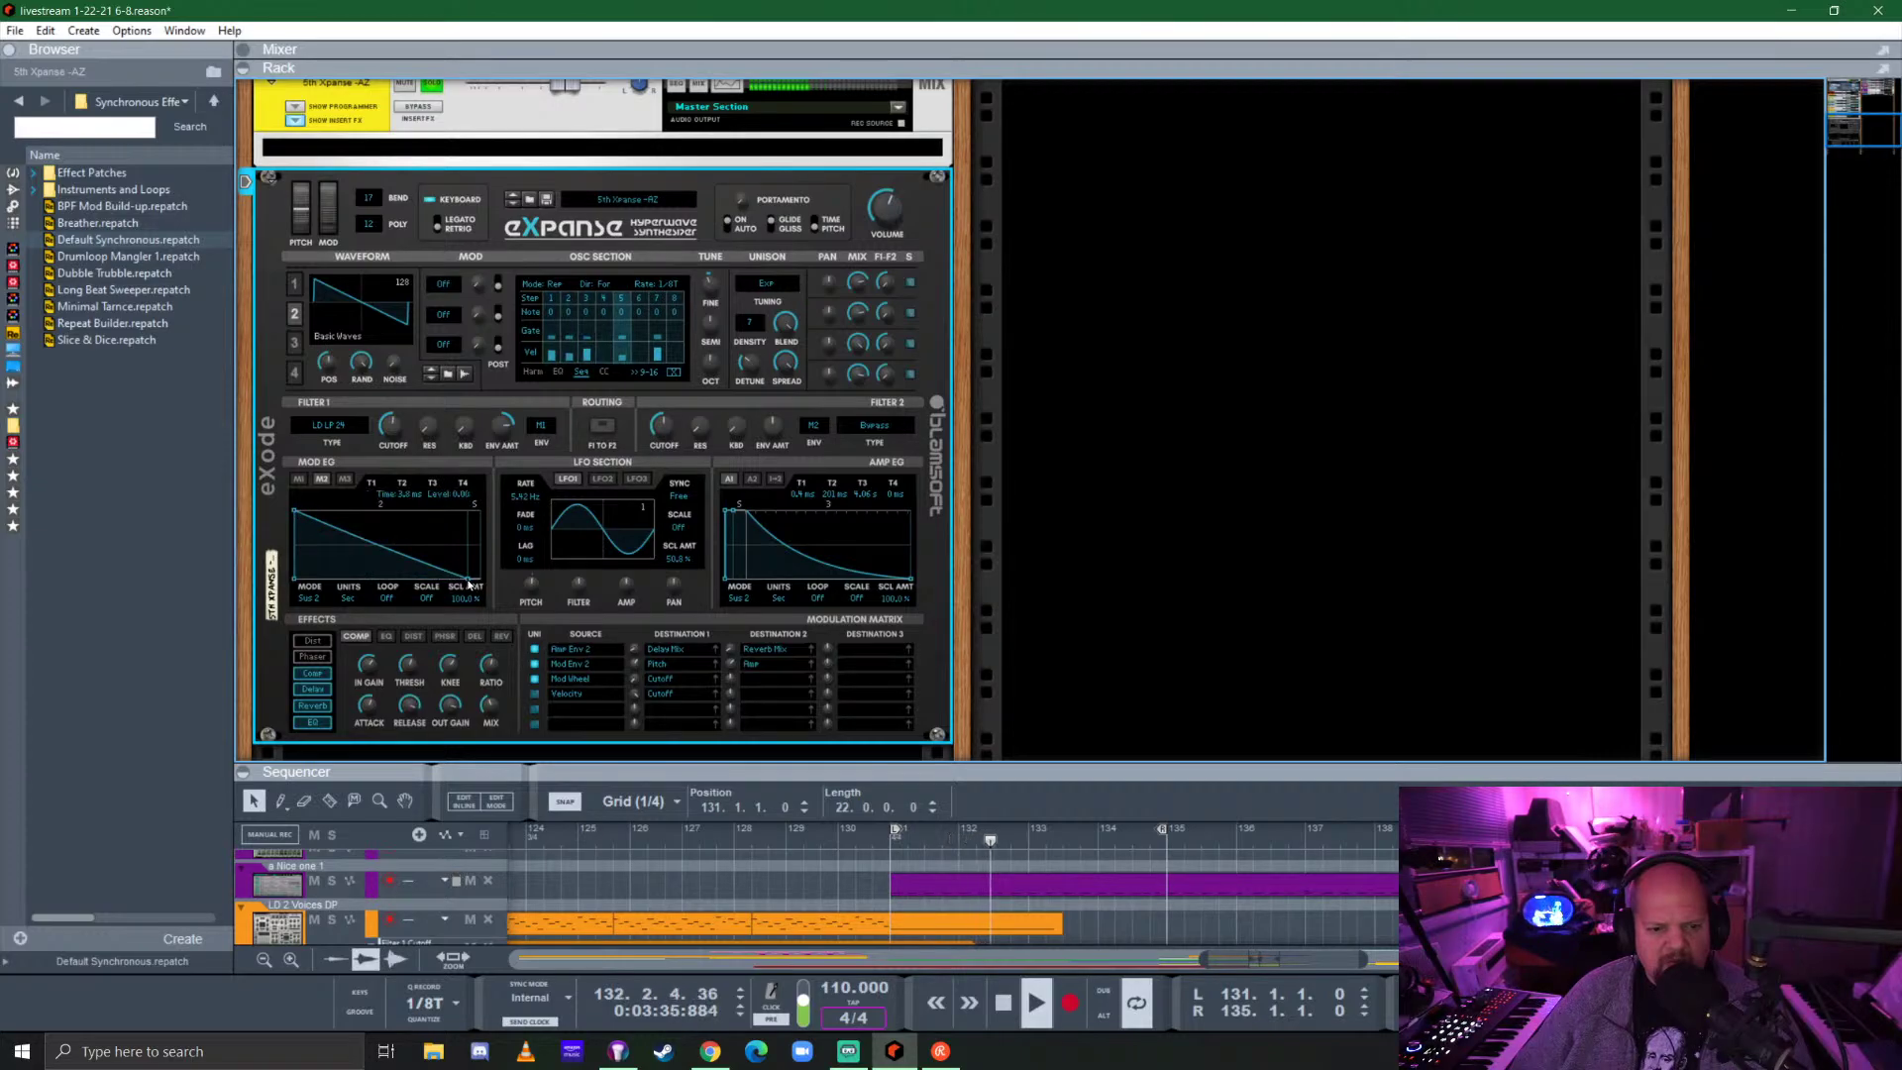
{"action": "left_click_drag", "start_coordinate": [473, 576], "coordinate": [328, 568]}
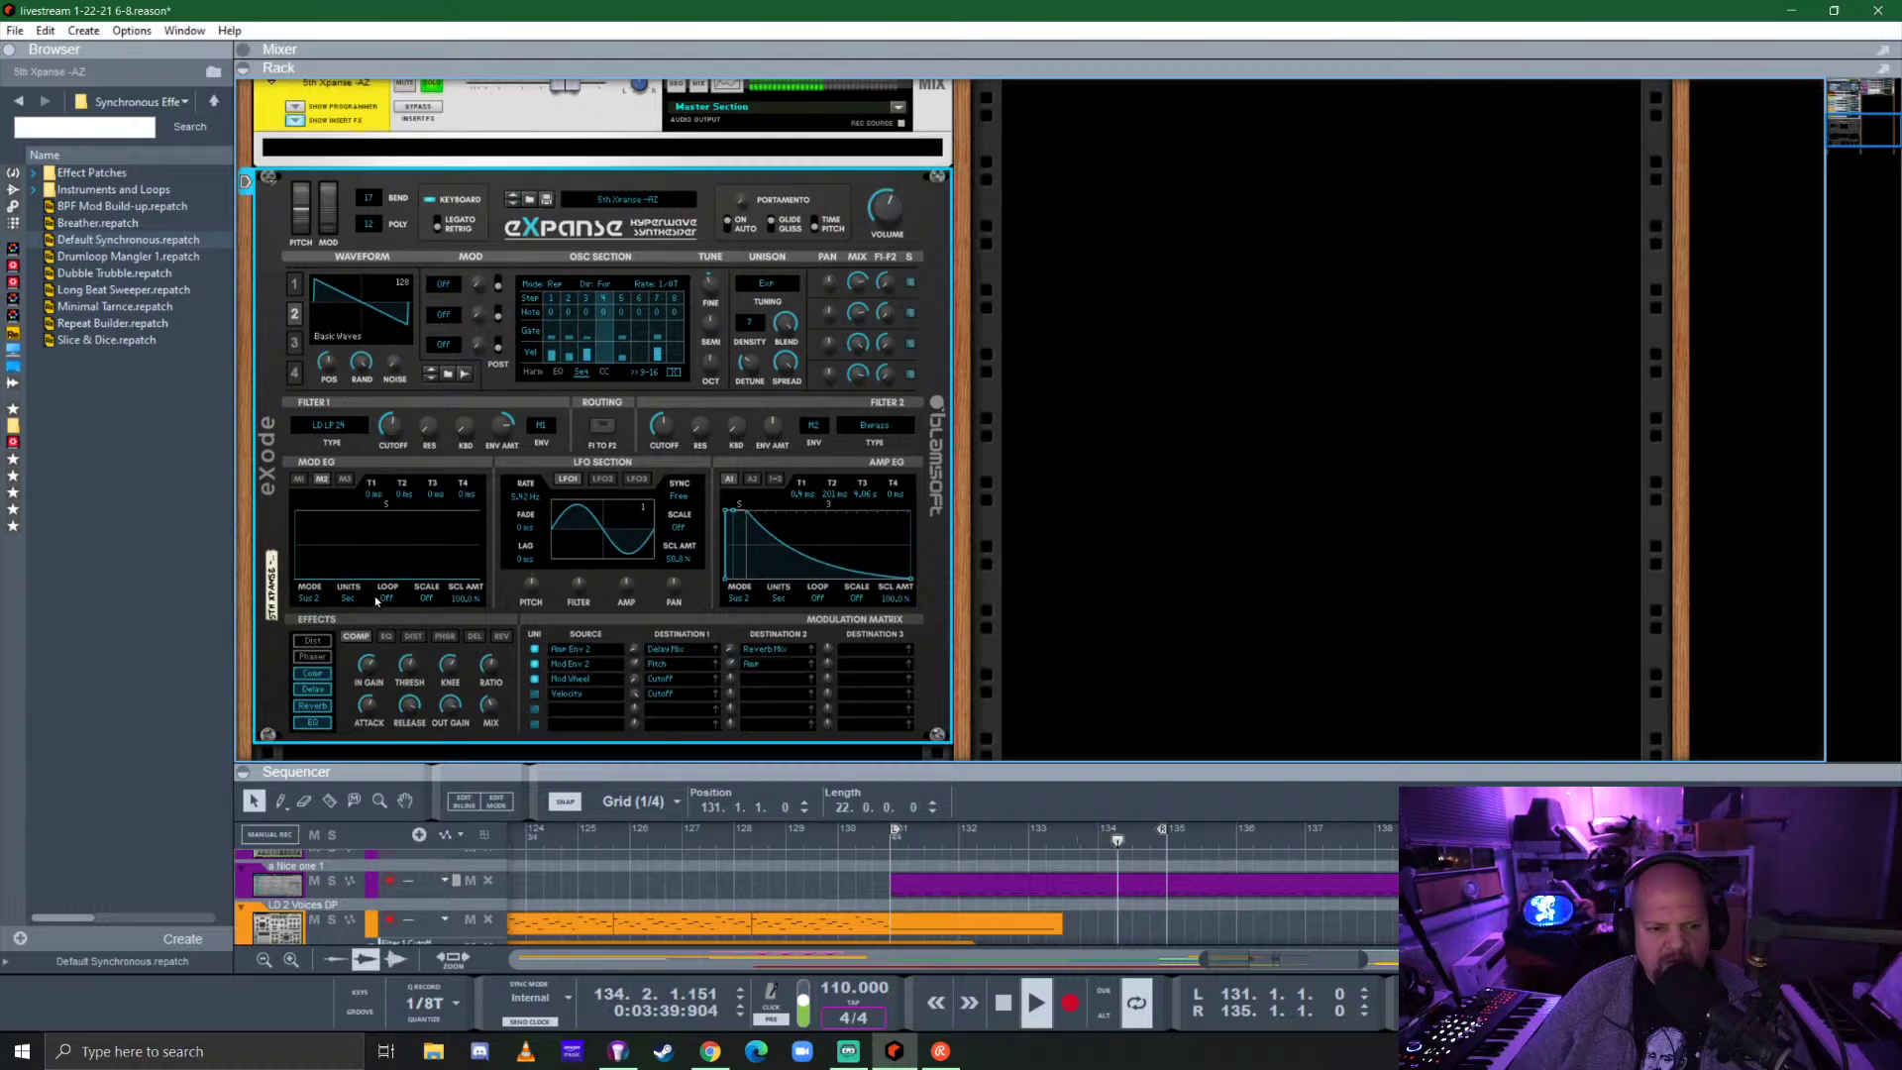
{"action": "key", "text": "ctrl+z"}
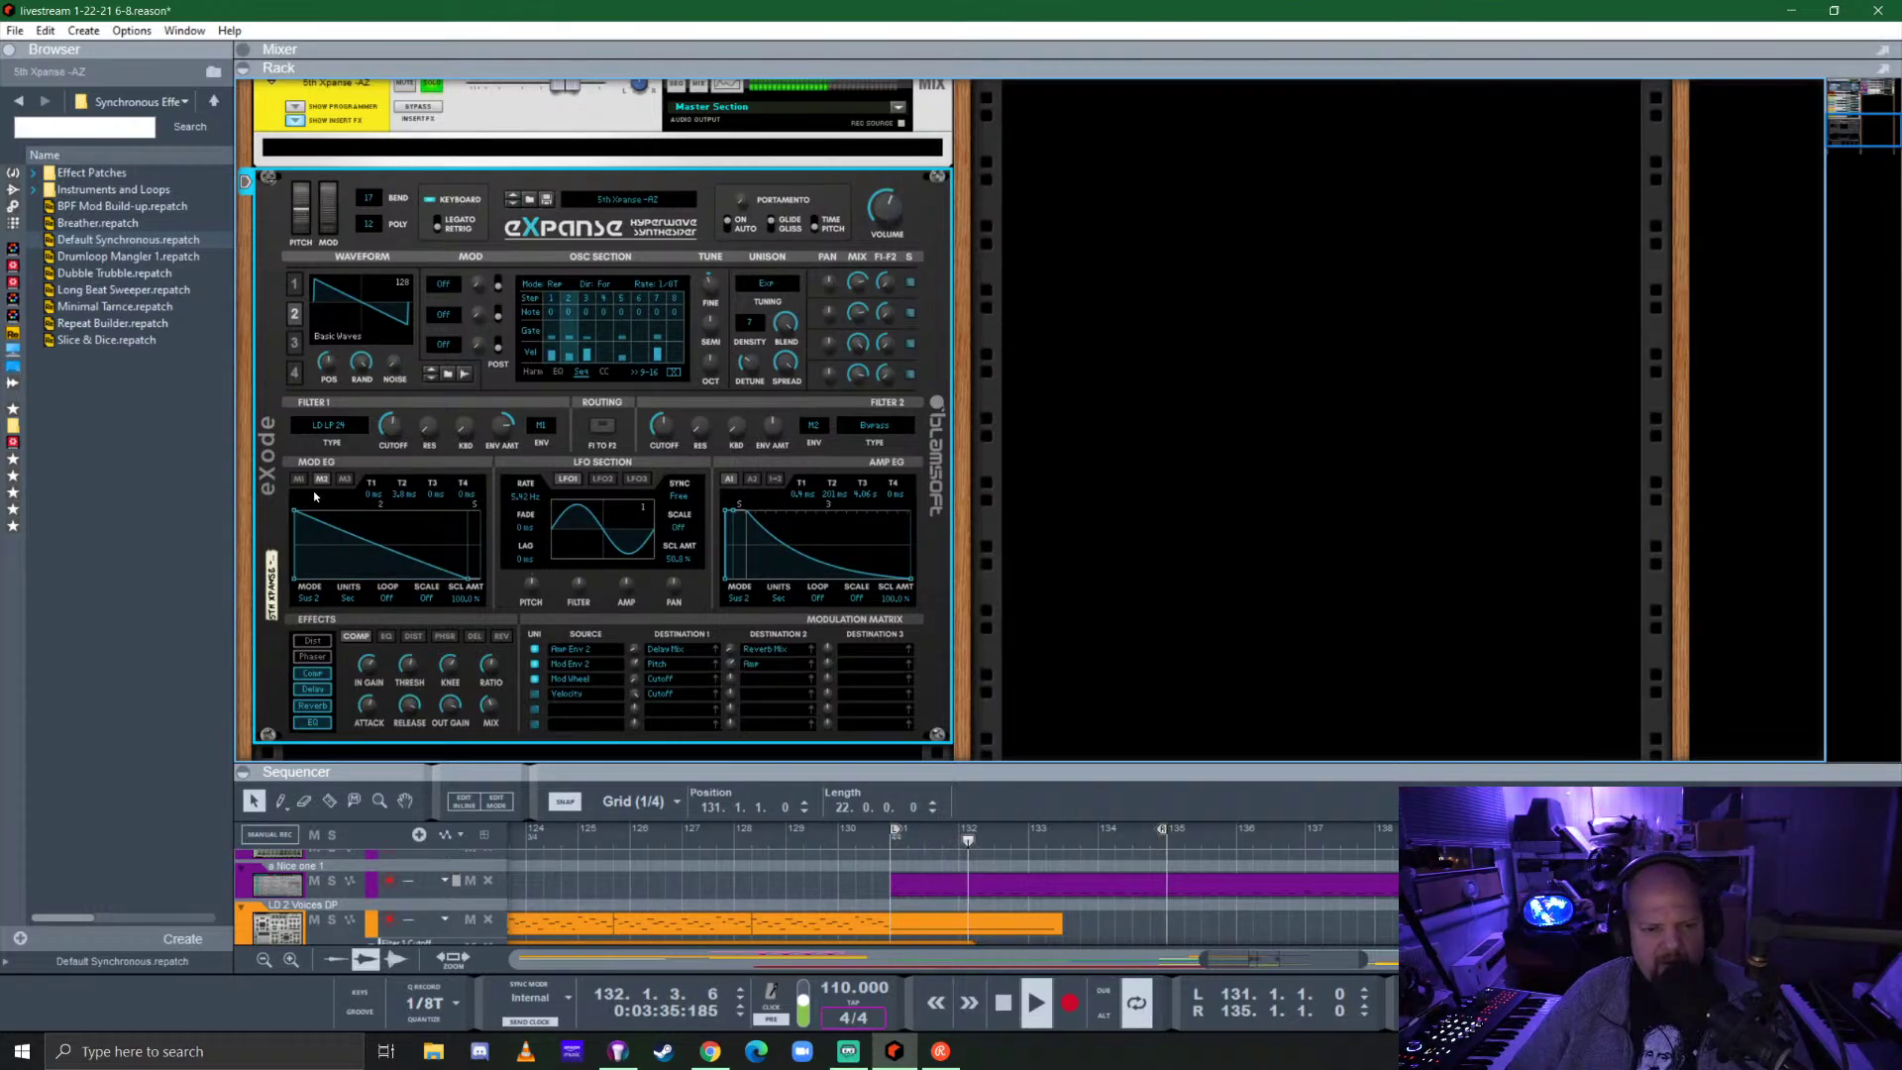
{"action": "key", "text": "space"}
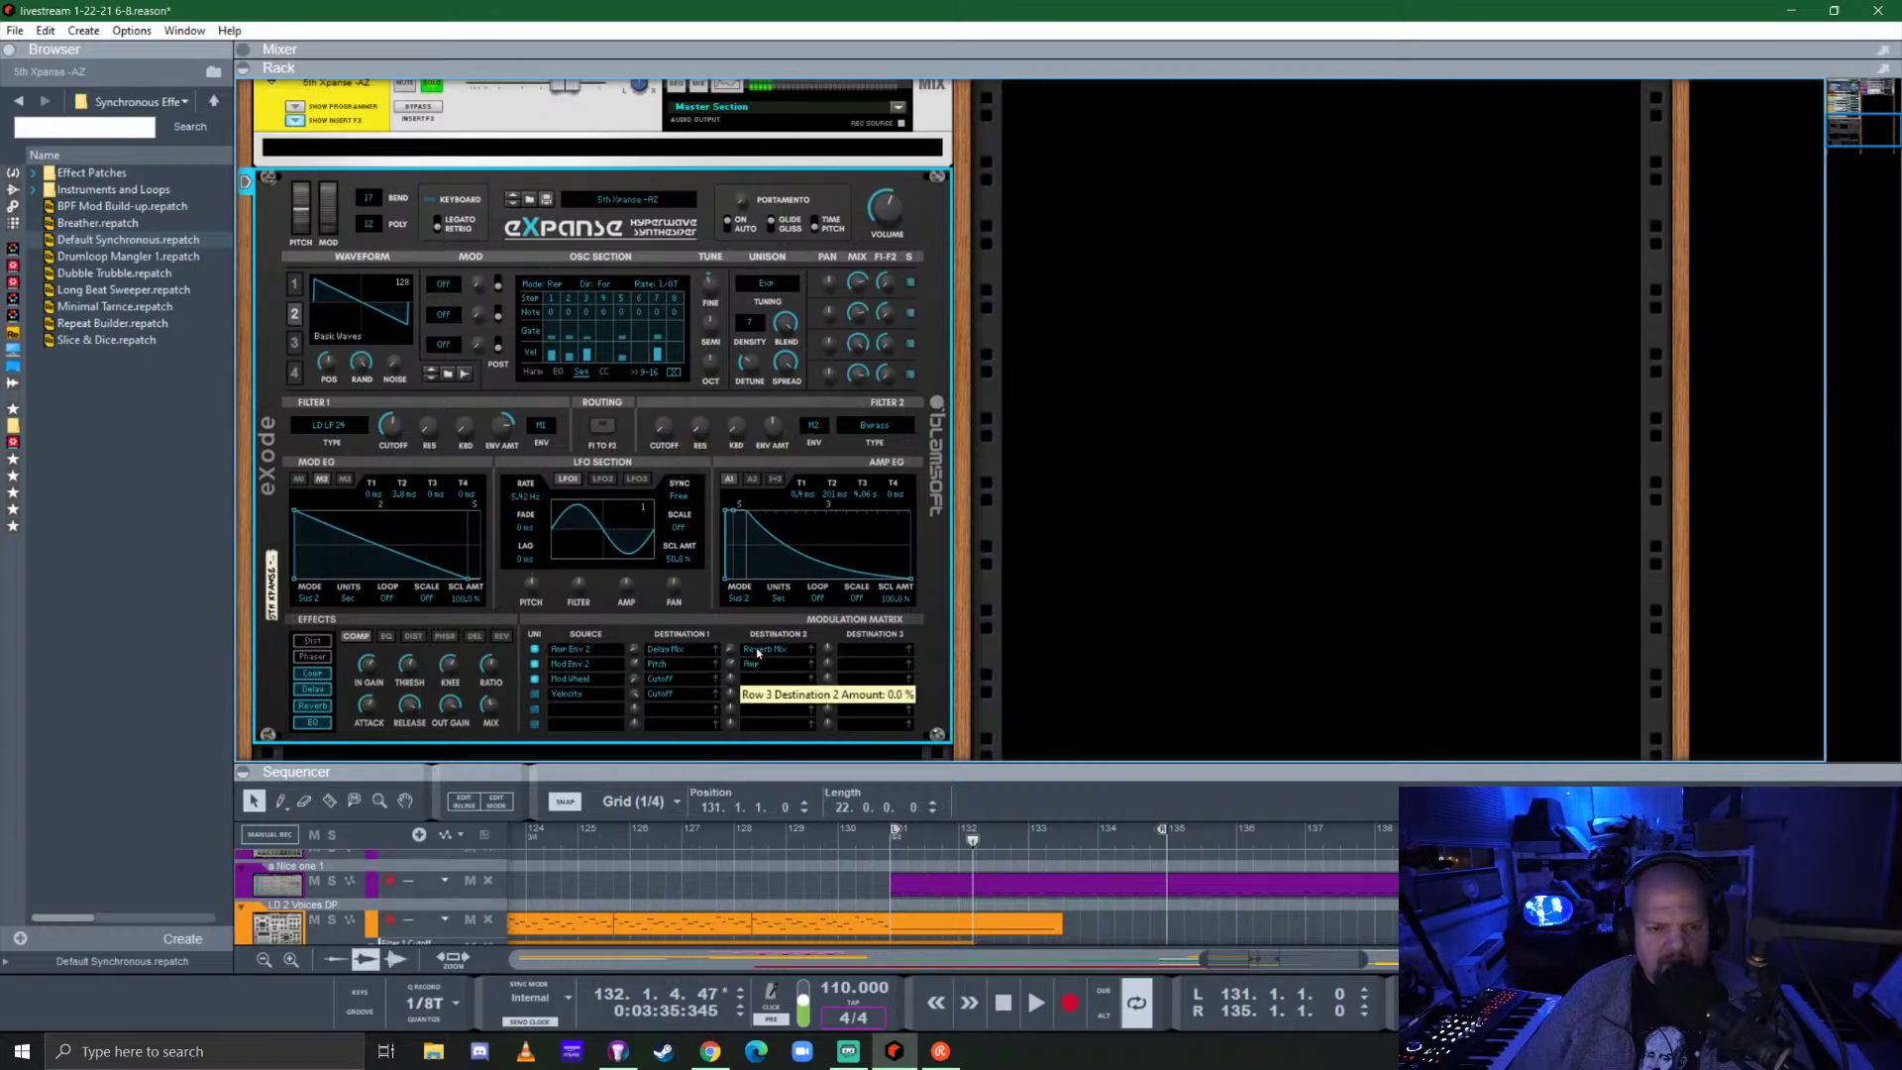
Resume loop playback and lengthen mod envelope 1's decay to about 3 s.
{"action": "key", "text": "space"}
{"action": "left_click", "coordinate": [895, 839]}
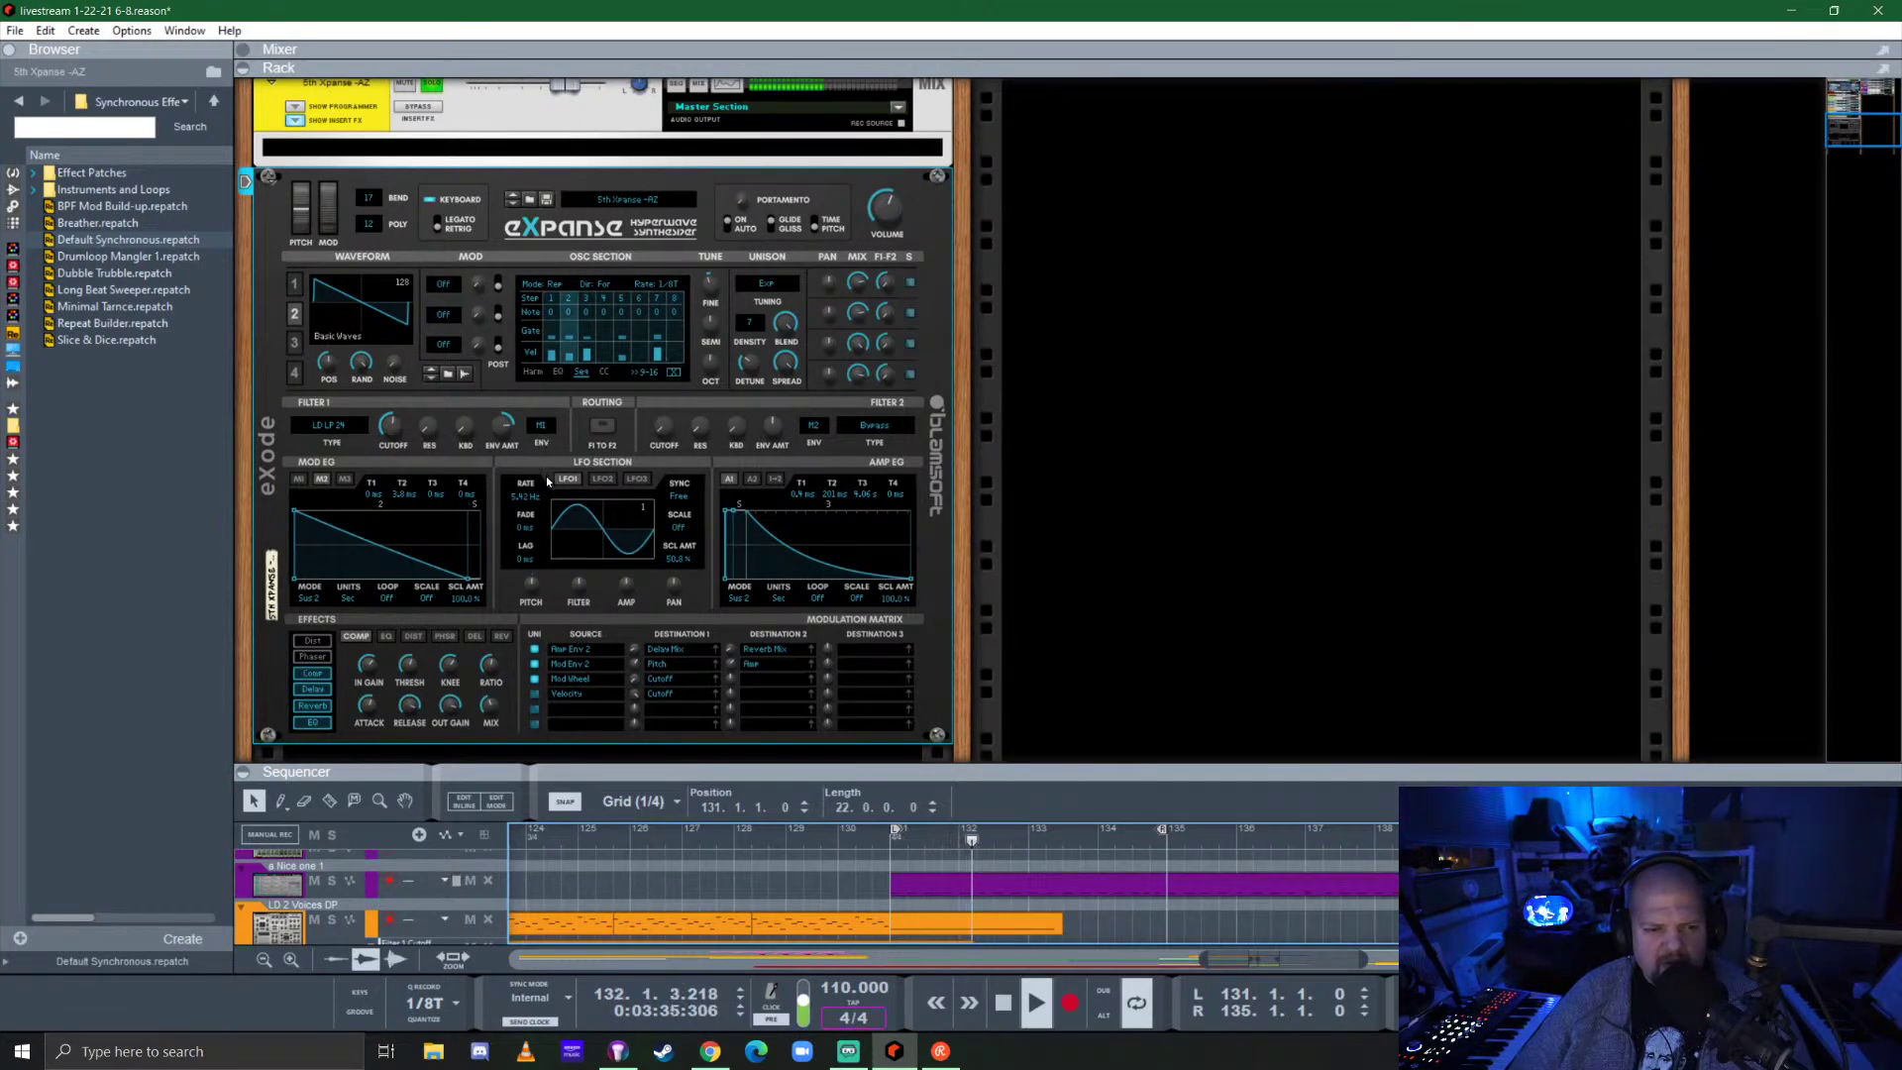
{"action": "left_click", "coordinate": [298, 478]}
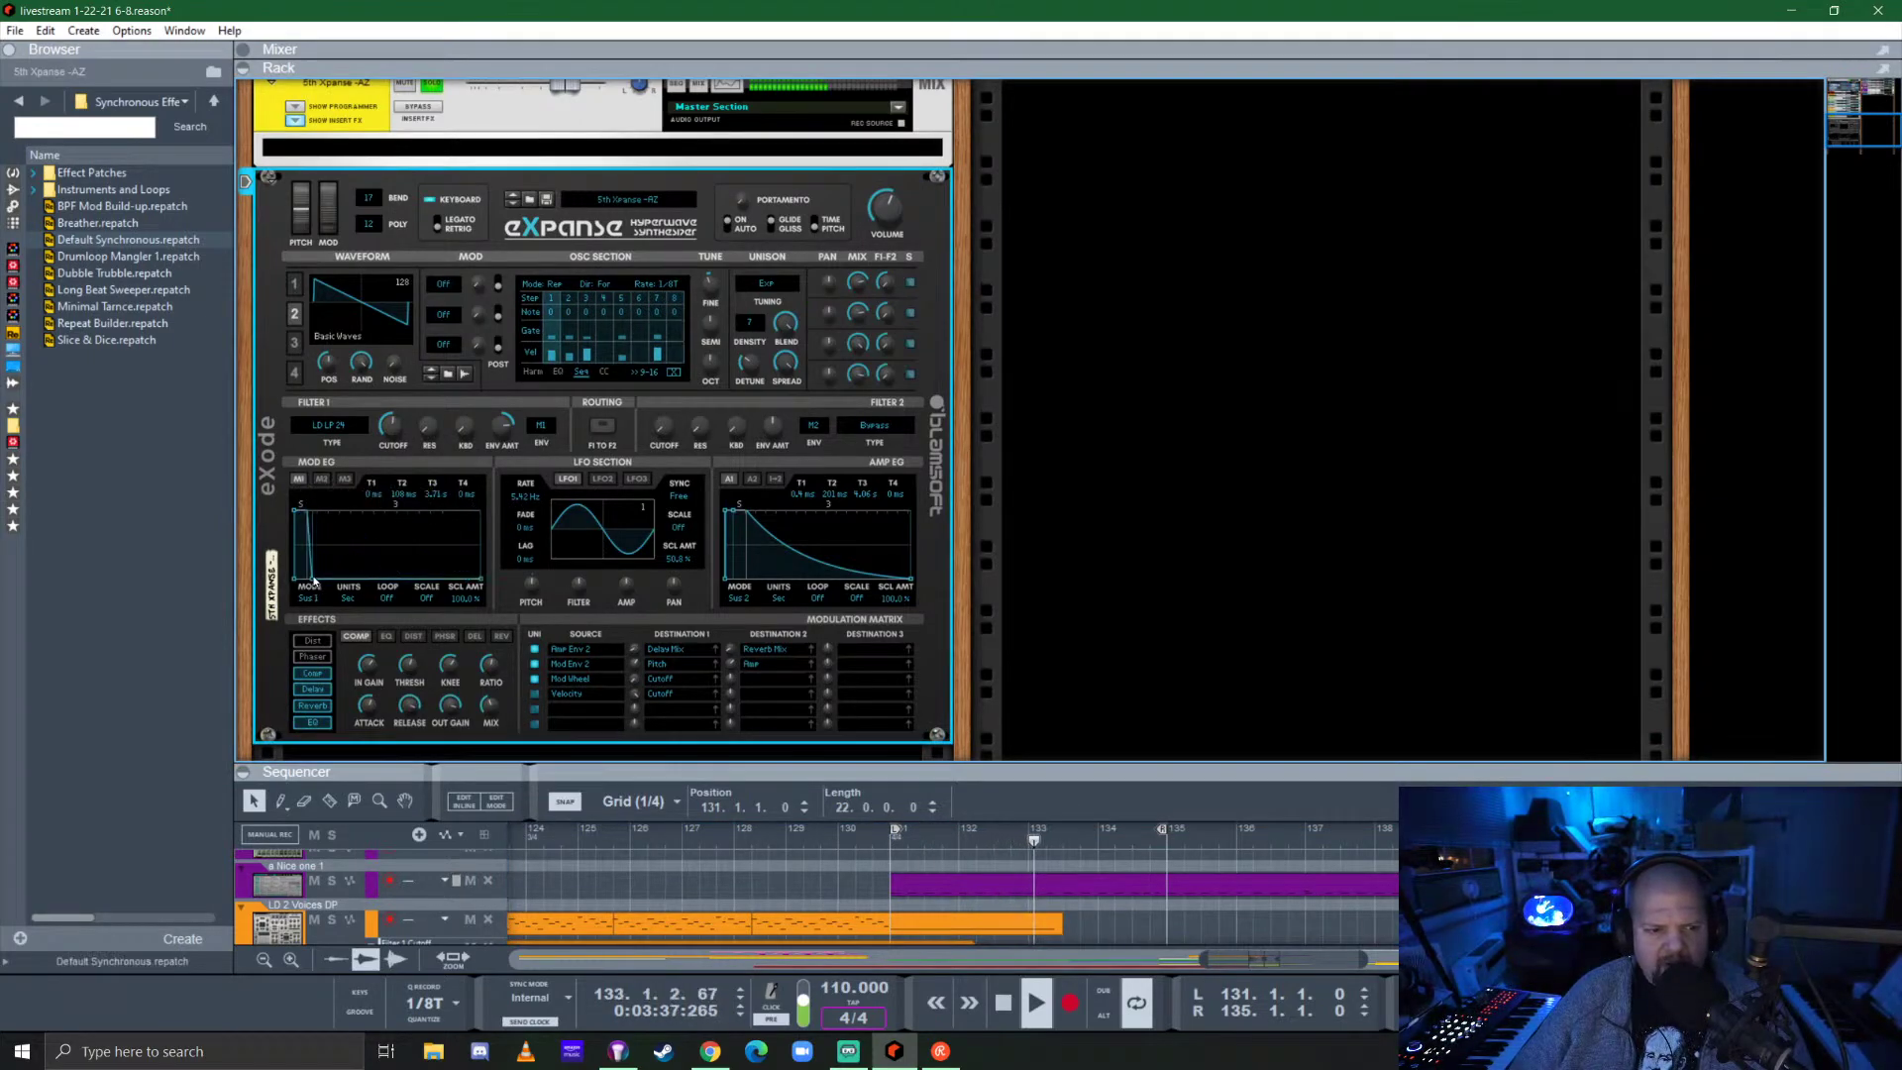
{"action": "left_click_drag", "start_coordinate": [313, 584], "coordinate": [386, 592]}
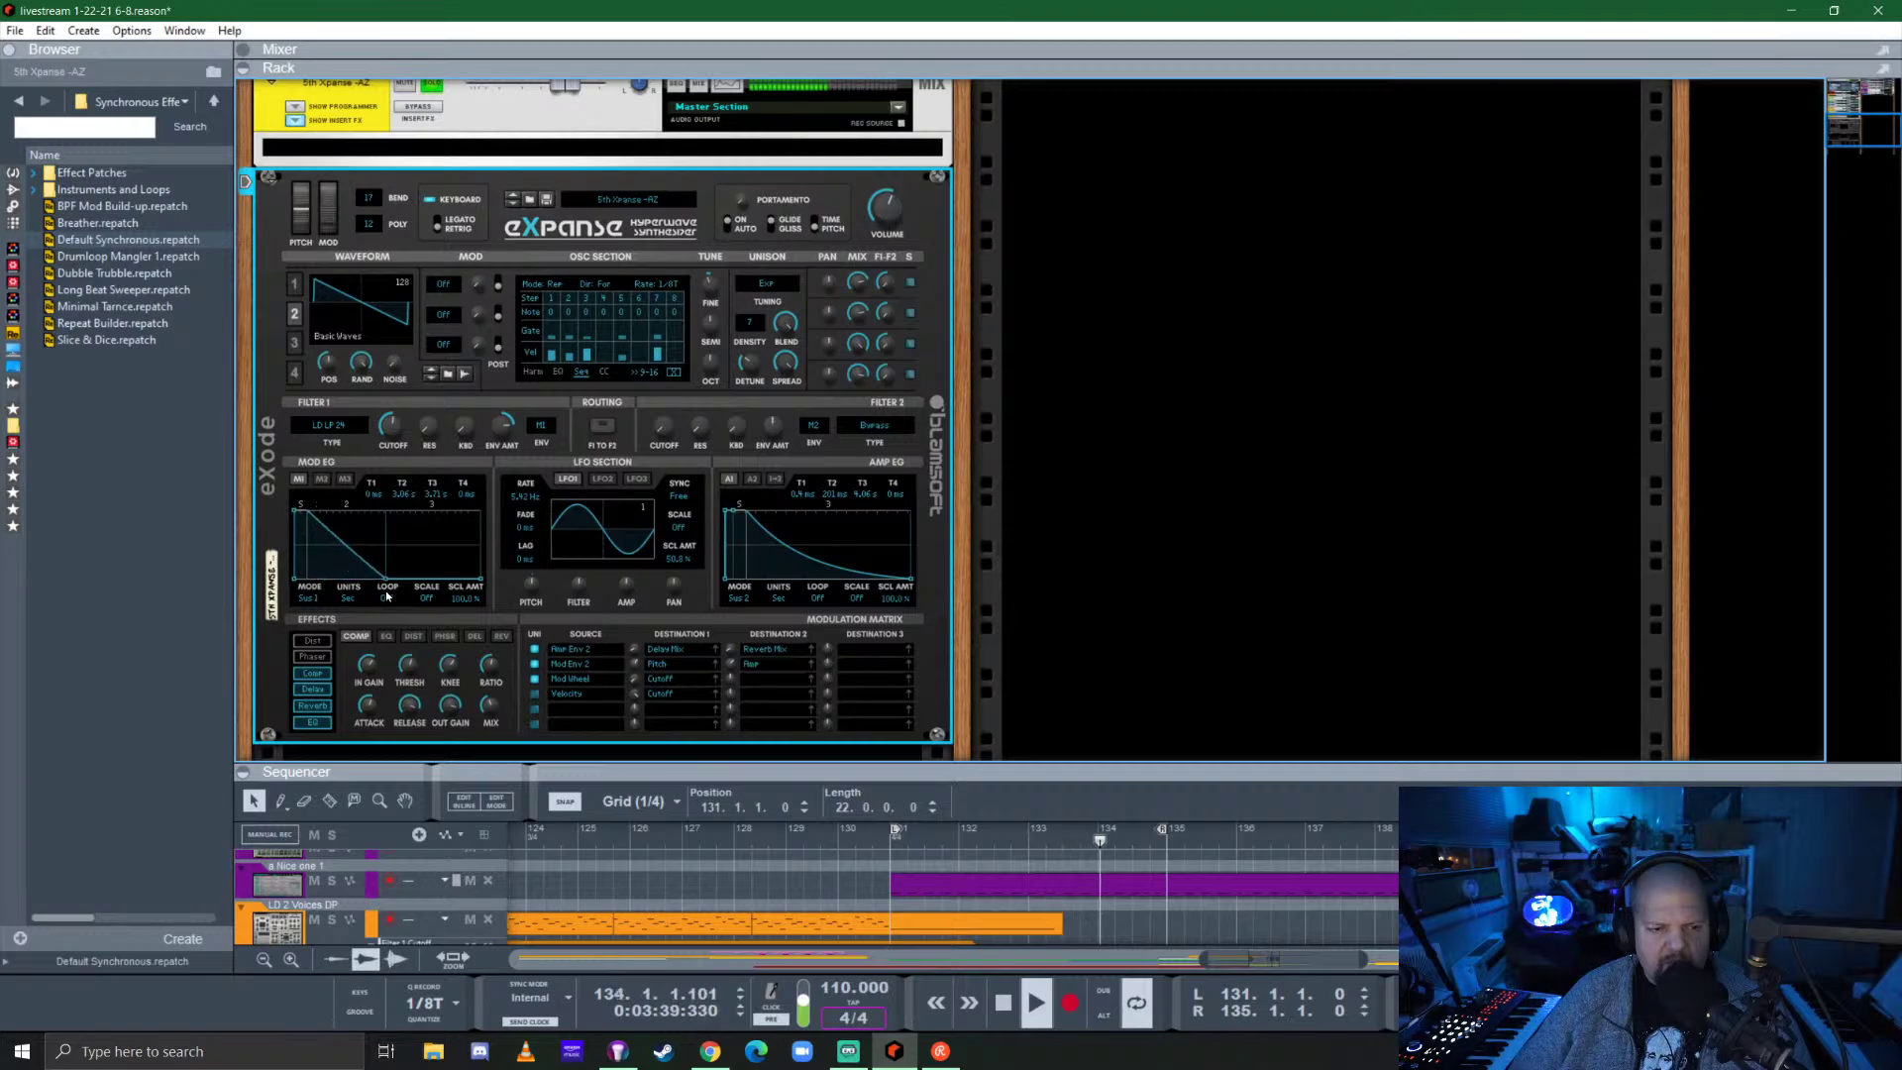
Remove mod envelope 3's attack, shorten its decay and set its mode to Sustain Off.
{"action": "left_click", "coordinate": [344, 480]}
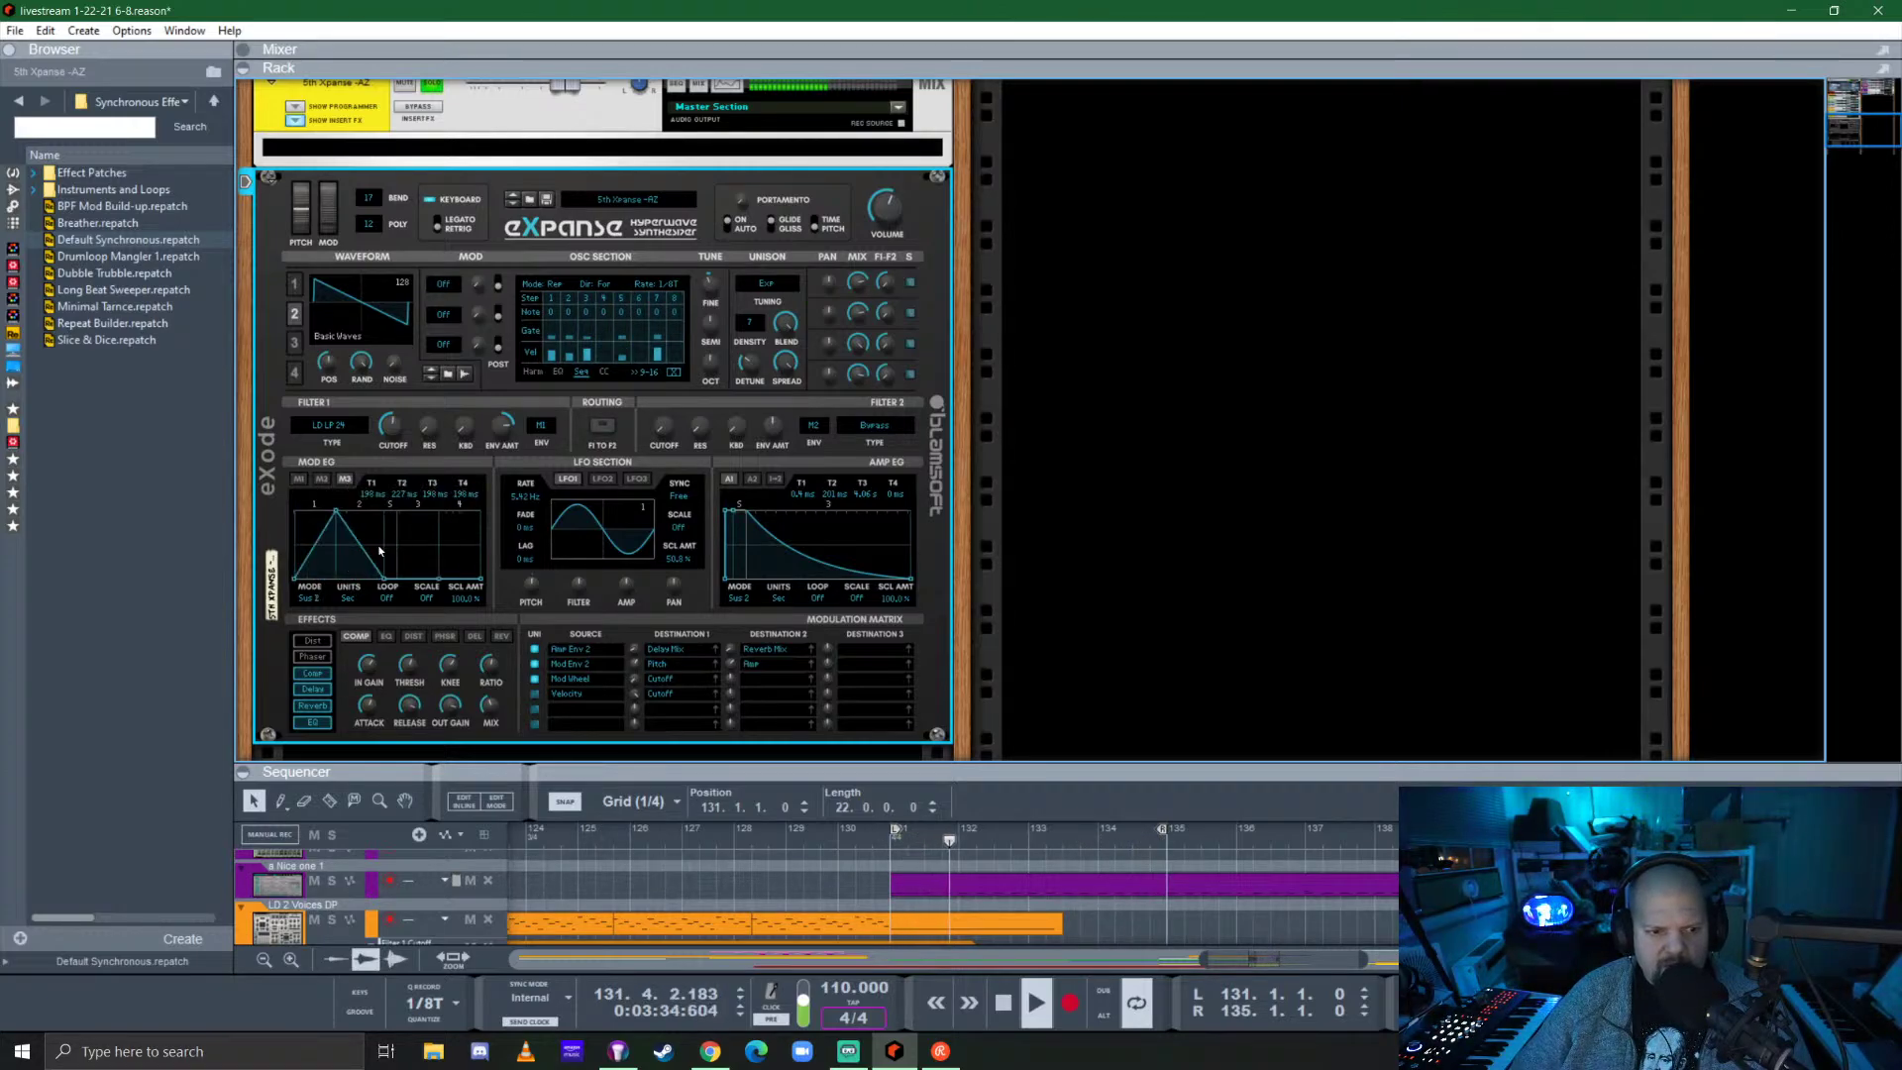
{"action": "left_click_drag", "start_coordinate": [337, 514], "coordinate": [294, 512]}
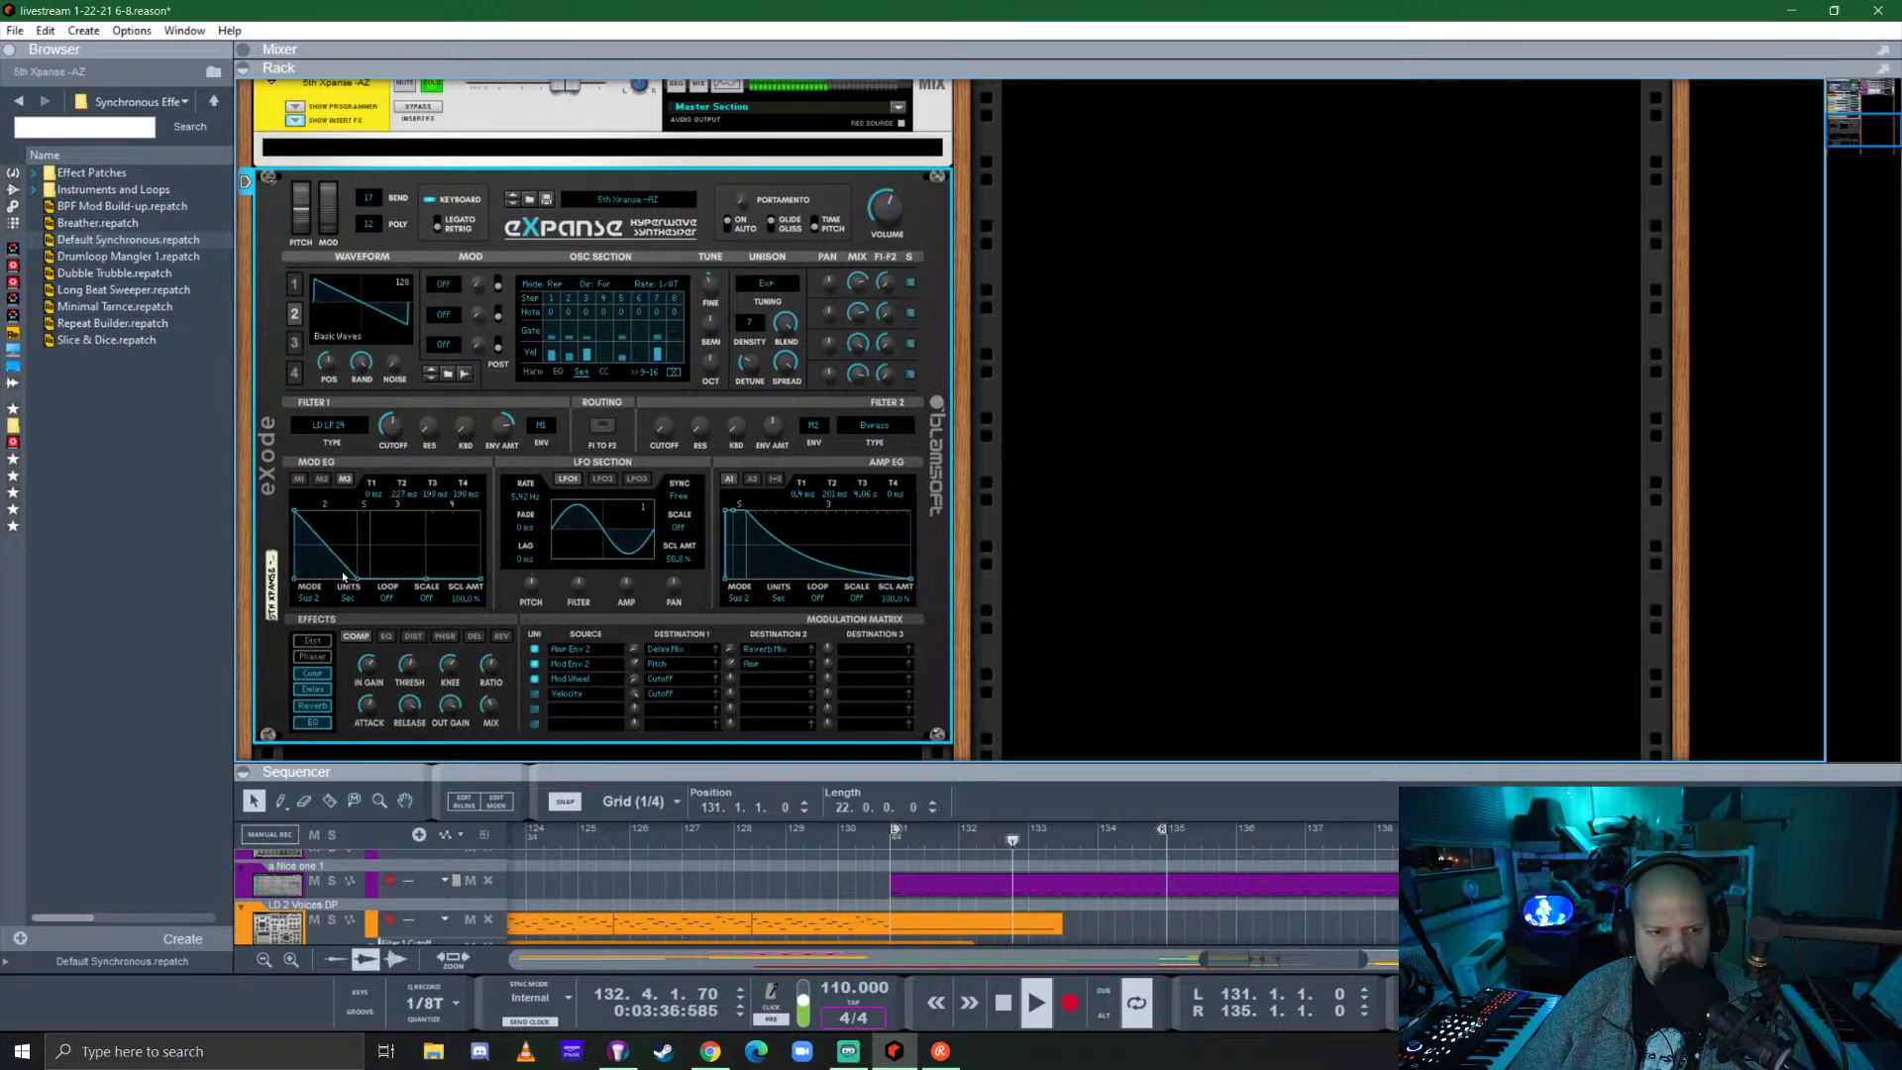
{"action": "left_click_drag", "start_coordinate": [361, 586], "coordinate": [309, 597]}
{"action": "left_click", "coordinate": [309, 597]}
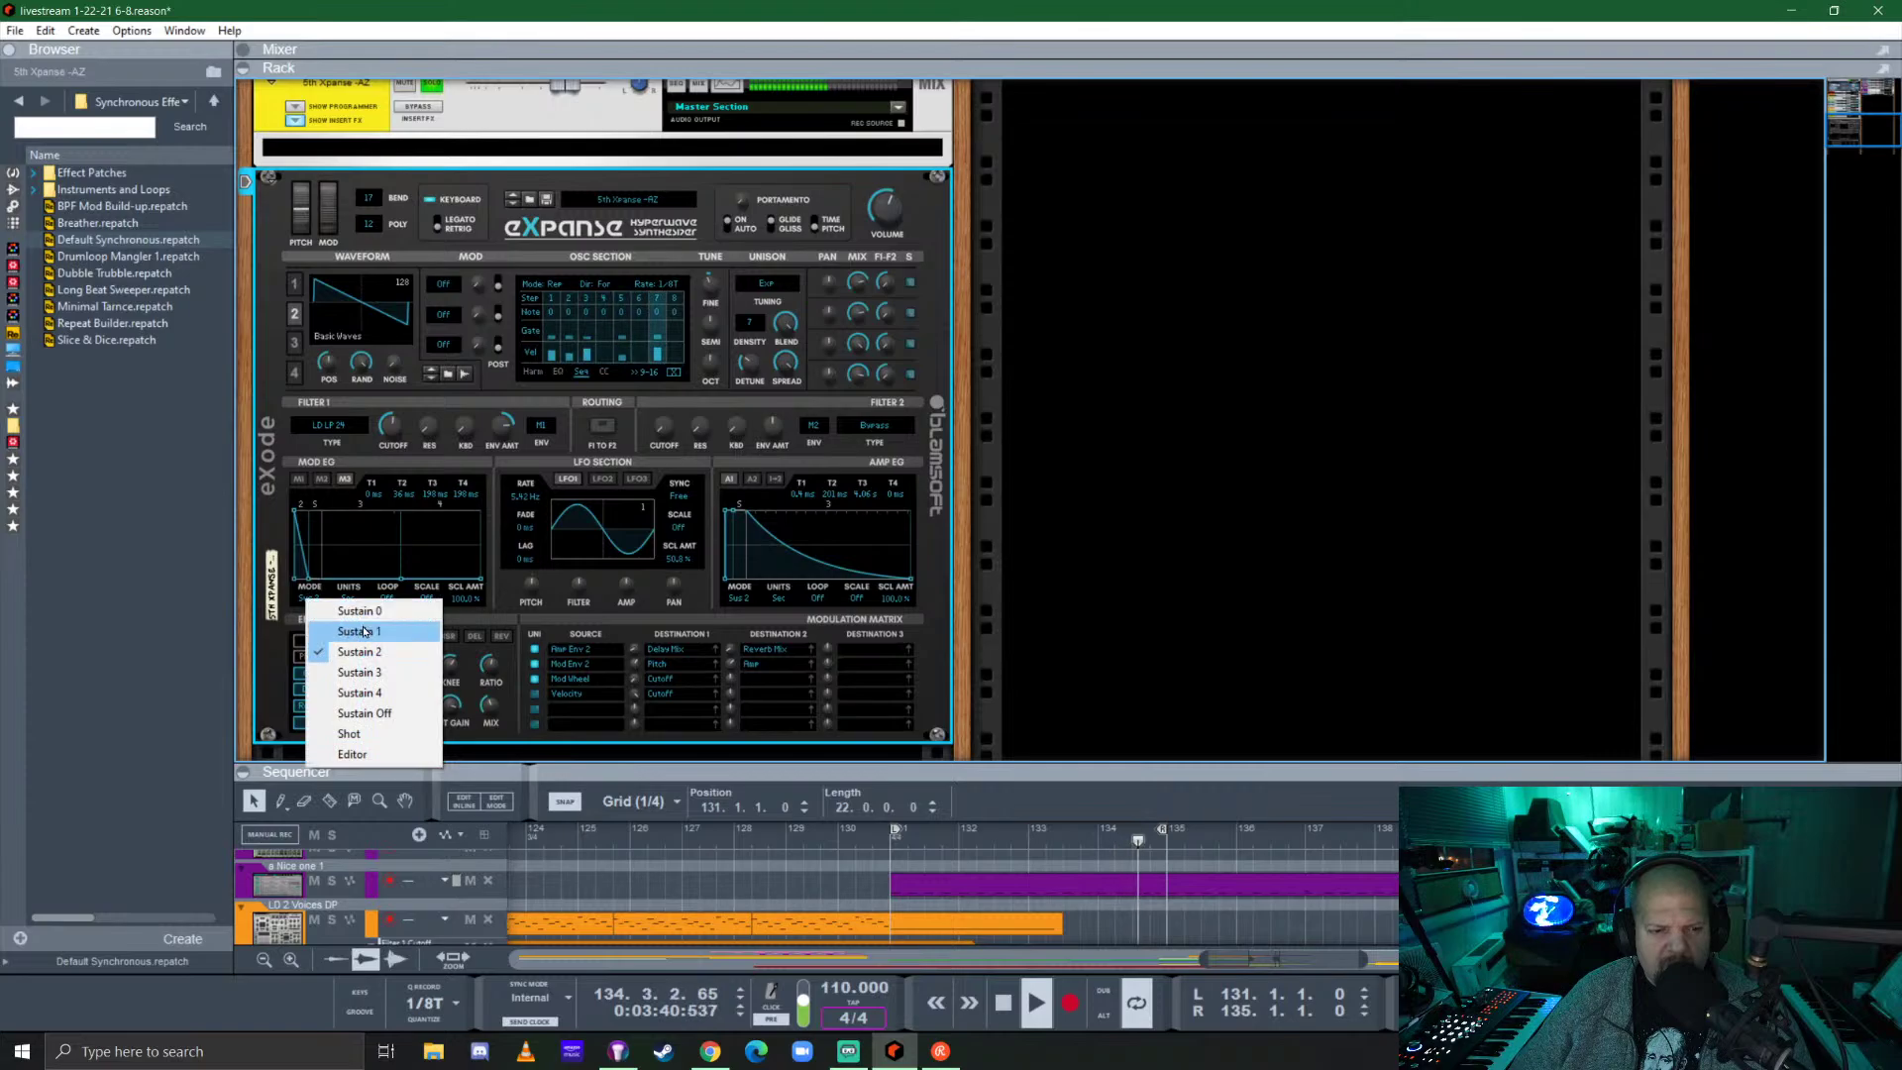
{"action": "left_click", "coordinate": [365, 713]}
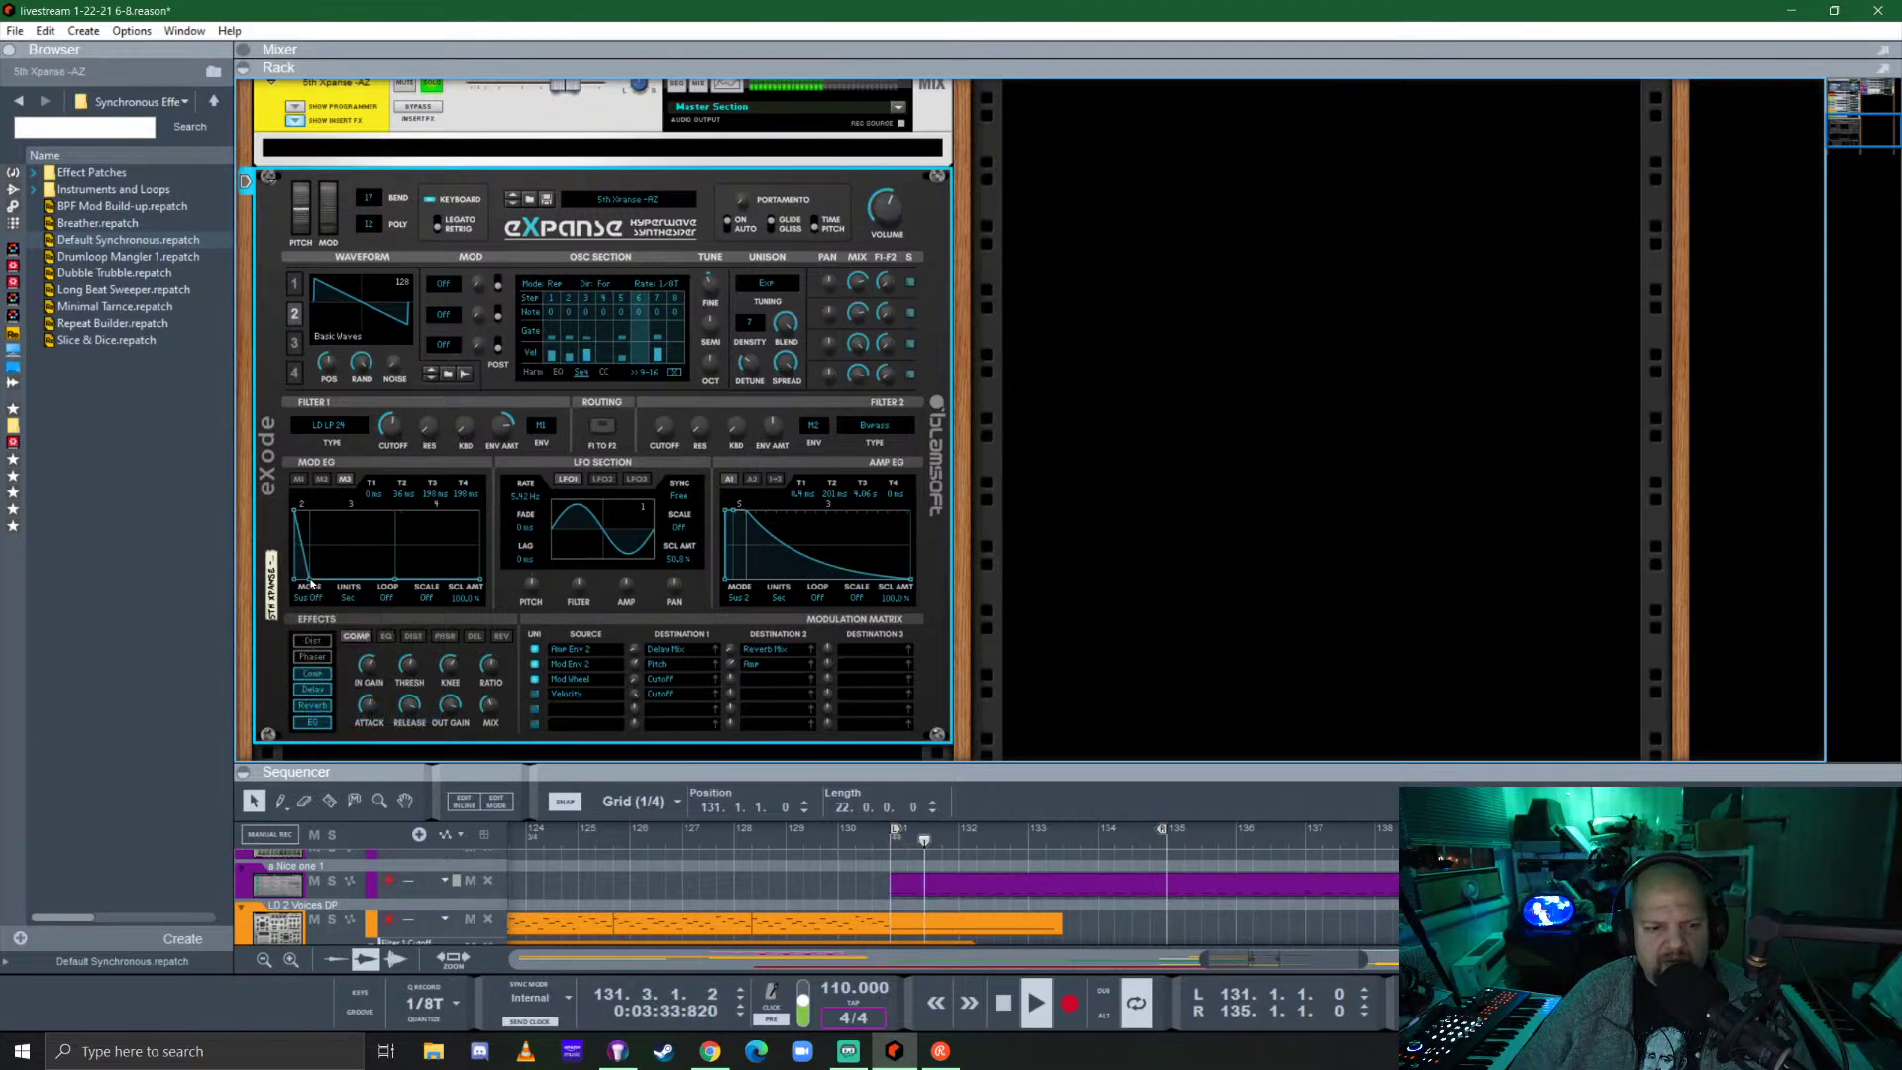
{"action": "key", "text": "space"}
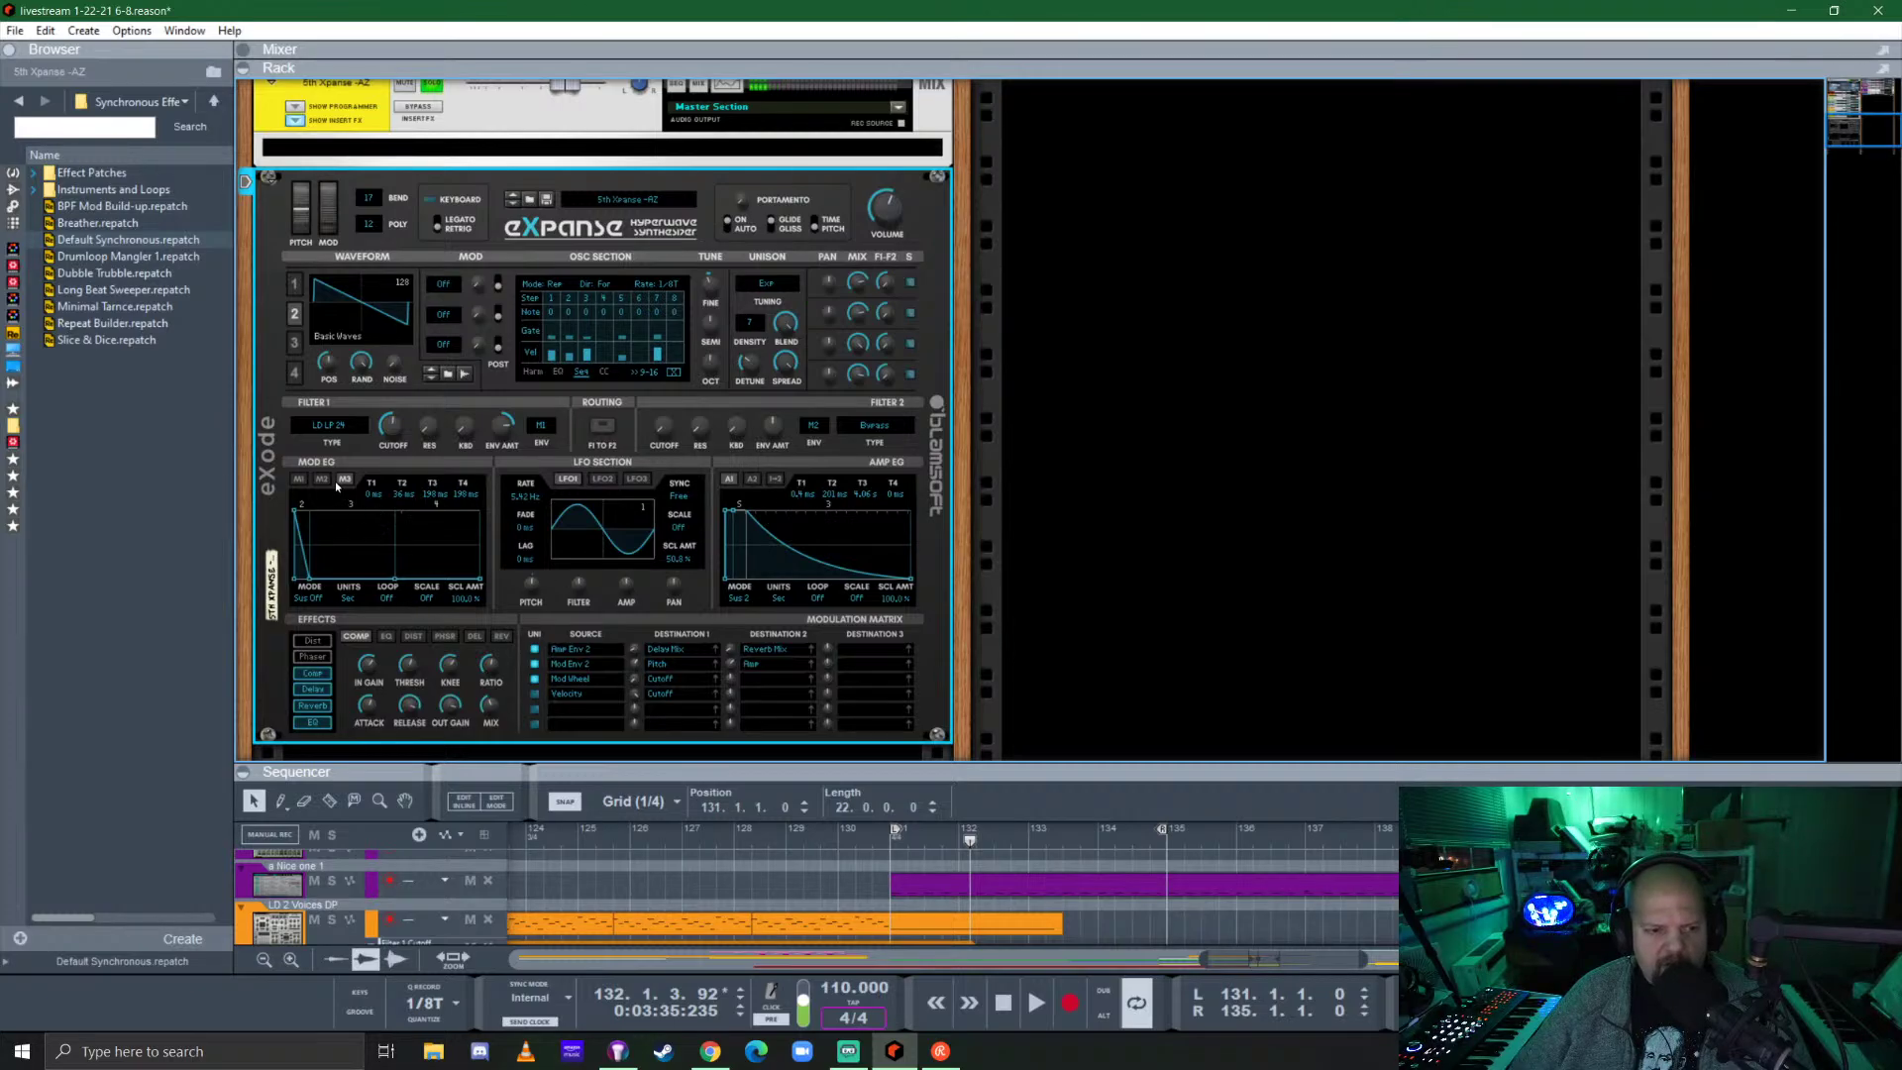
Shorten the amp envelope's falling stage and bend its curve outward while auditioning the loop.
{"action": "left_click", "coordinate": [298, 482]}
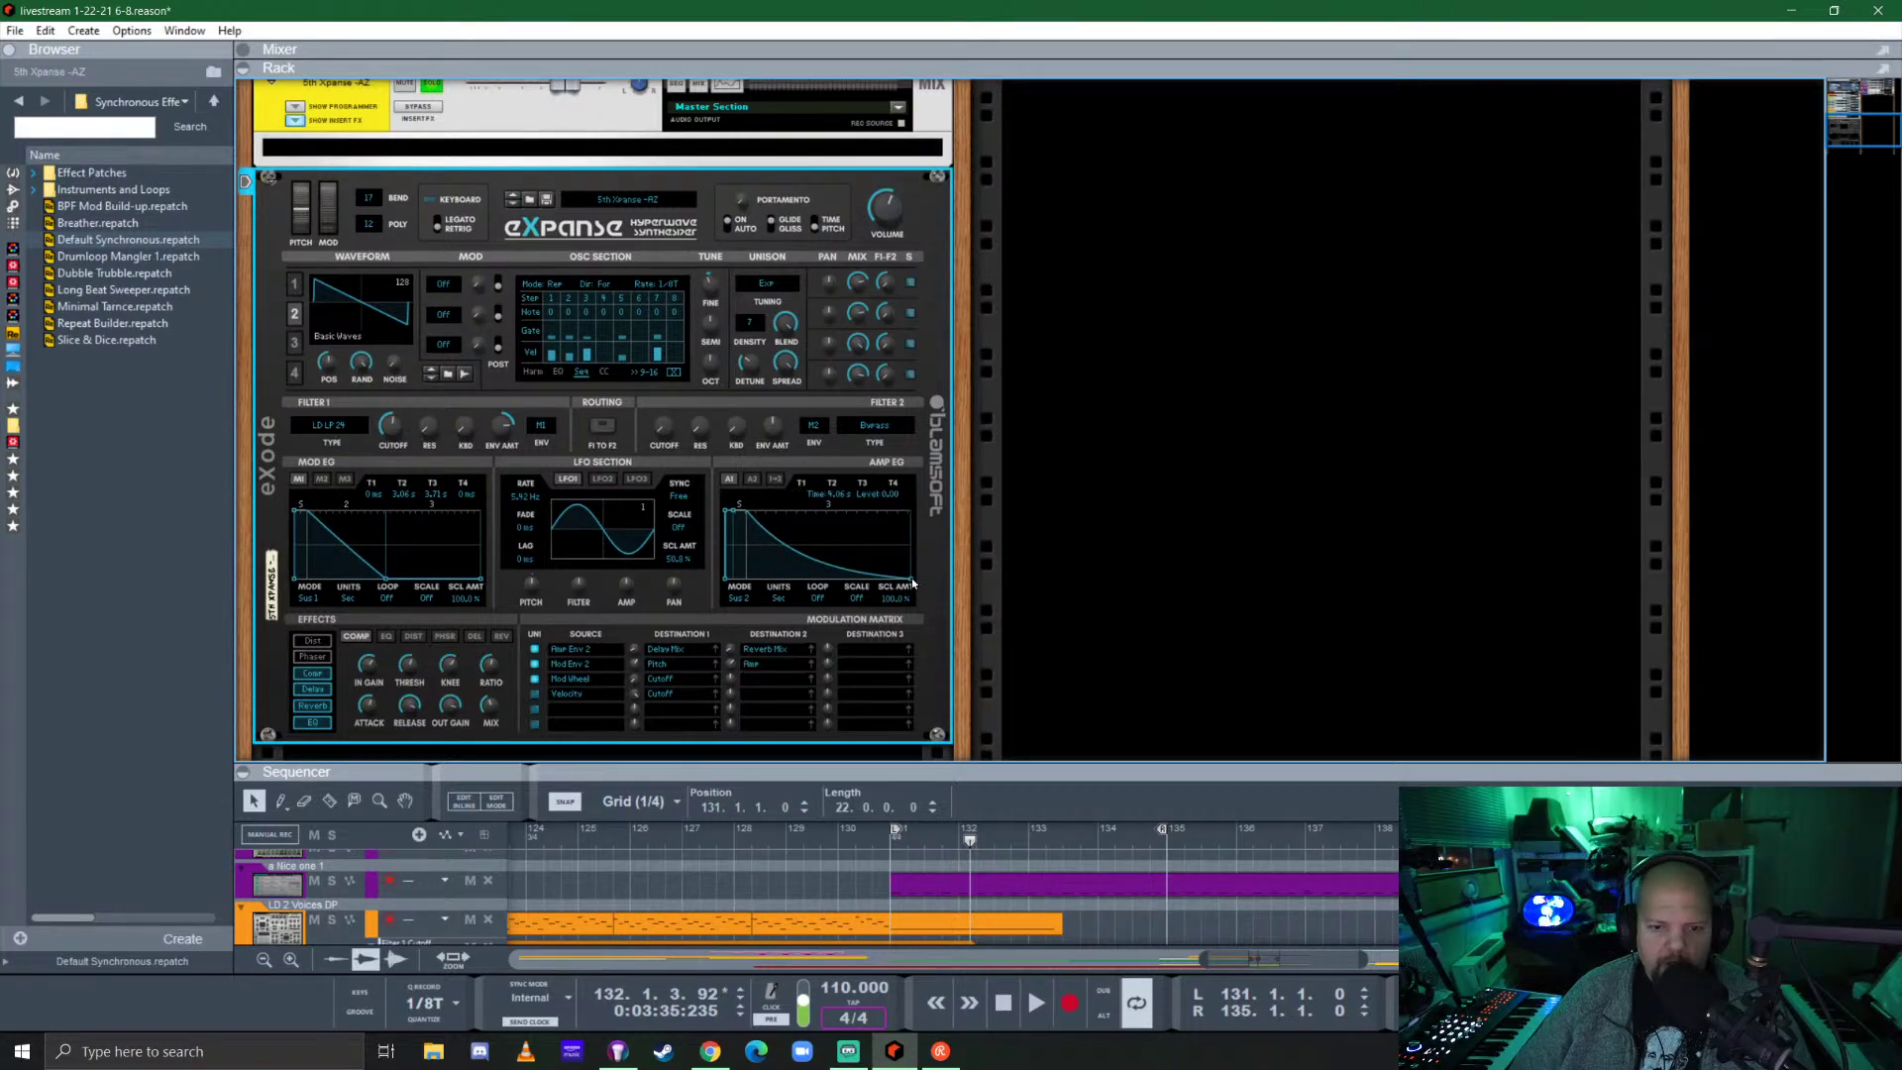
{"action": "left_click_drag", "start_coordinate": [912, 582], "coordinate": [871, 591]}
{"action": "key", "text": "space"}
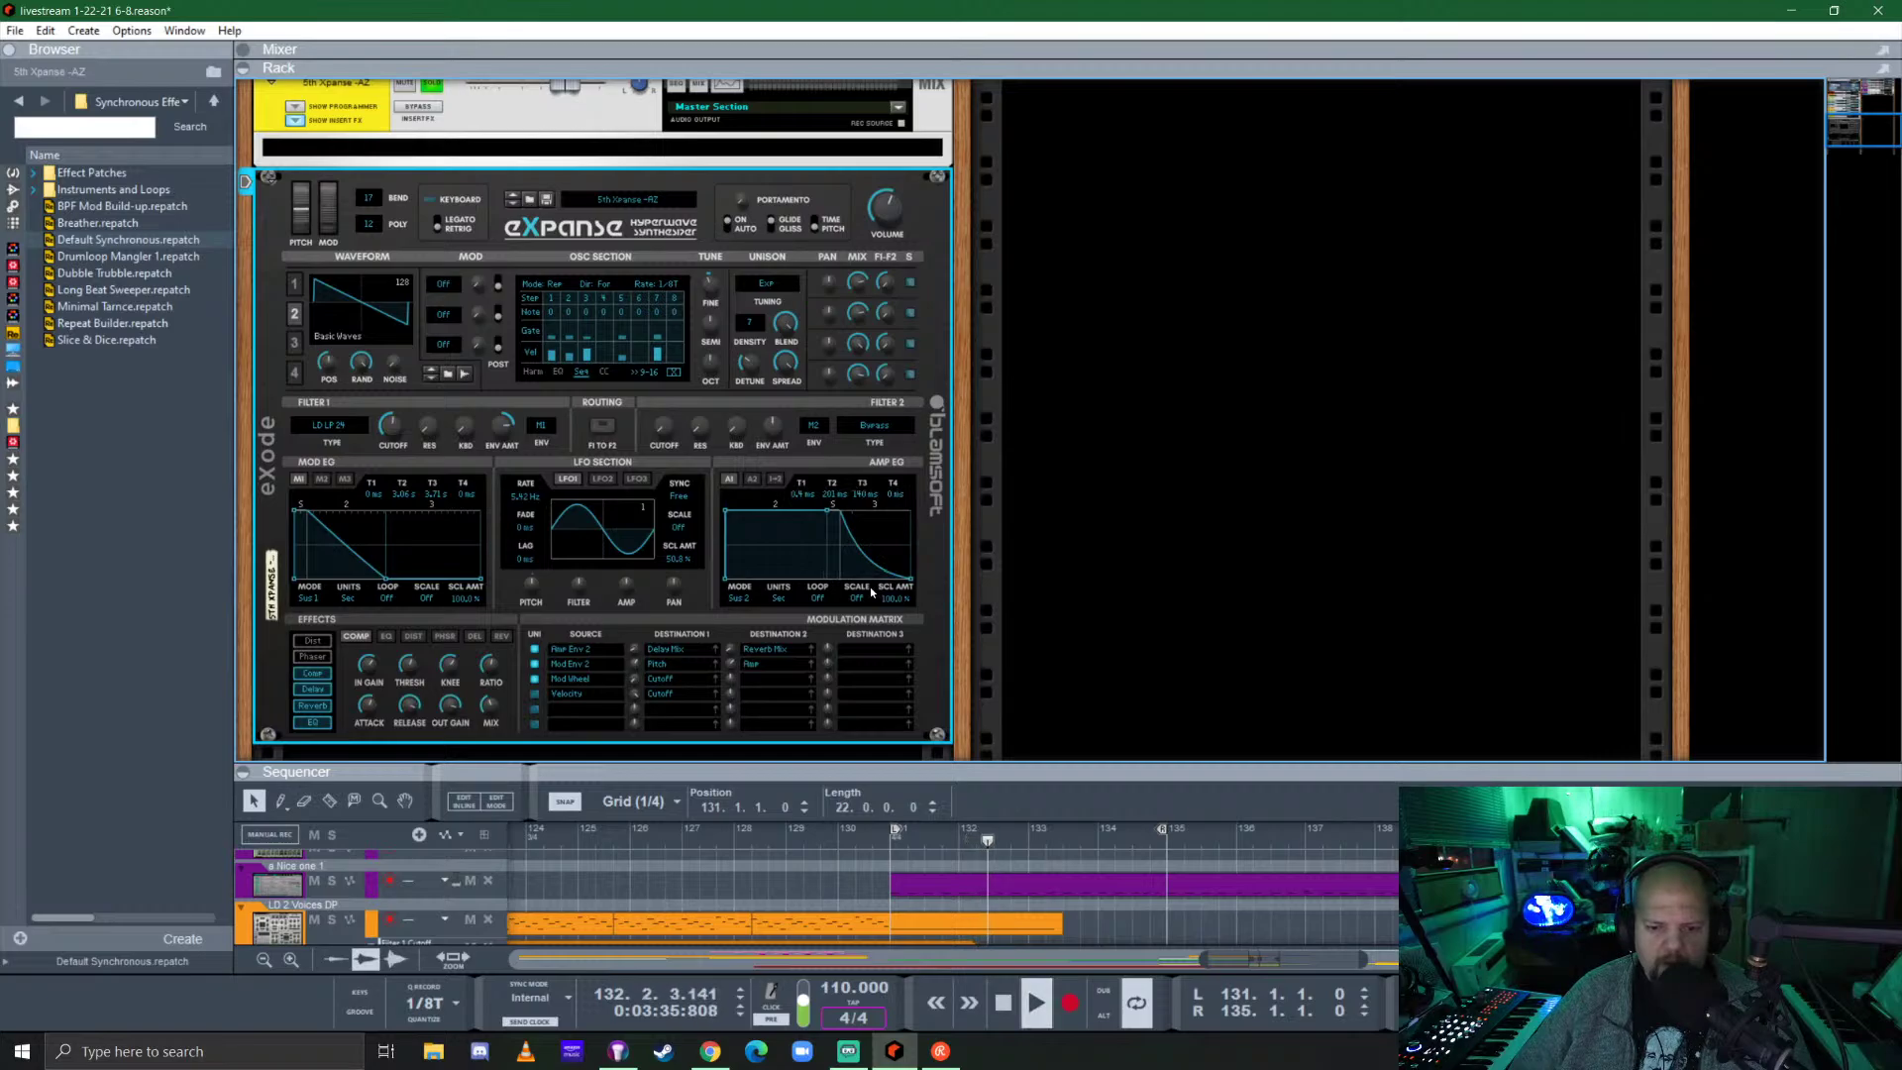
{"action": "key", "text": "space"}
{"action": "key", "text": "space"}
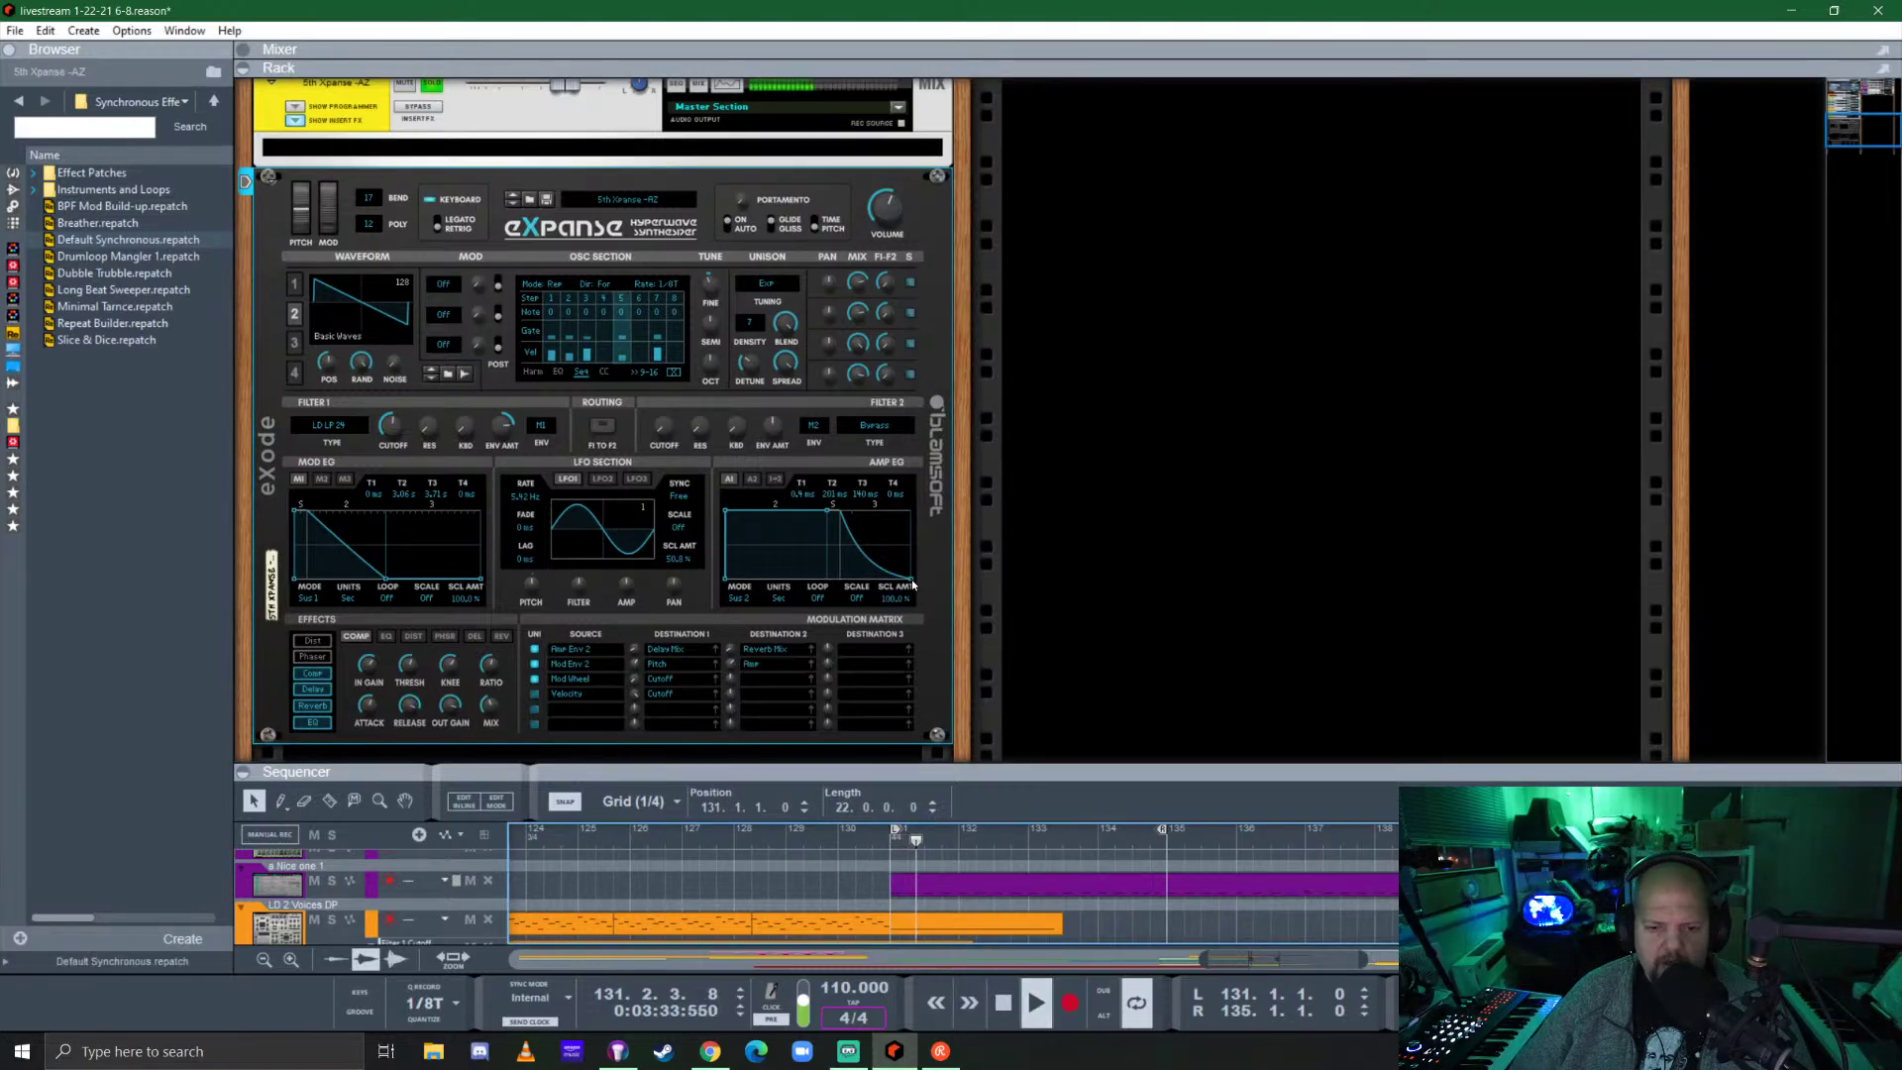
{"action": "left_click_drag", "start_coordinate": [884, 562], "coordinate": [920, 586]}
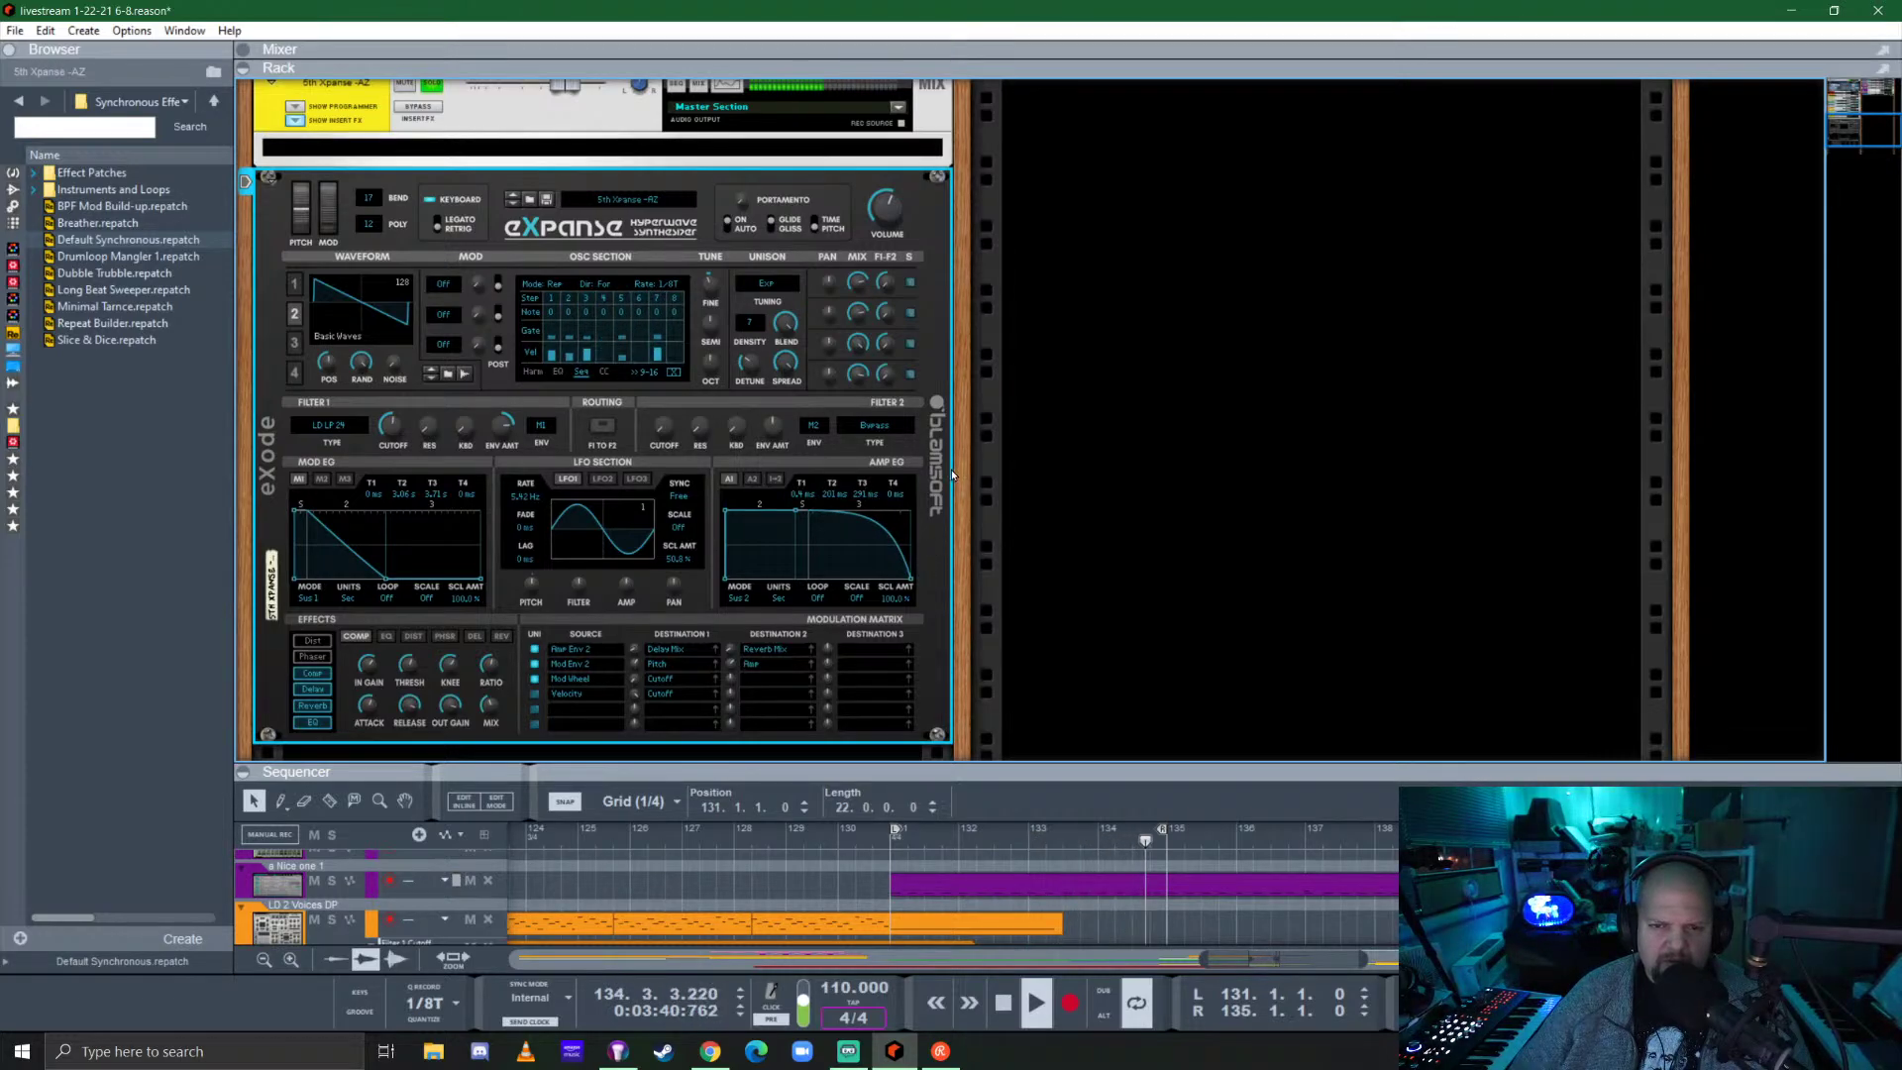
Reveal the mixer, enable the FX1 send on the 5th Xpanse -AZ channel and unsolo that channel.
{"action": "left_click", "coordinate": [295, 121]}
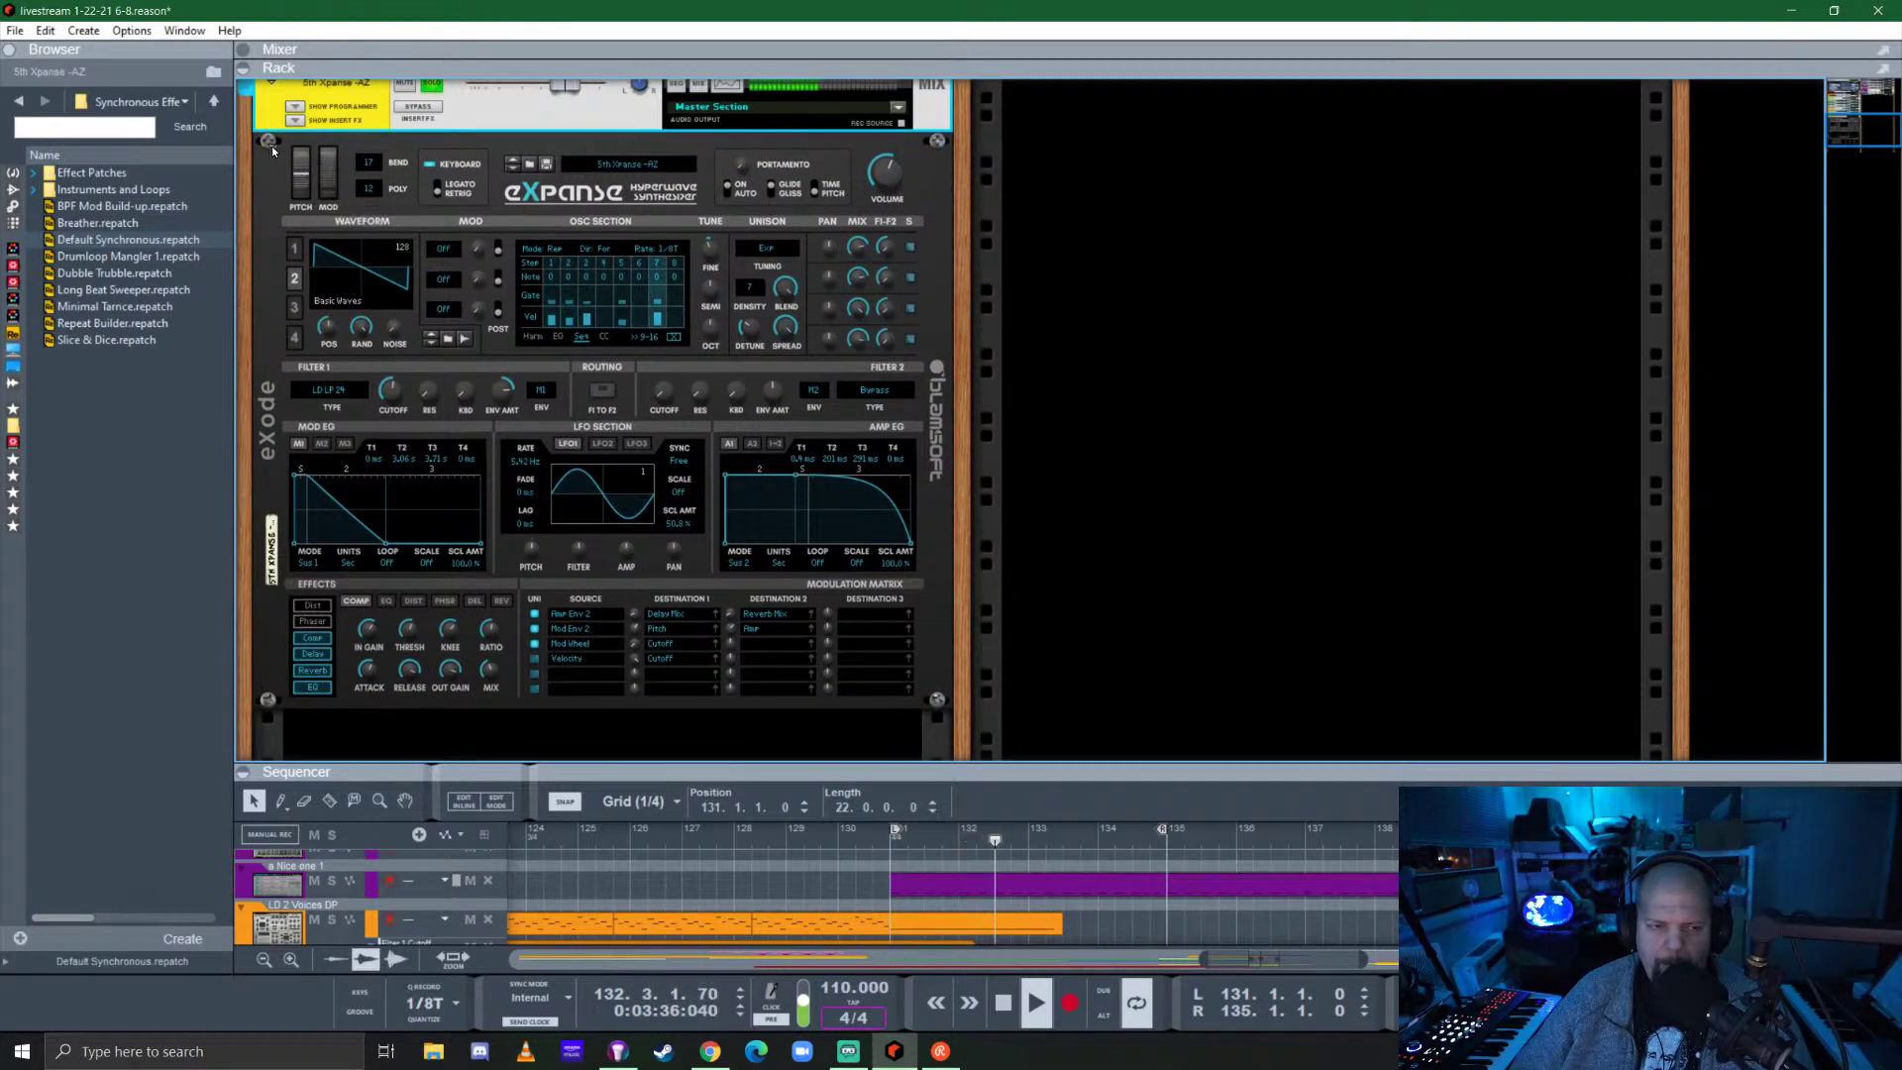
{"action": "left_click_drag", "start_coordinate": [1506, 73], "coordinate": [1695, 317]}
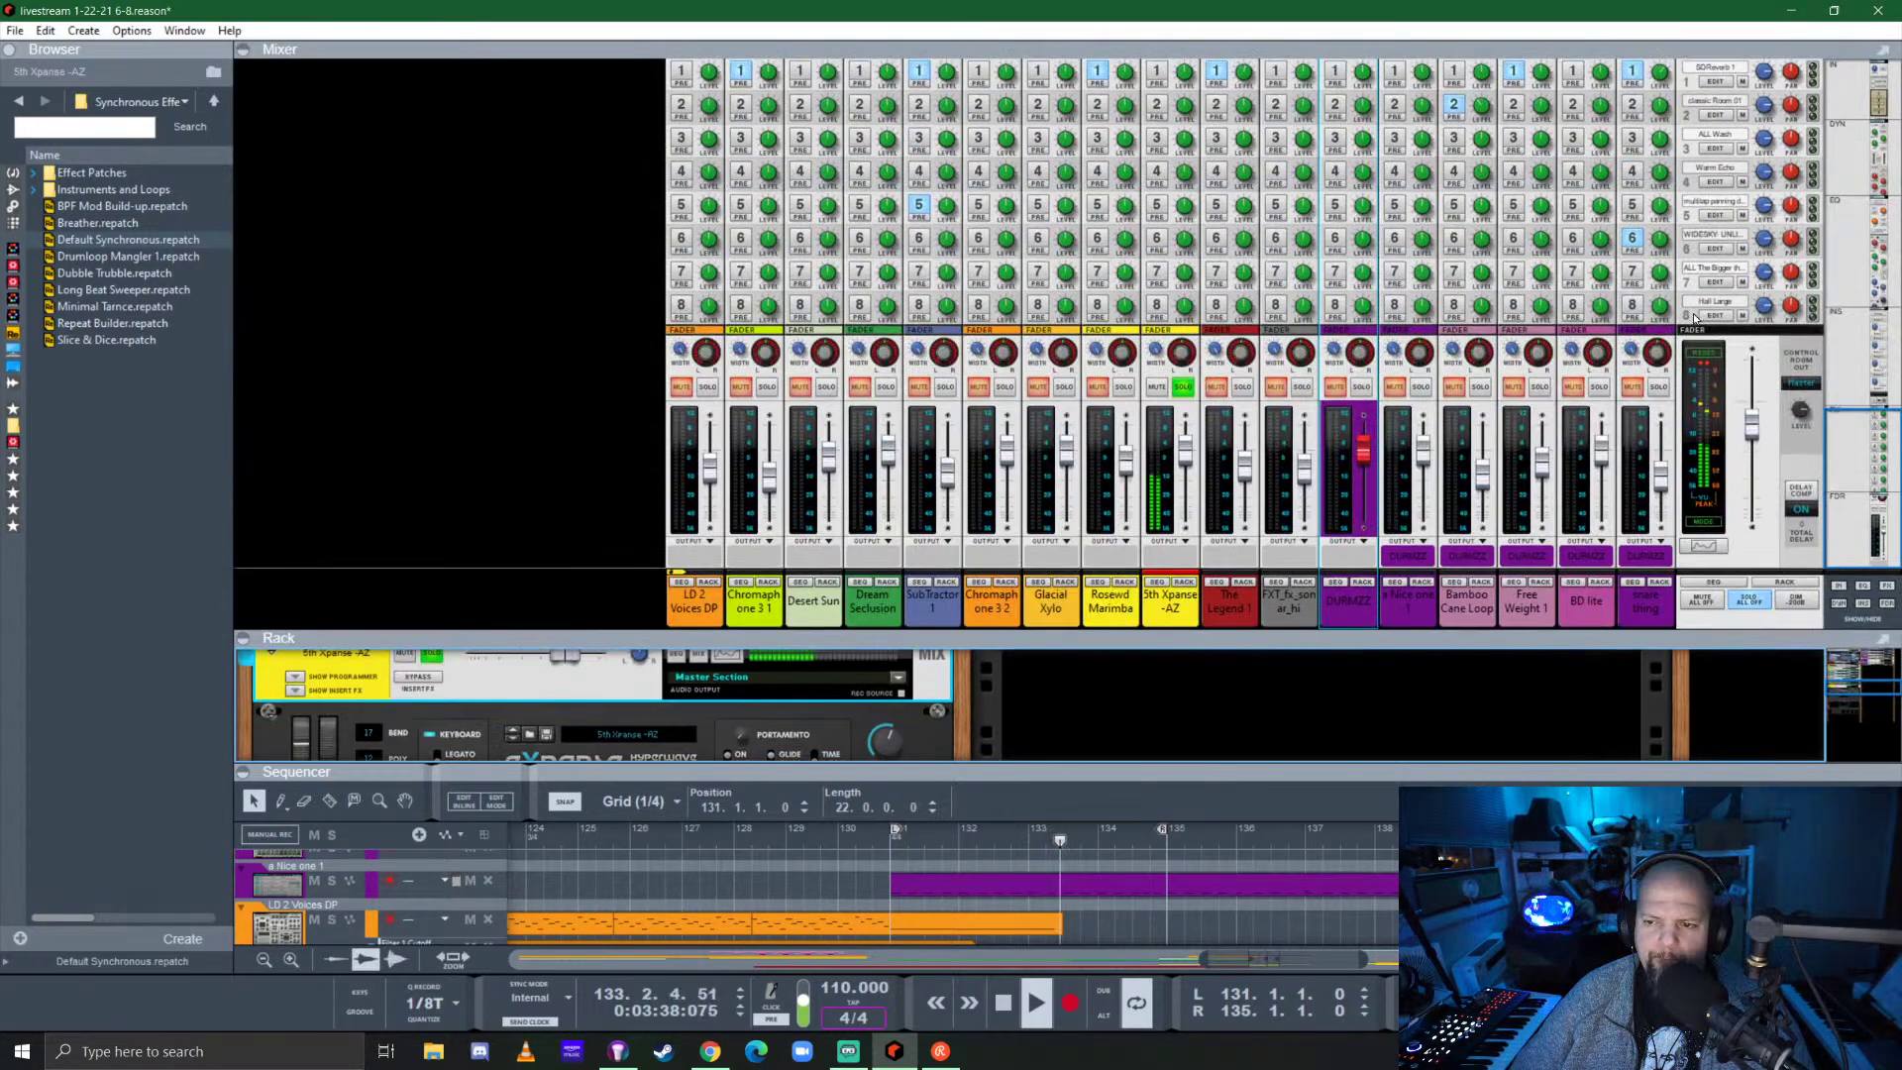
{"action": "scroll", "coordinate": [1154, 146], "scroll_direction": "up", "scroll_amount": 1}
{"action": "left_click", "coordinate": [1156, 127]}
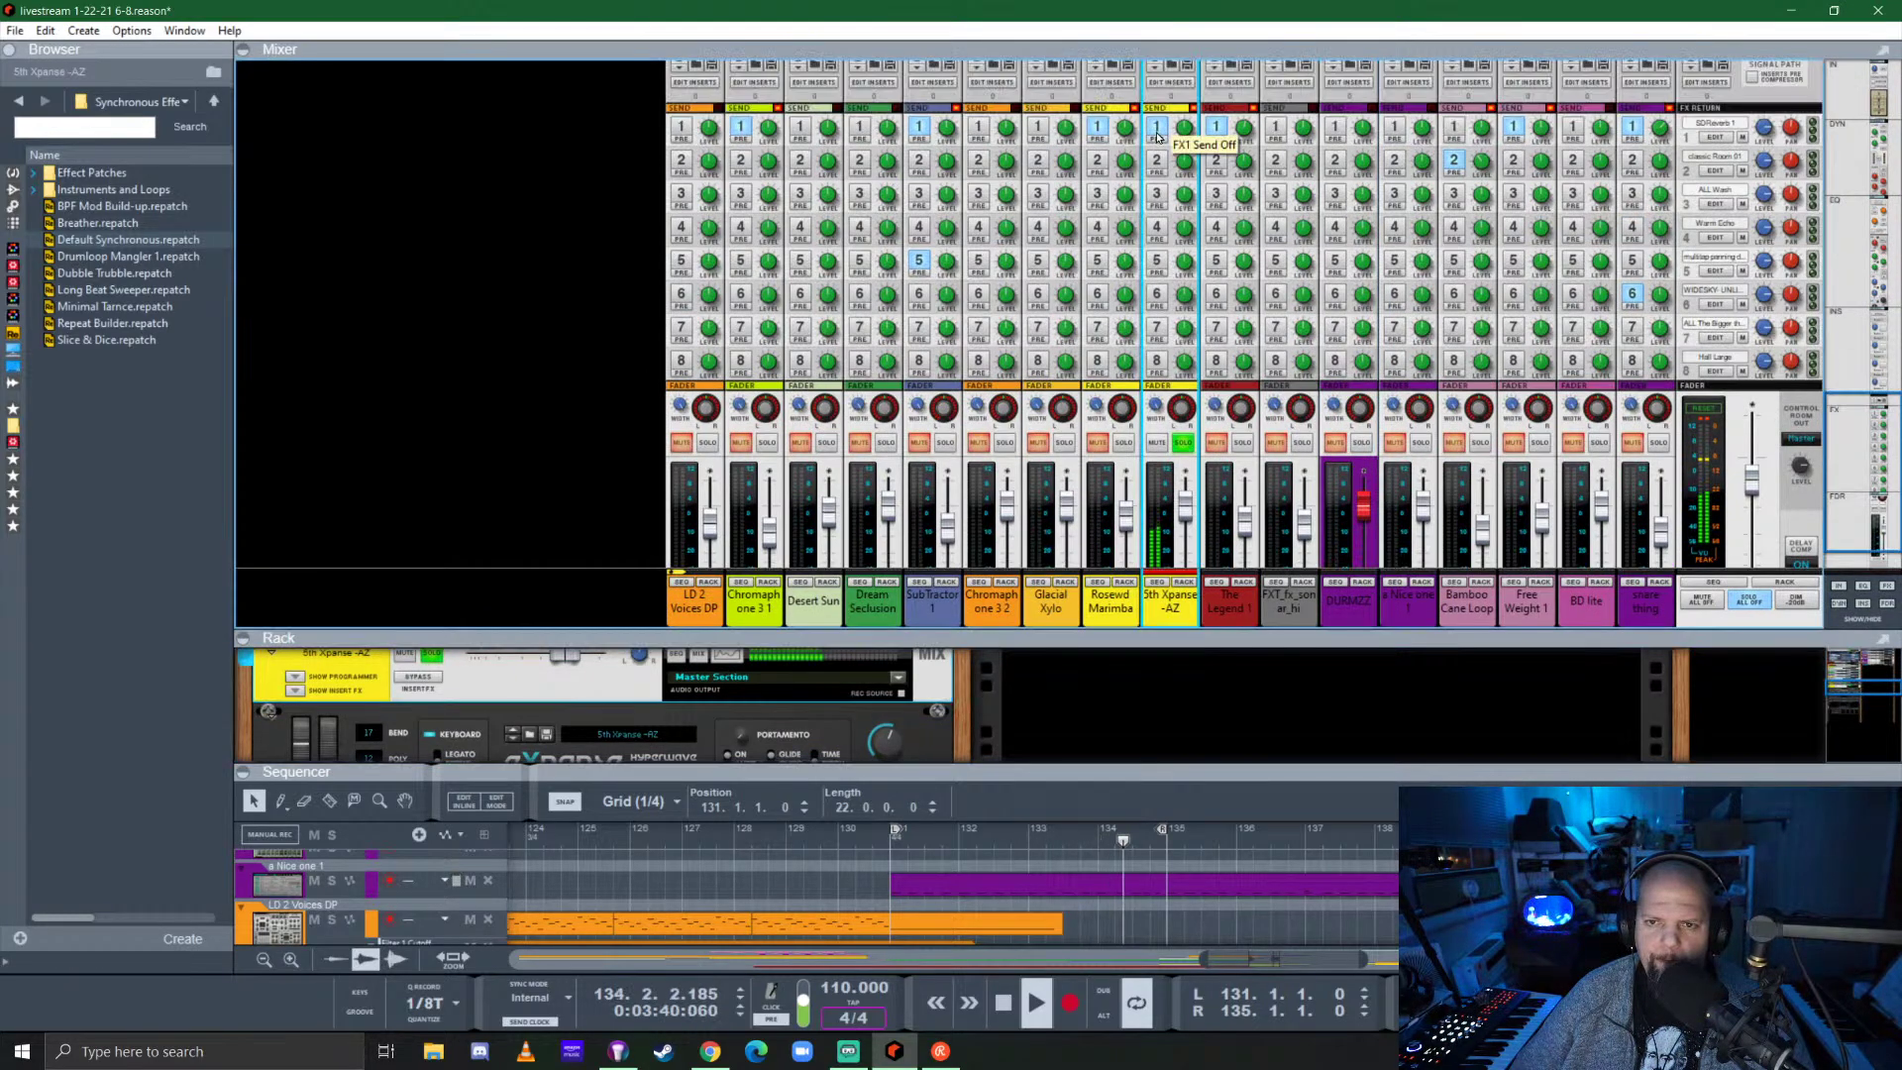
{"action": "scroll", "coordinate": [1160, 256], "scroll_direction": "down", "scroll_amount": 1}
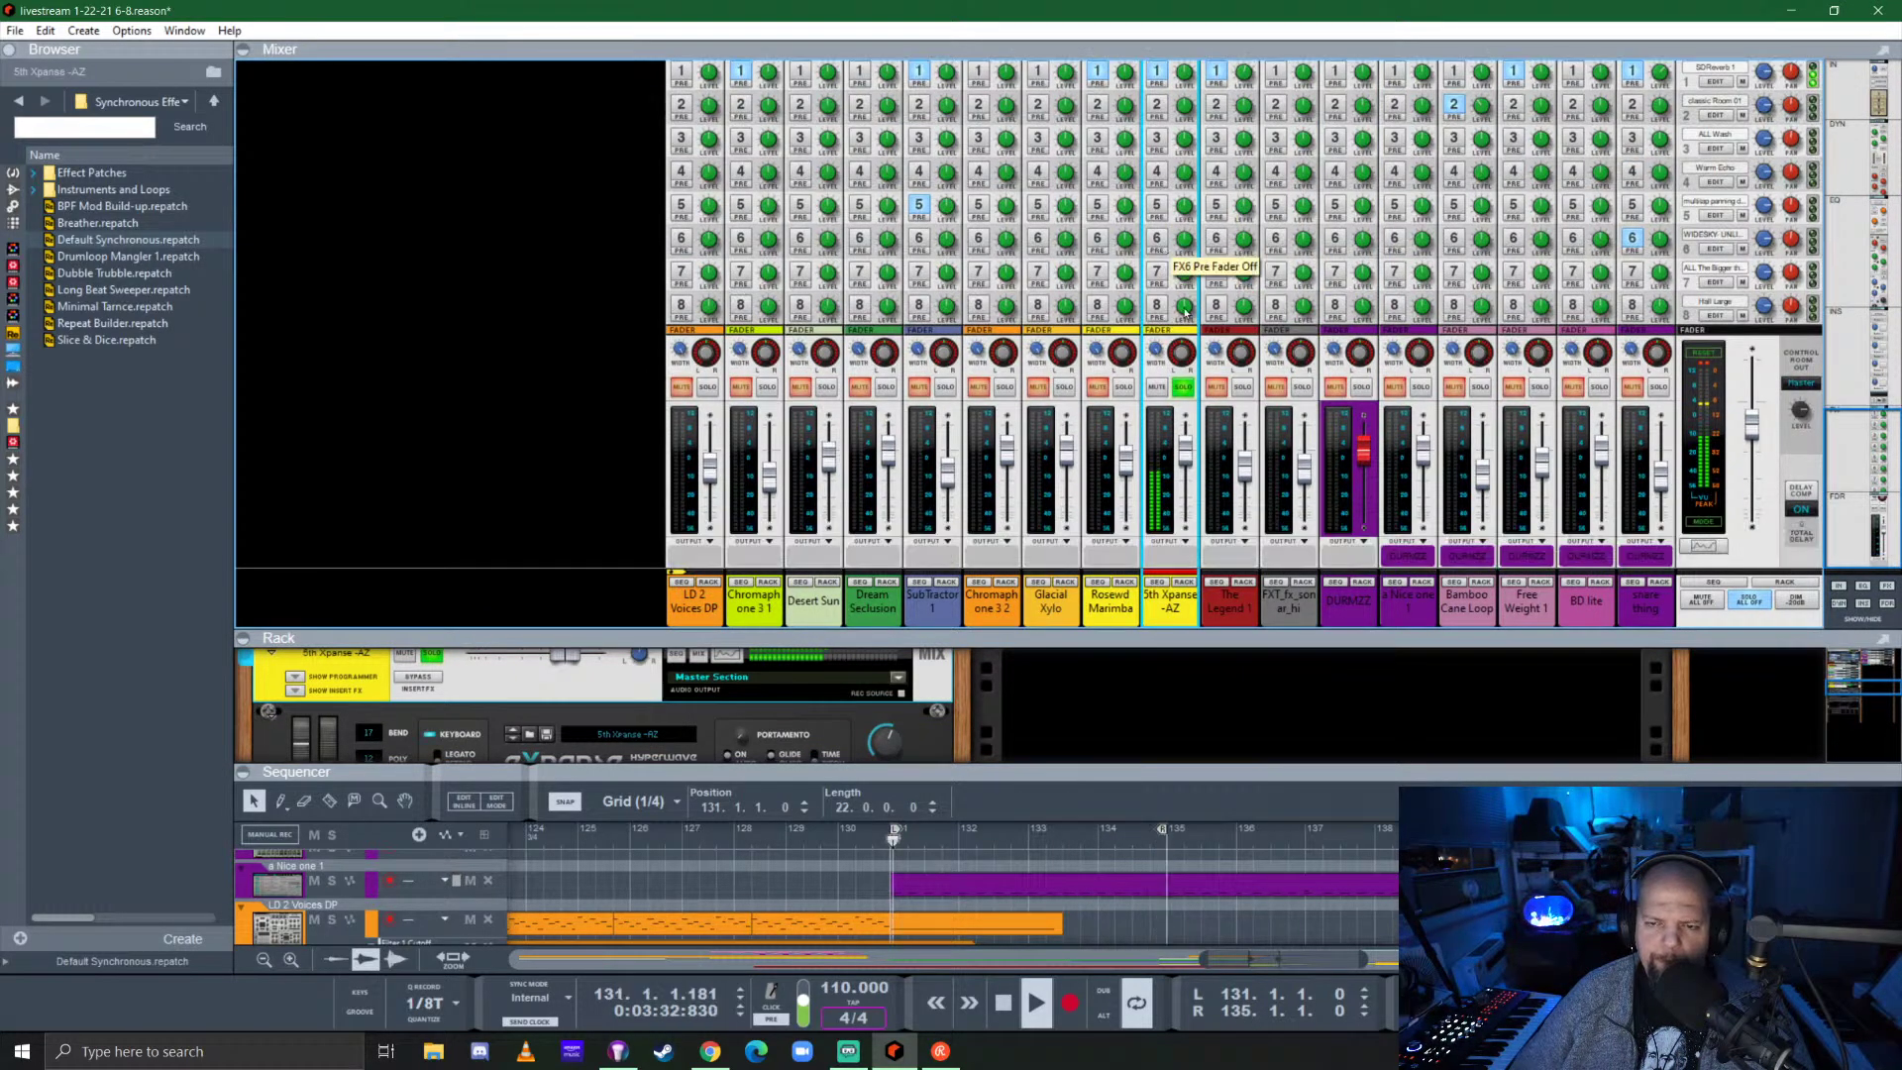
{"action": "left_click", "coordinate": [1185, 389]}
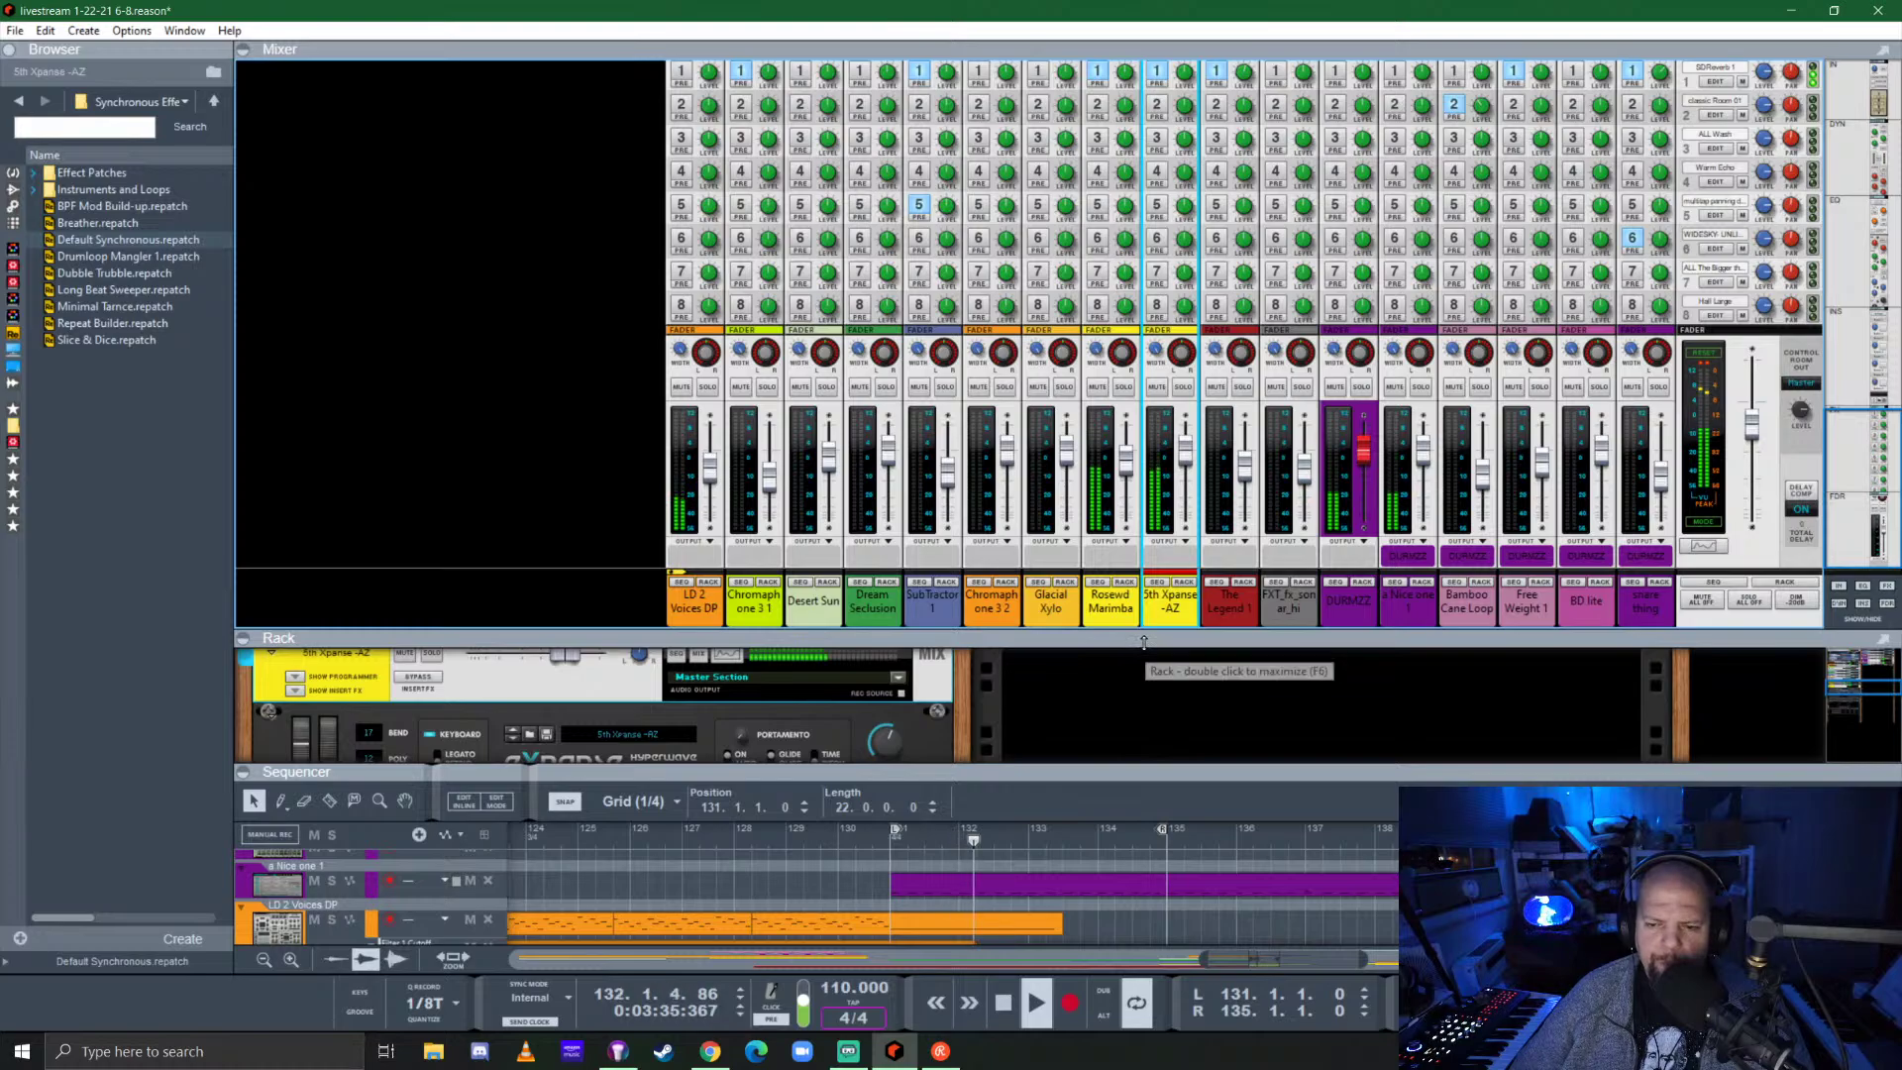
Try other effect sends on the 5th Xpanse -AZ channel, leave only the FX8 send enabled and solo the channel.
{"action": "left_click_drag", "start_coordinate": [1143, 642], "coordinate": [1143, 551]}
{"action": "scroll", "coordinate": [1200, 189], "scroll_direction": "up", "scroll_amount": 1}
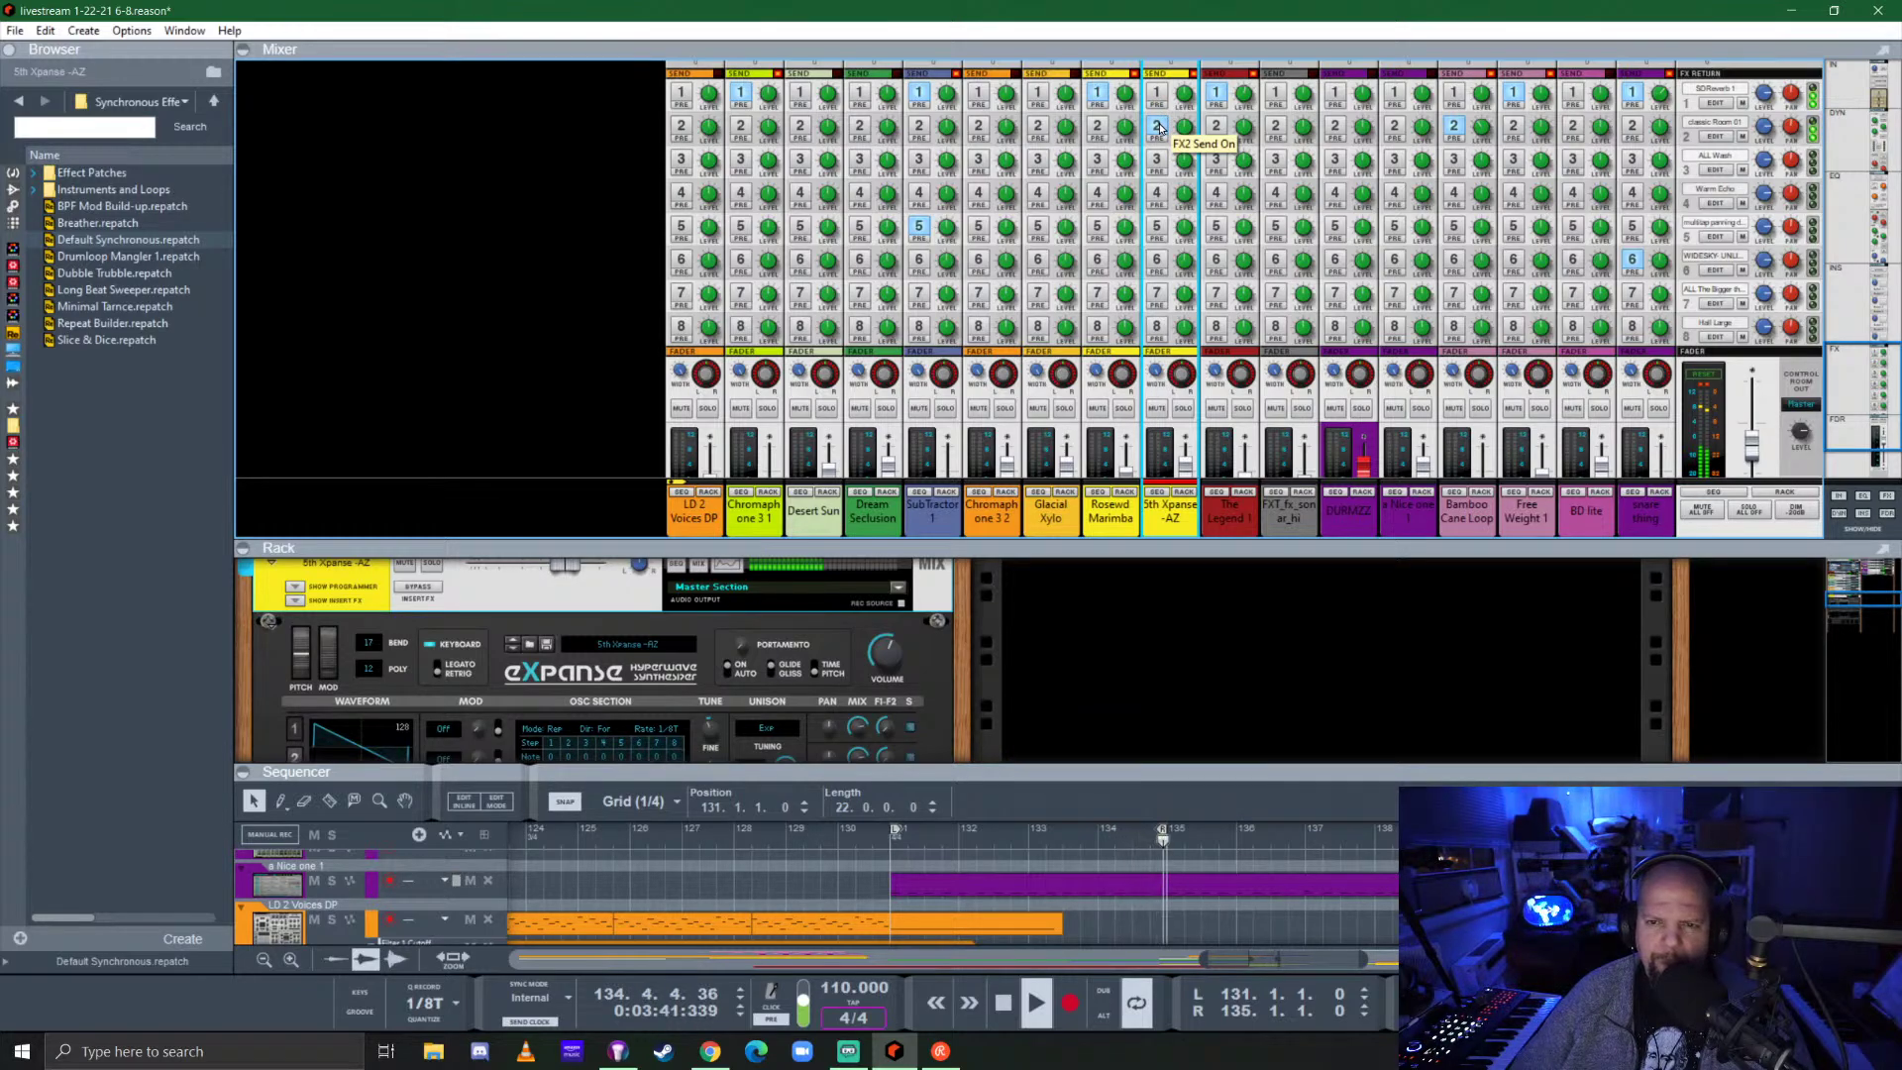
{"action": "left_click", "coordinate": [1158, 126]}
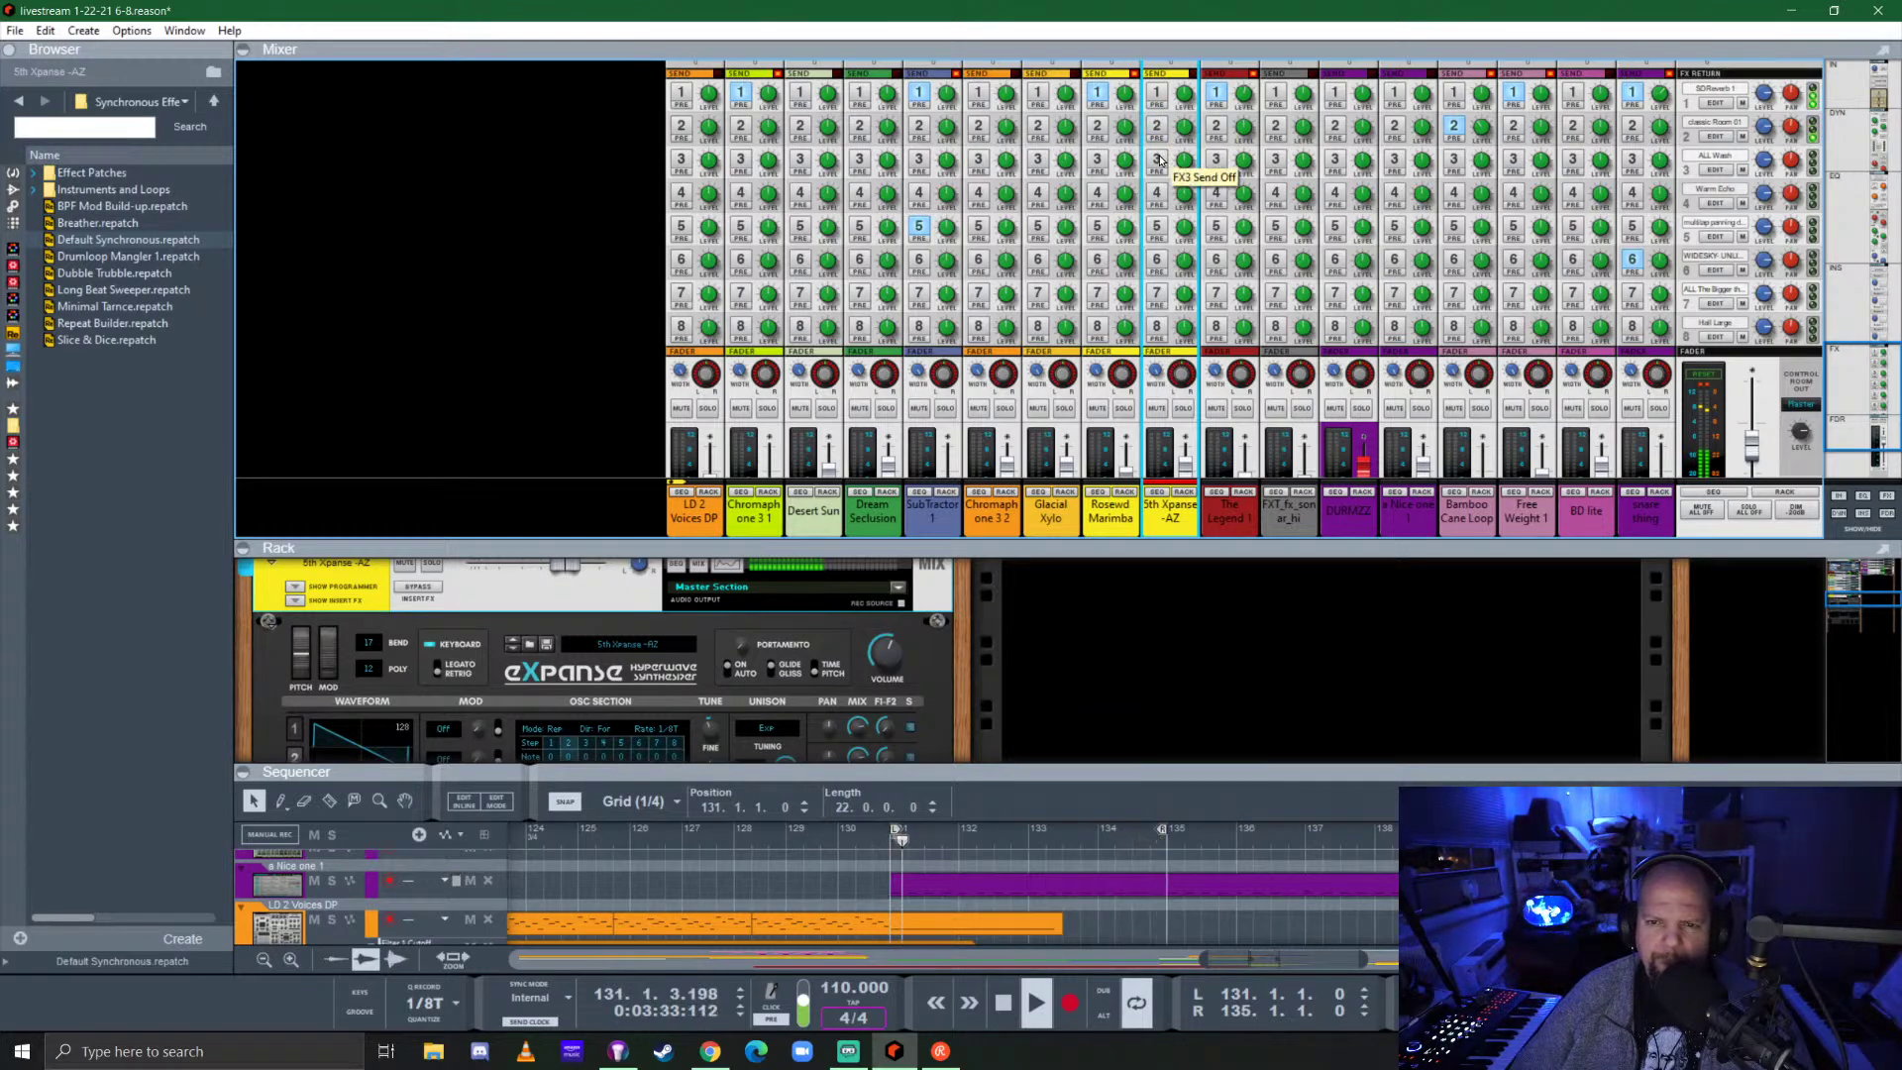
{"action": "left_click", "coordinate": [1183, 408]}
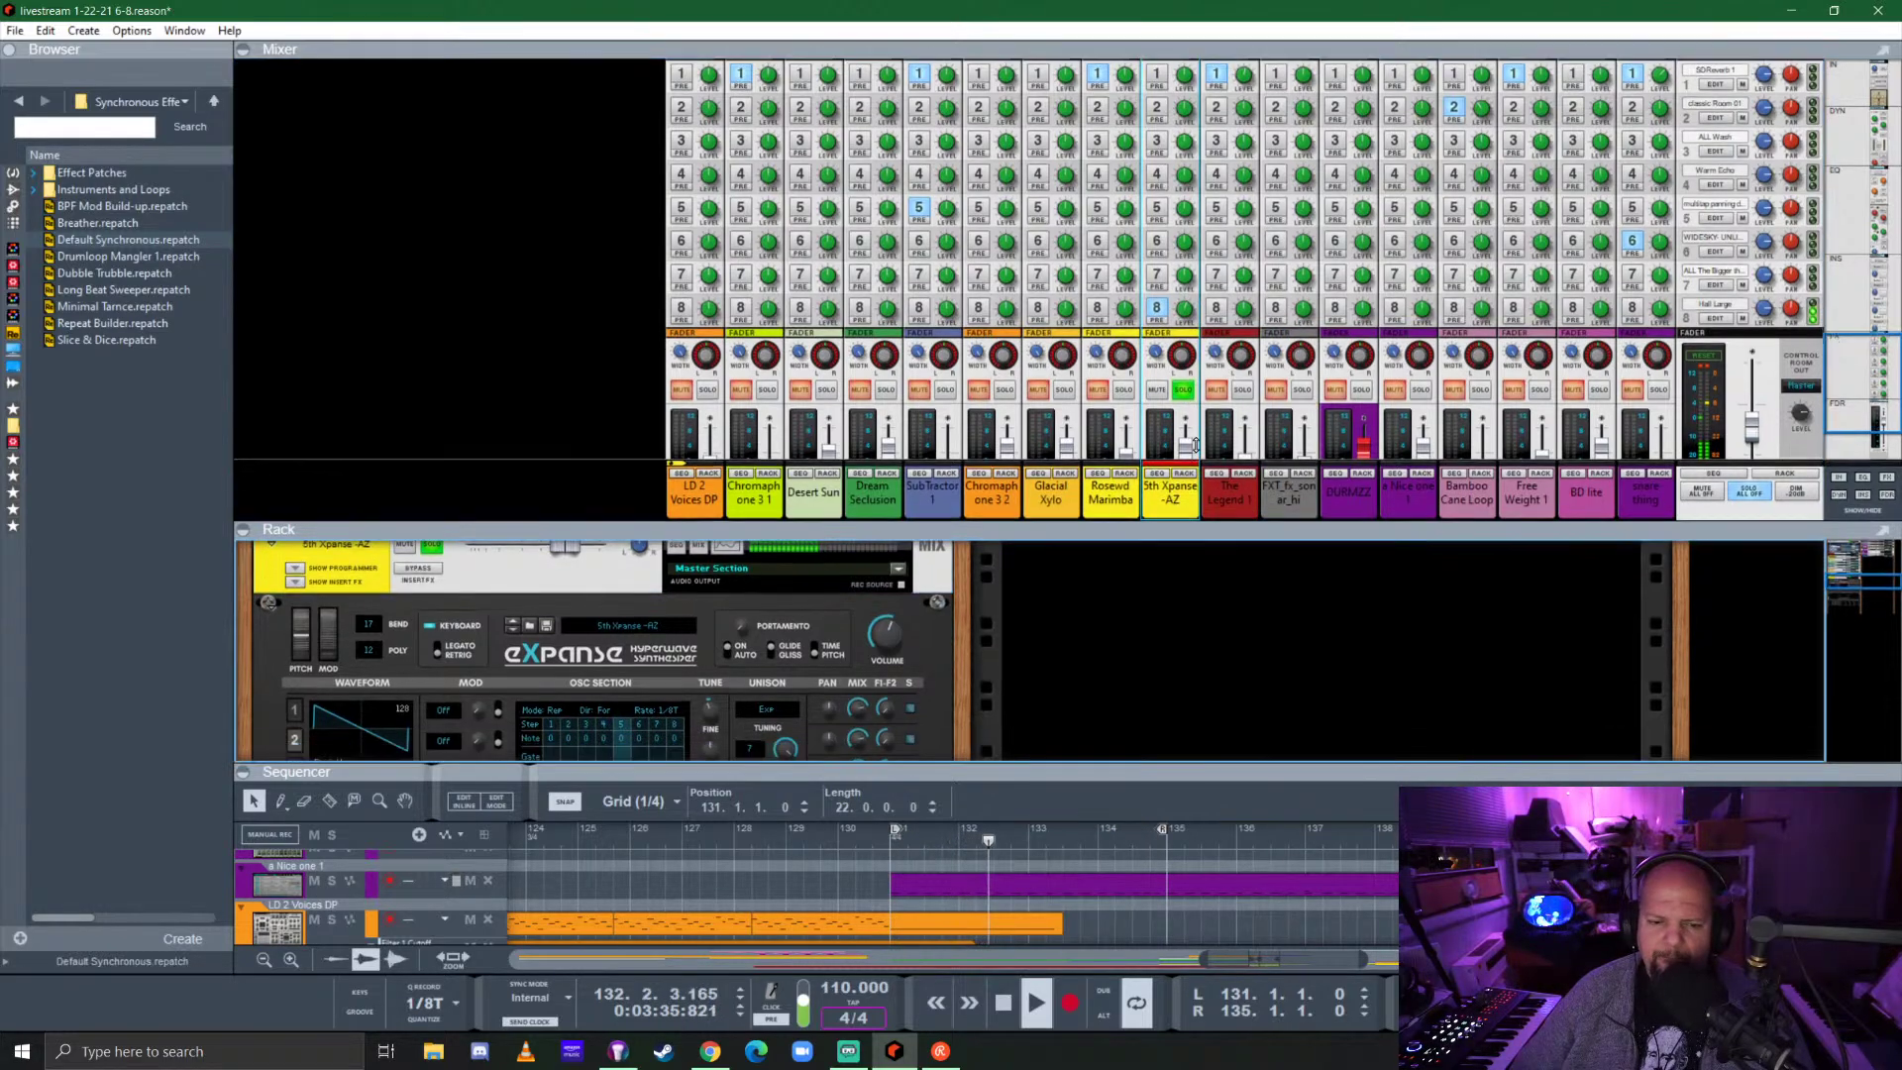
Enlarge the rack area and fold the Expanse synth and its mix channel.
{"action": "left_click_drag", "start_coordinate": [1185, 551], "coordinate": [1179, 181]}
{"action": "left_click", "coordinate": [271, 259]}
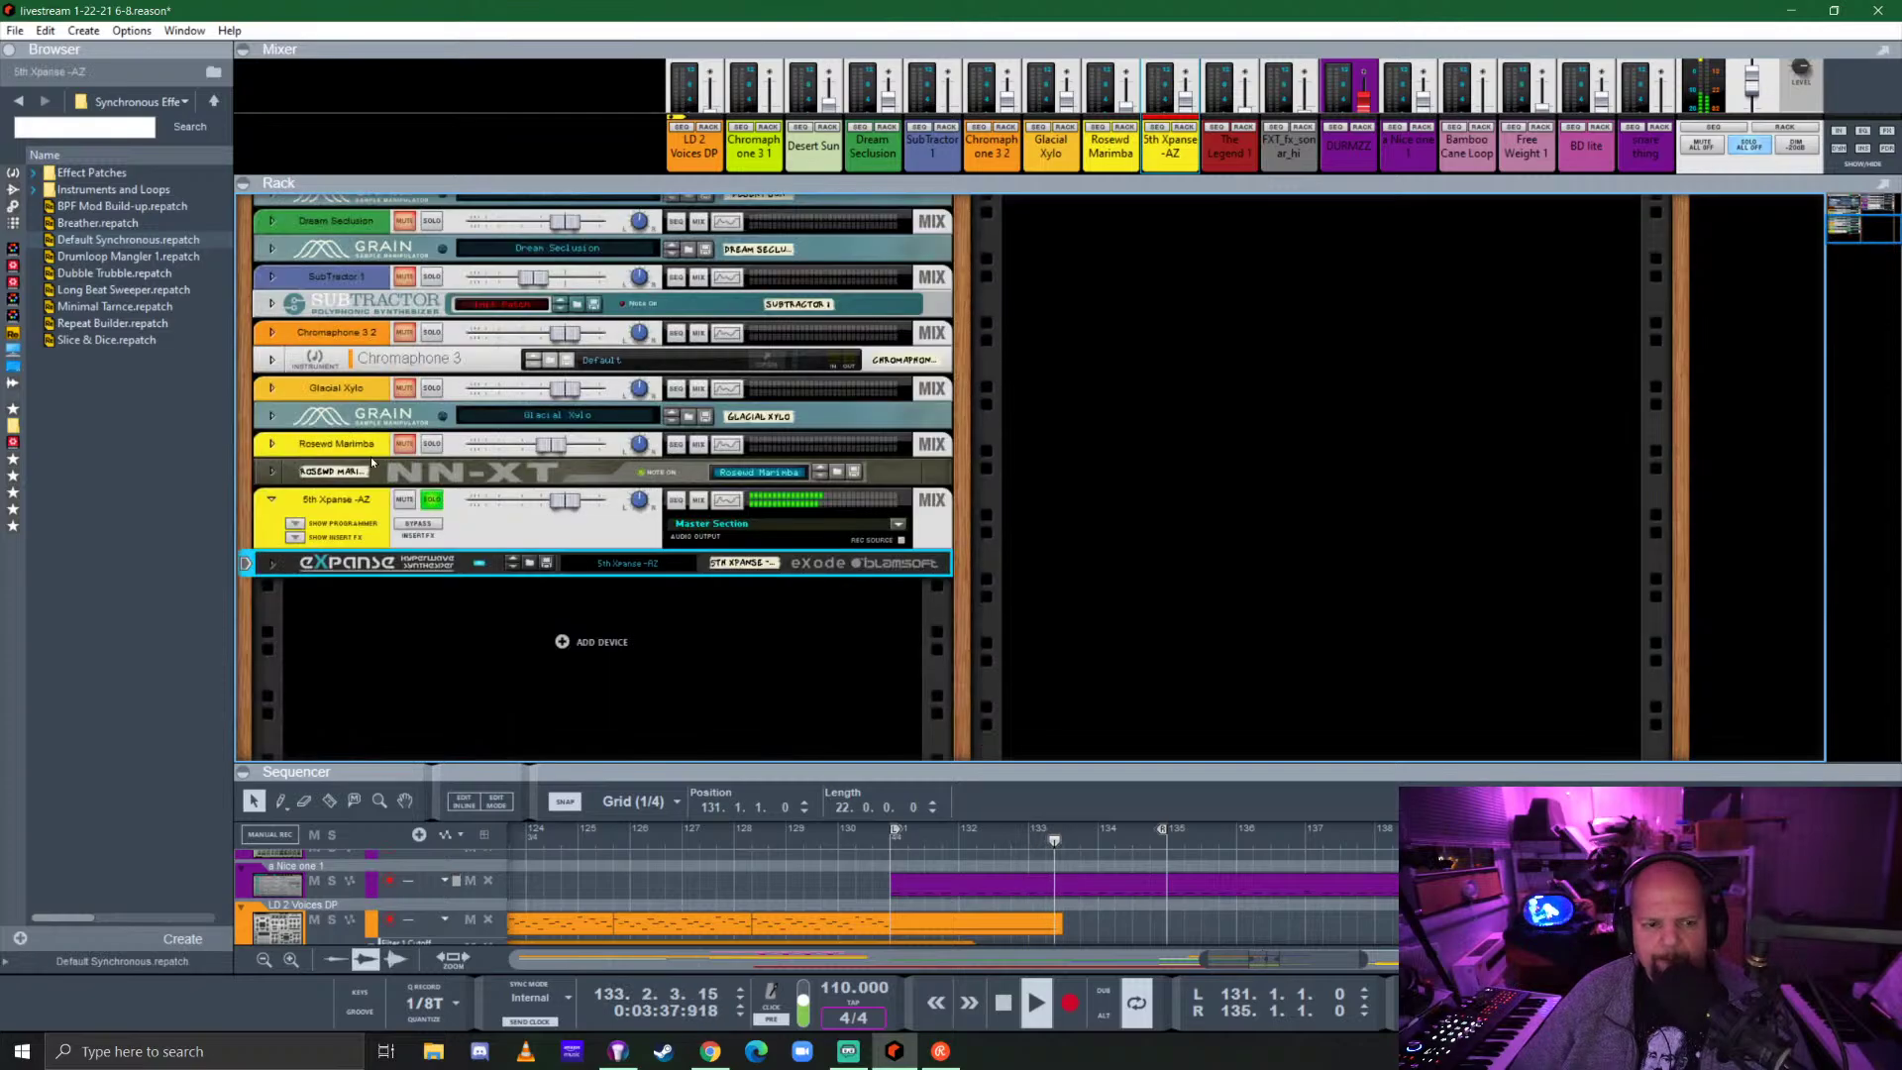
{"action": "left_click", "coordinate": [274, 501]}
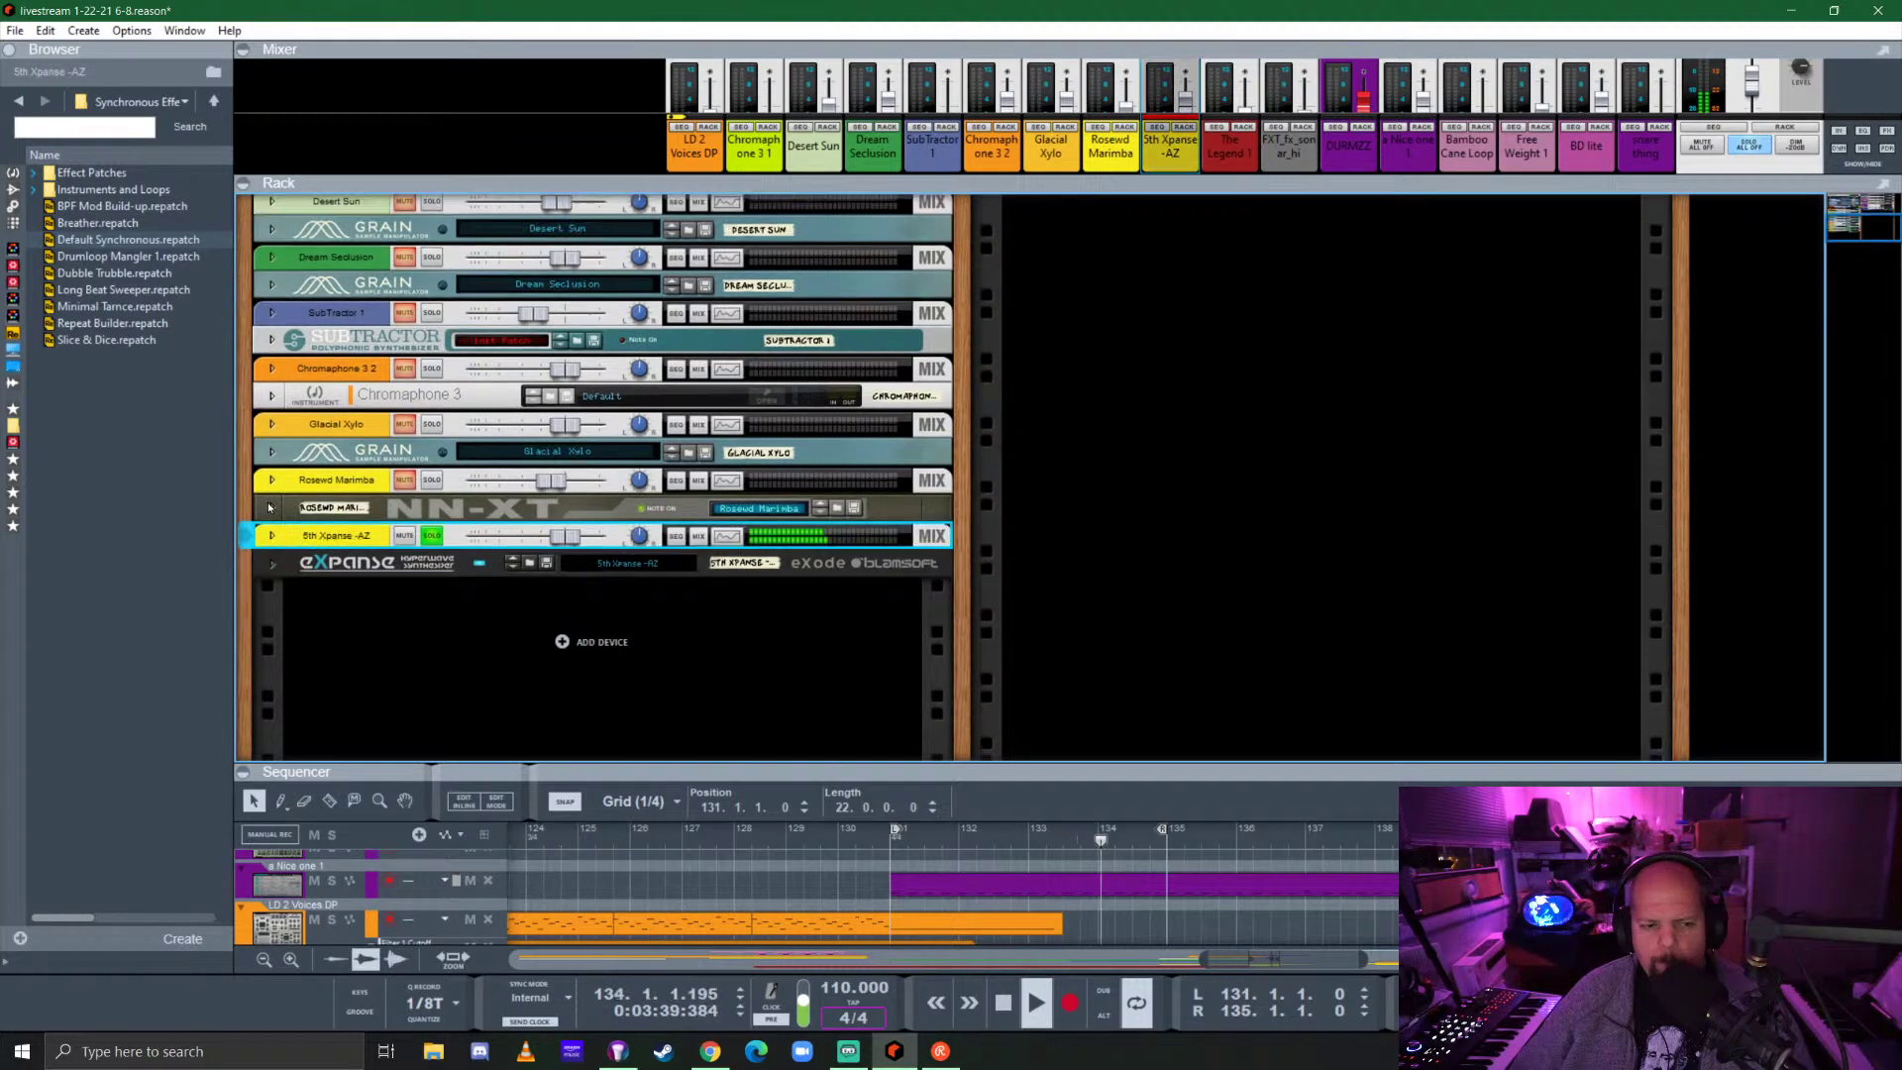
Set the track color of the 5th Xpanse -AZ channel to Dark Blue.
{"action": "right_click", "coordinate": [358, 535]}
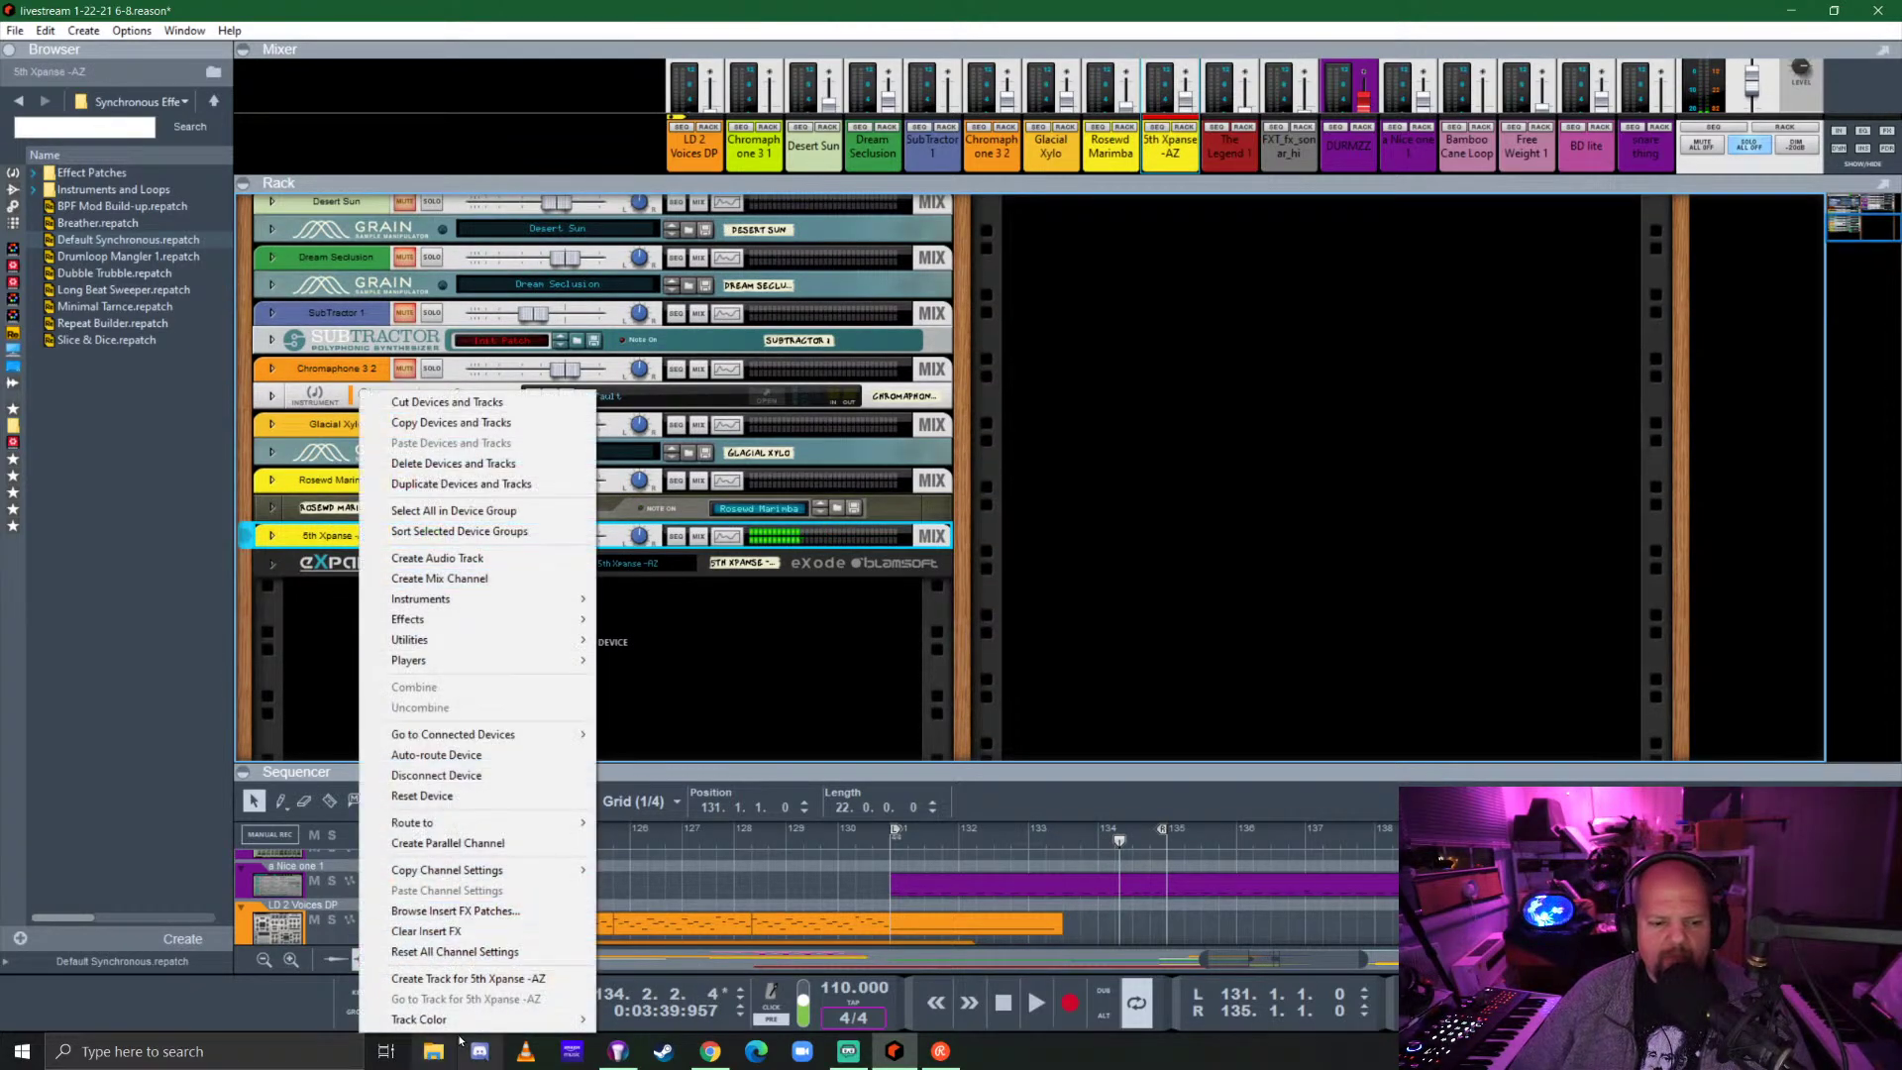
{"action": "mouse_move", "coordinate": [466, 1019]}
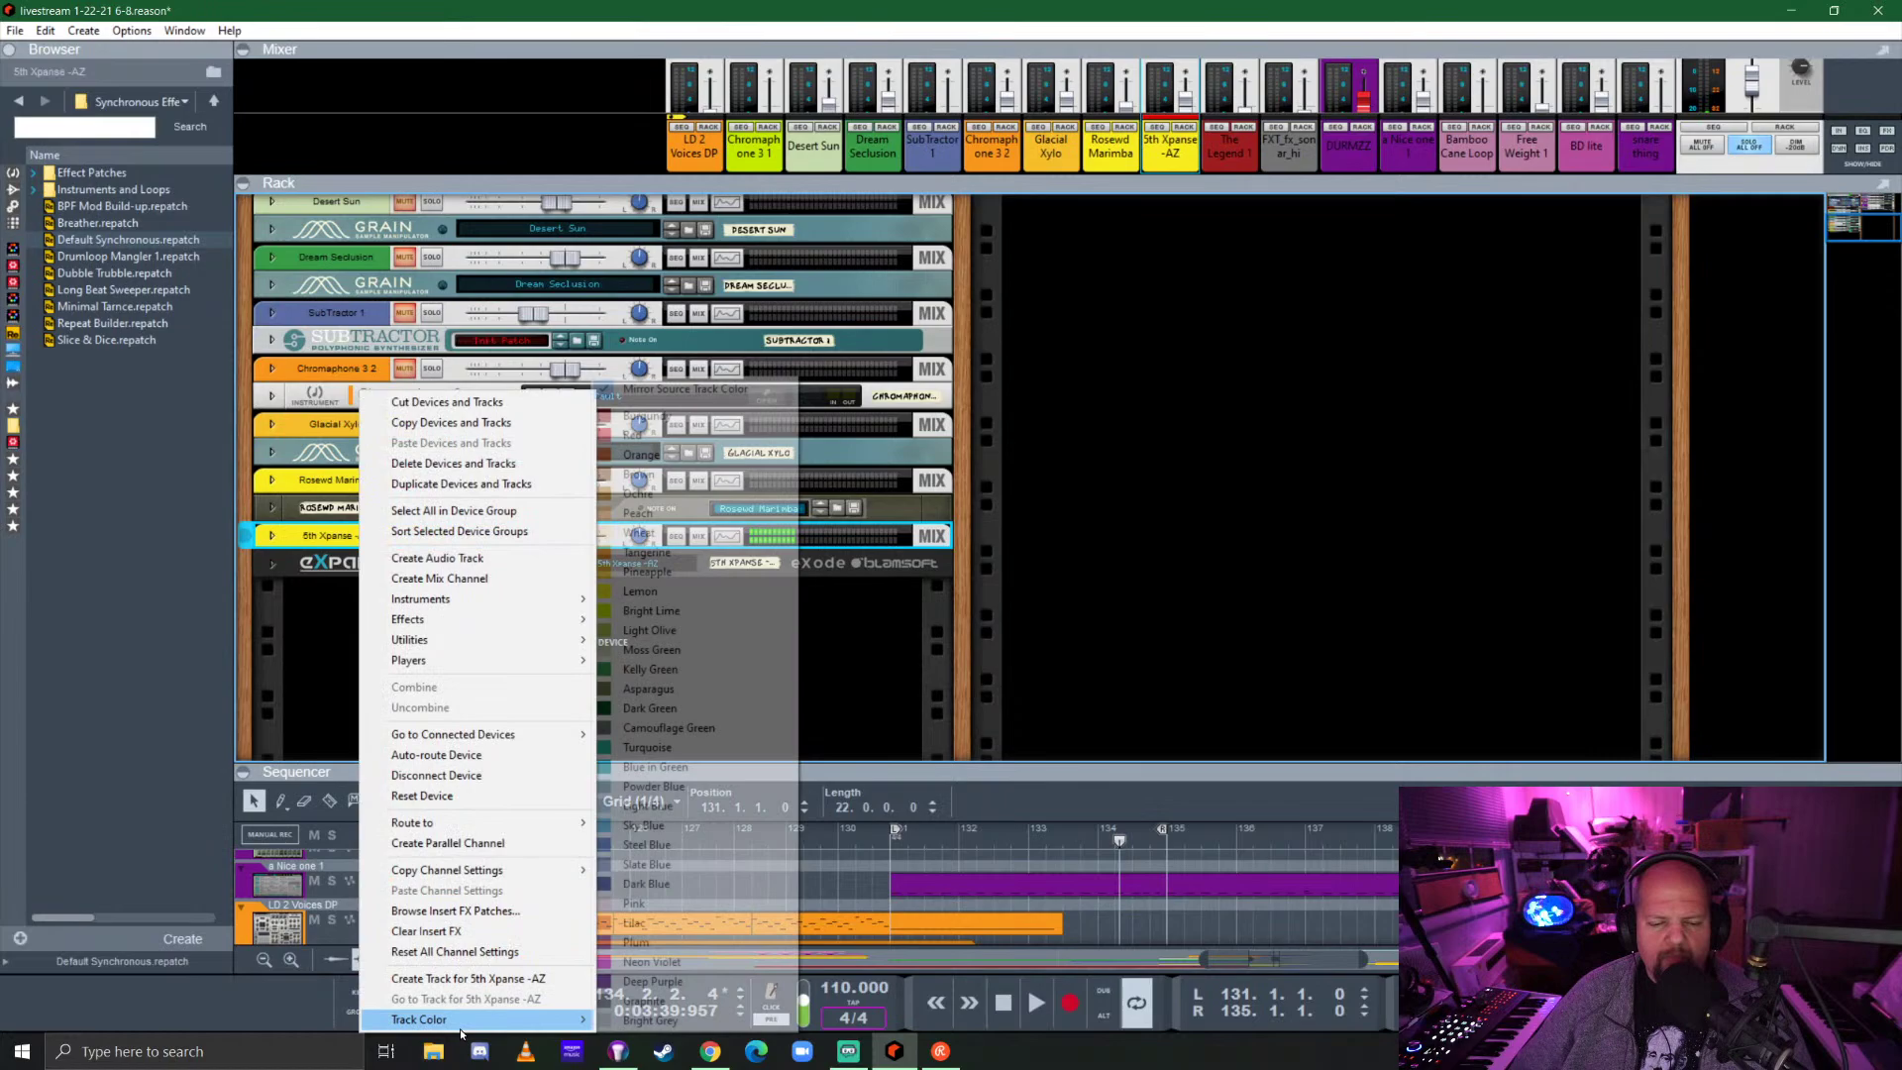
{"action": "left_click", "coordinate": [673, 884]}
Unsolo the 5th Xpanse -AZ channel and enlarge the sequencer to show all the arrangement tracks.
{"action": "left_click", "coordinate": [410, 672]}
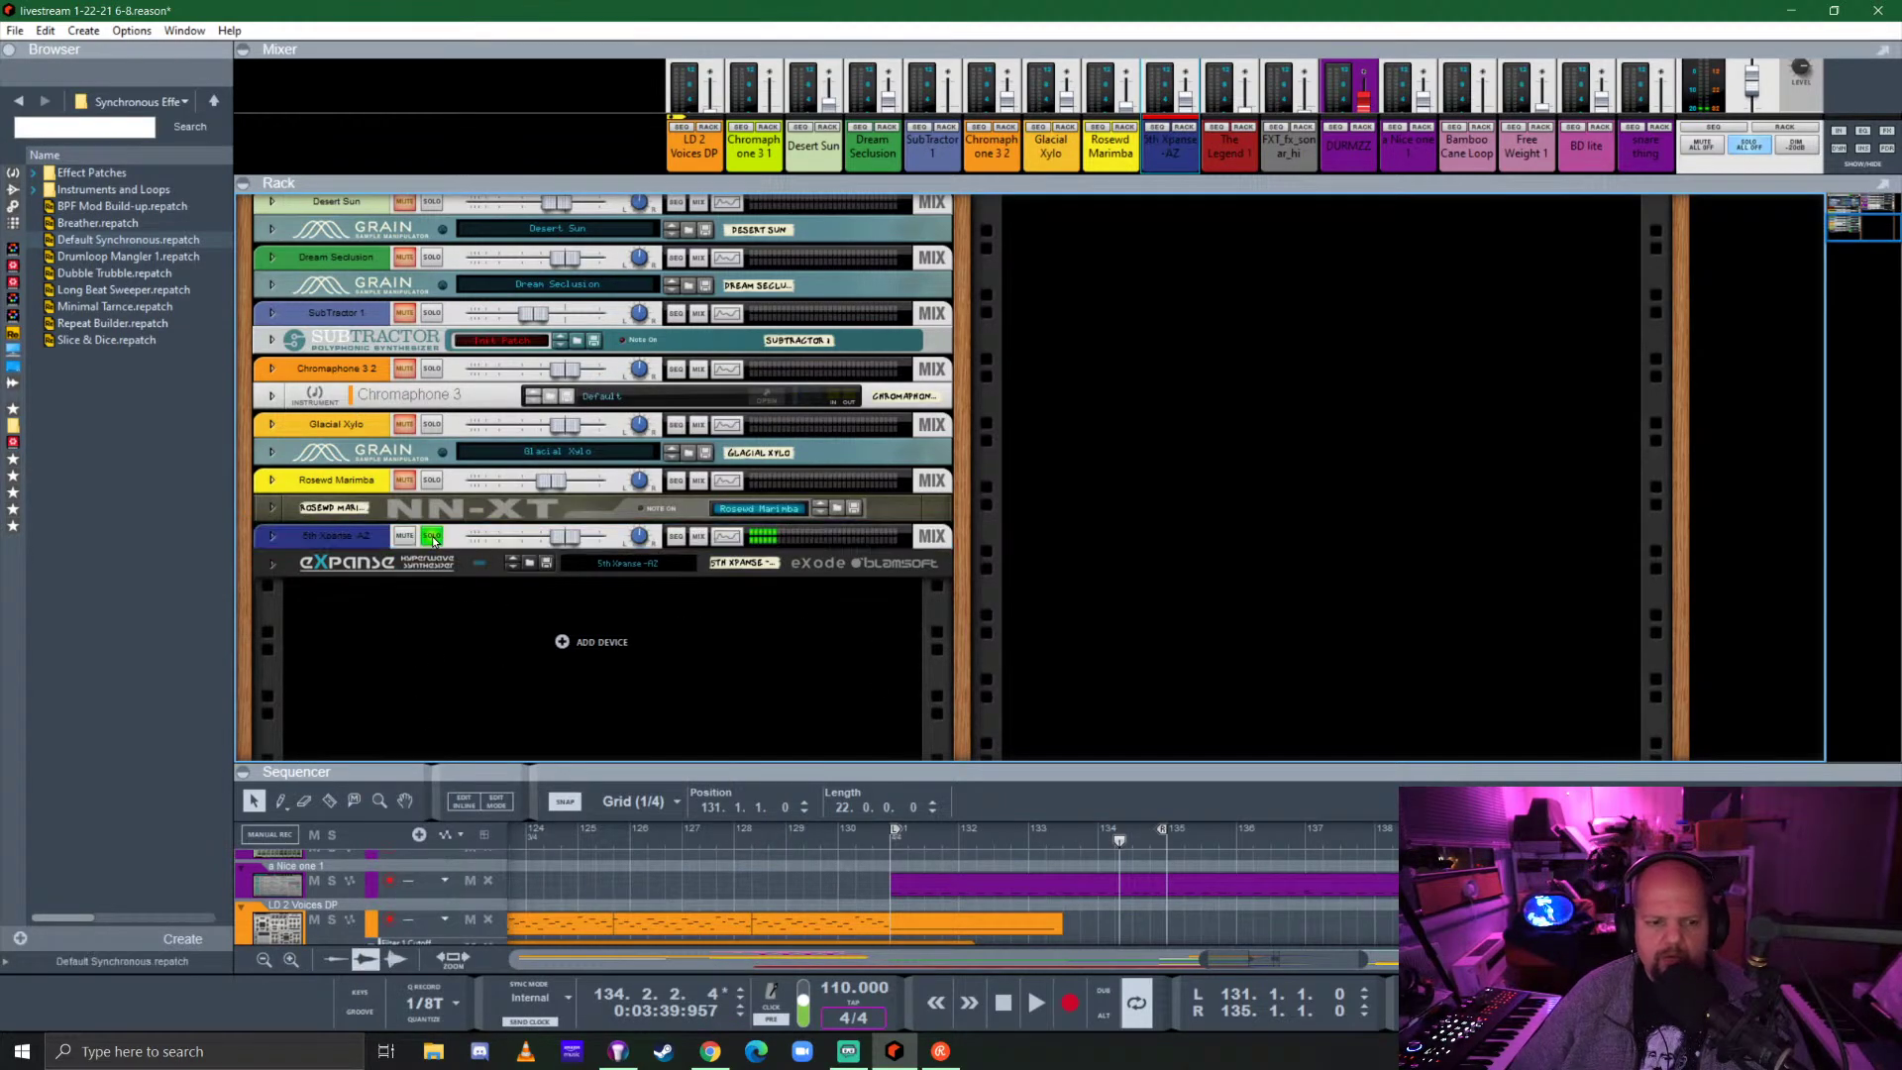
{"action": "left_click", "coordinate": [433, 539]}
{"action": "left_click_drag", "start_coordinate": [1080, 769], "coordinate": [1097, 292]}
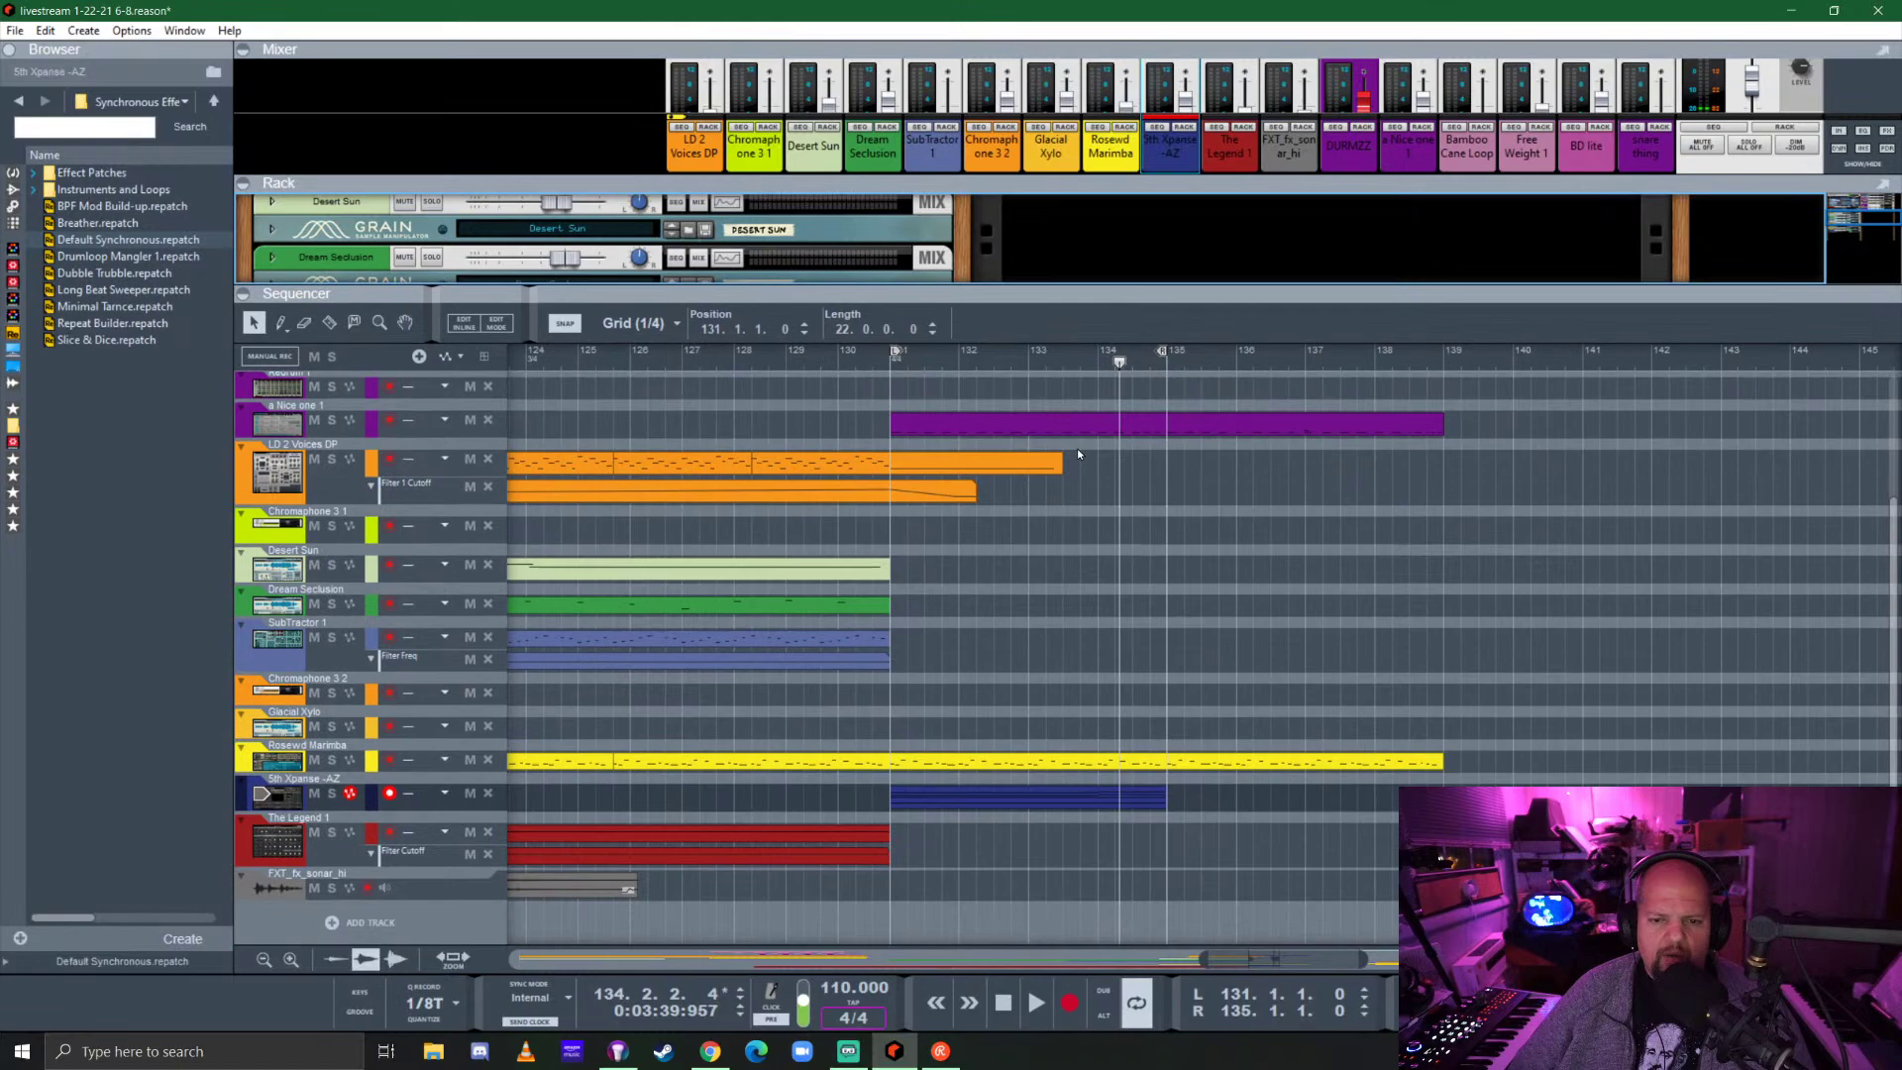
Audition the section from bar 131 and move The Legend 1 track directly below the a Nice one 1 track.
{"action": "left_click", "coordinate": [896, 368]}
{"action": "key", "text": "space"}
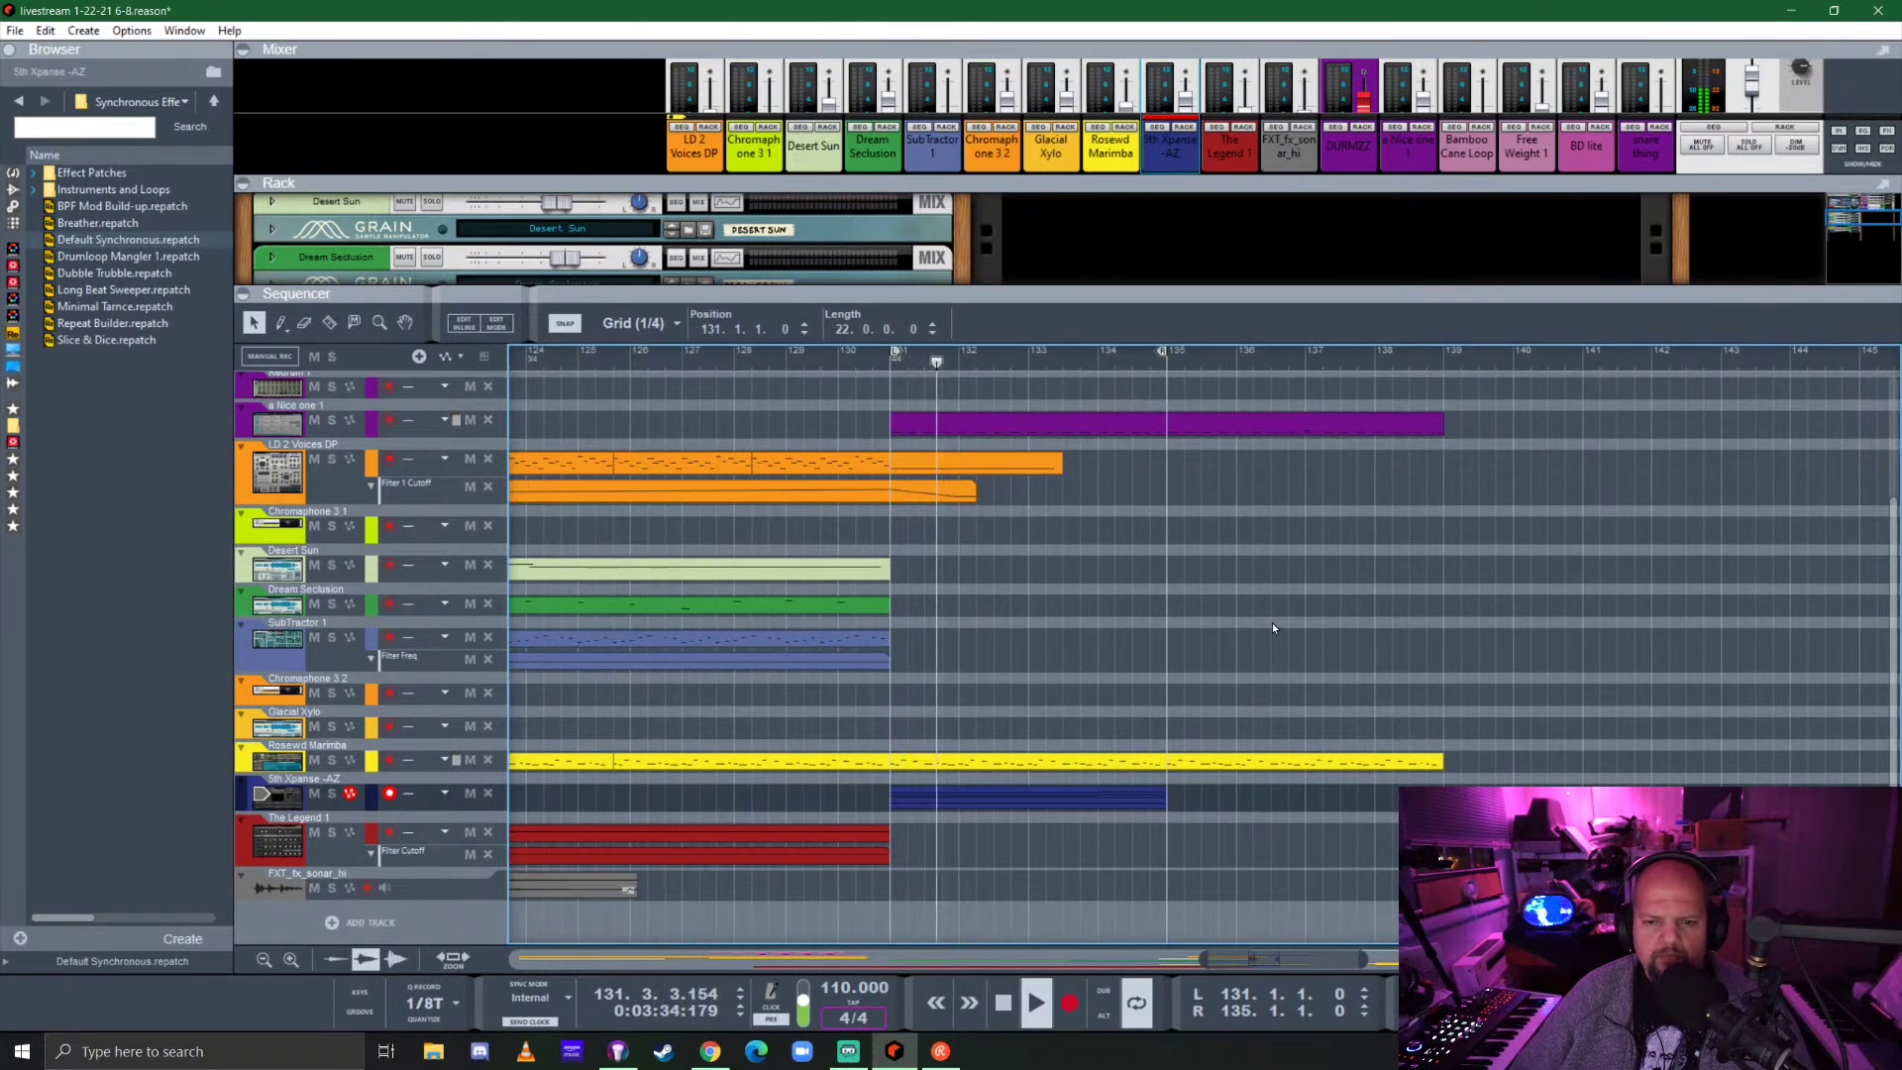
{"action": "left_click", "coordinate": [319, 844]}
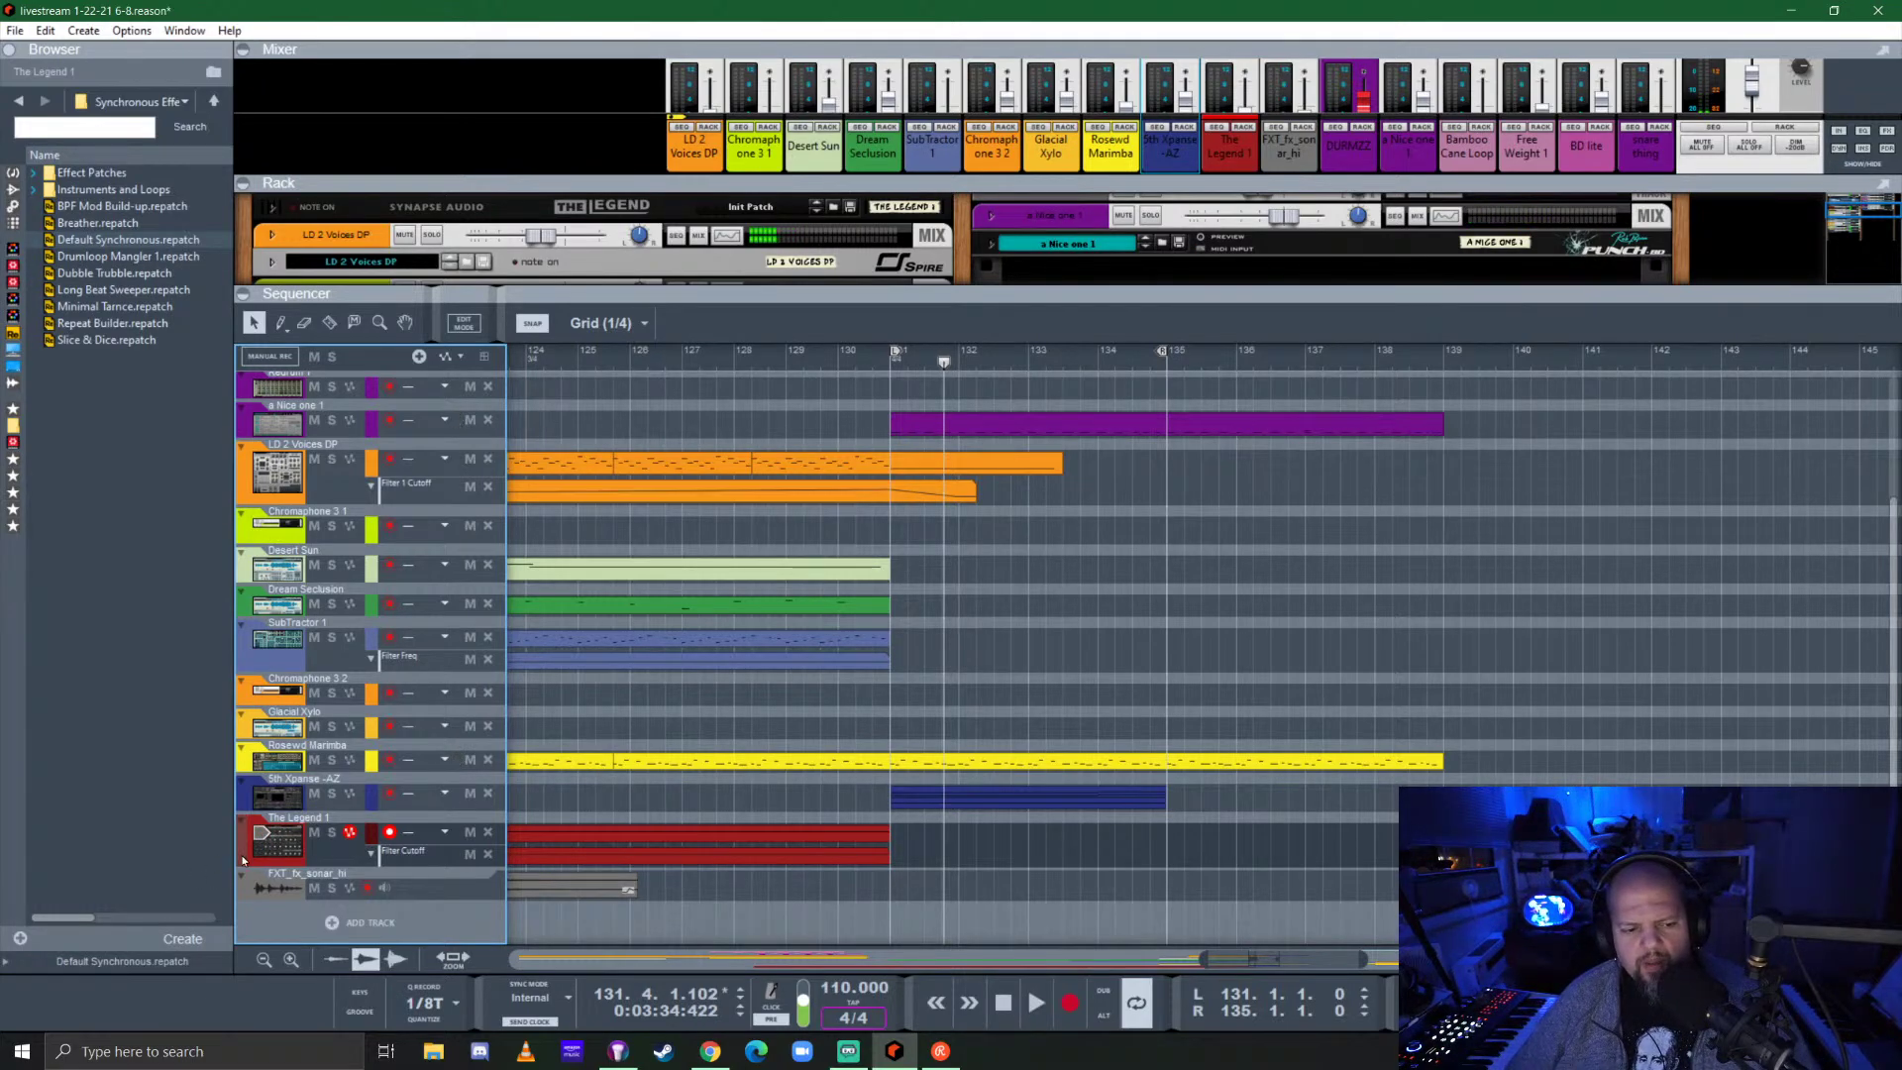
{"action": "left_click_drag", "start_coordinate": [243, 860], "coordinate": [260, 446]}
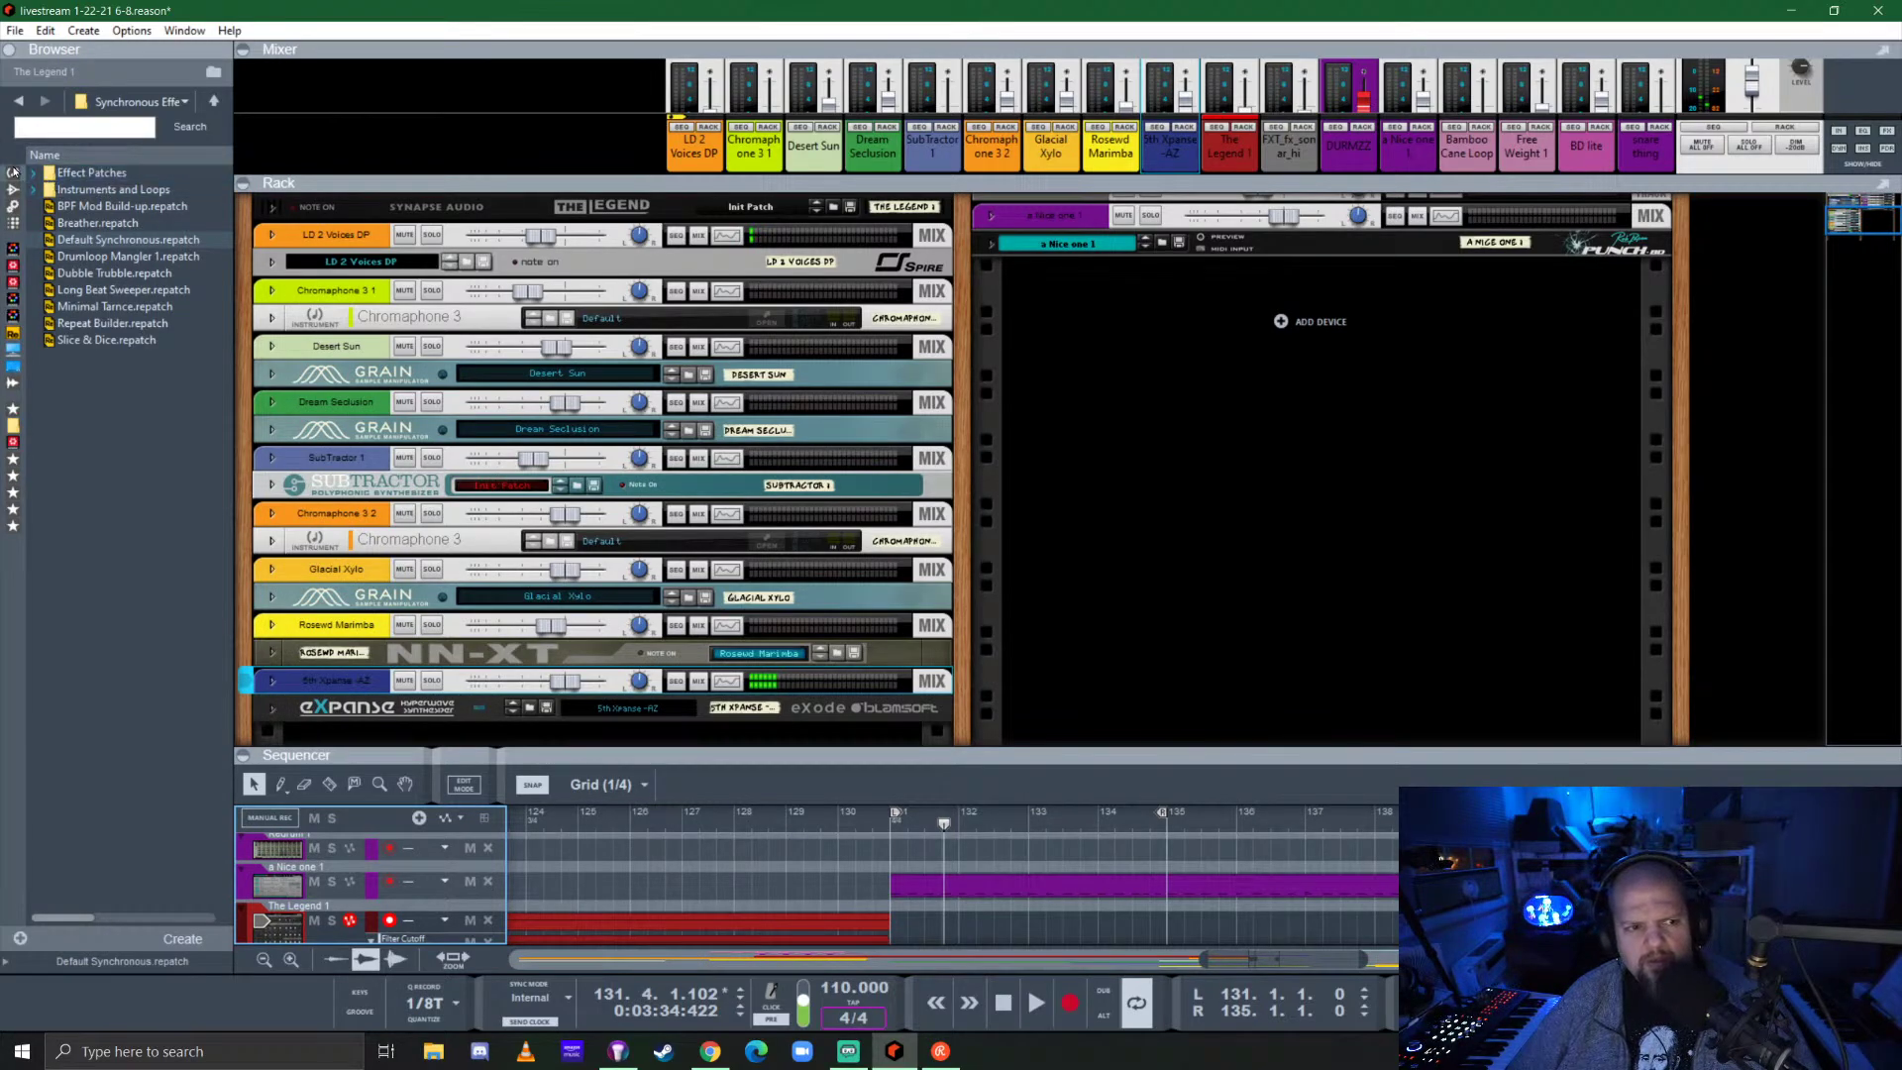
Add another The Legend synth from the Synapse Audio instruments to the rack, directly below The Legend 1.
{"action": "left_click", "coordinate": [13, 172]}
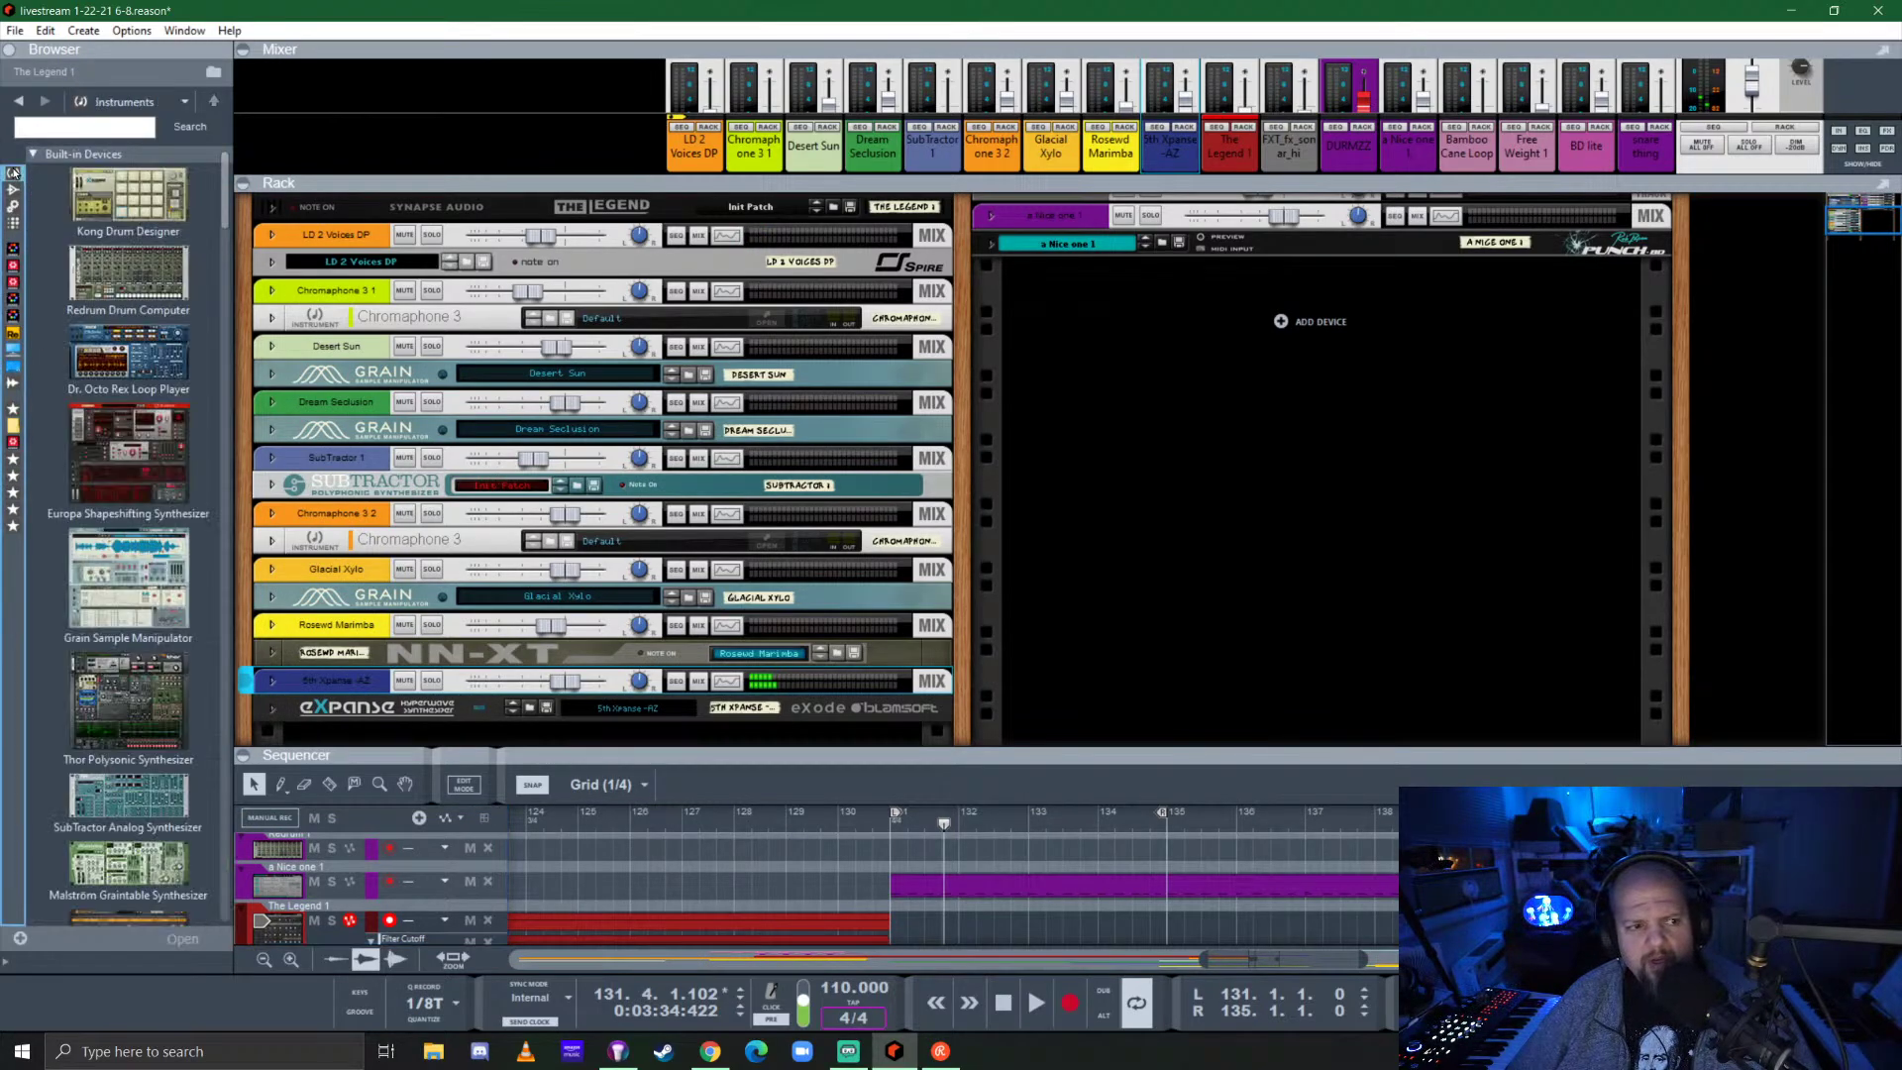
{"action": "scroll", "coordinate": [106, 484], "scroll_direction": "down", "scroll_amount": 10}
{"action": "scroll", "coordinate": [123, 482], "scroll_direction": "down", "scroll_amount": 5}
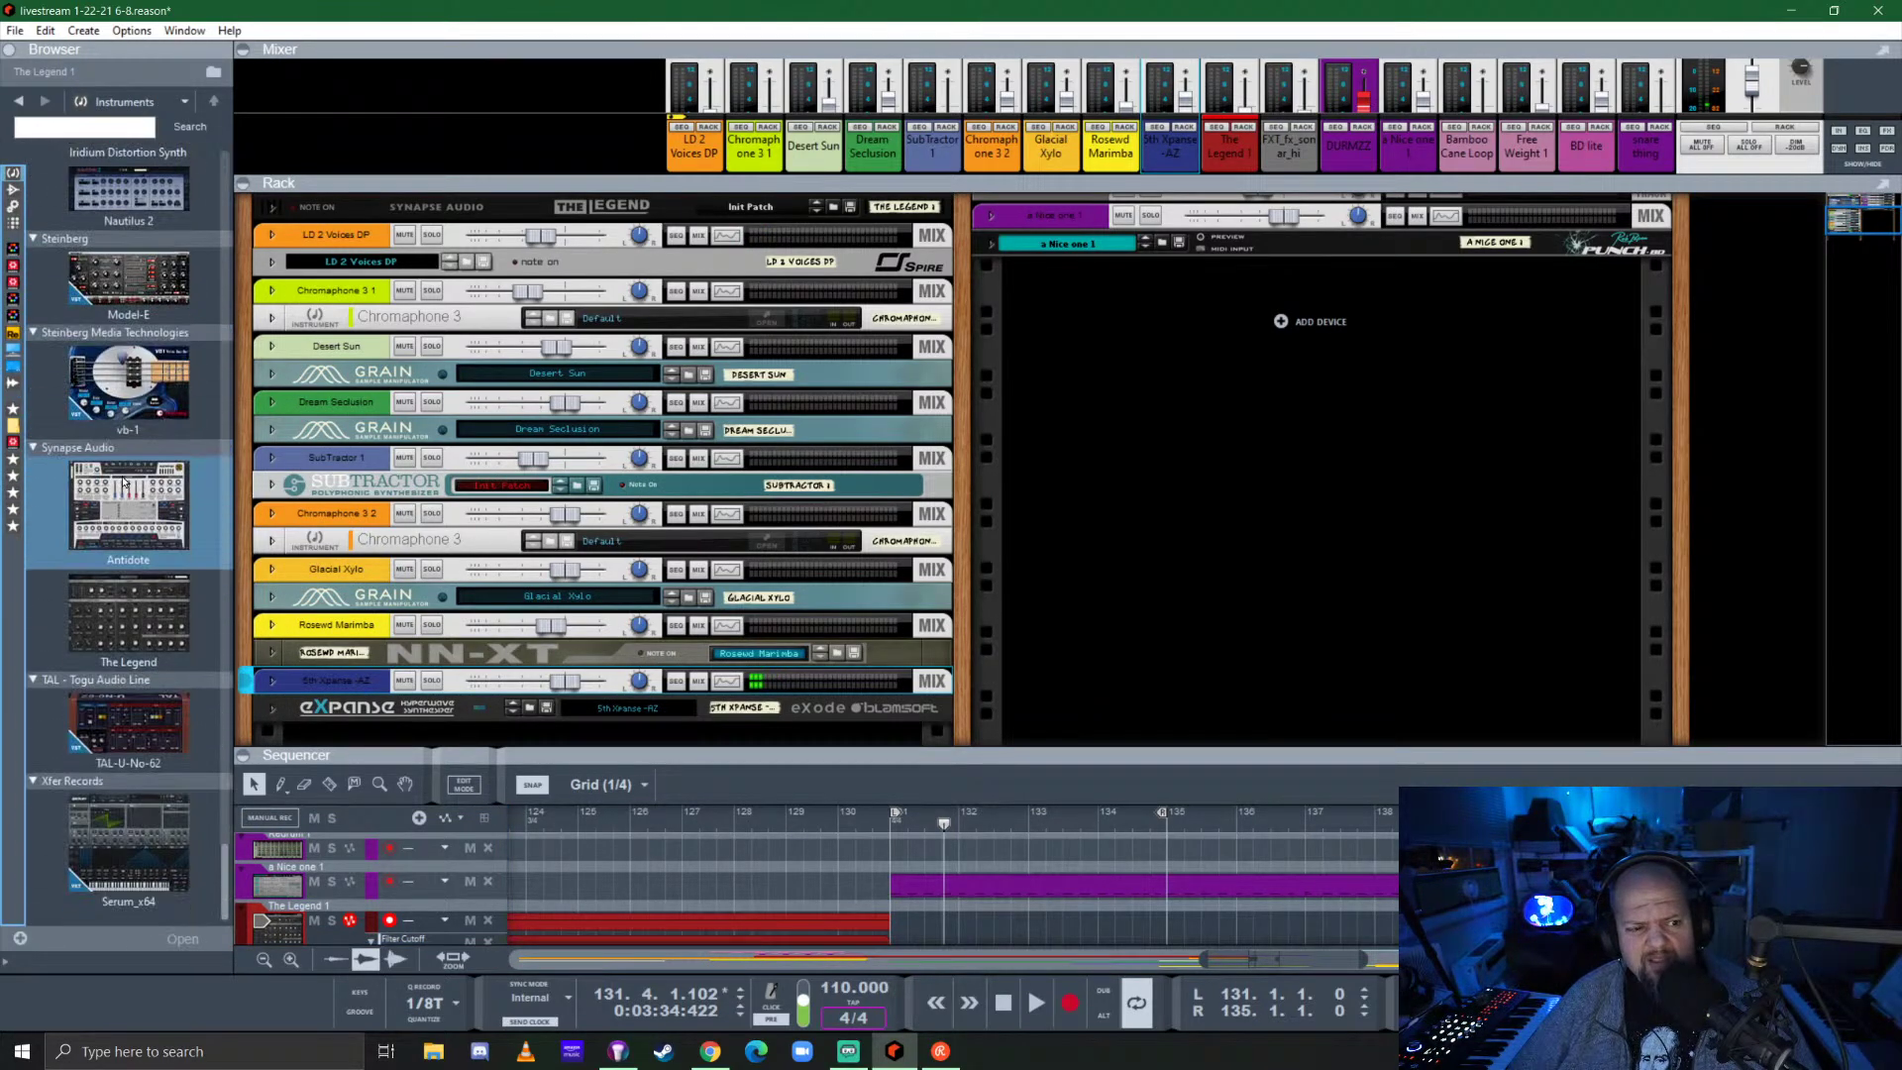
{"action": "scroll", "coordinate": [123, 482], "scroll_direction": "up", "scroll_amount": 1}
{"action": "left_click", "coordinate": [114, 685]}
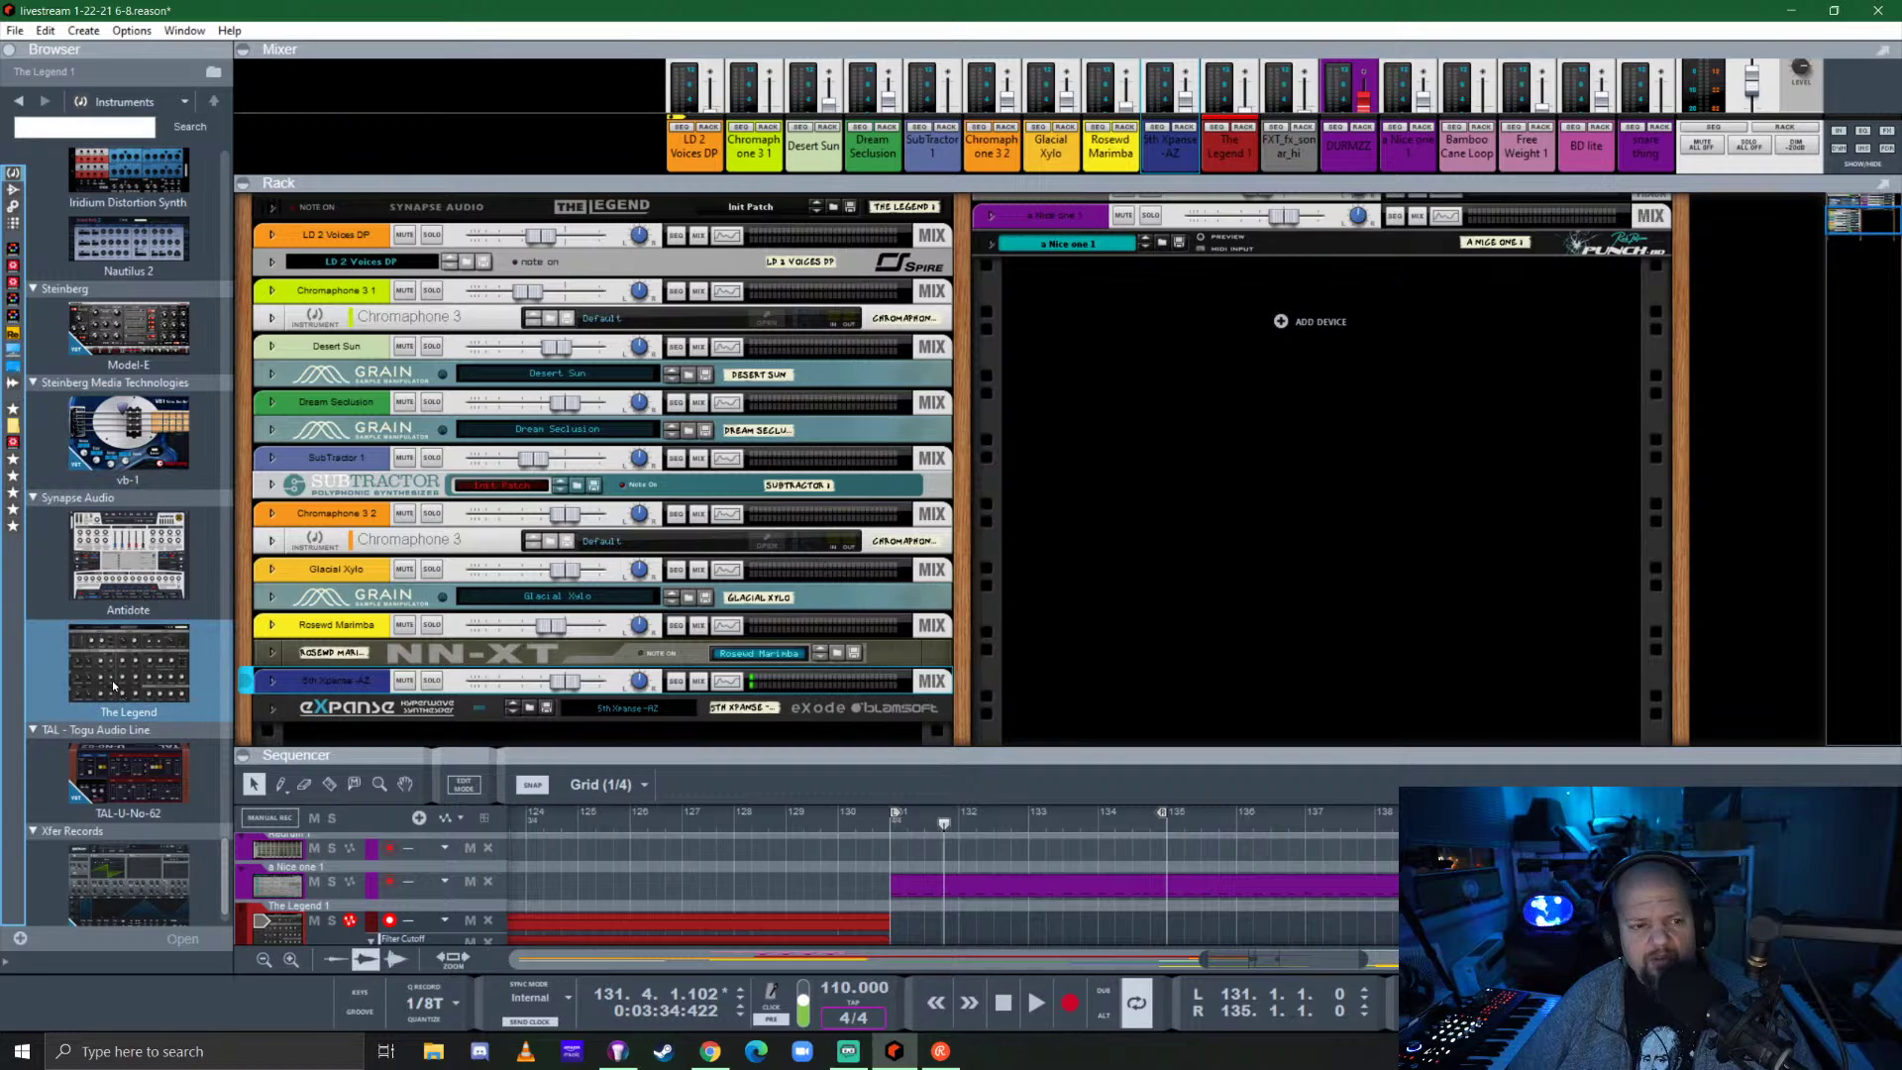
{"action": "mouse_move", "coordinate": [114, 685]}
{"action": "left_mouse_down"}
{"action": "mouse_move", "coordinate": [147, 668]}
{"action": "mouse_move", "coordinate": [543, 120]}
{"action": "mouse_move", "coordinate": [531, 247]}
{"action": "mouse_move", "coordinate": [511, 246]}
{"action": "left_mouse_up"}
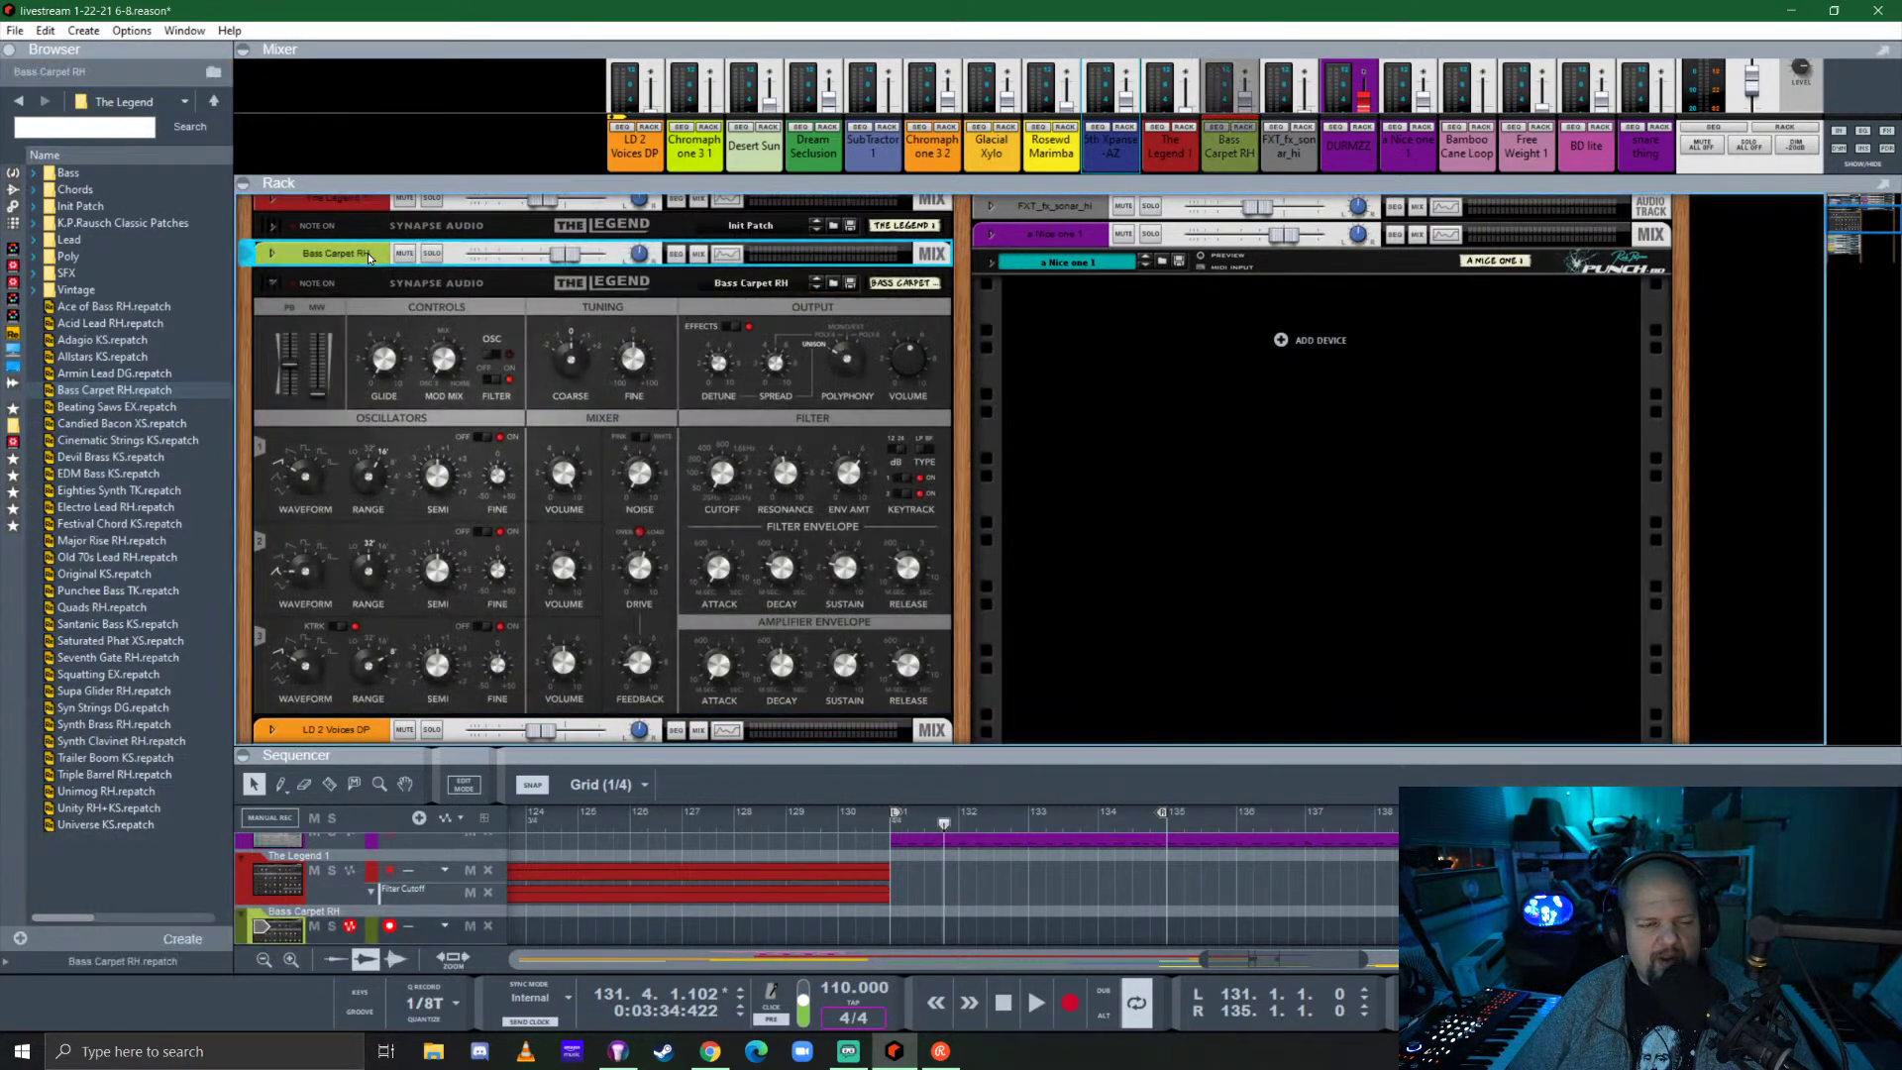
Set the new Legend channel's track color to Red and reset the synth to its initial patch.
{"action": "right_click", "coordinate": [369, 259]}
{"action": "mouse_move", "coordinate": [485, 880]}
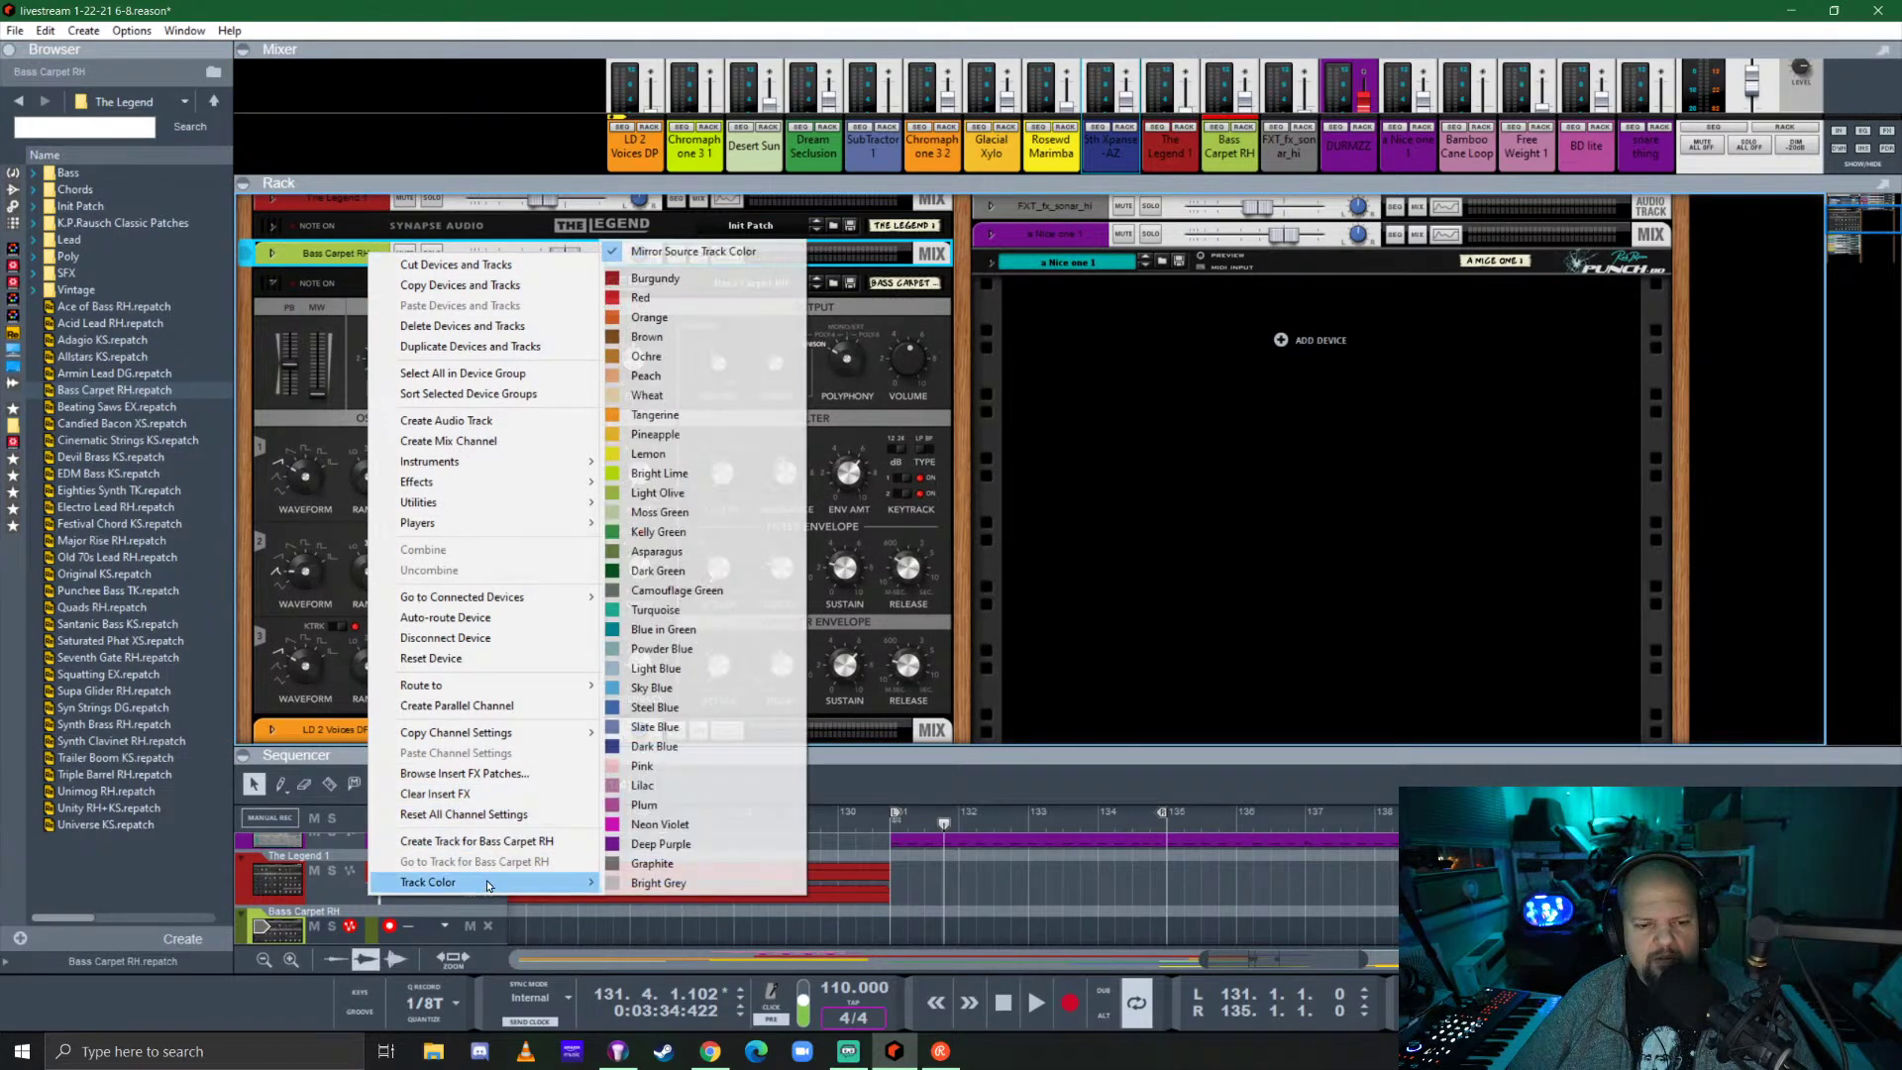
{"action": "left_click", "coordinate": [693, 287]}
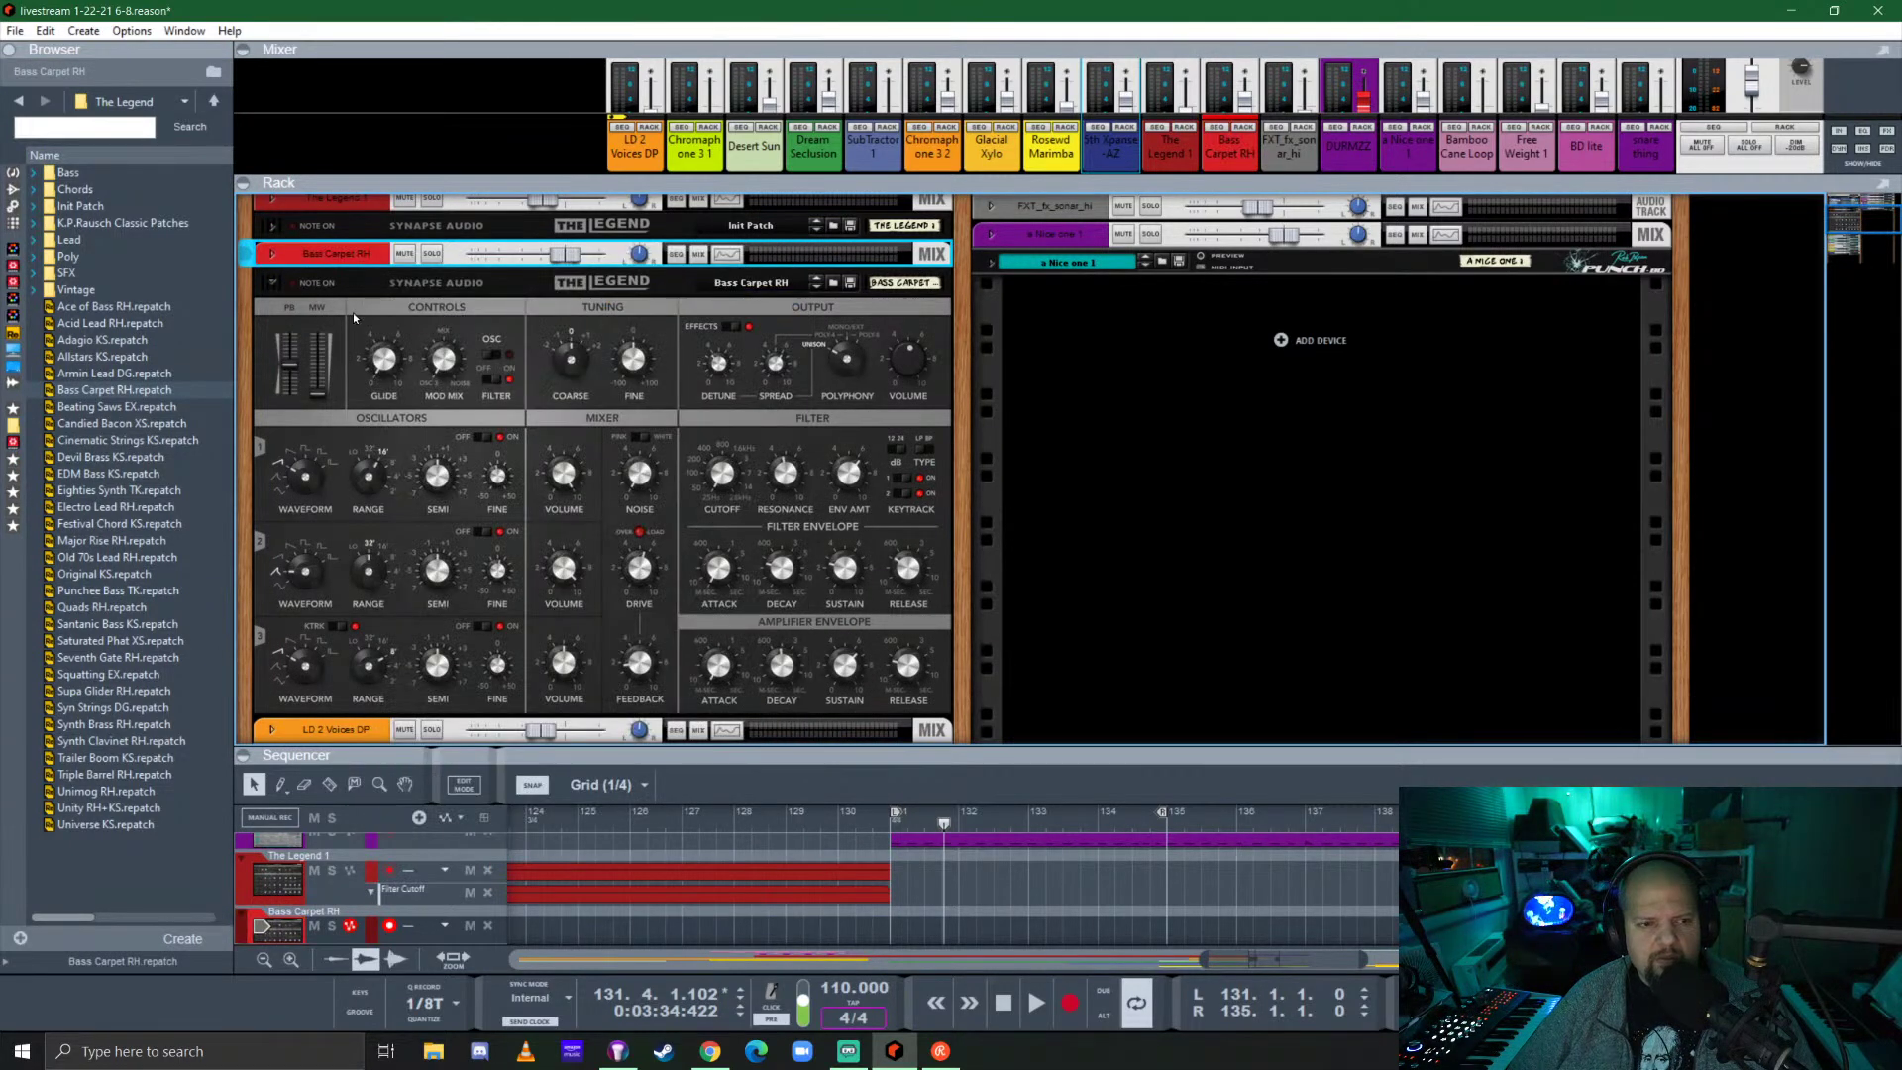
{"action": "right_click", "coordinate": [353, 317]}
{"action": "left_click", "coordinate": [535, 706]}
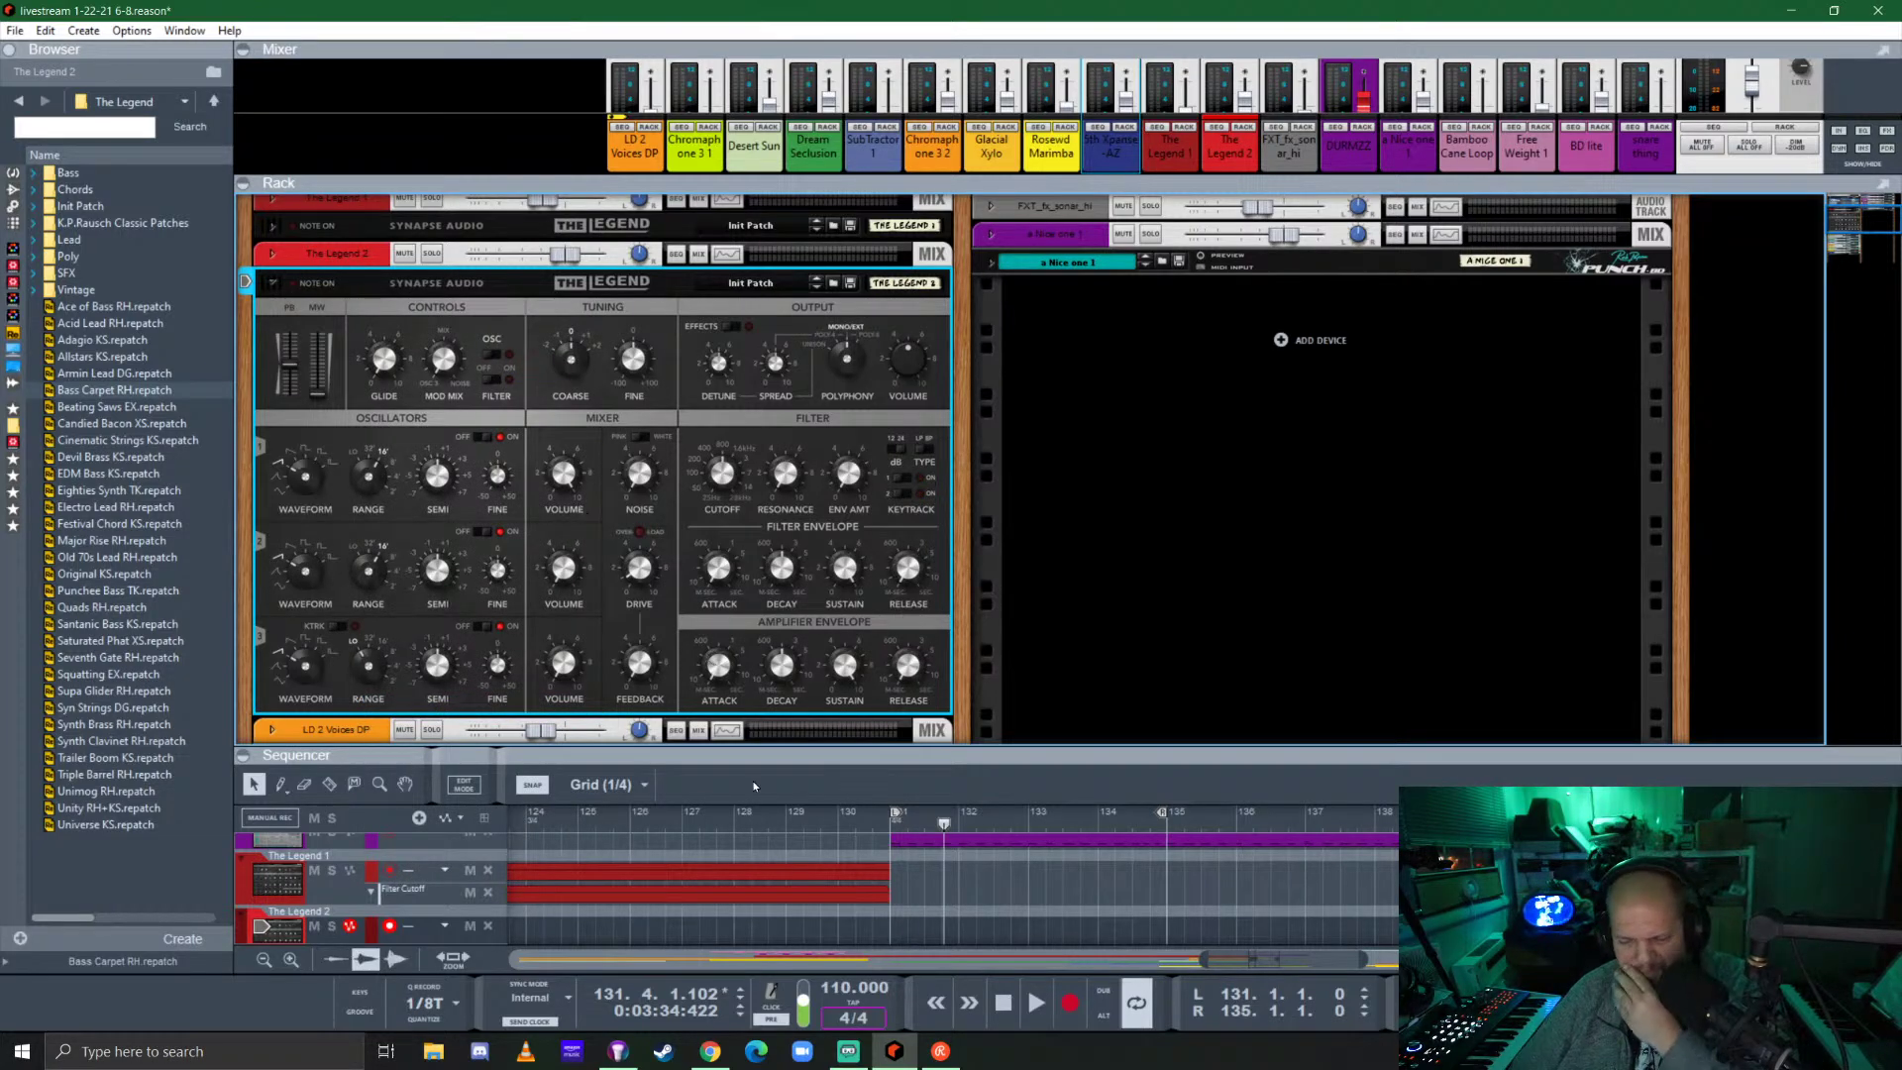
Try the Berlin Bass DG patch on the new Legend synth and replace it with Bass Carpet RH from the Bass folder.
{"action": "left_click", "coordinate": [894, 838]}
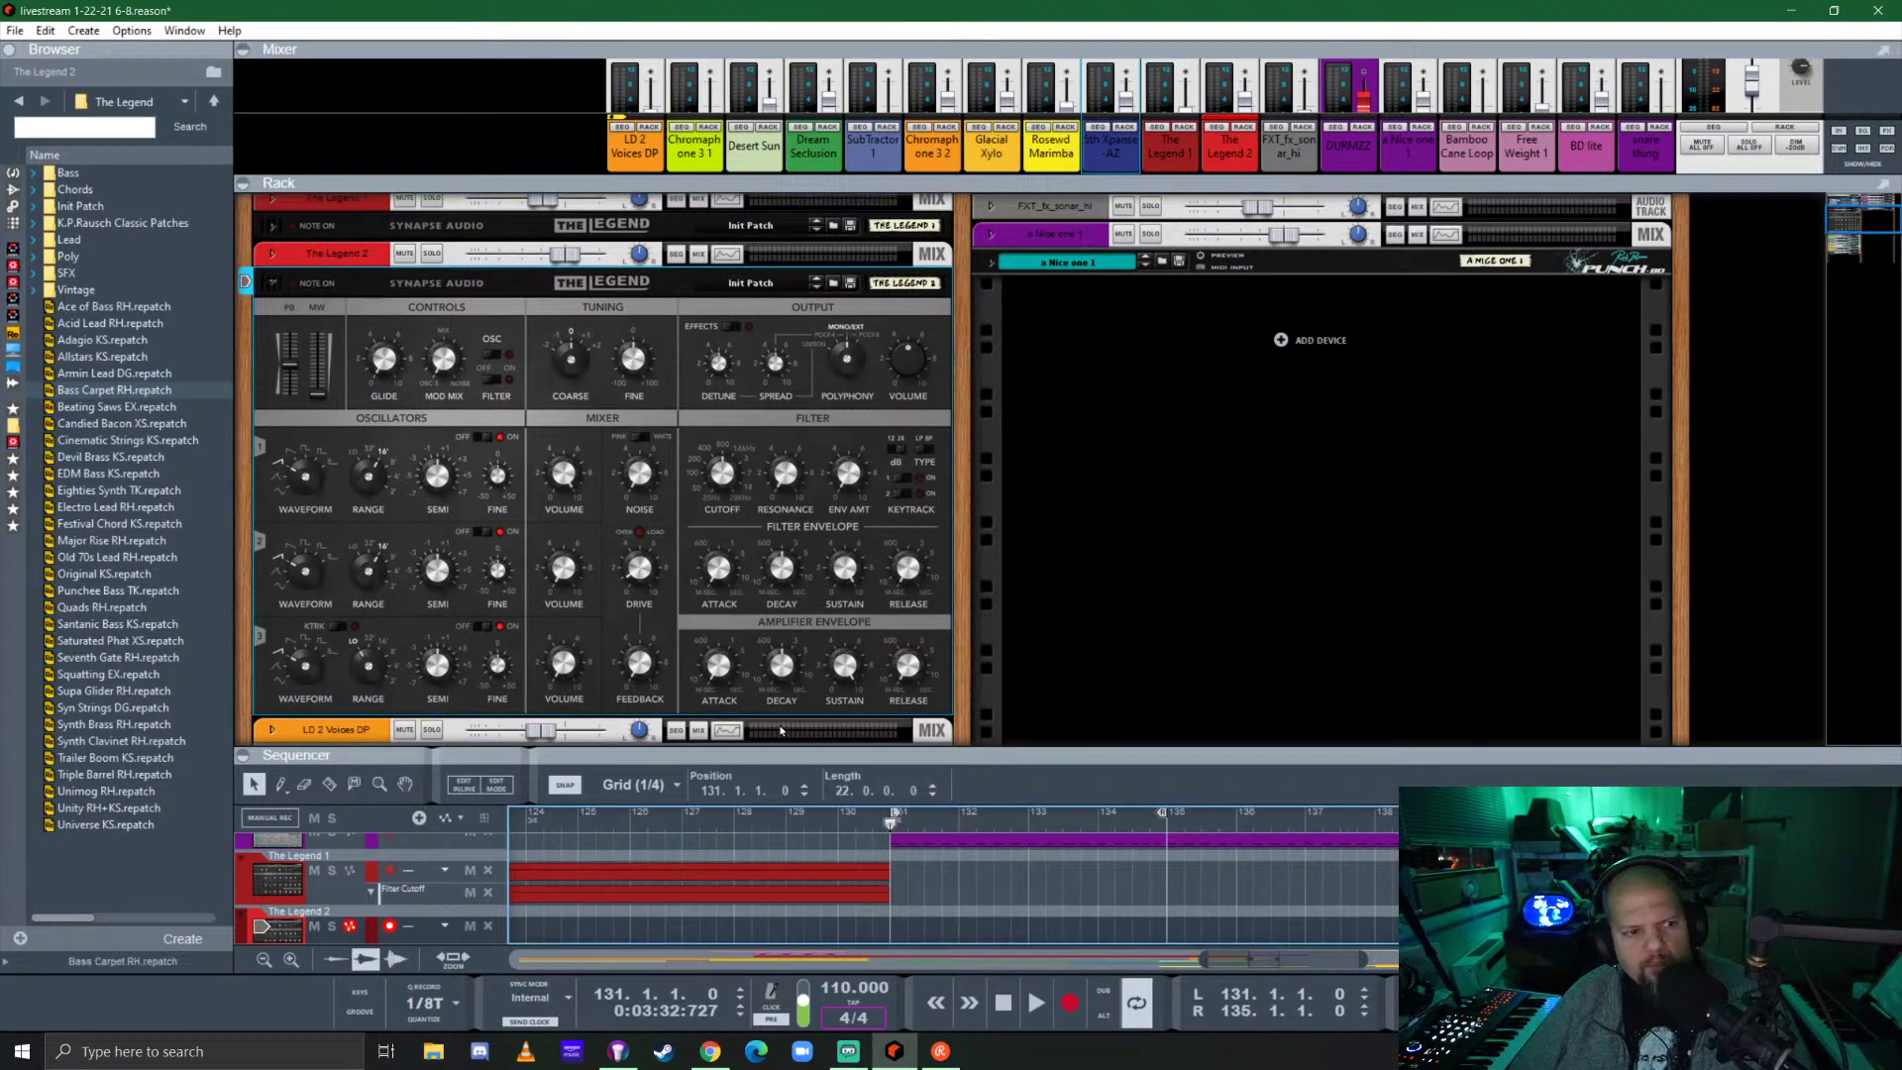
{"action": "double_click", "coordinate": [82, 177]}
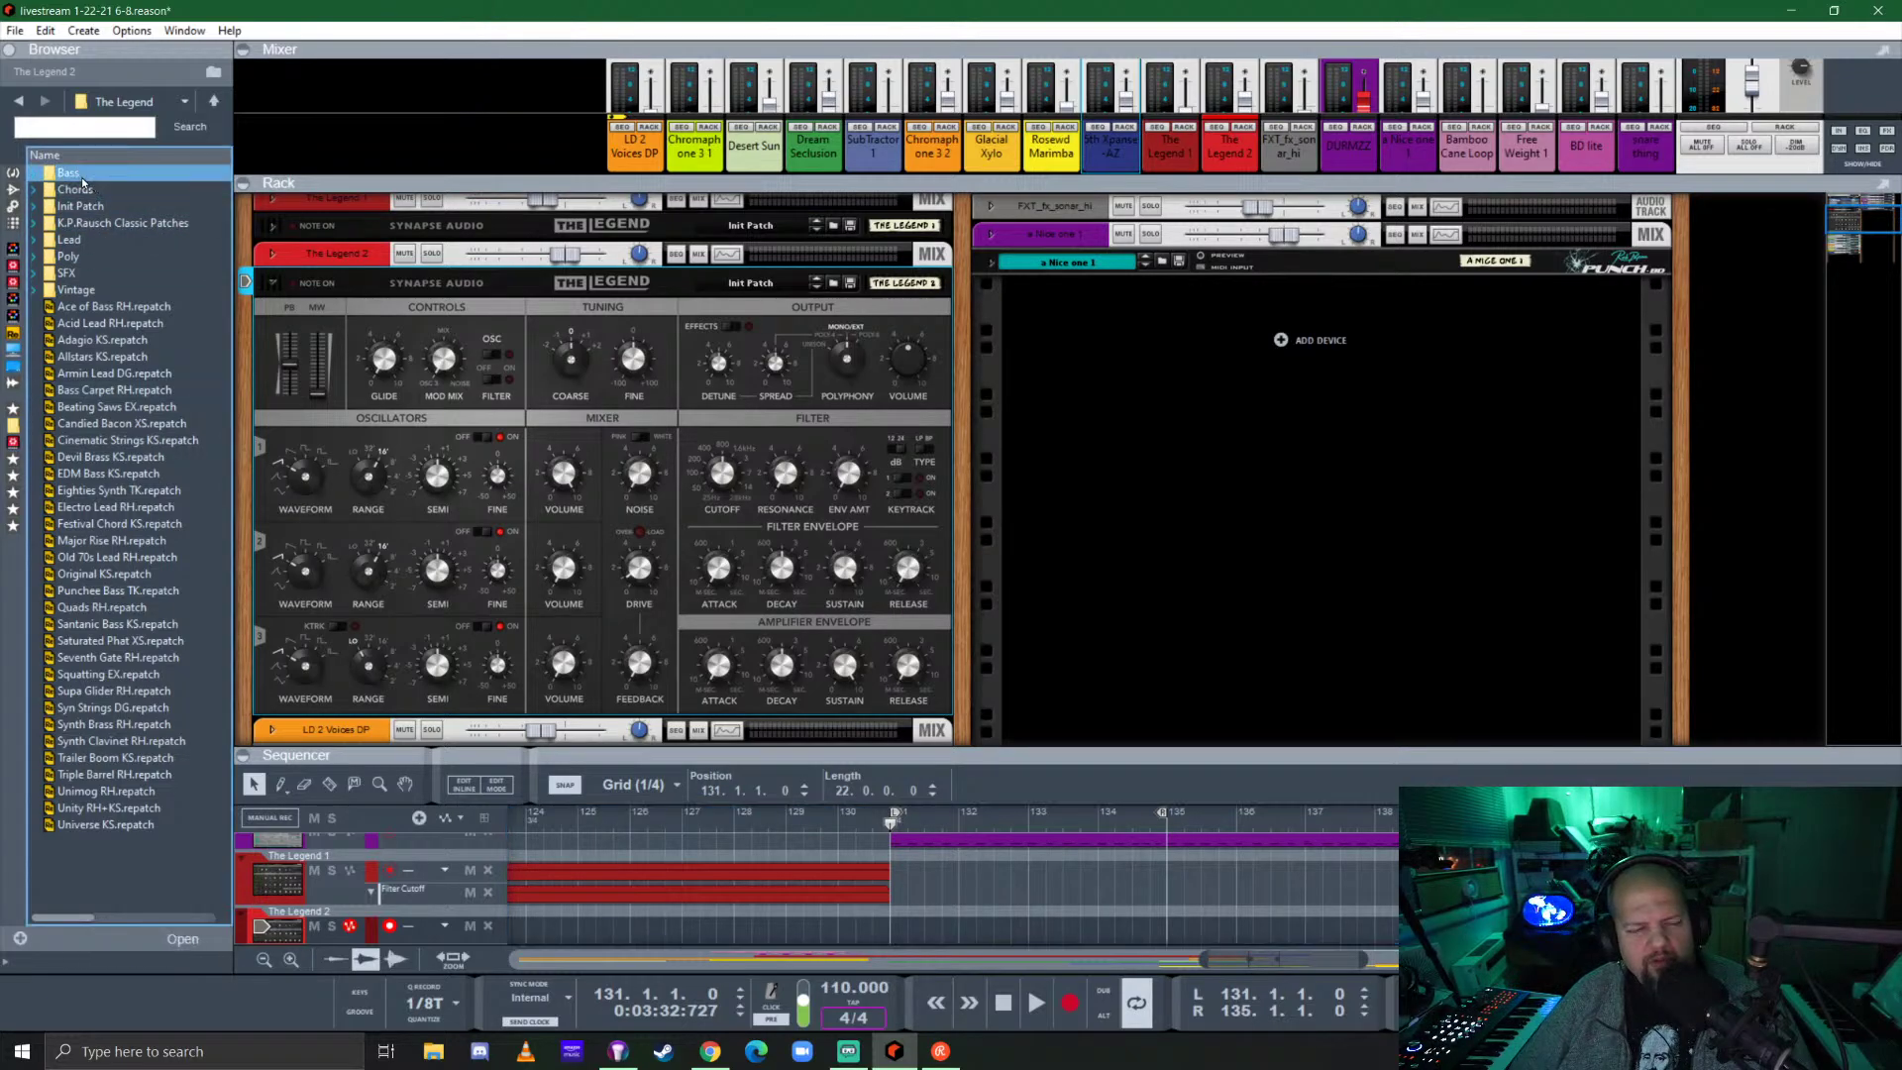
{"action": "left_click_drag", "start_coordinate": [112, 239], "coordinate": [491, 469]}
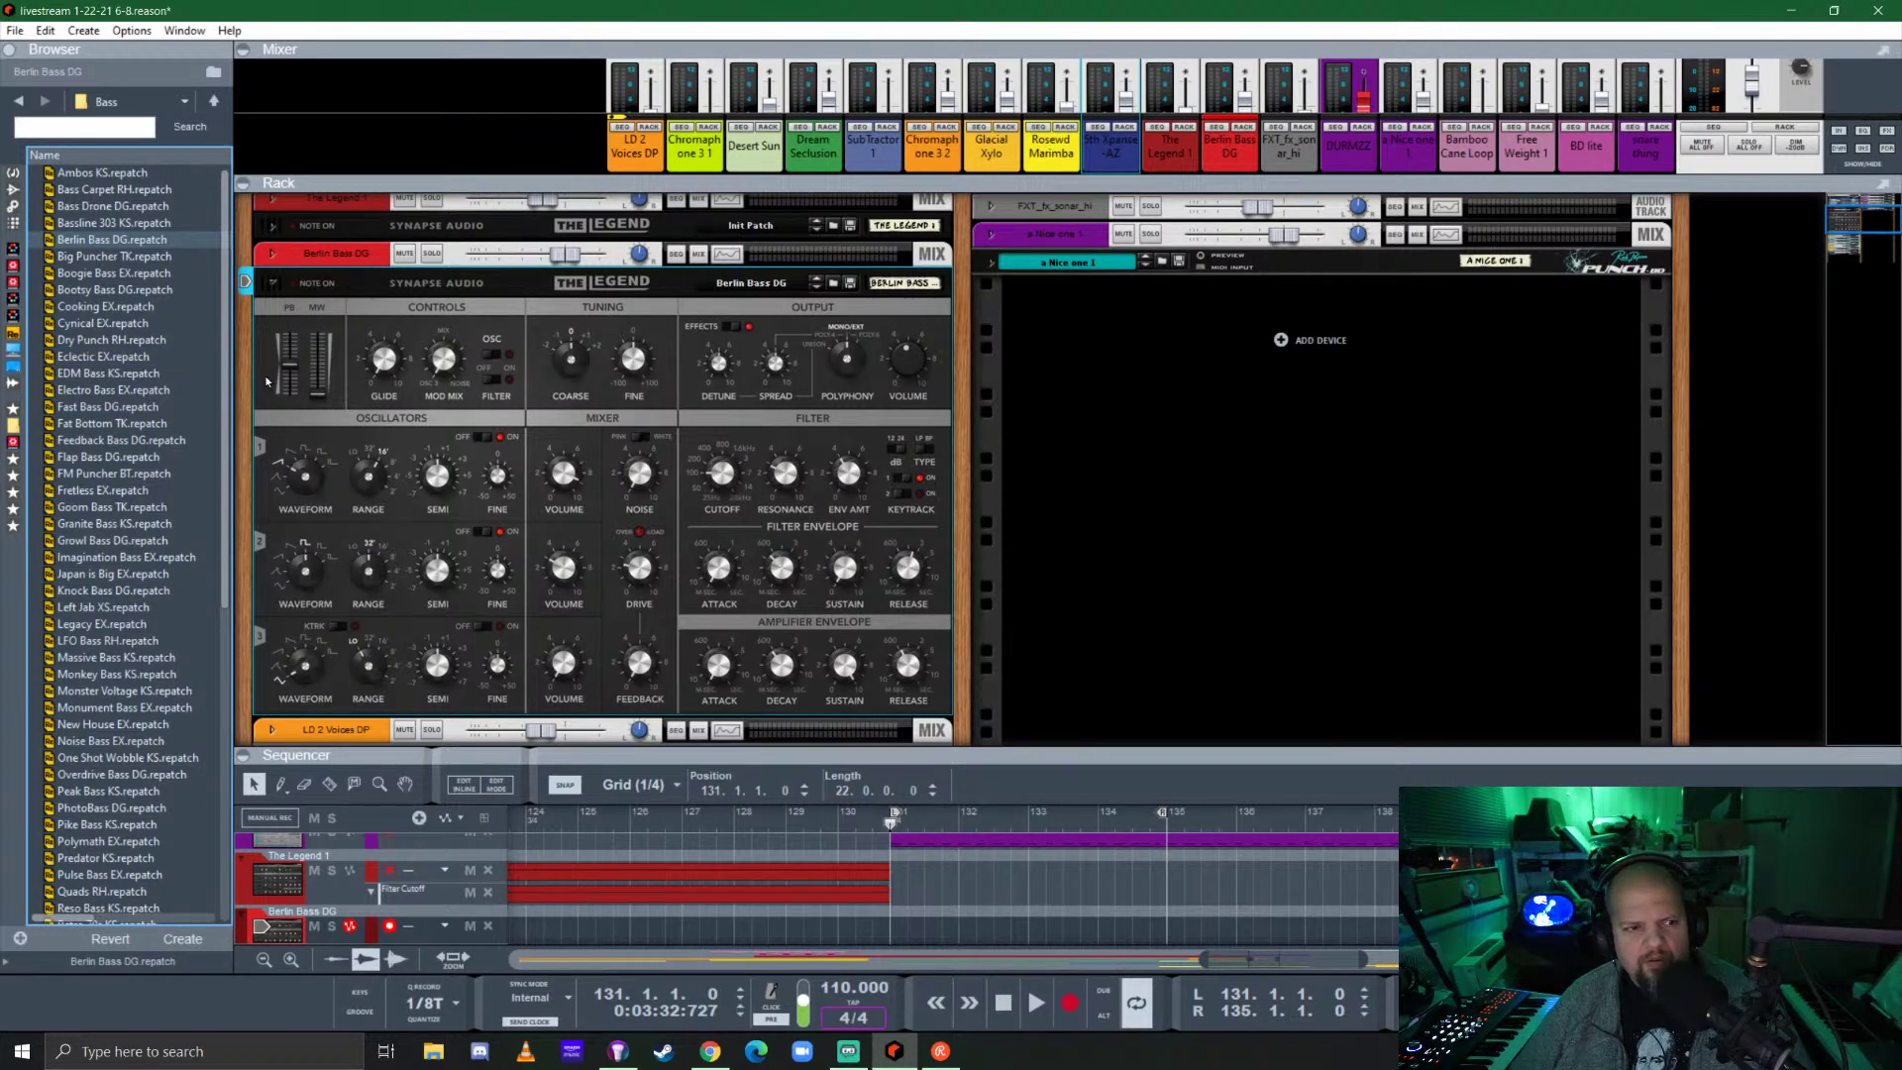
{"action": "left_click_drag", "start_coordinate": [149, 189], "coordinate": [465, 377]}
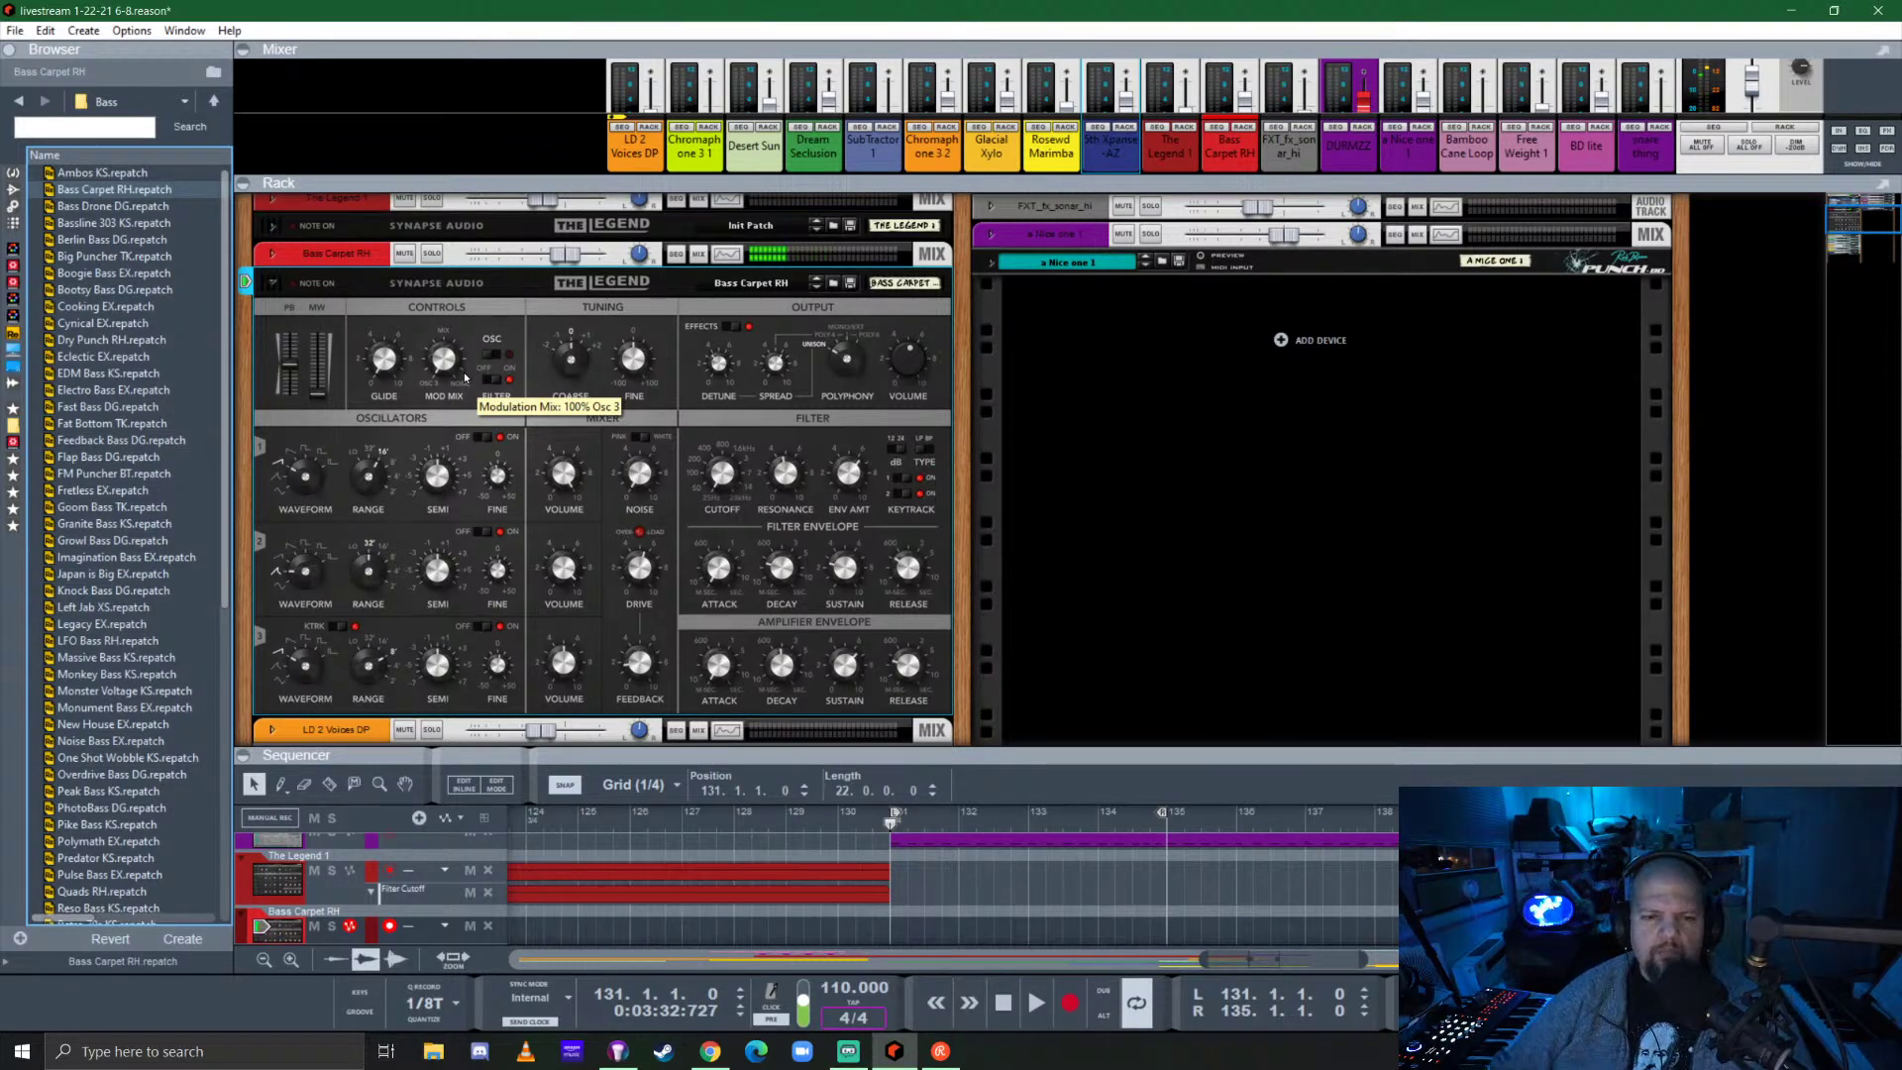
Fold the Bass Carpet RH synth and enlarge the sequencer to show the arrangement tracks.
{"action": "left_click", "coordinate": [271, 283]}
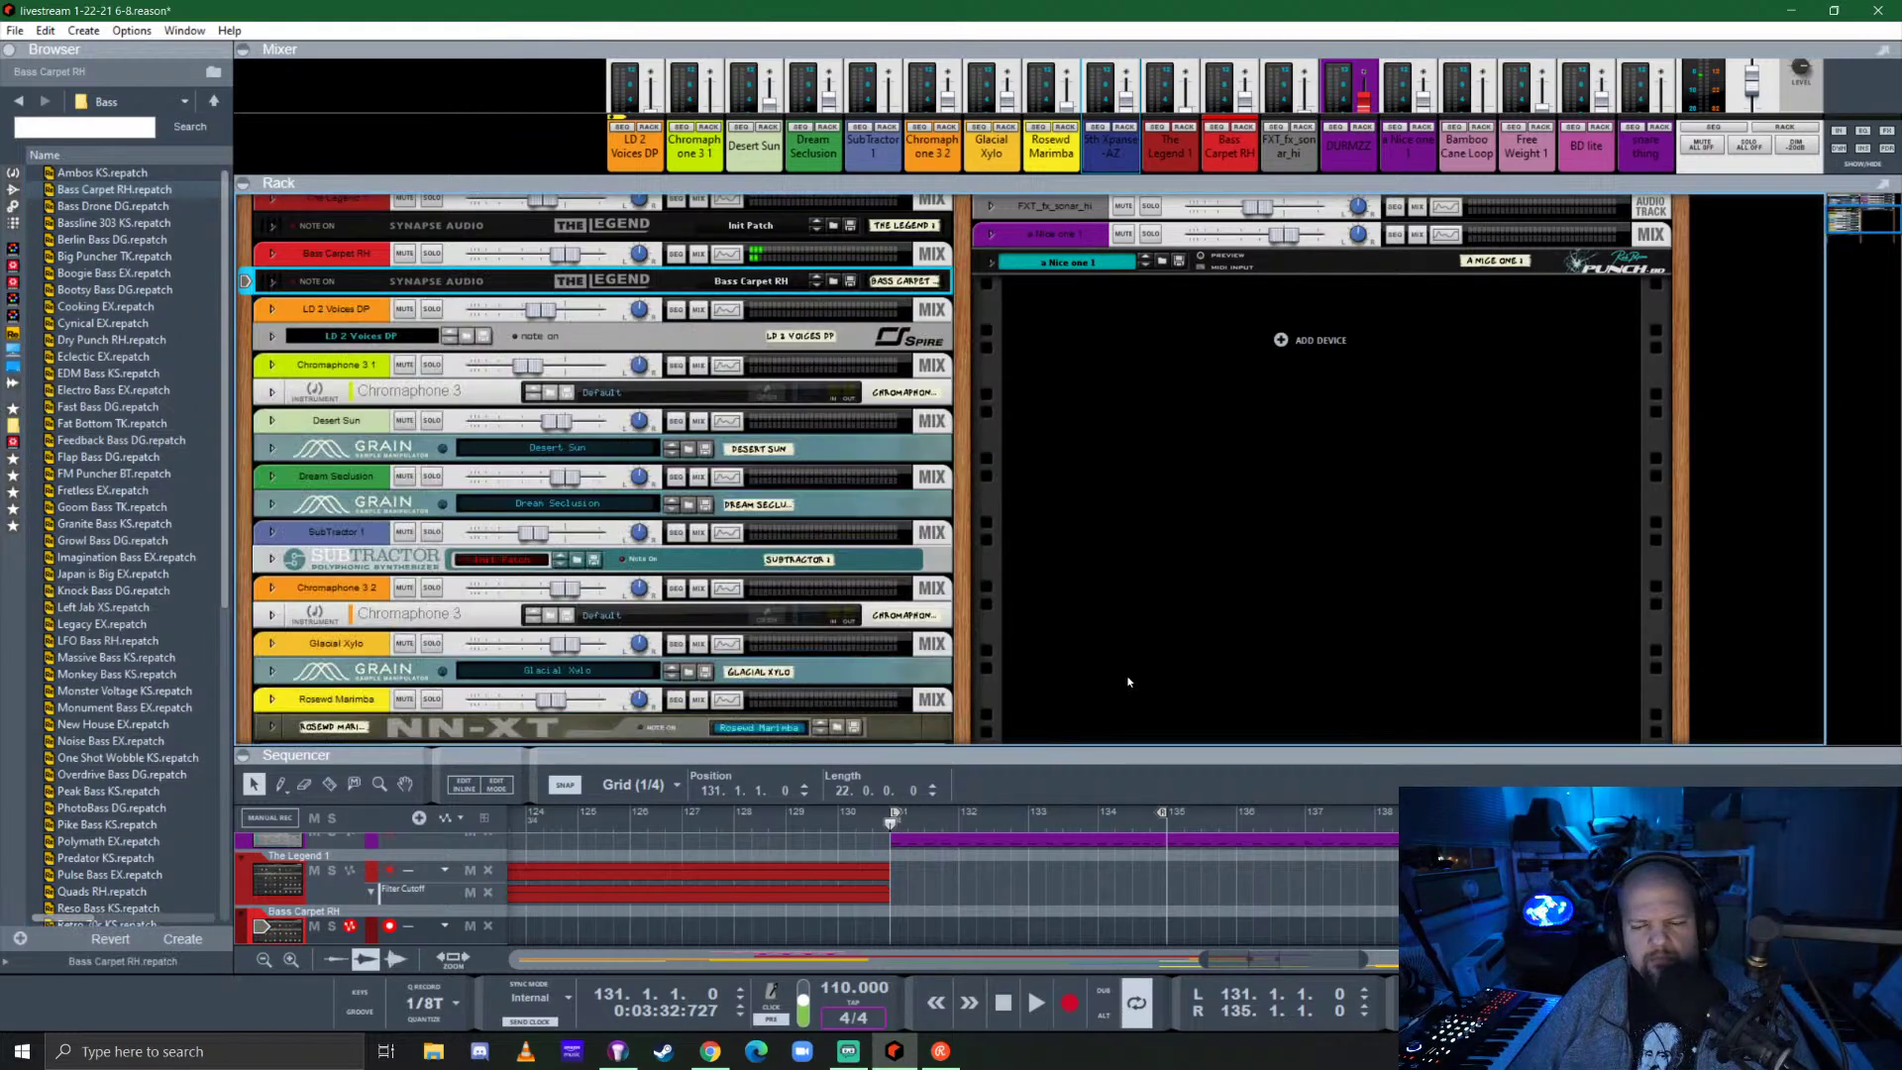
{"action": "left_click_drag", "start_coordinate": [1141, 748], "coordinate": [1174, 141]}
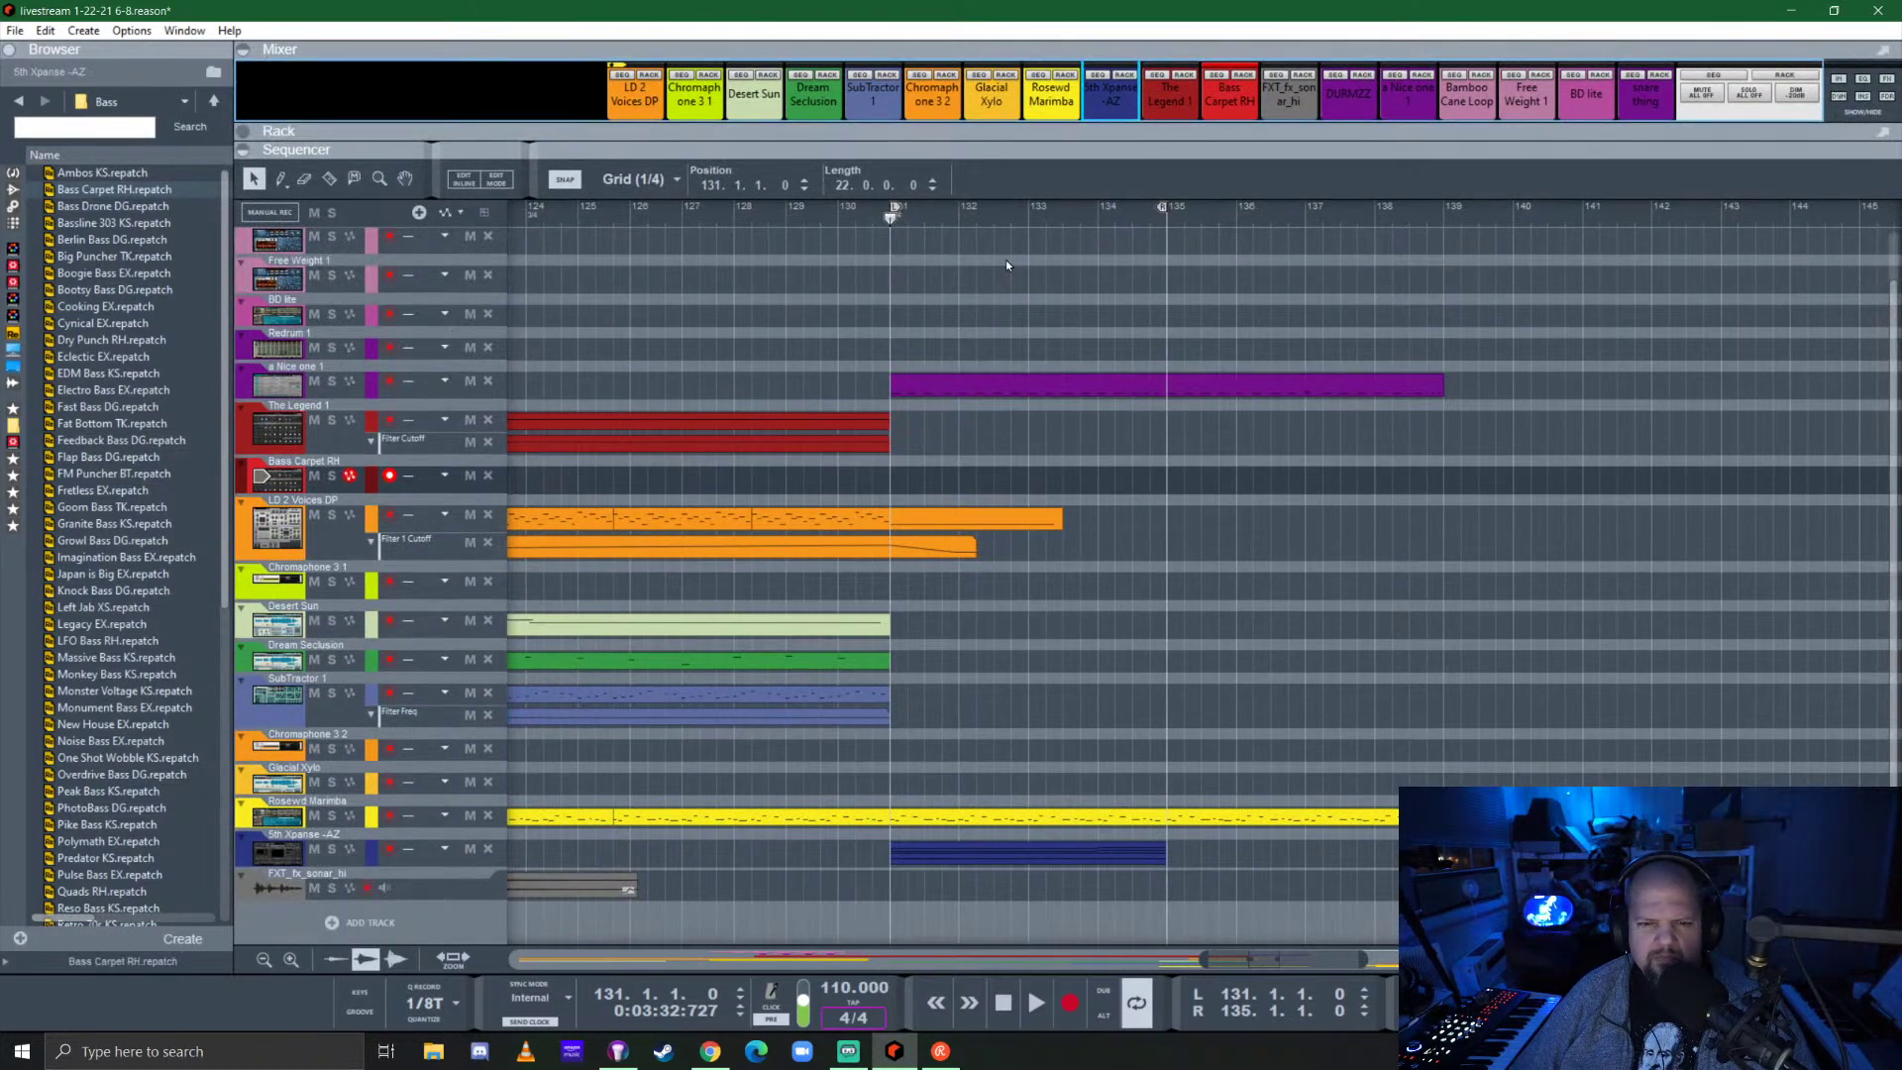
Record a four-bar bass part on the Bass Carpet RH track from bar 131 and open its clip for note editing.
{"action": "left_click", "coordinate": [889, 223]}
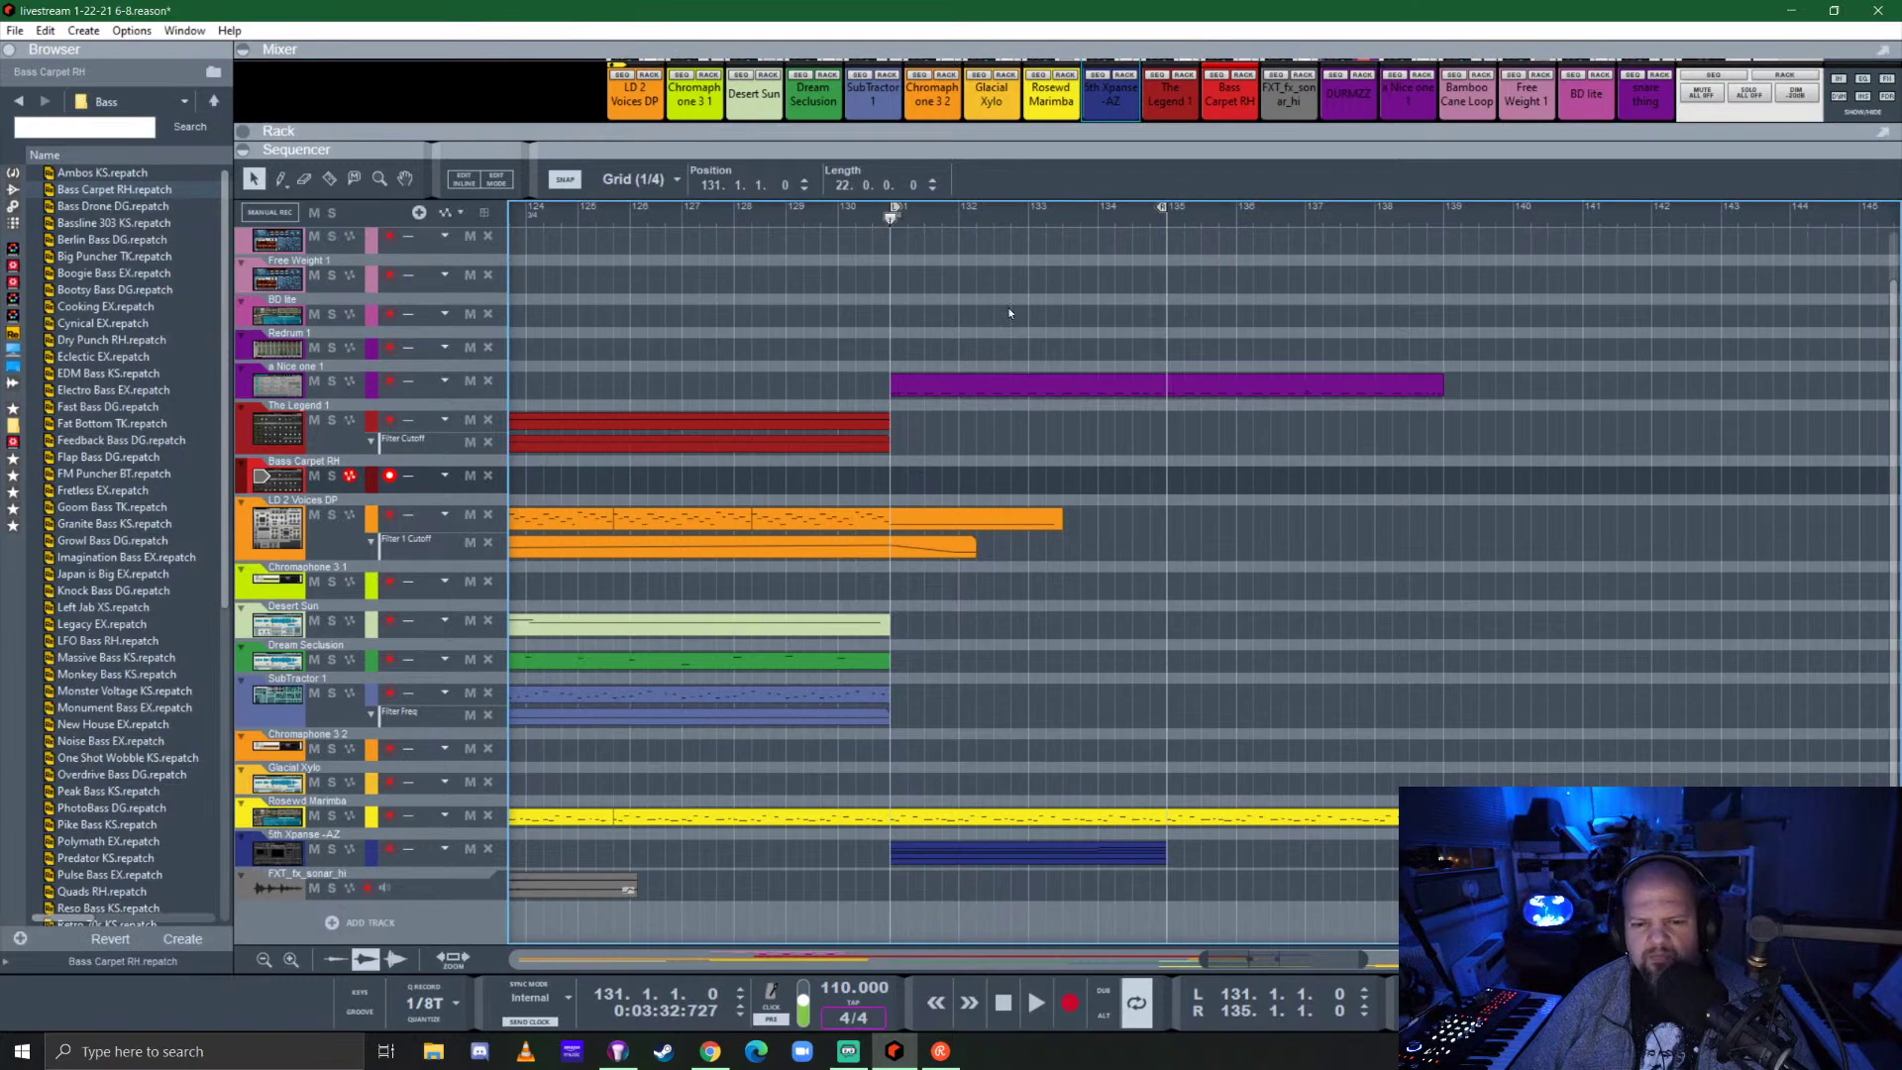
{"action": "key", "text": "space"}
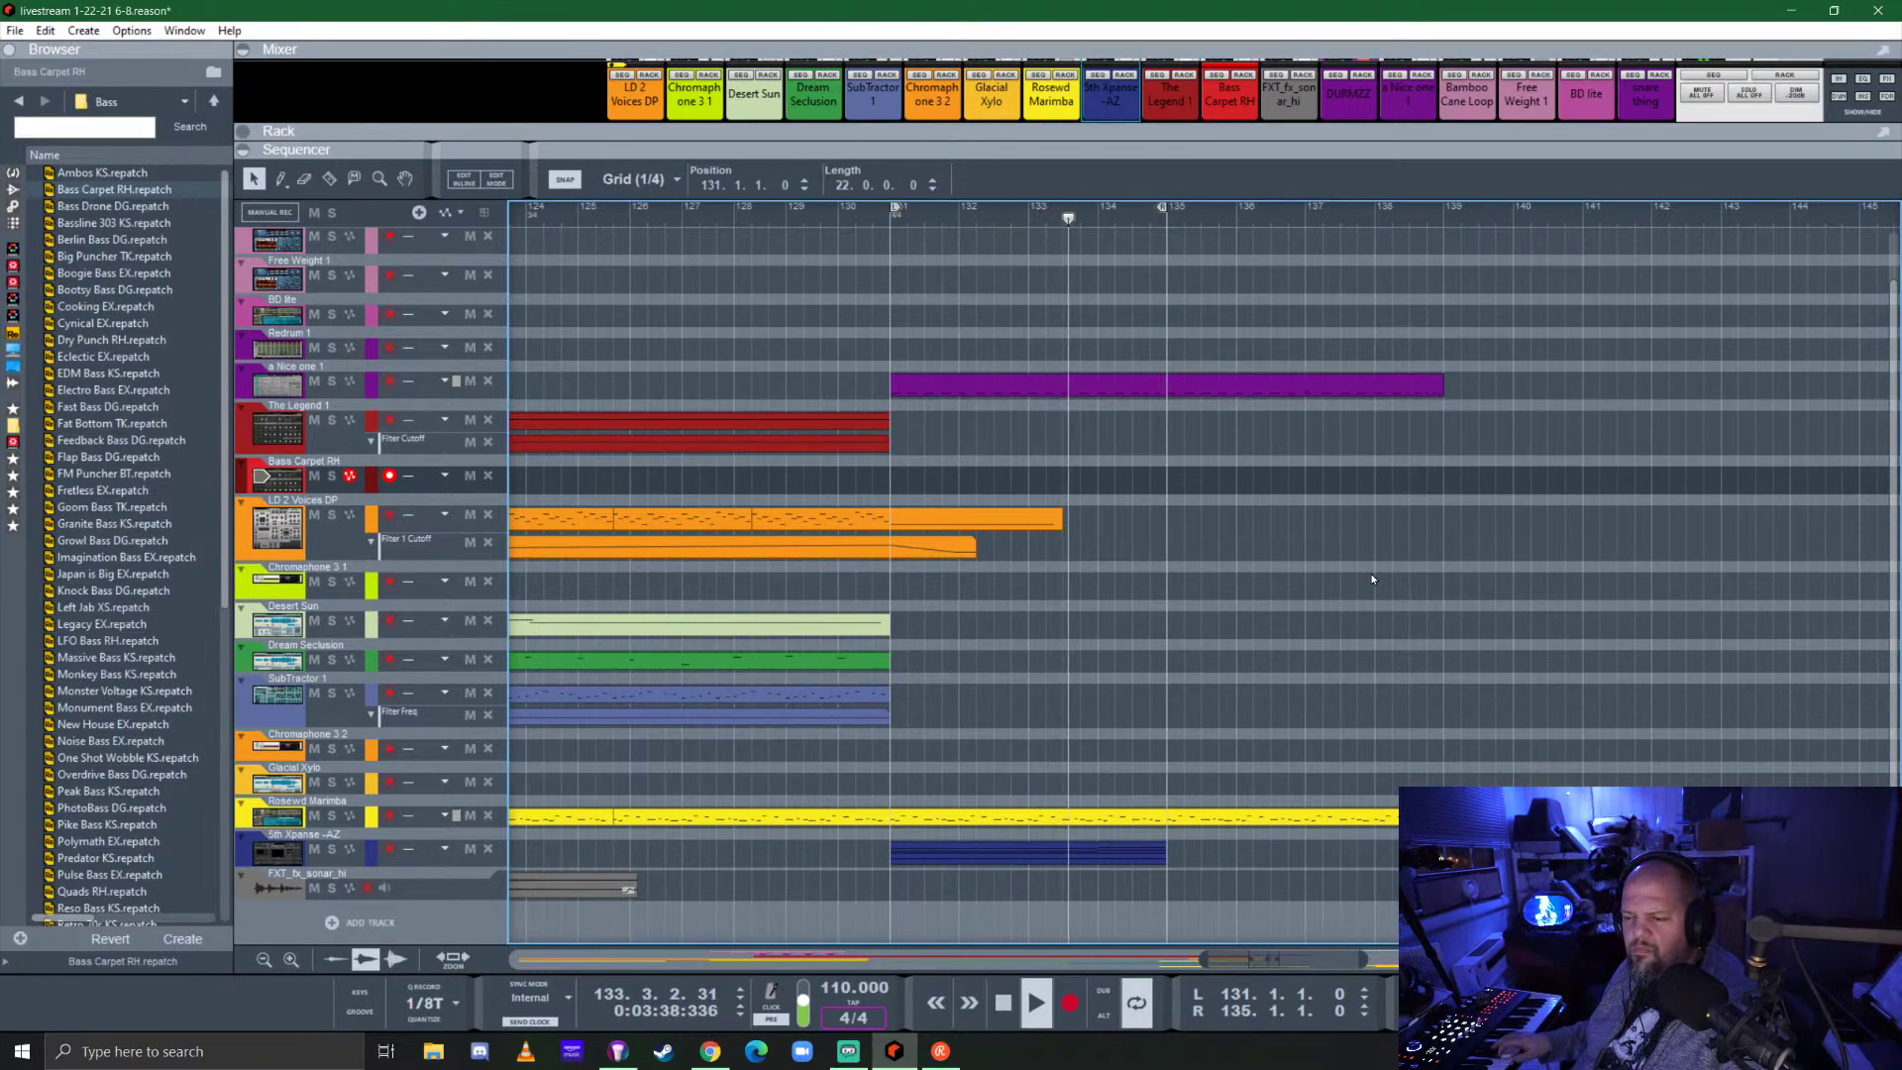
{"action": "key", "text": "ctrl+Return"}
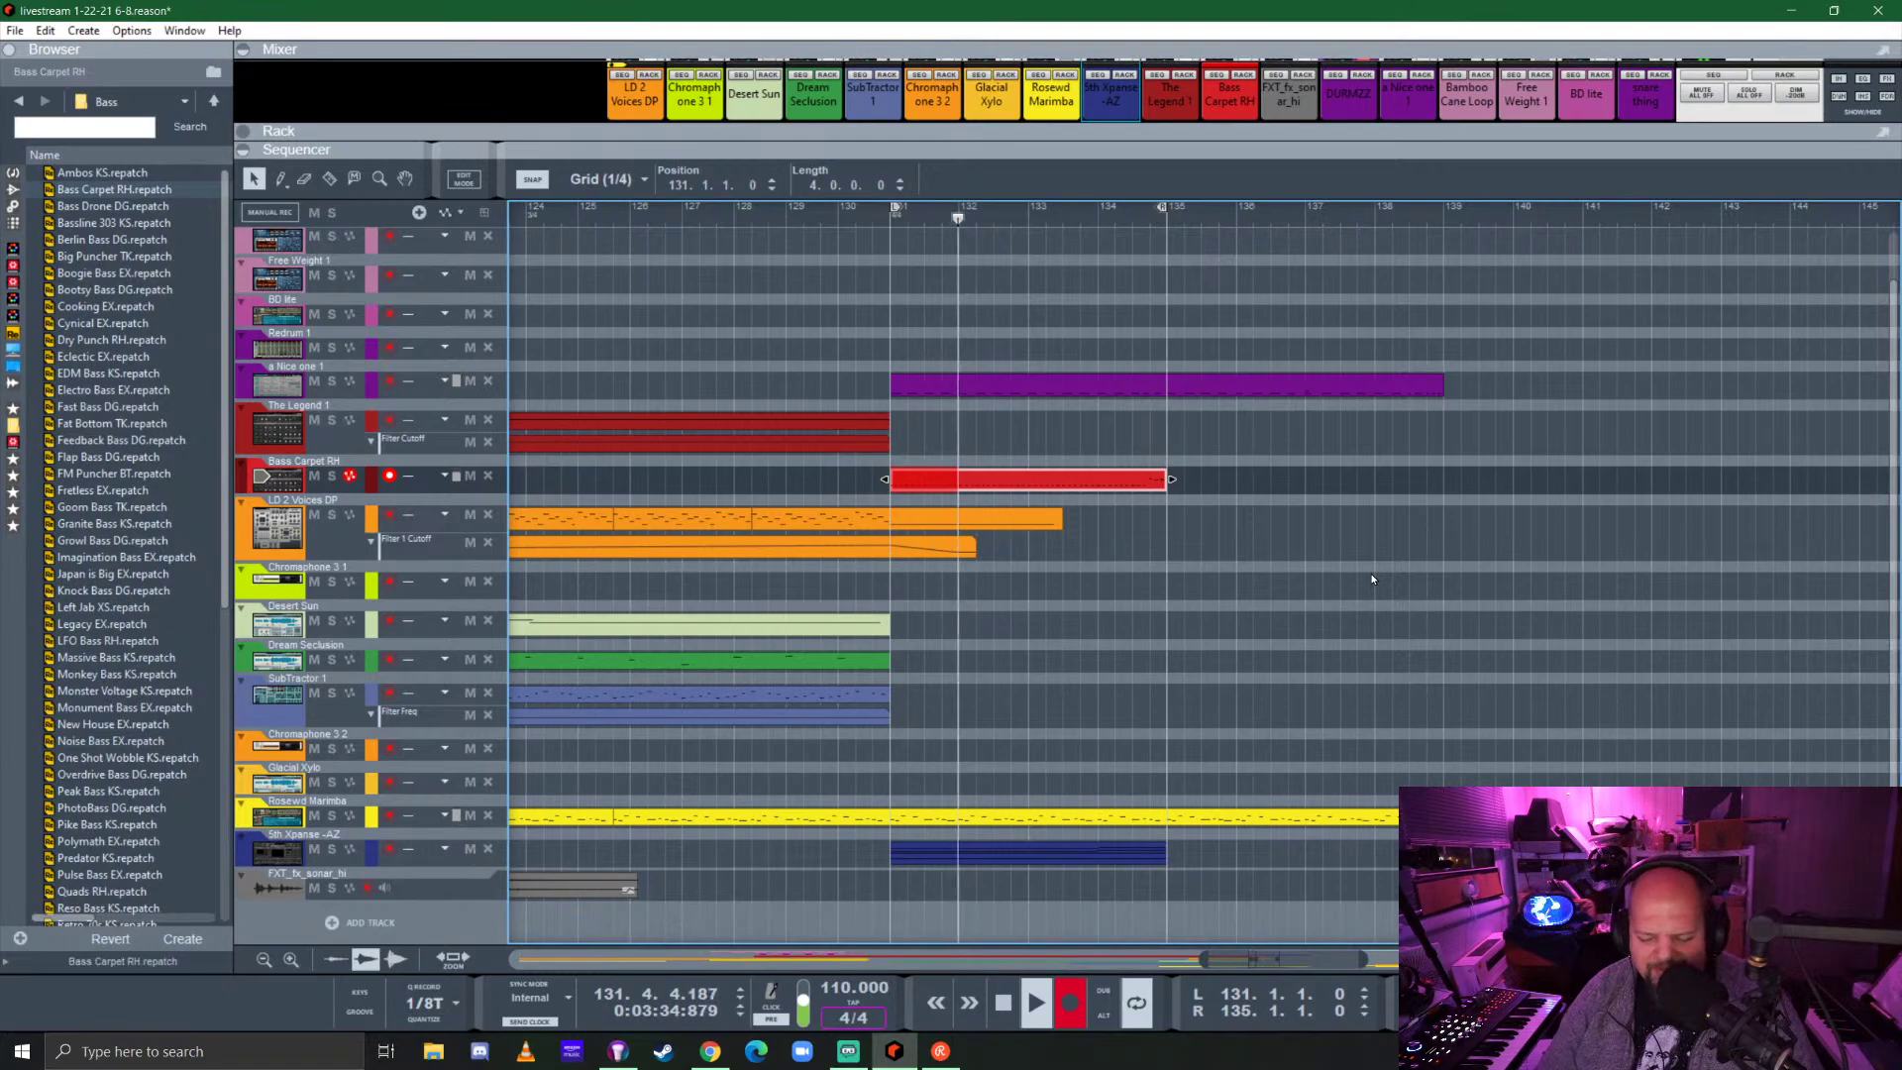
{"action": "key", "text": "space"}
{"action": "double_click", "coordinate": [1114, 483]}
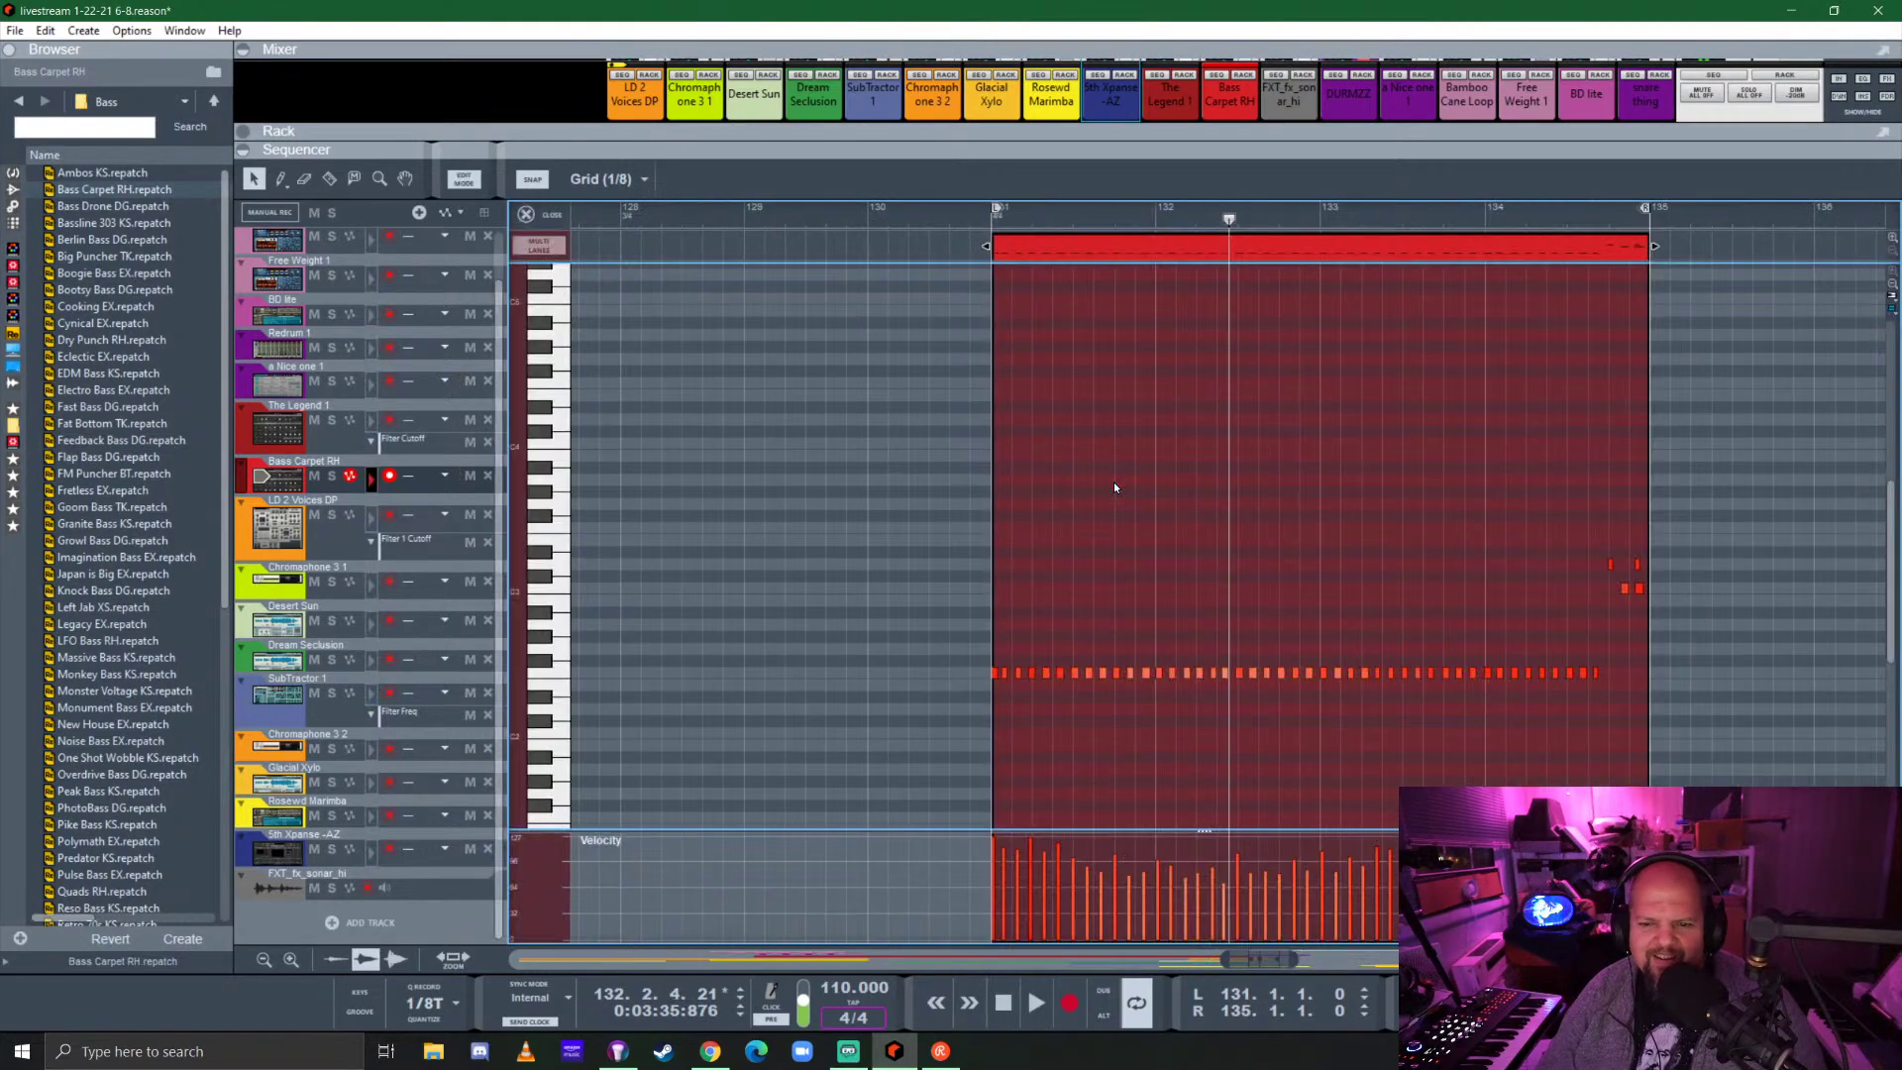
Bring the high notes at the end of the Bass Carpet RH clip down to the neighbouring notes' pitch and close the clip.
{"action": "scroll", "coordinate": [1280, 605], "scroll_direction": "up", "scroll_amount": 4}
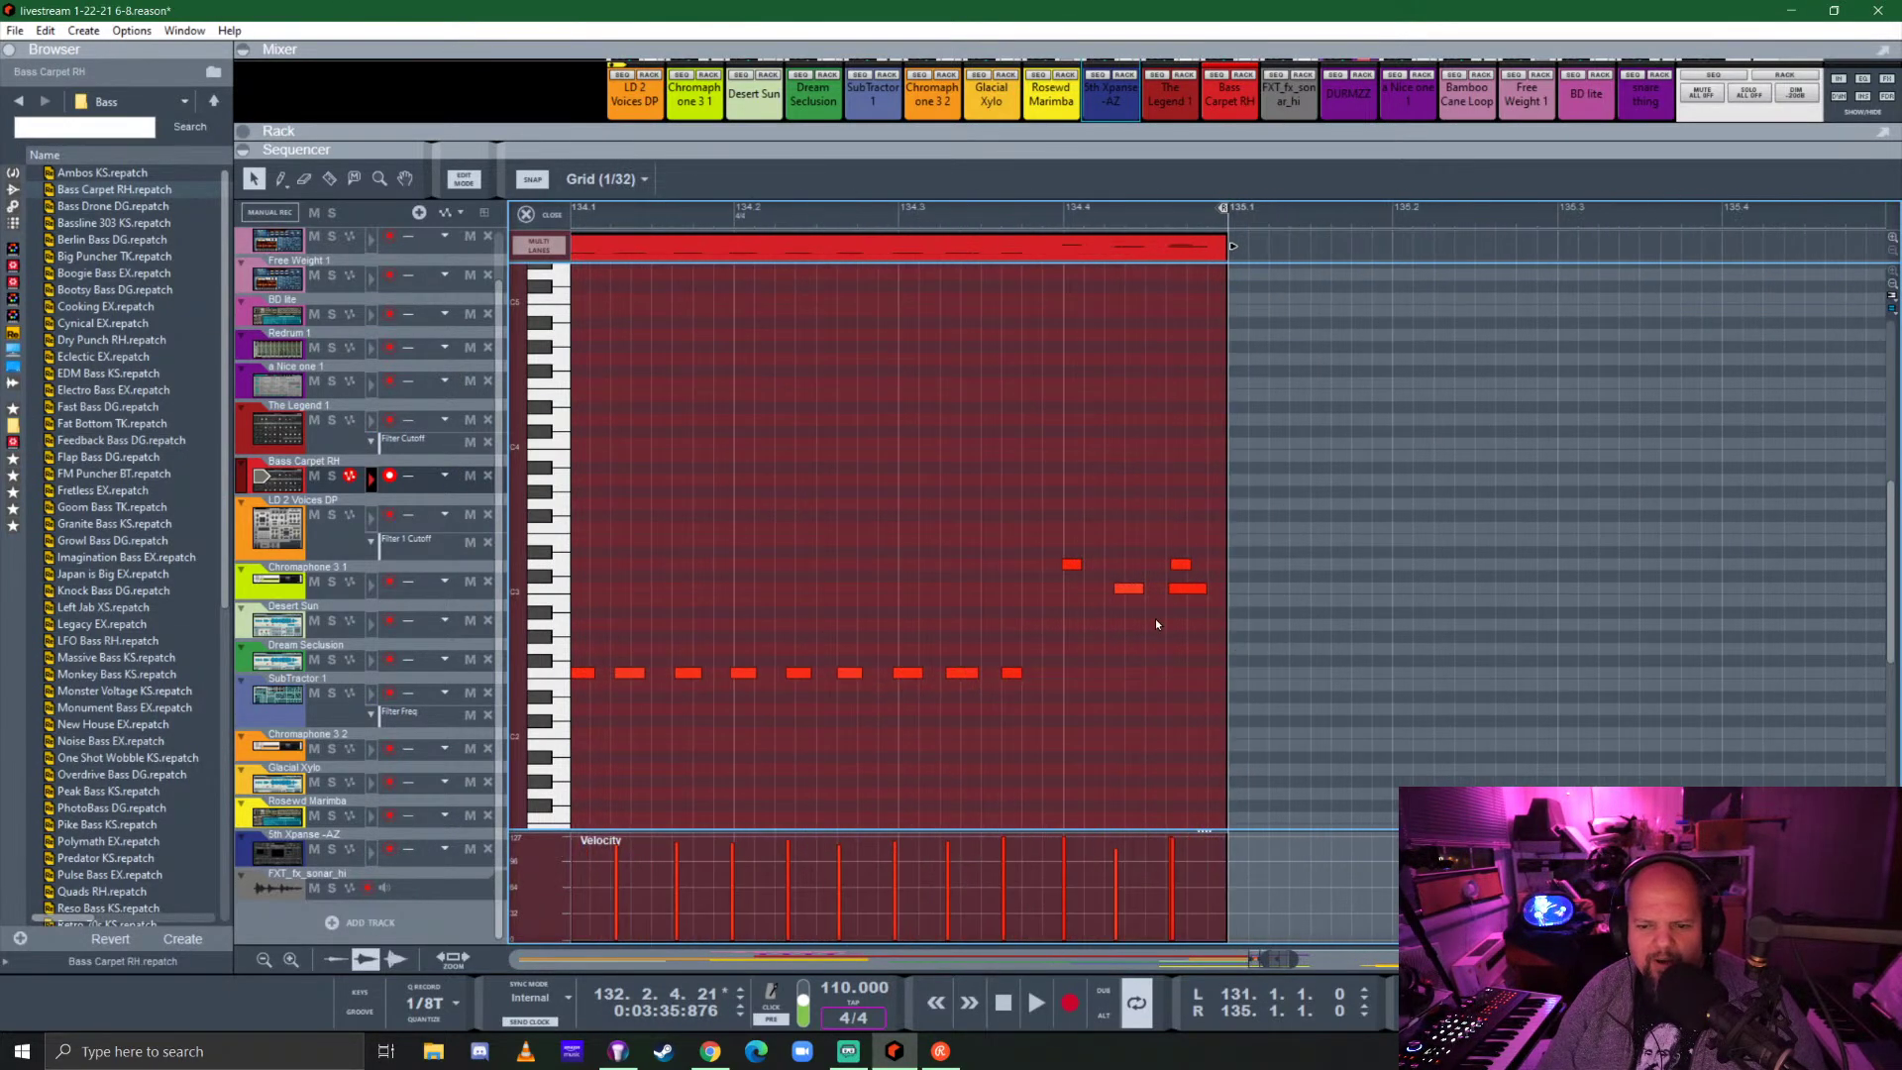
{"action": "left_click_drag", "start_coordinate": [1071, 575], "coordinate": [1176, 588]}
{"action": "scroll", "coordinate": [881, 661], "scroll_direction": "down", "scroll_amount": 5}
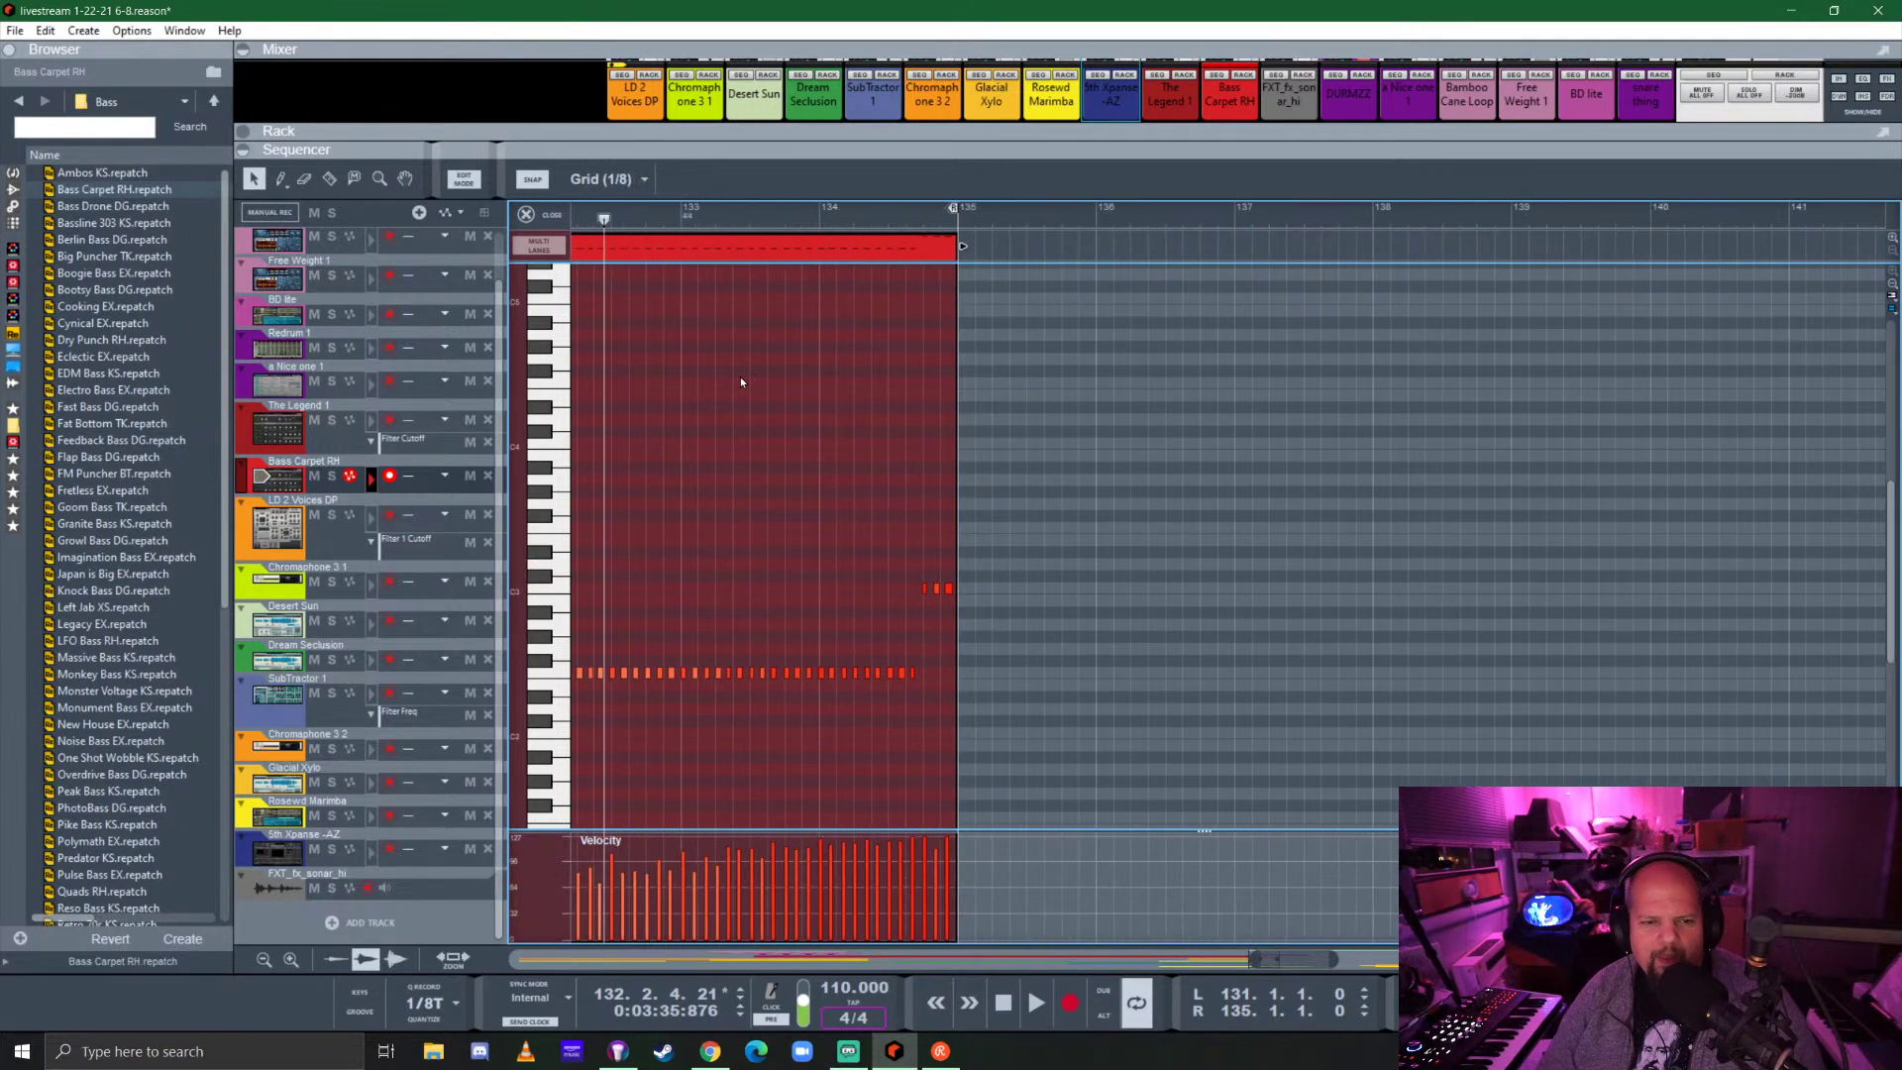
{"action": "left_click", "coordinate": [536, 220]}
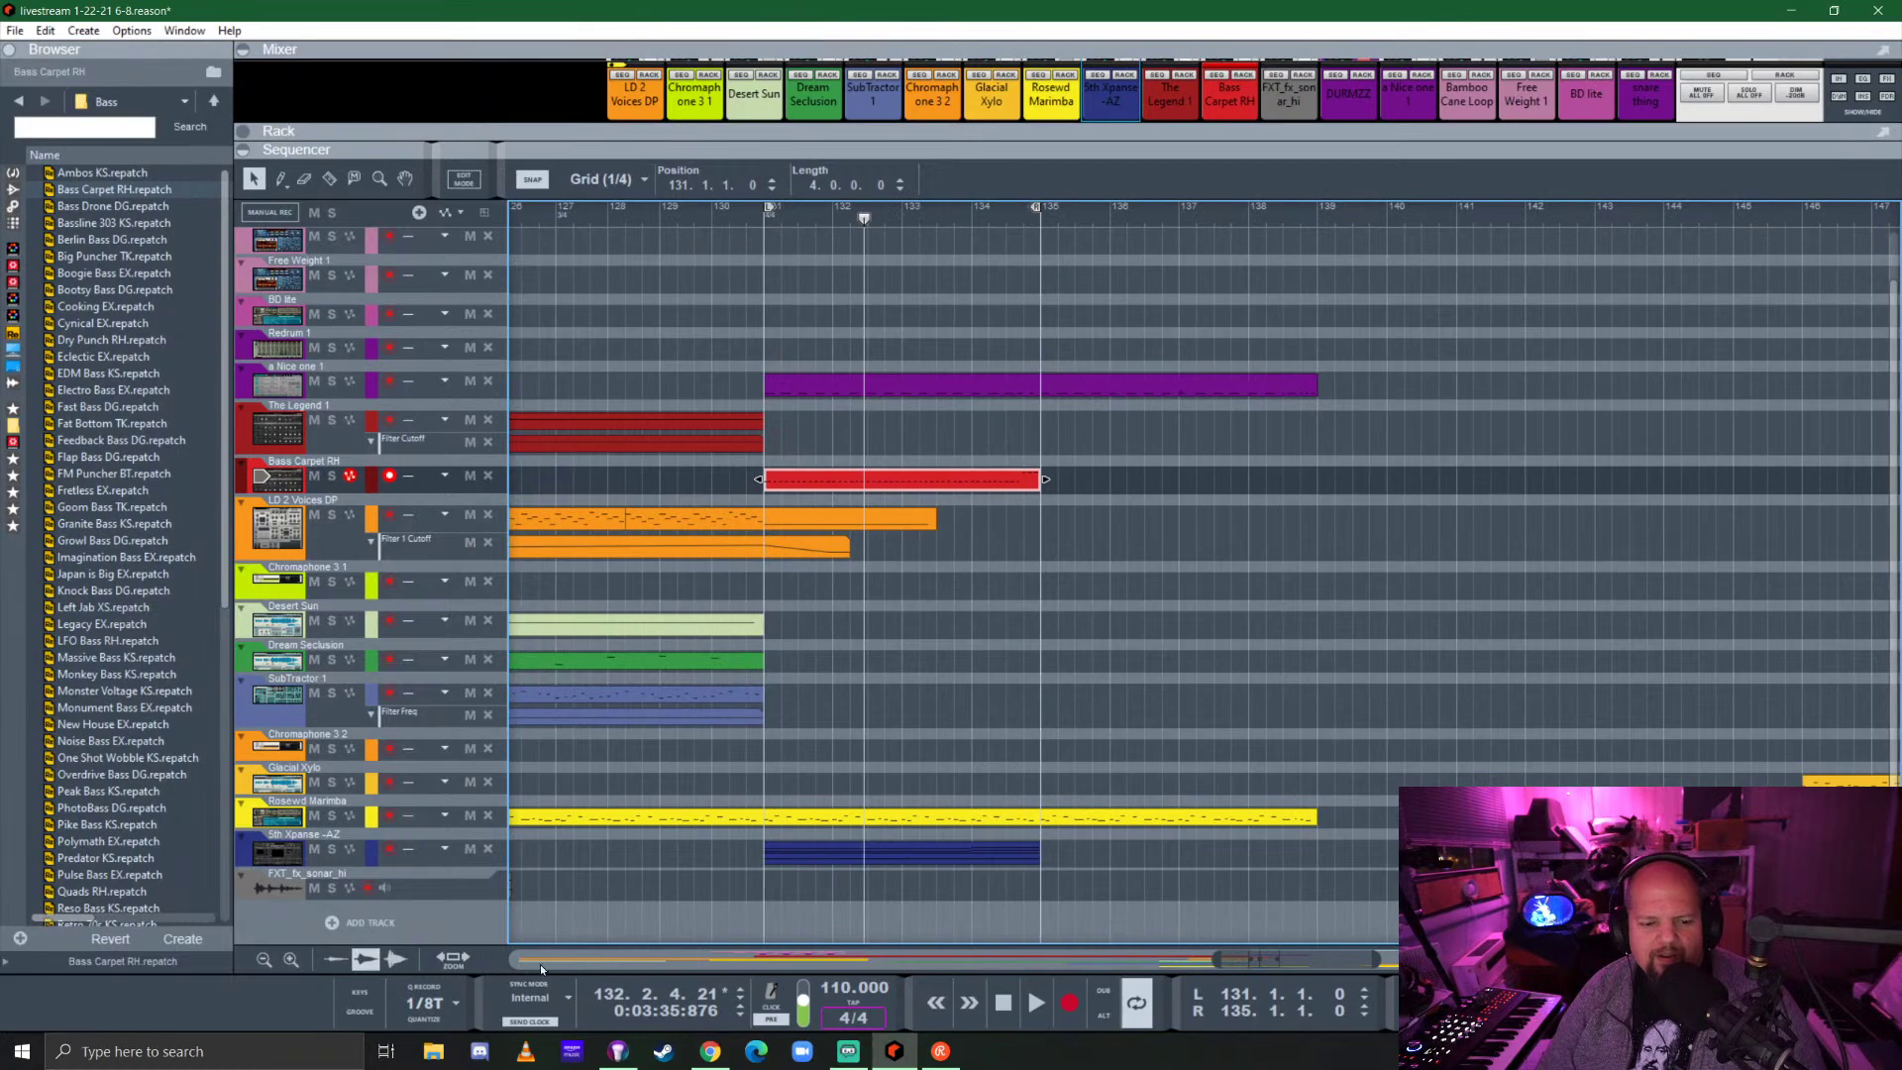
Start playback from bar 131 and save the song.
{"action": "left_click", "coordinate": [764, 212]}
{"action": "key", "text": "space"}
{"action": "key", "text": "ctrl+s"}
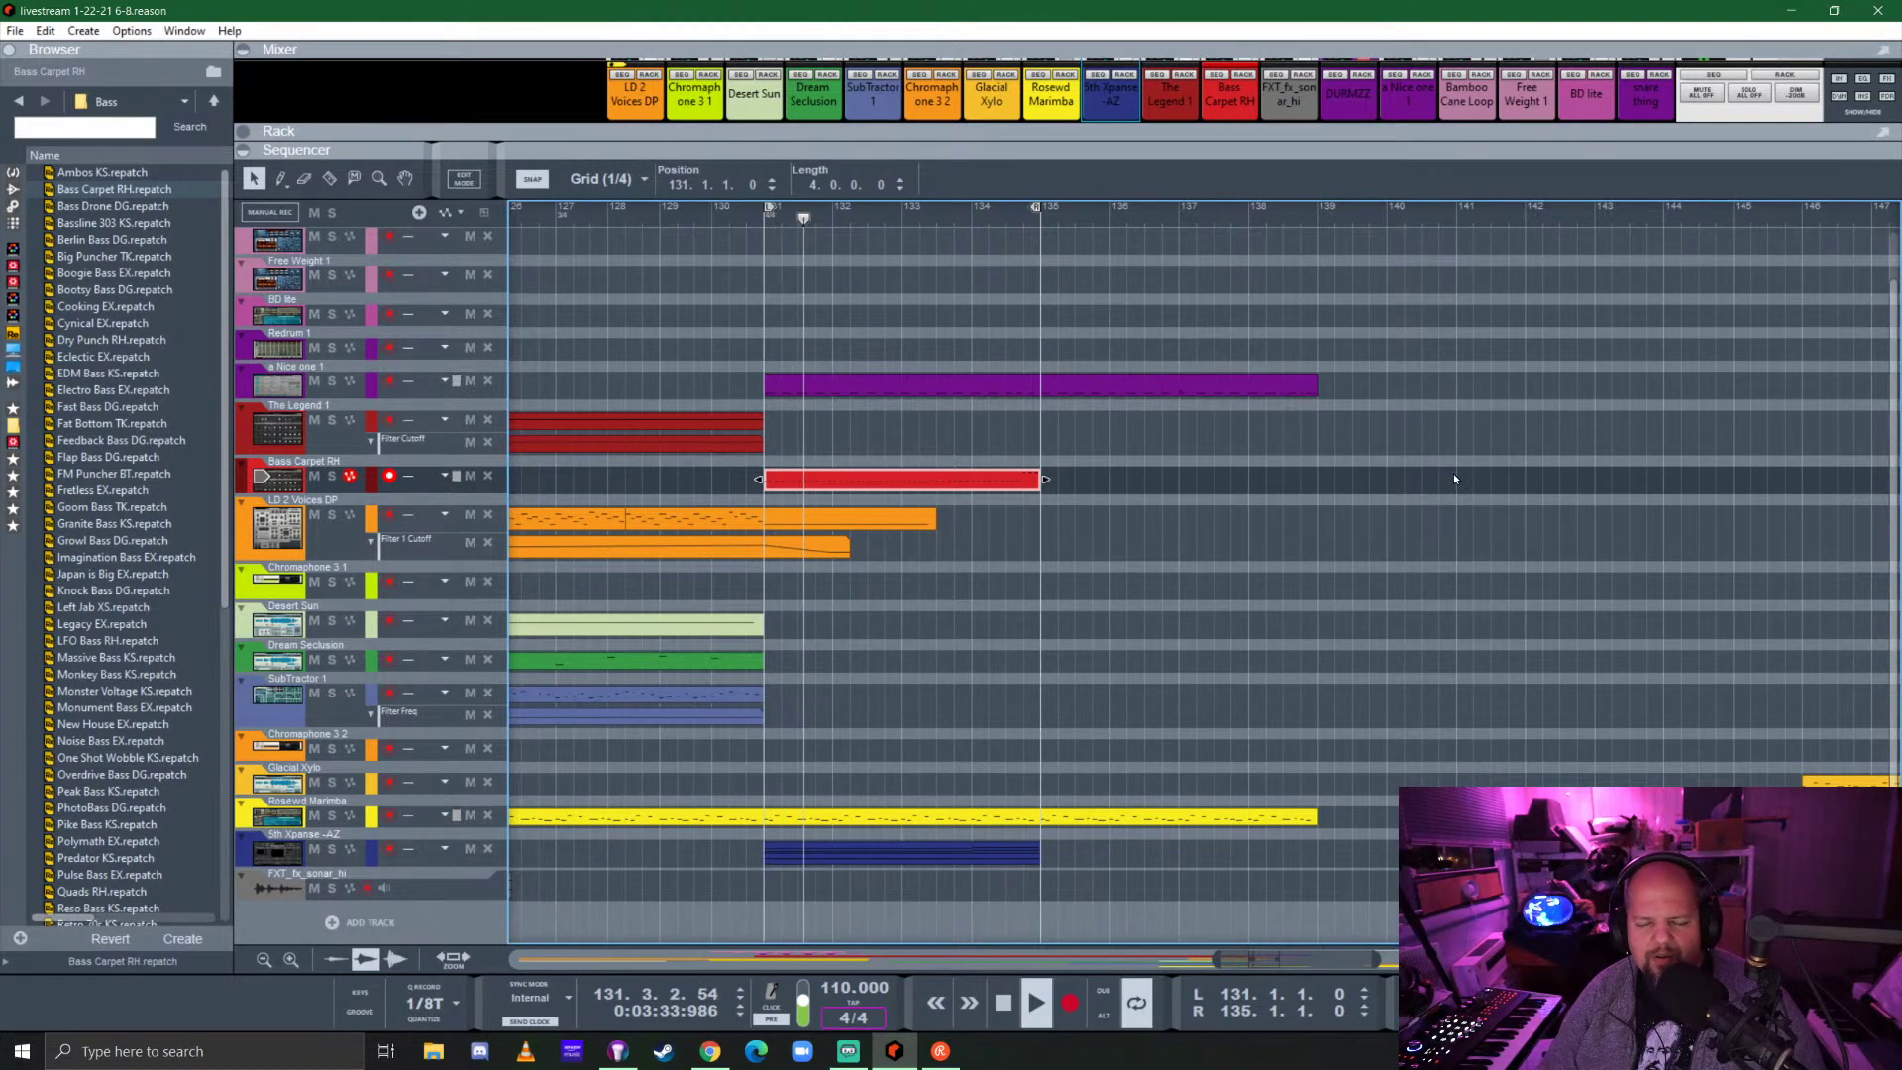
Record a four-bar clip on The Legend 1 track from bar 131 to bar 135.
{"action": "left_click", "coordinate": [291, 429]}
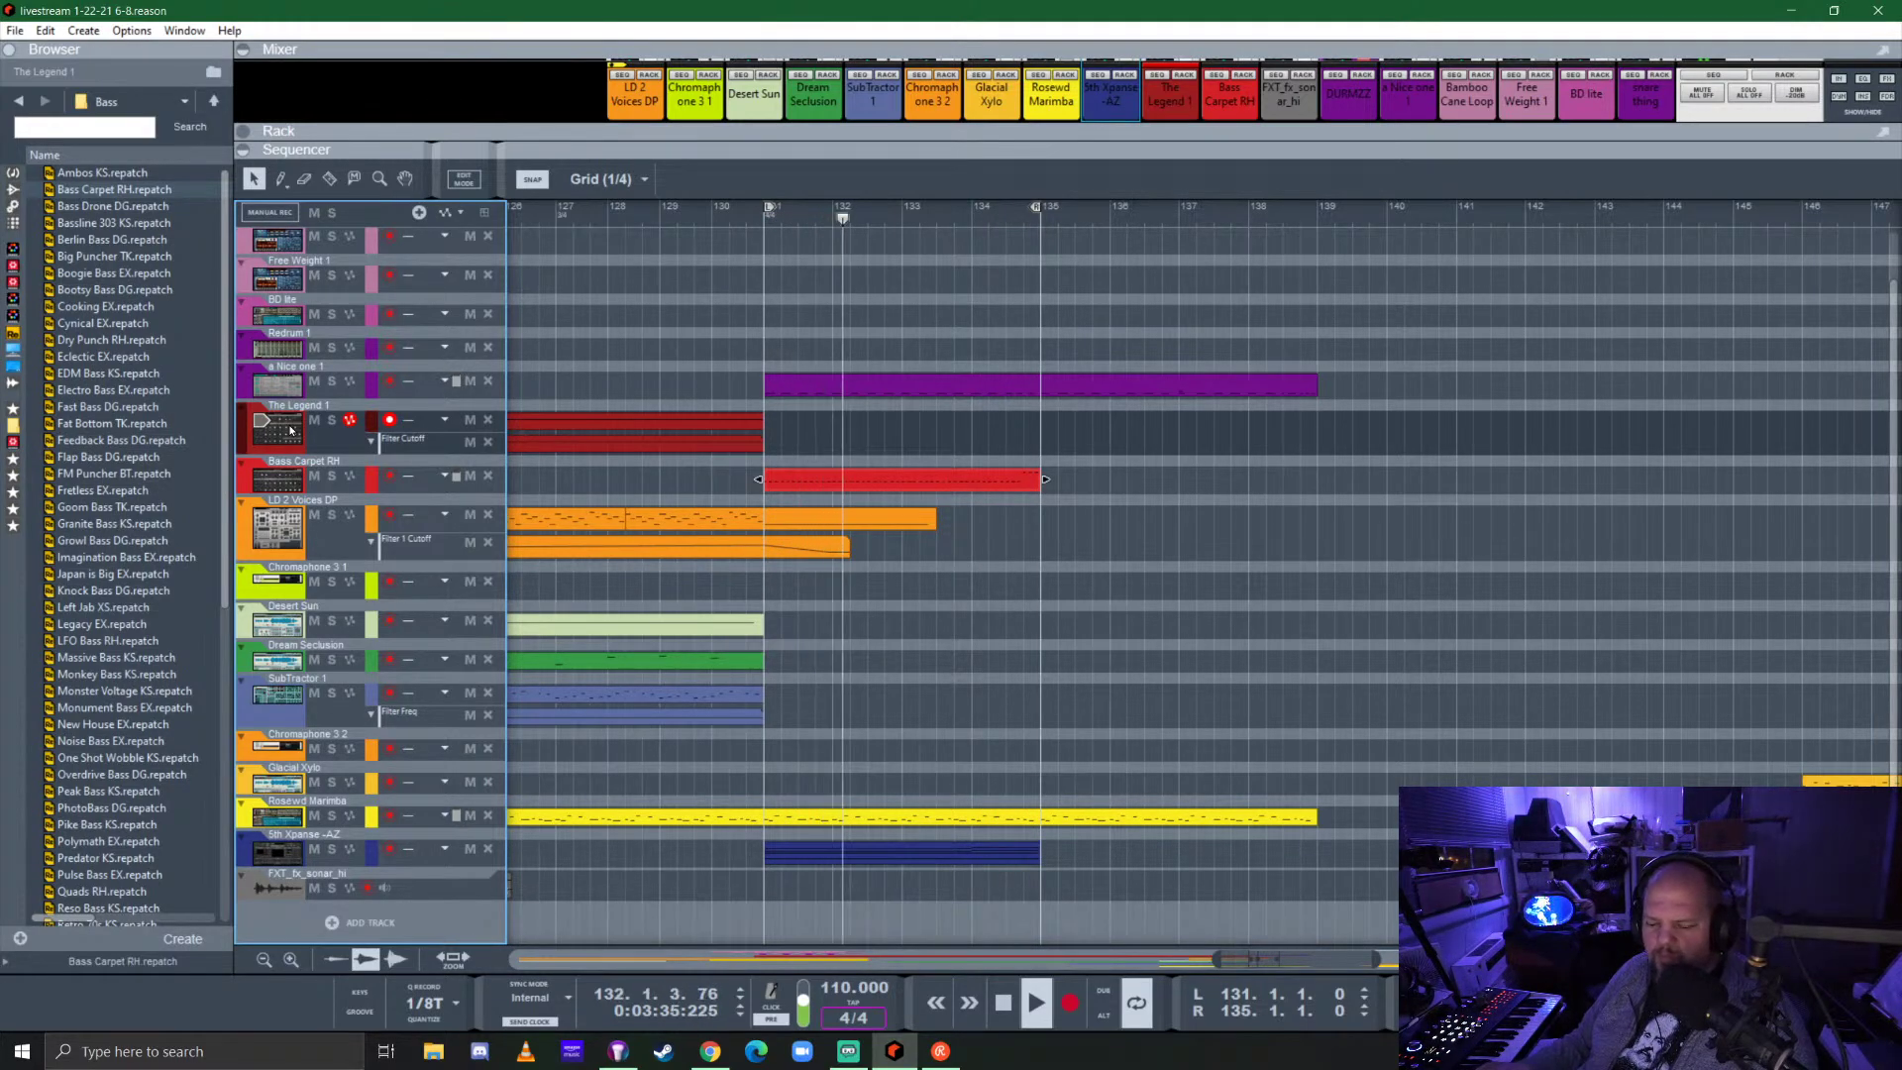
{"action": "key", "text": "space"}
{"action": "key", "text": "shift+Return"}
{"action": "key", "text": "ctrl+Return"}
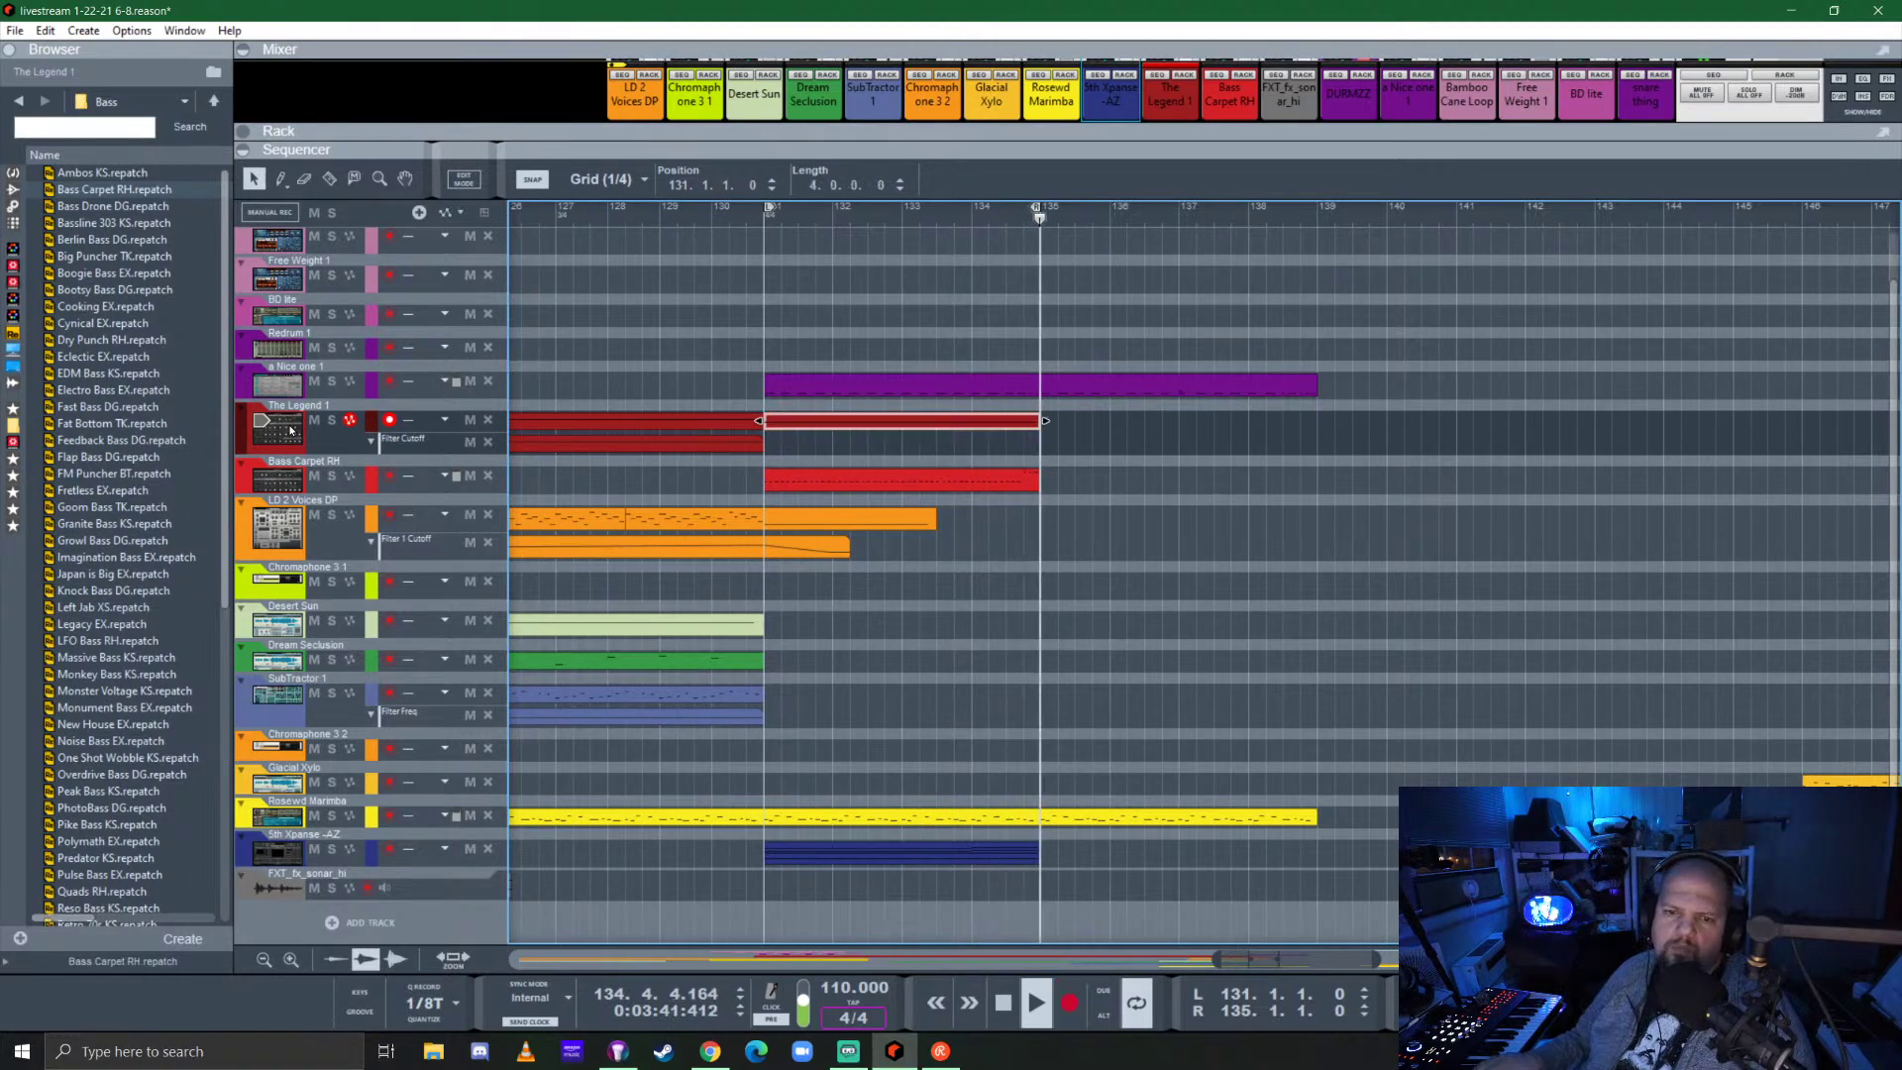
Extend The Legend 1's Filter Cutoff automation to bar 135 and add points sloping down from 5.7 kHz at 131.2.1.0 toward the clip's end.
{"action": "left_click", "coordinate": [758, 444]}
{"action": "left_click_drag", "start_coordinate": [769, 444], "coordinate": [1040, 444]}
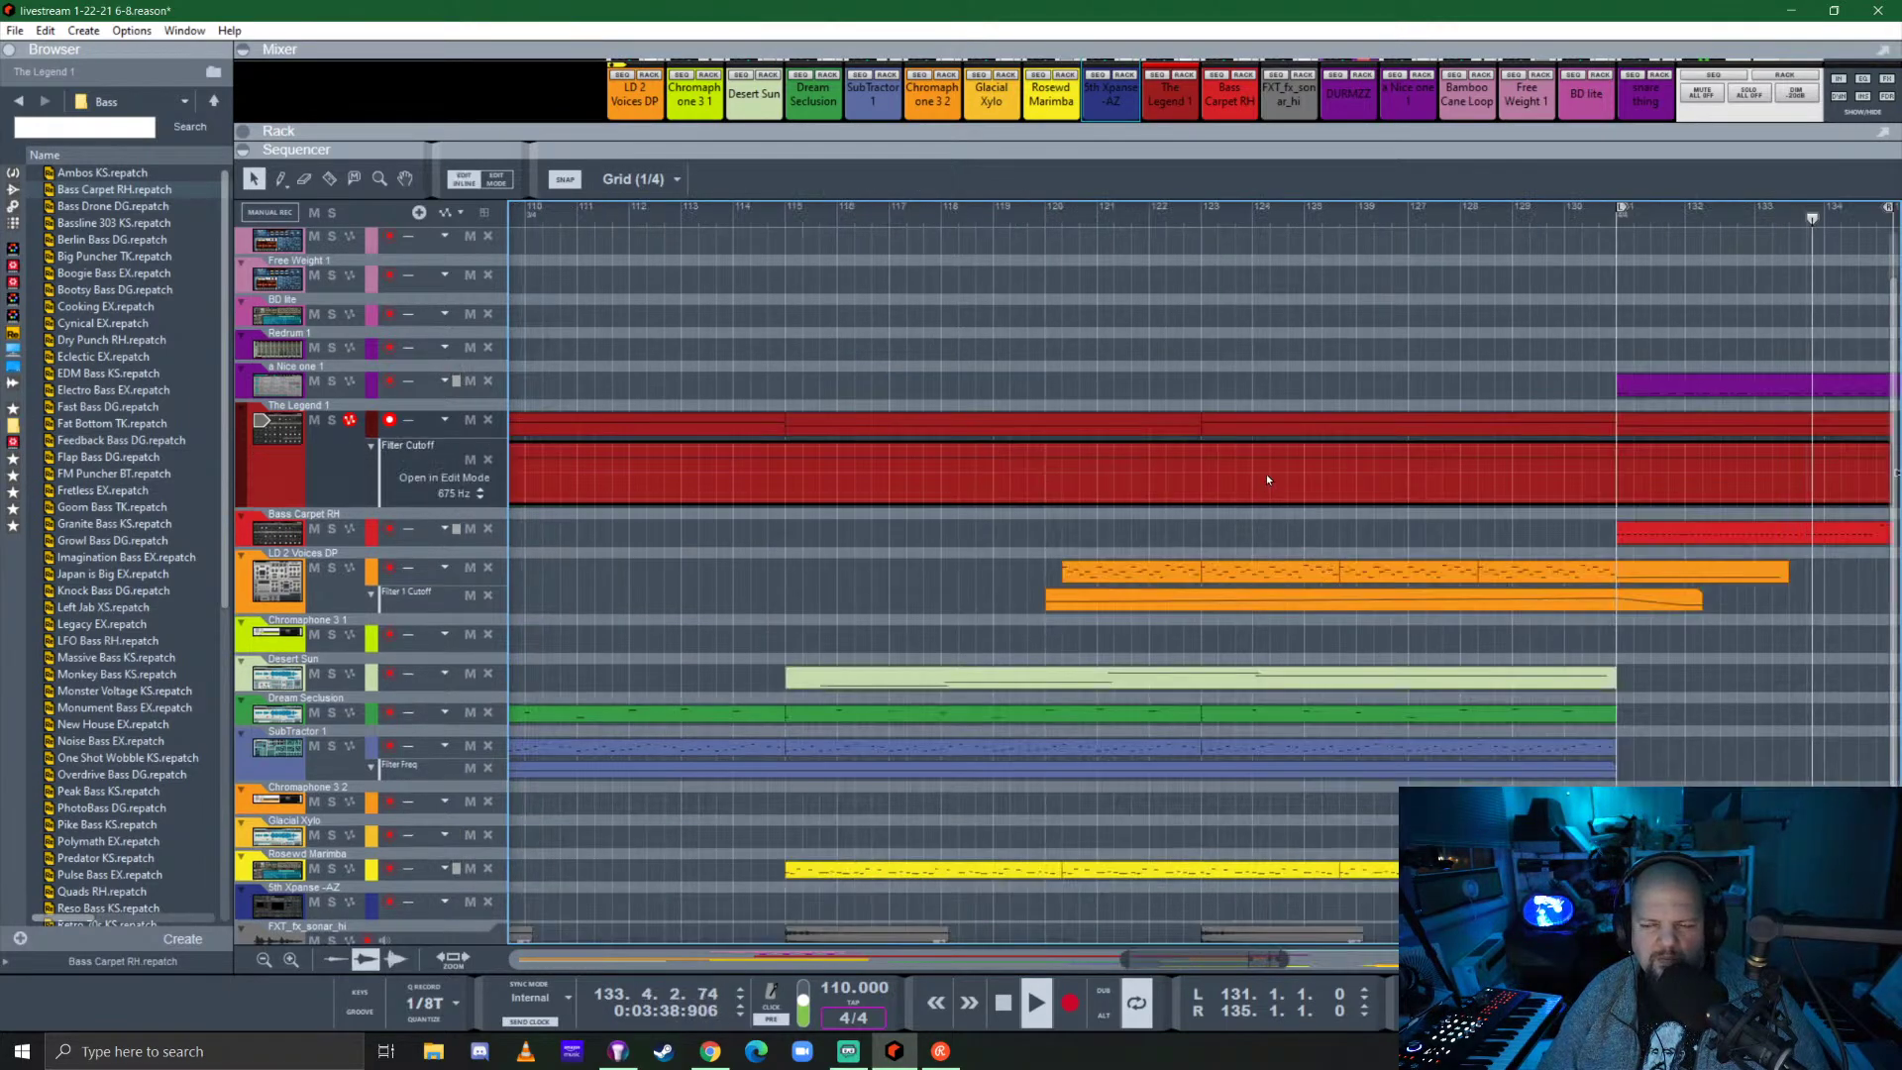
{"action": "scroll", "coordinate": [1266, 474], "scroll_direction": "right", "scroll_amount": 6}
{"action": "left_click", "coordinate": [808, 456]}
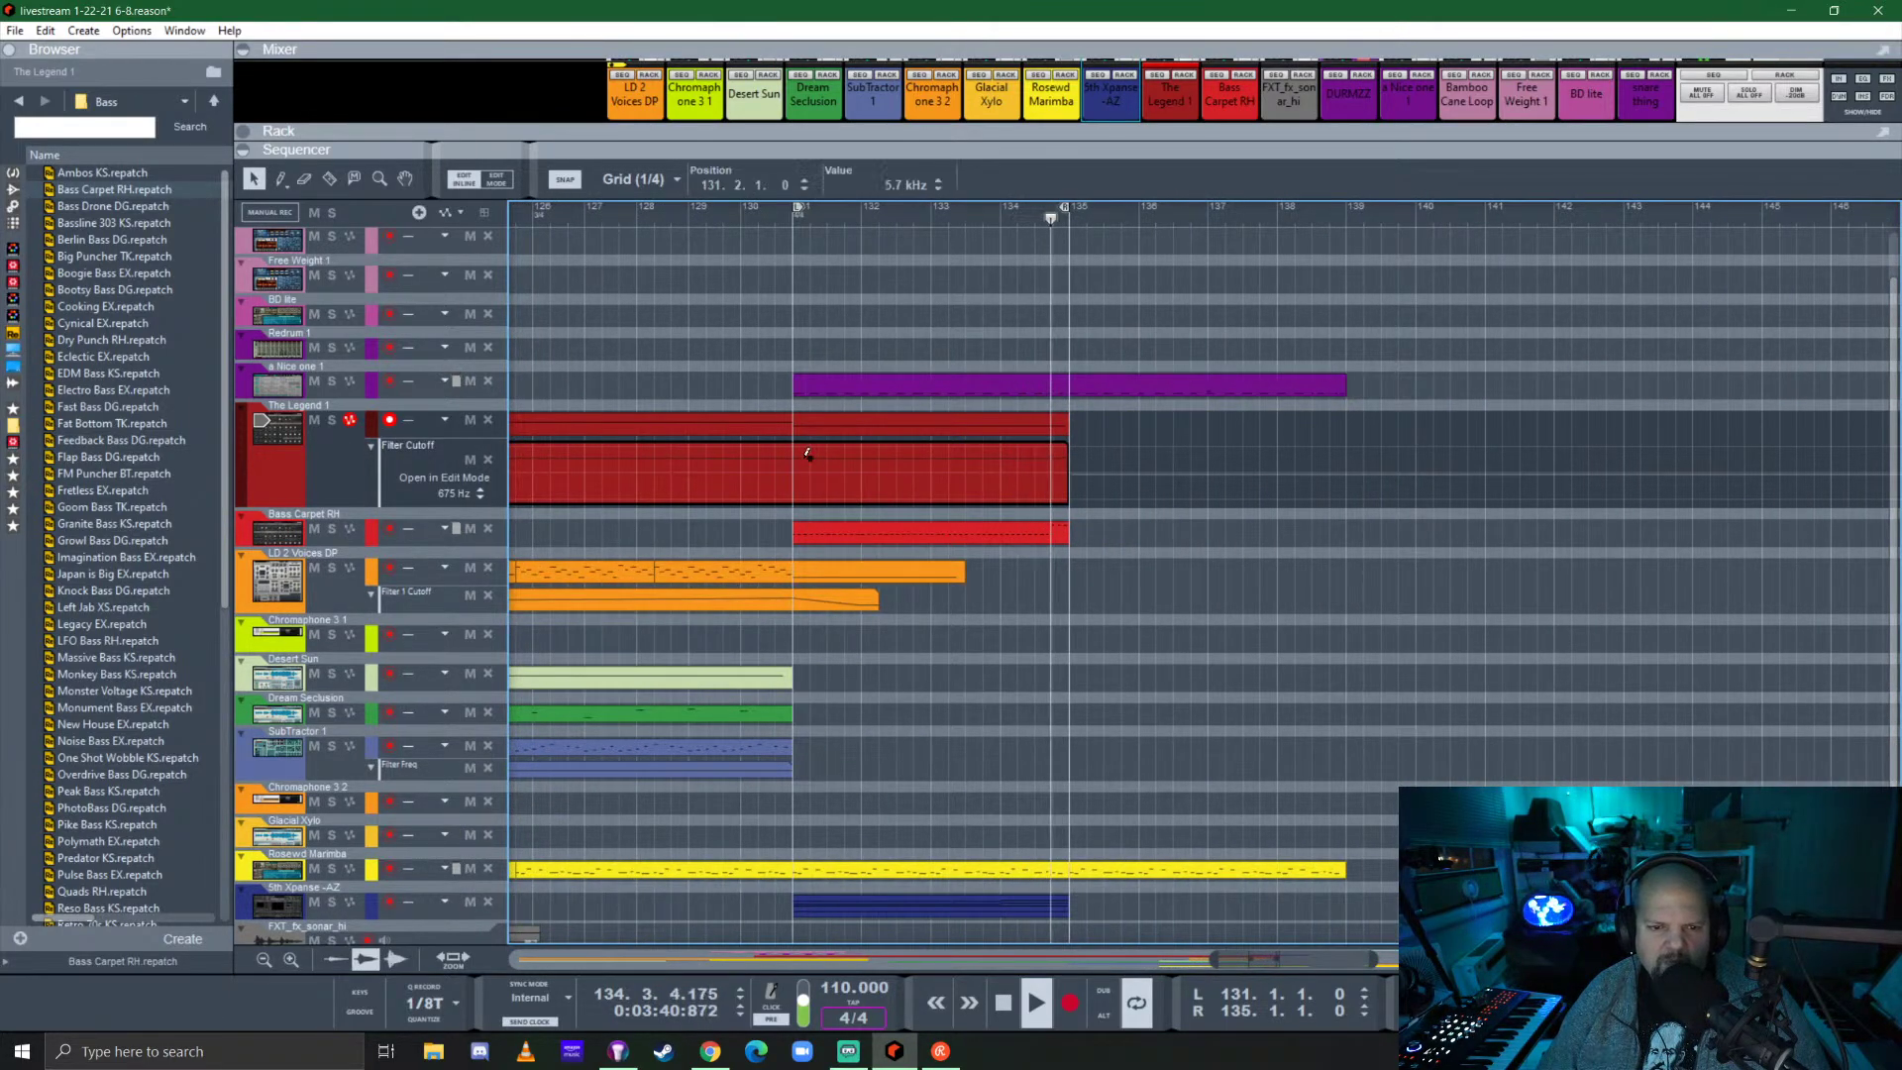
{"action": "left_click", "coordinate": [1017, 474]}
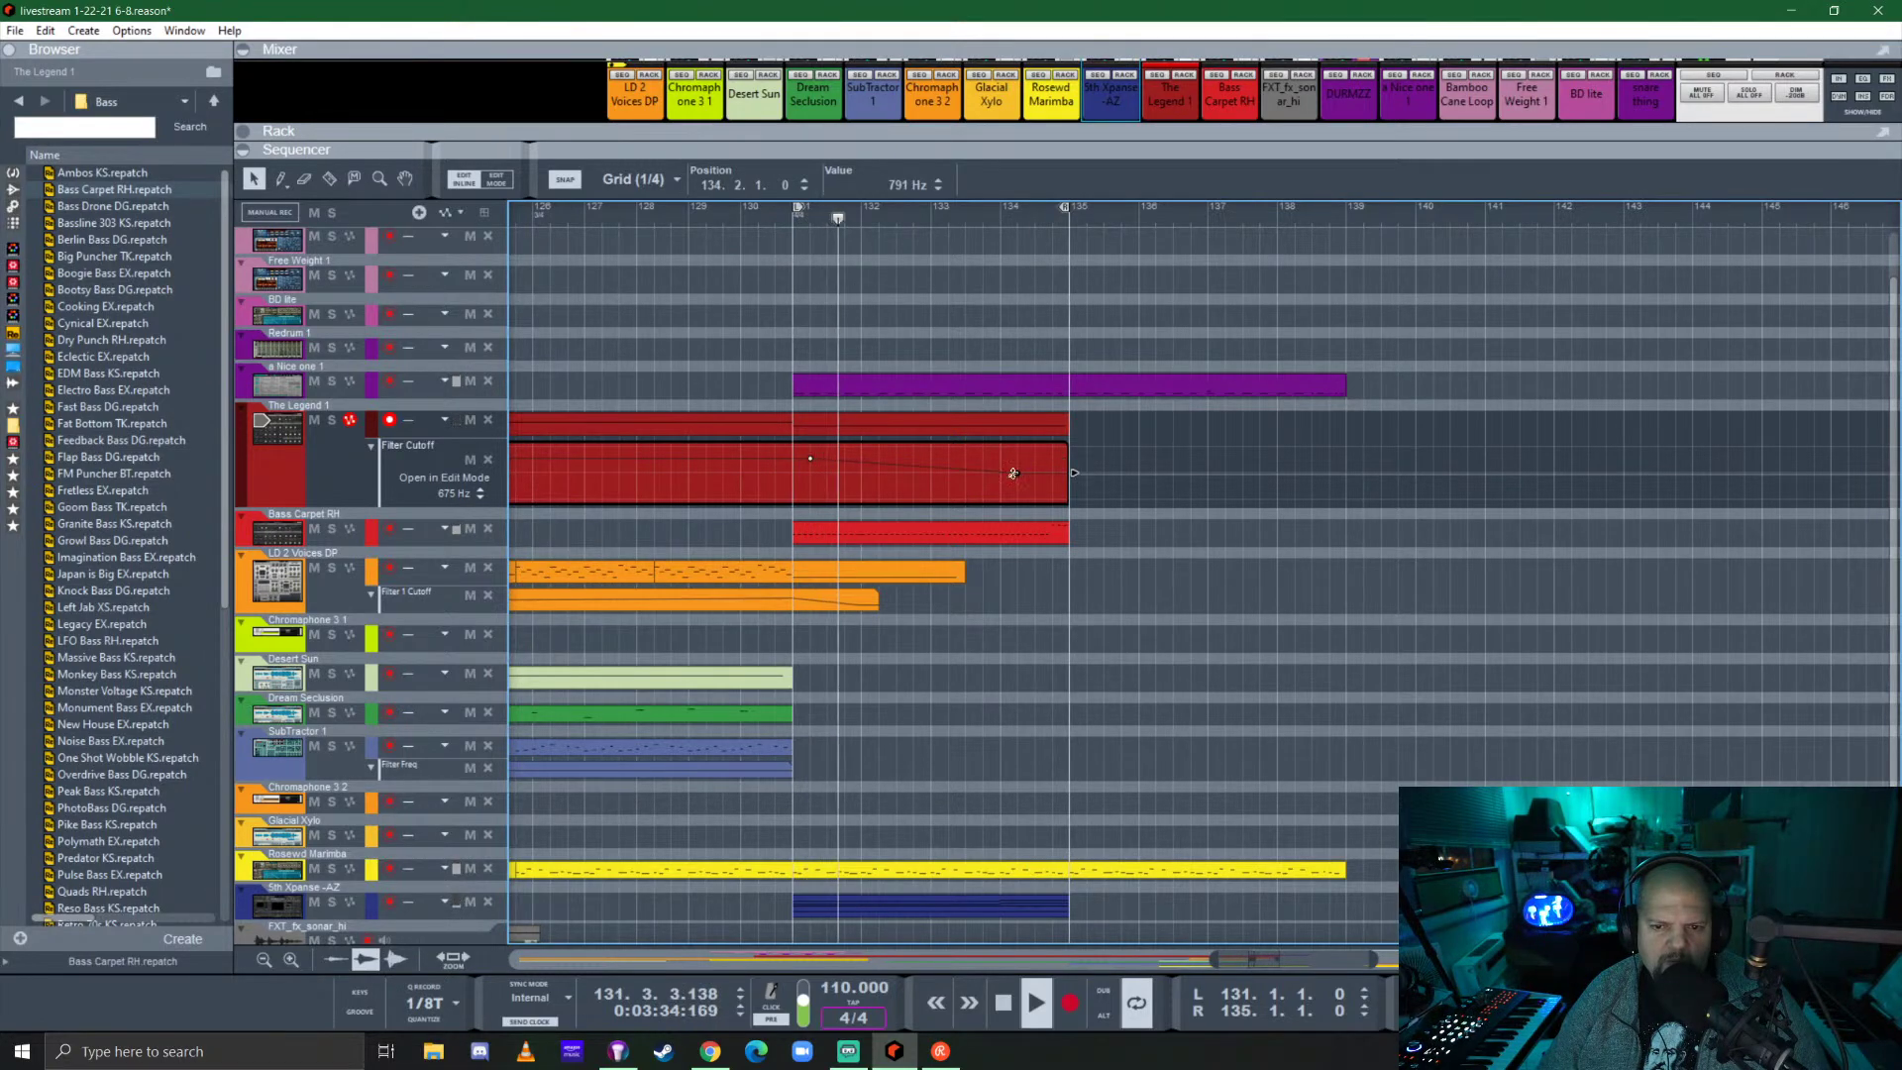
{"action": "mouse_move", "coordinate": [1019, 474]}
{"action": "left_mouse_down"}
{"action": "mouse_move", "coordinate": [1066, 499]}
{"action": "mouse_move", "coordinate": [1012, 487]}
{"action": "mouse_move", "coordinate": [1024, 472]}
{"action": "left_mouse_up"}
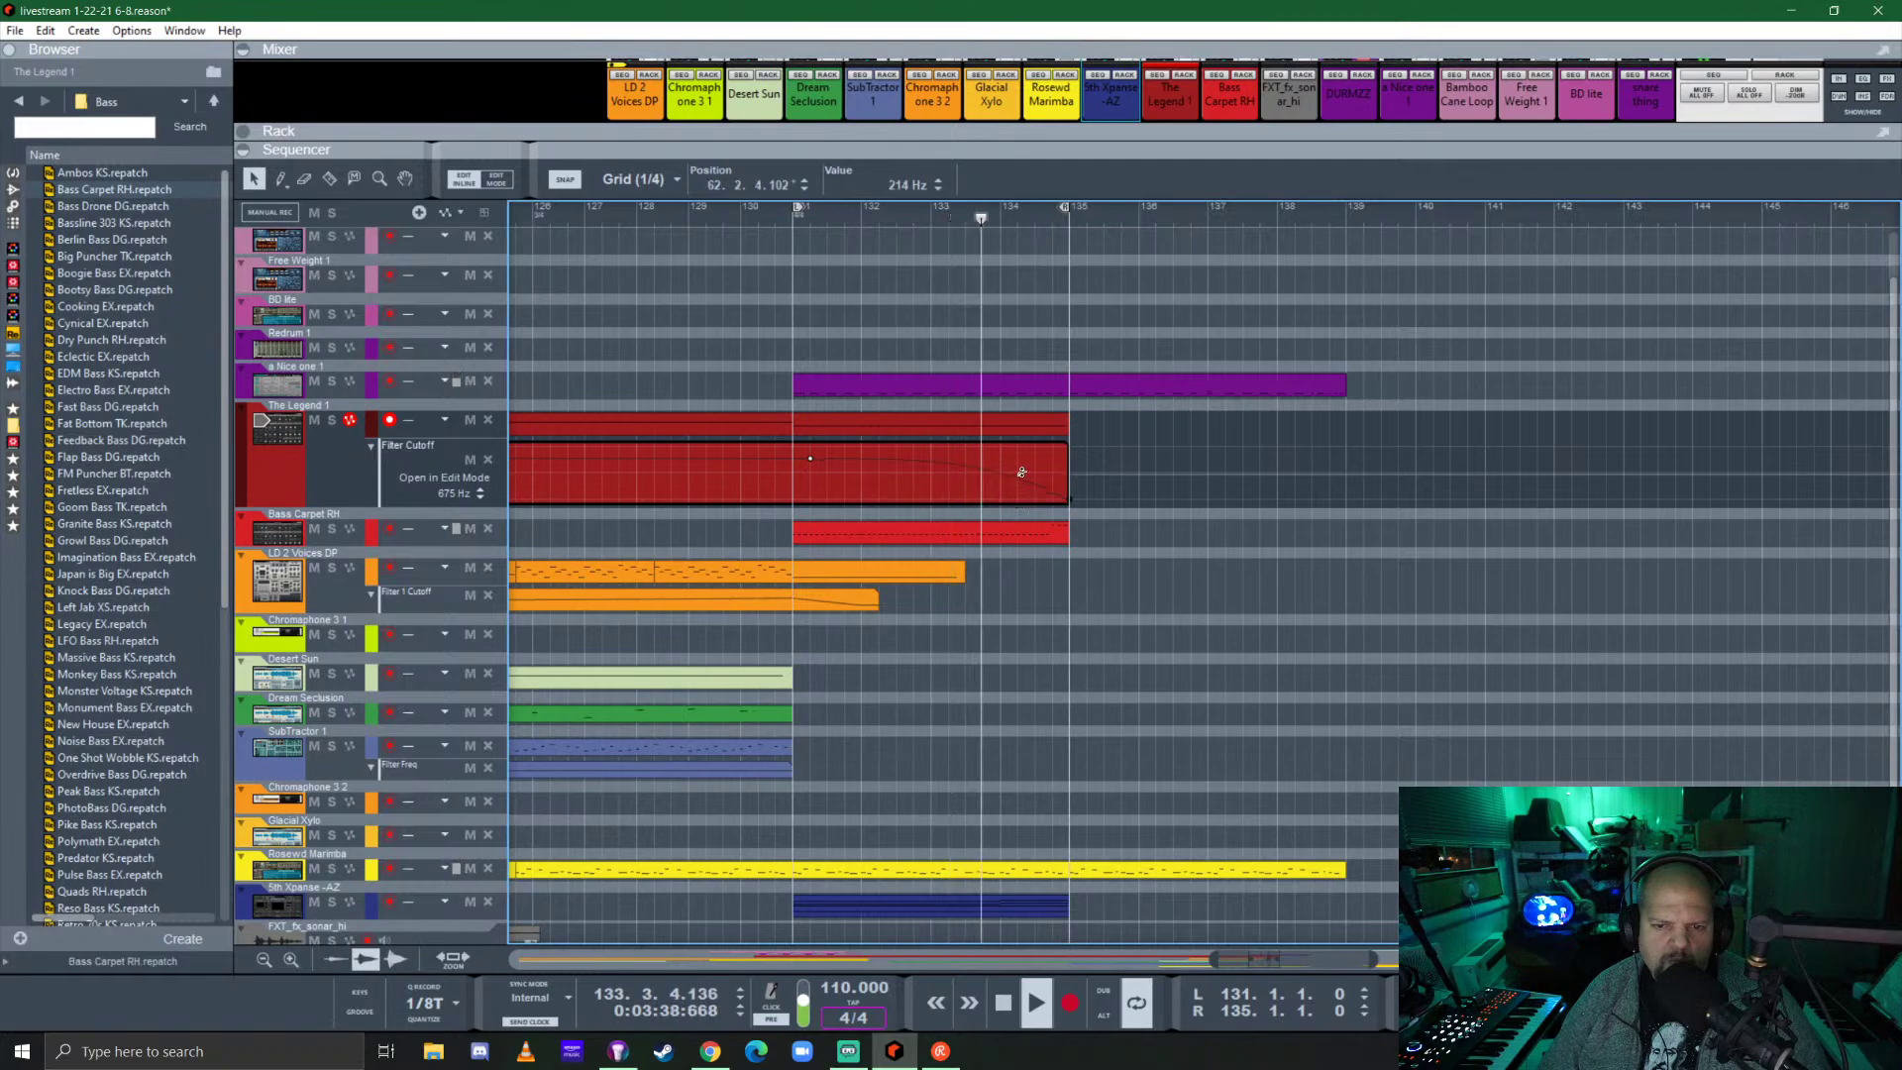
{"action": "left_click", "coordinate": [1201, 428]}
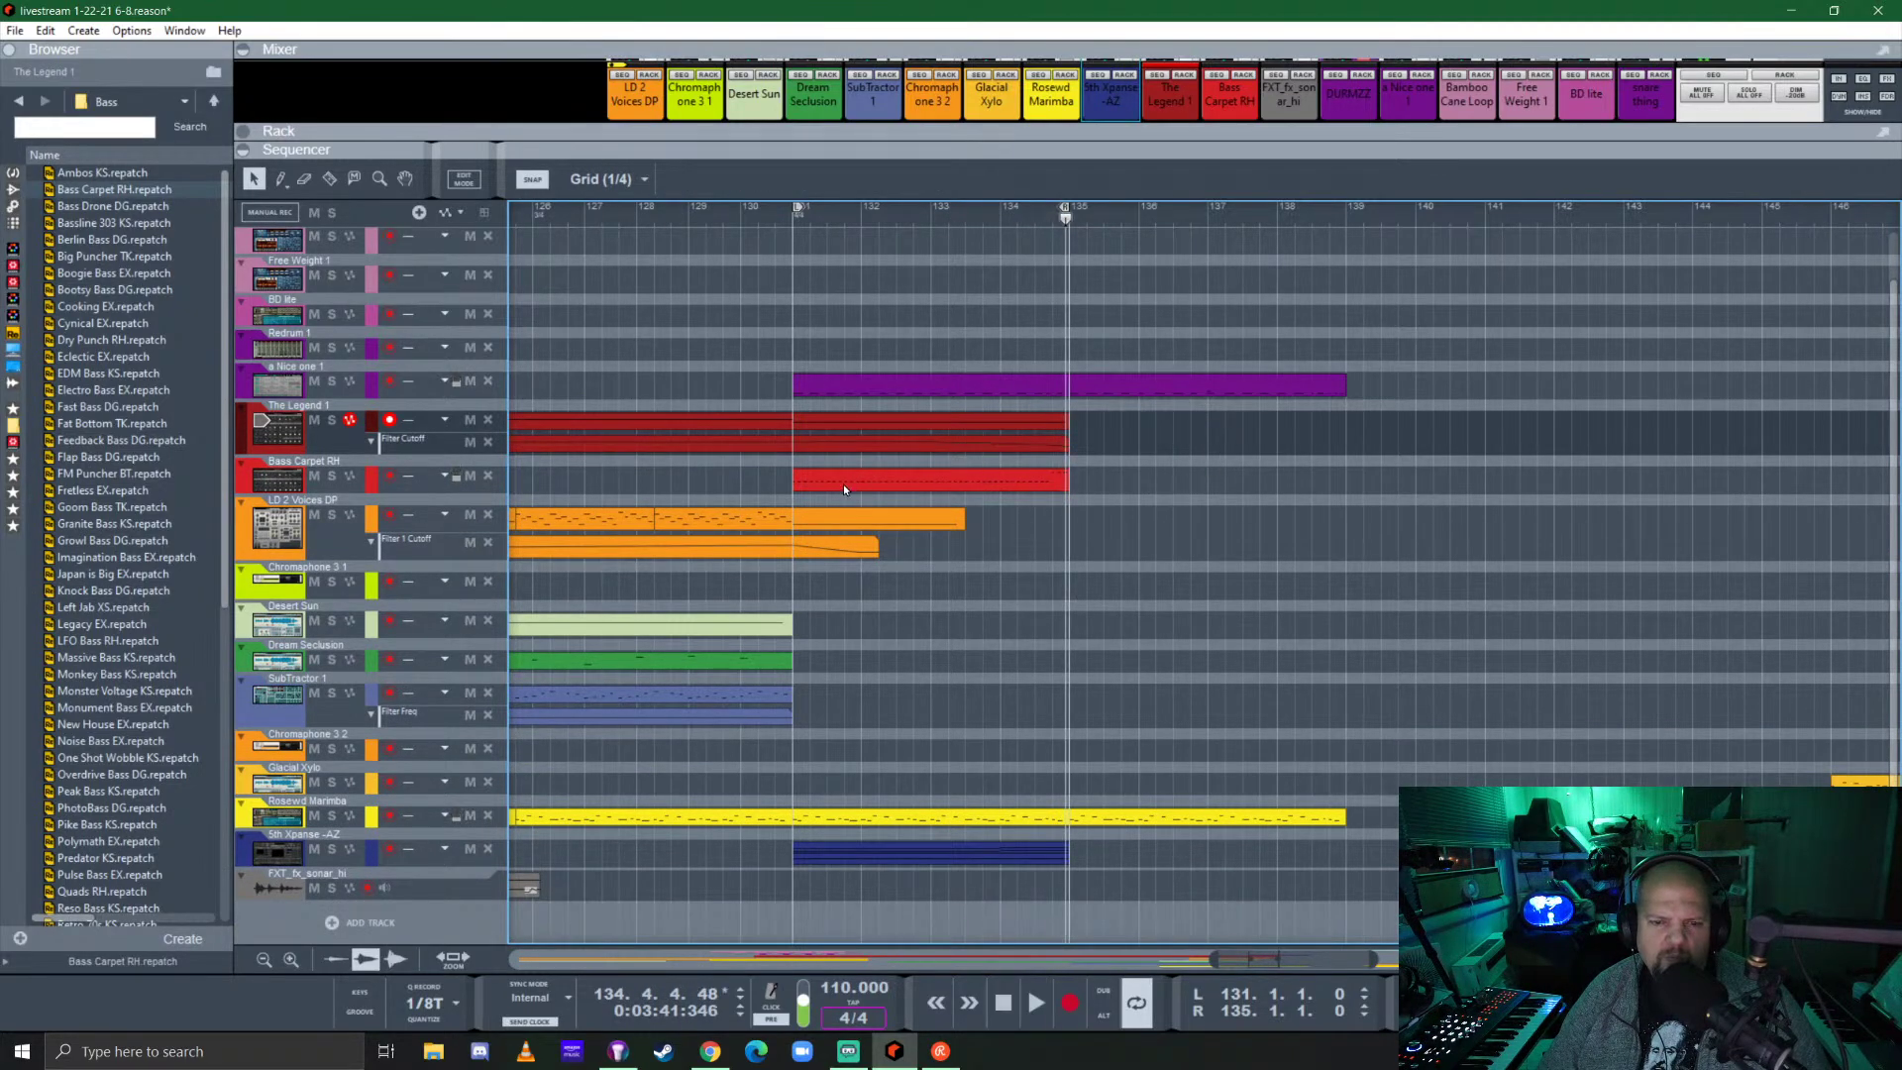
Duplicate the four-bar Bass Carpet RH clip to bar 135 and set the loop's right locator to bar 139.
{"action": "left_click_drag", "start_coordinate": [844, 488], "coordinate": [1115, 483]}
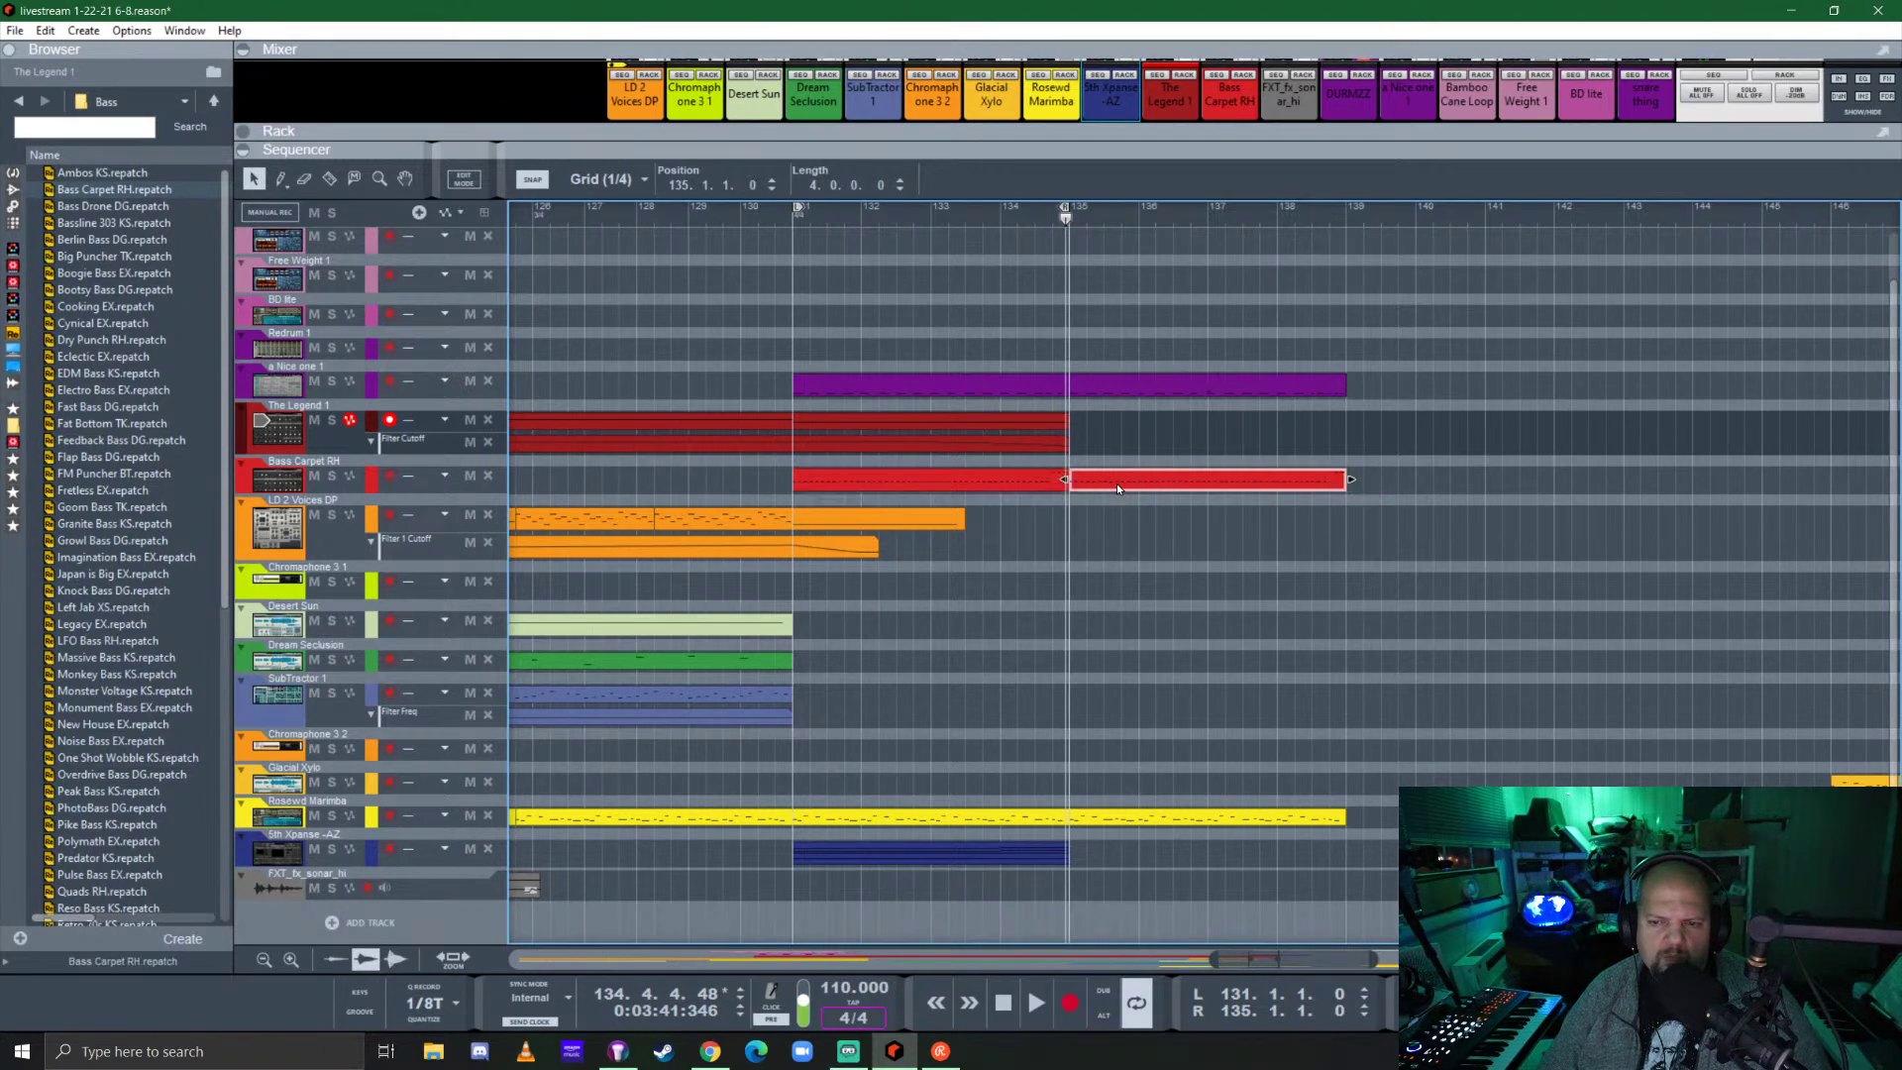
{"action": "left_click", "coordinate": [1347, 208], "text": "ctrl"}
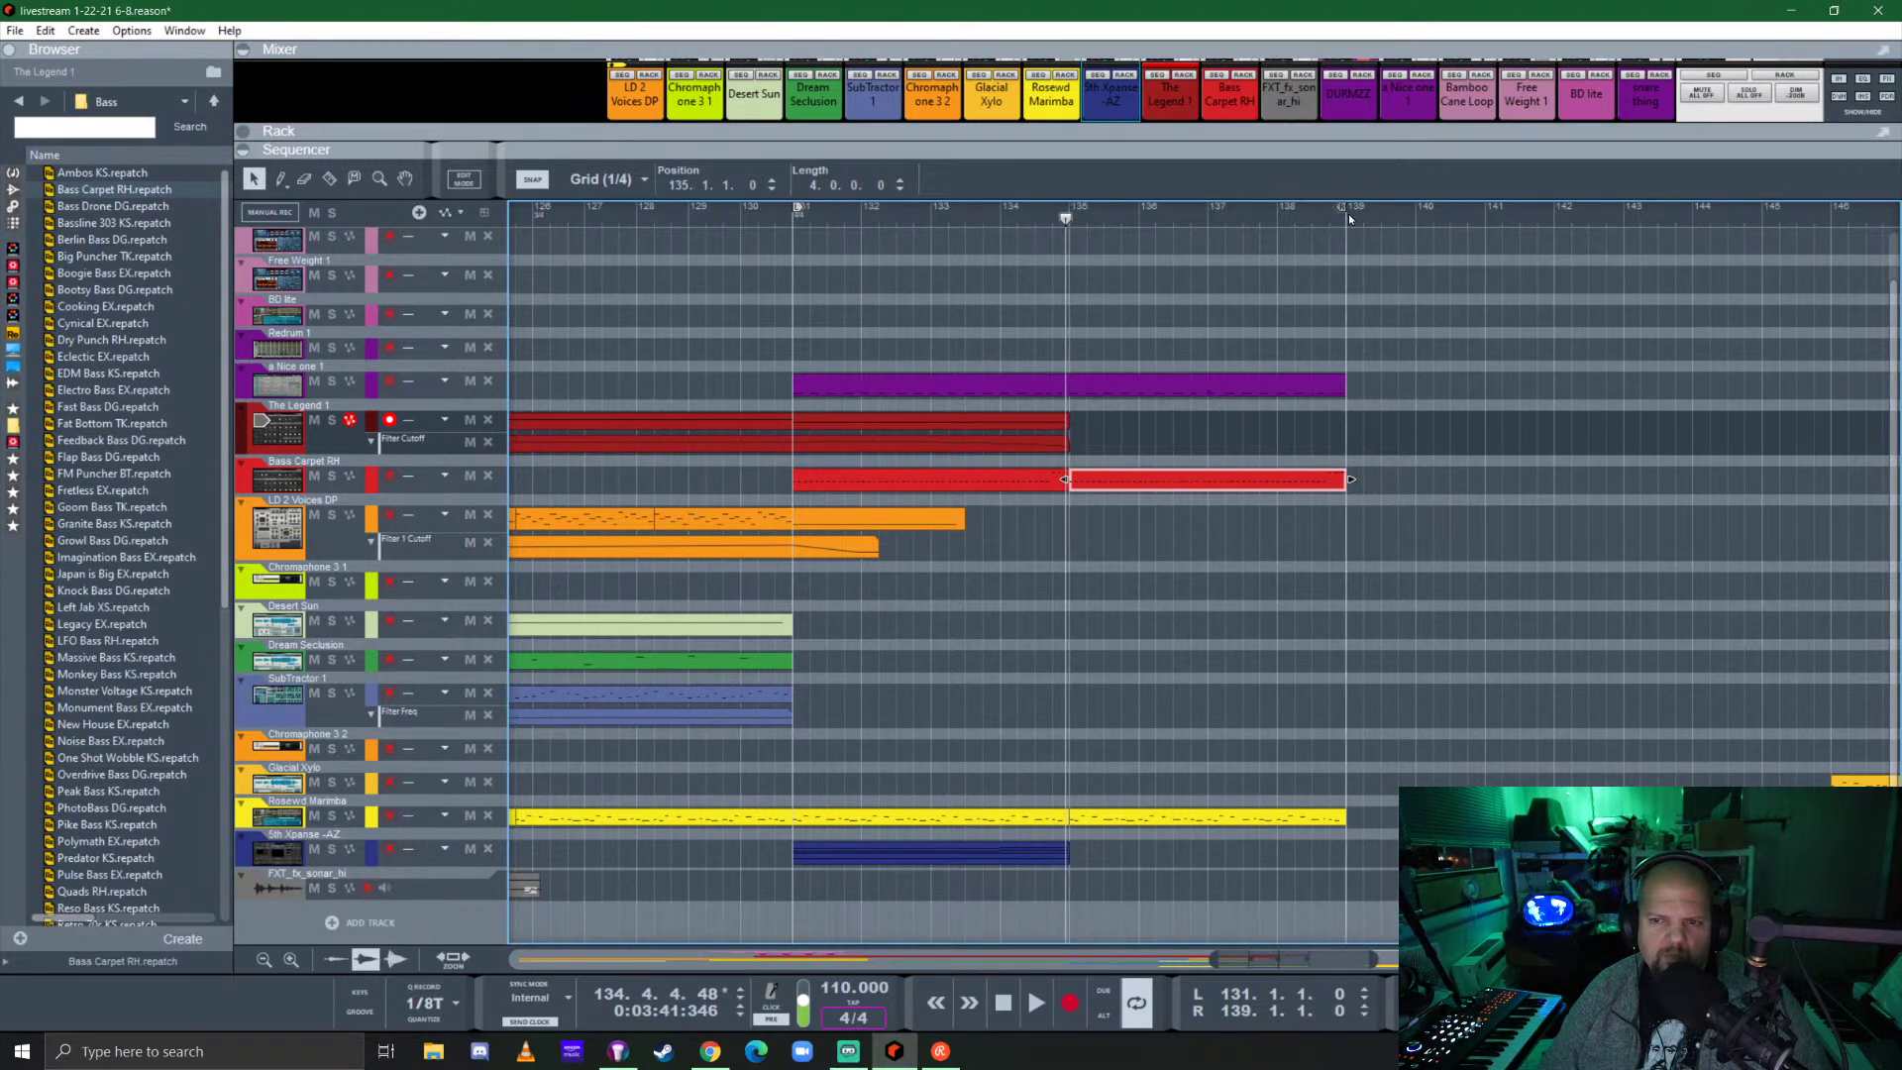
Cable the a Nice one 1 mix channel's parallel output to the Bass Carpet RH channel's dynamics sidechain input on the back of the rack.
{"action": "left_click_drag", "start_coordinate": [1365, 141], "coordinate": [1256, 543]}
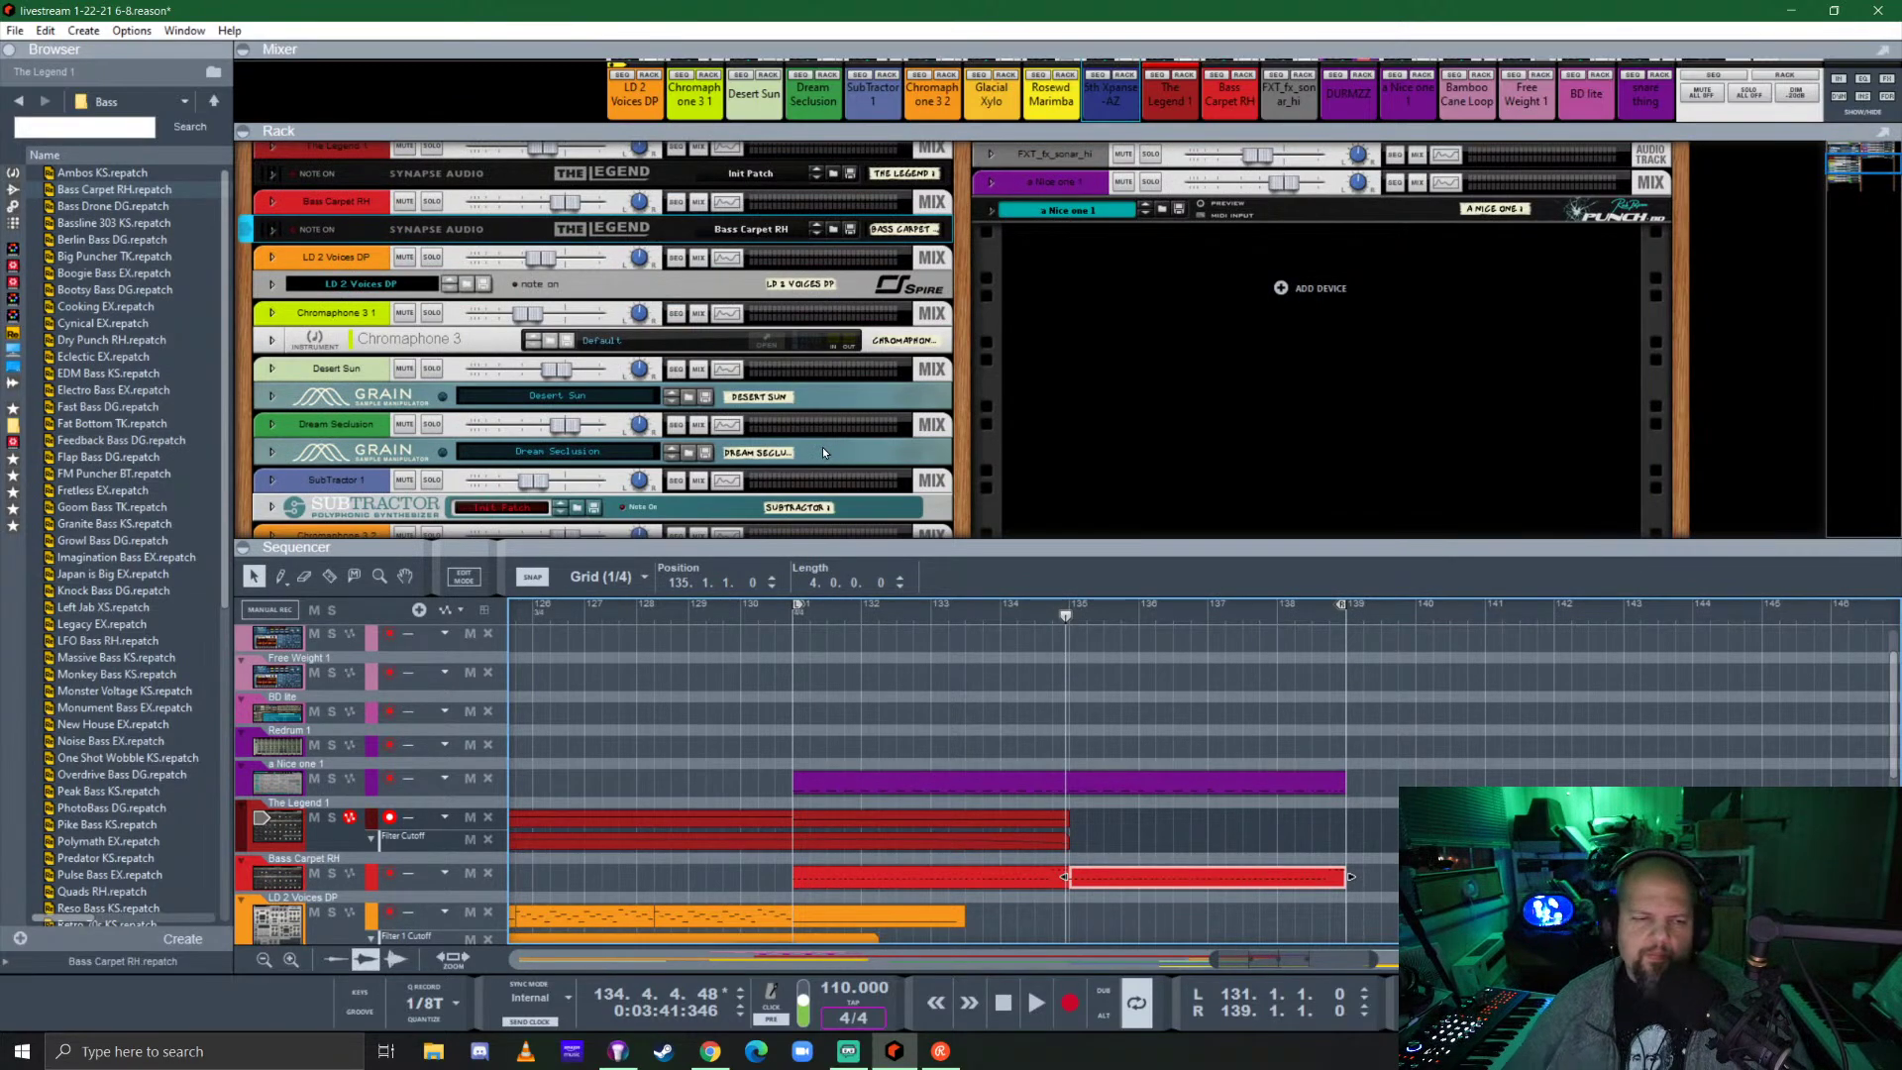
{"action": "left_click", "coordinate": [988, 185]}
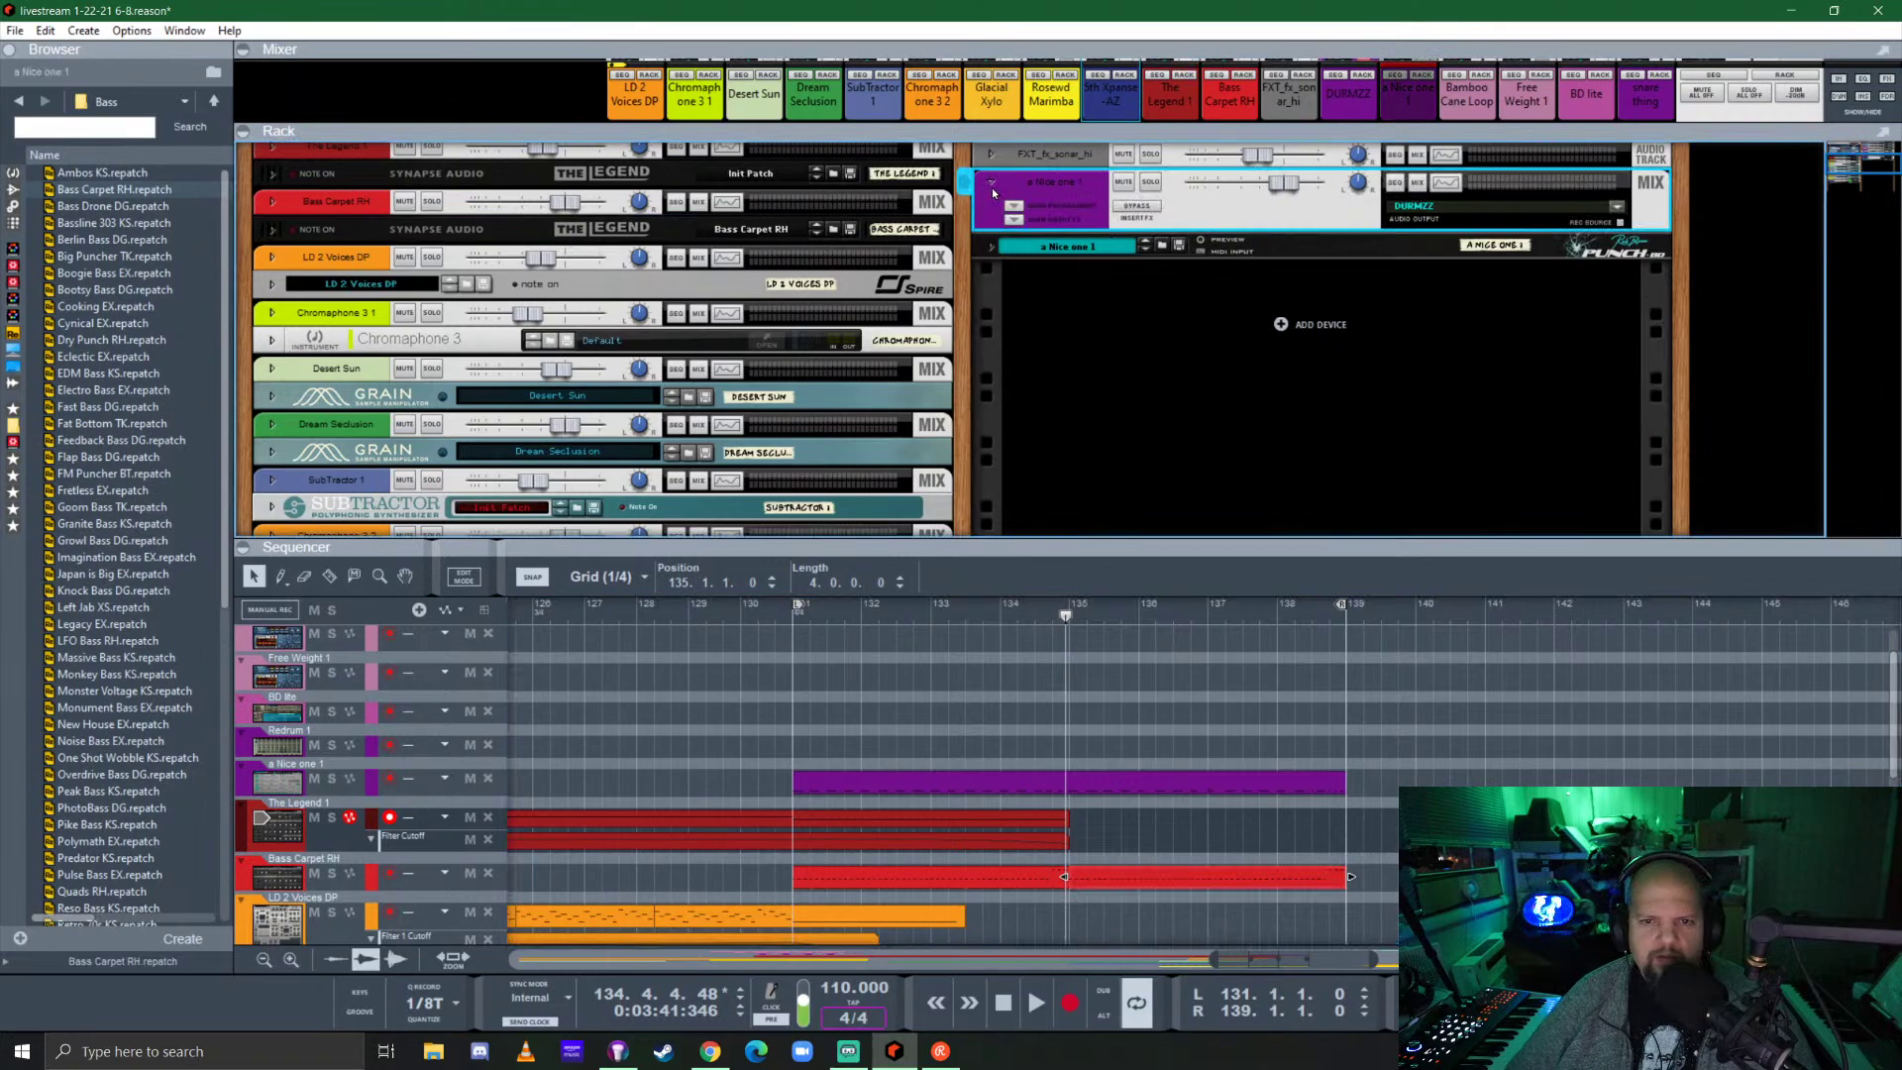
{"action": "left_click", "coordinate": [273, 202]}
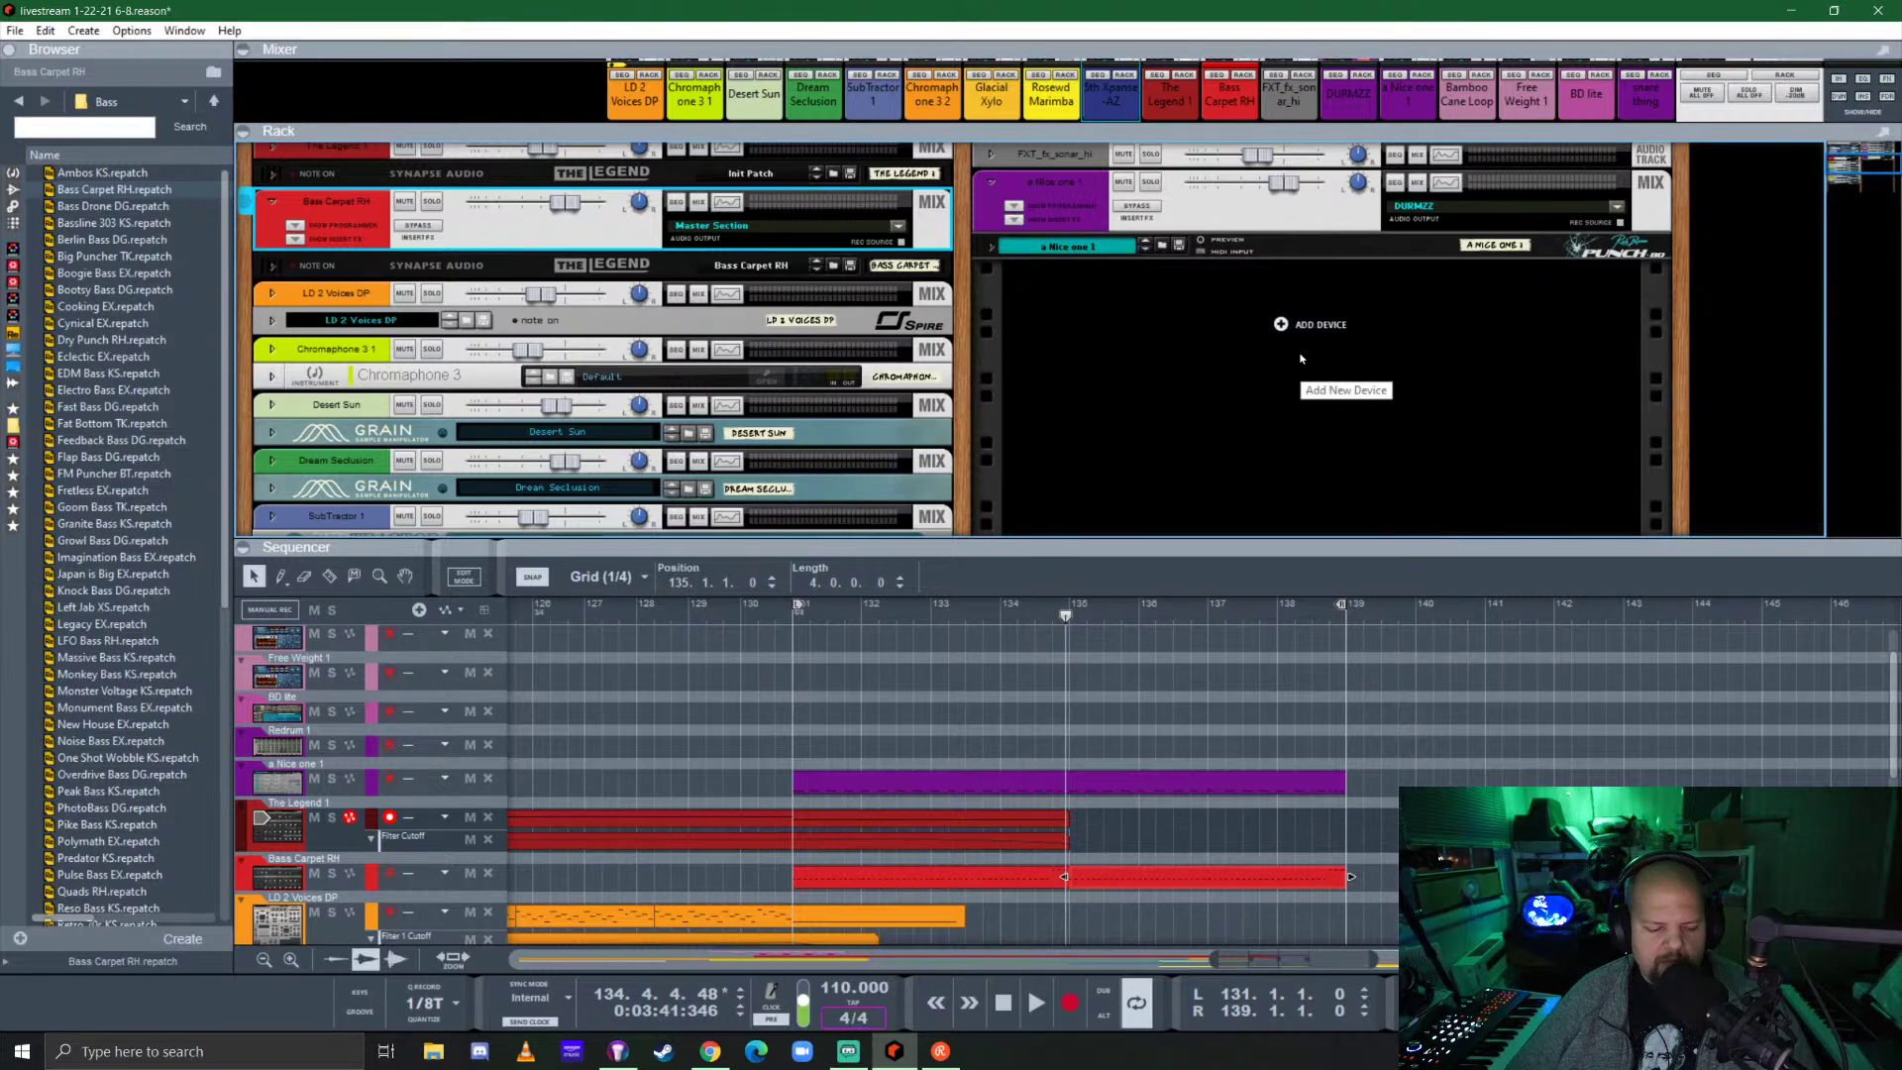
{"action": "key", "text": "Tab"}
{"action": "scroll", "coordinate": [1207, 354], "scroll_direction": "up", "scroll_amount": 3}
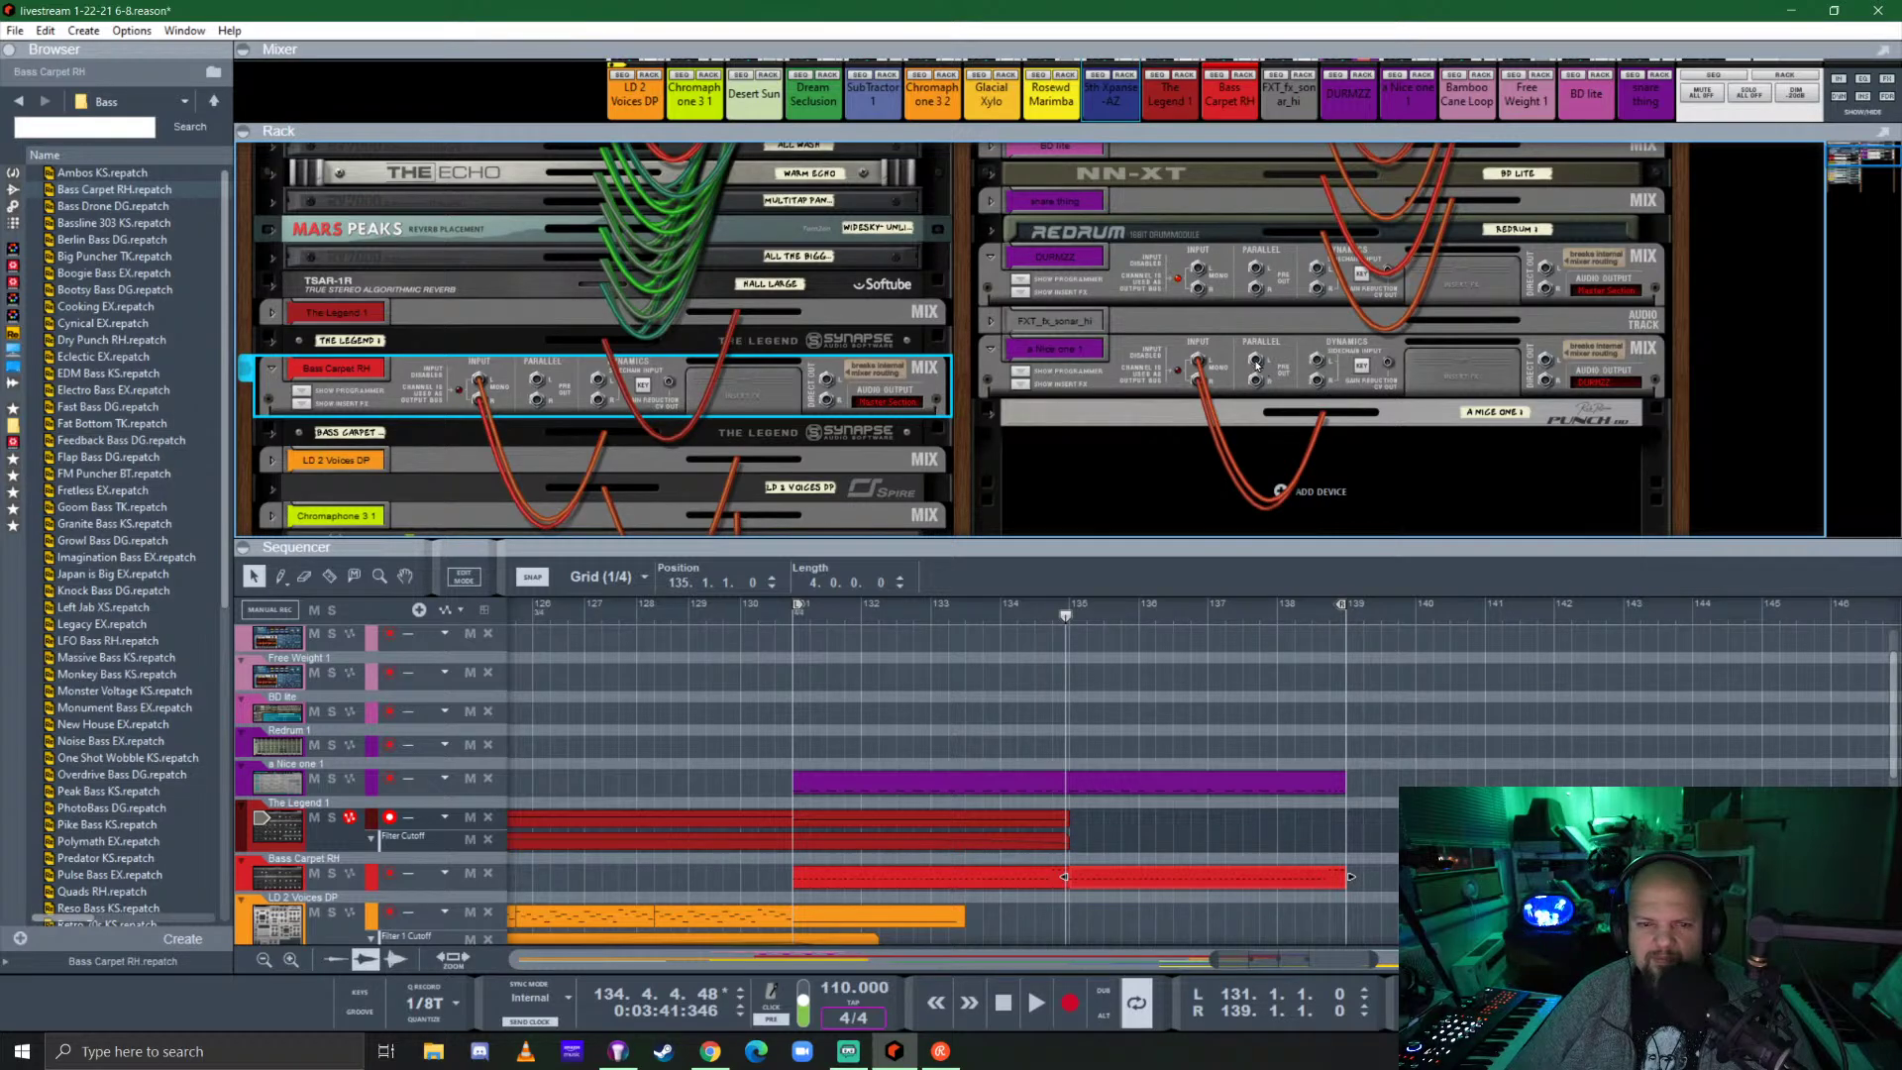
{"action": "left_click_drag", "start_coordinate": [1257, 365], "coordinate": [591, 386]}
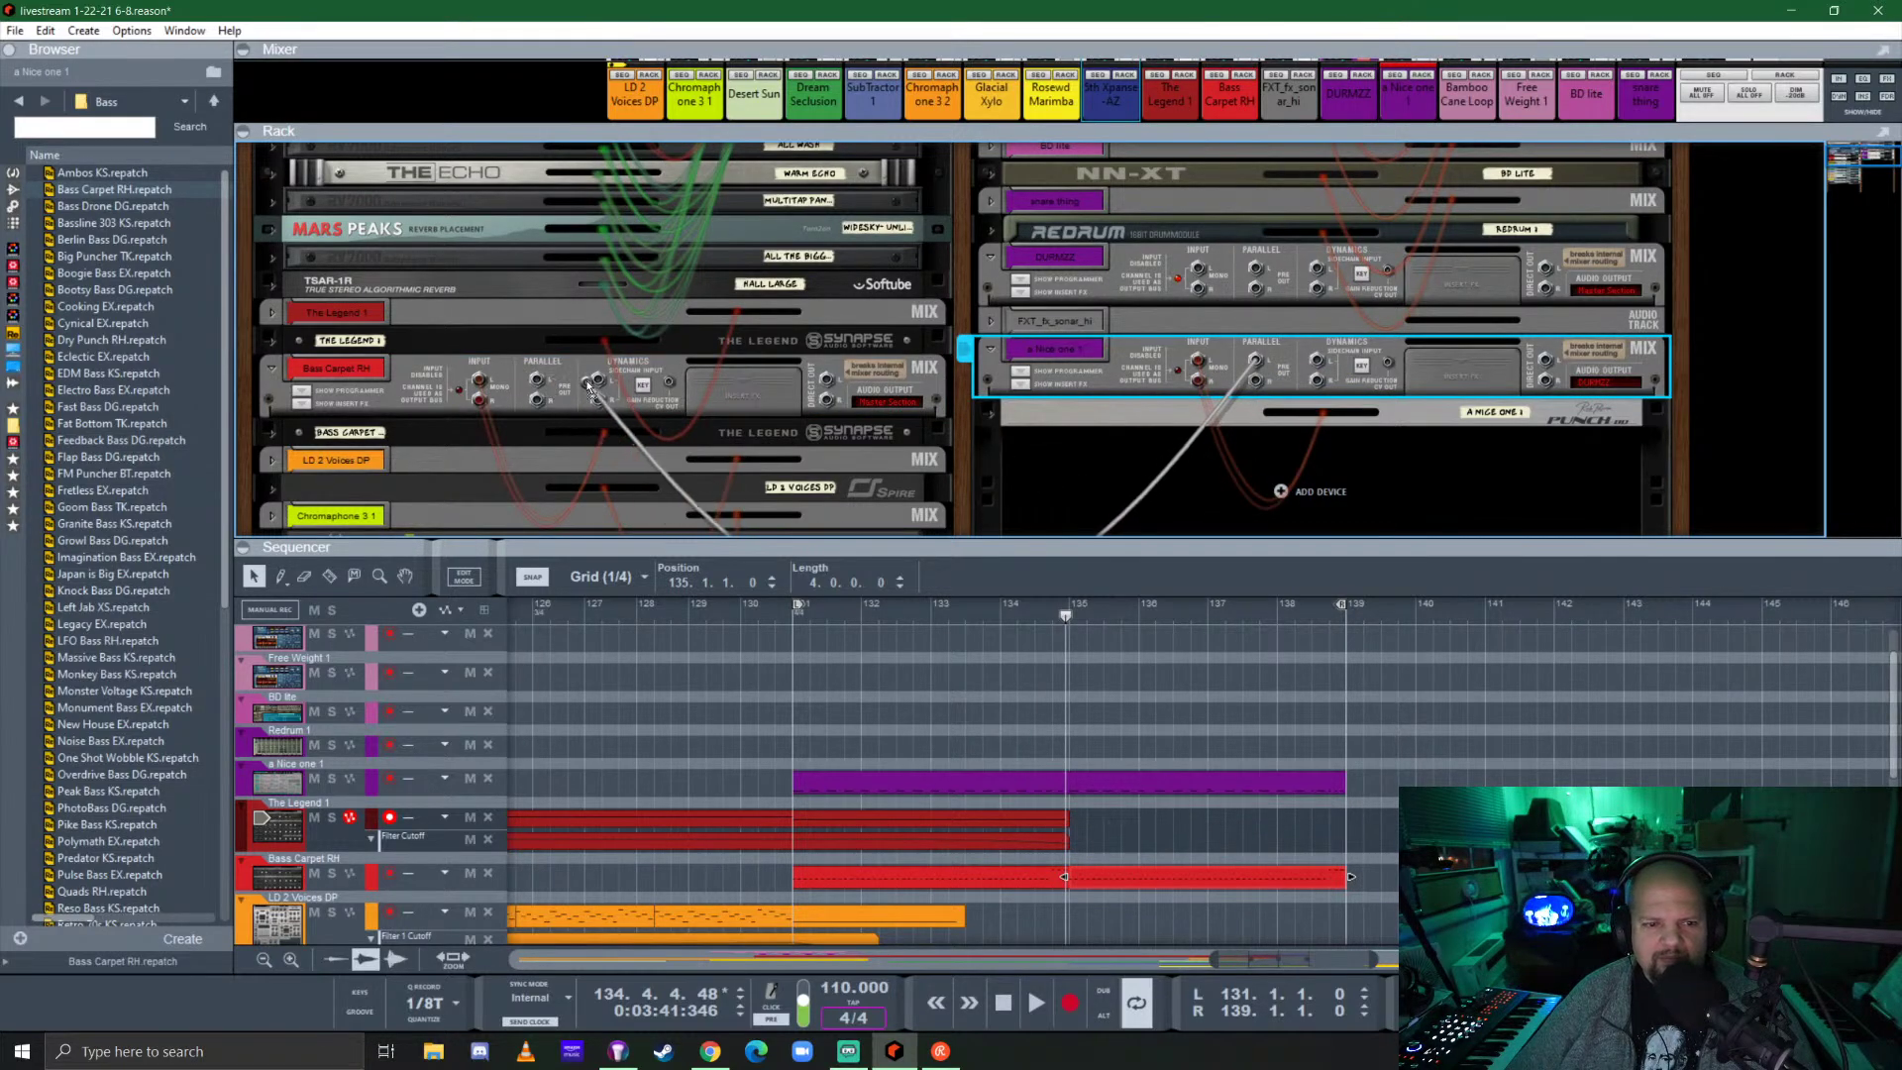
{"action": "key", "text": "Tab"}
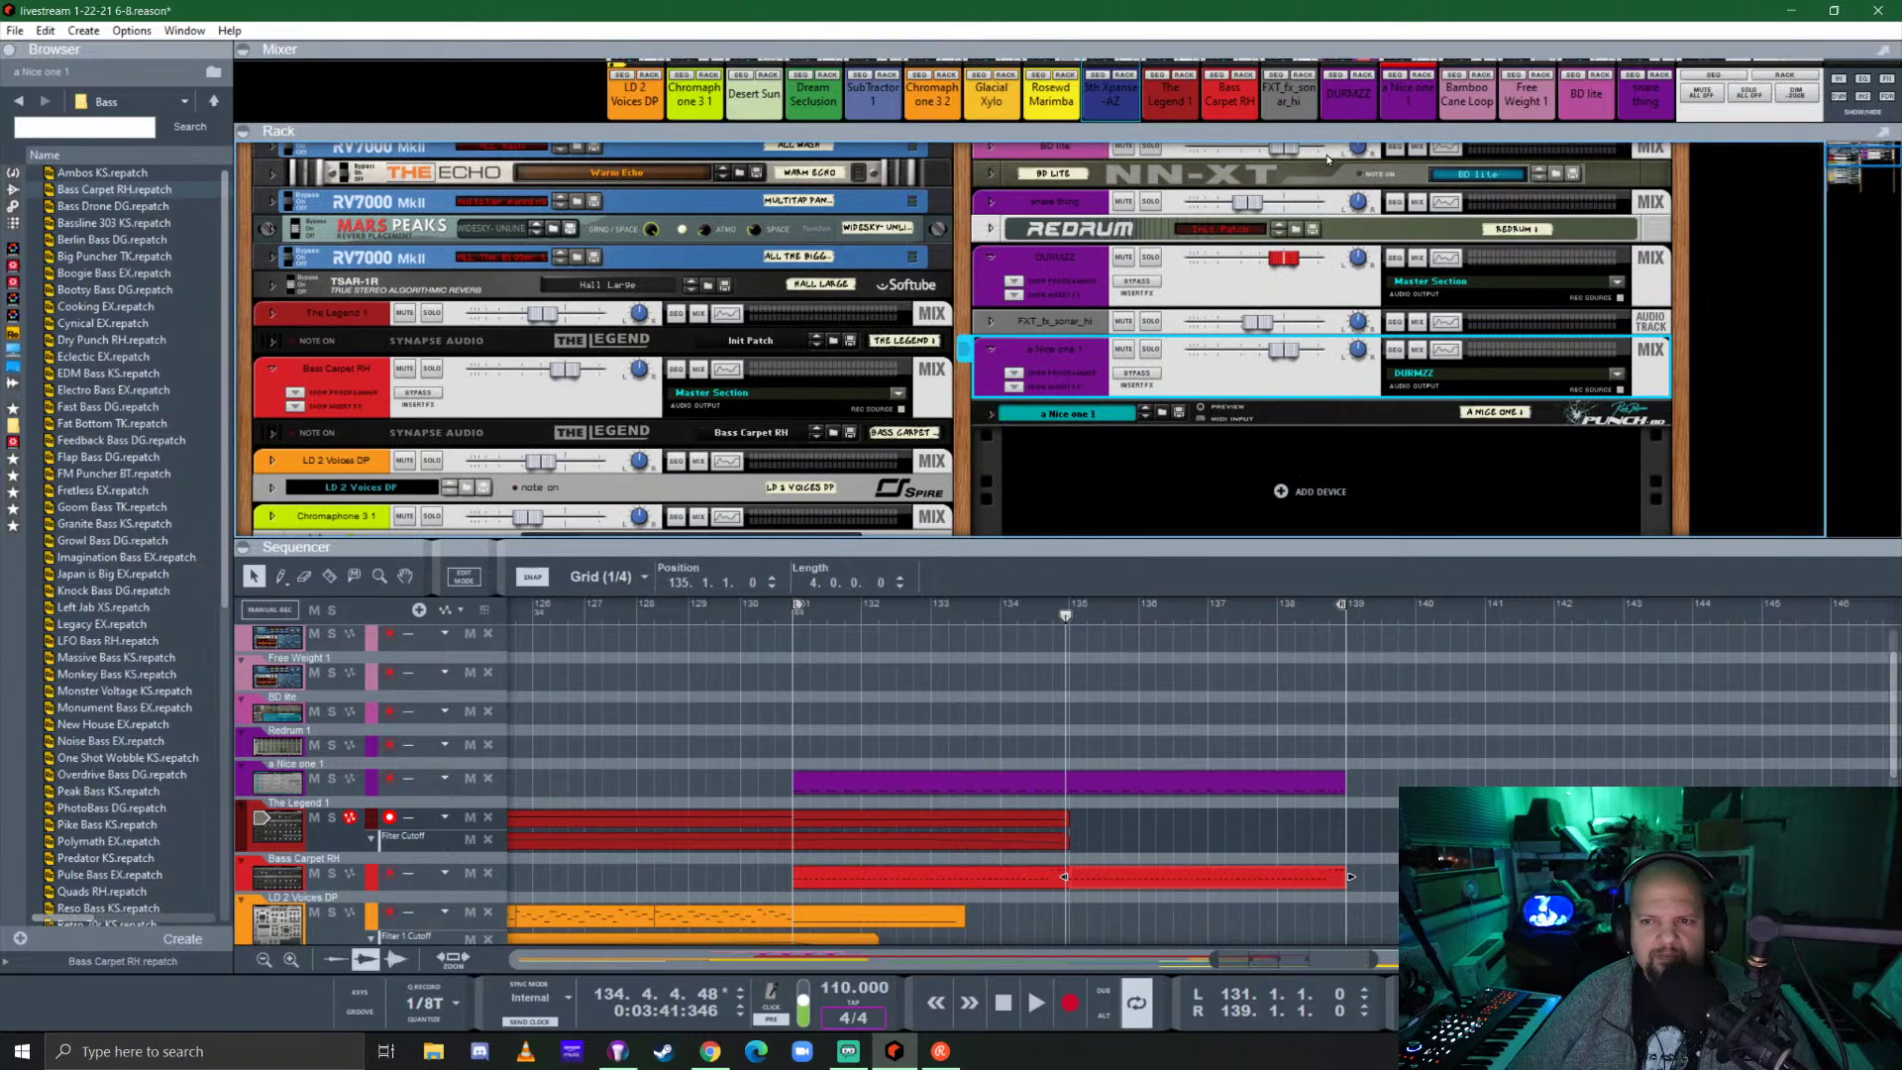
Solo the Bass Carpet RH and a Nice one 1 channels in the main mixer.
{"action": "key", "text": "F5"}
{"action": "left_click", "coordinate": [1242, 296]}
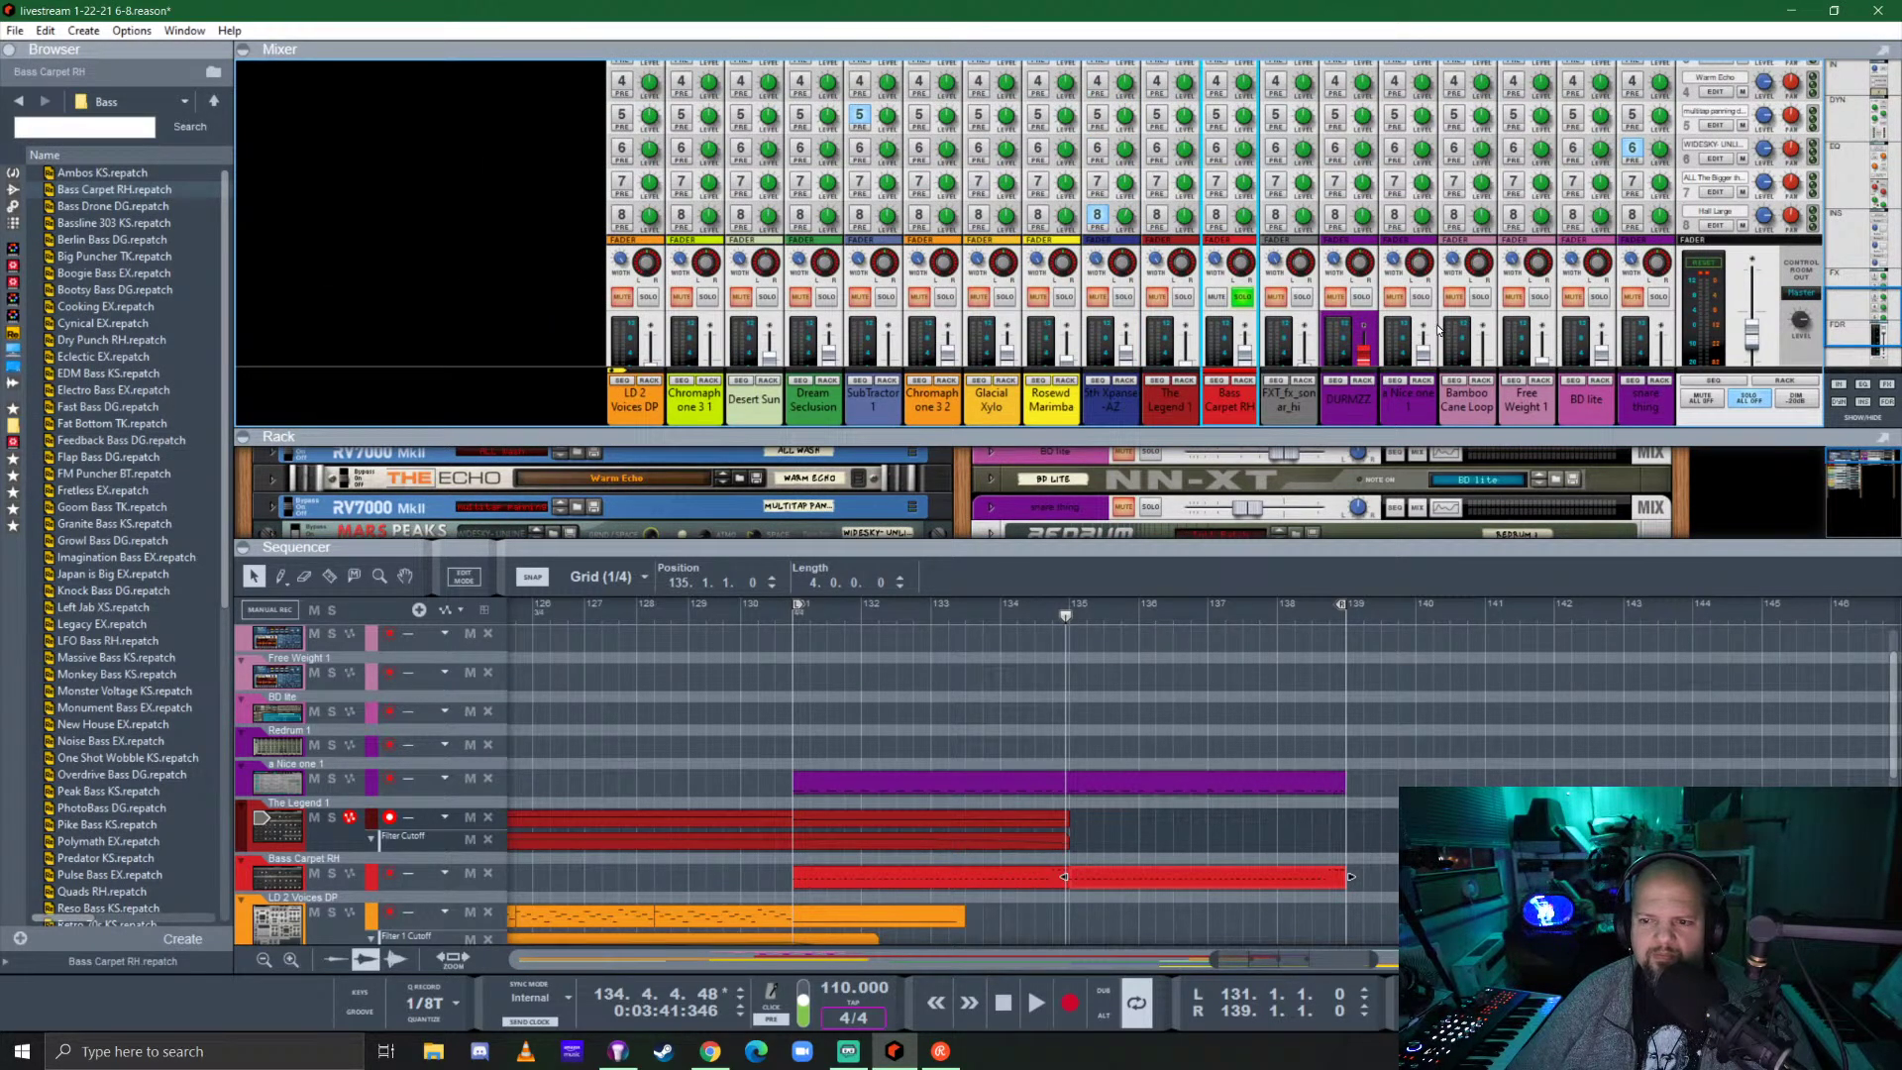
{"action": "left_click", "coordinate": [1419, 298]}
Rename the a Nice one 1 mixer channel to kik.
{"action": "double_click", "coordinate": [1402, 405]}
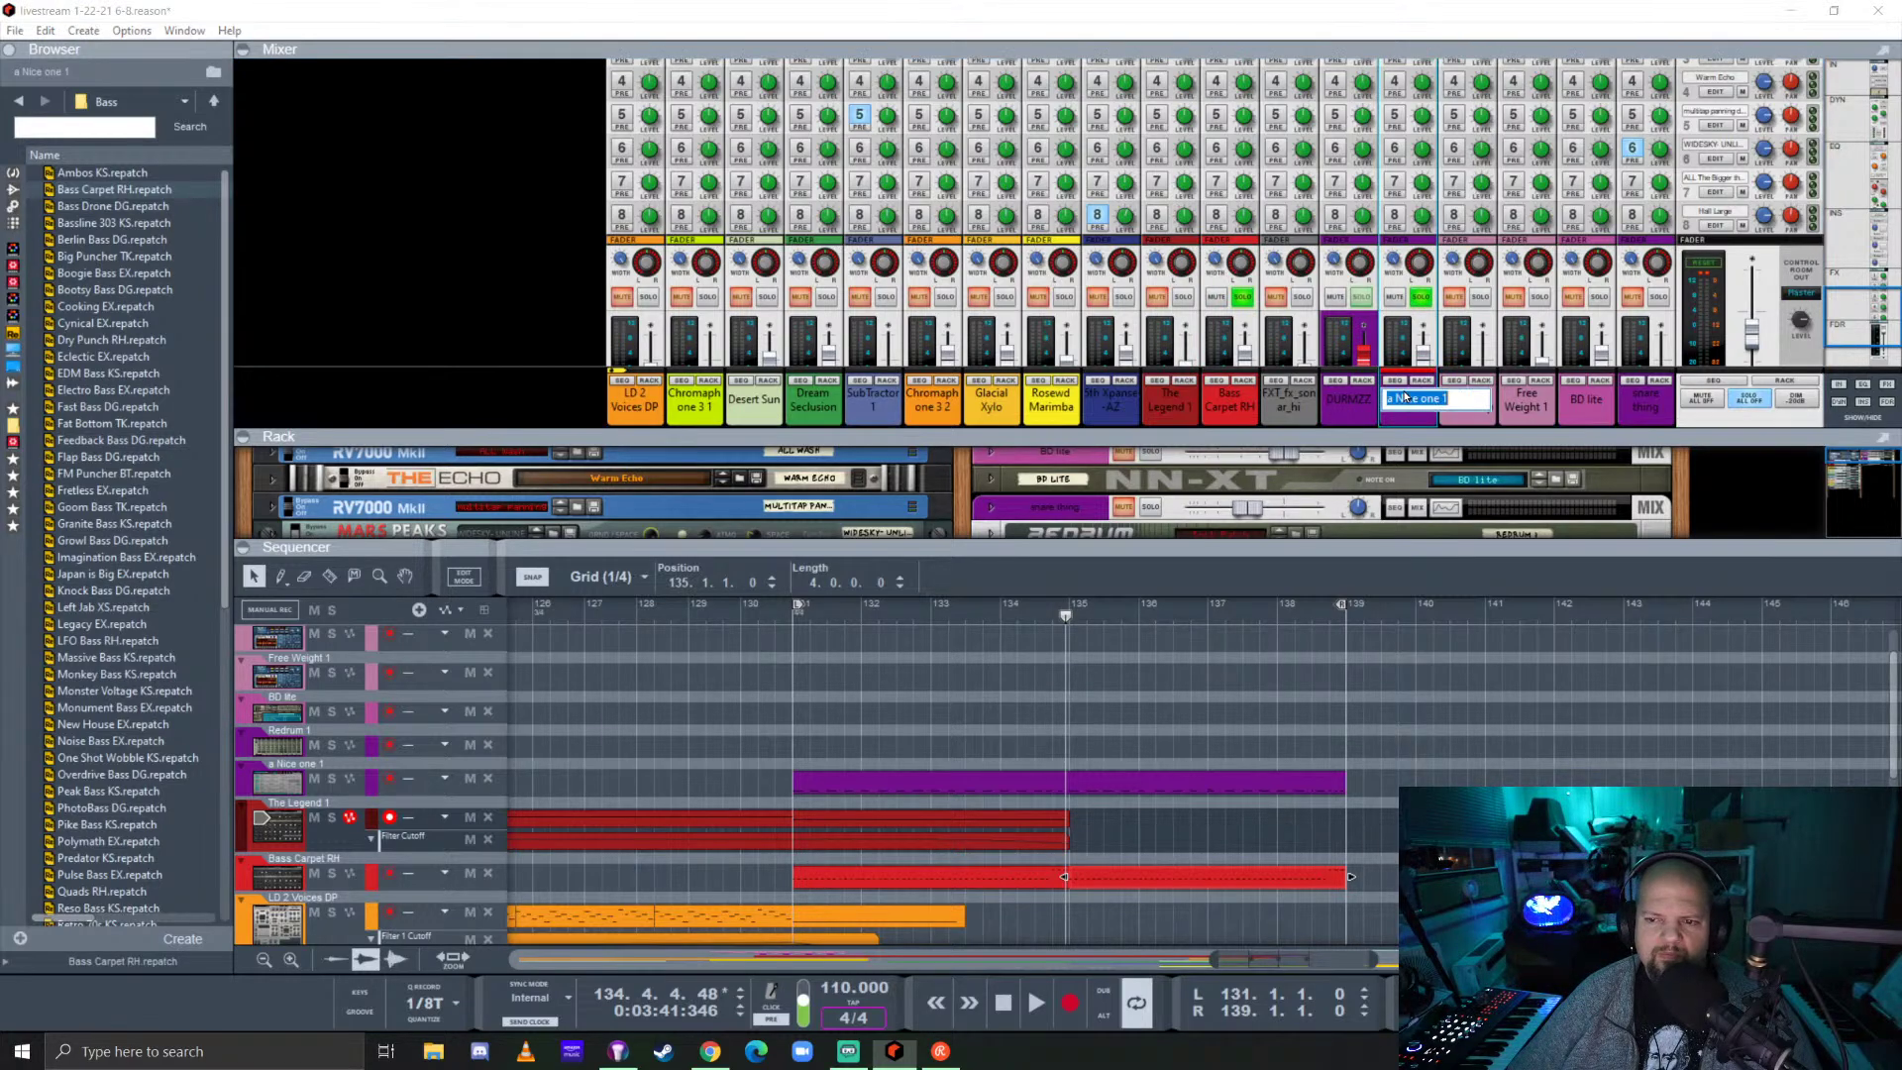
{"action": "type", "text": "kik"}
{"action": "key", "text": "Return"}
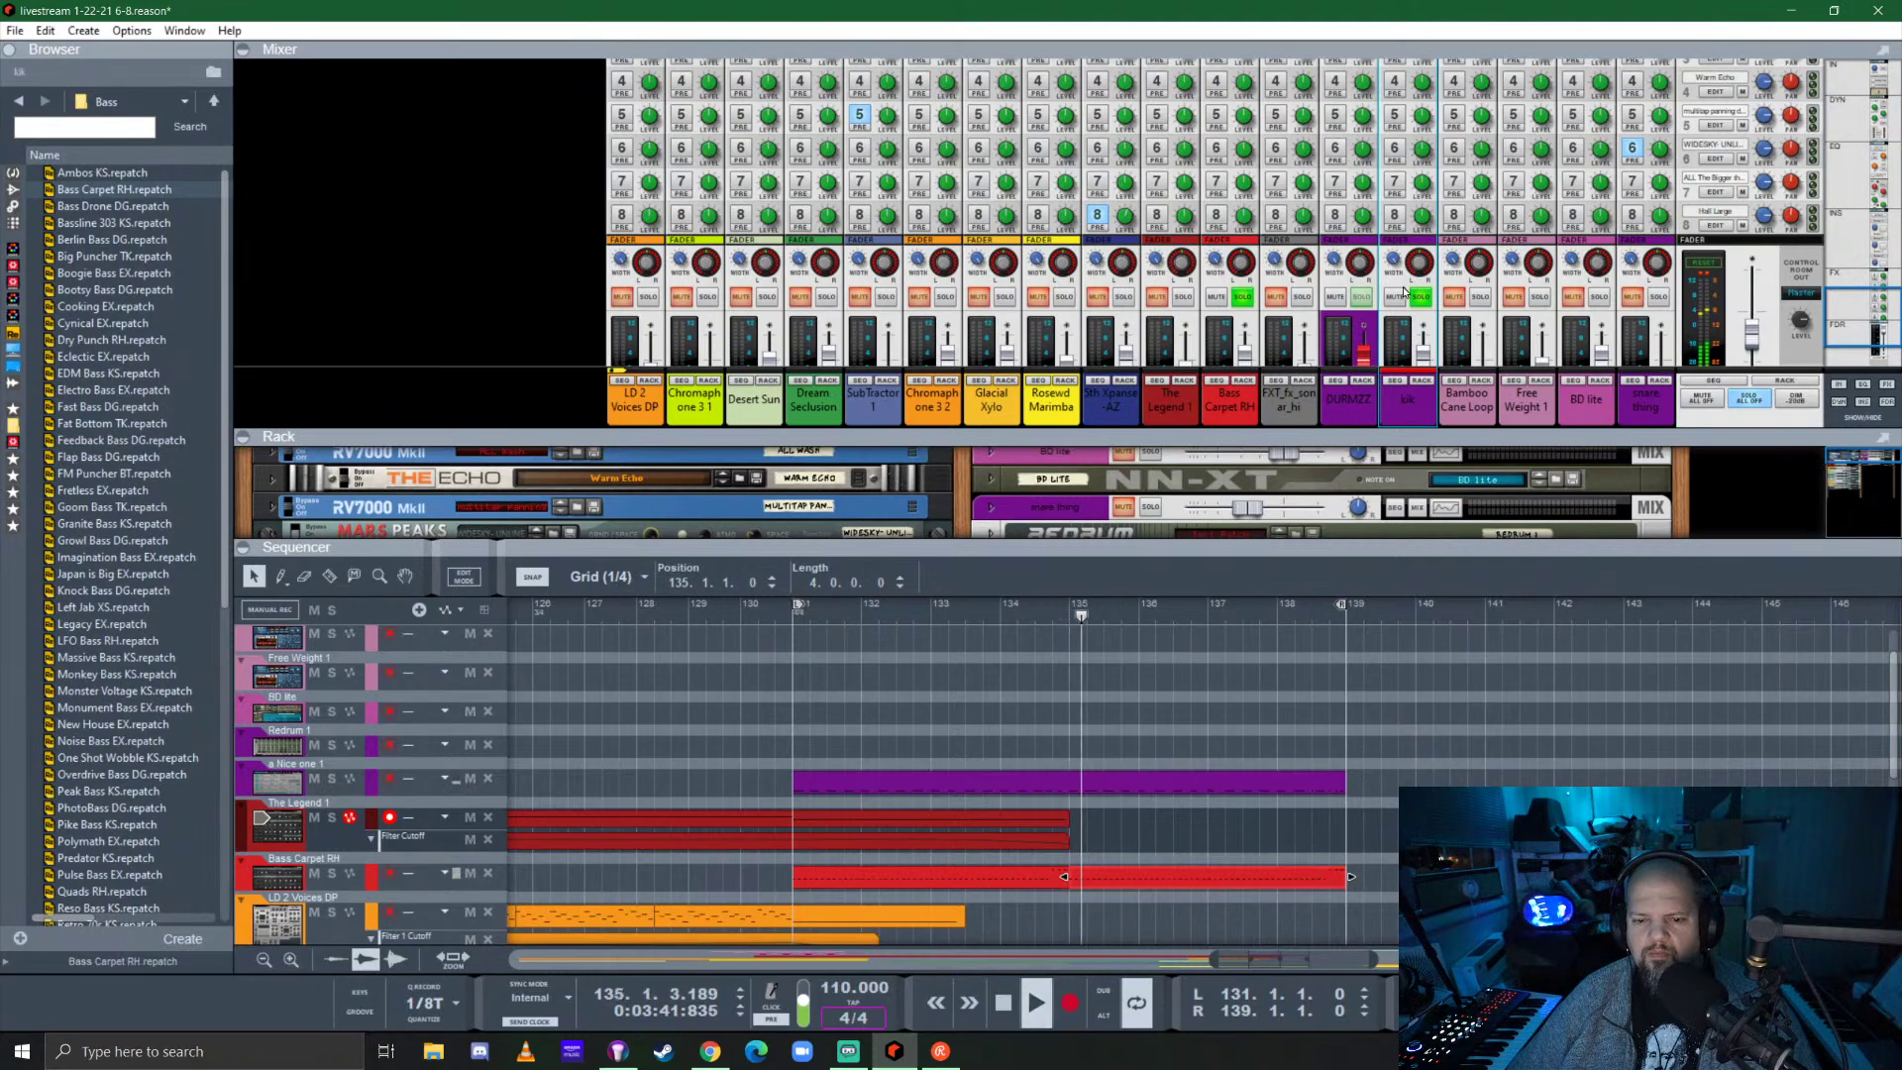
Enable the compressor on the Bass Carpet RH channel and adjust its ratio and threshold, with the threshold at about -26.6 dB.
{"action": "scroll", "coordinate": [1335, 274], "scroll_direction": "up", "scroll_amount": 10}
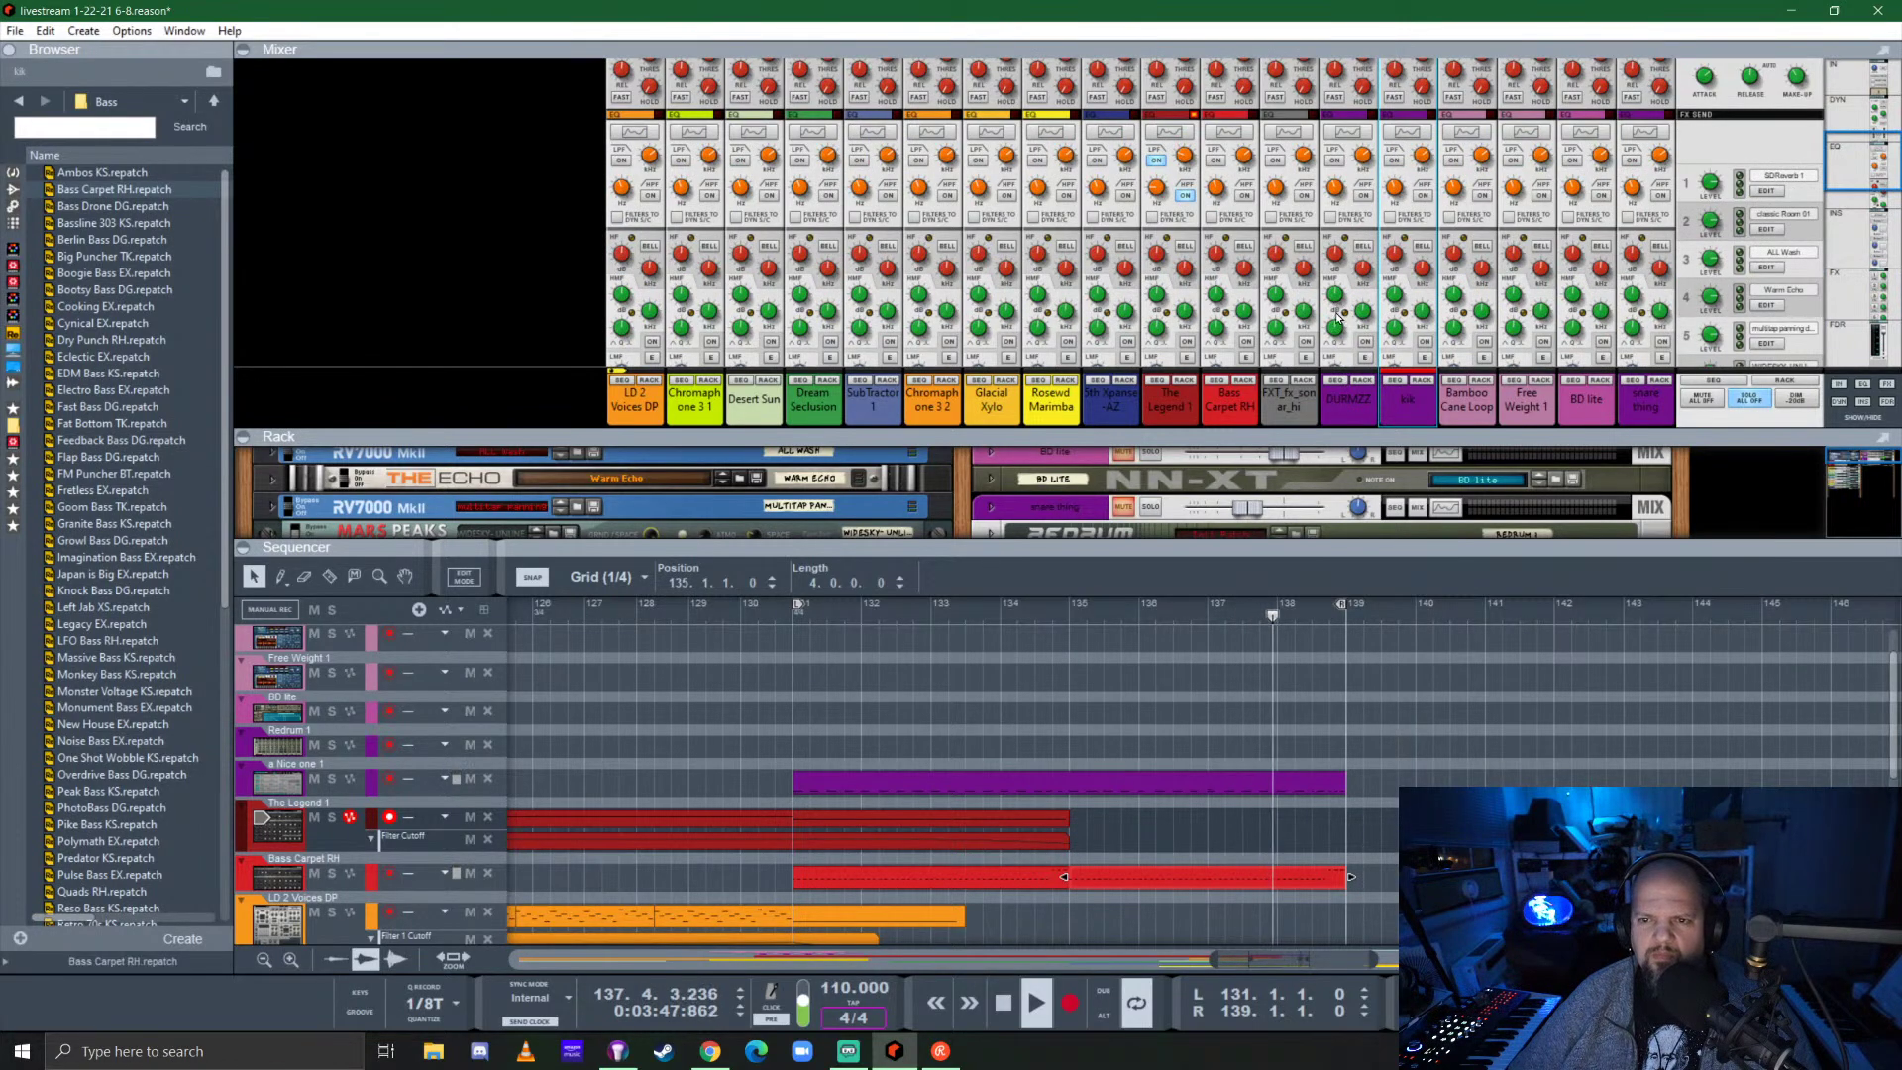
{"action": "scroll", "coordinate": [1357, 278], "scroll_direction": "down", "scroll_amount": 3}
{"action": "scroll", "coordinate": [1357, 275], "scroll_direction": "up", "scroll_amount": 2}
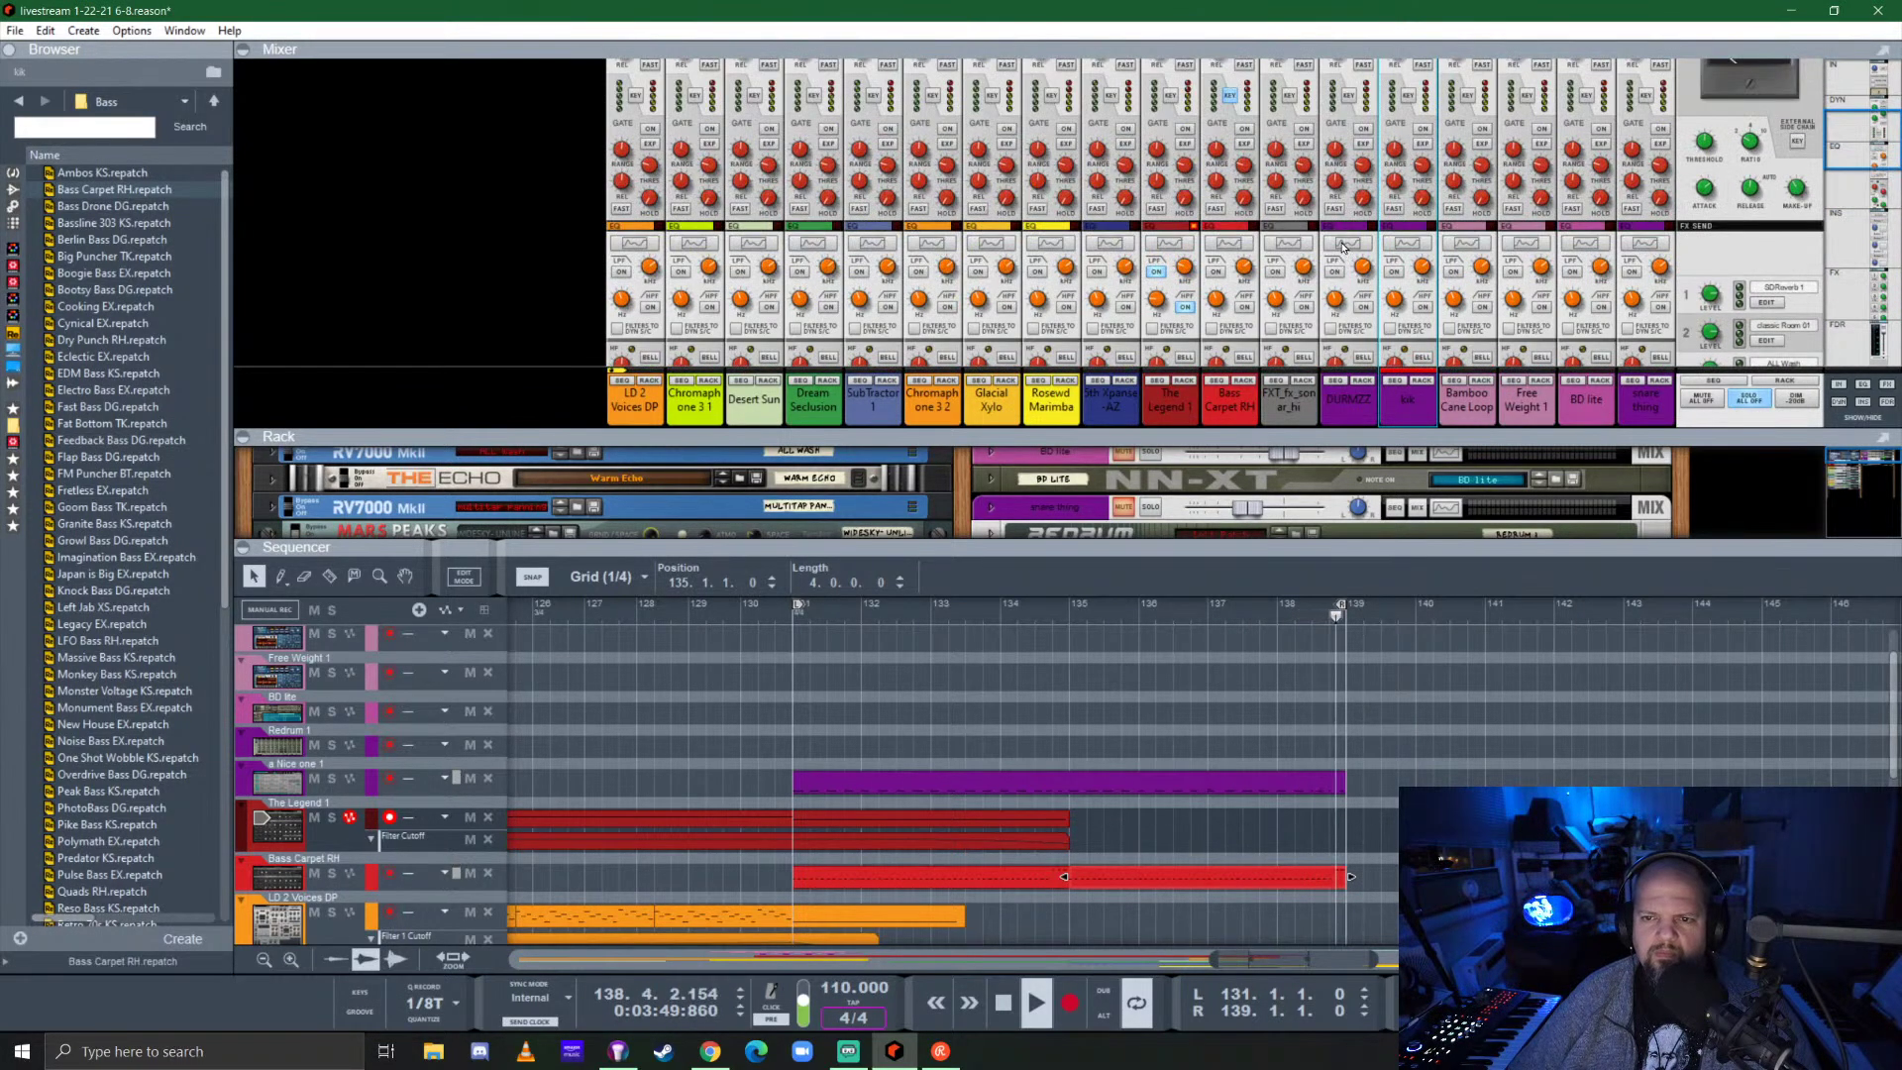
{"action": "scroll", "coordinate": [1332, 241], "scroll_direction": "up", "scroll_amount": 2}
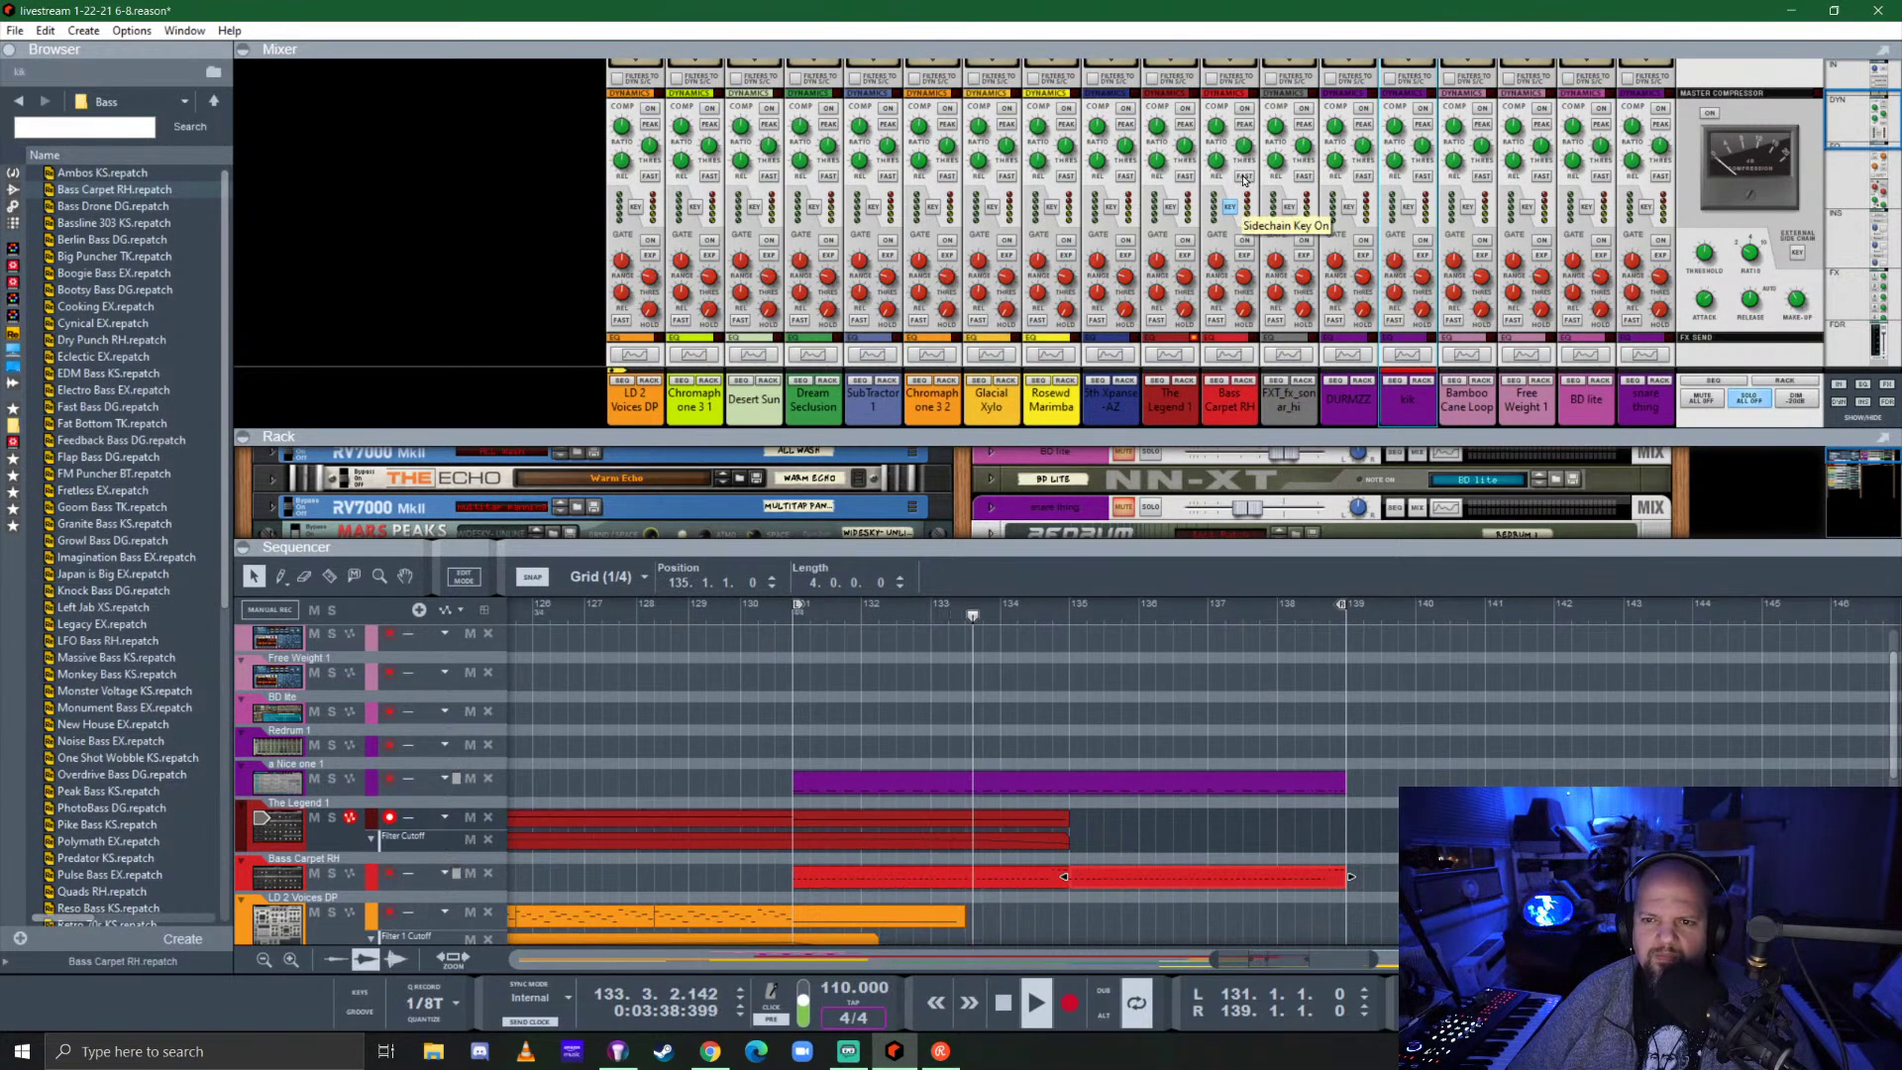
{"action": "left_click", "coordinate": [1258, 114]}
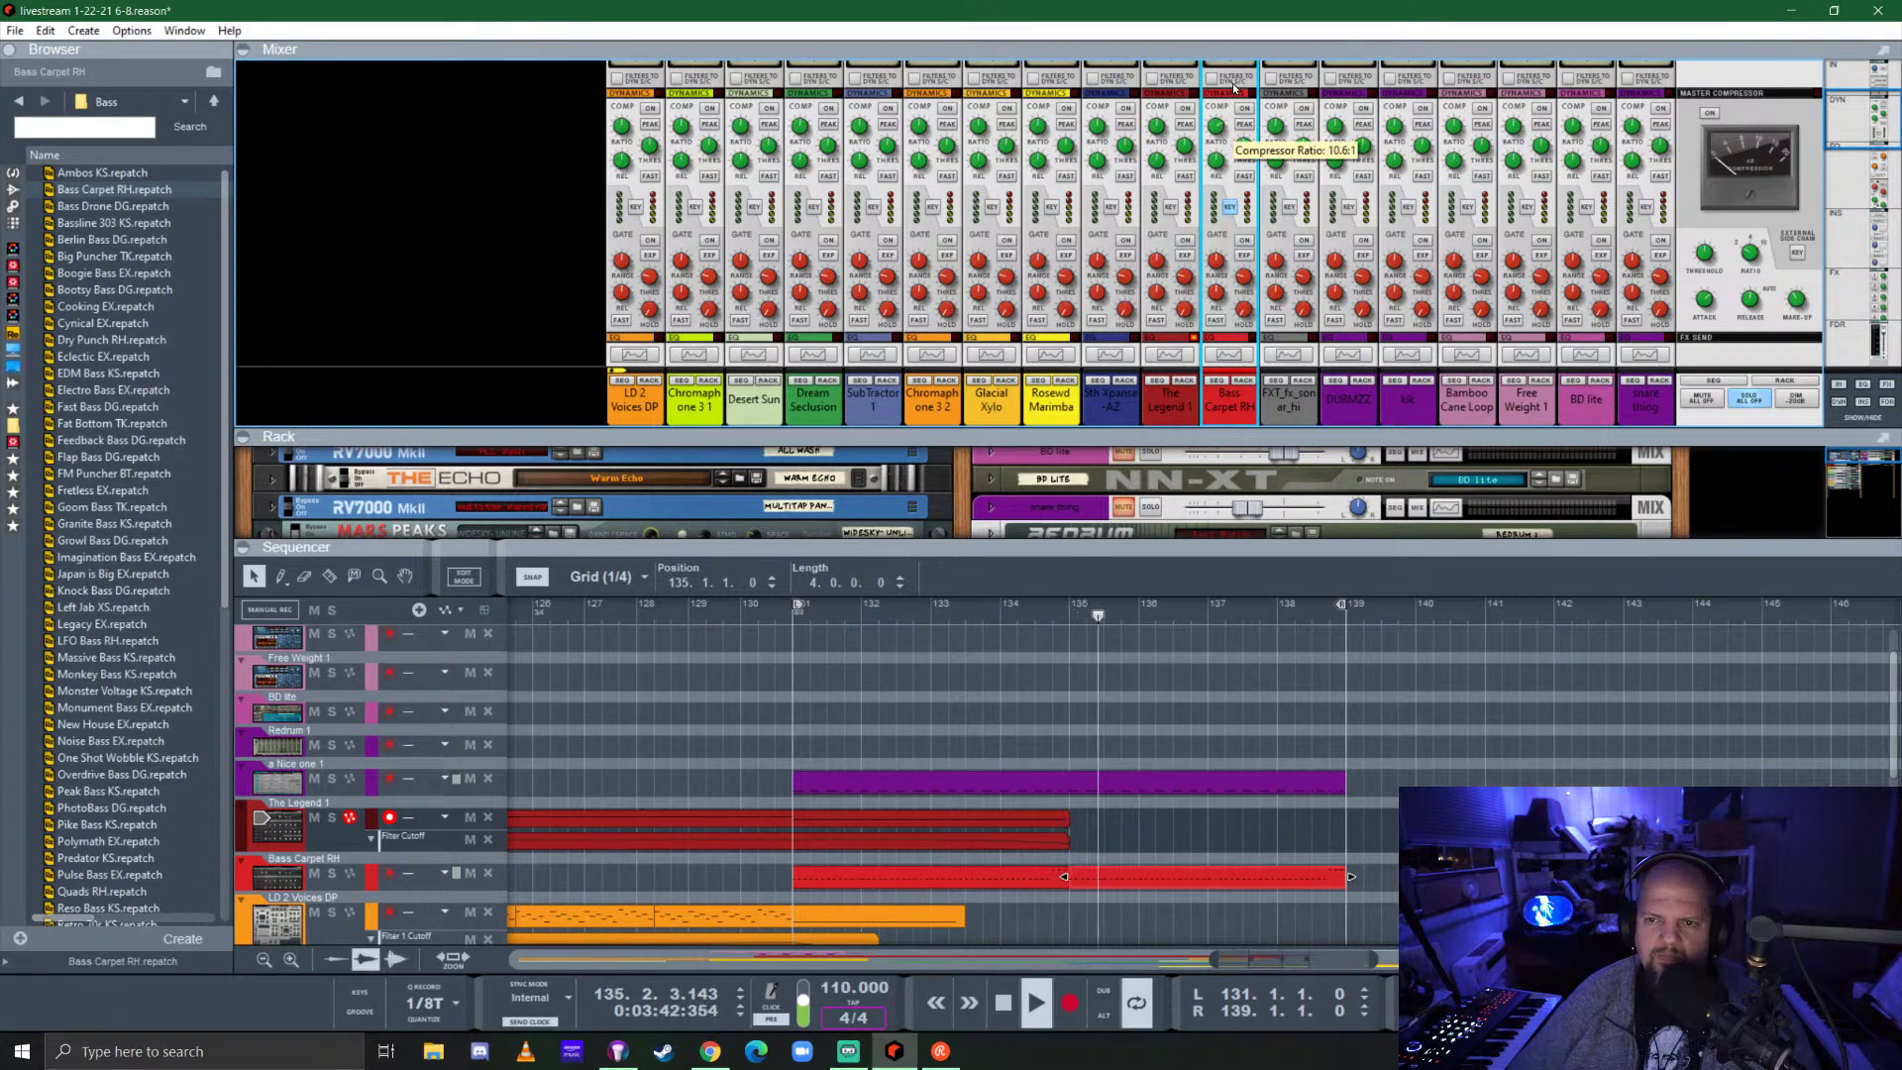
{"action": "left_click_drag", "start_coordinate": [1234, 87], "coordinate": [1251, 49]}
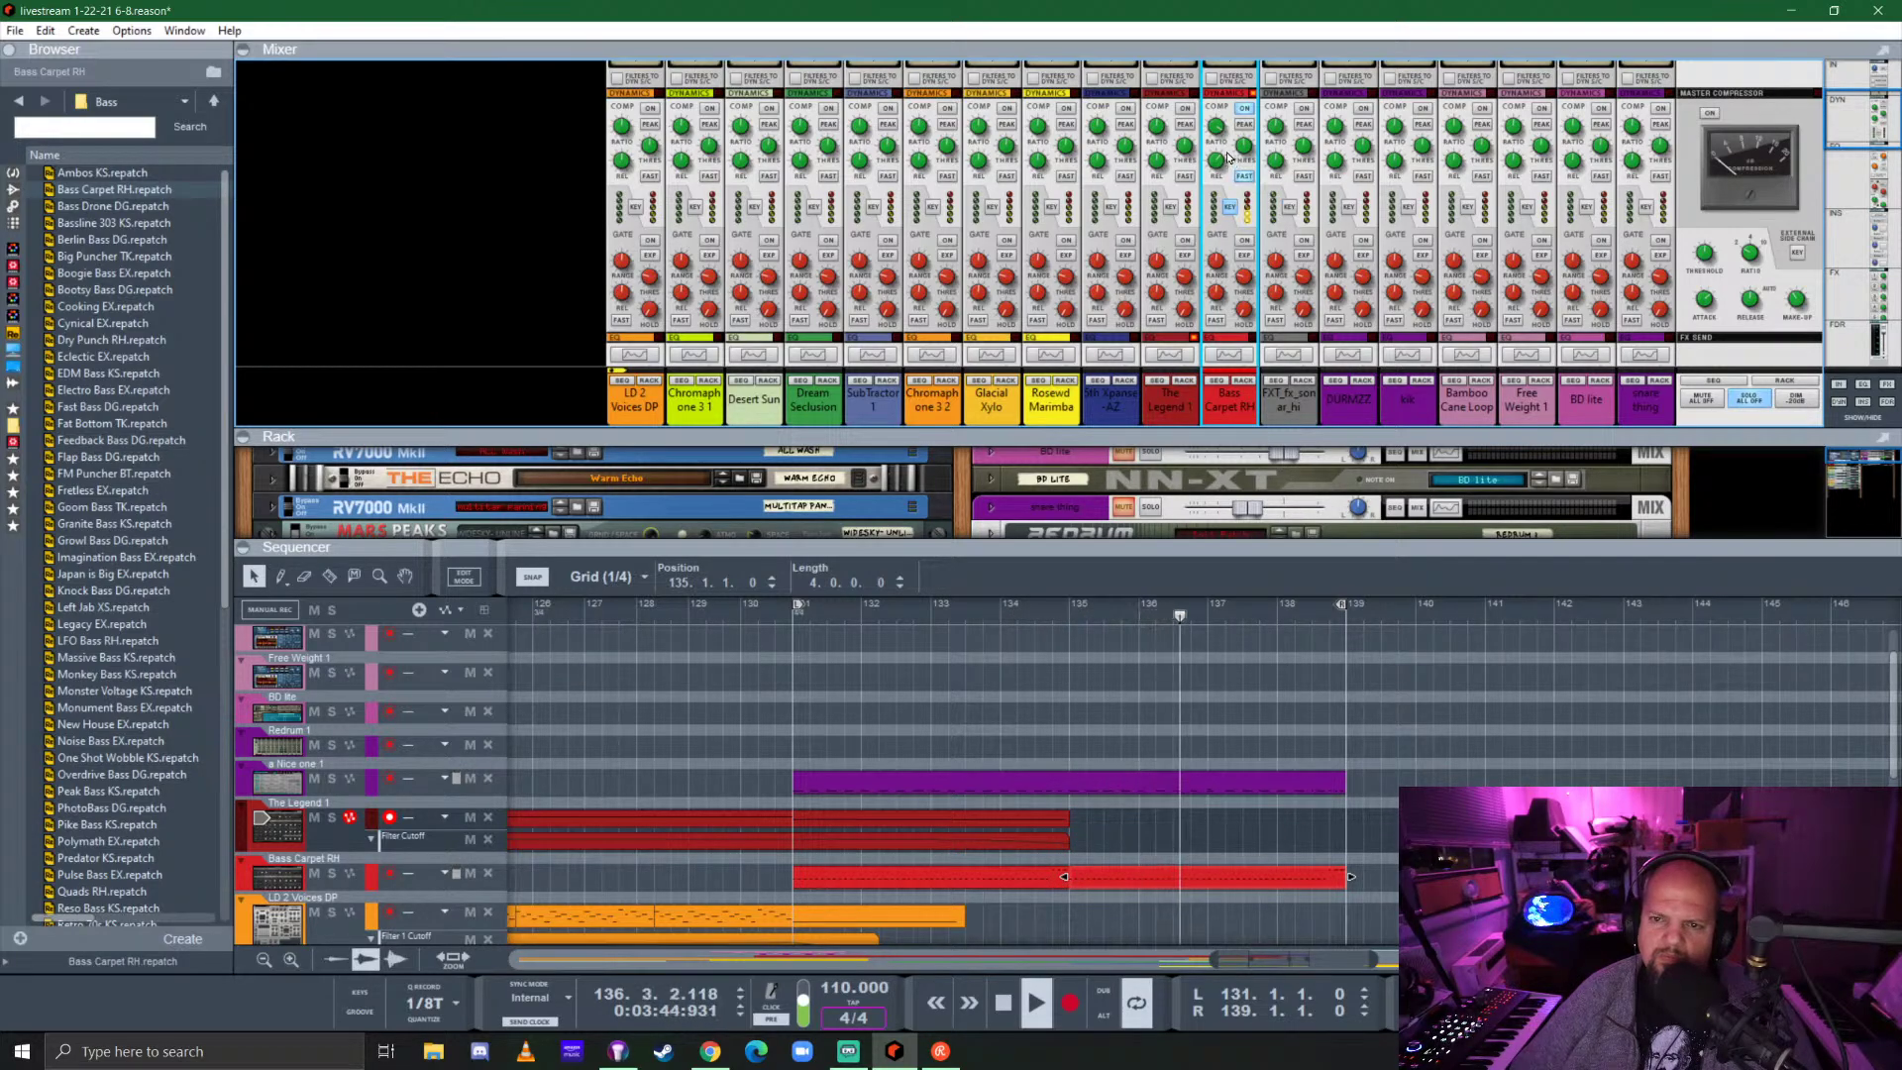
{"action": "left_click_drag", "start_coordinate": [1222, 127], "coordinate": [1234, 91]}
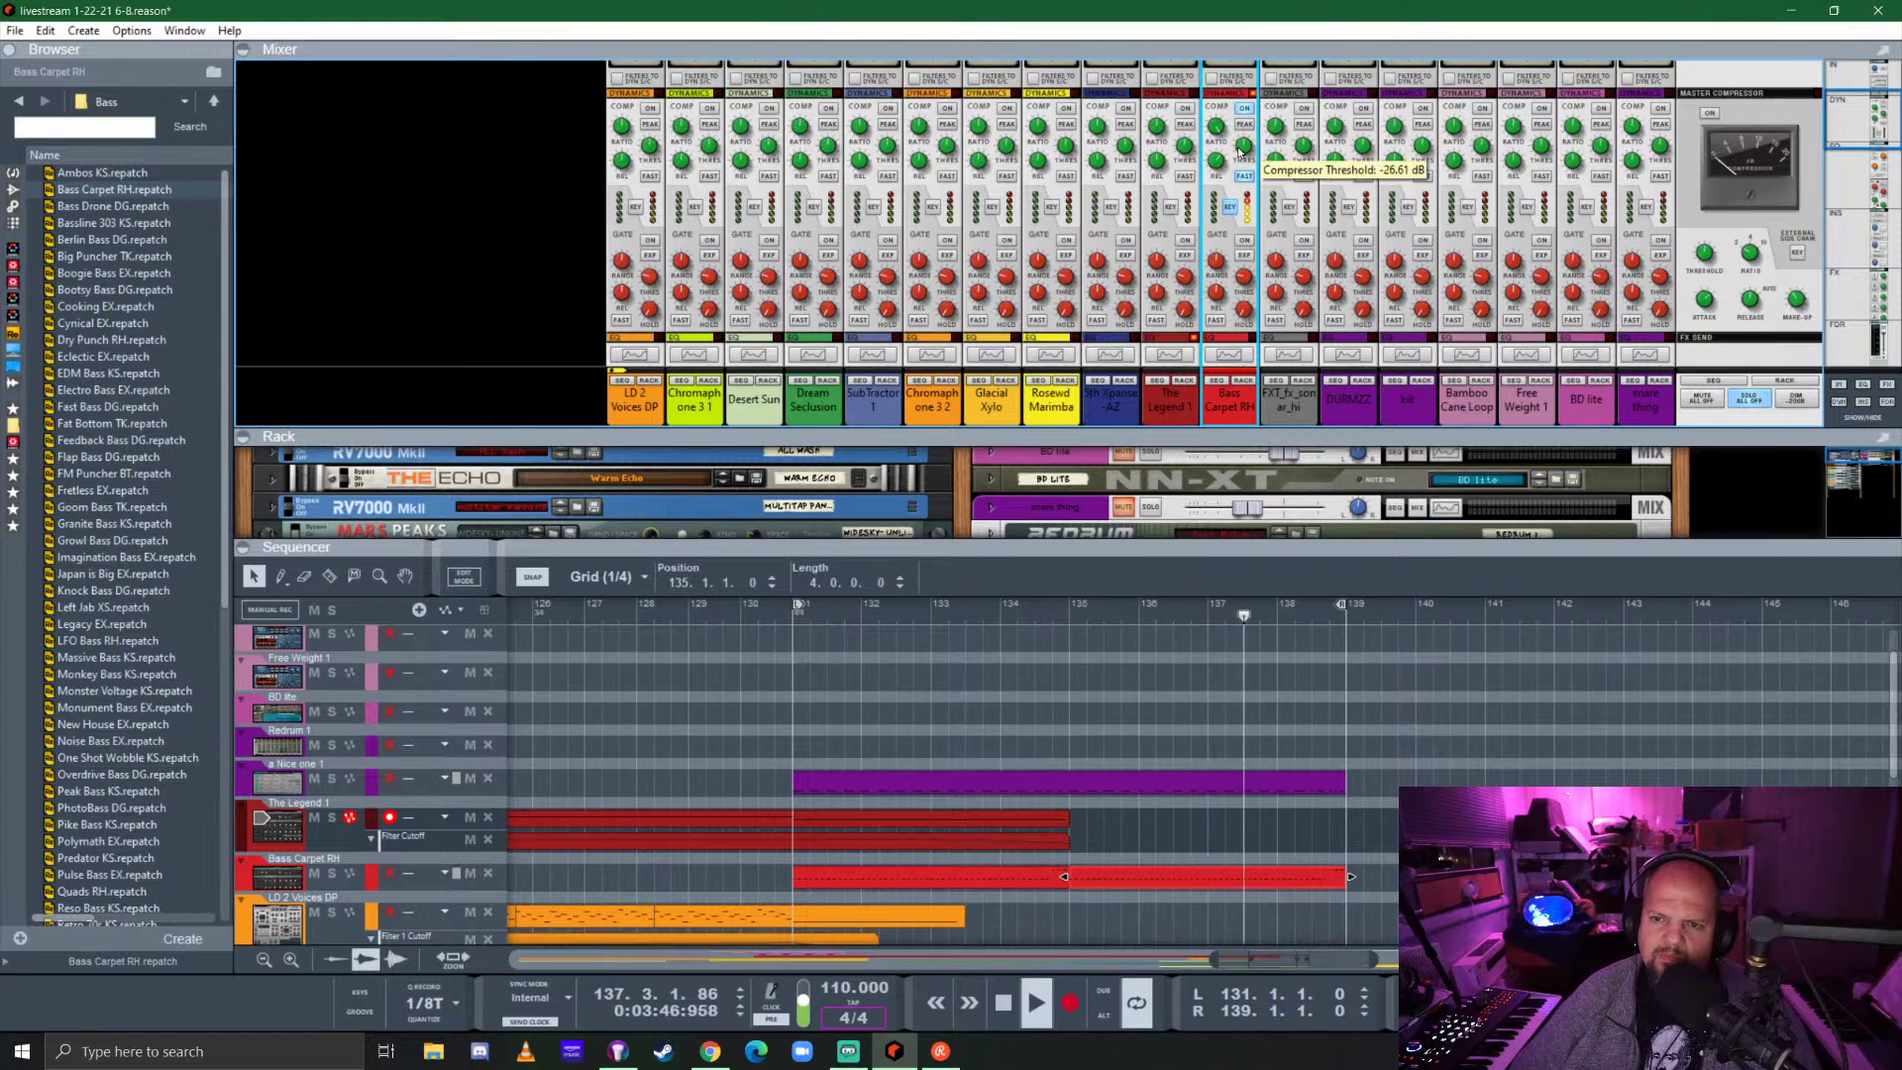
{"action": "left_click_drag", "start_coordinate": [1256, 193], "coordinate": [1263, 148]}
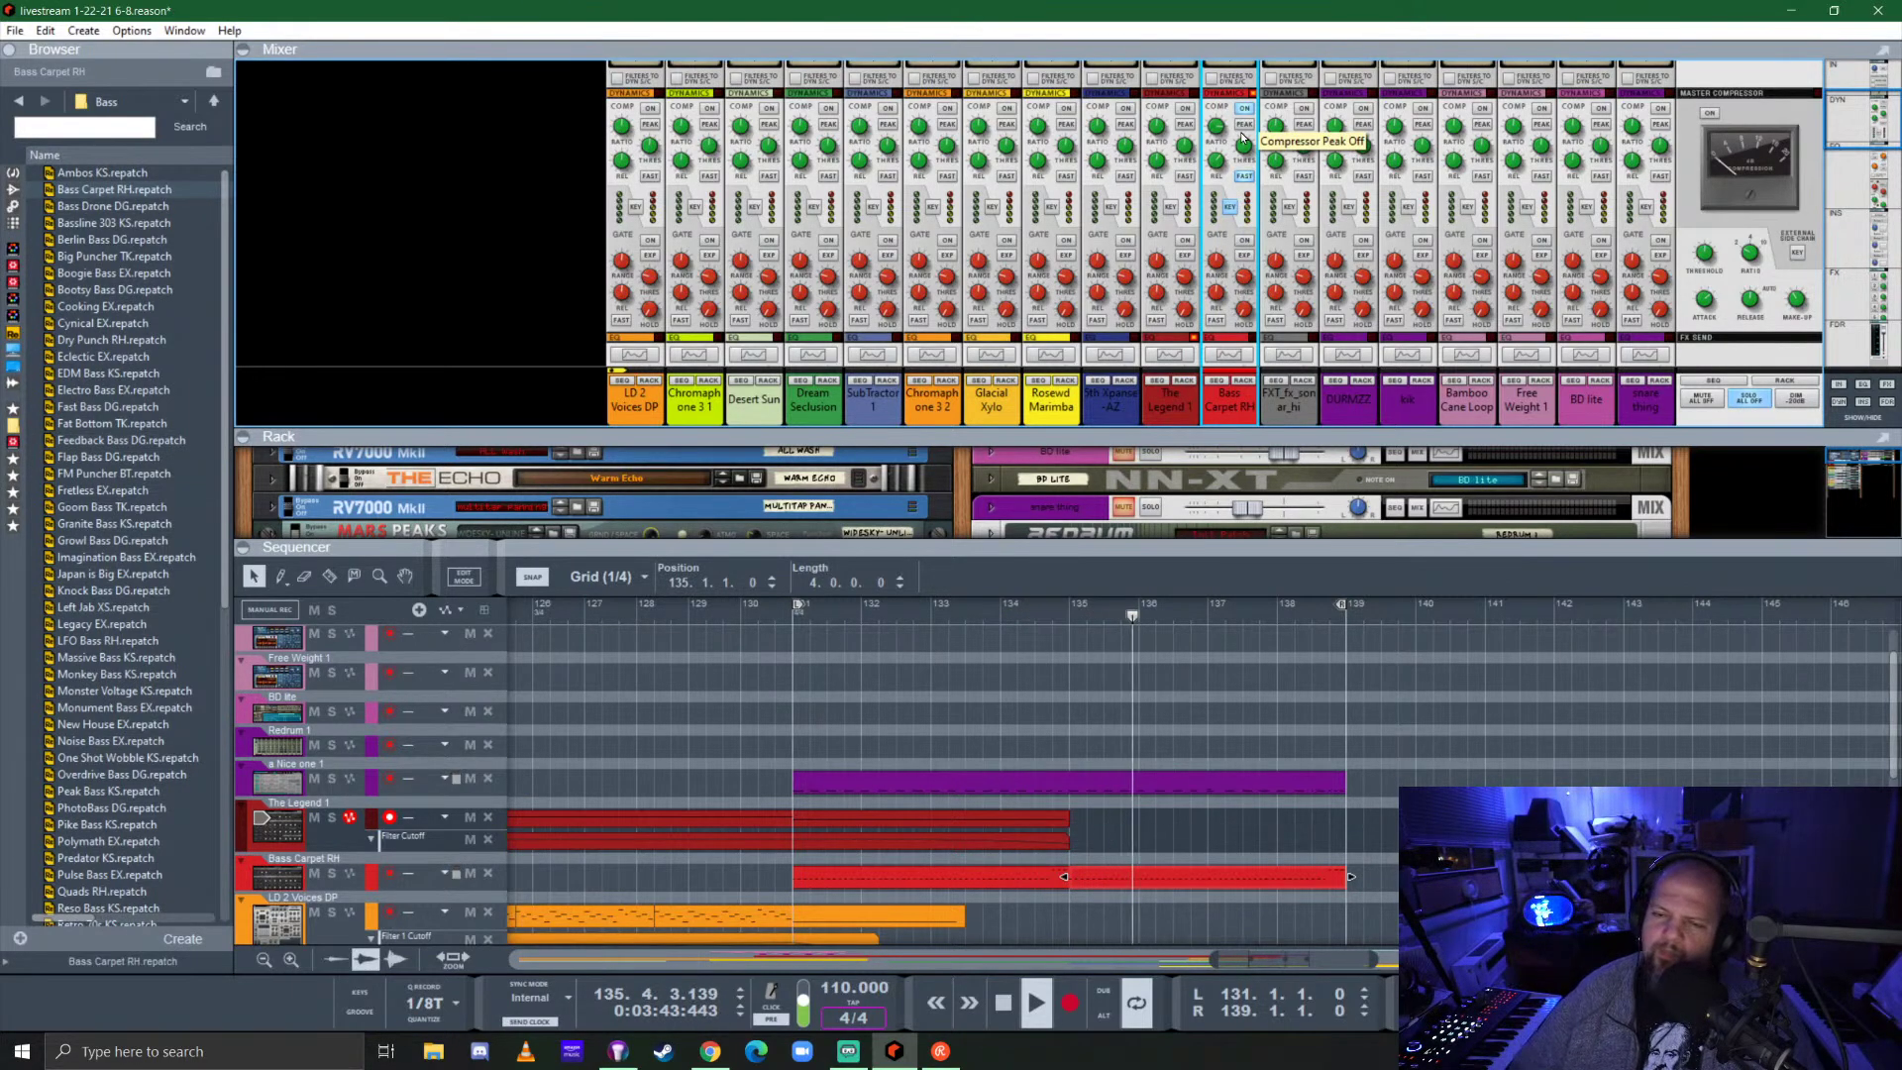
Clear the channel solos and give the sequencer more room by collapsing the mixer and shrinking the rack.
{"action": "left_click", "coordinate": [1848, 400]}
{"action": "left_click_drag", "start_coordinate": [1391, 437], "coordinate": [1397, 26]}
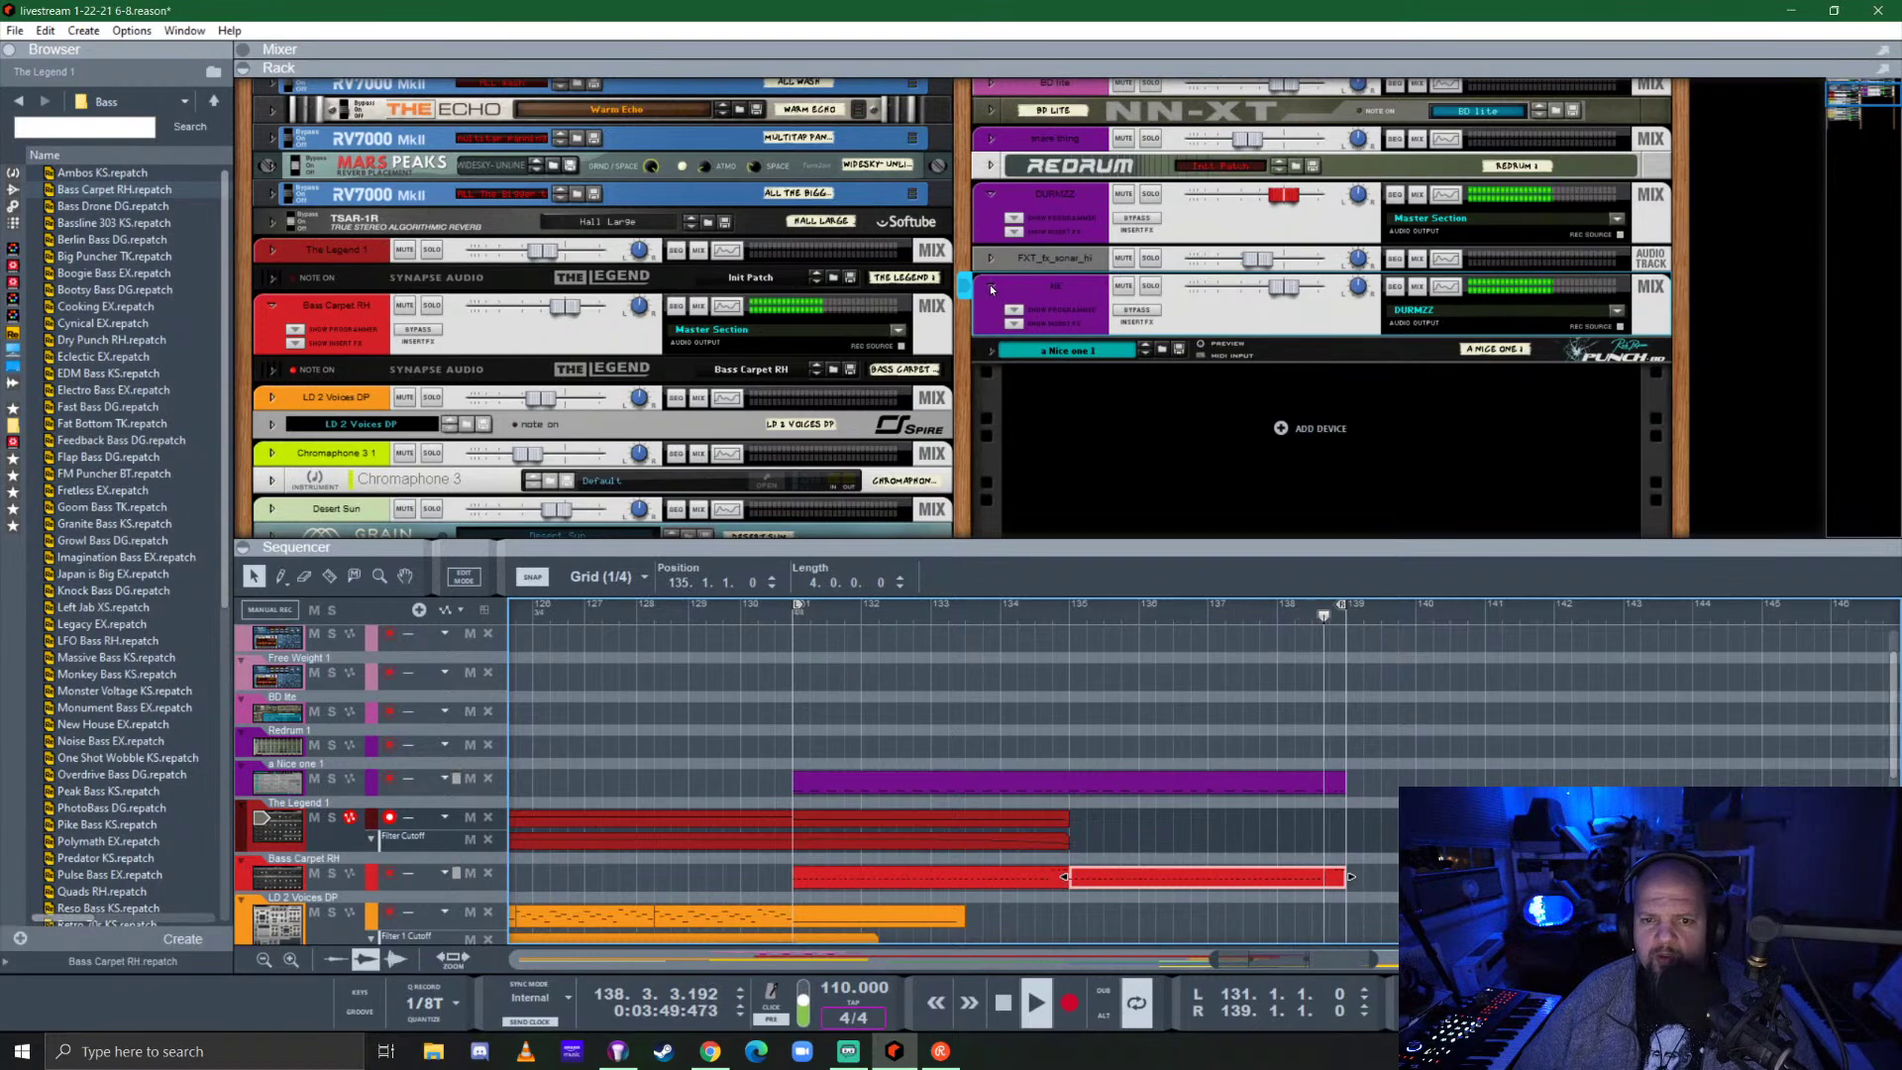
{"action": "left_click", "coordinate": [991, 287]}
{"action": "left_click_drag", "start_coordinate": [1218, 547], "coordinate": [1244, 247]}
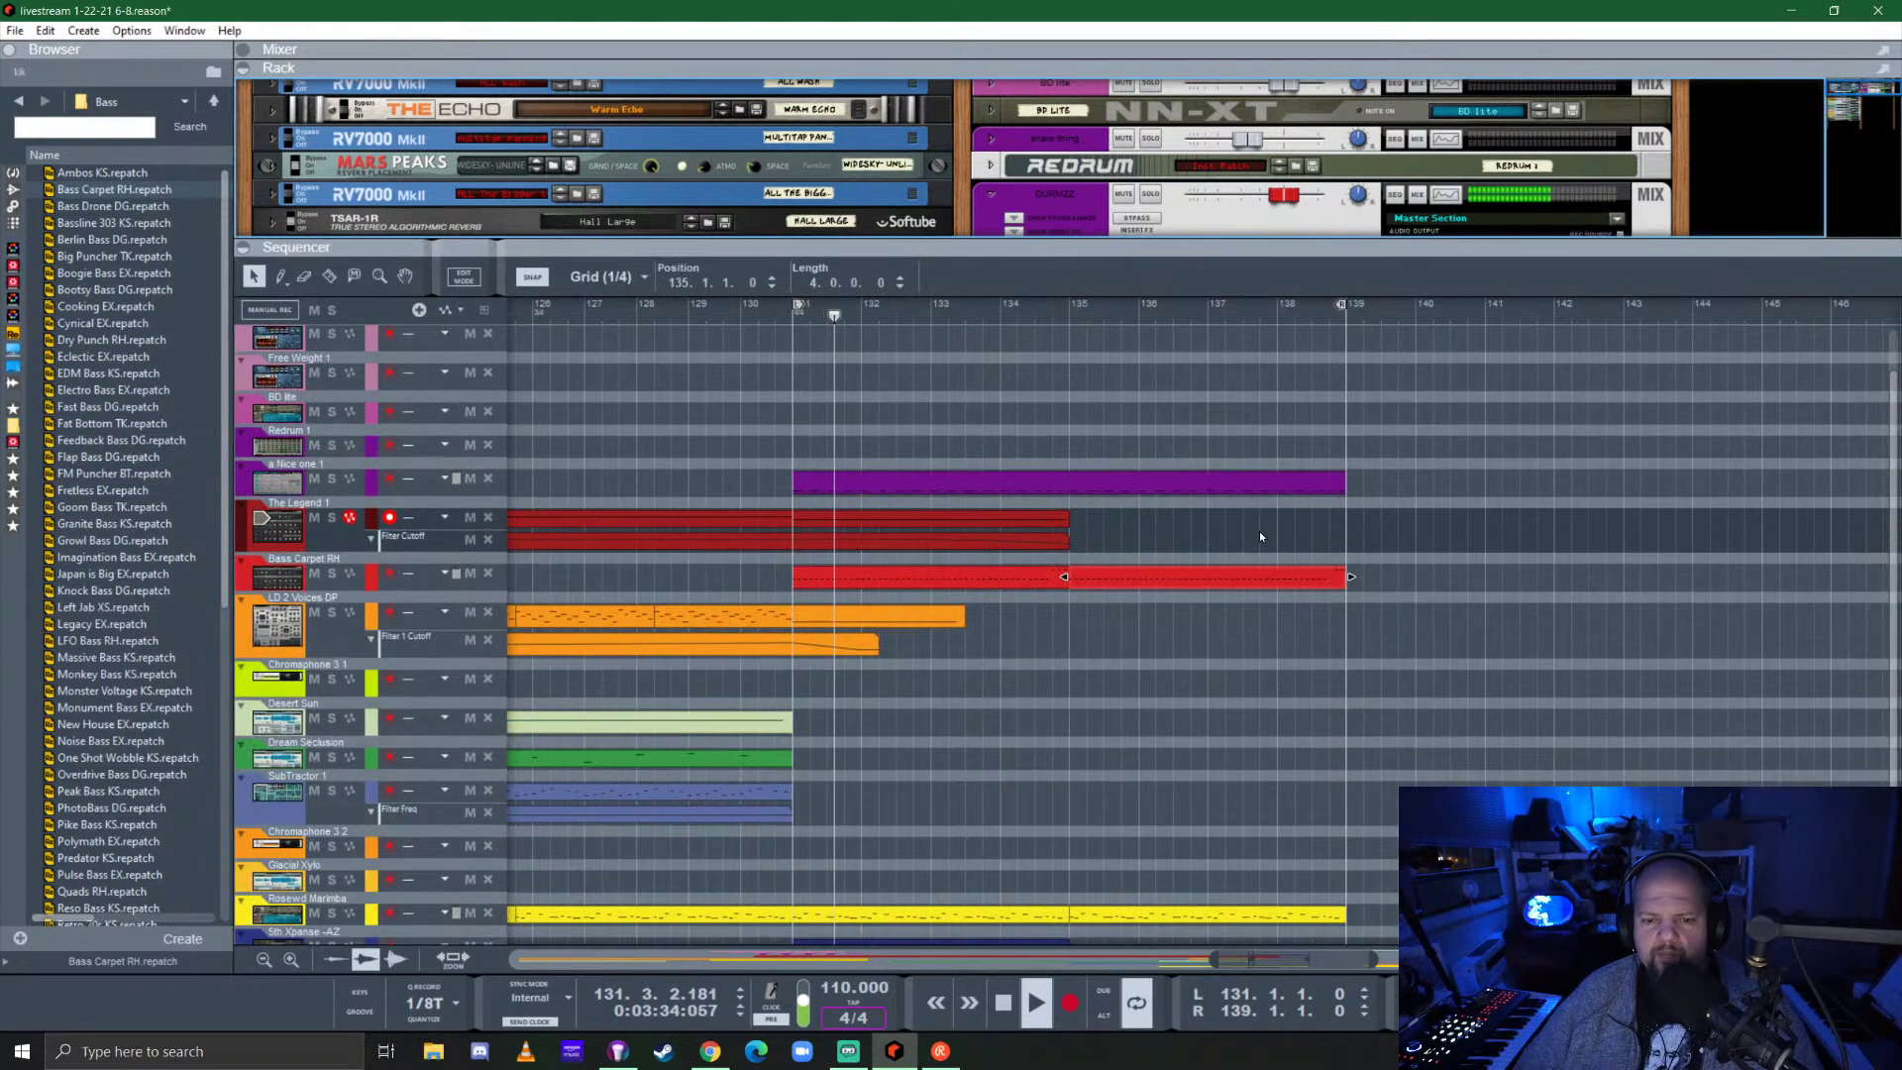
Duplicate the four-bar Xpanse clip to bar 135 and move the loop's left locator to bar 135.
{"action": "scroll", "coordinate": [1012, 711], "scroll_direction": "down", "scroll_amount": 2}
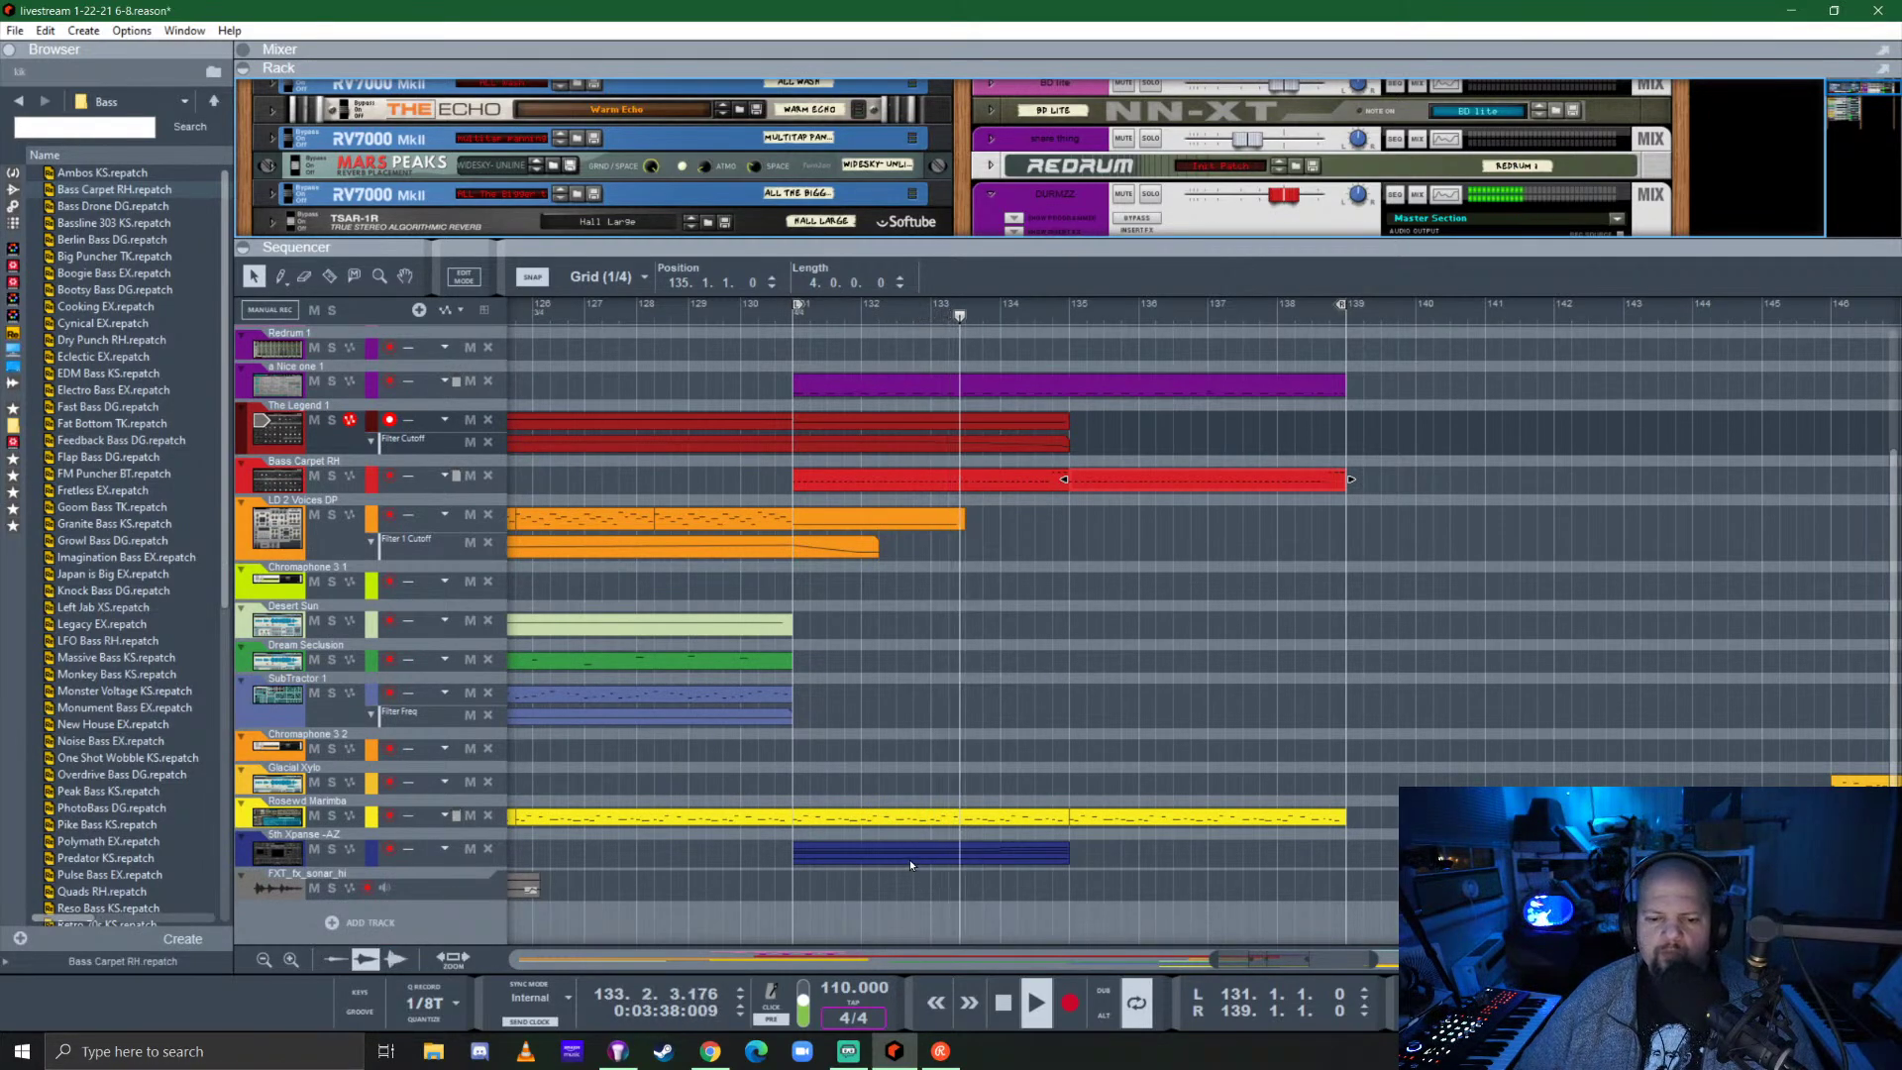
{"action": "left_click_drag", "start_coordinate": [887, 854], "coordinate": [1174, 849]}
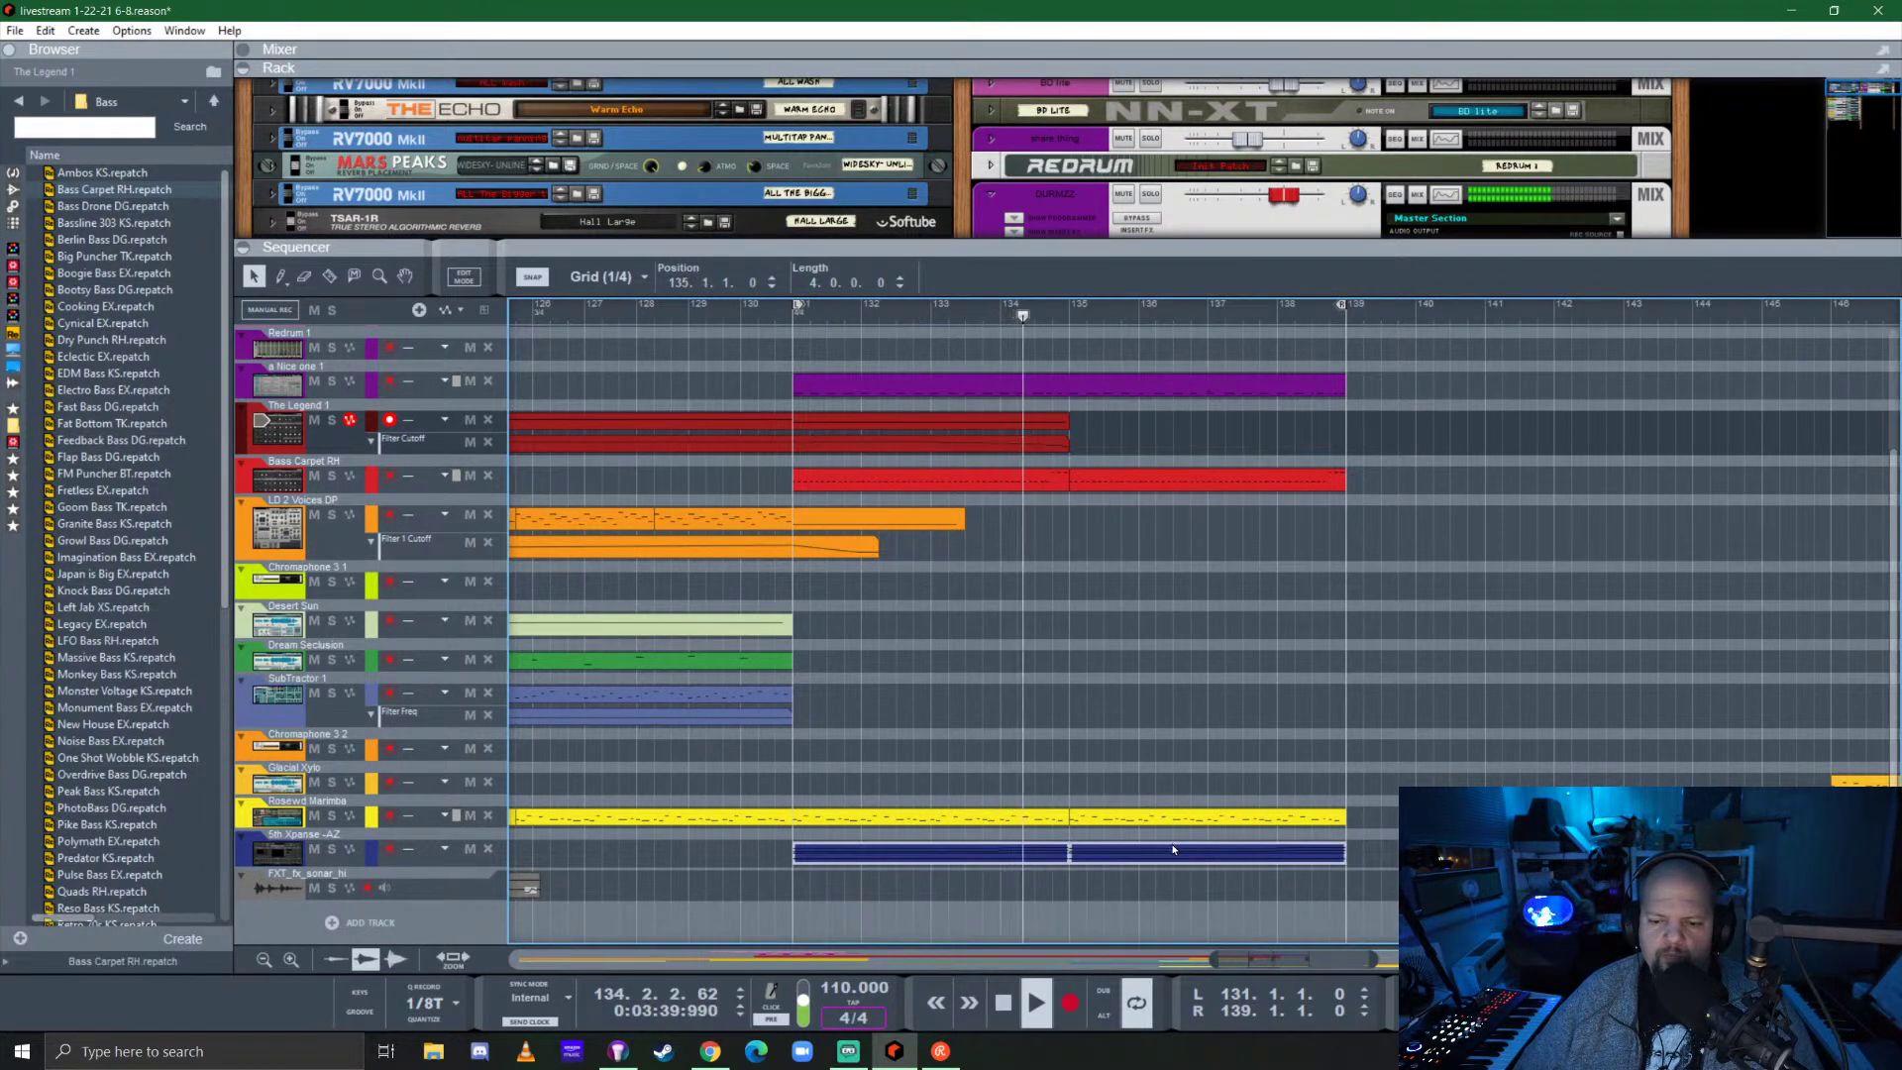
{"action": "left_click", "coordinate": [1173, 849]}
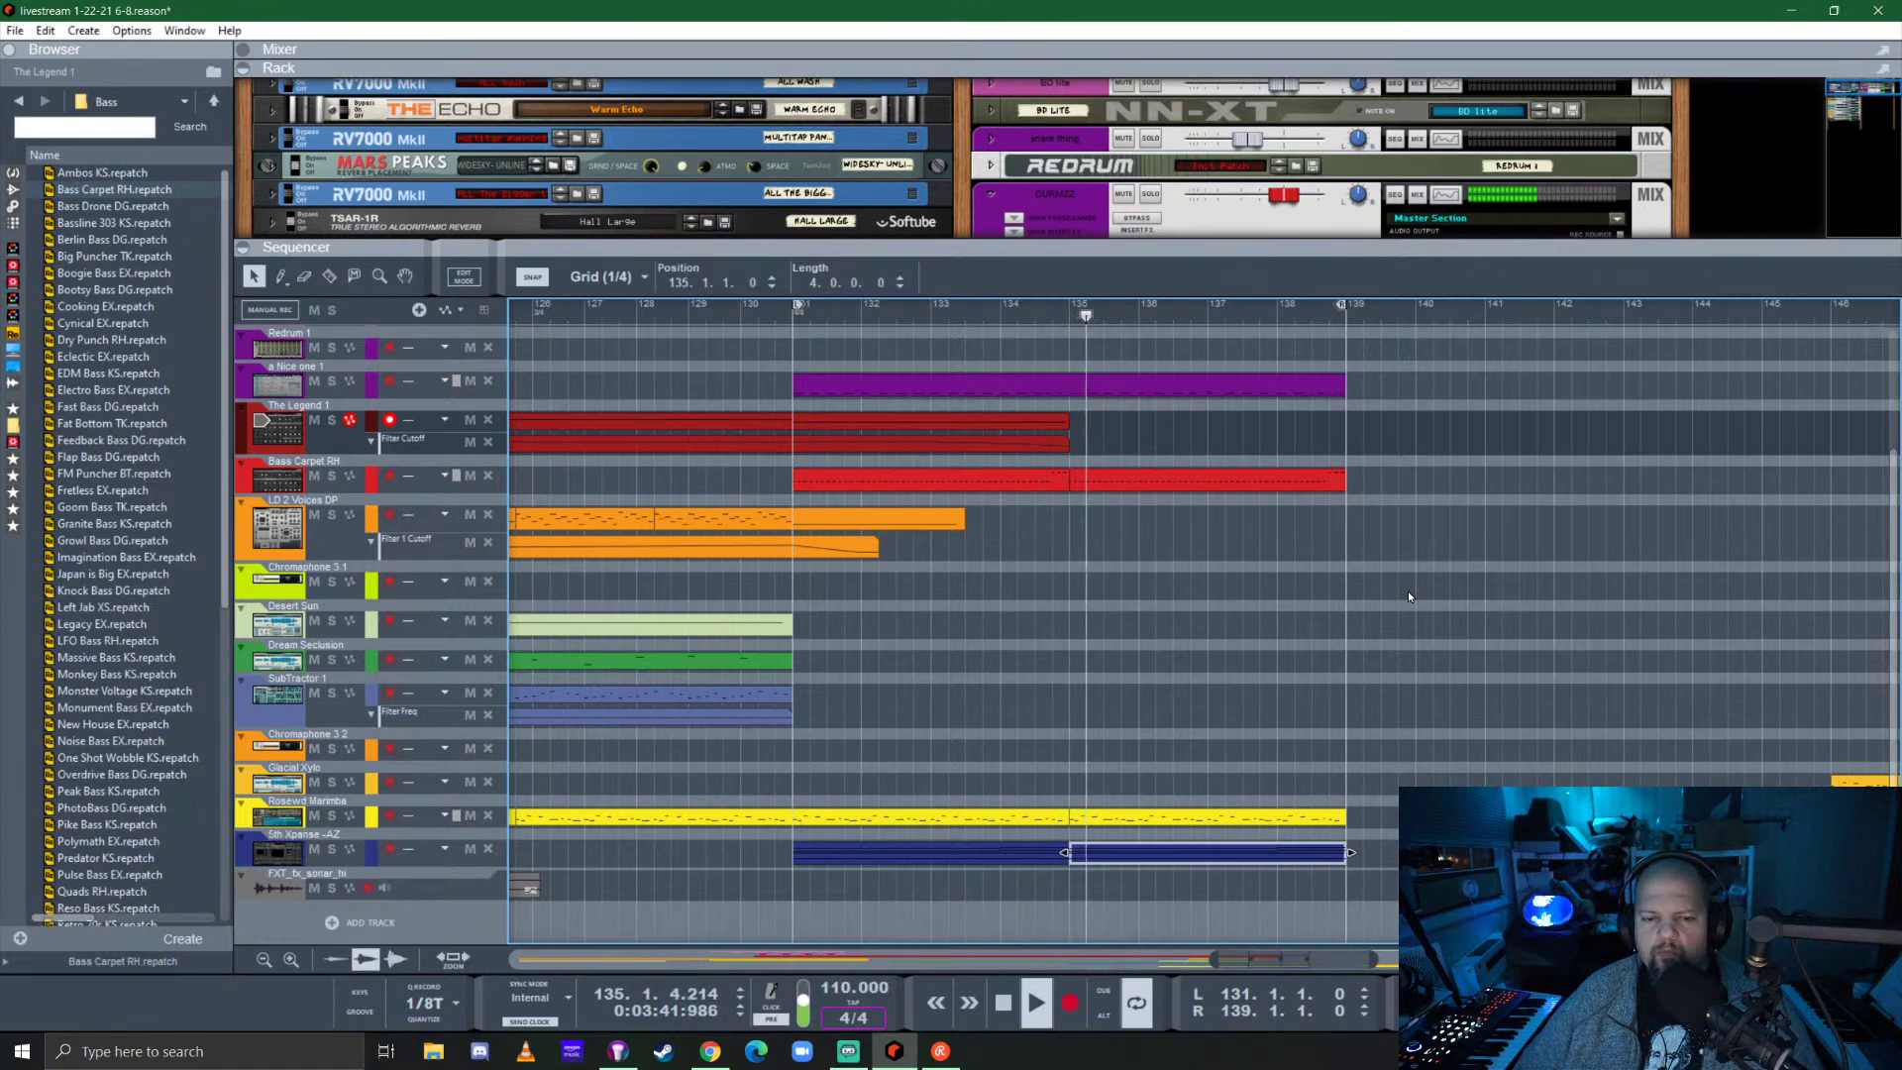
{"action": "left_click", "coordinate": [1070, 305], "text": "ctrl"}
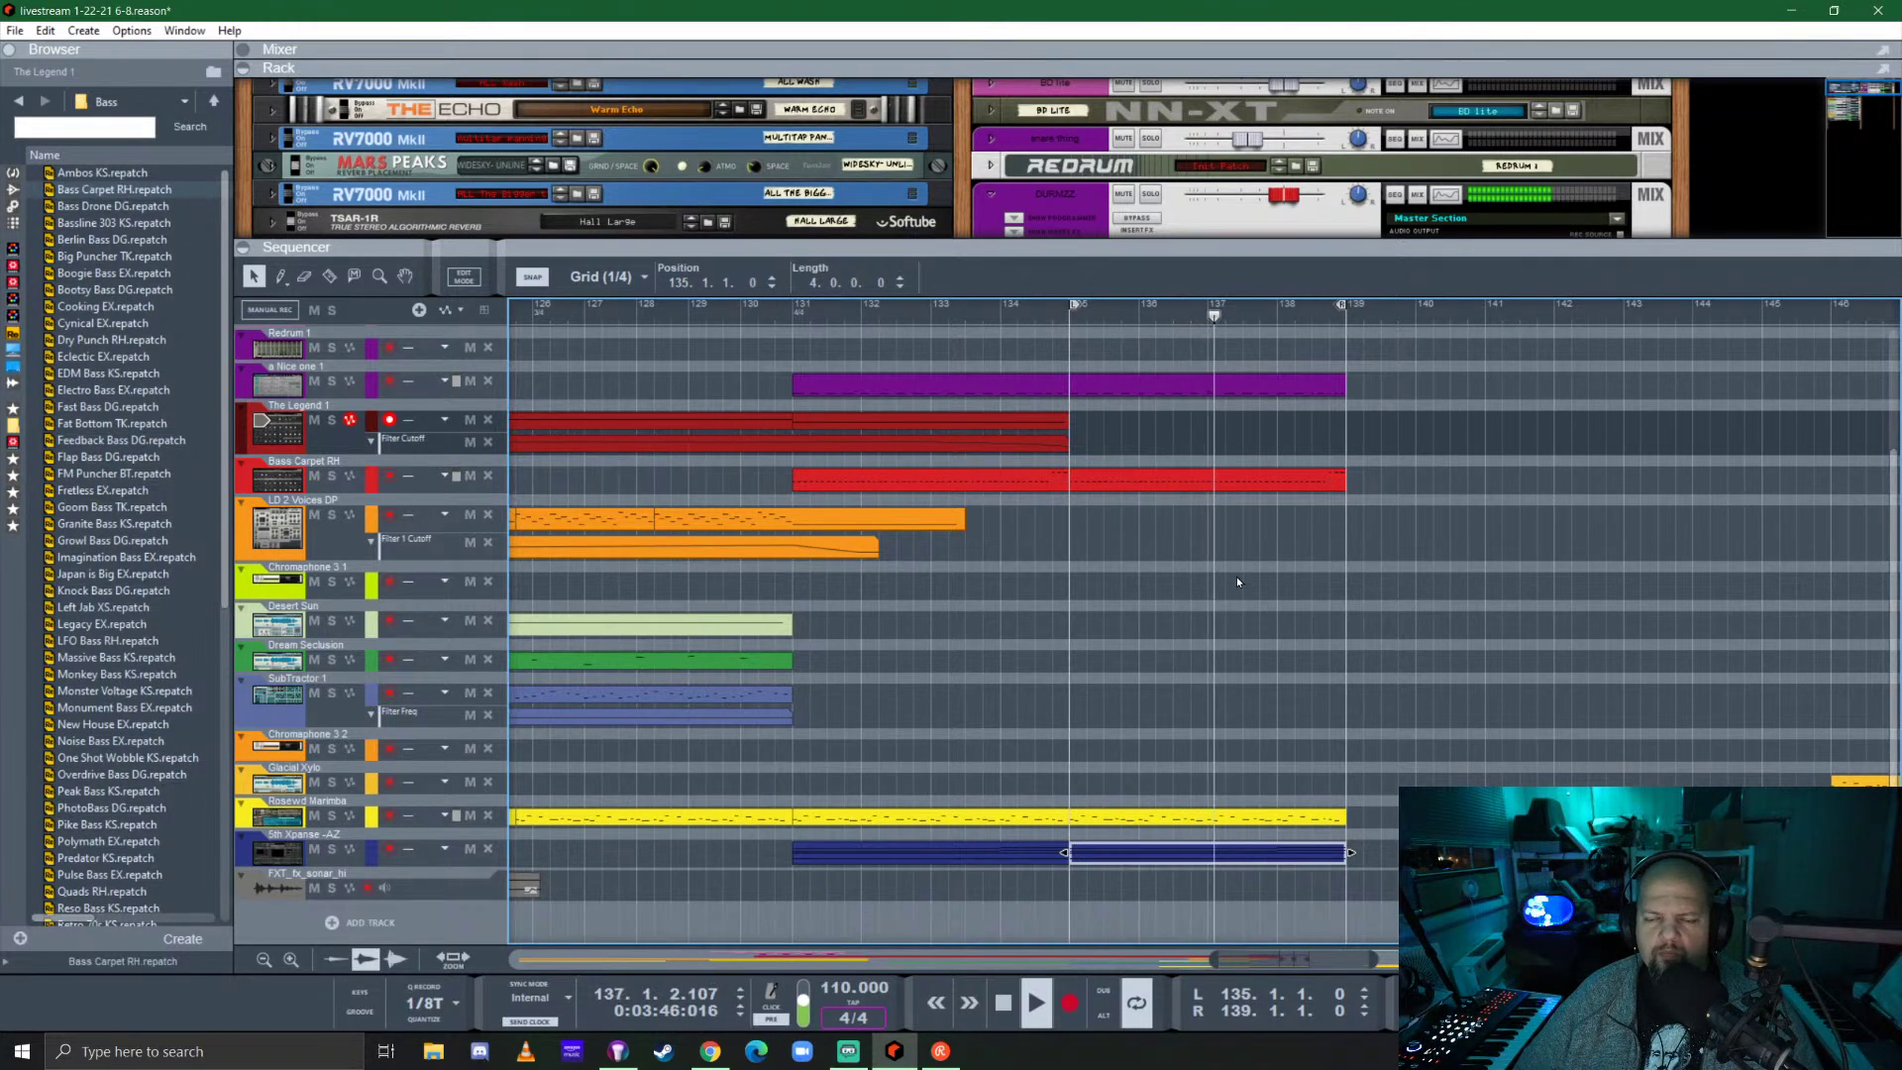
Add a Kong drum device at the end of the rack's second column and reset it to its initial patch.
{"action": "left_click", "coordinate": [1121, 384]}
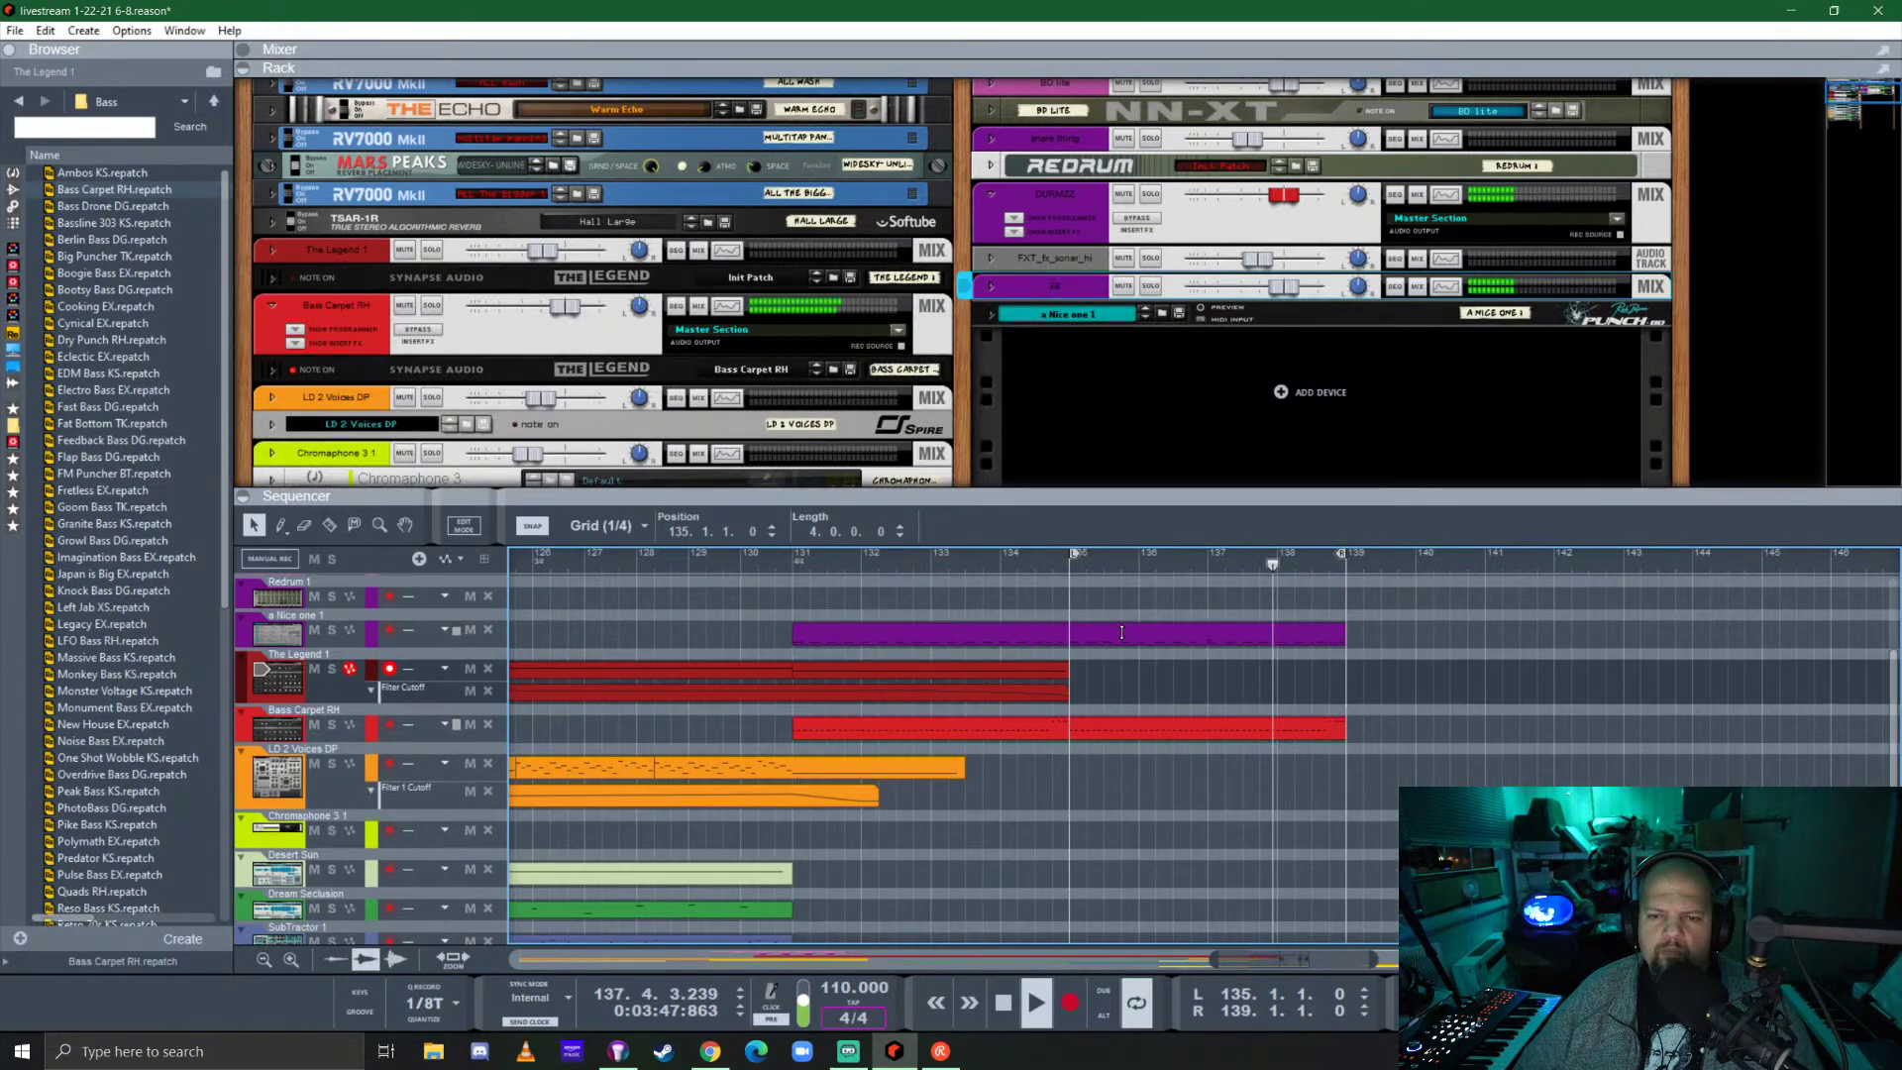
{"action": "left_click", "coordinate": [12, 172]}
{"action": "left_click_drag", "start_coordinate": [129, 193], "coordinate": [1386, 485]}
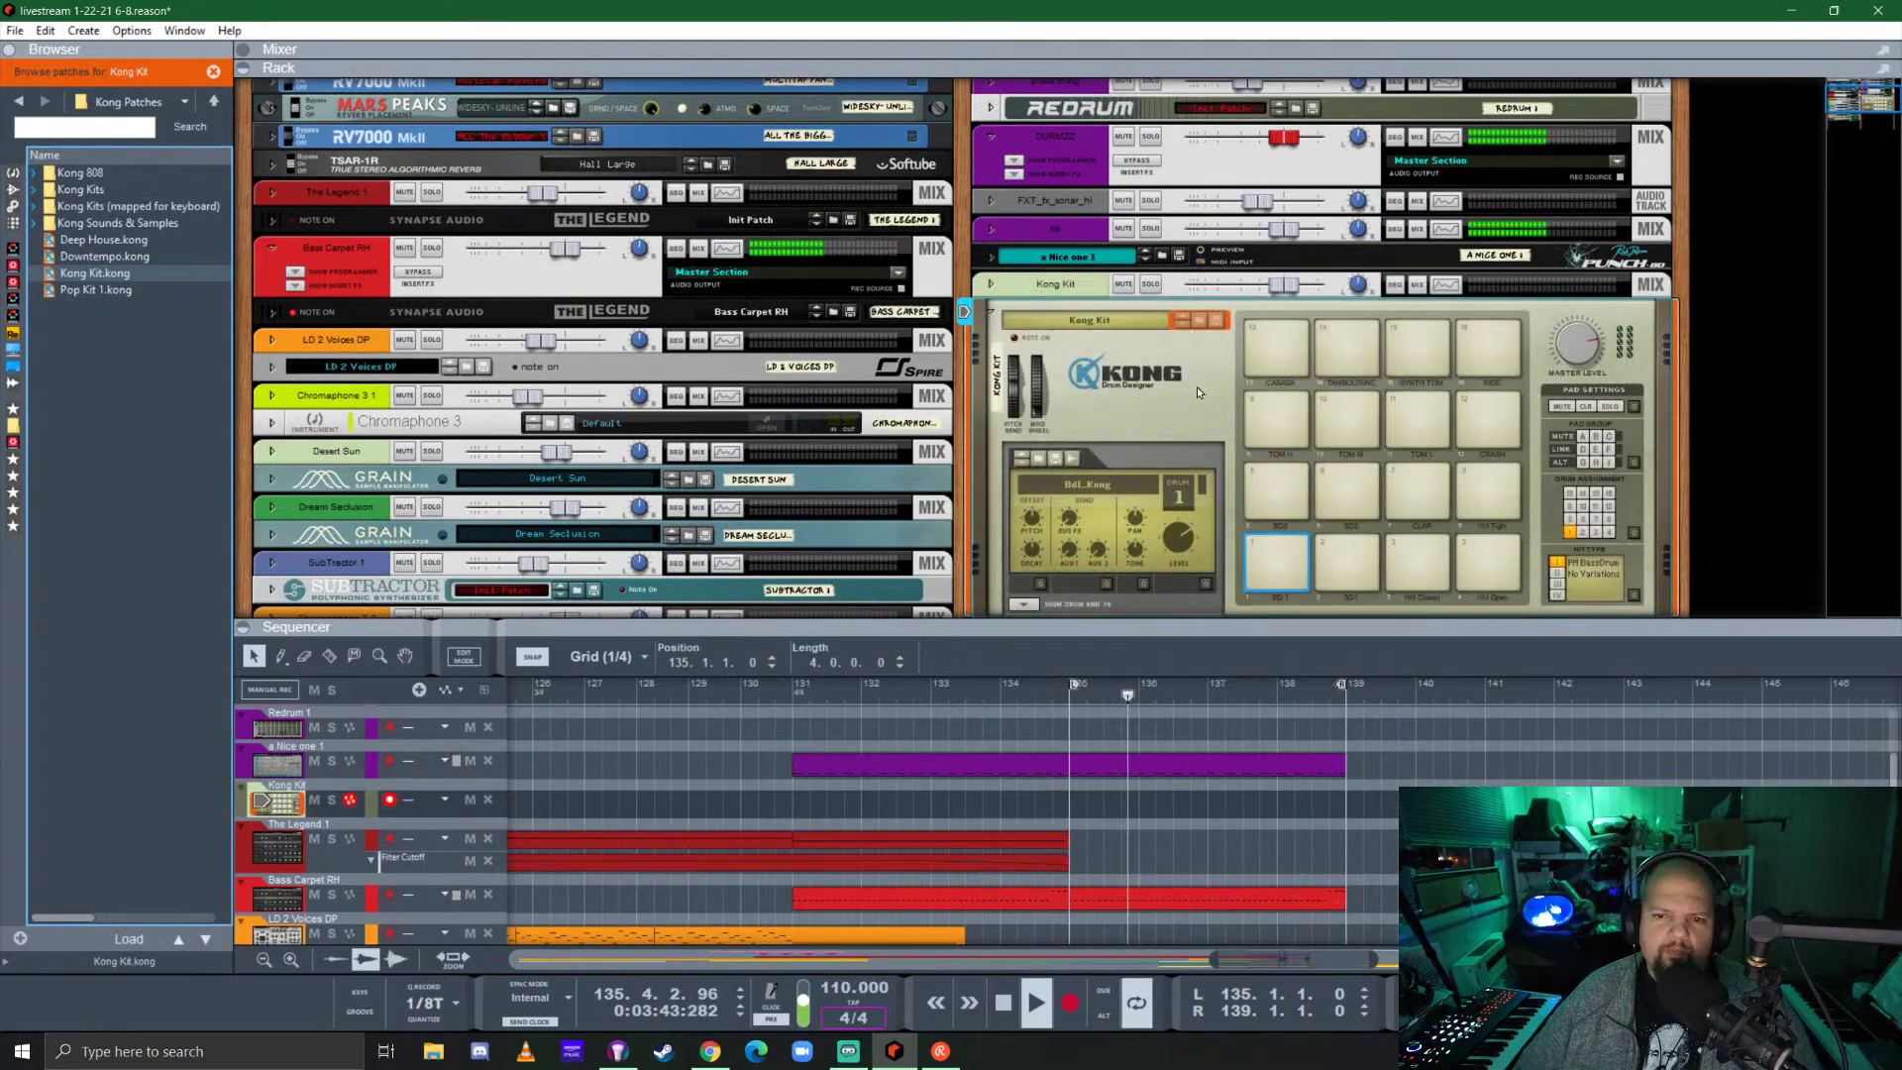
{"action": "right_click", "coordinate": [1156, 359]}
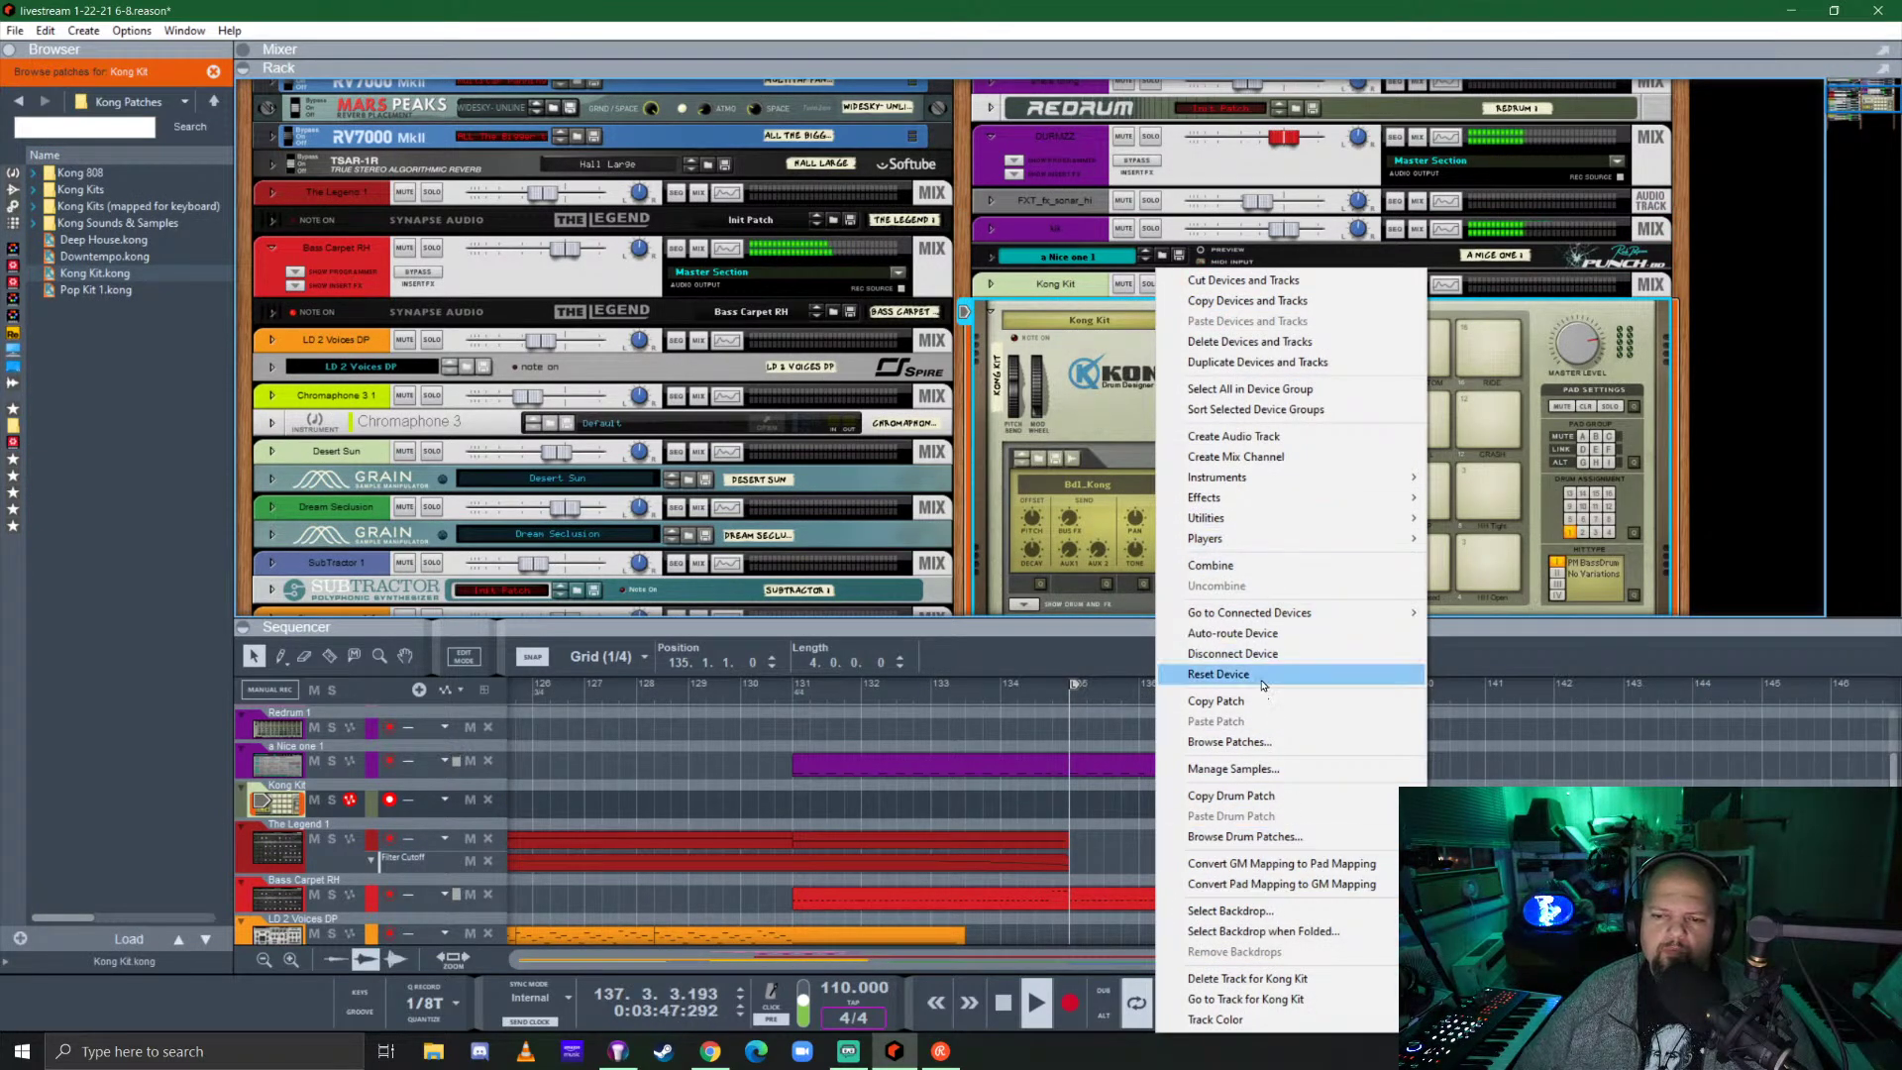
{"action": "left_click", "coordinate": [1218, 673]}
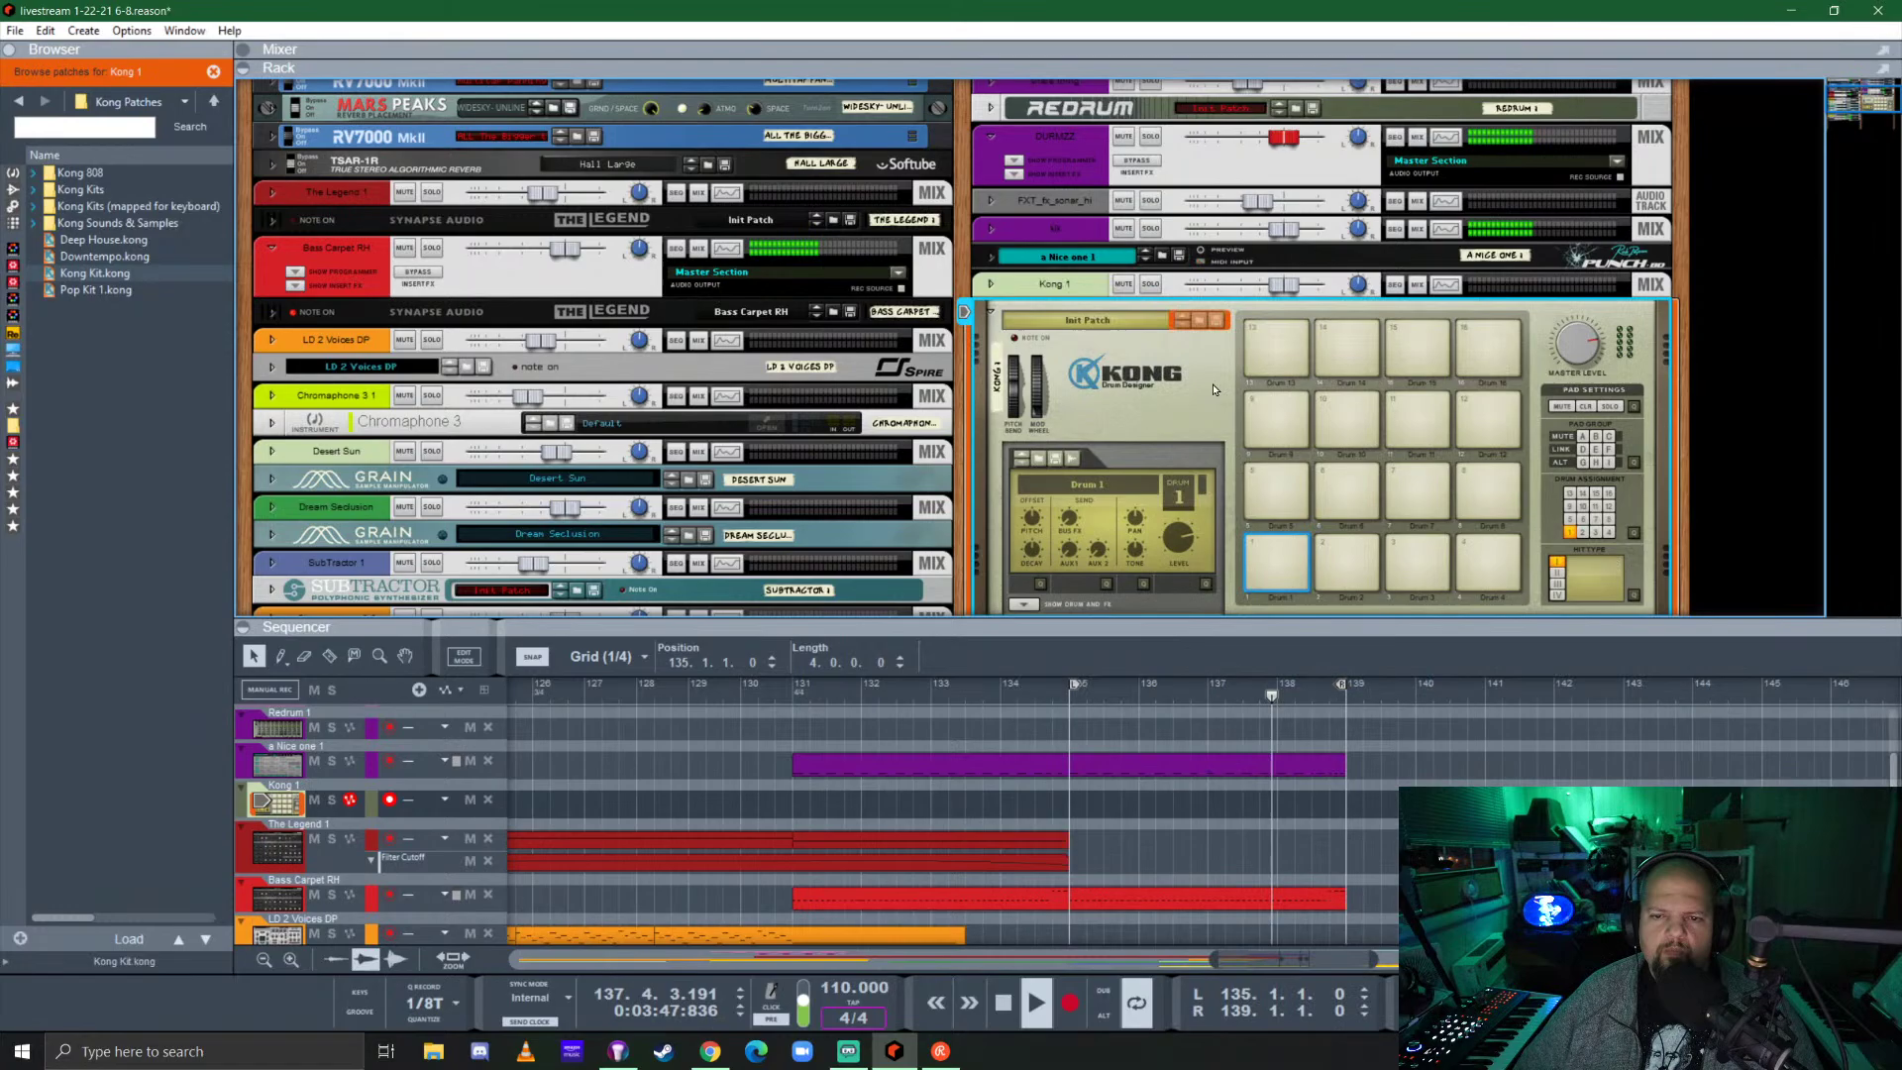
Open the 3. Hi Hats folder in Kong Sounds & Samples and audition Hh_AirHiHat_60_BSQ.wav.
{"action": "double_click", "coordinate": [161, 222]}
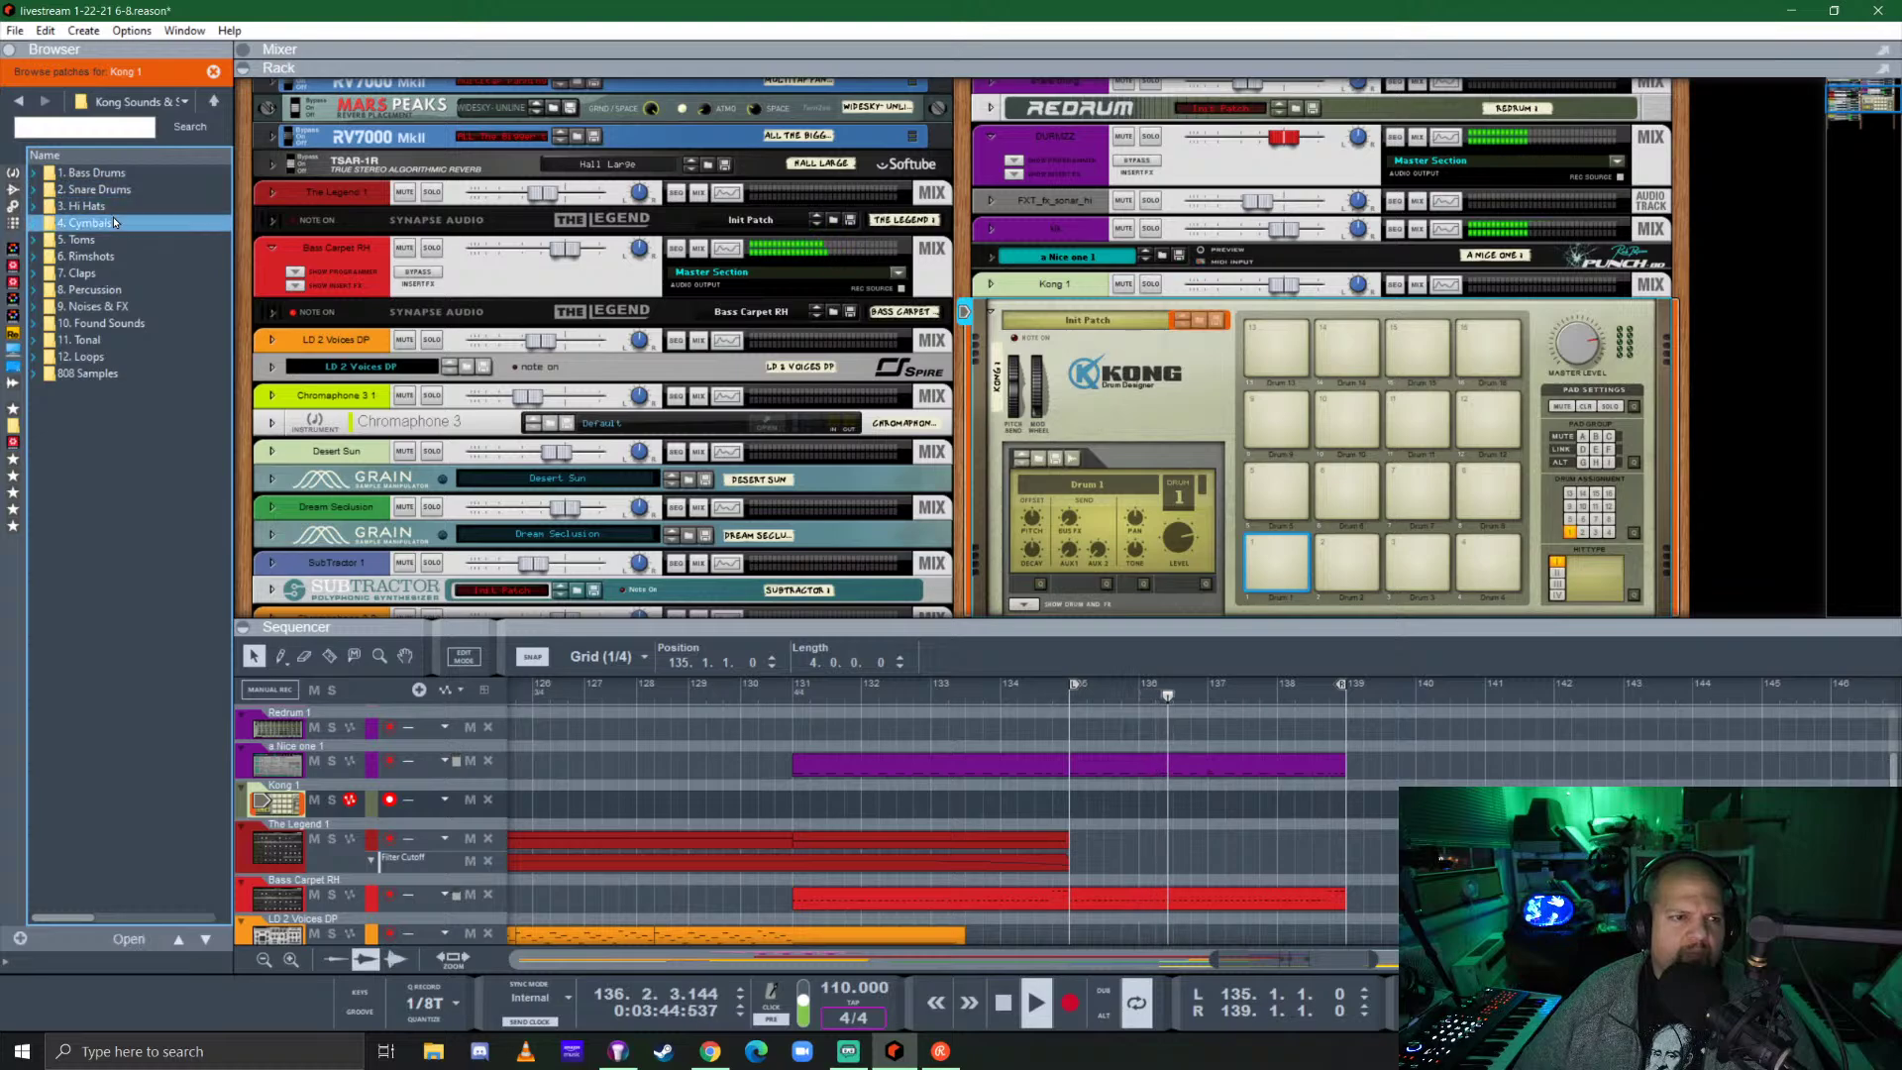
{"action": "double_click", "coordinate": [105, 205]}
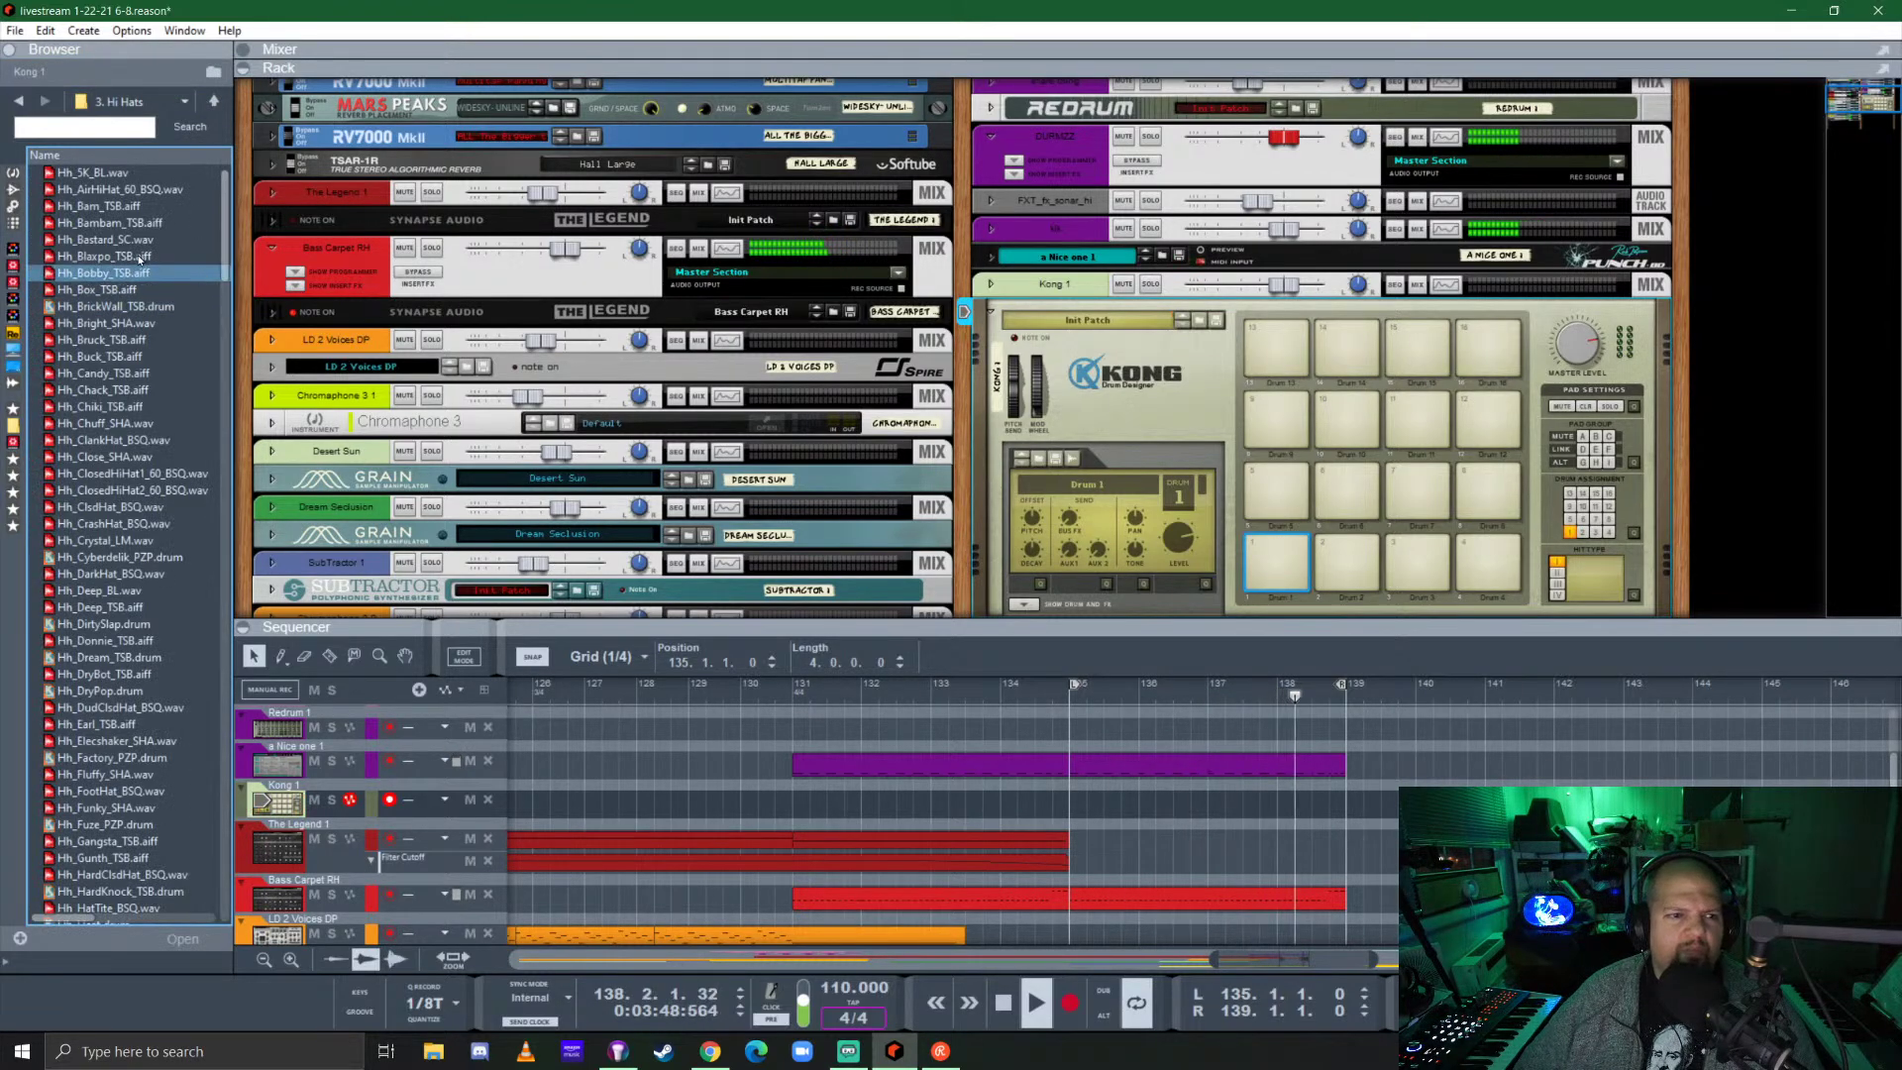
{"action": "left_click", "coordinate": [86, 222]}
{"action": "left_click", "coordinate": [97, 189]}
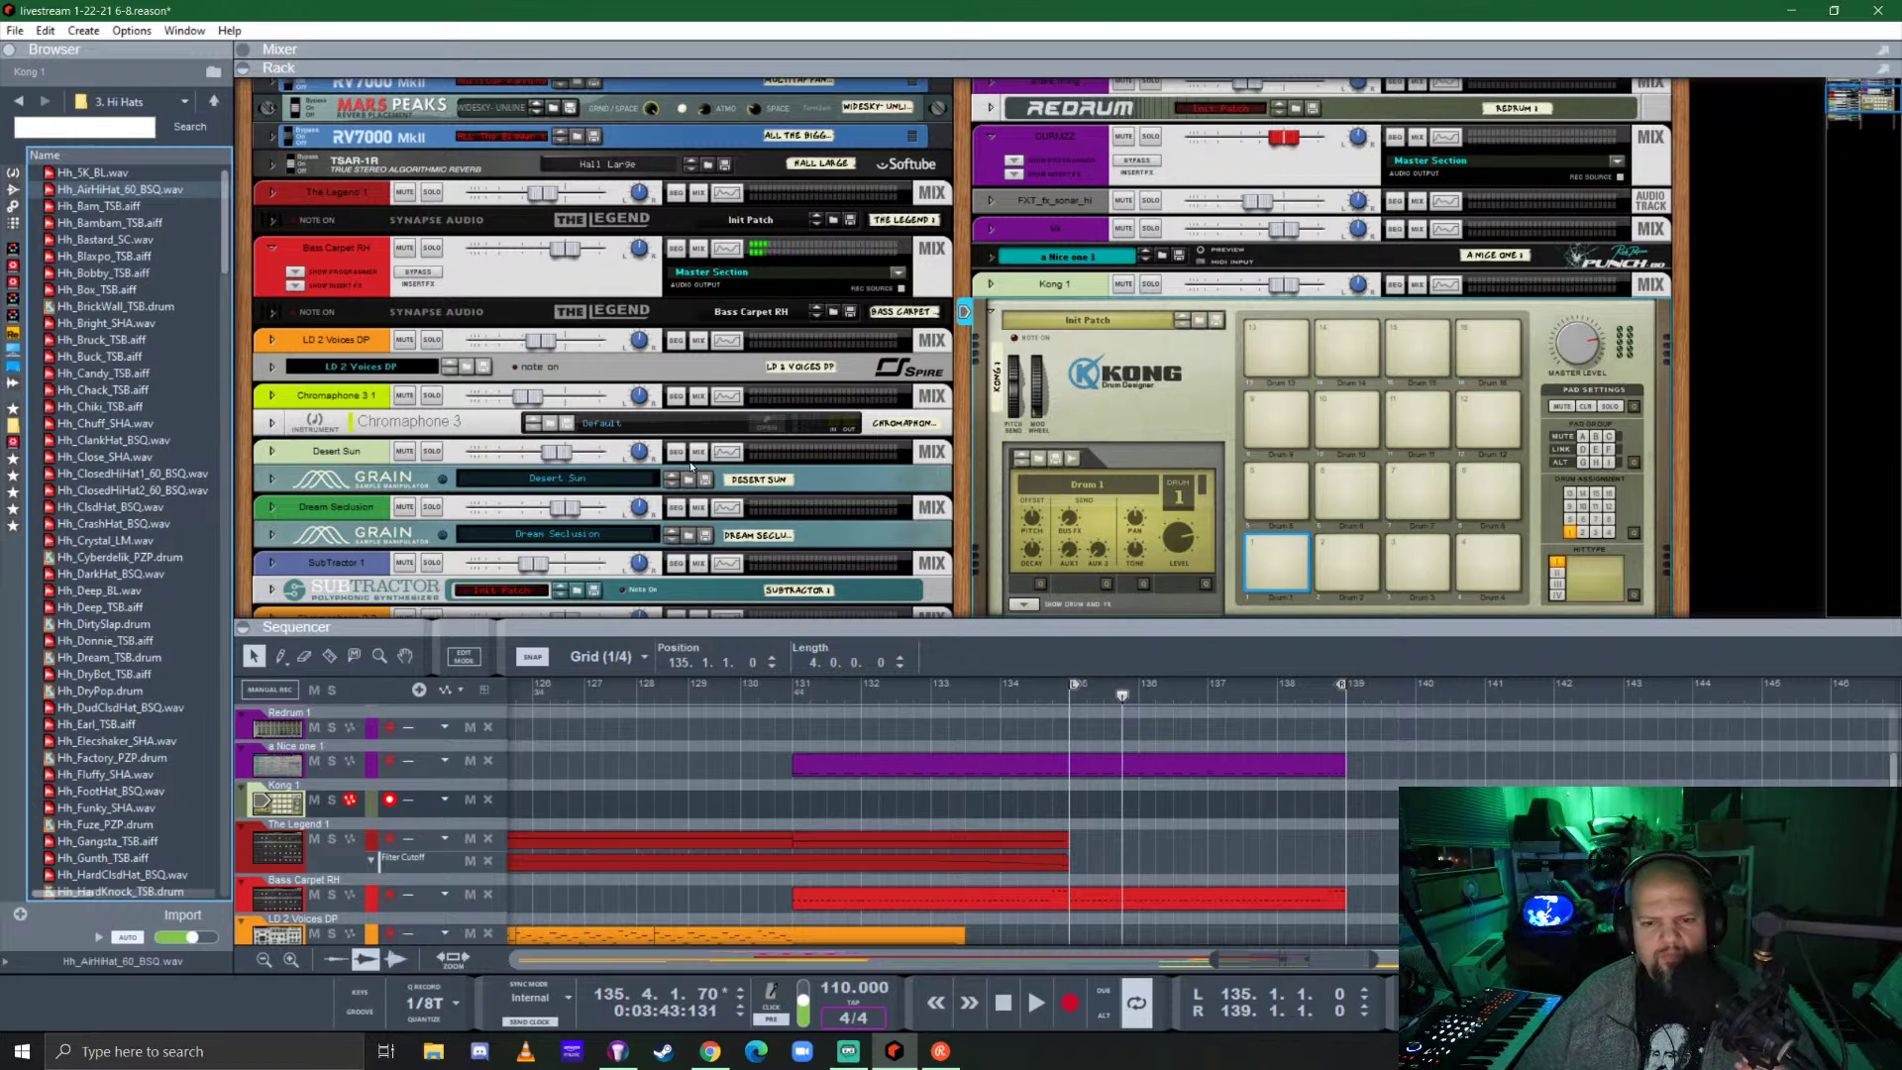
Show Kong's drum and FX section and load the Synth Hi-Hat module on pad 5.
{"action": "scroll", "coordinate": [1131, 365], "scroll_direction": "down", "scroll_amount": 5}
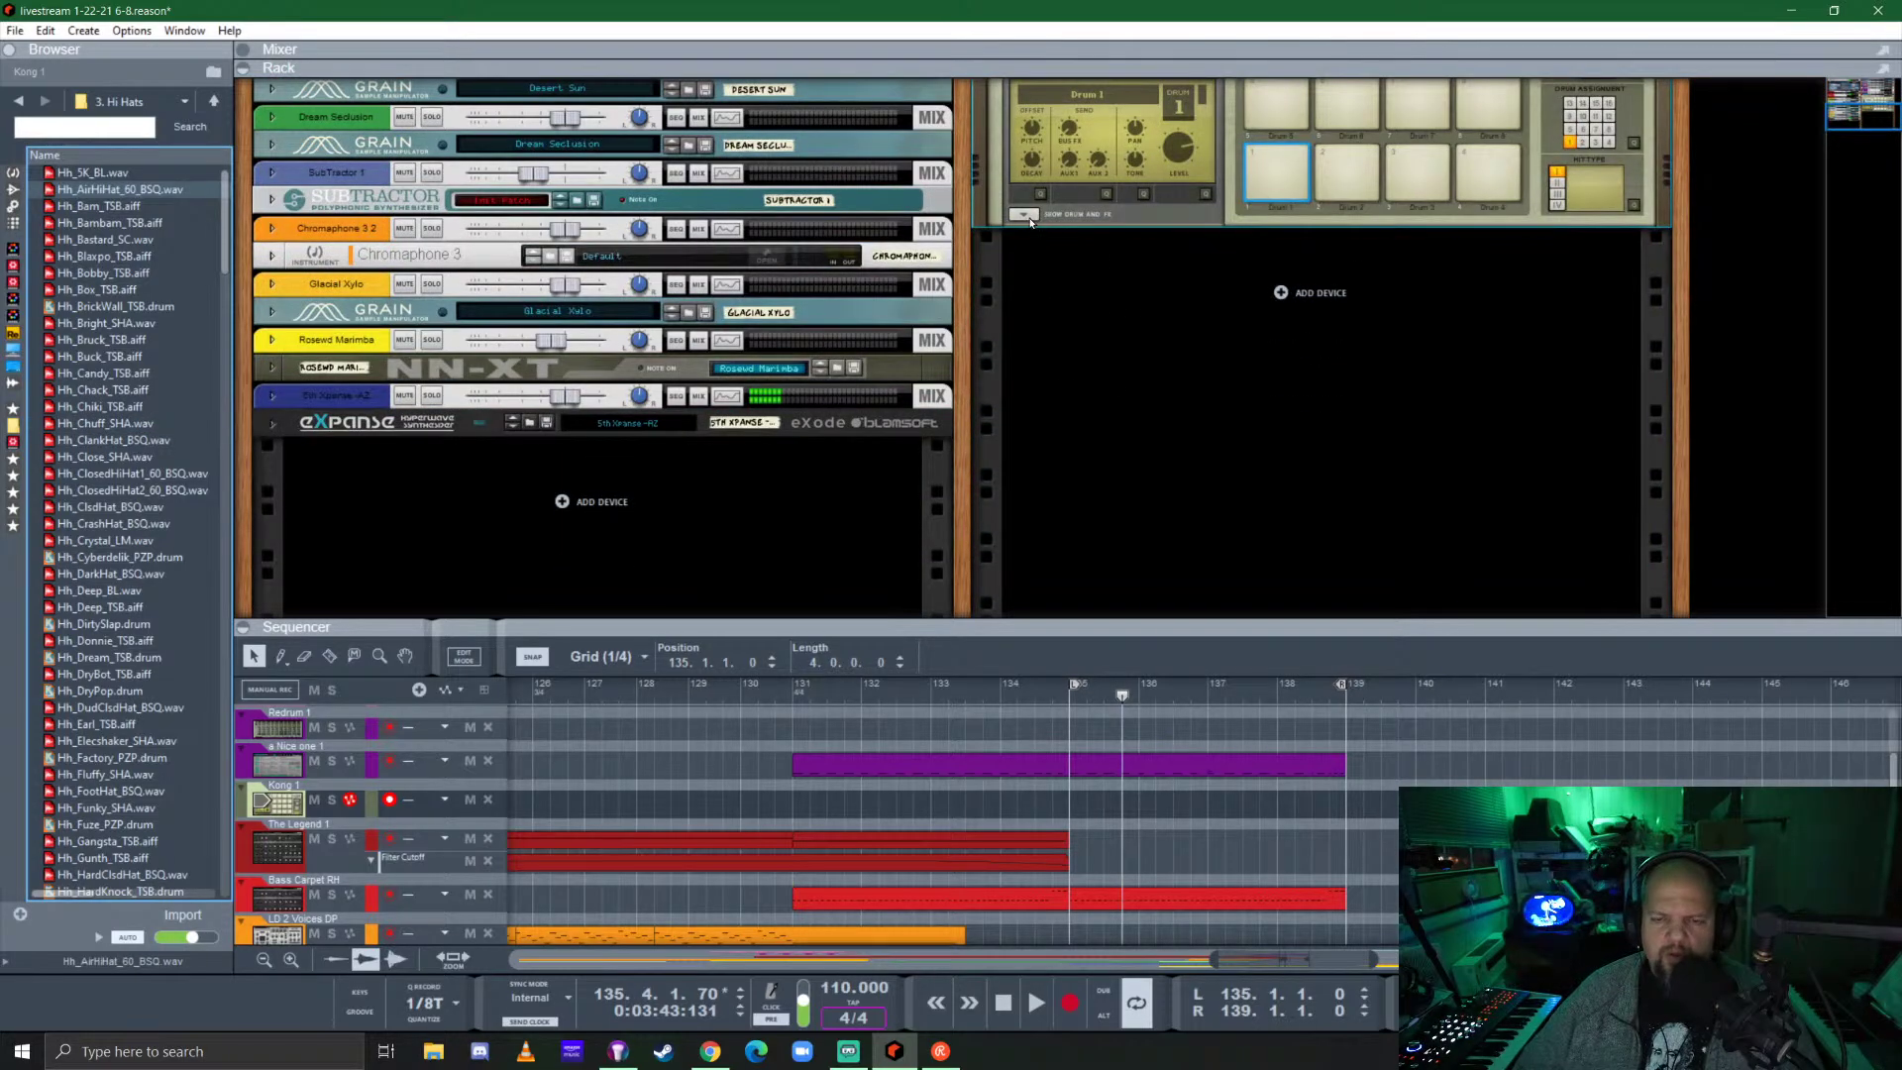
{"action": "left_click", "coordinate": [1025, 215]}
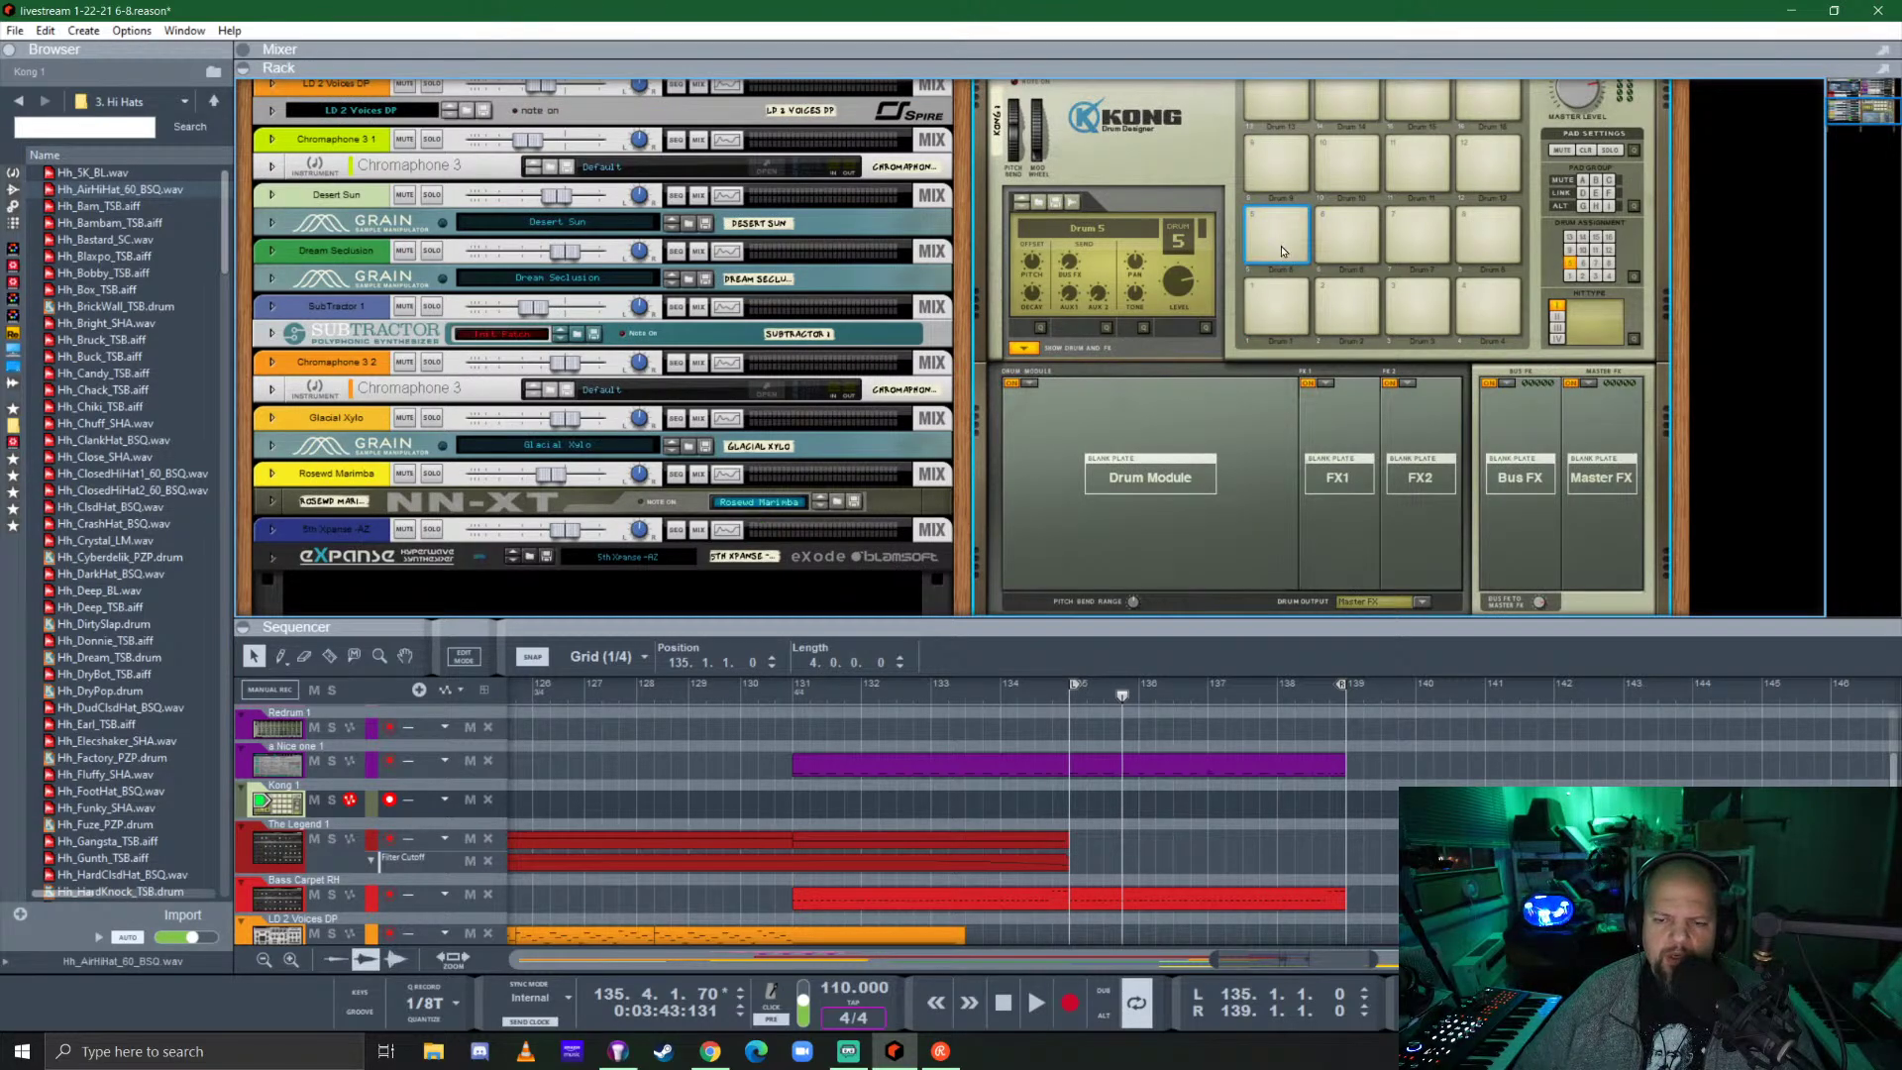
{"action": "left_click", "coordinate": [1032, 384]}
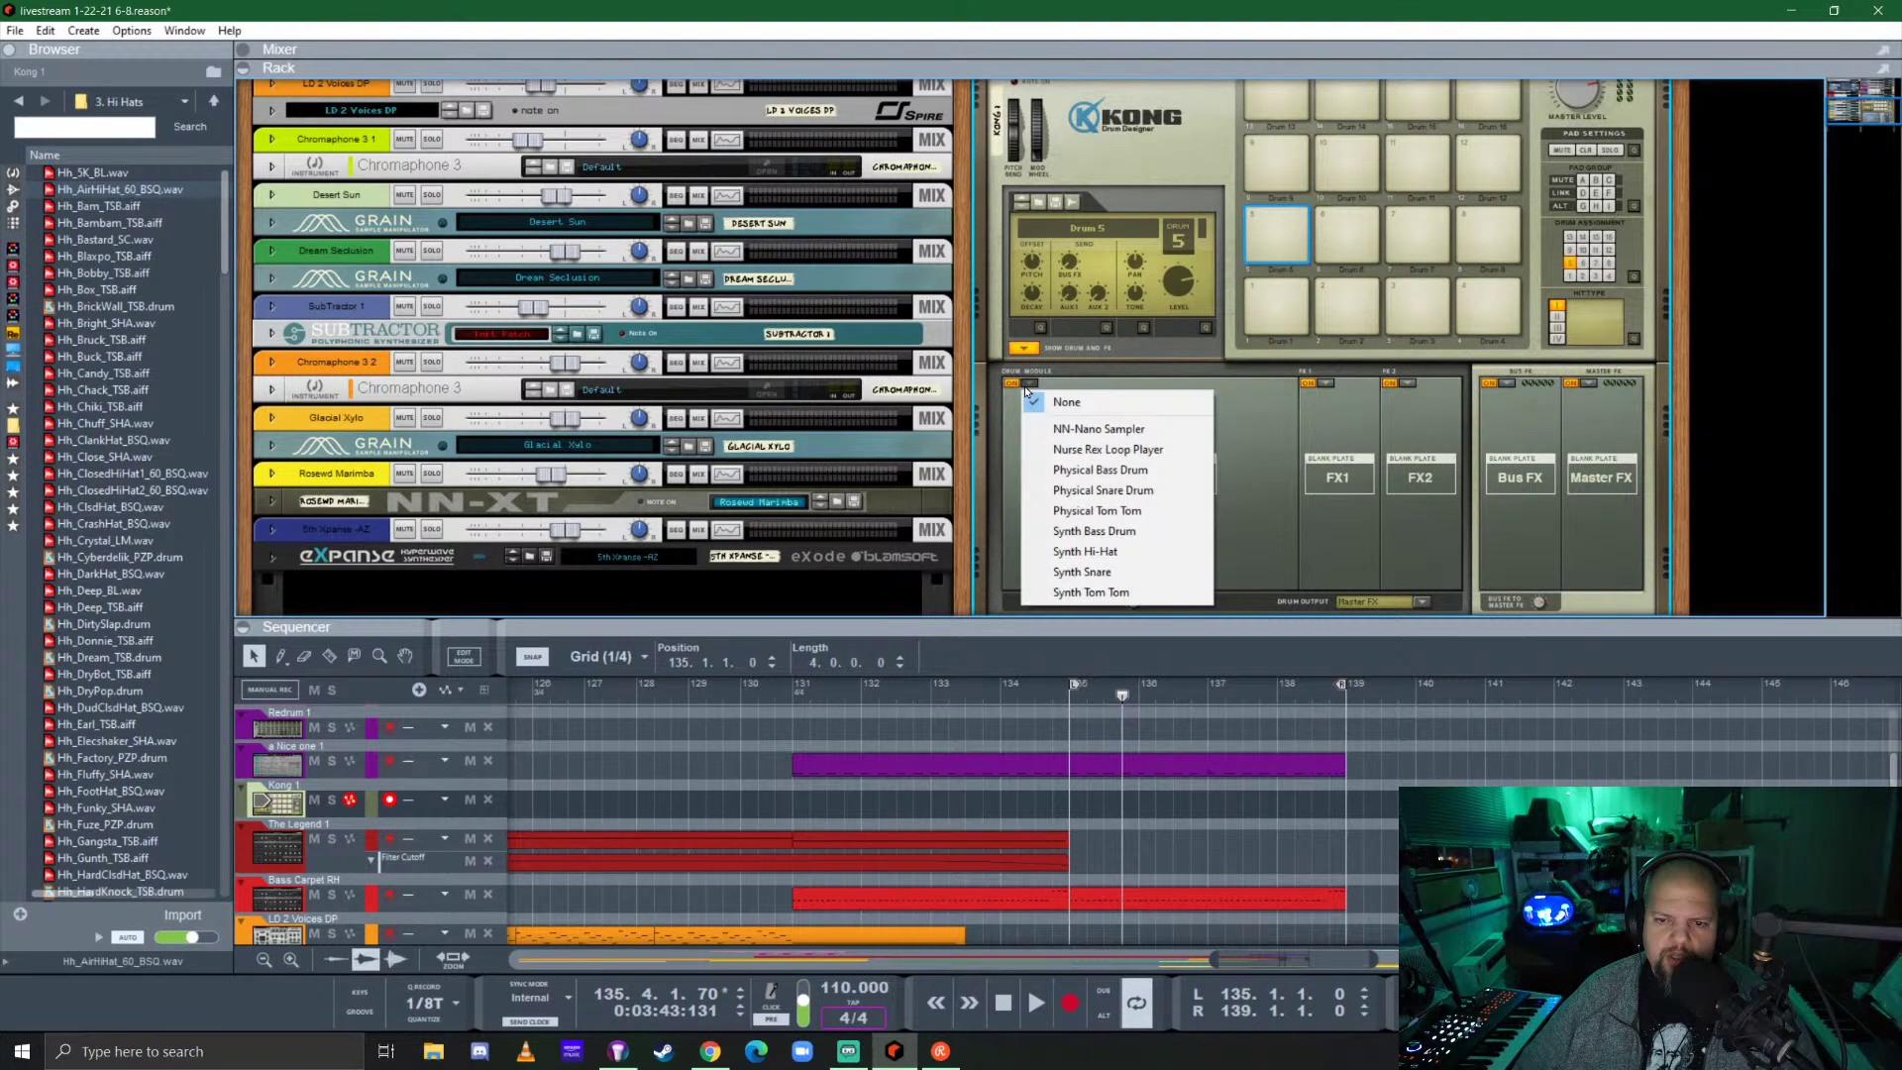
{"action": "left_click", "coordinate": [1140, 551]}
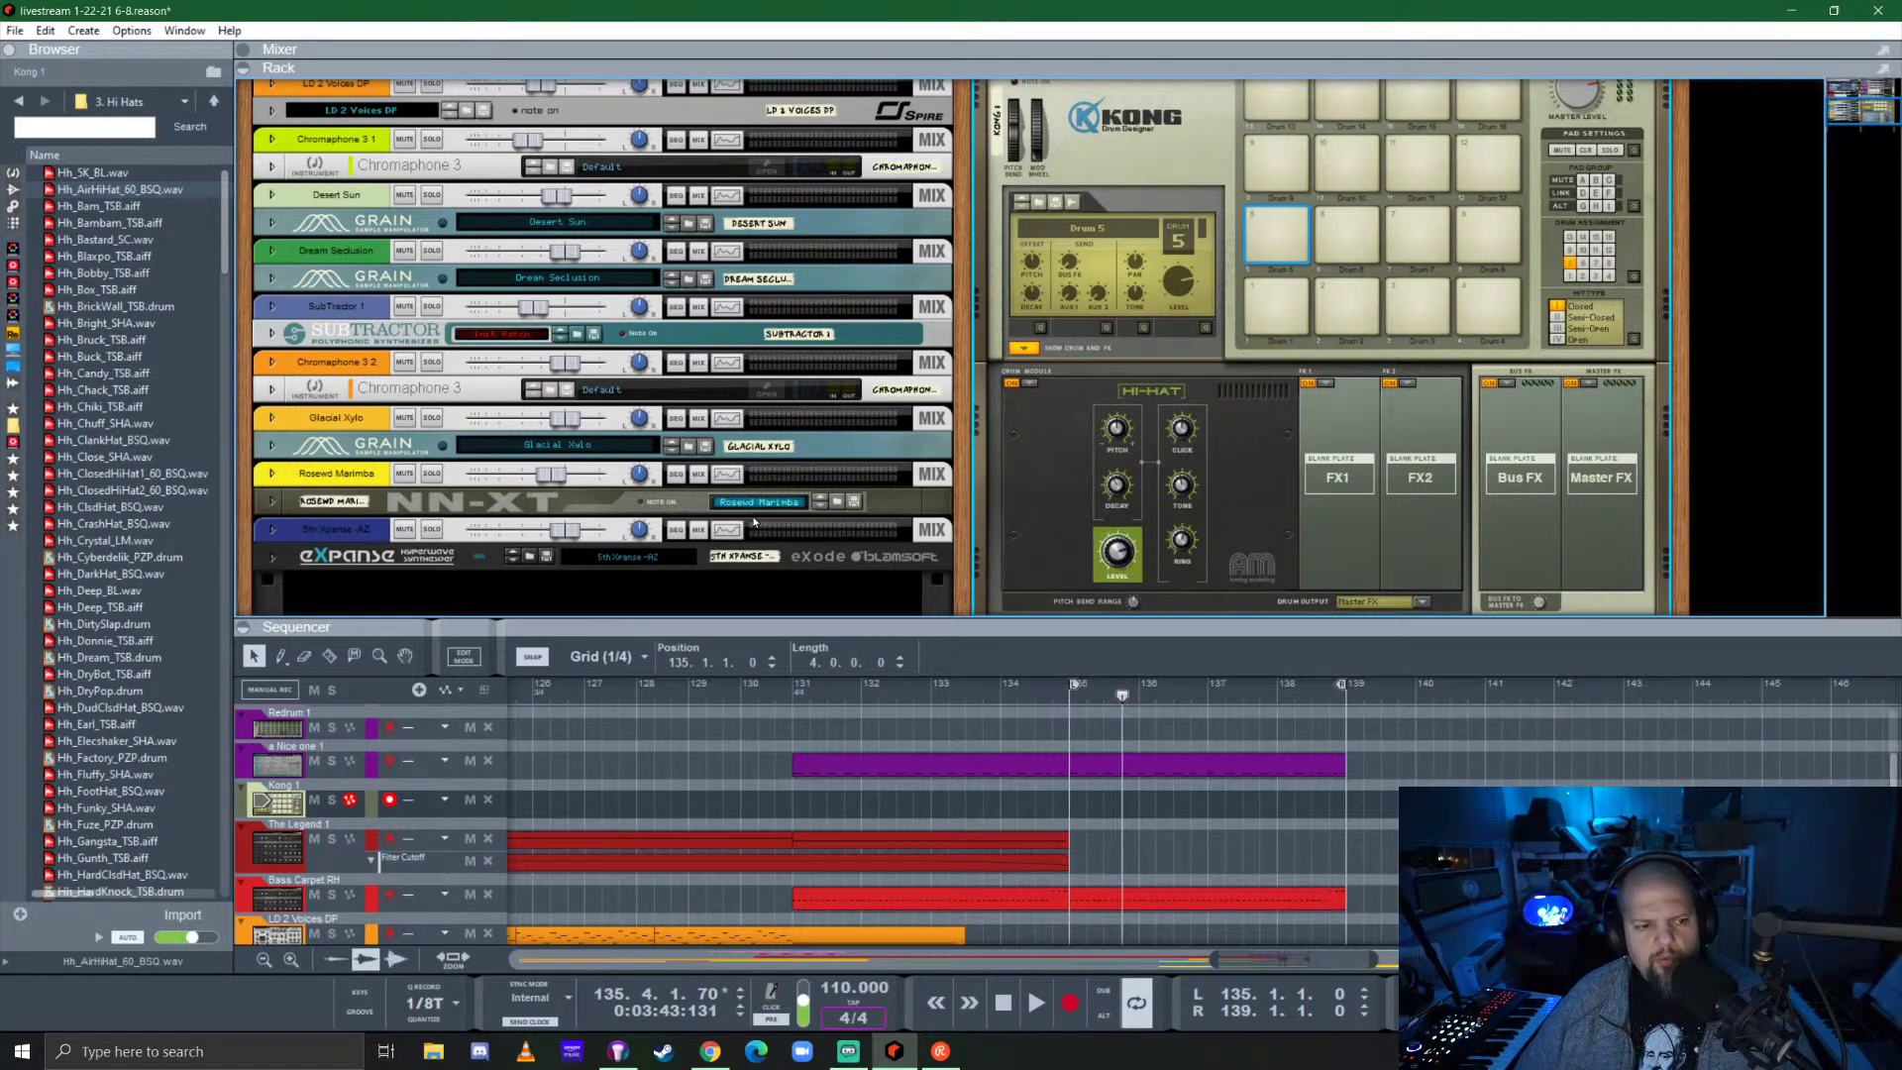
Audition the closed, crash and deep hi-hat samples and load Hh_Crystal_LM.wav onto Kong's pad 5.
{"action": "left_click", "coordinate": [141, 474]}
{"action": "left_click", "coordinate": [143, 491]}
{"action": "left_click", "coordinate": [147, 507]}
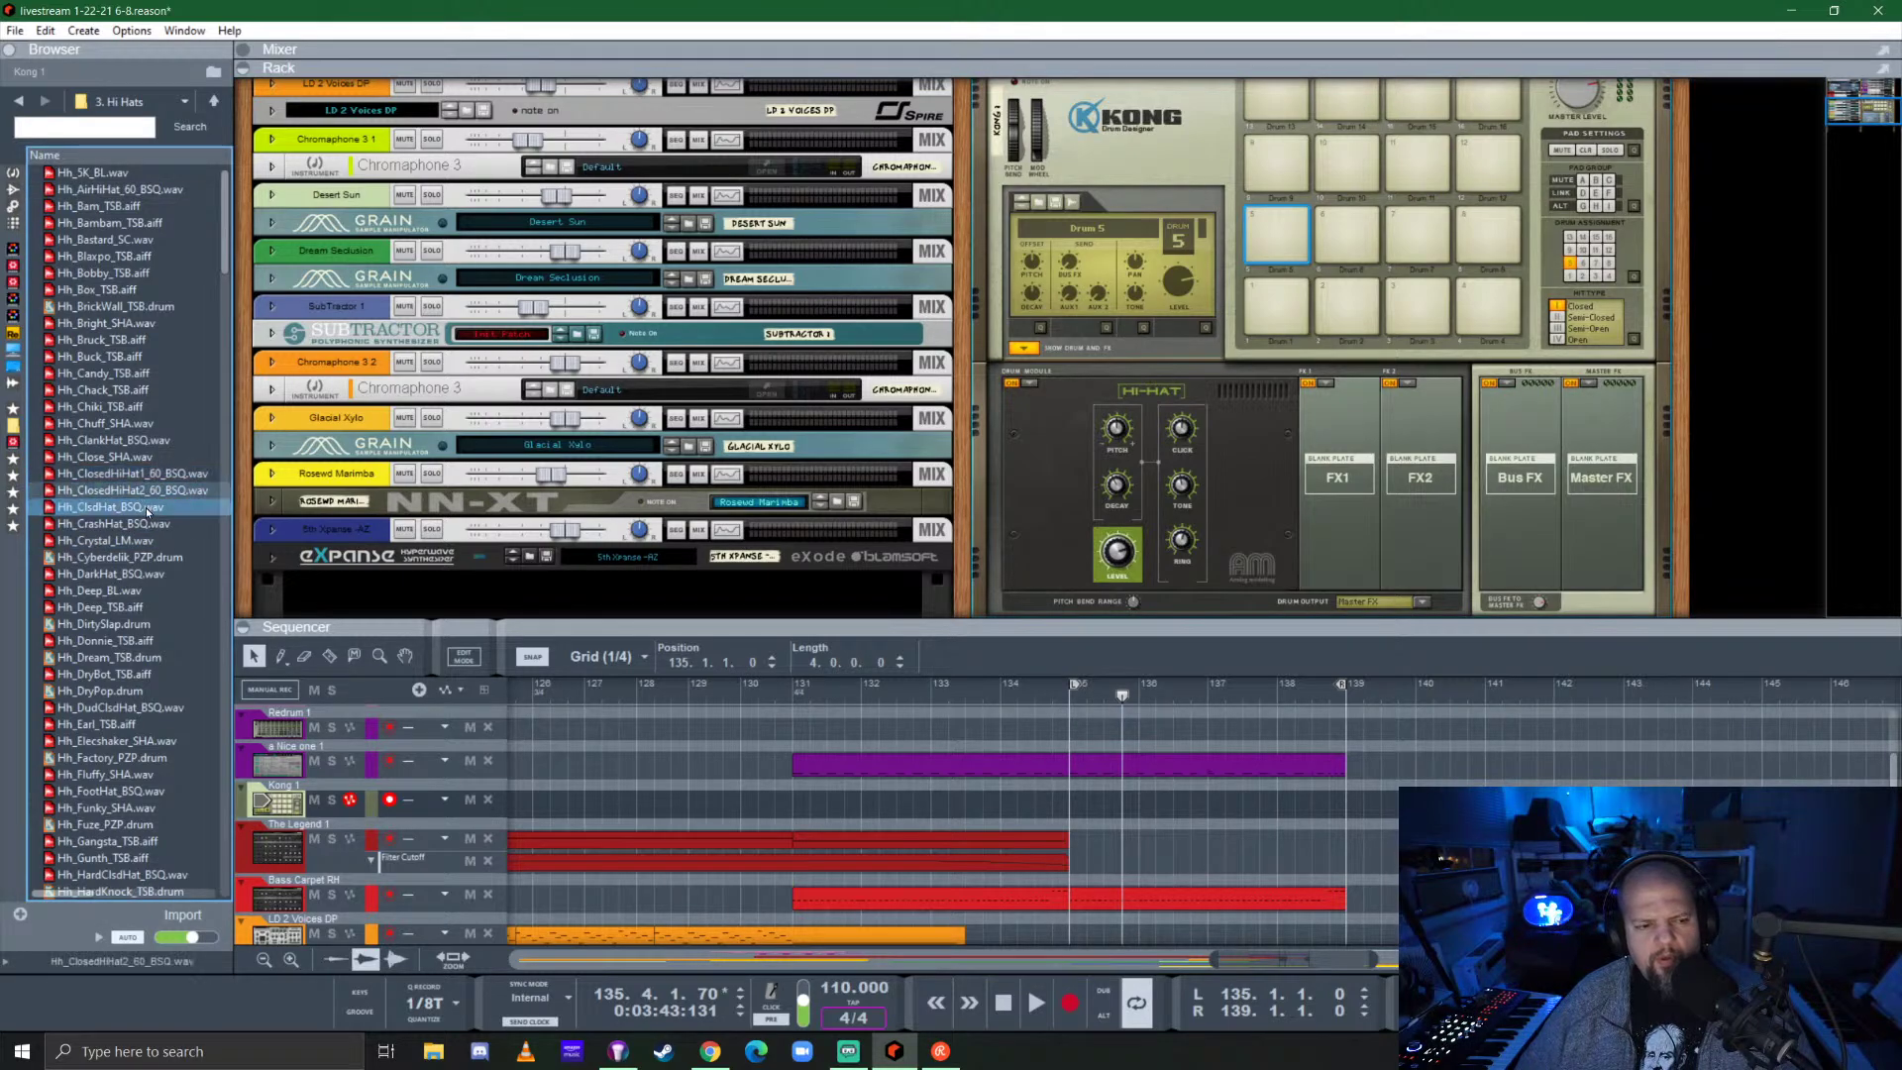
{"action": "left_click", "coordinate": [117, 525]}
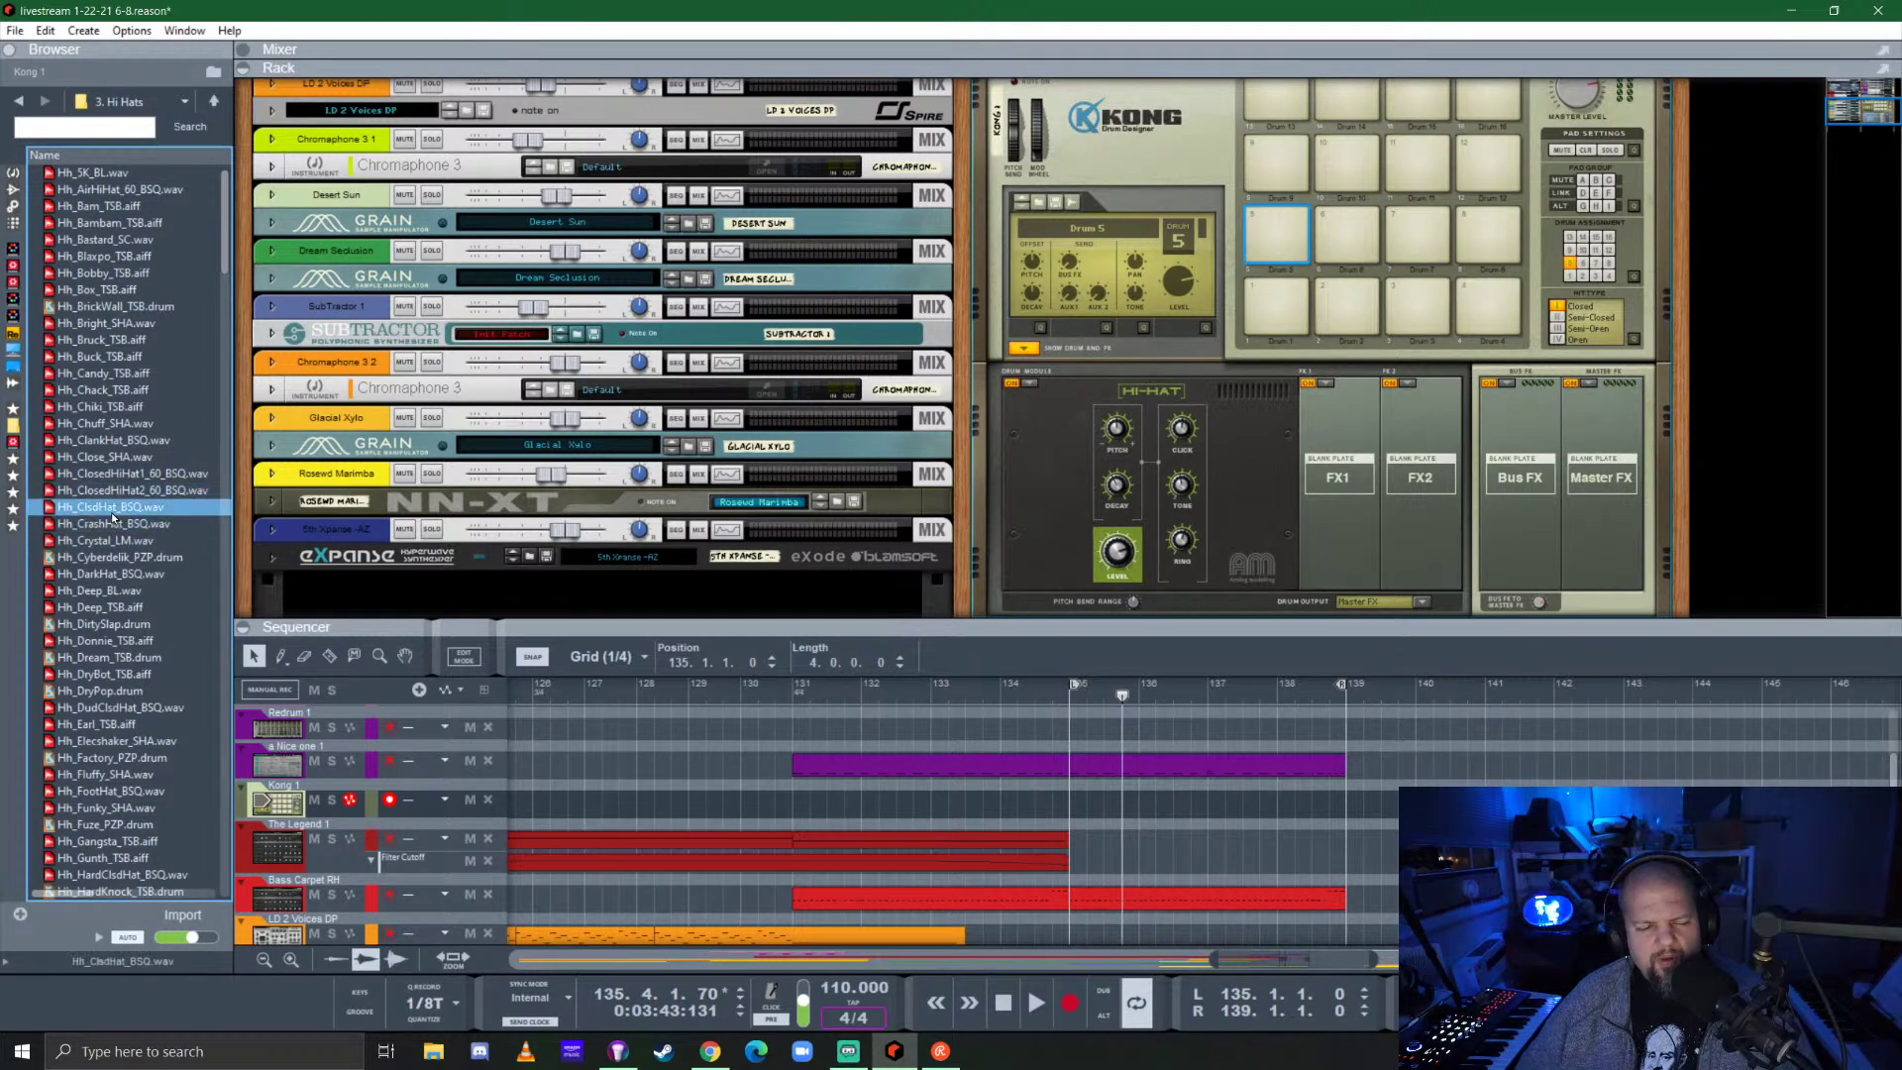
{"action": "left_click", "coordinate": [110, 592]}
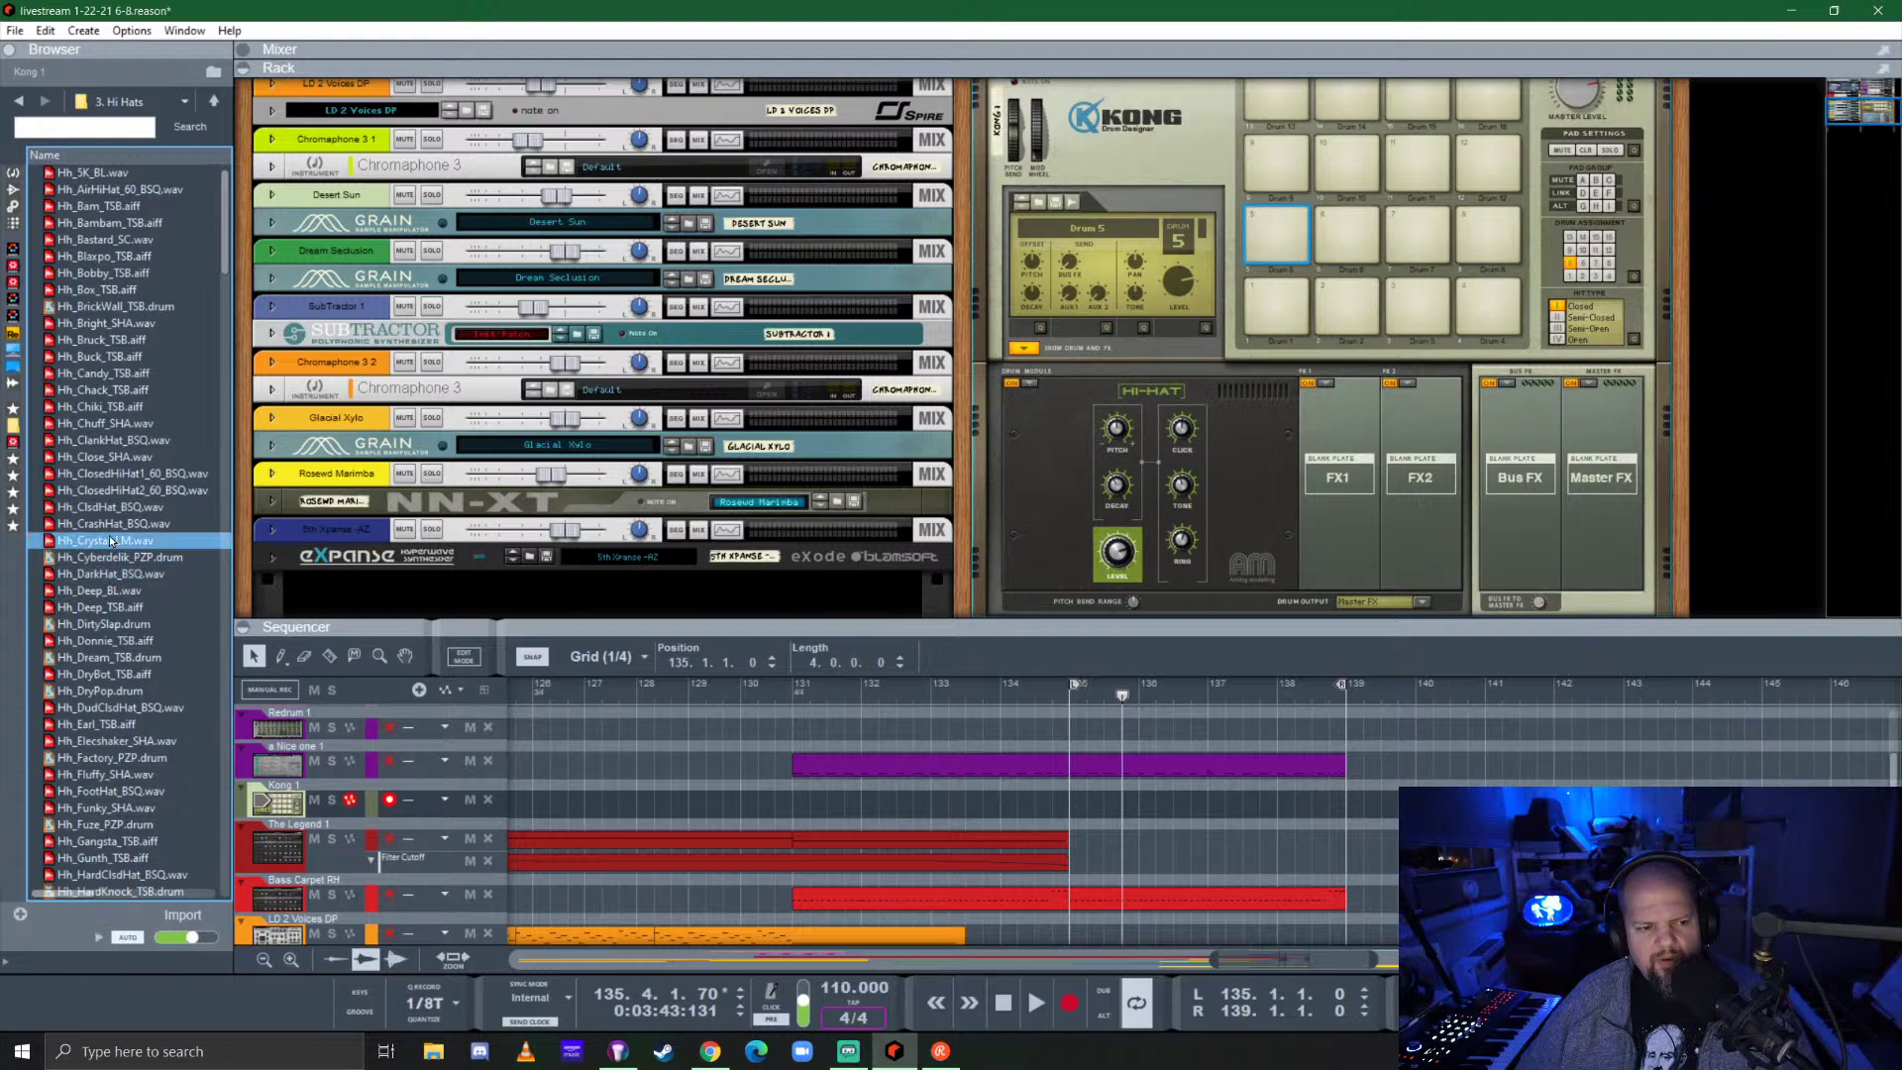
{"action": "left_click", "coordinate": [109, 607]}
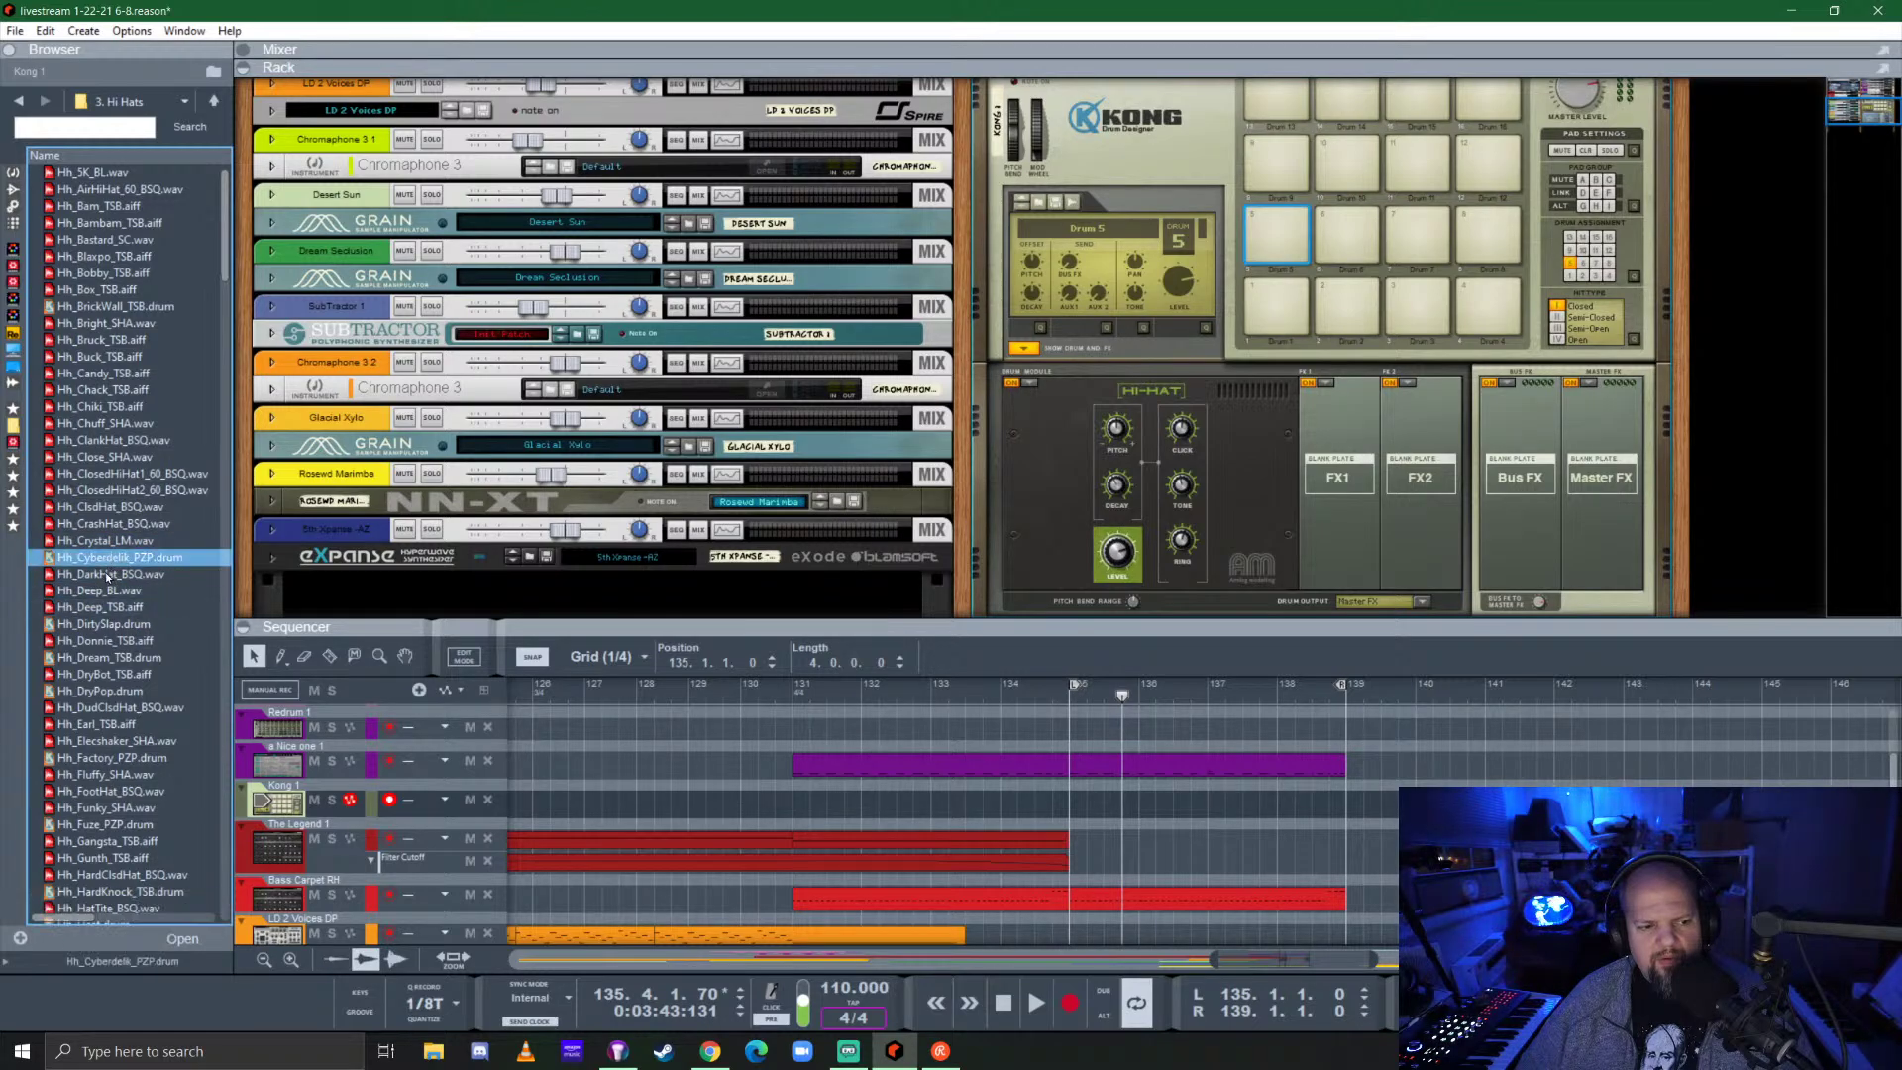
{"action": "left_click", "coordinate": [110, 594]}
{"action": "left_click", "coordinate": [105, 540]}
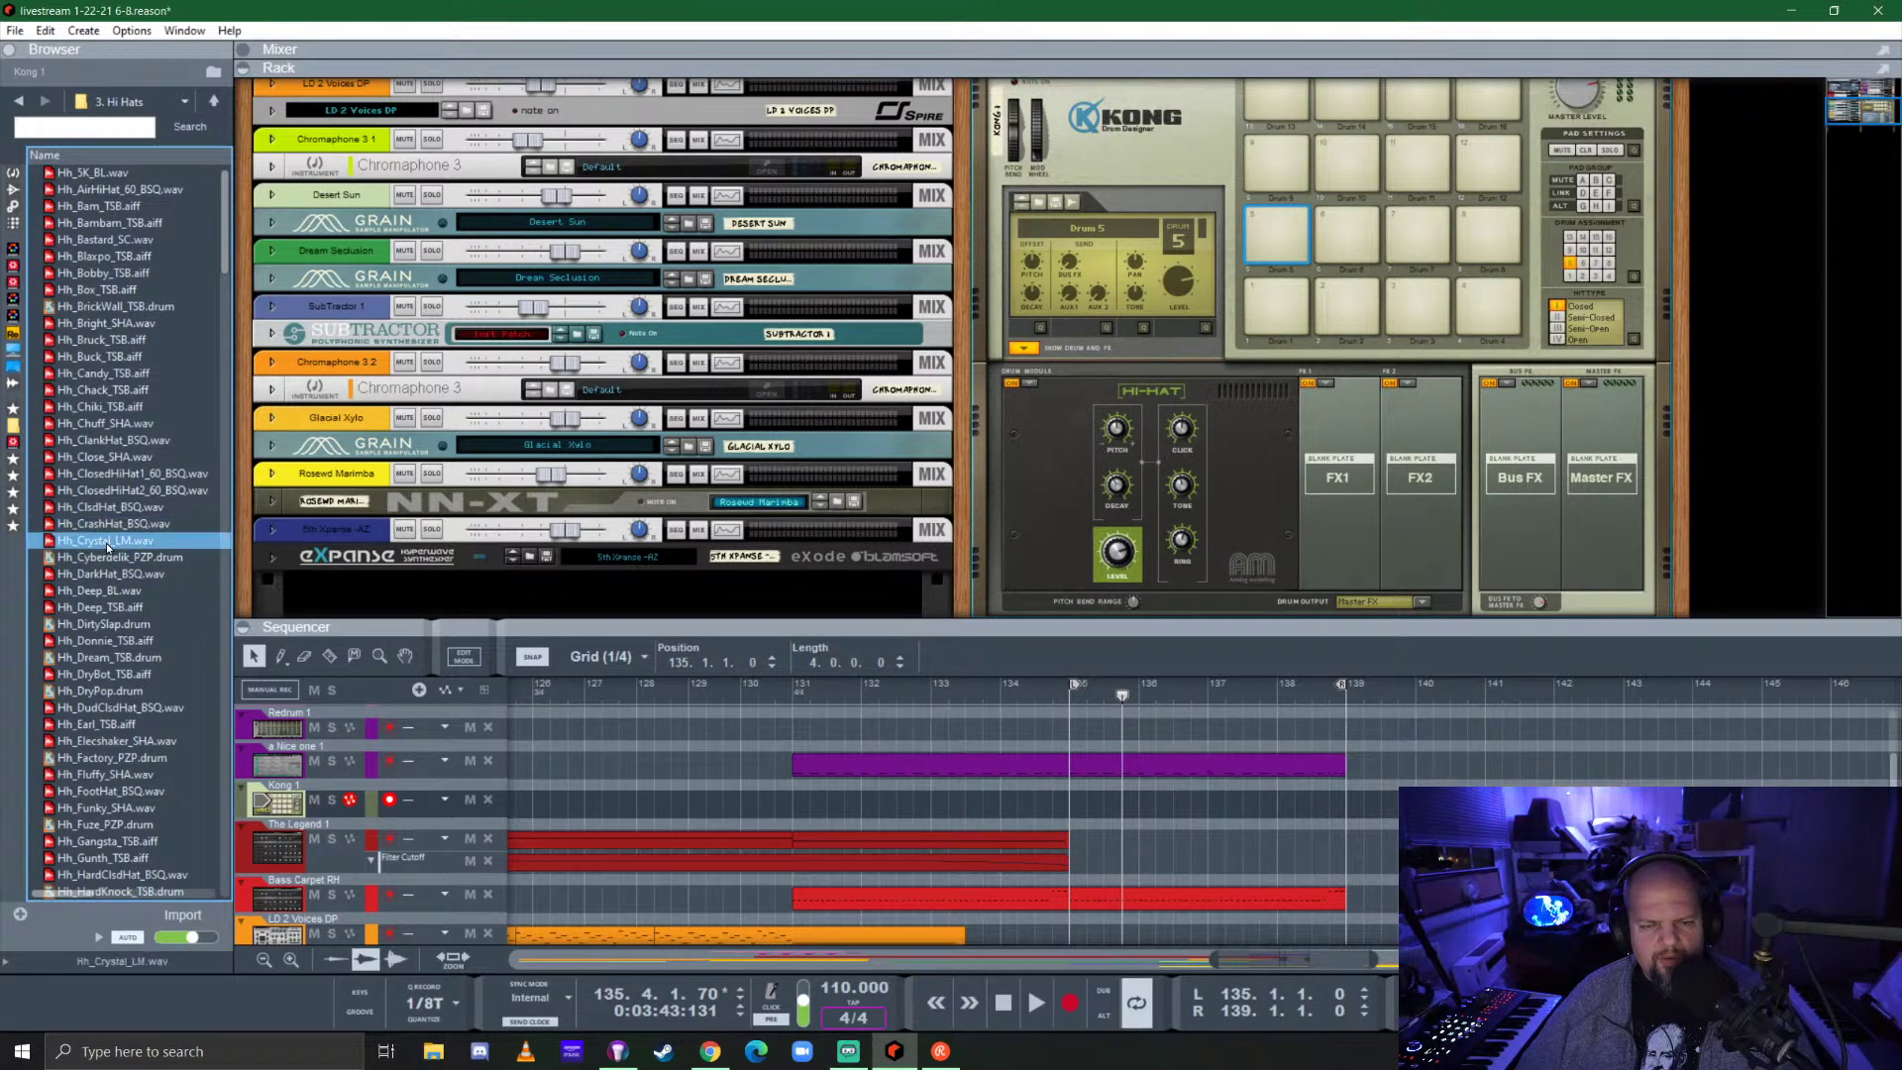
{"action": "left_click_drag", "start_coordinate": [107, 548], "coordinate": [1244, 235]}
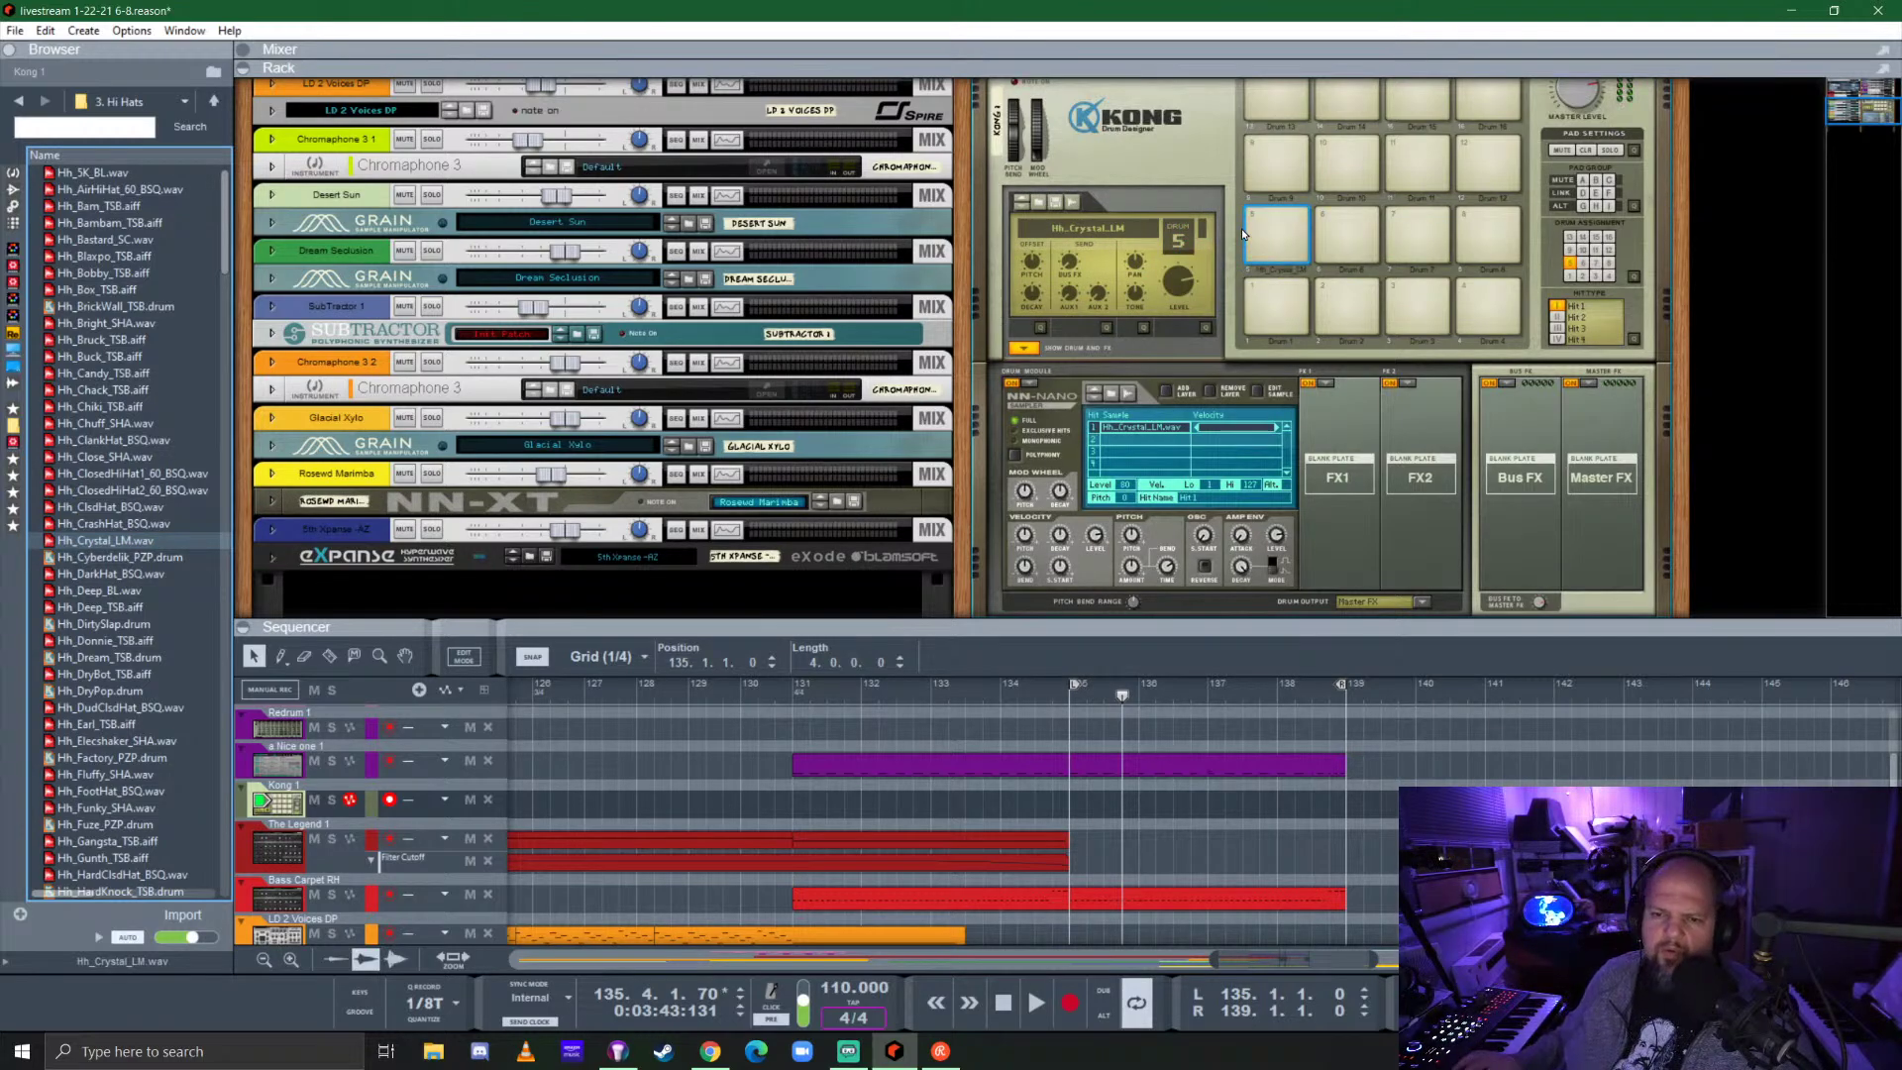
{"action": "left_click", "coordinate": [1247, 235]}
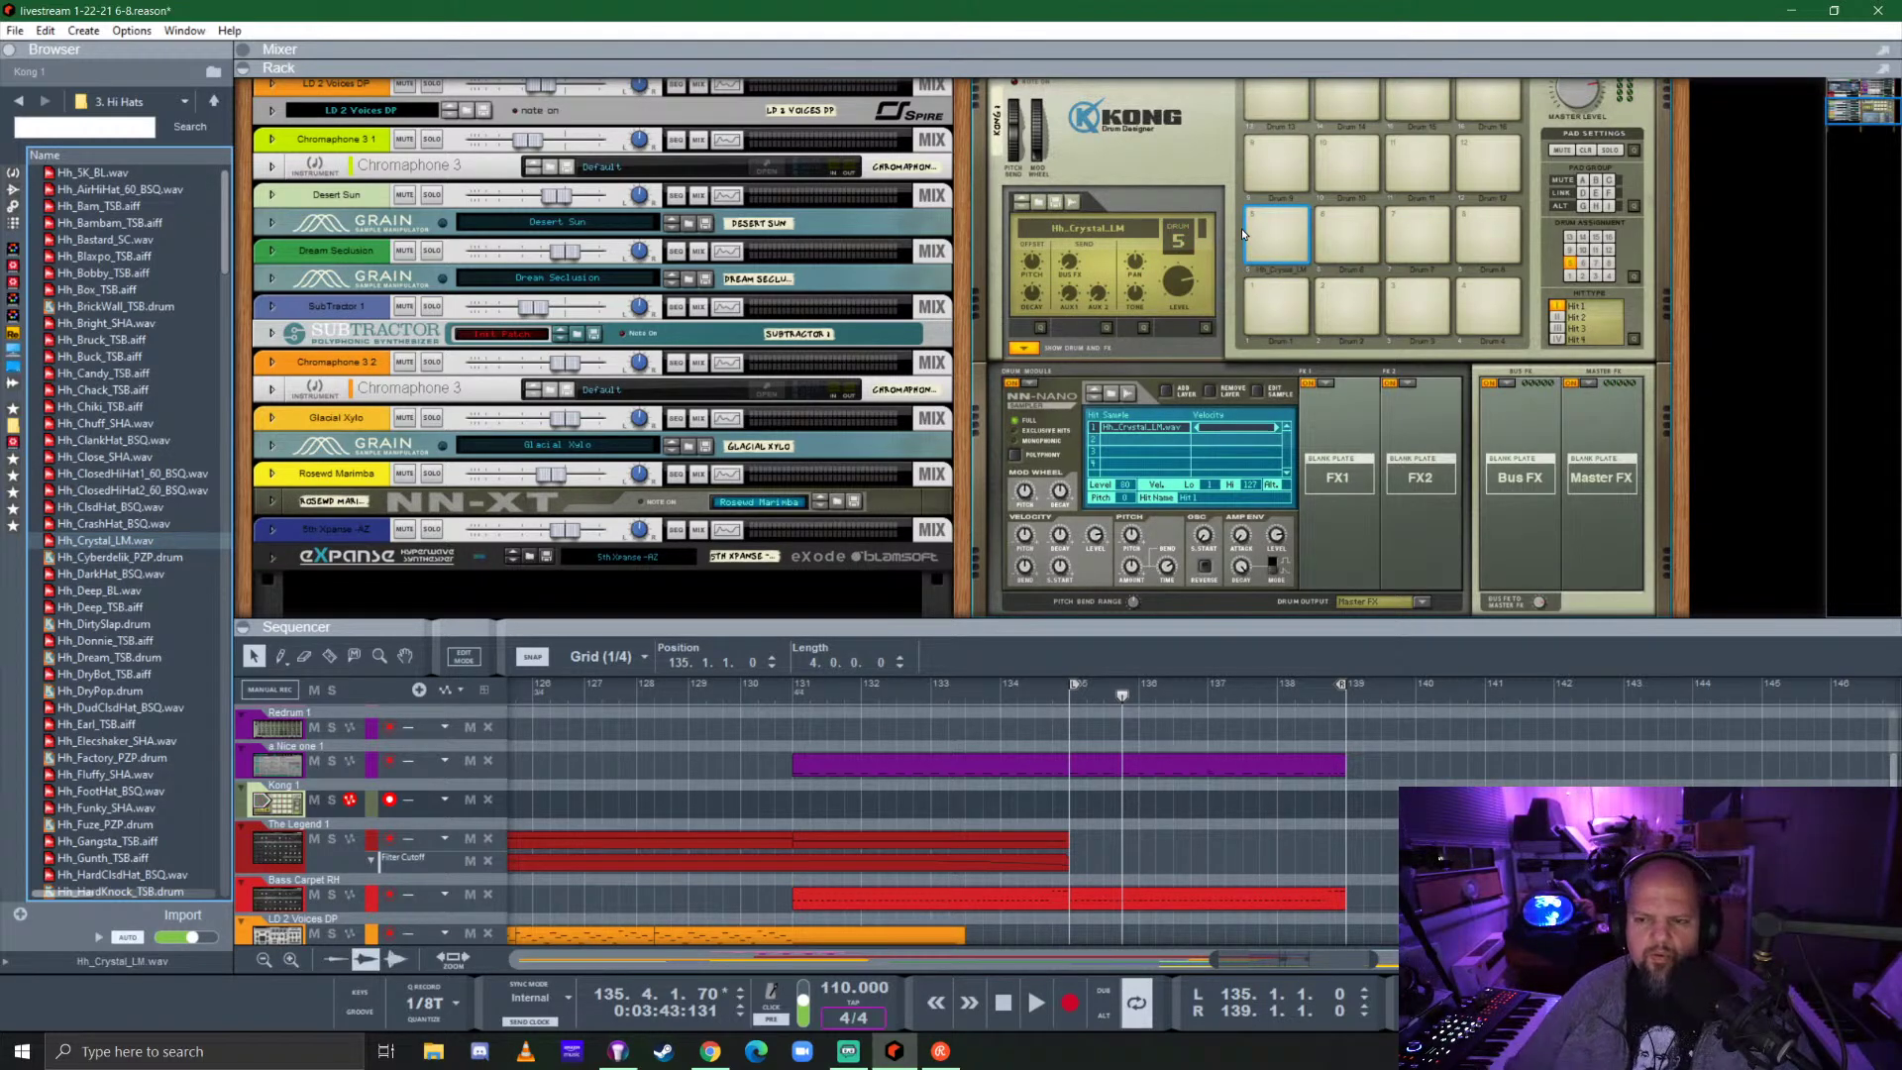
Audition further hi-hat samples and load Hh_DryBot_TSB.aiff onto Kong's pad 6.
{"action": "left_click", "coordinate": [138, 581]}
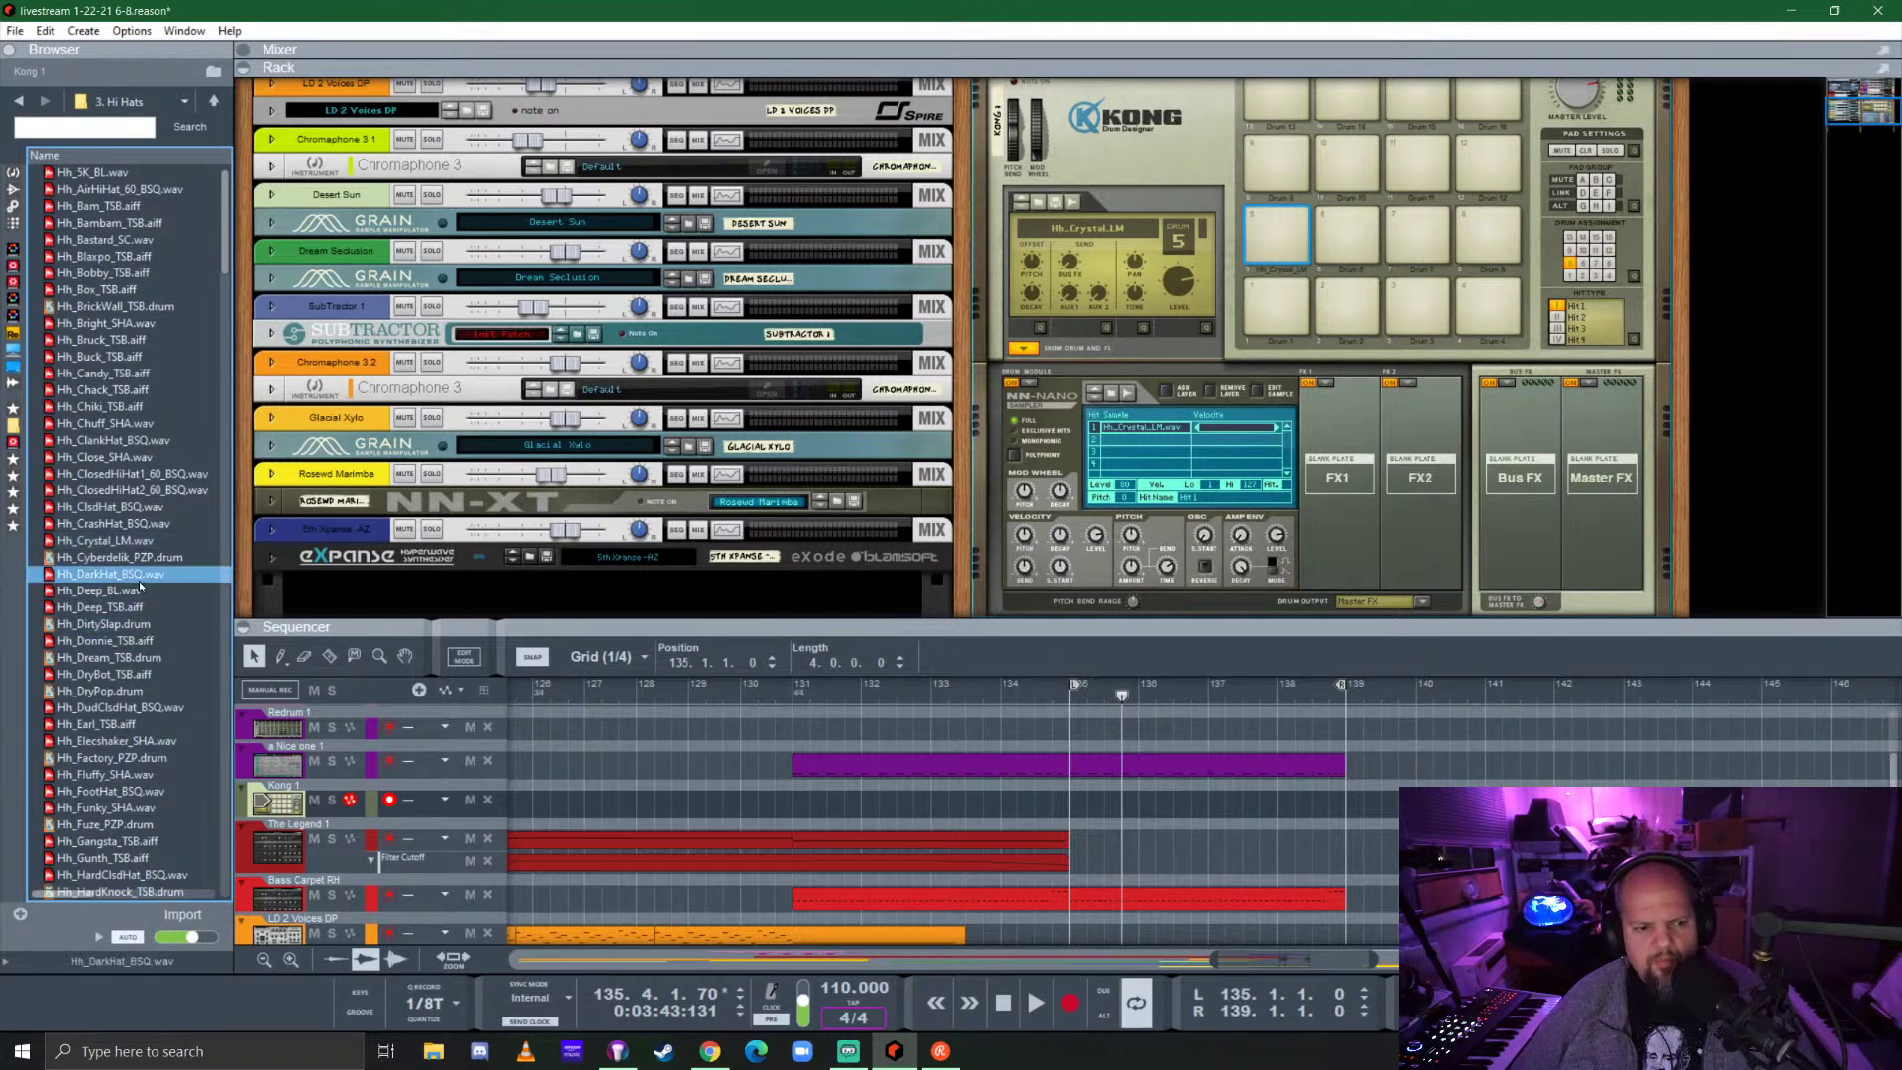
{"action": "left_click", "coordinate": [134, 607]}
{"action": "left_click", "coordinate": [135, 641]}
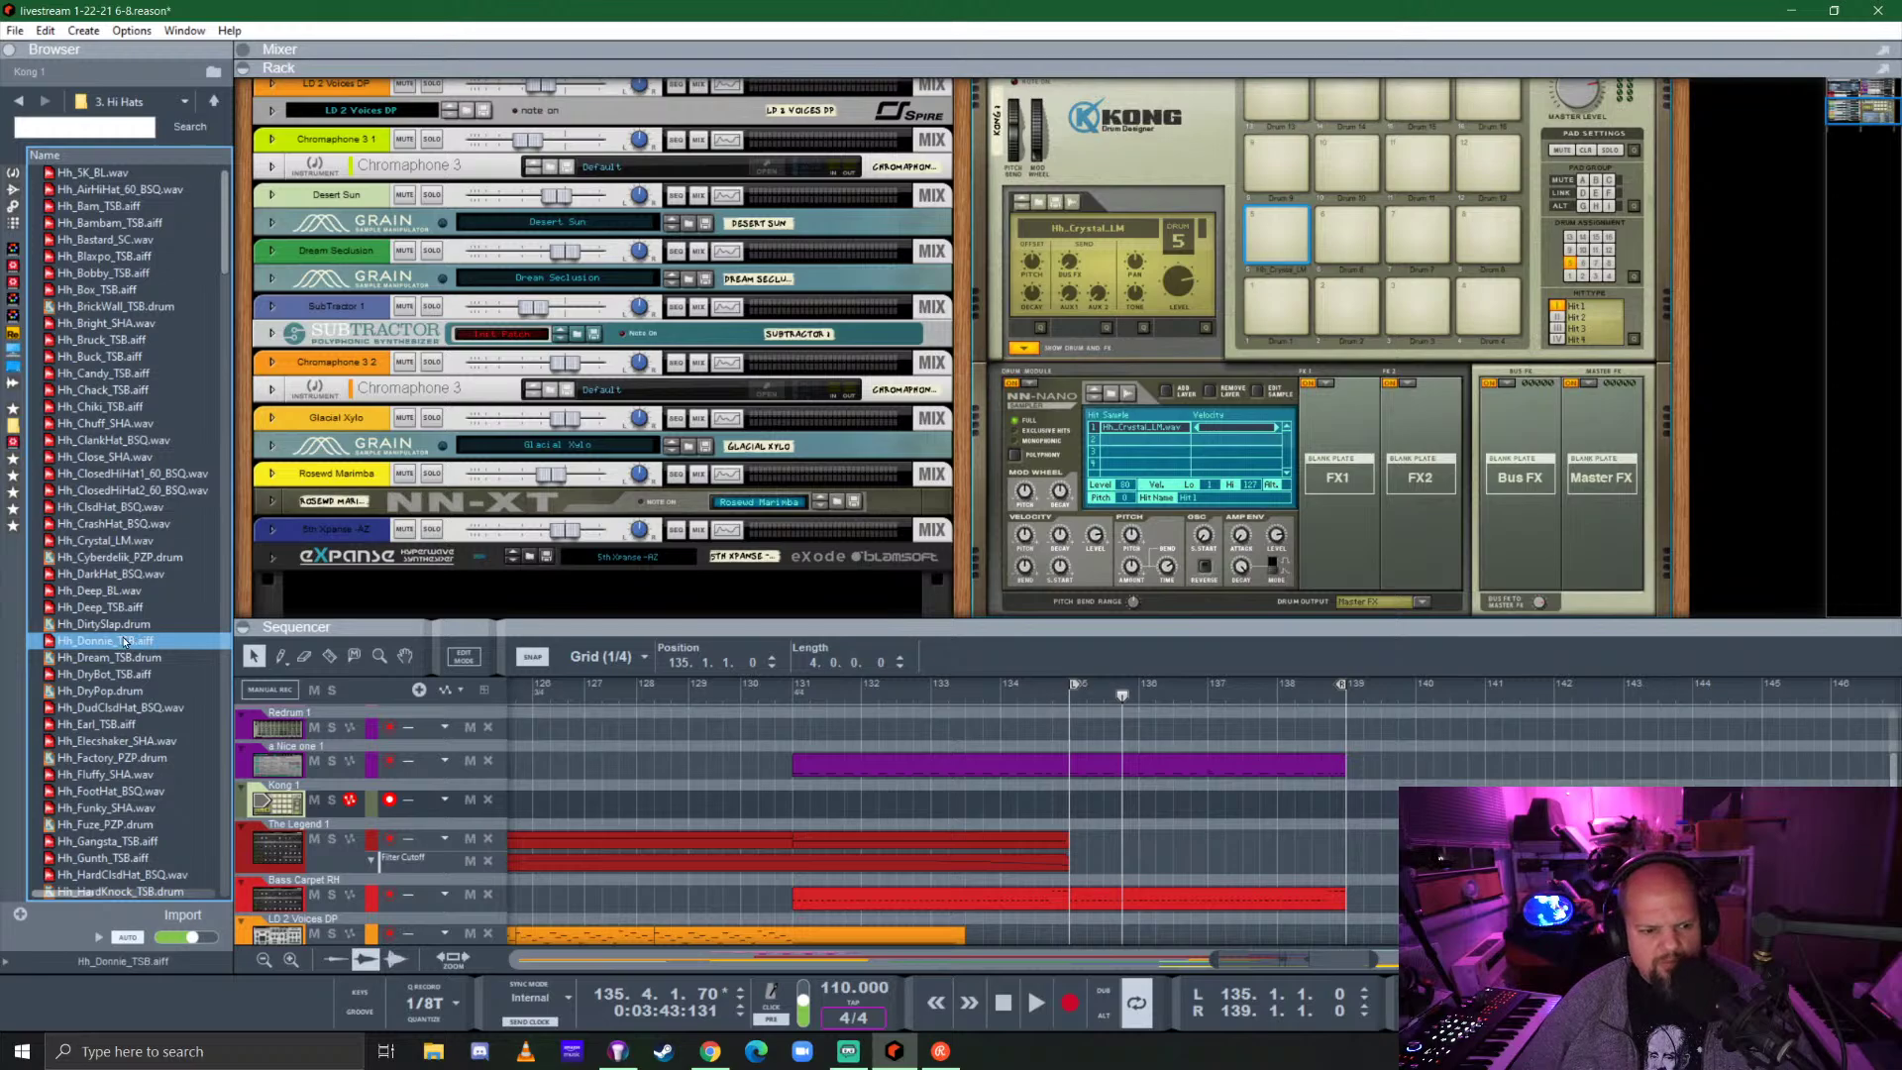
{"action": "scroll", "coordinate": [123, 641], "scroll_direction": "down", "scroll_amount": 3}
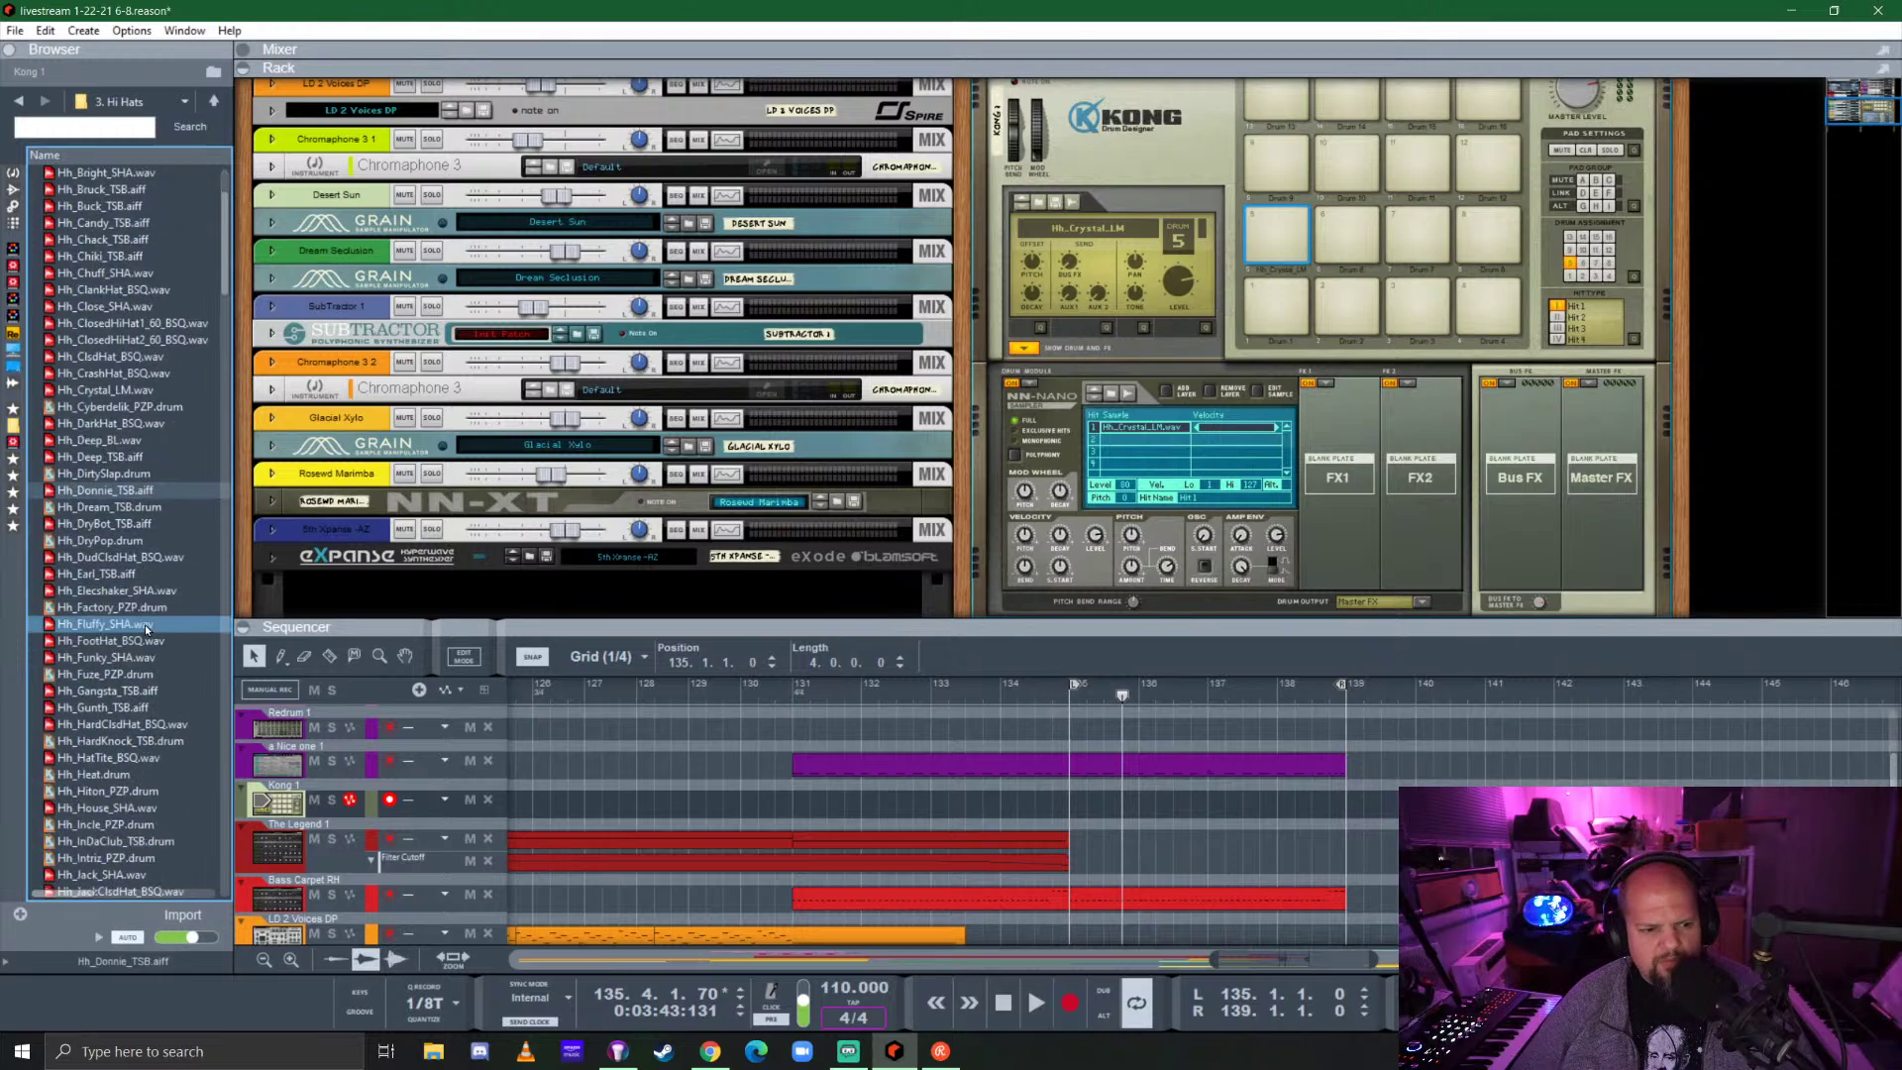
{"action": "left_click", "coordinate": [117, 529]}
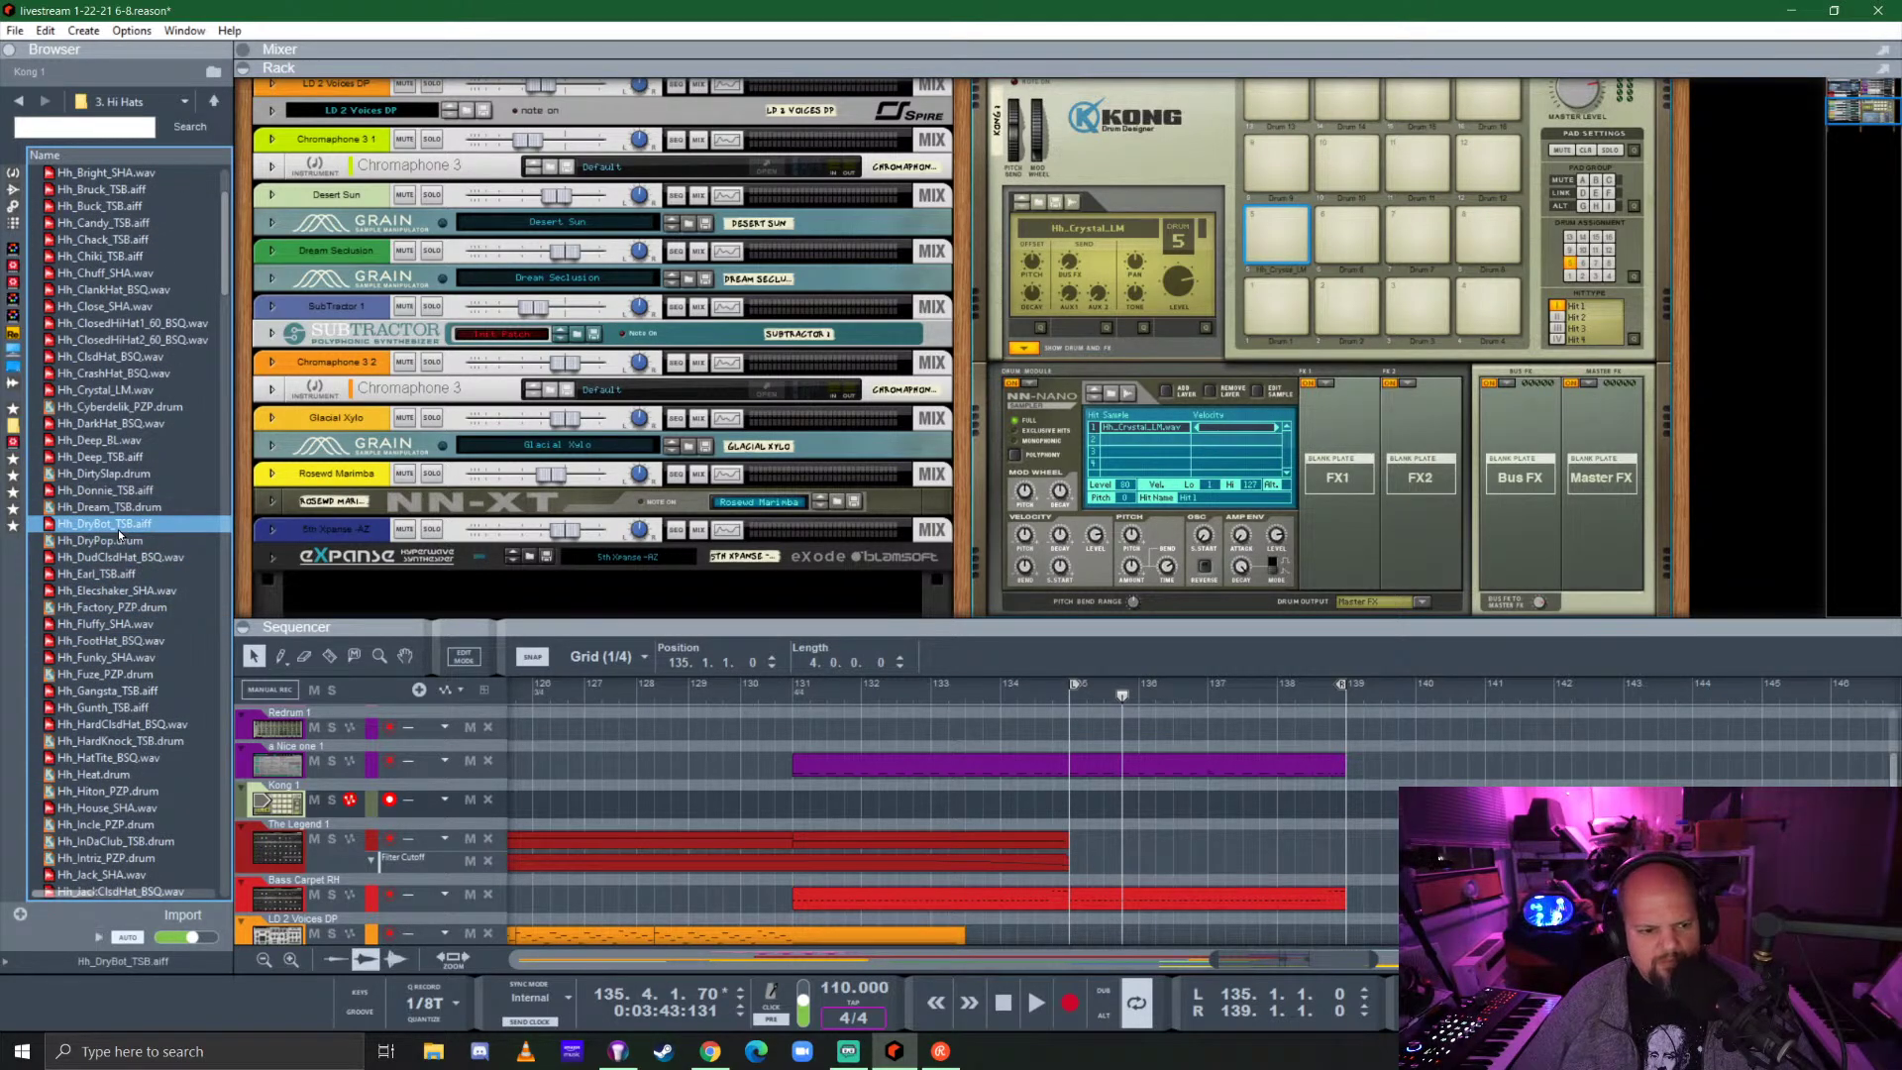
{"action": "left_click_drag", "start_coordinate": [92, 526], "coordinate": [1358, 230]}
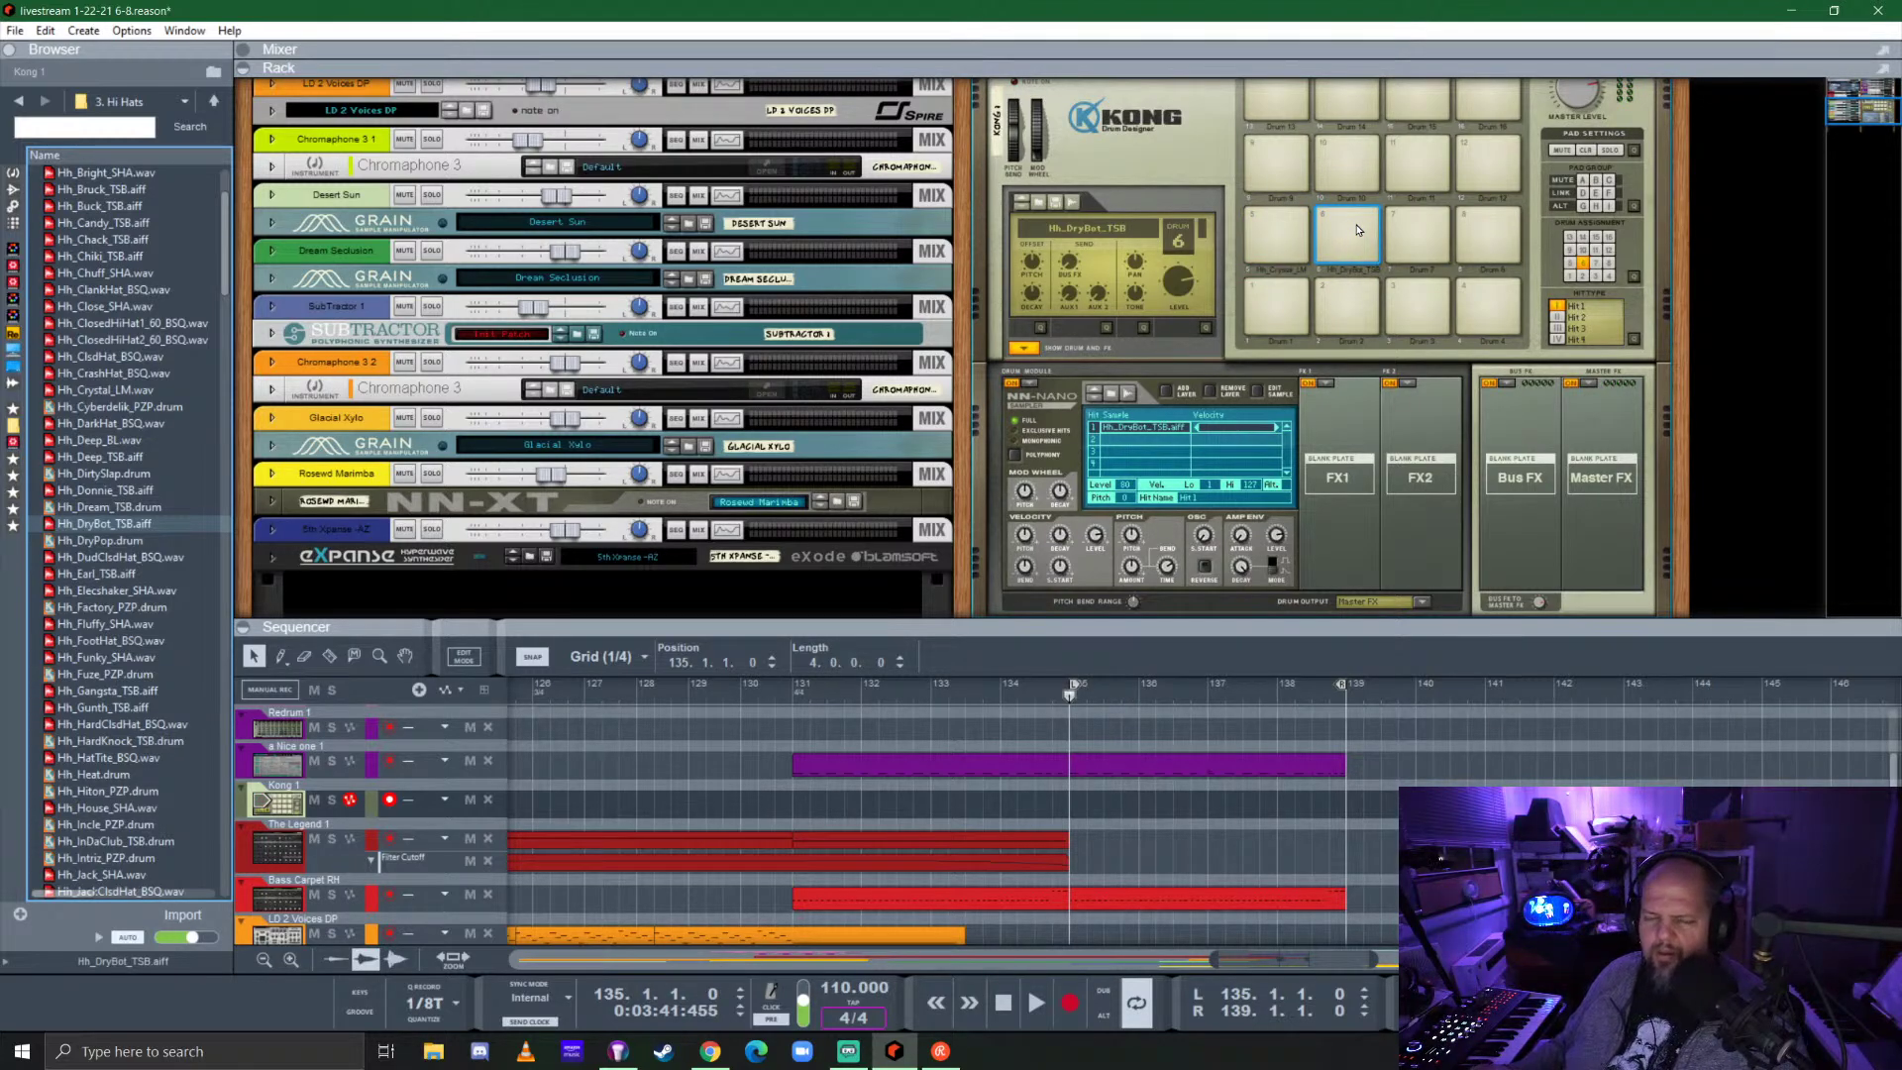
Record a four-bar hi-hat clip on the Kong track from bar 135 to 139 and solo the Kong channel.
{"action": "key", "text": "ctrl+Return"}
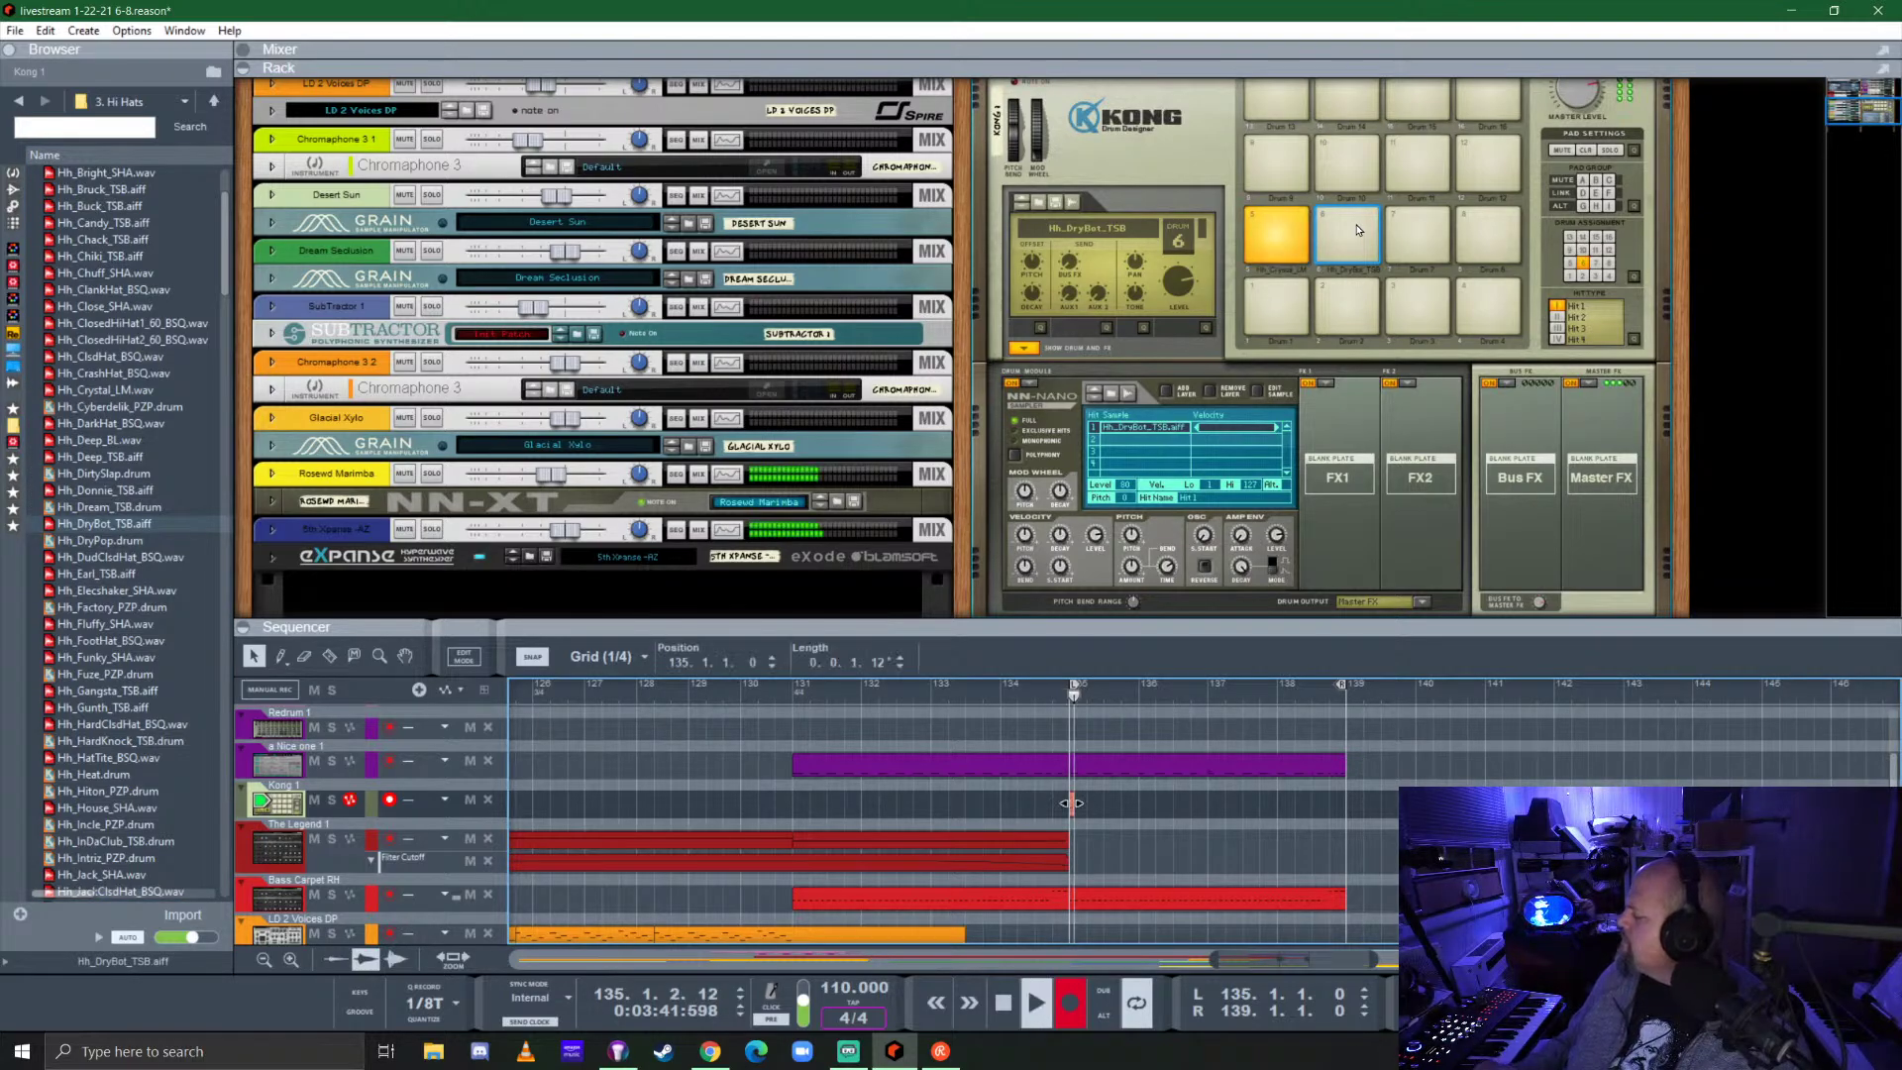
{"action": "left_click", "coordinate": [1357, 229]}
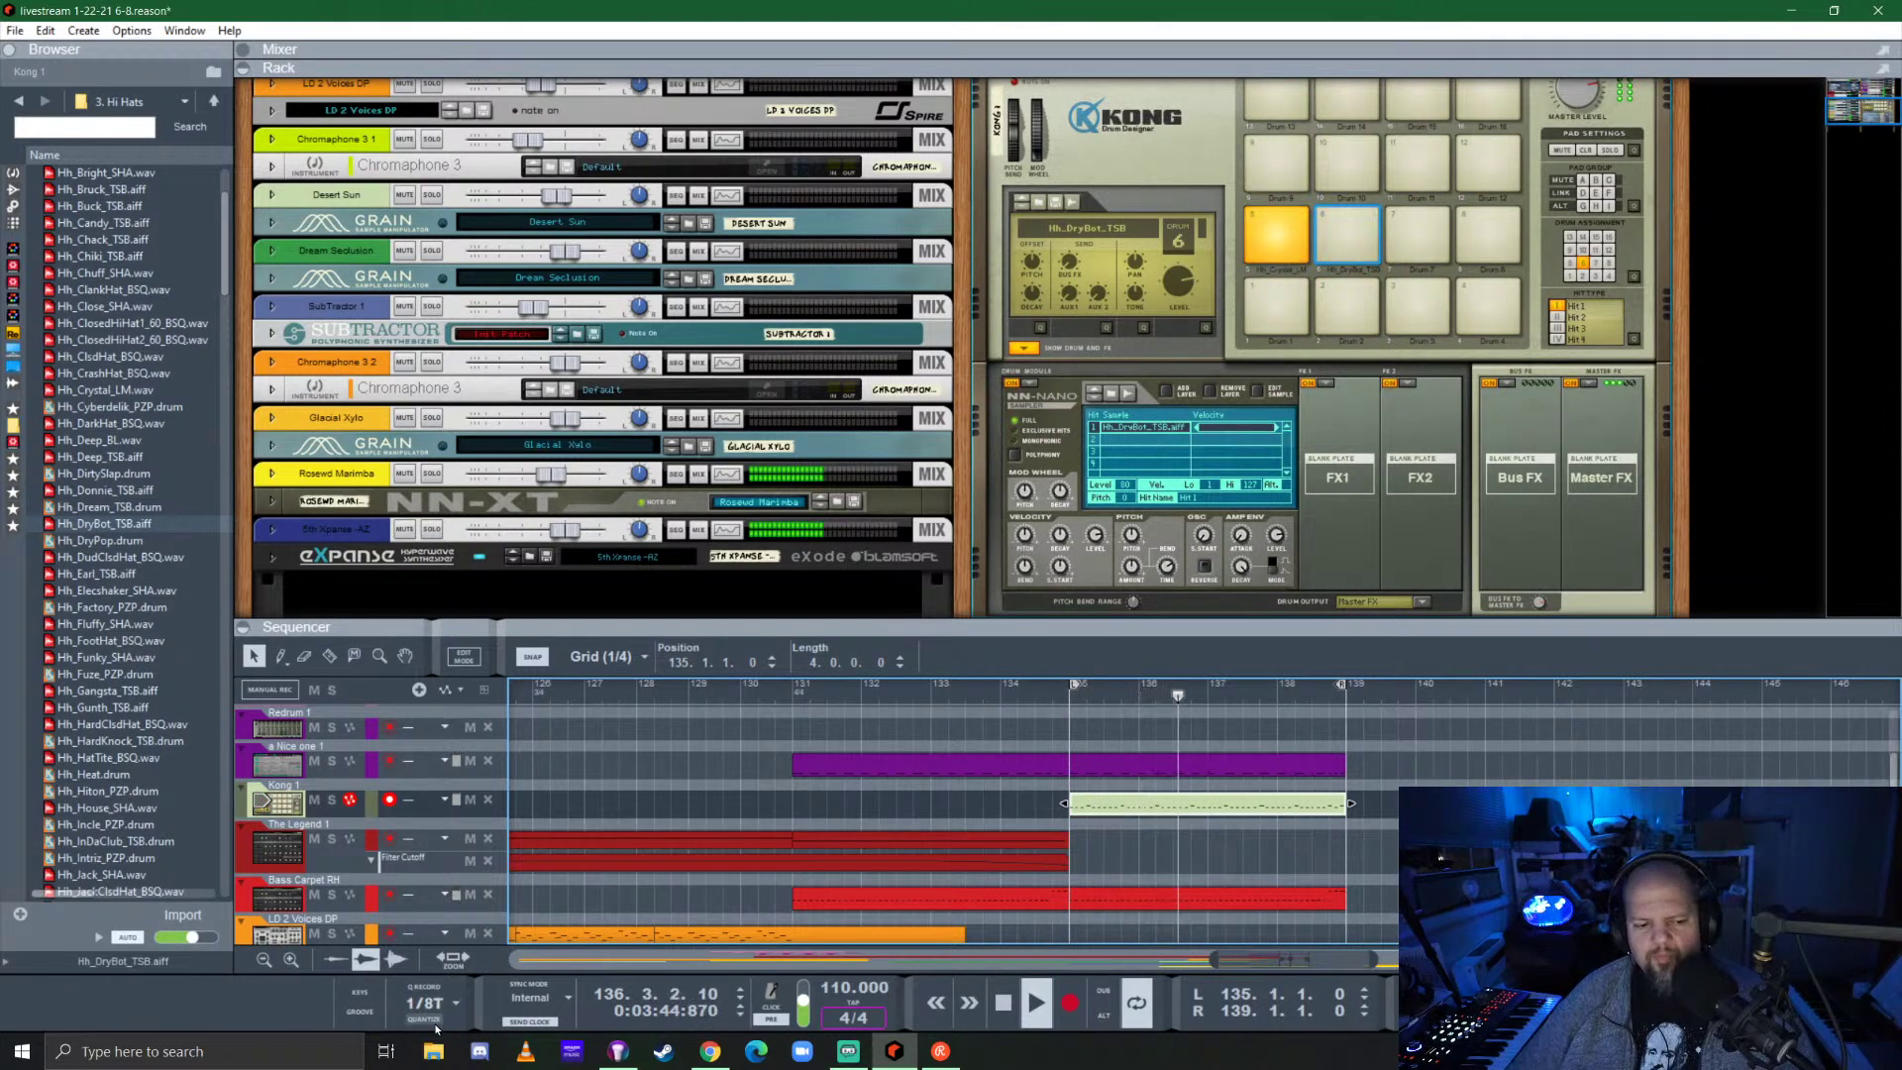
{"action": "scroll", "coordinate": [1172, 253], "scroll_direction": "up", "scroll_amount": 3}
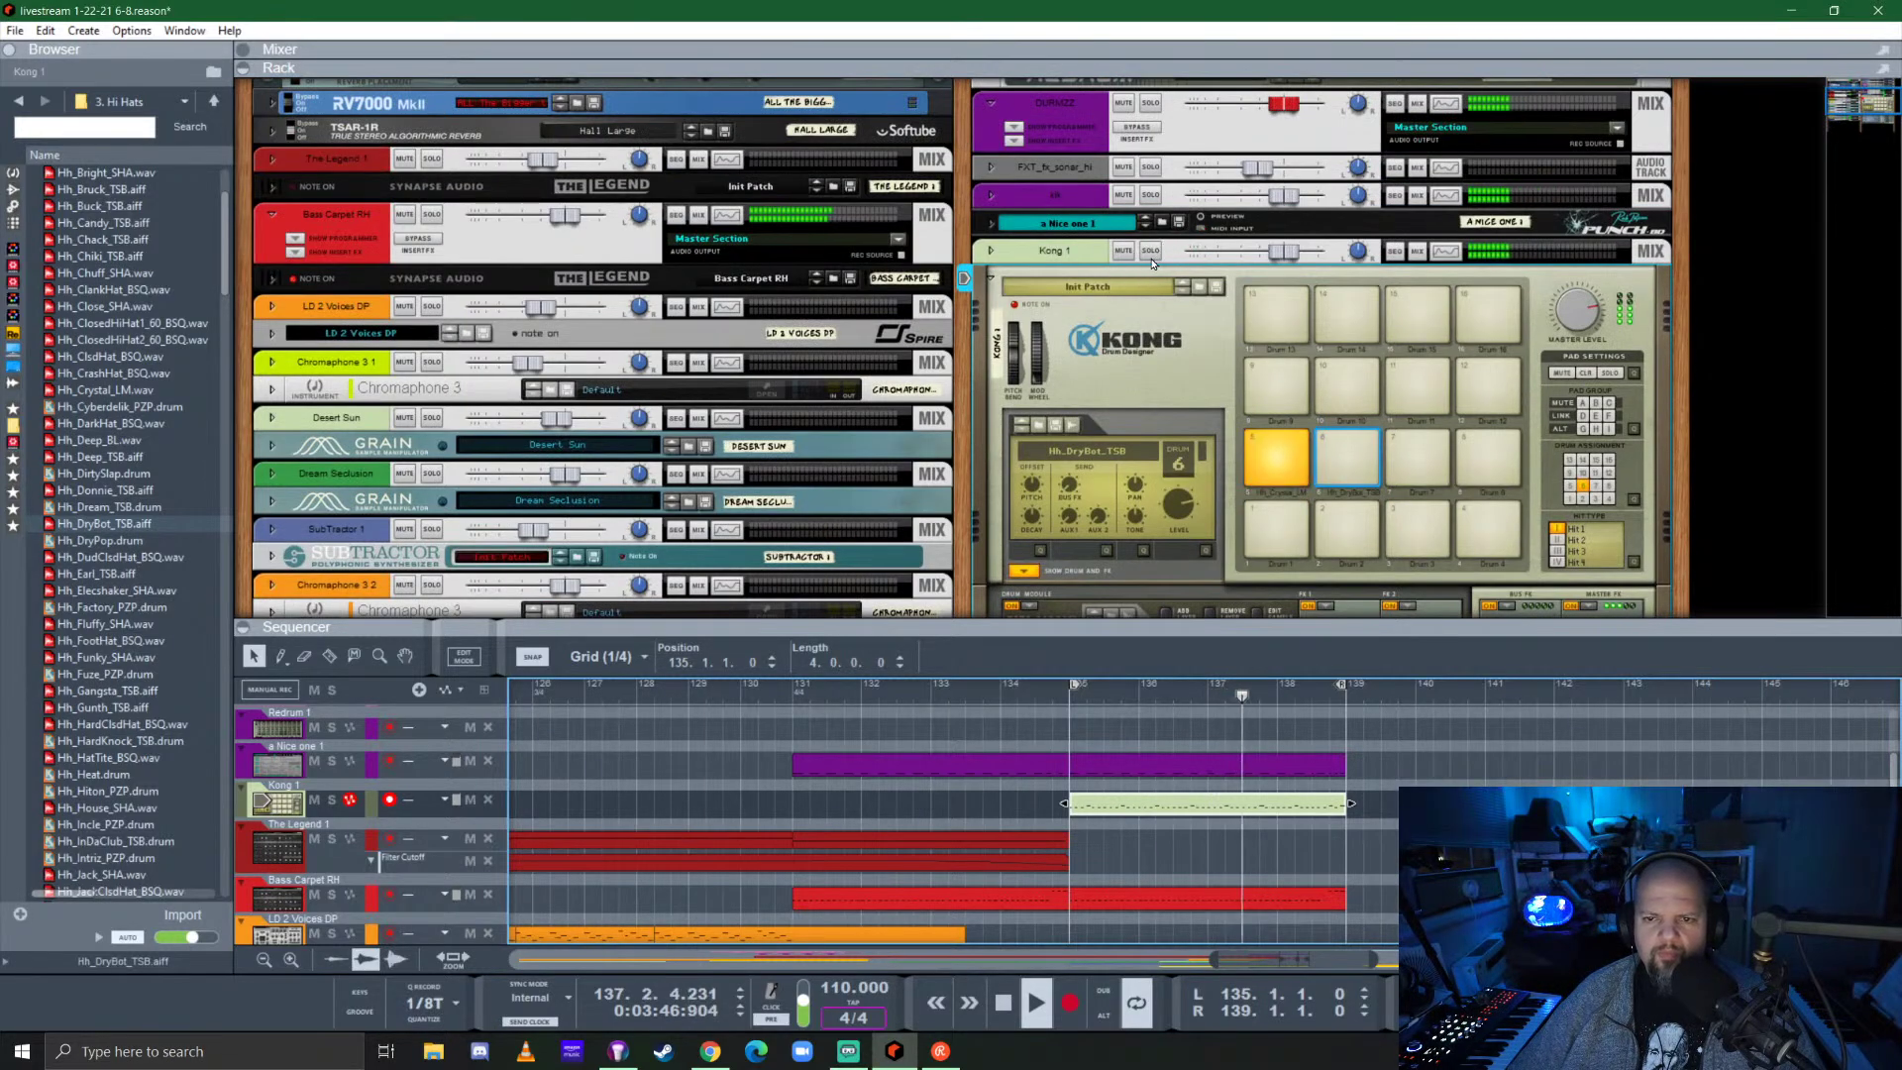
{"action": "scroll", "coordinate": [1233, 396], "scroll_direction": "down", "scroll_amount": 3}
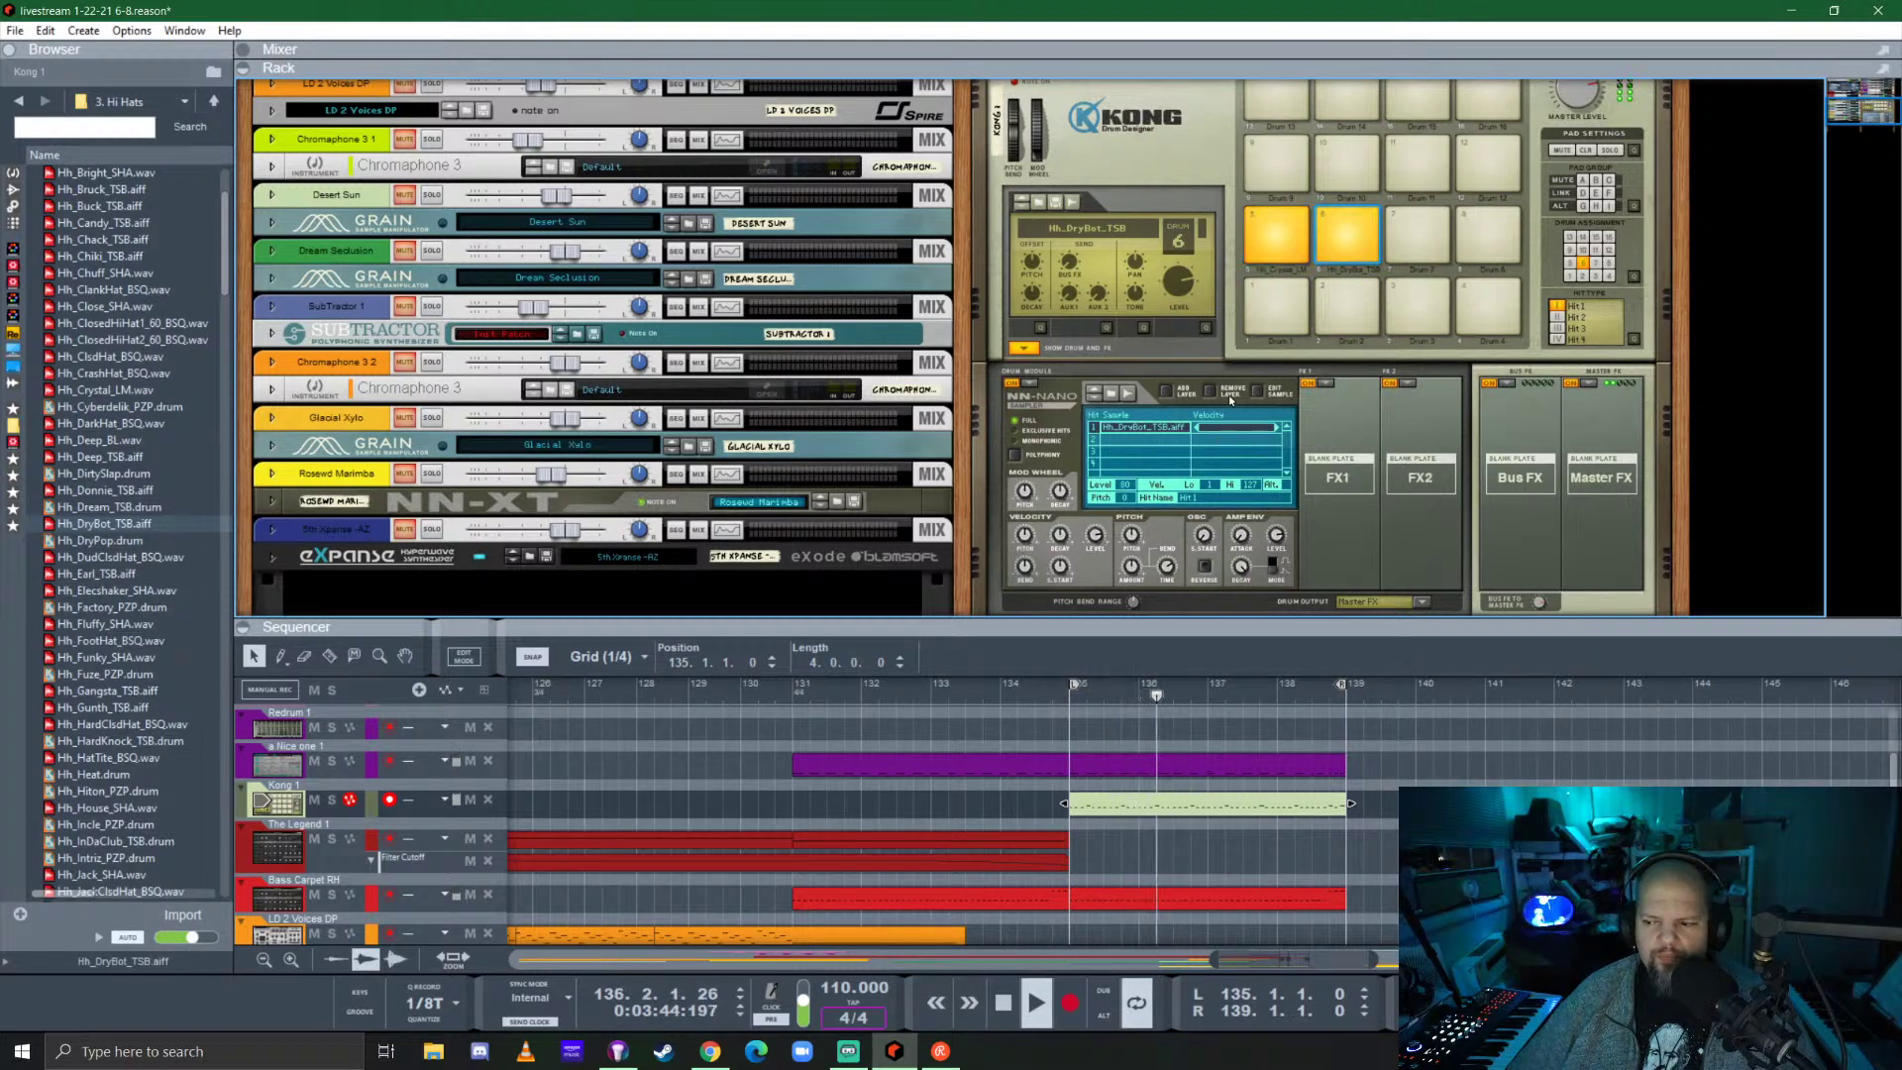
Set the decay offset of drum 5 to -15 and the pitch offset of drum 6 to -41.
{"action": "left_click", "coordinate": [1276, 233]}
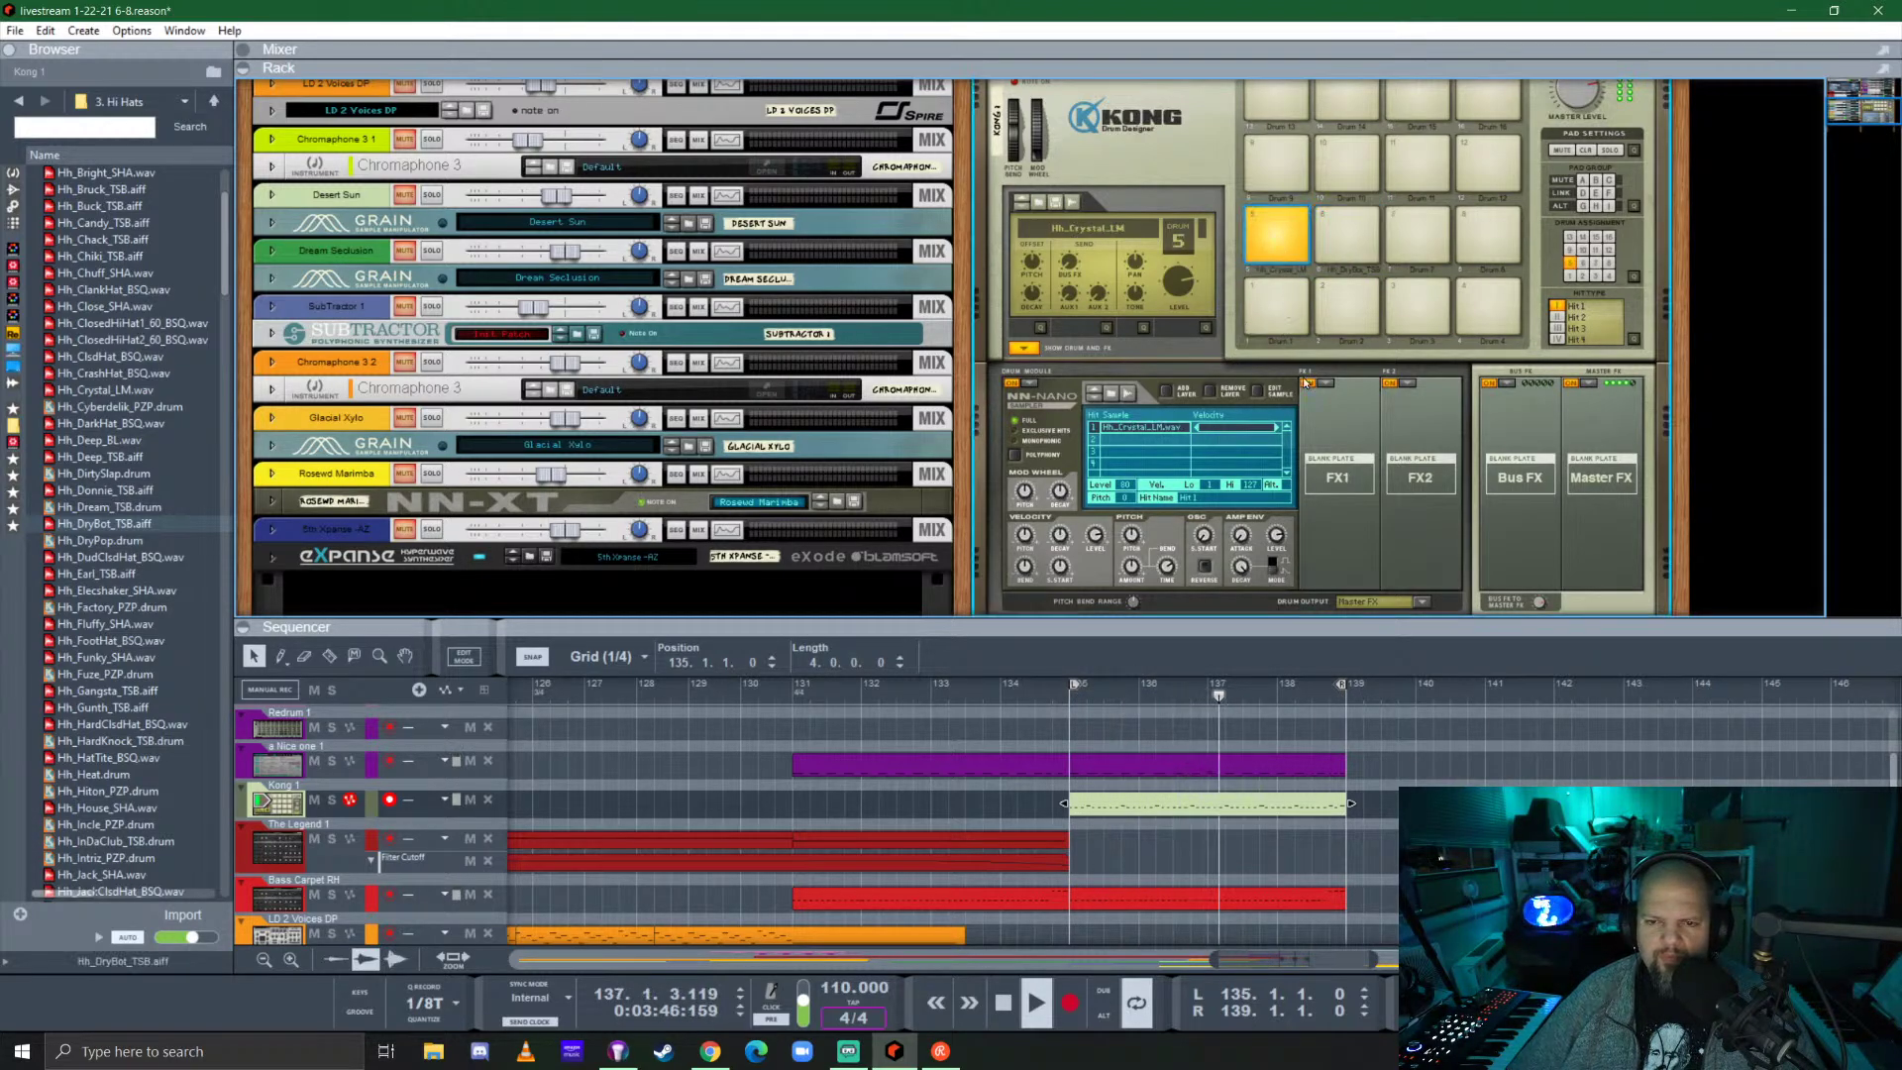
{"action": "mouse_move", "coordinate": [1042, 313]}
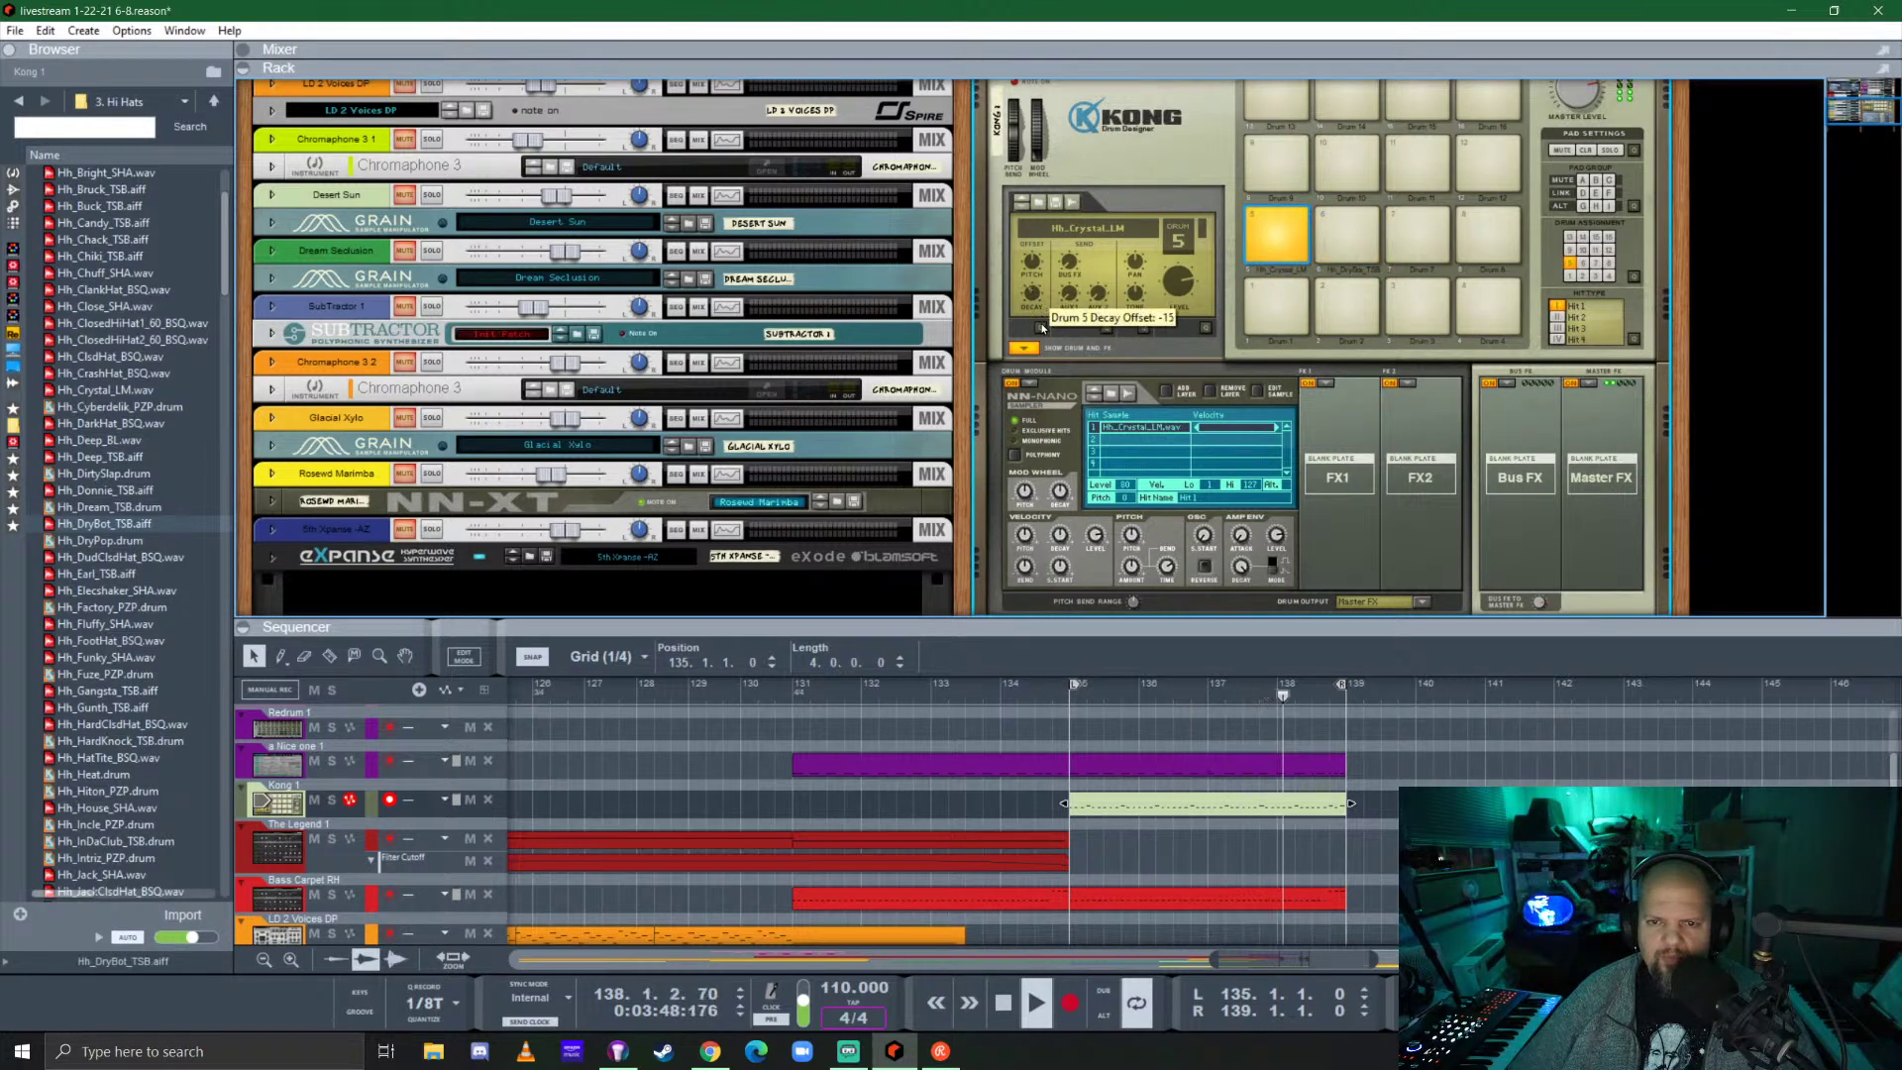
{"action": "scroll", "coordinate": [1031, 297], "scroll_direction": "down", "scroll_amount": 3}
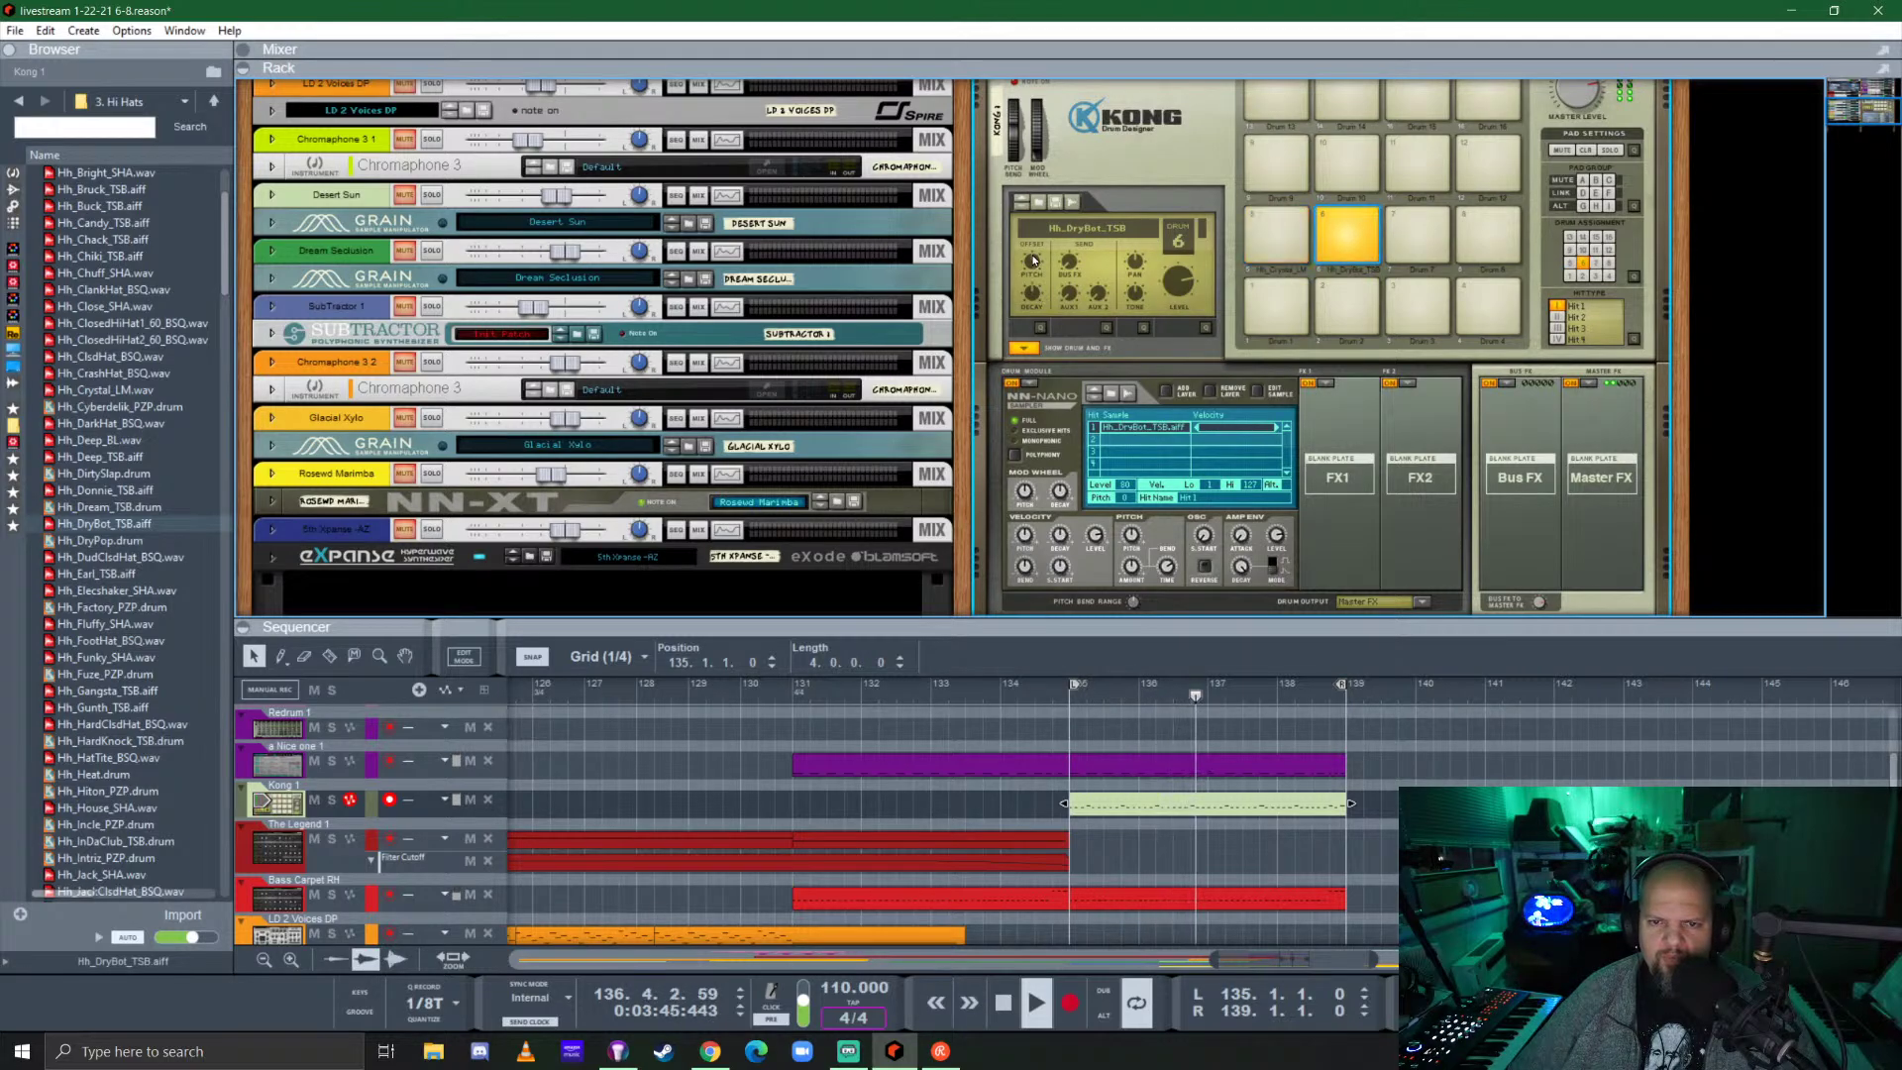
{"action": "mouse_move", "coordinate": [1039, 279]}
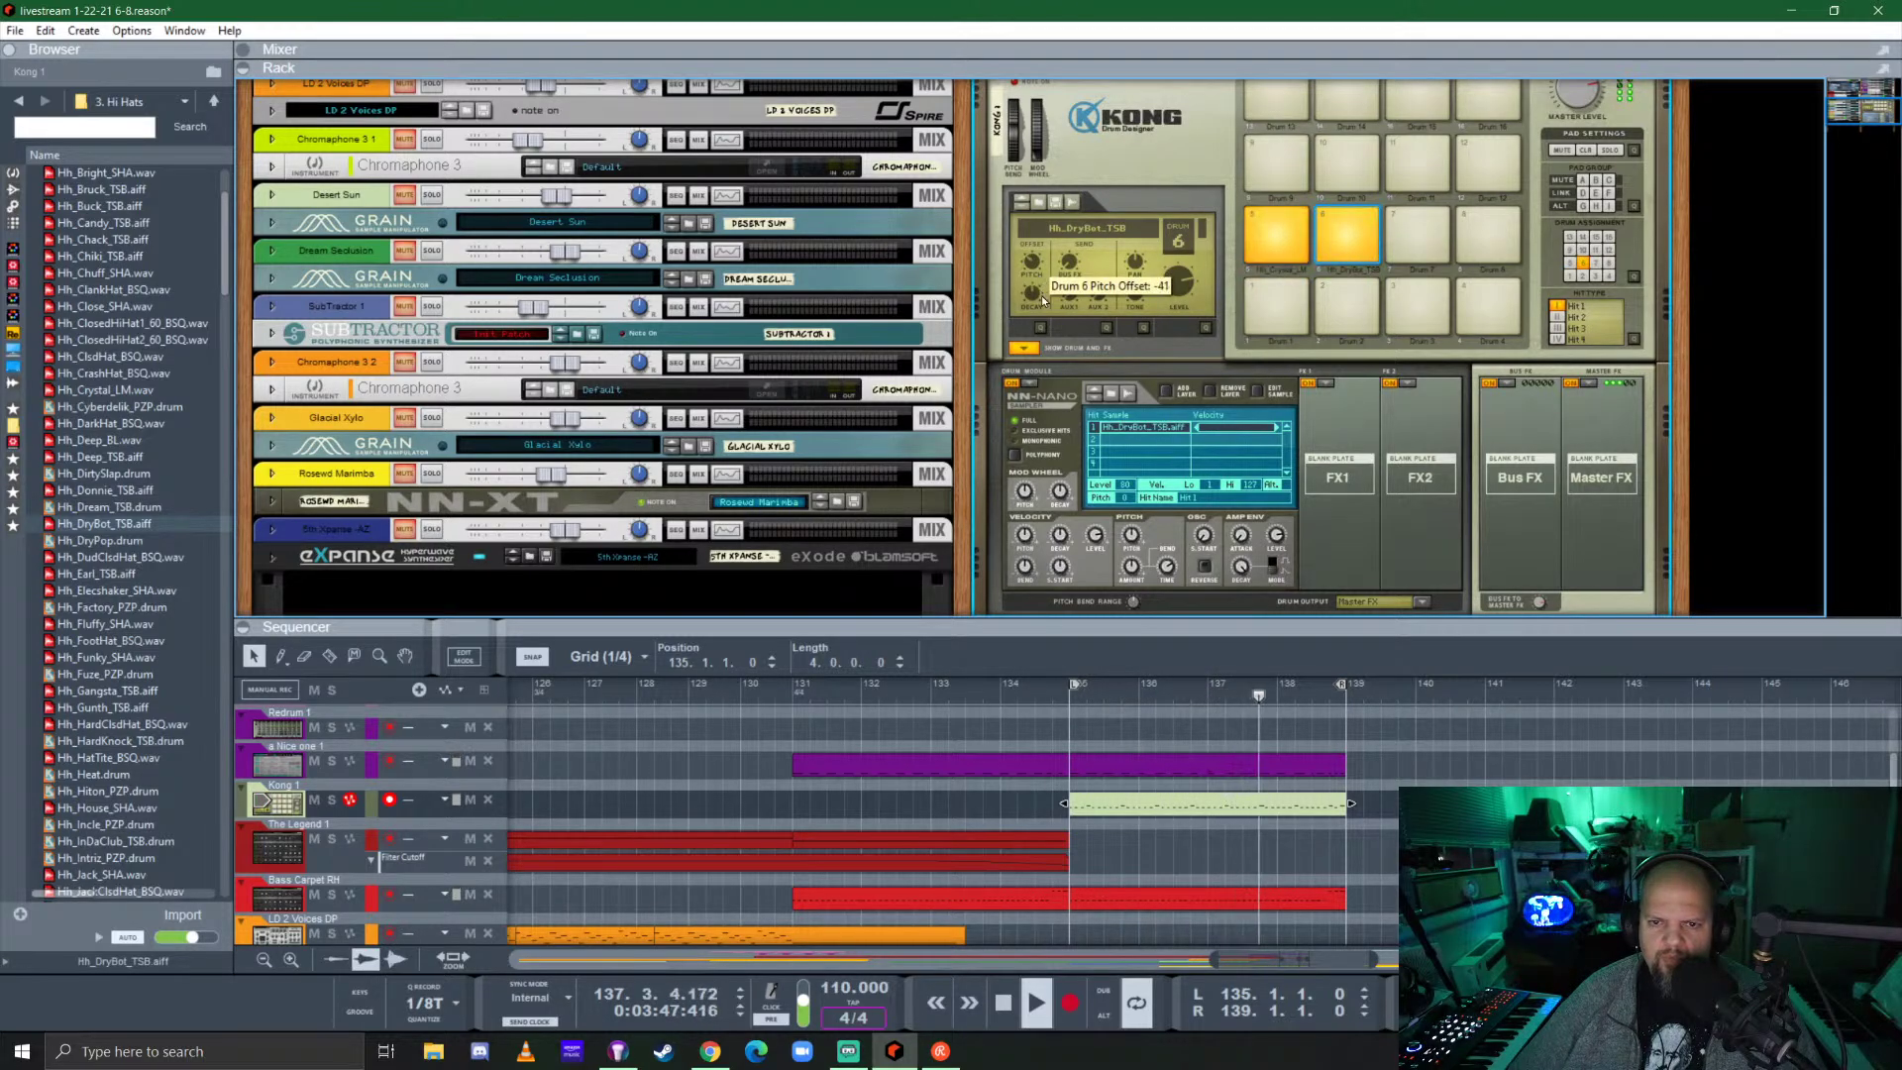
Set the pitch offset of drum 5 to 24 and compare the hi-hats on pads 5 and 6.
{"action": "left_click_drag", "start_coordinate": [1043, 300], "coordinate": [1052, 279]}
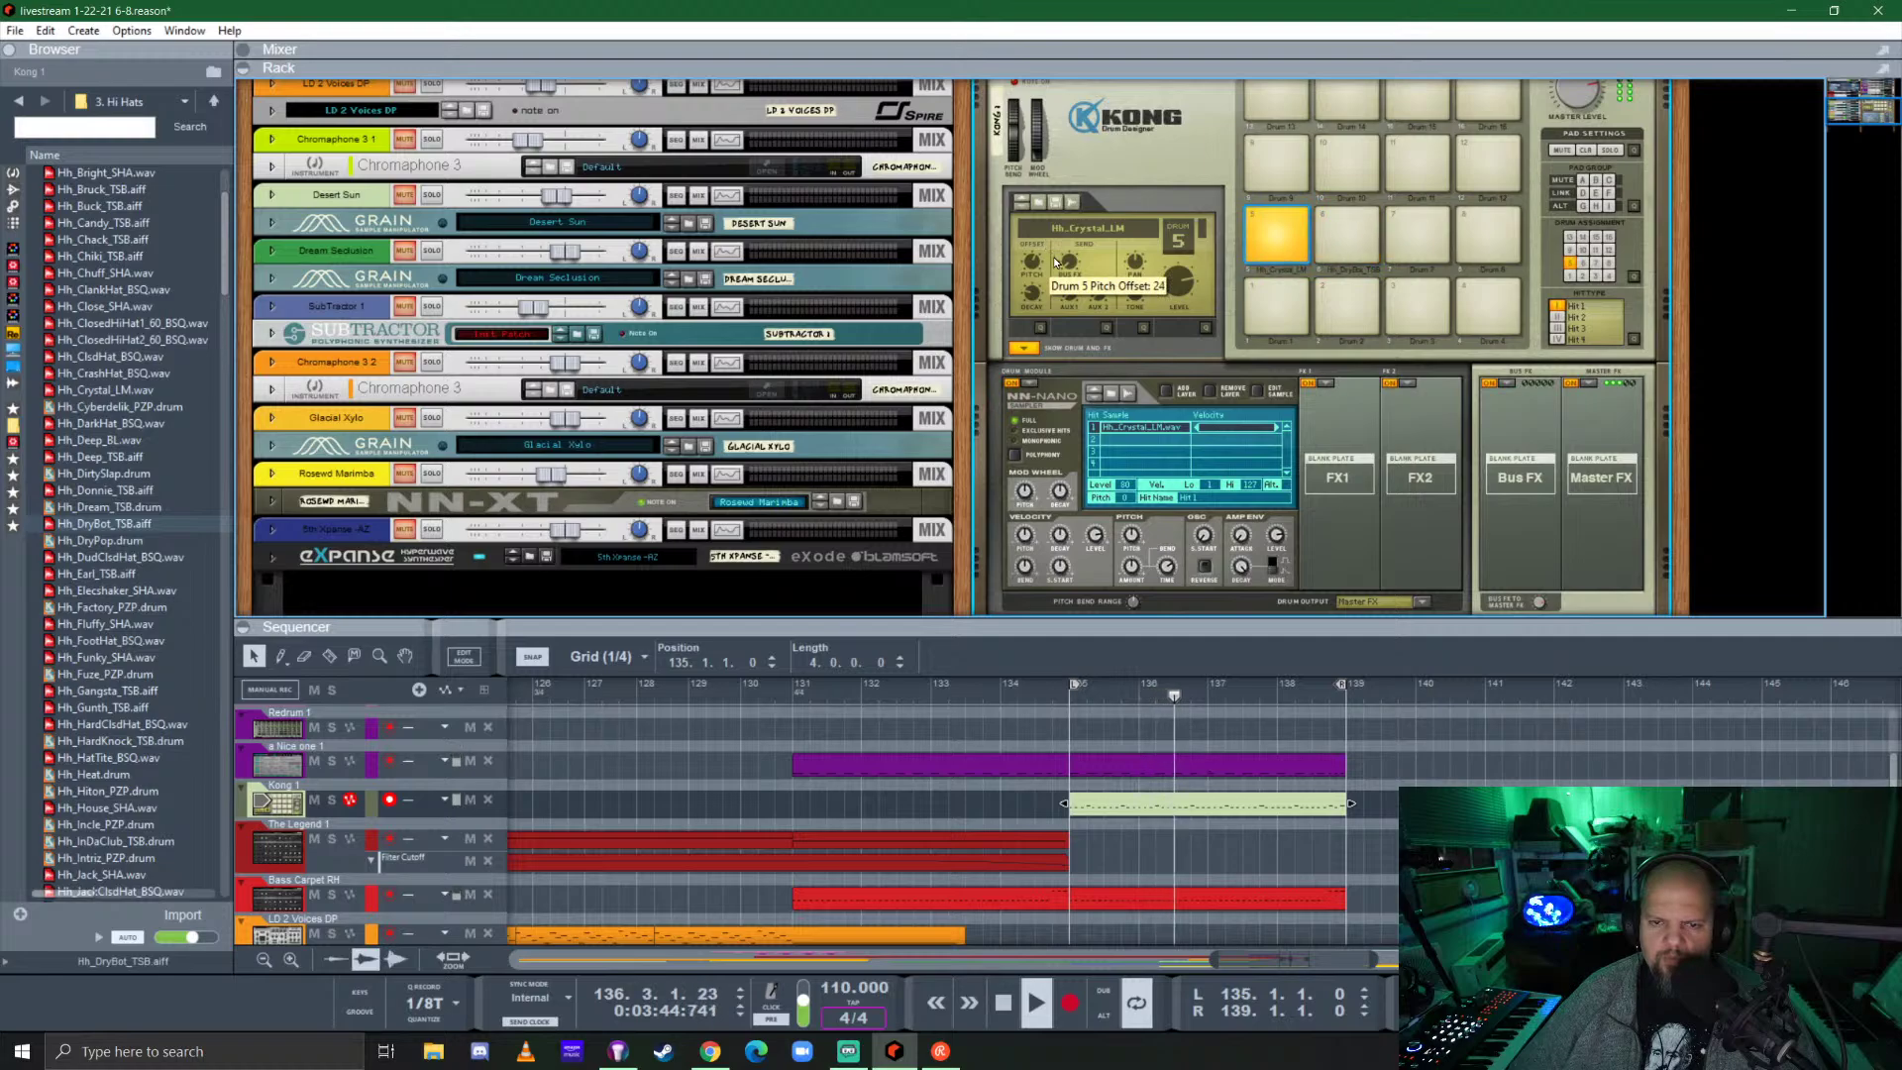
{"action": "left_click_drag", "start_coordinate": [1038, 293], "coordinate": [1181, 288]}
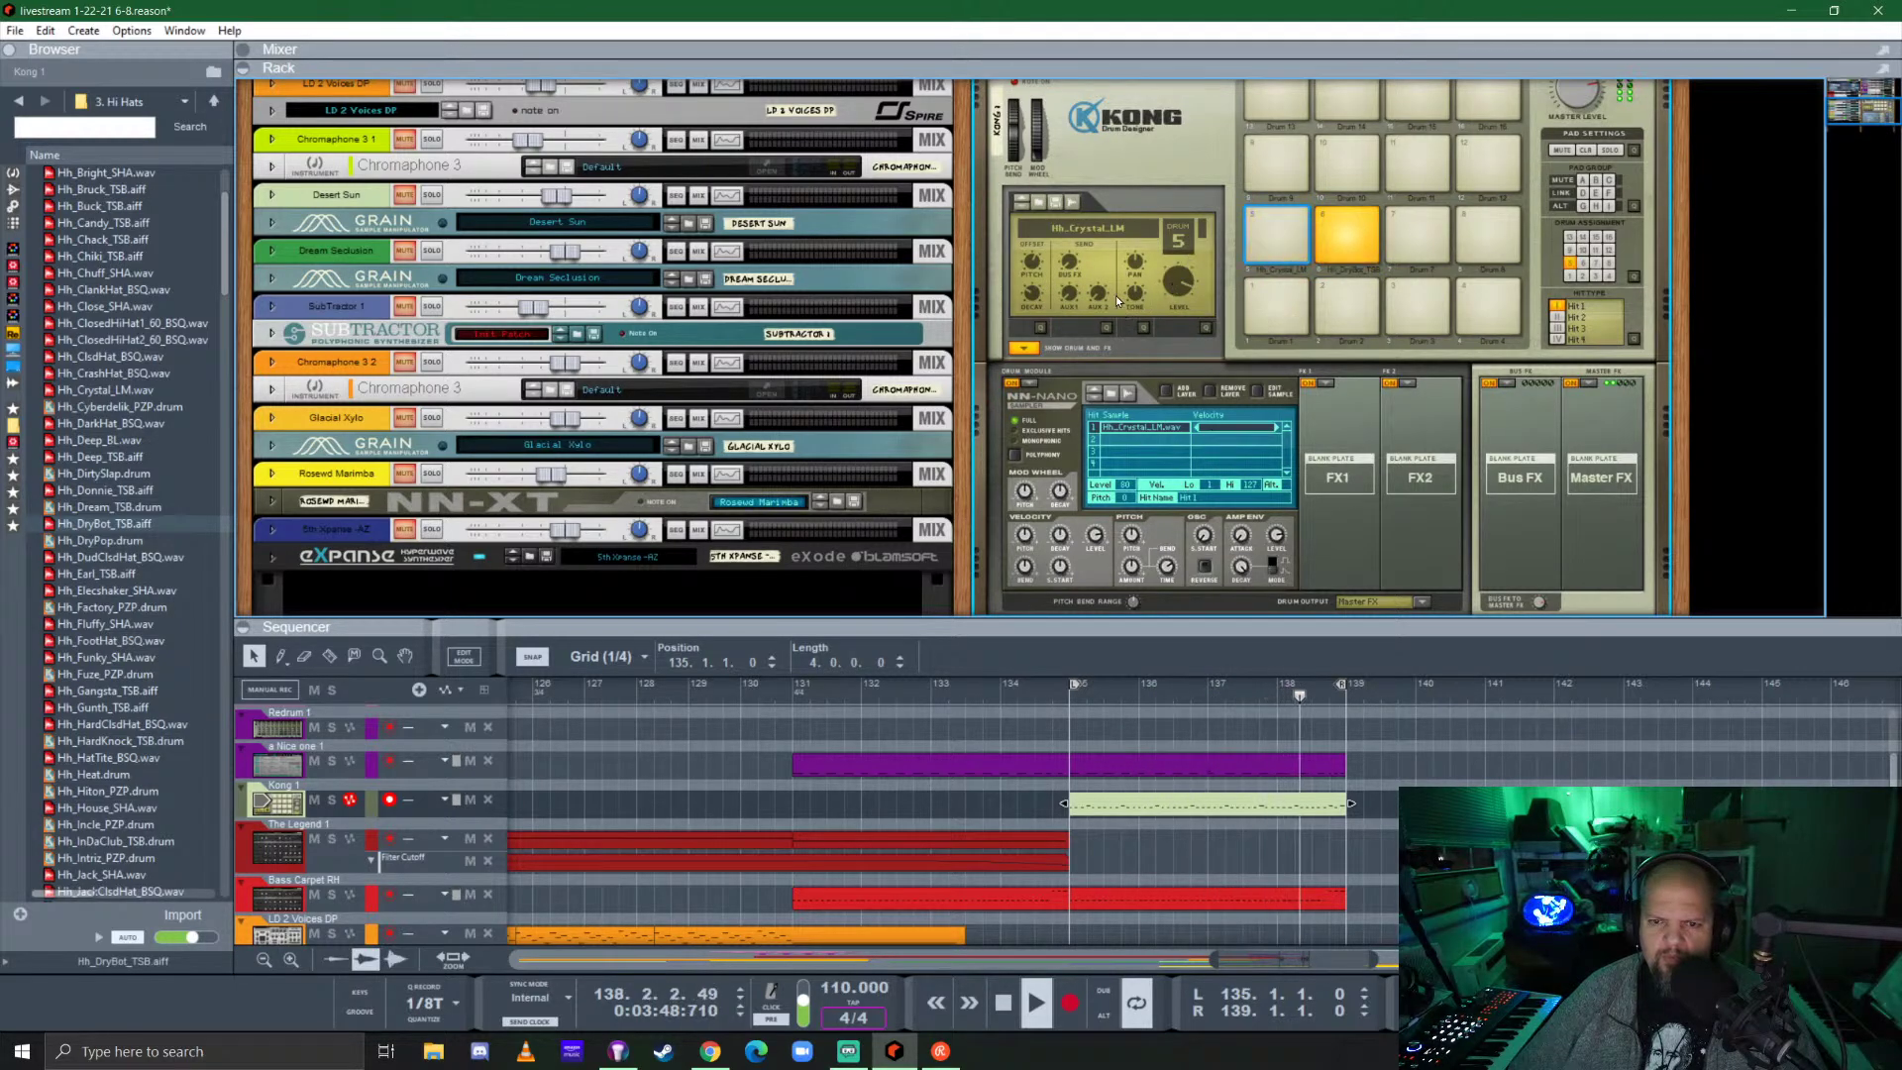
{"action": "left_click", "coordinate": [1348, 232]}
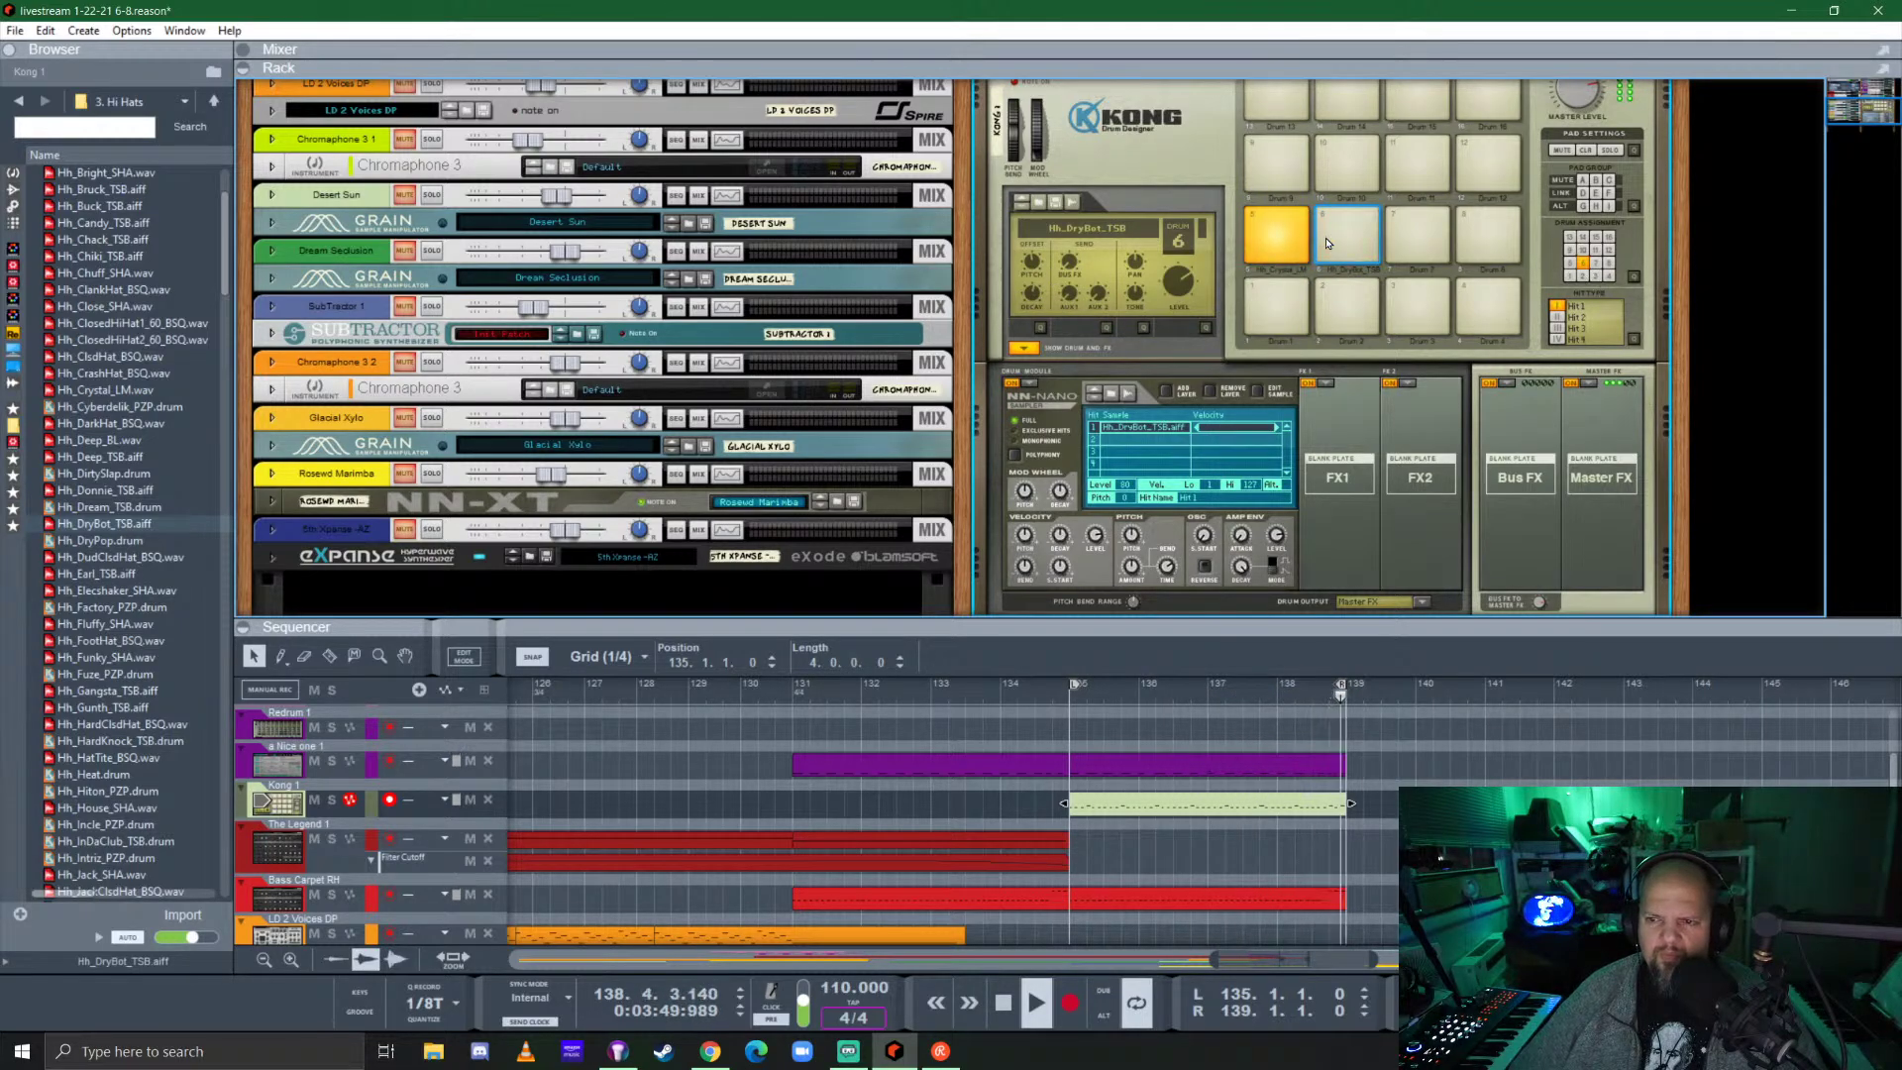
{"action": "left_click", "coordinate": [1256, 250]}
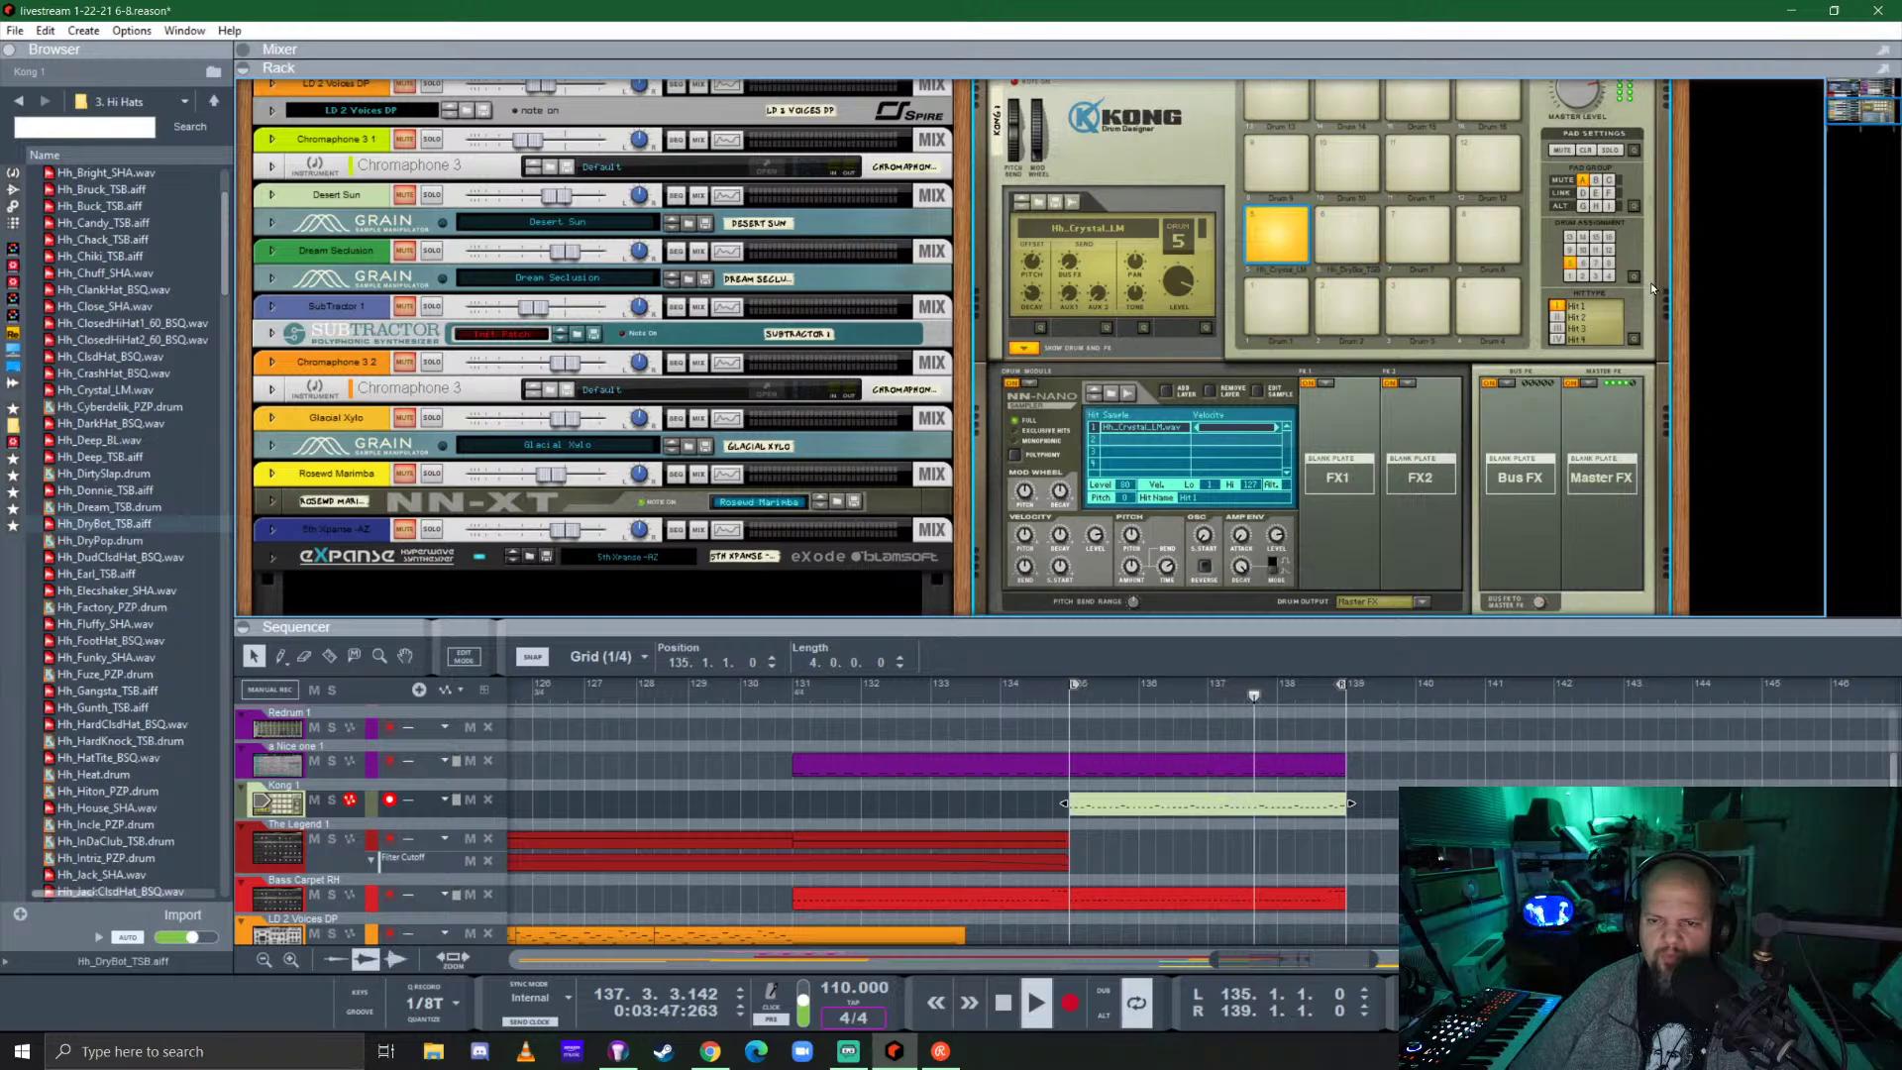
Load the Noise module into drum 5's first effect slot and shape its sound, with resonance about 52 and level about 72.
{"action": "left_click", "coordinate": [1324, 383]}
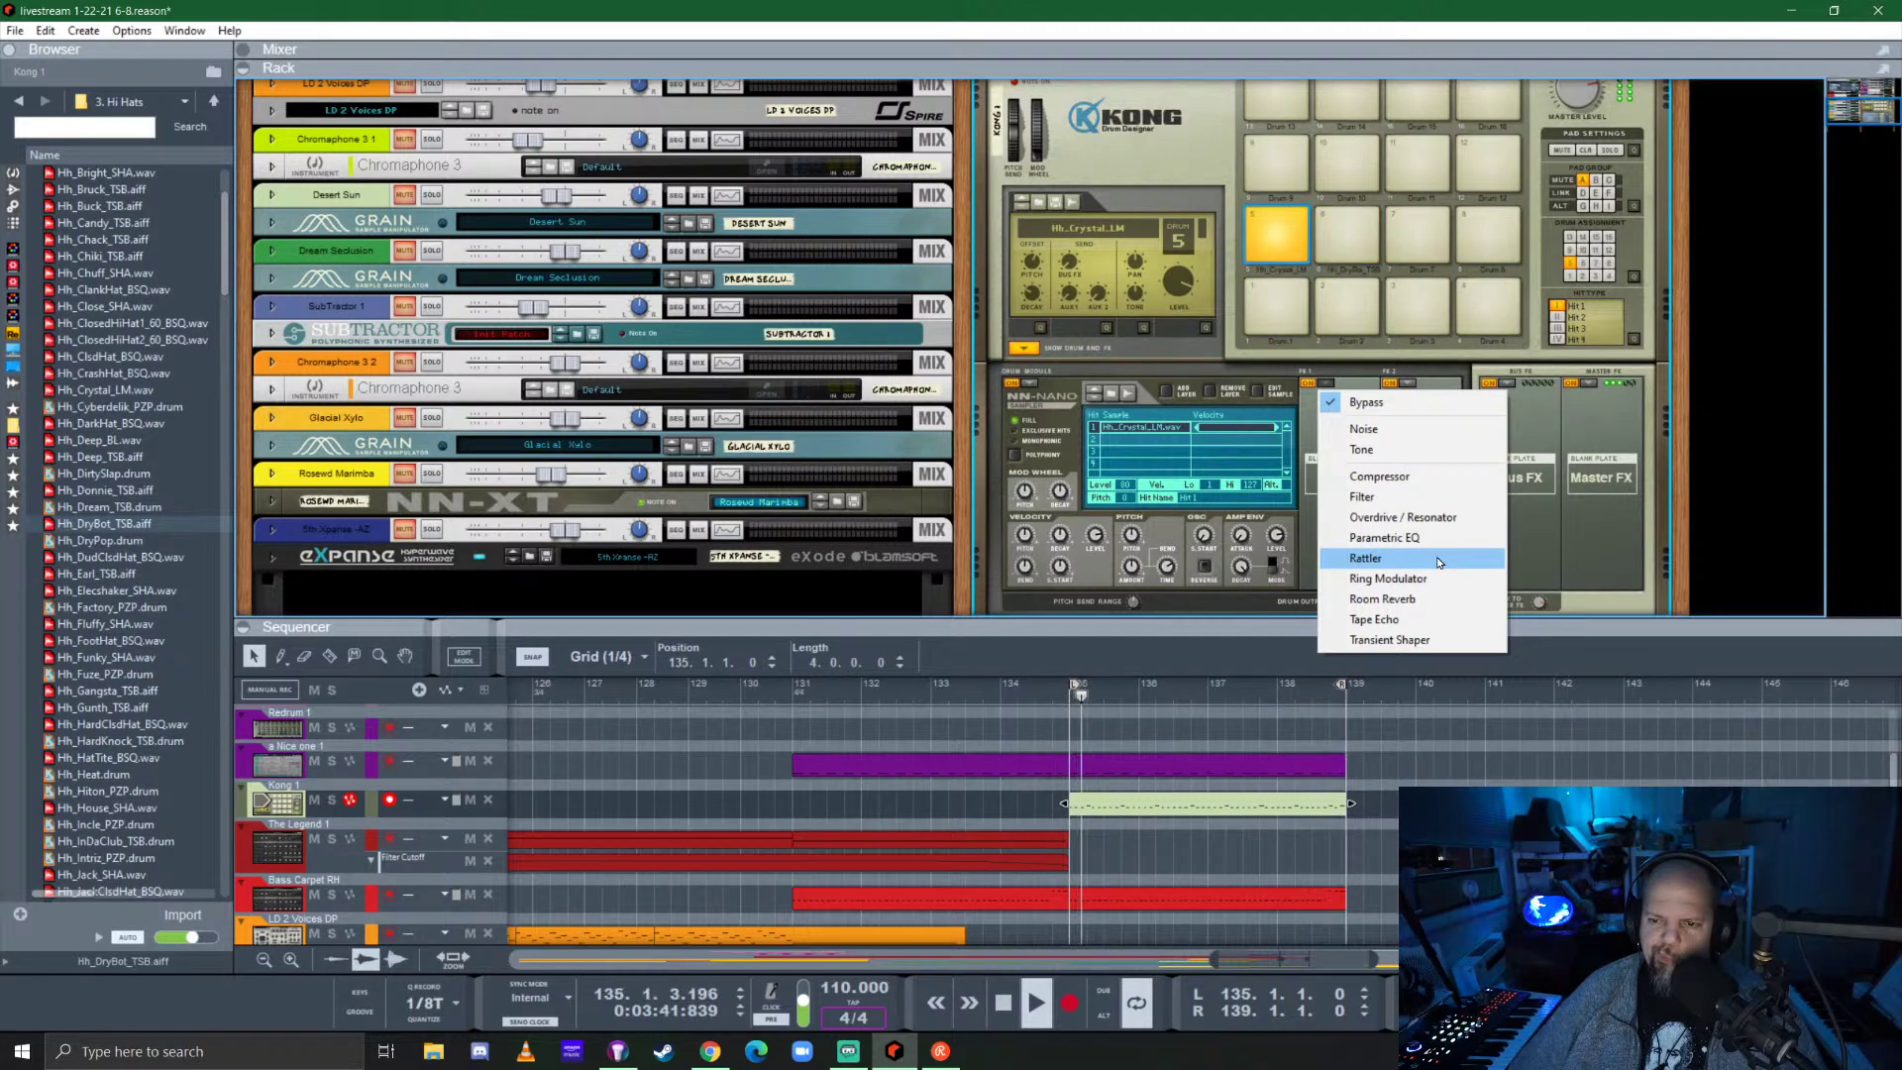
{"action": "left_click", "coordinate": [1443, 426]}
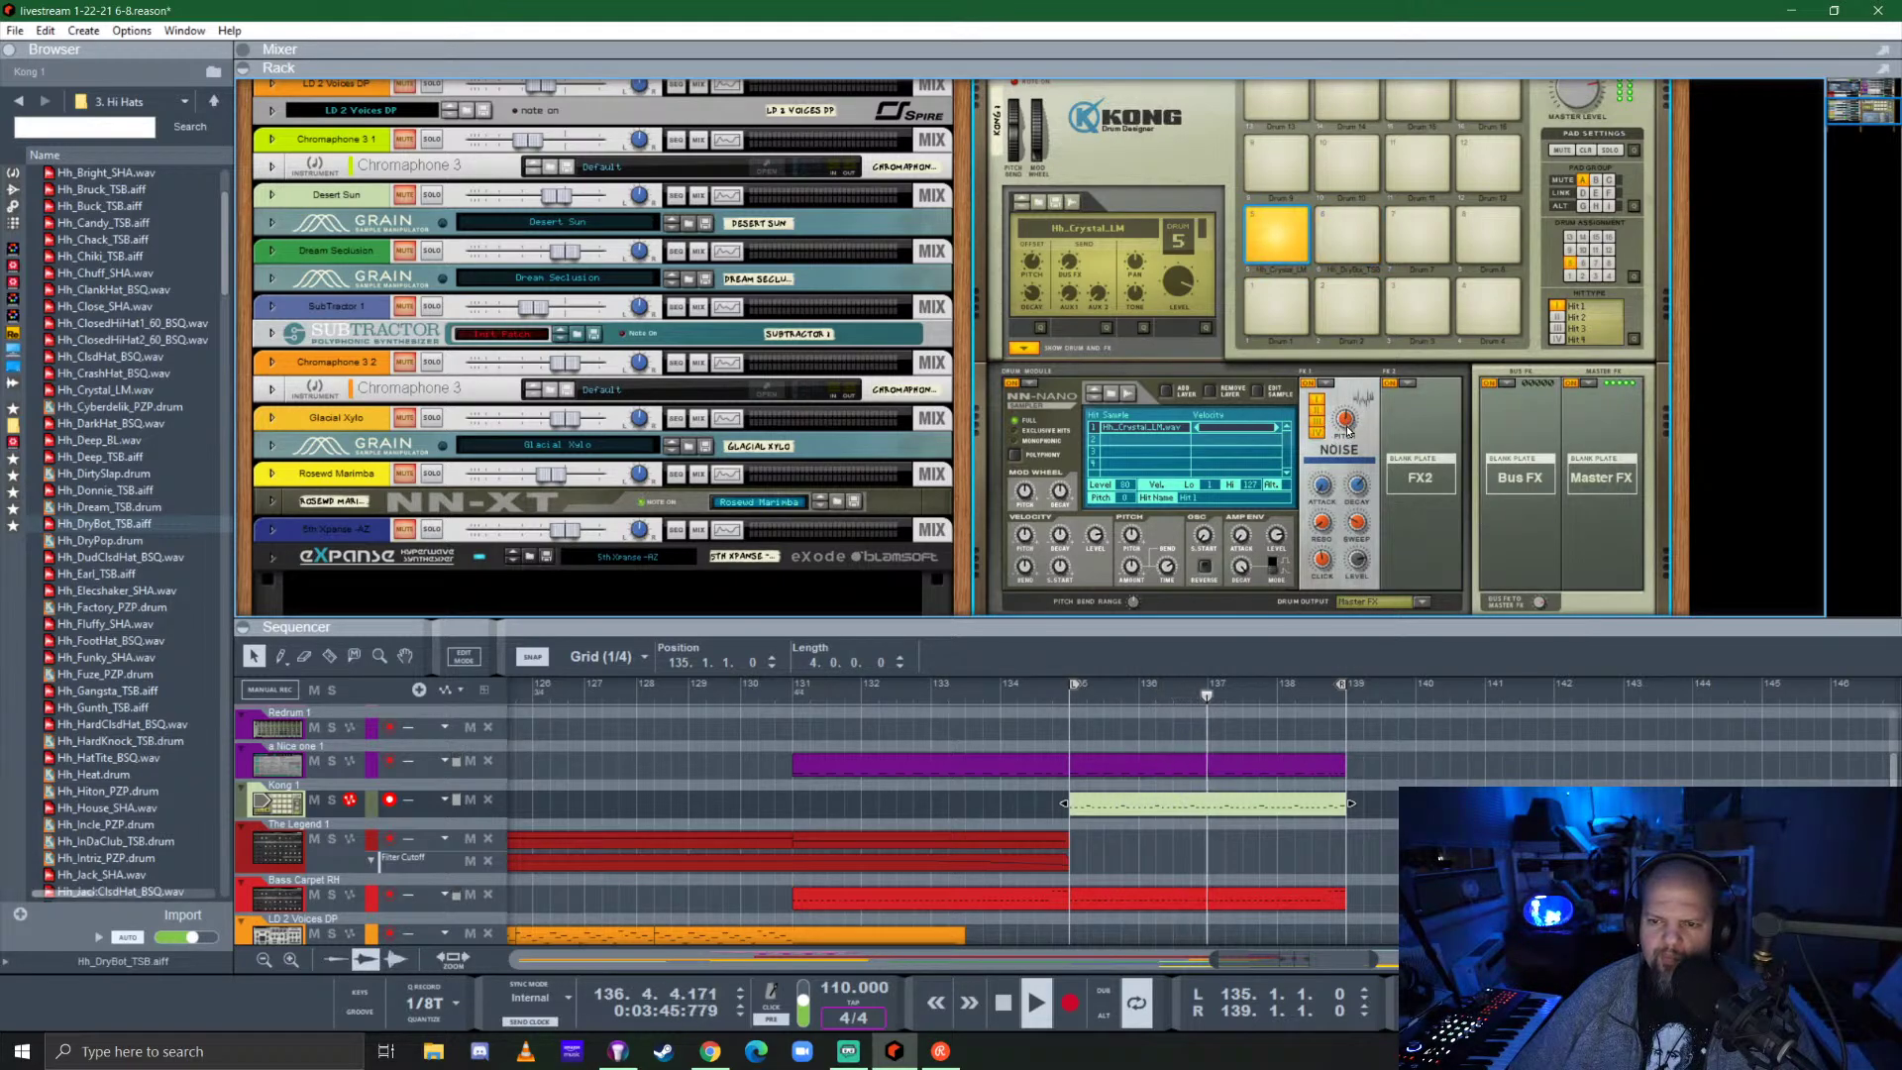
{"action": "left_click_drag", "start_coordinate": [1347, 426], "coordinate": [1399, 344]}
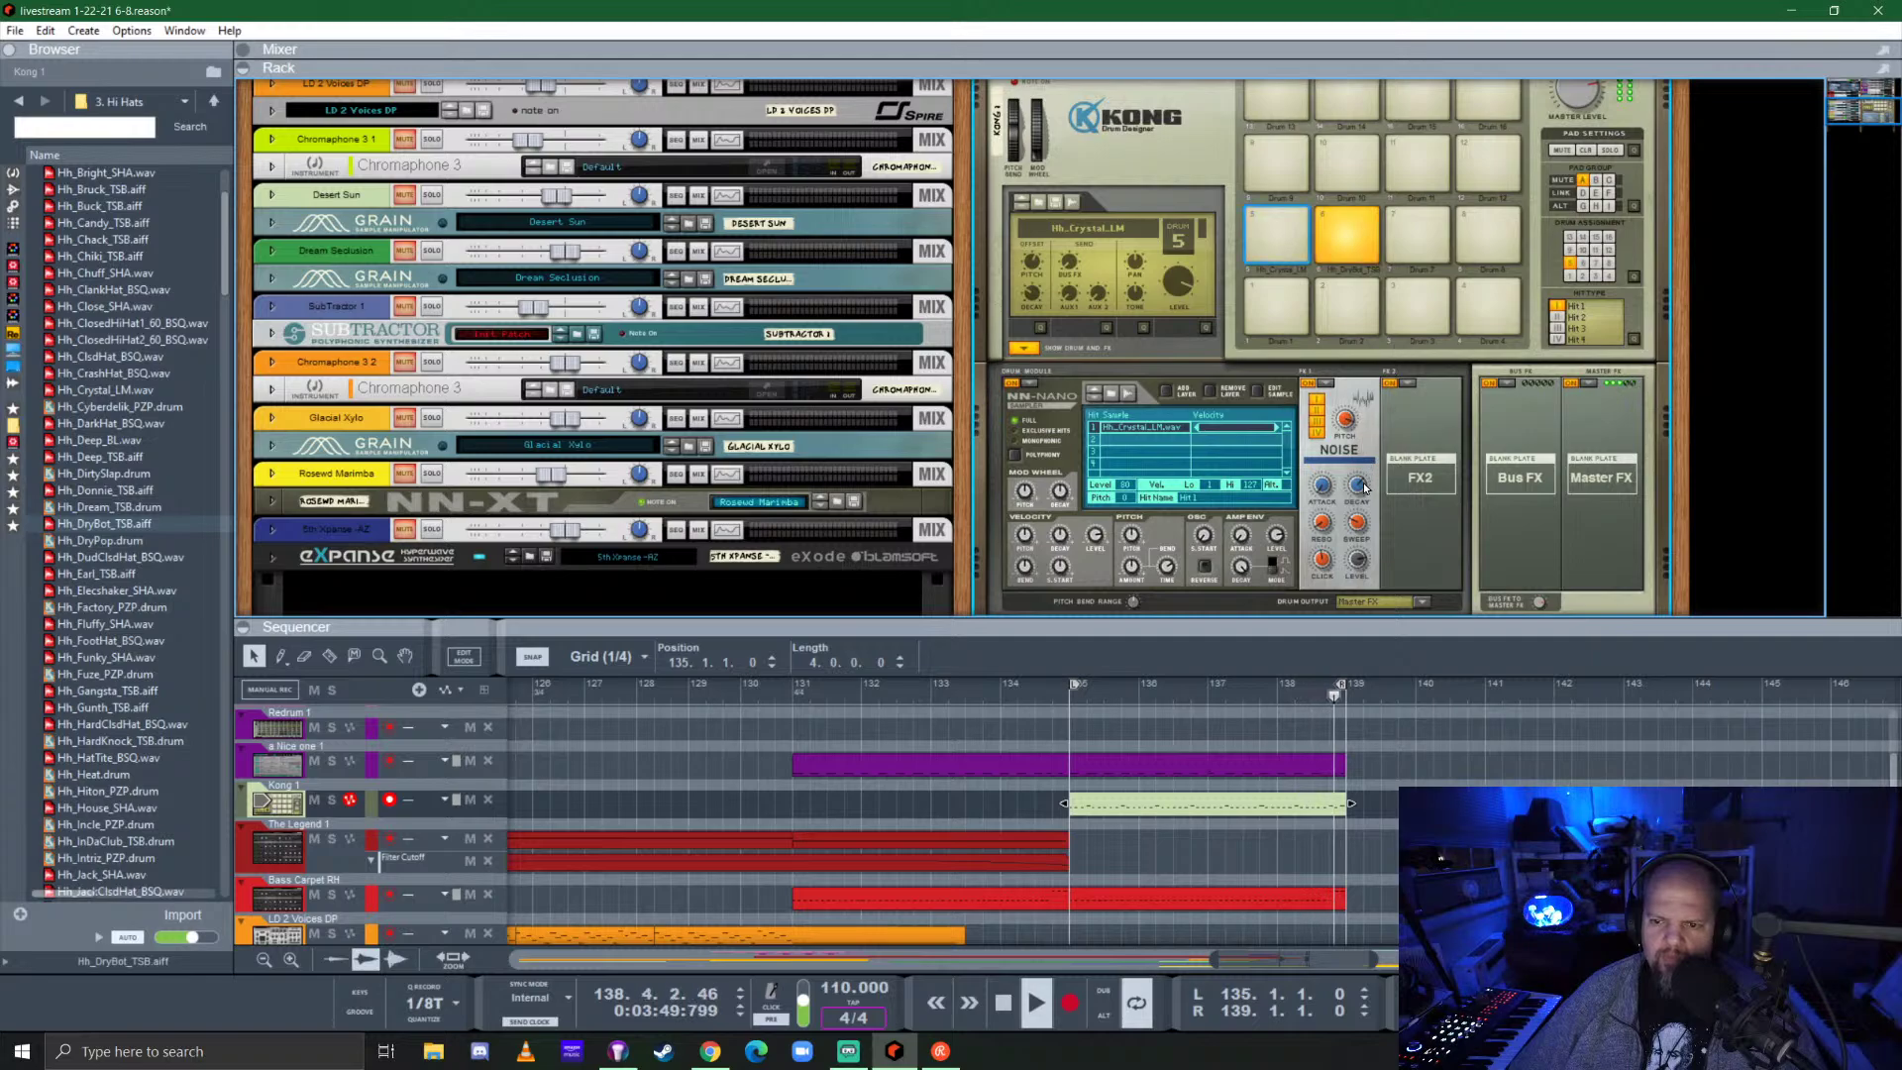
{"action": "left_click_drag", "start_coordinate": [1361, 533], "coordinate": [1370, 543]}
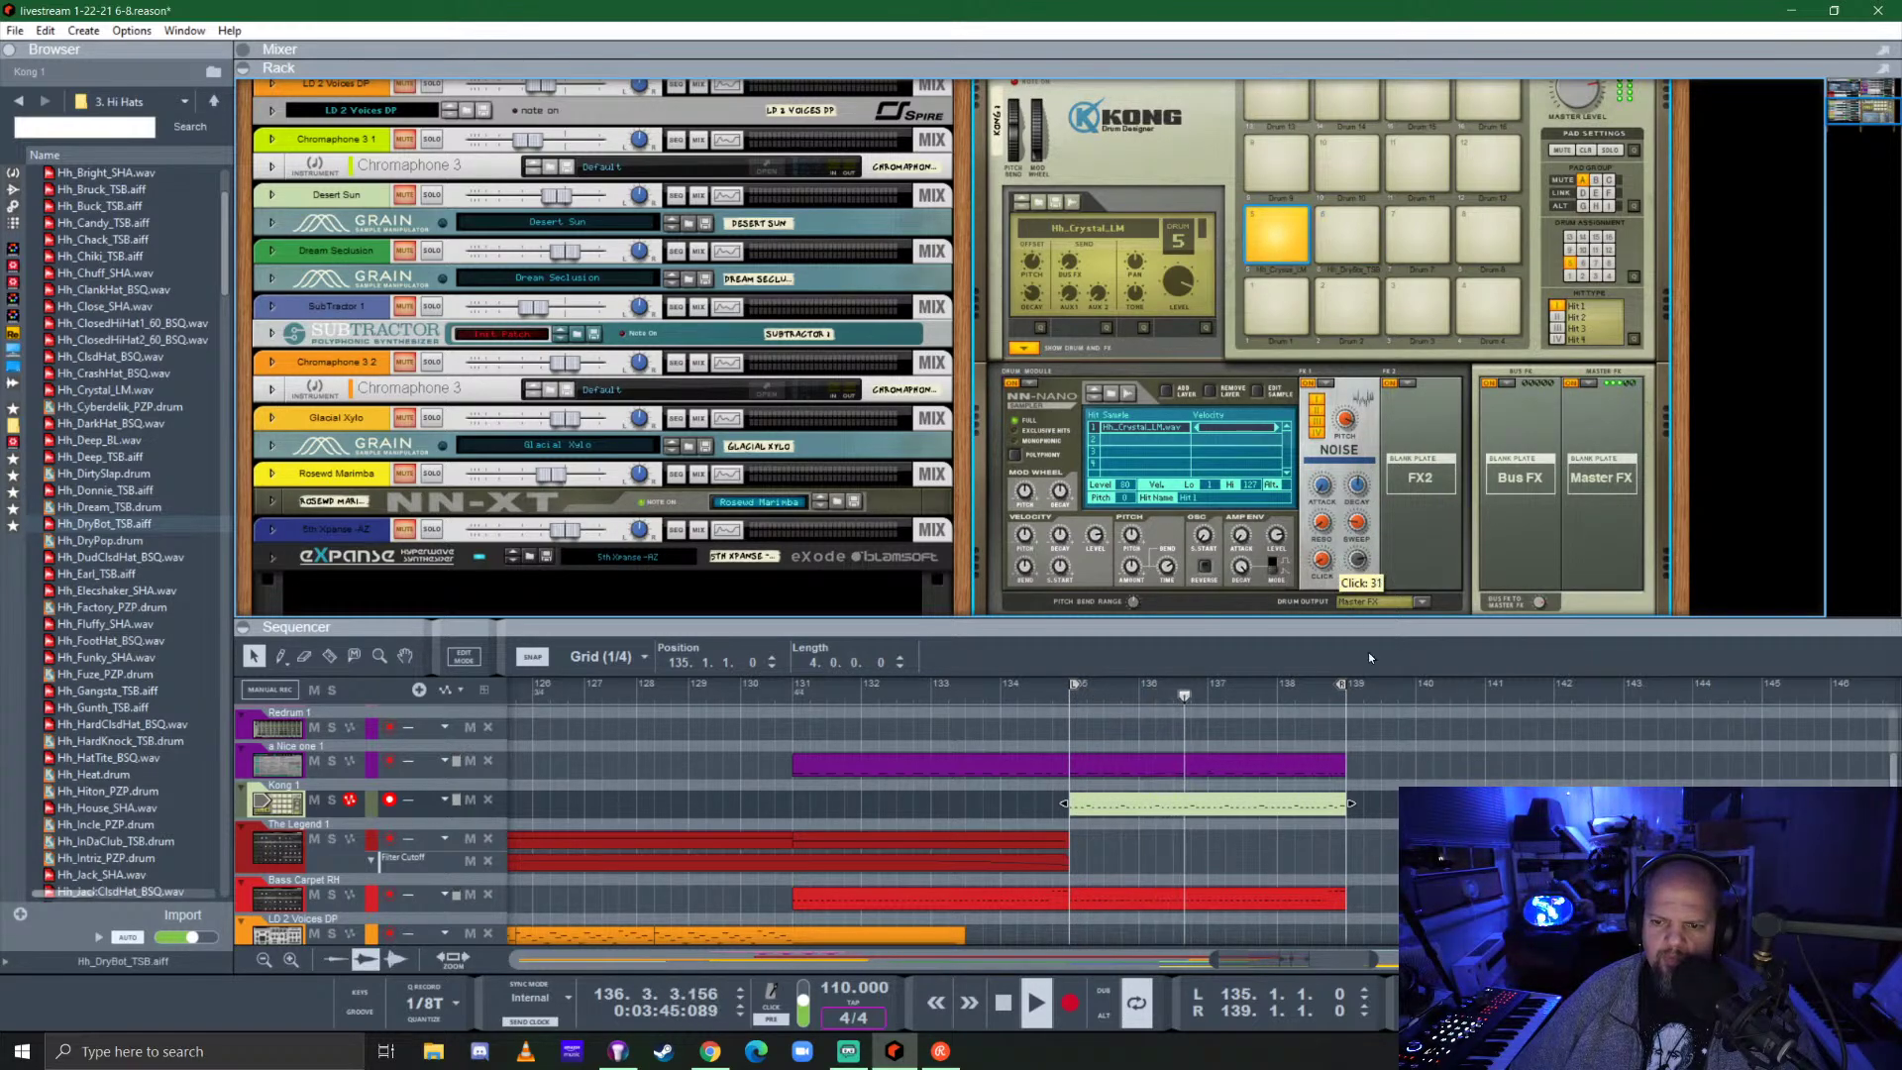
{"action": "left_click_drag", "start_coordinate": [1353, 484], "coordinate": [1361, 476]}
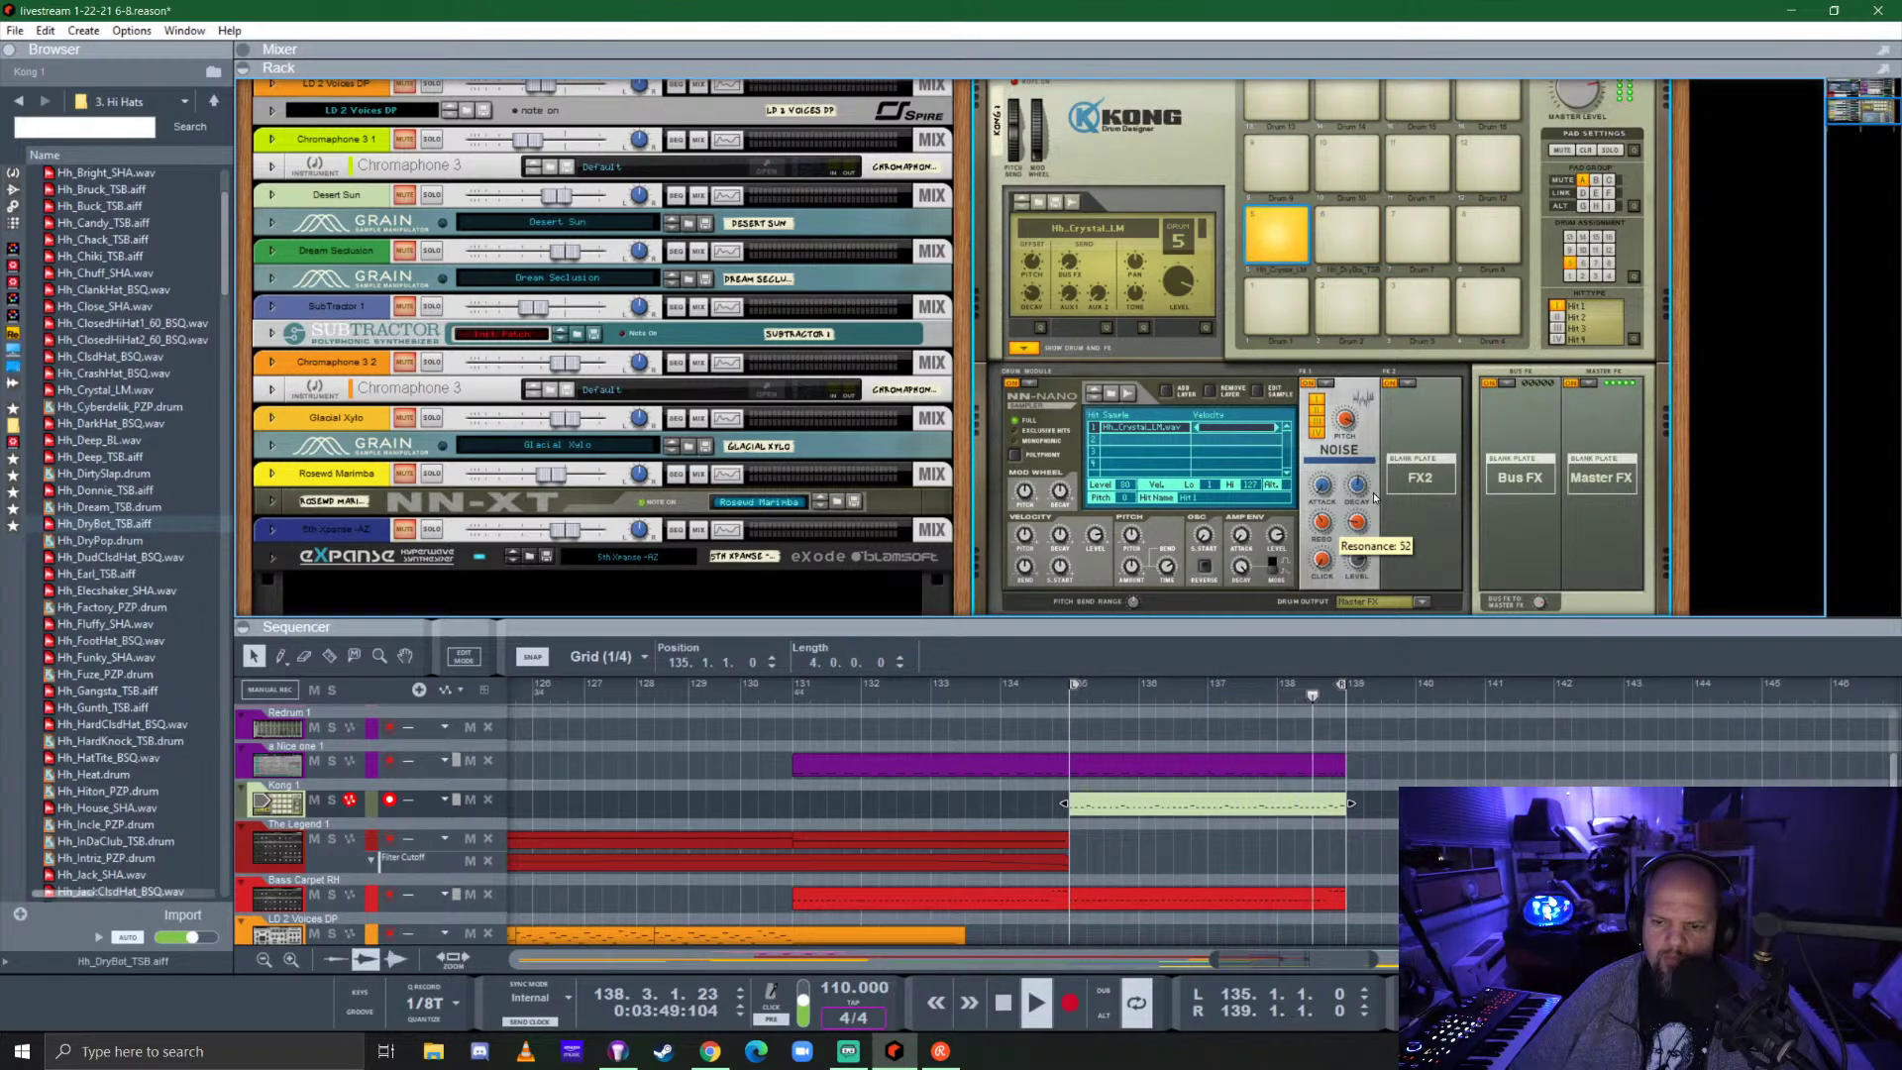
{"action": "left_click_drag", "start_coordinate": [1365, 522], "coordinate": [1373, 525]}
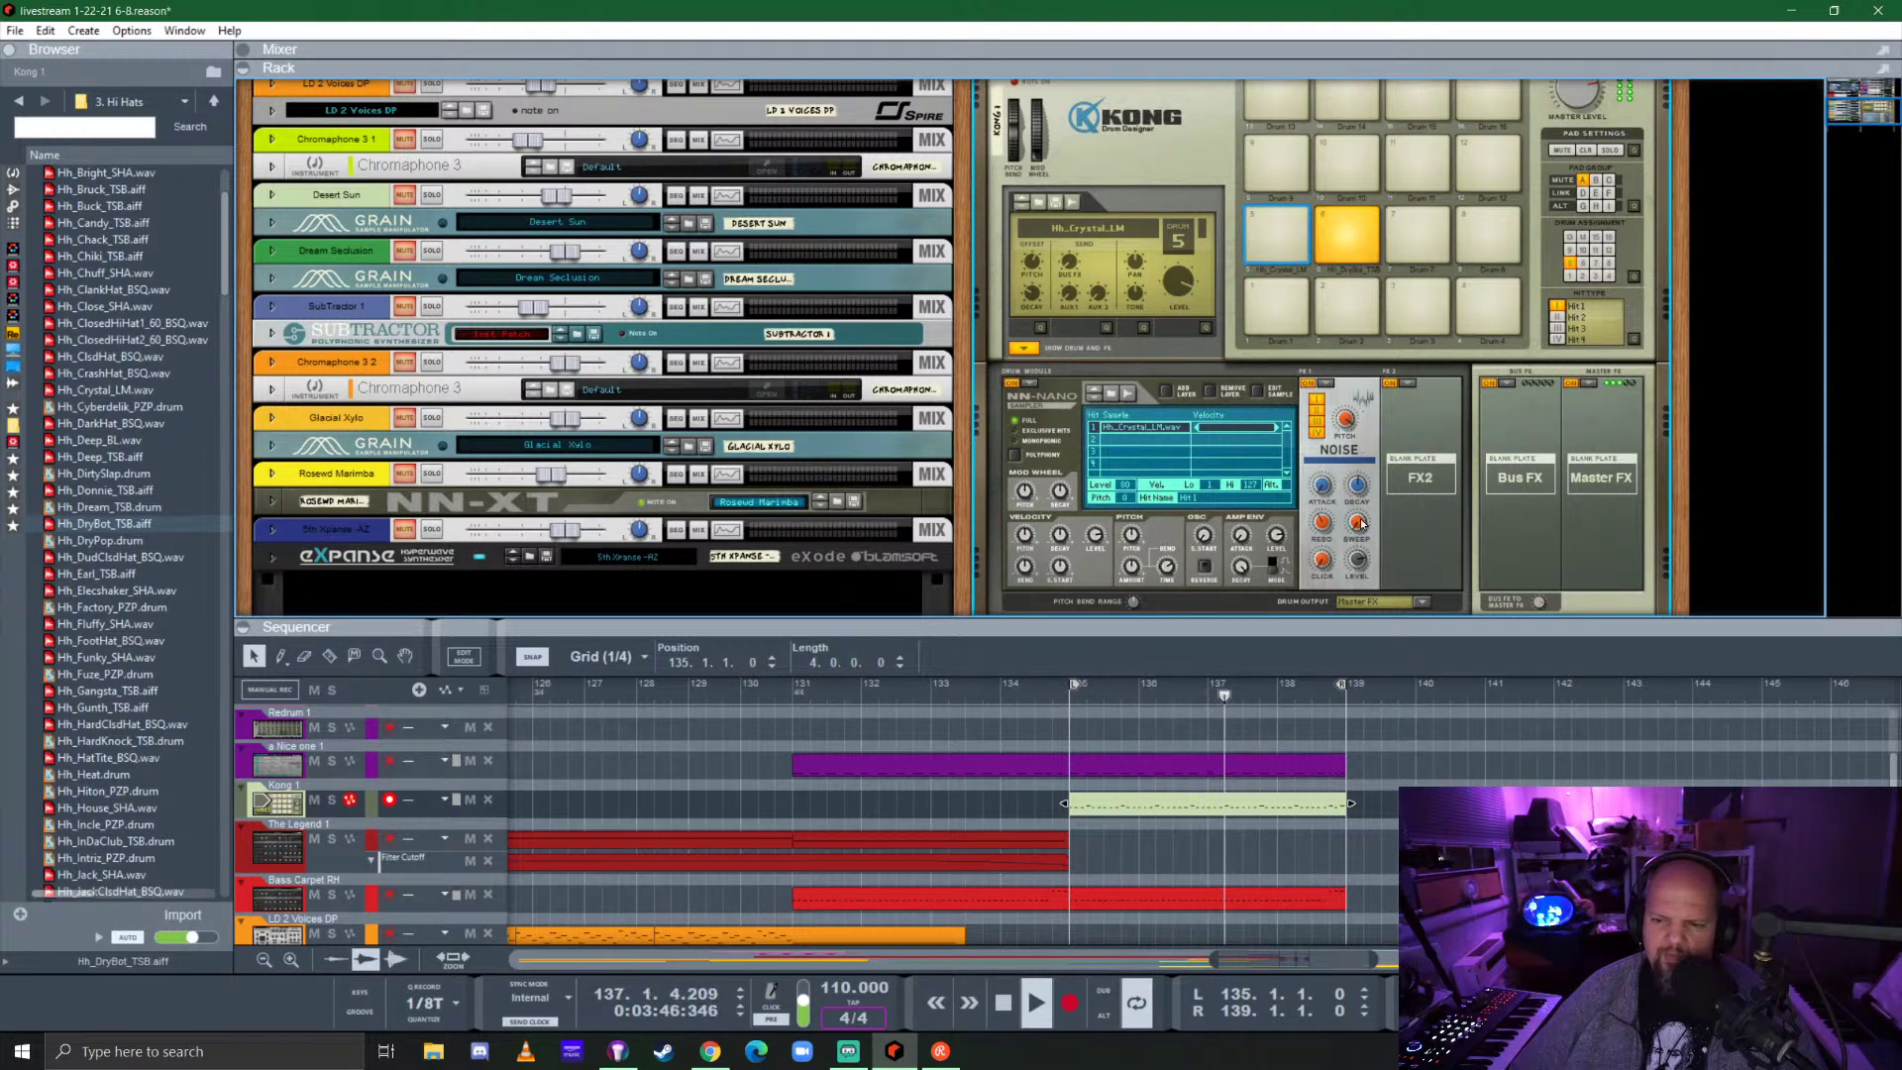
{"action": "left_click", "coordinate": [1358, 571]}
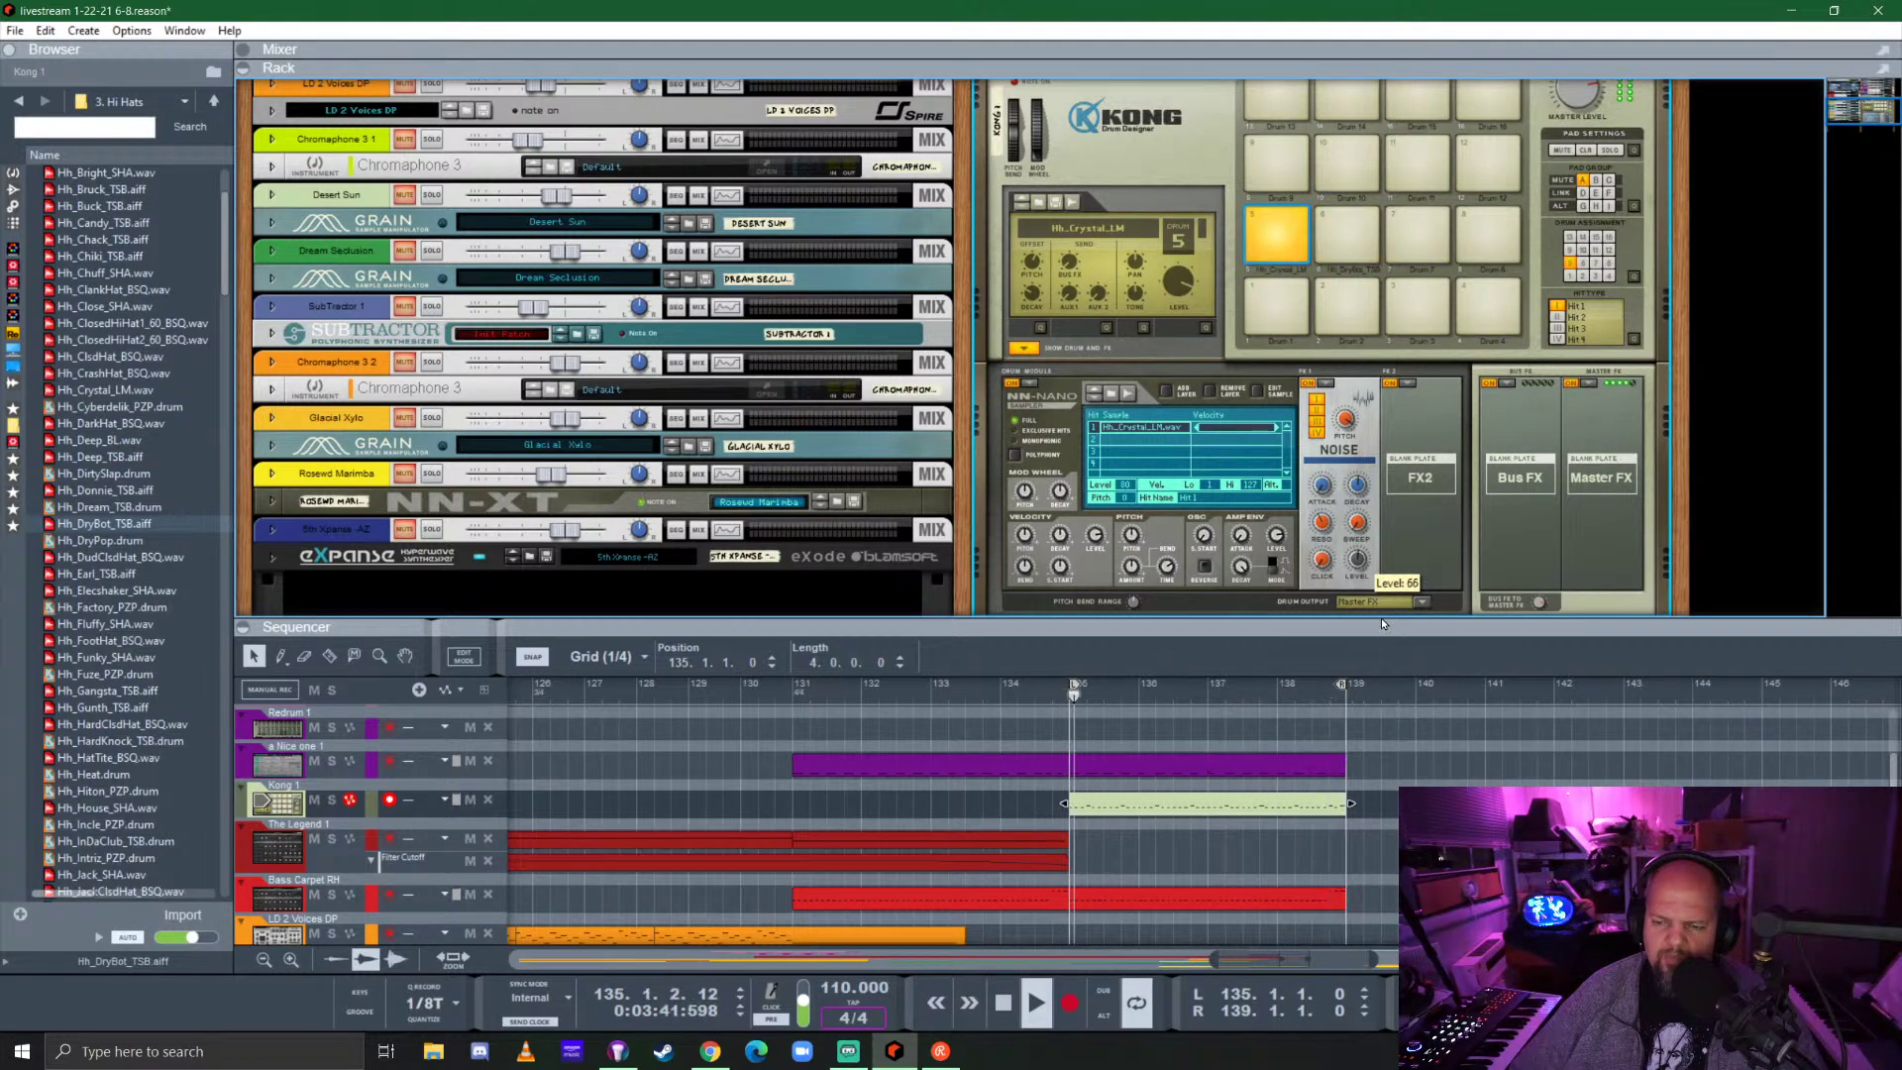
{"action": "left_click_drag", "start_coordinate": [1381, 616], "coordinate": [1381, 609]}
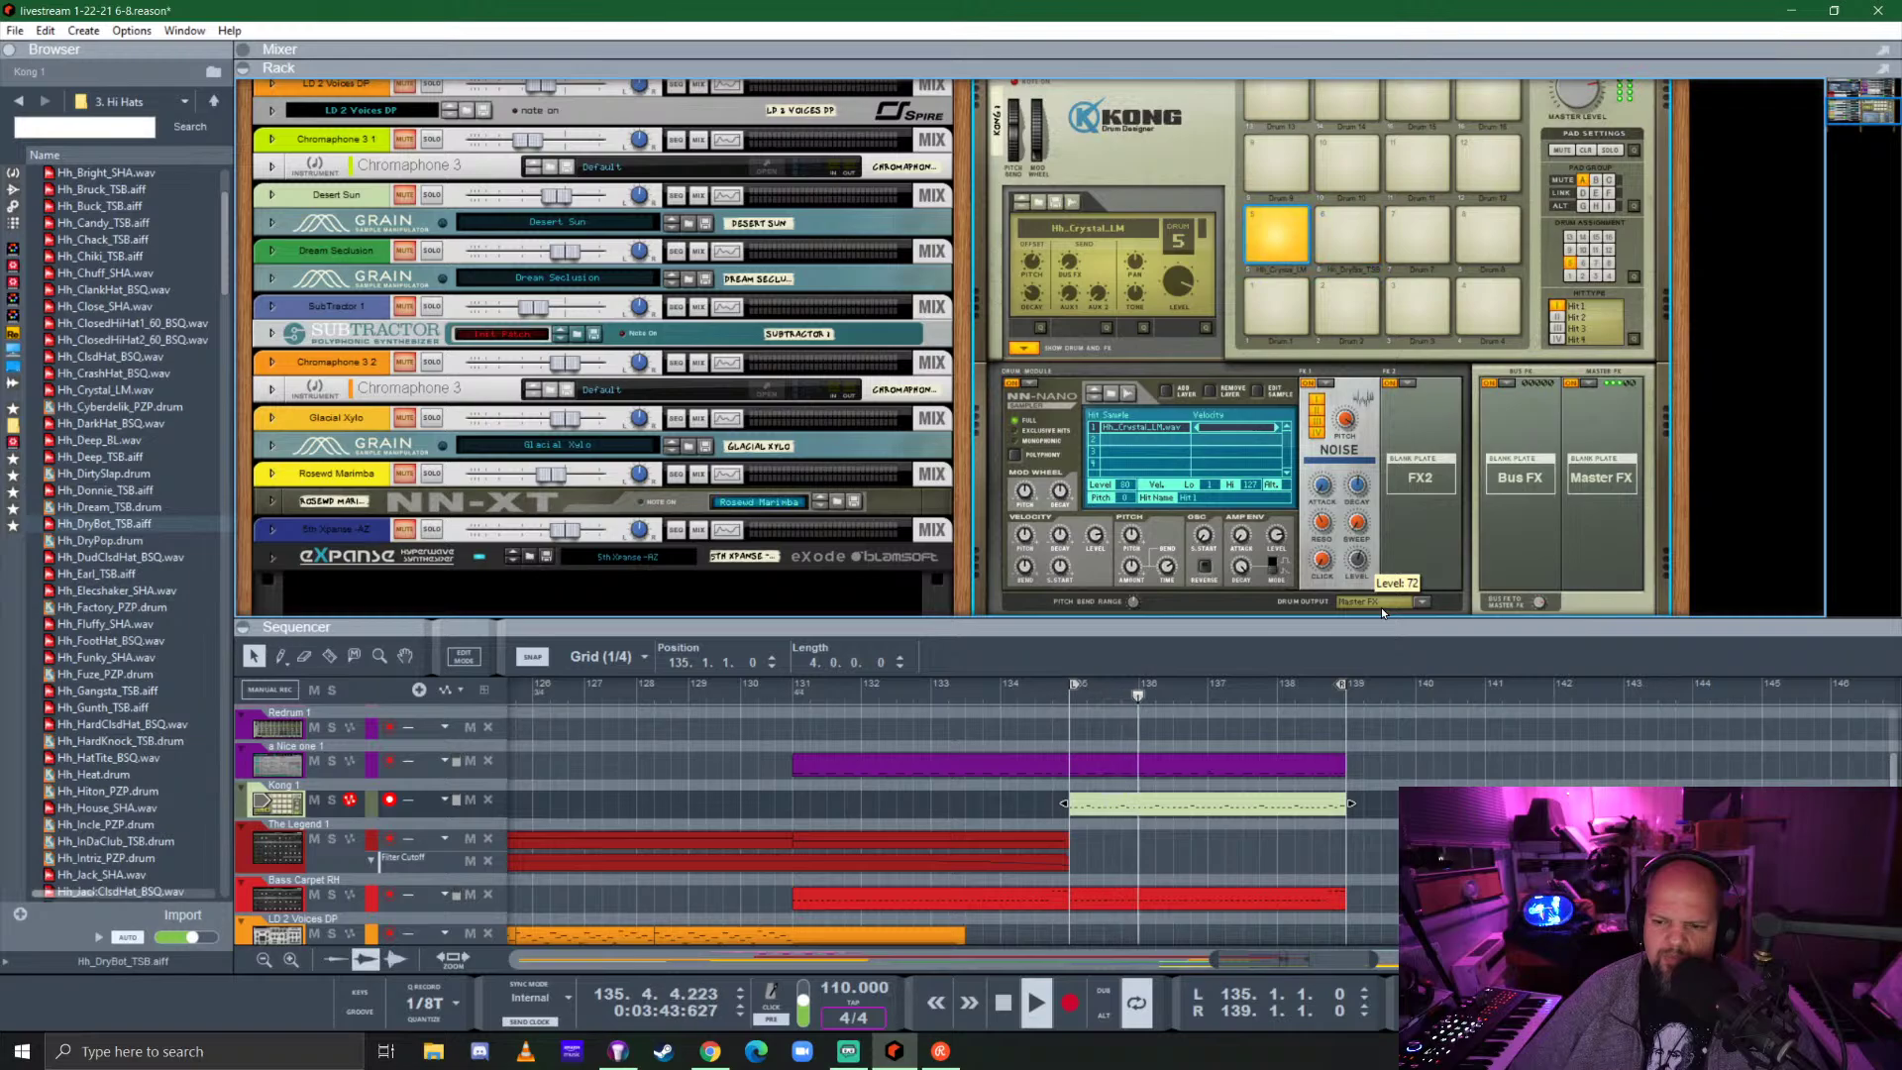
Load the Noise module into drum 6's first effect slot and set its sweep to 0 and resonance to about 28.
{"action": "left_click", "coordinate": [1343, 250]}
{"action": "left_click", "coordinate": [1328, 386]}
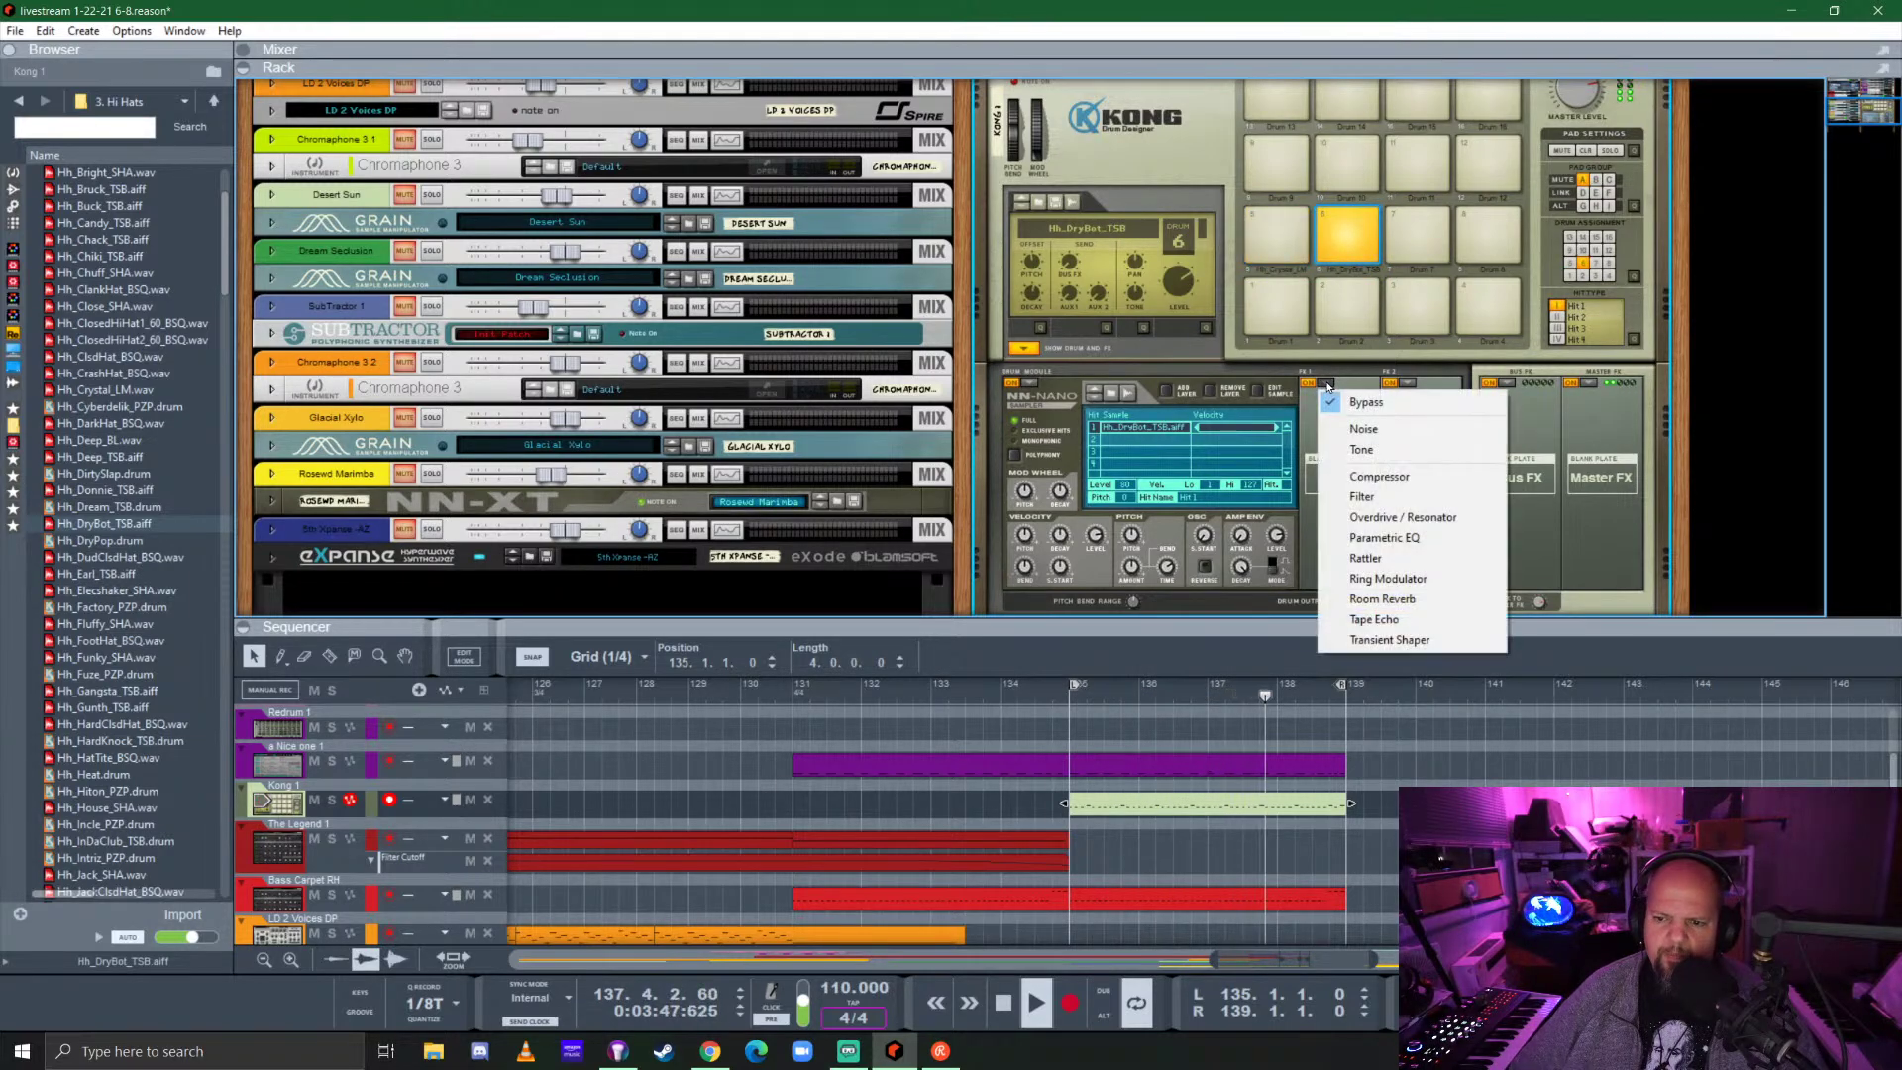
{"action": "left_click", "coordinate": [1371, 403]}
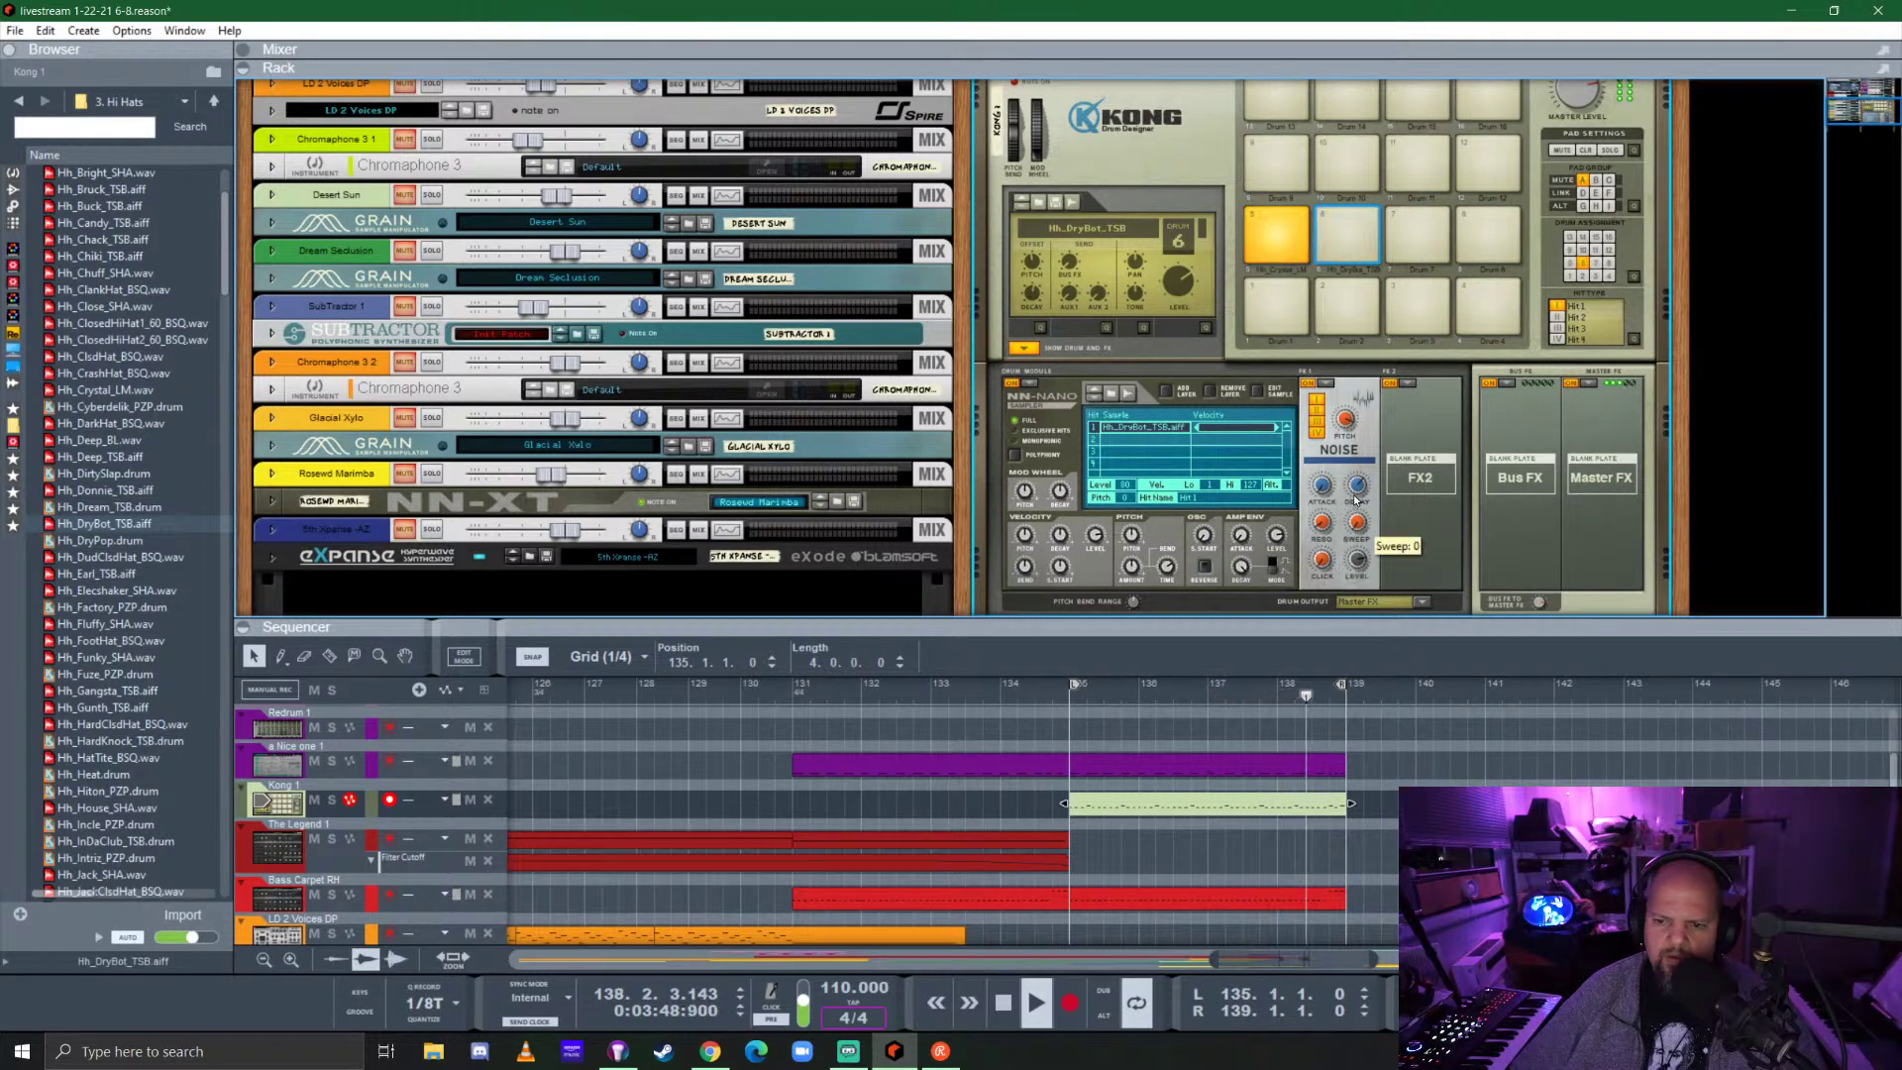
{"action": "mouse_move", "coordinate": [1367, 523]}
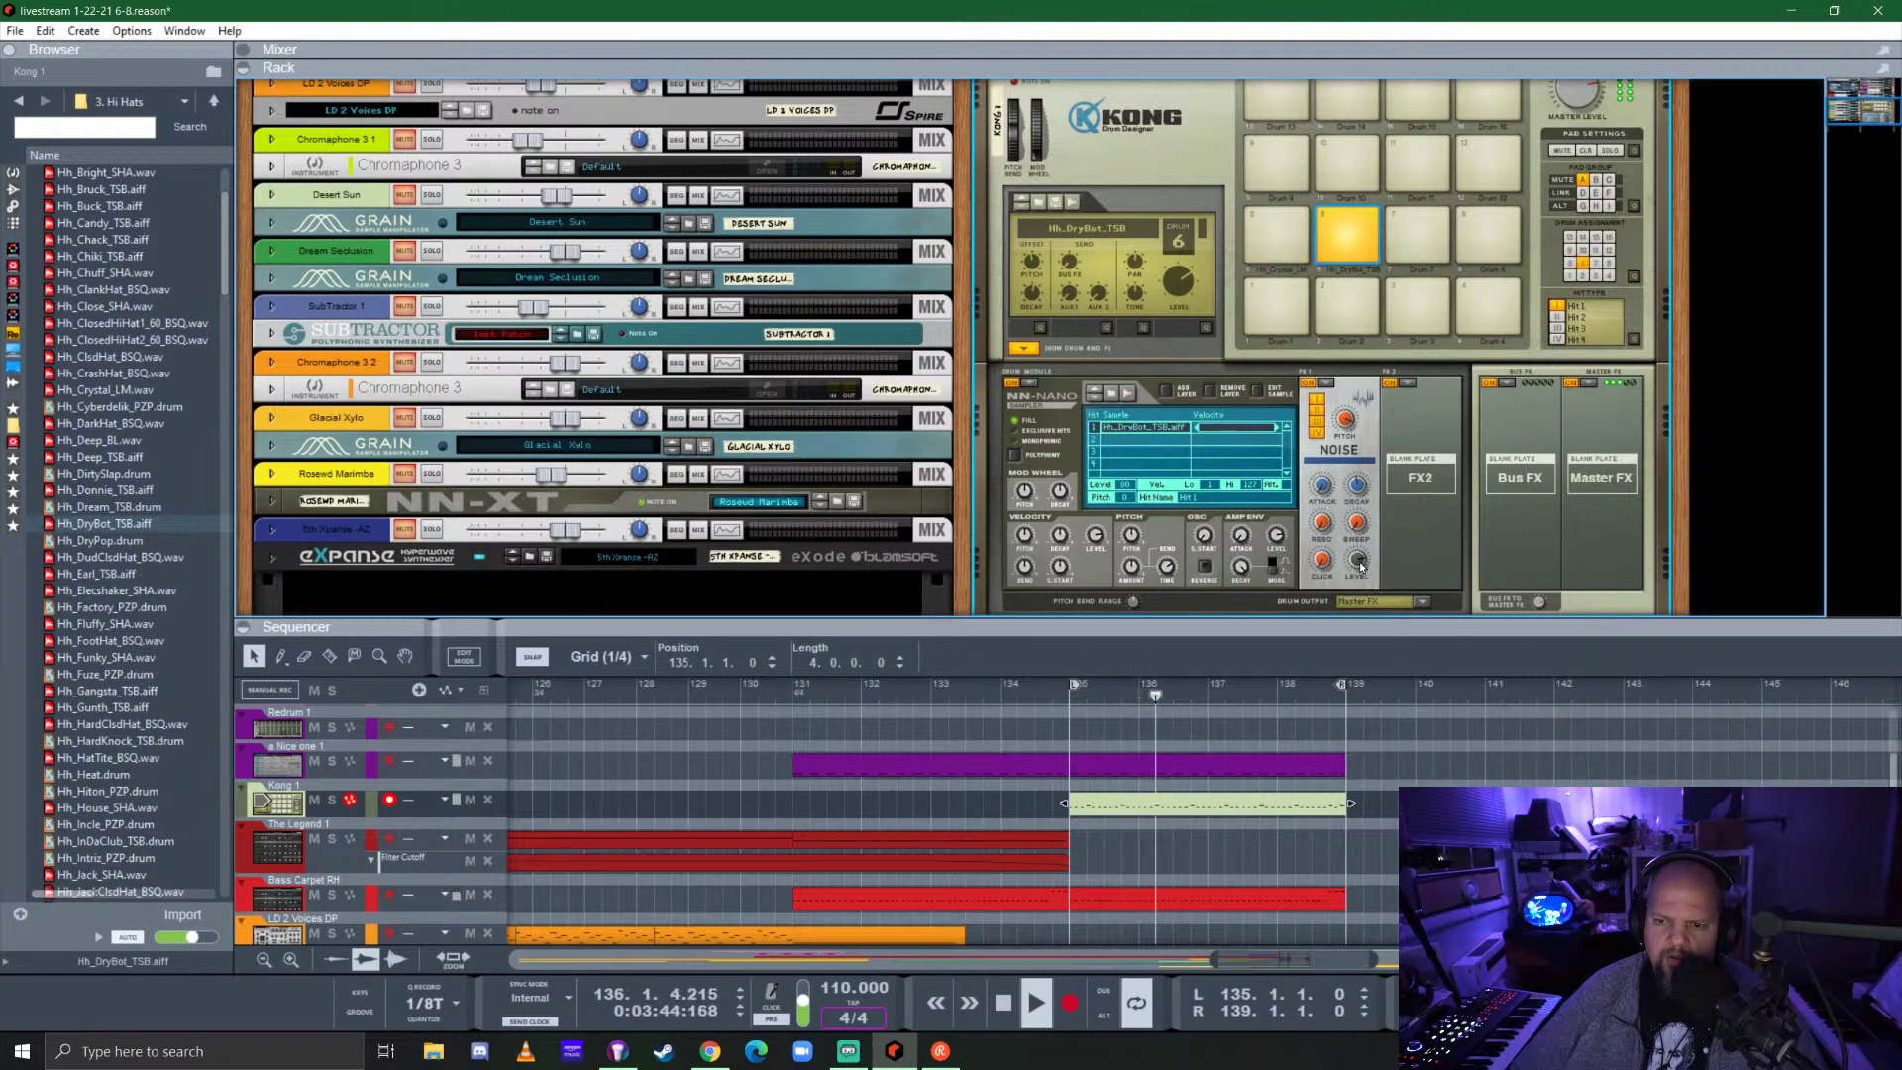
{"action": "mouse_move", "coordinate": [1352, 415]}
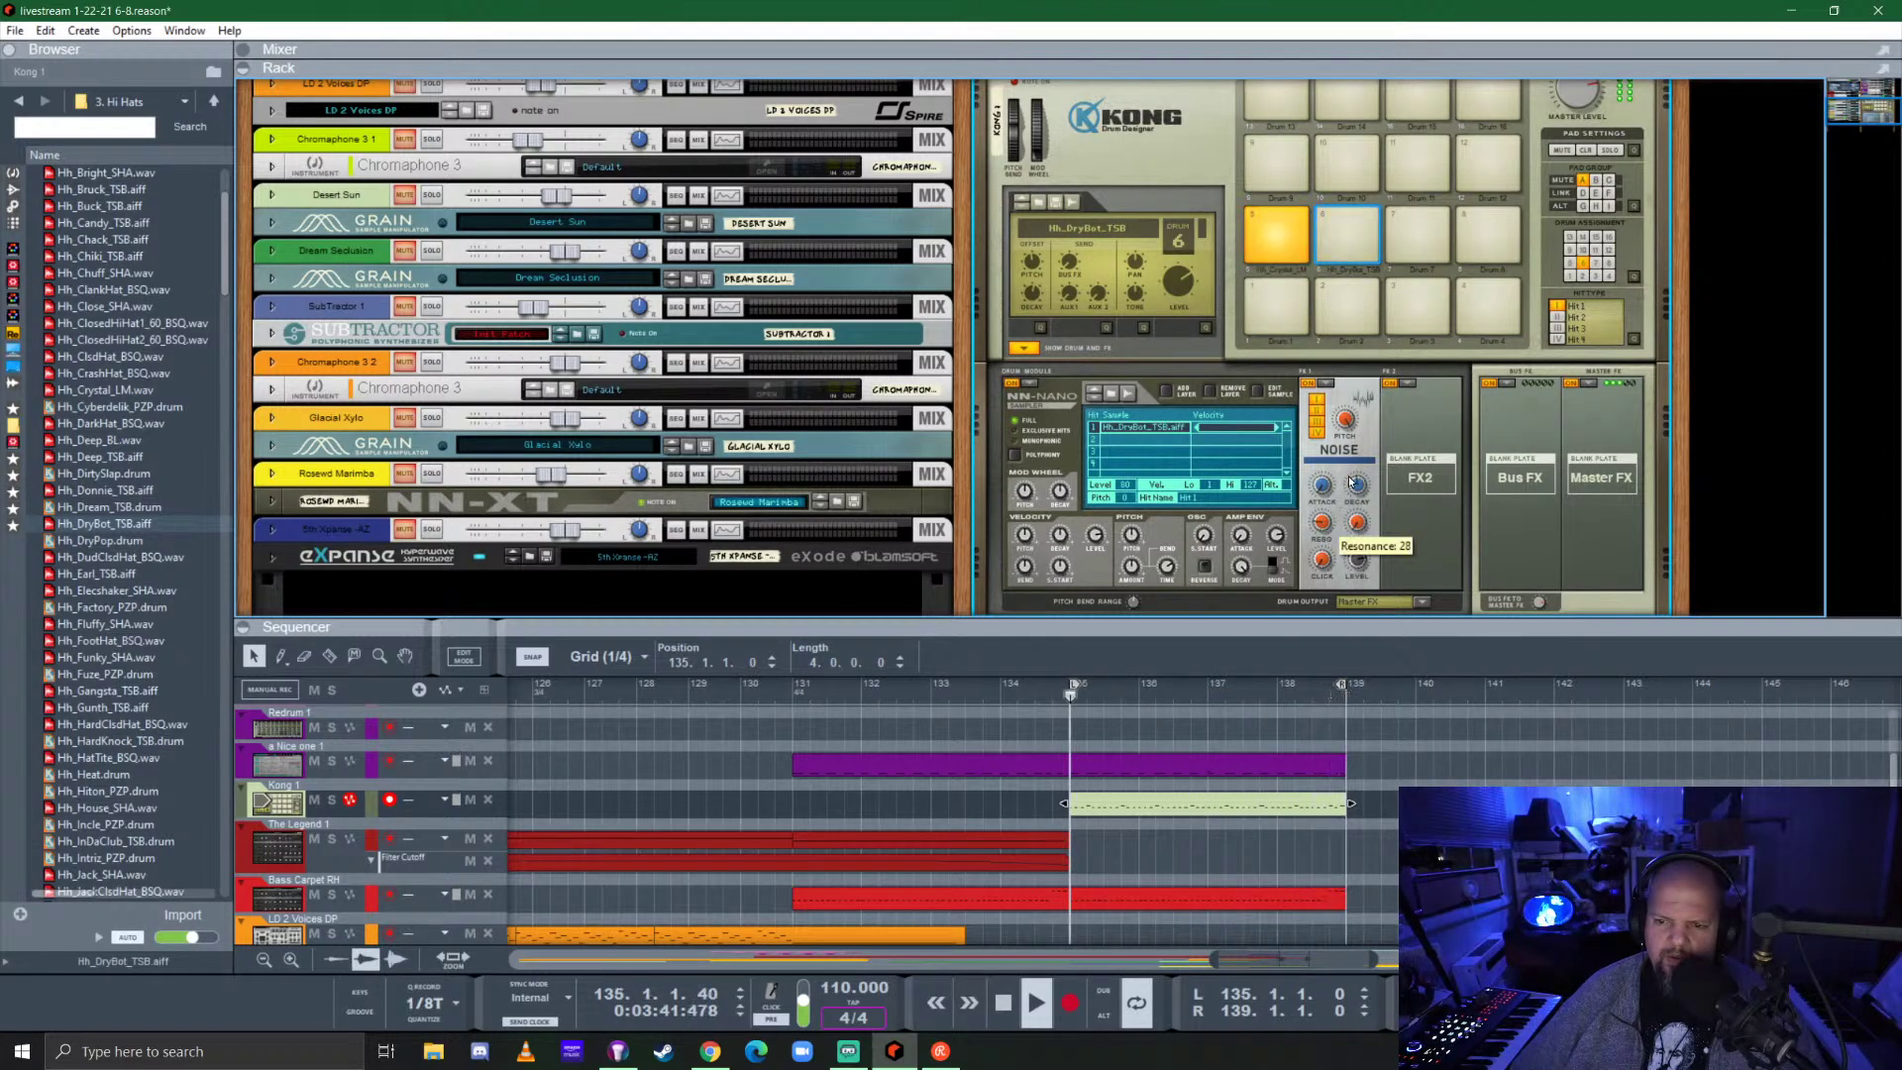
Fine-tune the pitch and level of drum 6's noise effect, with the pitch at about 118.
{"action": "mouse_move", "coordinate": [1353, 450]}
{"action": "left_mouse_down"}
{"action": "mouse_move", "coordinate": [1361, 478]}
{"action": "mouse_move", "coordinate": [1368, 446]}
{"action": "left_mouse_up"}
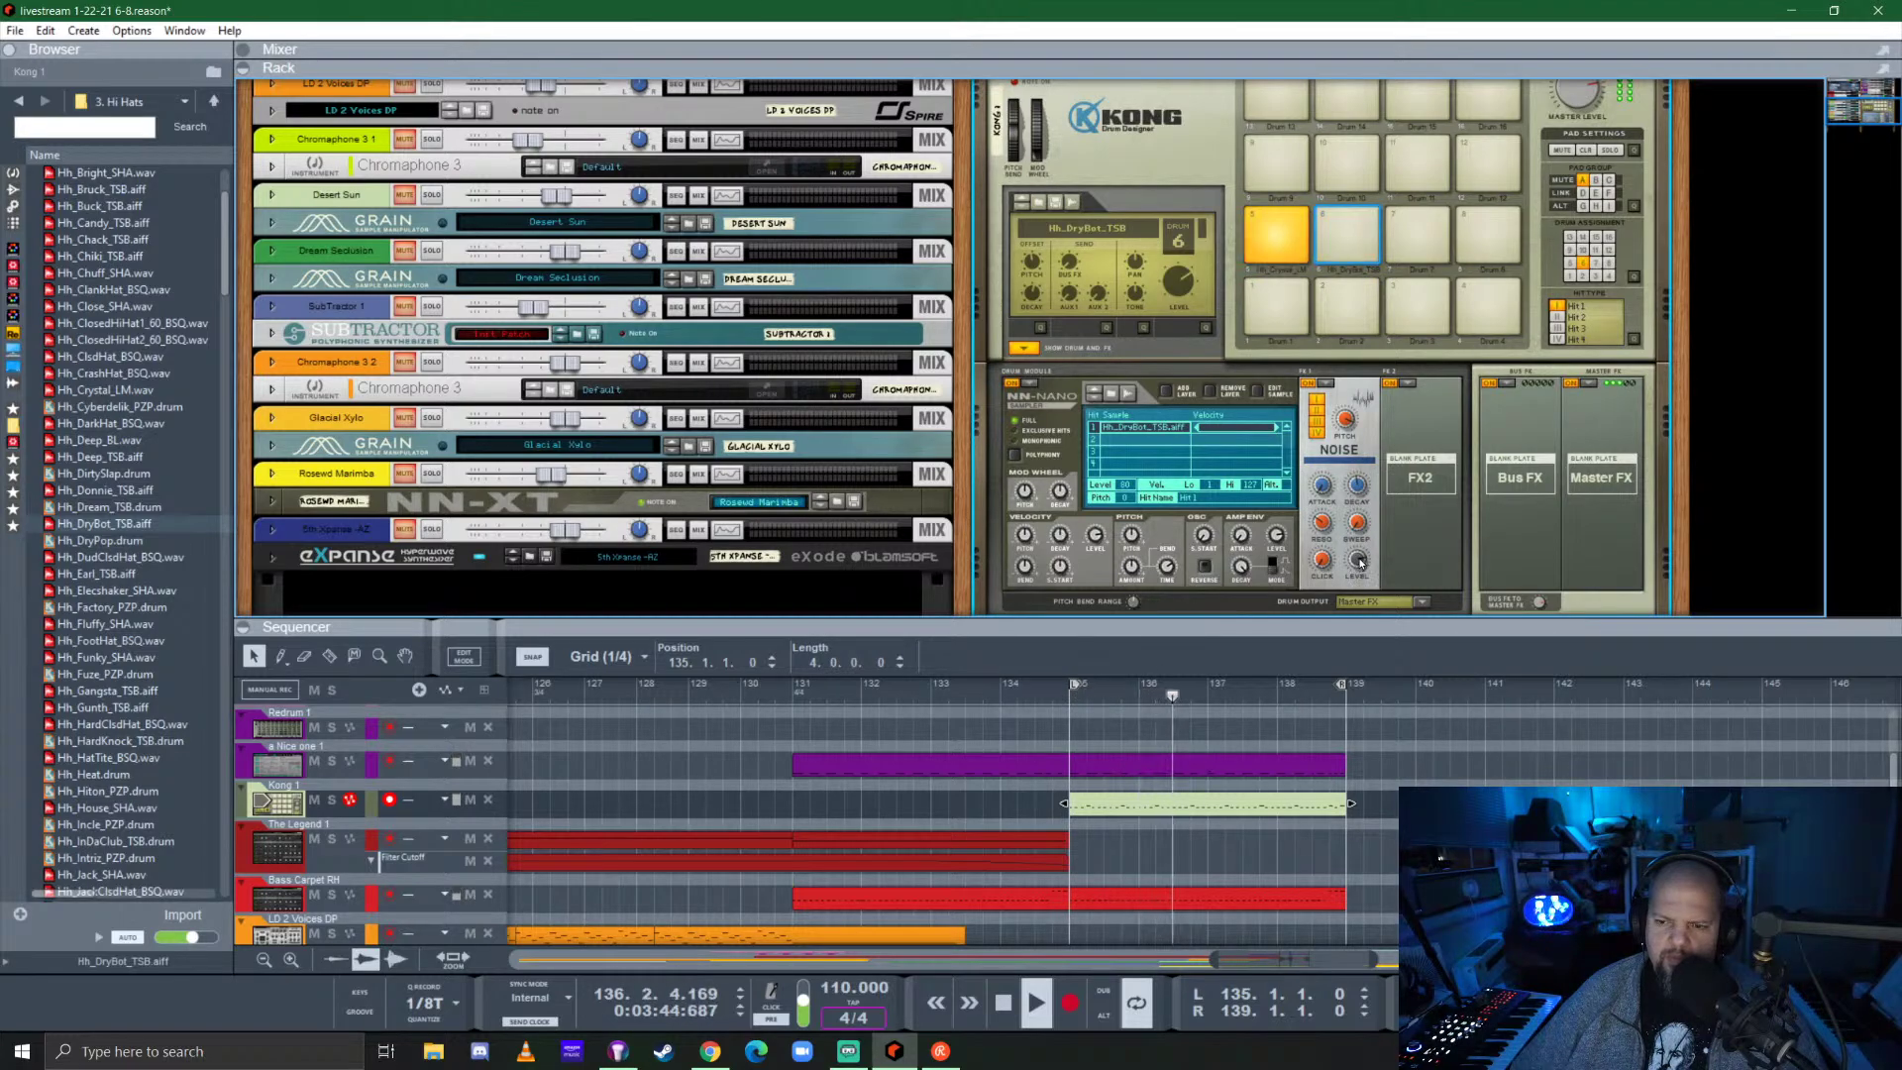
{"action": "mouse_move", "coordinate": [1363, 564]}
{"action": "left_click_drag", "start_coordinate": [1358, 615], "coordinate": [1402, 631]}
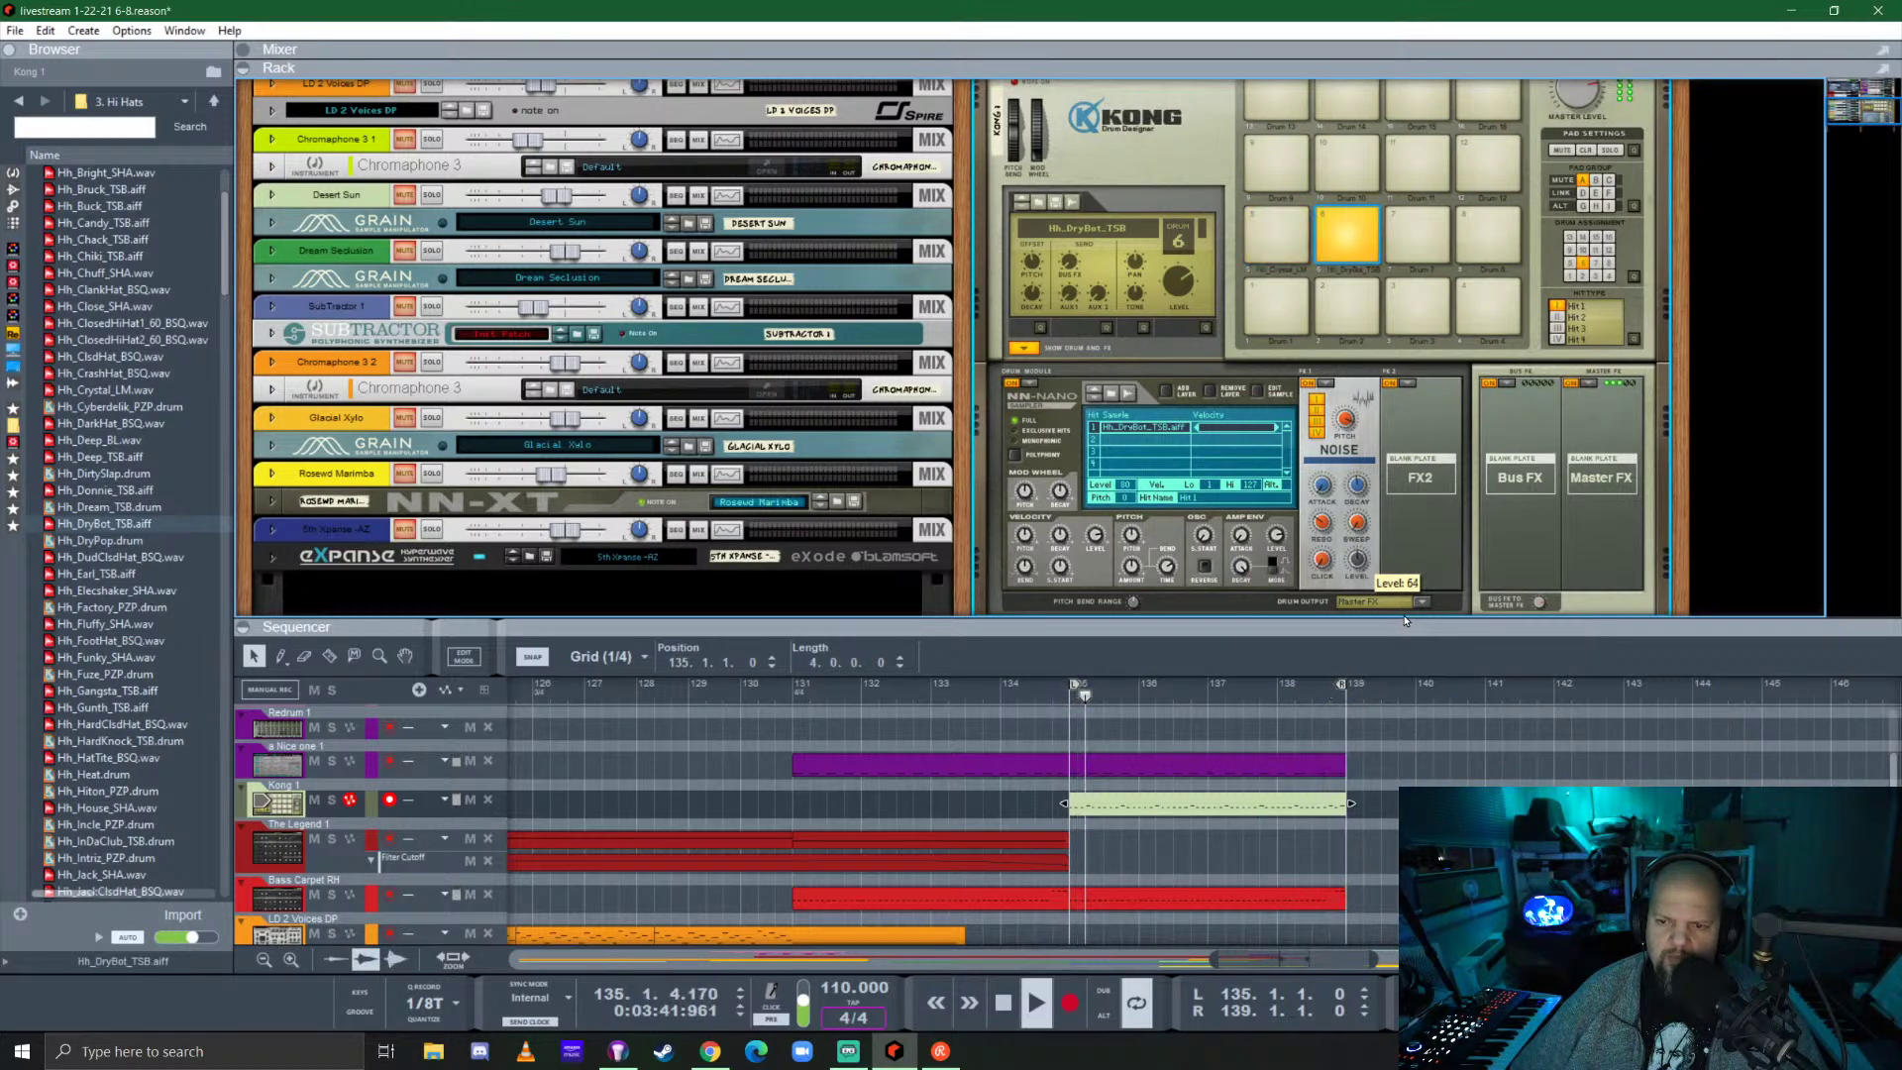
{"action": "mouse_move", "coordinate": [1349, 417]}
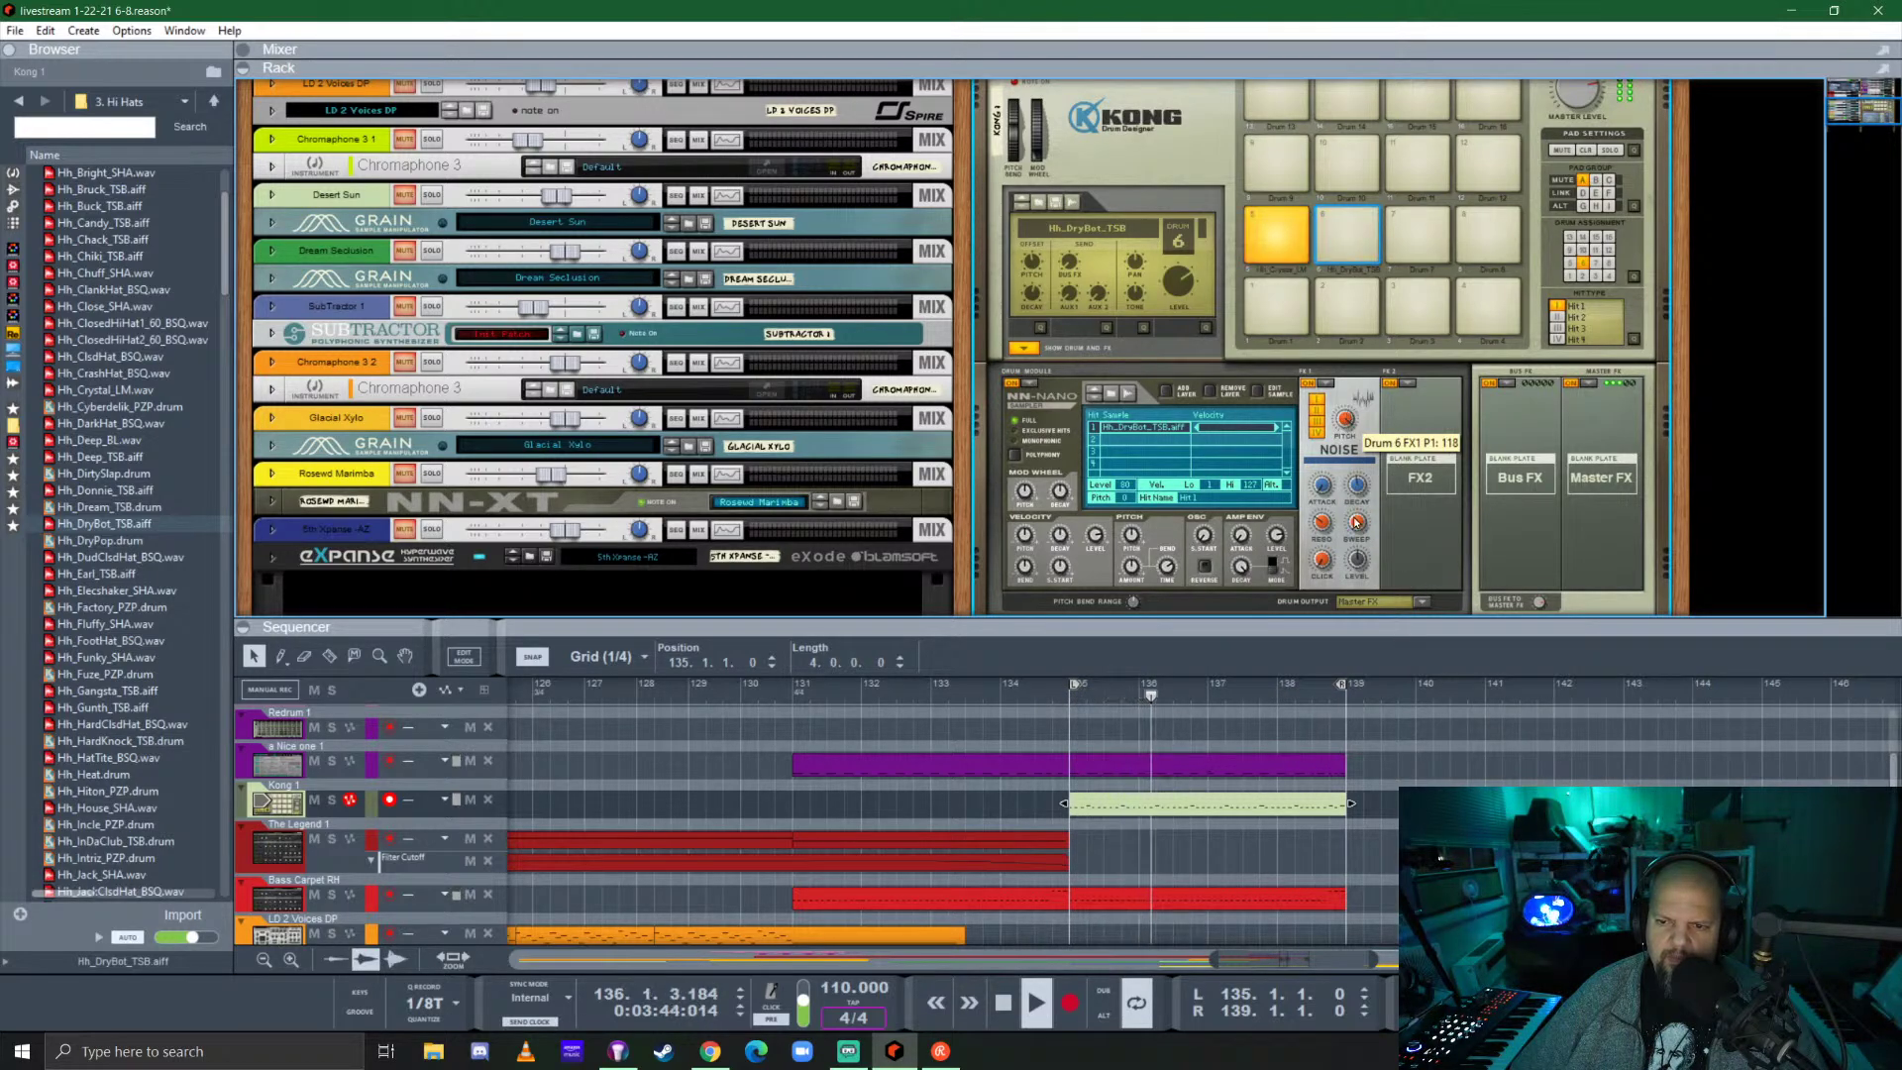
{"action": "mouse_move", "coordinate": [1362, 577]}
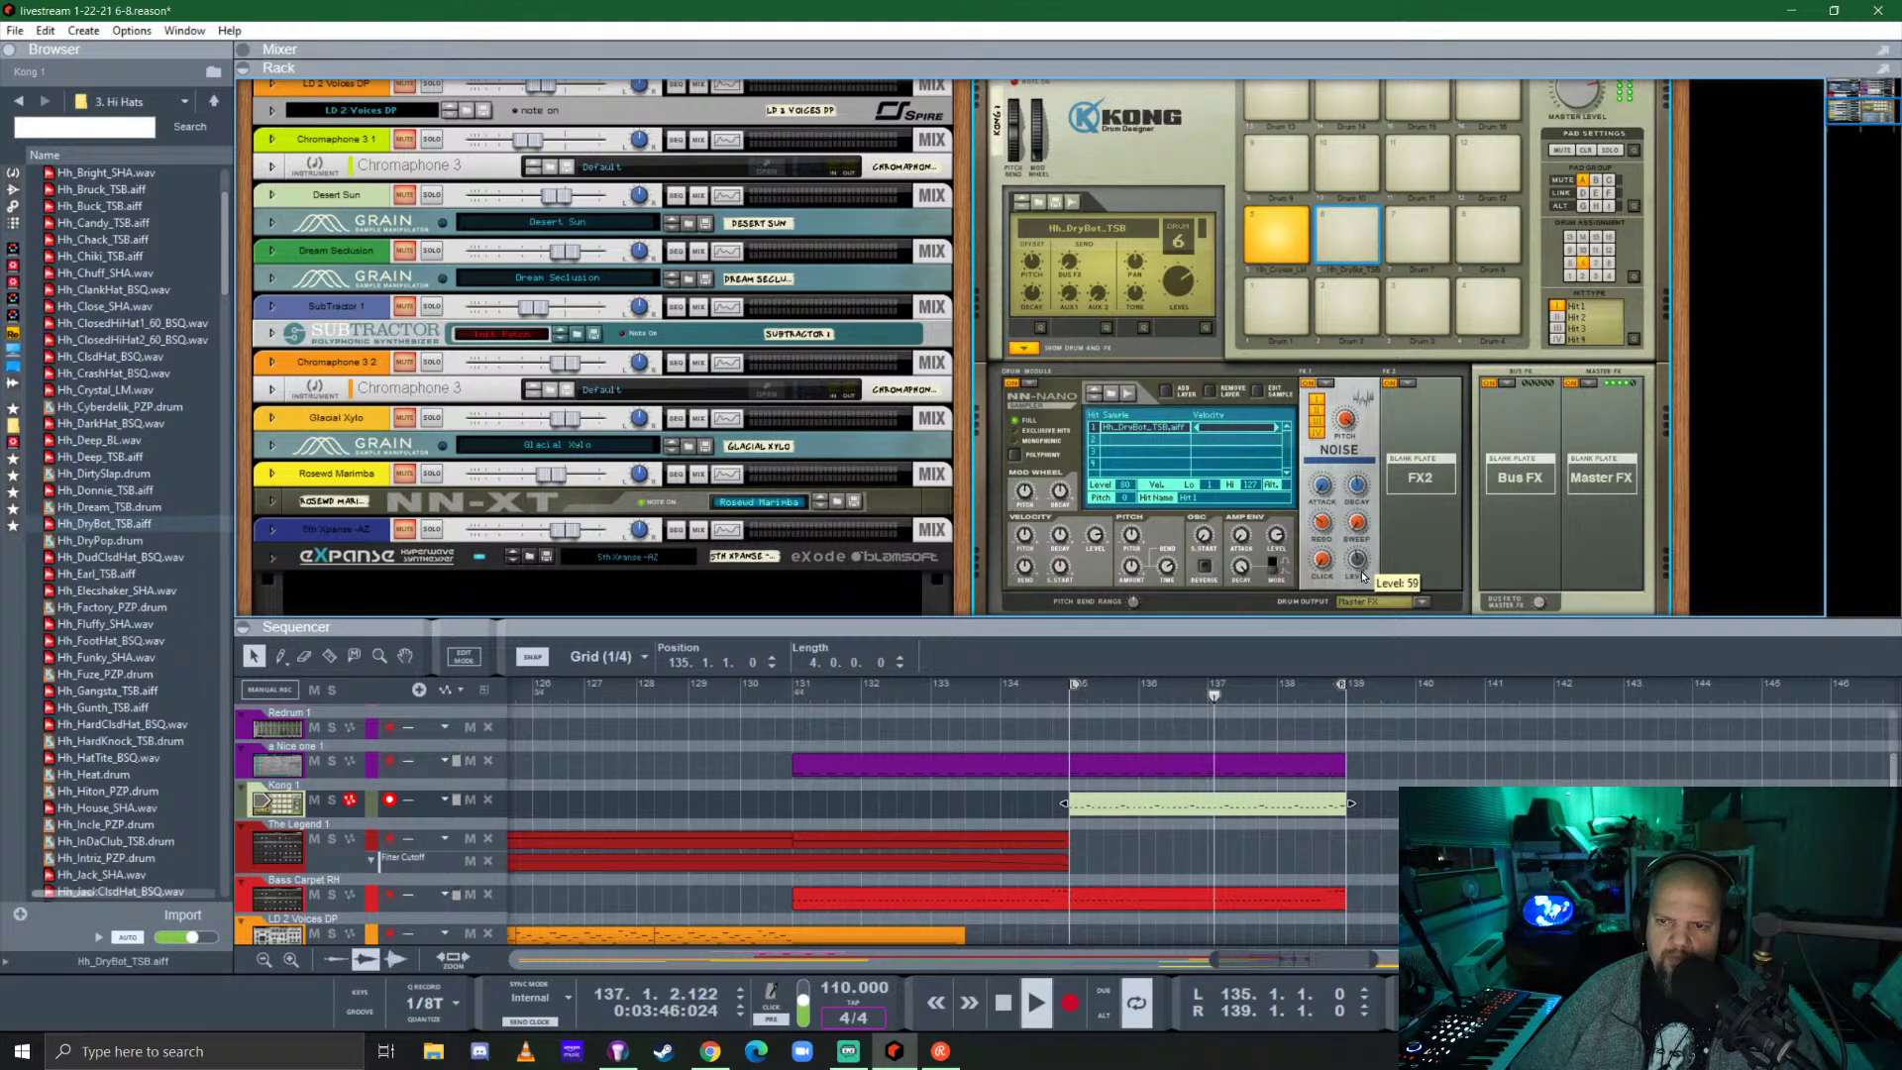
{"action": "mouse_move", "coordinate": [1180, 281]}
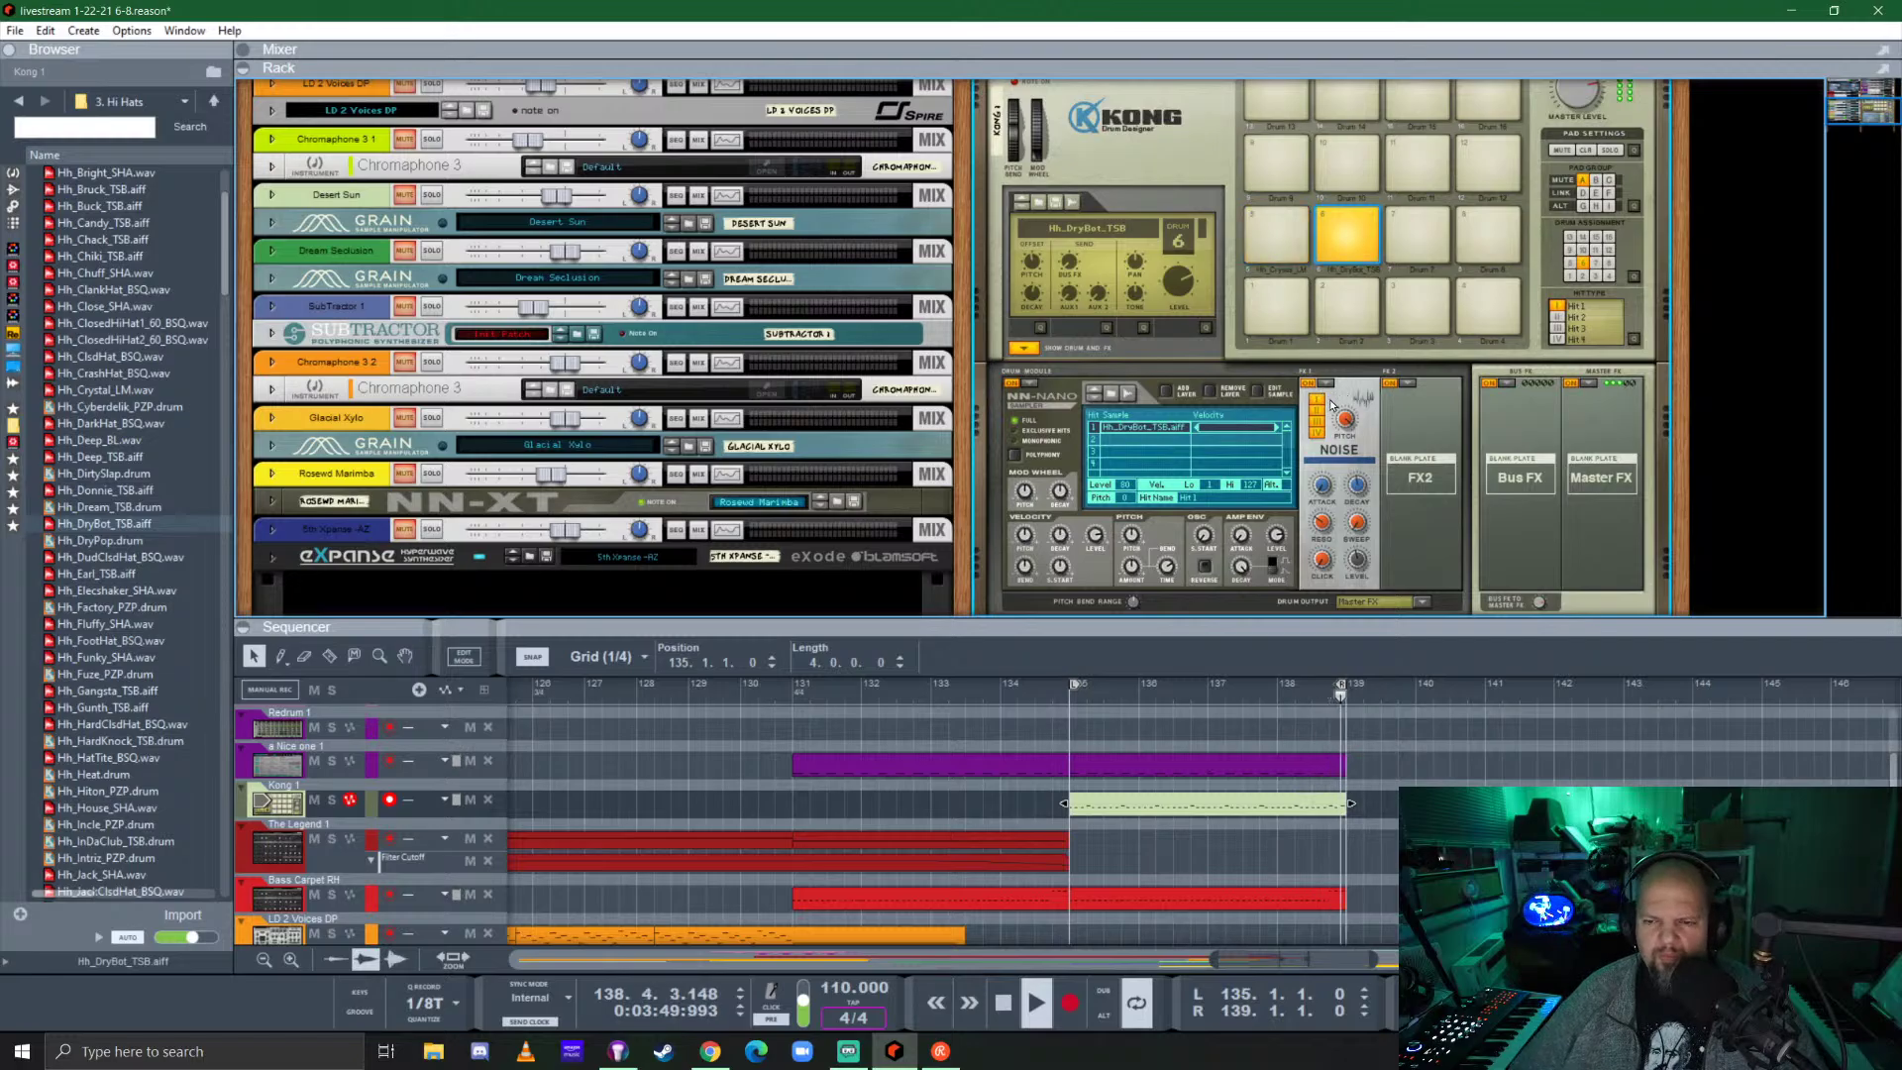
Route the drum outputs of pads 5 and 6 to Output 3–4 and hide Kong's drum and FX section.
{"action": "left_click", "coordinate": [1024, 347]}
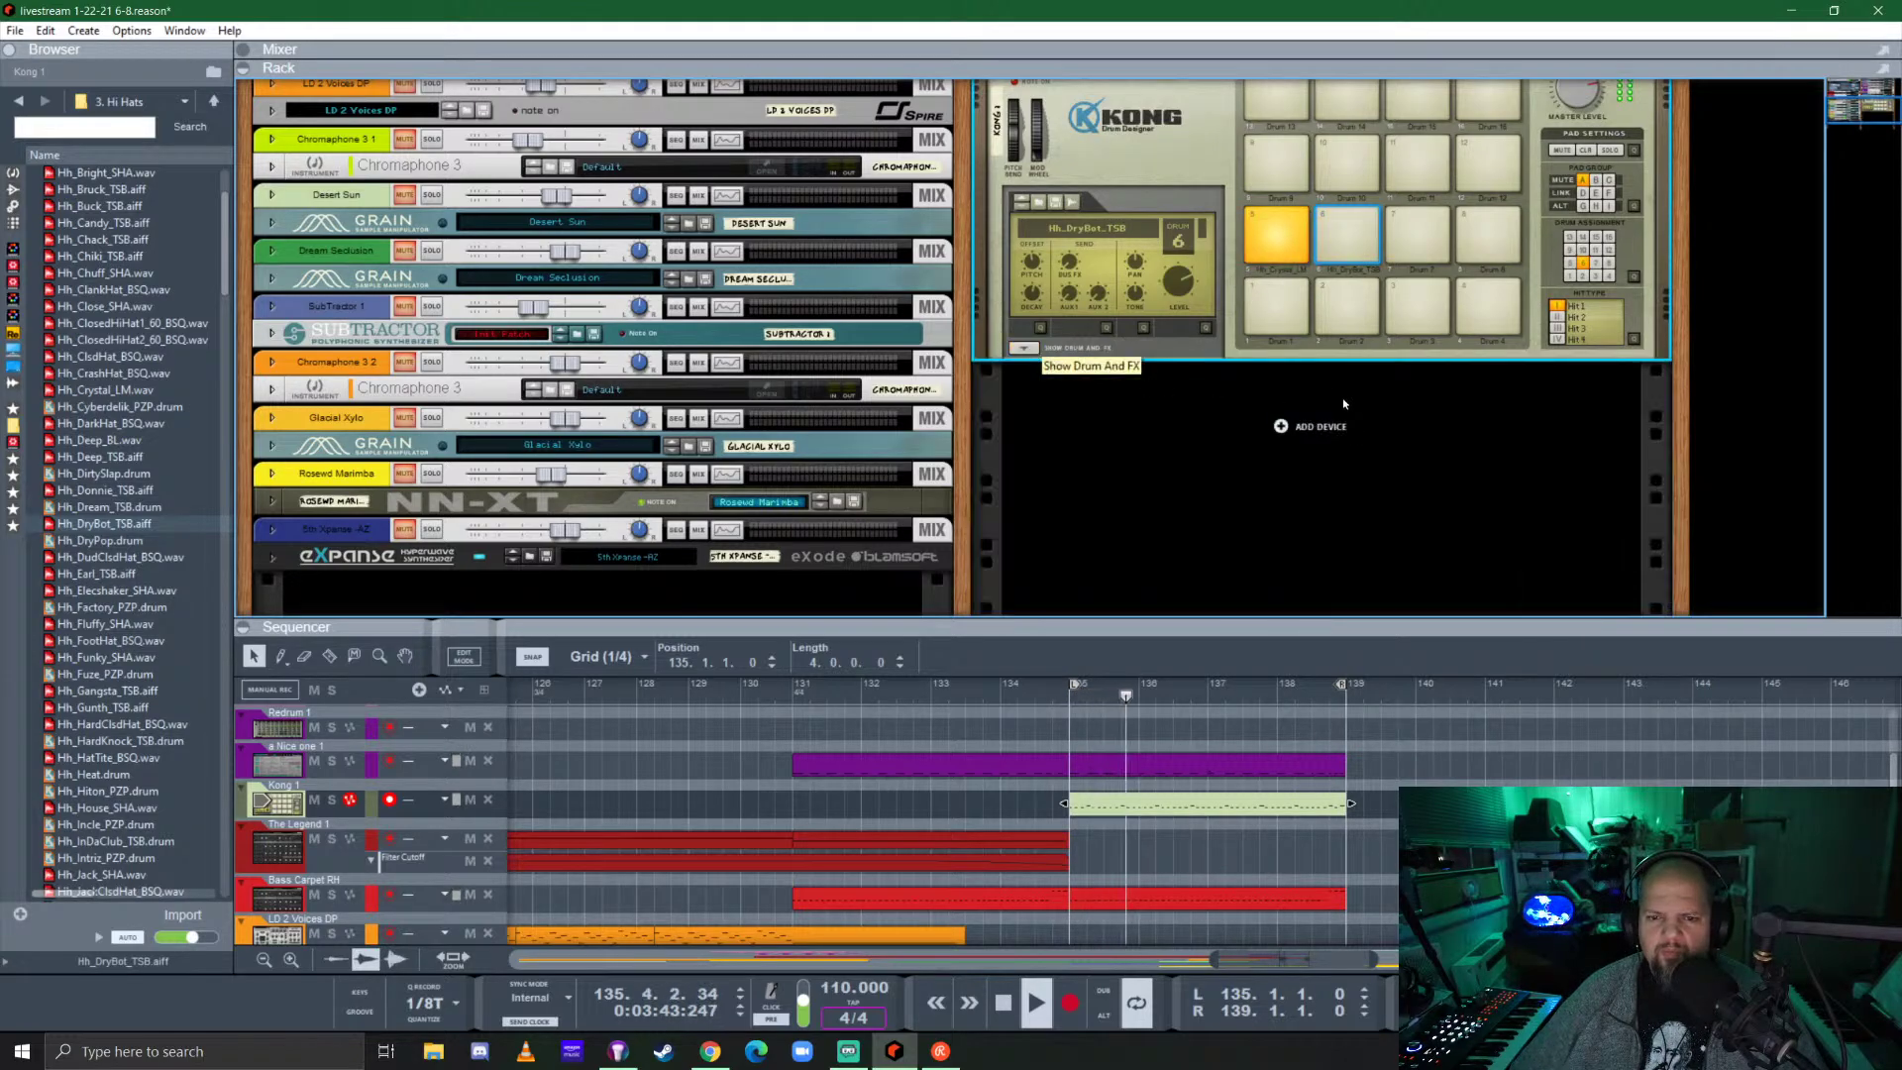
{"action": "scroll", "coordinate": [1343, 403], "scroll_direction": "up", "scroll_amount": 3}
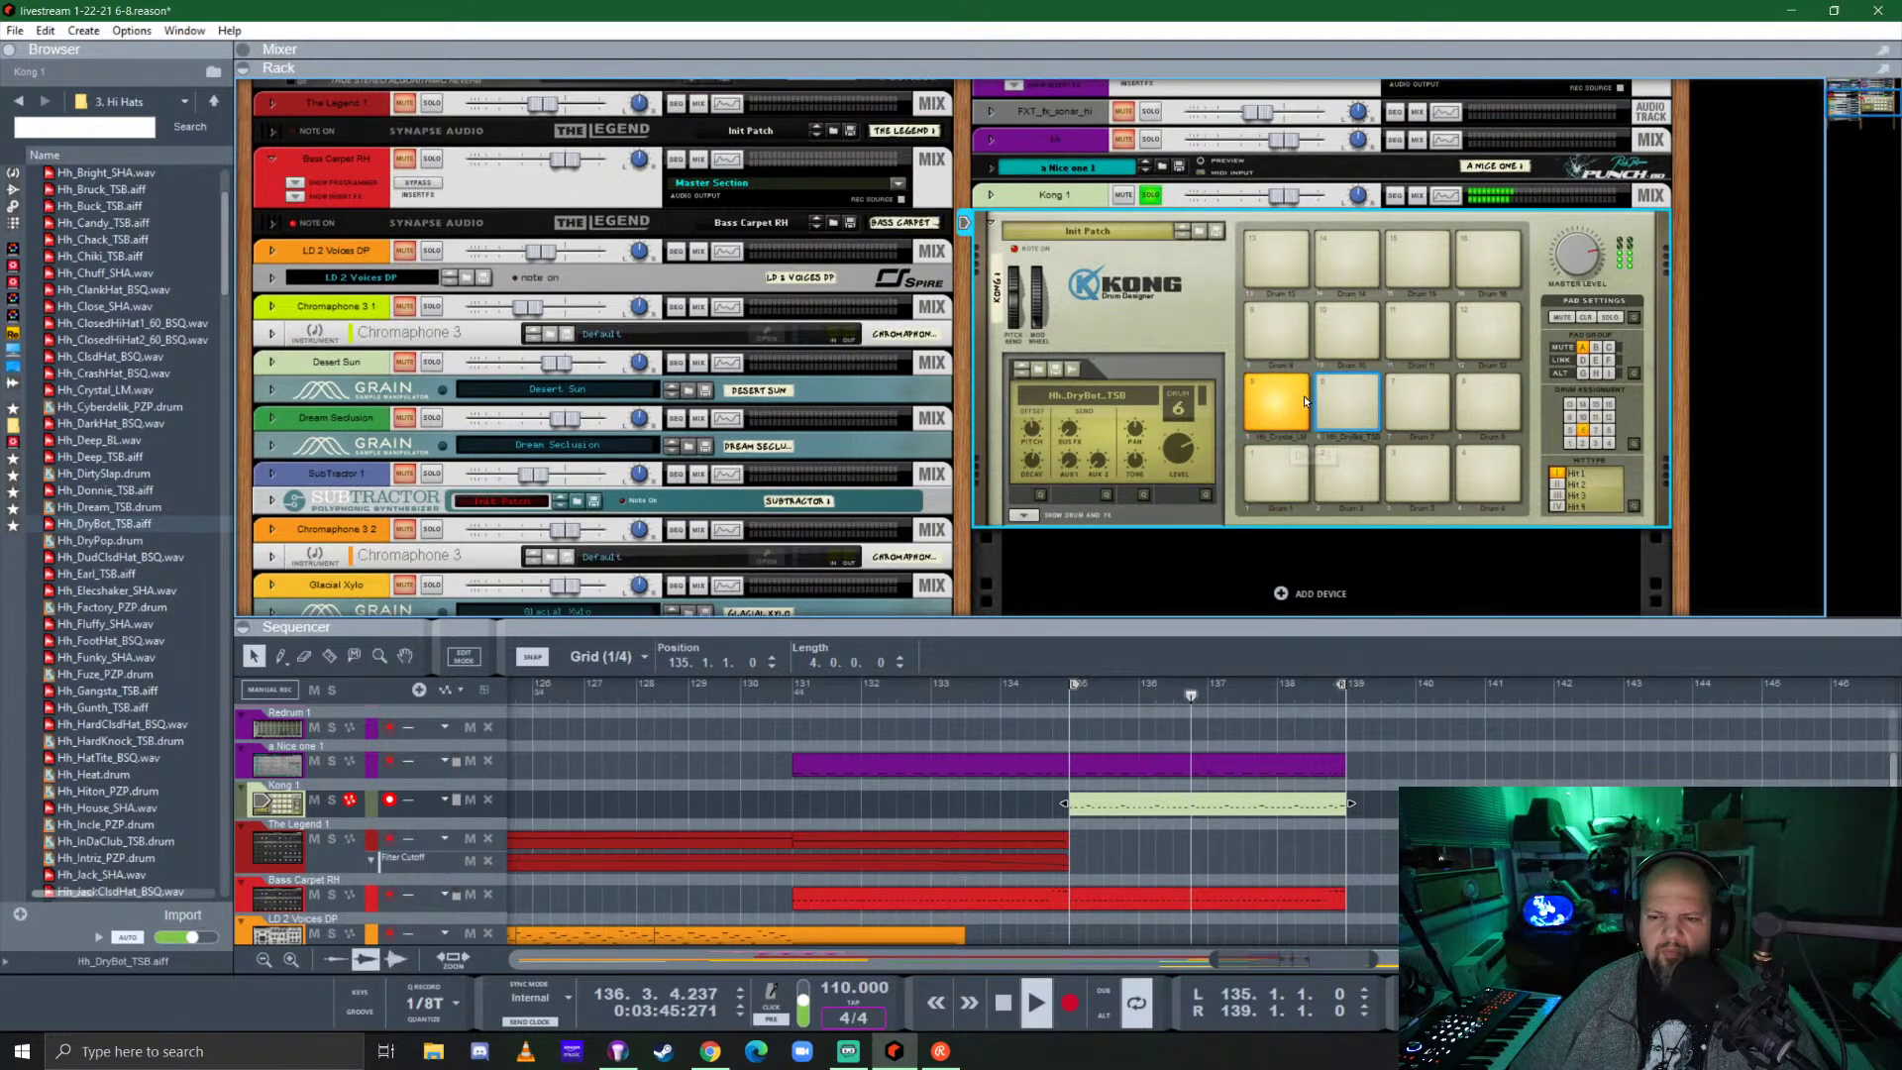
{"action": "left_click", "coordinate": [1024, 515]}
{"action": "left_click", "coordinate": [1261, 273]}
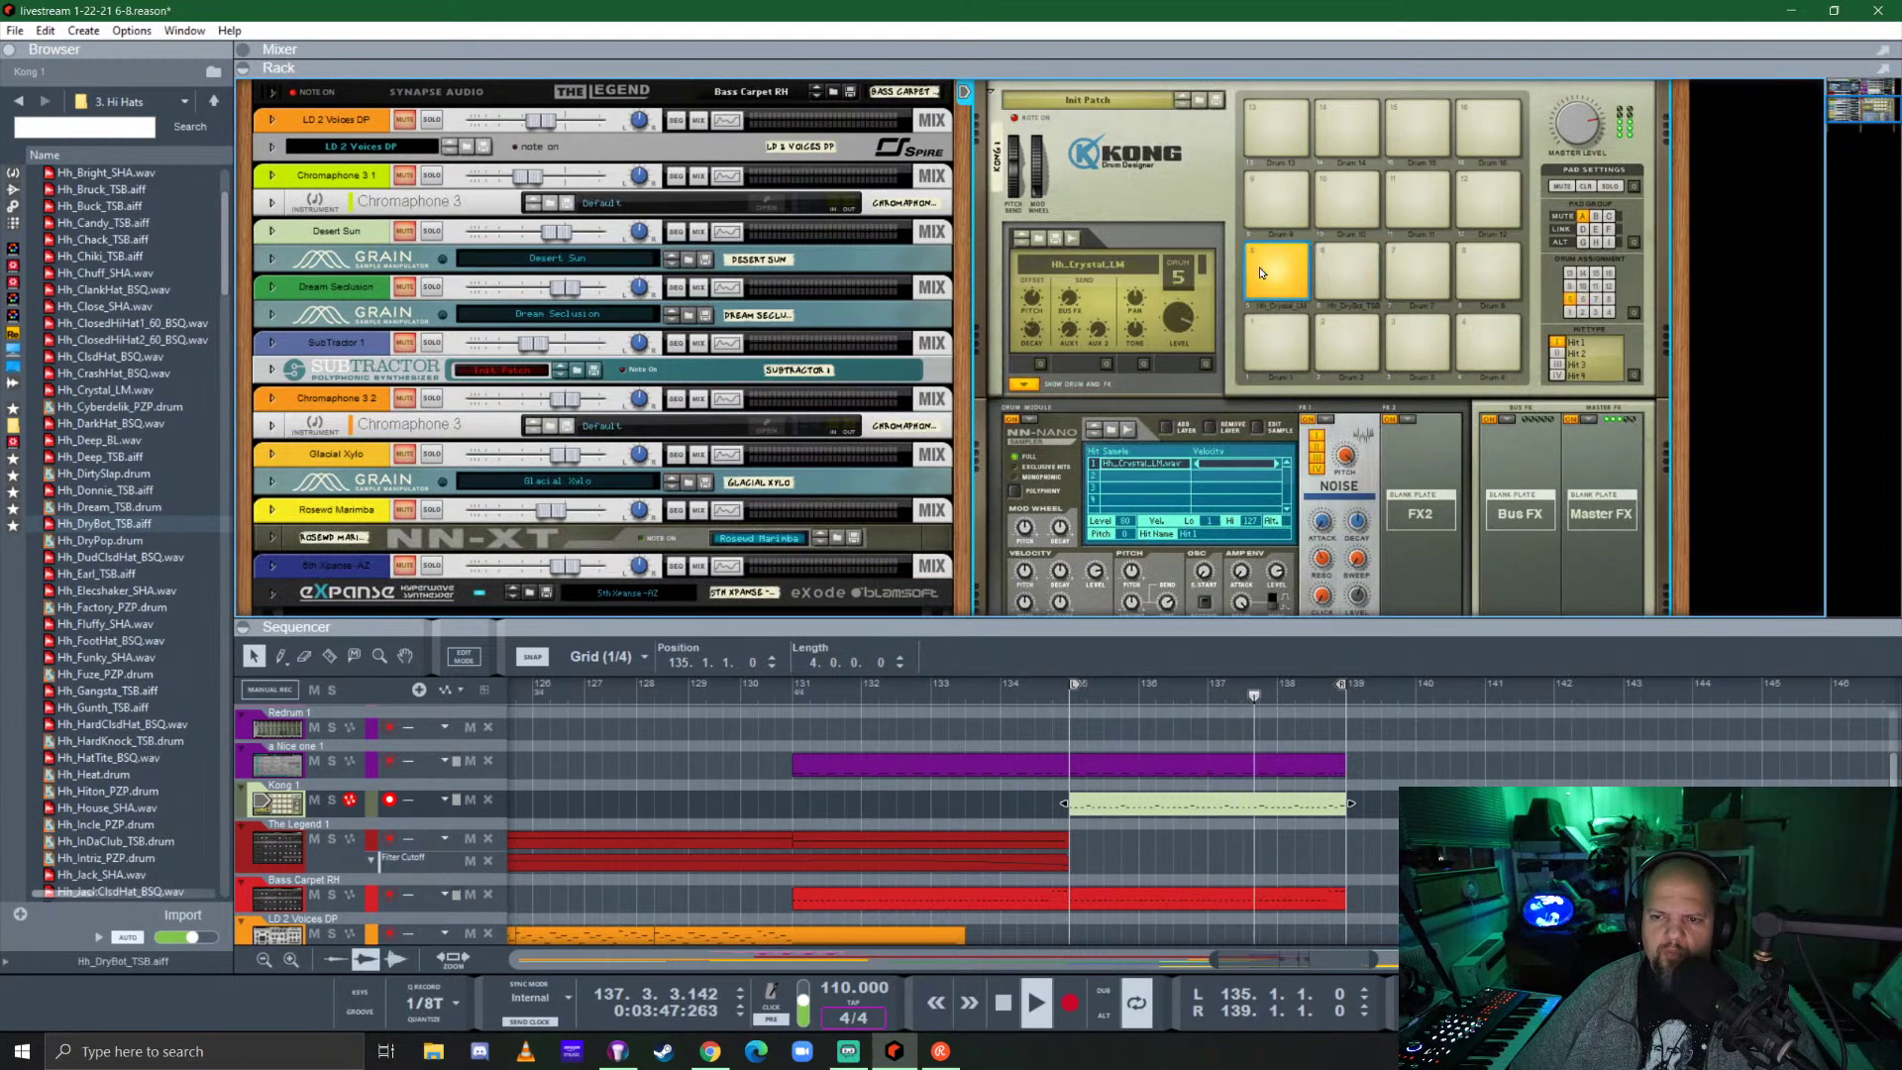
{"action": "scroll", "coordinate": [1261, 272], "scroll_direction": "down", "scroll_amount": 3}
{"action": "left_click", "coordinate": [1382, 416]}
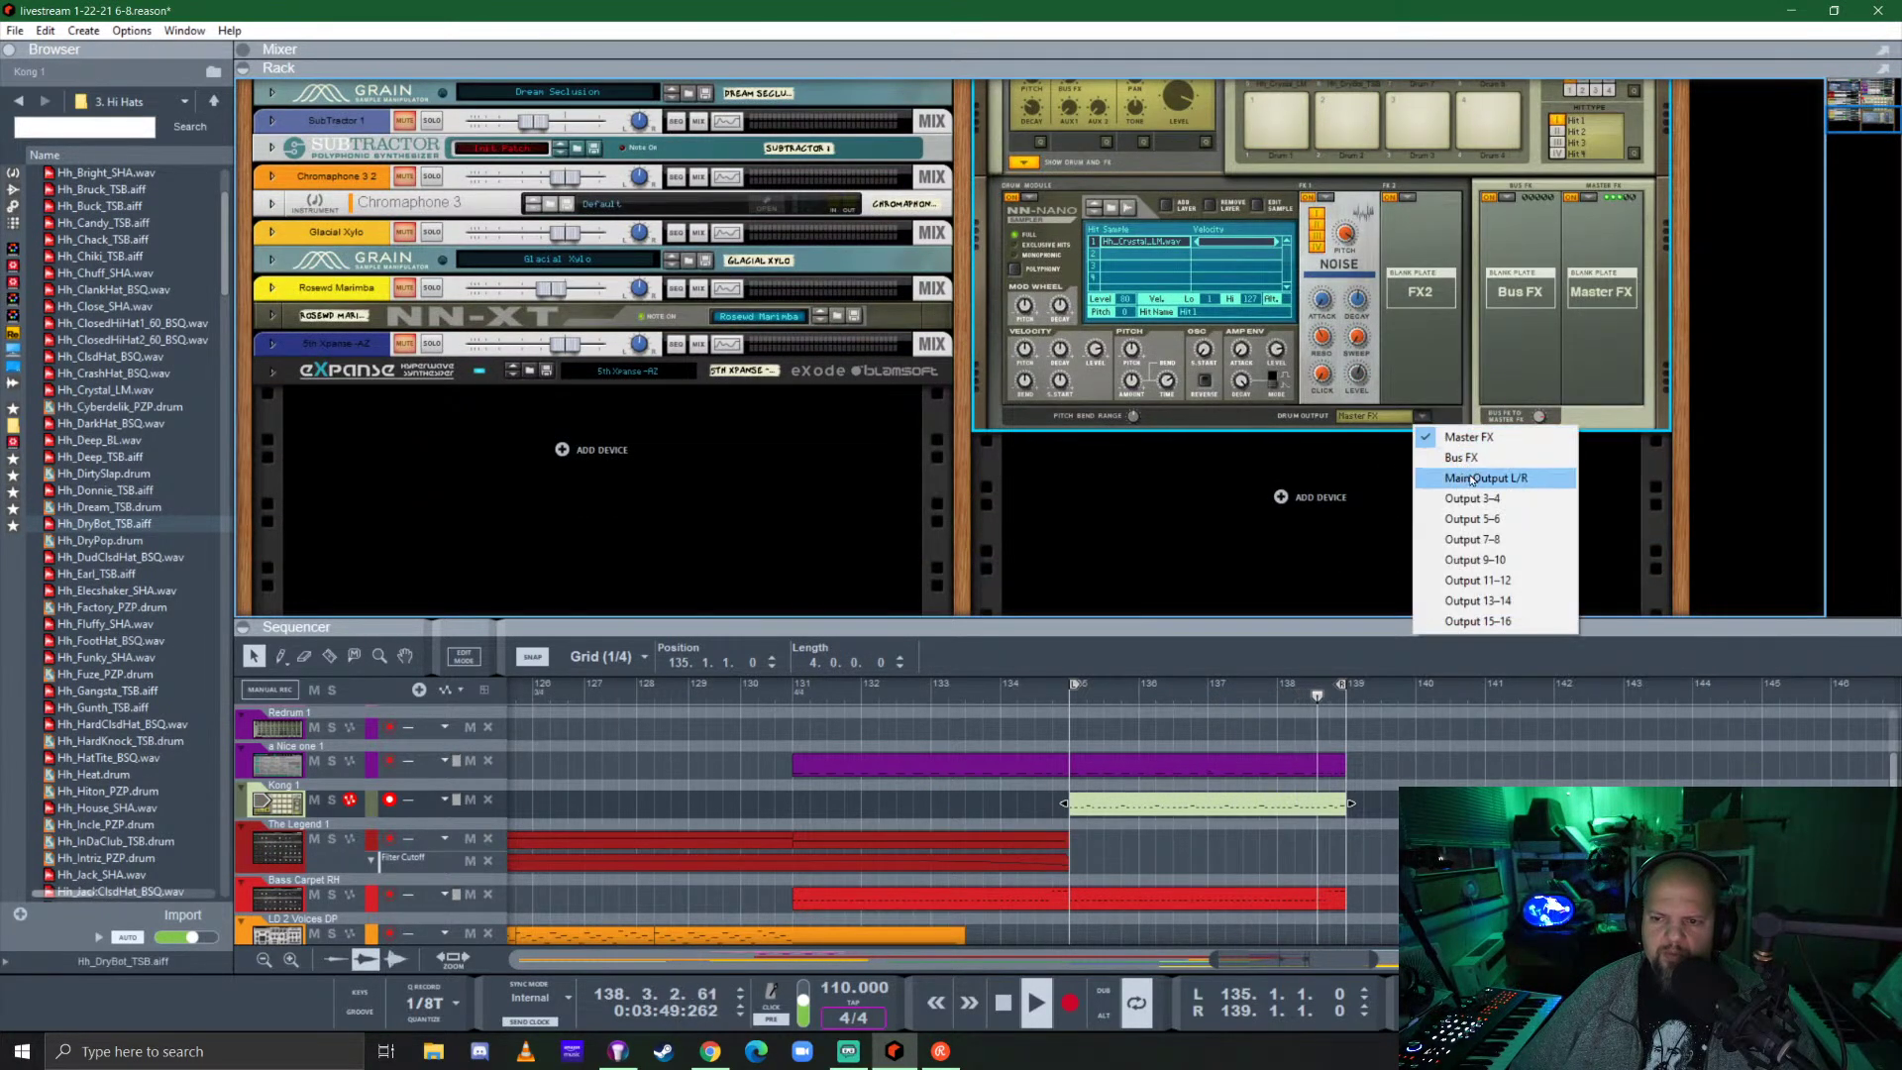
{"action": "key", "text": "Escape"}
{"action": "scroll", "coordinate": [1486, 495], "scroll_direction": "up", "scroll_amount": 3}
{"action": "left_click", "coordinate": [1350, 218]}
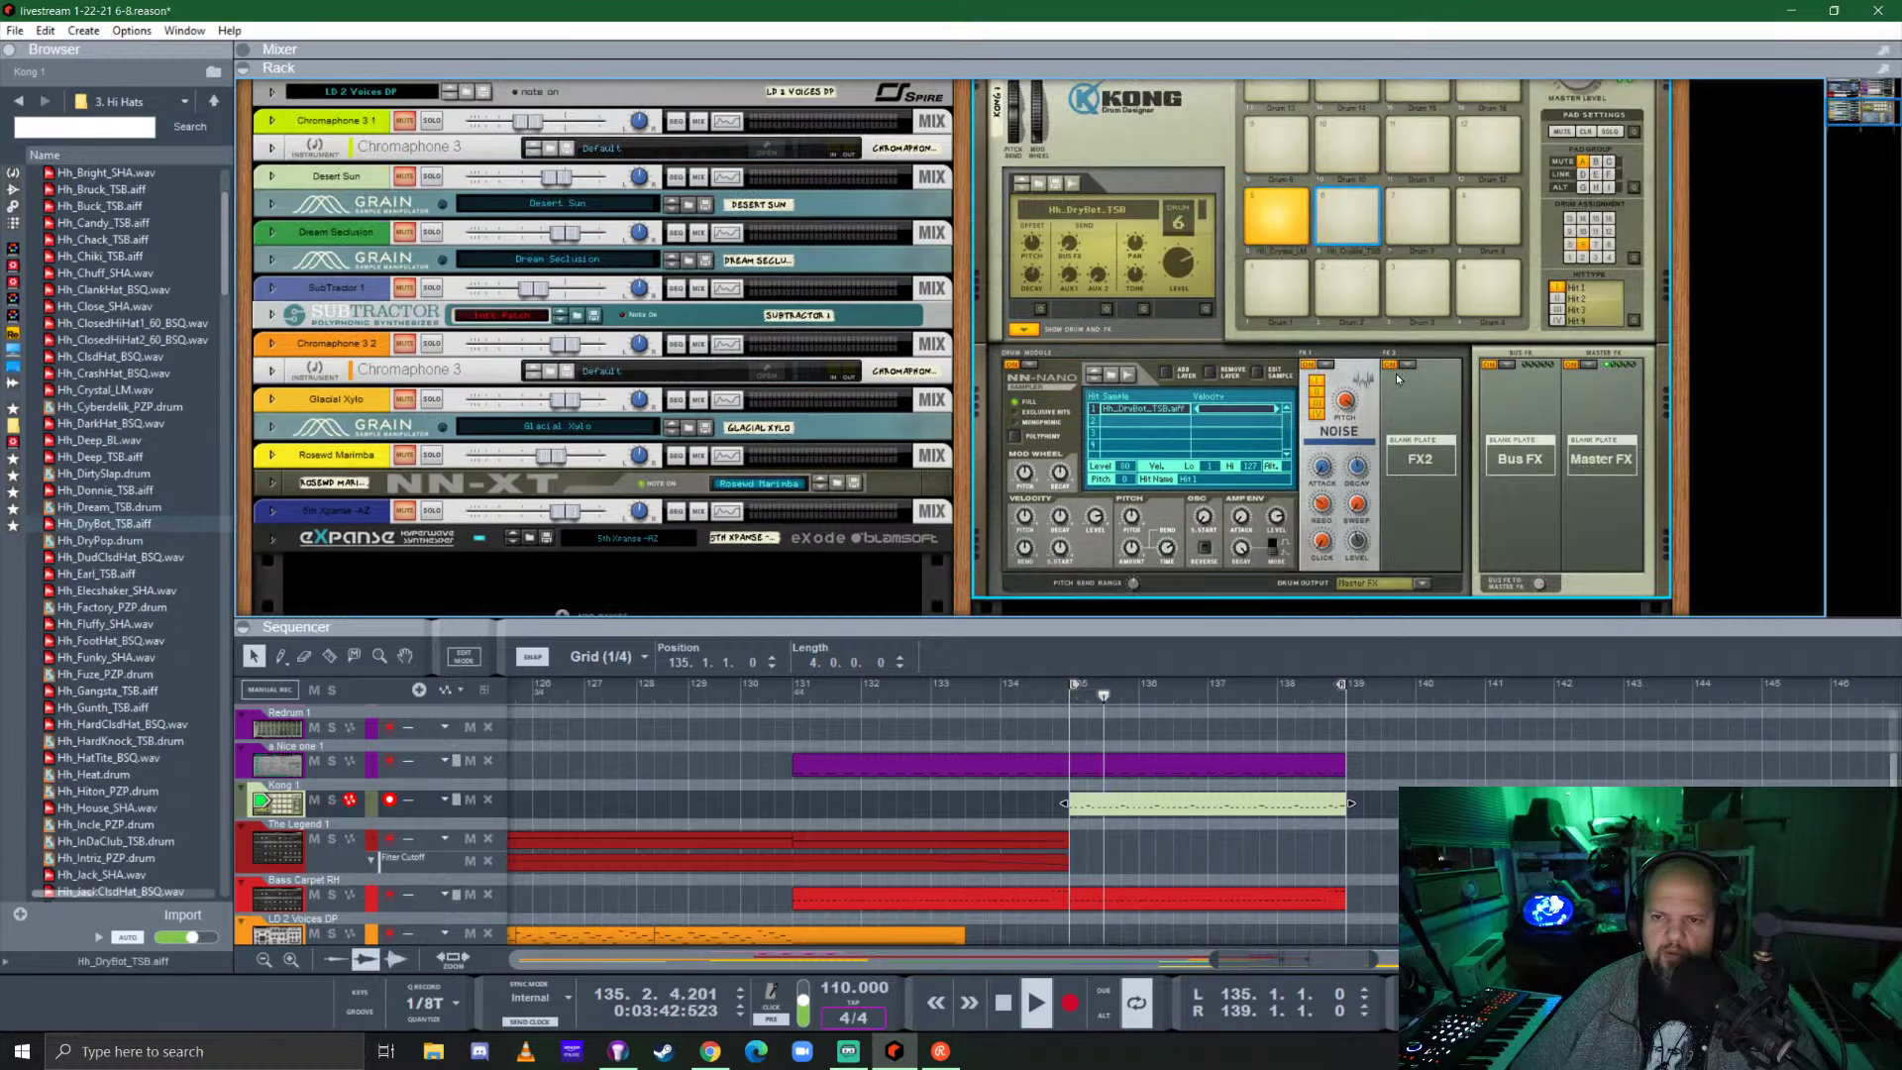
{"action": "left_click", "coordinate": [1430, 582]}
{"action": "left_click", "coordinate": [1437, 666]}
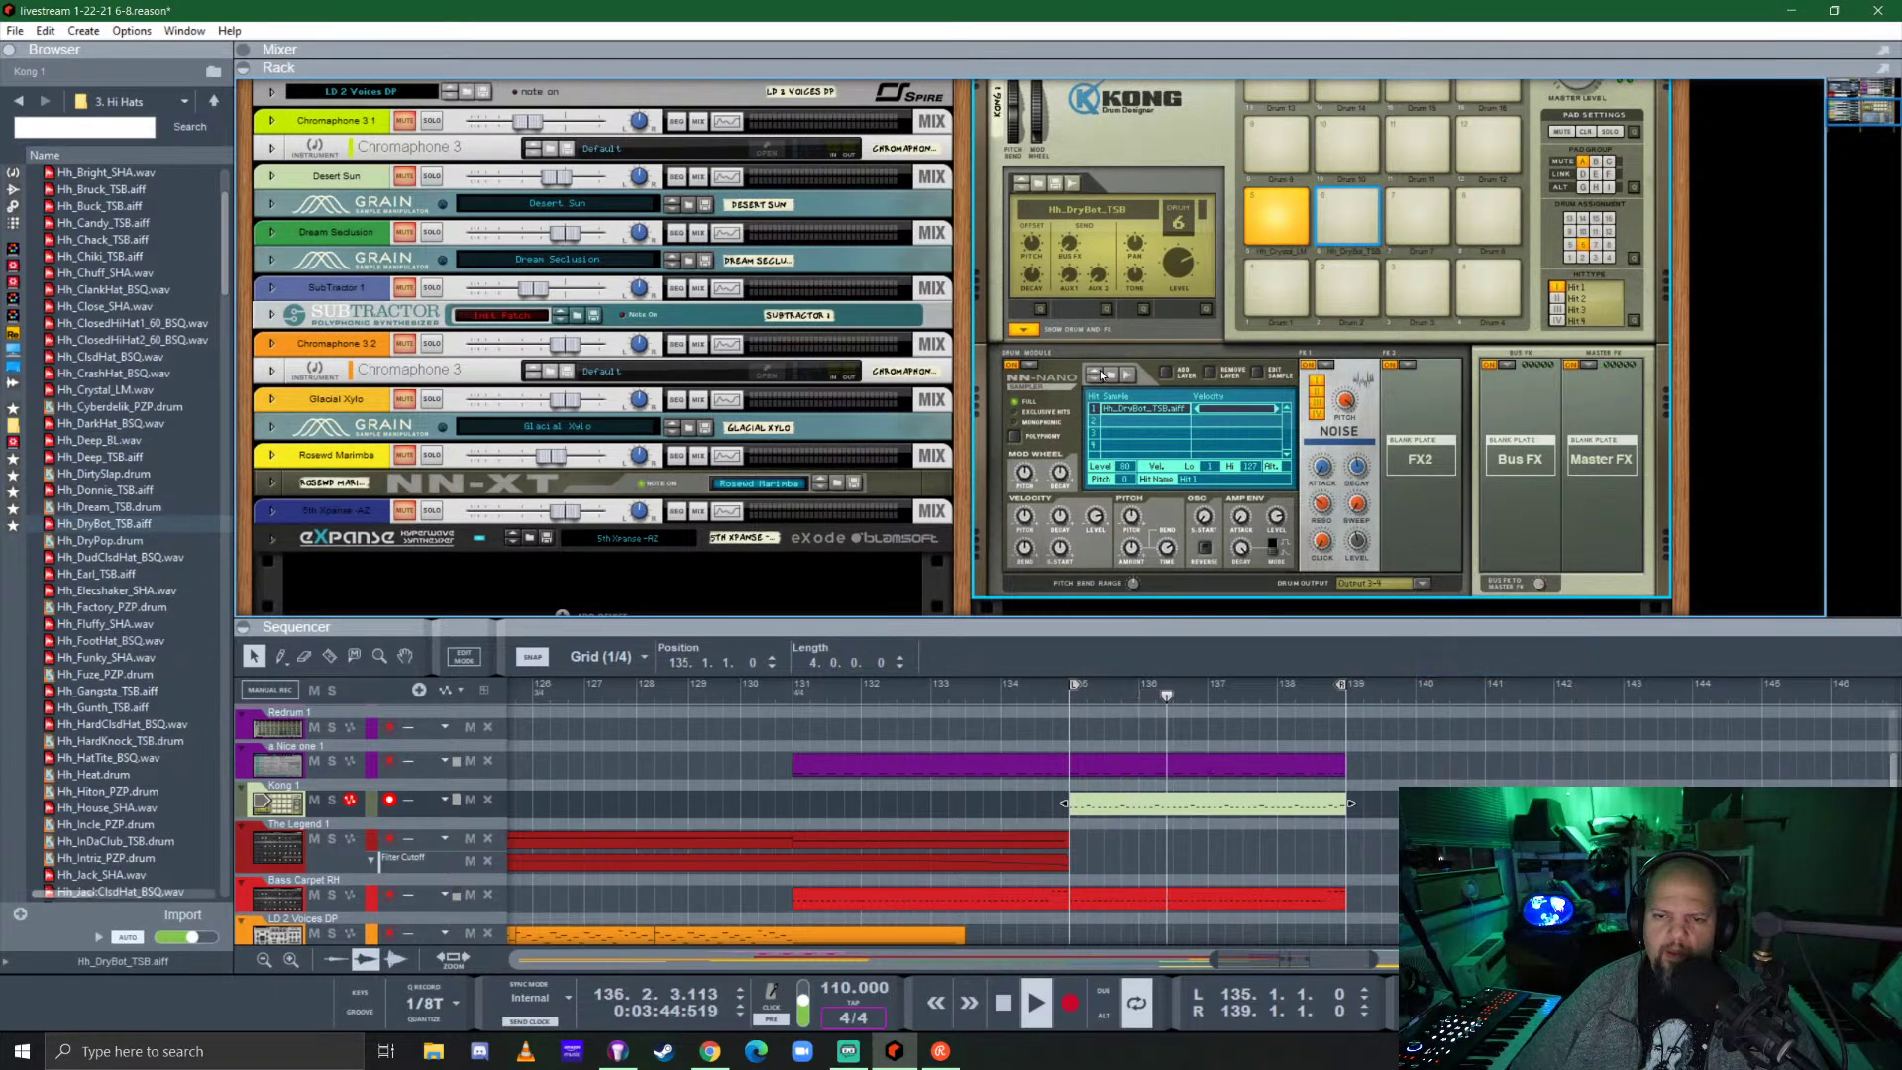
{"action": "left_click", "coordinate": [1024, 330]}
Create a mix channel below Kong and give it a purple track color.
{"action": "right_click", "coordinate": [1289, 416]}
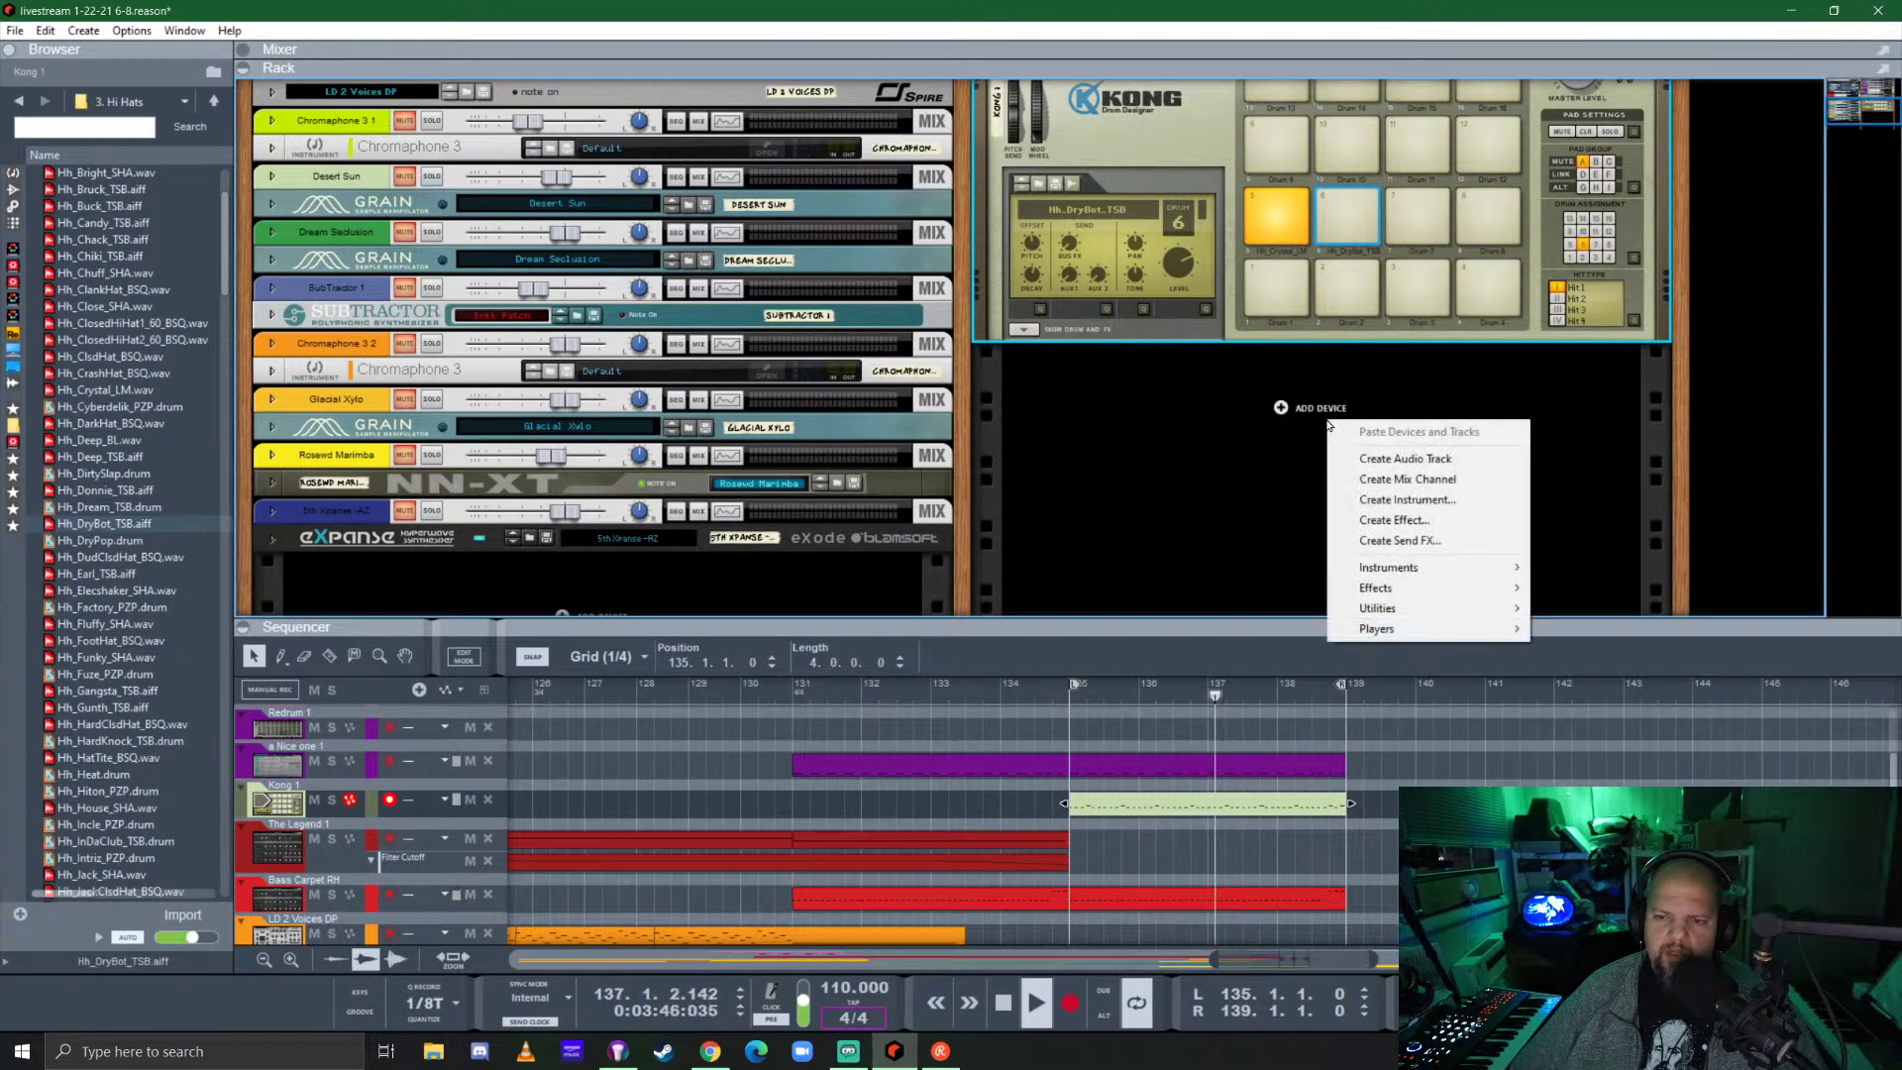
{"action": "left_click", "coordinate": [1411, 478]}
{"action": "right_click", "coordinate": [1075, 360]}
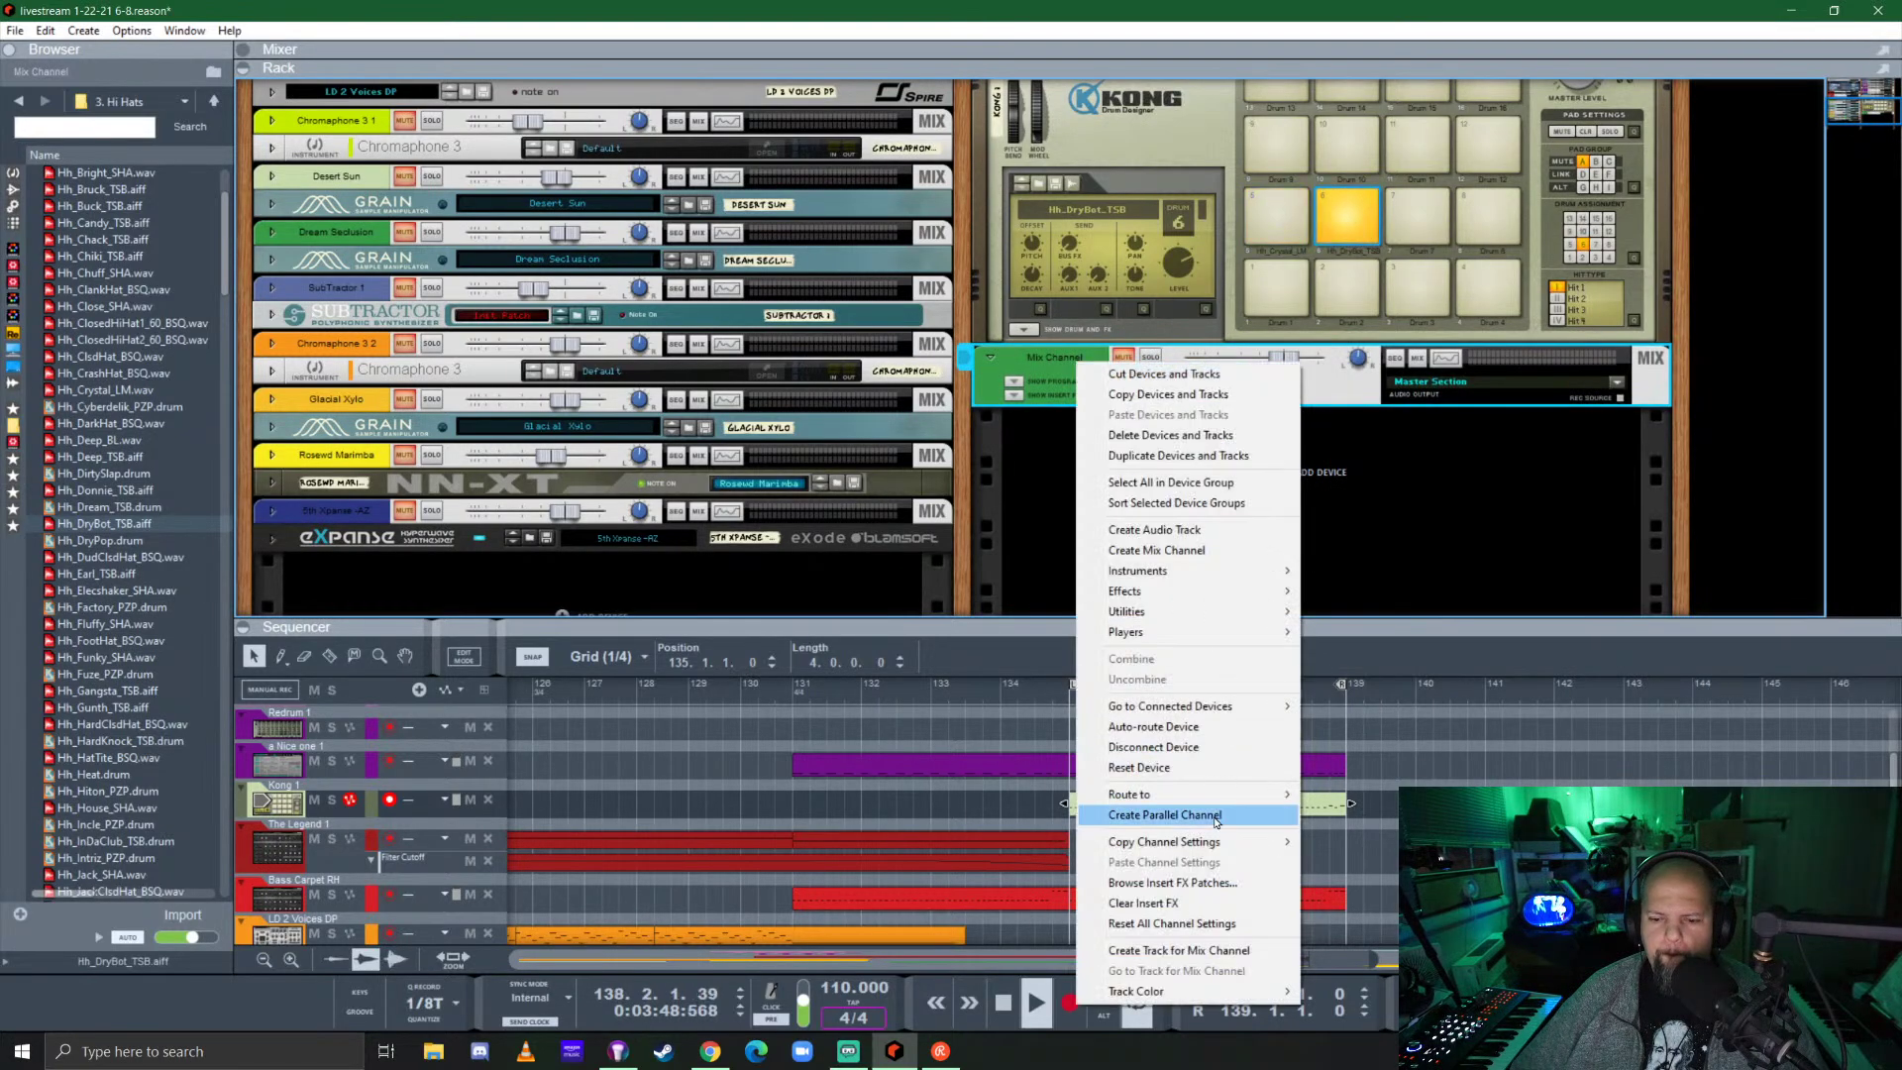
{"action": "mouse_move", "coordinate": [1189, 997]}
{"action": "left_click", "coordinate": [1333, 993]}
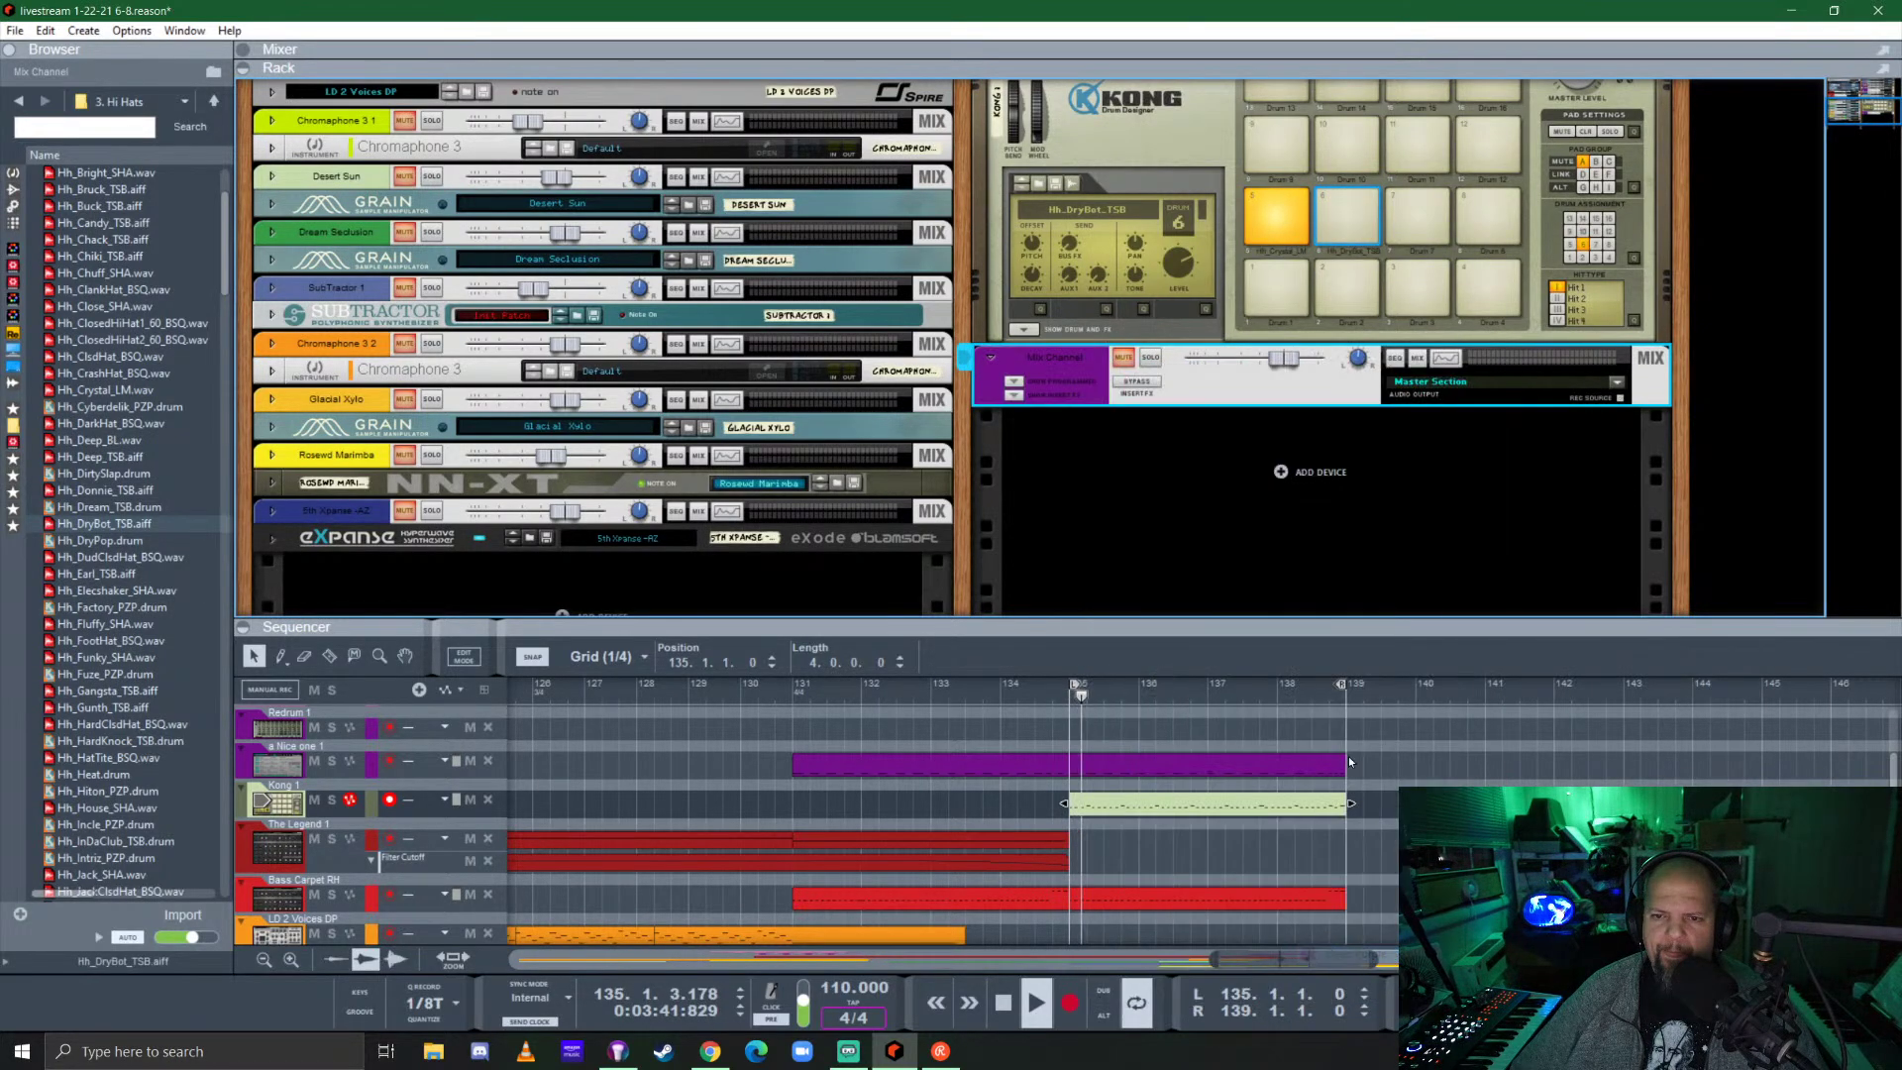
Cable Kong's audio outputs 3–4 to the input of the new mix channel on the rear of the rack.
{"action": "key", "text": "Tab"}
{"action": "scroll", "coordinate": [1400, 406], "scroll_direction": "up", "scroll_amount": 2}
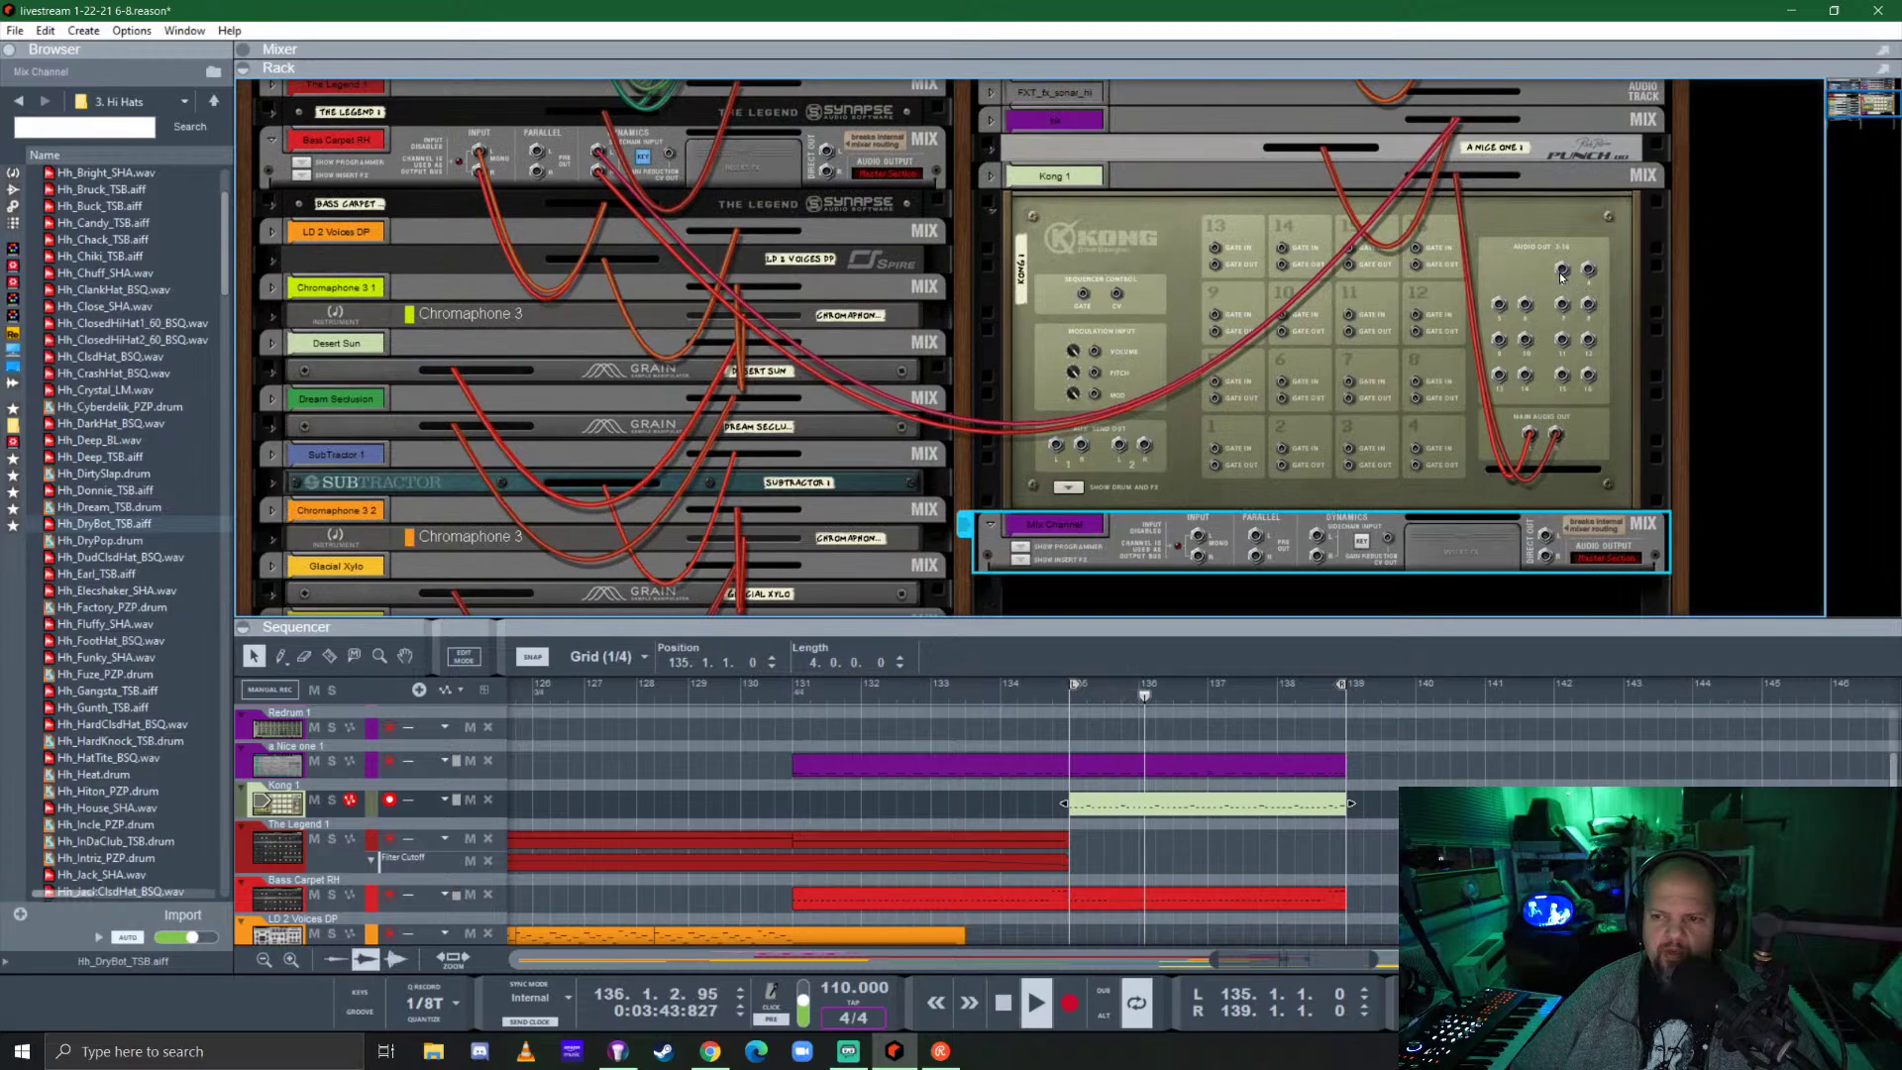
{"action": "left_click_drag", "start_coordinate": [1271, 577], "coordinate": [1588, 271]}
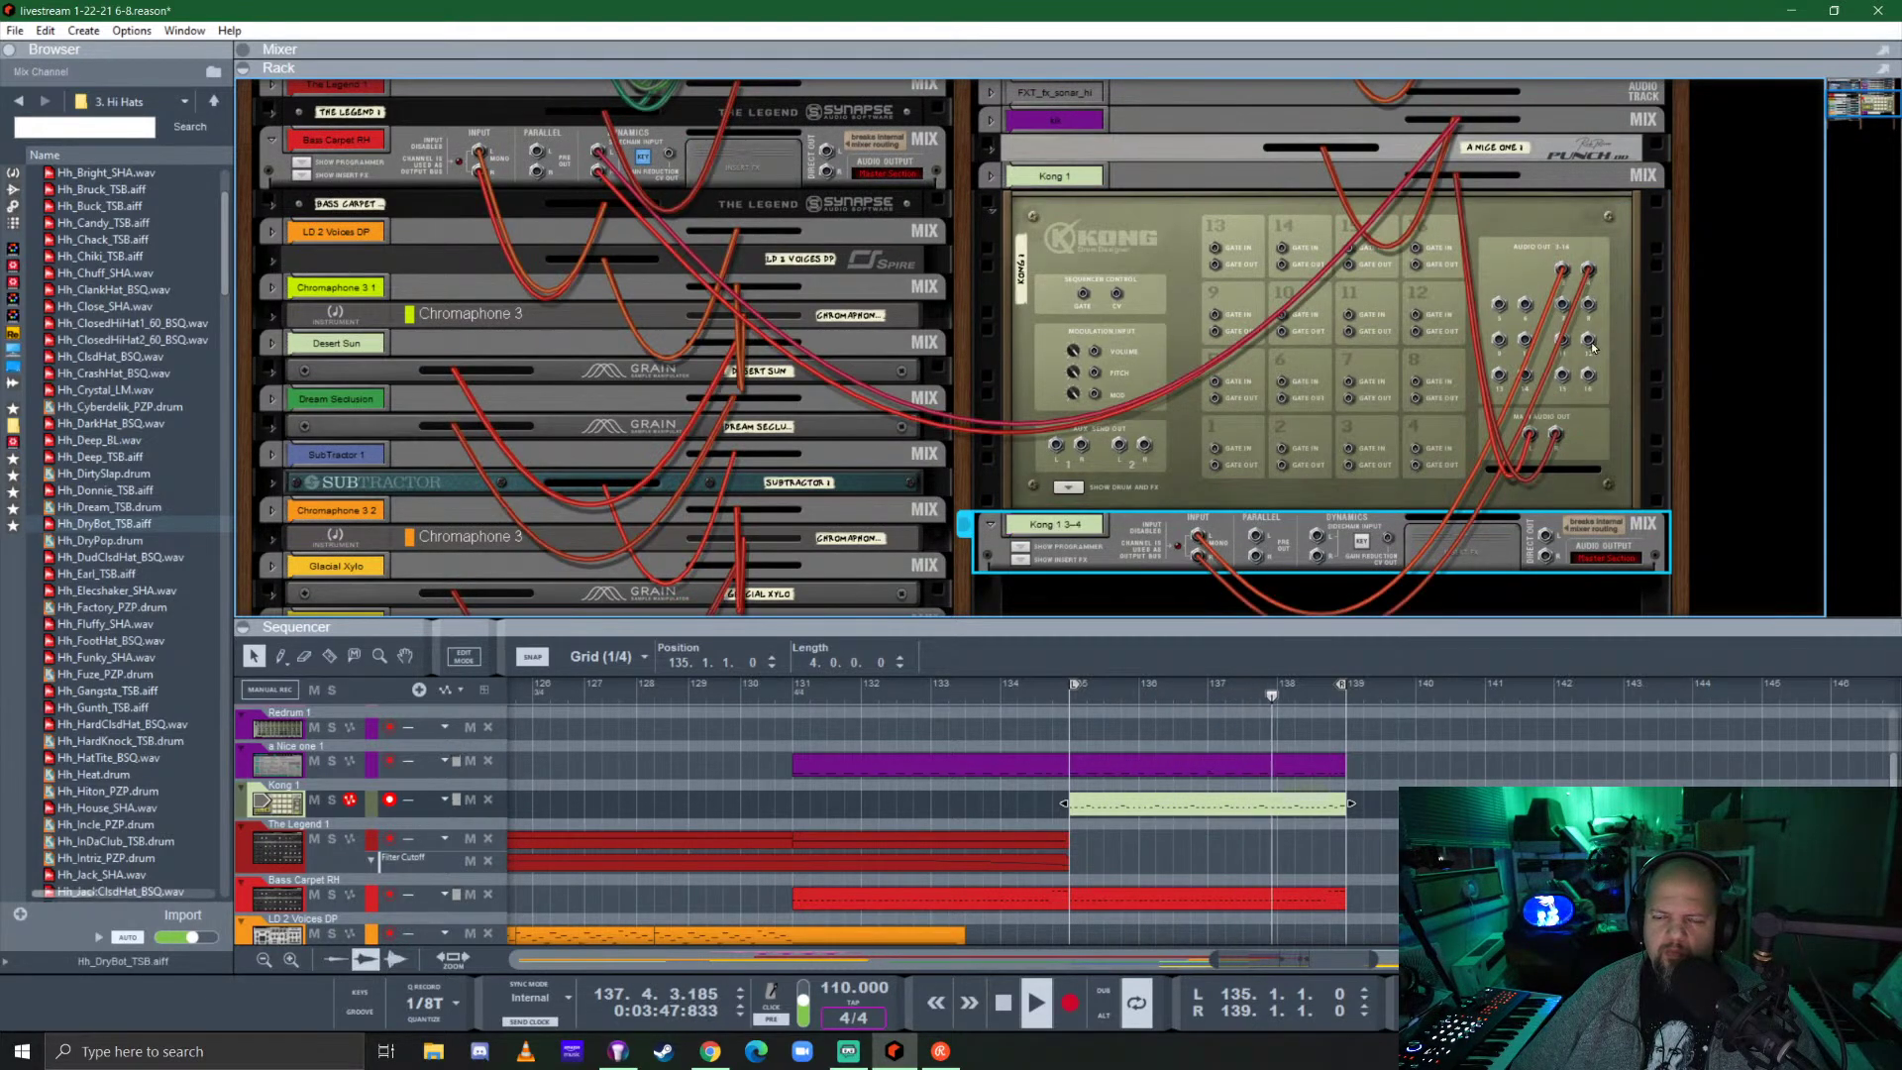
{"action": "key", "text": "Tab"}
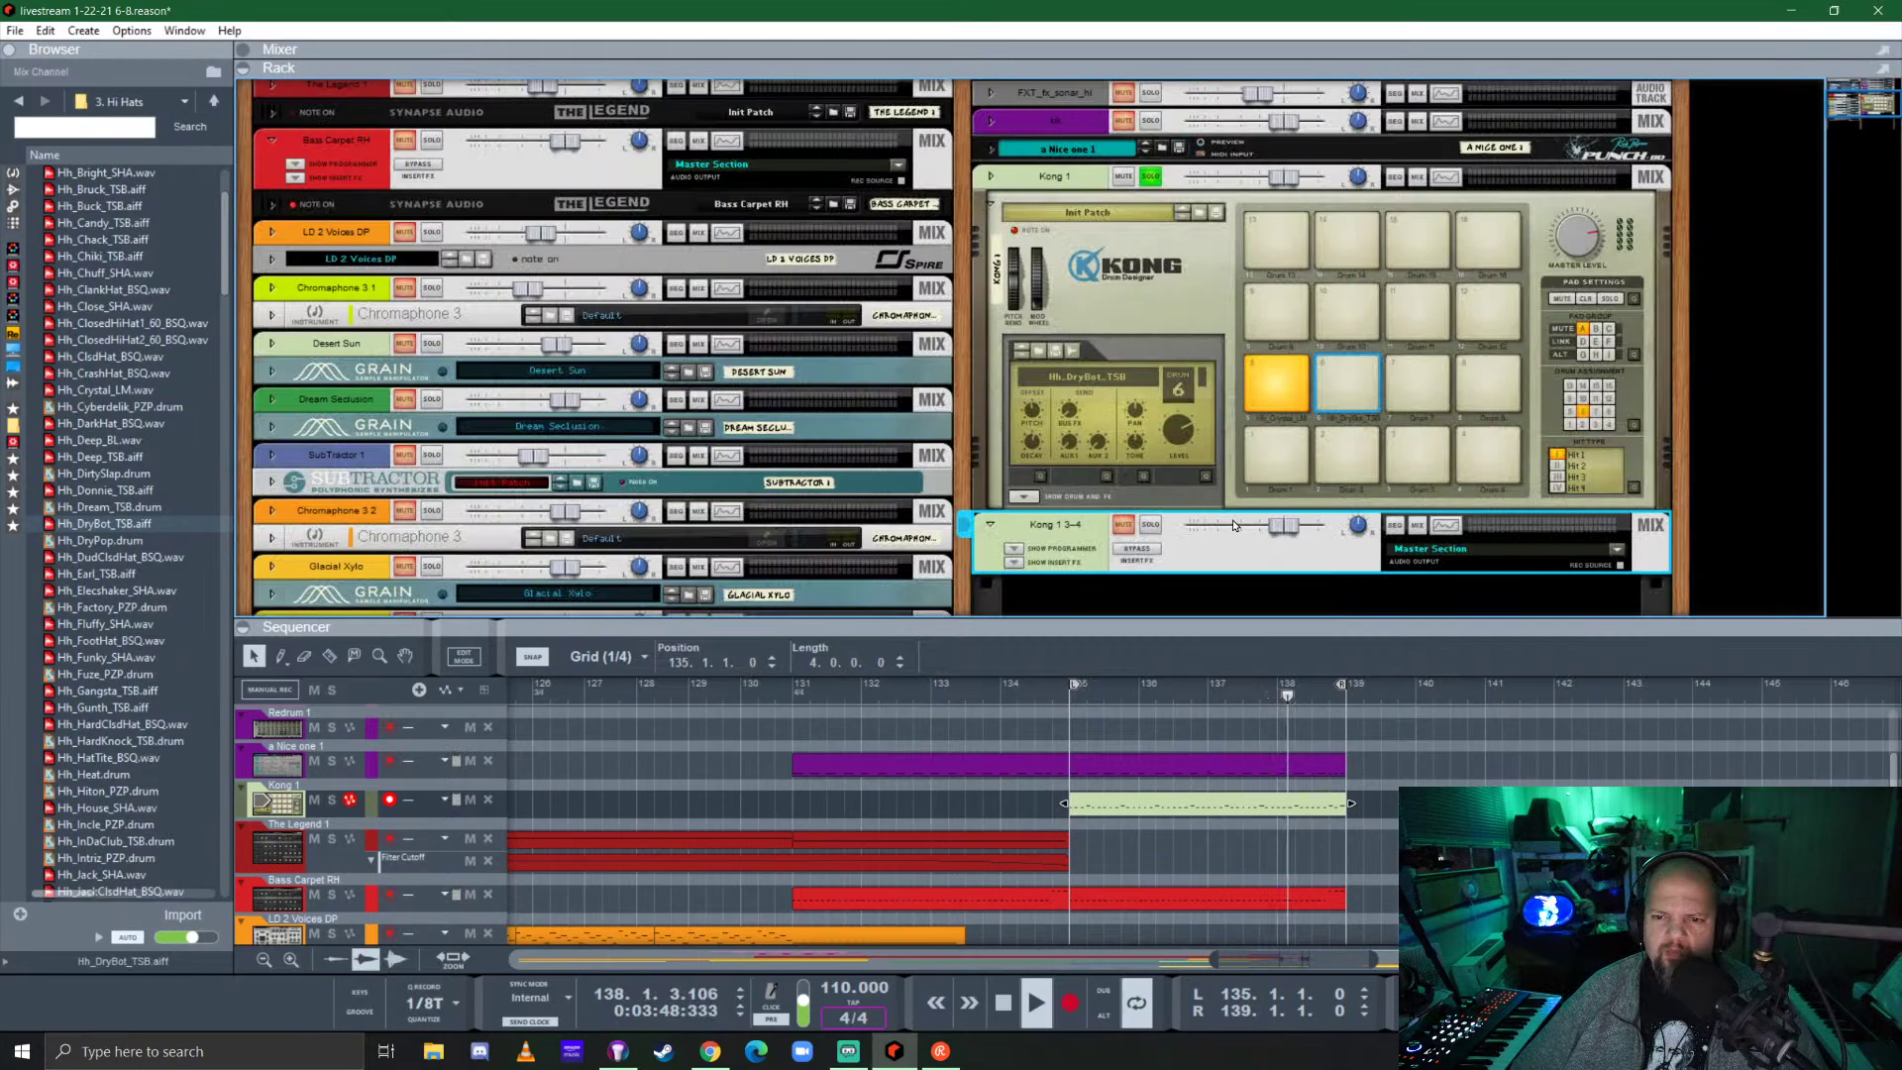
Solo the Kong 1 3–4 channel instead of Kong 1 and set its high-pass filter to about 707 Hz.
{"action": "left_click", "coordinate": [1150, 178]}
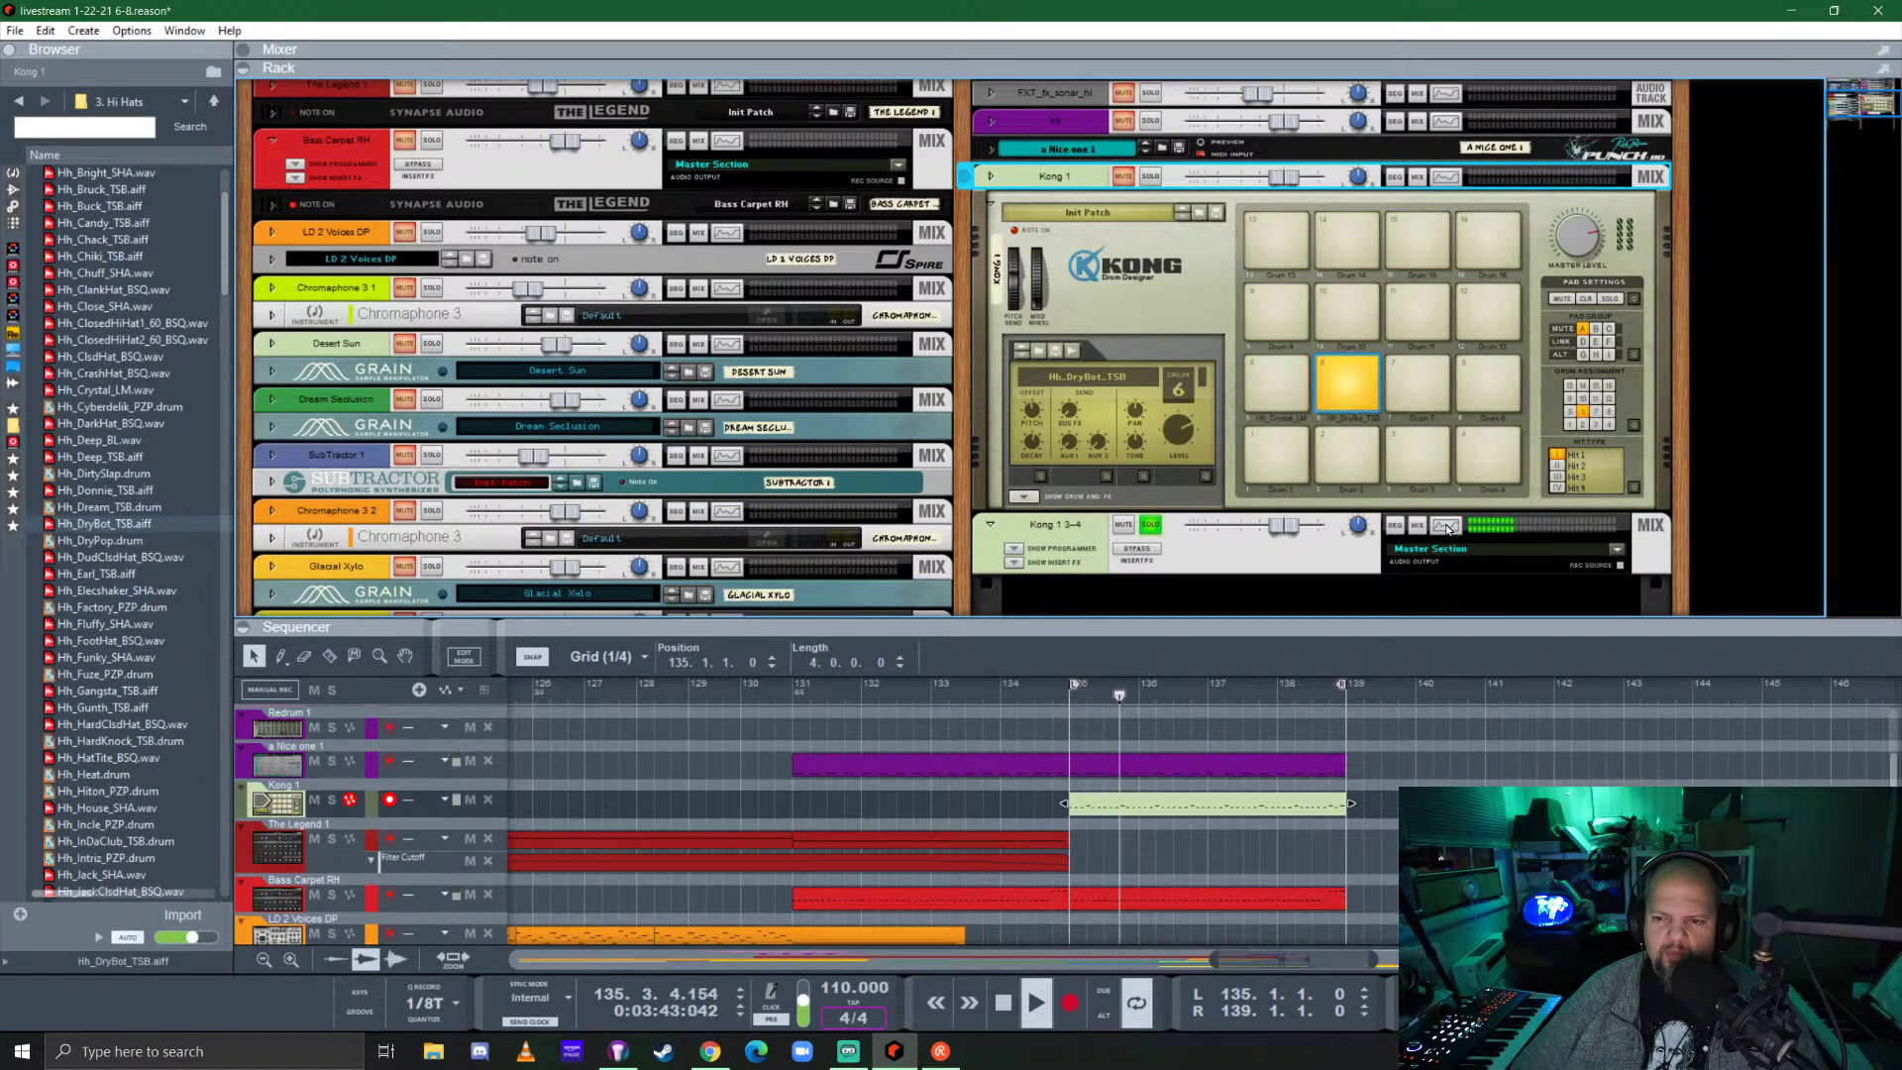
{"action": "left_click", "coordinate": [1446, 526]}
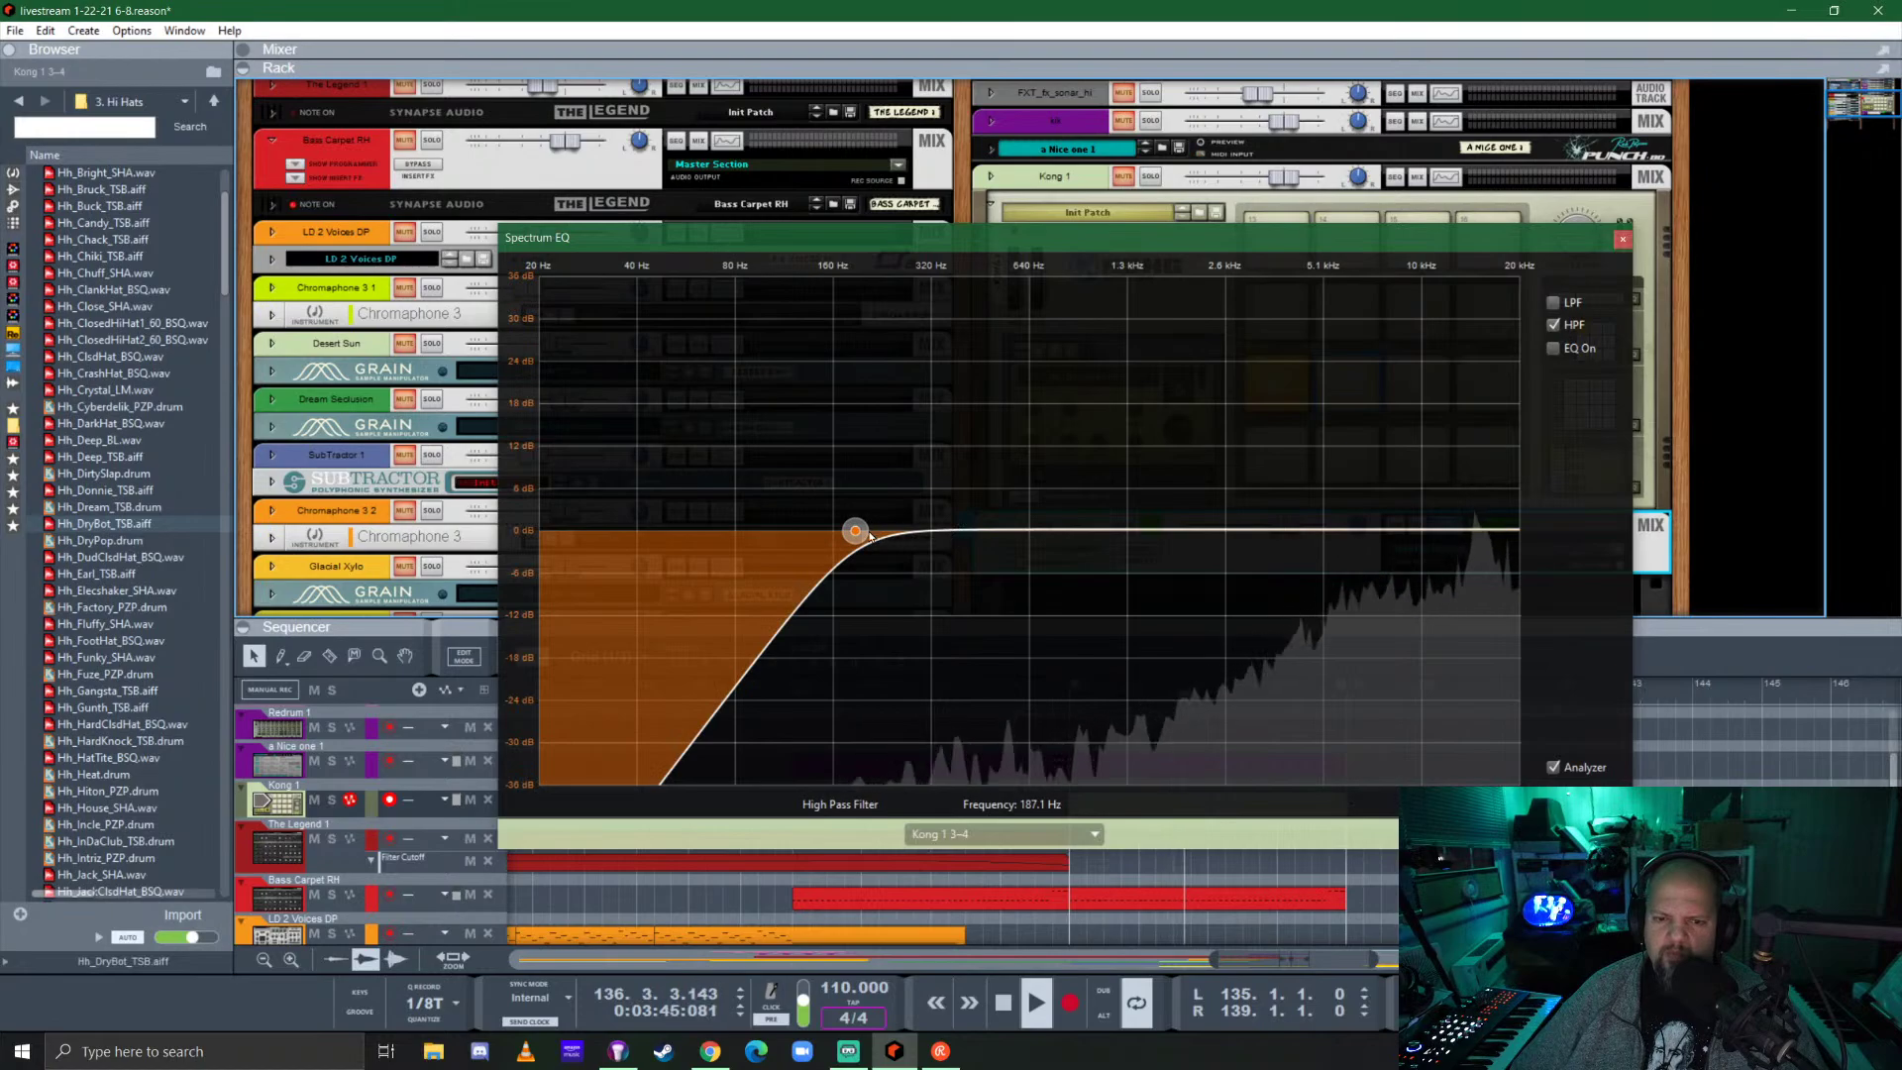
{"action": "left_click_drag", "start_coordinate": [855, 531], "coordinate": [1044, 531]}
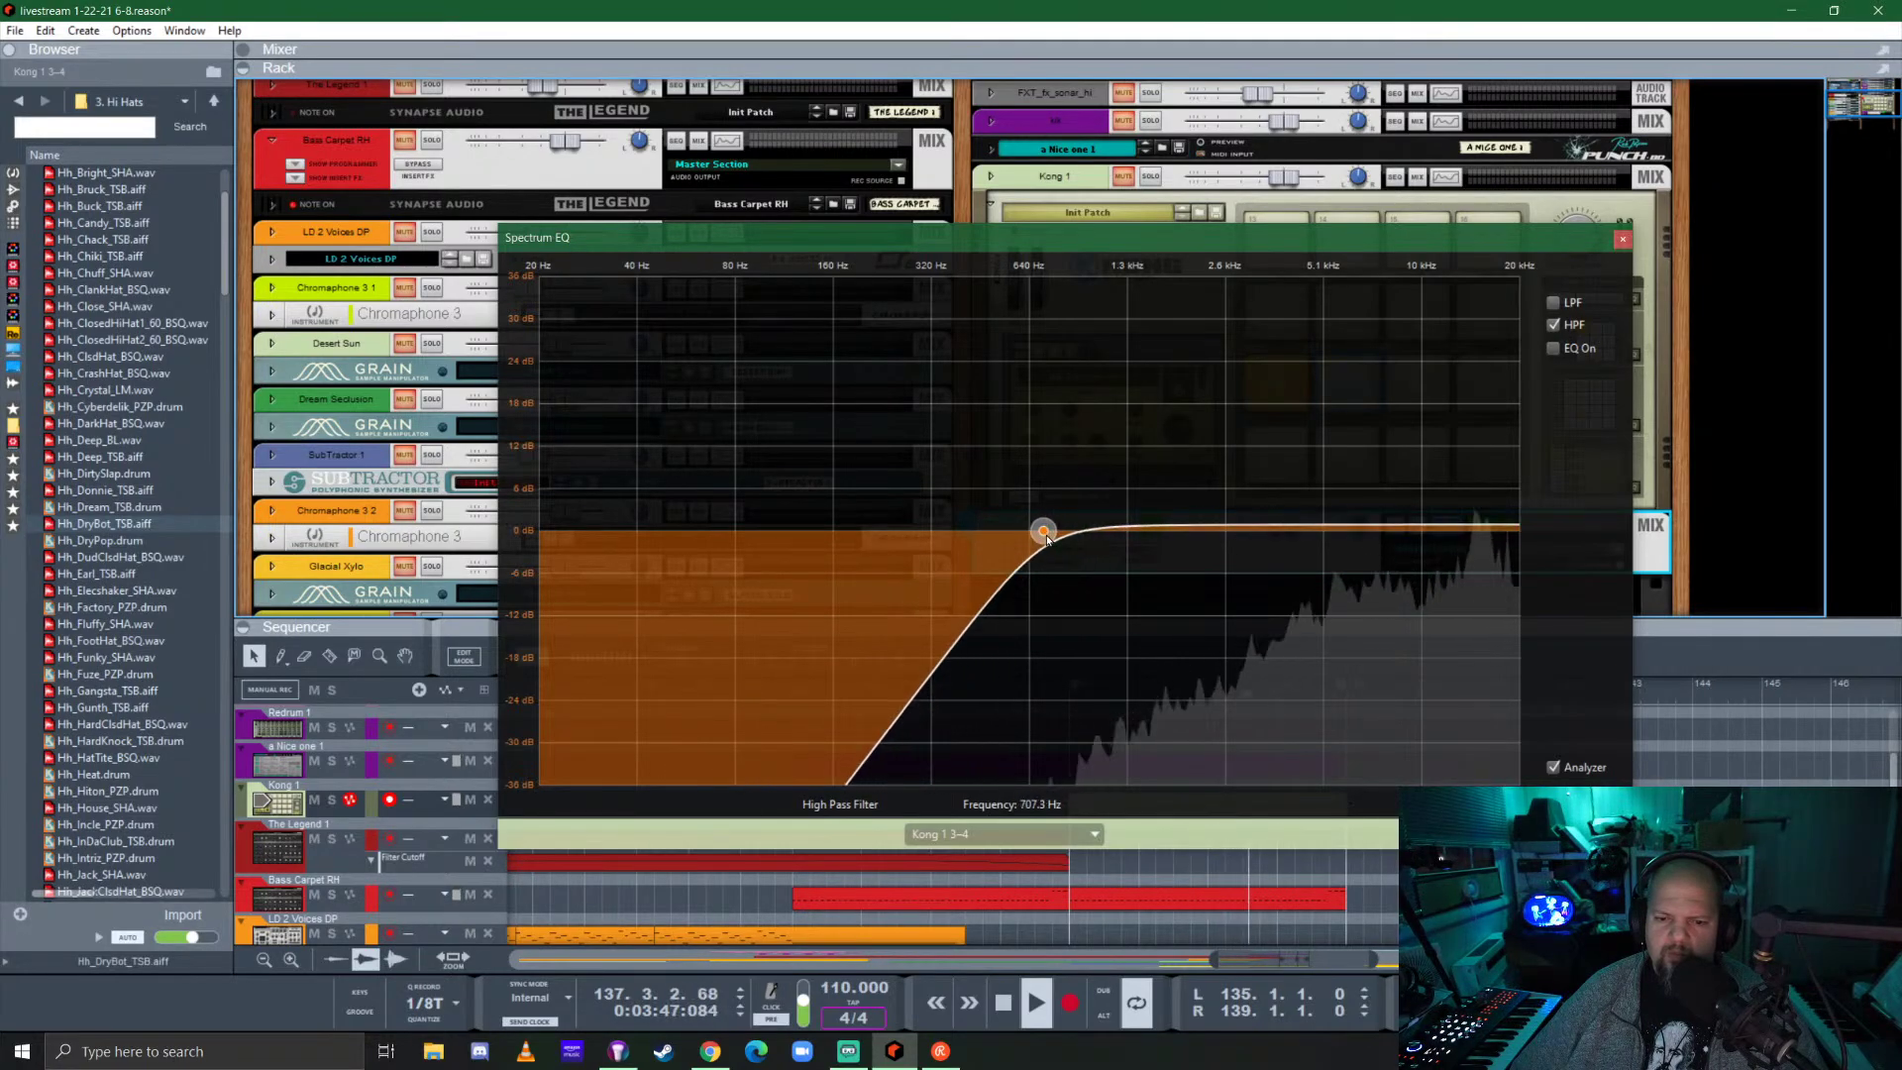
Boost Kong 1 3–4's high-frequency EQ about 6.35 dB near 19.34 kHz, then unsolo the channel and fold Kong.
{"action": "left_click", "coordinate": [1552, 348]}
{"action": "left_click_drag", "start_coordinate": [1350, 525], "coordinate": [1515, 493]}
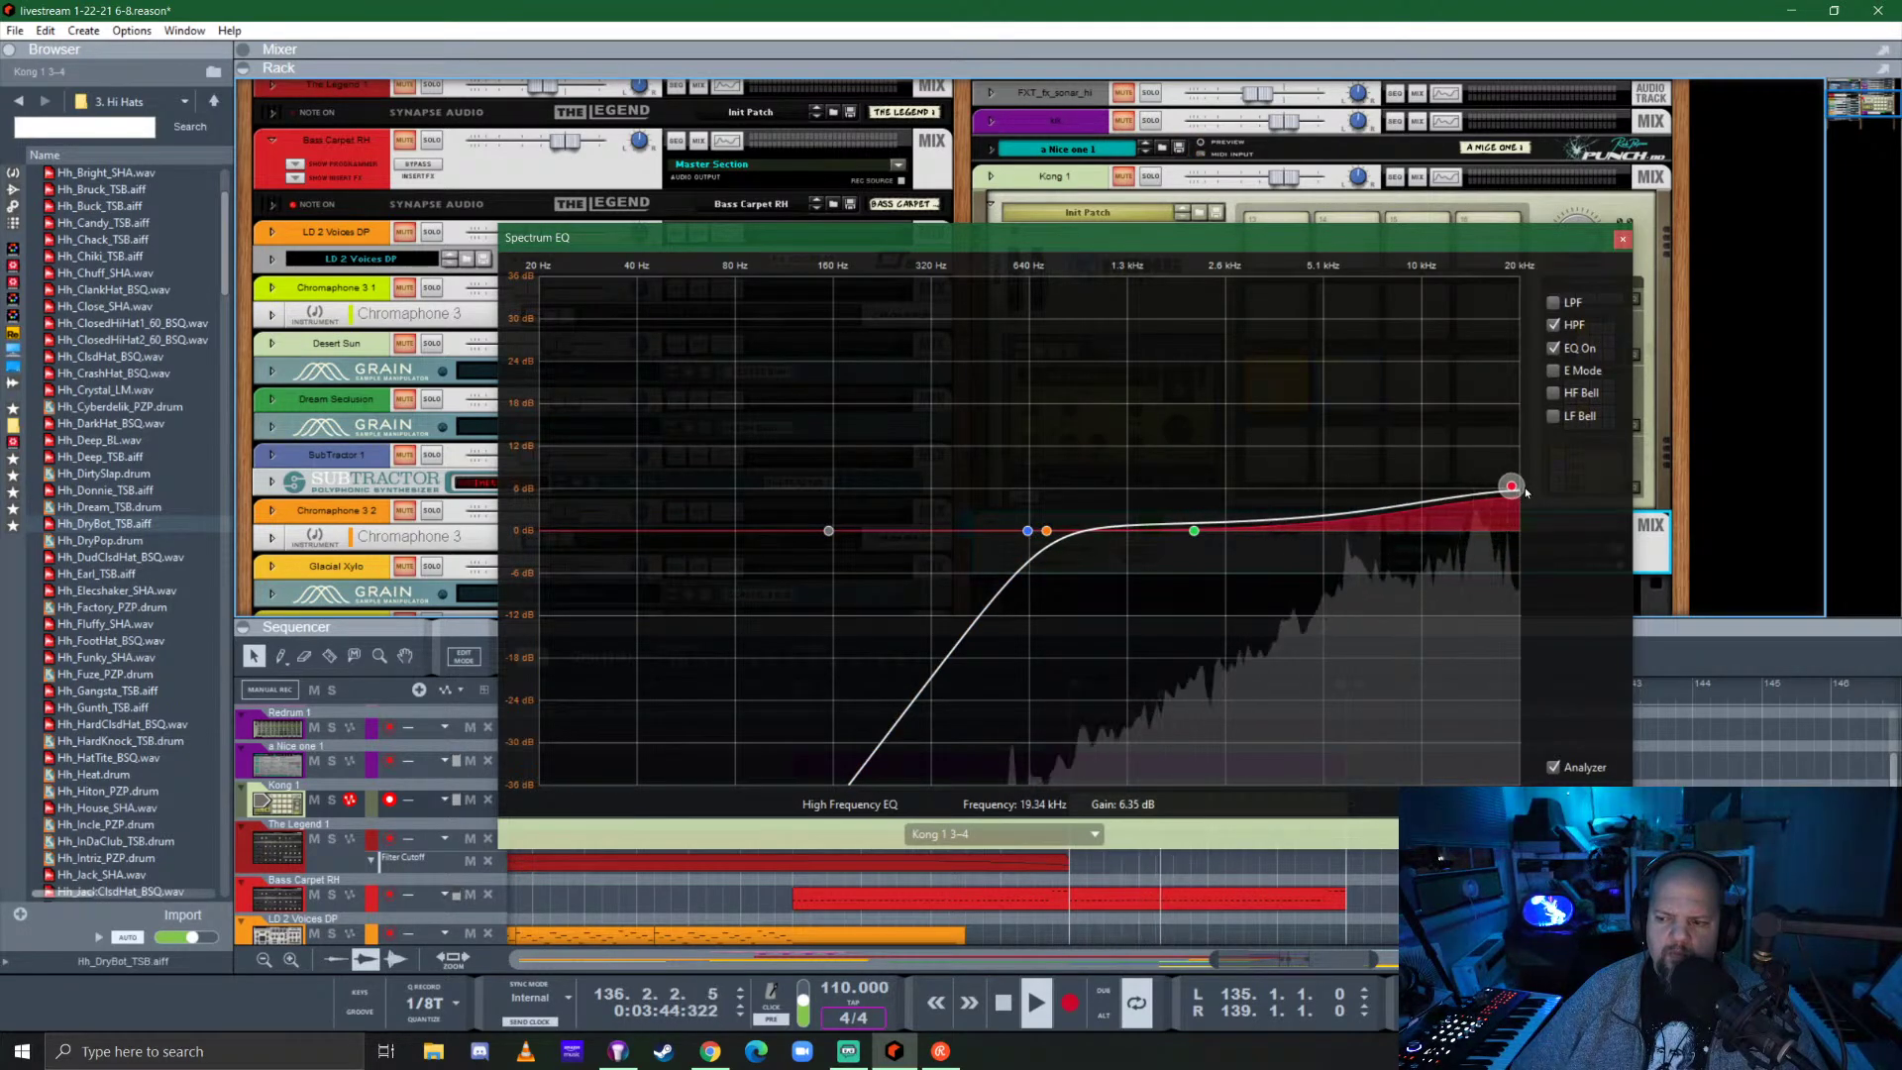
{"action": "left_click", "coordinate": [1623, 238]}
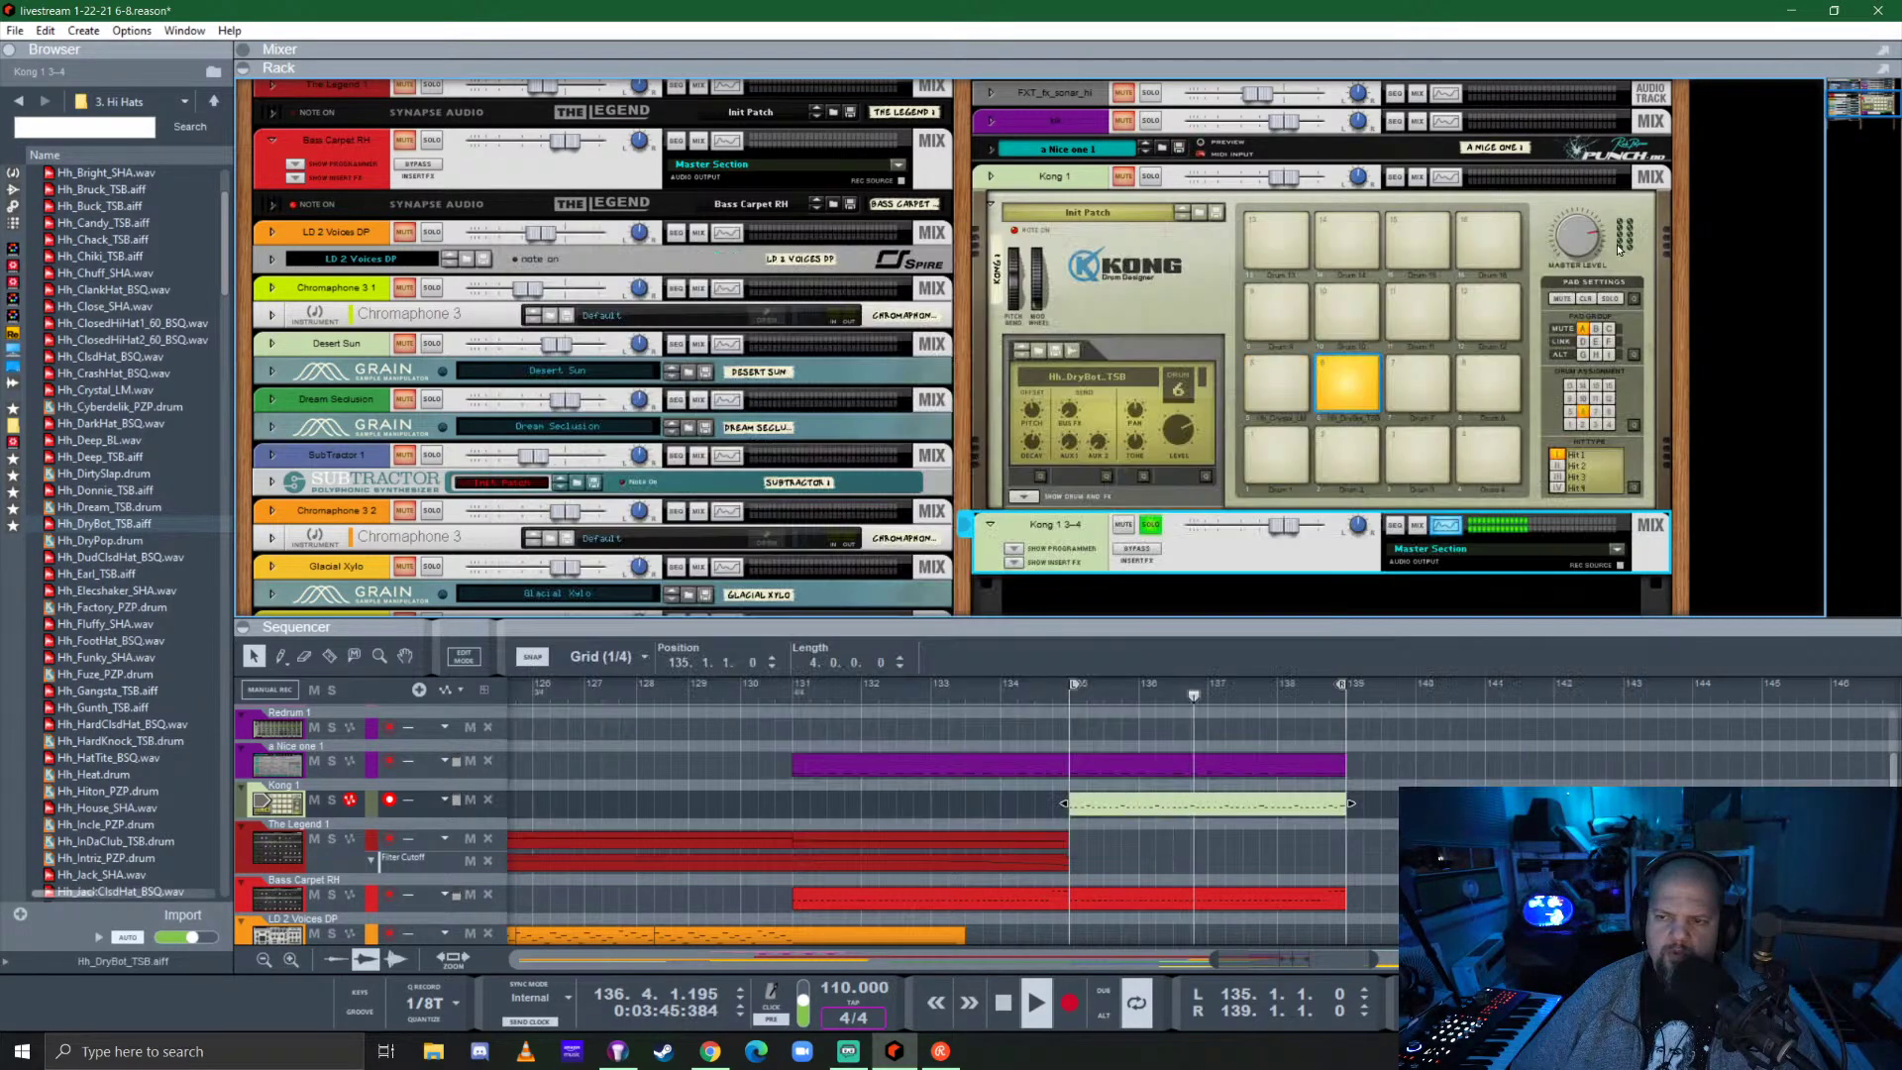
{"action": "left_click", "coordinate": [1151, 524]}
{"action": "left_click", "coordinate": [990, 203]}
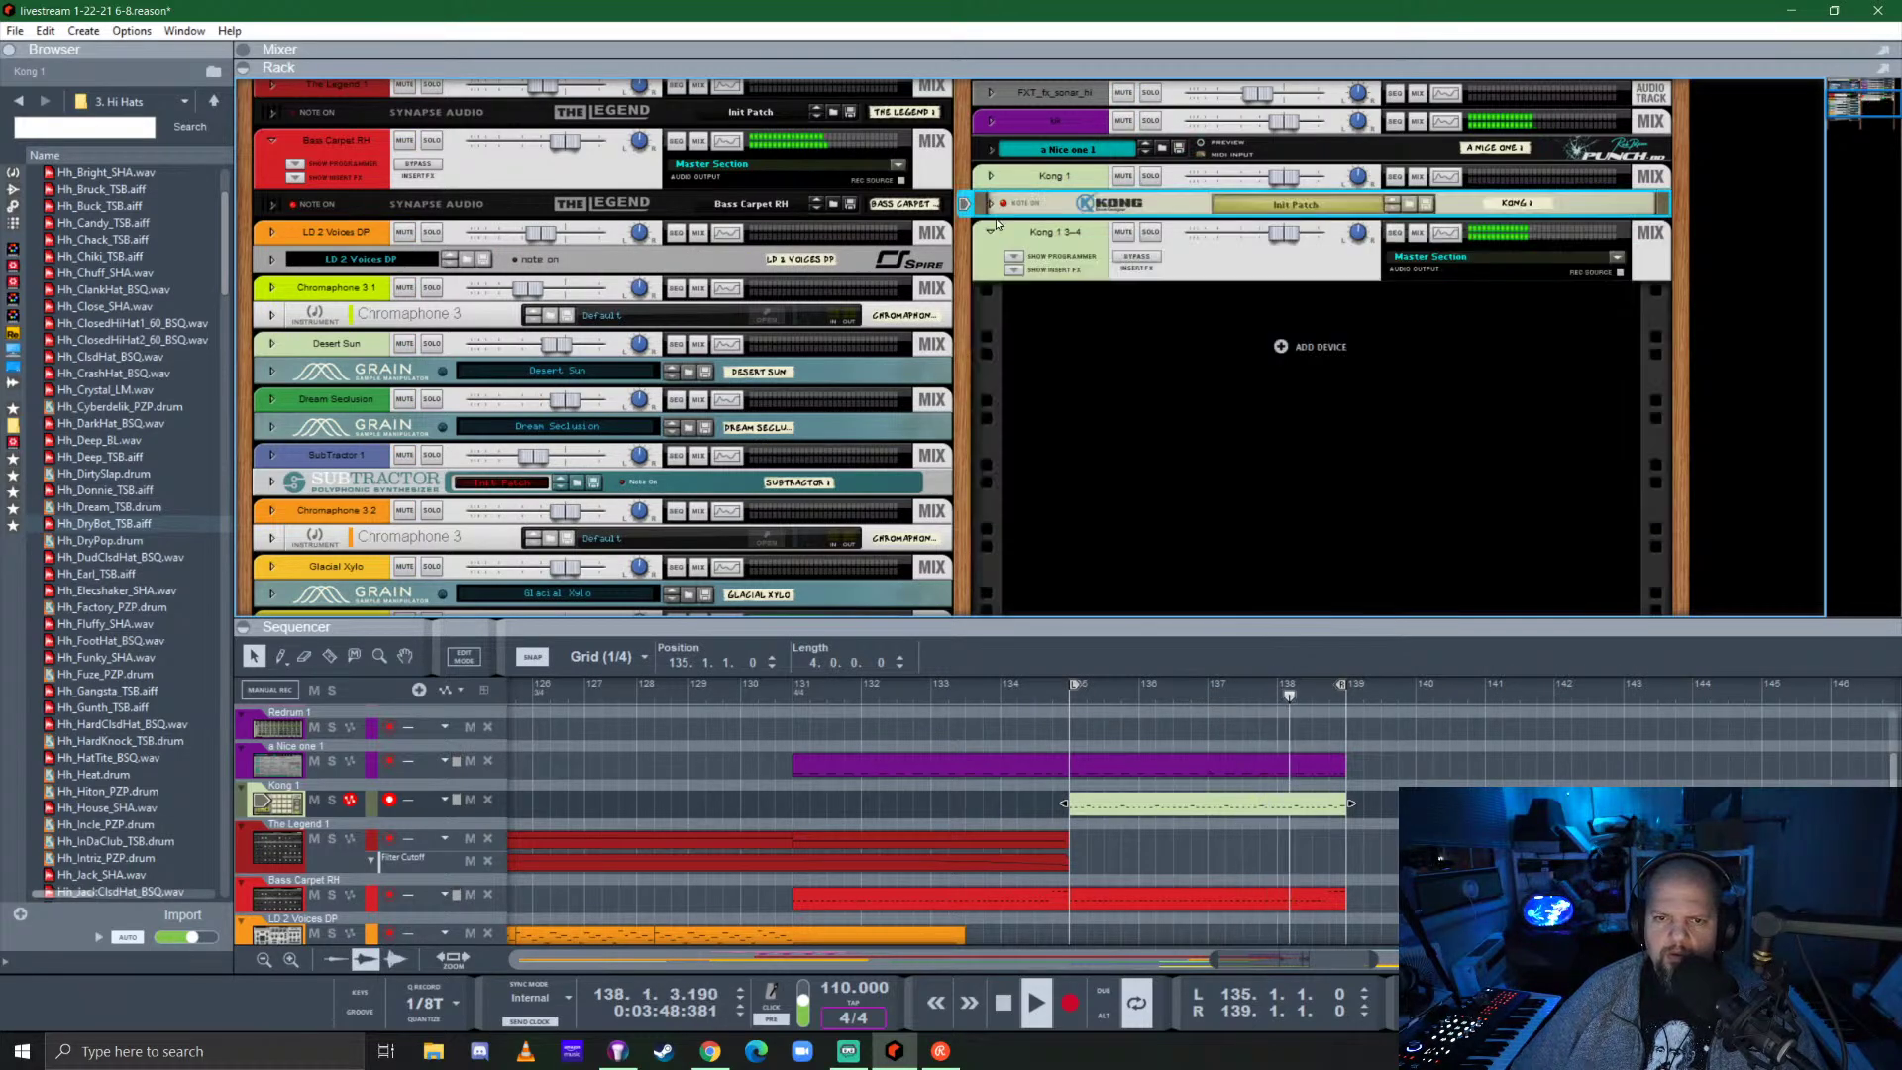
Lower the Kong 1 3–4 channel to about -1.84 dB and give the Kong 1 channel a purple track color.
{"action": "left_click_drag", "start_coordinate": [1284, 234], "coordinate": [1276, 236]}
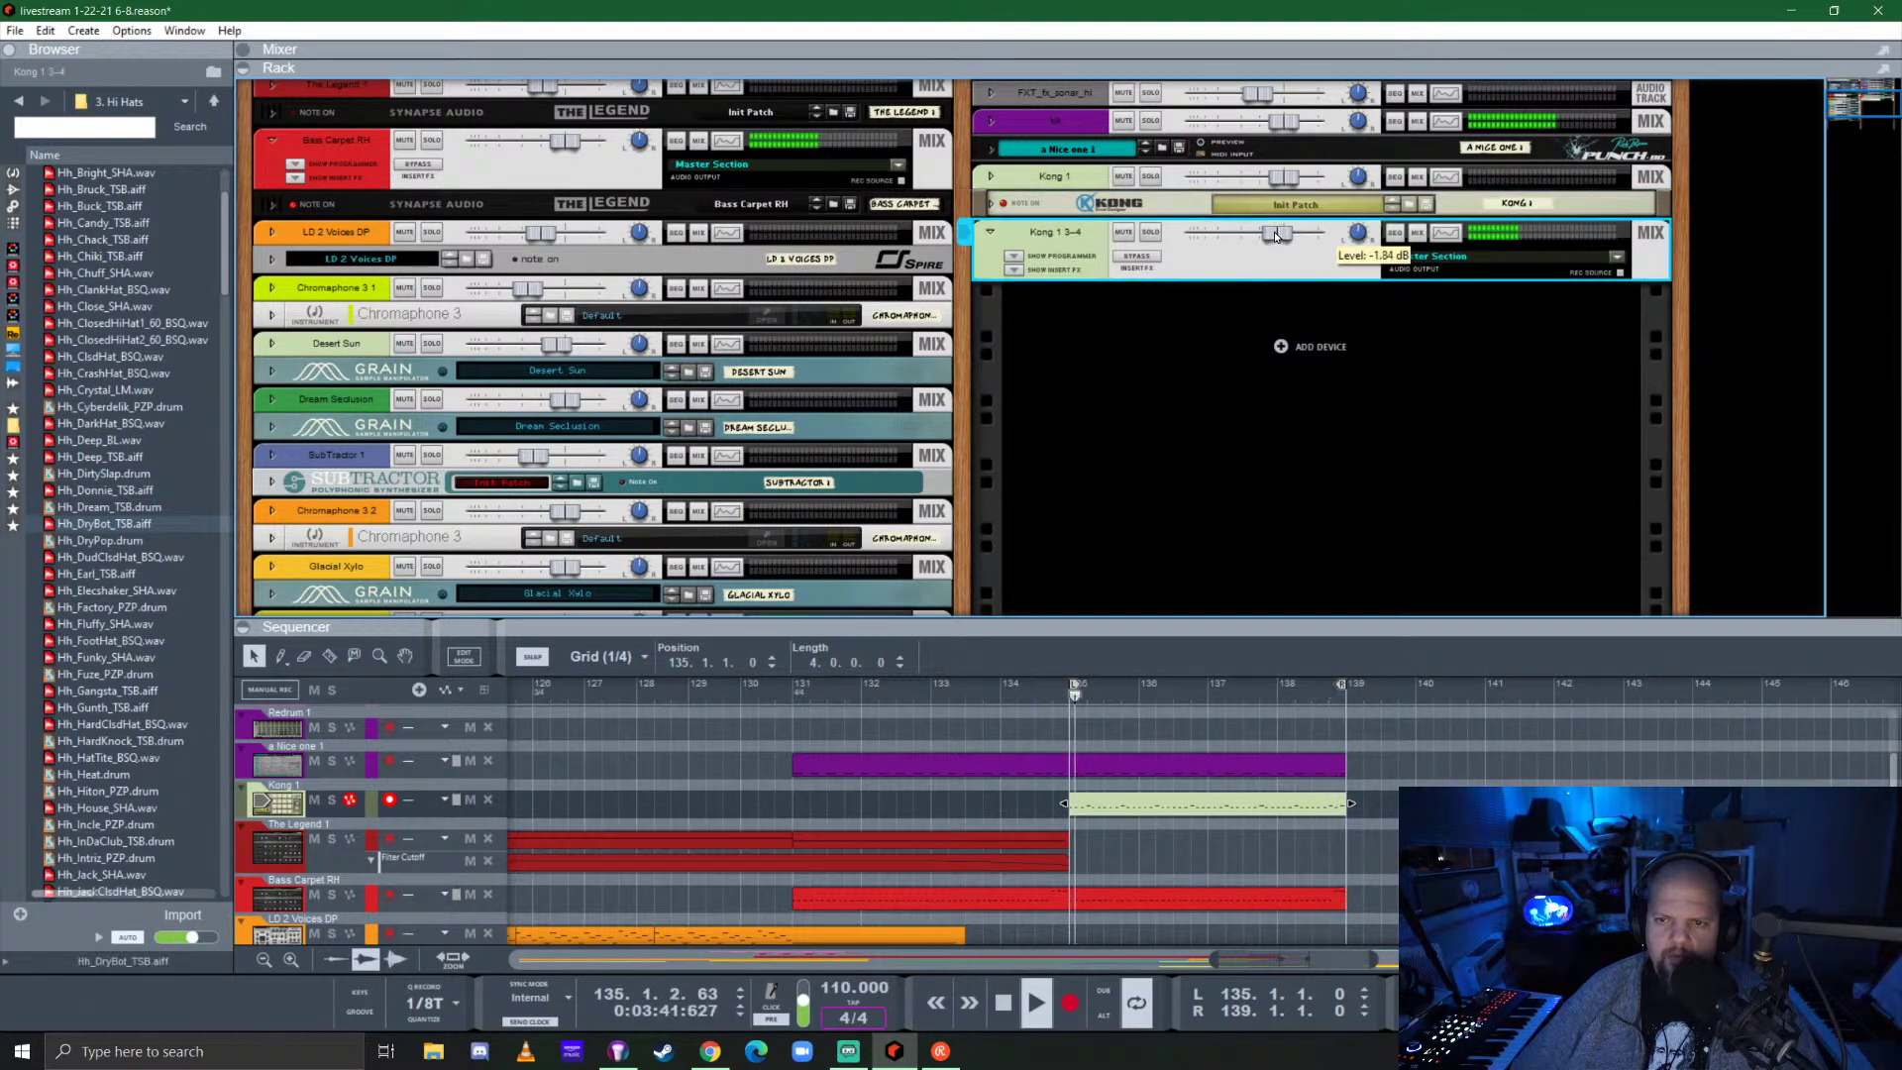
{"action": "left_click", "coordinate": [989, 231]}
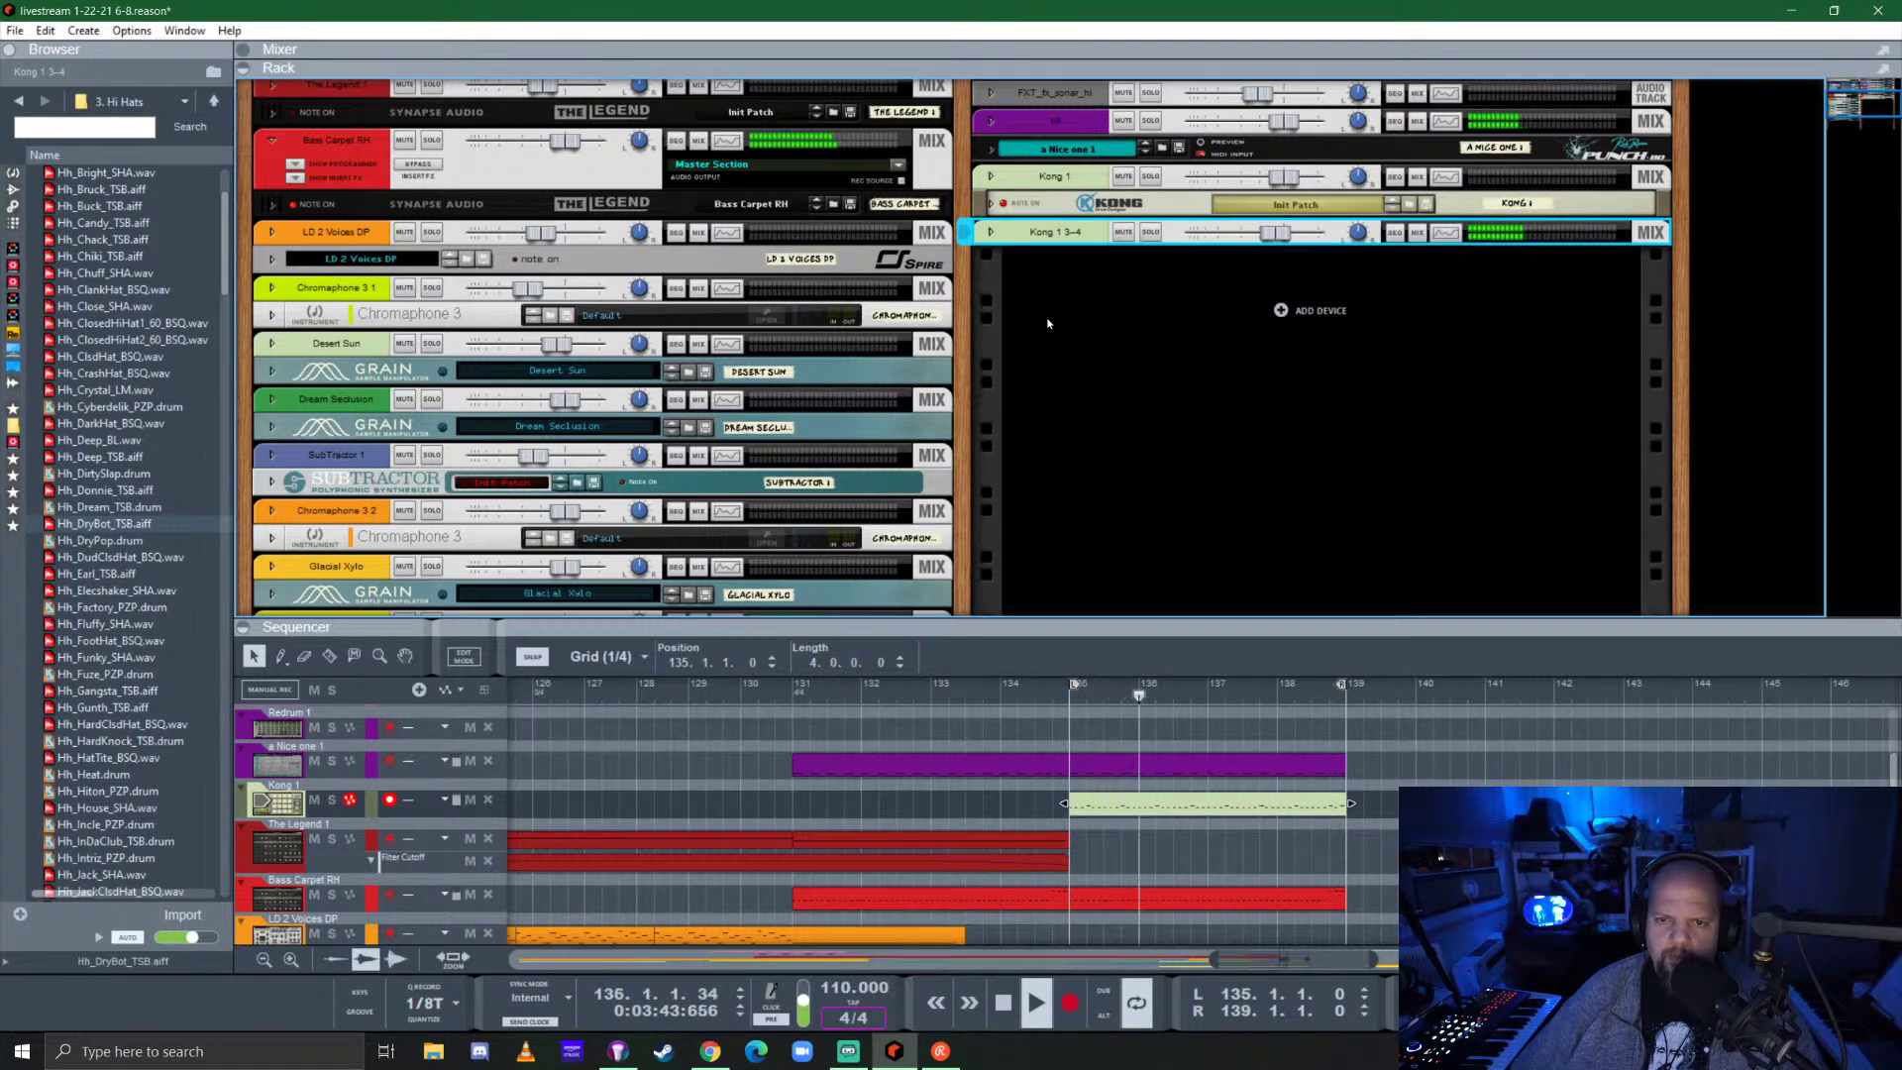
{"action": "left_click", "coordinate": [1079, 178]}
{"action": "right_click", "coordinate": [1079, 178]}
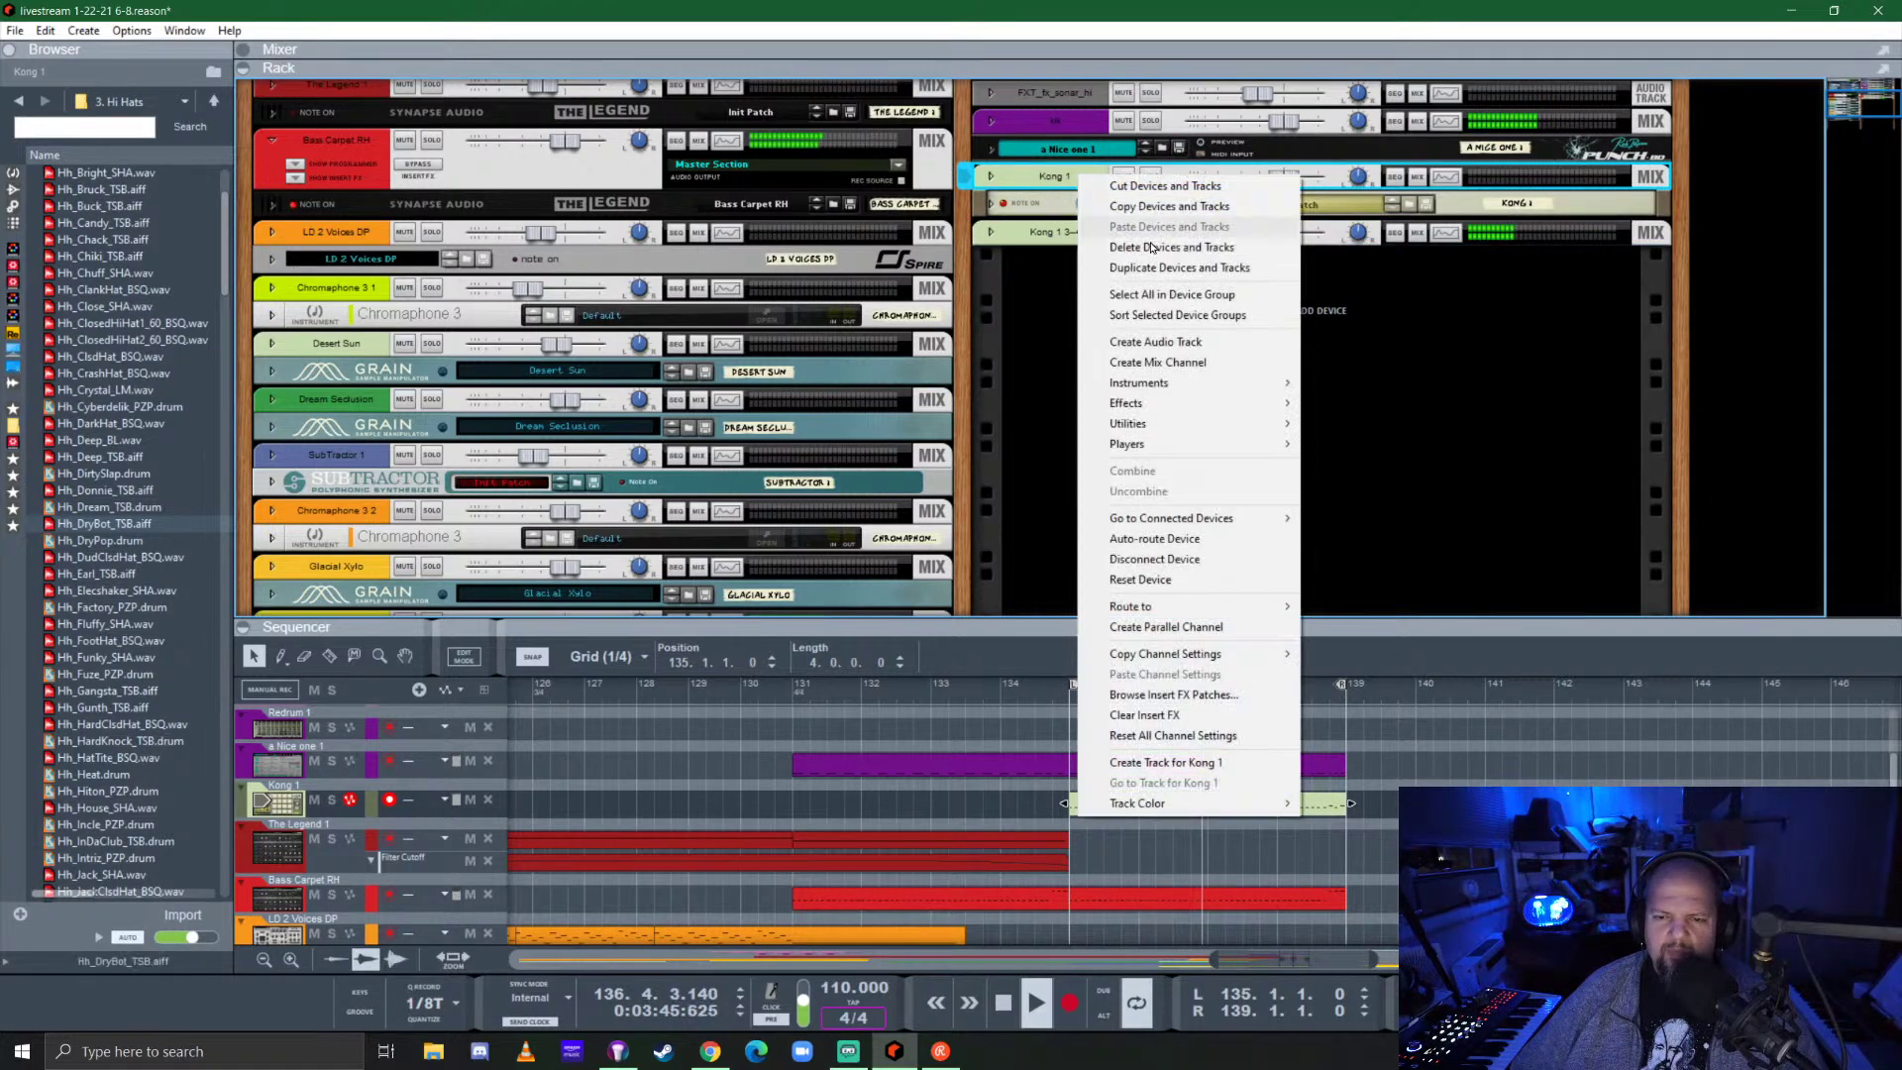
{"action": "mouse_move", "coordinate": [1176, 805]}
{"action": "left_click", "coordinate": [1367, 772]}
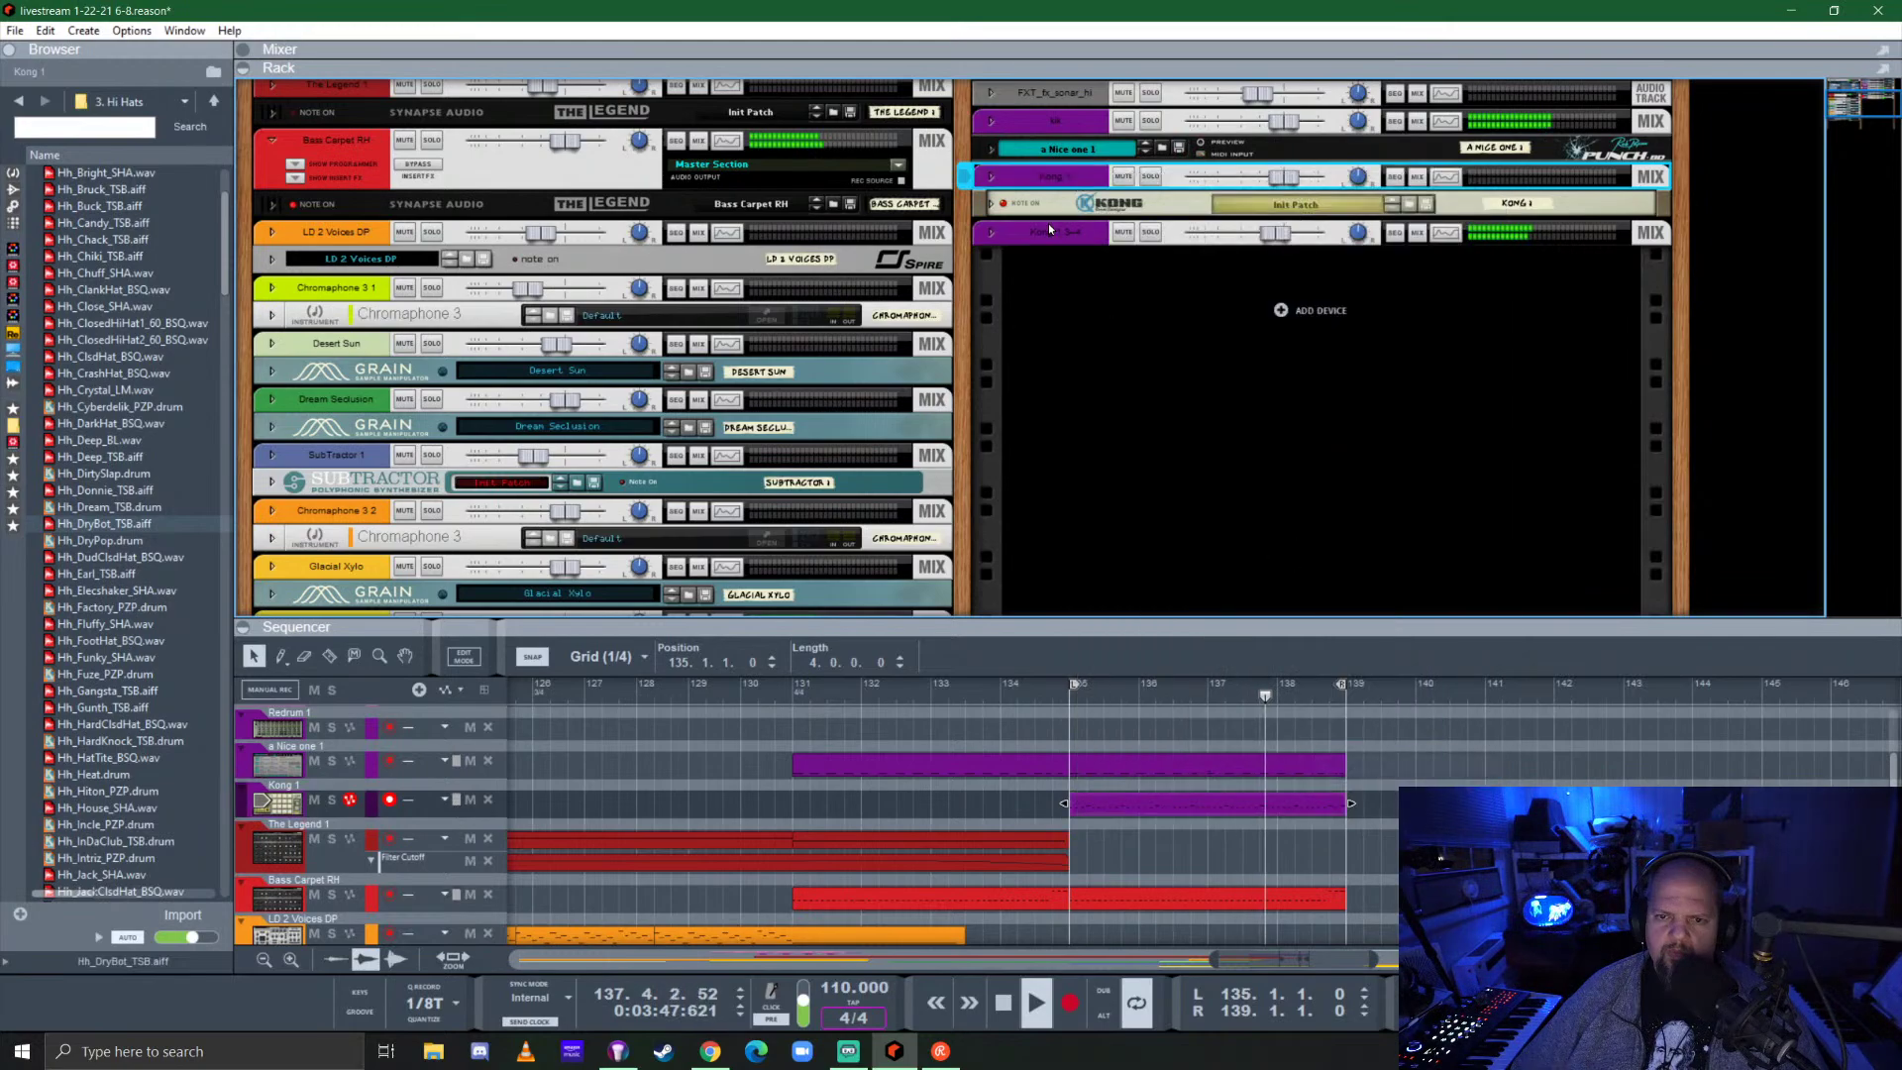
Rename the Kong 1 3–4 mix channel as HATS FOR BATS and save the song.
{"action": "left_click", "coordinate": [1062, 230]}
{"action": "double_click", "coordinate": [1066, 232]}
{"action": "type", "text": "HATS FORSATS"}
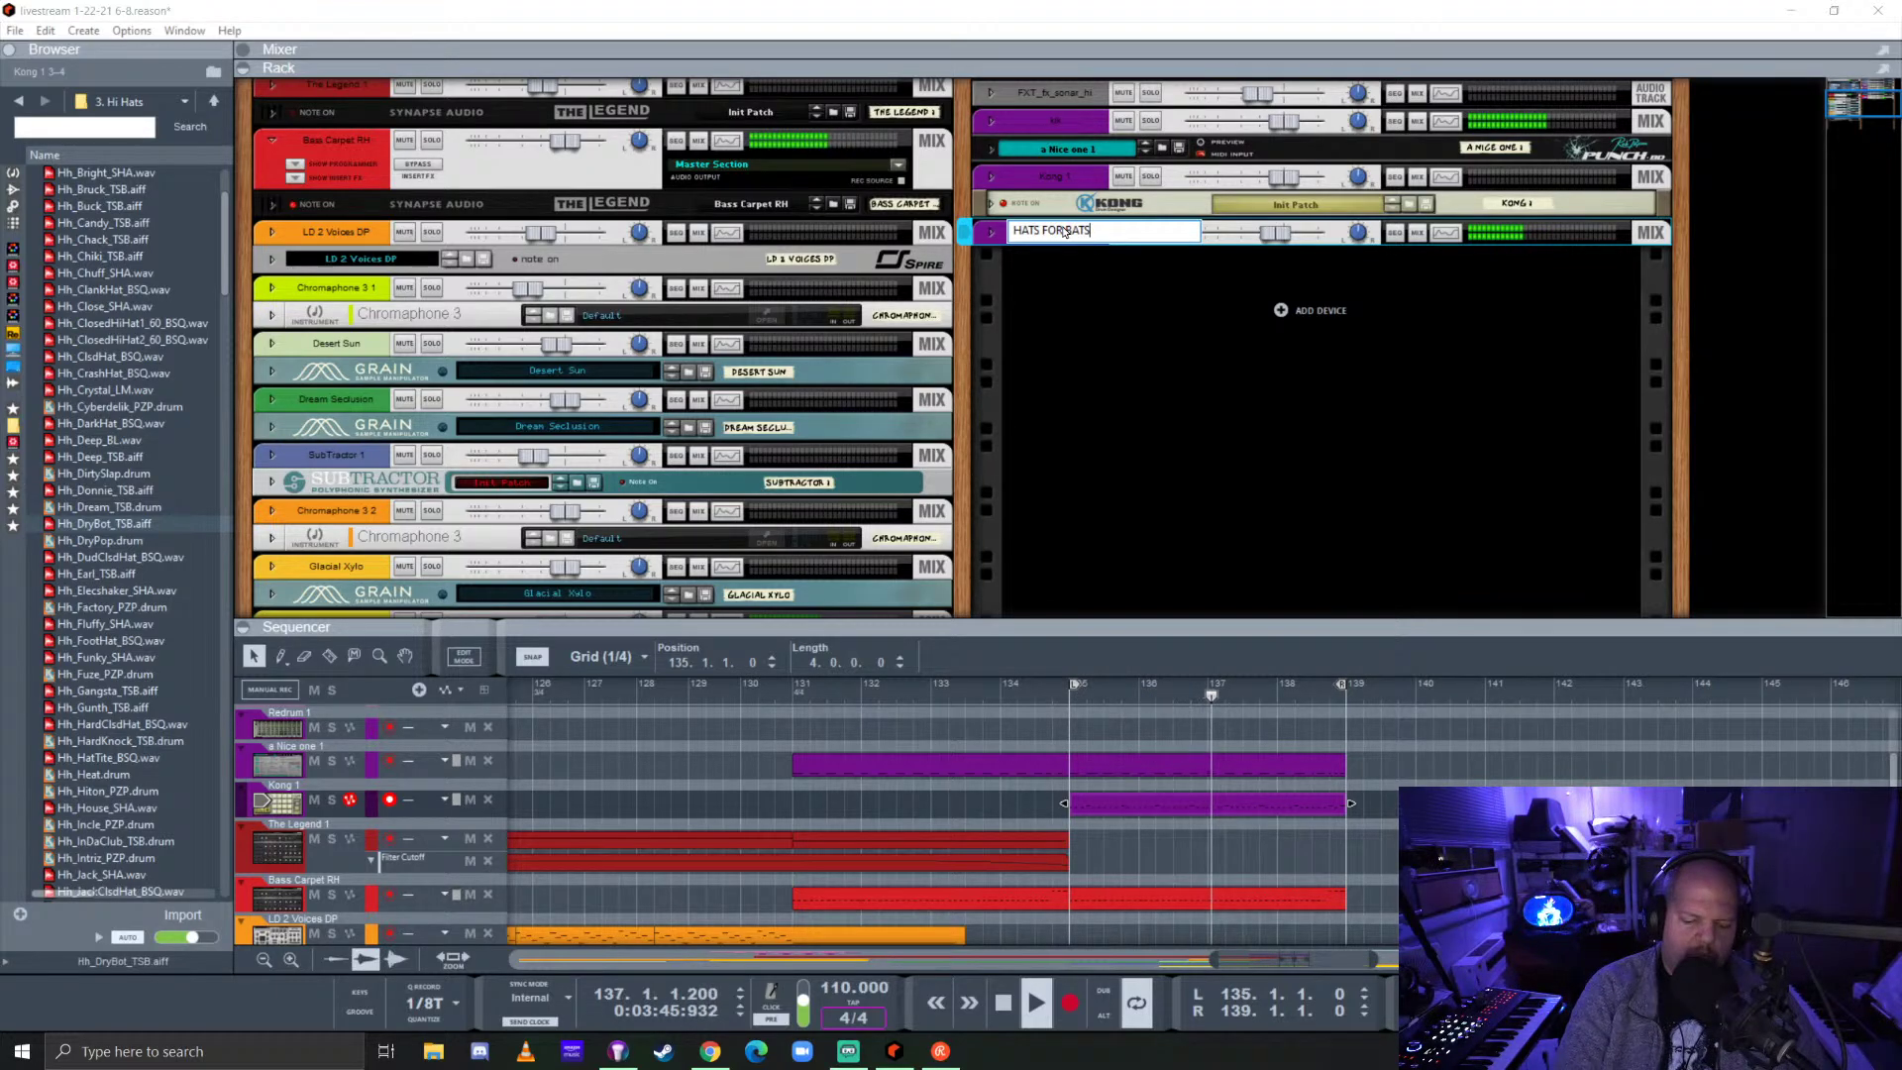
{"action": "key", "text": "Return"}
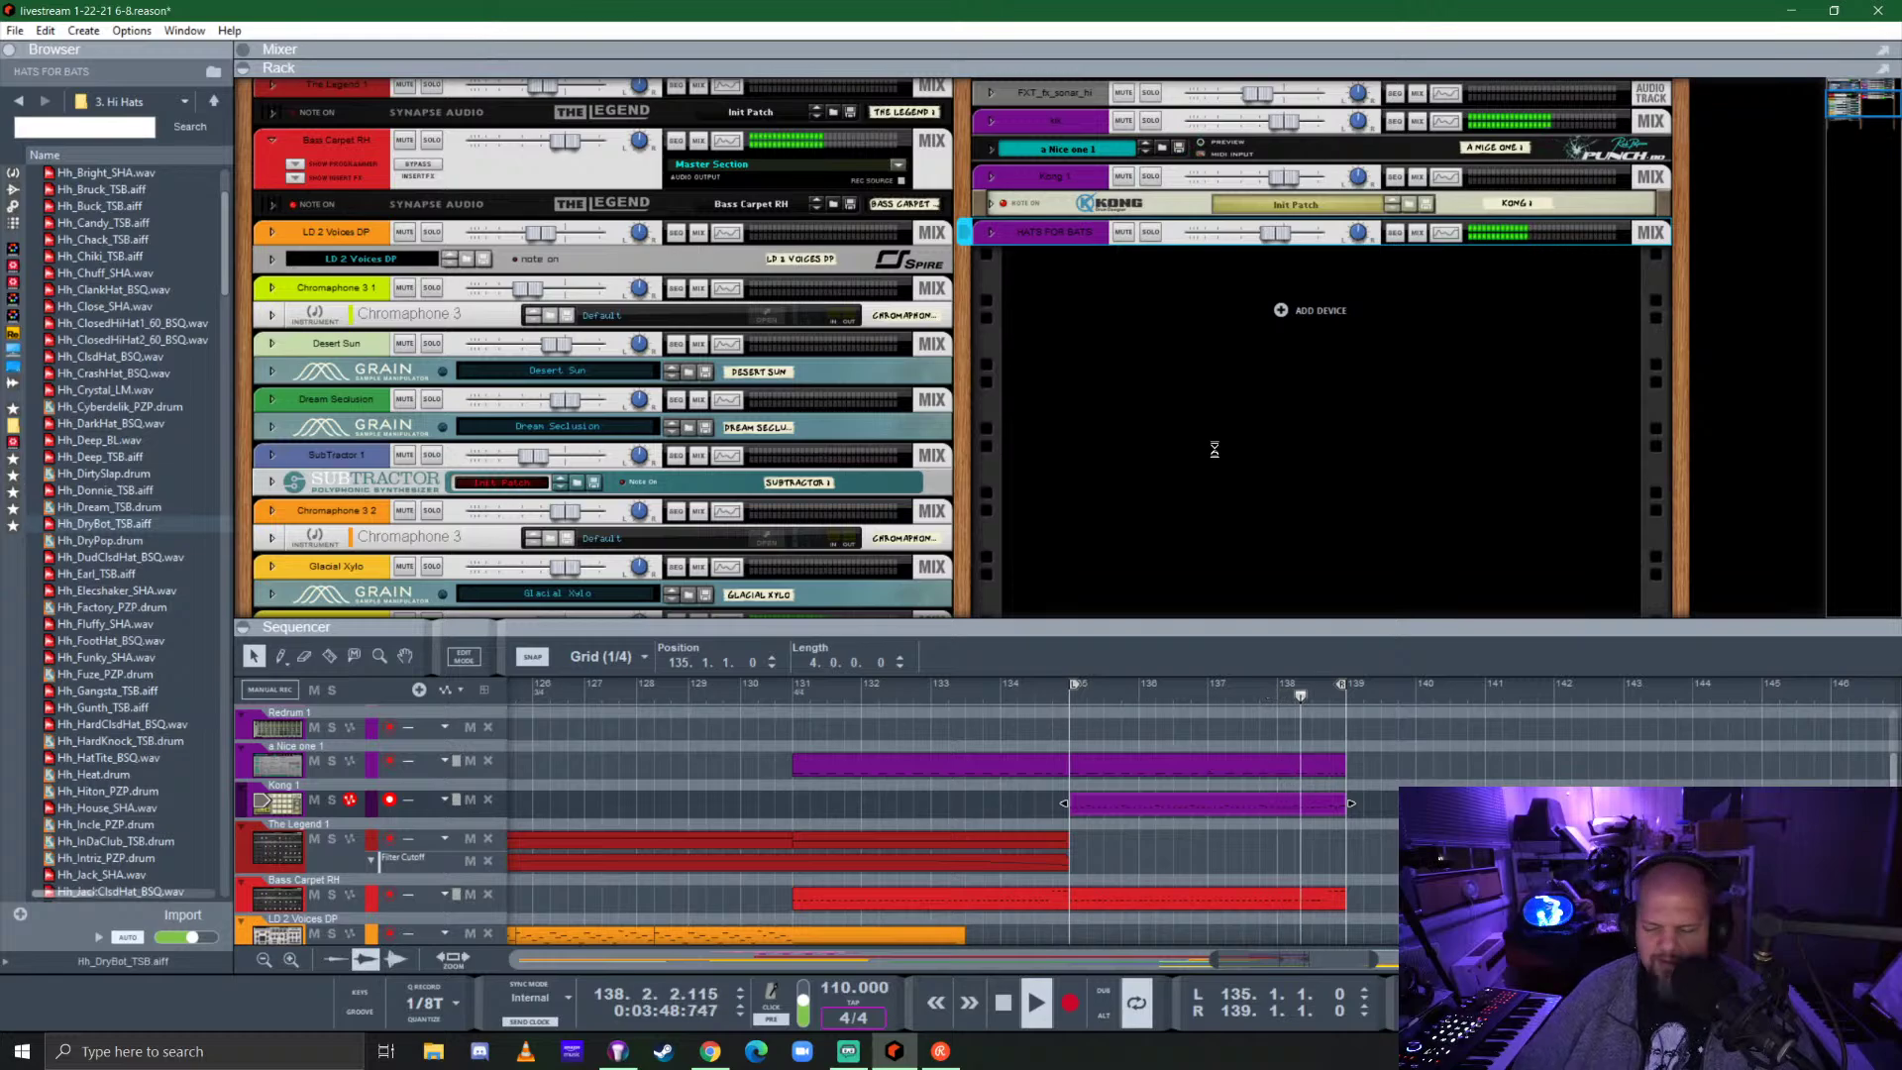
{"action": "key", "text": "ctrl+s"}
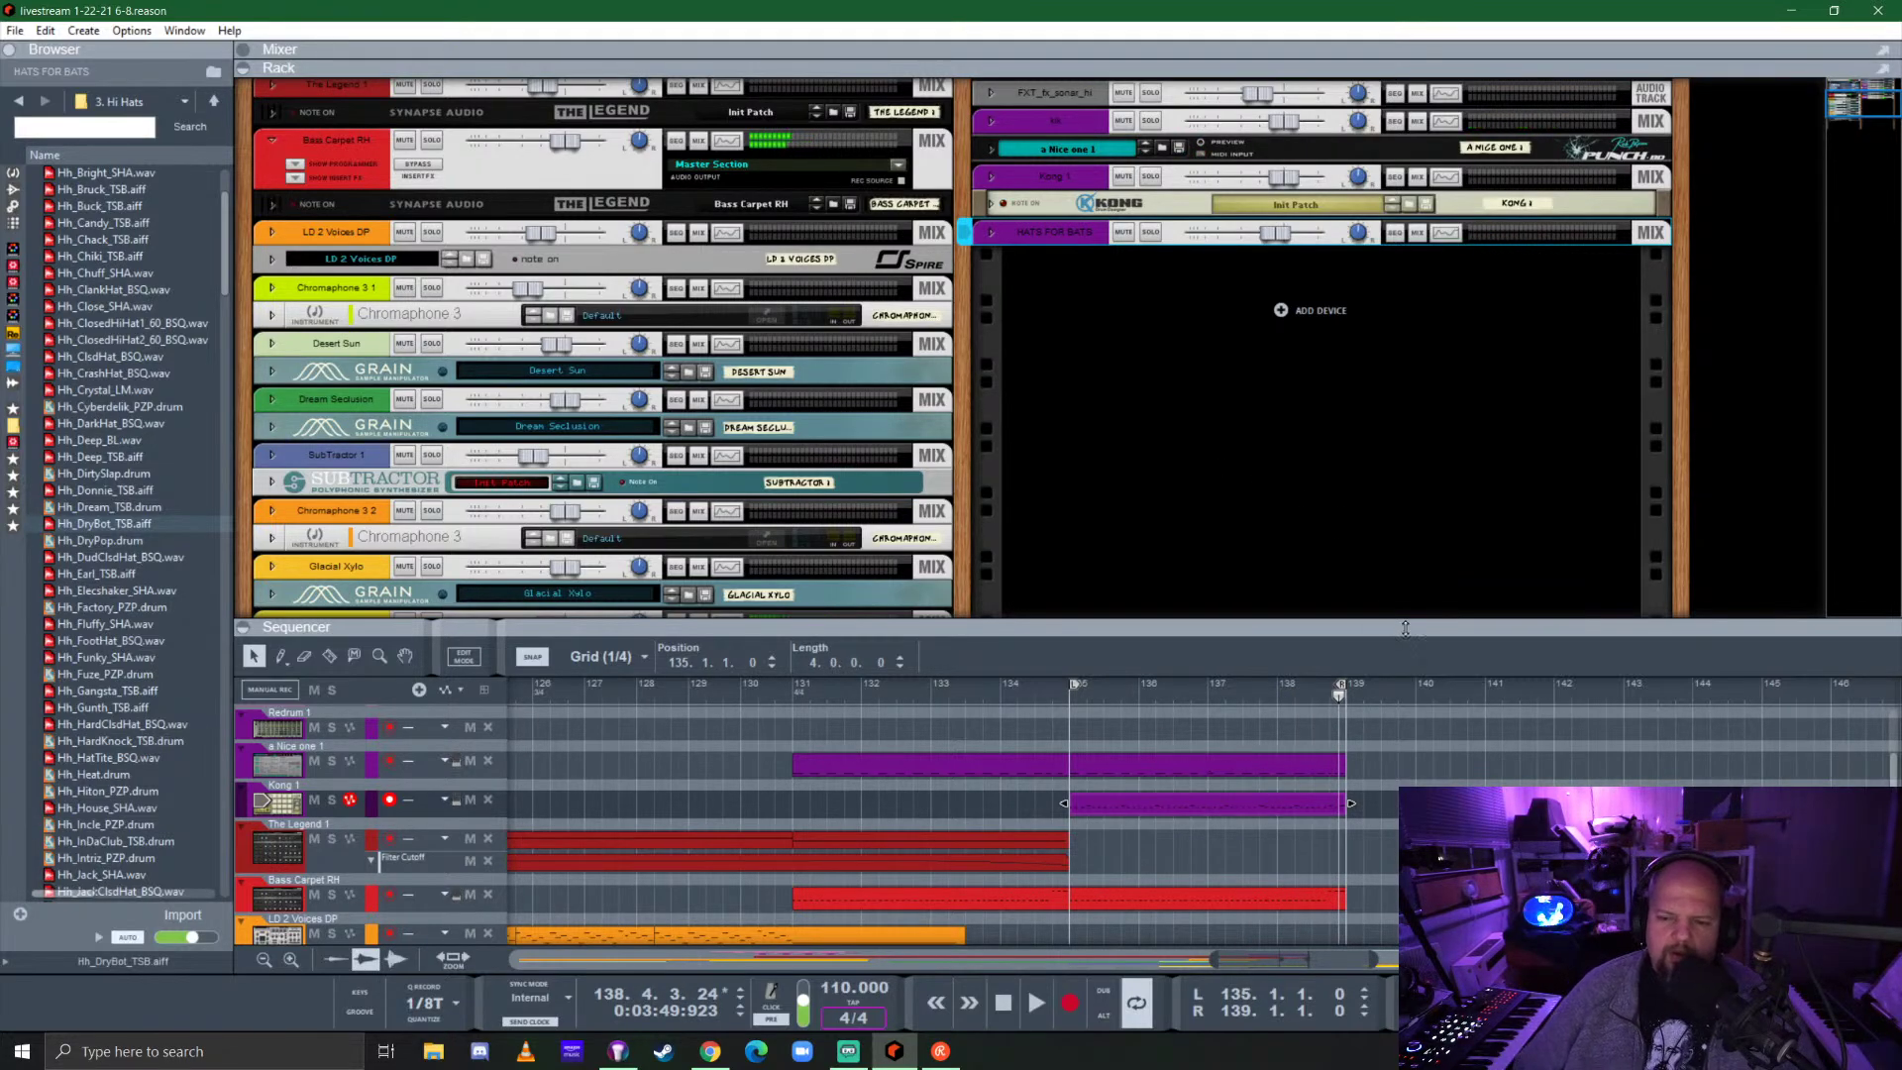
Enlarge the sequencer and play the song from bar 1 to review how the clips are arranged across all tracks.
{"action": "left_click_drag", "start_coordinate": [1408, 622], "coordinate": [1414, 209]}
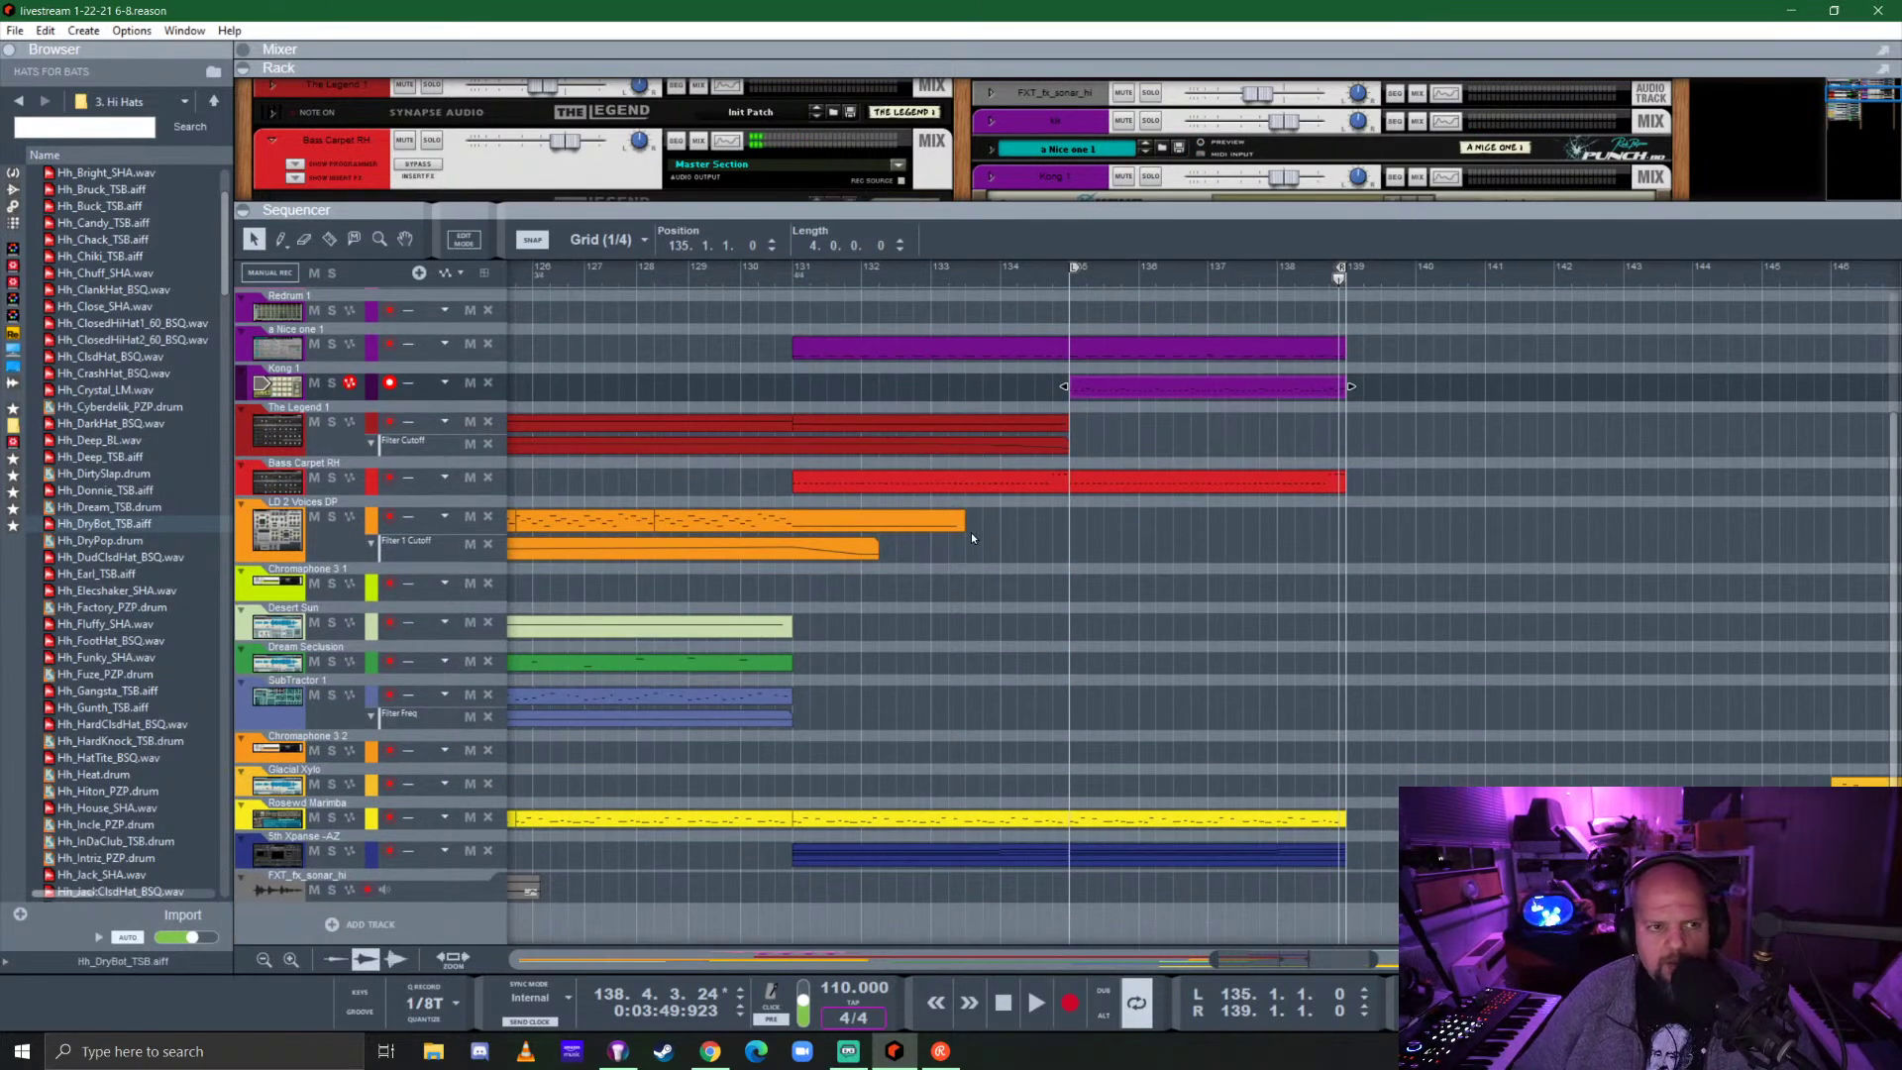
{"action": "scroll", "coordinate": [970, 532], "scroll_direction": "down", "scroll_amount": 3}
{"action": "scroll", "coordinate": [1115, 552], "scroll_direction": "down", "scroll_amount": 2}
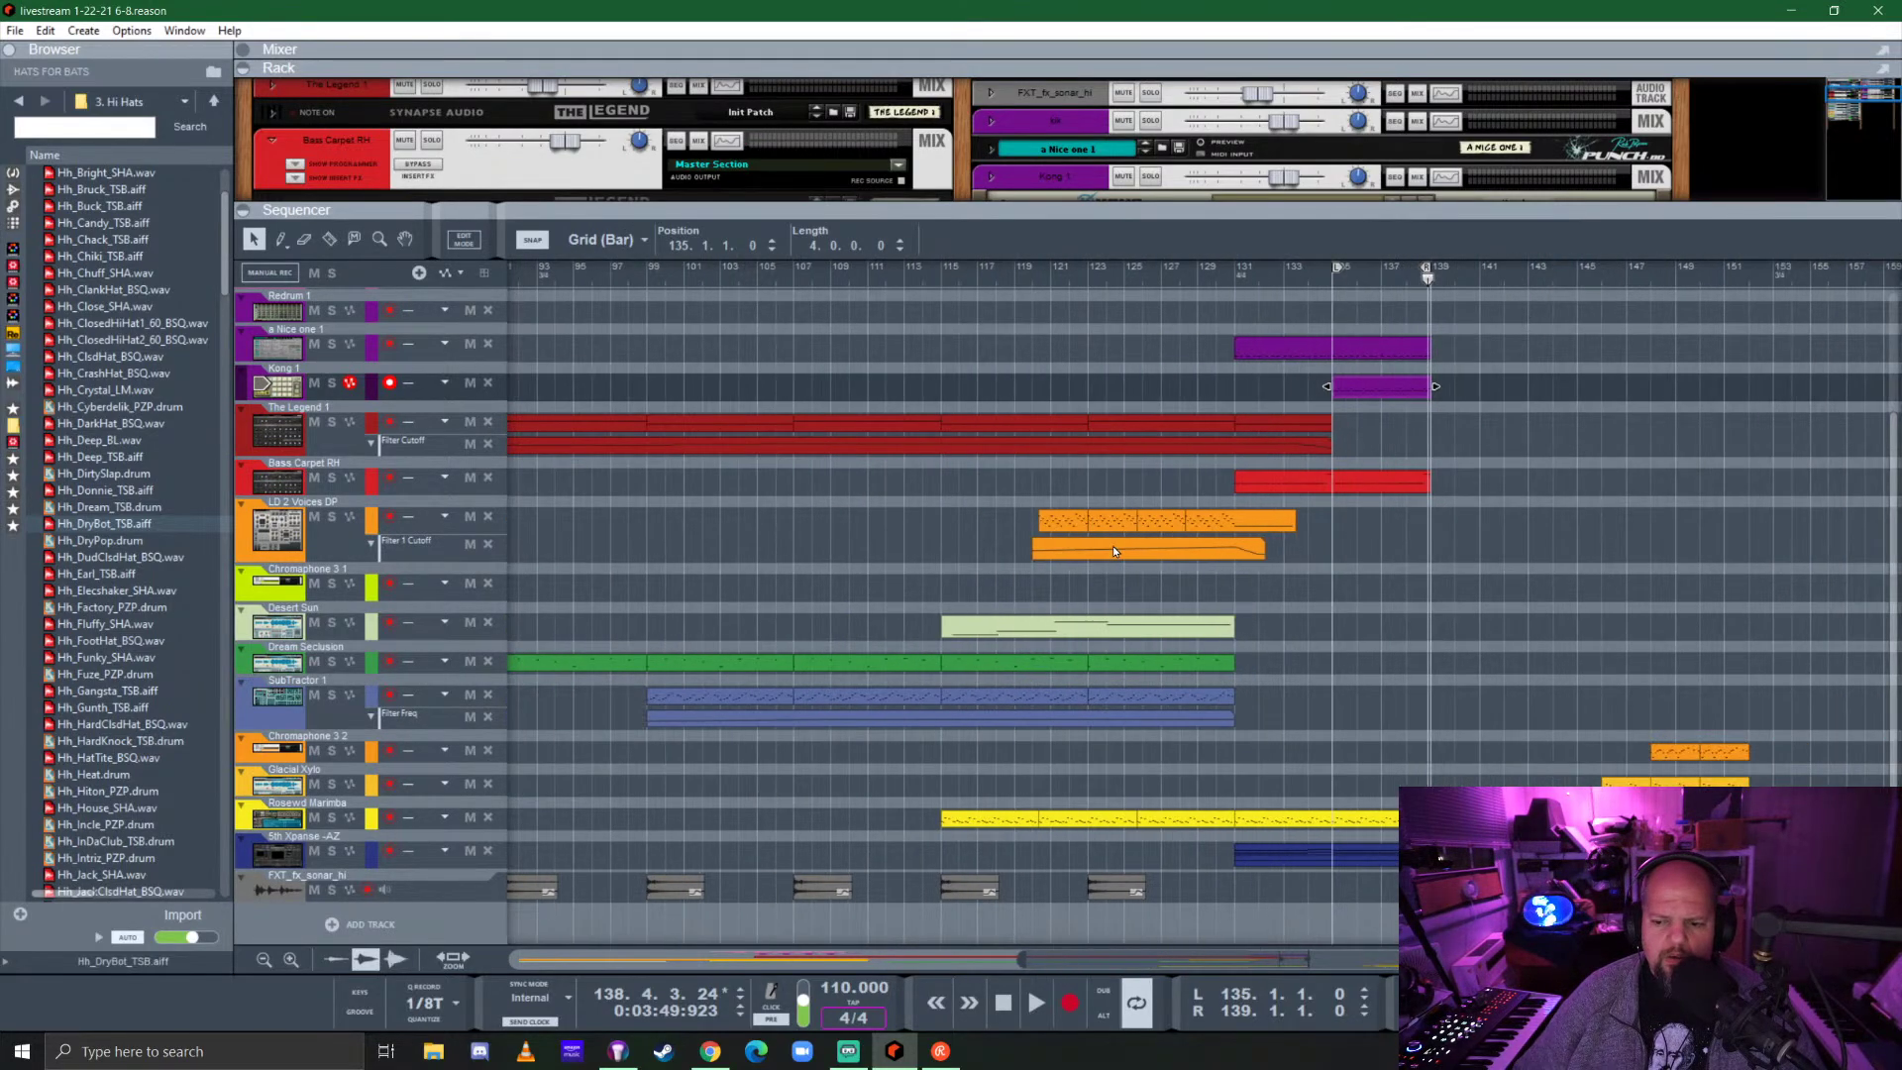
{"action": "left_click", "coordinate": [1282, 856]}
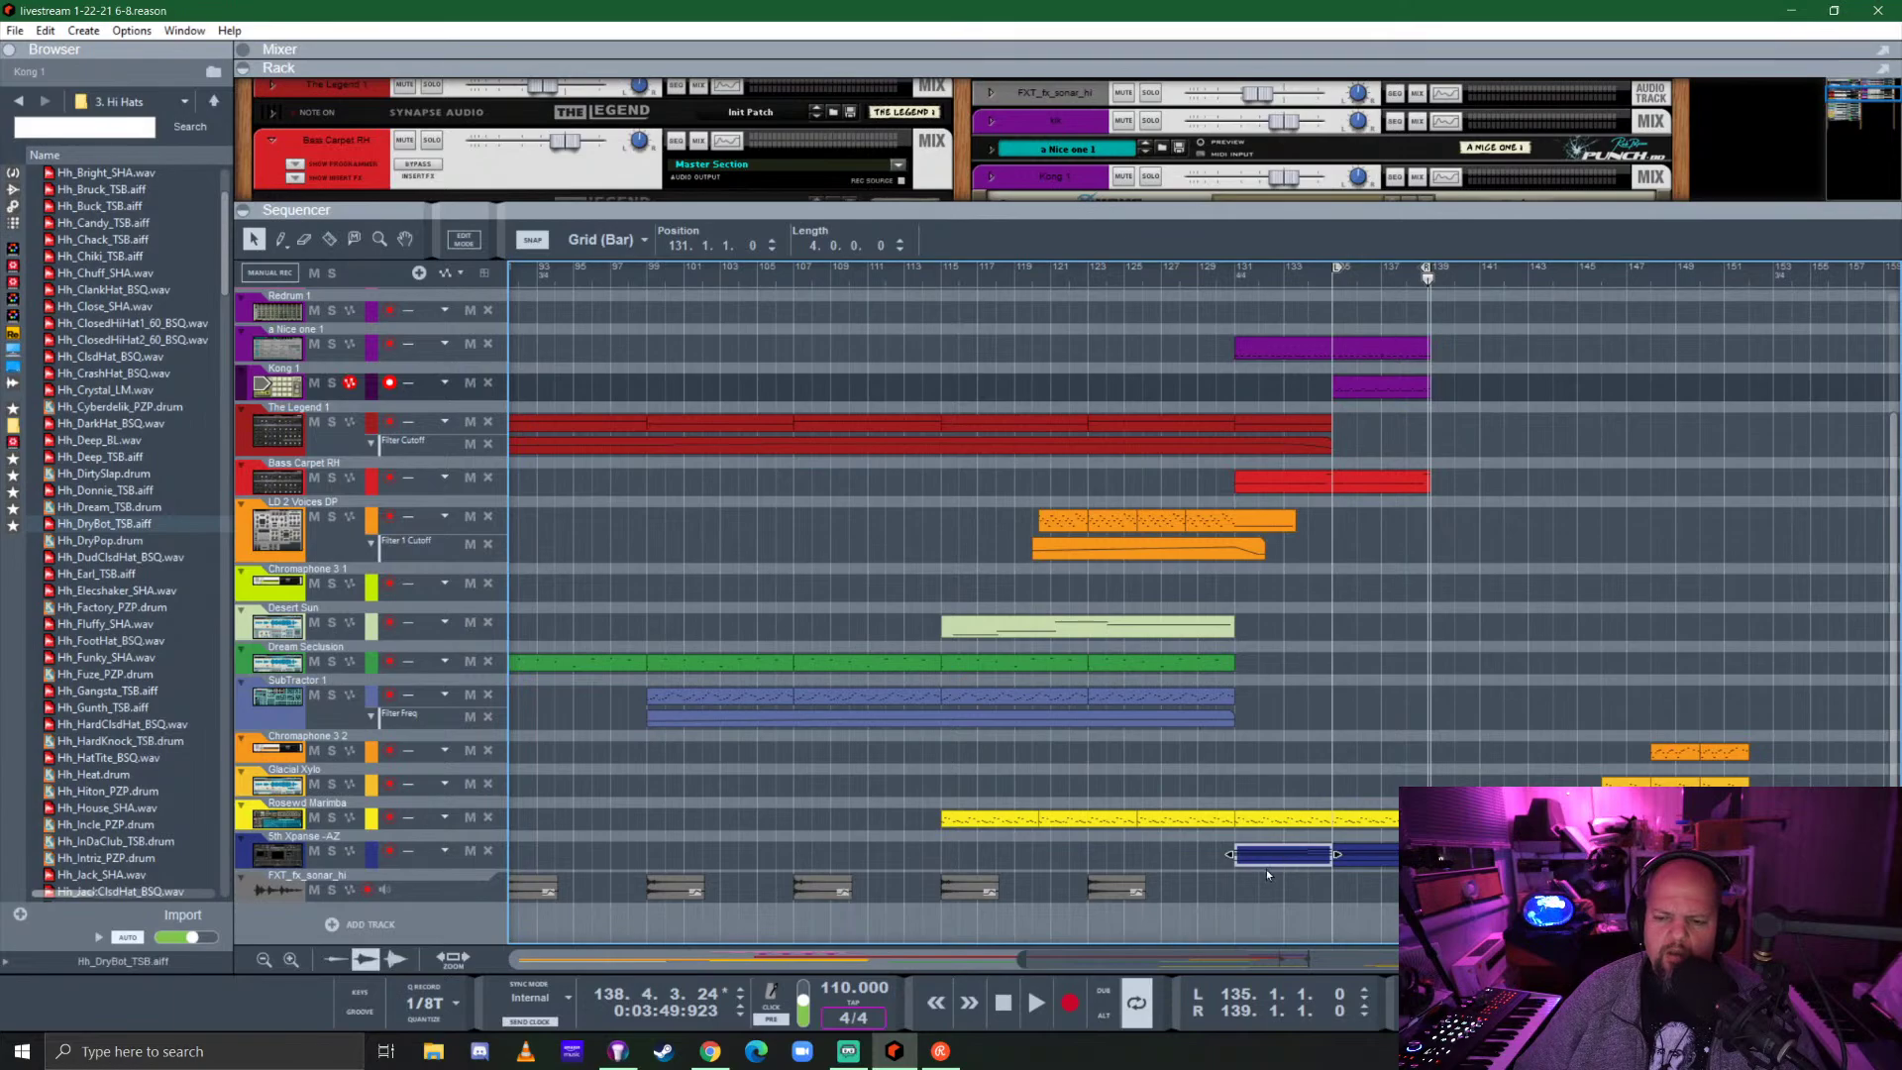
{"action": "scroll", "coordinate": [1146, 683], "scroll_direction": "left", "scroll_amount": 7}
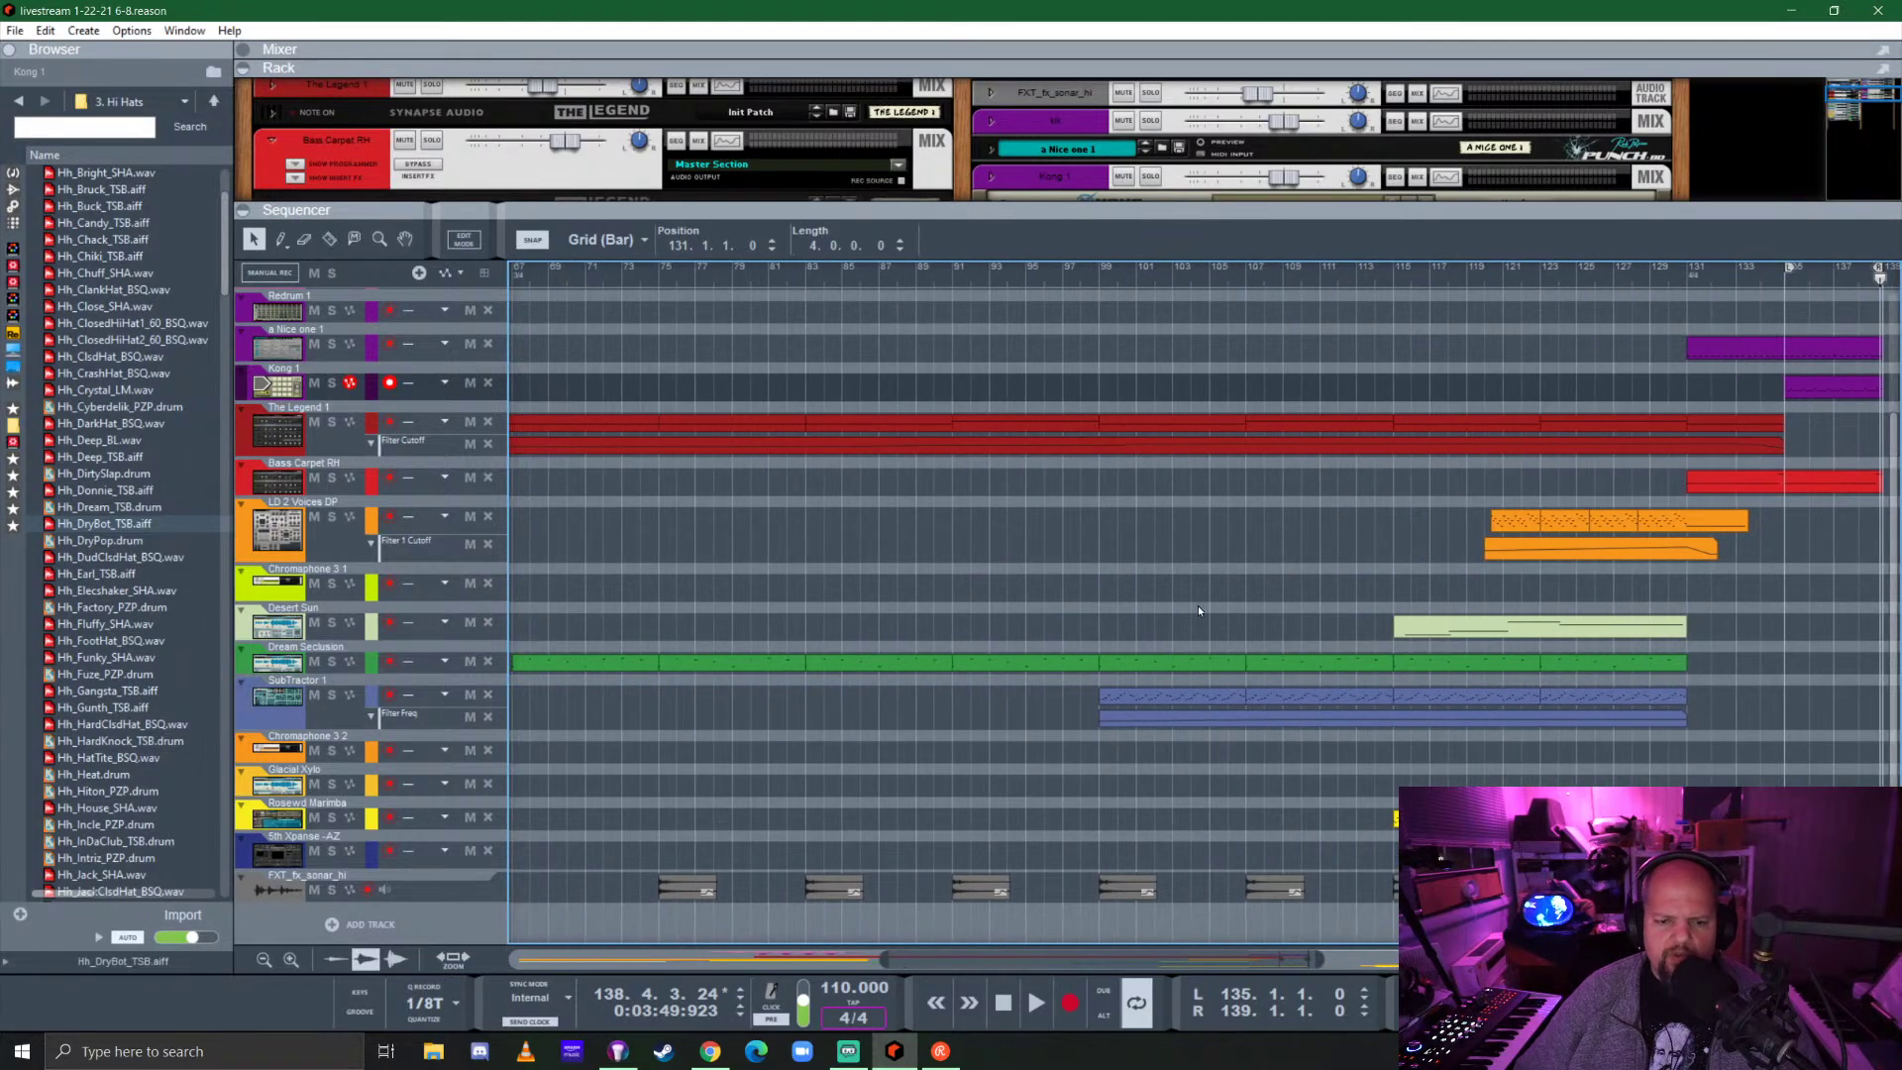
{"action": "scroll", "coordinate": [1145, 636], "scroll_direction": "down", "scroll_amount": 3}
{"action": "scroll", "coordinate": [825, 626], "scroll_direction": "up", "scroll_amount": 3}
{"action": "left_click", "coordinate": [513, 277]}
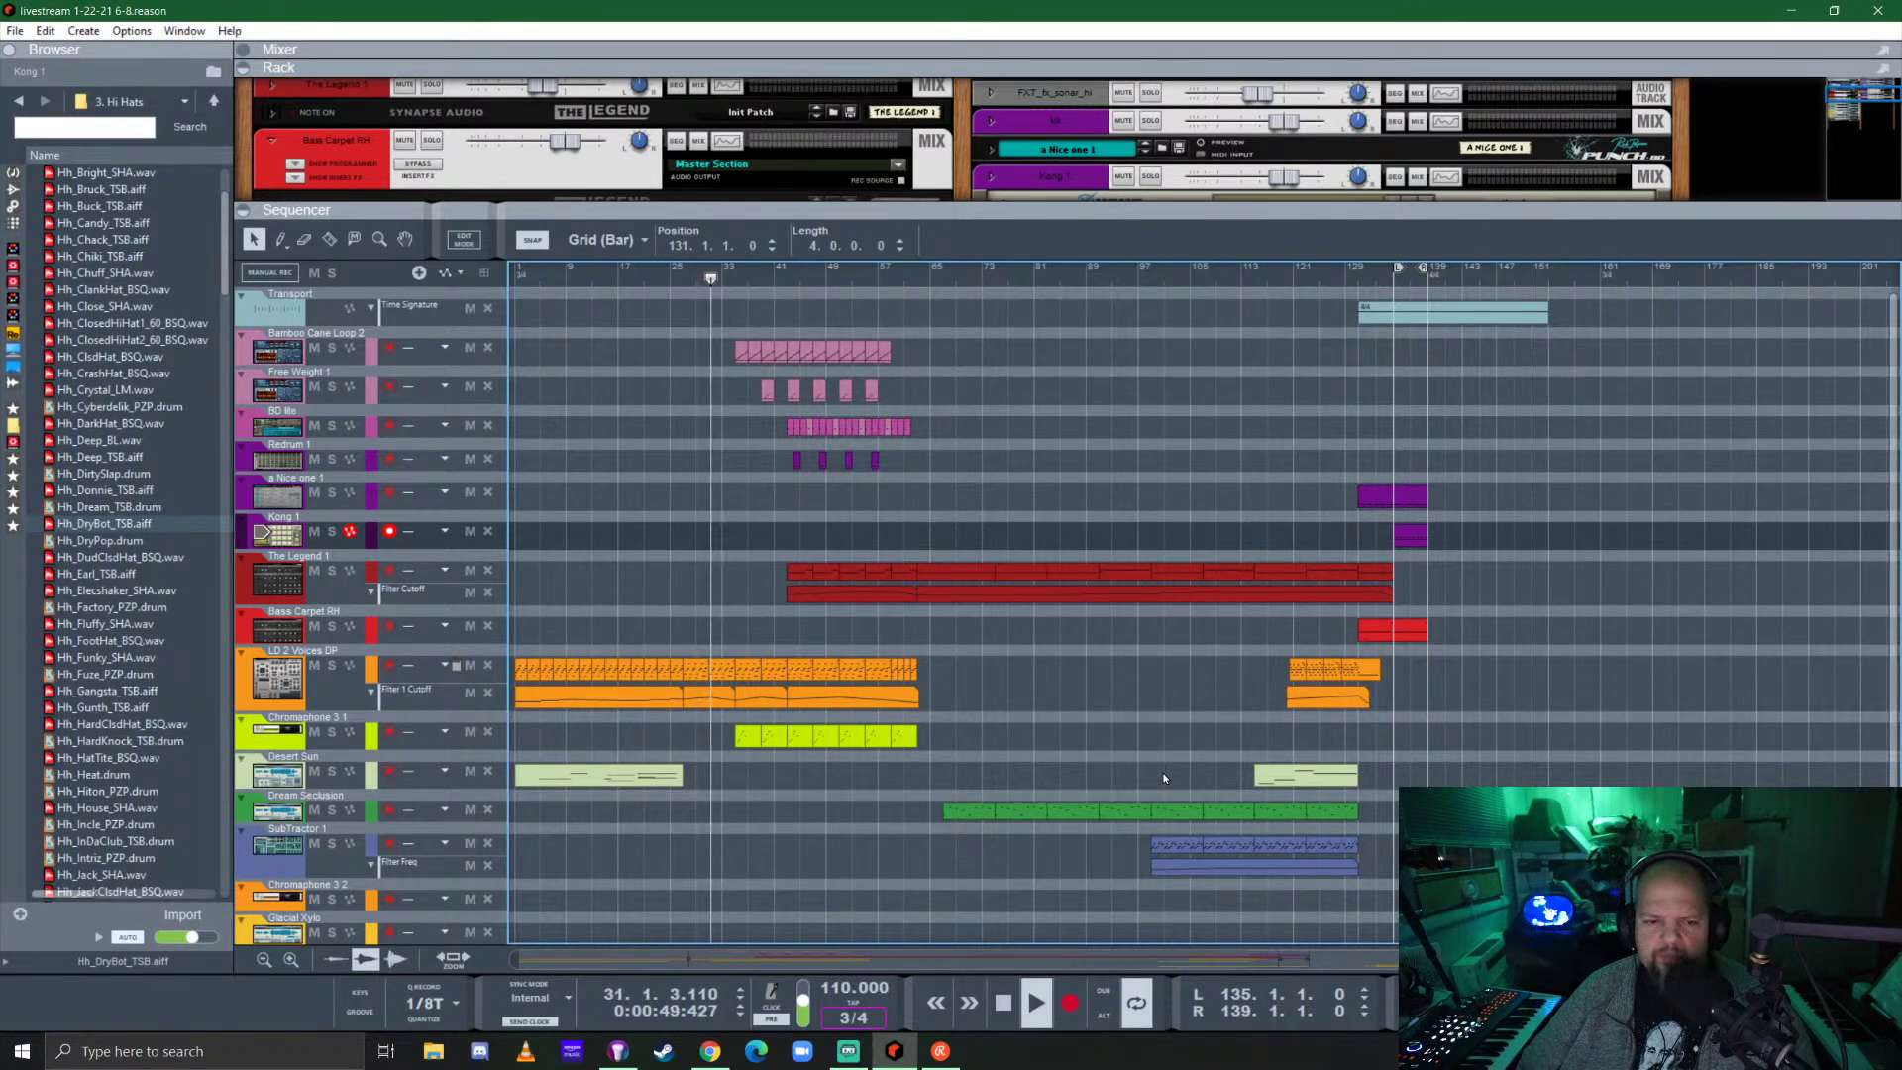
{"action": "scroll", "coordinate": [1423, 654], "scroll_direction": "up", "scroll_amount": 2}
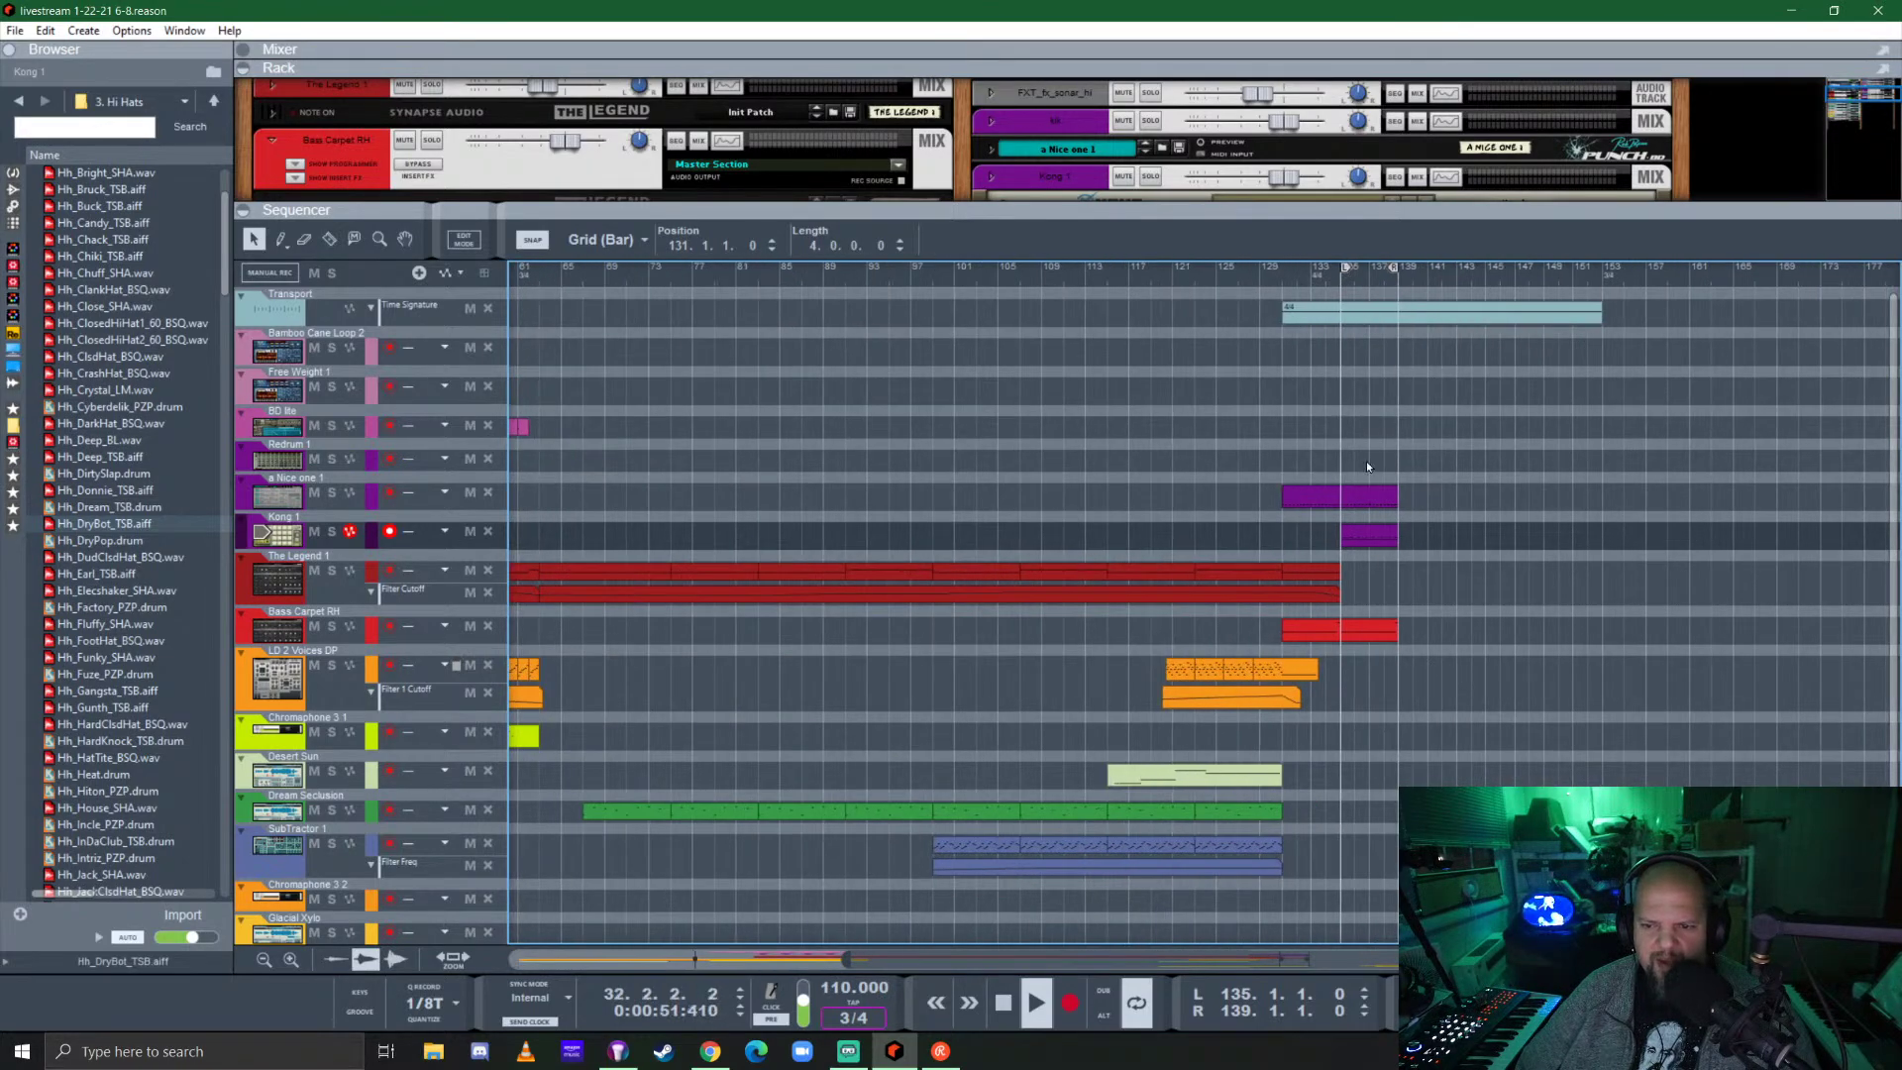
{"action": "scroll", "coordinate": [1161, 685], "scroll_direction": "left", "scroll_amount": 5}
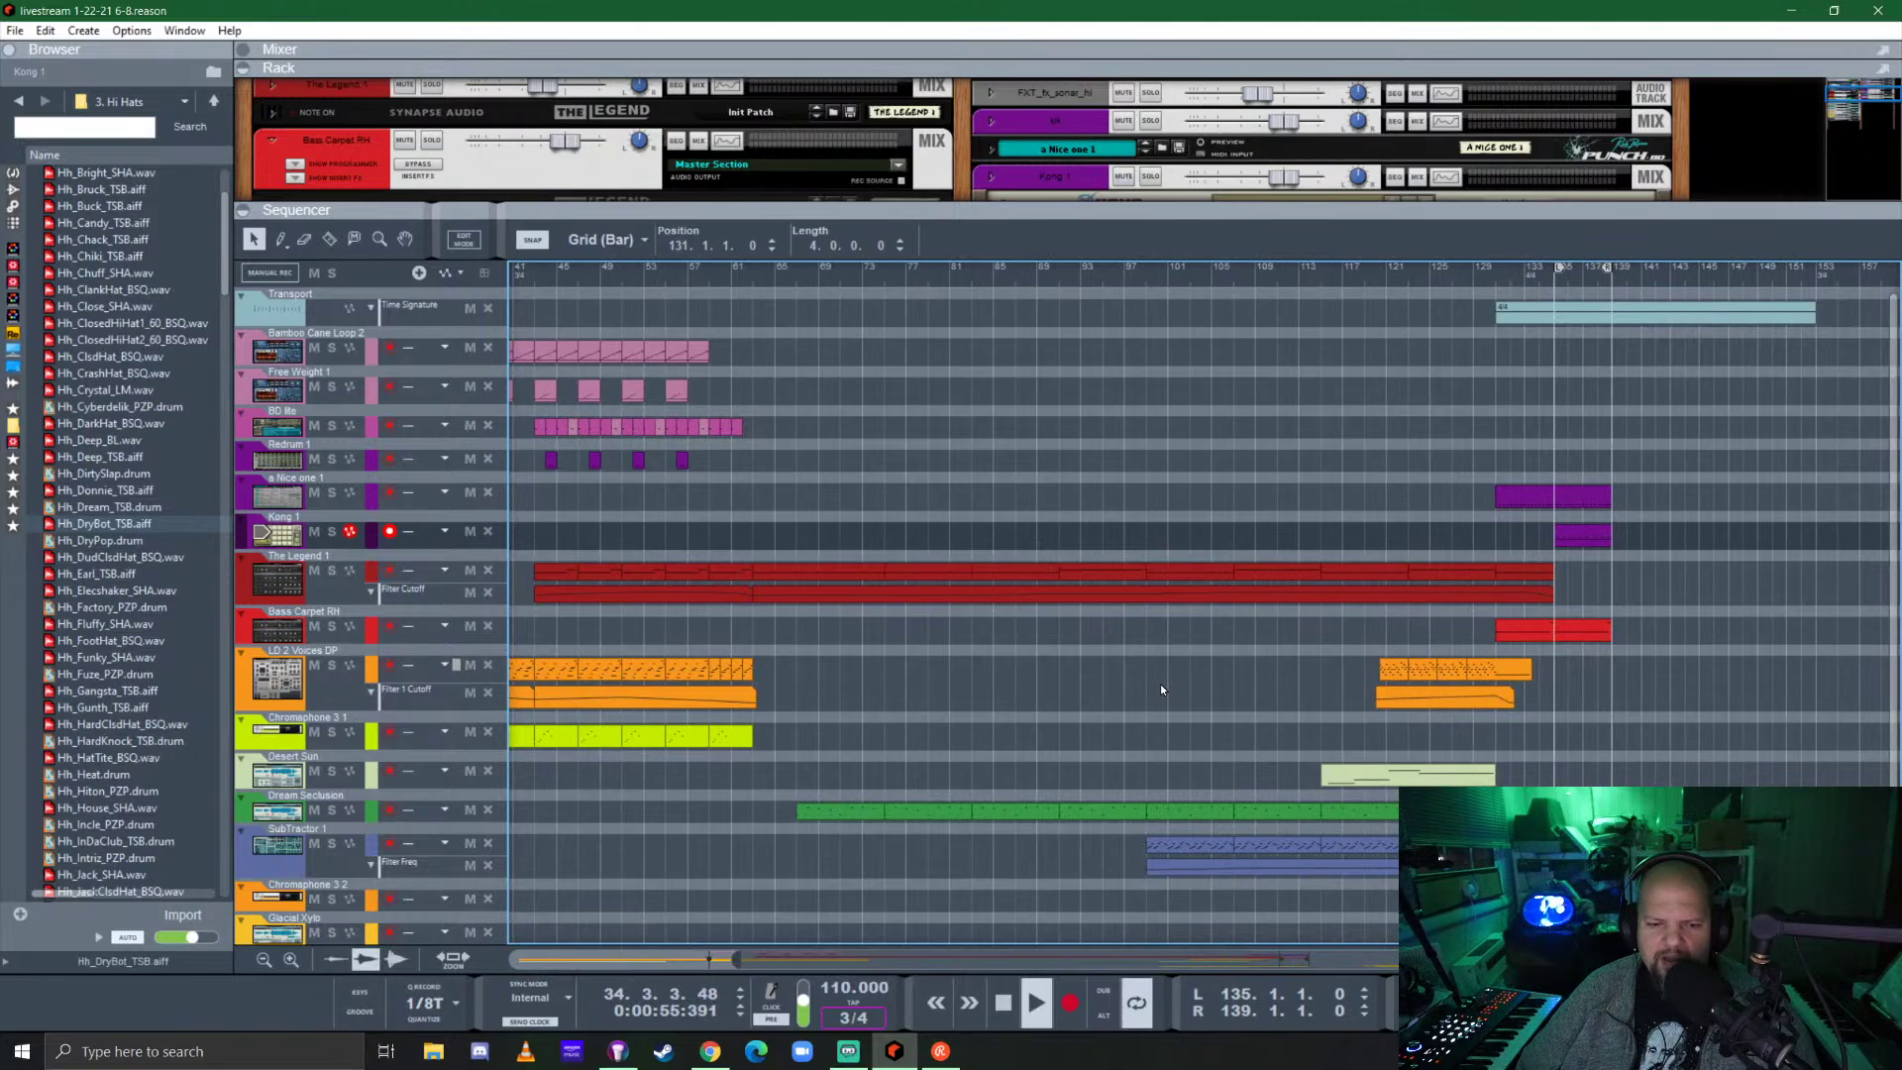
{"action": "scroll", "coordinate": [1161, 689], "scroll_direction": "left", "scroll_amount": 2}
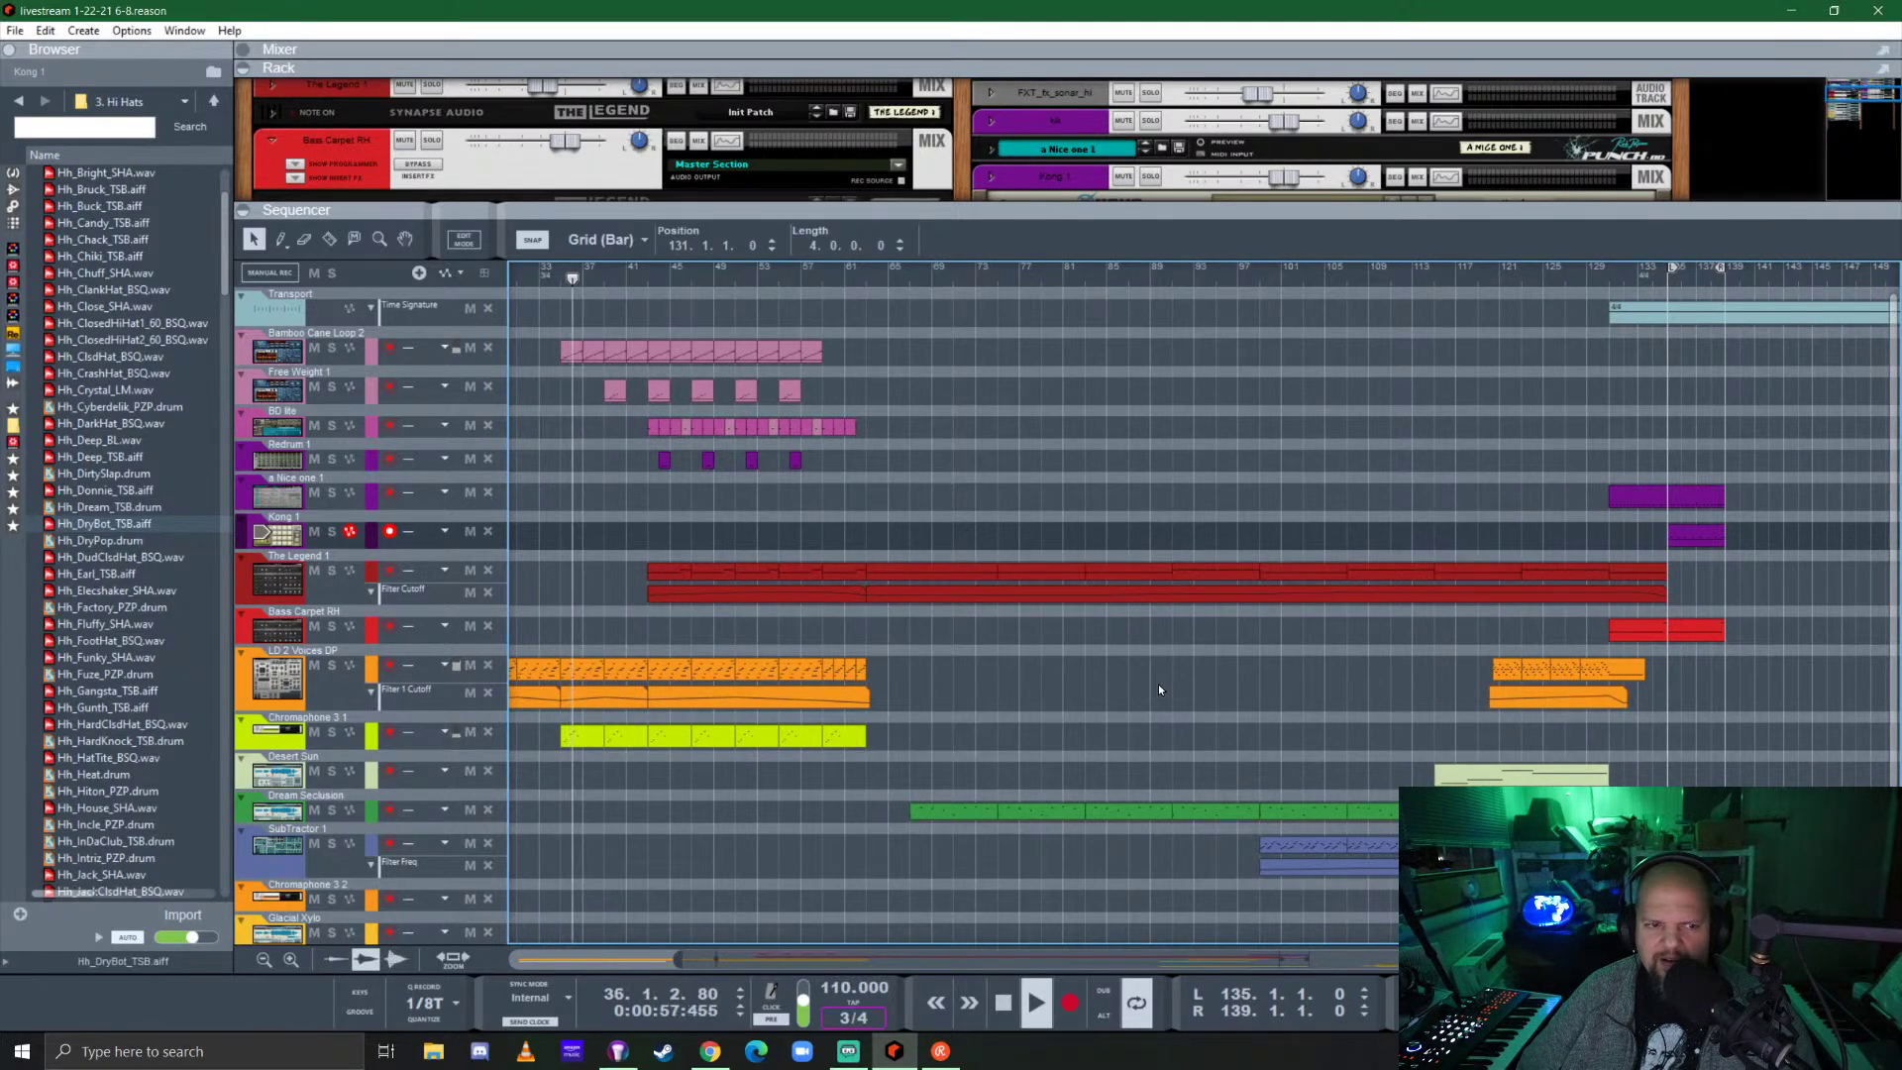
With Chromaphone 3 1 soloed in the mixer, raise its level to about -9.85 dB and enable its FX send 5, then unsolo it.
{"action": "key", "text": "F5"}
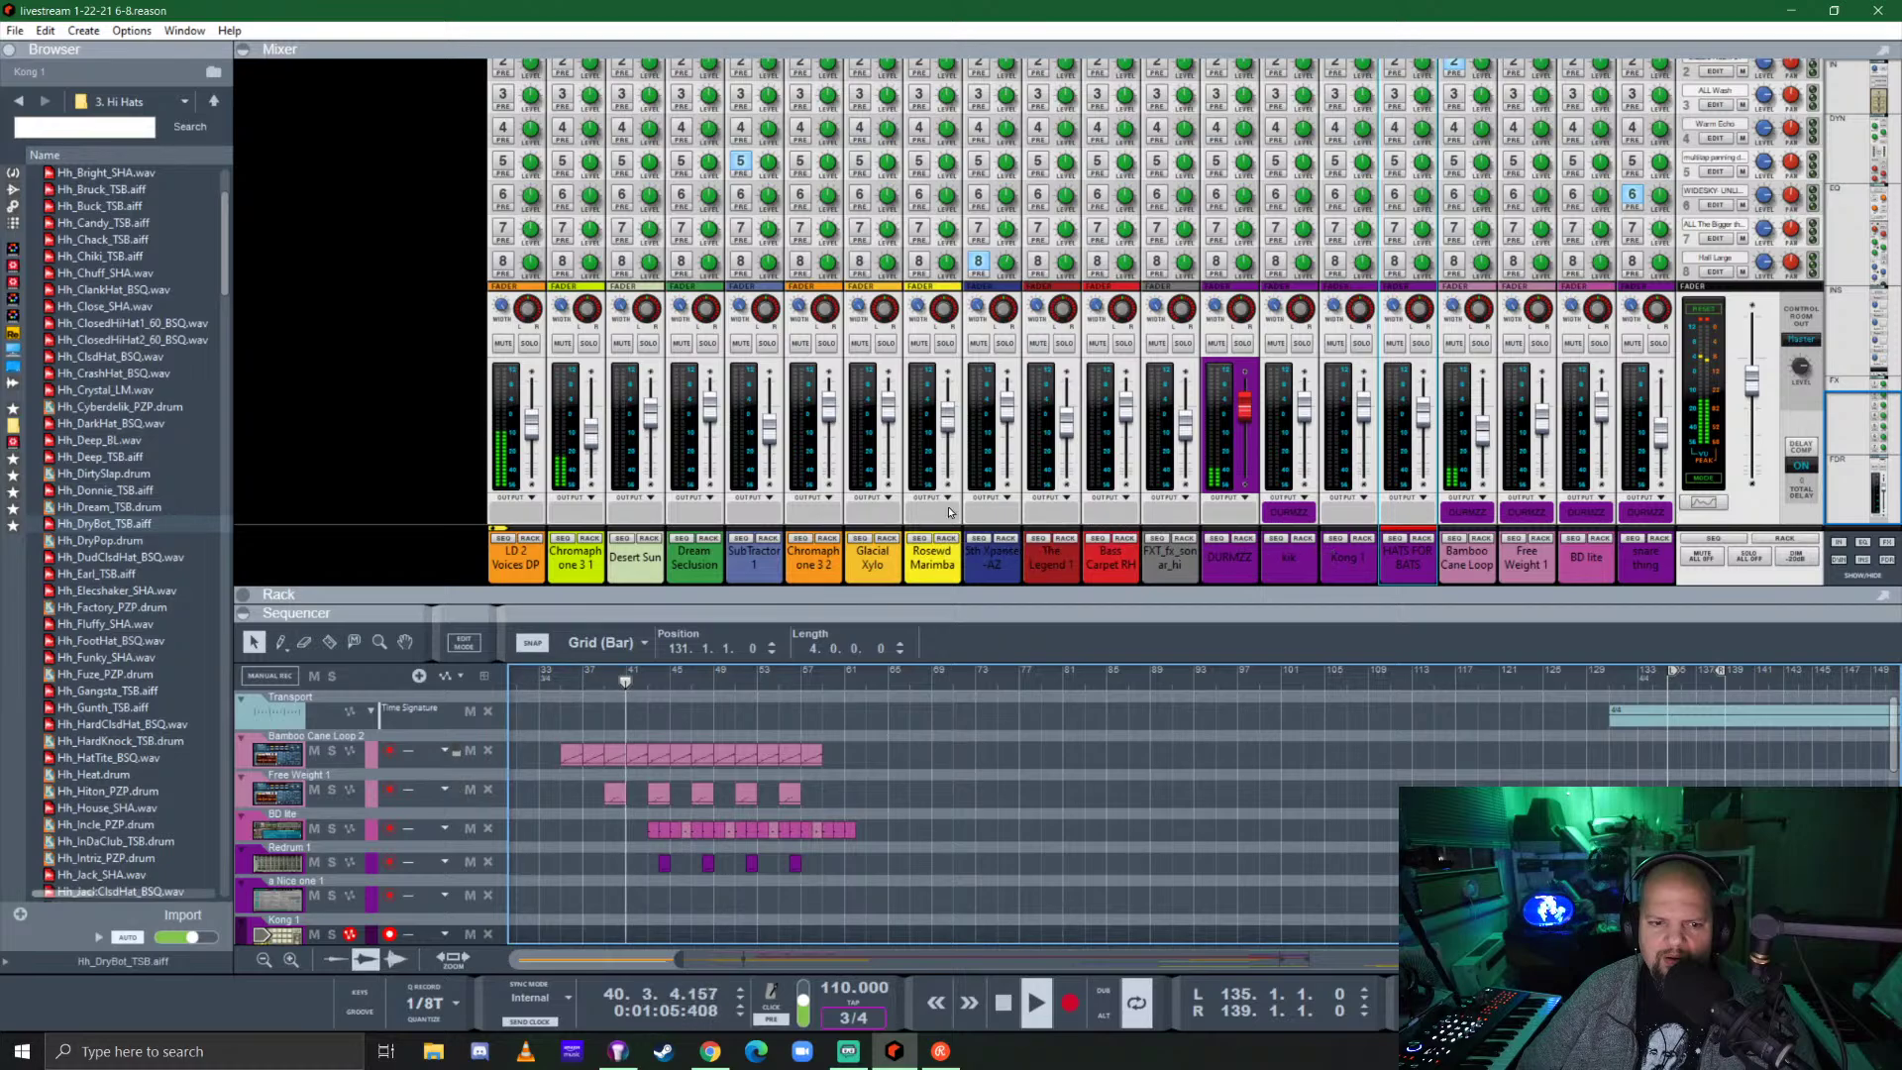
{"action": "left_click", "coordinate": [595, 396]}
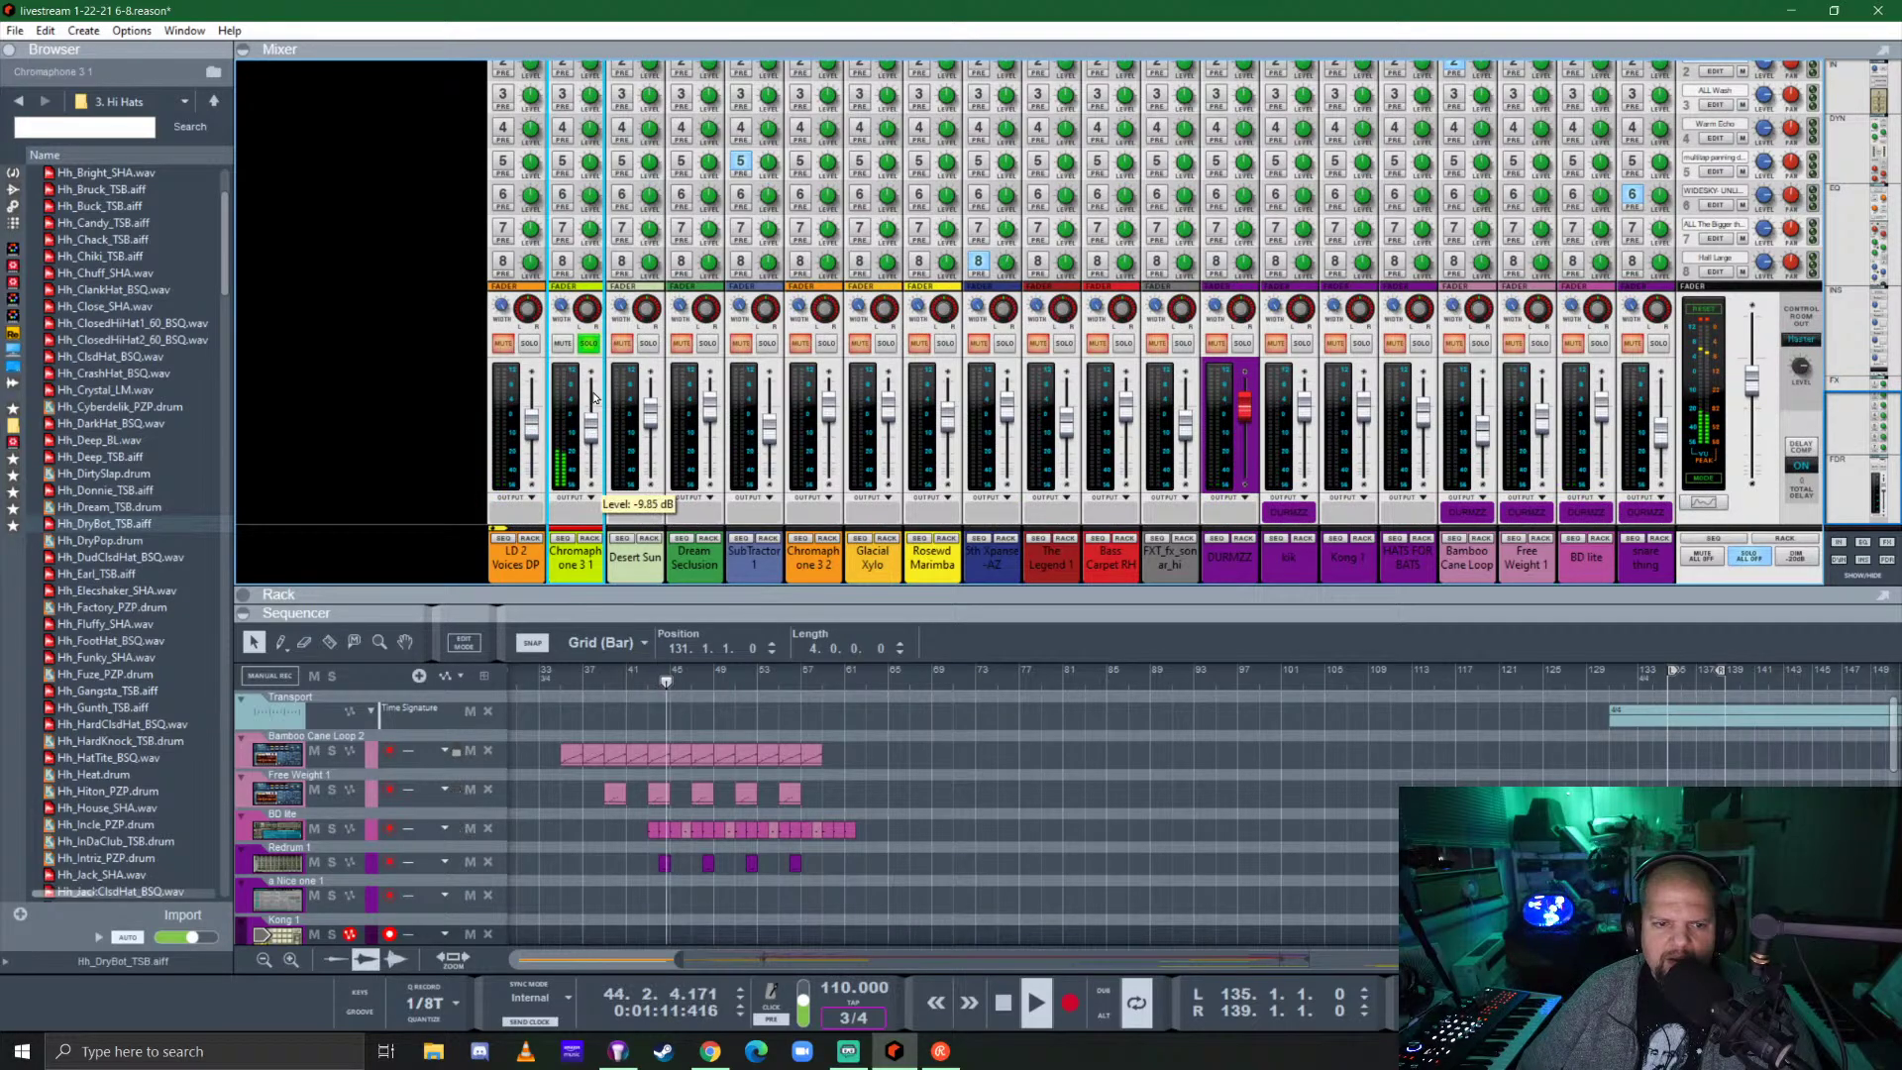
{"action": "scroll", "coordinate": [604, 310], "scroll_direction": "up", "scroll_amount": 3}
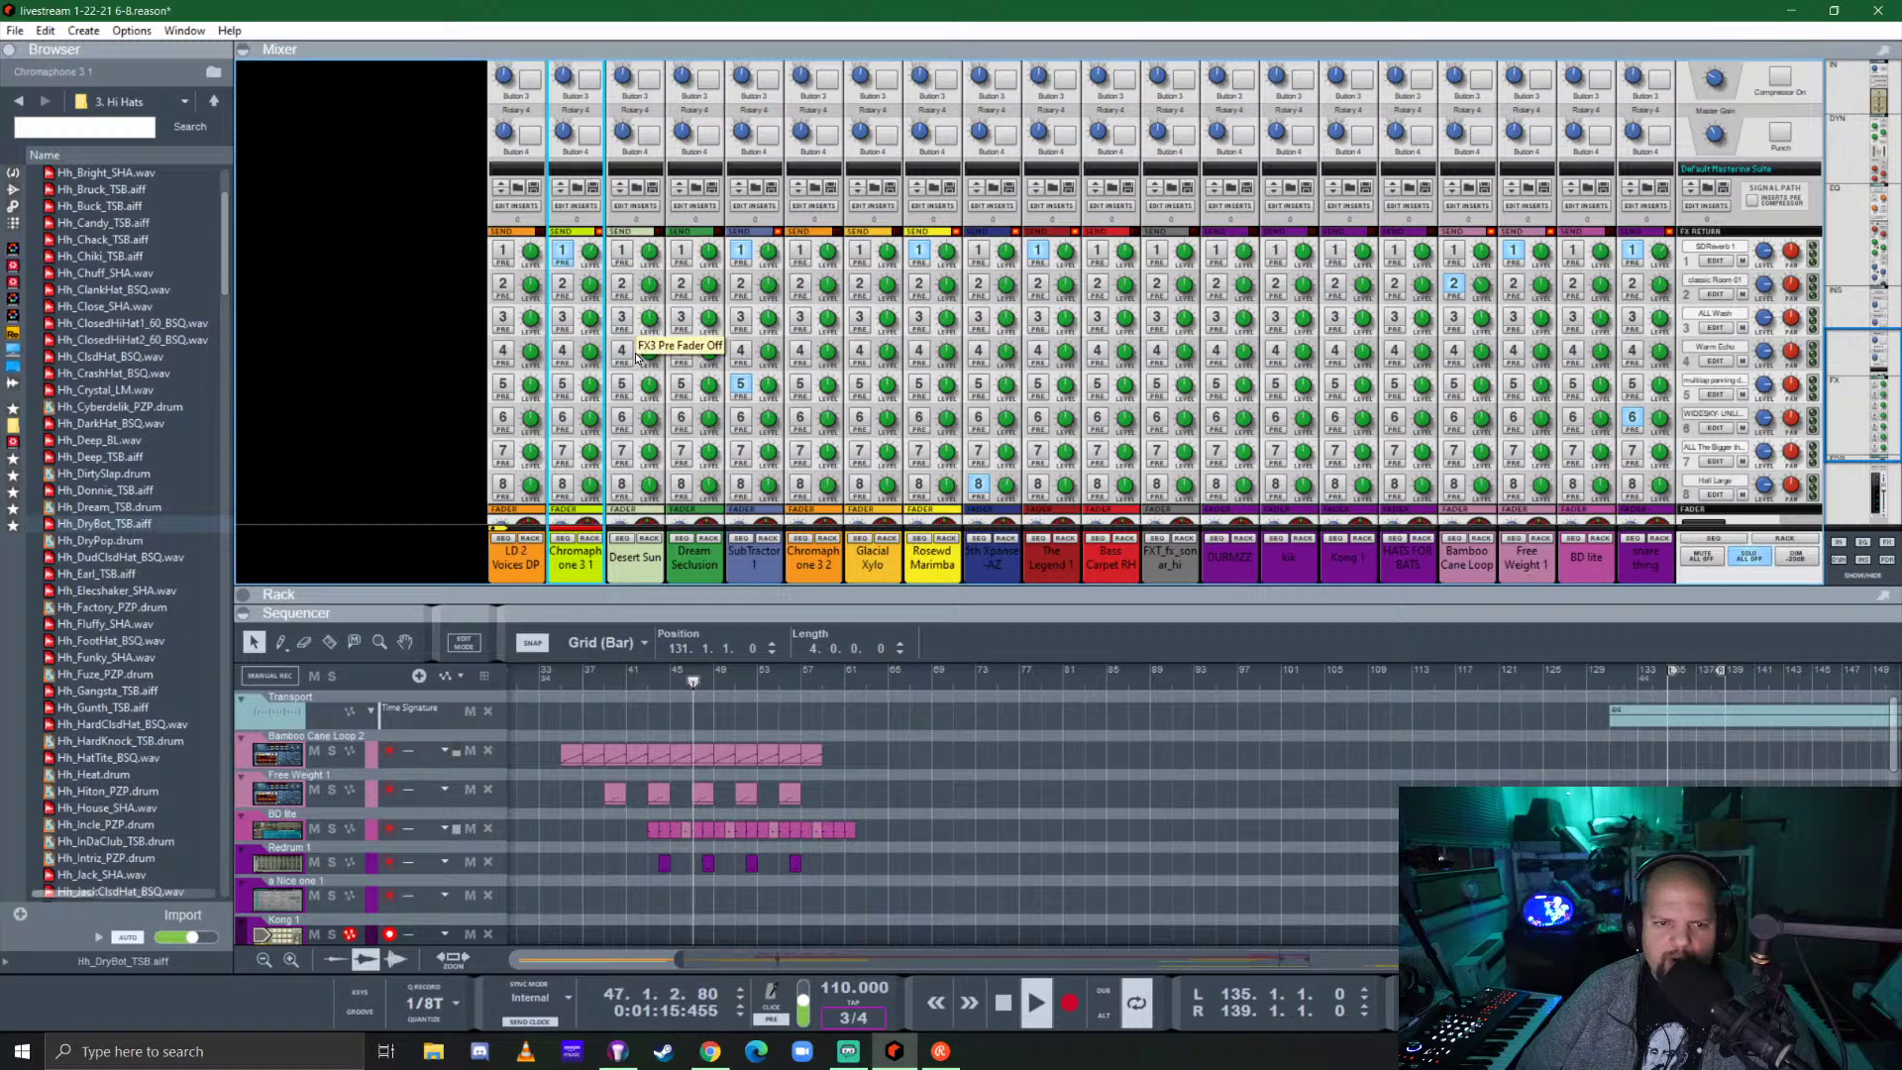
{"action": "scroll", "coordinate": [637, 359], "scroll_direction": "down", "scroll_amount": 3}
{"action": "left_click", "coordinate": [562, 161]}
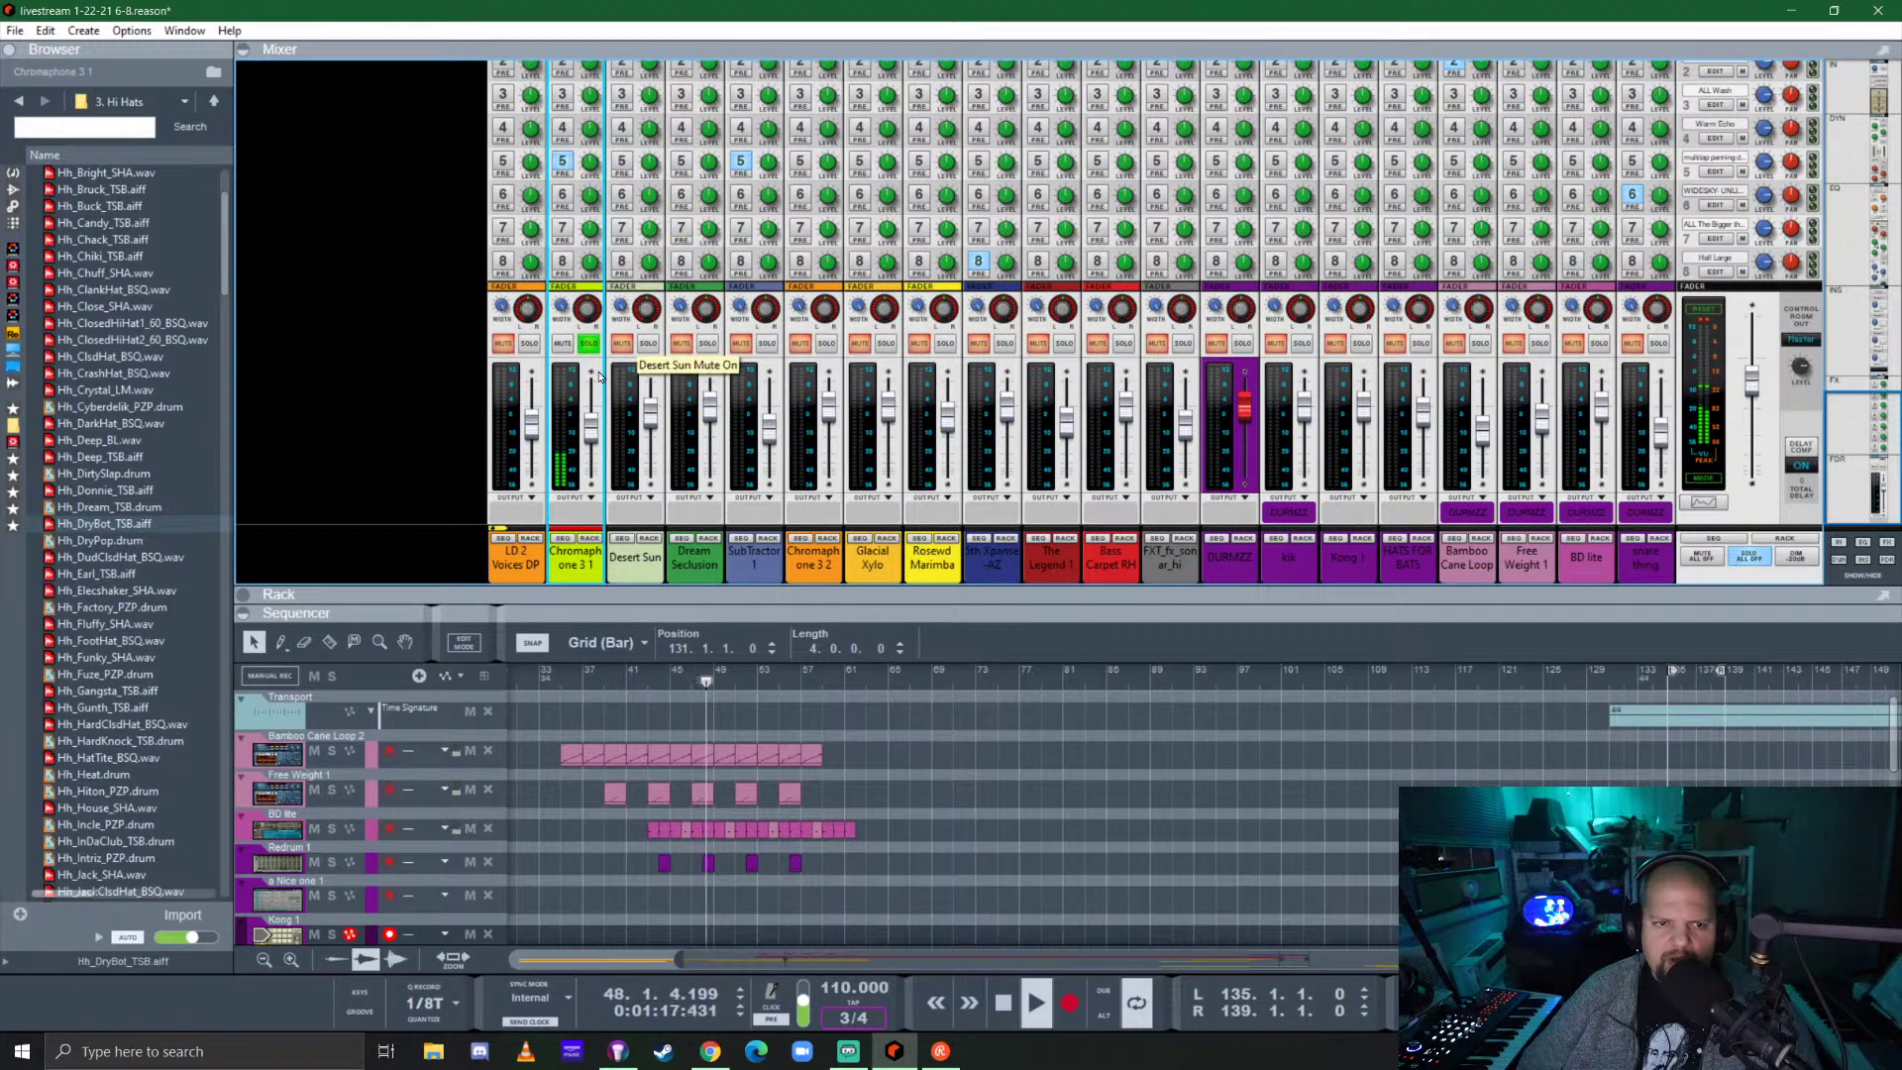
{"action": "left_click", "coordinate": [588, 343]}
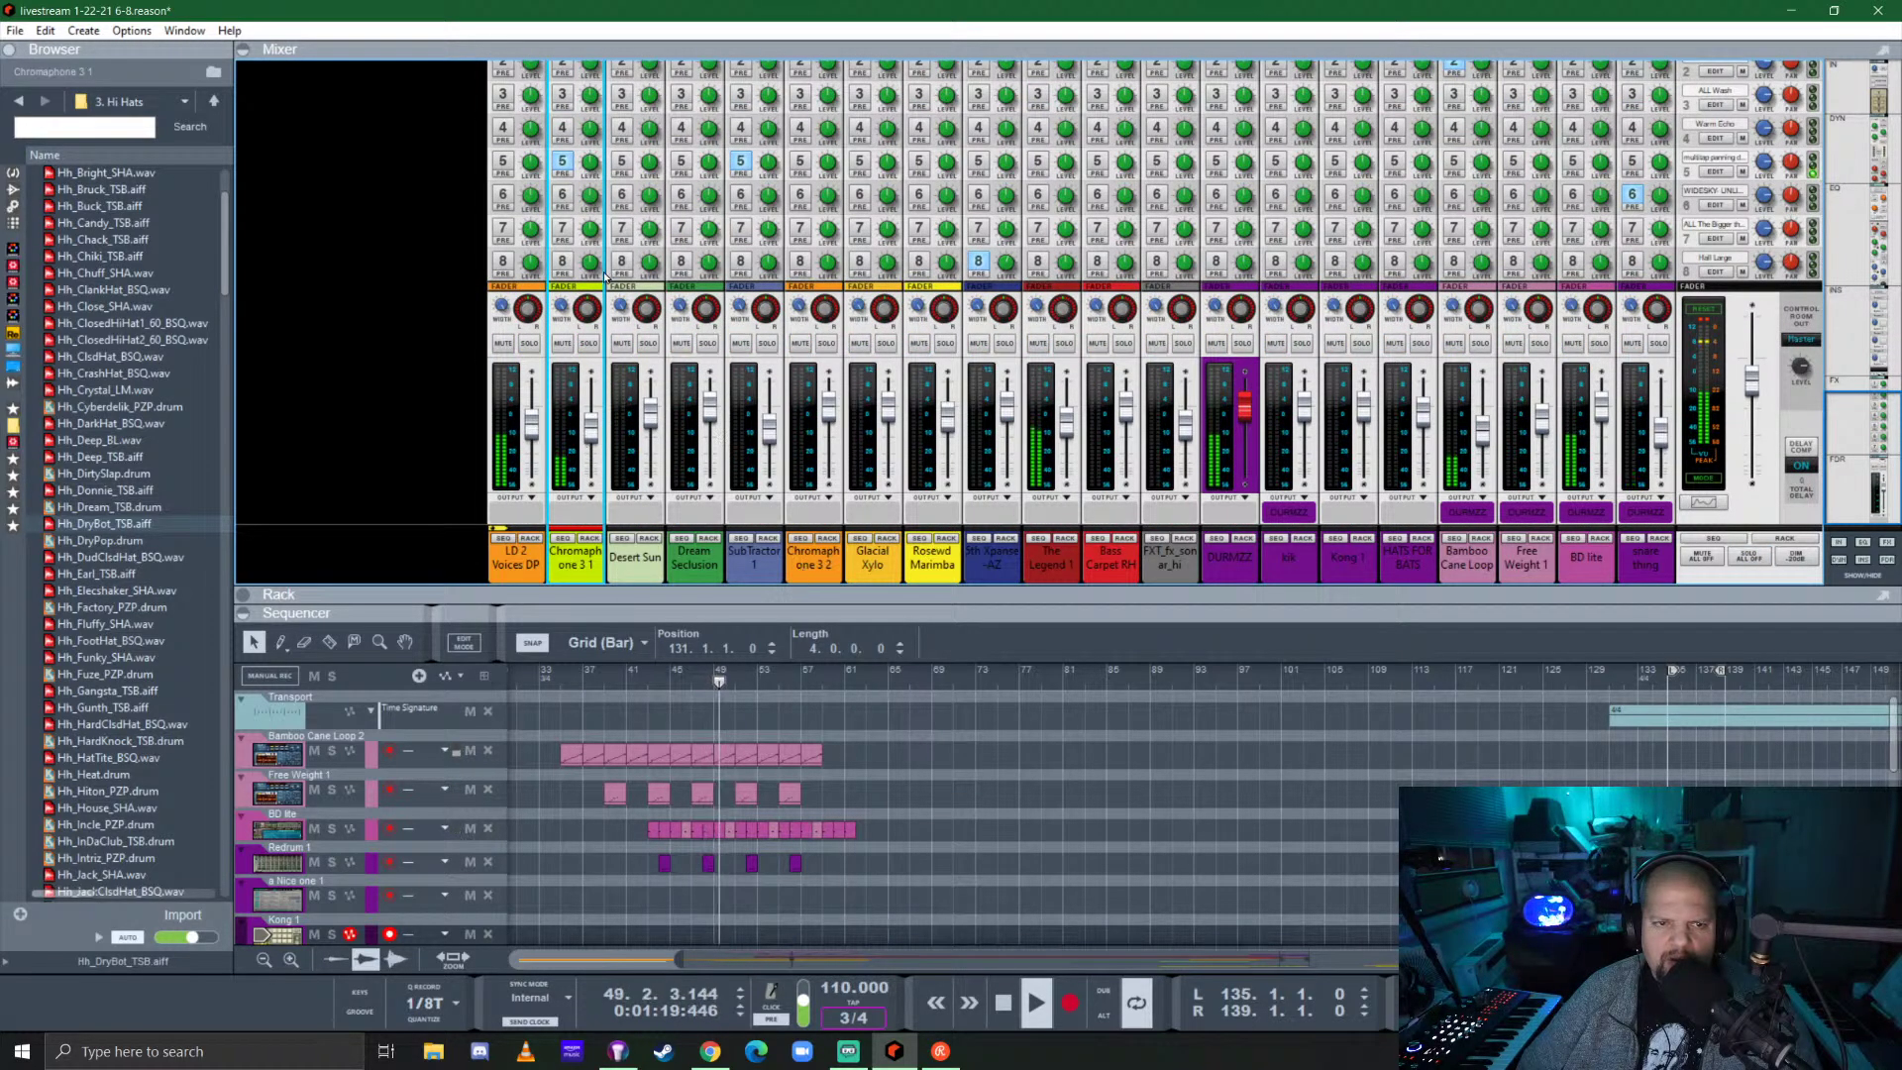
Unfold the Chromaphone 3 1 mix channel in the rack and add an FRG-4RE Compressor to its insert effects.
{"action": "scroll", "coordinate": [594, 167], "scroll_direction": "up", "scroll_amount": 2}
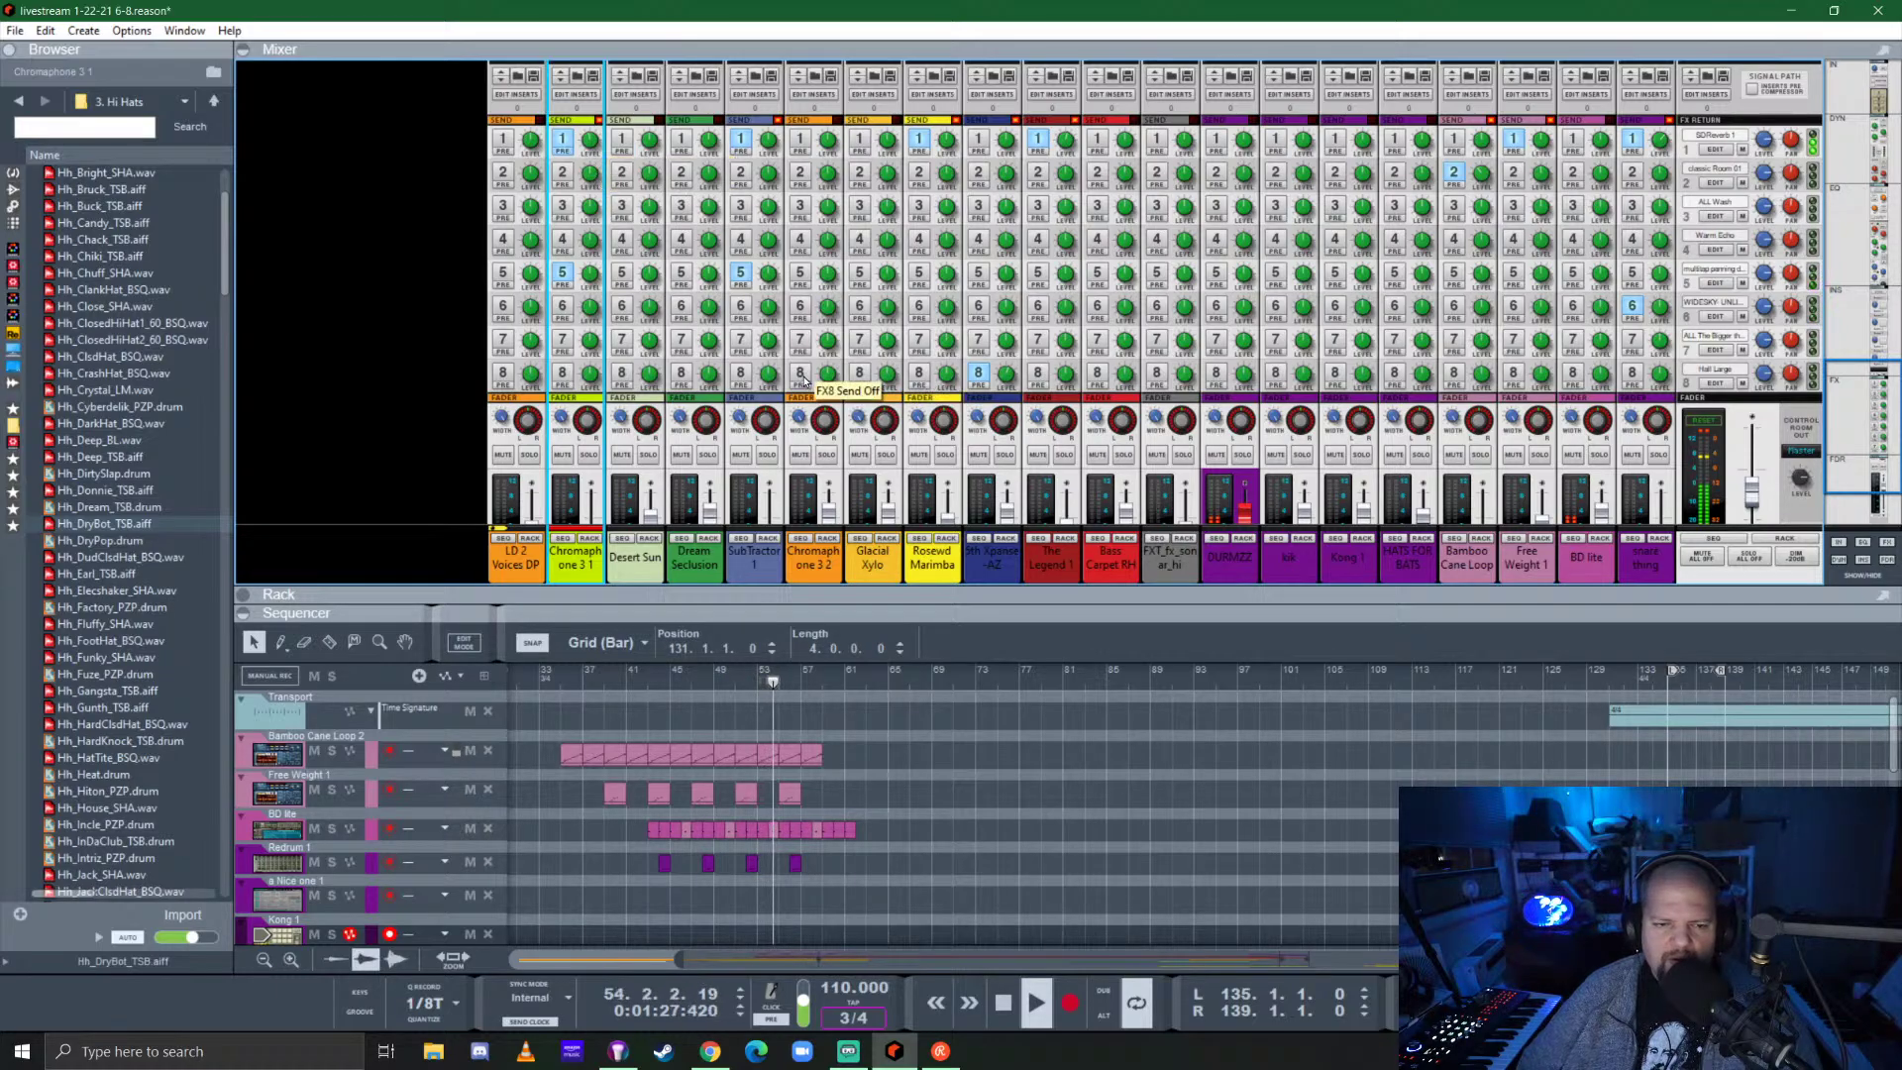
{"action": "key", "text": "F6"}
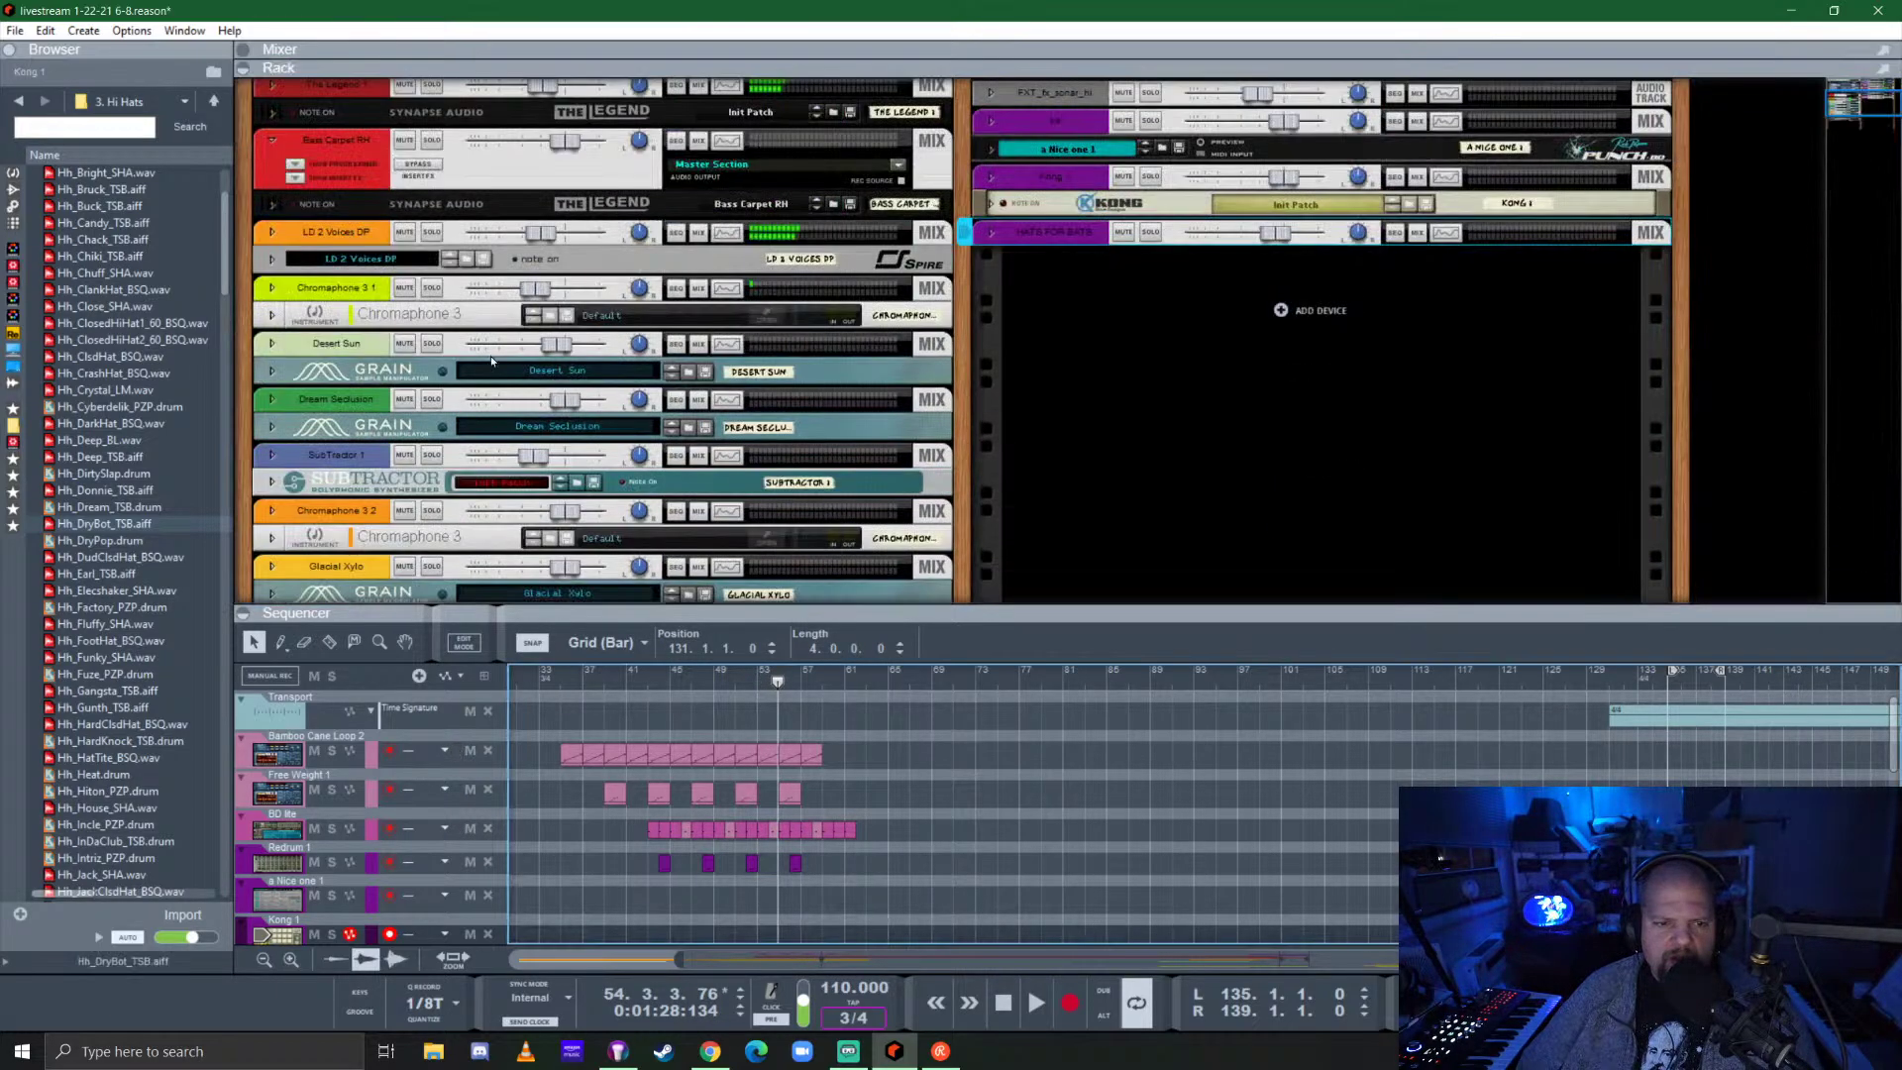
{"action": "left_click", "coordinate": [272, 288]}
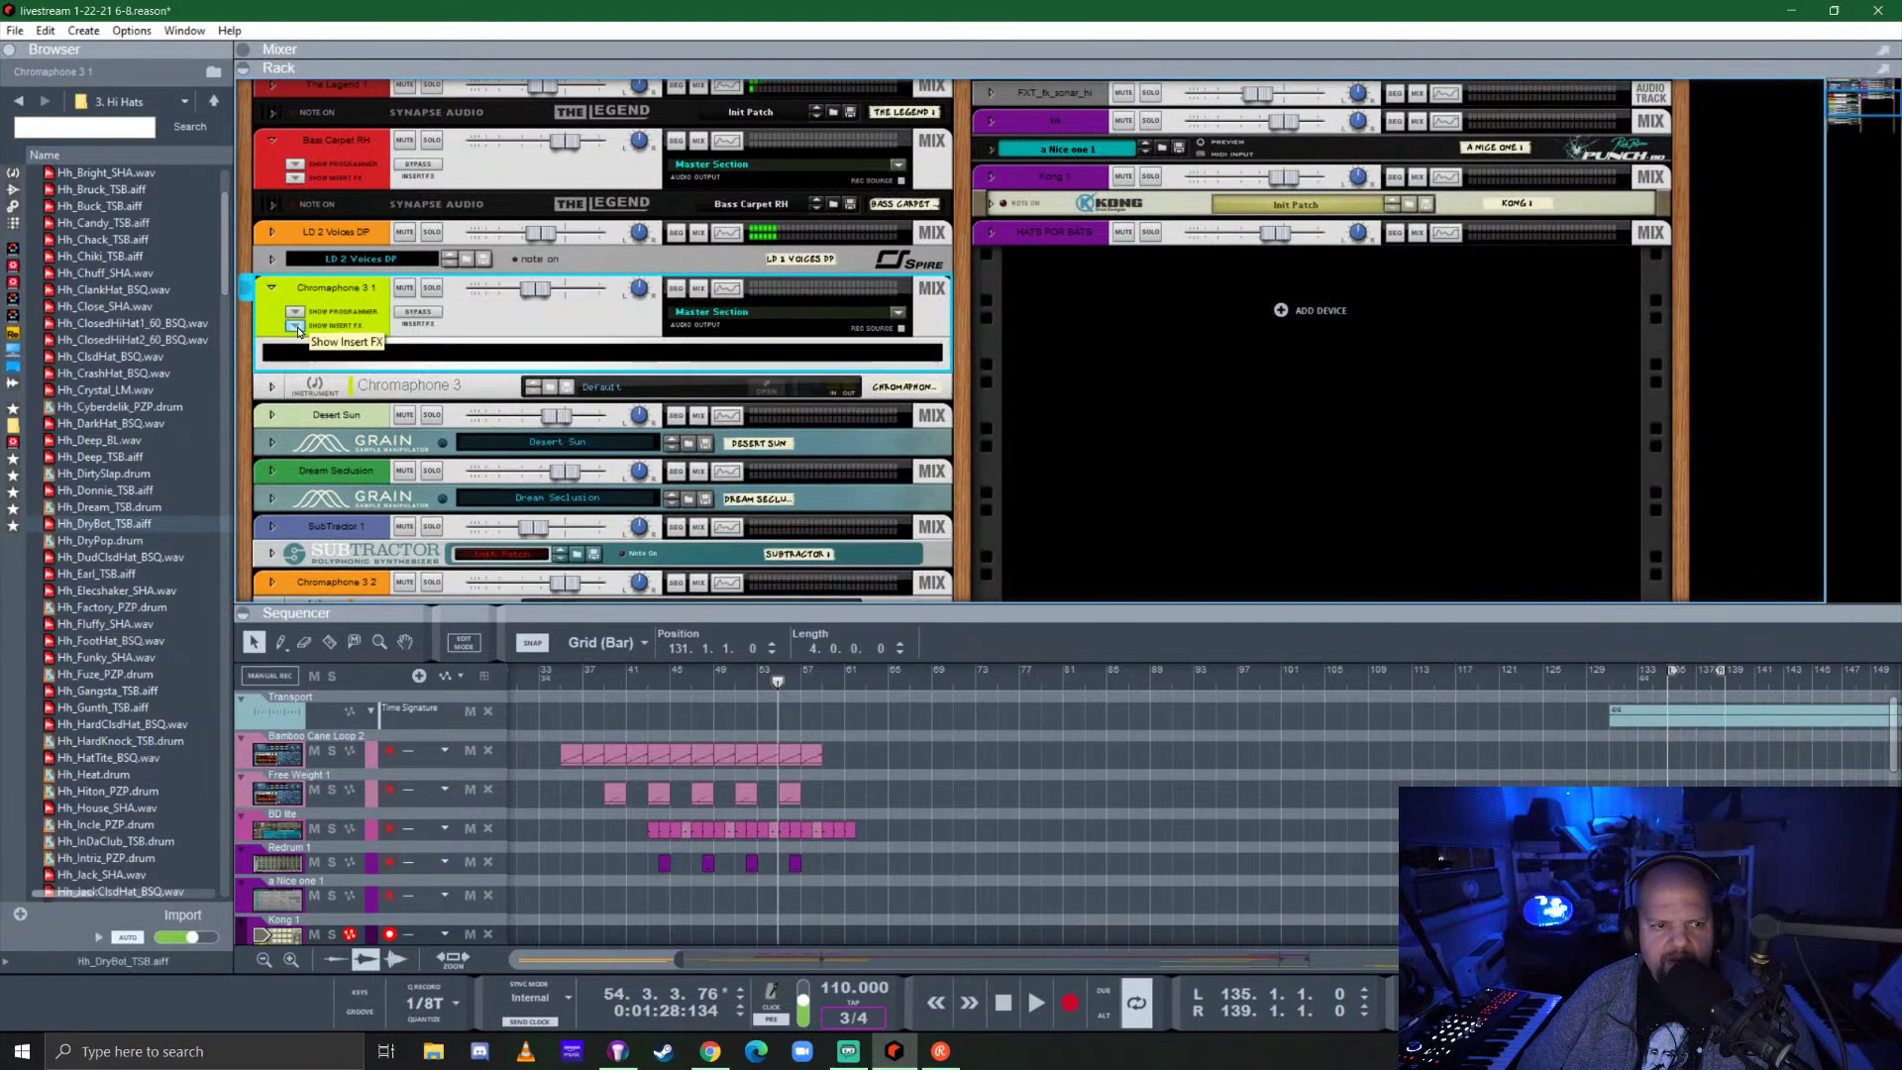
{"action": "left_click", "coordinate": [12, 522]}
{"action": "left_click", "coordinate": [13, 507]}
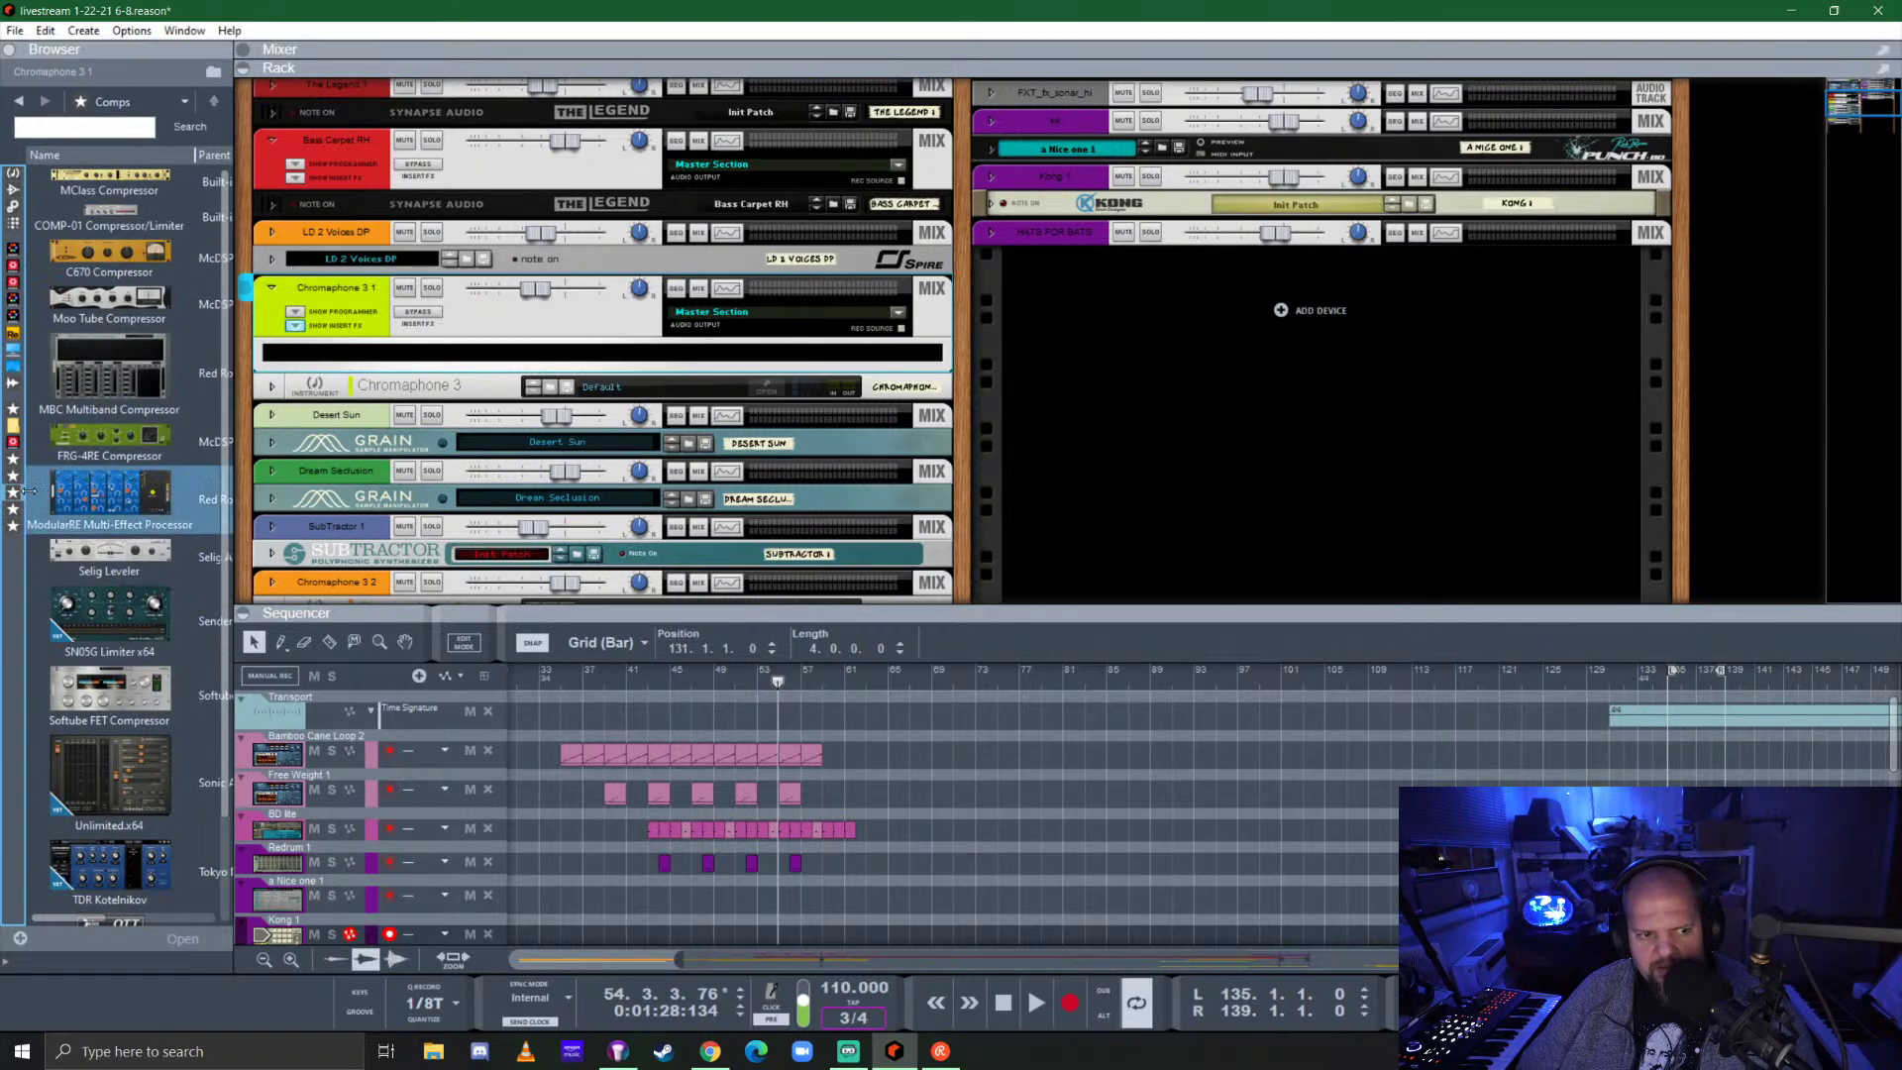
{"action": "mouse_move", "coordinate": [109, 440]}
{"action": "left_mouse_down"}
{"action": "mouse_move", "coordinate": [589, 347]}
{"action": "mouse_move", "coordinate": [565, 347]}
{"action": "left_mouse_up"}
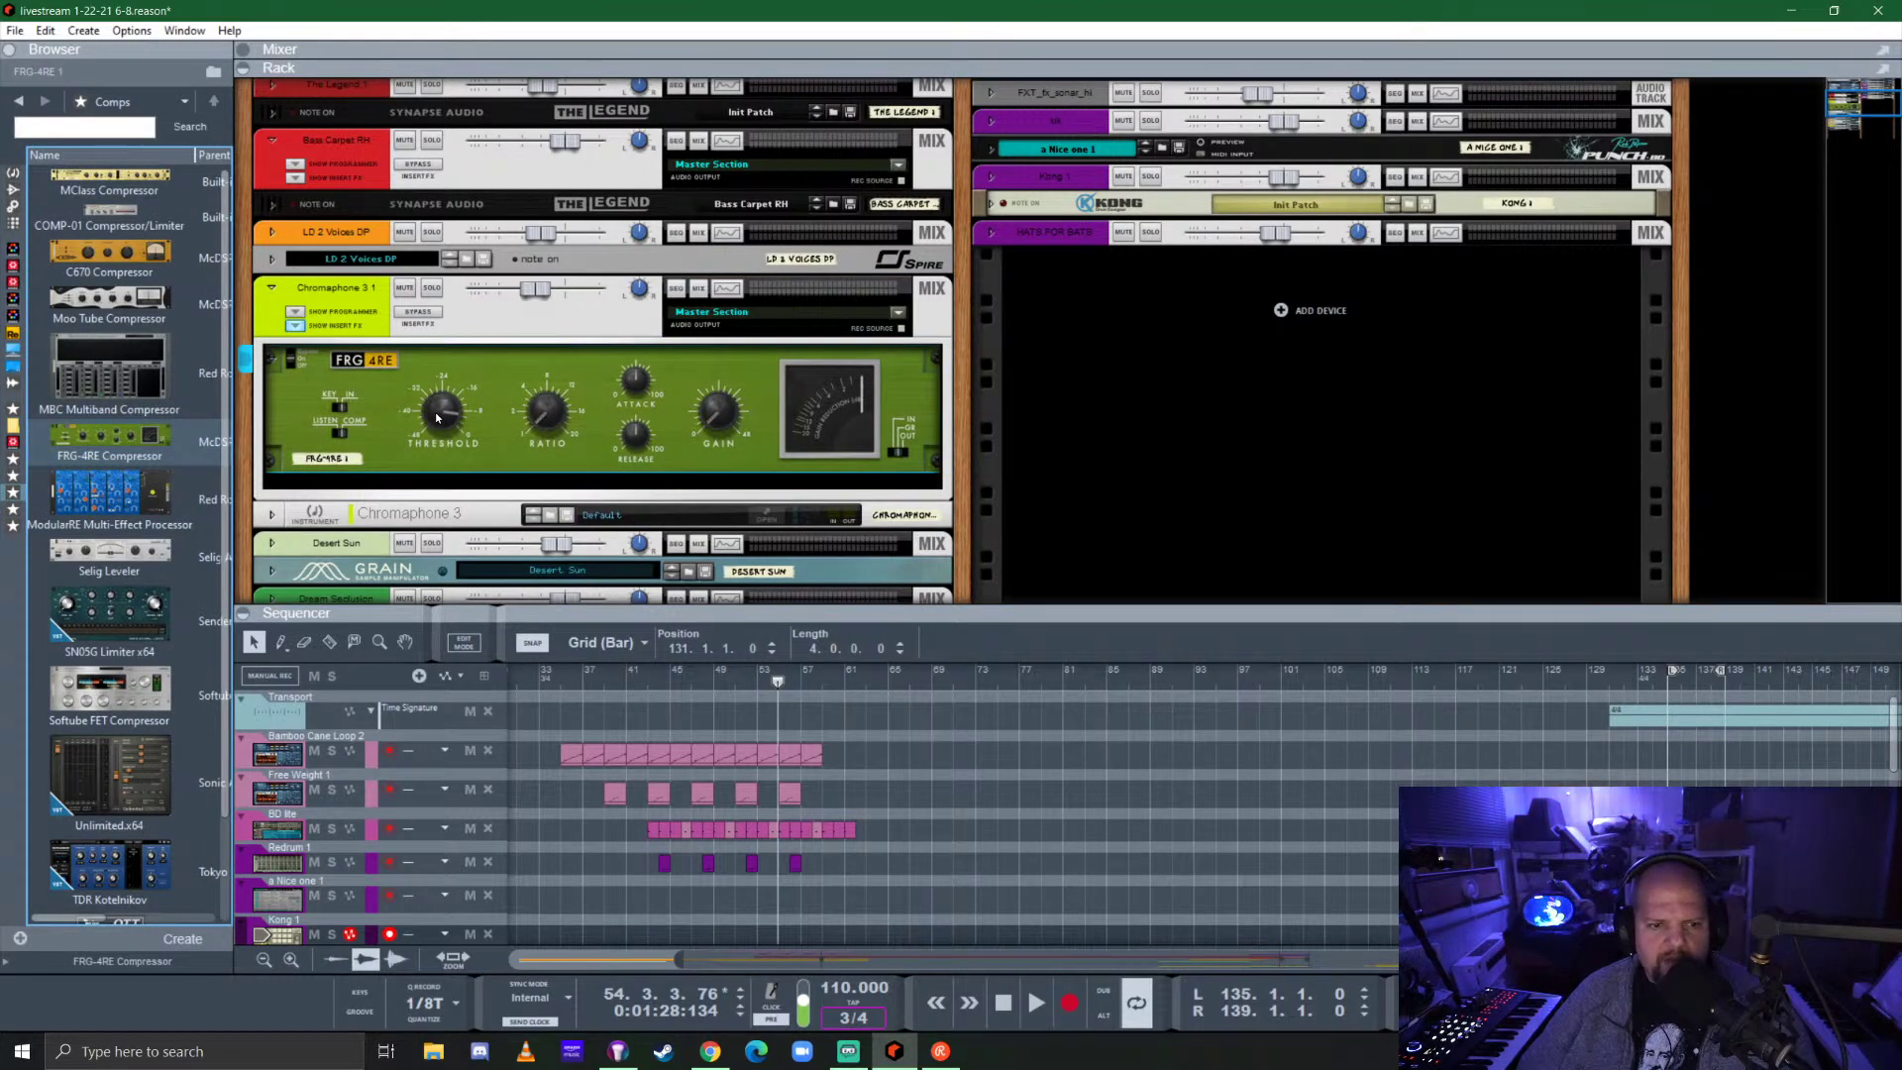
Set the FRG-4RE threshold to about -19.7 dB and raise its ratio while playing soloed Chromaphone 3 1 from about bar 45.
{"action": "left_click_drag", "start_coordinate": [437, 417], "coordinate": [441, 429]}
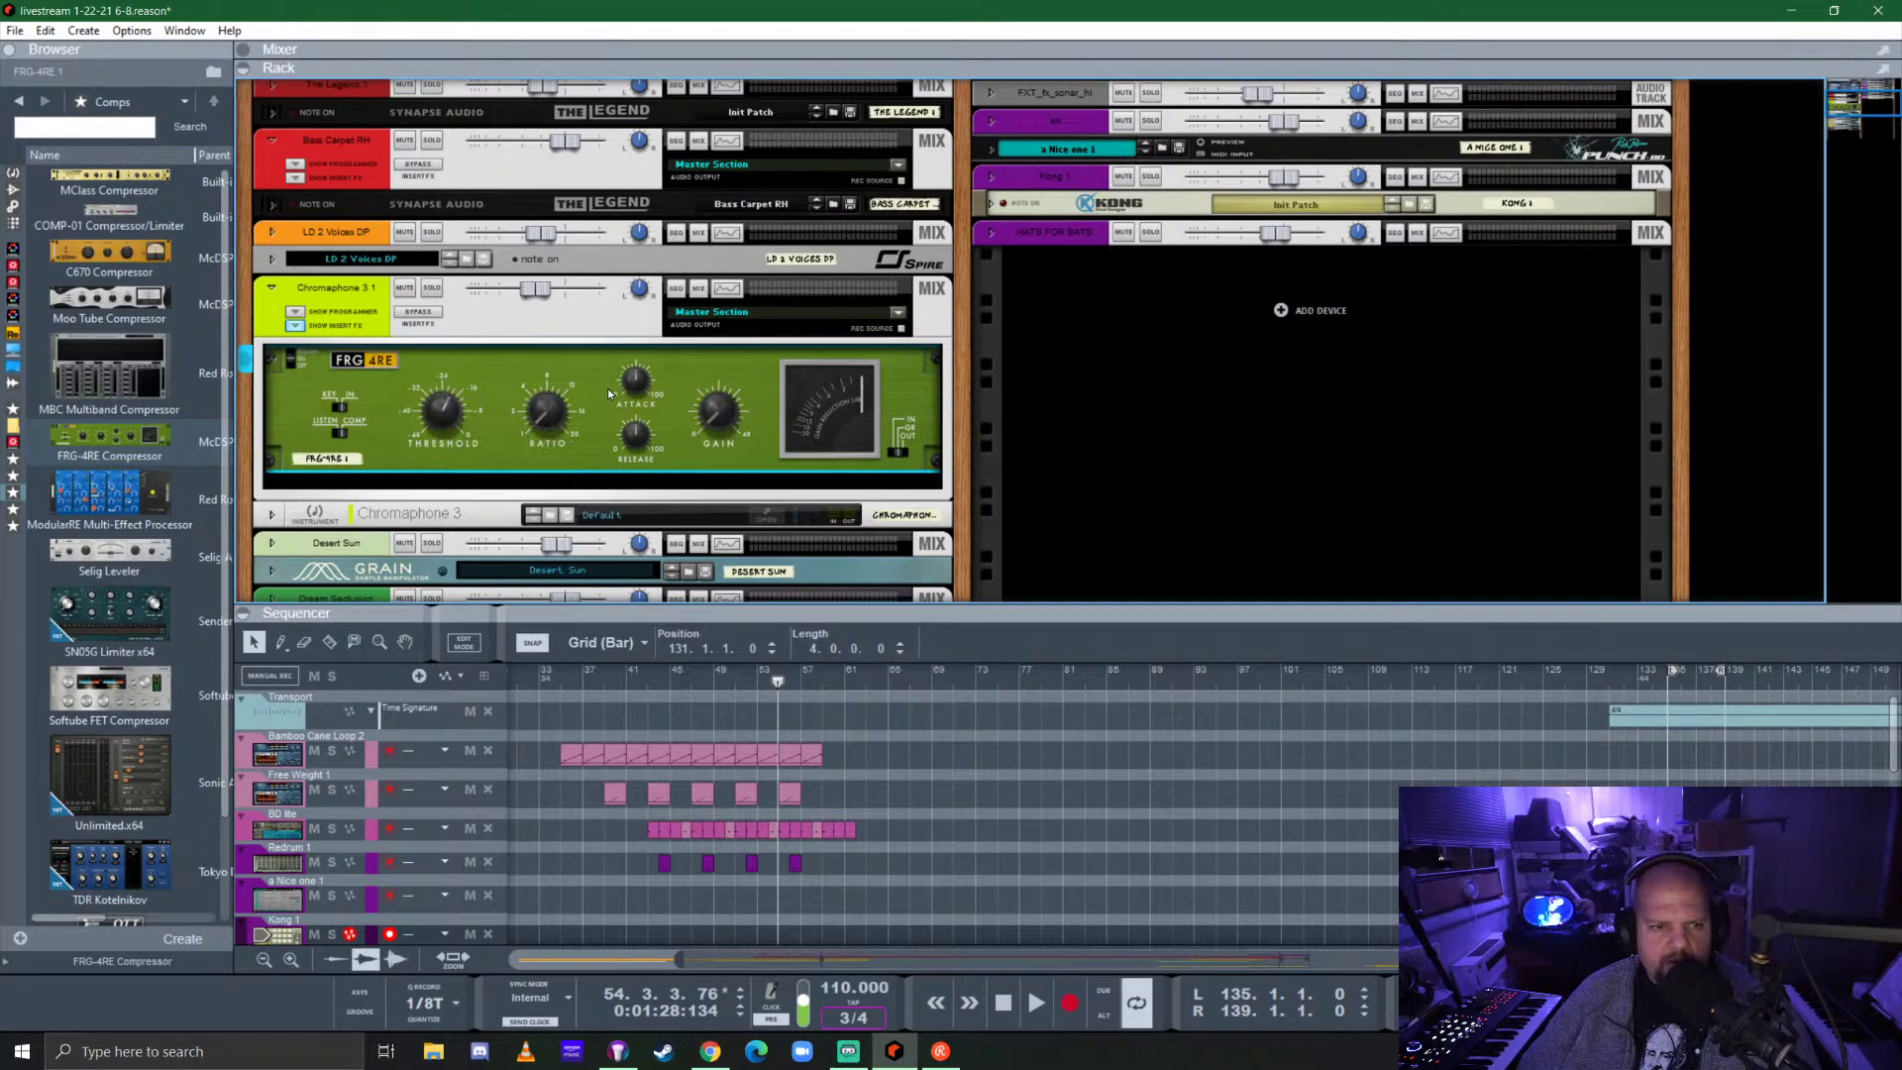
{"action": "left_click", "coordinate": [432, 287]}
{"action": "left_click", "coordinate": [674, 682]}
{"action": "key", "text": "space"}
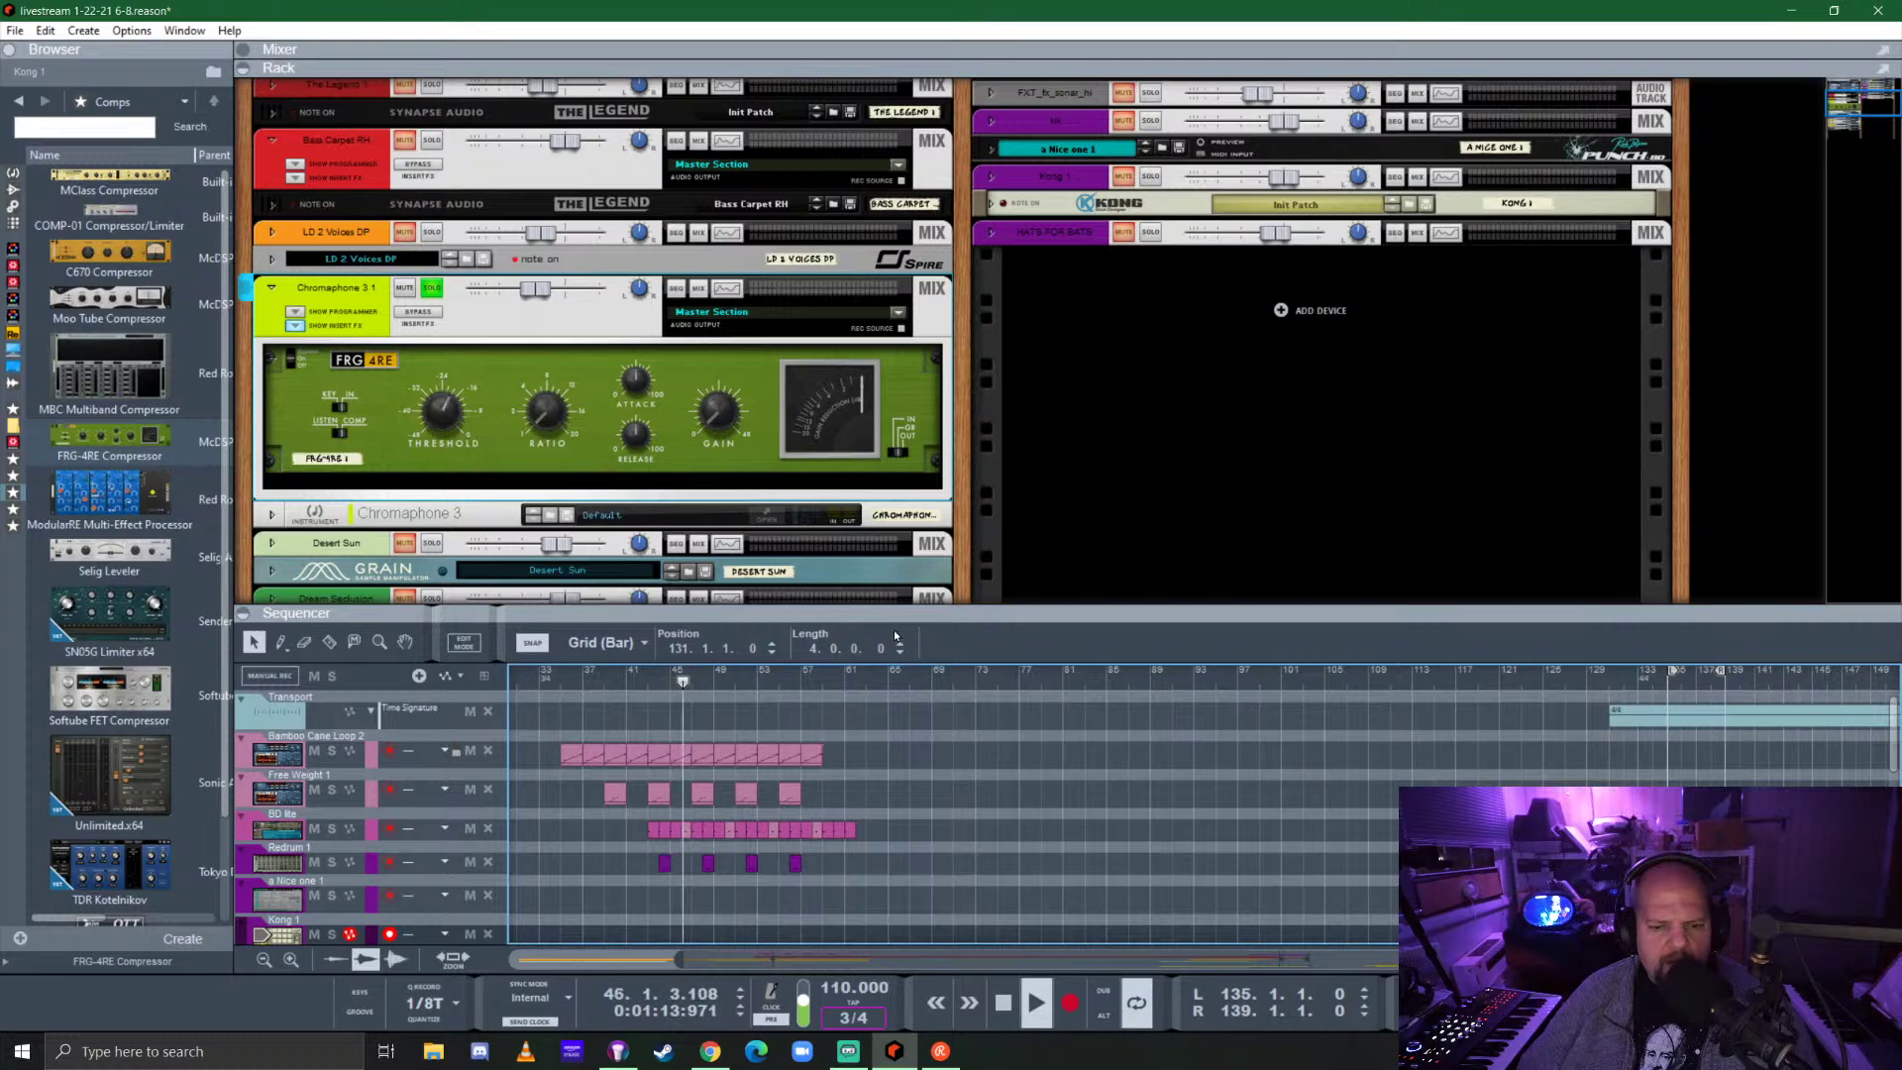
{"action": "left_click_drag", "start_coordinate": [894, 635], "coordinate": [941, 609]}
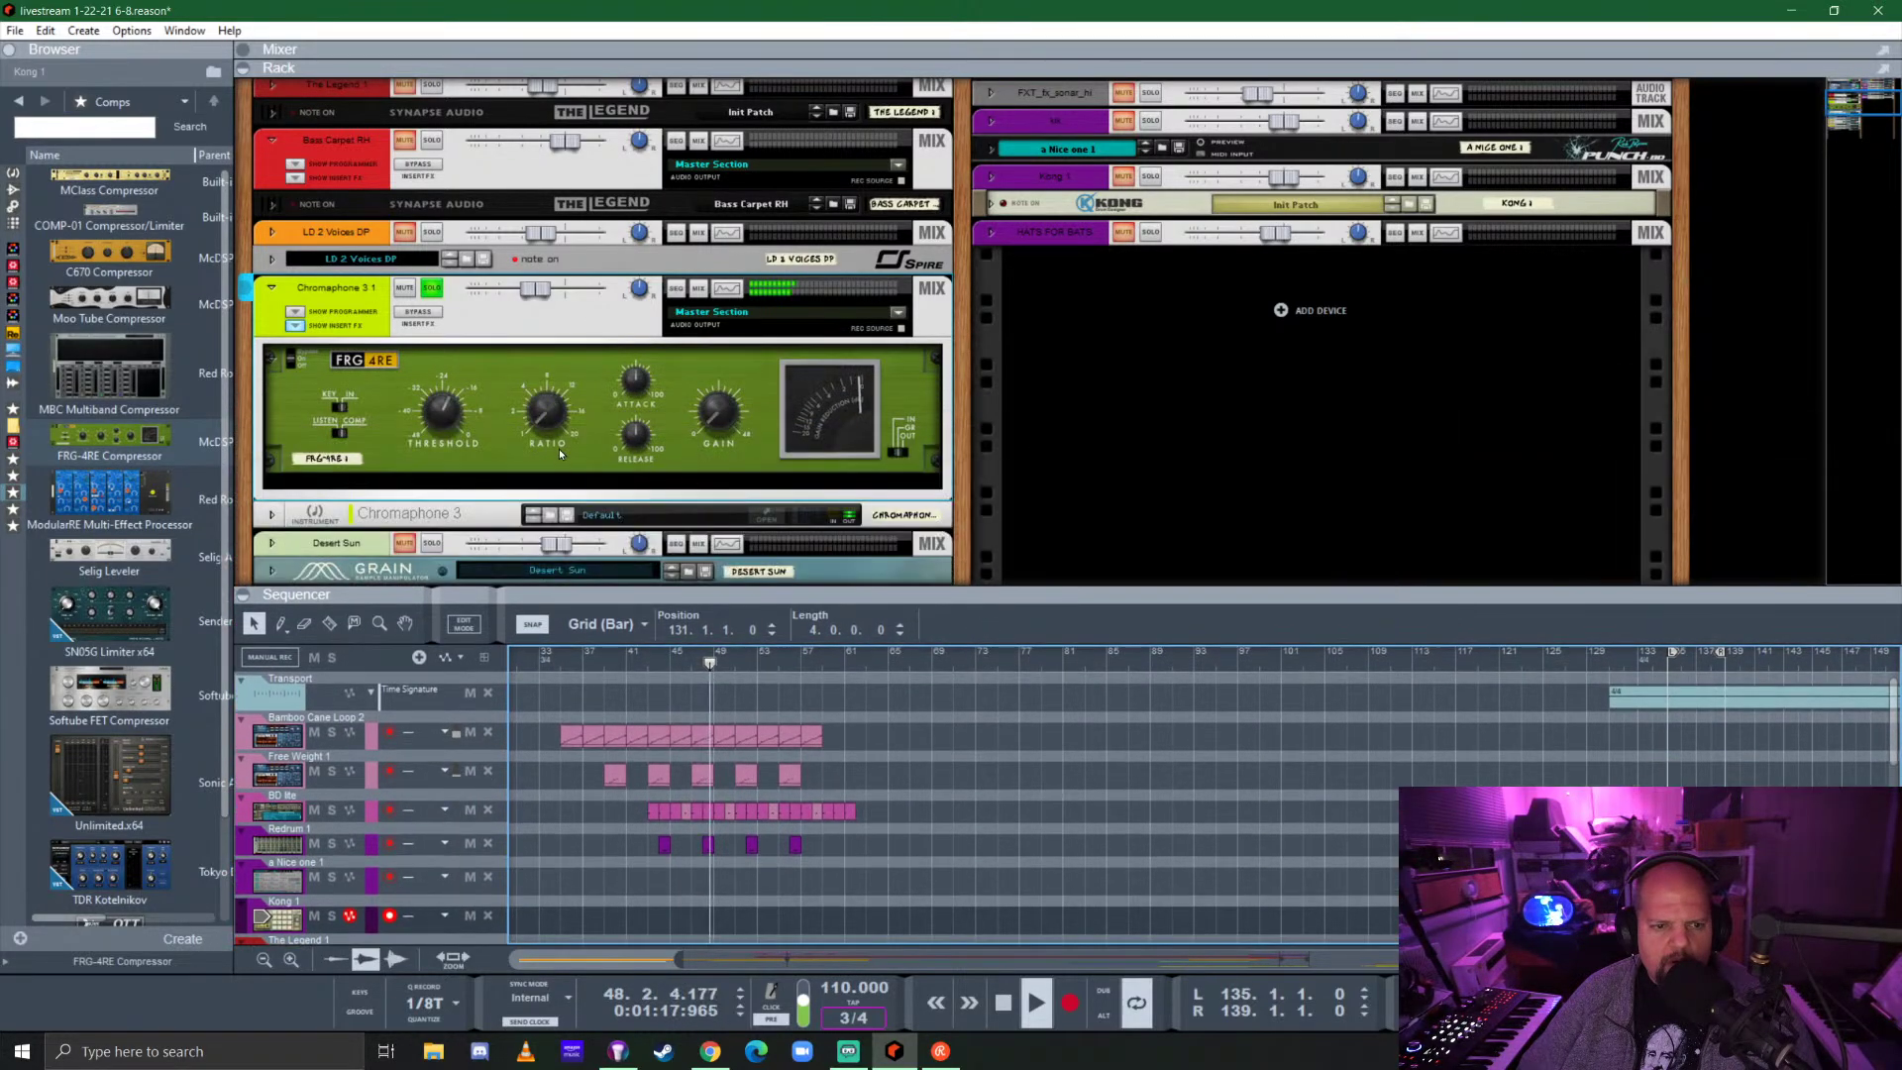
{"action": "left_click", "coordinate": [548, 421]}
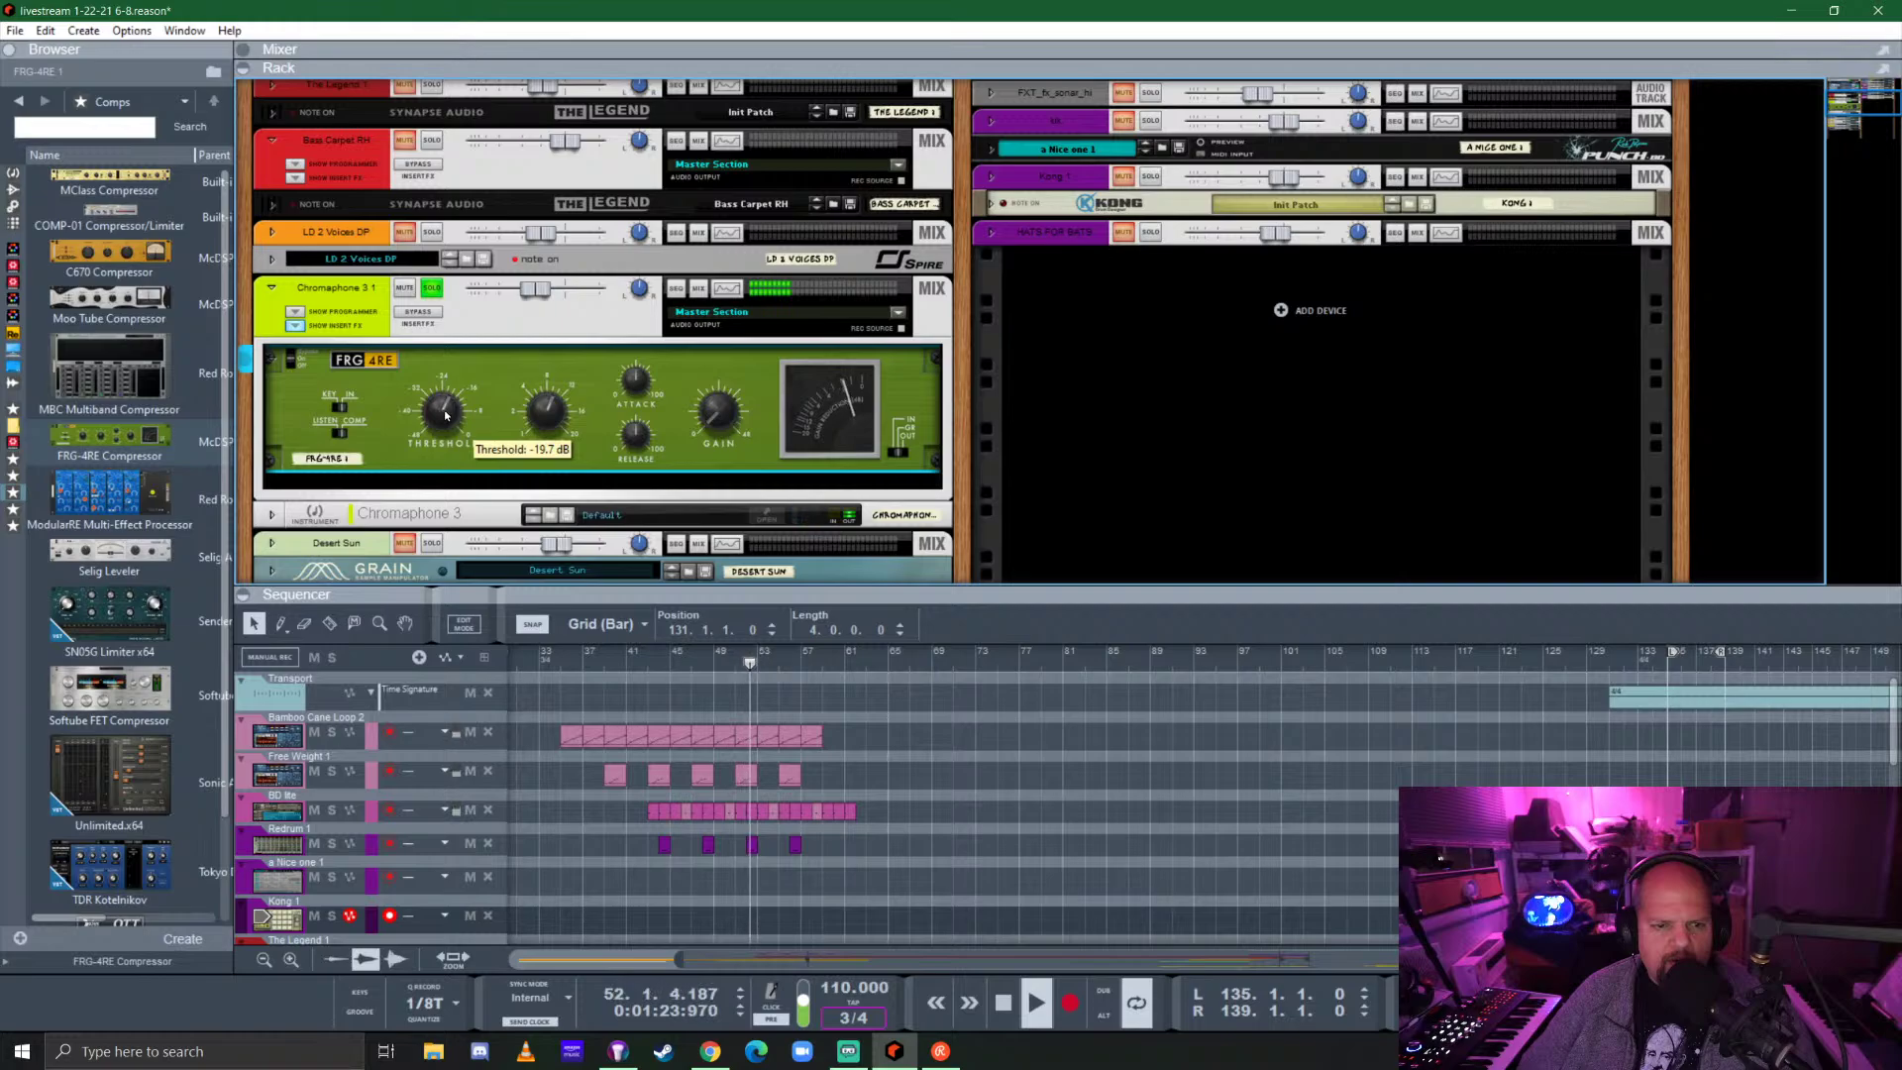
Hide the insert effects of Chromaphone 3 1, unsolo the channel and fold it.
{"action": "left_click", "coordinate": [295, 326]}
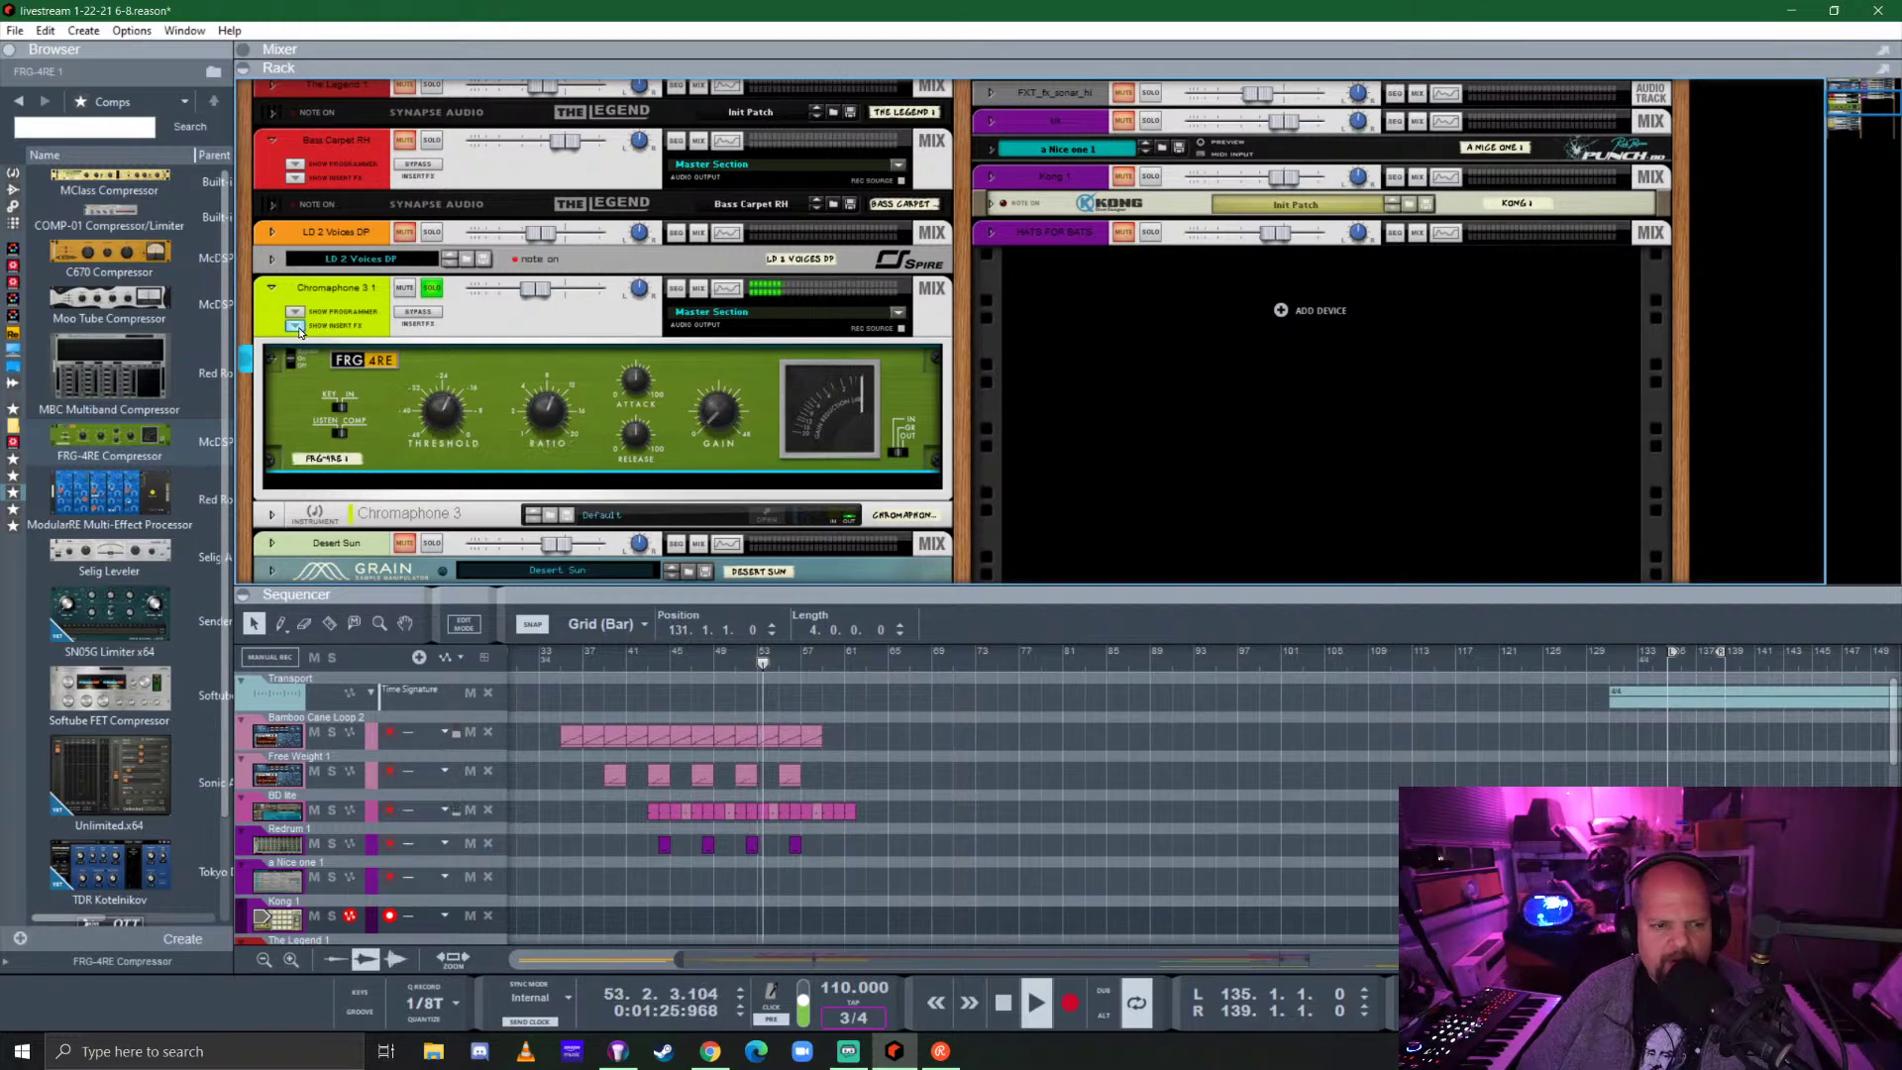
{"action": "left_click", "coordinate": [432, 287]}
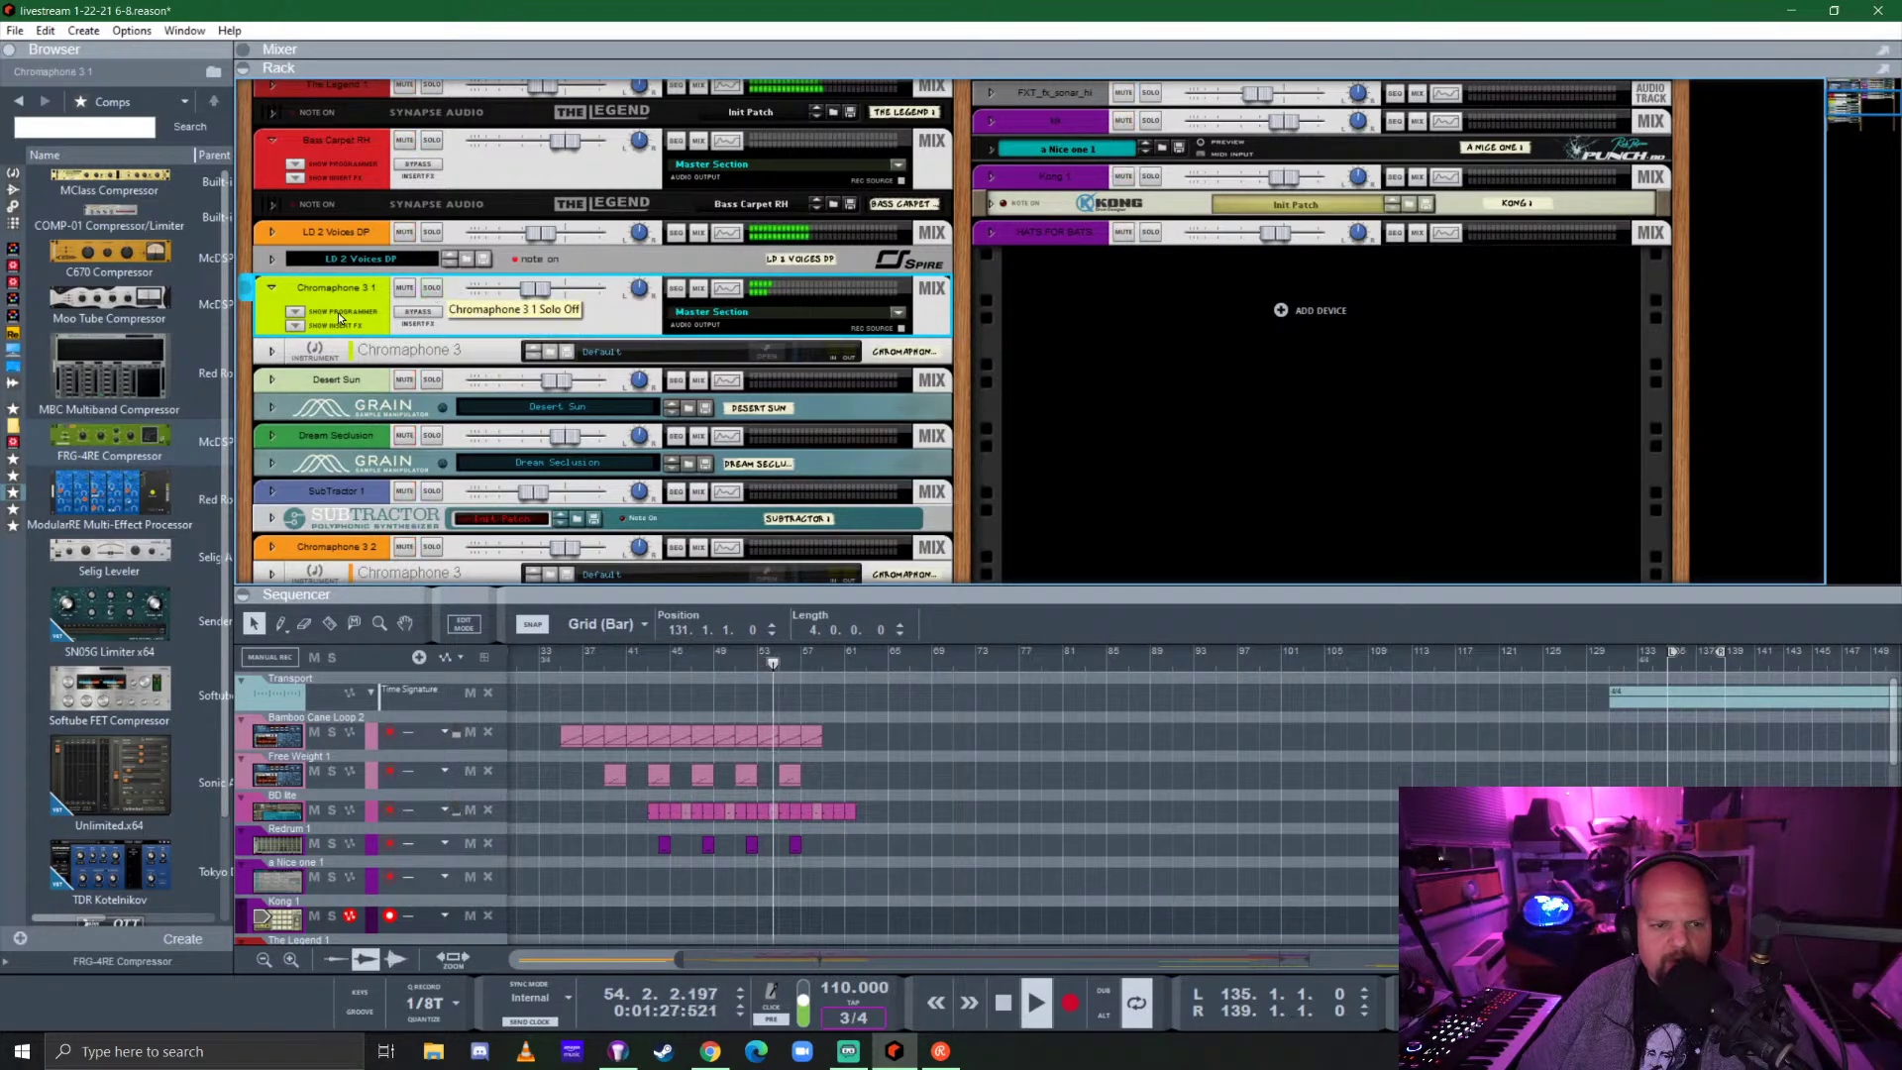
{"action": "left_click", "coordinate": [271, 287]}
Turn off FX send 5 on Chromaphone 3 1 in the mixer and enlarge the sequencer to follow the arrangement.
{"action": "left_click_drag", "start_coordinate": [873, 584], "coordinate": [873, 424]}
{"action": "key", "text": "F5"}
{"action": "key", "text": "F6"}
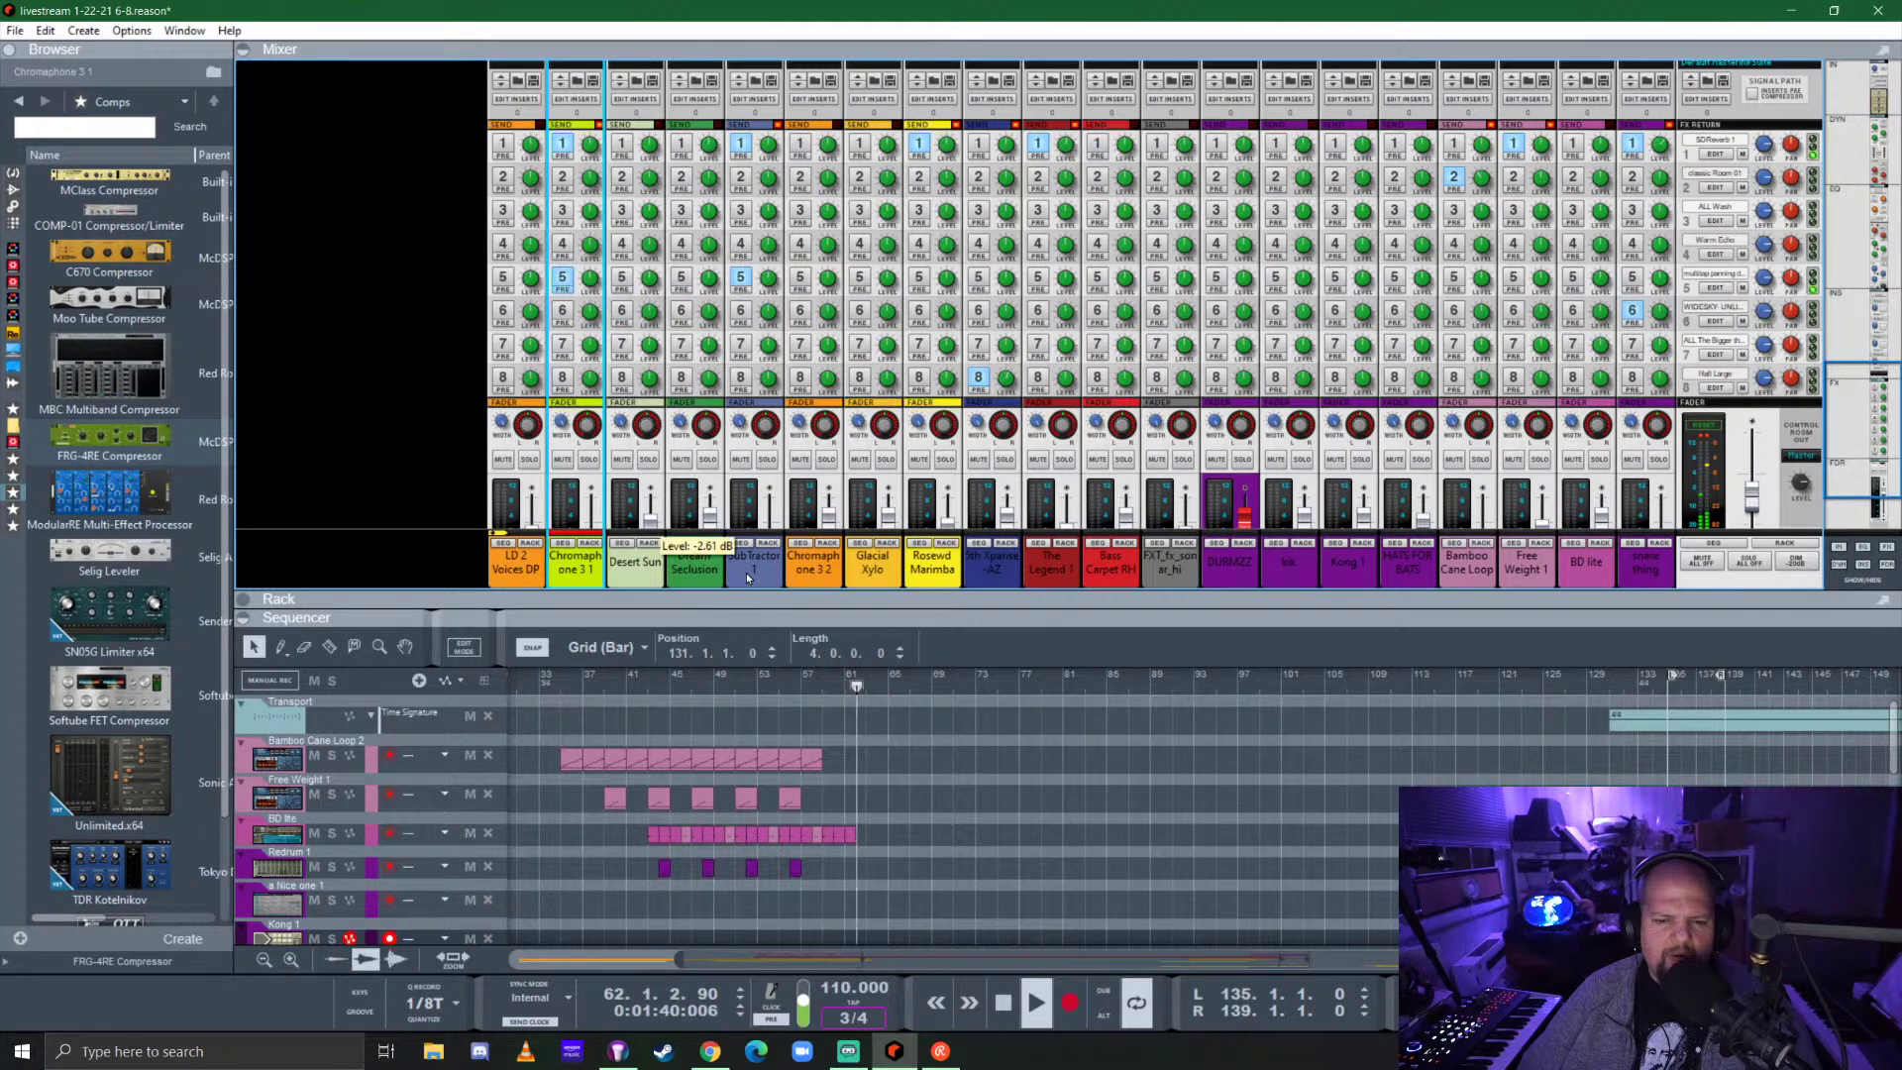
{"action": "left_click", "coordinate": [559, 277]}
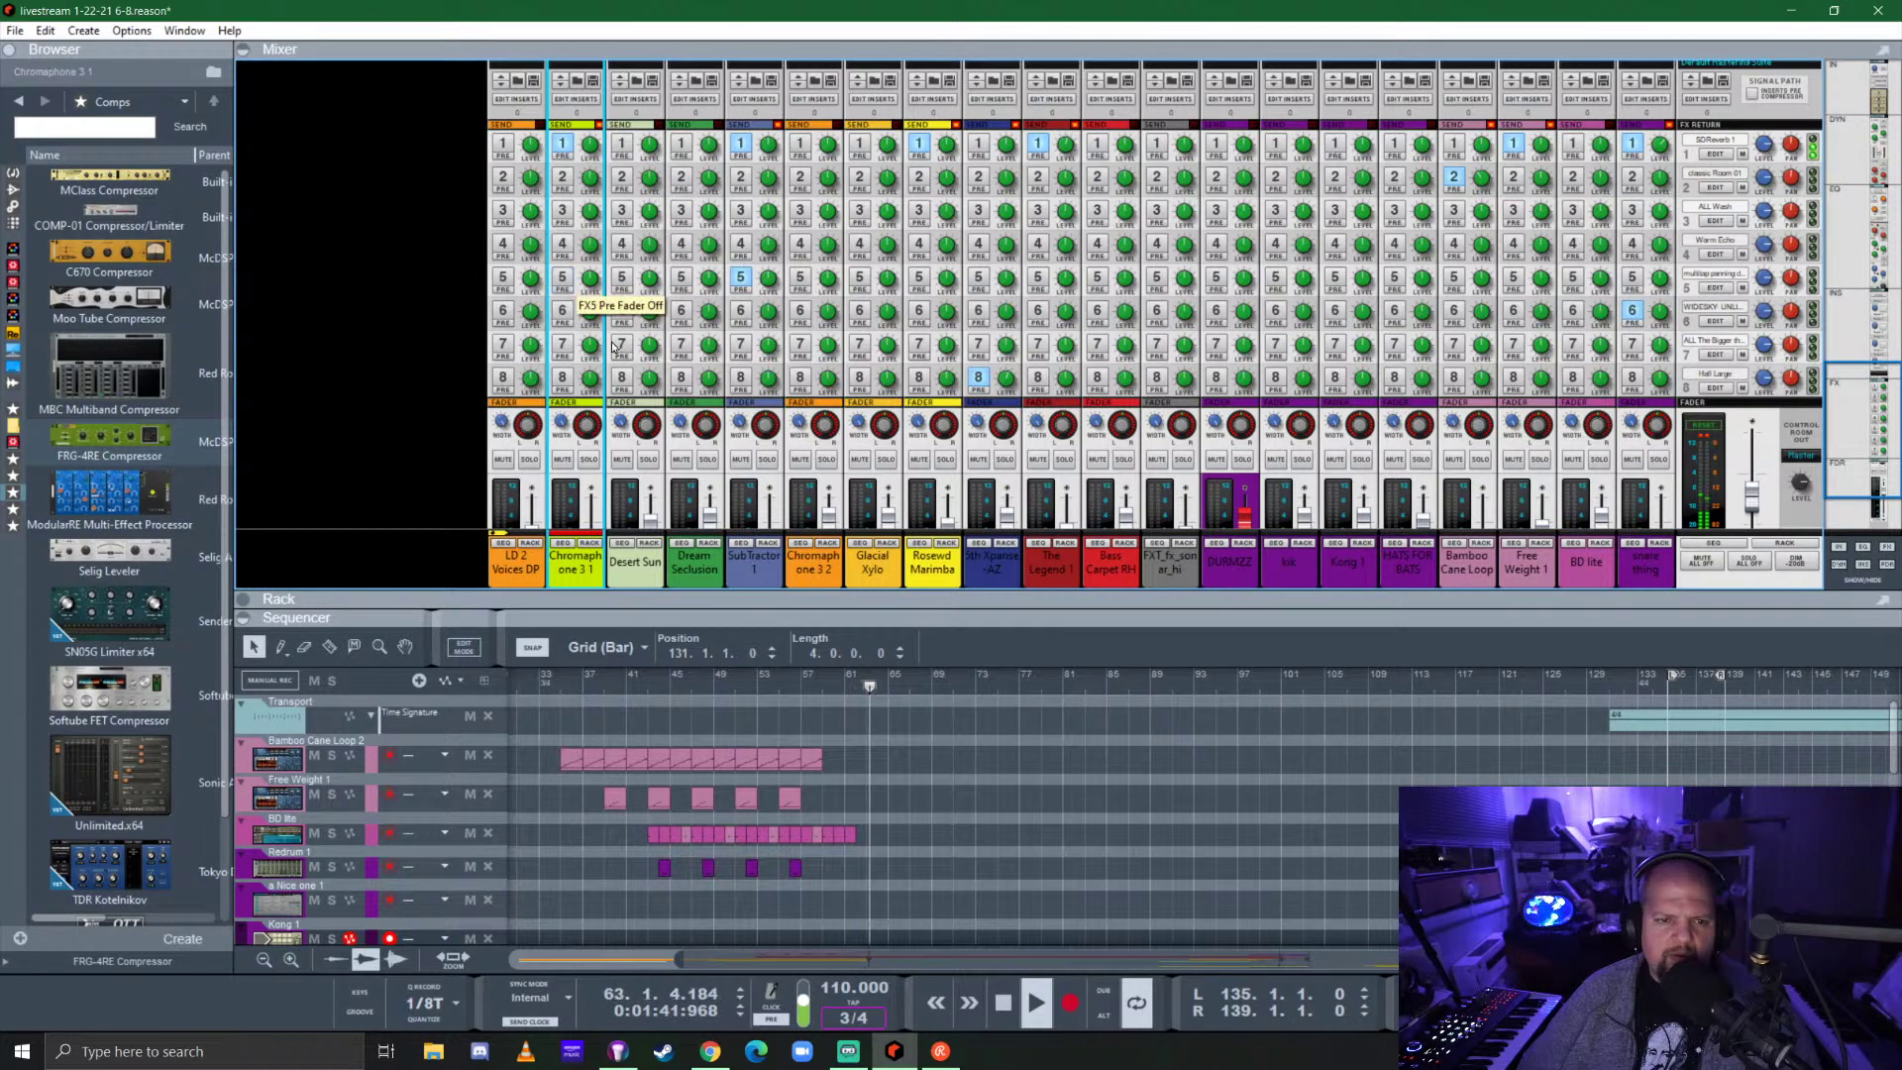
{"action": "left_click_drag", "start_coordinate": [999, 598], "coordinate": [1005, 390]}
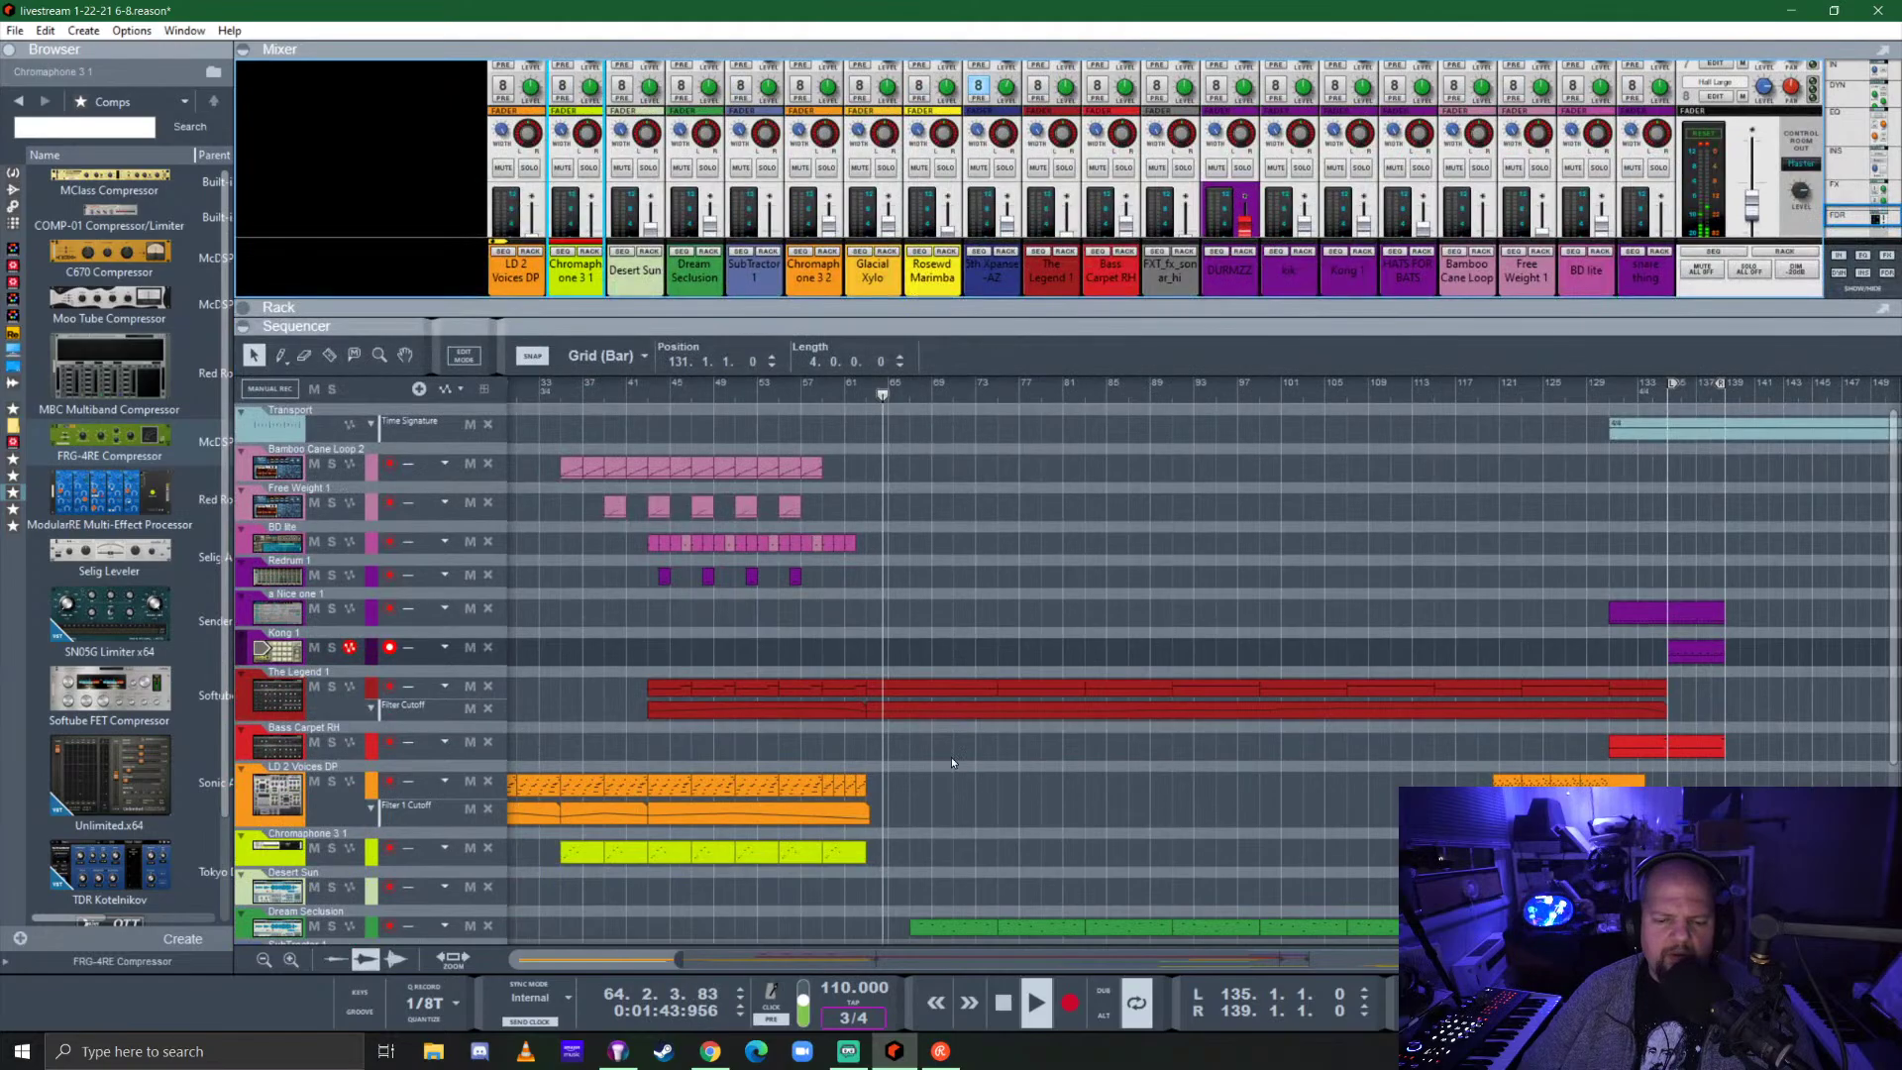
{"action": "scroll", "coordinate": [1001, 674], "scroll_direction": "down", "scroll_amount": 4}
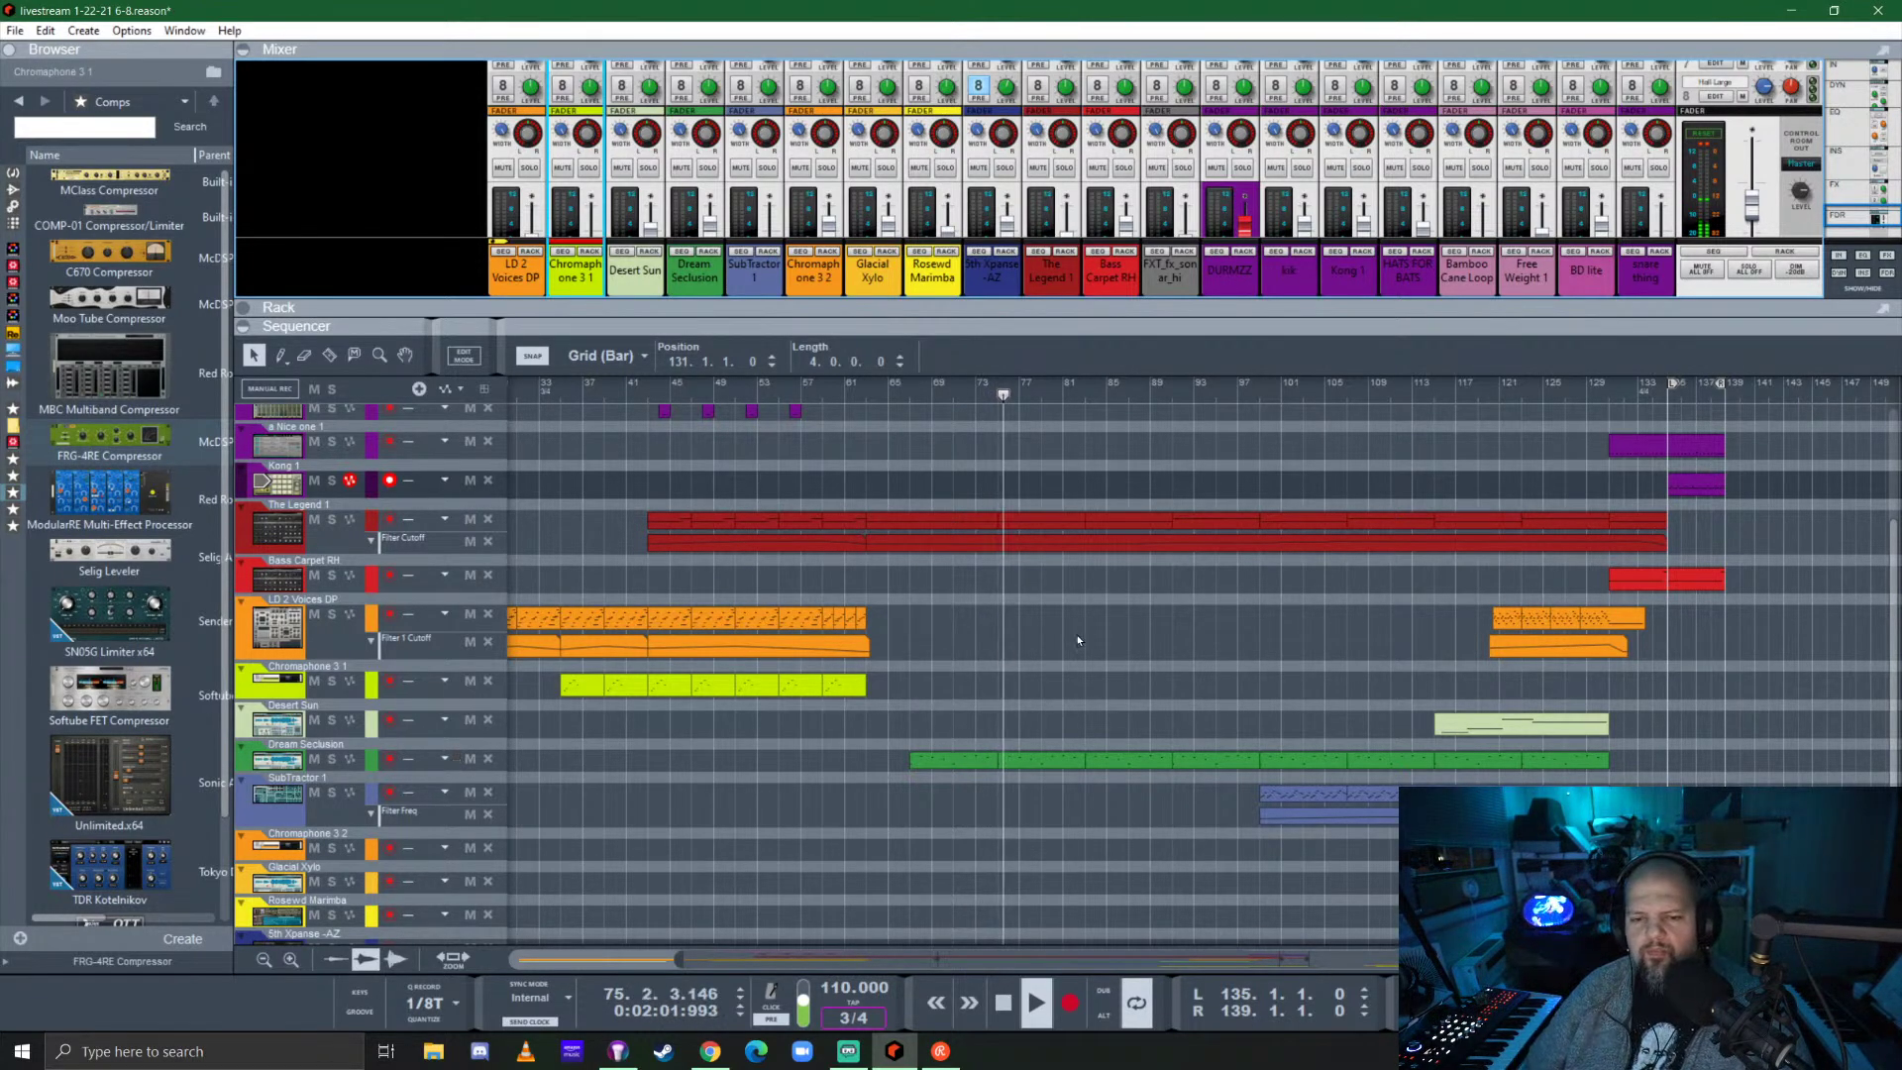
Check the FX send 1 level of the Rosewd Marimba channel in the enlarged mixer while the arrangement plays, and give the sequencer its space back.
{"action": "scroll", "coordinate": [1162, 663], "scroll_direction": "down", "scroll_amount": 3}
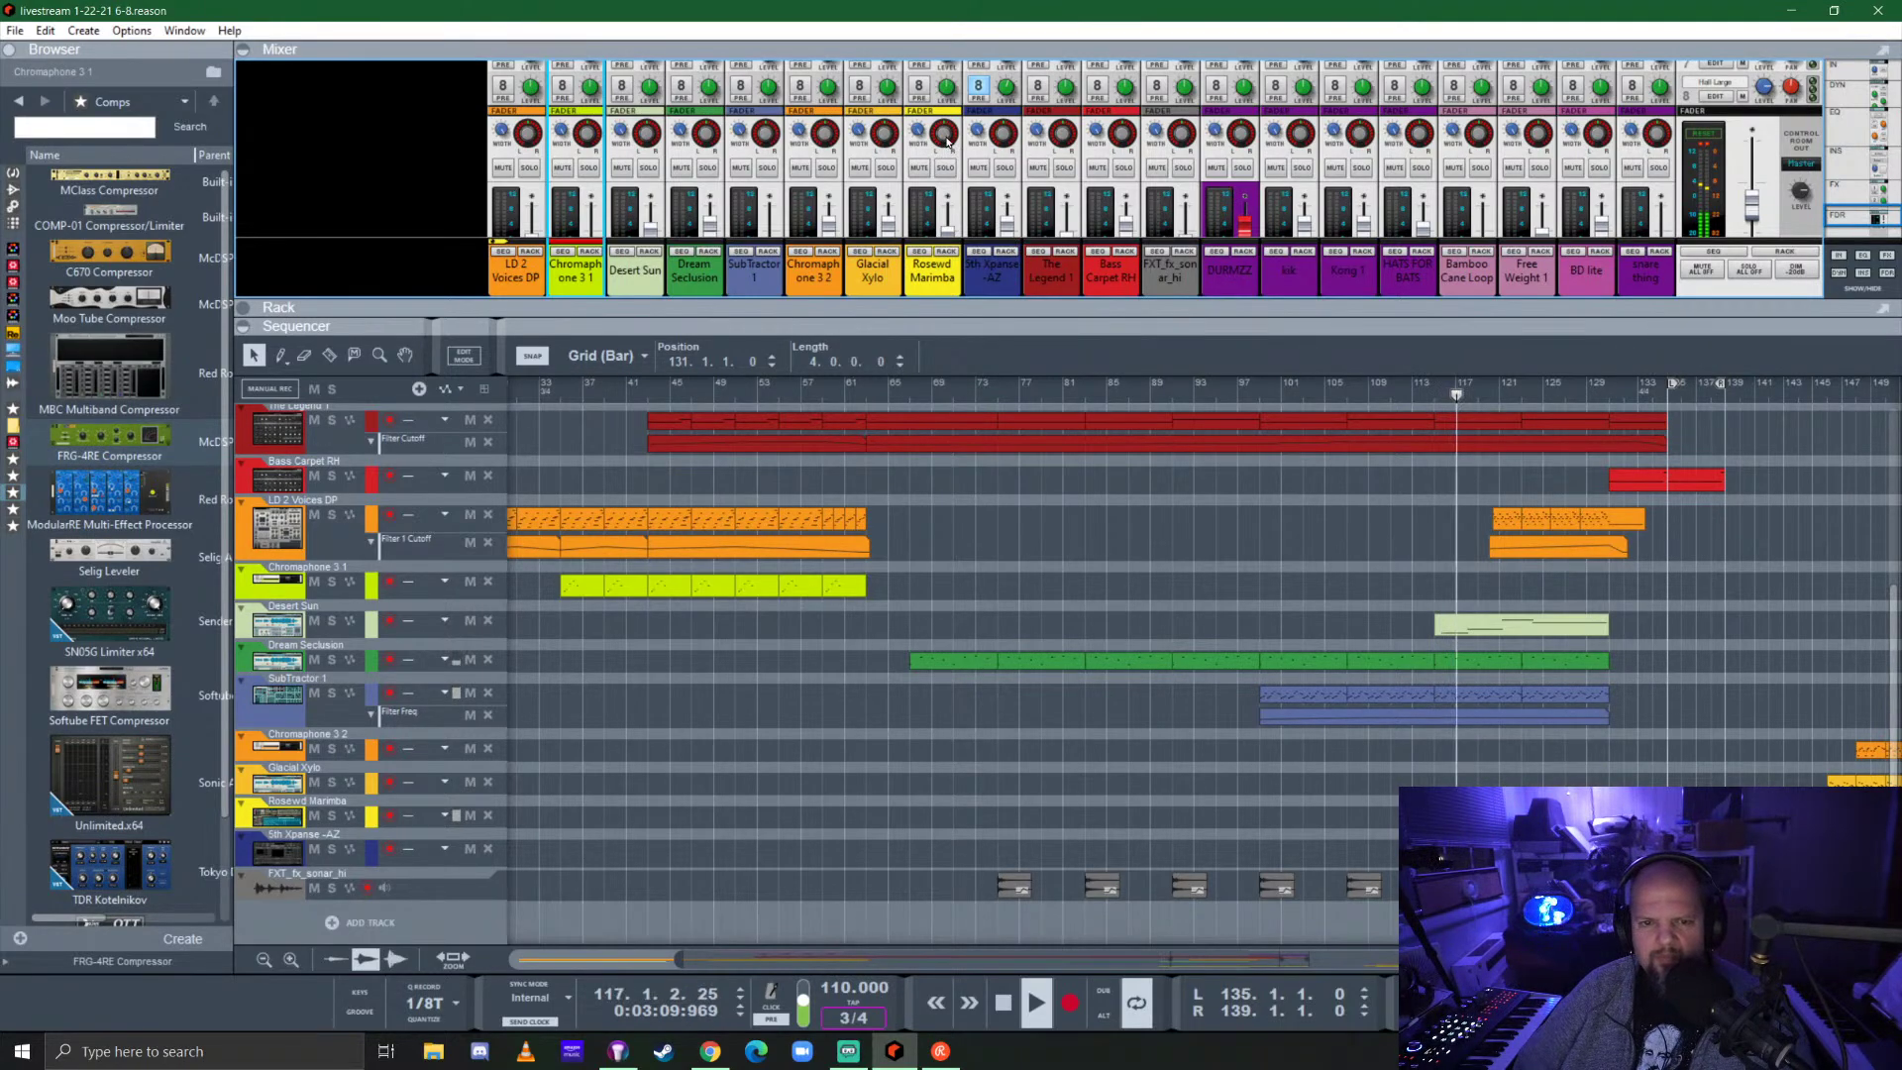
{"action": "scroll", "coordinate": [991, 198], "scroll_direction": "down", "scroll_amount": 2}
{"action": "left_click", "coordinate": [951, 193]}
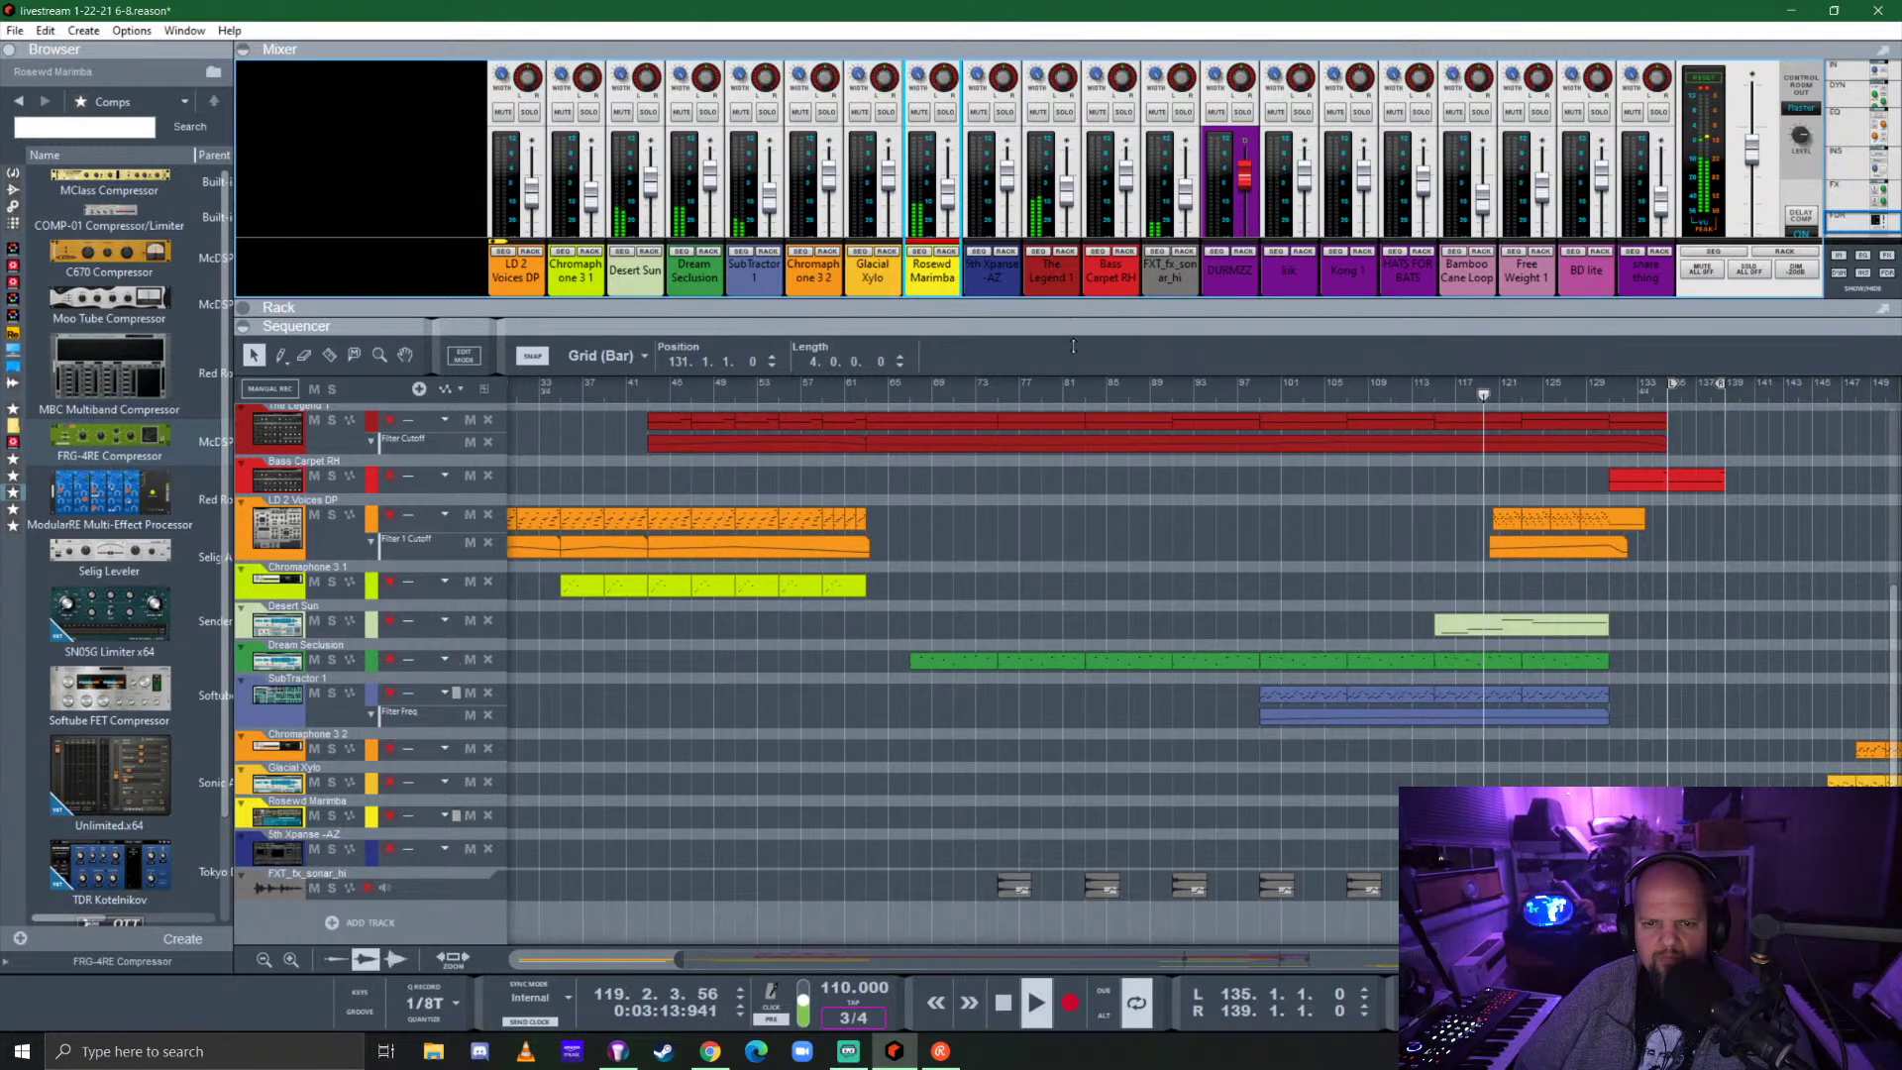
{"action": "left_click_drag", "start_coordinate": [1062, 300], "coordinate": [1060, 670]}
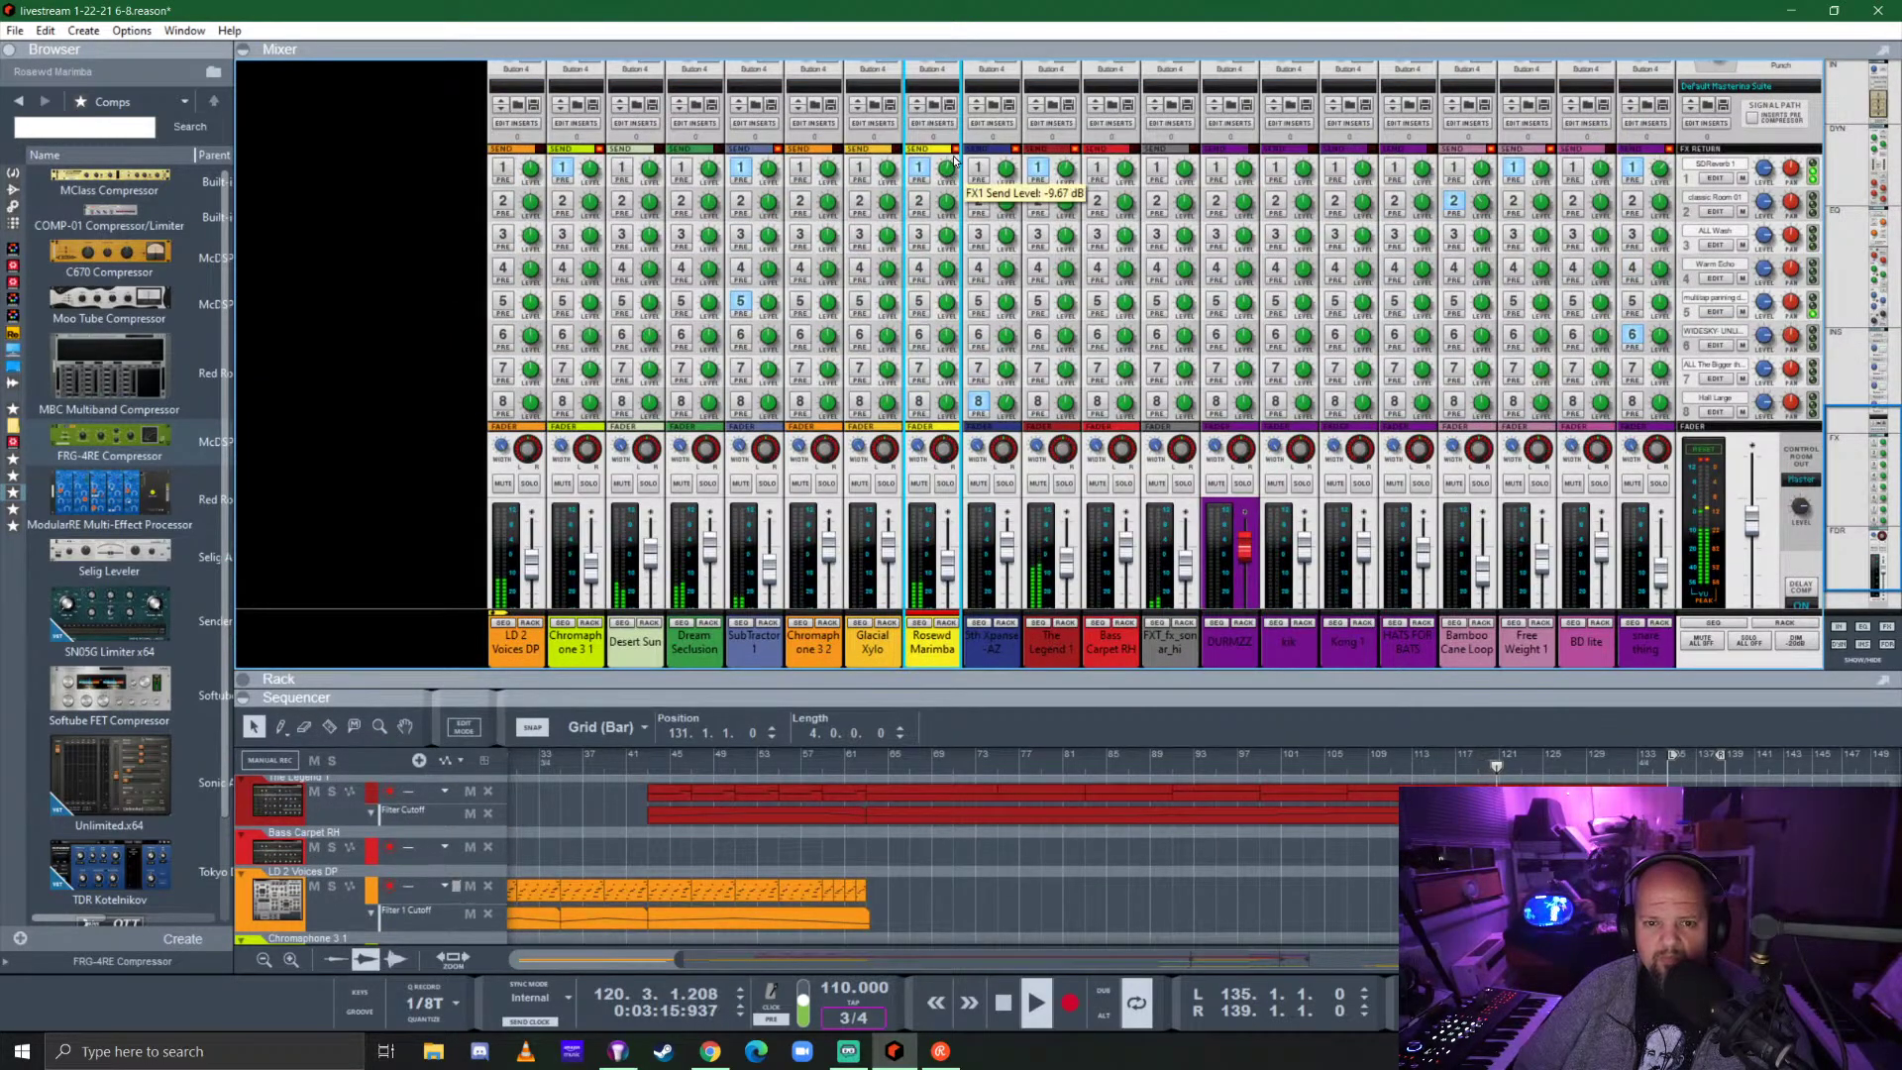
{"action": "scroll", "coordinate": [957, 442], "scroll_direction": "down", "scroll_amount": 1}
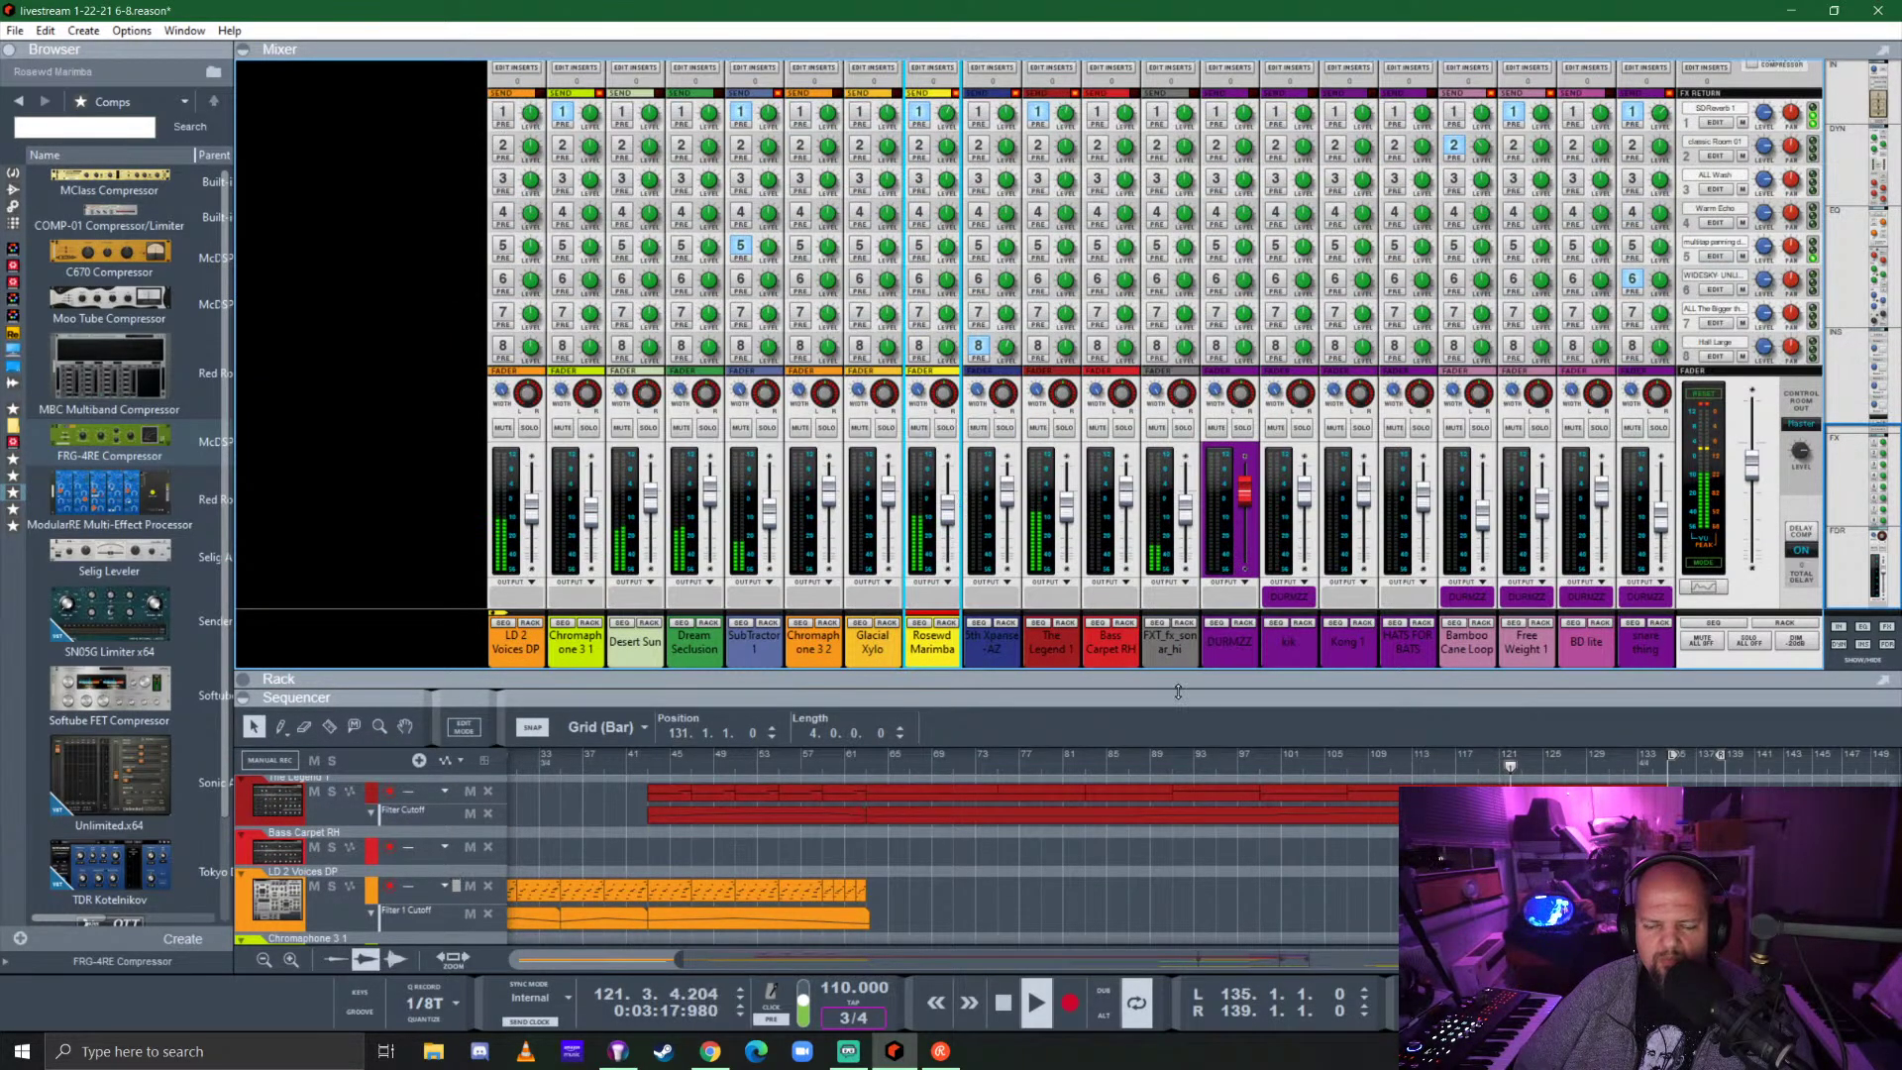
{"action": "left_click_drag", "start_coordinate": [1269, 693], "coordinate": [1278, 248]}
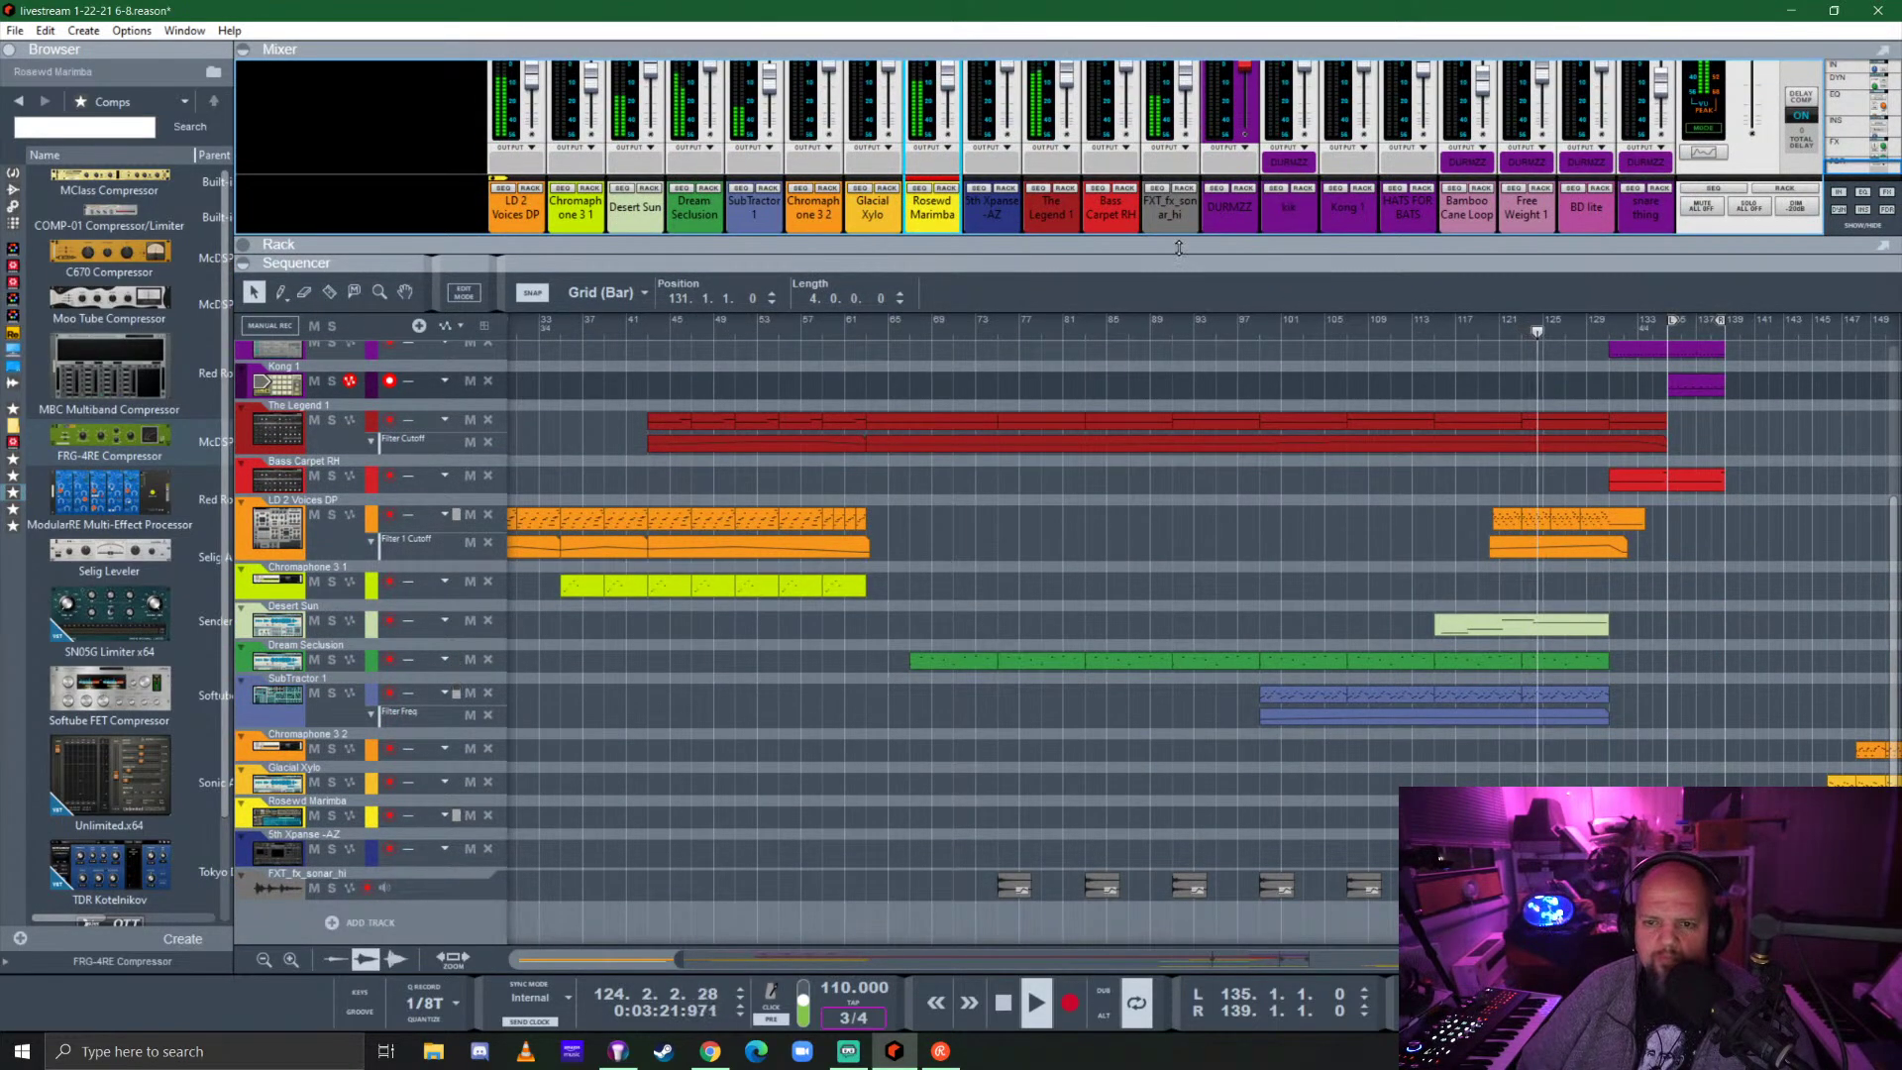
{"action": "left_click_drag", "start_coordinate": [1180, 248], "coordinate": [1188, 374]}
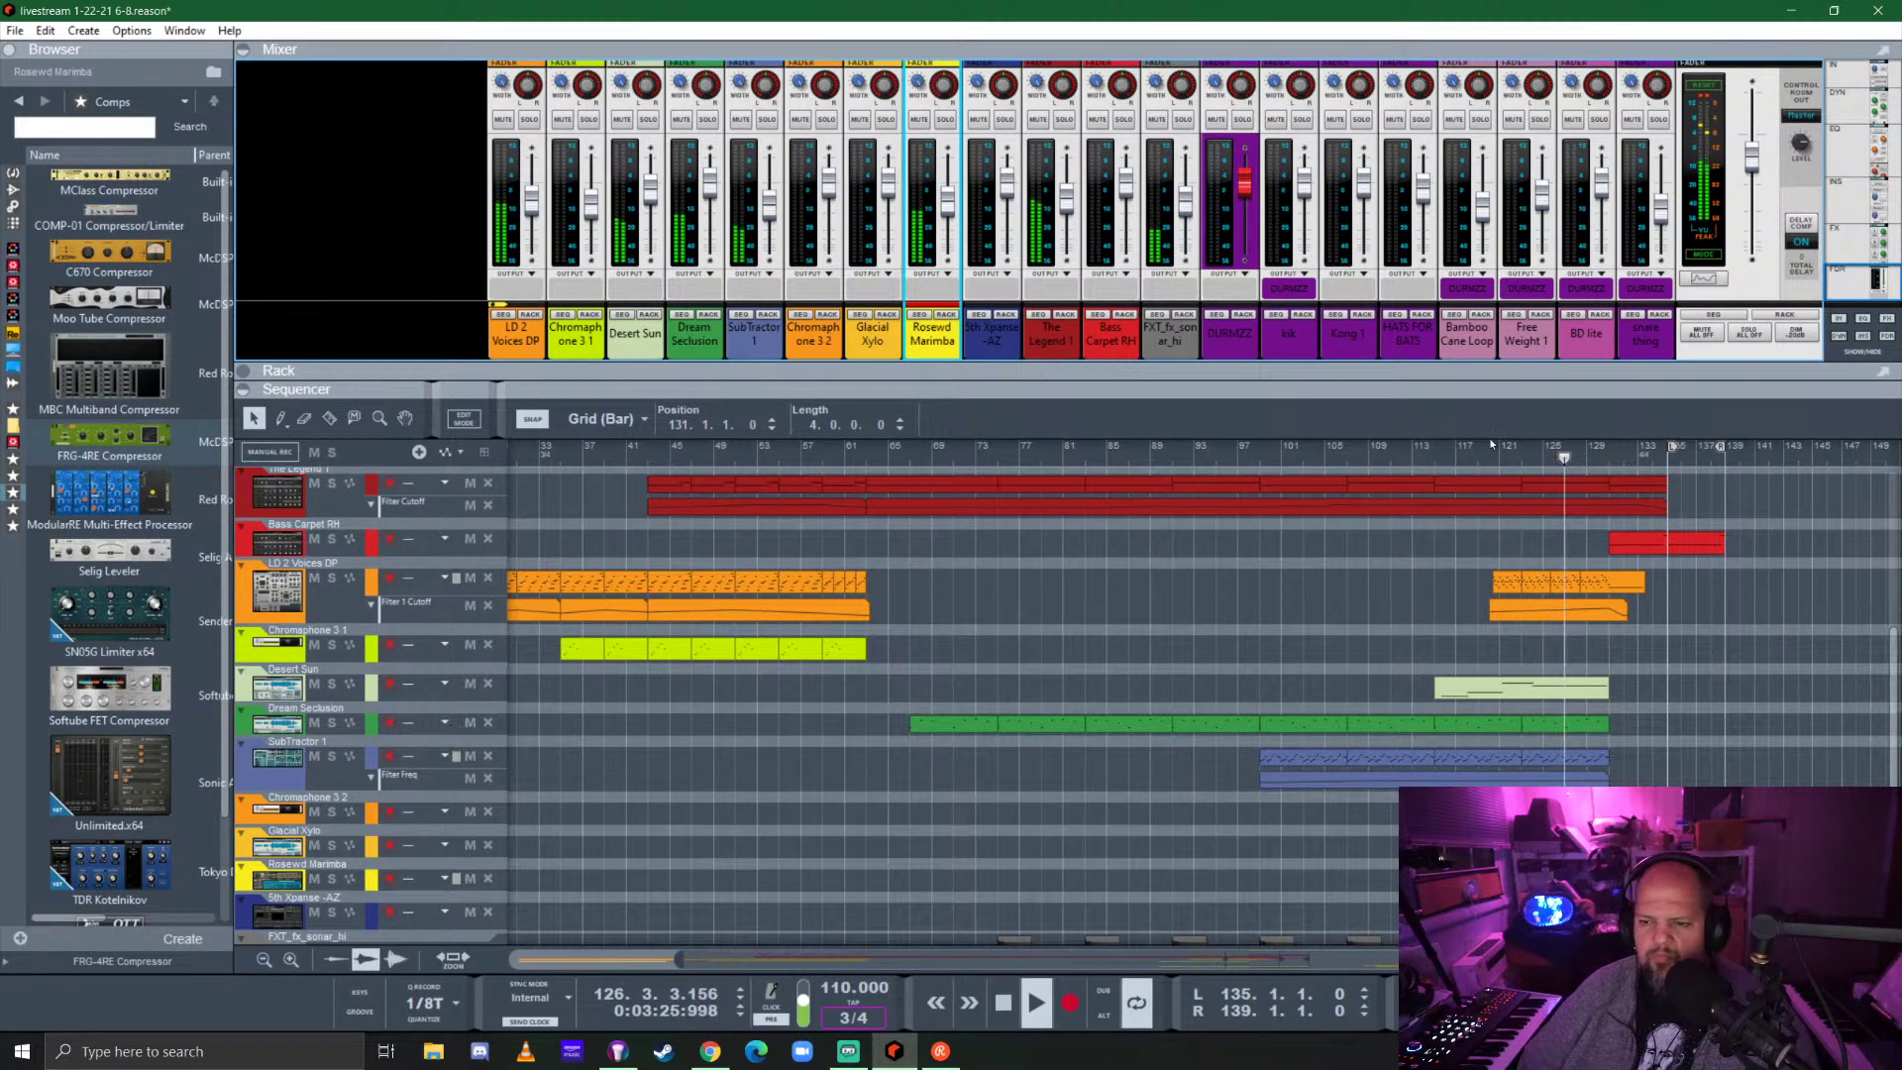
{"action": "left_click_drag", "start_coordinate": [1189, 378], "coordinate": [1189, 267]}
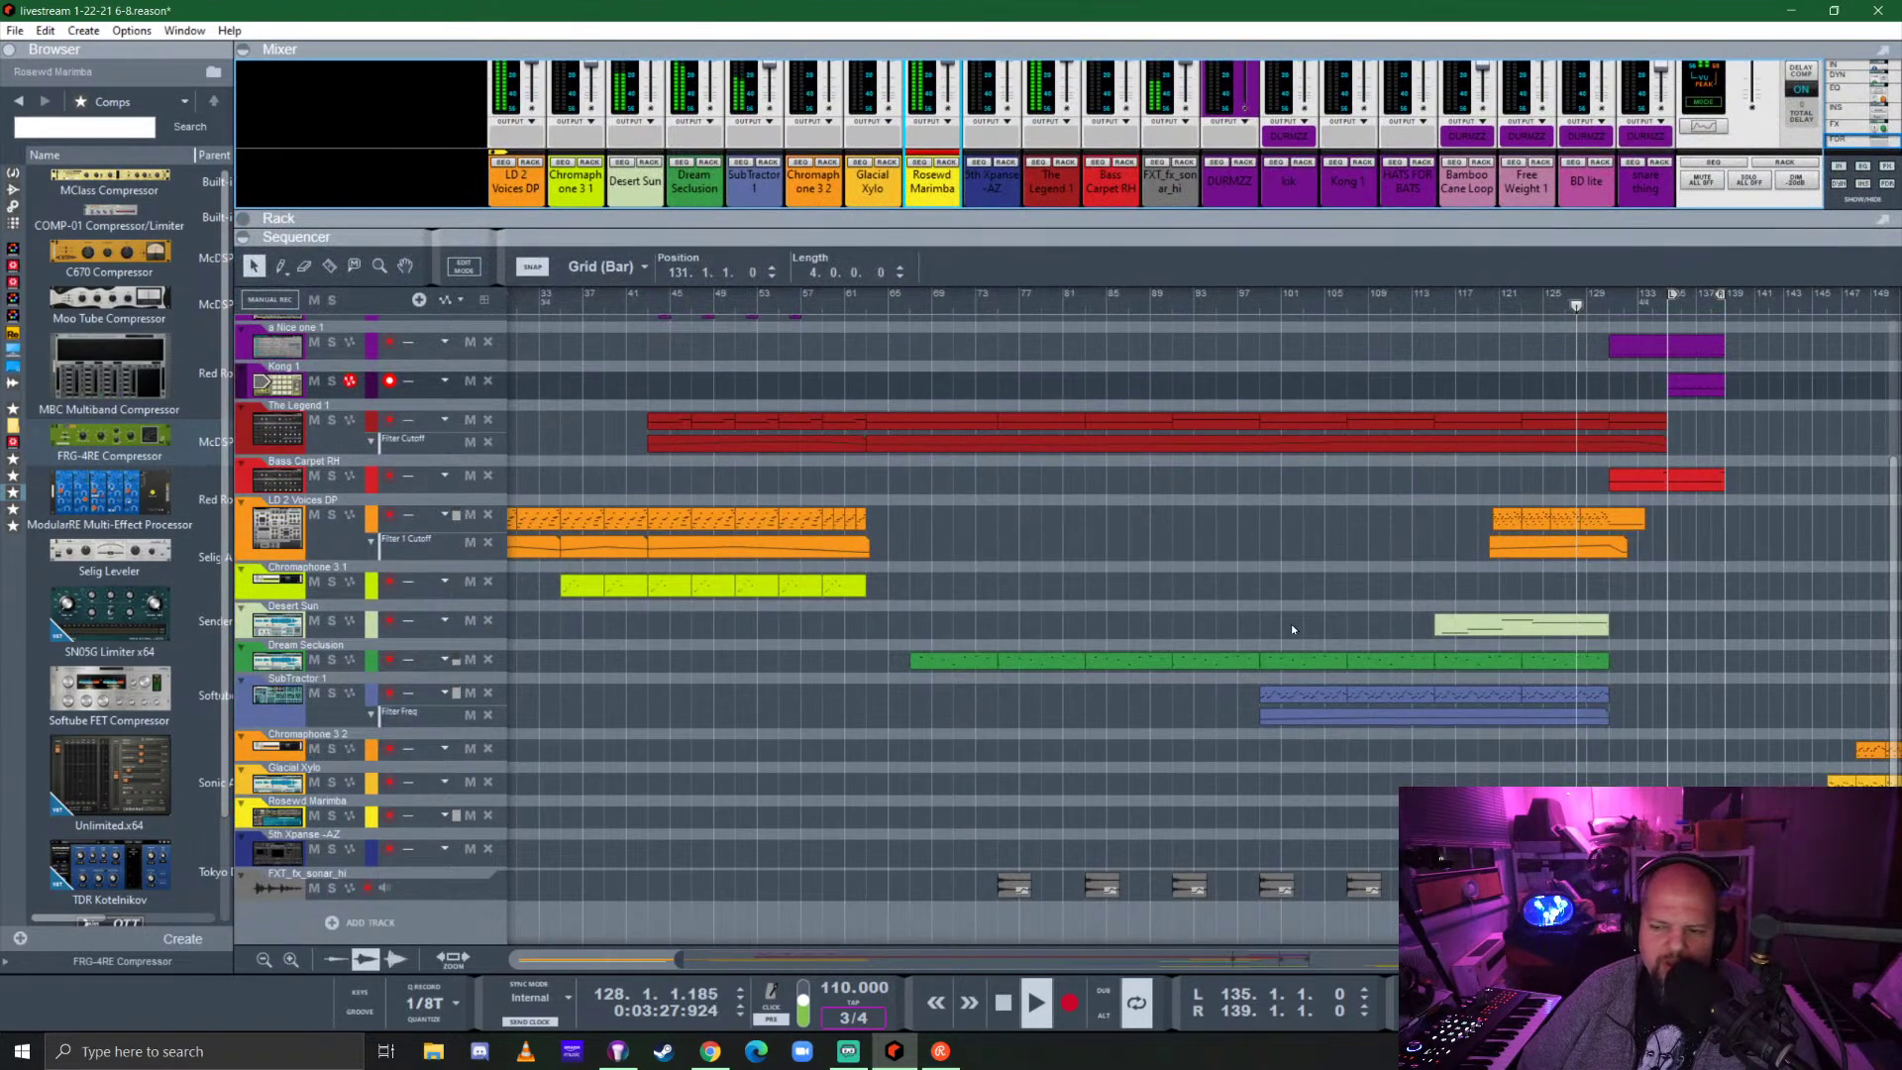
Raise the long note at bar 131 in the last LD 2 Voices DP clip to G4, auditioning C4 first, and close the note editor.
{"action": "scroll", "coordinate": [1292, 622], "scroll_direction": "right", "scroll_amount": 3}
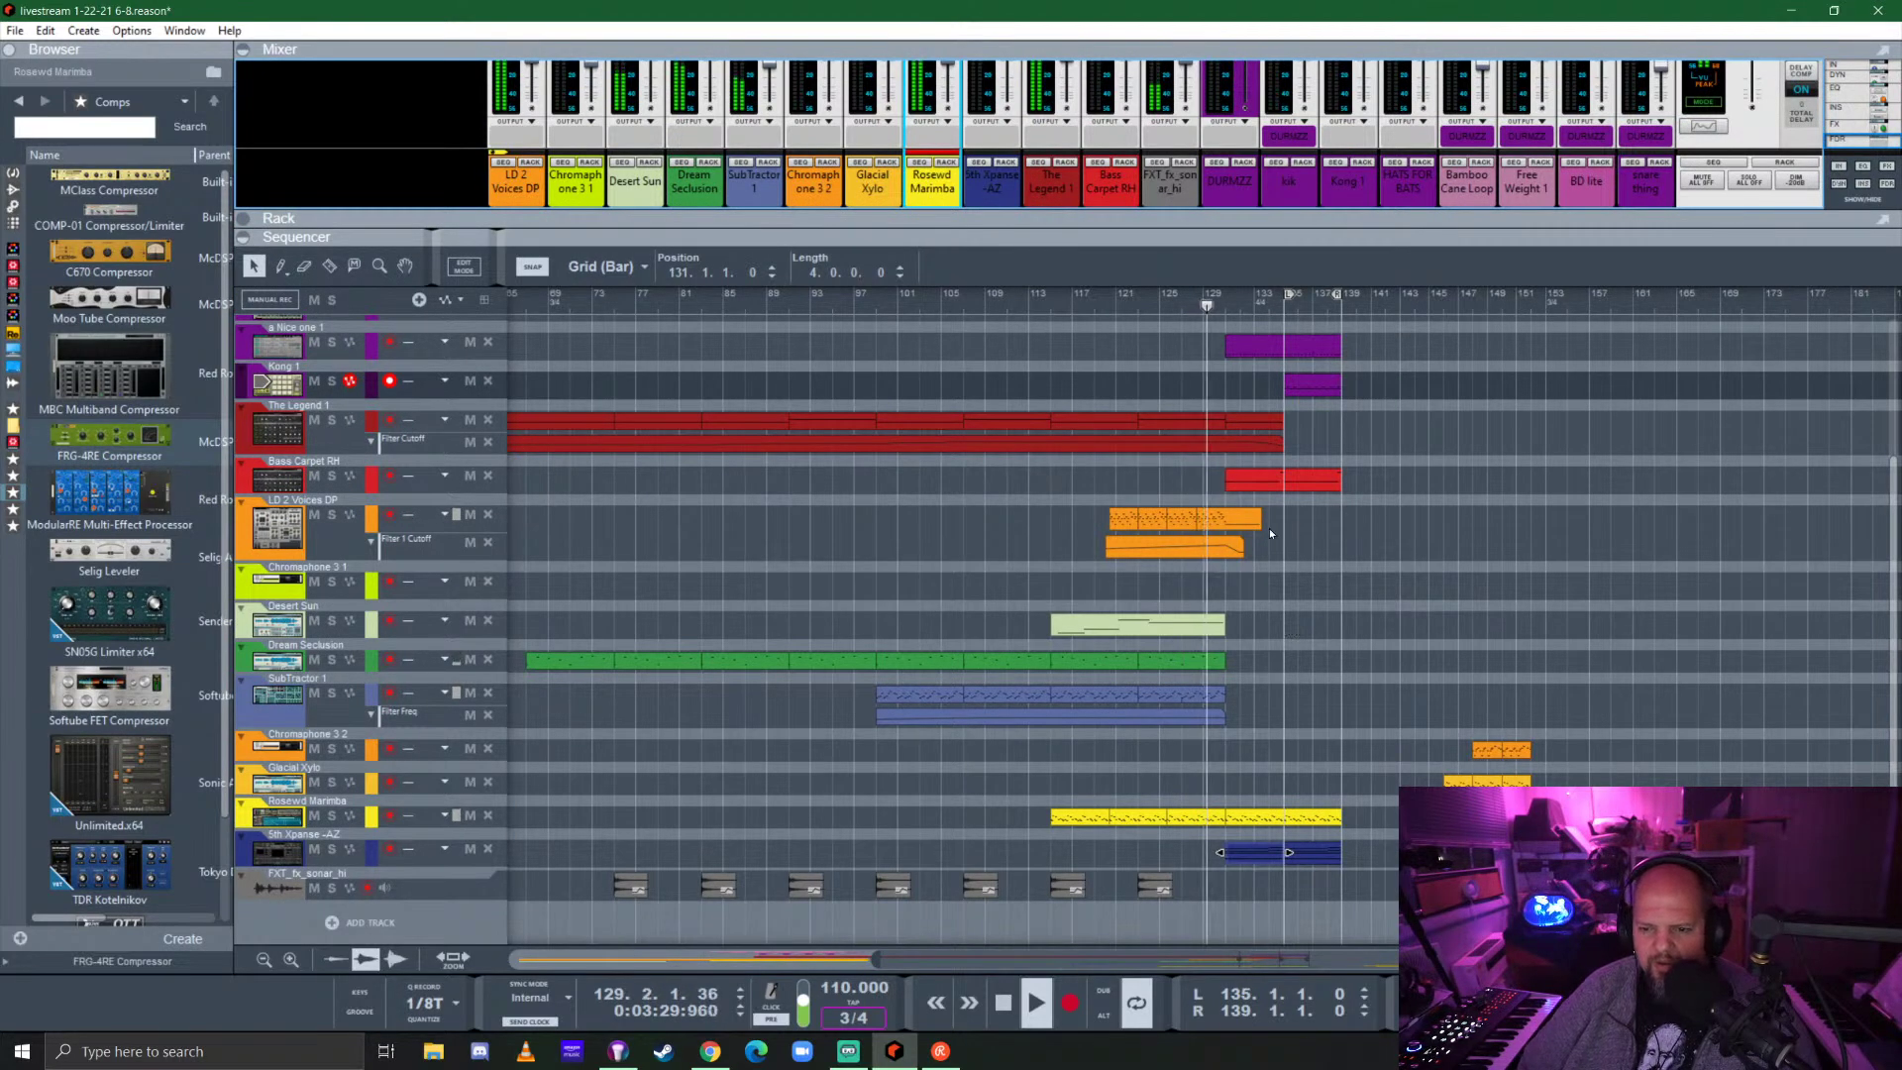
{"action": "double_click", "coordinate": [1244, 521]}
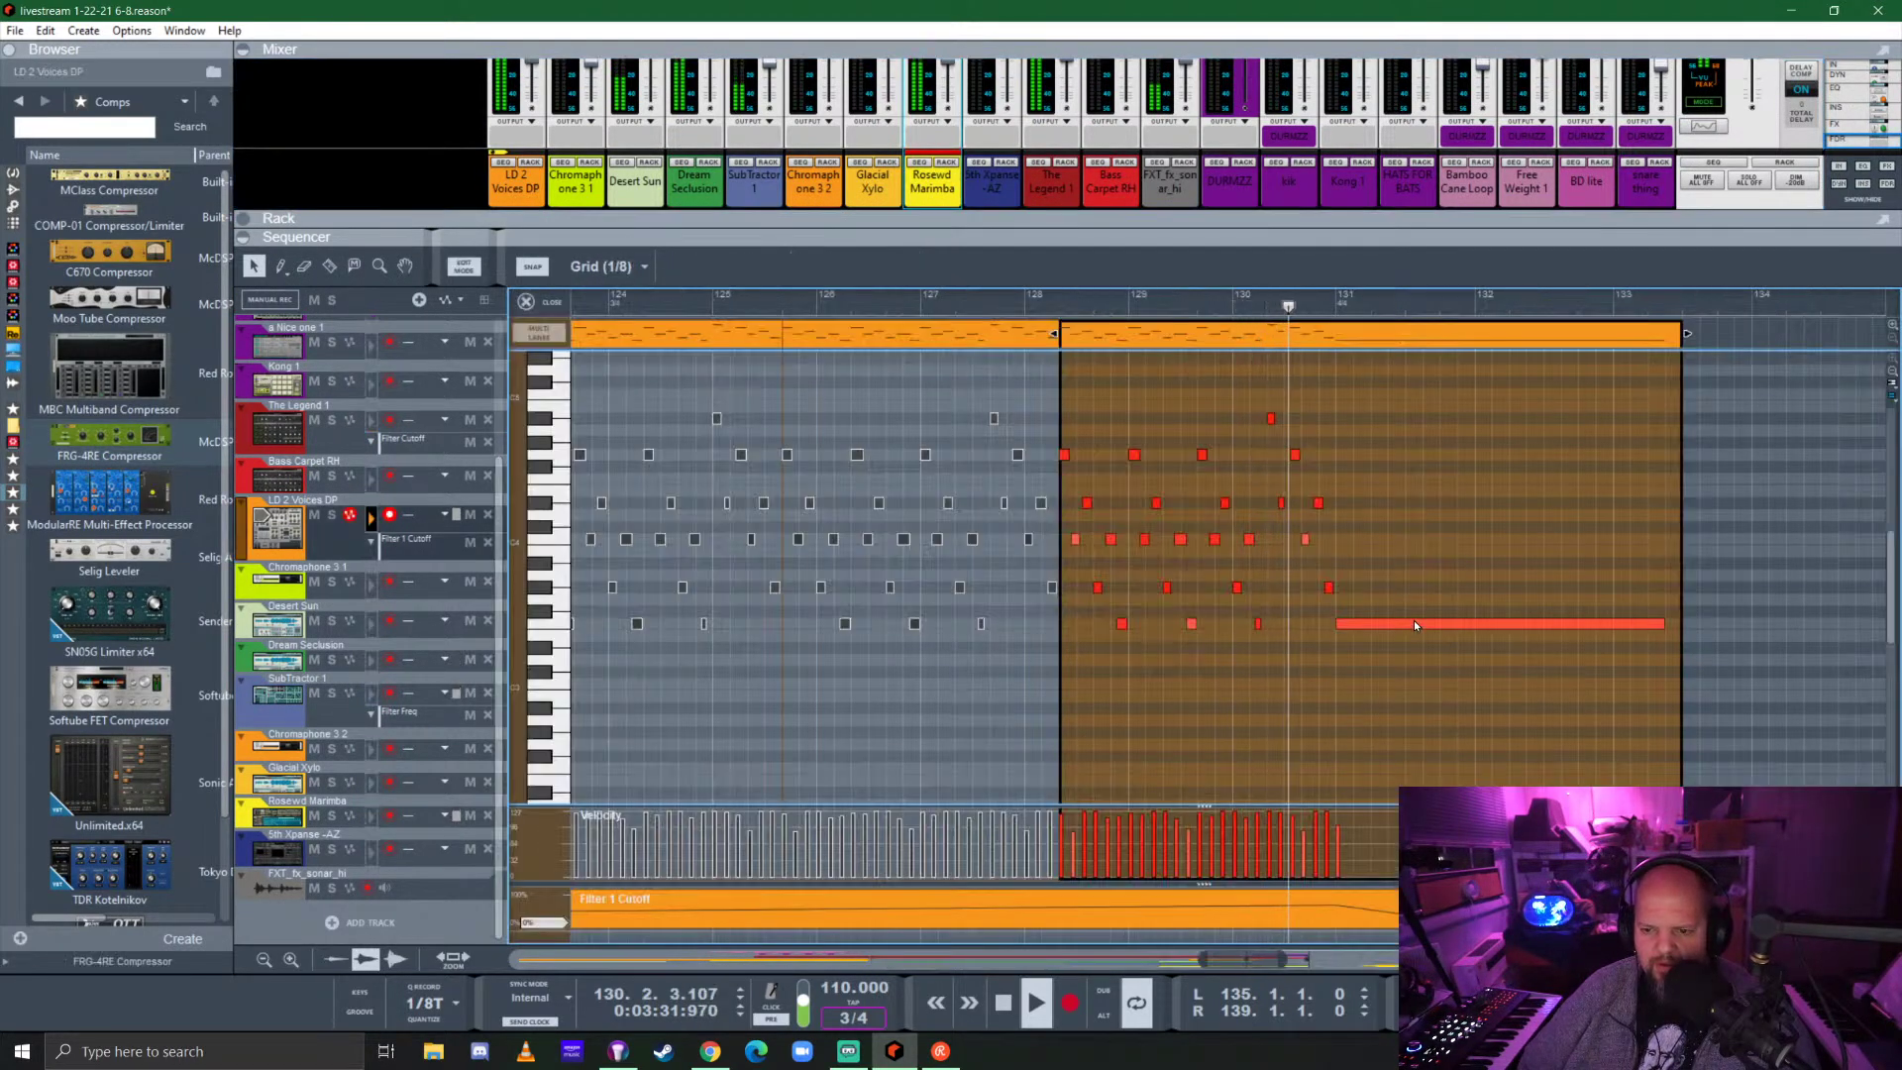
{"action": "left_click_drag", "start_coordinate": [1412, 622], "coordinate": [1407, 535]}
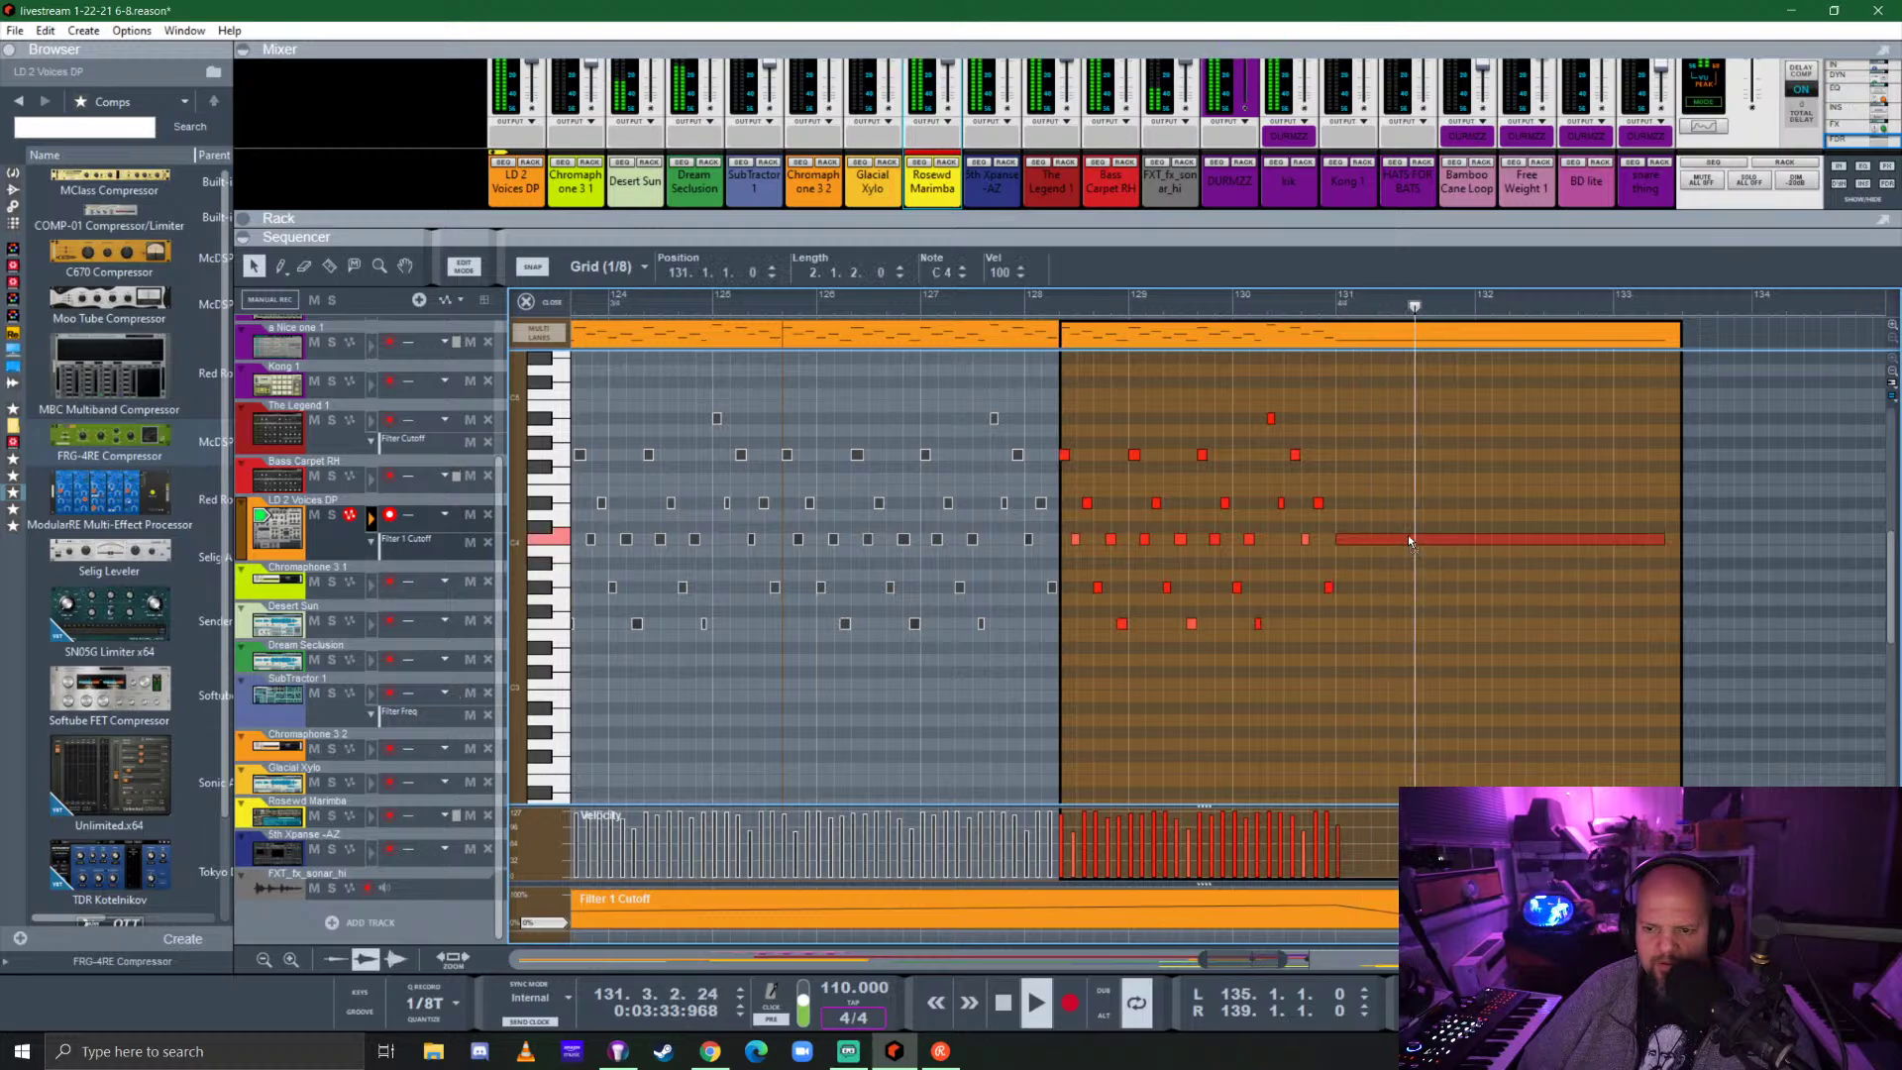
{"action": "left_click", "coordinate": [1332, 307]}
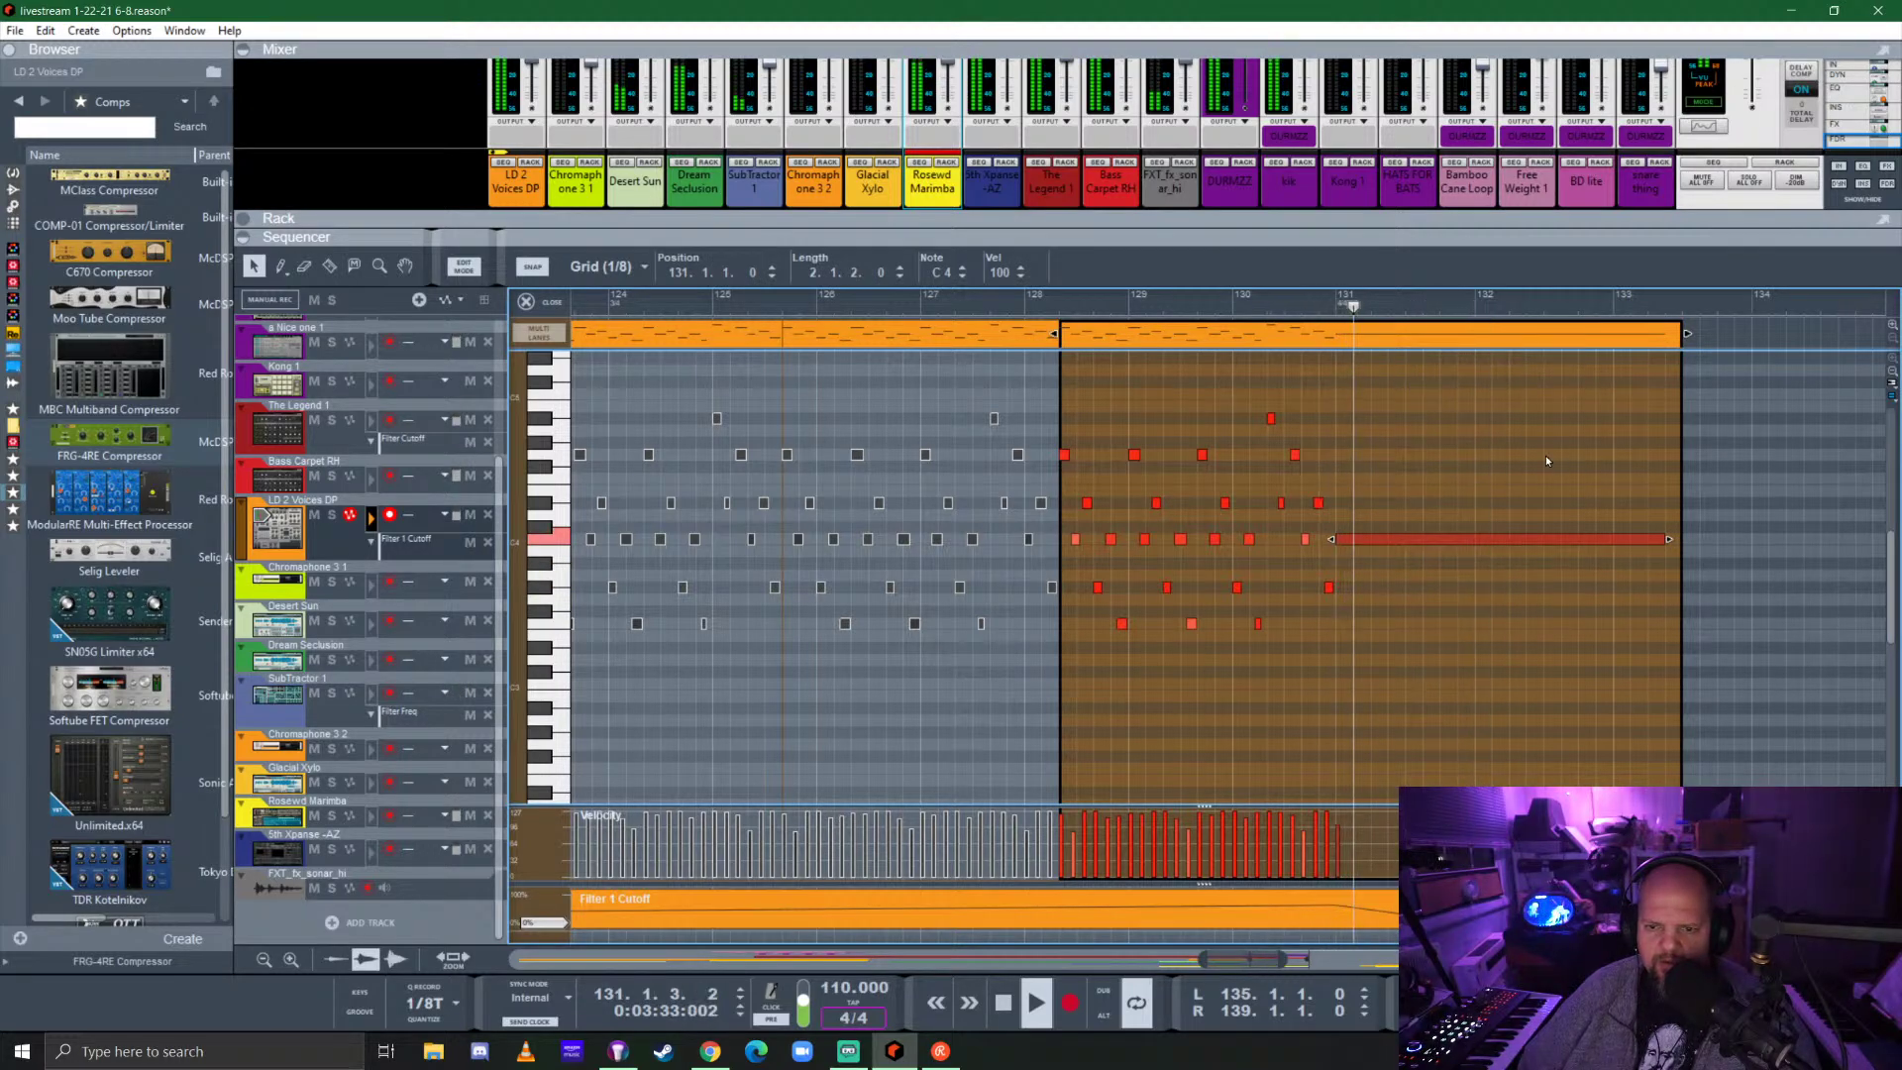
{"action": "left_click_drag", "start_coordinate": [1391, 541], "coordinate": [1375, 455]}
{"action": "left_click", "coordinate": [1022, 298]}
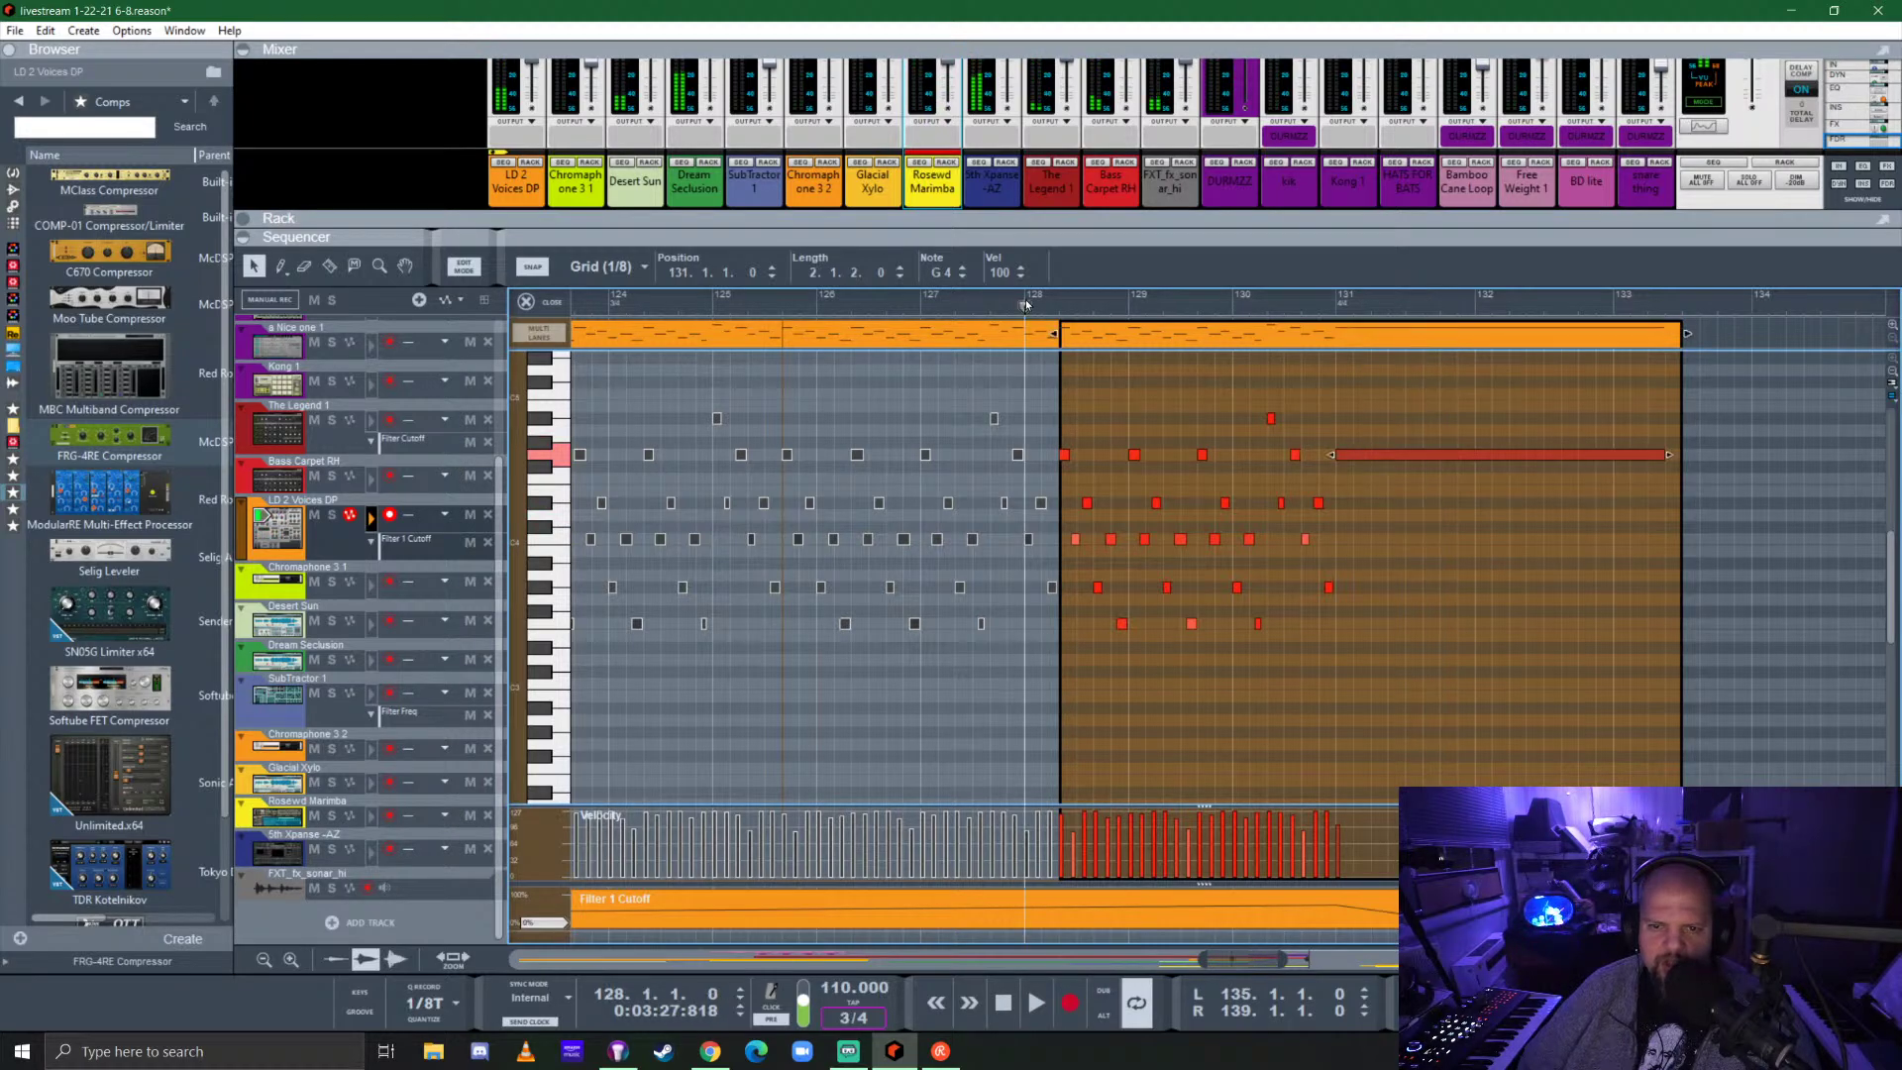
{"action": "left_click", "coordinate": [551, 304]}
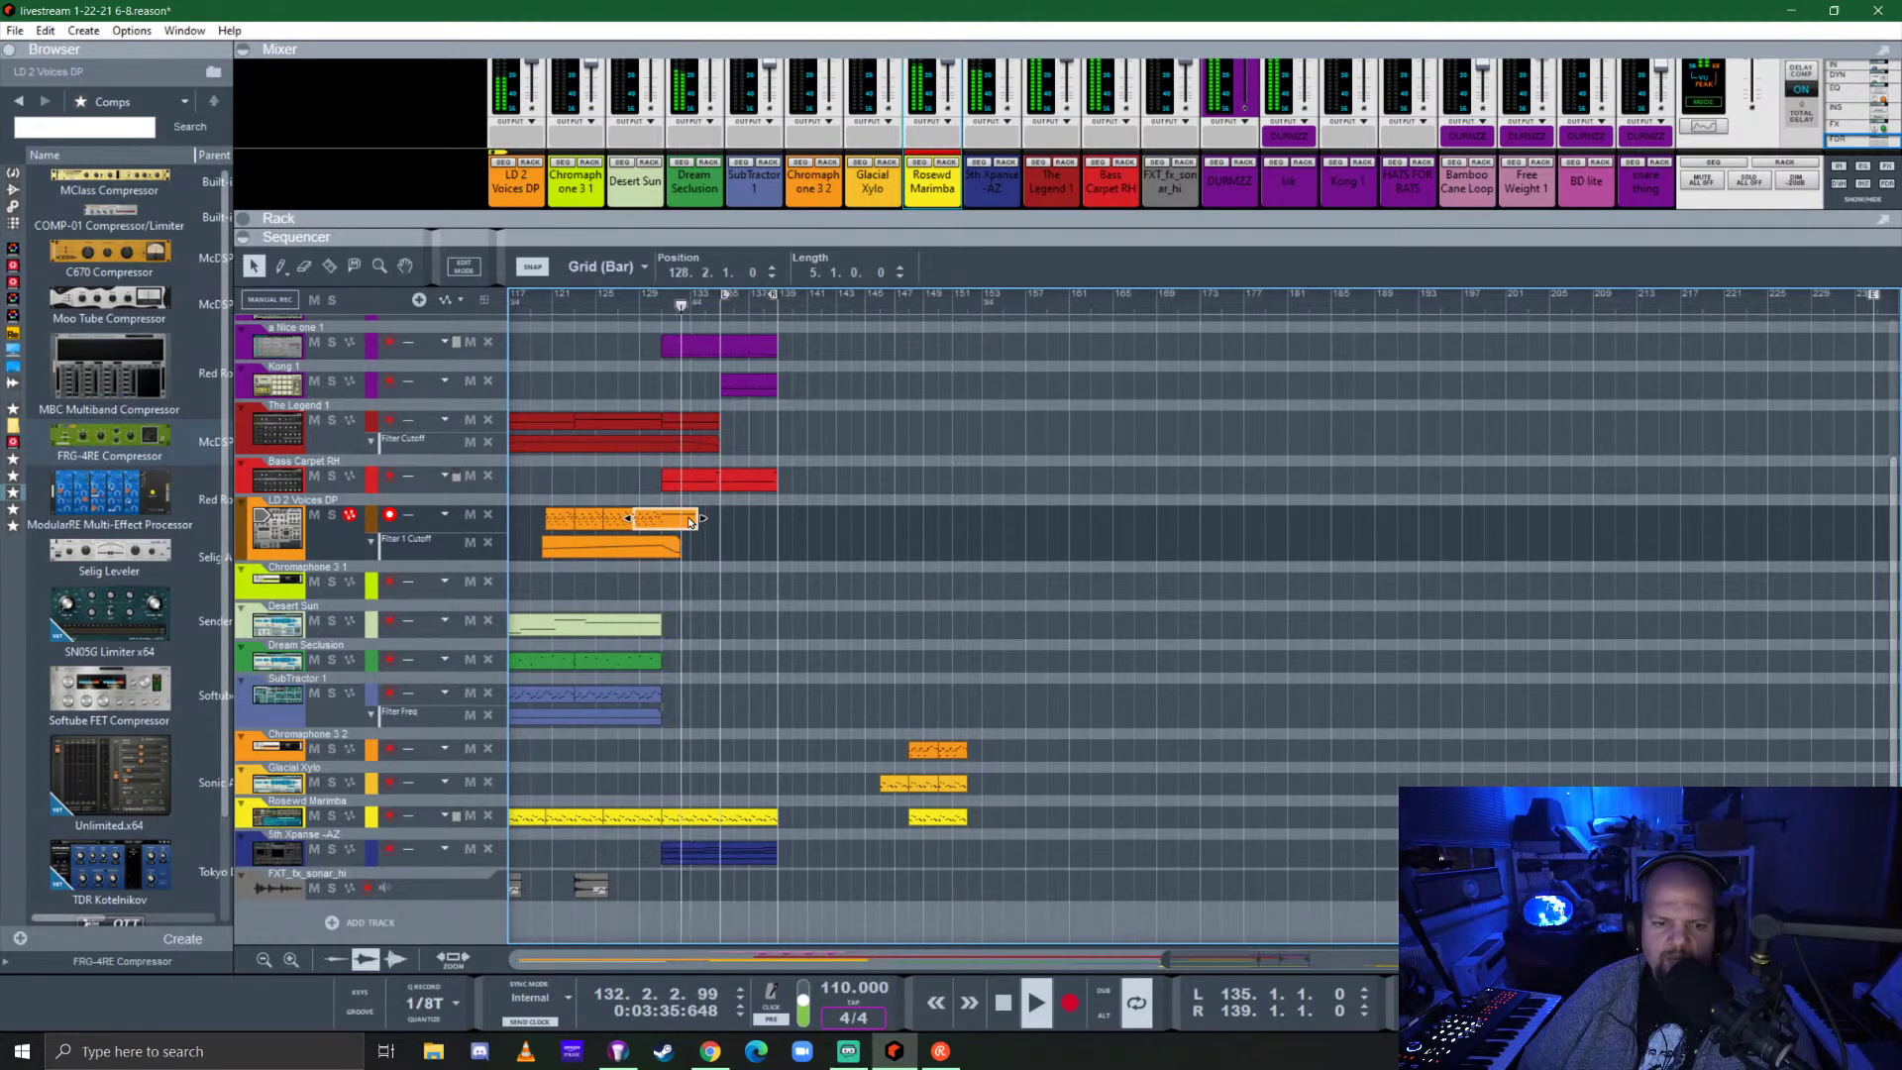
{"action": "key", "text": "shift+Tab"}
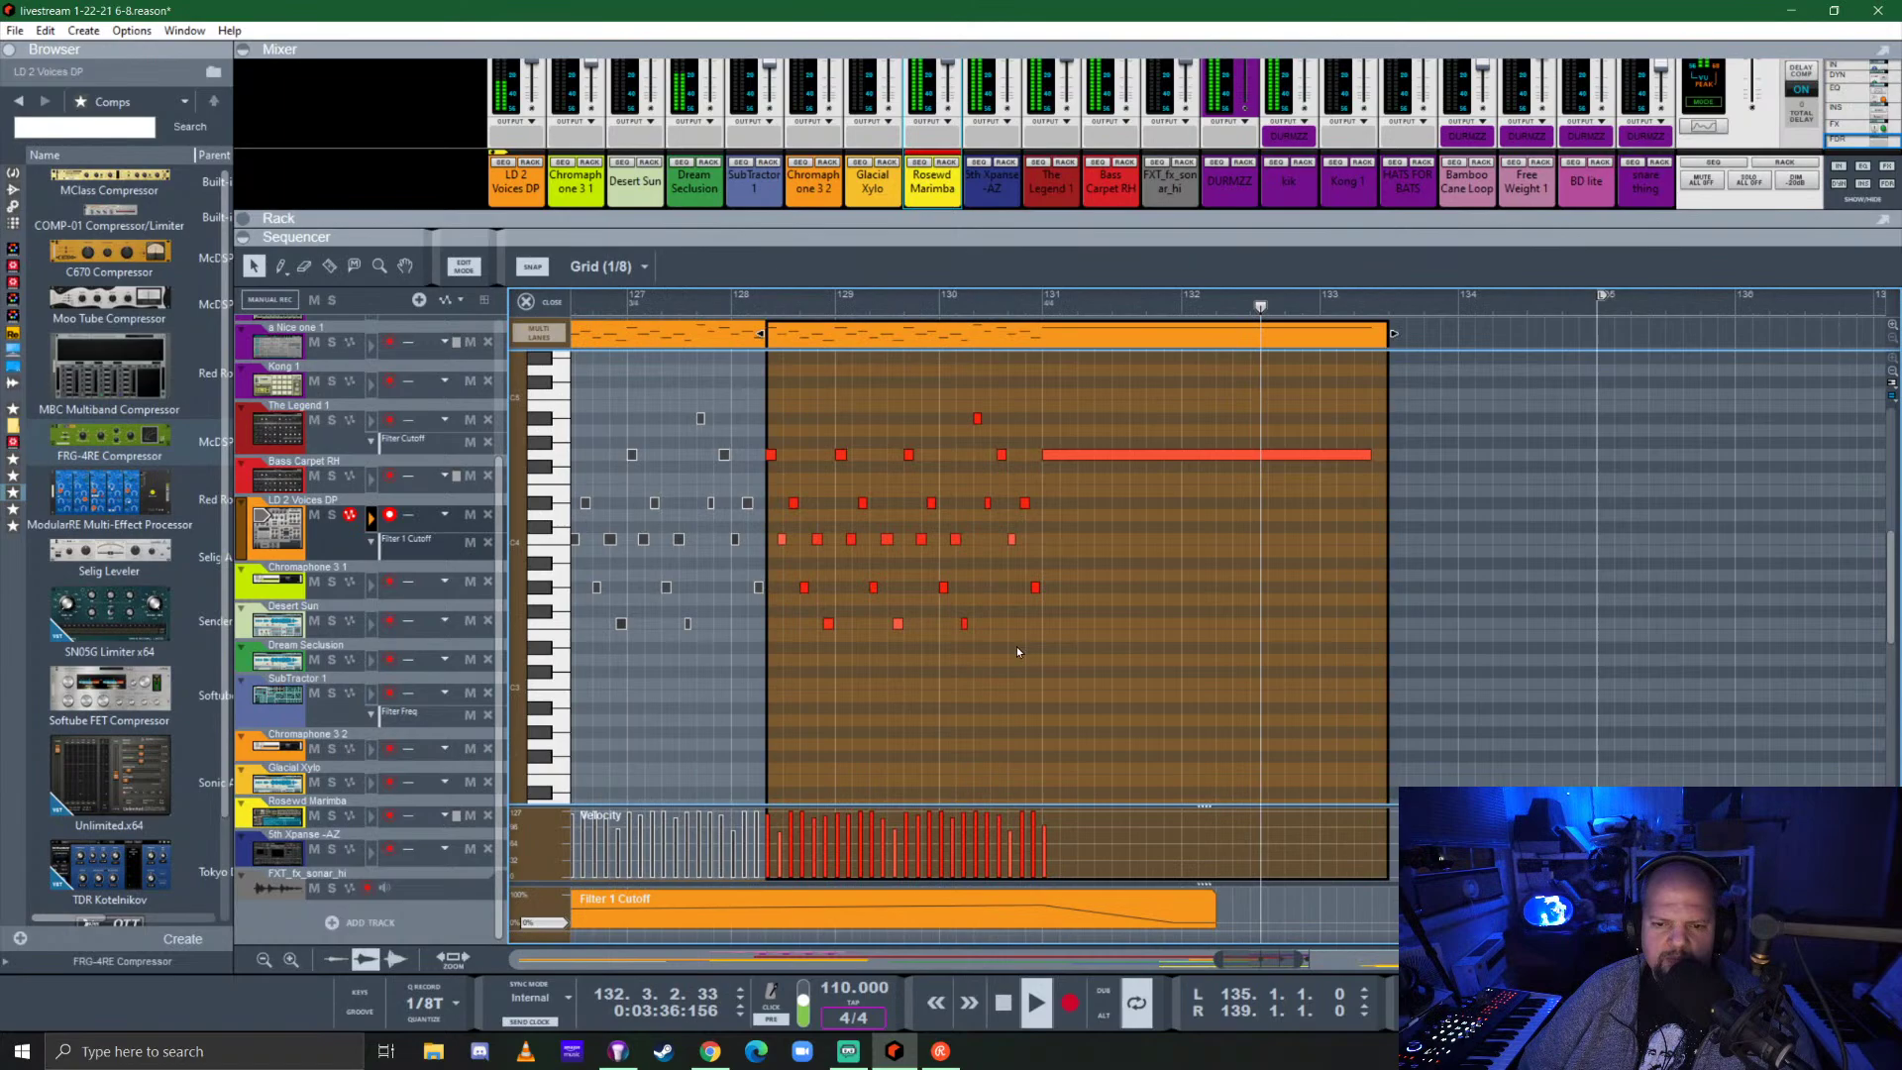
{"action": "left_click", "coordinate": [543, 307]}
Extend the LD 2 Voices DP Filter 1 Cutoff clip beyond the long note, curve its fade to 0% at 133.2.2.50 and play from bar 131.
{"action": "double_click", "coordinate": [669, 550]}
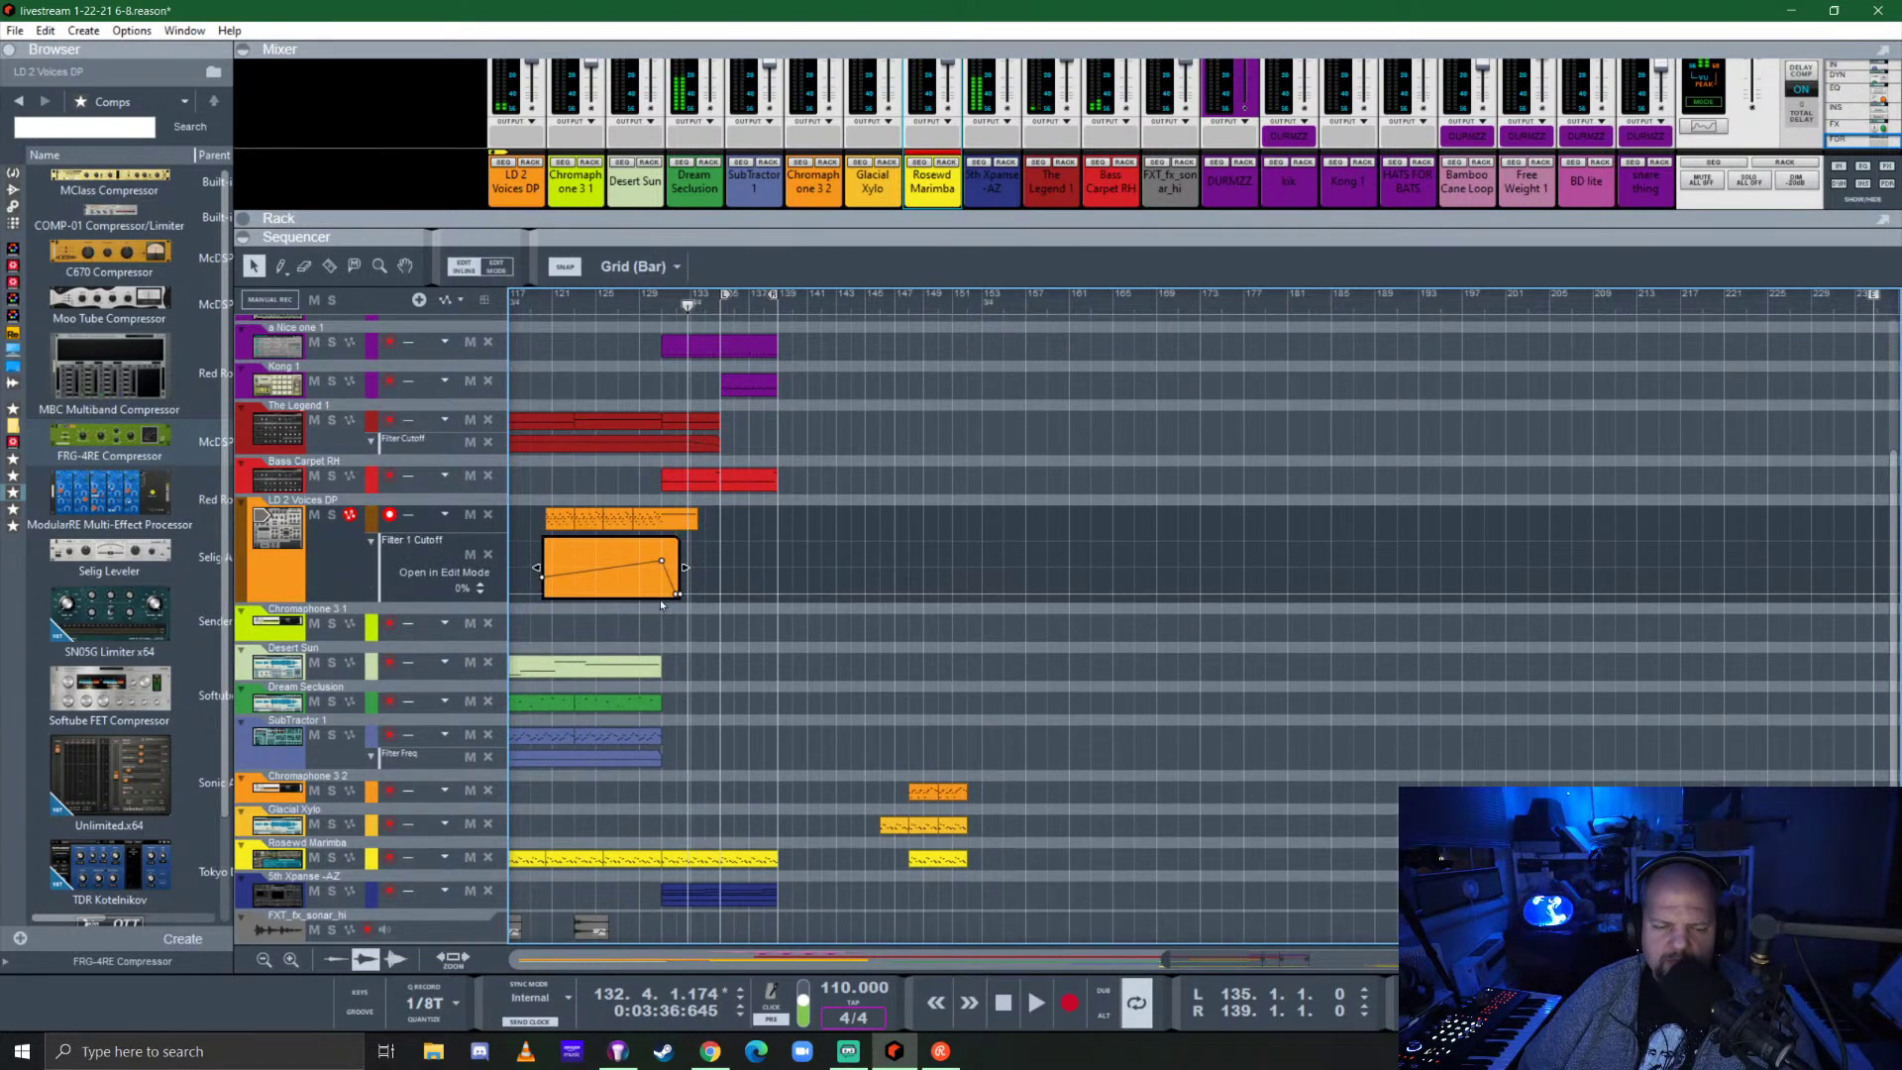
{"action": "scroll", "coordinate": [655, 586], "scroll_direction": "up", "scroll_amount": 6}
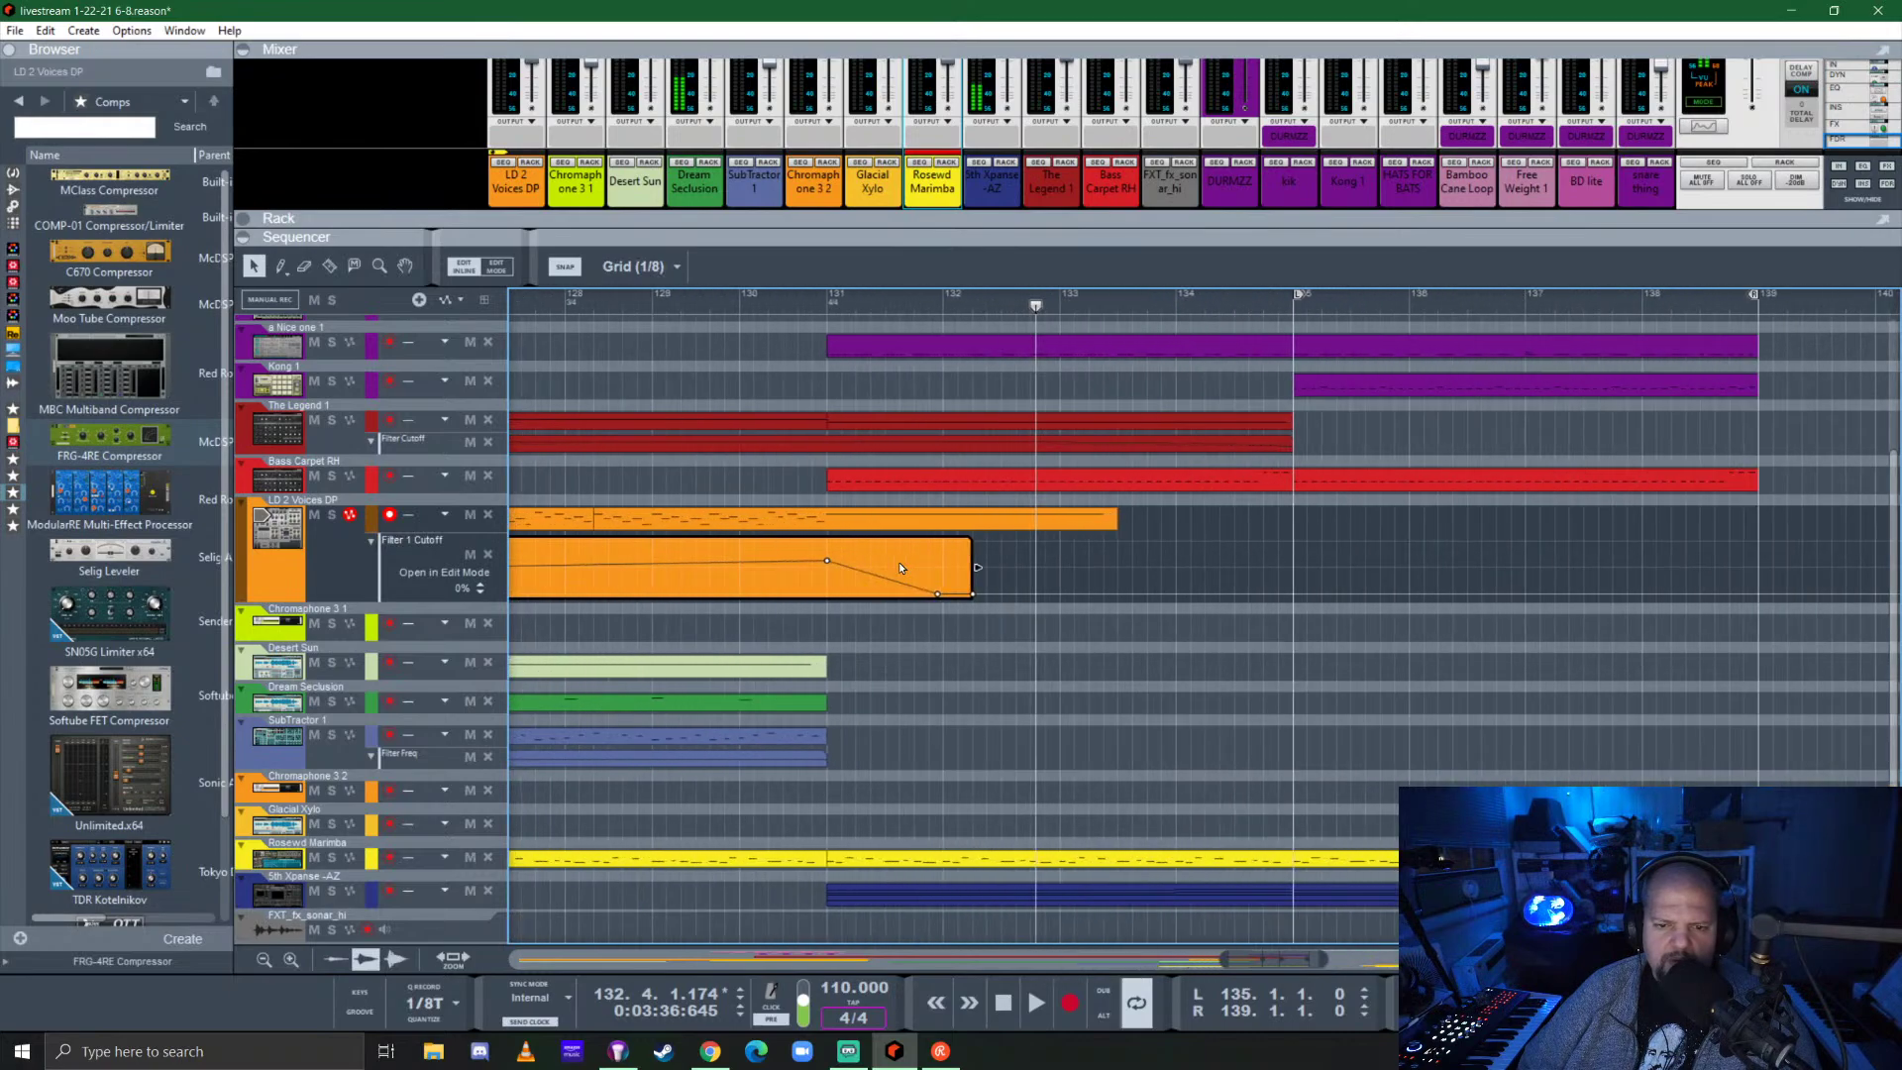
{"action": "left_click_drag", "start_coordinate": [978, 567], "coordinate": [1129, 562]}
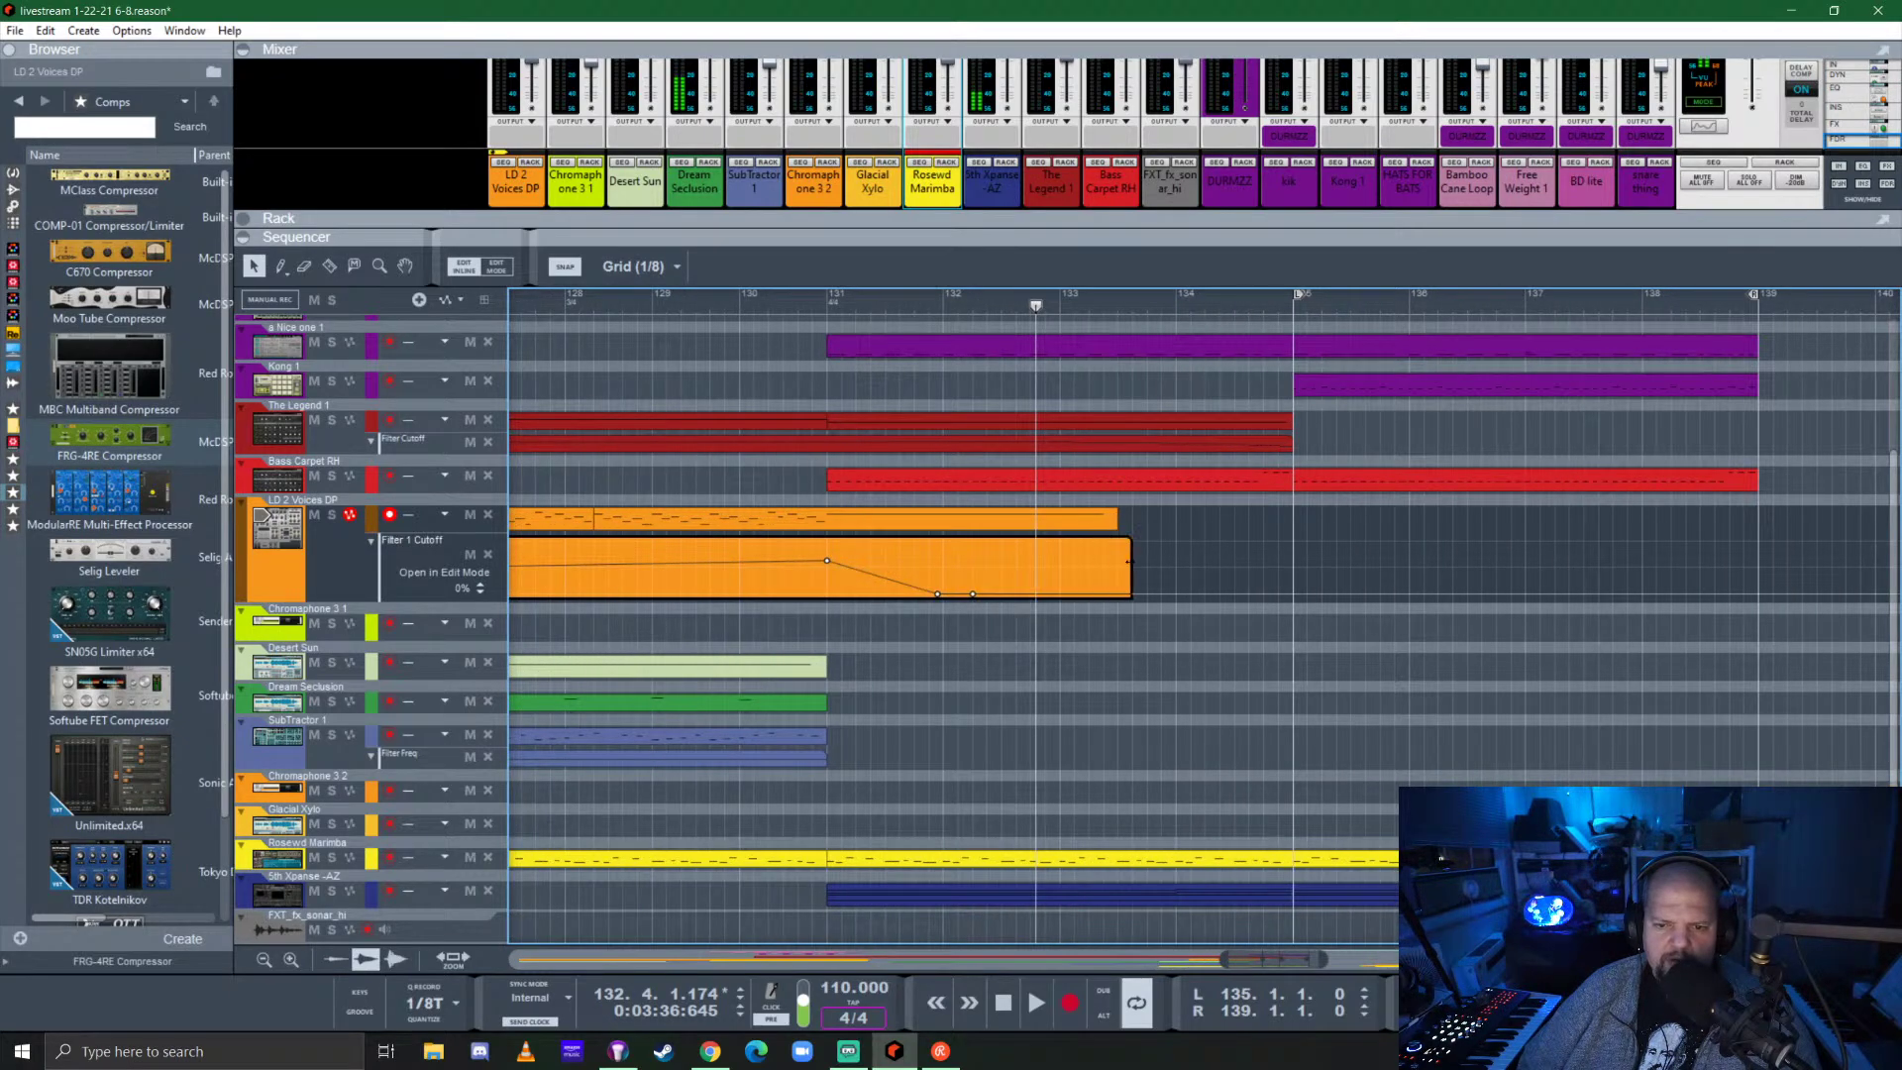
{"action": "left_click", "coordinate": [938, 596]}
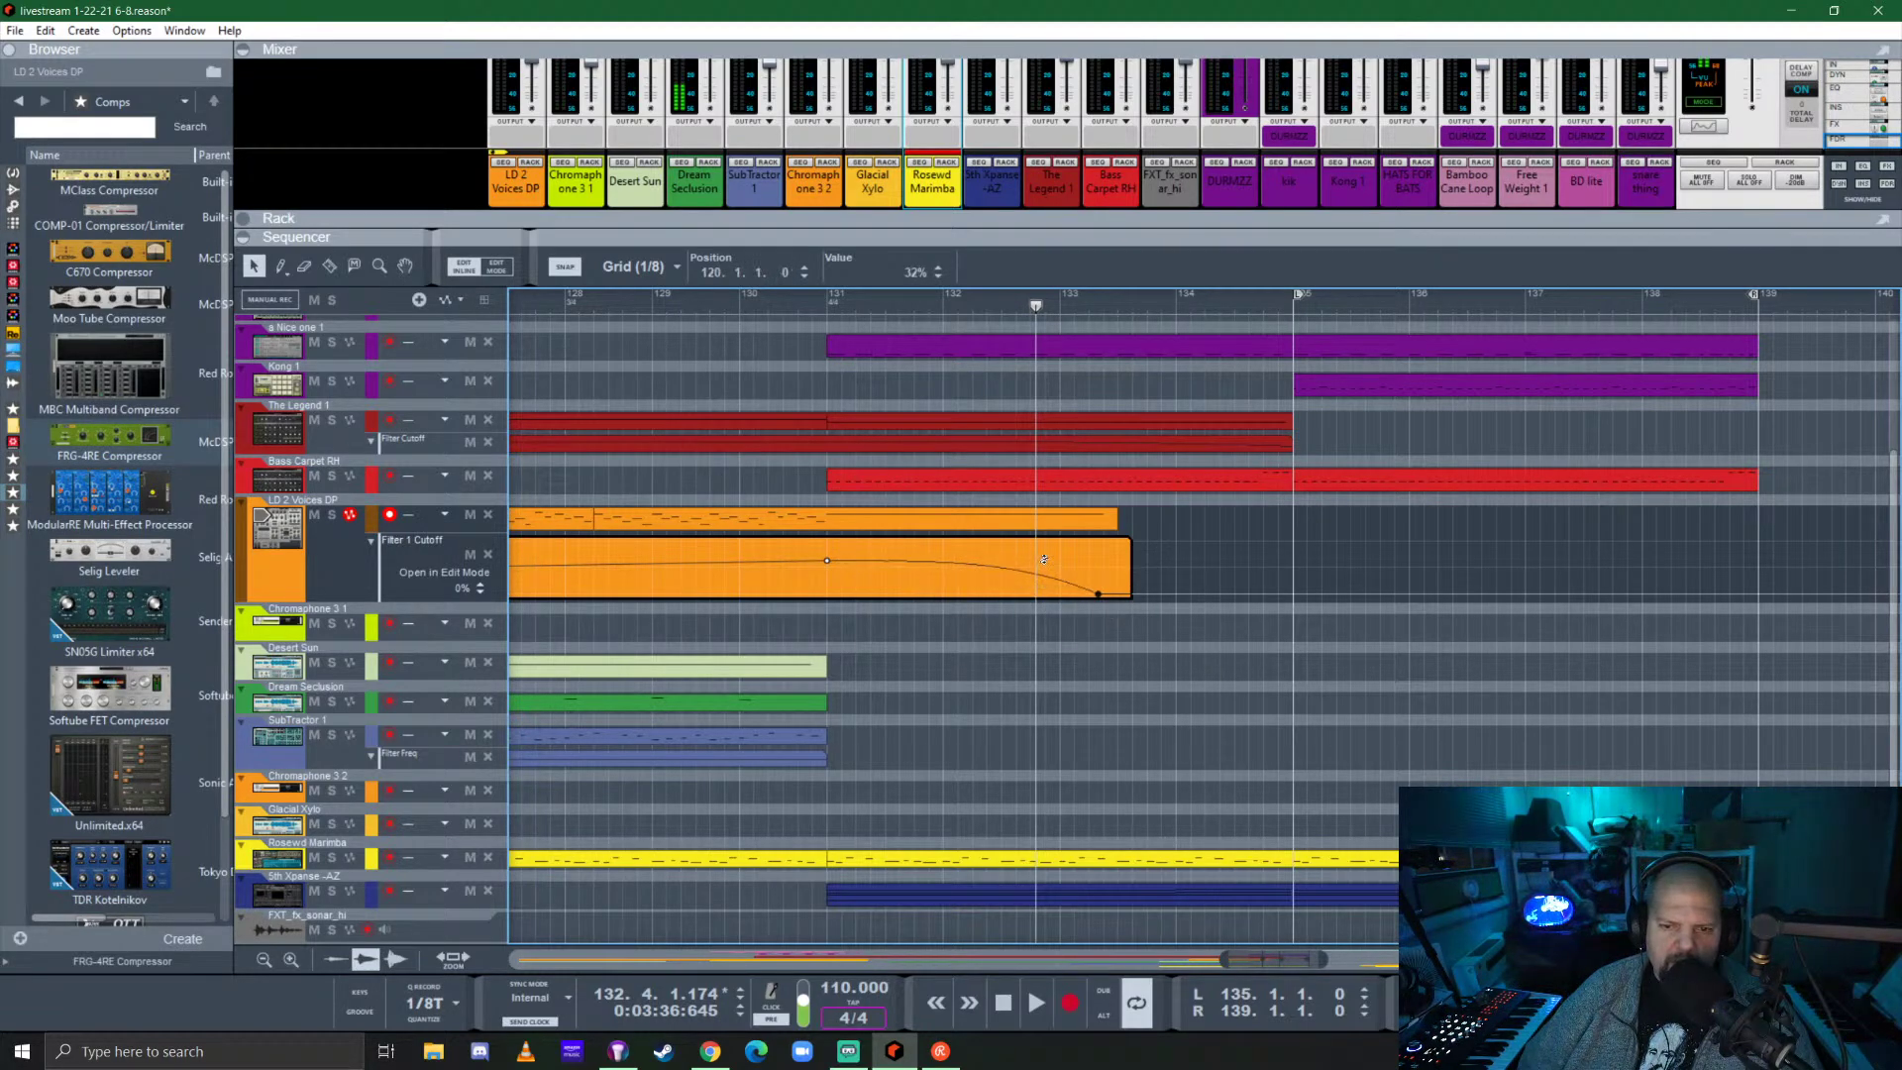
{"action": "left_click", "coordinate": [827, 299]}
{"action": "key", "text": "space"}
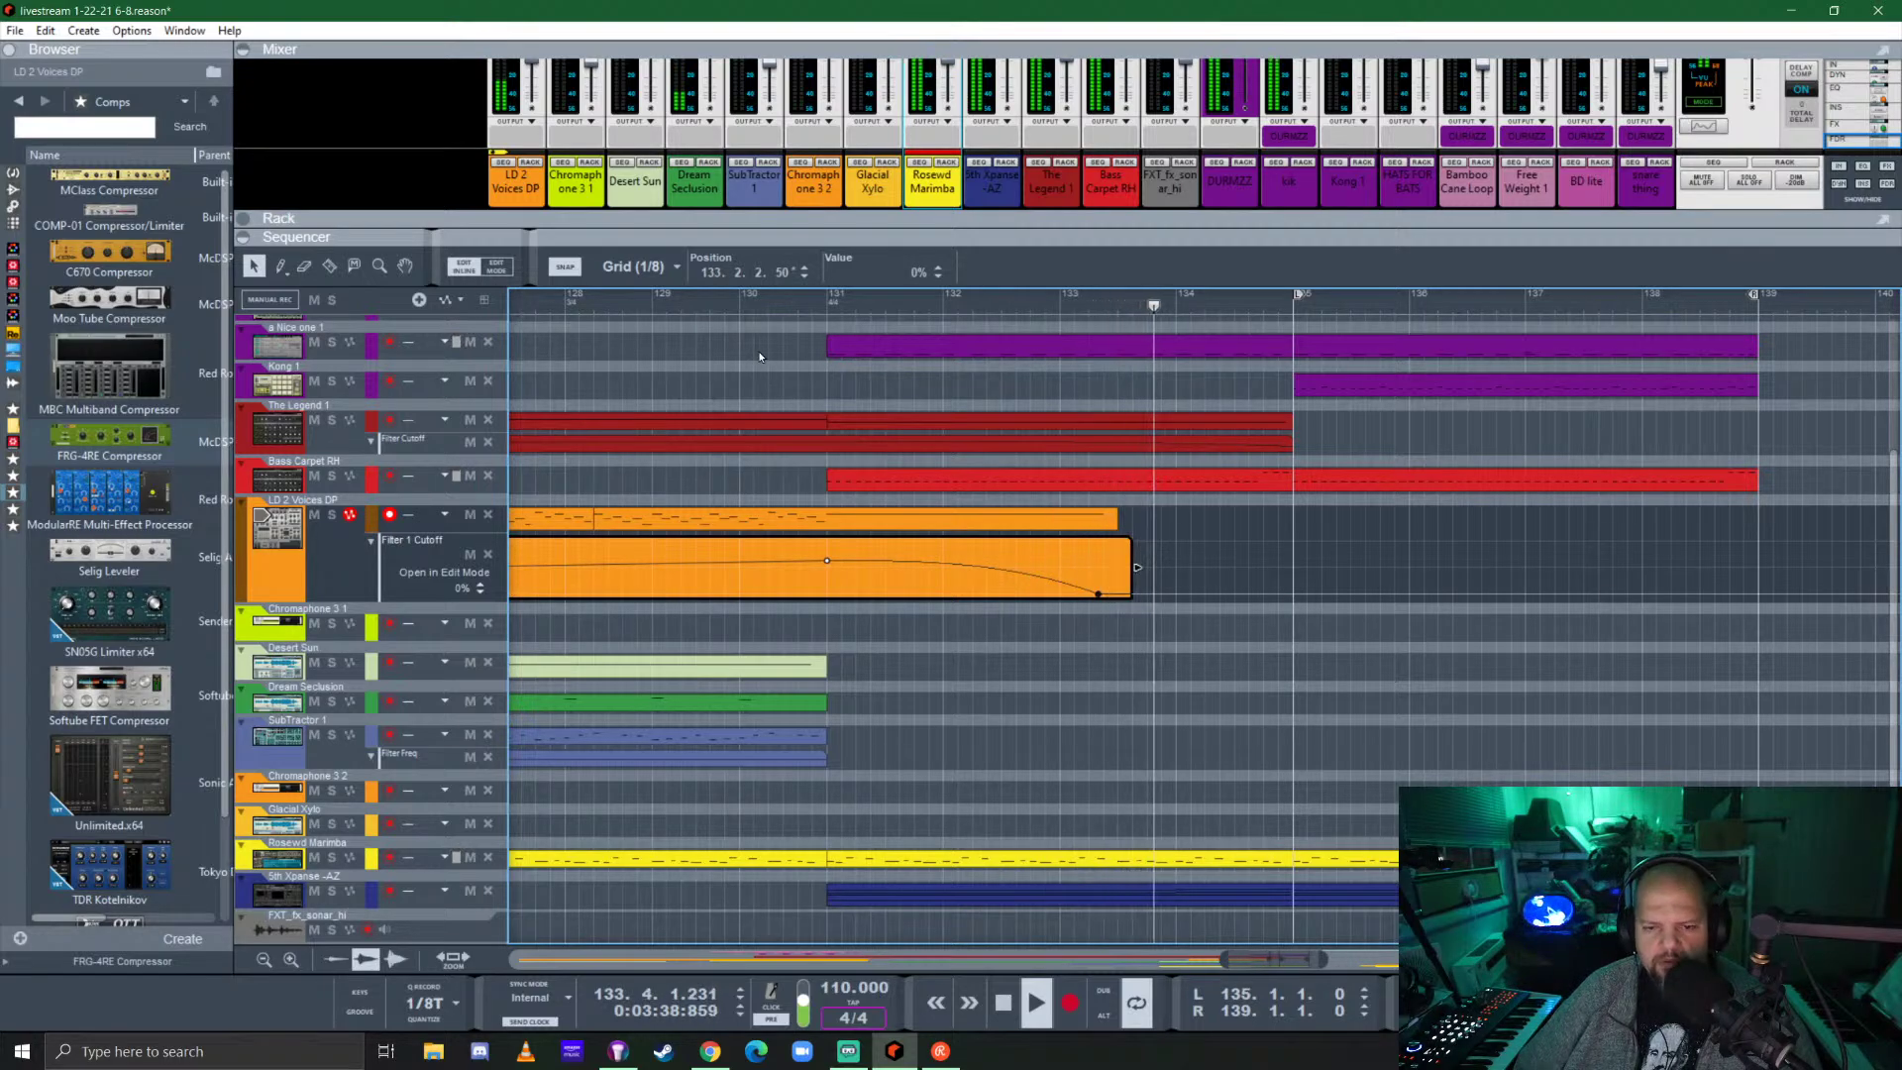
{"action": "scroll", "coordinate": [1156, 630], "scroll_direction": "down", "scroll_amount": 8}
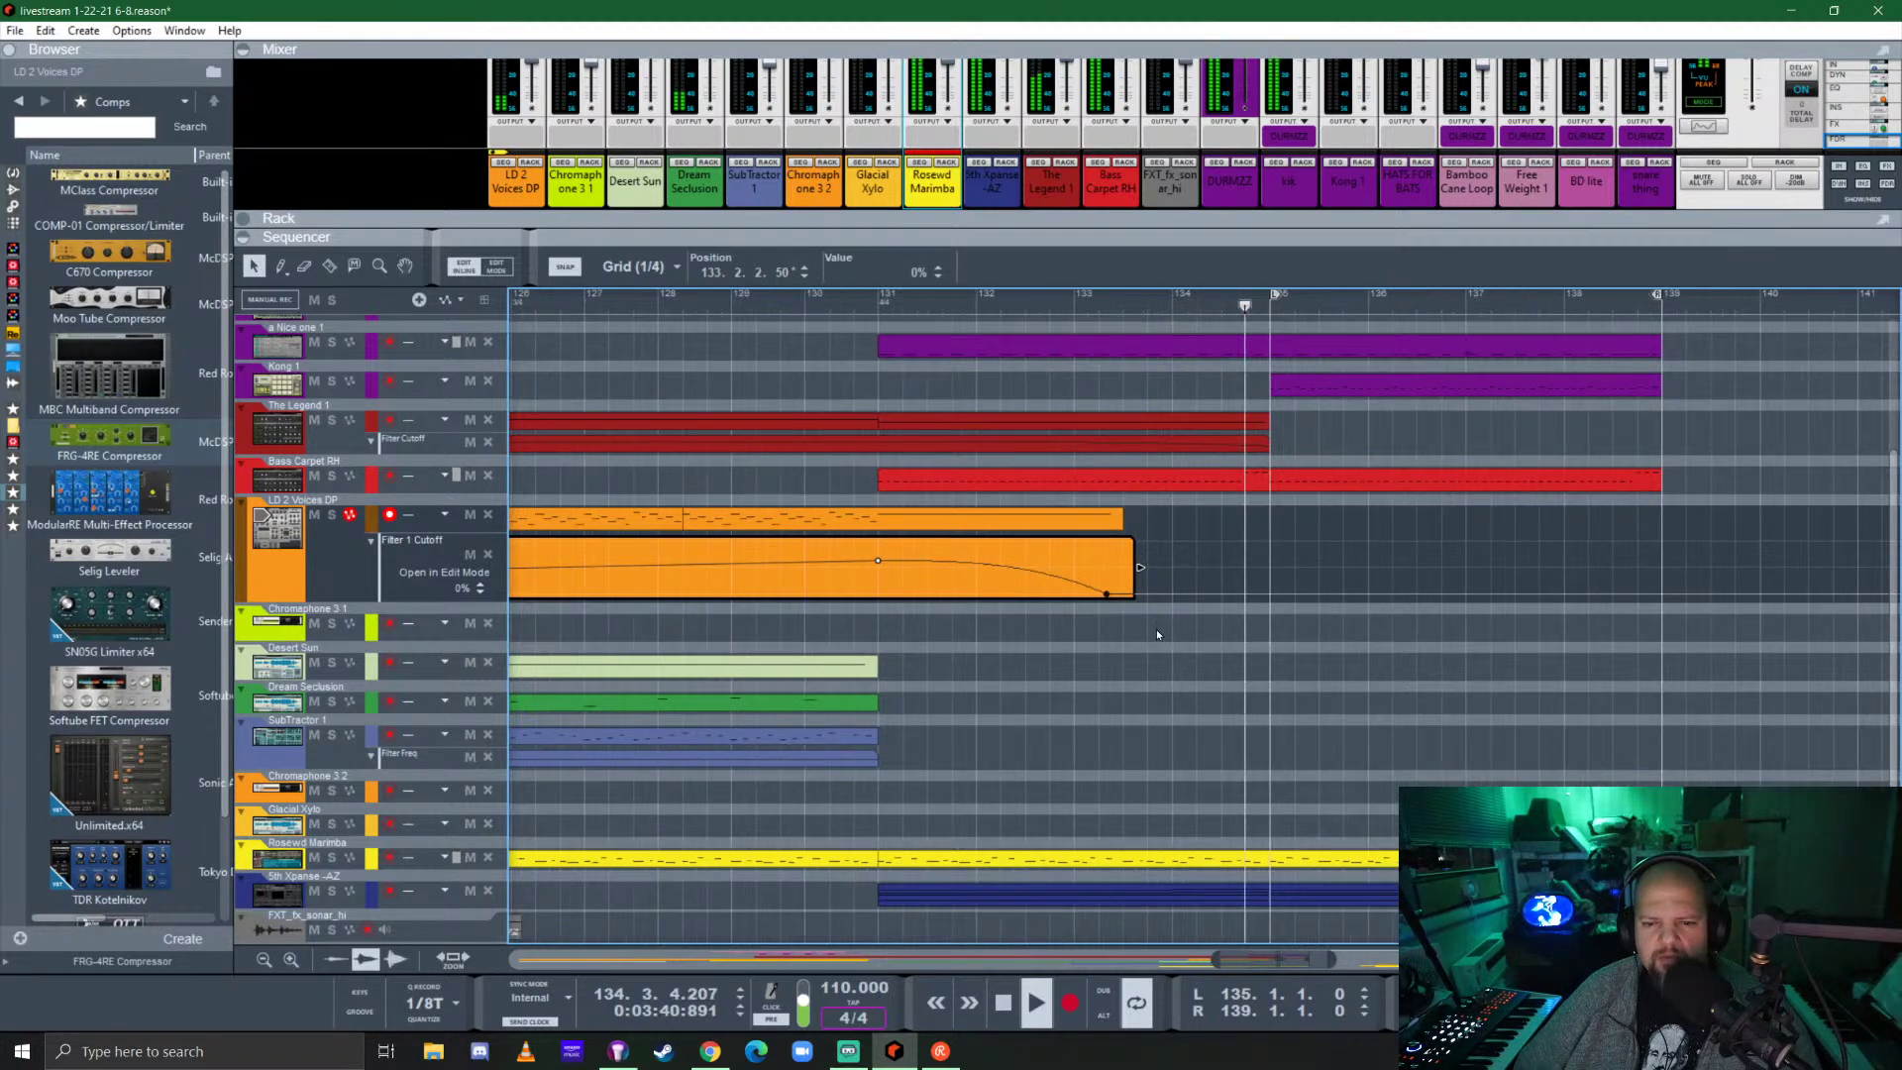
{"action": "left_click", "coordinate": [1259, 573]}
Move the spare Chromaphone 3 2, Glacial Xylo and Rosewd Marimba clips to start from about bar 154 and stop playback.
{"action": "scroll", "coordinate": [1111, 610], "scroll_direction": "right", "scroll_amount": 5}
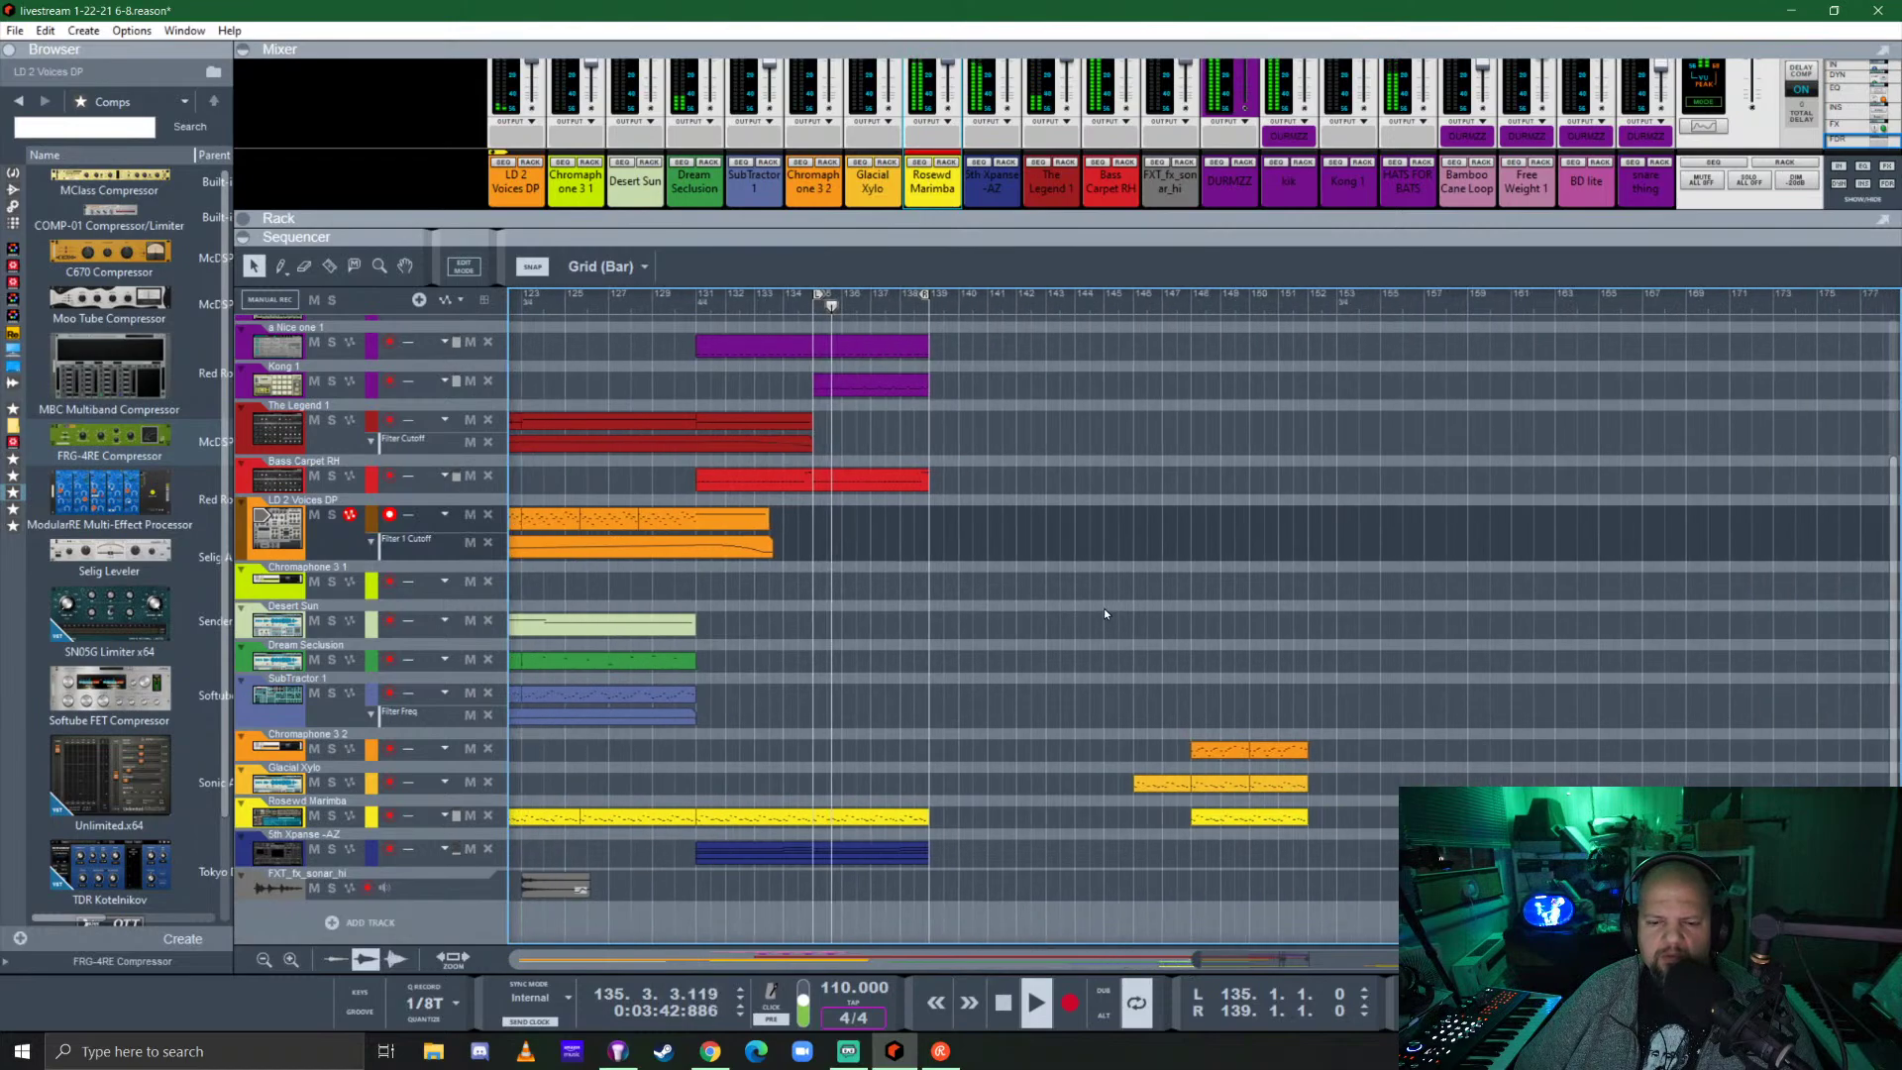
{"action": "left_click_drag", "start_coordinate": [1132, 683], "coordinate": [1479, 817]}
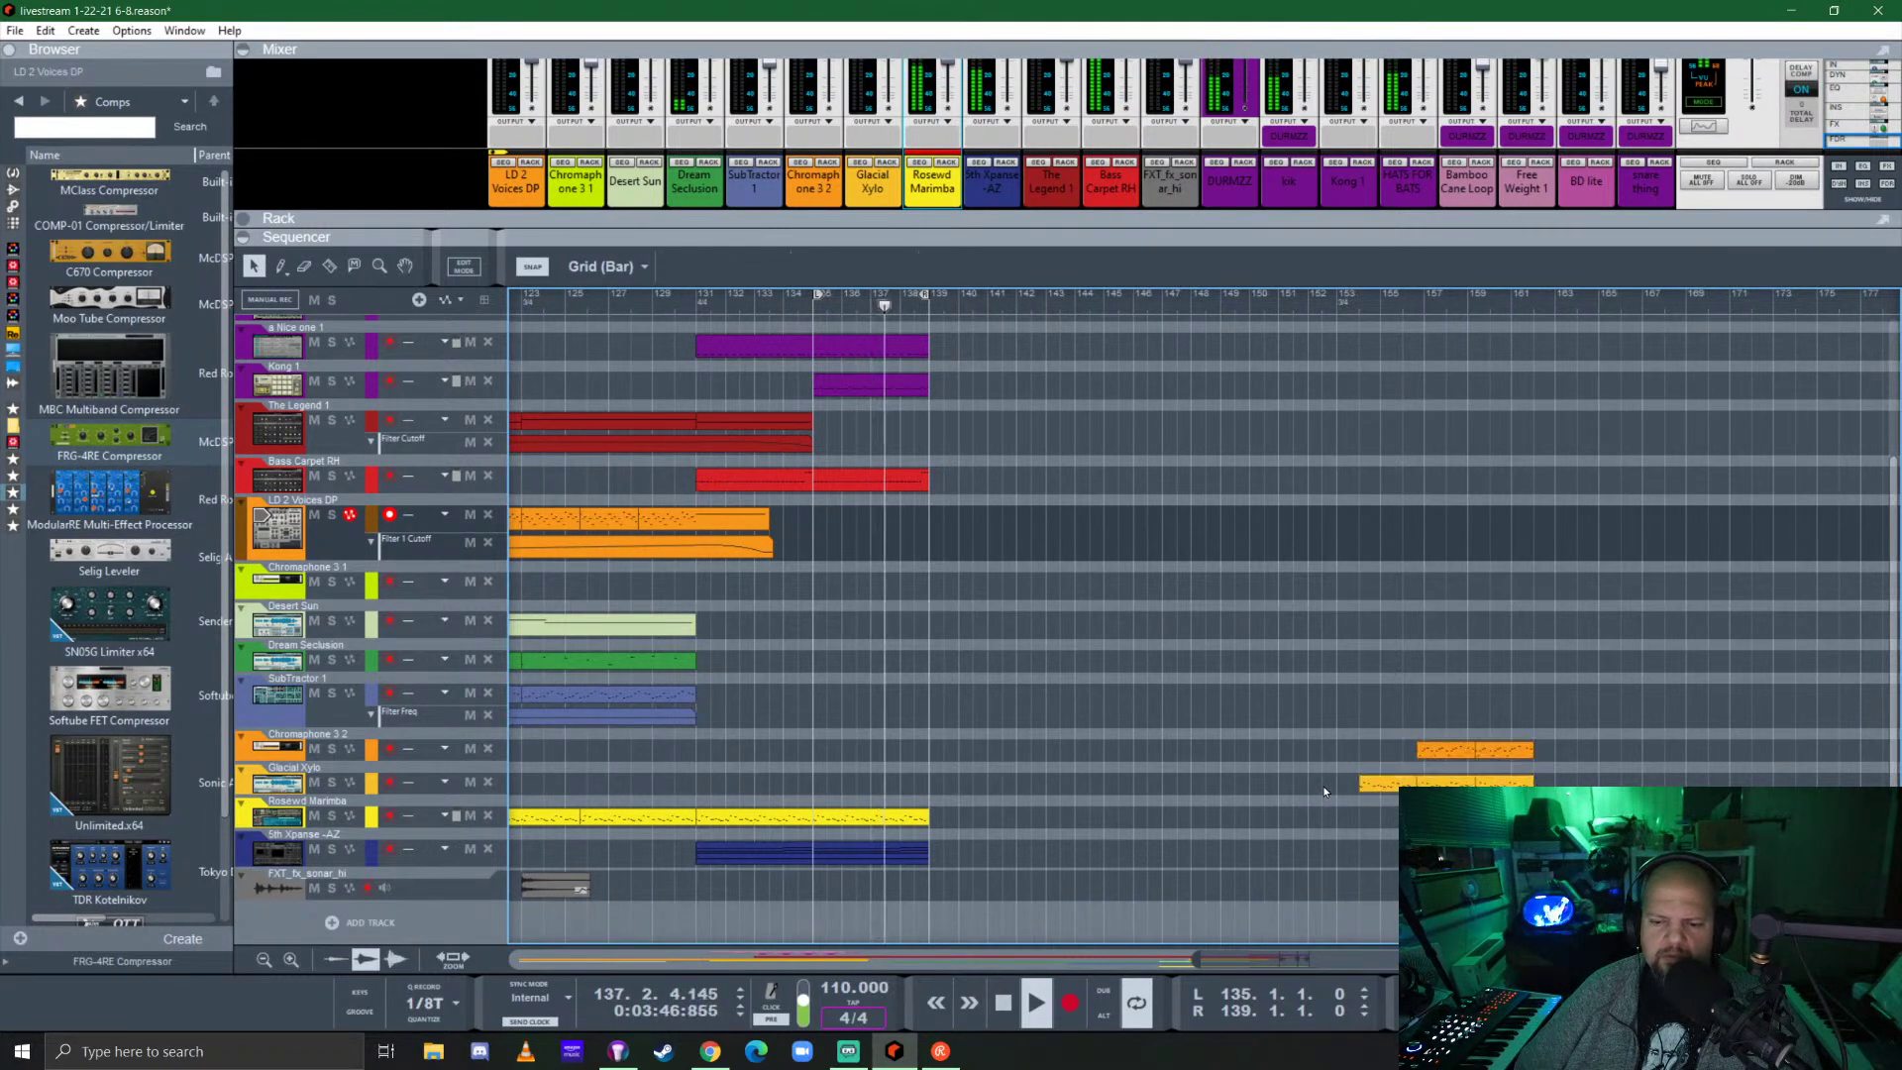
{"action": "left_click", "coordinate": [1290, 799]}
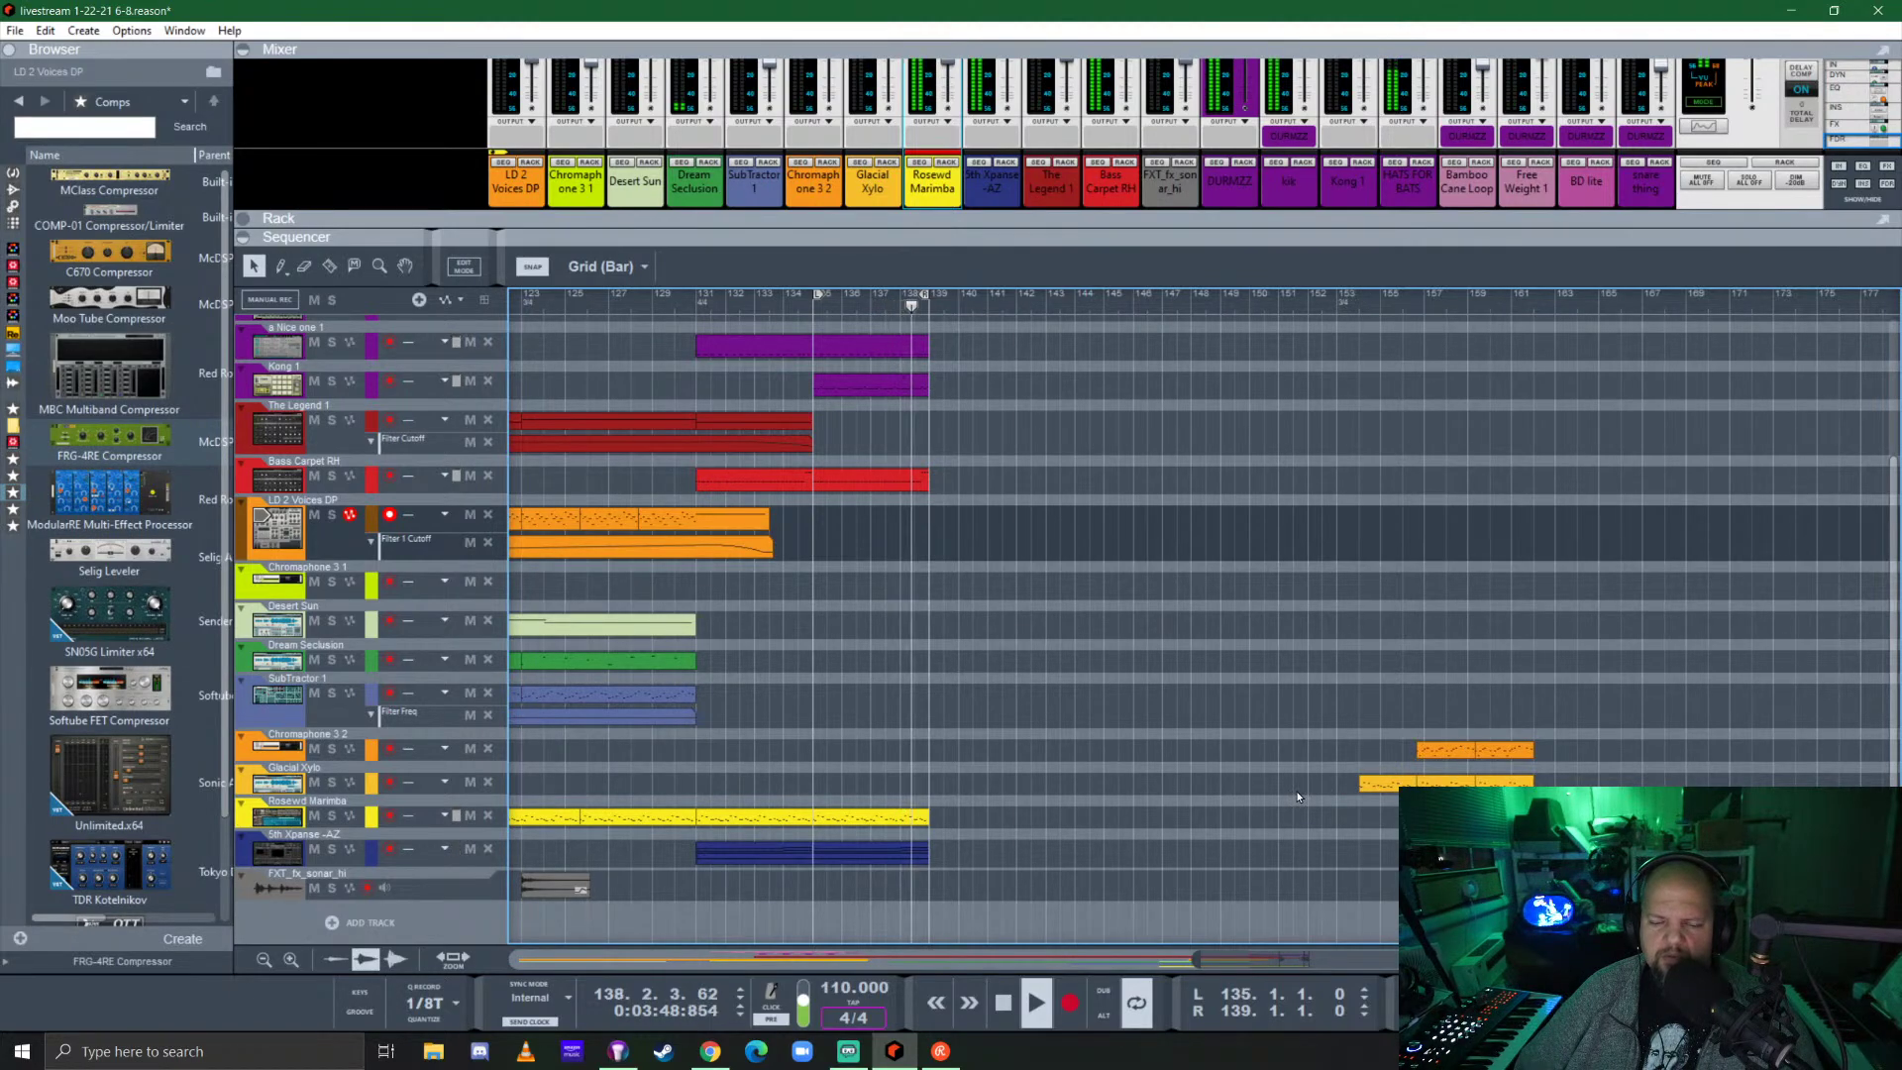
{"action": "key", "text": "space"}
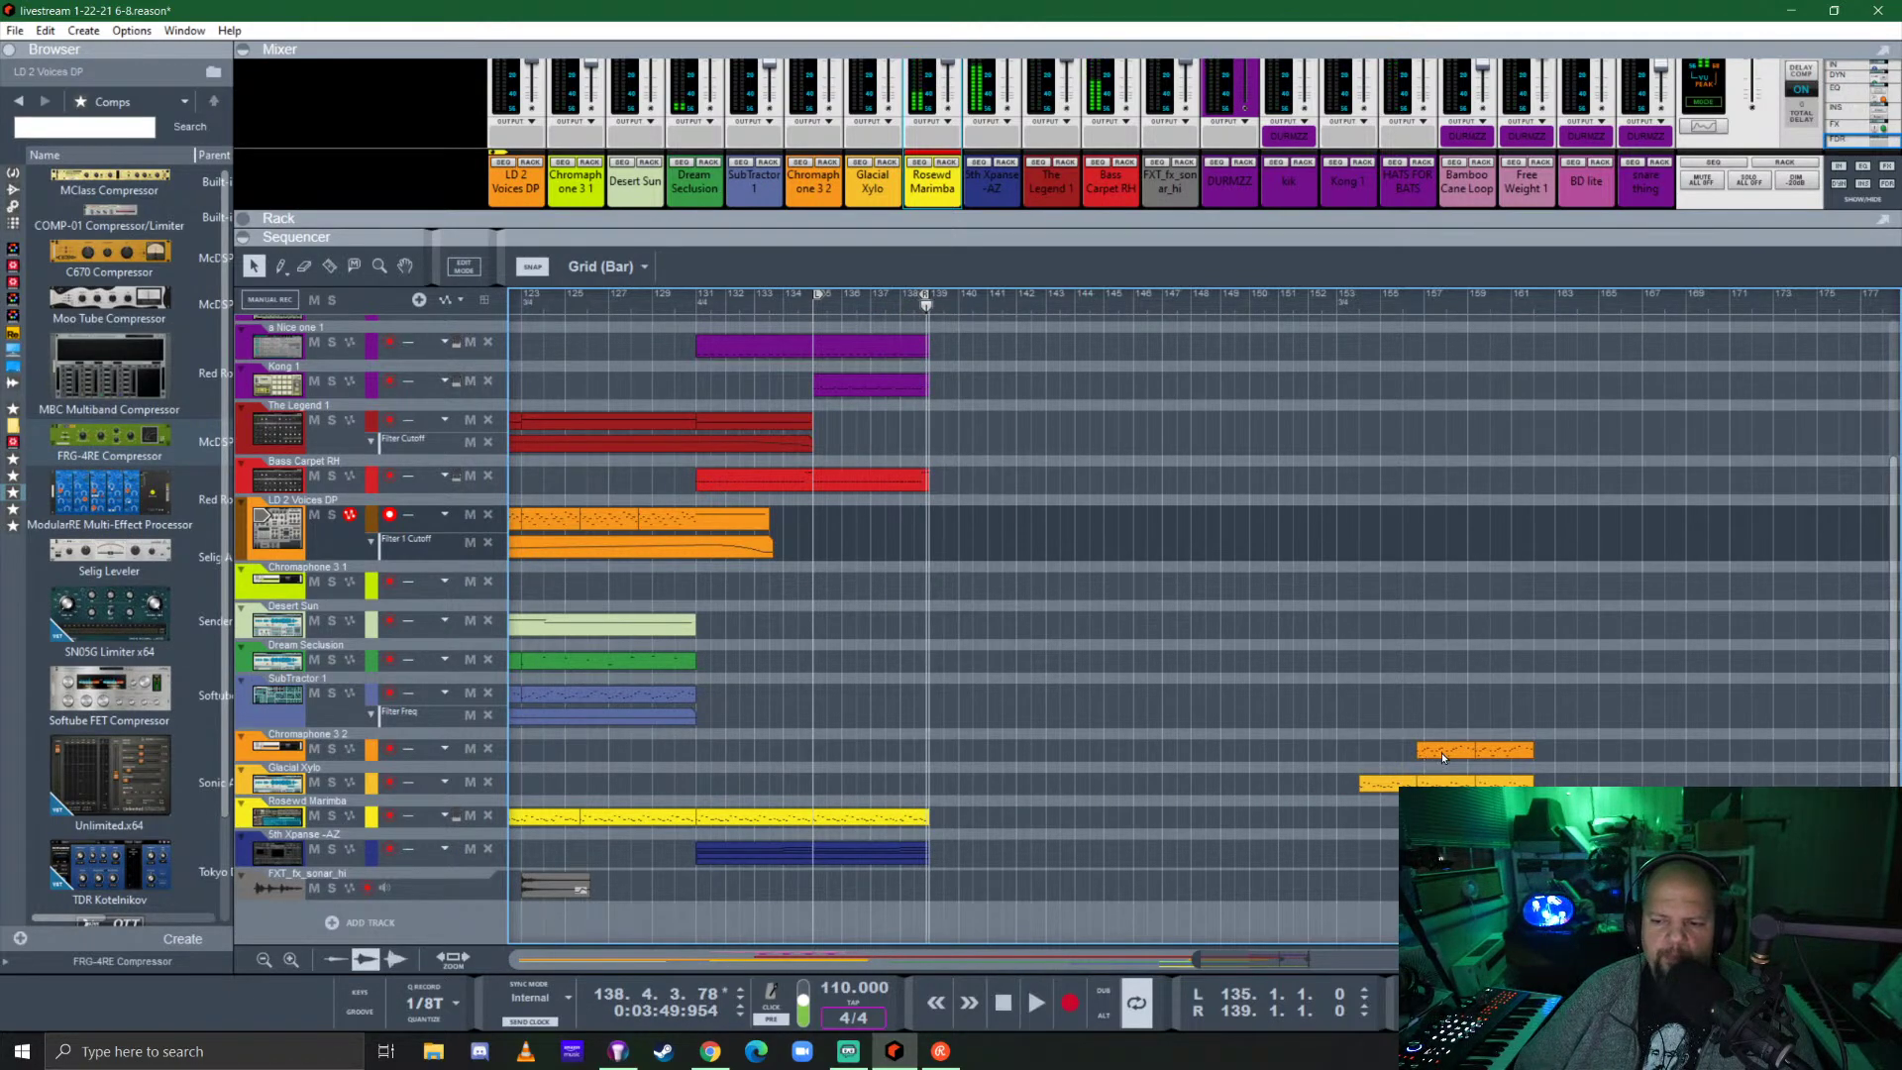
Bring the first spare two-bar Glacial Xylo clip back to bar 140 and play from its start.
{"action": "left_click_drag", "start_coordinate": [1396, 795], "coordinate": [994, 786]}
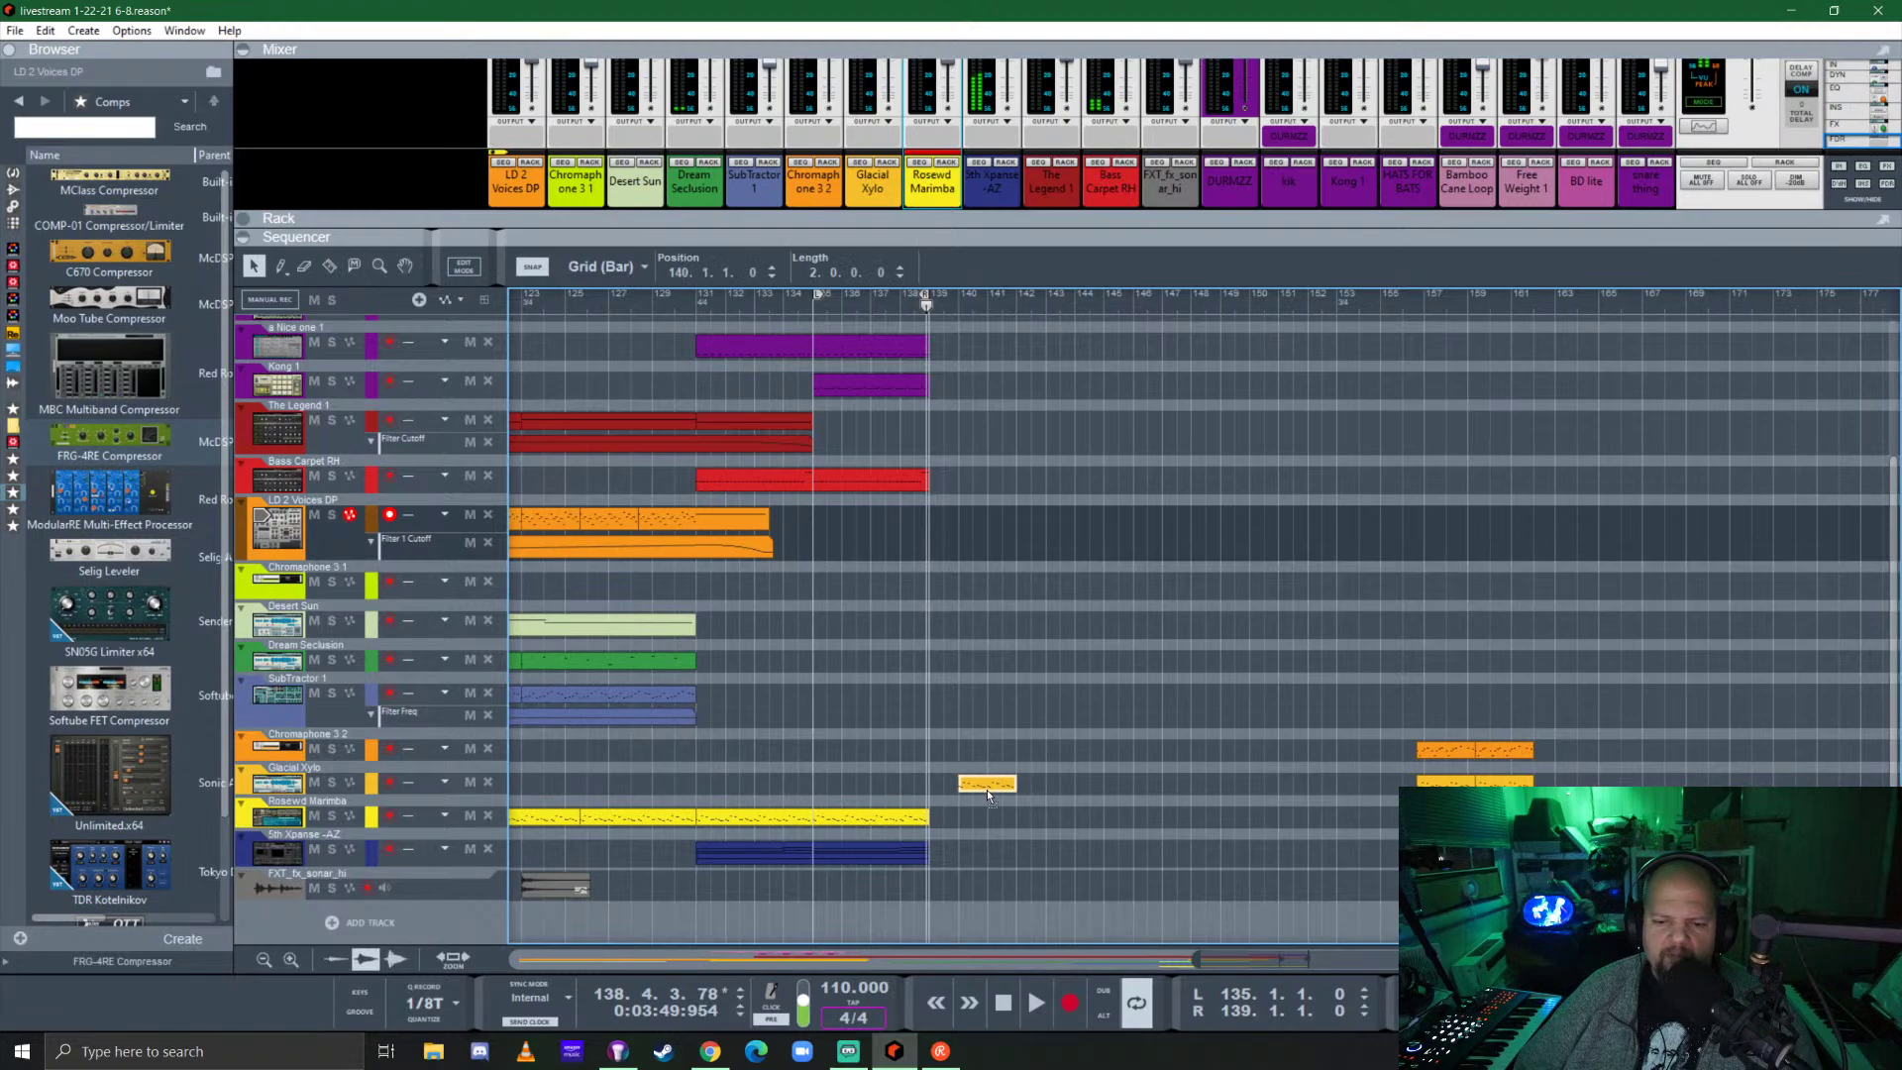
{"action": "left_click", "coordinate": [959, 295]}
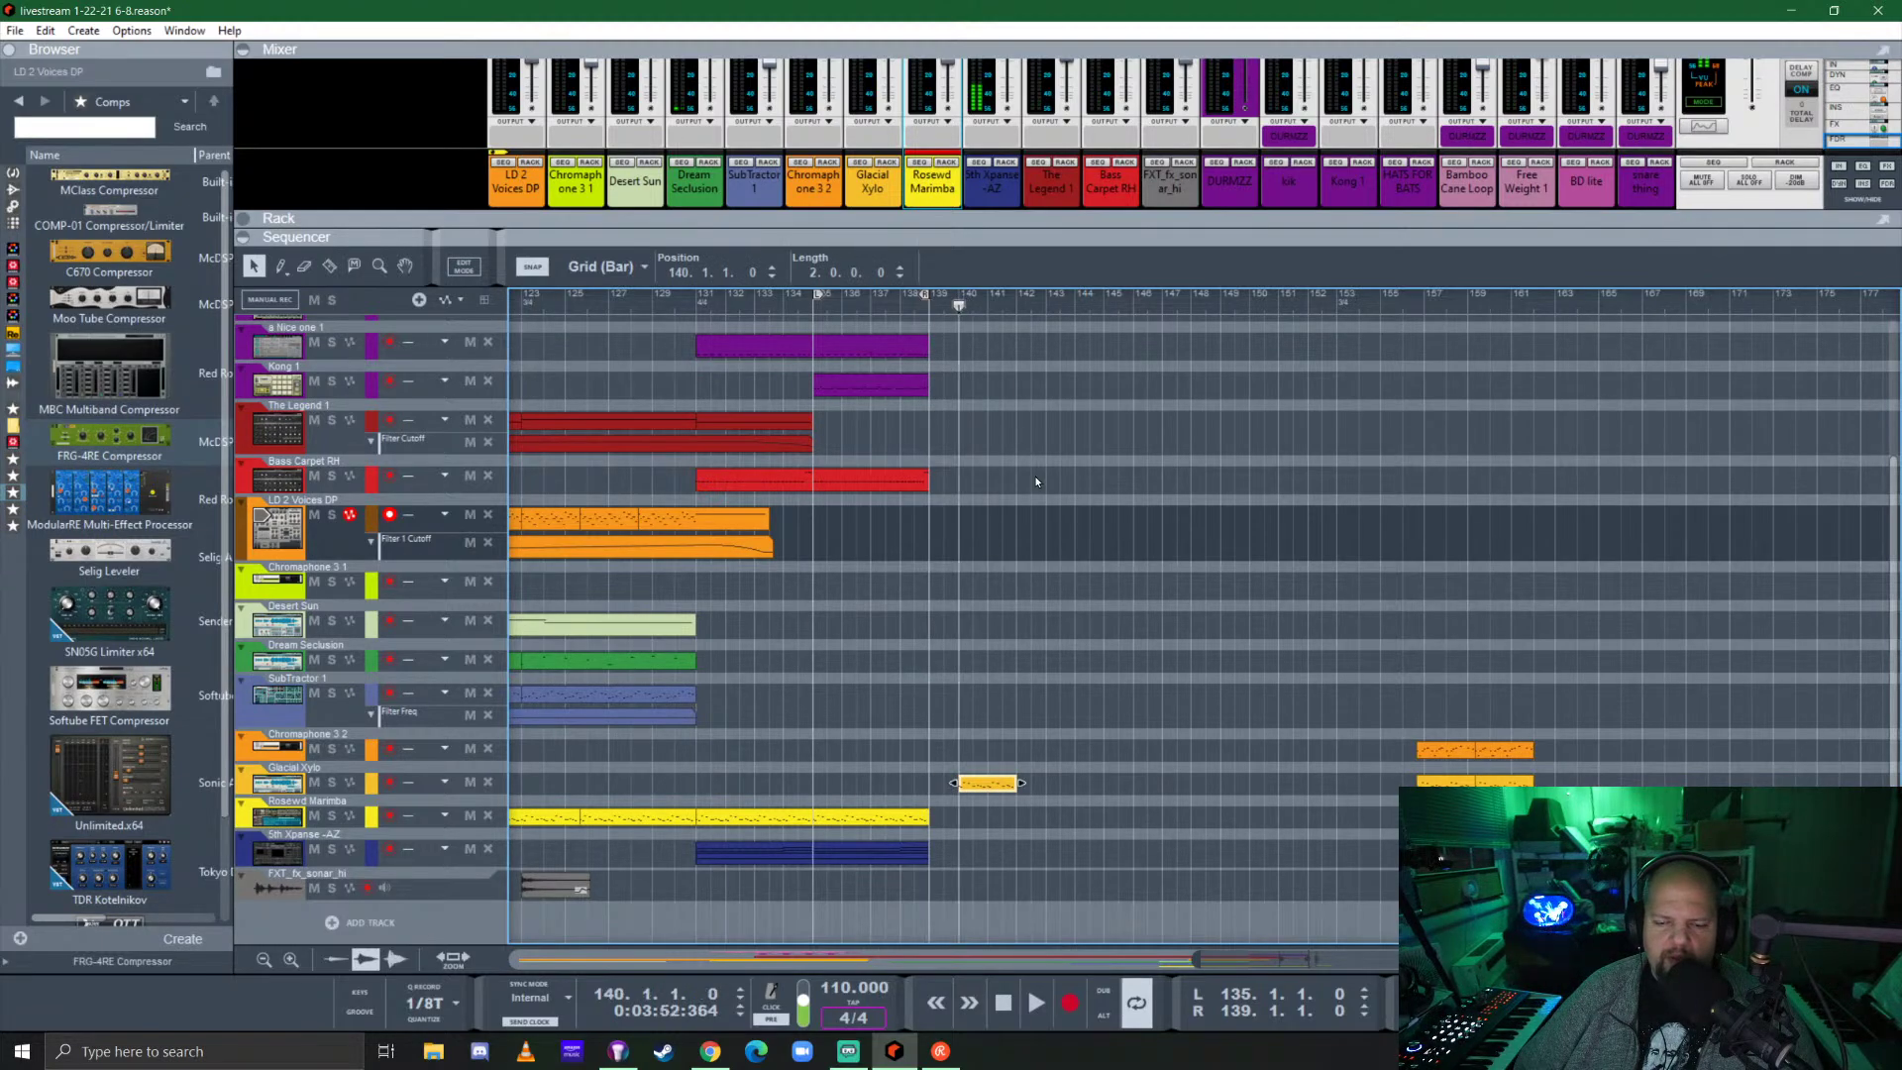
{"action": "key", "text": "space"}
{"action": "scroll", "coordinate": [1090, 496], "scroll_direction": "up", "scroll_amount": 3}
{"action": "scroll", "coordinate": [1209, 595], "scroll_direction": "down", "scroll_amount": 3}
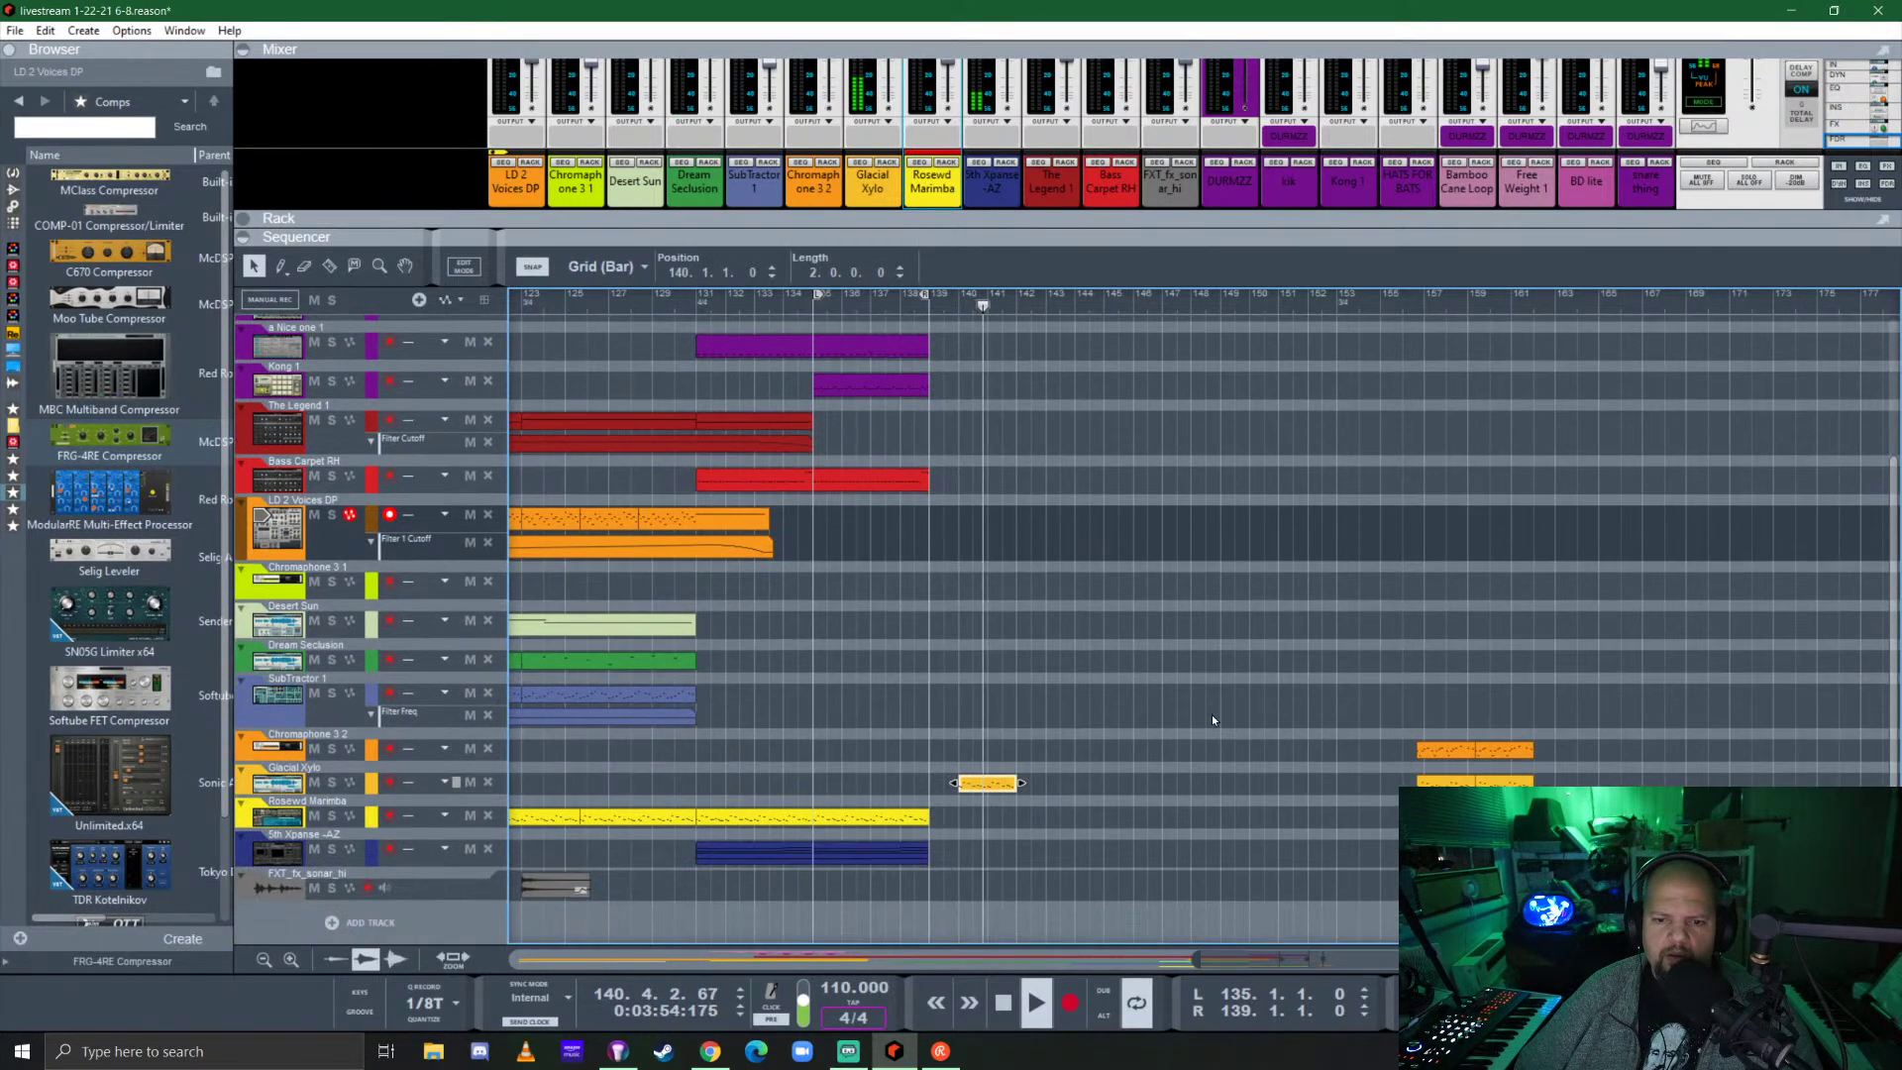
Place the four-bar Rosewd Marimba clip at bar 142 and the Glacial Xylo clip at bar 144 during playback, and stop the song.
{"action": "key", "text": "ctrl+v"}
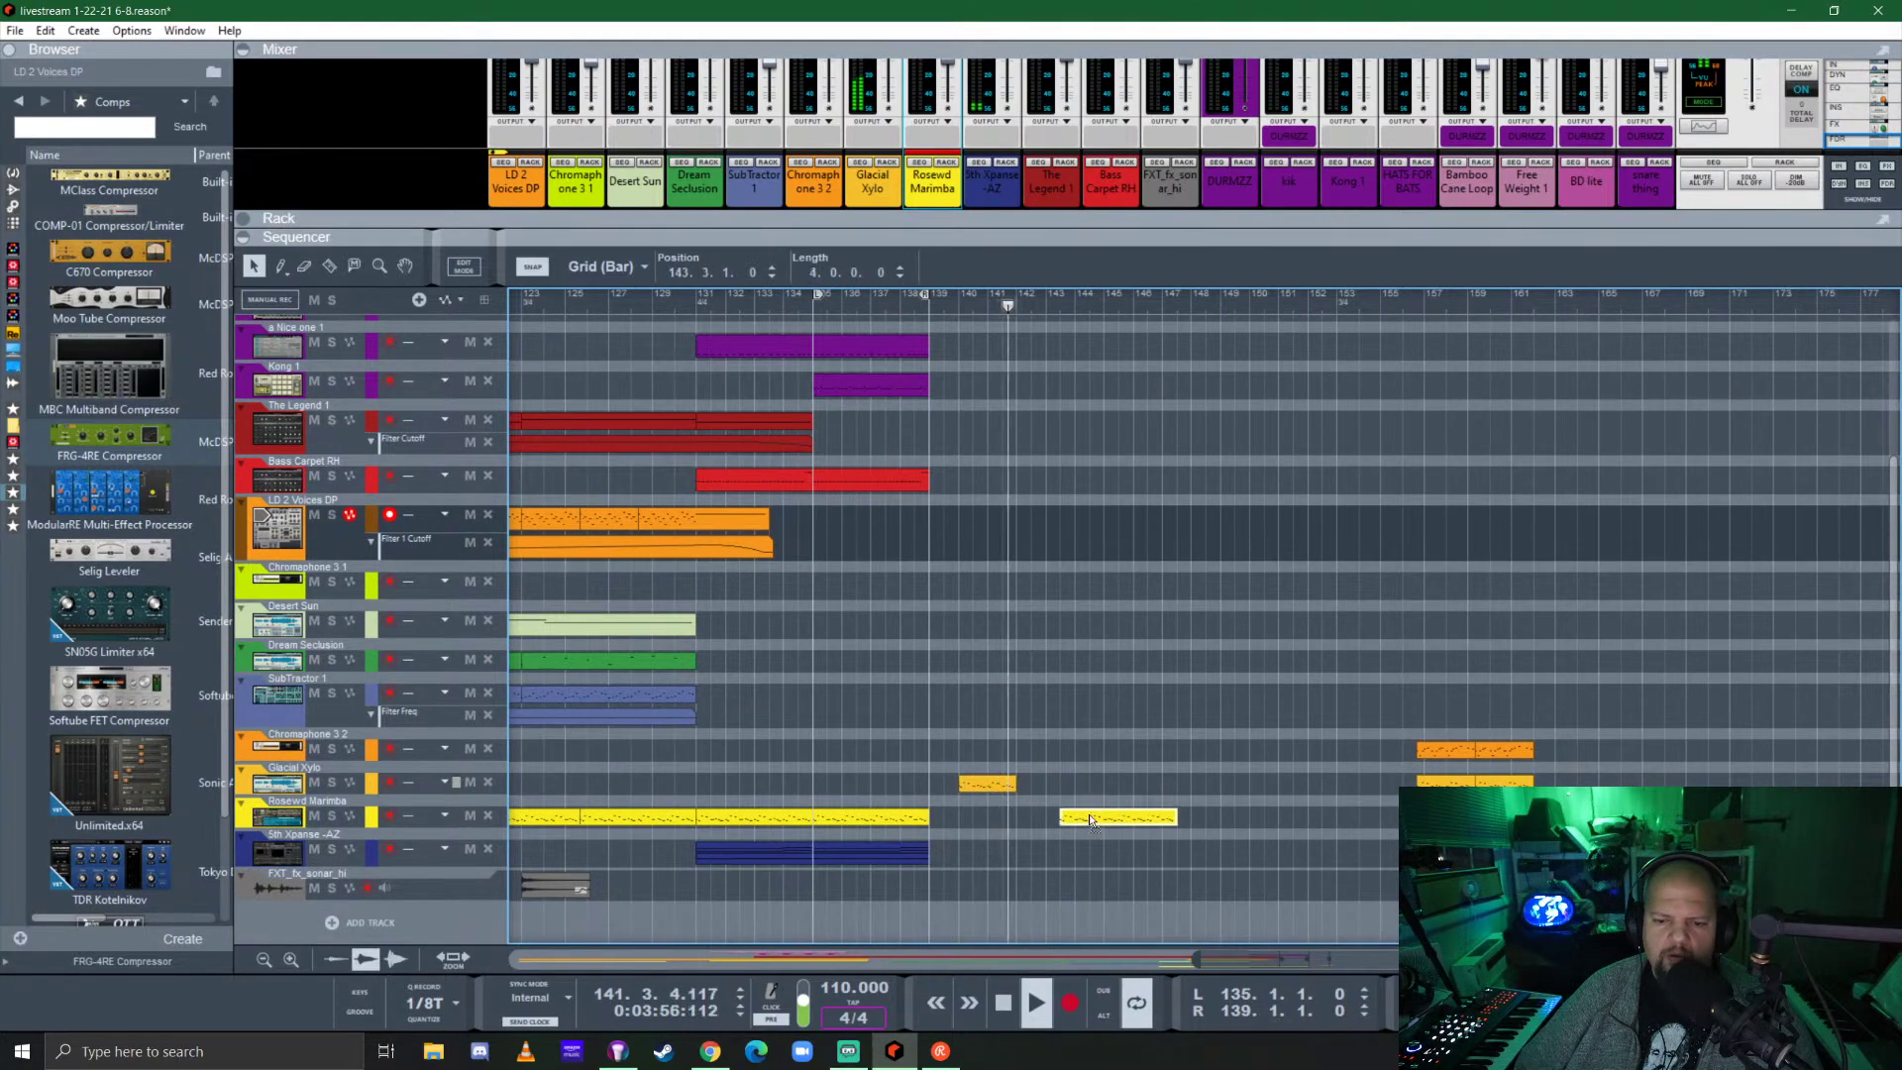
{"action": "left_click_drag", "start_coordinate": [1120, 816], "coordinate": [1078, 816]}
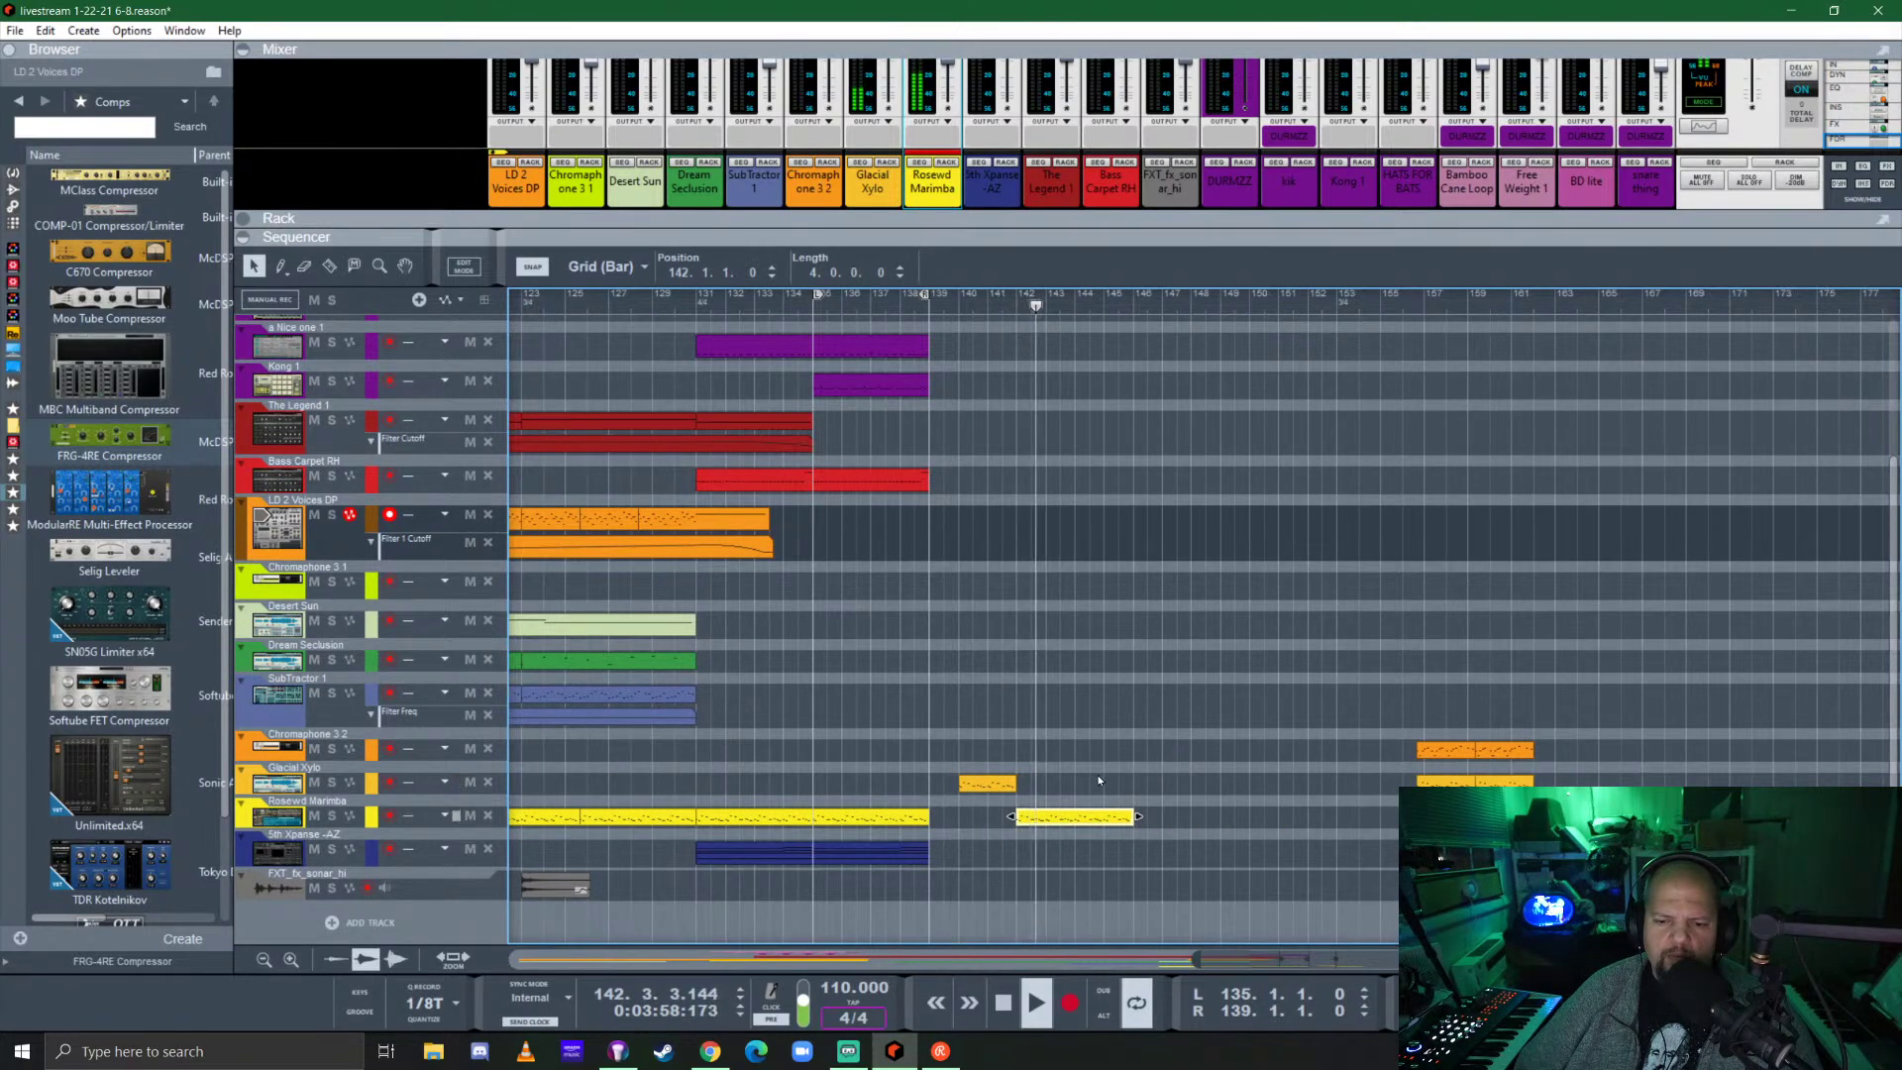
{"action": "left_click_drag", "start_coordinate": [989, 785], "coordinate": [1054, 791]}
{"action": "scroll", "coordinate": [1109, 791], "scroll_direction": "up", "scroll_amount": 3}
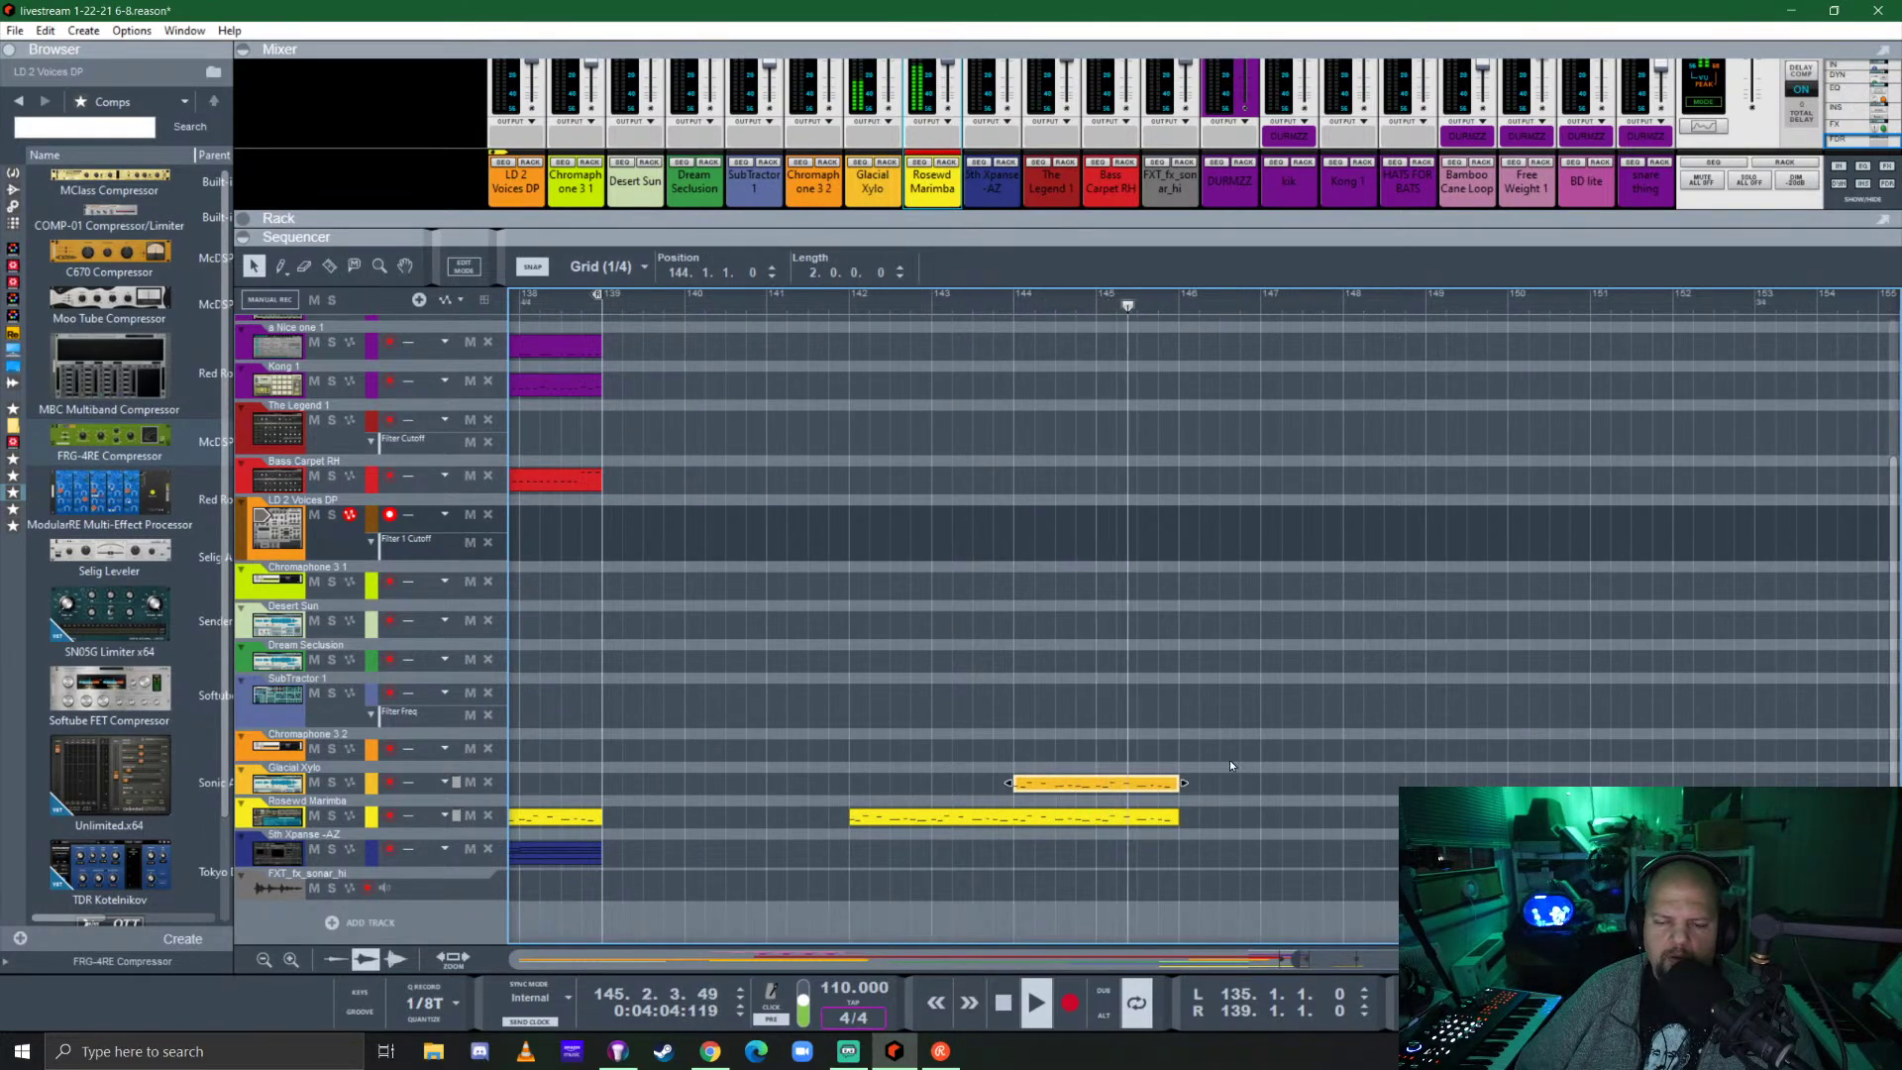
{"action": "key", "text": "space"}
Move the first spare two-bar Chromaphone 3 2 clip to position 146.3.1 and set the playhead at its start.
{"action": "scroll", "coordinate": [1030, 721], "scroll_direction": "down", "scroll_amount": 2}
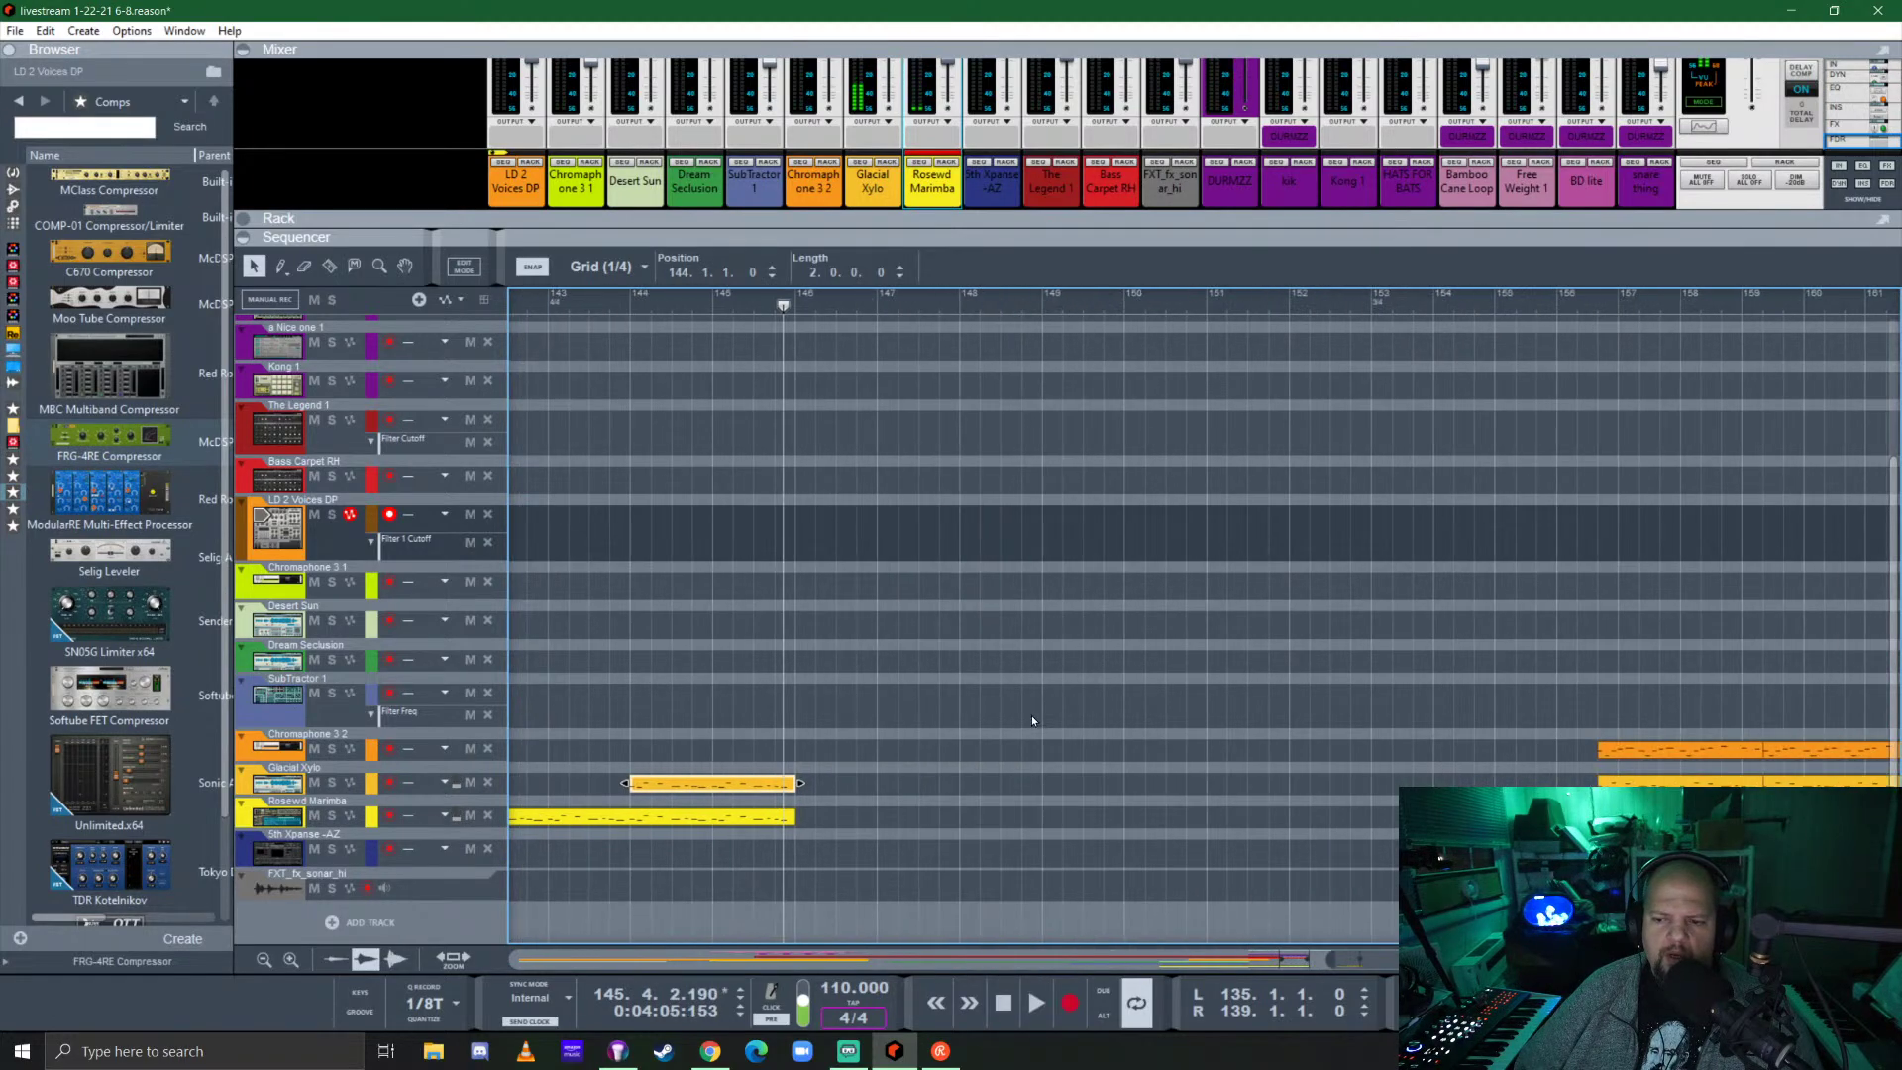
{"action": "left_click_drag", "start_coordinate": [1344, 750], "coordinate": [937, 751]}
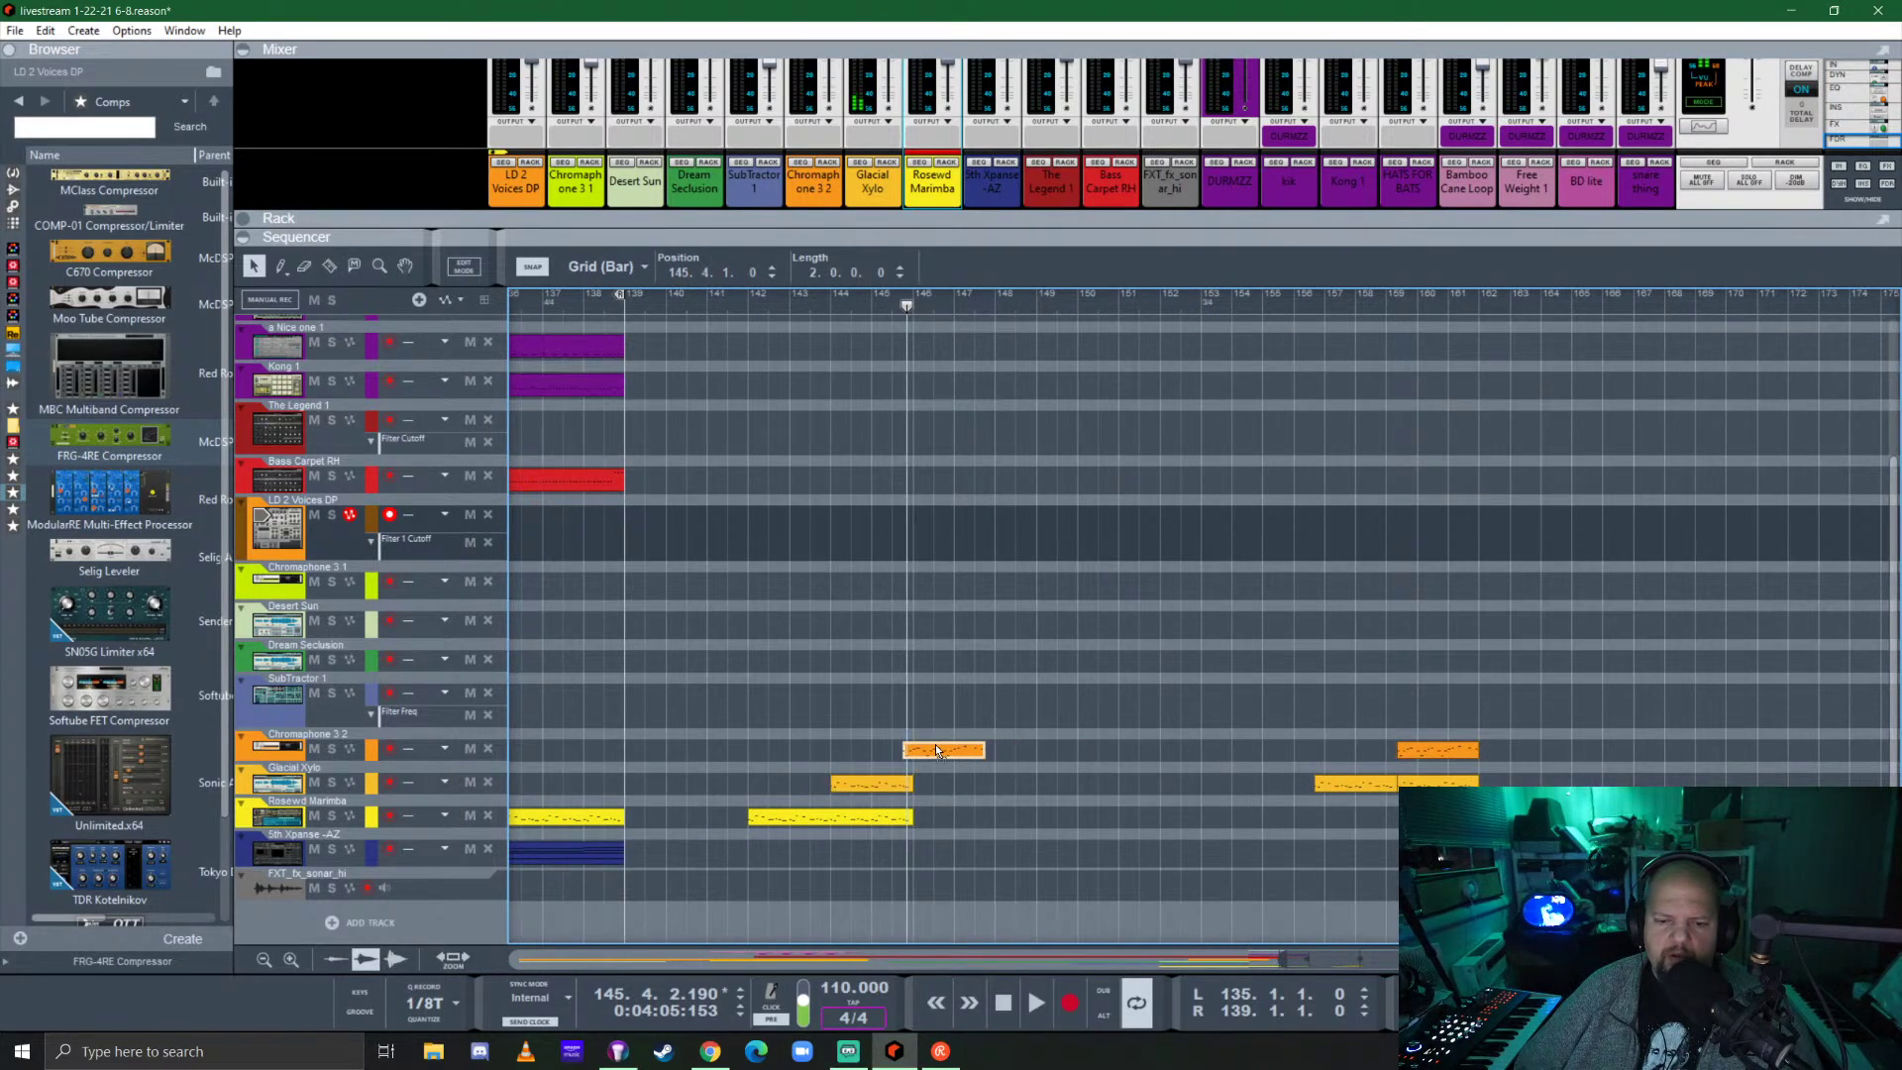
{"action": "left_click", "coordinate": [942, 307]}
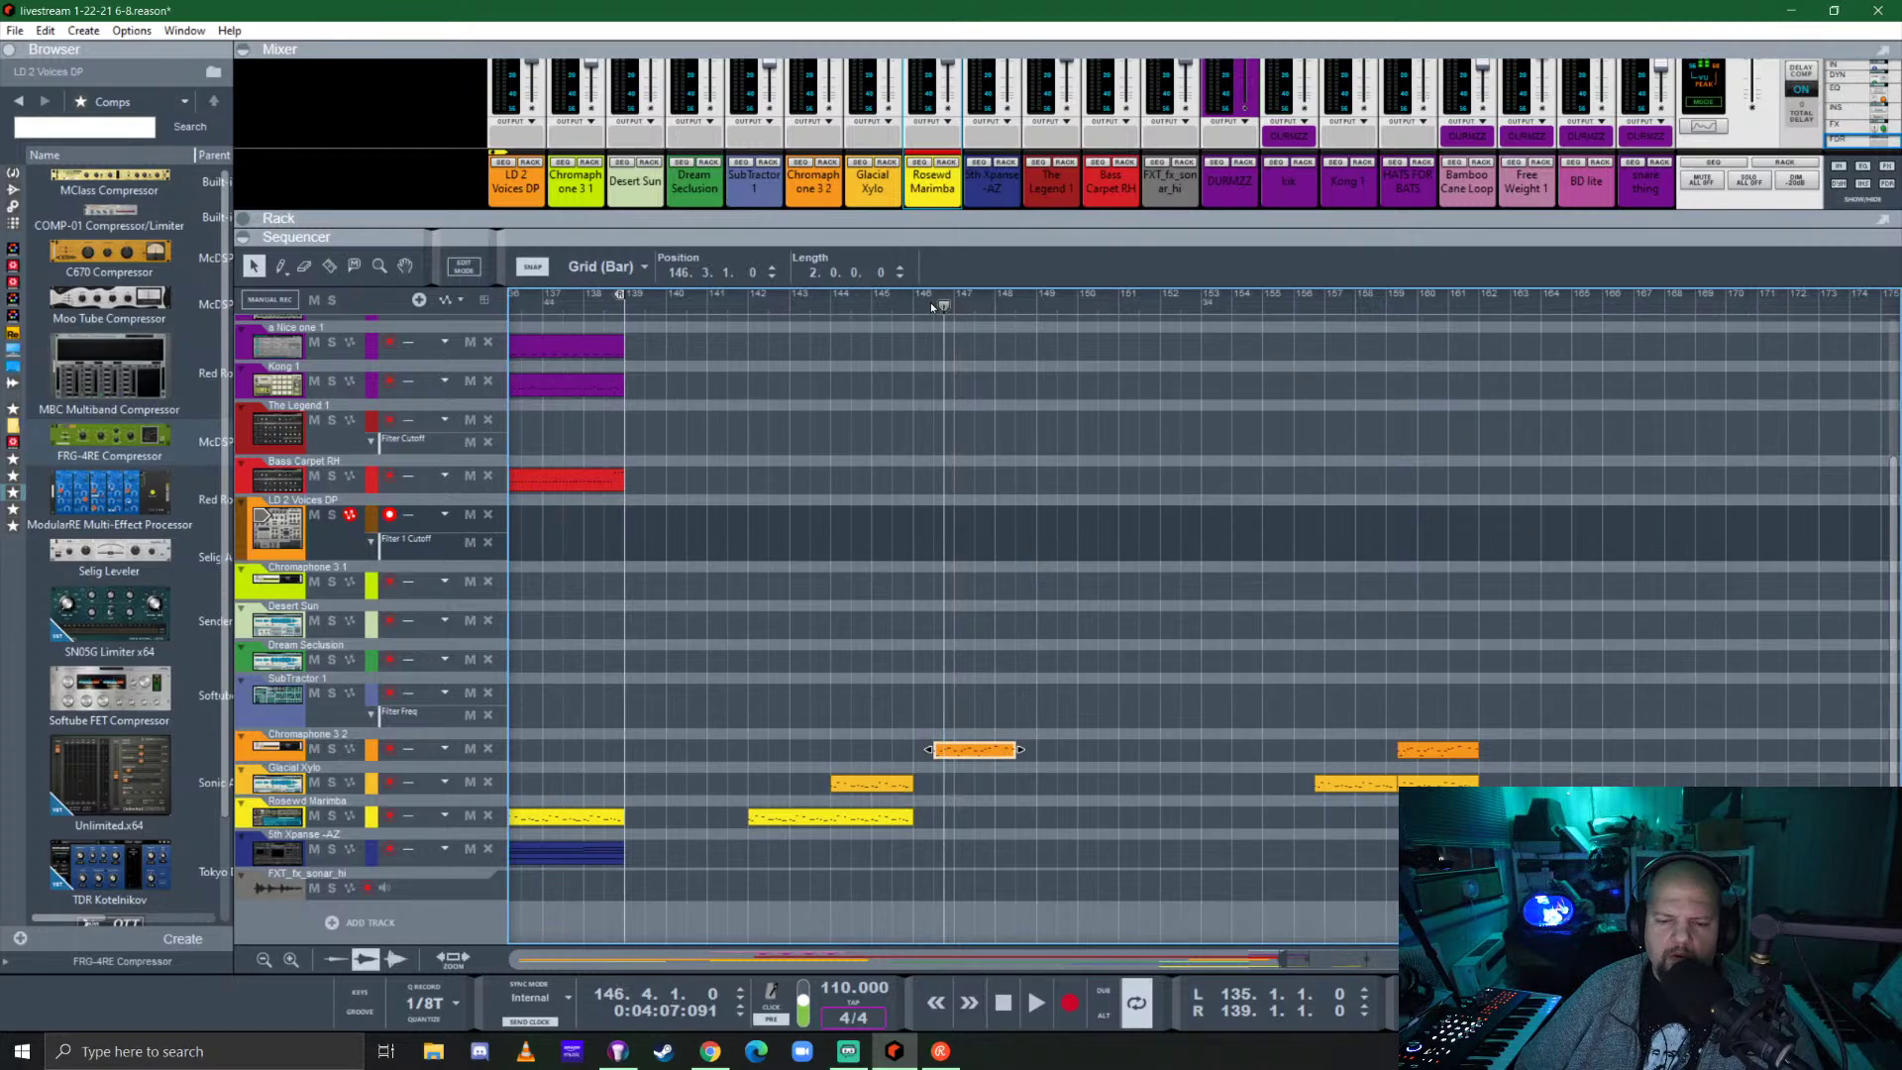
{"action": "left_click", "coordinate": [924, 308]}
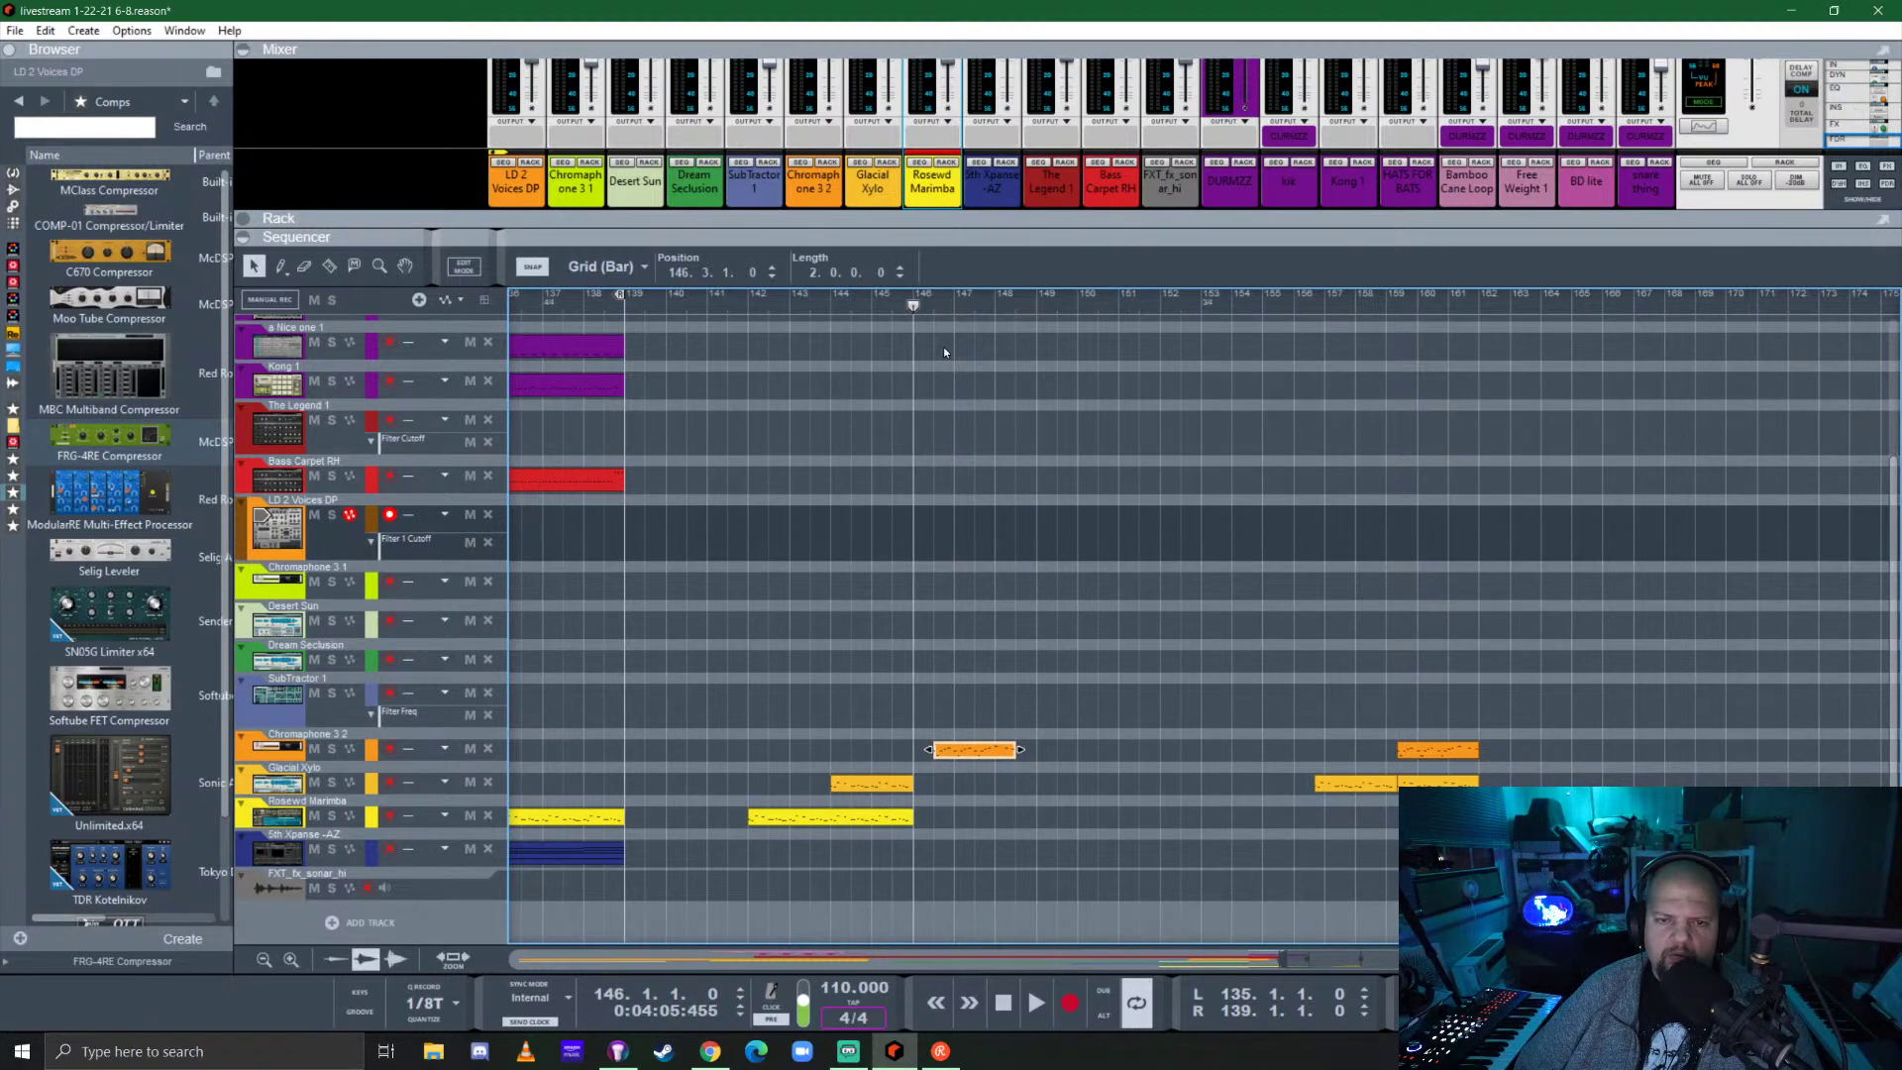
{"action": "scroll", "coordinate": [931, 342], "scroll_direction": "up", "scroll_amount": 3}
{"action": "left_click", "coordinate": [912, 307]}
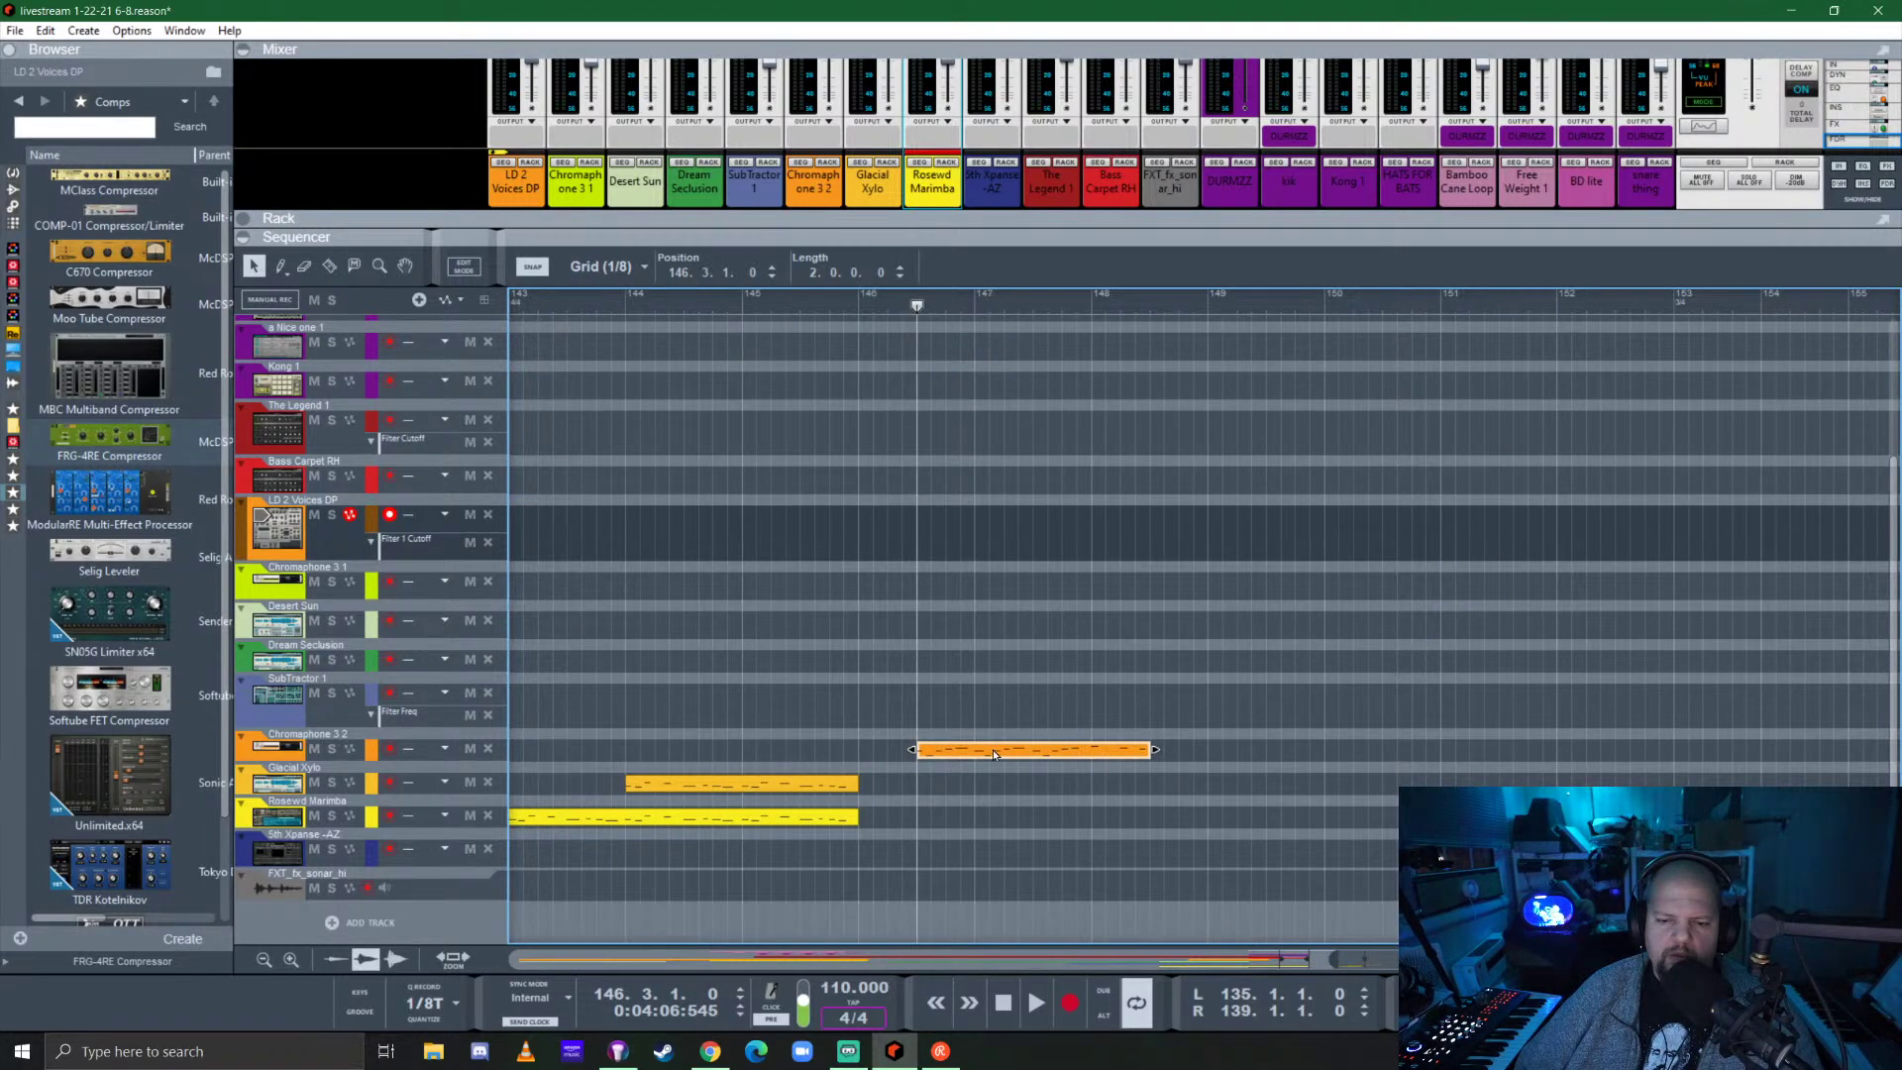
Move the selected two-bar Chromaphone 3 2 clip to bar 146 and play from its start.
{"action": "left_click_drag", "start_coordinate": [993, 749], "coordinate": [937, 751]}
{"action": "left_click", "coordinate": [867, 307]}
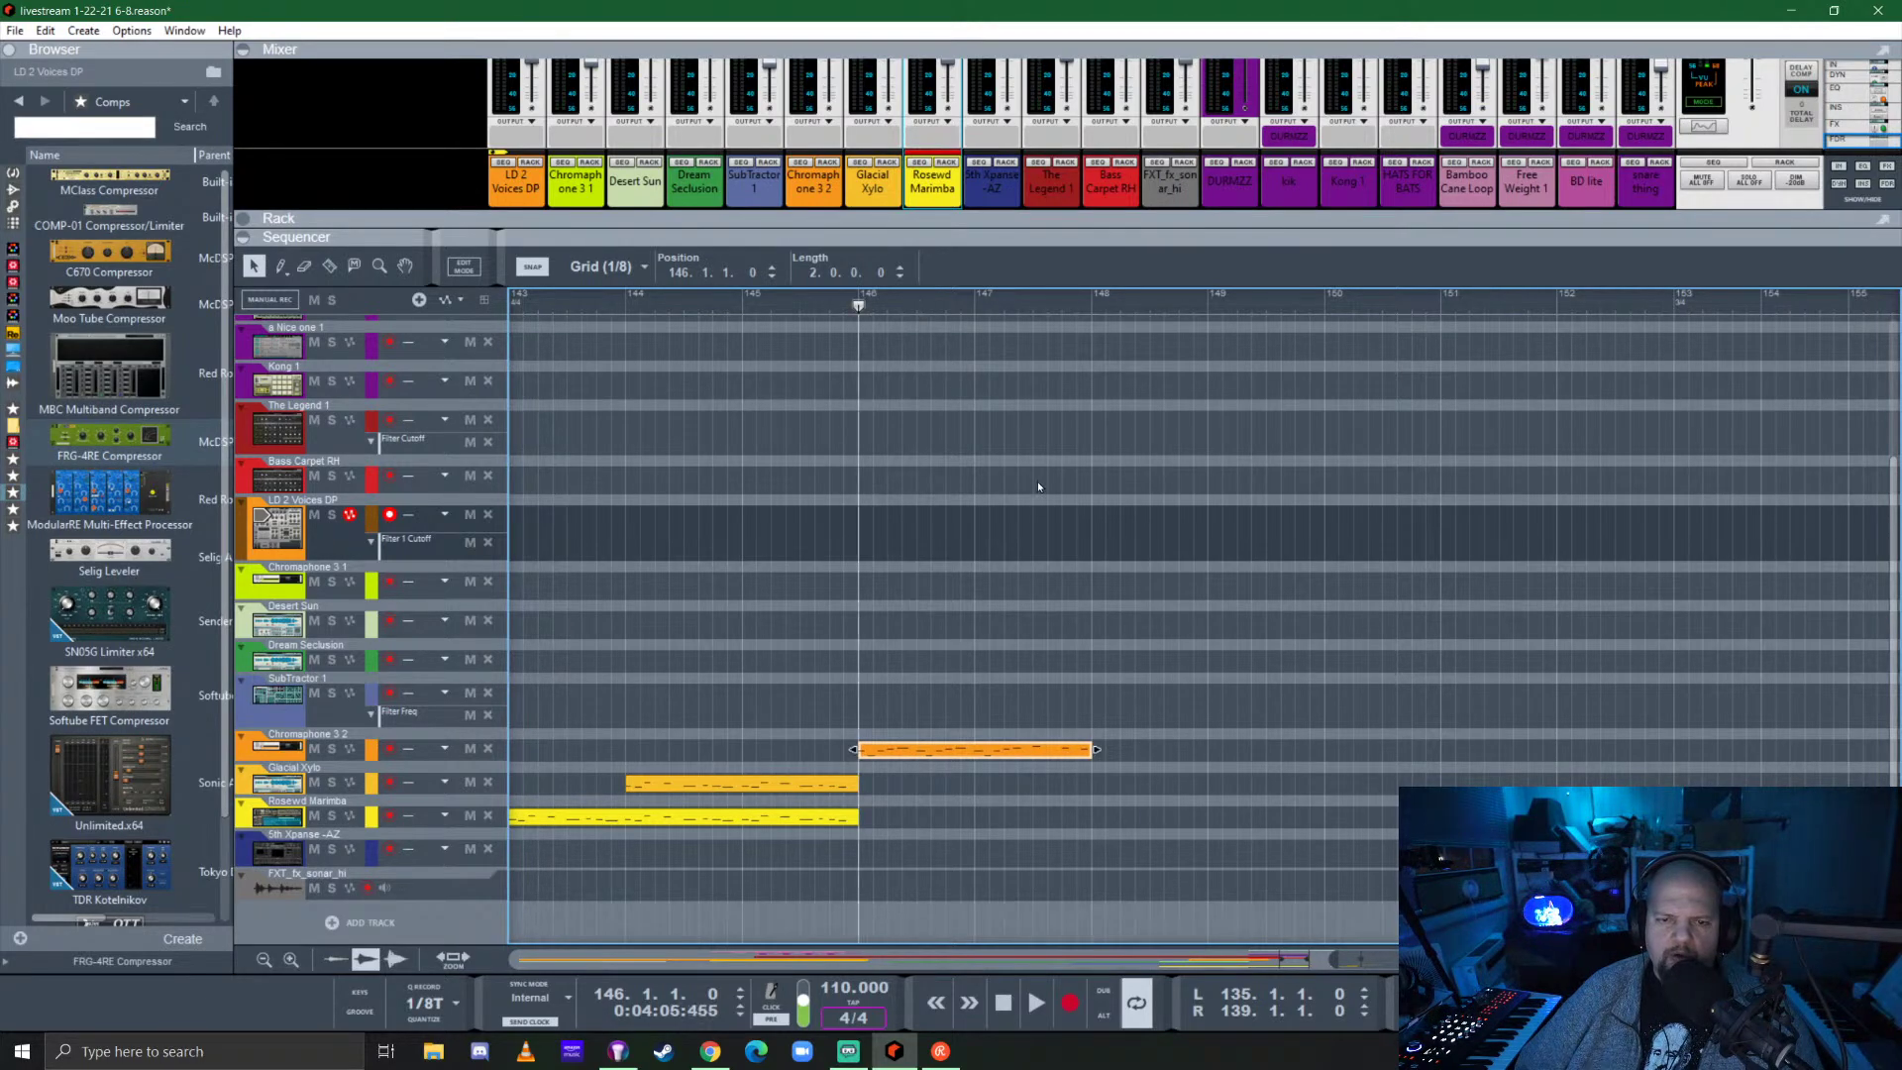
{"action": "key", "text": "space"}
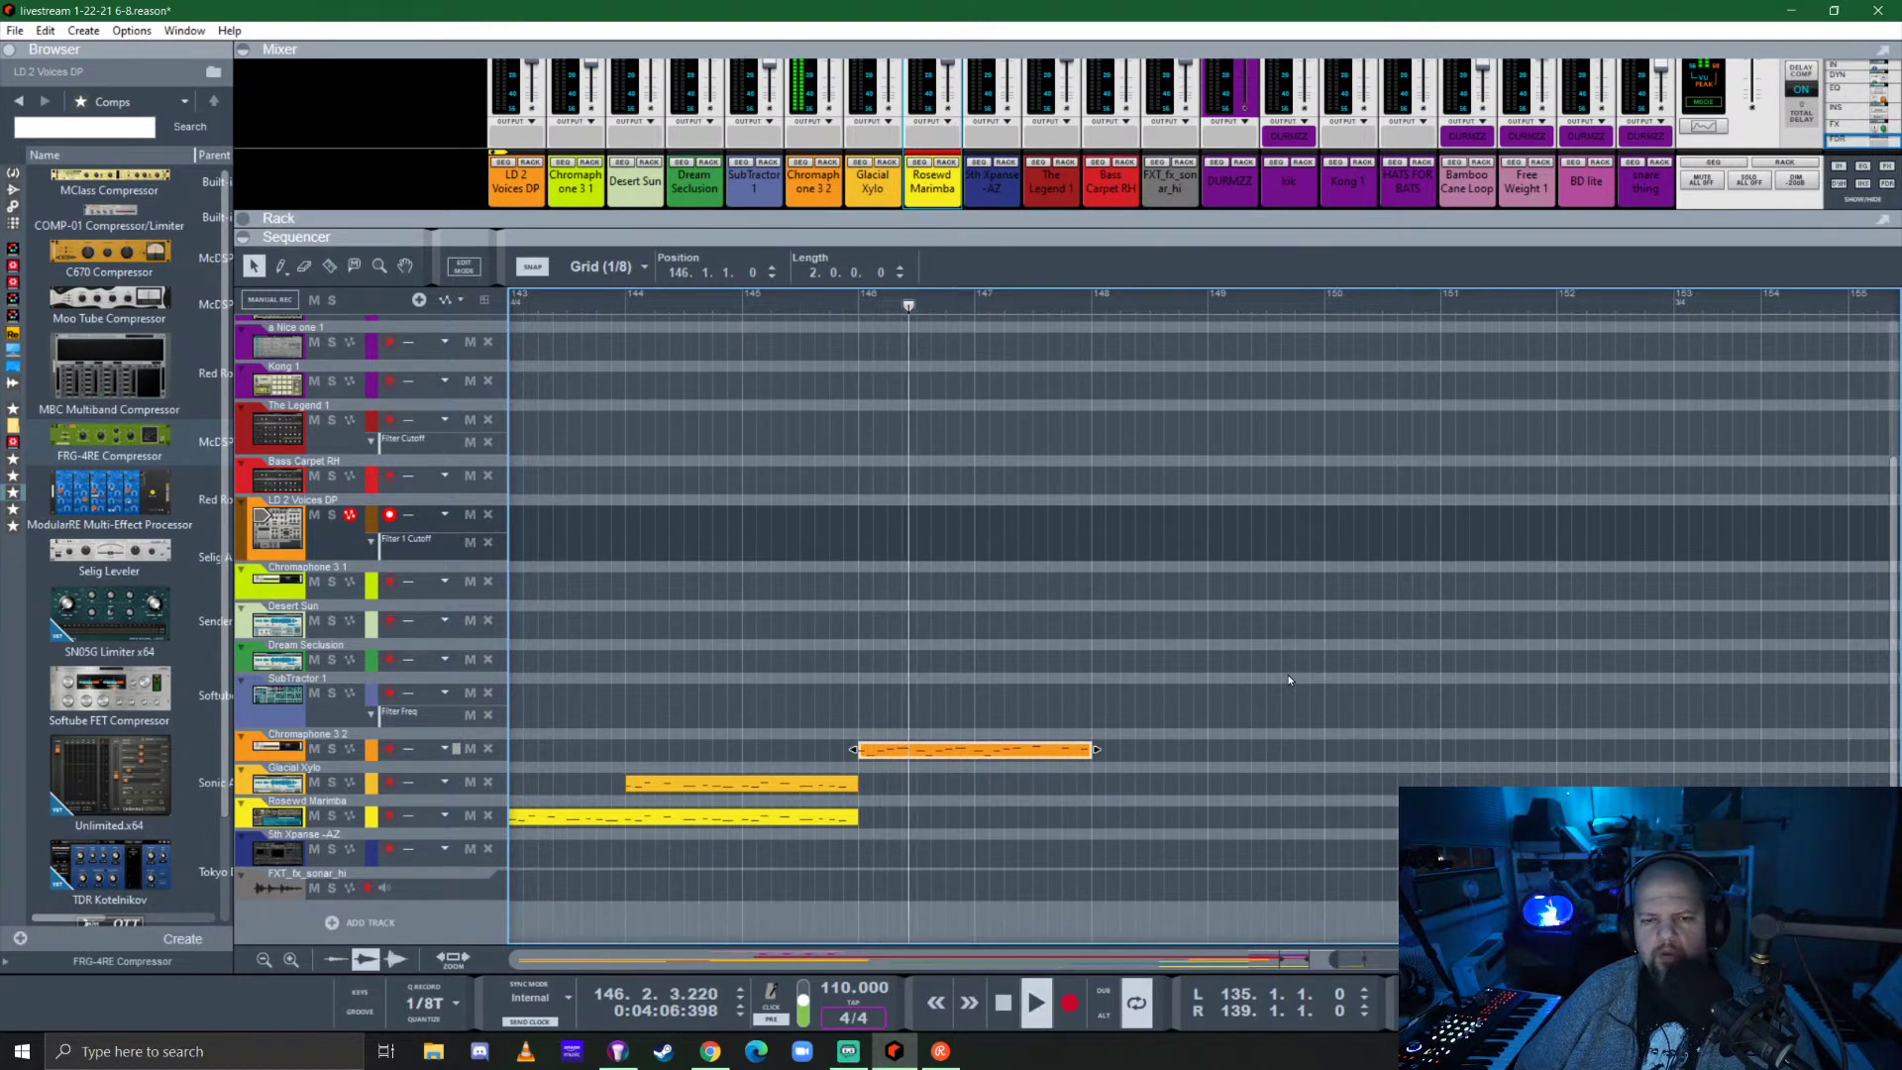
Move the two-bar Chromaphone 3 2 clip to bar 139, directly after the end of the main arrangement.
{"action": "scroll", "coordinate": [740, 759], "scroll_direction": "down", "scroll_amount": 5}
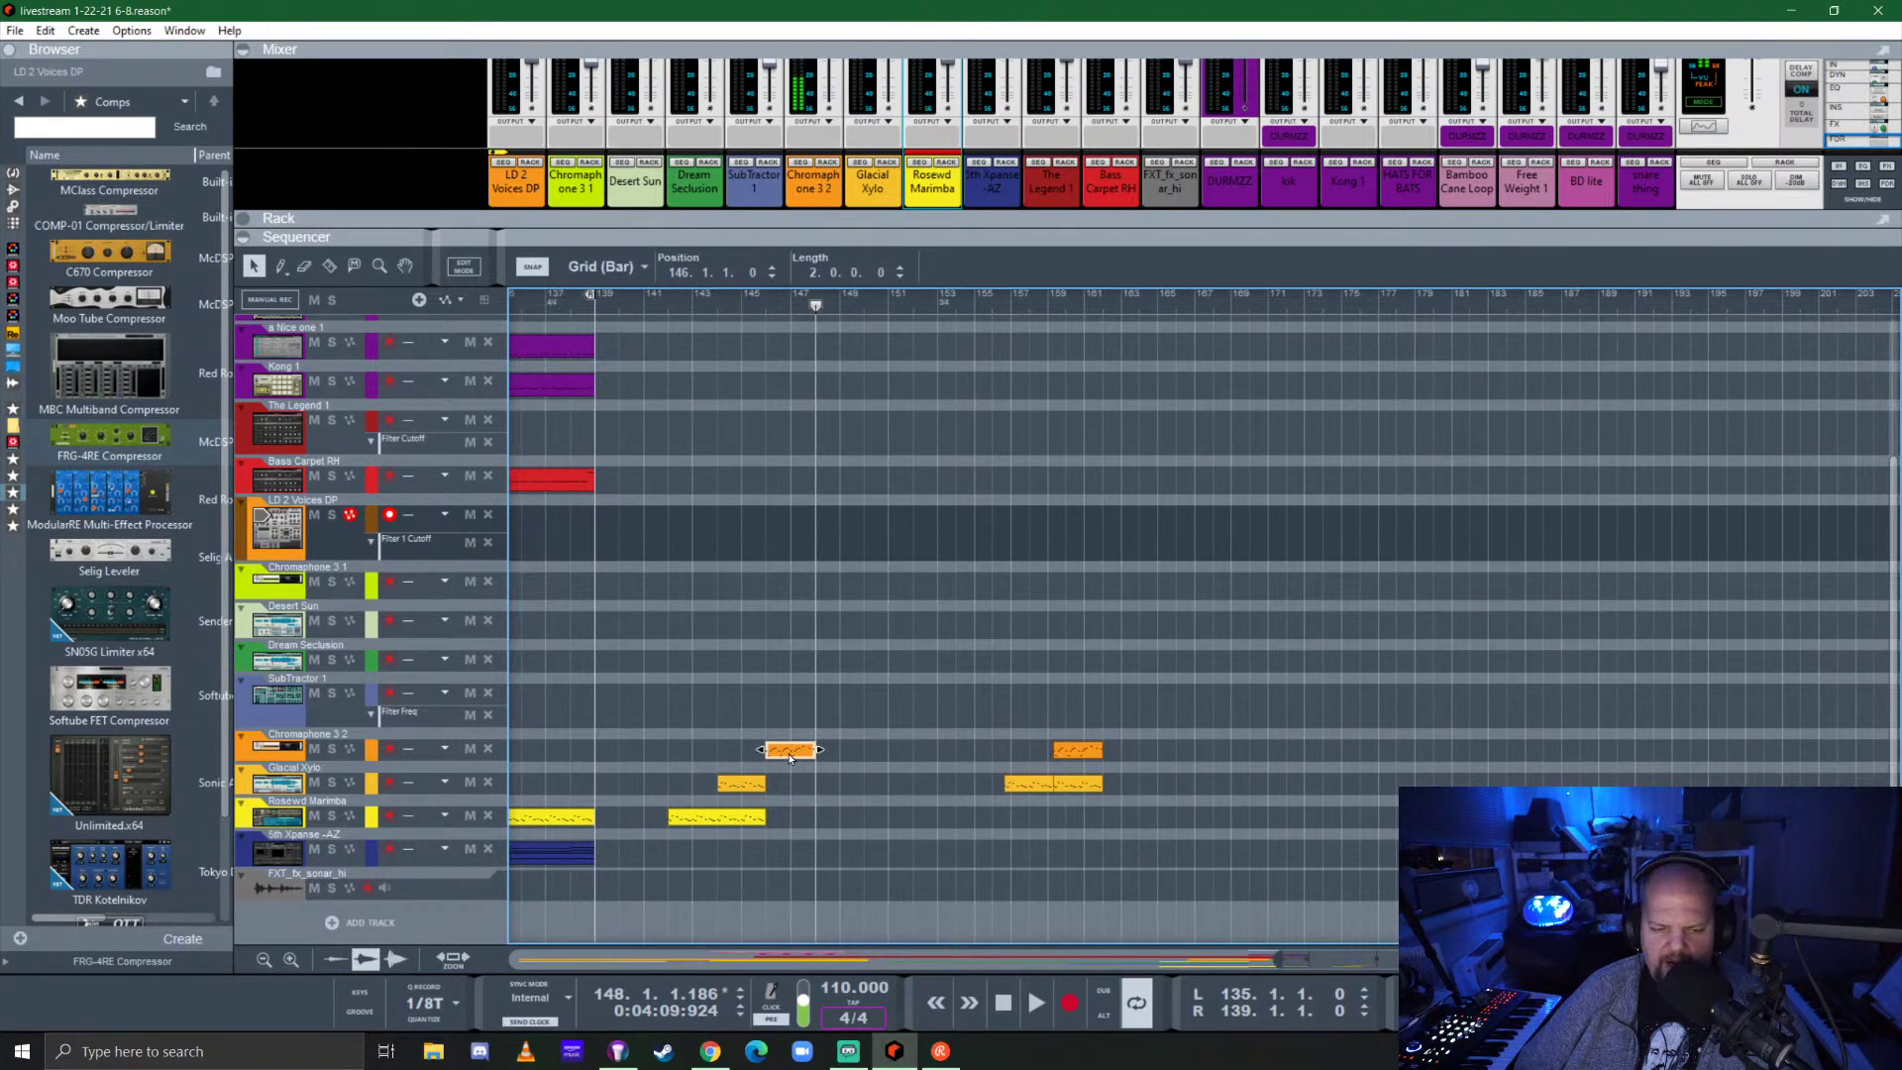
{"action": "scroll", "coordinate": [1059, 772], "scroll_direction": "left", "scroll_amount": 5}
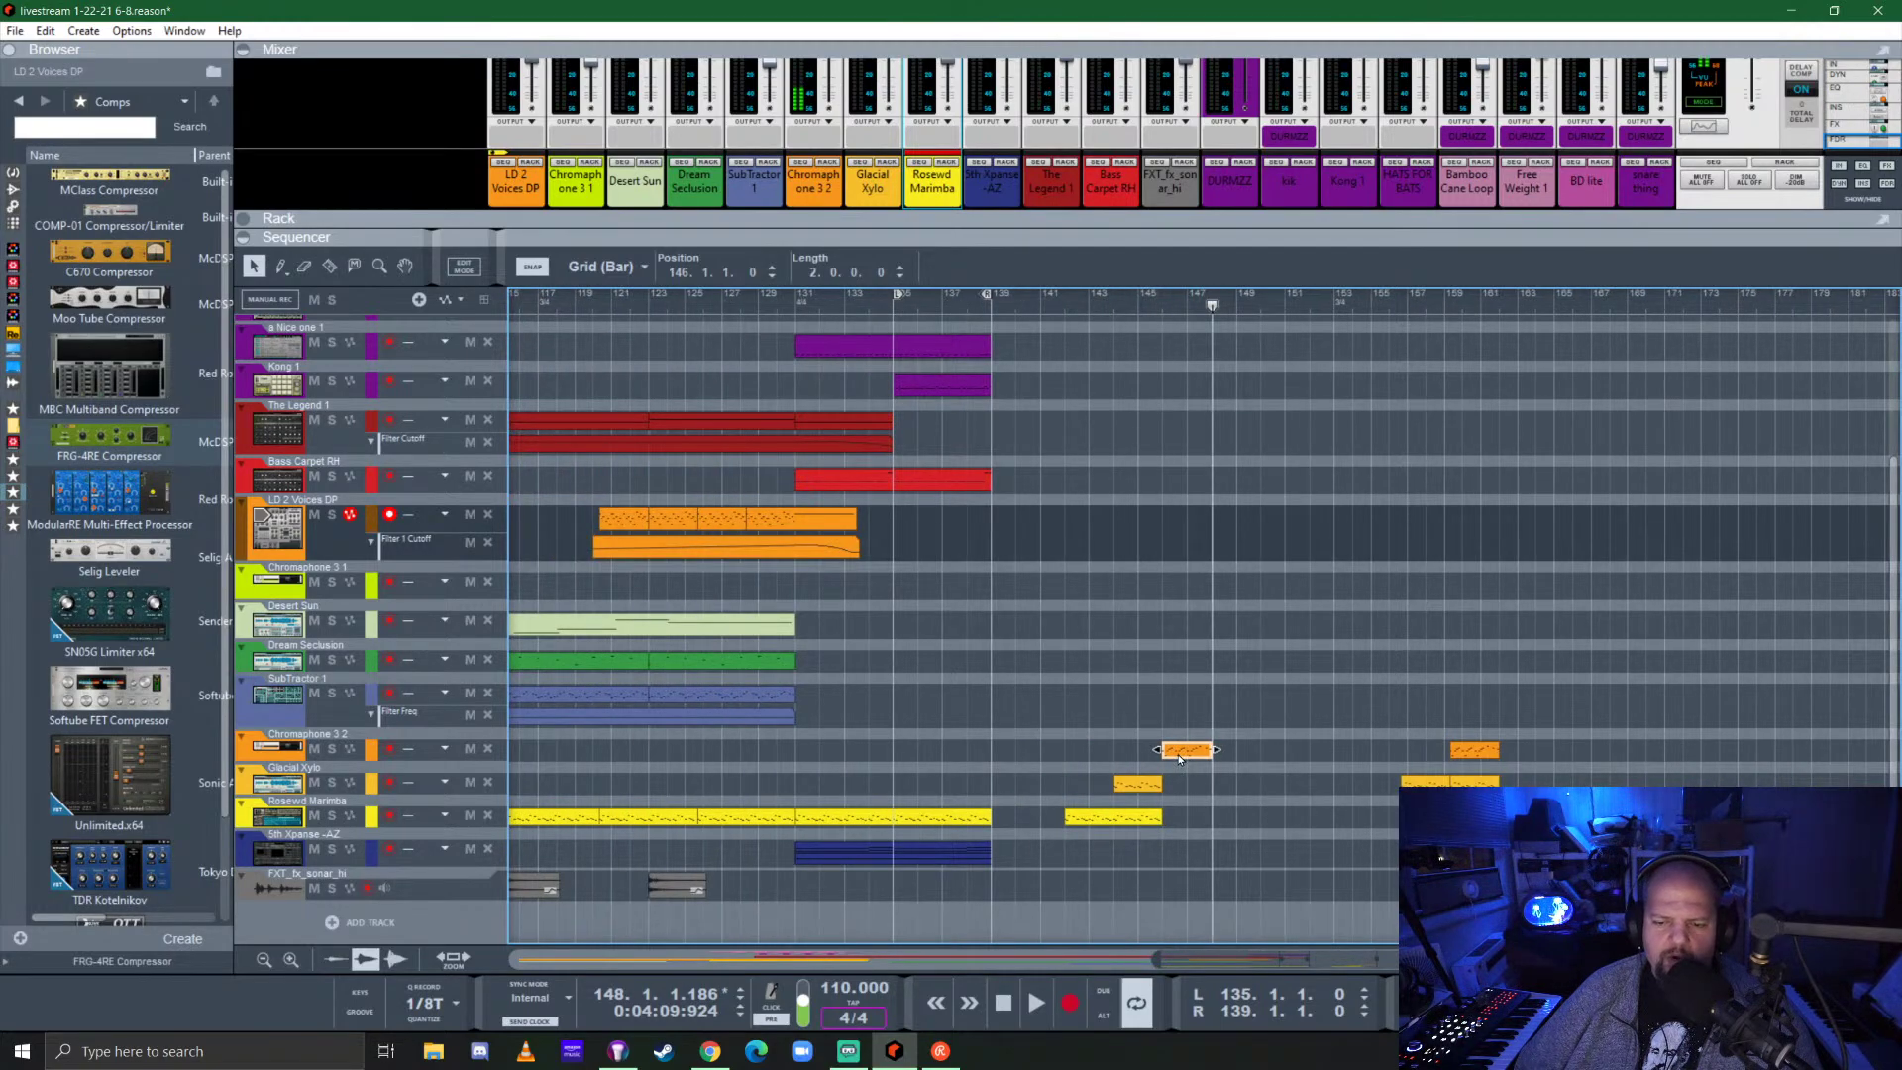
{"action": "scroll", "coordinate": [998, 760], "scroll_direction": "up", "scroll_amount": 5}
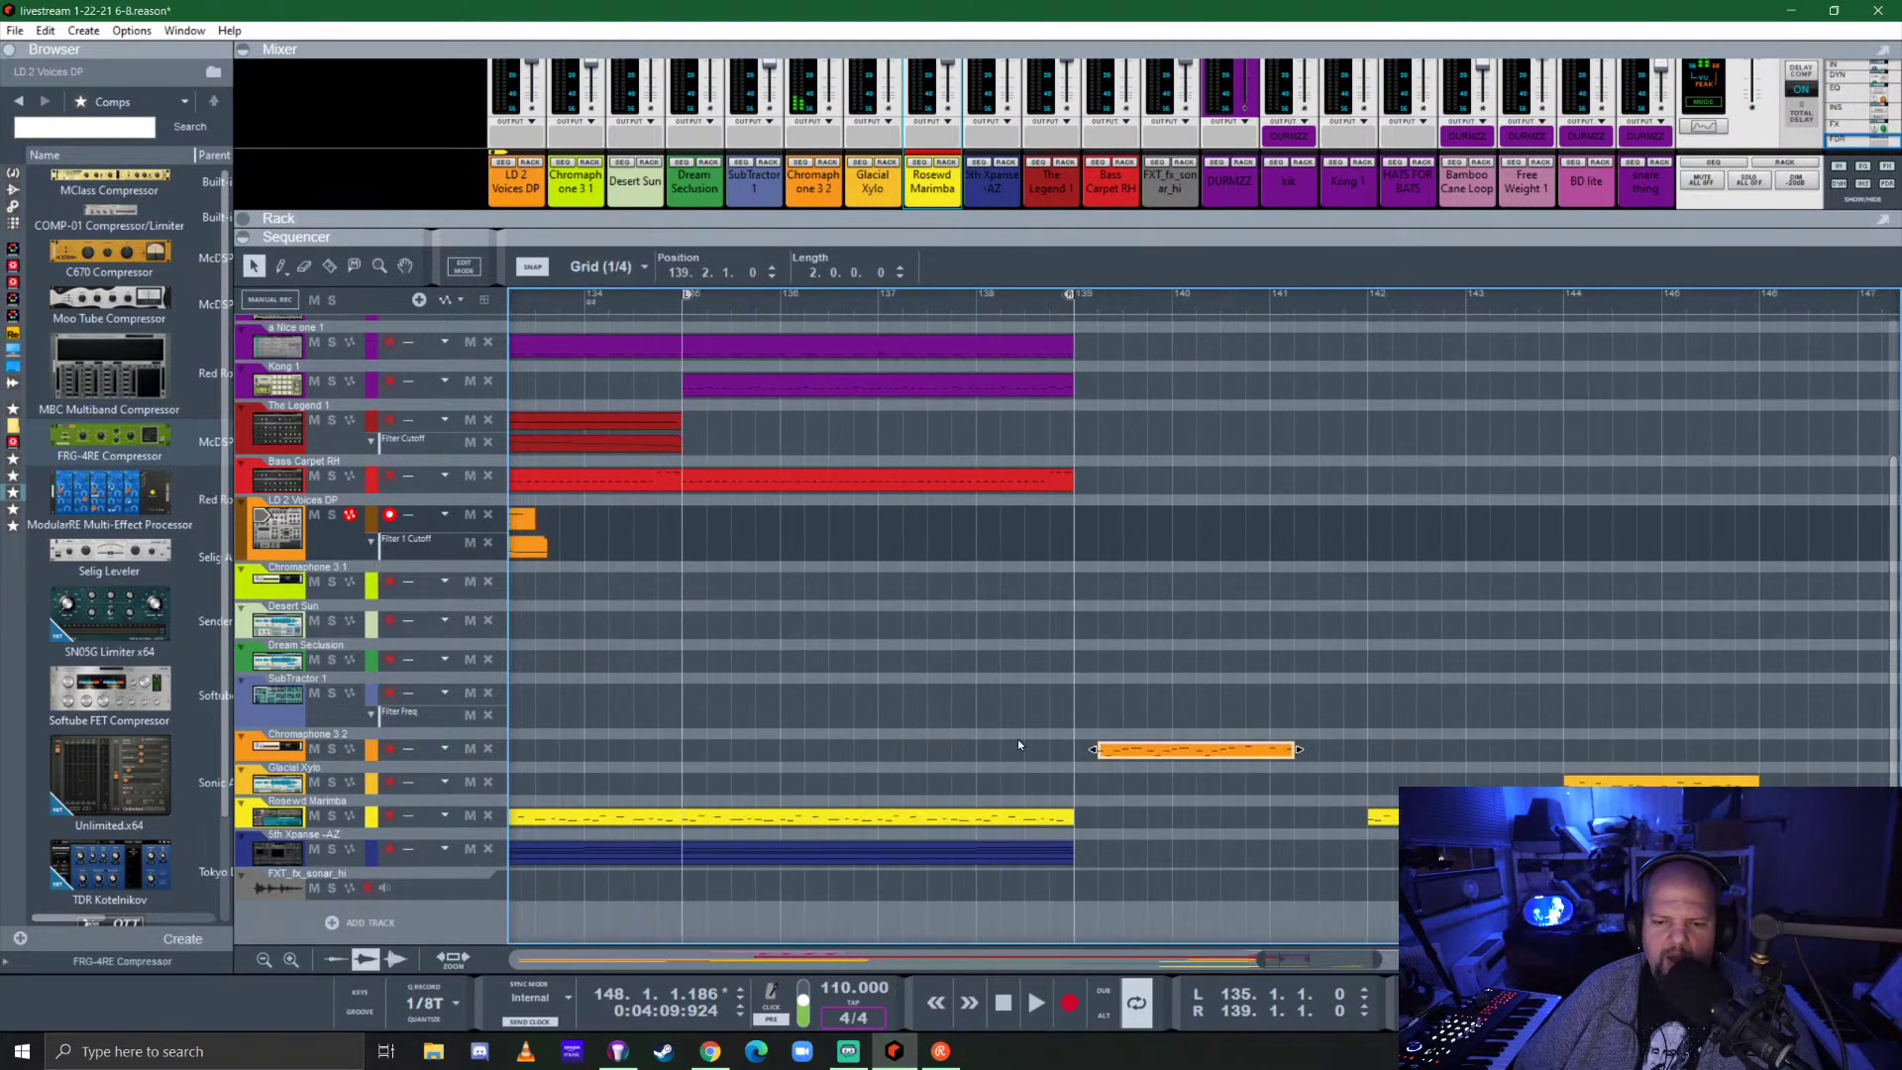
{"action": "scroll", "coordinate": [1054, 770], "scroll_direction": "down", "scroll_amount": 5}
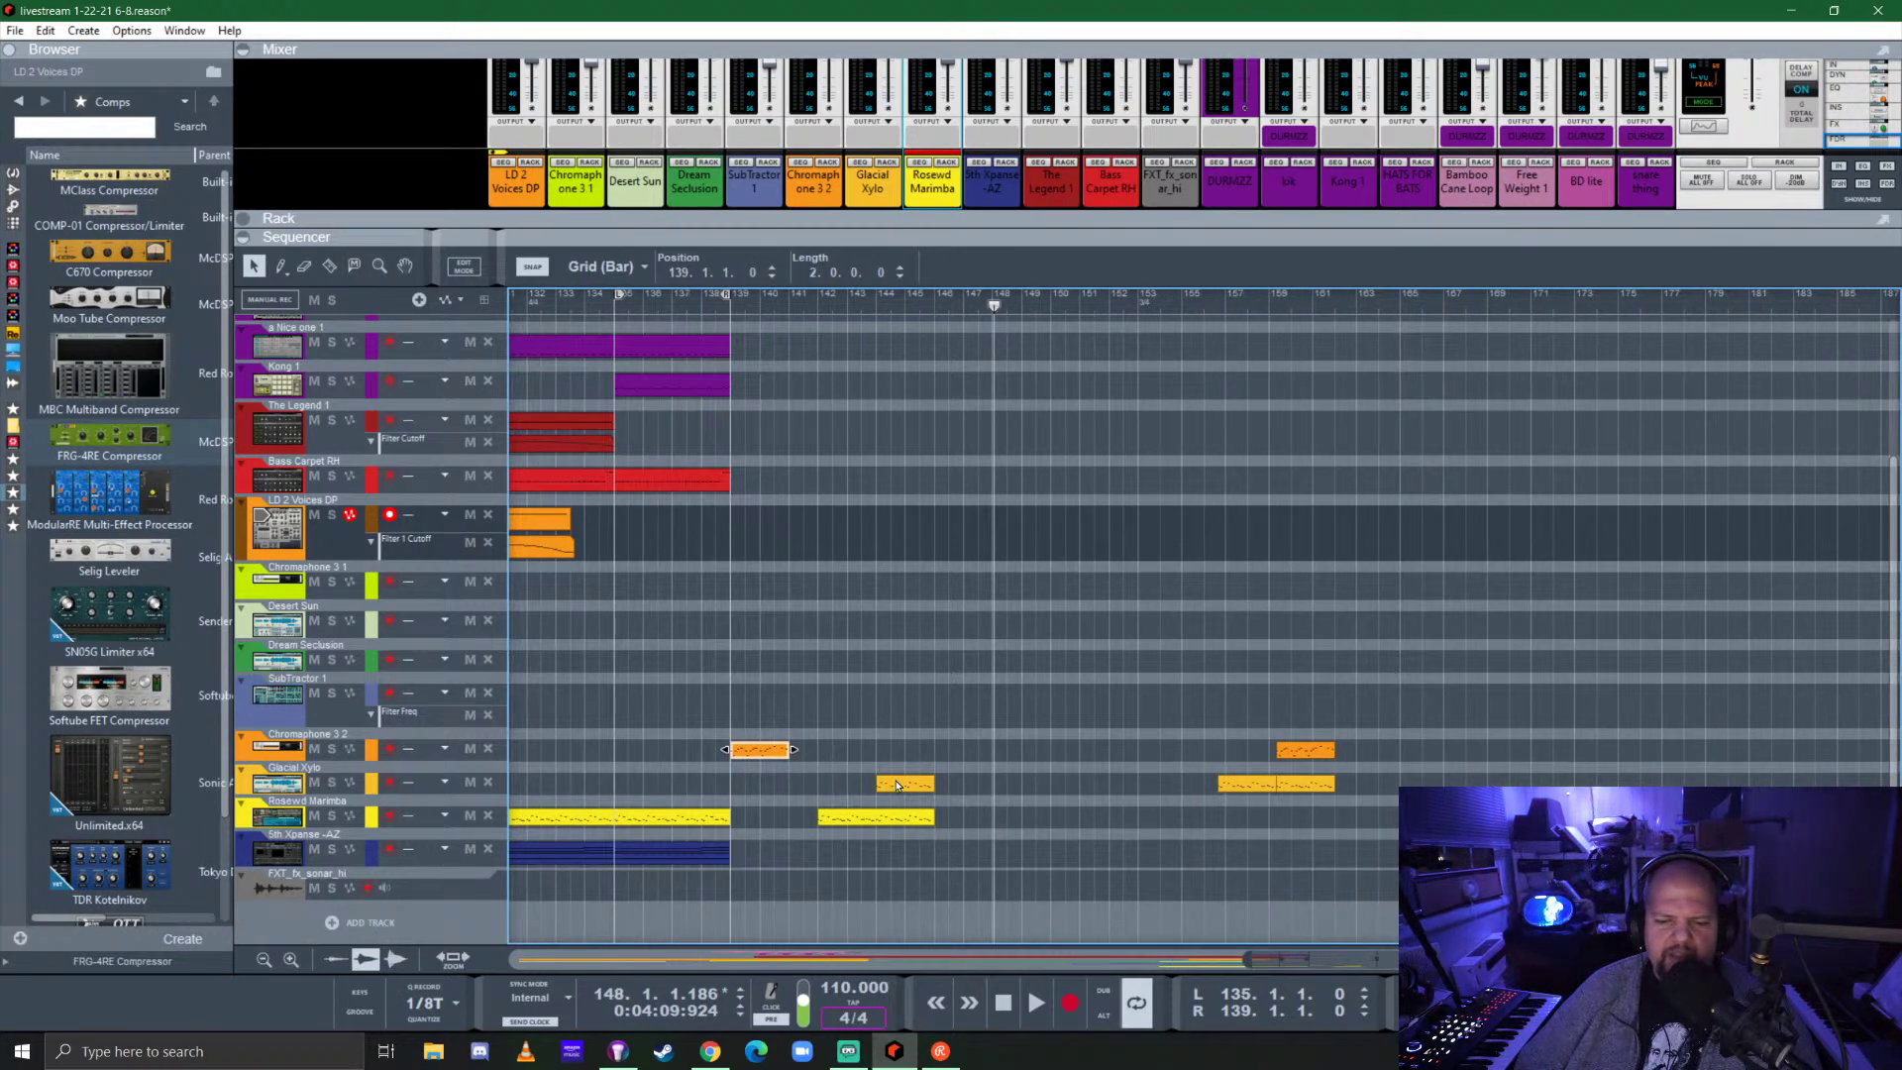
Delete the spare Rosewd Marimba clip at bar 142 and the spare Chromaphone 3 2 and Glacial Xylo clips around bars 156 to 160.
{"action": "left_click", "coordinate": [852, 816]}
{"action": "key", "text": "Delete"}
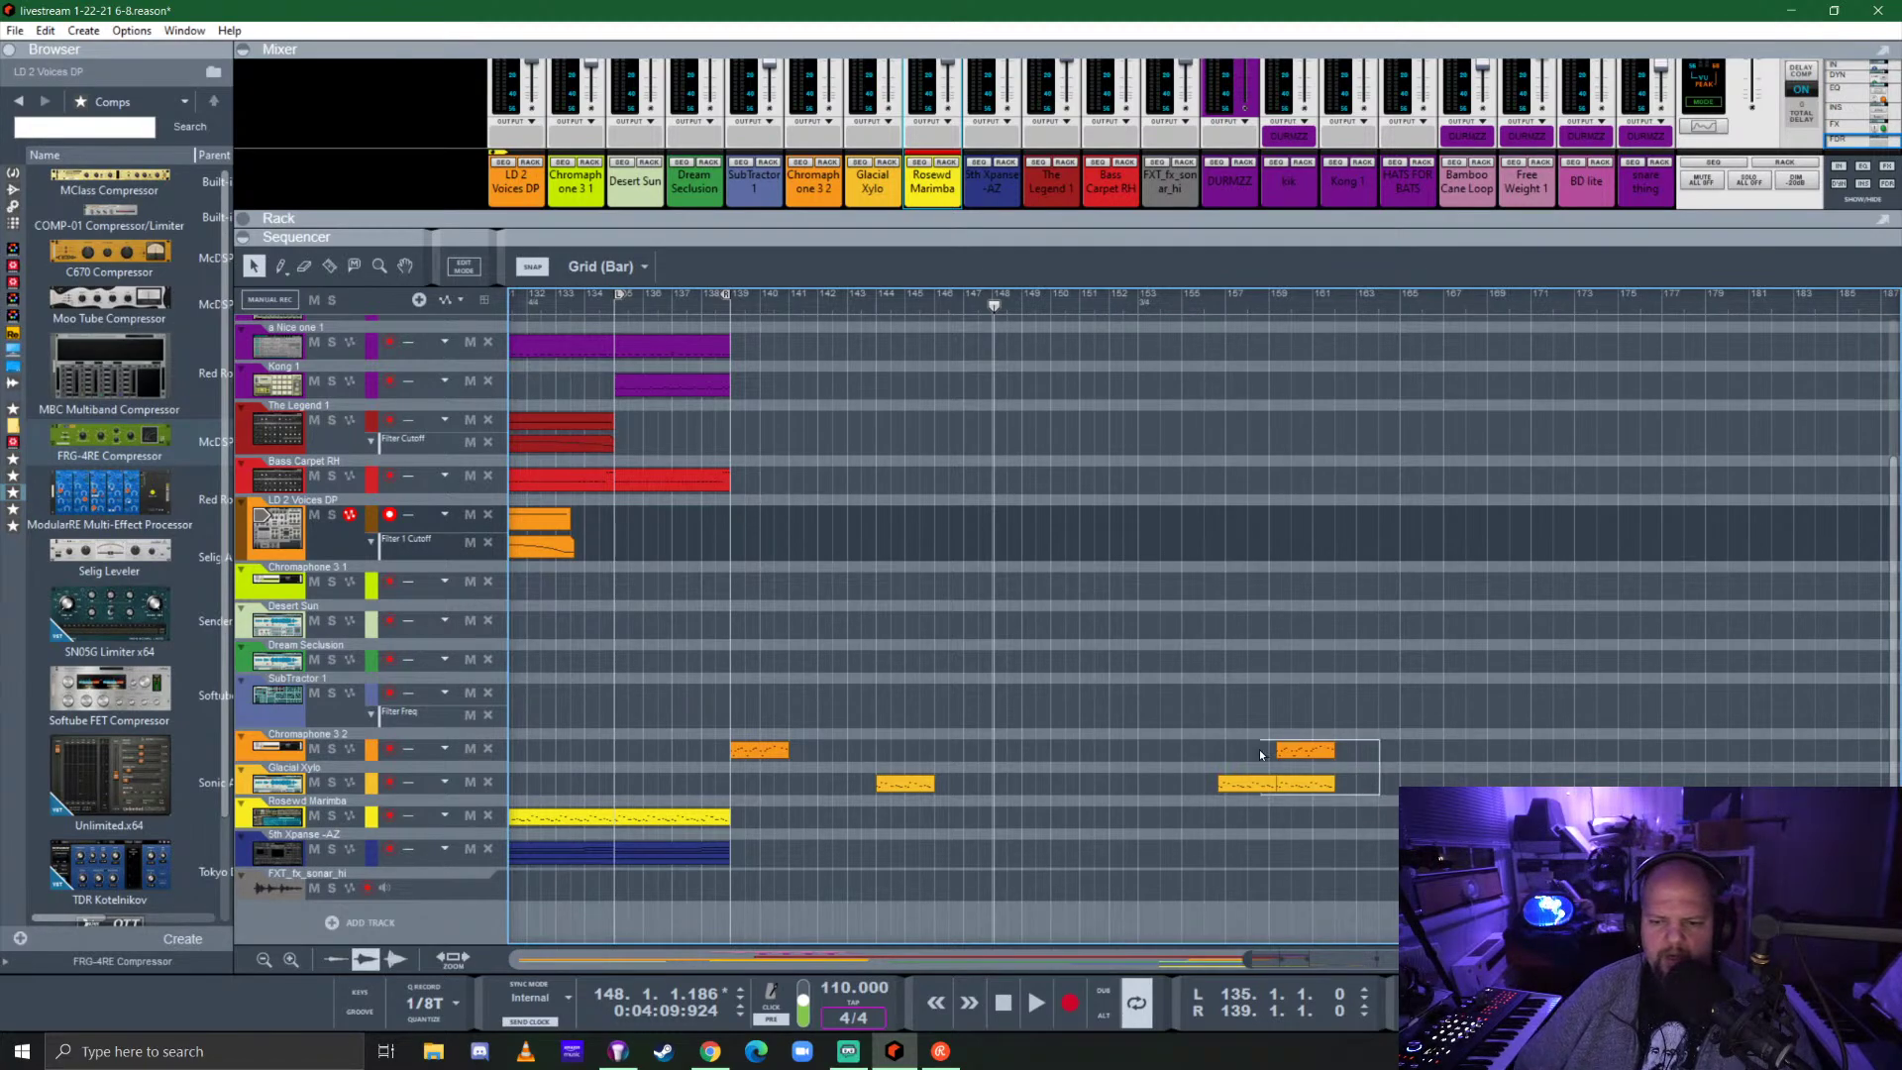
{"action": "left_click_drag", "start_coordinate": [1260, 751], "coordinate": [1260, 745]}
{"action": "key", "text": "Delete"}
Extend the Transport track's Time Signature clip at bar 131 to a length of 54 bars.
{"action": "scroll", "coordinate": [1053, 676], "scroll_direction": "left", "scroll_amount": 5}
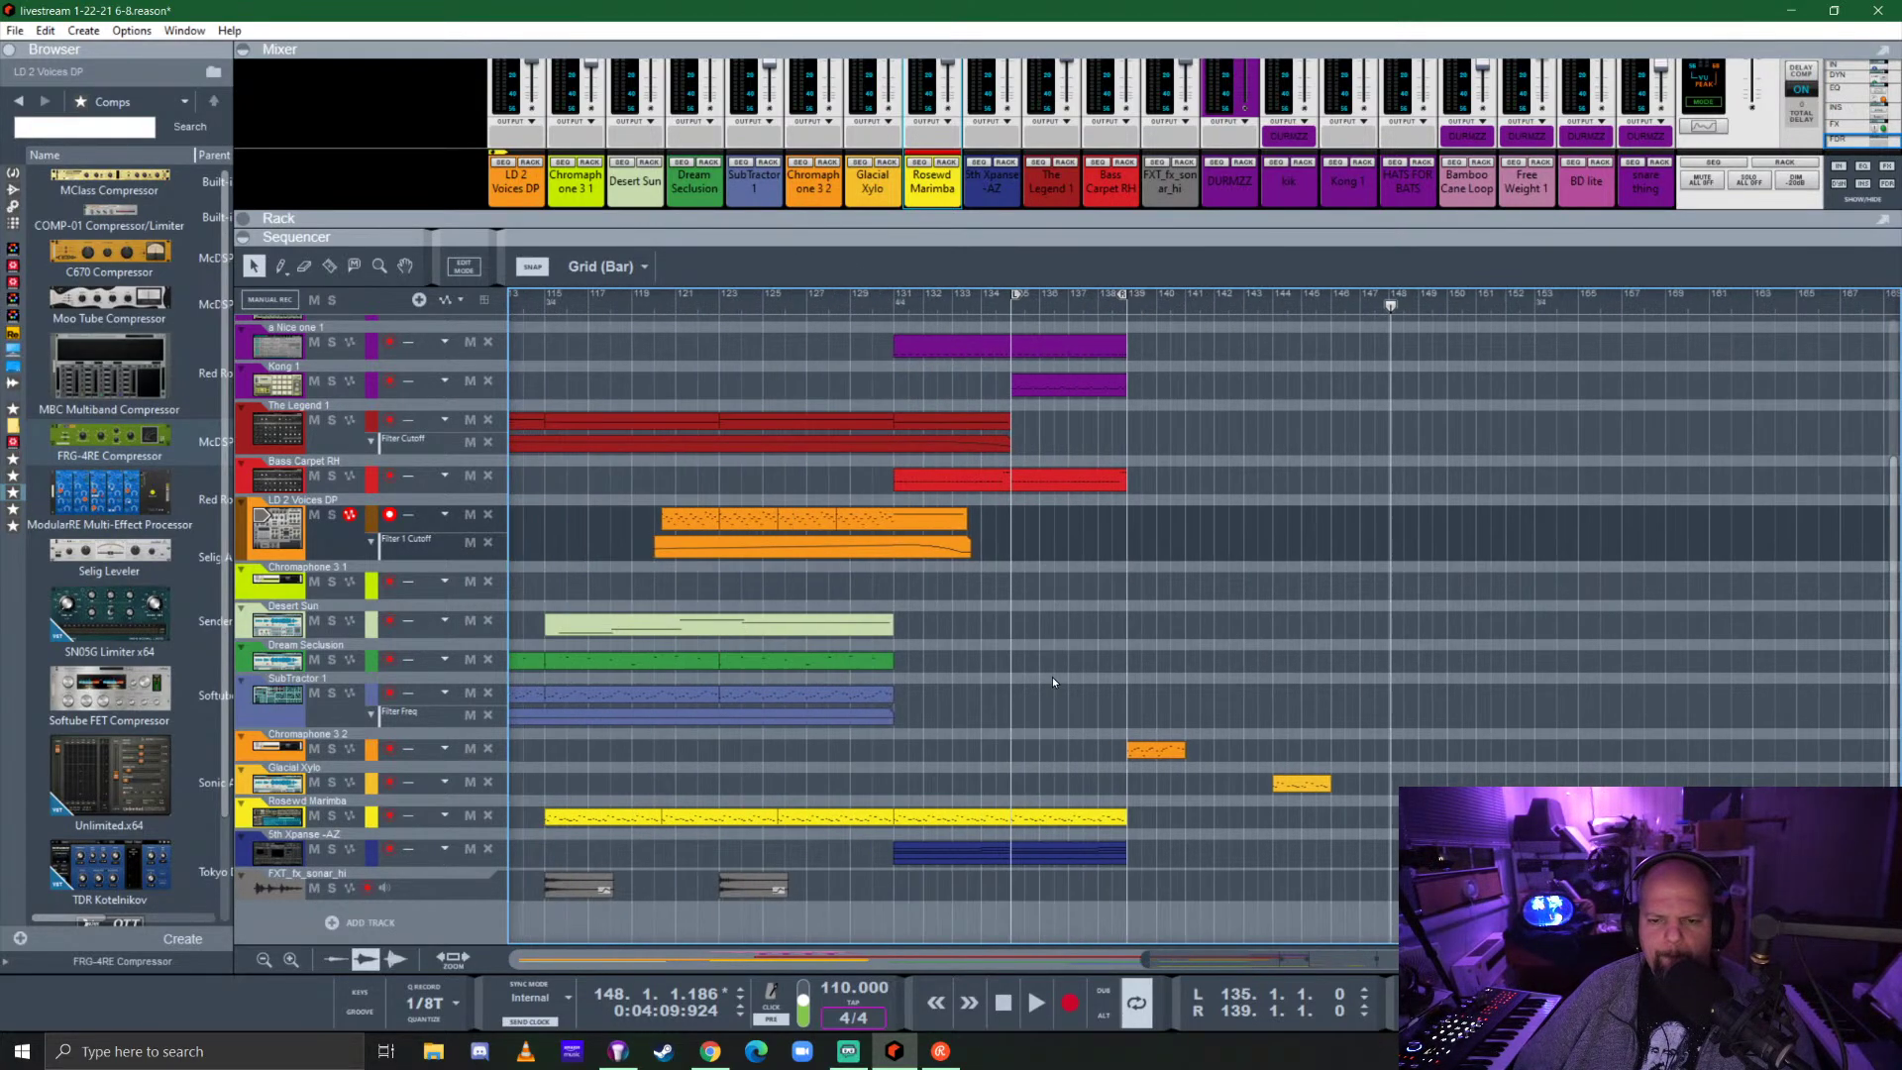
{"action": "scroll", "coordinate": [1323, 740], "scroll_direction": "up", "scroll_amount": 3}
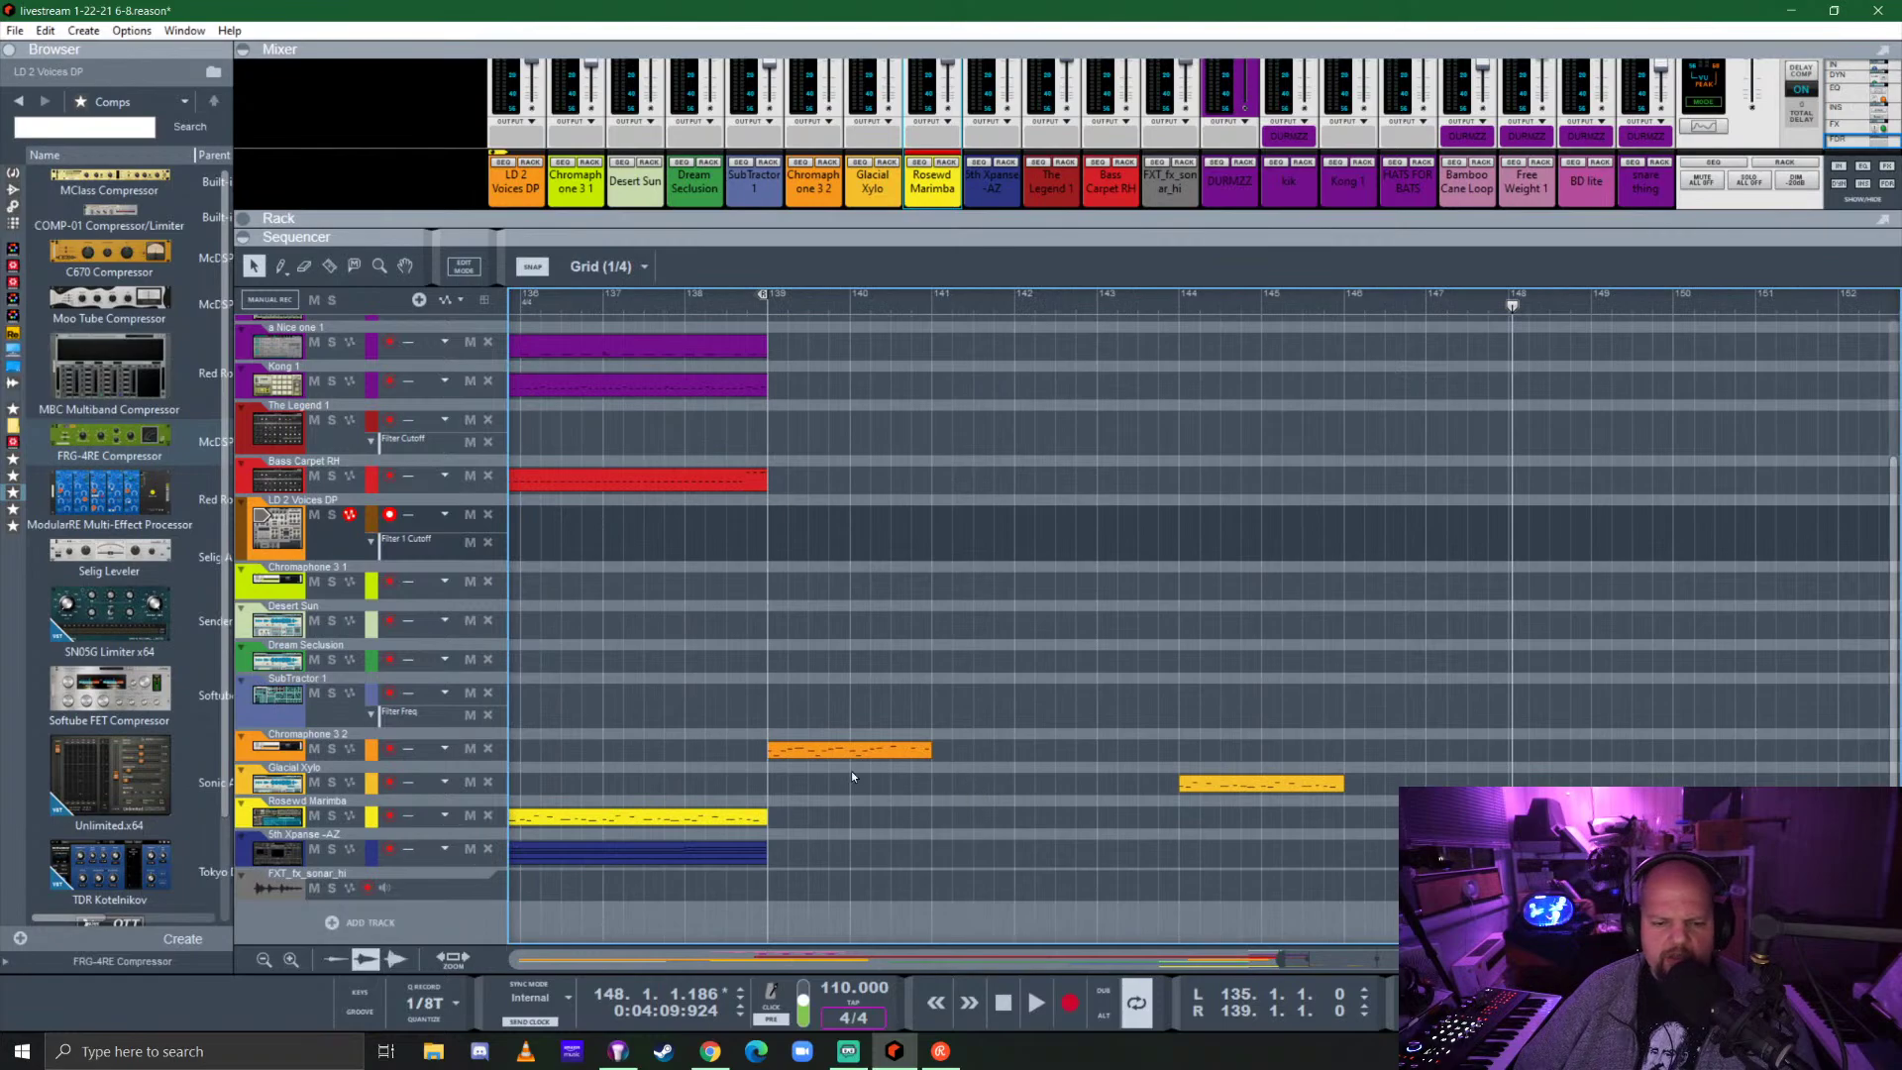
{"action": "scroll", "coordinate": [634, 753], "scroll_direction": "right", "scroll_amount": 4}
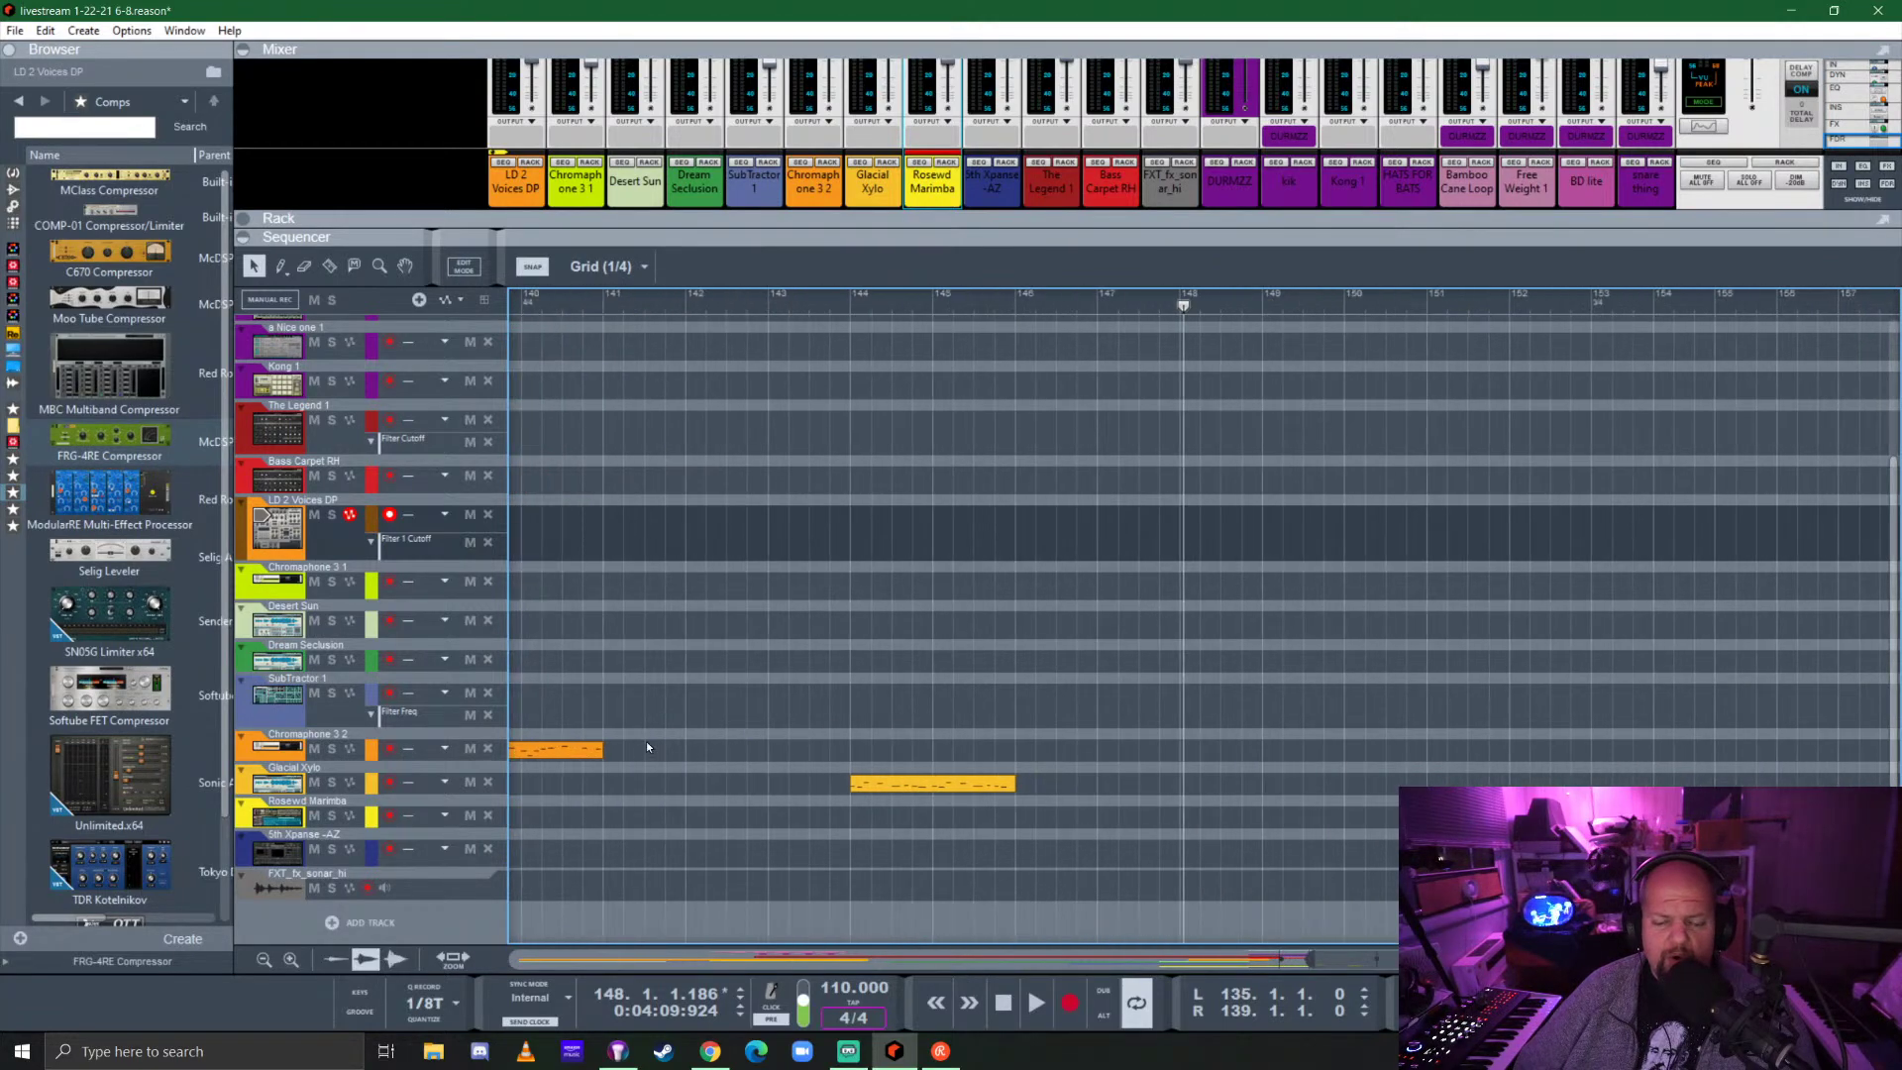
{"action": "scroll", "coordinate": [793, 733], "scroll_direction": "left", "scroll_amount": 5}
{"action": "scroll", "coordinate": [935, 726], "scroll_direction": "down", "scroll_amount": 3}
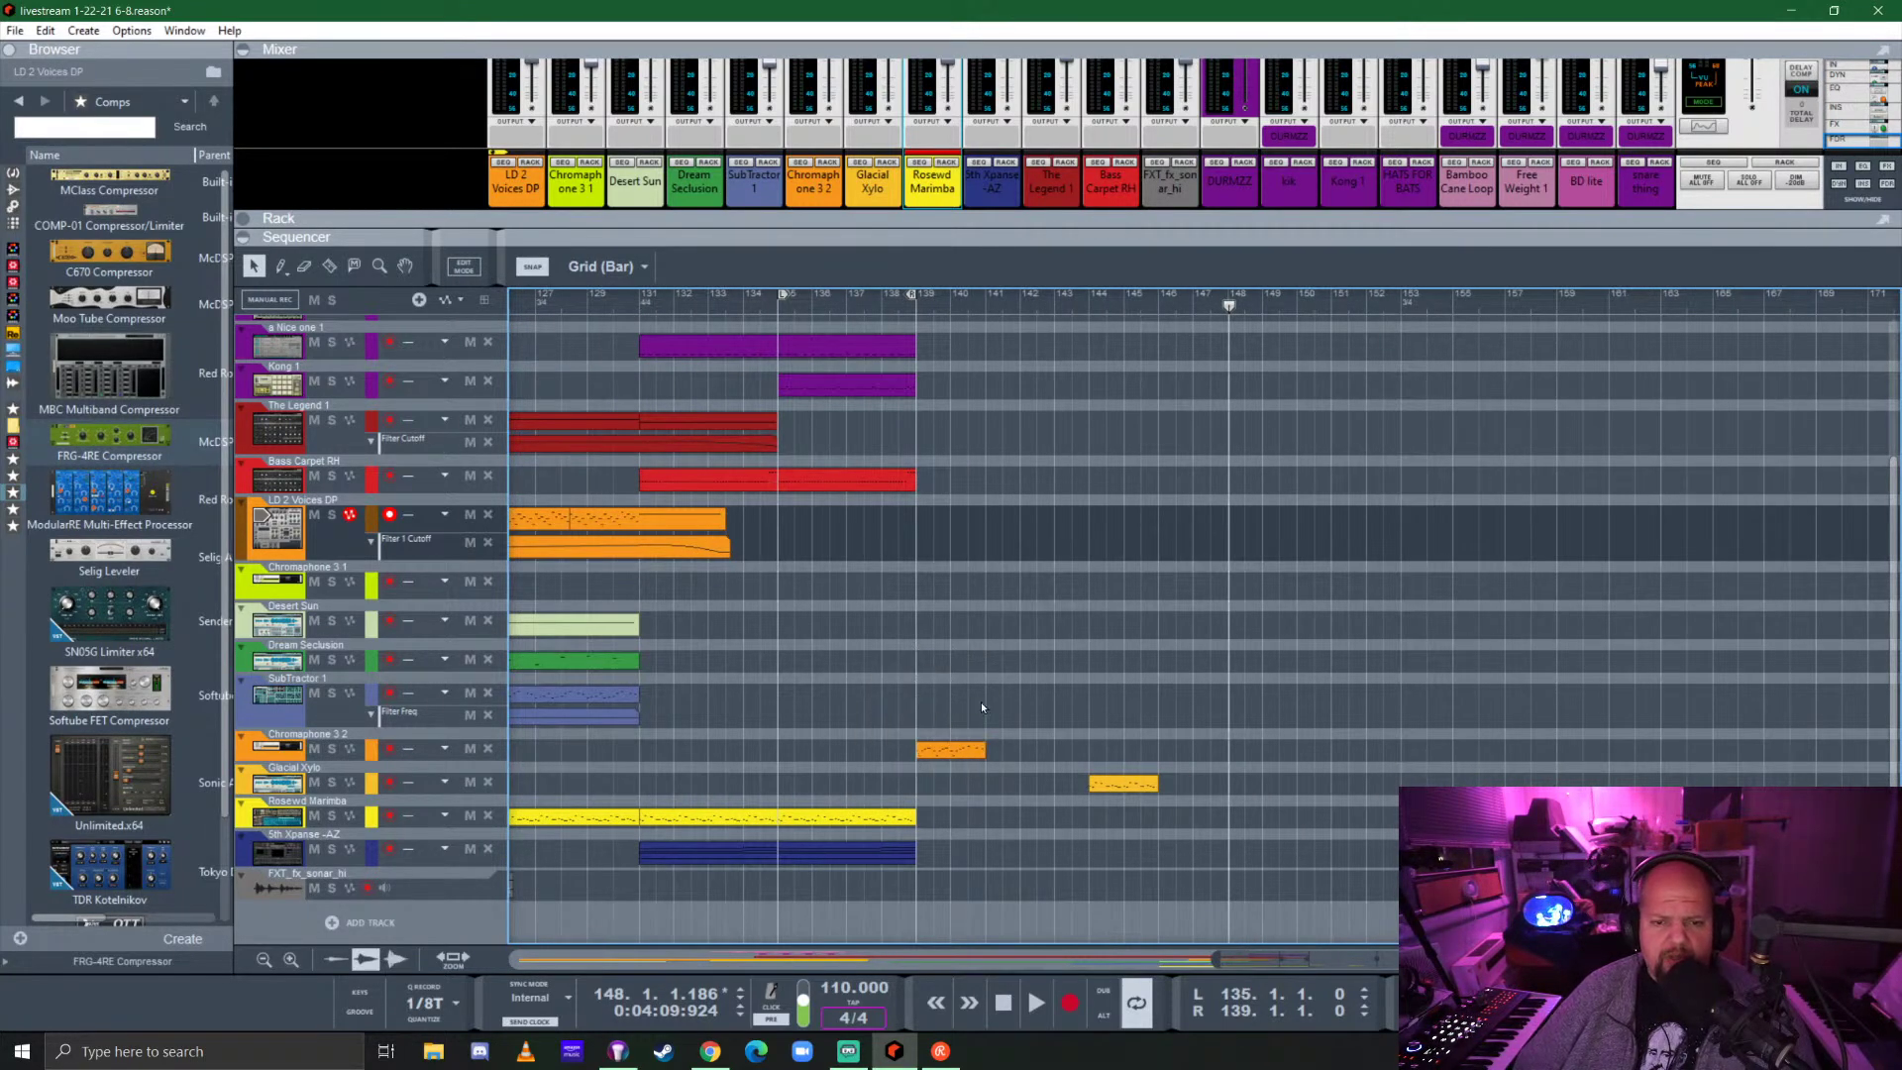
{"action": "scroll", "coordinate": [981, 701], "scroll_direction": "up", "scroll_amount": 4}
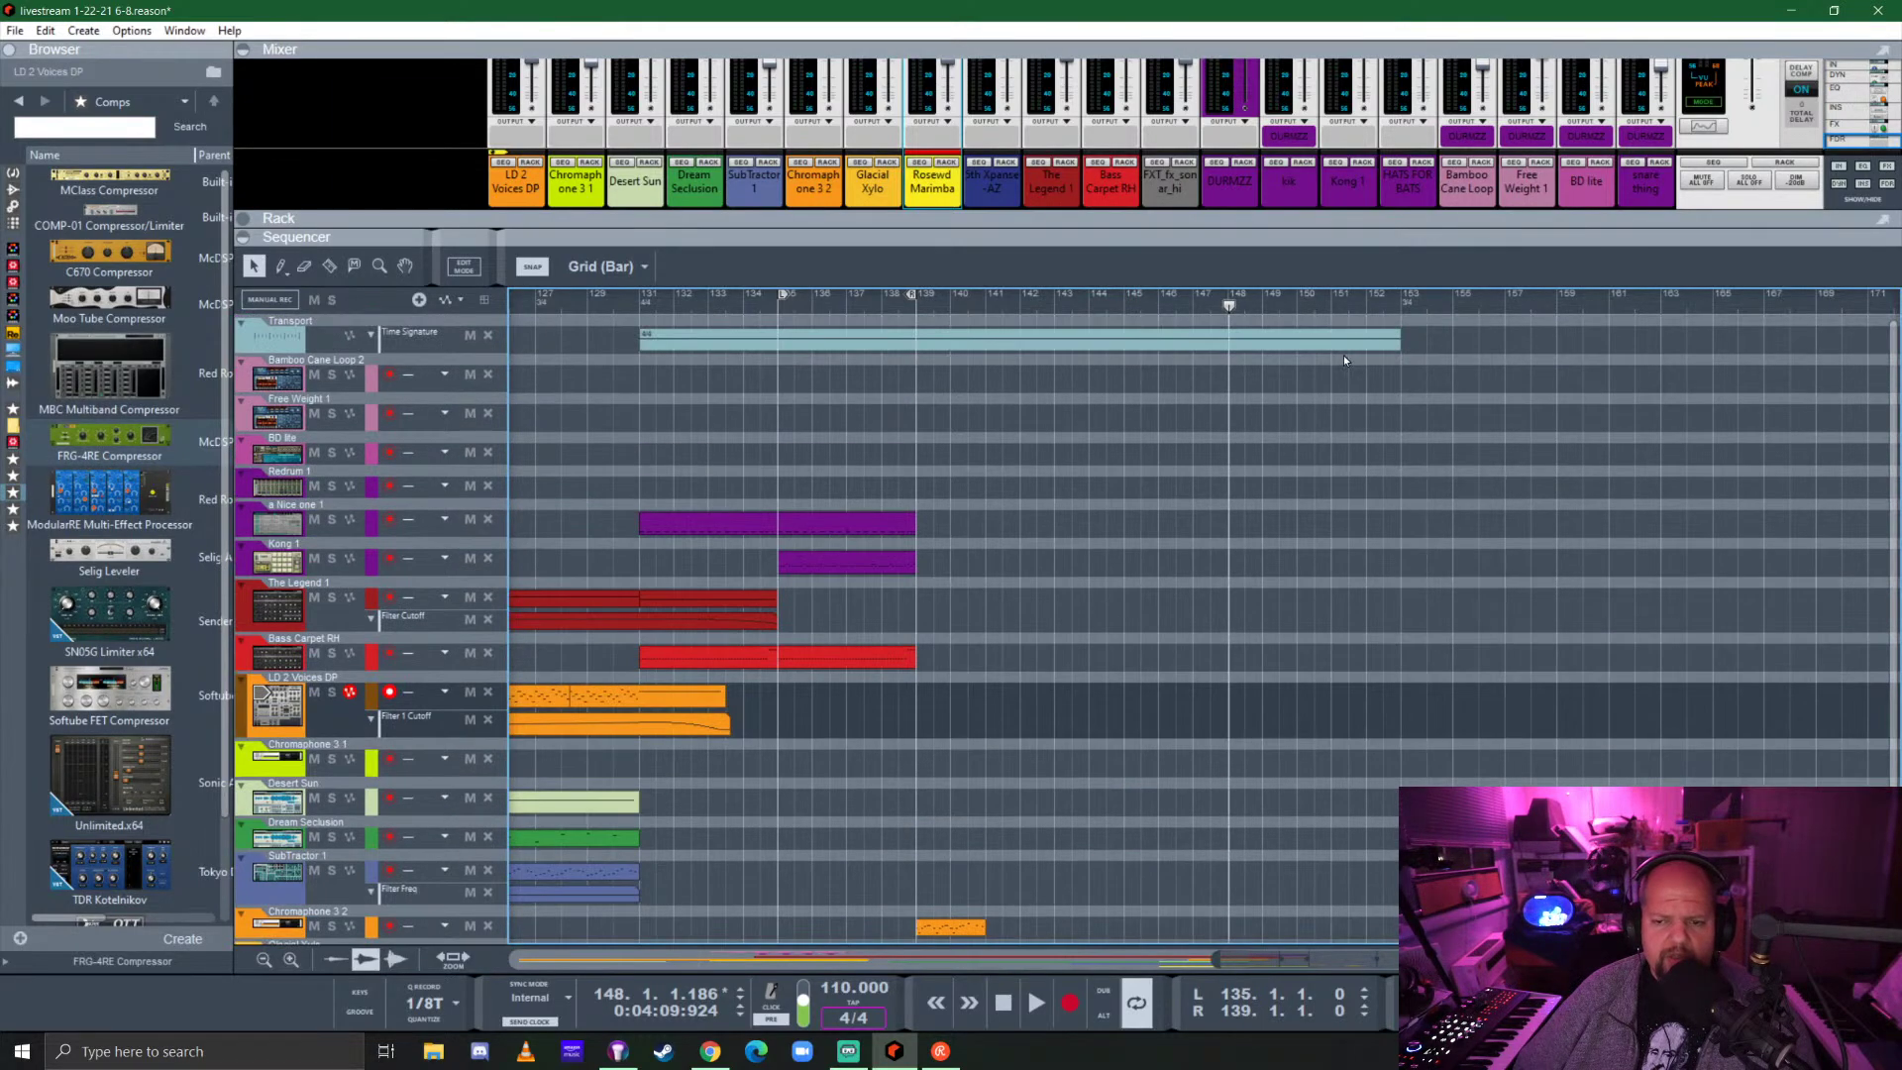
{"action": "left_click", "coordinate": [1345, 345]}
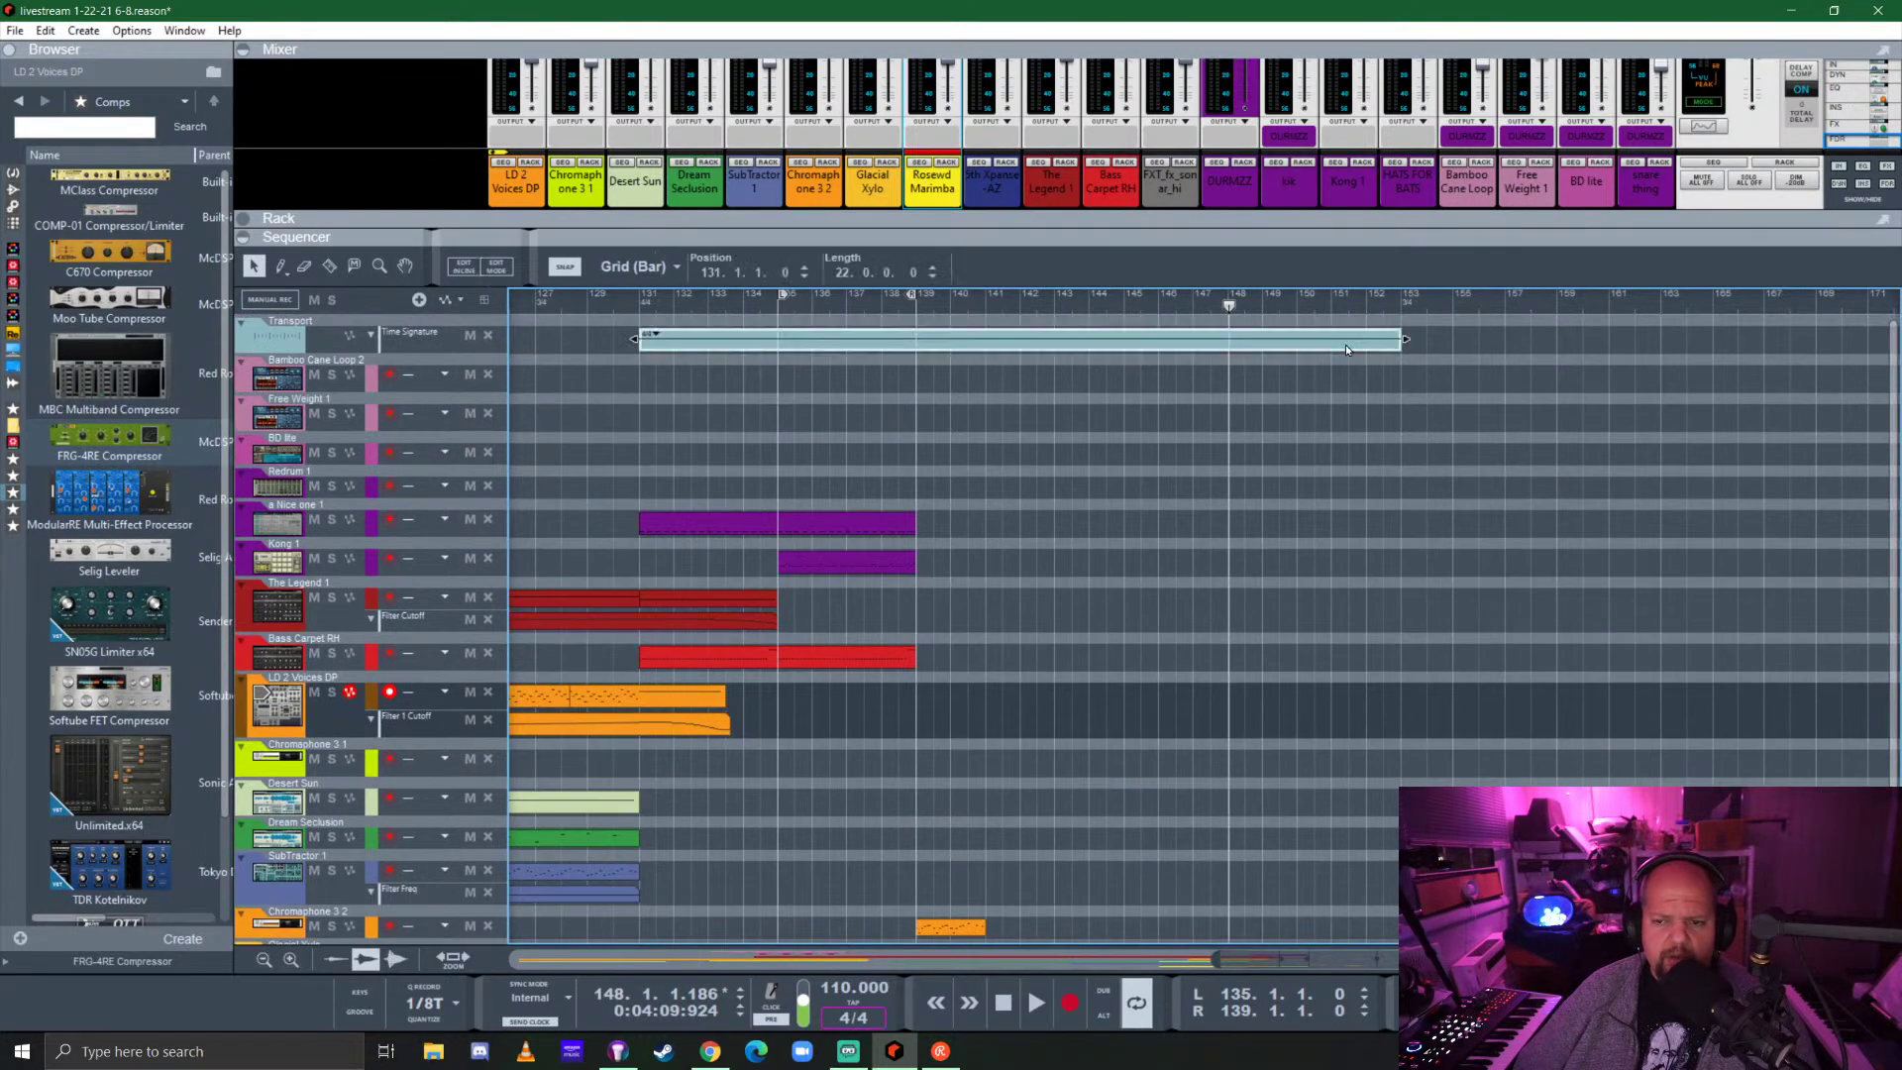
{"action": "left_click_drag", "start_coordinate": [1400, 338], "coordinate": [1586, 447]}
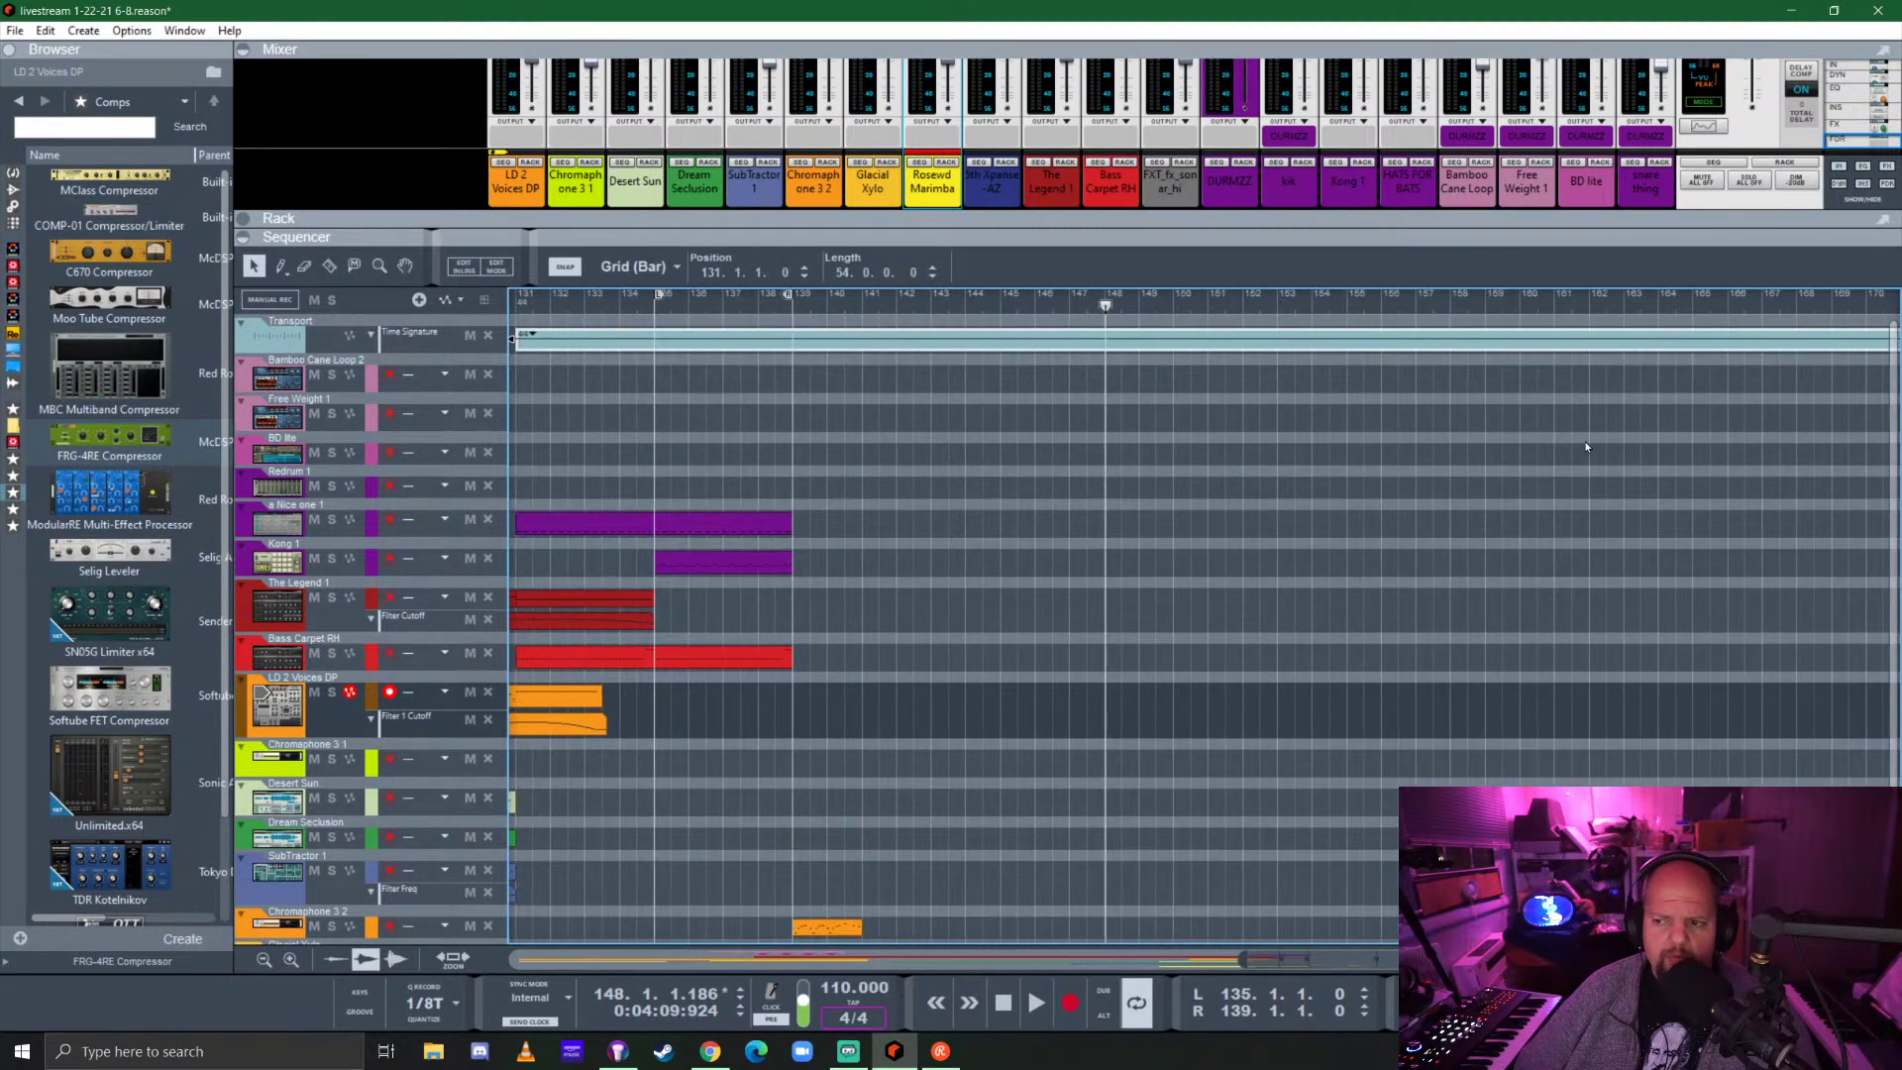
Copy the last four-bar Rosewd Marimba and 5th Xpanse -AZ clips from bar 135 to position 139.3.1.
{"action": "scroll", "coordinate": [847, 773], "scroll_direction": "left", "scroll_amount": 5}
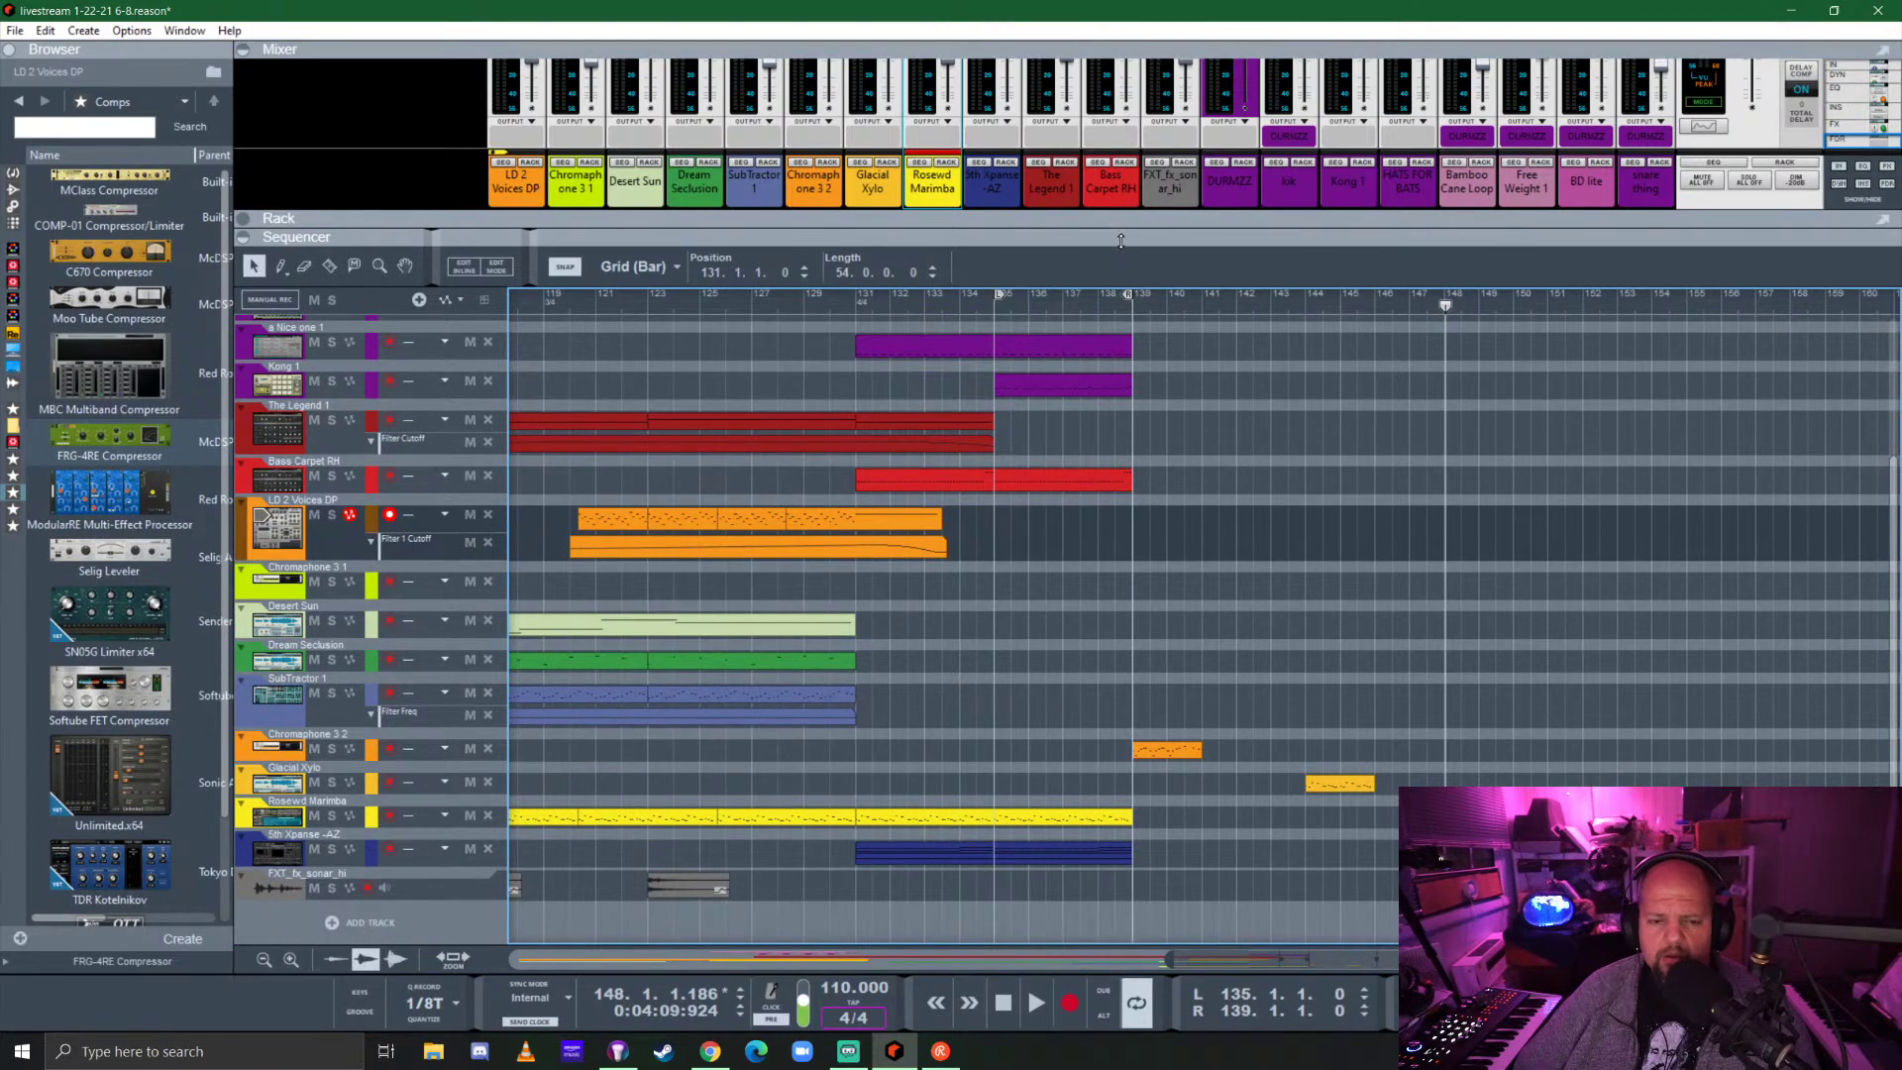
{"action": "scroll", "coordinate": [770, 648], "scroll_direction": "down", "scroll_amount": 2}
{"action": "scroll", "coordinate": [908, 715], "scroll_direction": "left", "scroll_amount": 5}
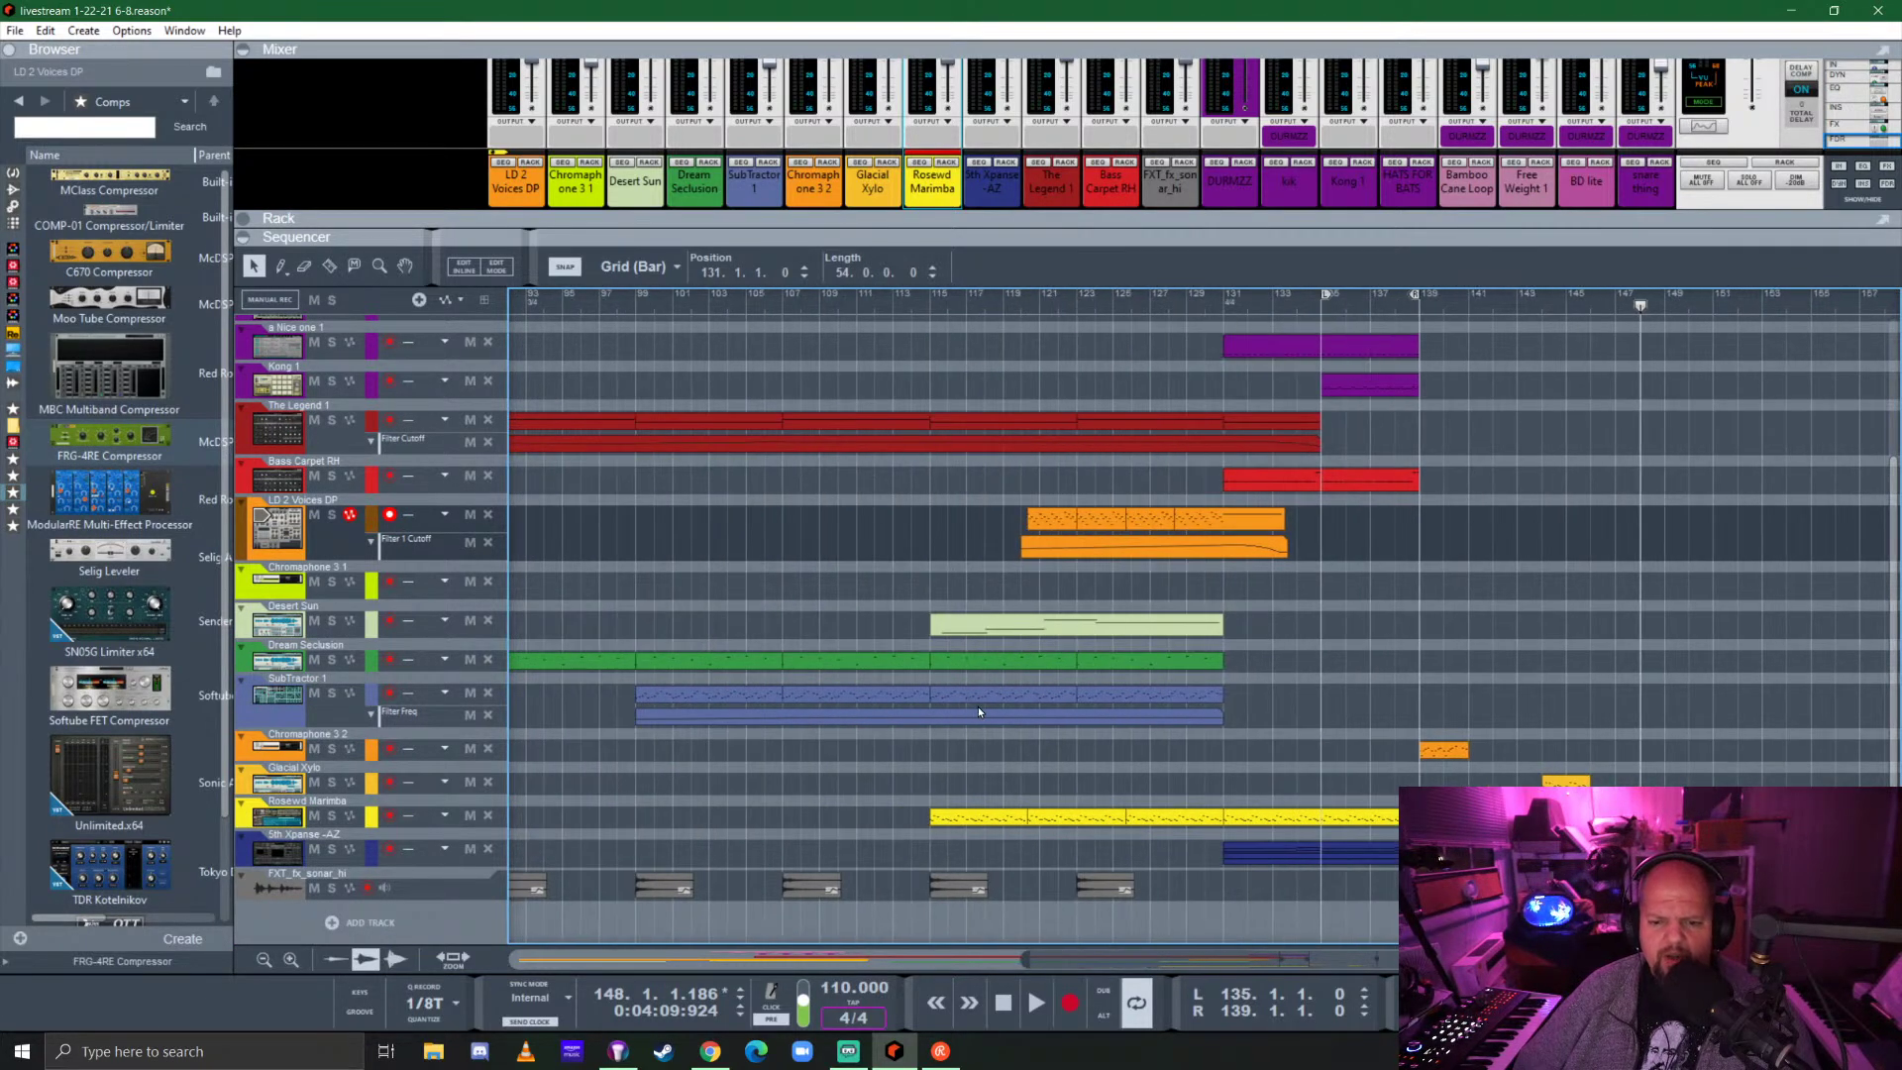
{"action": "scroll", "coordinate": [984, 710], "scroll_direction": "down", "scroll_amount": 3}
{"action": "scroll", "coordinate": [986, 712], "scroll_direction": "up", "scroll_amount": 3}
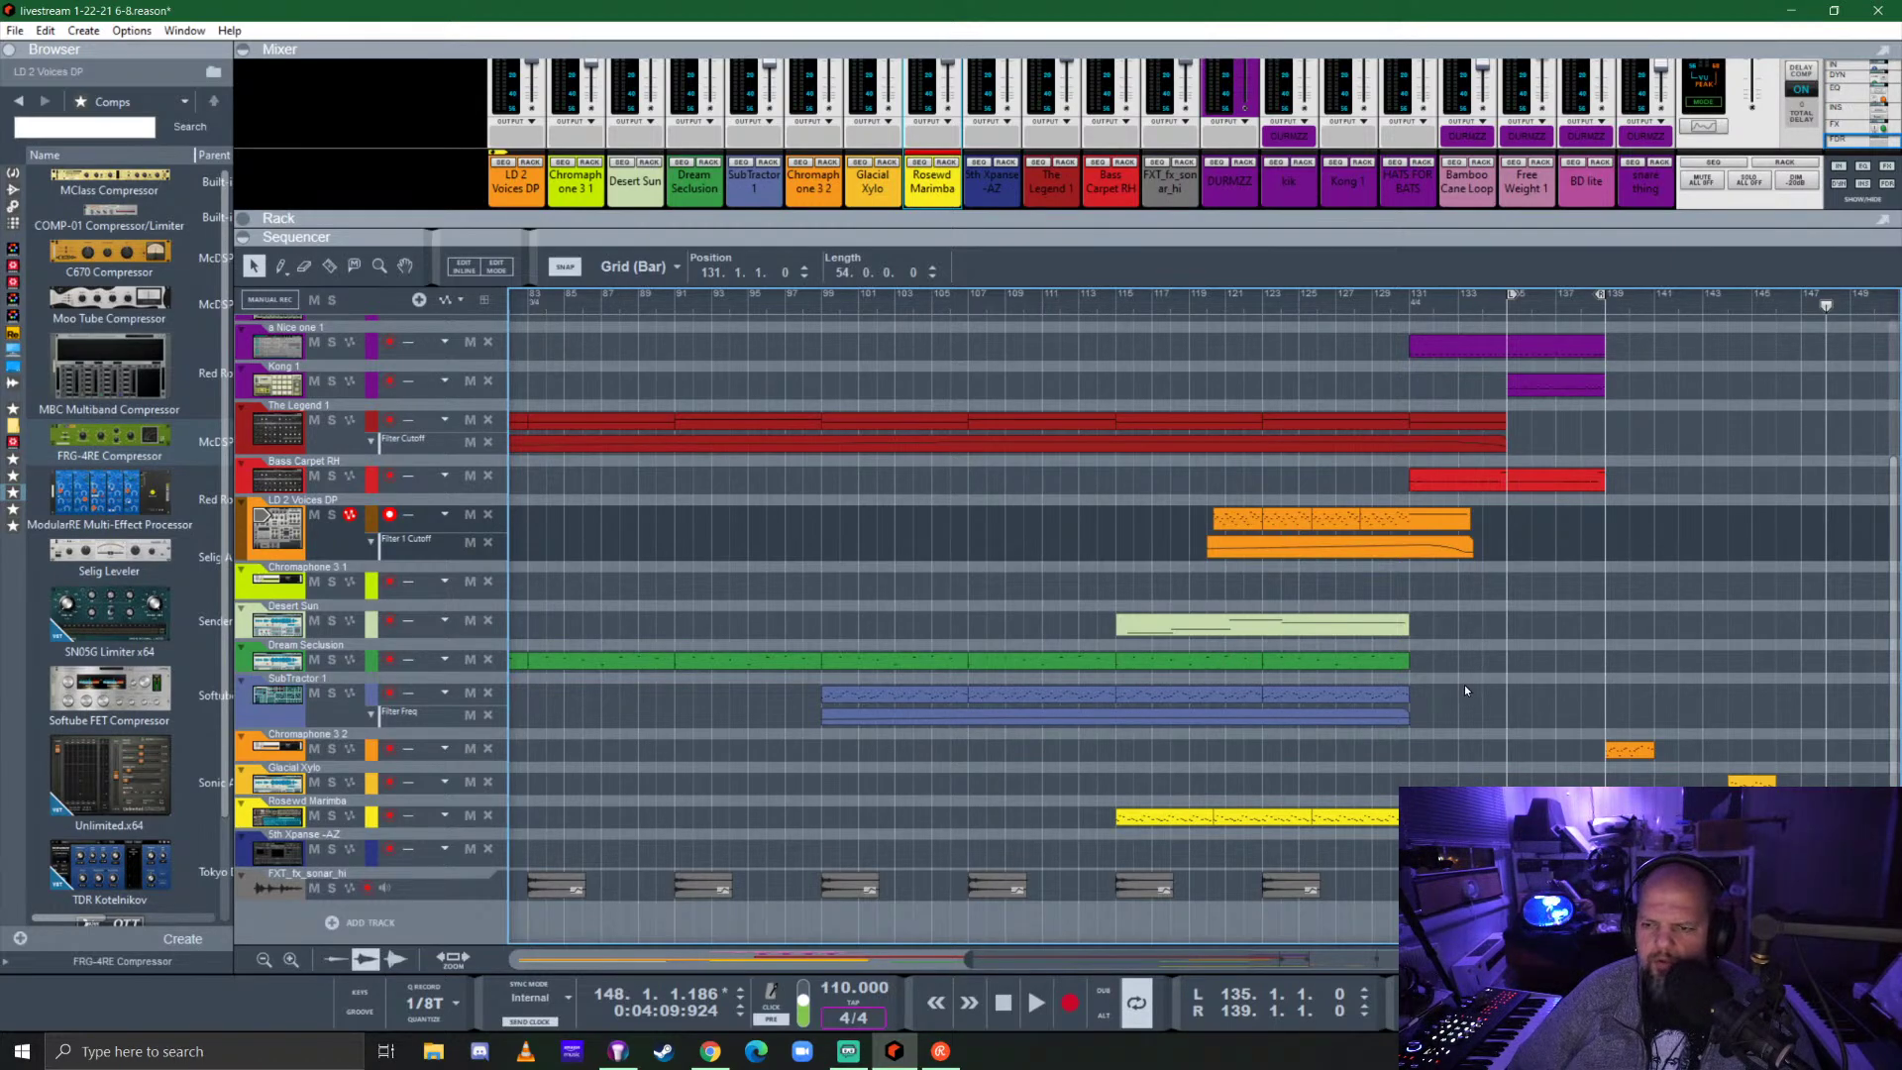
{"action": "scroll", "coordinate": [1466, 691], "scroll_direction": "down", "scroll_amount": 1}
{"action": "scroll", "coordinate": [1285, 798], "scroll_direction": "right", "scroll_amount": 3}
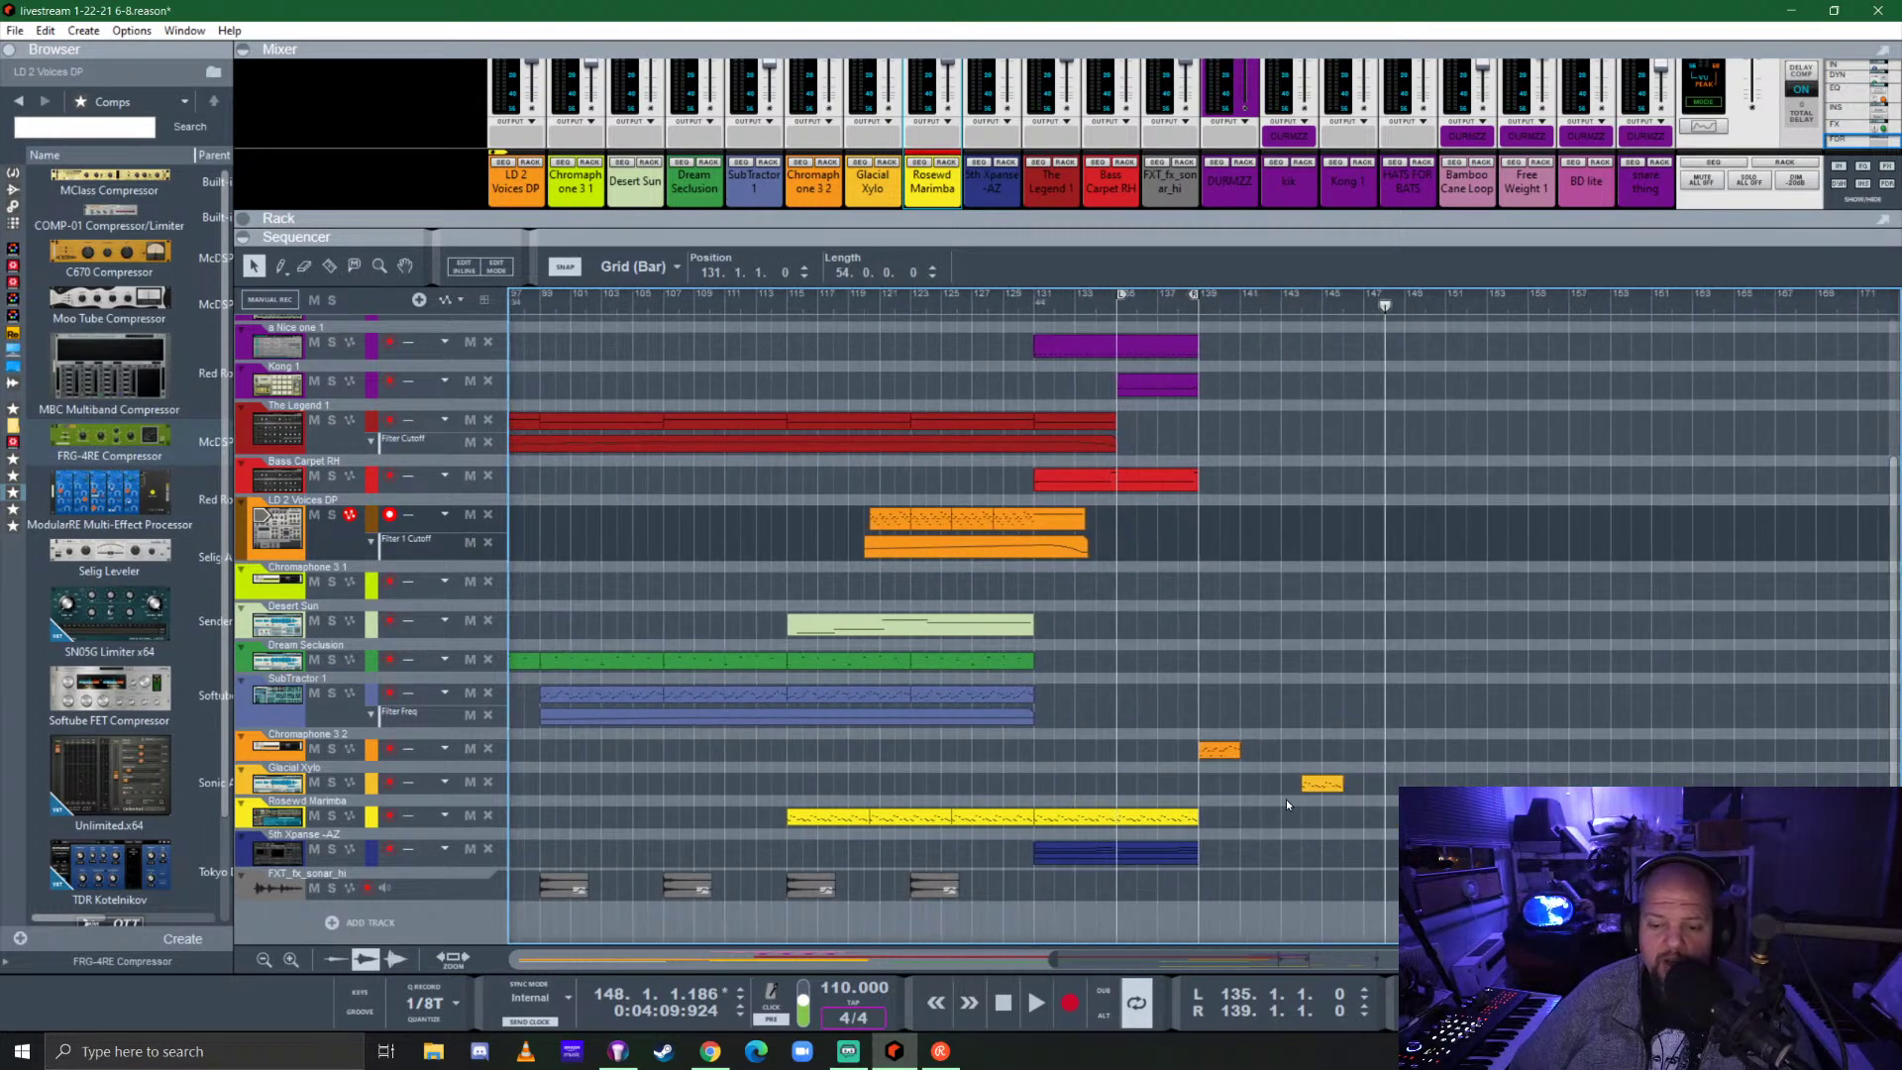
{"action": "left_click_drag", "start_coordinate": [1225, 843], "coordinate": [1290, 822]}
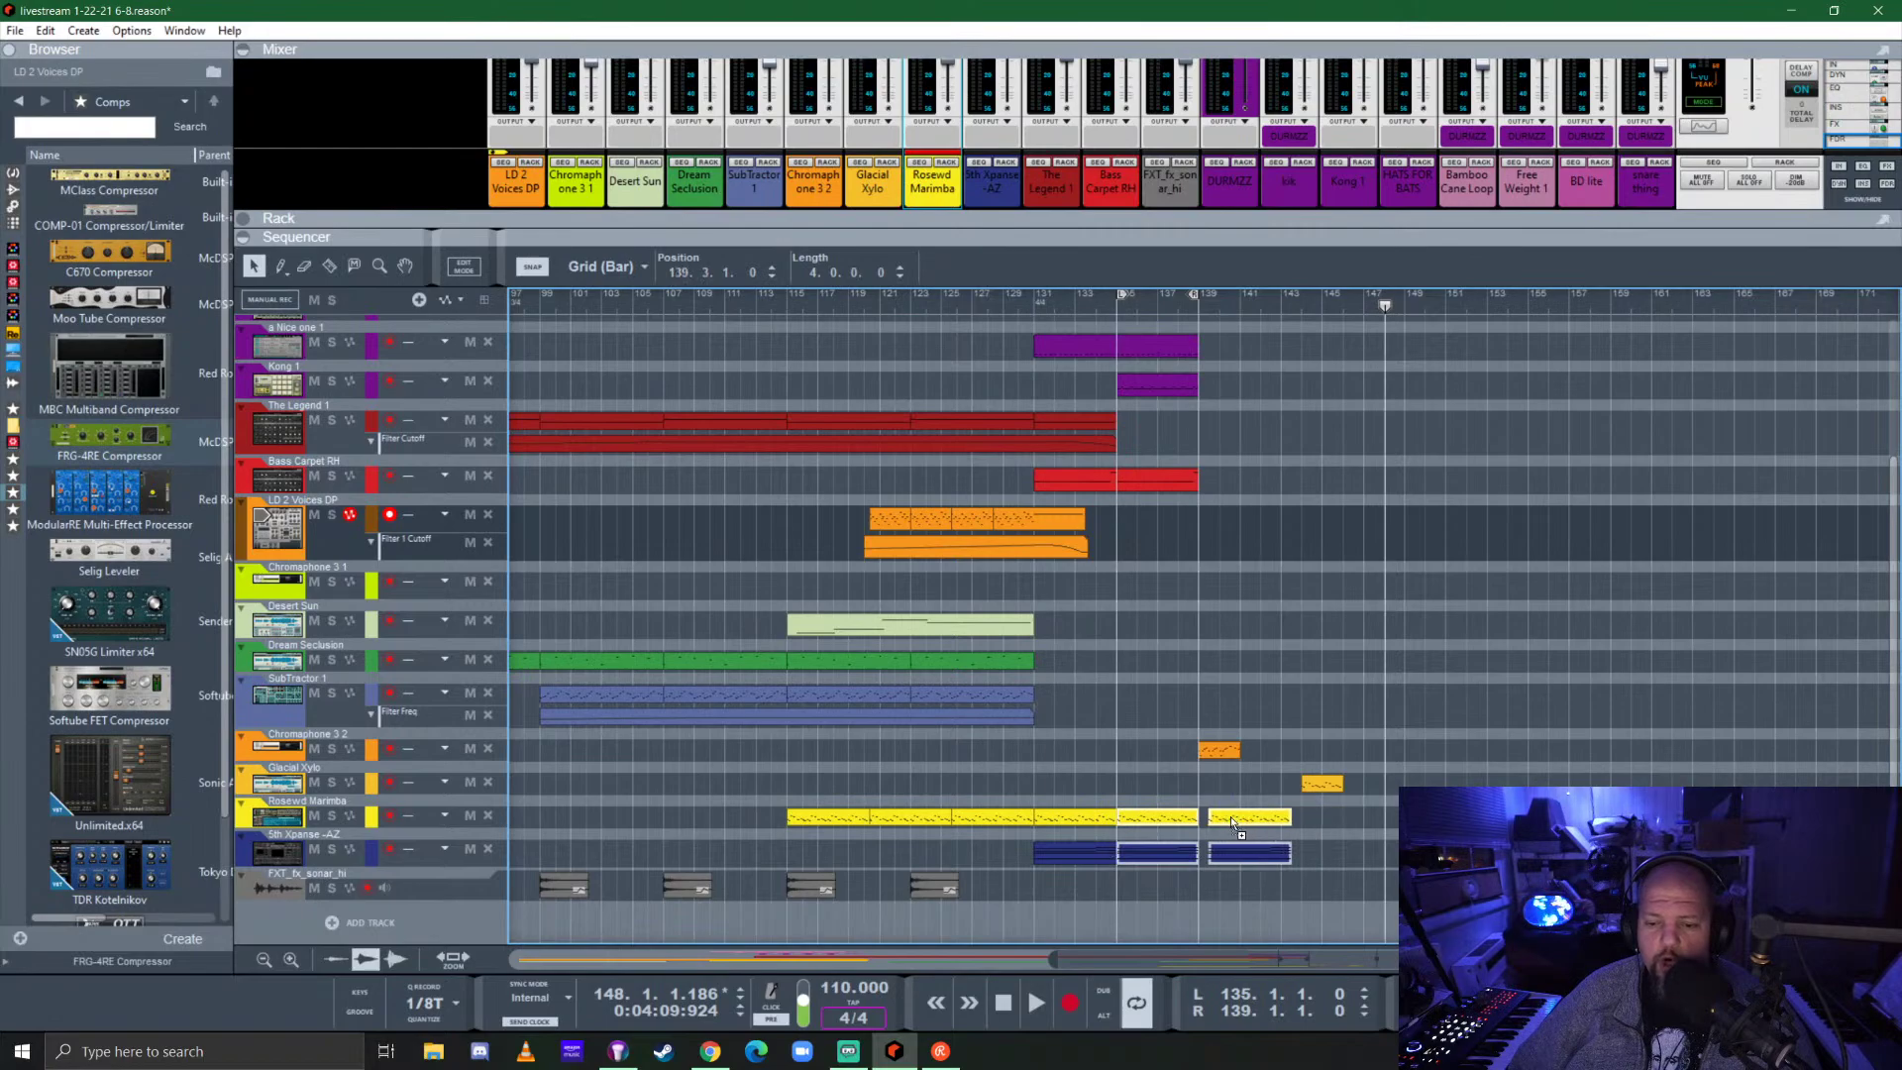
{"action": "scroll", "coordinate": [1129, 826], "scroll_direction": "up", "scroll_amount": 5}
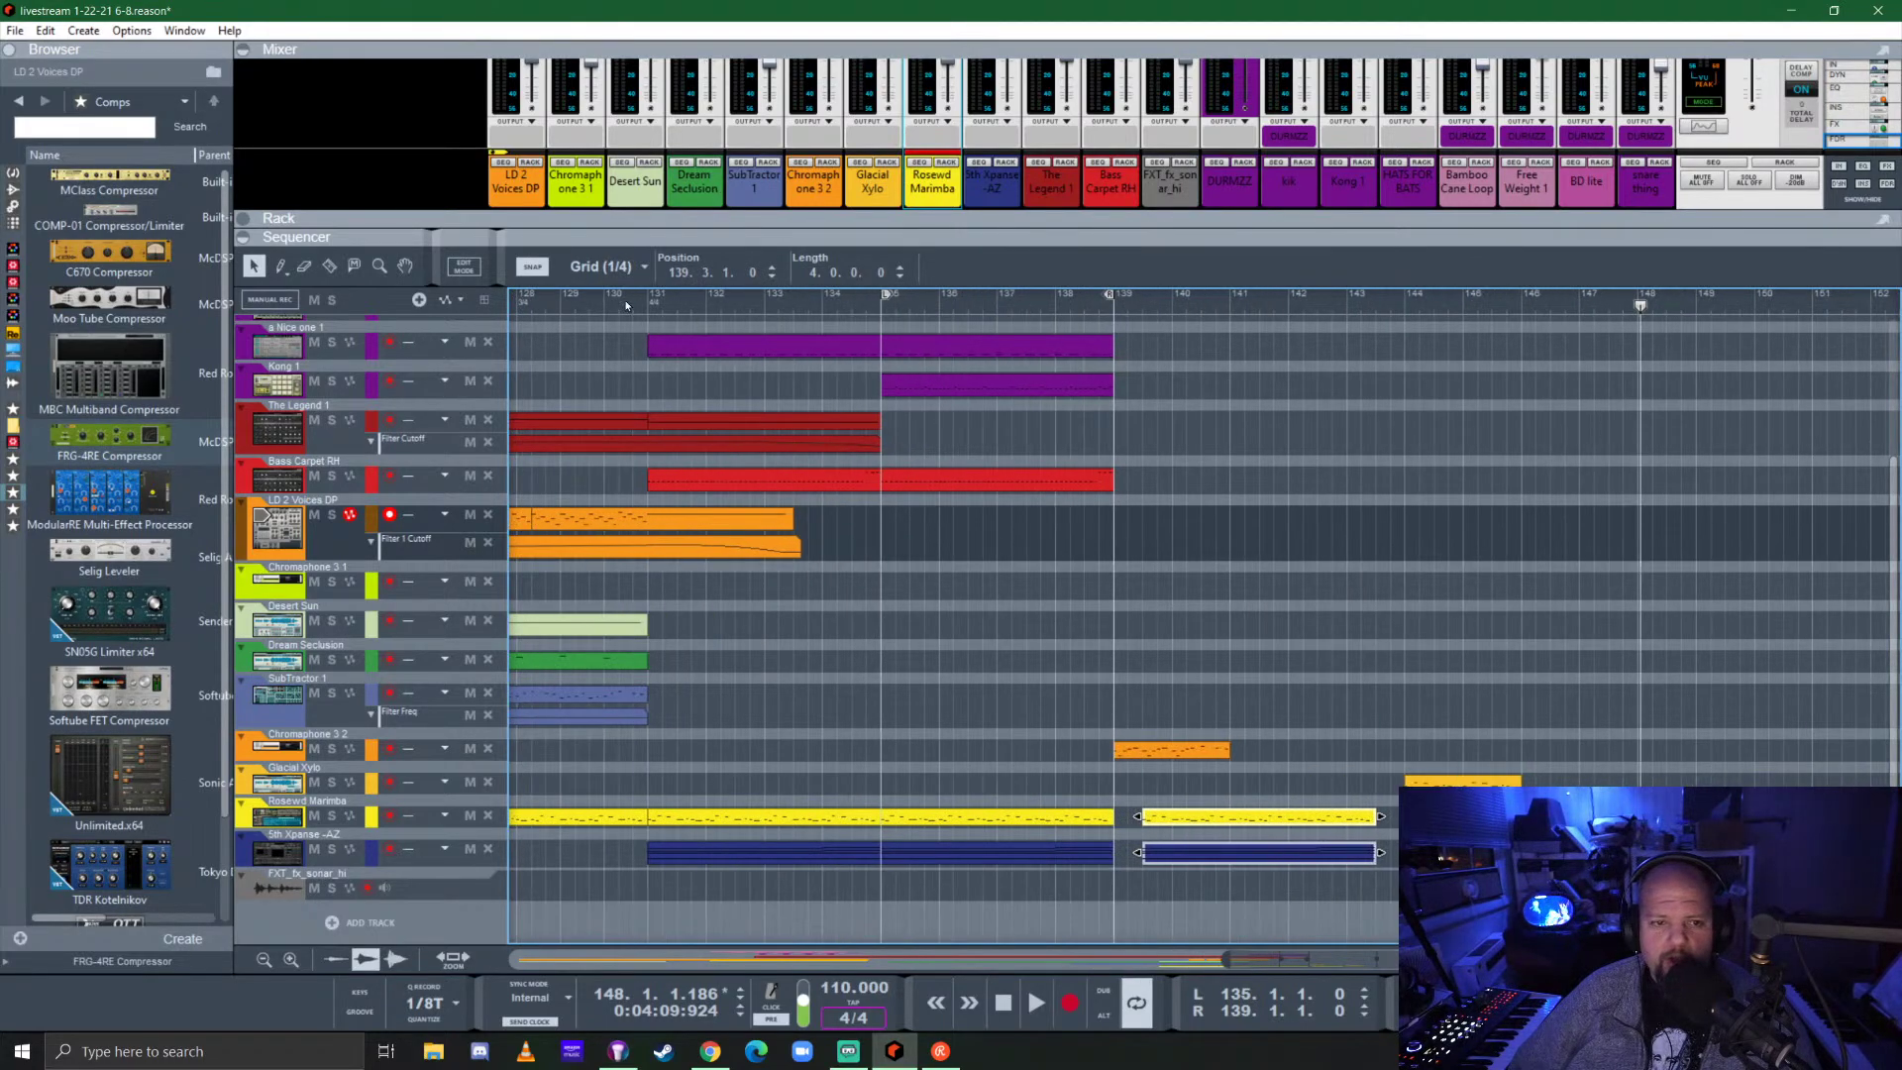
Align the copied Rosewd Marimba and 5th Xpanse -AZ clips to bar 139, using Grid snapping.
{"action": "left_click", "coordinate": [606, 266]}
{"action": "left_click", "coordinate": [599, 304]}
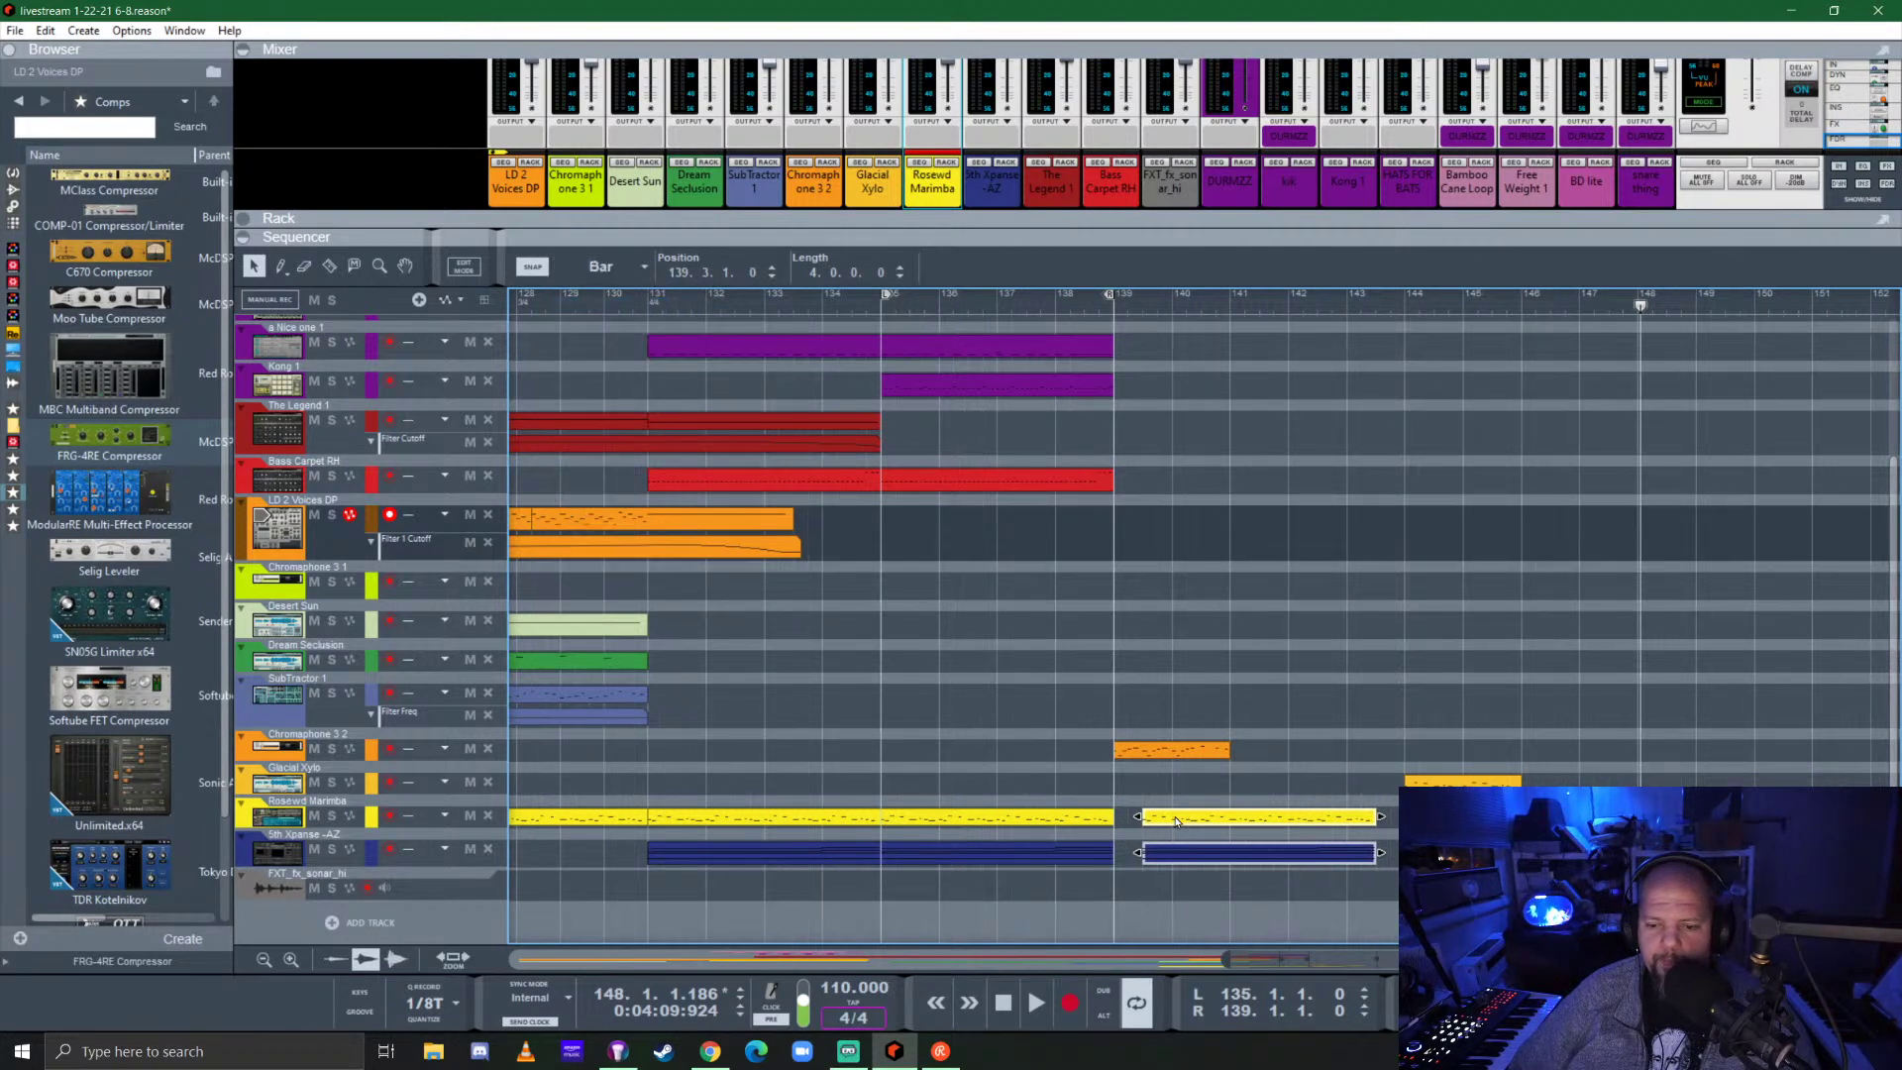
{"action": "left_click_drag", "start_coordinate": [1151, 817], "coordinate": [1222, 819]}
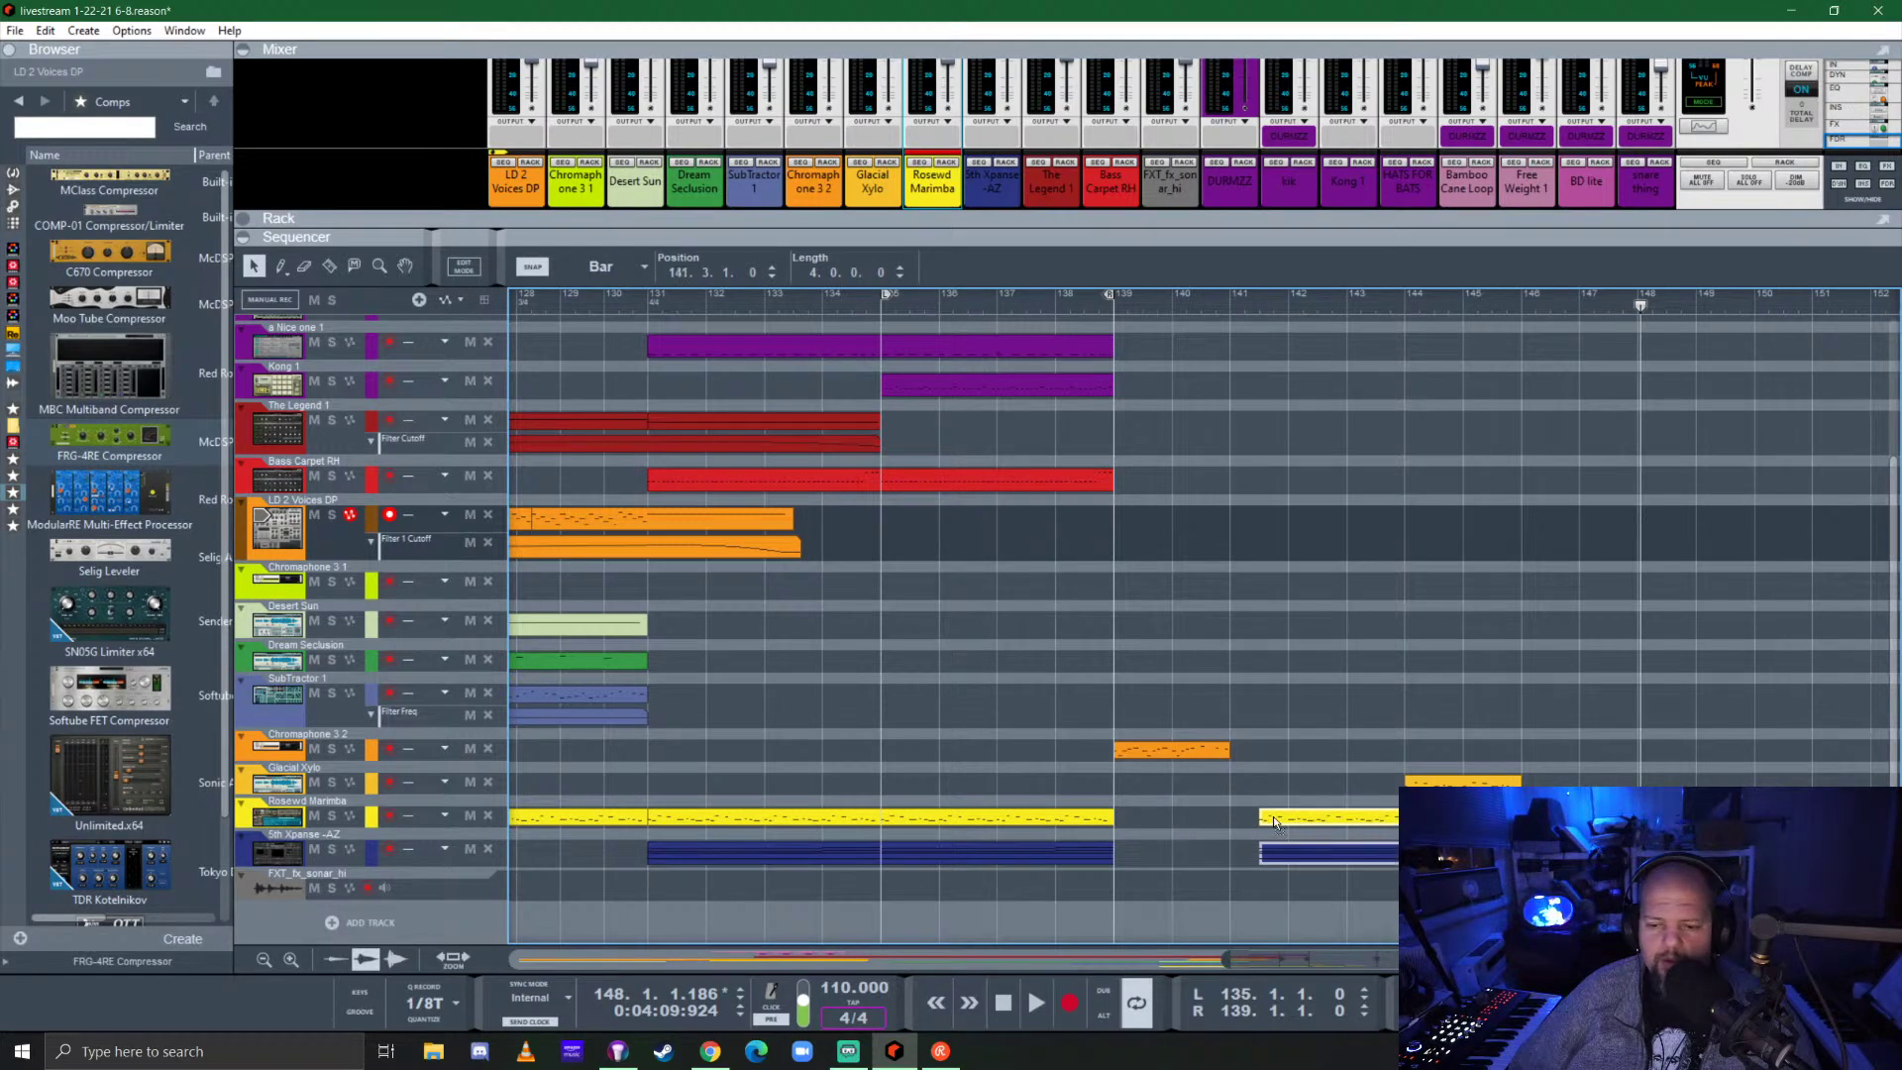
{"action": "left_click", "coordinate": [603, 267]}
{"action": "left_click", "coordinate": [595, 538]}
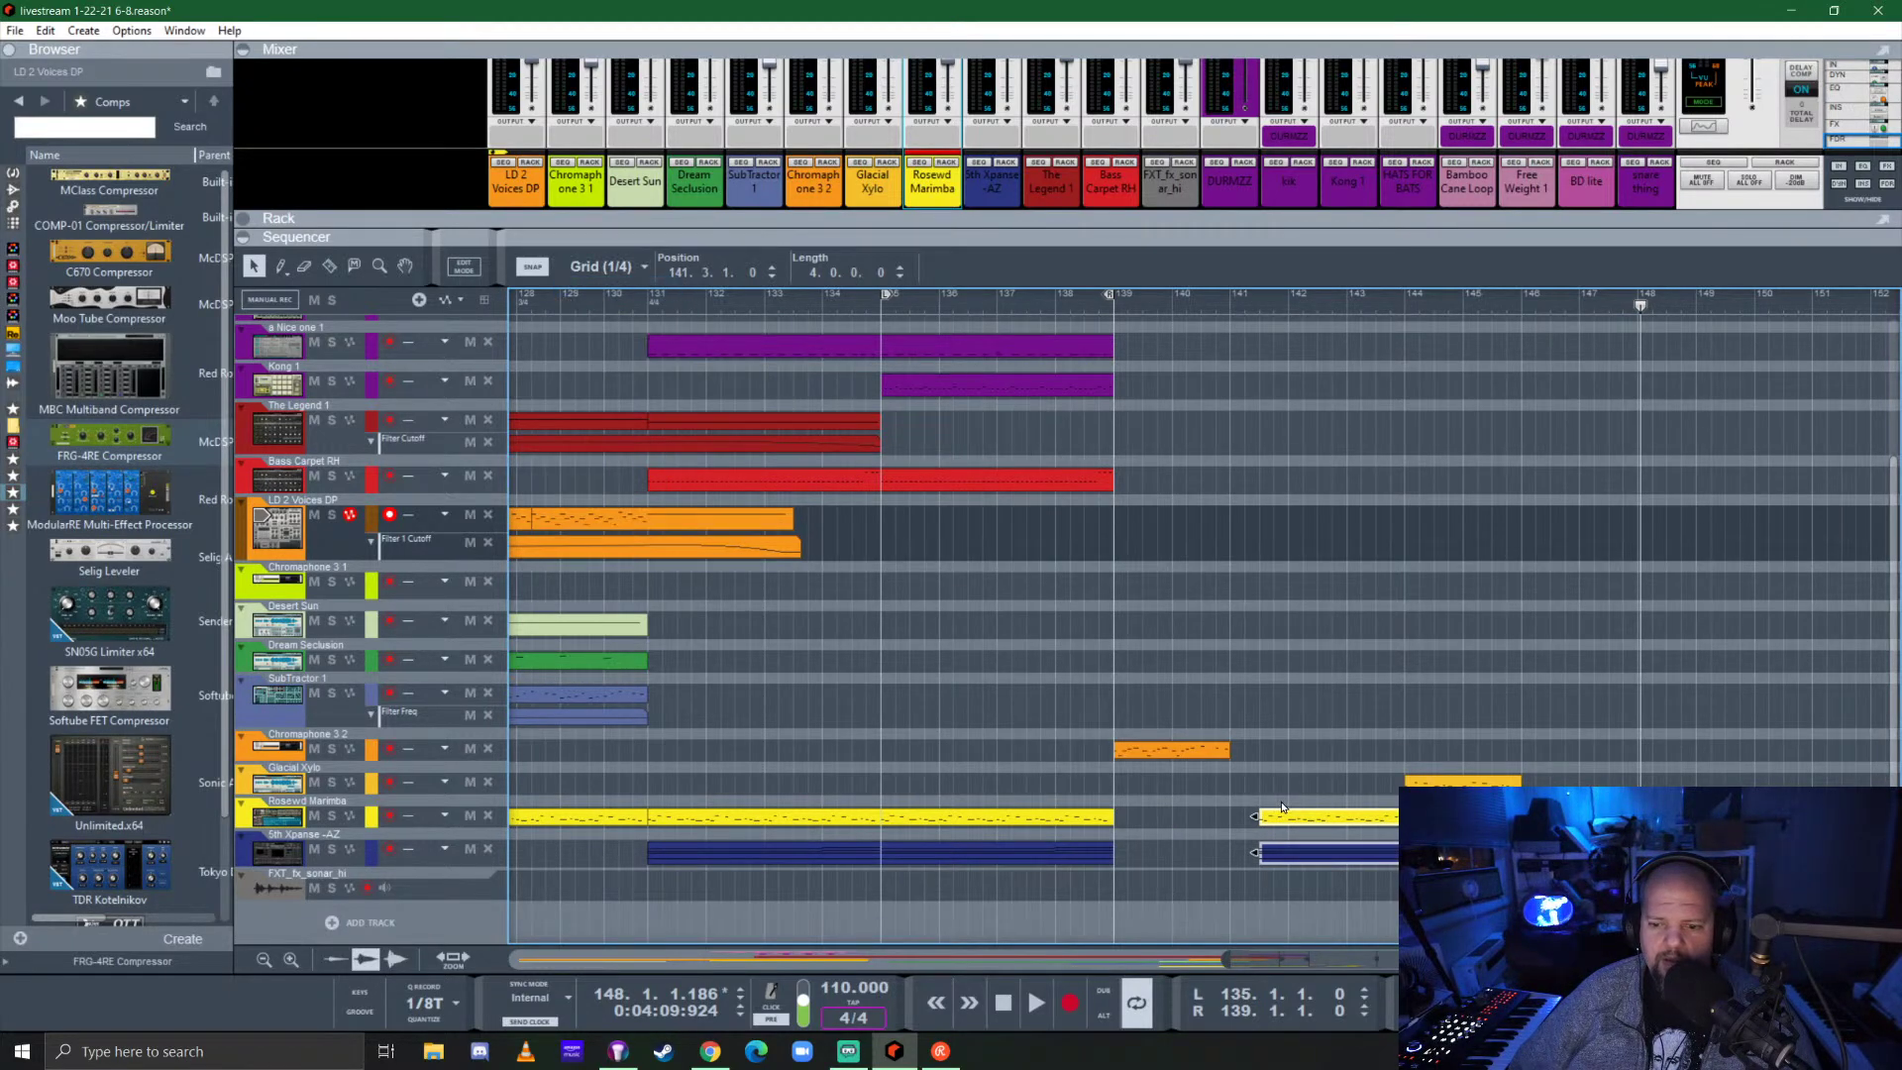
{"action": "left_click_drag", "start_coordinate": [1285, 818], "coordinate": [1152, 832]}
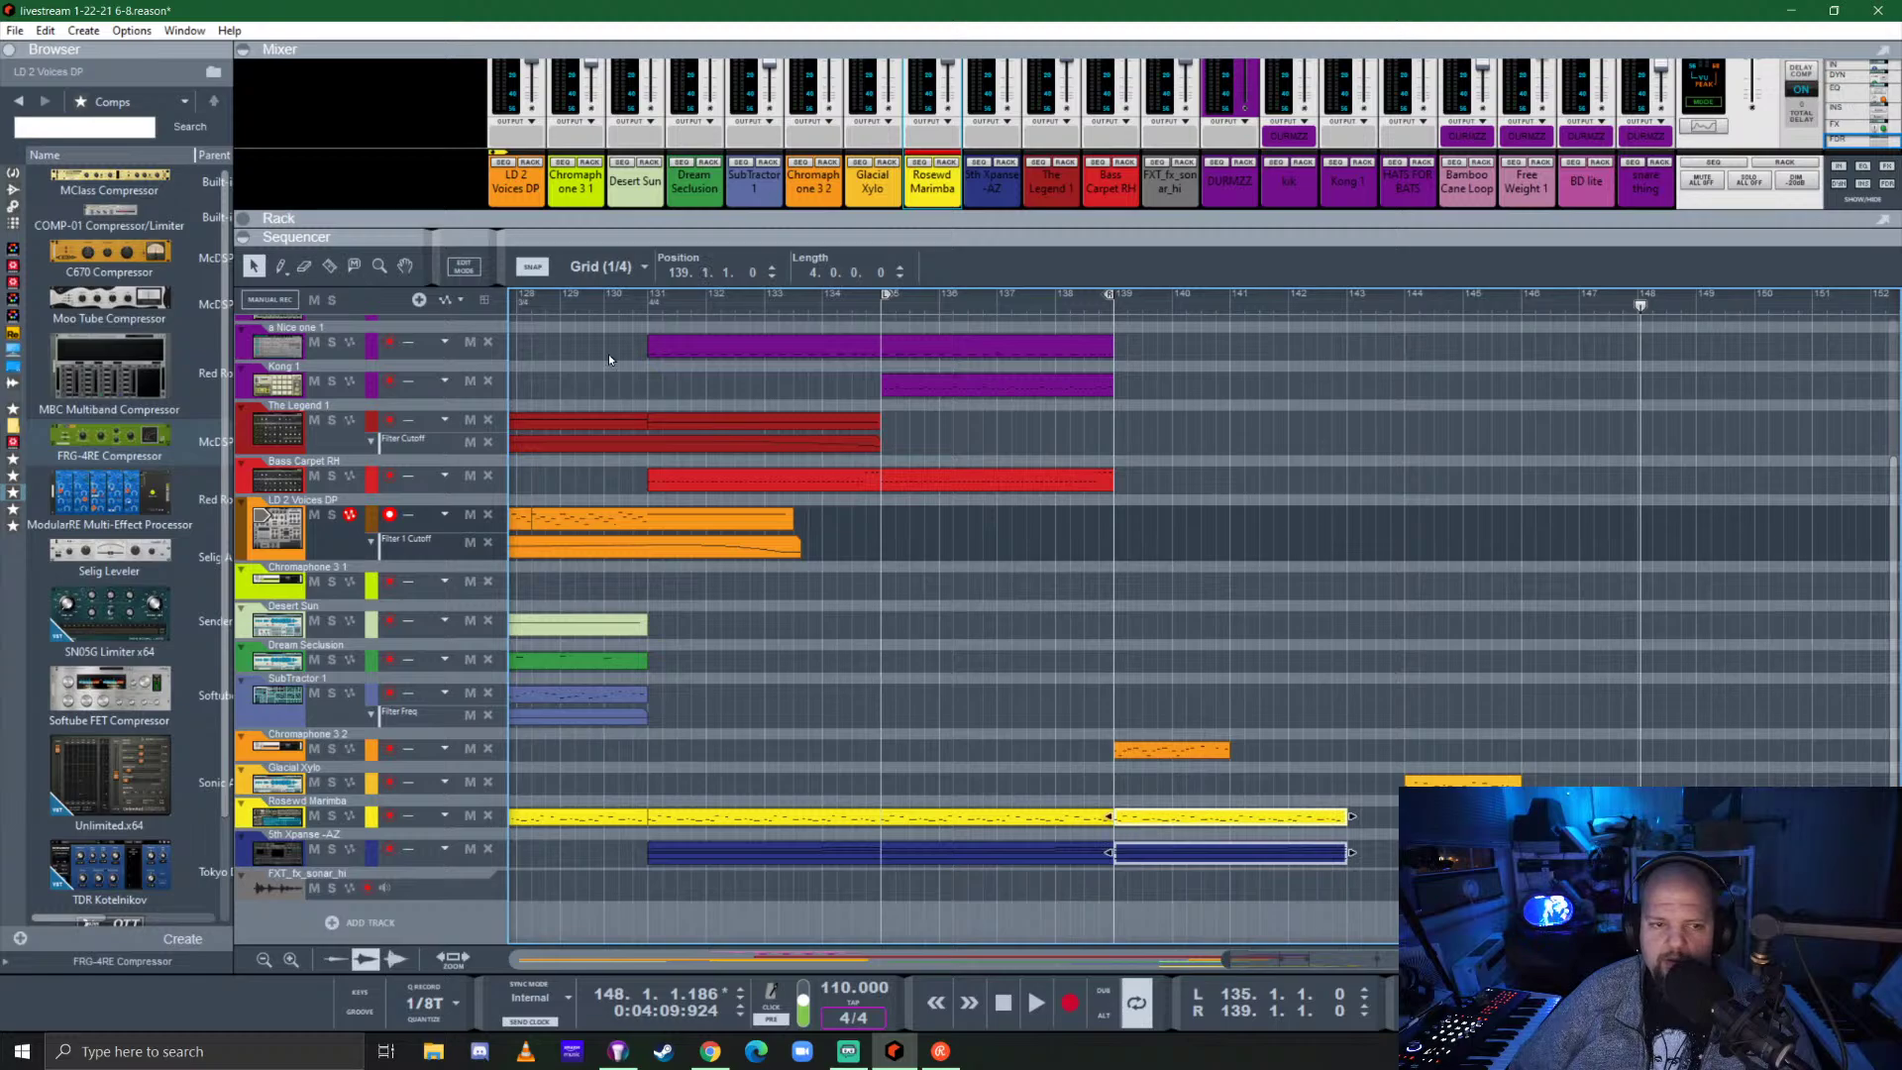
Set the snap value to Bar and split the eight-bar a Nice one 1 clip at bar 135.
{"action": "left_click", "coordinate": [602, 266]}
{"action": "left_click", "coordinate": [594, 288]}
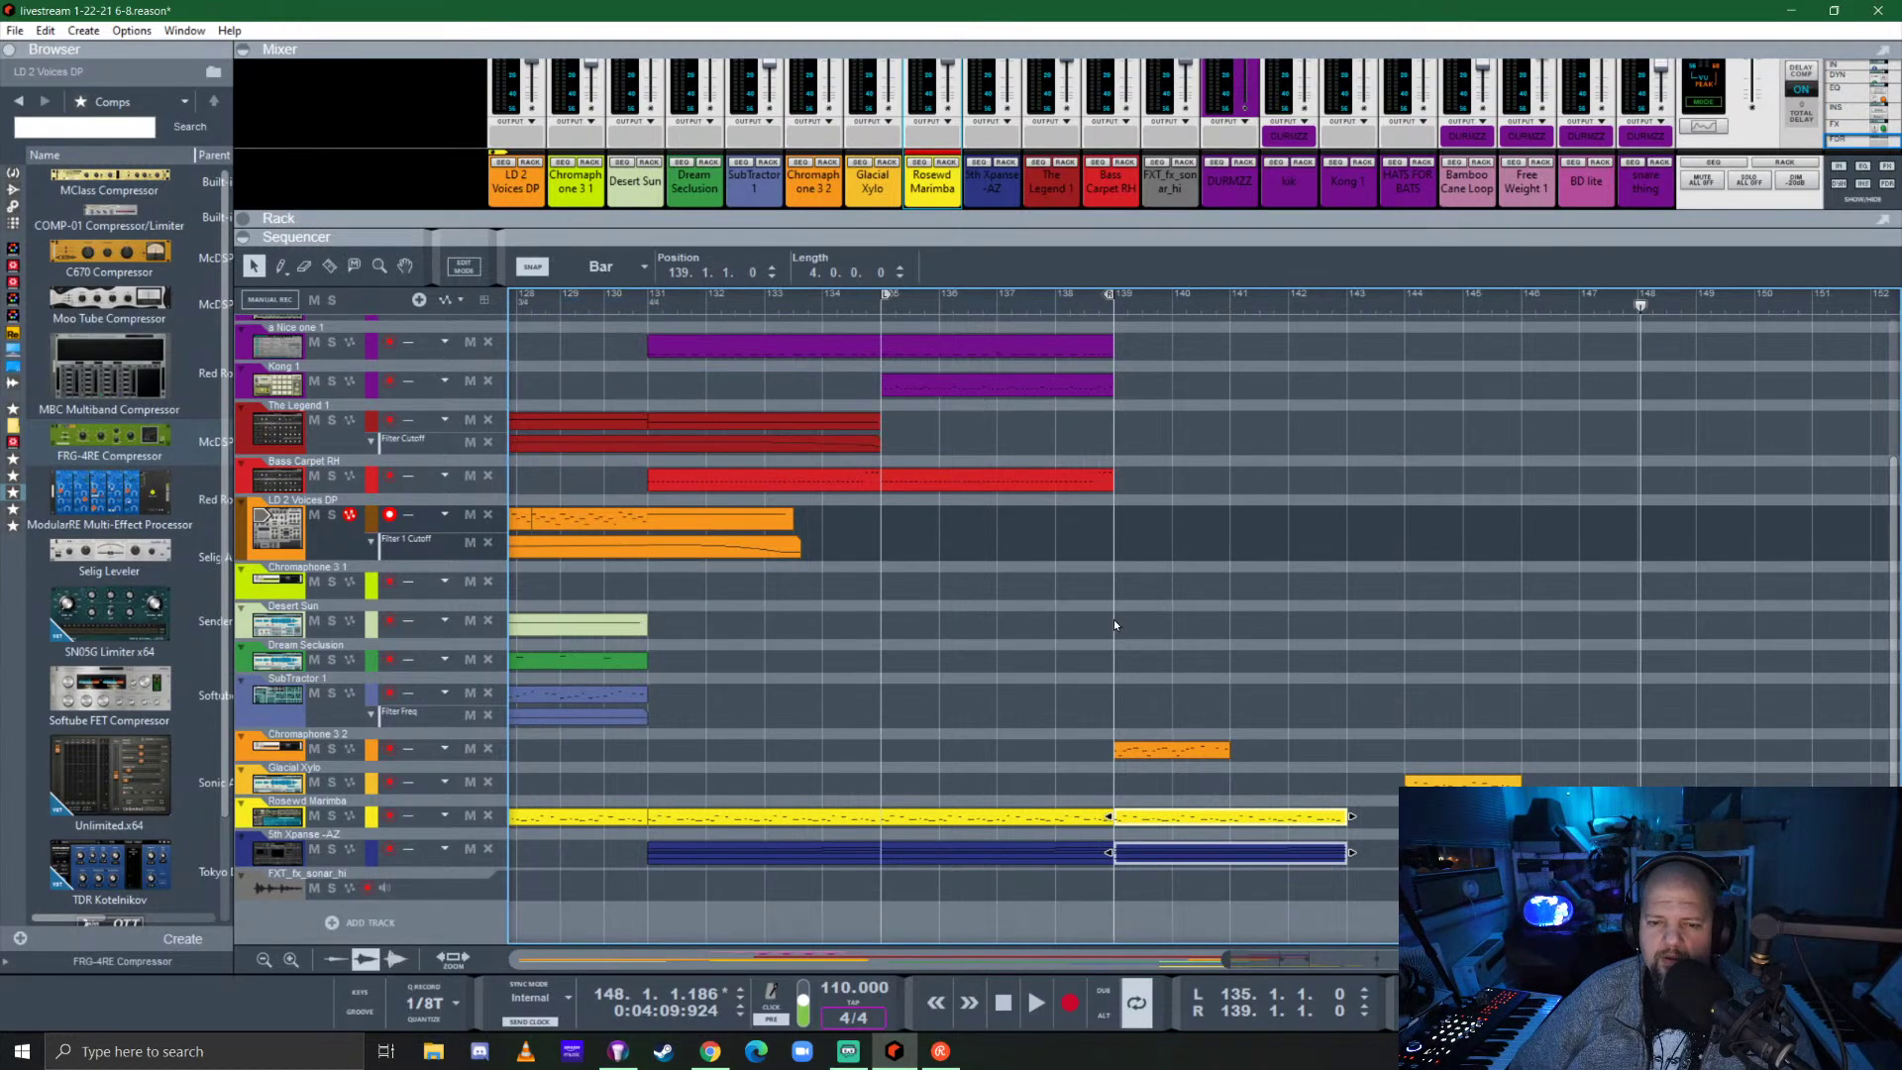
{"action": "scroll", "coordinate": [1156, 502], "scroll_direction": "up", "scroll_amount": 5}
{"action": "left_click_drag", "start_coordinate": [1171, 663], "coordinate": [921, 540]}
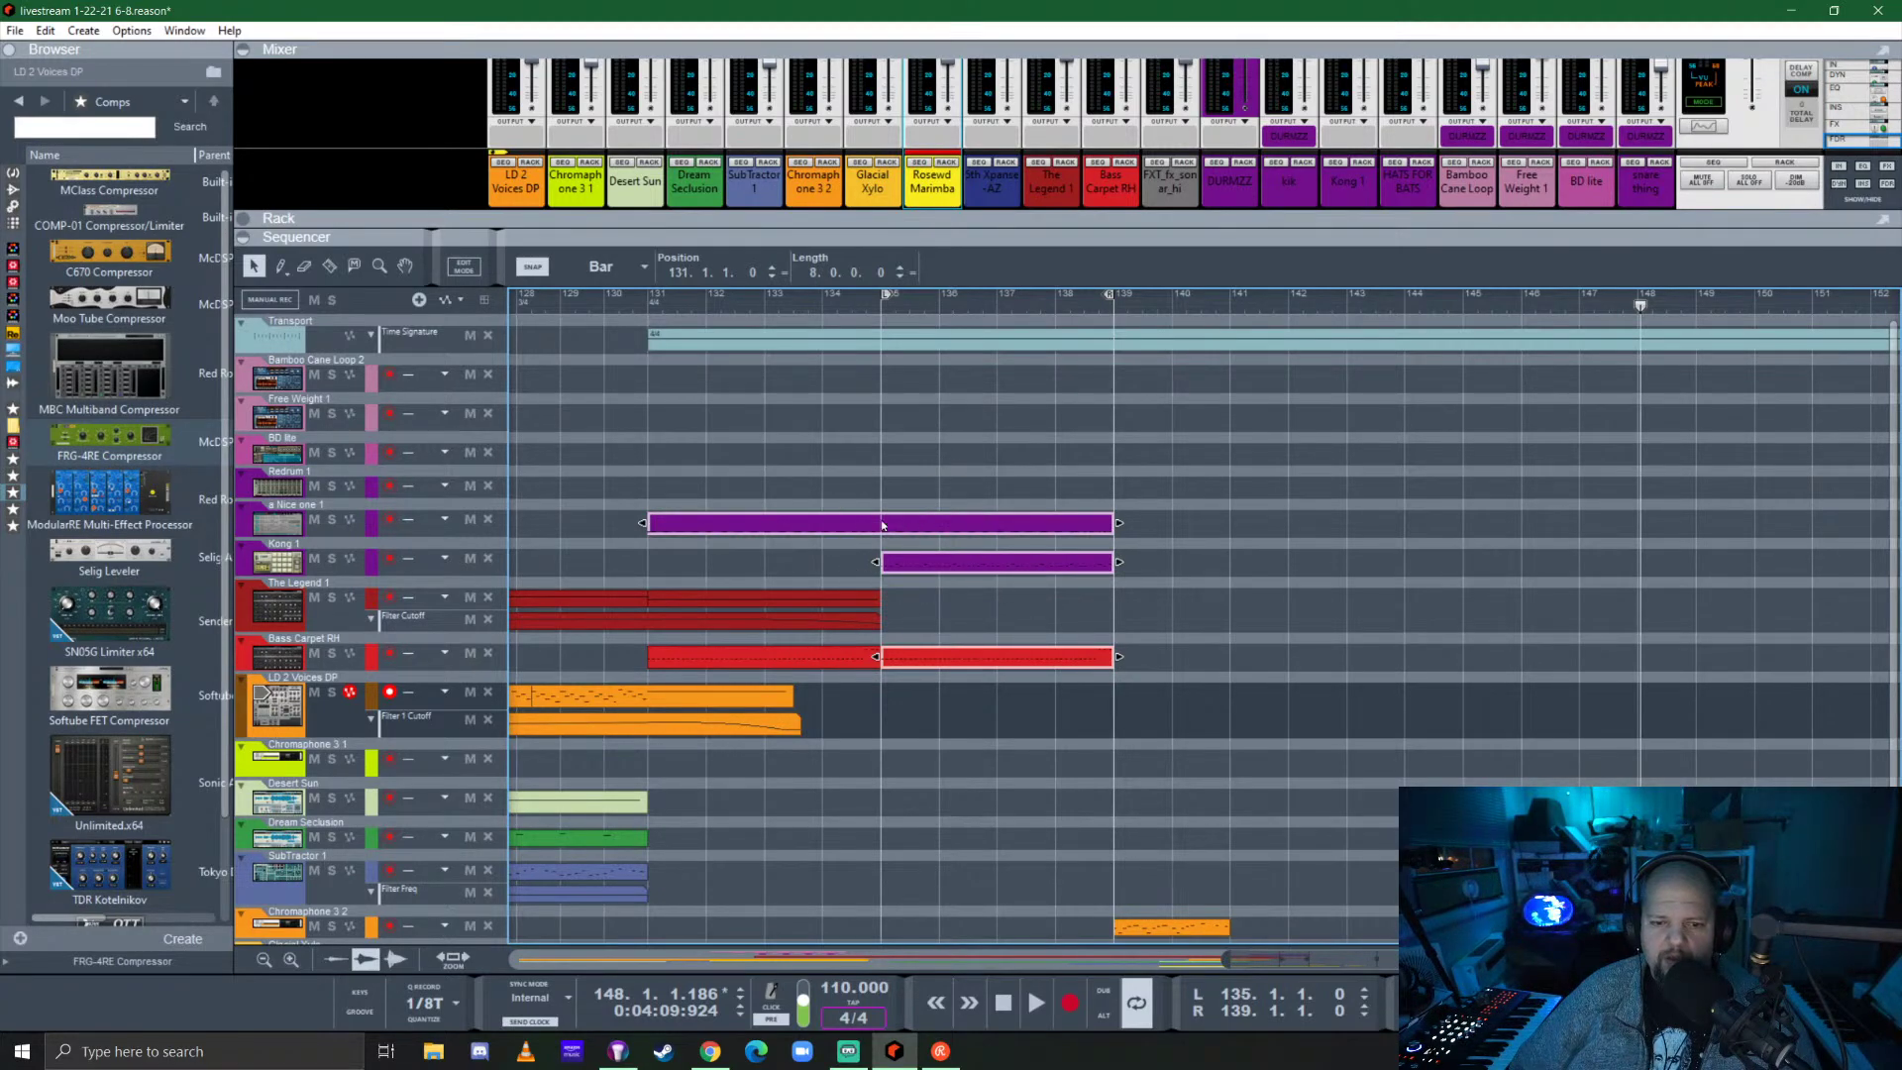
{"action": "key", "text": "r"}
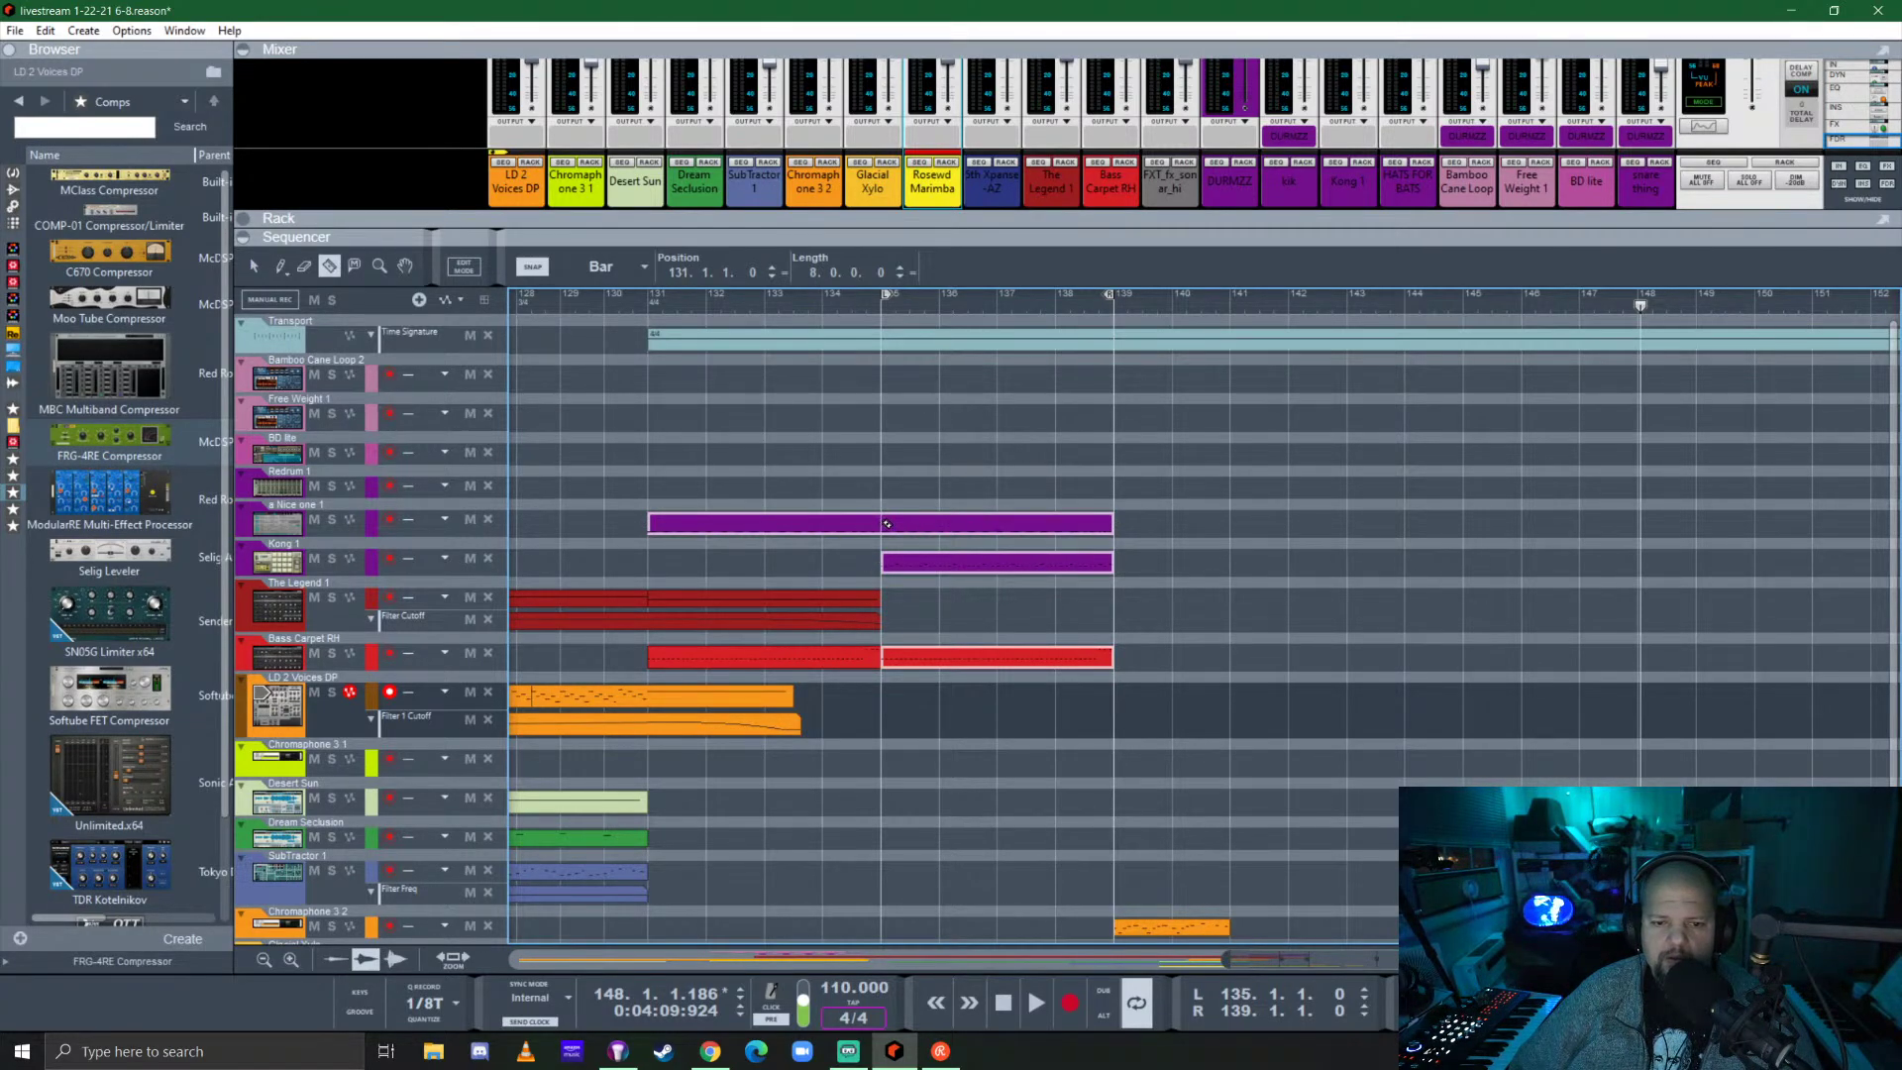
{"action": "left_click", "coordinate": [887, 524]}
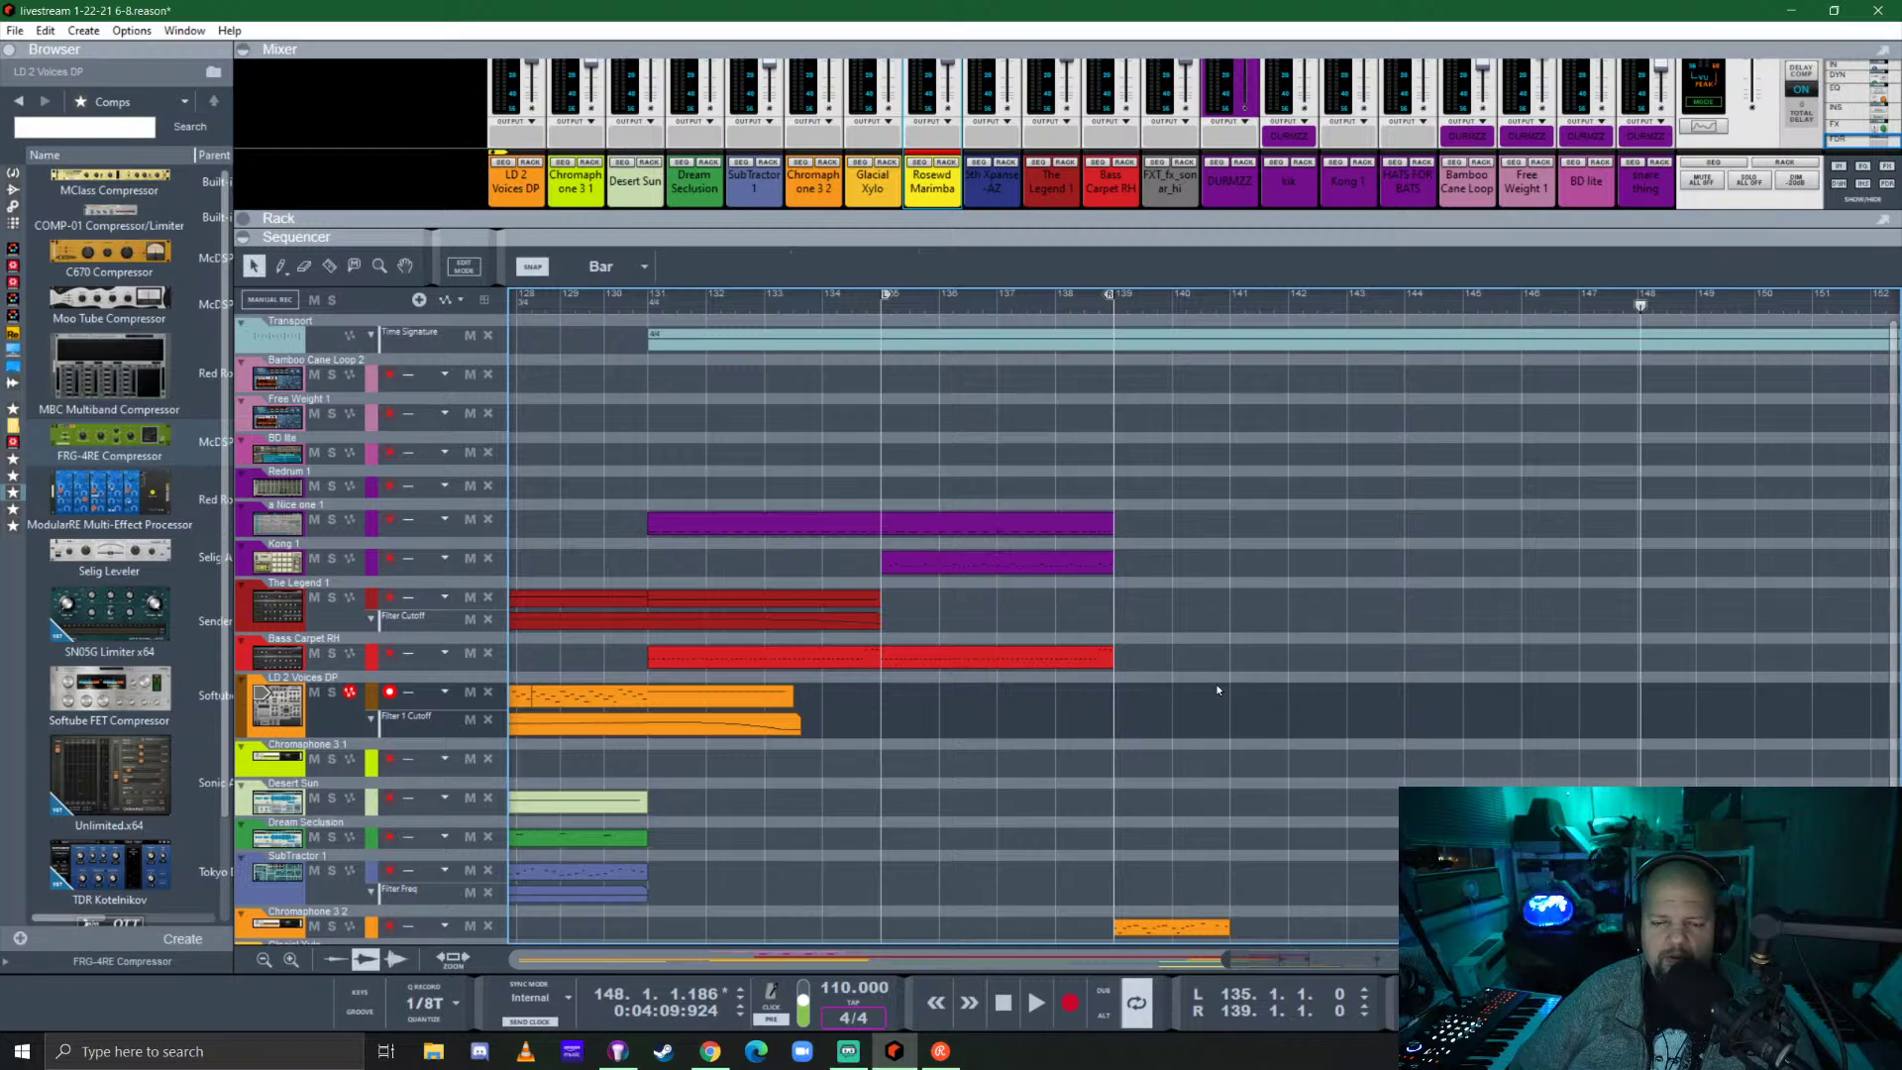
Copy the Kong 1 and Bass Carpet RH clips from bar 135 and both a Nice one 1 clips from bar 131 to bar 139.
{"action": "left_click_drag", "start_coordinate": [1217, 690], "coordinate": [917, 540]}
{"action": "left_click_drag", "start_coordinate": [1220, 711], "coordinate": [1126, 556]}
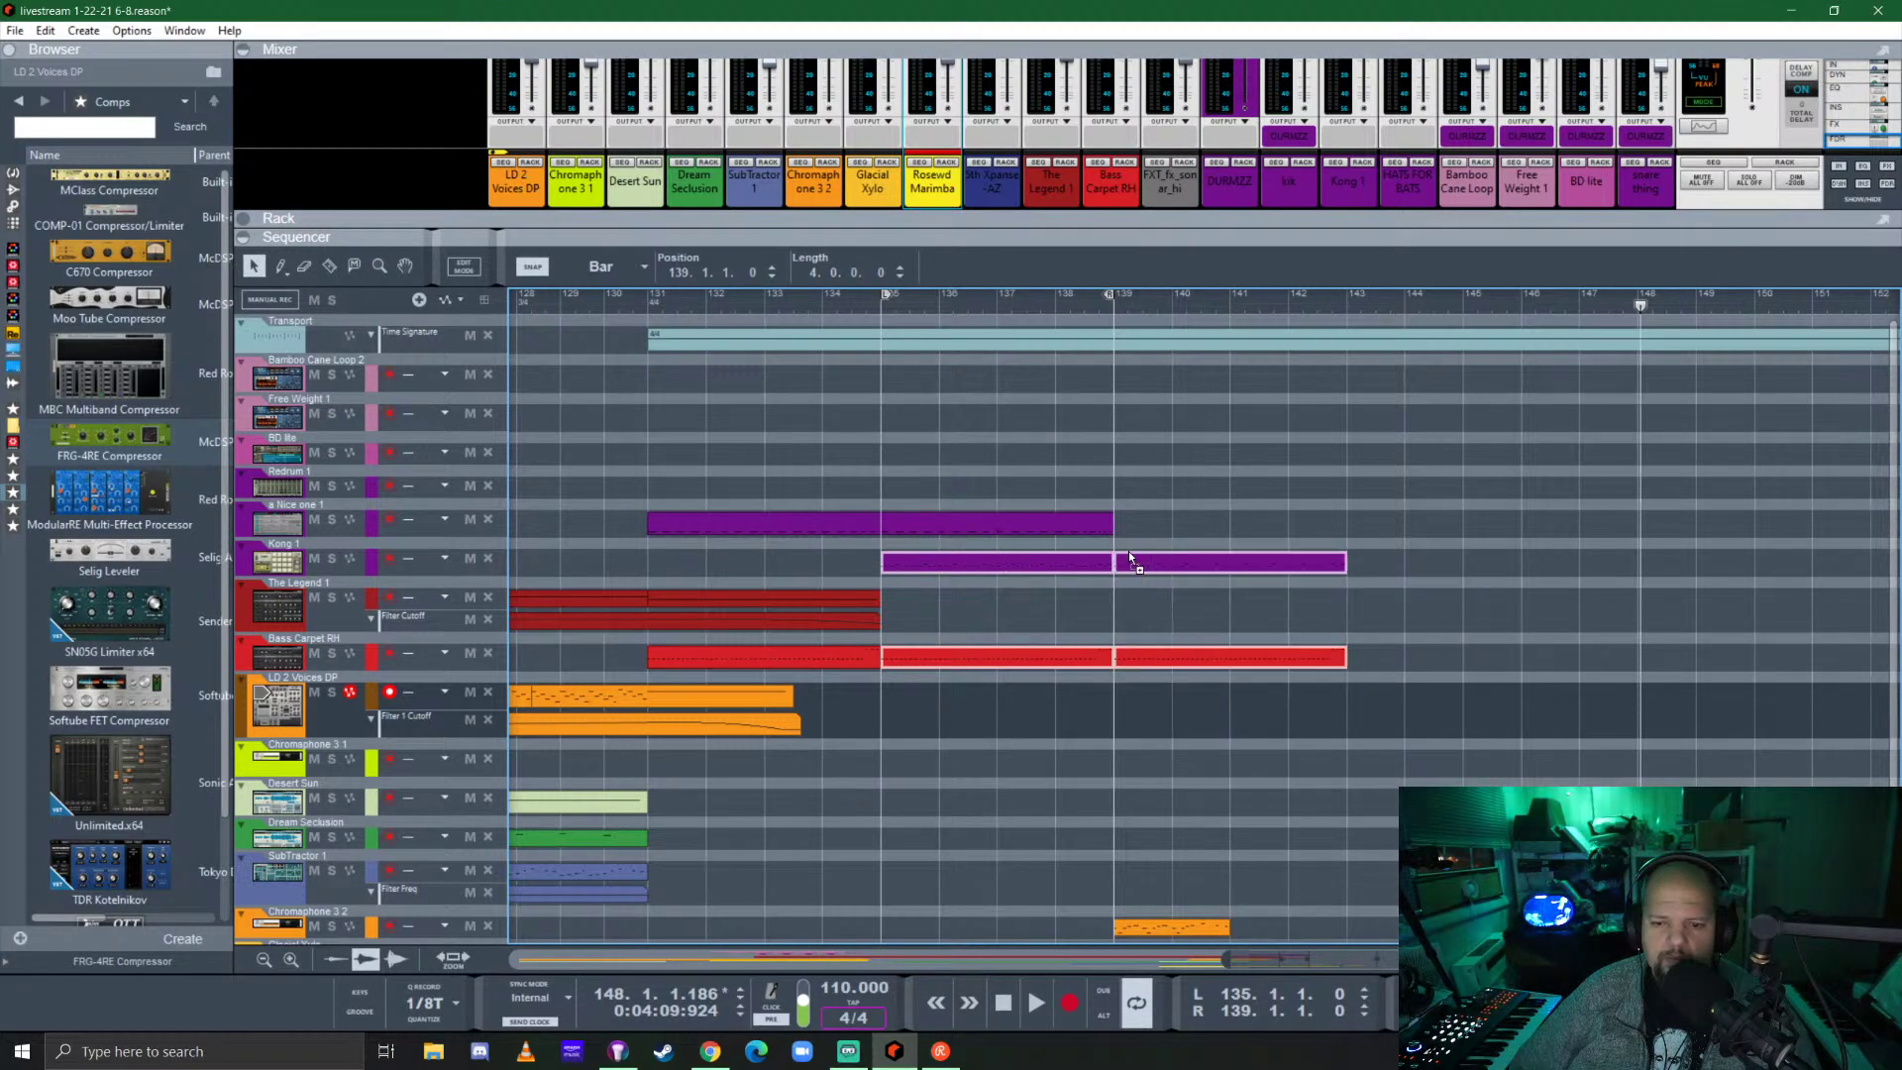
{"action": "left_click", "coordinate": [790, 517]}
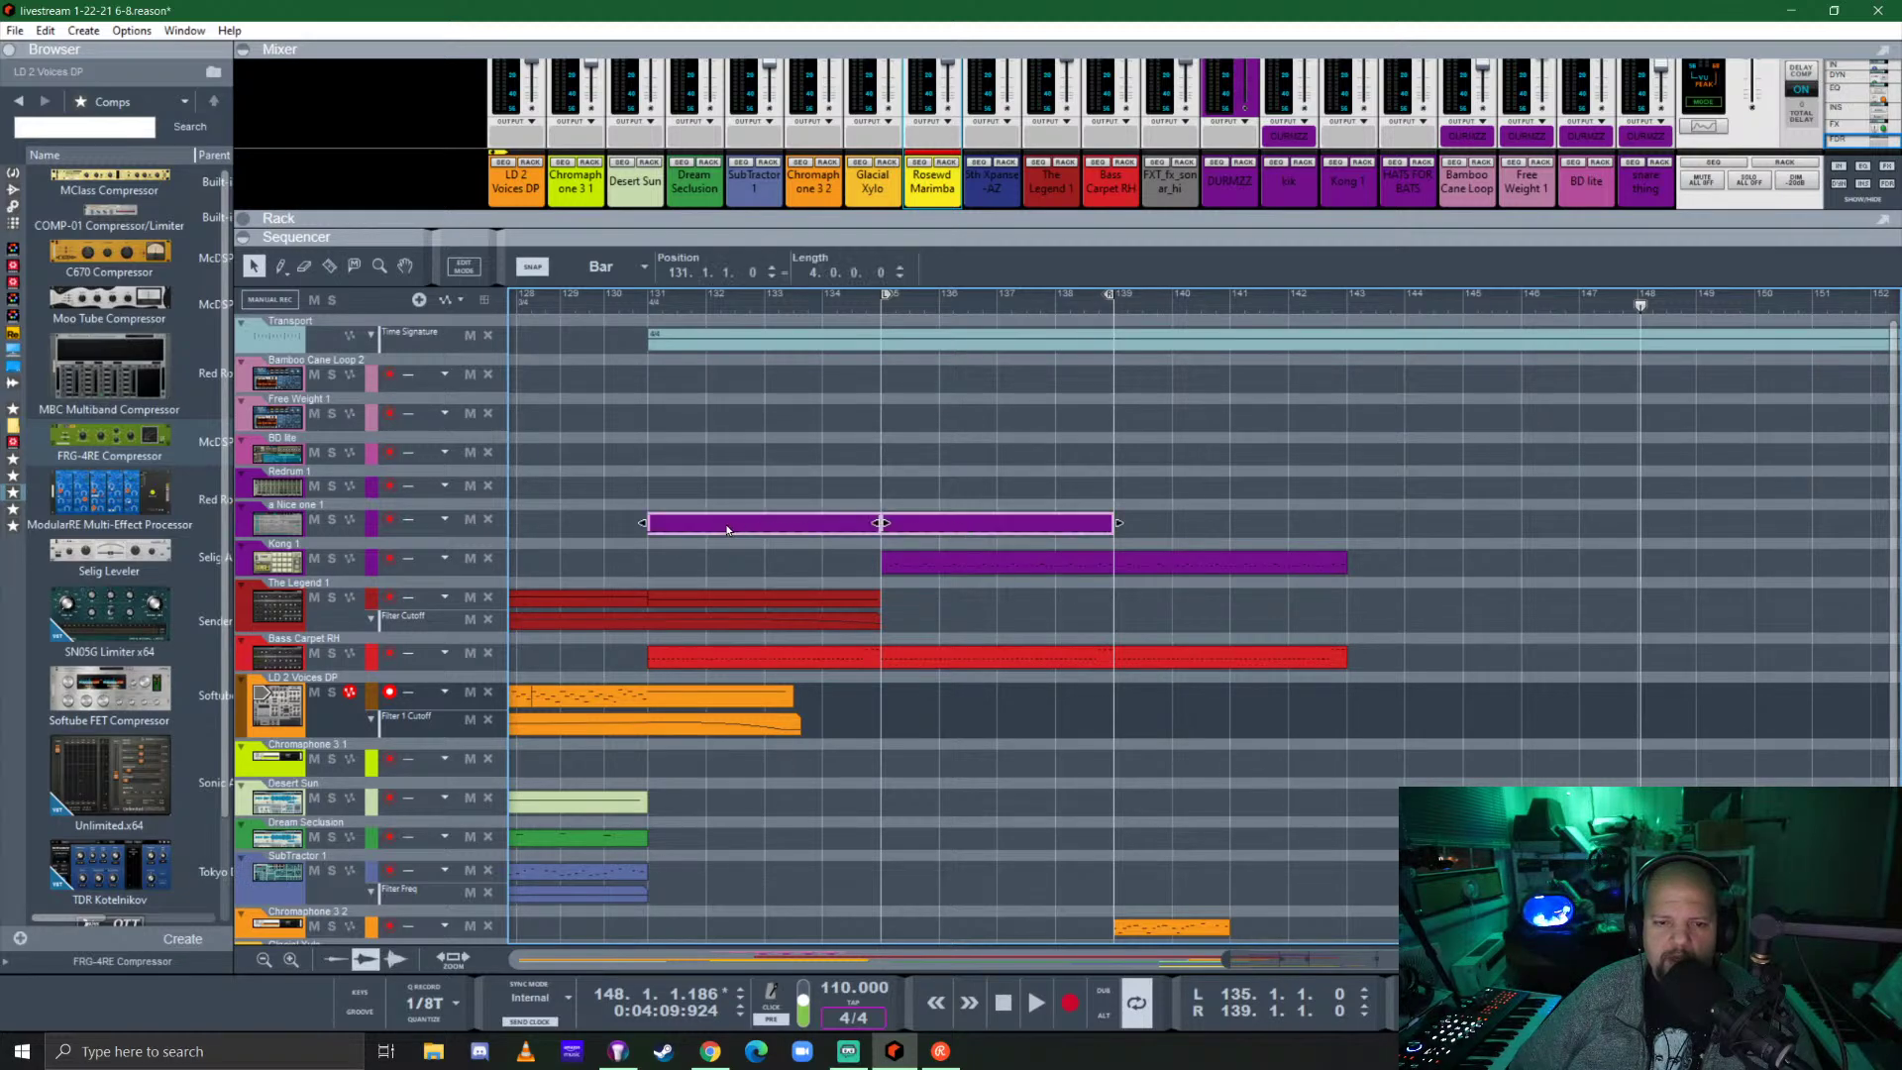
{"action": "left_click_drag", "start_coordinate": [734, 536], "coordinate": [1200, 536]}
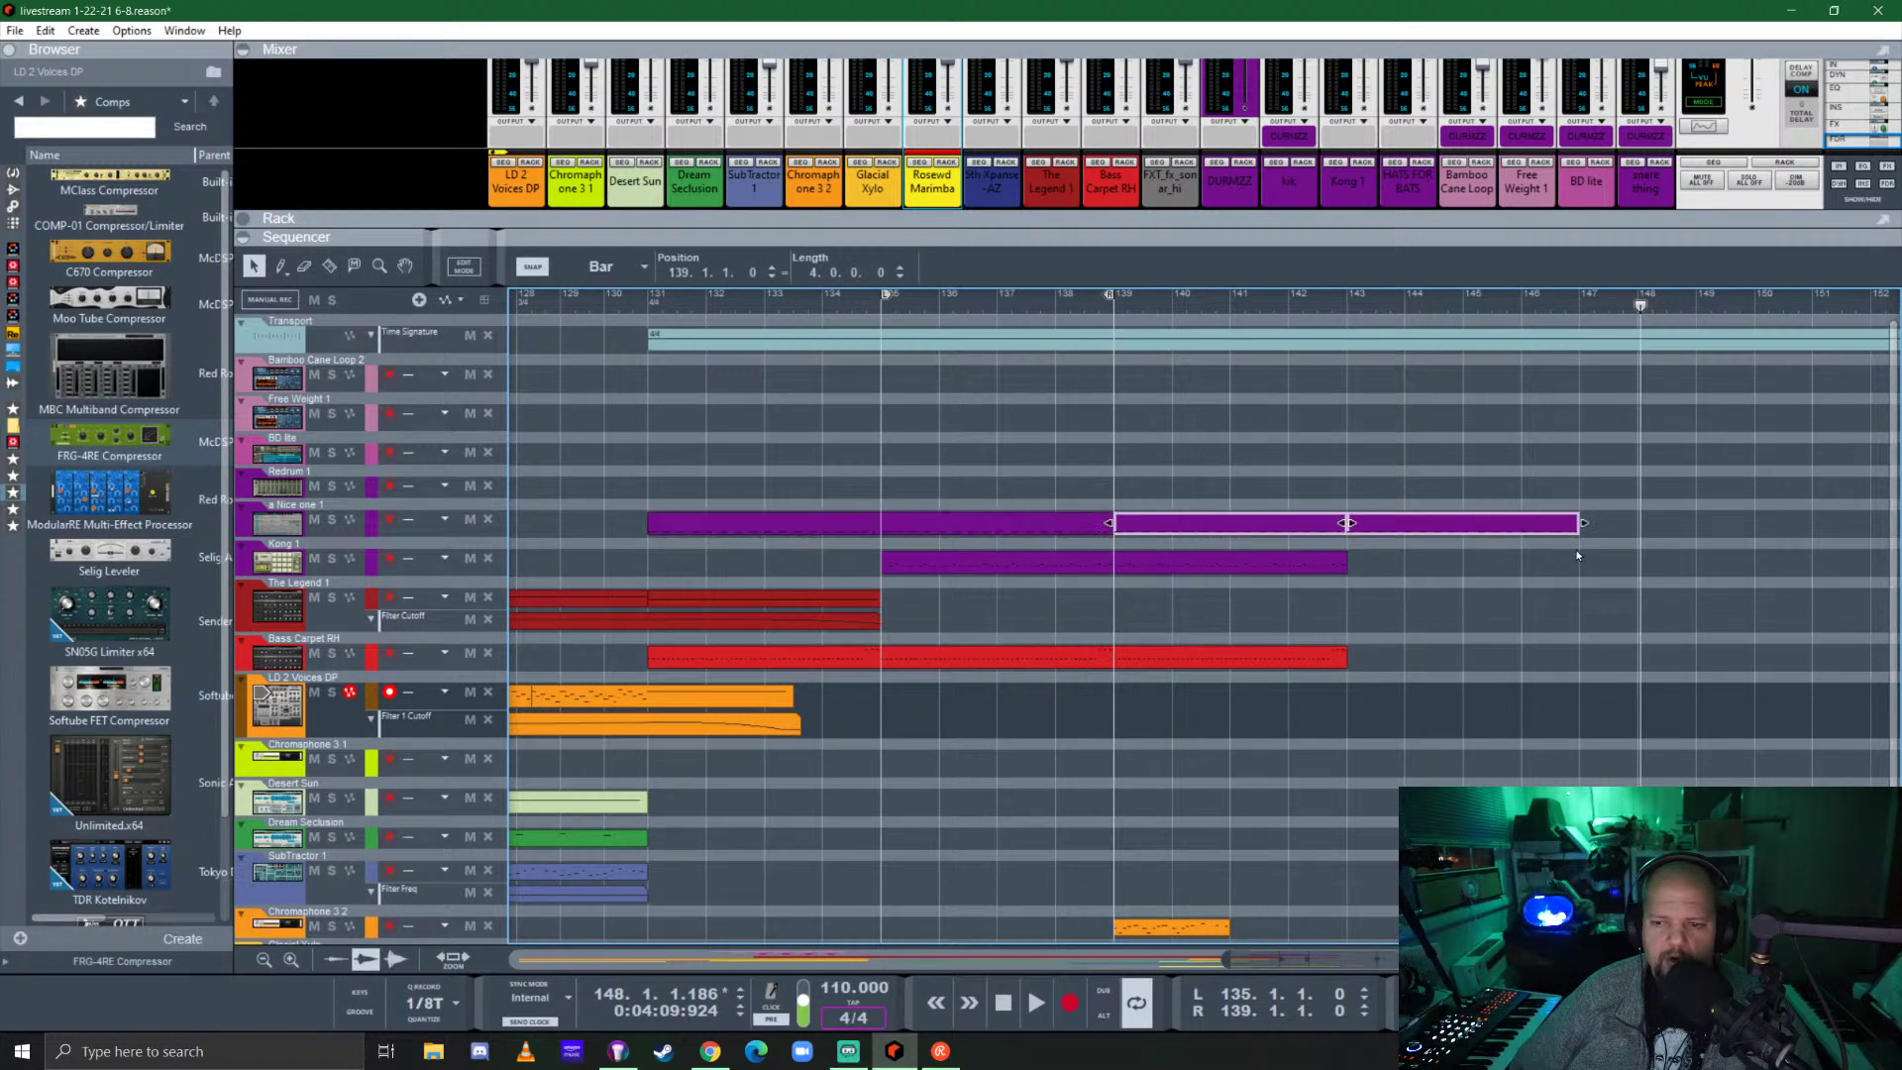
Copy the last four-bar Kong 1, Bass Carpet RH, Rosewd Marimba and 5th Xpanse -AZ clips to bar 143.
{"action": "left_click_drag", "start_coordinate": [1388, 733], "coordinate": [1429, 585]}
{"action": "scroll", "coordinate": [1272, 722], "scroll_direction": "down", "scroll_amount": 3}
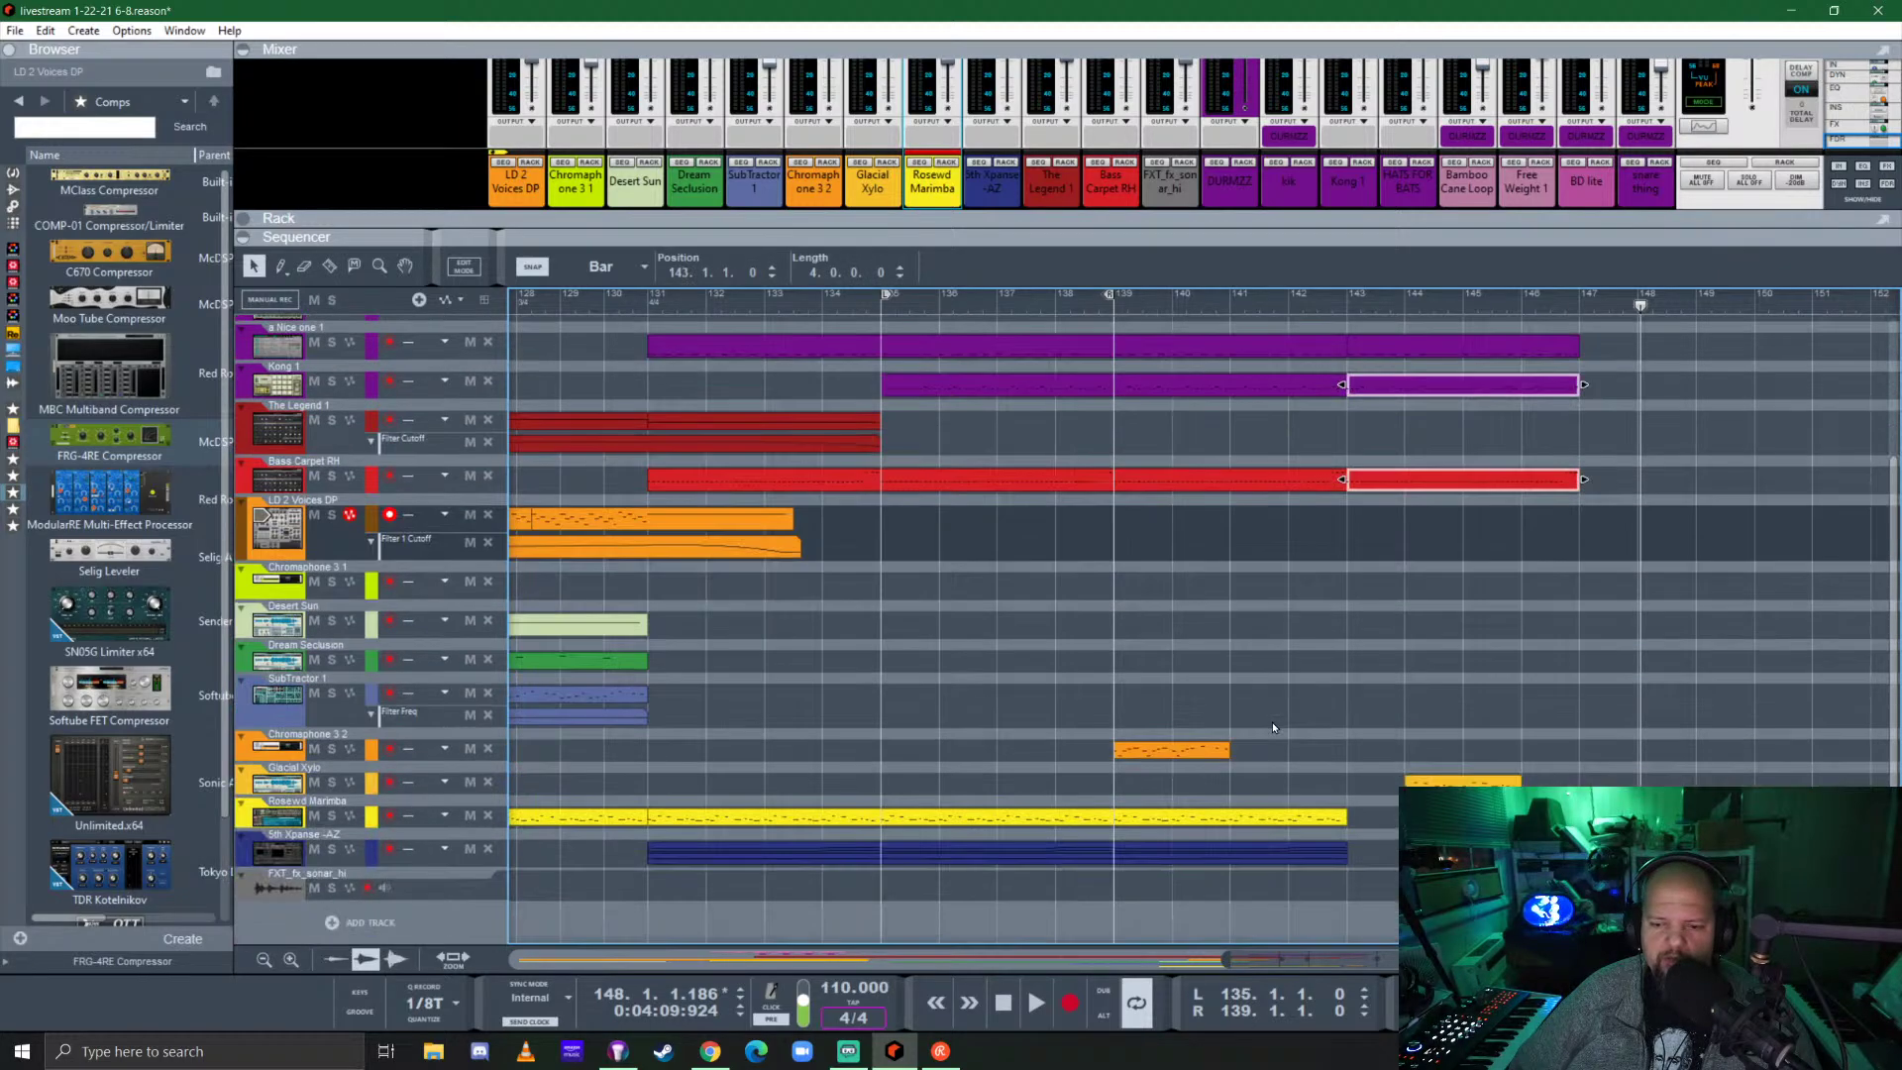
{"action": "left_click_drag", "start_coordinate": [1287, 869], "coordinate": [1376, 823]}
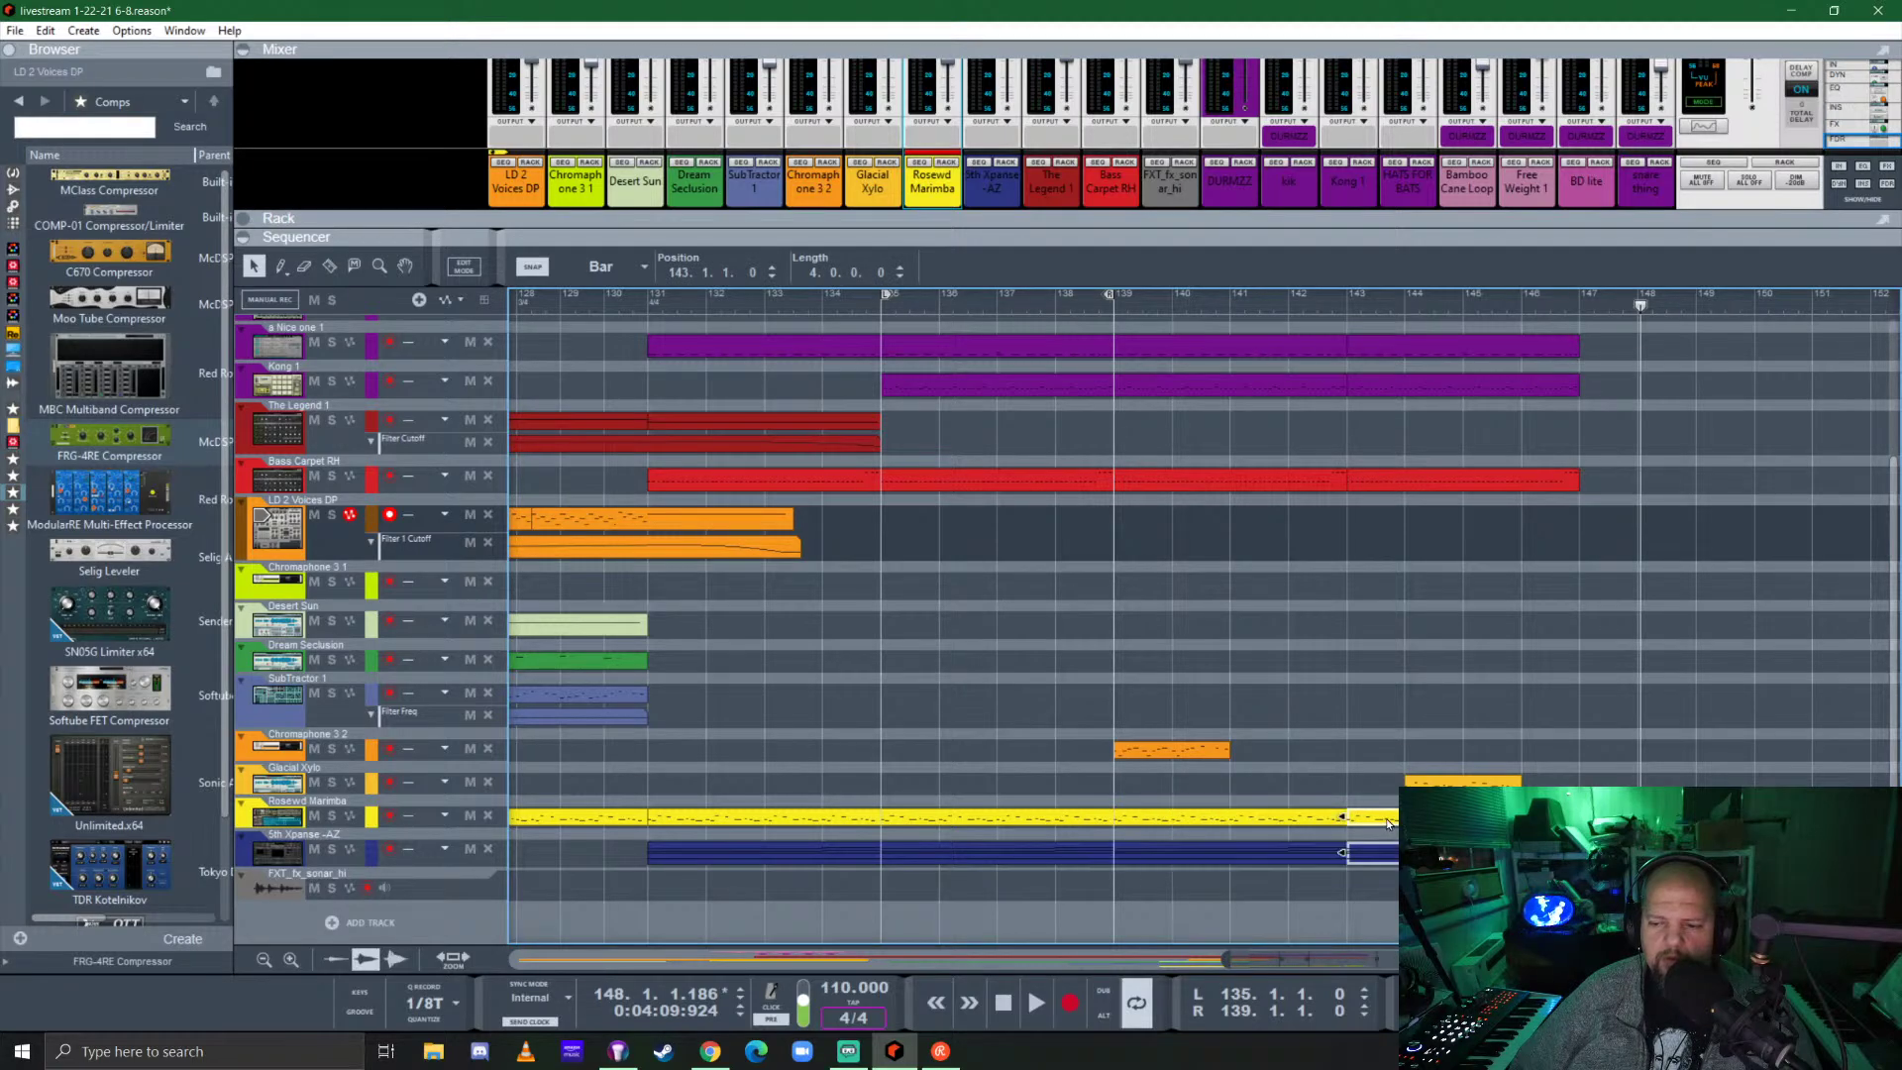
Deselect the copied clips and set the playhead at bar 131.
{"action": "left_click", "coordinate": [1477, 709]}
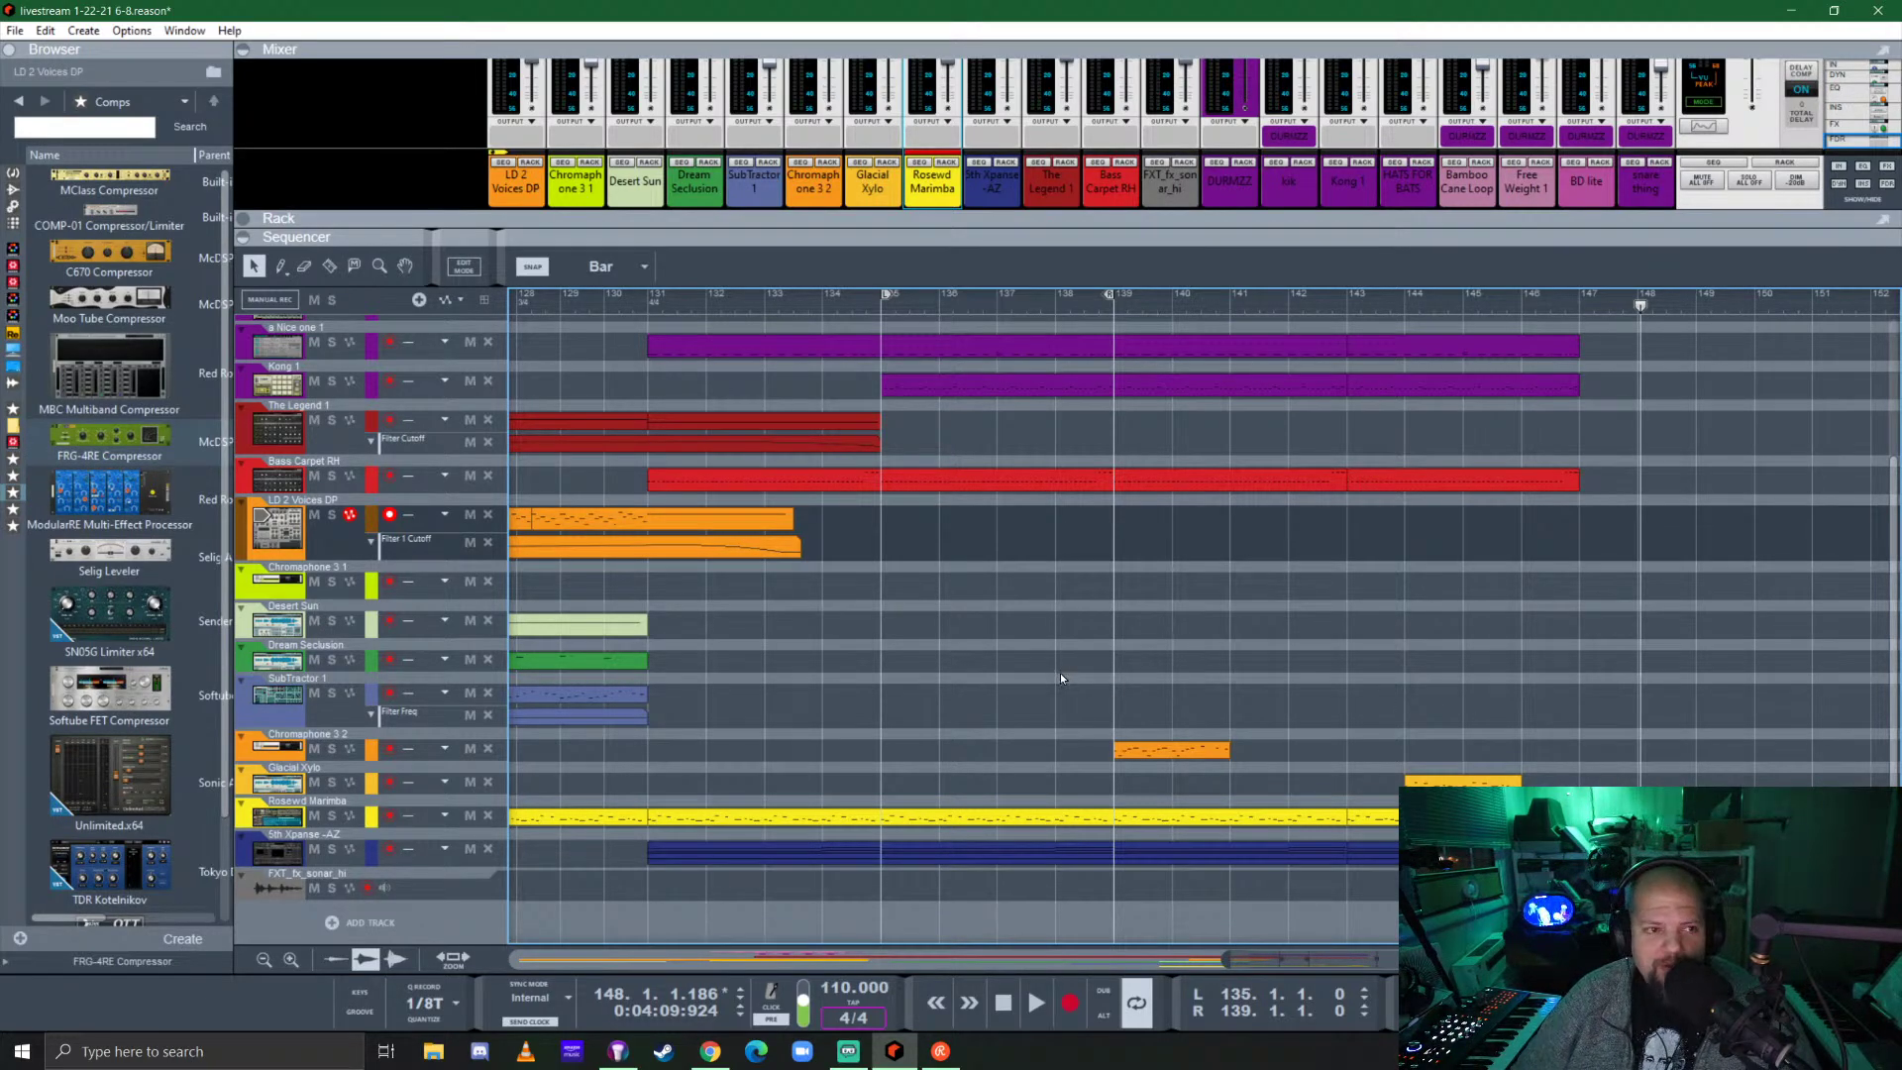
{"action": "scroll", "coordinate": [1061, 678], "scroll_direction": "left", "scroll_amount": 5}
{"action": "left_click", "coordinate": [989, 302]}
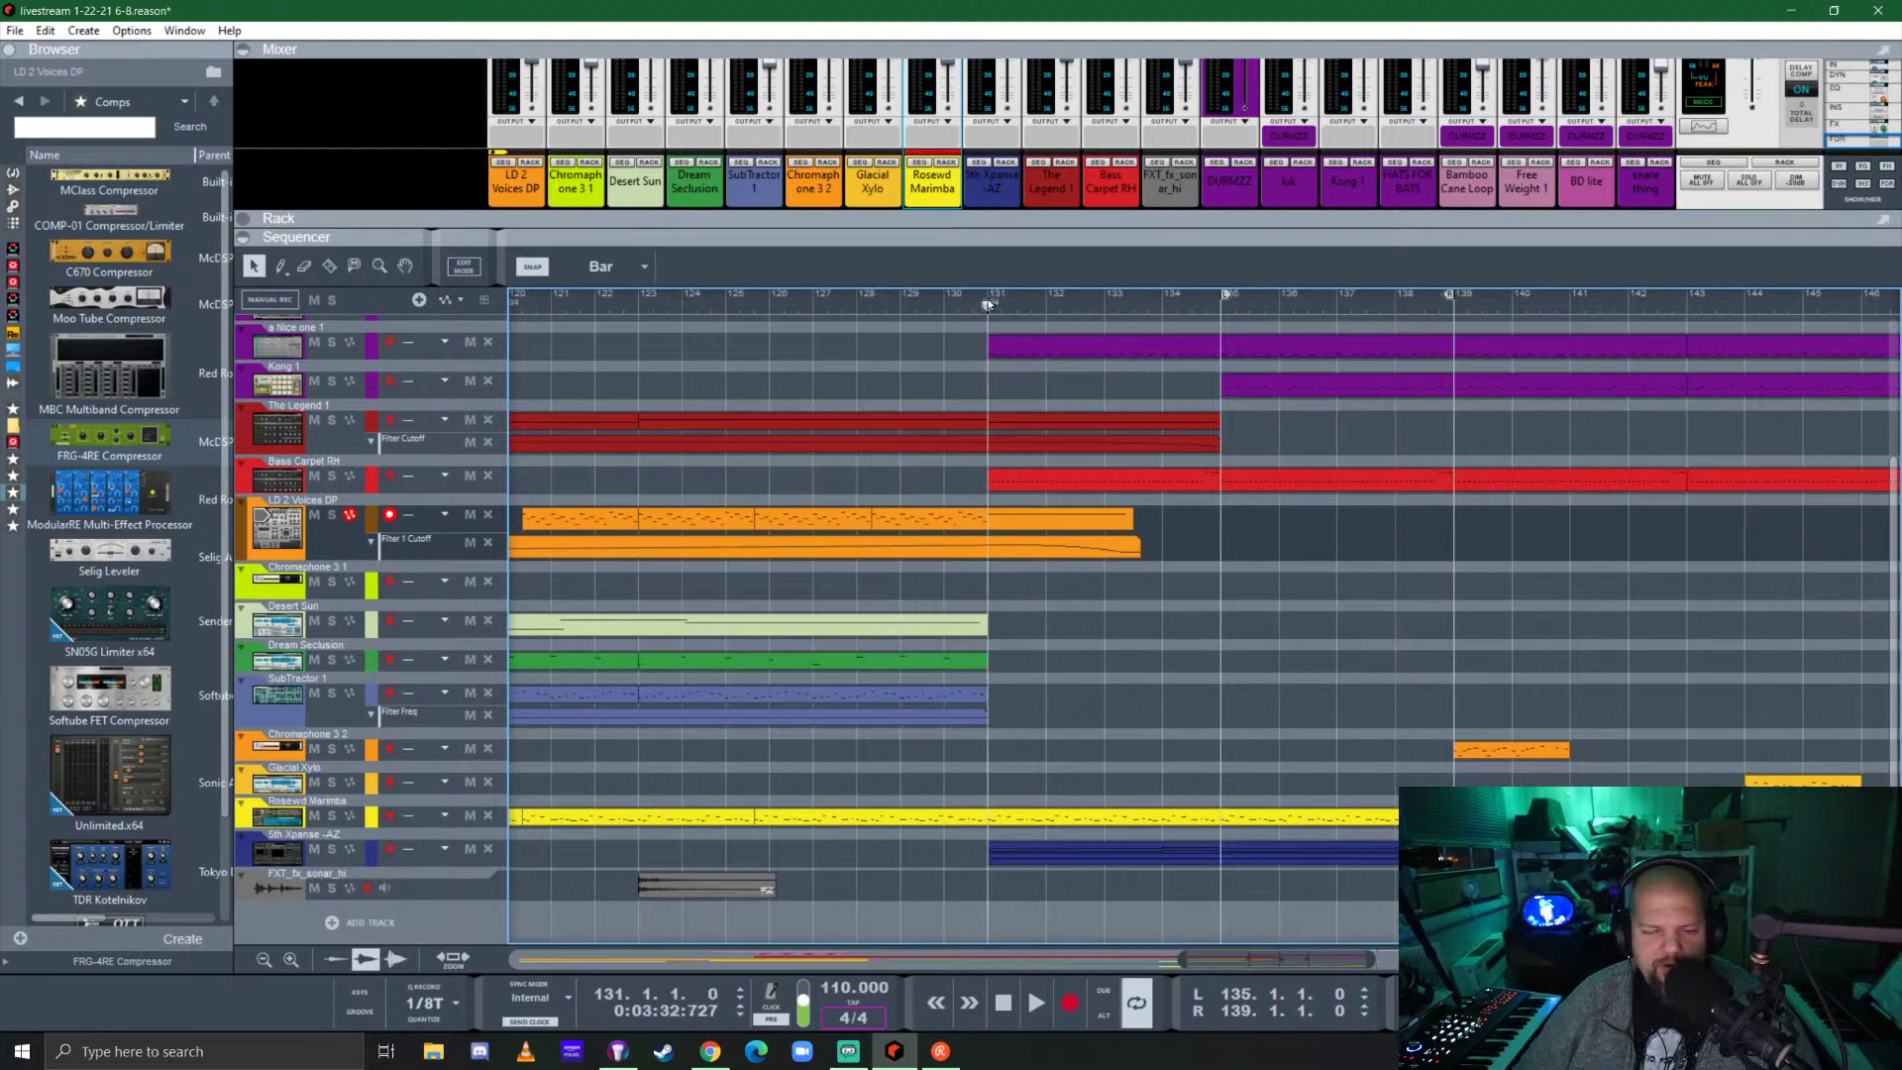
Play the song from bar 115 through bar 133 to listen to the transition at bar 131.
{"action": "scroll", "coordinate": [840, 711], "scroll_direction": "right", "scroll_amount": 4}
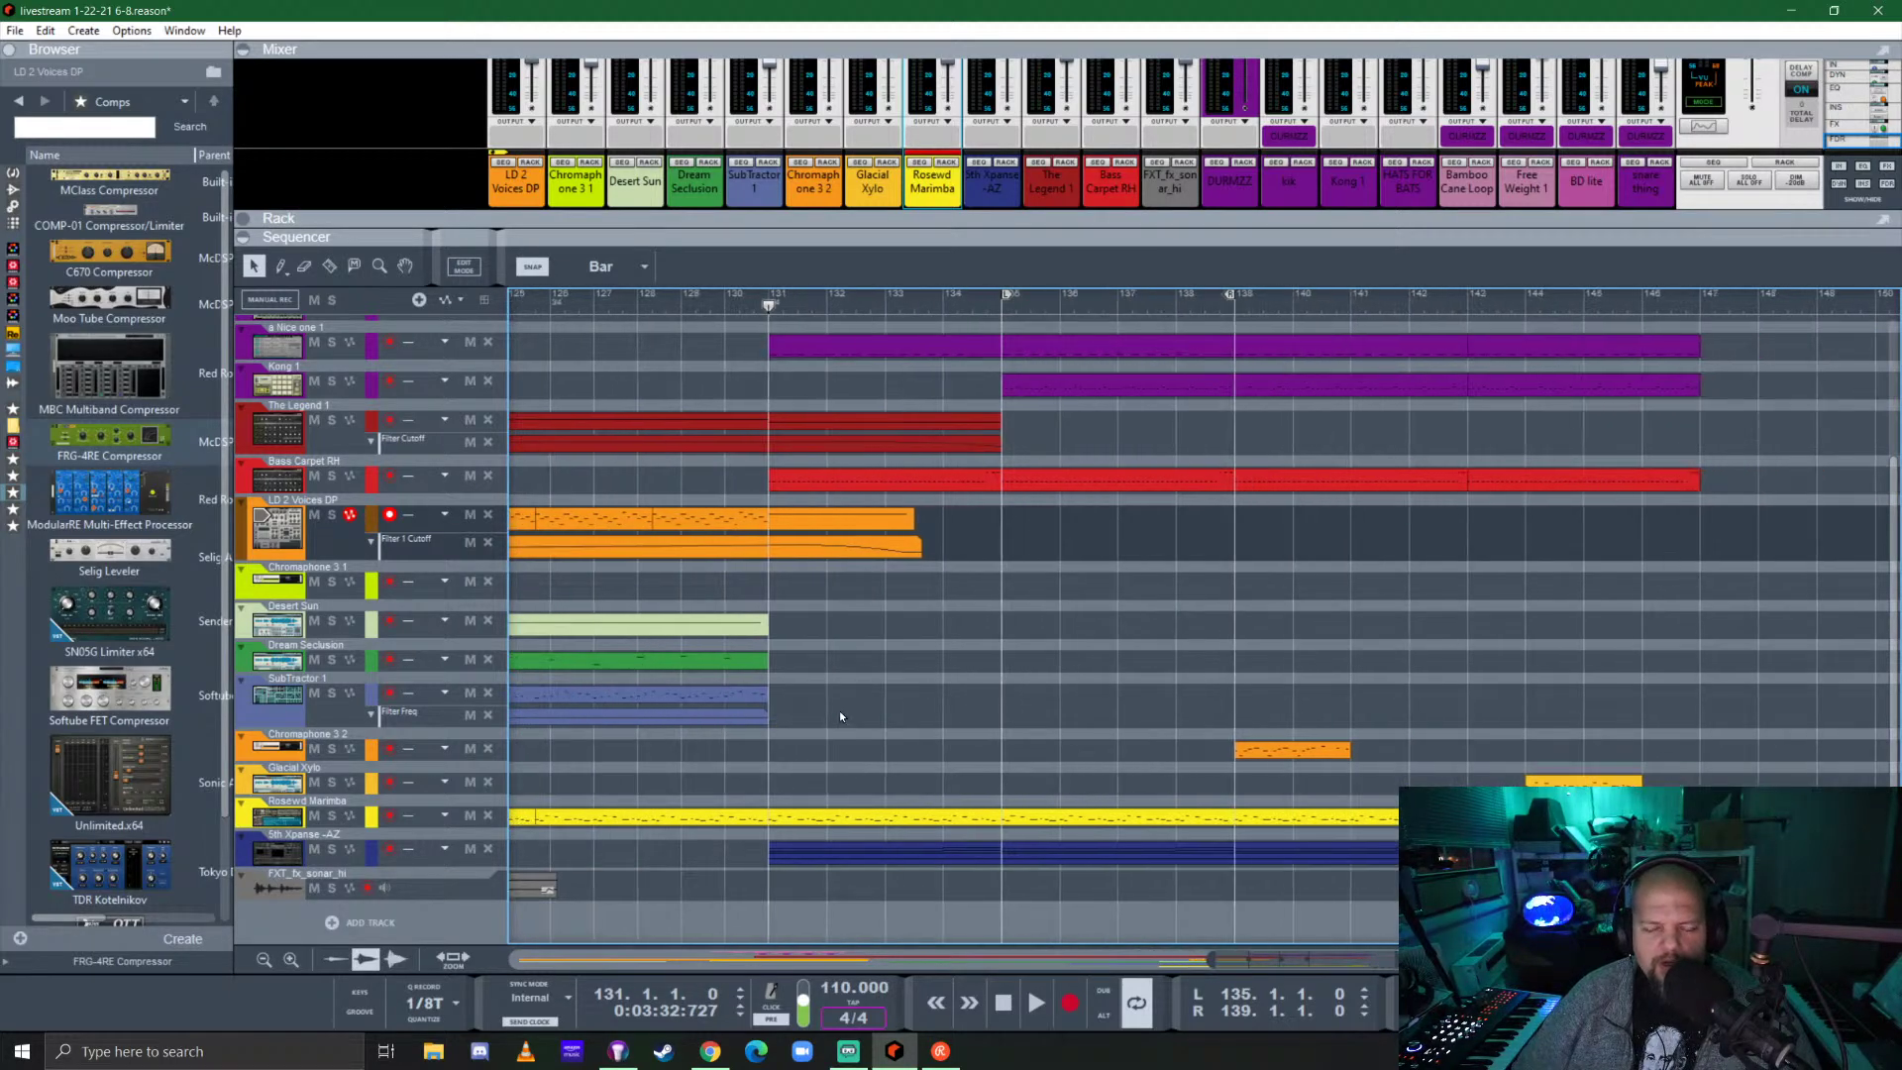
{"action": "scroll", "coordinate": [878, 695], "scroll_direction": "left", "scroll_amount": 8}
{"action": "scroll", "coordinate": [848, 396], "scroll_direction": "down", "scroll_amount": 3}
{"action": "left_click", "coordinate": [774, 302]}
{"action": "key", "text": "space"}
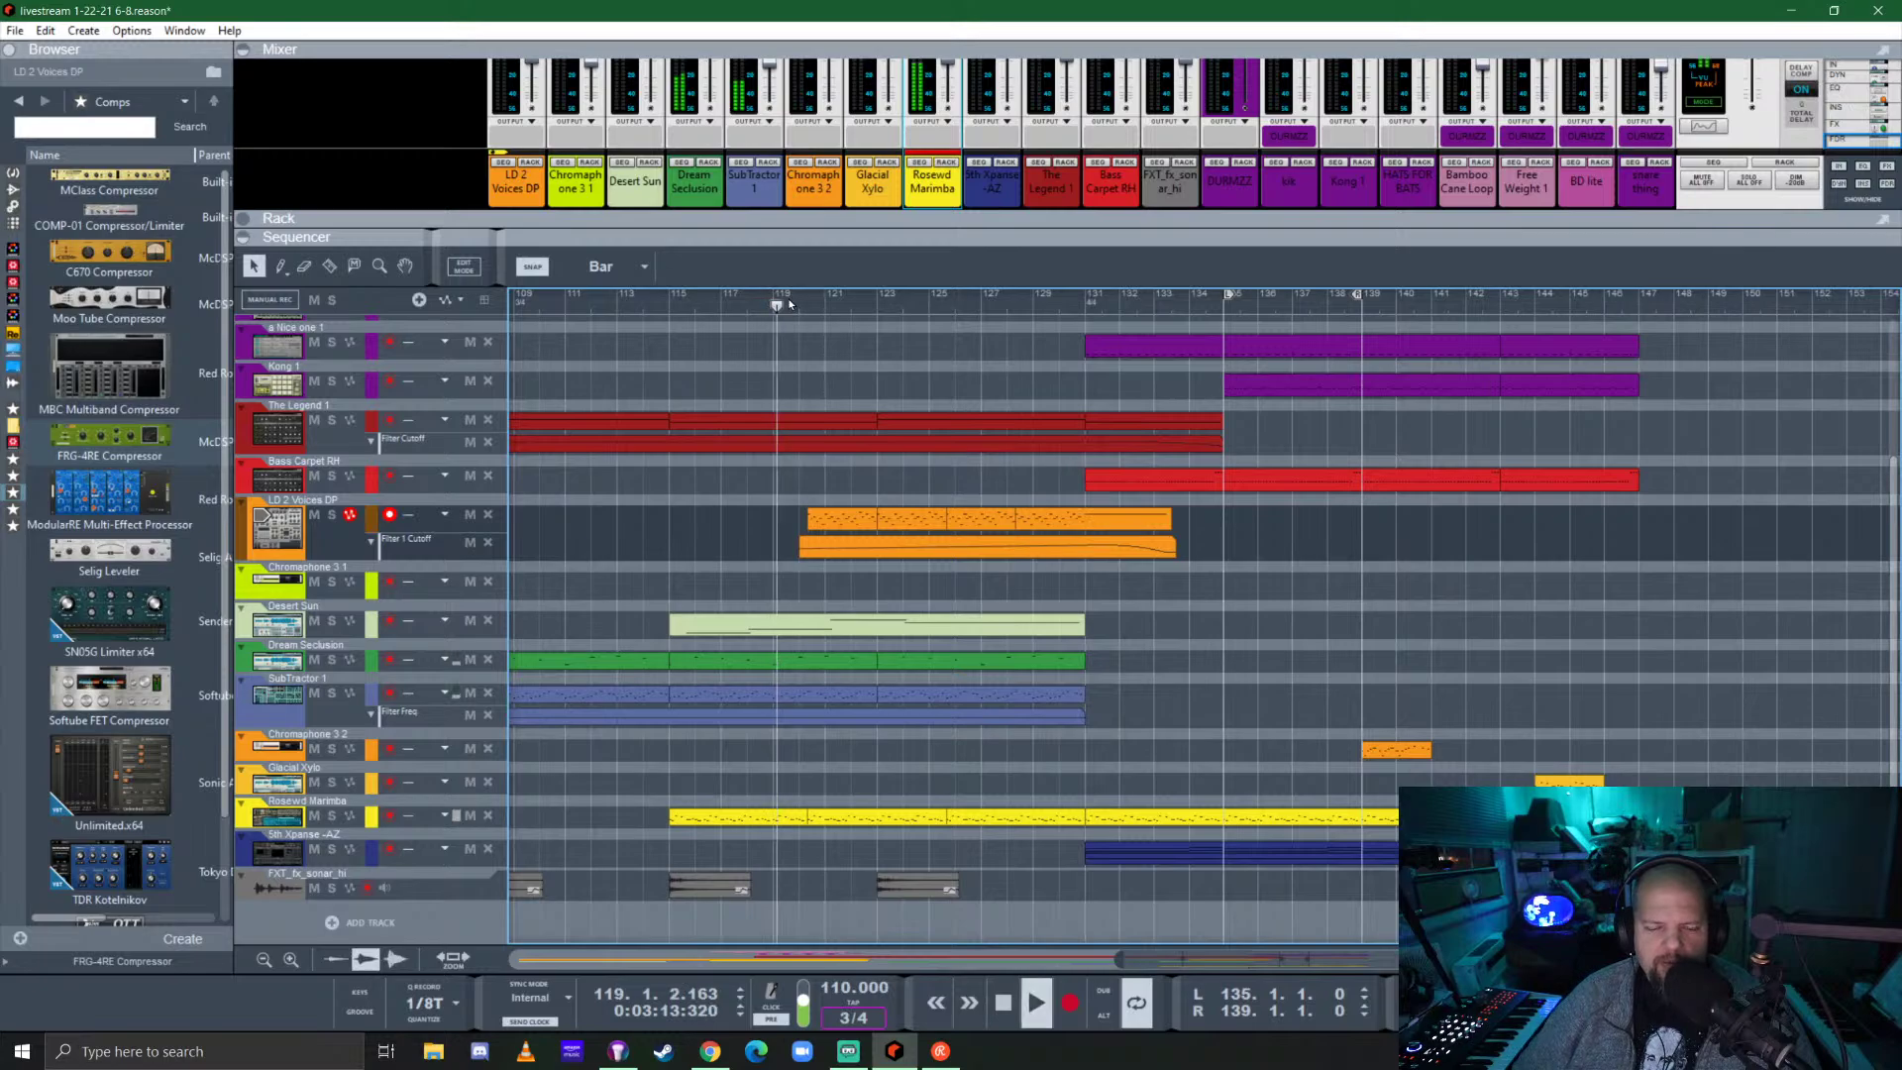
{"action": "left_click", "coordinate": [670, 307]}
{"action": "key", "text": "space"}
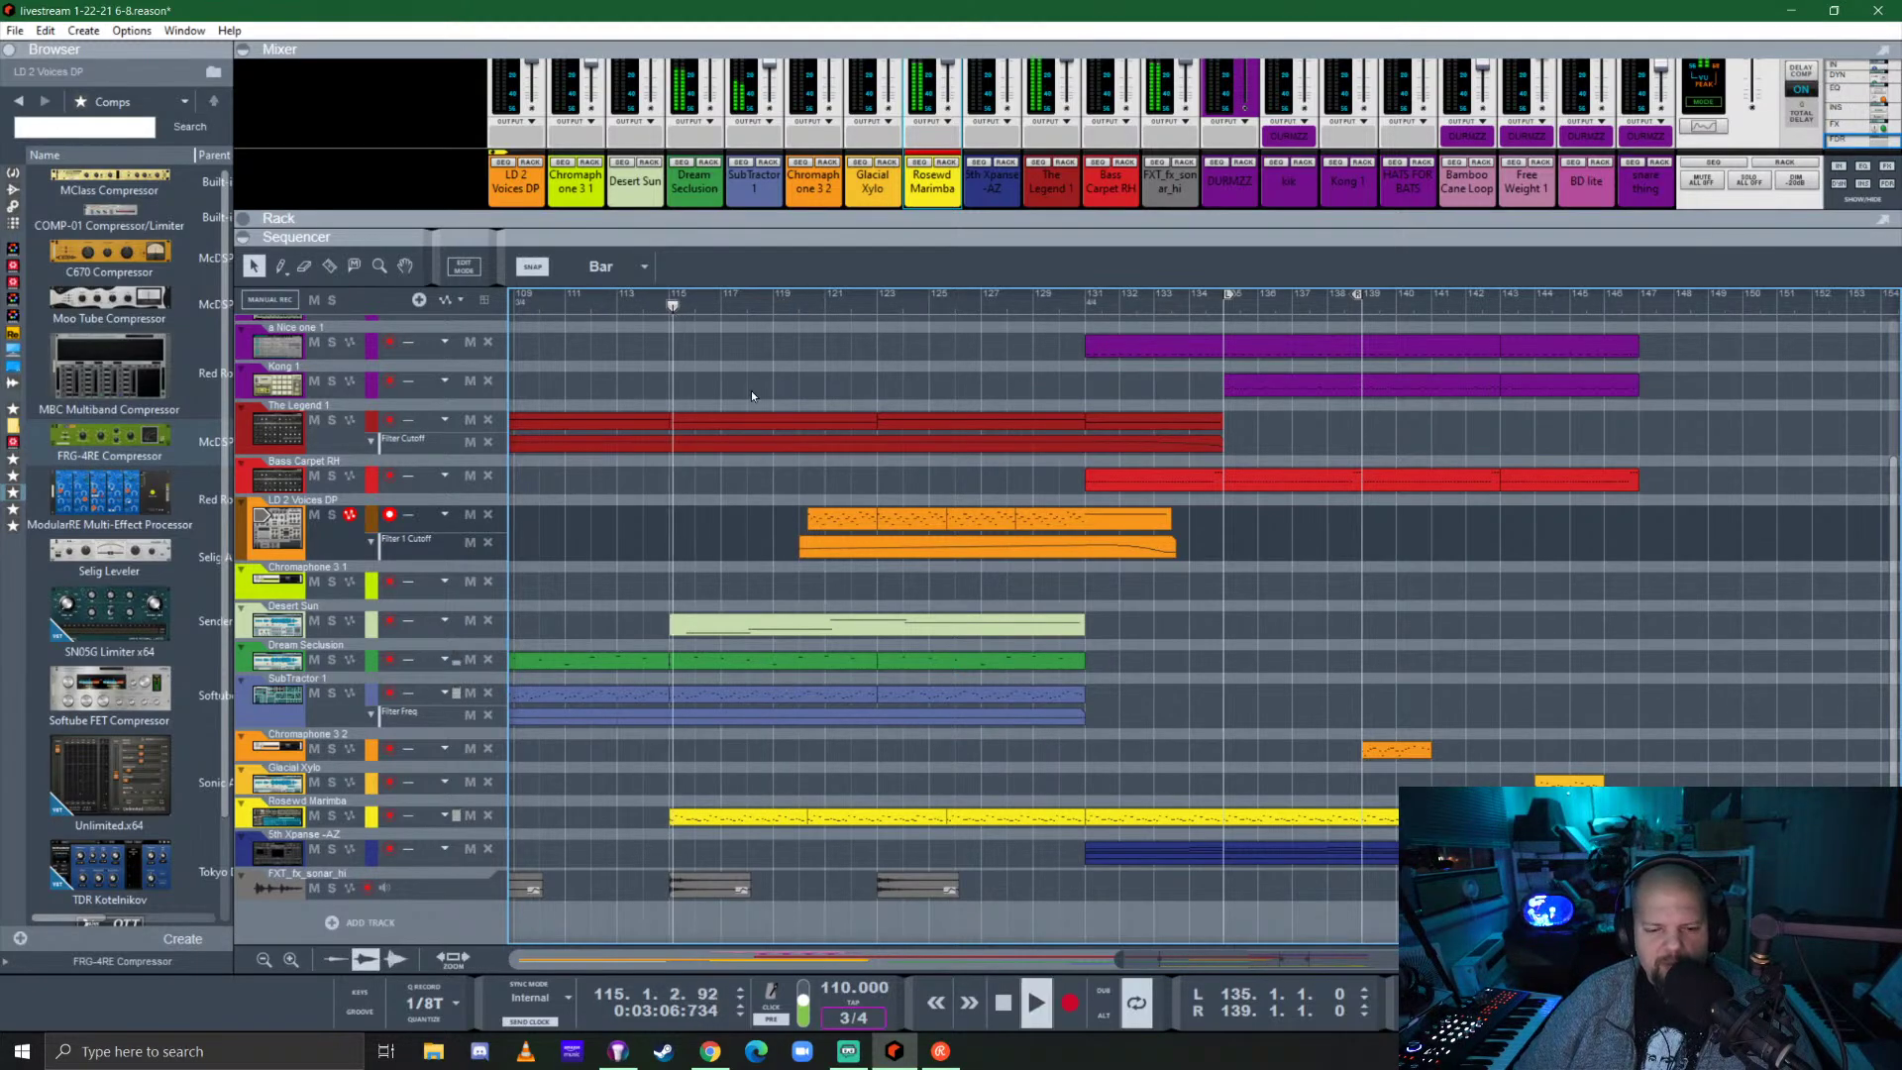
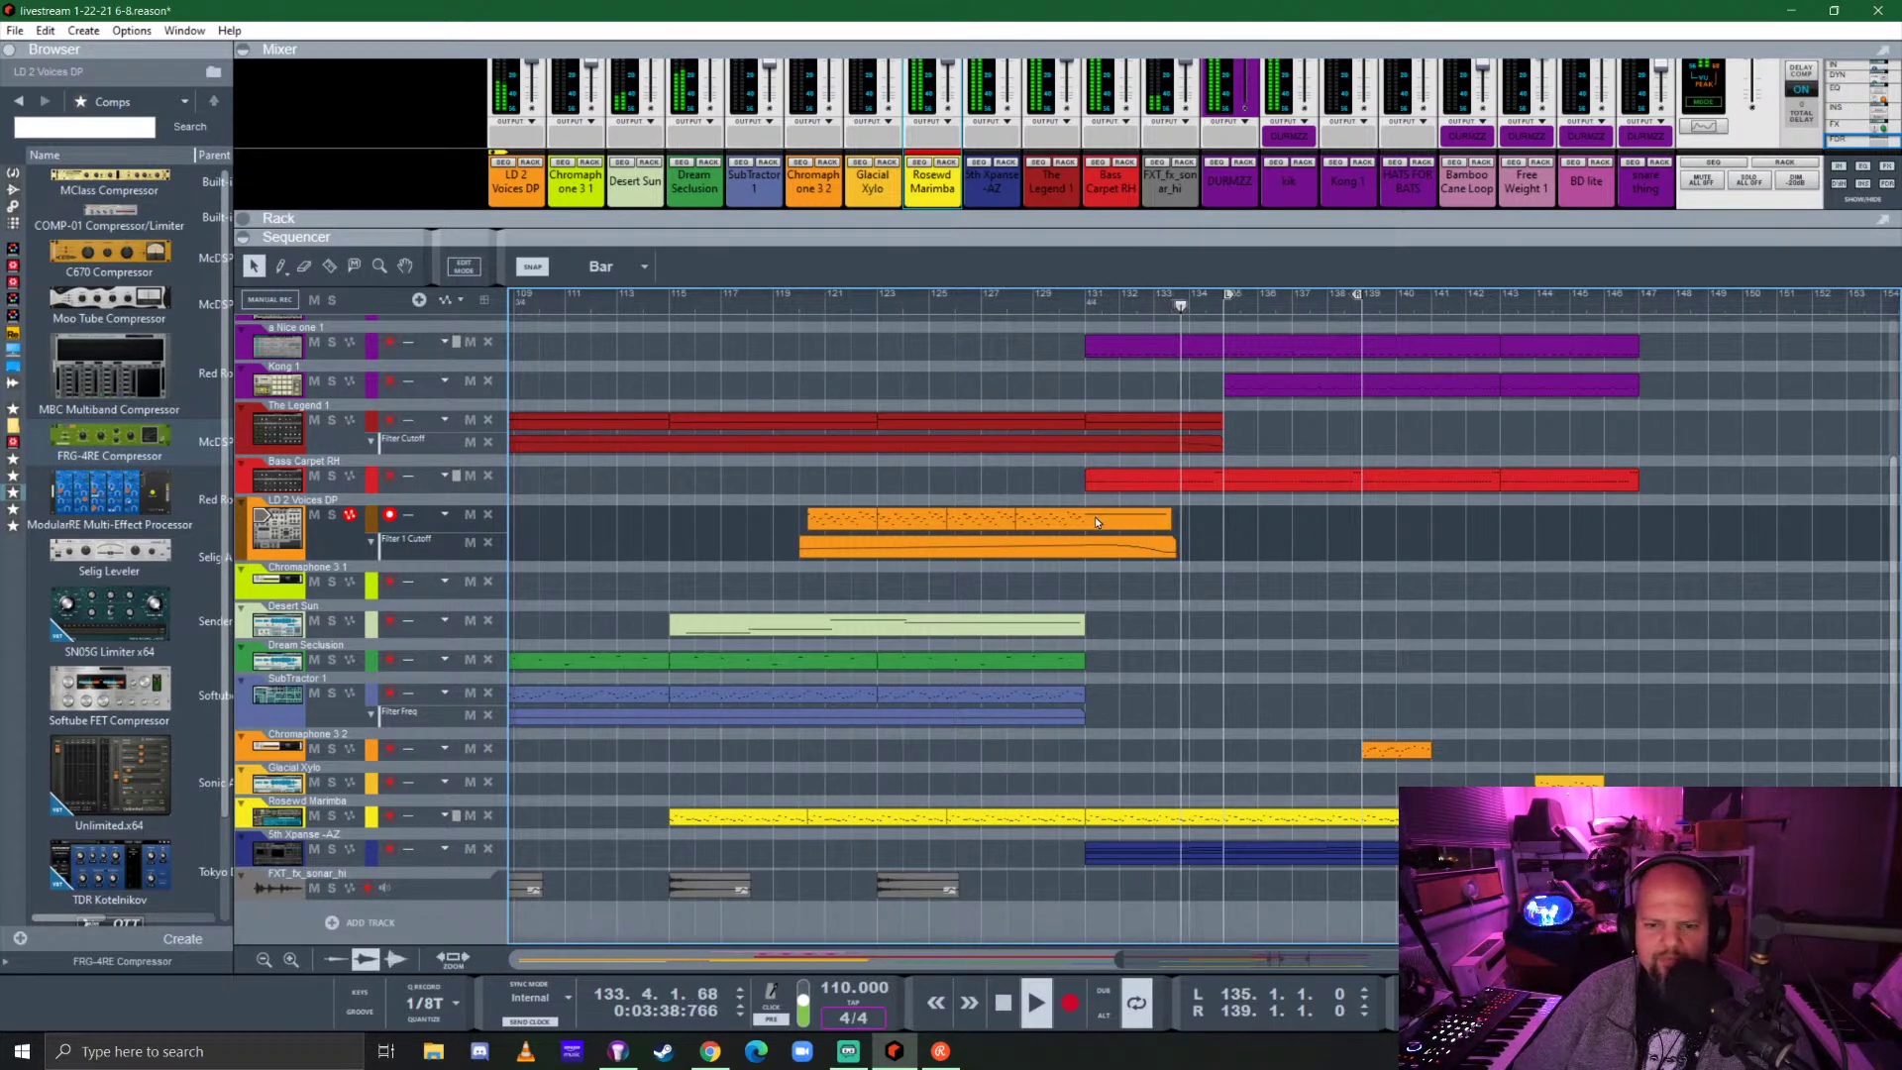
{"action": "key", "text": "space"}
Move the last LD 2 Voices DP clip out to bar 142, set snap to Grid, and copy the preceding two-bar clip to bar 131.
{"action": "key", "text": "r"}
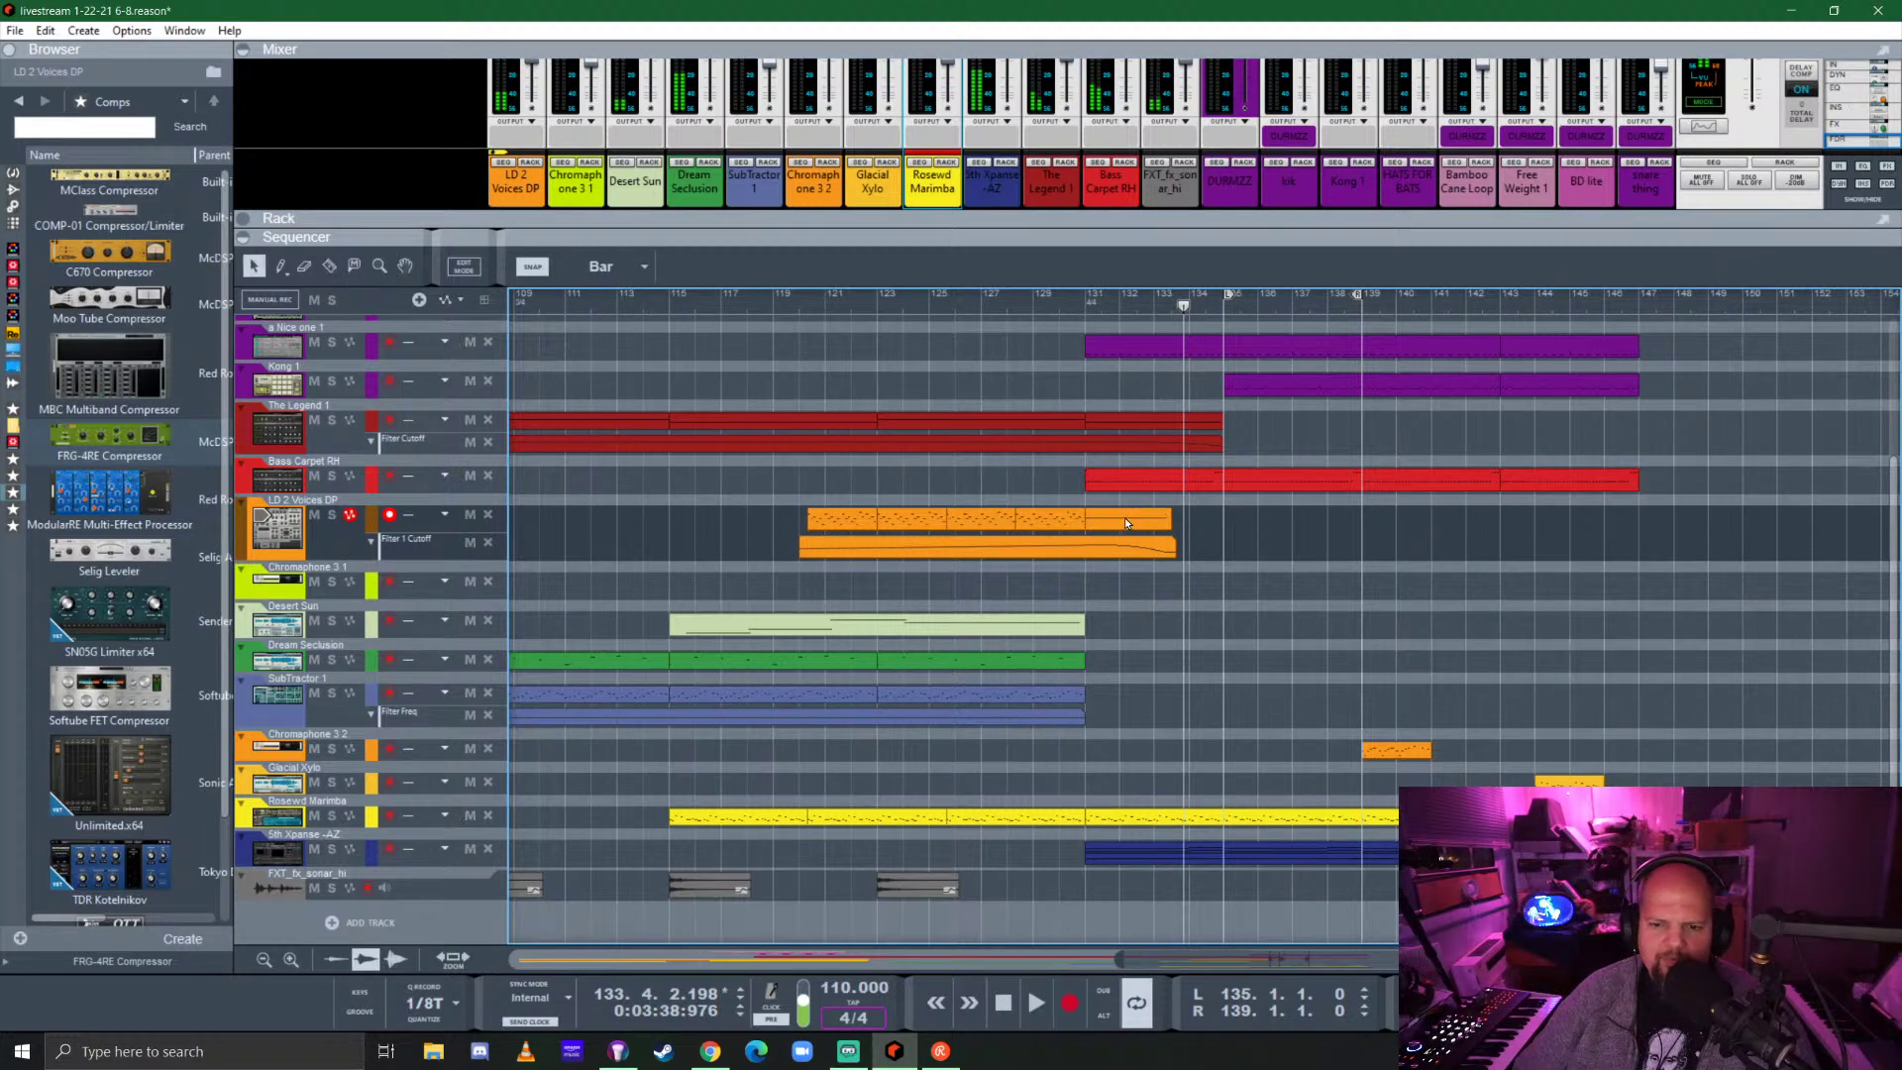
{"action": "left_click_drag", "start_coordinate": [1125, 518], "coordinate": [1507, 516]}
{"action": "left_click_drag", "start_coordinate": [1044, 525], "coordinate": [1220, 533]}
{"action": "scroll", "coordinate": [1077, 522], "scroll_direction": "up", "scroll_amount": 4}
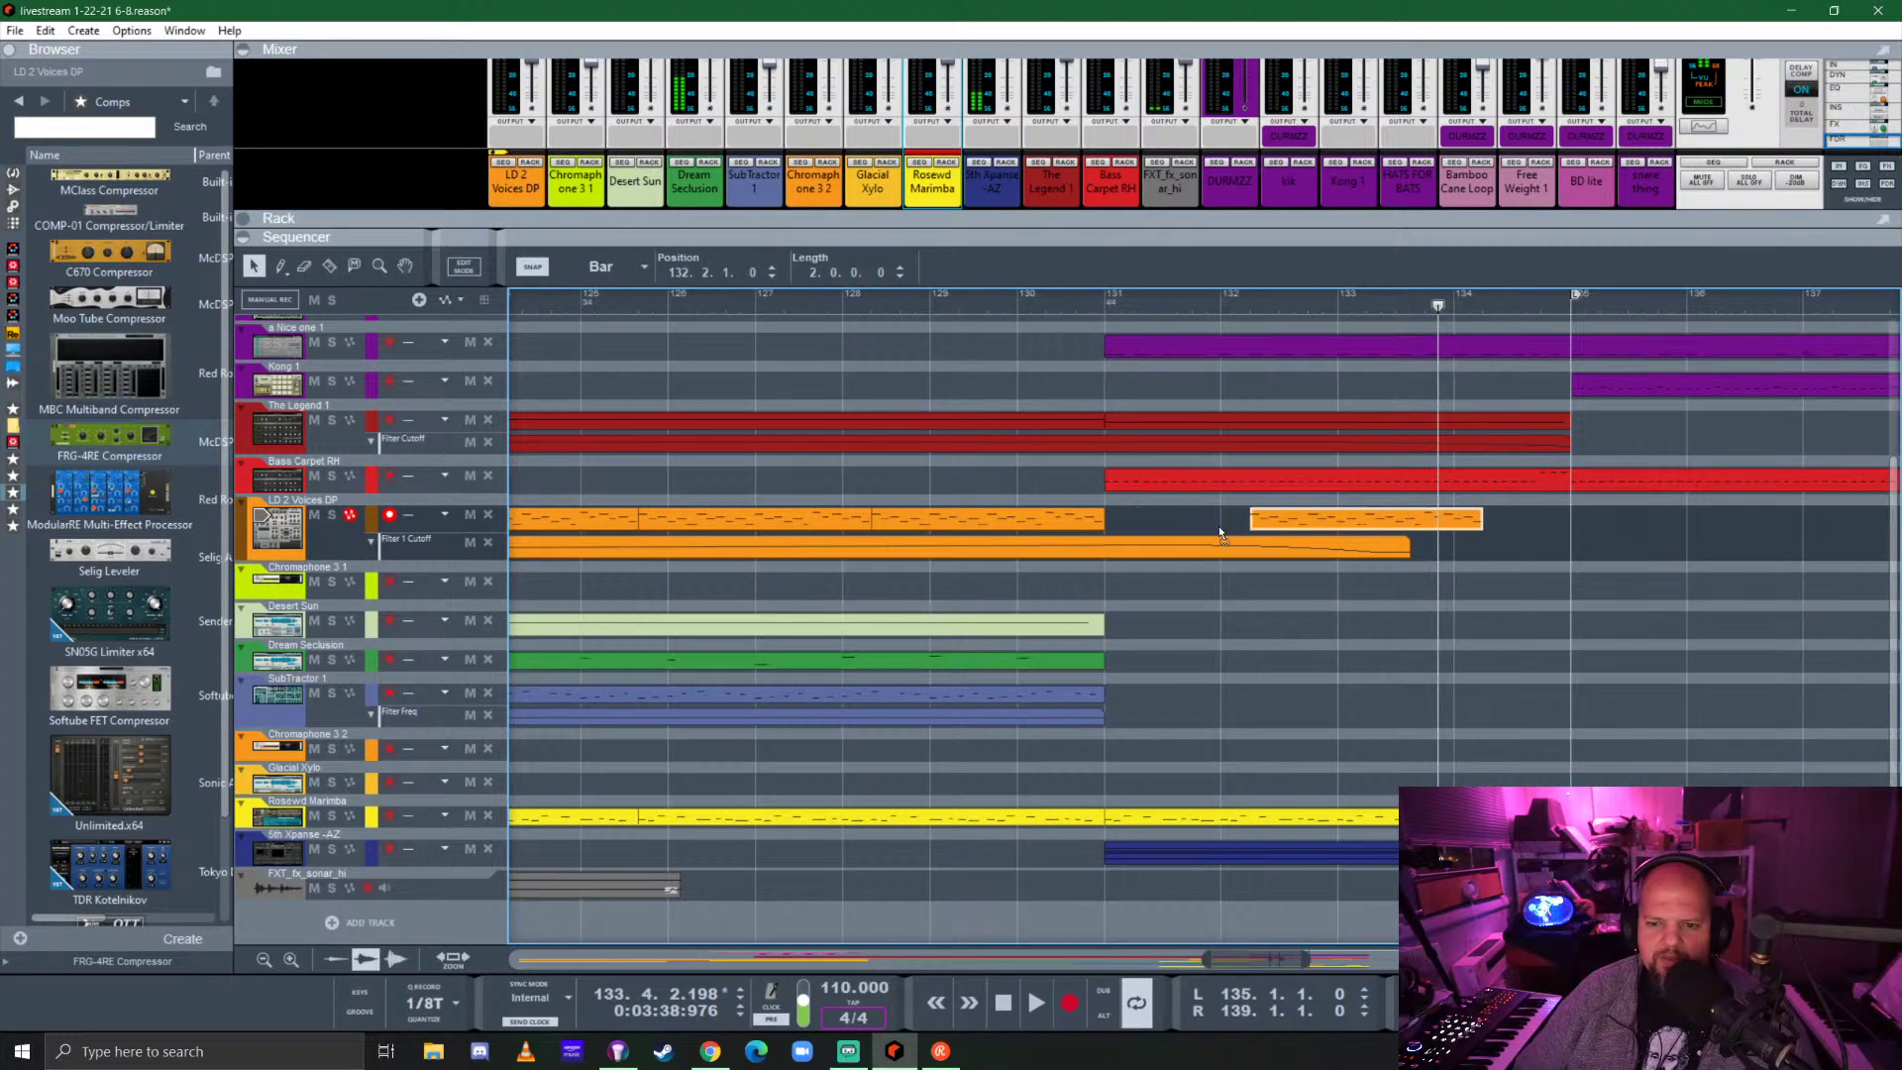
{"action": "left_click", "coordinate": [629, 274]}
{"action": "left_click", "coordinate": [594, 560]}
{"action": "left_click_drag", "start_coordinate": [1313, 515], "coordinate": [1151, 515]}
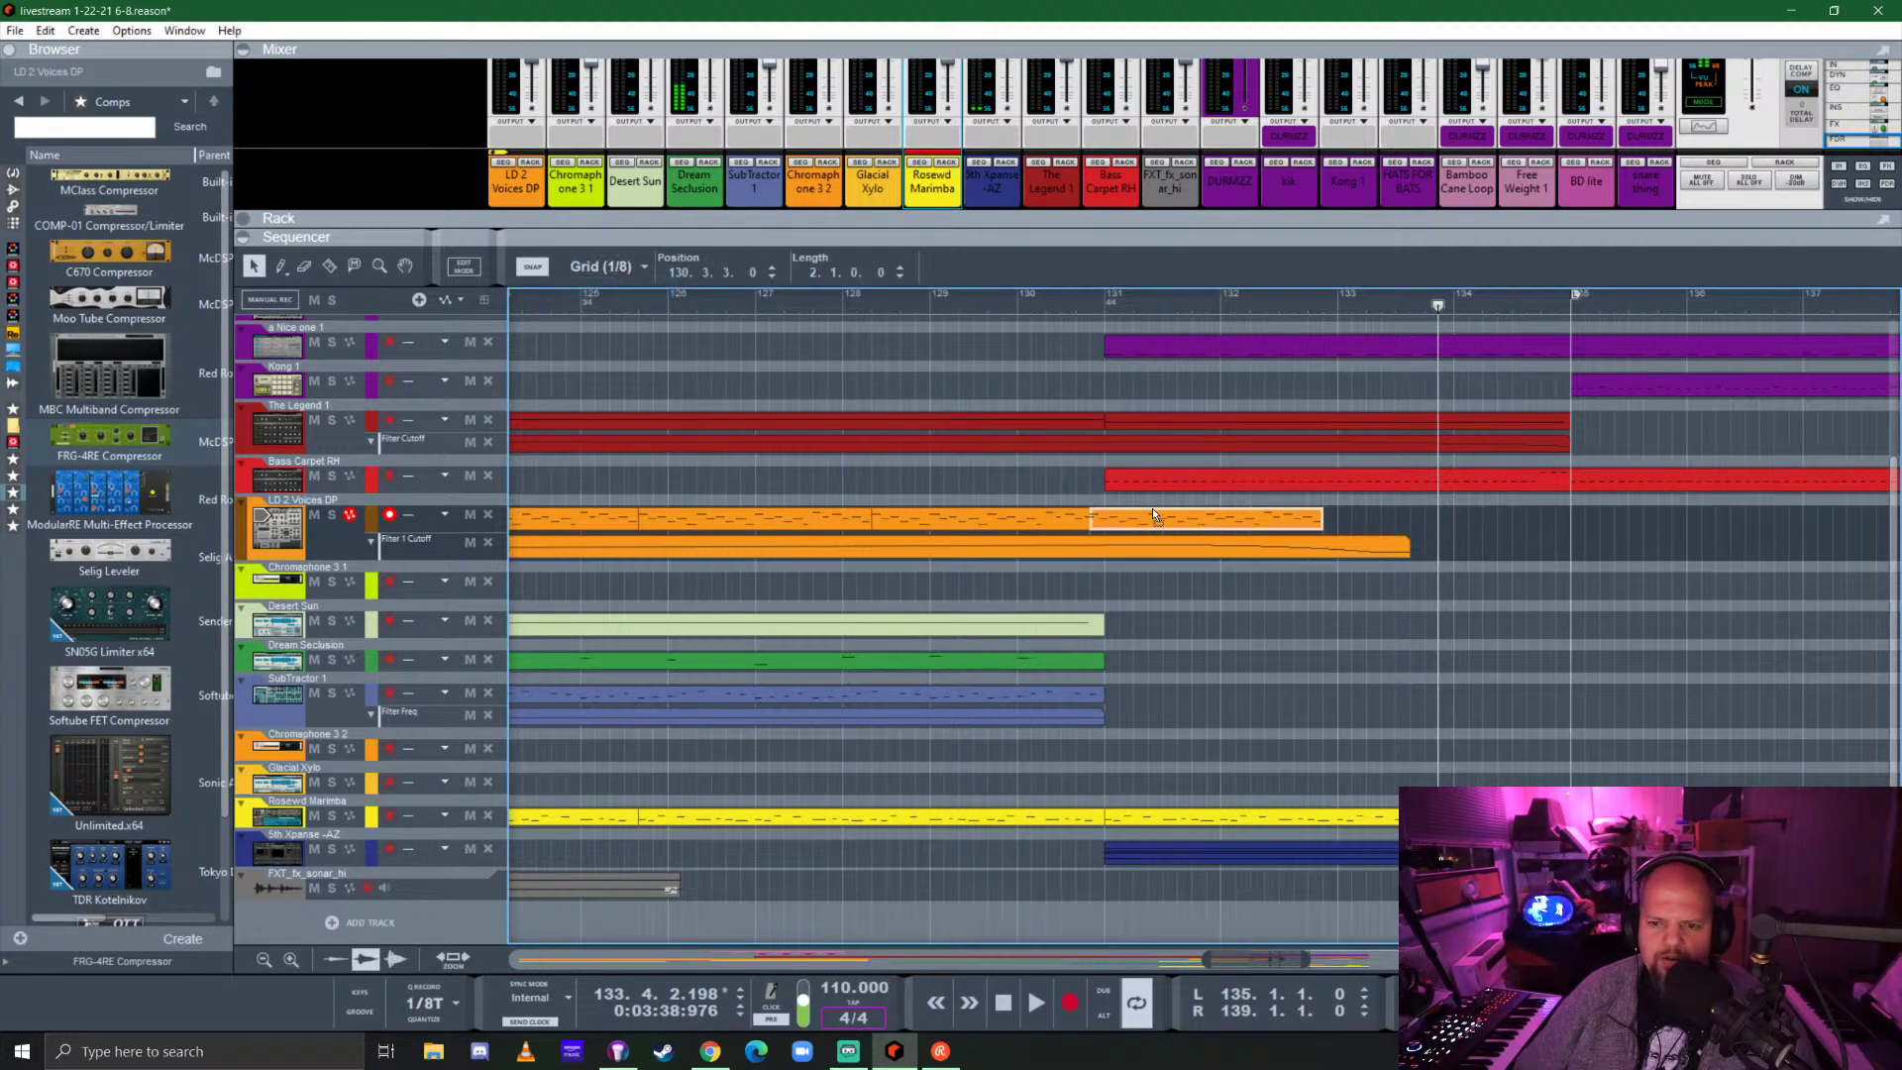
Play from bar 131 and copy the two-bar LD 2 Voices DP clip once more to fill bars 133 to 135.
{"action": "left_click", "coordinate": [1116, 307]}
{"action": "scroll", "coordinate": [1167, 593], "scroll_direction": "down", "scroll_amount": 3}
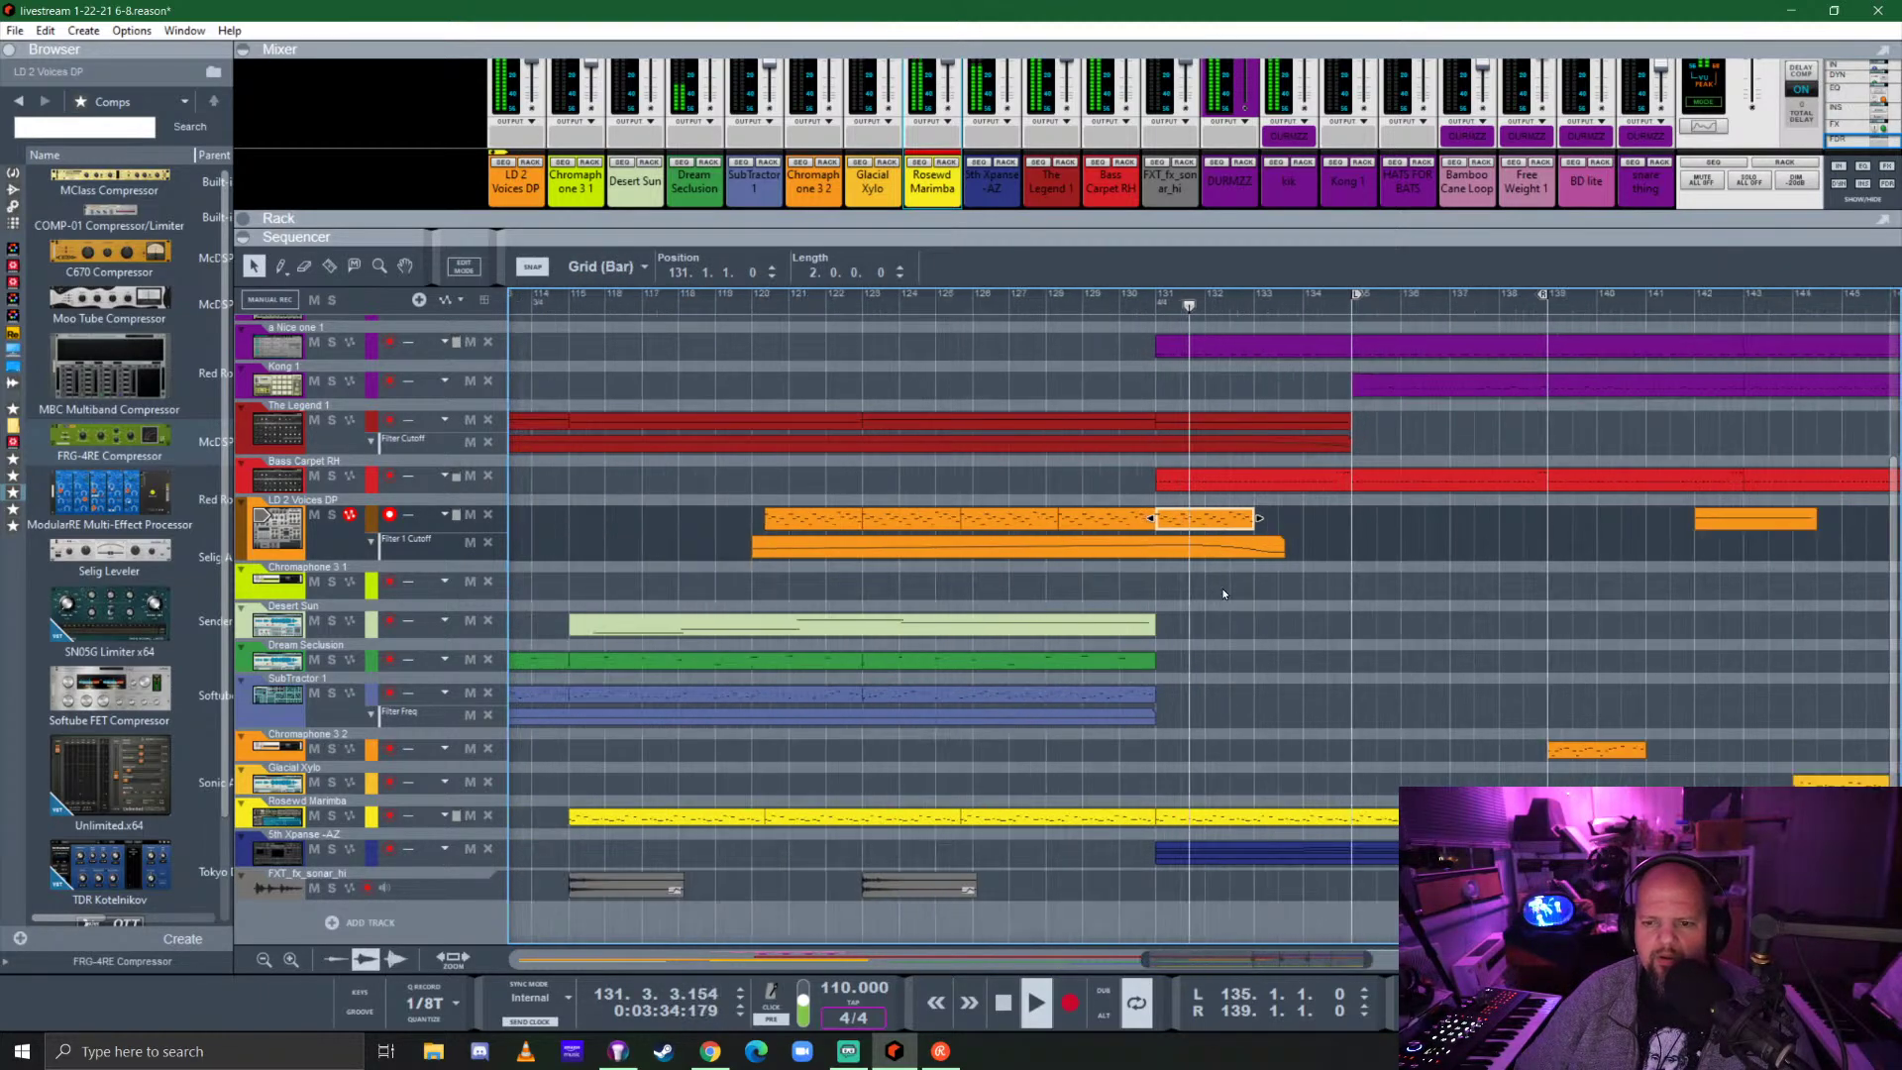
{"action": "scroll", "coordinate": [1228, 591], "scroll_direction": "down", "scroll_amount": 2}
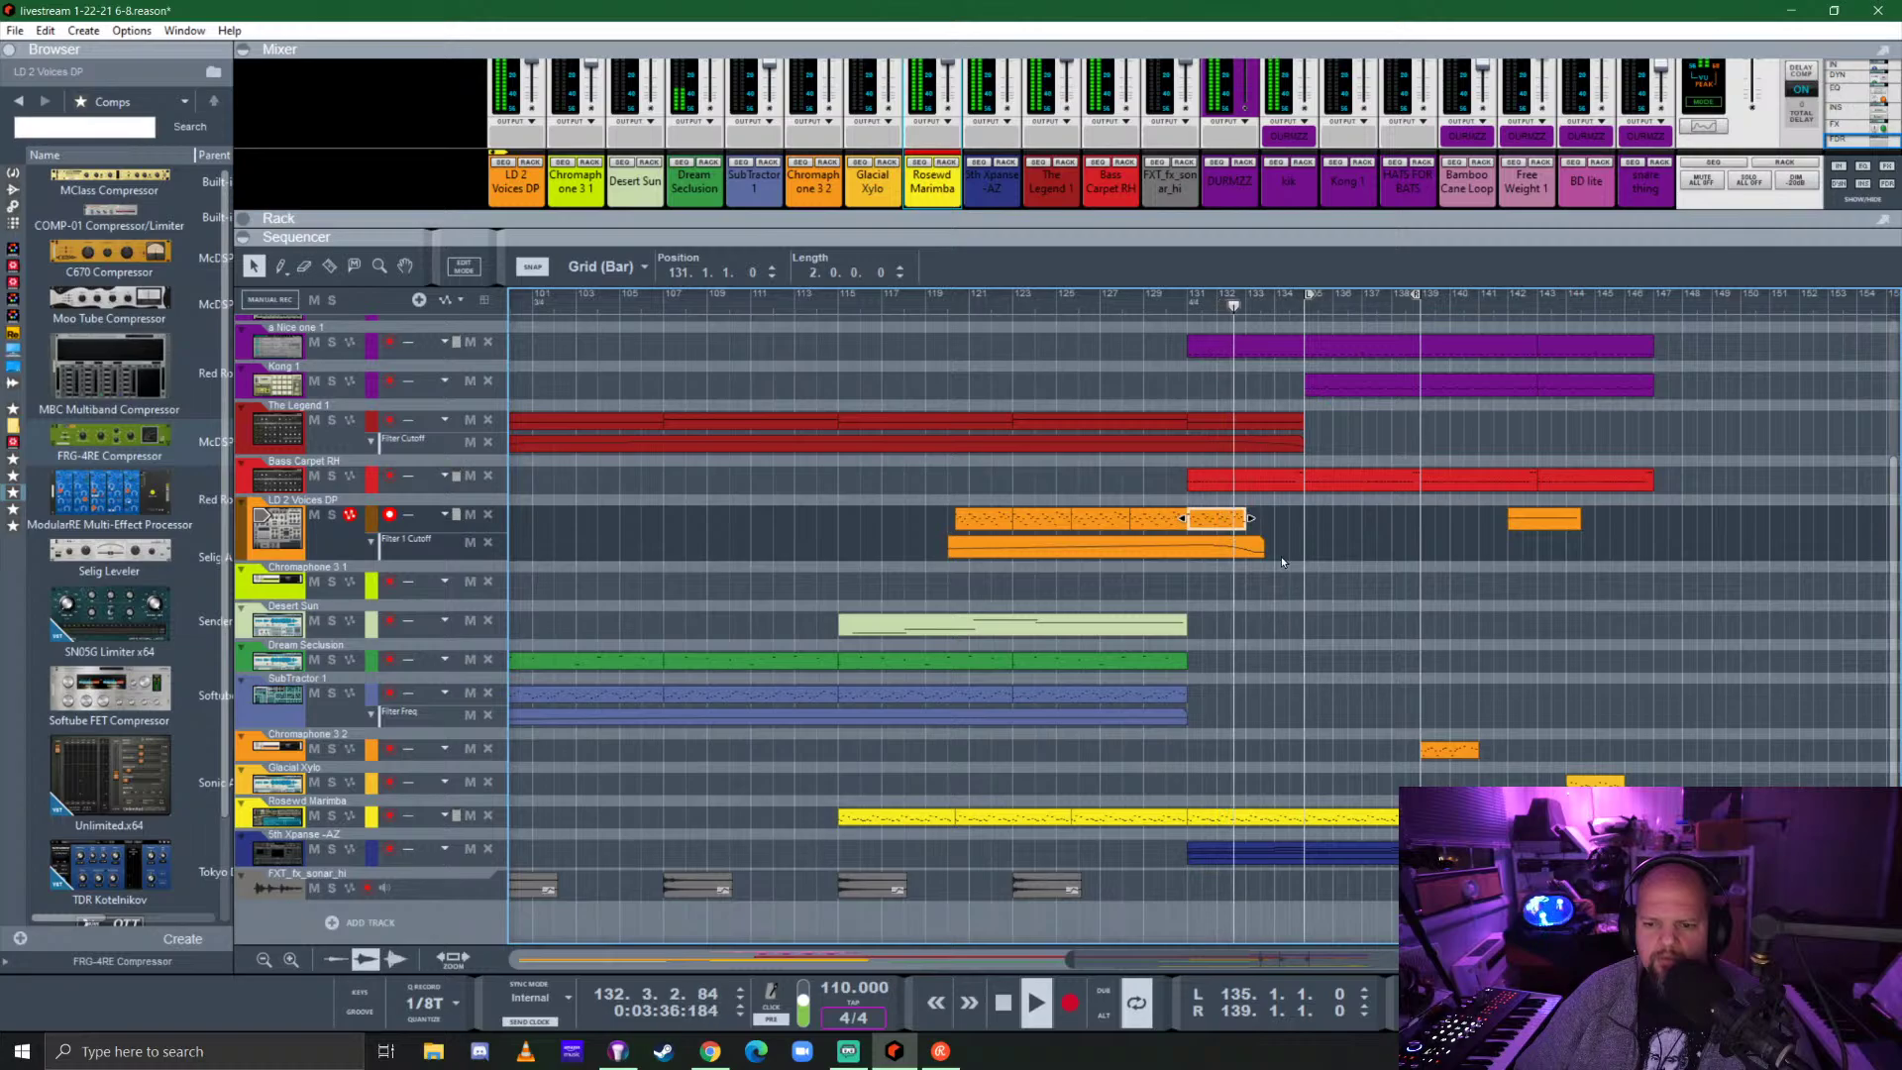
{"action": "left_click_drag", "start_coordinate": [1201, 518], "coordinate": [1288, 525]}
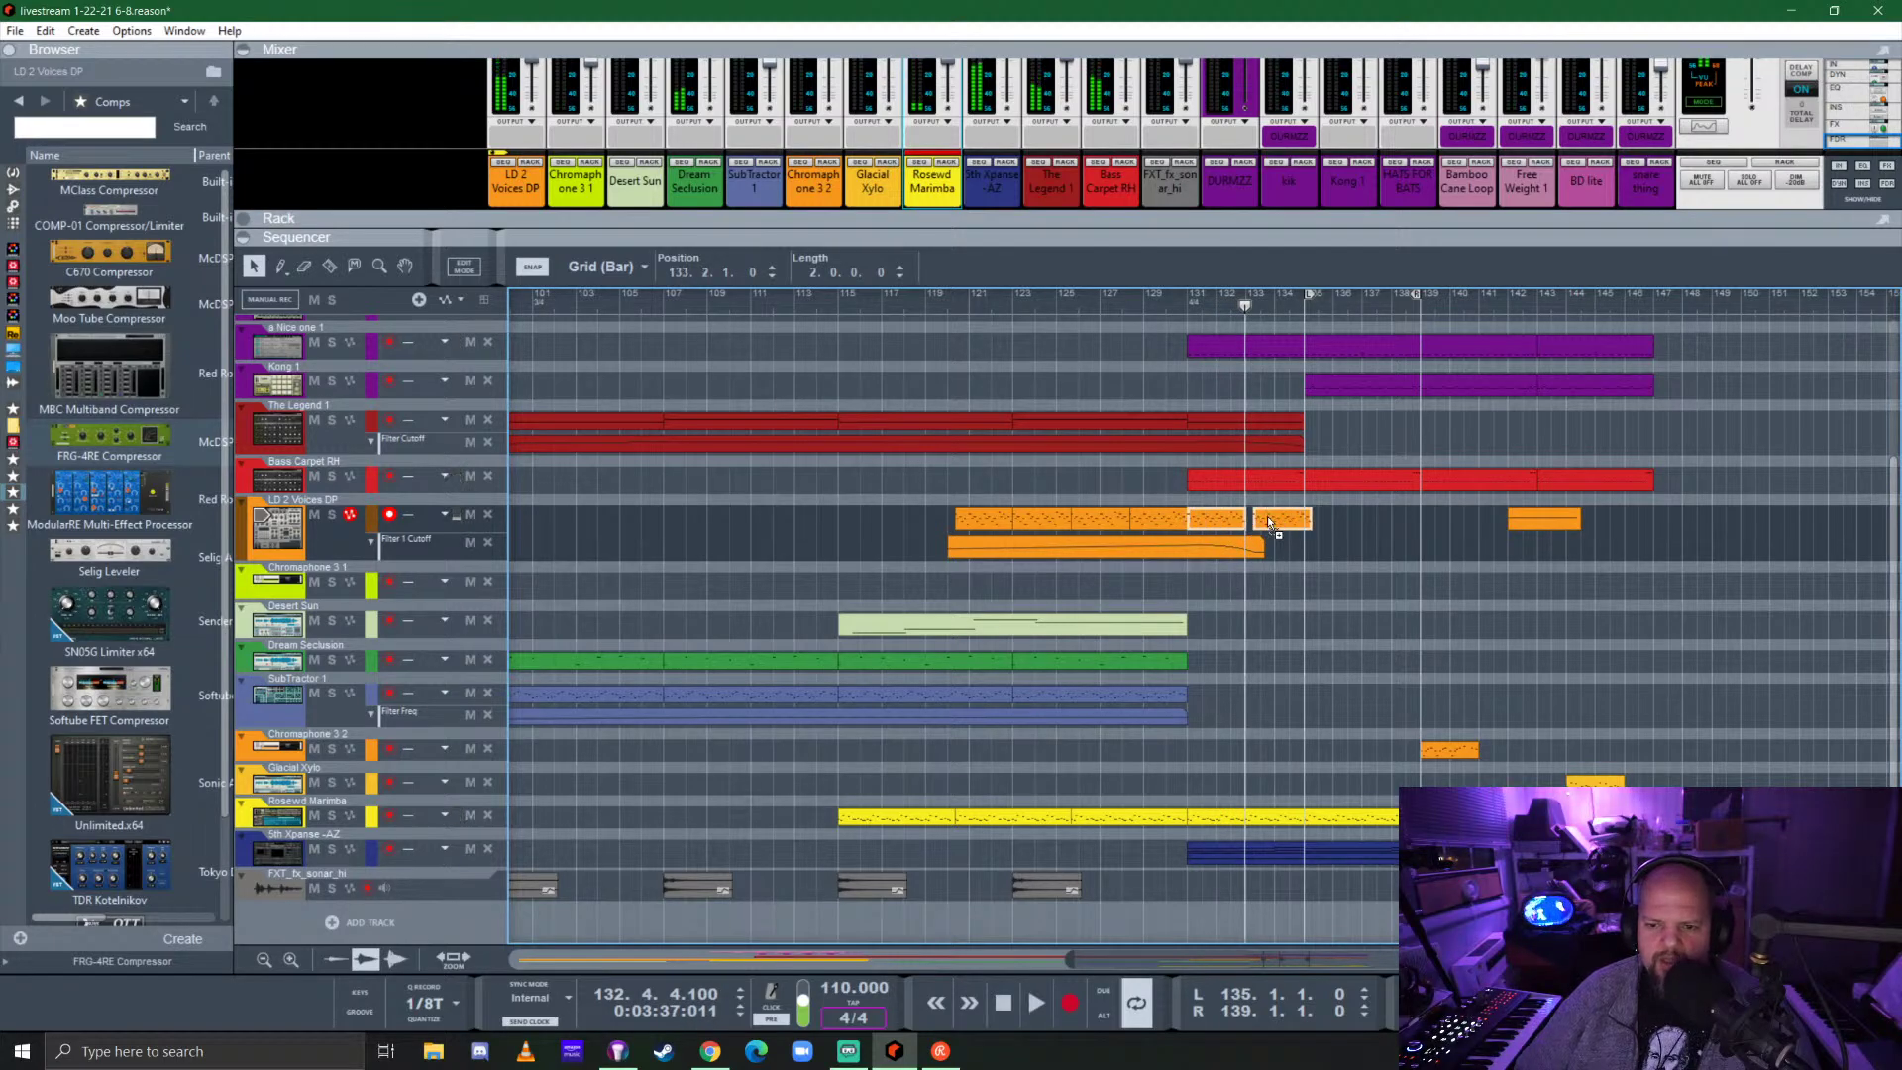
{"action": "scroll", "coordinate": [1280, 525], "scroll_direction": "up", "scroll_amount": 5}
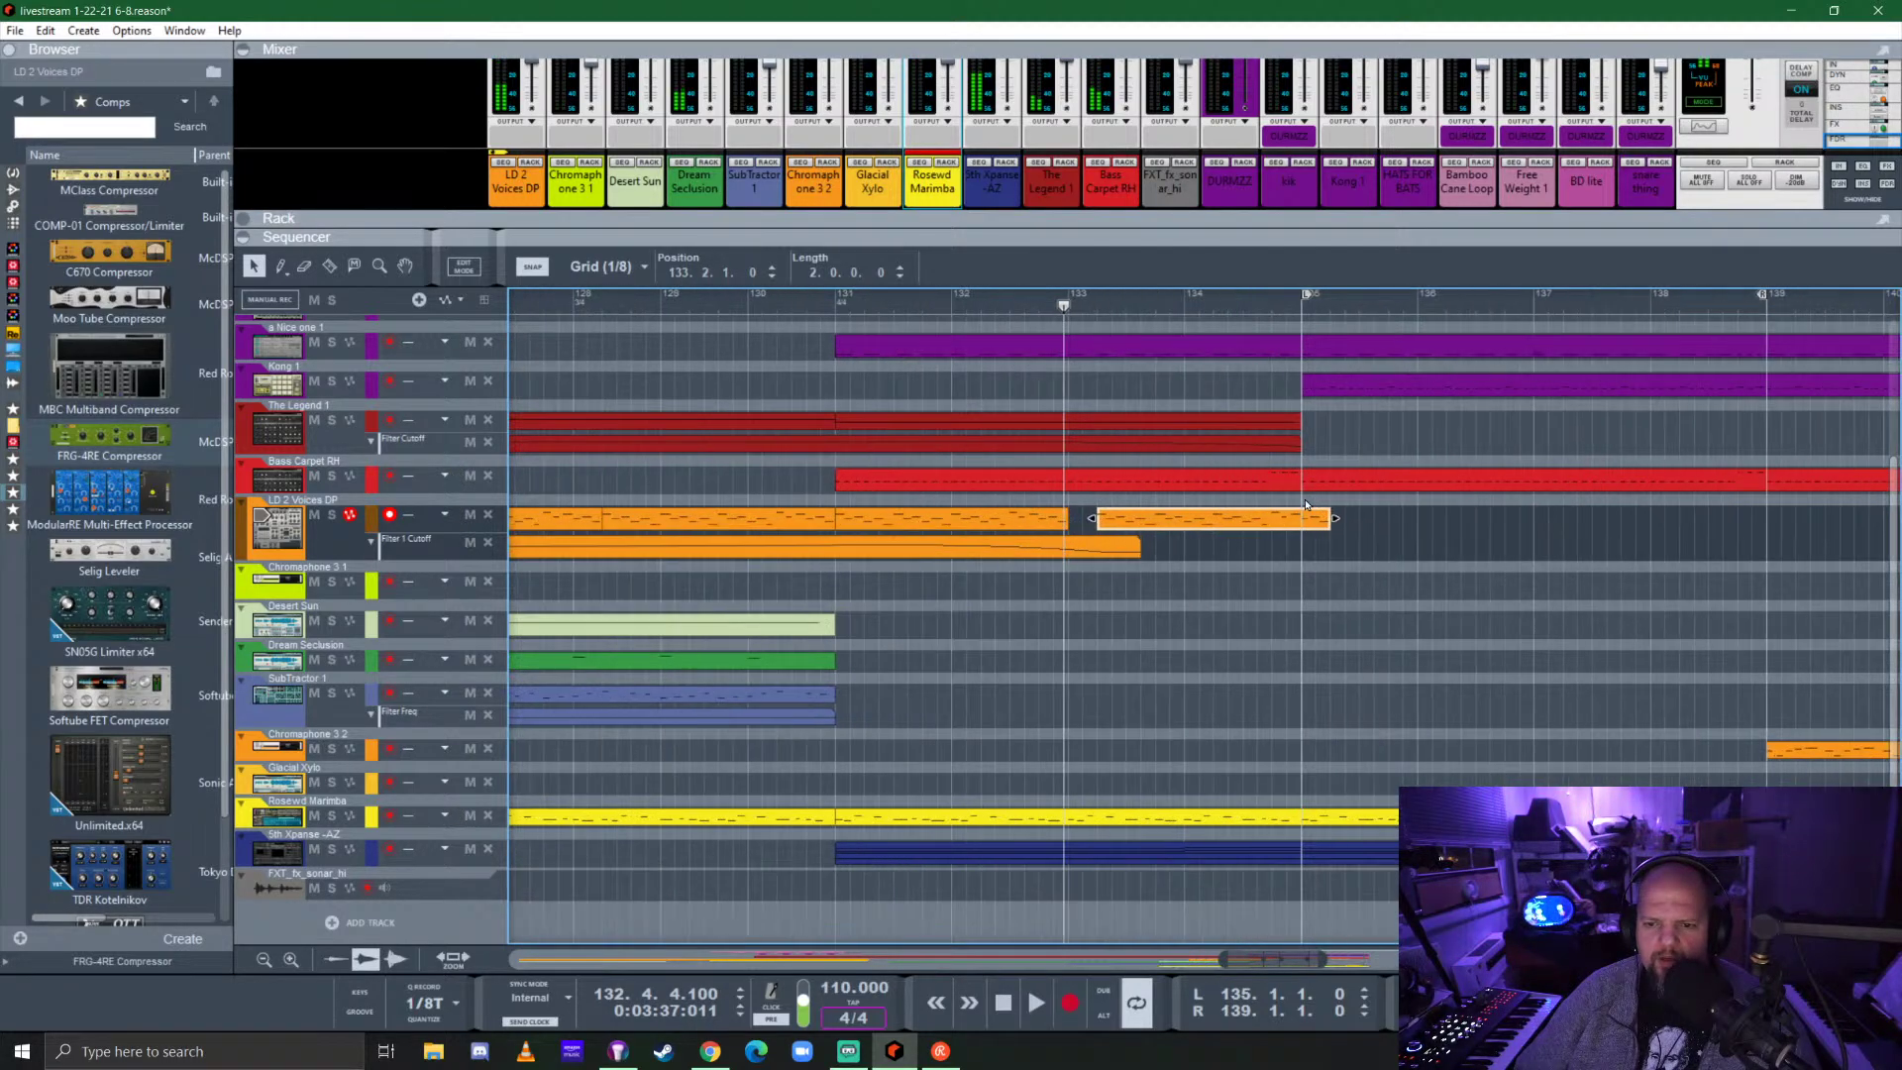
Lengthen the LD 2 Voices DP Filter 1 Cutoff automation clip to 15 bars and 2 beats, and play back the transition.
{"action": "left_click", "coordinate": [1126, 548]}
{"action": "left_click_drag", "start_coordinate": [1140, 547], "coordinate": [1333, 560]}
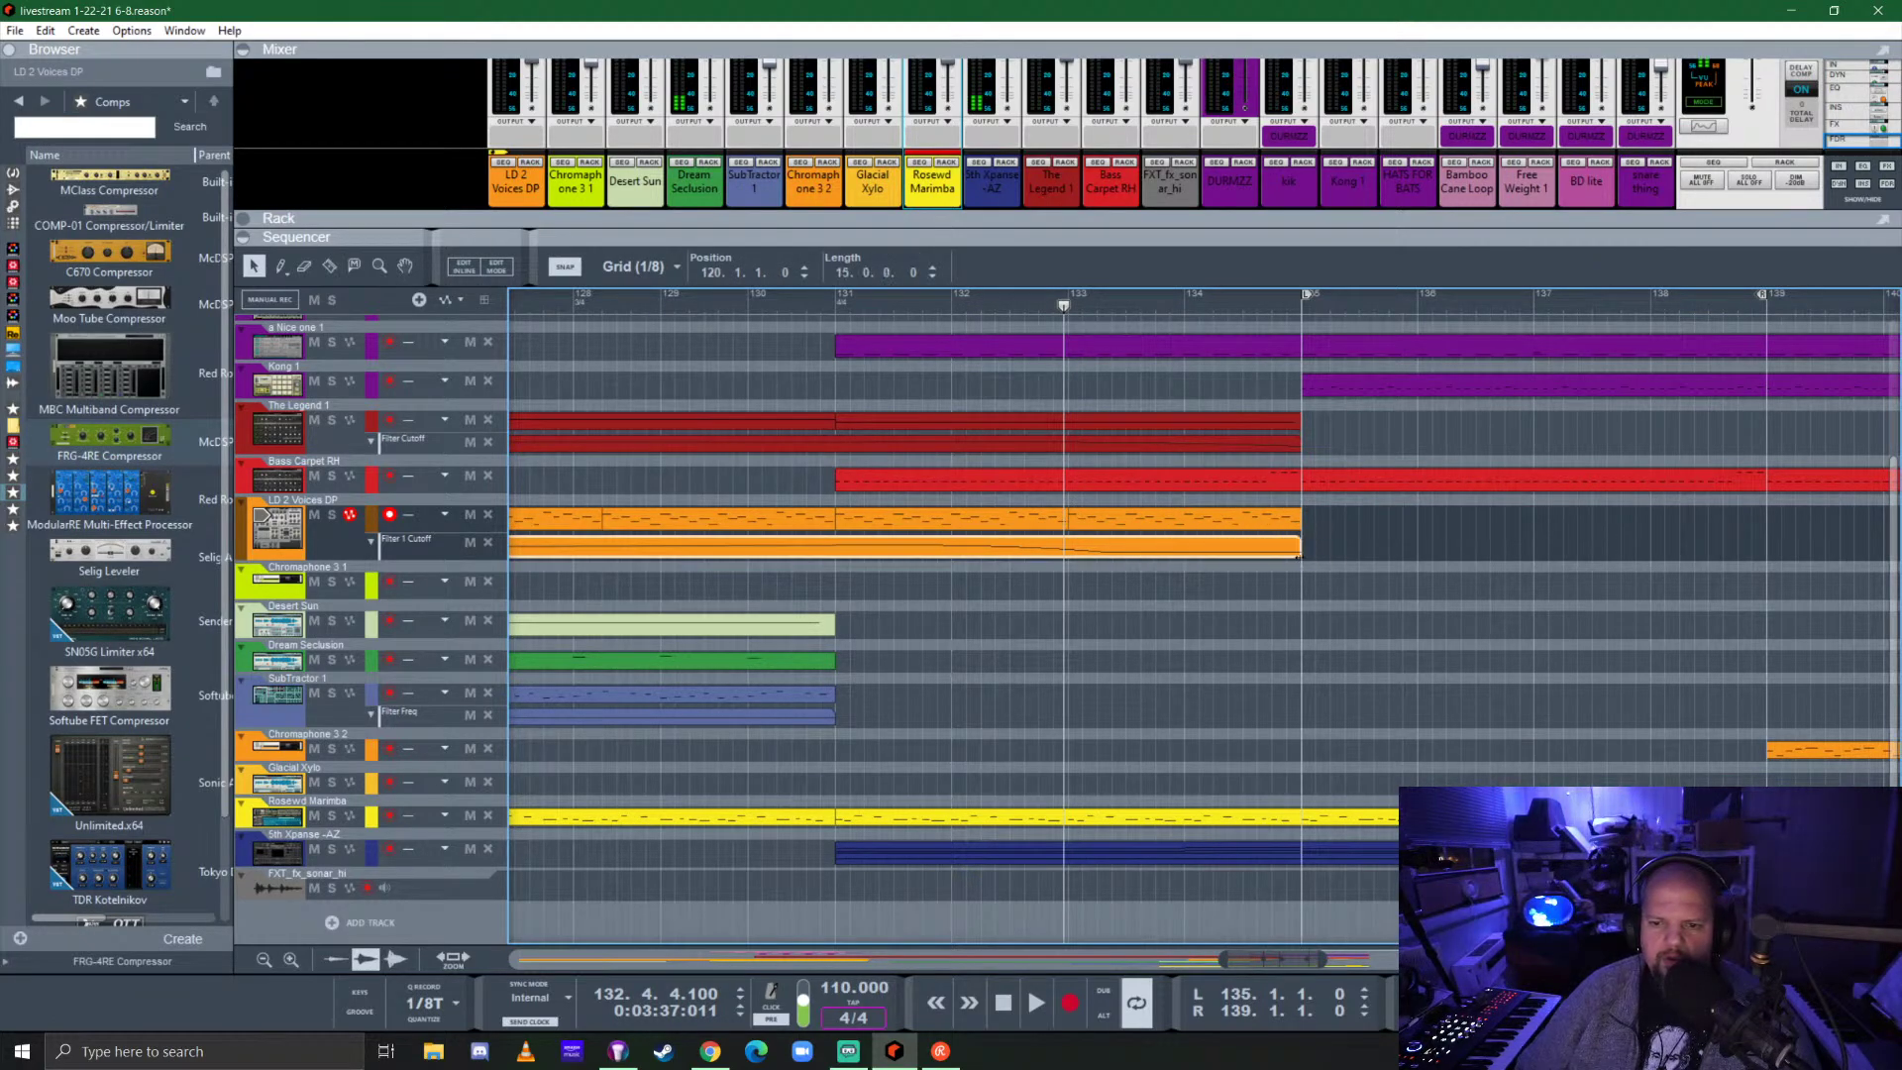
{"action": "left_click", "coordinate": [798, 293]}
{"action": "scroll", "coordinate": [1119, 527], "scroll_direction": "down", "scroll_amount": 3}
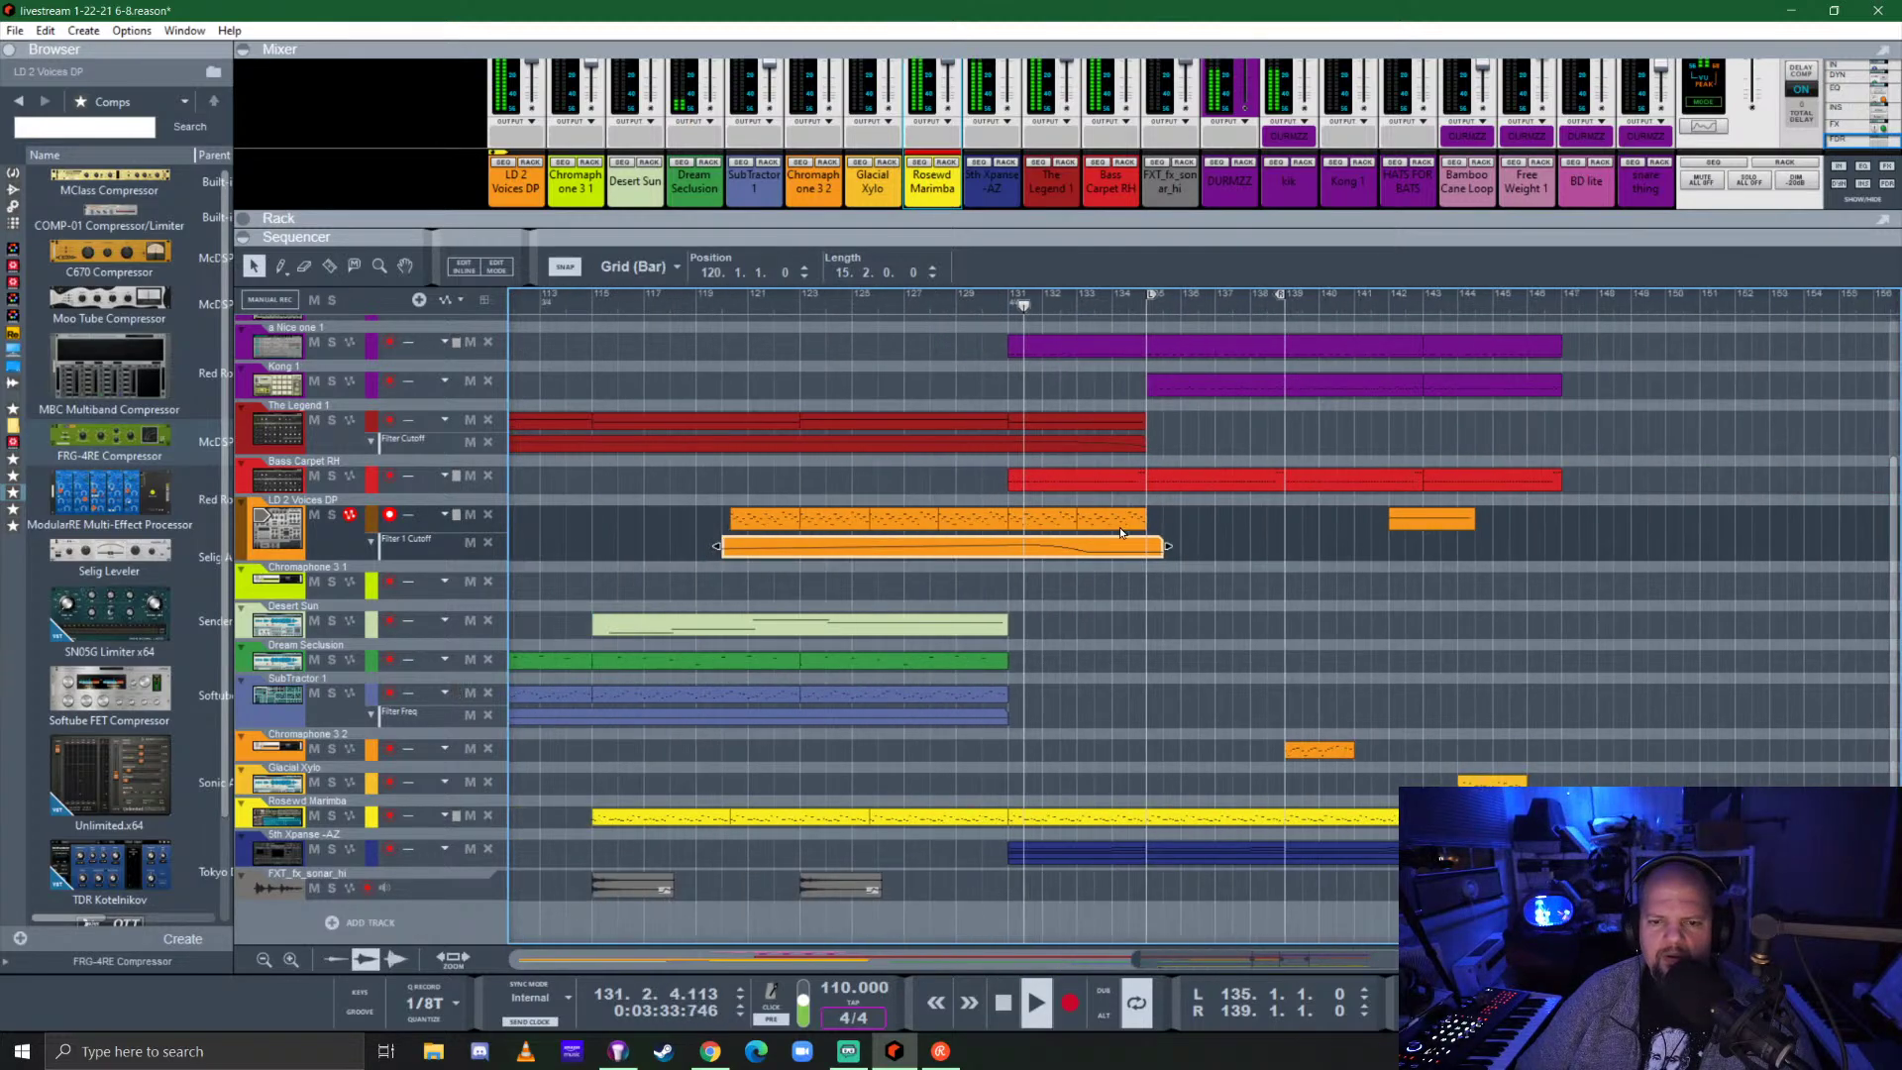
{"action": "scroll", "coordinate": [1207, 547], "scroll_direction": "down", "scroll_amount": 2}
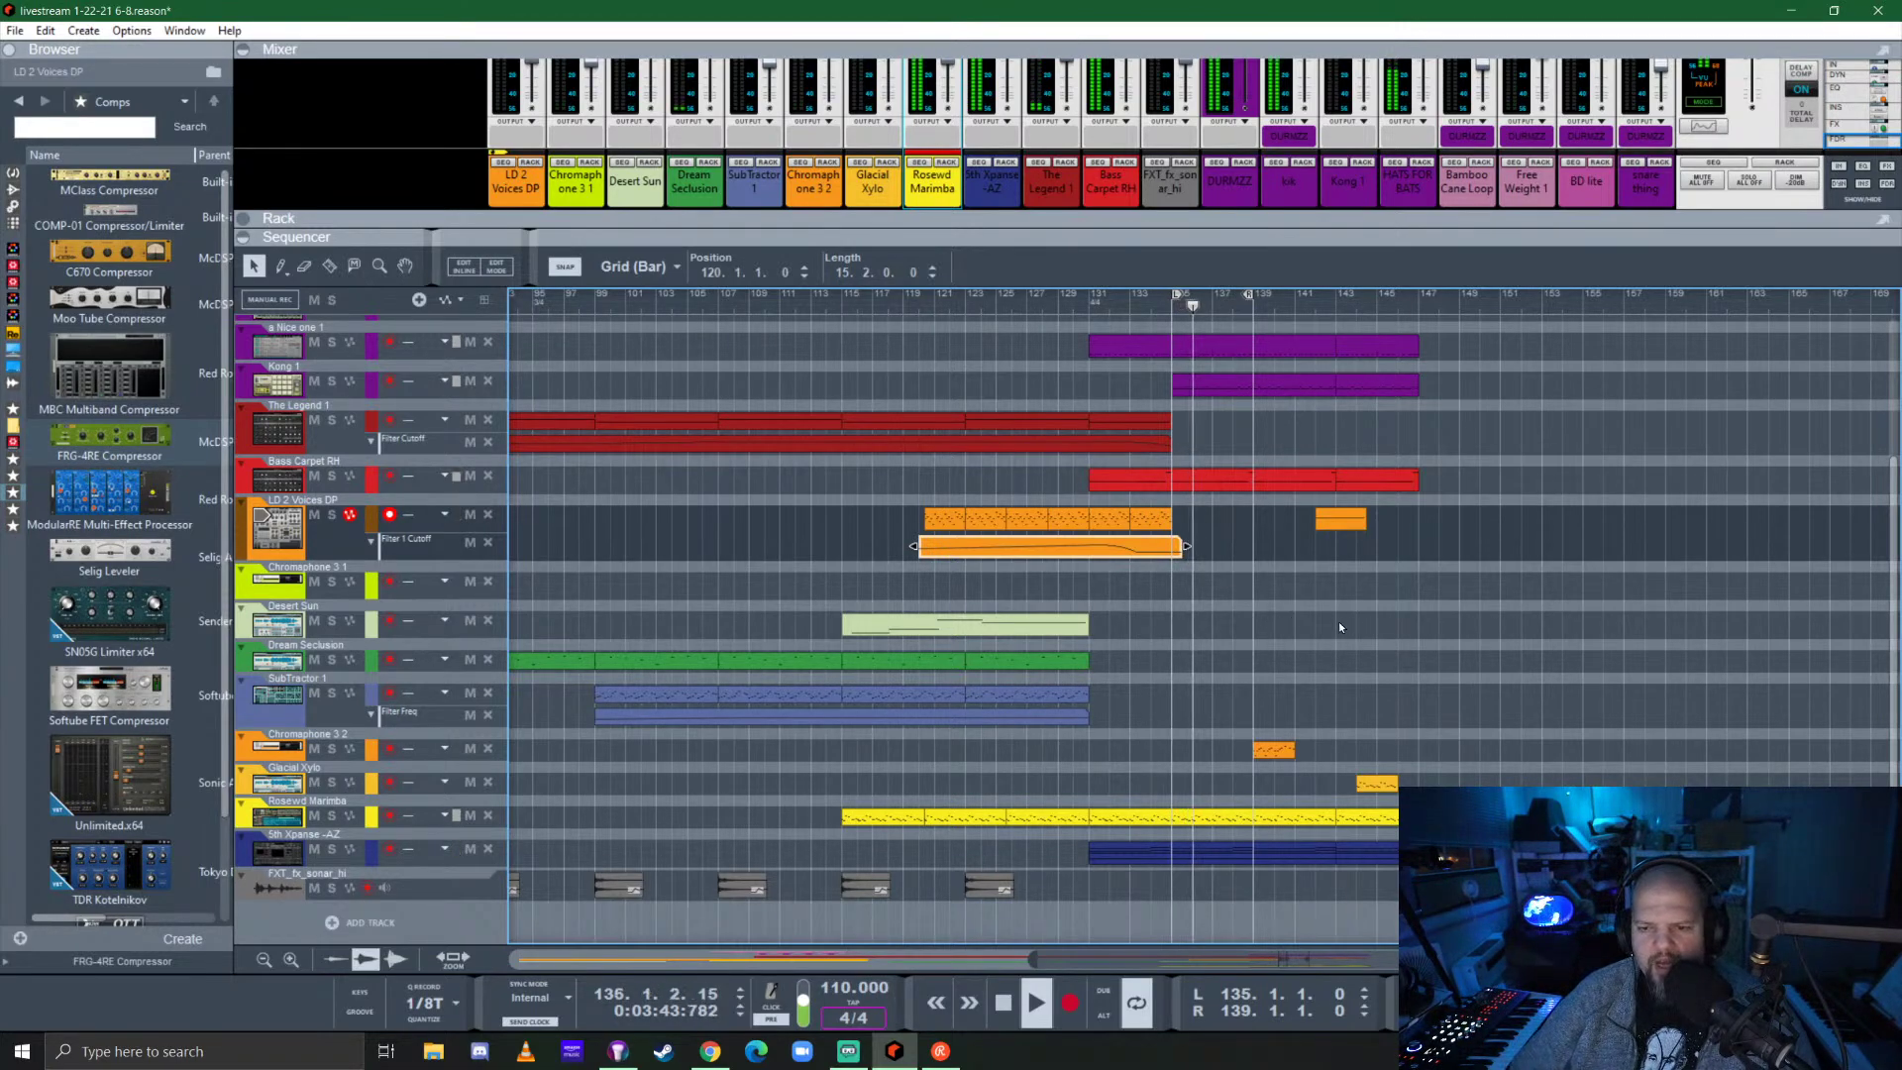
{"action": "scroll", "coordinate": [1288, 565], "scroll_direction": "right", "scroll_amount": 3}
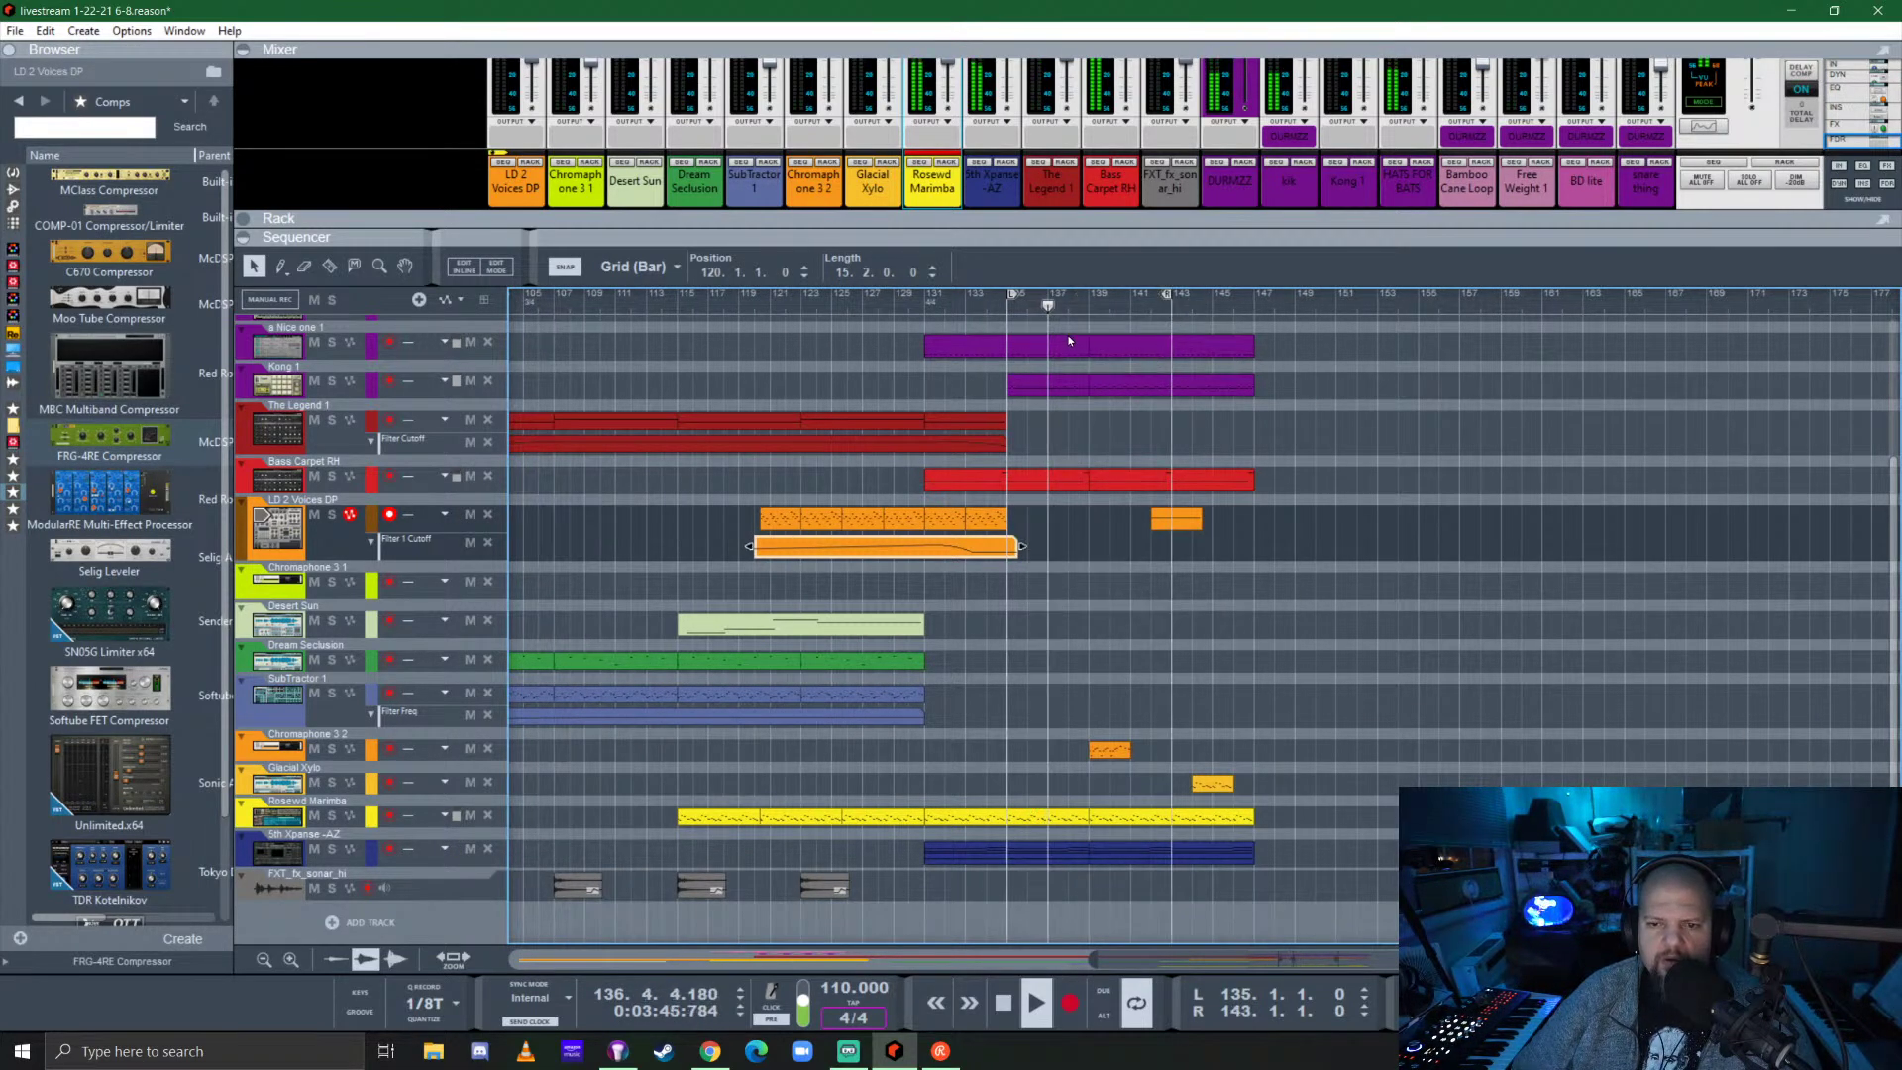
Delete the leftover LD 2 Voices DP clip at bar 142 and set the loop from bar 139 to bar 143.
{"action": "left_click", "coordinate": [1083, 301], "text": "ctrl"}
{"action": "left_click", "coordinate": [1175, 524]}
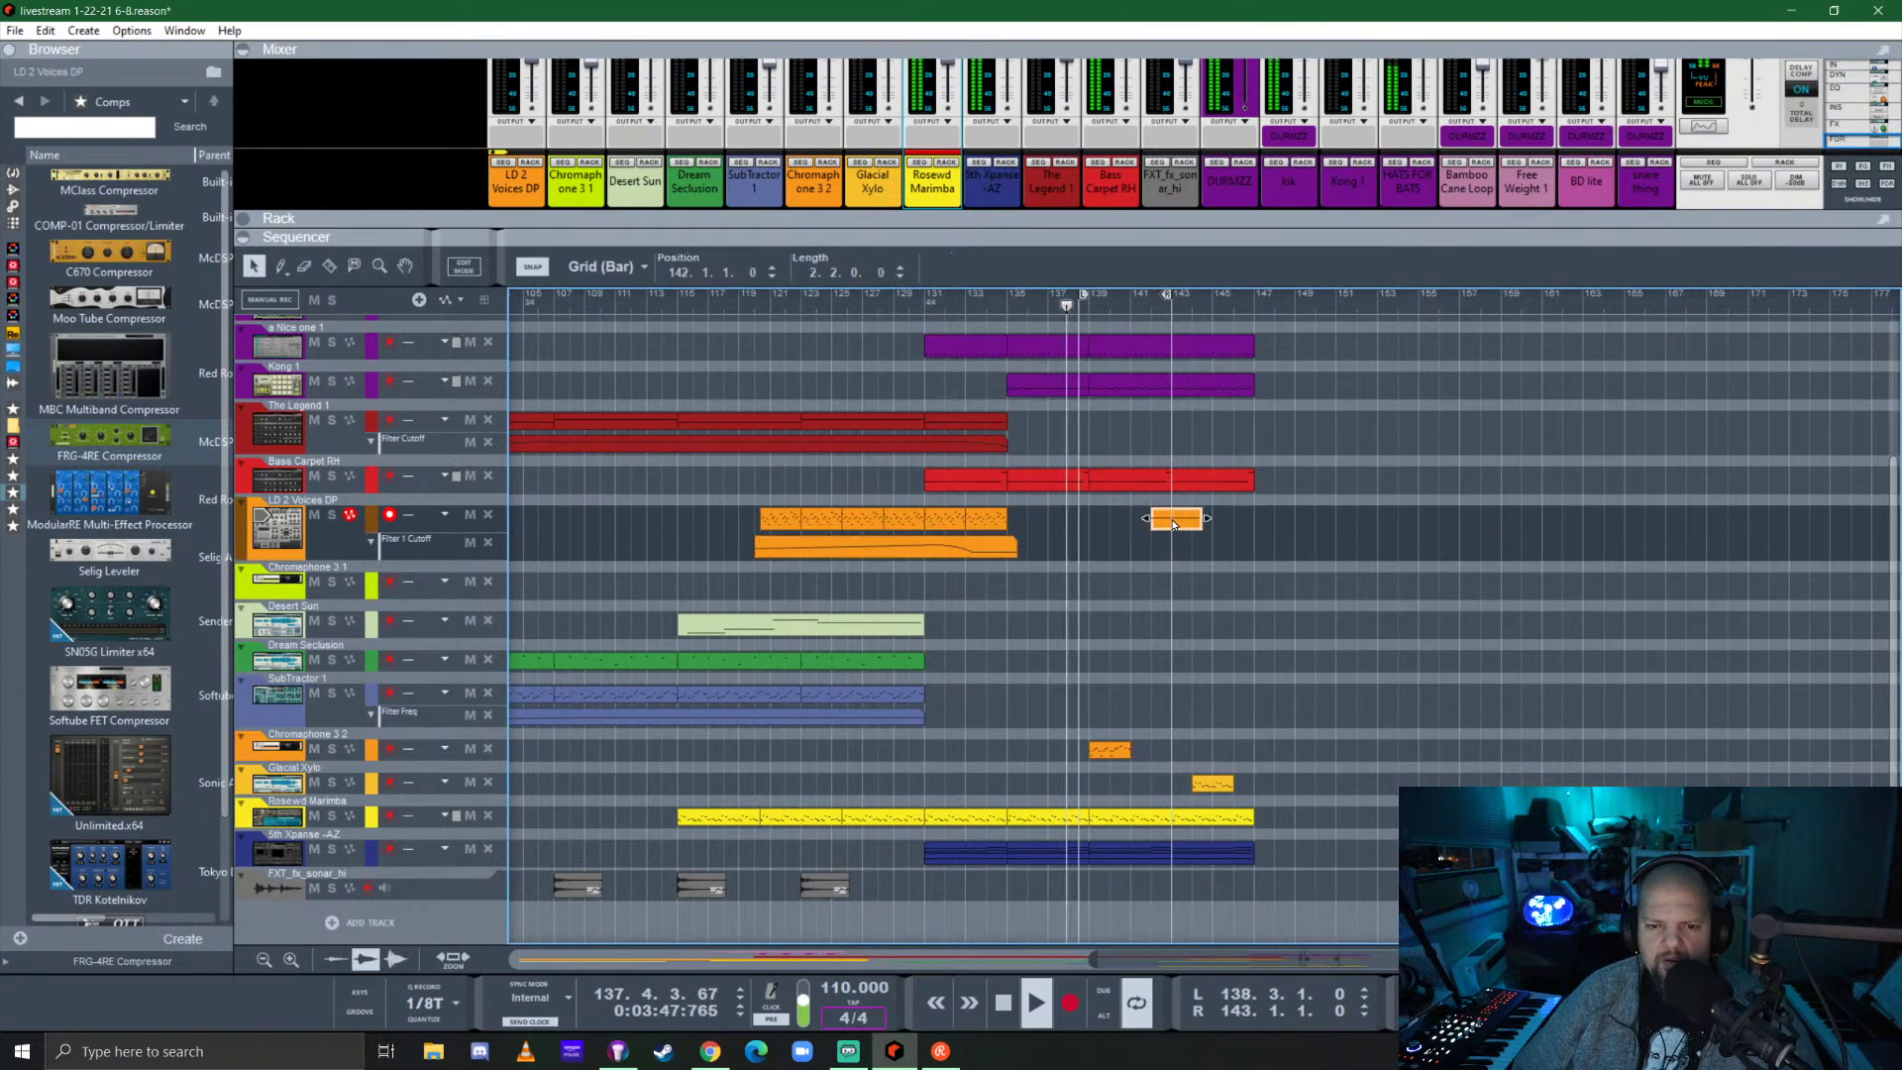
{"action": "key", "text": "Delete"}
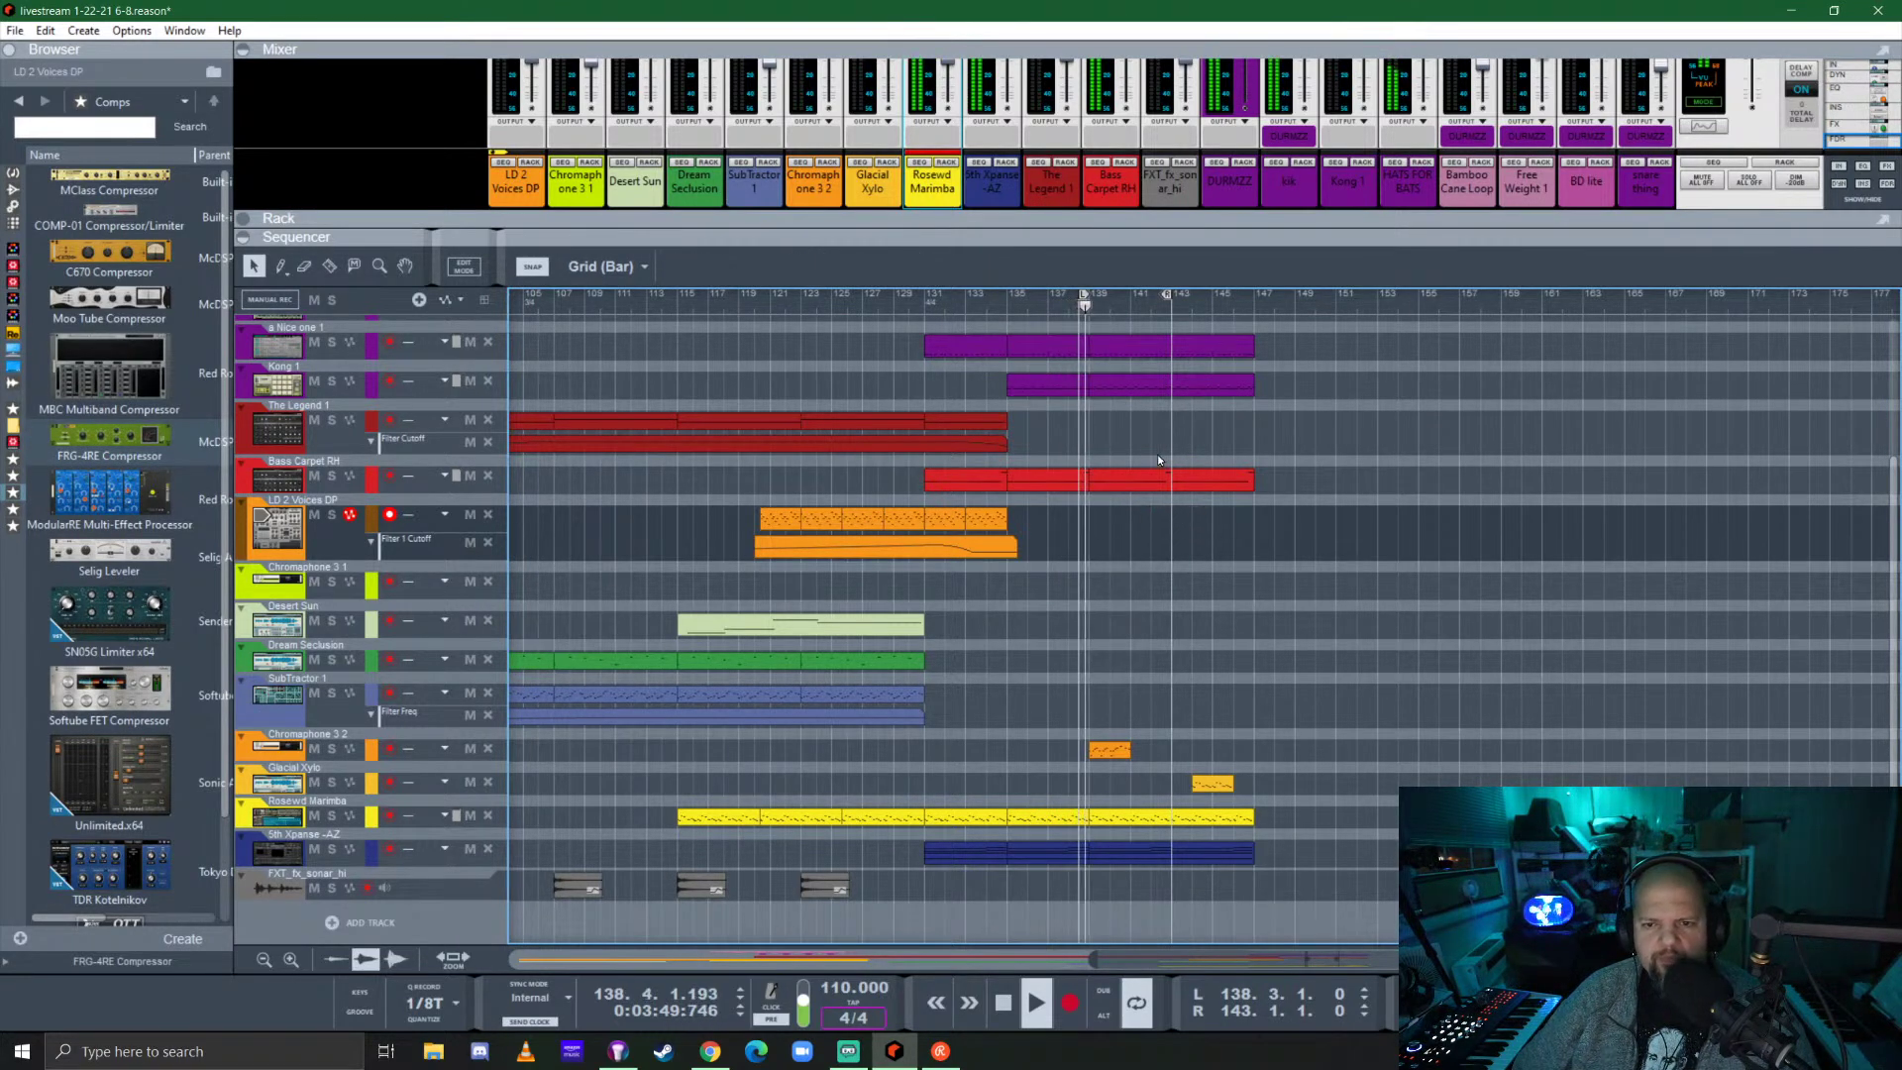
{"action": "scroll", "coordinate": [1125, 364], "scroll_direction": "up", "scroll_amount": 3}
{"action": "left_click", "coordinate": [1004, 297], "text": "ctrl"}
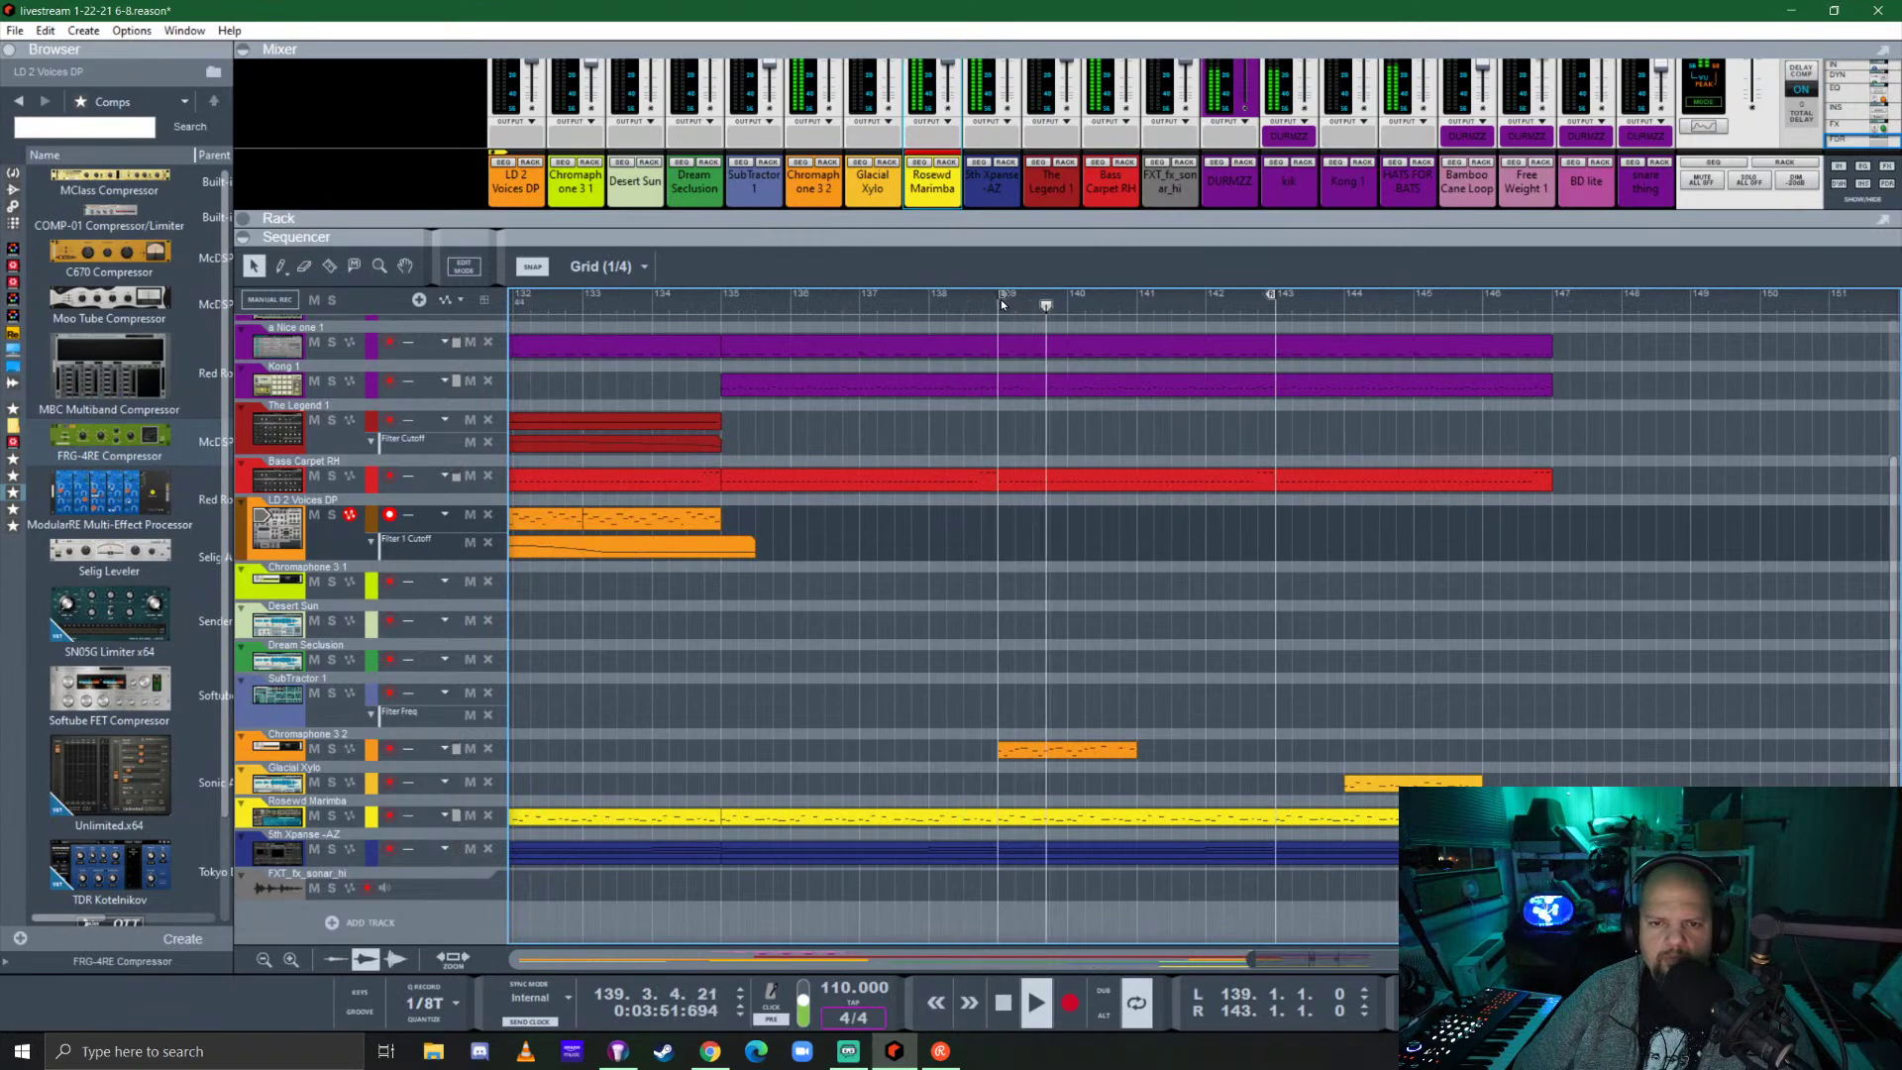
Move the two-bar Glacial Xylo clip from bar 144 to beat 3 of bar 147.
{"action": "left_click_drag", "start_coordinate": [1384, 789], "coordinate": [1627, 784]}
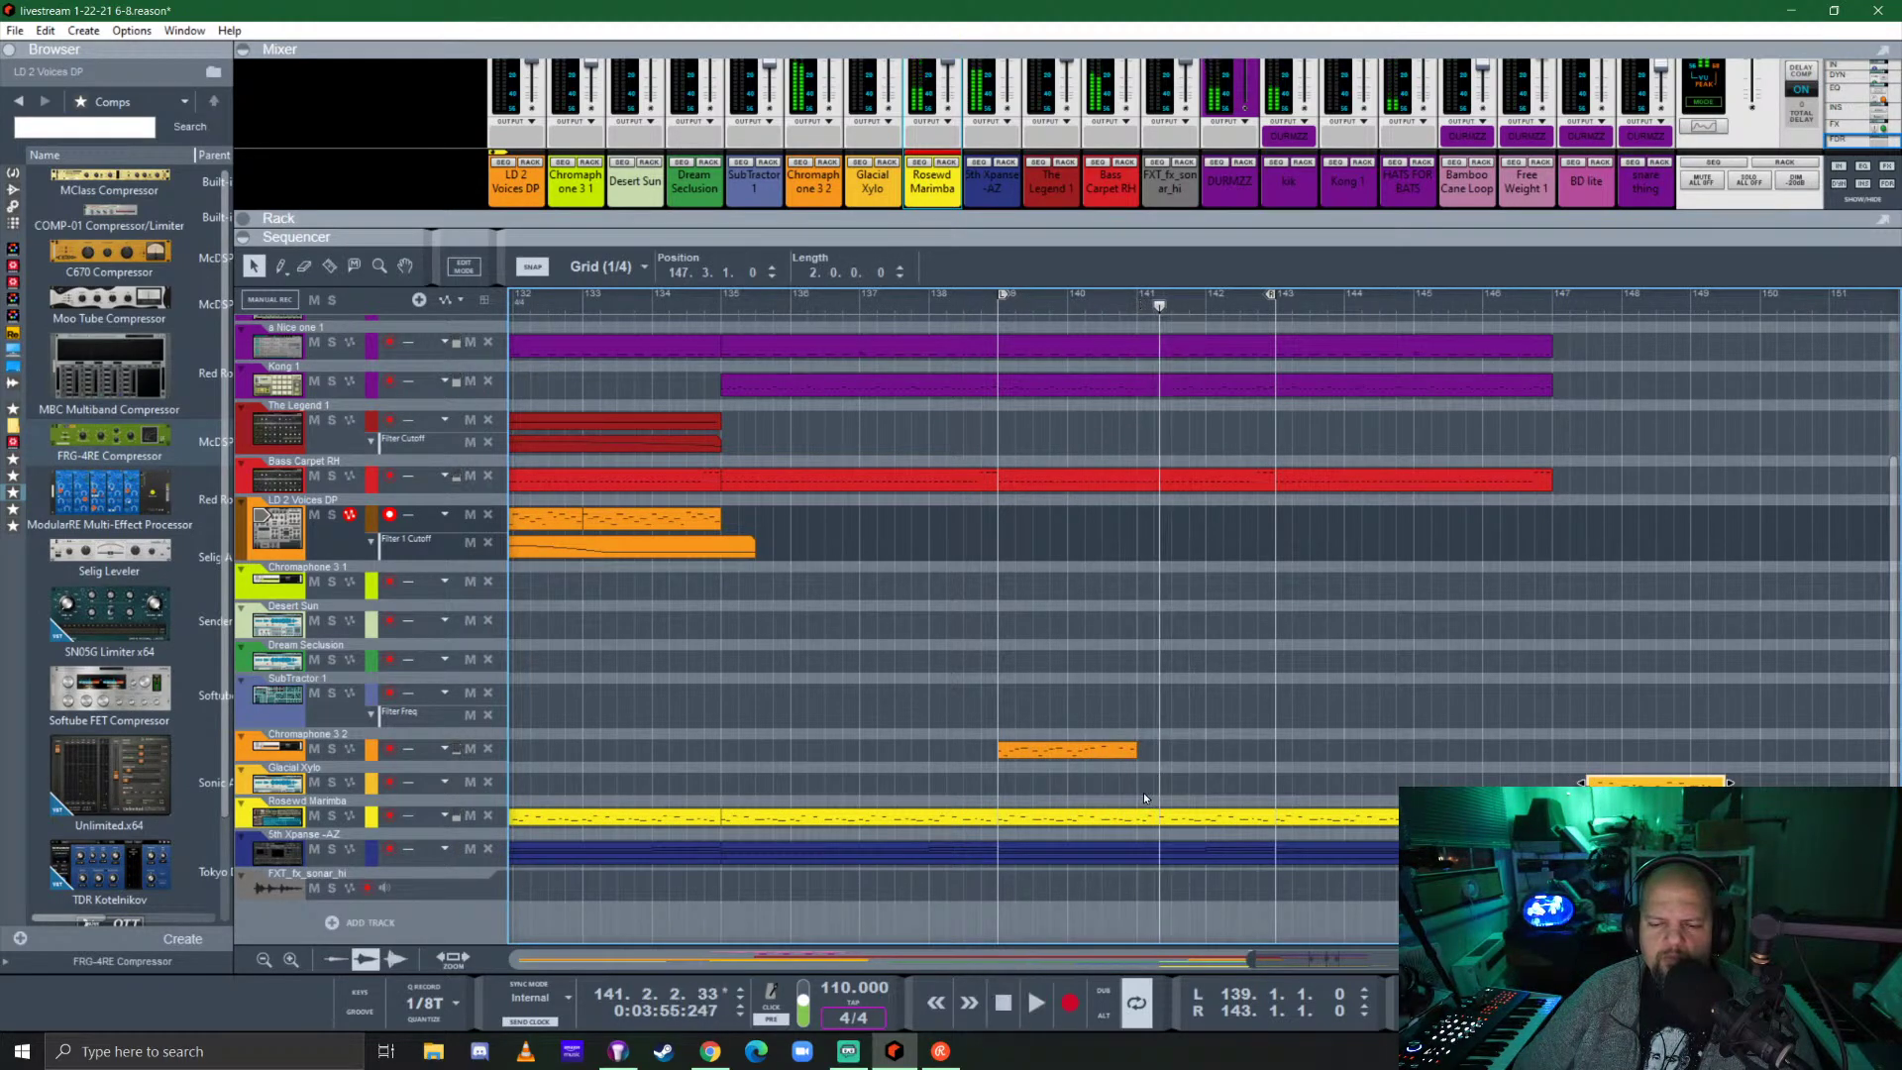
{"action": "scroll", "coordinate": [1150, 787], "scroll_direction": "left", "scroll_amount": 2}
{"action": "scroll", "coordinate": [1154, 778], "scroll_direction": "right", "scroll_amount": 4}
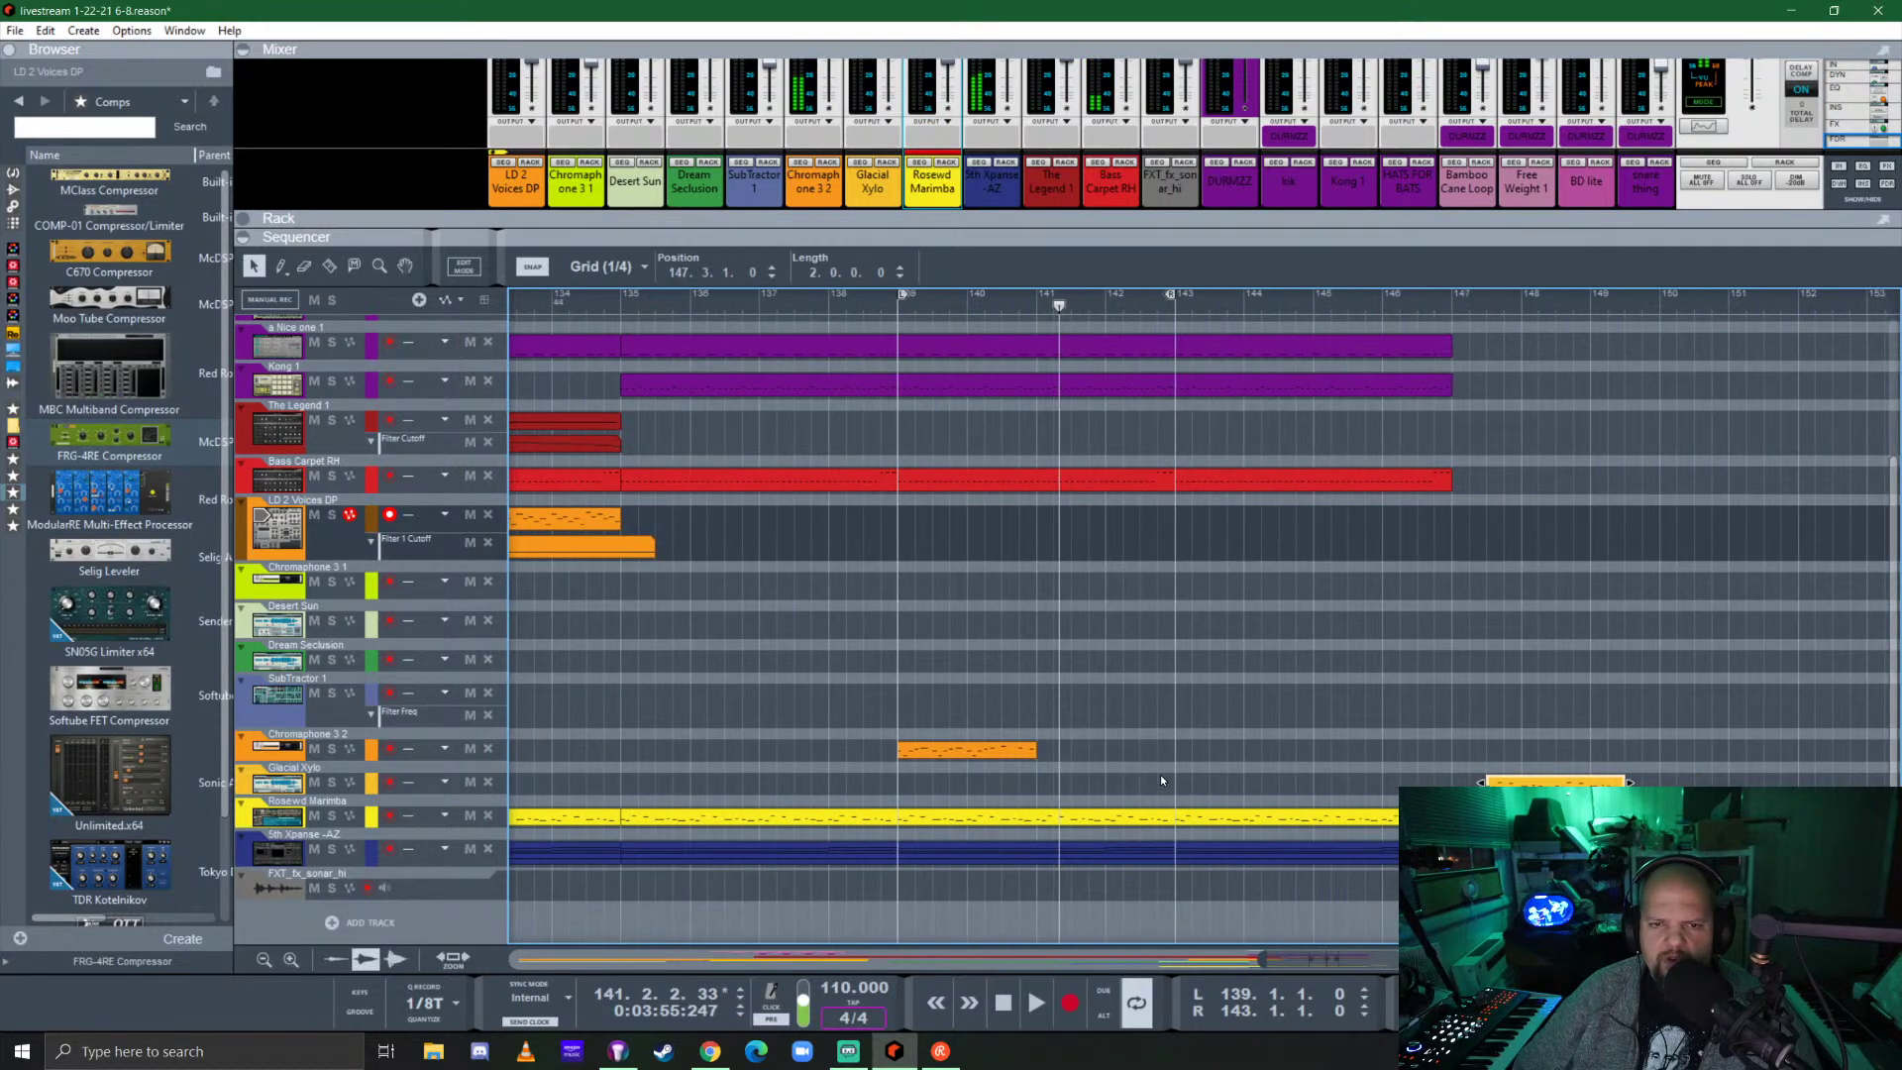
Solo the Chromaphone 3 2 channel in the mixer and copy its two-bar clip from bar 139 to bar 141.
{"action": "left_click_drag", "start_coordinate": [967, 223], "coordinate": [968, 436]}
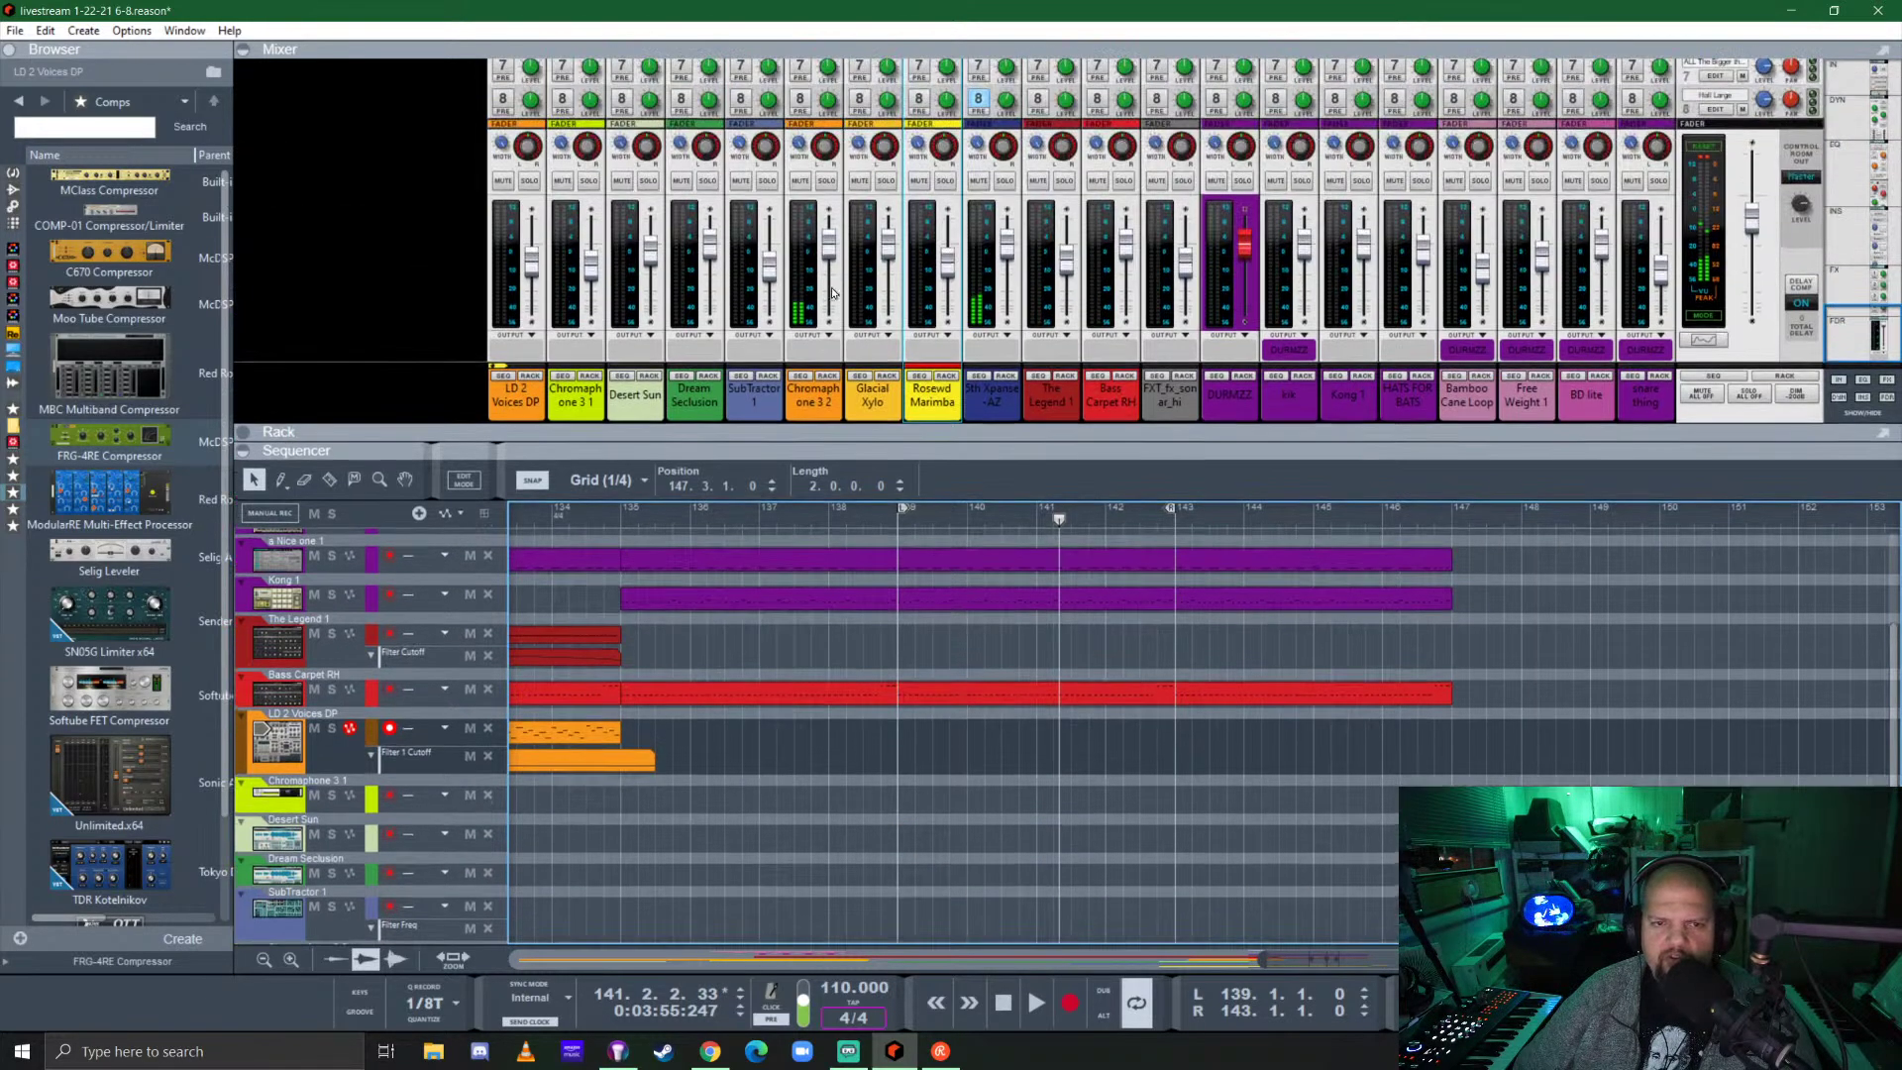
{"action": "left_click", "coordinate": [825, 182]}
{"action": "left_click_drag", "start_coordinate": [1094, 451], "coordinate": [1100, 167]}
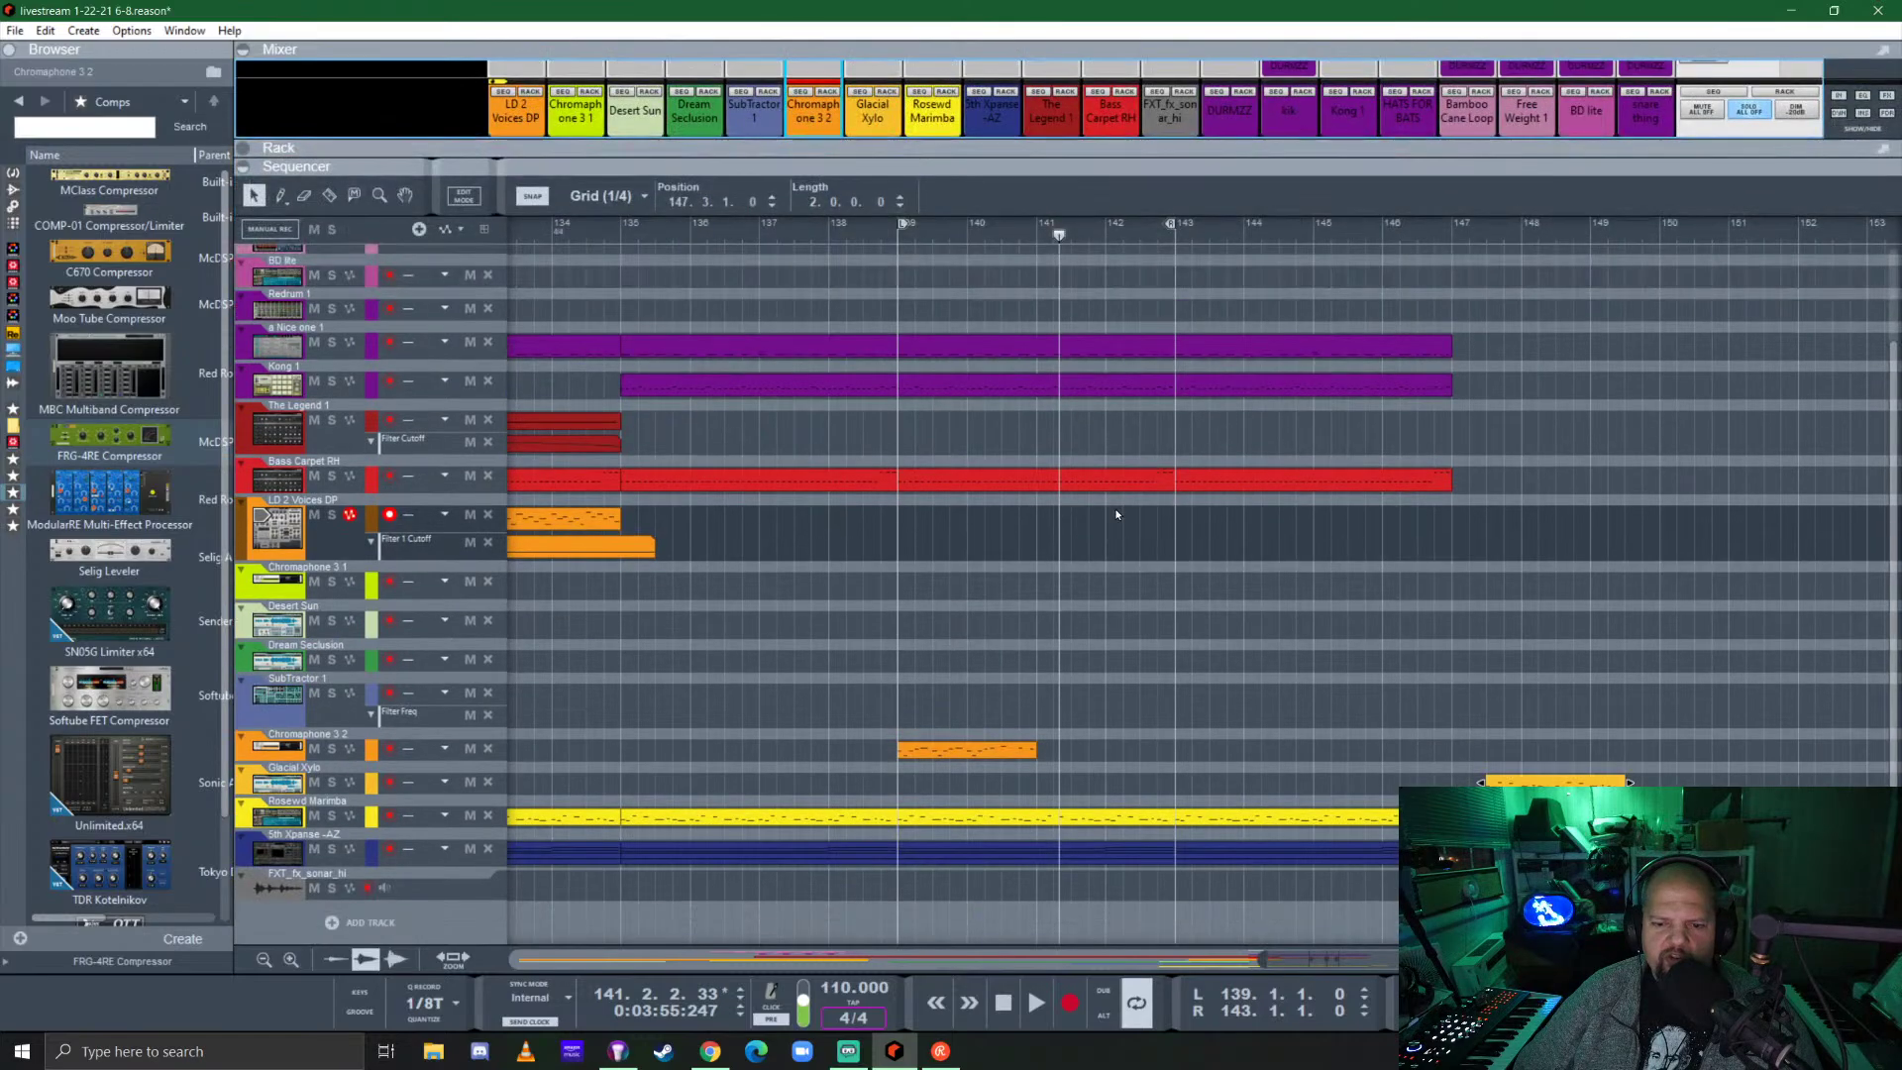
{"action": "left_click_drag", "start_coordinate": [953, 753], "coordinate": [1068, 747]}
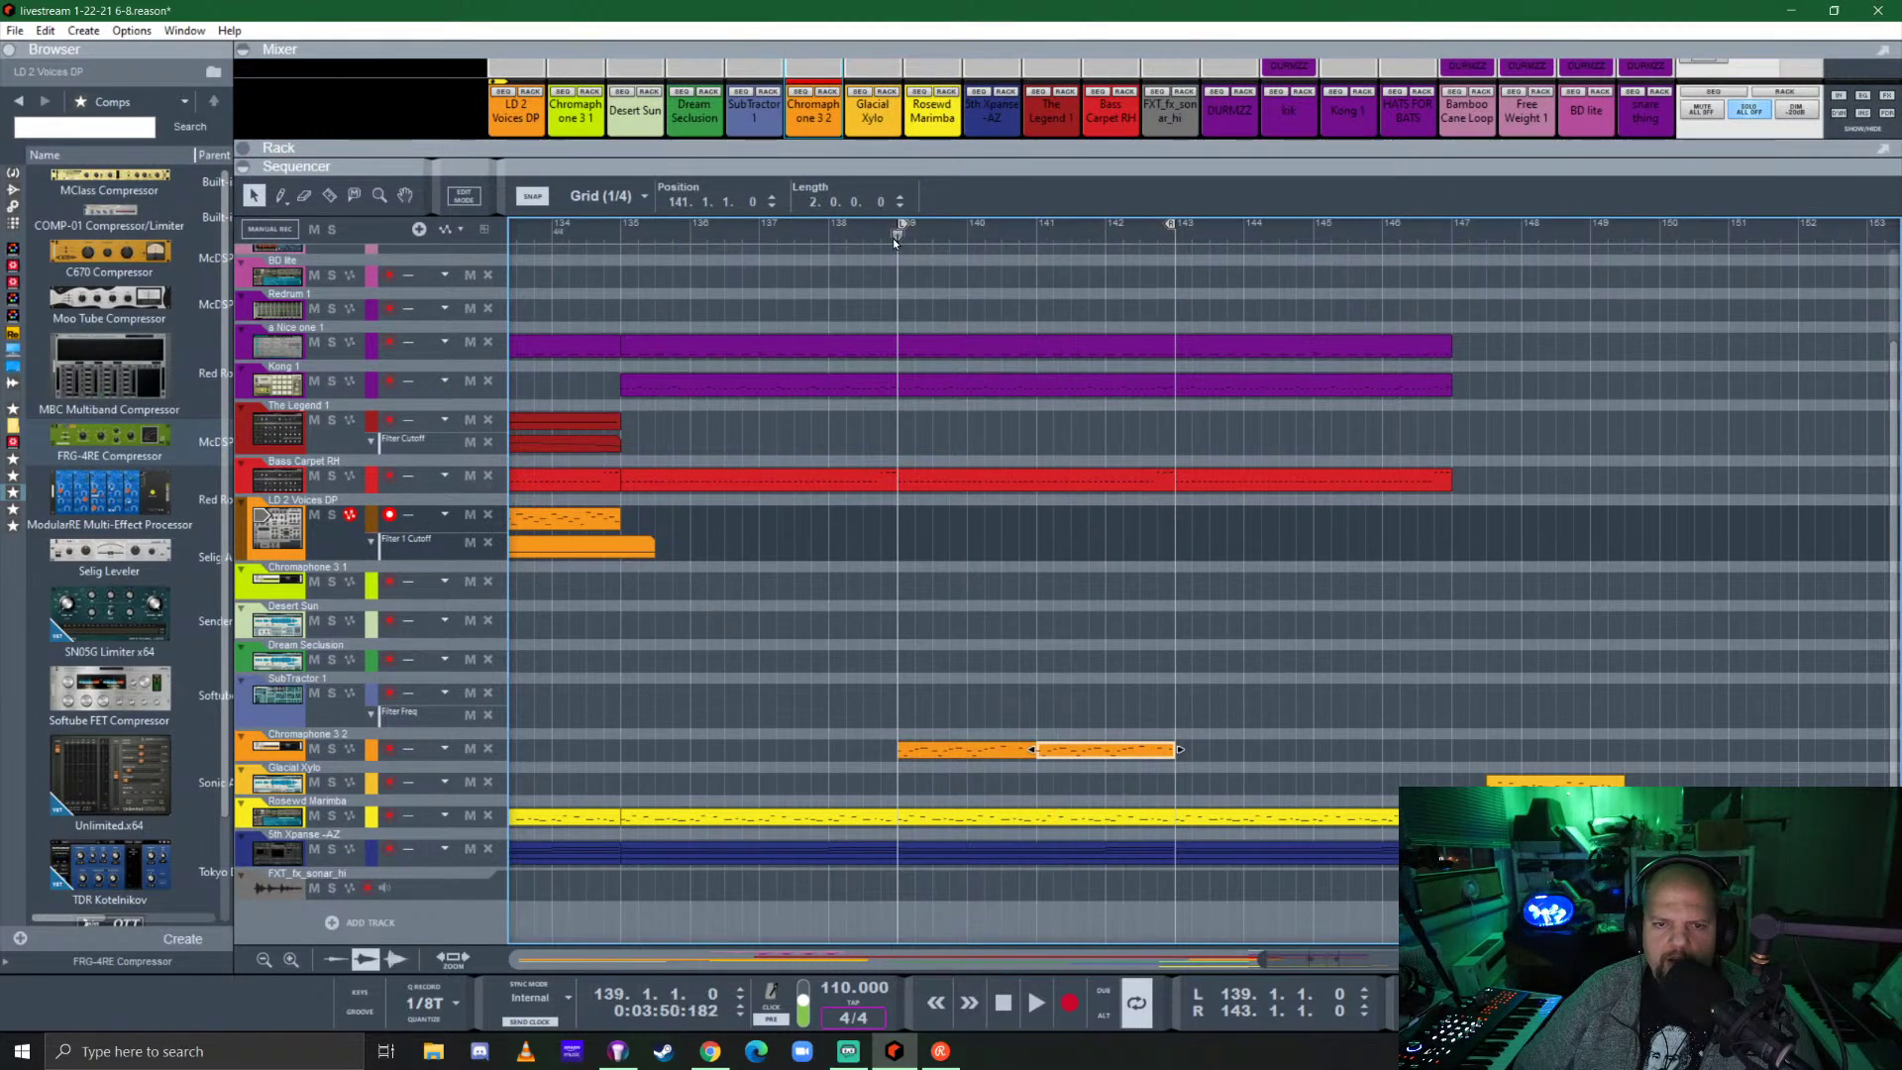
Unfold the Chromaphone 3 2 device in the rack and open its plugin window on the Layer A Synth editor.
{"action": "left_click_drag", "start_coordinate": [1043, 156], "coordinate": [1042, 787]}
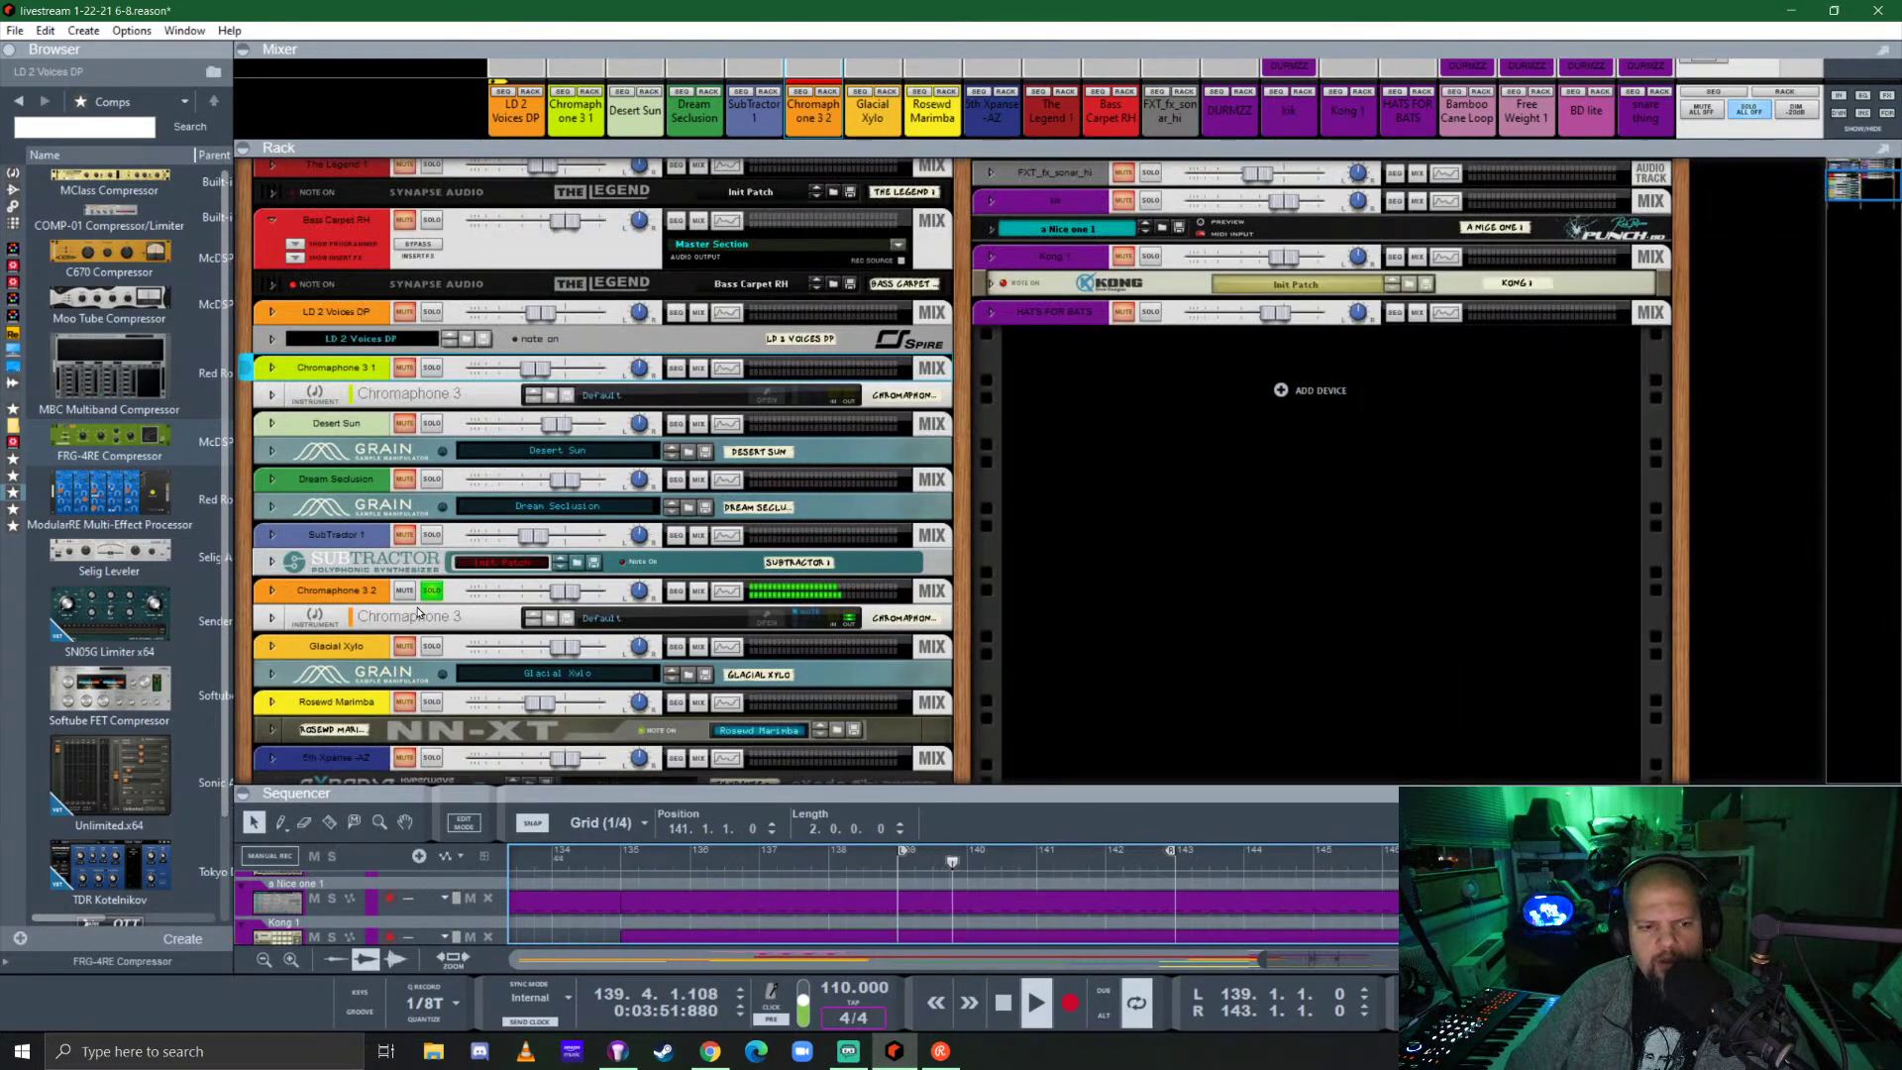
{"action": "left_click", "coordinate": [274, 618]}
{"action": "scroll", "coordinate": [719, 485], "scroll_direction": "down", "scroll_amount": 3}
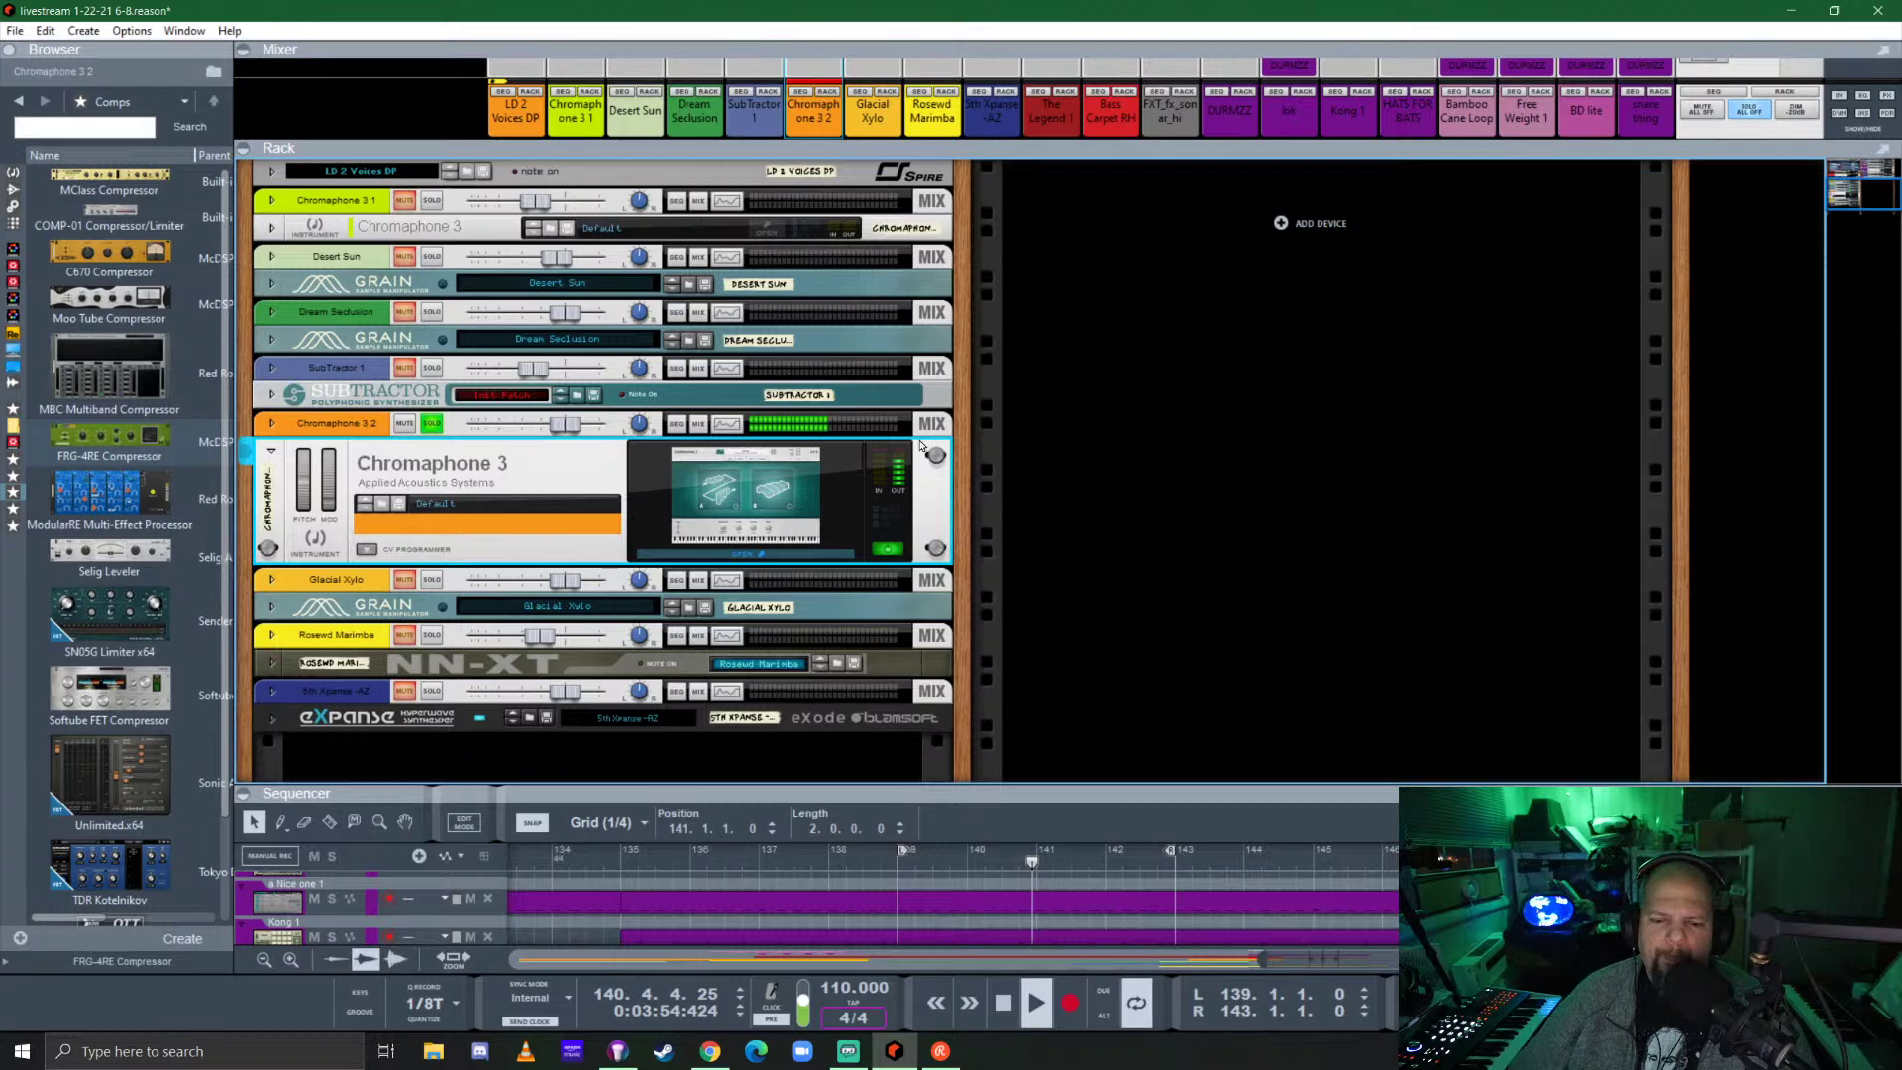
{"action": "left_click", "coordinate": [753, 501]}
{"action": "left_click_drag", "start_coordinate": [1059, 153], "coordinate": [1362, 141]}
{"action": "left_click", "coordinate": [1204, 258]}
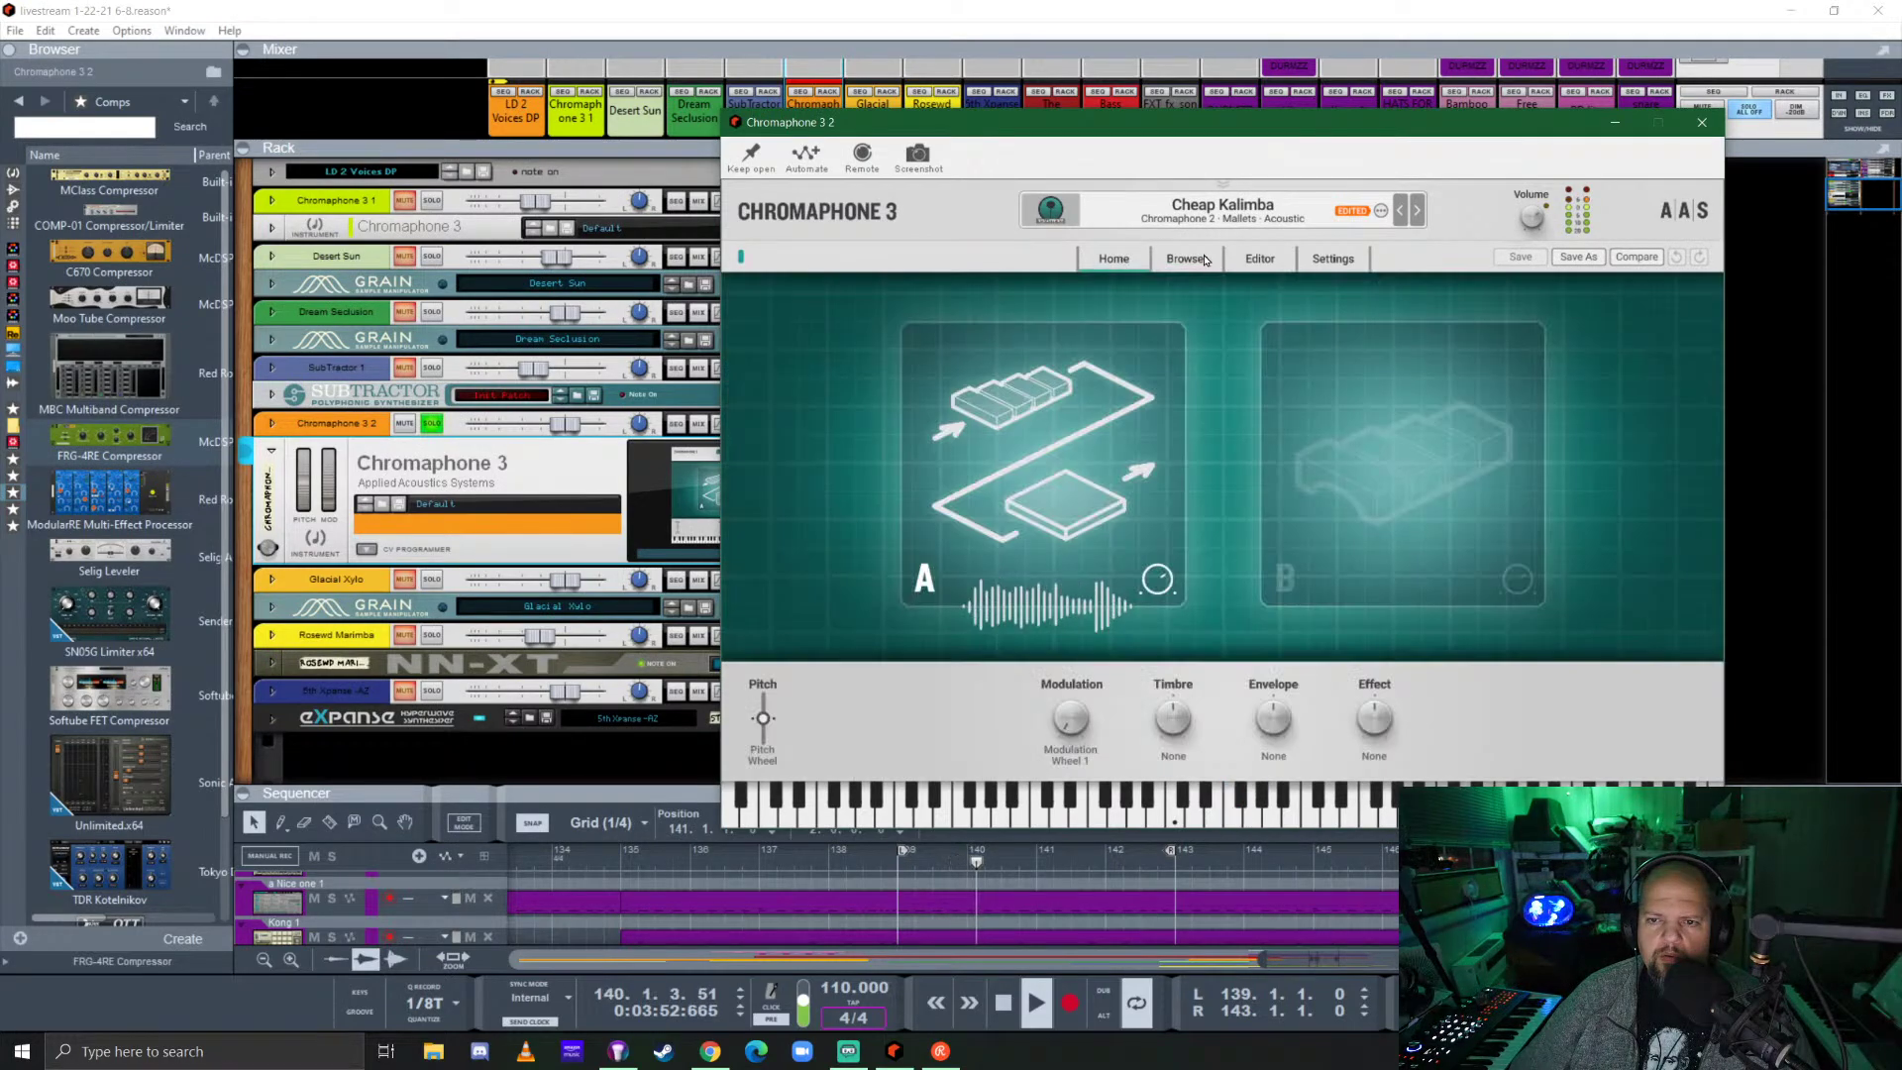
{"action": "left_click", "coordinate": [1259, 259]}
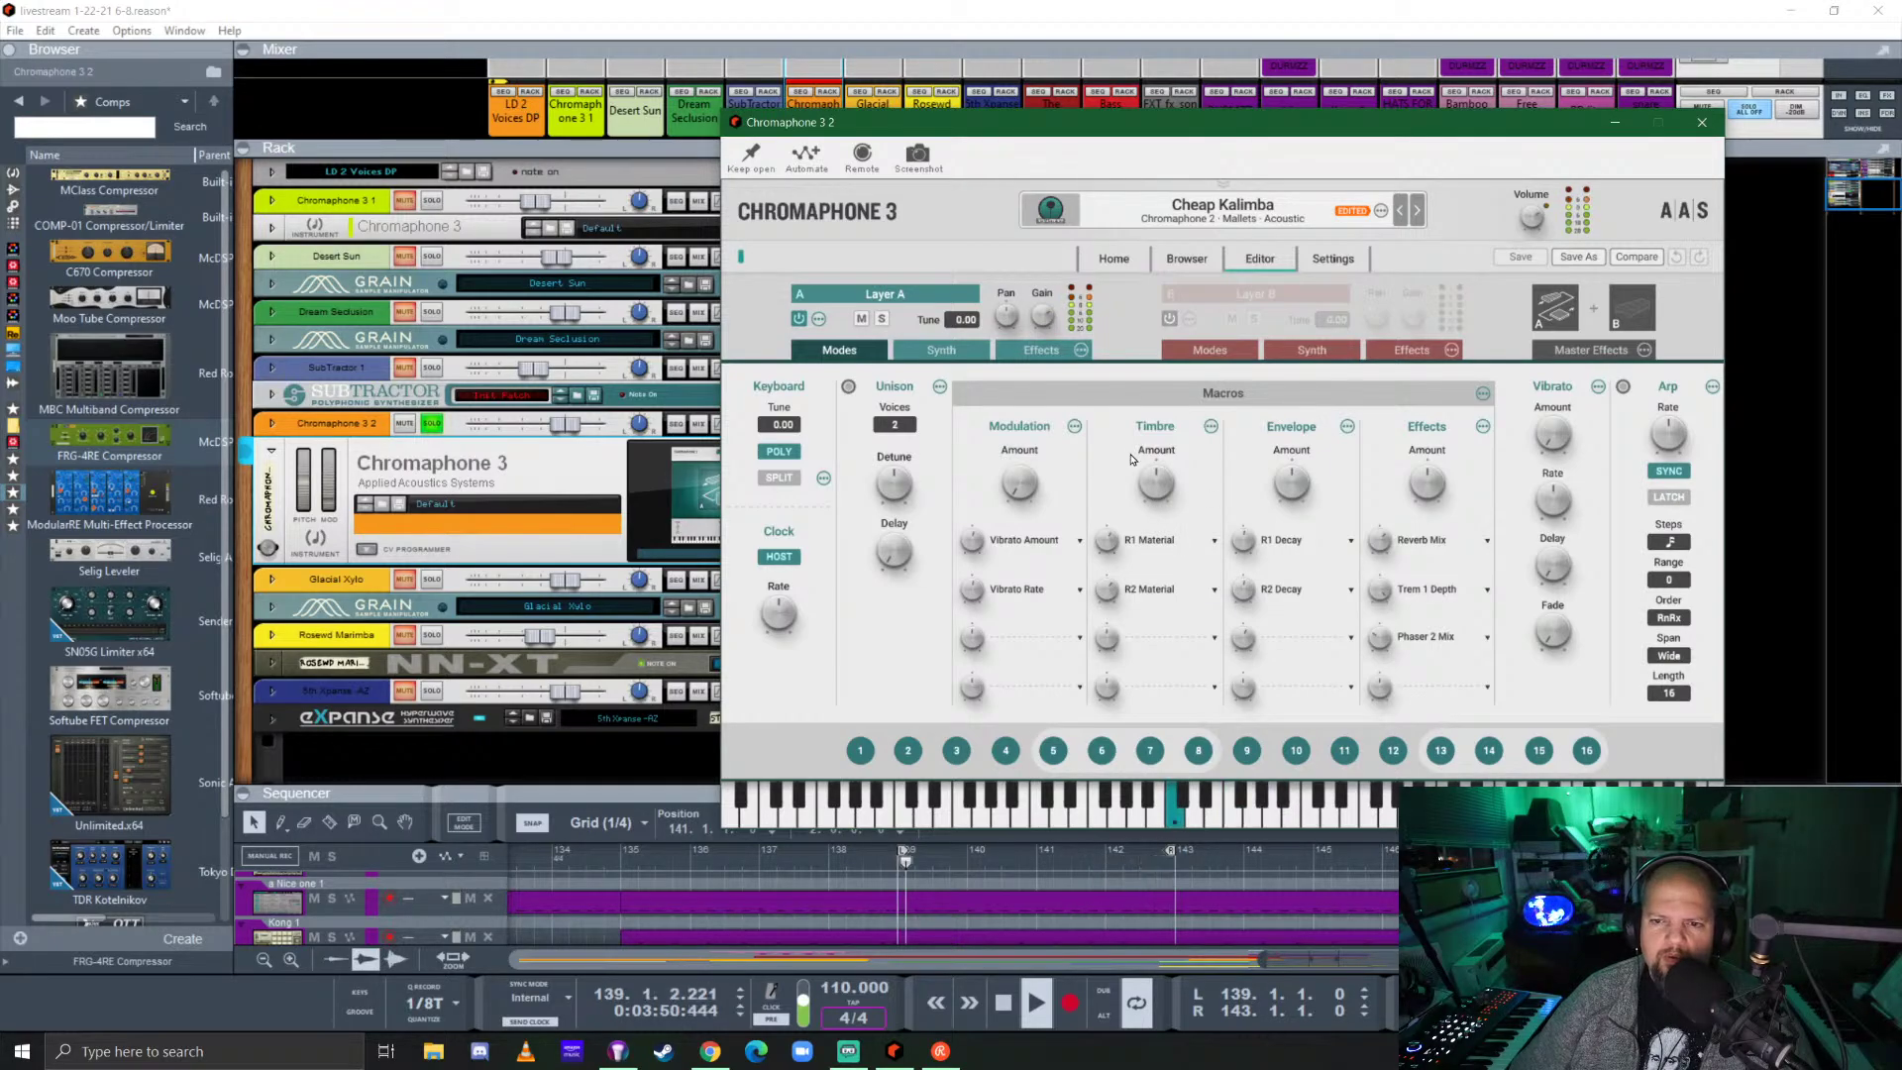
{"action": "left_click", "coordinate": [939, 350]}
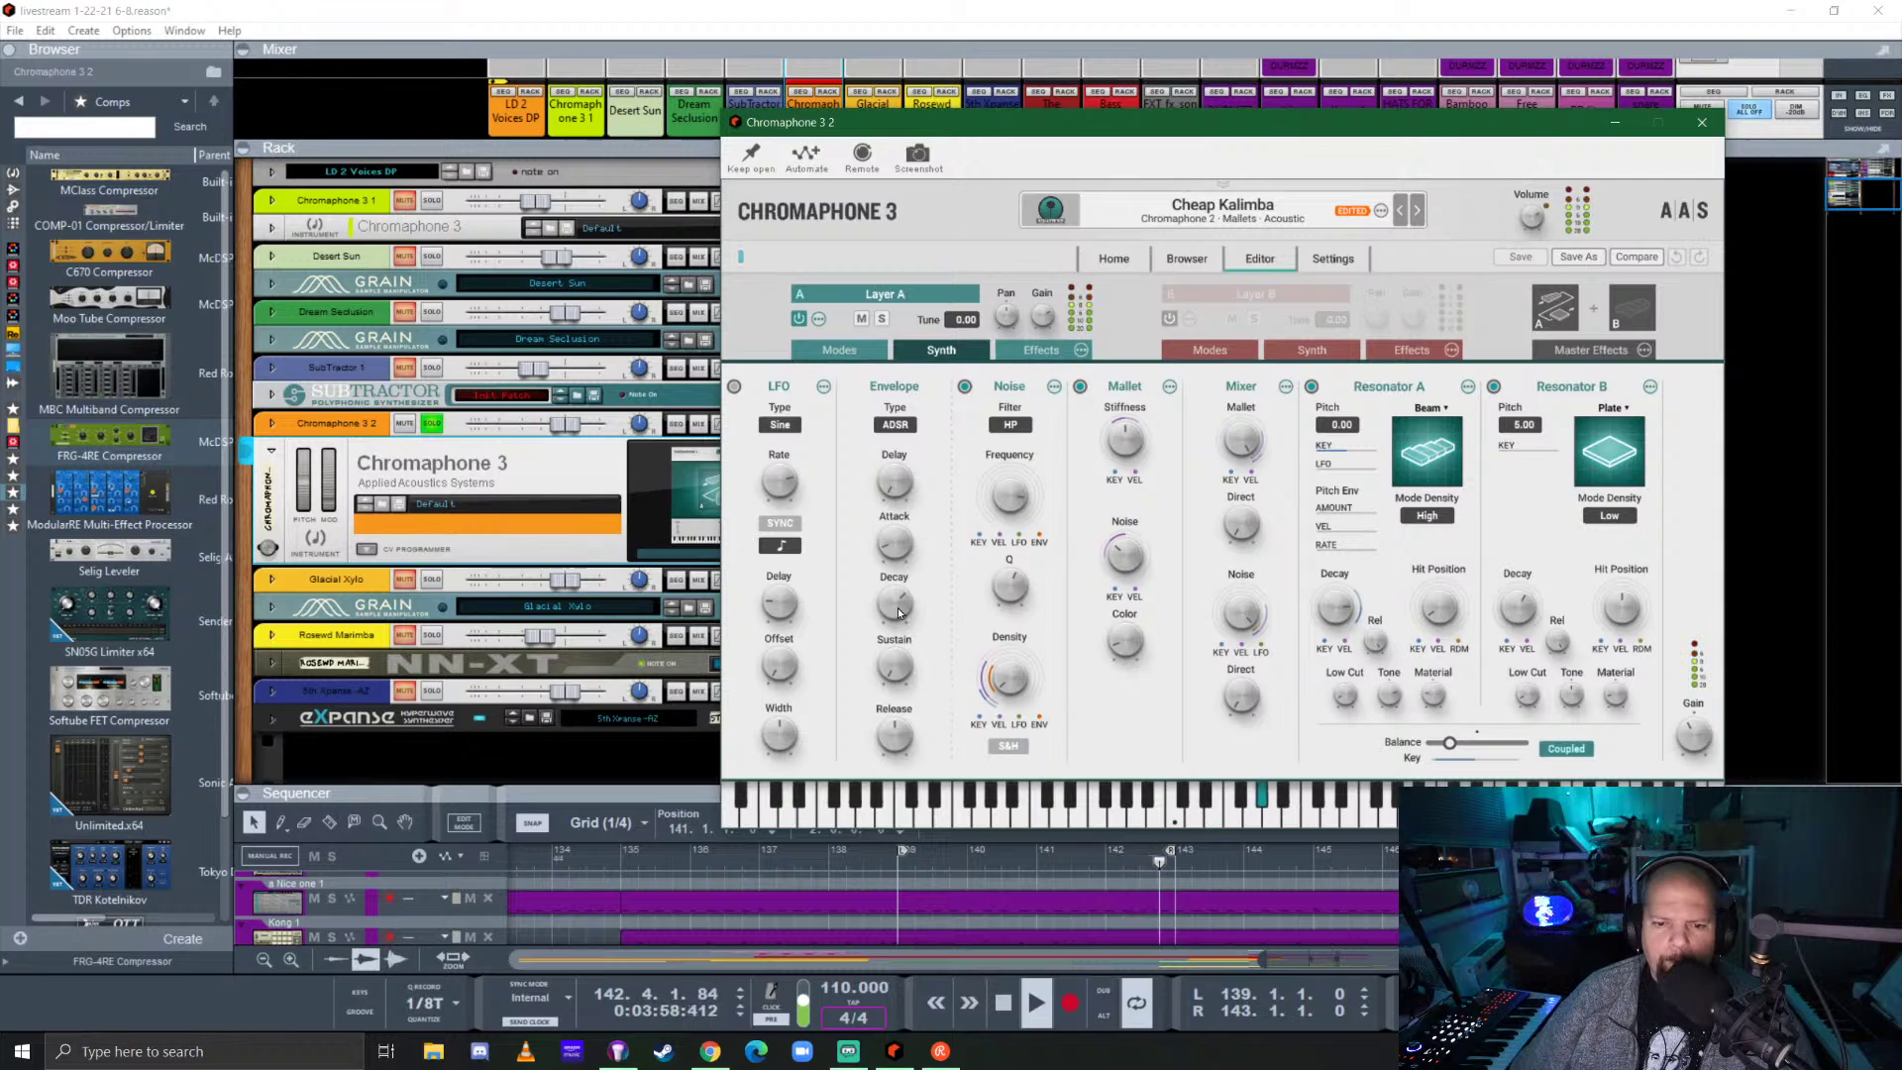
Adjust the envelope Decay and the mallet Stiffness of Layer A in the Cheap Kalimba patch.
{"action": "left_click_drag", "start_coordinate": [899, 613], "coordinate": [900, 651]}
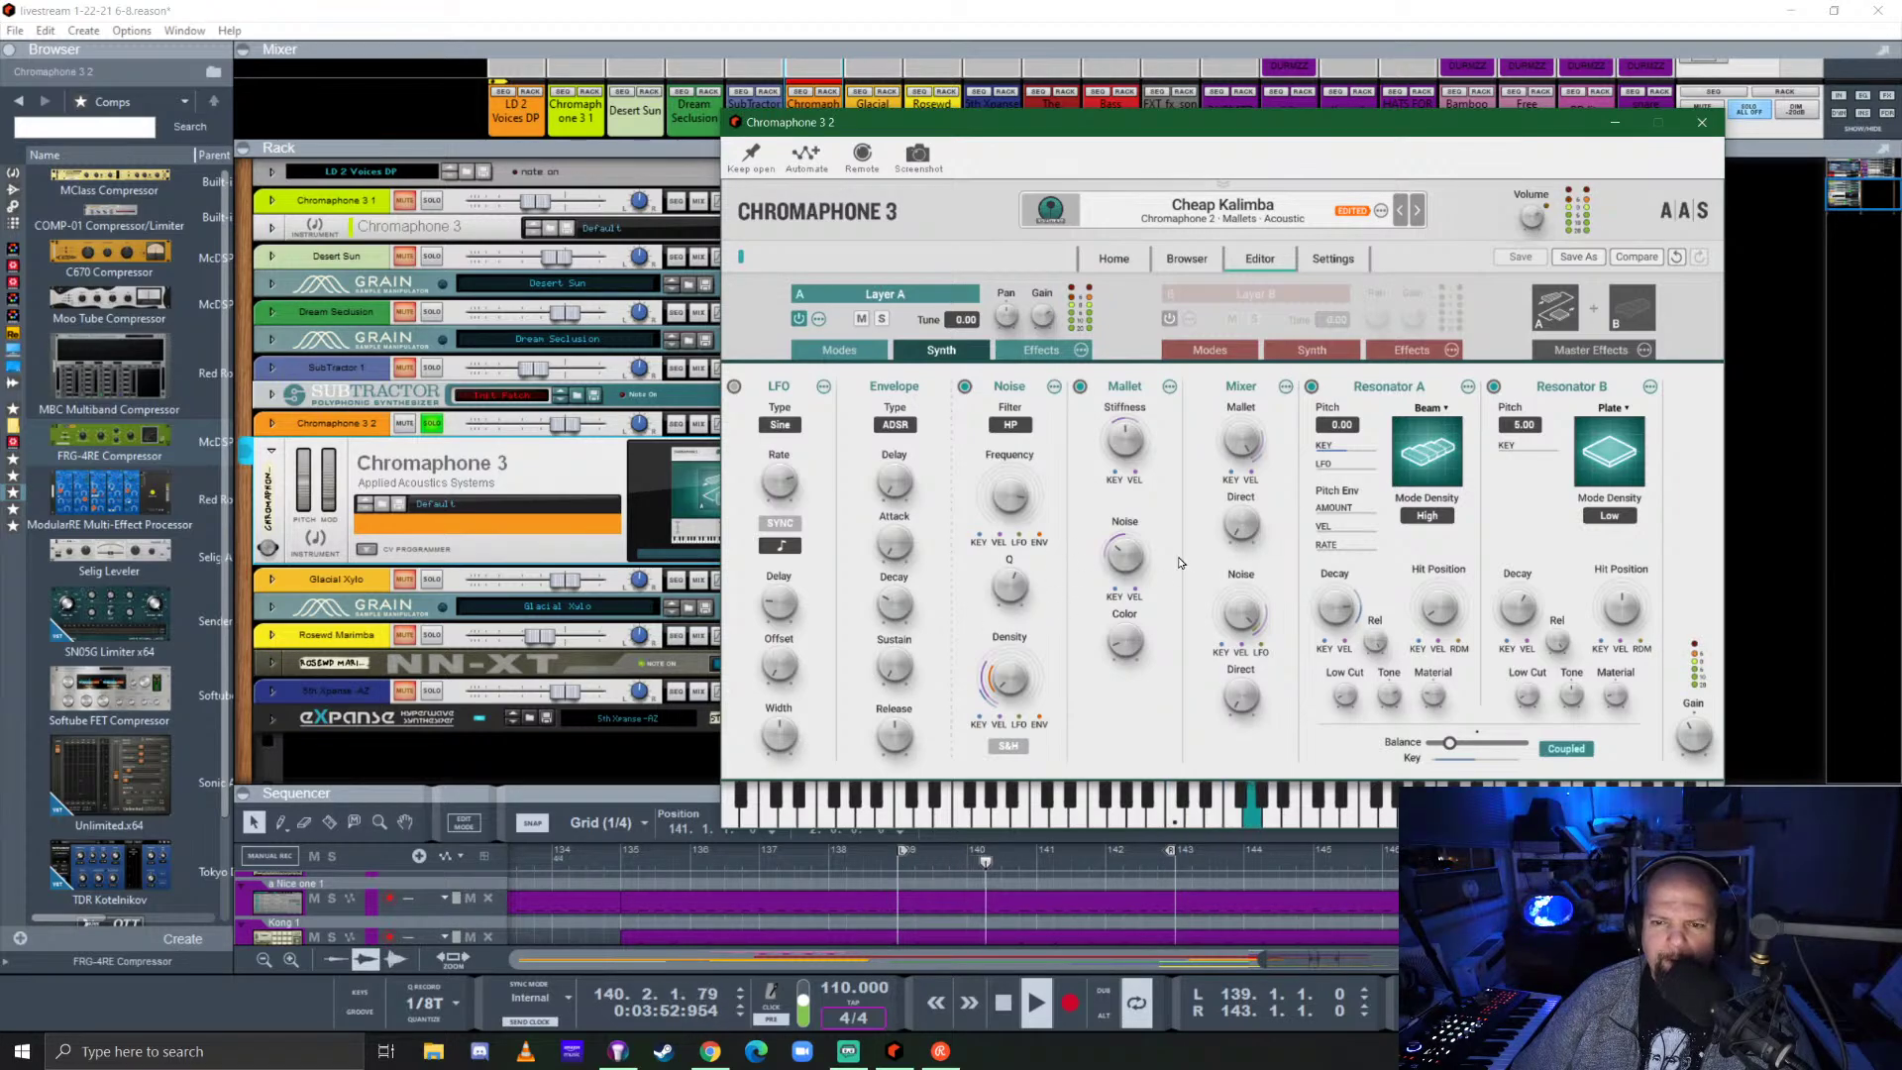
{"action": "mouse_move", "coordinate": [1113, 437]}
{"action": "left_click_drag", "start_coordinate": [1125, 438], "coordinate": [1125, 396]}
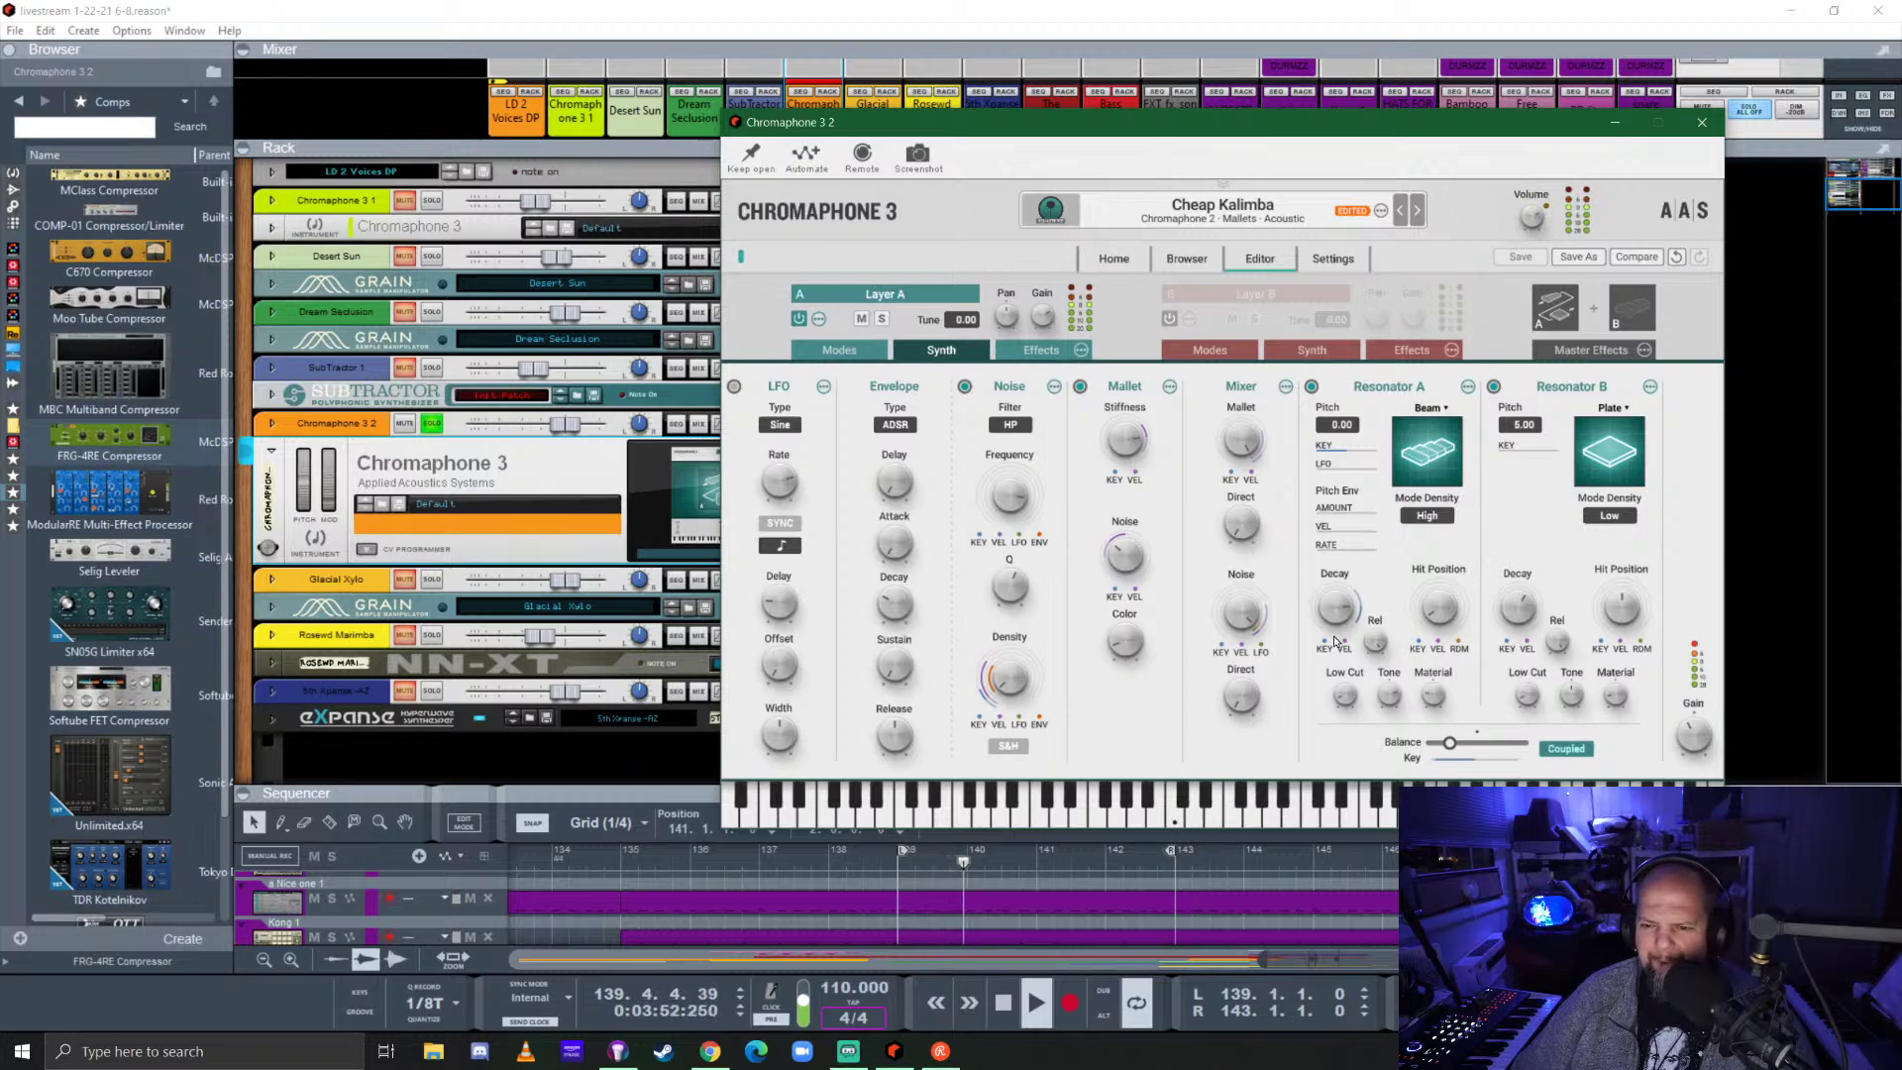
Set the key modulation of Resonator A's Decay to 1.10 and adjust its Decay and Hit Position.
{"action": "mouse_move", "coordinate": [1335, 606]}
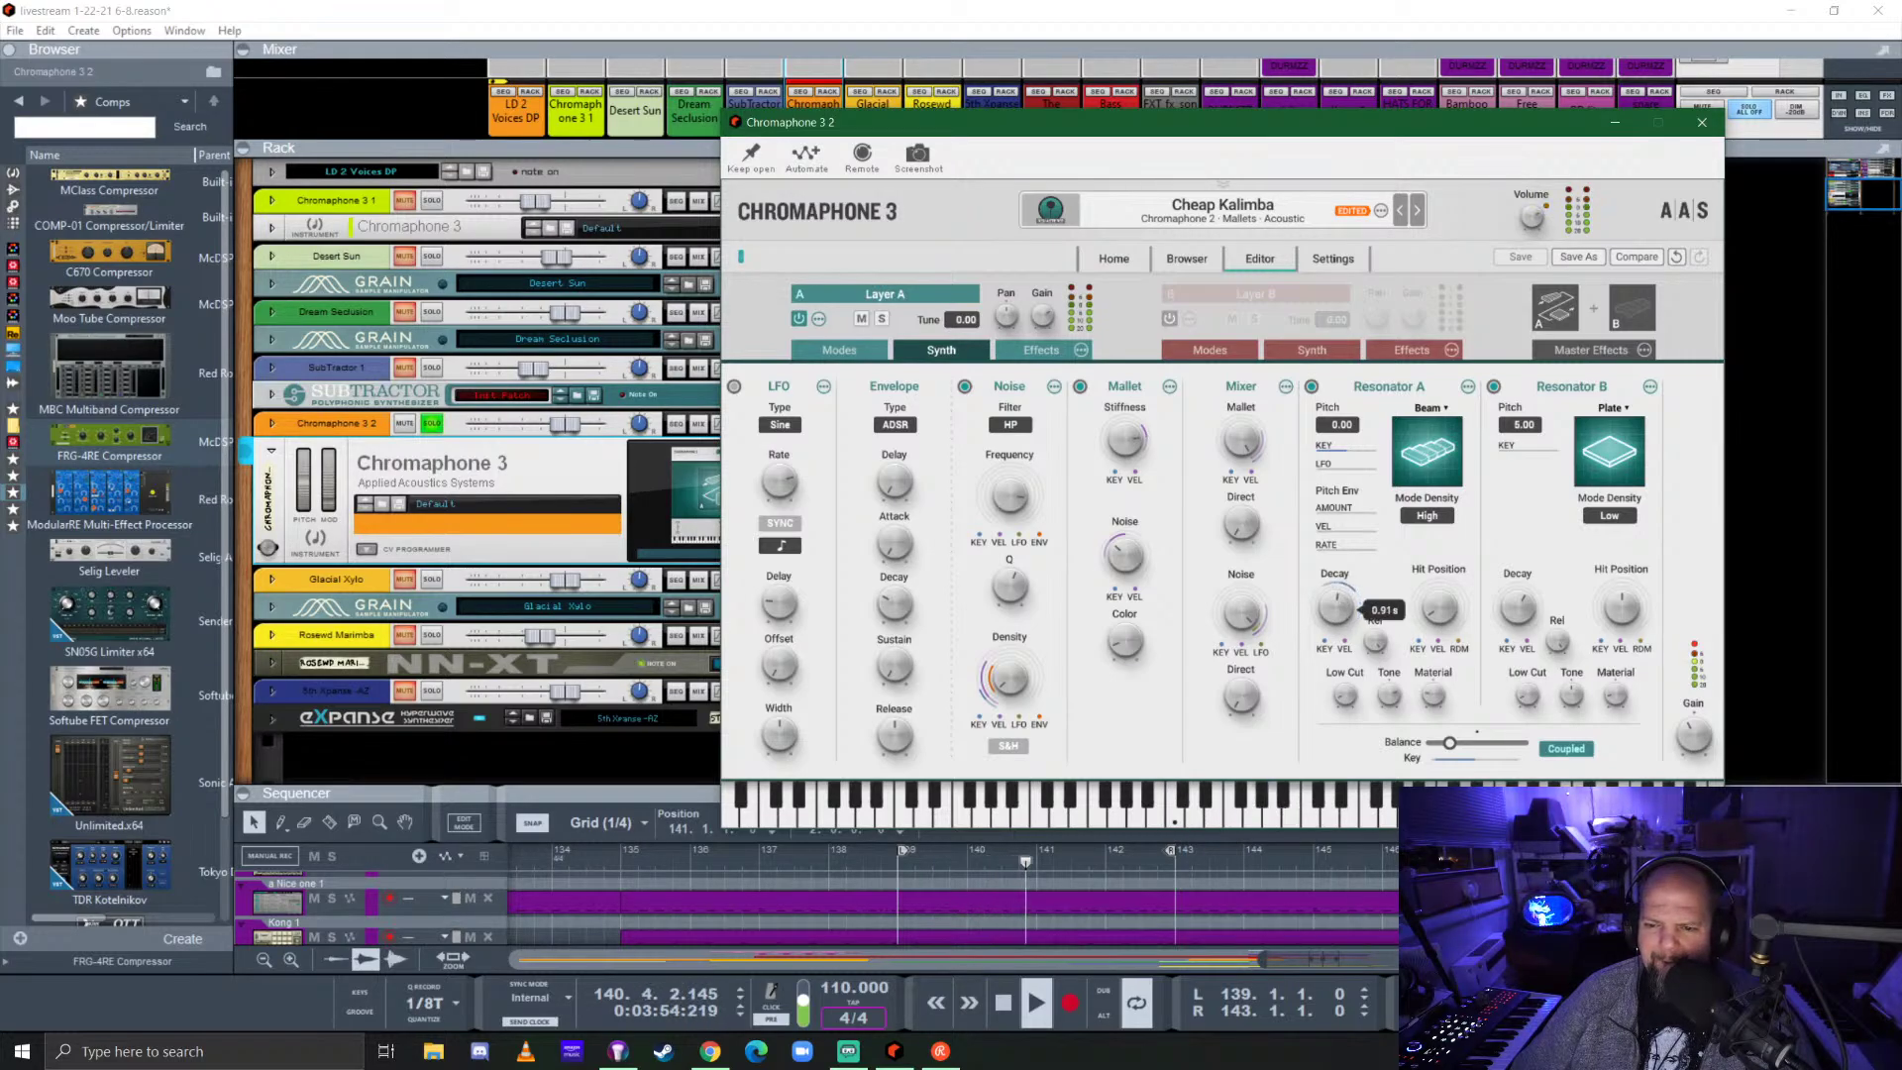
{"action": "mouse_move", "coordinate": [1335, 606]}
{"action": "left_mouse_down"}
{"action": "mouse_move", "coordinate": [1335, 590]}
{"action": "mouse_move", "coordinate": [1340, 613]}
{"action": "left_mouse_up"}
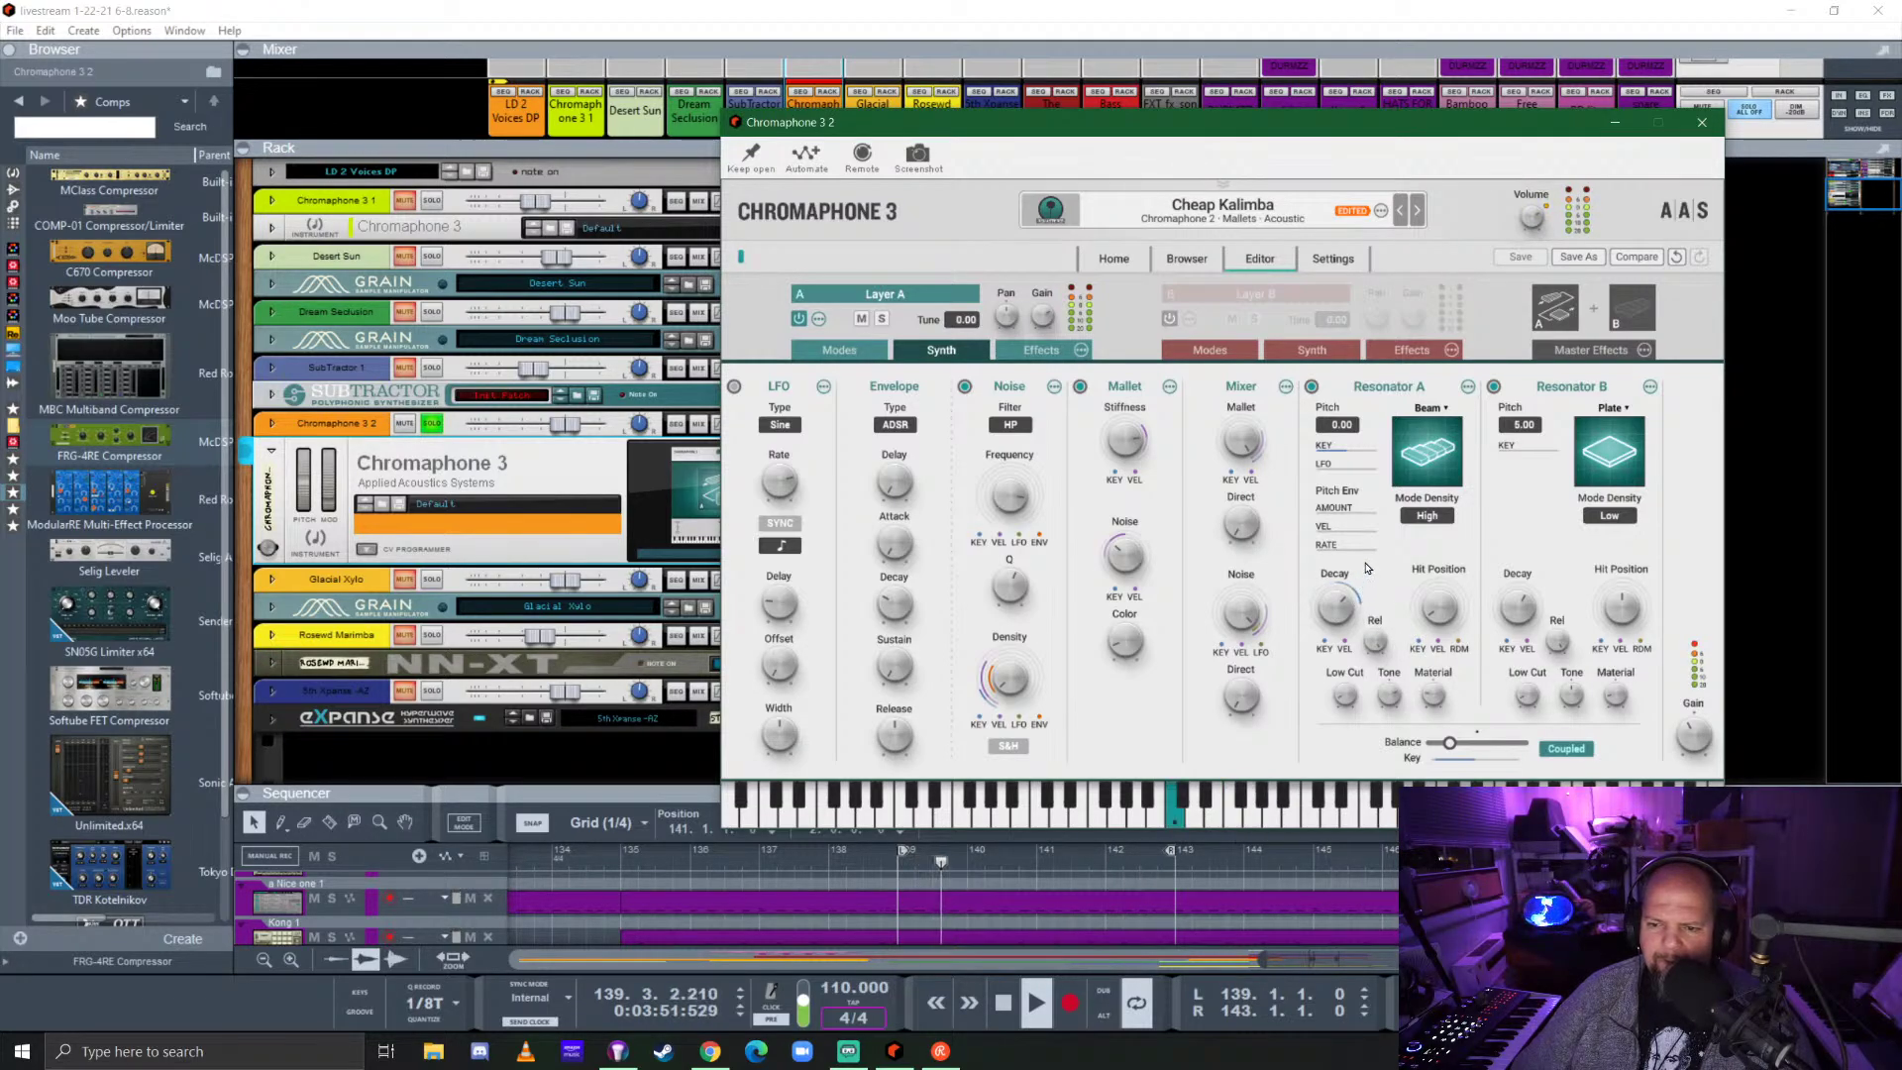
{"action": "left_click_drag", "start_coordinate": [1324, 646], "coordinate": [1324, 646]}
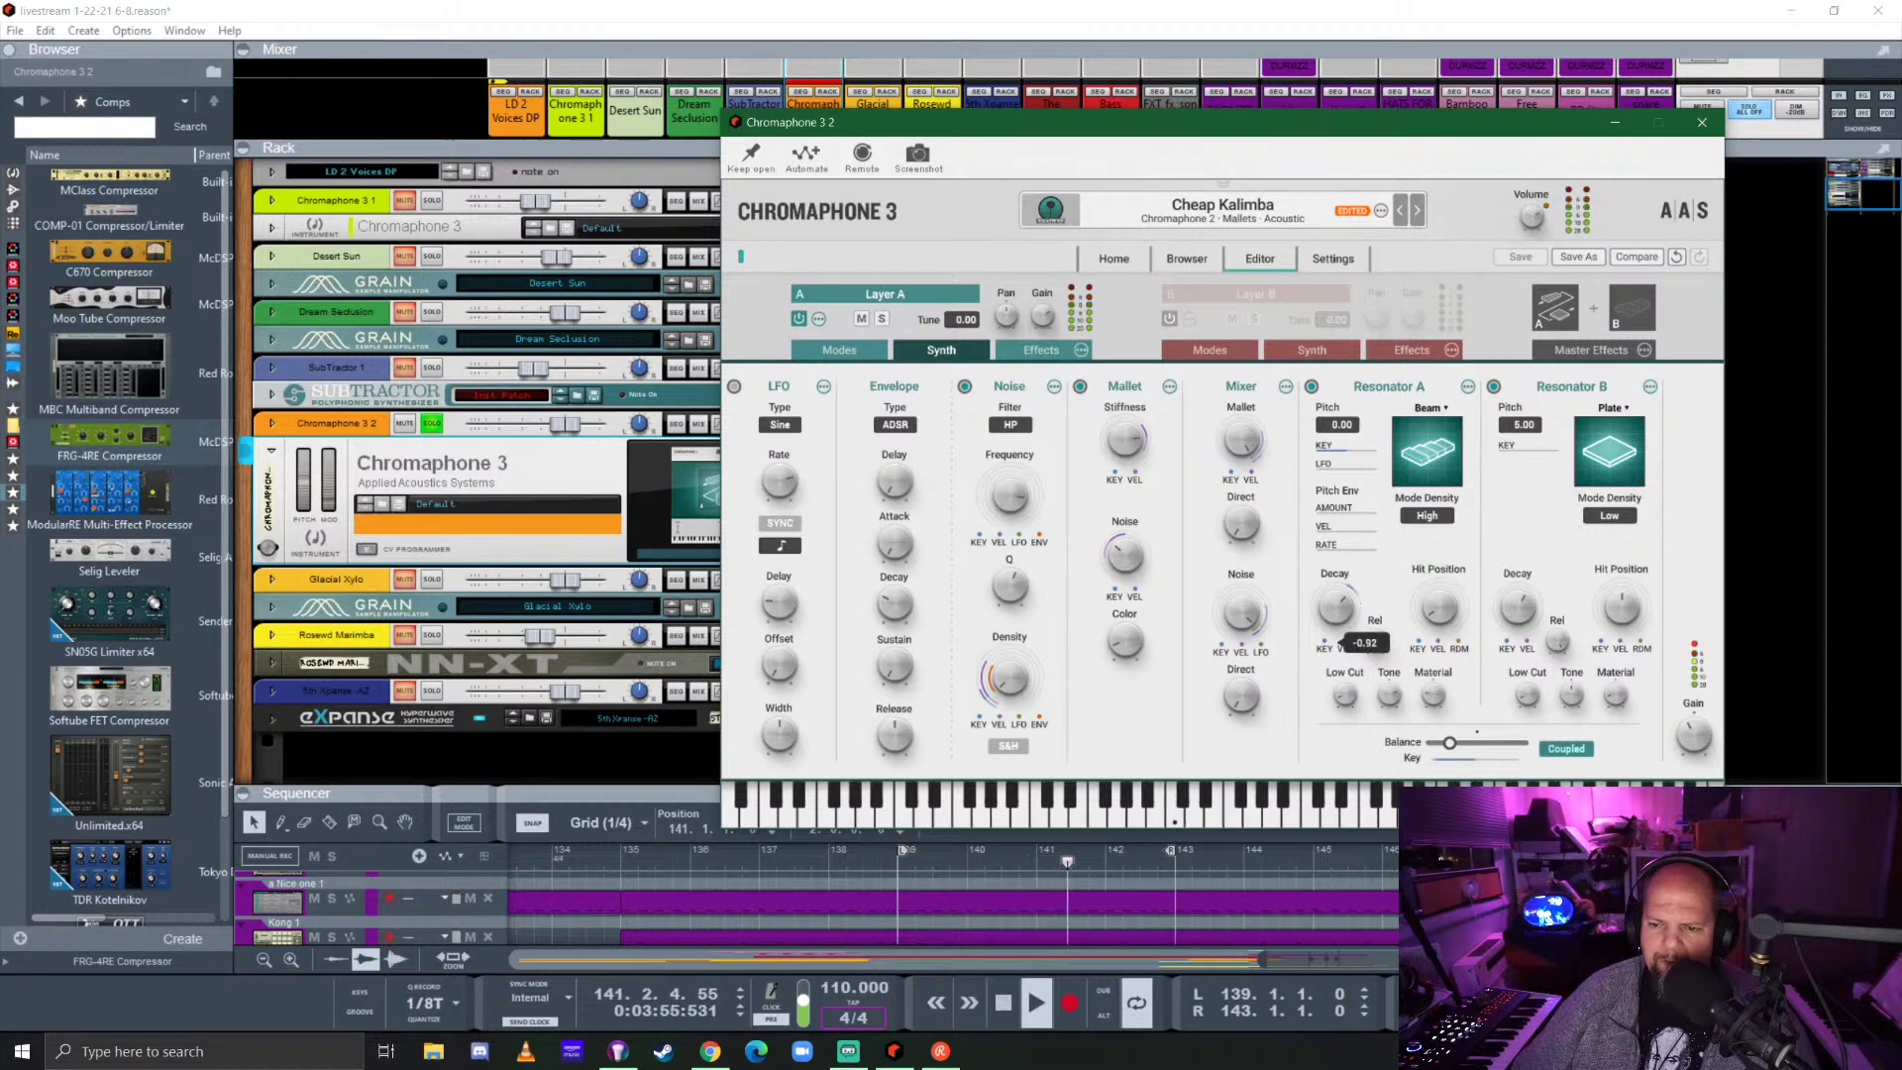
{"action": "left_click_drag", "start_coordinate": [1323, 646], "coordinate": [1323, 632]}
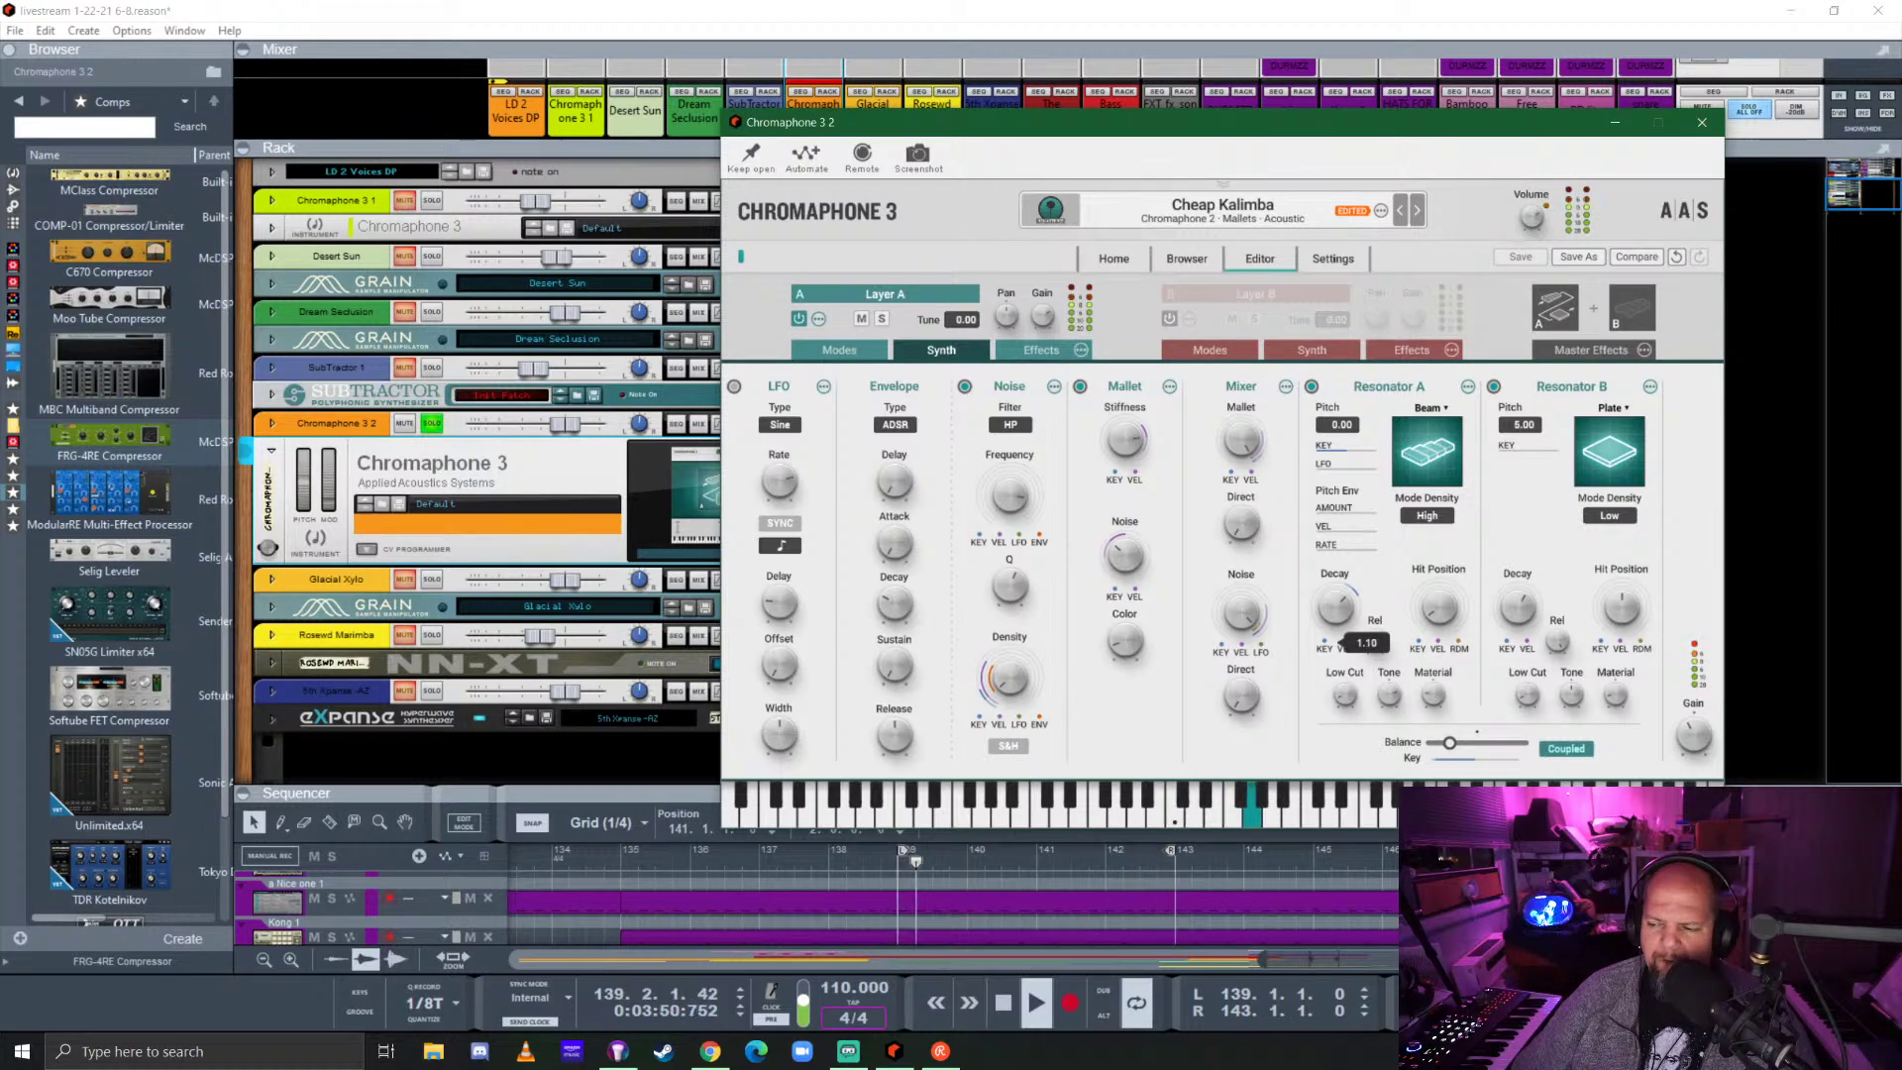
{"action": "left_click_drag", "start_coordinate": [1375, 642], "coordinate": [1441, 609]}
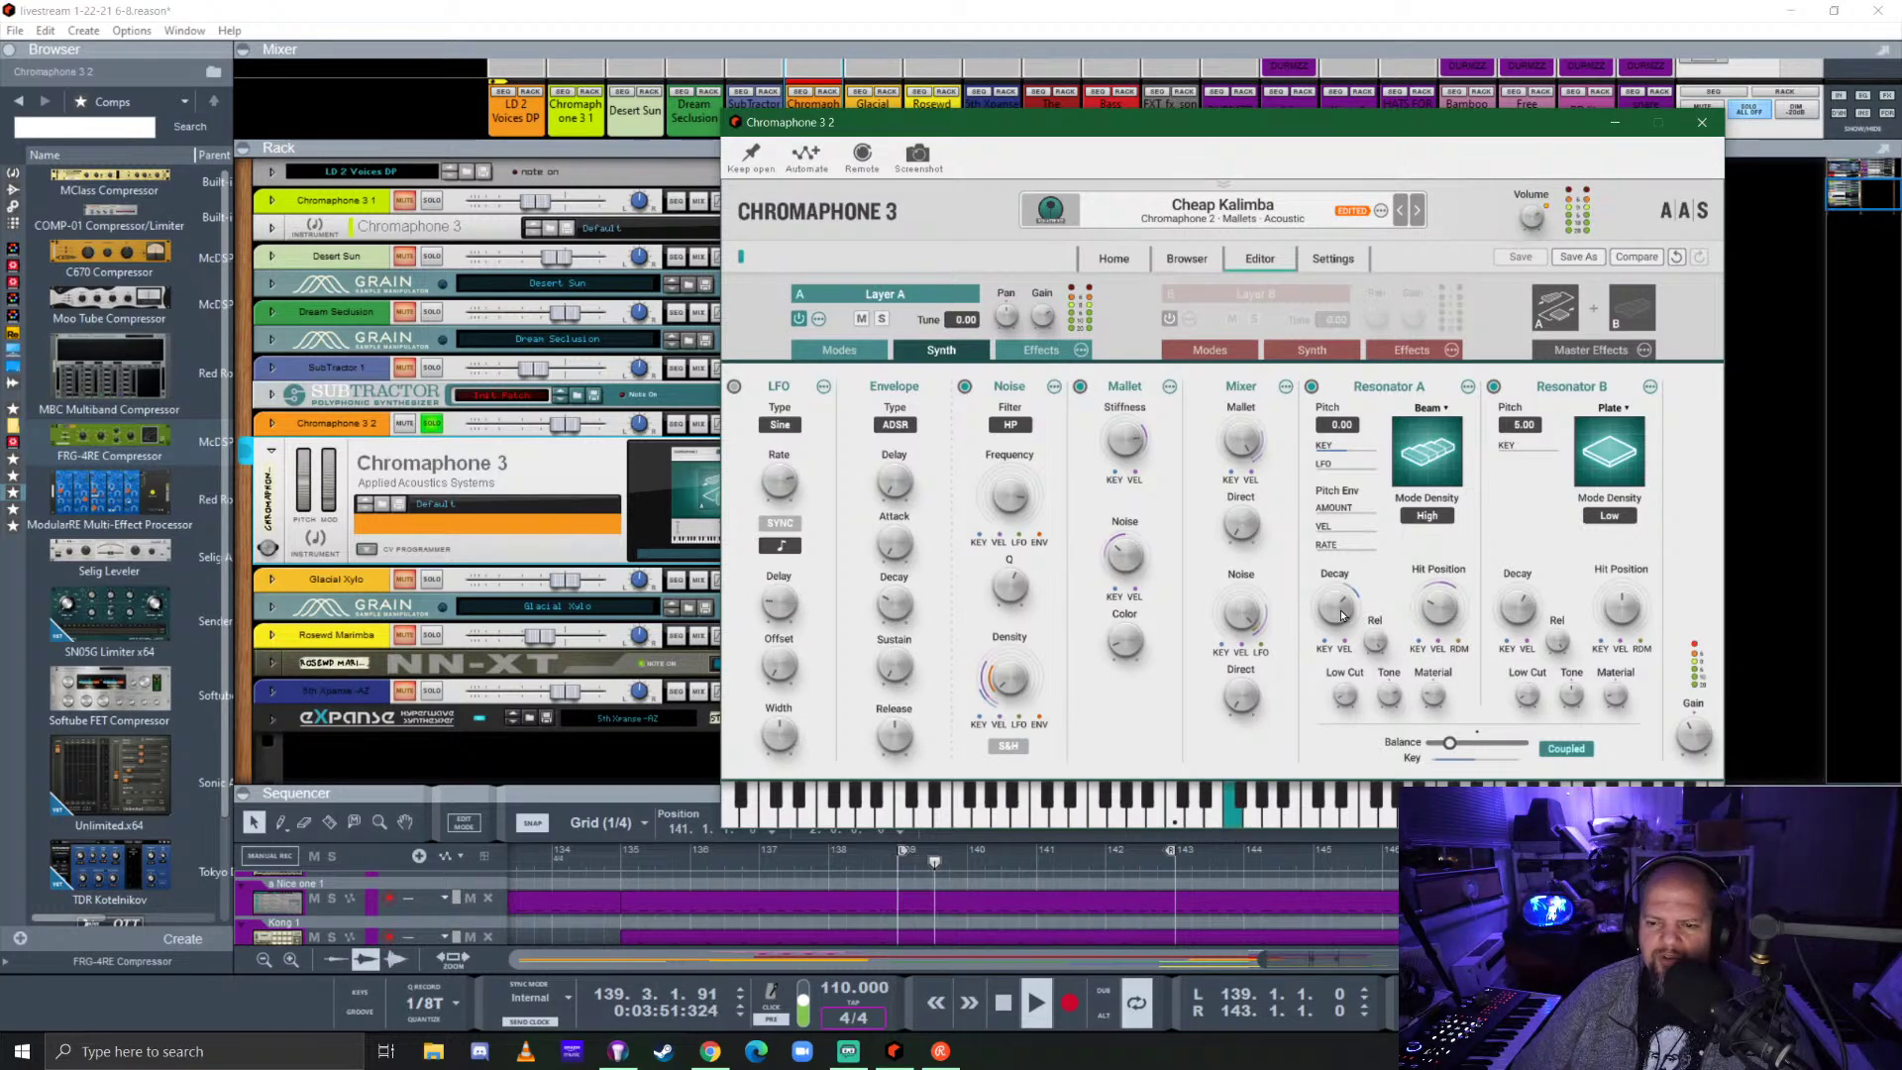
Adjust Resonator A's Decay, set its Material to 34.5 %, and set the mallet Stiffness to 460 Hz.
{"action": "left_click_drag", "start_coordinate": [1335, 606], "coordinate": [1422, 706]}
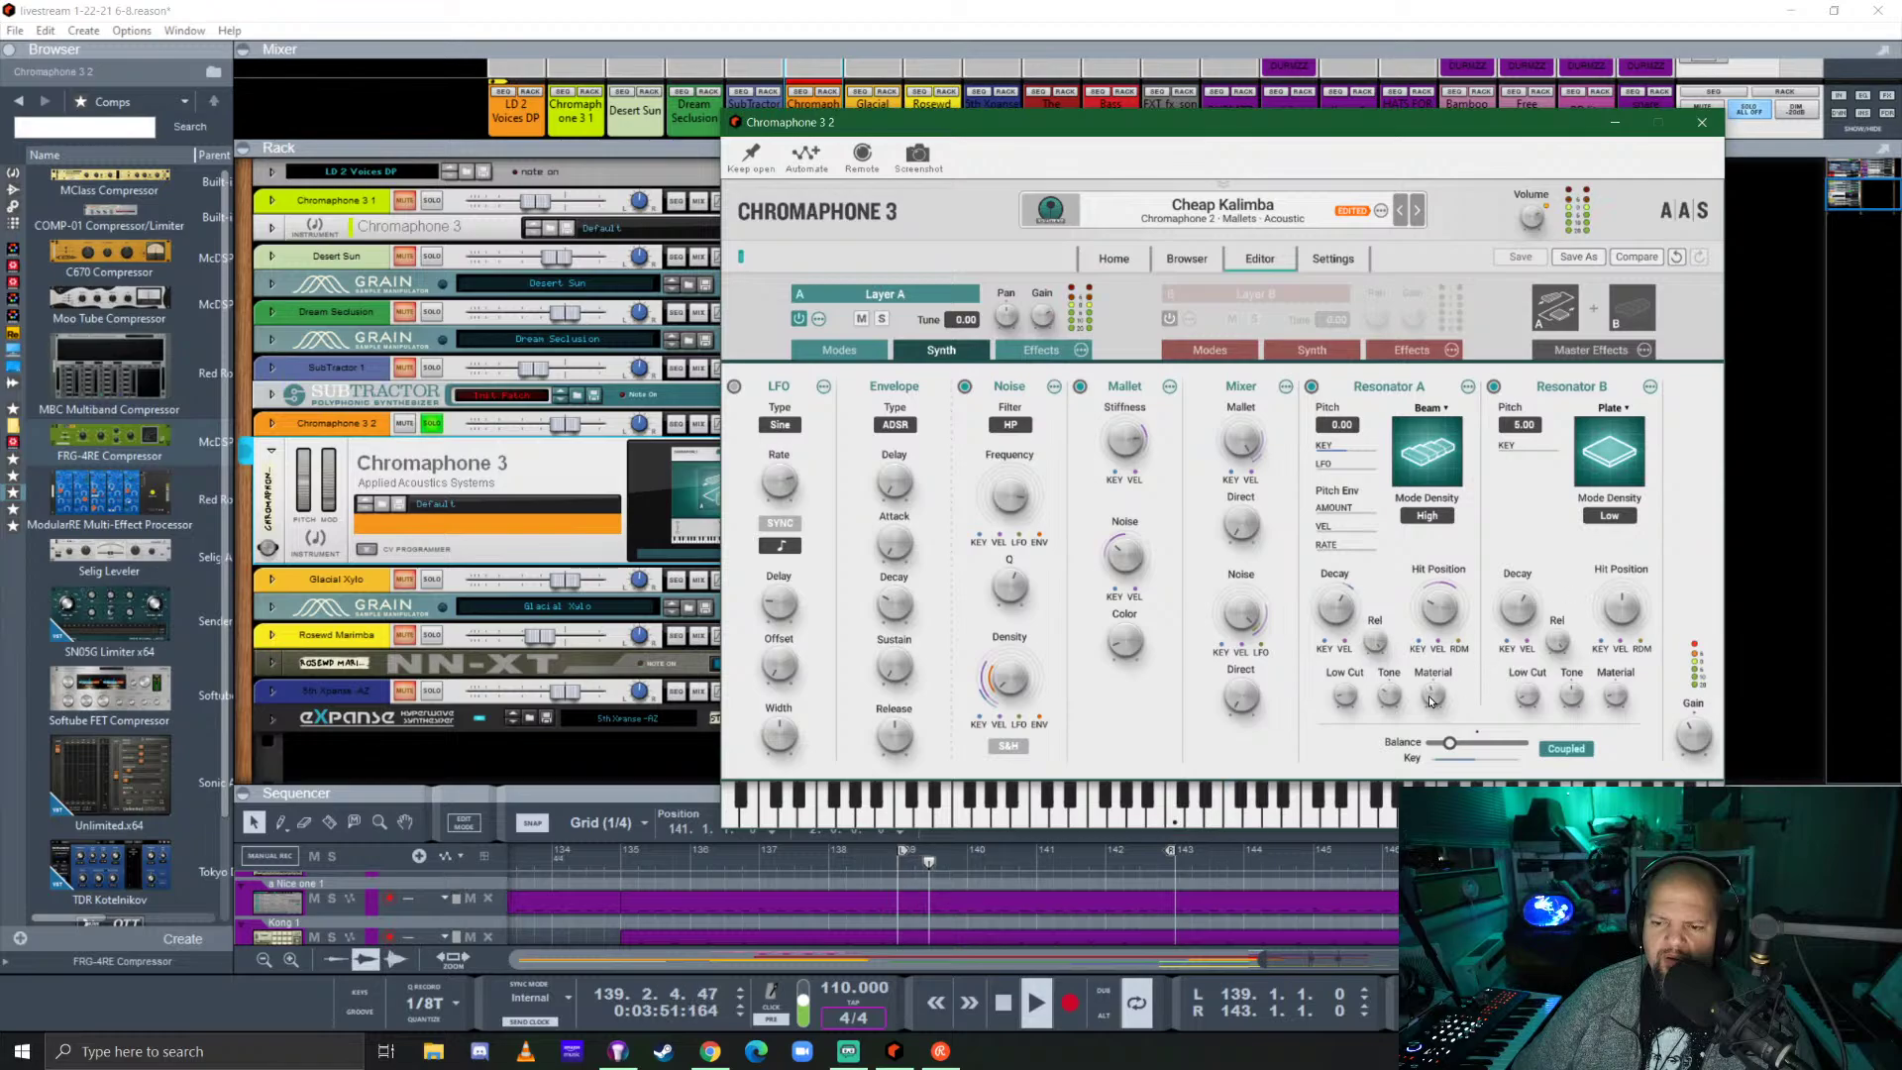
{"action": "mouse_move", "coordinate": [1436, 696]}
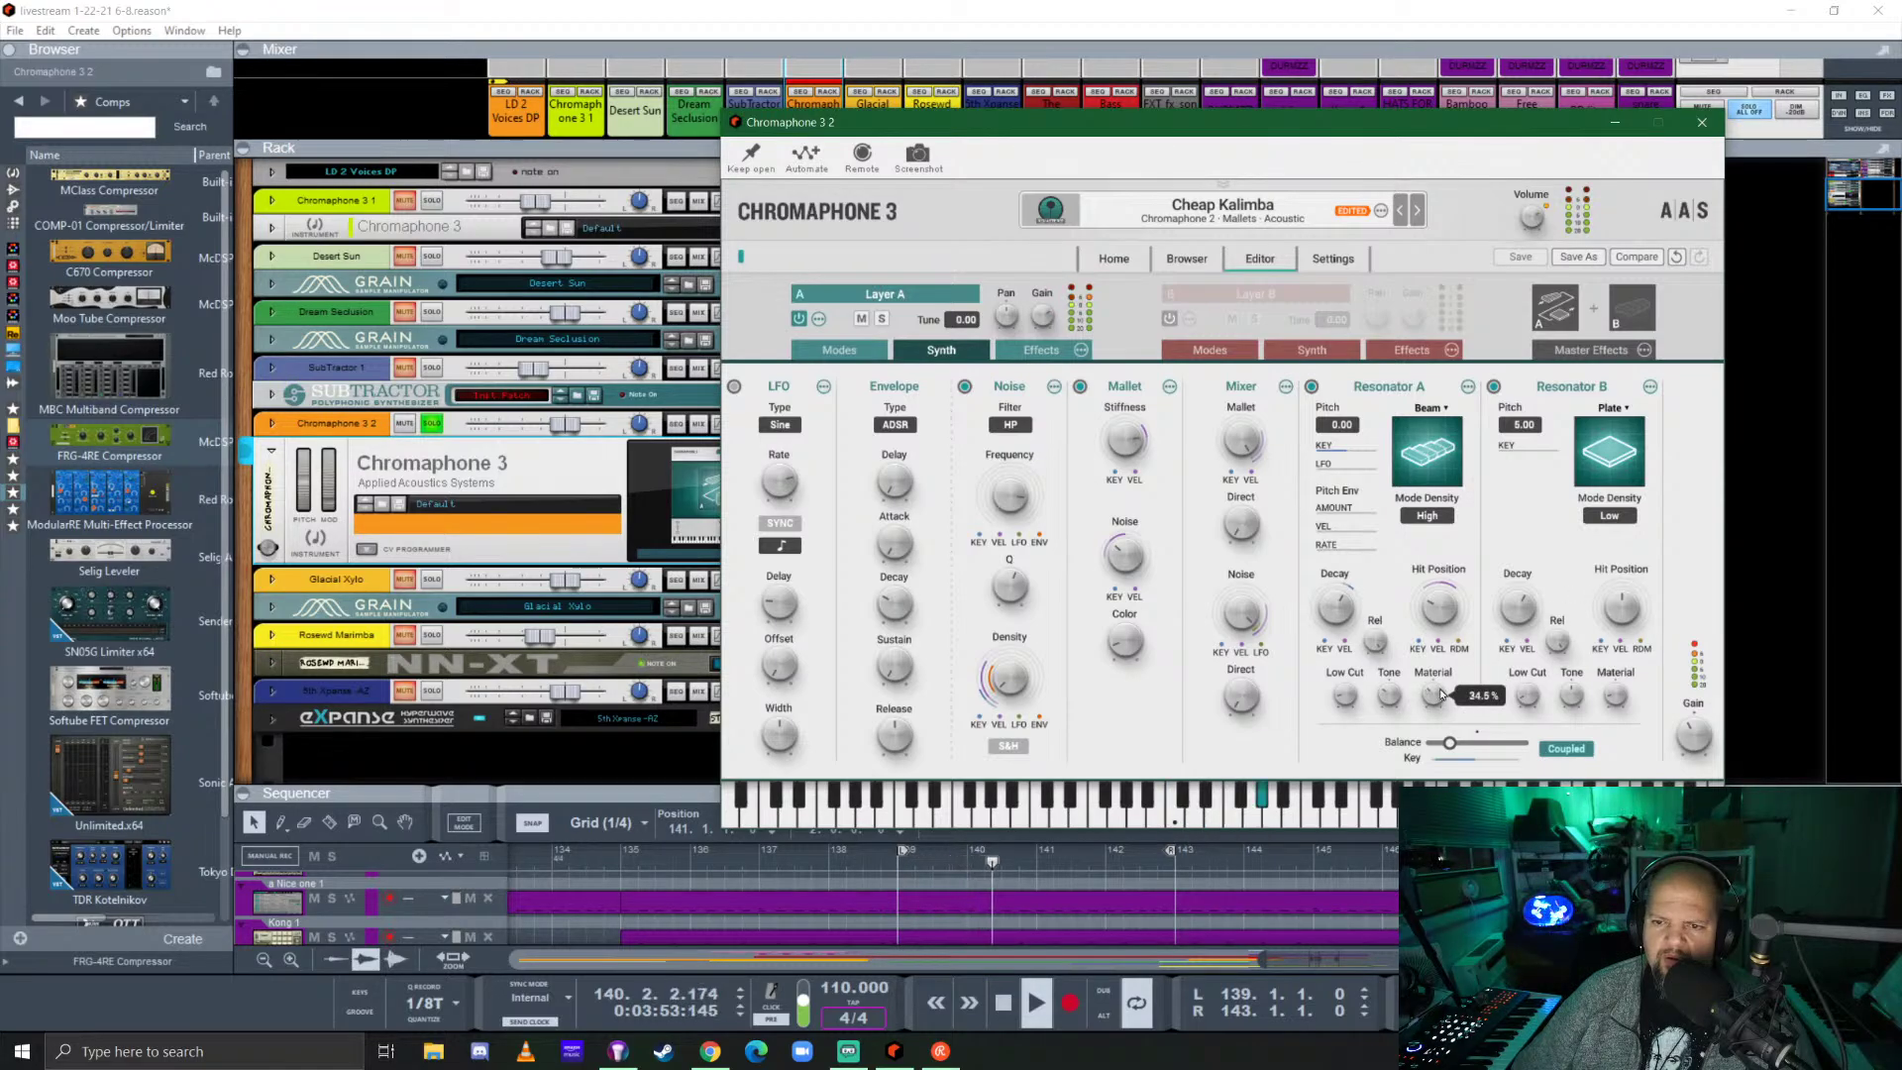
{"action": "mouse_move", "coordinate": [1130, 446]}
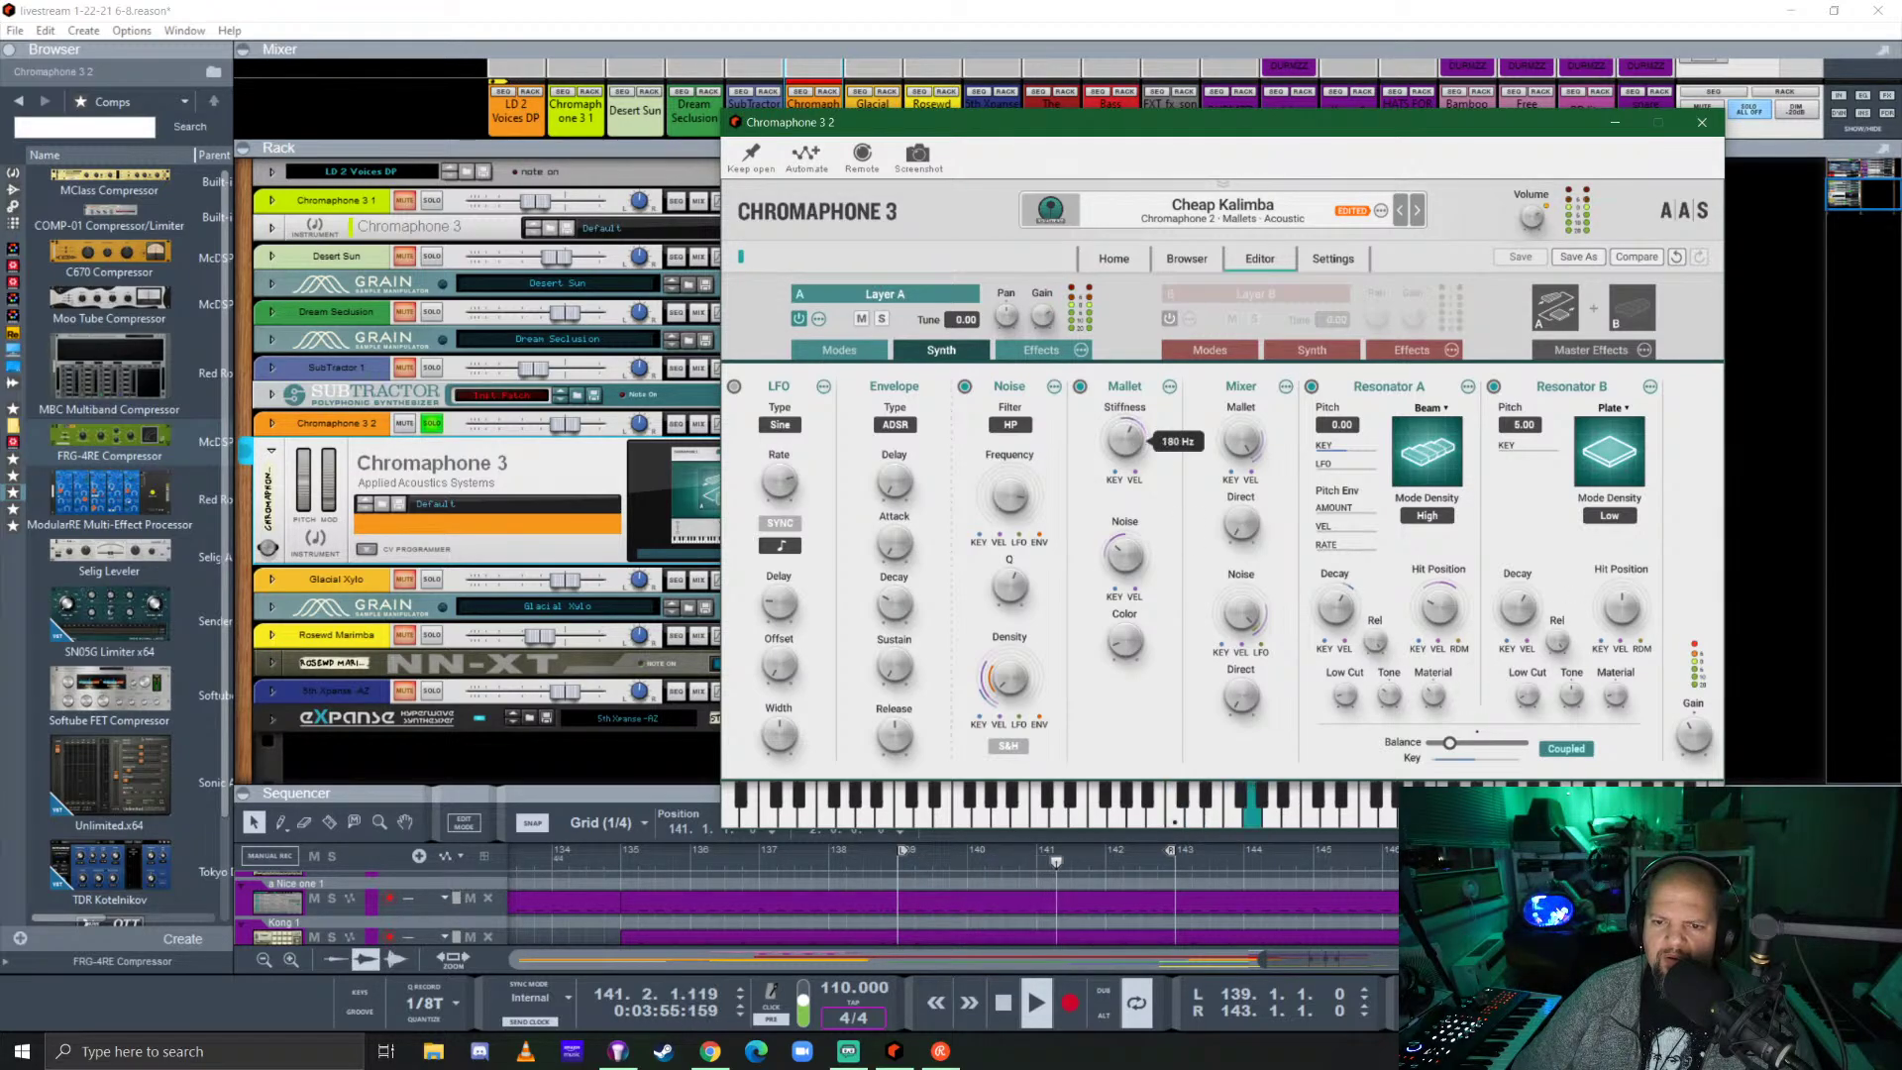
{"action": "left_click_drag", "start_coordinate": [1125, 438], "coordinate": [1125, 444]}
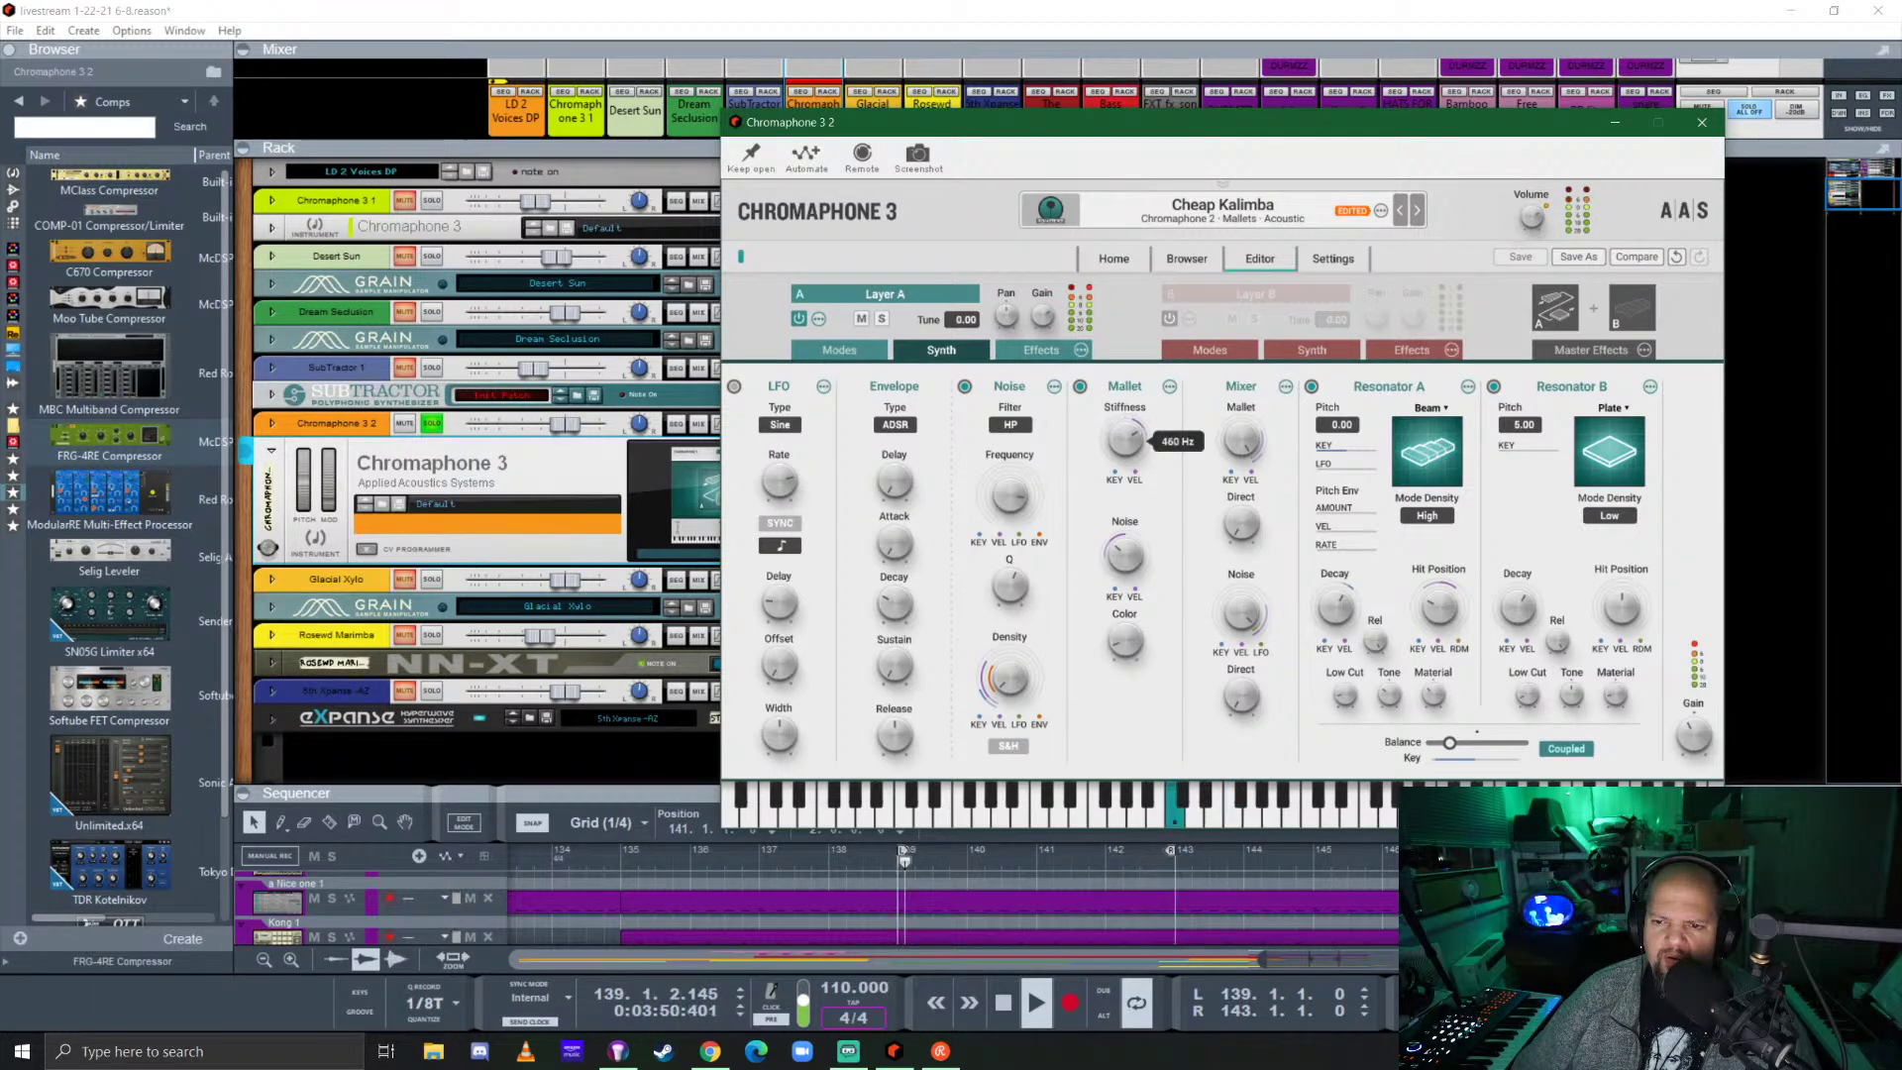
Change Resonator A's type to Marimba and close the plugin window.
{"action": "left_click", "coordinate": [1444, 441]}
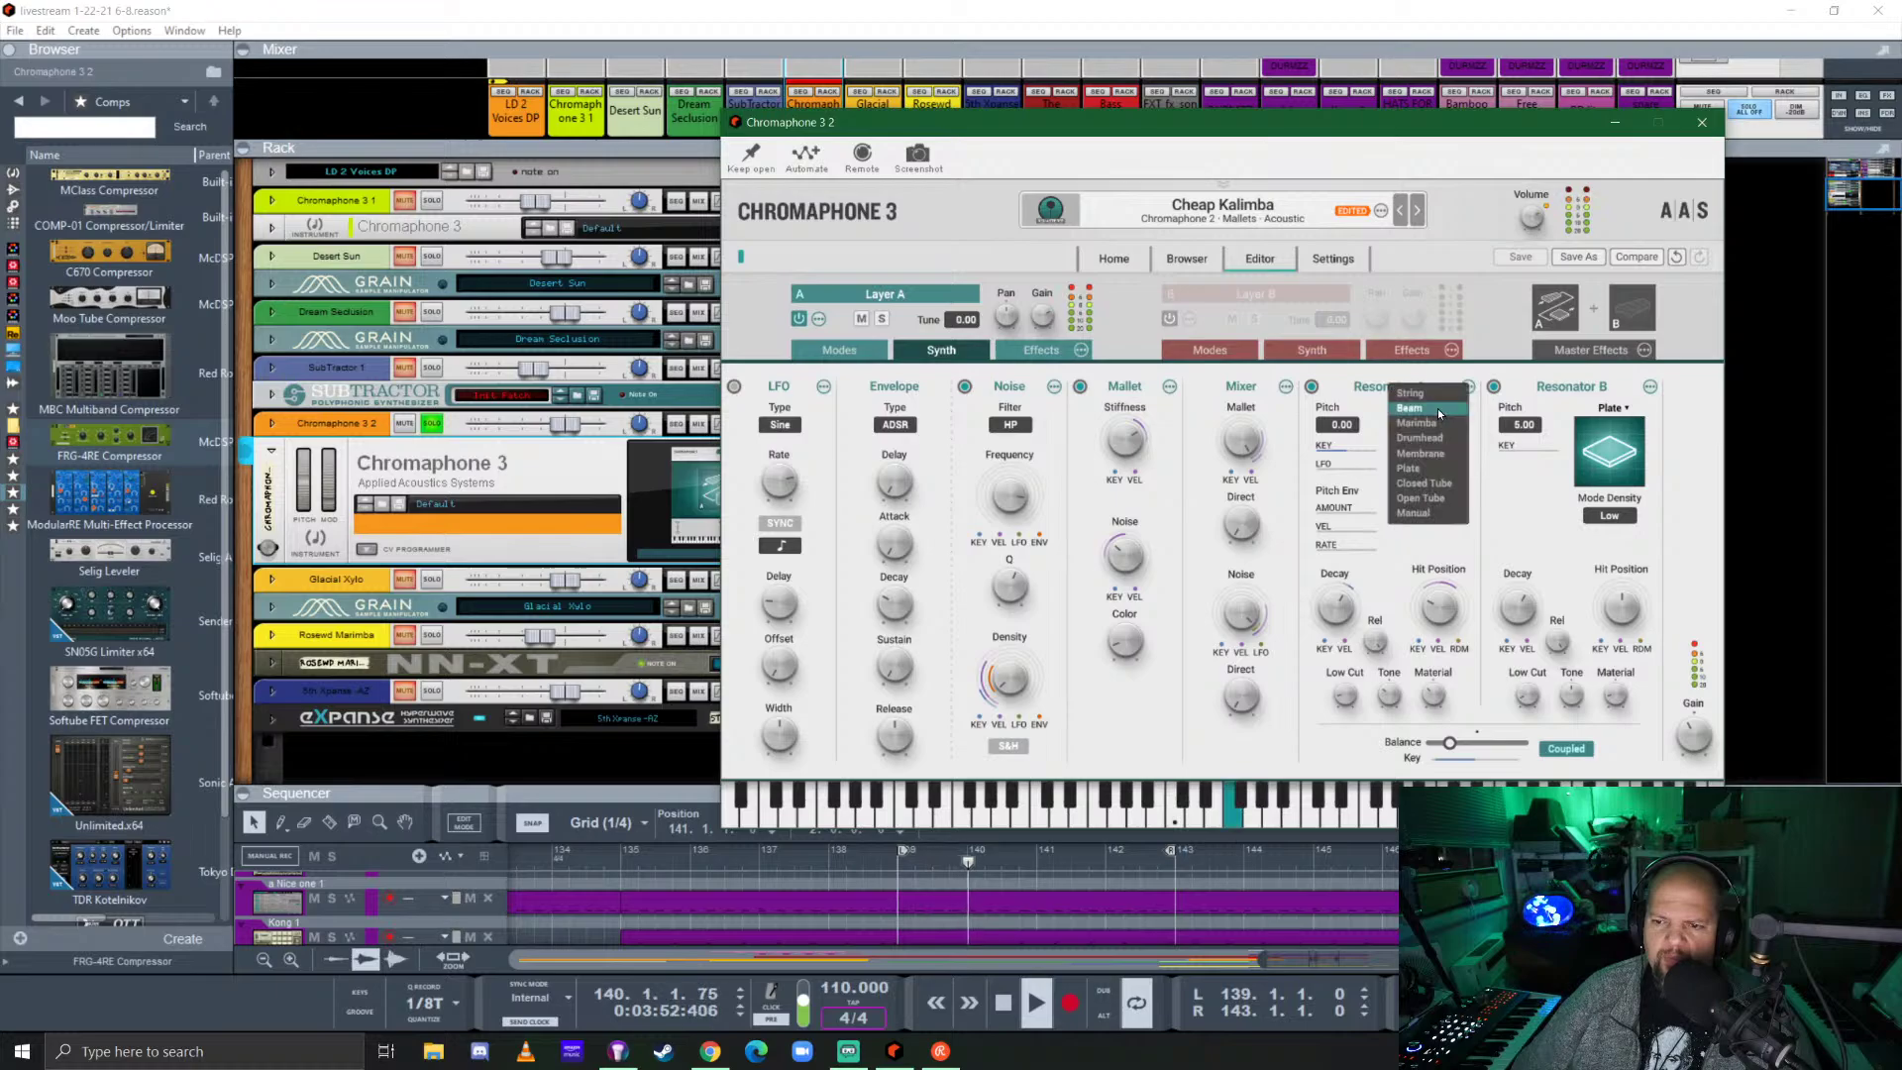
{"action": "left_click", "coordinate": [1416, 423]}
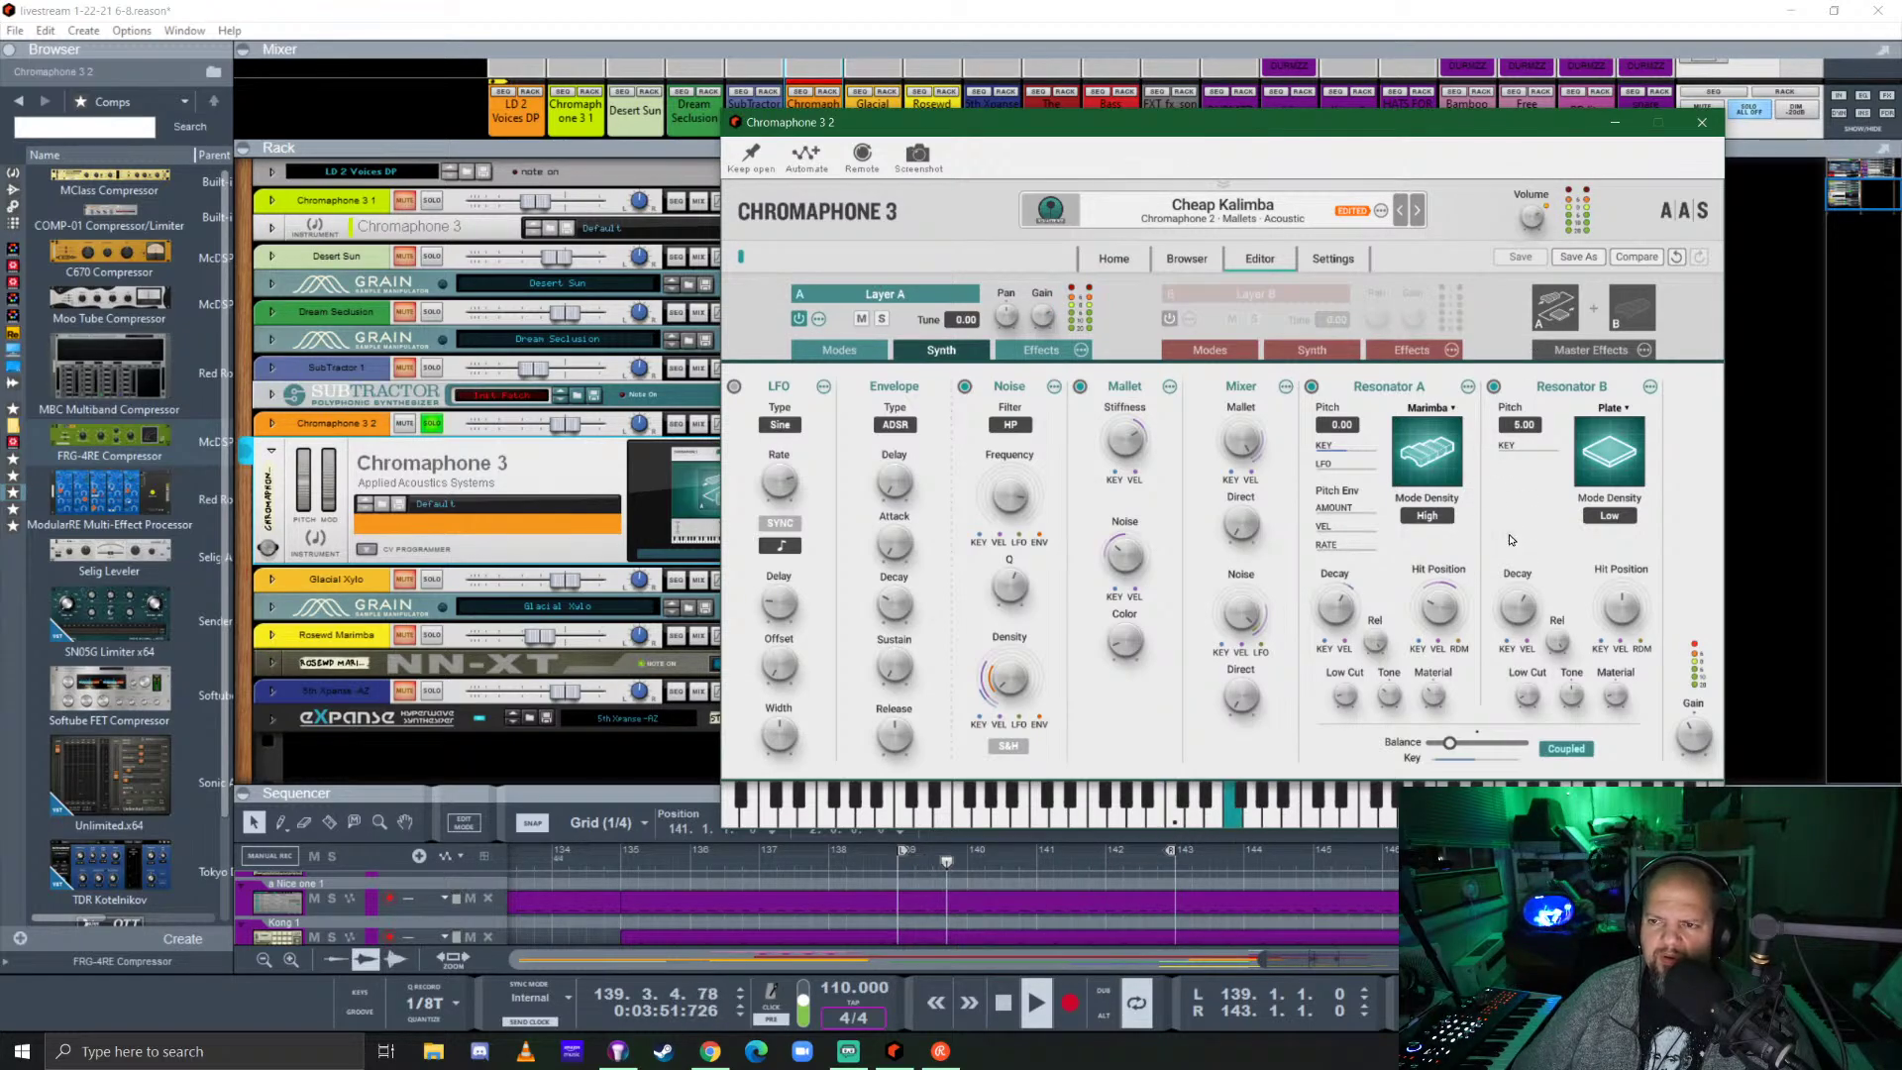
{"action": "left_click", "coordinate": [1701, 123]}
Add the FRG-4RE Compressor to the insert effects of Chromaphone 3 2, adjust its Threshold, and hide the inserts again.
{"action": "left_click", "coordinate": [307, 482]}
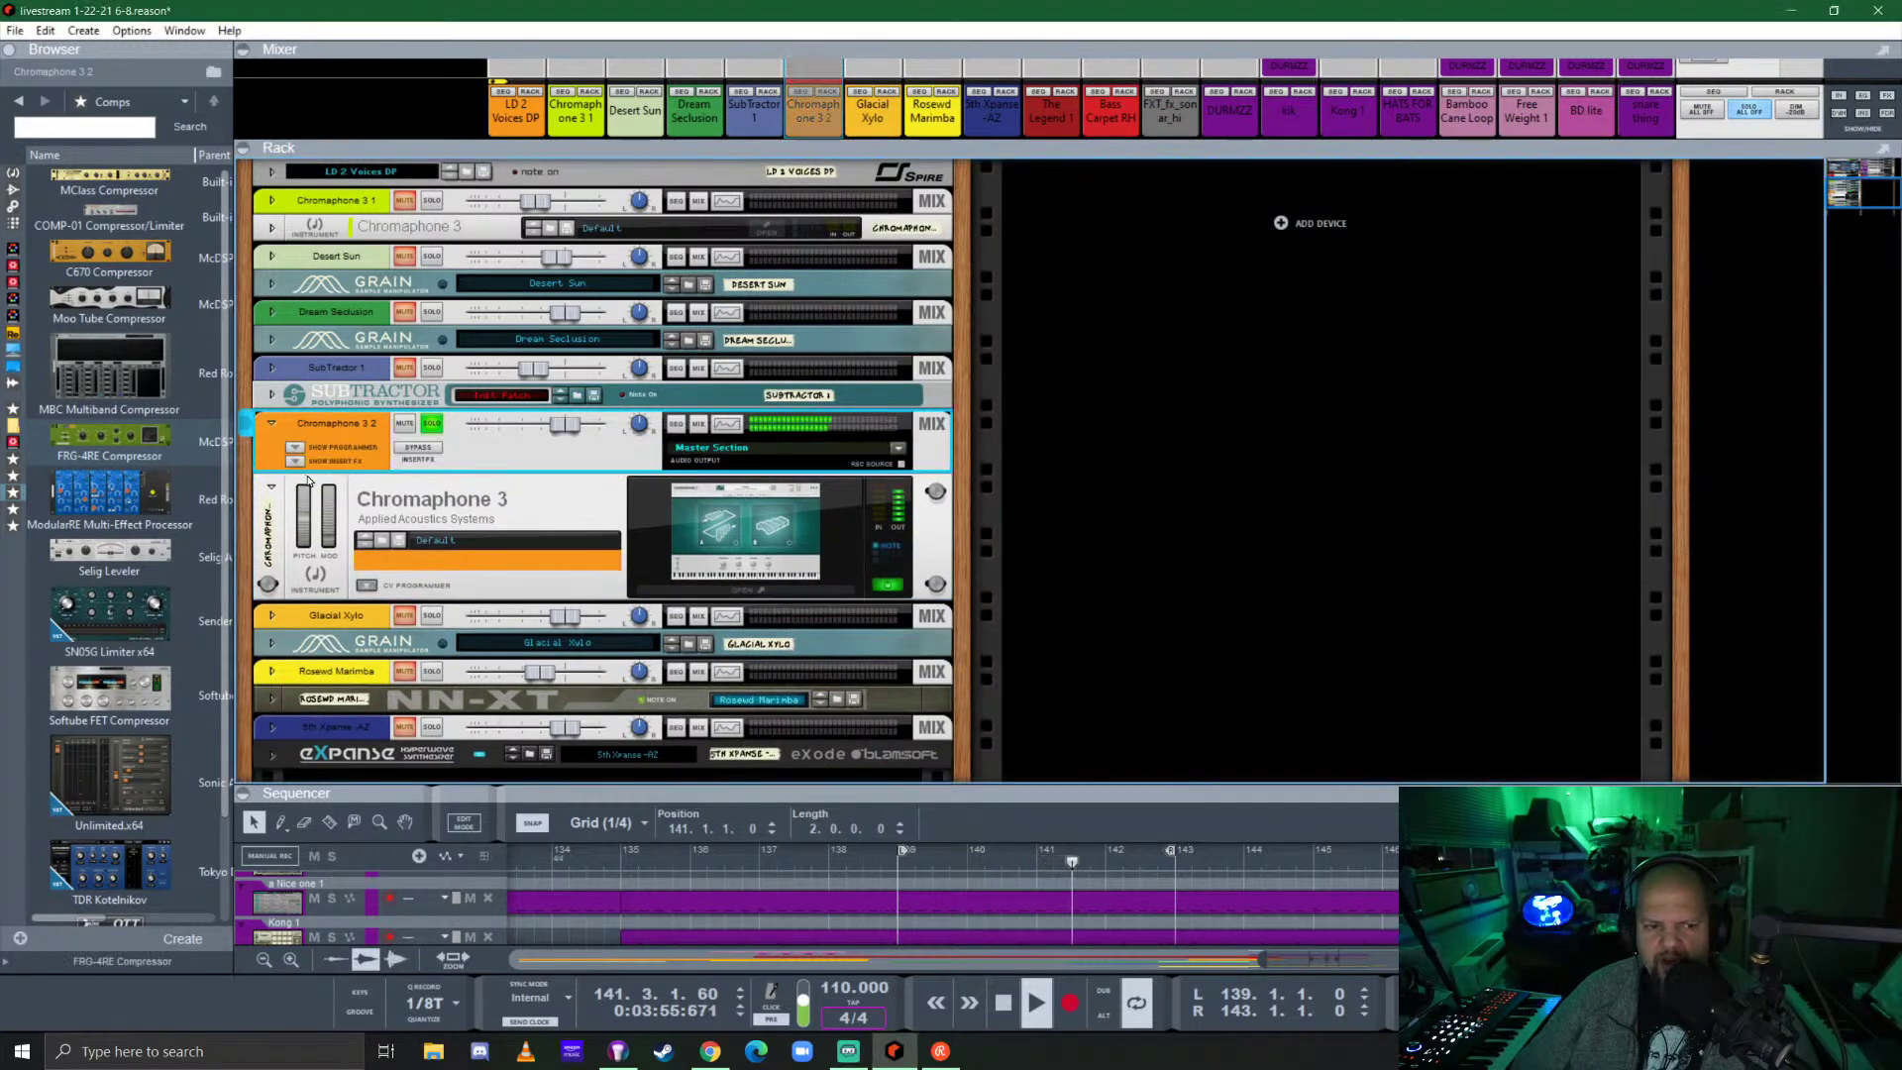
{"action": "left_click_drag", "start_coordinate": [109, 441], "coordinate": [724, 588]}
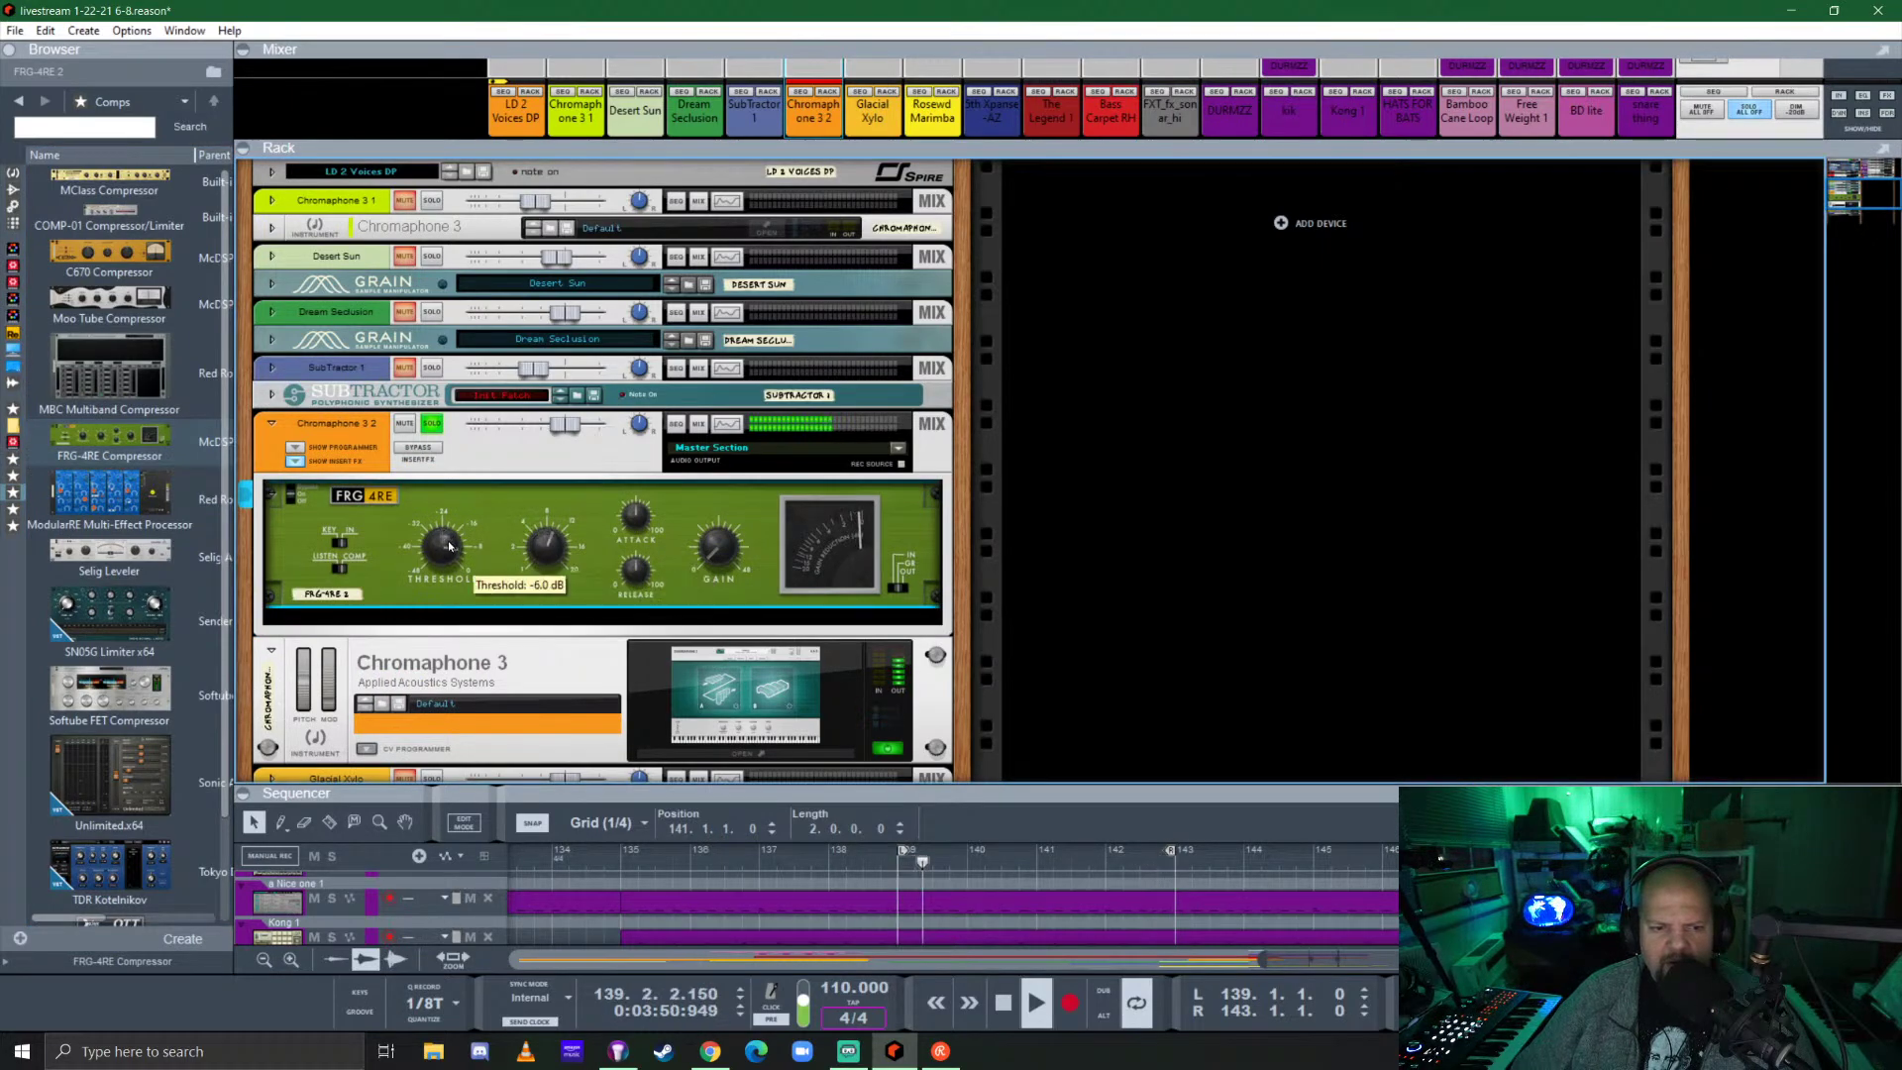
{"action": "left_click_drag", "start_coordinate": [449, 545], "coordinate": [471, 611]}
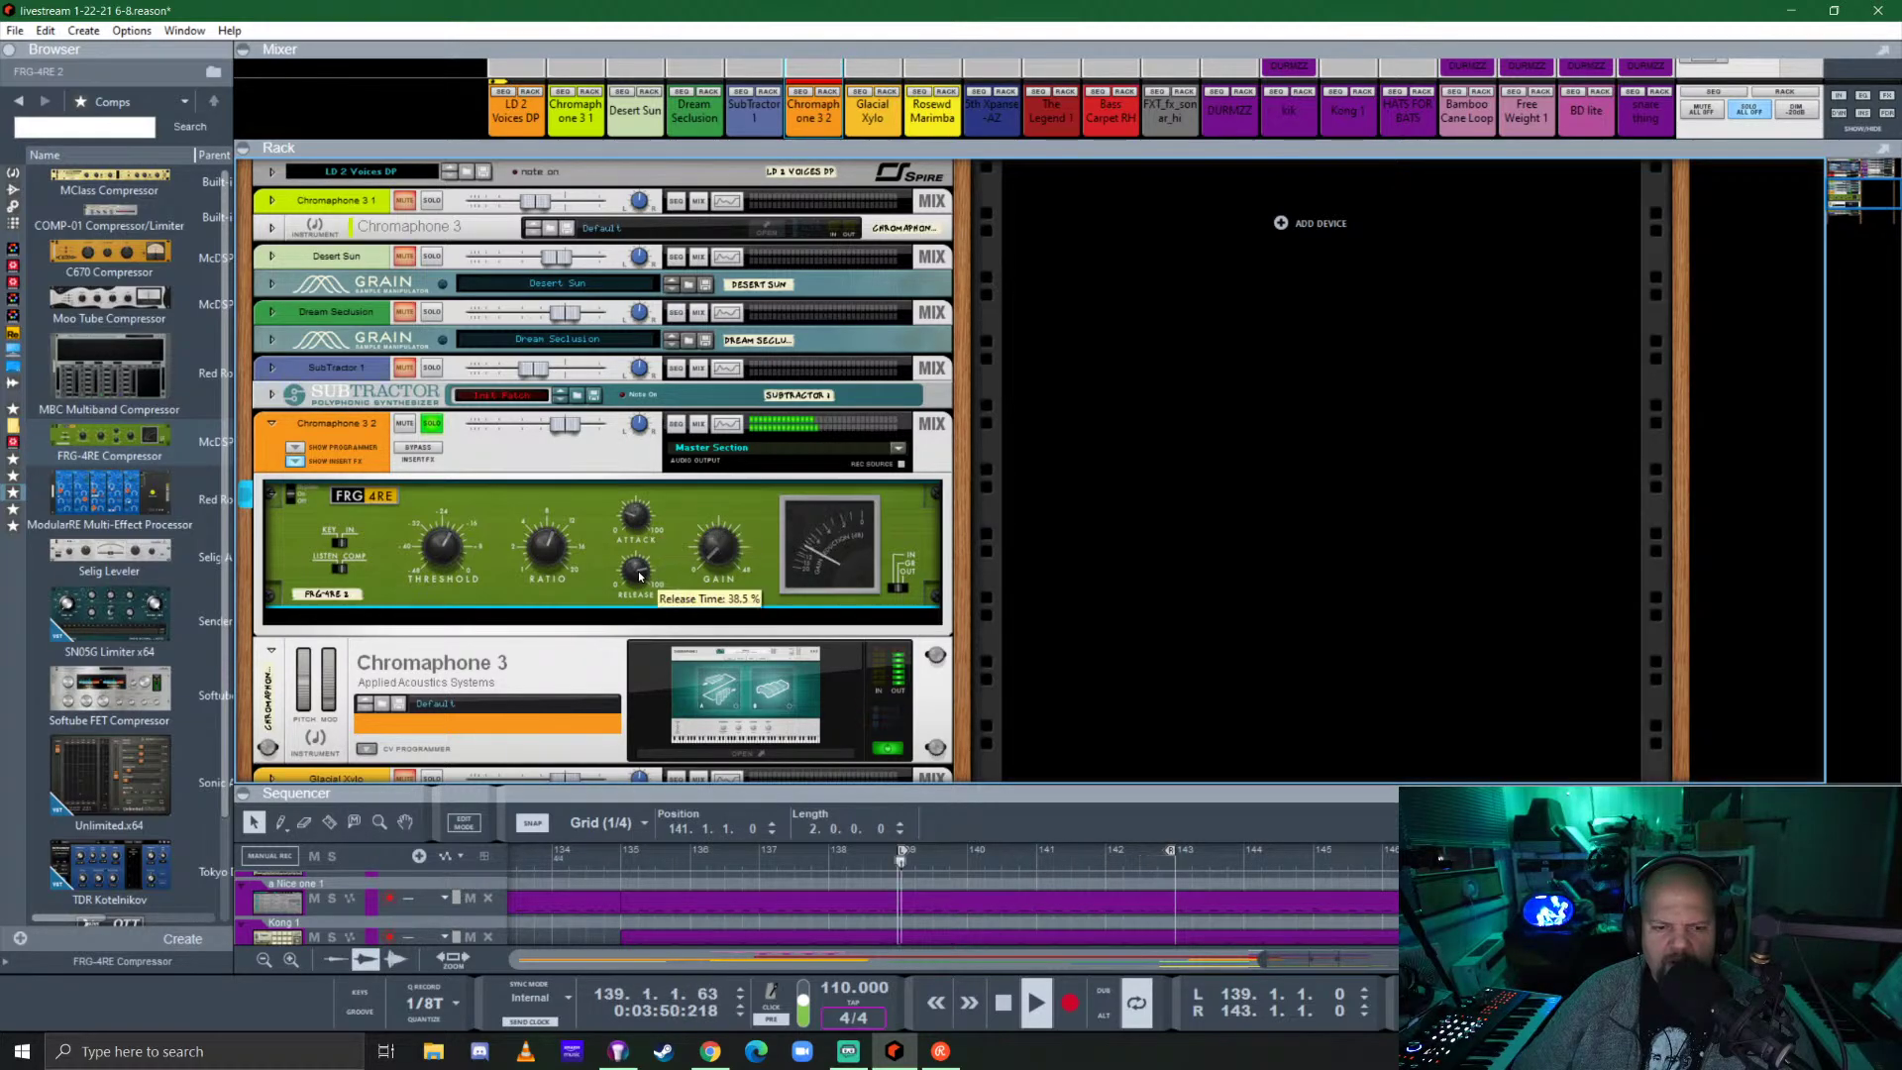
{"action": "scroll", "coordinate": [651, 556], "scroll_direction": "up", "scroll_amount": 4}
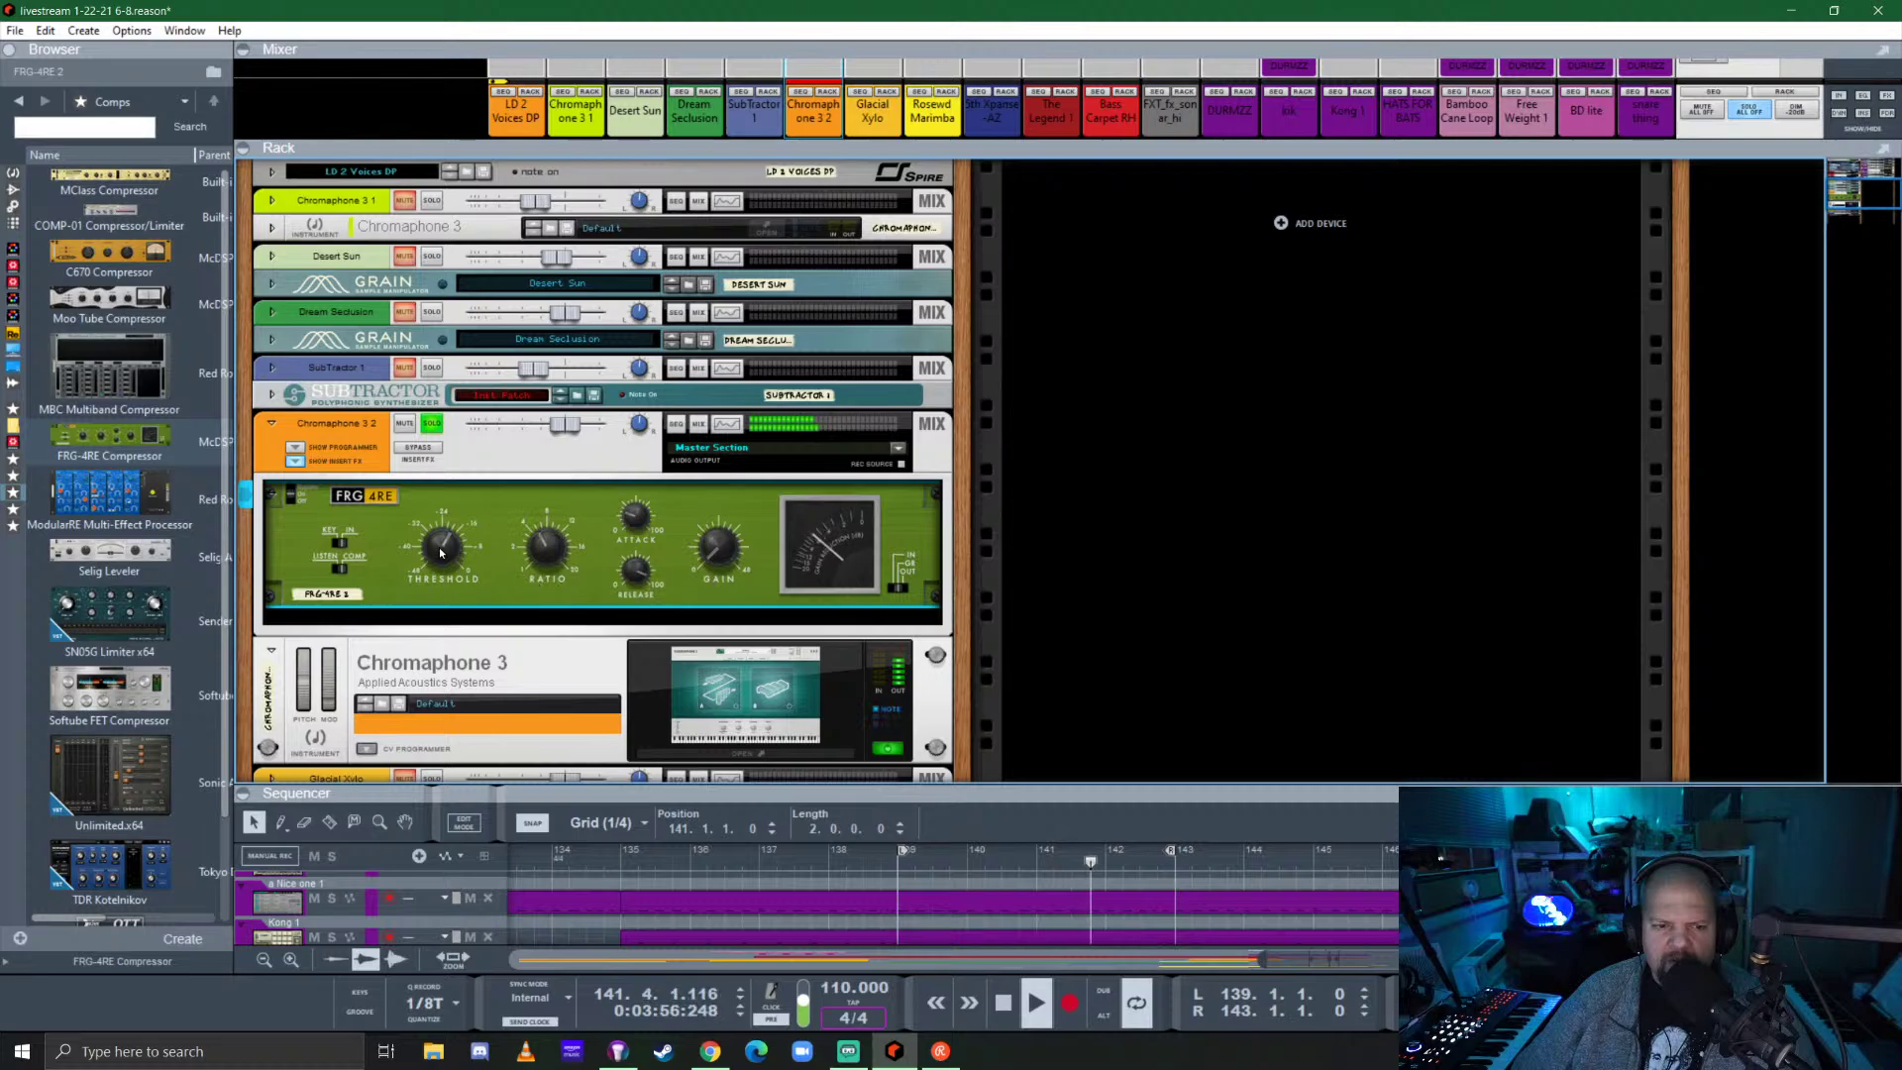
{"action": "left_click", "coordinate": [378, 475]}
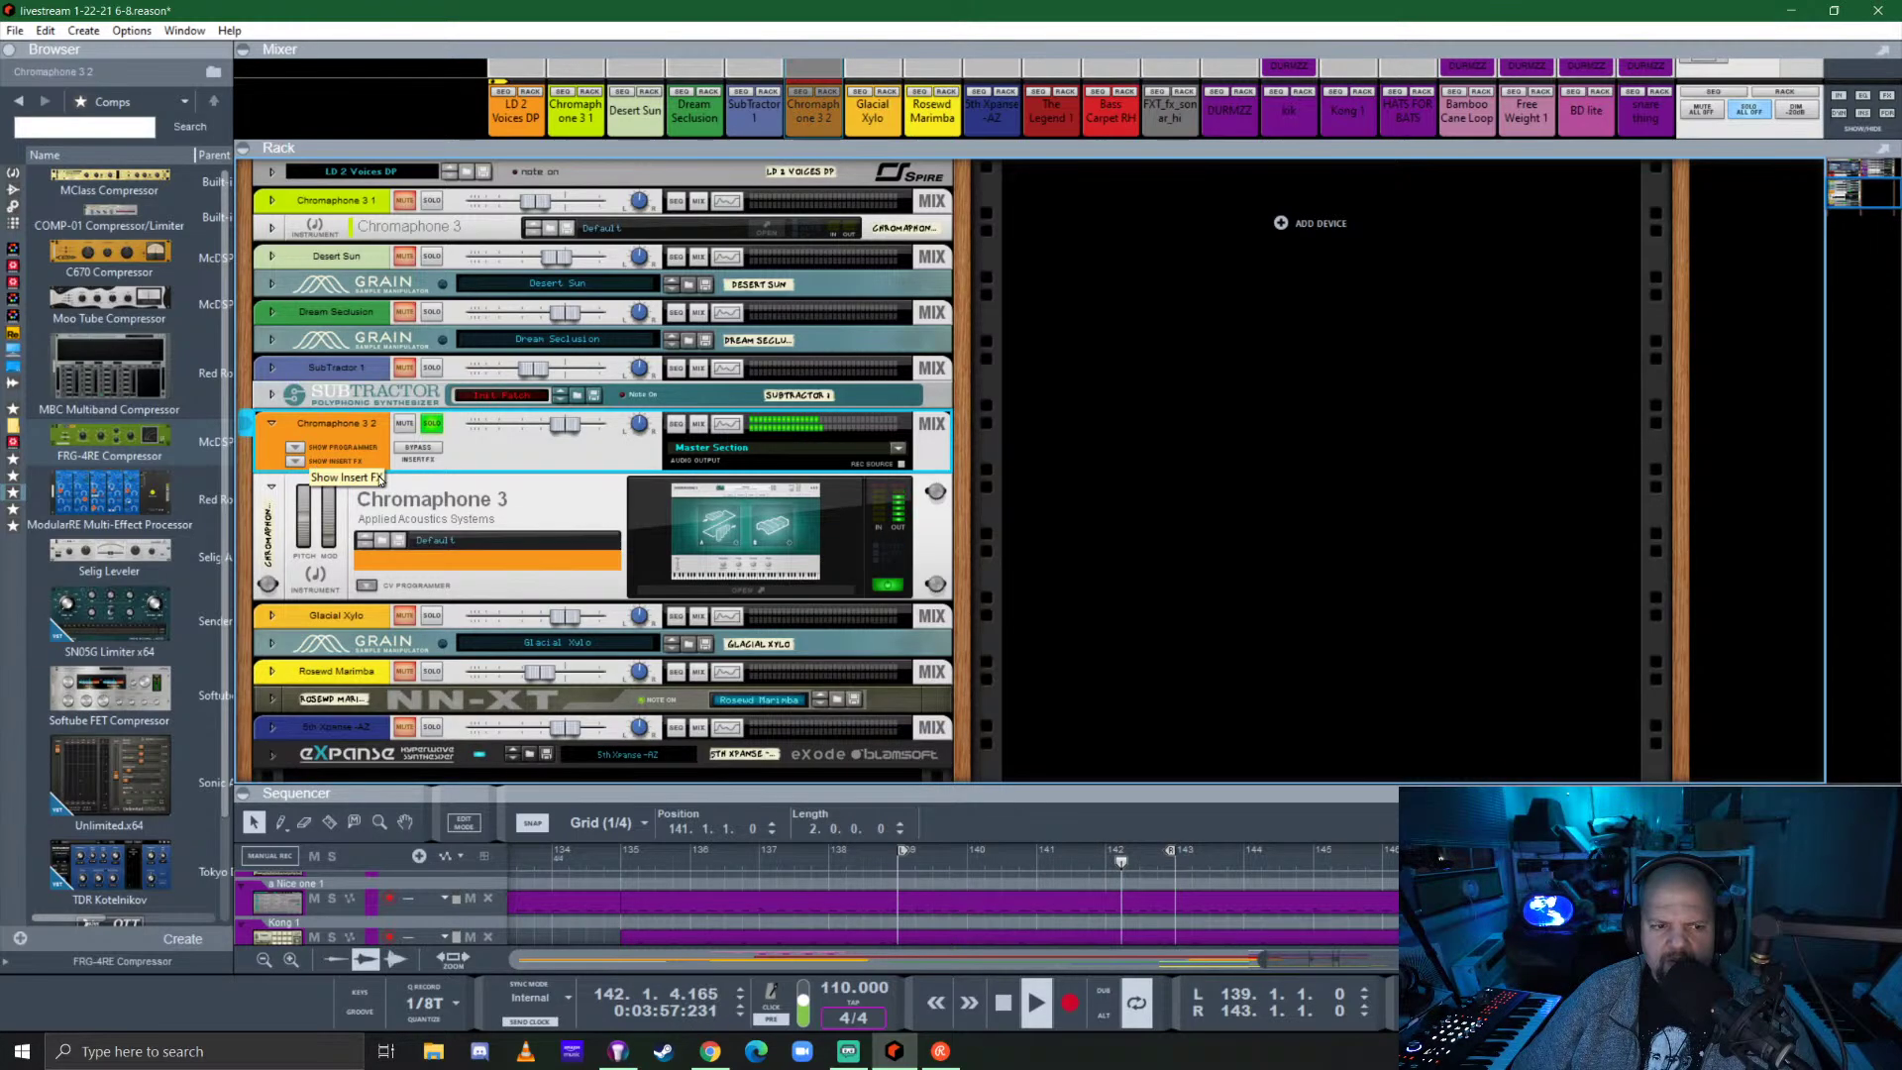
Fold the Chromaphone 3 2 device and channel in the rack, and solo the channel with its level at 1.72 dB.
{"action": "left_click", "coordinate": [271, 497]}
{"action": "left_click", "coordinate": [271, 490]}
{"action": "left_click", "coordinate": [271, 423]}
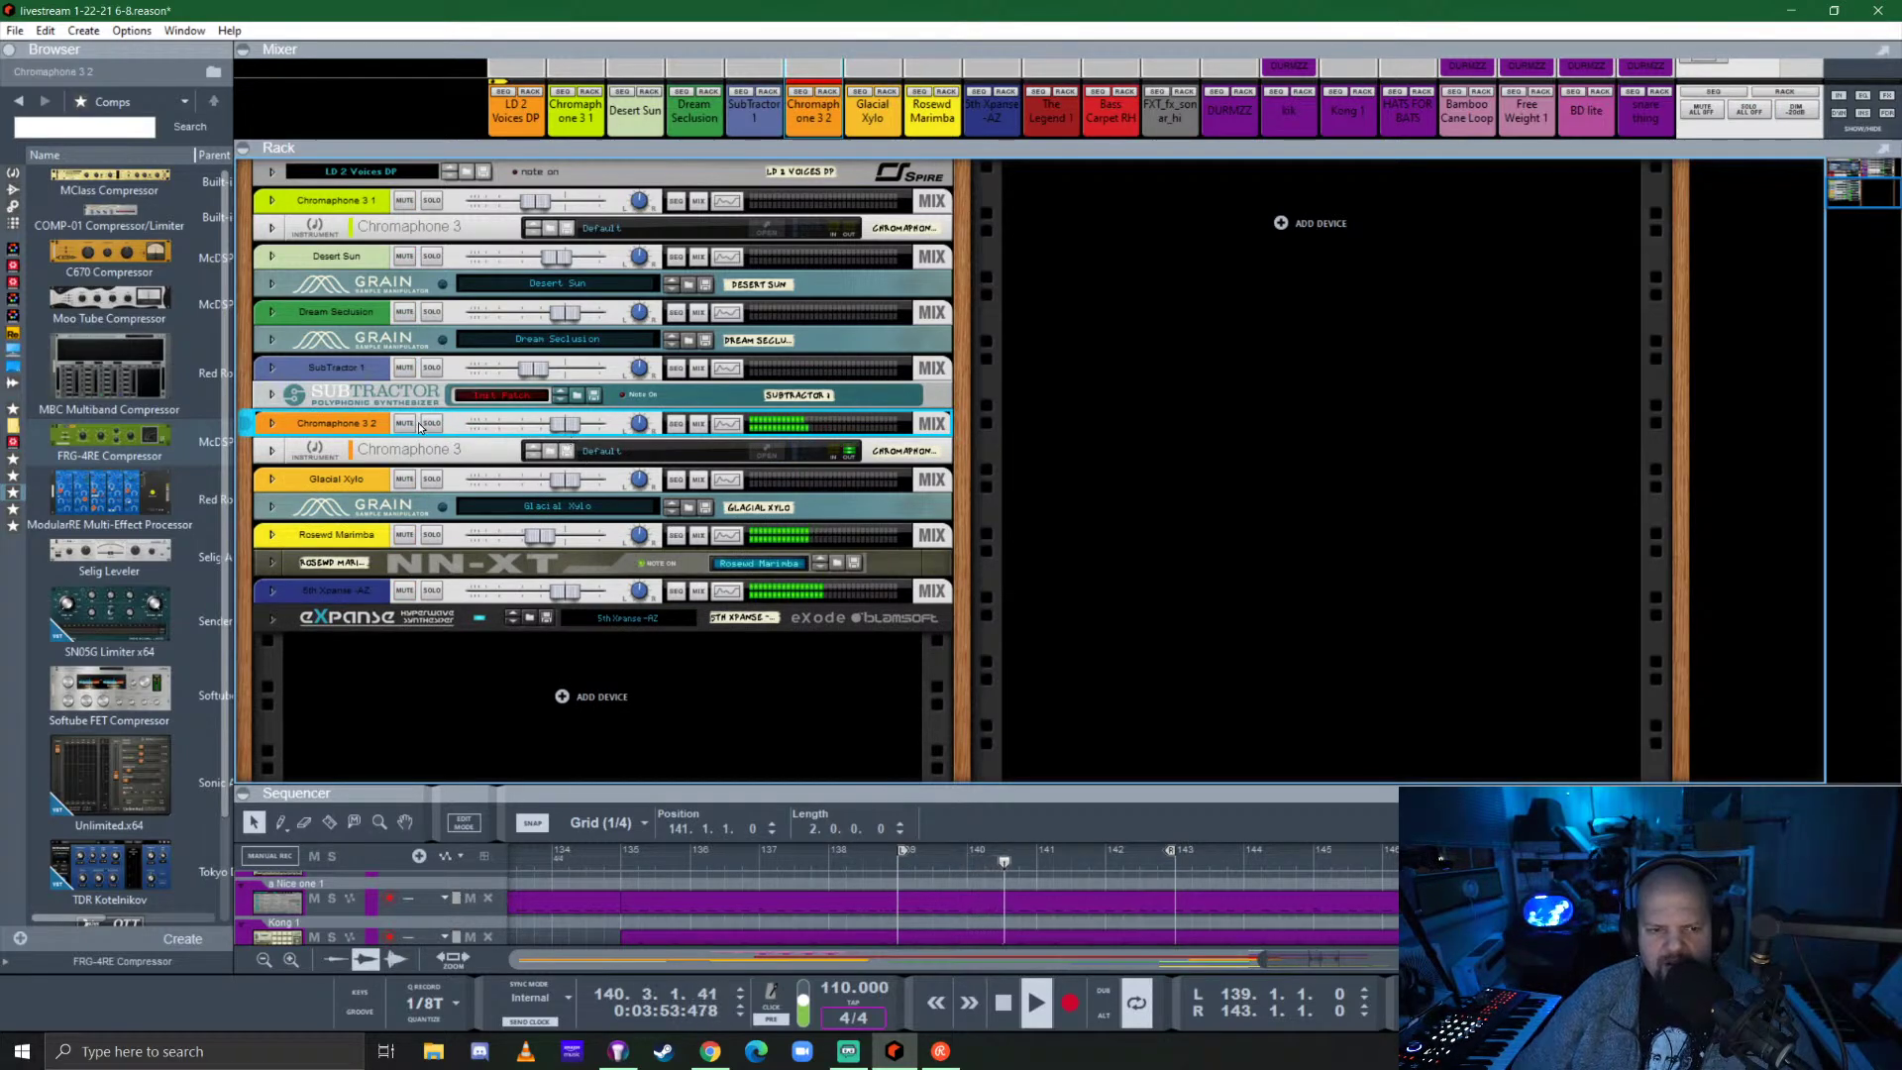
{"action": "left_click", "coordinate": [430, 424]}
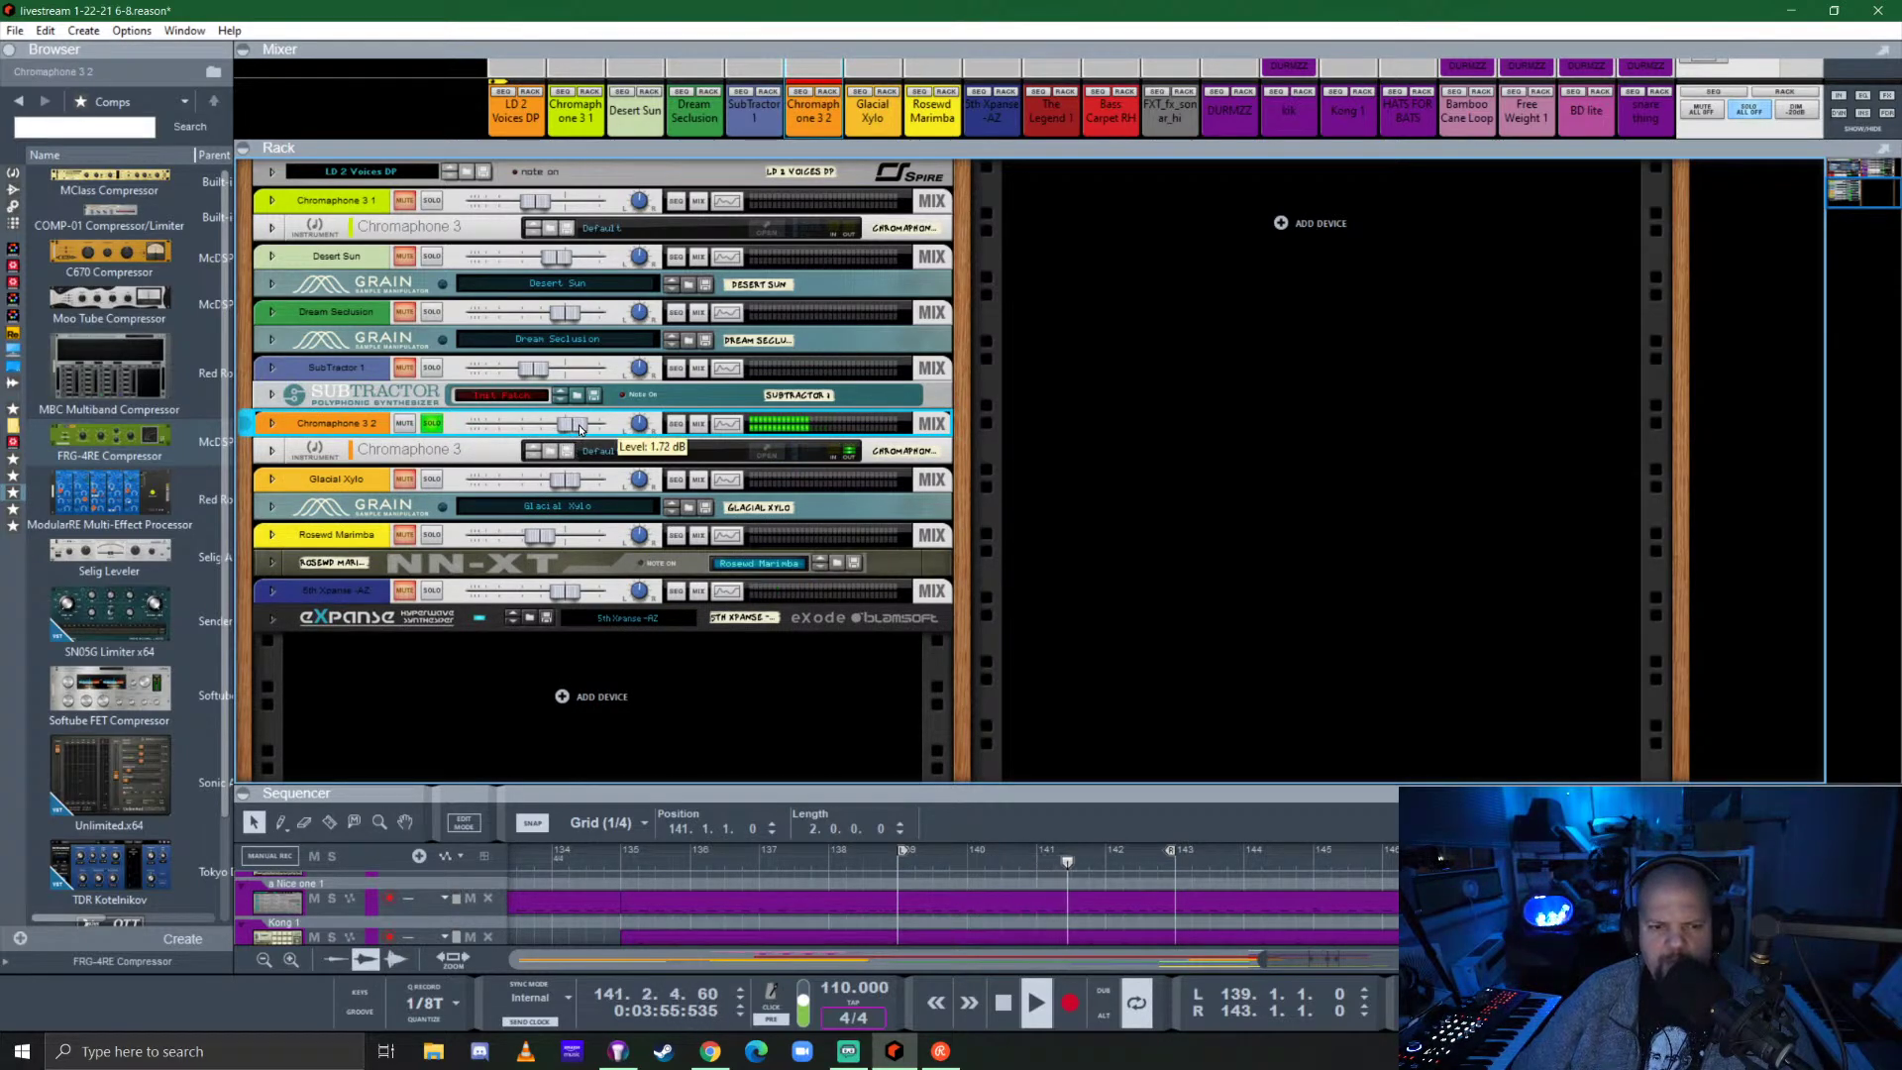
Unfold Chromaphone 3 2, reopen its plugin window, and set the master Volume to 1.9 dB.
{"action": "left_click", "coordinate": [271, 449]}
{"action": "left_click", "coordinate": [706, 506]}
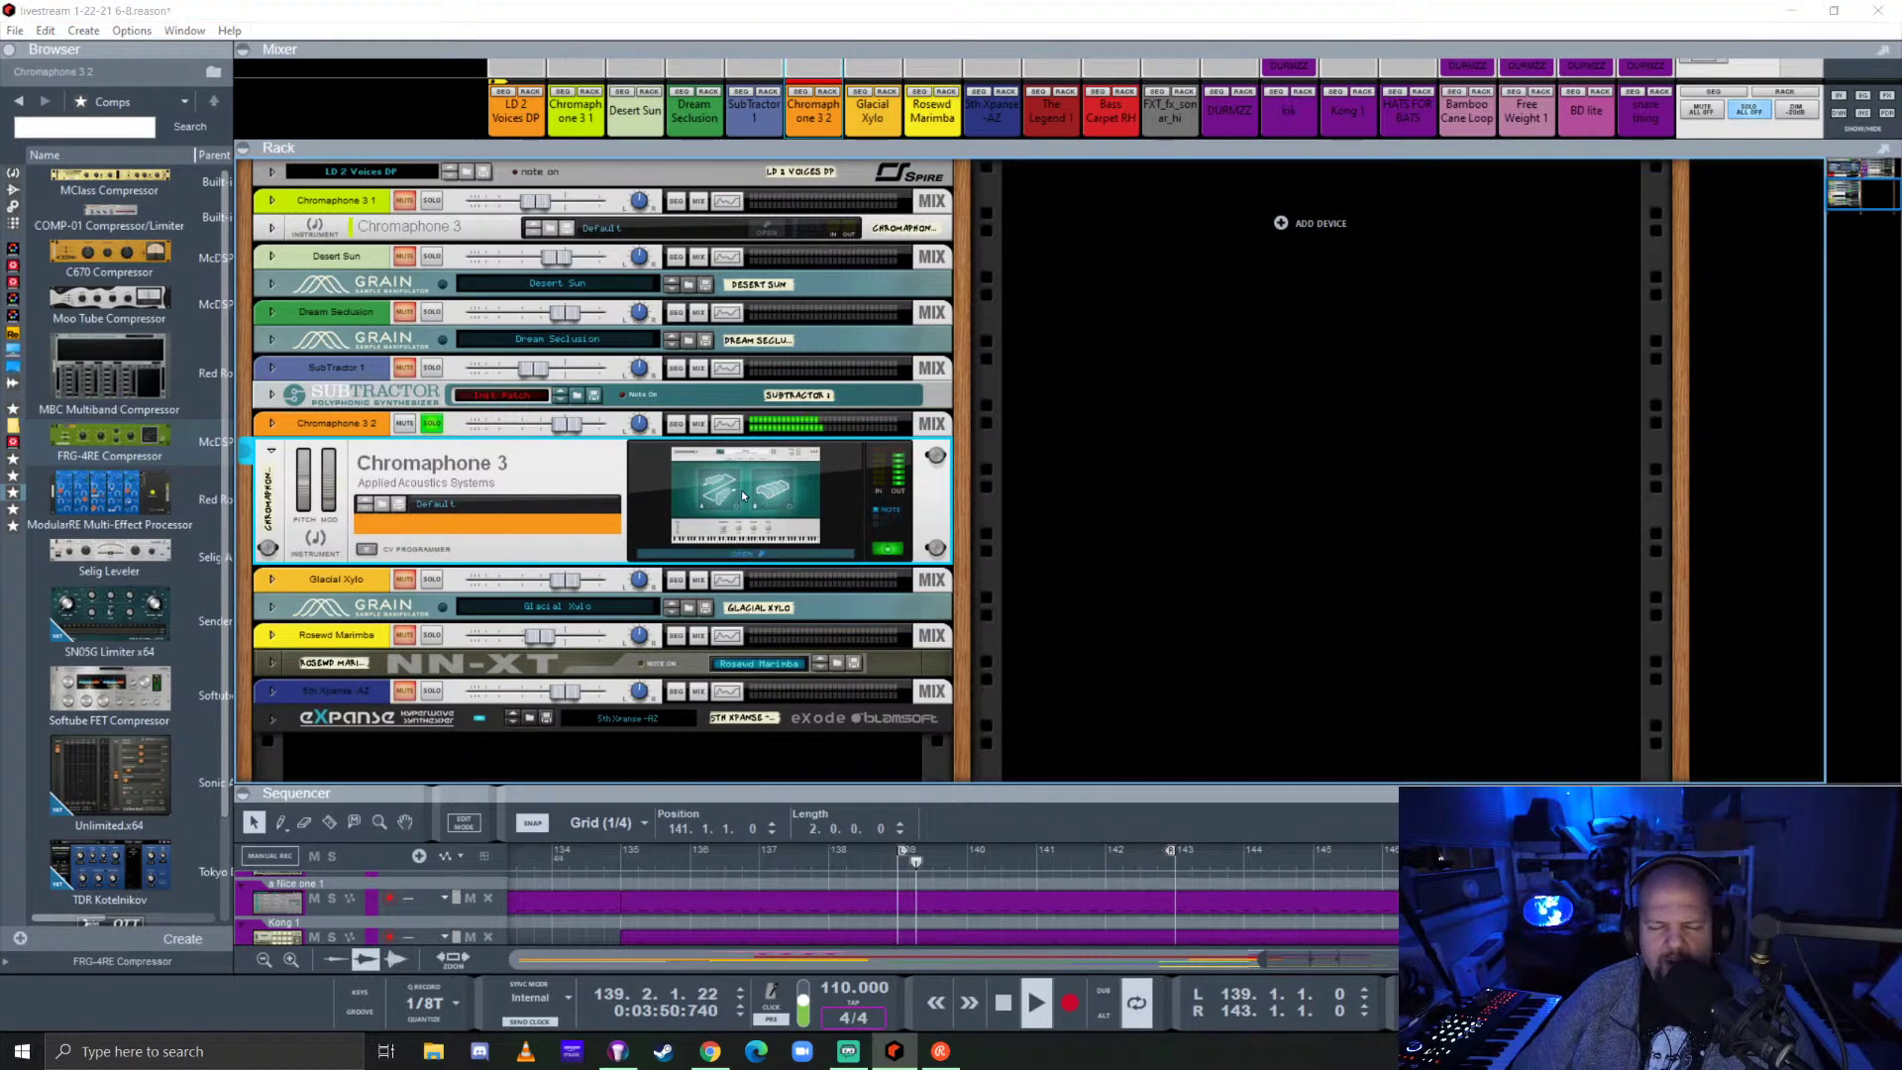
{"action": "mouse_move", "coordinate": [1534, 226]}
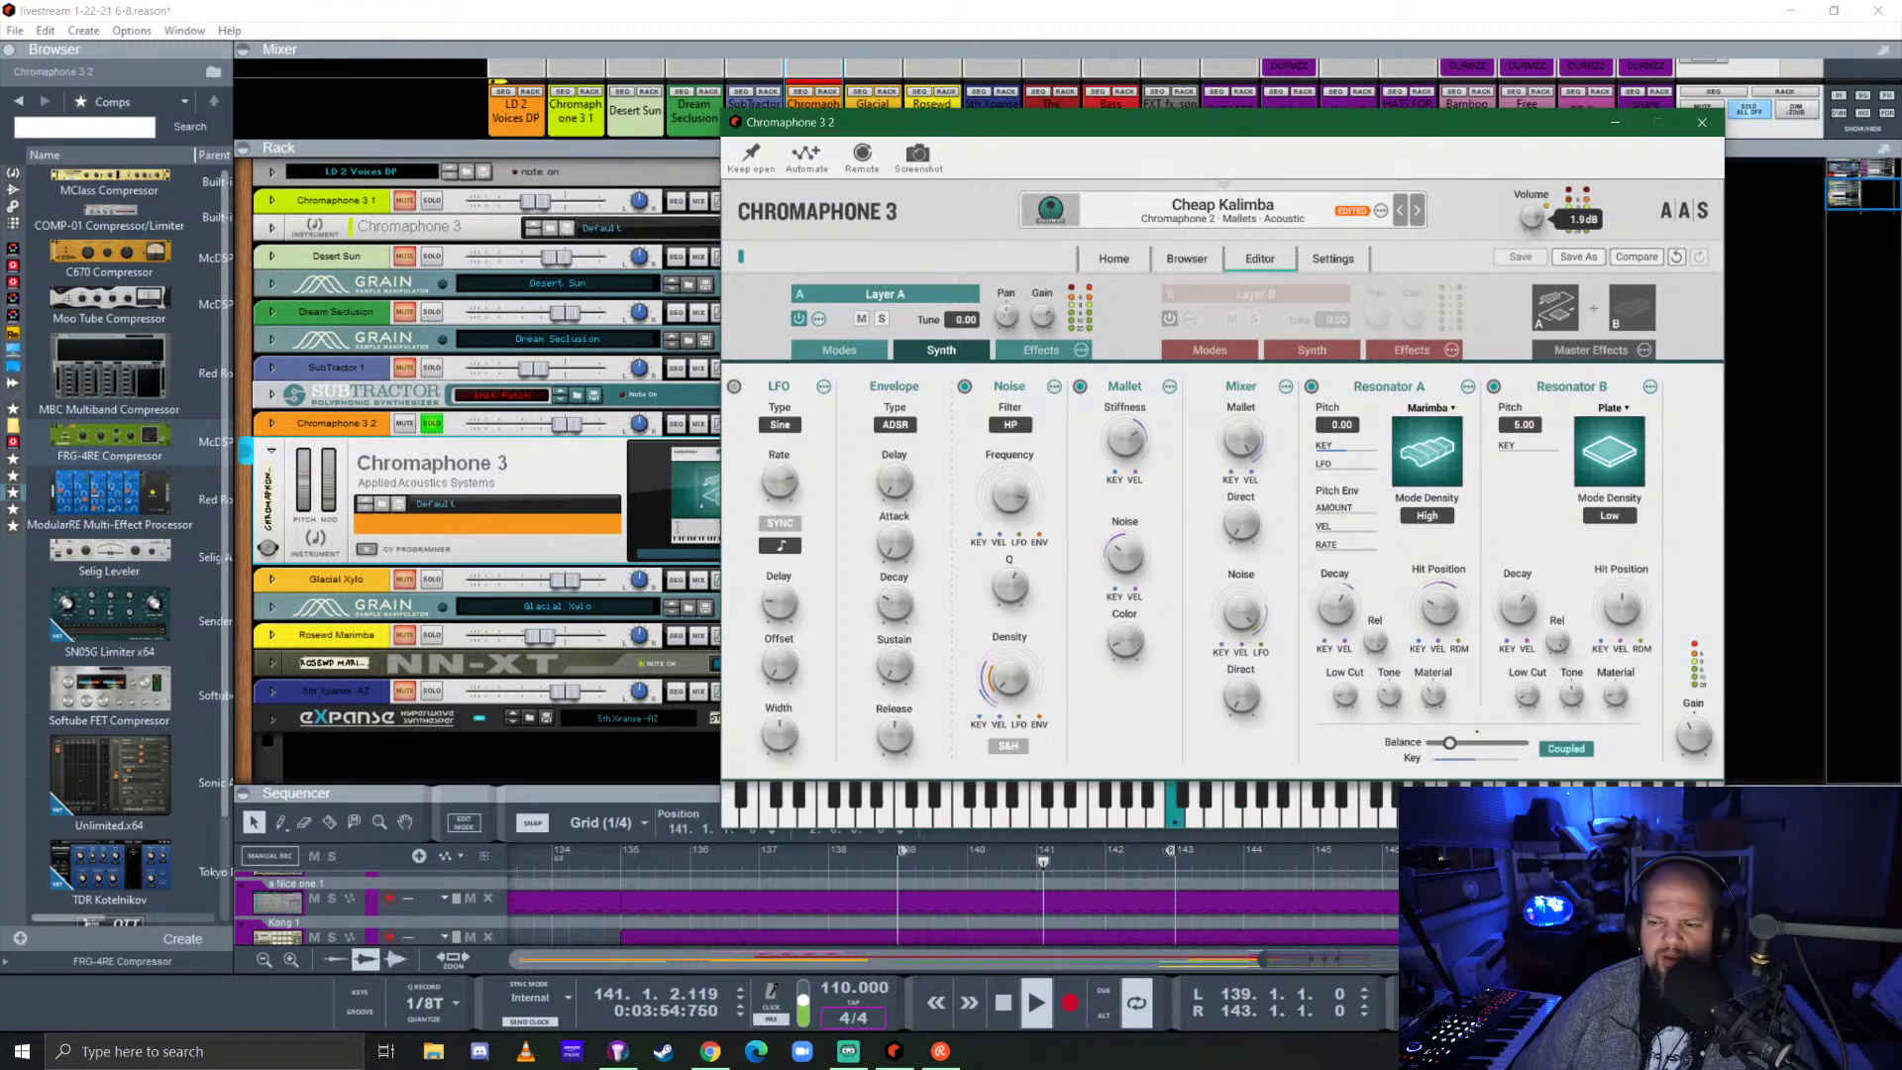
{"action": "mouse_move", "coordinate": [1694, 735]}
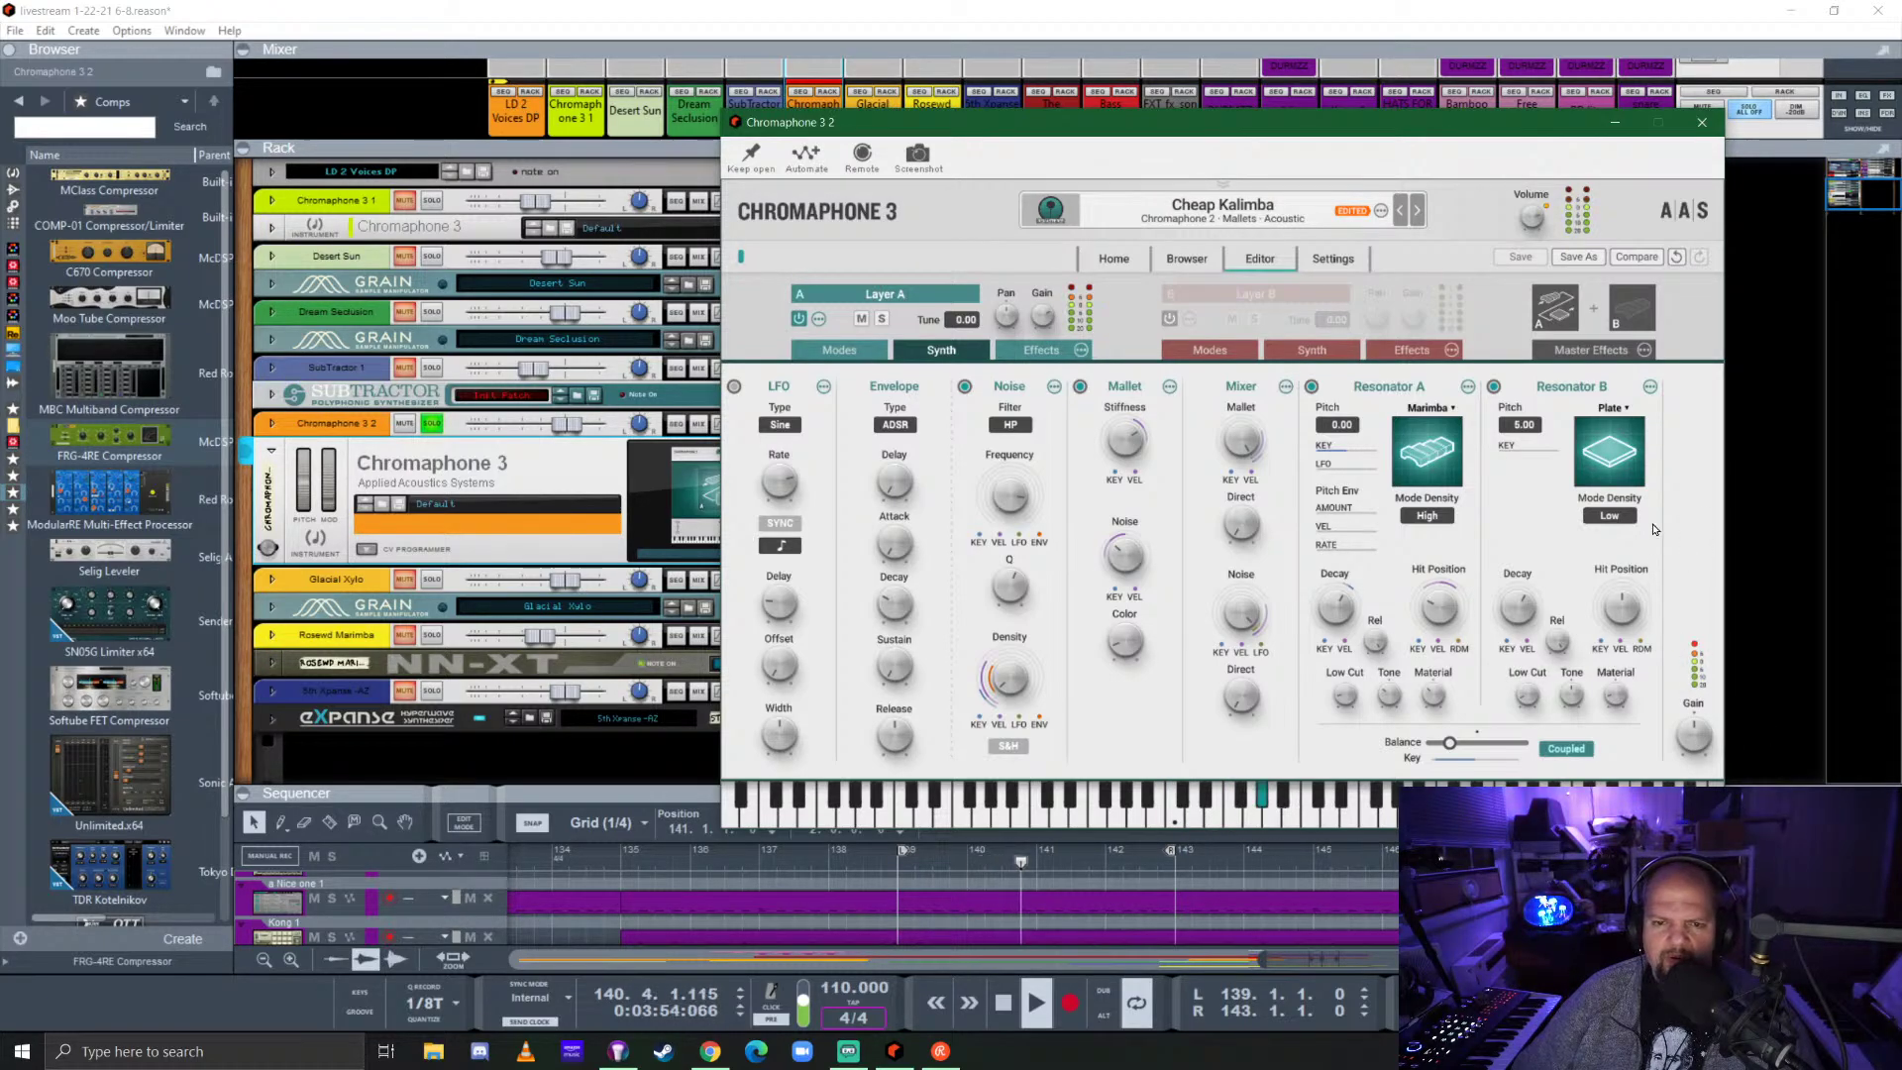
Set Resonator A's Low Cut to 0.46 and adjust its Tone.
{"action": "mouse_move", "coordinate": [1128, 441]}
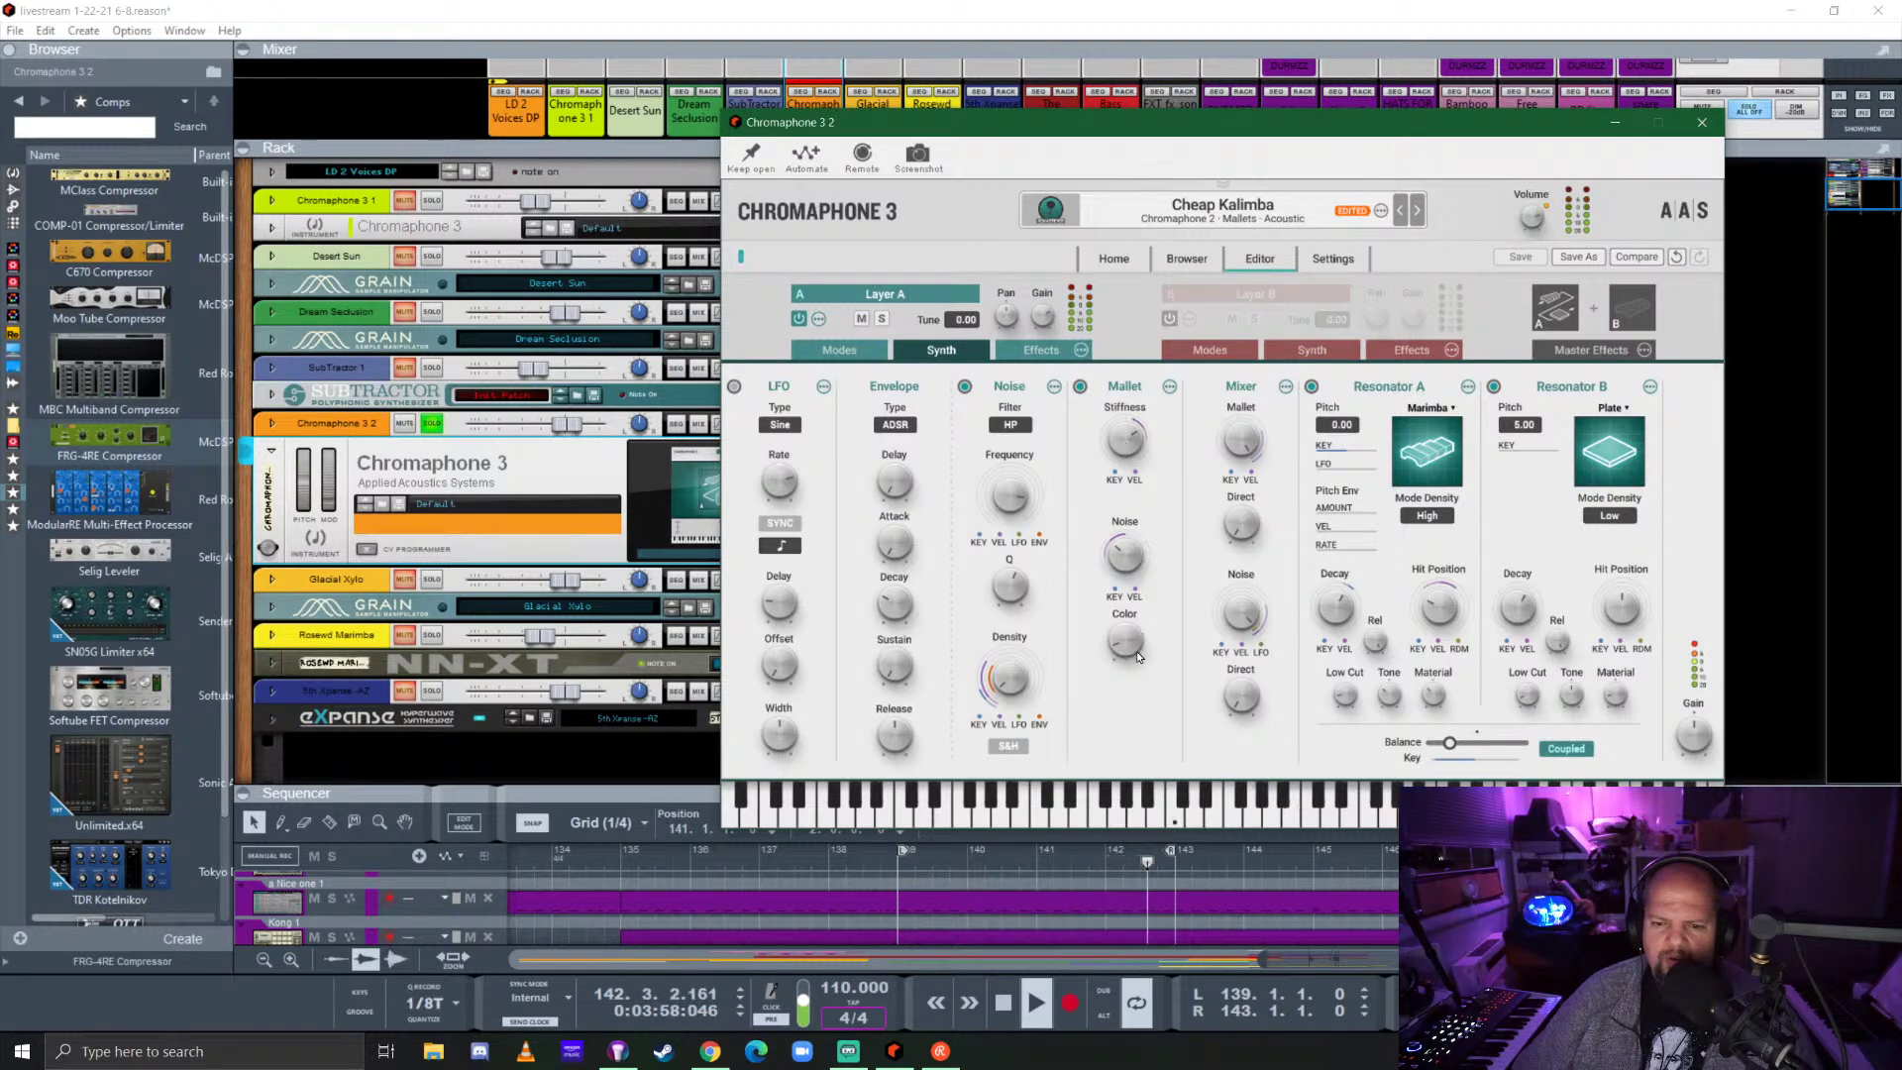
{"action": "mouse_move", "coordinate": [1138, 657]}
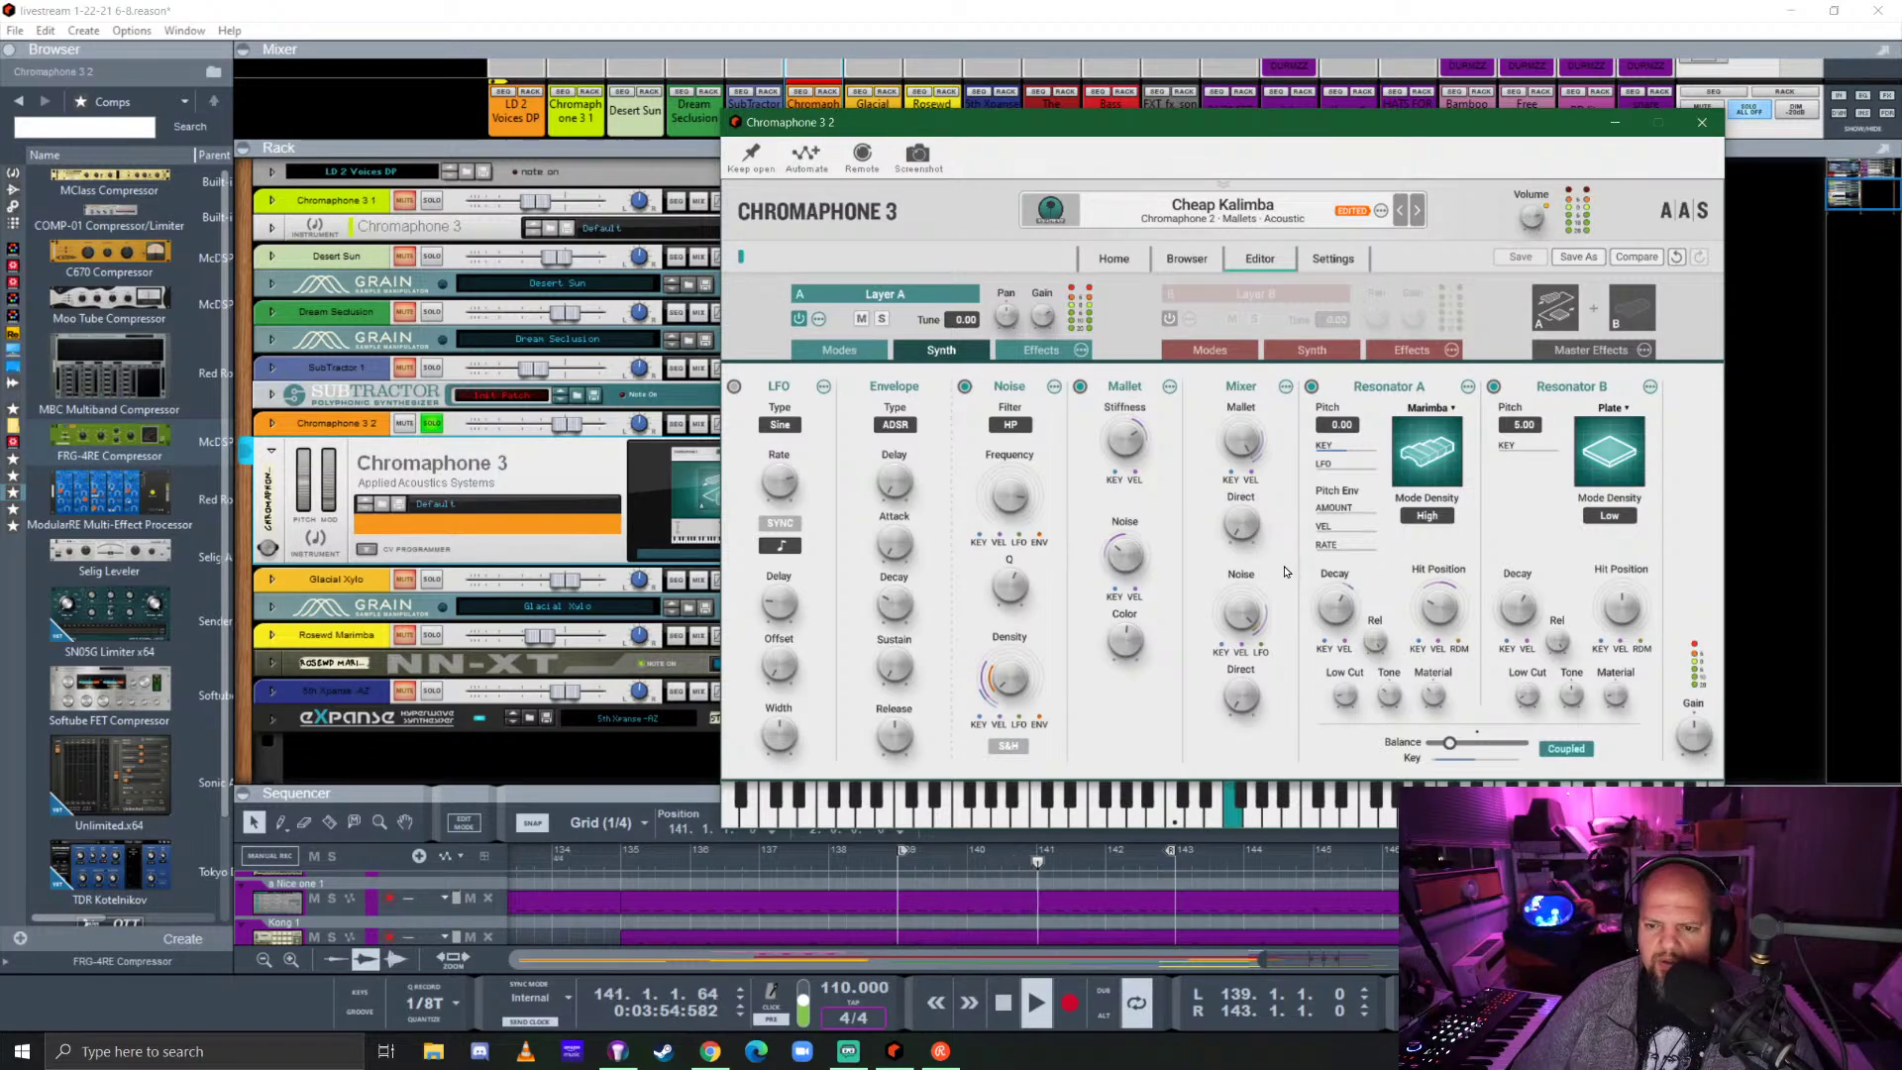
{"action": "mouse_move", "coordinate": [1367, 695]}
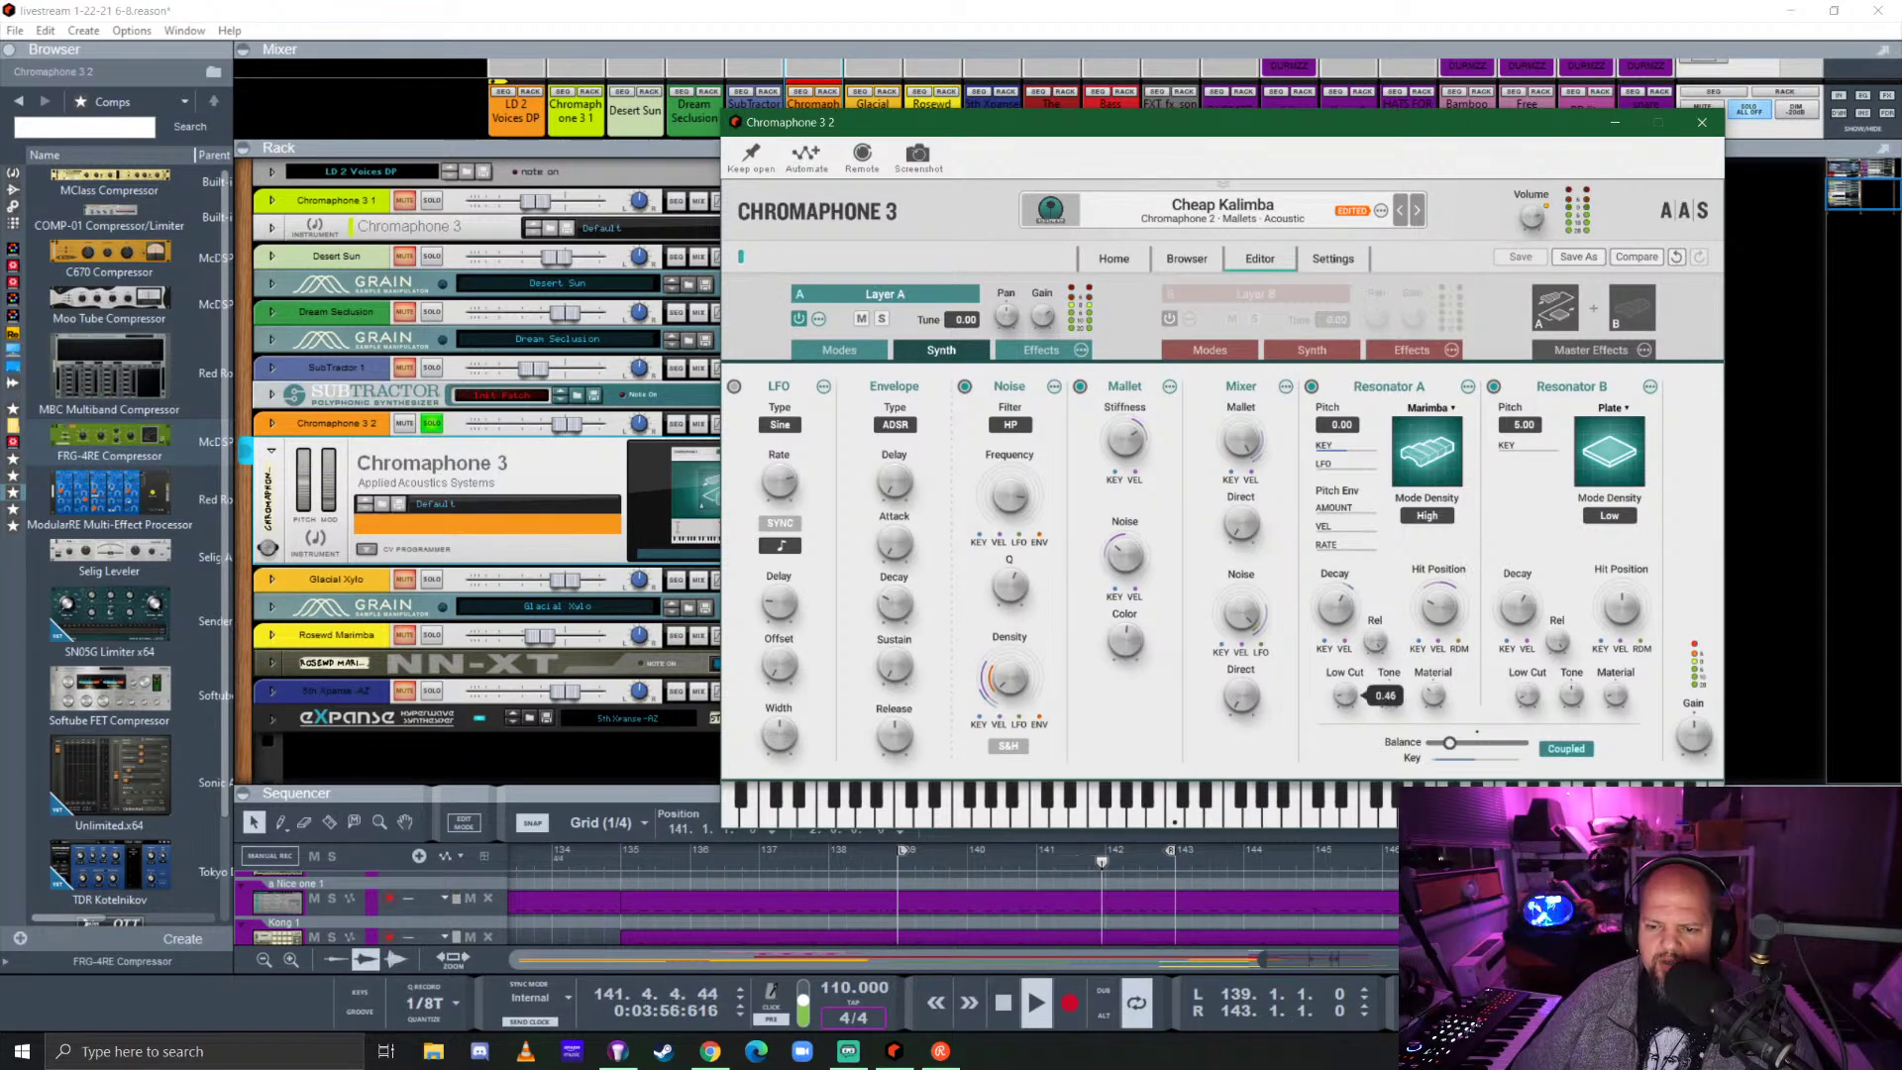
{"action": "scroll", "coordinate": [1344, 695], "scroll_direction": "up", "scroll_amount": 5}
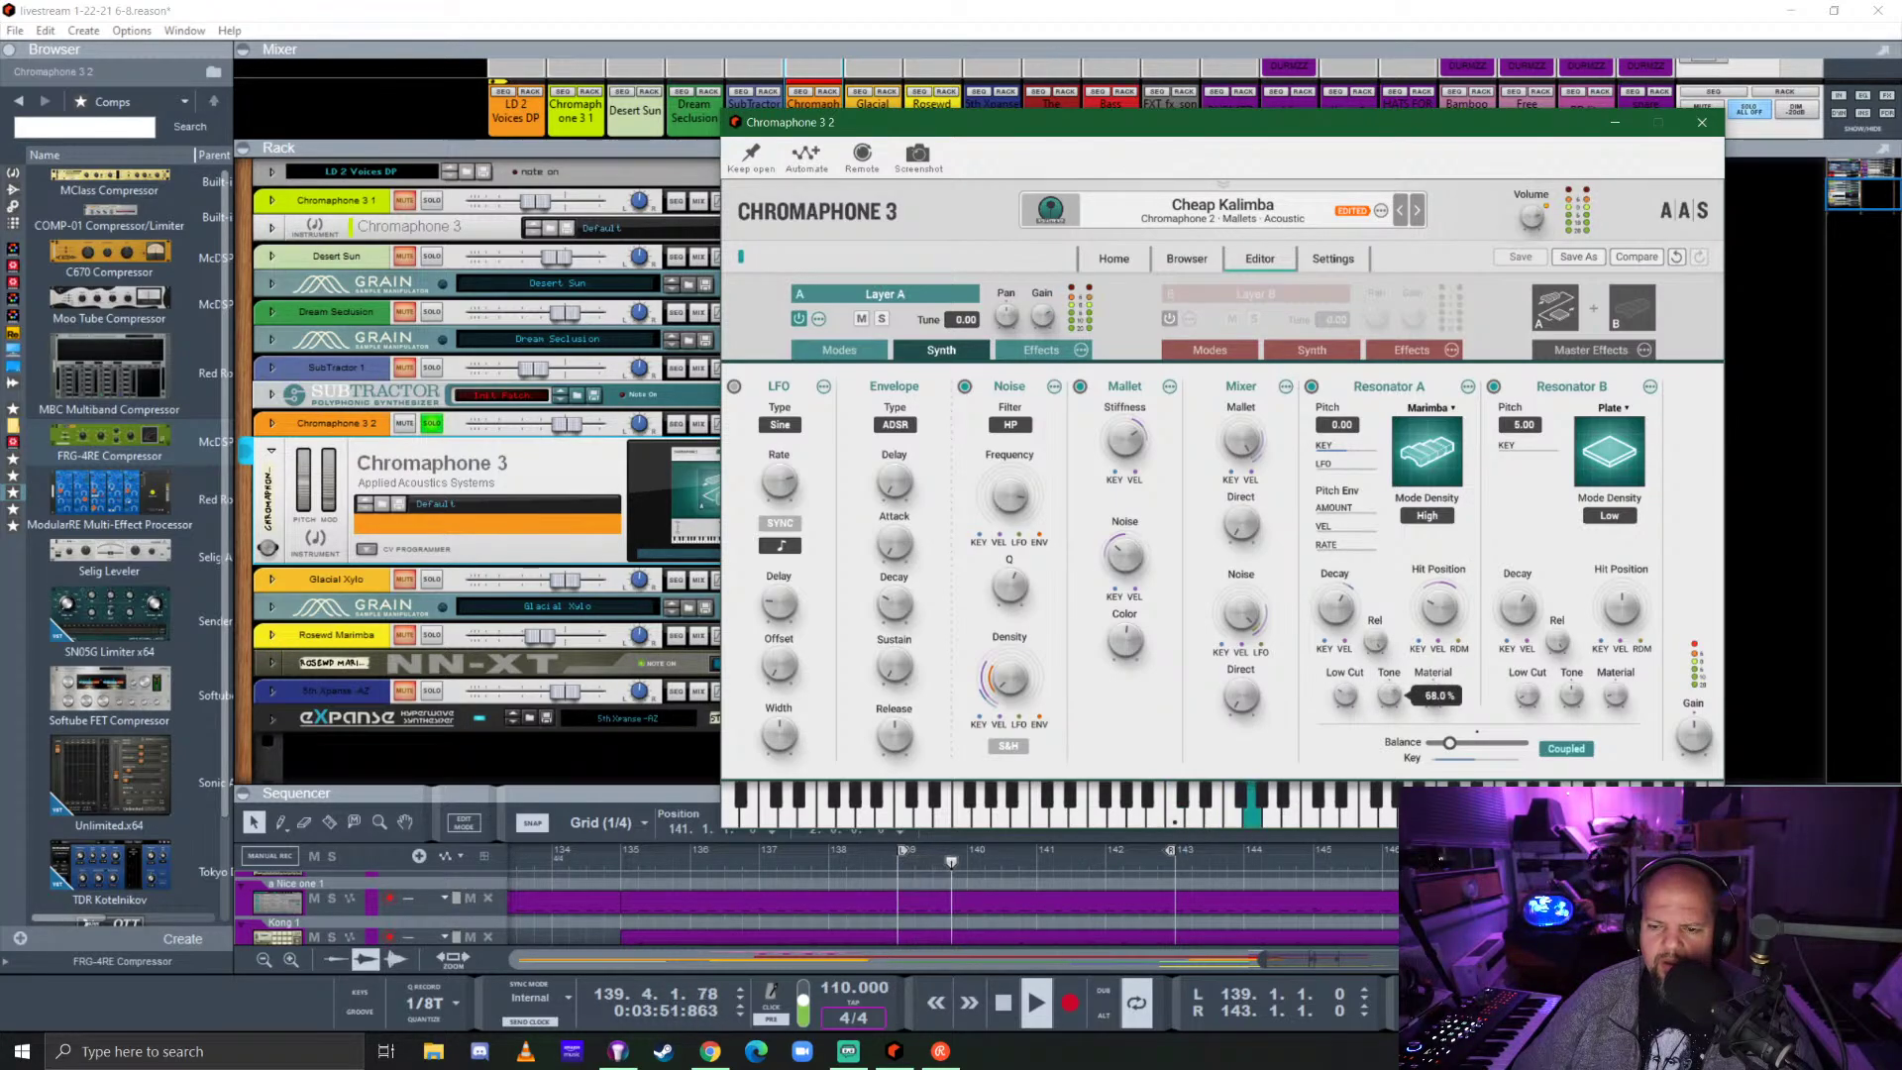
{"action": "scroll", "coordinate": [1344, 696], "scroll_direction": "down", "scroll_amount": 2}
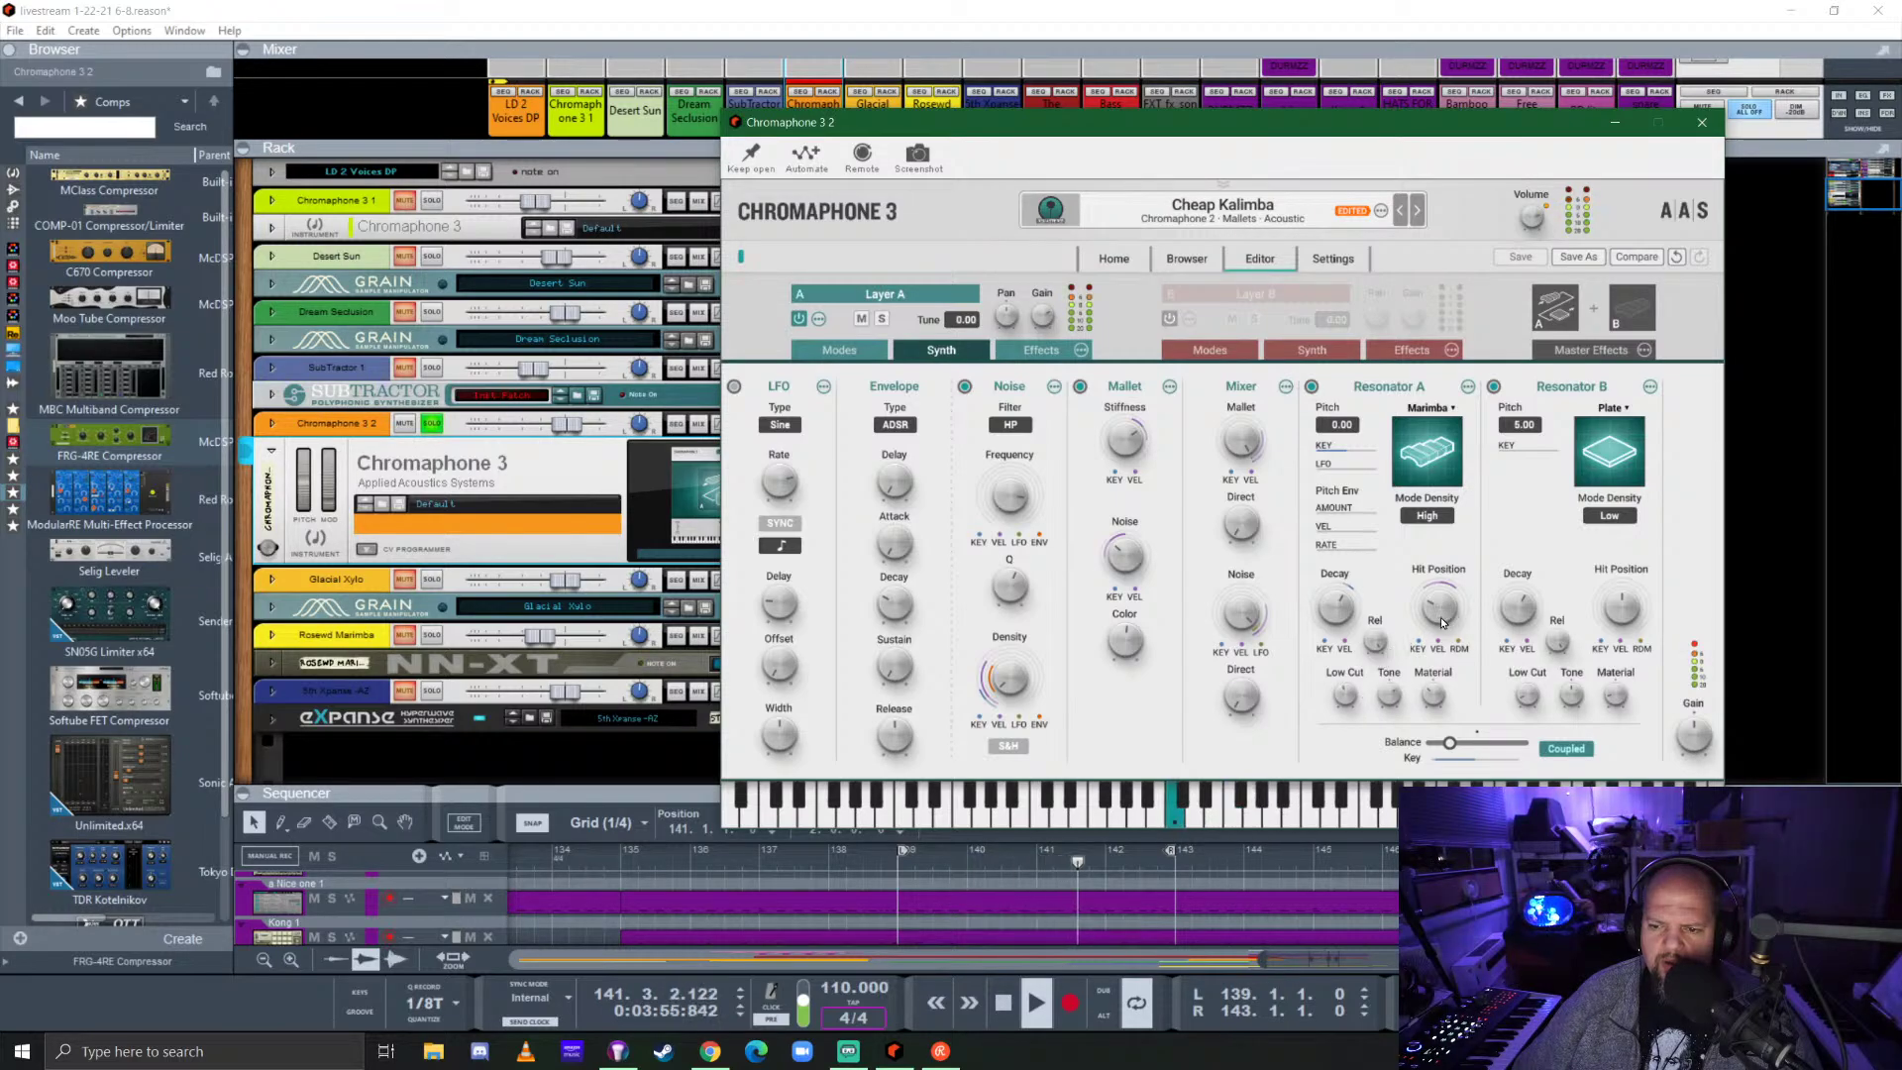
Set Resonator A's Hit Position to 3.0 % and close the plugin window.
{"action": "mouse_move", "coordinate": [1438, 606]}
{"action": "scroll", "coordinate": [1438, 606], "scroll_direction": "up", "scroll_amount": 3}
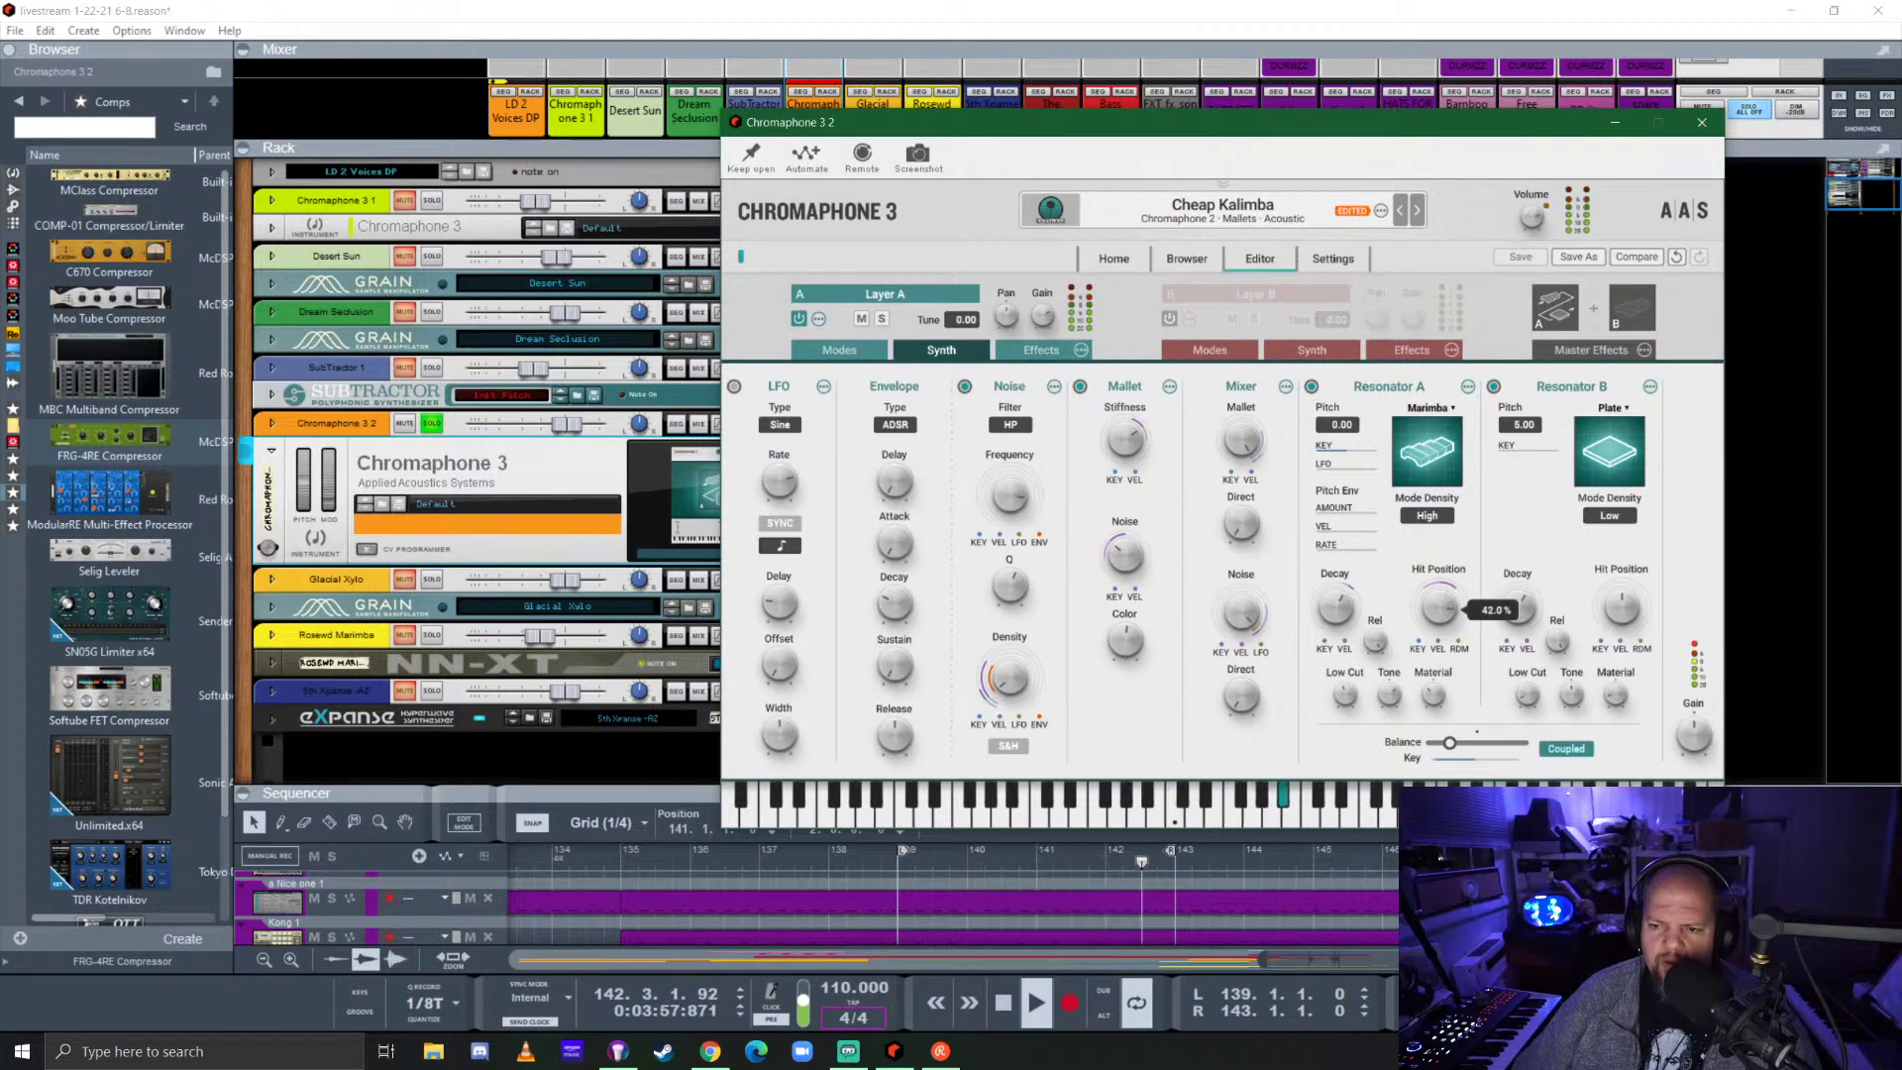
{"action": "scroll", "coordinate": [1438, 606], "scroll_direction": "down", "scroll_amount": 10}
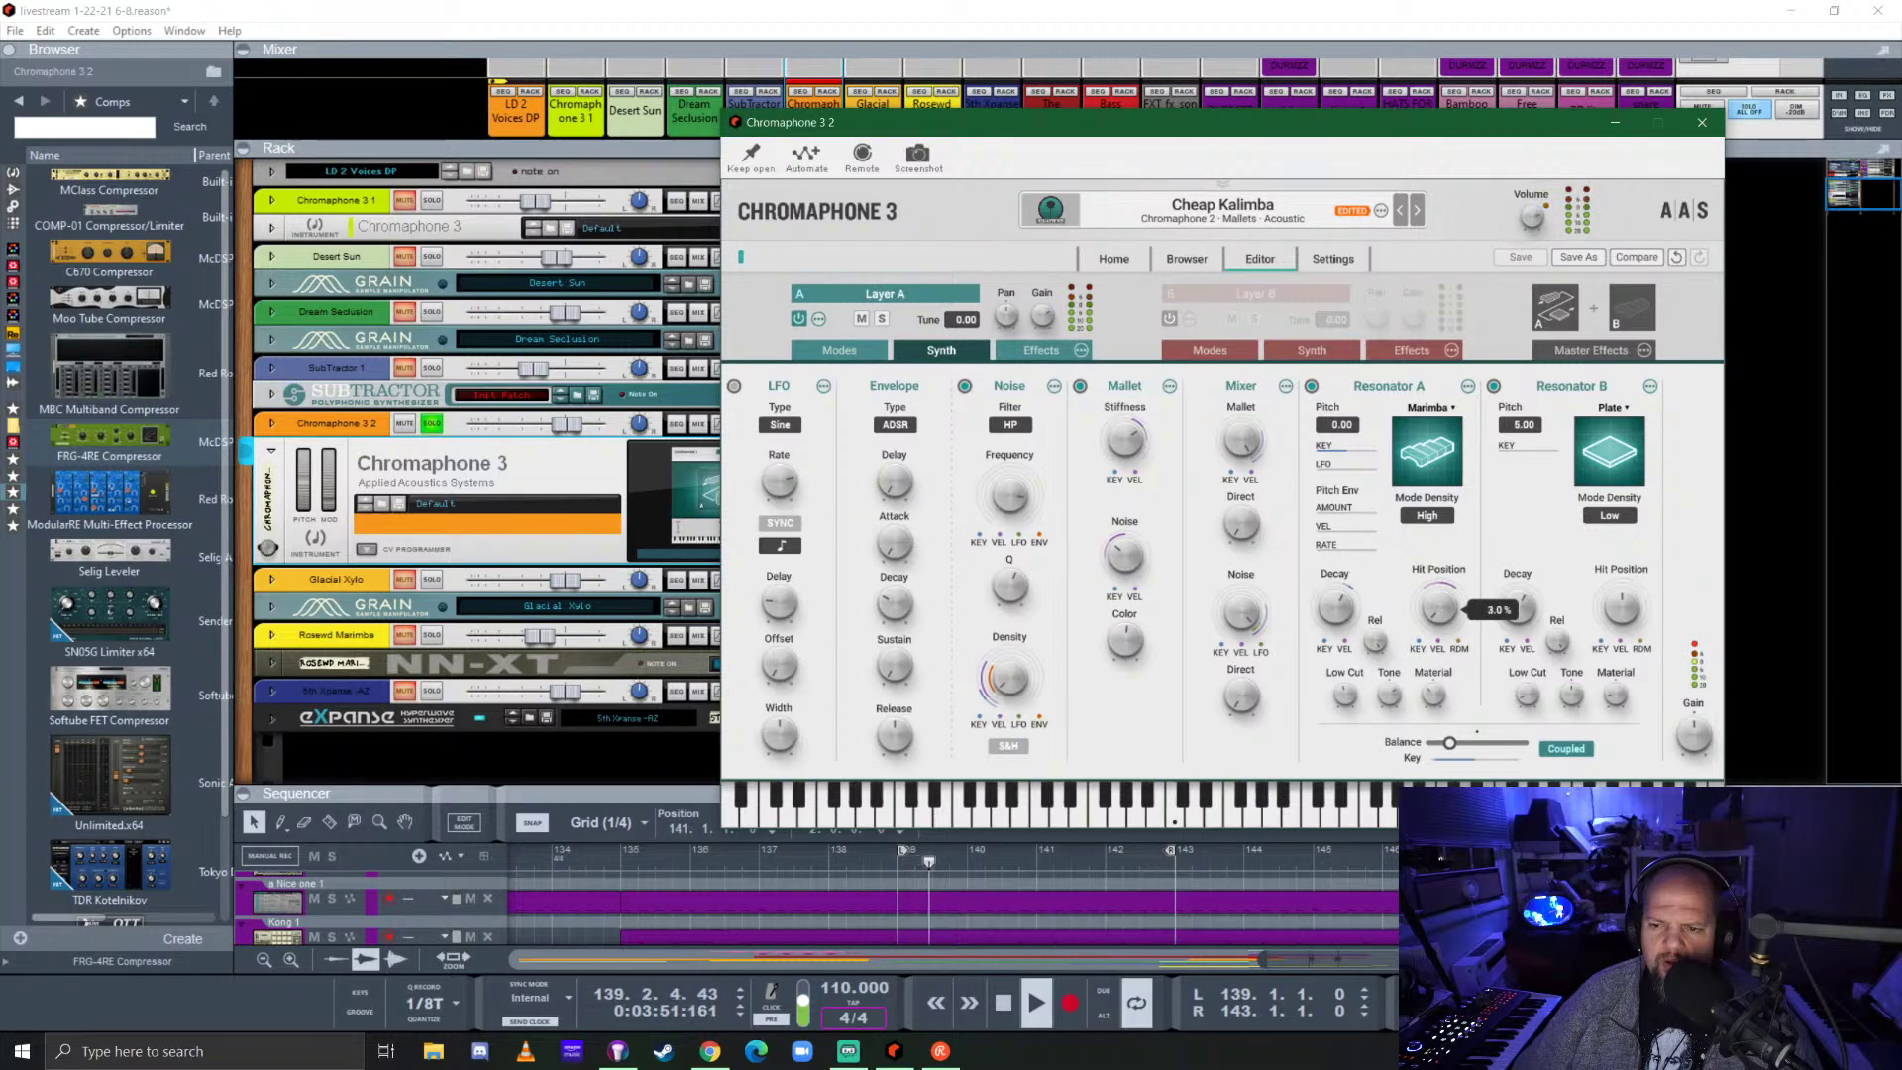
{"action": "mouse_move", "coordinate": [1336, 607]}
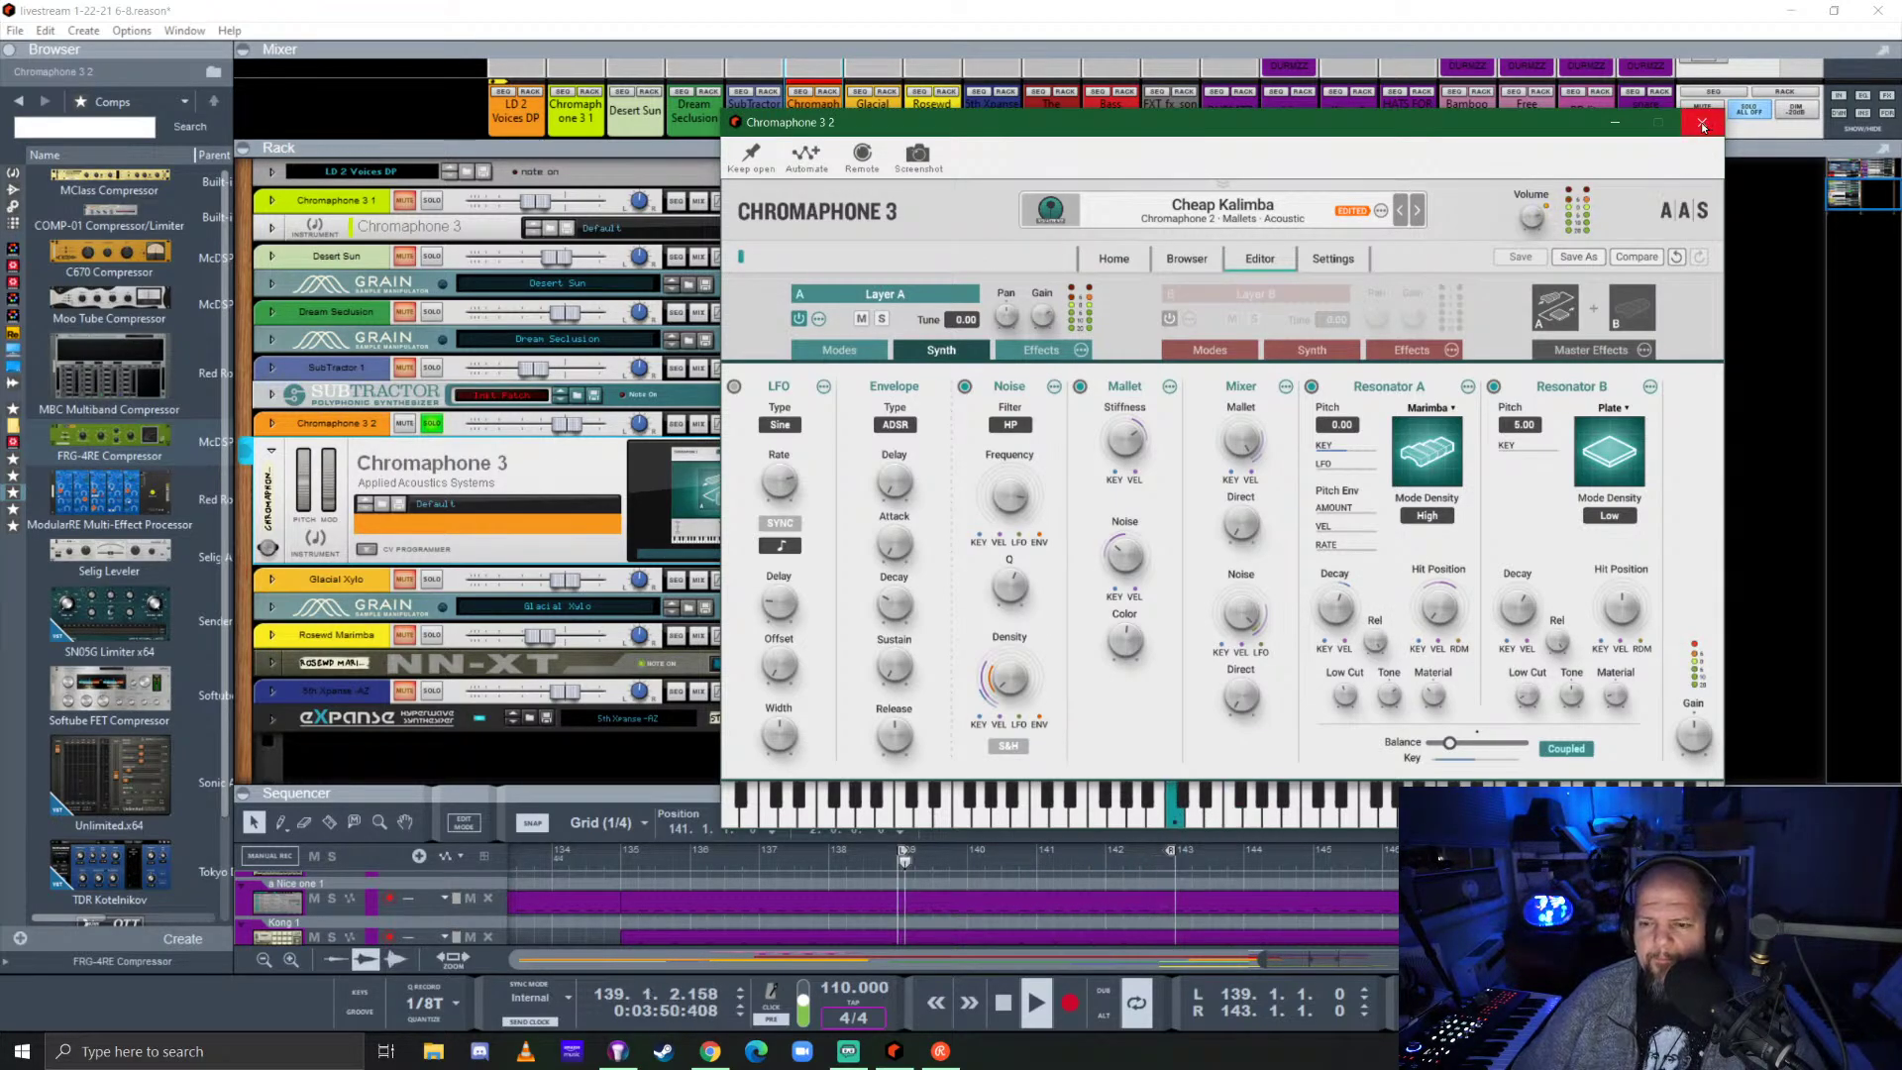
{"action": "left_click", "coordinate": [1704, 124]}
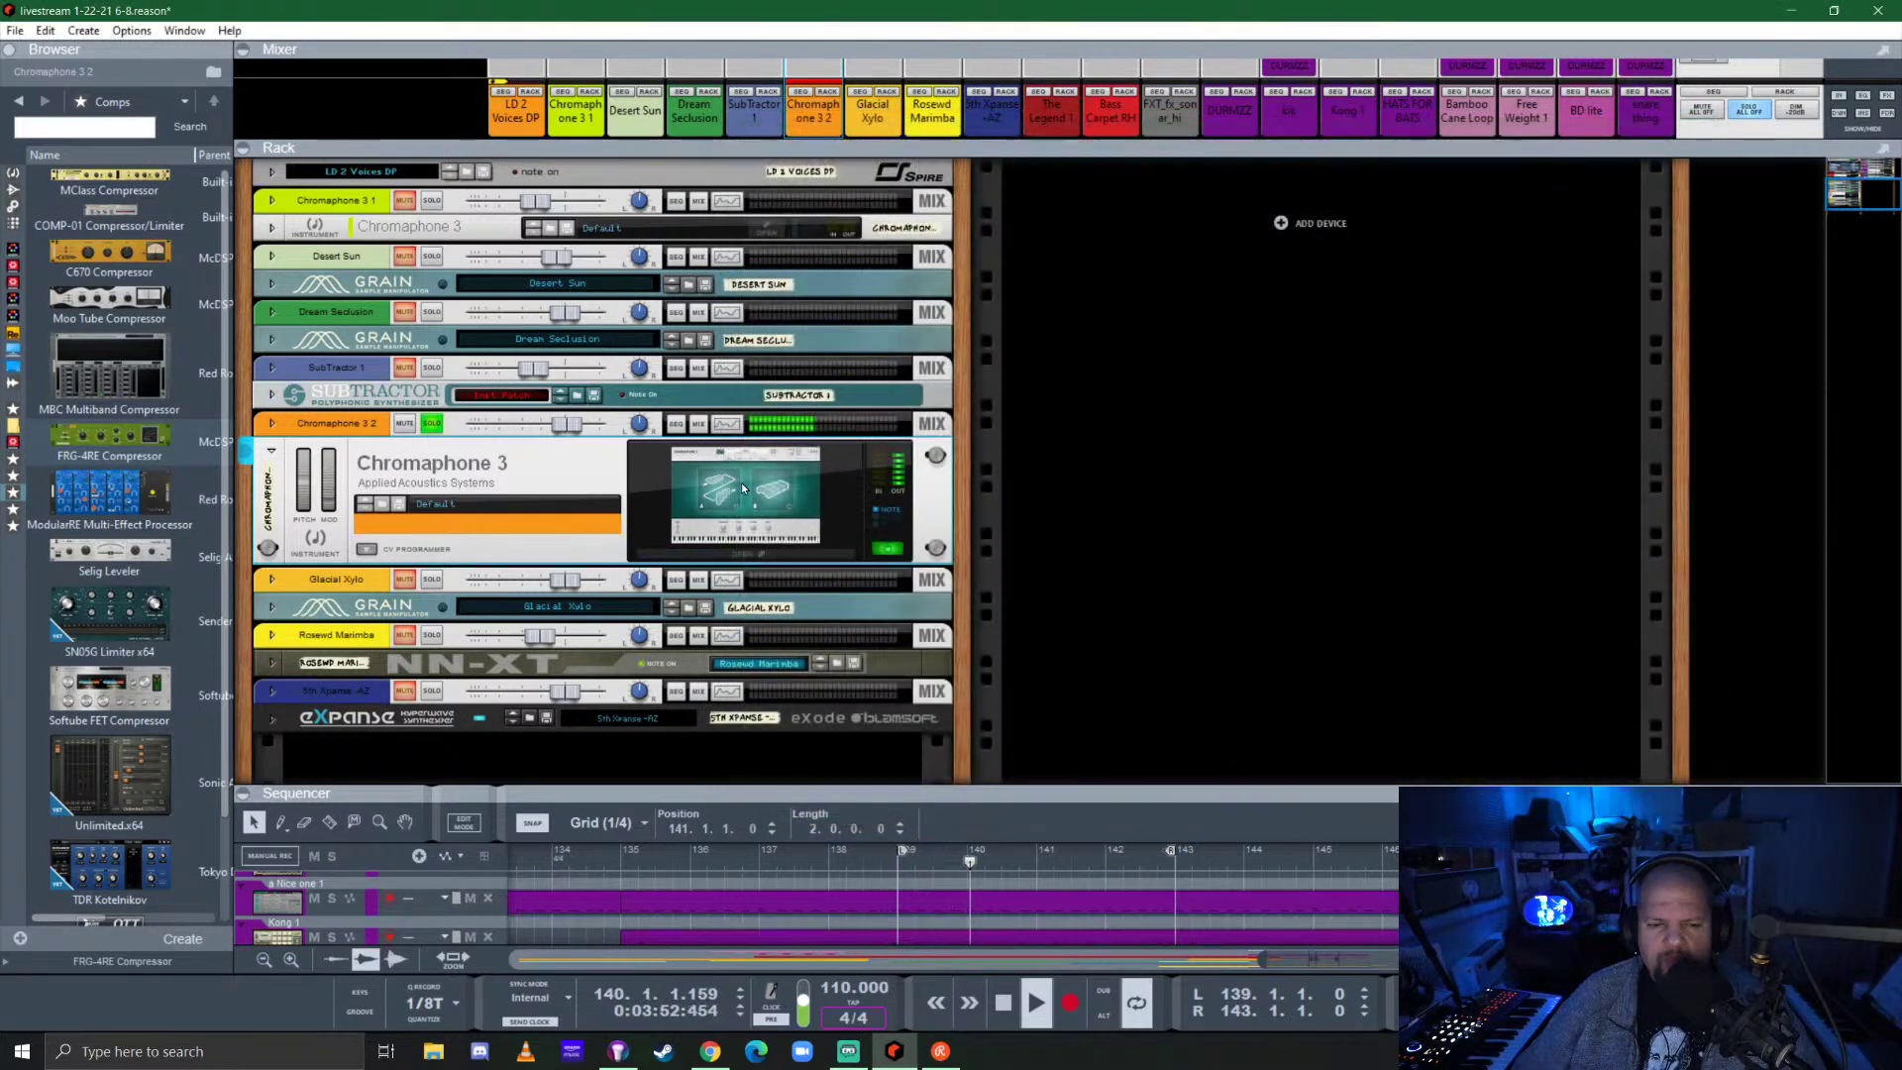
Fold the Chromaphone 3 2 instrument, adjust the Ratio of its FRG-4RE insert compressor, and hide the insert effects.
{"action": "left_click", "coordinate": [273, 456]}
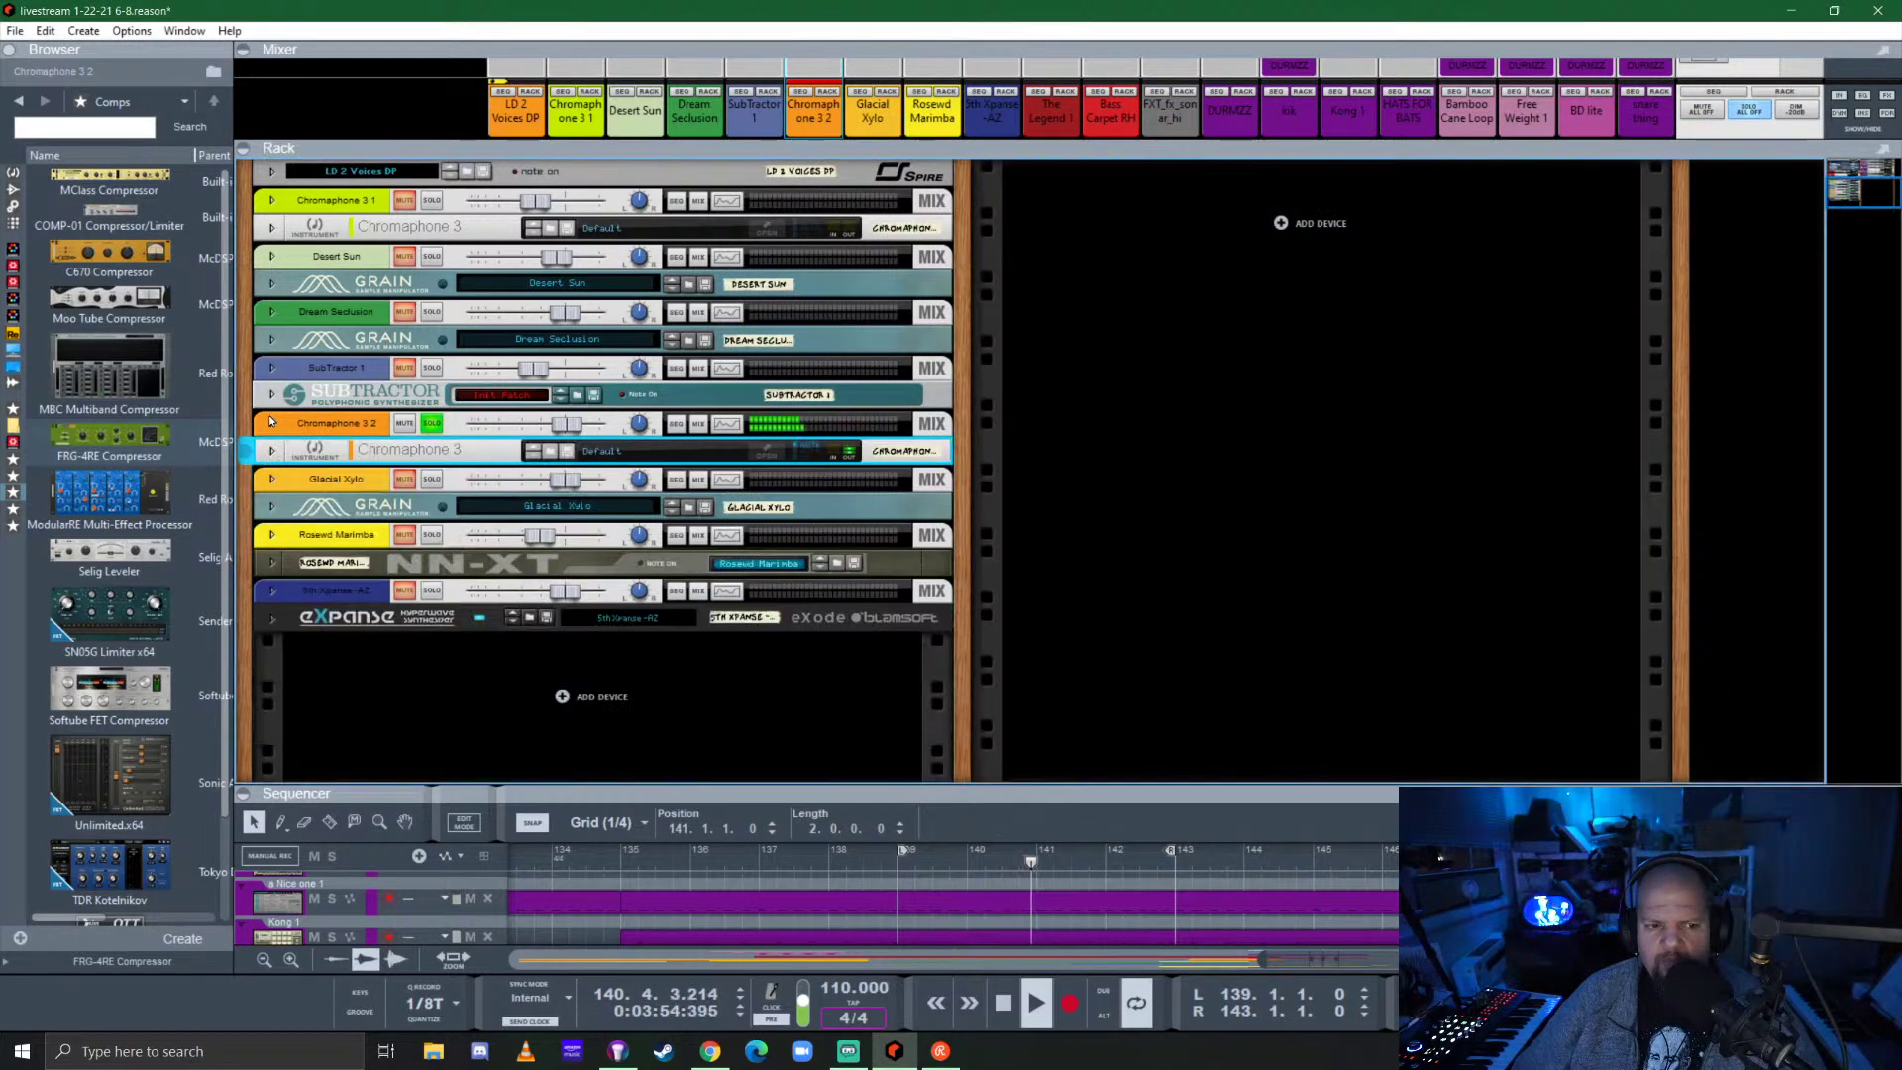
{"action": "left_click", "coordinate": [271, 423]}
{"action": "left_click", "coordinate": [295, 461]}
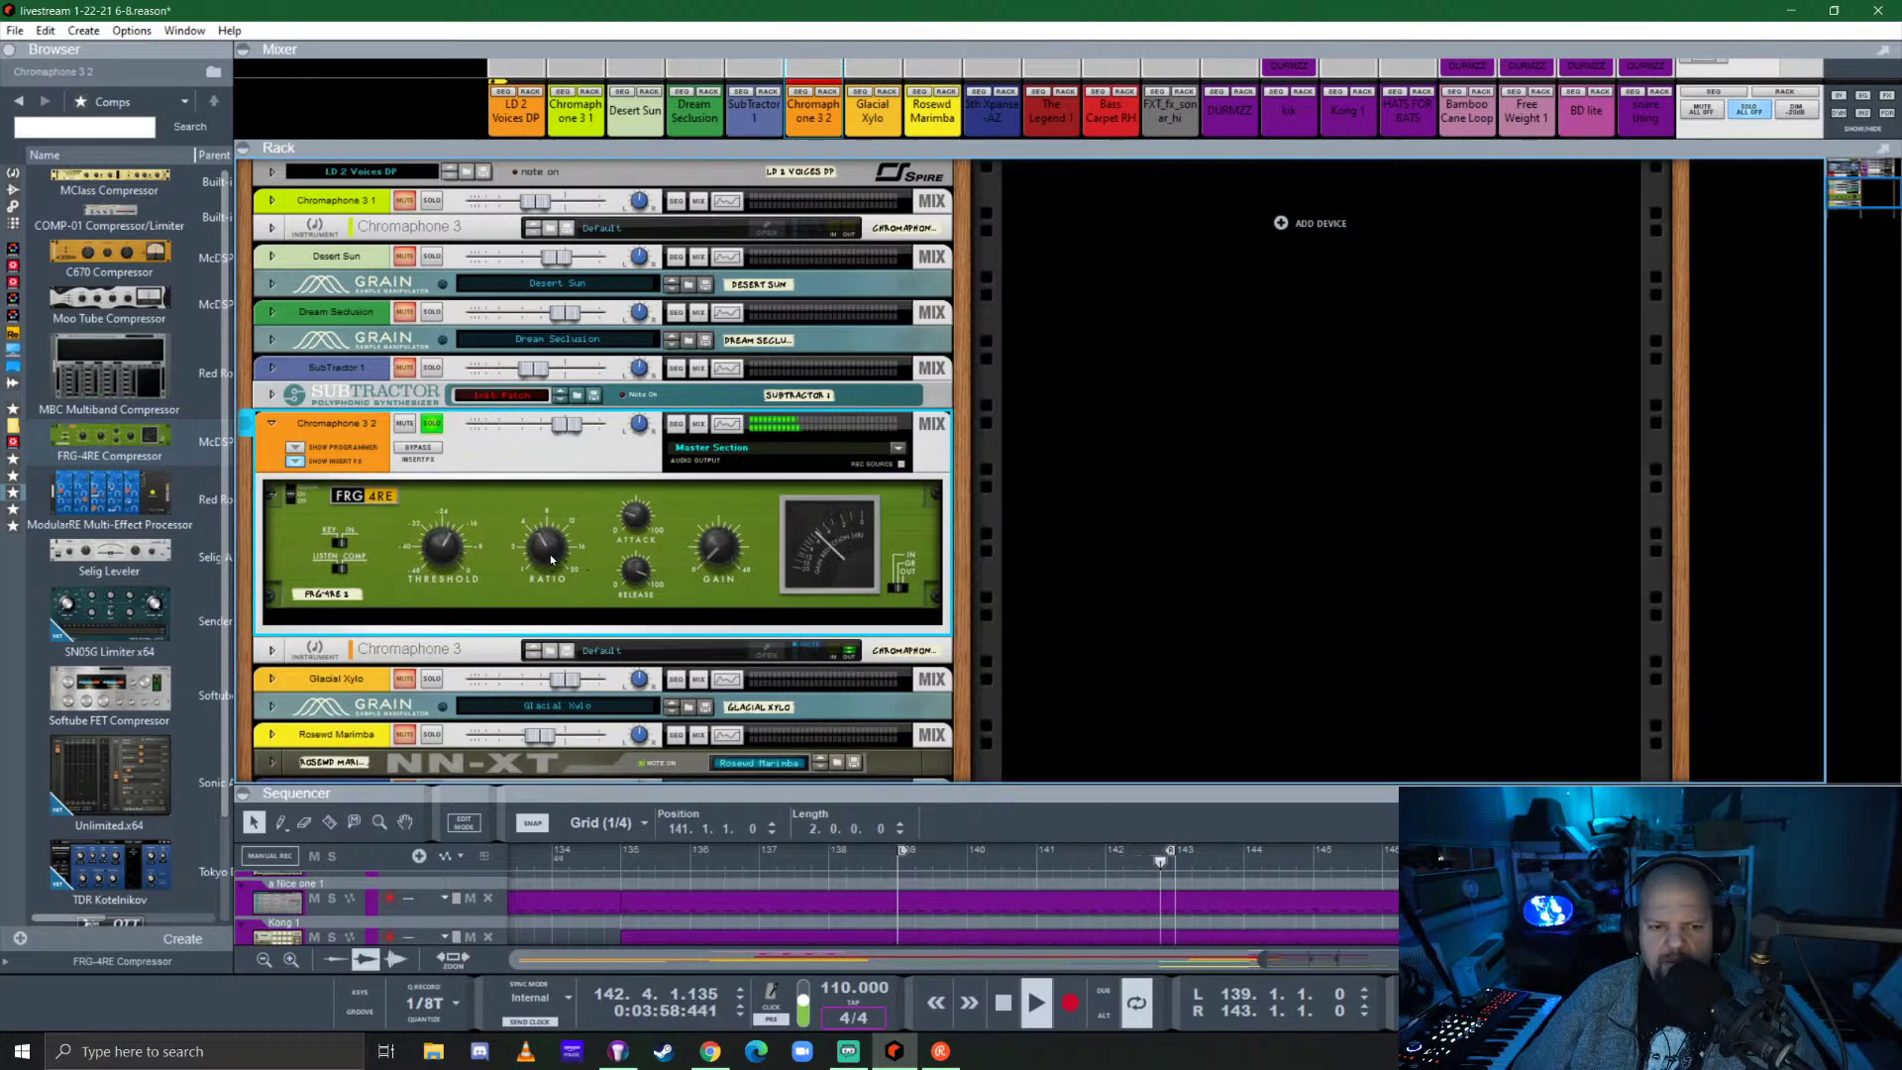
{"action": "left_click_drag", "start_coordinate": [551, 556], "coordinate": [597, 494]}
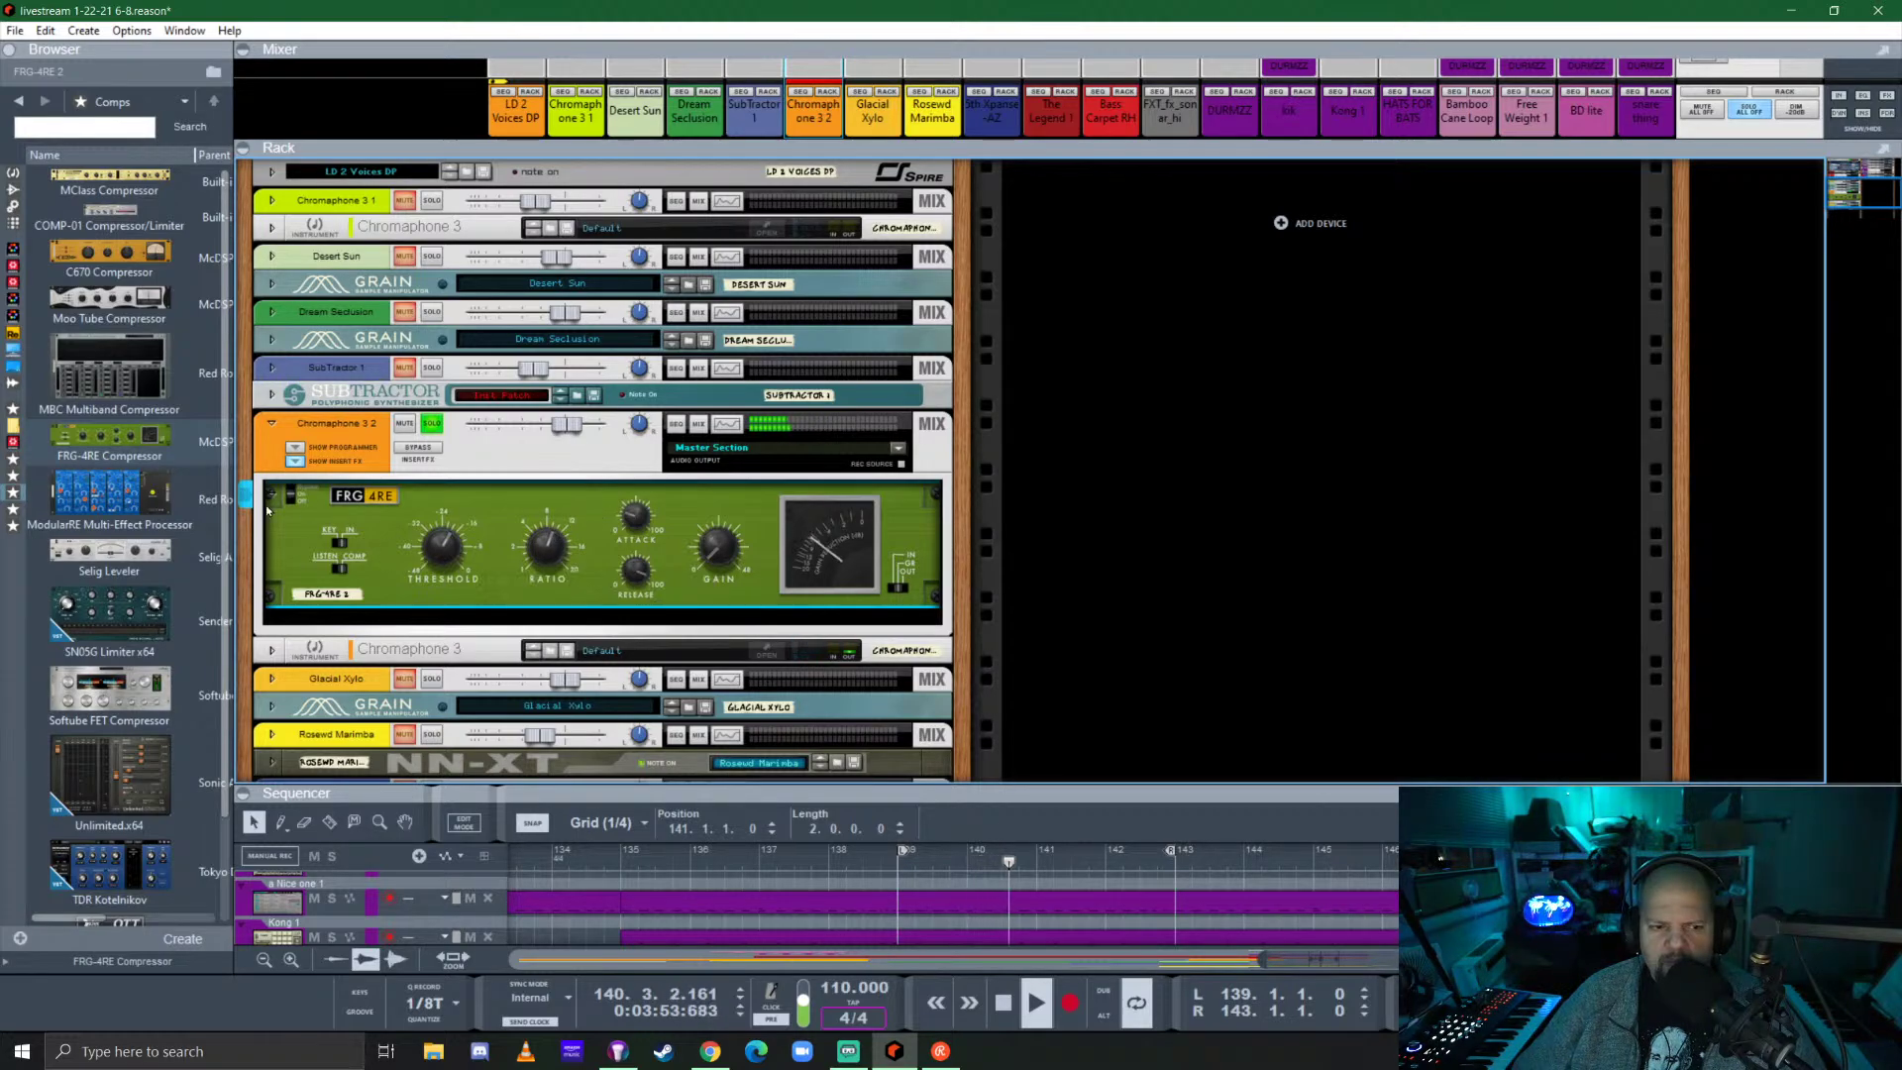
{"action": "left_click", "coordinate": [294, 460]}
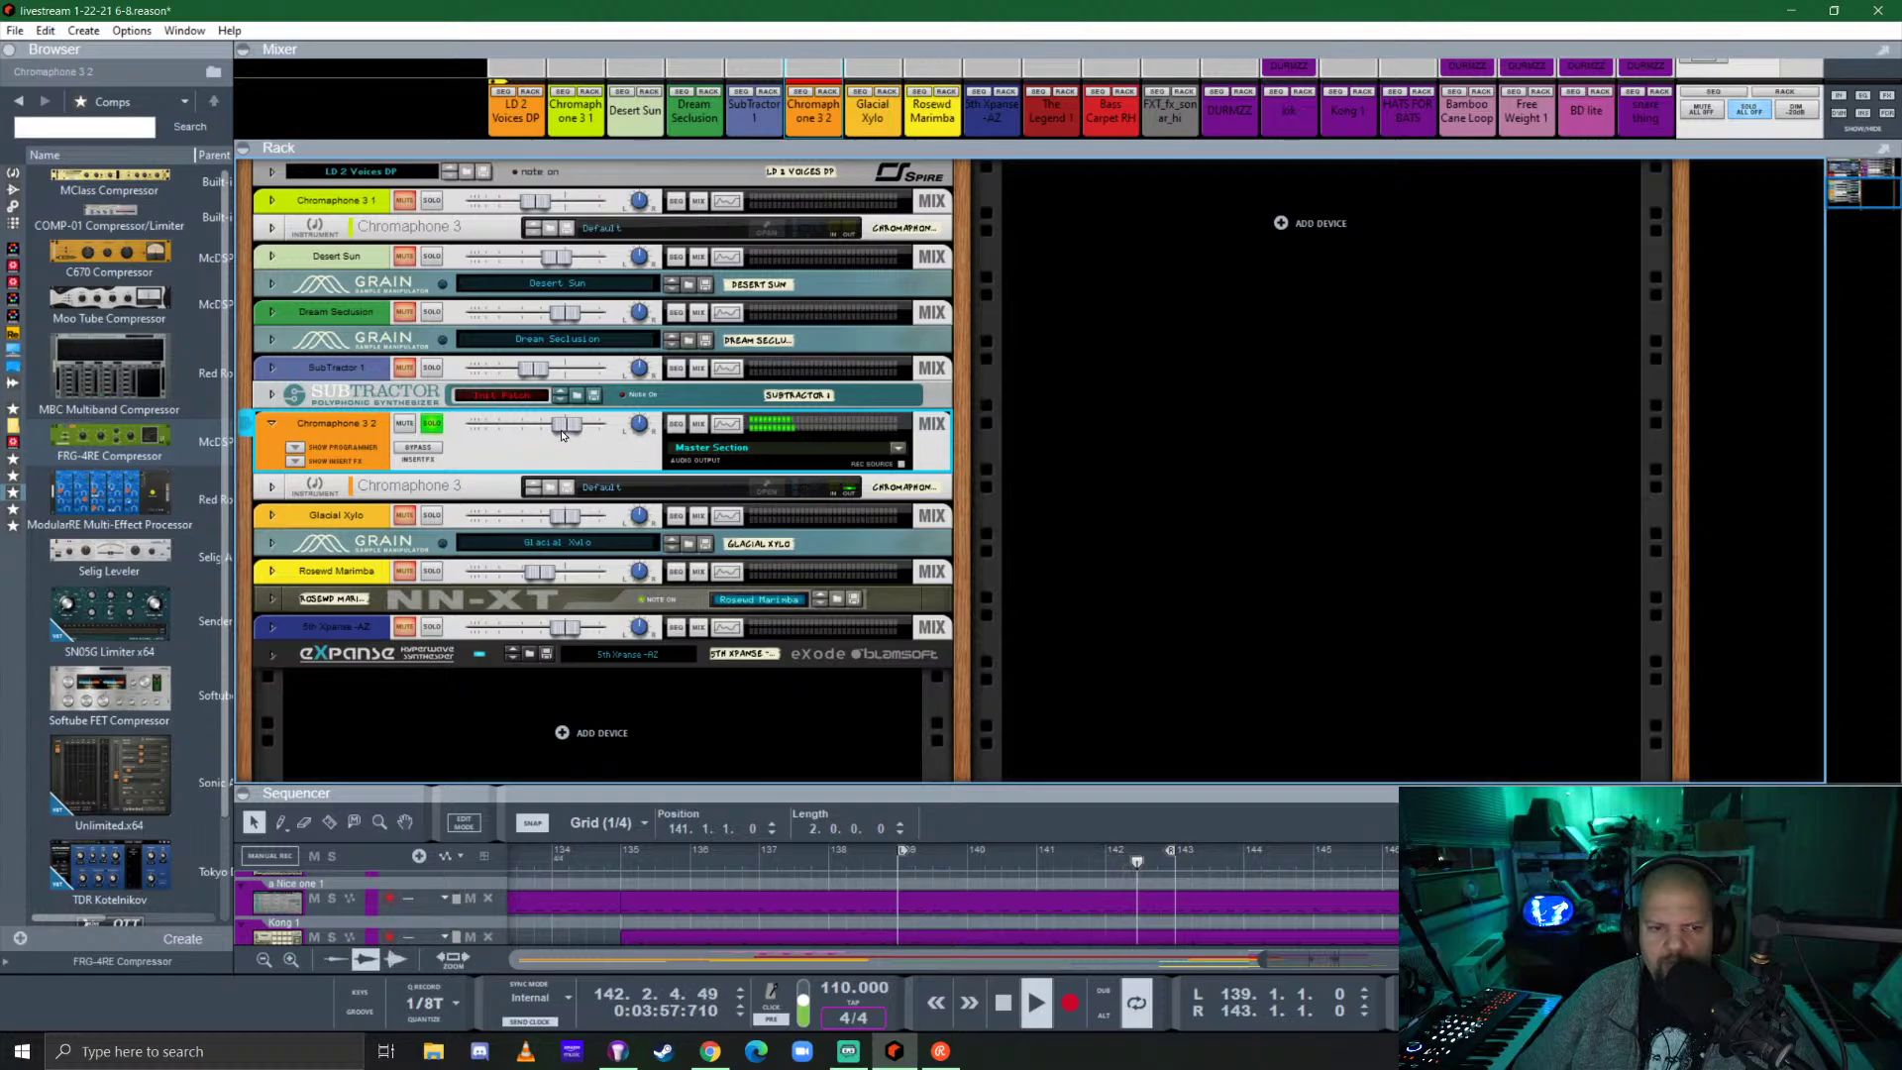
Raise the Chromaphone 3 2 channel level to 6.75 dB, unsolo the channel and fold it.
{"action": "left_click_drag", "start_coordinate": [562, 434], "coordinate": [575, 434]}
{"action": "left_click", "coordinate": [437, 432]}
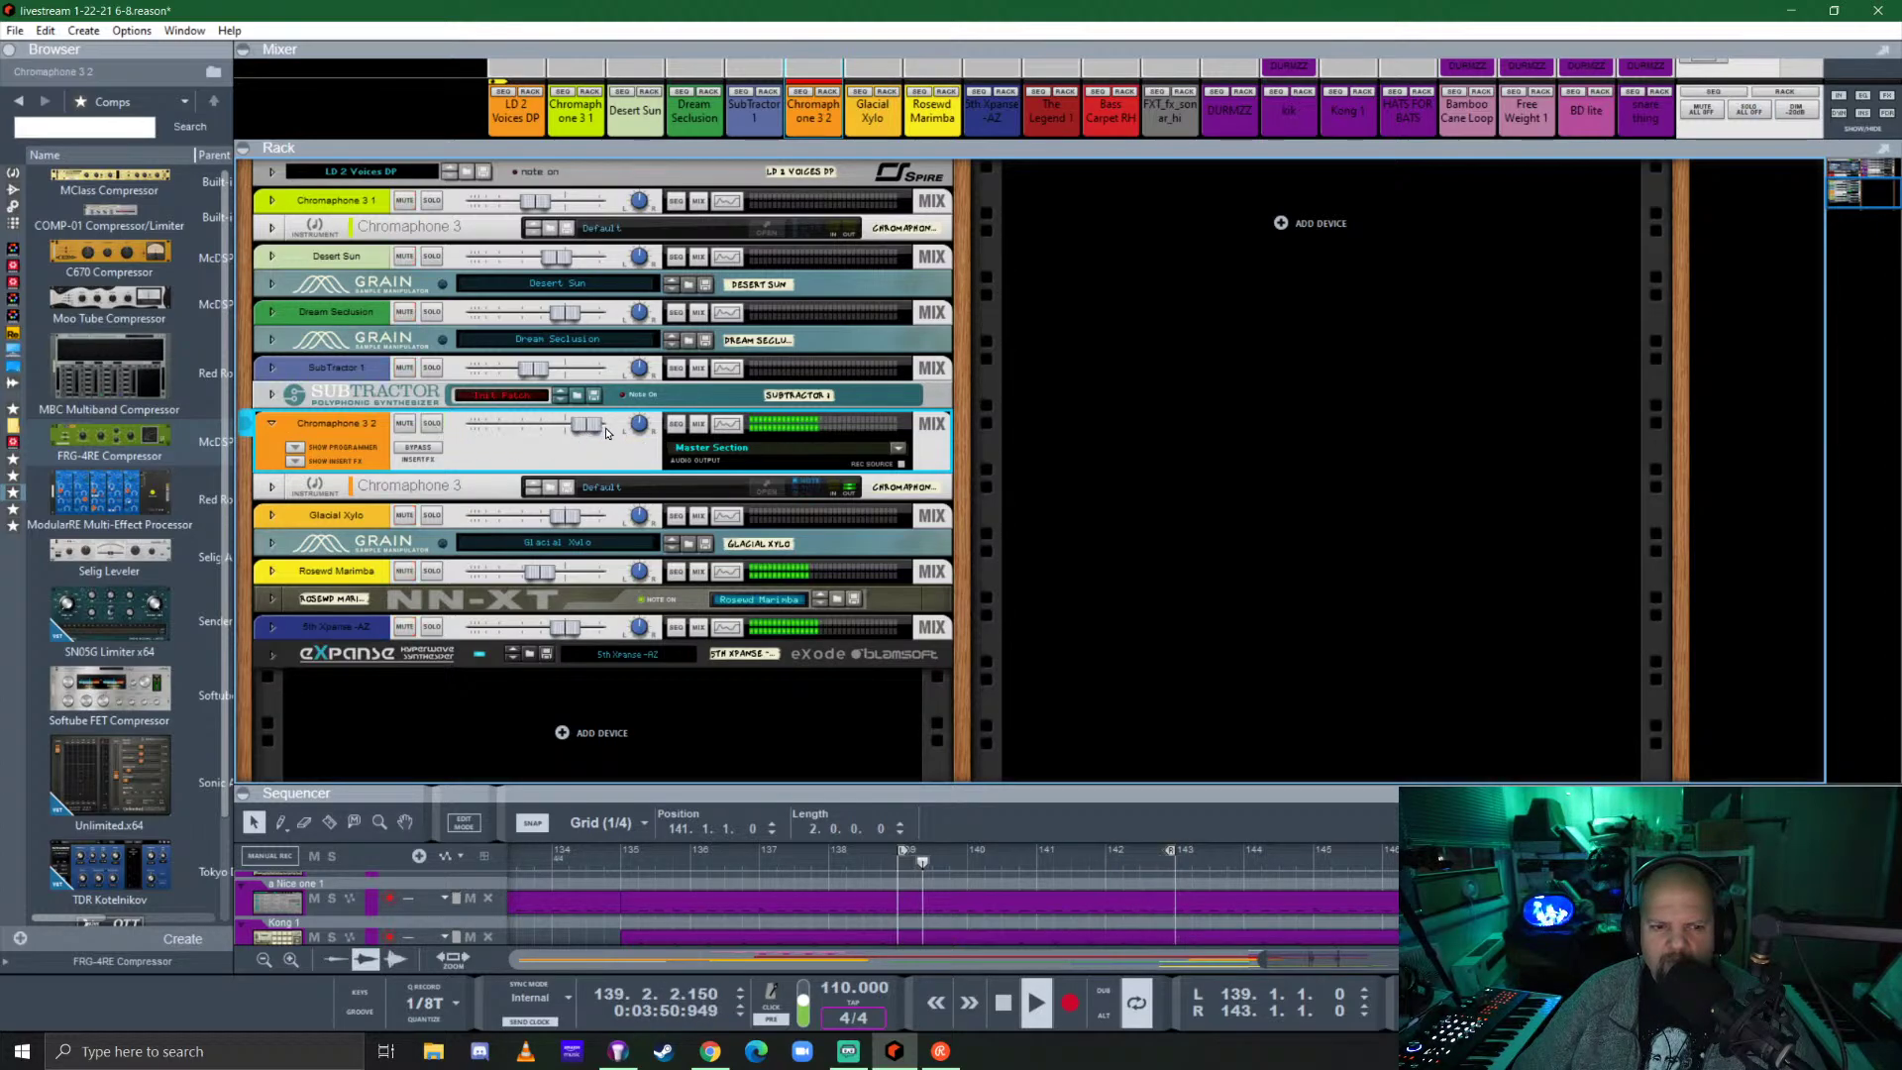
{"action": "left_click", "coordinate": [272, 425]}
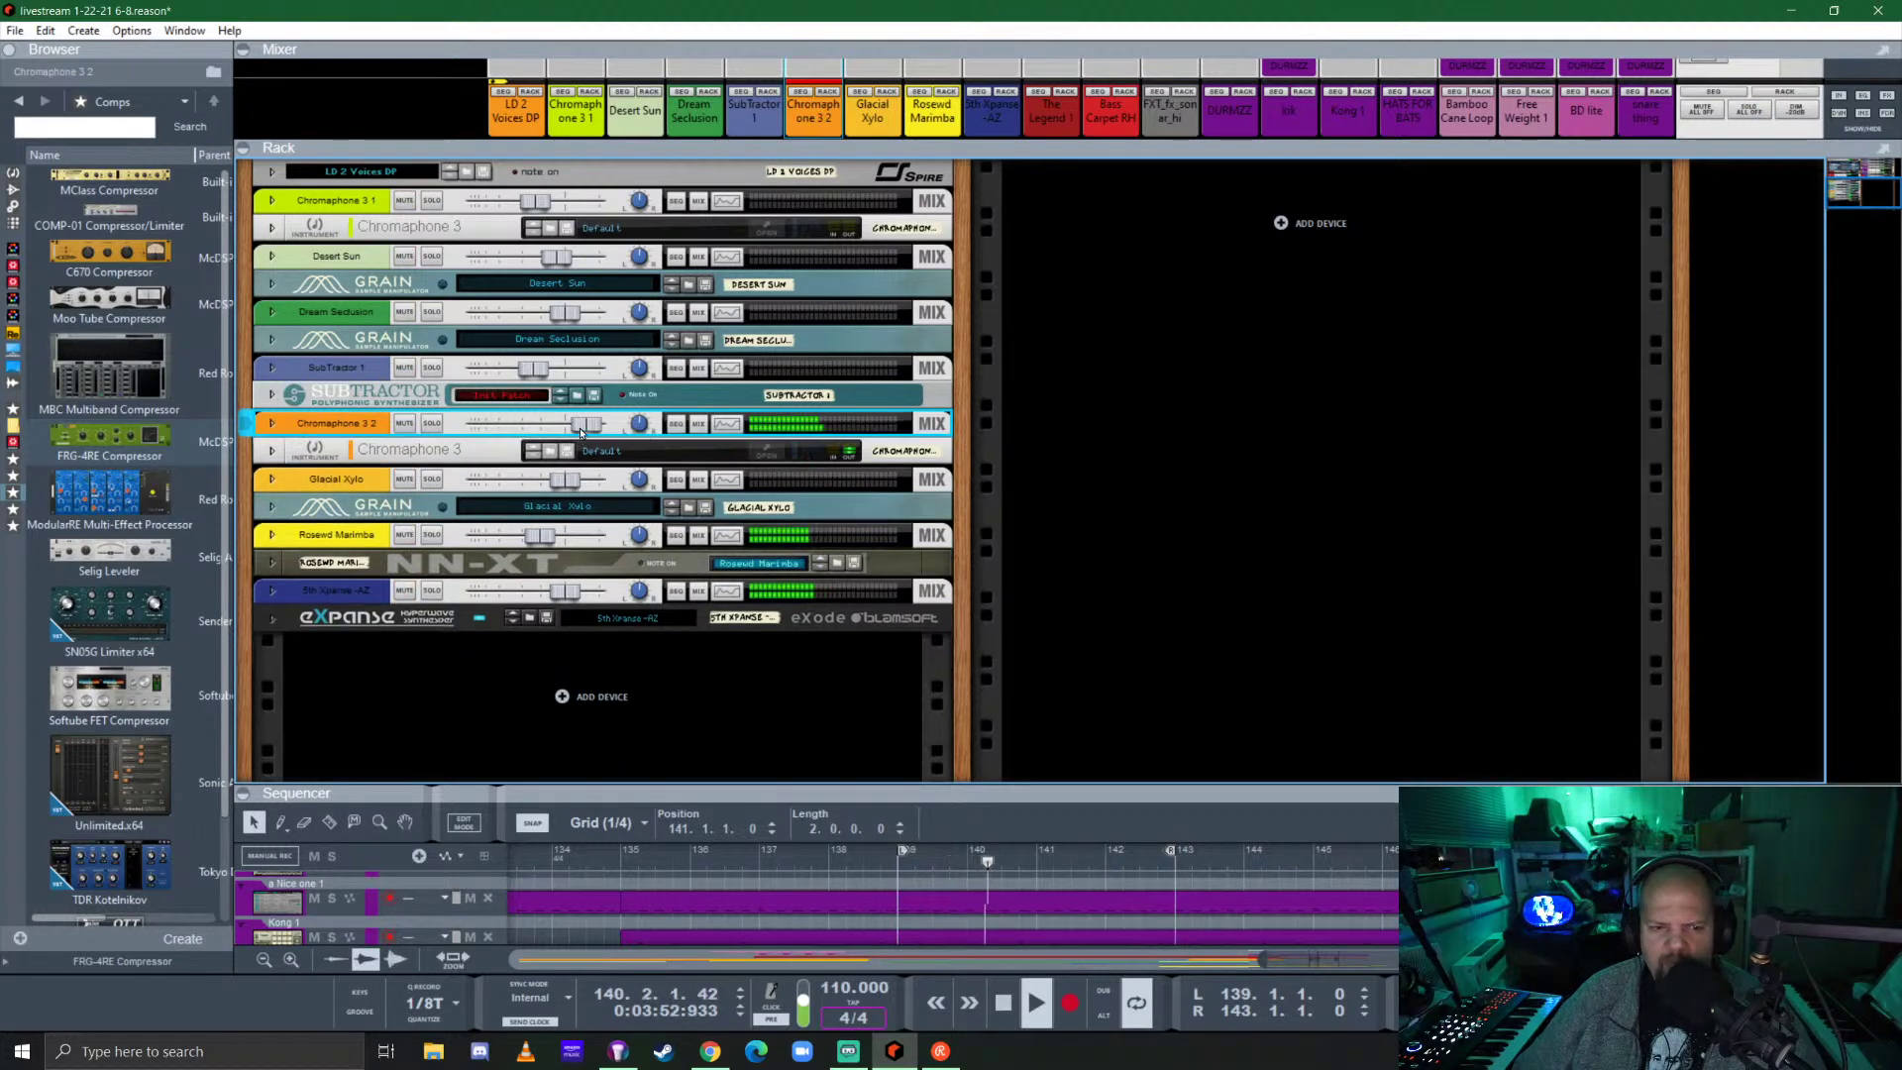
{"action": "left_click_drag", "start_coordinate": [581, 433], "coordinate": [585, 433]}
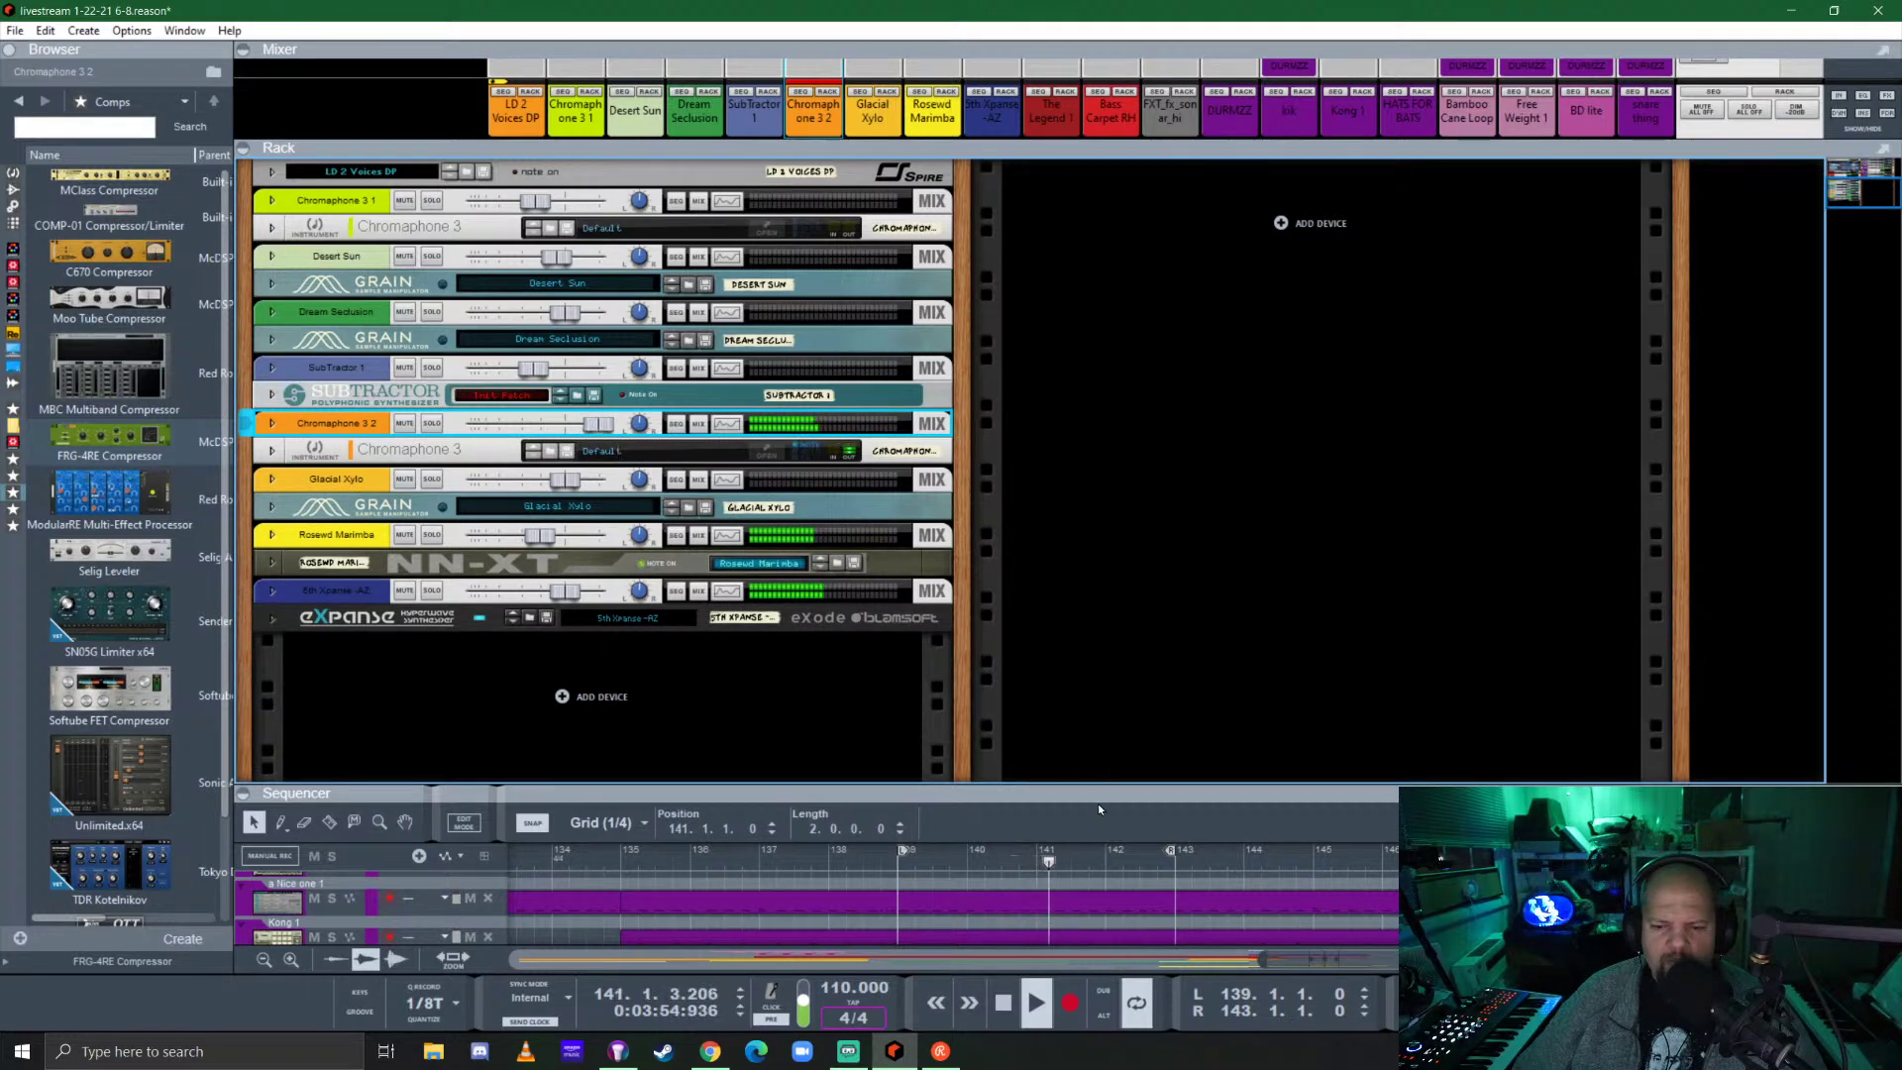
{"action": "left_click_drag", "start_coordinate": [1103, 793], "coordinate": [1103, 745]}
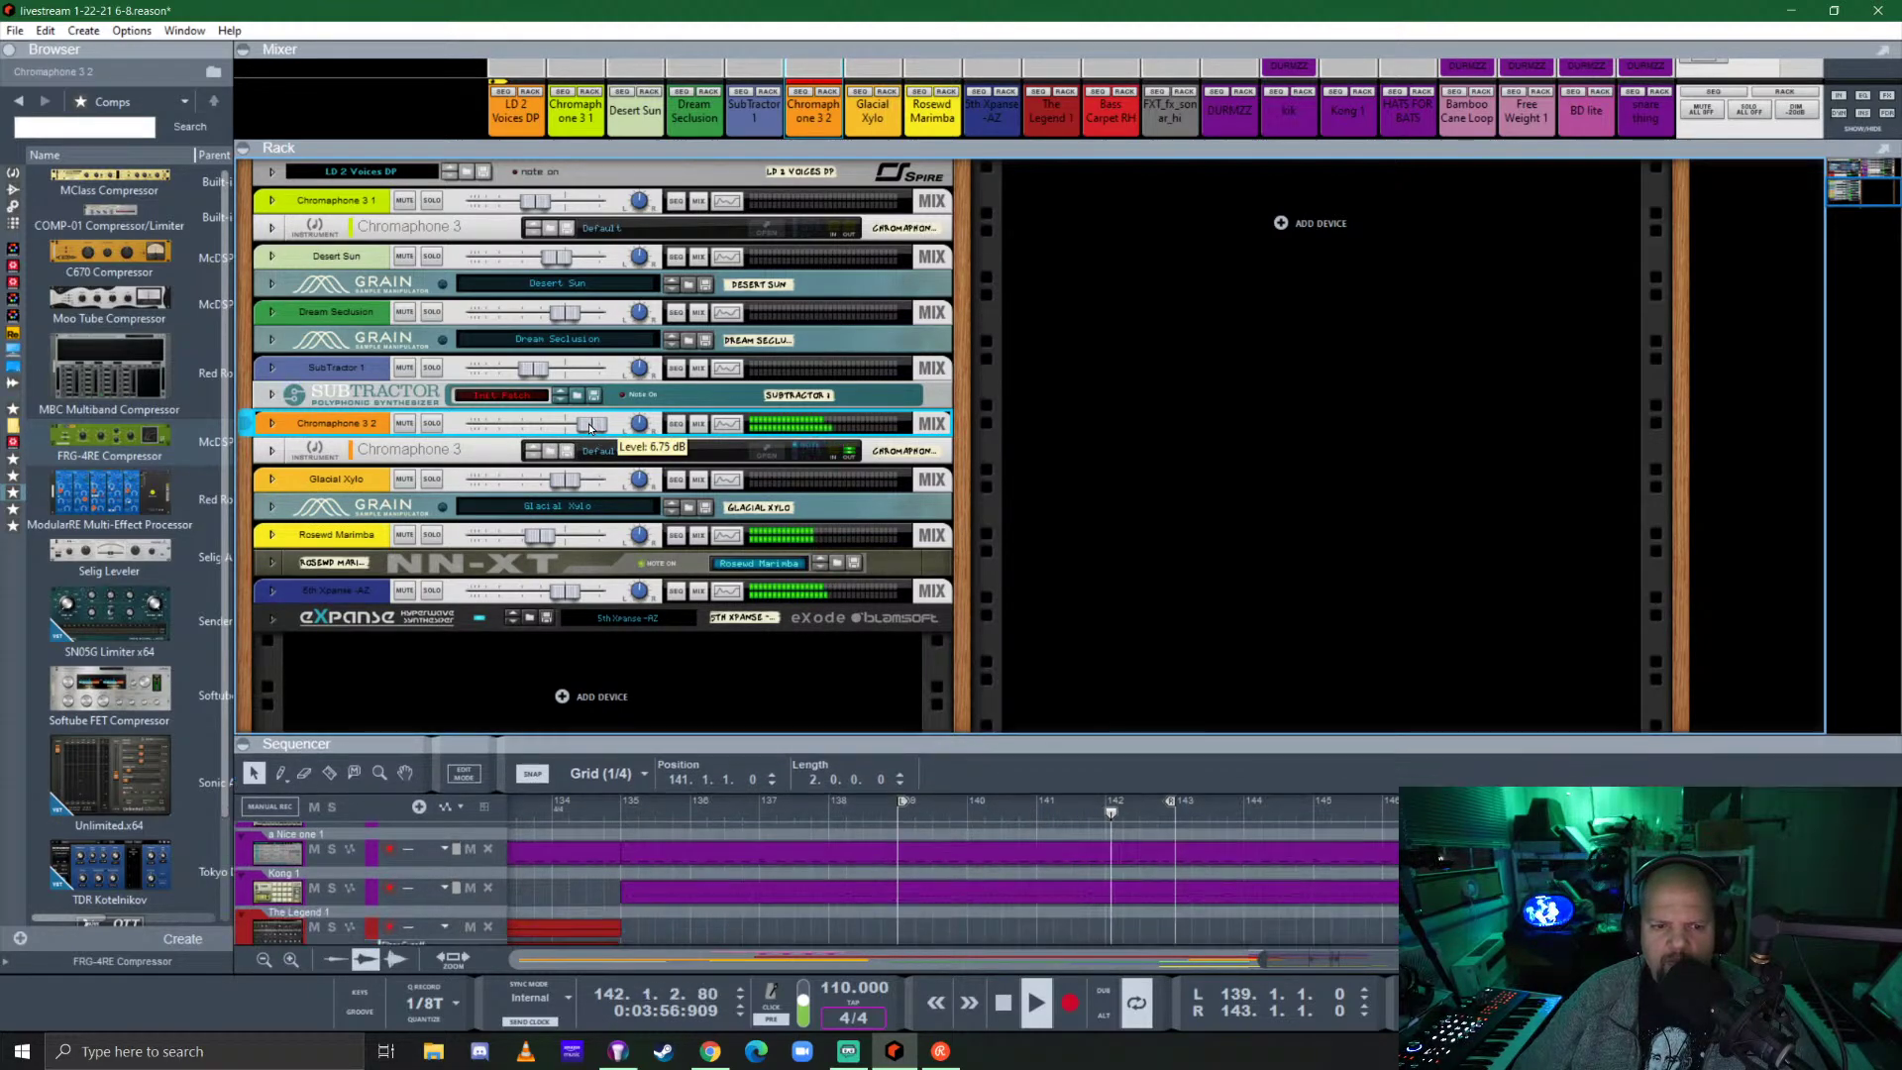
Enlarge the mixer area and enable send 1 on the Chromaphone 3 2 channel.
{"action": "left_click_drag", "start_coordinate": [1421, 159], "coordinate": [1421, 768]}
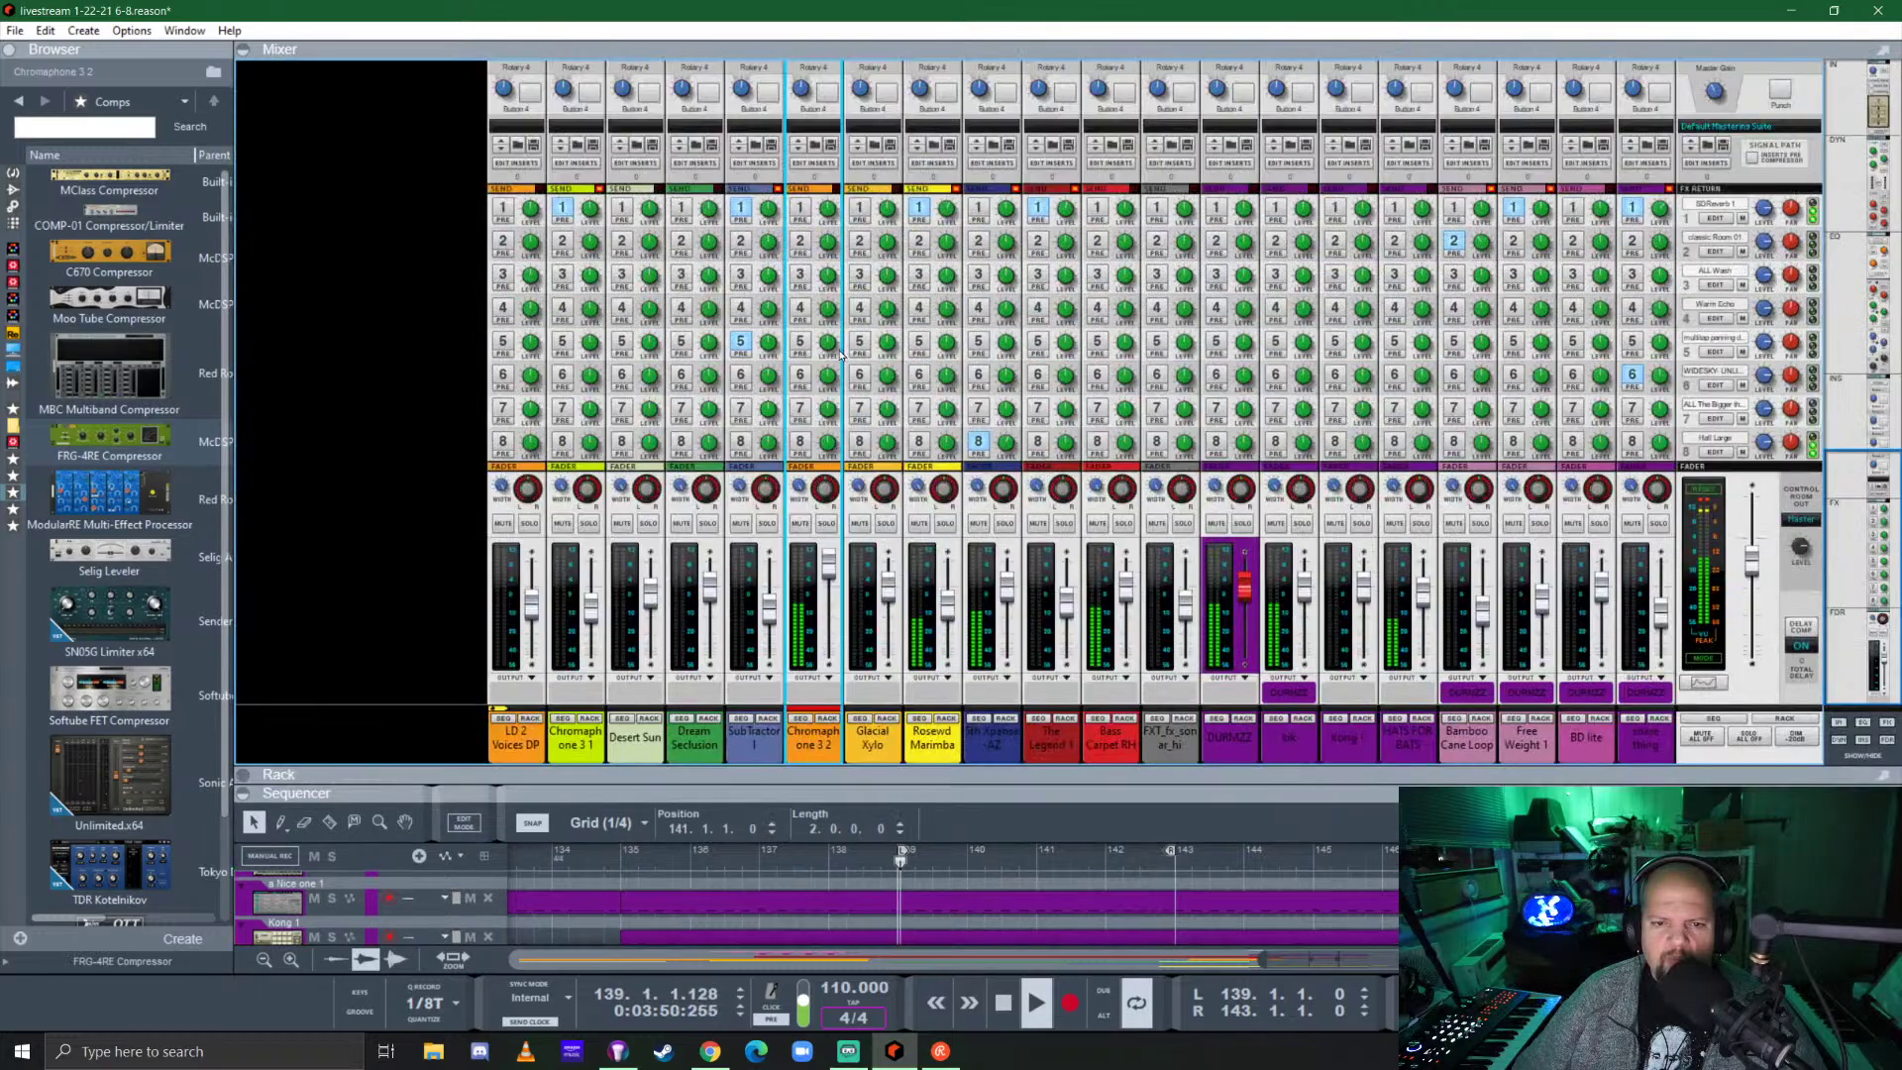
{"action": "left_click", "coordinate": [802, 212]}
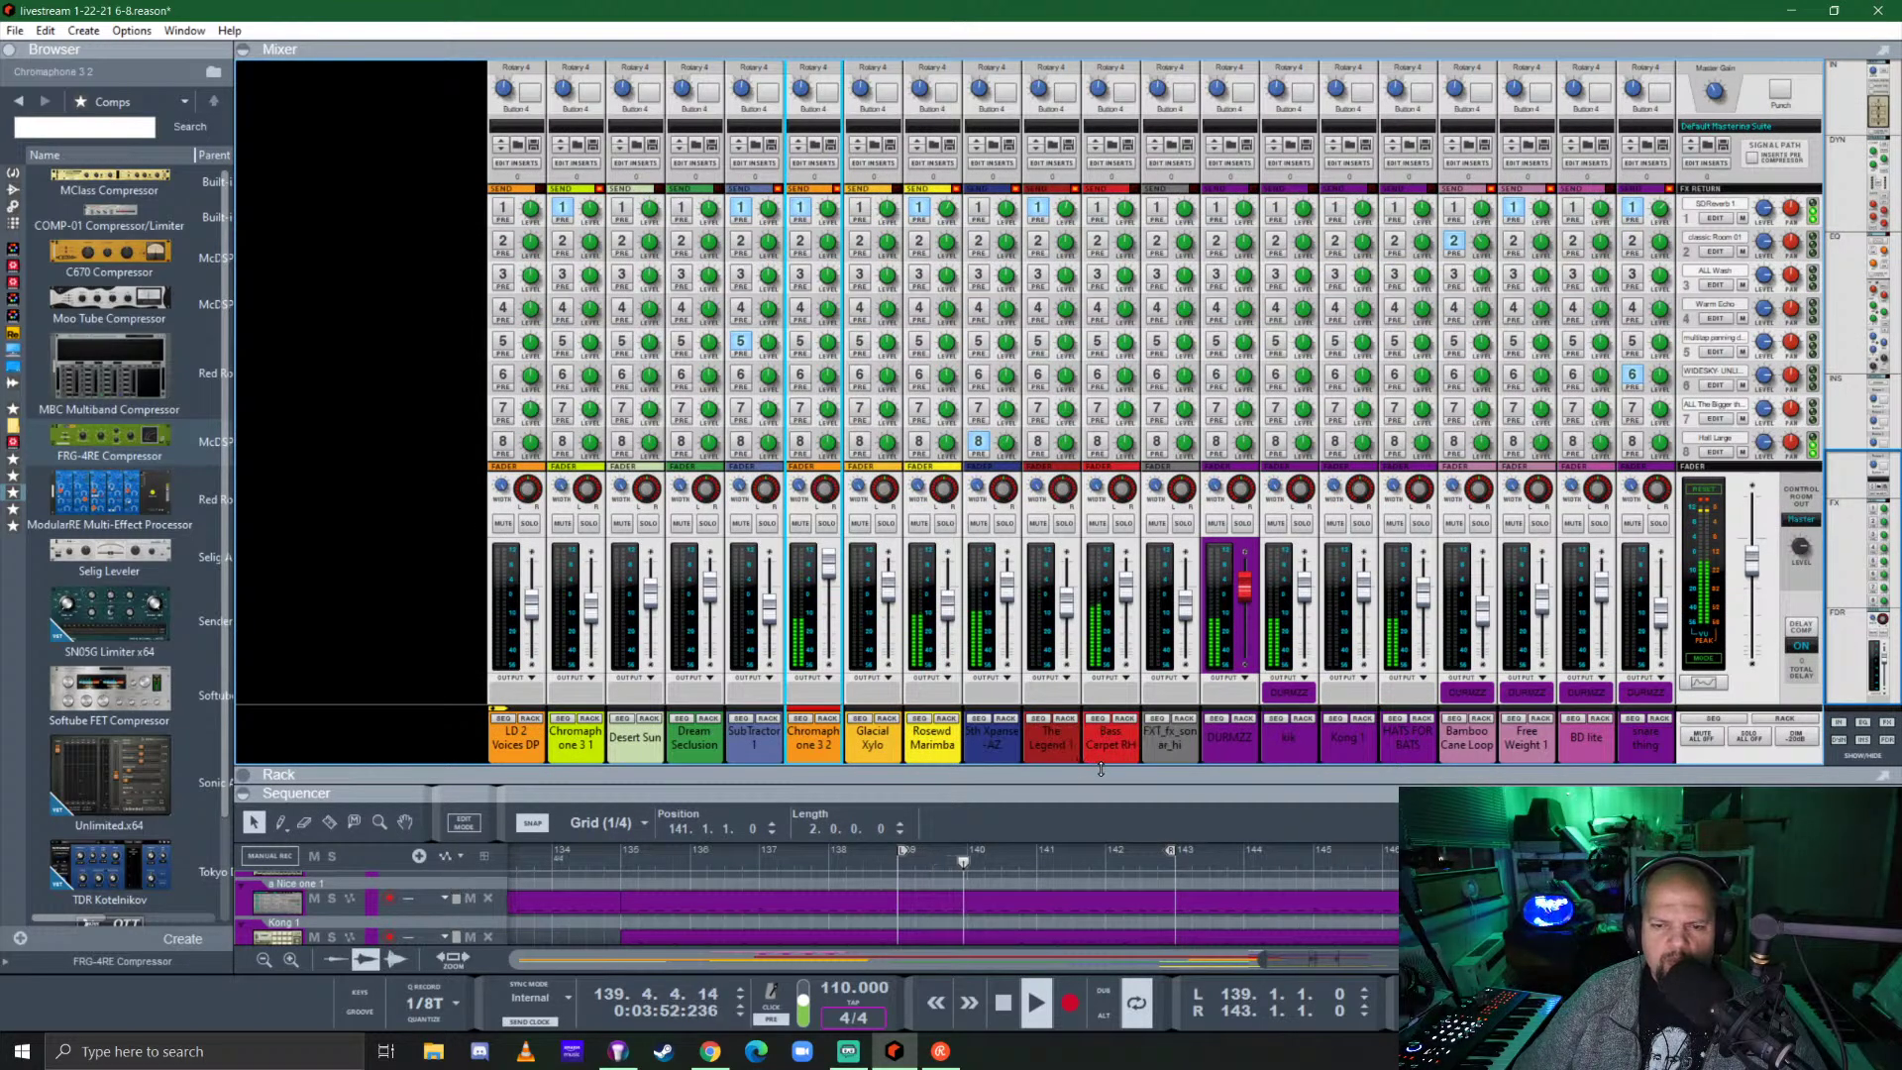
Copy the Chromaphone 3 2 clips onto the Glacial Xylo track from bar 143 to bar 147 and loop that range.
{"action": "left_click_drag", "start_coordinate": [1100, 769], "coordinate": [1149, 140]}
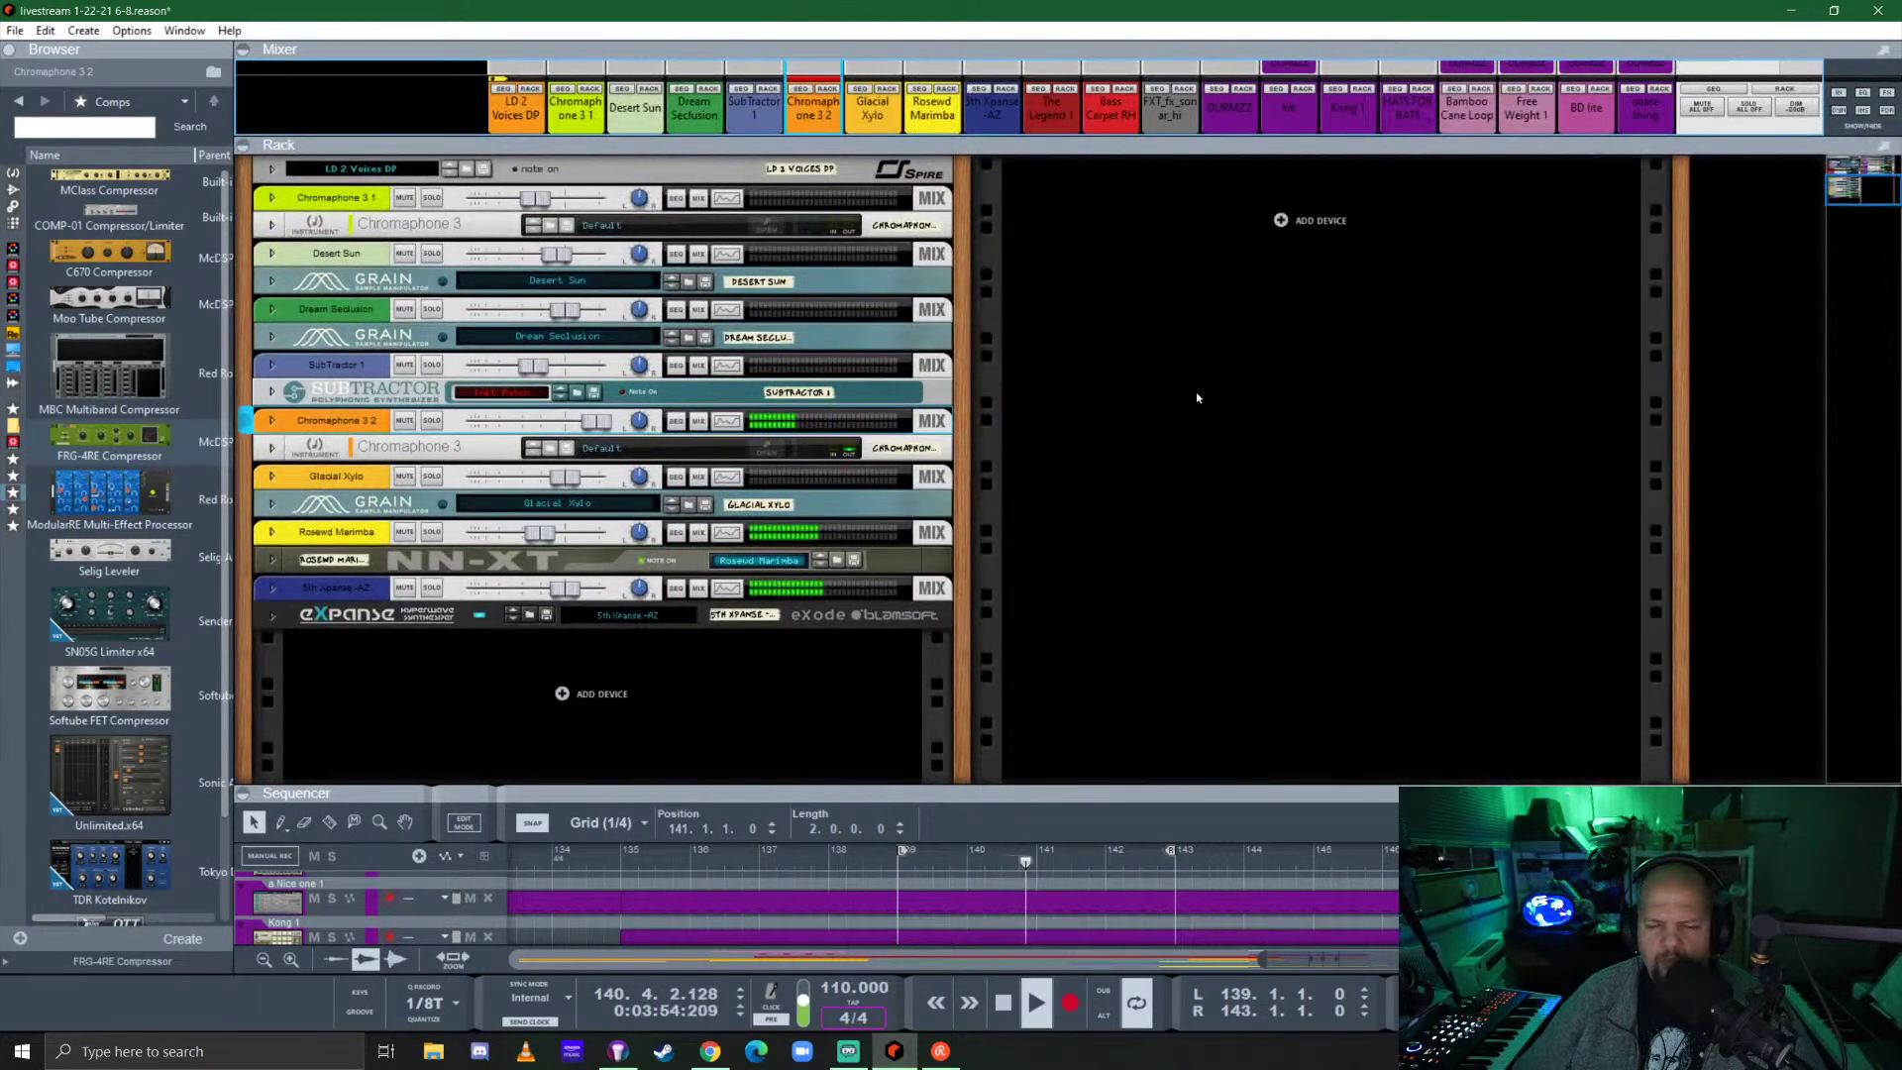
{"action": "left_click_drag", "start_coordinate": [1107, 794], "coordinate": [1111, 253]}
{"action": "left_click", "coordinate": [915, 774]}
{"action": "left_click_drag", "start_coordinate": [915, 775], "coordinate": [1377, 804]}
{"action": "left_click", "coordinate": [1453, 319], "text": "alt"}
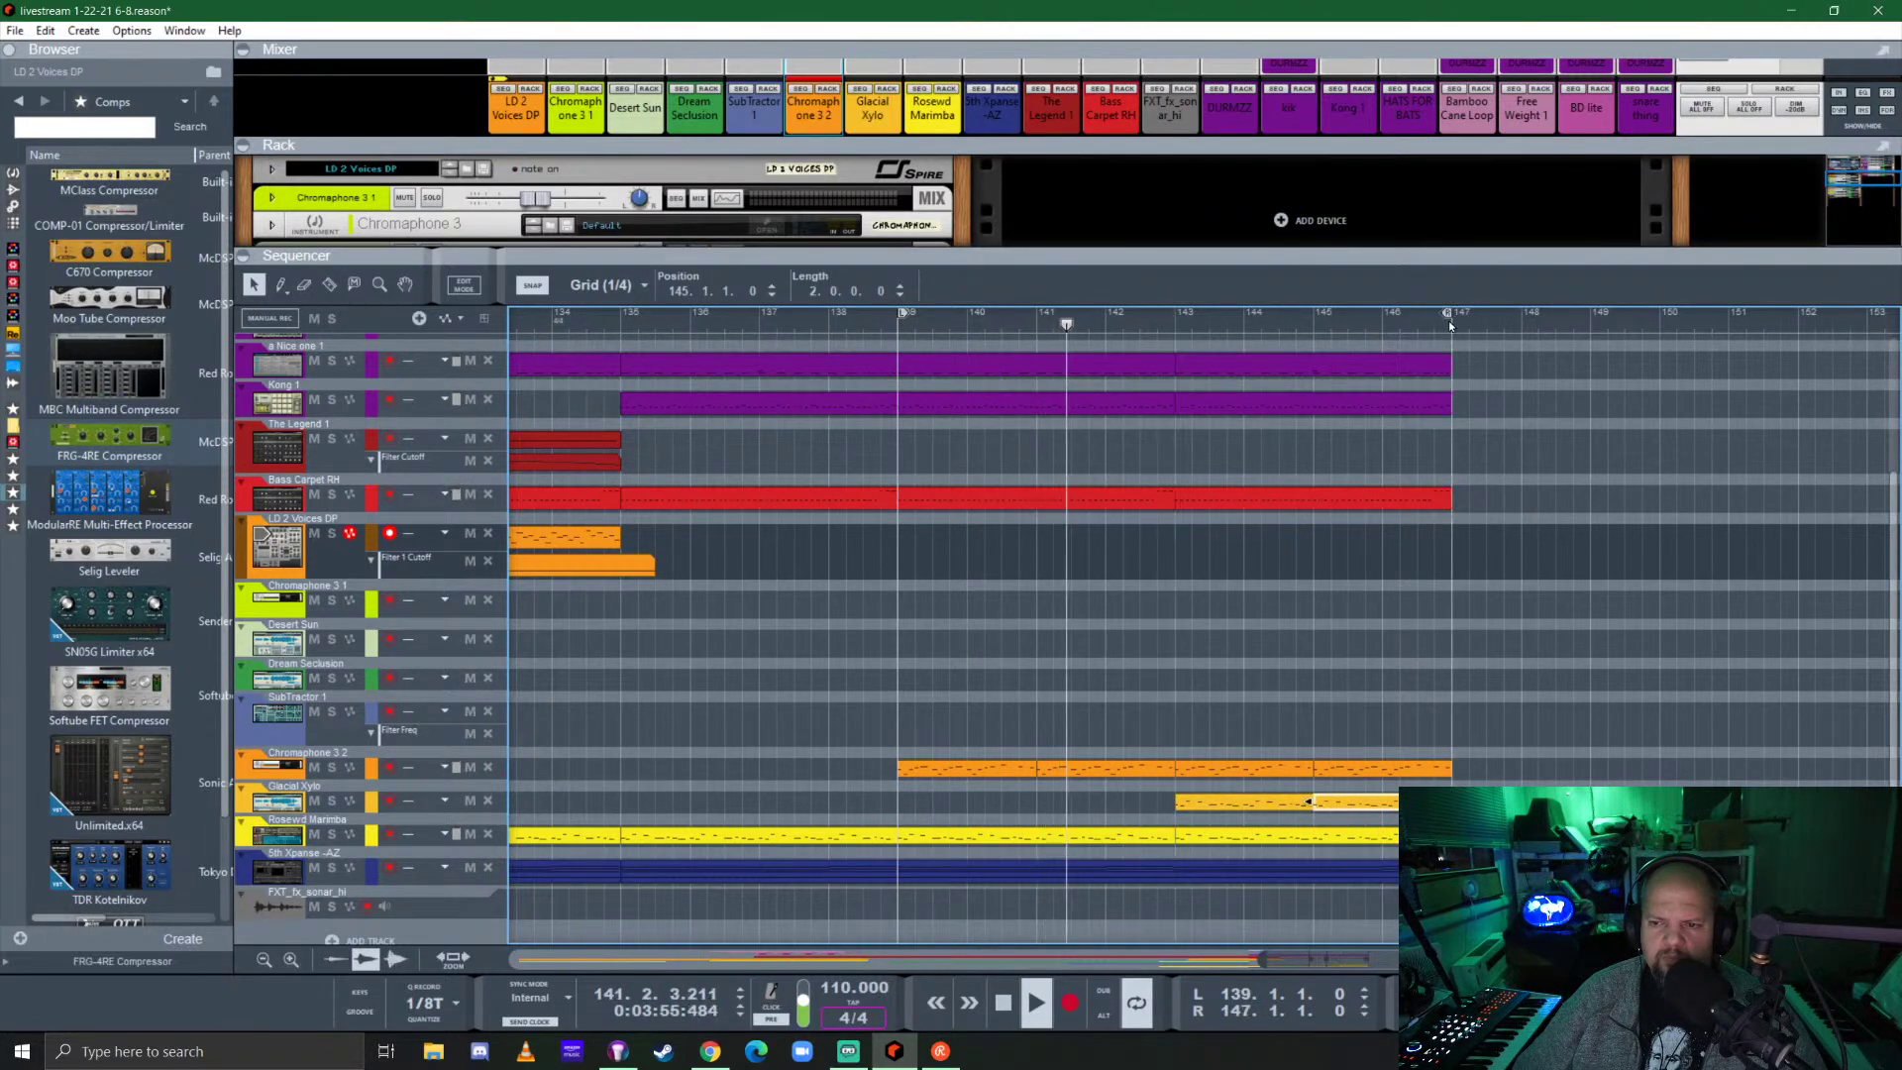
{"action": "left_click", "coordinate": [1177, 319], "text": "ctrl"}
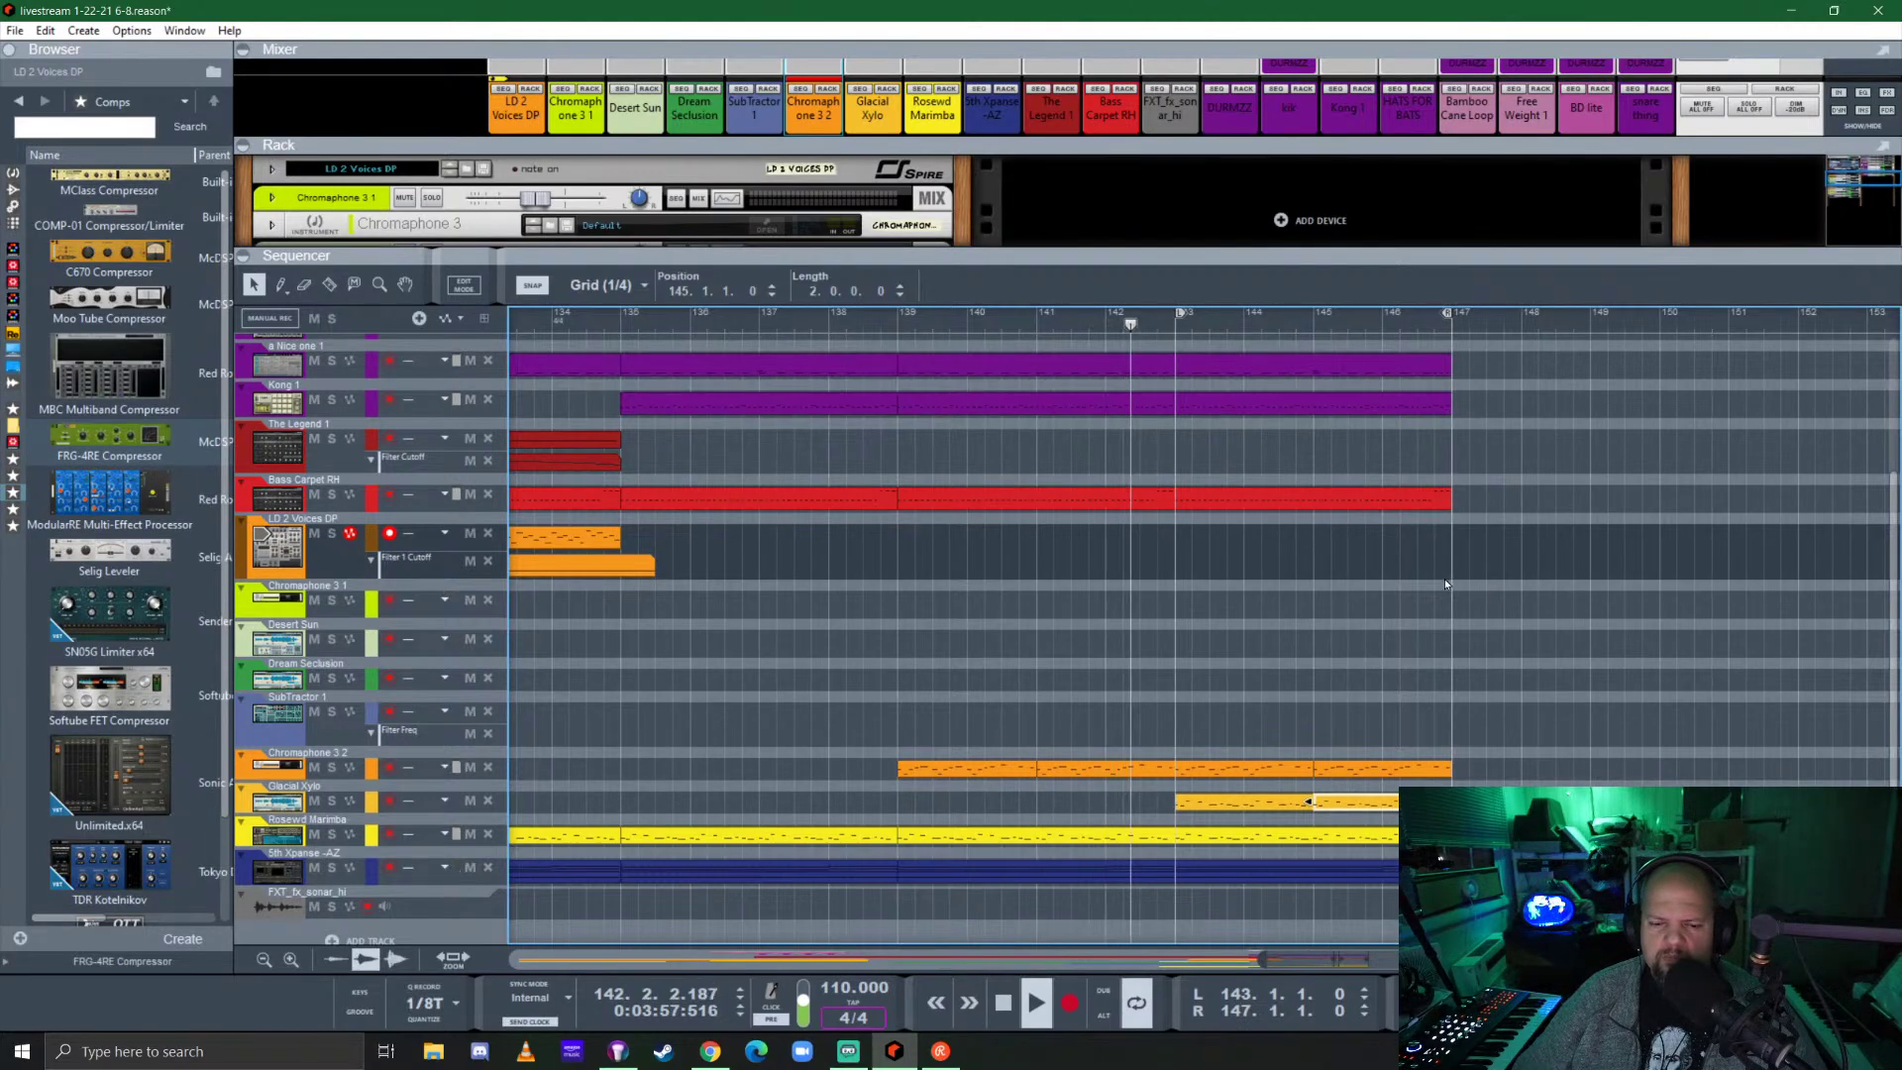
Enlarge the mixer area, raise the Glacial Xylo channel level to 6.00 dB and unsolo the channel.
{"action": "left_click_drag", "start_coordinate": [1060, 146], "coordinate": [1060, 609]}
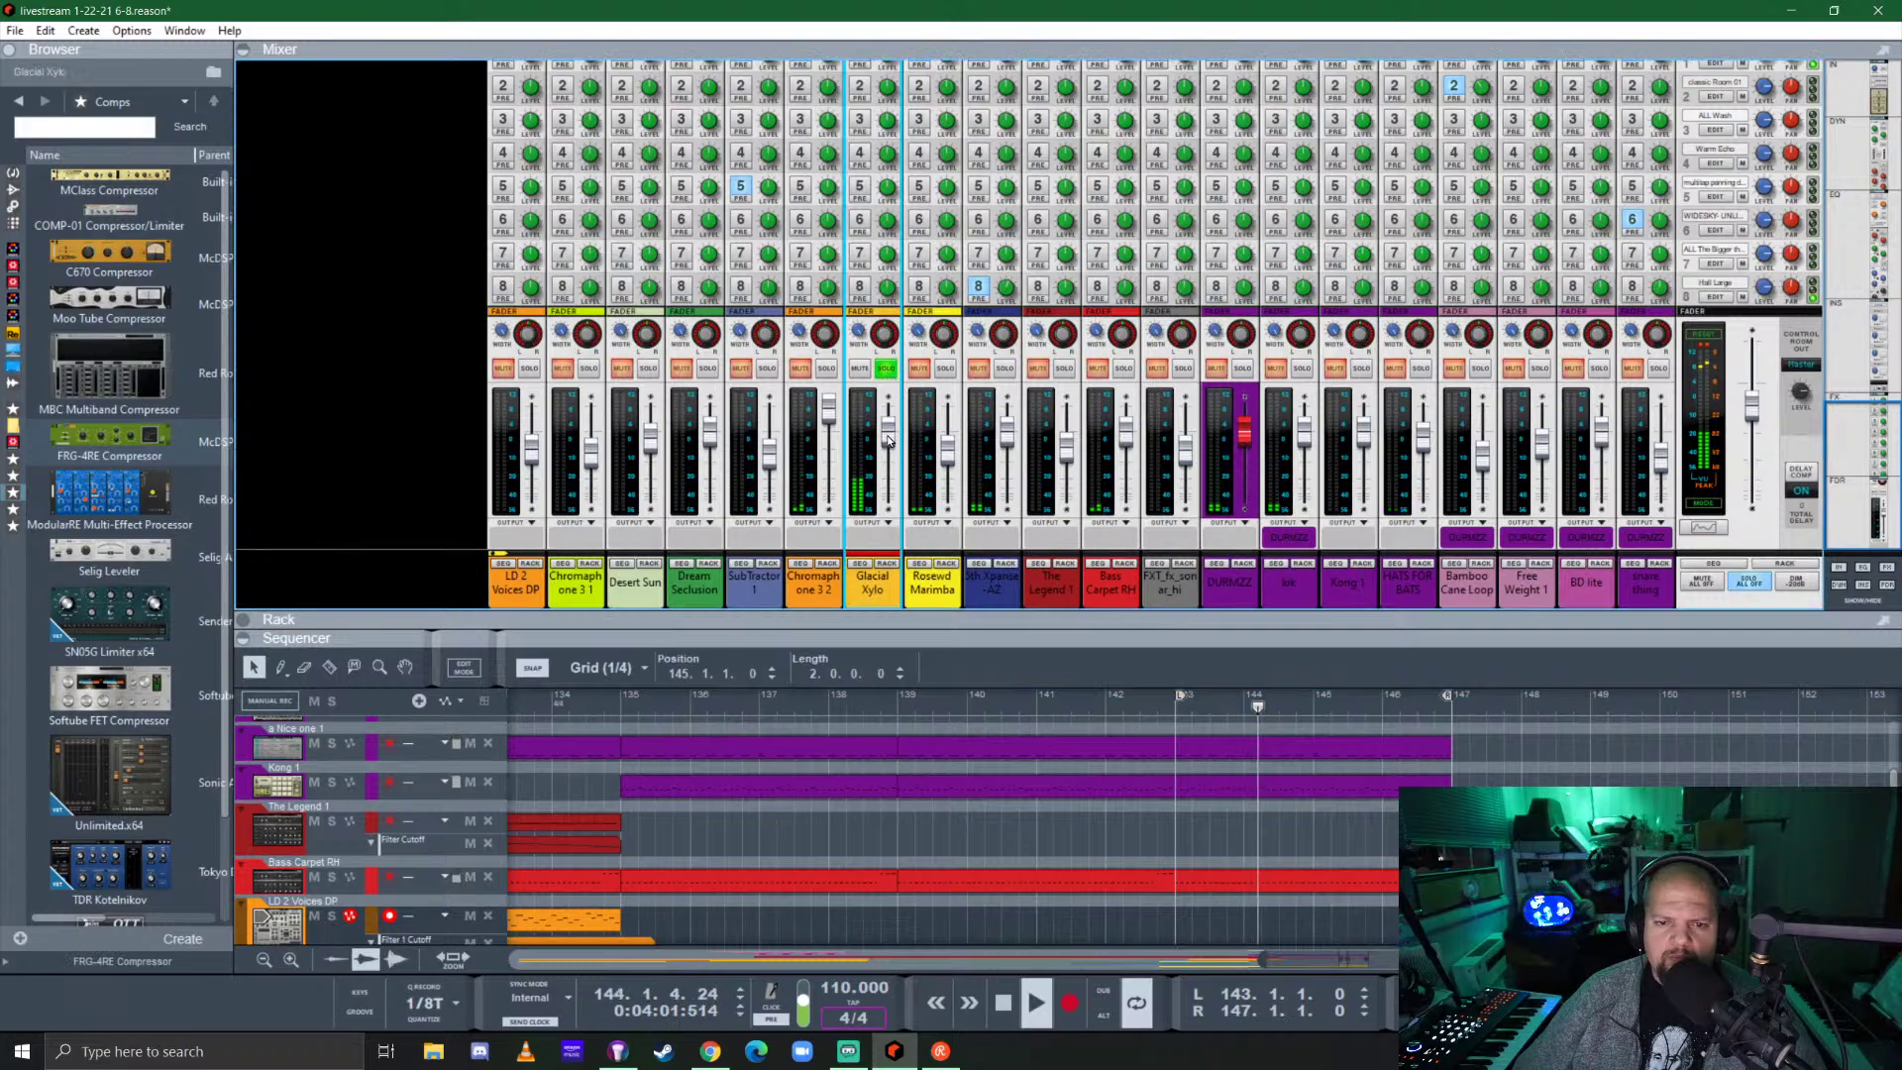
{"action": "mouse_move", "coordinate": [893, 429]}
{"action": "left_click_drag", "start_coordinate": [893, 424], "coordinate": [889, 418]}
{"action": "left_click", "coordinate": [886, 367]}
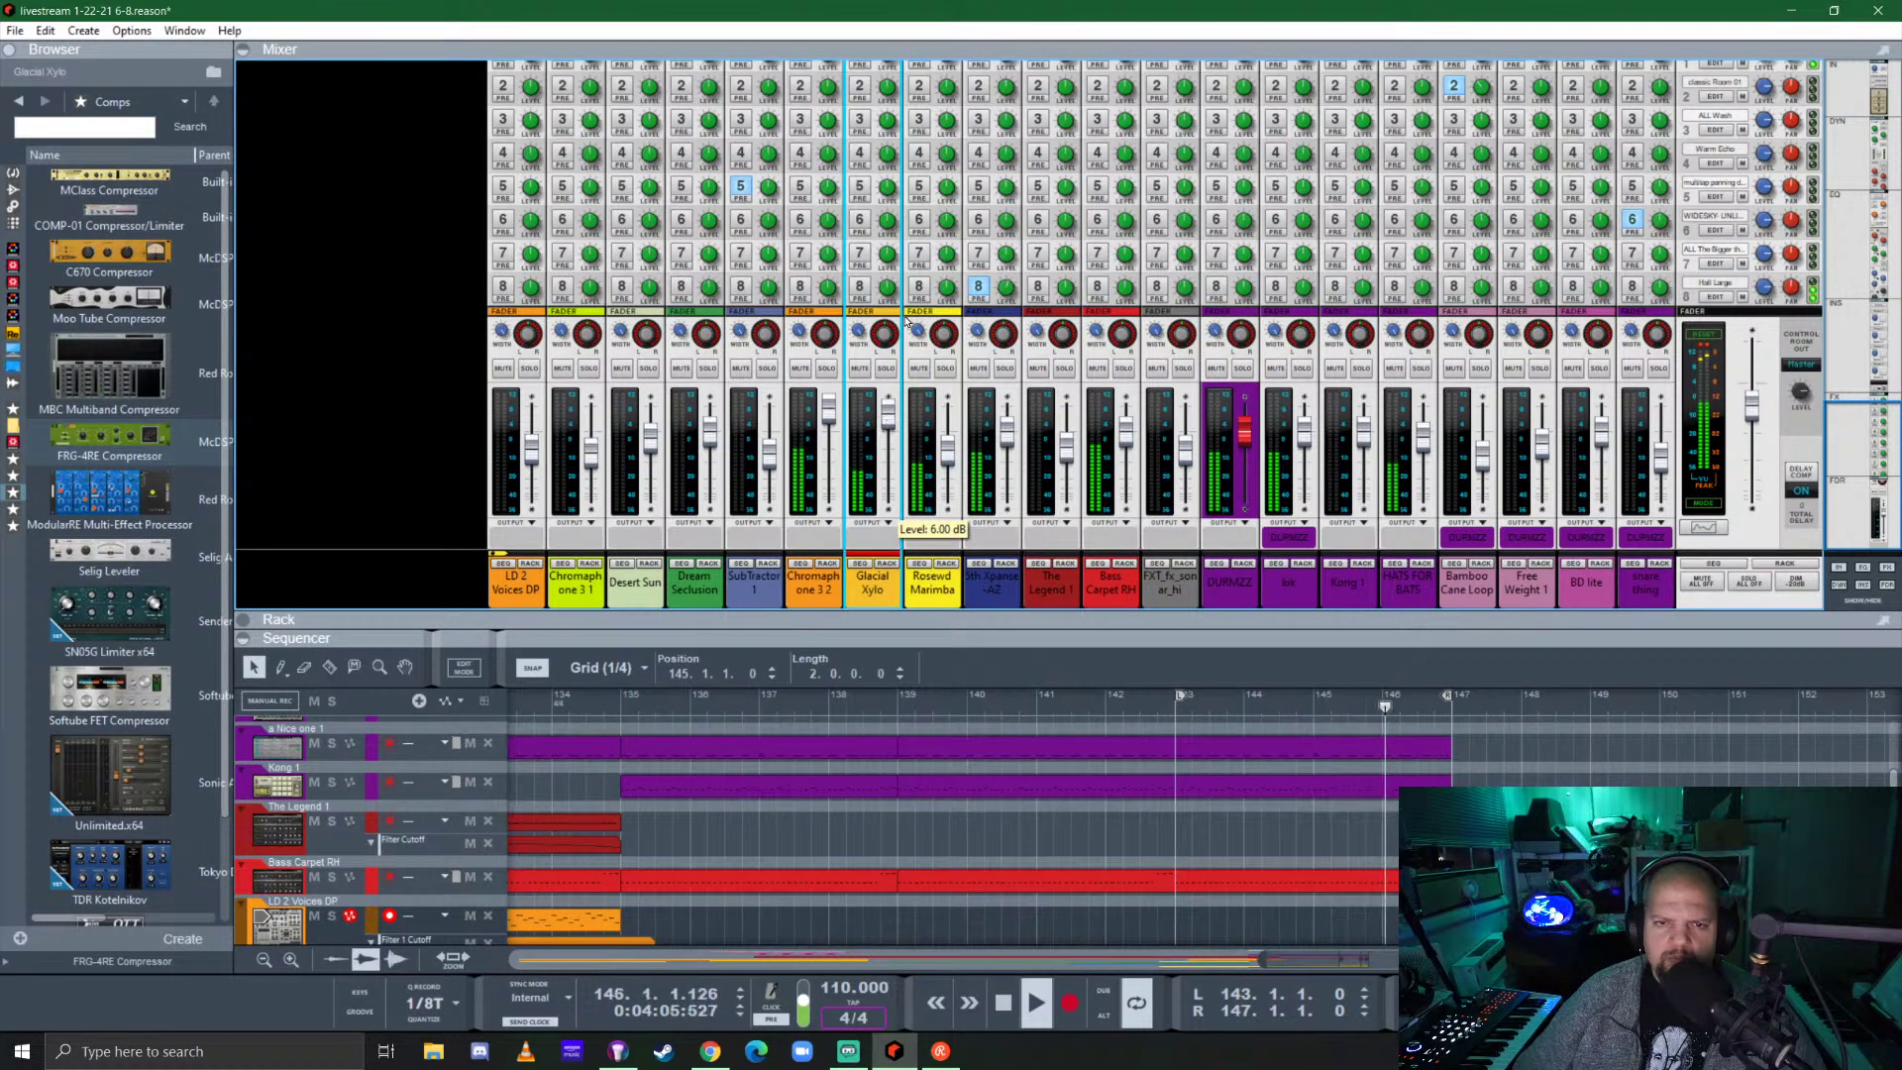
{"action": "scroll", "coordinate": [907, 319], "scroll_direction": "up", "scroll_amount": 2}
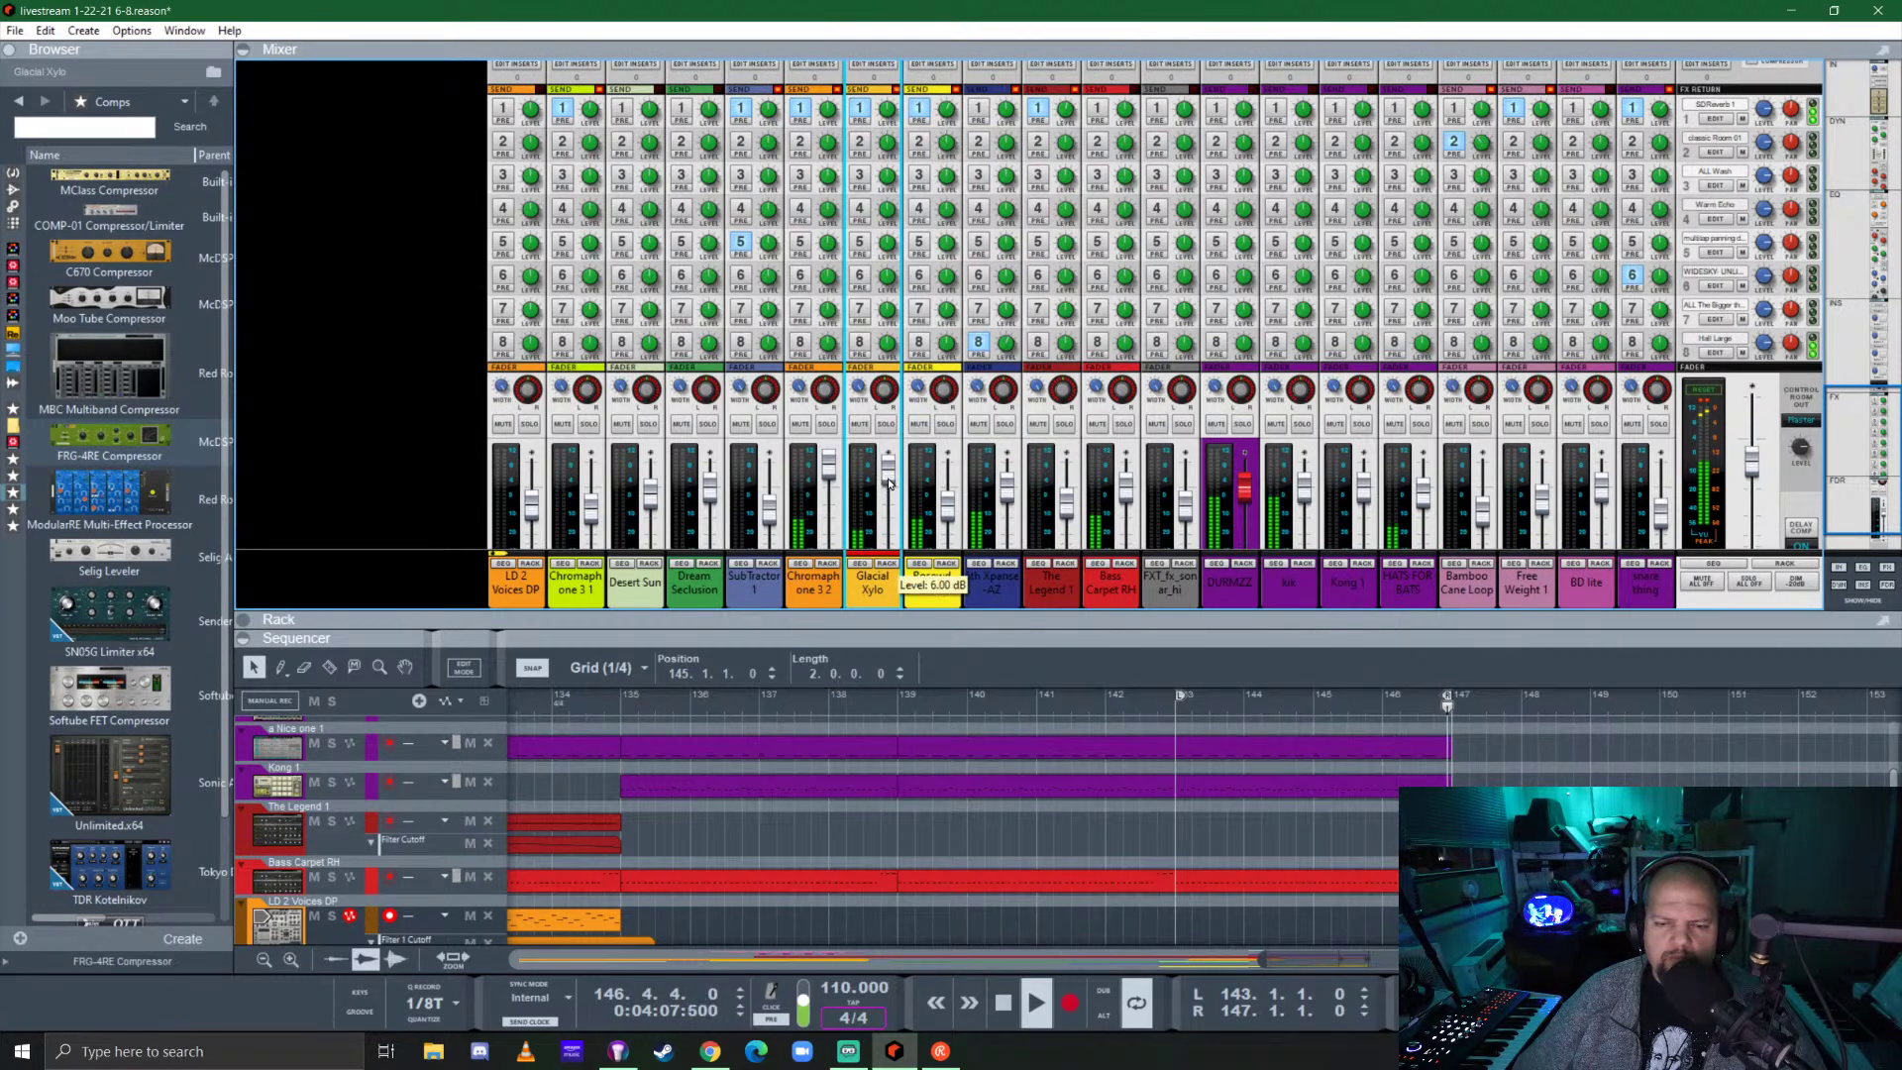
{"action": "scroll", "coordinate": [890, 426], "scroll_direction": "down", "scroll_amount": 2}
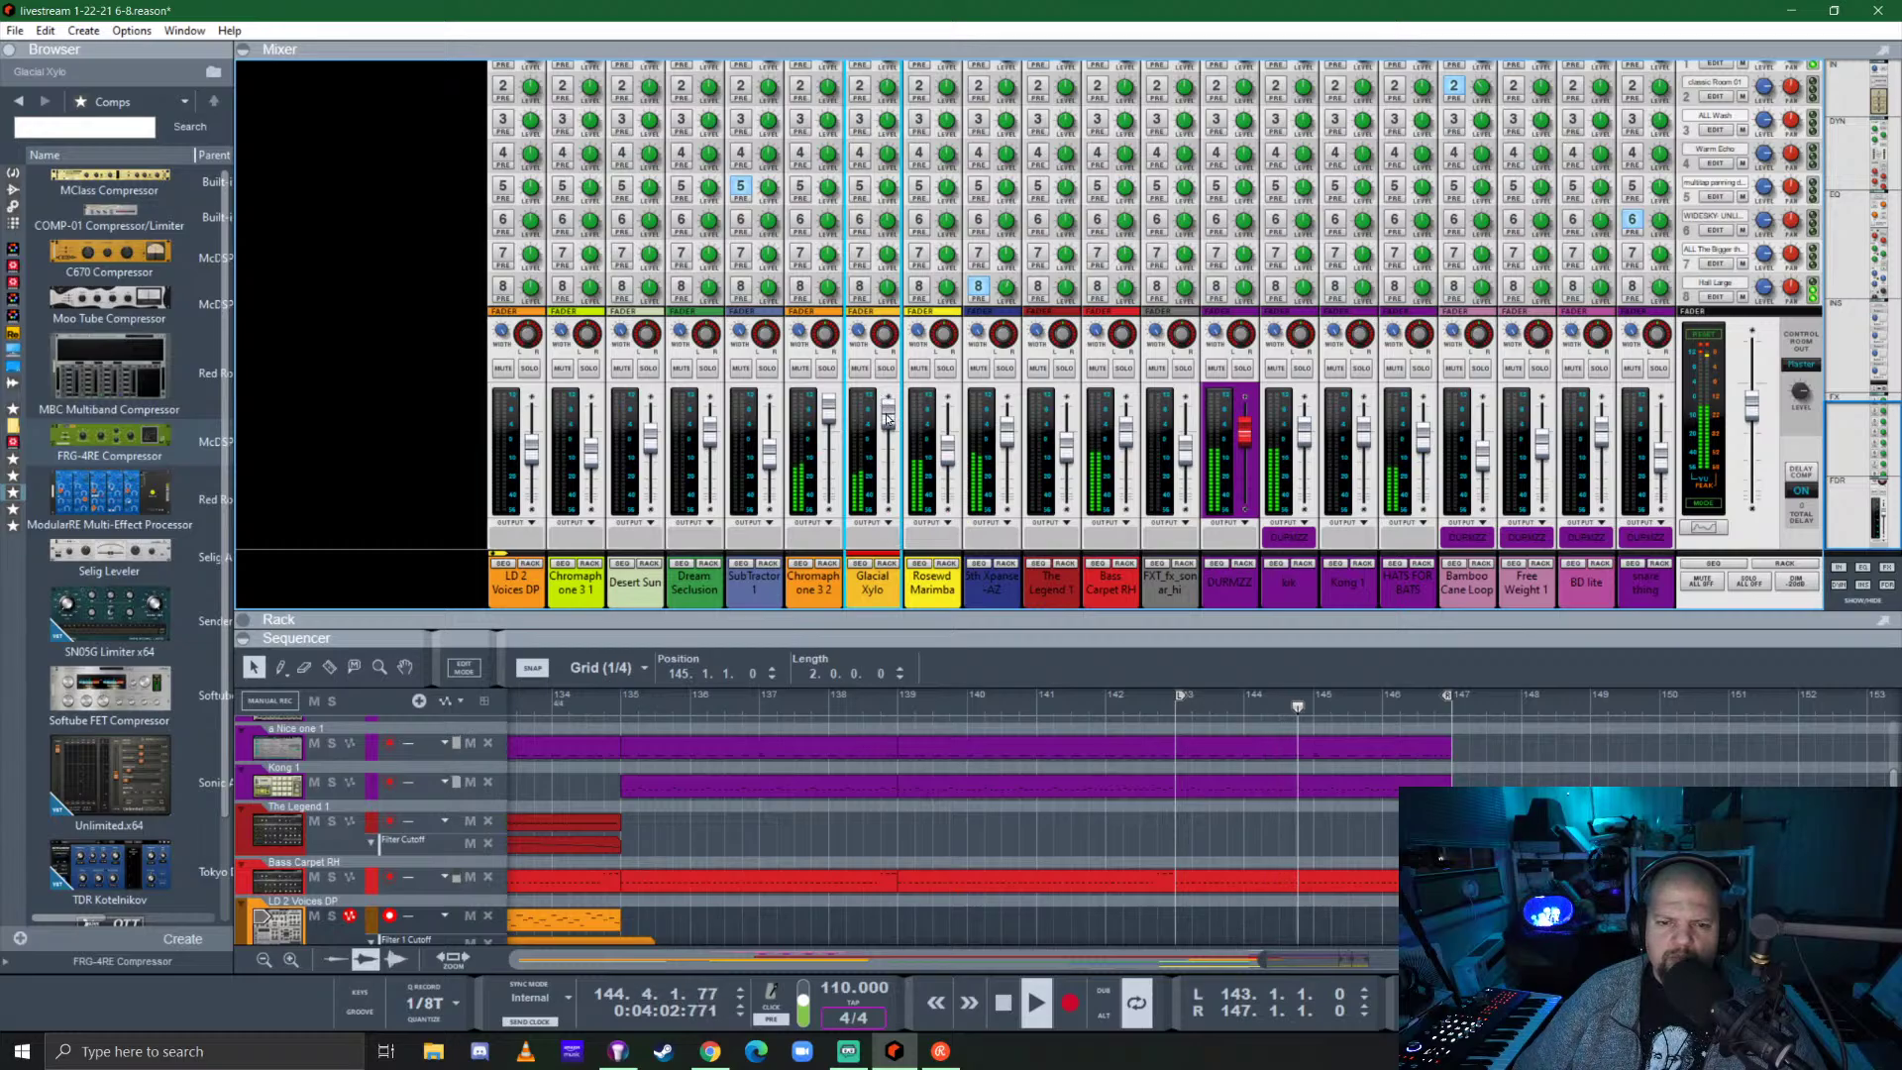
Solo the Glacial Xylo channel, unfold its Grain instrument in the rack and show the filter envelope.
{"action": "left_click", "coordinate": [886, 368]}
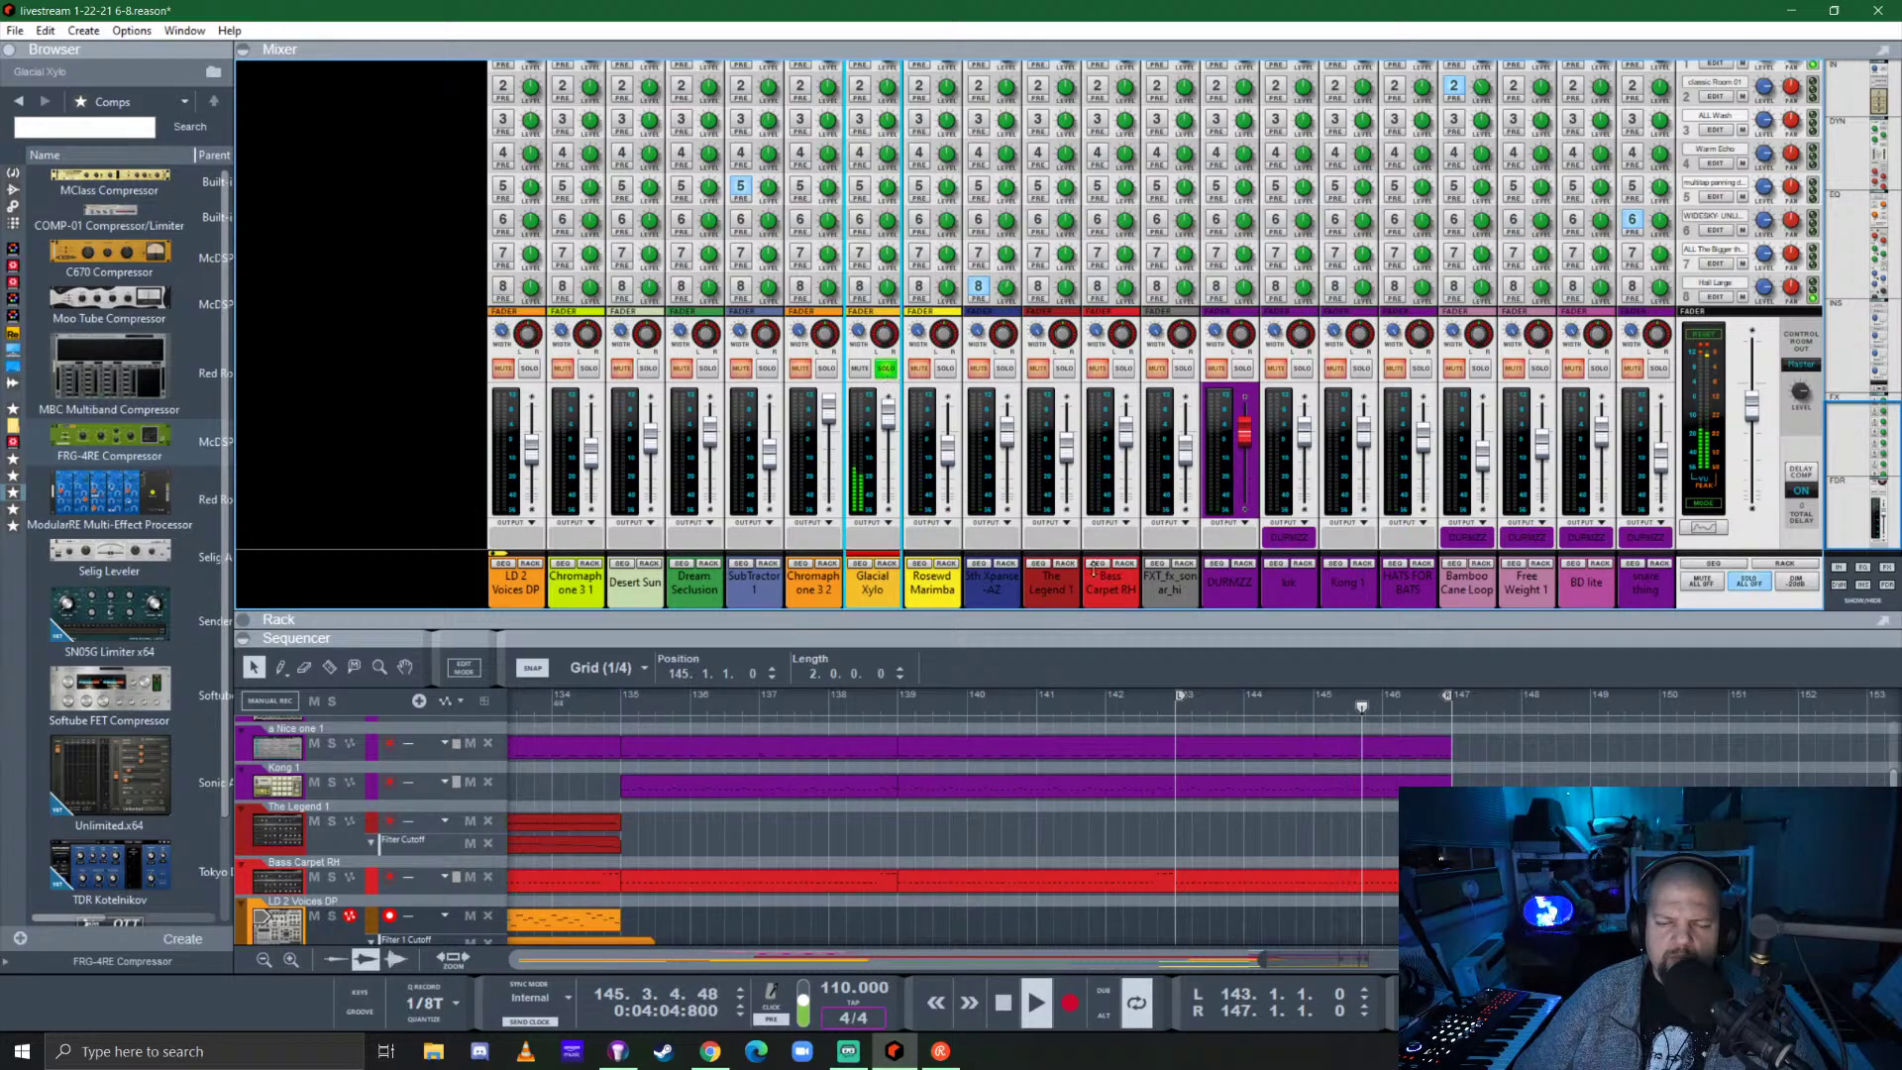
{"action": "left_click", "coordinate": [887, 563]}
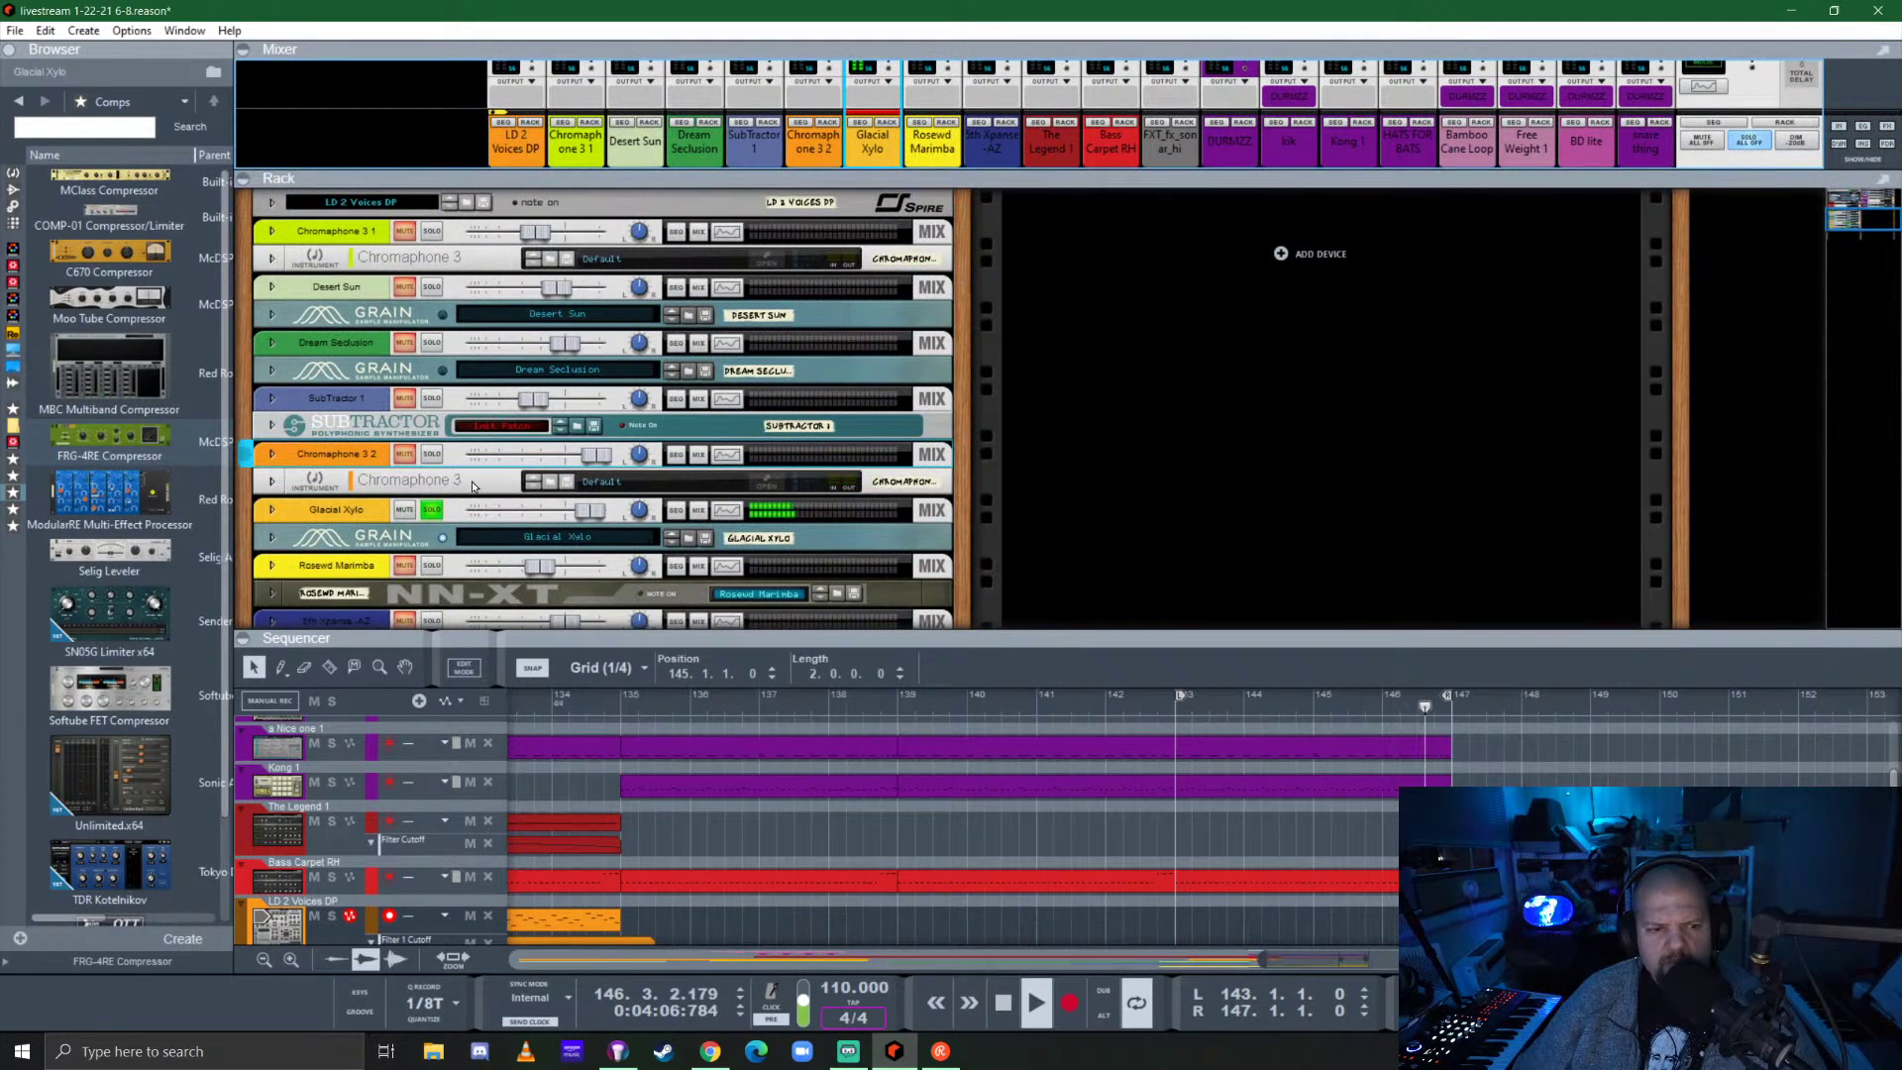
{"action": "scroll", "coordinate": [472, 485], "scroll_direction": "down", "scroll_amount": 3}
{"action": "left_click", "coordinate": [272, 370]}
{"action": "scroll", "coordinate": [925, 573], "scroll_direction": "down", "scroll_amount": 3}
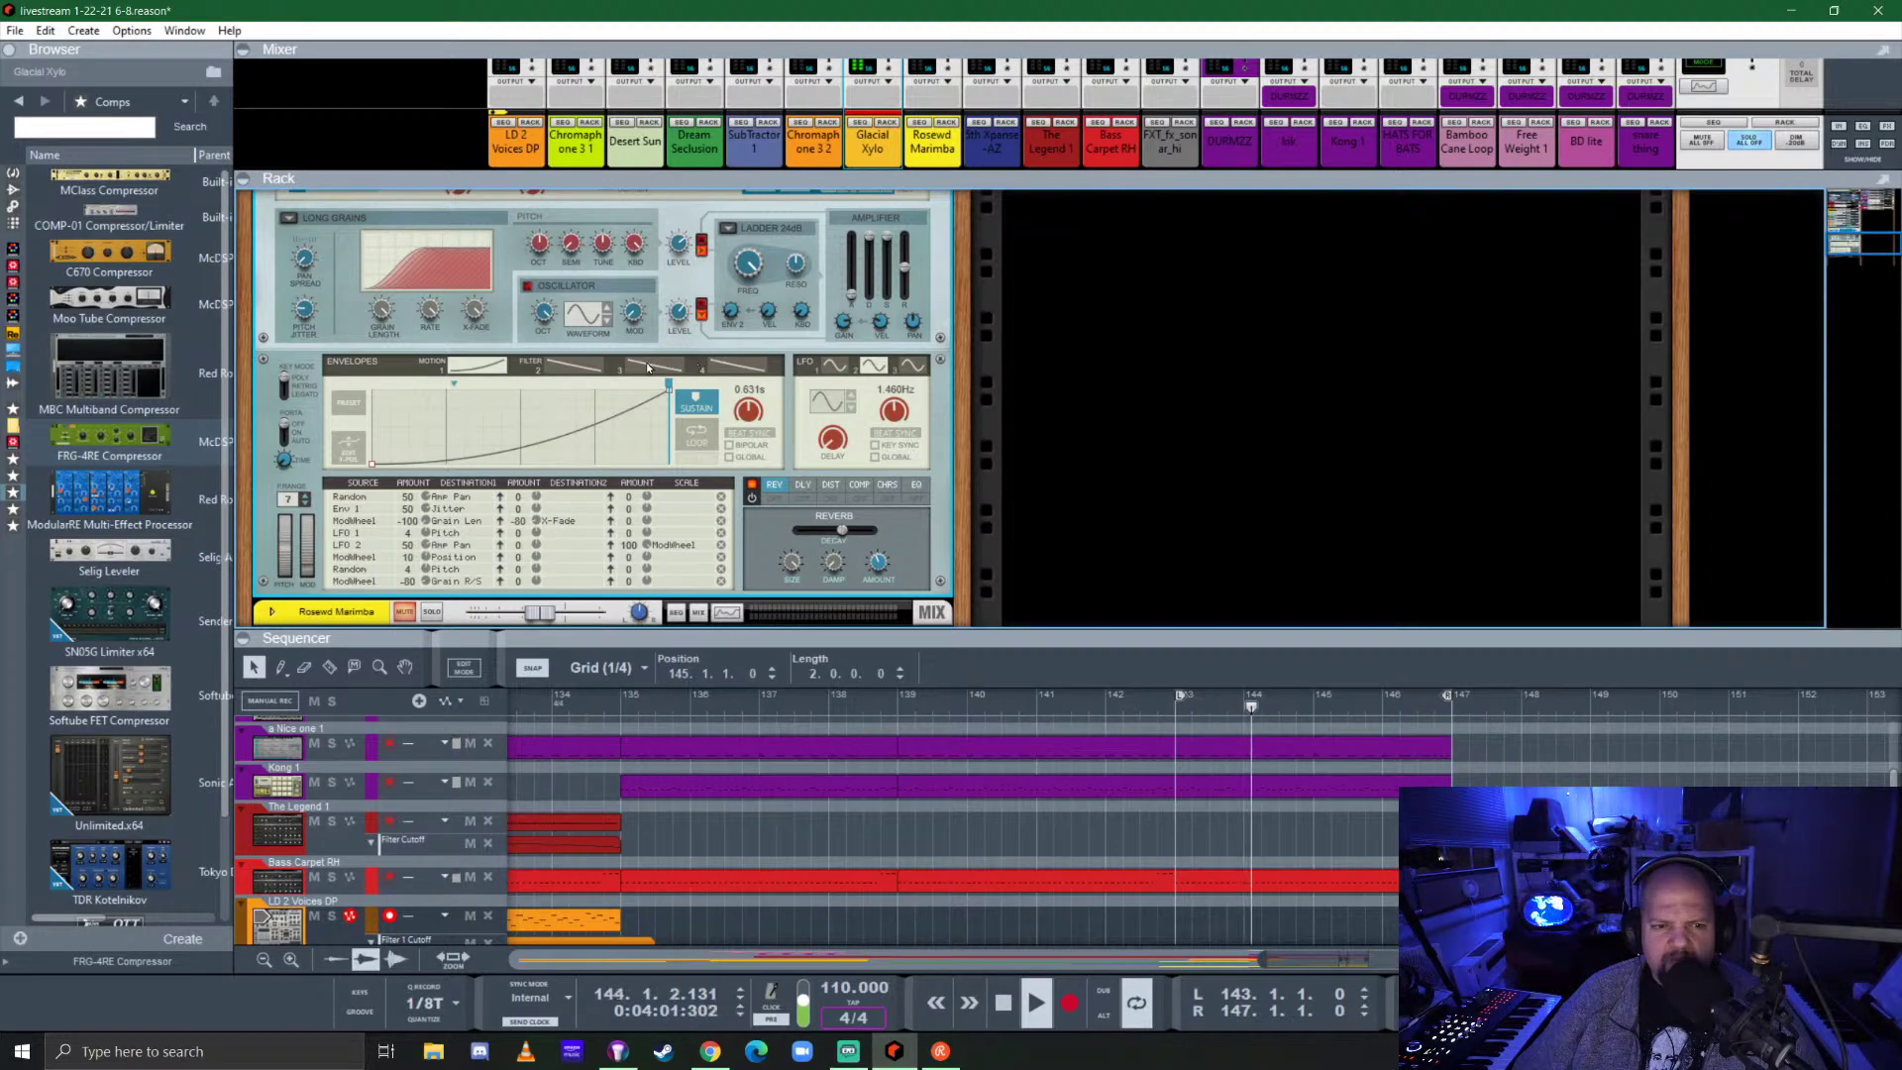
{"action": "left_click", "coordinate": [581, 367]}
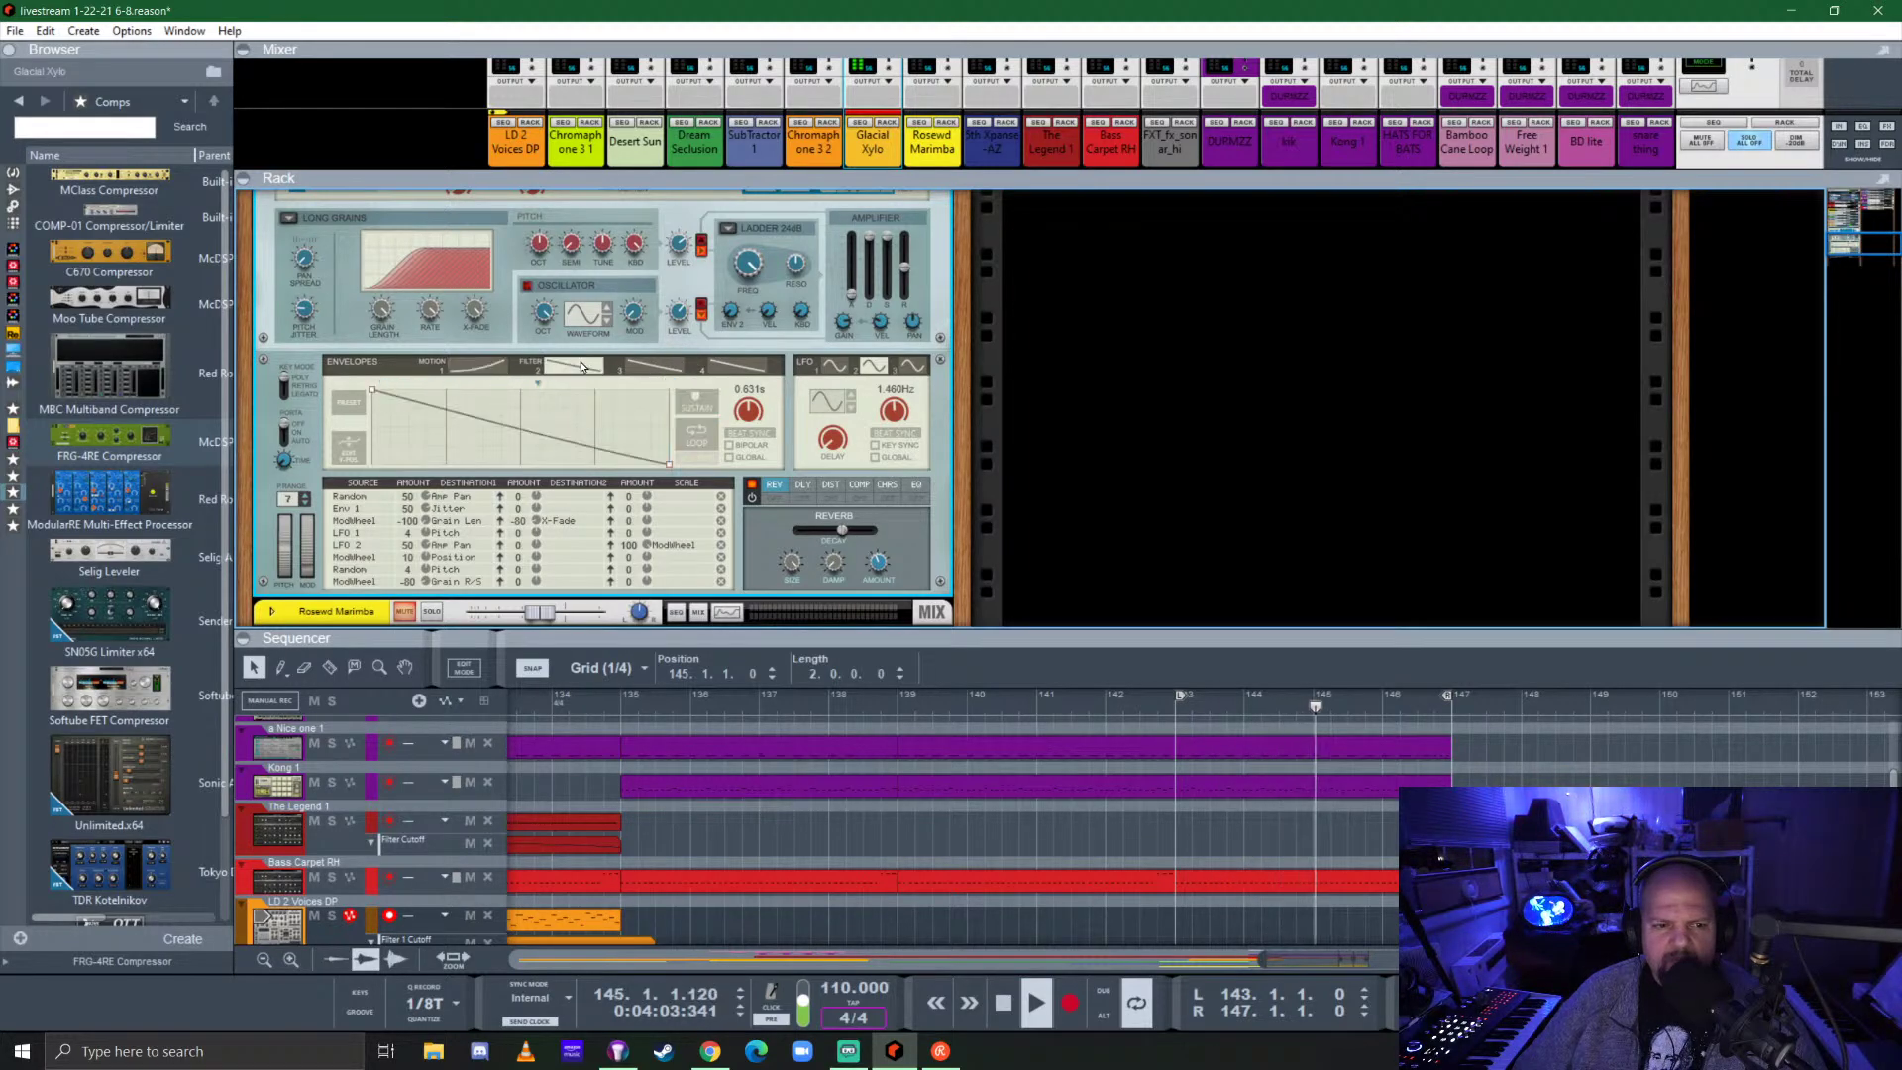
{"action": "scroll", "coordinate": [951, 426], "scroll_direction": "up", "scroll_amount": 3}
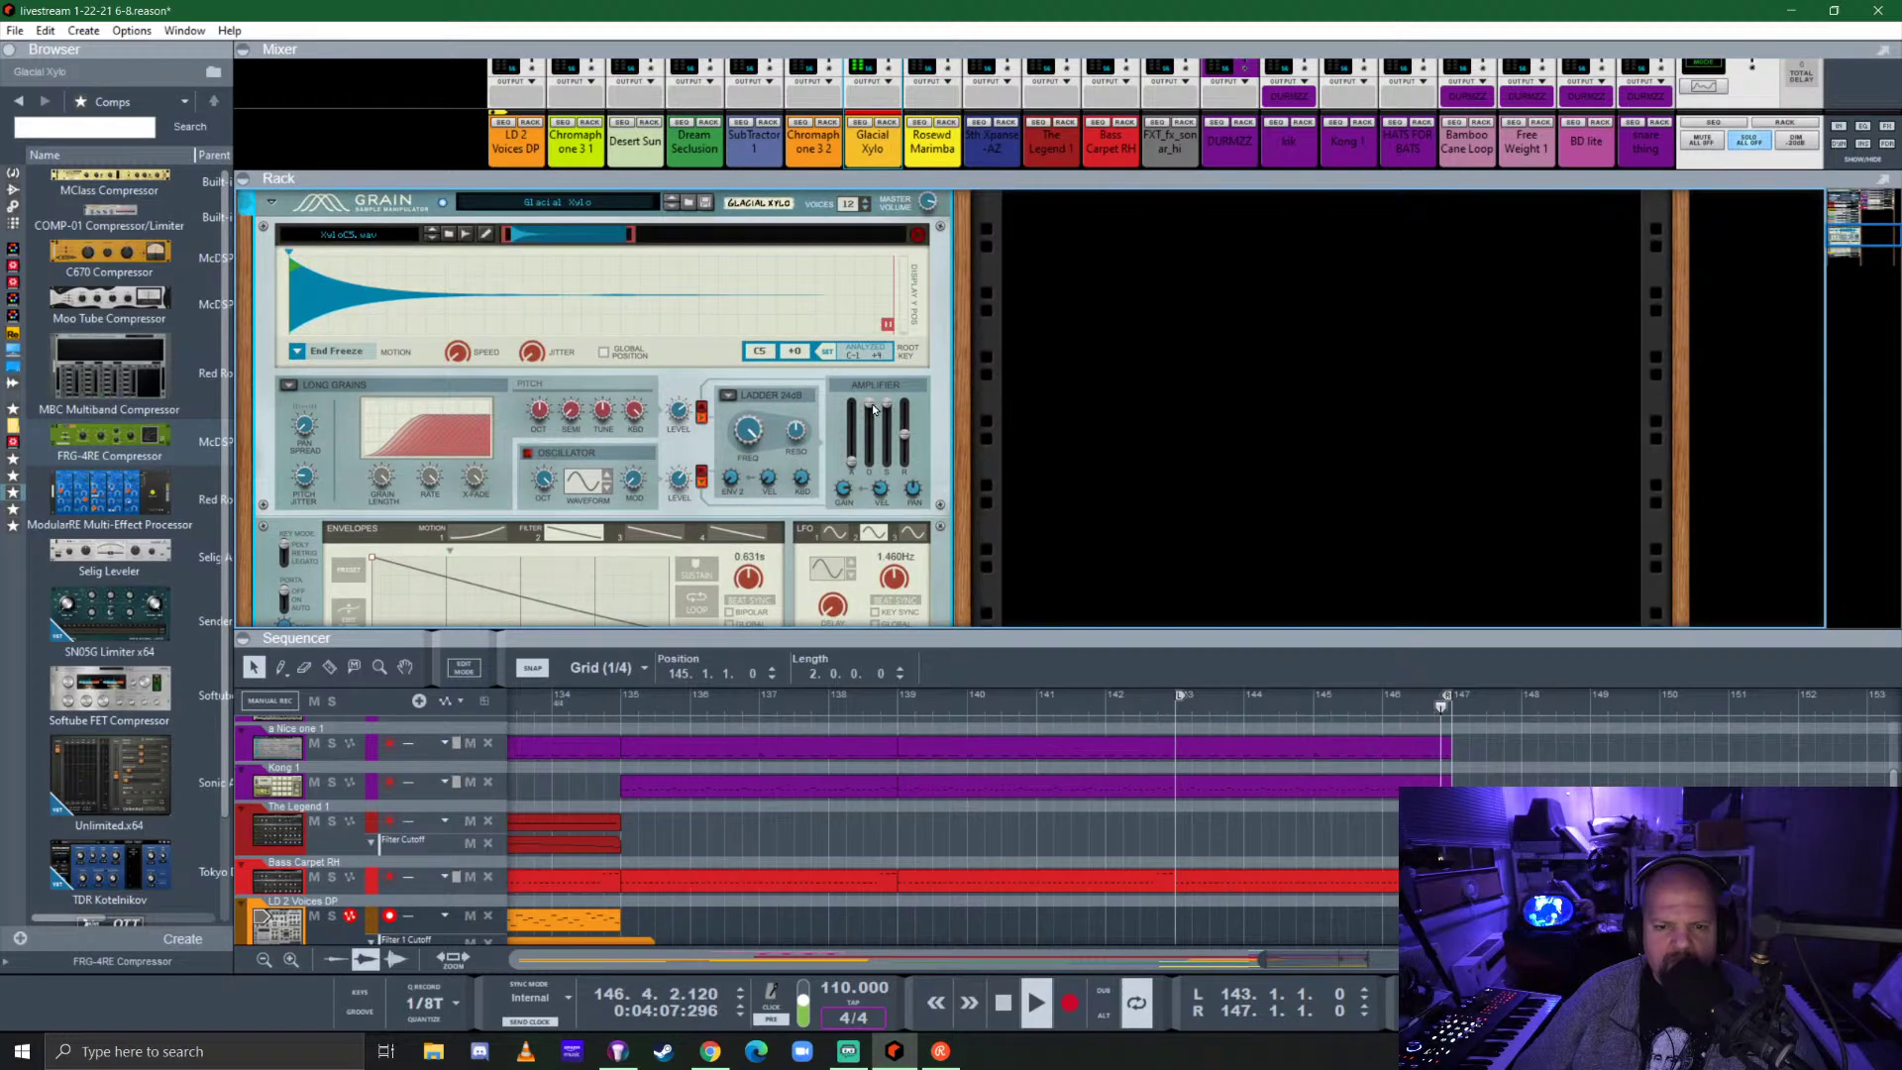
Shorten the amplifier decay of the Glacial Xylo sound, fold the Grain instrument and unsolo its channel.
{"action": "mouse_move", "coordinate": [871, 410]}
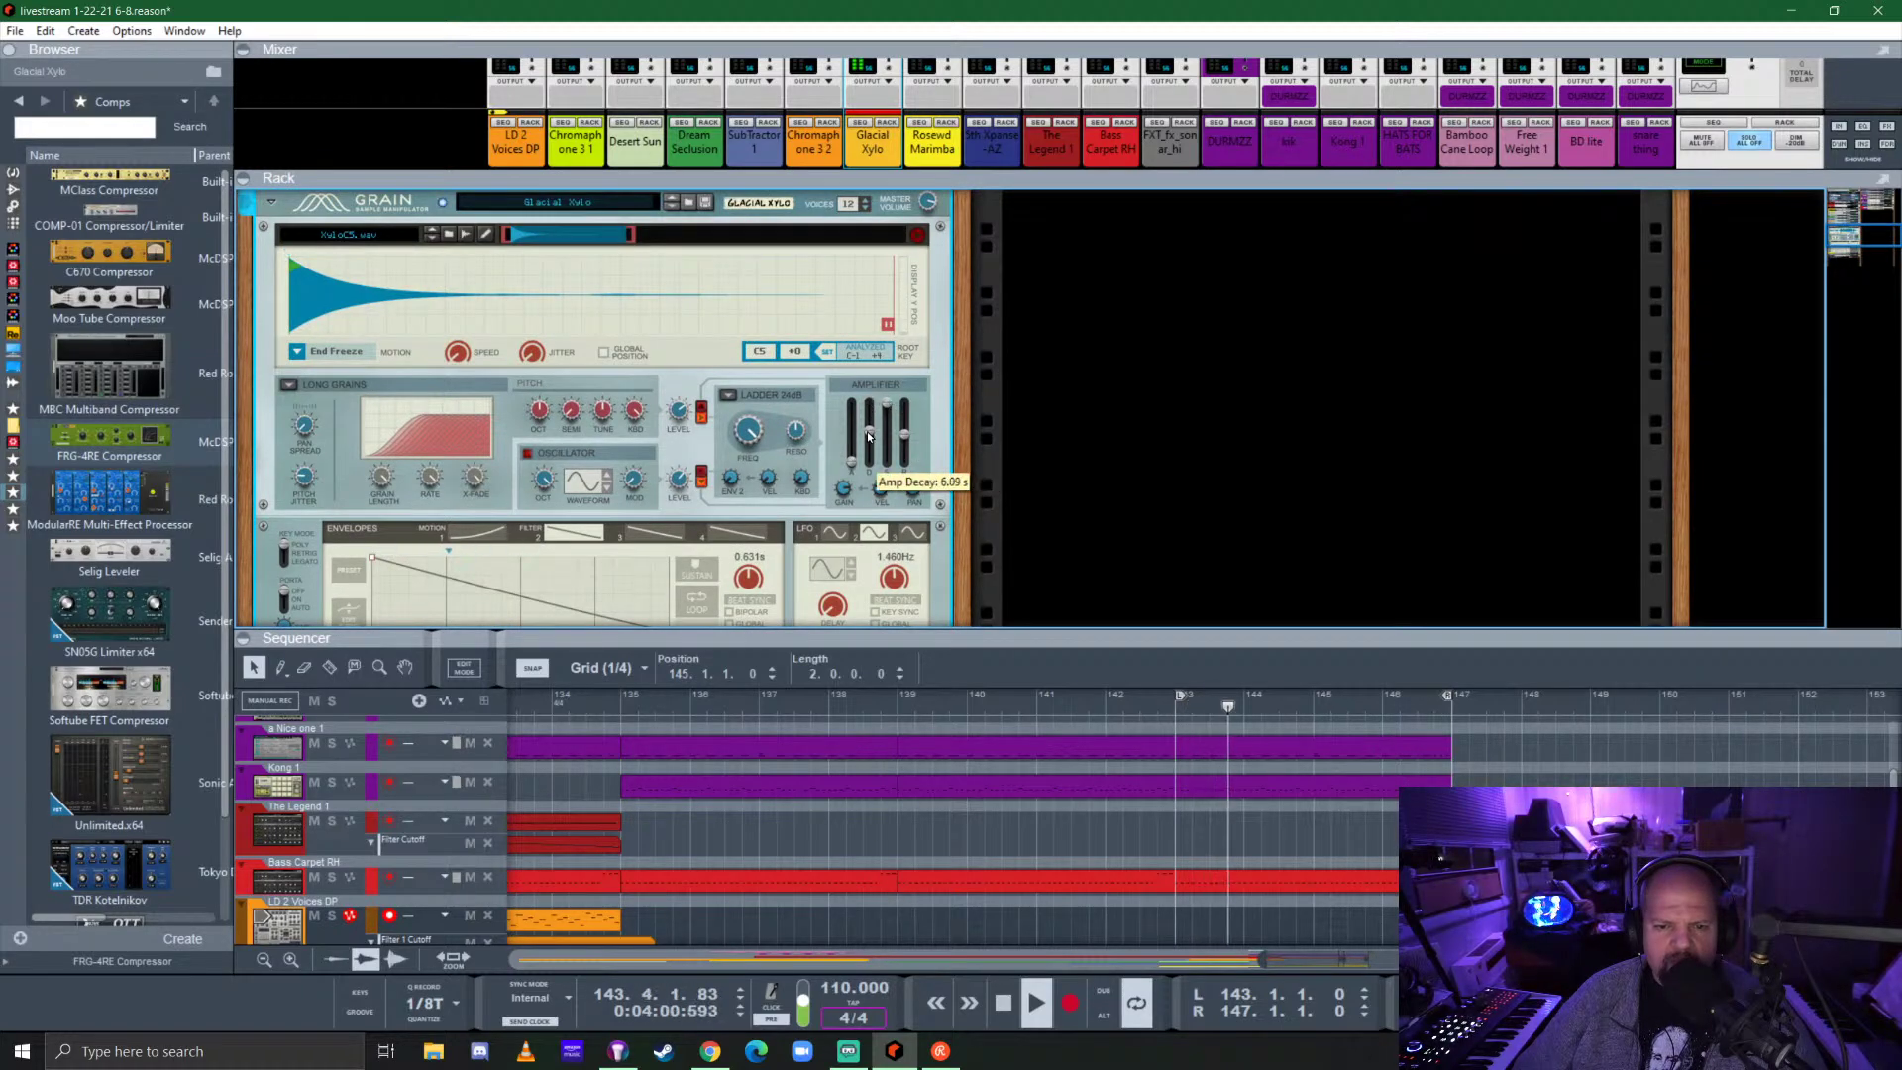
{"action": "mouse_move", "coordinate": [869, 436]}
{"action": "left_mouse_down"}
{"action": "mouse_move", "coordinate": [911, 455]}
{"action": "mouse_move", "coordinate": [873, 440]}
{"action": "left_mouse_up"}
{"action": "mouse_move", "coordinate": [870, 449]}
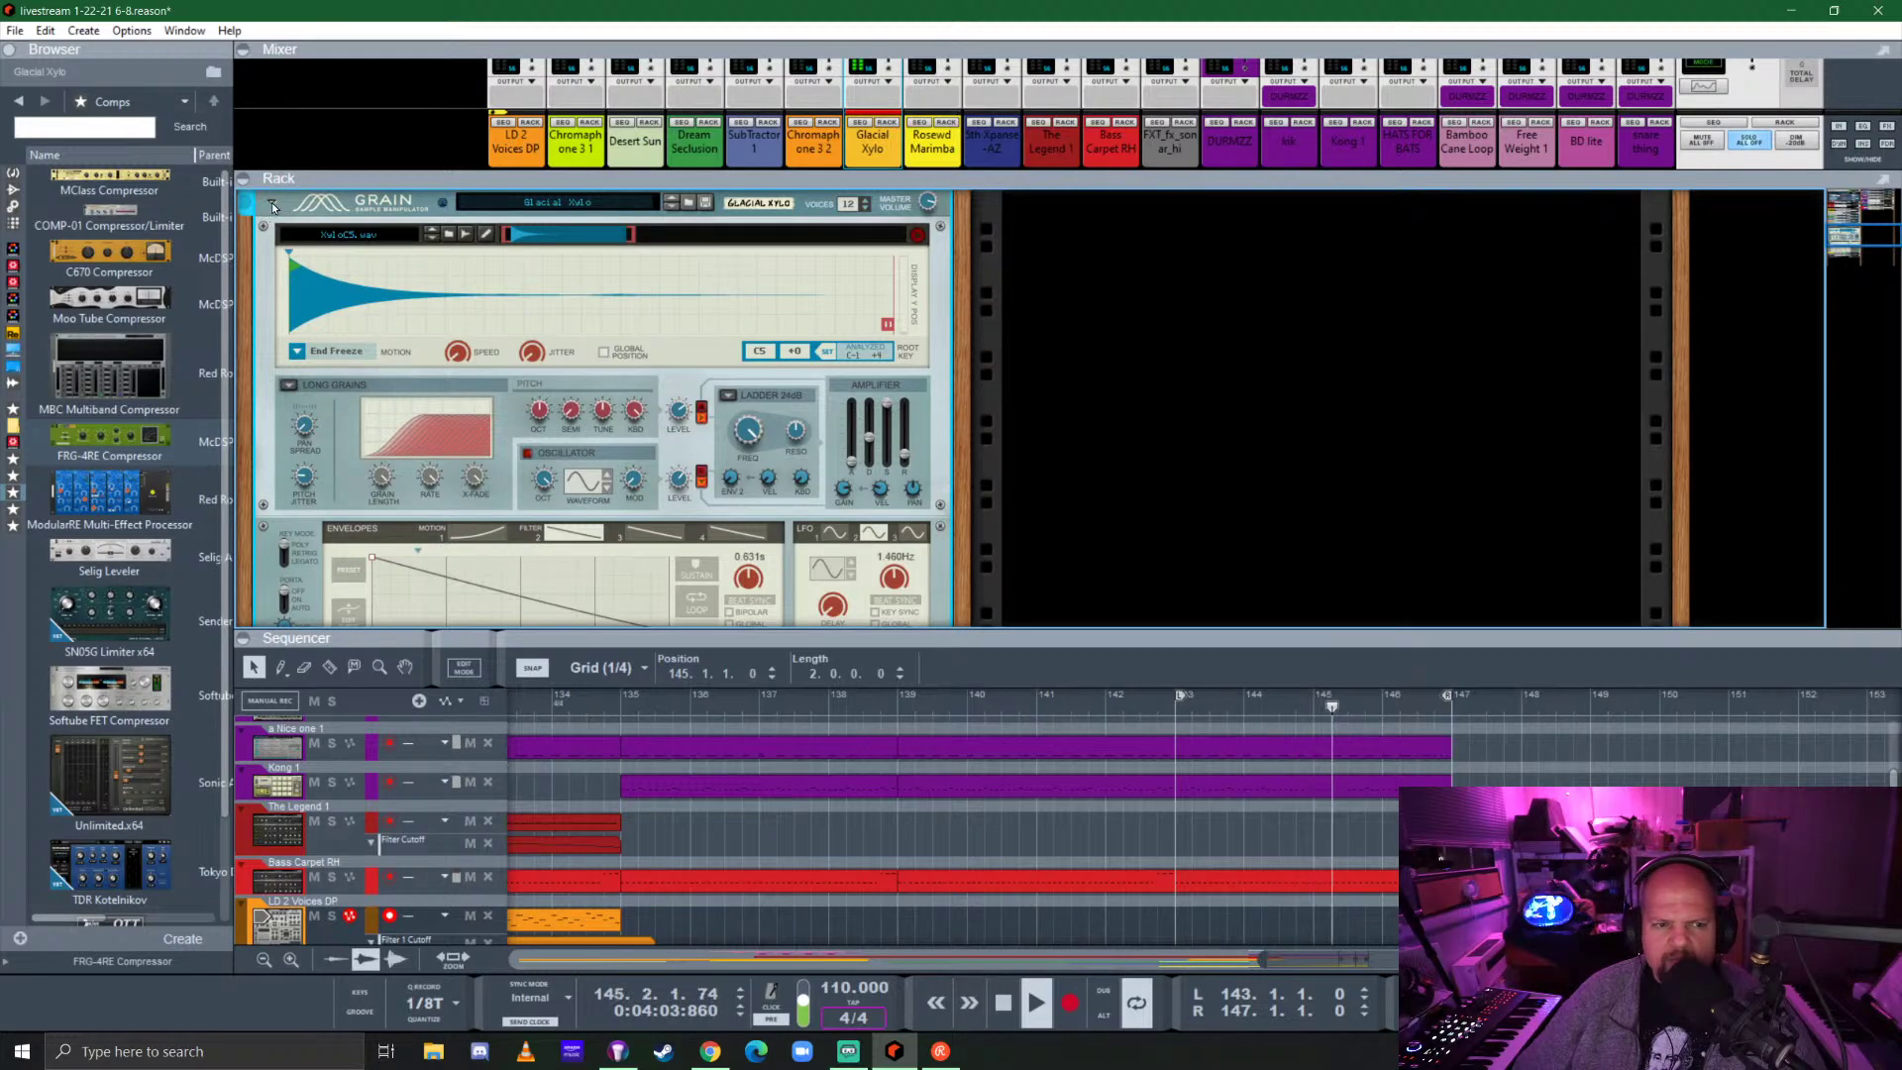
{"action": "left_click", "coordinate": [273, 204]}
{"action": "left_click", "coordinate": [432, 290]}
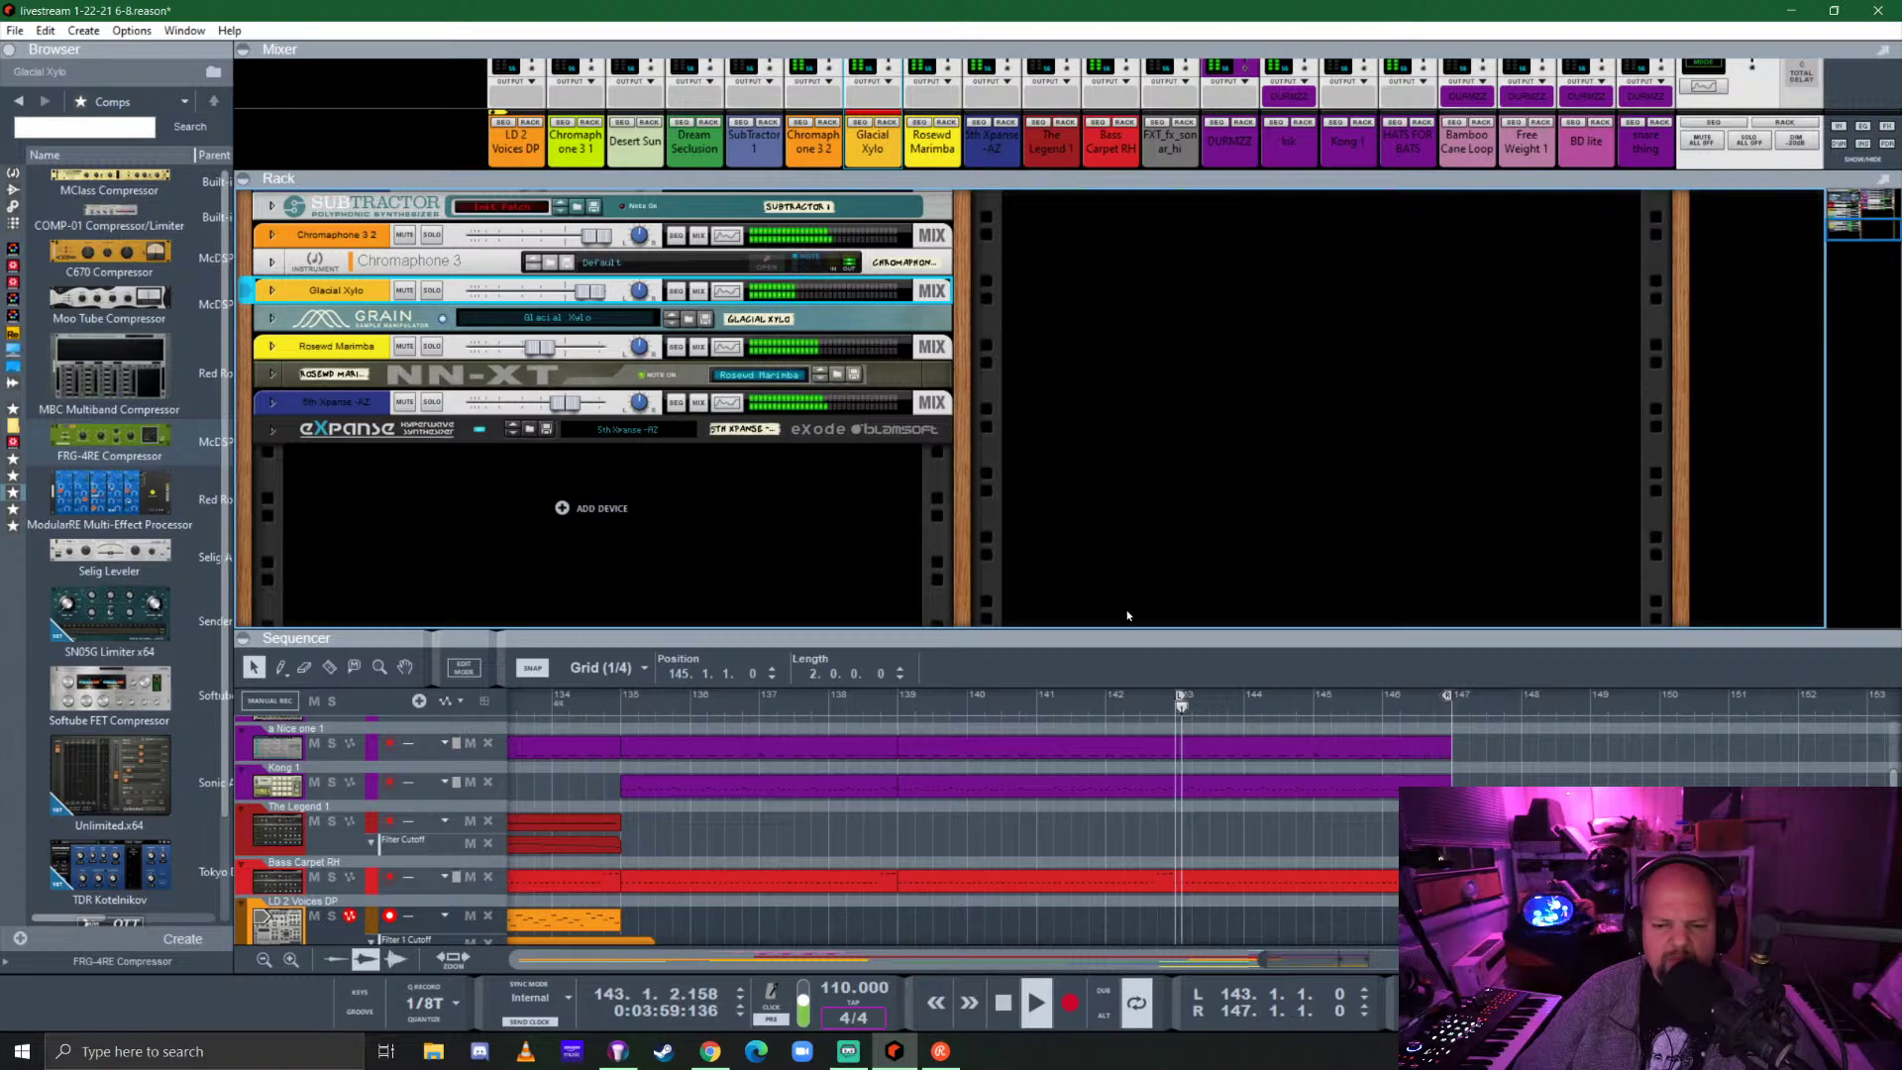
Enlarge the sequencer, stop playback and transpose the Glacial Xylo clips at bars 143 to 147 by -12 semitones.
{"action": "left_click_drag", "start_coordinate": [1124, 631], "coordinate": [1109, 127]}
{"action": "key", "text": "space"}
{"action": "left_click_drag", "start_coordinate": [1501, 774], "coordinate": [1344, 789]}
{"action": "left_click_drag", "start_coordinate": [1219, 786], "coordinate": [1245, 784]}
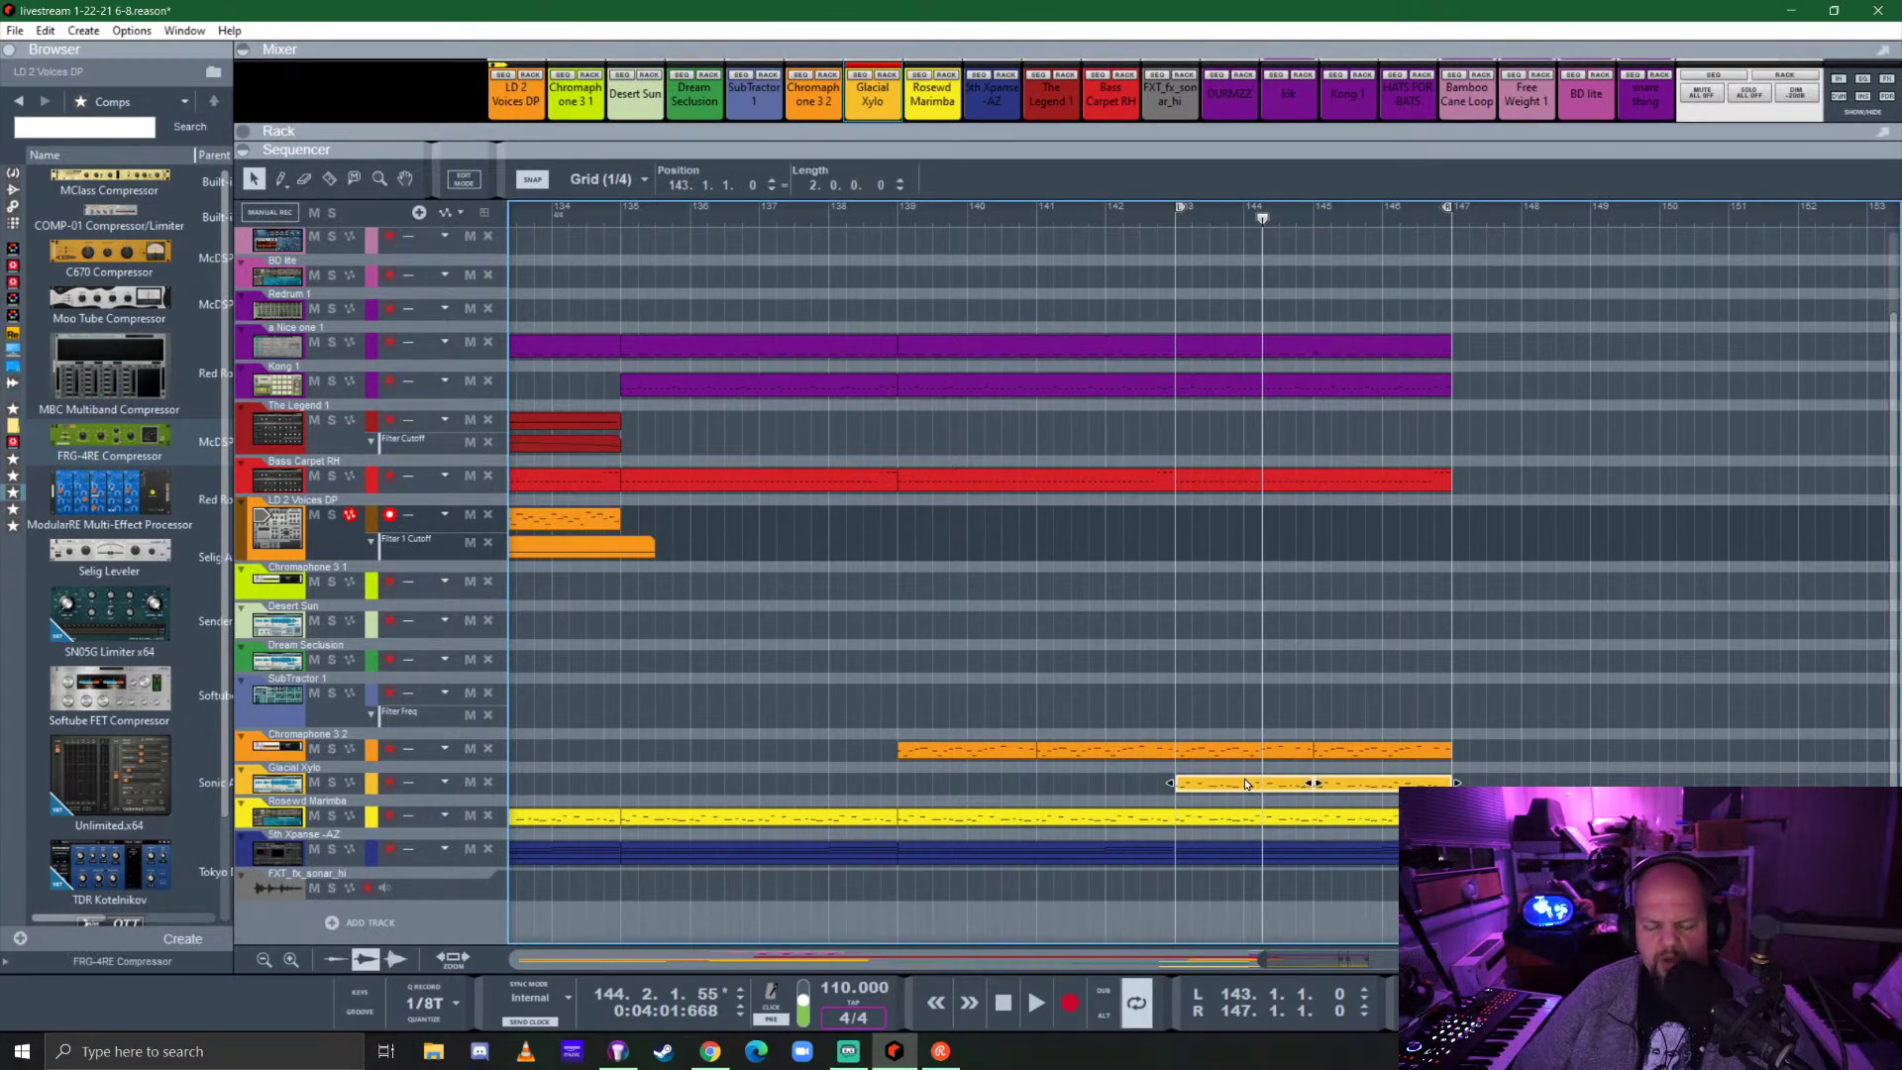
{"action": "key", "text": "F8"}
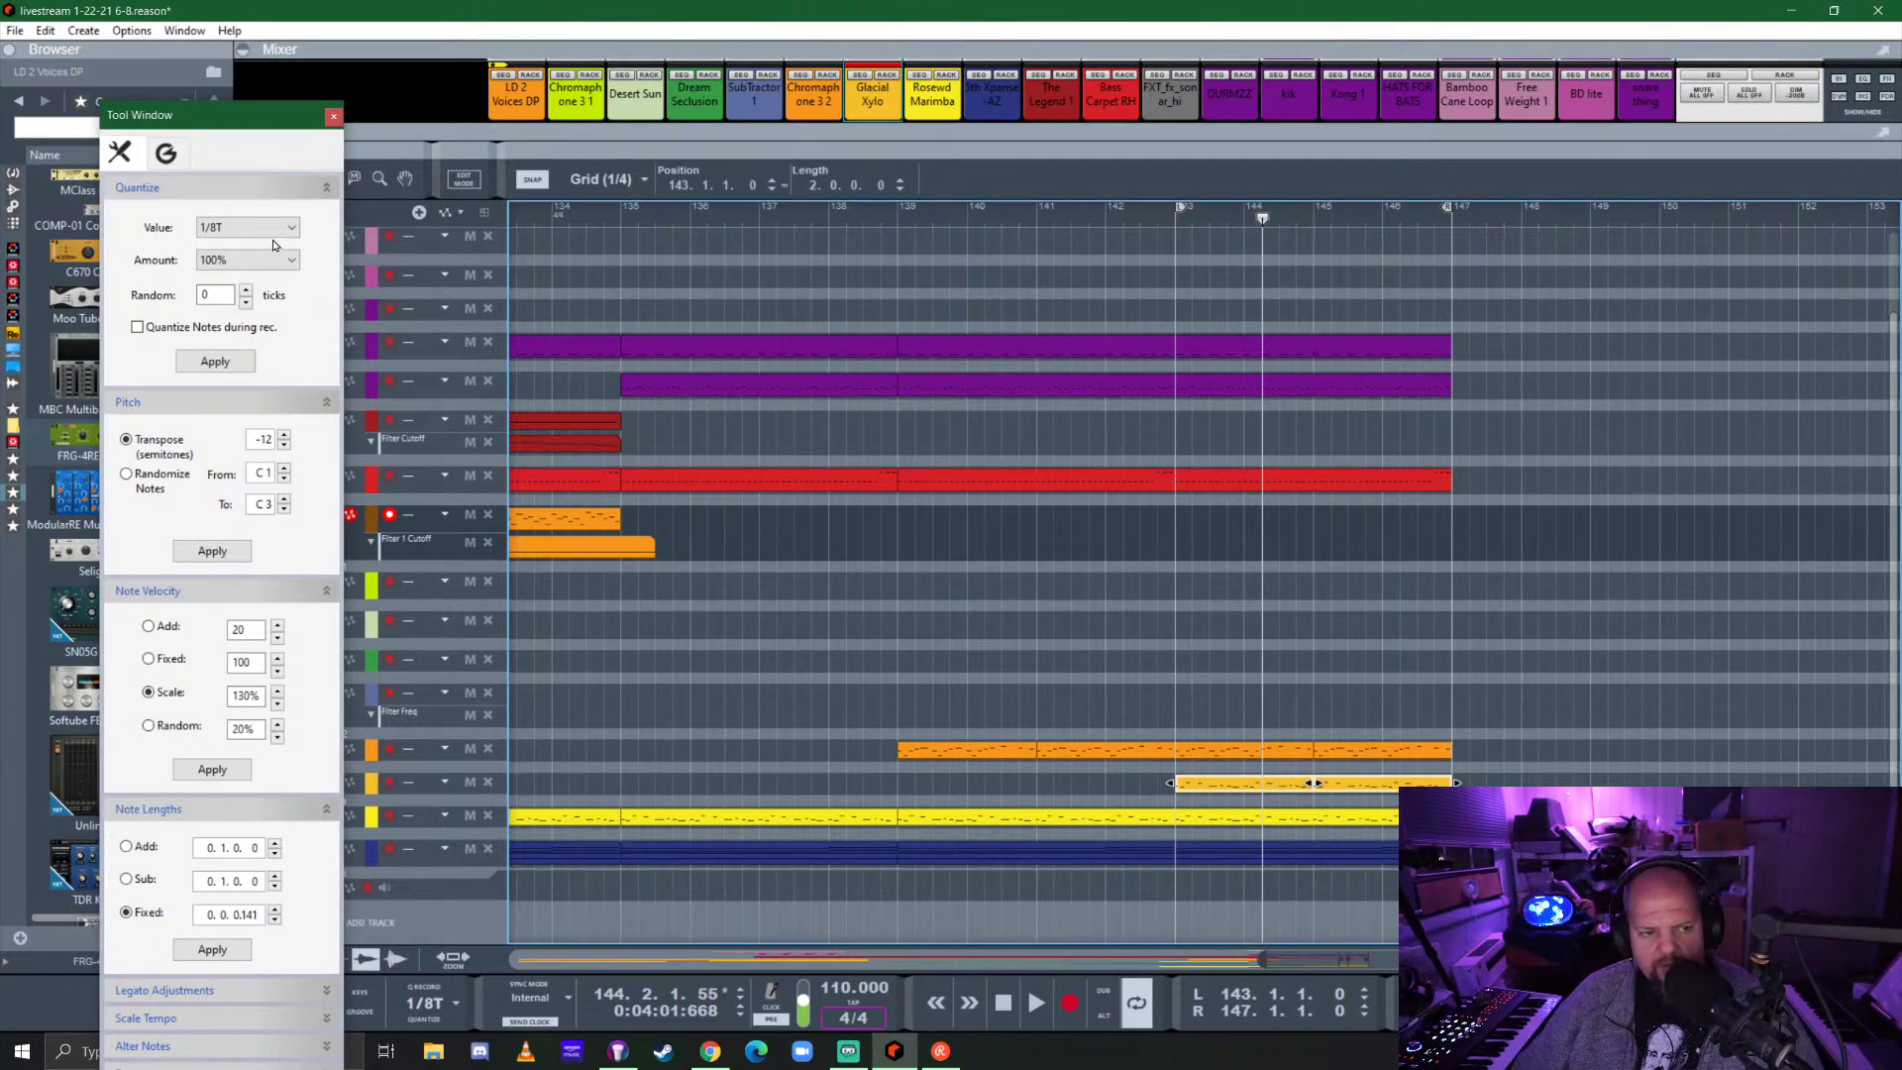
{"action": "left_click", "coordinate": [213, 552]}
{"action": "left_click", "coordinate": [334, 117]}
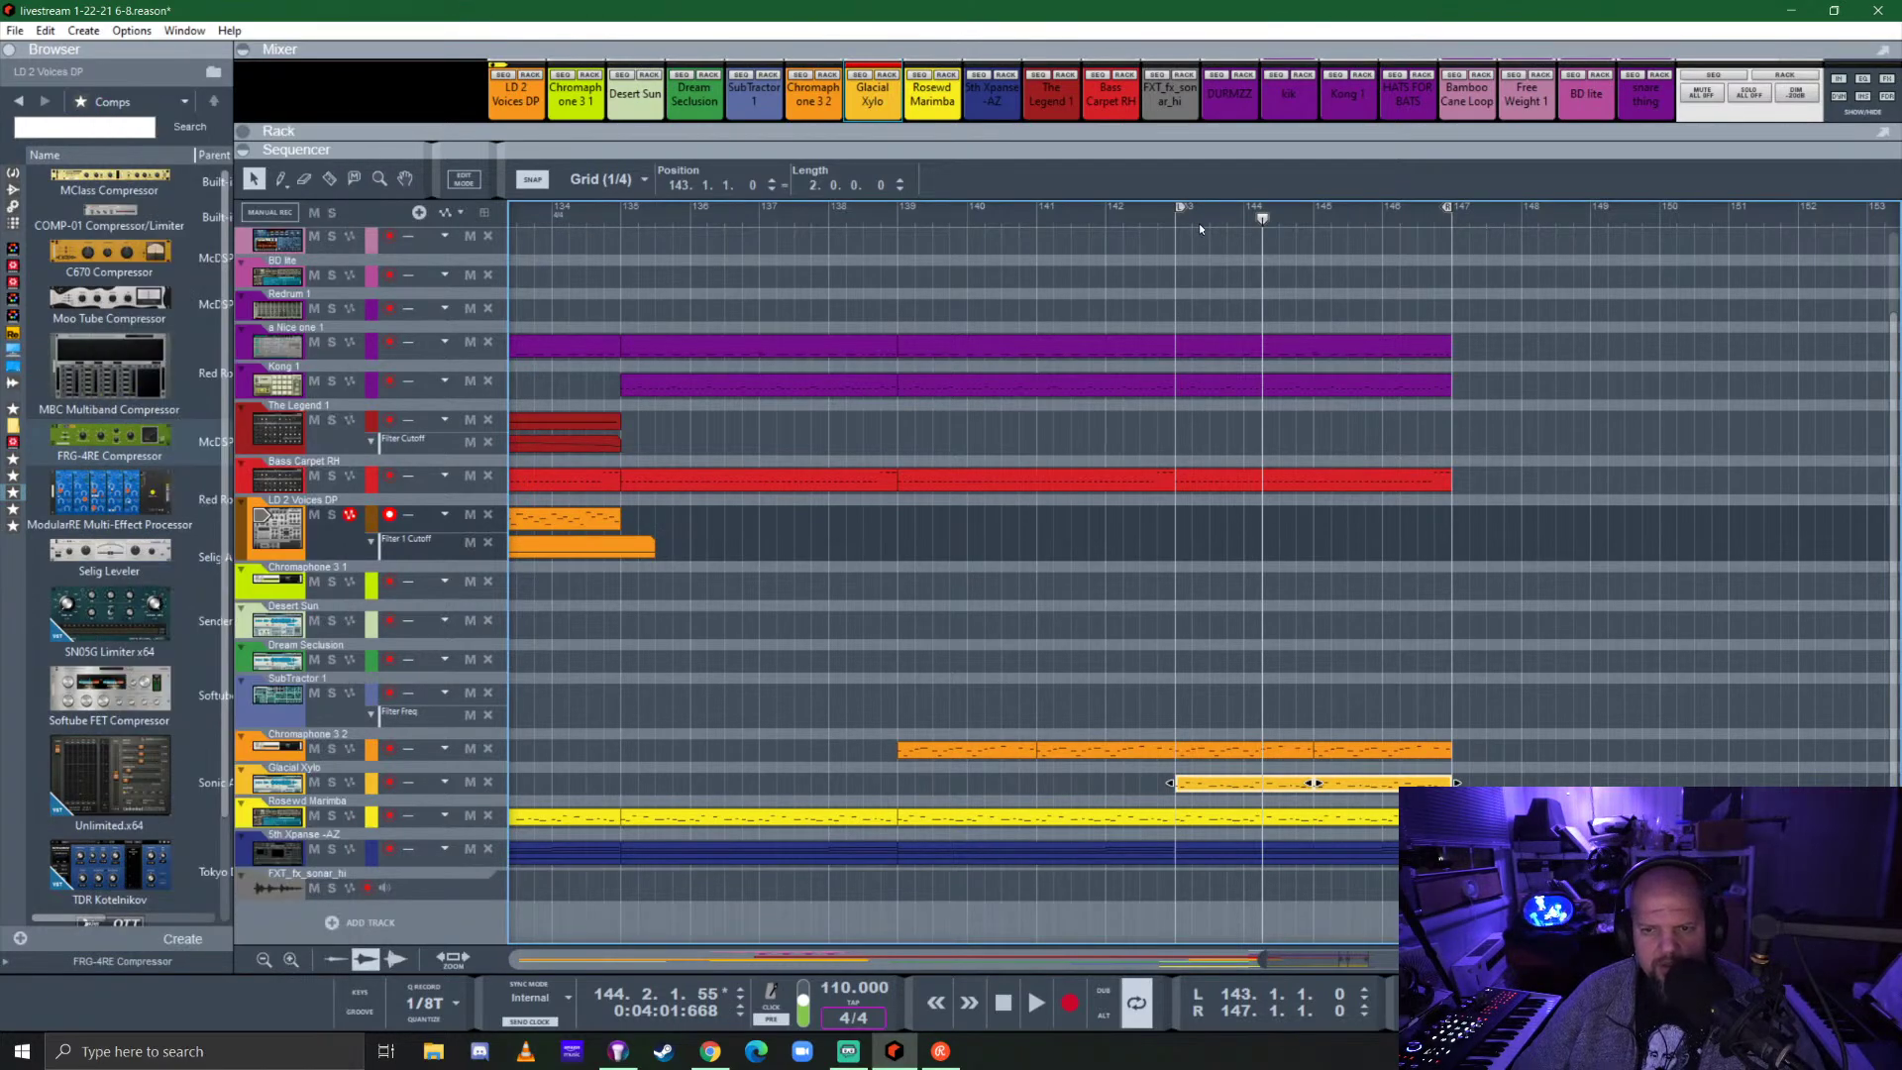
Audition the transposed Glacial Xylo part both soloed and within the full mix.
{"action": "left_click", "coordinate": [332, 782]}
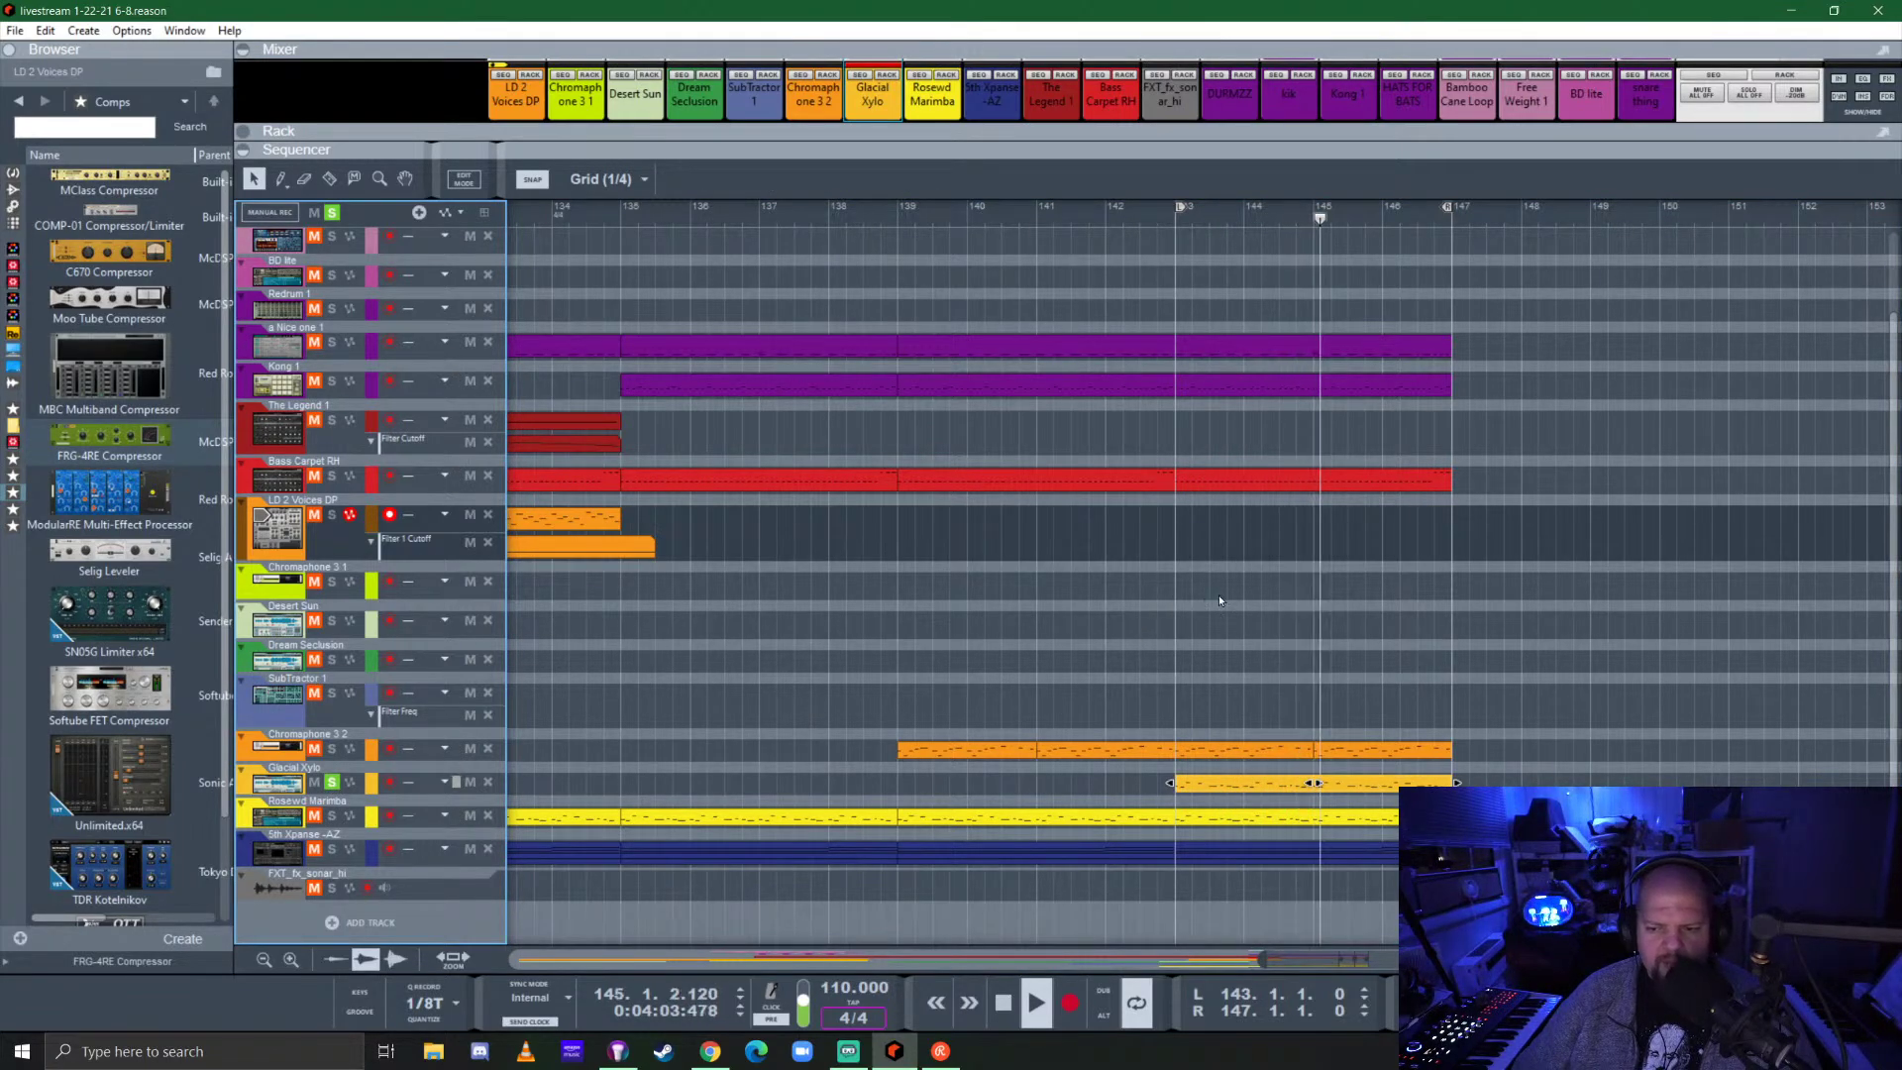
{"action": "key", "text": "s"}
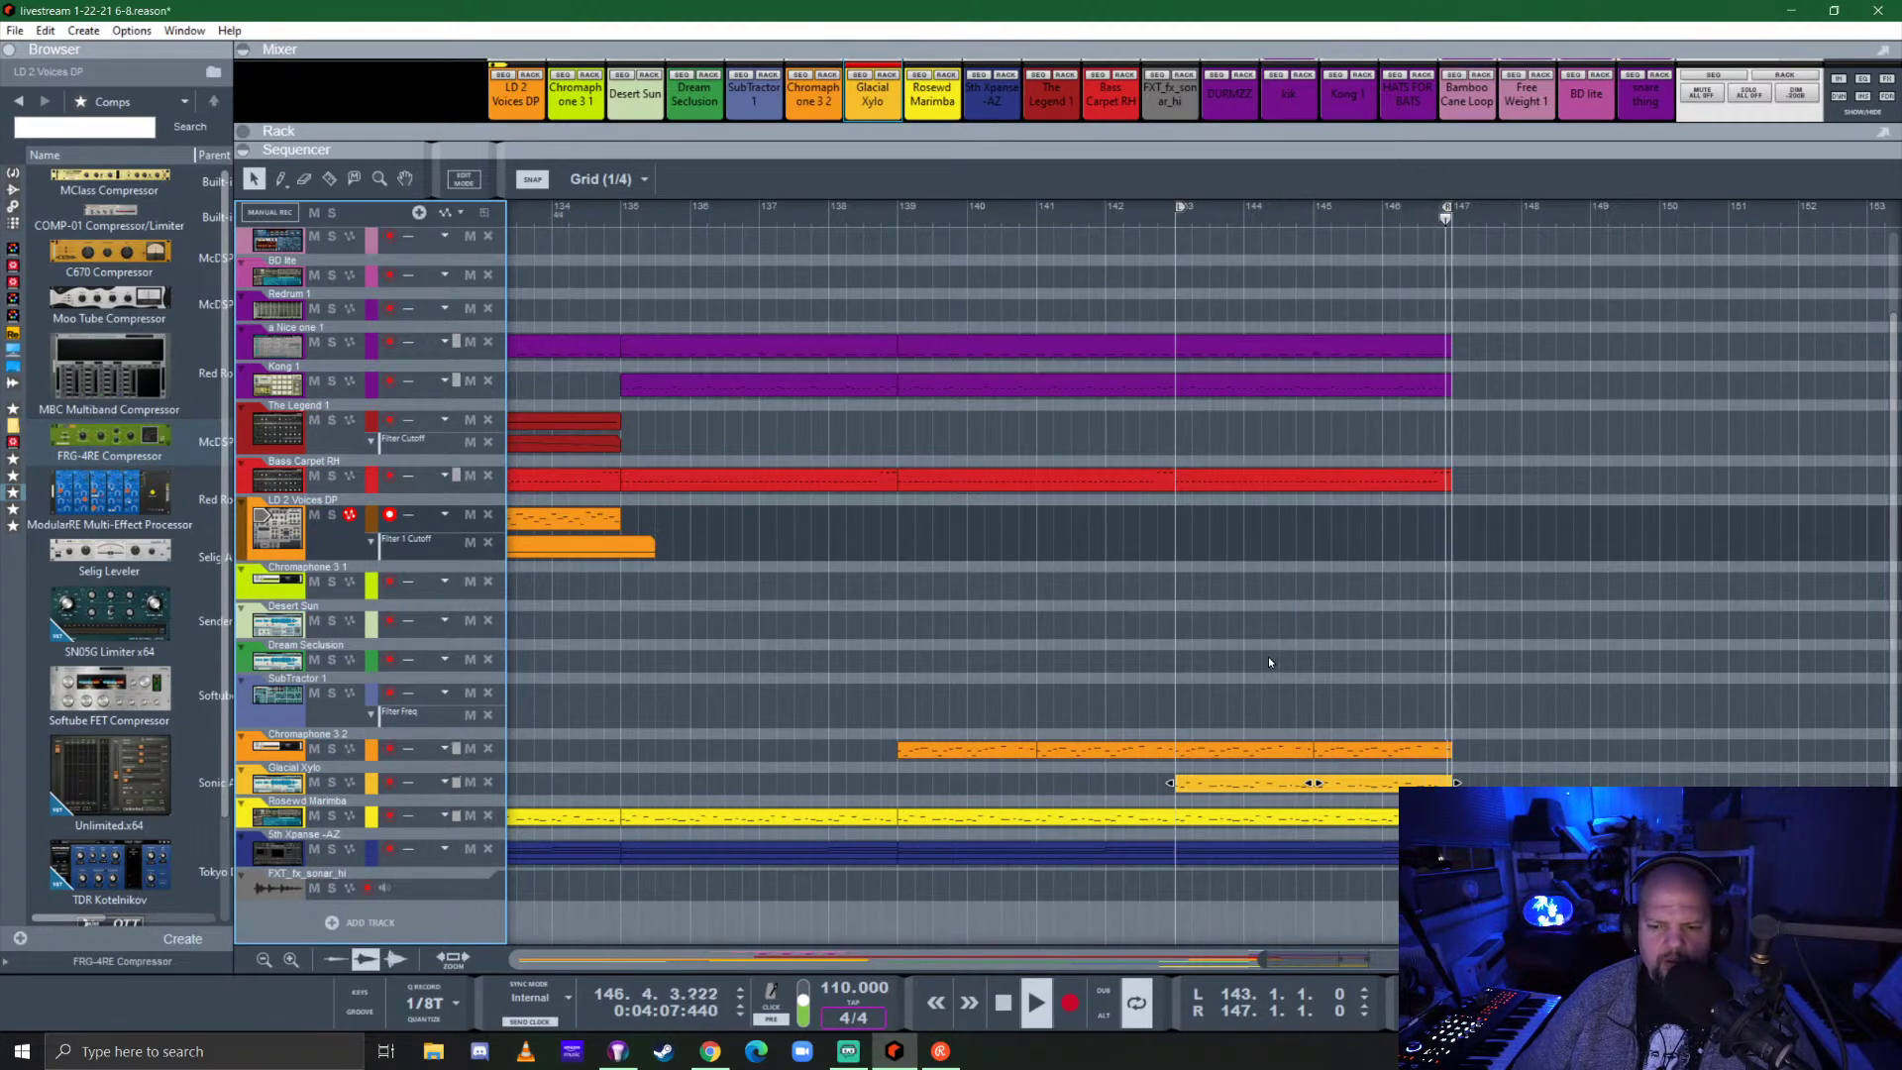
{"action": "left_click", "coordinate": [334, 783]}
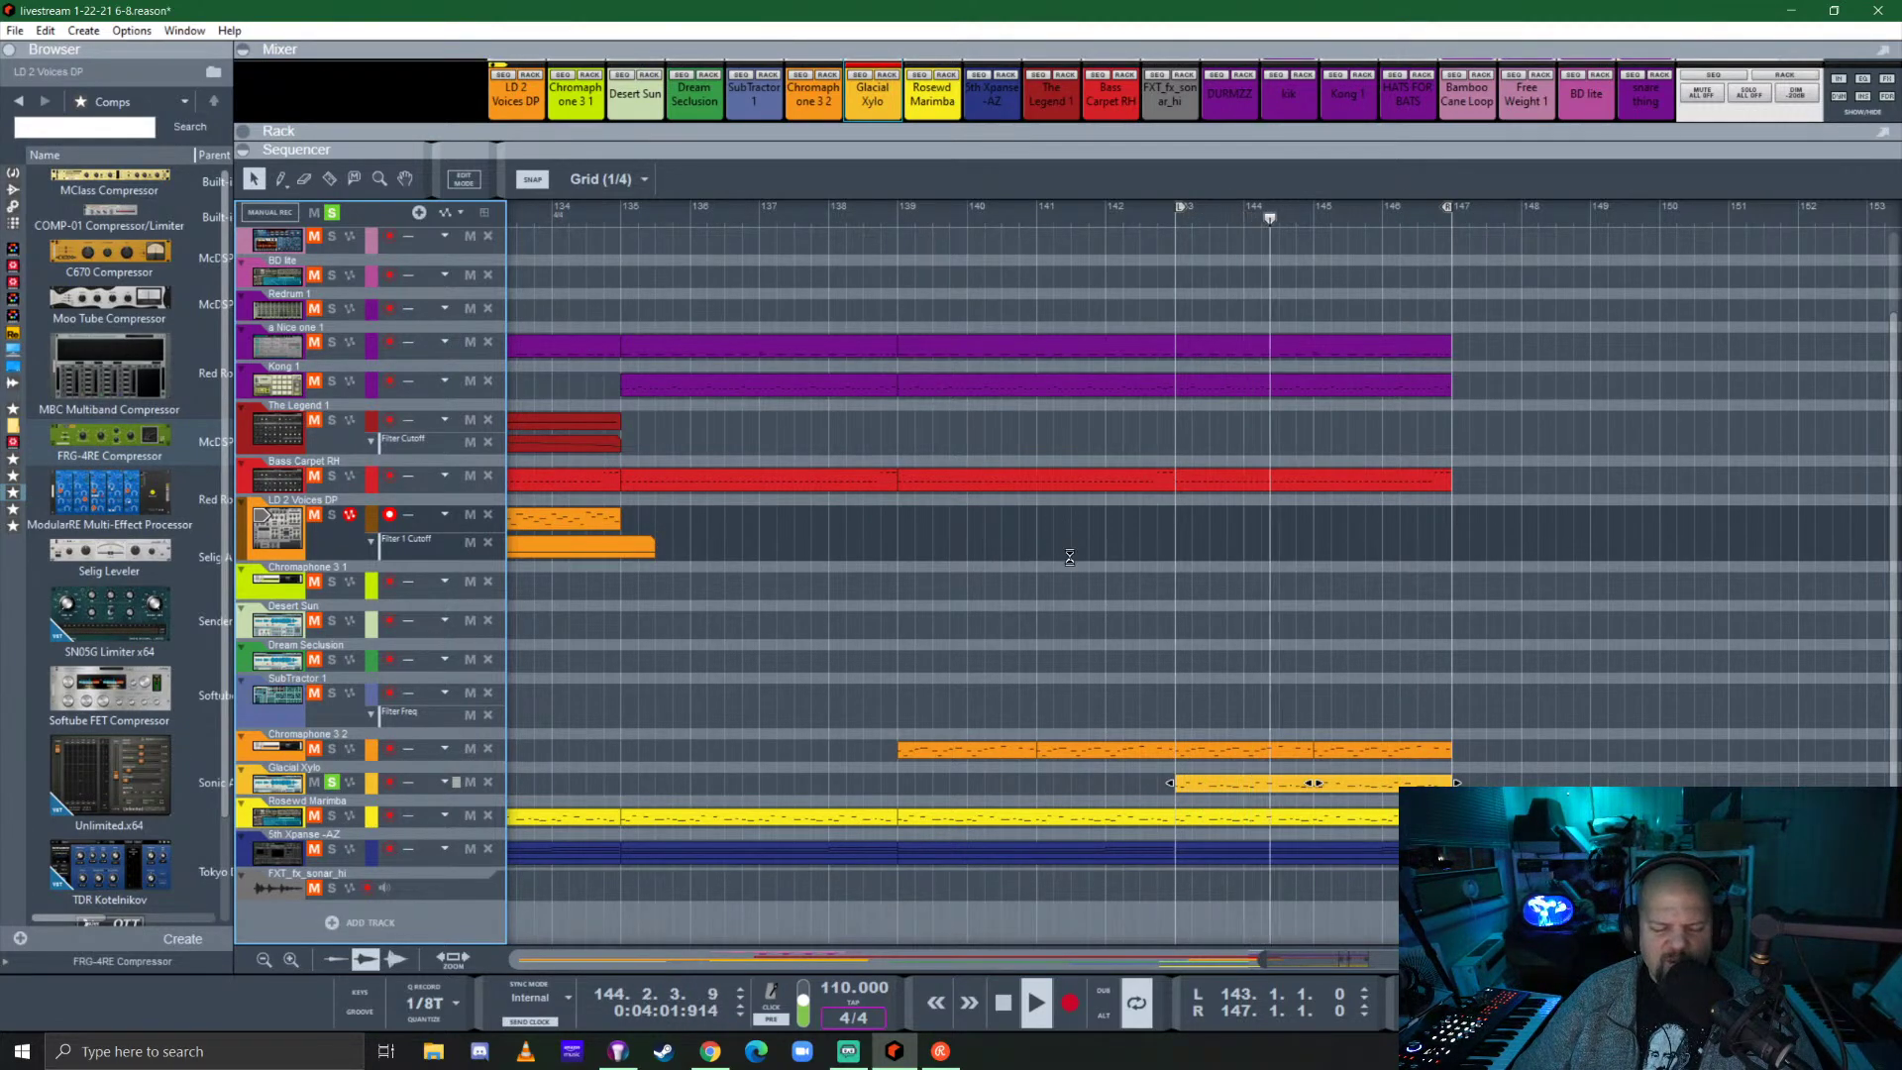
Turn off all track solos and play the arrangement from bar 135 to review the transition into the new section.
{"action": "scroll", "coordinate": [941, 709], "scroll_direction": "down", "scroll_amount": 3}
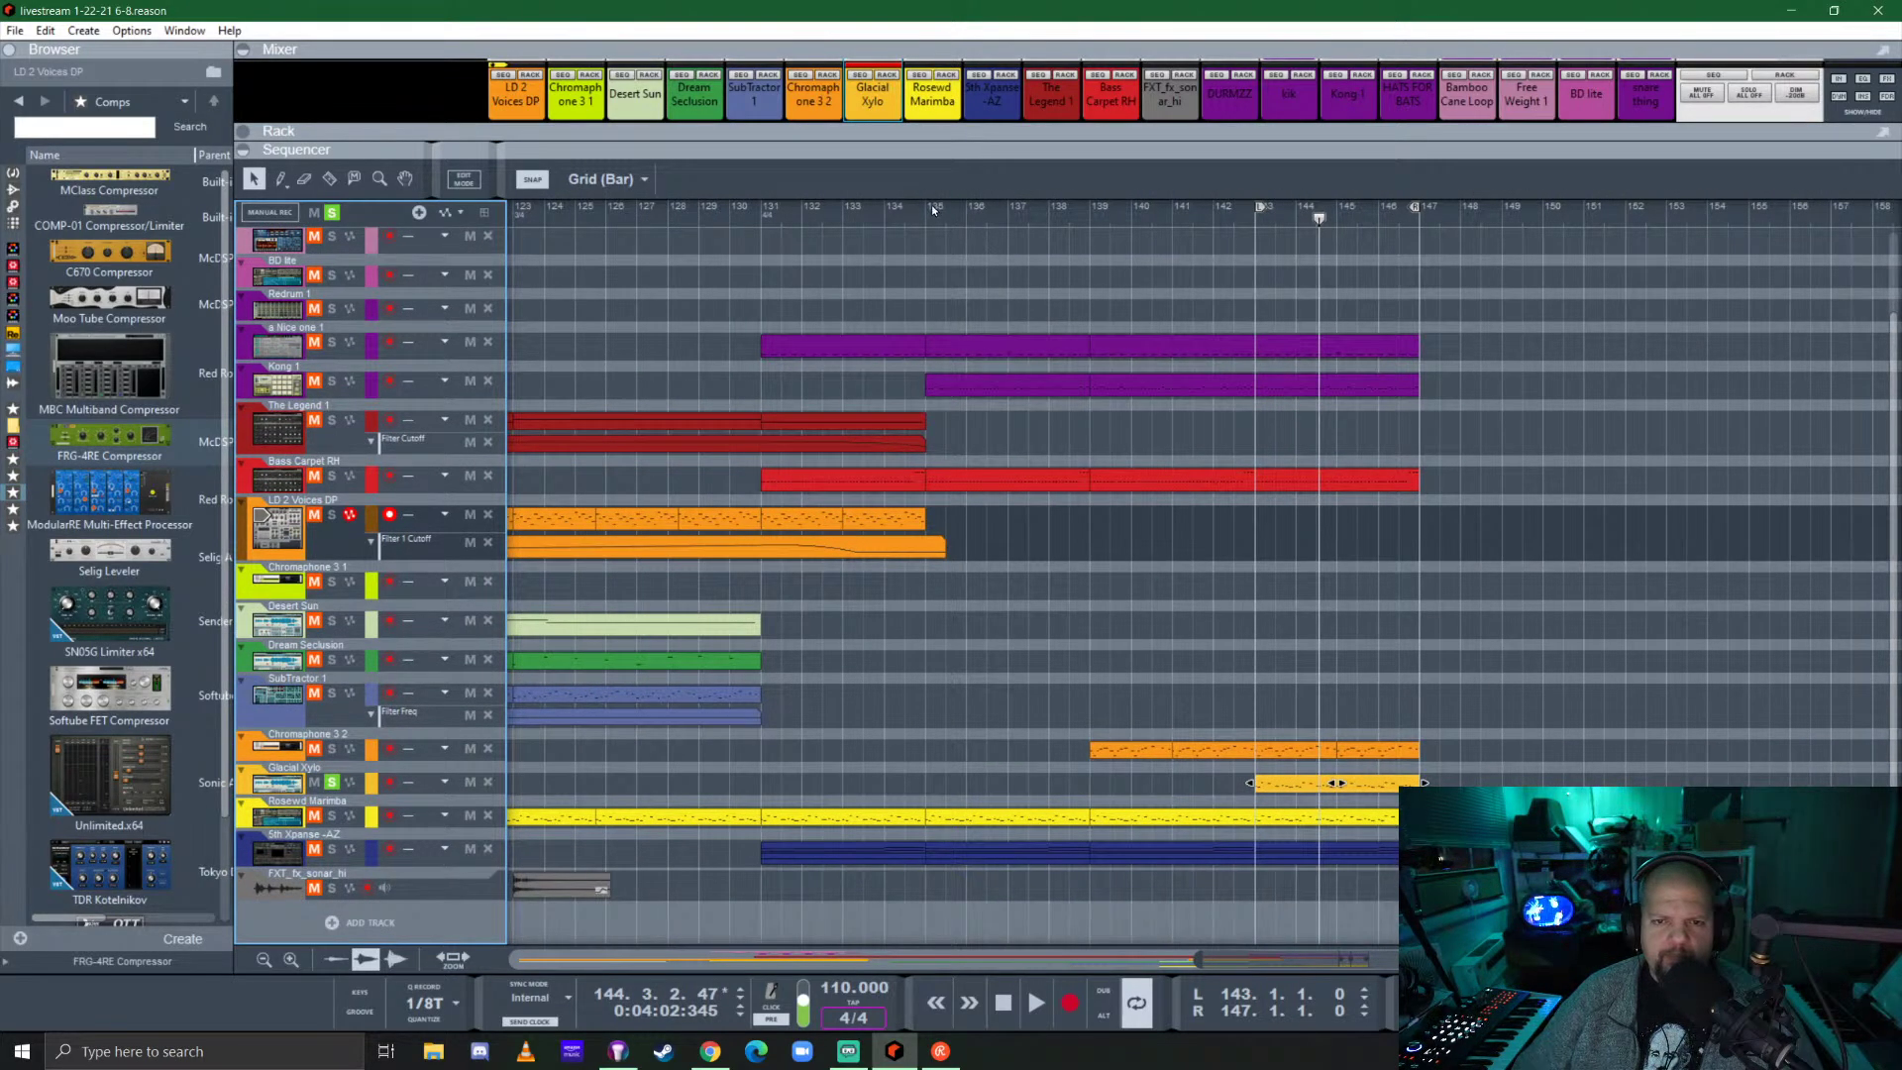
{"action": "left_click", "coordinate": [930, 208]}
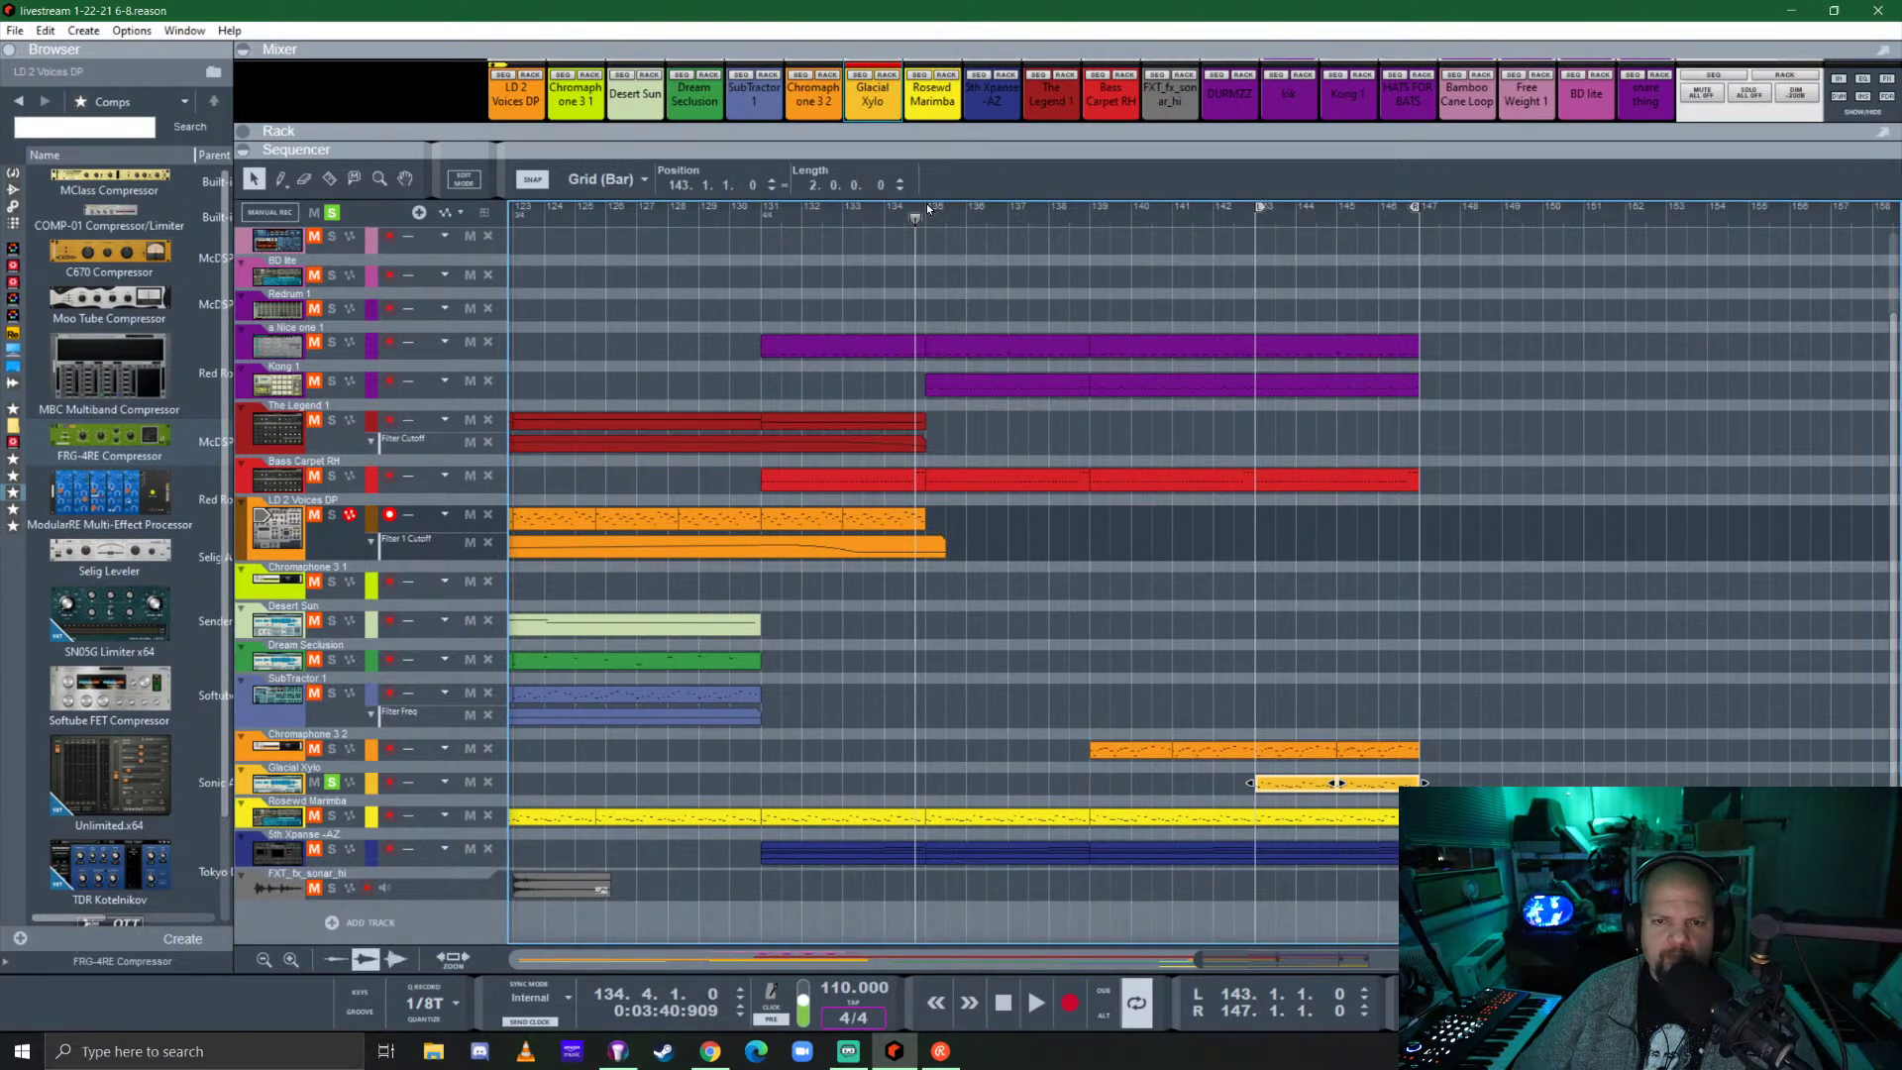
{"action": "scroll", "coordinate": [921, 223], "scroll_direction": "up", "scroll_amount": 5}
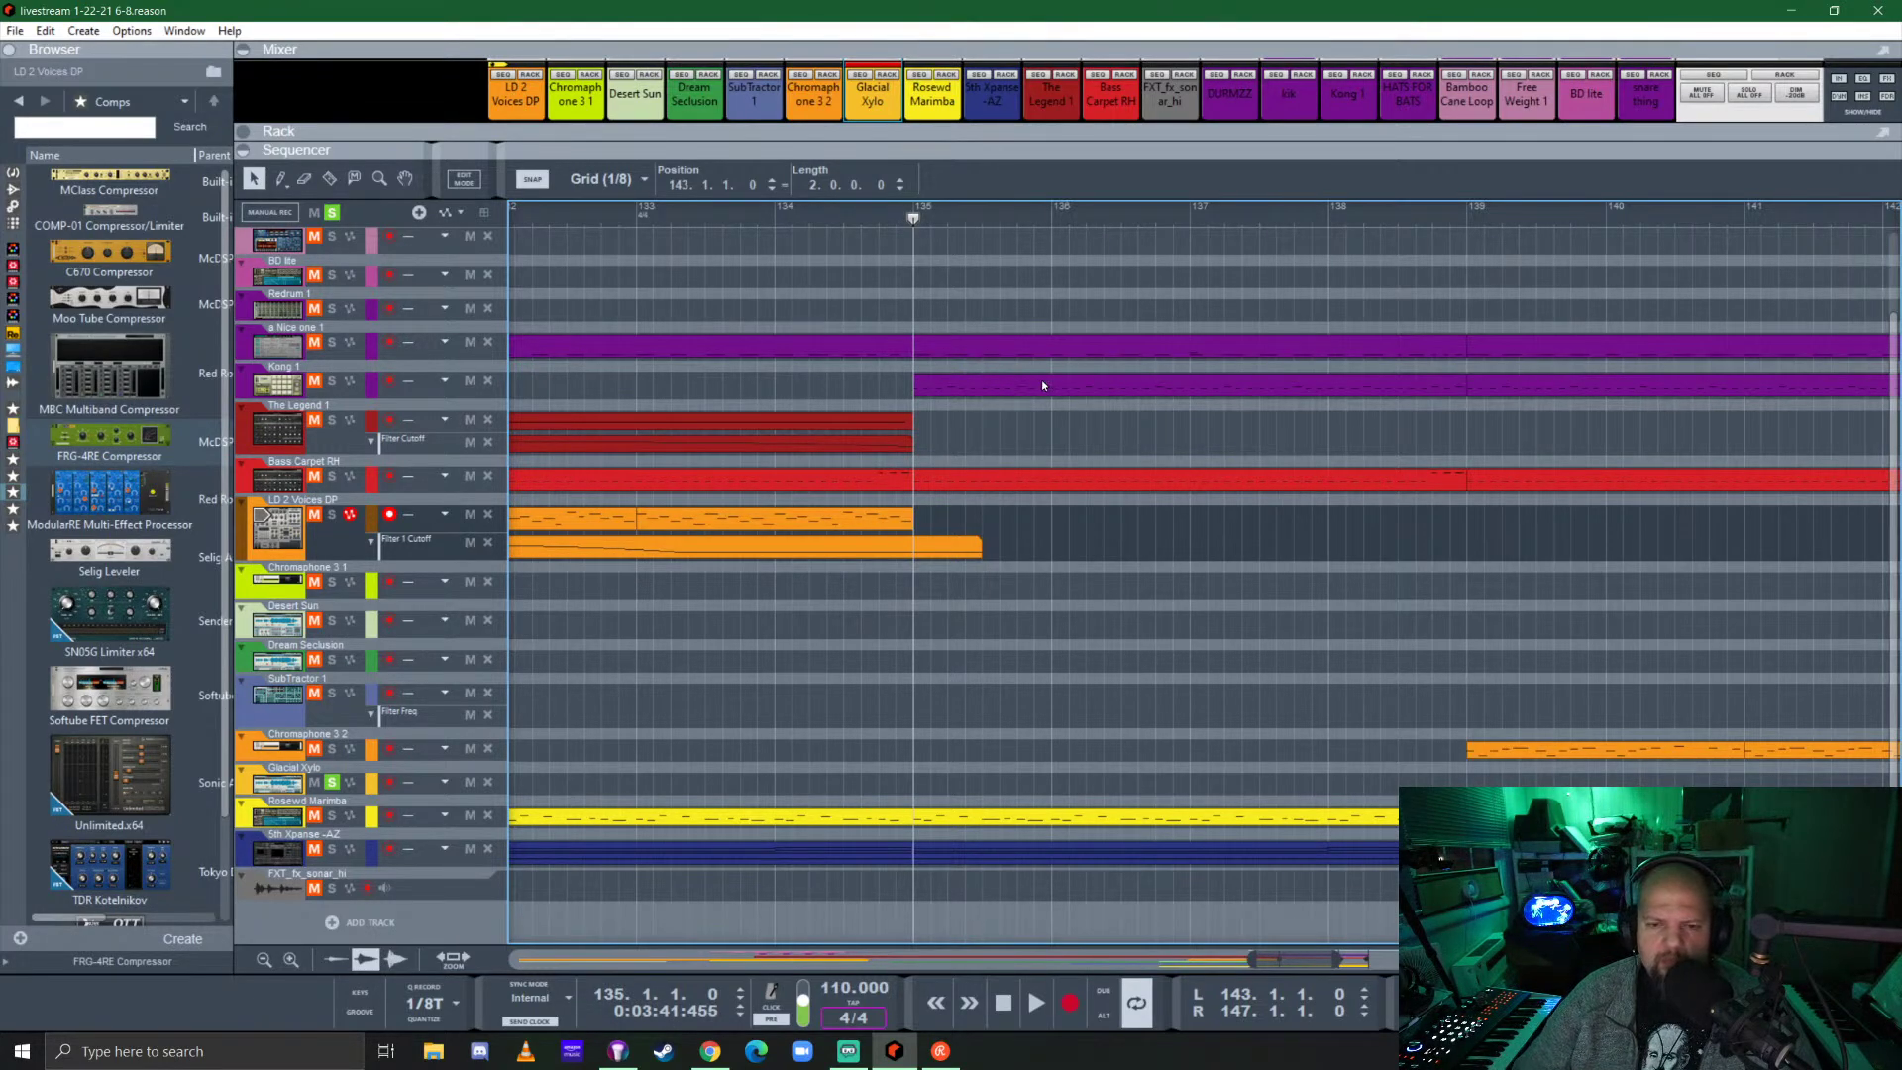
{"action": "key", "text": "space"}
{"action": "key", "text": "space"}
{"action": "left_click", "coordinate": [911, 220]}
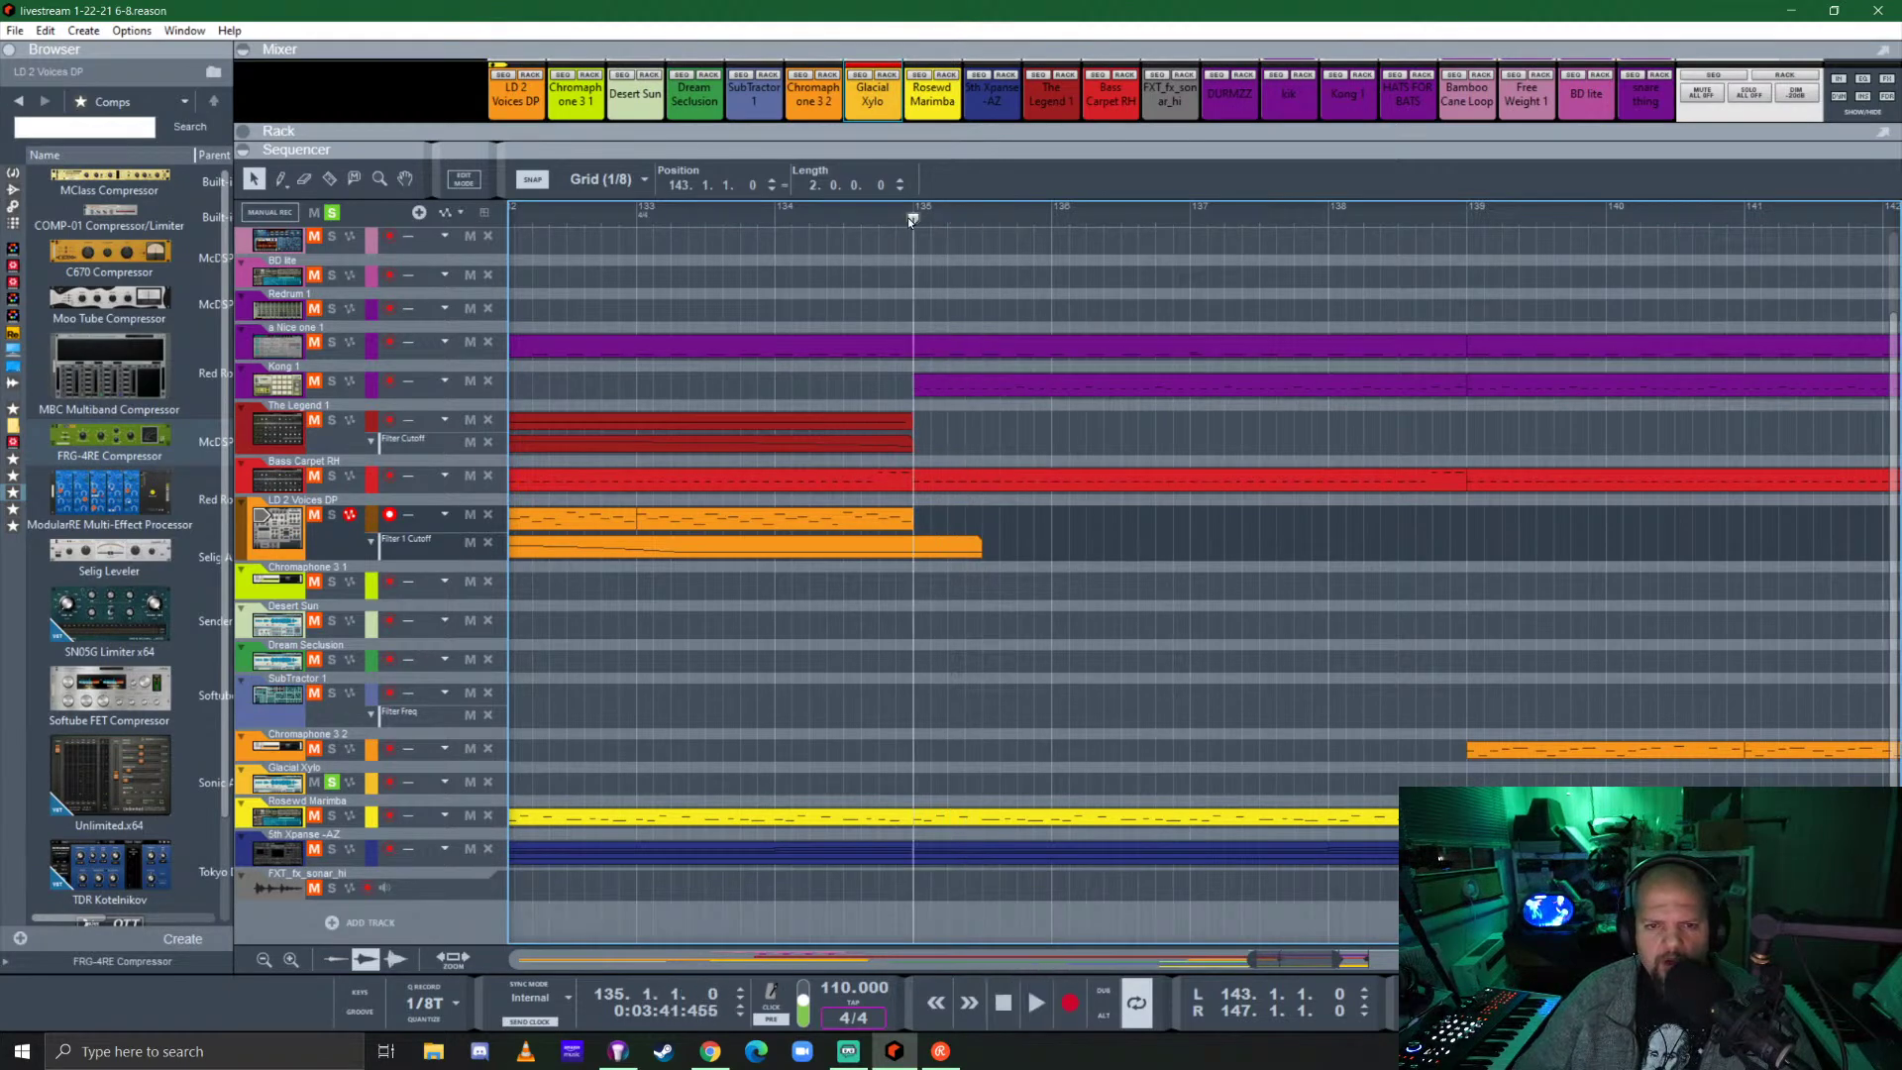
{"action": "left_click", "coordinate": [332, 212]}
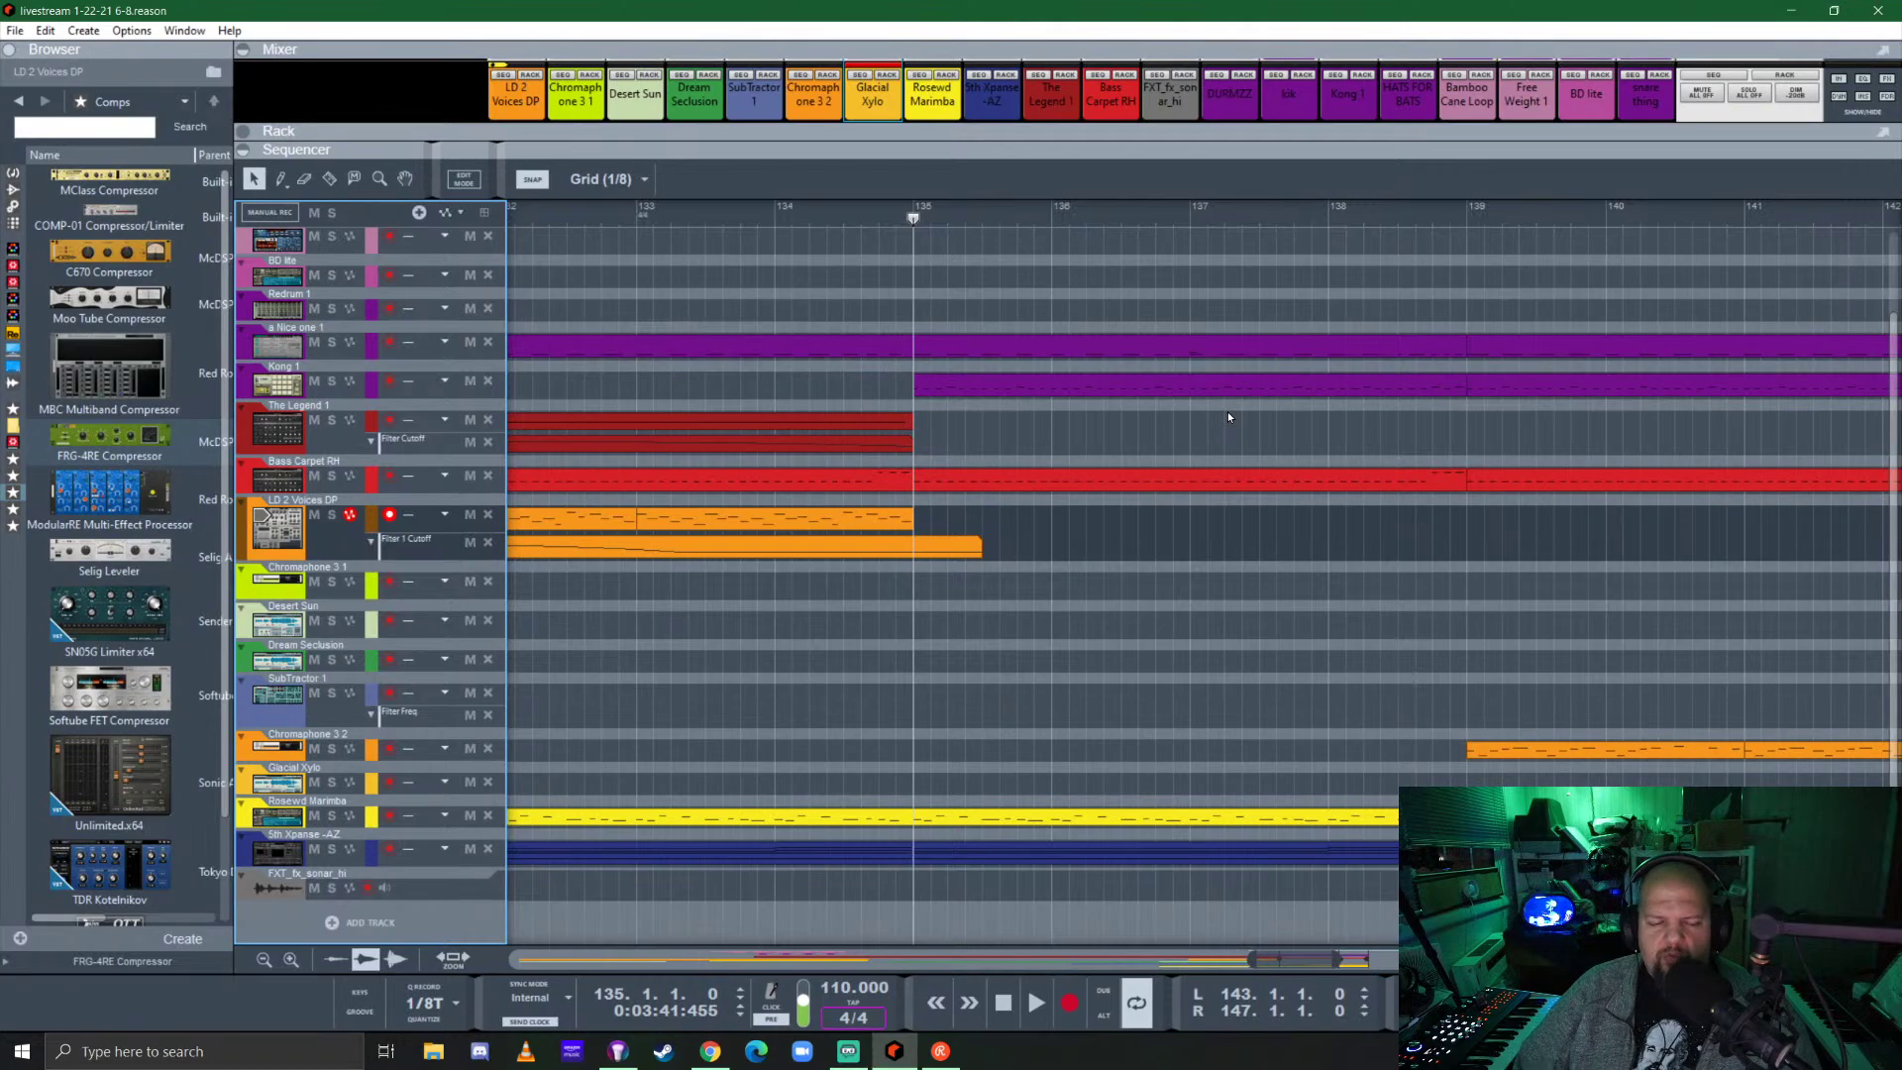
{"action": "key", "text": "space"}
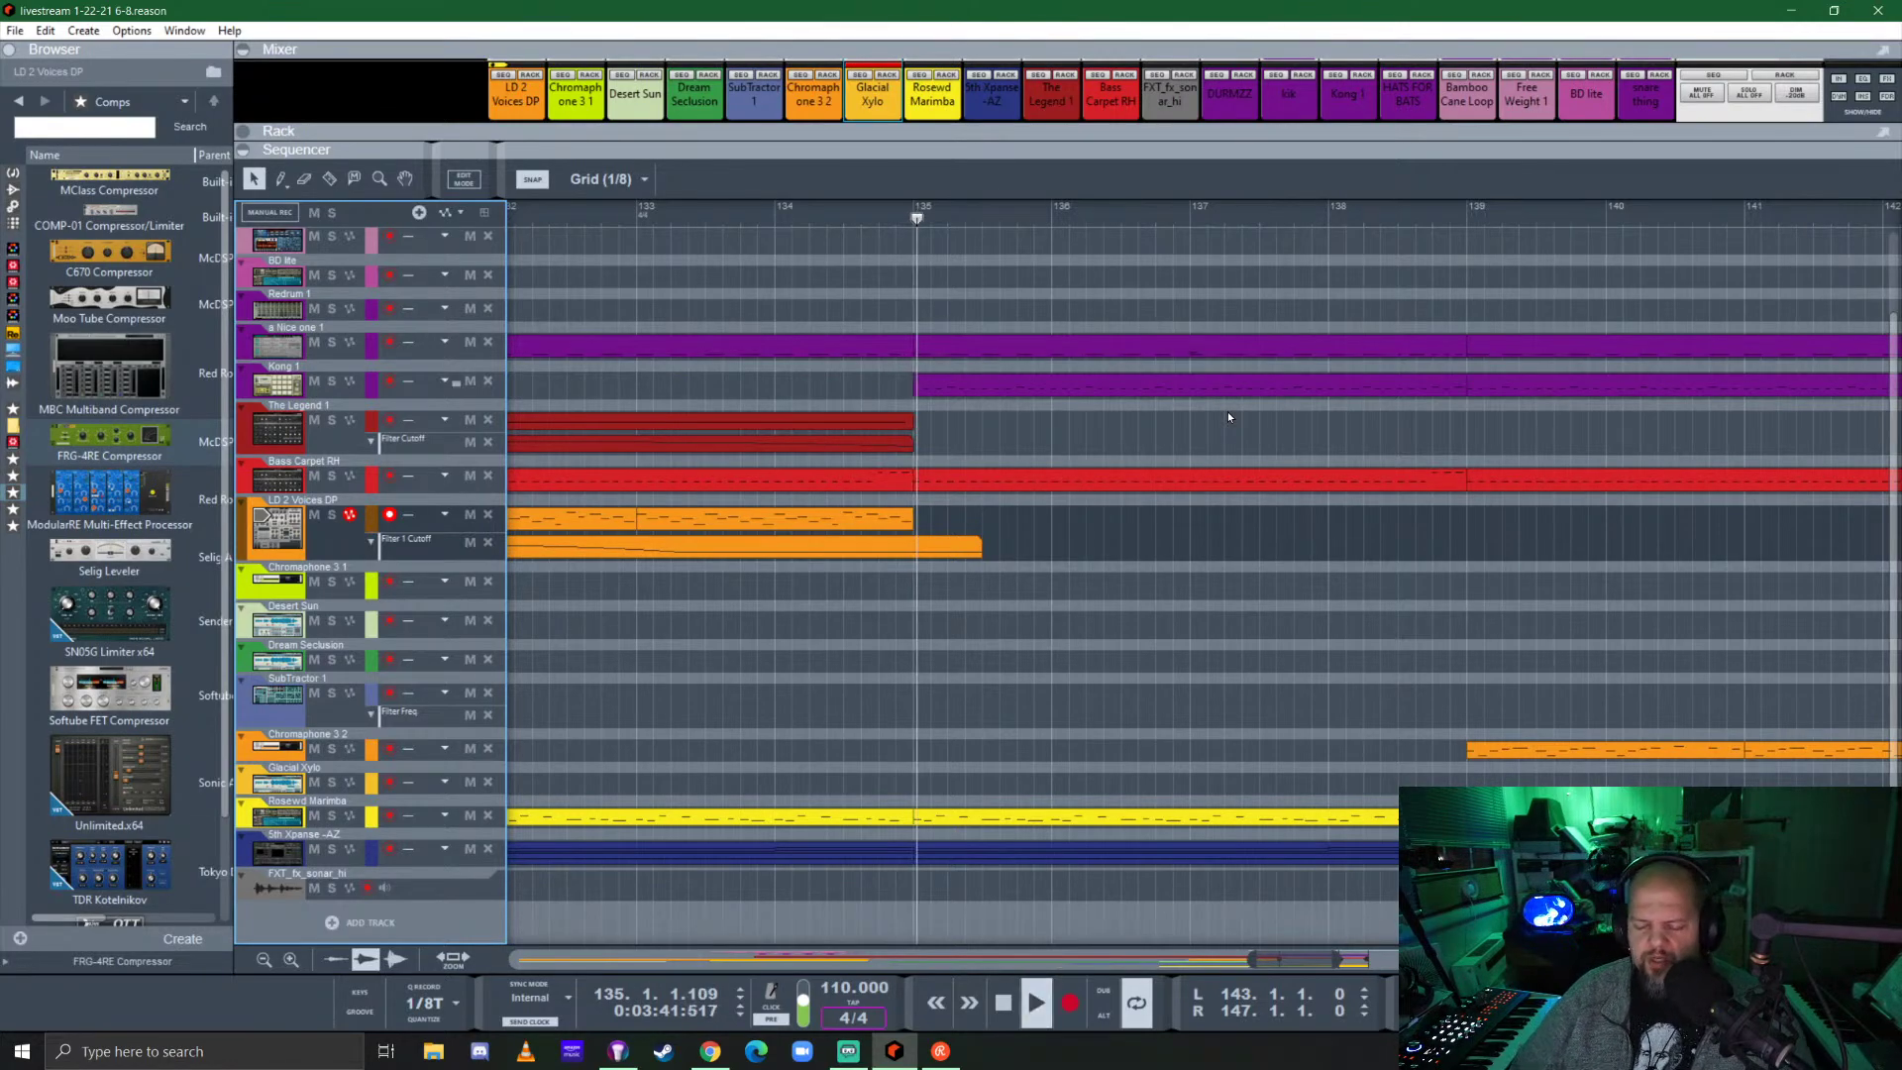
{"action": "scroll", "coordinate": [1348, 690], "scroll_direction": "down", "scroll_amount": 3}
{"action": "scroll", "coordinate": [1227, 734], "scroll_direction": "down", "scroll_amount": 3}
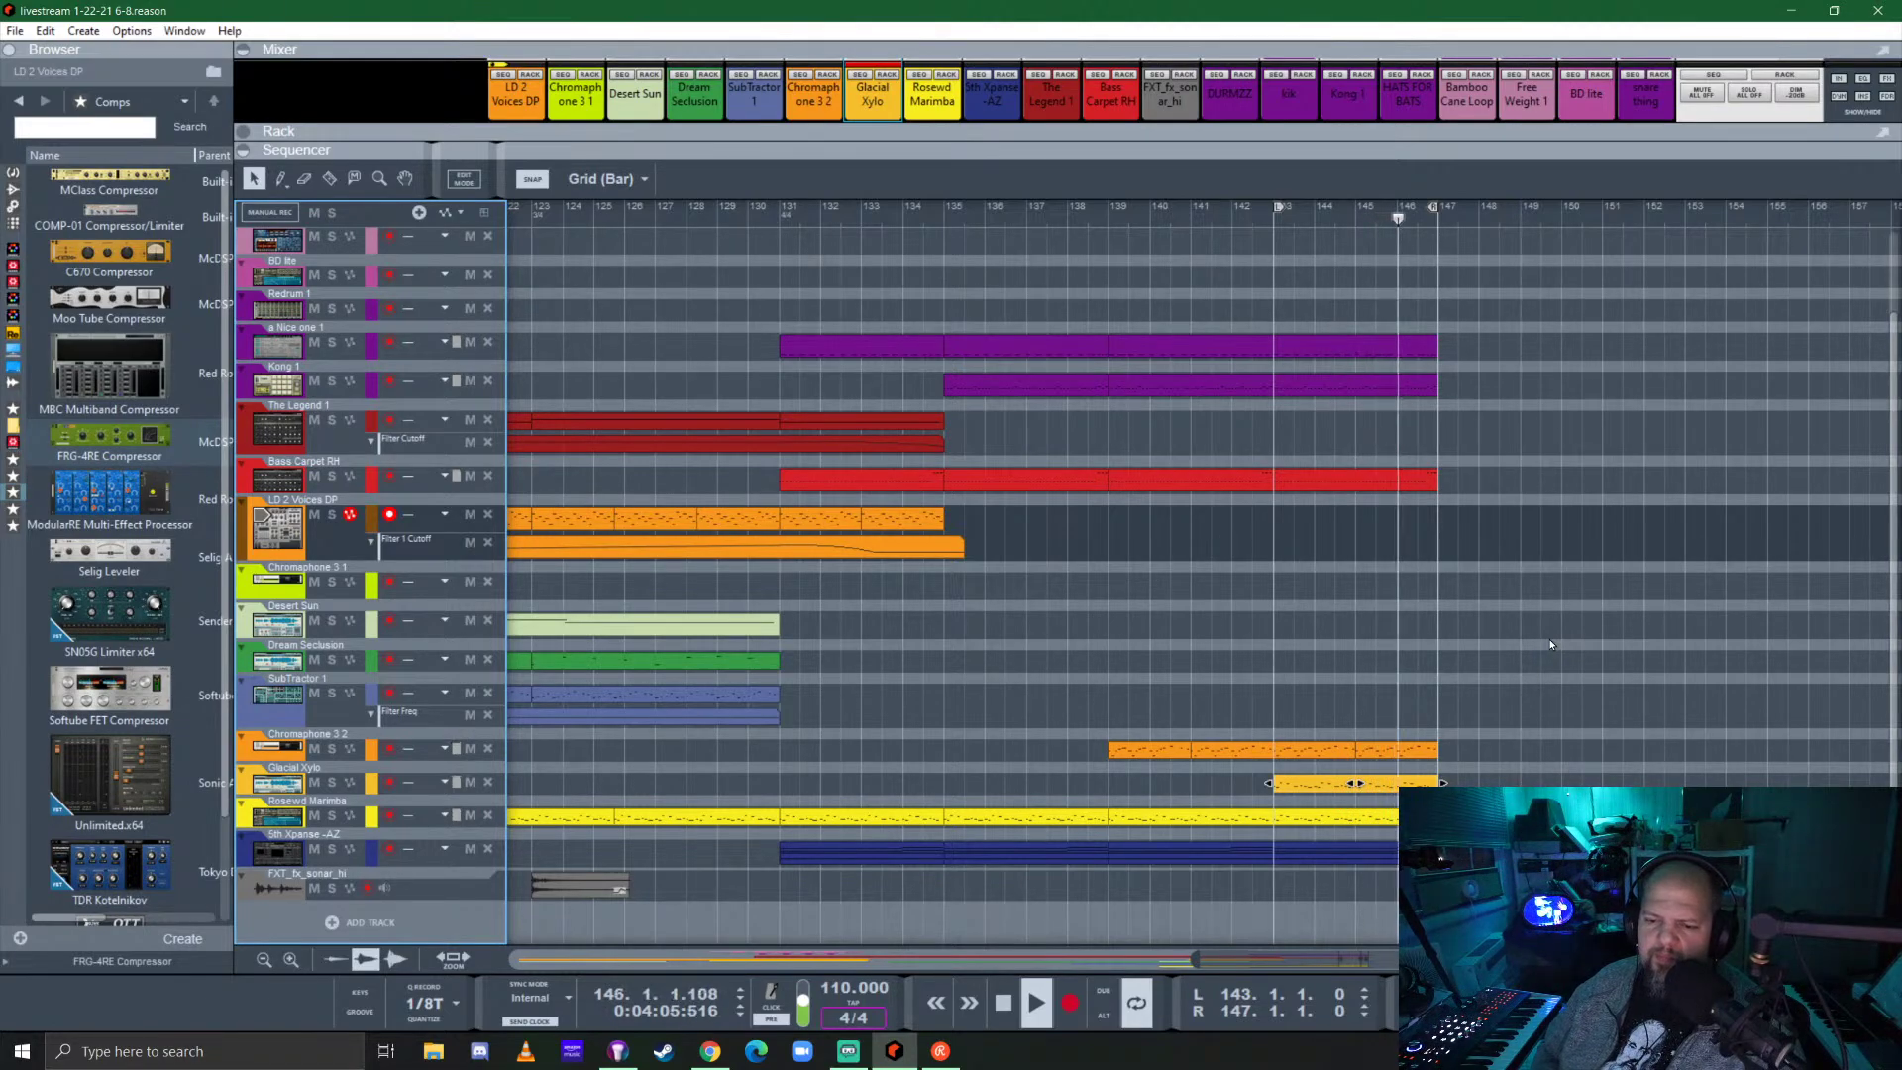
{"action": "key", "text": "space"}
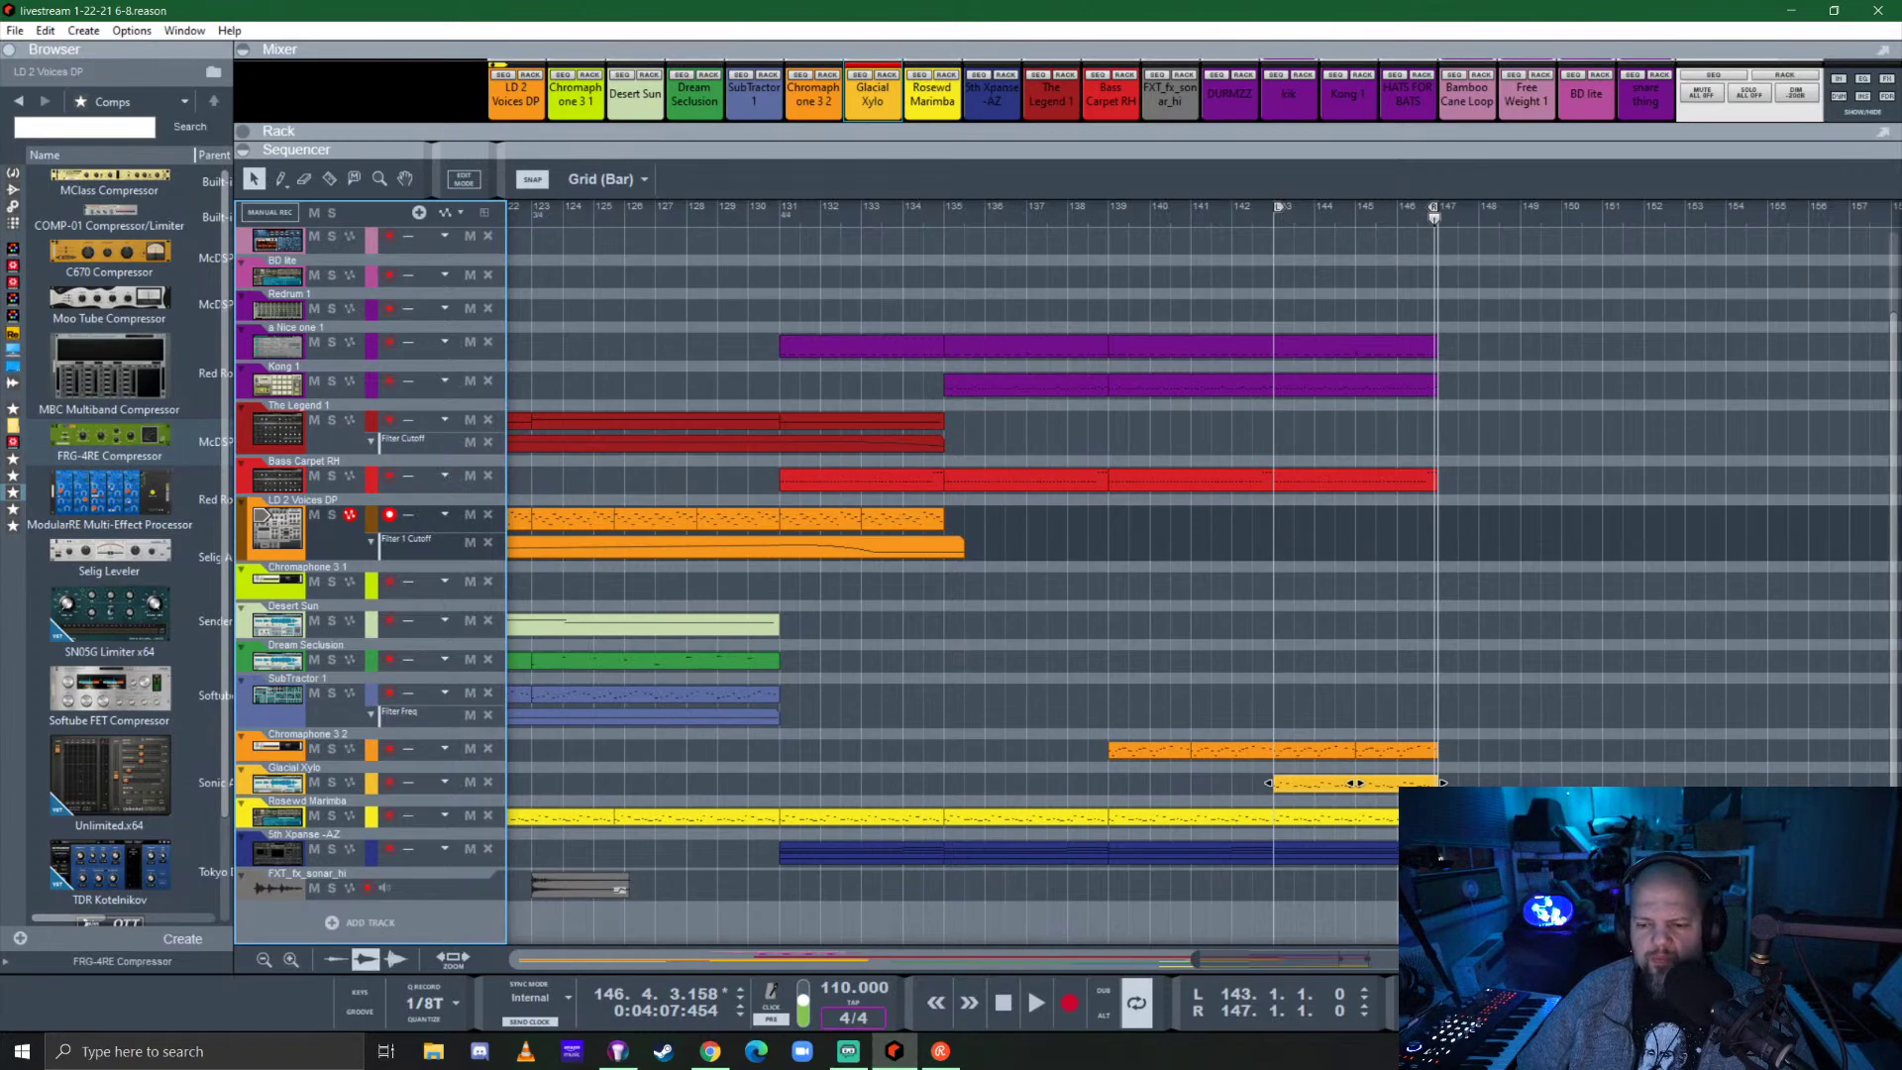
Copy the clips from bars 143 to 147 to bar 147, and copy both a Nice one 1 clips from bar 139 to bar 147.
{"action": "left_click_drag", "start_coordinate": [1475, 785], "coordinate": [1404, 472]}
{"action": "left_click_drag", "start_coordinate": [1302, 307], "coordinate": [1343, 484]}
{"action": "scroll", "coordinate": [1501, 501], "scroll_direction": "up", "scroll_amount": 5}
{"action": "left_click", "coordinate": [771, 433]}
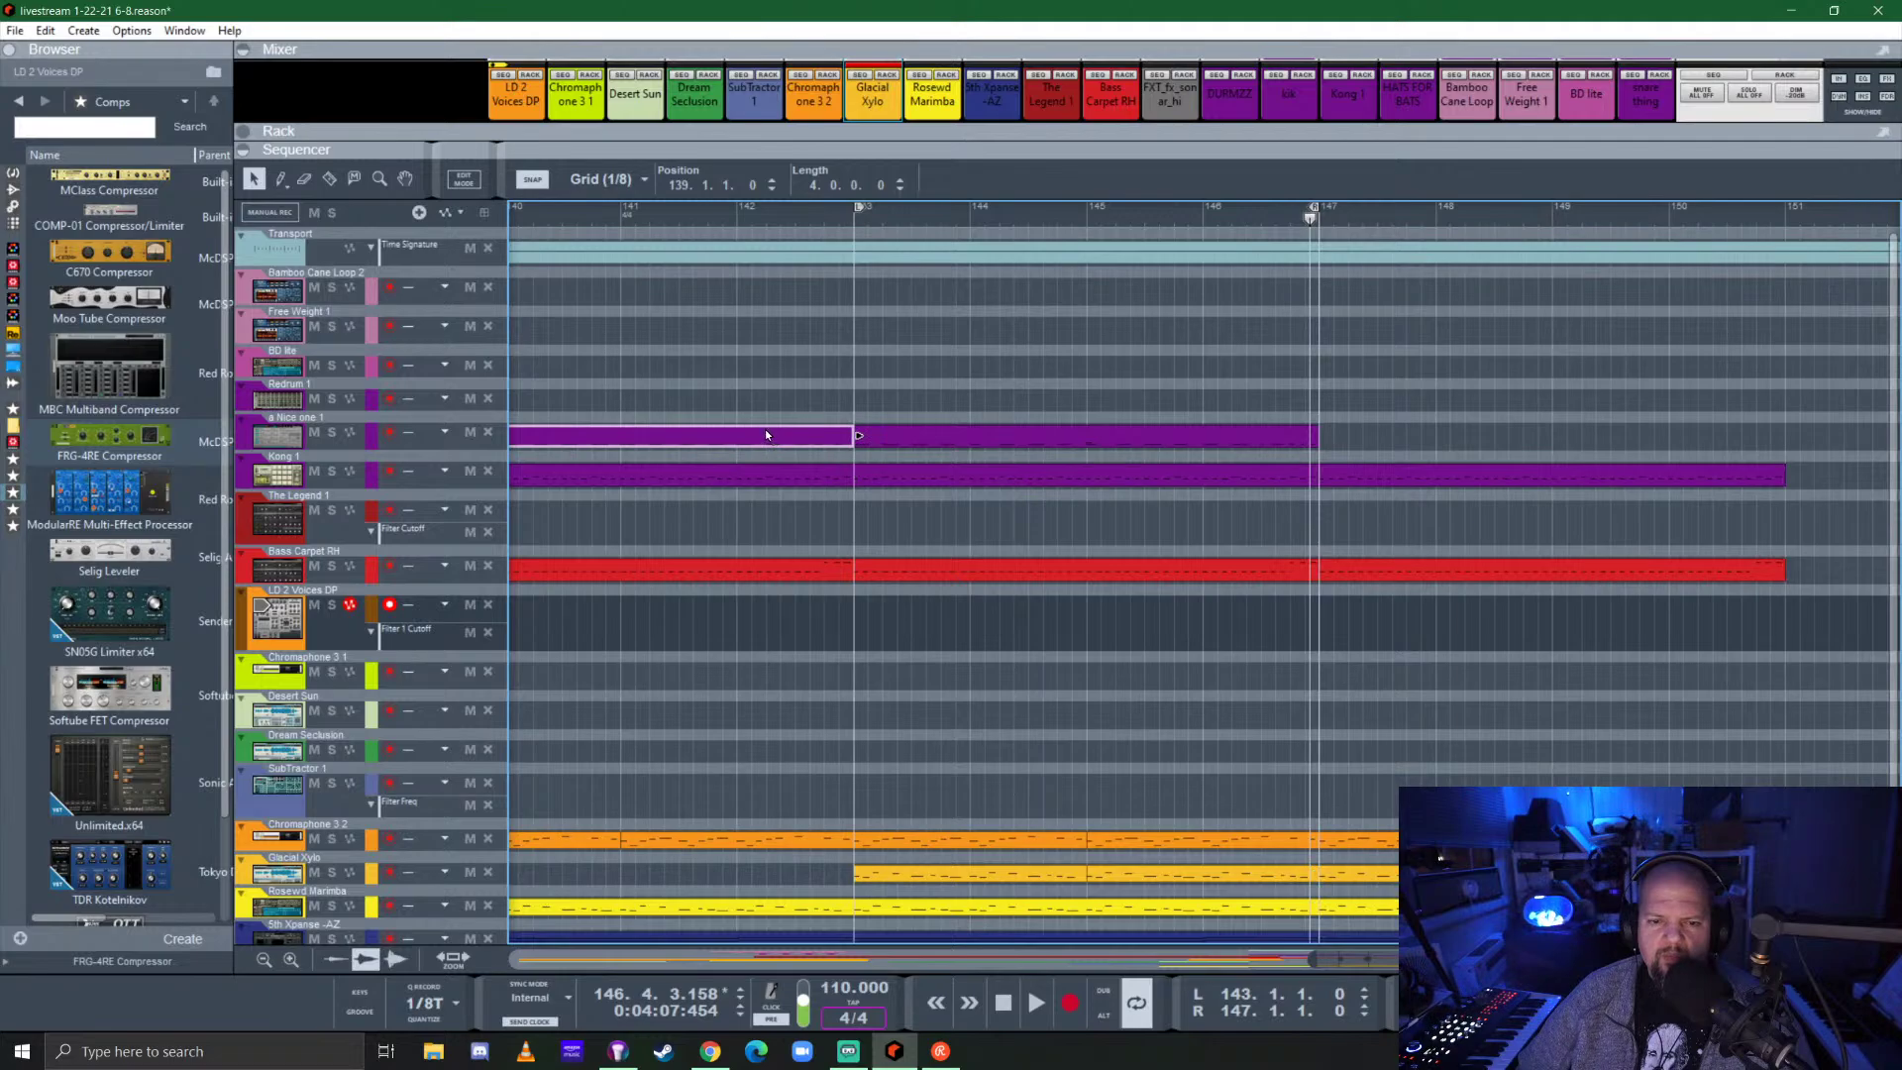
{"action": "left_click_drag", "start_coordinate": [727, 394], "coordinate": [976, 447]}
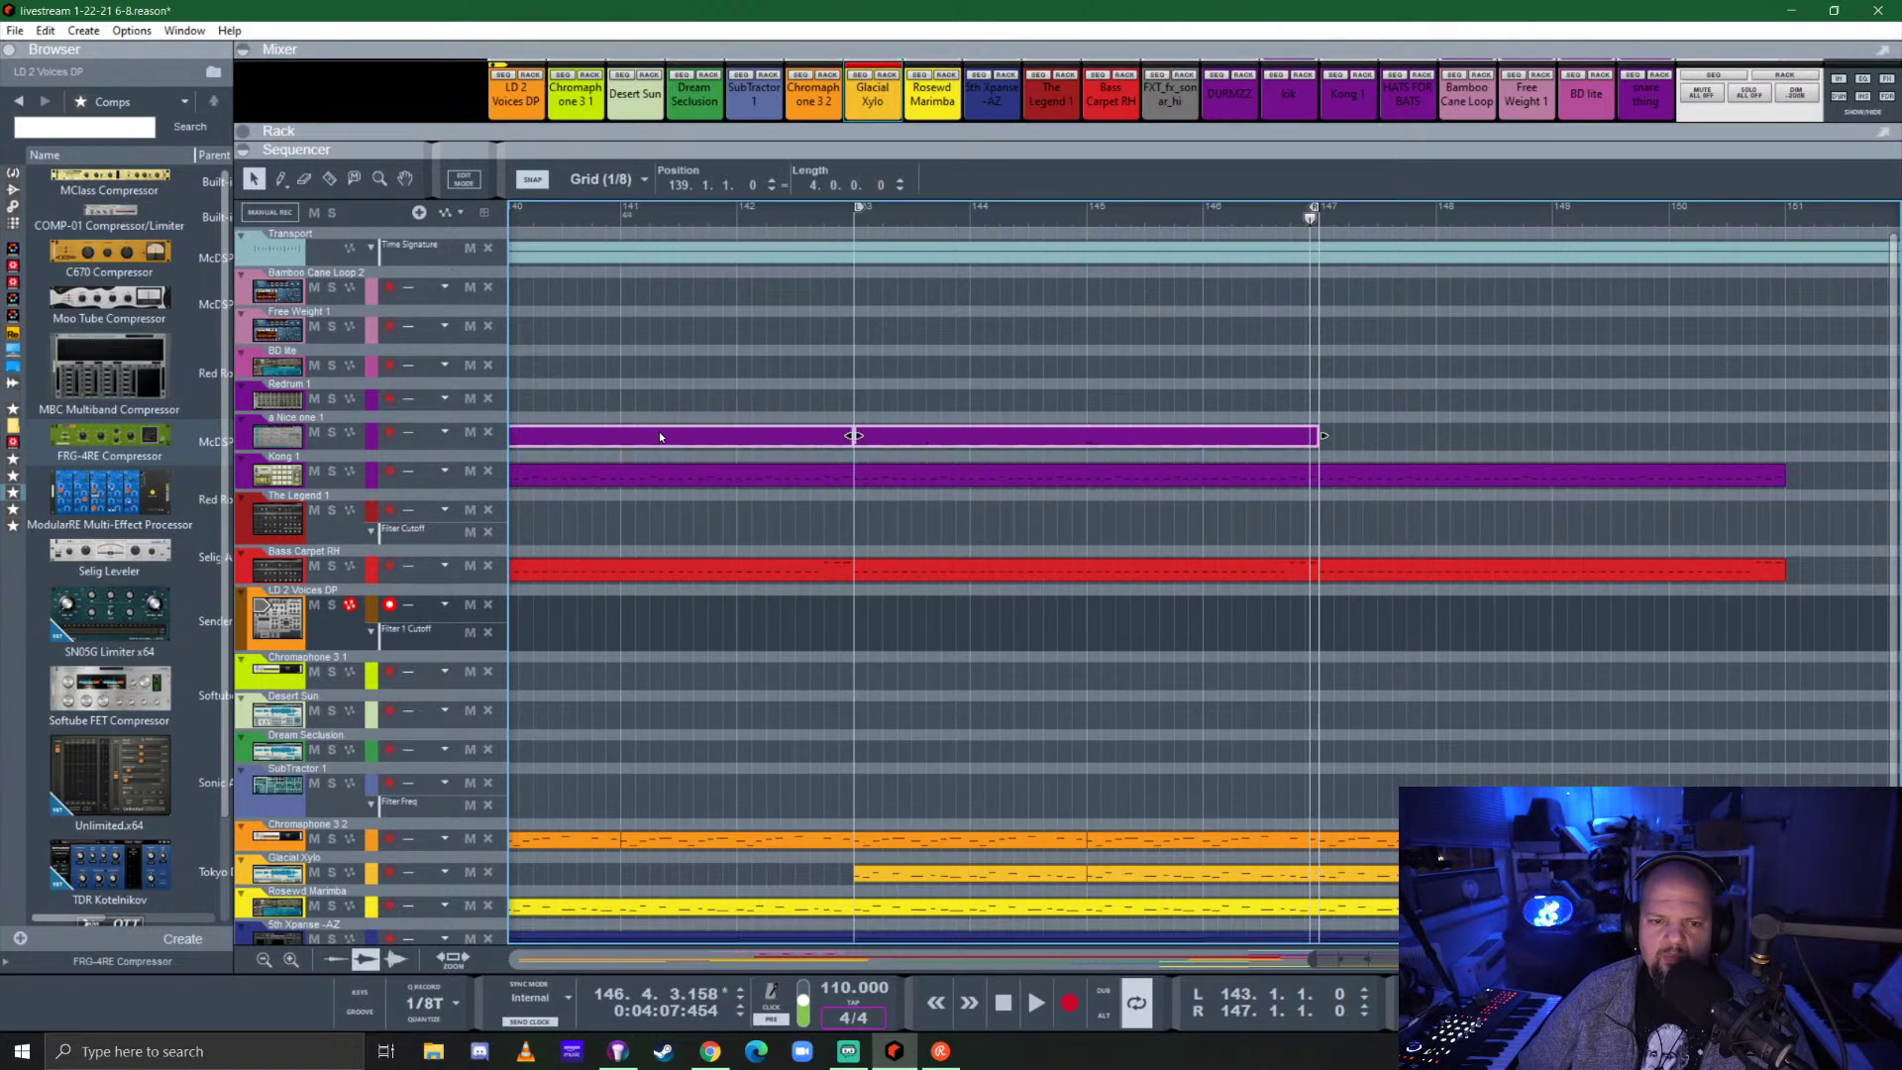
{"action": "left_click_drag", "start_coordinate": [1183, 469], "coordinate": [1556, 450]}
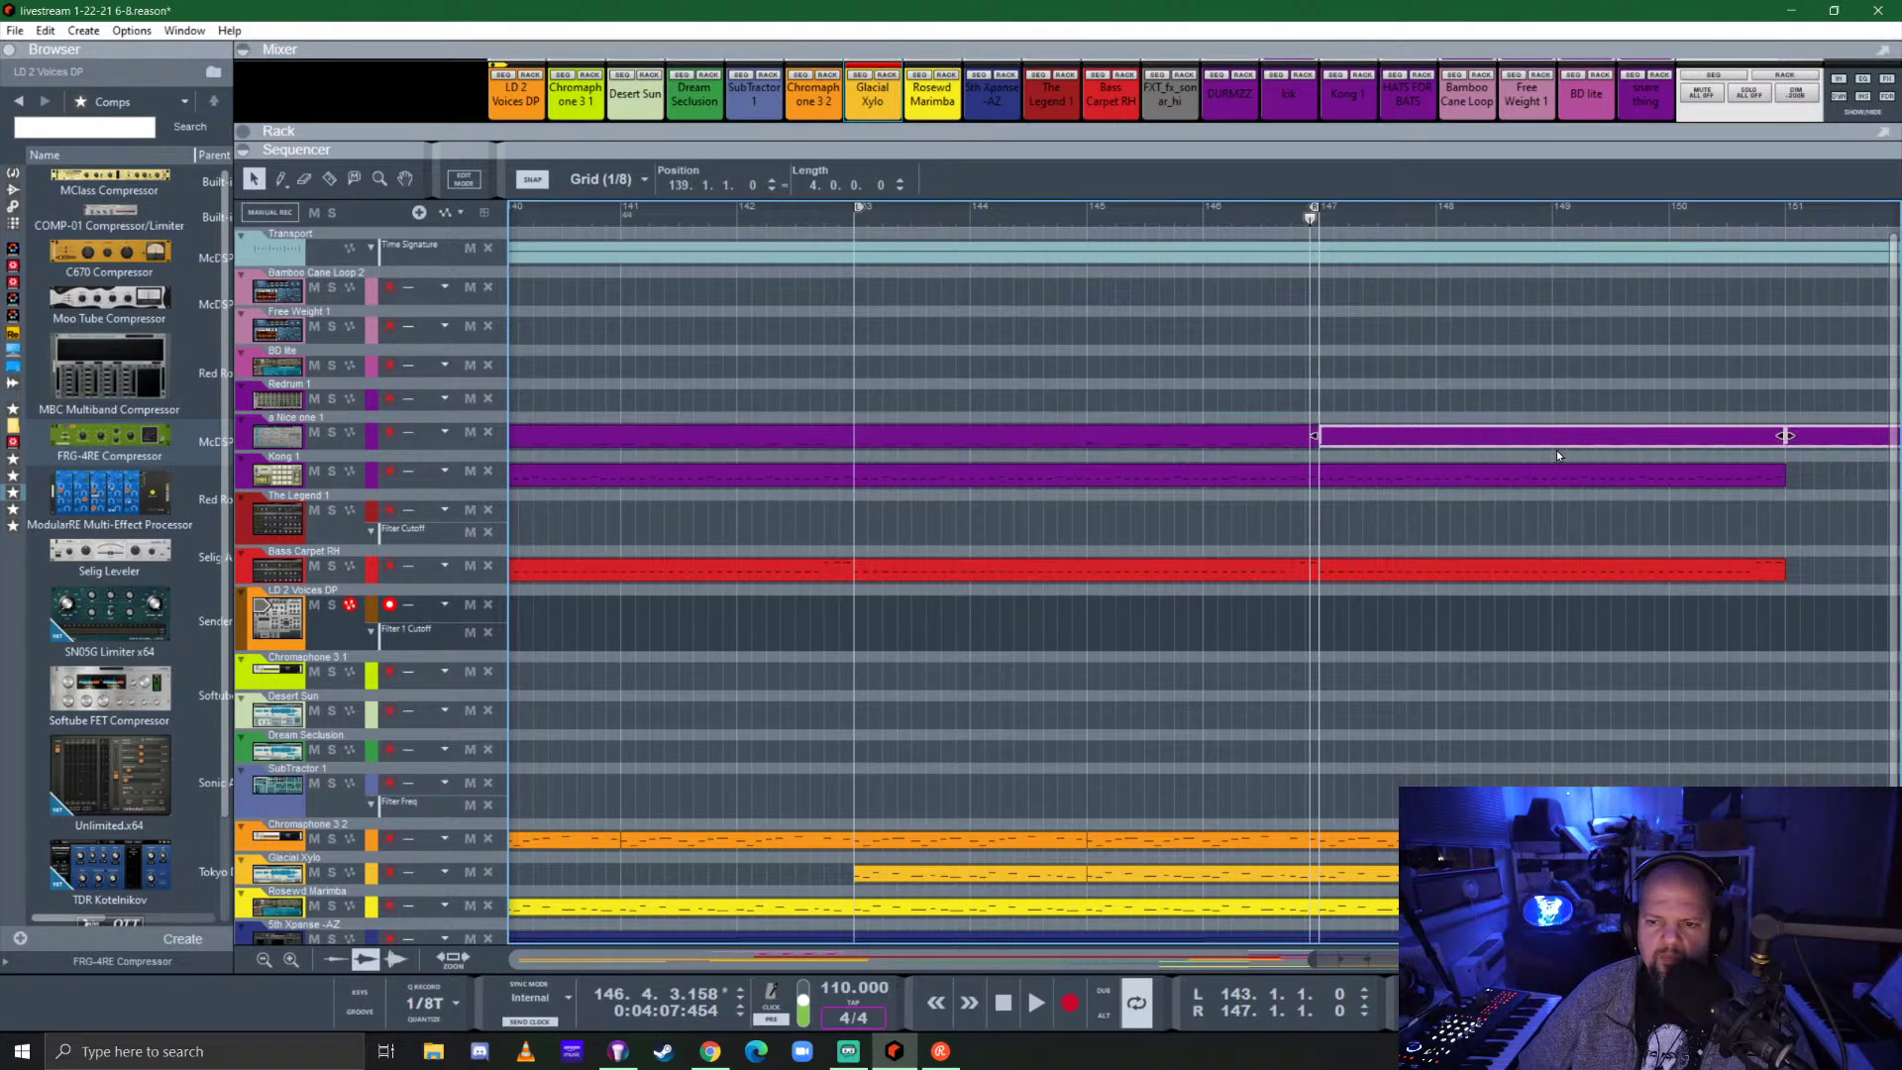
Delete the a Nice one 1 clip at bar 147 and move the clip at bar 151 back to bar 147.
{"action": "scroll", "coordinate": [1506, 595], "scroll_direction": "down", "scroll_amount": 5}
{"action": "scroll", "coordinate": [1405, 706], "scroll_direction": "down", "scroll_amount": 3}
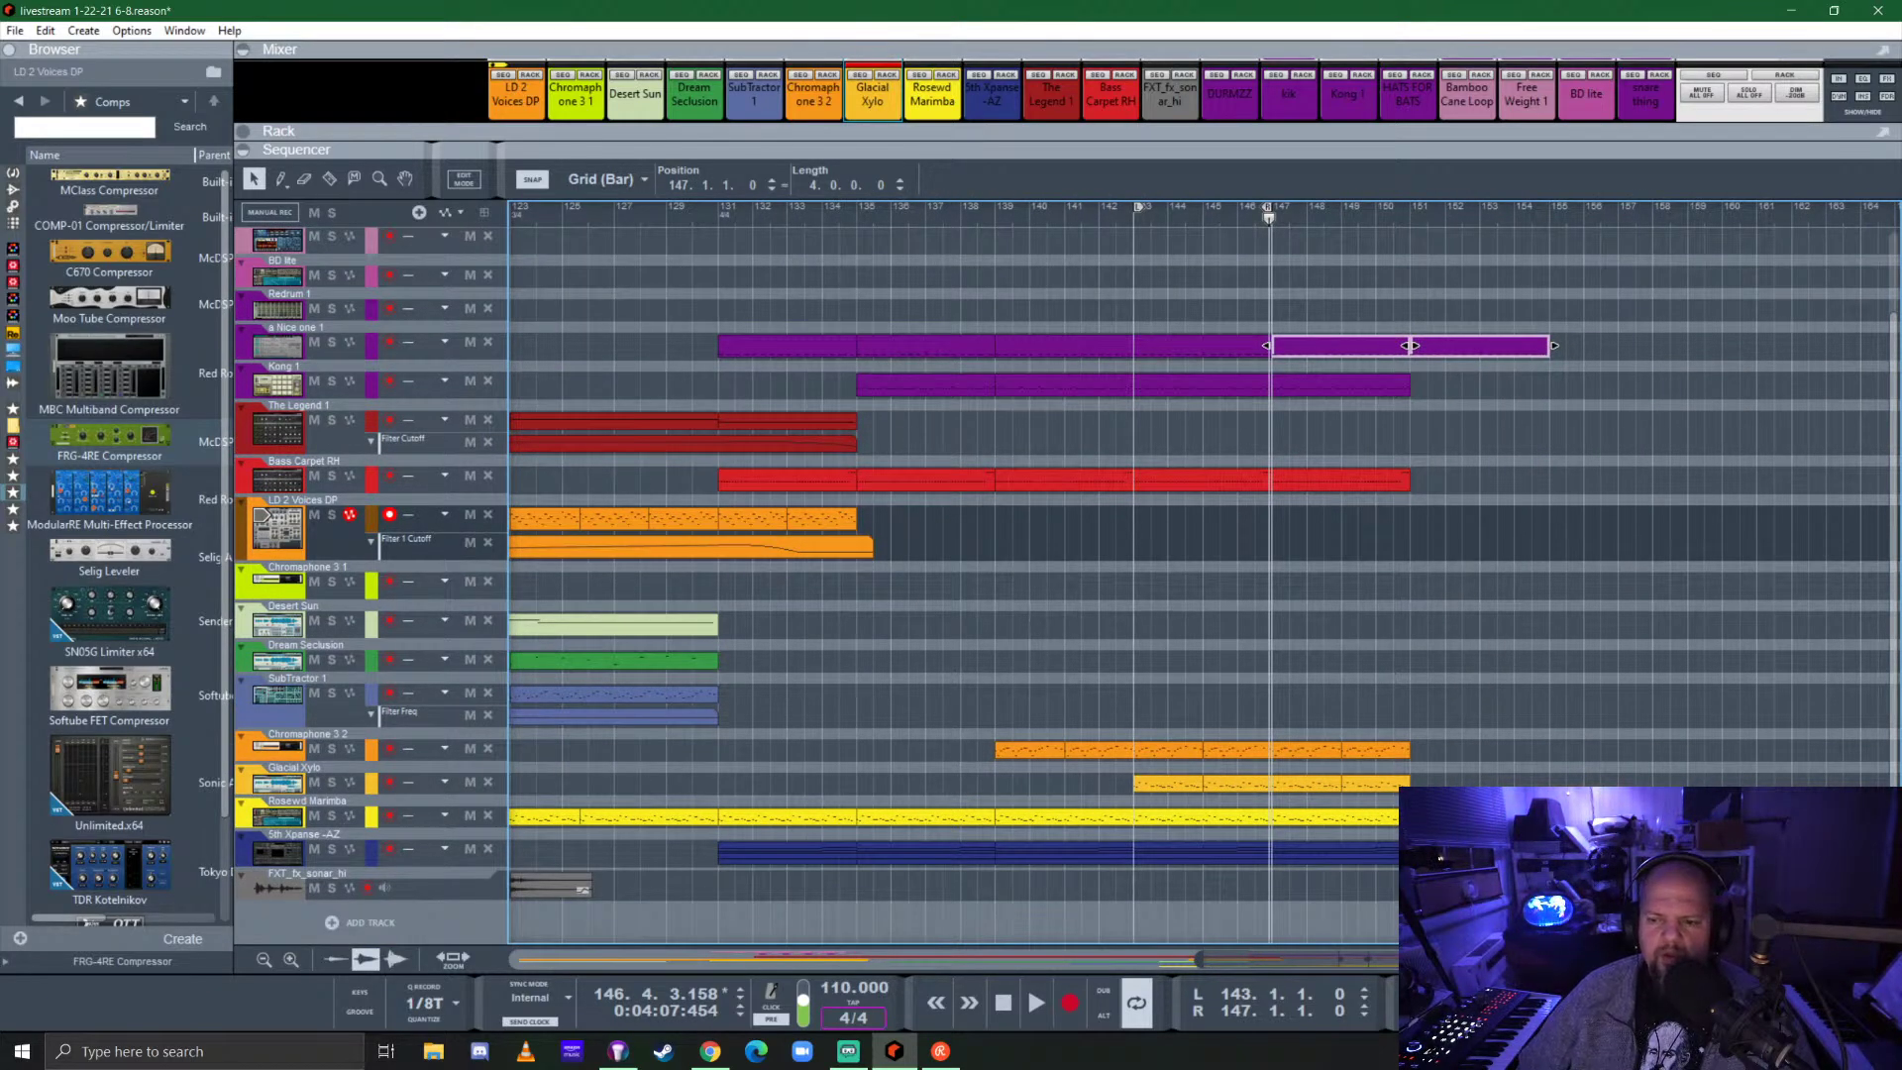
{"action": "left_click", "coordinate": [1495, 432]}
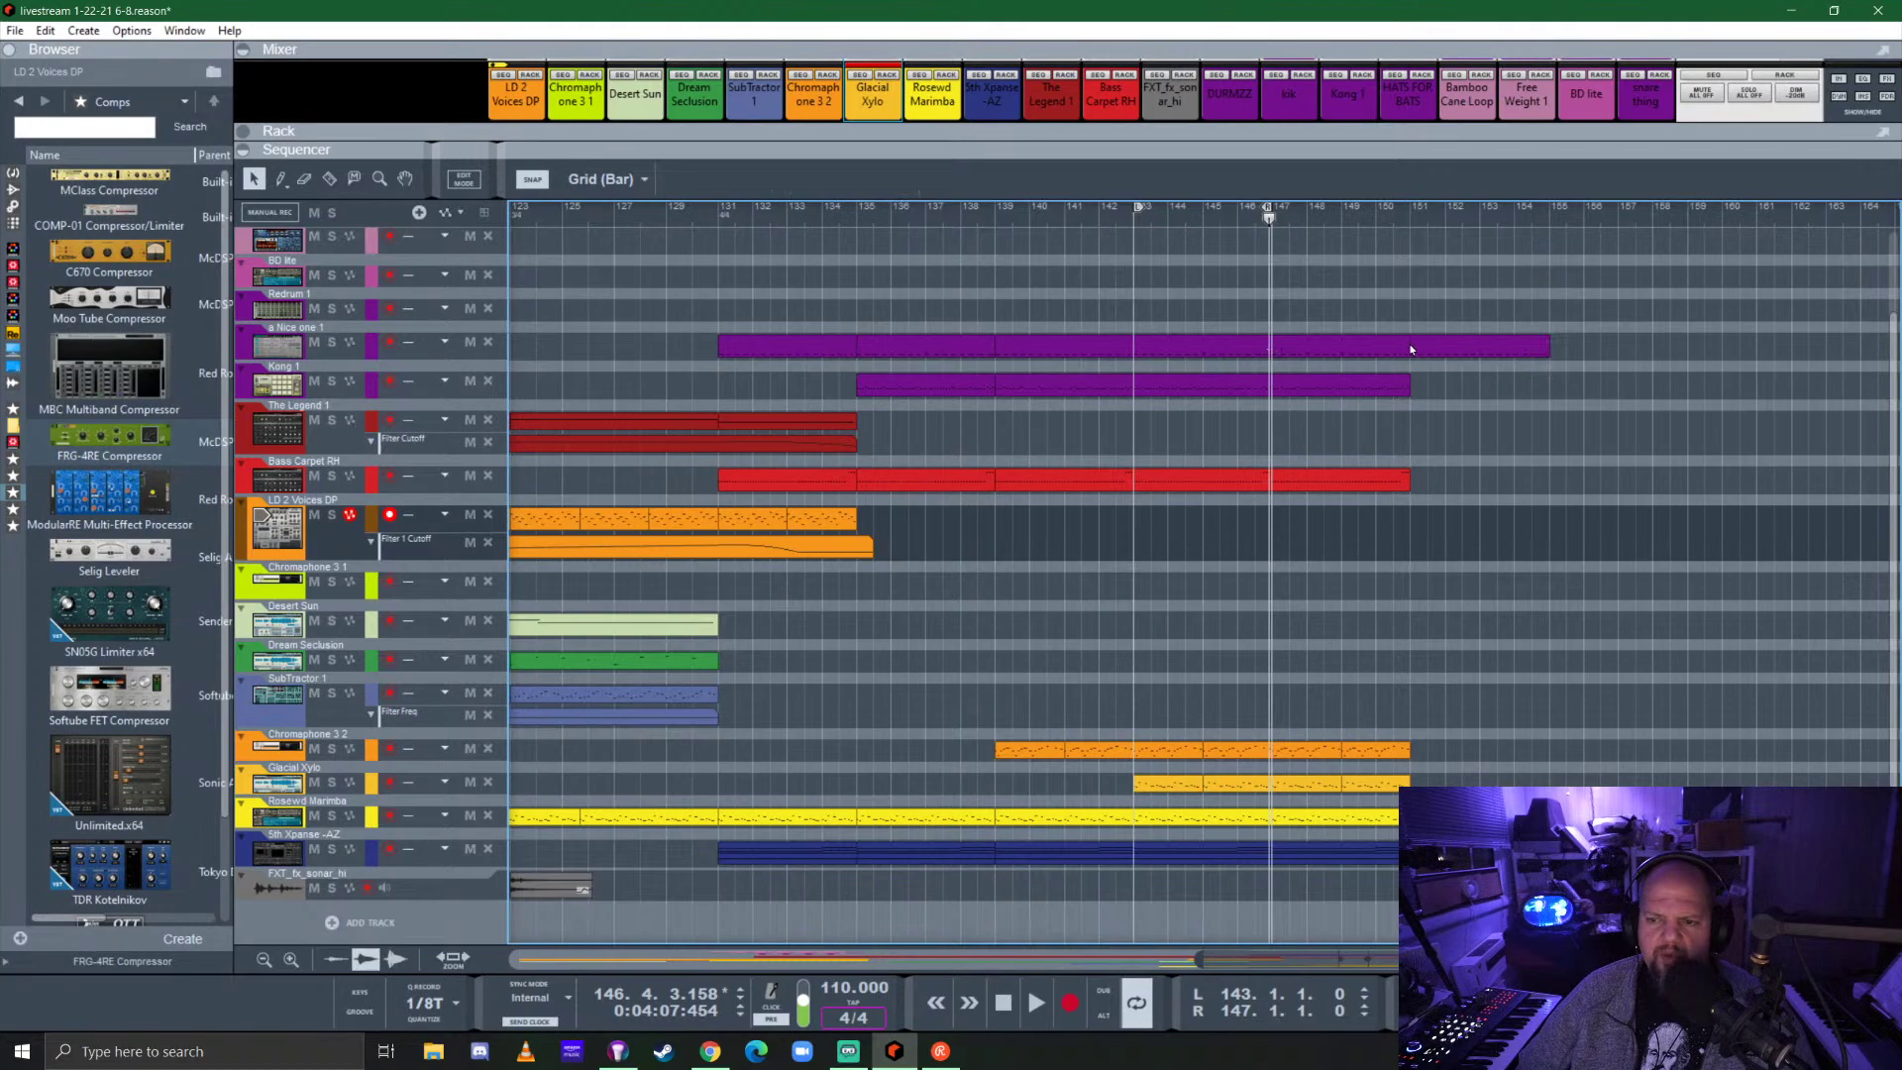
{"action": "left_click", "coordinate": [1361, 353]}
{"action": "key", "text": "Delete"}
{"action": "left_click", "coordinate": [1470, 352]}
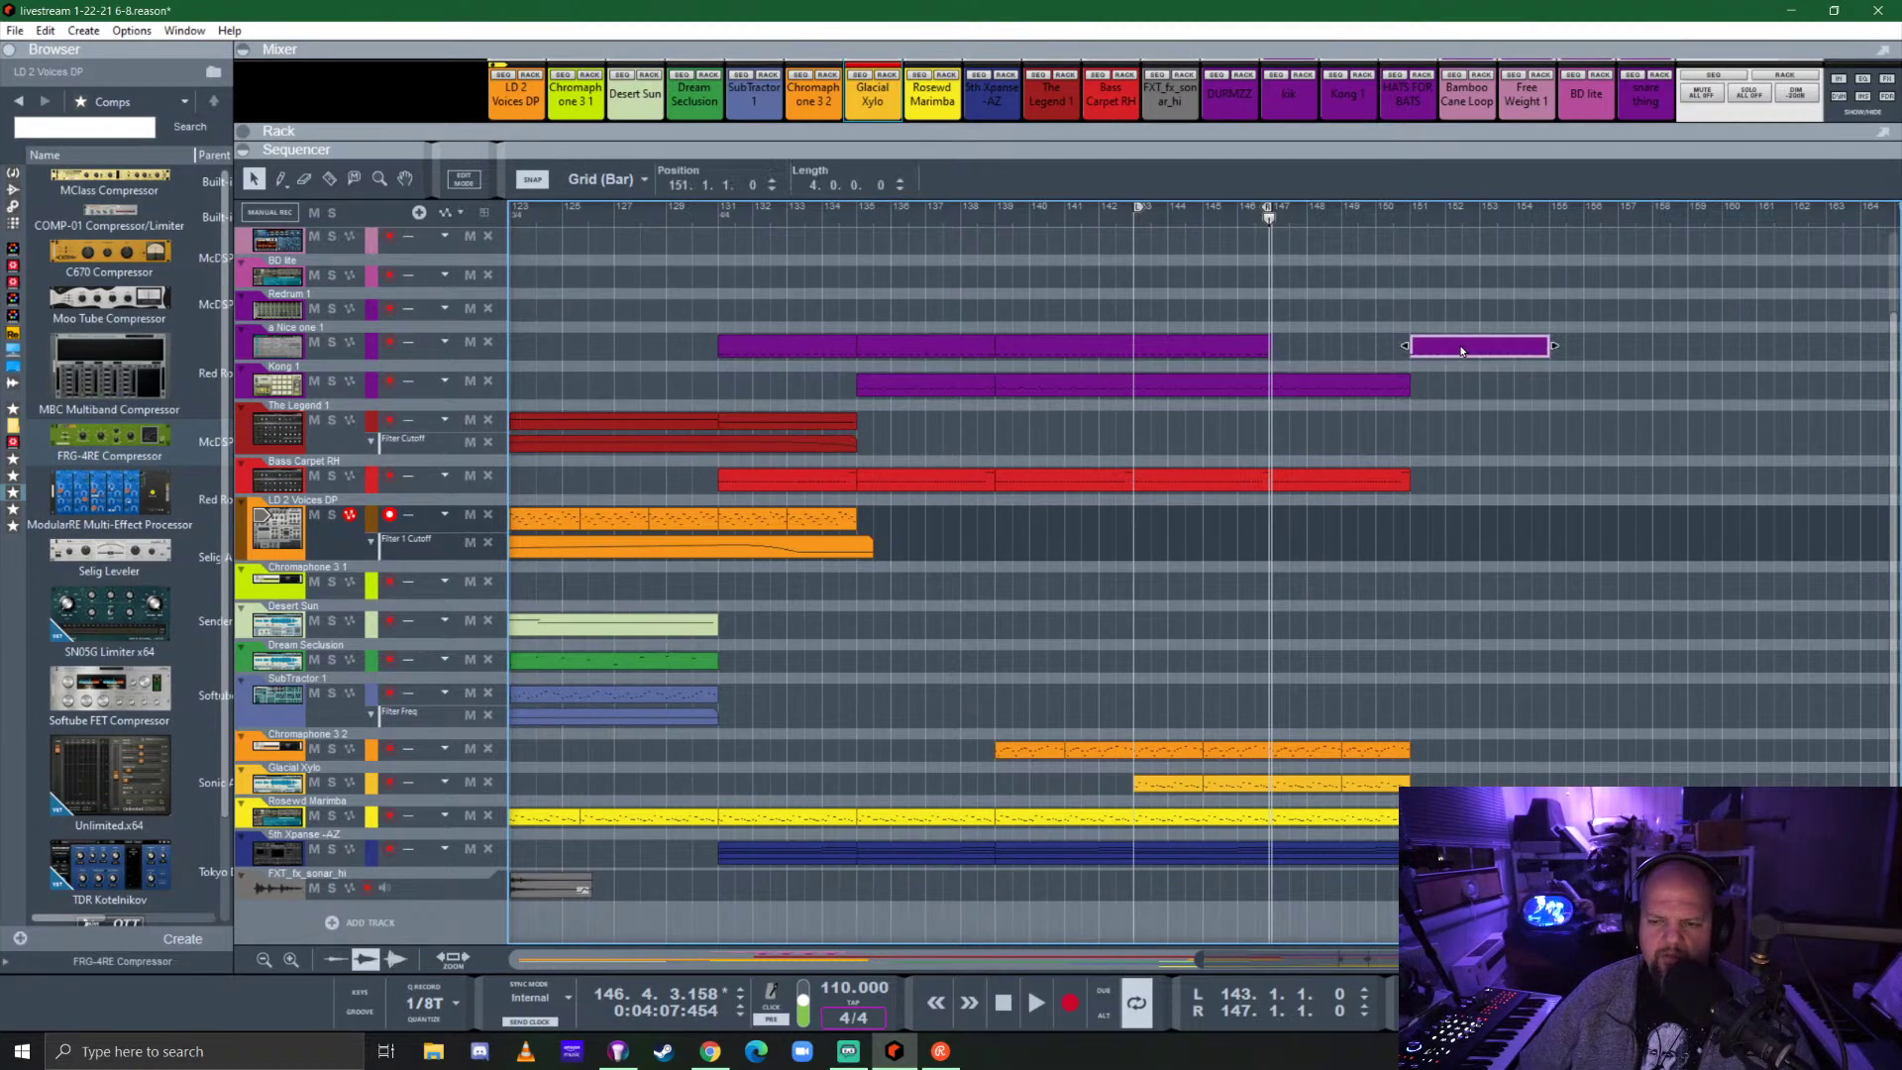
{"action": "left_click_drag", "start_coordinate": [1470, 351], "coordinate": [1346, 347]}
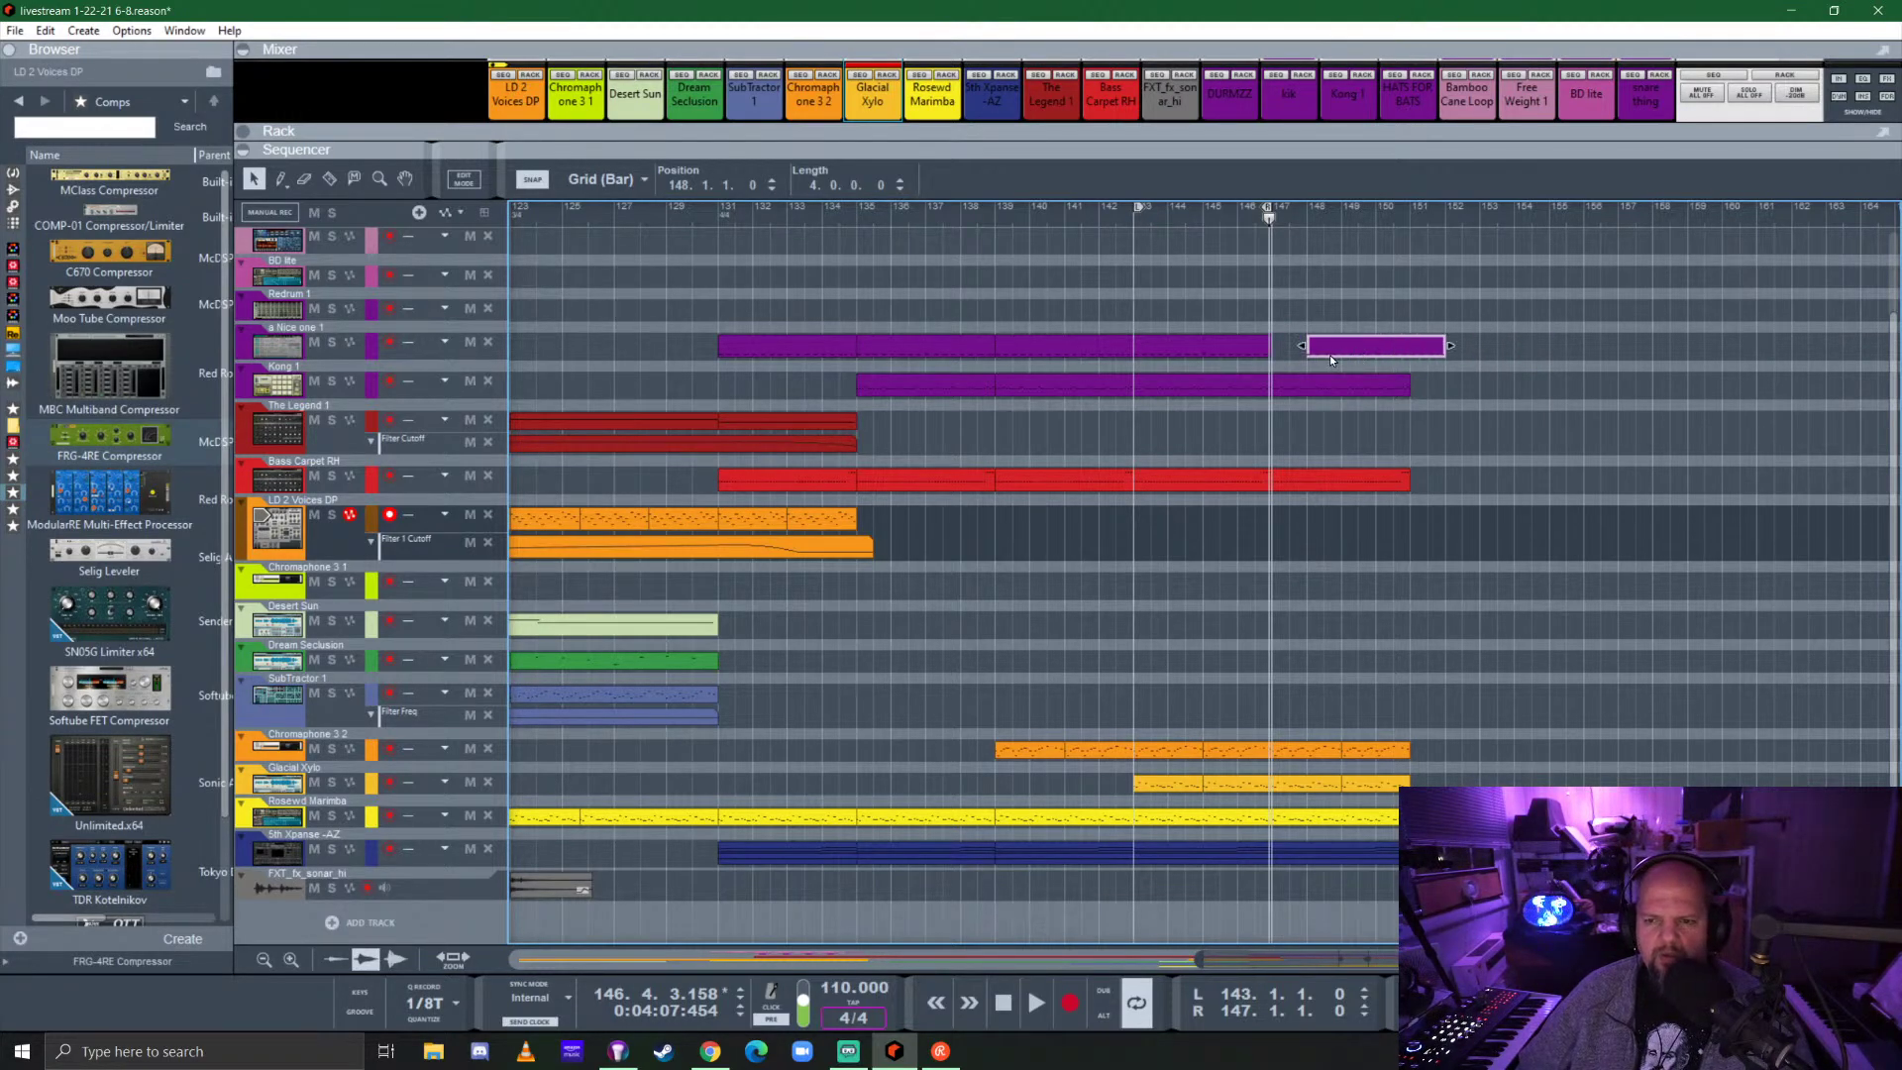
{"action": "scroll", "coordinate": [1308, 352], "scroll_direction": "up", "scroll_amount": 3, "text": "ctrl"}
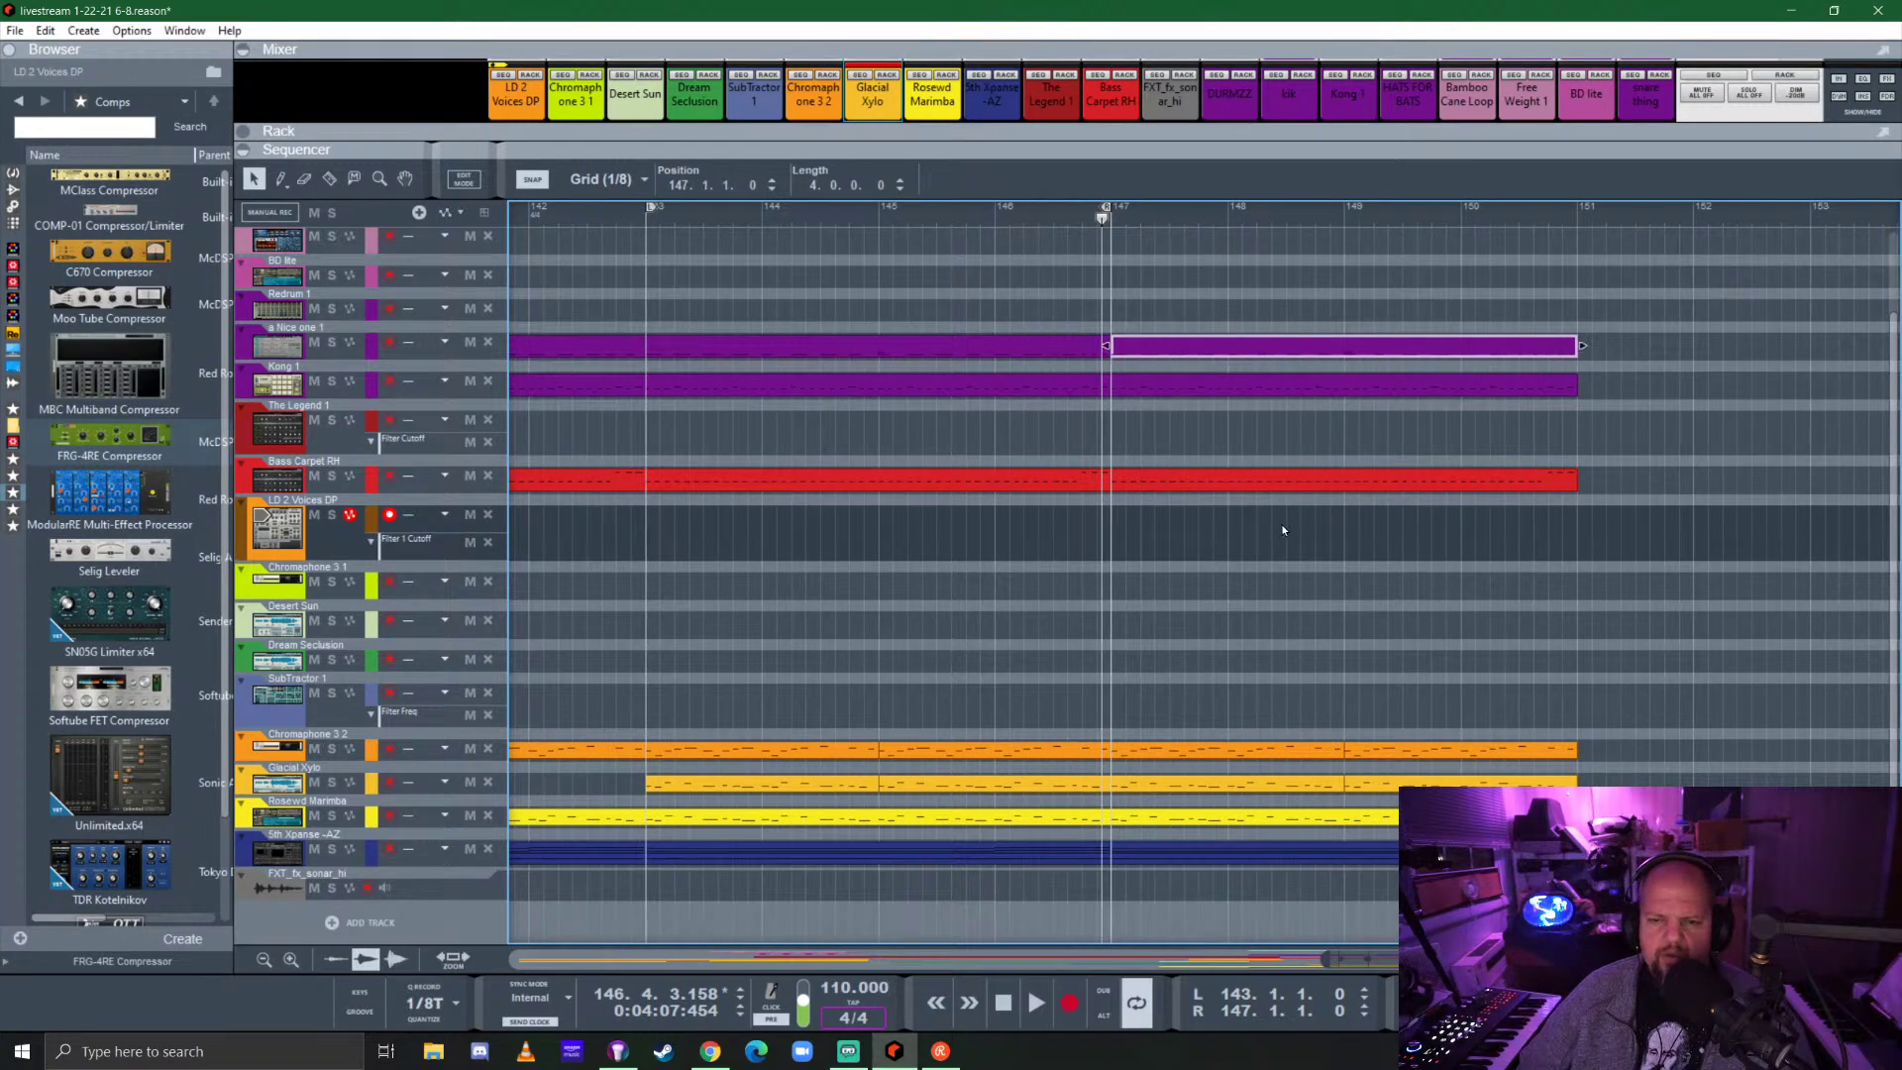
Set the left locator to bar 147 and the right locator to 151.2.1.0 around the newly copied section.
{"action": "scroll", "coordinate": [1383, 328], "scroll_direction": "down", "scroll_amount": 3, "text": "ctrl"}
{"action": "left_click", "coordinate": [1372, 213], "text": "alt"}
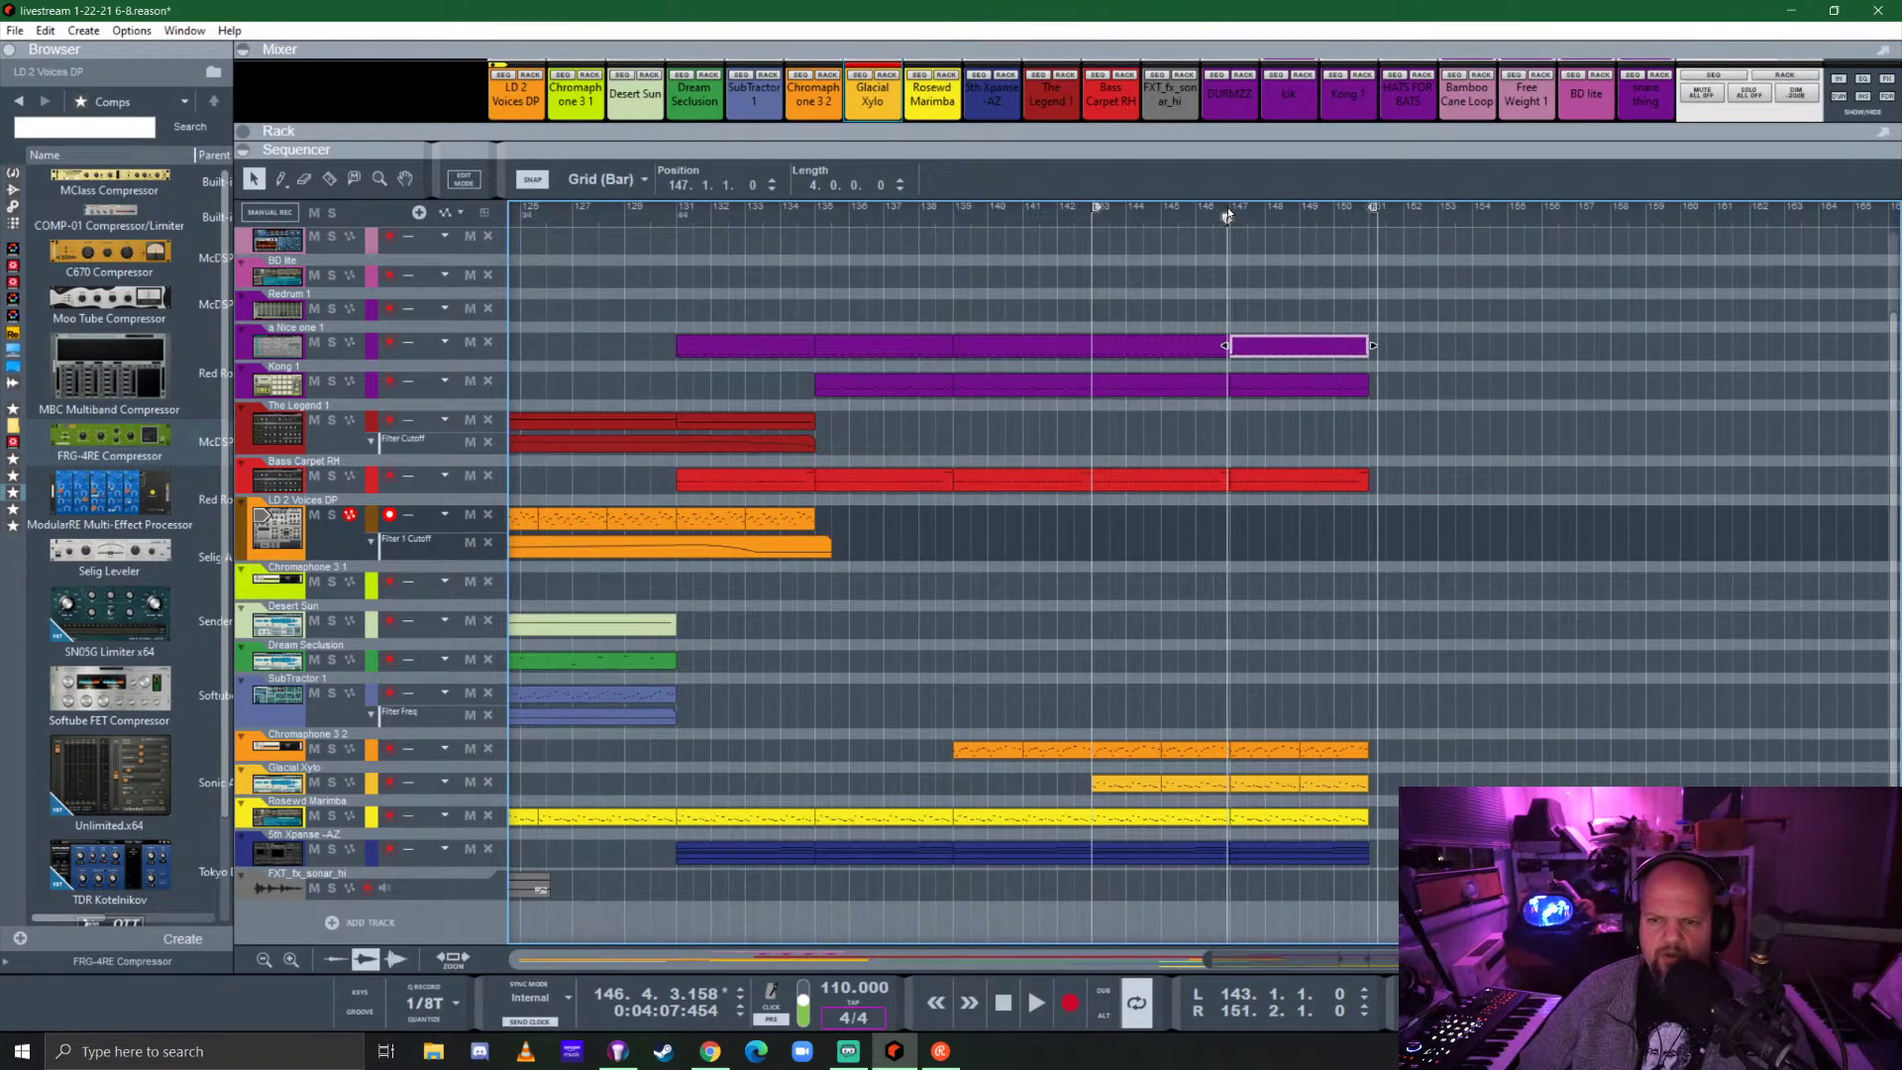
{"action": "scroll", "coordinate": [1302, 241], "scroll_direction": "up", "scroll_amount": 3, "text": "ctrl"}
{"action": "left_click", "coordinate": [1071, 215], "text": "ctrl"}
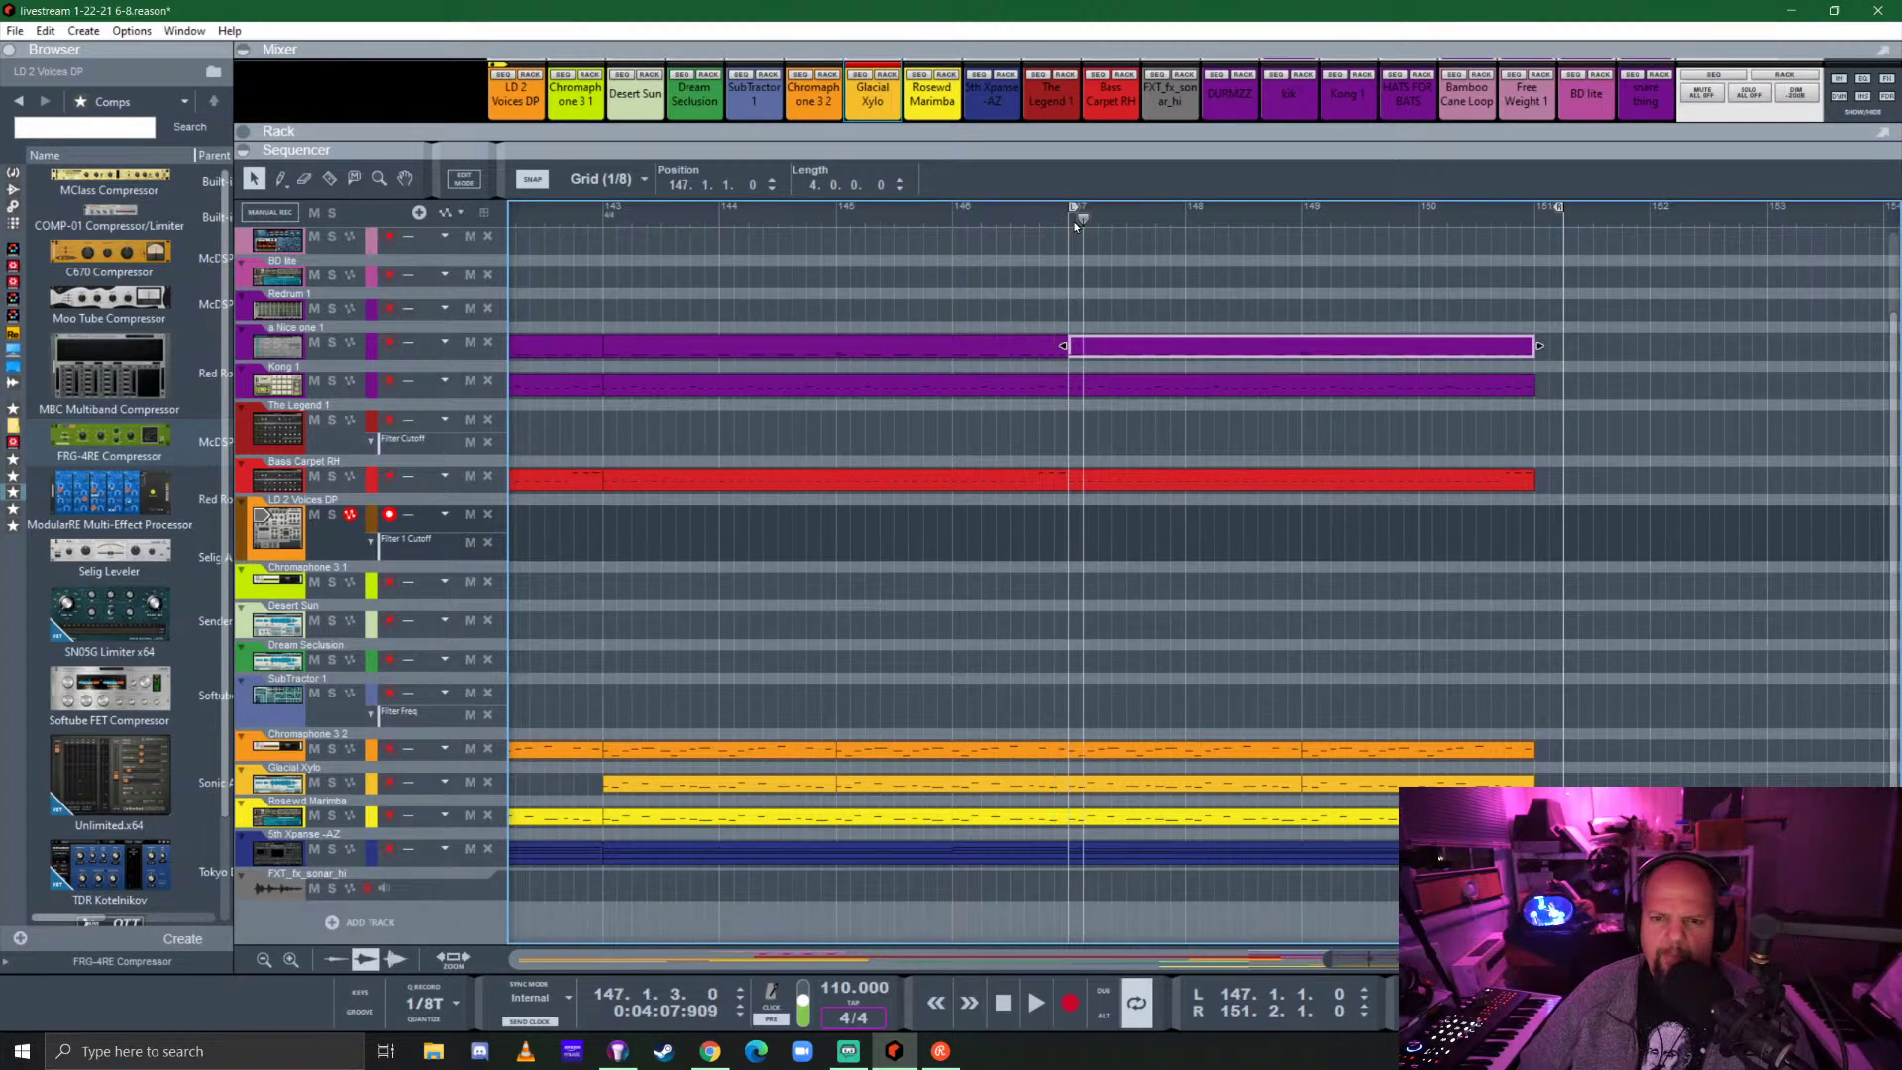
{"action": "scroll", "coordinate": [1033, 626], "scroll_direction": "down", "scroll_amount": 3, "text": "ctrl"}
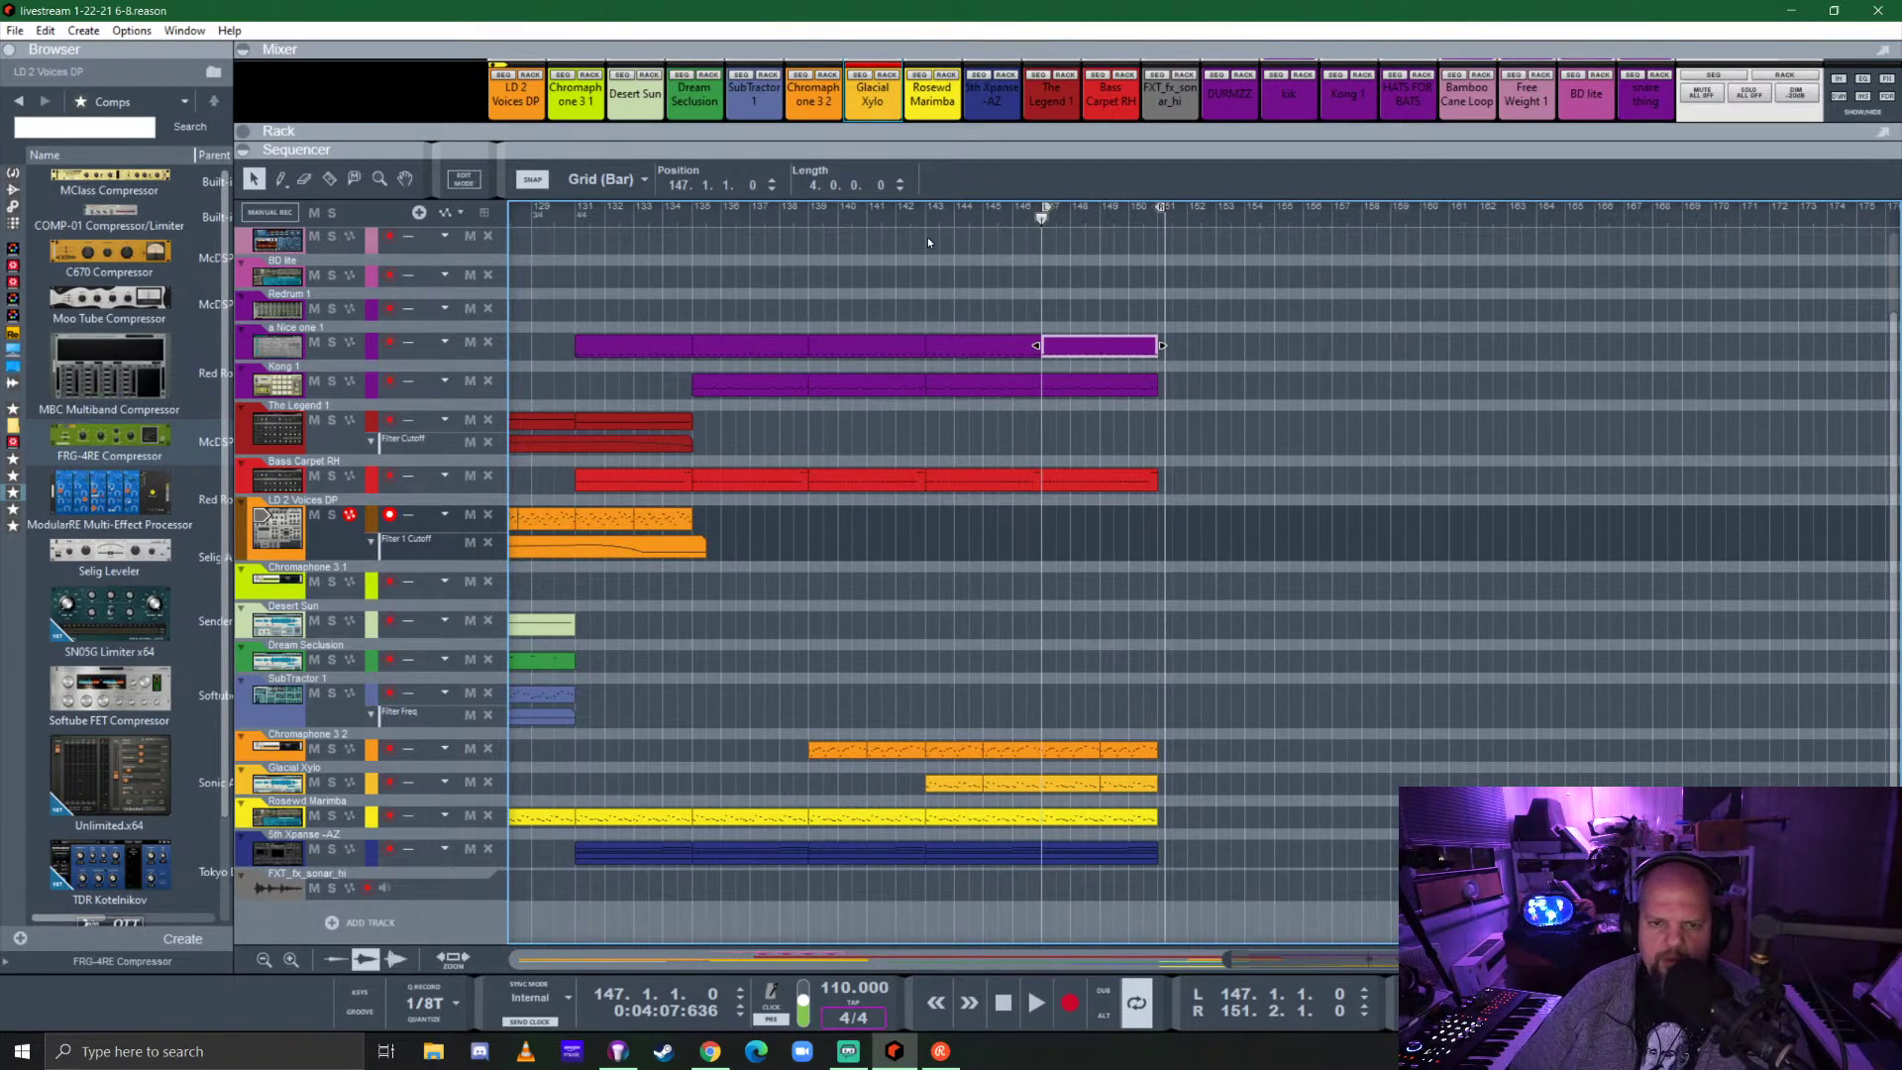
Play the arrangement from bar 135 to review the lead-in and the extended section.
{"action": "left_click", "coordinate": [691, 212]}
{"action": "key", "text": "space"}
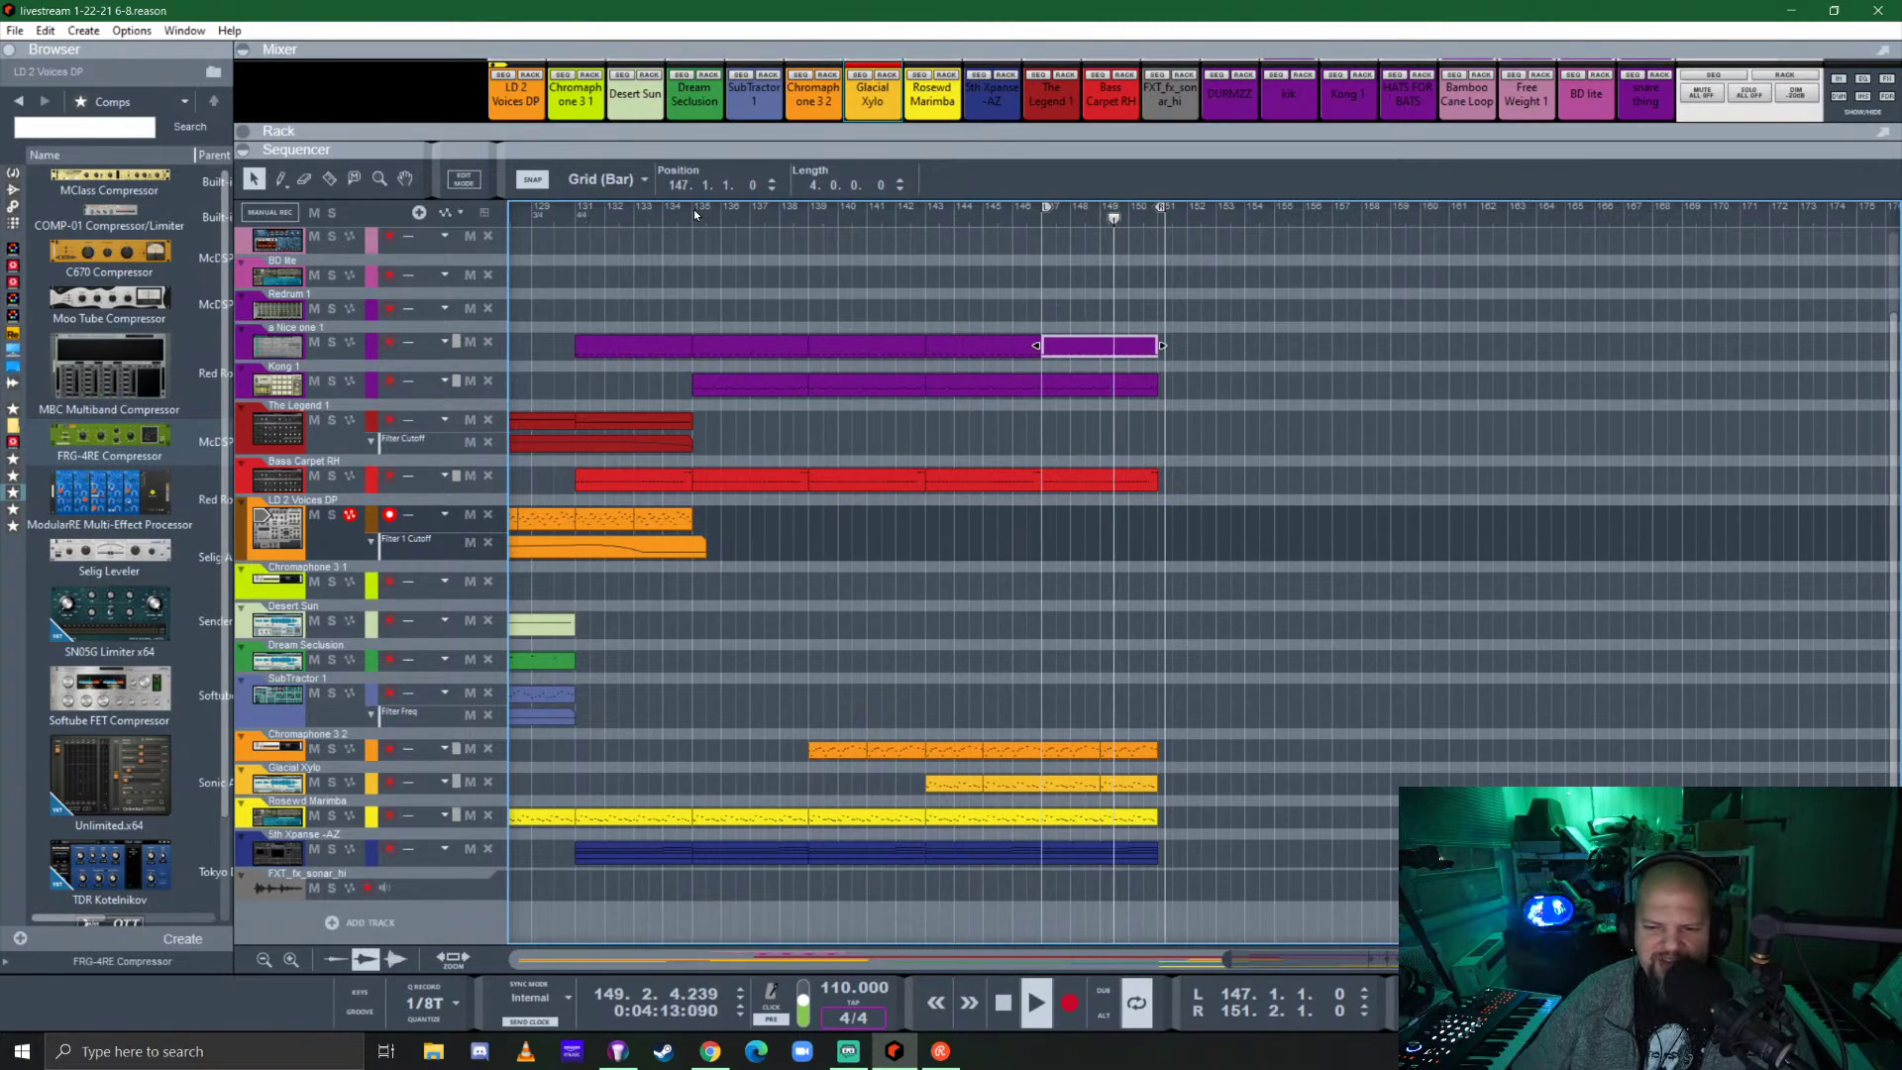
Set the loop's right locator to bar 151 and move the song position to bar 147.
{"action": "scroll", "coordinate": [1189, 297], "scroll_direction": "up", "scroll_amount": 4}
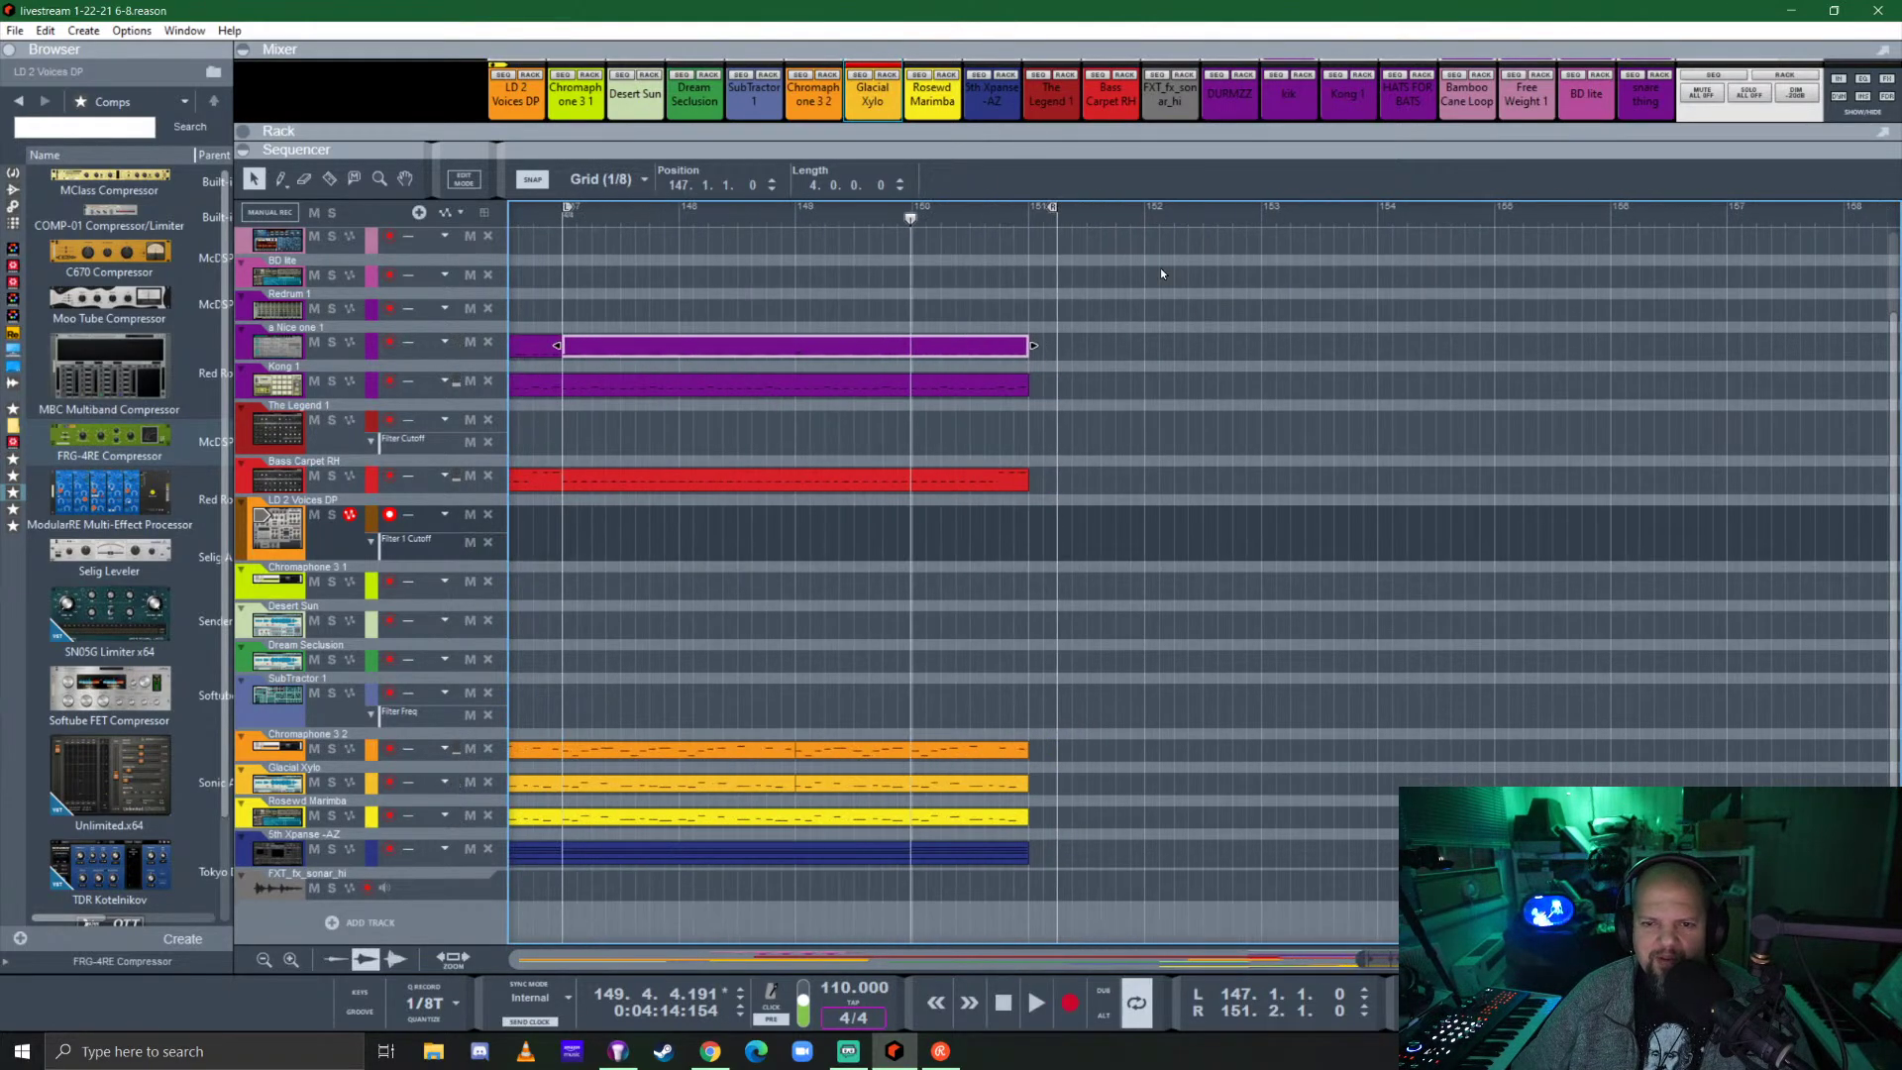
{"action": "left_click", "coordinate": [1030, 216], "text": "alt"}
{"action": "scroll", "coordinate": [742, 436], "scroll_direction": "down", "scroll_amount": 2}
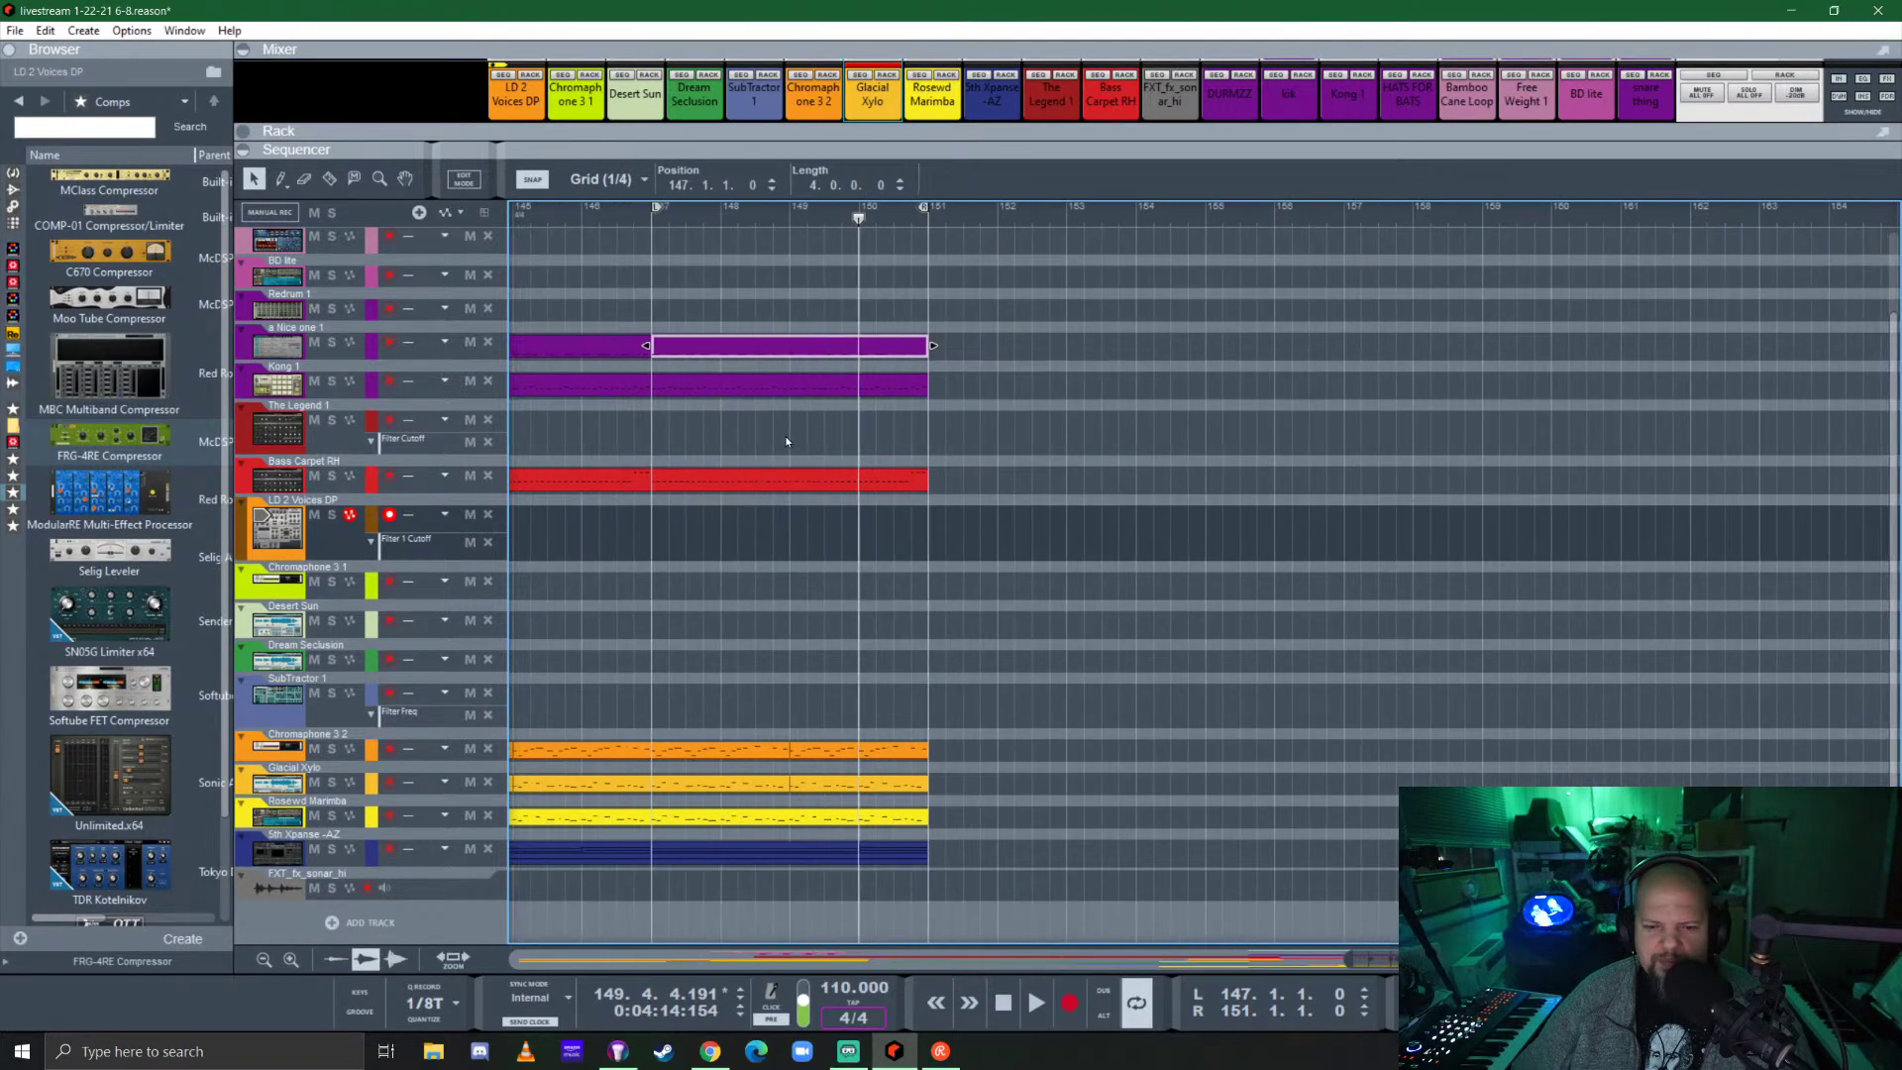
{"action": "scroll", "coordinate": [990, 644], "scroll_direction": "left", "scroll_amount": 5}
{"action": "scroll", "coordinate": [1238, 637], "scroll_direction": "up", "scroll_amount": 2}
{"action": "scroll", "coordinate": [1238, 637], "scroll_direction": "down", "scroll_amount": 2}
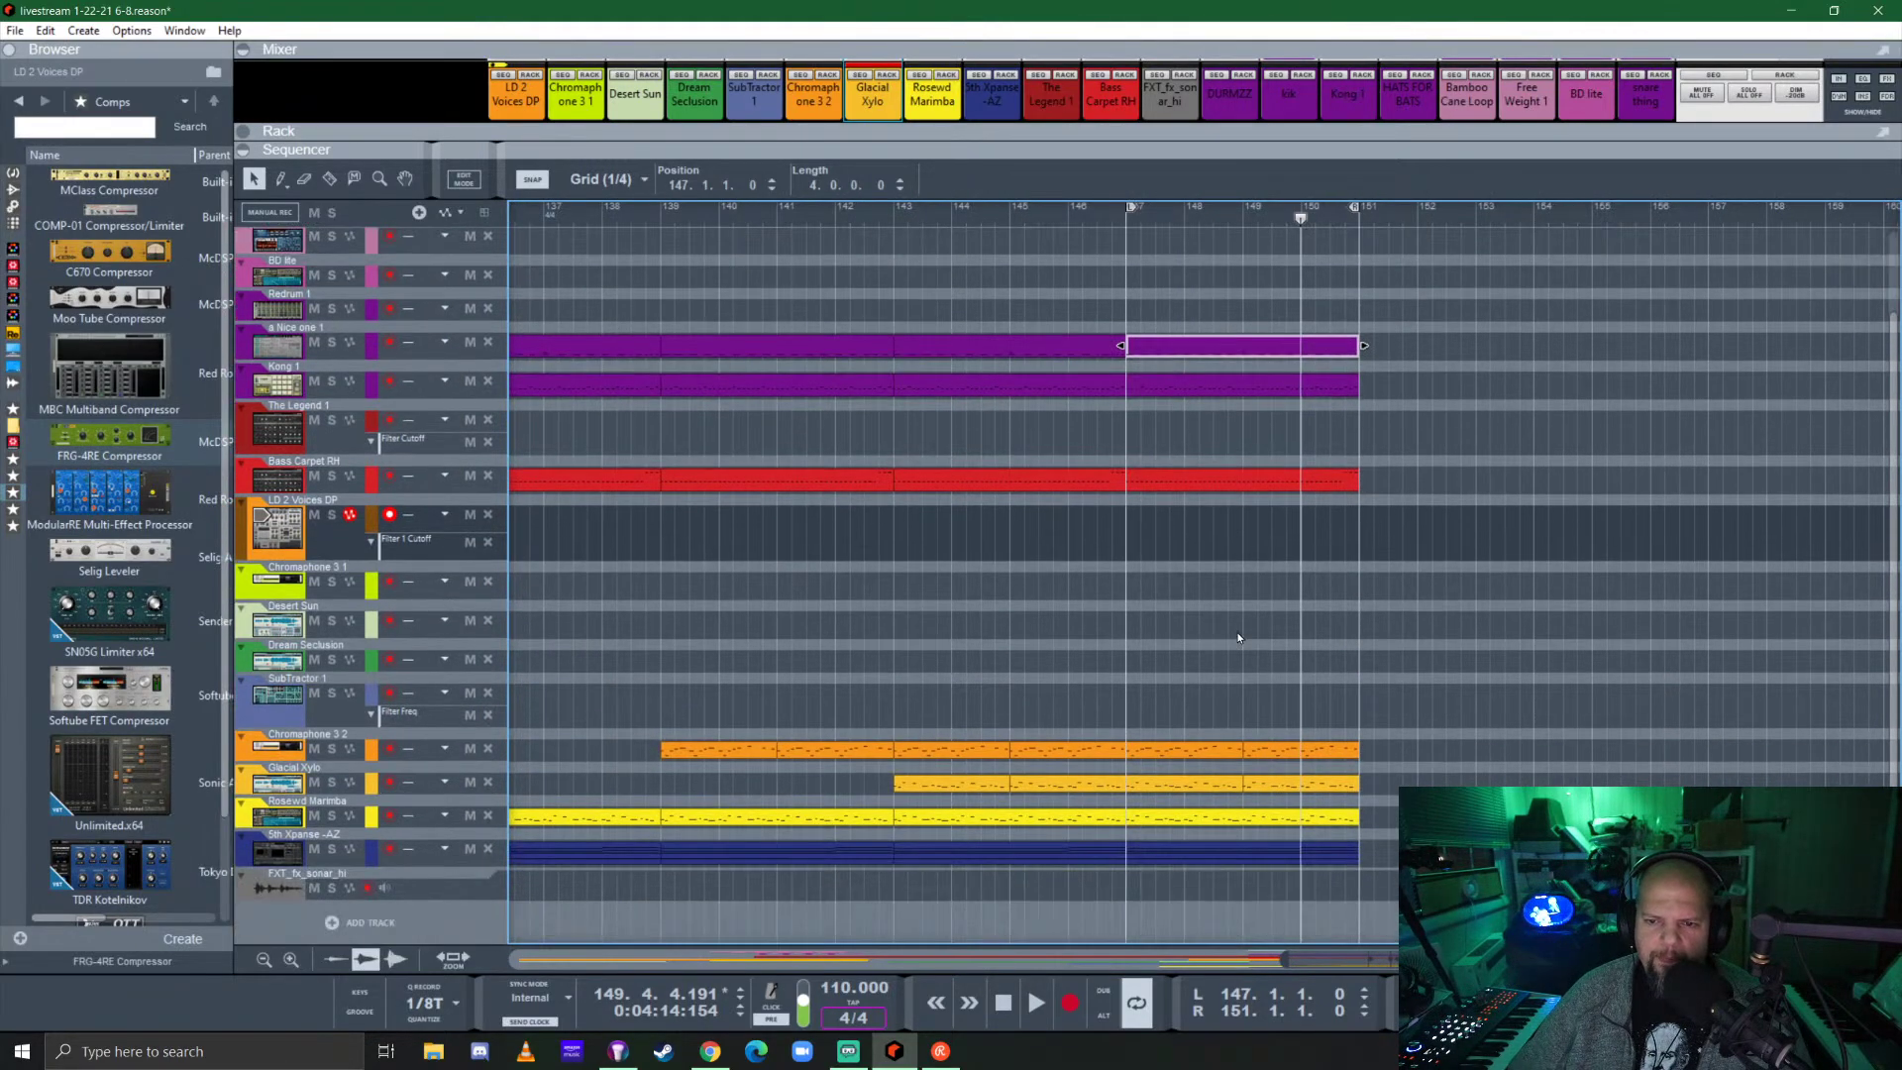
{"action": "scroll", "coordinate": [1242, 634], "scroll_direction": "up", "scroll_amount": 2}
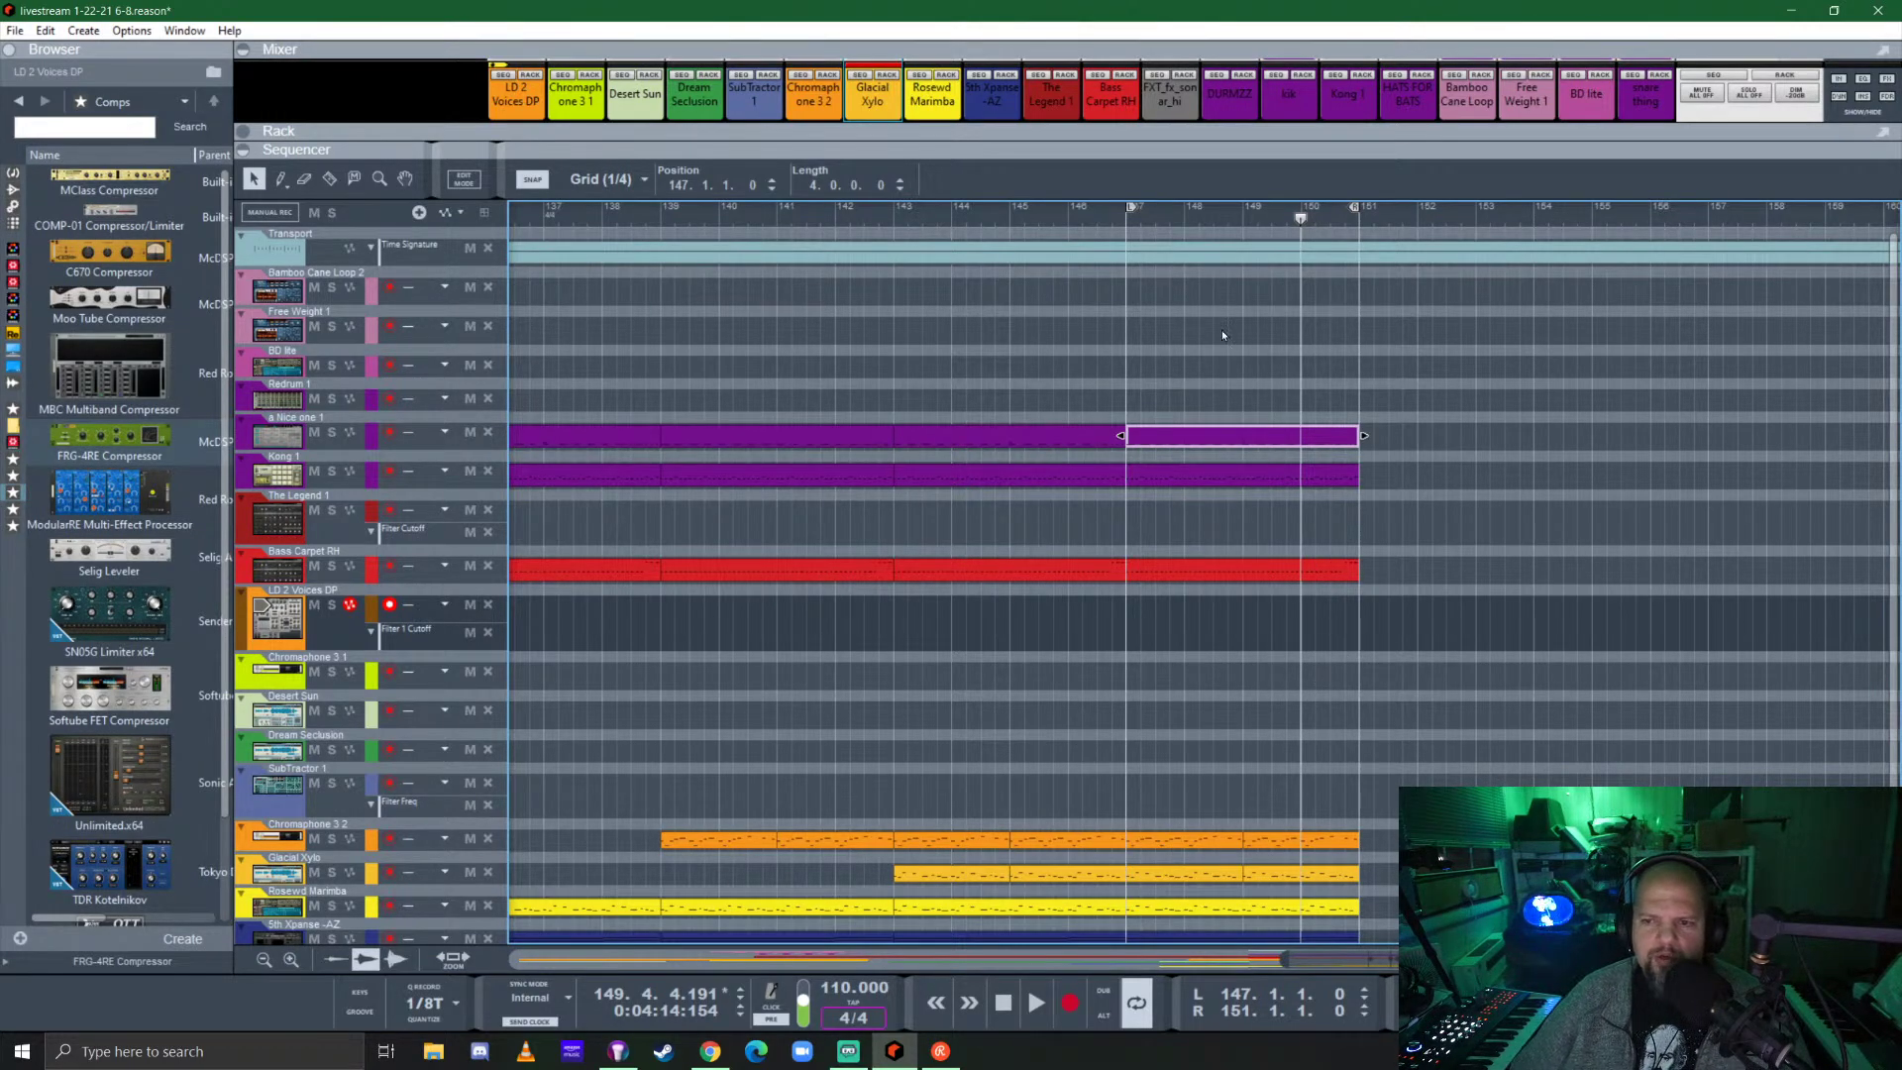
{"action": "left_click", "coordinate": [1127, 220]}
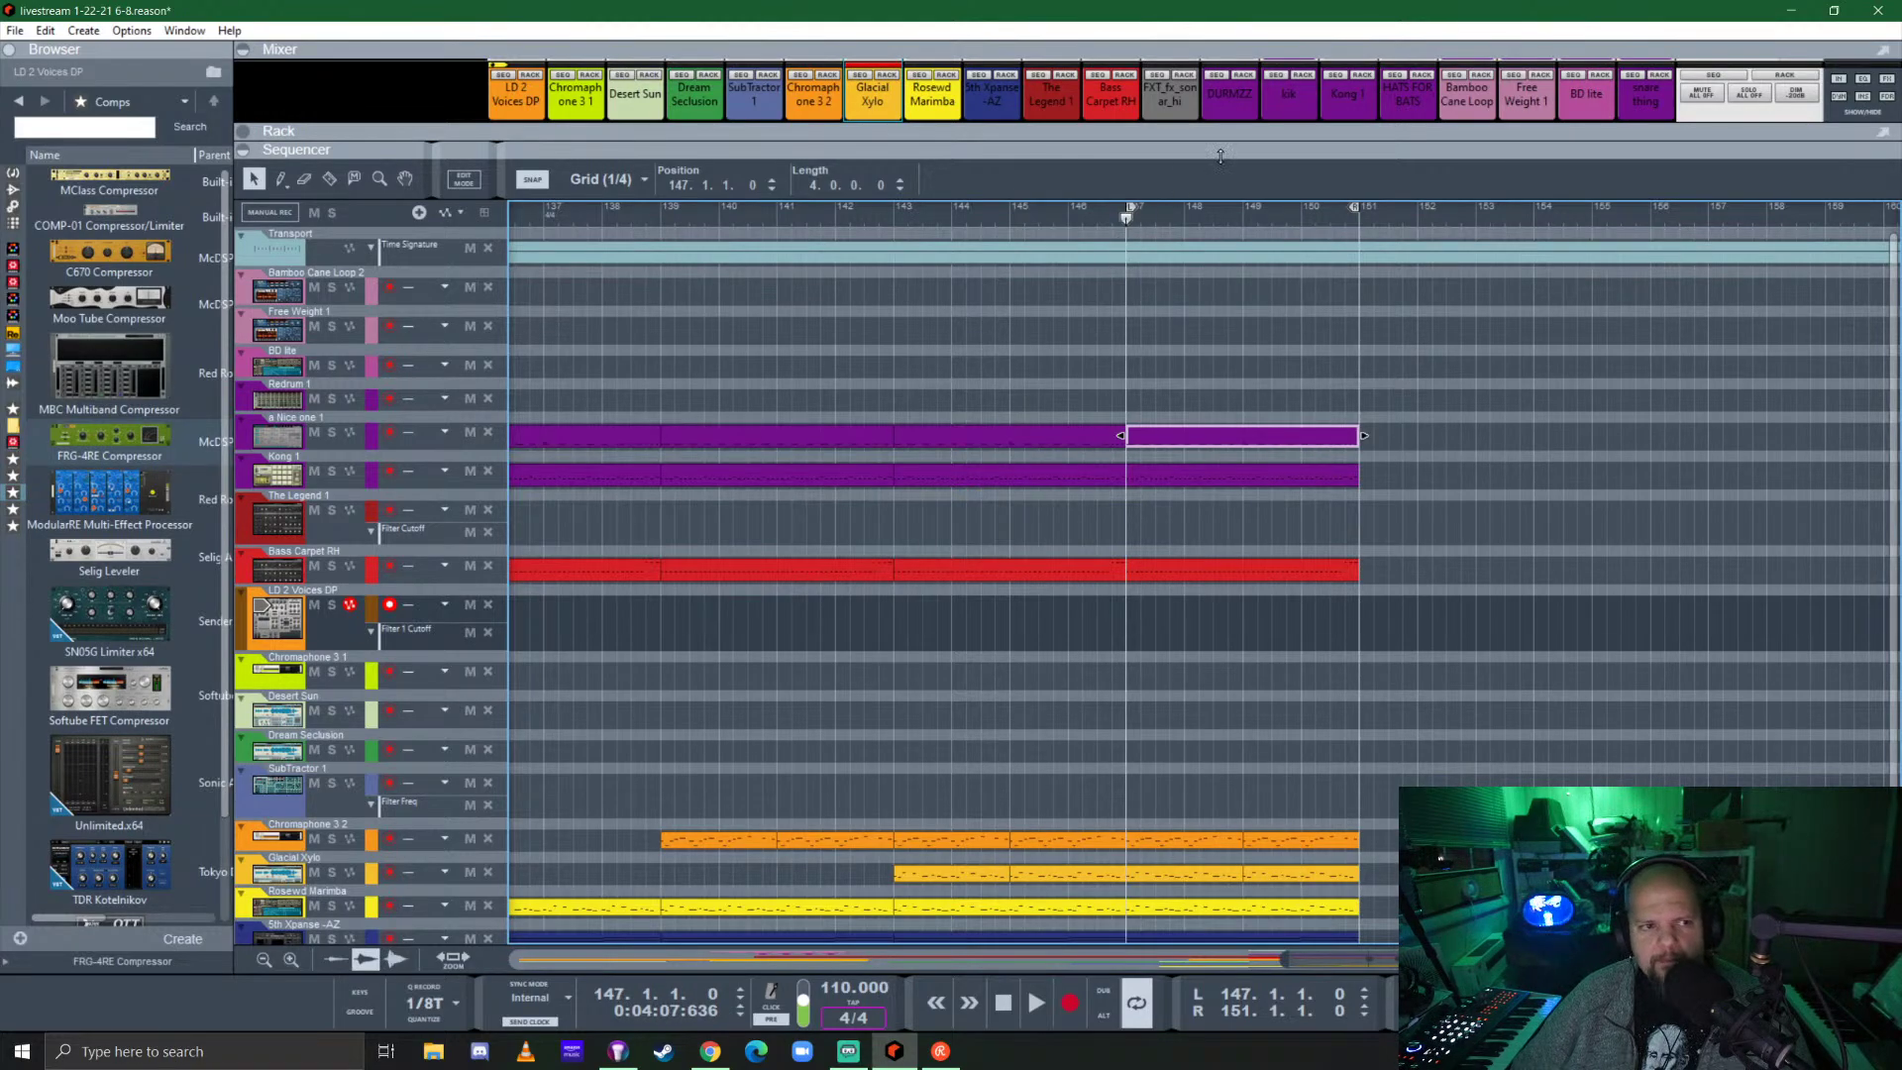
Enlarge the rack area and add an ES01 Analog Synthesizer from the instrument library below the eXpanse device.
{"action": "left_click_drag", "start_coordinate": [1220, 156], "coordinate": [1373, 821]}
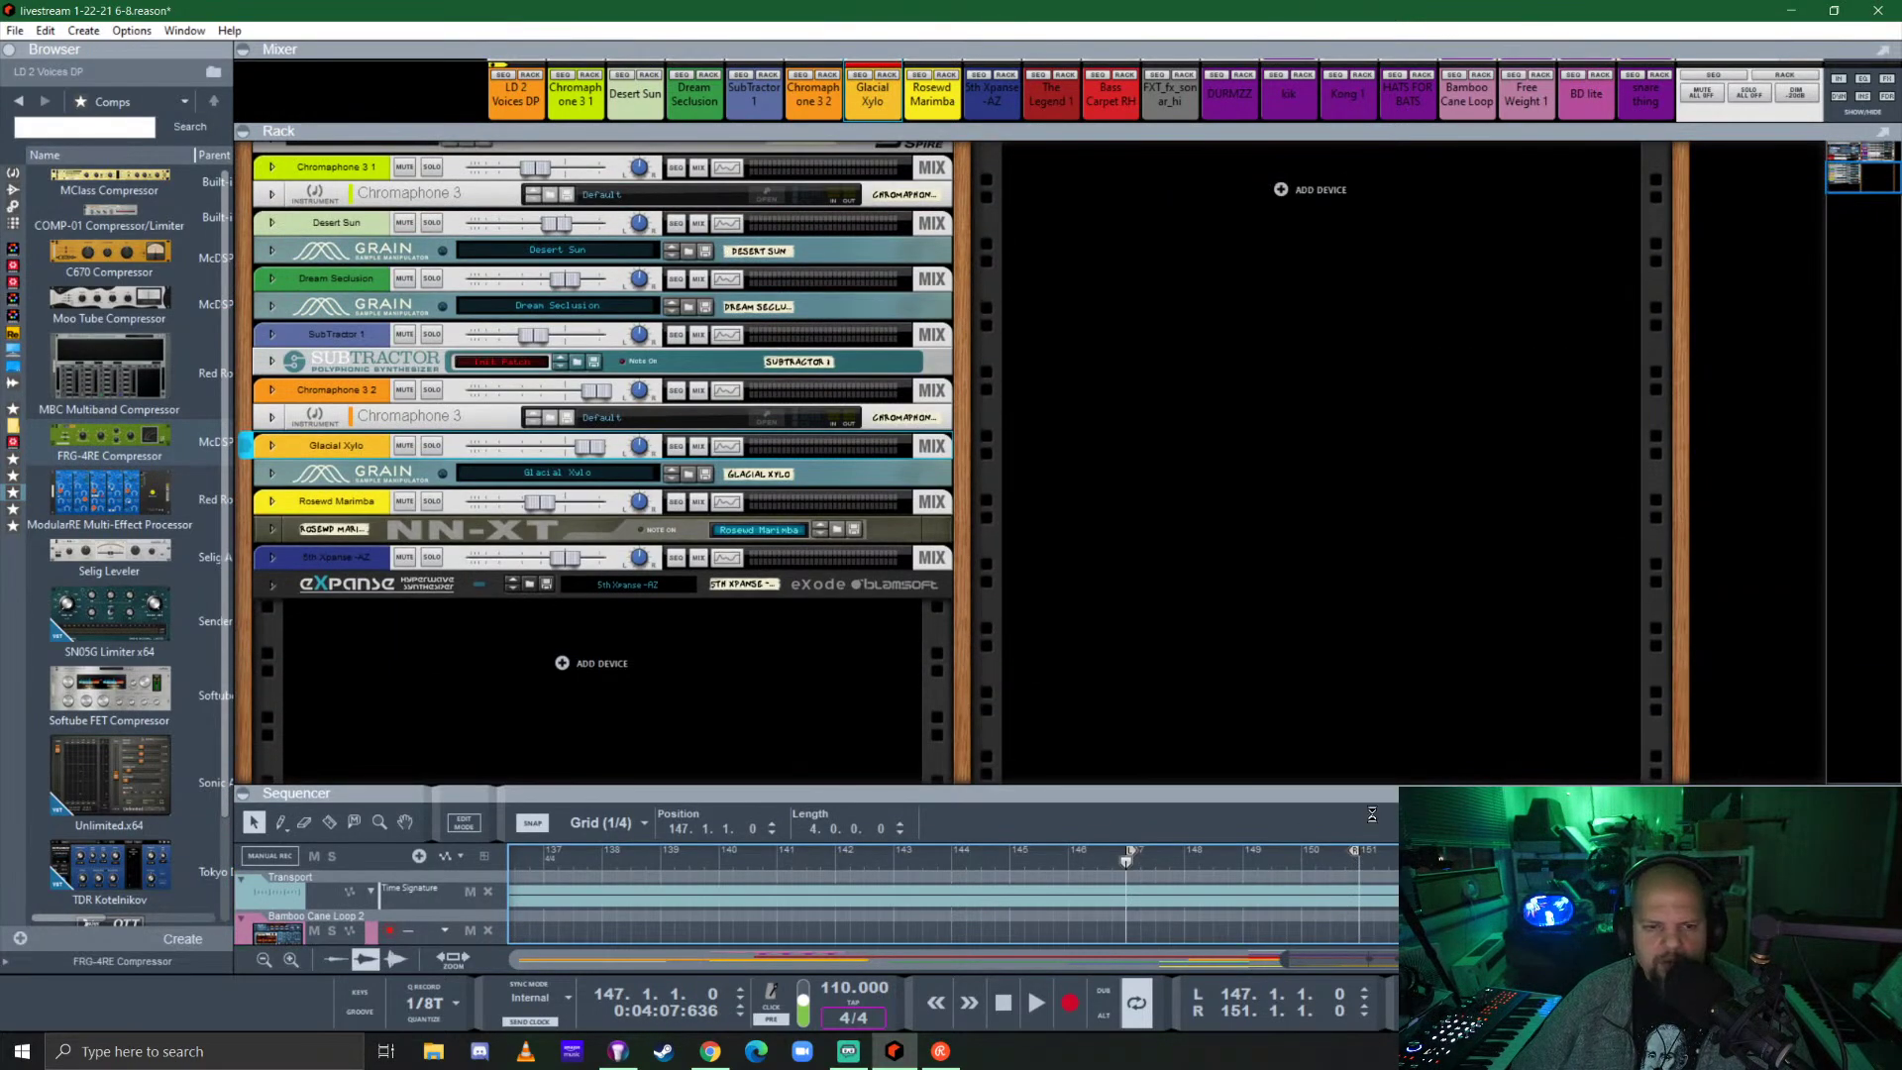
{"action": "scroll", "coordinate": [941, 595], "scroll_direction": "up", "scroll_amount": 3}
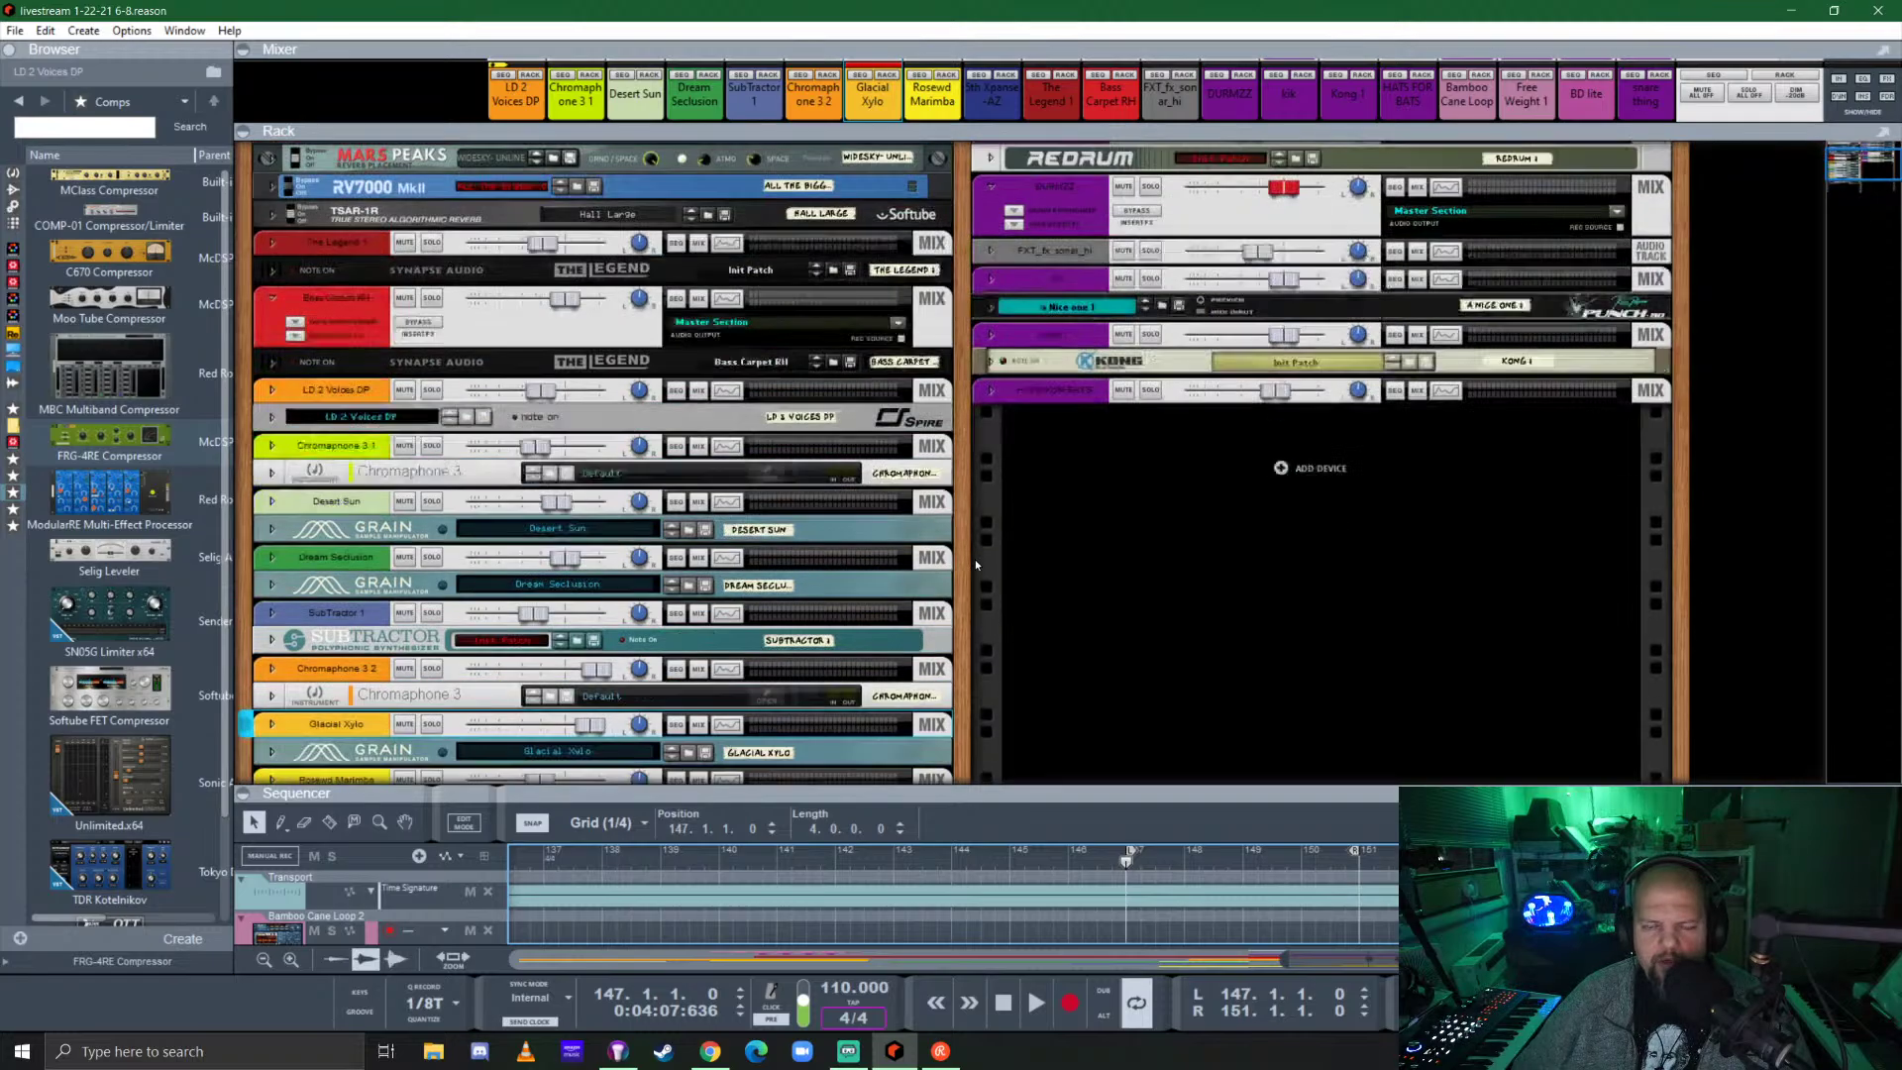
{"action": "scroll", "coordinate": [976, 564], "scroll_direction": "down", "scroll_amount": 3}
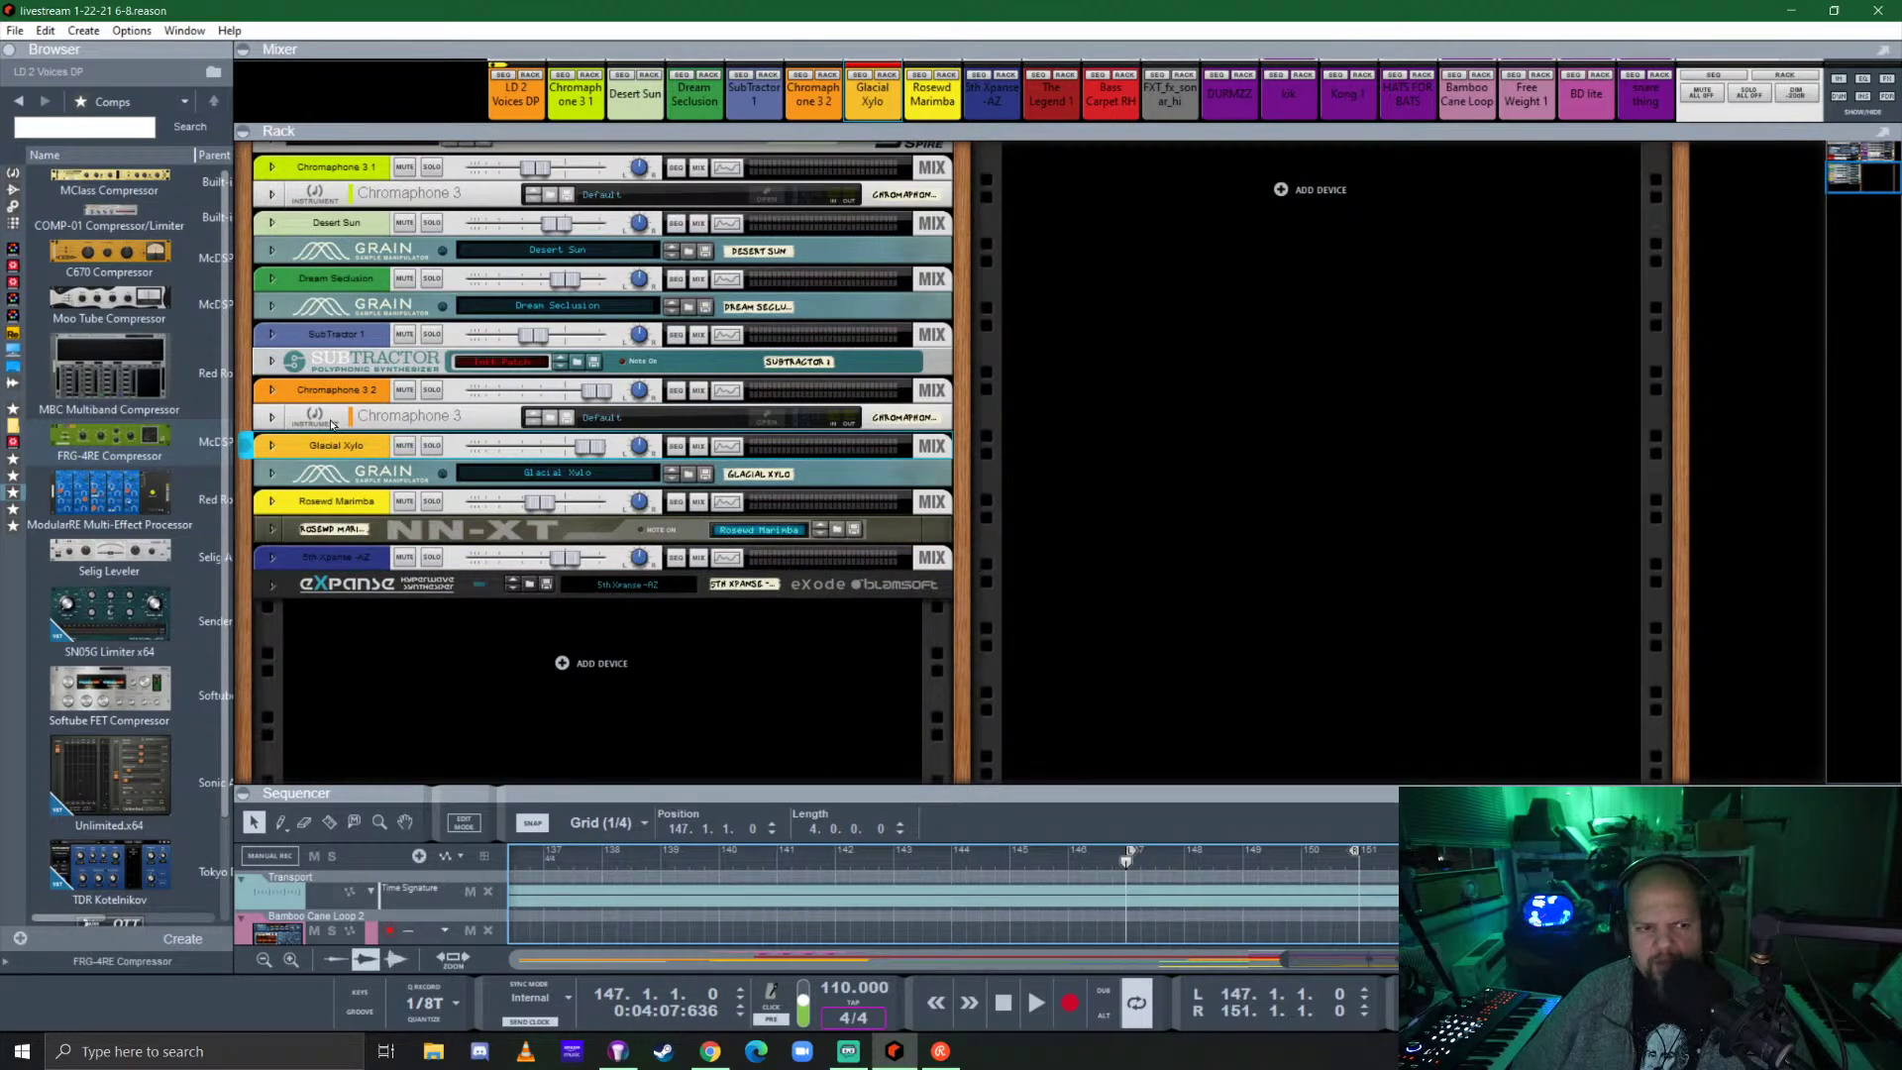
{"action": "left_click", "coordinate": [12, 172]}
{"action": "left_click", "coordinate": [123, 525]}
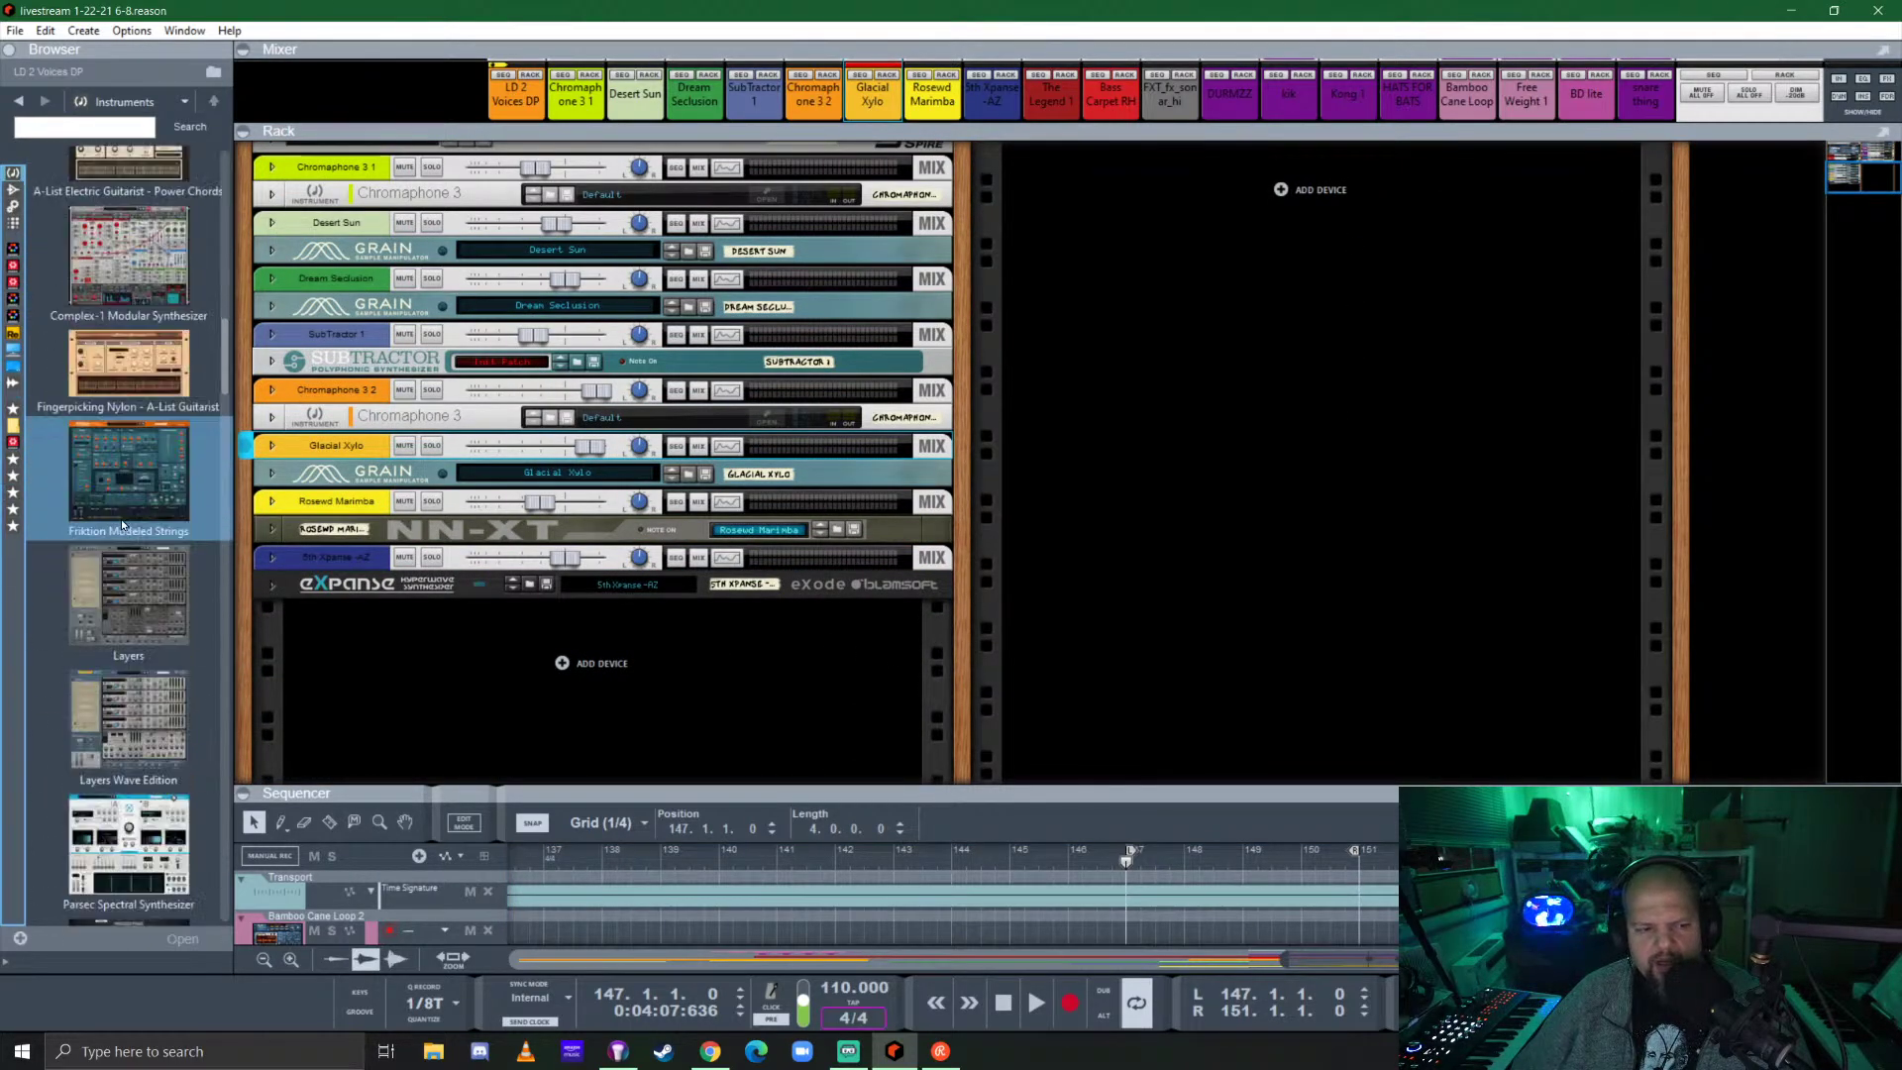
{"action": "scroll", "coordinate": [123, 525], "scroll_direction": "down", "scroll_amount": 10}
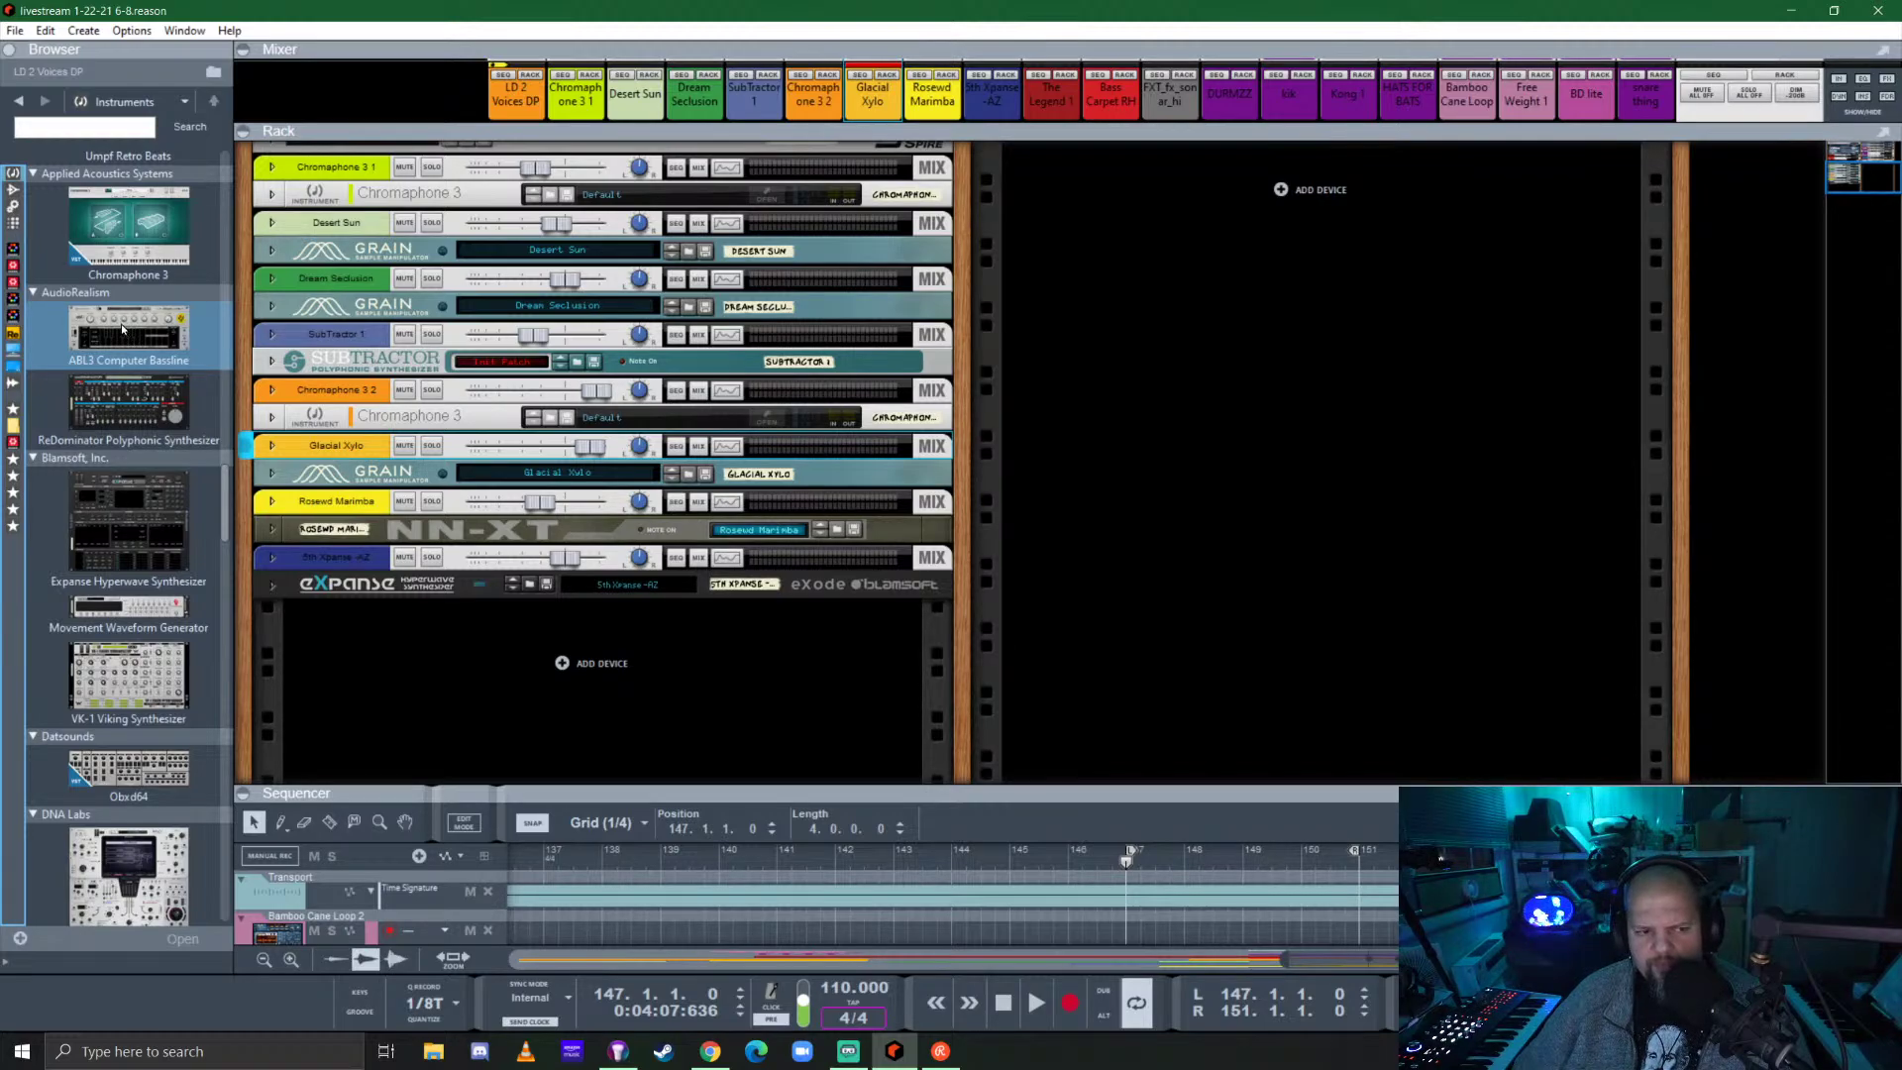
{"action": "scroll", "coordinate": [188, 580], "scroll_direction": "down", "scroll_amount": 10}
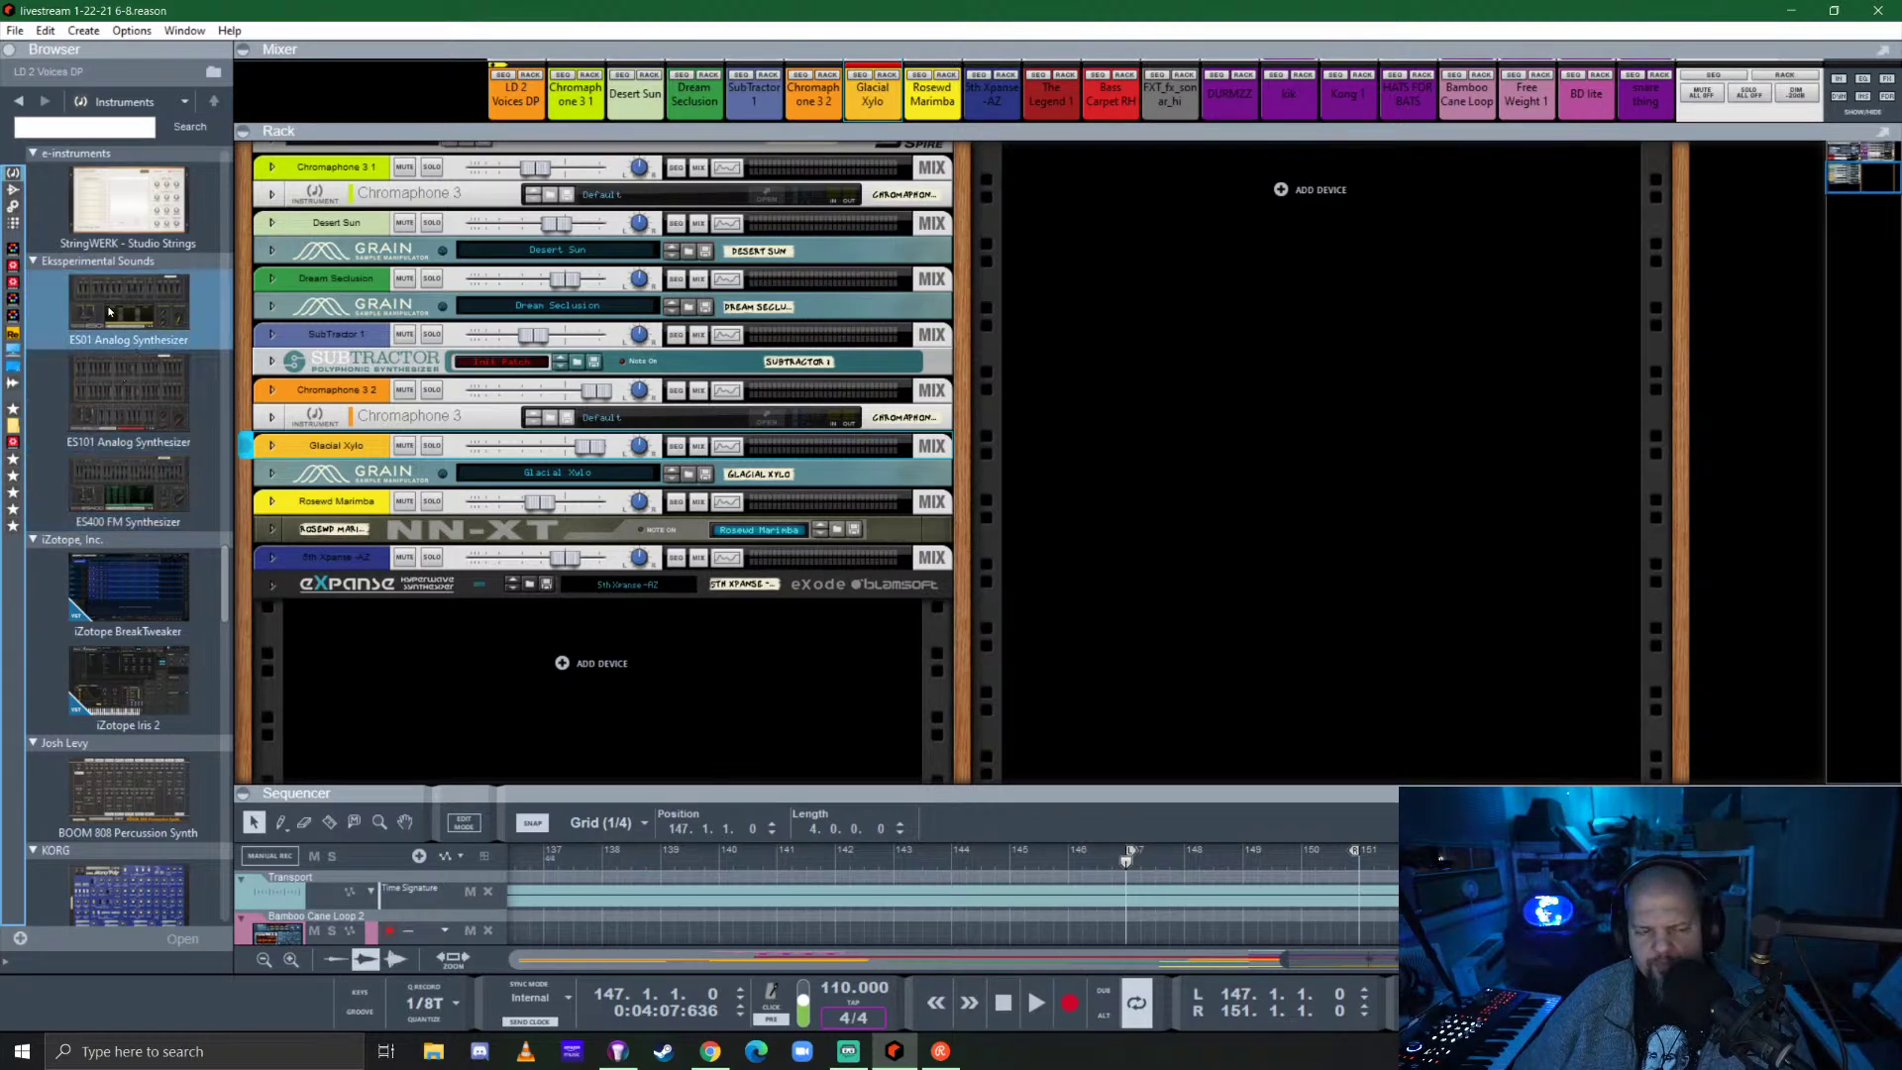
{"action": "left_click_drag", "start_coordinate": [109, 311], "coordinate": [628, 672]}
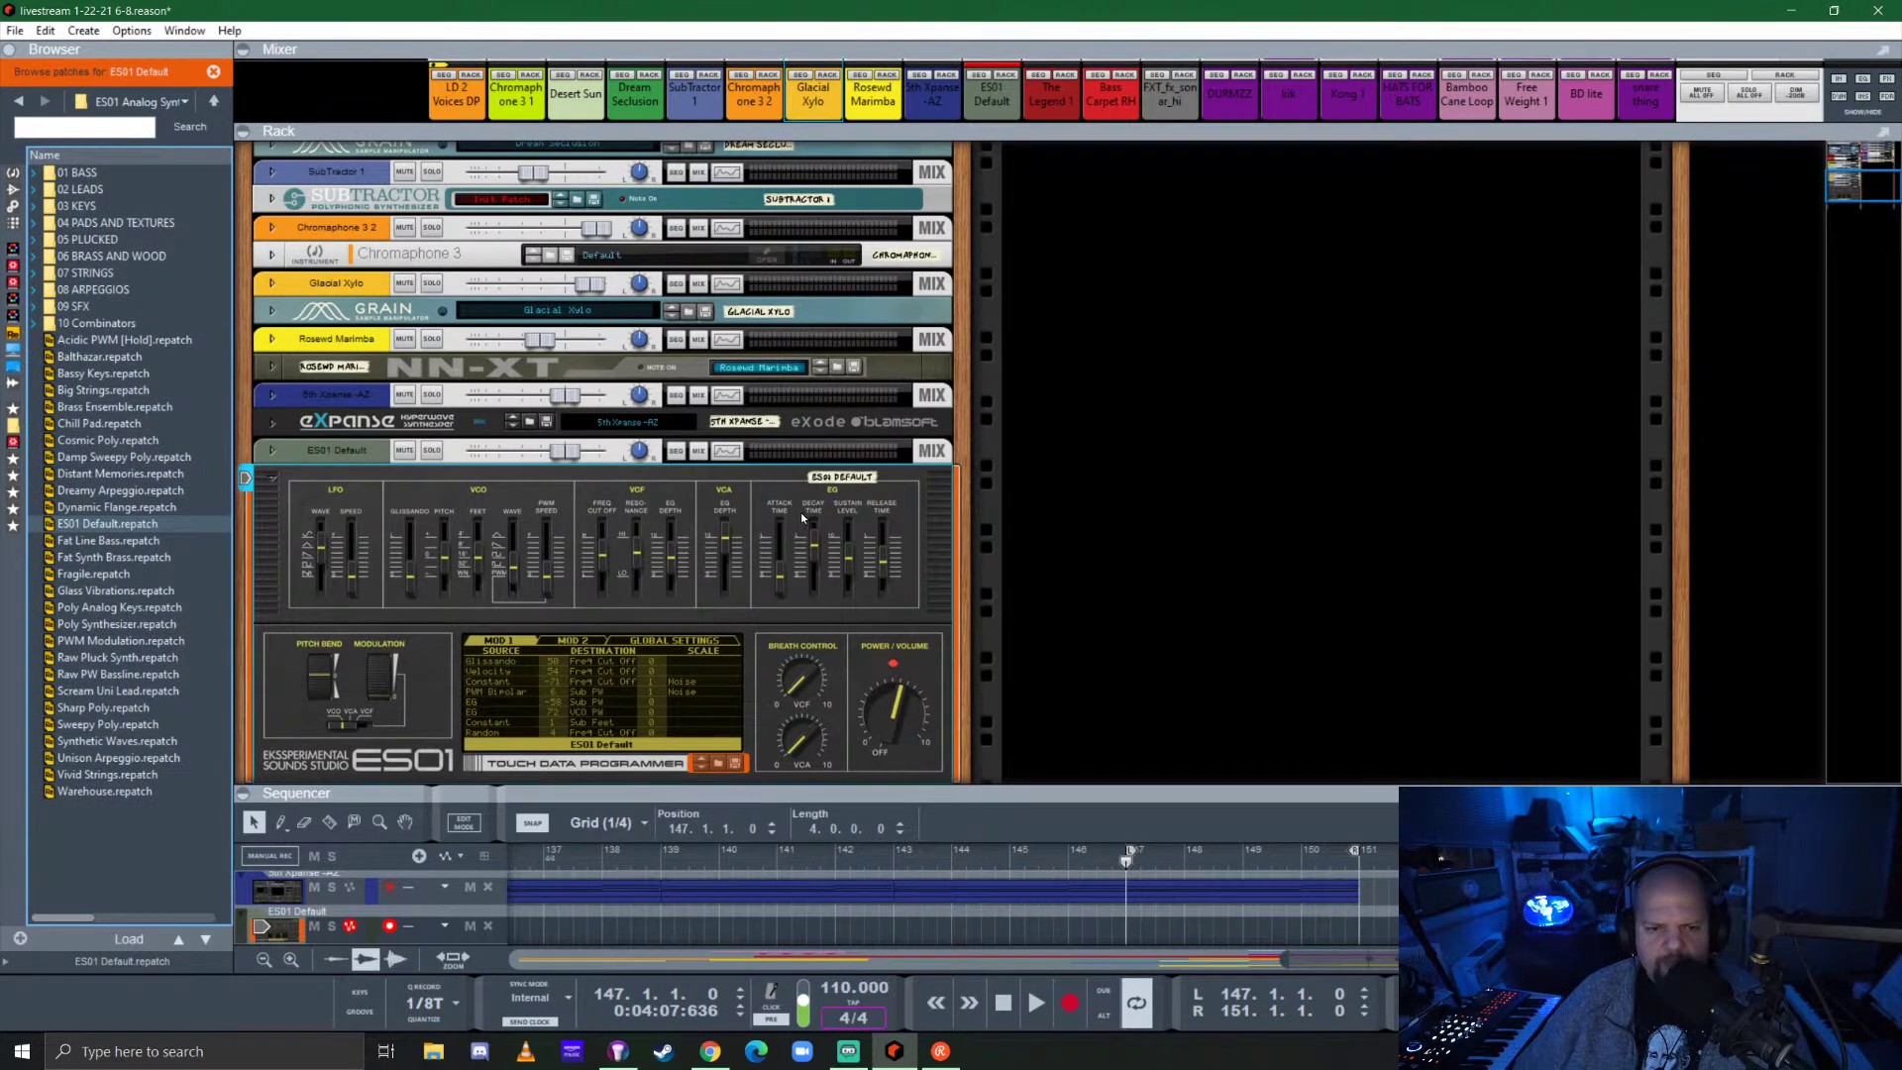
Look through the instrument library for other synthesizers, from the Reason Studios devices to the Rob Papen ones.
{"action": "left_click", "coordinate": [14, 173]}
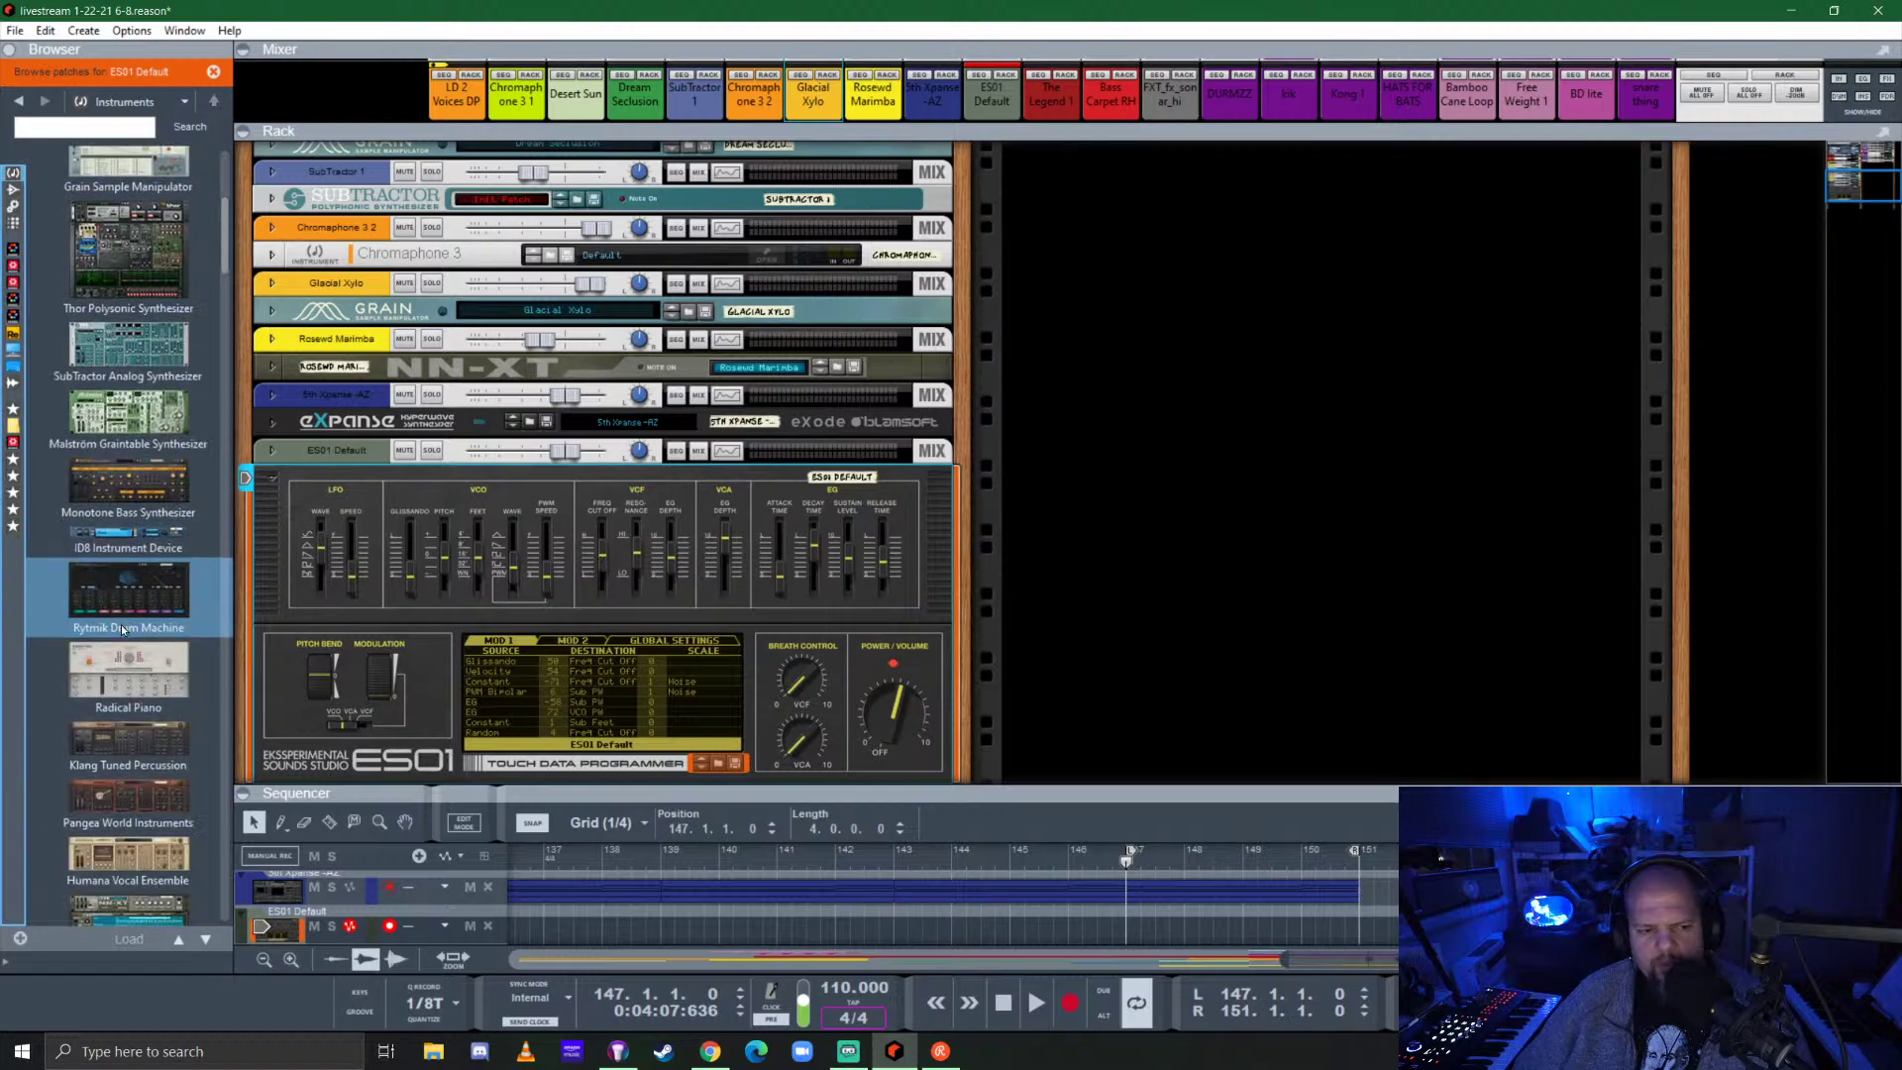
{"action": "scroll", "coordinate": [122, 630], "scroll_direction": "down", "scroll_amount": 10}
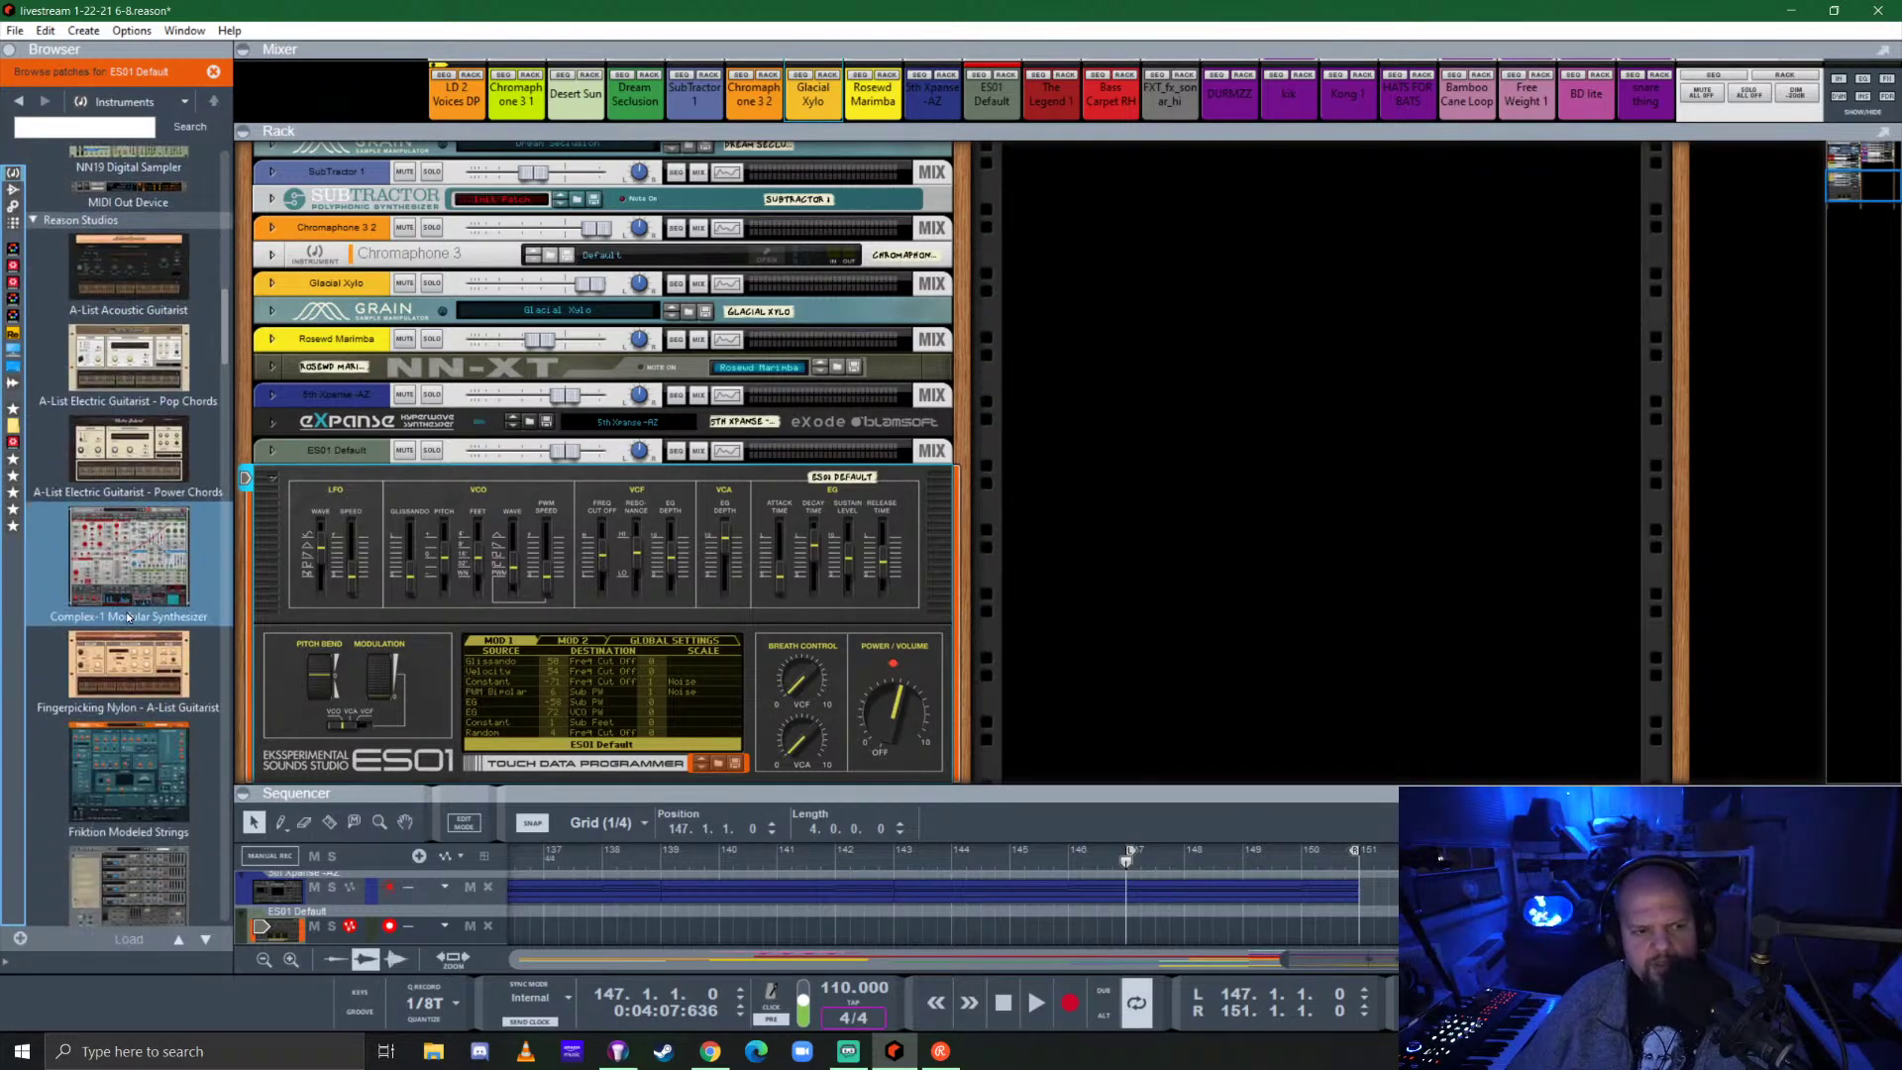
{"action": "scroll", "coordinate": [129, 613], "scroll_direction": "down", "scroll_amount": 5}
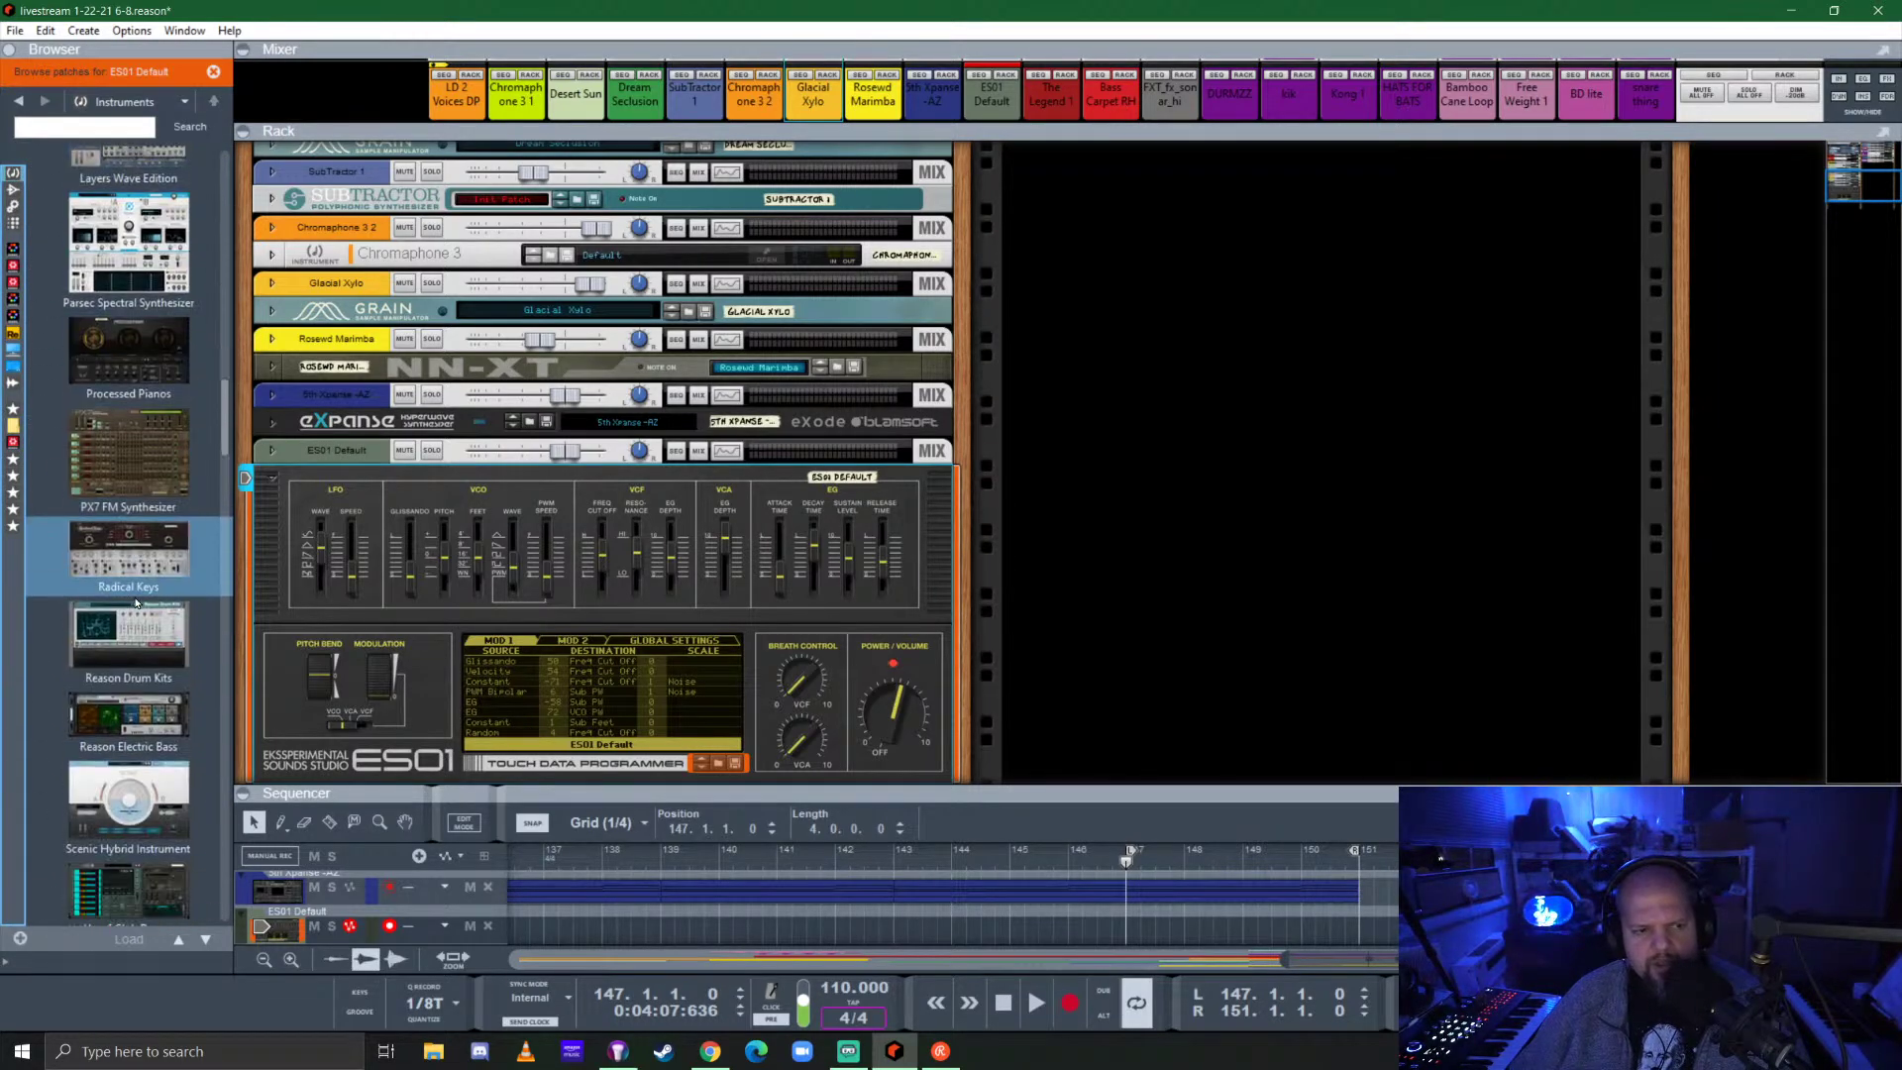
{"action": "scroll", "coordinate": [136, 601], "scroll_direction": "down", "scroll_amount": 5}
{"action": "scroll", "coordinate": [136, 601], "scroll_direction": "down", "scroll_amount": 7}
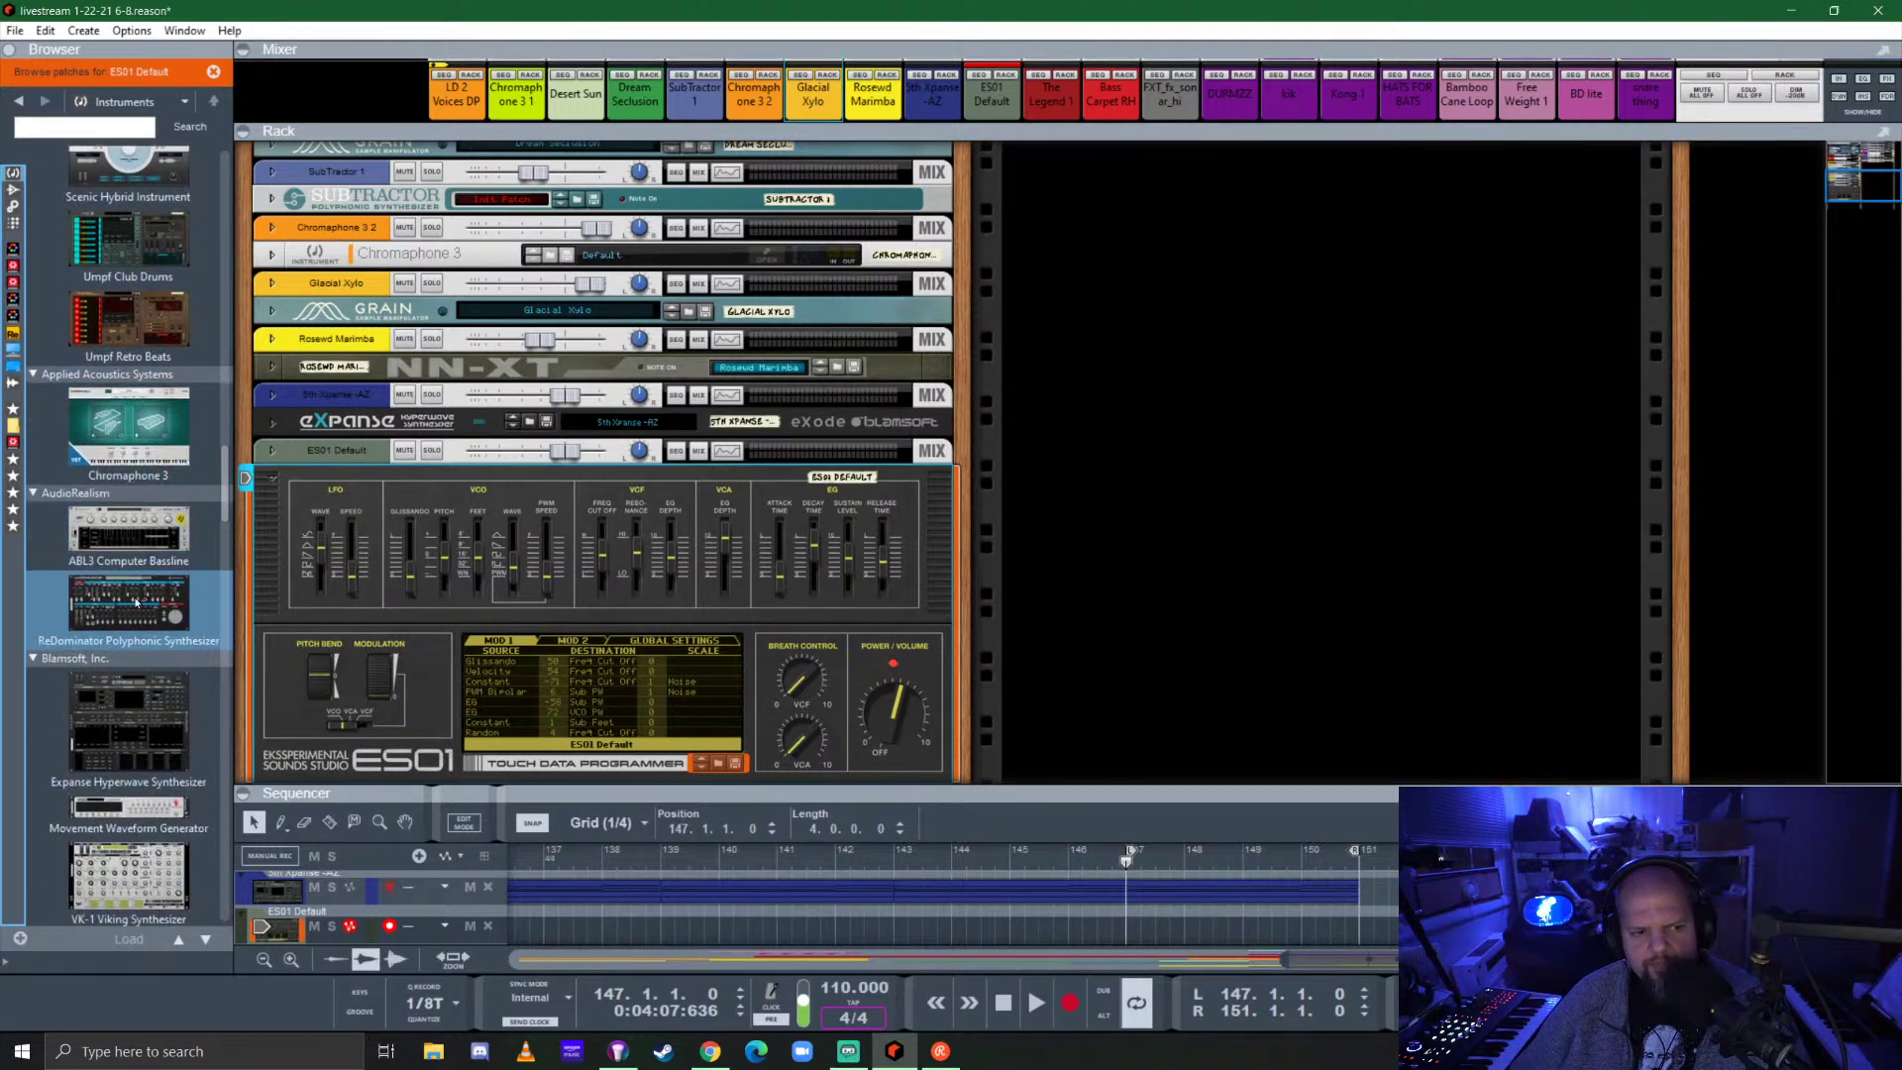
{"action": "scroll", "coordinate": [135, 601], "scroll_direction": "down", "scroll_amount": 4}
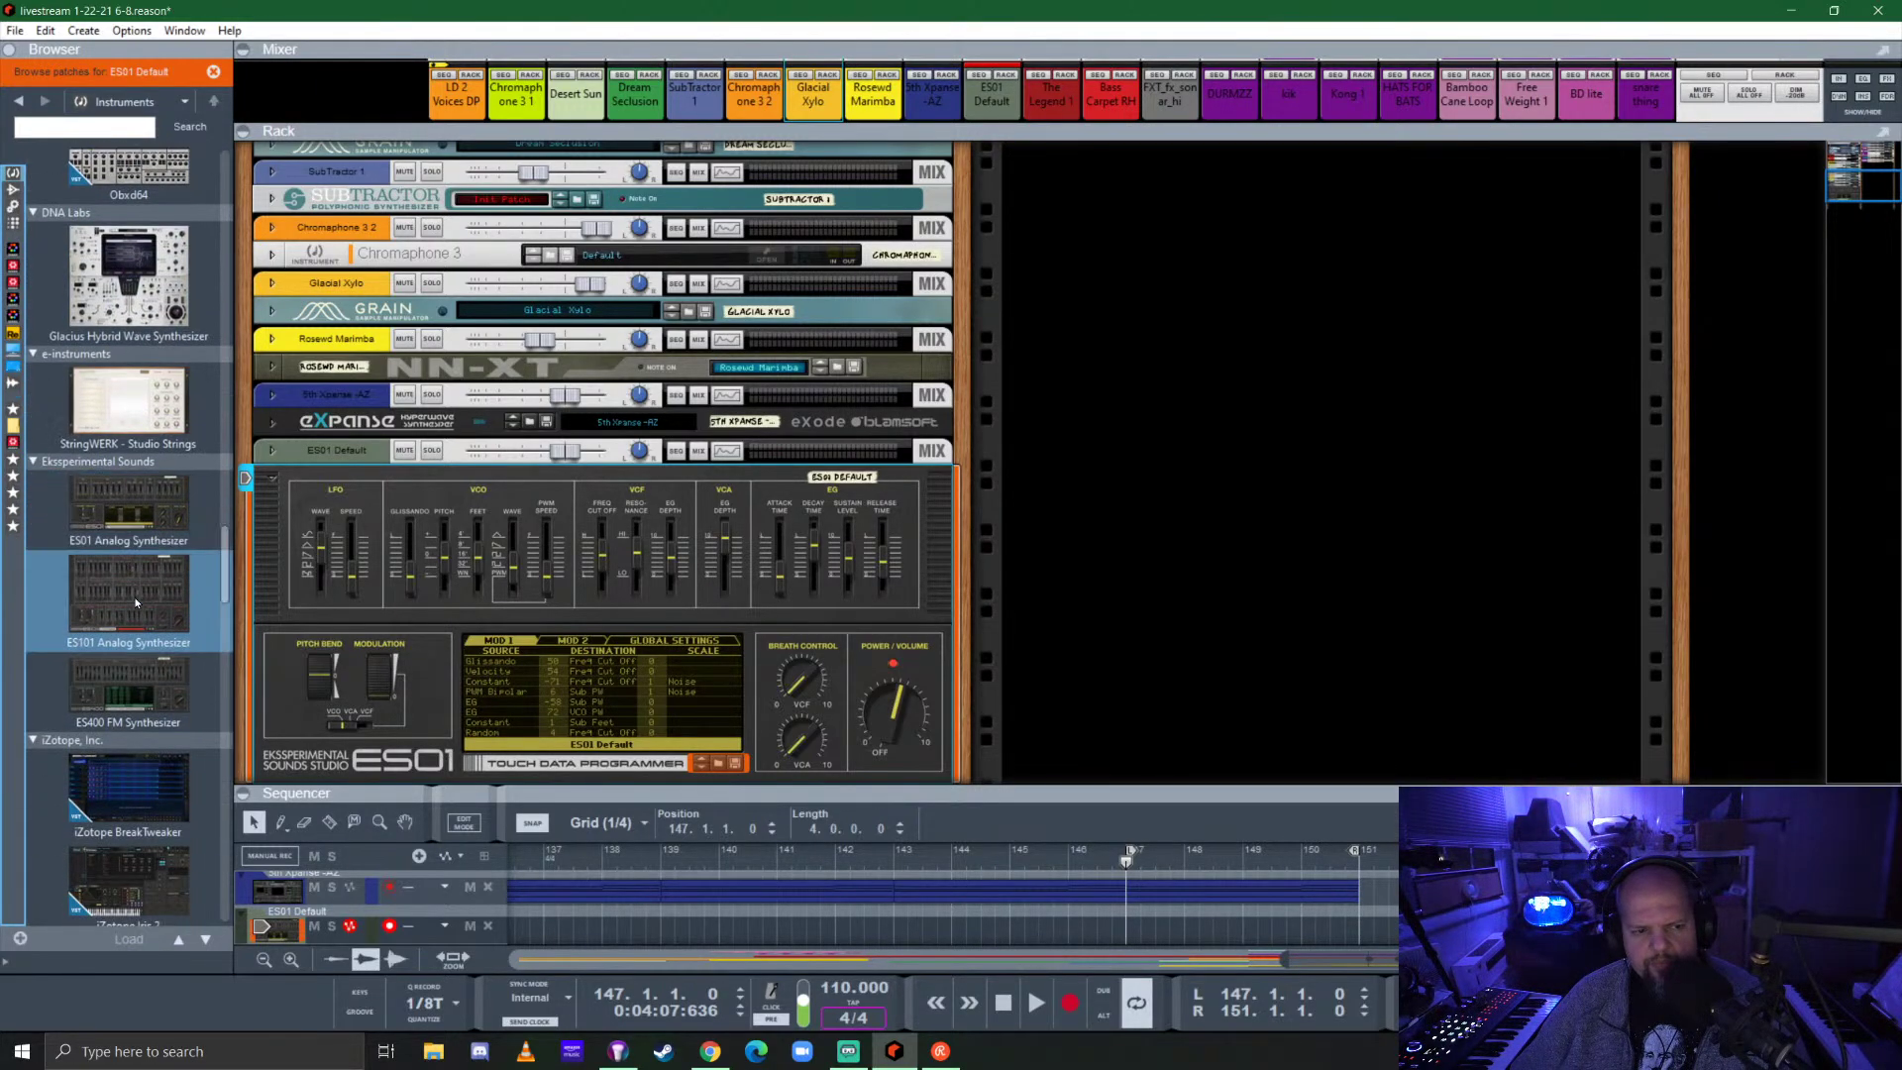
{"action": "scroll", "coordinate": [137, 592], "scroll_direction": "down", "scroll_amount": 8}
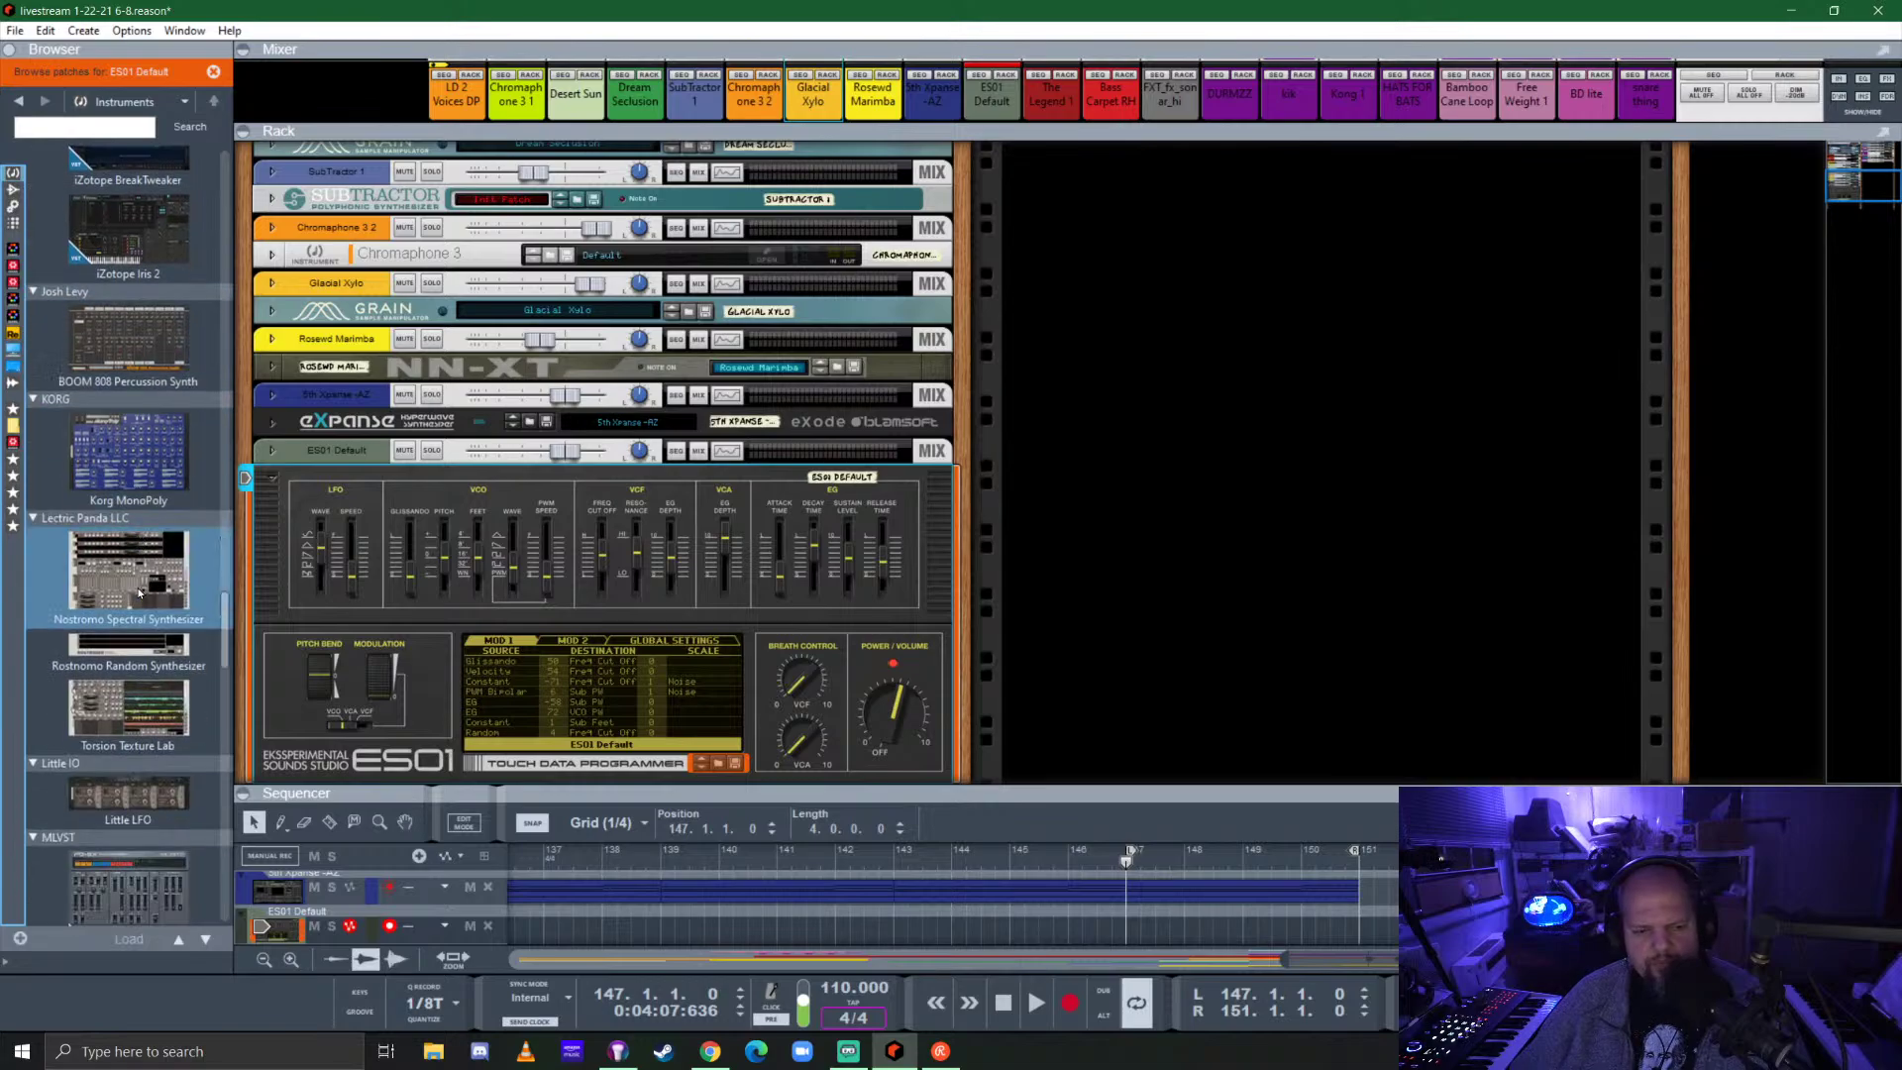
{"action": "scroll", "coordinate": [138, 592], "scroll_direction": "down", "scroll_amount": 8}
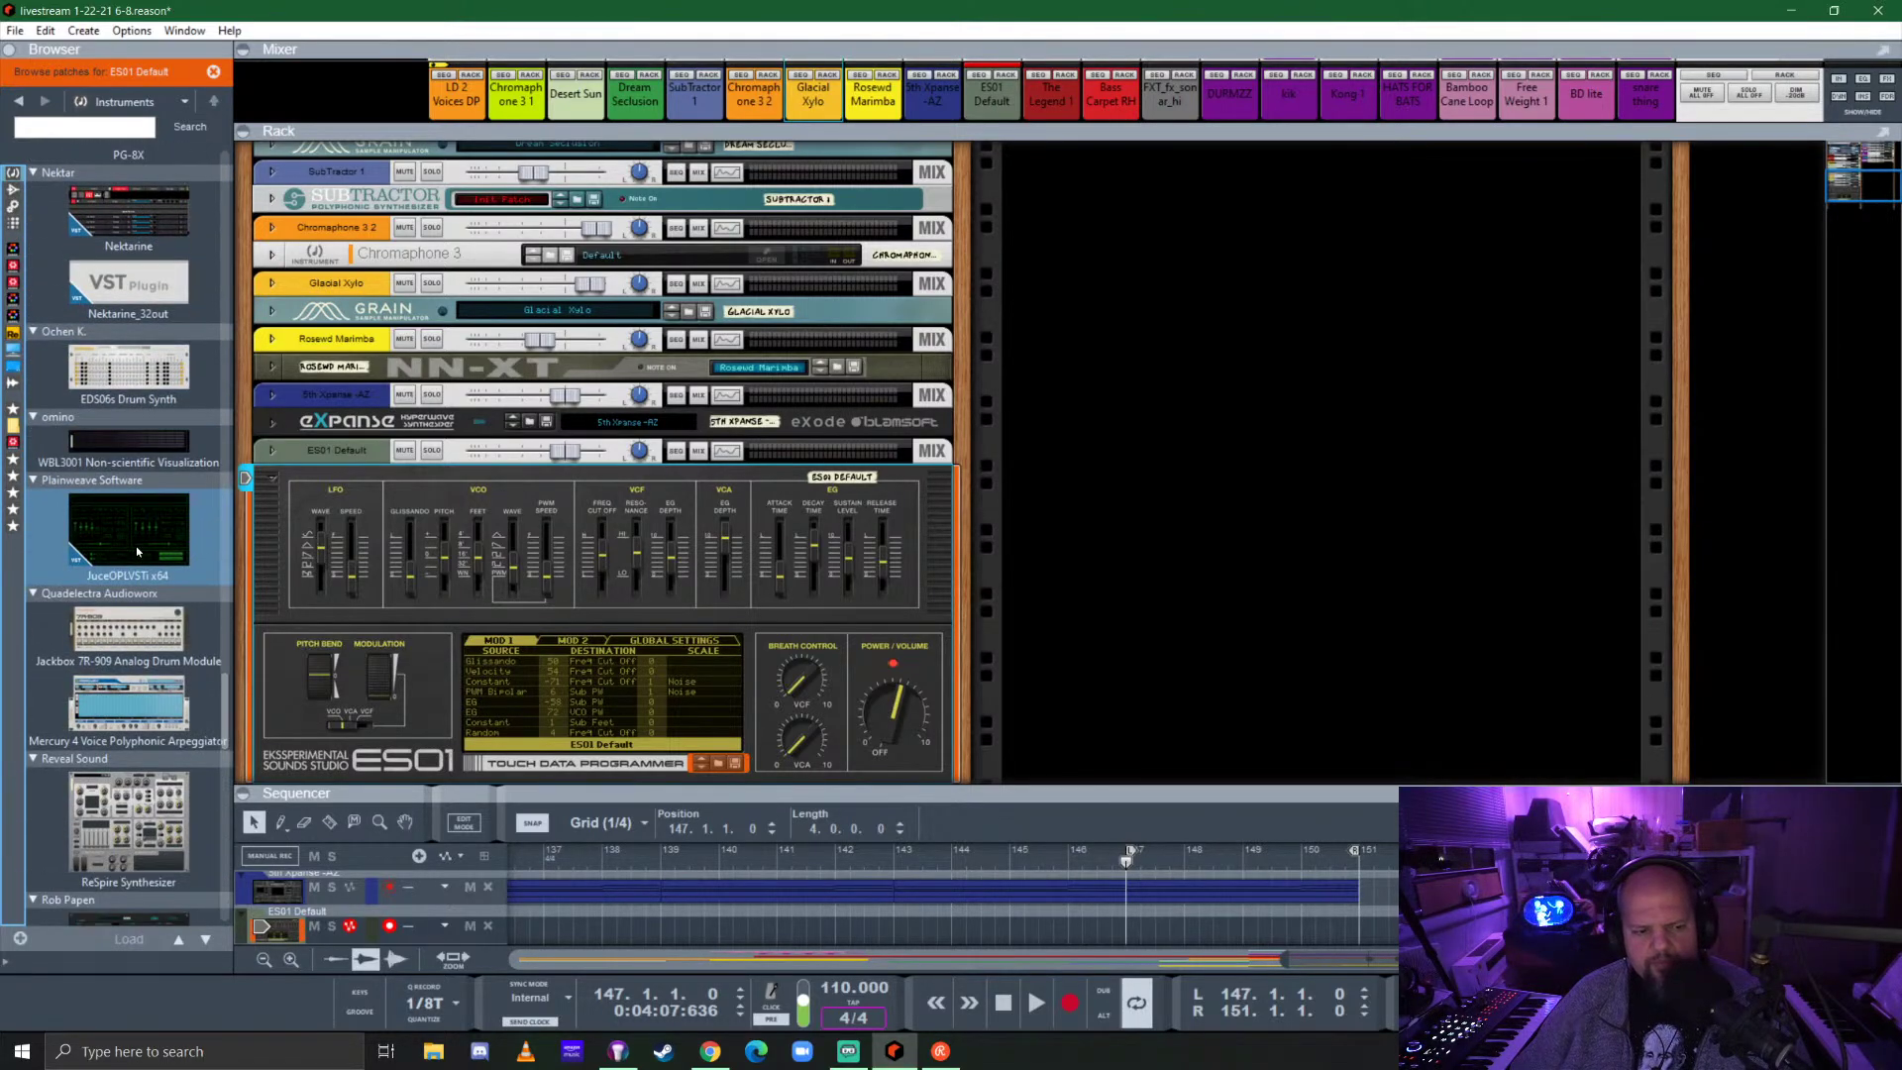
{"action": "scroll", "coordinate": [137, 550], "scroll_direction": "down", "scroll_amount": 7}
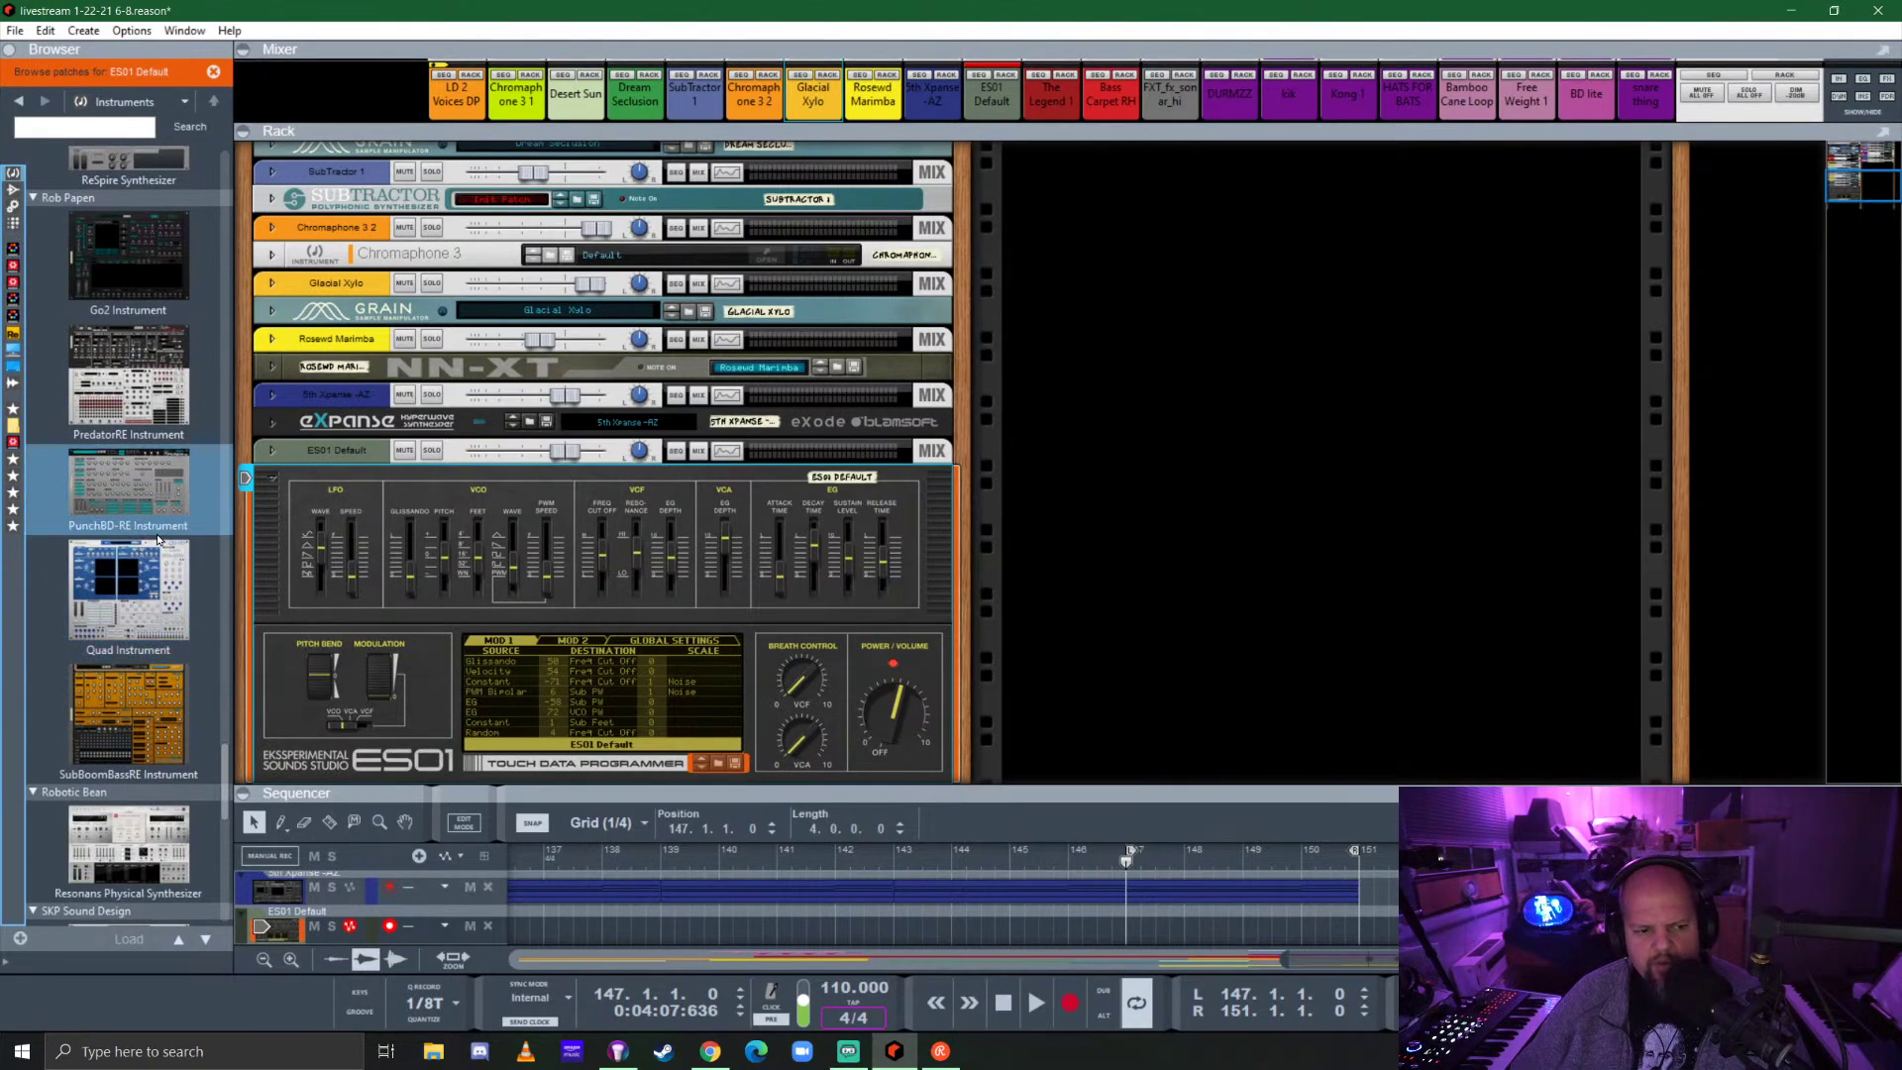
{"action": "scroll", "coordinate": [157, 540], "scroll_direction": "up", "scroll_amount": 1}
Reset the ES01 synthesizer to its initial patch.
{"action": "left_click", "coordinate": [540, 500]}
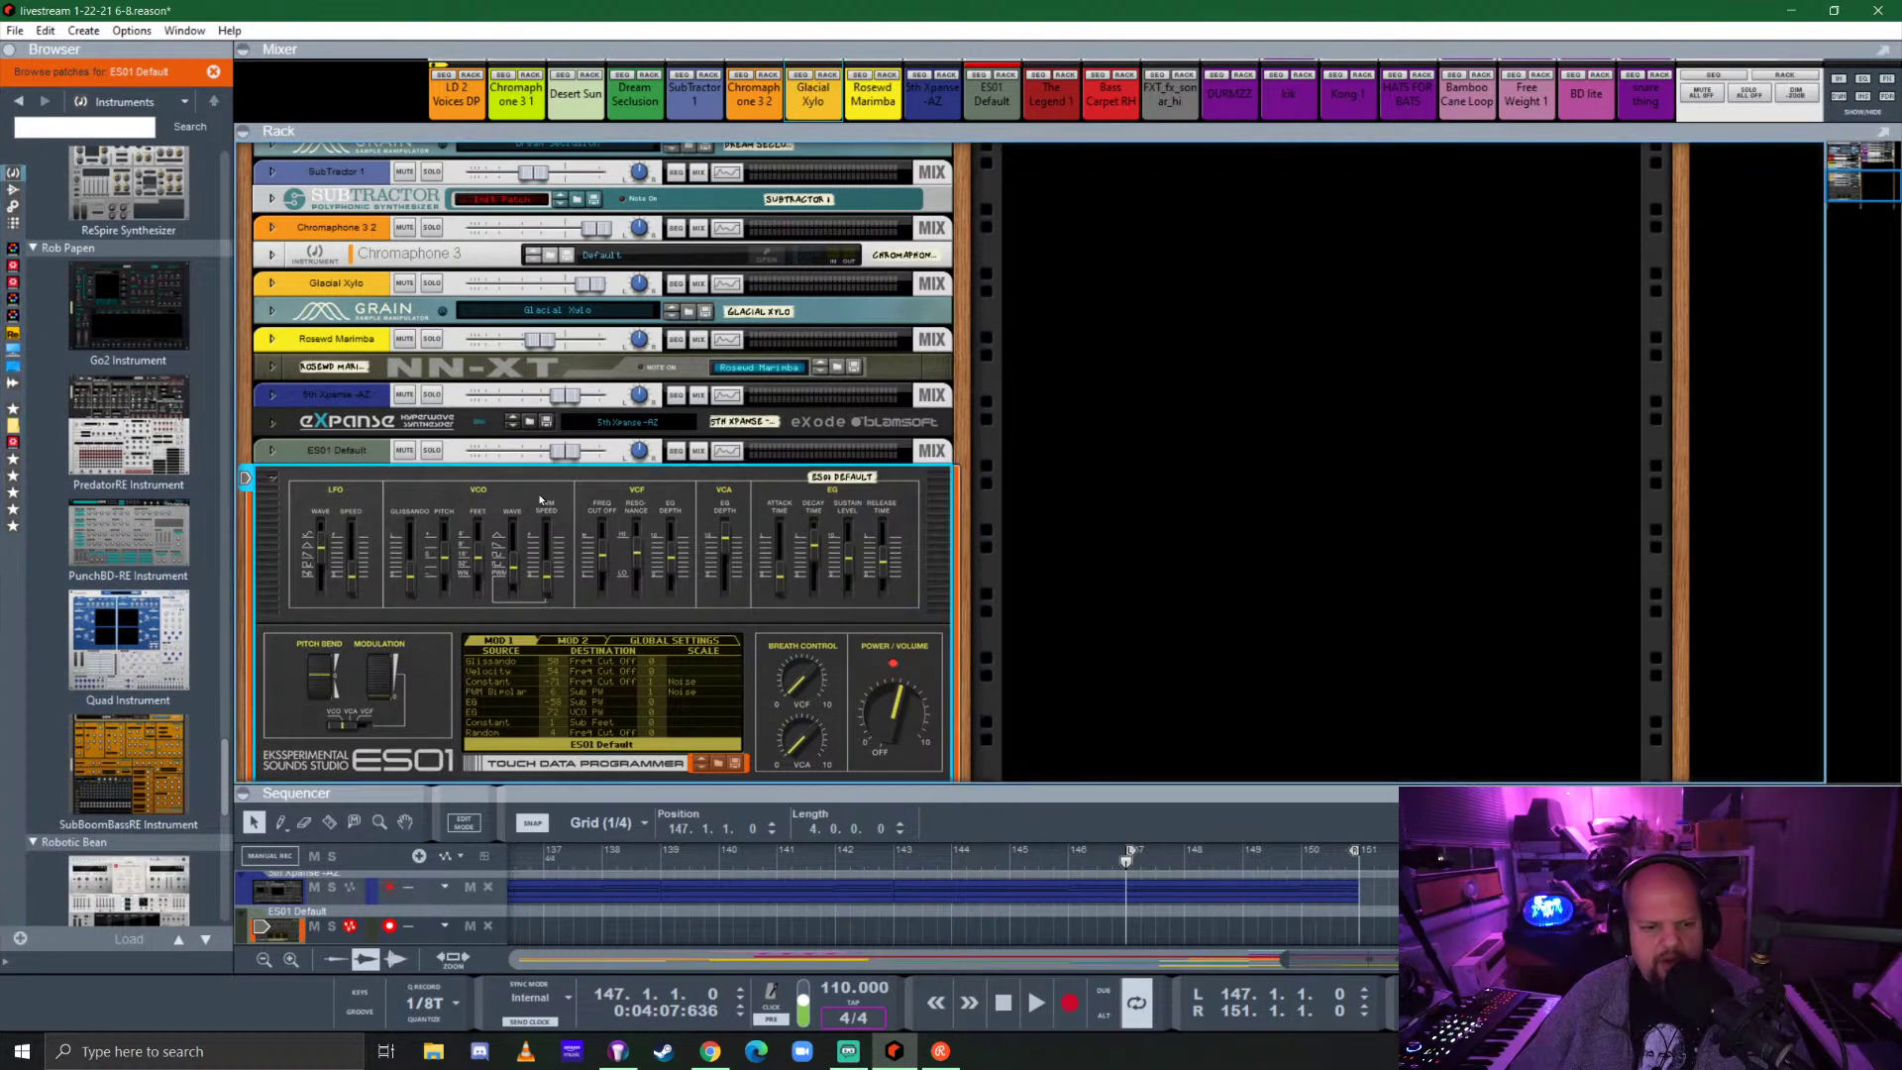
{"action": "right_click", "coordinate": [541, 500]}
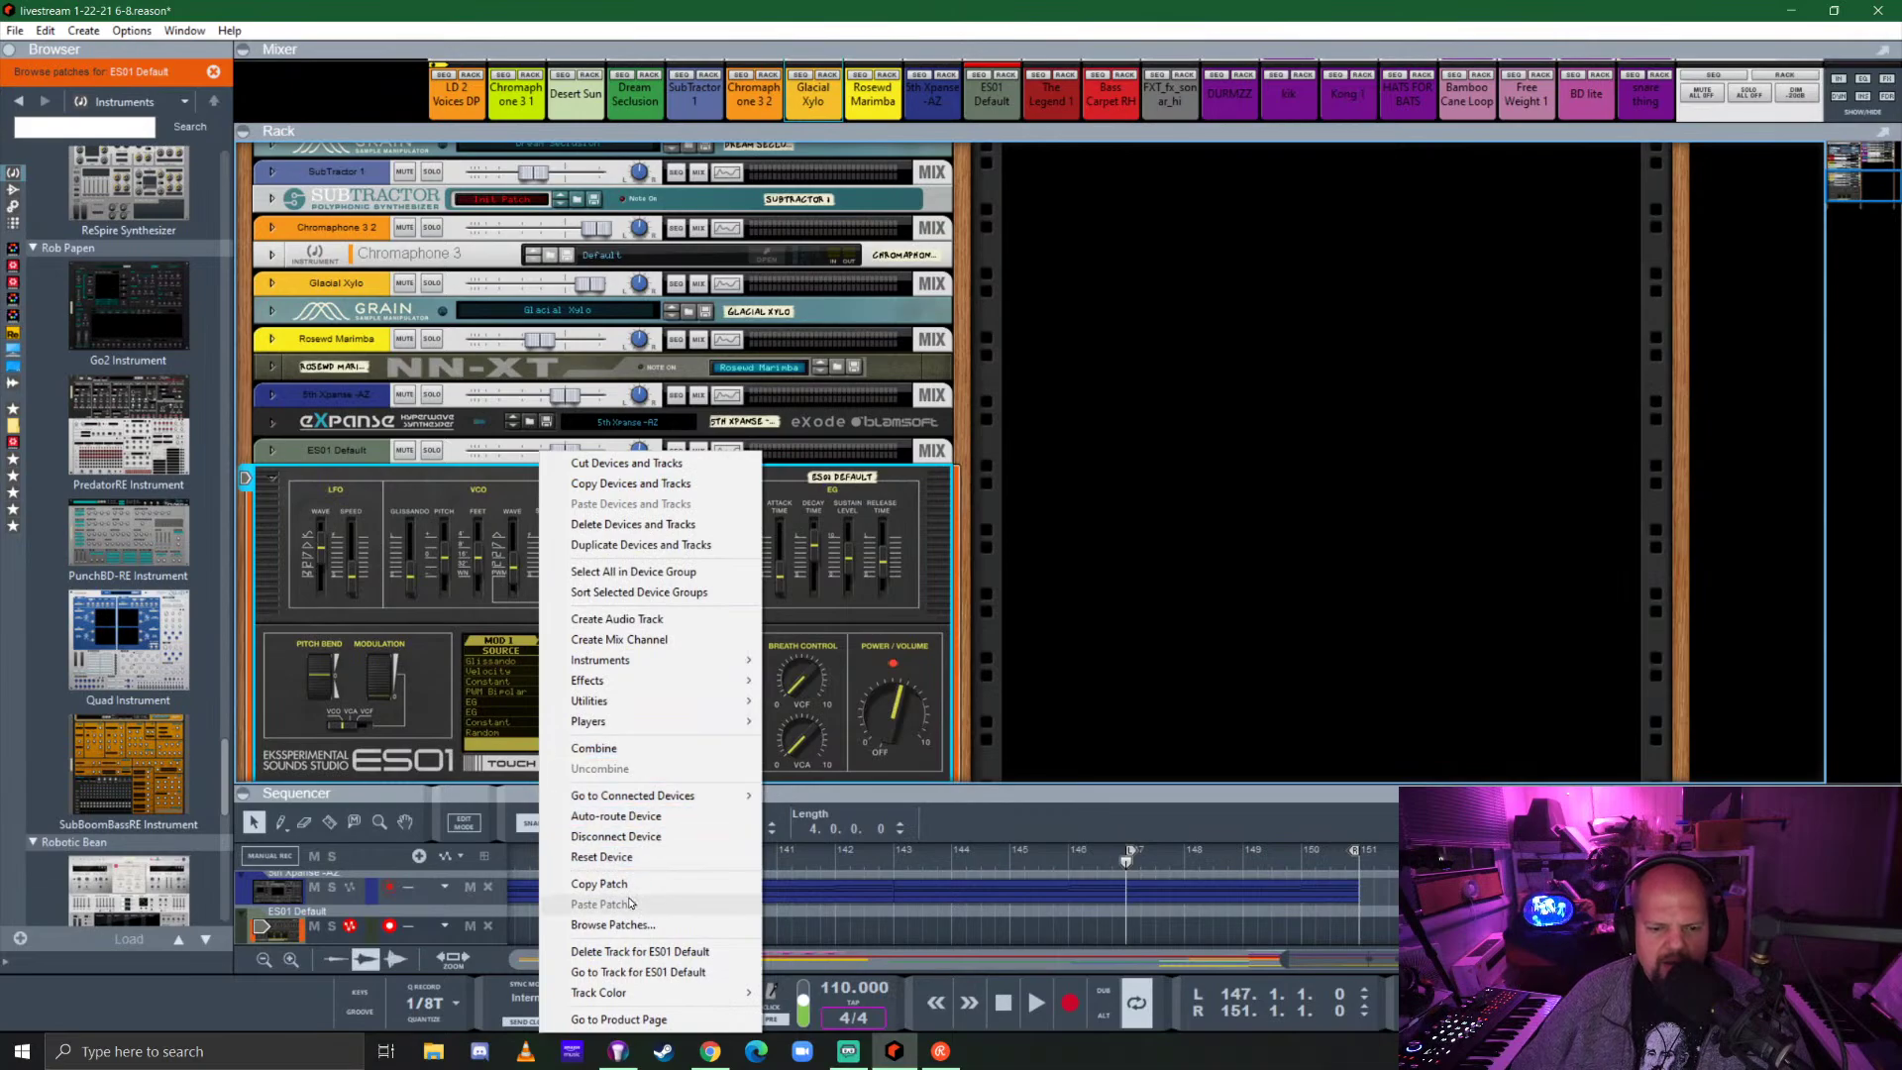
{"action": "left_click", "coordinate": [636, 858]}
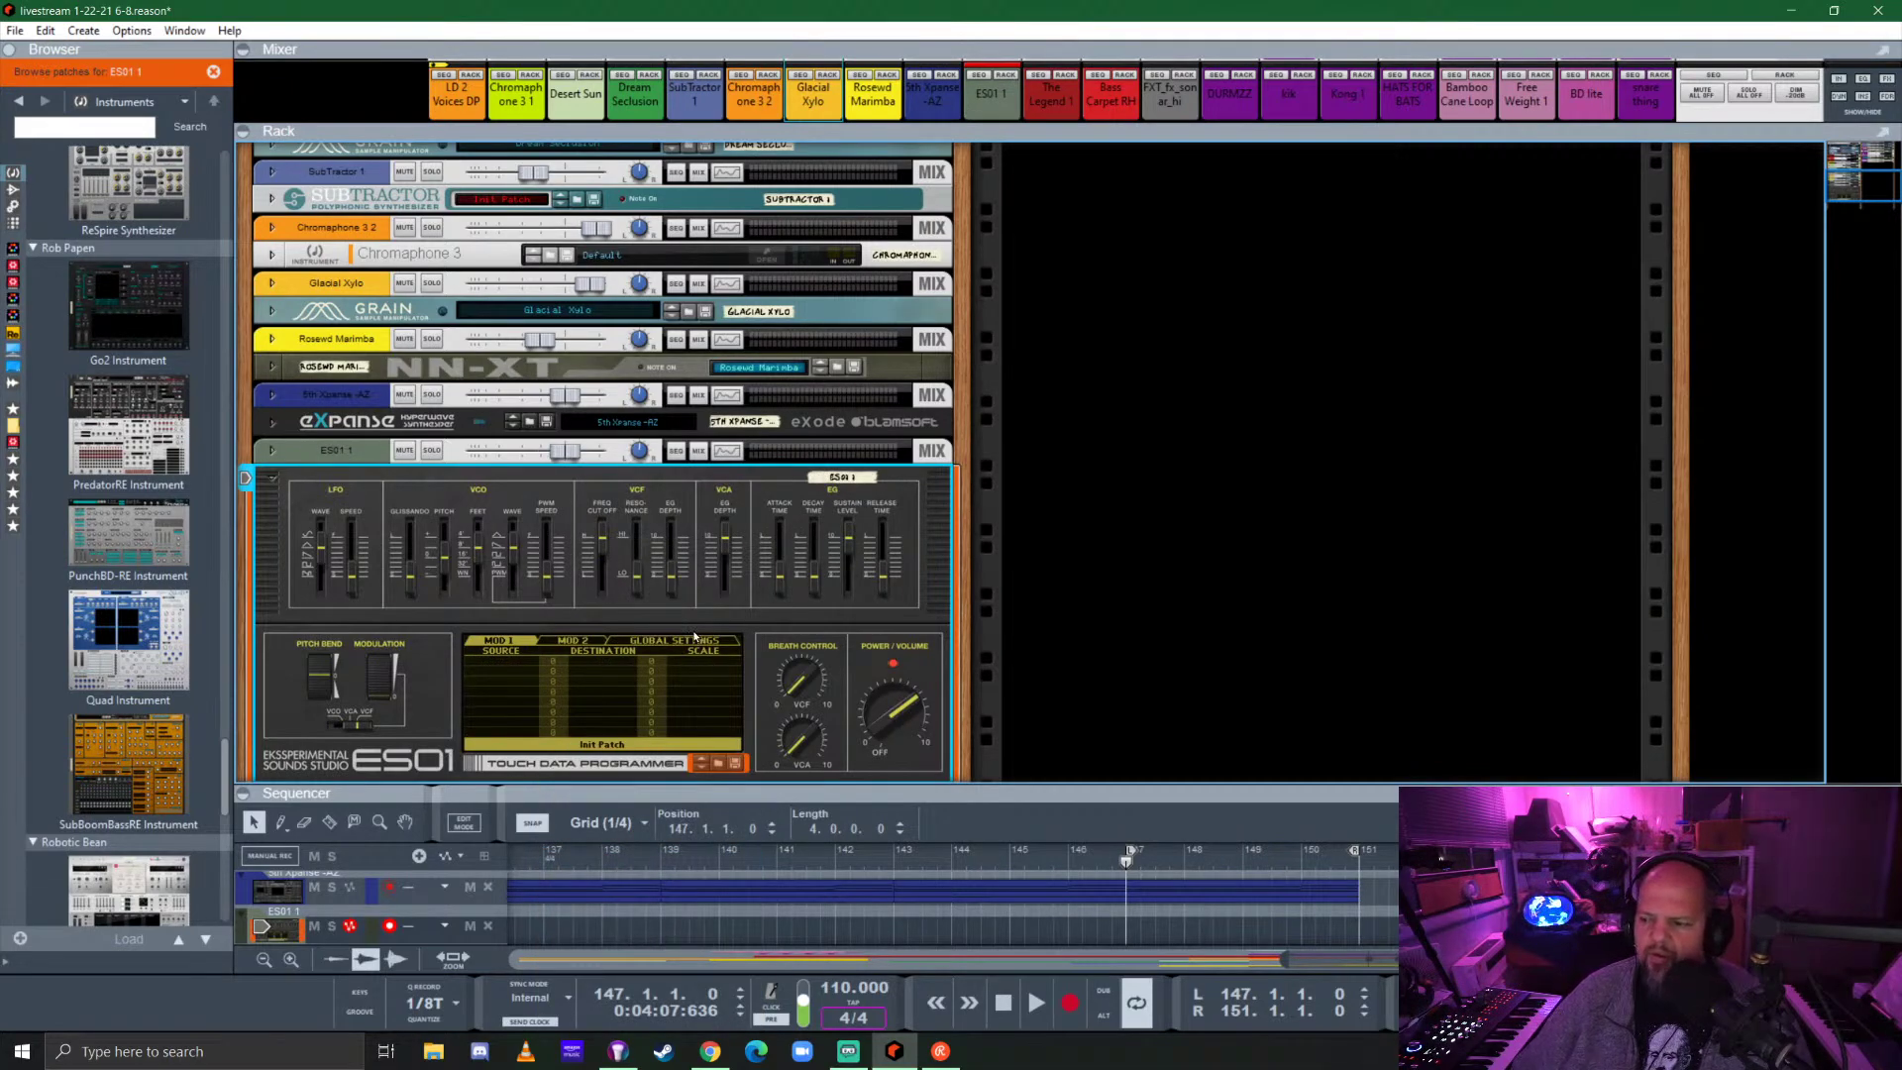
Give the sequencer area more height below the rack and solo the ES01 channel.
{"action": "scroll", "coordinate": [695, 636], "scroll_direction": "down", "scroll_amount": 3}
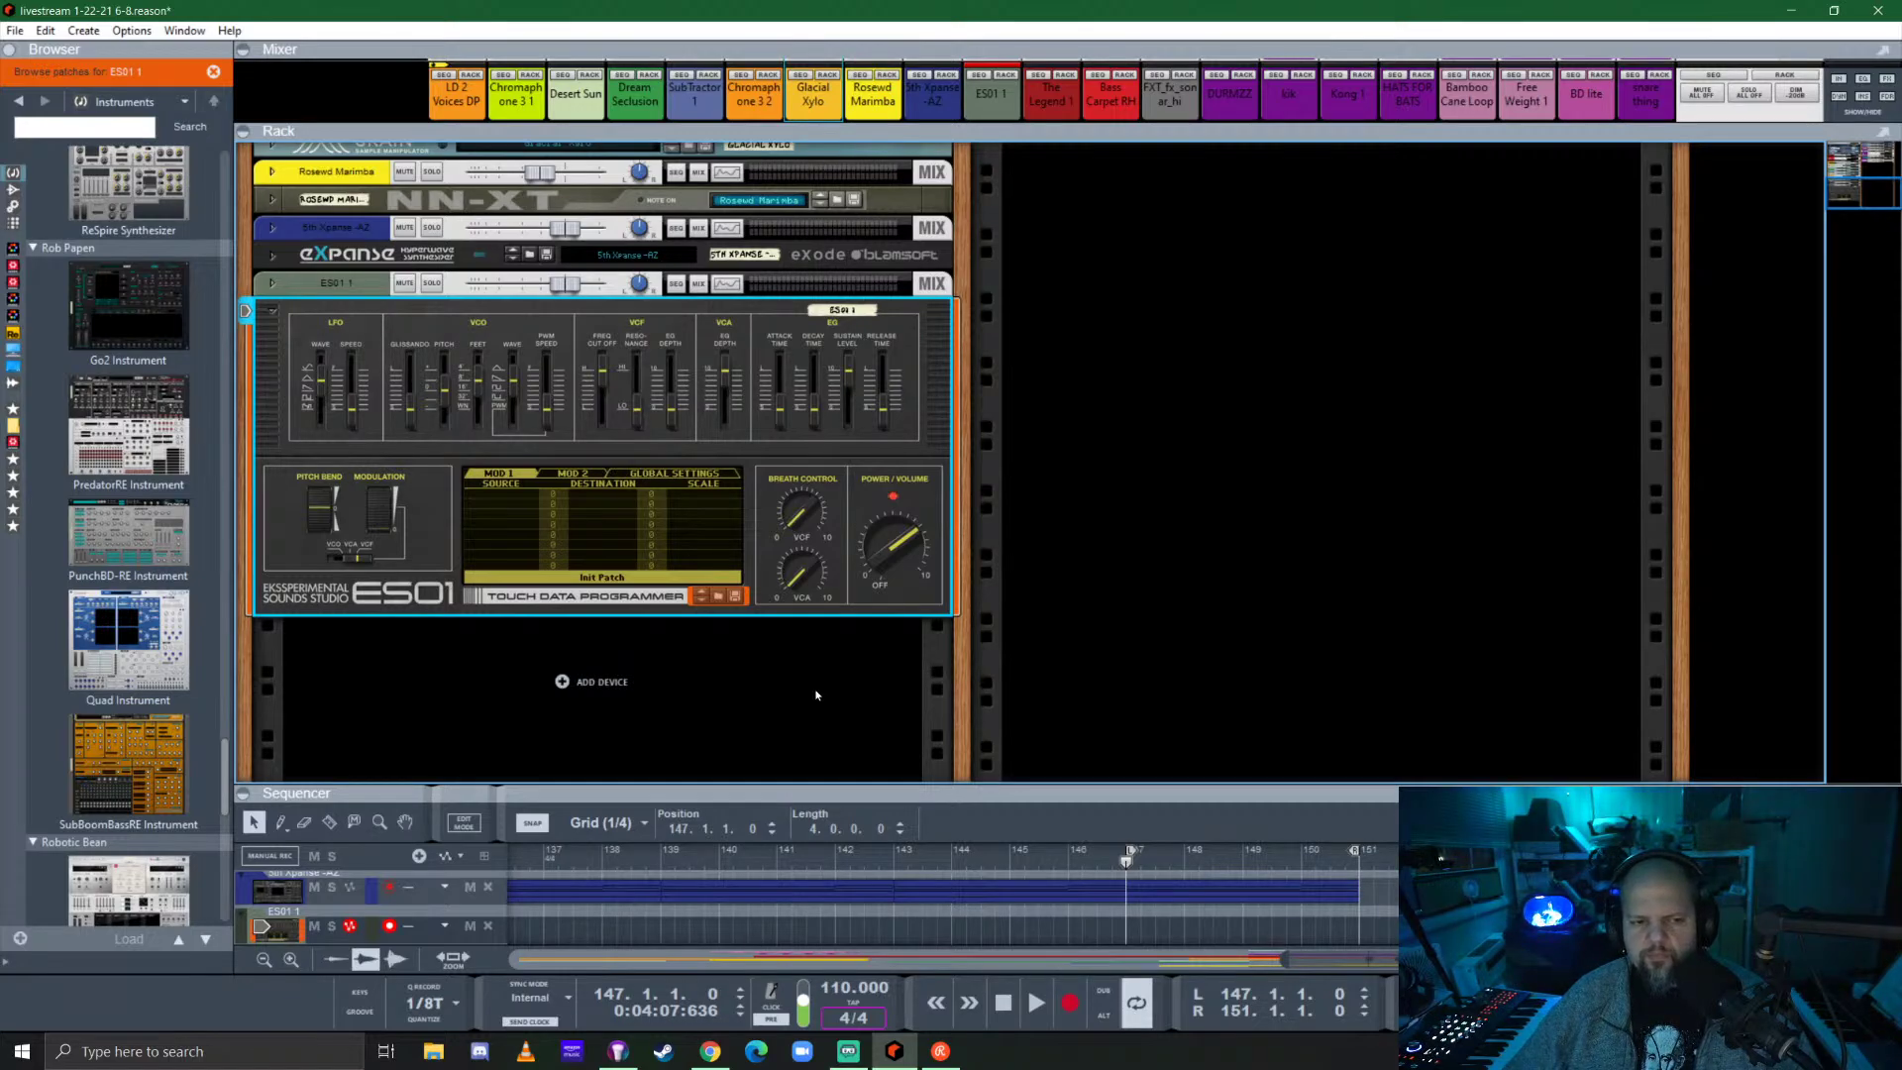
{"action": "left_click_drag", "start_coordinate": [1215, 768], "coordinate": [1215, 677]}
{"action": "left_click", "coordinate": [432, 282]}
{"action": "scroll", "coordinate": [738, 355], "scroll_direction": "down", "scroll_amount": 1}
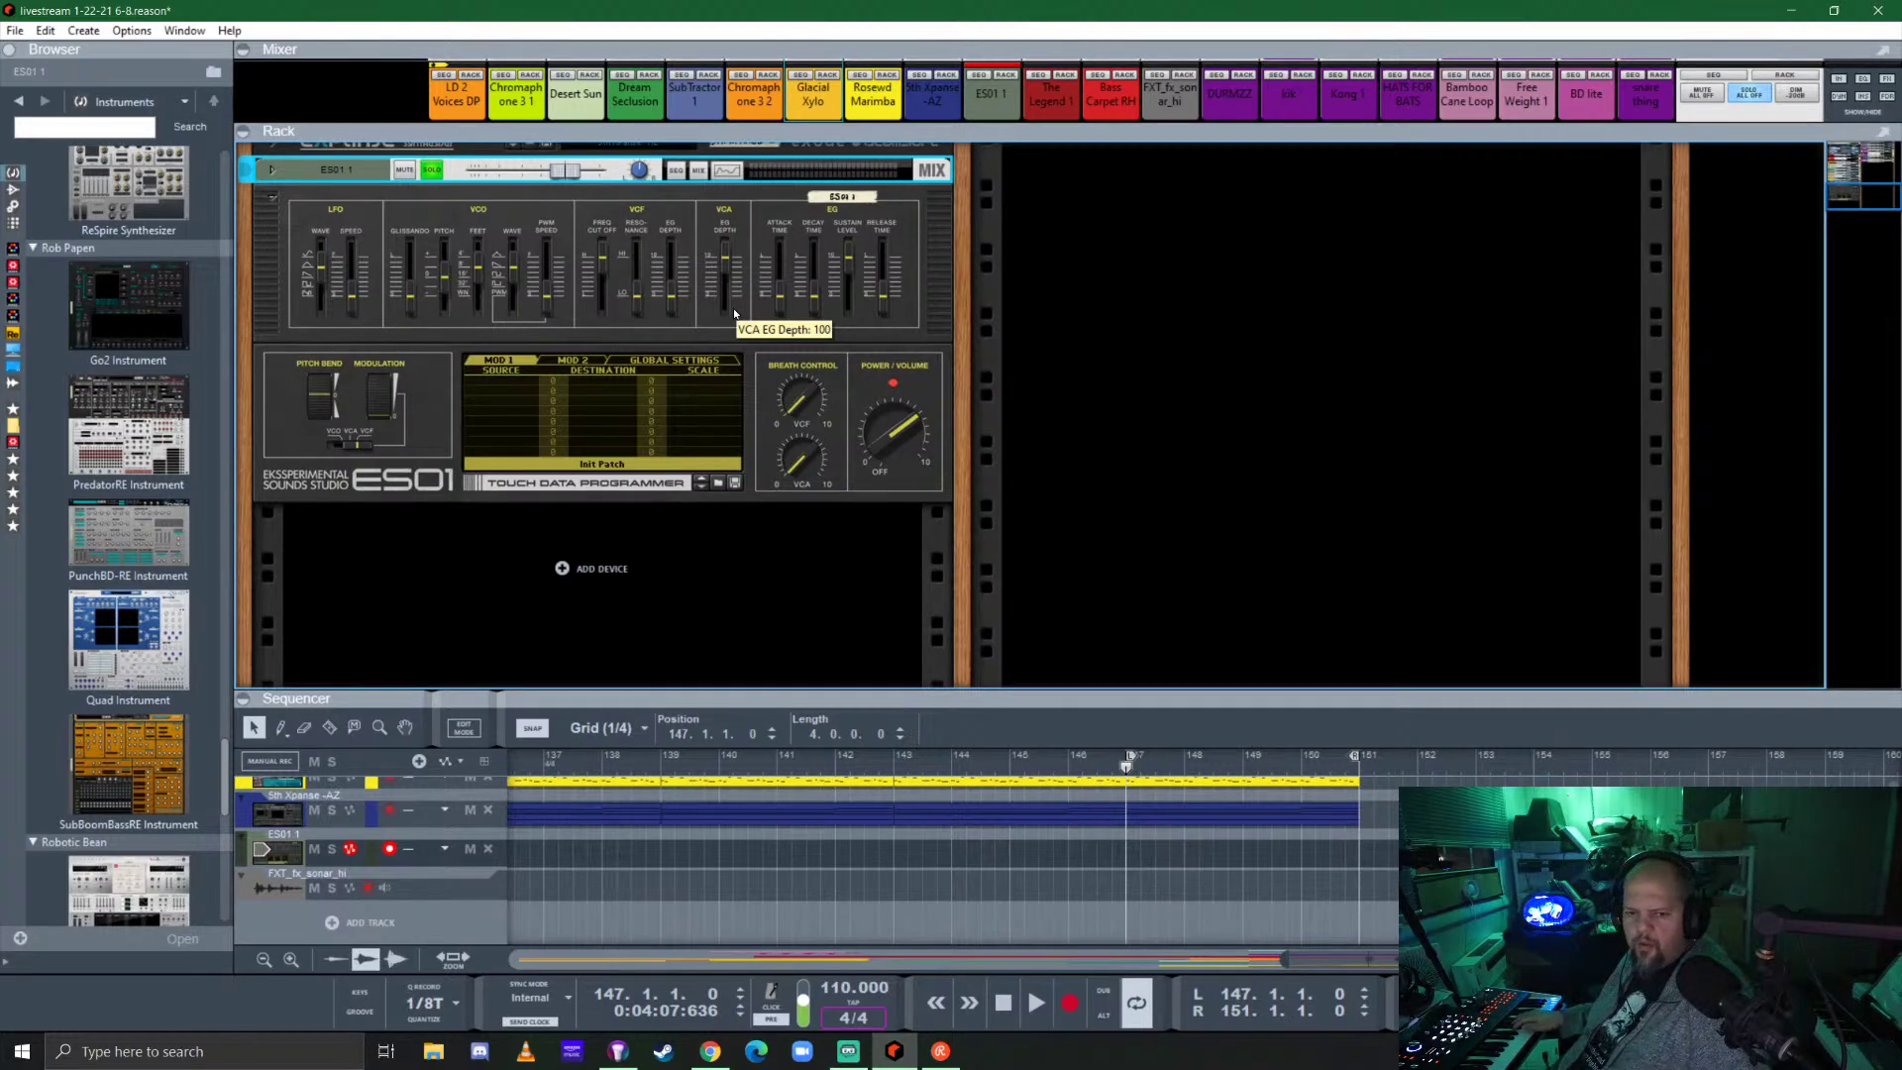
{"action": "key", "text": "ctrl+Return"}
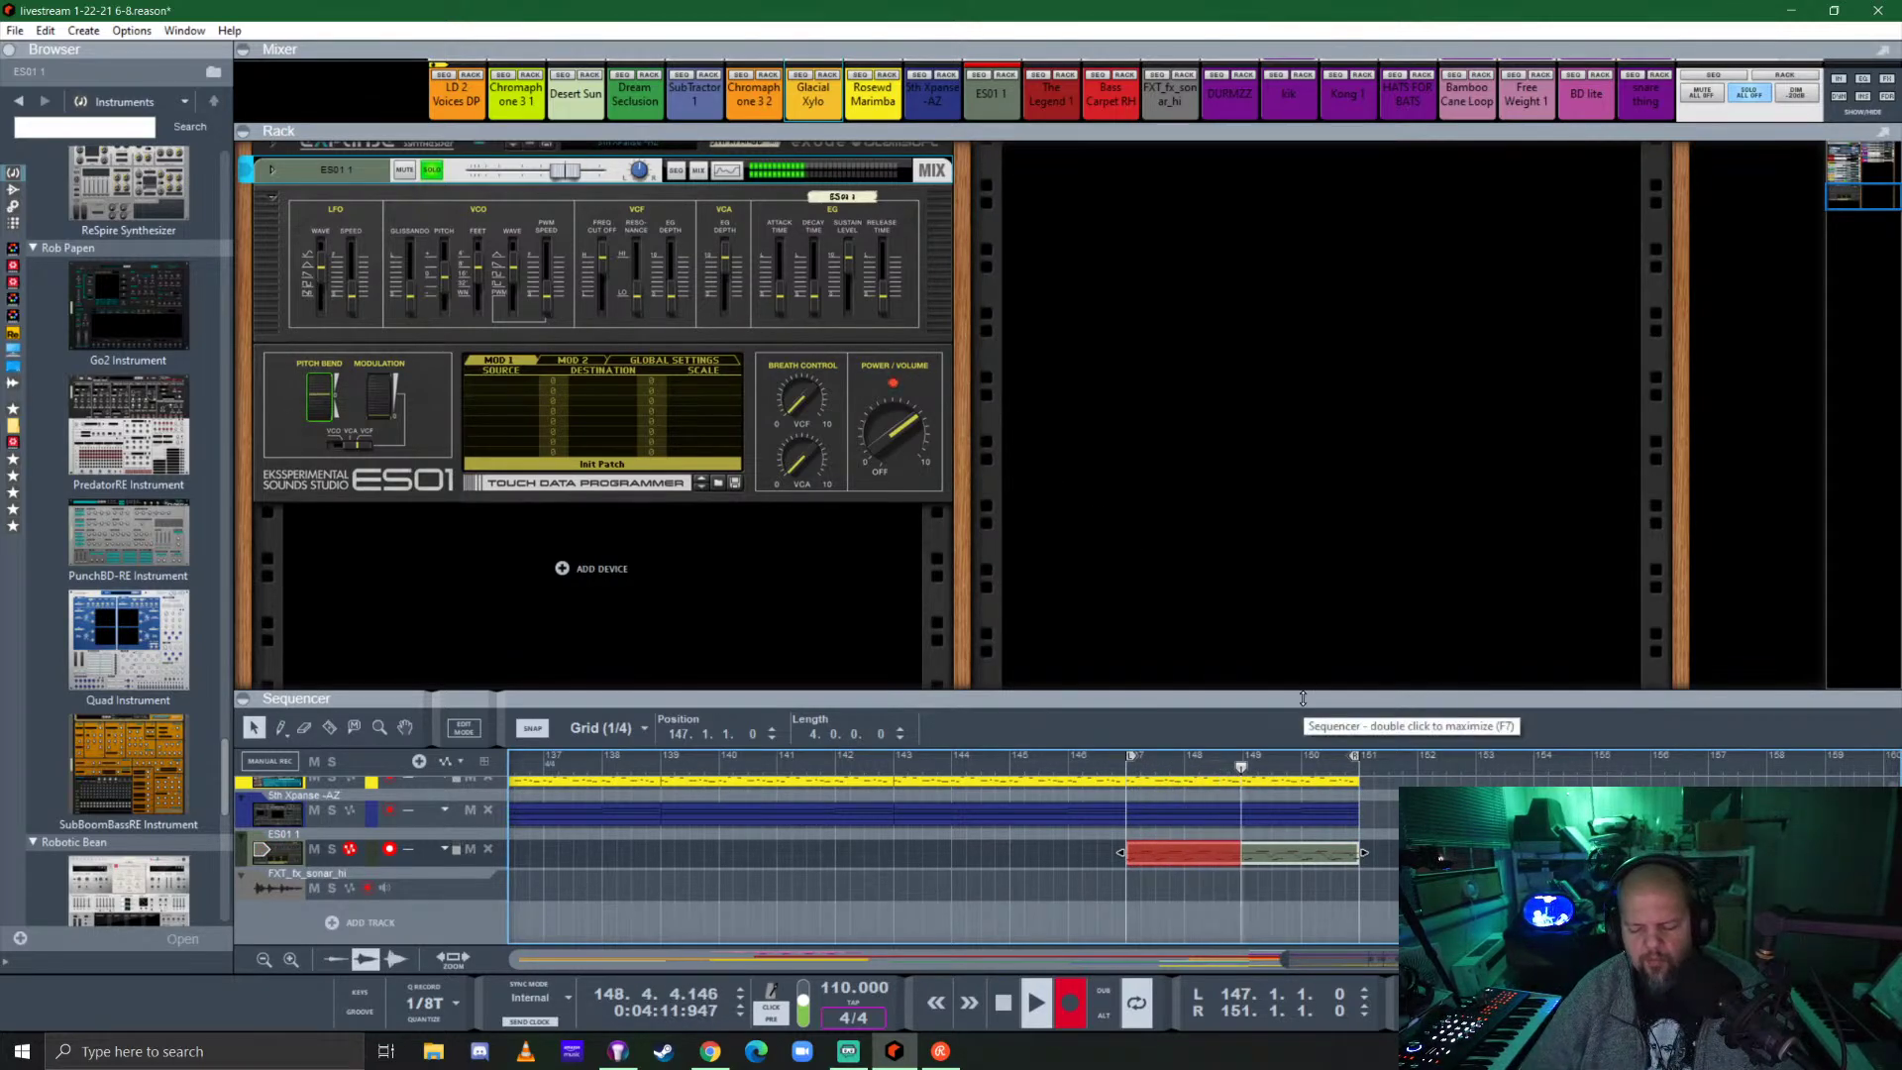
{"action": "left_click", "coordinate": [1069, 1003]}
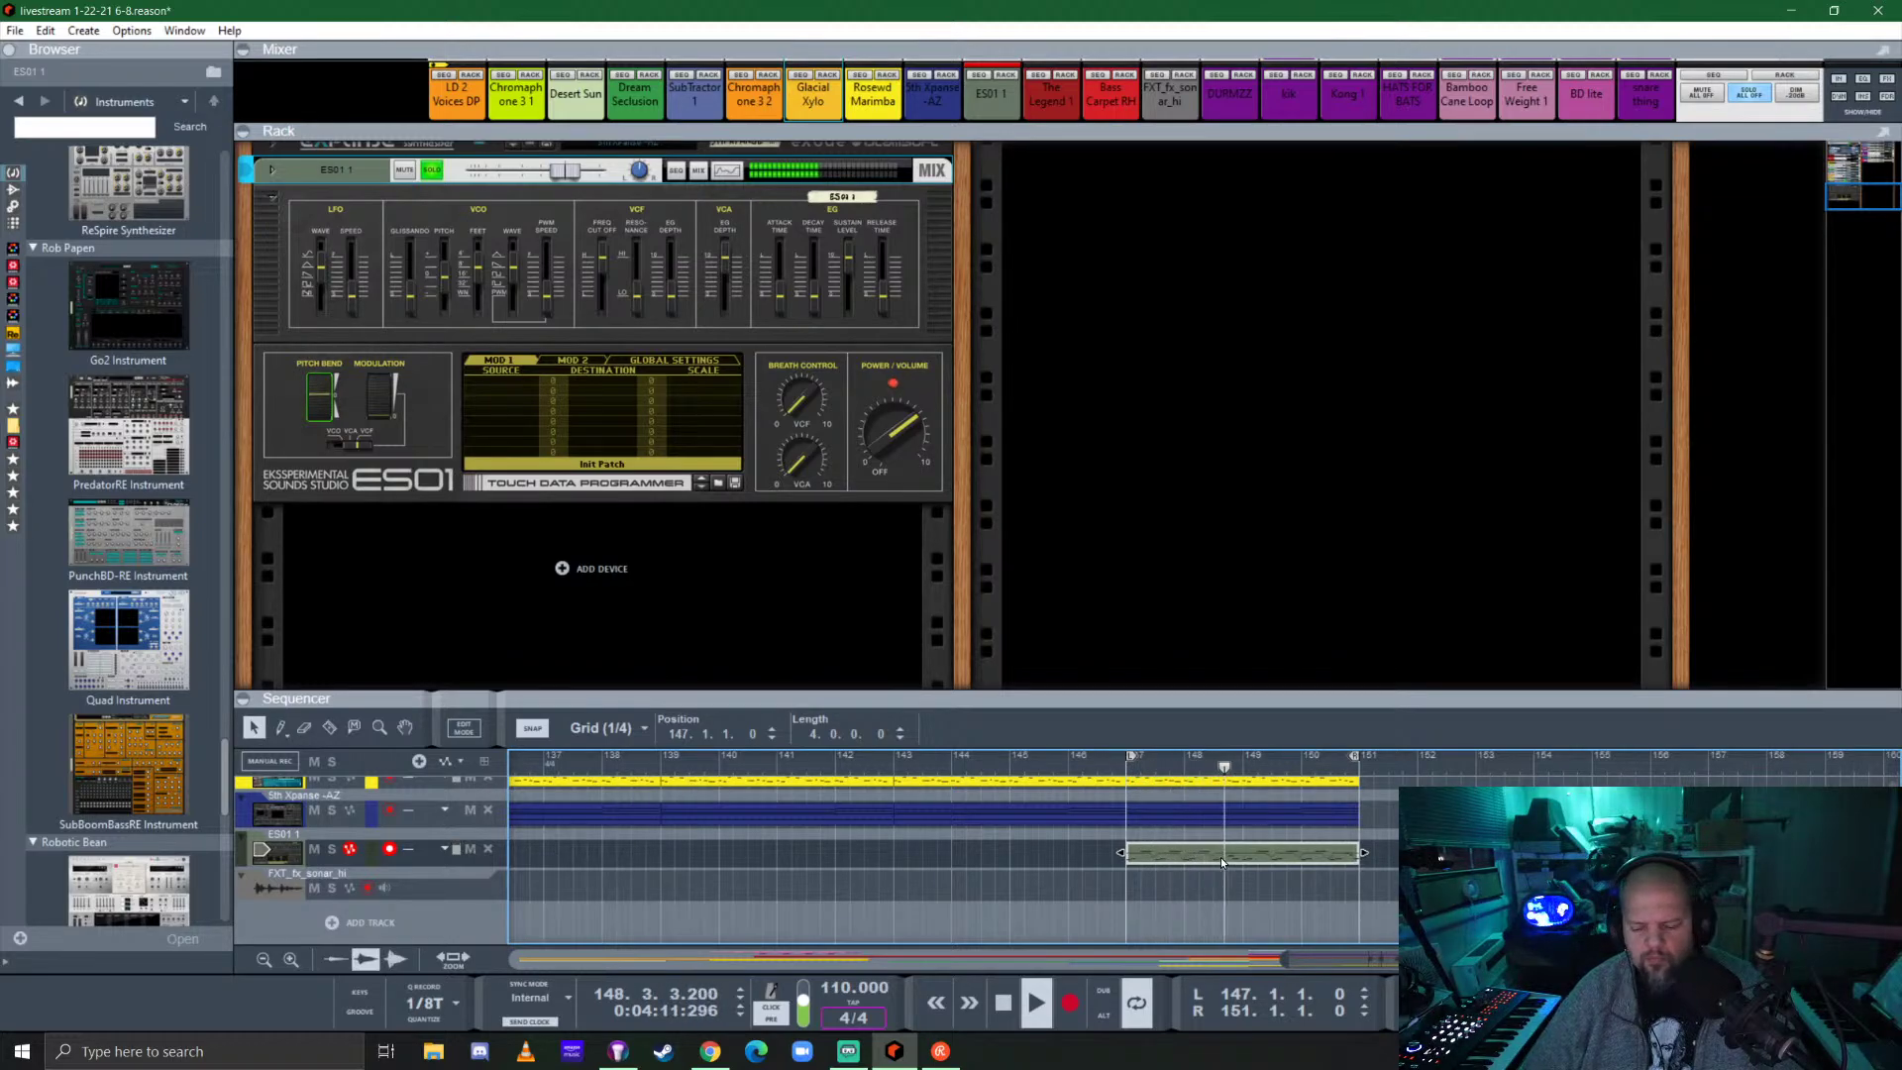
{"action": "key", "text": "Delete"}
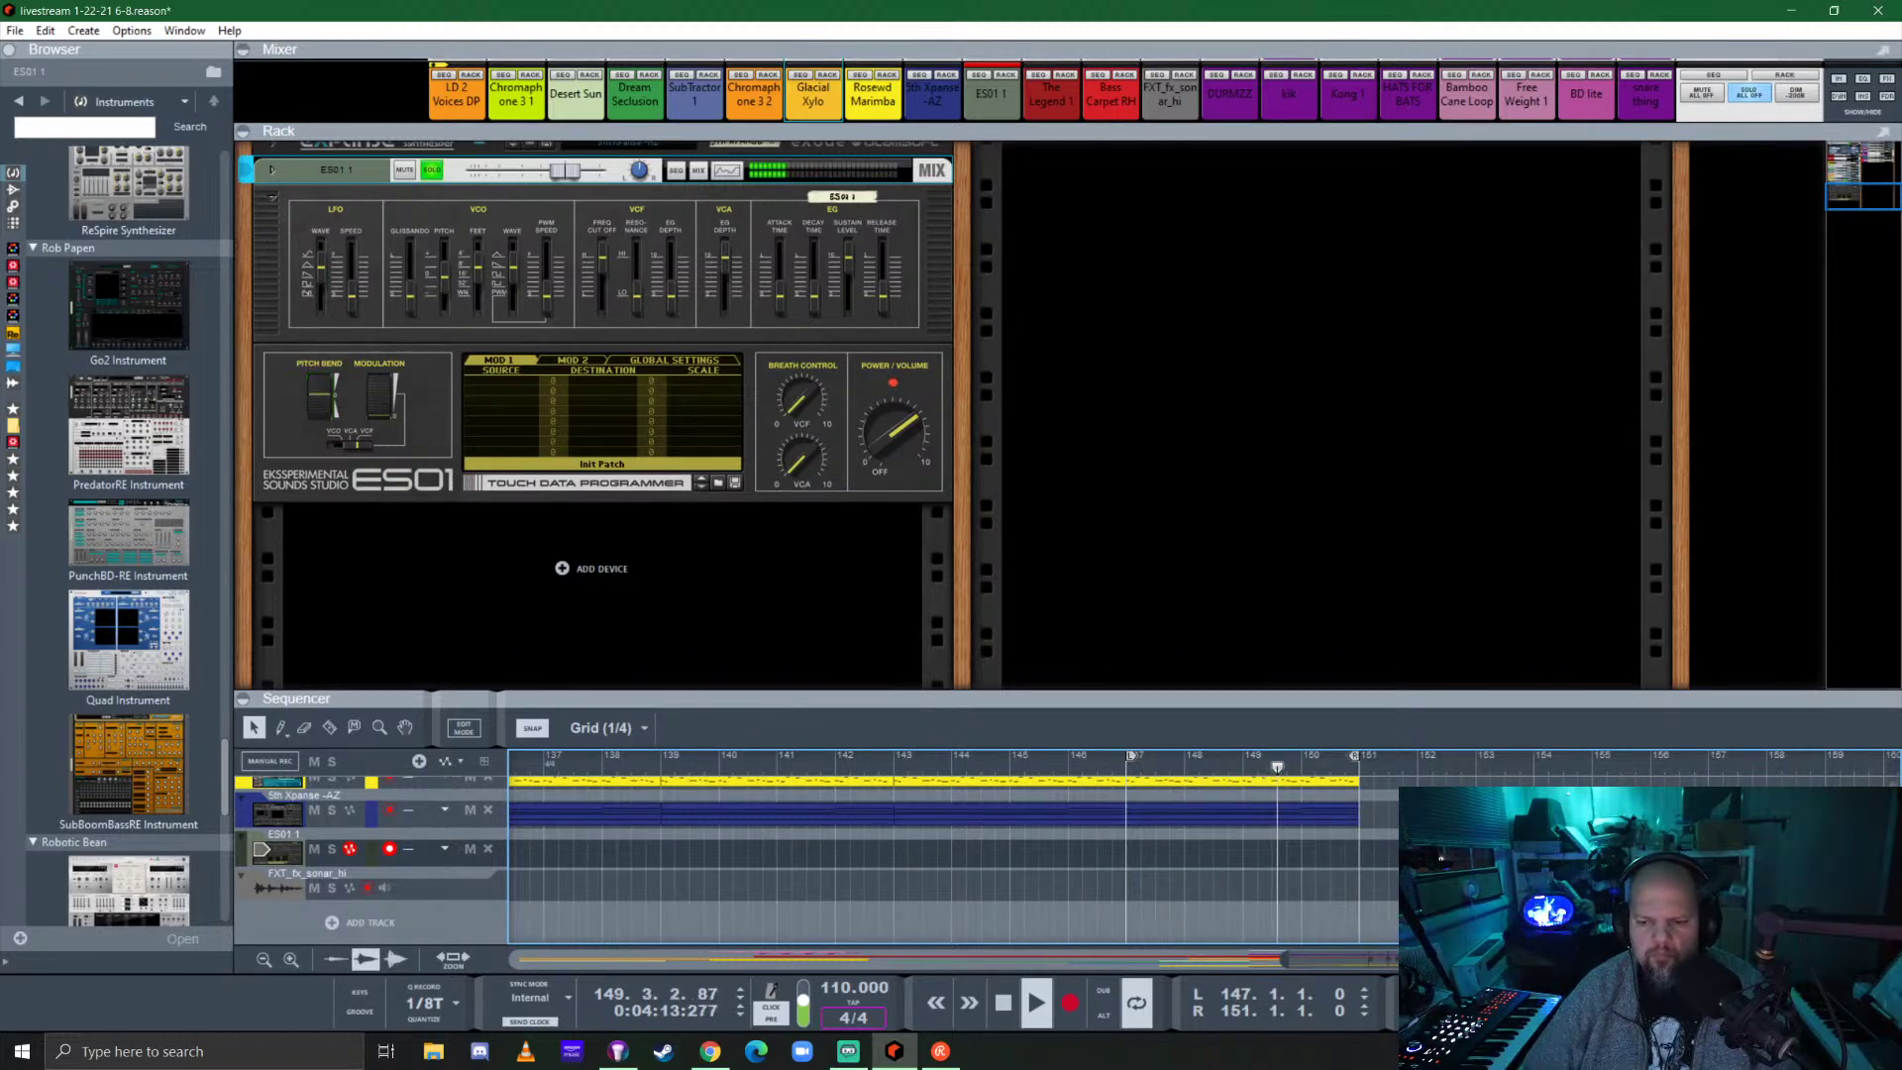
Record a part on the ES01 track from bar 147 to 151, and lower the pitch bend range in its global settings.
{"action": "key", "text": "ctrl+Return"}
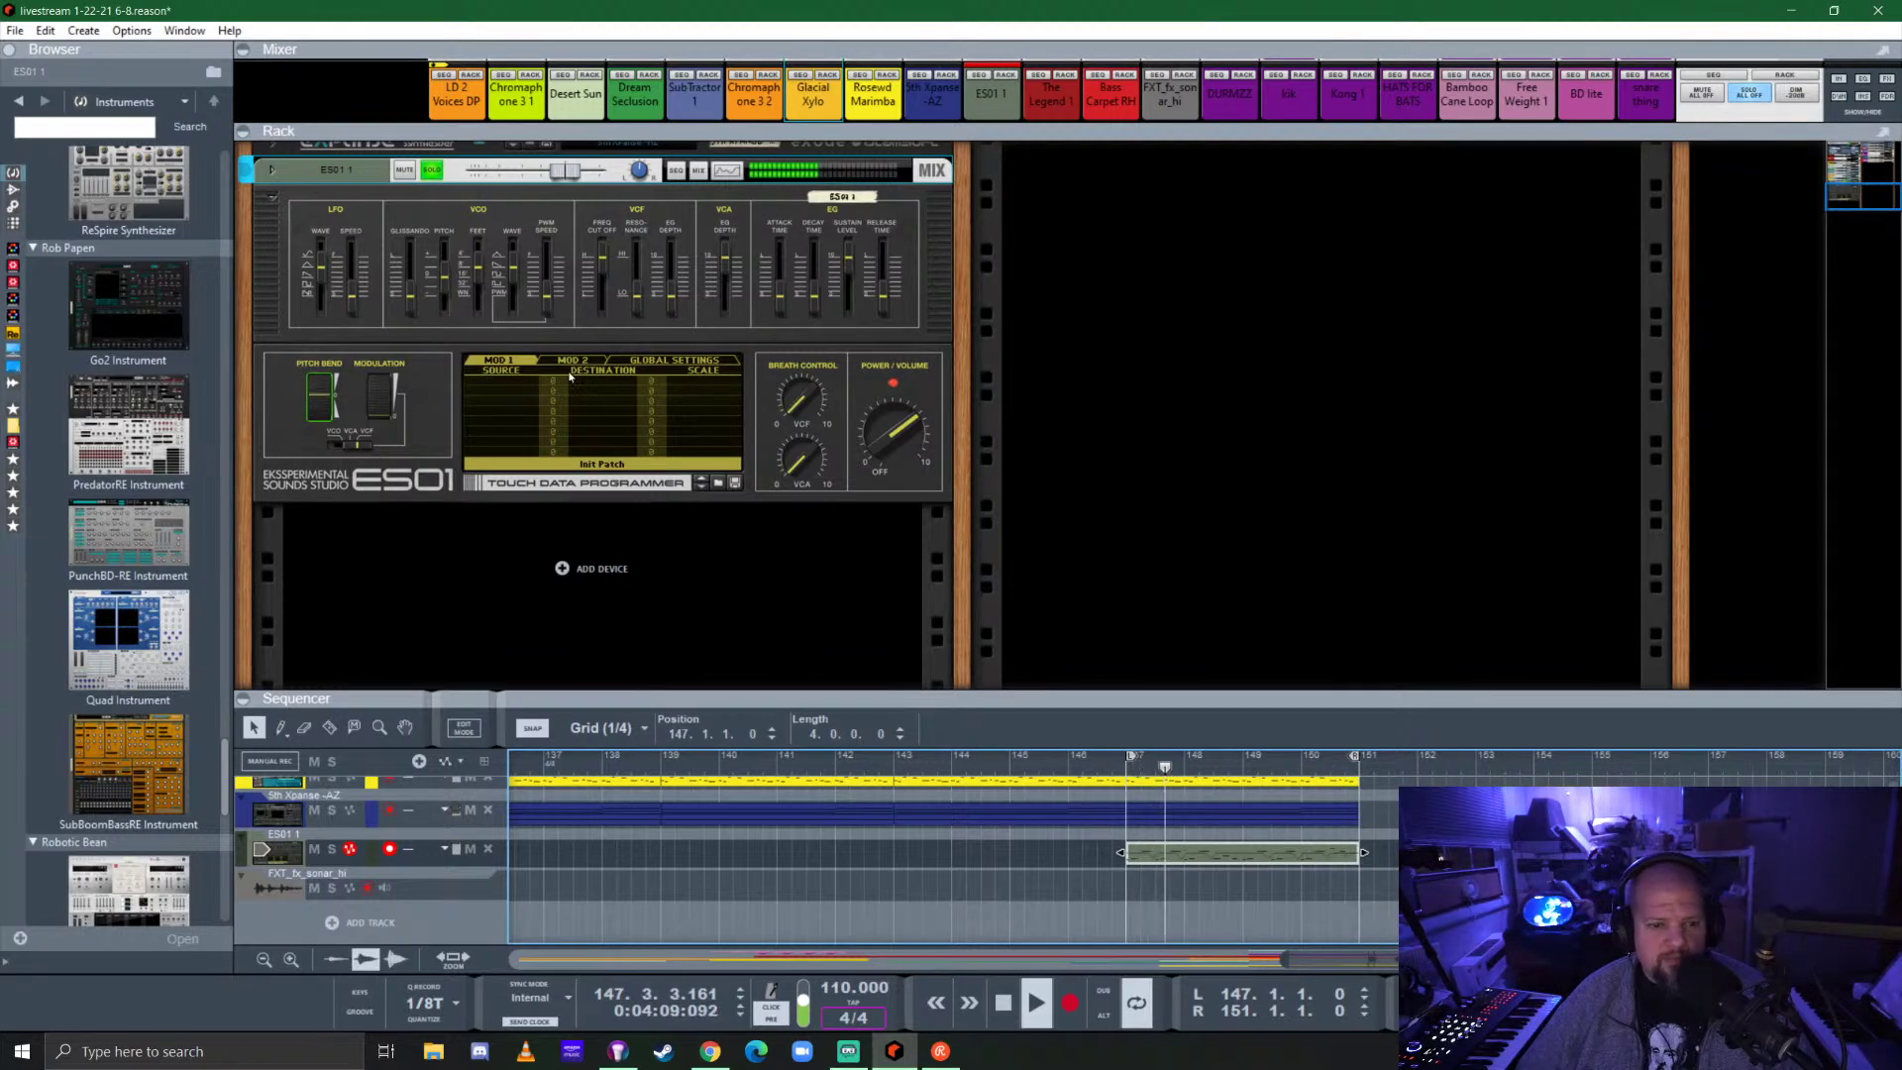
{"action": "left_click", "coordinate": [663, 360]}
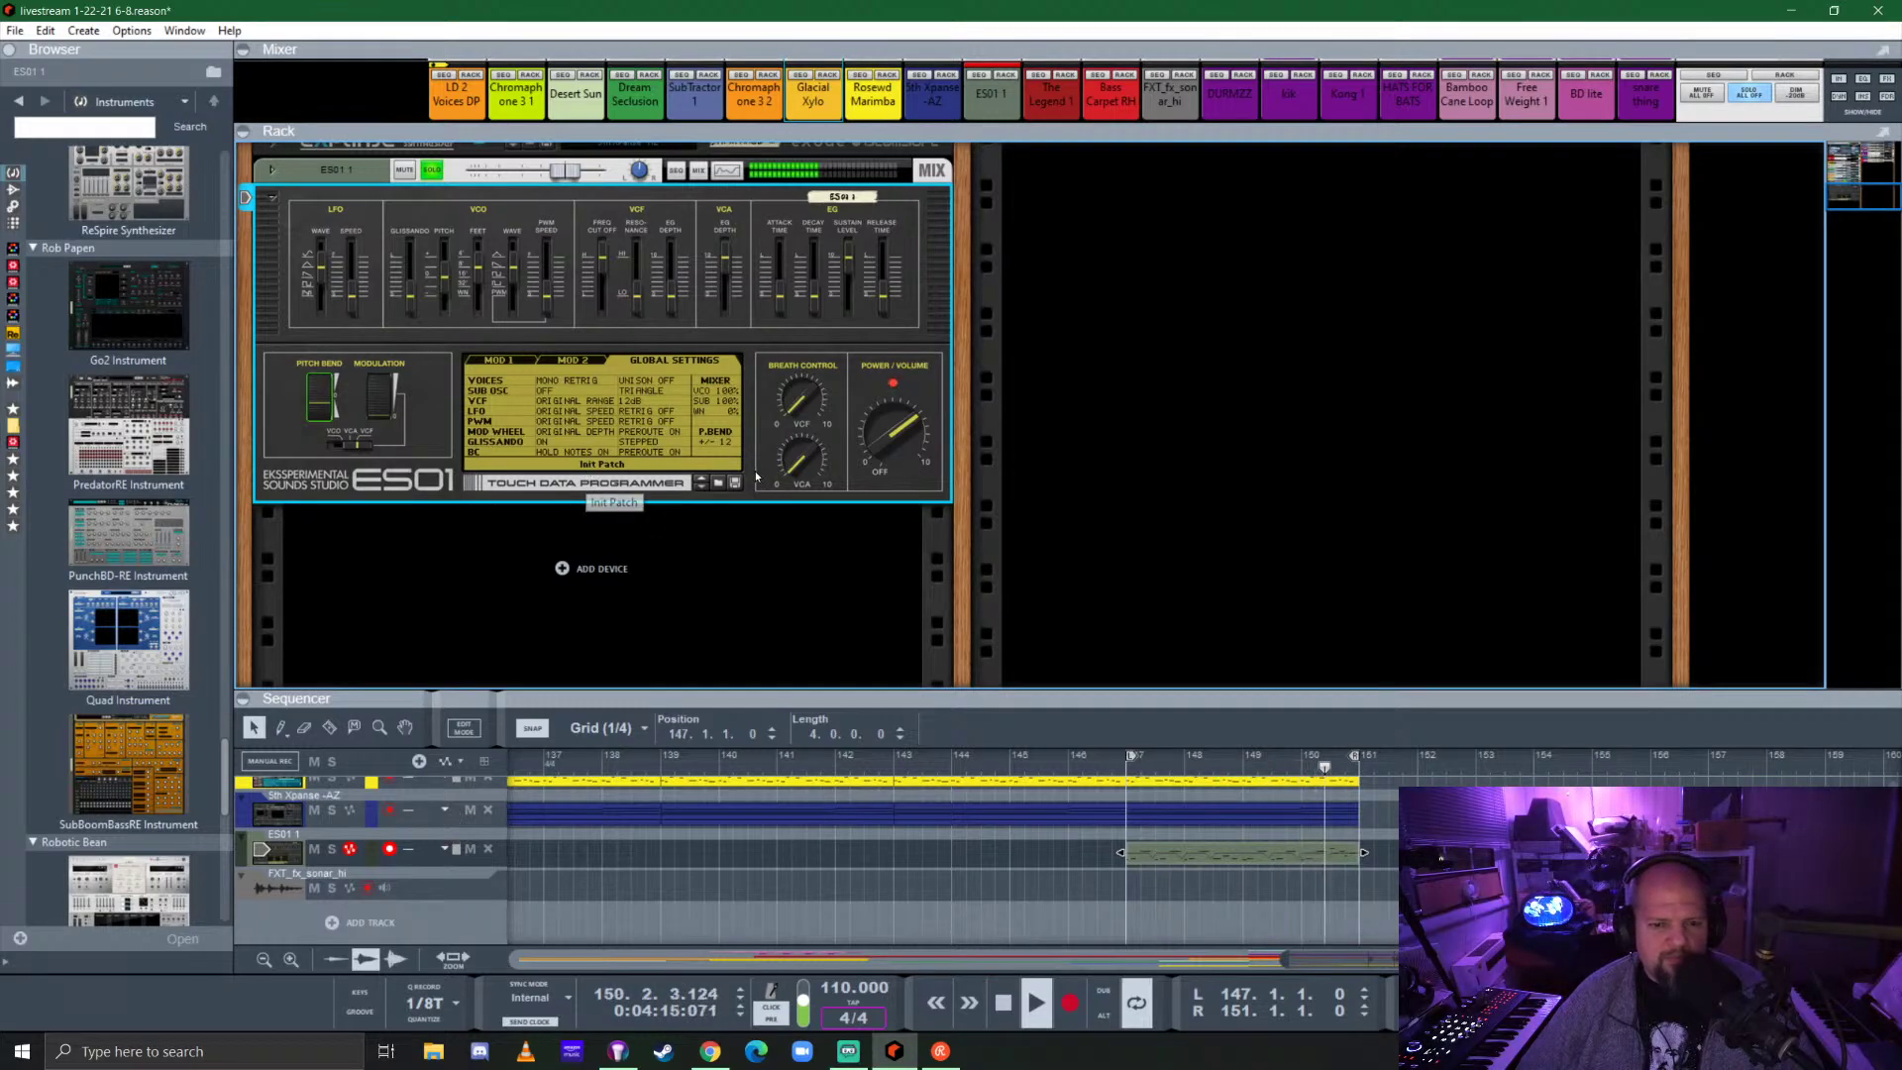
{"action": "left_click_drag", "start_coordinate": [721, 444], "coordinate": [723, 451]}
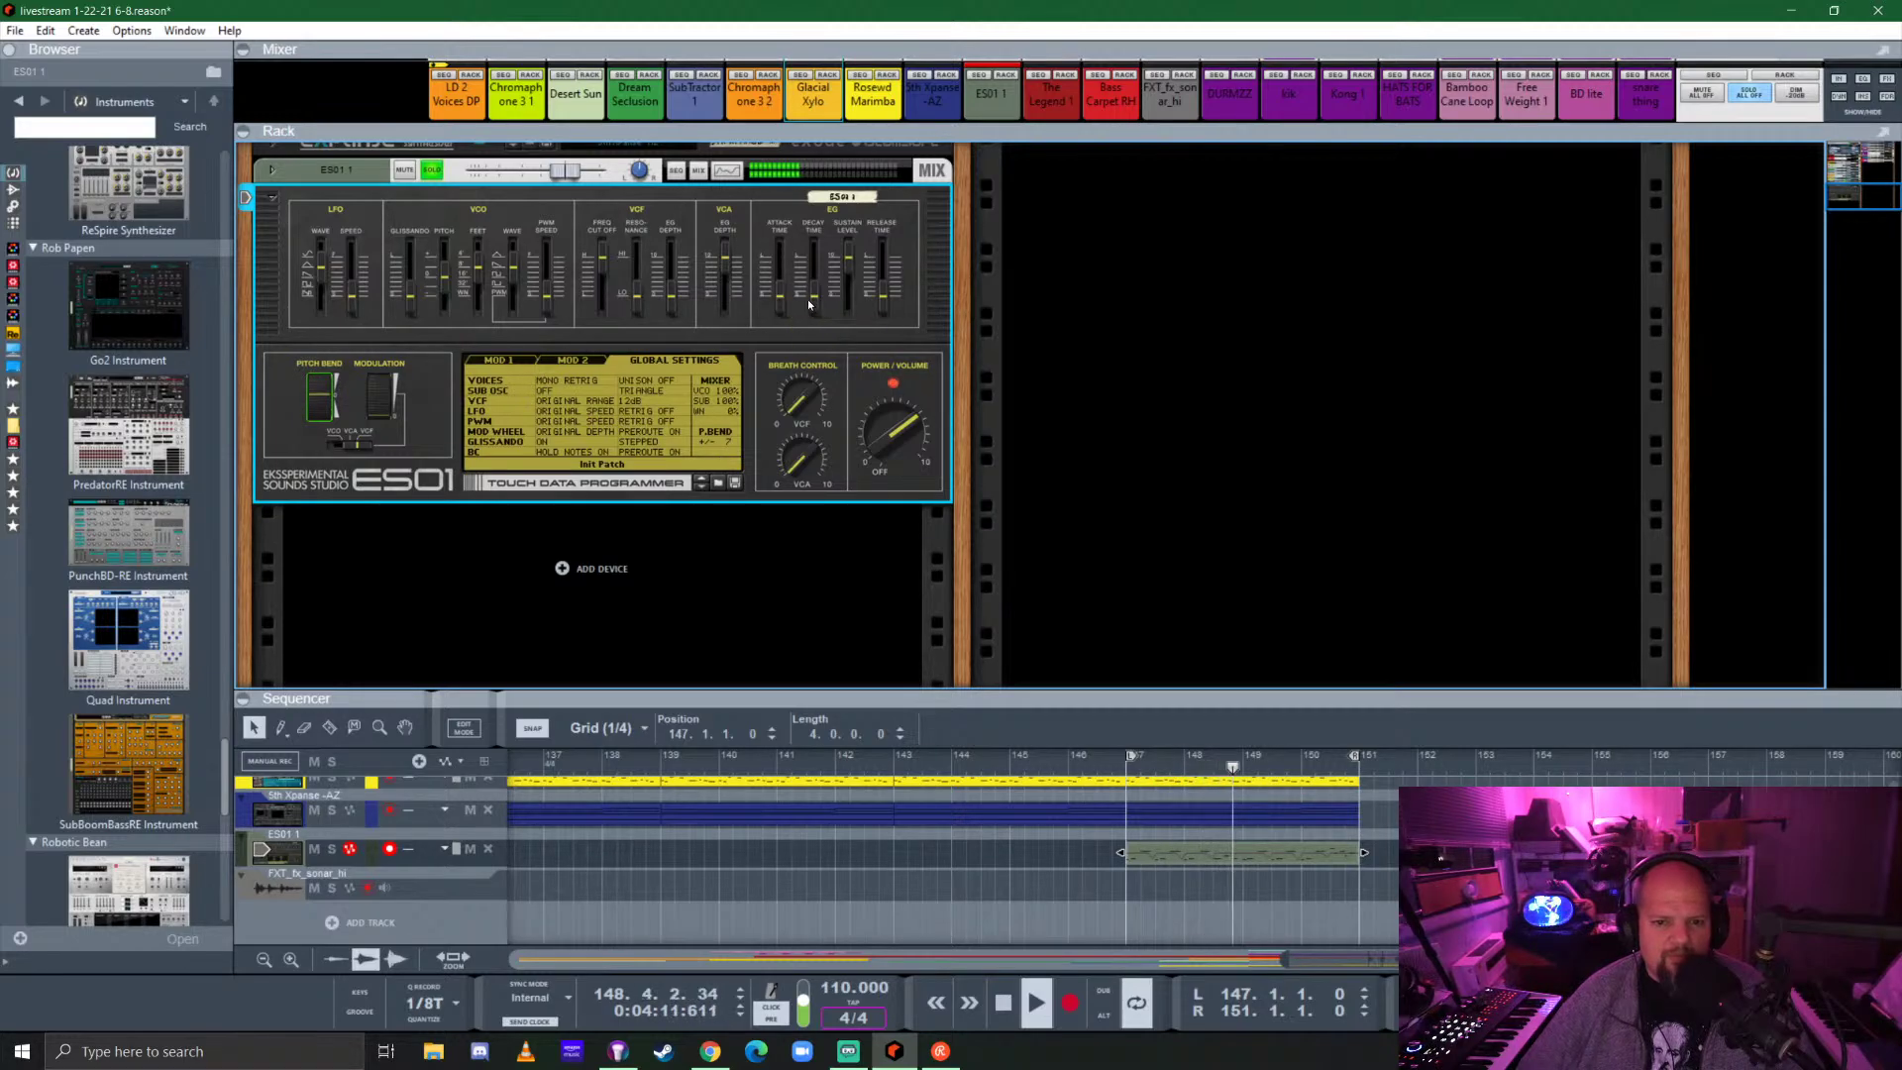
Shape the ES01 envelope with a decay time of 204 ms, a high sustain level and a slightly longer release time.
{"action": "mouse_move", "coordinate": [849, 271]}
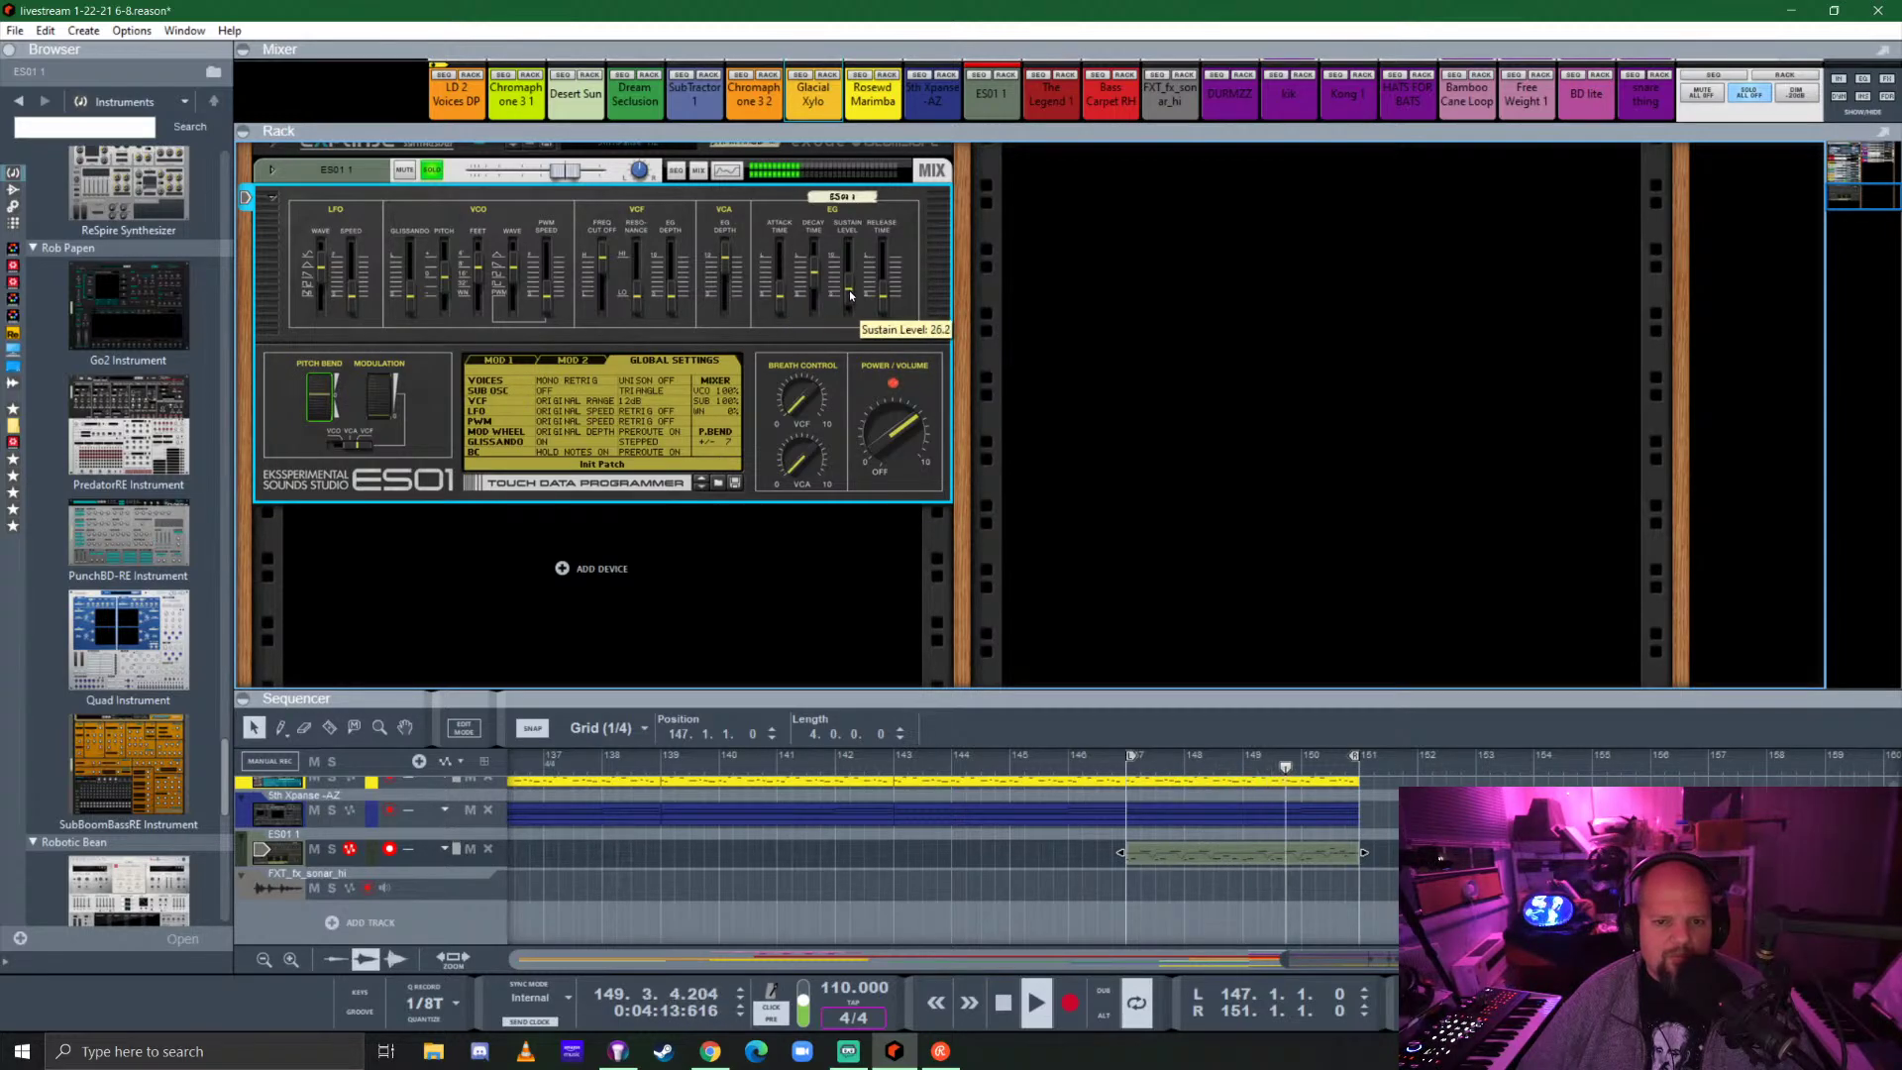
{"action": "mouse_move", "coordinate": [850, 294]}
{"action": "left_mouse_down"}
{"action": "mouse_move", "coordinate": [853, 315]}
{"action": "mouse_move", "coordinate": [816, 295]}
{"action": "left_mouse_up"}
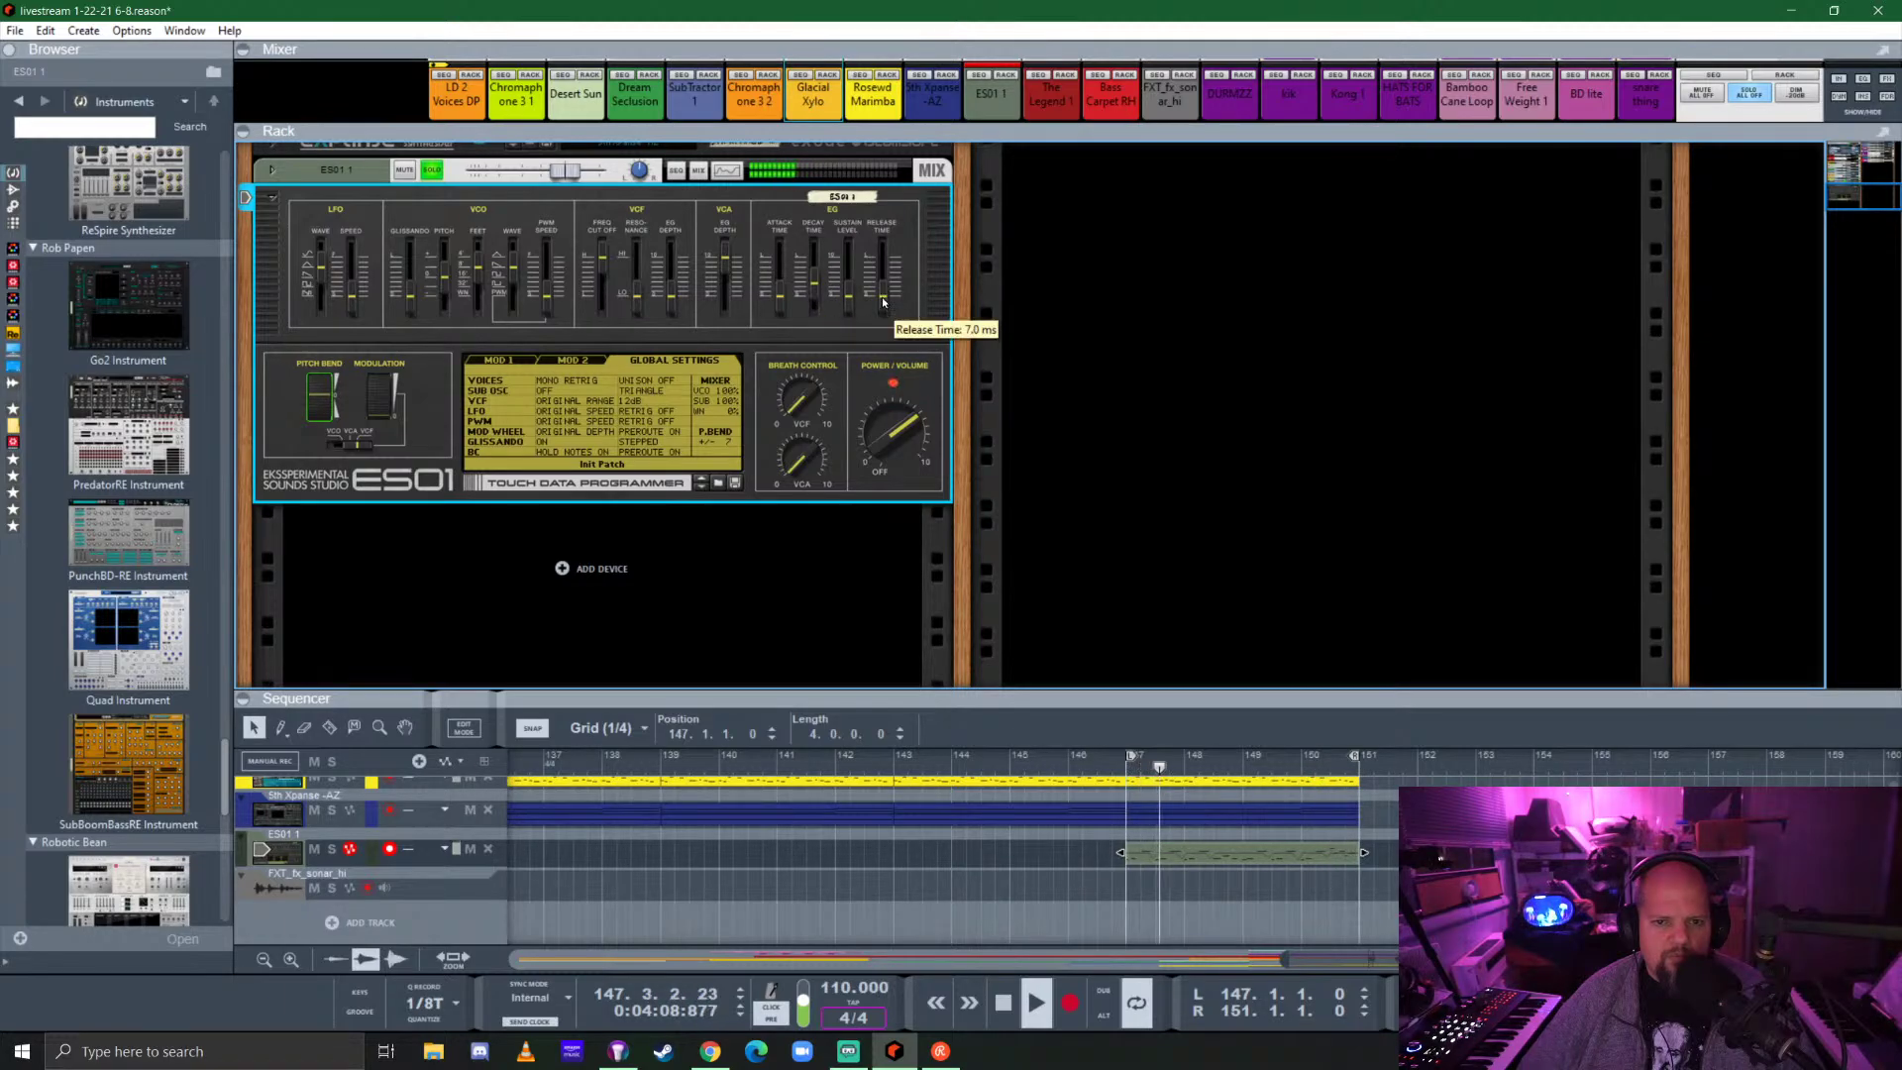
{"action": "left_click_drag", "start_coordinate": [847, 294], "coordinate": [848, 260]}
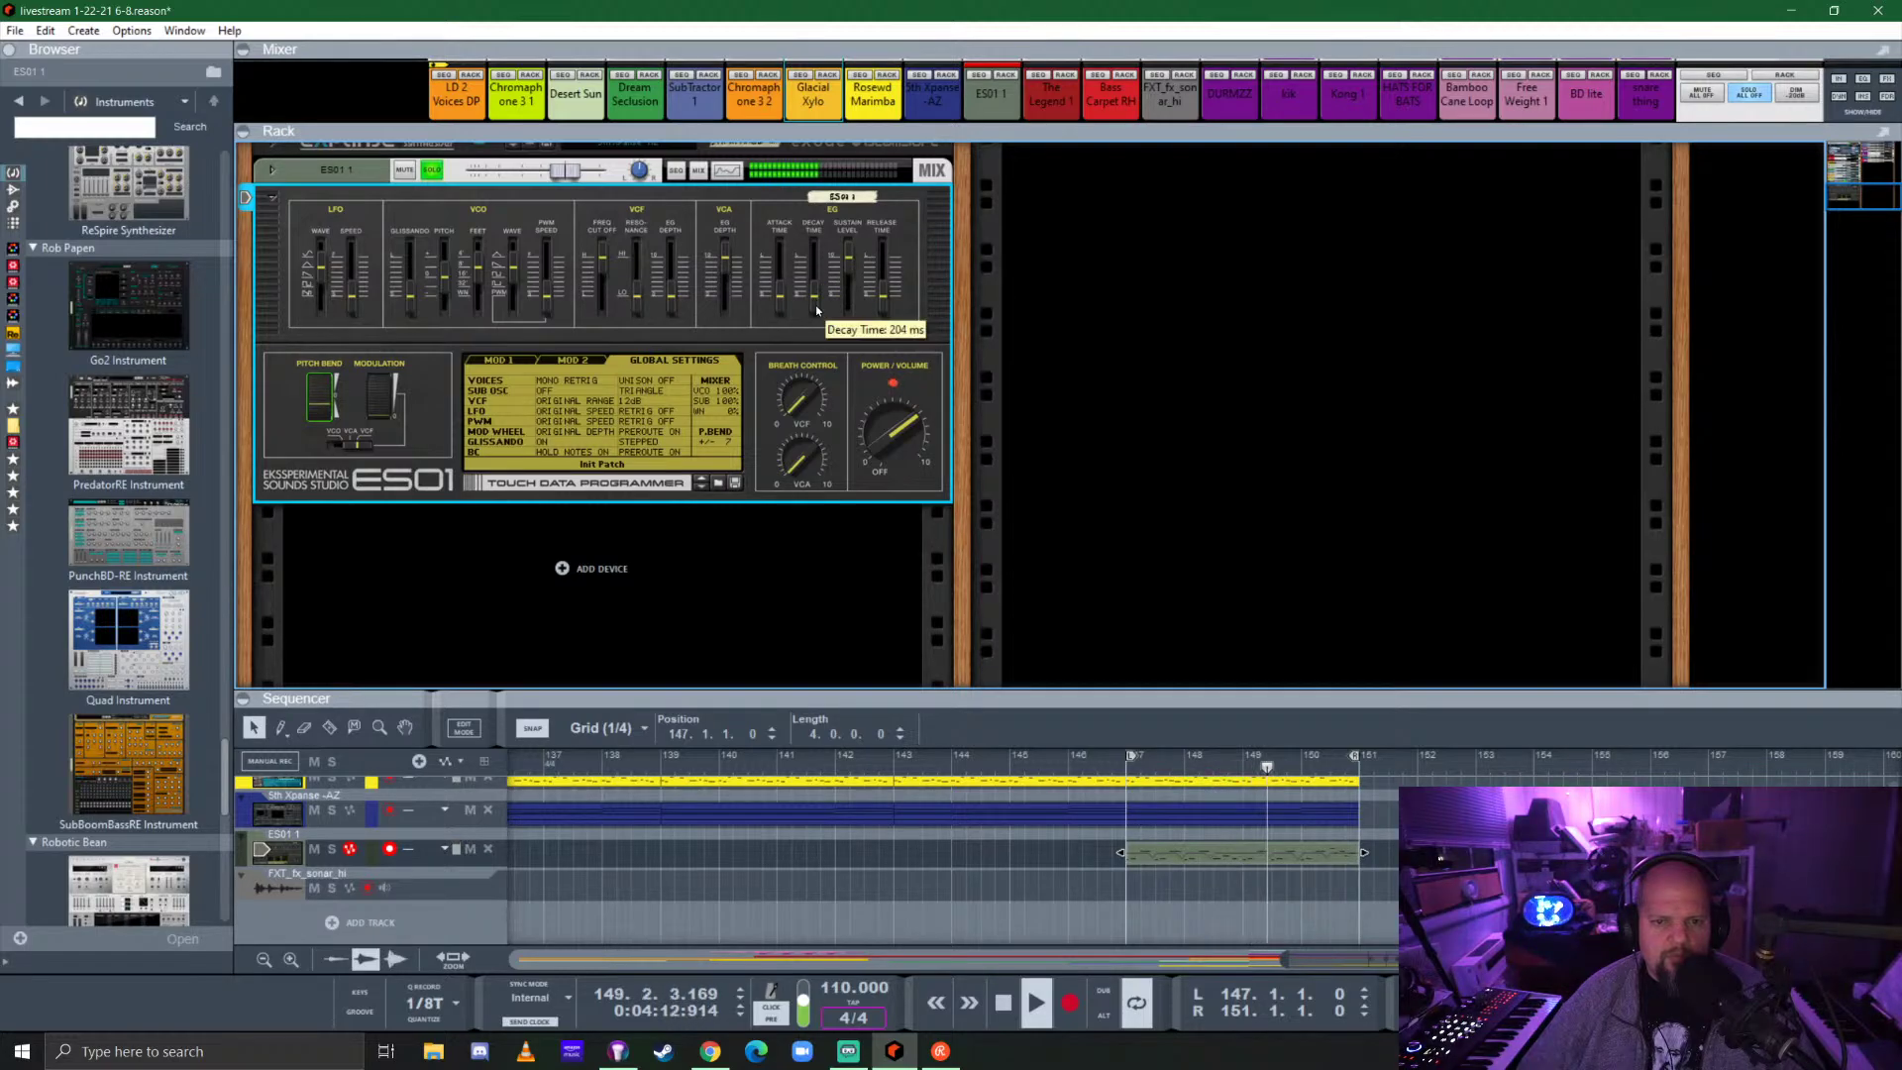
{"action": "left_click_drag", "start_coordinate": [884, 302], "coordinate": [885, 295]}
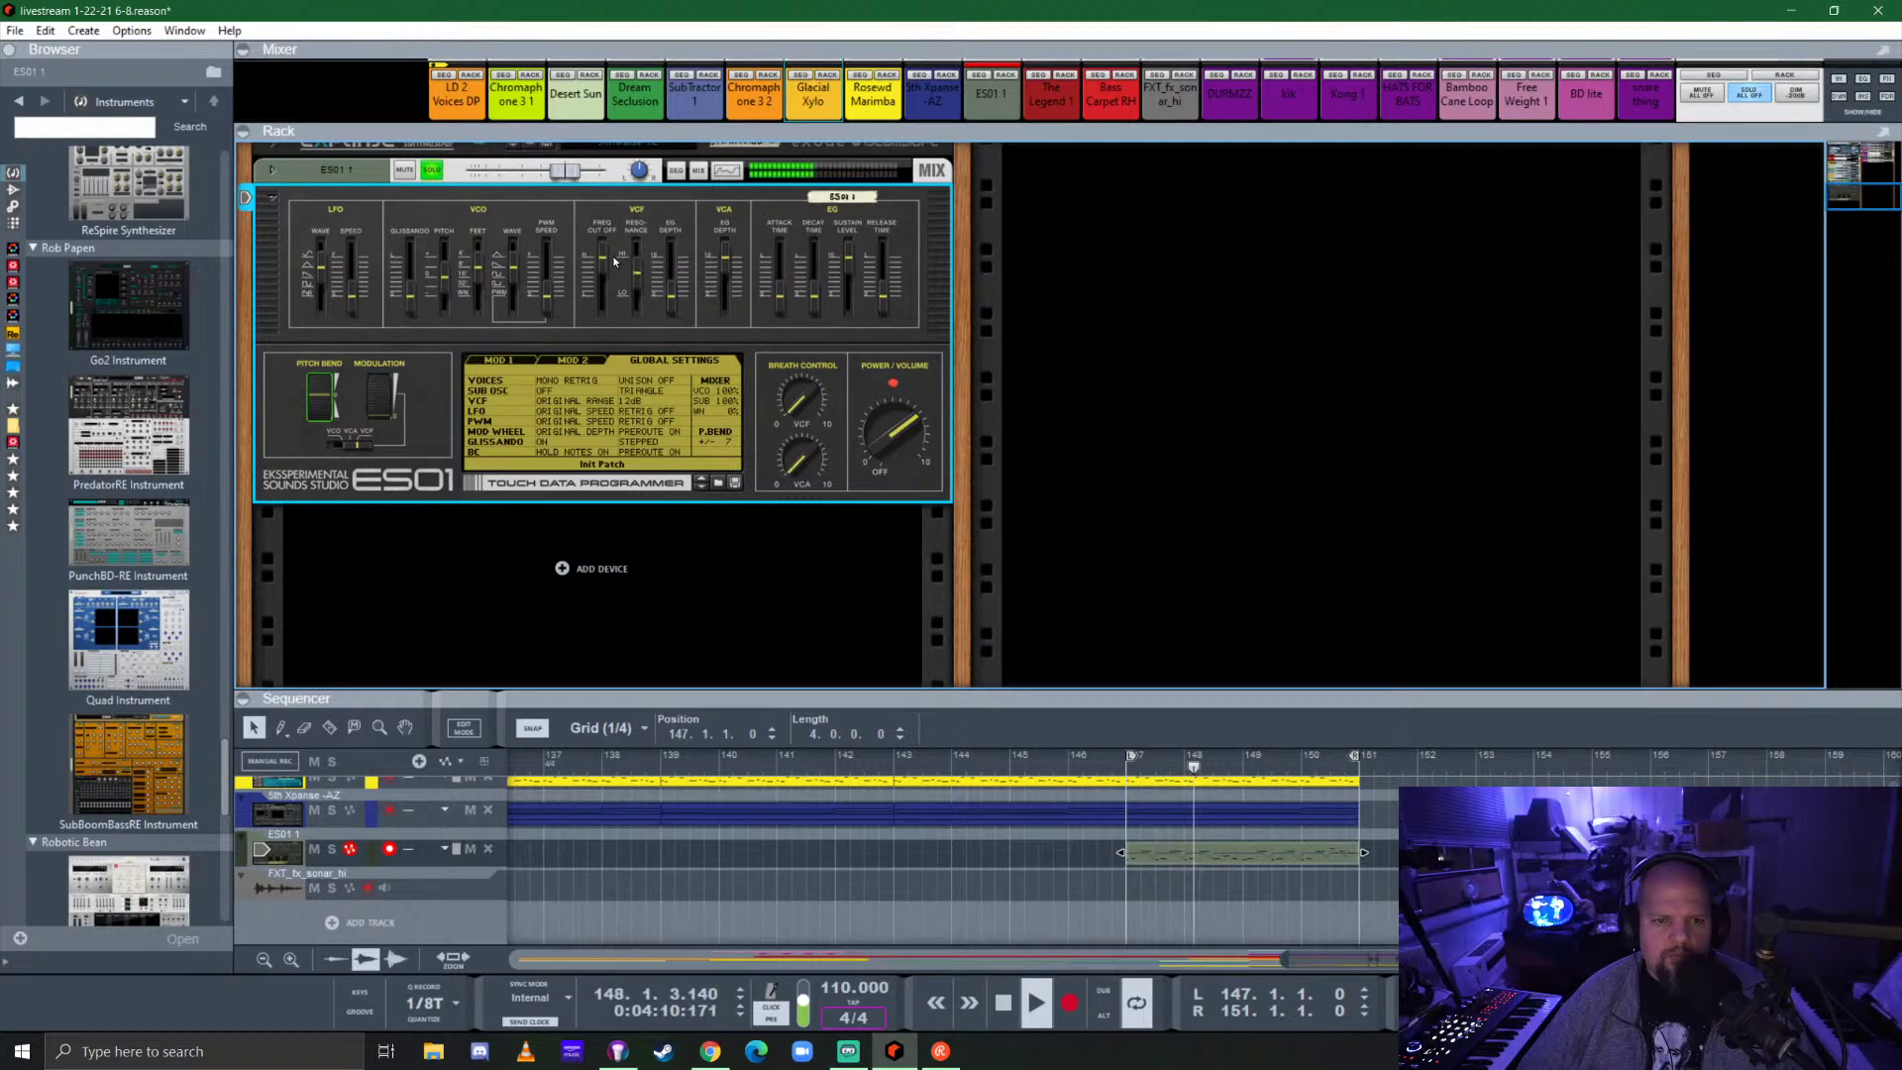
Lower the ES01's VCF cutoff and sustain level, raise the VCF envelope depth, and lengthen the decay time to about 1 second.
{"action": "left_click_drag", "start_coordinate": [605, 282], "coordinate": [670, 281]}
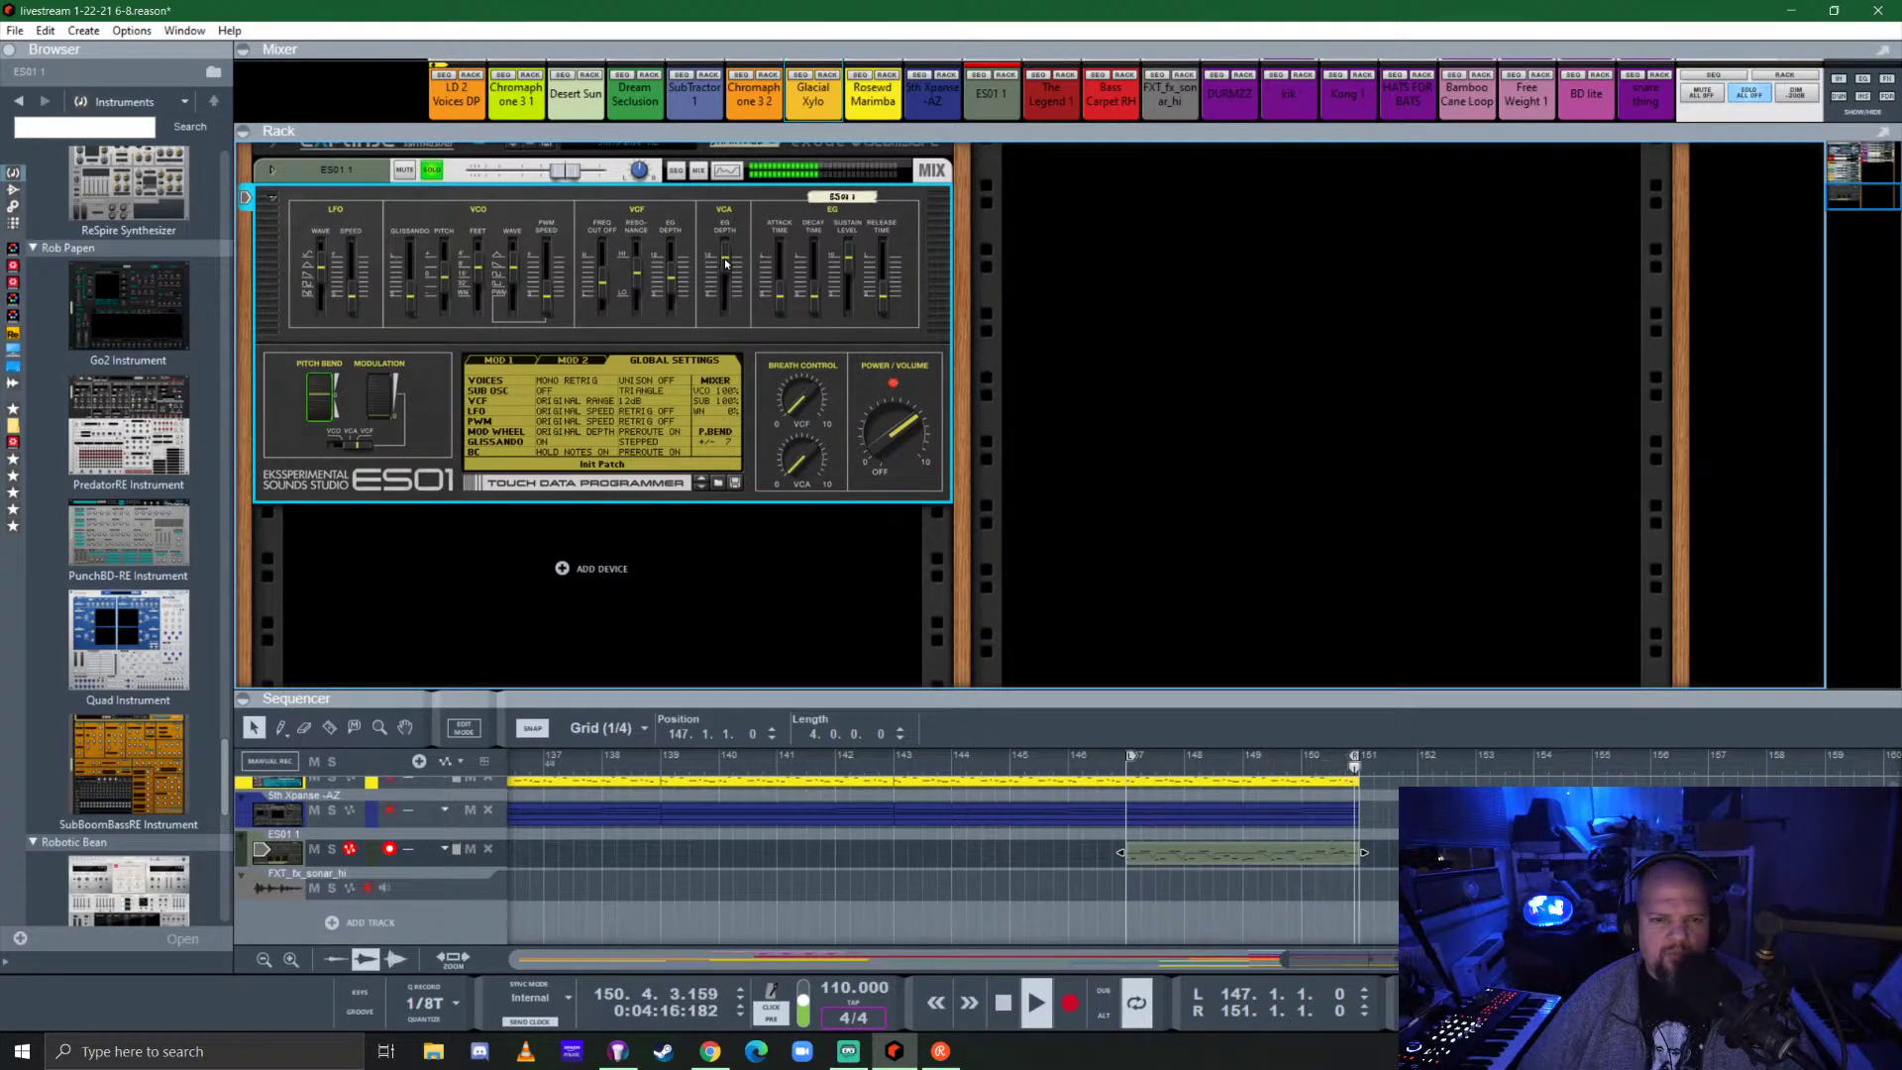
{"action": "mouse_move", "coordinate": [725, 262]}
{"action": "left_mouse_down"}
{"action": "mouse_move", "coordinate": [725, 300]}
{"action": "mouse_move", "coordinate": [815, 259]}
{"action": "mouse_move", "coordinate": [729, 280]}
{"action": "left_mouse_up"}
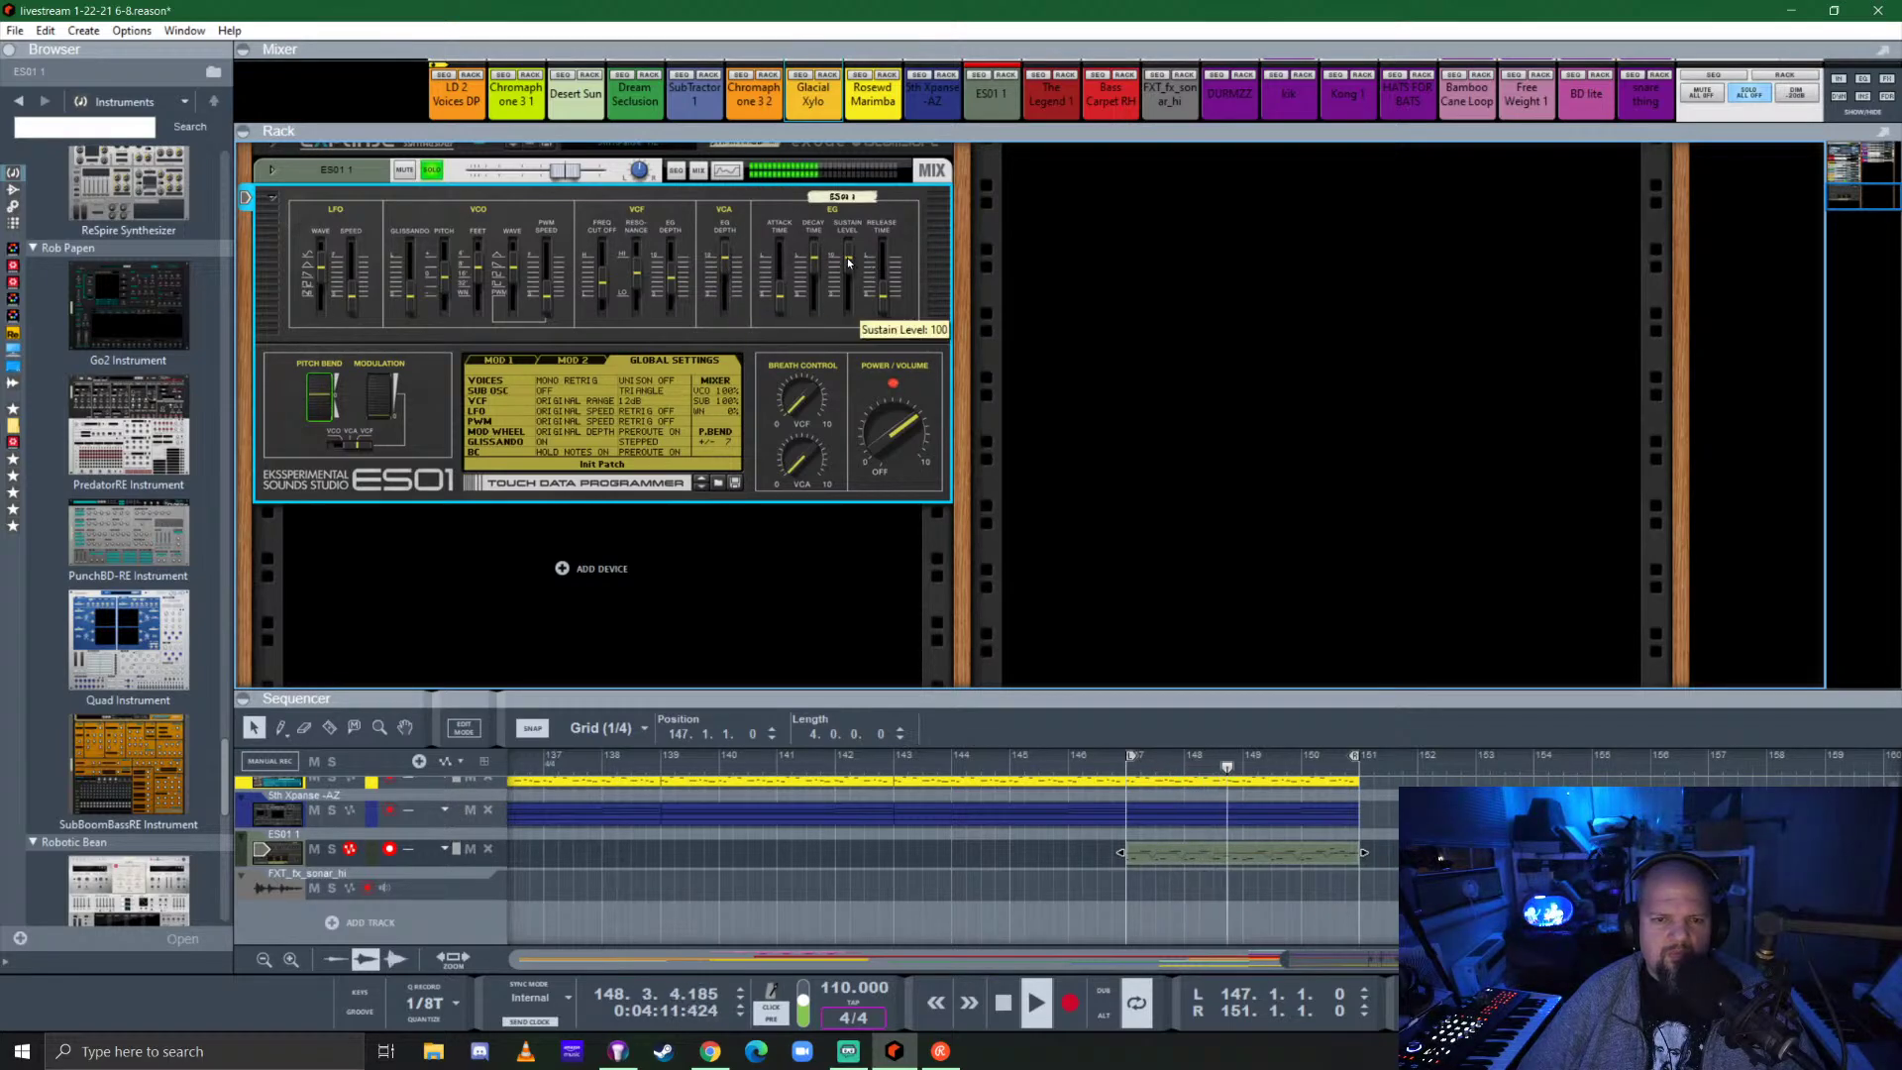
{"action": "mouse_move", "coordinate": [847, 260]}
{"action": "left_mouse_down"}
{"action": "mouse_move", "coordinate": [842, 283]}
{"action": "mouse_move", "coordinate": [826, 255]}
{"action": "mouse_move", "coordinate": [819, 277]}
{"action": "left_mouse_up"}
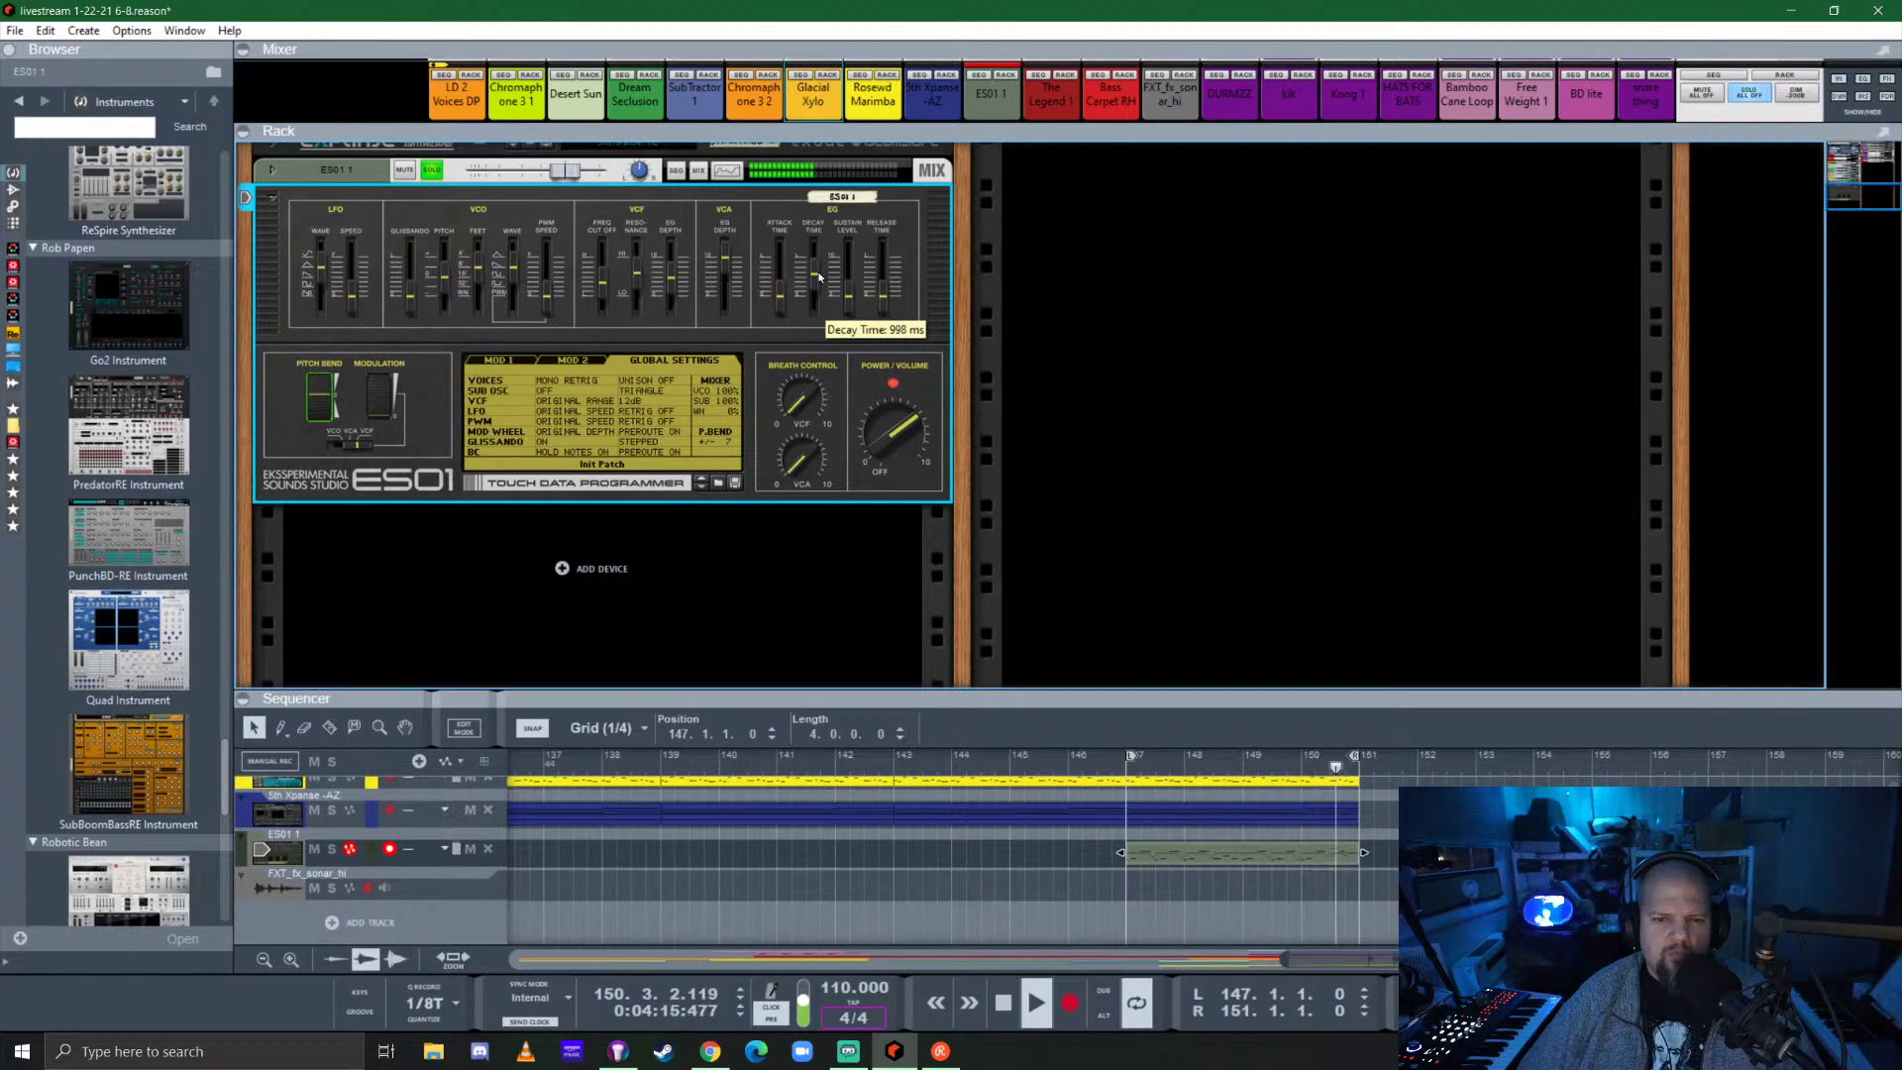
{"action": "left_click_drag", "start_coordinate": [819, 278], "coordinate": [826, 280]}
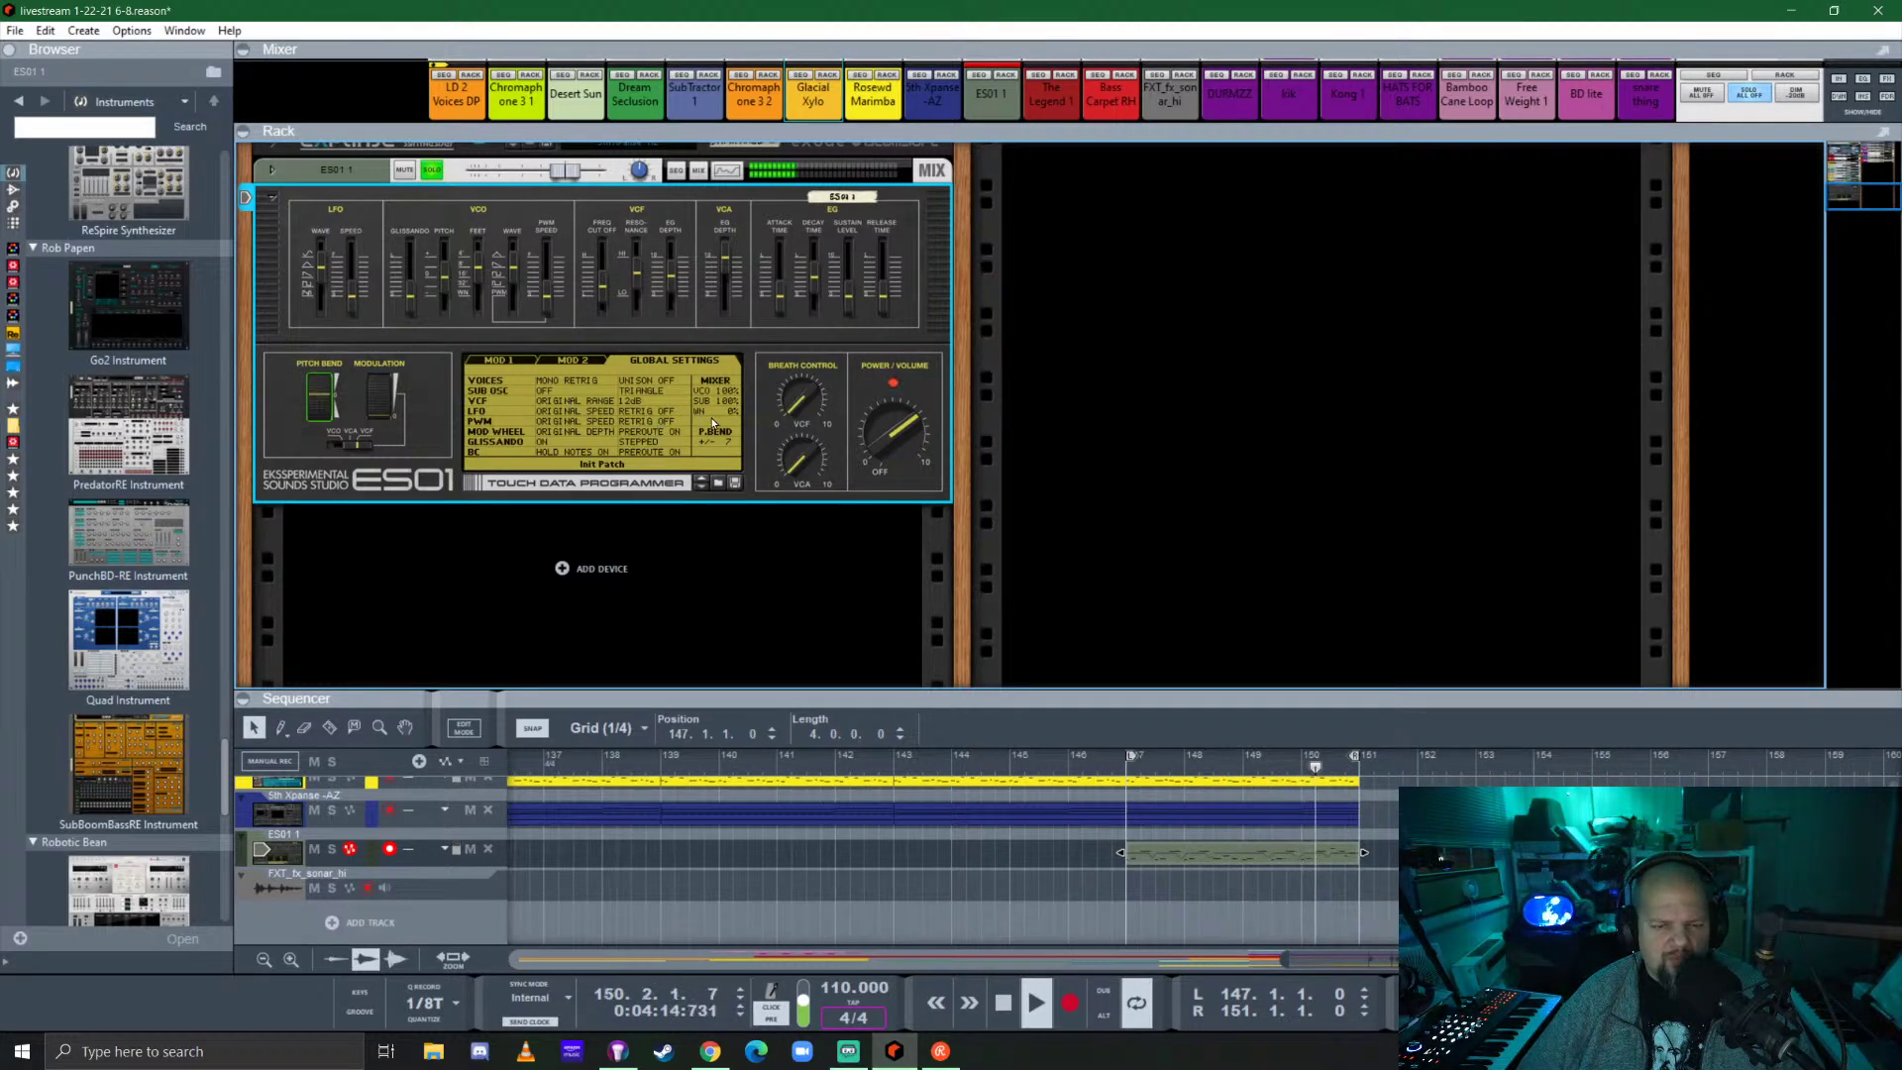
Turn unison on in the ES01 global settings and adjust the VCO waveform and PWM speed.
{"action": "left_click", "coordinate": [579, 384]}
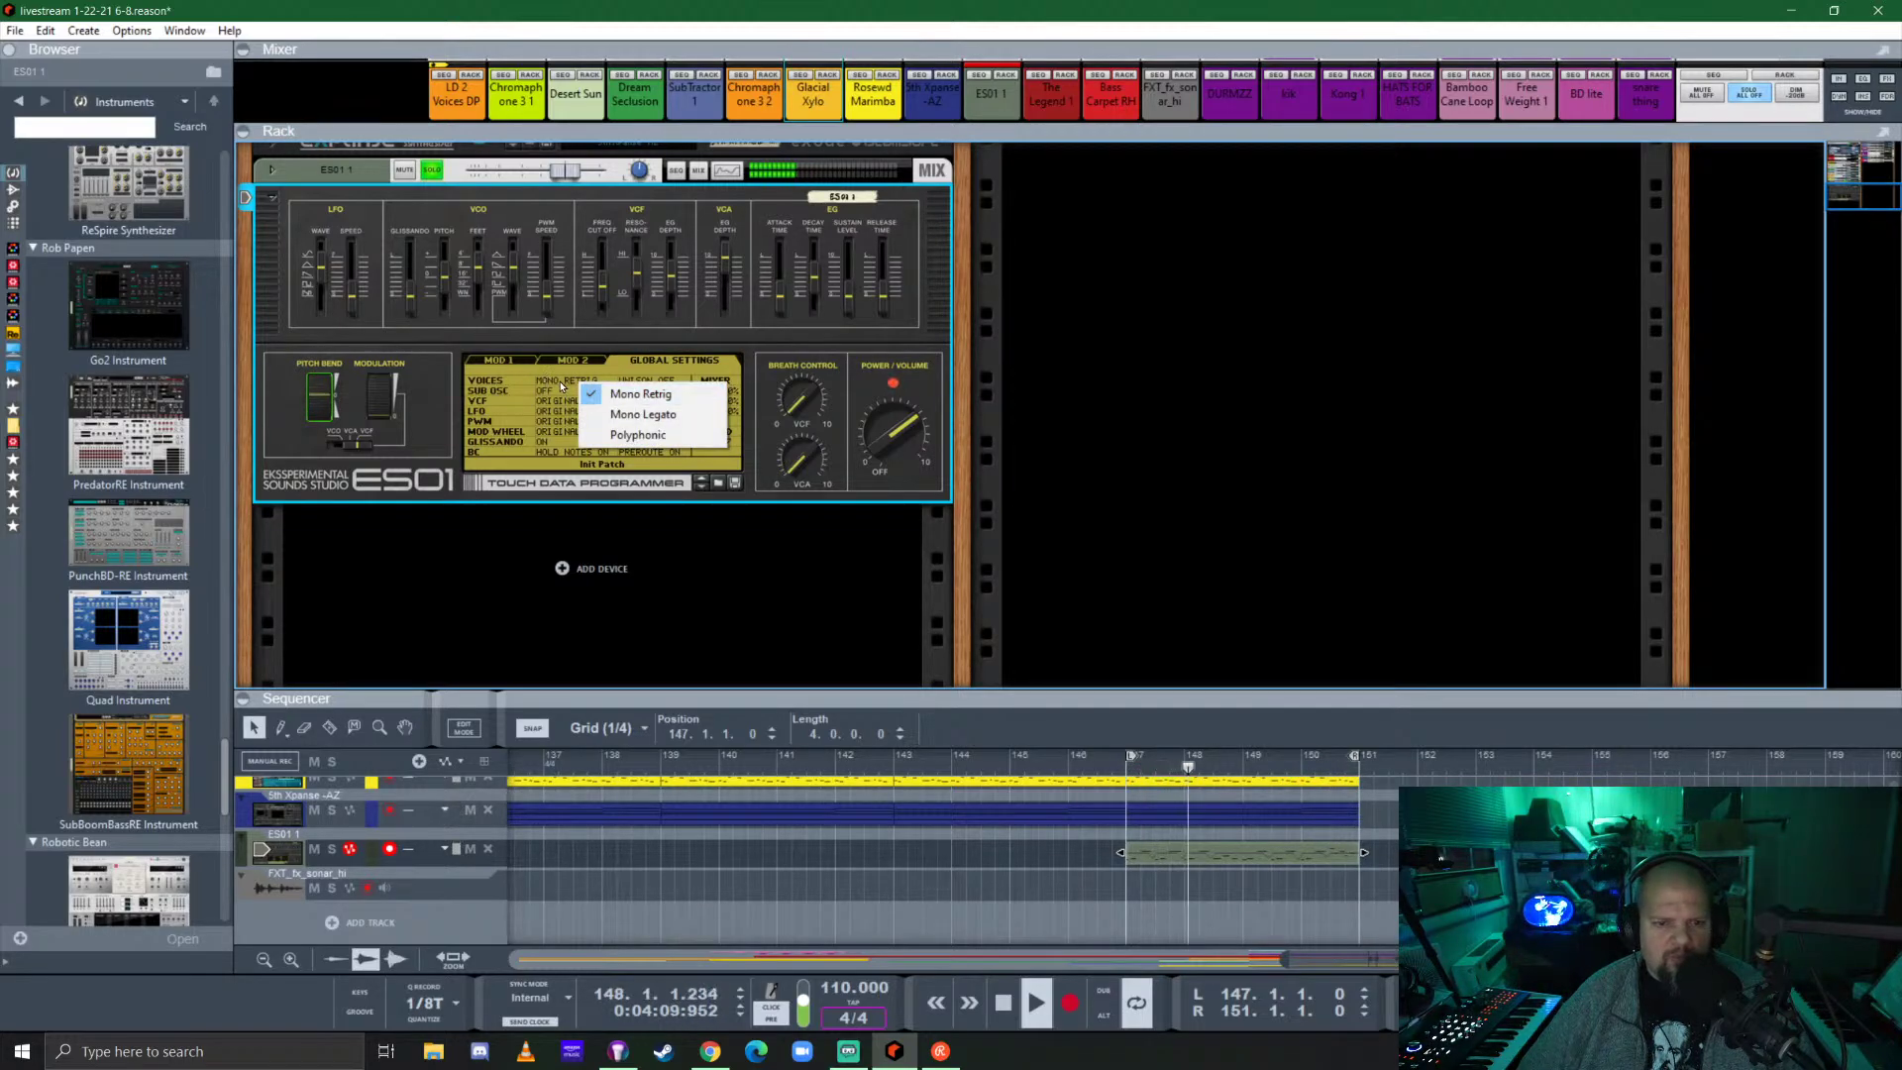
{"action": "left_click", "coordinate": [570, 377]}
{"action": "left_click", "coordinate": [667, 384]}
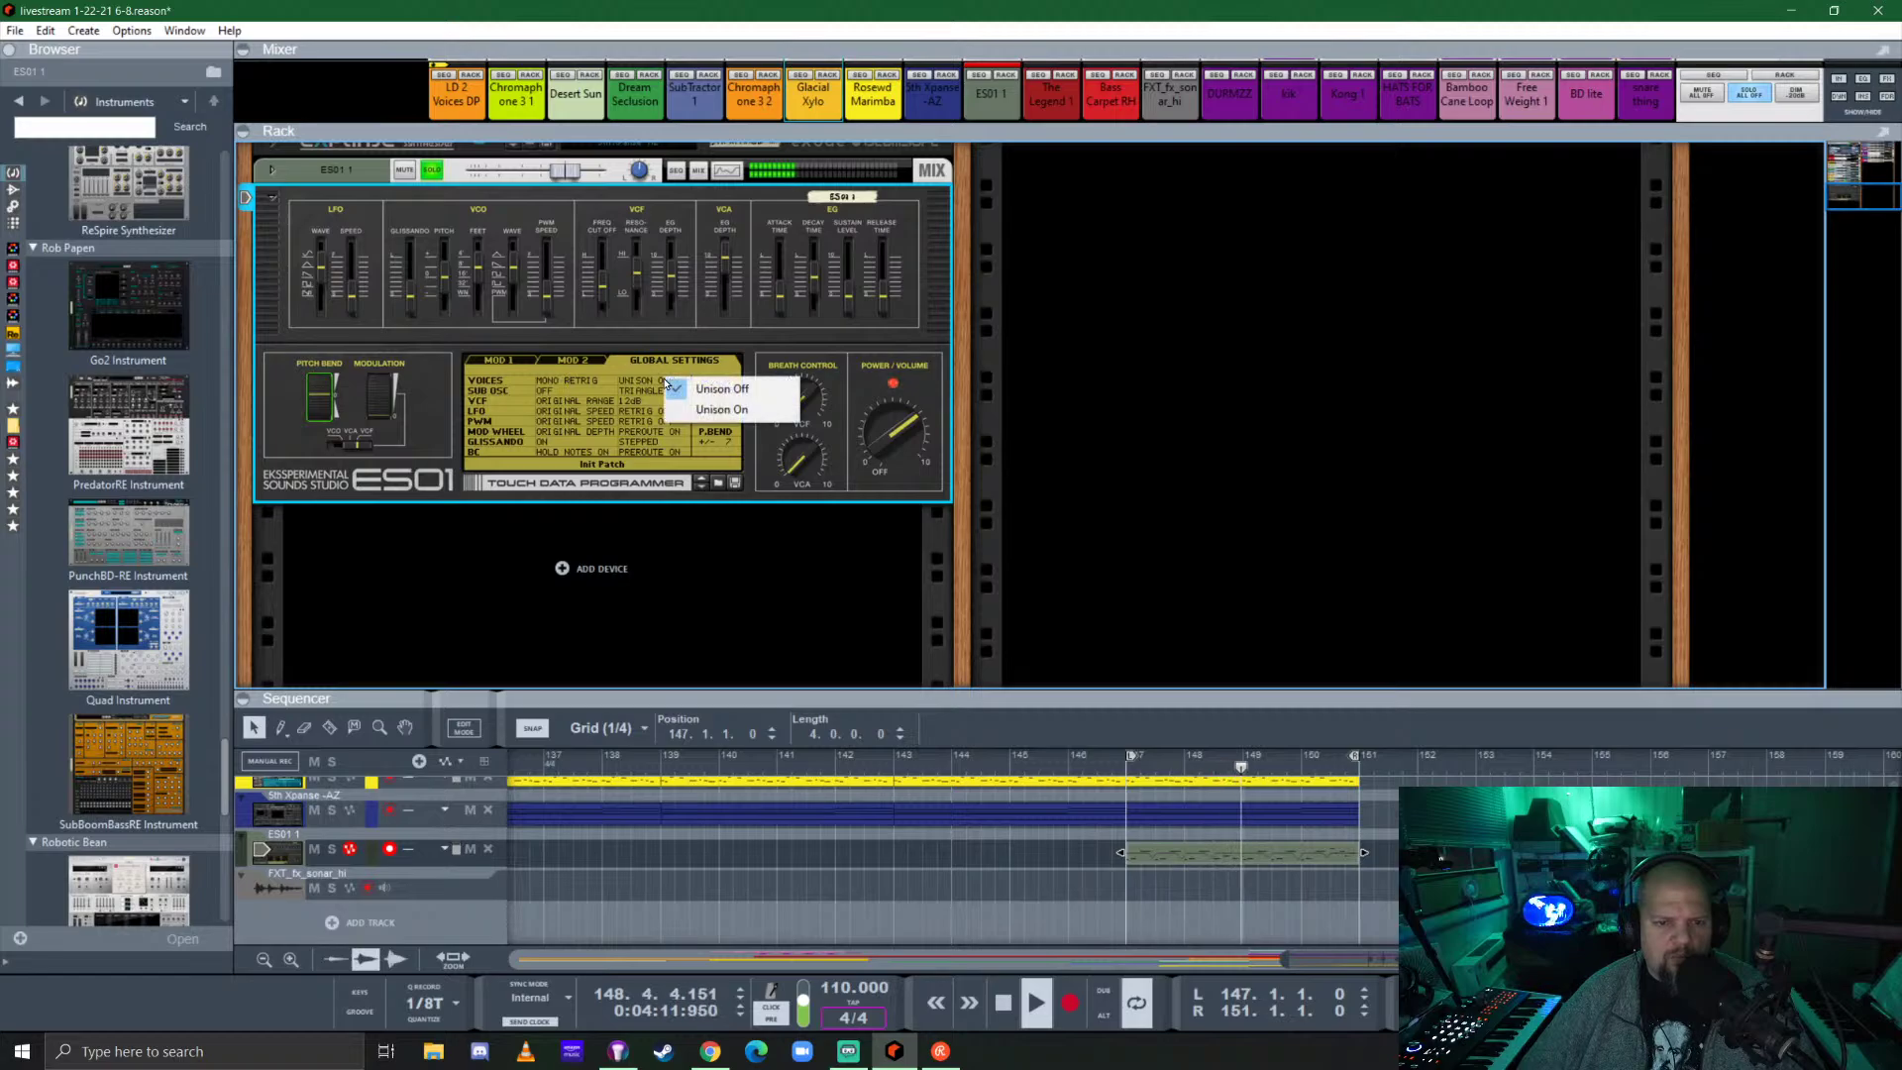
{"action": "left_click", "coordinate": [718, 407]}
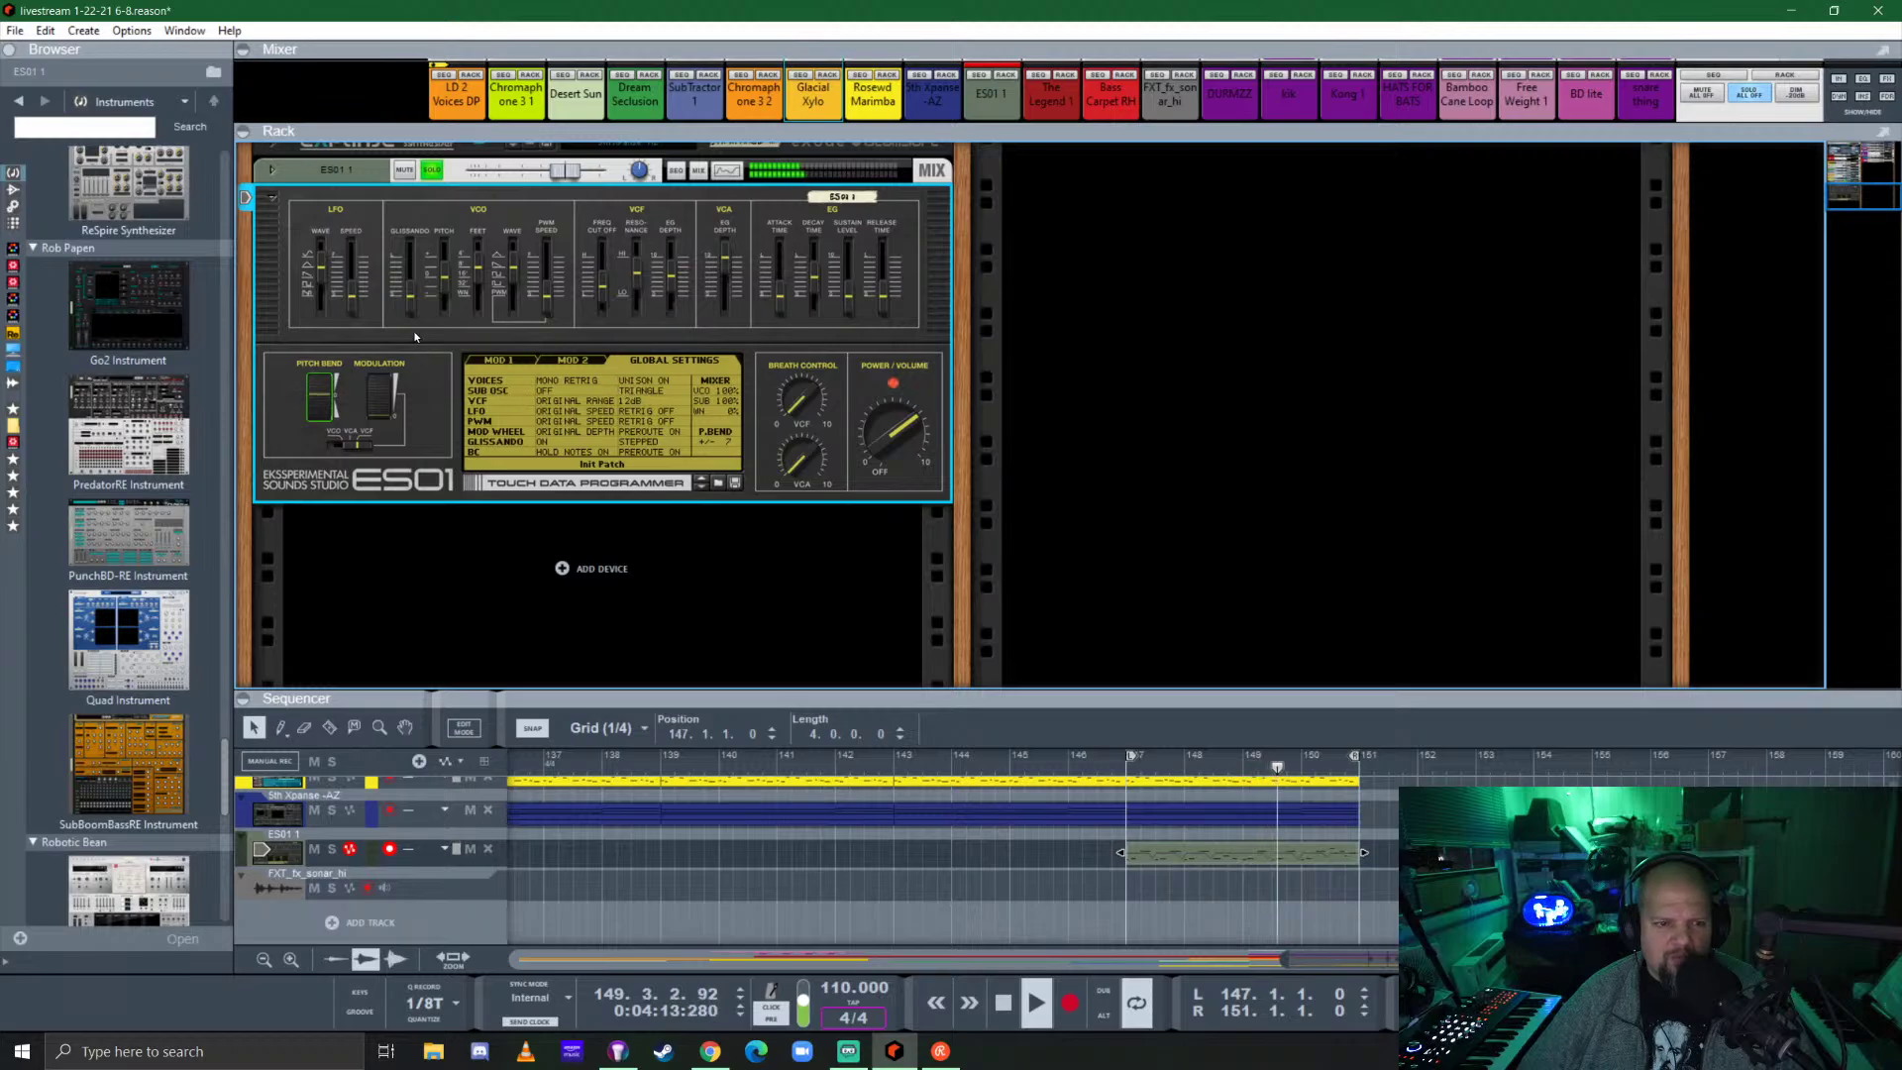
{"action": "left_click_drag", "start_coordinate": [321, 270], "coordinate": [323, 251]}
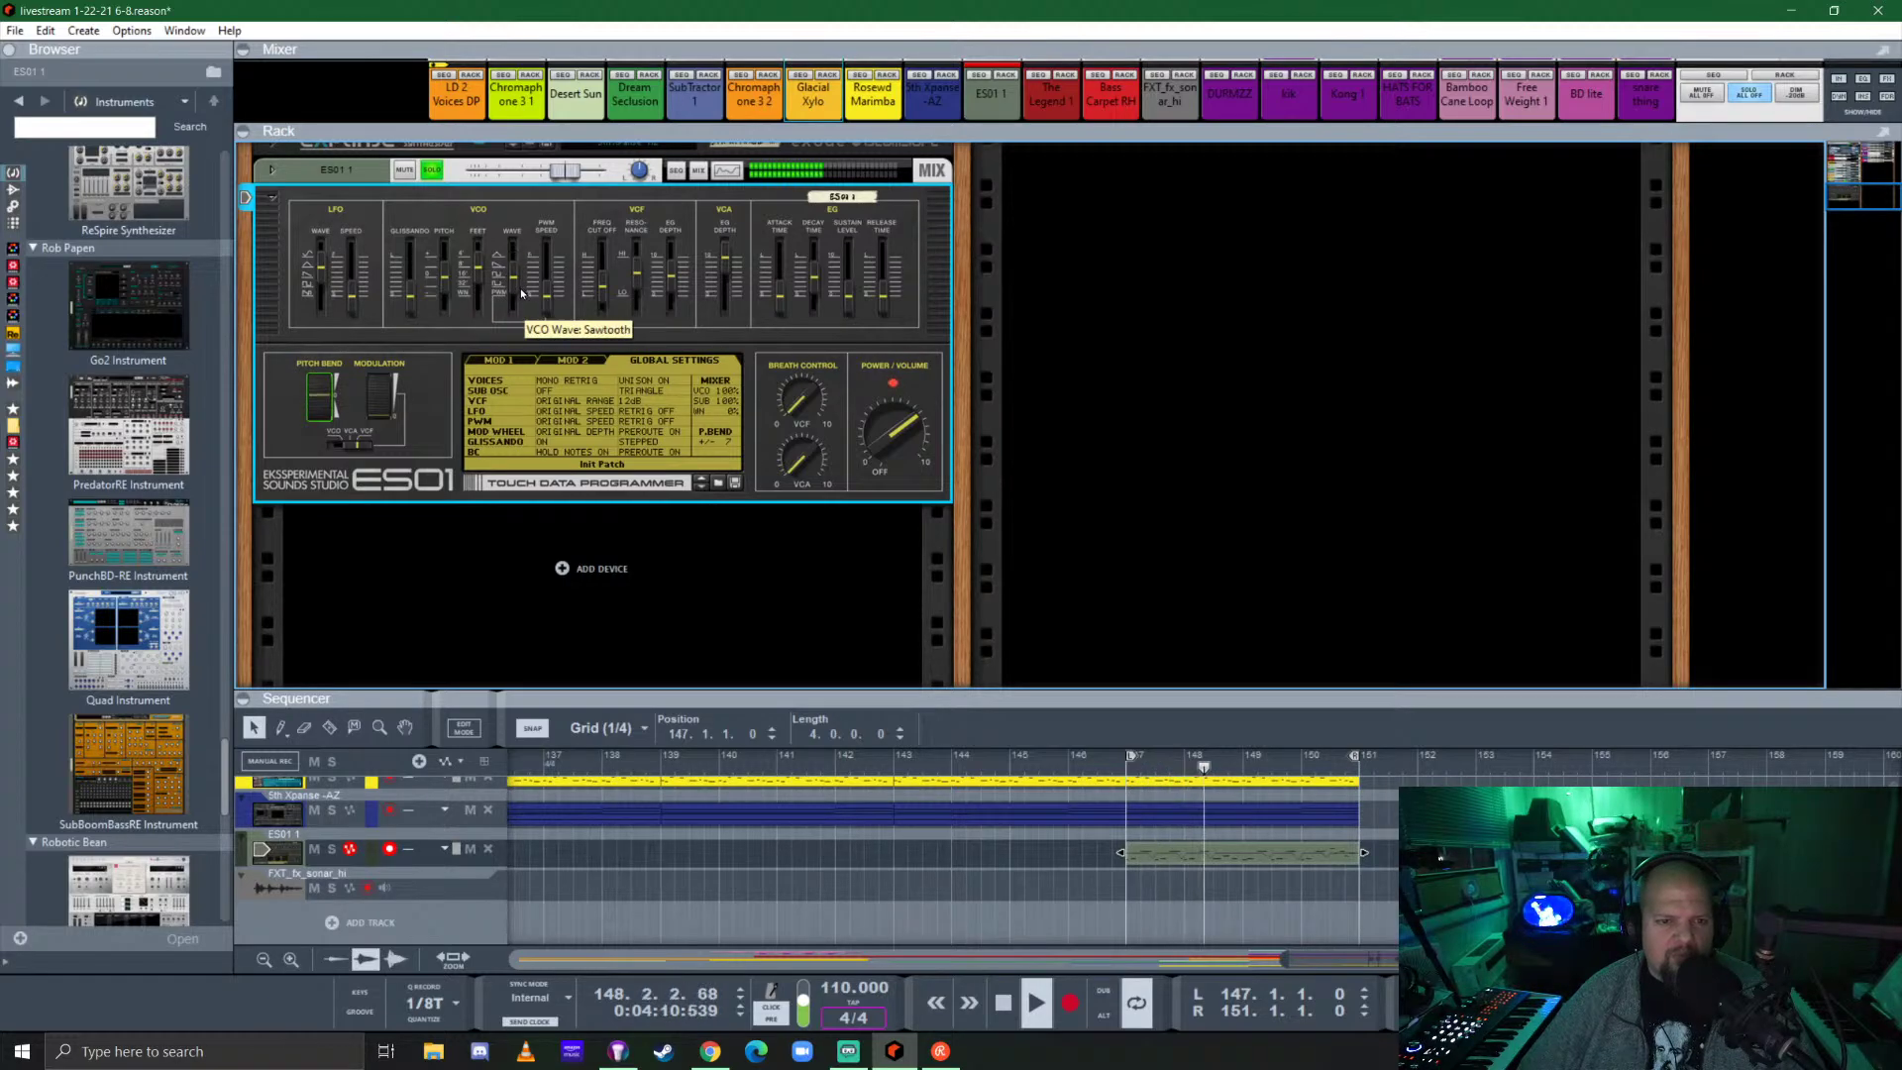
{"action": "left_click_drag", "start_coordinate": [523, 300], "coordinate": [522, 333]}
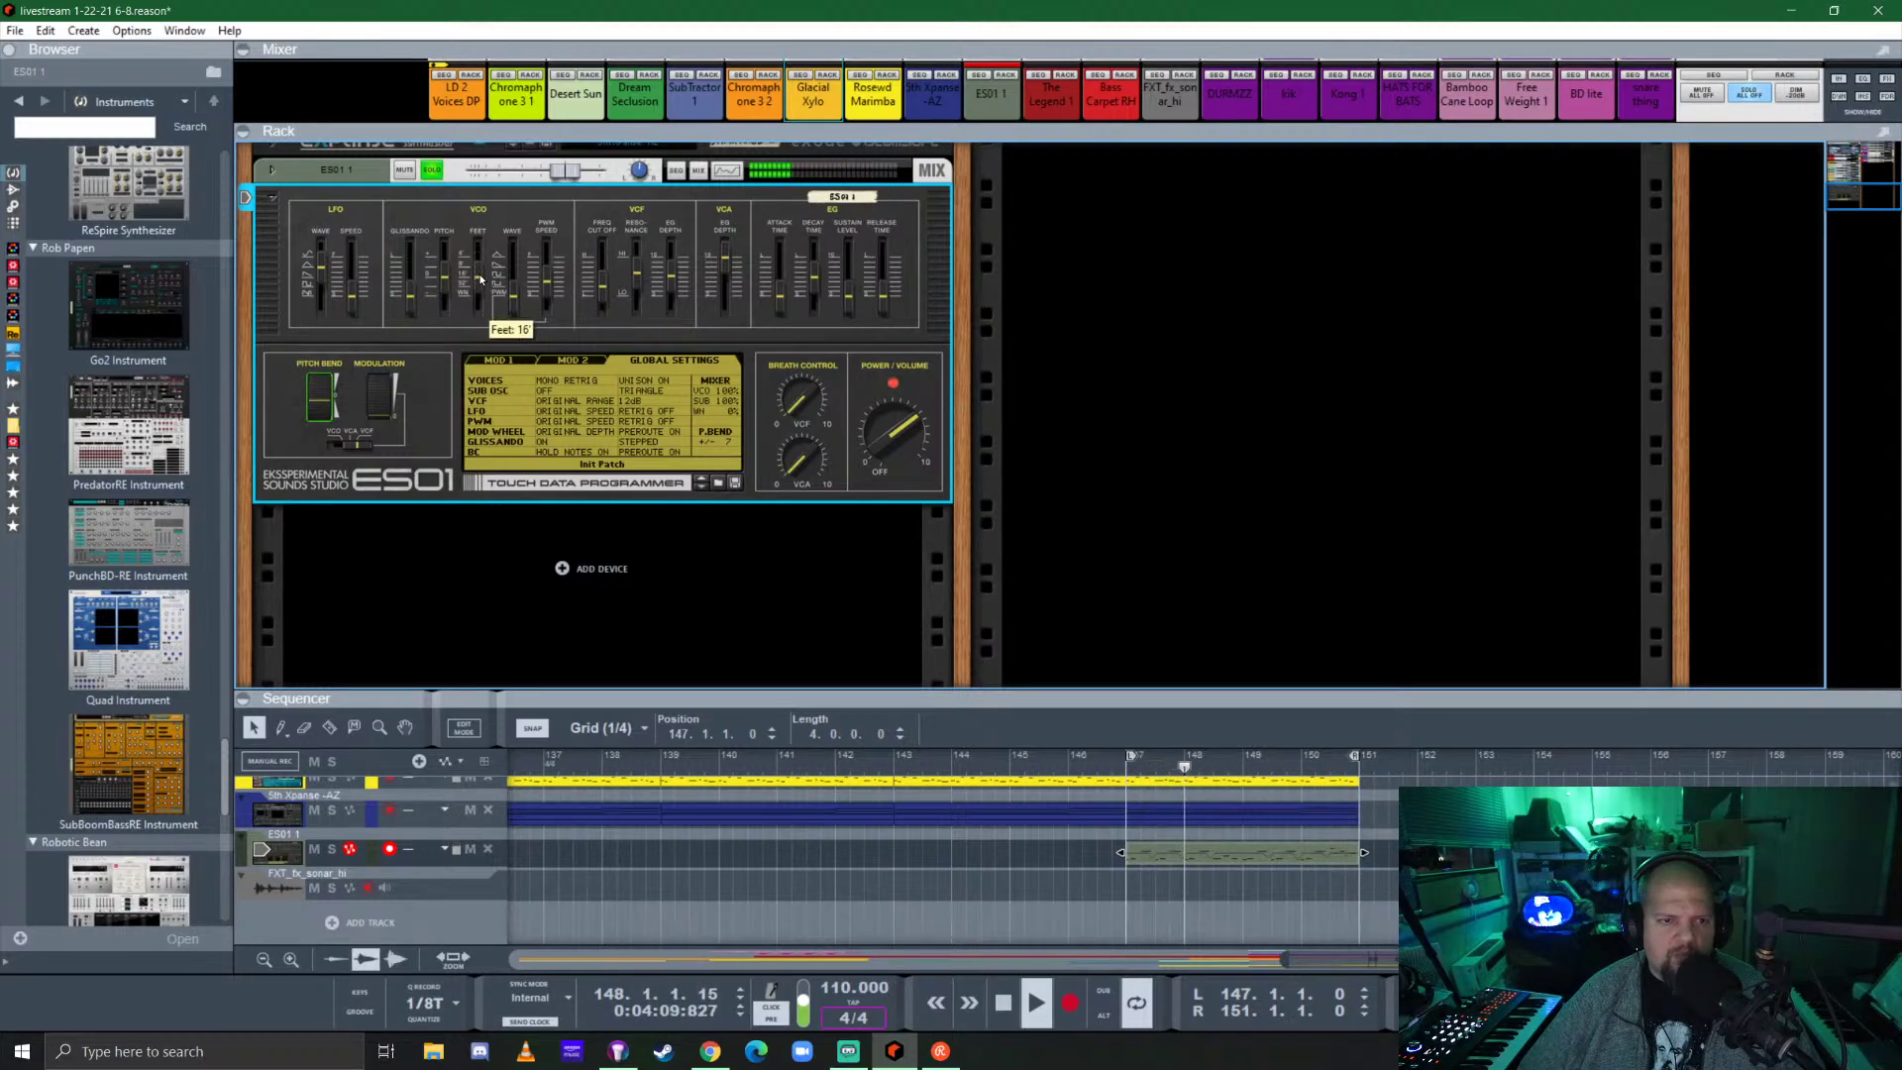
Try the ES01 sub oscillator at -1 octave and switch it back off.
{"action": "left_click", "coordinate": [550, 390]}
{"action": "left_click", "coordinate": [585, 424]}
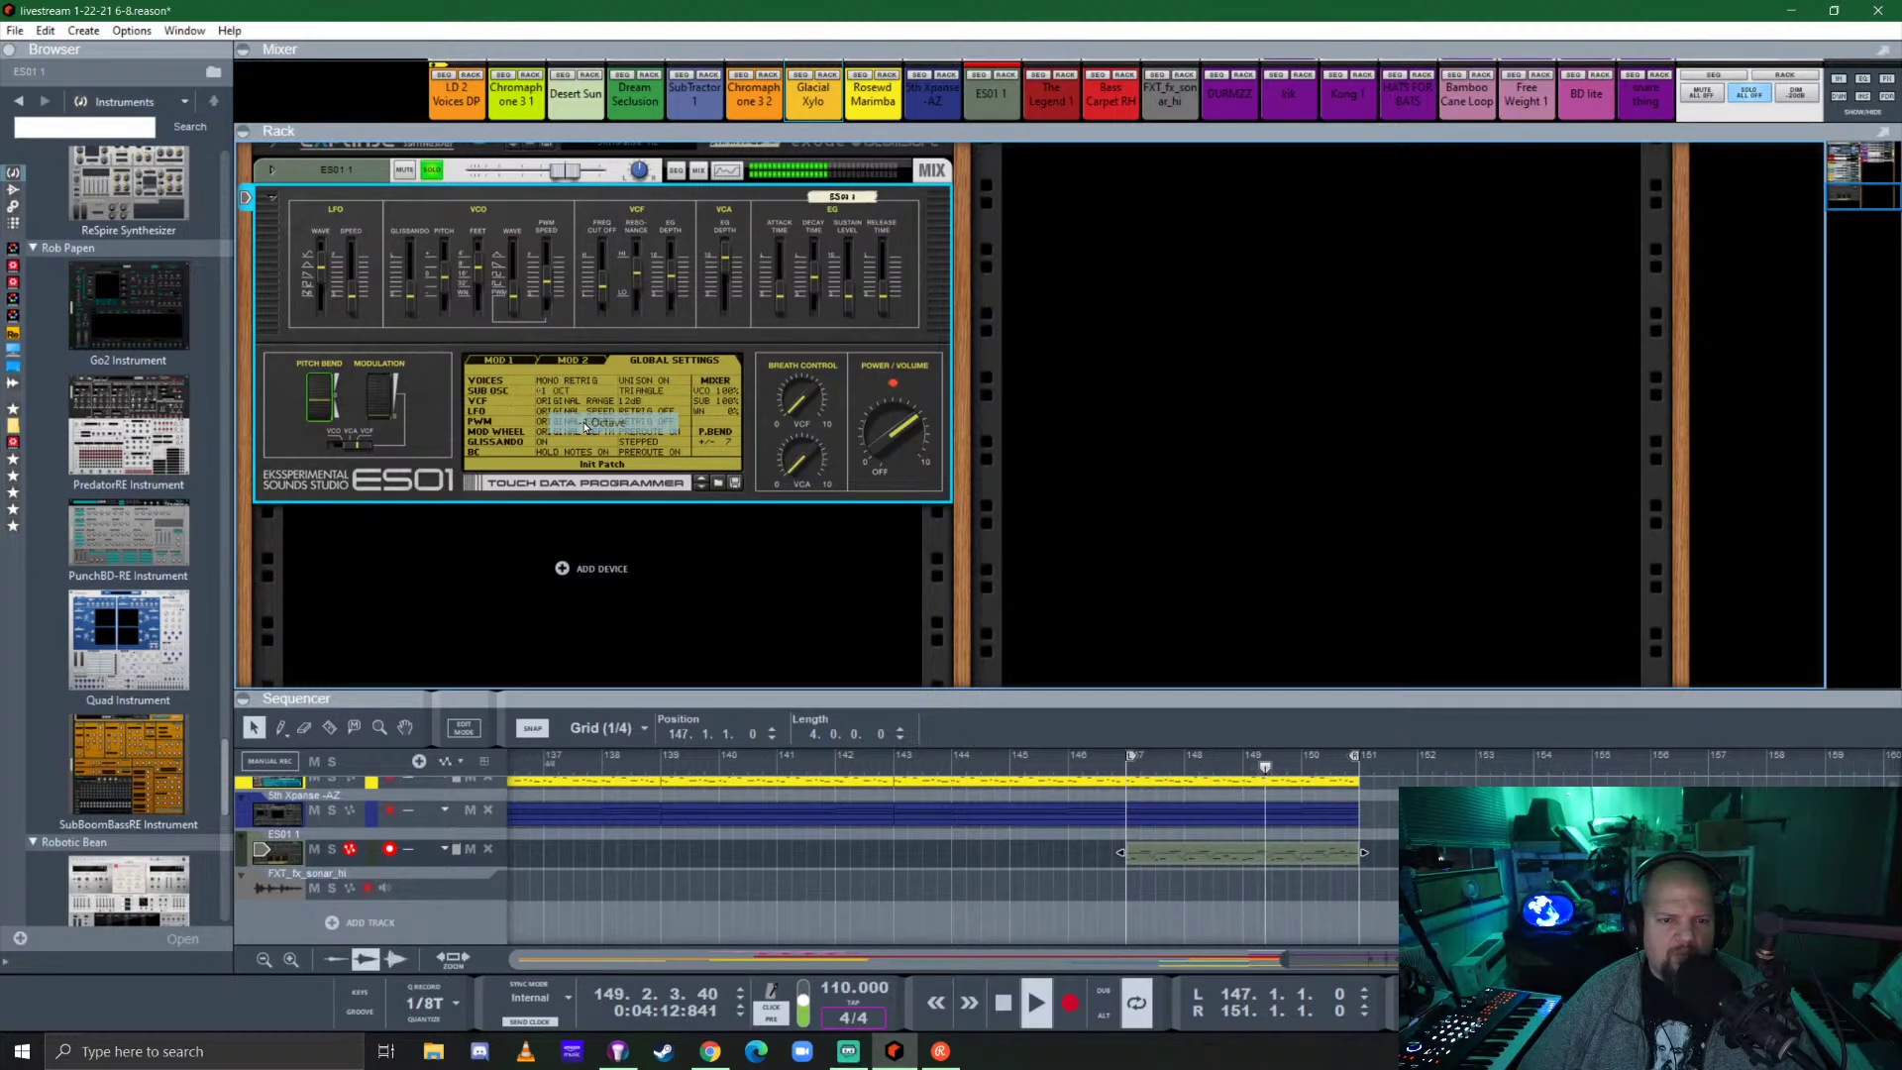
{"action": "left_click", "coordinate": [558, 391]}
{"action": "left_click", "coordinate": [575, 400]}
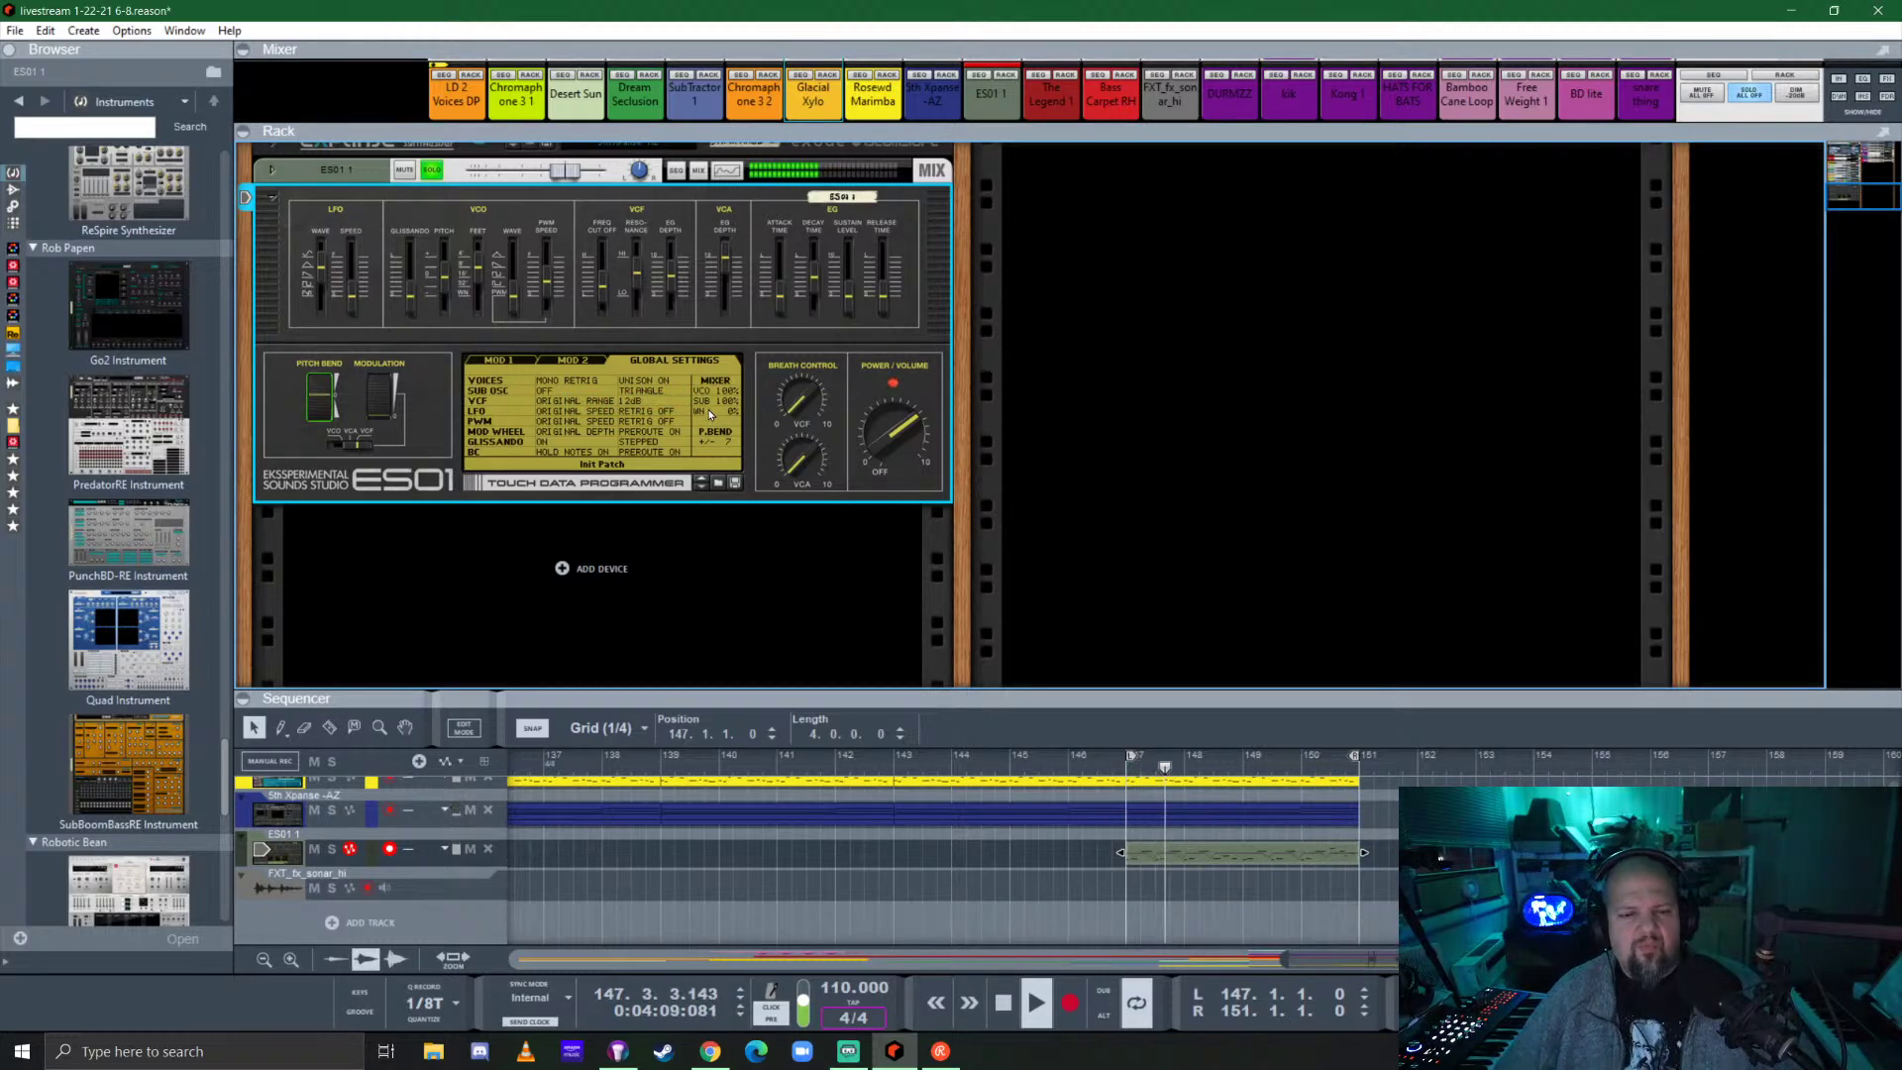
Try the Mono Legato voice mode on the ES01 and return it to Mono Retrig.
{"action": "left_click", "coordinate": [562, 382]}
{"action": "left_click", "coordinate": [624, 412]}
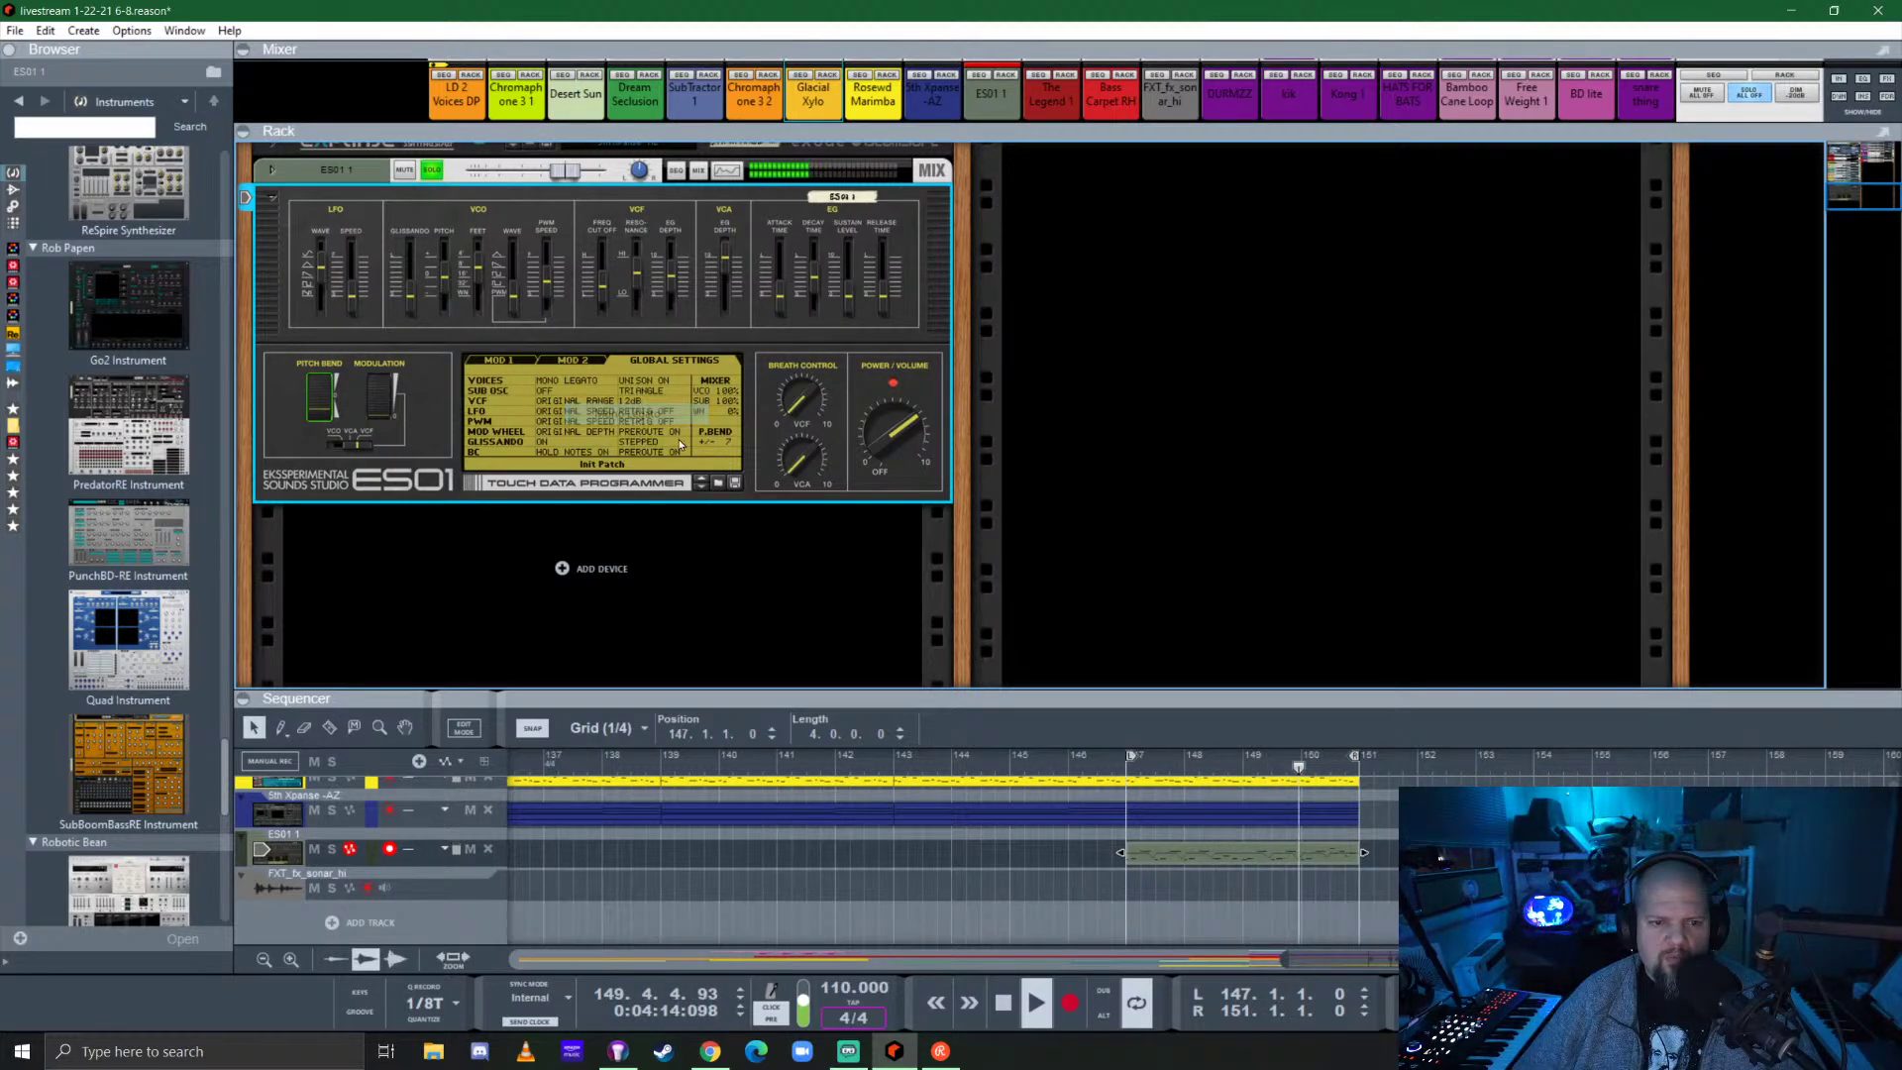
{"action": "left_click", "coordinate": [589, 382]}
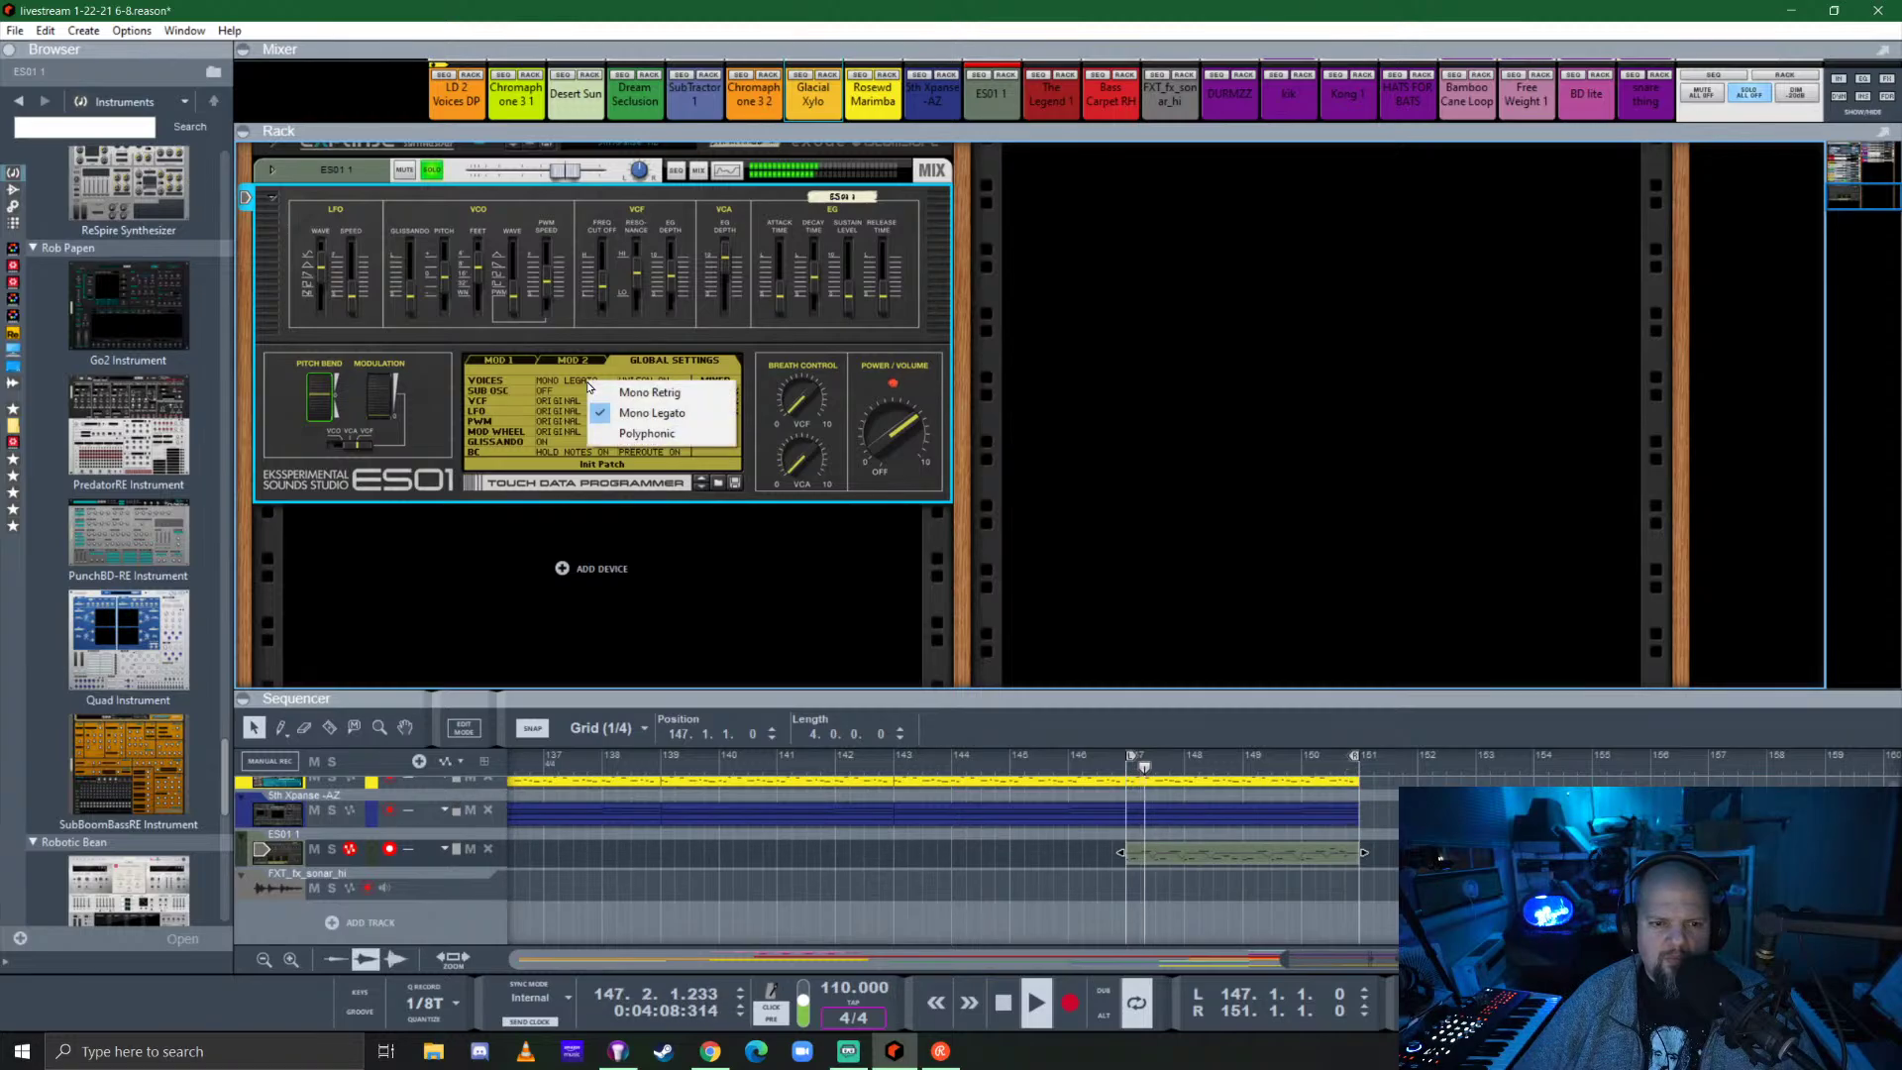
{"action": "left_click", "coordinate": [639, 388]}
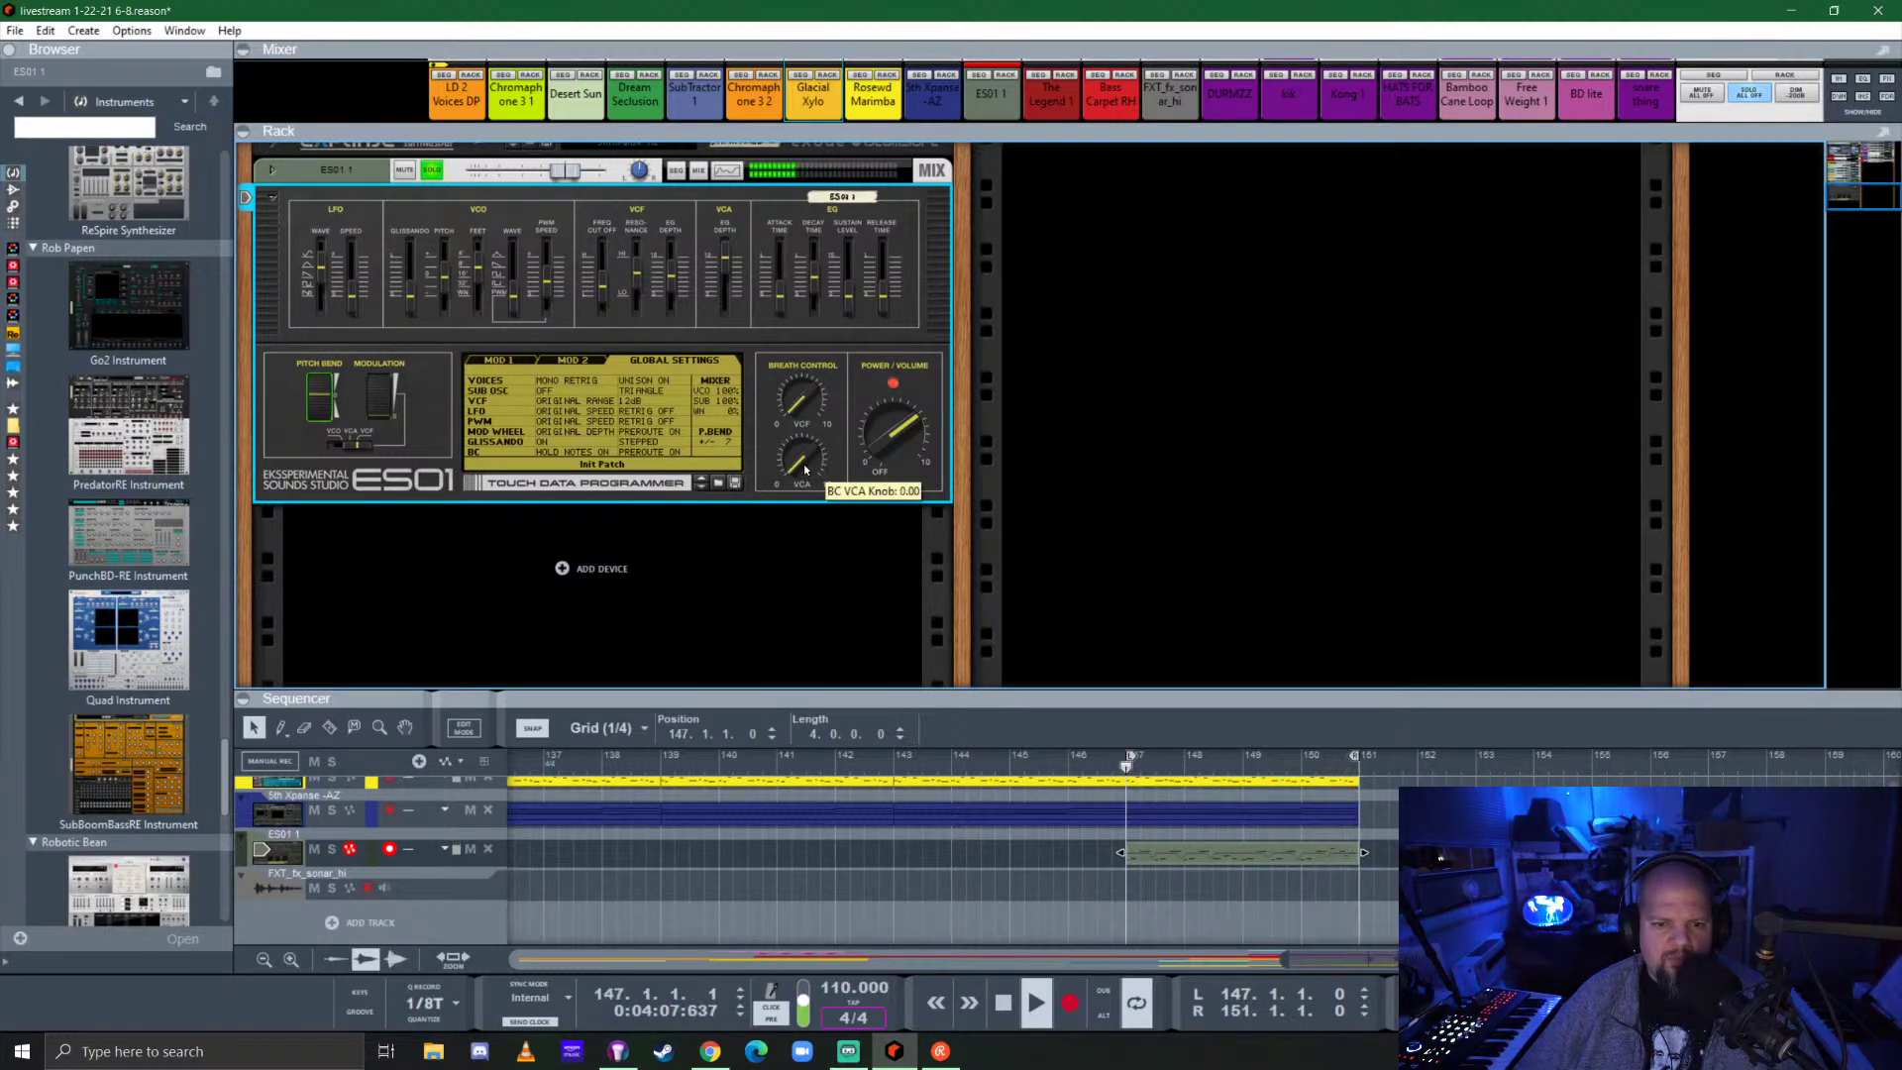
Add a Sweeper Modulation Effect as an insert on the ES01 mix channel and set its LFO rate to 0.117 Hz.
{"action": "left_click", "coordinate": [272, 197]}
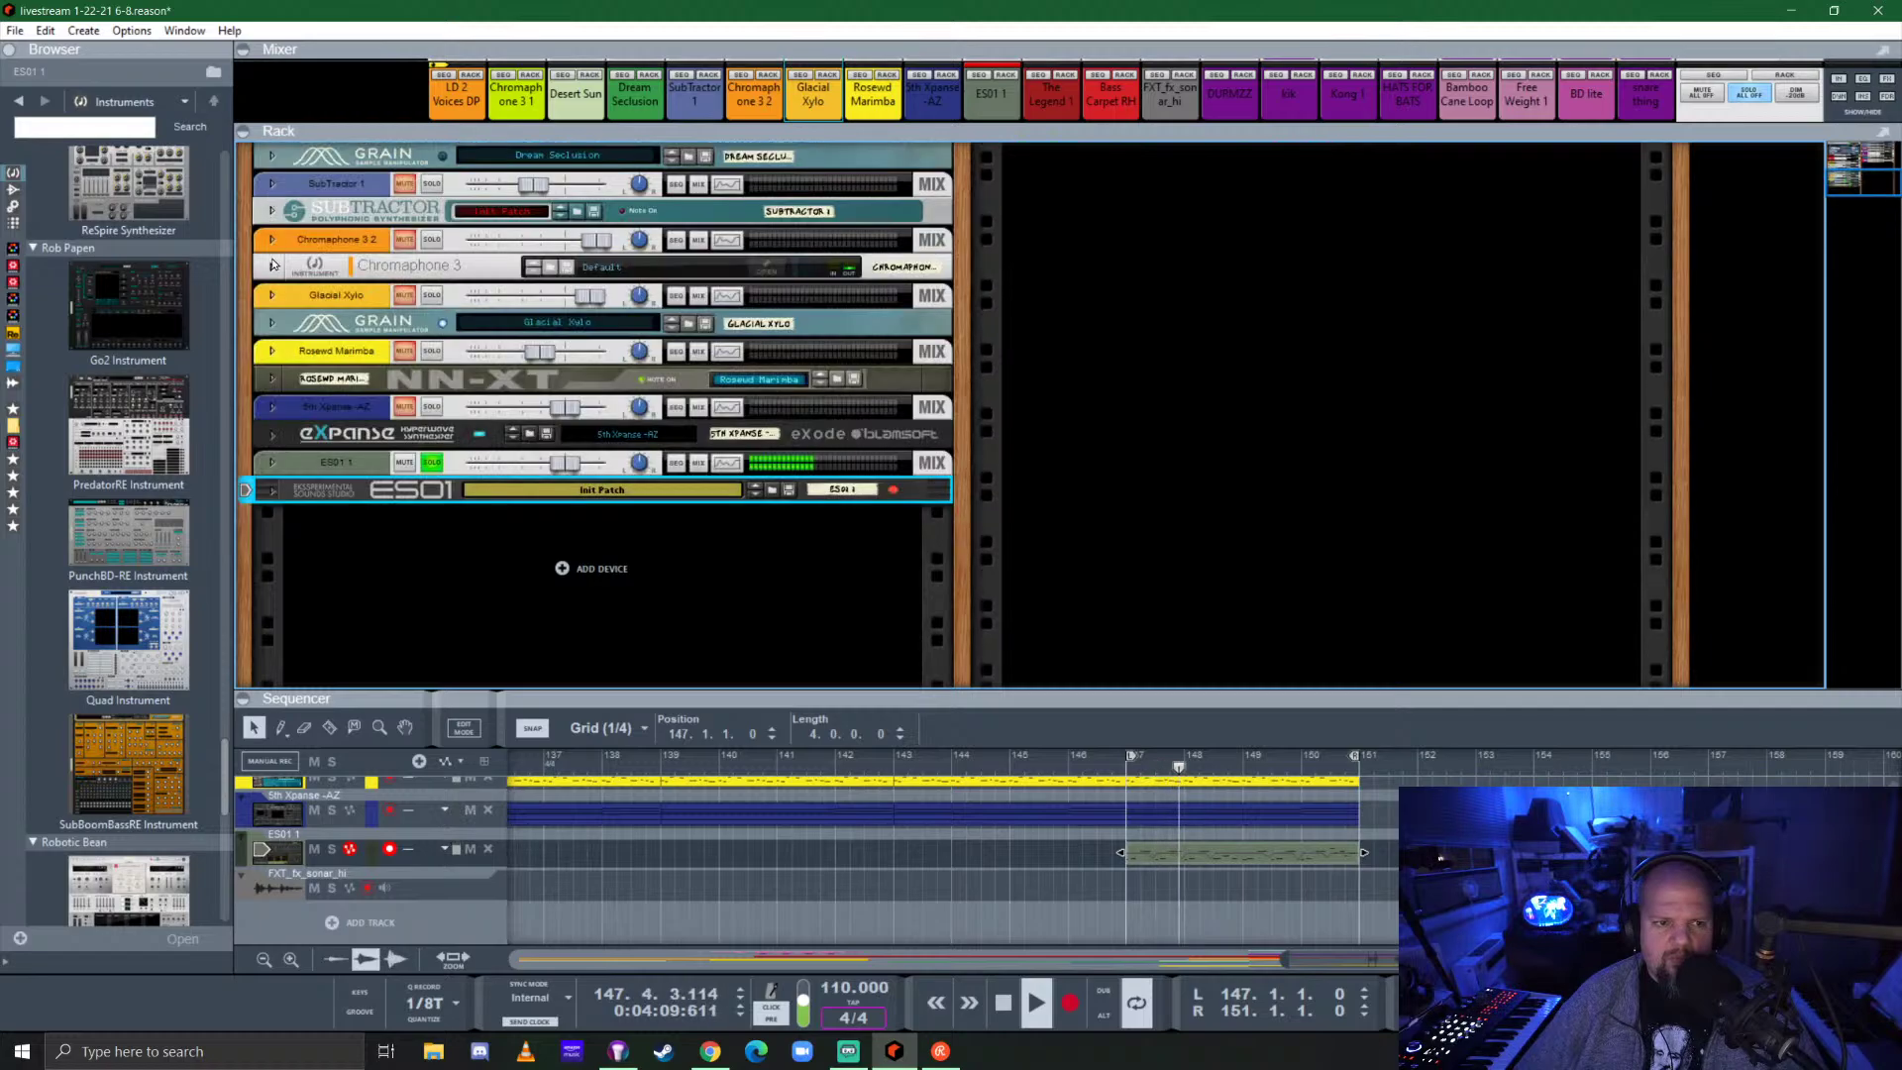
{"action": "left_click", "coordinate": [273, 464]}
{"action": "left_click", "coordinate": [294, 499]}
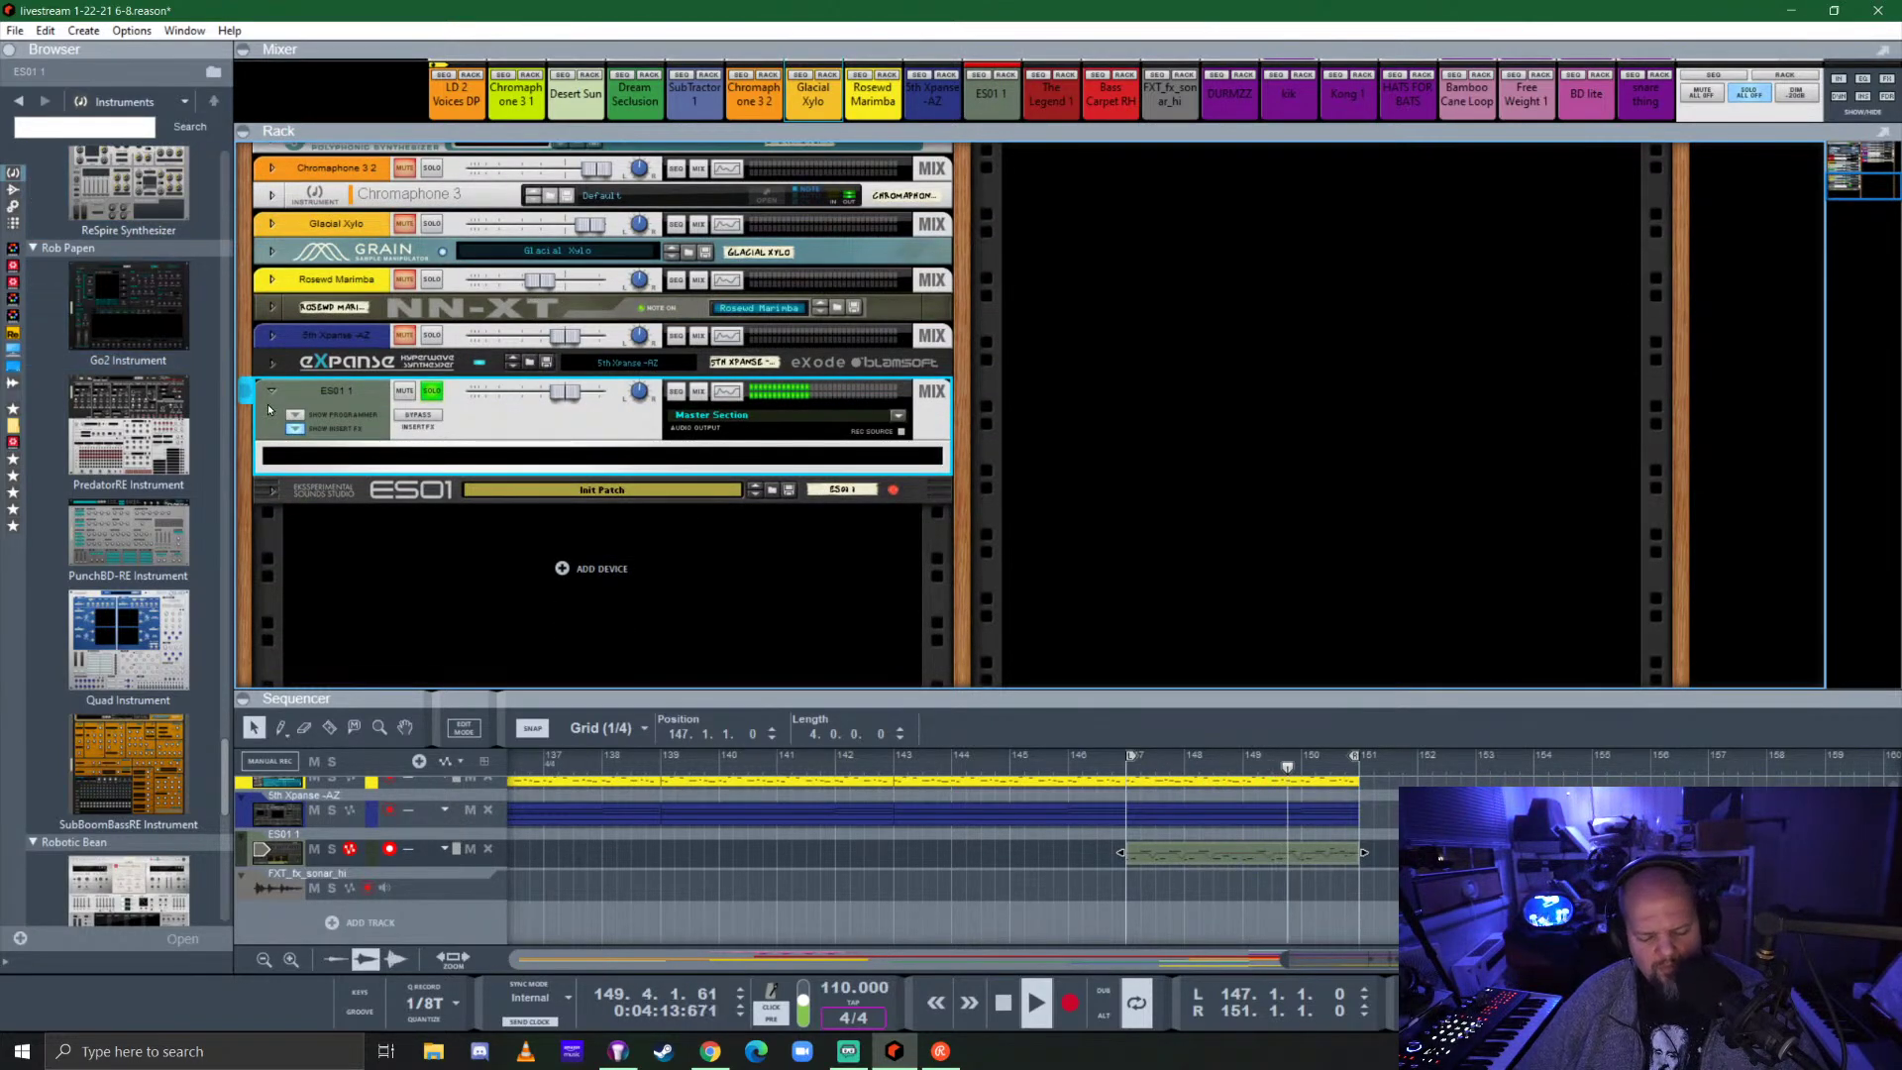
{"action": "left_click", "coordinate": [12, 189]}
{"action": "left_click_drag", "start_coordinate": [140, 234], "coordinate": [510, 473]}
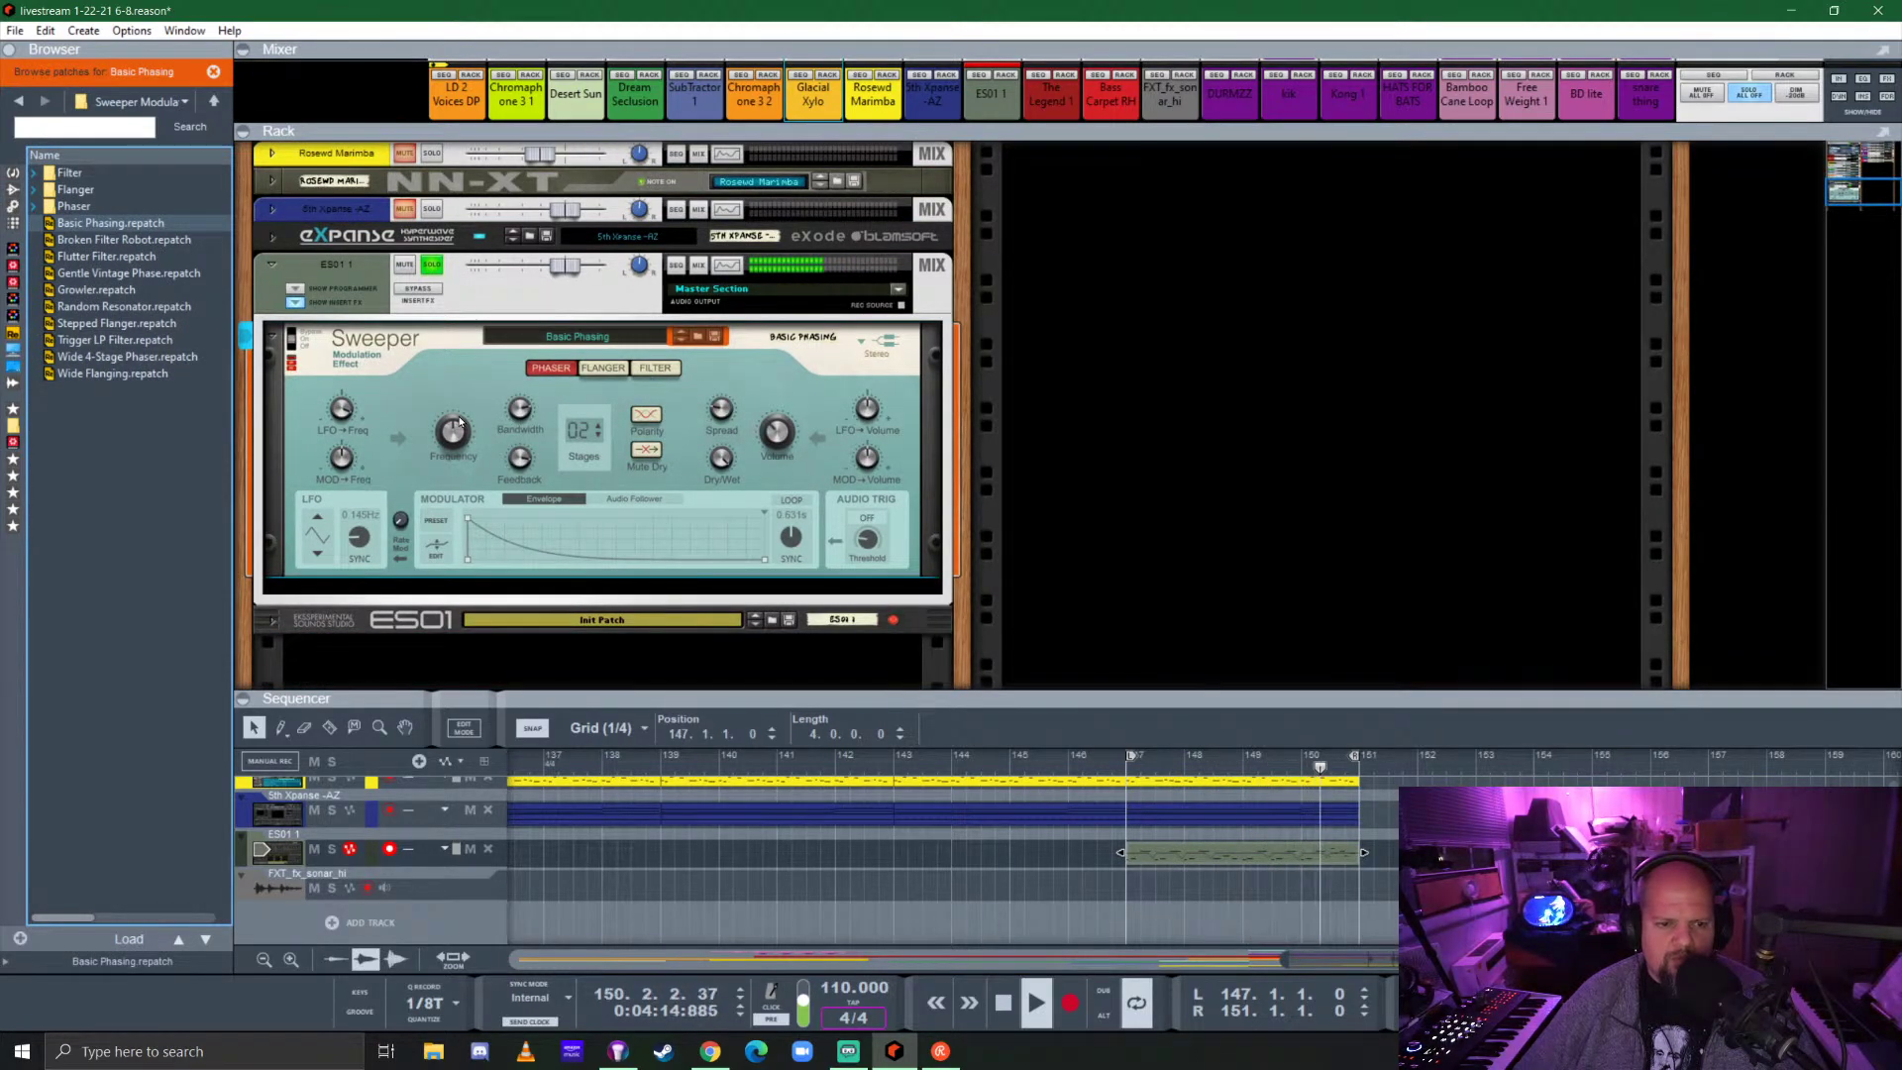
{"action": "left_click_drag", "start_coordinate": [356, 545], "coordinate": [360, 551]}
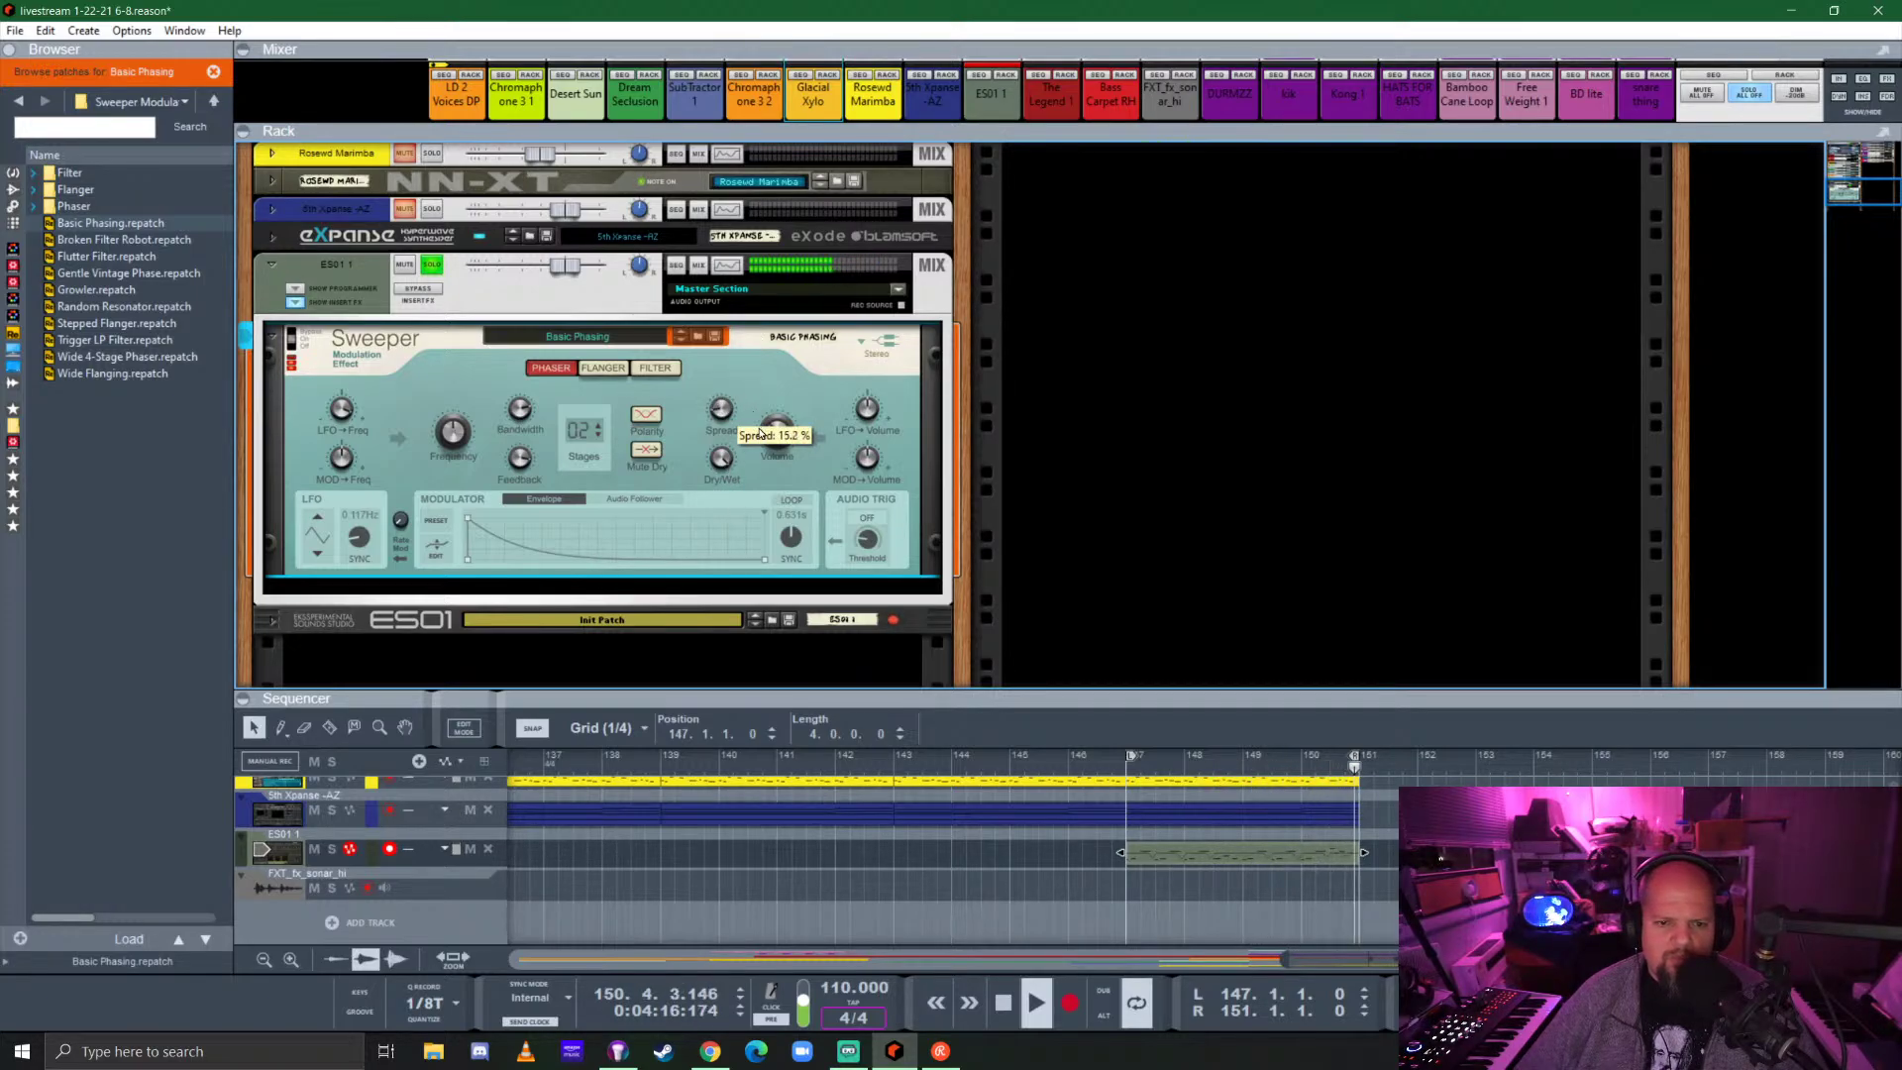
Enable both filters in the ES01 channel's Spectrum EQ, with the high-pass slightly above 1.3 kHz and the low-pass at 5.10 kHz.
{"action": "left_click", "coordinate": [296, 304]}
{"action": "left_click", "coordinate": [726, 426]}
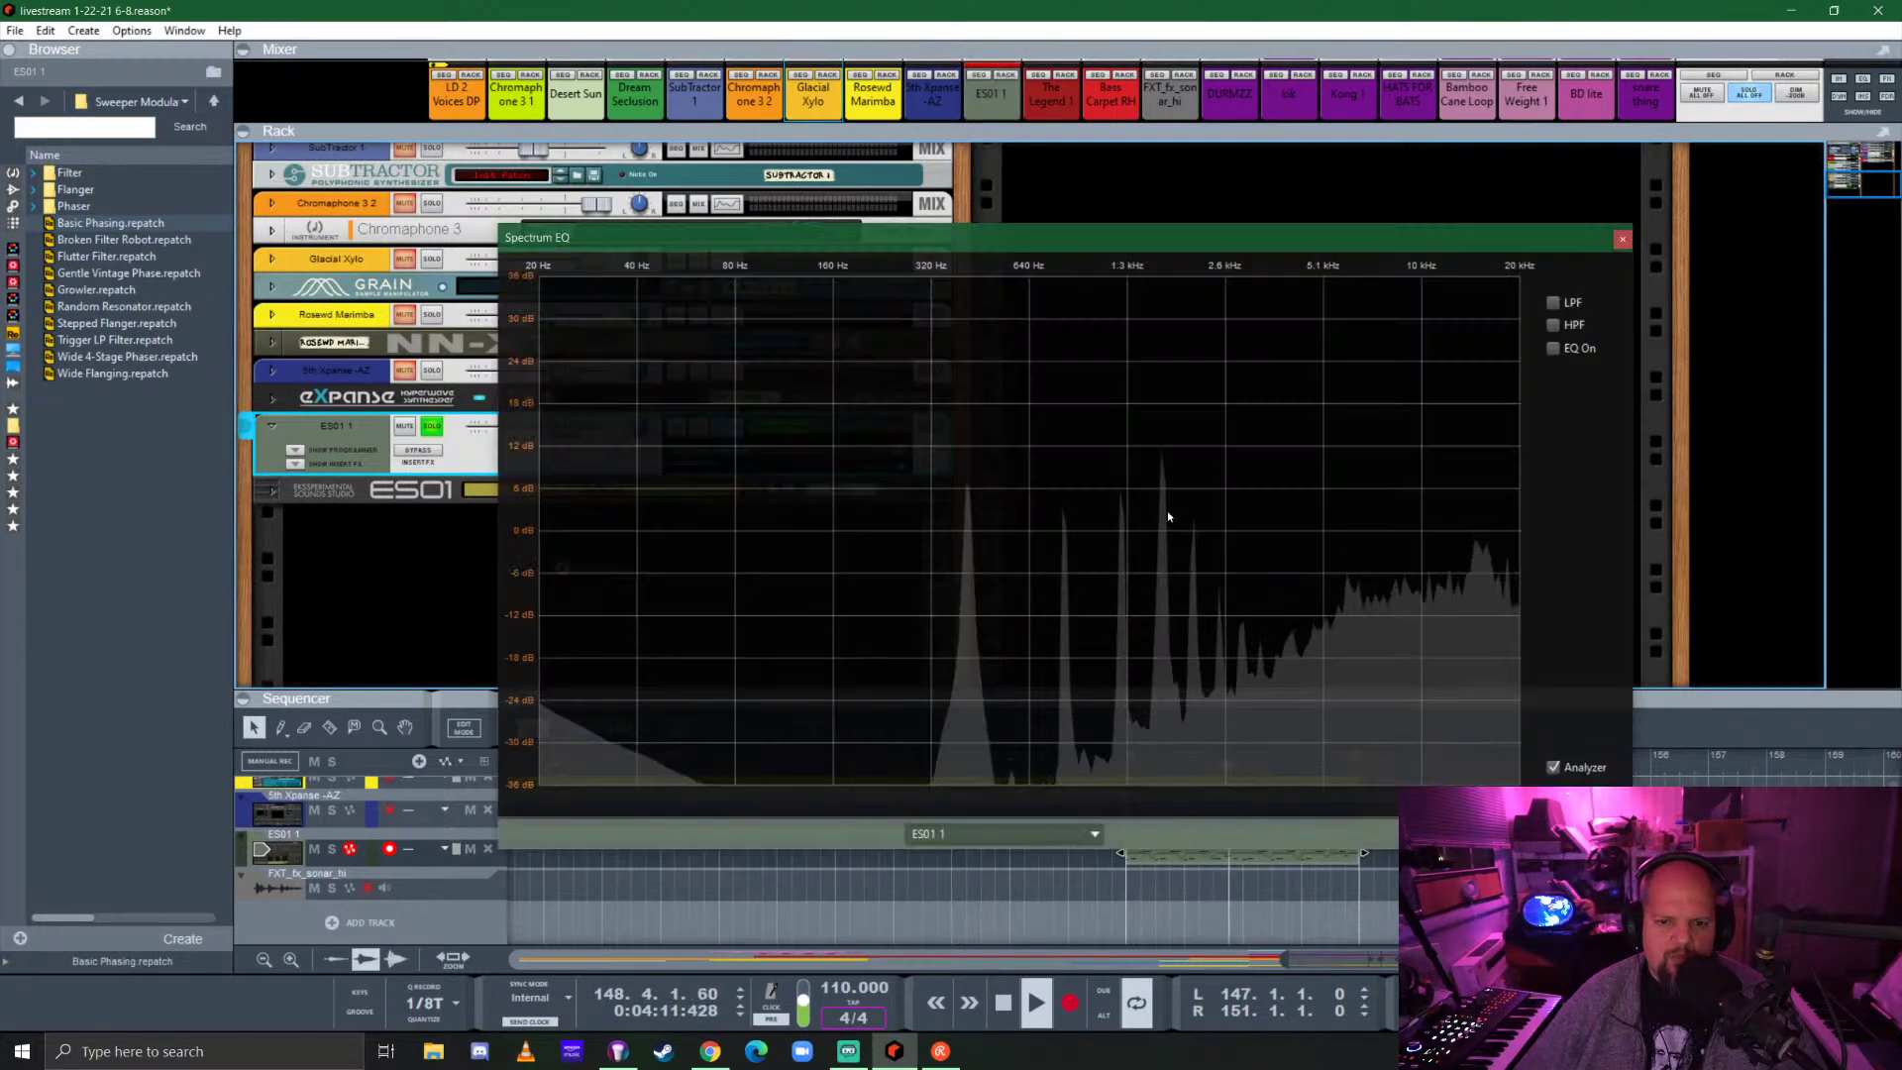
{"action": "left_click", "coordinate": [1552, 325]}
{"action": "left_click", "coordinate": [1552, 302]}
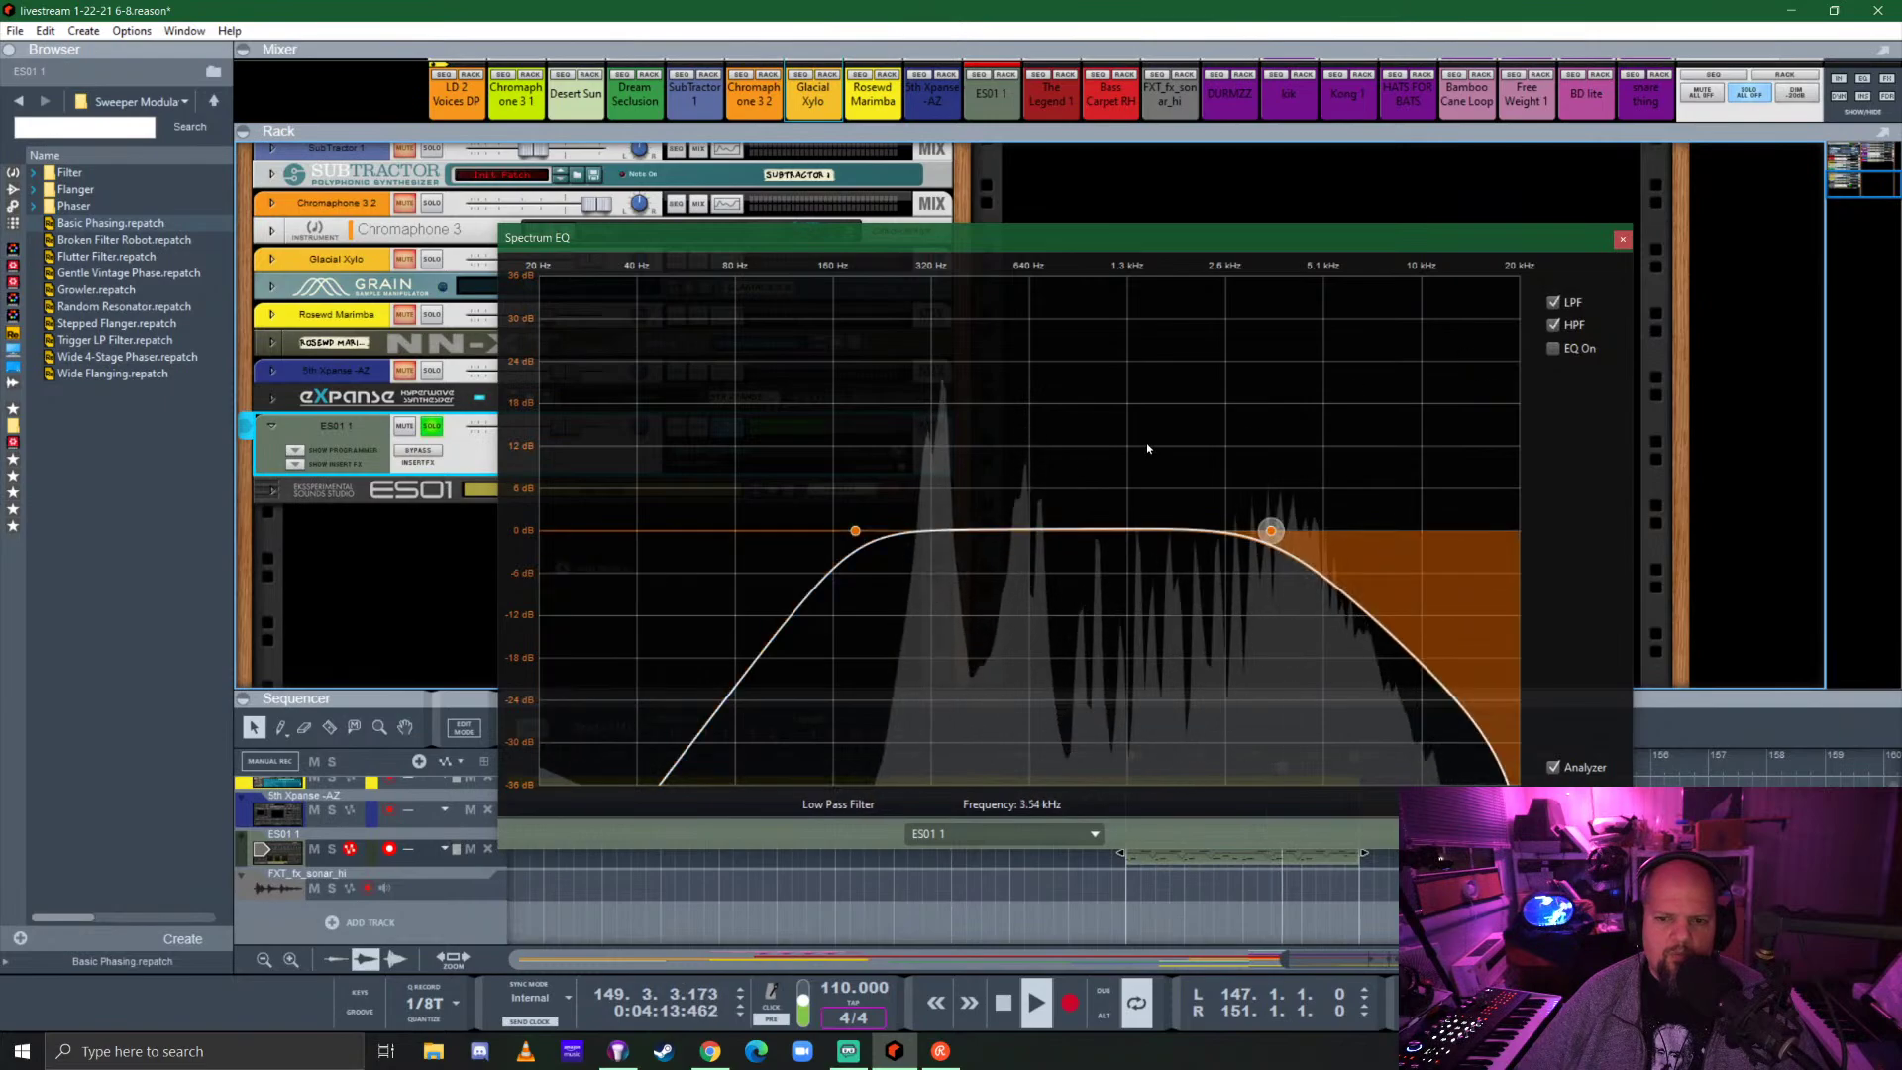
{"action": "left_click_drag", "start_coordinate": [855, 530], "coordinate": [1072, 530]}
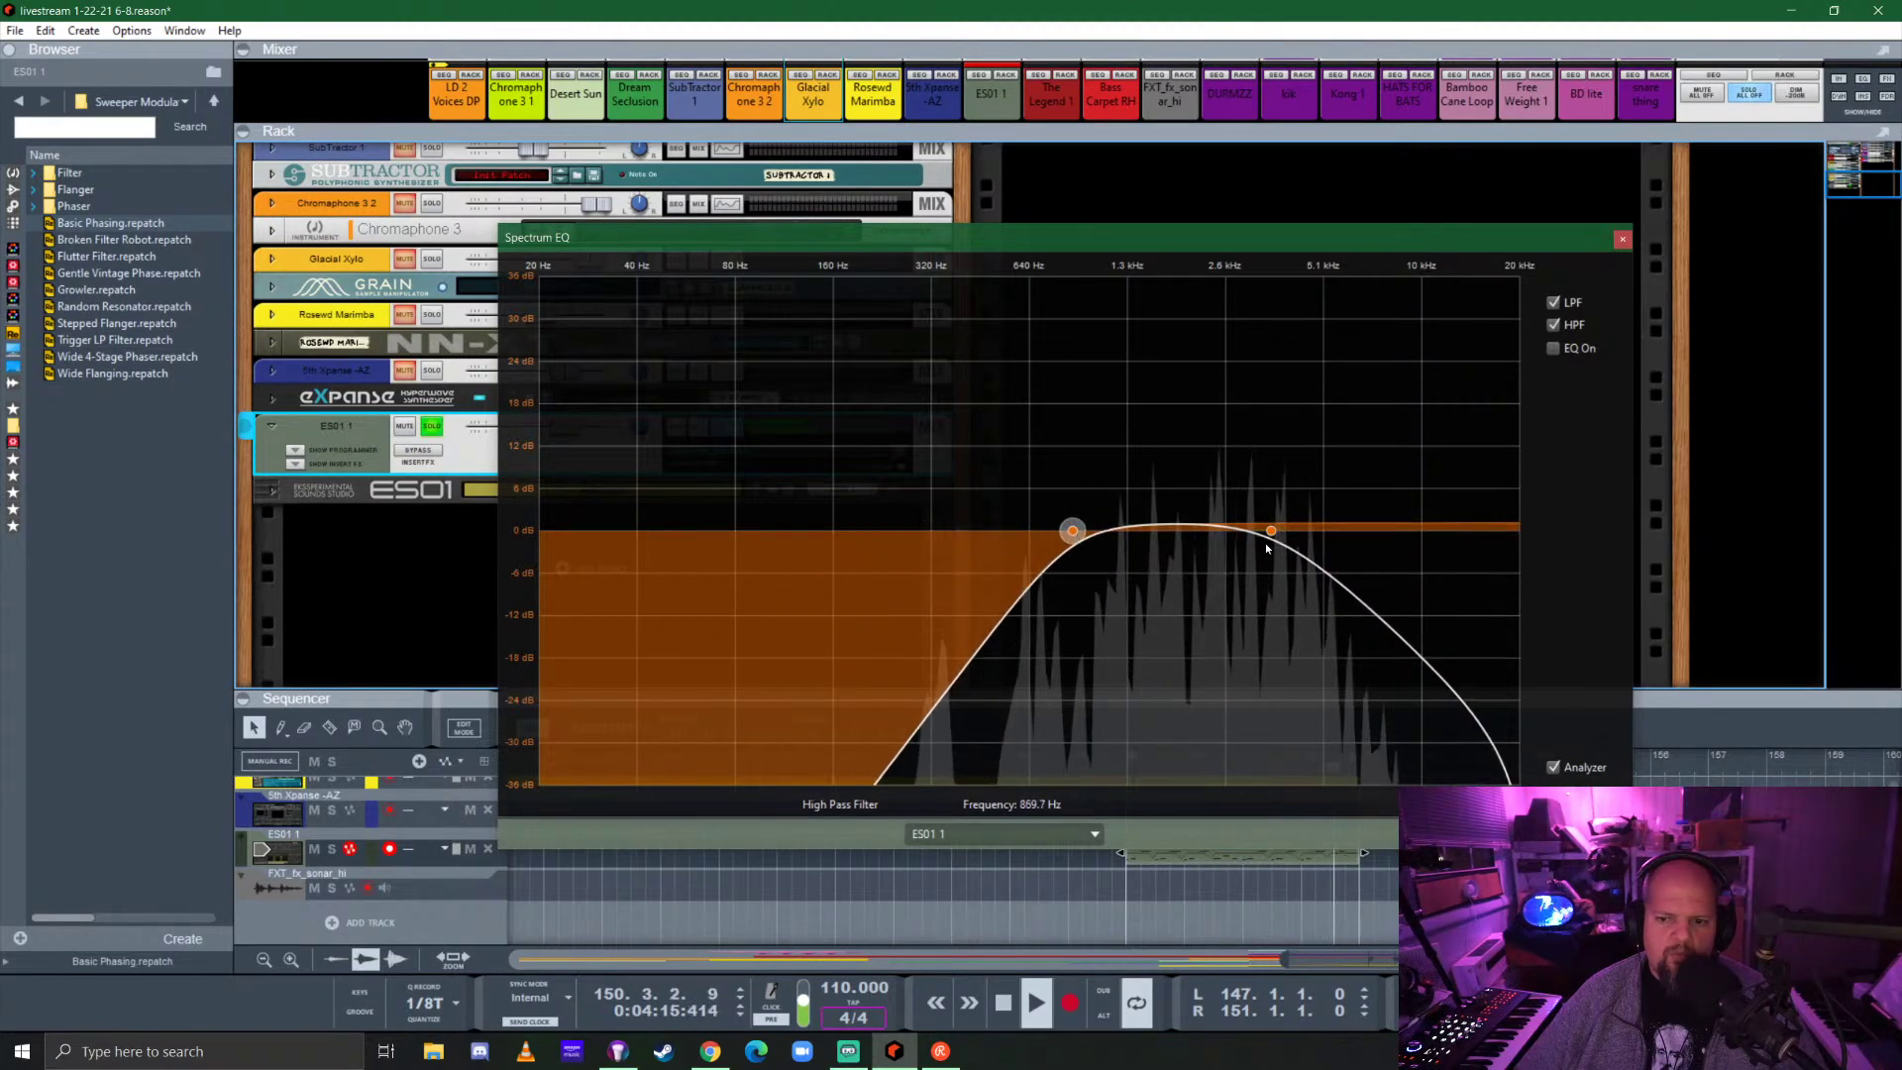
{"action": "left_click_drag", "start_coordinate": [1271, 531], "coordinate": [1322, 530]}
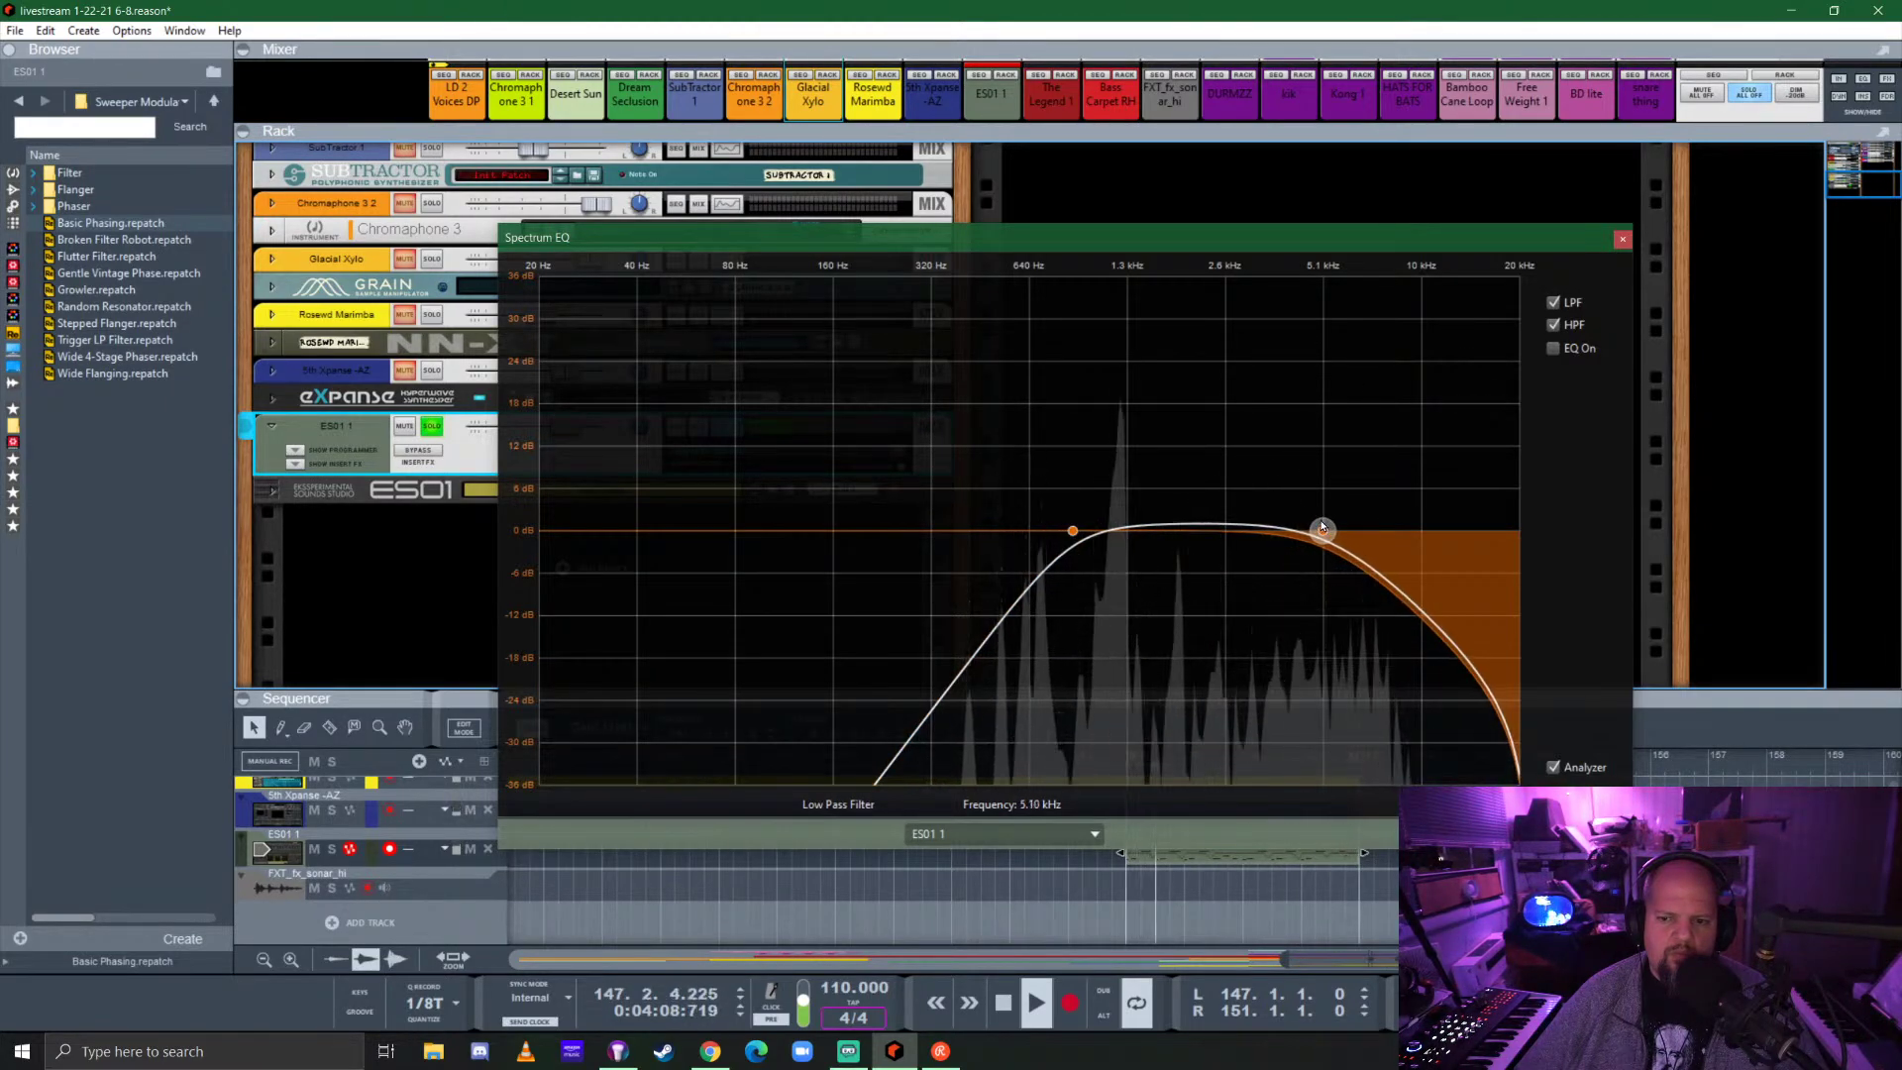
{"action": "left_click_drag", "start_coordinate": [1073, 529], "coordinate": [1158, 531]}
{"action": "left_click", "coordinate": [1323, 531]}
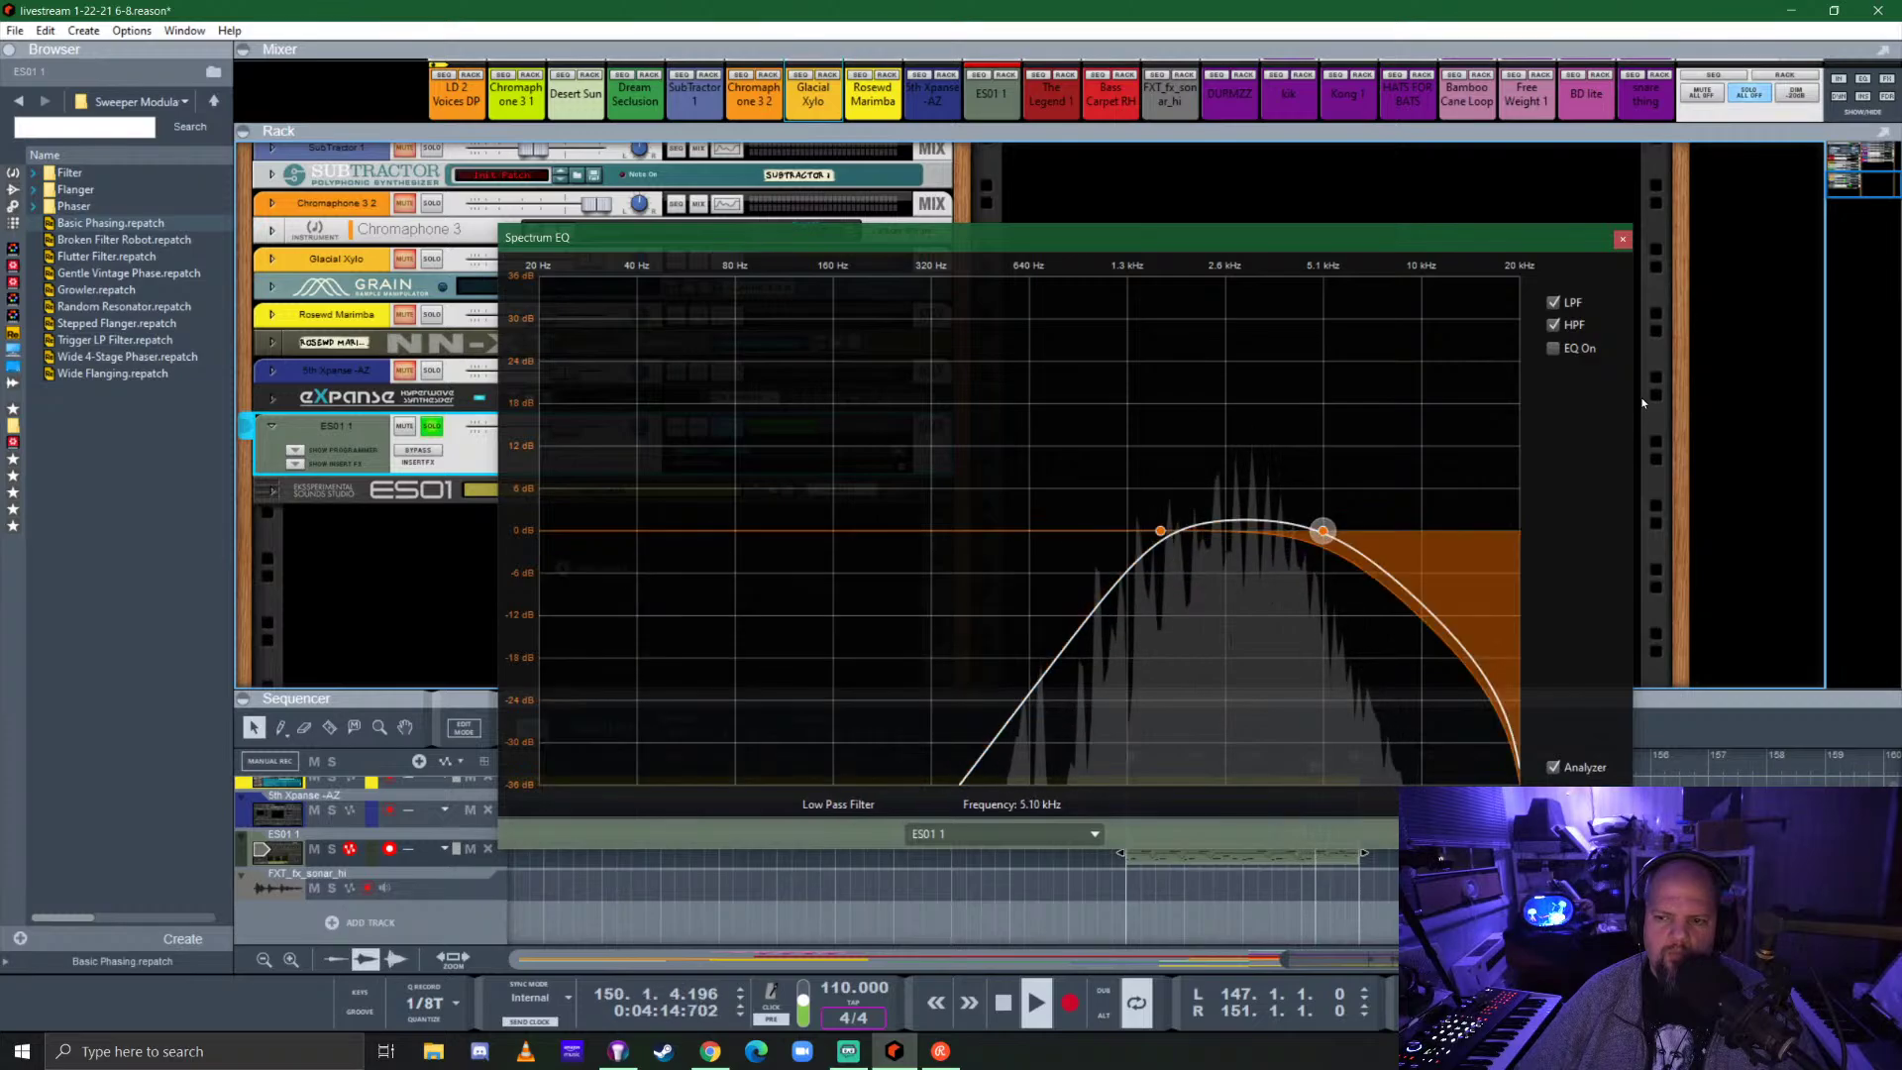
{"action": "left_click", "coordinate": [1622, 240]}
Enable the ES01 channel's sends in the mixer, with FX5 at -16.06 dB and FX1 at -17.55 dB, and unsolo the channel.
{"action": "key", "text": "F5"}
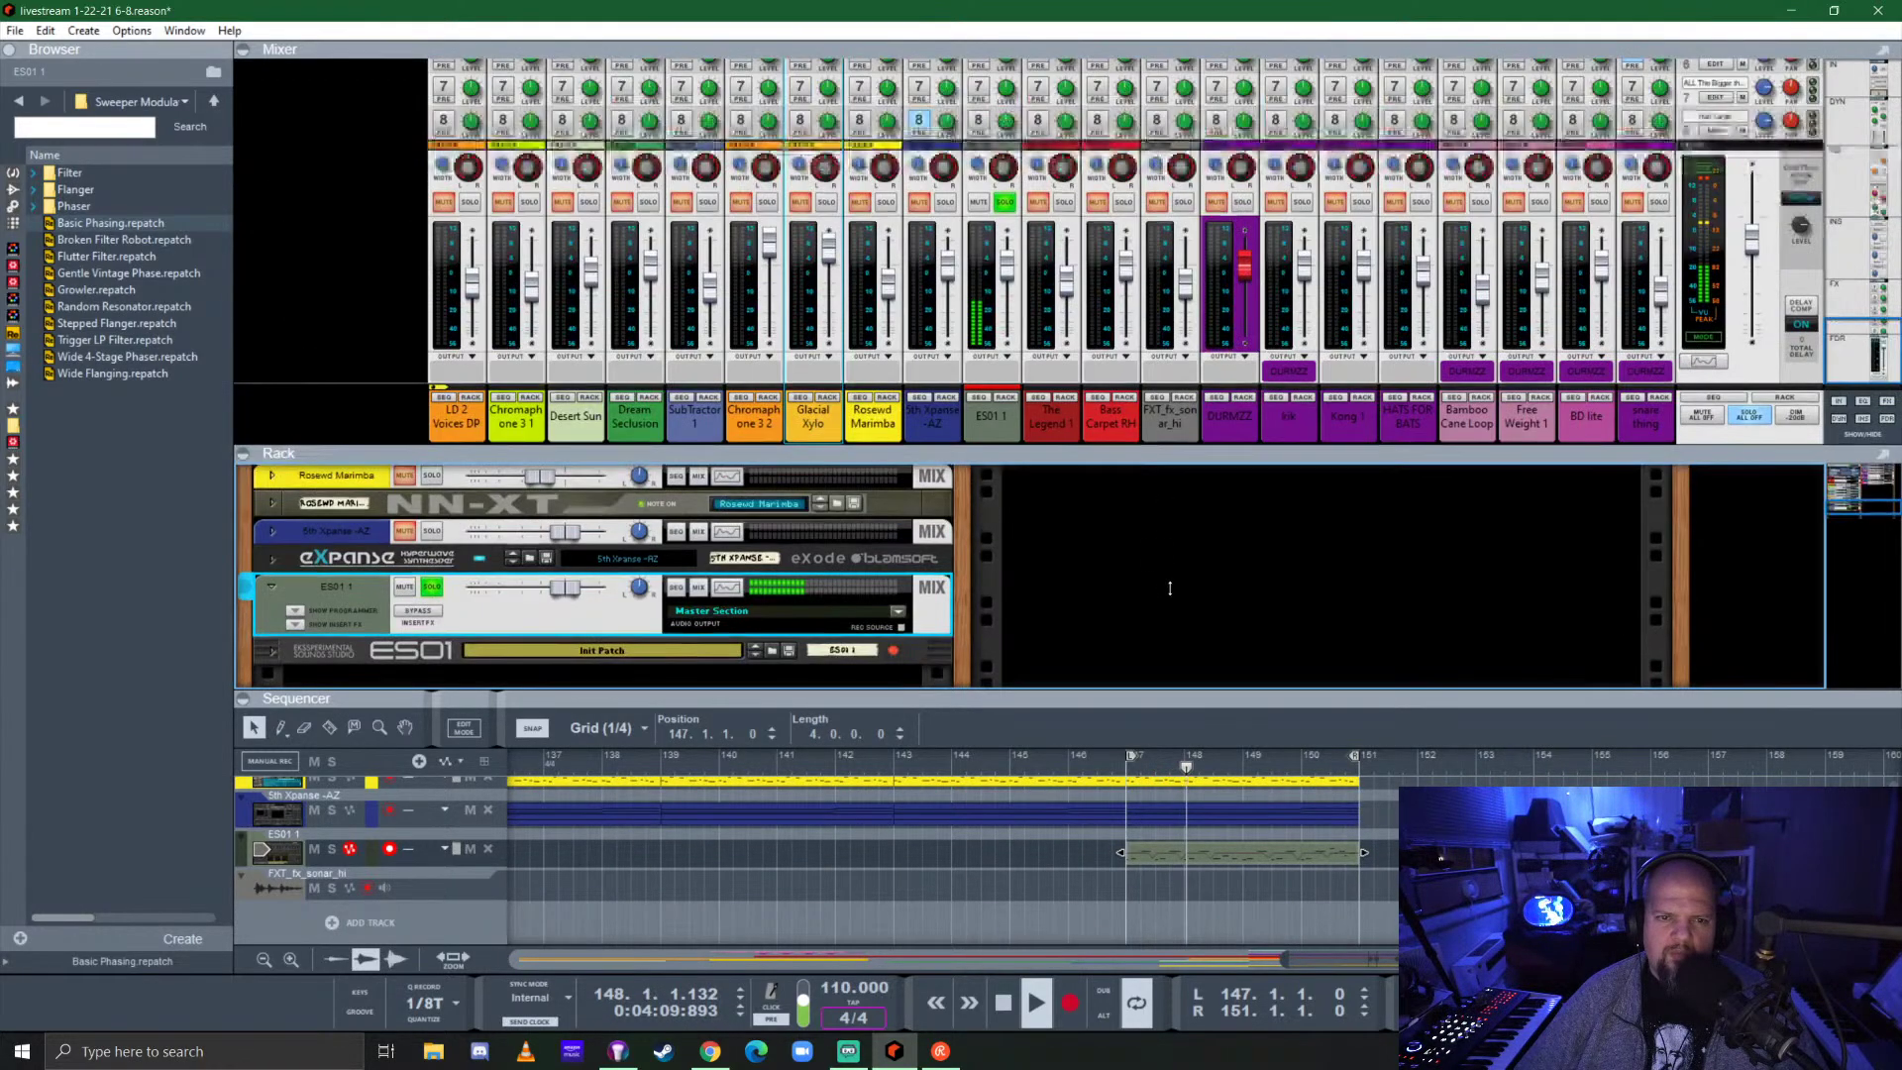
{"action": "key", "text": "F6"}
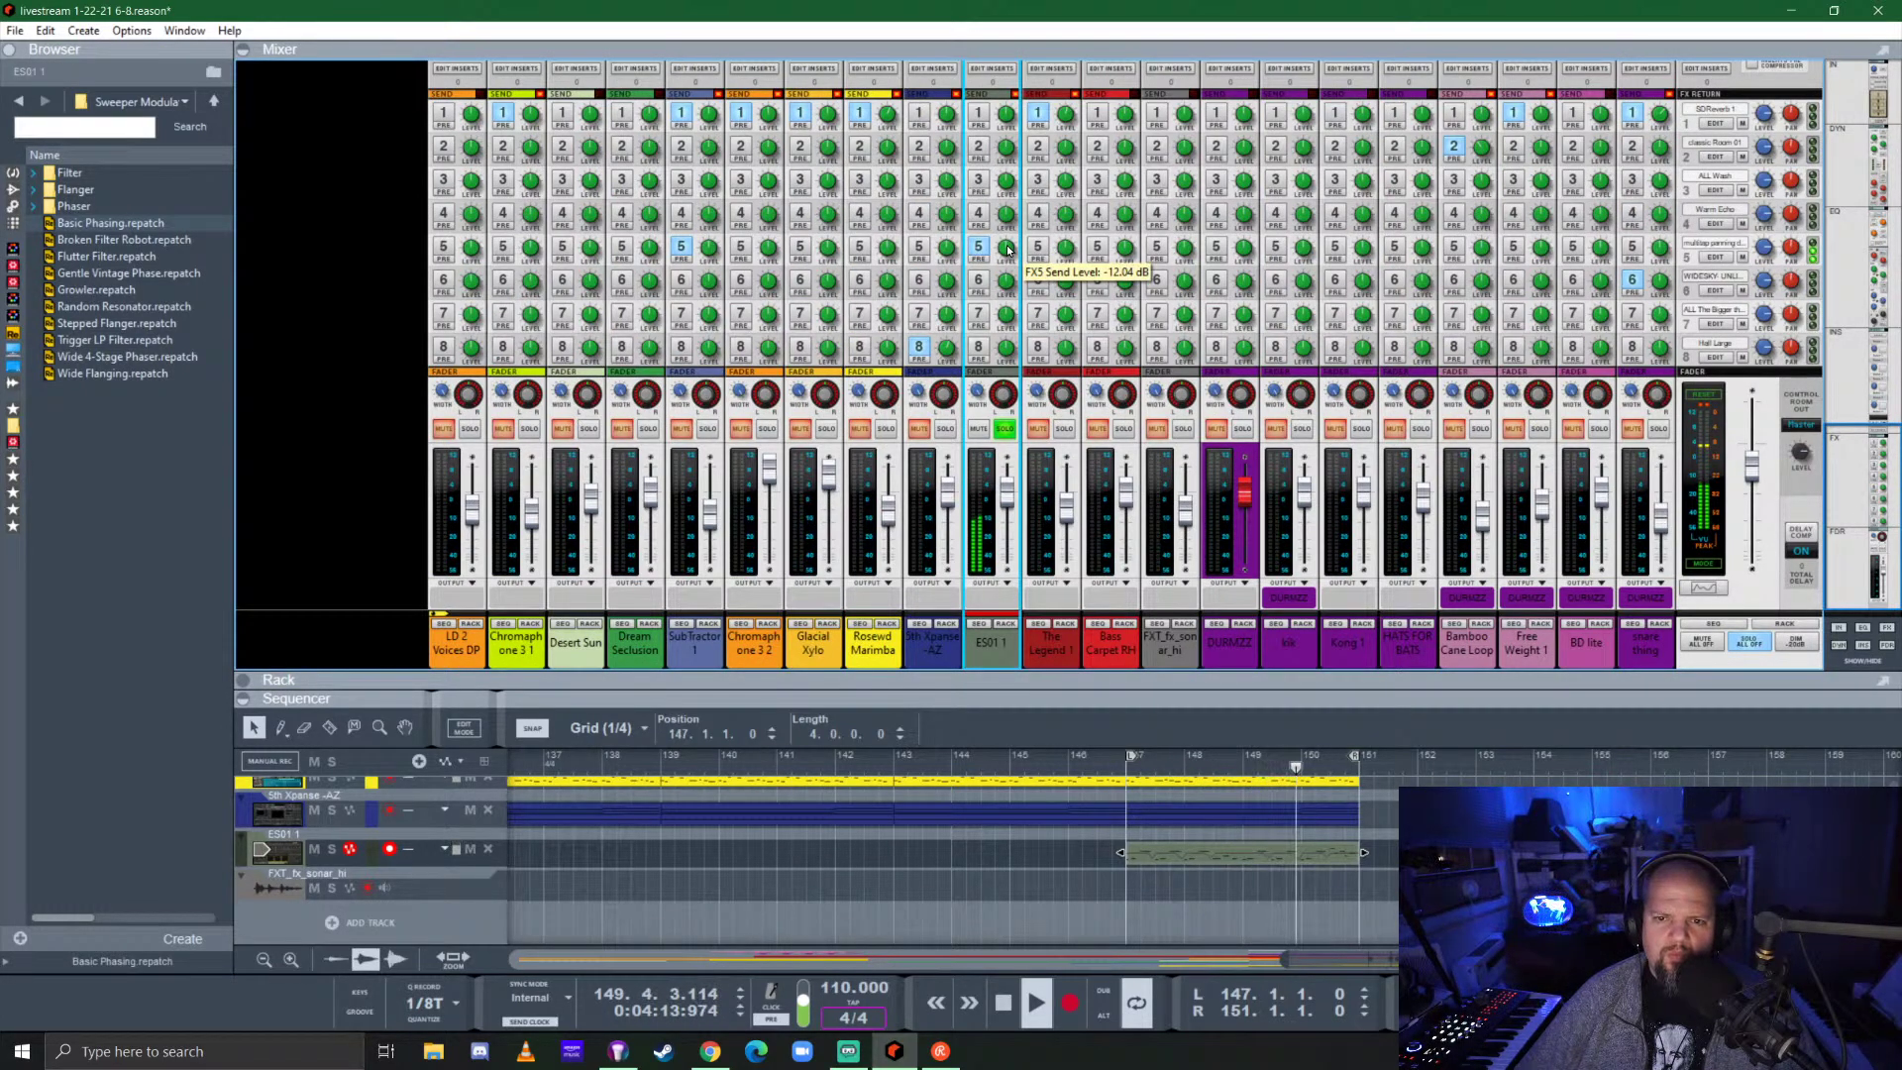
{"action": "left_click_drag", "start_coordinate": [1010, 264], "coordinate": [1013, 309]}
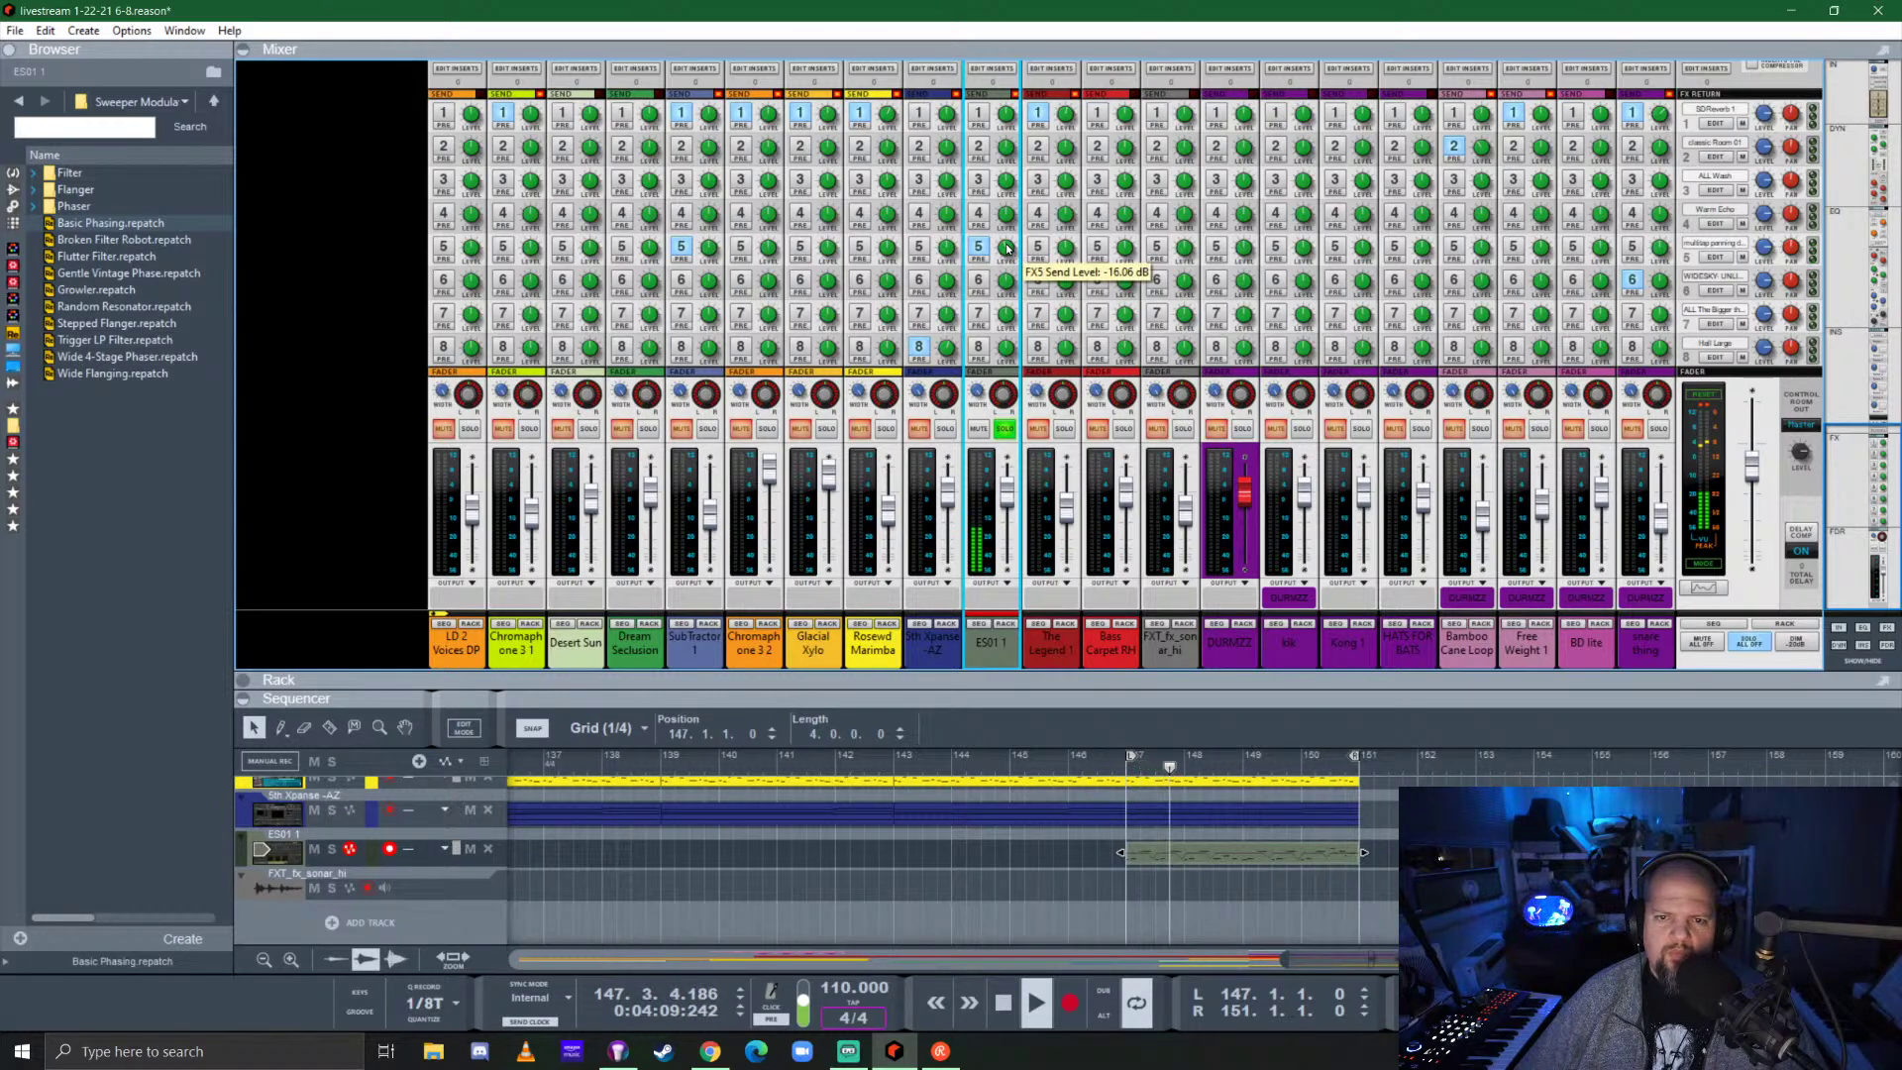
{"action": "left_click", "coordinate": [978, 112]}
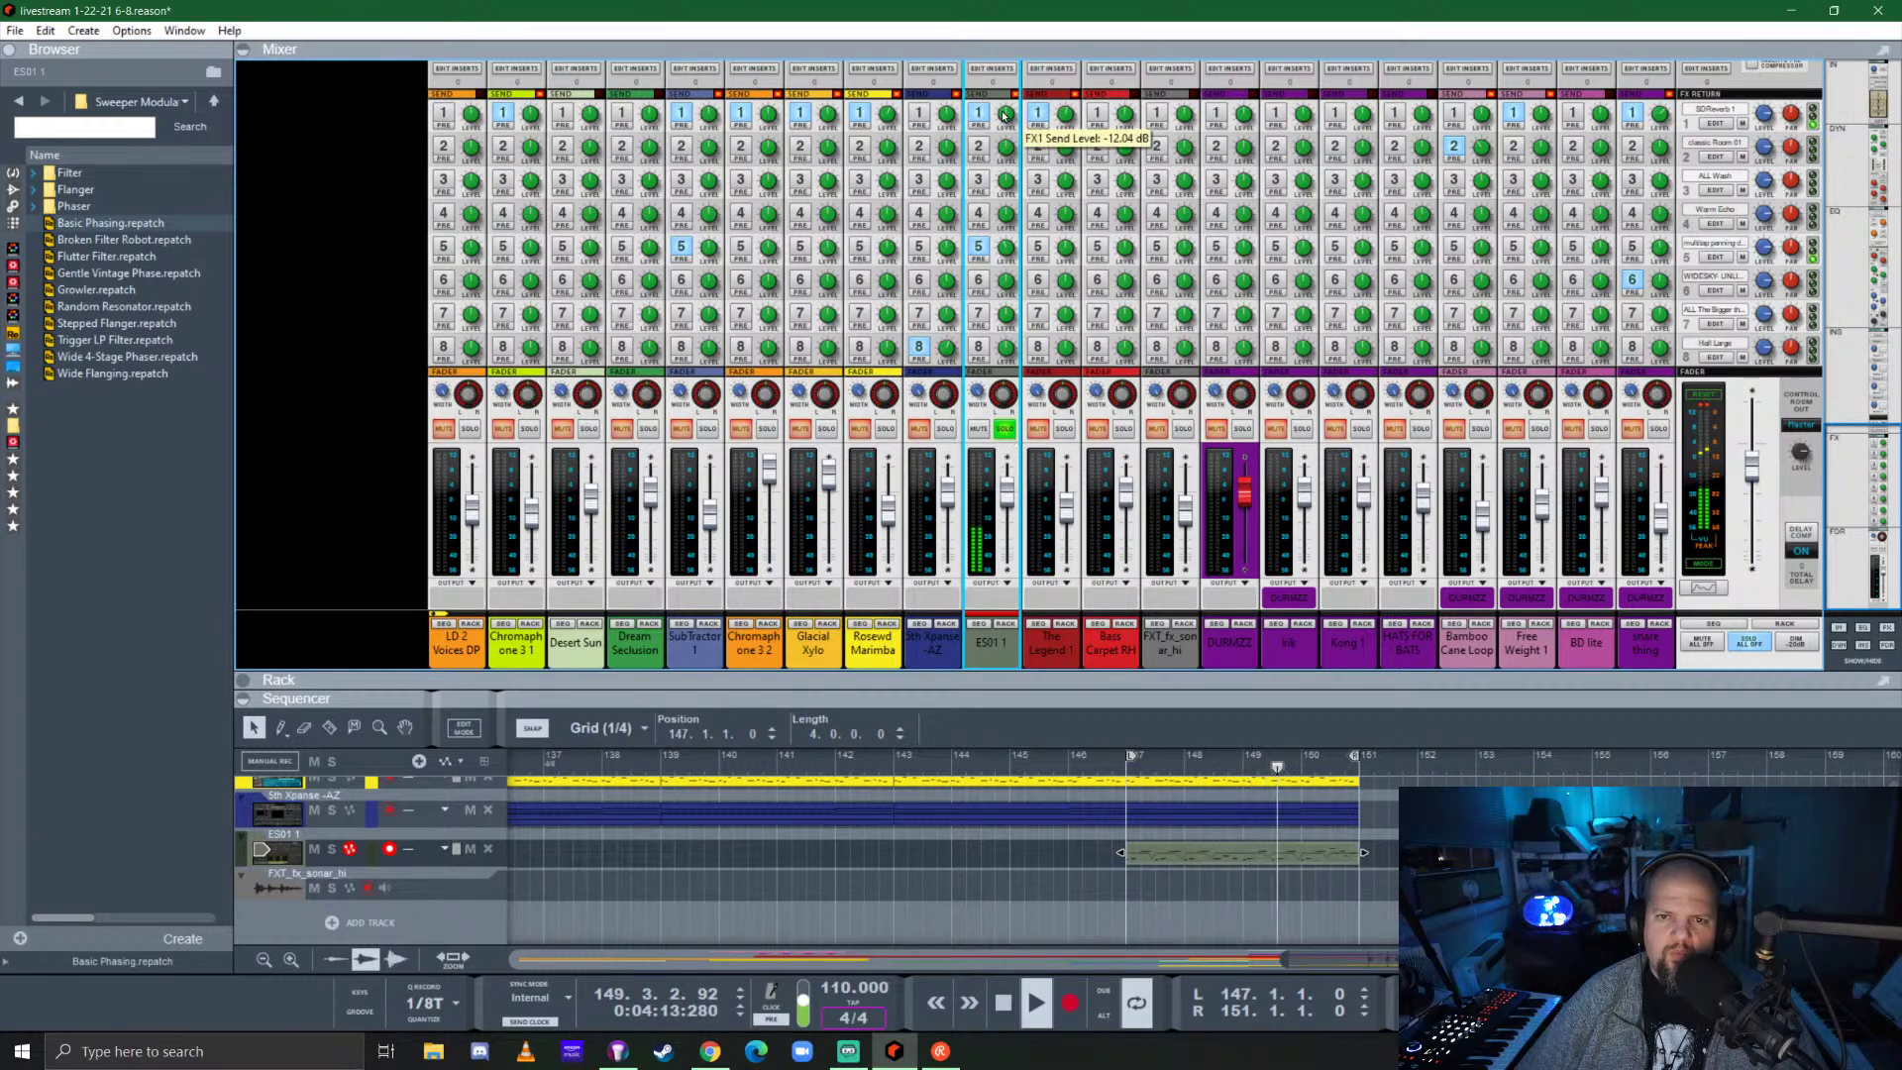
{"action": "left_click_drag", "start_coordinate": [1003, 115], "coordinate": [1010, 138]}
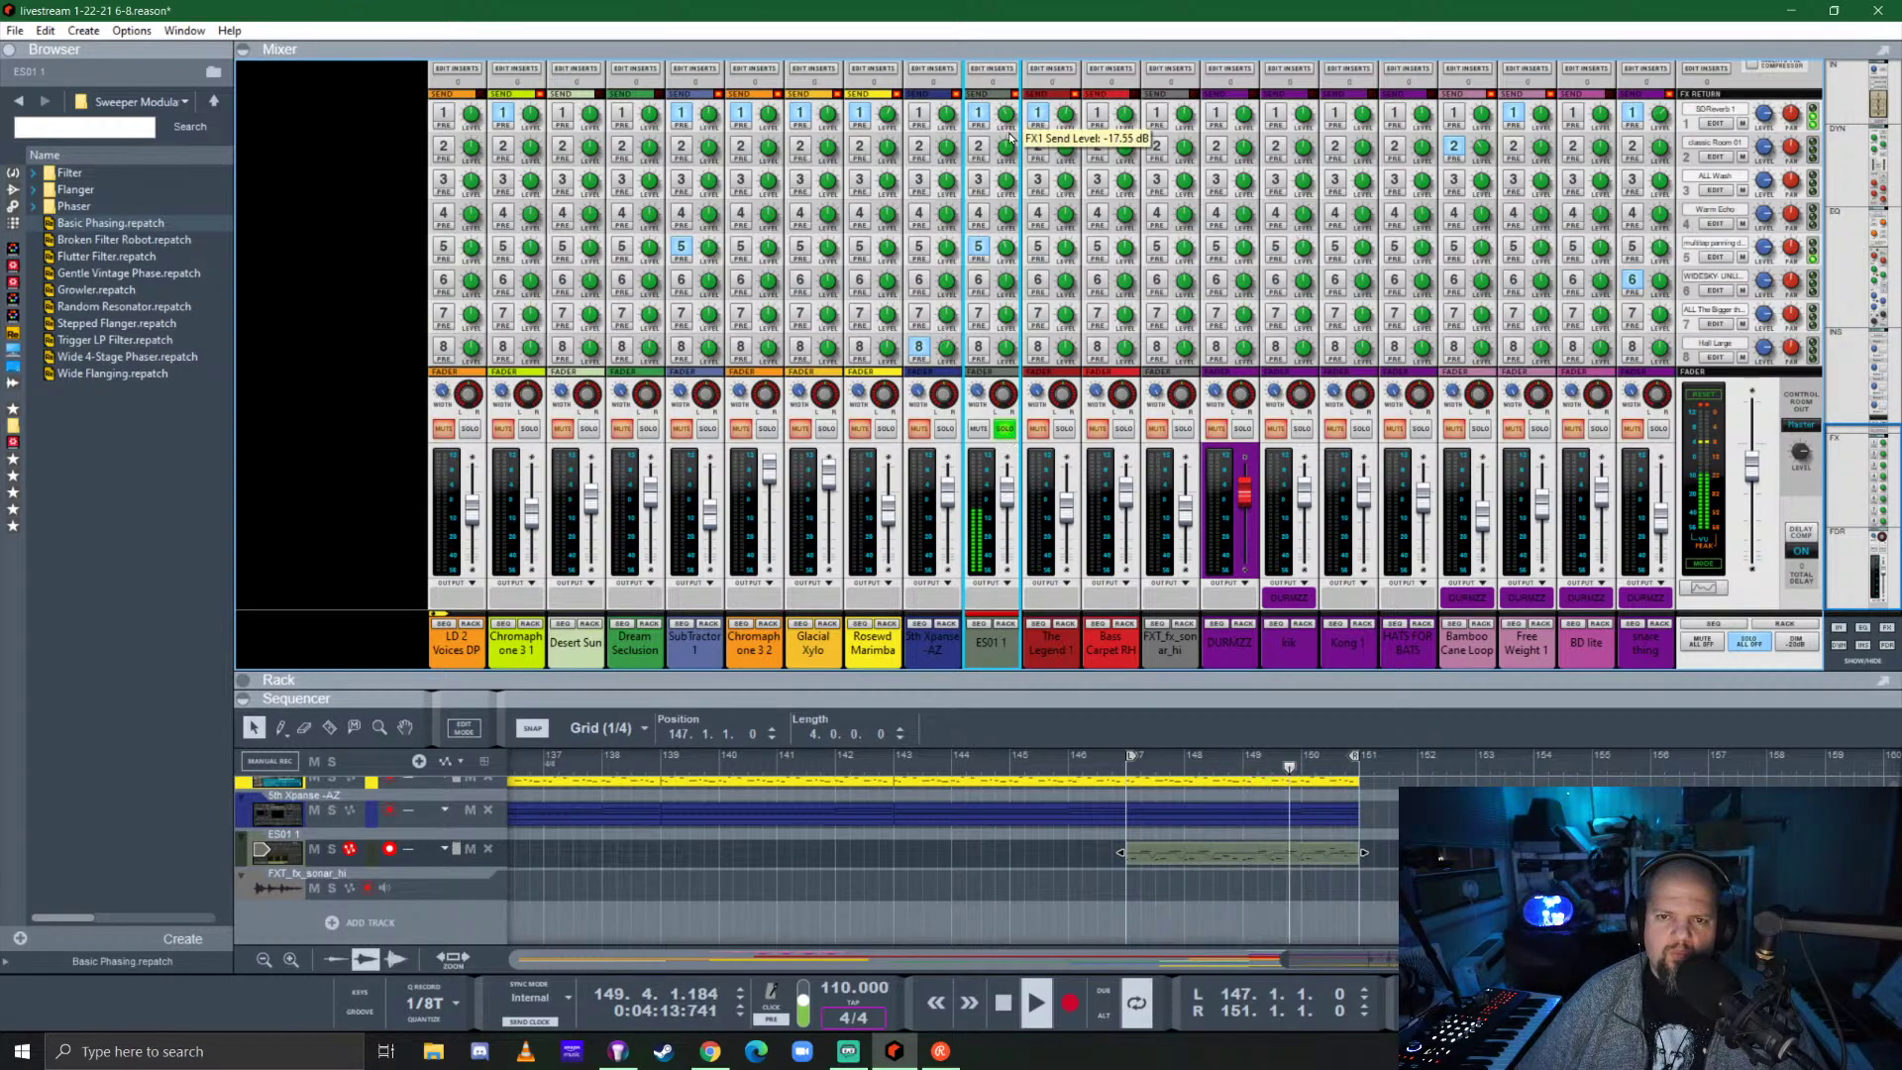
{"action": "left_click", "coordinate": [1005, 429]}
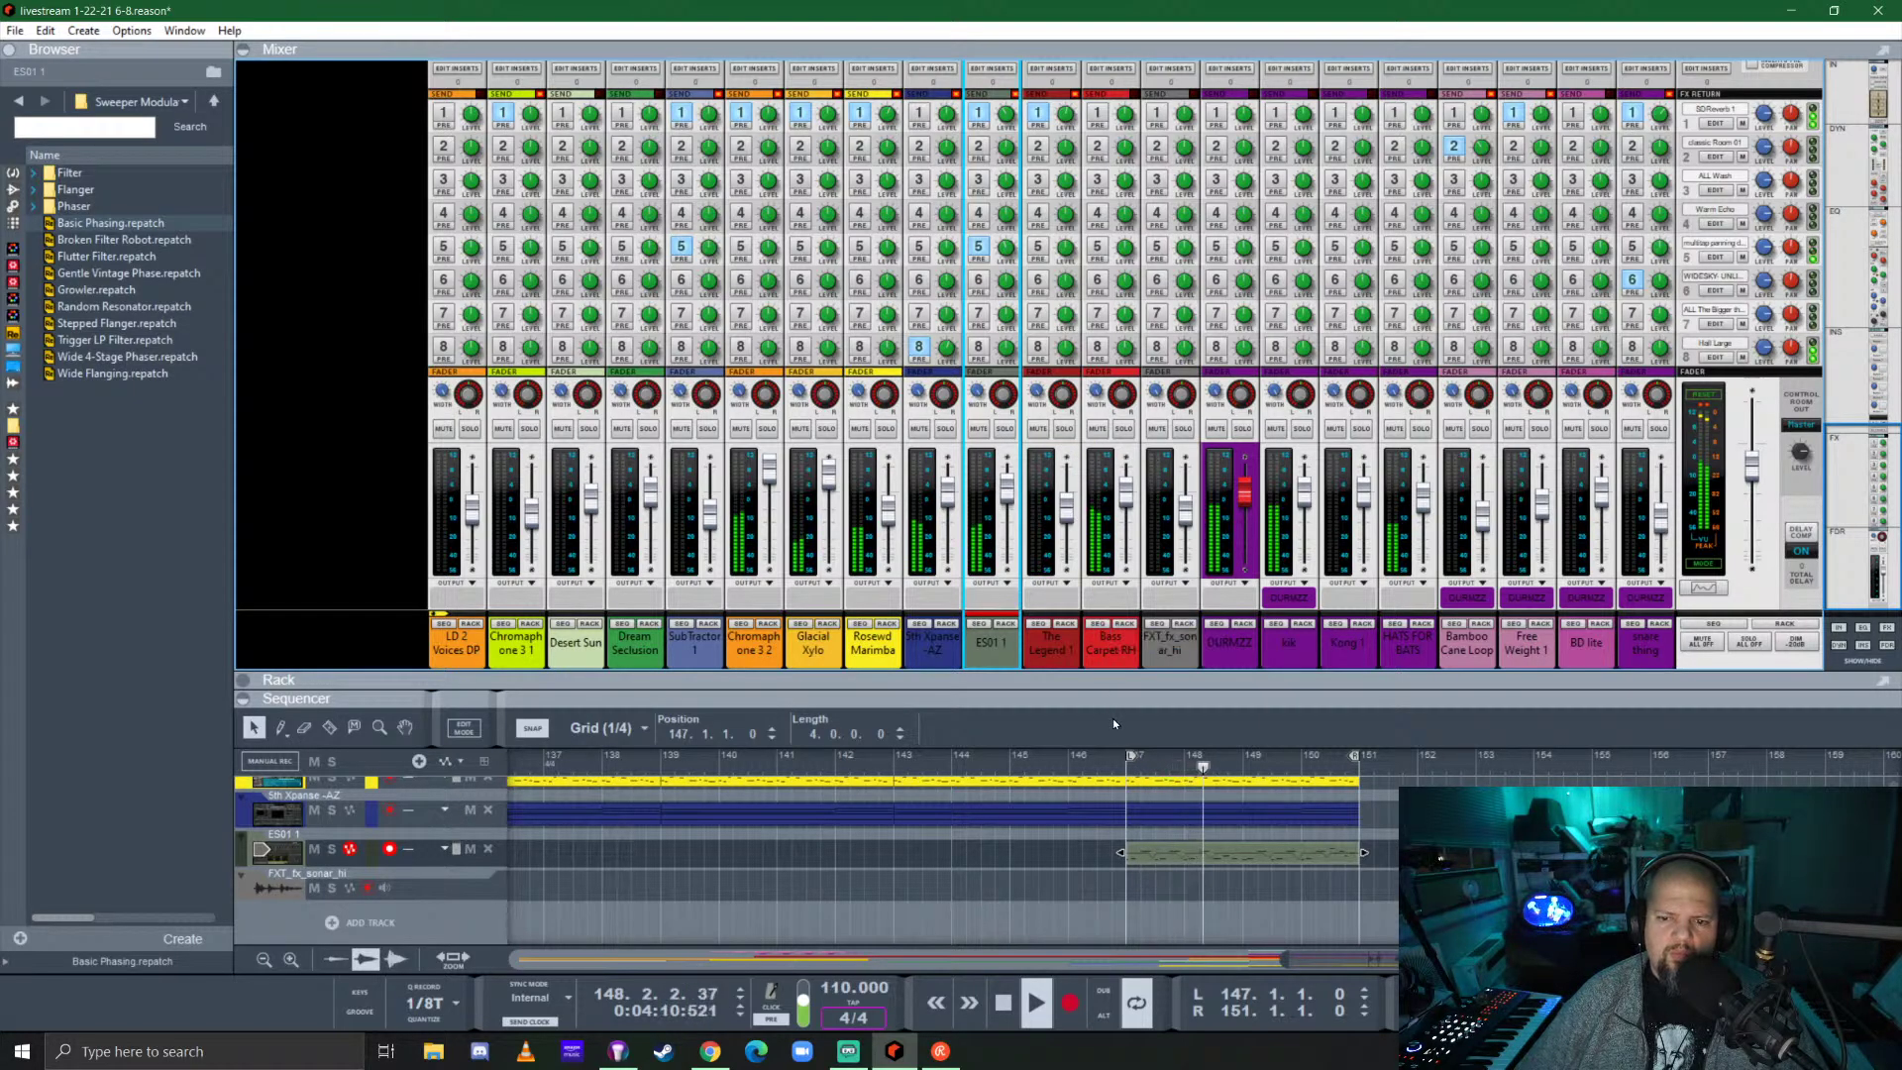
Enlarge the sequencer, duplicate the clips at bars 147 to 151 on all playing tracks to bar 151, and loop bars 151 to 155.
{"action": "left_click_drag", "start_coordinate": [1118, 698], "coordinate": [1145, 149]}
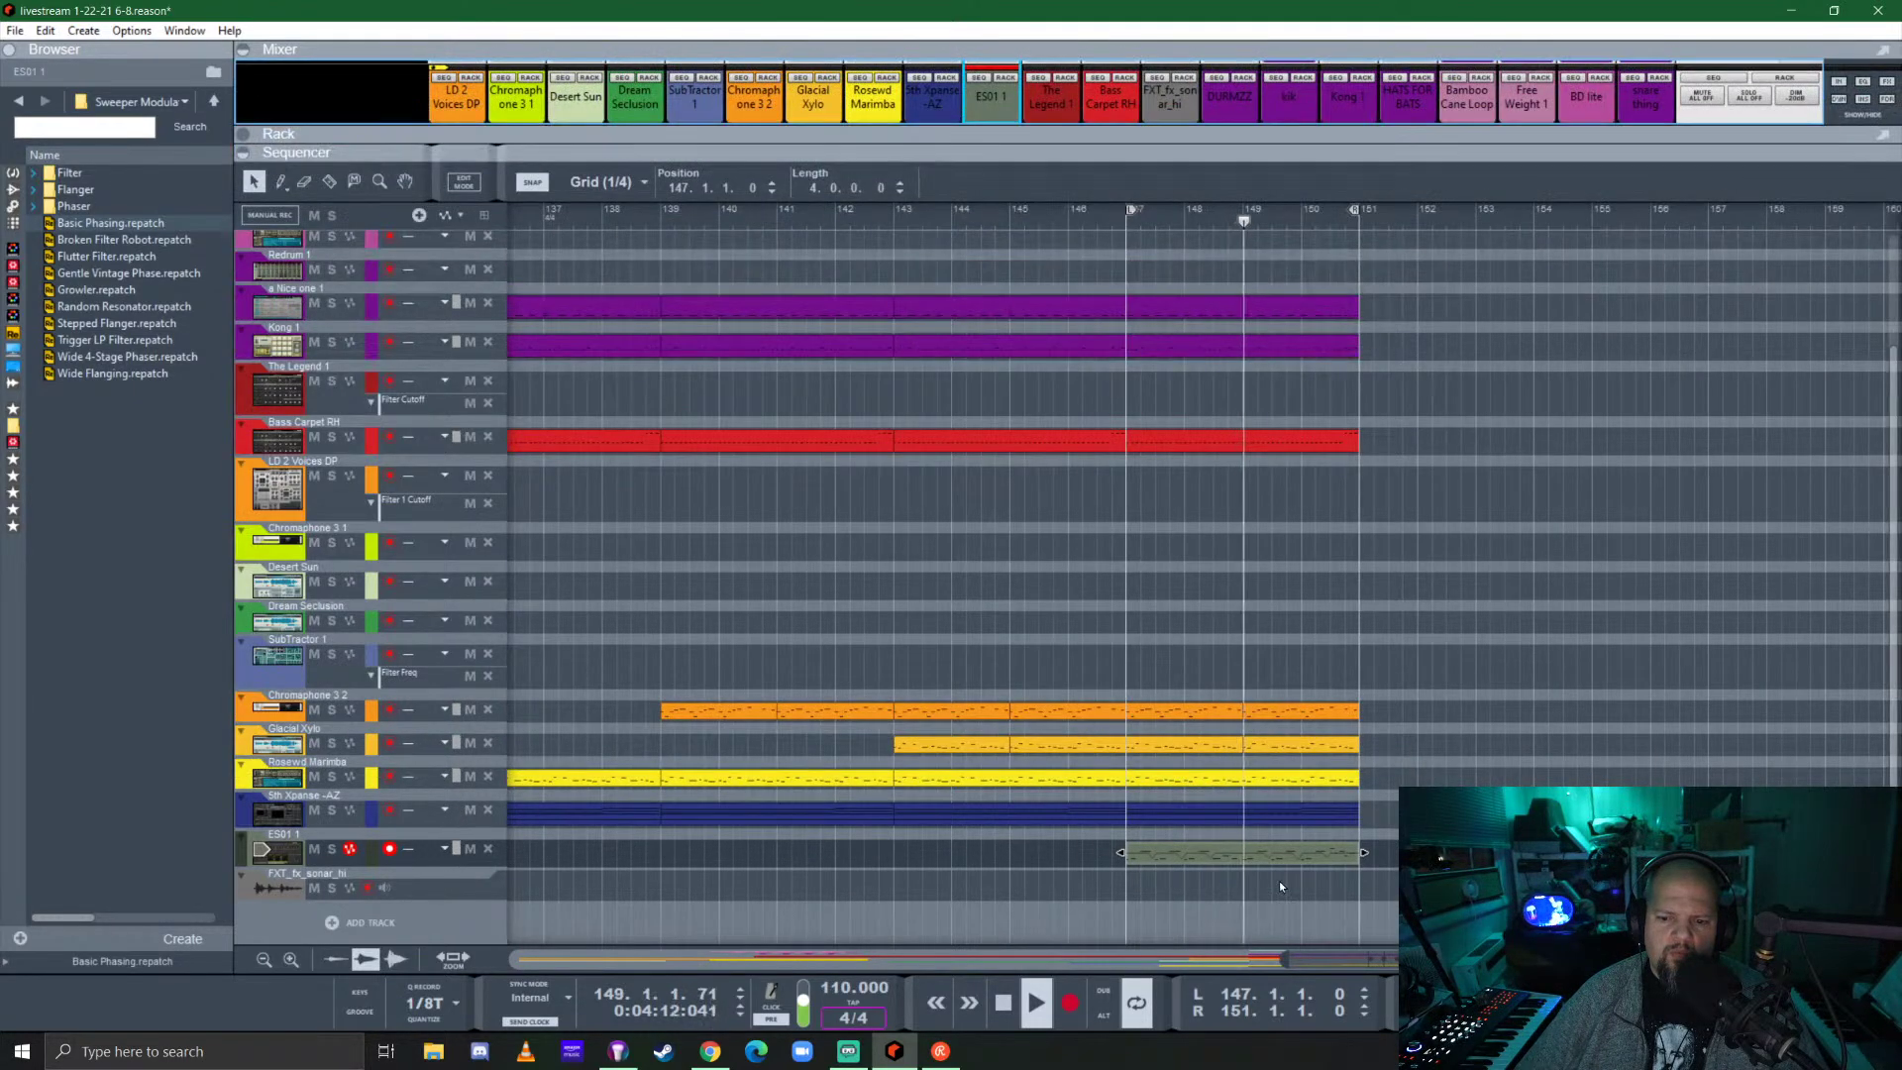
{"action": "left_click", "coordinate": [1154, 861]}
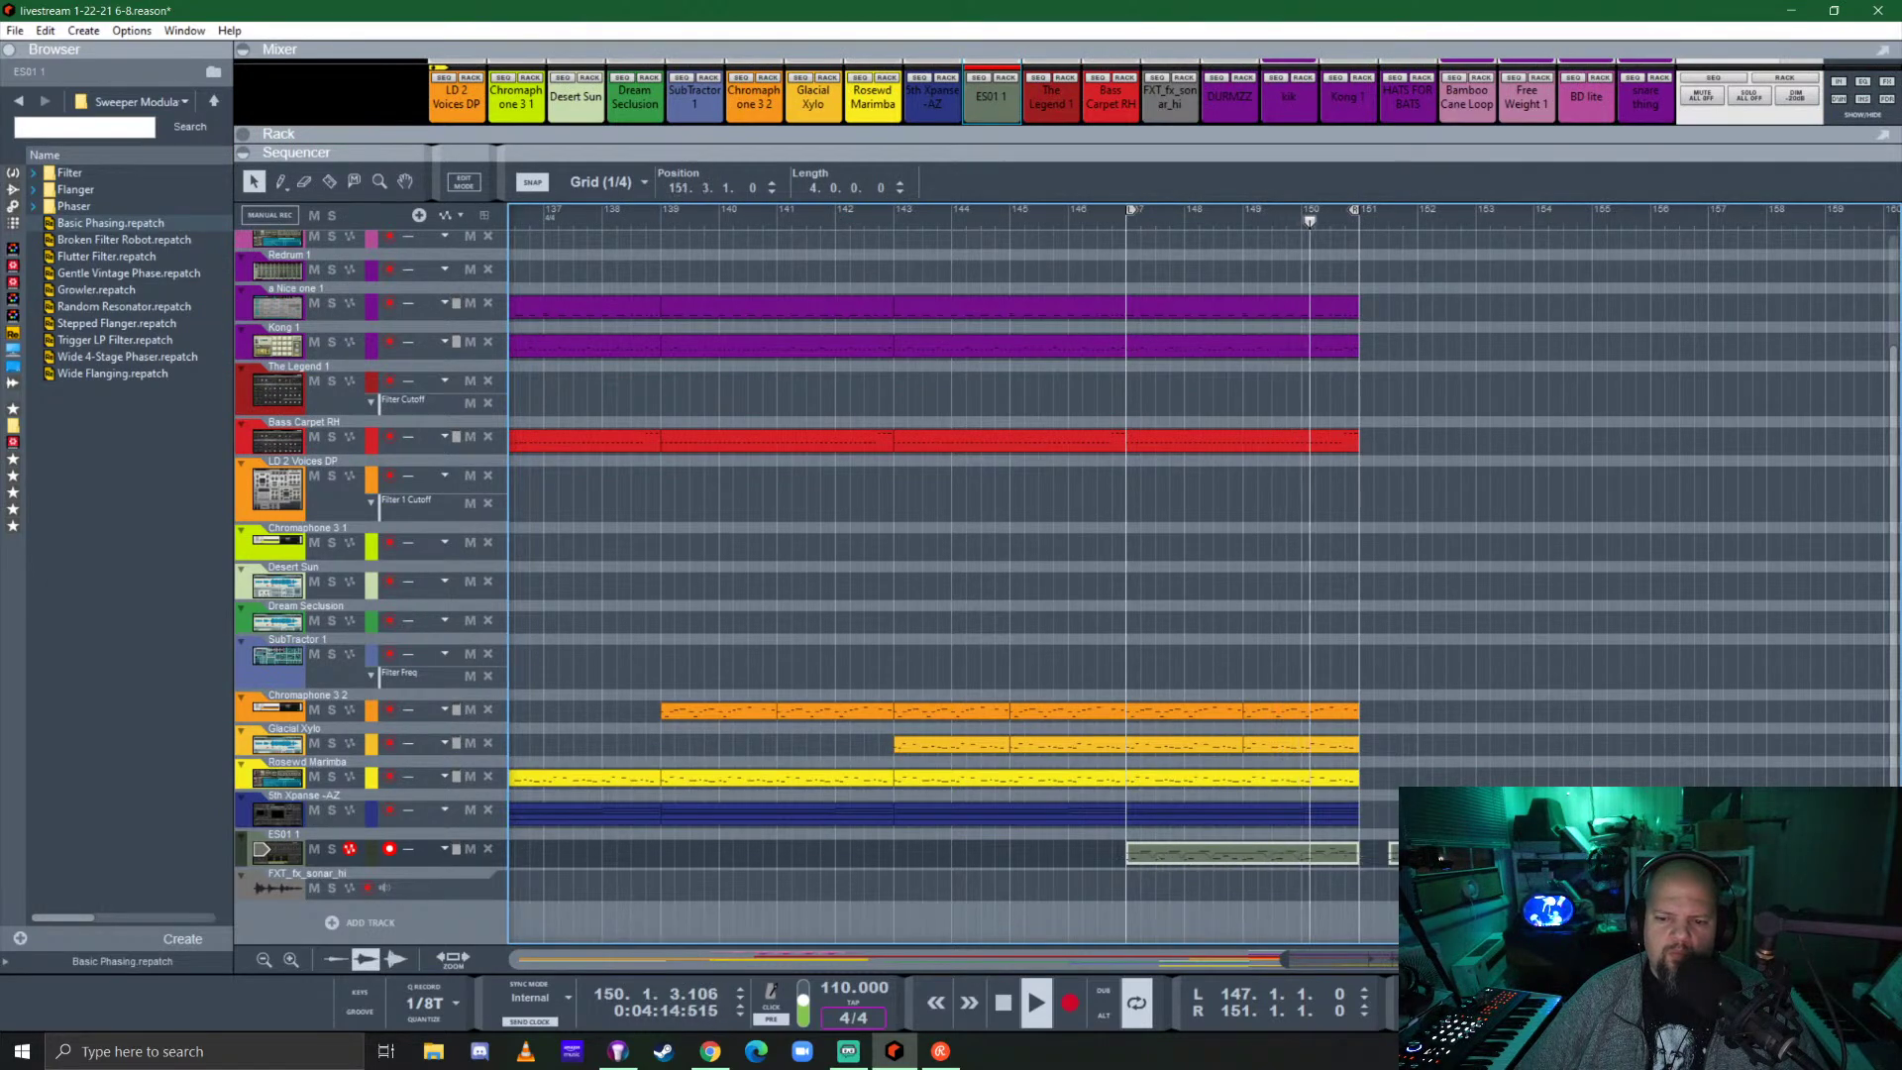
{"action": "key", "text": "ctrl+d"}
{"action": "left_click_drag", "start_coordinate": [1377, 827], "coordinate": [1221, 585]}
{"action": "left_click_drag", "start_coordinate": [1167, 229], "coordinate": [1381, 449]}
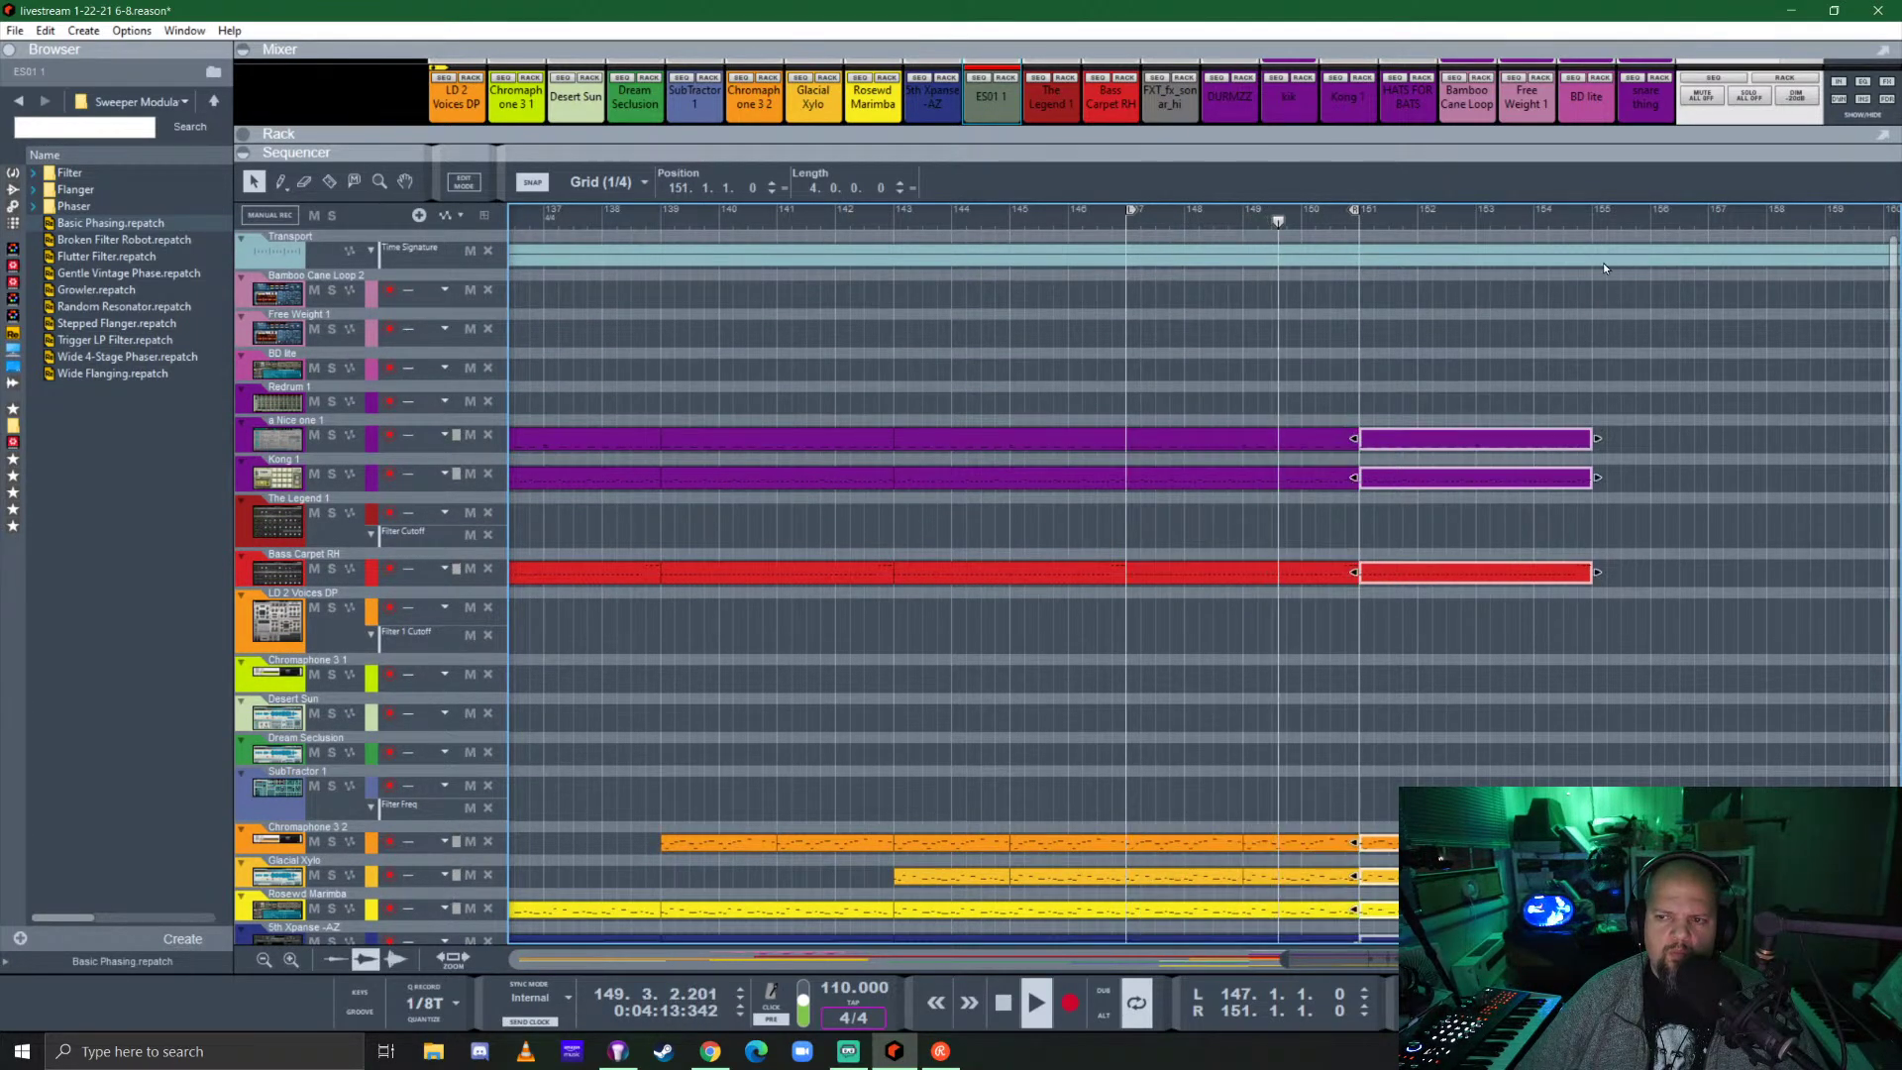
{"action": "left_click", "coordinate": [1589, 210], "text": "alt"}
{"action": "left_click", "coordinate": [1363, 210], "text": "ctrl"}
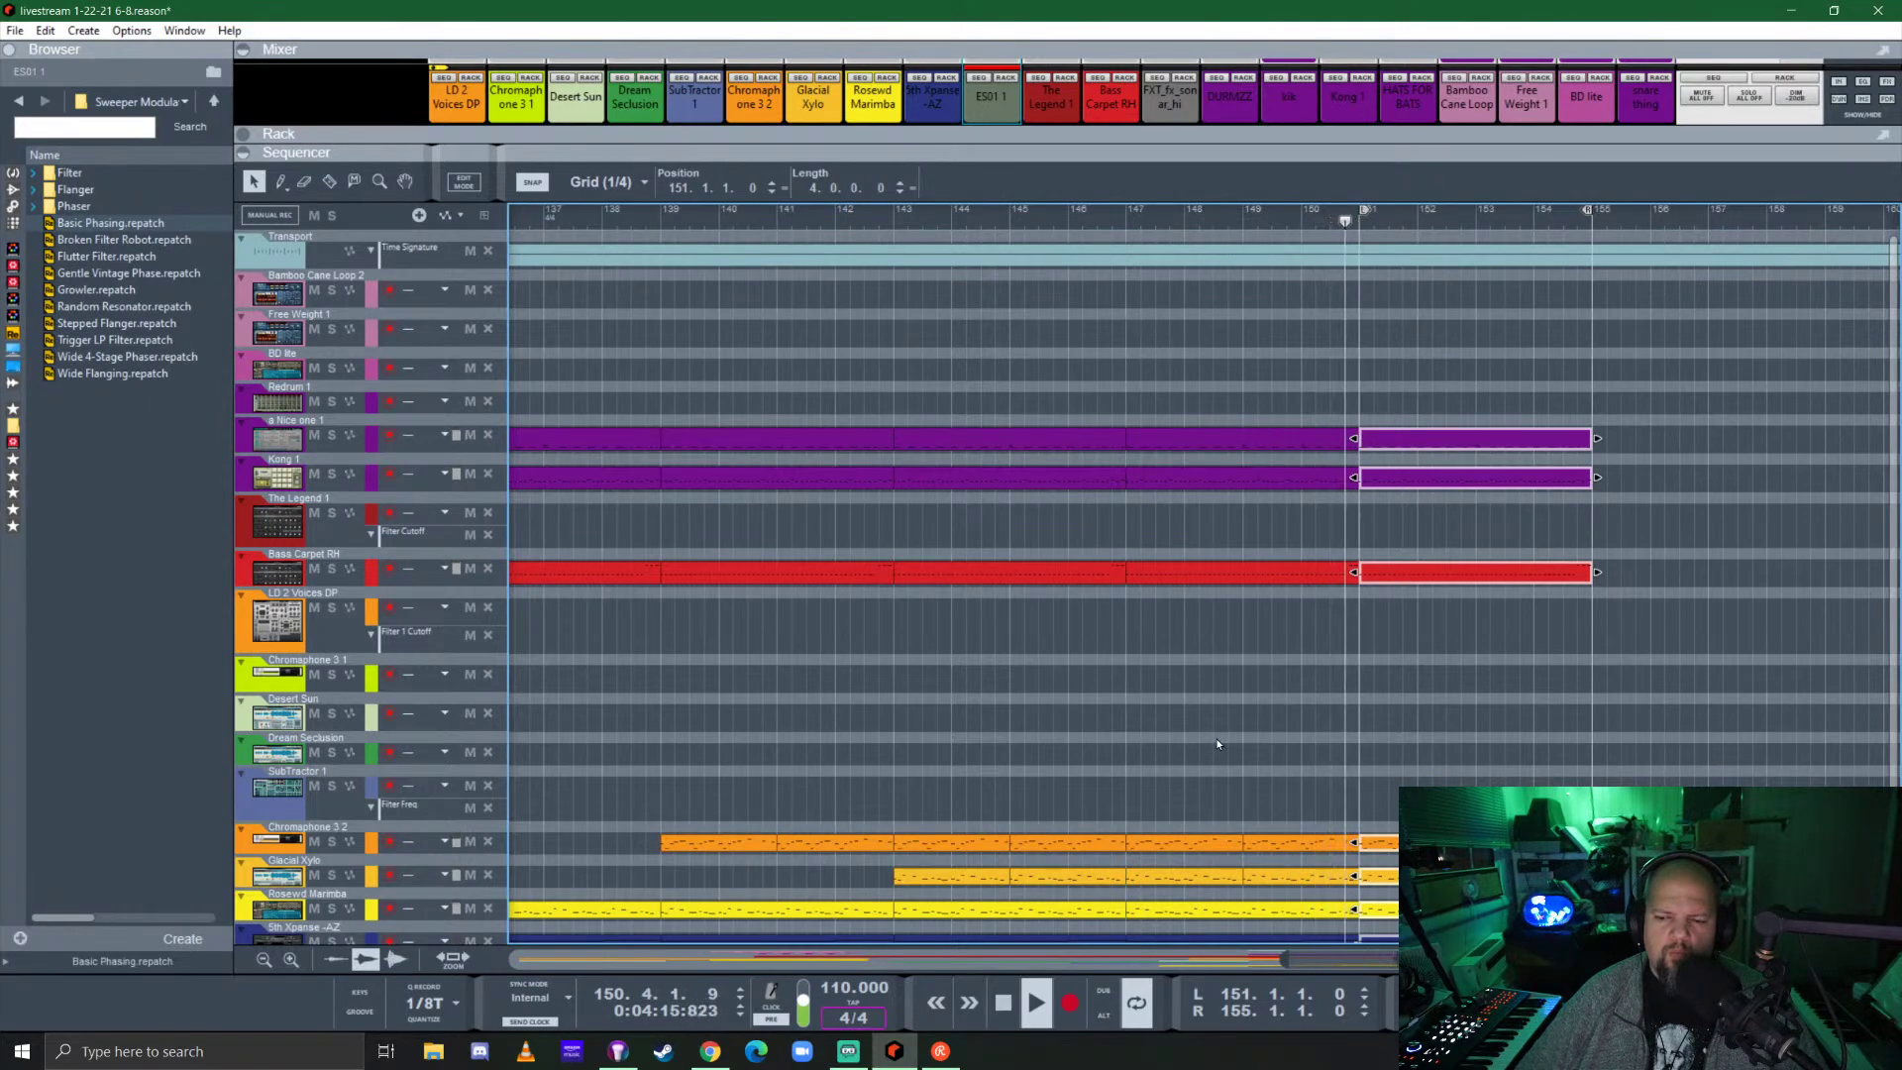
Stop playback and copy the ES01 clip at bars 151 to 155 onto the LD 2 Voices DP track at bar 151.
{"action": "scroll", "coordinate": [1215, 686], "scroll_direction": "down", "scroll_amount": 3}
{"action": "key", "text": "space"}
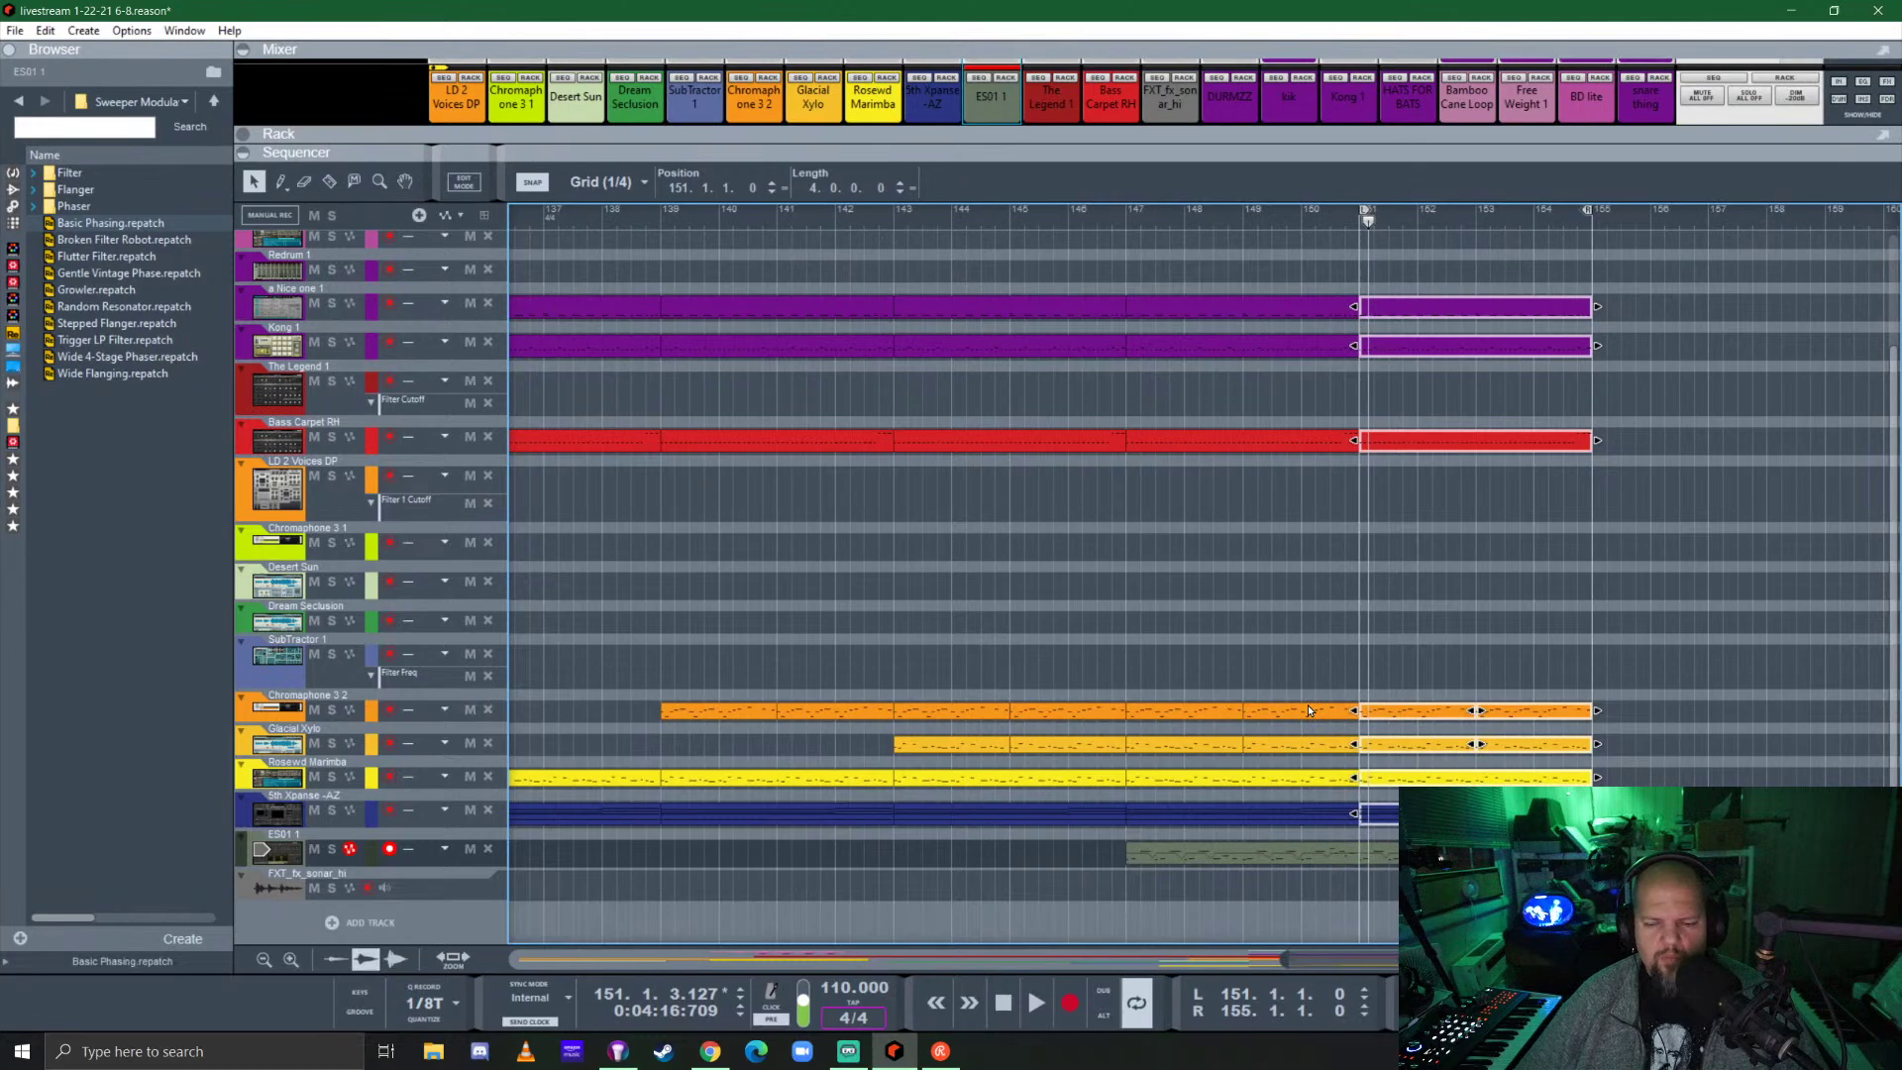
{"action": "left_click", "coordinate": [1466, 853]}
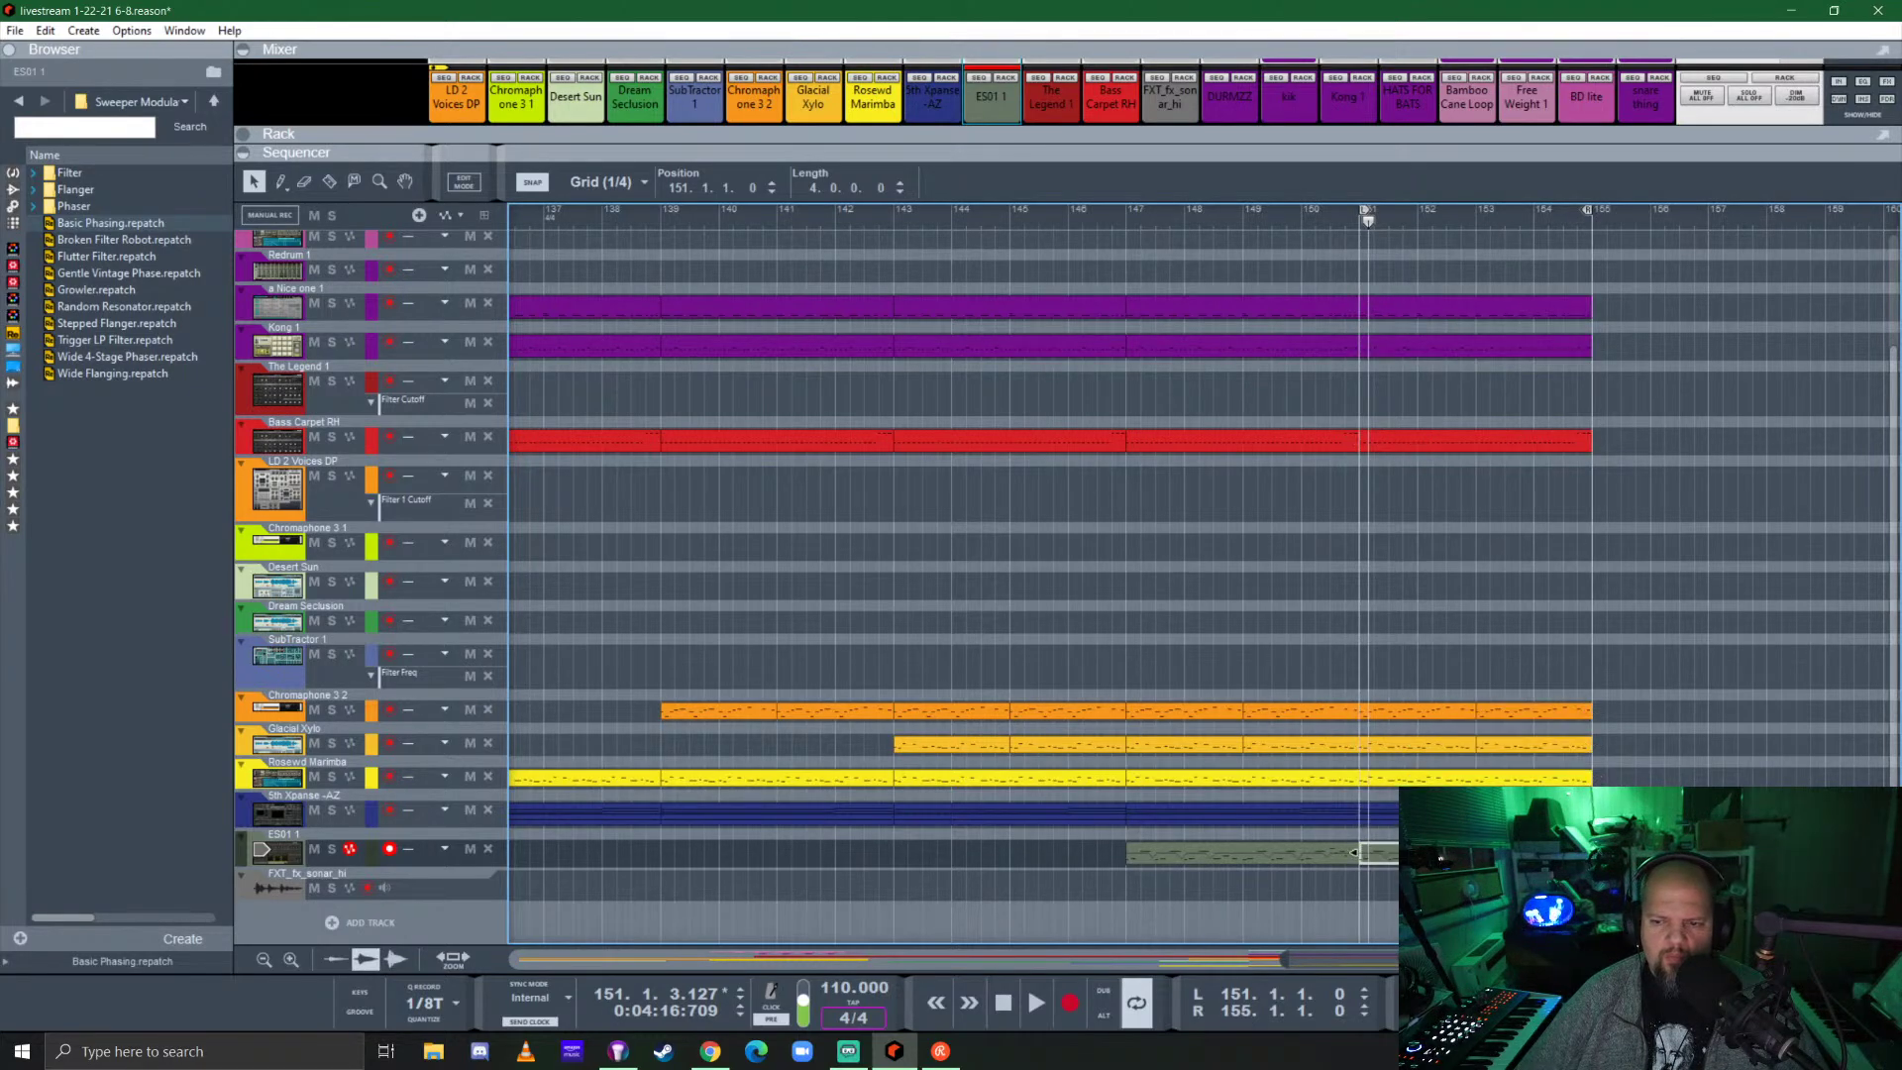
{"action": "left_click_drag", "start_coordinate": [1385, 606], "coordinate": [1423, 472]}
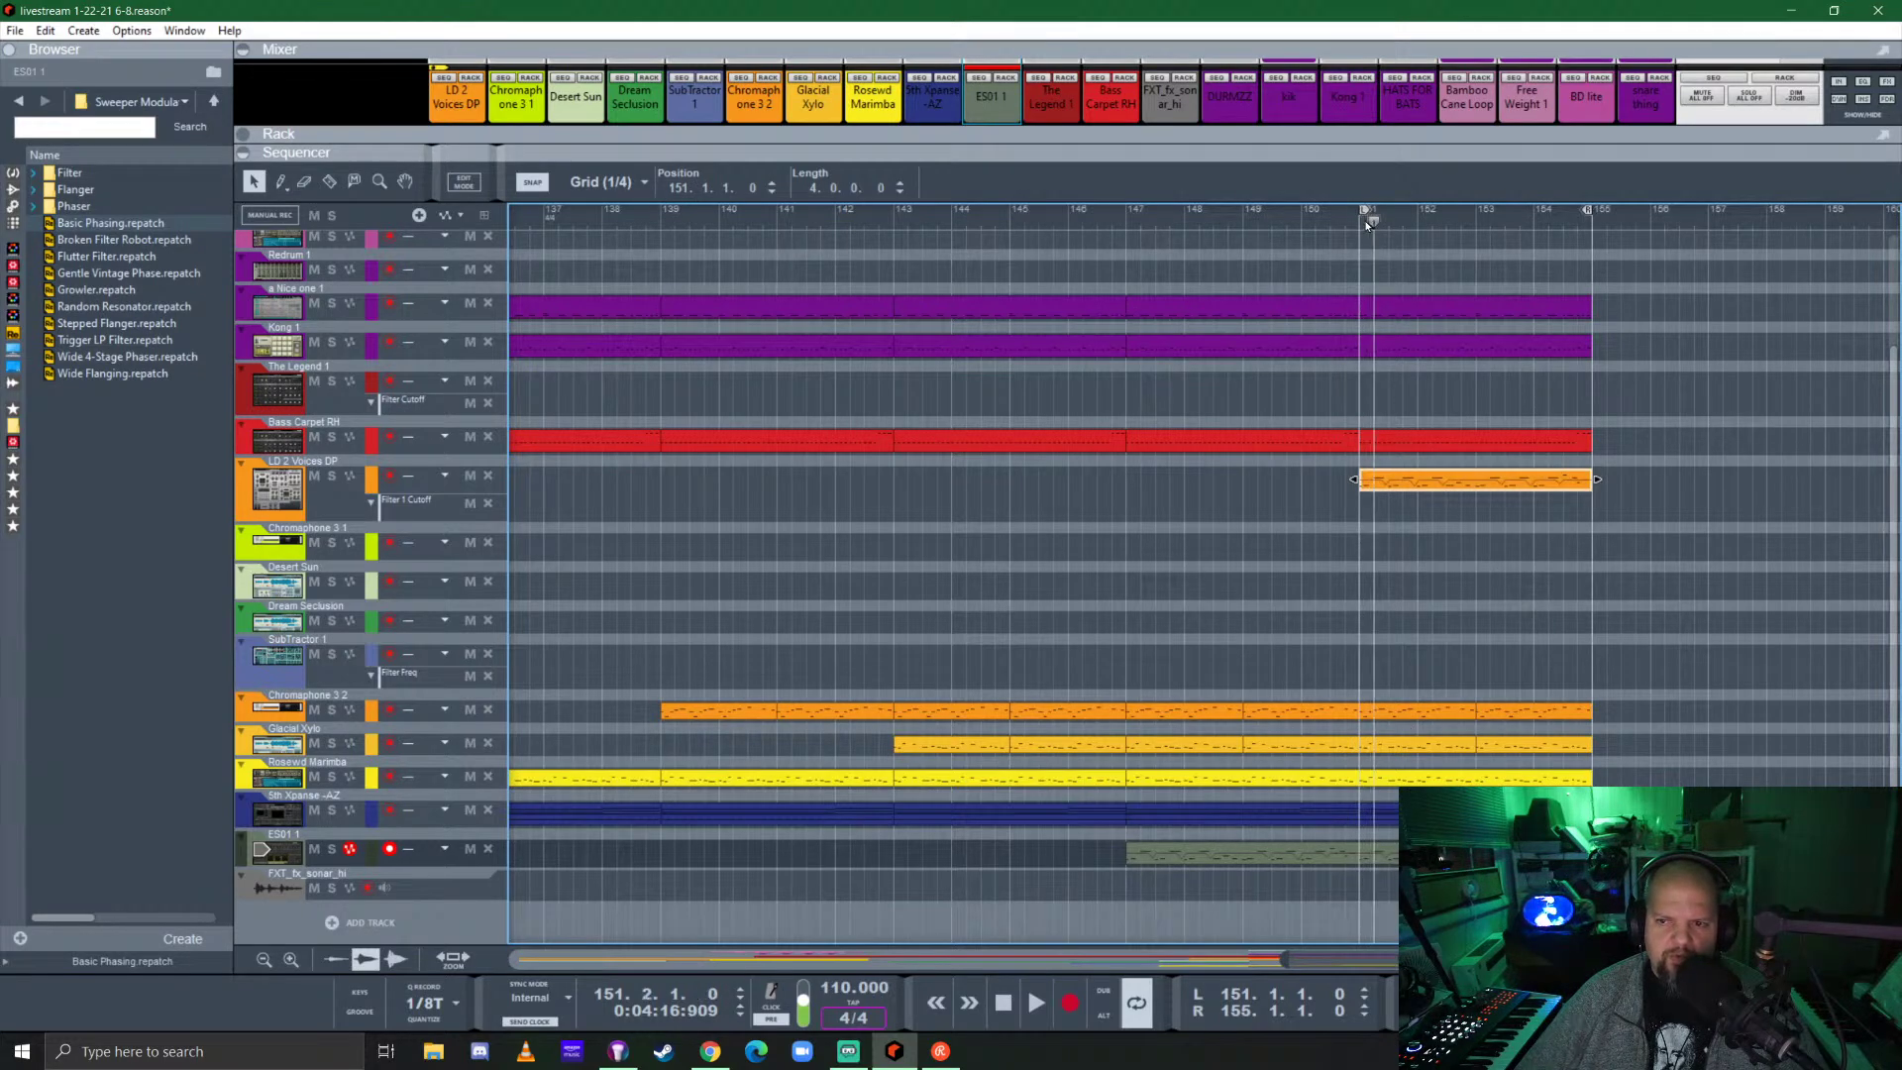
Resume loop playback and draw a Filter 1 Cutoff automation clip from bar 151 to 155 on the LD 2 Voices DP track.
{"action": "key", "text": "space"}
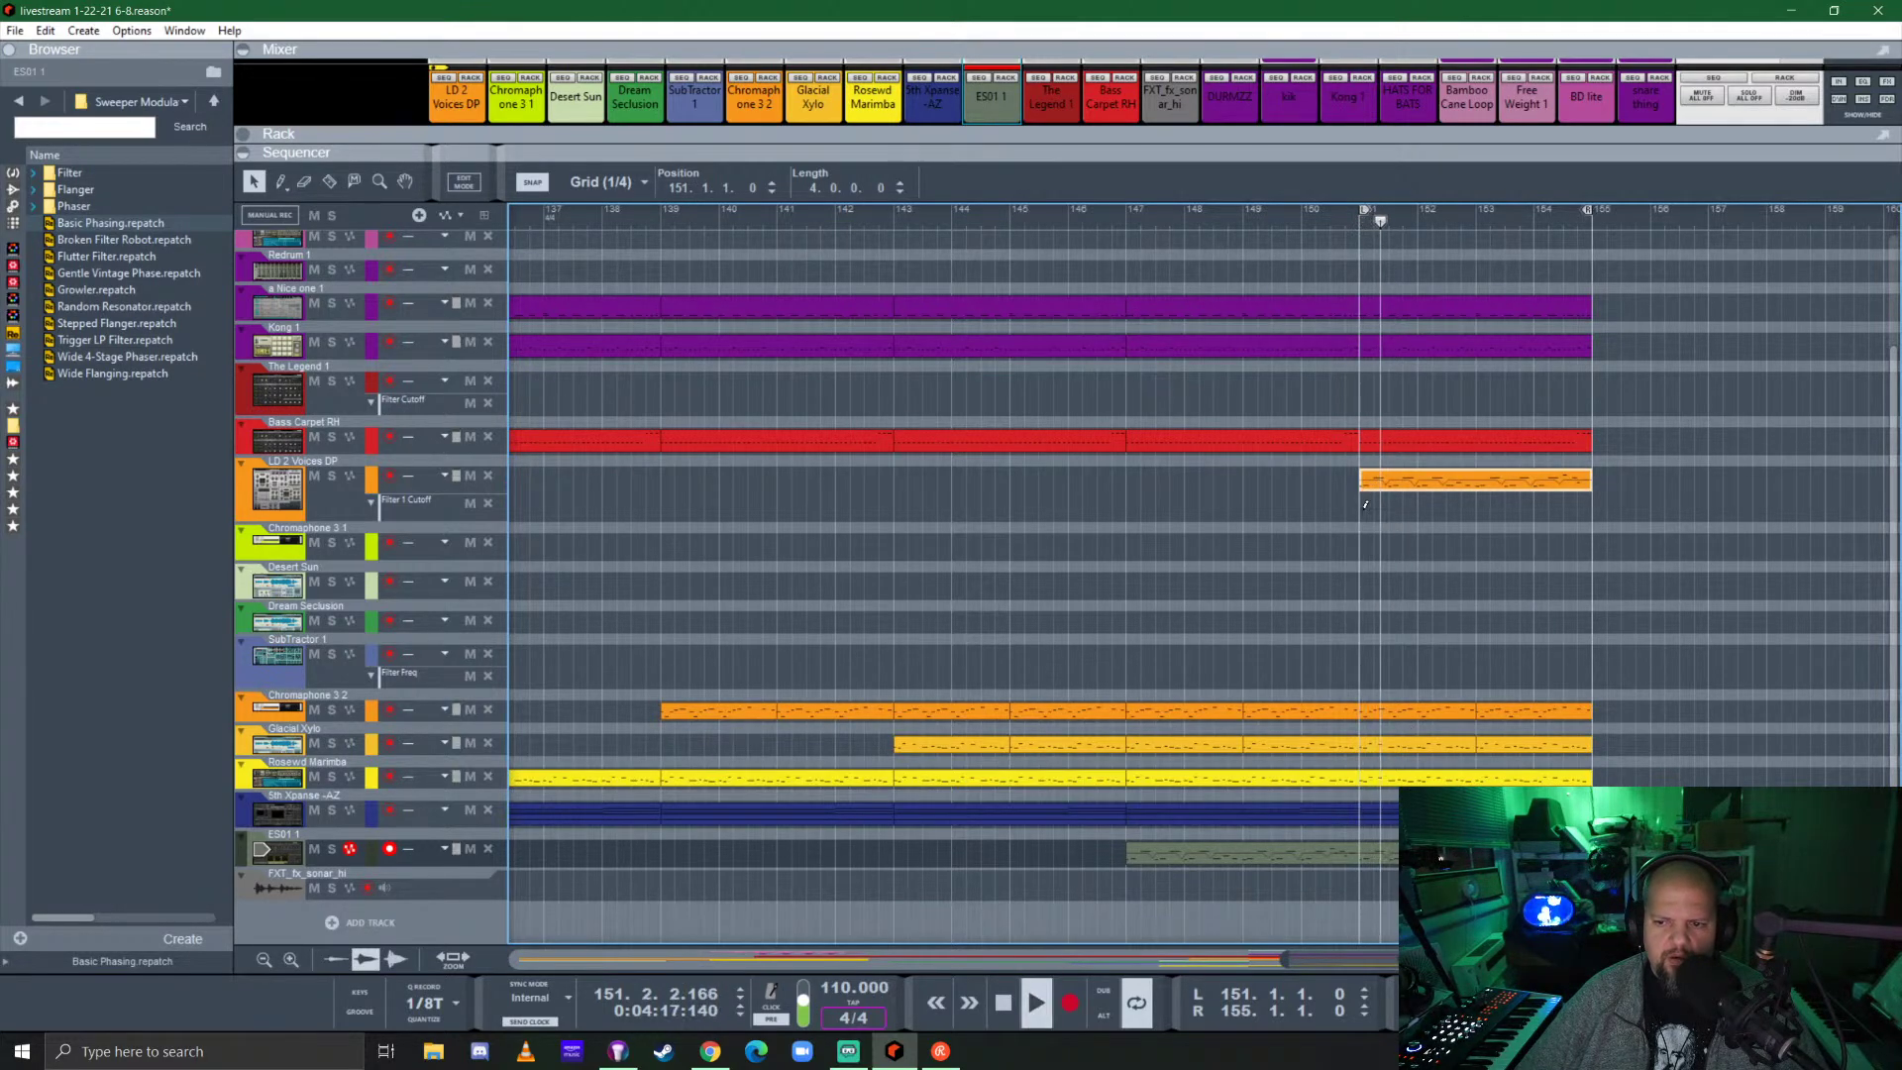
{"action": "left_click", "coordinate": [1366, 507]}
{"action": "left_click_drag", "start_coordinate": [1367, 507], "coordinate": [1571, 509]}
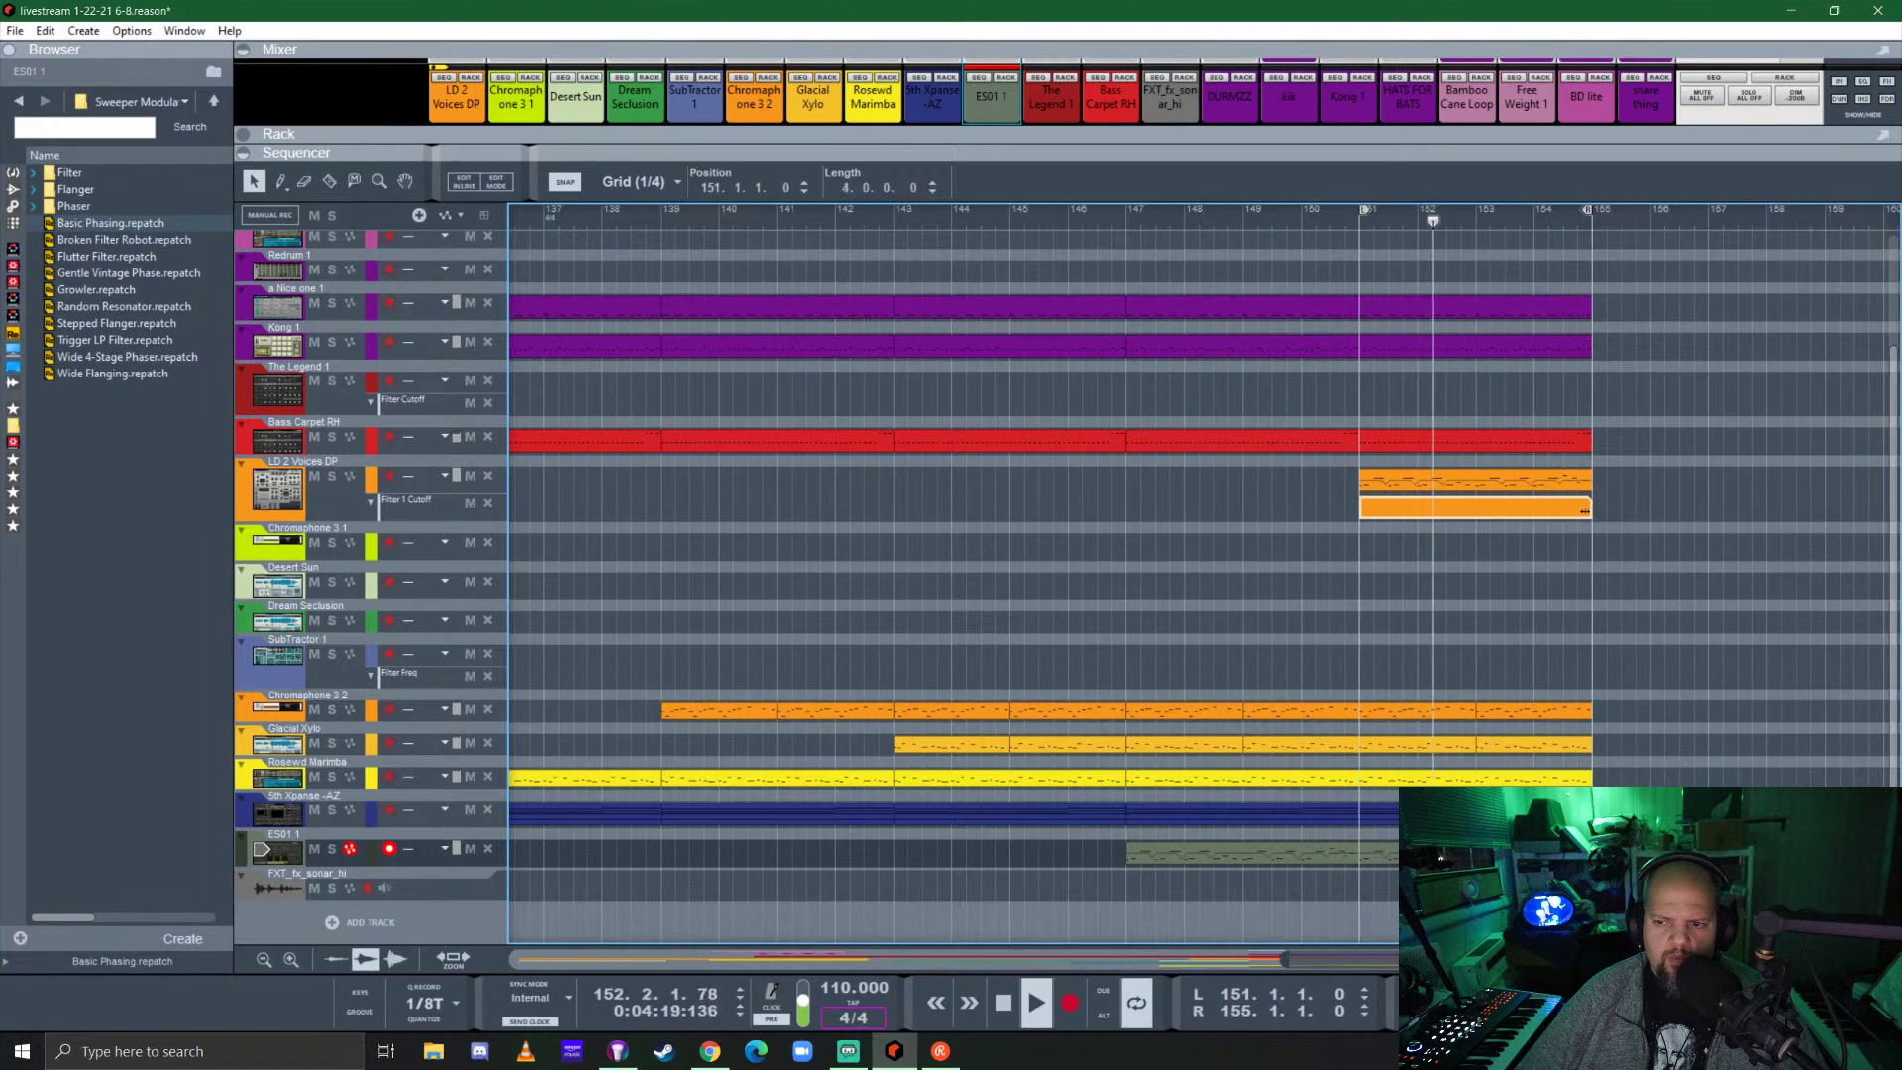
{"action": "double_click", "coordinate": [1532, 507]}
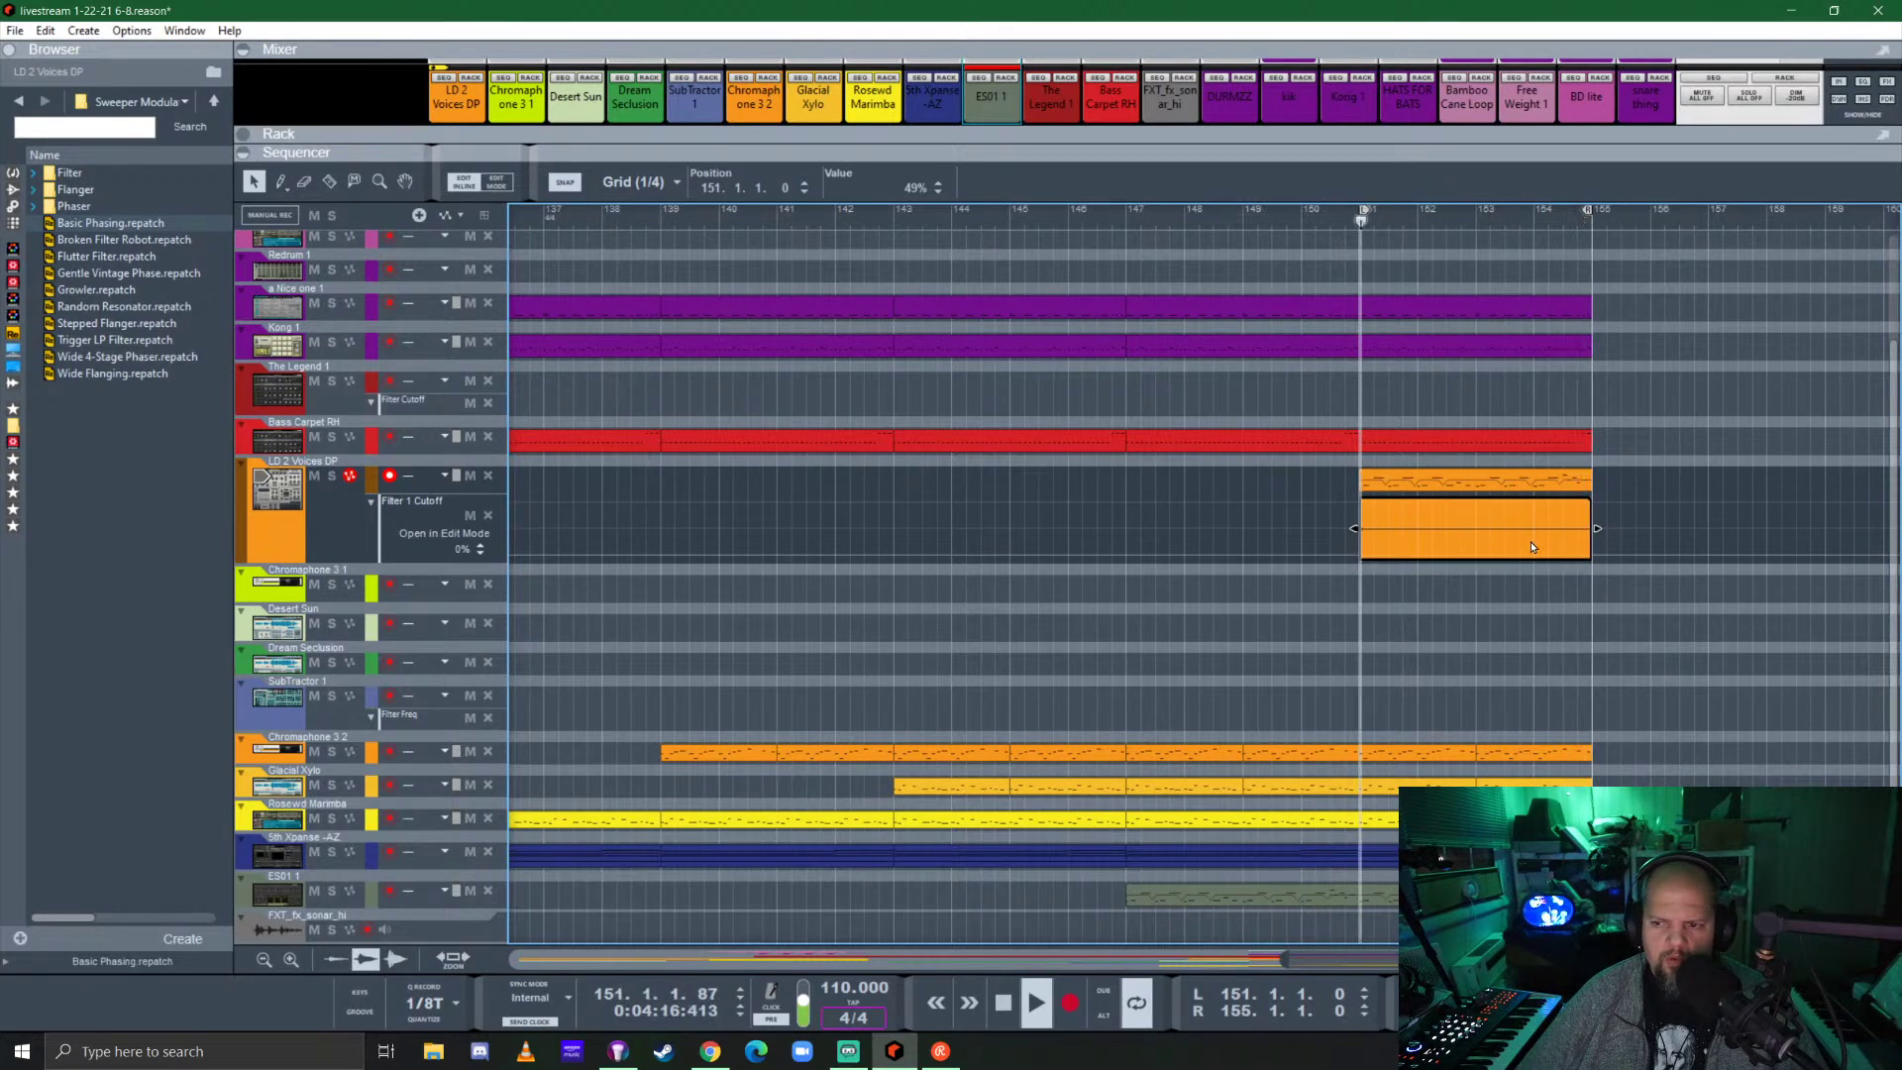
{"action": "double_click", "coordinate": [1653, 467]}
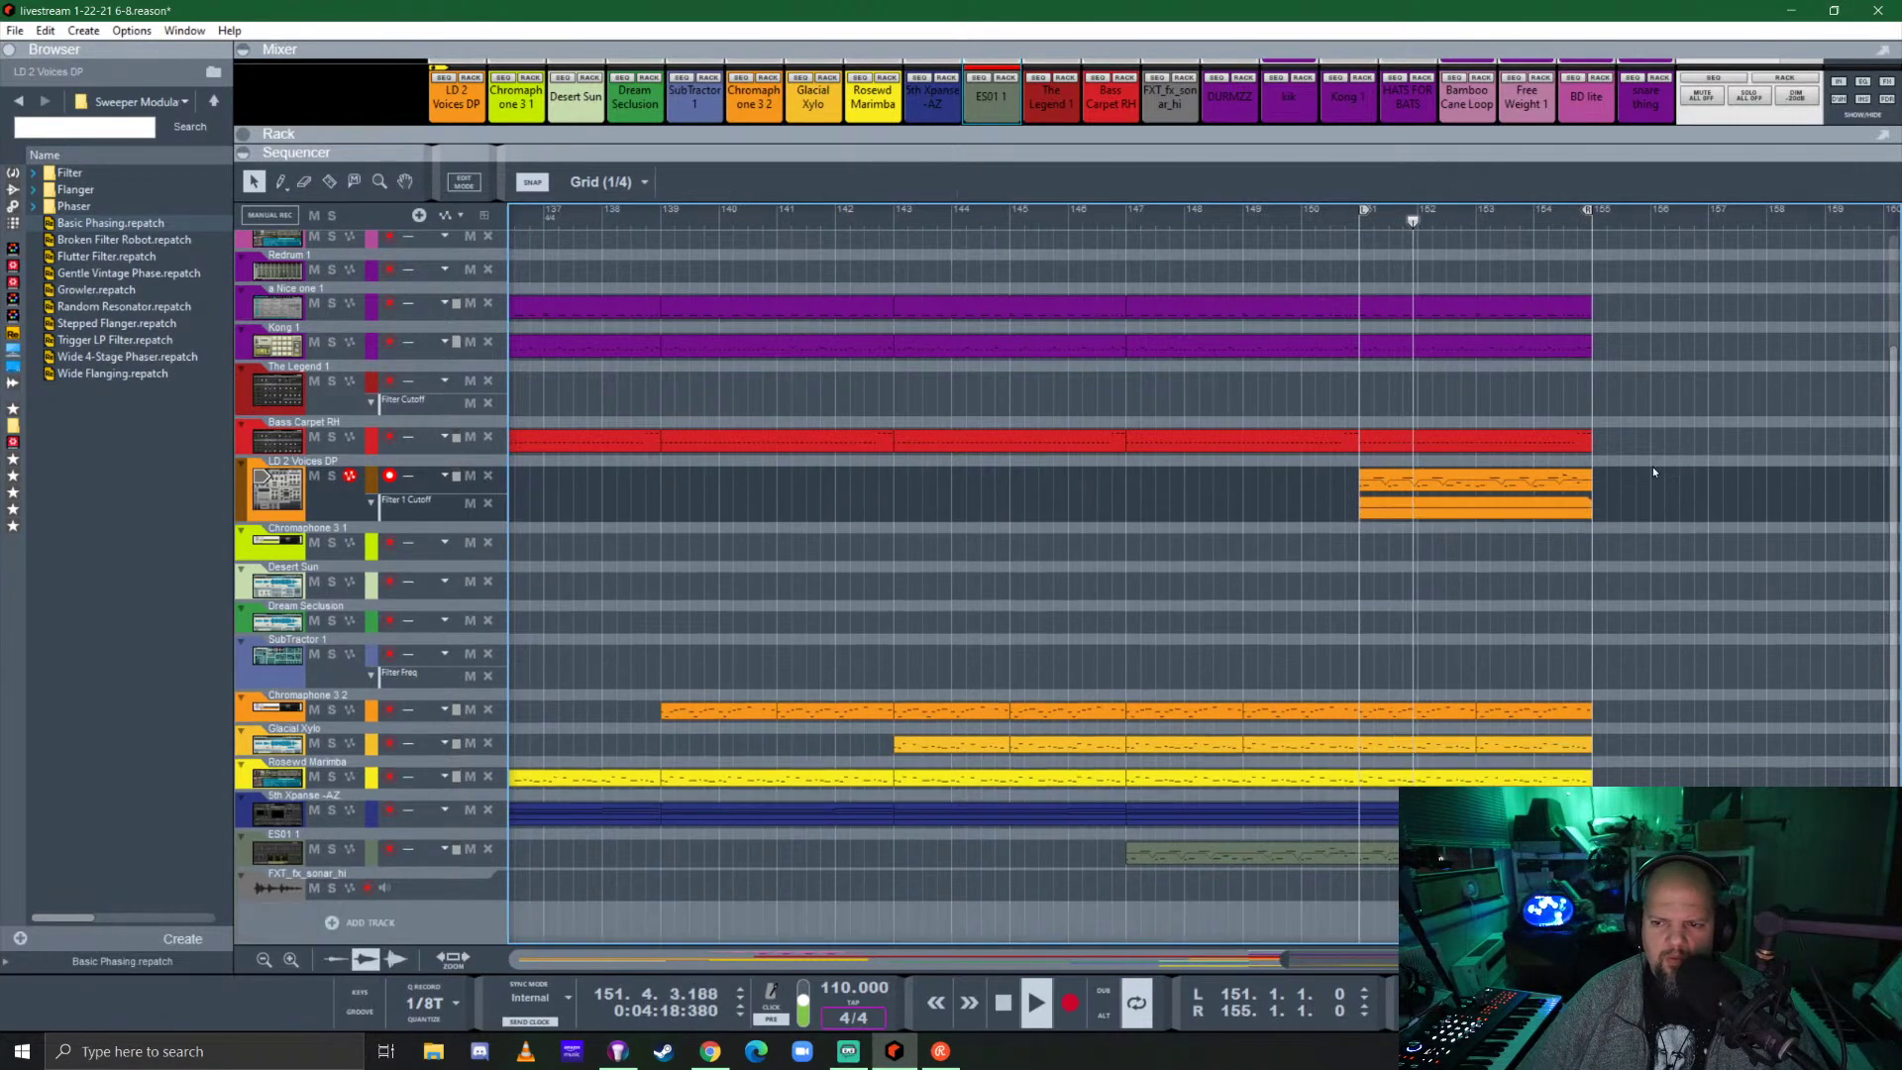
Transpose the LD 2 Voices DP note clip at bar 151 by -12 semitones.
{"action": "left_click", "coordinate": [1456, 487]}
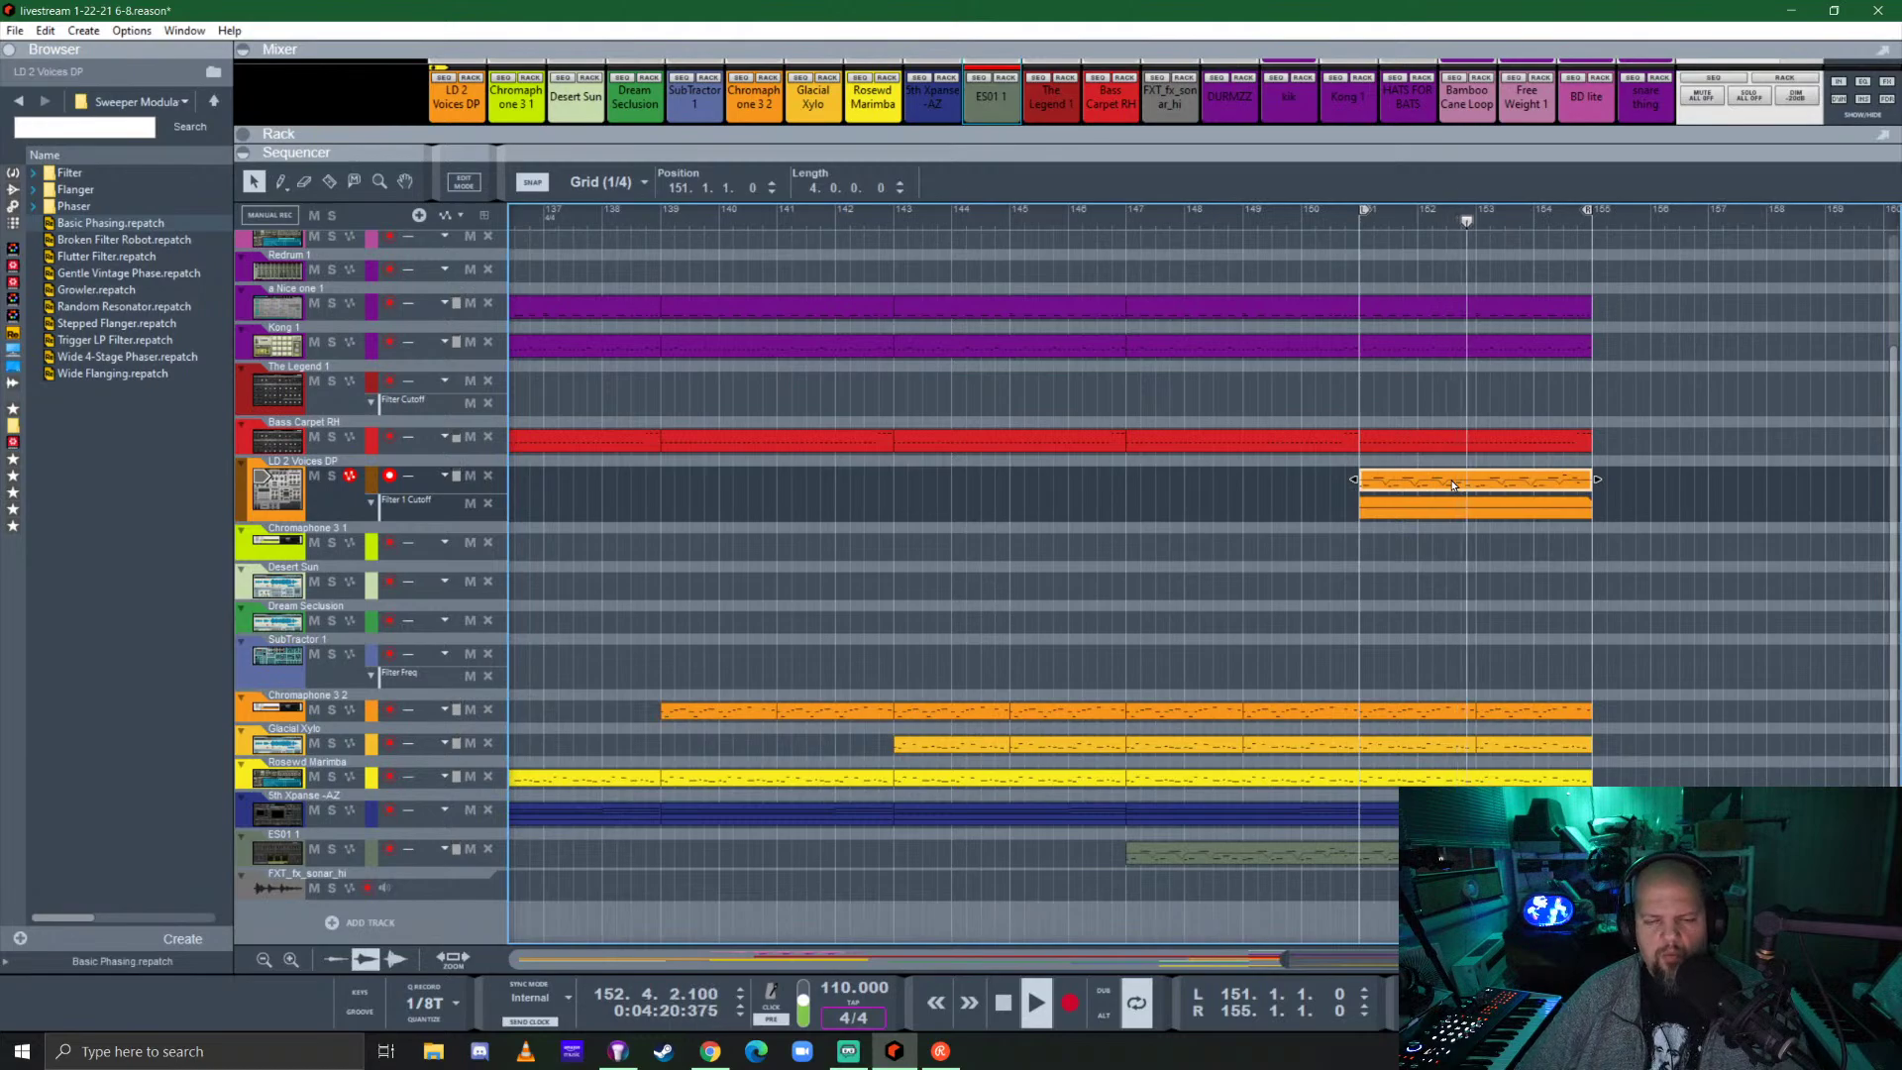
{"action": "key", "text": "F8"}
{"action": "left_click", "coordinate": [212, 551]}
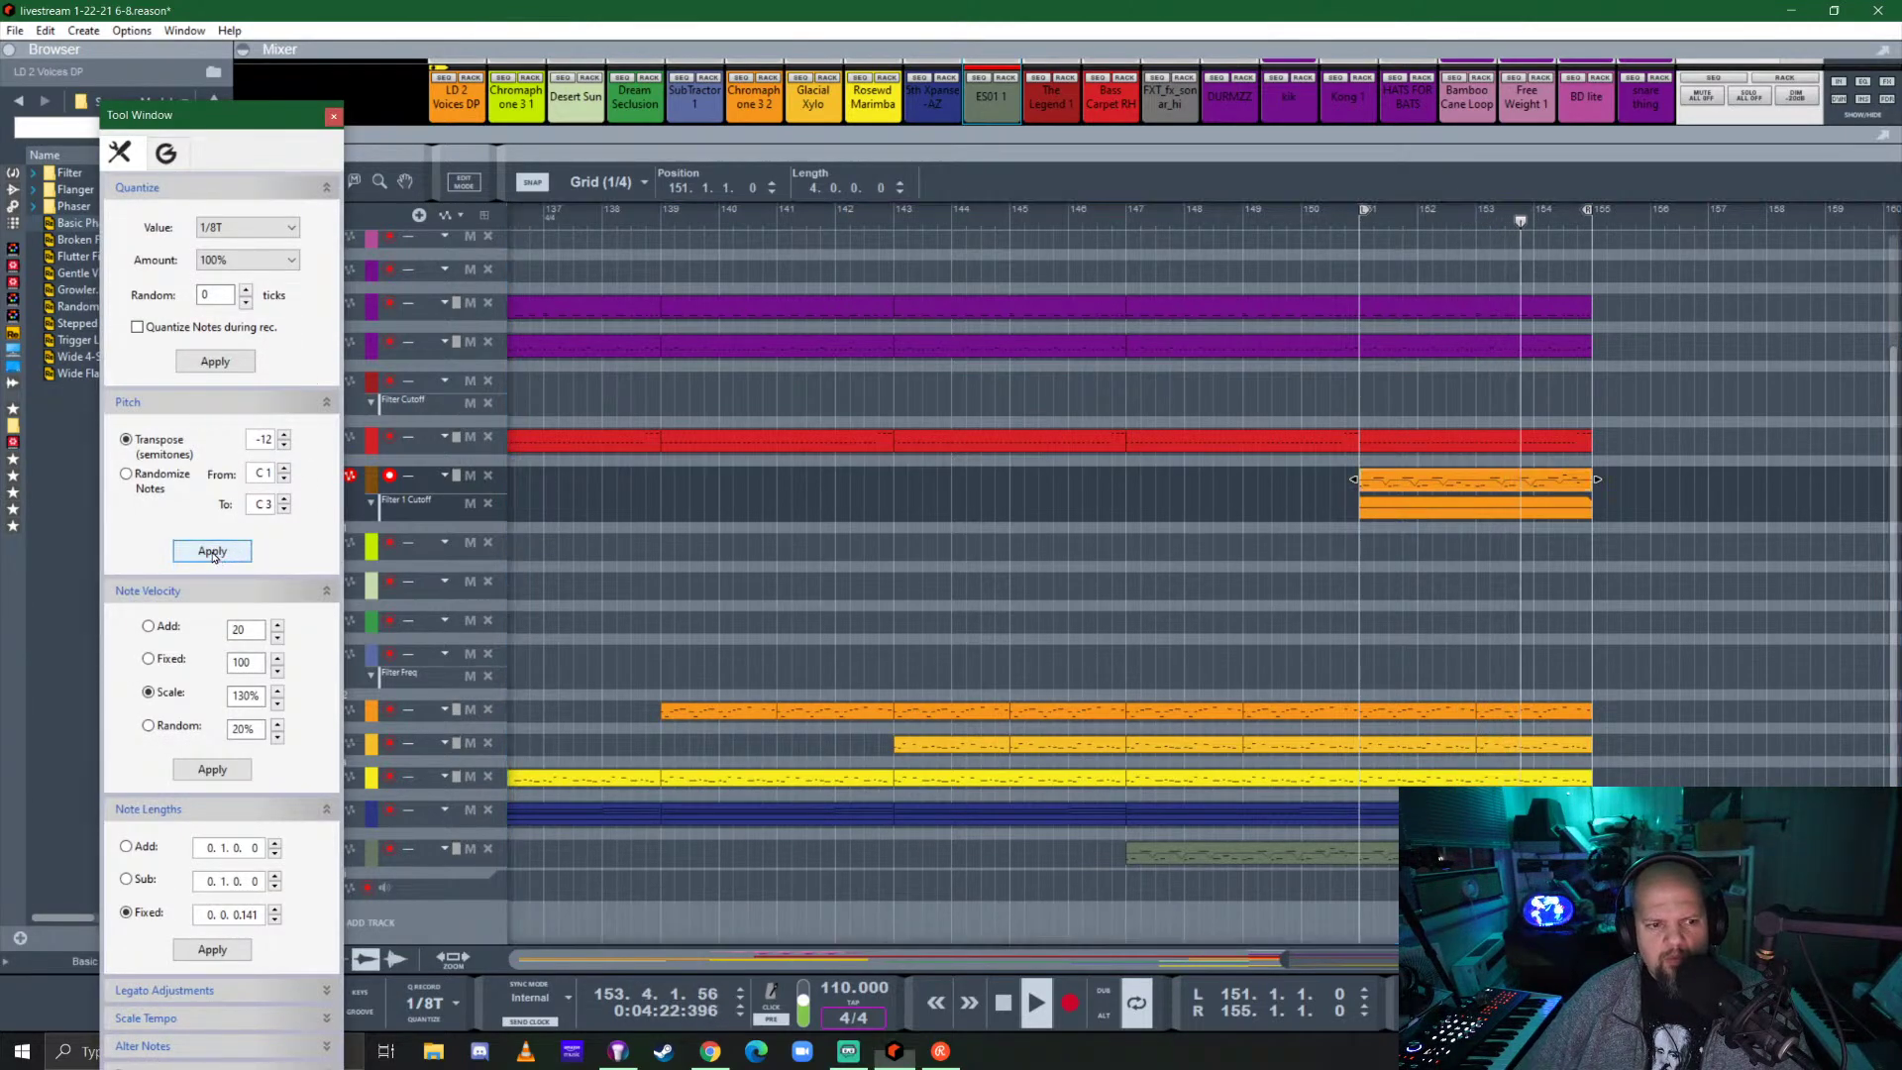
{"action": "left_click", "coordinate": [331, 118]}
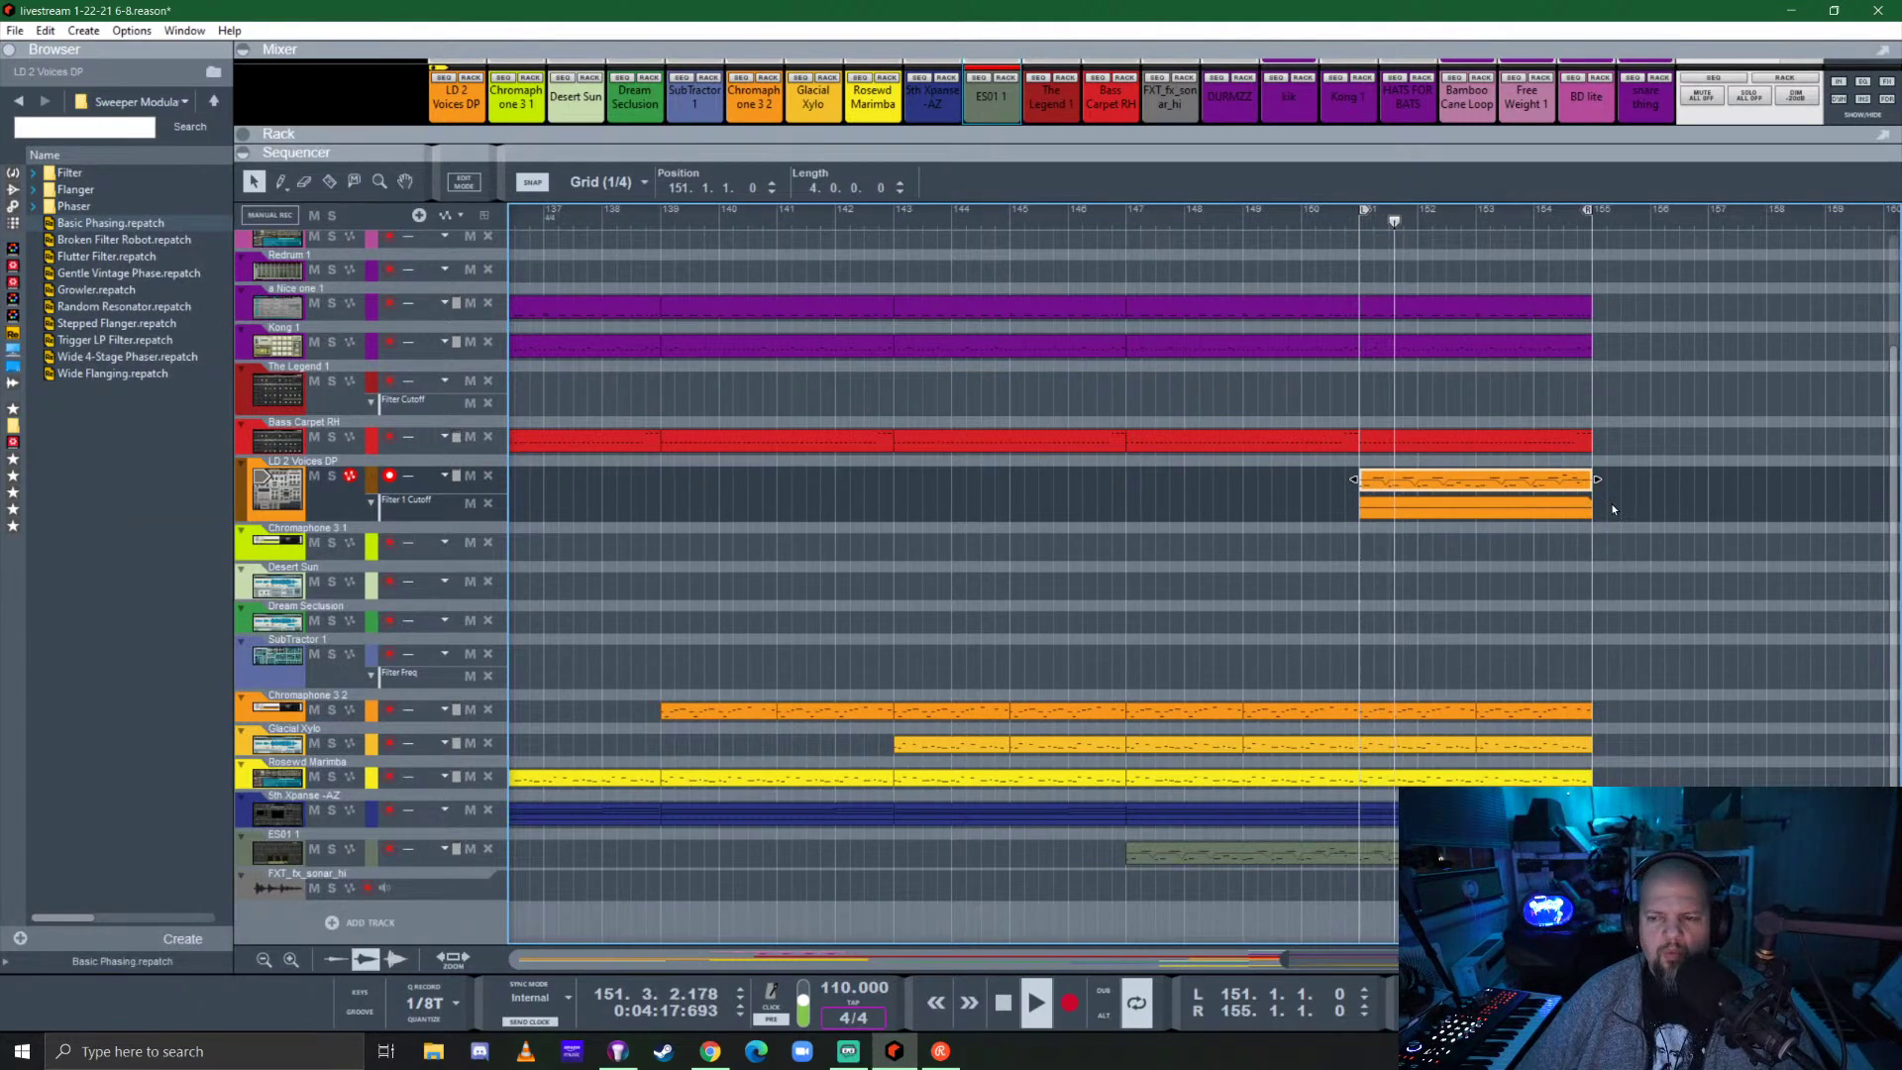
Shape the LD 2 Voices DP Filter 1 Cutoff automation into a steady rise to about 95% near the end of bar 154.
{"action": "left_click", "coordinate": [1478, 509]}
{"action": "double_click", "coordinate": [1472, 512]}
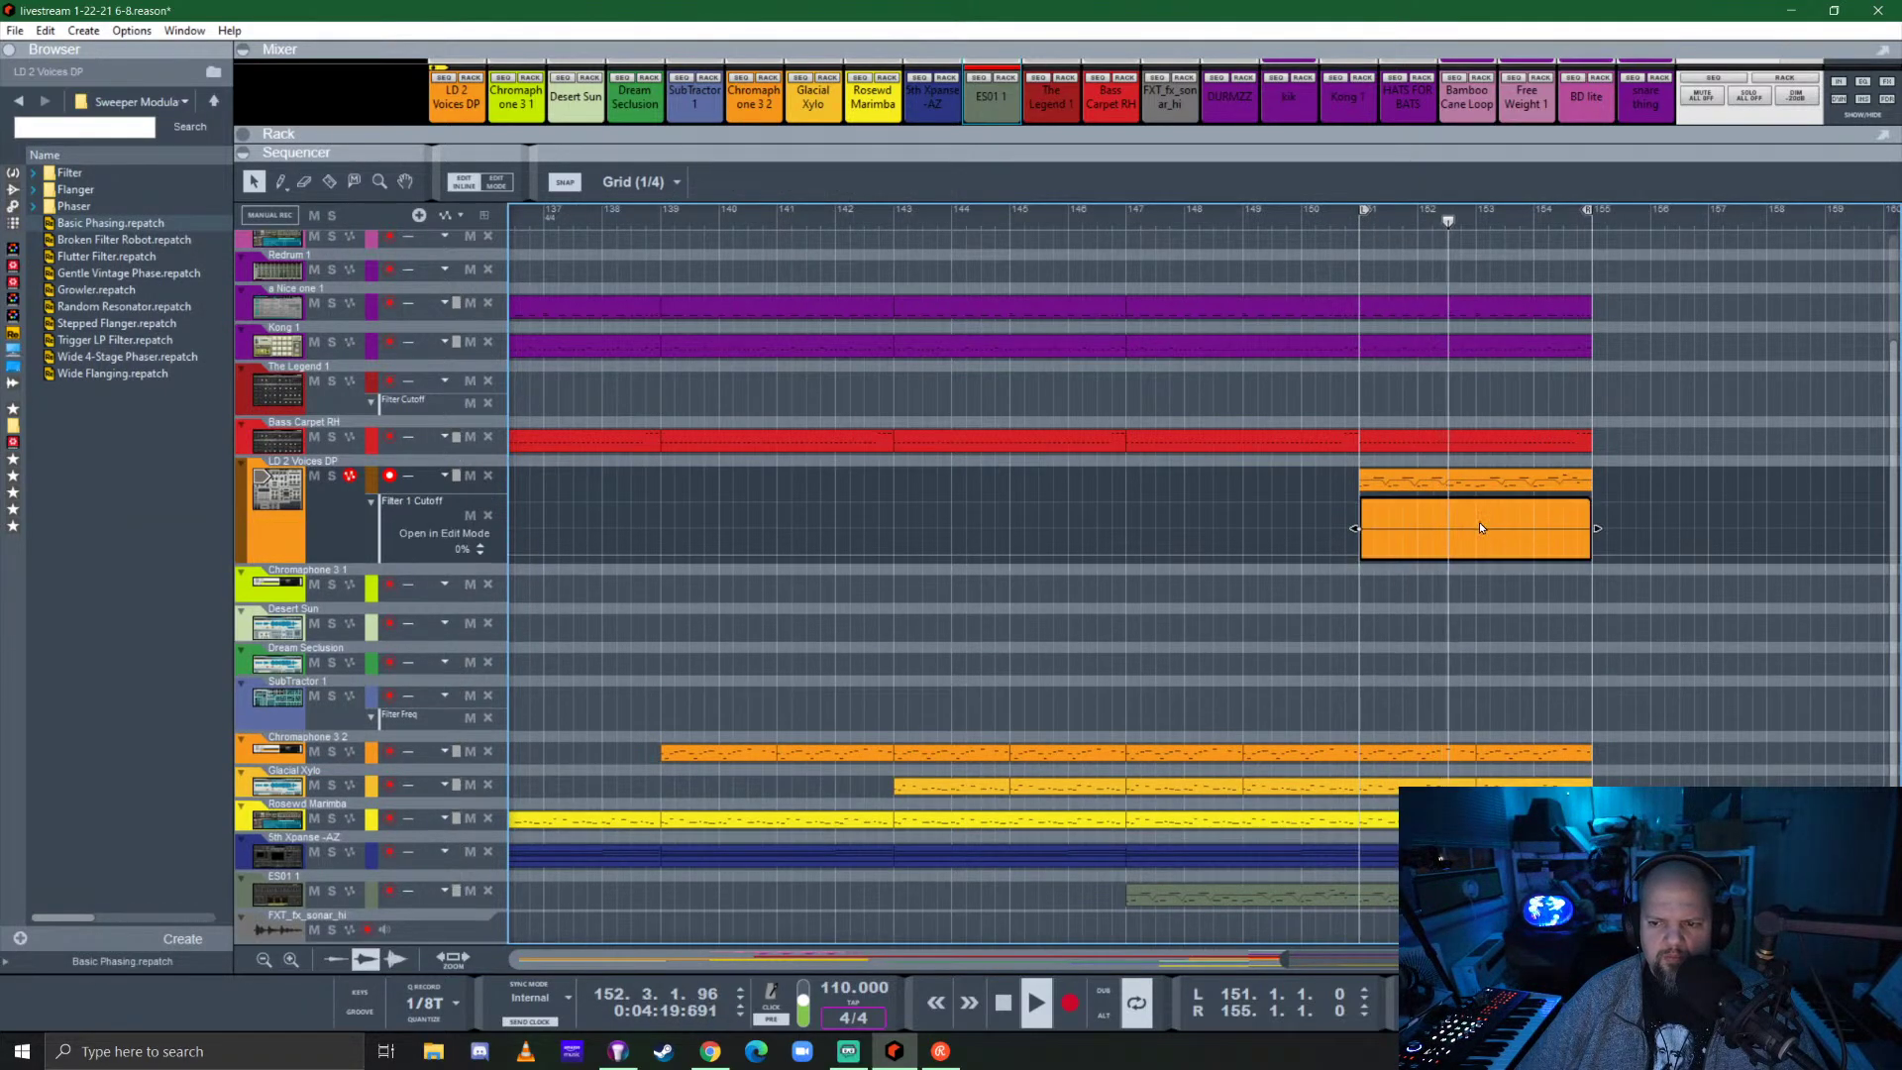
{"action": "left_click", "coordinate": [1490, 515]}
{"action": "left_click", "coordinate": [1578, 534]}
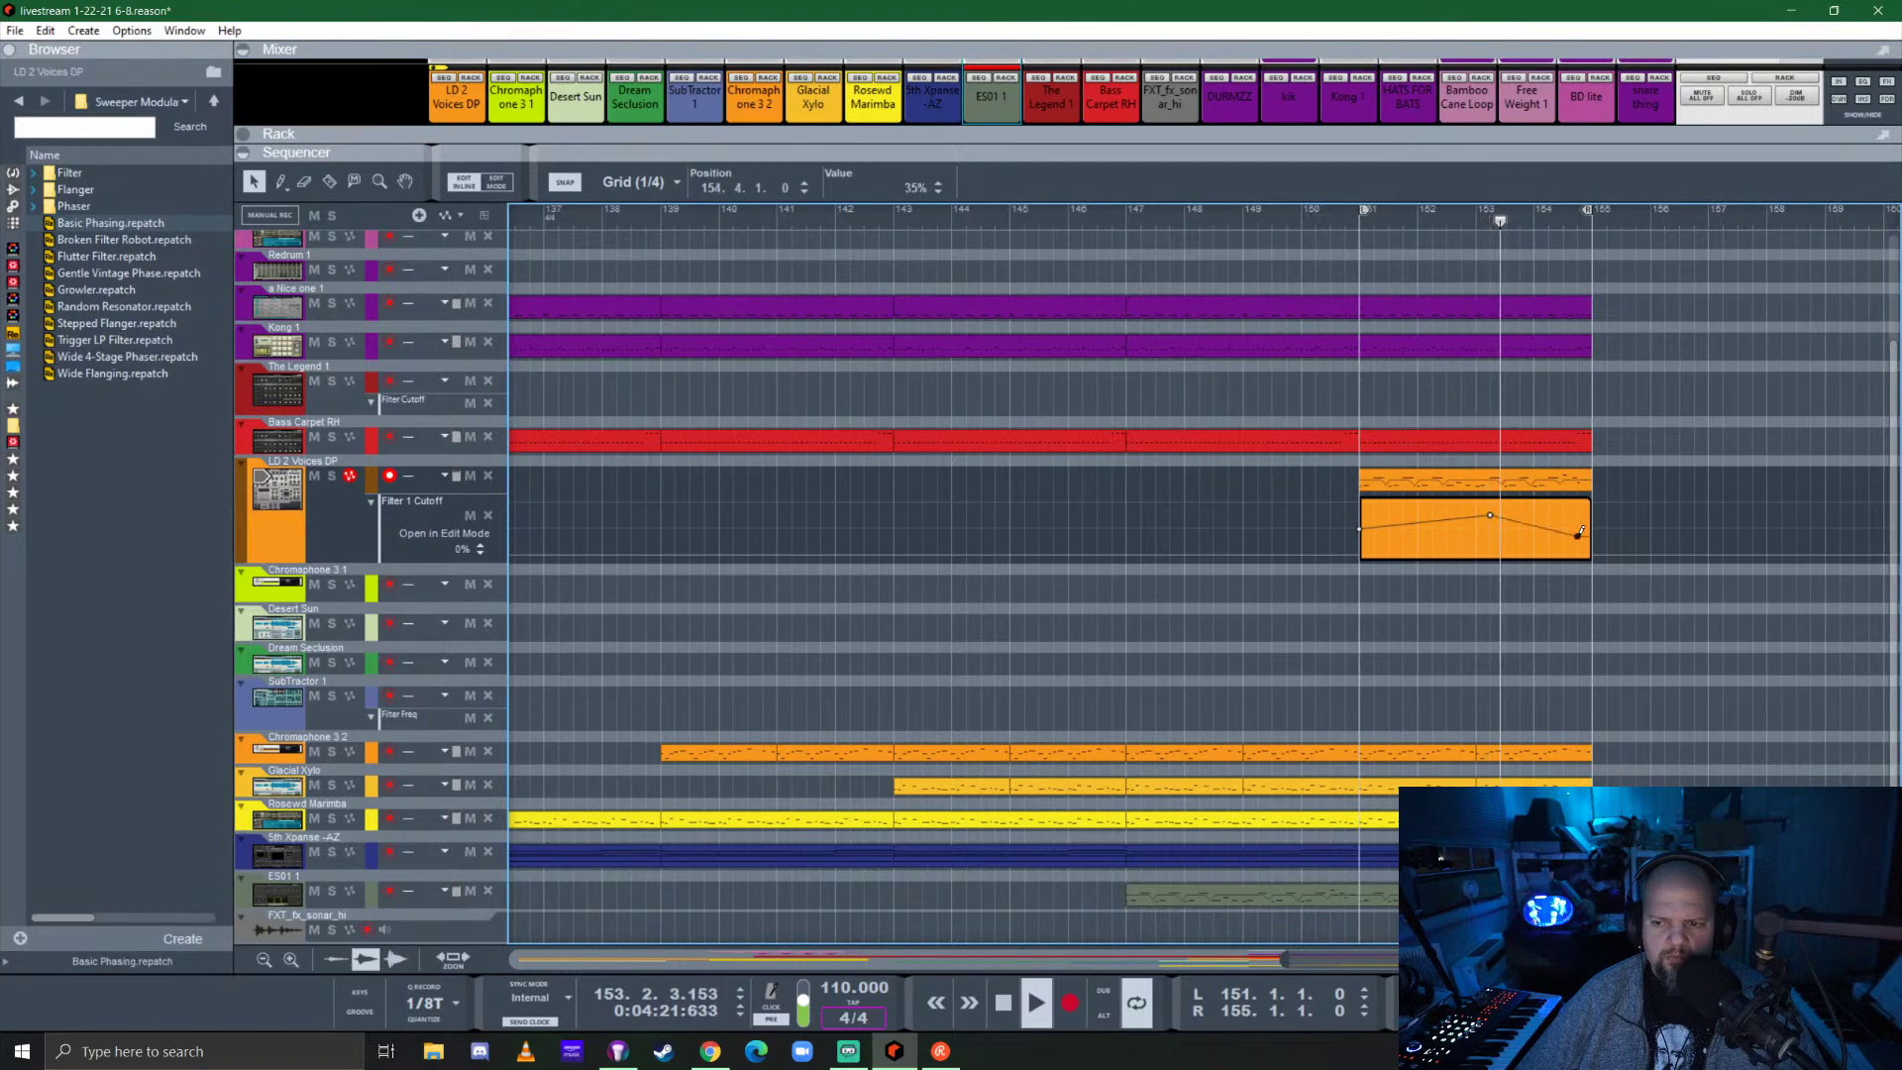
{"action": "left_click_drag", "start_coordinate": [1578, 533], "coordinate": [1579, 503]}
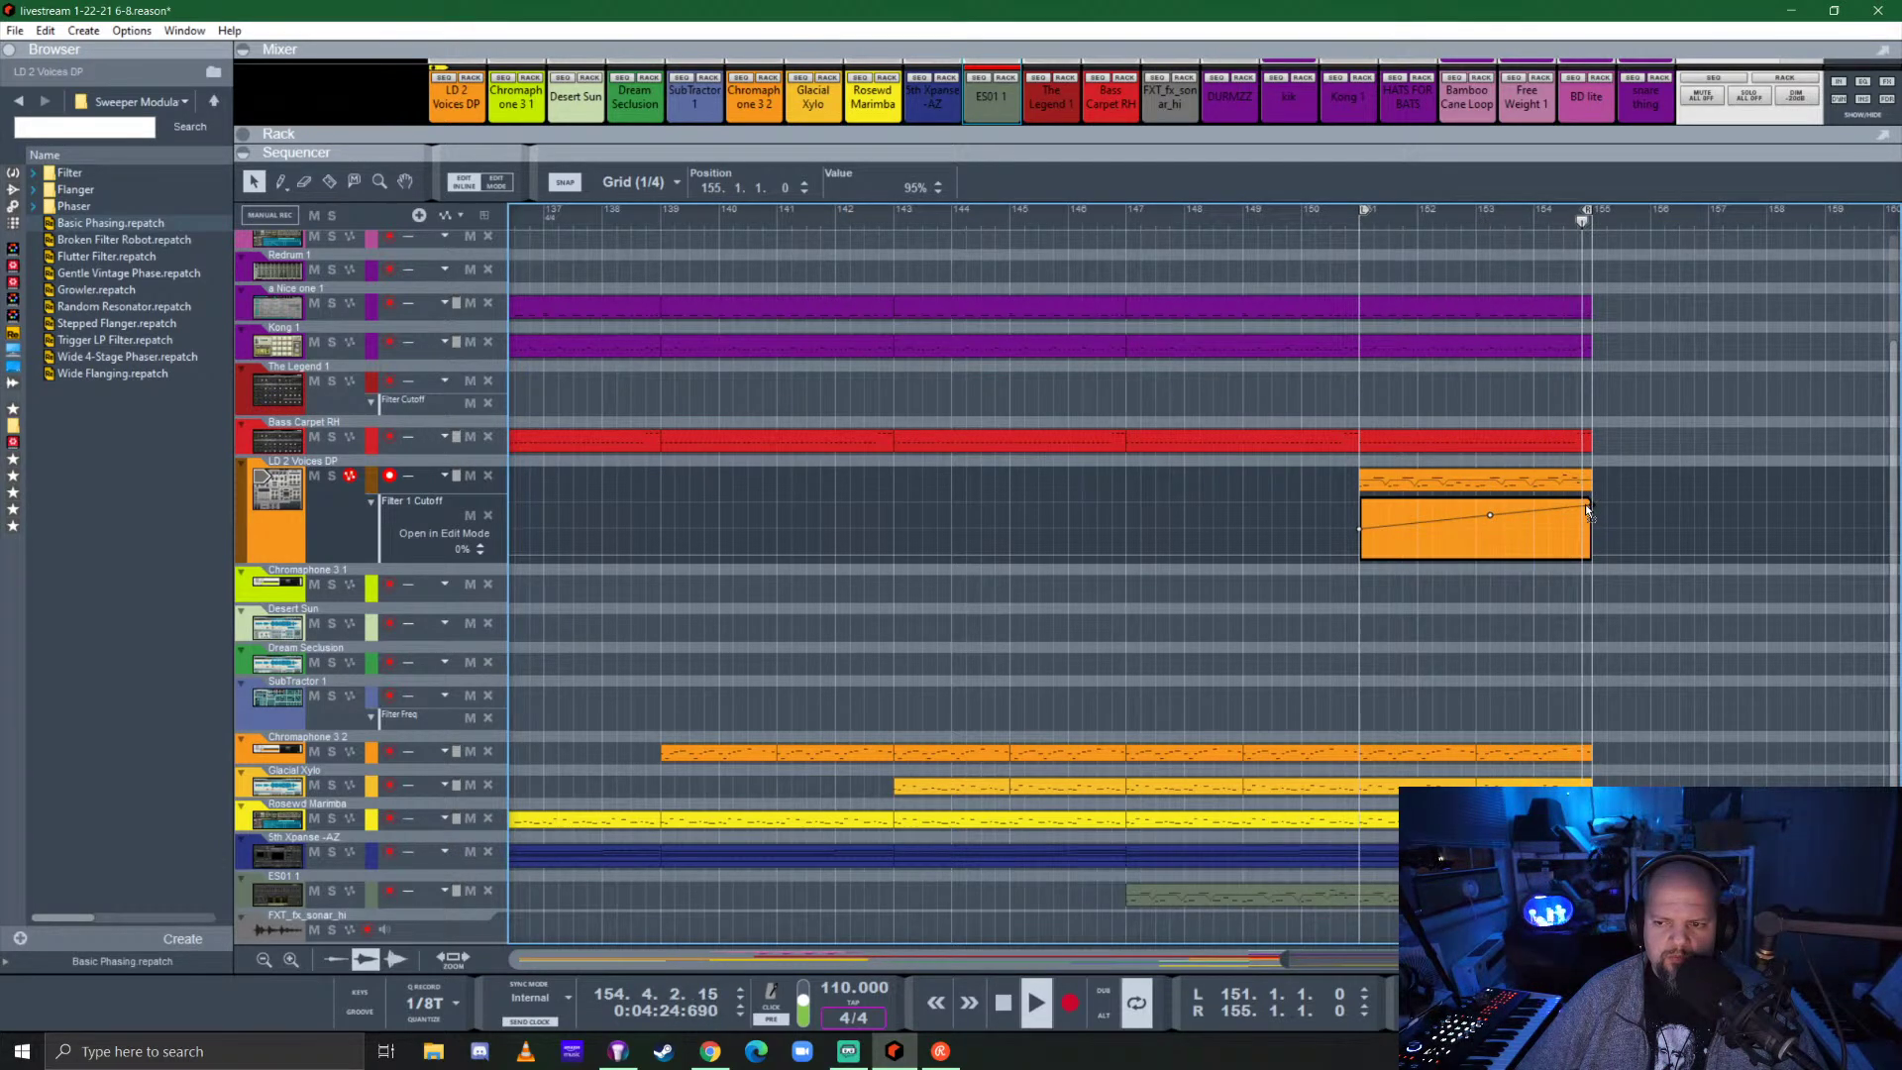
{"action": "left_click", "coordinate": [1673, 485]}
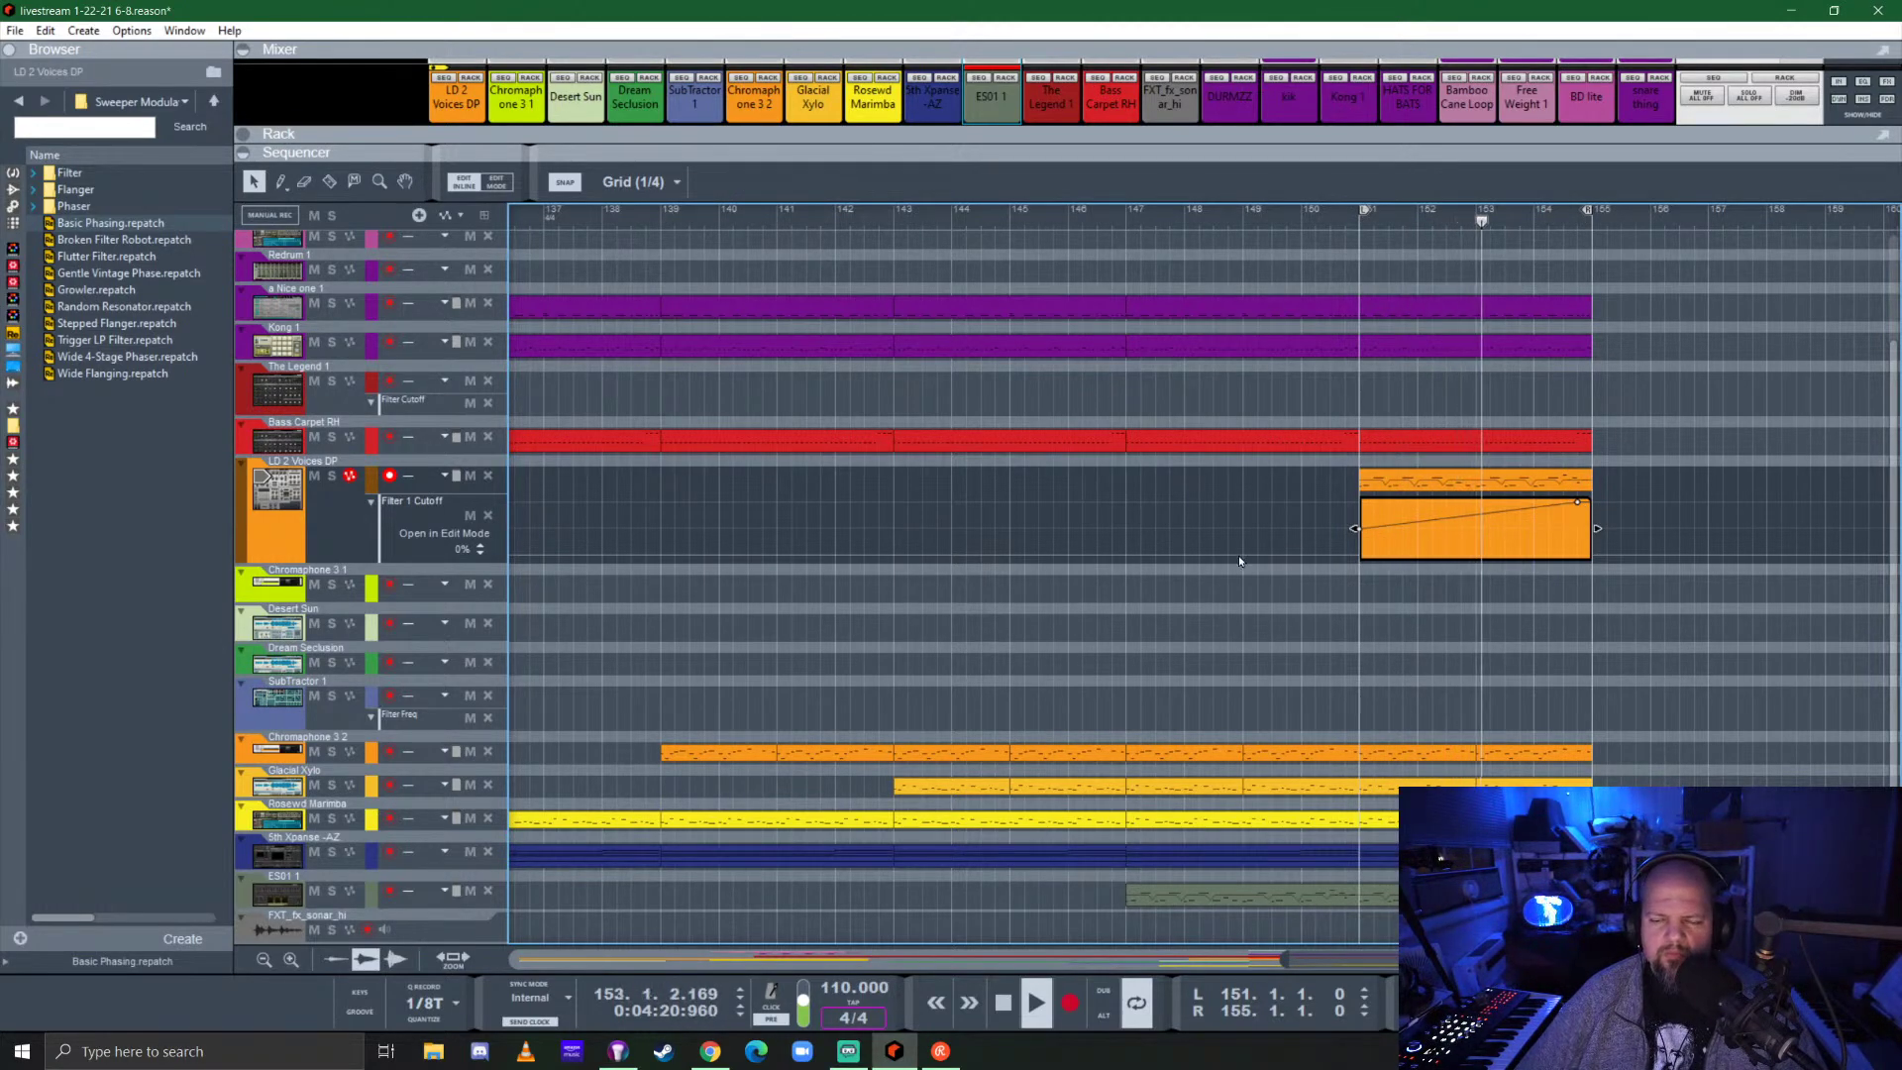
Extend the Filter 1 Cutoff automation clip to just past bar 160 and add a point at bar 159.2 with a value of 26%.
{"action": "scroll", "coordinate": [1217, 553], "scroll_direction": "down", "scroll_amount": 3}
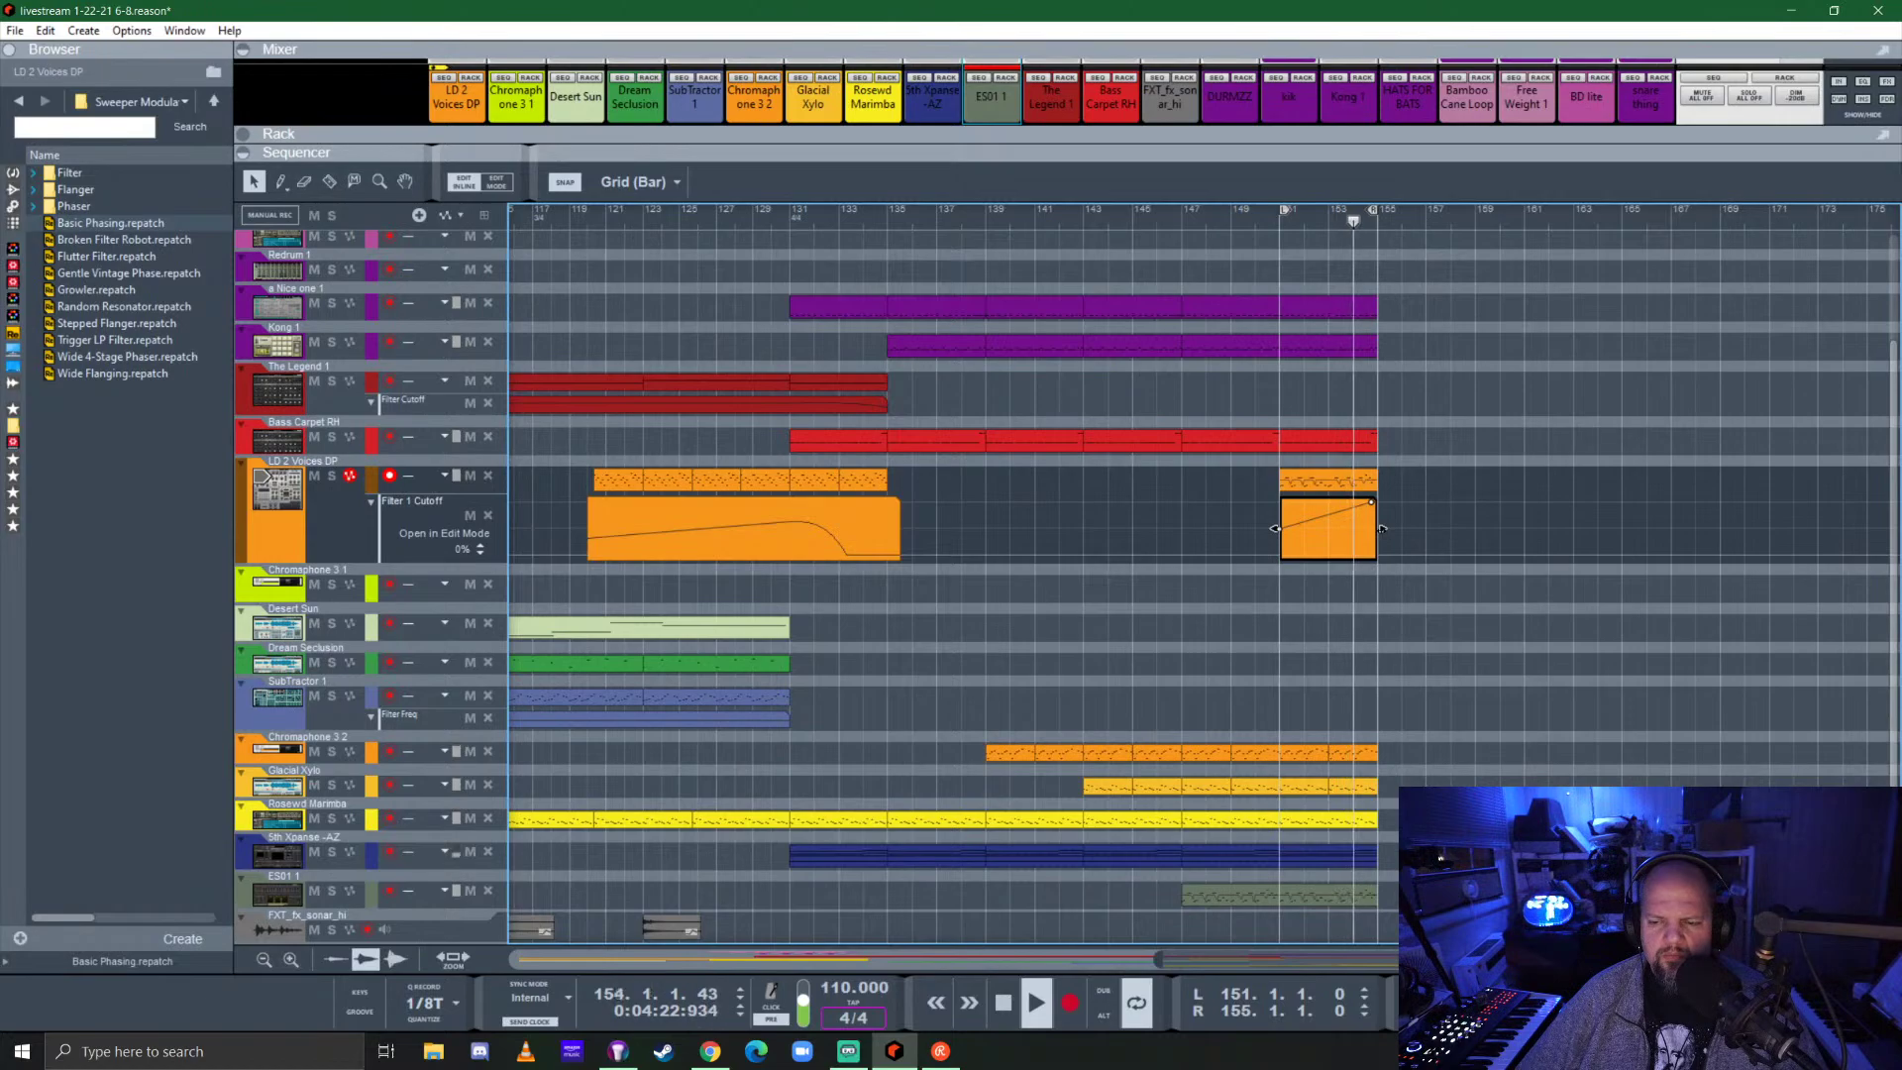
{"action": "left_click_drag", "start_coordinate": [1383, 529], "coordinate": [1508, 525]}
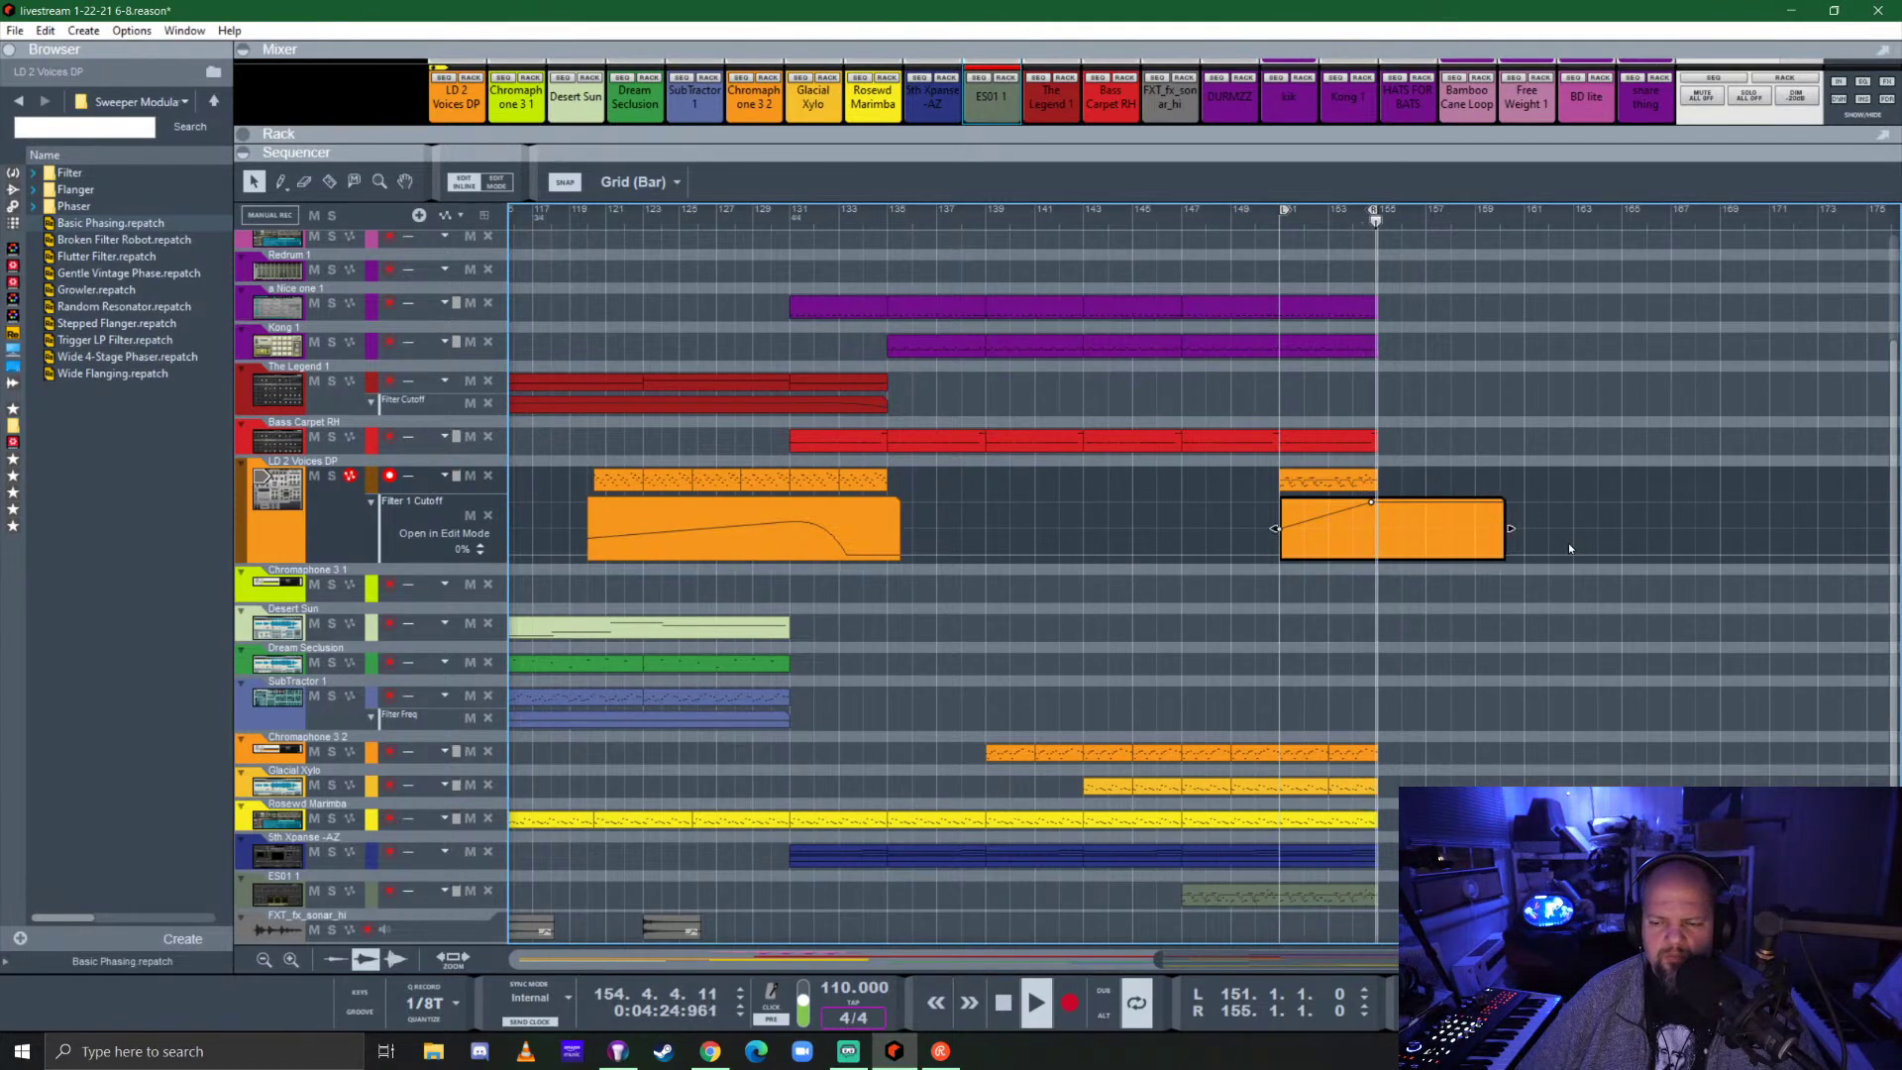
{"action": "scroll", "coordinate": [1573, 545], "scroll_direction": "up", "scroll_amount": 3}
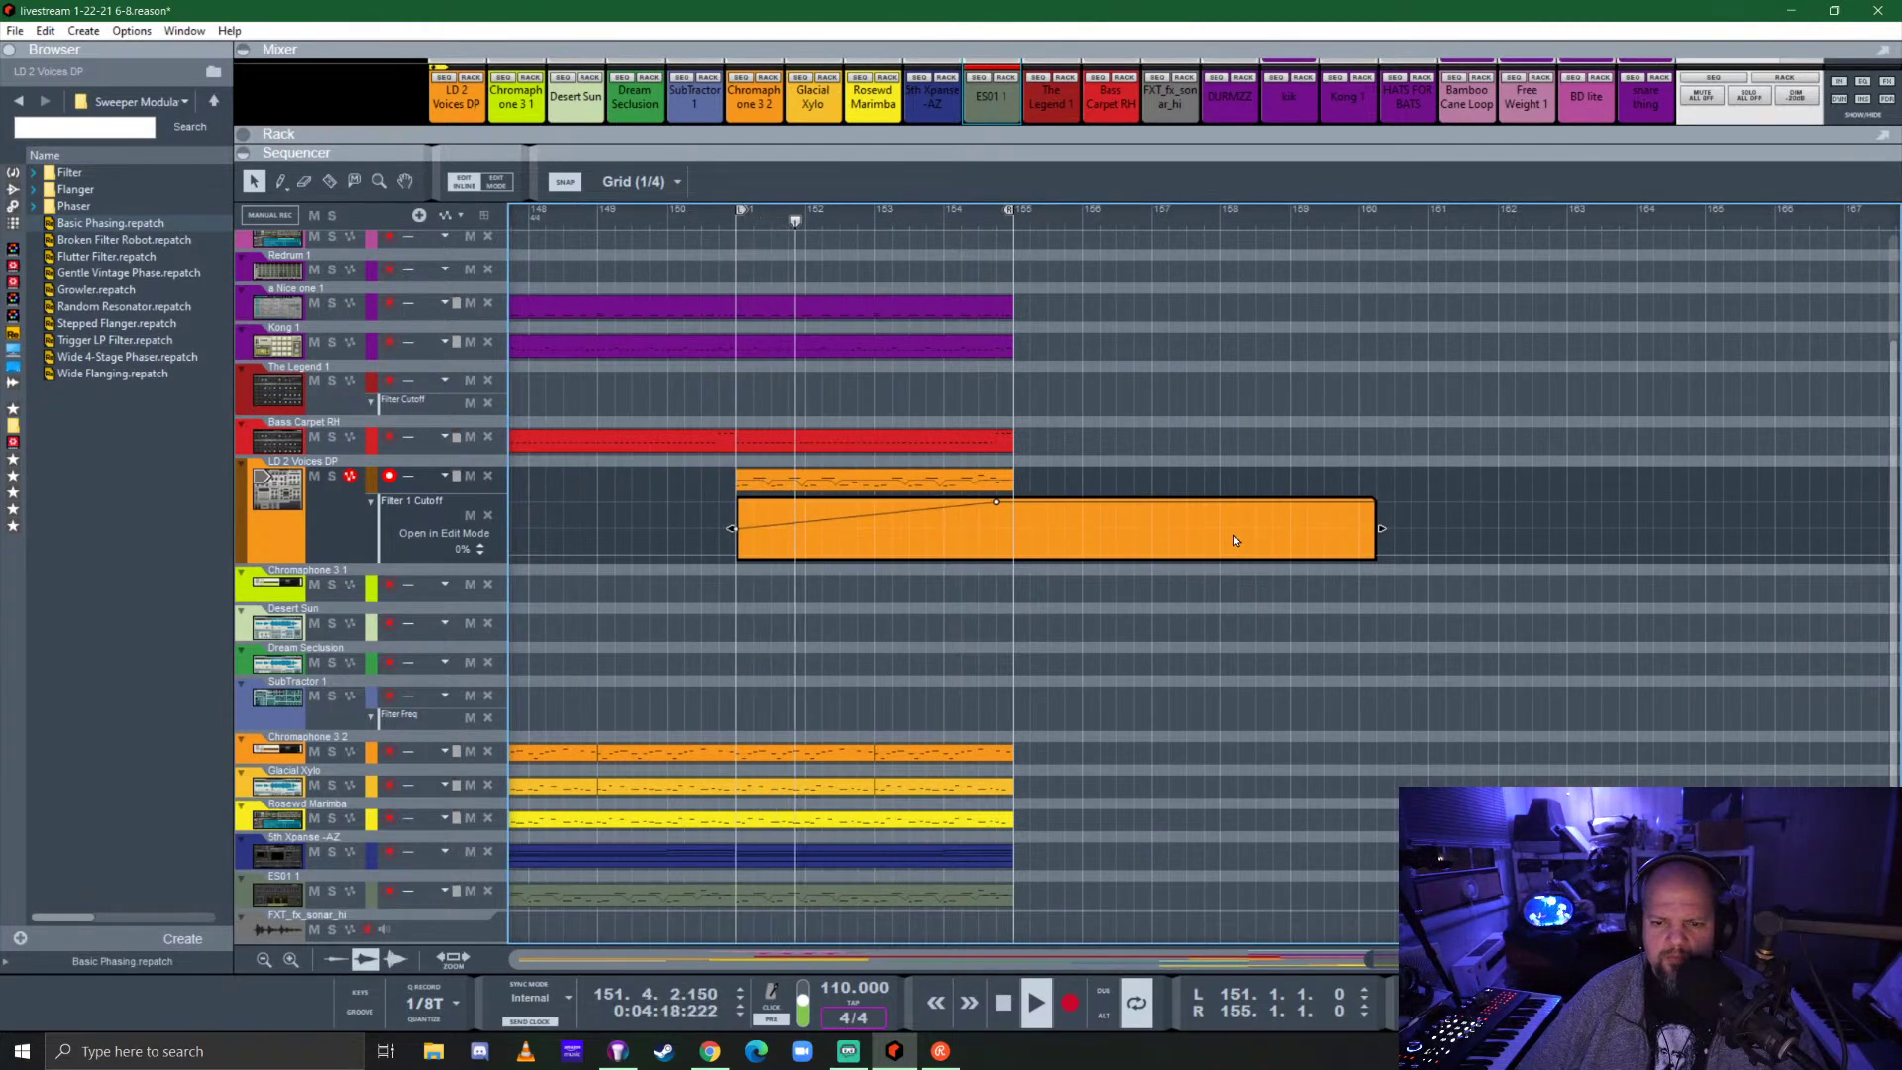
{"action": "left_click", "coordinate": [1306, 541]}
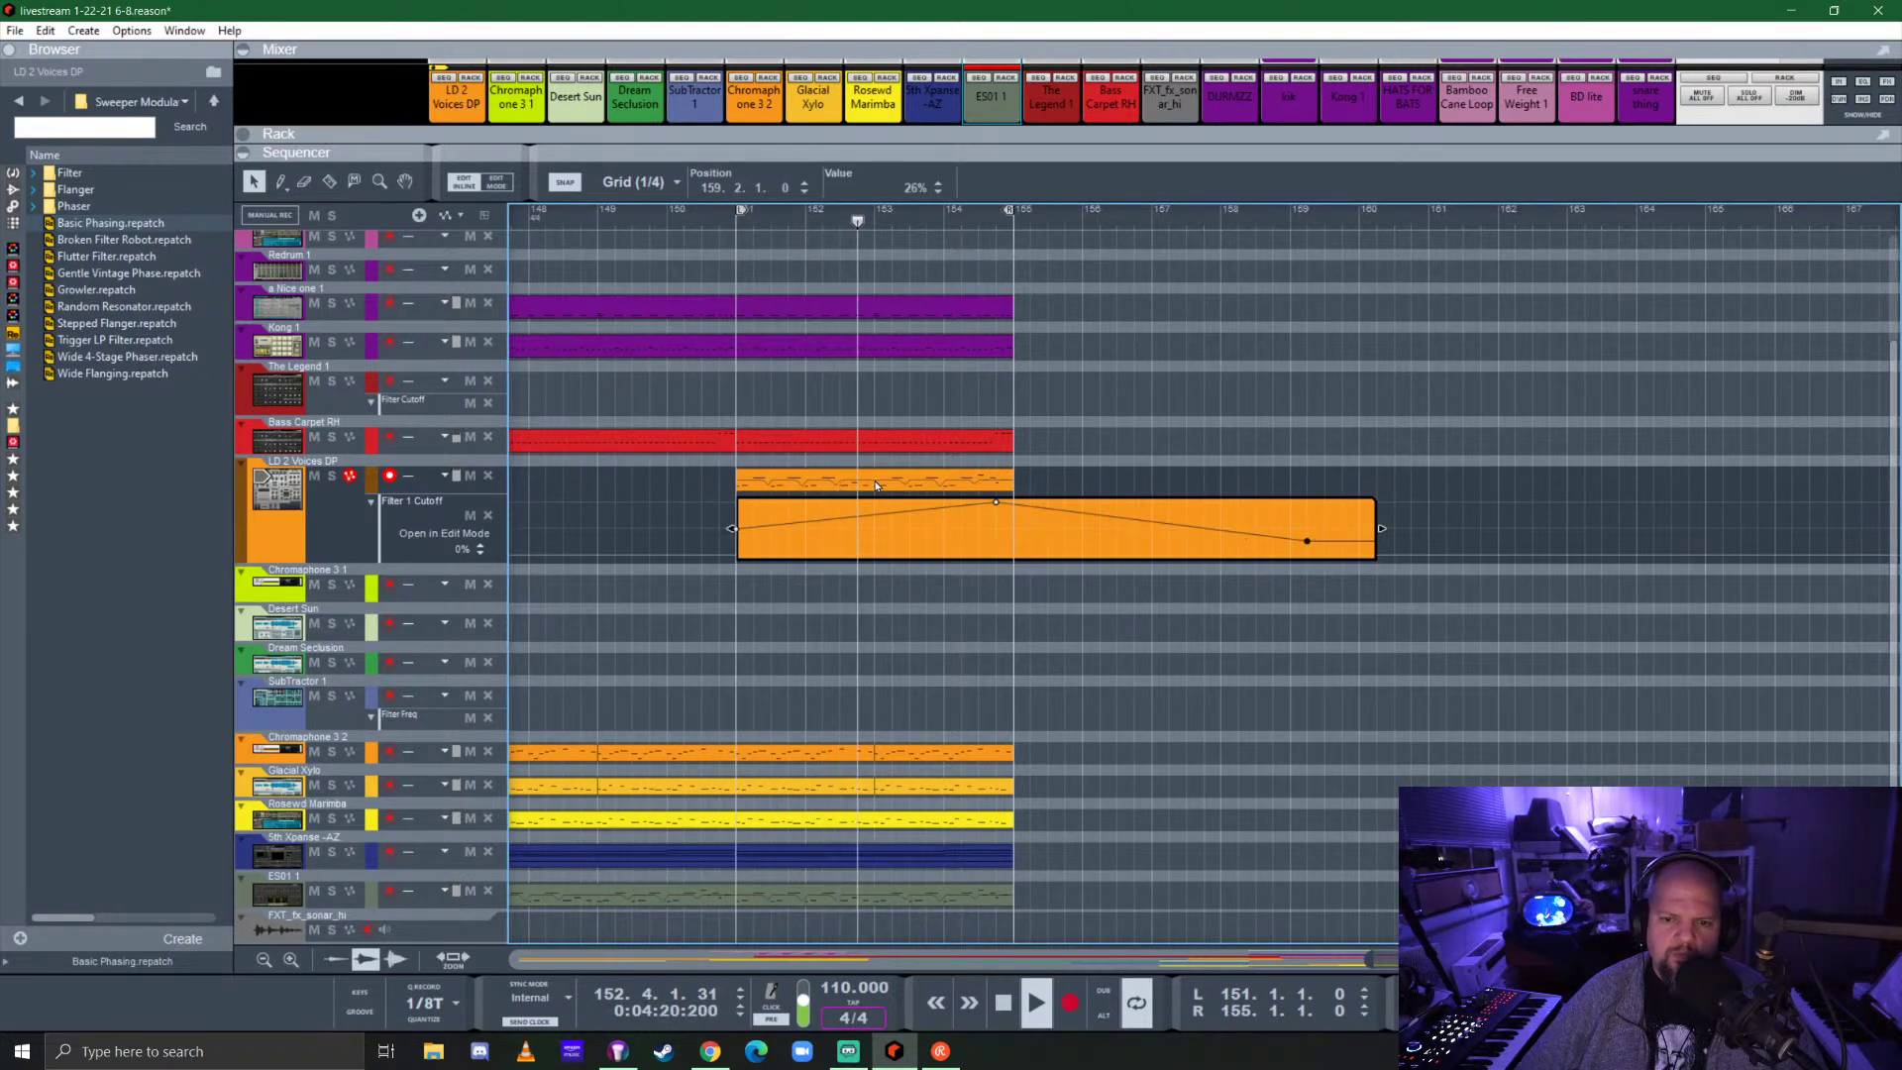
Duplicate the LD 2 Voices DP note clip to bar 155 and inspect the original clip's notes in the editor.
{"action": "left_click_drag", "start_coordinate": [863, 476], "coordinate": [1084, 479]}
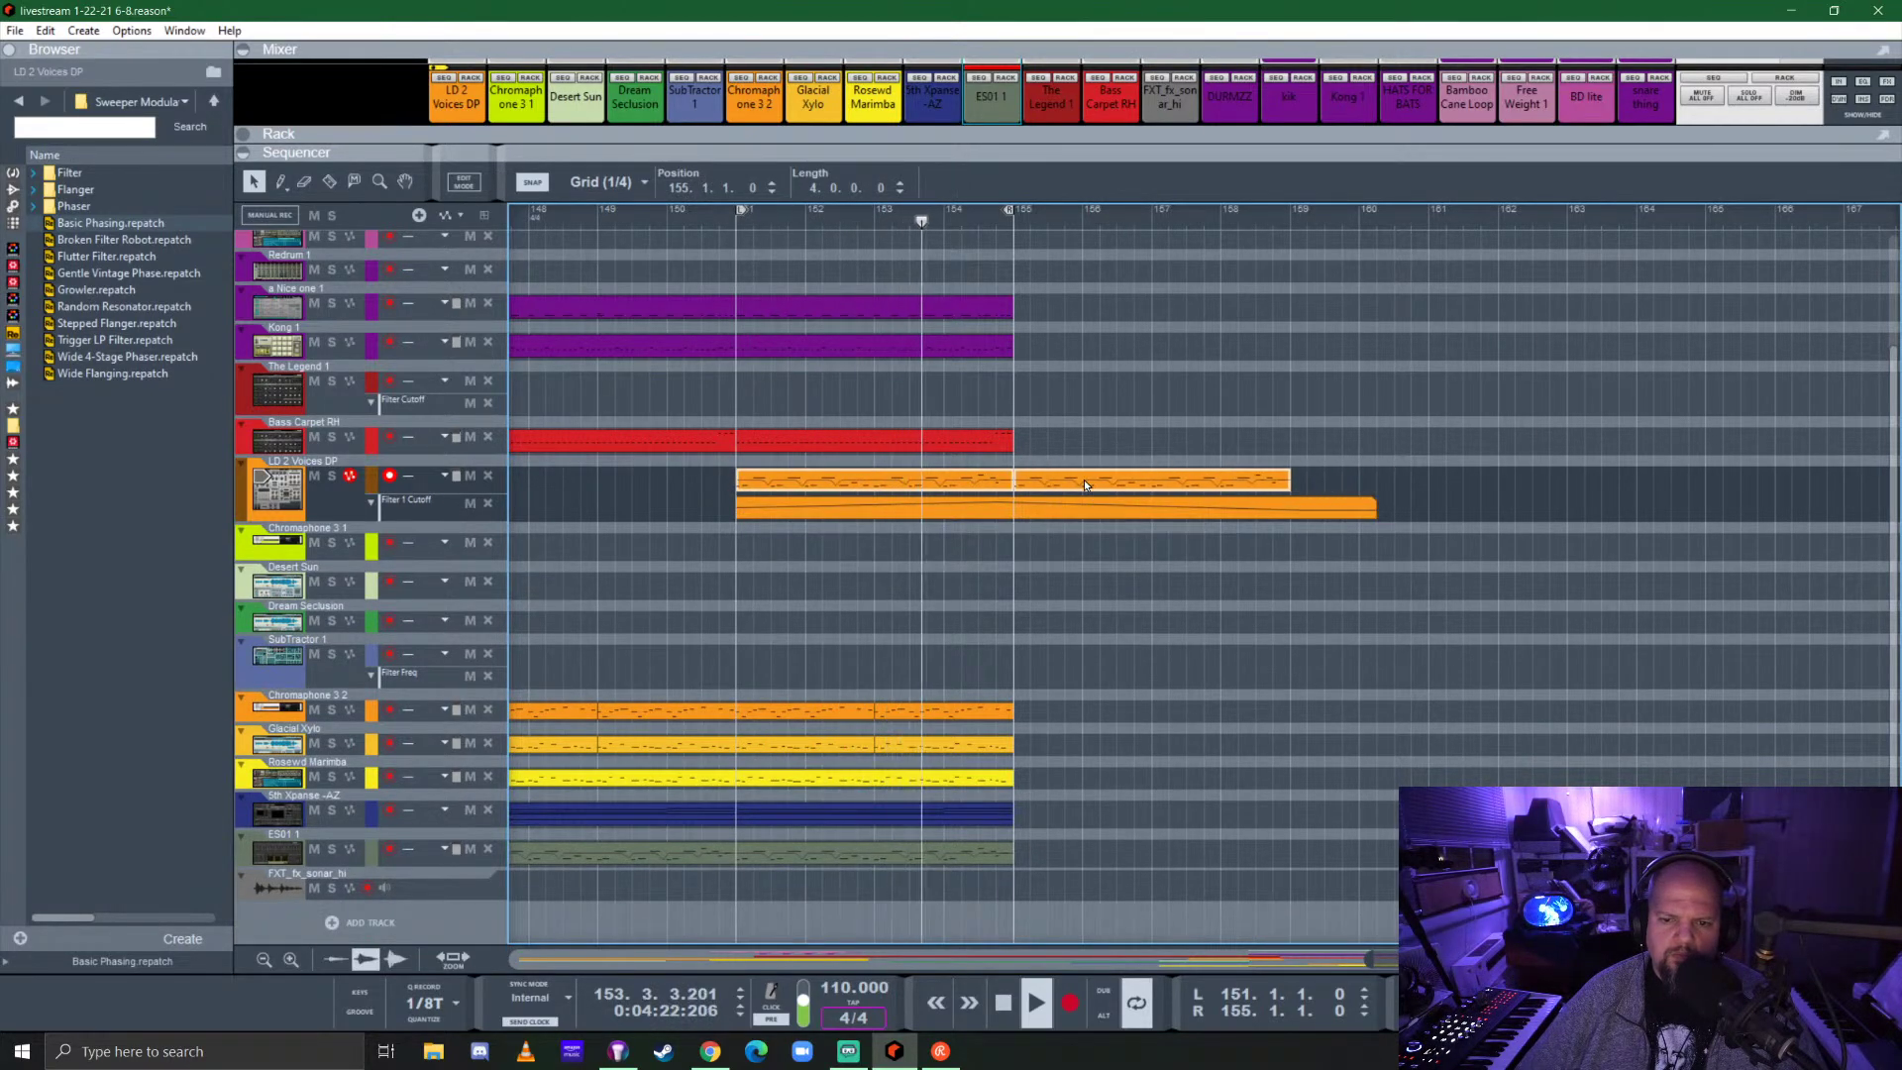
{"action": "double_click", "coordinate": [860, 484]}
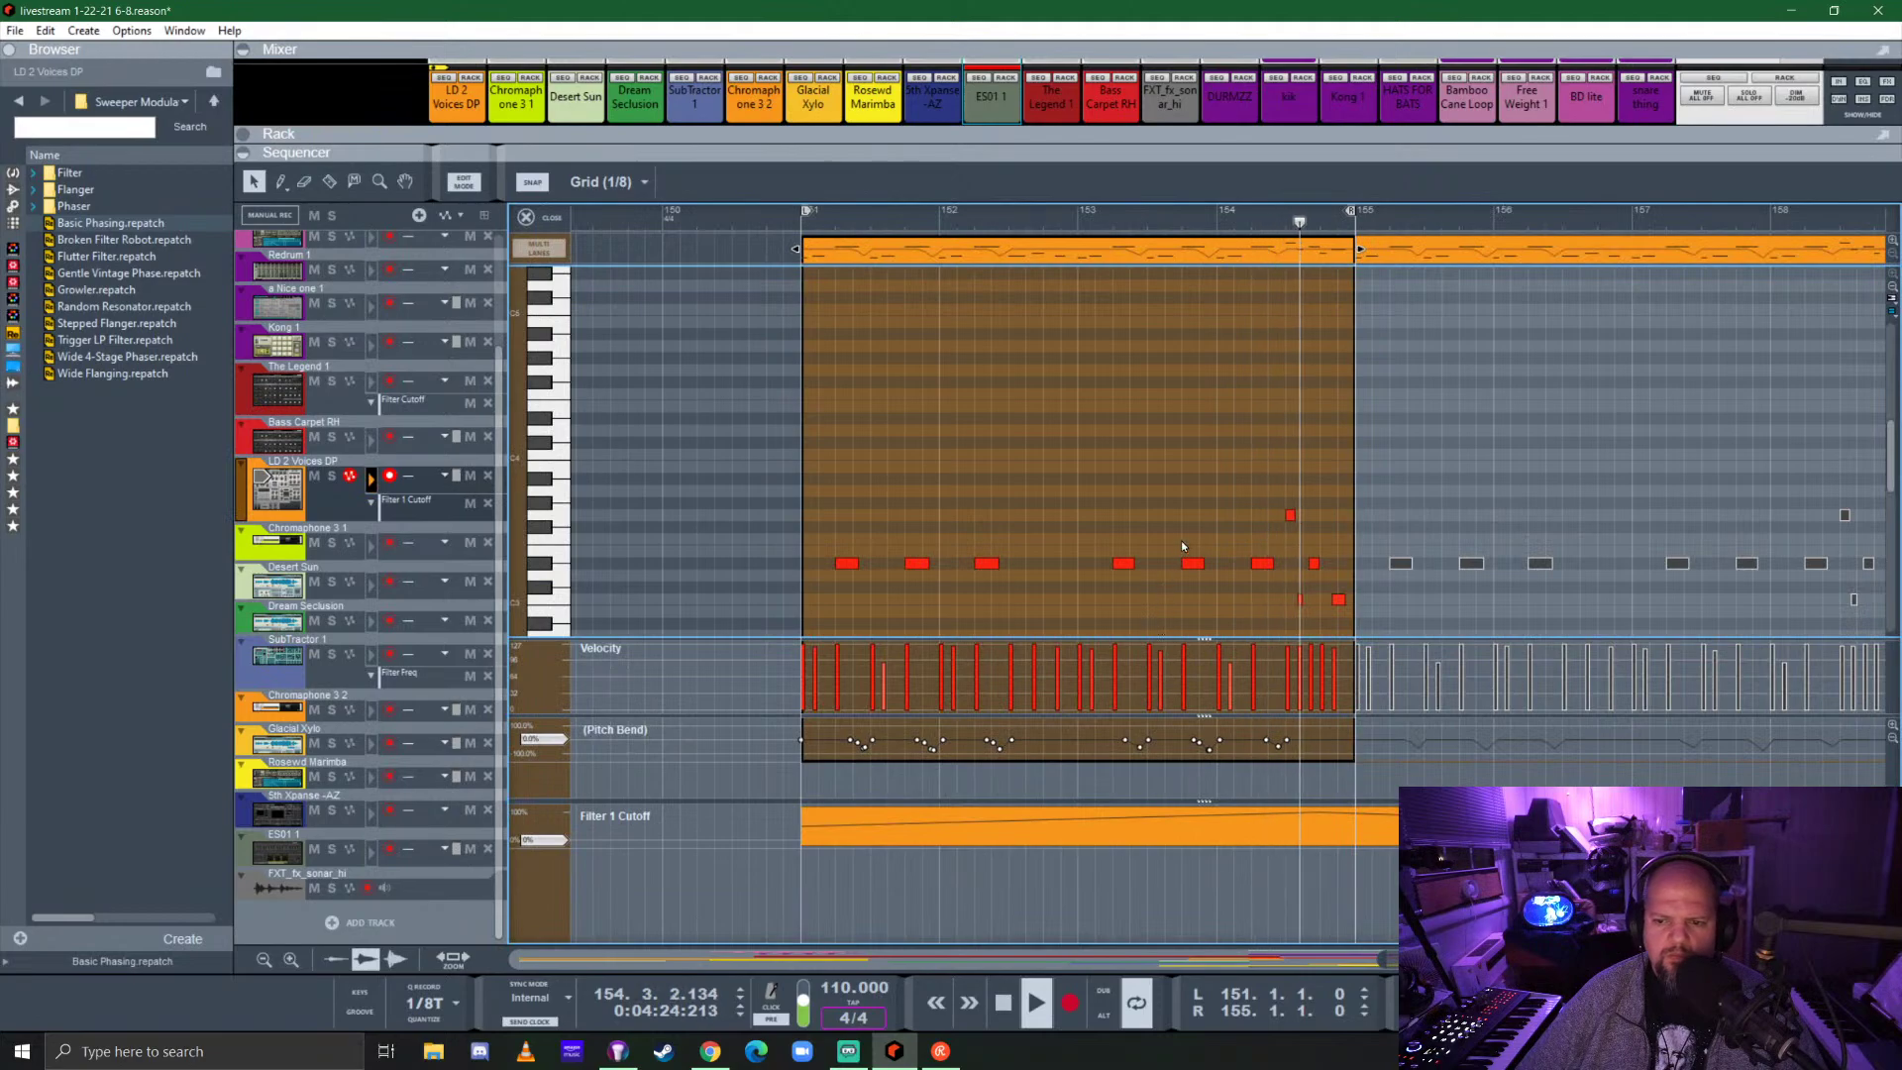
{"action": "scroll", "coordinate": [1181, 539], "scroll_direction": "down", "scroll_amount": 3}
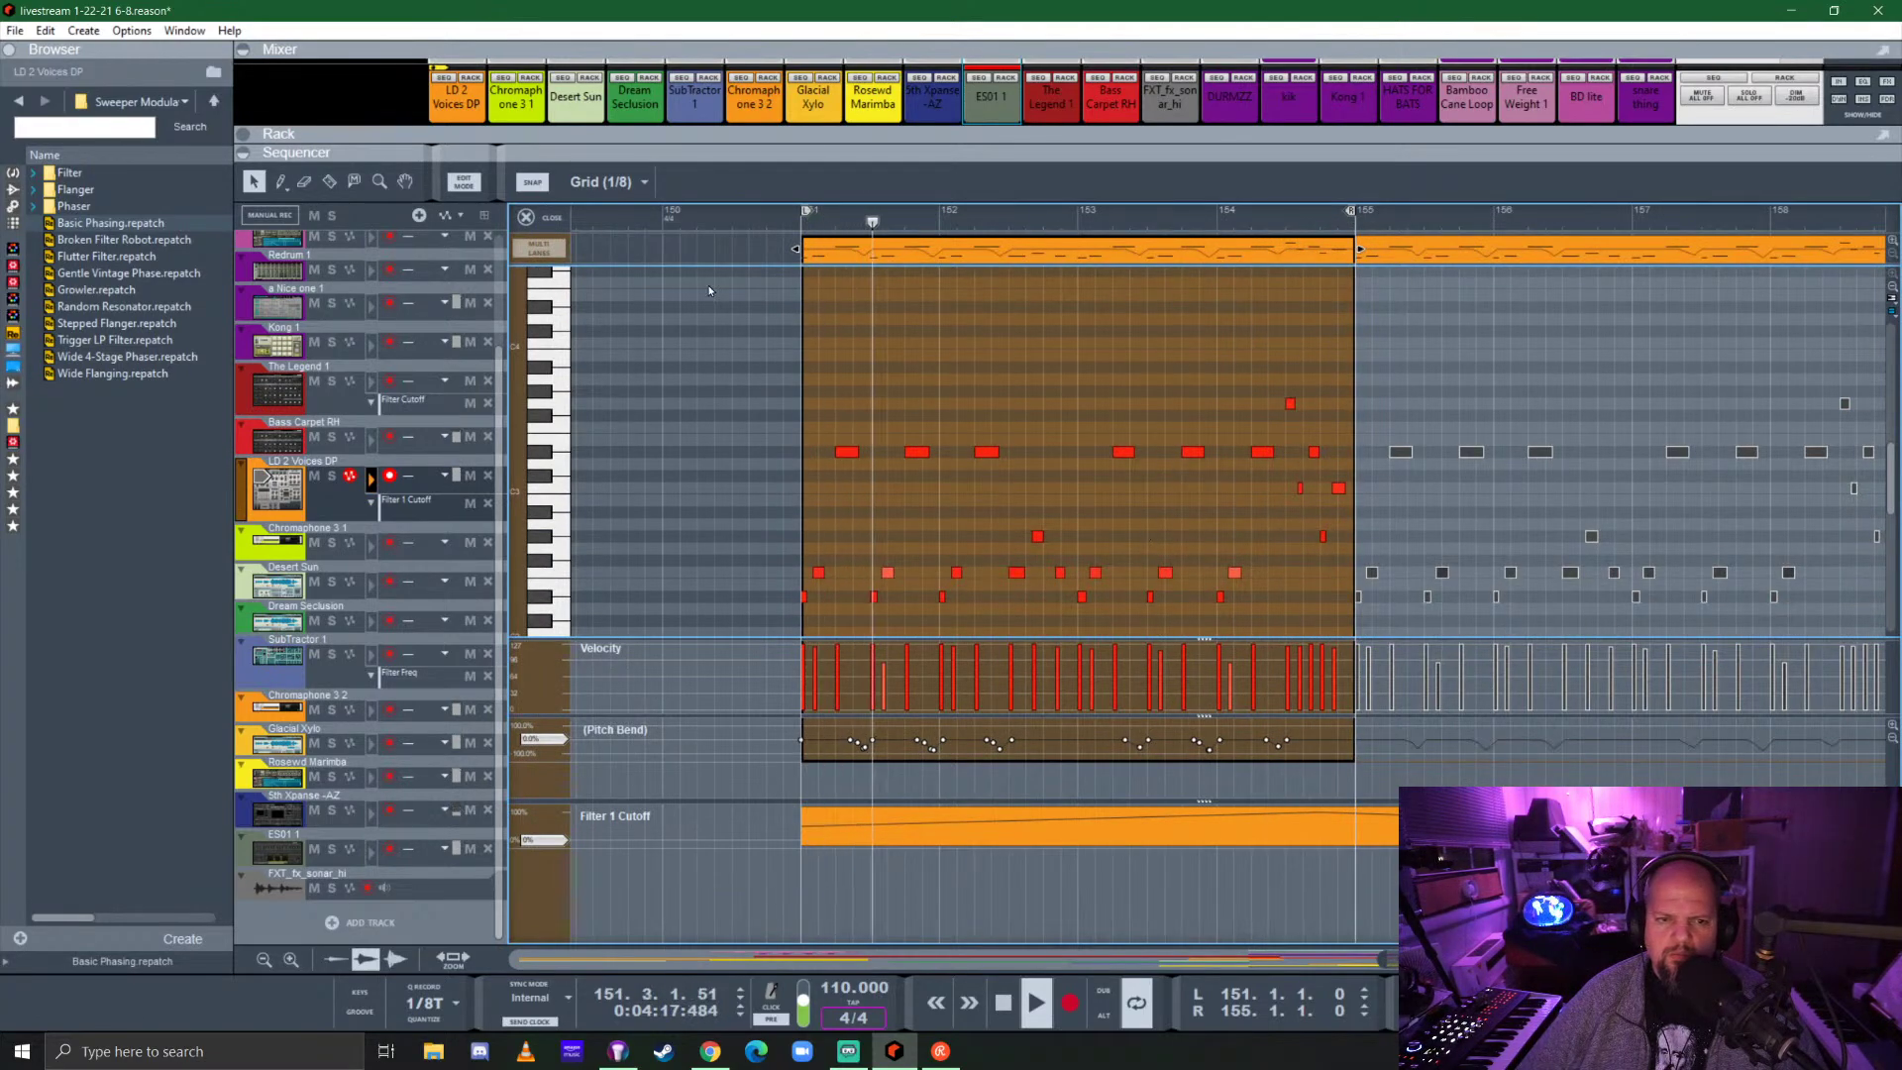
{"action": "key", "text": "ctrl+e"}
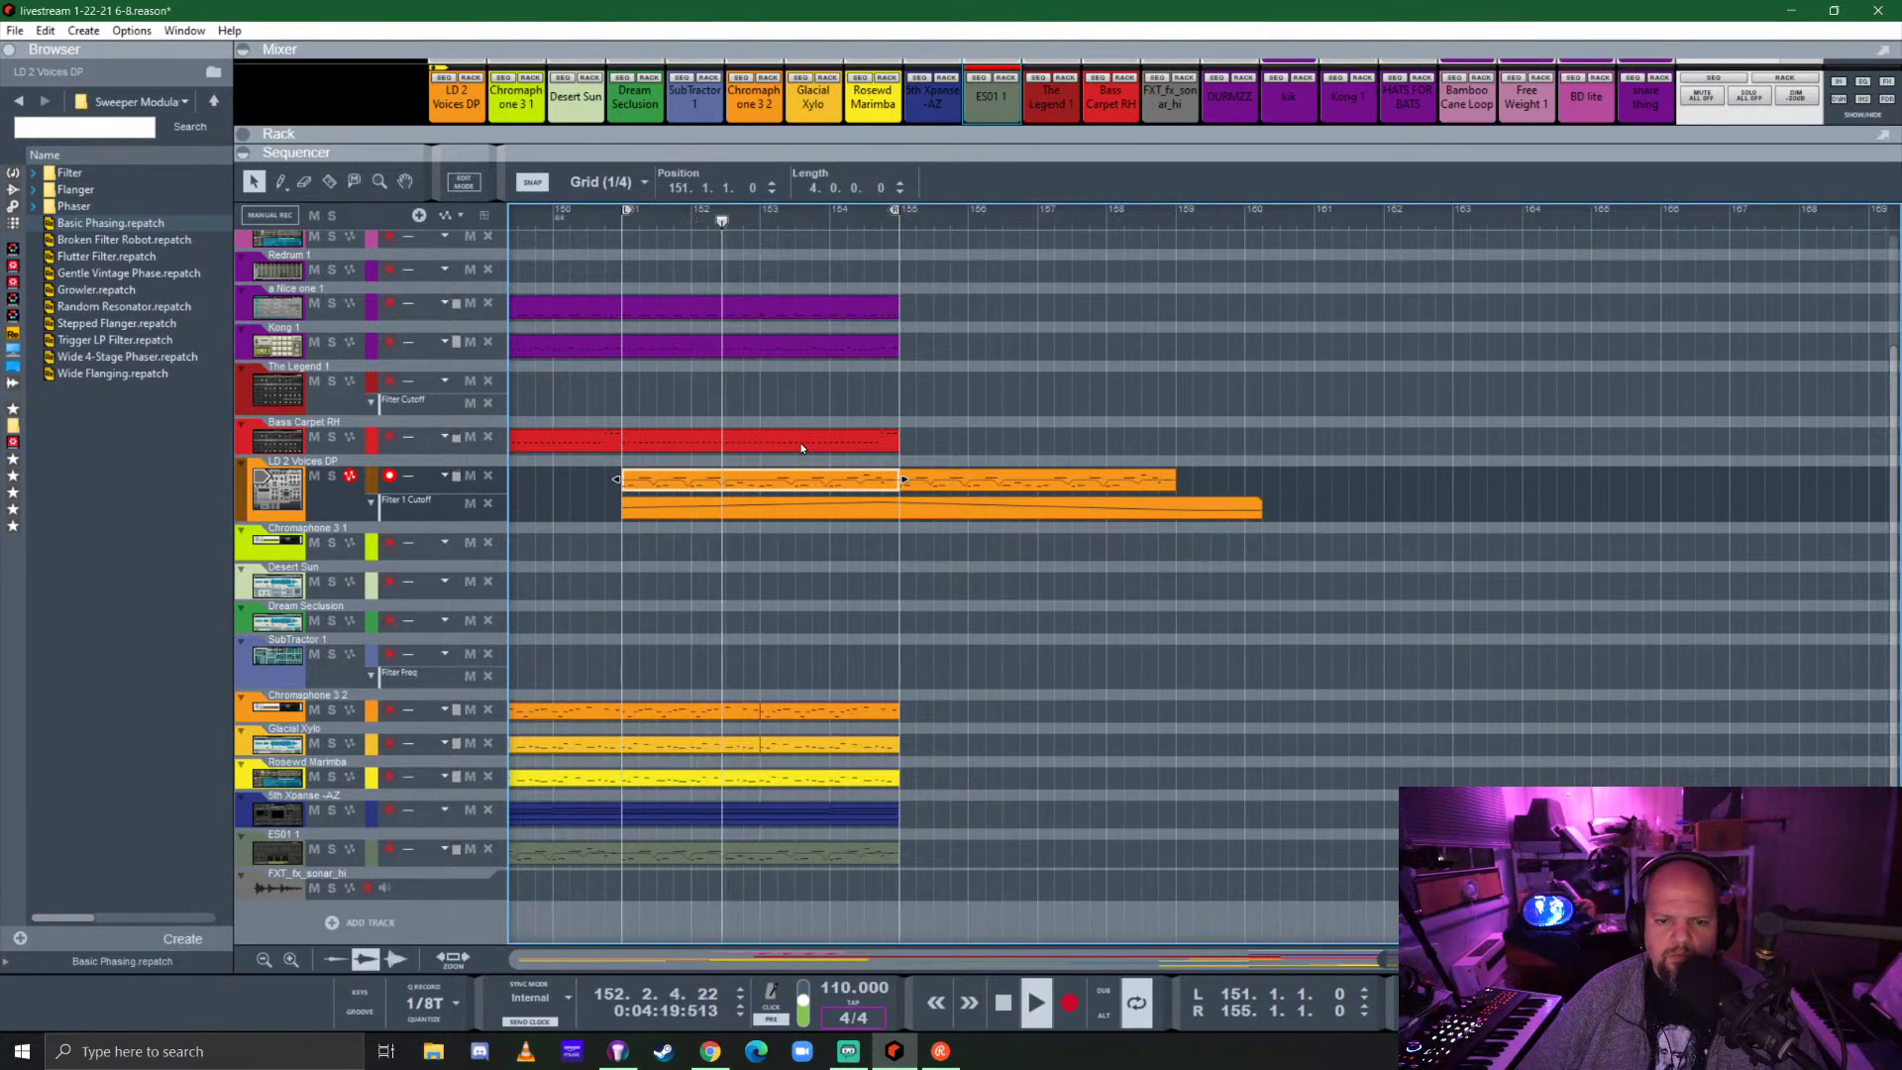
Duplicate the bar 151 to 155 clips on the drum, bass, Chromaphone 3 2, Glacial Xylo, Rosewd Marimba, 5th Xpanse and ES01 tracks to bar 155.
{"action": "left_click_drag", "start_coordinate": [973, 442], "coordinate": [655, 312]}
{"action": "key", "text": "ctrl+d"}
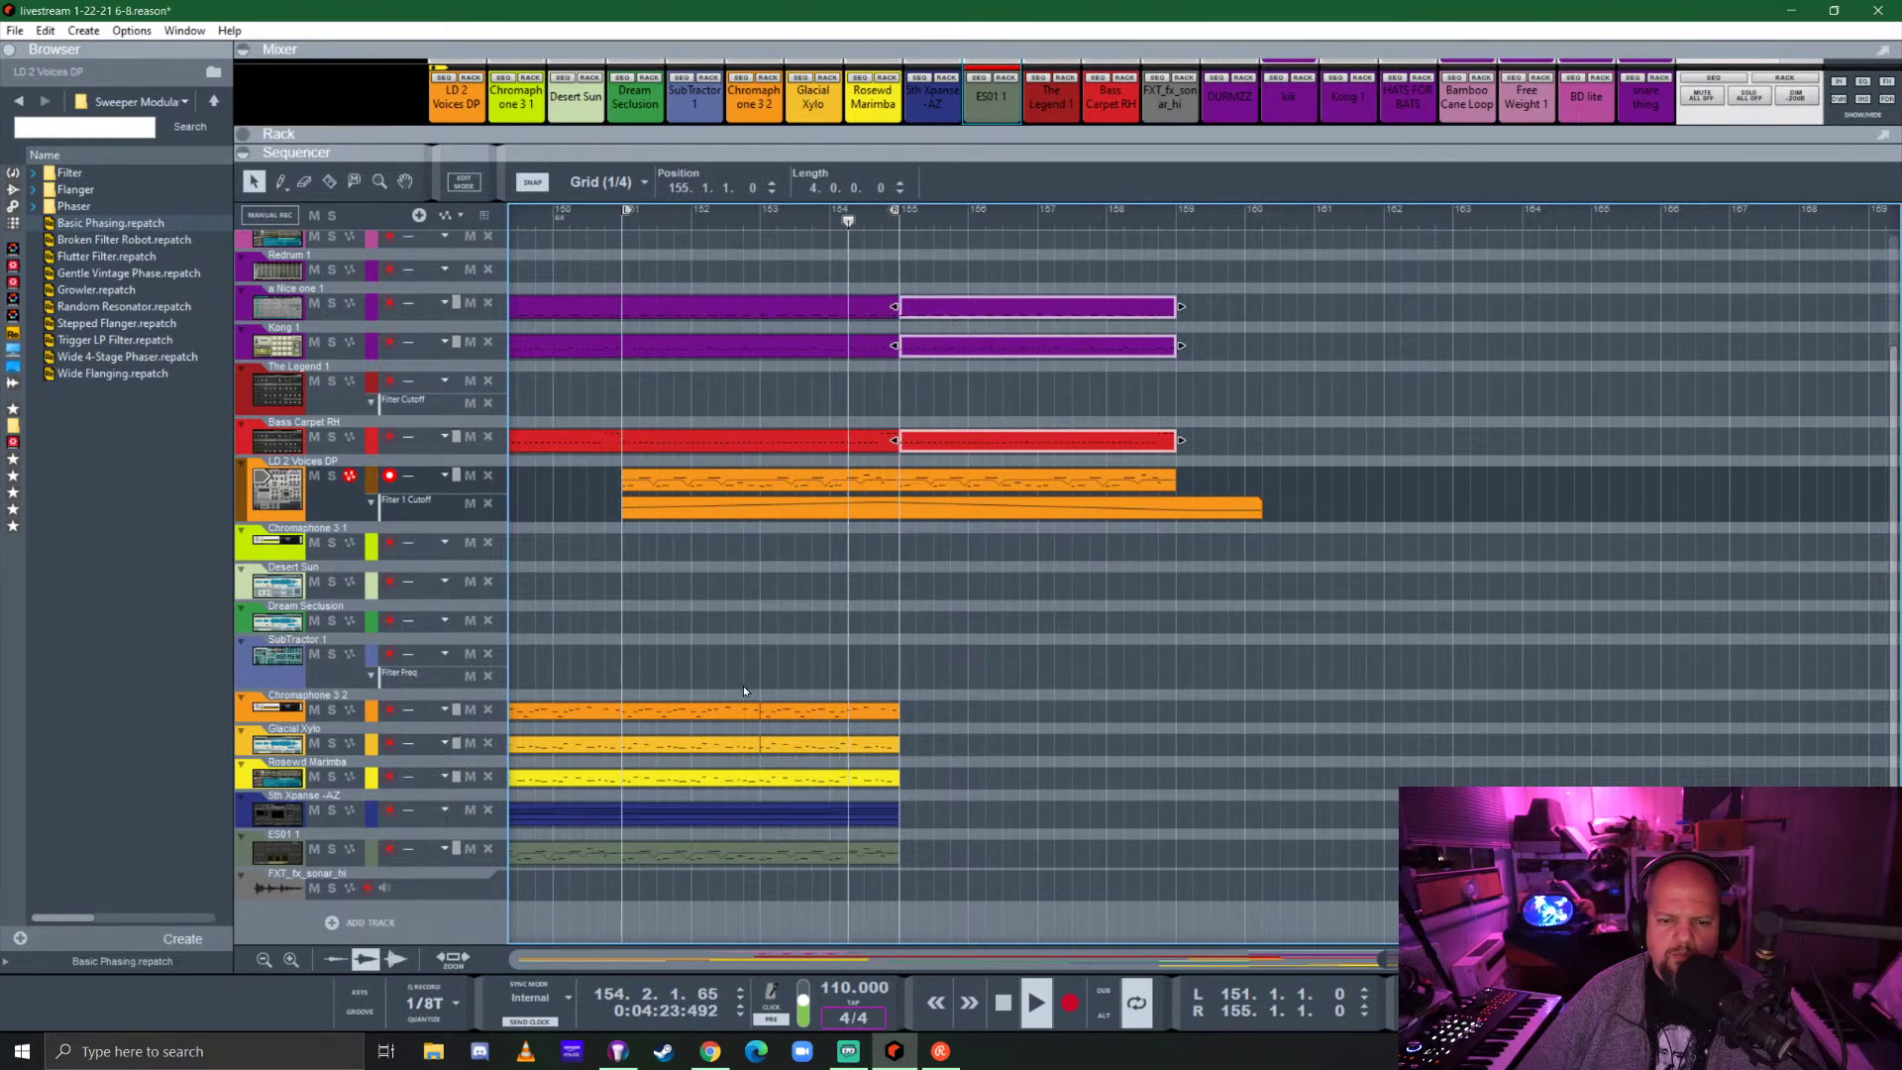
{"action": "scroll", "coordinate": [777, 672], "scroll_direction": "down", "scroll_amount": 1}
{"action": "left_click_drag", "start_coordinate": [876, 860], "coordinate": [870, 709]}
{"action": "scroll", "coordinate": [751, 679], "scroll_direction": "up", "scroll_amount": 2}
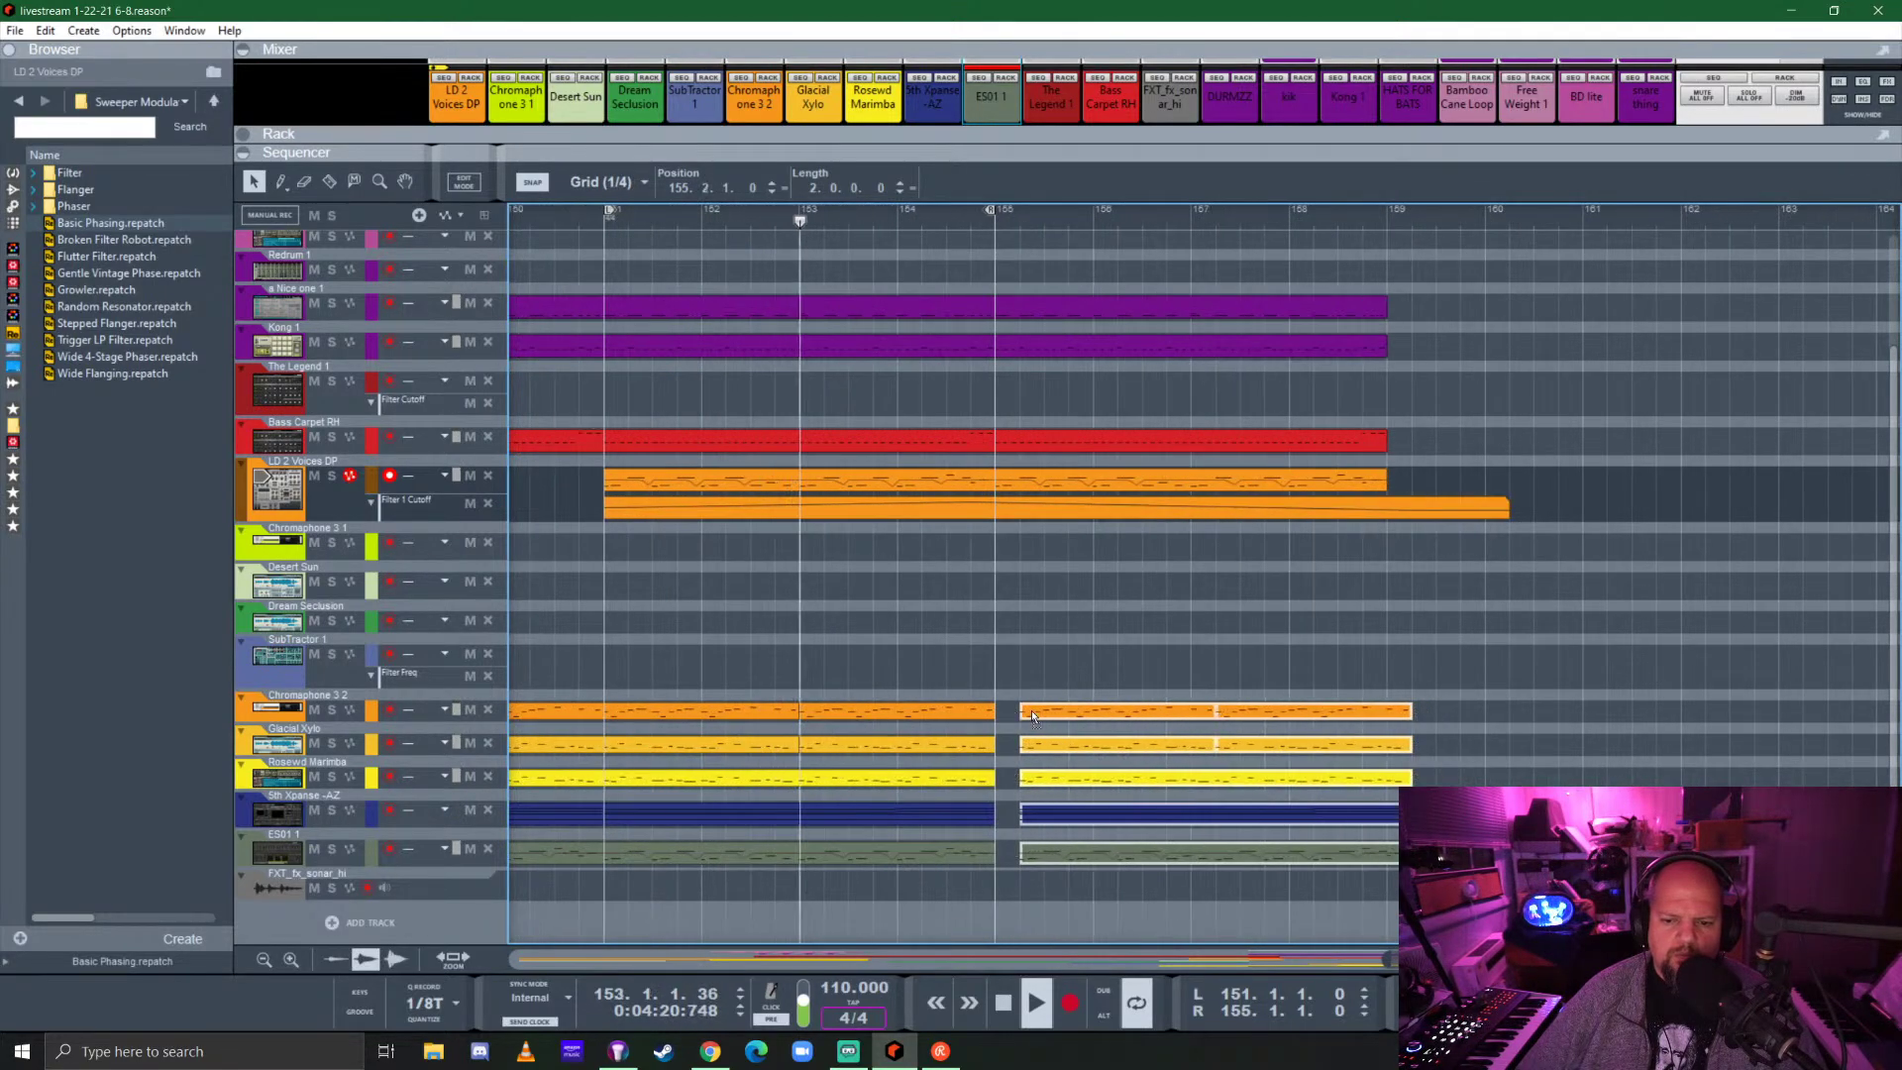
{"action": "left_click_drag", "start_coordinate": [1053, 717], "coordinate": [1004, 715]}
{"action": "scroll", "coordinate": [905, 657], "scroll_direction": "down", "scroll_amount": 1}
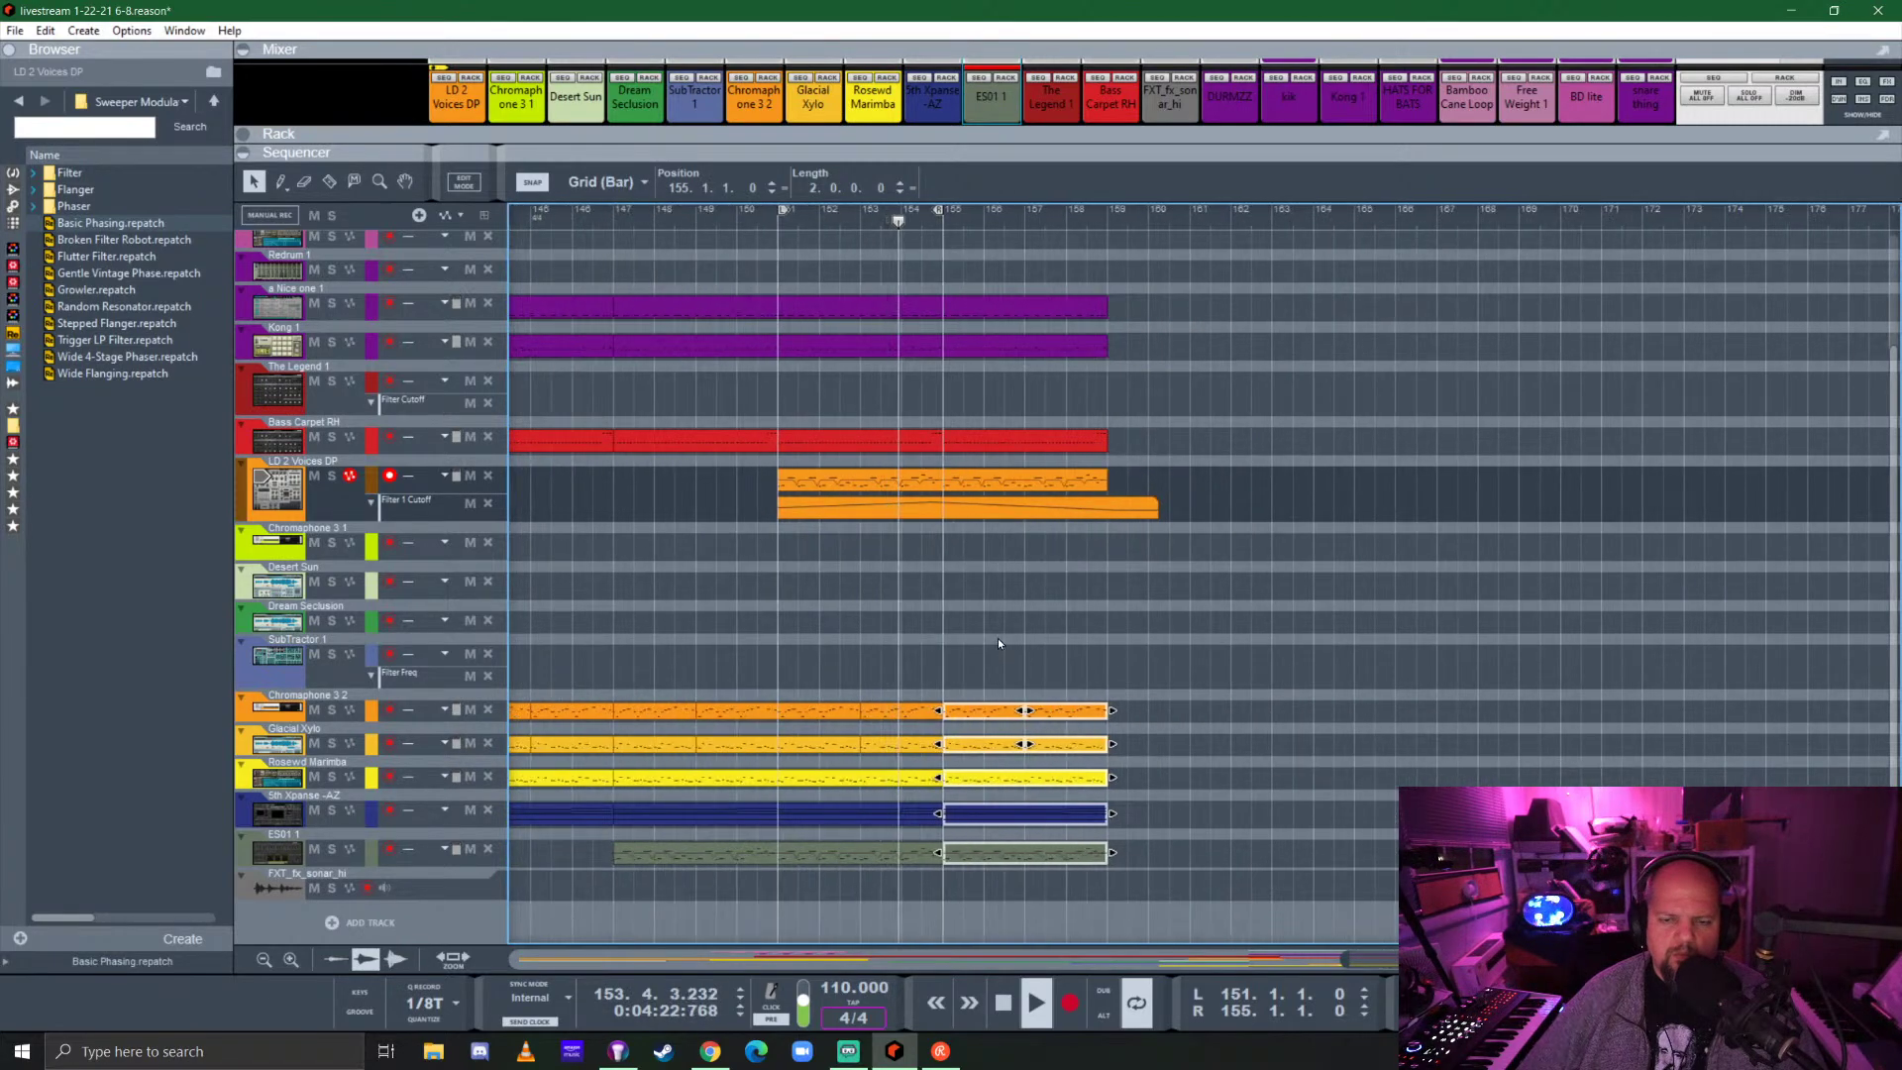
Play the arrangement back from bar 134.4 to review how the sections build.
{"action": "key", "text": "space"}
{"action": "scroll", "coordinate": [858, 605], "scroll_direction": "left", "scroll_amount": 3}
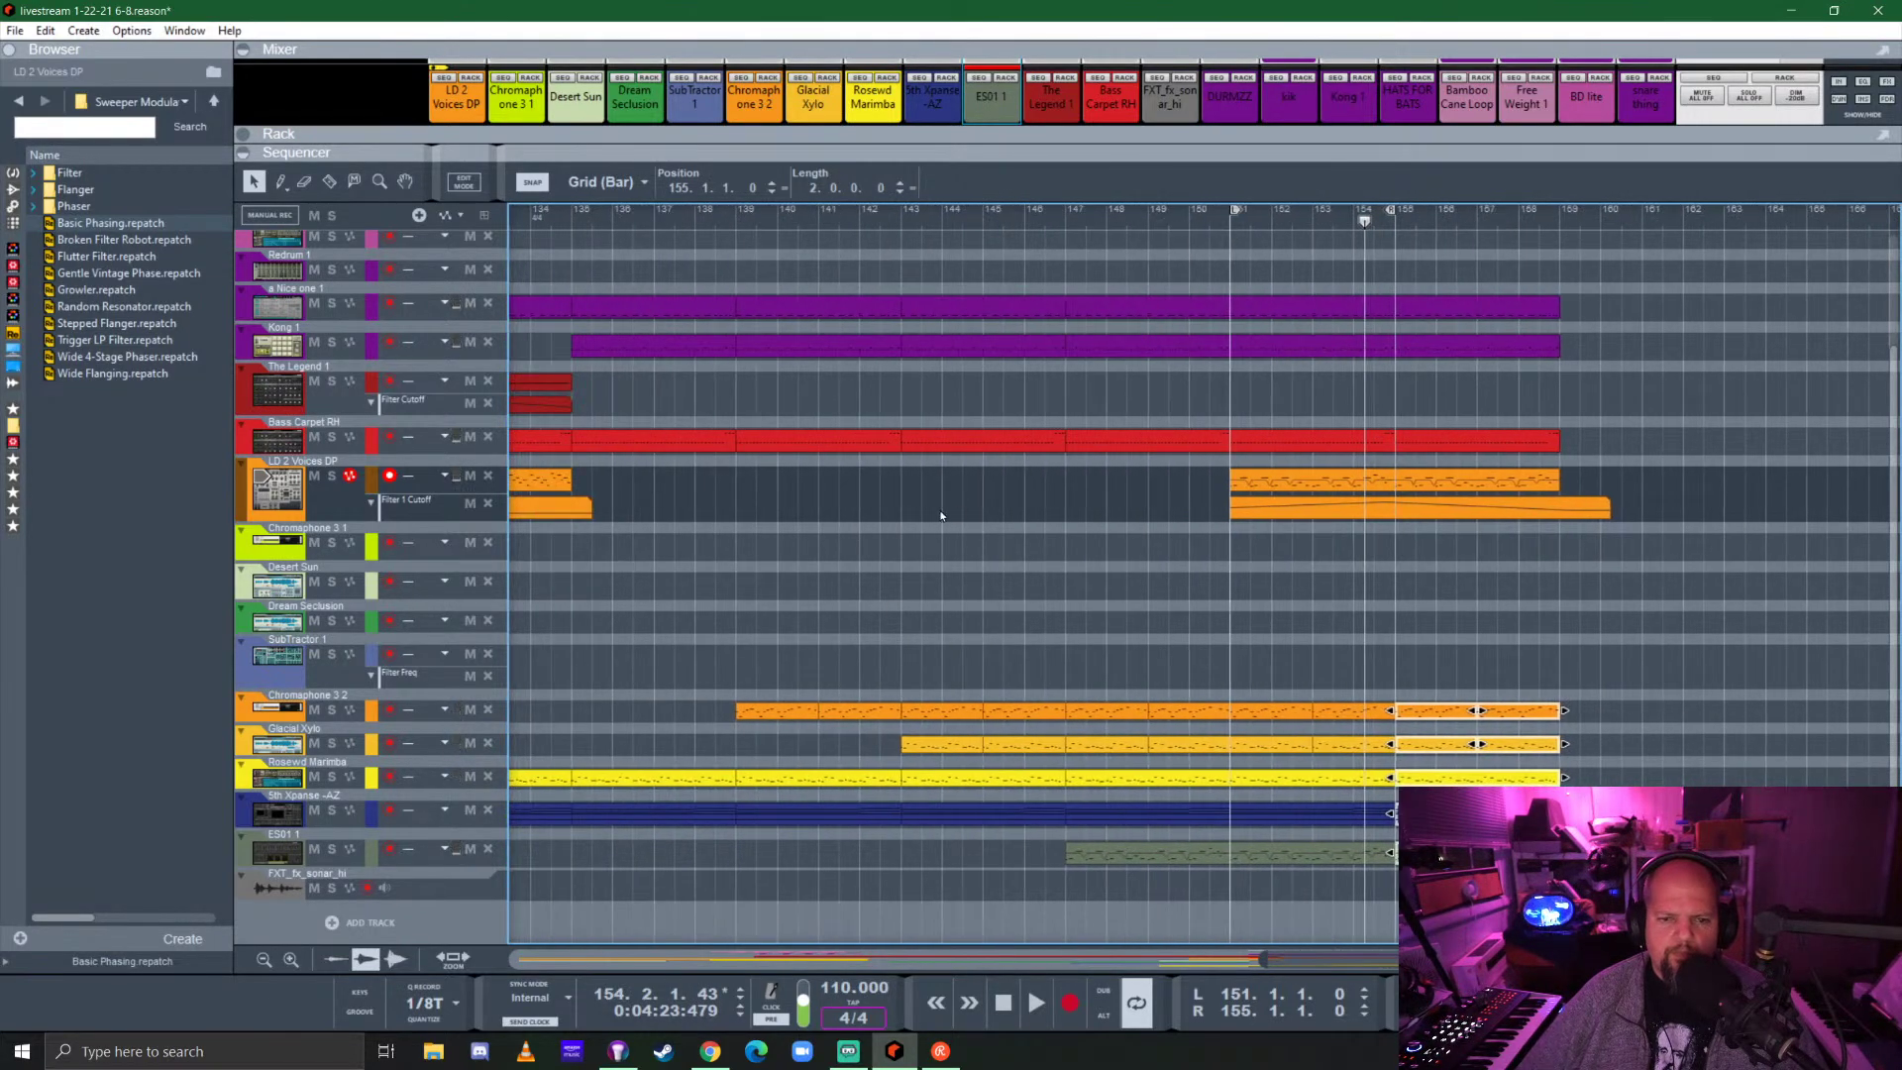
{"action": "scroll", "coordinate": [941, 515], "scroll_direction": "down", "scroll_amount": 1}
{"action": "left_click", "coordinate": [728, 222]}
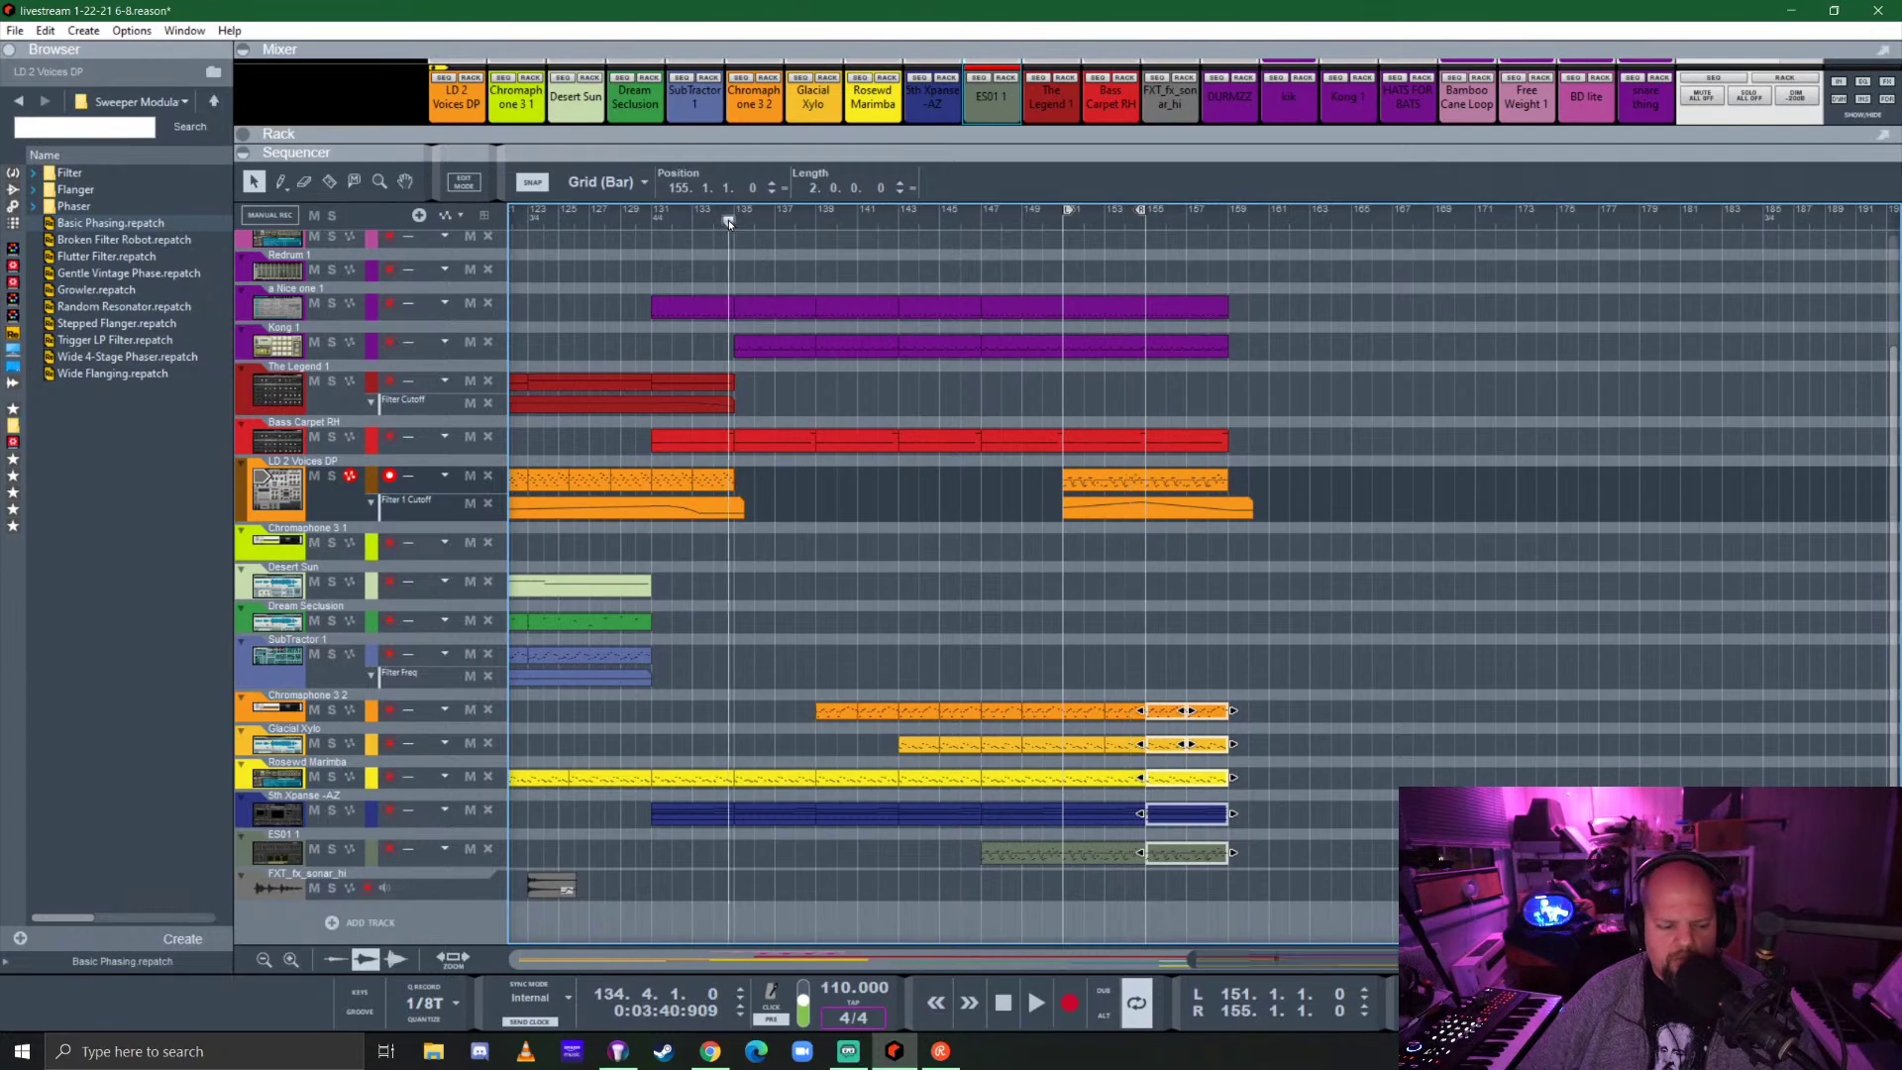
{"action": "key", "text": "space"}
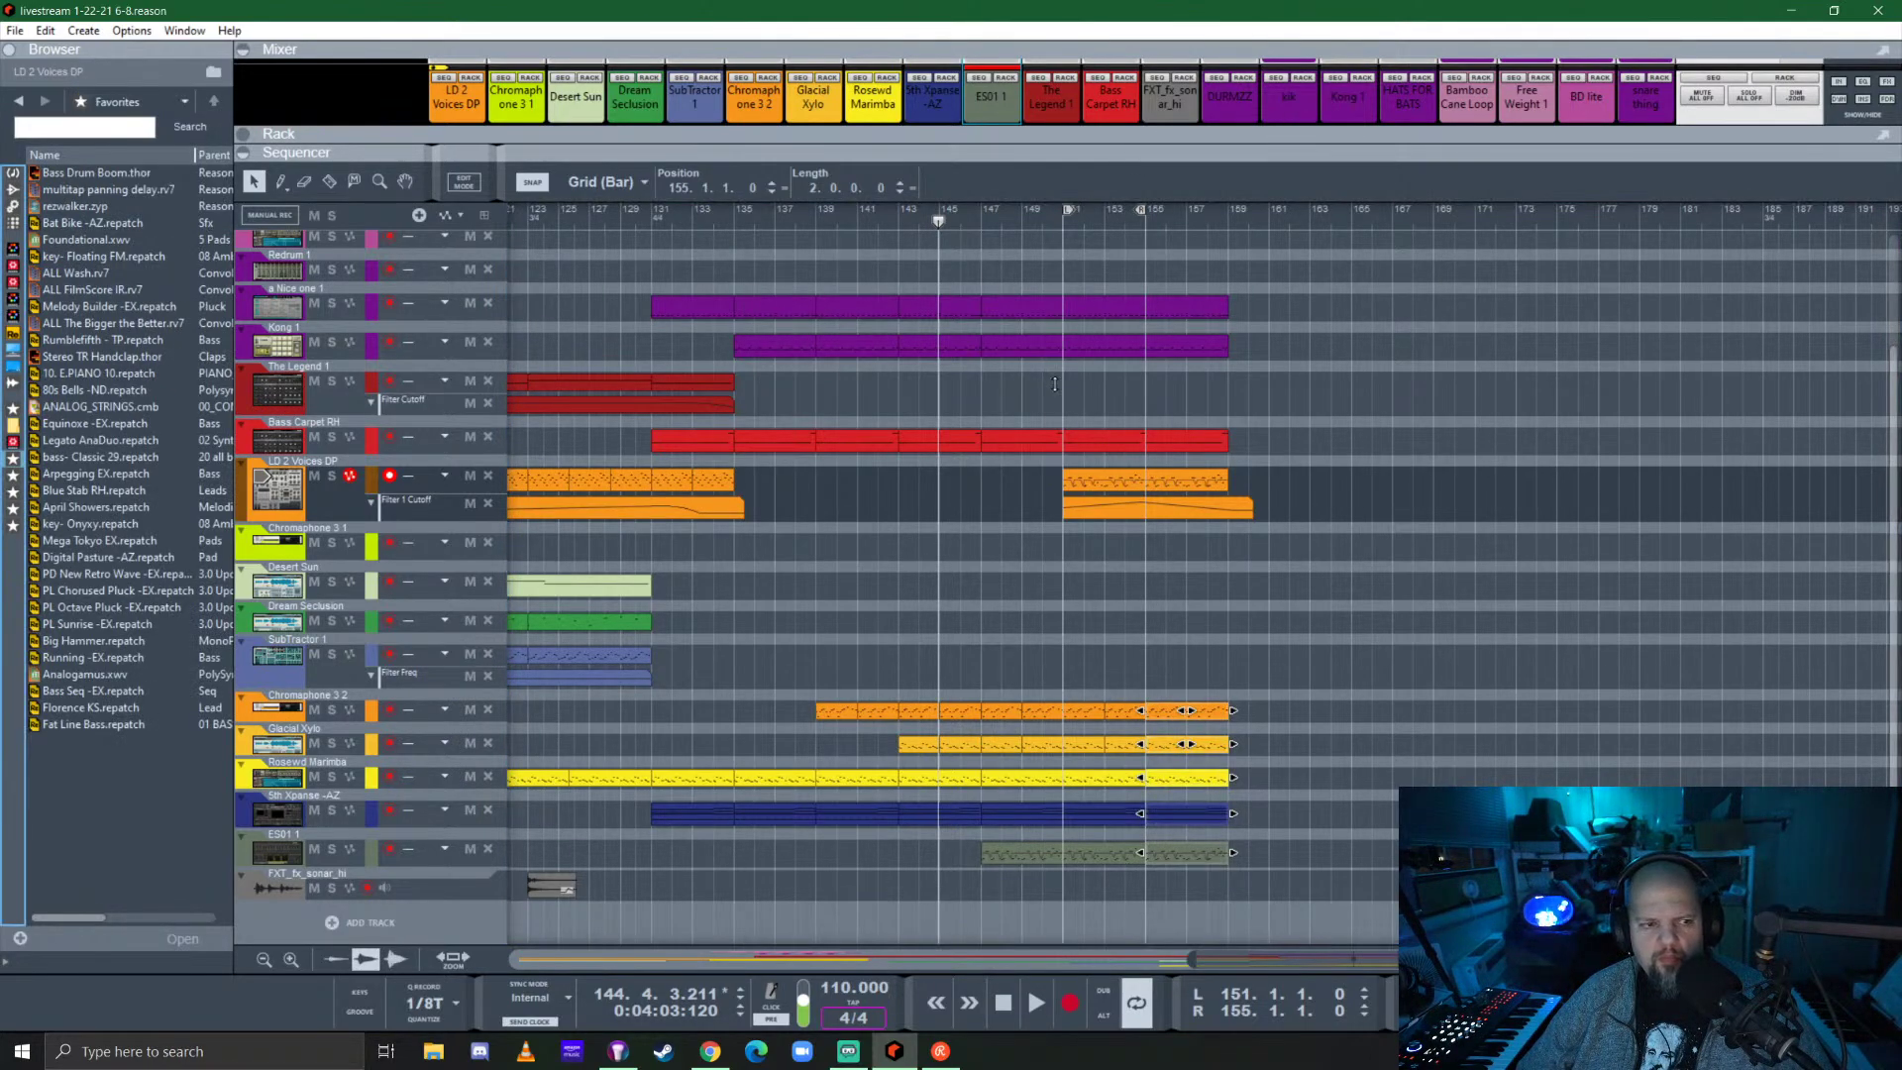
Add the Stereo TR Handclap patch from the favorites to the rack as a new Thor instrument and color its track Plum.
{"action": "key", "text": "F6"}
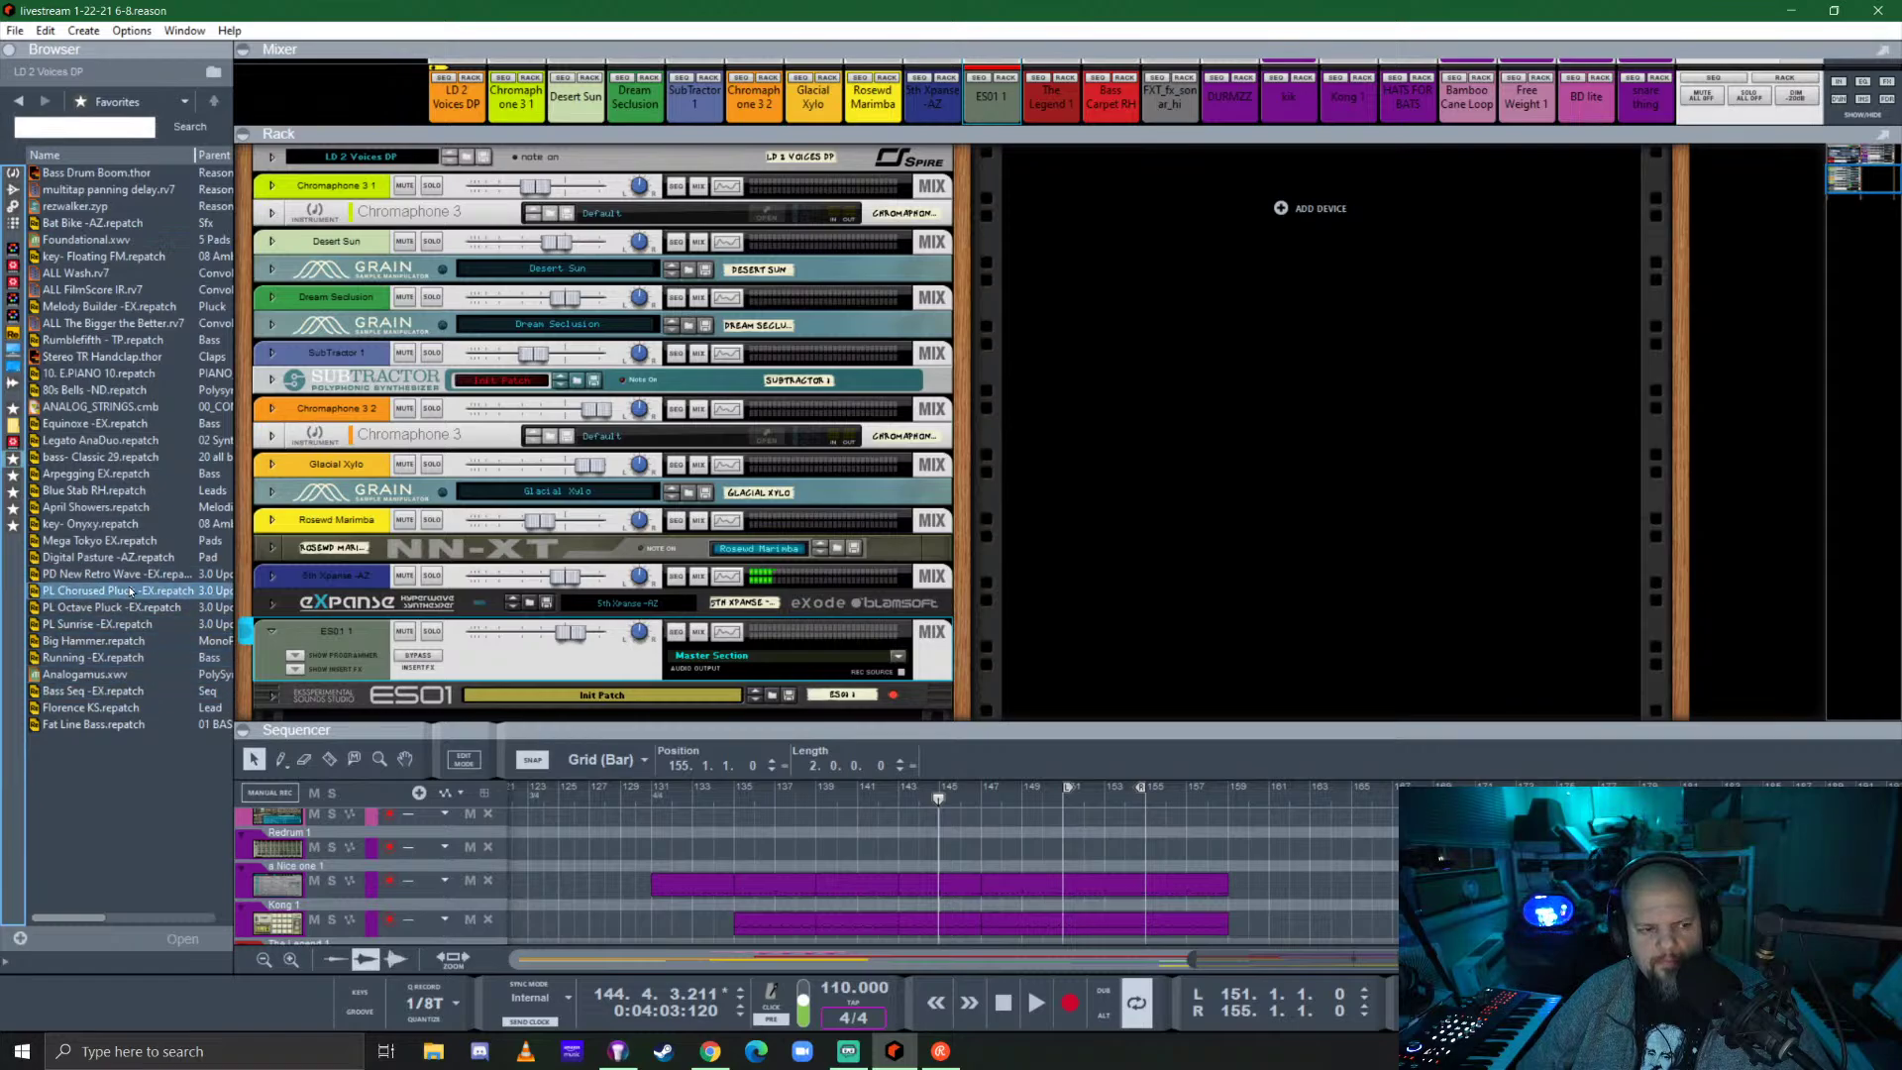
{"action": "left_click_drag", "start_coordinate": [169, 356], "coordinate": [1185, 323]}
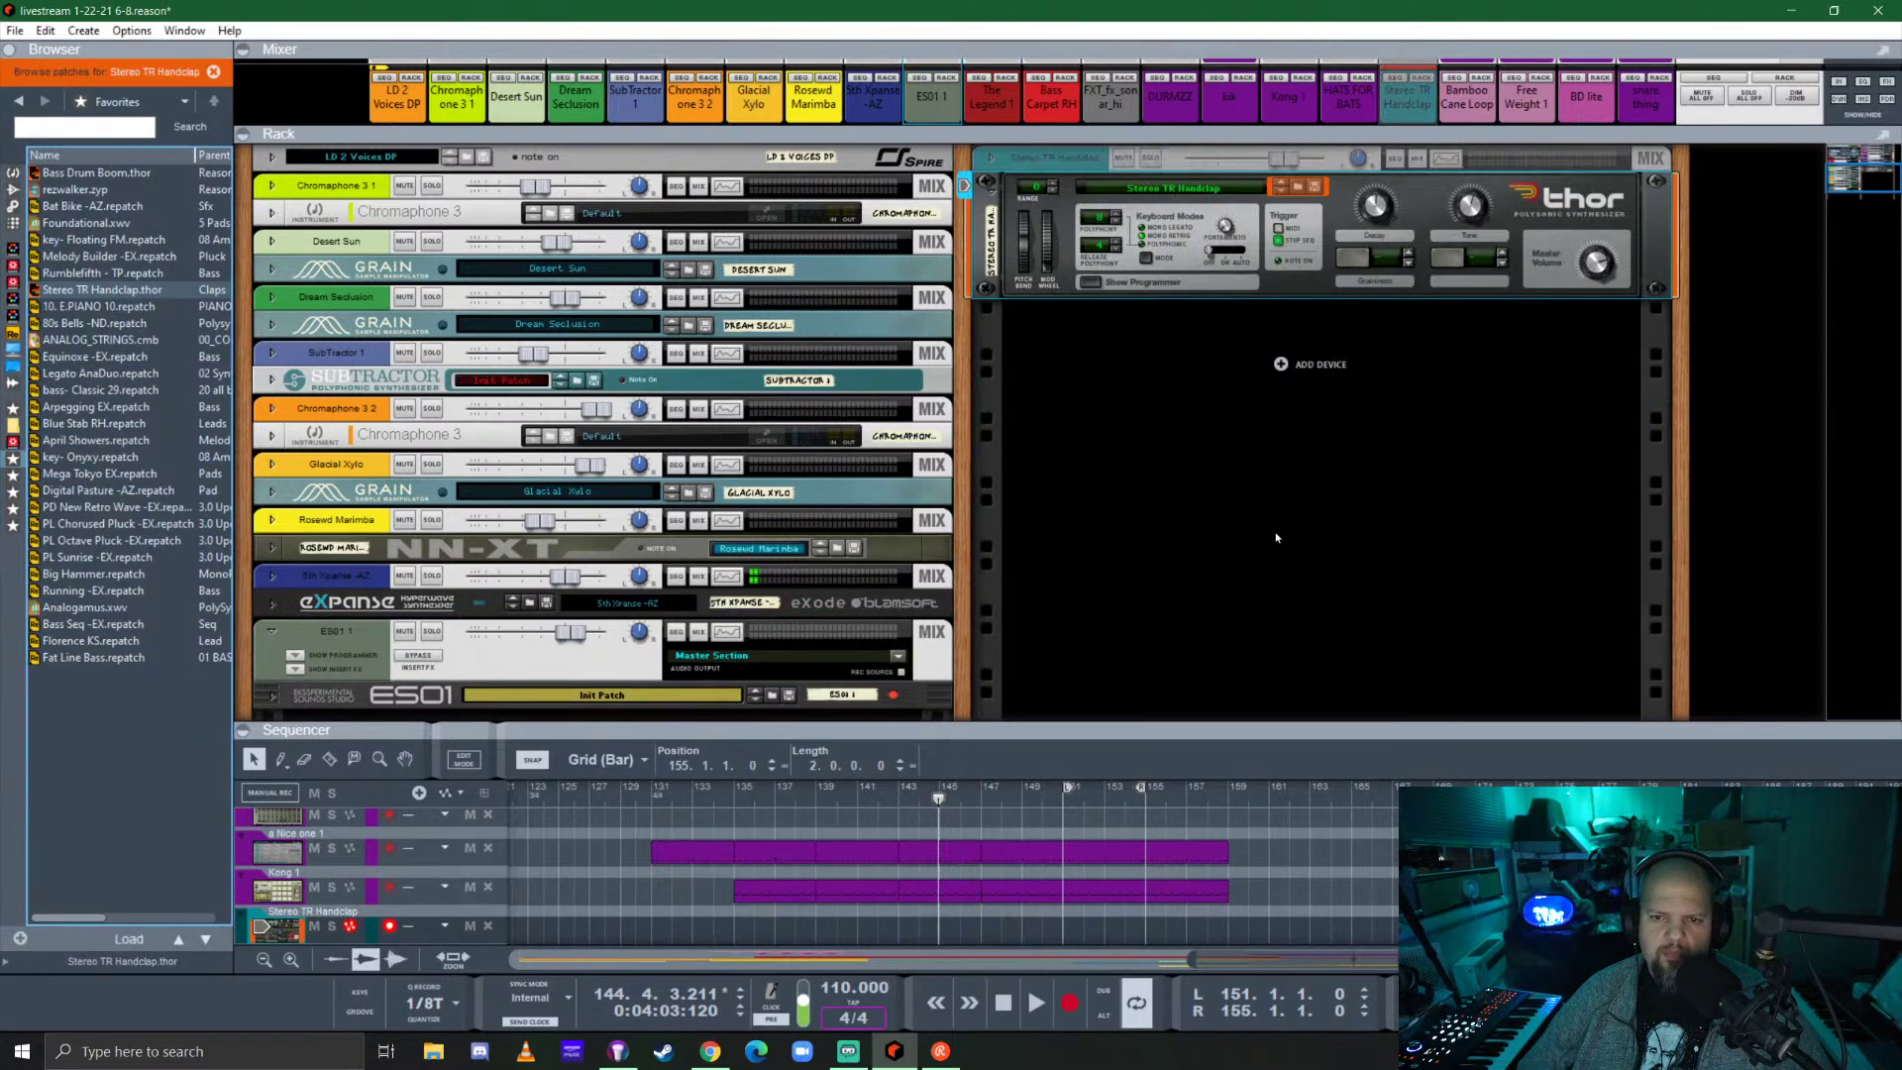
{"action": "right_click", "coordinate": [1088, 270]}
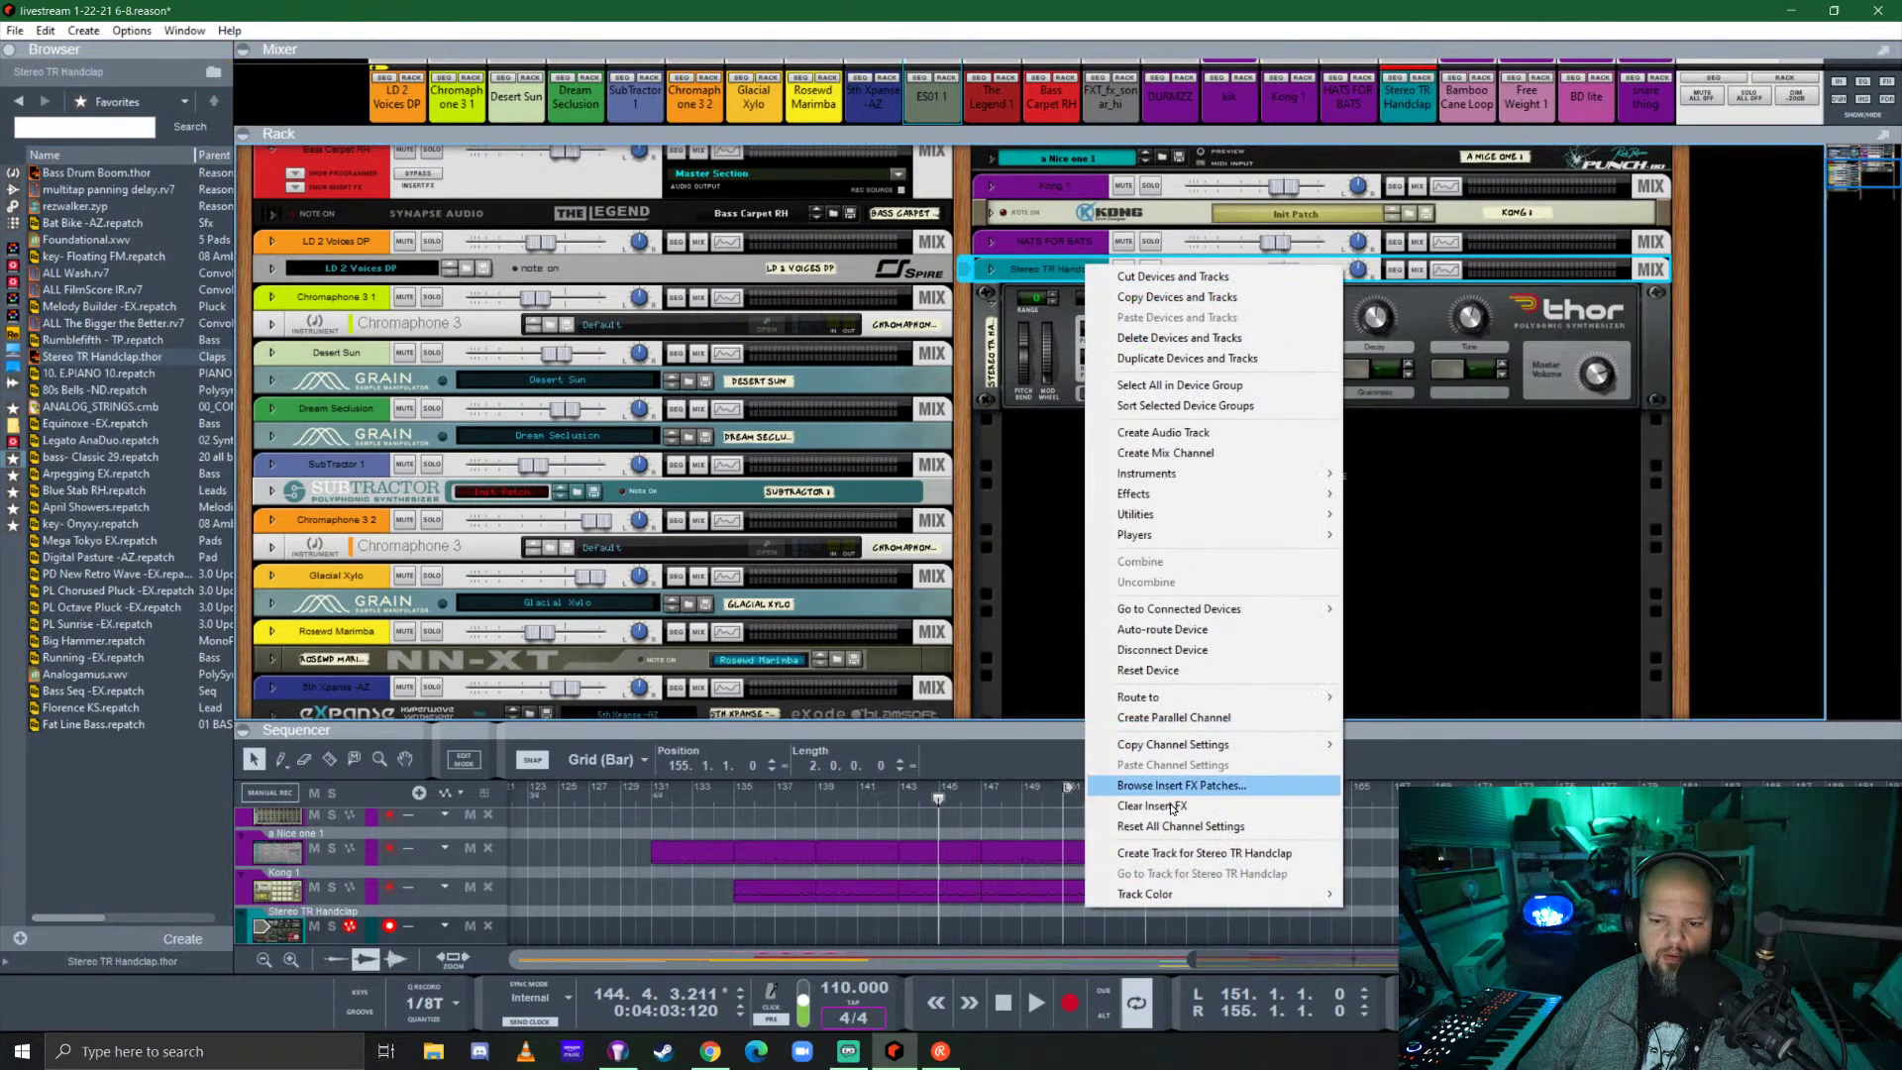
{"action": "mouse_move", "coordinate": [1288, 894]}
{"action": "left_click", "coordinate": [1379, 817]}
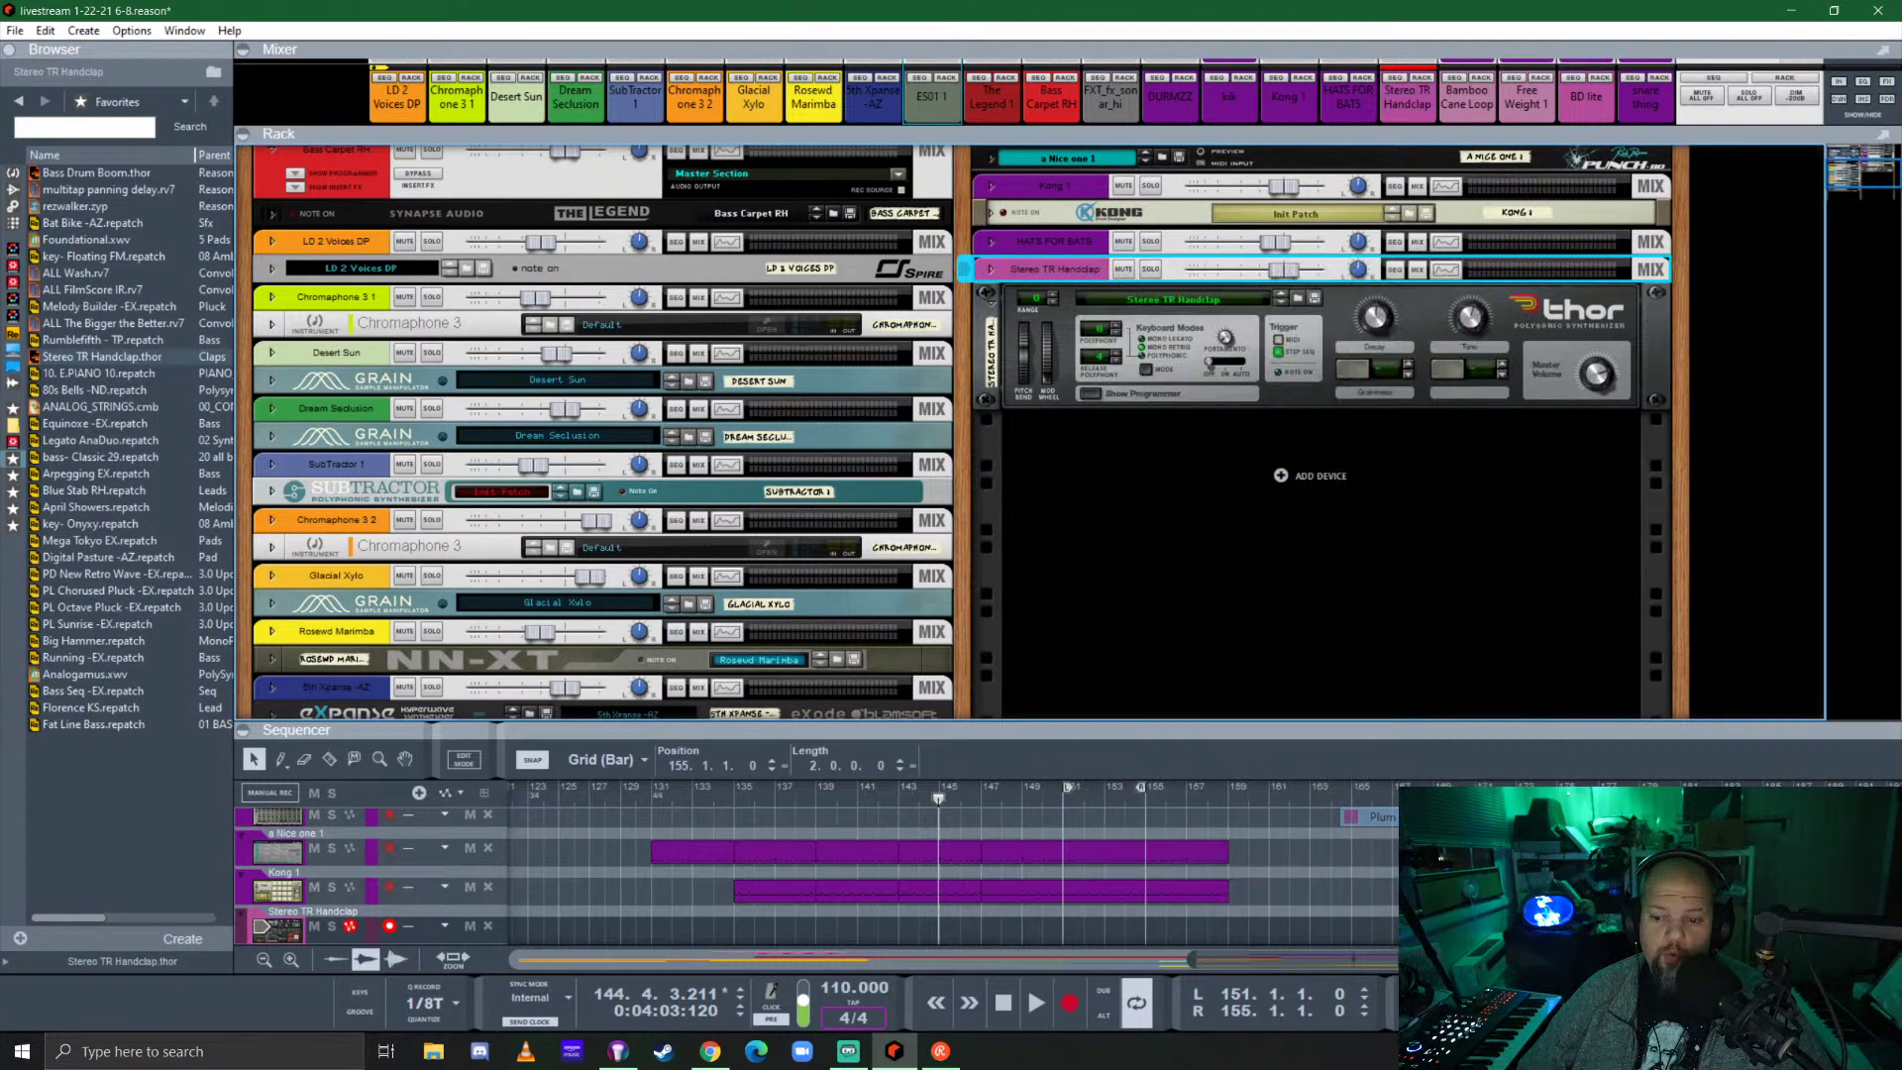
Record a one-bar handclap clip at bar 147 on the Stereo TR Handclap track and duplicate it to bars 151 and 155.
{"action": "left_click_drag", "start_coordinate": [1336, 726], "coordinate": [1335, 434]}
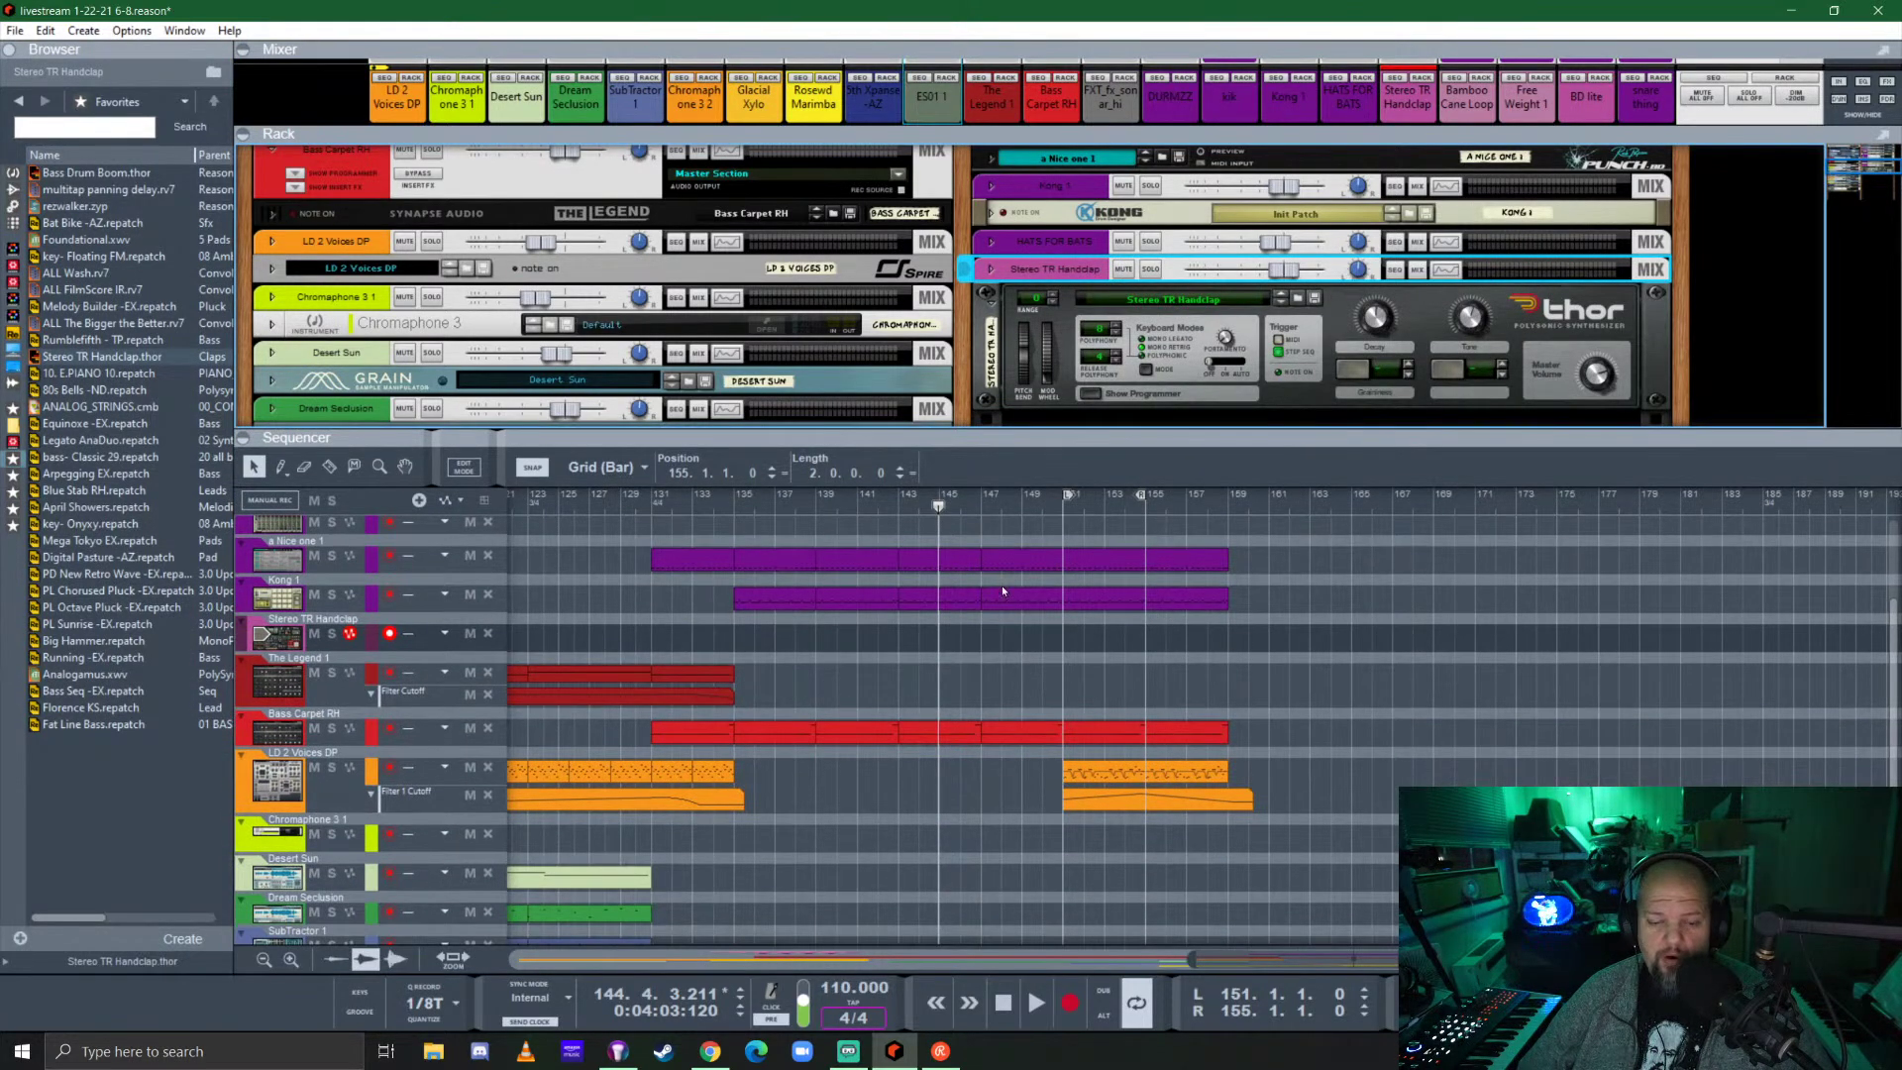
{"action": "left_click", "coordinate": [978, 501]}
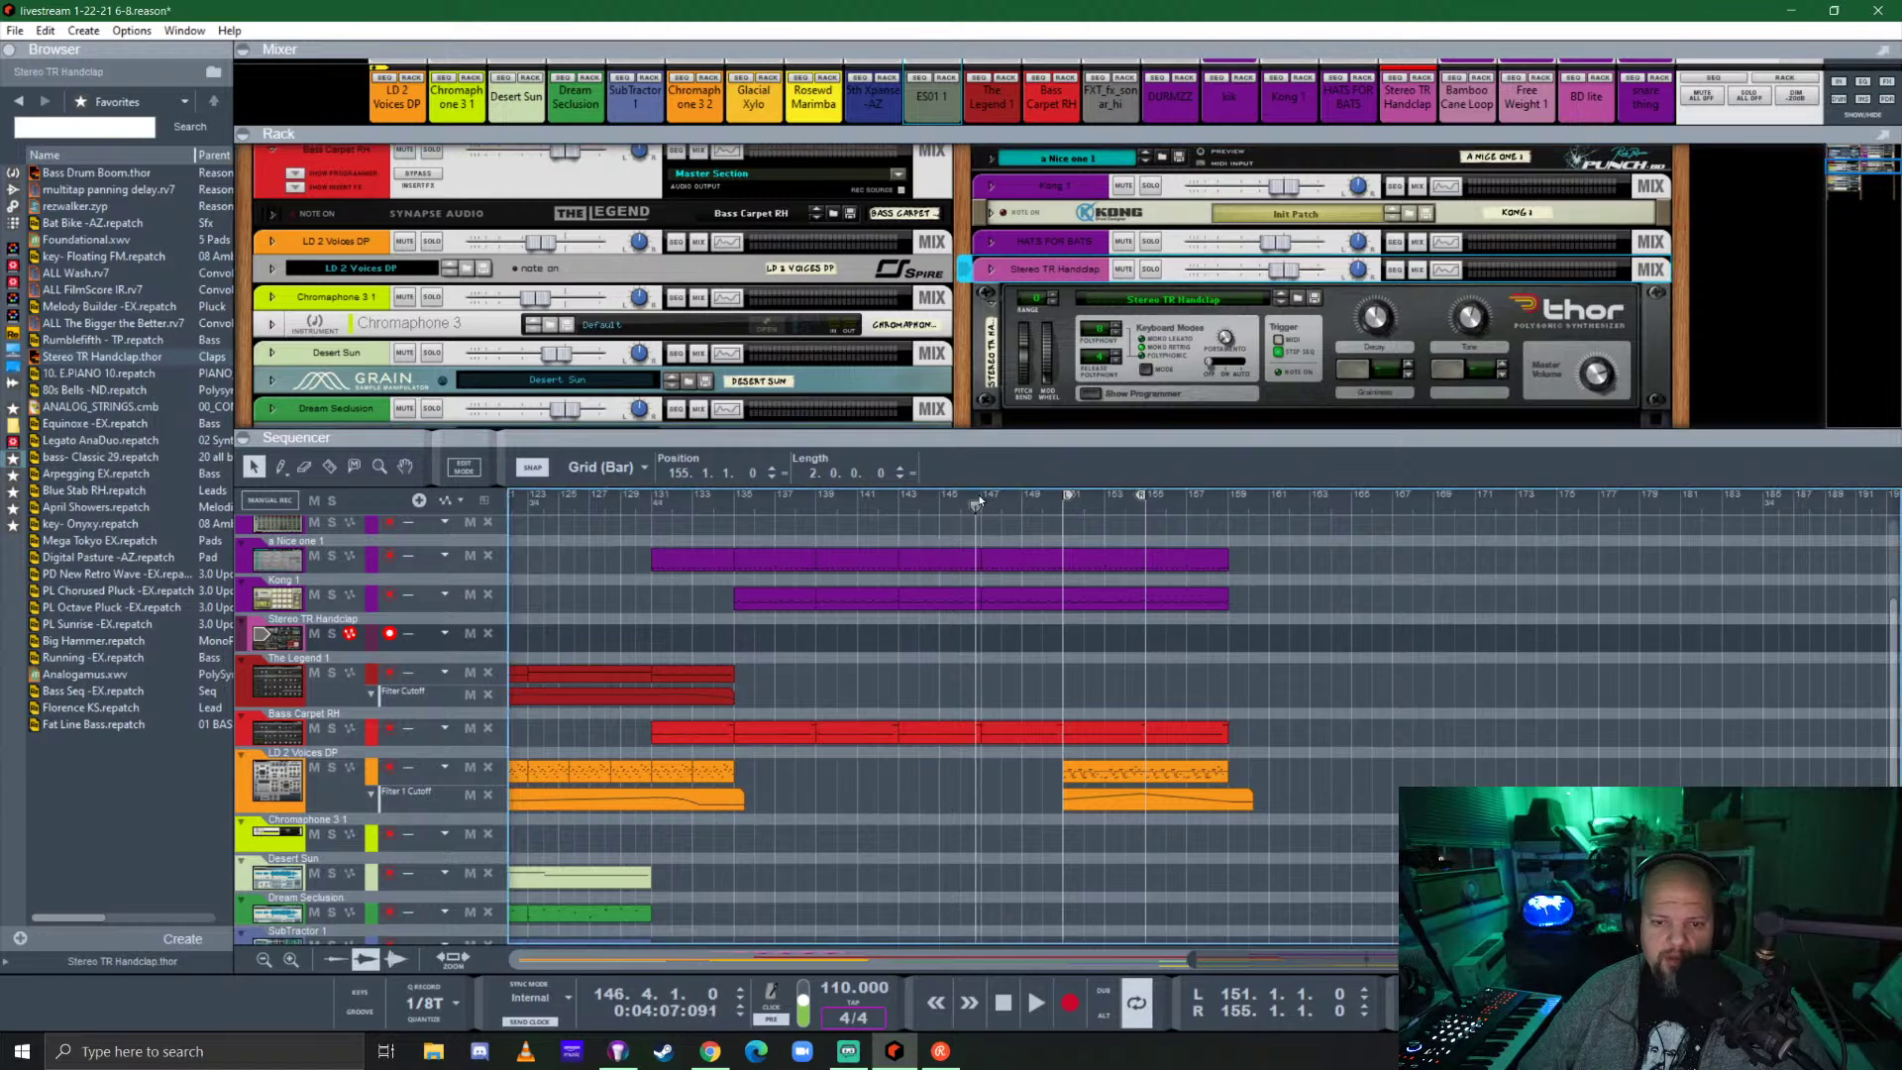
{"action": "scroll", "coordinate": [990, 515], "scroll_direction": "up", "scroll_amount": 3}
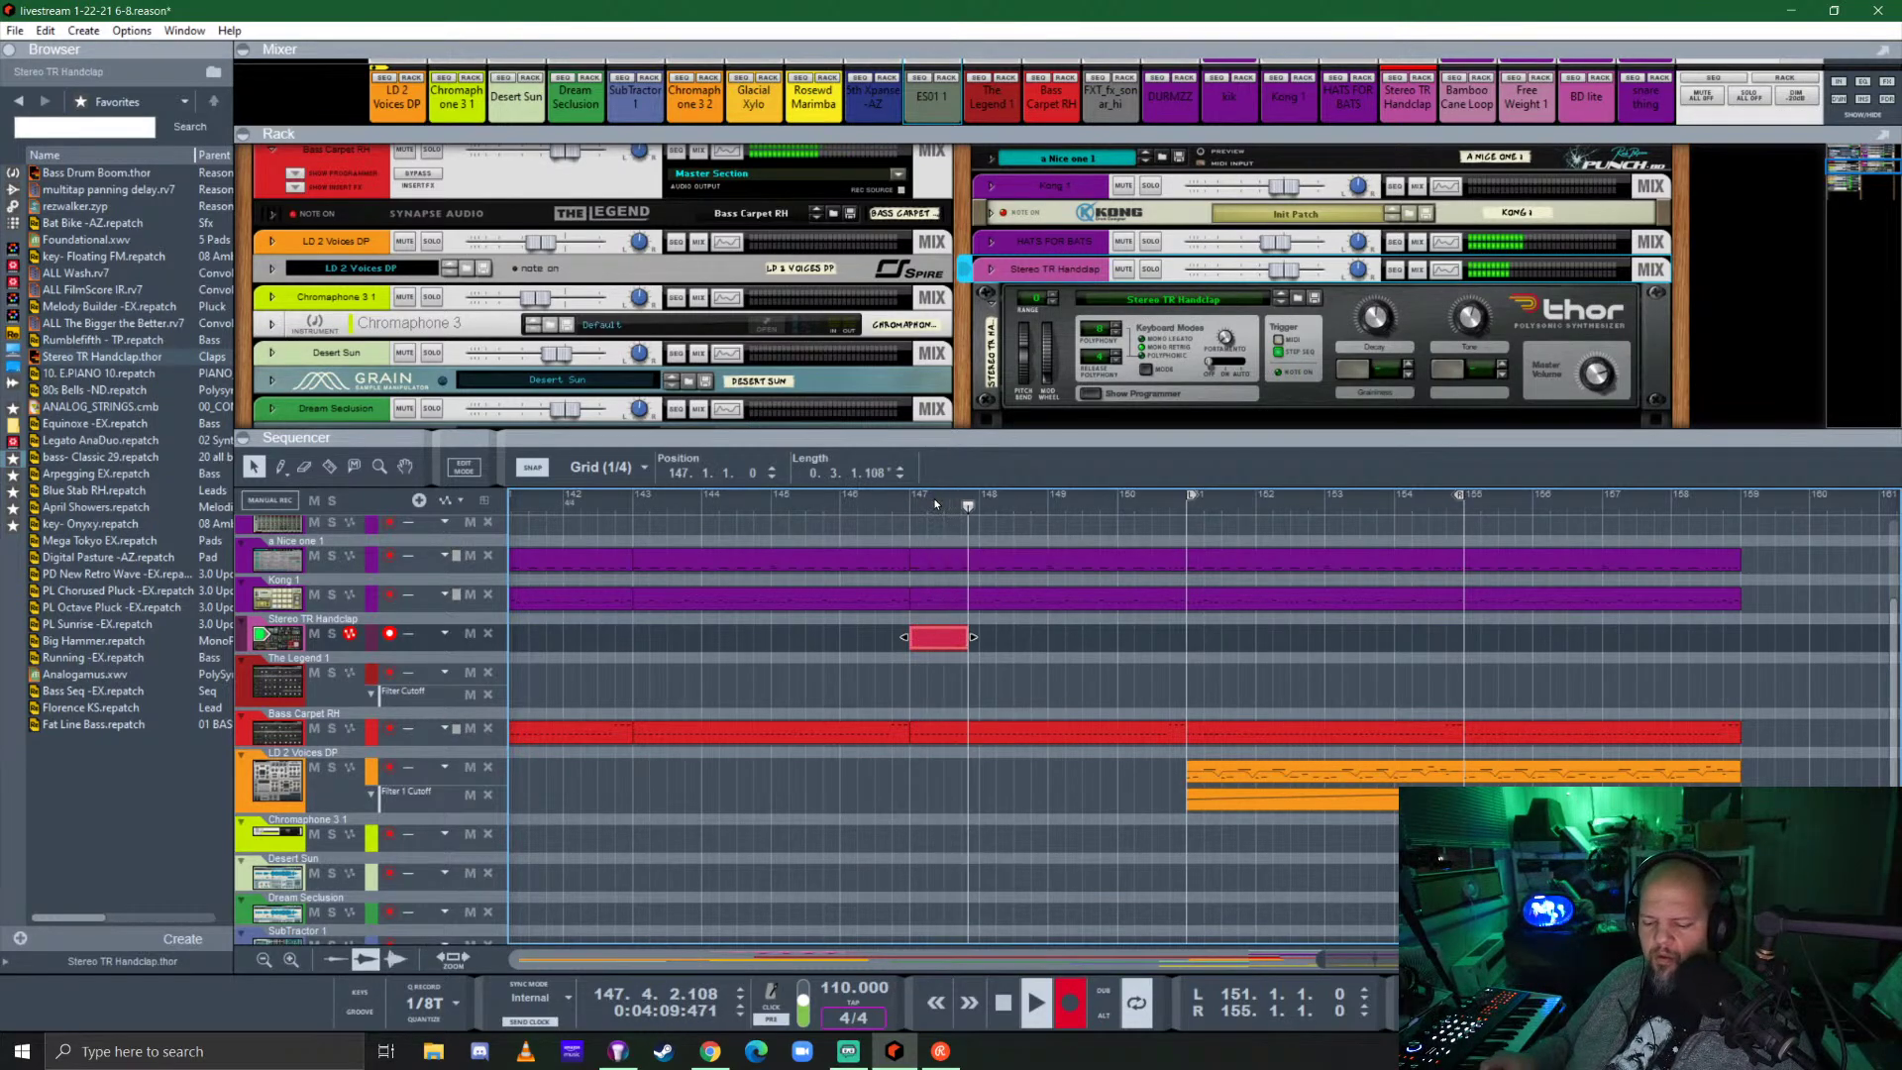
{"action": "key", "text": "space"}
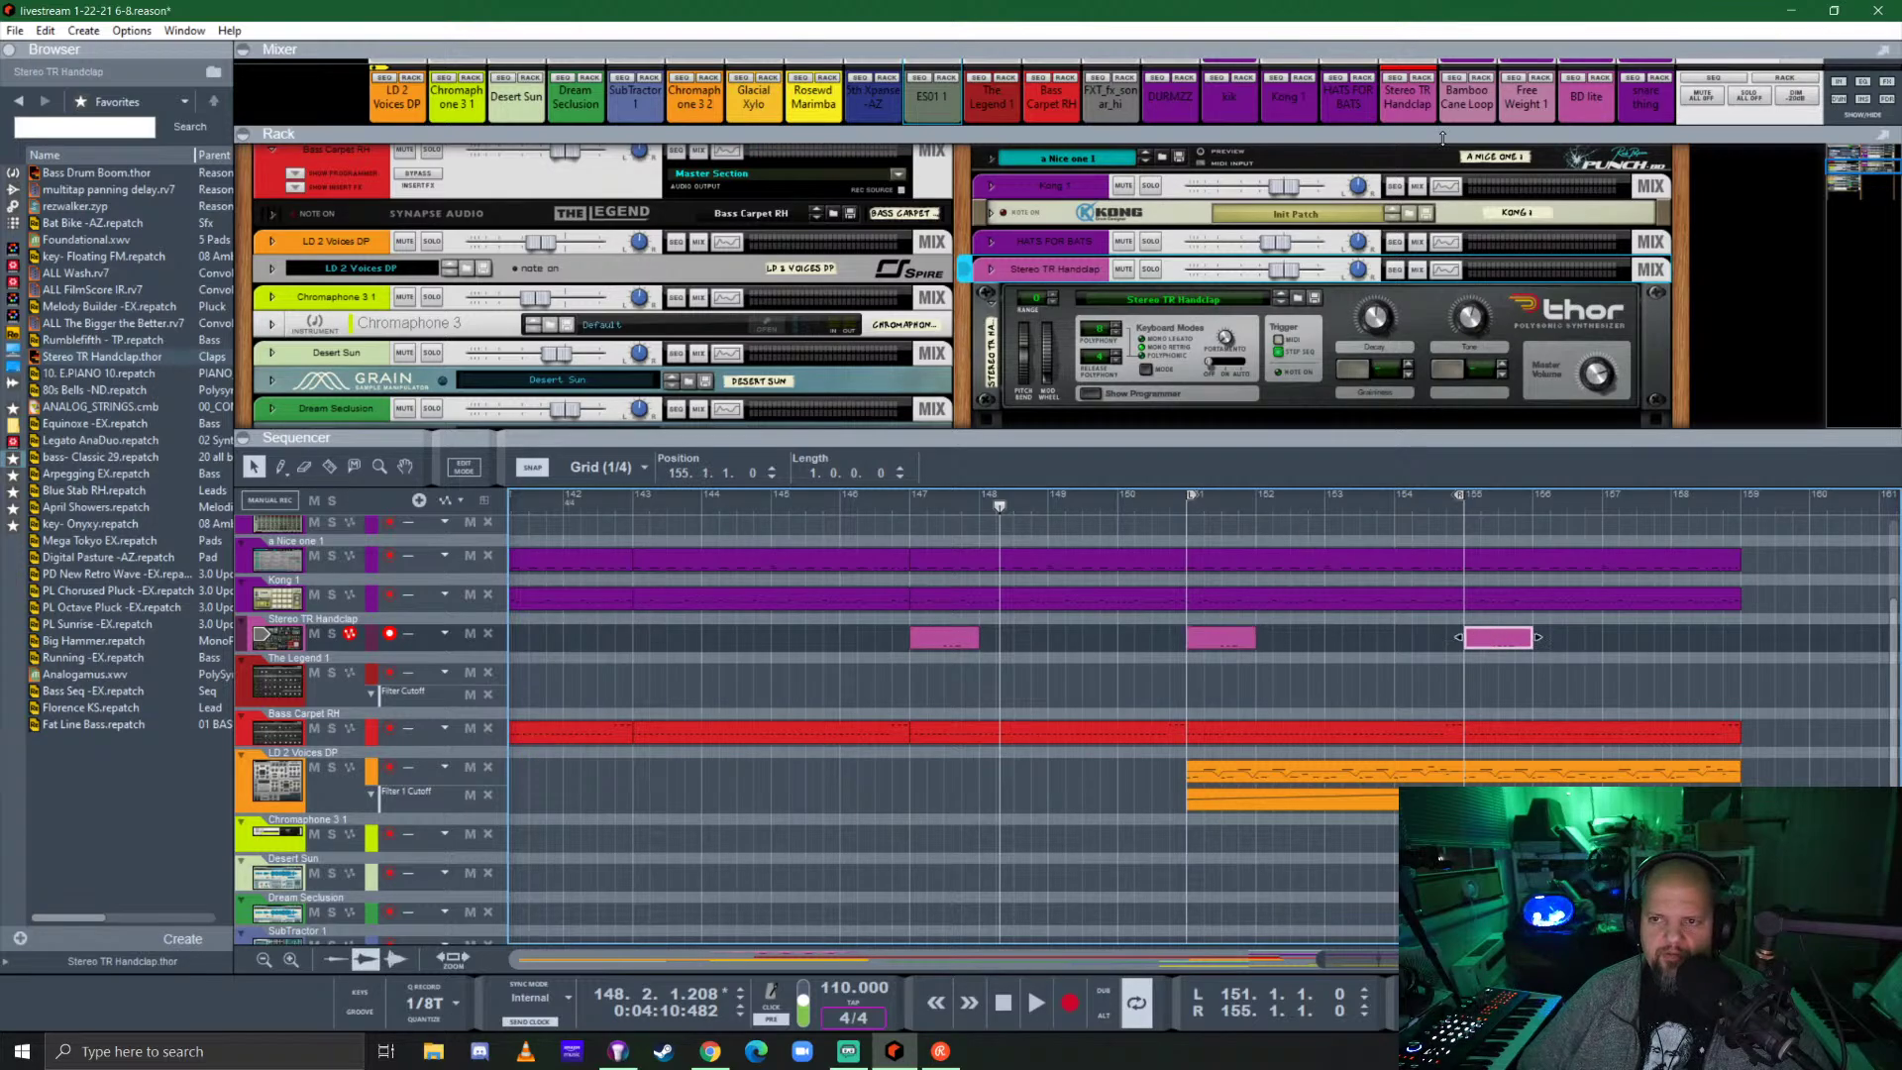
Route the Kong 1, HATS FOR BATS and Stereo TR Handclap mixer channels to the existing purple drum bus.
{"action": "left_click_drag", "start_coordinate": [1443, 139], "coordinate": [1623, 448]}
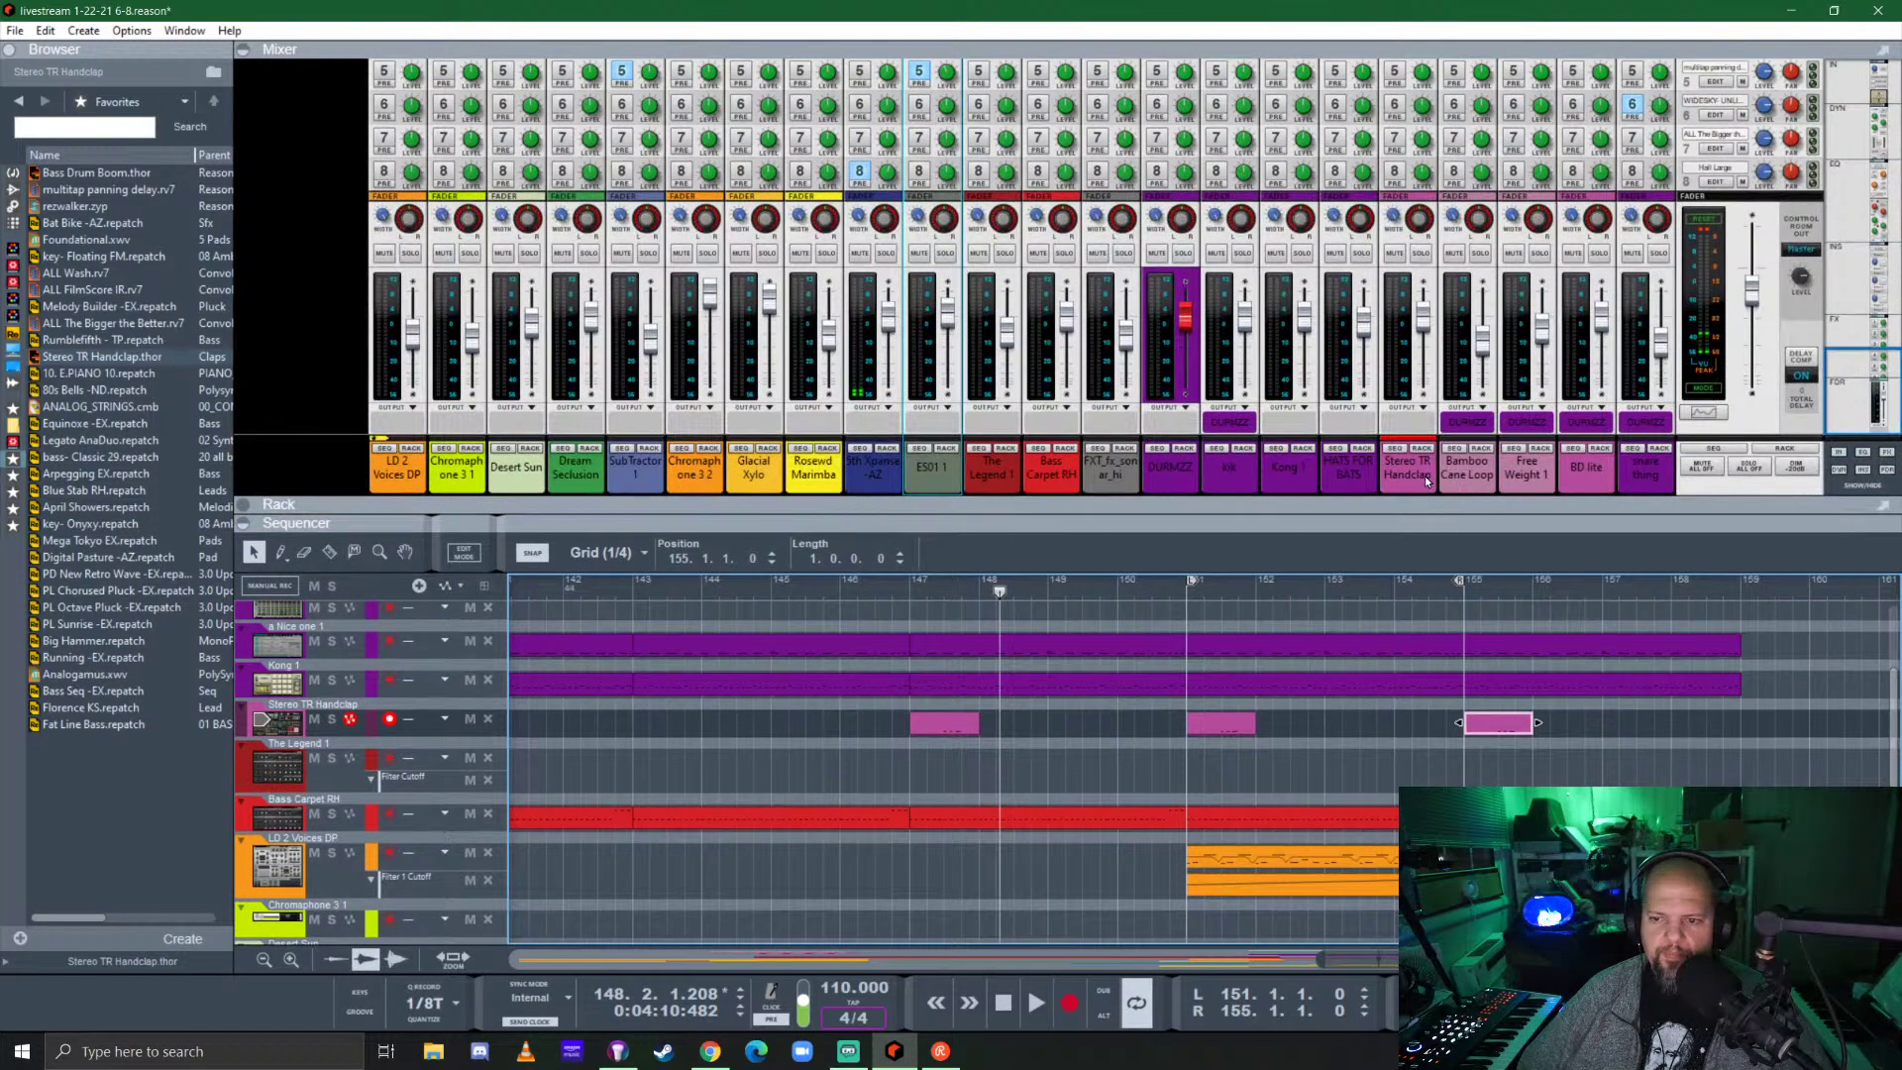
{"action": "left_click", "coordinate": [1289, 476]}
{"action": "left_click", "coordinate": [1408, 475], "text": "shift"}
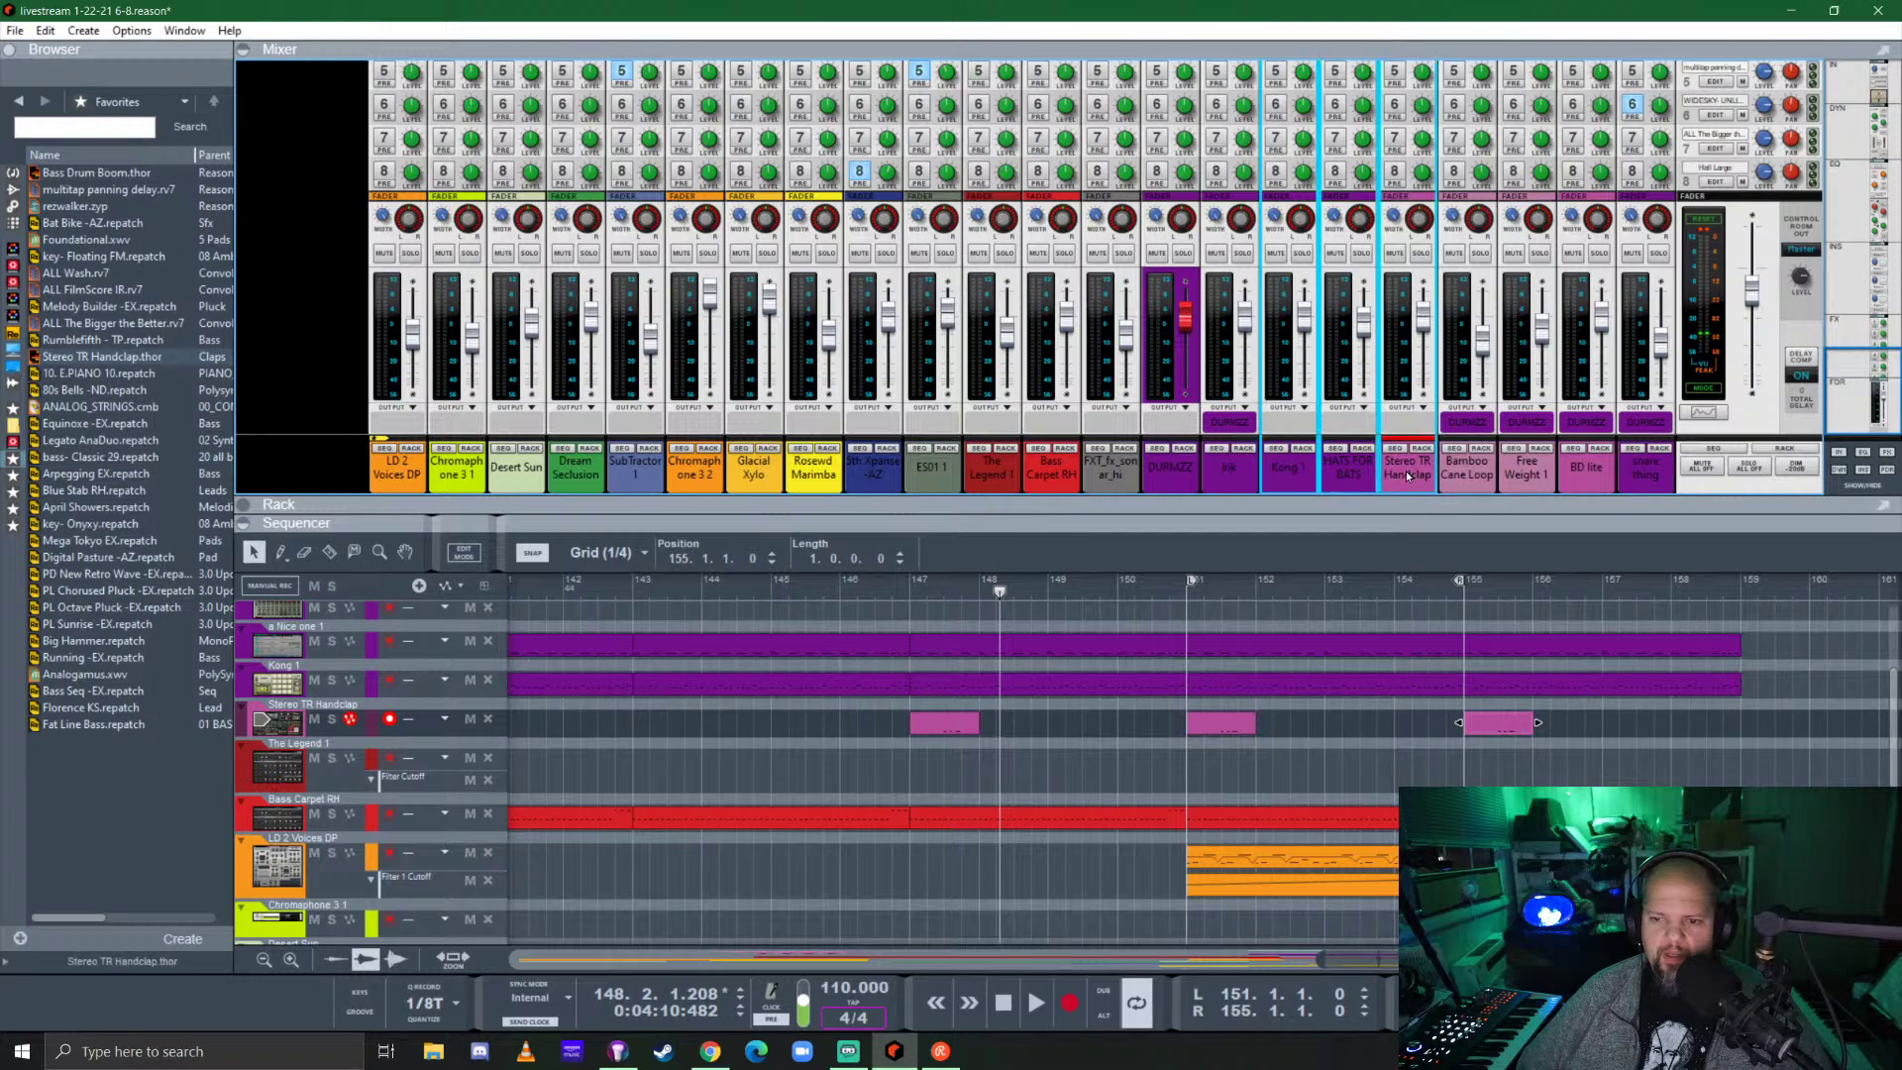
{"action": "right_click", "coordinate": [1346, 481]}
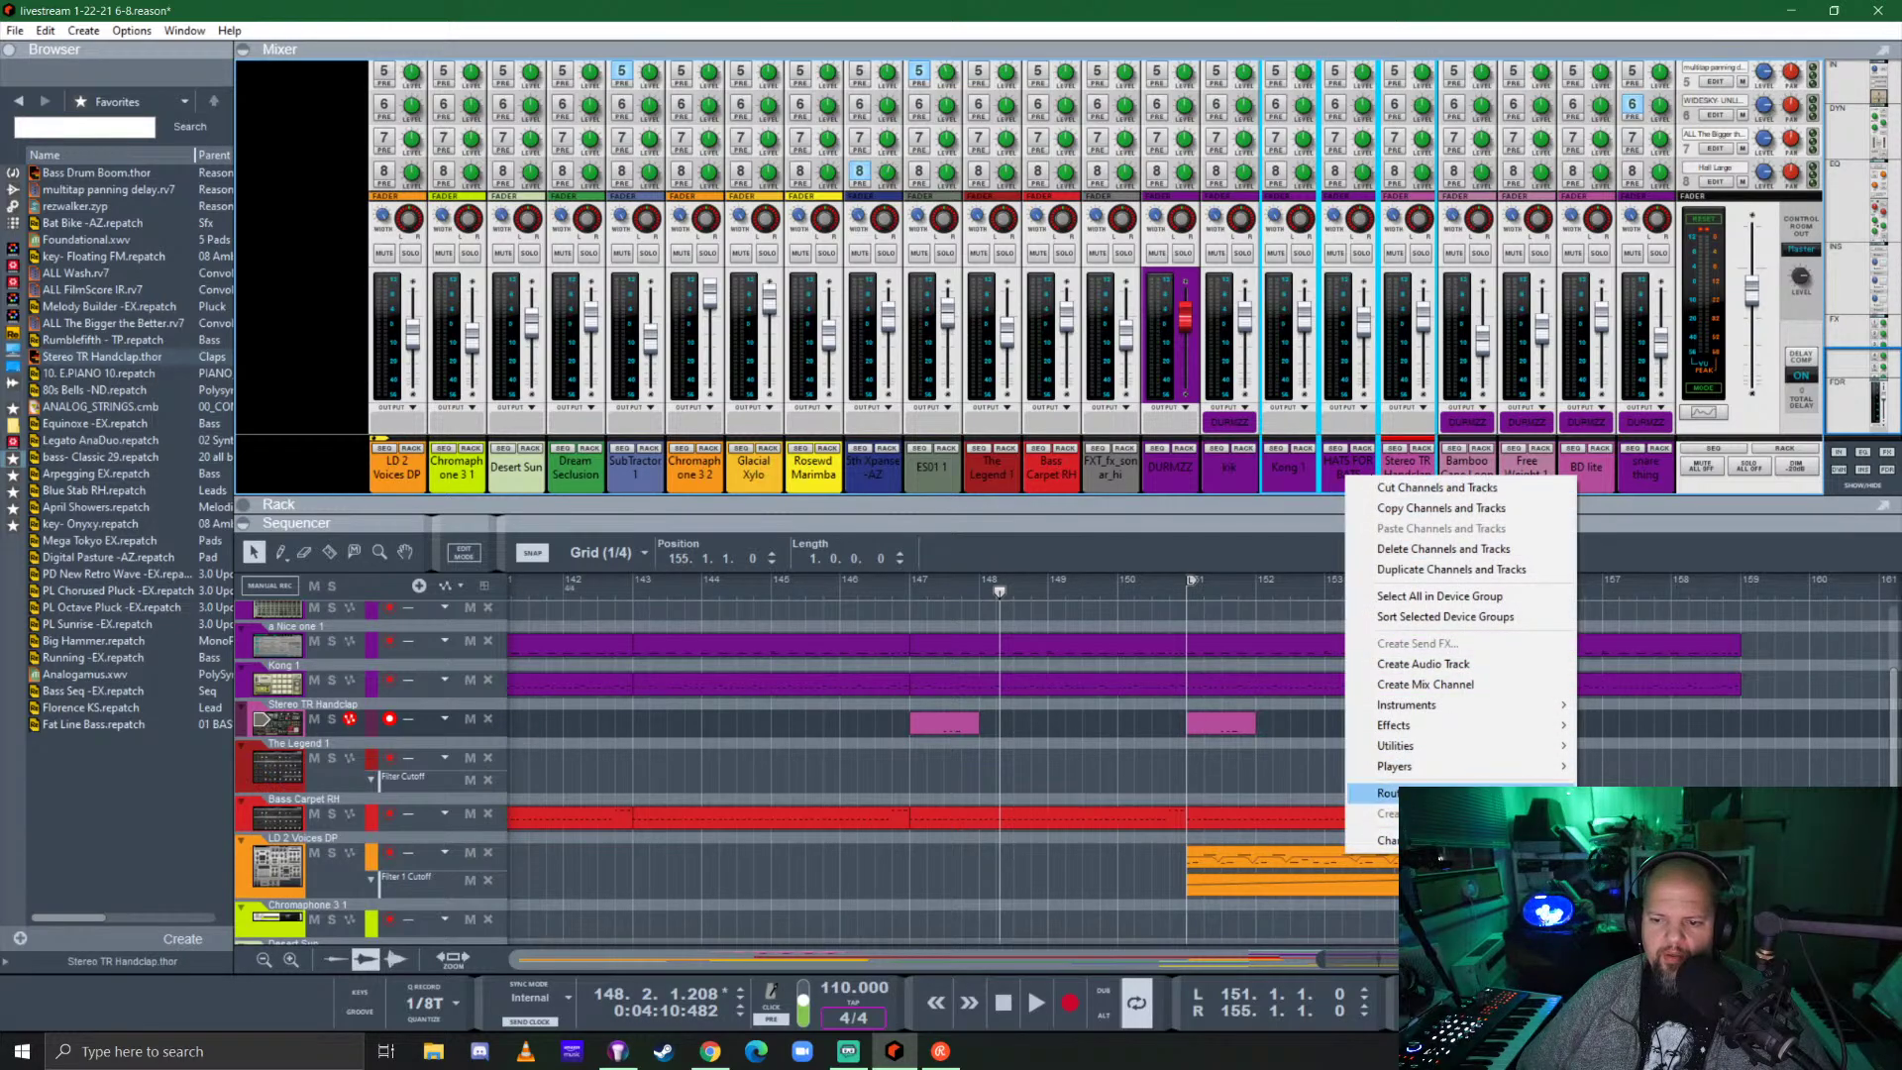
{"action": "left_click", "coordinate": [1684, 768]}
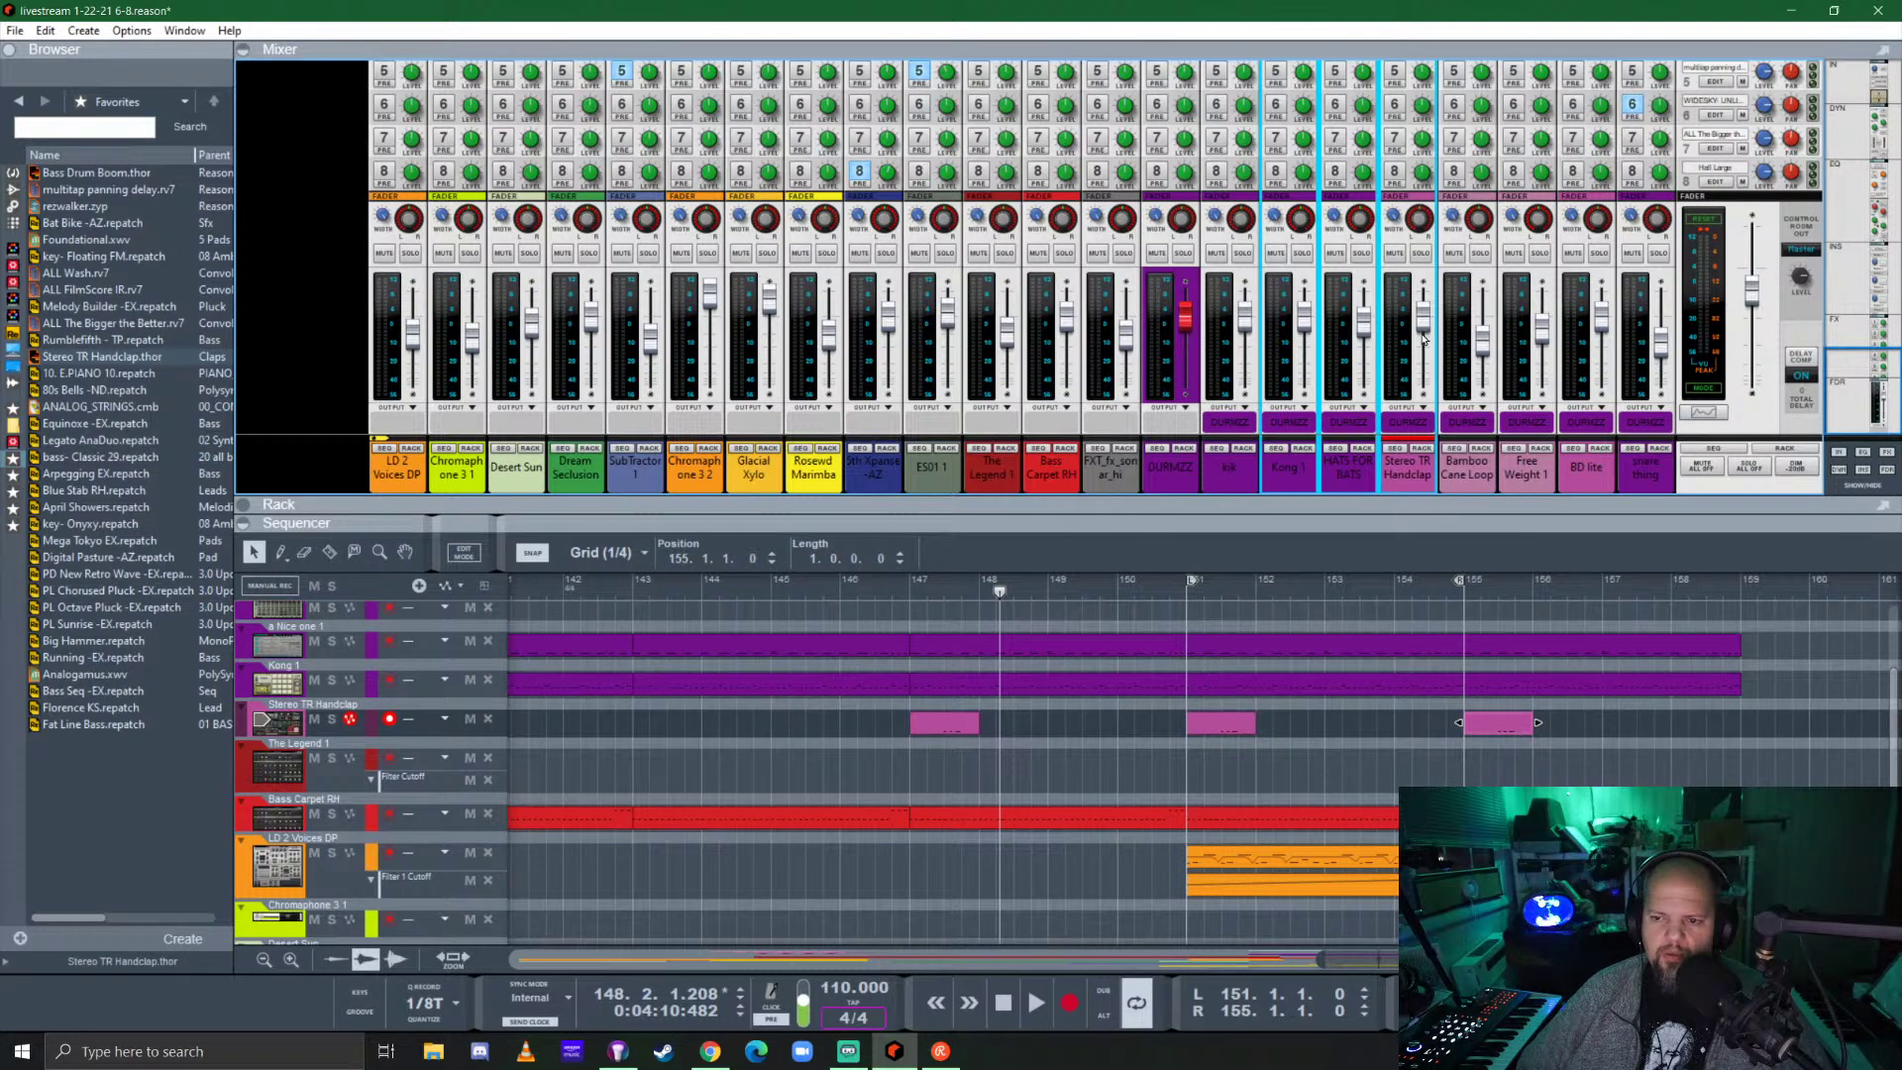
Check the handclap channel's effect sends and play the arrangement from bar 147 to hear the claps in the mix.
{"action": "scroll", "coordinate": [1406, 248], "scroll_direction": "up", "scroll_amount": 5}
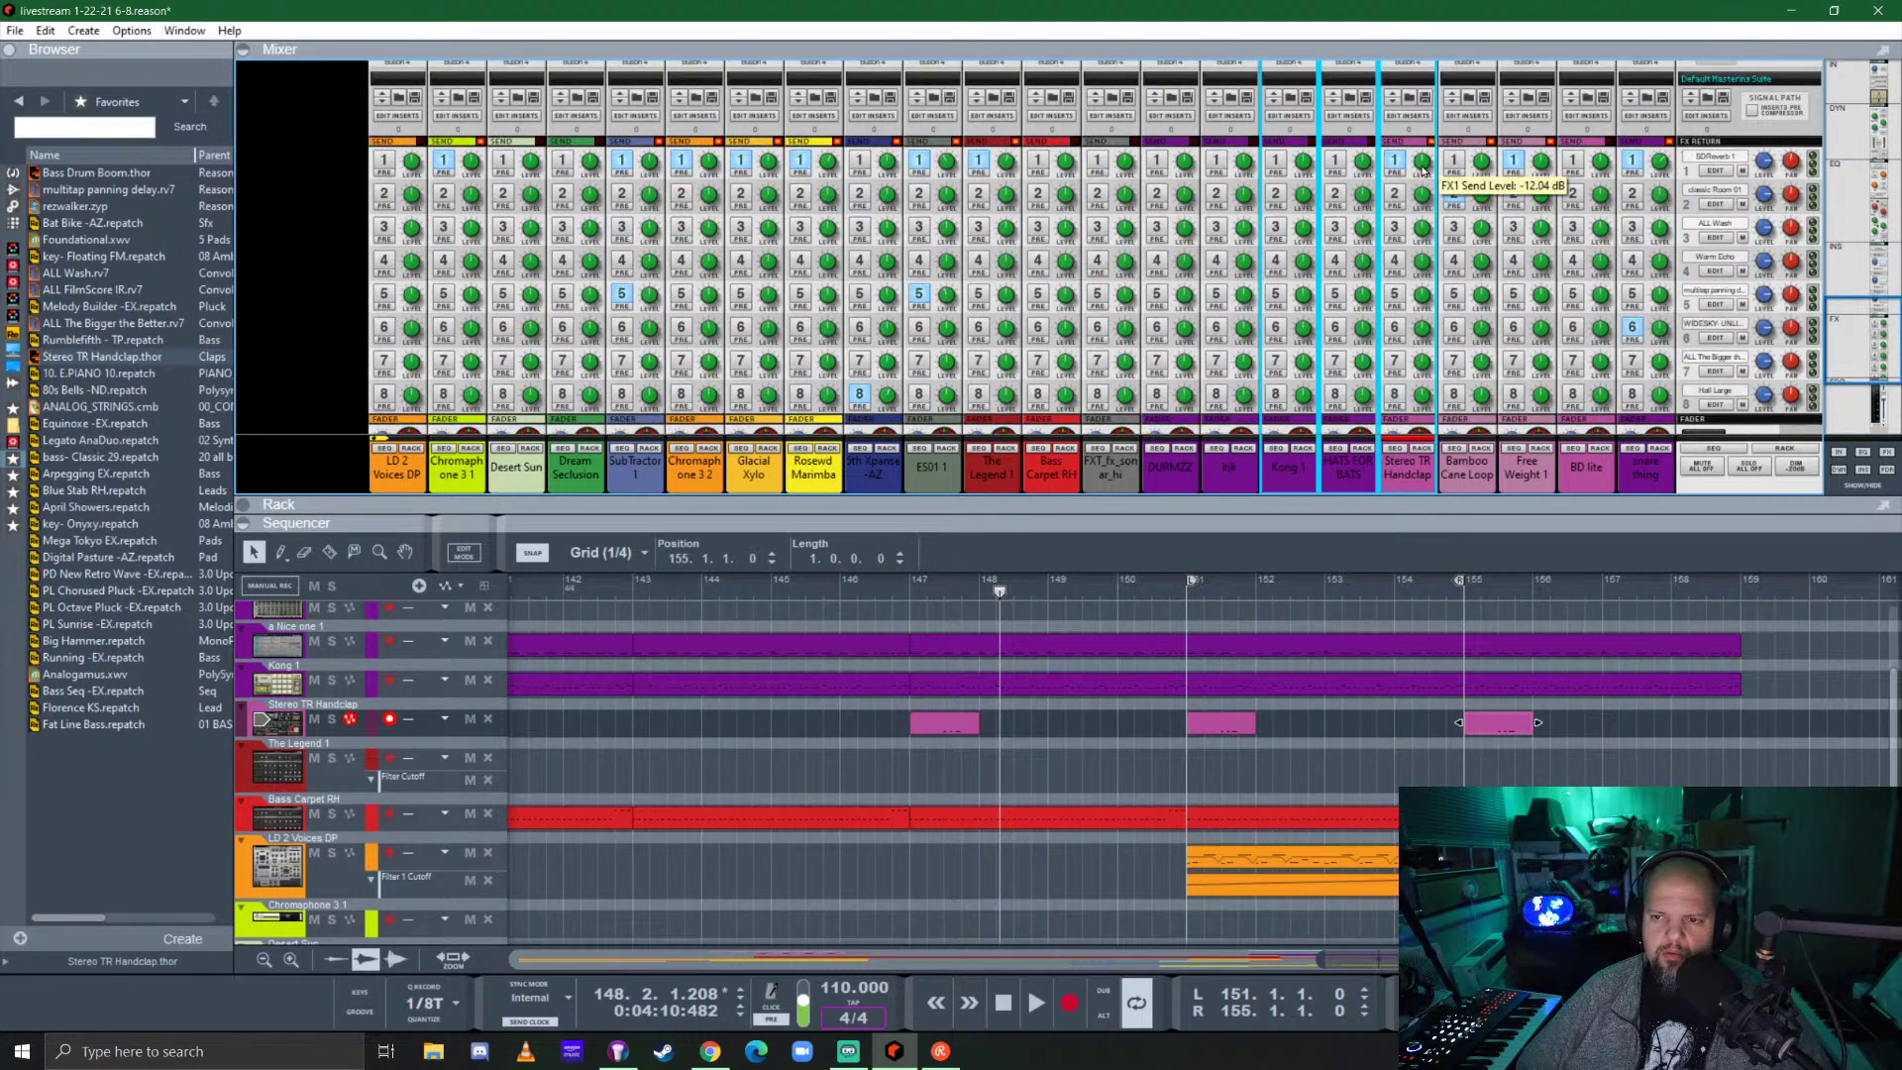
{"action": "scroll", "coordinate": [1423, 170], "scroll_direction": "down", "scroll_amount": 5}
{"action": "left_click", "coordinate": [909, 581]}
{"action": "key", "text": "space"}
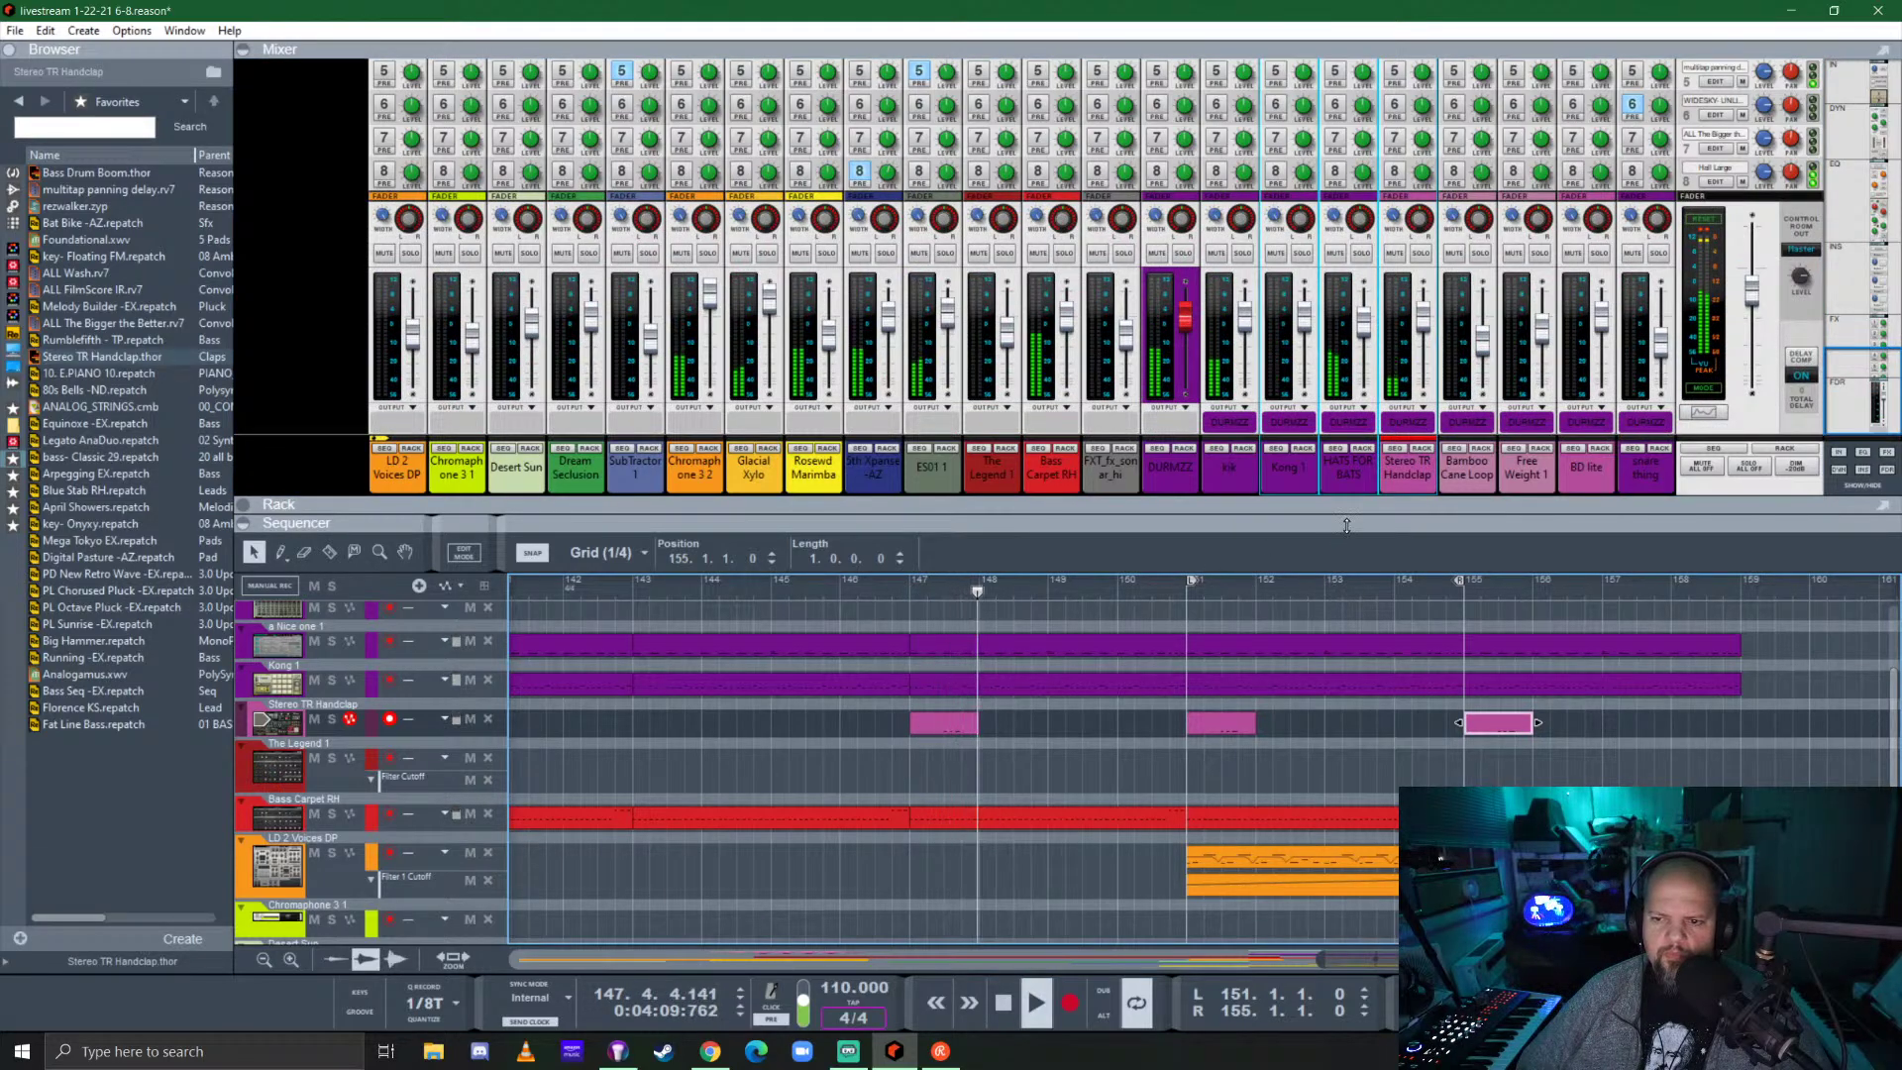
{"action": "left_click_drag", "start_coordinate": [1352, 503], "coordinate": [1352, 223]}
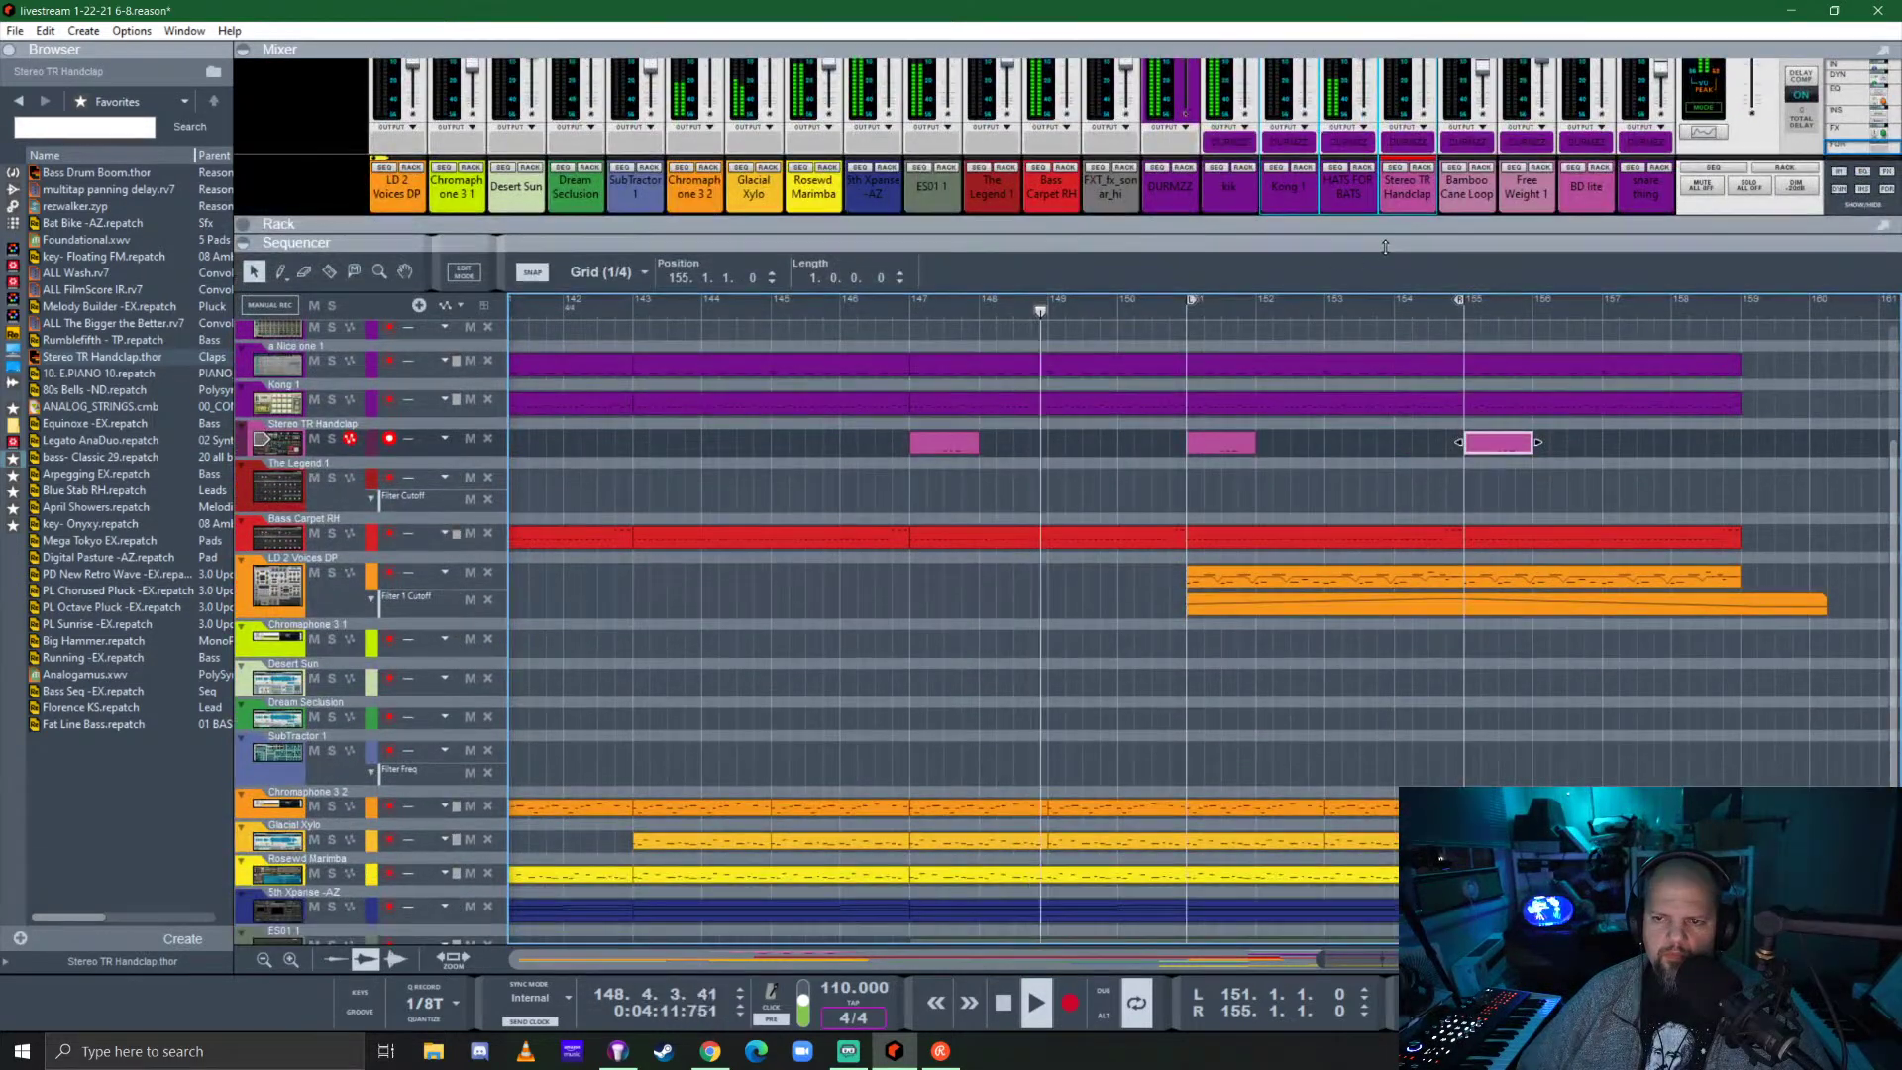
{"action": "scroll", "coordinate": [1231, 548], "scroll_direction": "down", "scroll_amount": 3}
{"action": "scroll", "coordinate": [1264, 569], "scroll_direction": "down", "scroll_amount": 3}
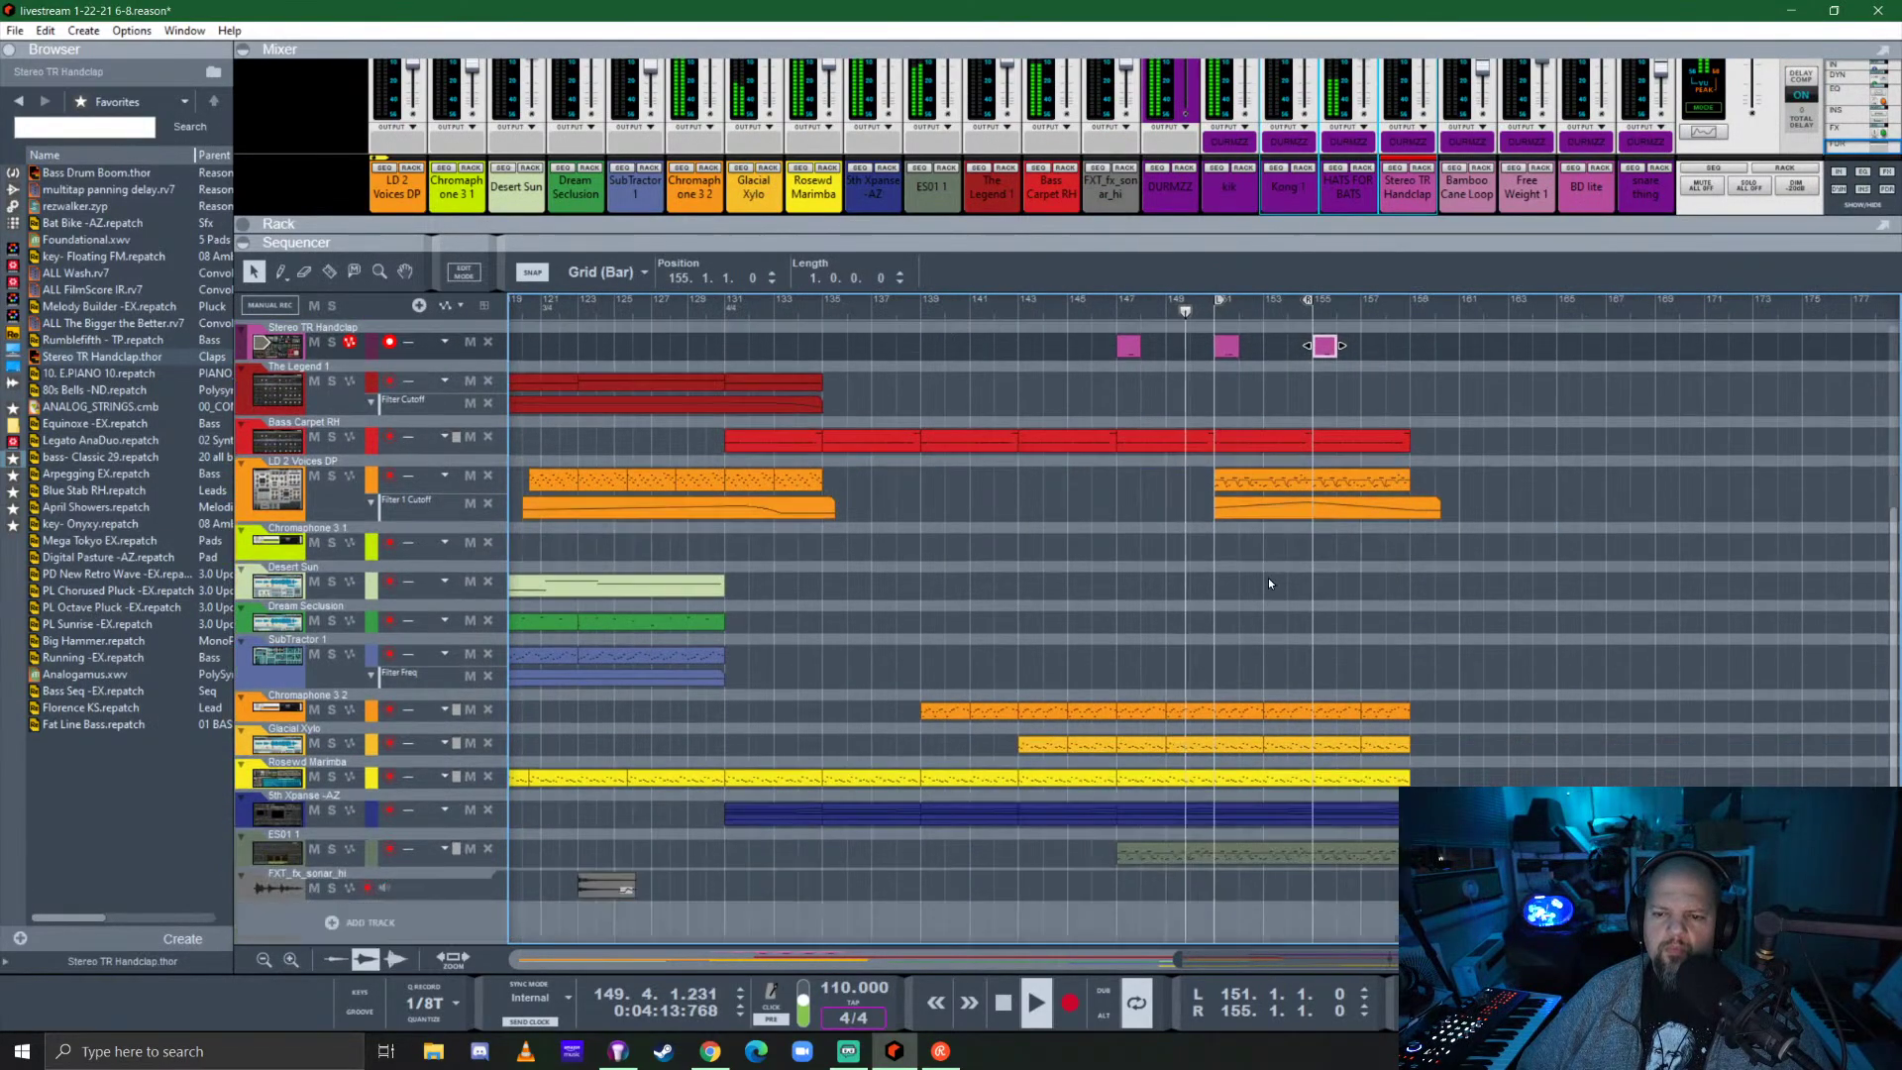
{"action": "scroll", "coordinate": [1278, 568], "scroll_direction": "up", "scroll_amount": 2}
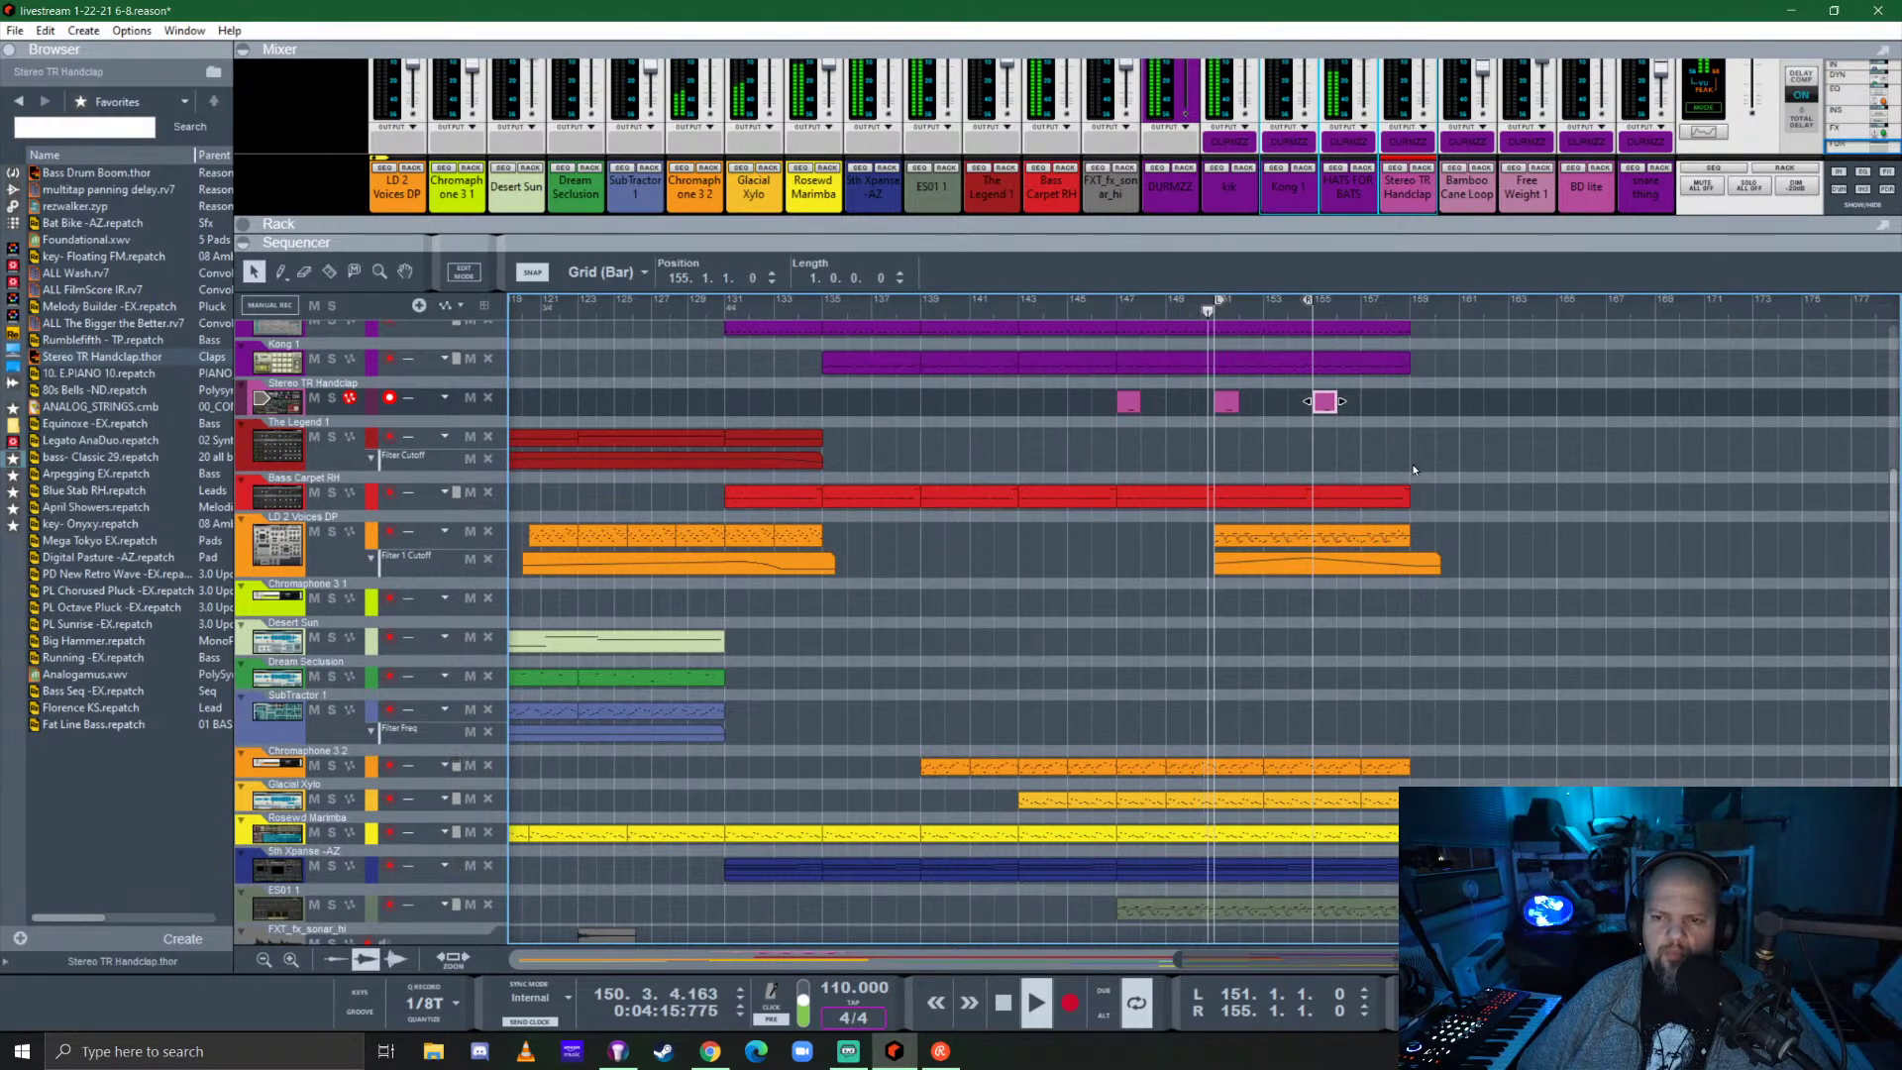
Extend the loop's right locator to bar 159 and listen through the bar 151 to 159 section.
{"action": "left_click_drag", "start_coordinate": [1308, 301], "coordinate": [1413, 306]}
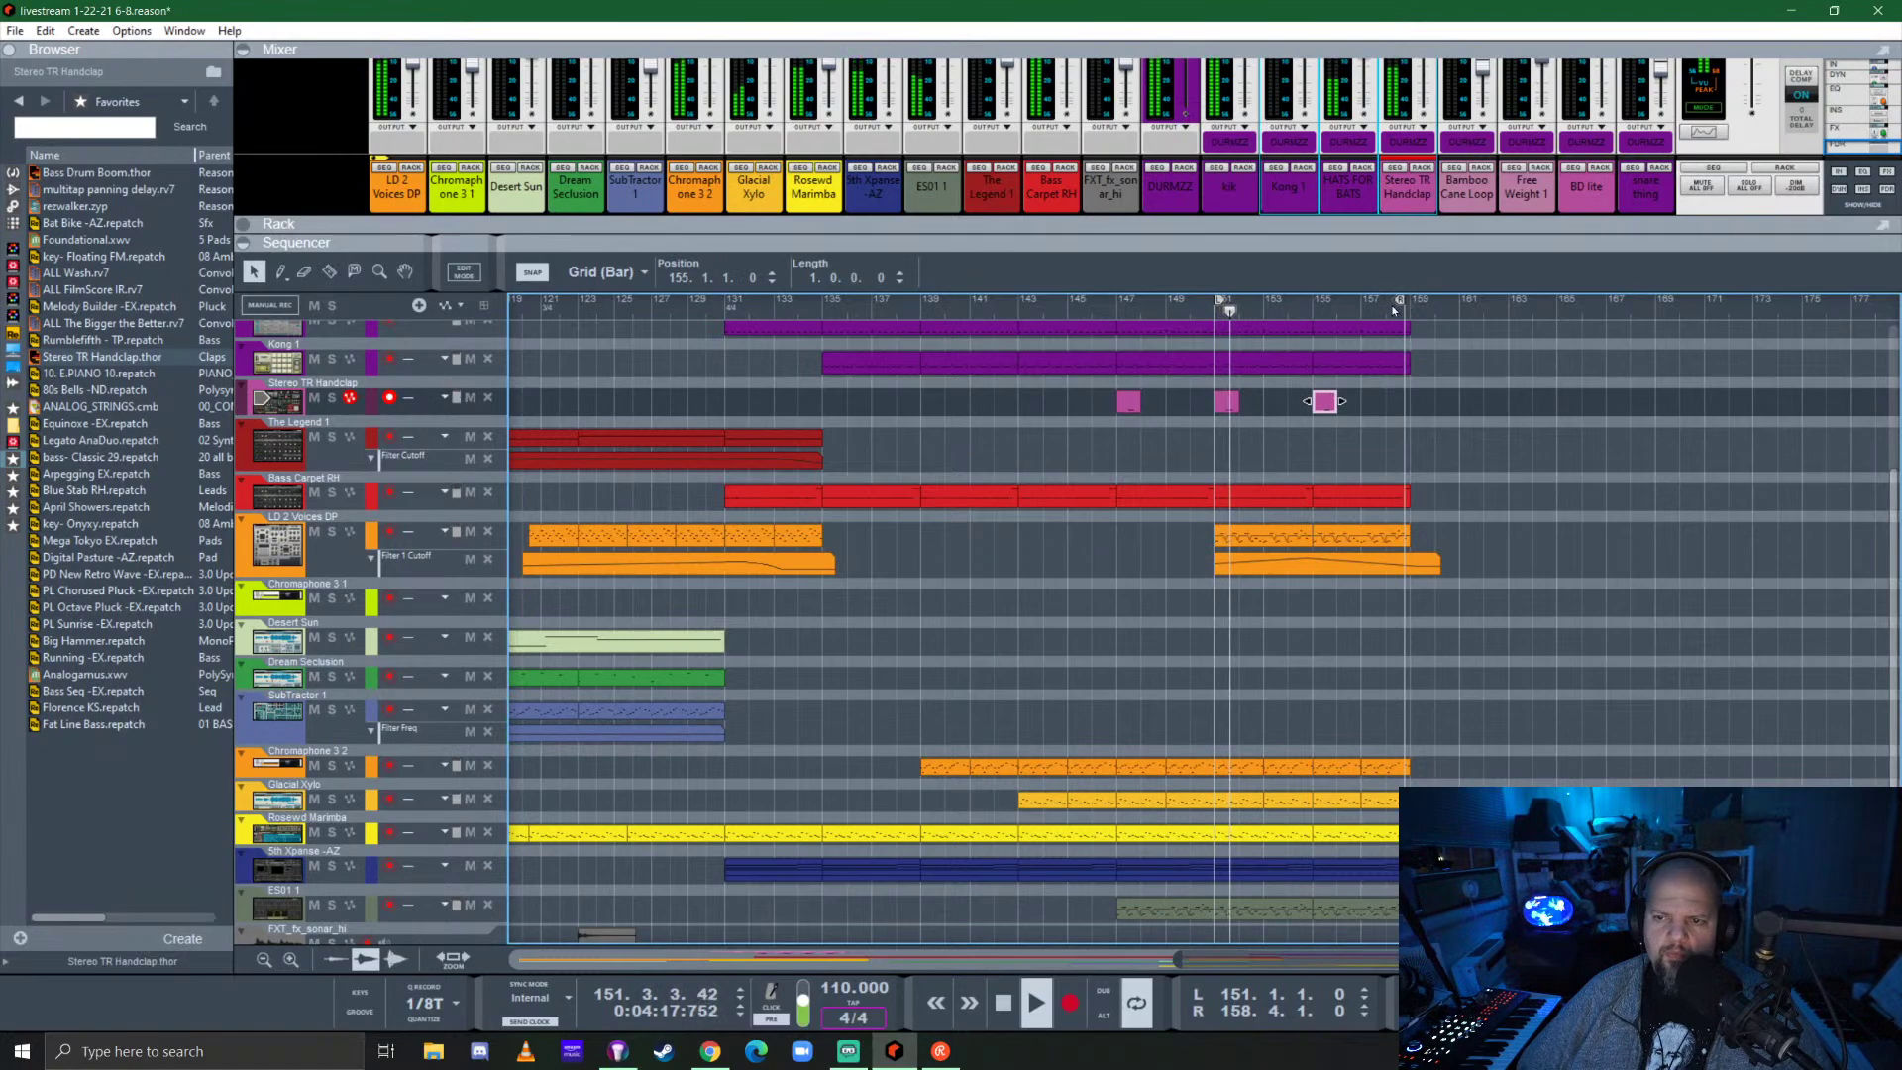
{"action": "scroll", "coordinate": [1416, 337], "scroll_direction": "up", "scroll_amount": 2}
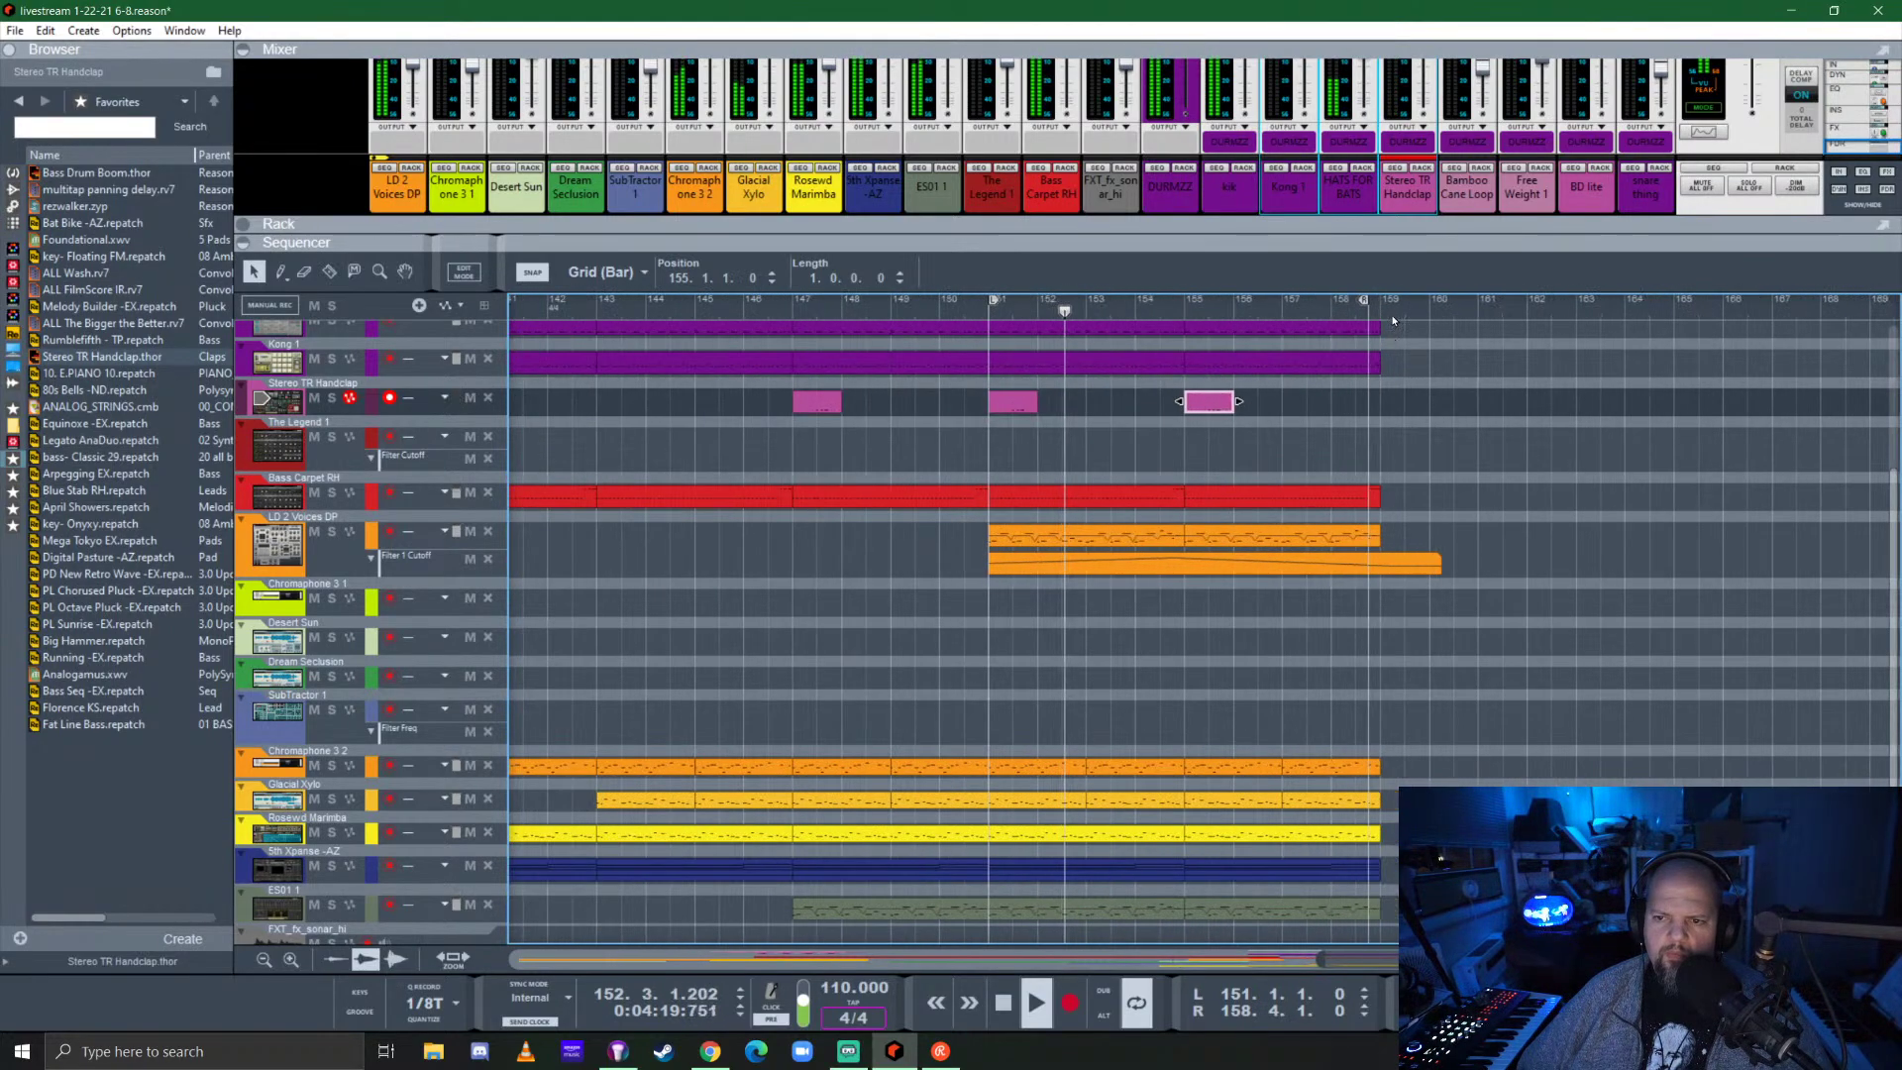
{"action": "scroll", "coordinate": [1312, 304], "scroll_direction": "up", "scroll_amount": 2}
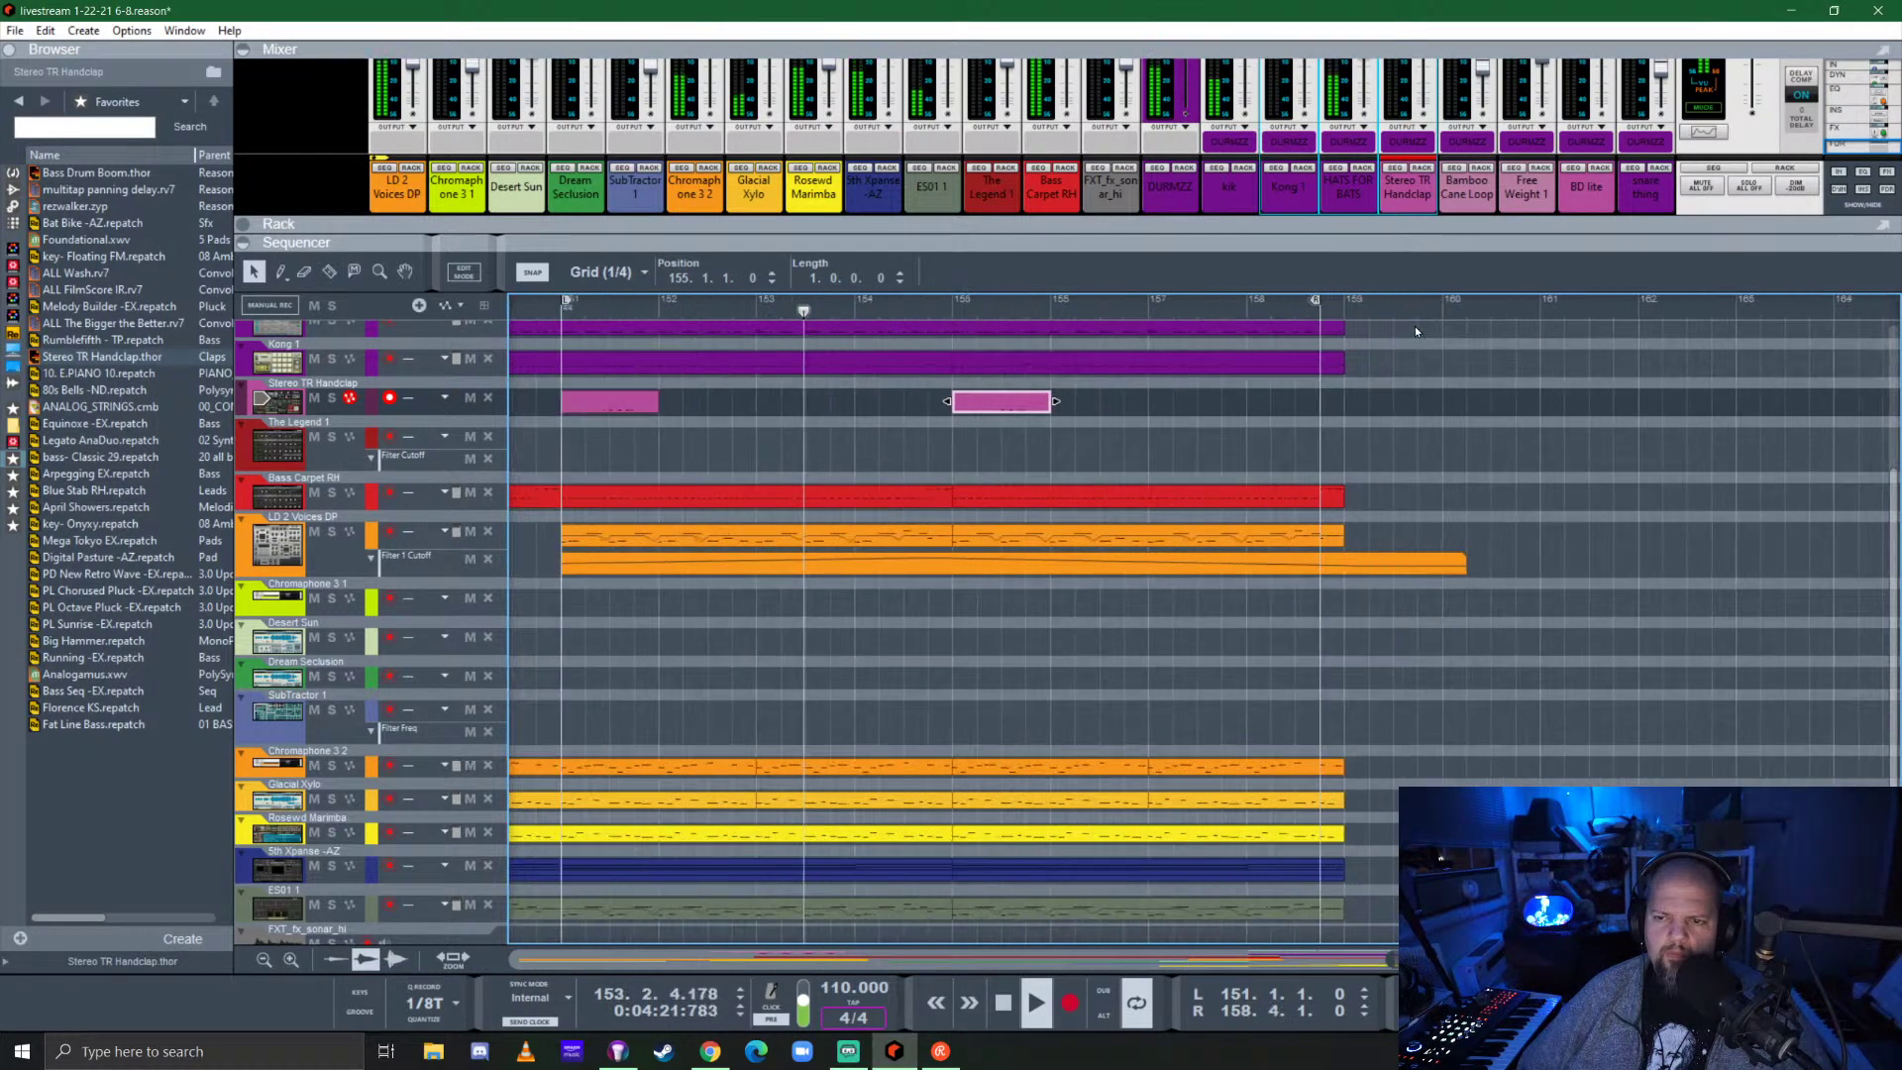
{"action": "left_click_drag", "start_coordinate": [1313, 300], "coordinate": [1339, 300]}
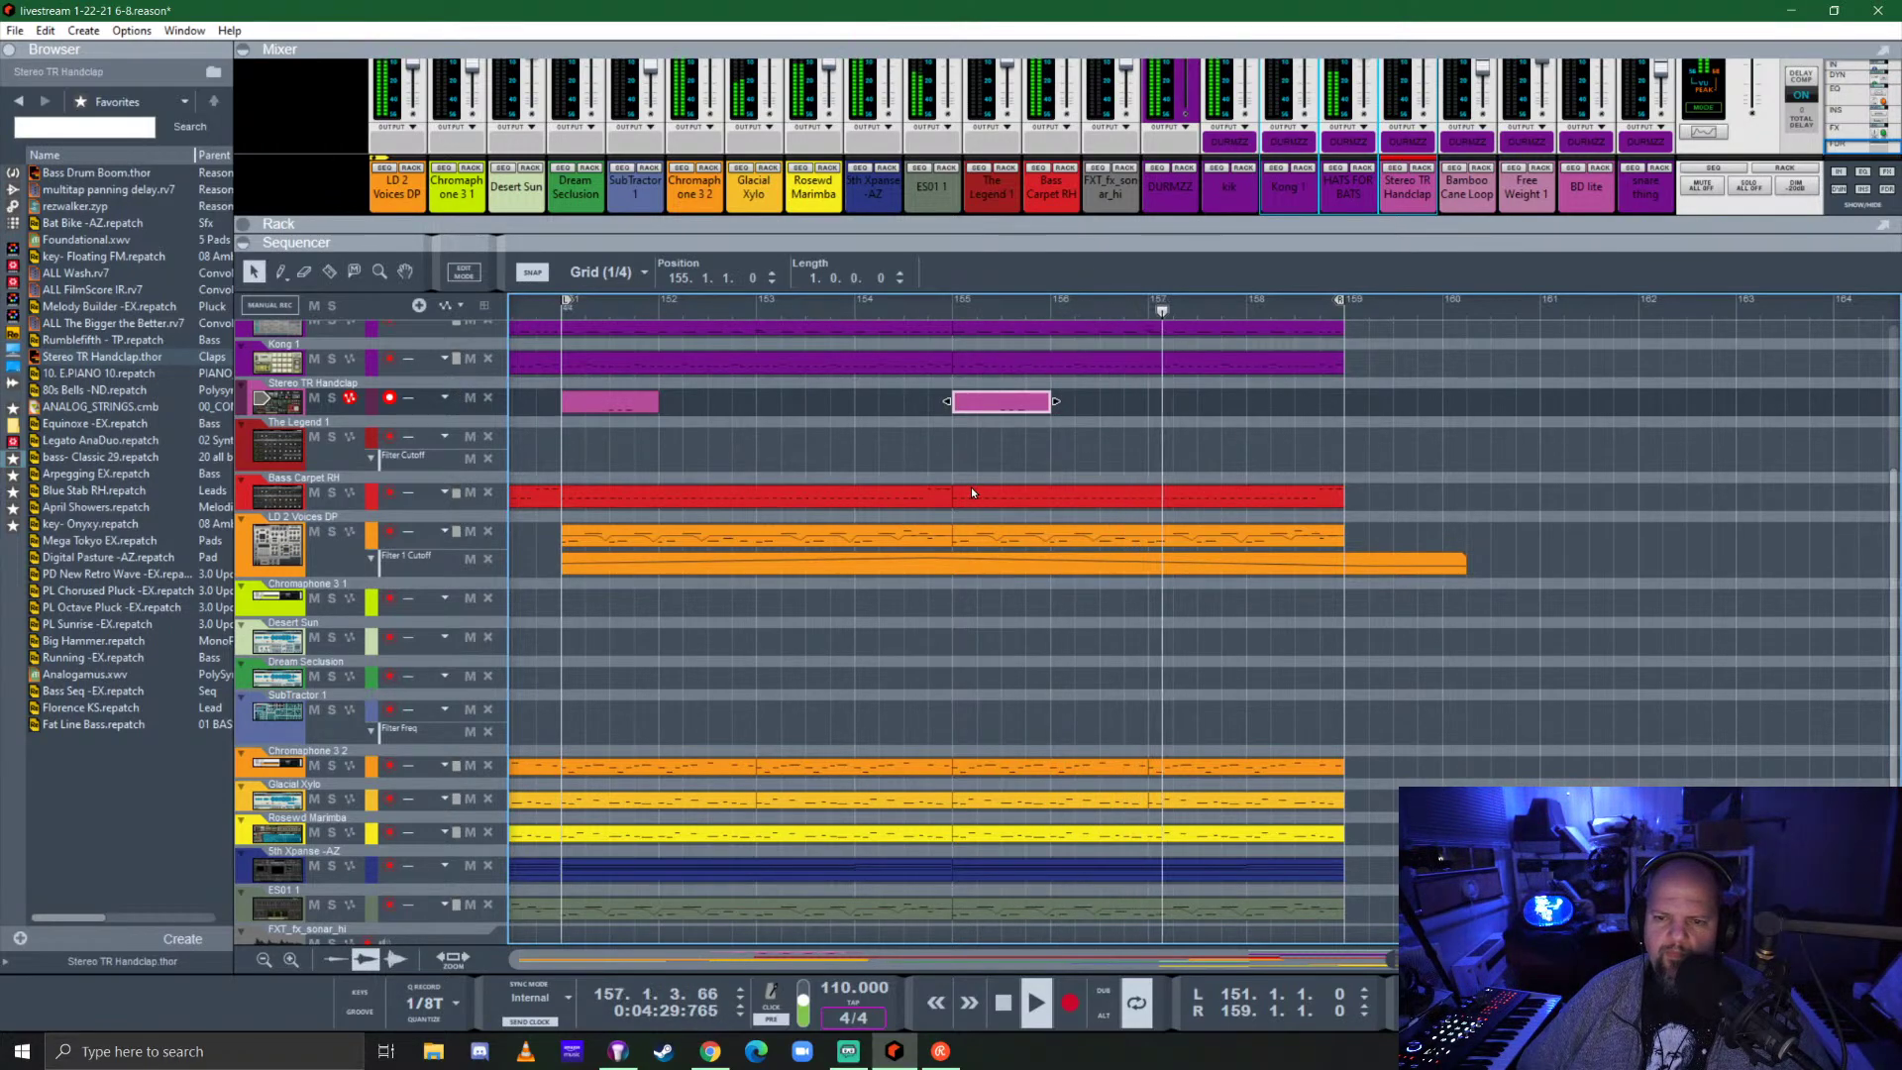
{"action": "scroll", "coordinate": [986, 483], "scroll_direction": "down", "scroll_amount": 2}
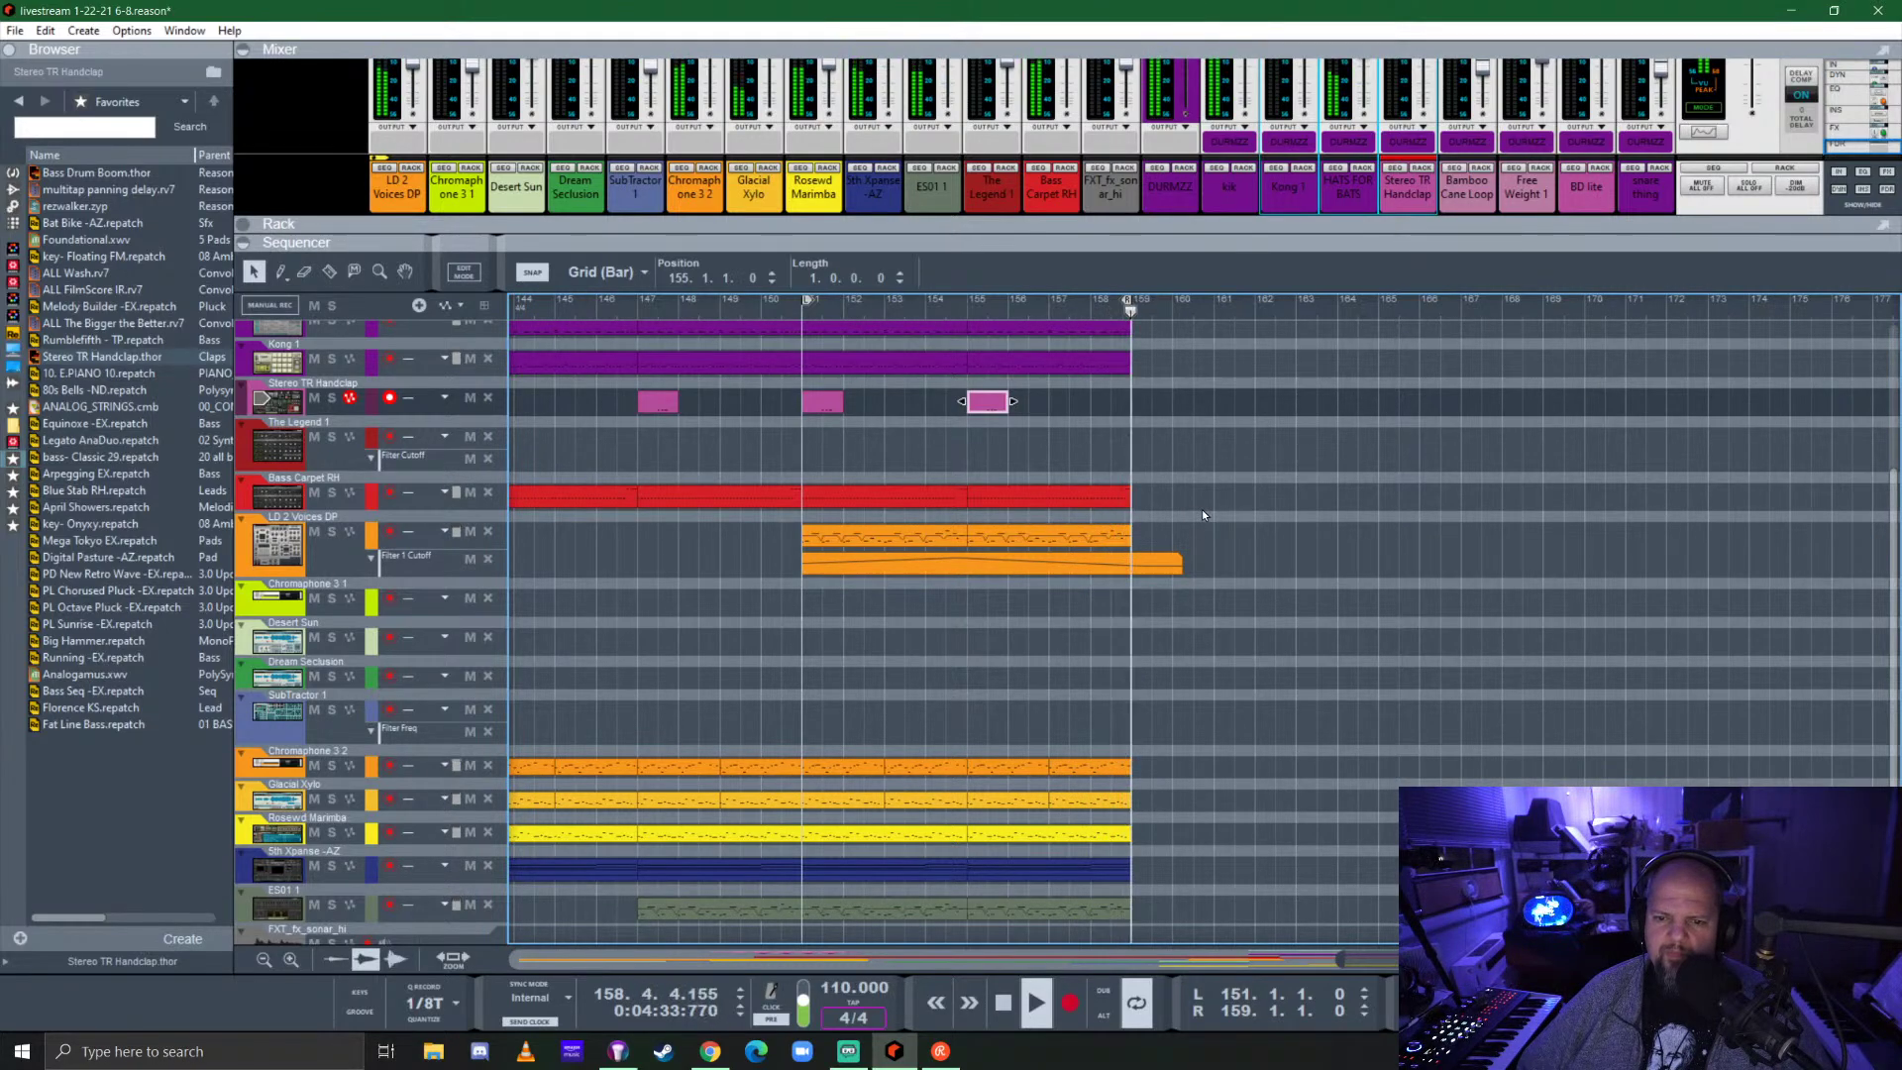
{"action": "scroll", "coordinate": [1016, 649], "scroll_direction": "down", "scroll_amount": 3}
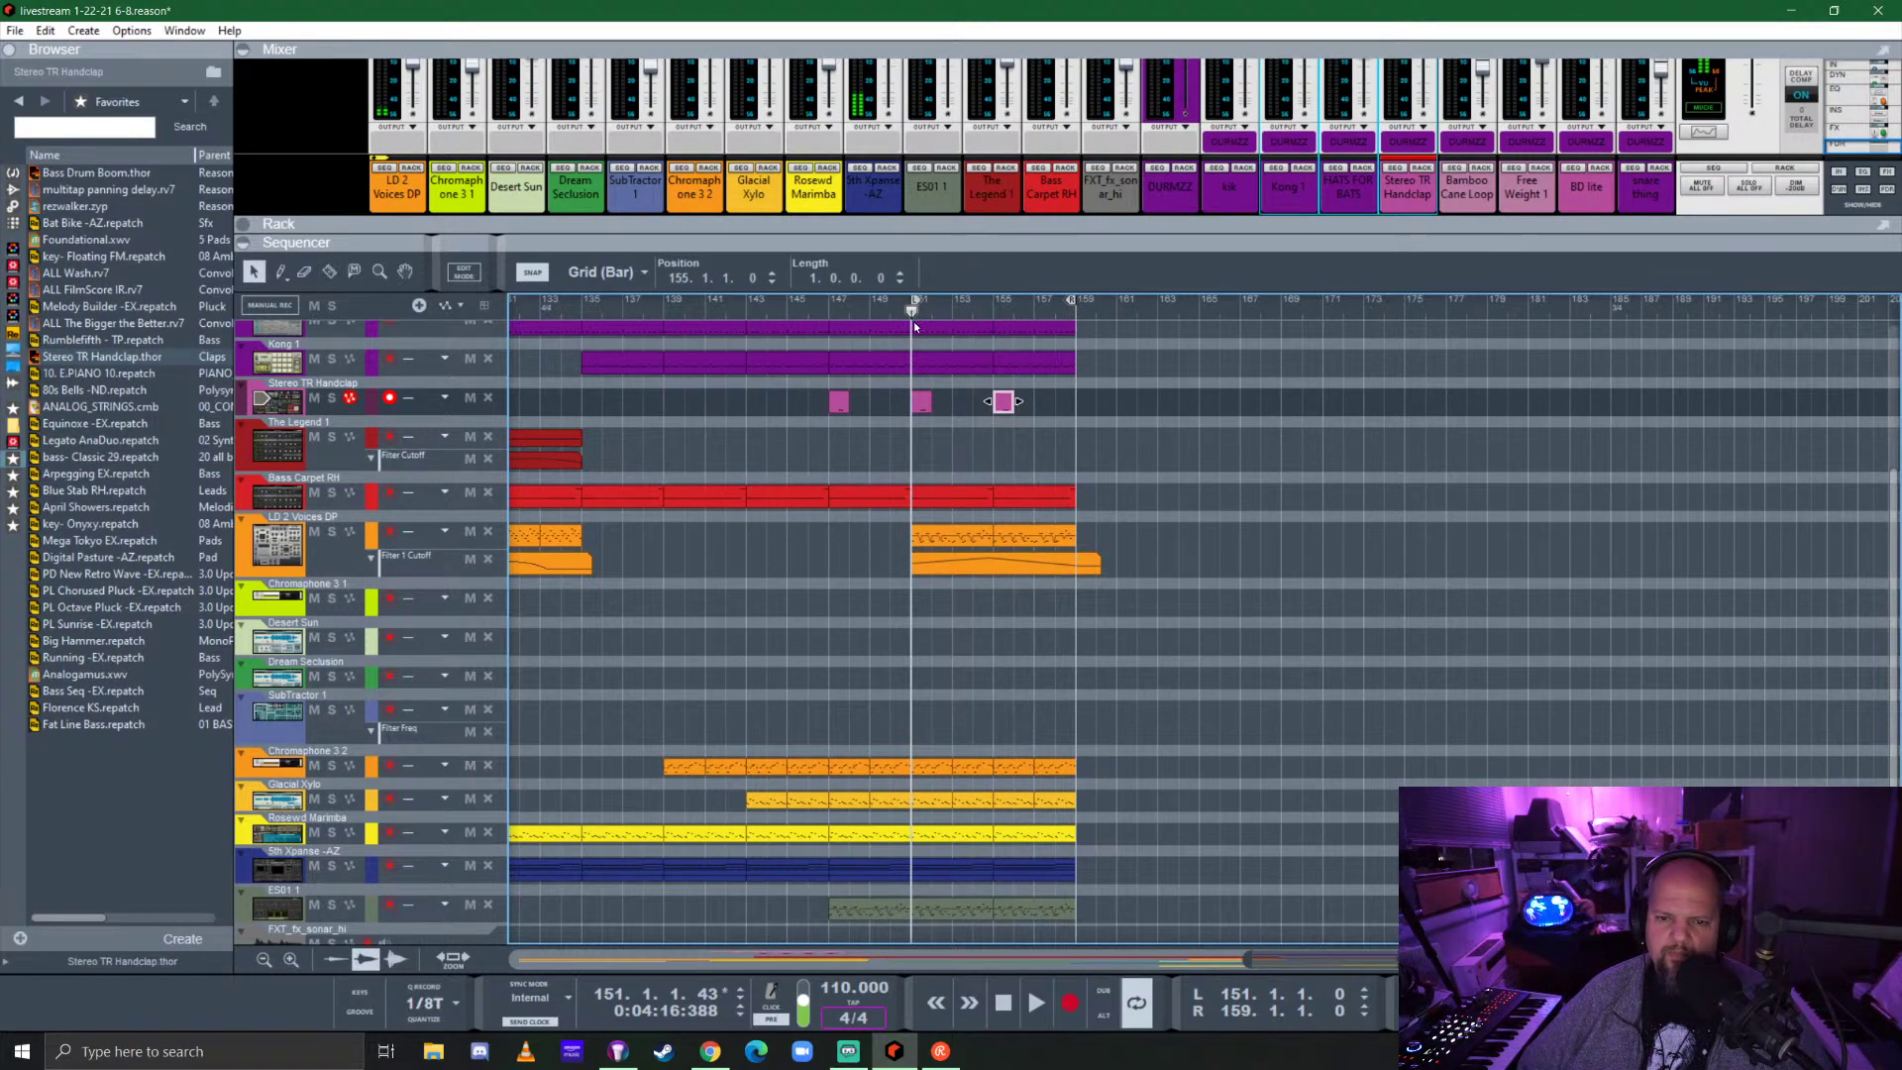
Select the Redrum 1 track, fold the purple drum bus channel in the rack and unfold the Redrum device.
{"action": "scroll", "coordinate": [910, 315], "scroll_direction": "up", "scroll_amount": 5}
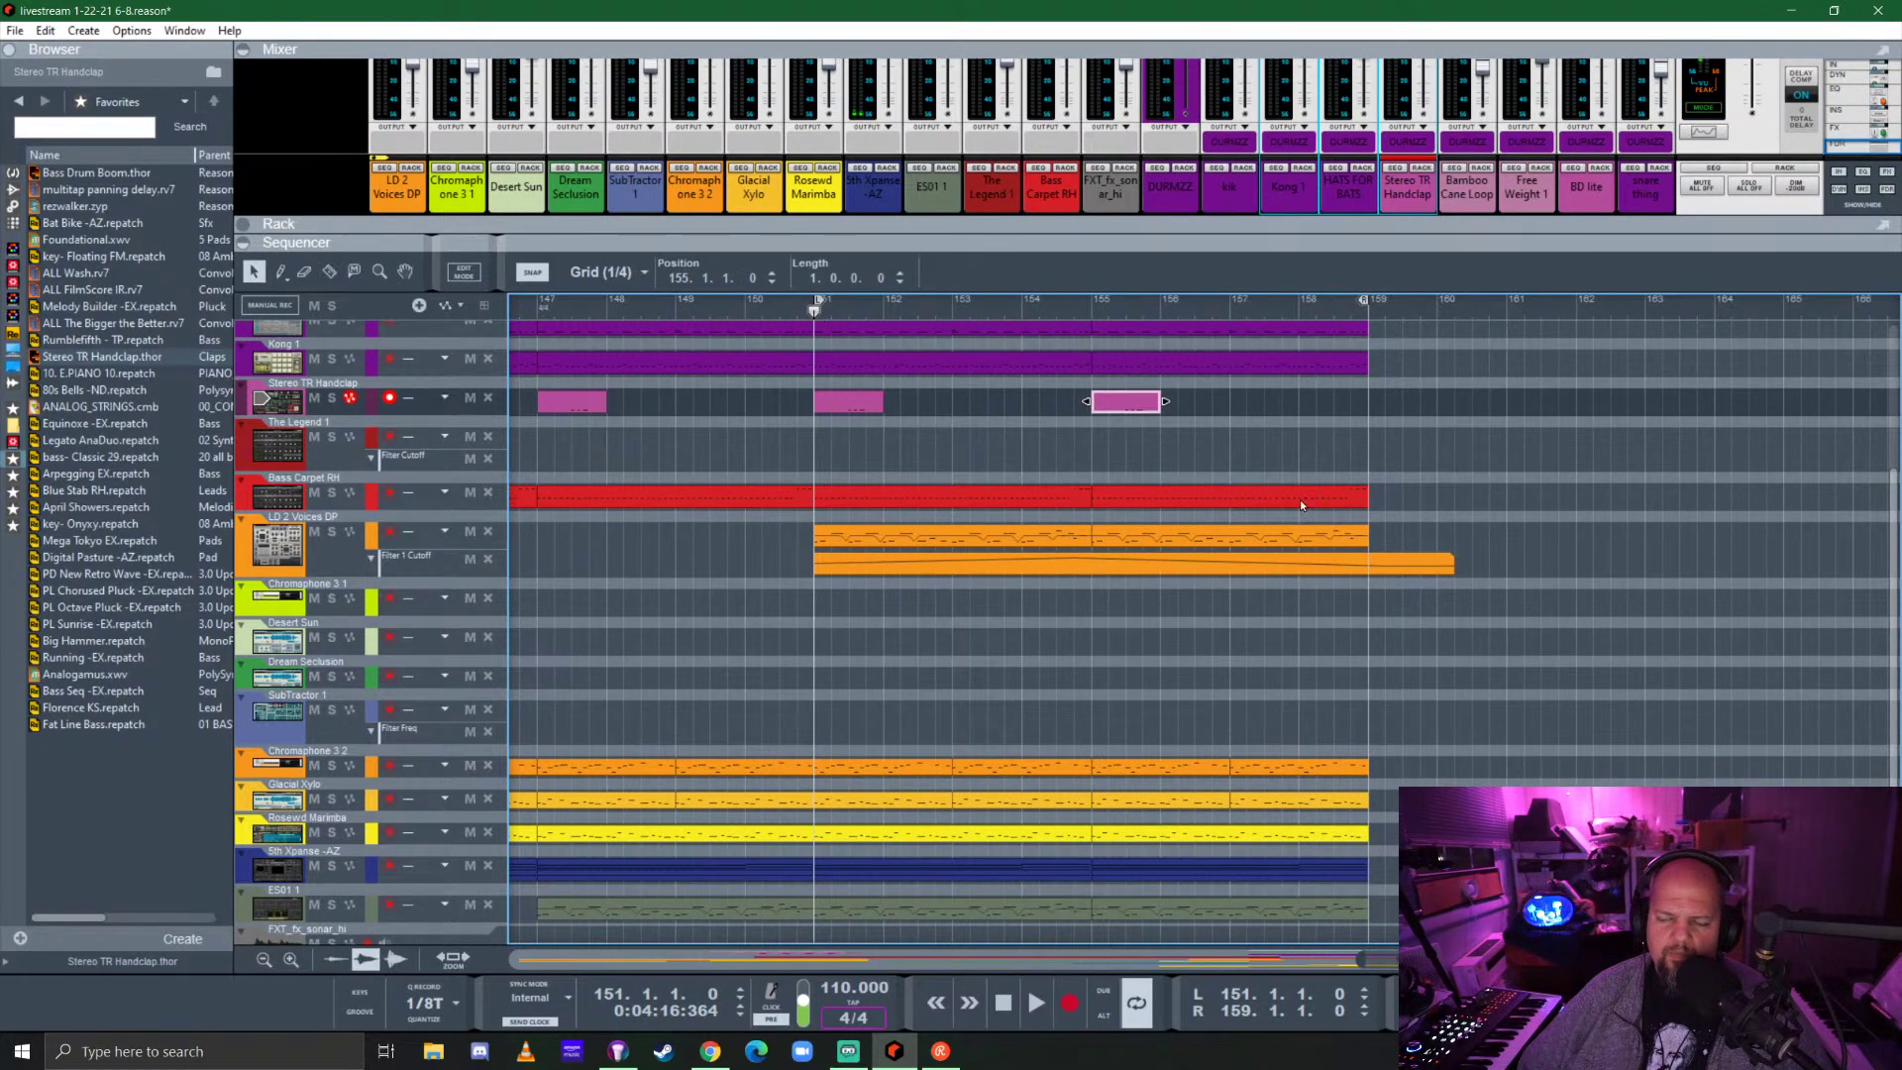
{"action": "scroll", "coordinate": [1280, 516], "scroll_direction": "up", "scroll_amount": 5}
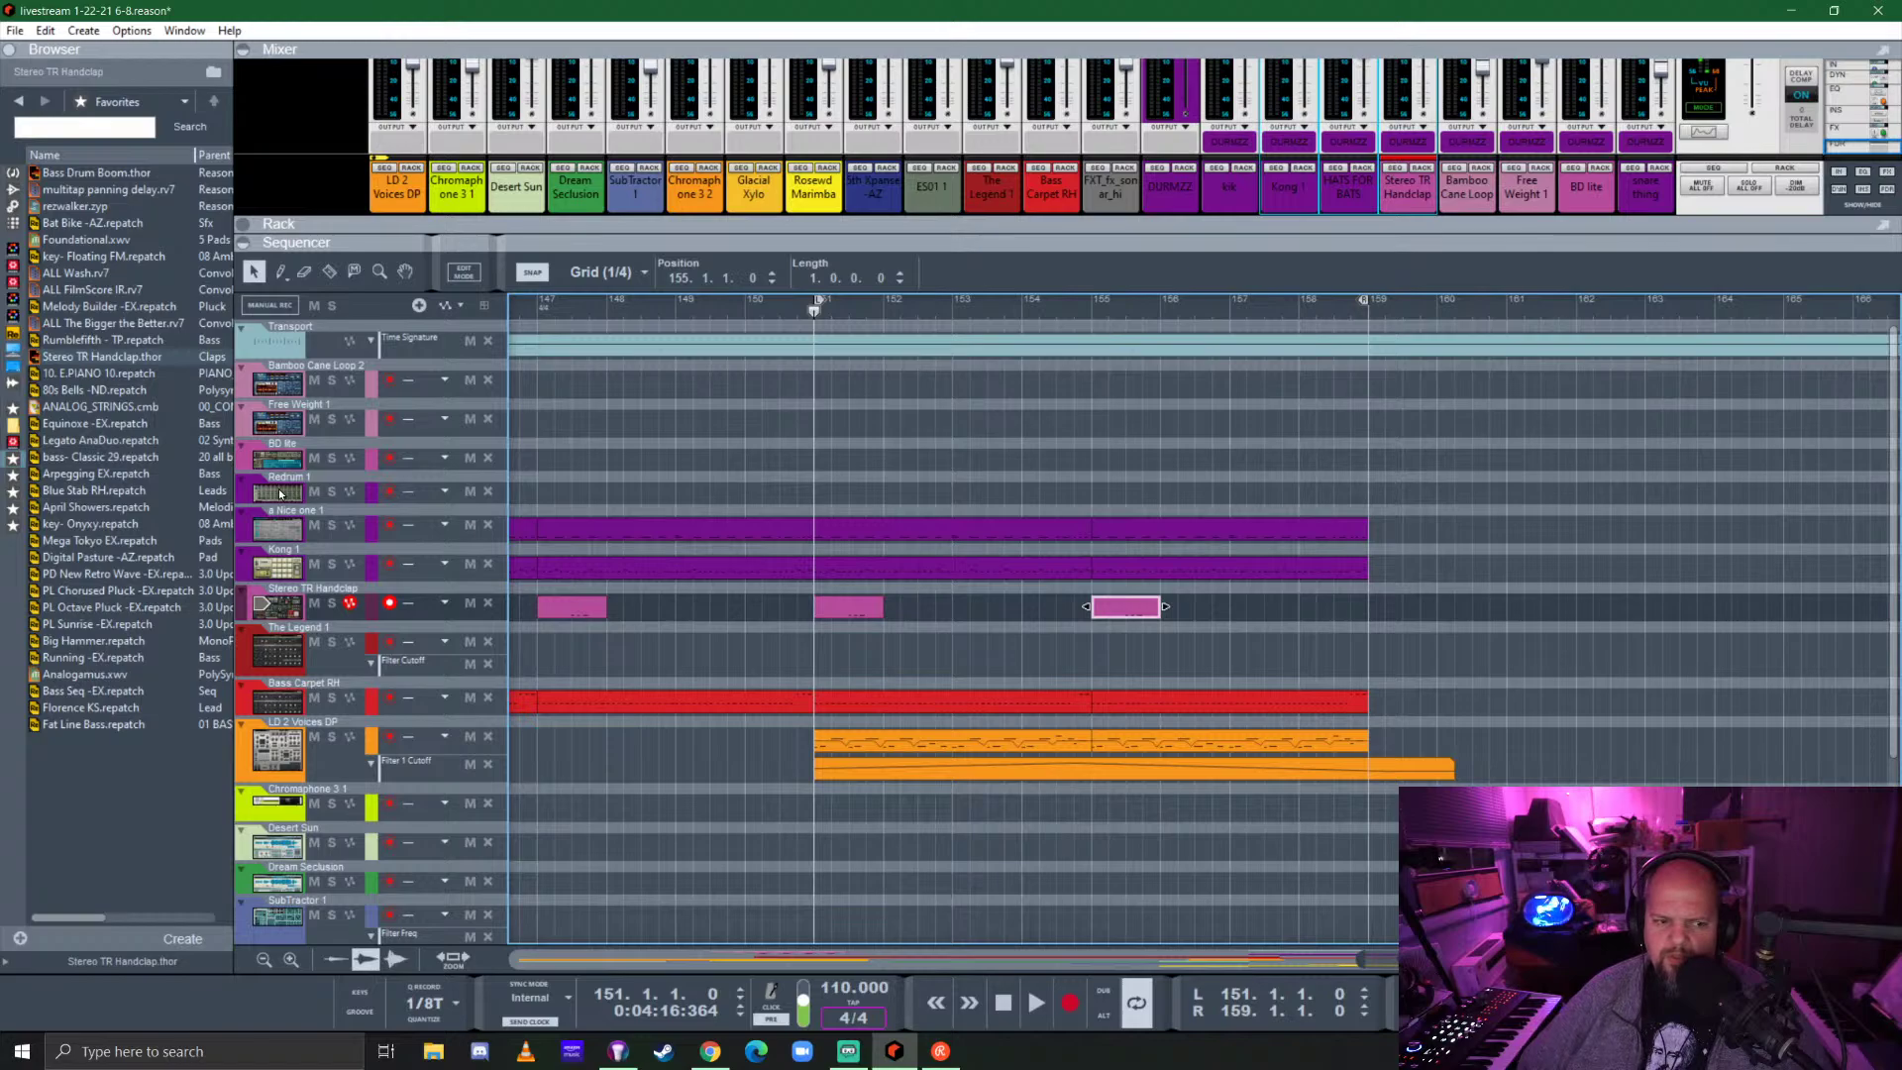
{"action": "left_click", "coordinate": [281, 492]}
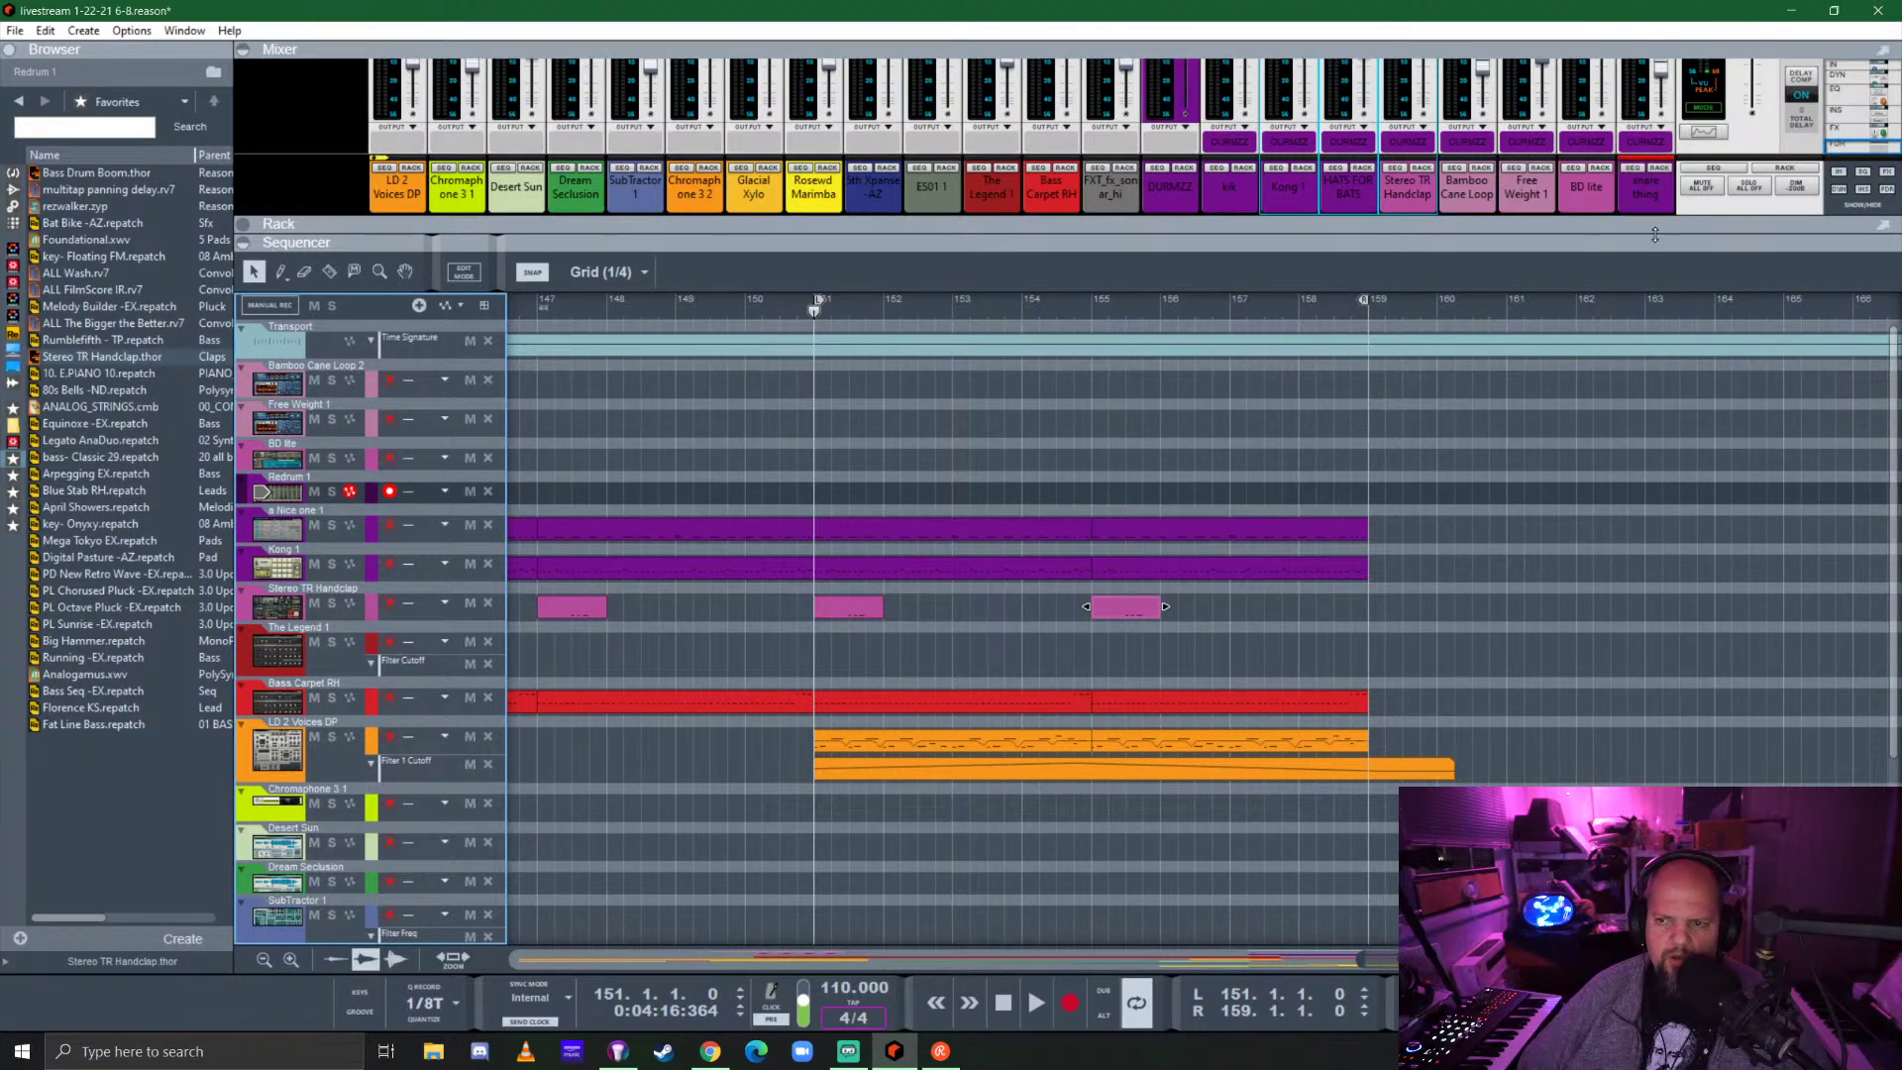
{"action": "left_click_drag", "start_coordinate": [1614, 226], "coordinate": [1634, 348]}
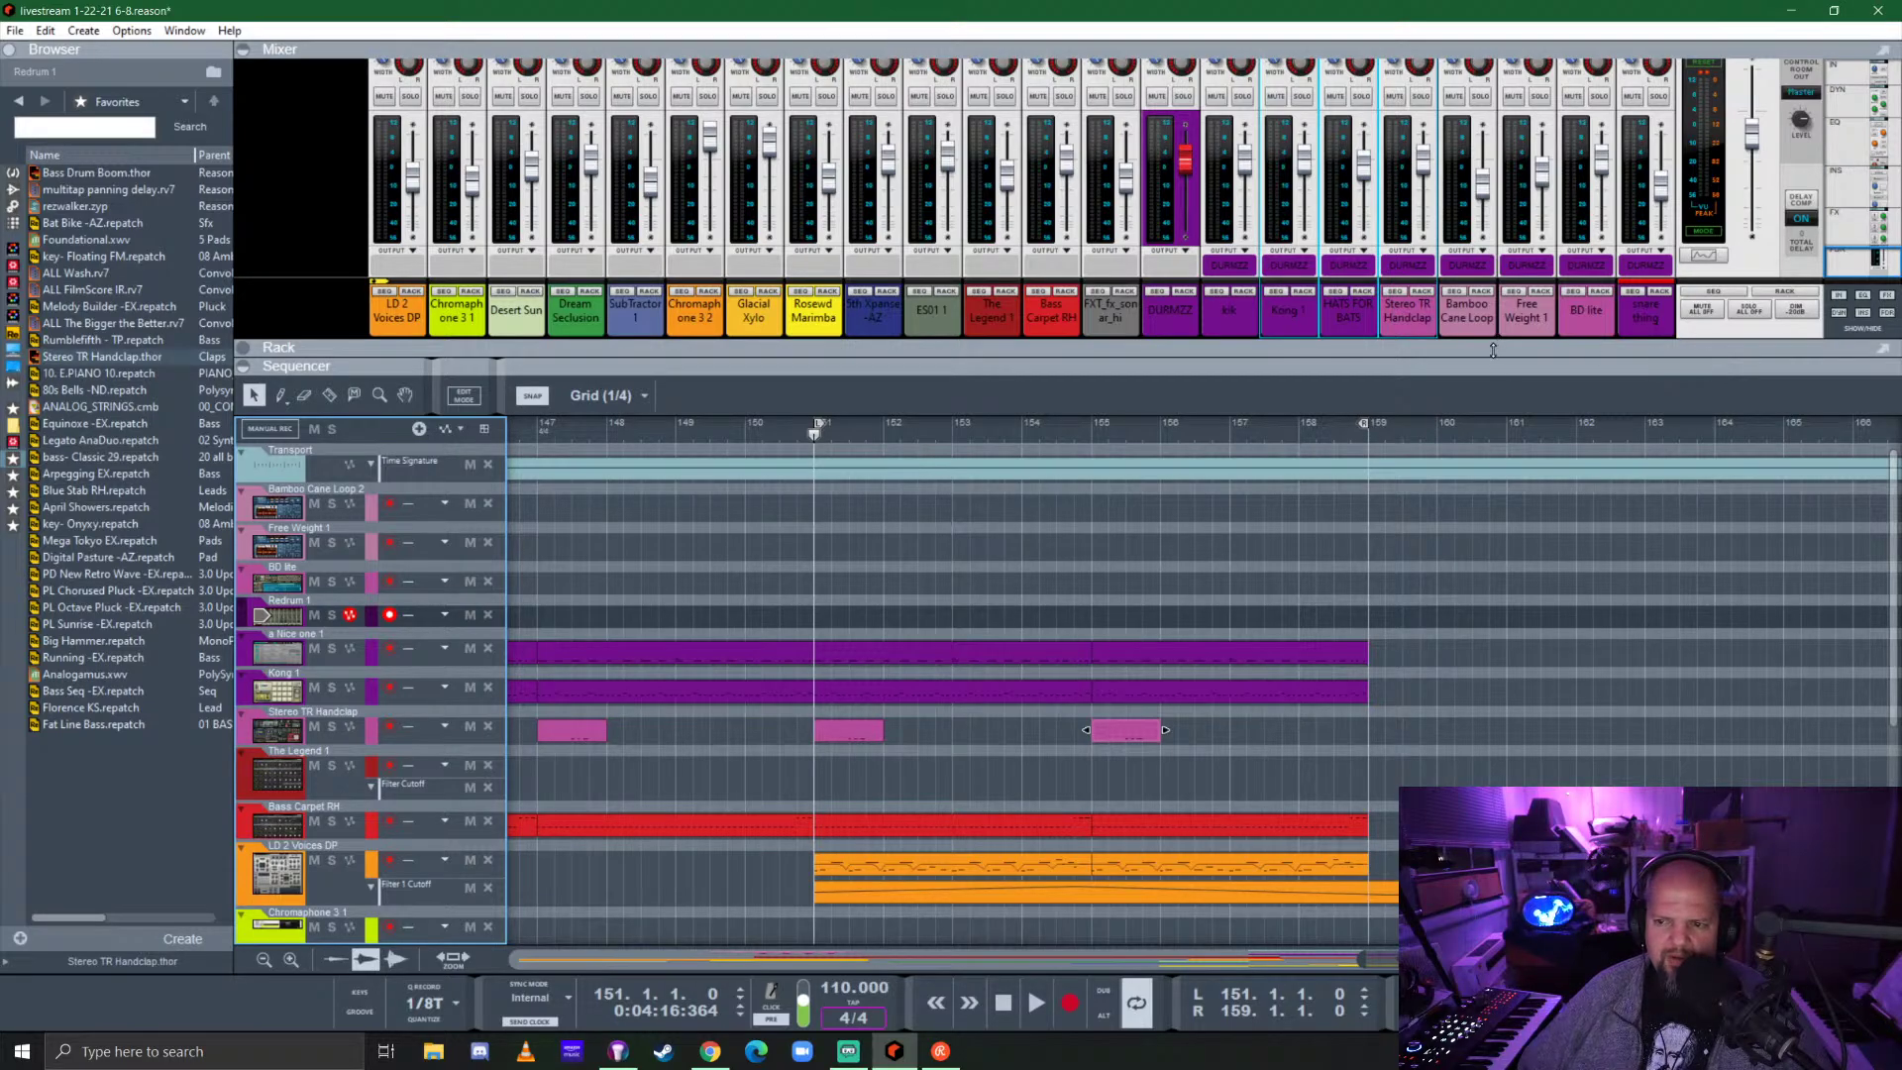
{"action": "left_click_drag", "start_coordinate": [1493, 349], "coordinate": [1492, 141]}
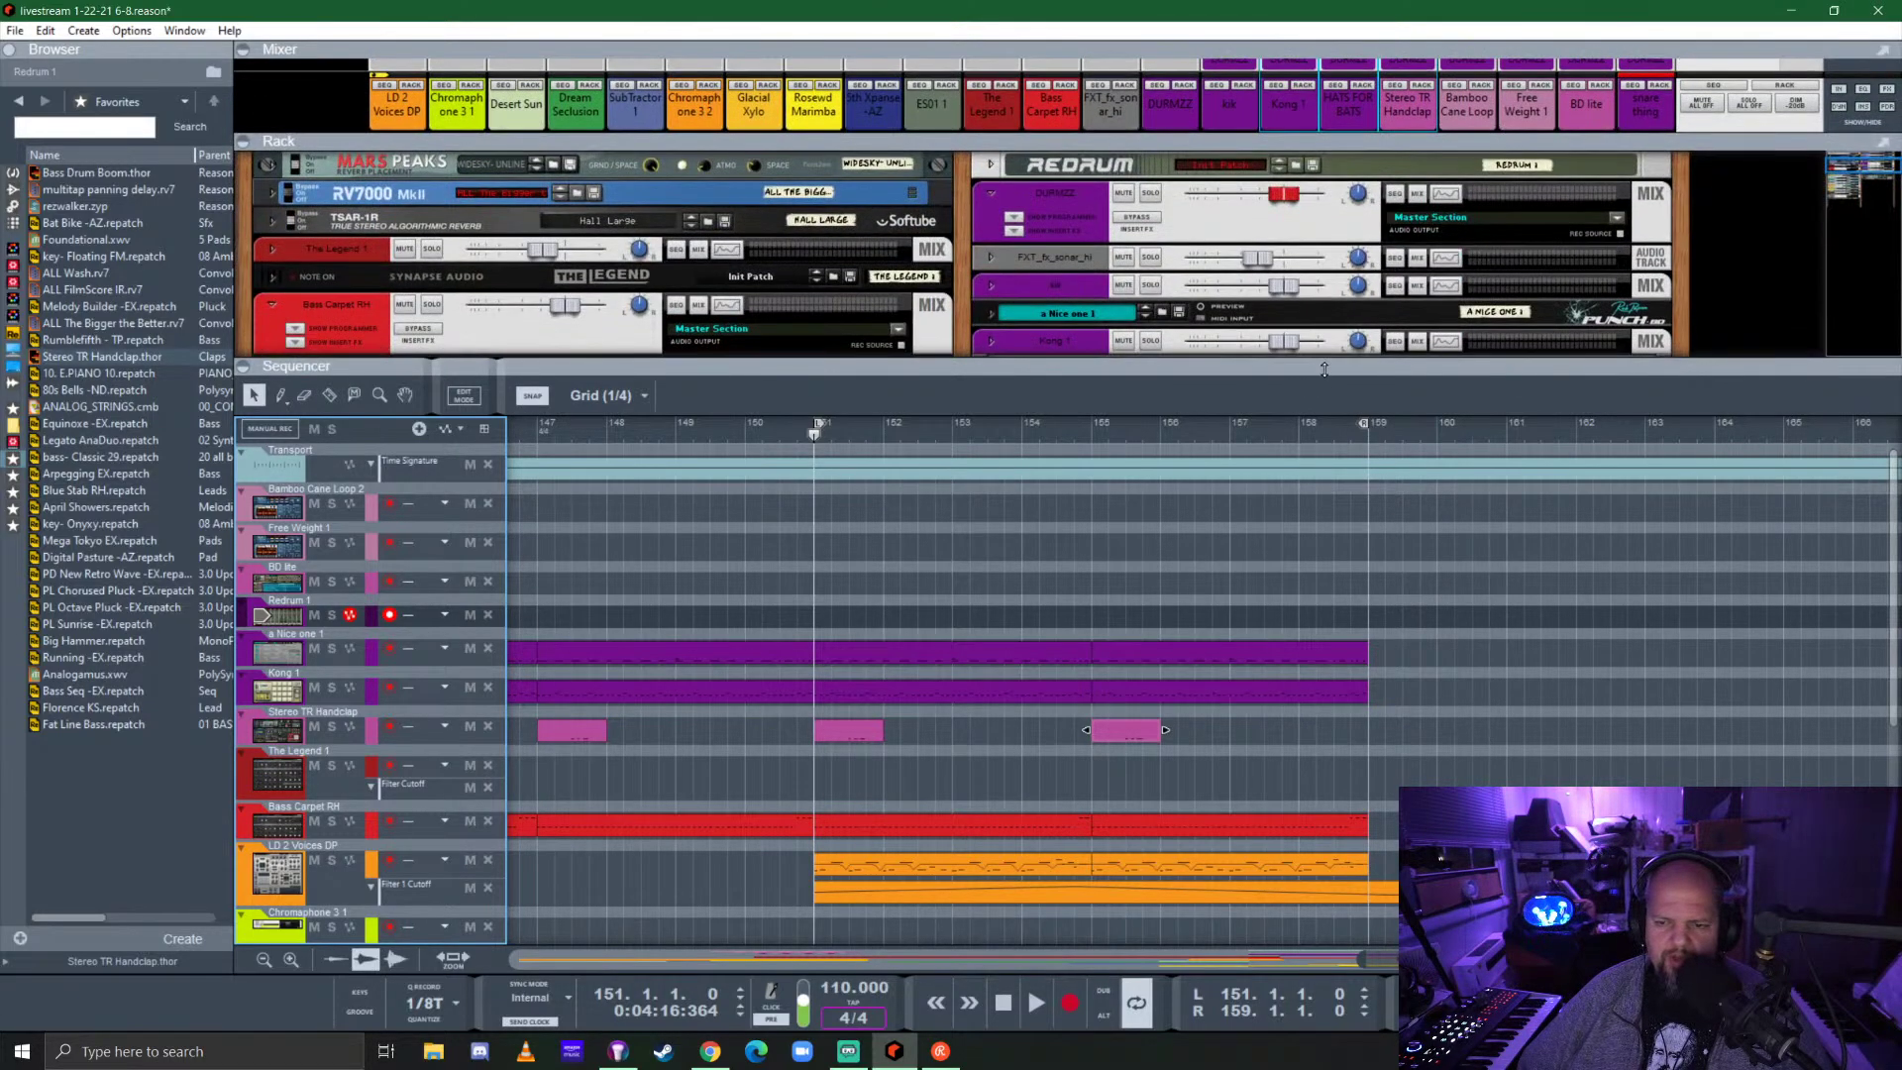
{"action": "left_click_drag", "start_coordinate": [1324, 368], "coordinate": [1323, 632]}
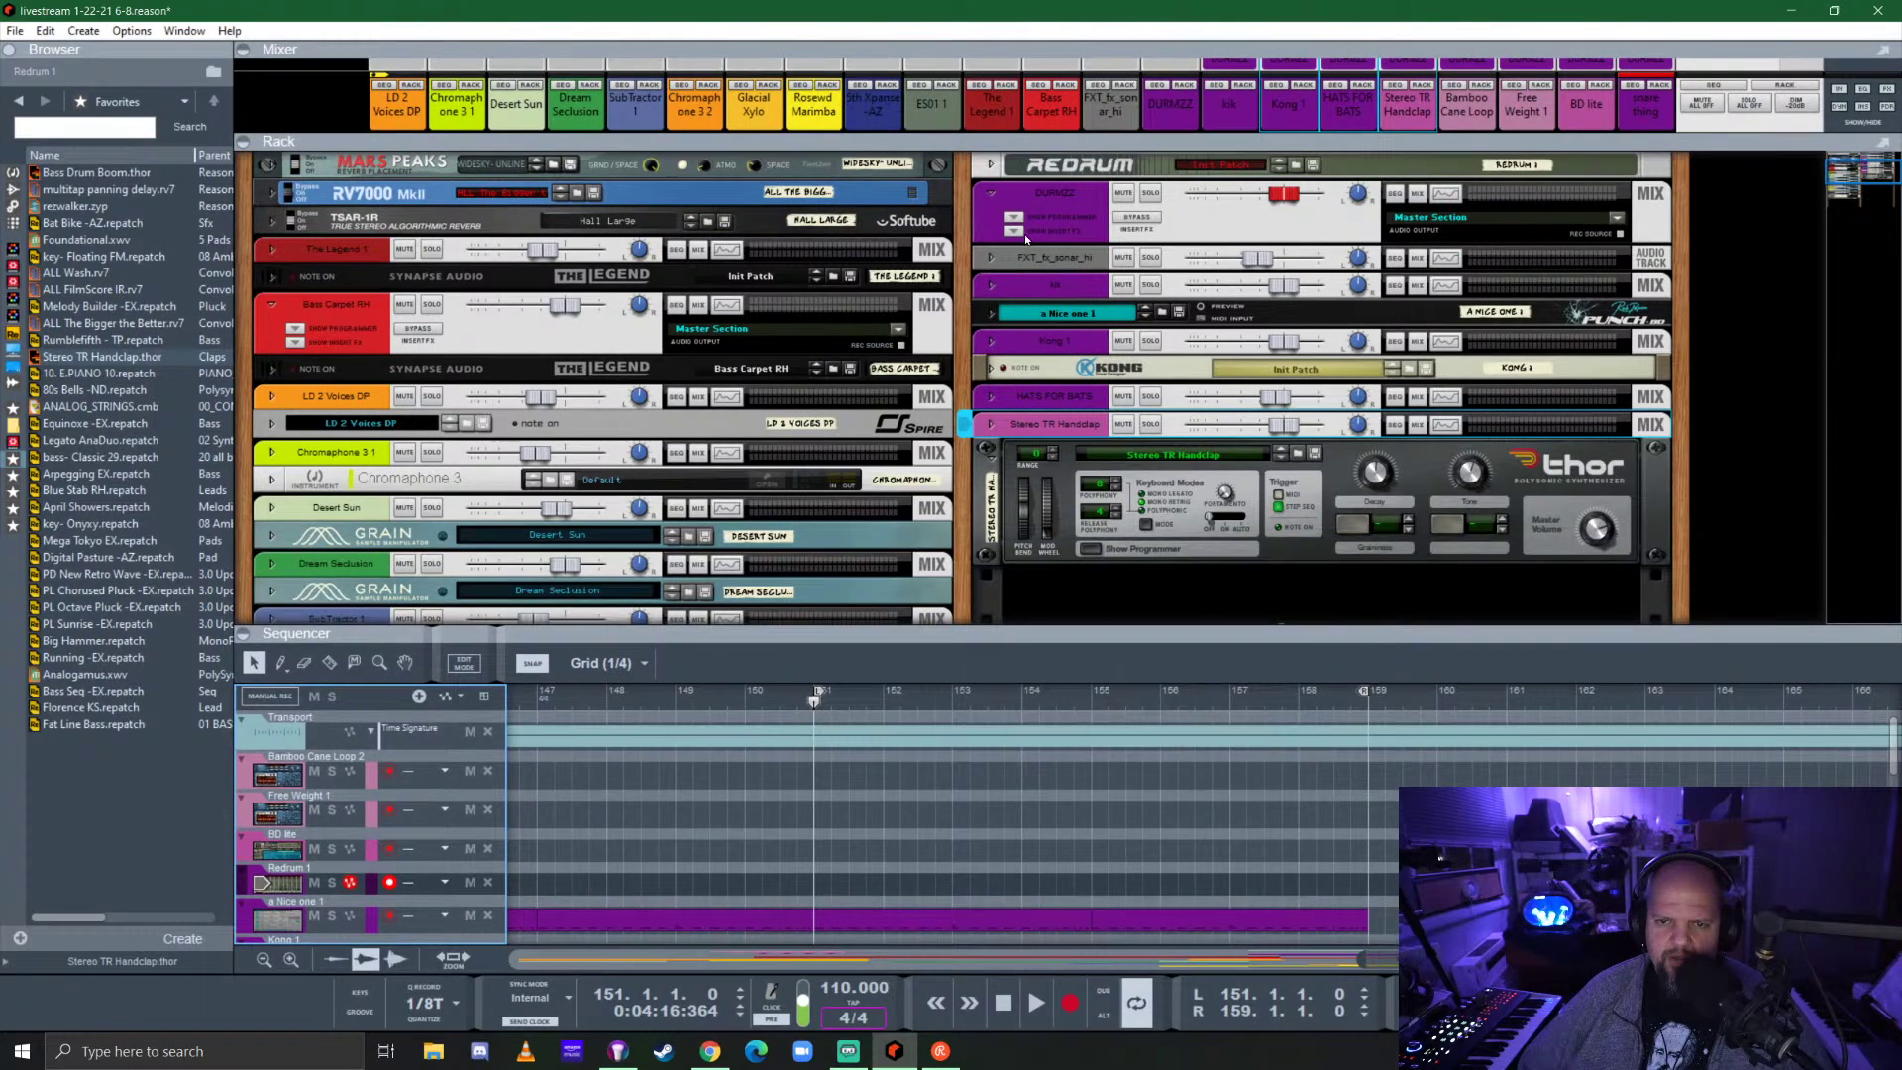
{"action": "left_click", "coordinate": [992, 196]}
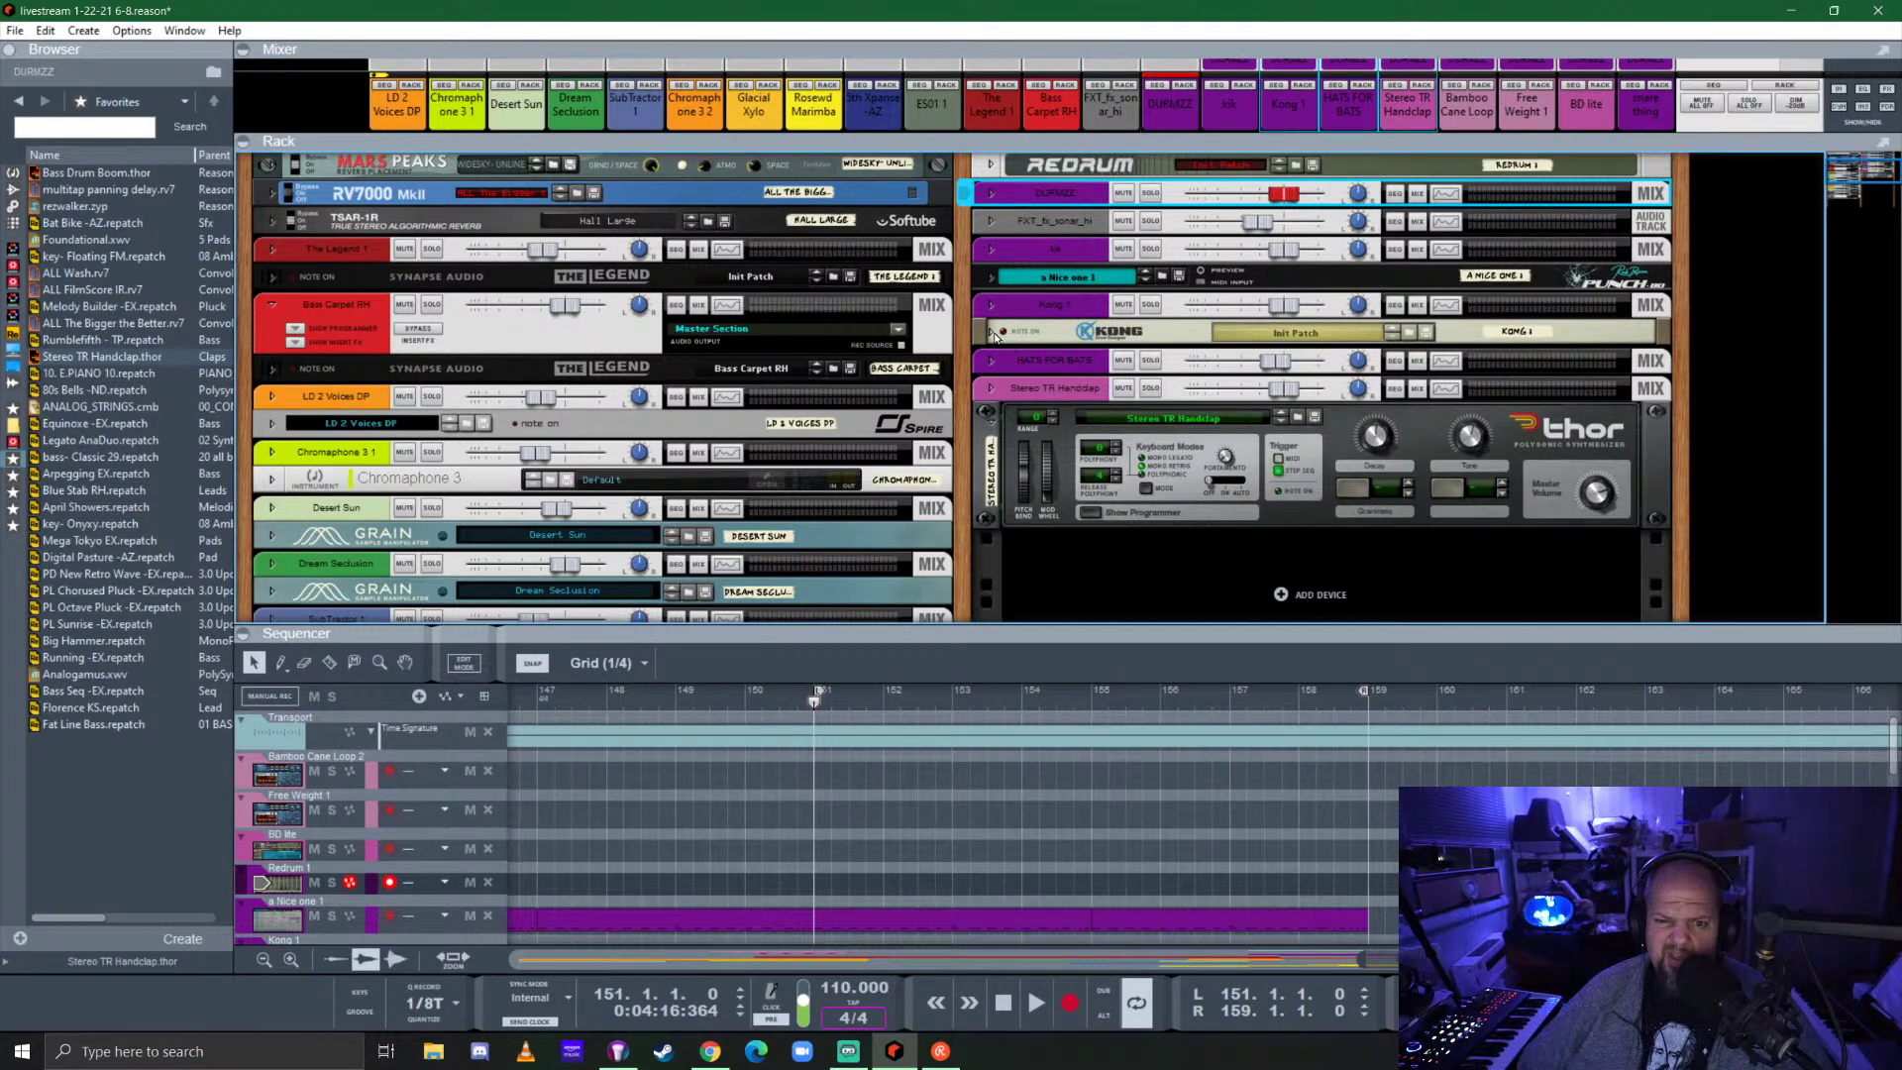
{"action": "scroll", "coordinate": [1041, 344], "scroll_direction": "up", "scroll_amount": 3}
{"action": "left_click", "coordinate": [992, 360]}
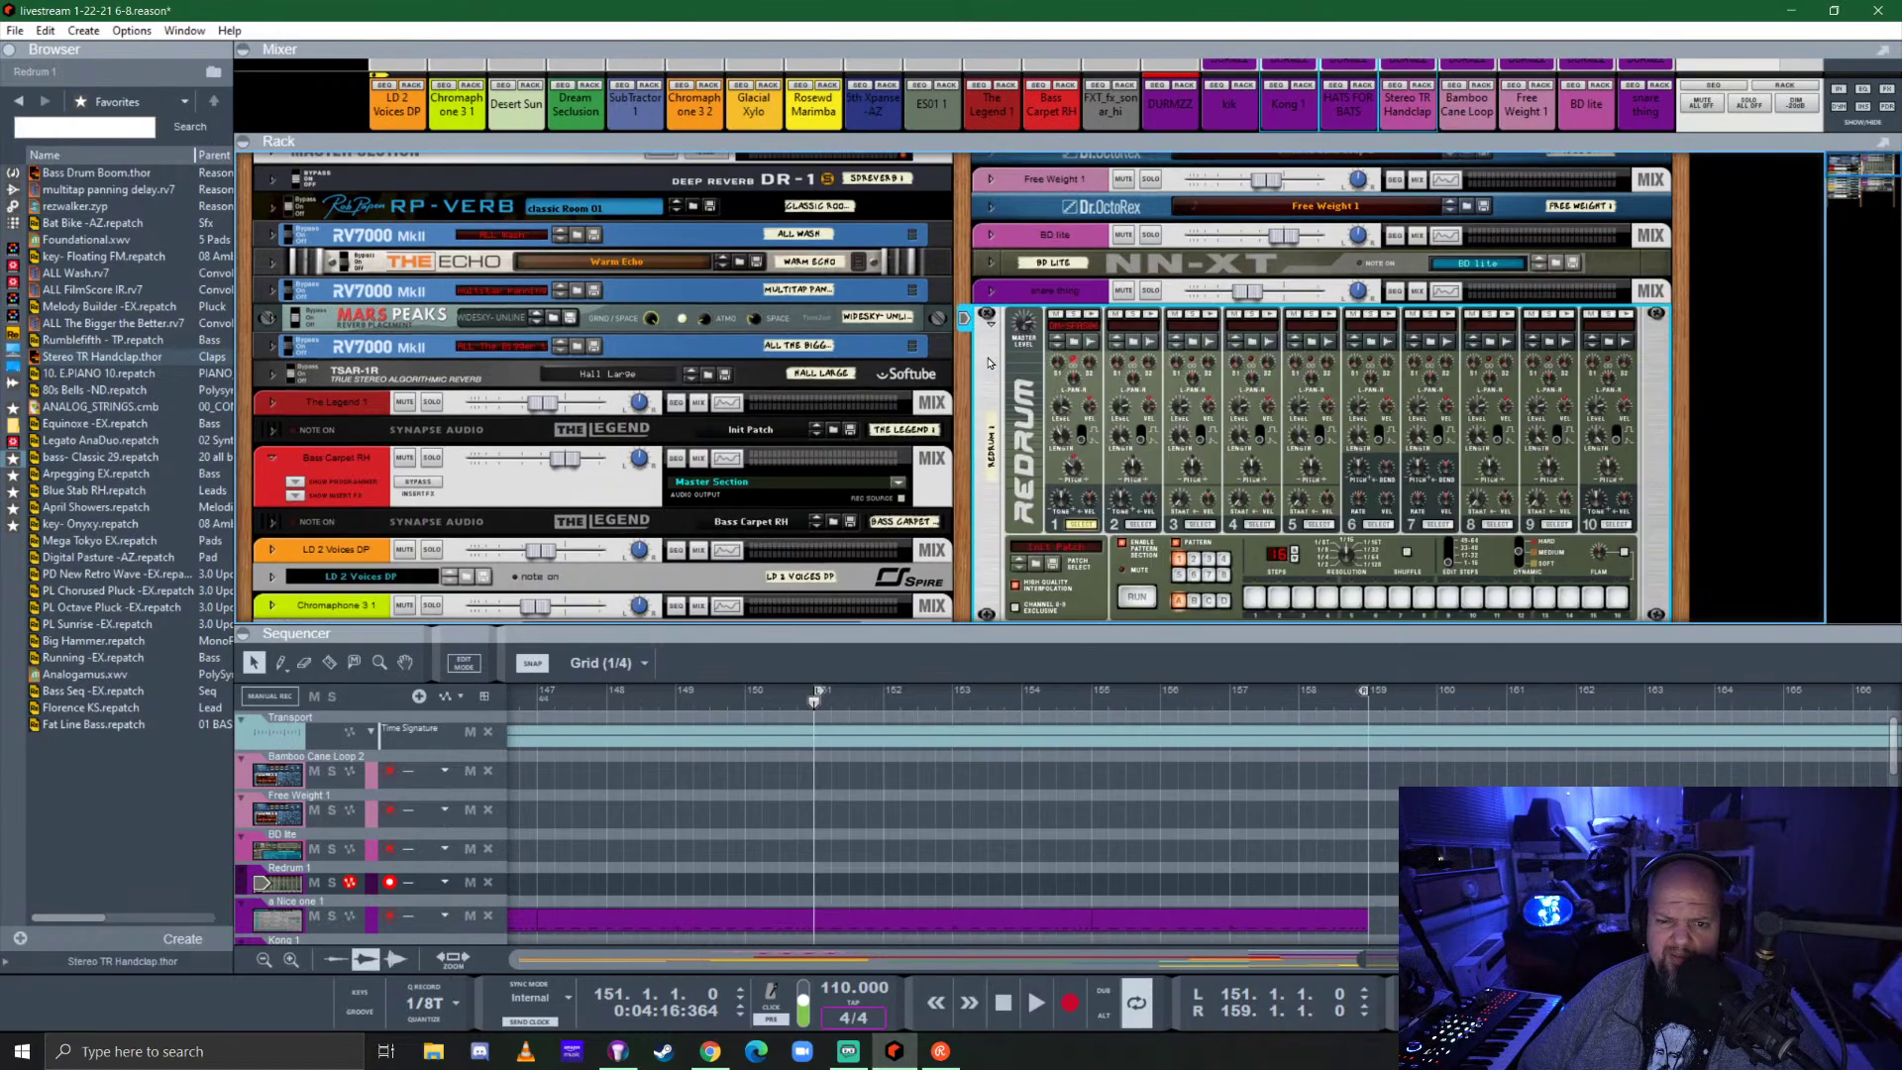
Browse samples for Redrum channel 2 and open the 2. Snare Drums folder of the Reason Drum Supply.
{"action": "left_click", "coordinate": [1152, 343]}
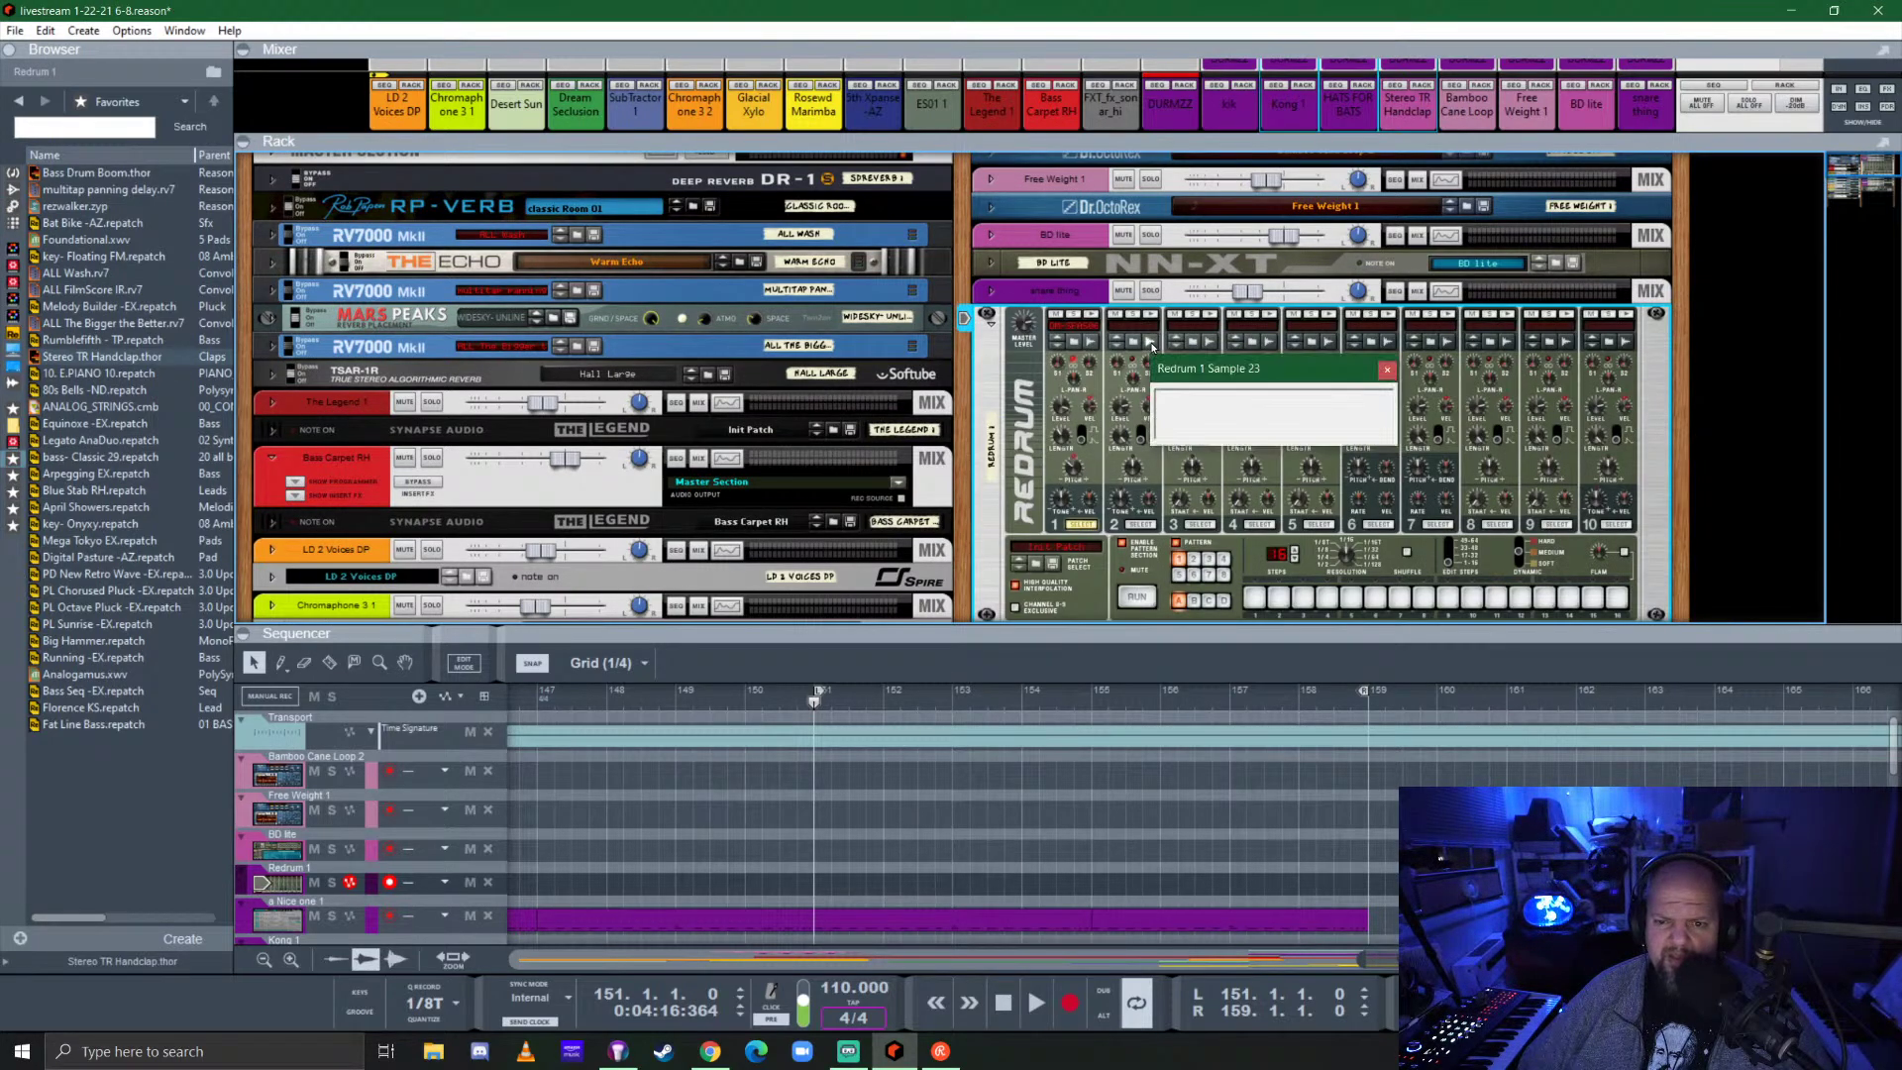
{"action": "left_click", "coordinate": [1135, 345]}
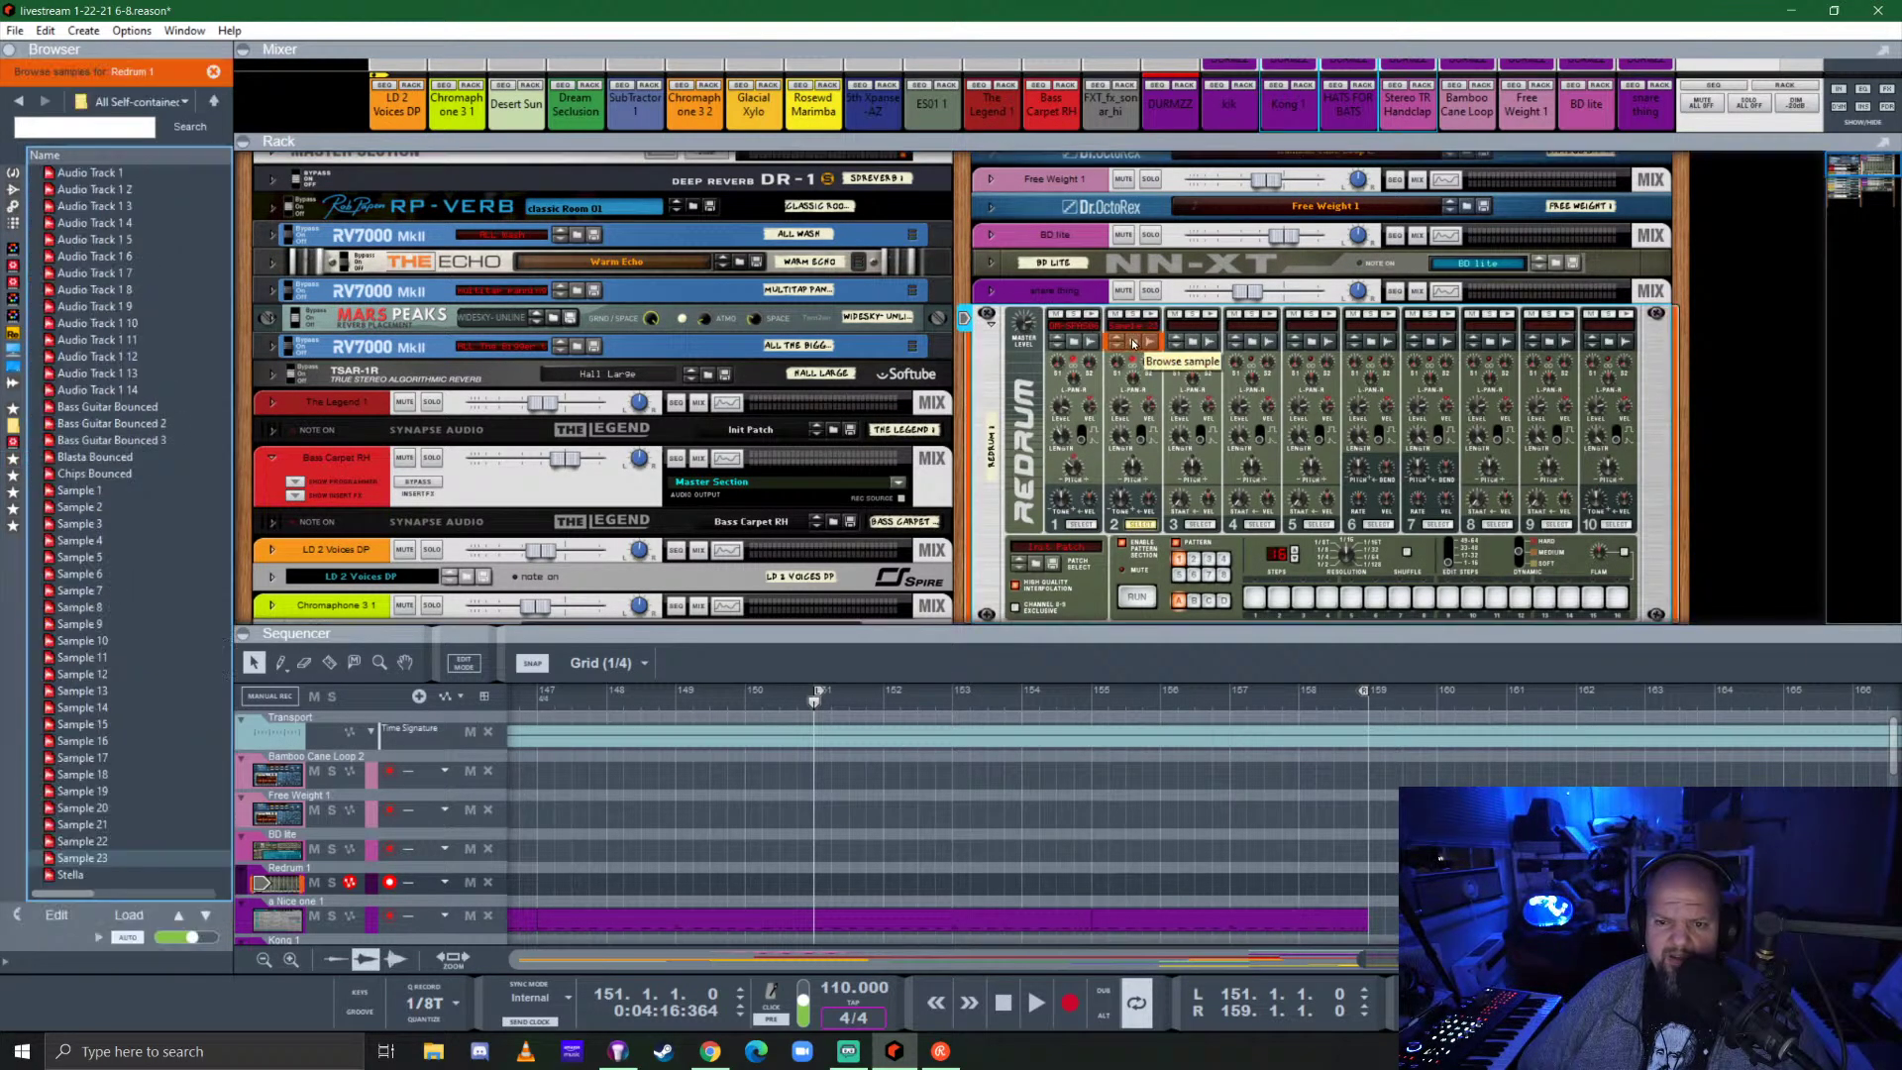
{"action": "left_click", "coordinate": [214, 103]}
{"action": "left_click", "coordinate": [12, 283]}
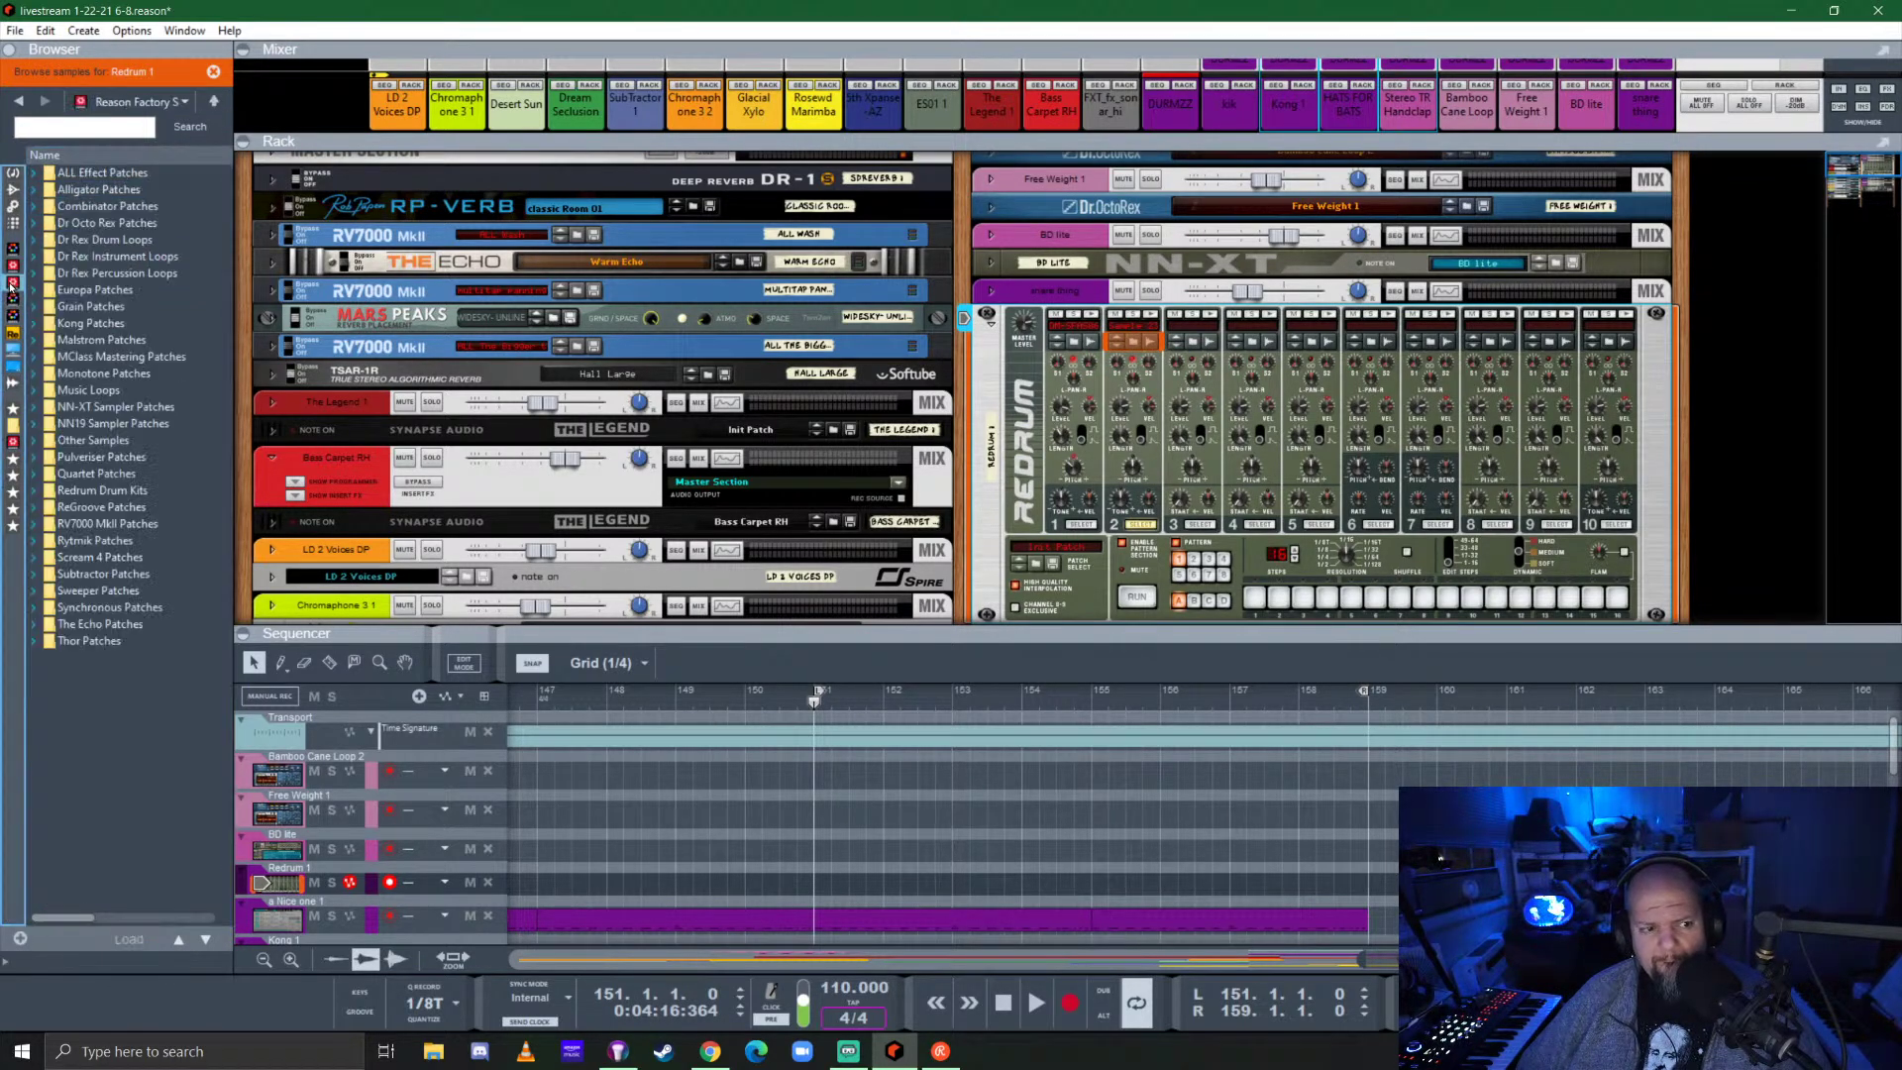
{"action": "left_click", "coordinate": [13, 316]}
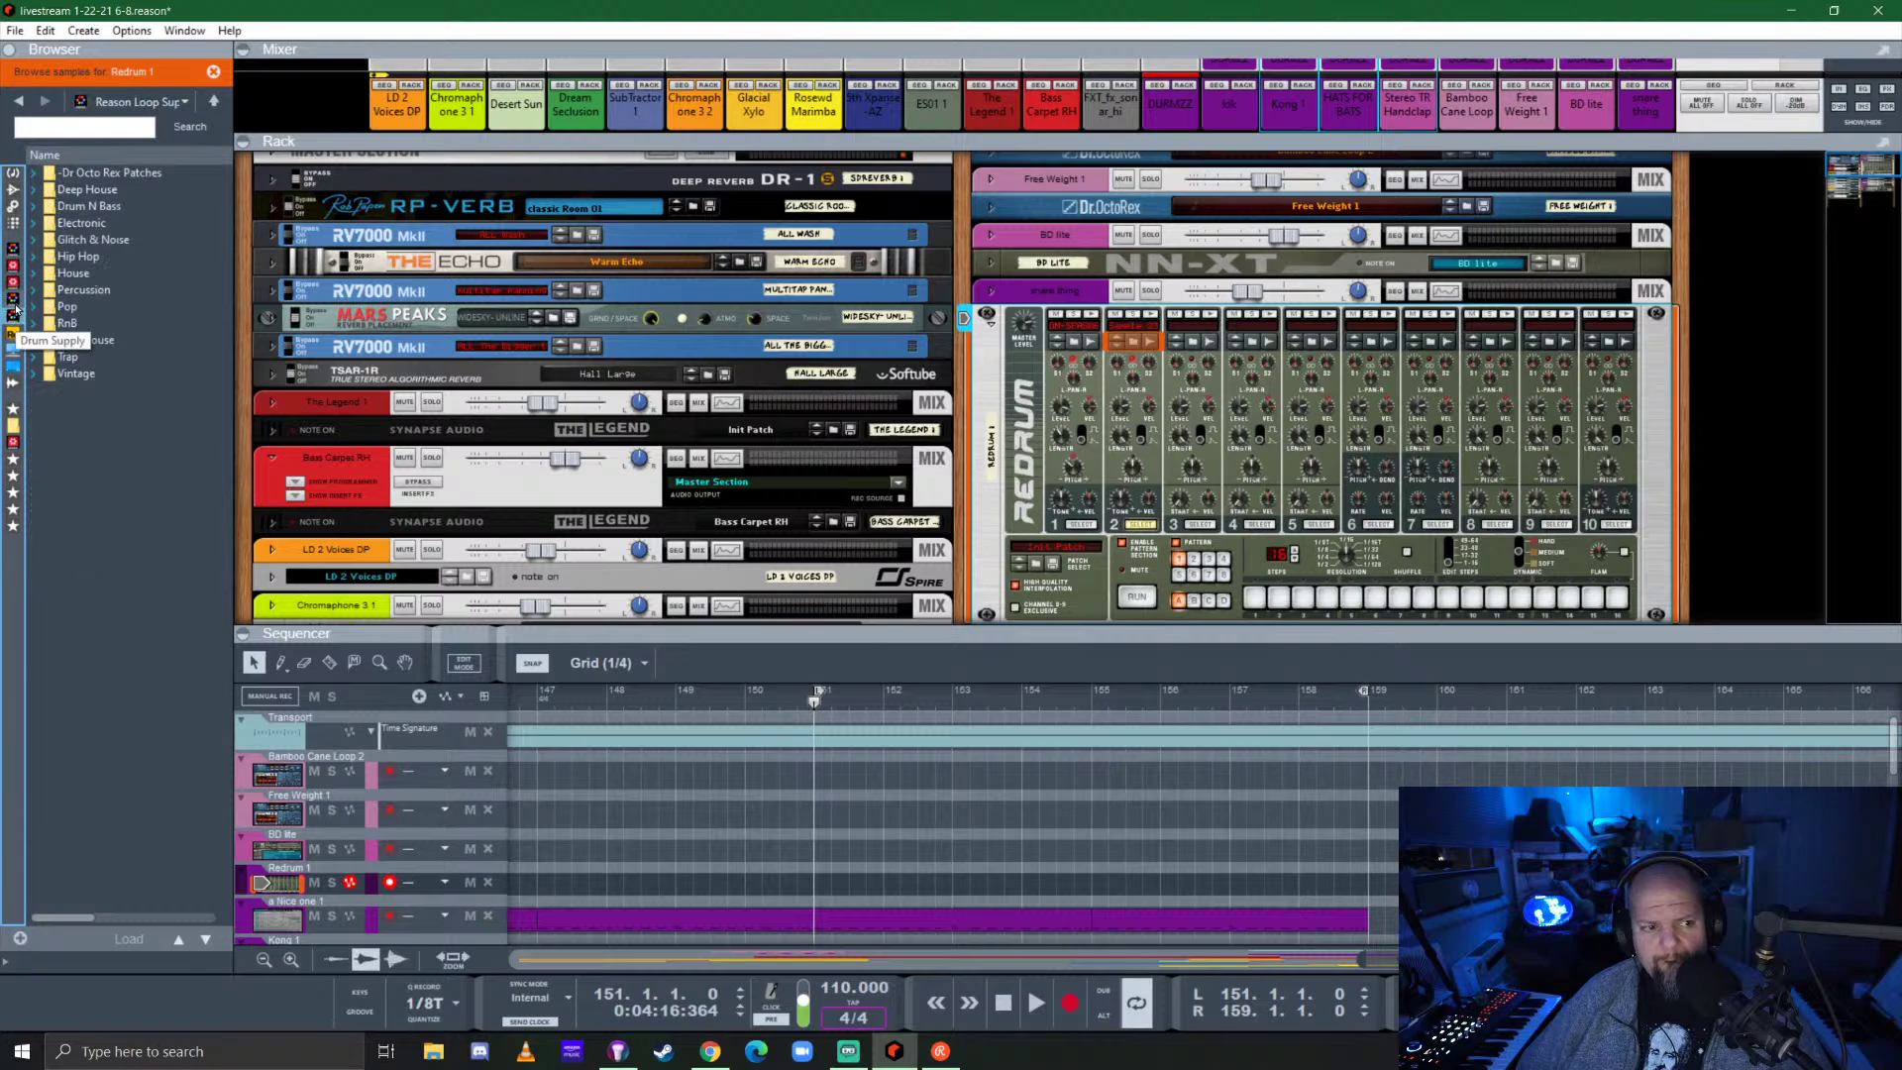
{"action": "left_click", "coordinate": [13, 302]}
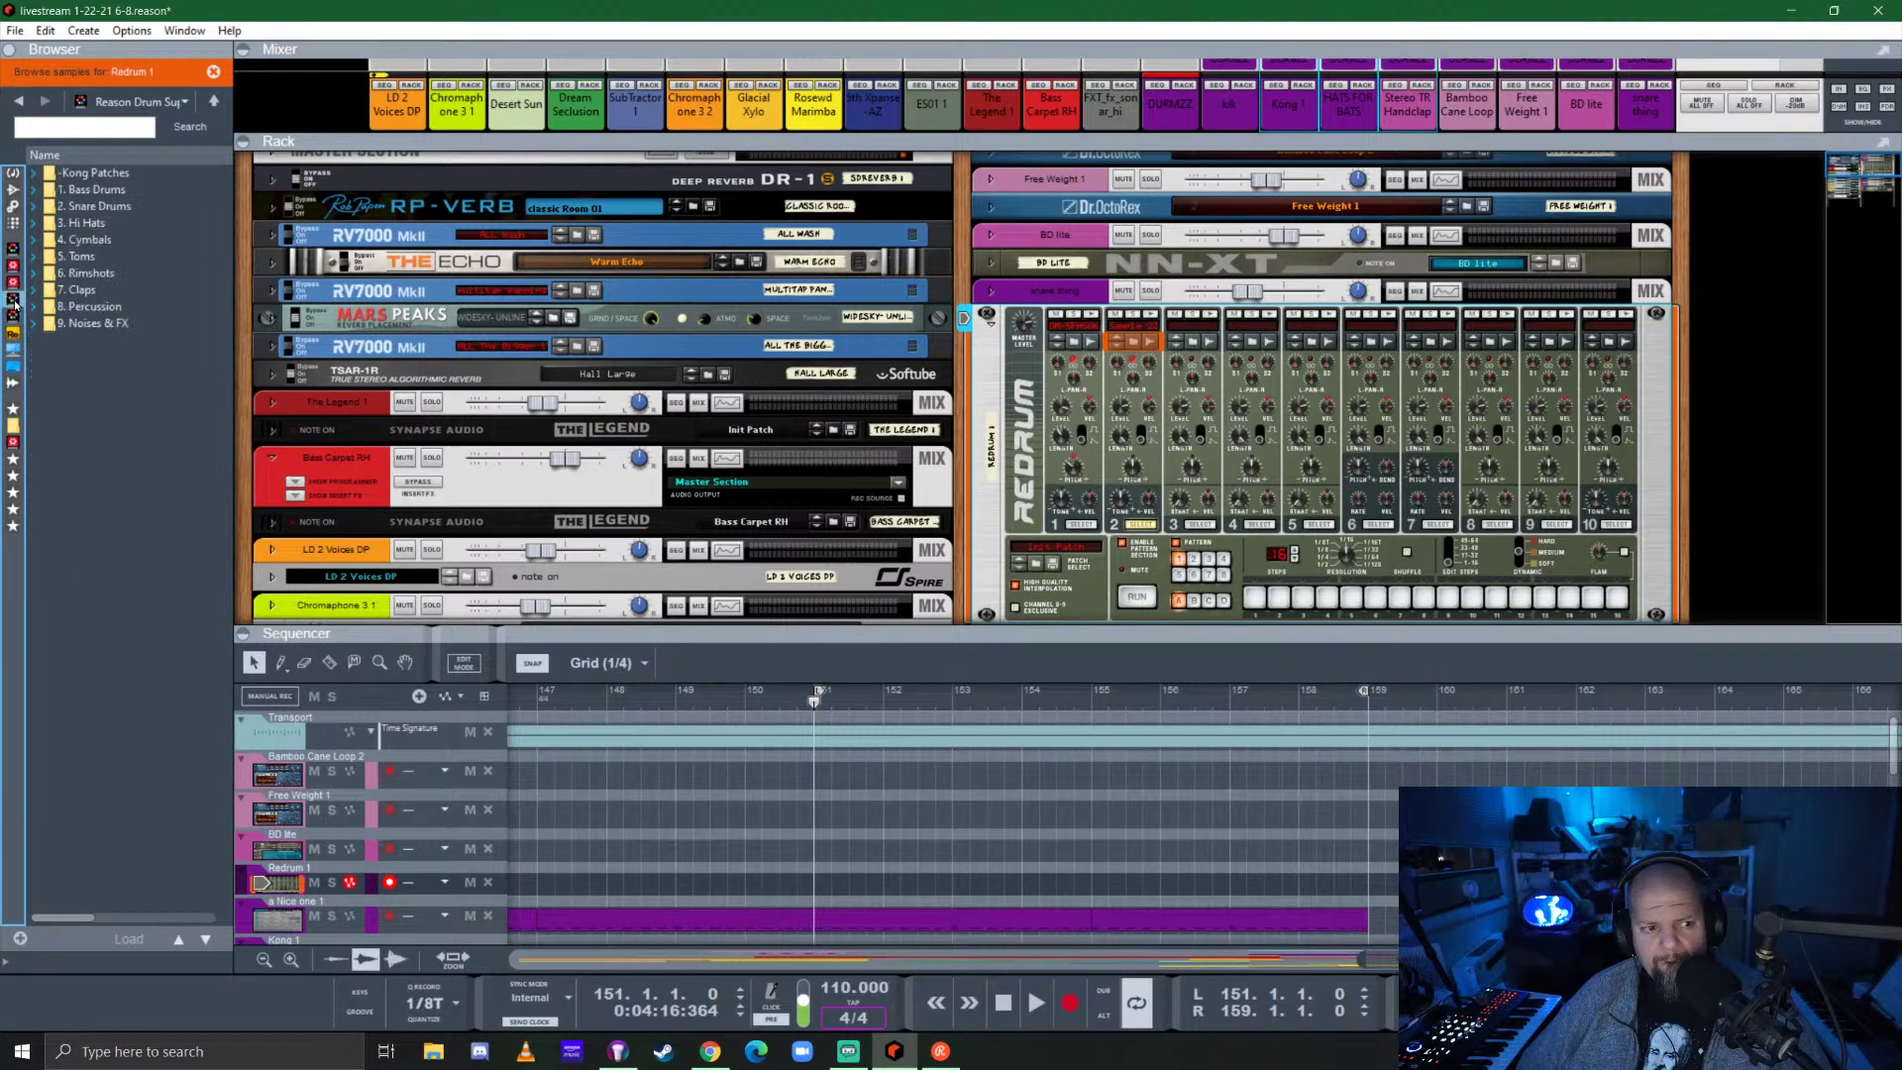
{"action": "double_click", "coordinate": [109, 206]}
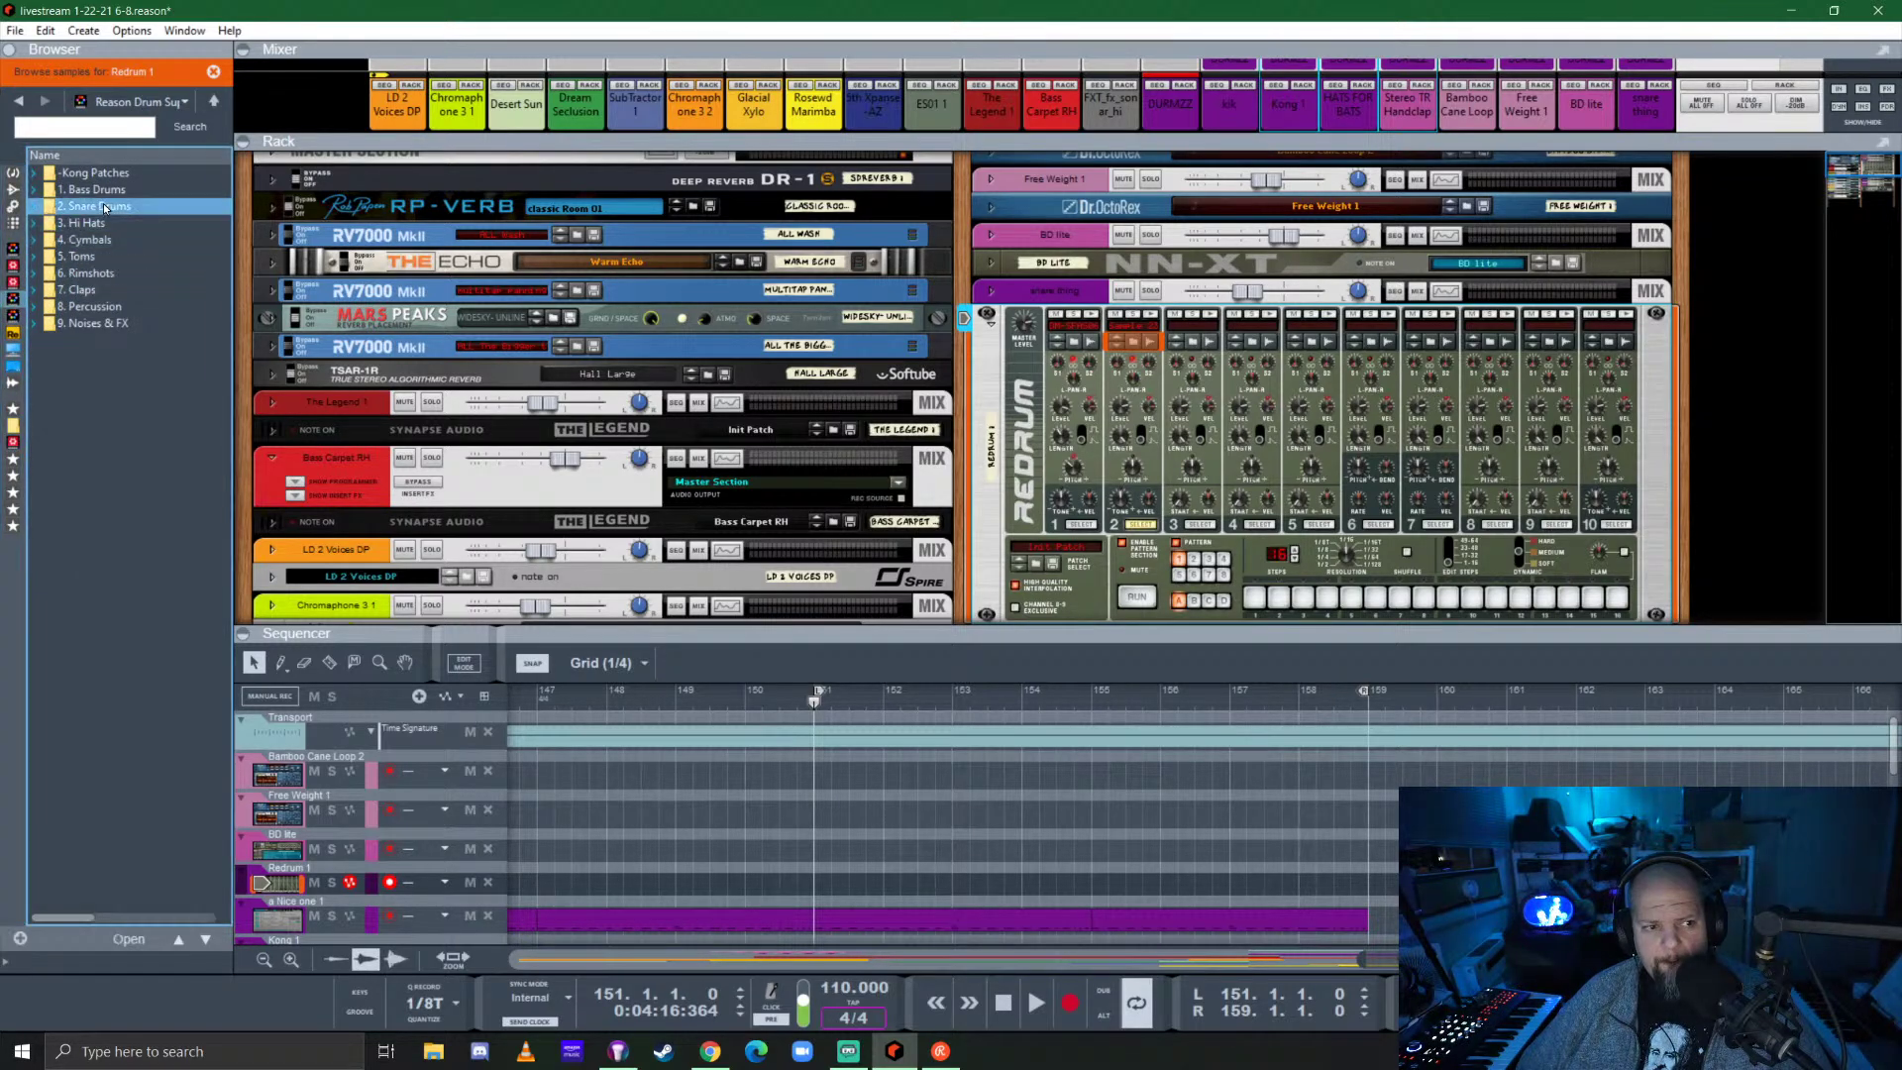
{"action": "left_click", "coordinate": [100, 206]}
Audition snare samples from the 505, 707 and 808 groups, including Sd_505_shoot.wav and Sd_707_tag.wav.
{"action": "left_click", "coordinate": [100, 273]}
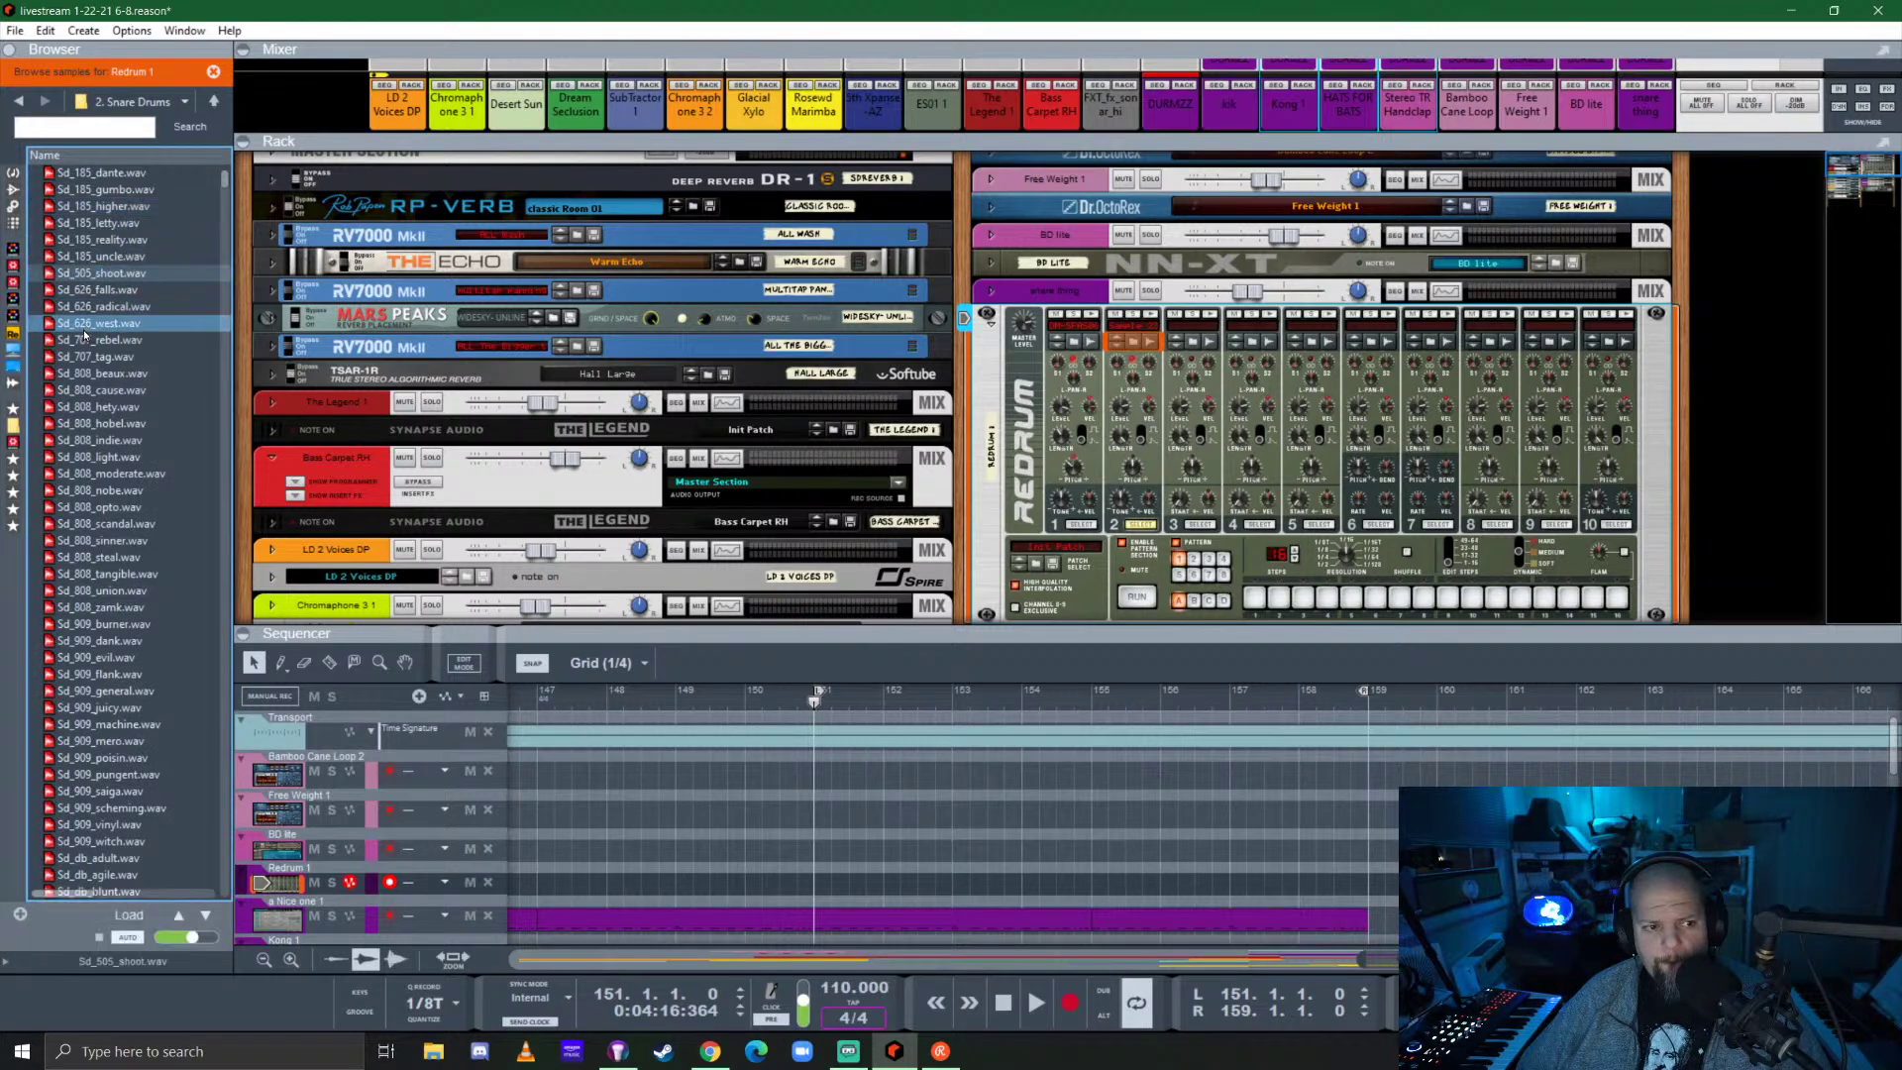
{"action": "left_click", "coordinate": [100, 356]}
{"action": "left_click", "coordinate": [96, 423]}
{"action": "left_click", "coordinate": [99, 590]}
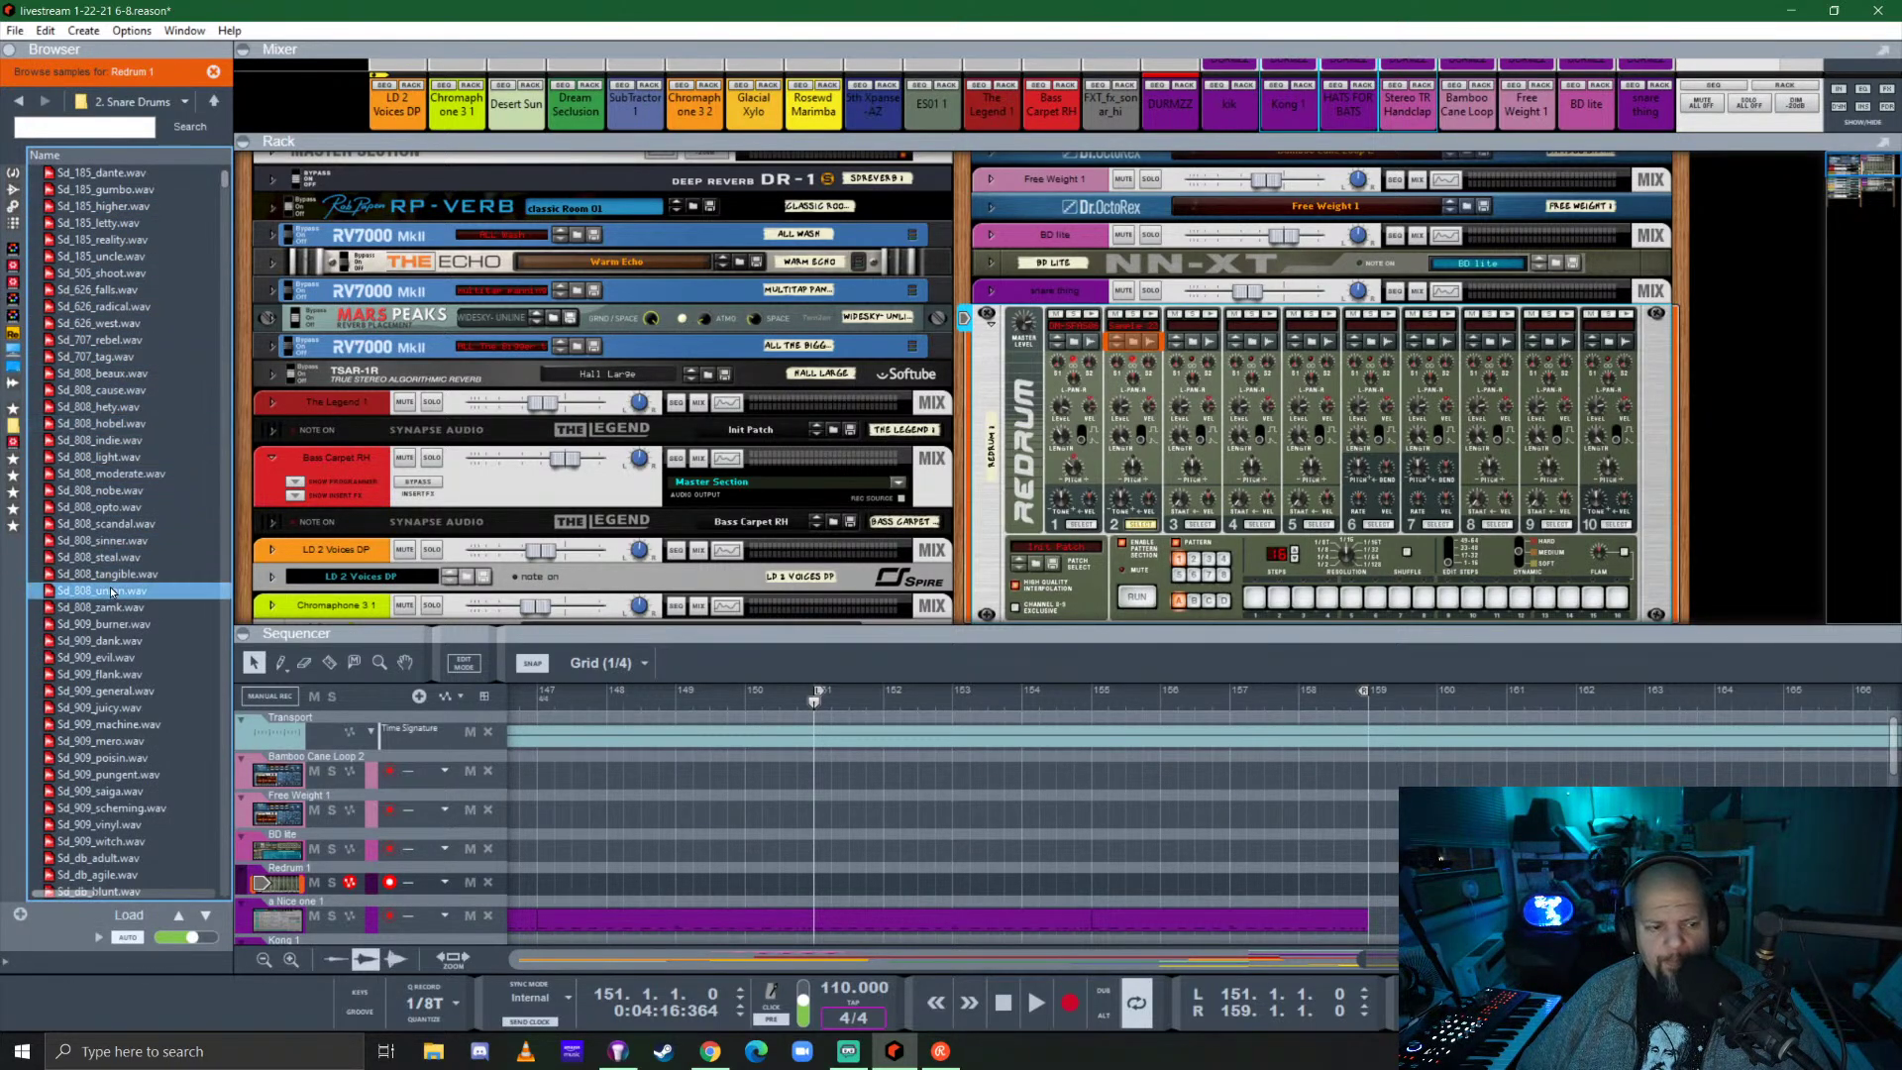
Audition the Sd_db snare samples between Sd_db_agile.wav and Sd_db_verge.wav, comparing neighbouring sounds such as helper, heckle and retro.
{"action": "scroll", "coordinate": [129, 624], "scroll_direction": "down", "scroll_amount": 7}
{"action": "scroll", "coordinate": [128, 624], "scroll_direction": "down", "scroll_amount": 5}
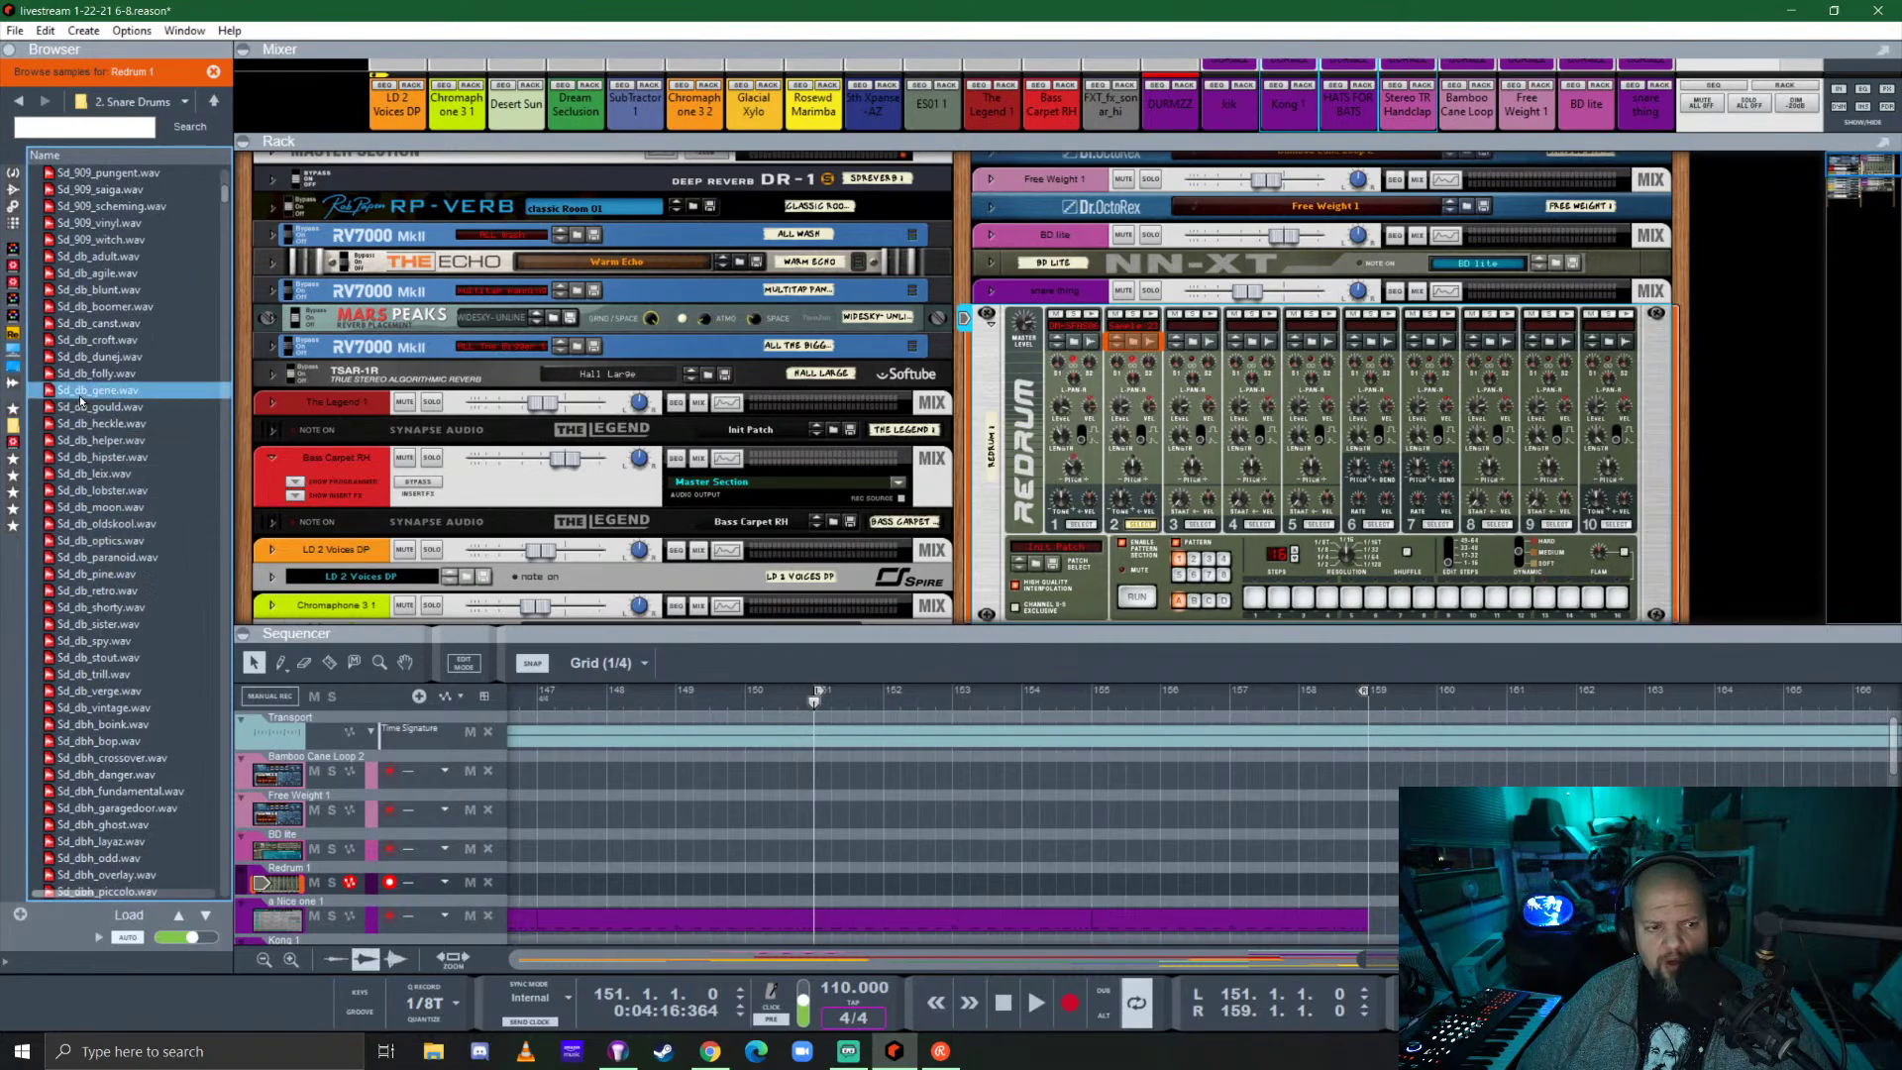
{"action": "left_click", "coordinate": [107, 356]}
{"action": "left_click", "coordinate": [103, 340]}
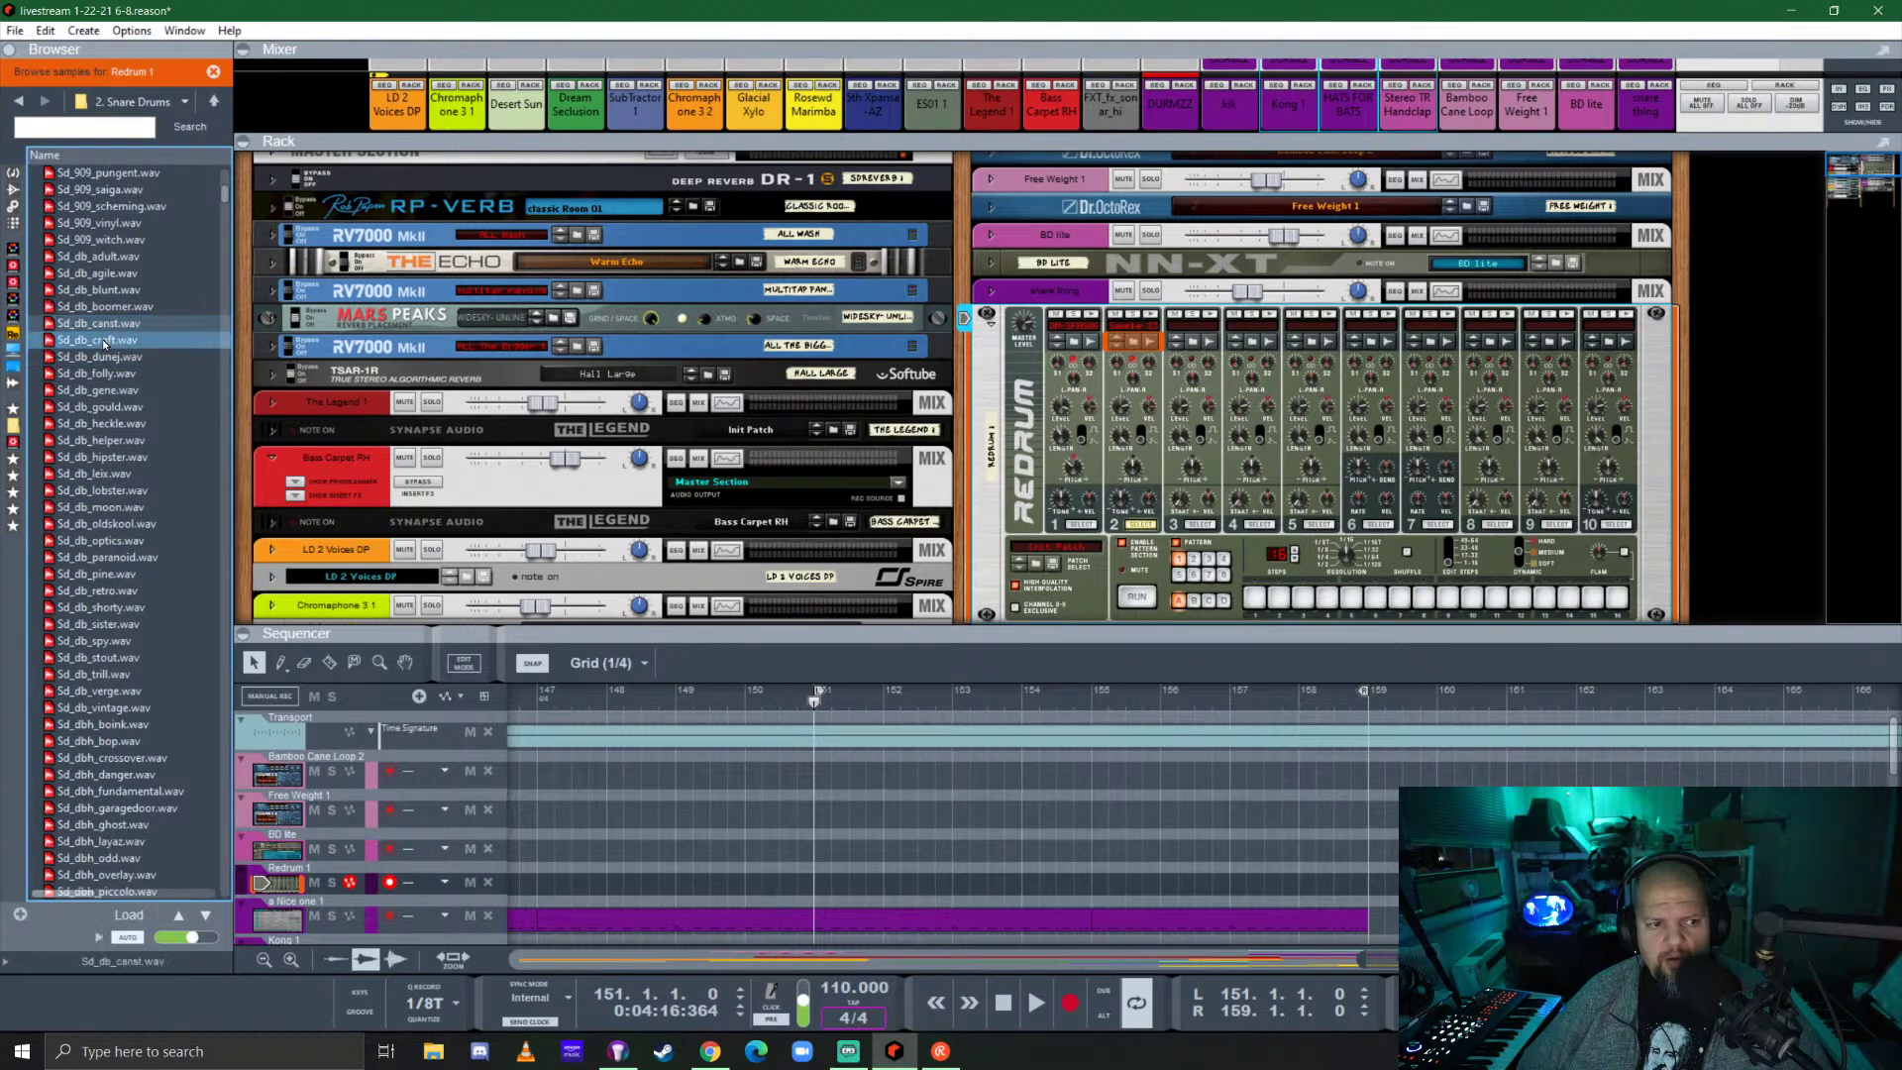
{"action": "left_click", "coordinate": [103, 323]}
{"action": "left_click", "coordinate": [103, 307]}
{"action": "left_click", "coordinate": [103, 290]}
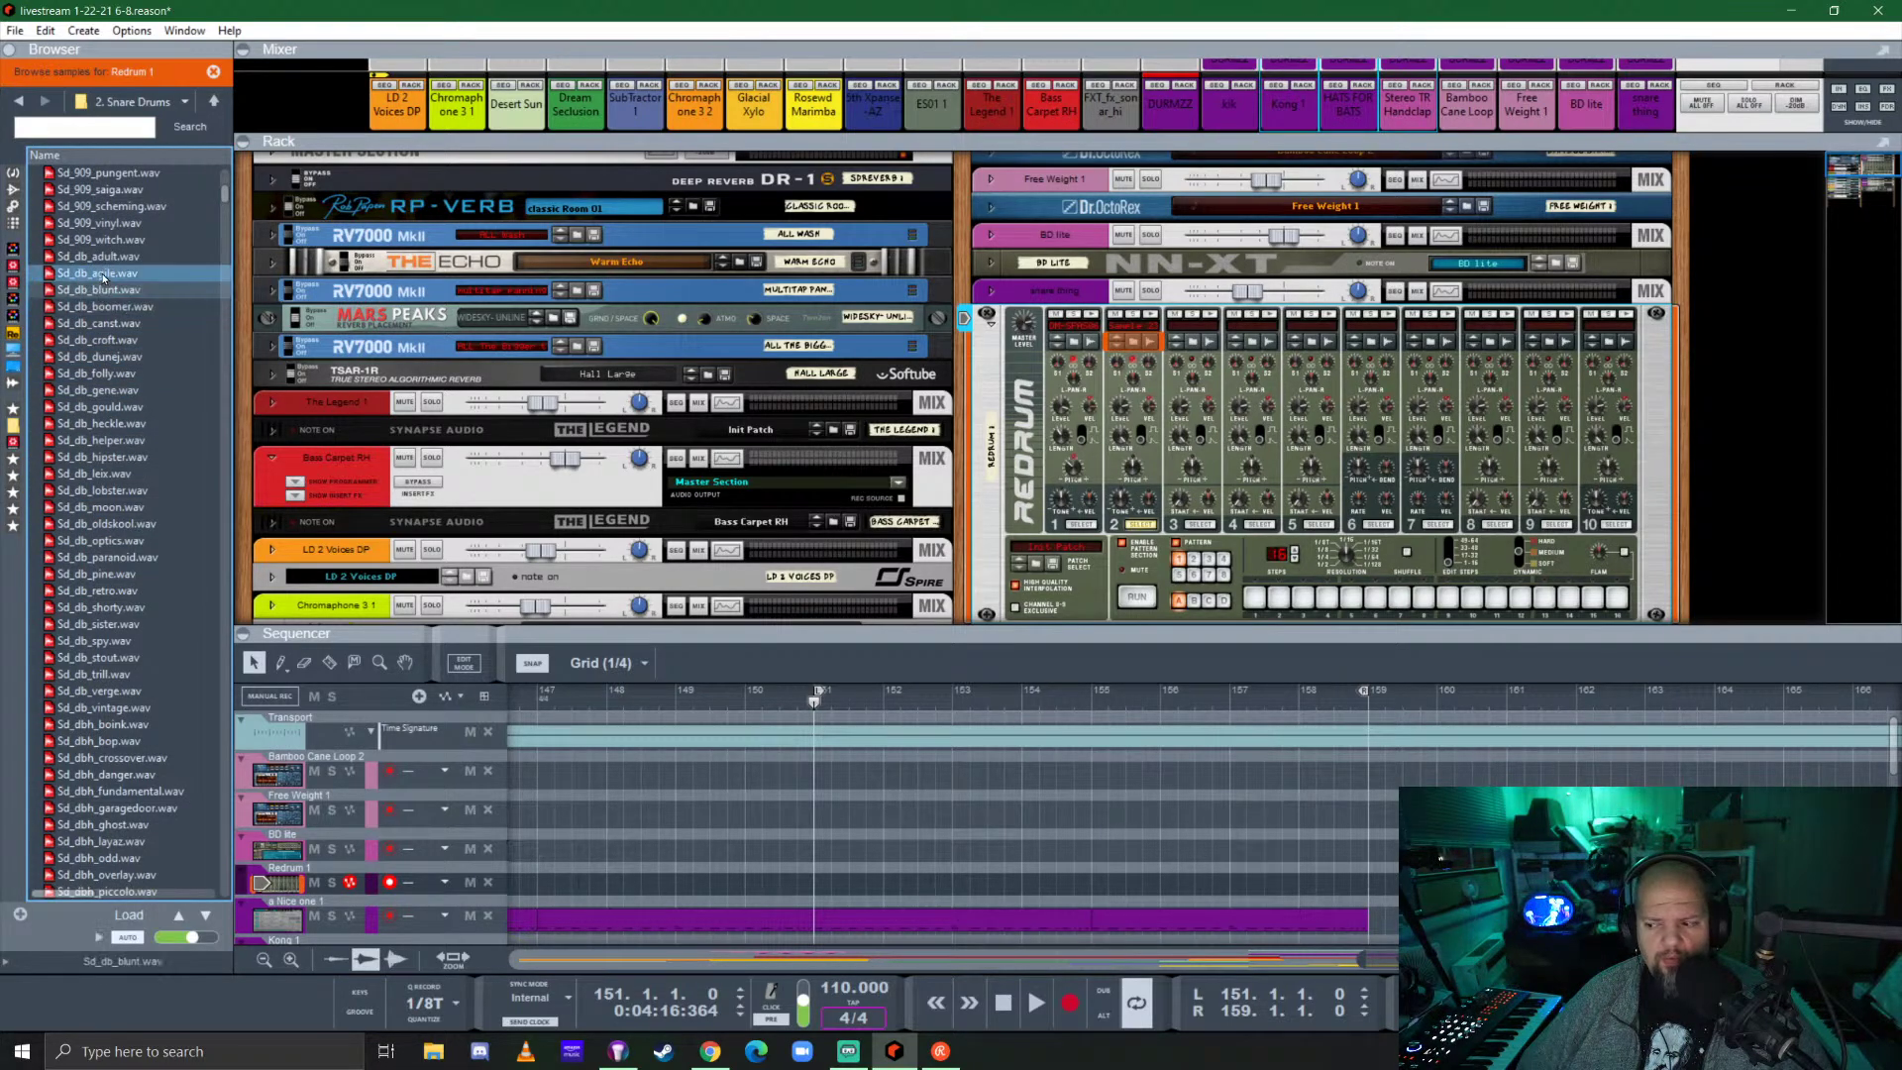
{"action": "left_click", "coordinate": [103, 276]}
{"action": "left_click", "coordinate": [103, 373]}
{"action": "left_click", "coordinate": [105, 407]}
{"action": "left_click", "coordinate": [111, 473]}
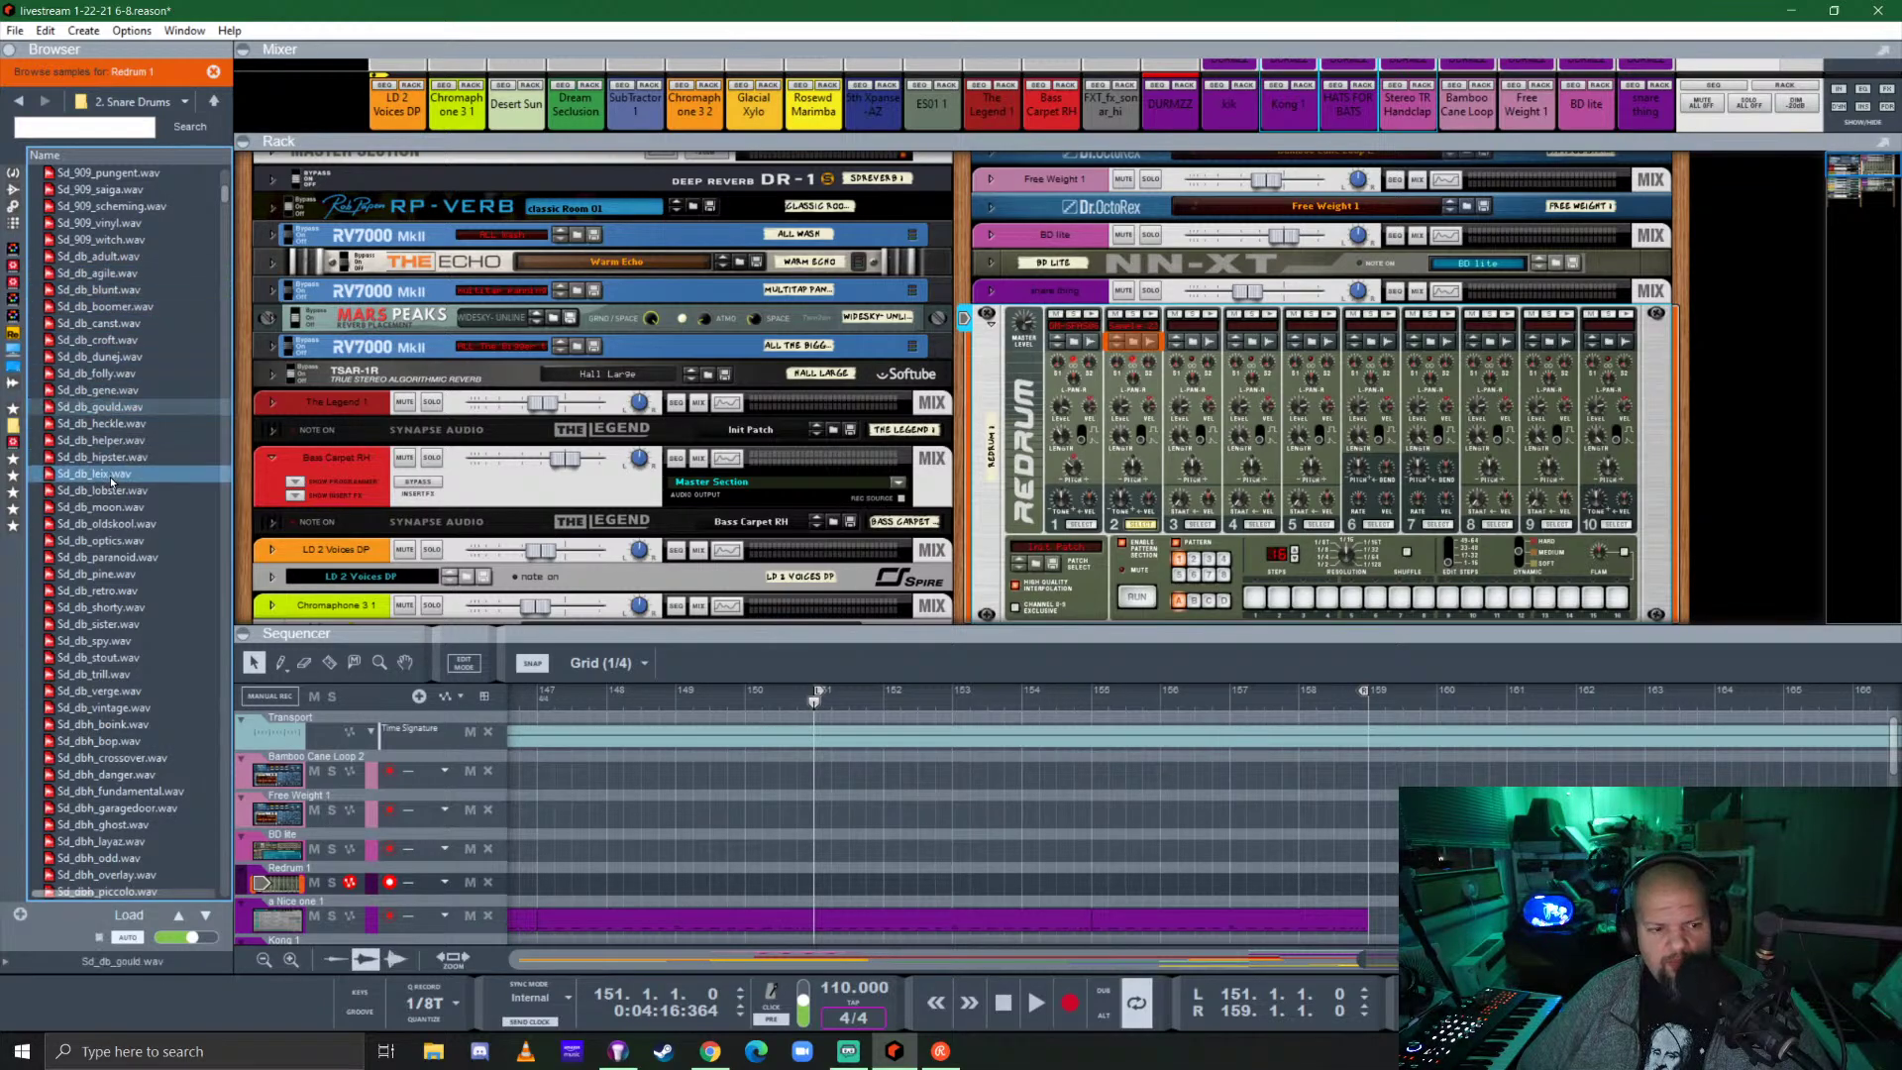
{"action": "left_click", "coordinate": [116, 458]}
{"action": "left_click", "coordinate": [111, 440]}
{"action": "left_click", "coordinate": [111, 423]}
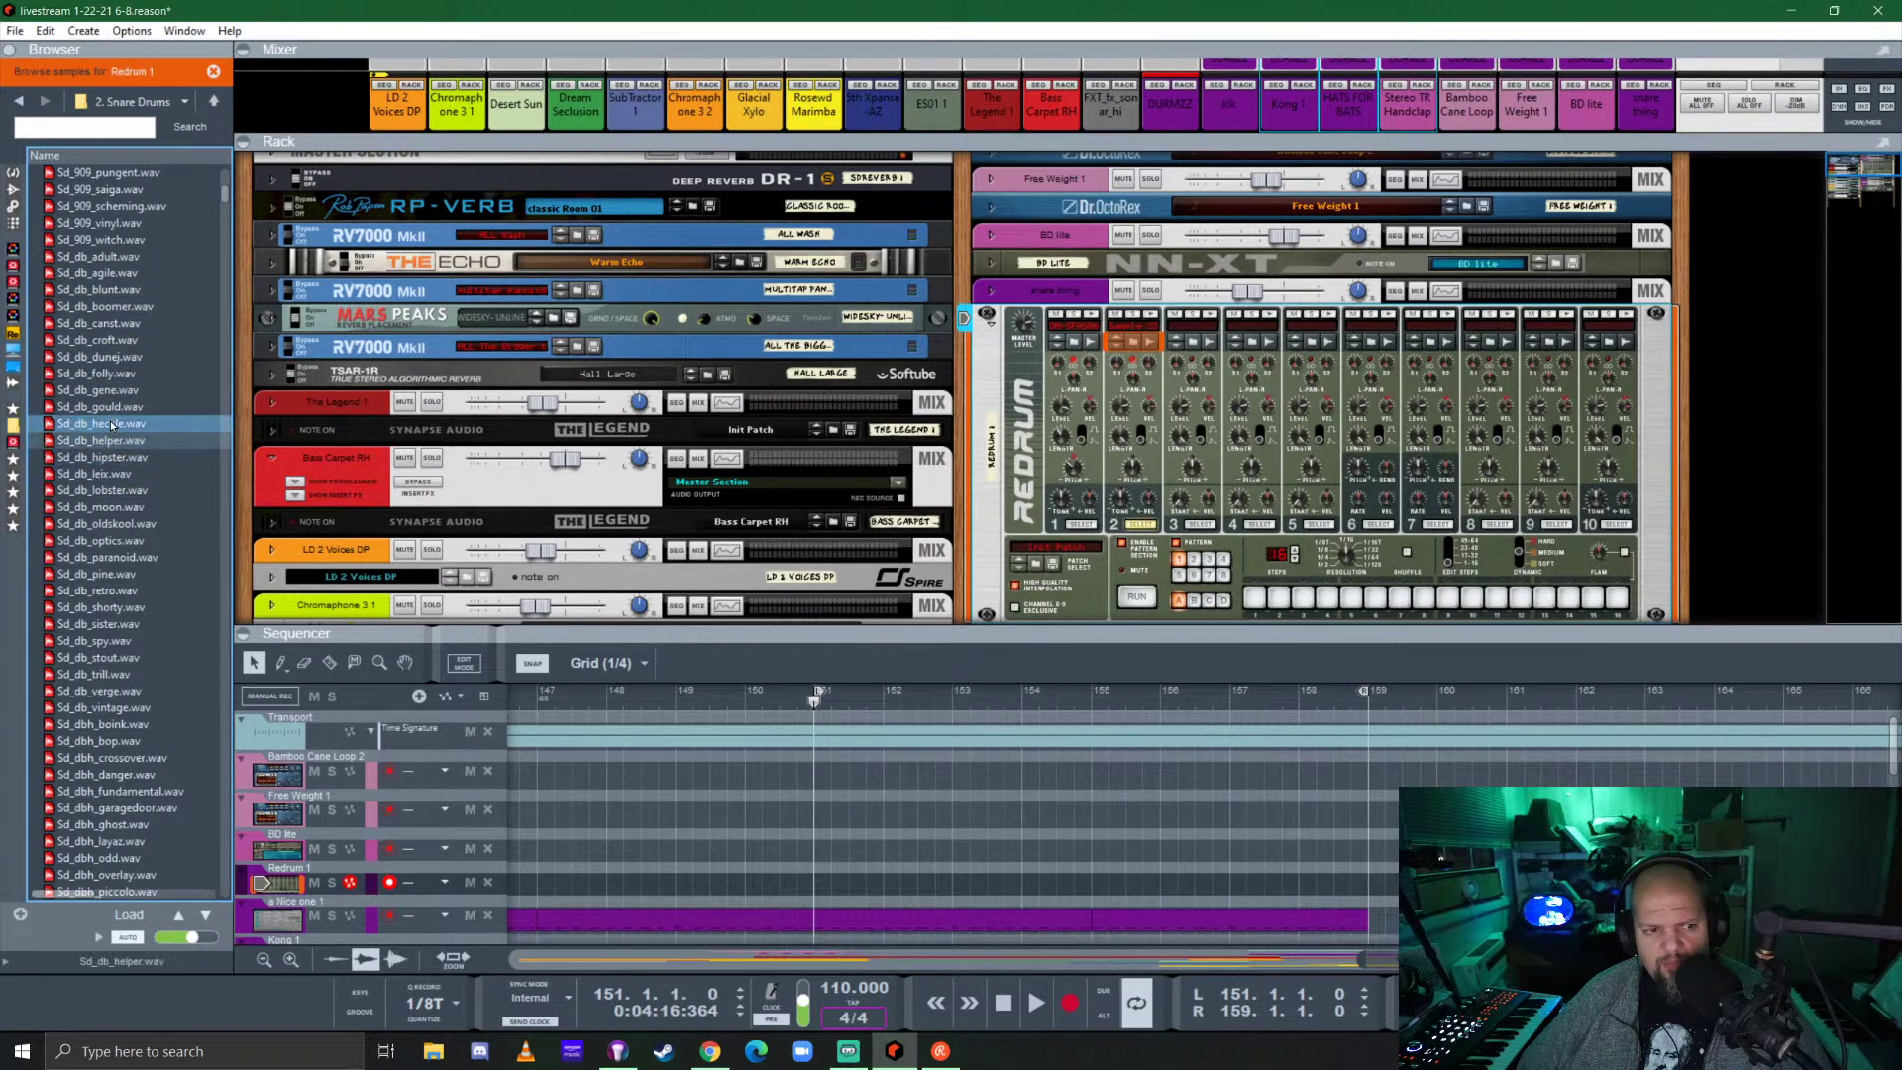
{"action": "left_click", "coordinate": [111, 440]}
{"action": "left_click", "coordinate": [111, 423]}
{"action": "left_click", "coordinate": [109, 441]}
{"action": "left_click", "coordinate": [111, 523]}
{"action": "left_click", "coordinate": [111, 507]}
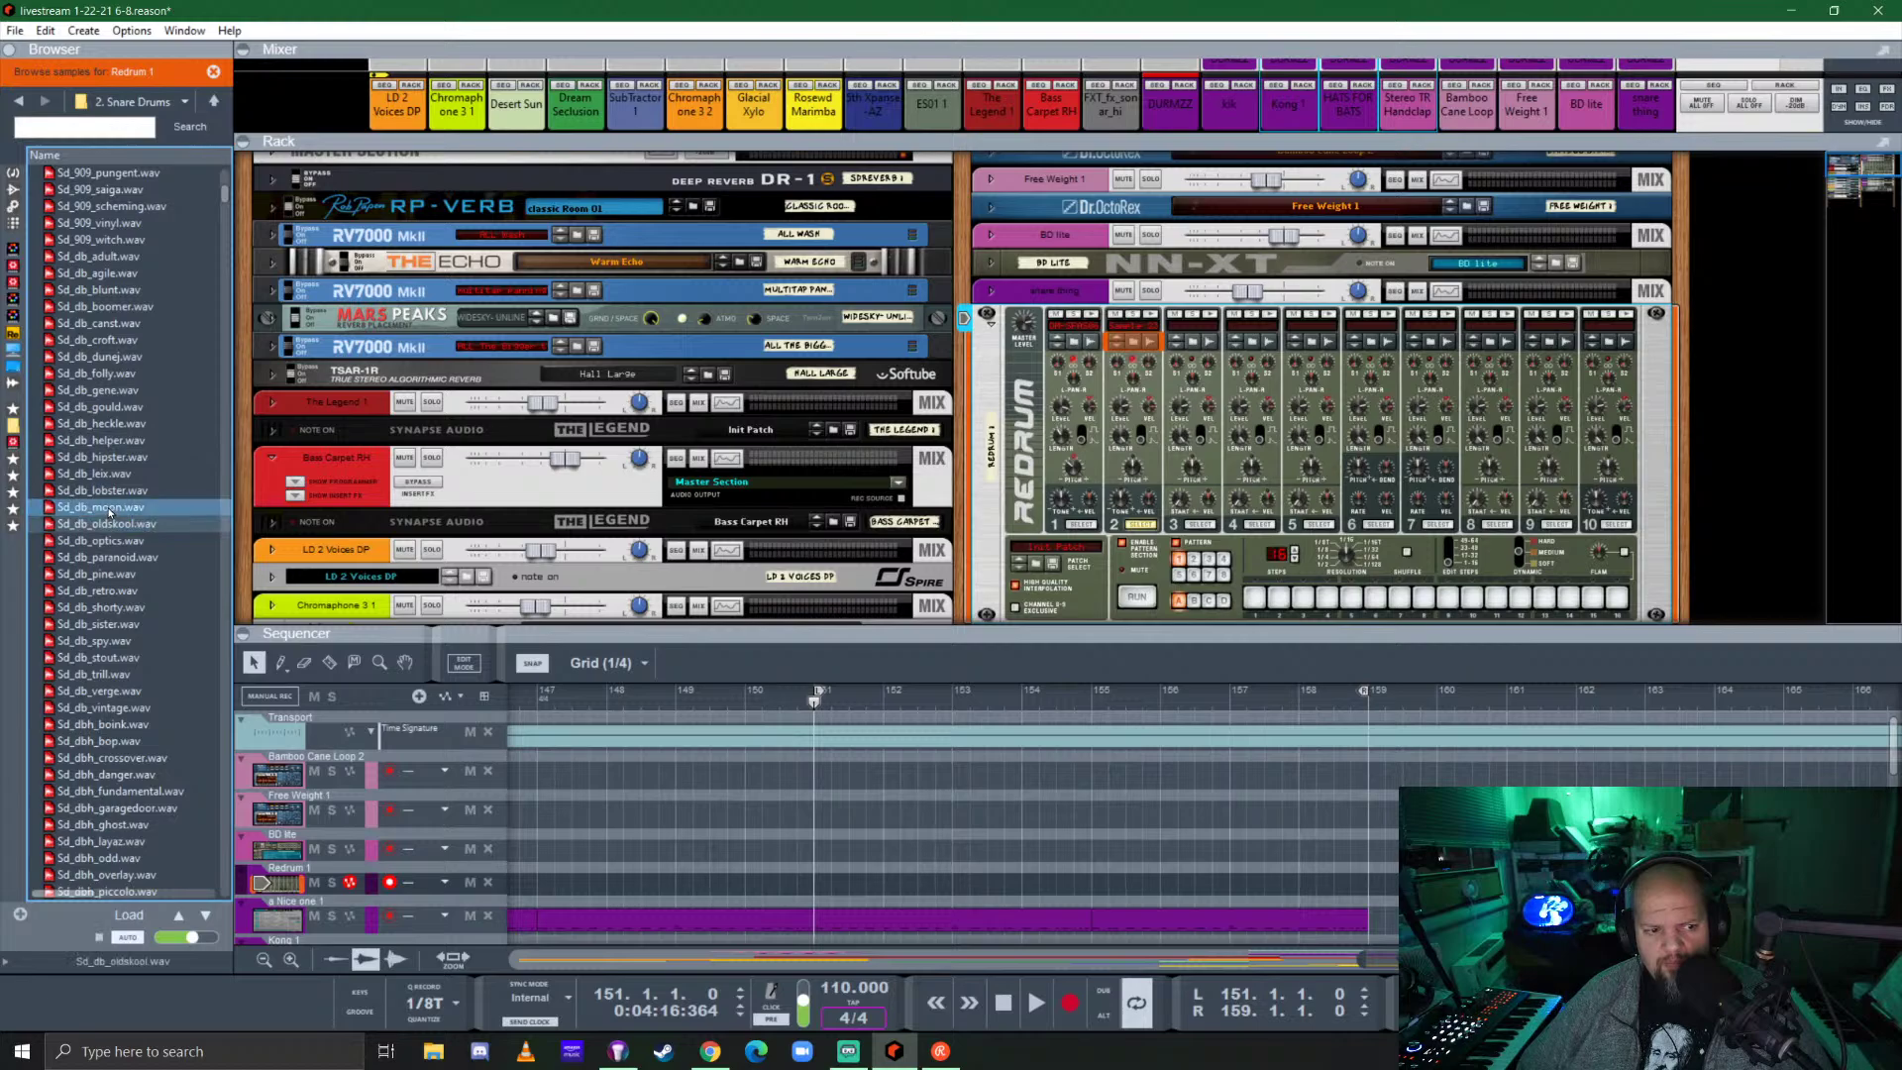
{"action": "left_click", "coordinate": [114, 541]}
{"action": "left_click", "coordinate": [111, 556]}
{"action": "left_click", "coordinate": [113, 590]}
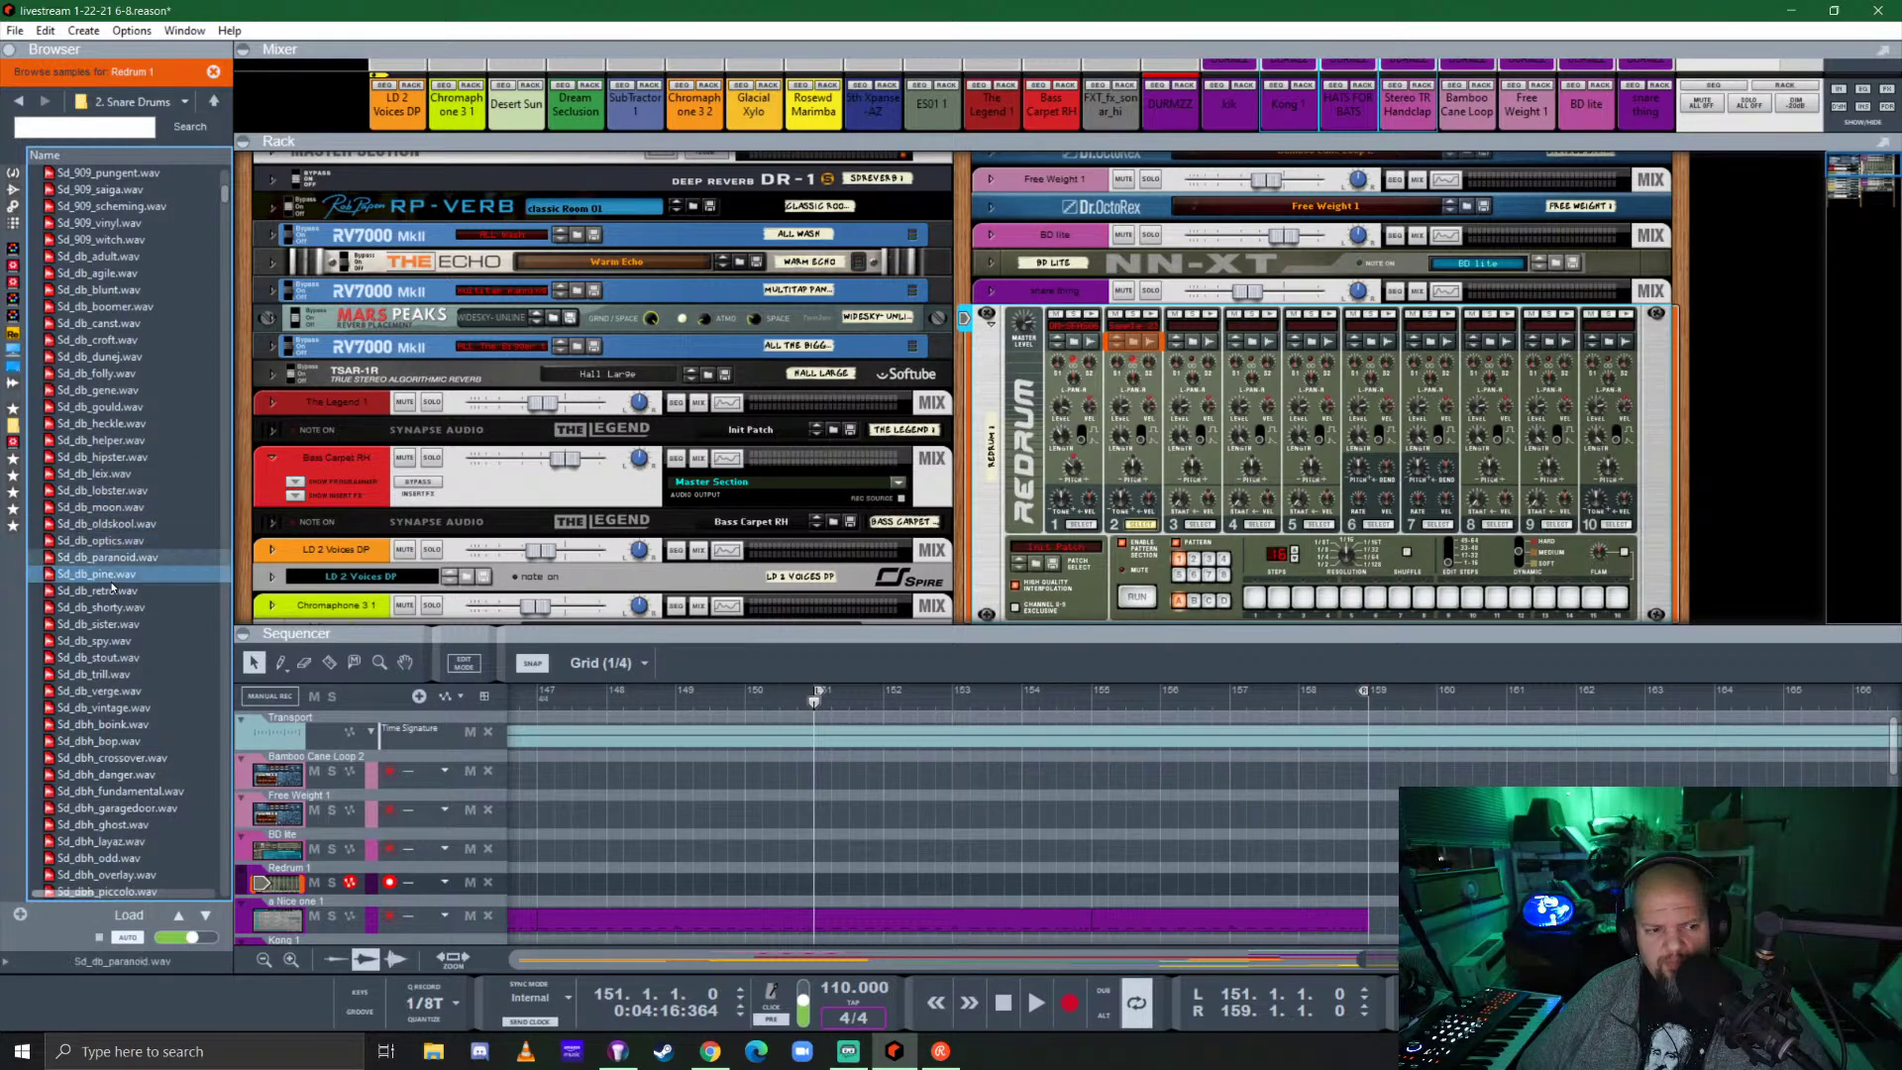
{"action": "left_click", "coordinate": [112, 574]}
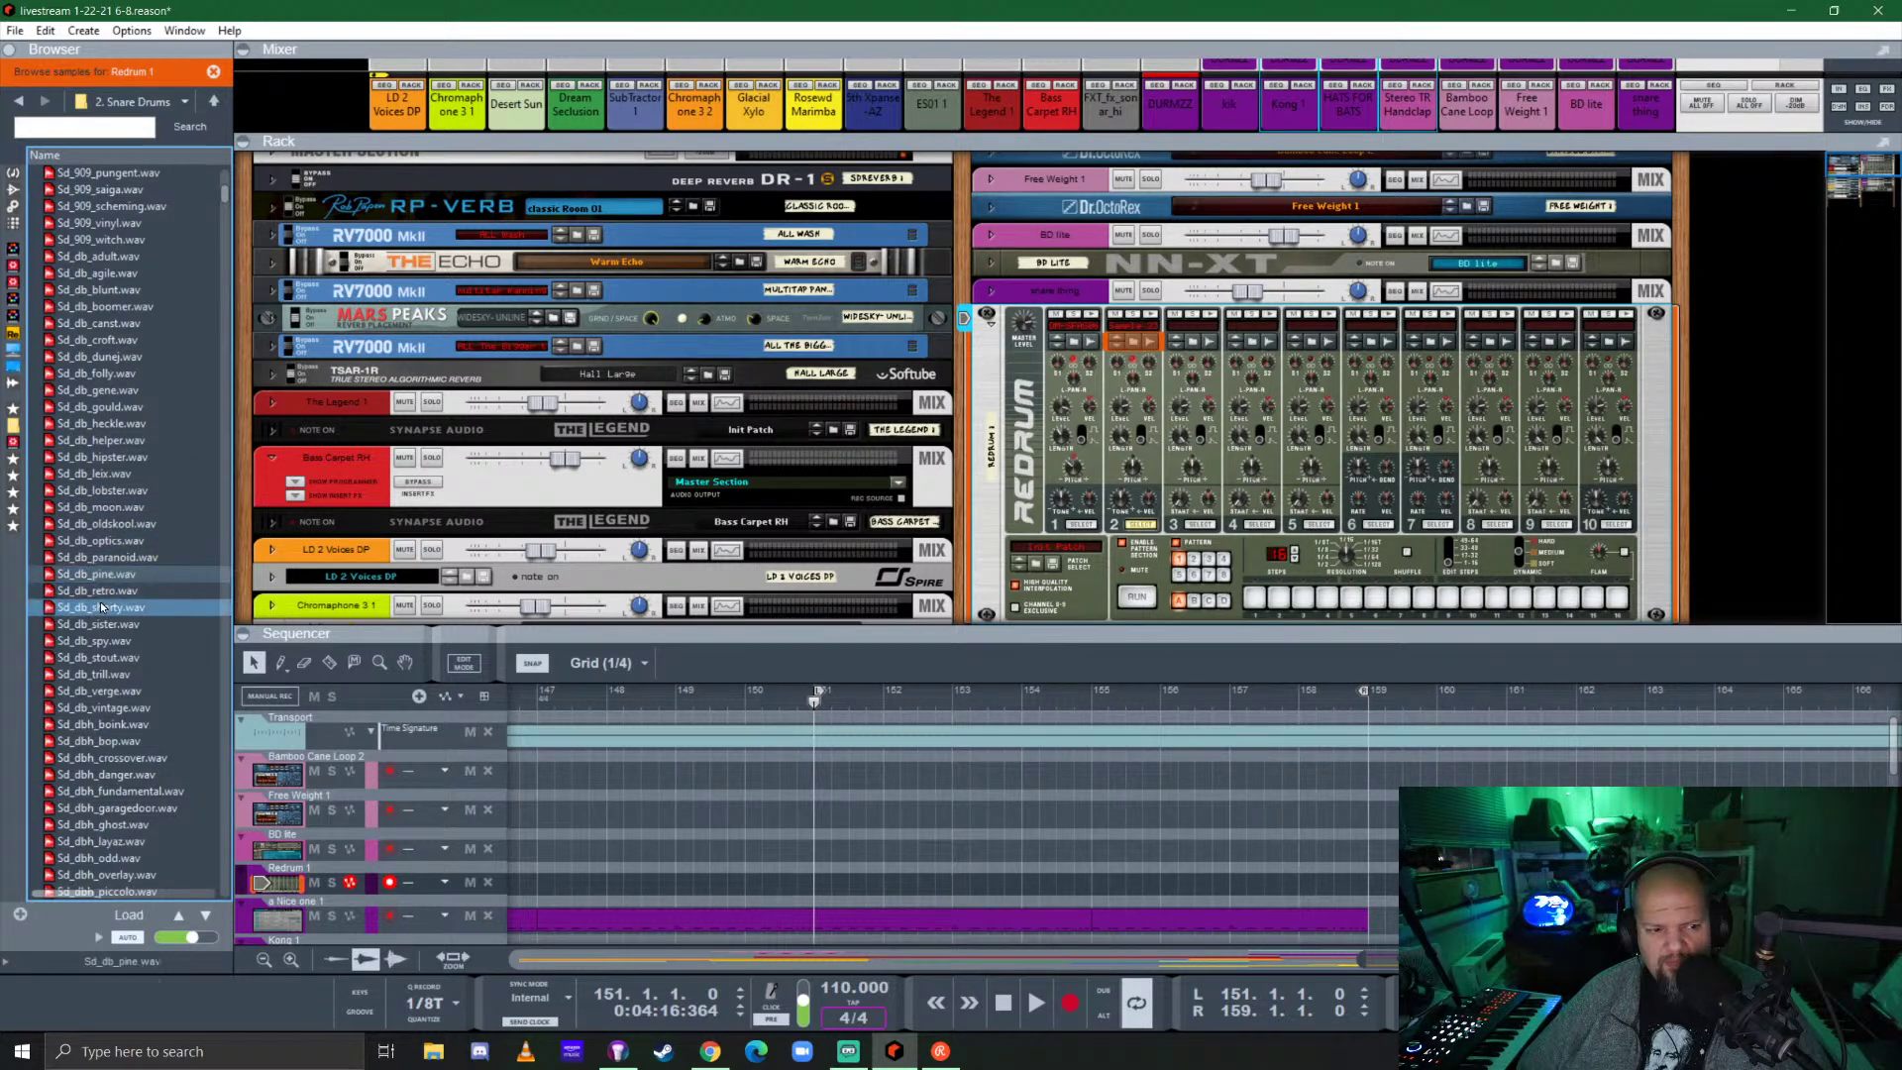
{"action": "left_click", "coordinate": [105, 591]}
{"action": "left_click", "coordinate": [119, 608]}
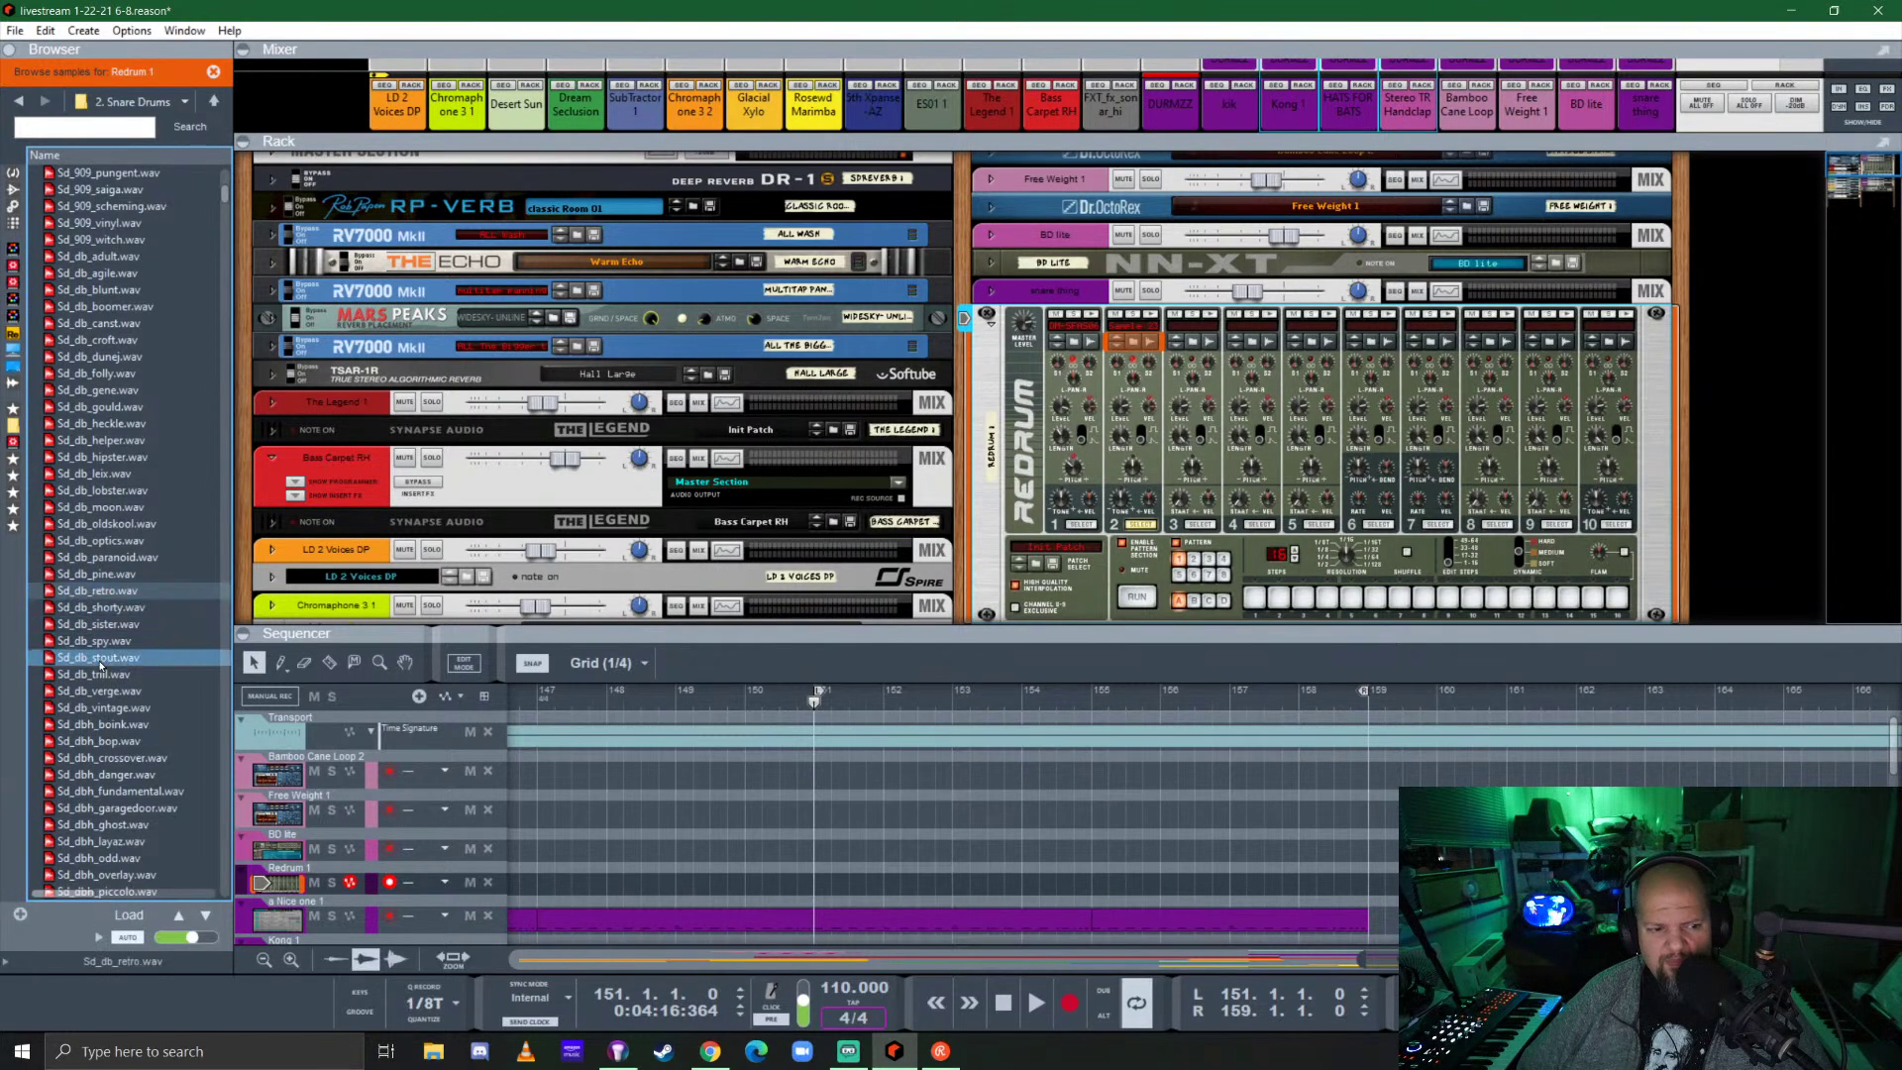
{"action": "left_click", "coordinate": [112, 591]}
{"action": "left_click", "coordinate": [119, 690]}
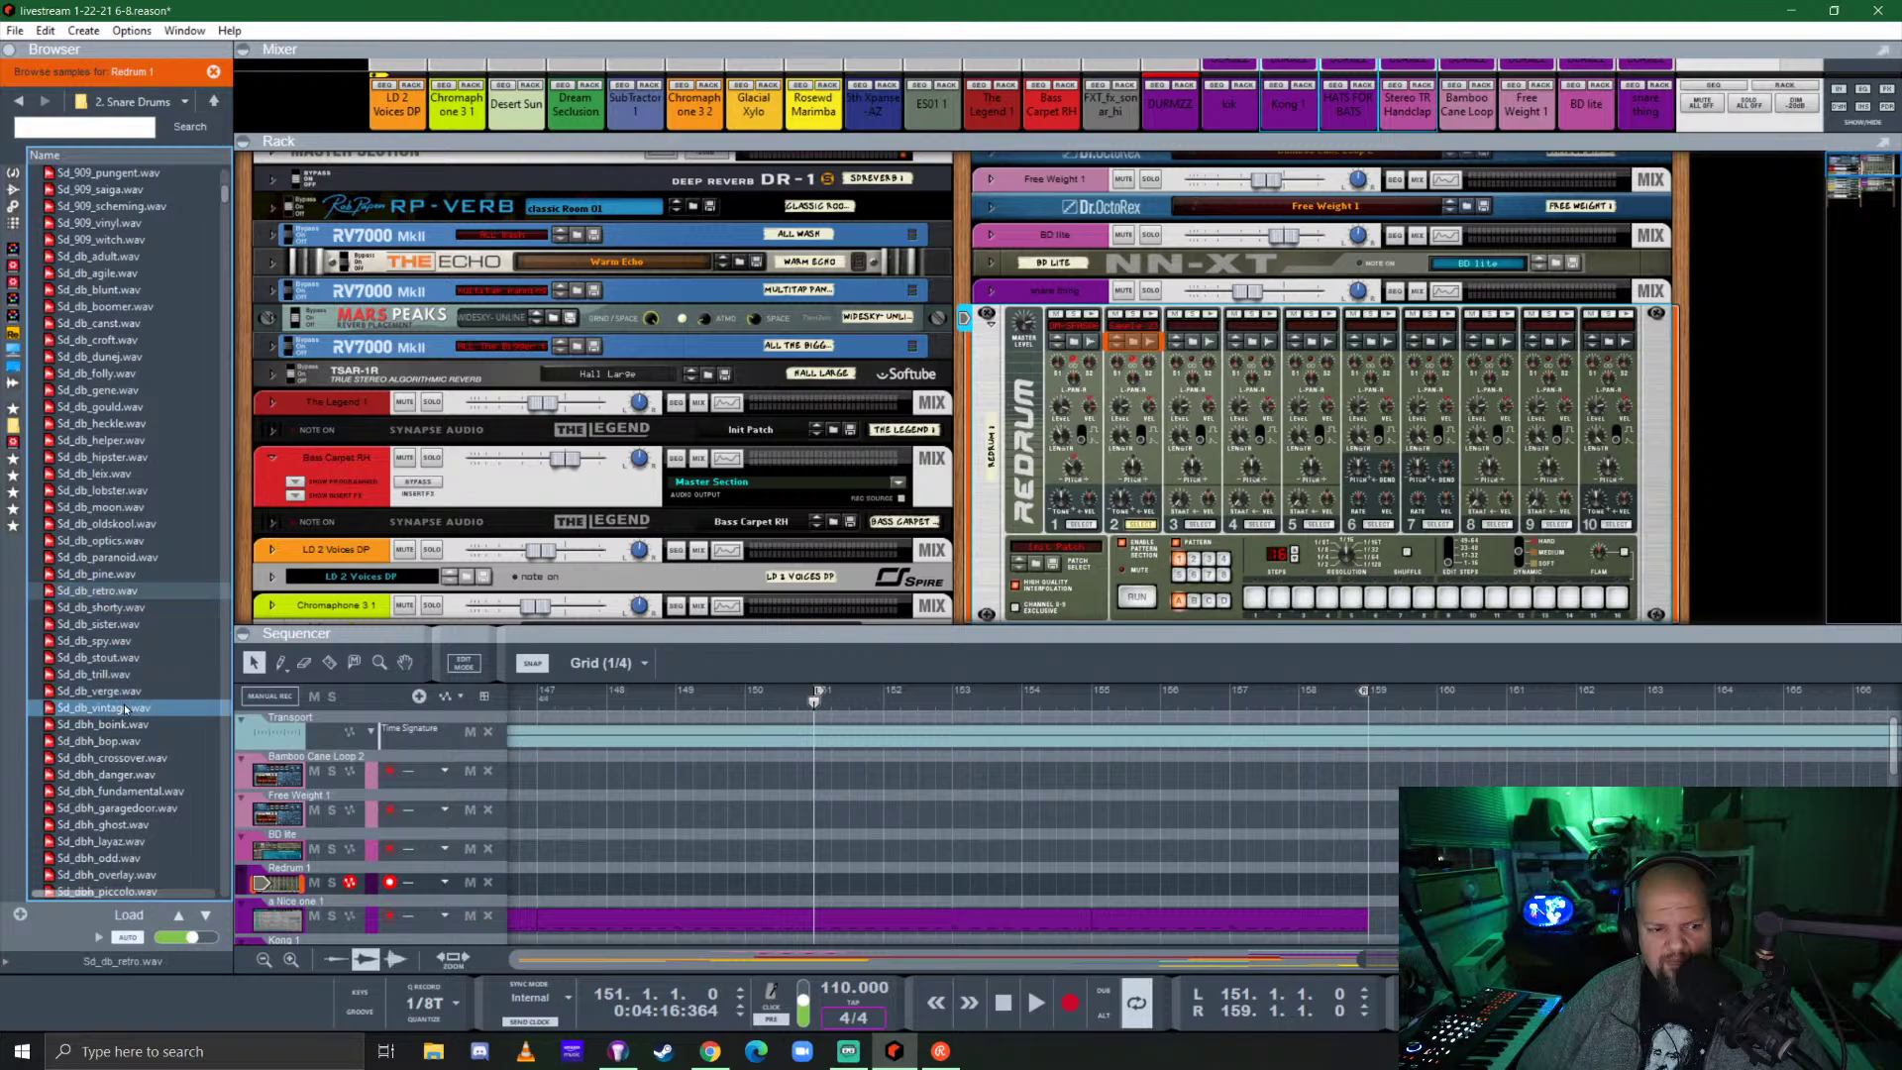
Audition the Sd_dbh snare samples, including boink, bop, crossover, danger and layaz.
{"action": "scroll", "coordinate": [164, 625], "scroll_direction": "down", "scroll_amount": 4}
{"action": "scroll", "coordinate": [163, 625], "scroll_direction": "down", "scroll_amount": 1}
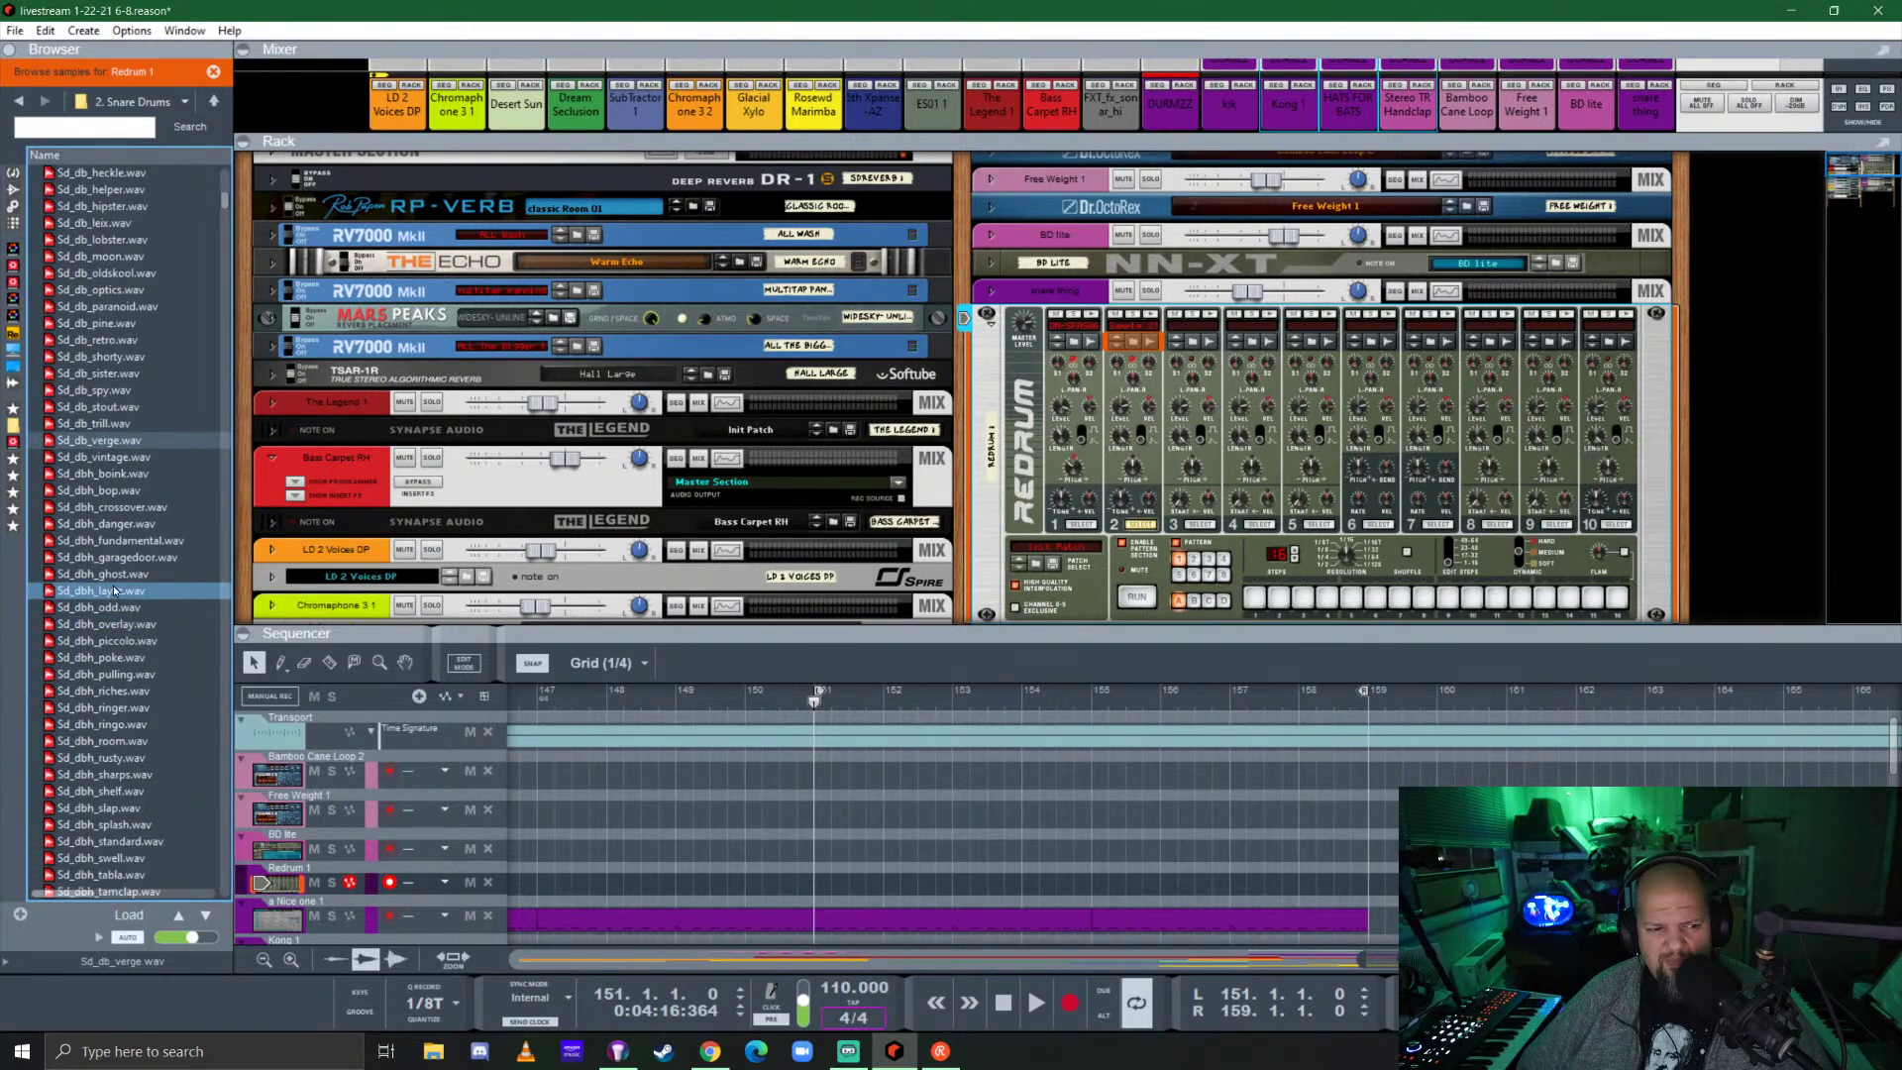
{"action": "left_click", "coordinate": [115, 609]}
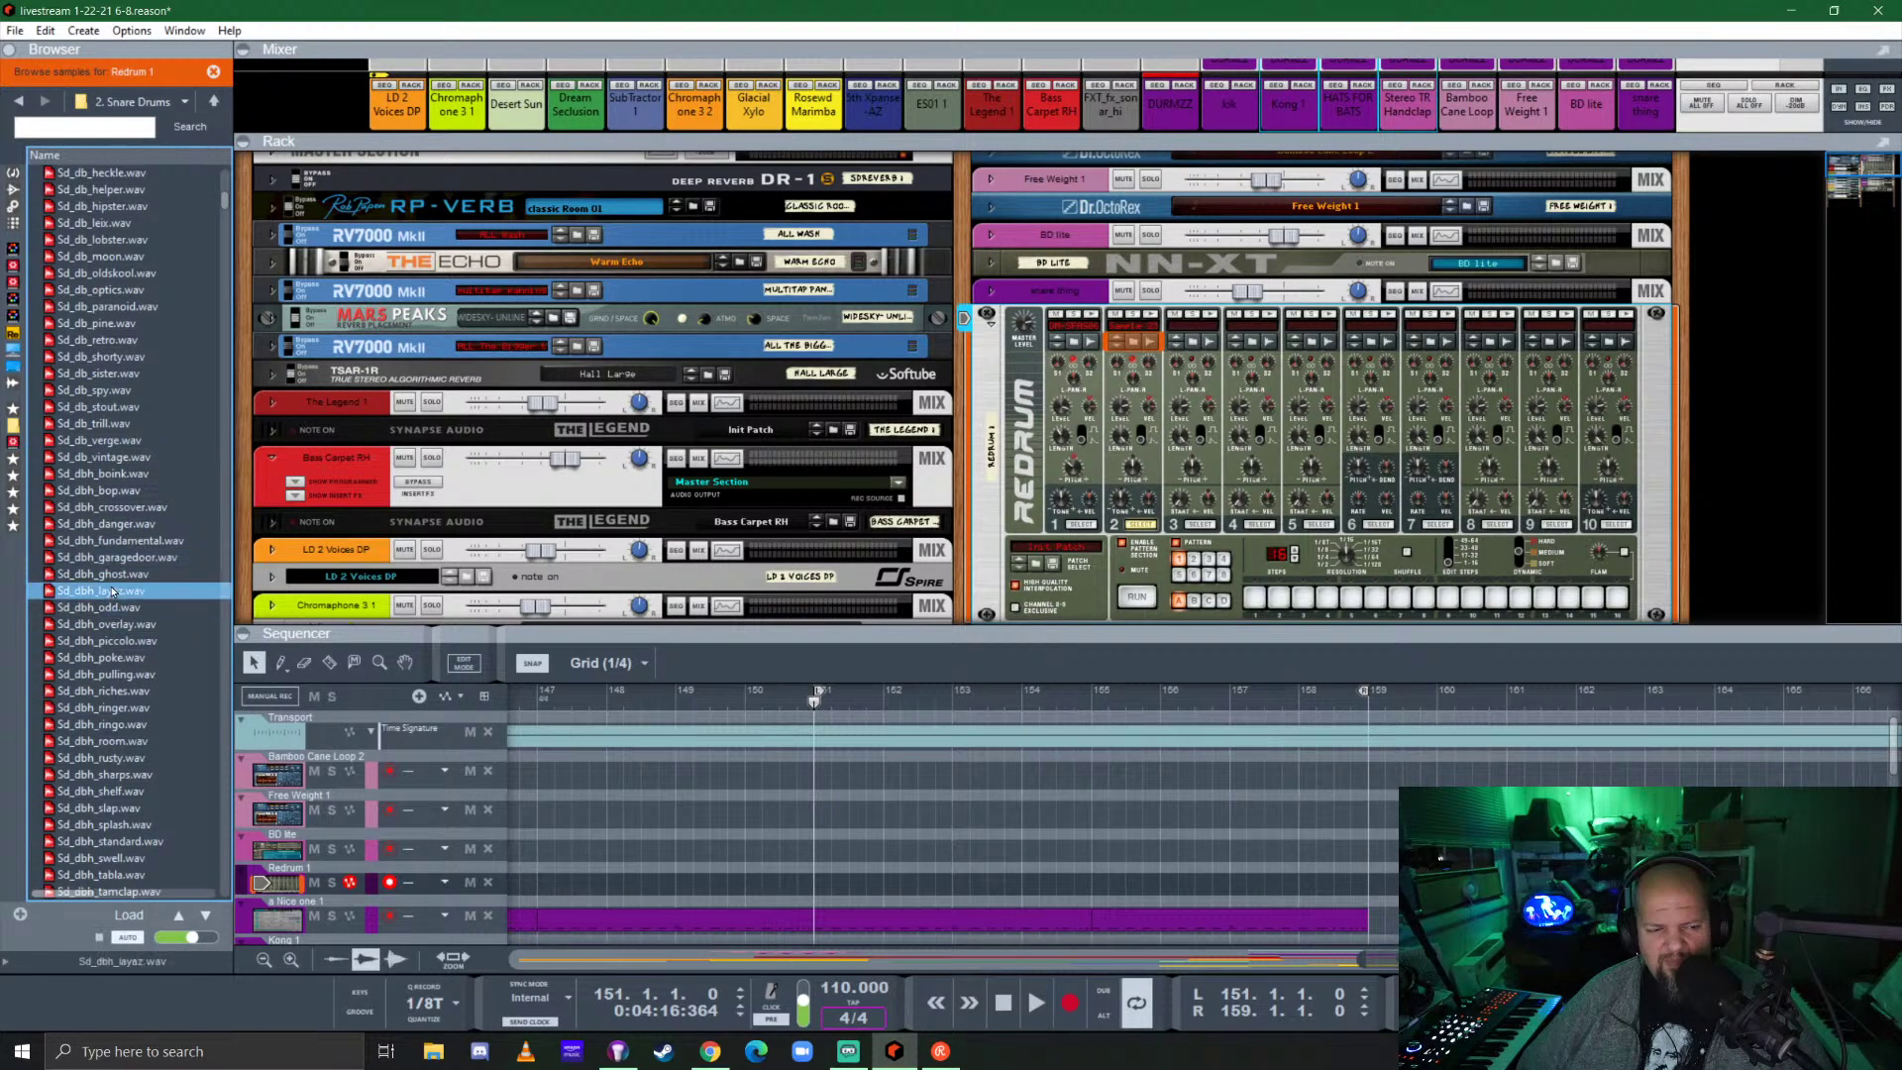
{"action": "left_click", "coordinate": [114, 507]}
{"action": "left_click", "coordinate": [116, 474]}
{"action": "left_click", "coordinate": [116, 490]}
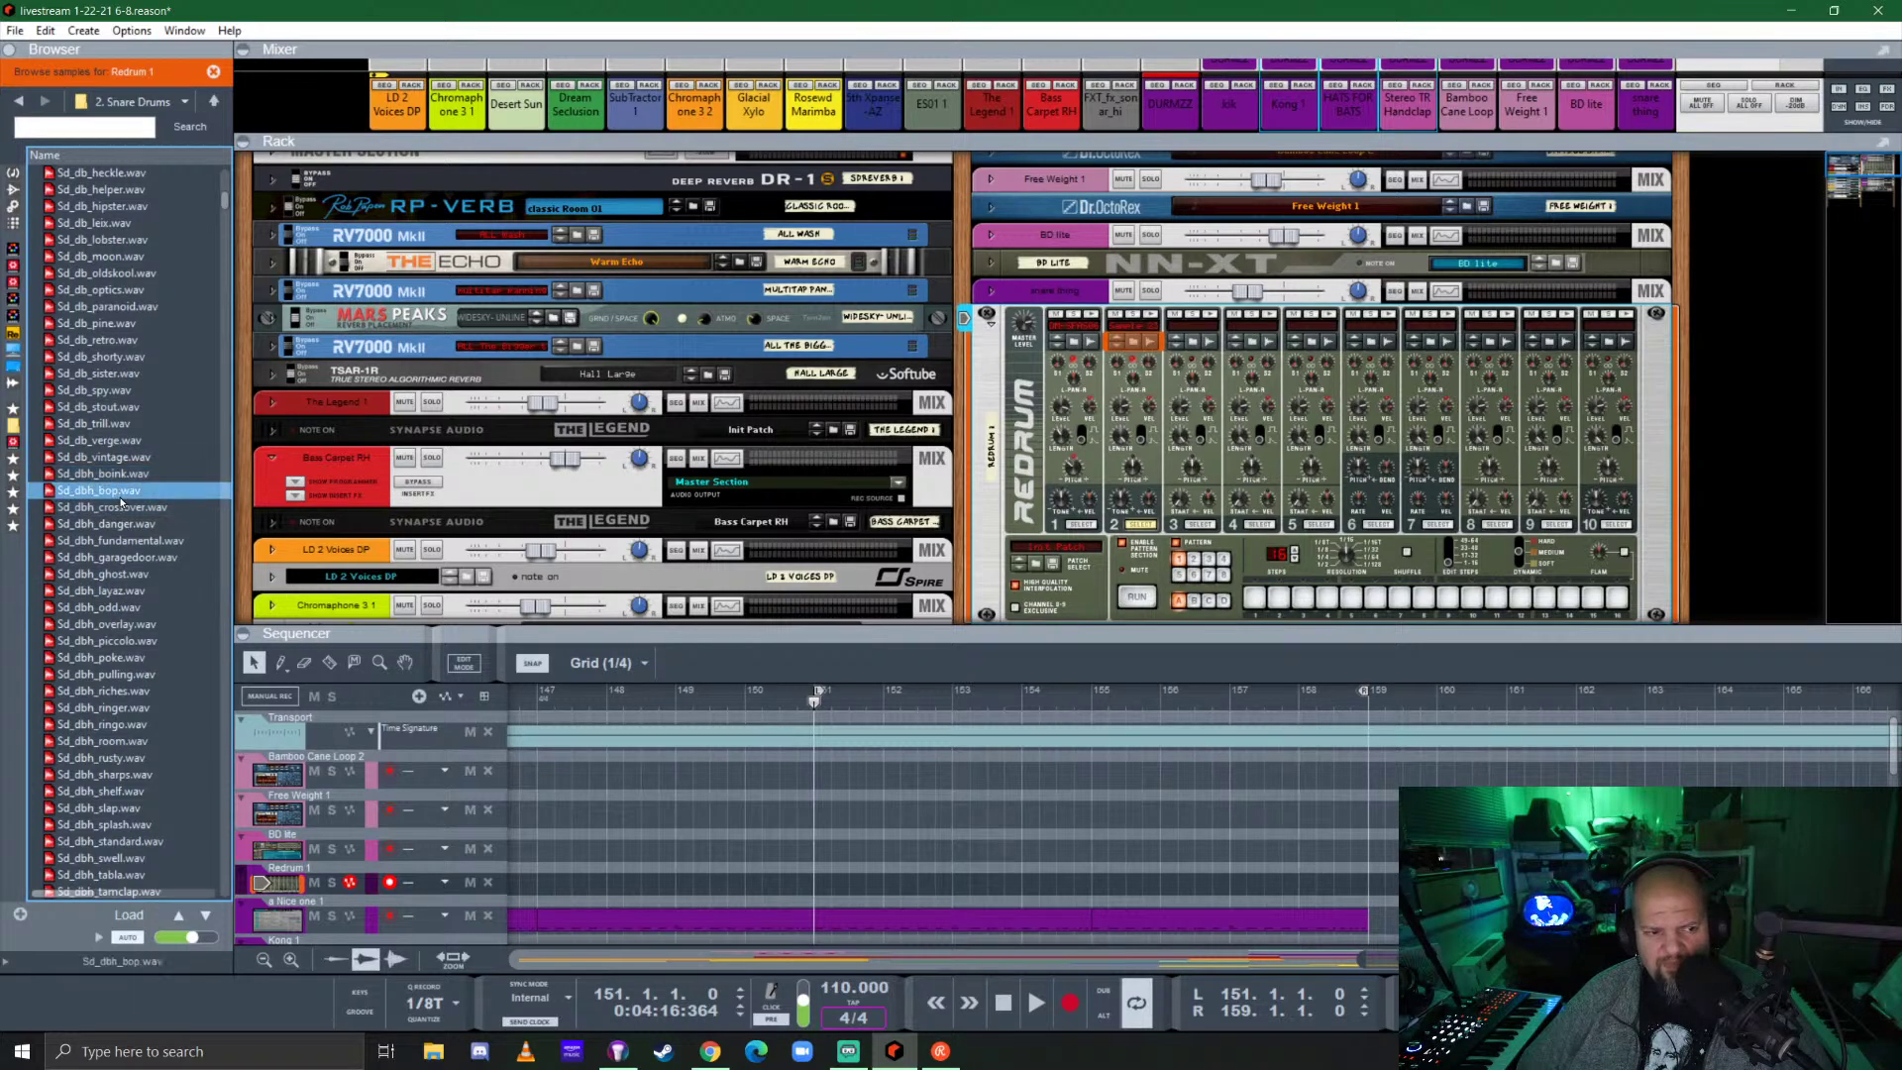
{"action": "left_click", "coordinate": [127, 524]}
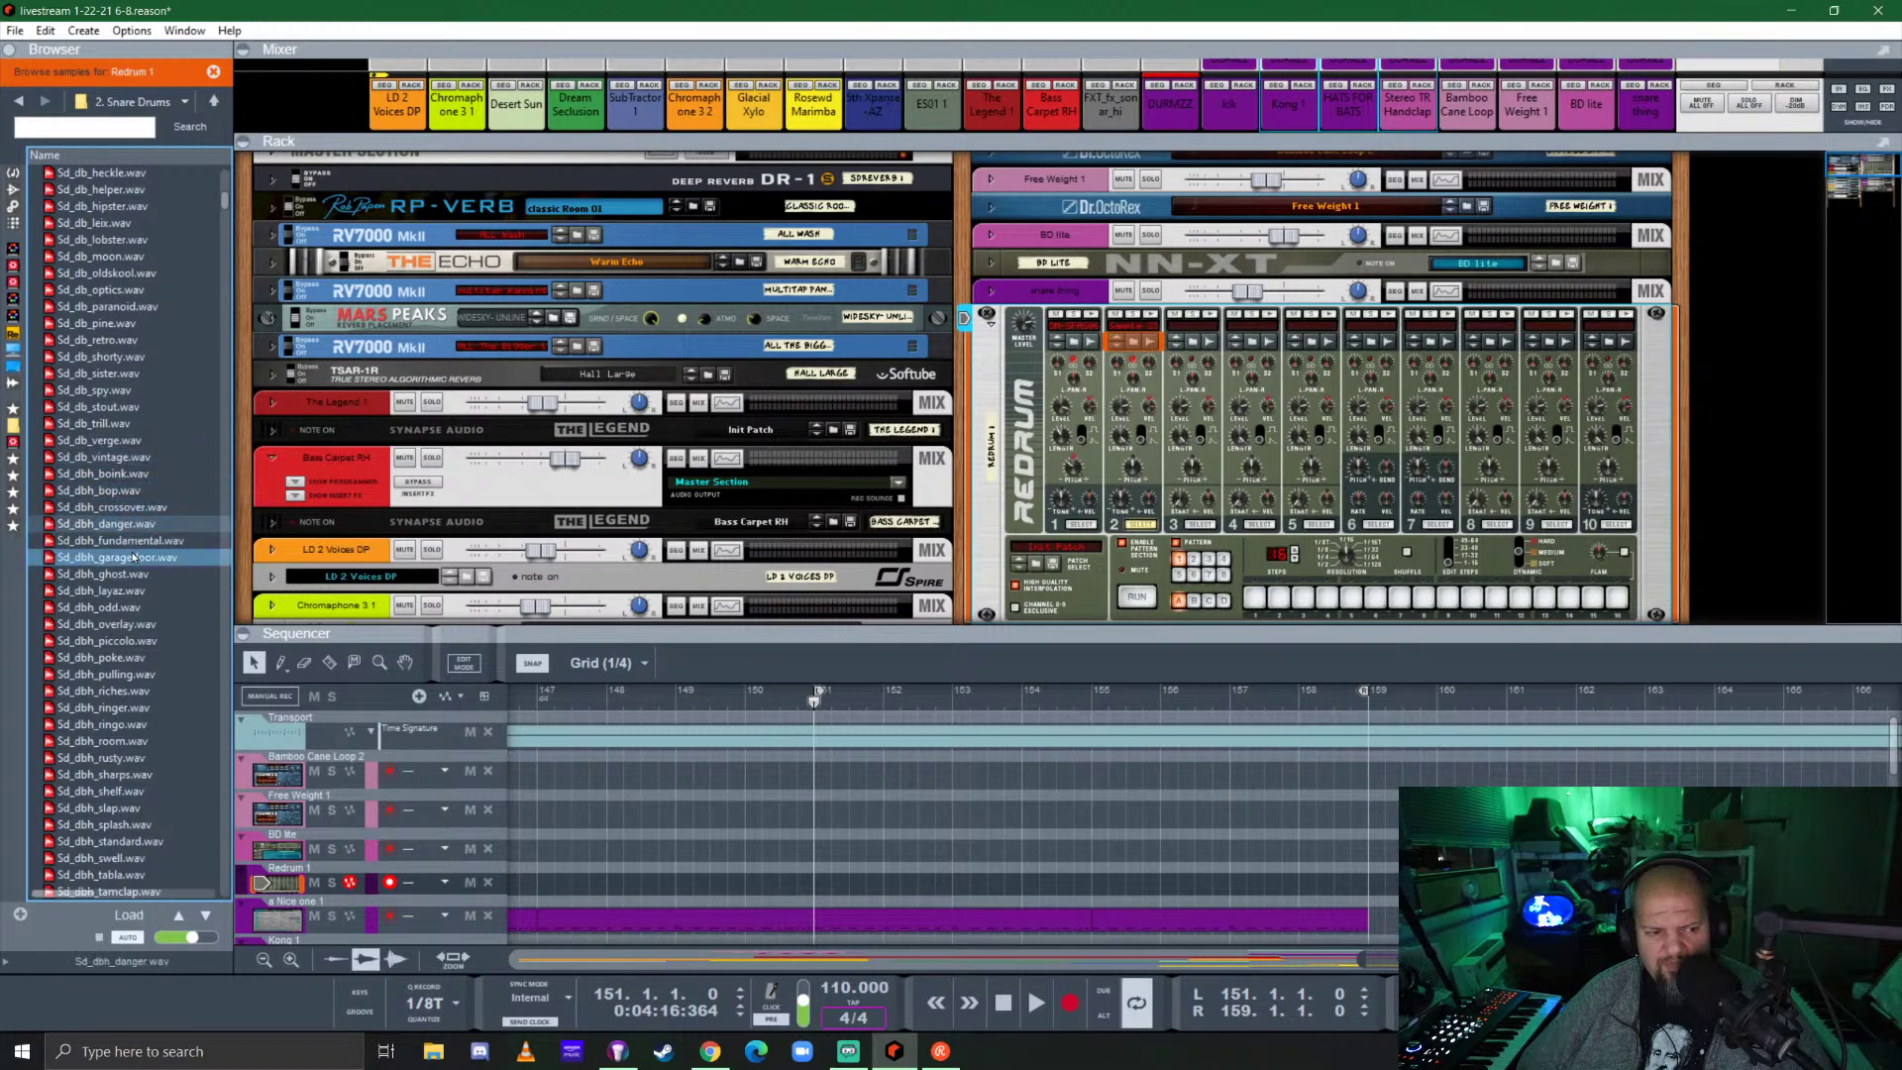
{"action": "key", "text": "Up"}
{"action": "key", "text": "Down"}
{"action": "key", "text": "Down"}
{"action": "key", "text": "Down"}
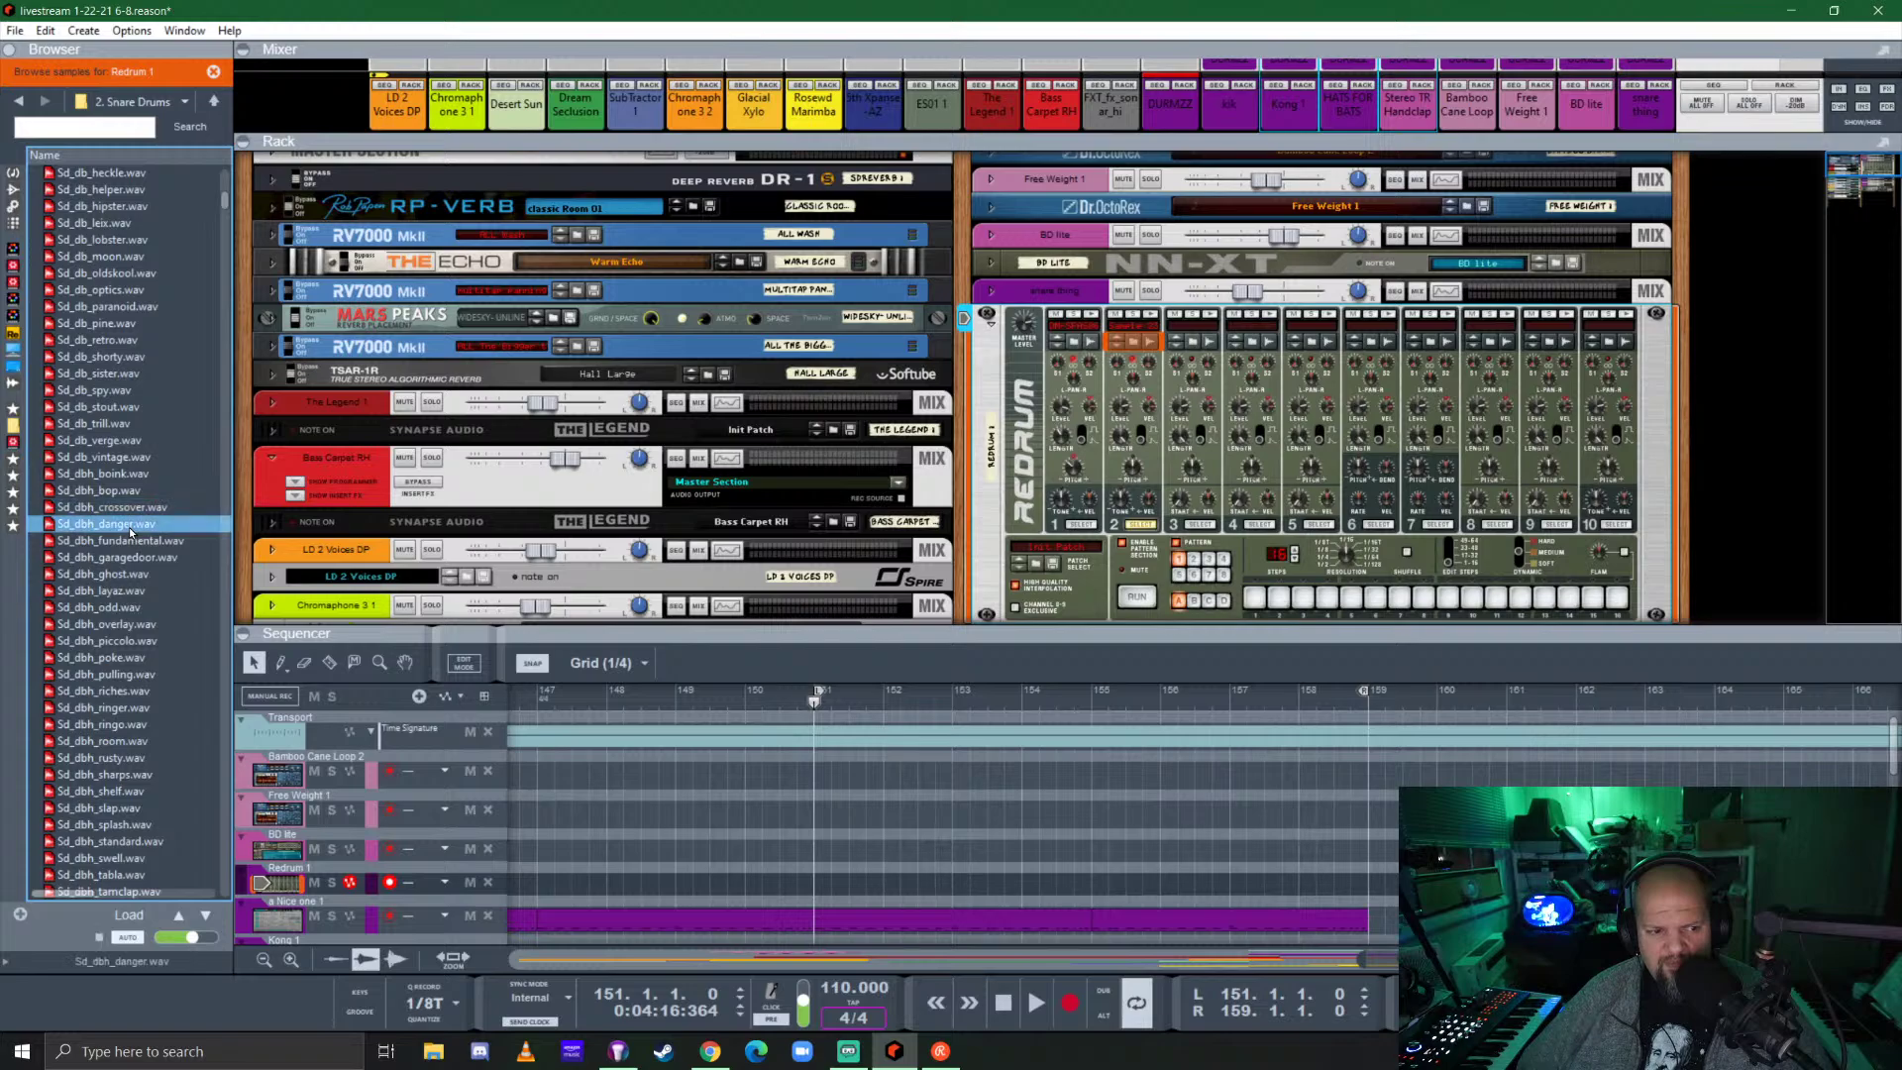
Compare Sd_dbh_ghost.wav with Sd_dbh_danger.wav and load Sd_dbh_danger.wav into Redrum channel 2.
{"action": "left_click", "coordinate": [137, 584]}
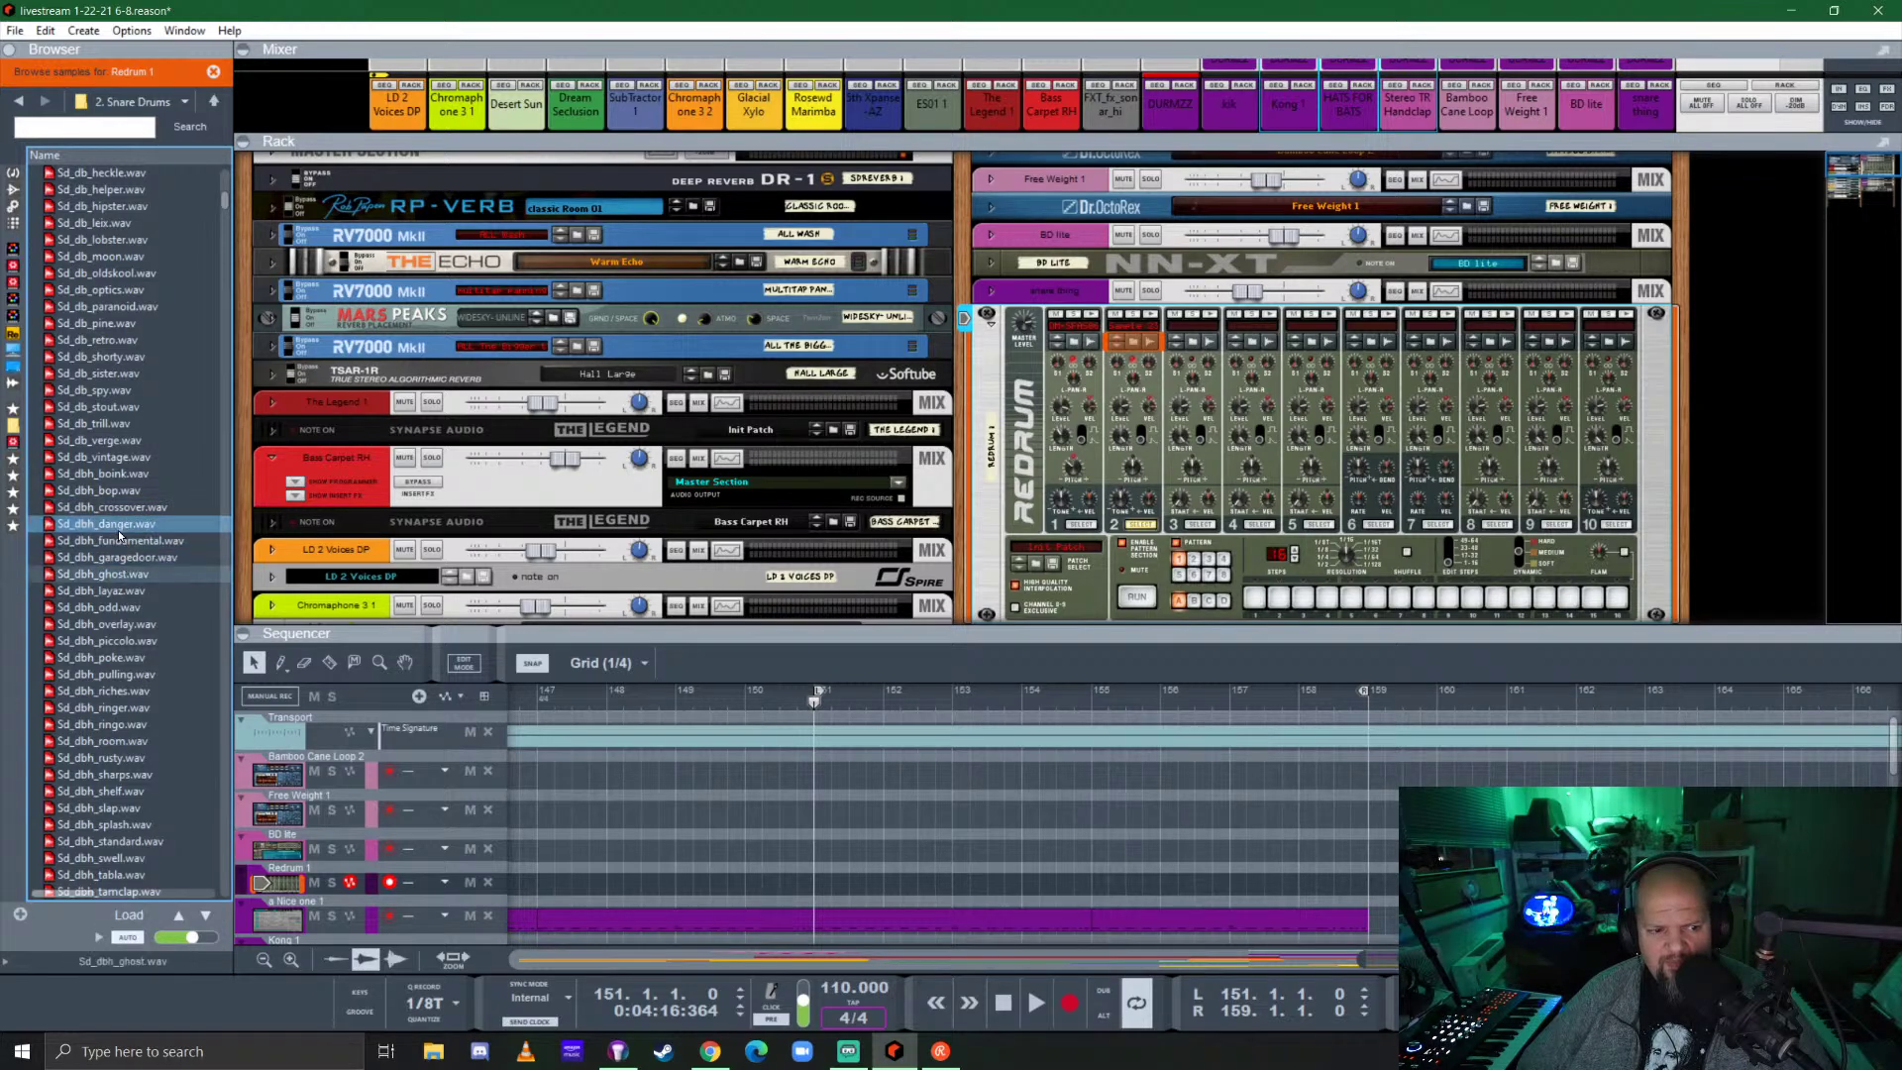
{"action": "left_click", "coordinate": [119, 525]}
{"action": "left_click_drag", "start_coordinate": [93, 527], "coordinate": [1128, 384]}
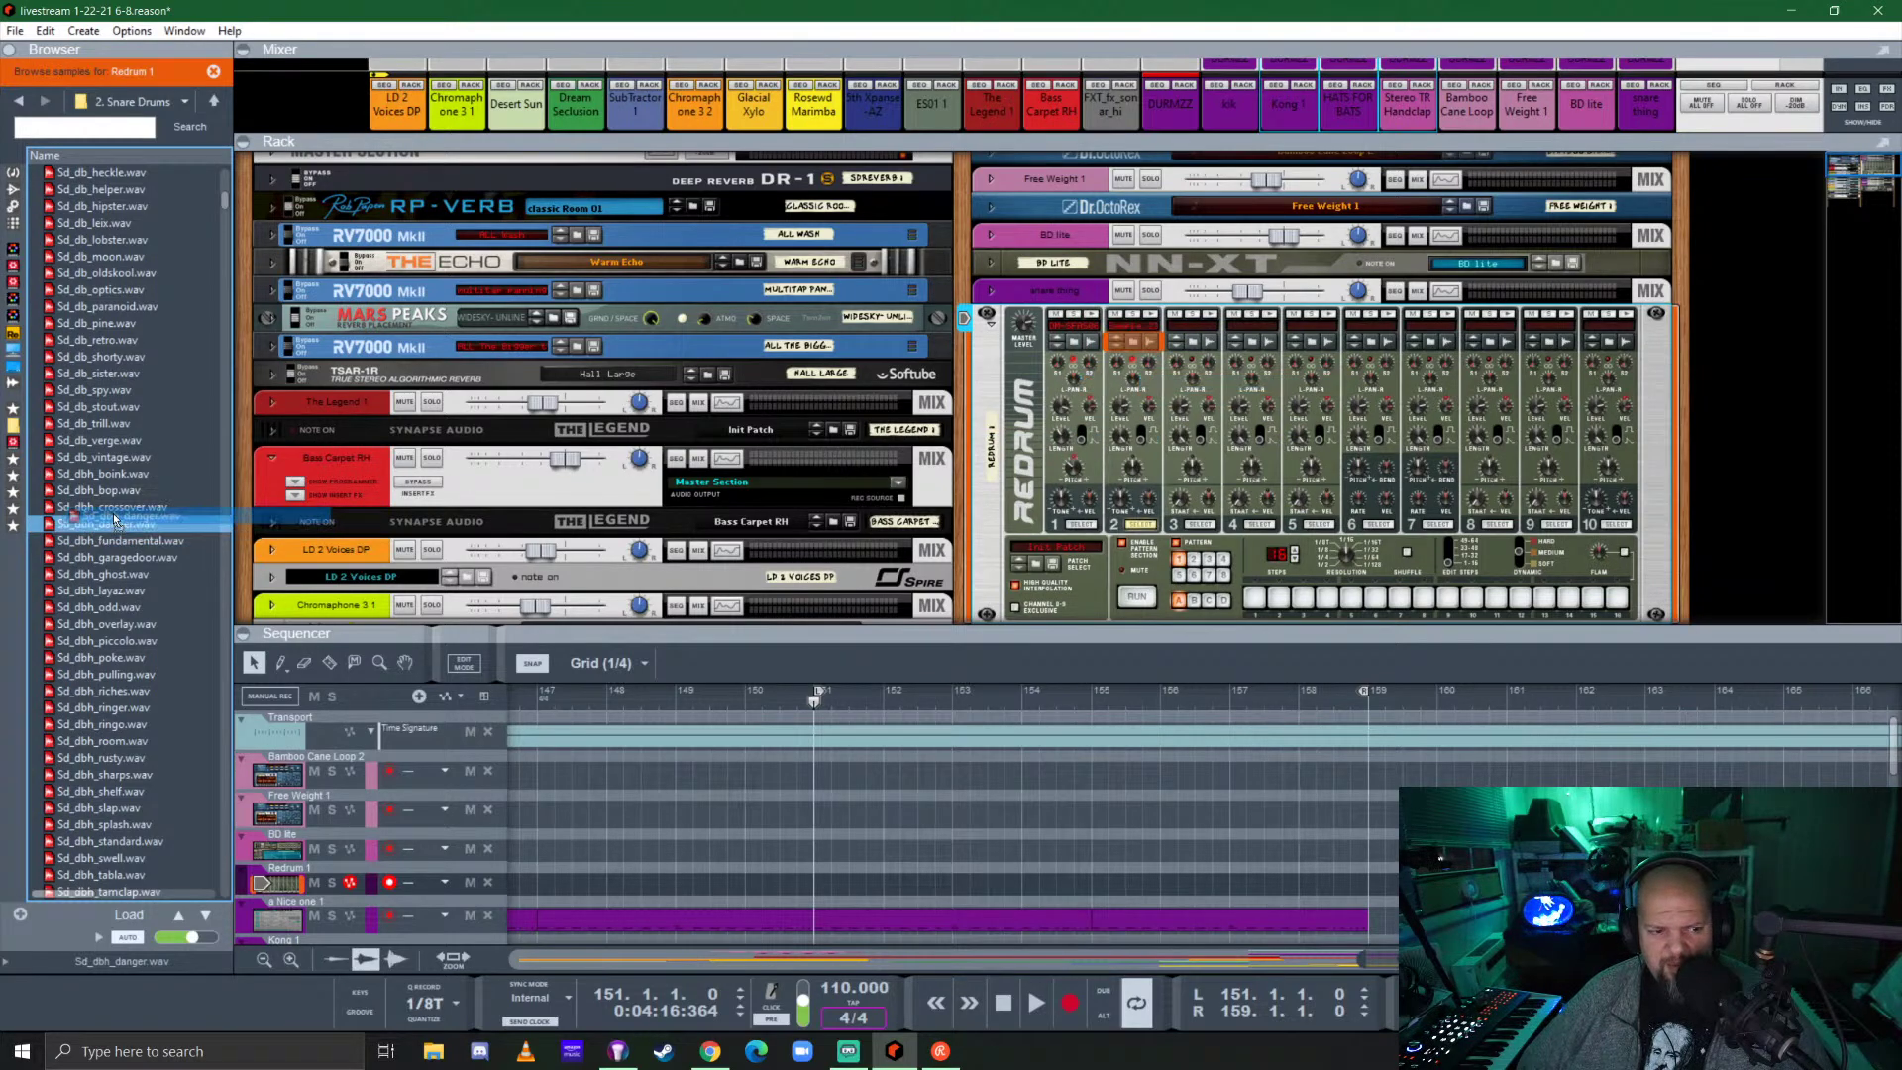
Audition Sd_dbh_crossover.wav and load Sd_dbh_fundamental.wav into Redrum channel 2.
{"action": "left_click", "coordinate": [127, 506]}
{"action": "left_click", "coordinate": [129, 540]}
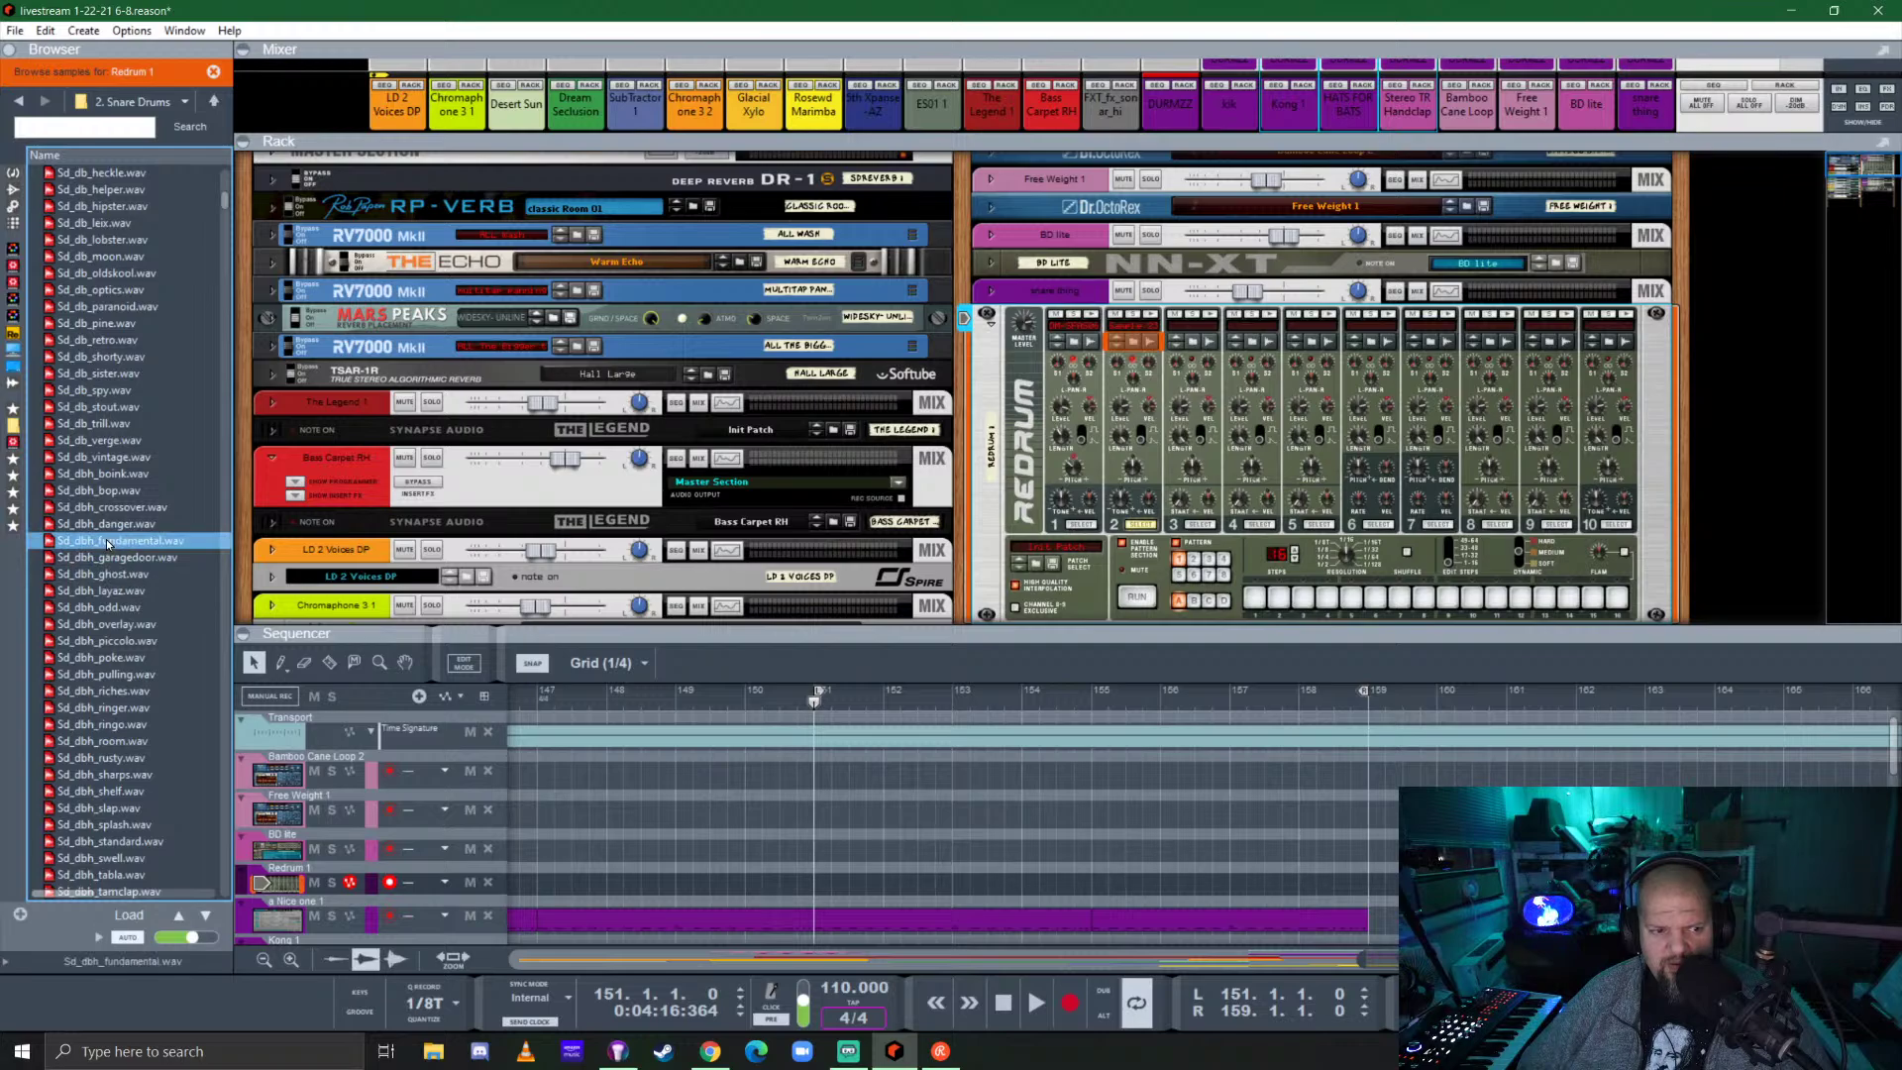
{"action": "left_click_drag", "start_coordinate": [109, 543], "coordinate": [1125, 384]}
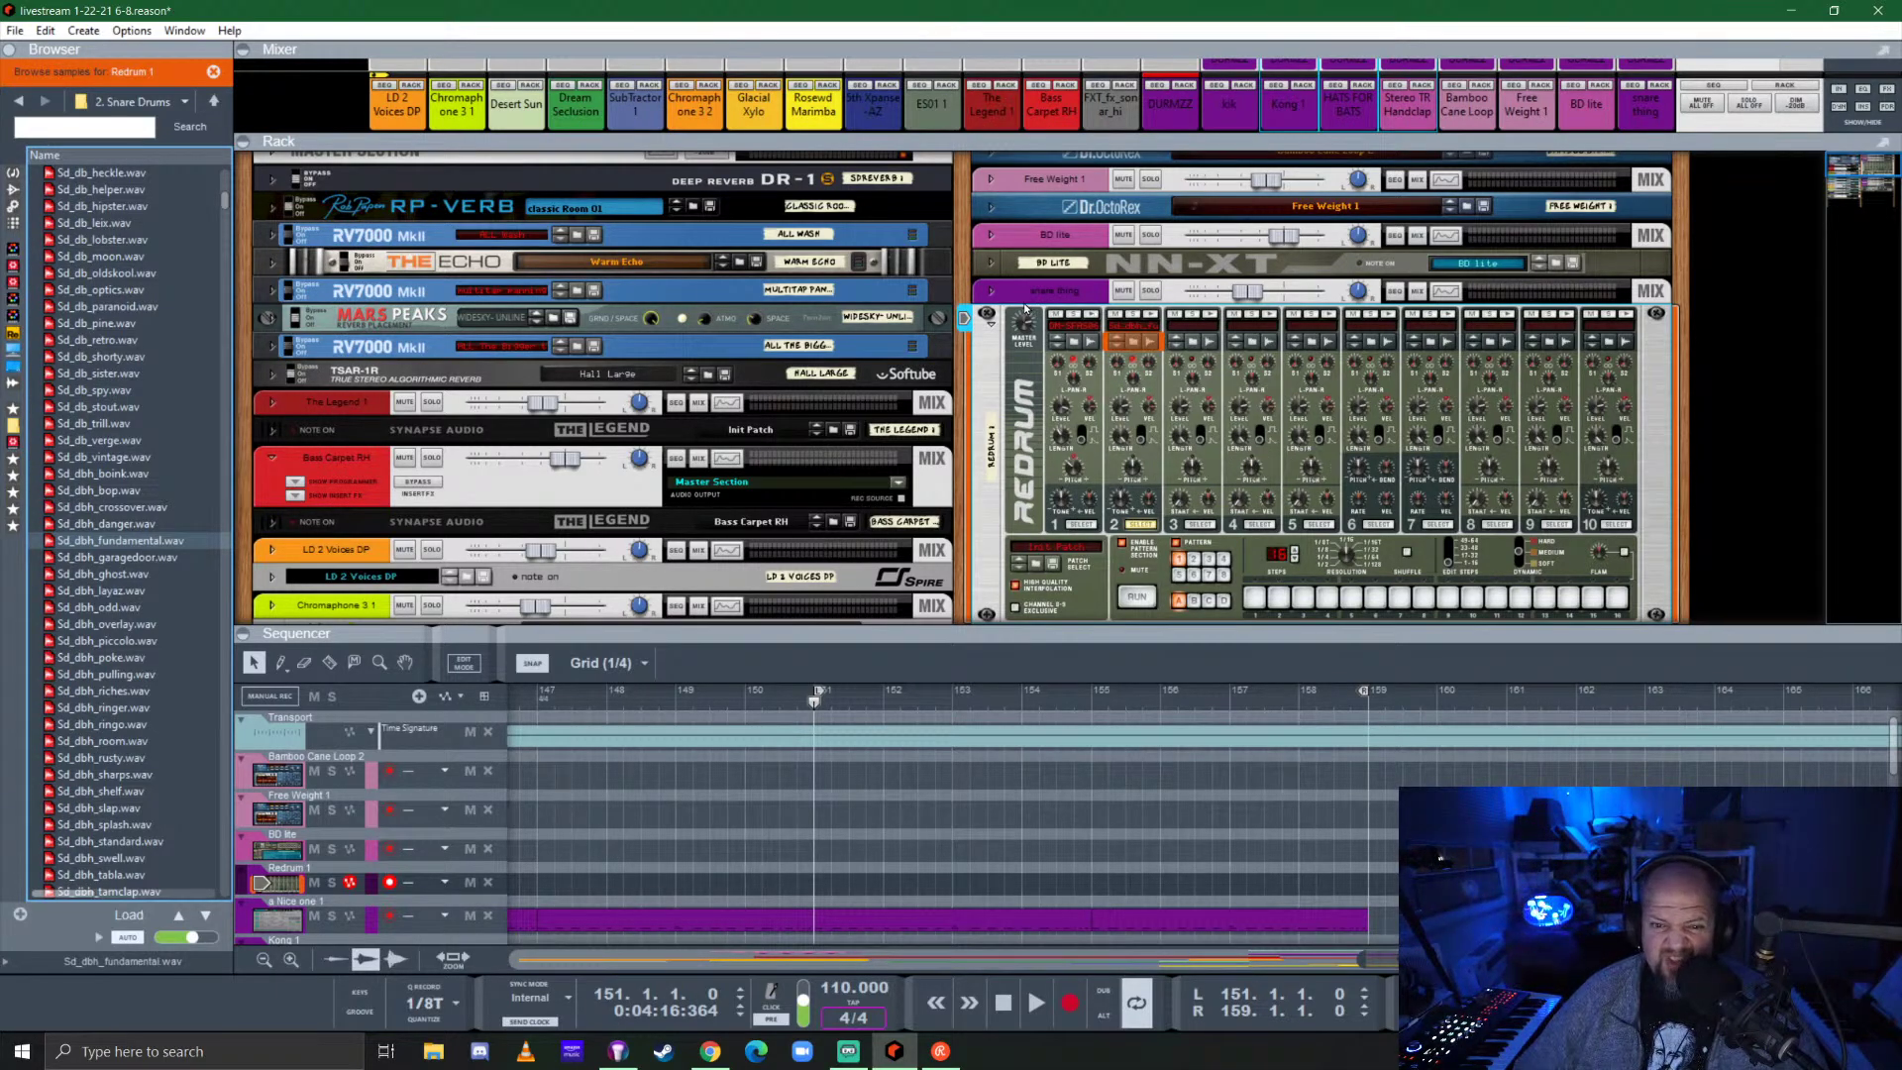
Unfold the snare thing mix channel, check its insert effects section and fold the channel again.
{"action": "left_click", "coordinate": [990, 290]}
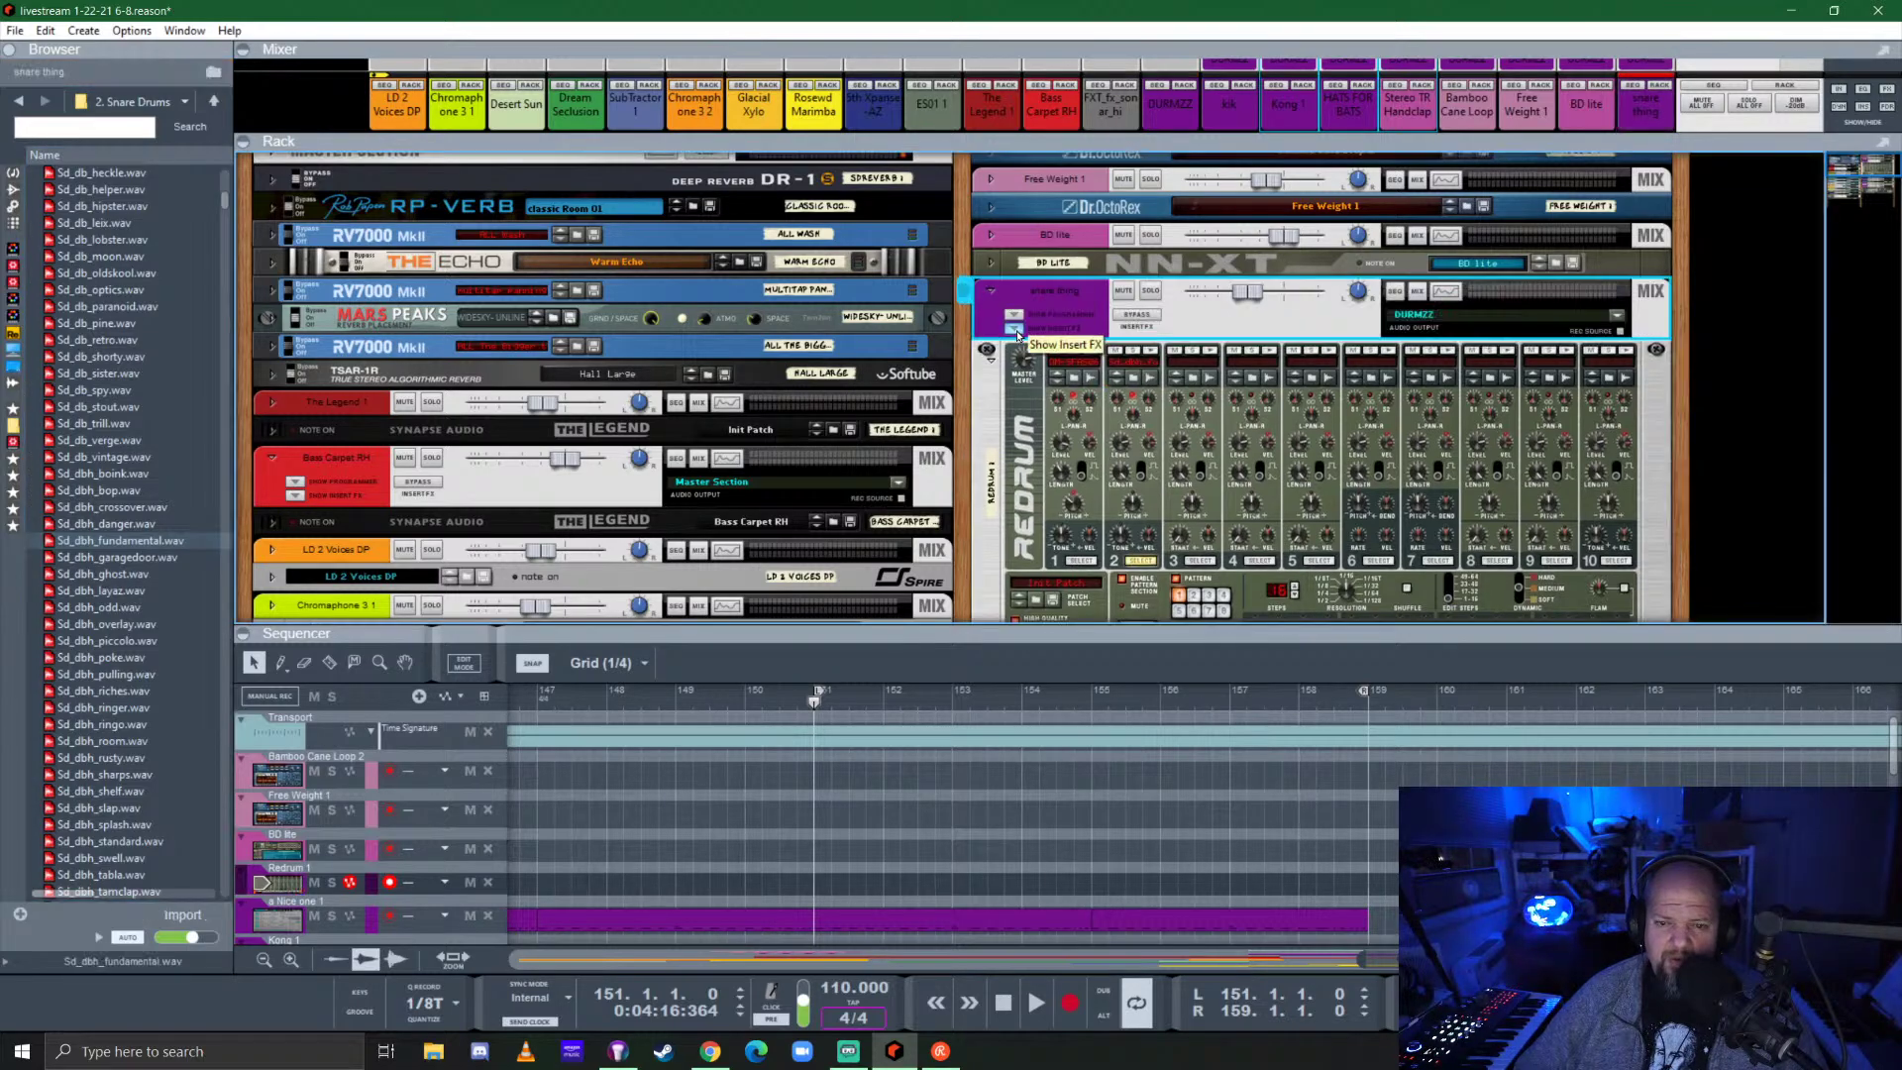
{"action": "left_click", "coordinate": [1016, 331]}
{"action": "left_click", "coordinate": [1015, 331]}
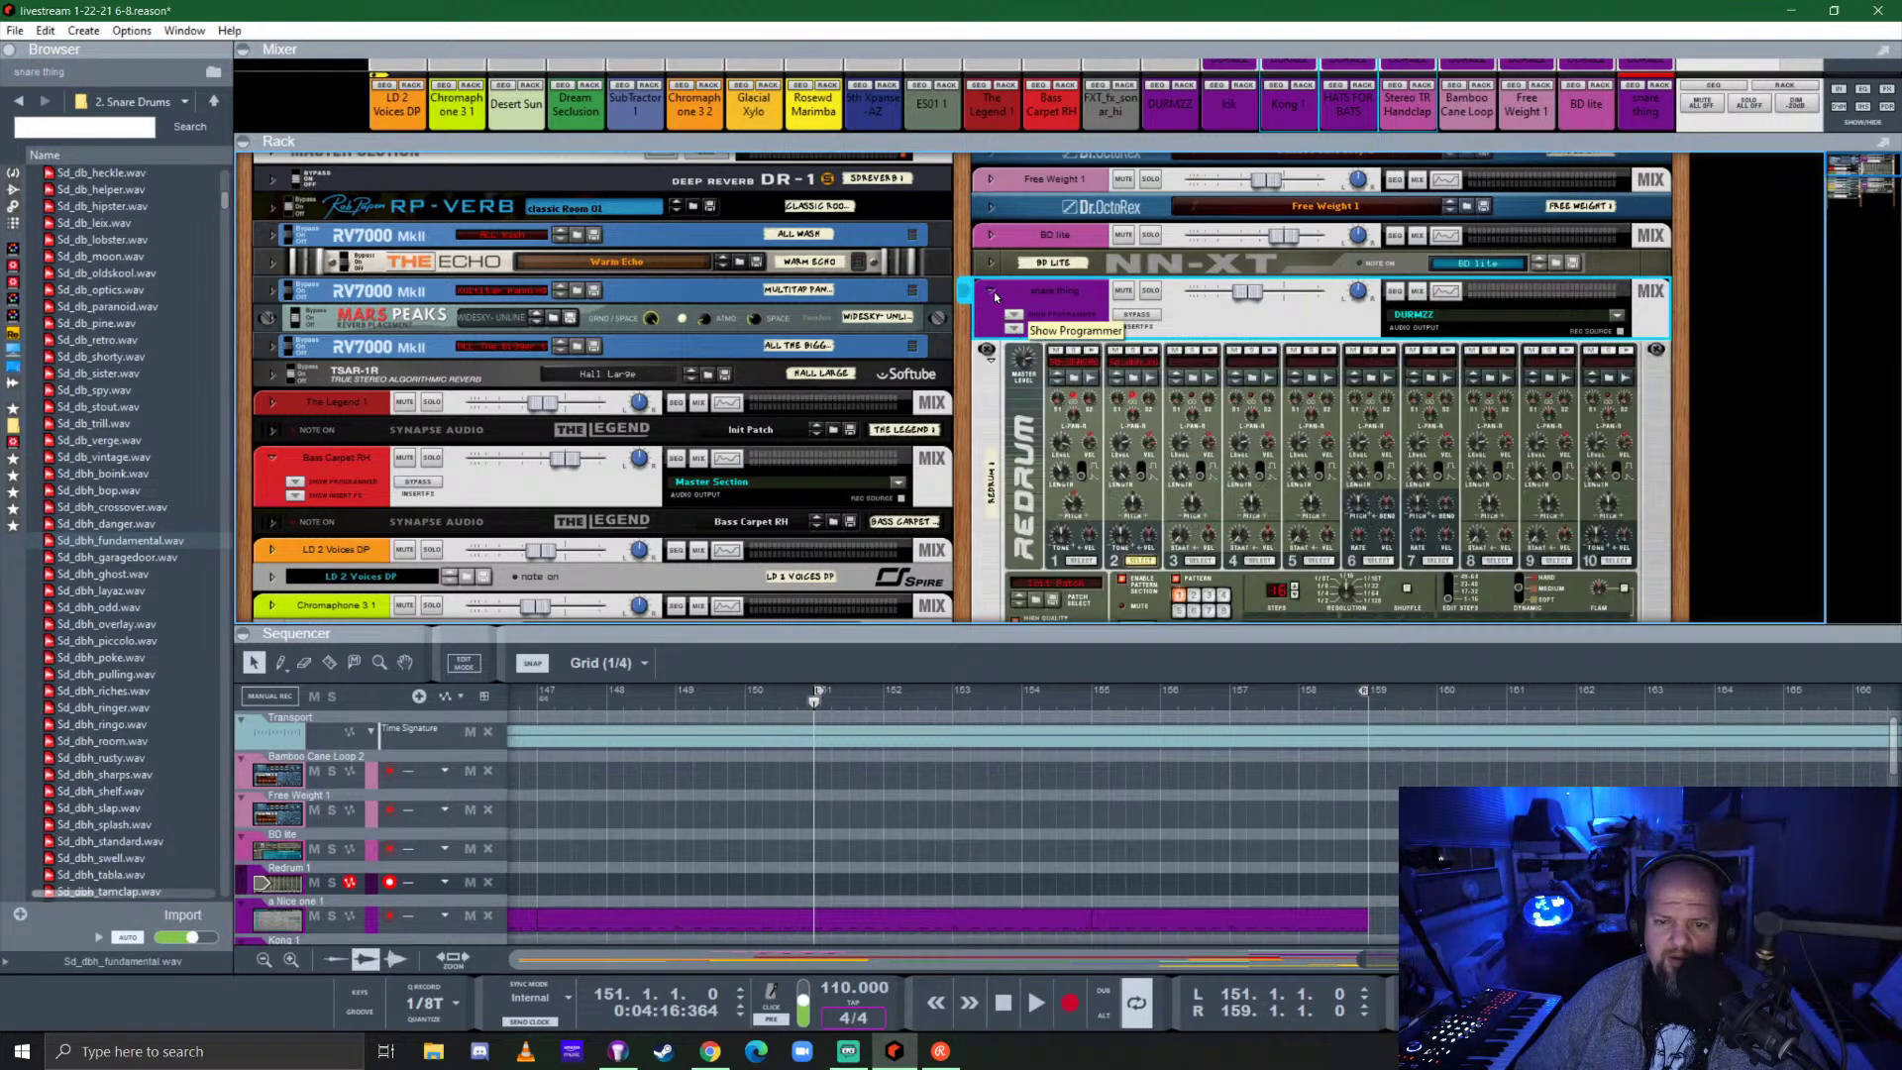
{"action": "left_click", "coordinate": [991, 290]}
Fold the Thor handclap device and create a new mix channel below it in the rack.
{"action": "scroll", "coordinate": [1240, 401], "scroll_direction": "down", "scroll_amount": 3}
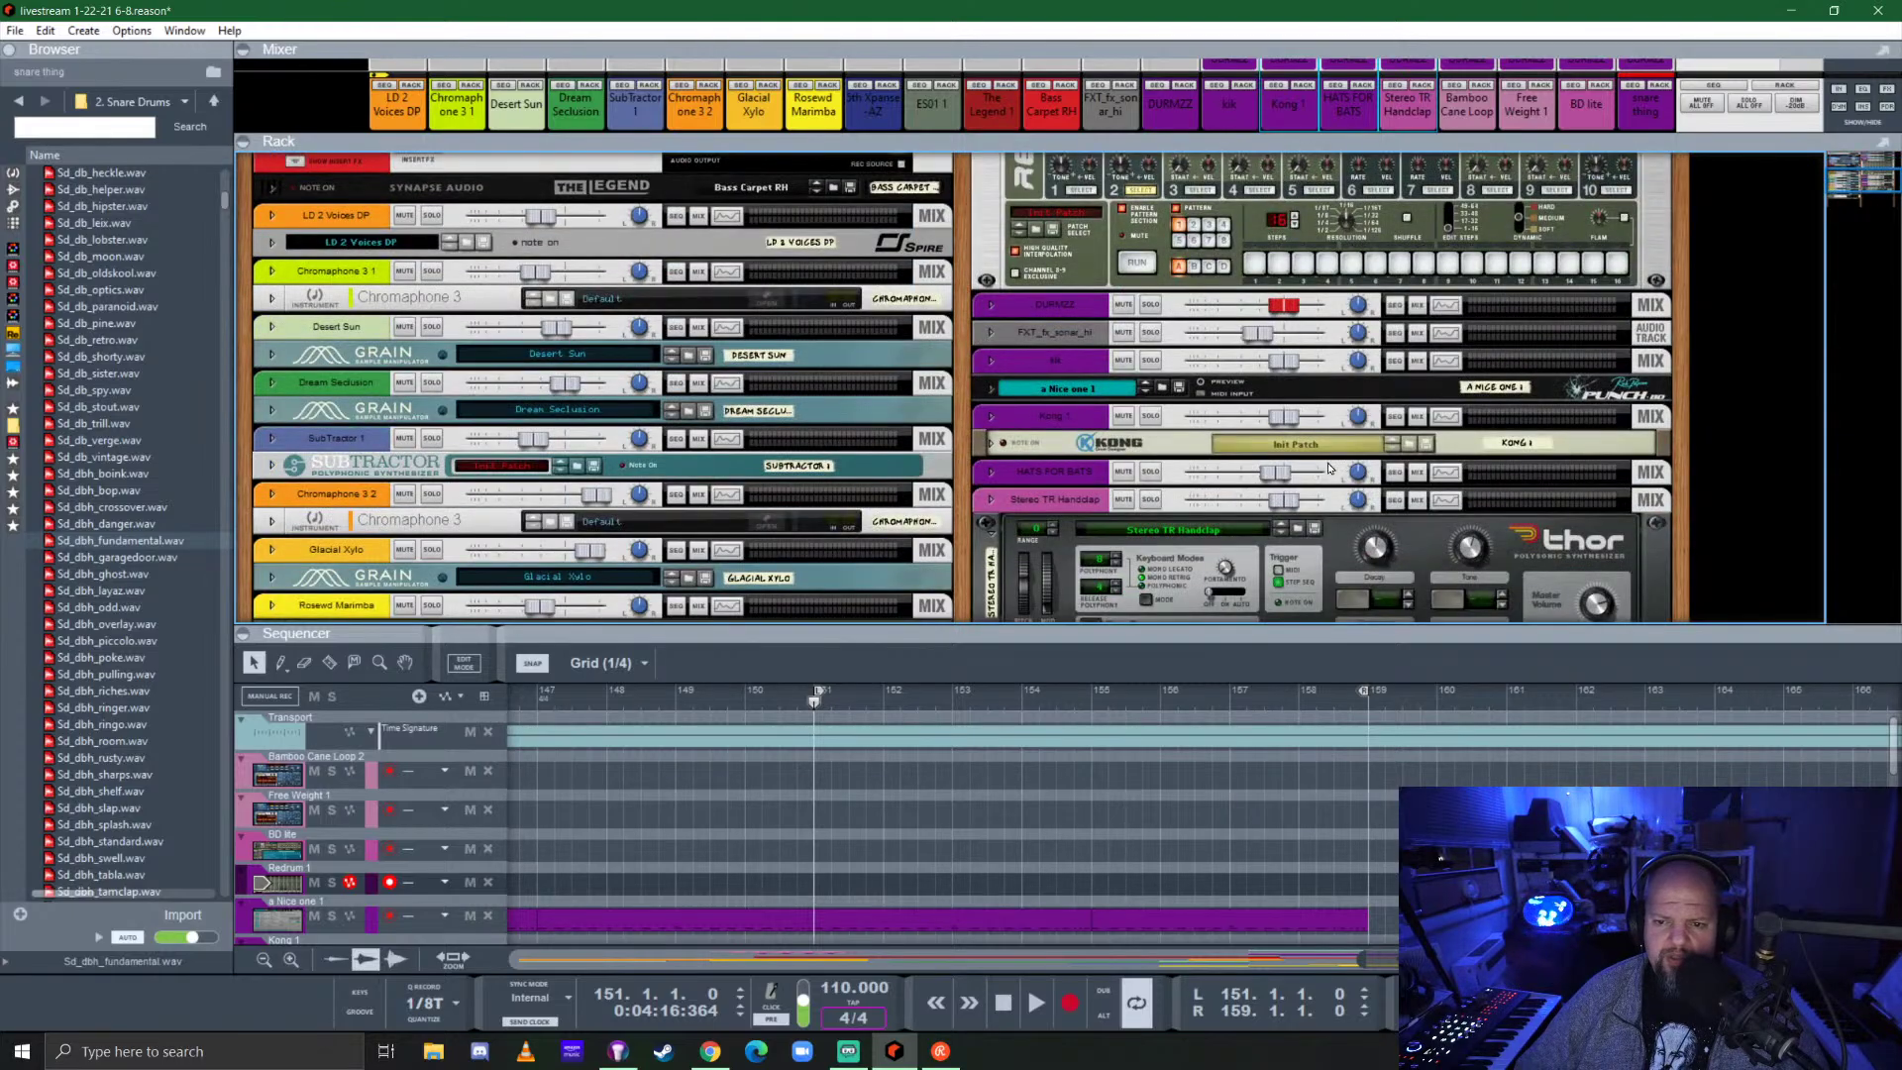
{"action": "left_click", "coordinate": [989, 525]}
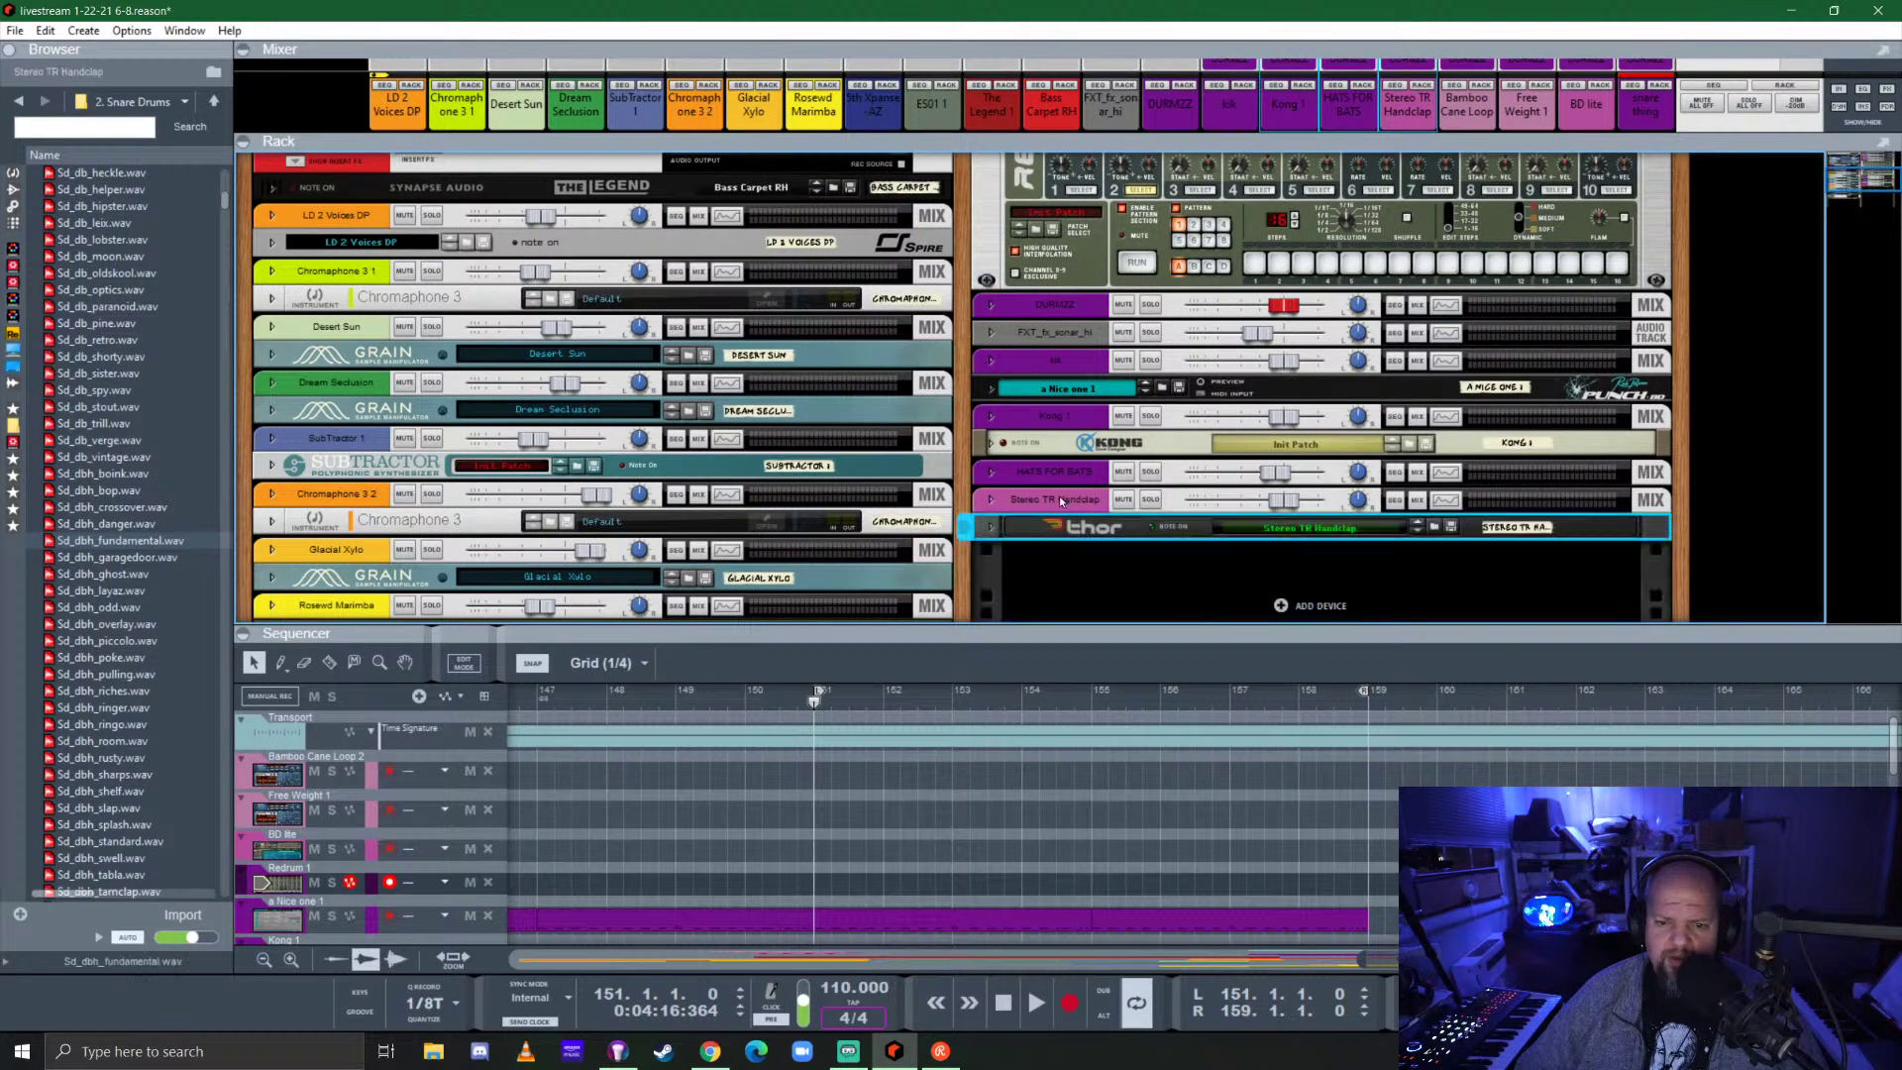
{"action": "scroll", "coordinate": [1189, 397], "scroll_direction": "down", "scroll_amount": 3}
{"action": "right_click", "coordinate": [1301, 319]}
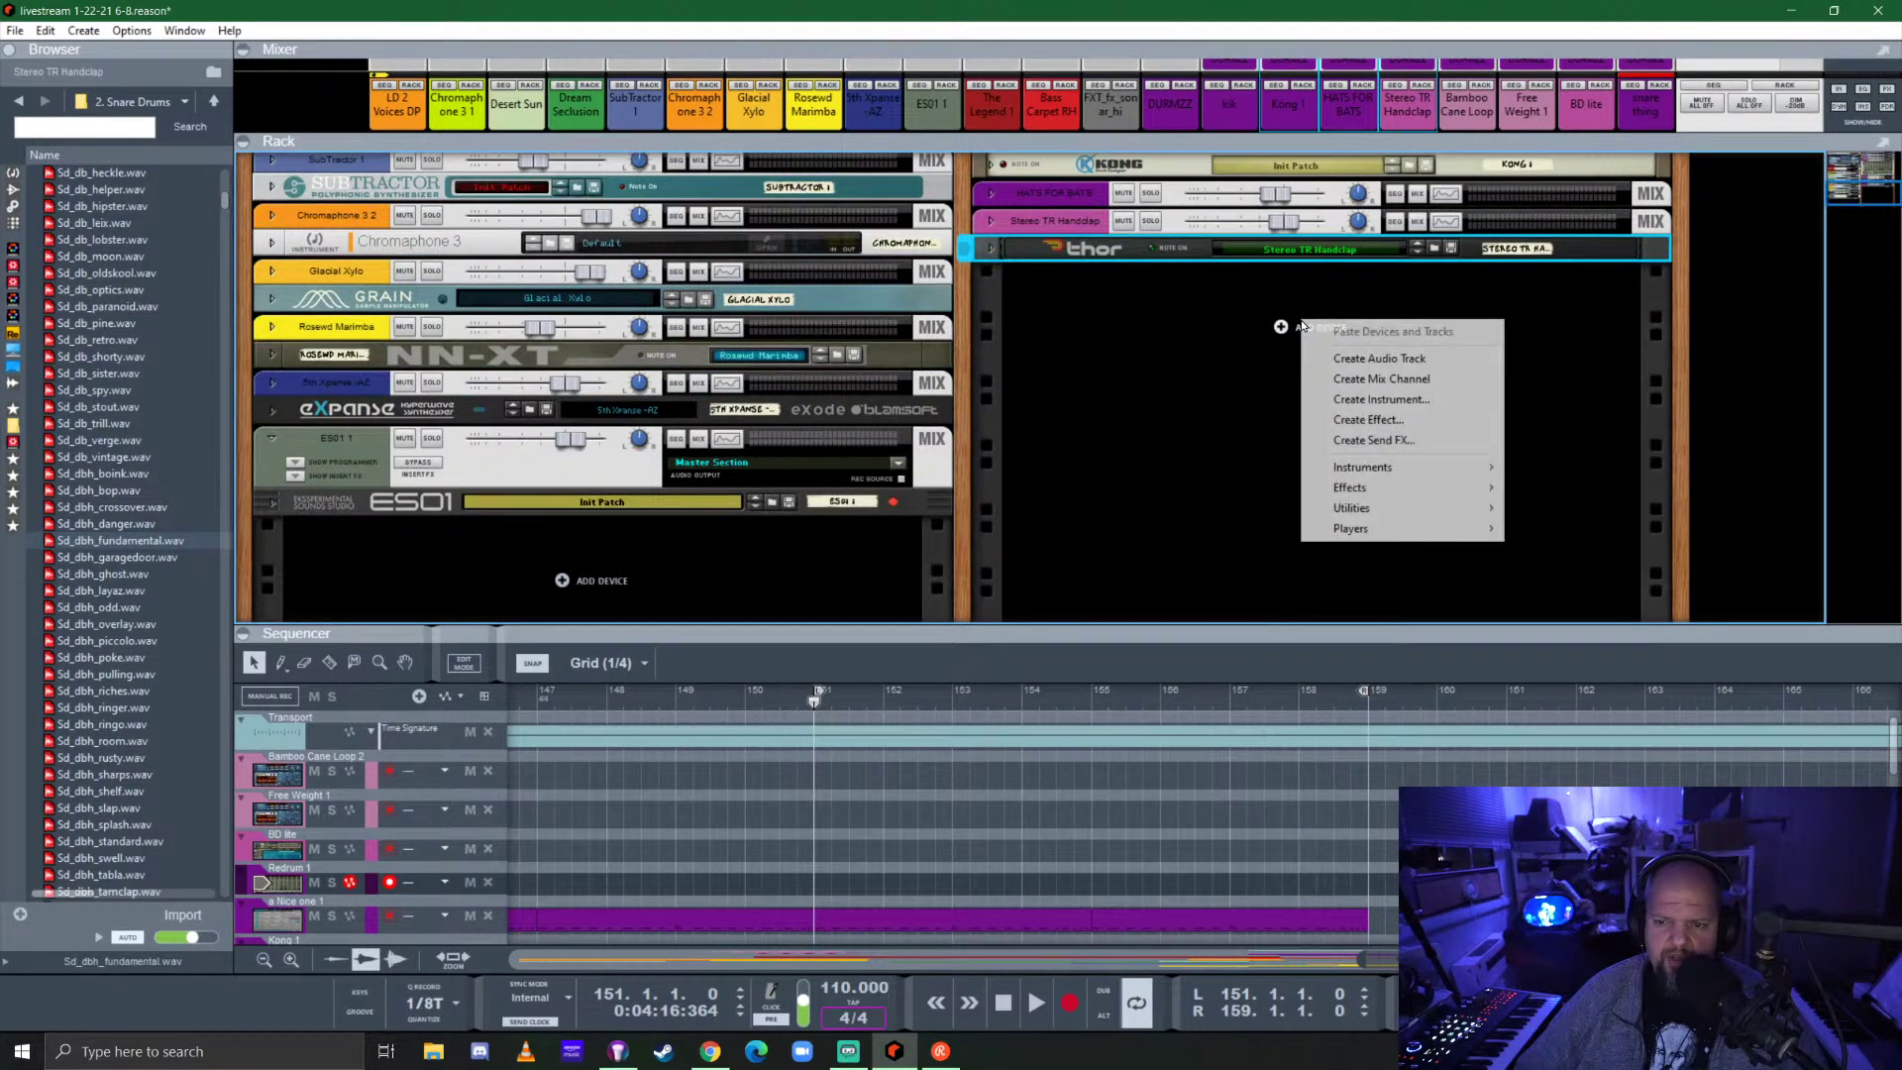
{"action": "left_click", "coordinate": [1399, 379]}
Colour the new mix channel Pink and rename it "phased snare".
{"action": "right_click", "coordinate": [1078, 277]}
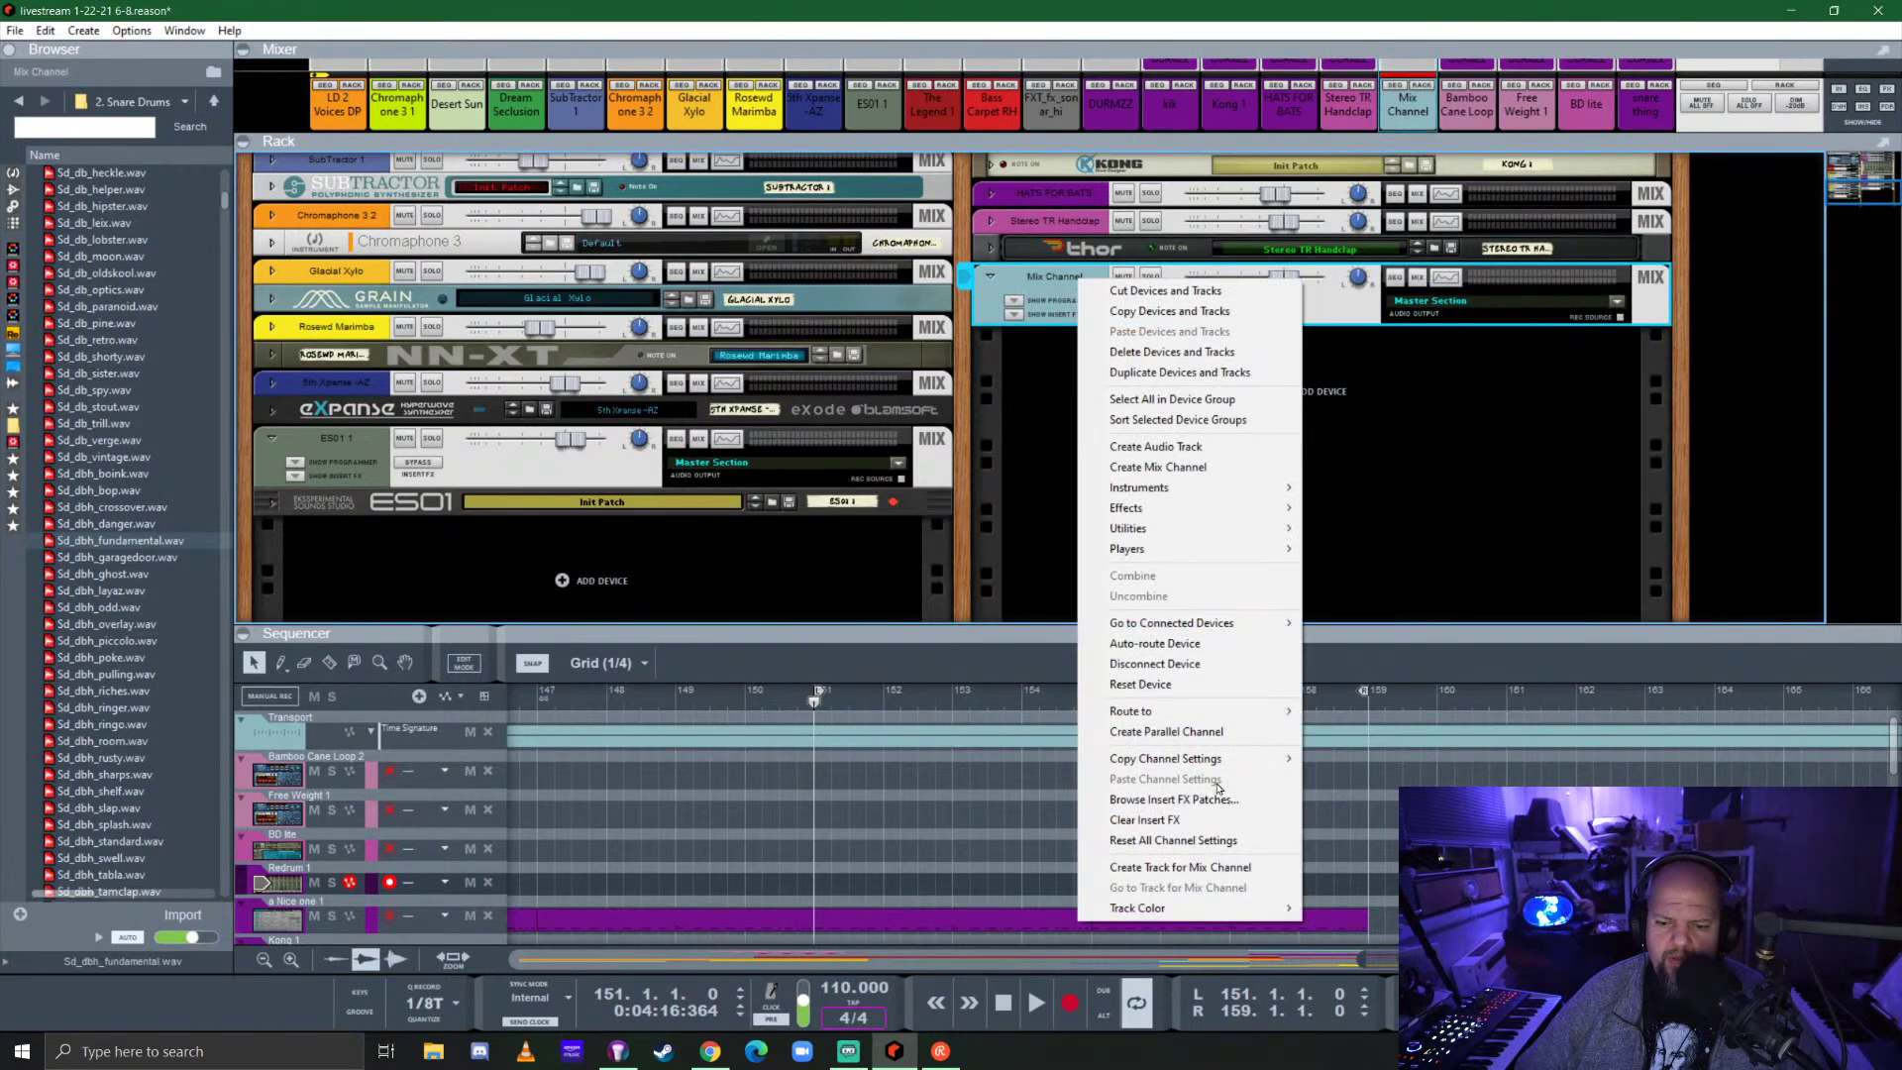
{"action": "mouse_move", "coordinate": [1194, 909]}
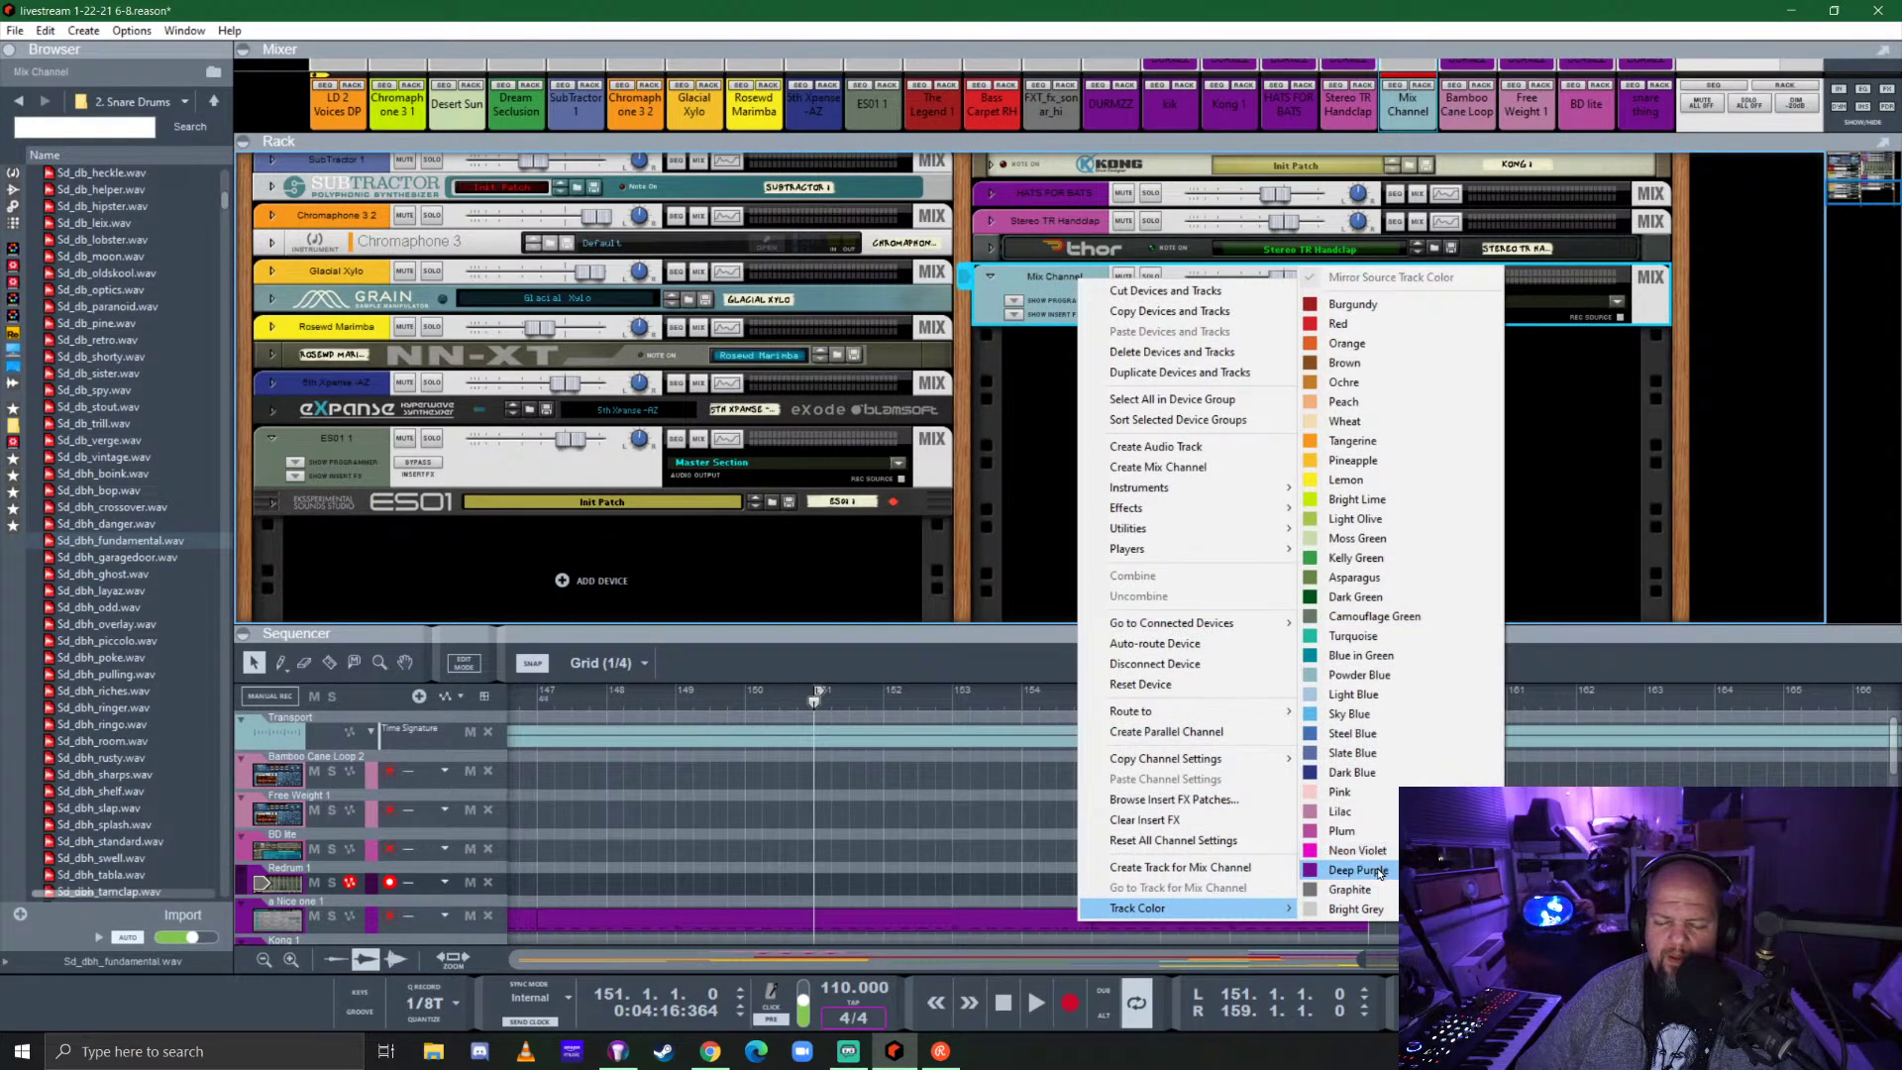
{"action": "left_click", "coordinate": [1339, 811]}
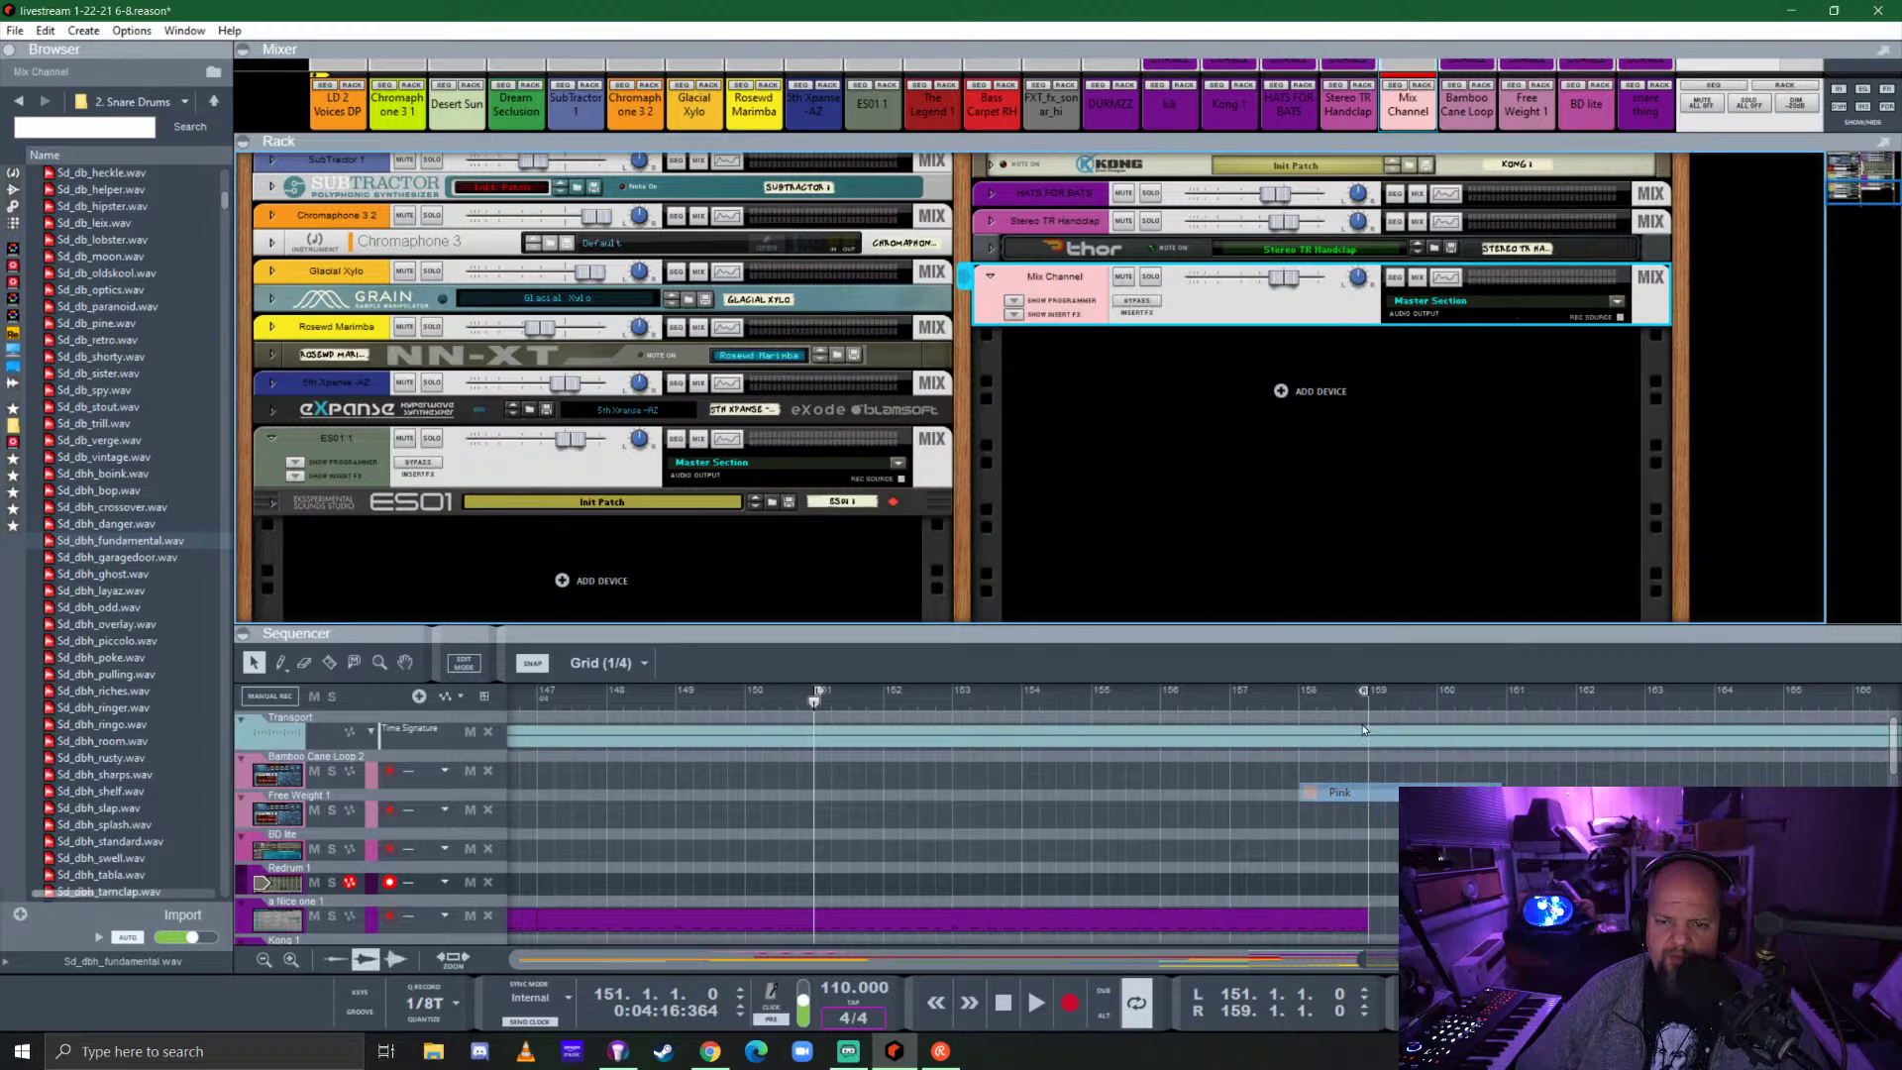
{"action": "double_click", "coordinate": [1057, 277]}
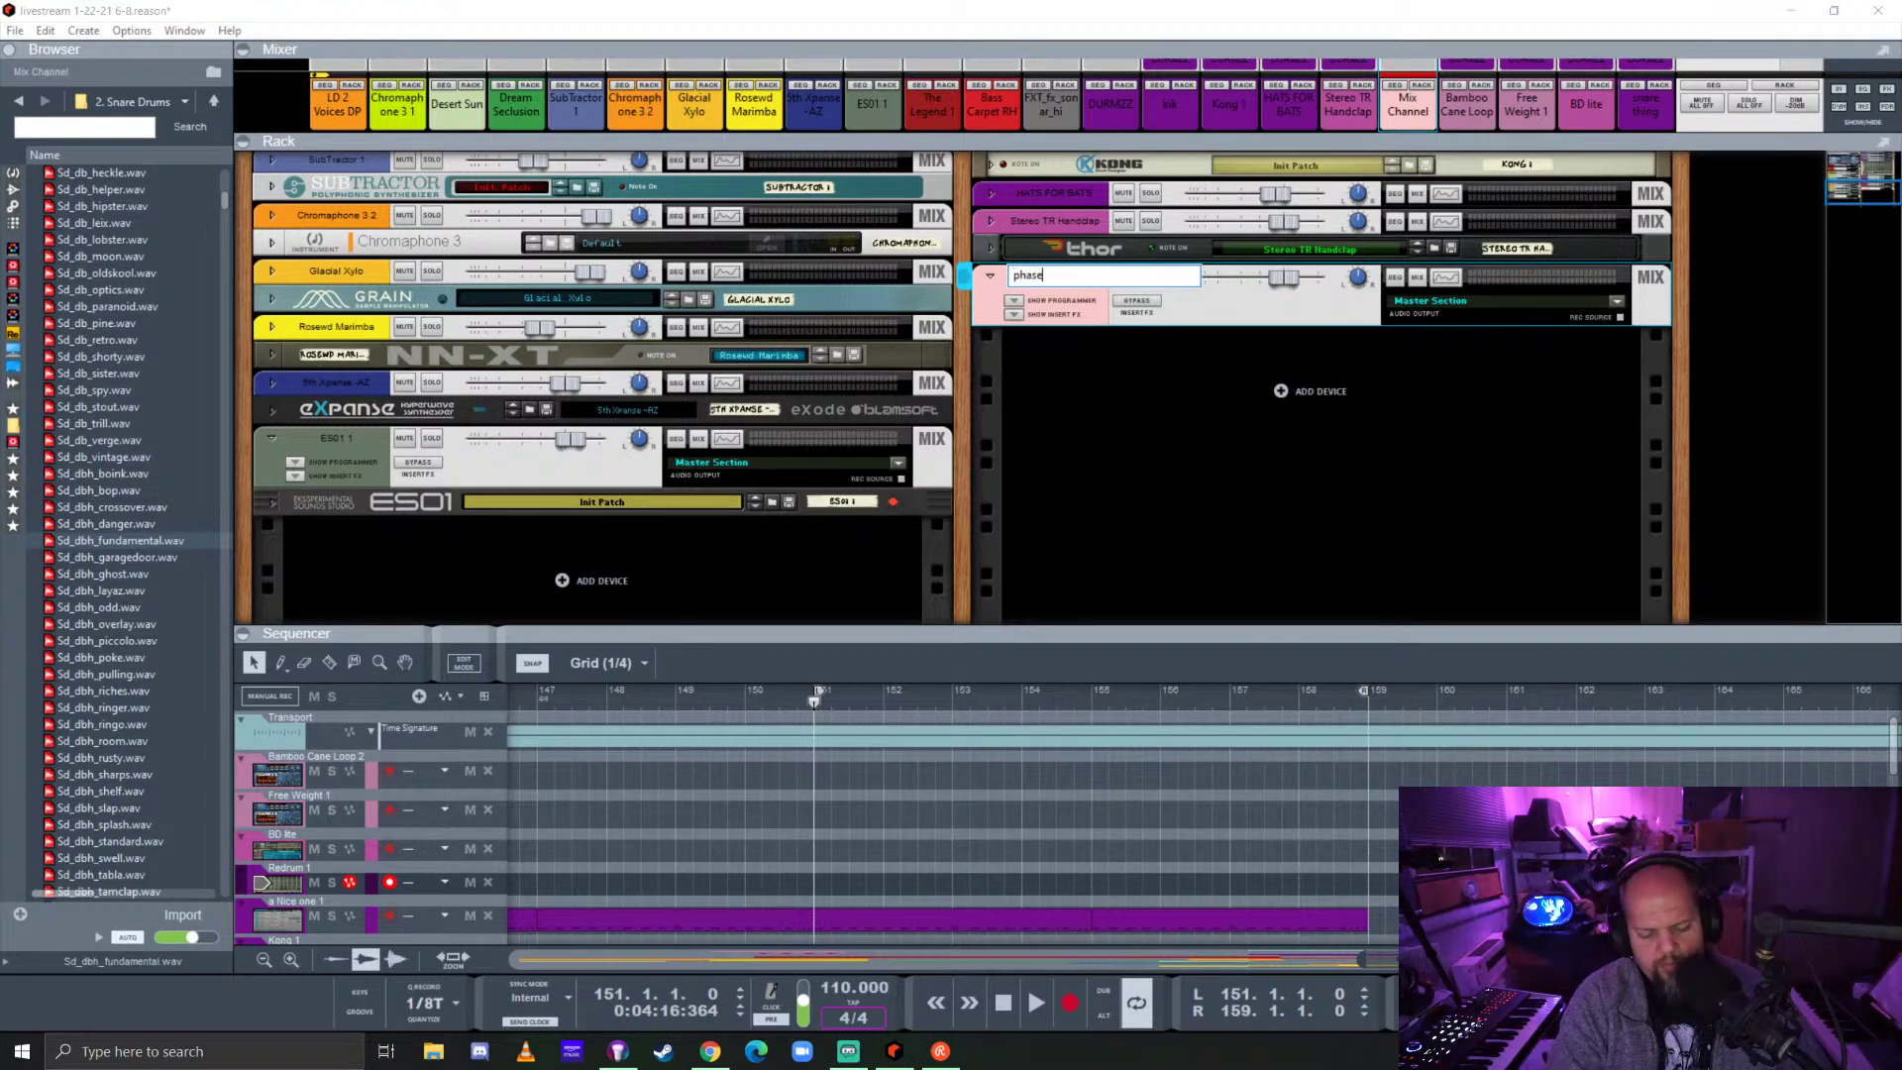
{"action": "type", "text": "phased snare"}
{"action": "key", "text": "Return"}
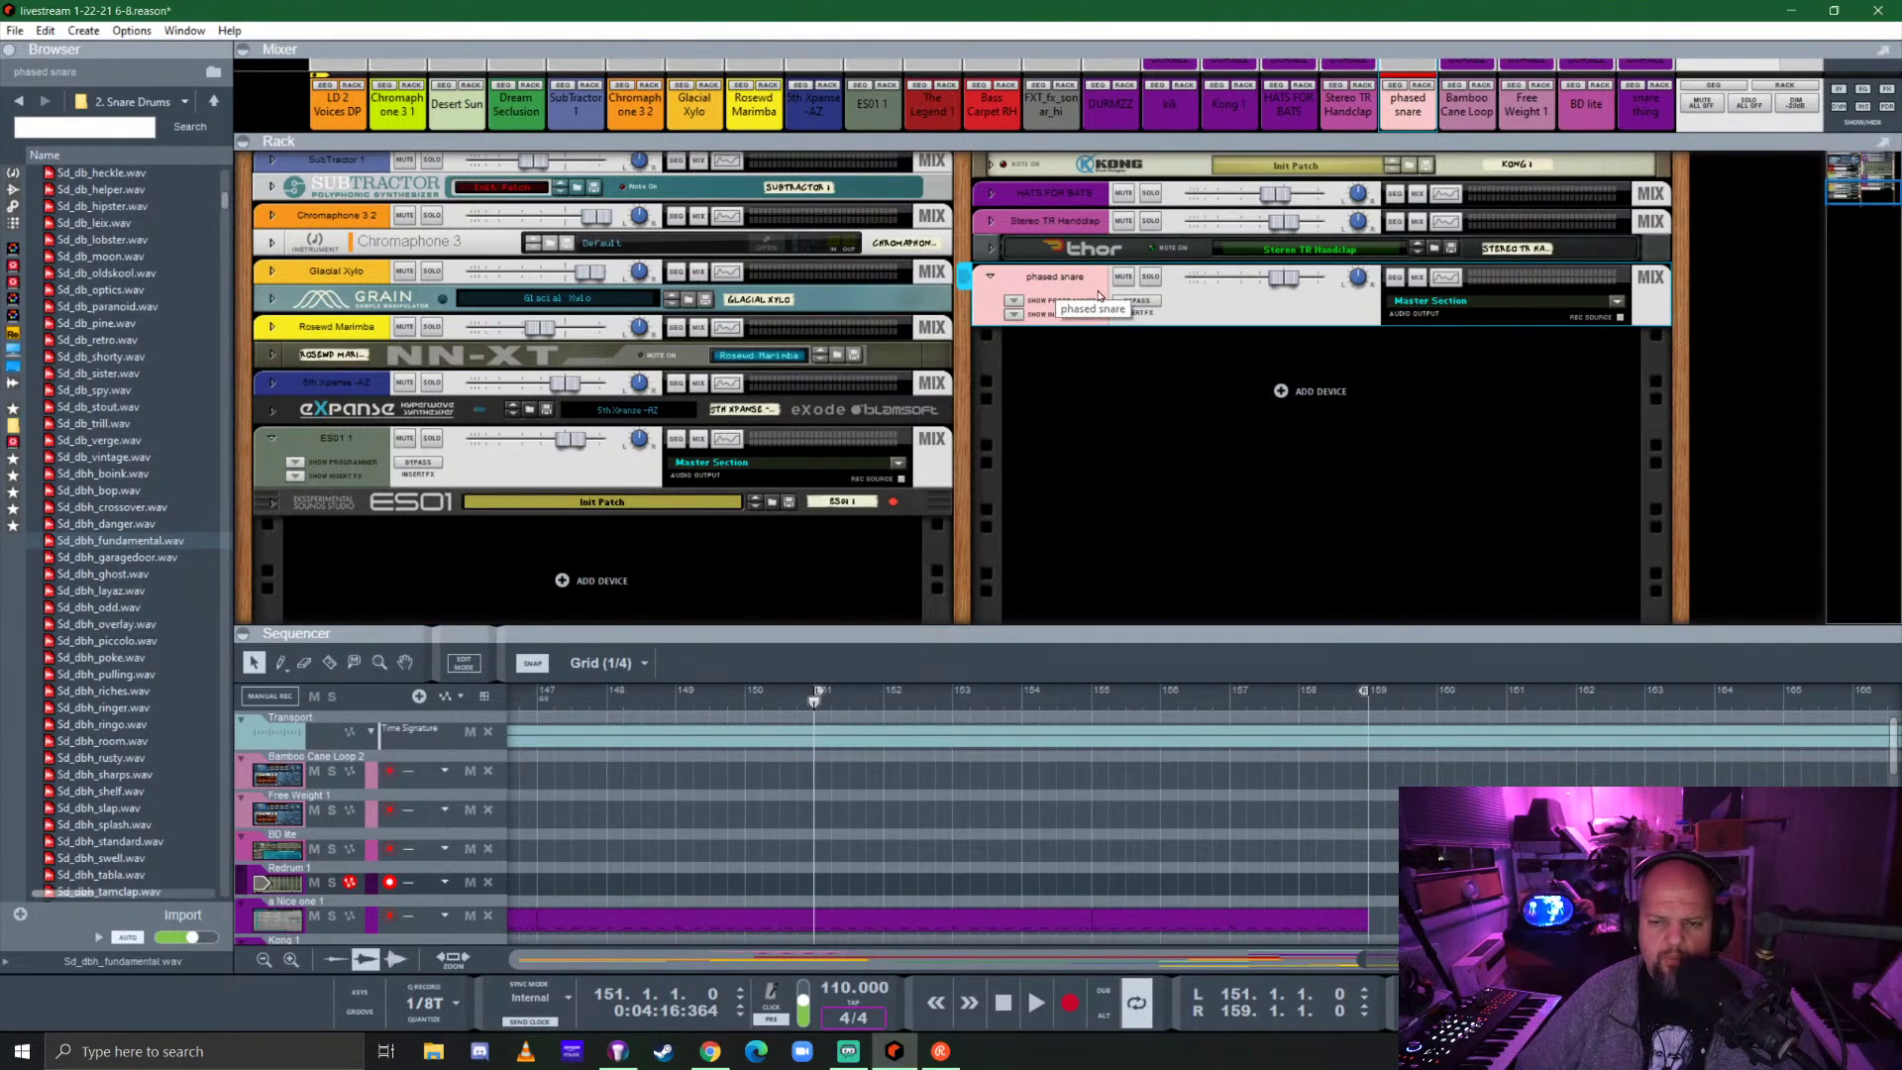
Move the phased snare mix channel up the rack to directly beneath the Redrum device.
{"action": "scroll", "coordinate": [1175, 416], "scroll_direction": "up", "scroll_amount": 5}
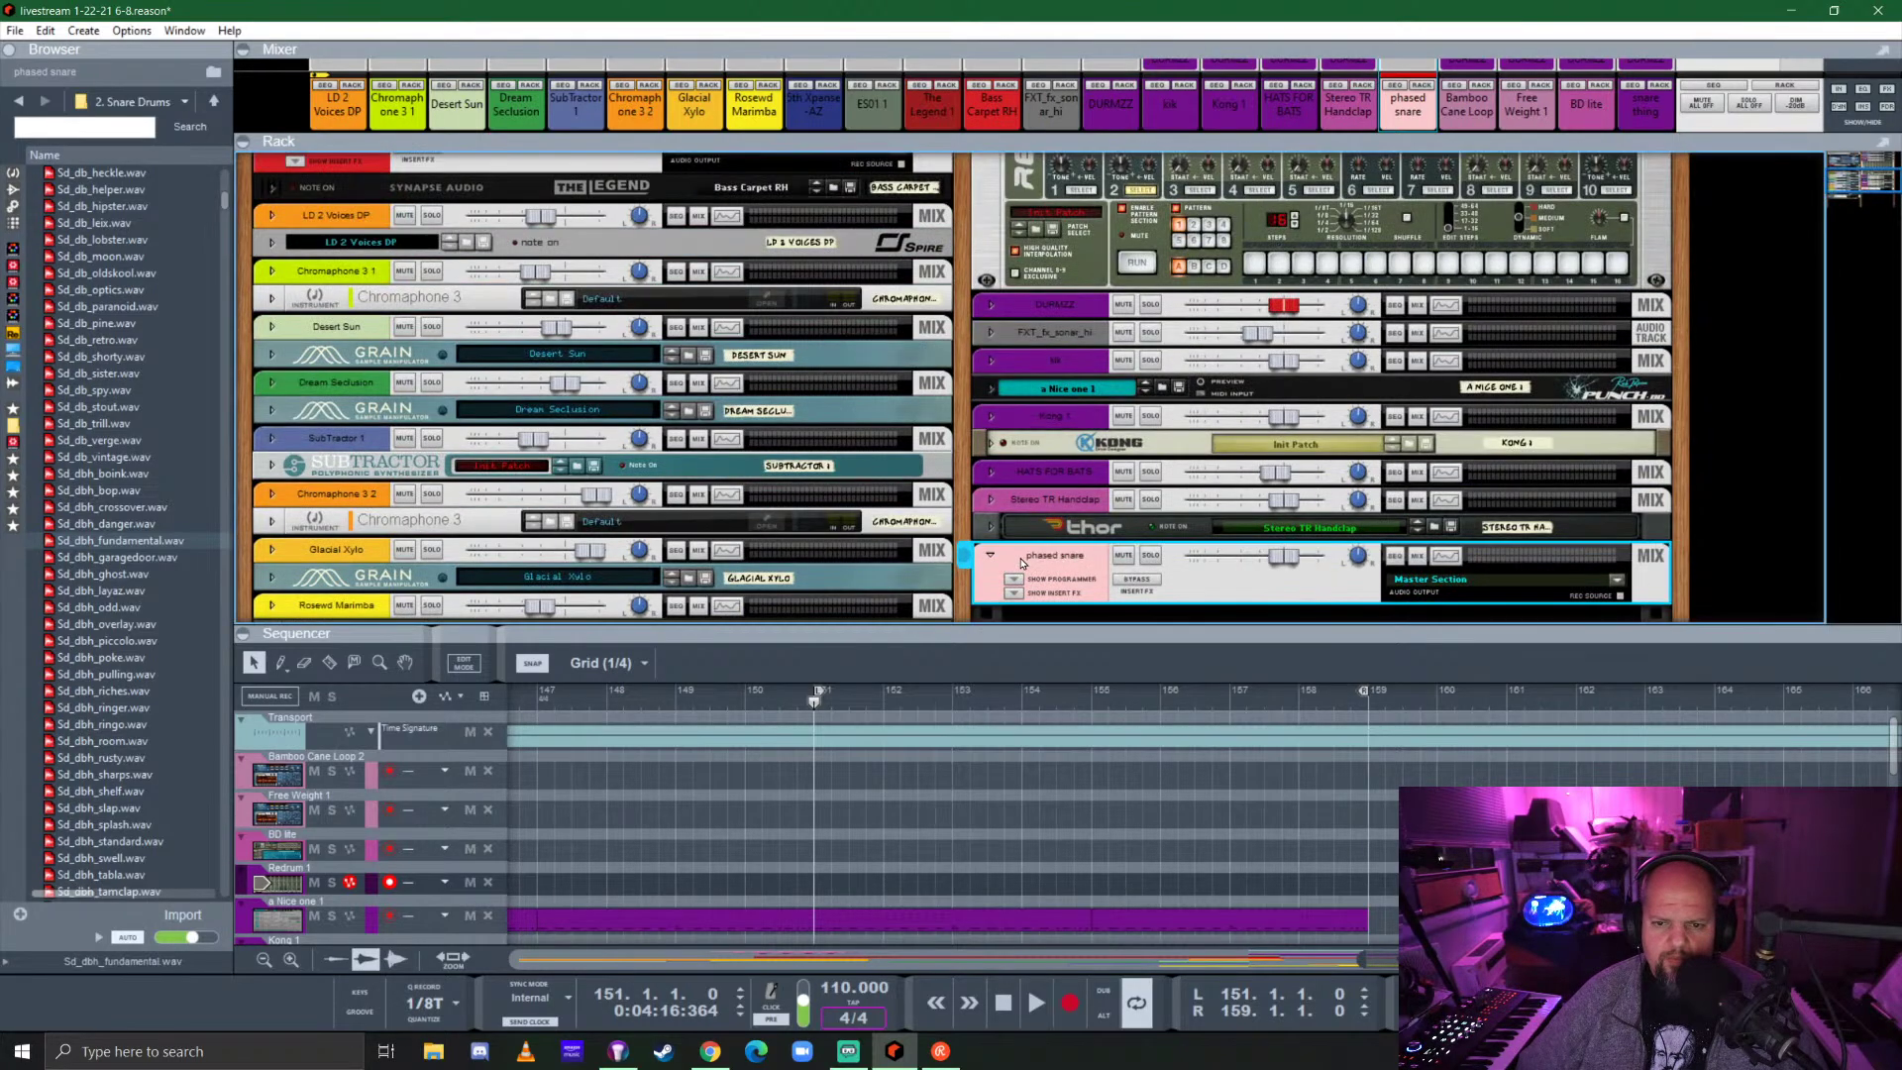
{"action": "left_click_drag", "start_coordinate": [1021, 563], "coordinate": [1072, 295]}
Flip the rack to its rear and cable Redrum channel 2's individual audio output to the phased snare channel's input.
{"action": "scroll", "coordinate": [1340, 362], "scroll_direction": "up", "scroll_amount": 2}
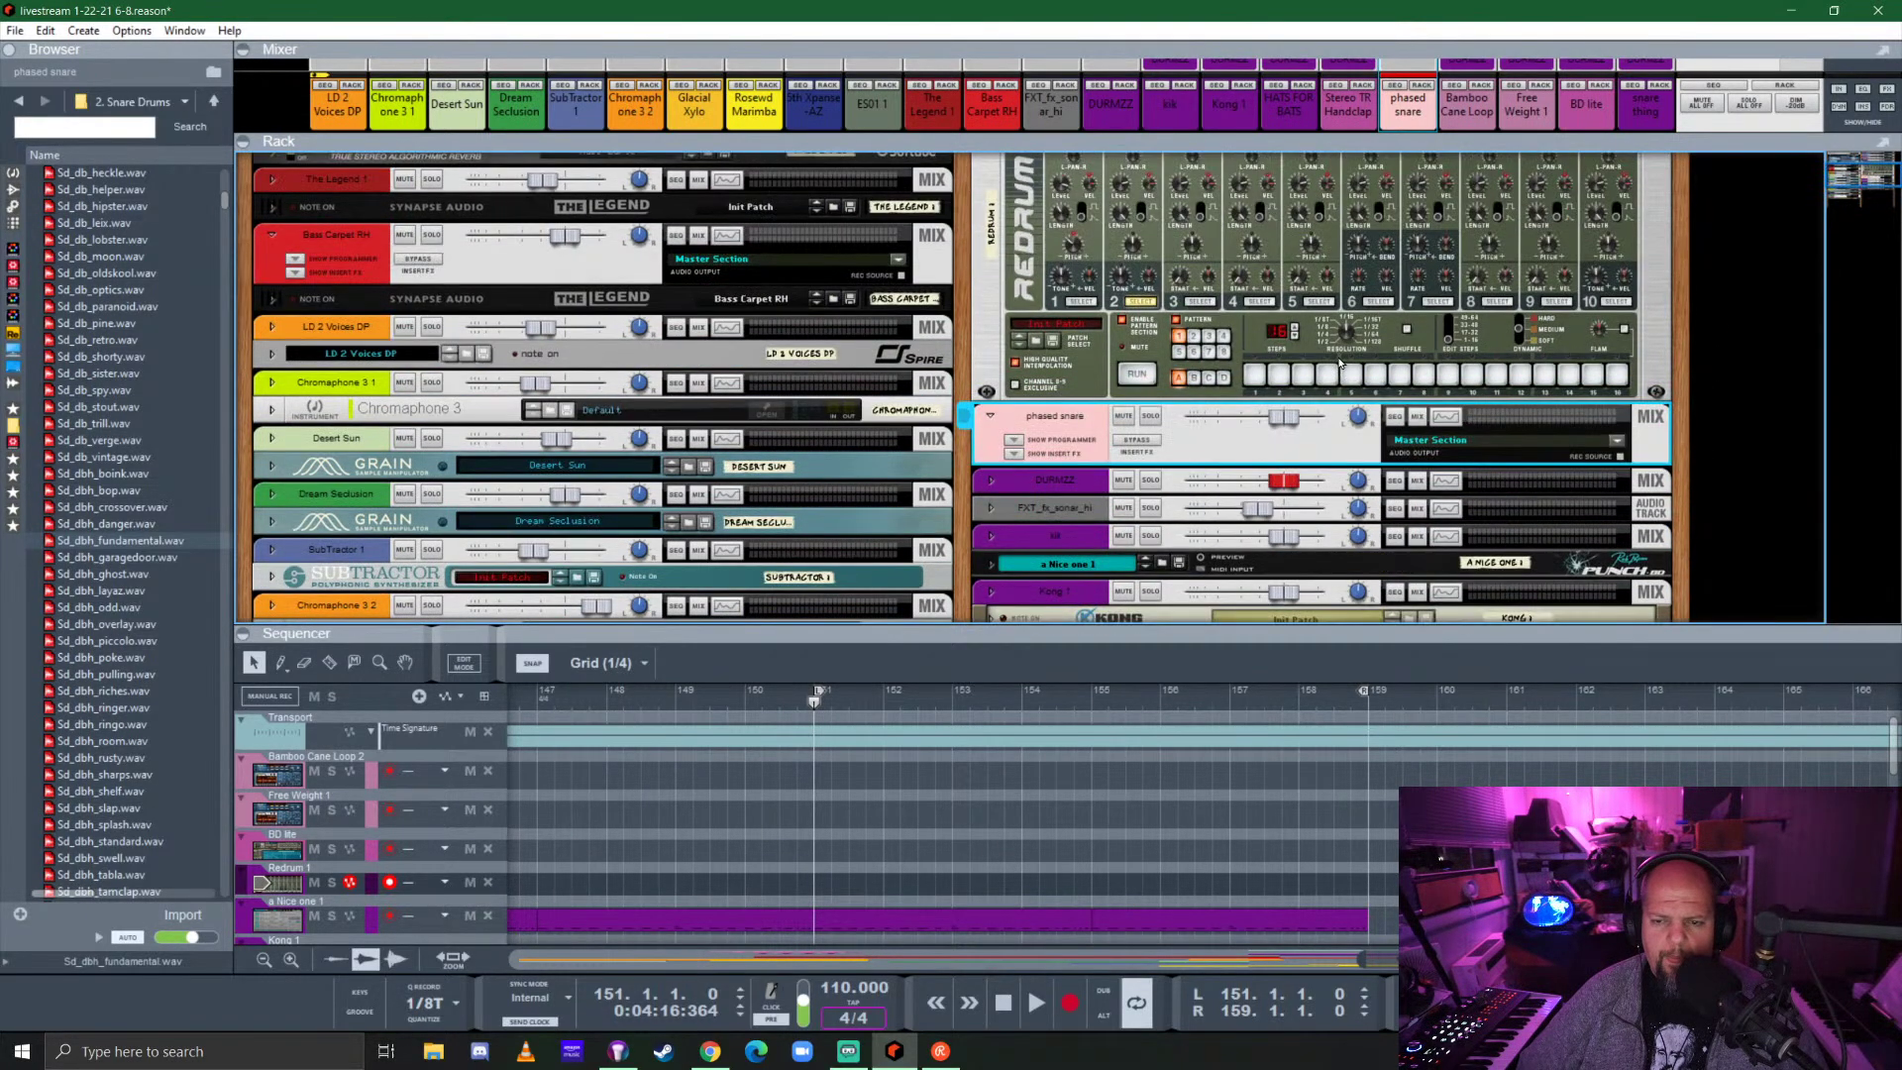
{"action": "key", "text": "Tab"}
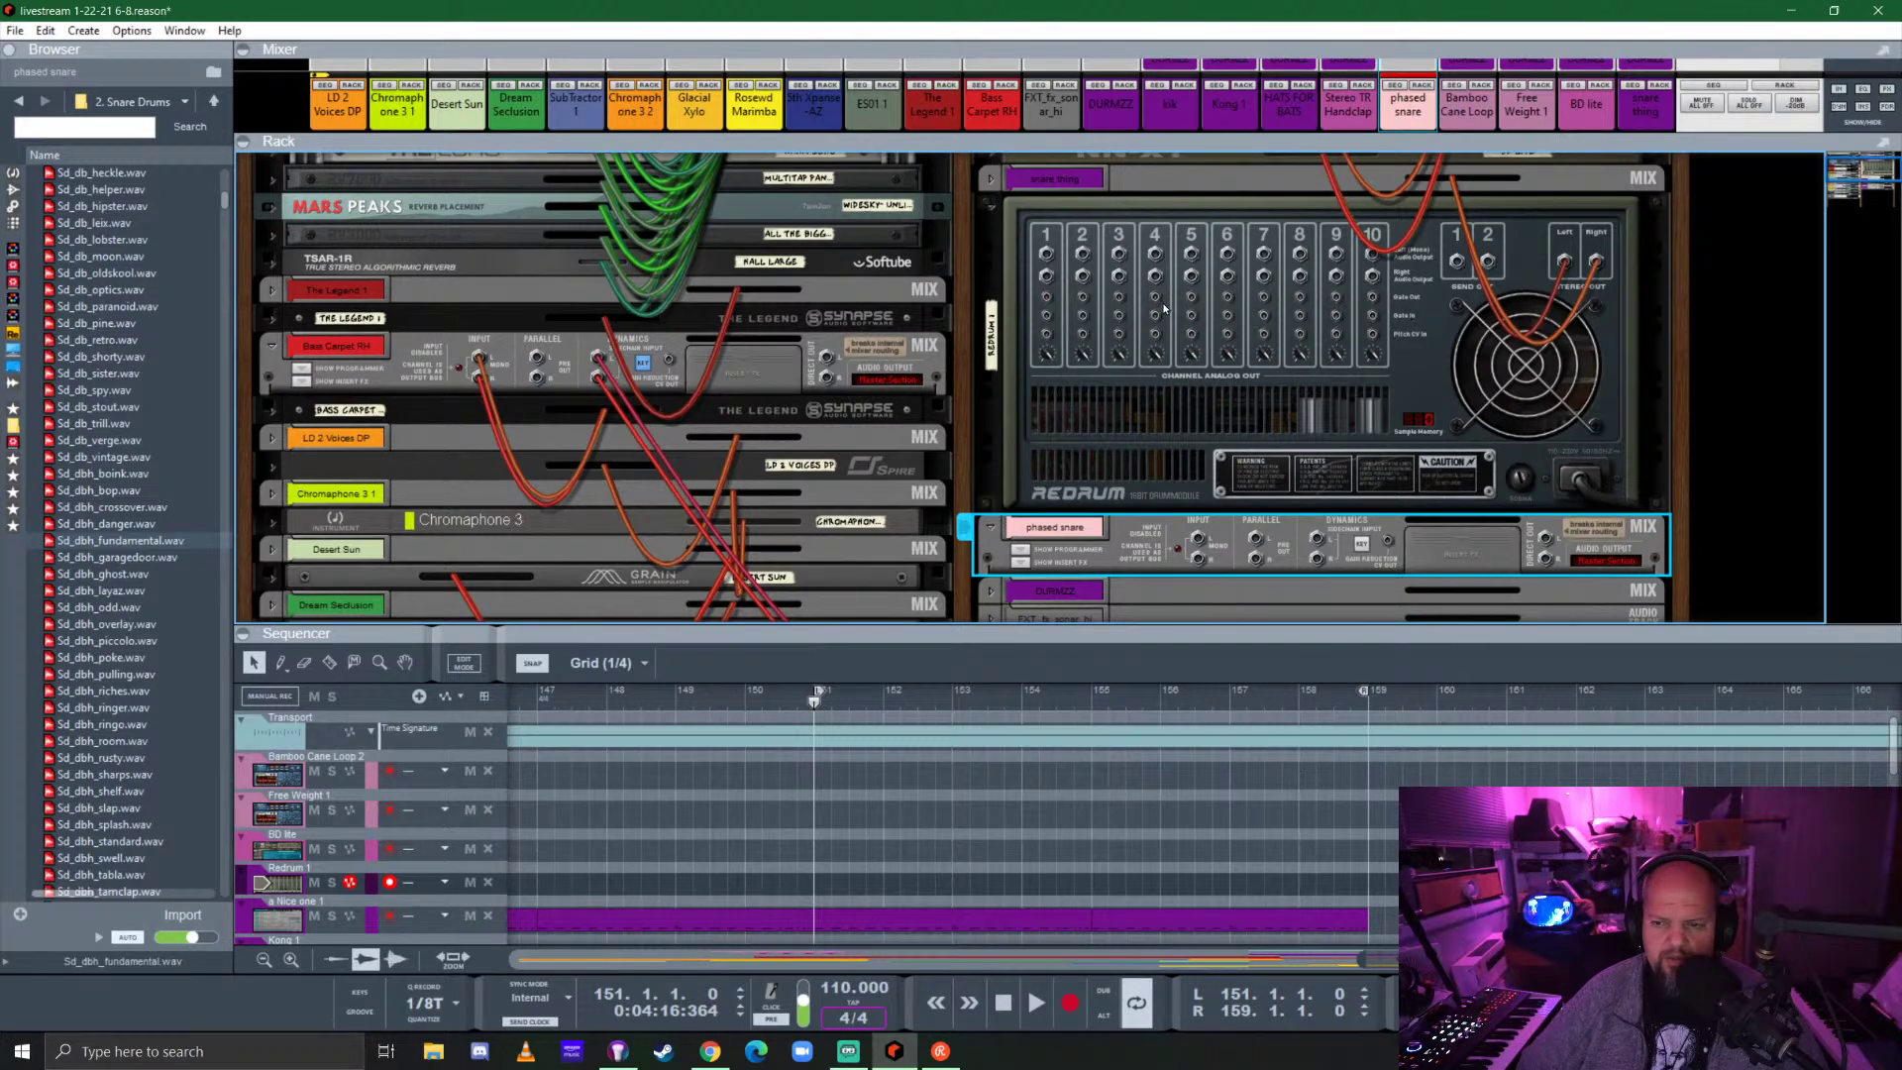
{"action": "left_click_drag", "start_coordinate": [1083, 279], "coordinate": [1199, 543]}
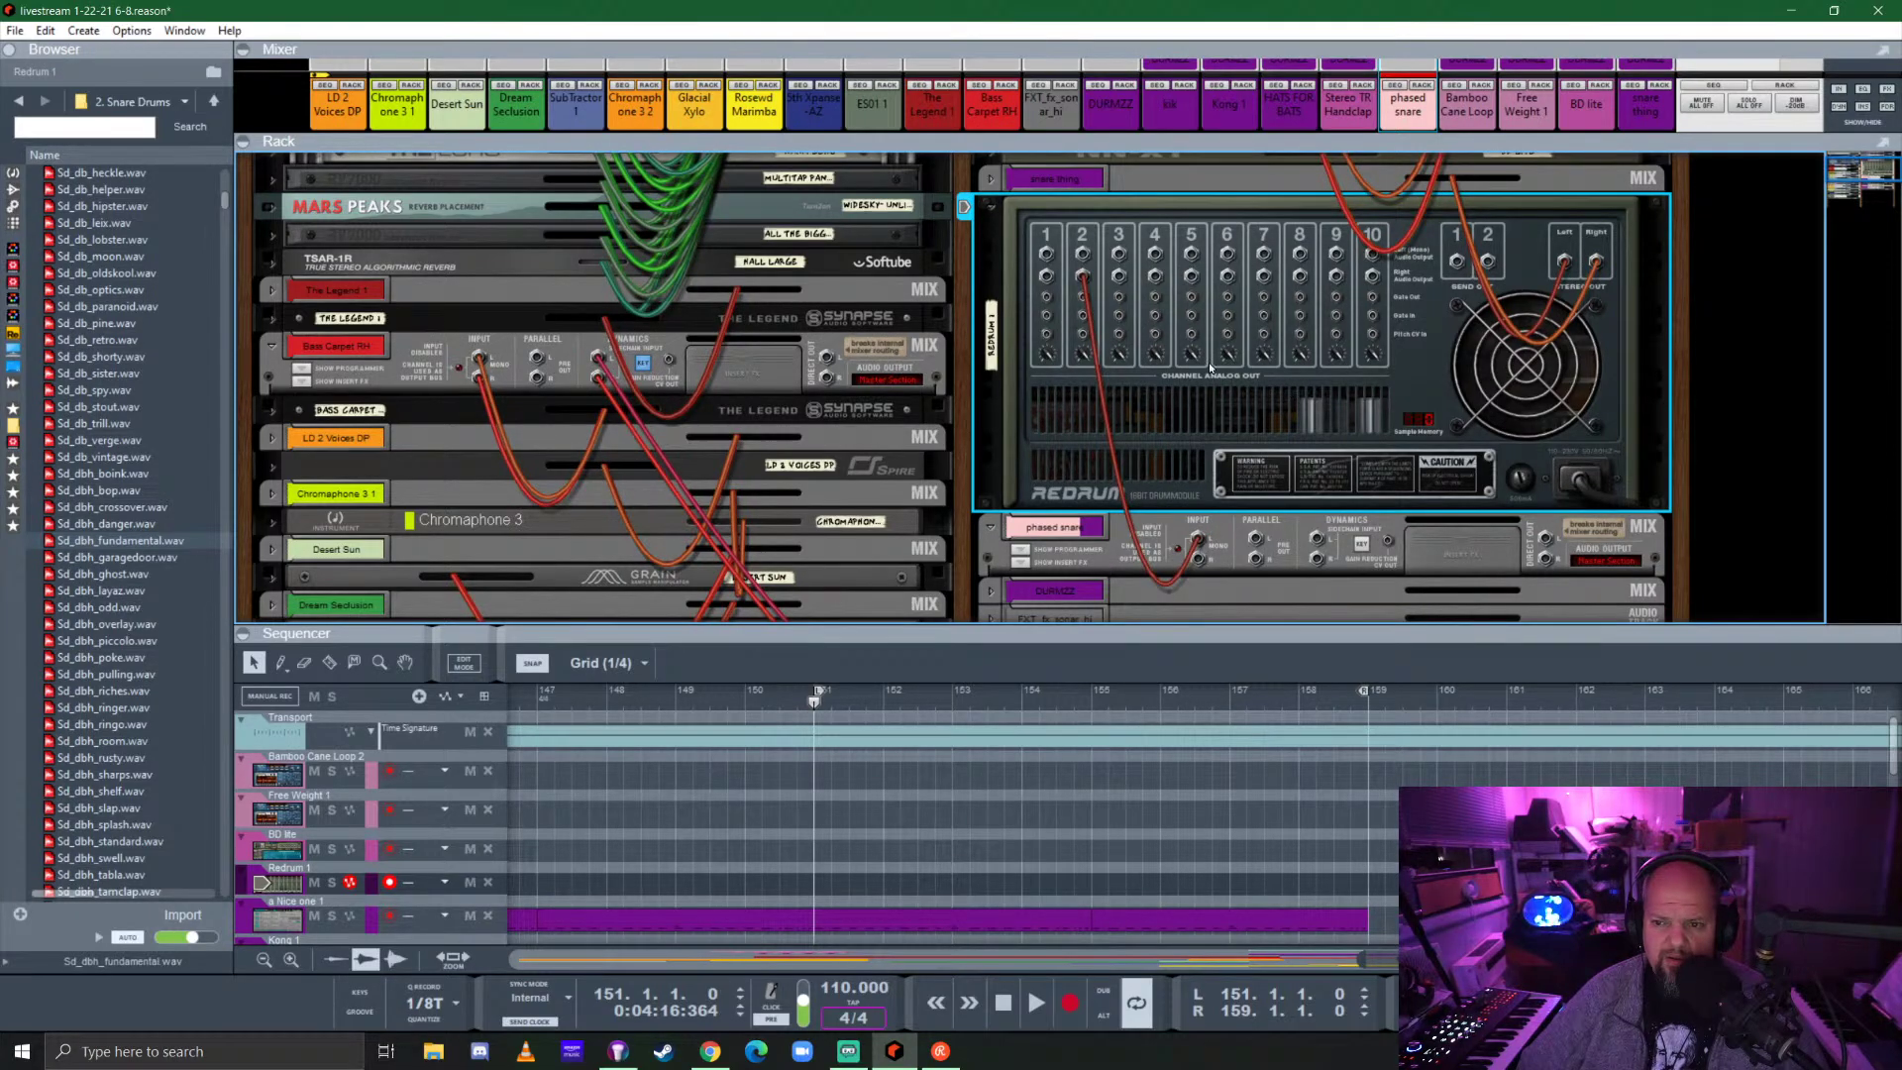
Finish the cabling from Redrum channel 2's output to the phased snare input and return the rack to its front view.
{"action": "left_click_drag", "start_coordinate": [1085, 255], "coordinate": [1198, 560]}
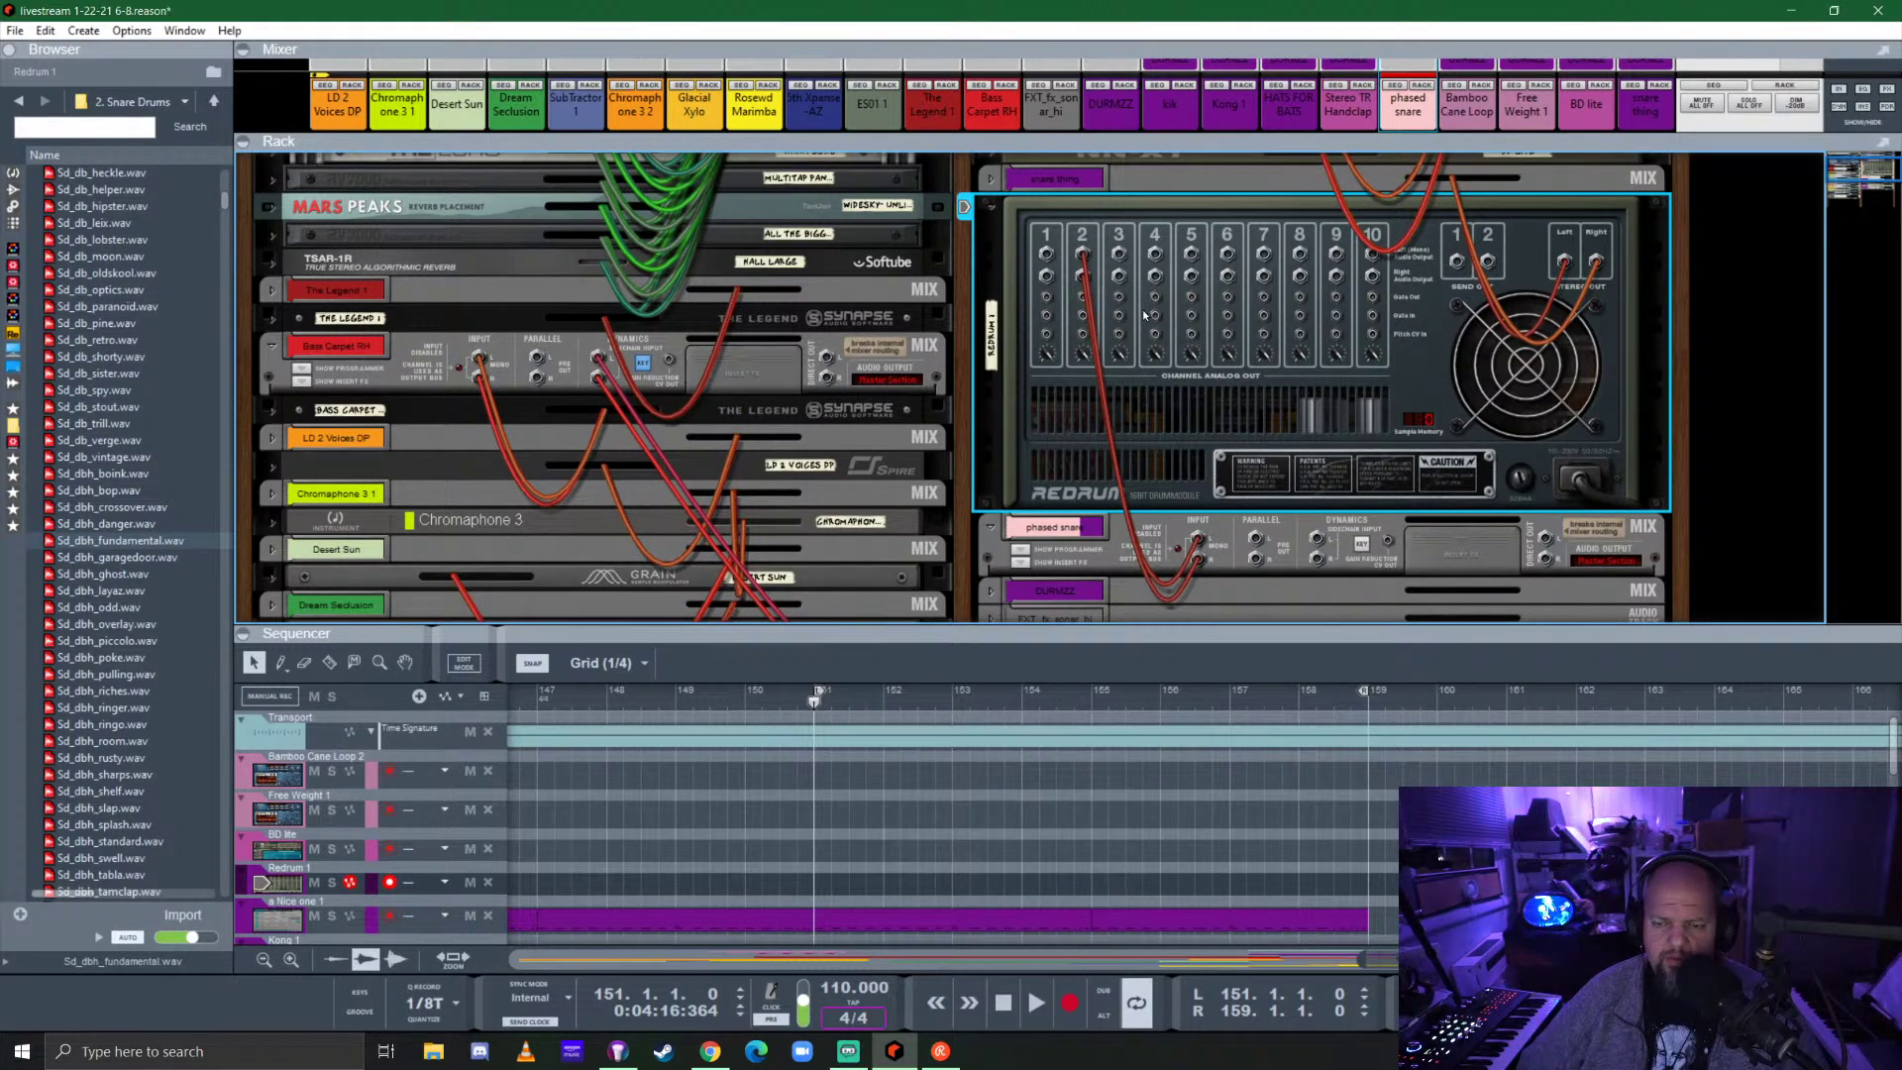
{"action": "key", "text": "Tab"}
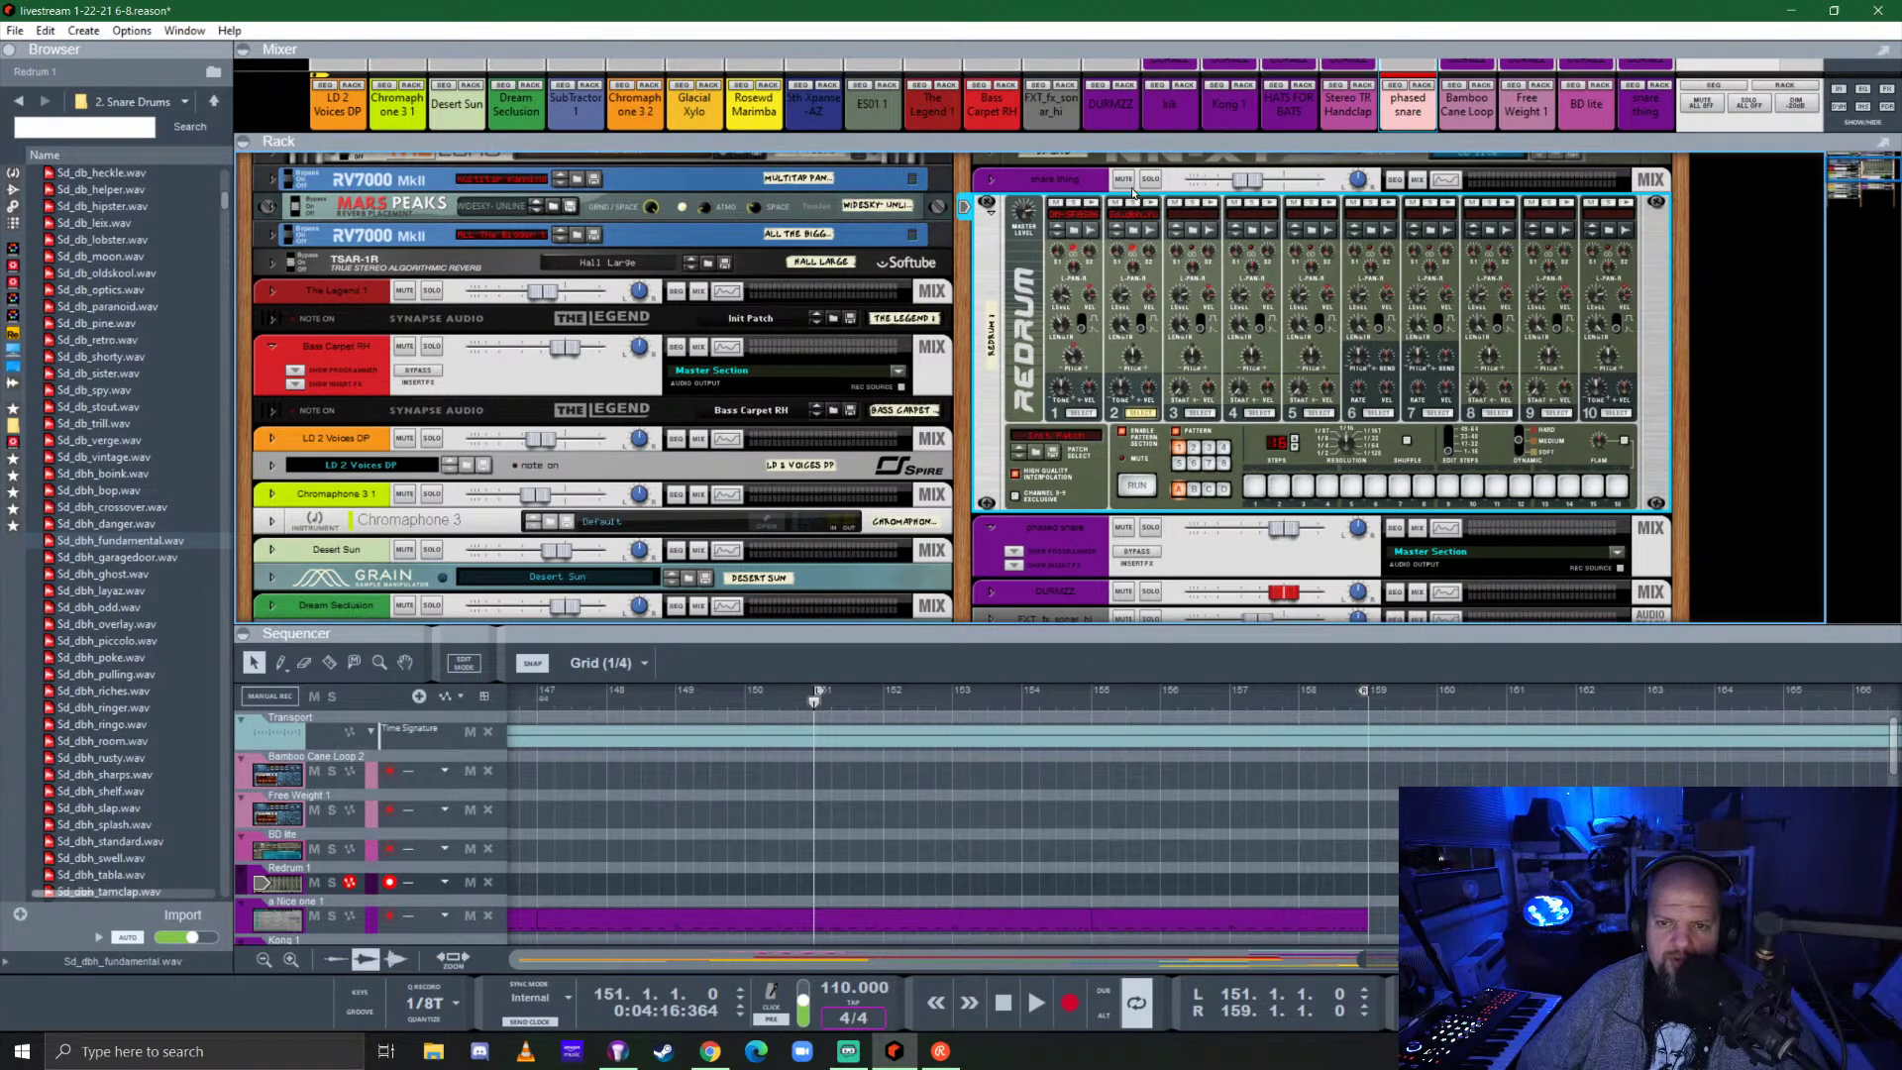
Solo the phased snare channel and record an eight-bar Redrum clip from bar 151 to bar 159.
{"action": "left_click", "coordinate": [1150, 529]}
{"action": "scroll", "coordinate": [1117, 304], "scroll_direction": "down", "scroll_amount": 2}
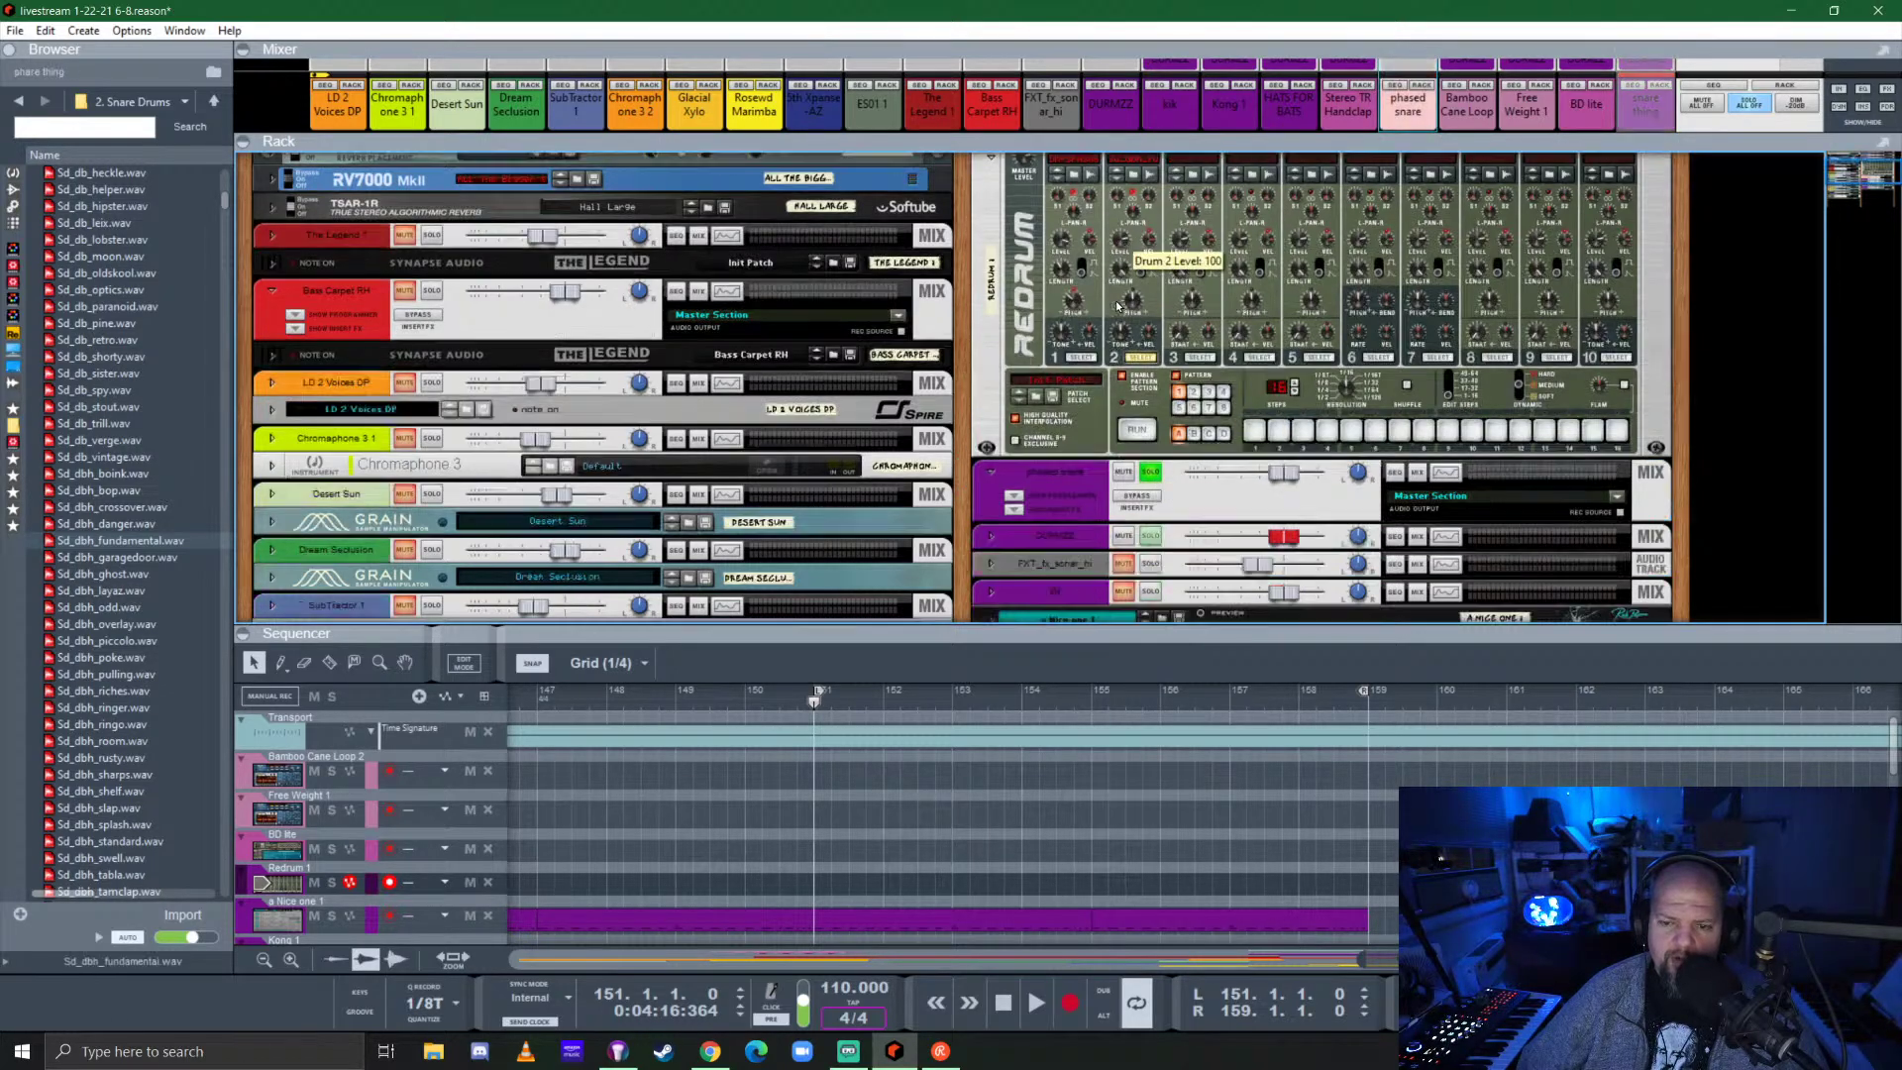
{"action": "scroll", "coordinate": [1118, 304], "scroll_direction": "up", "scroll_amount": 3}
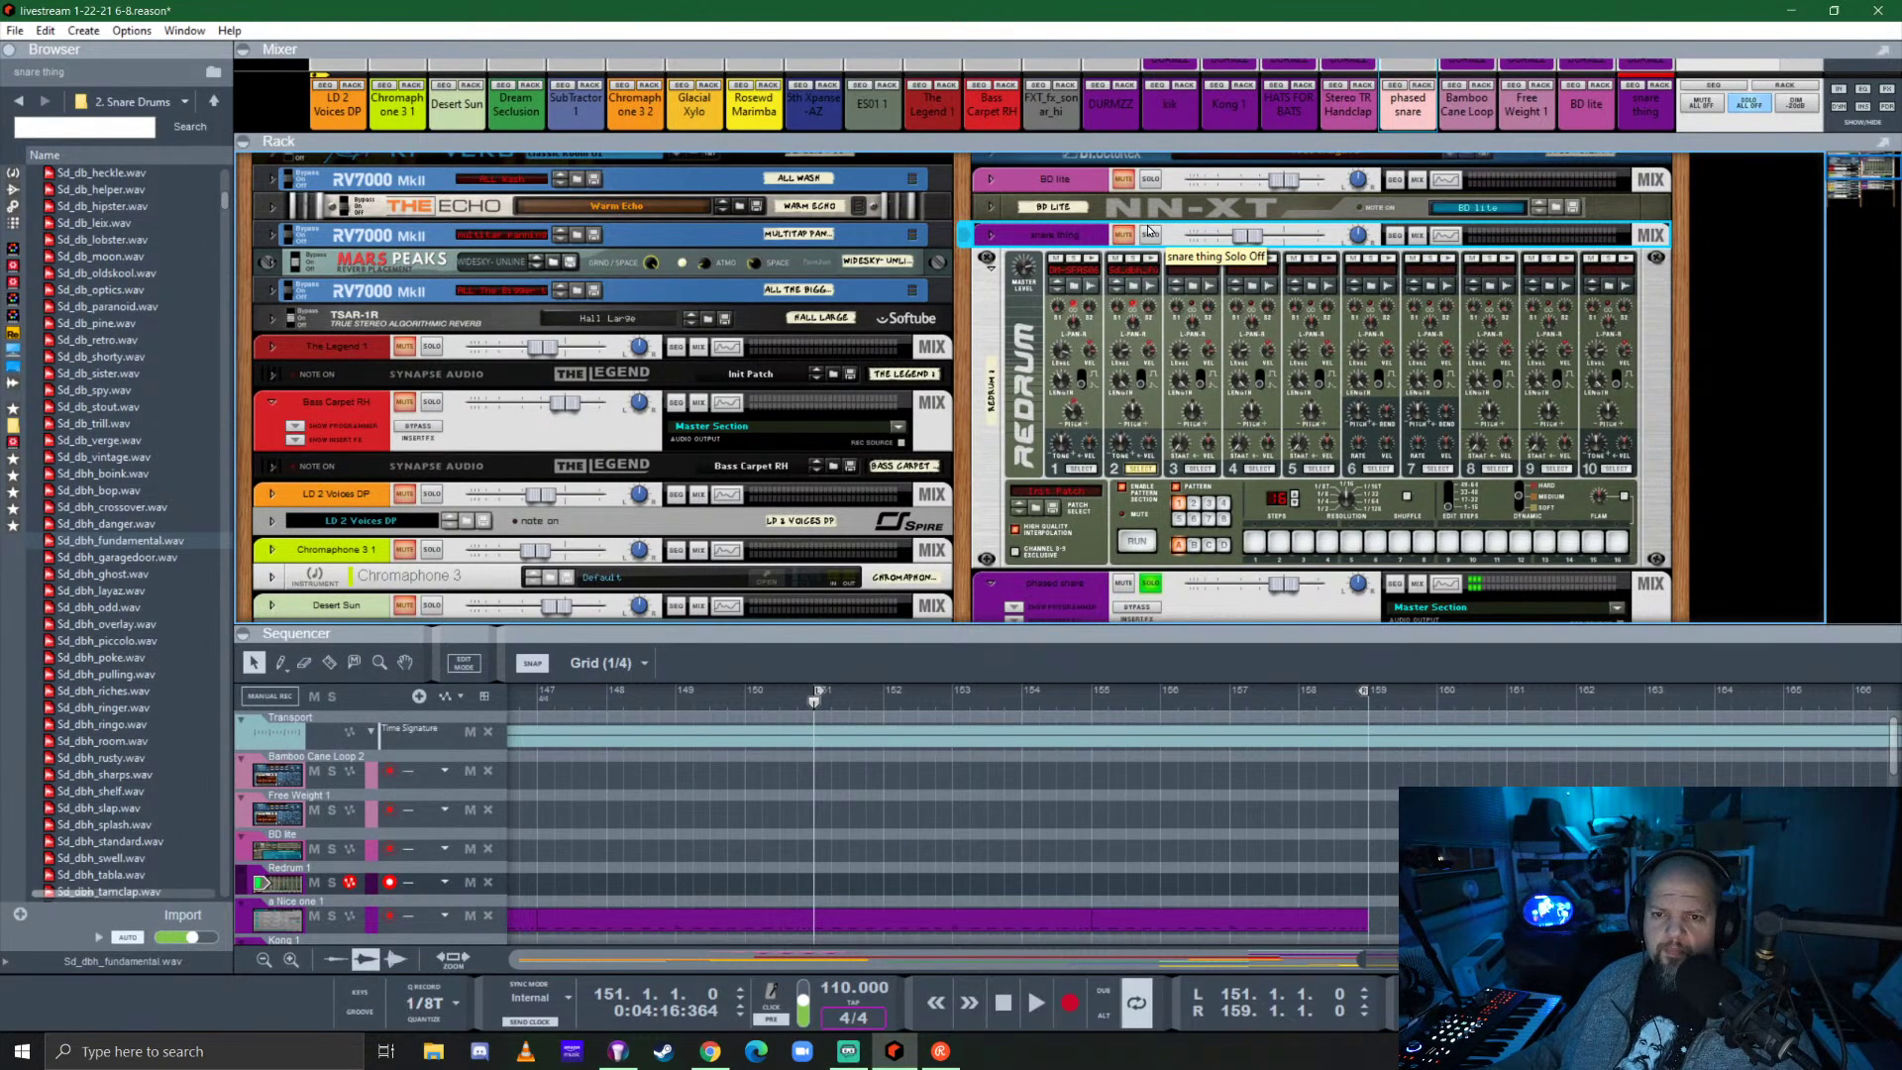
{"action": "key", "text": "ctrl+Return"}
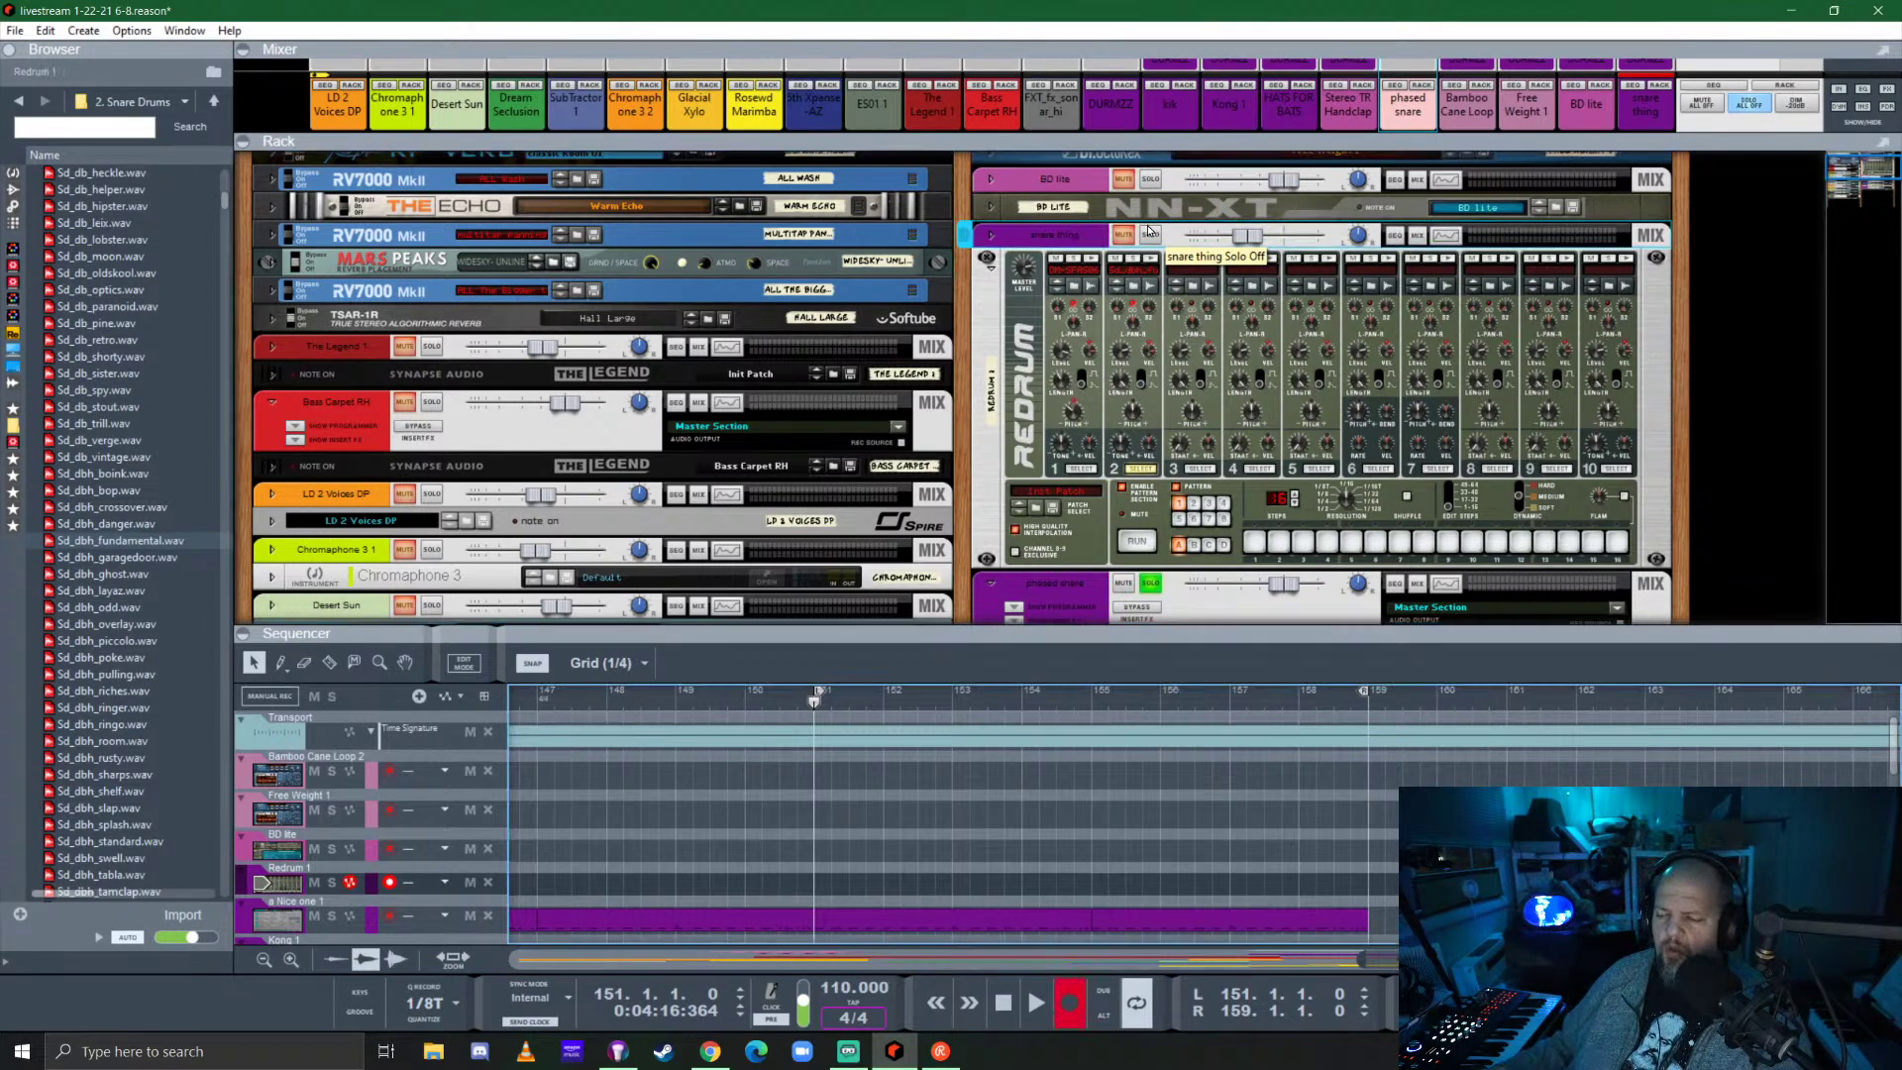
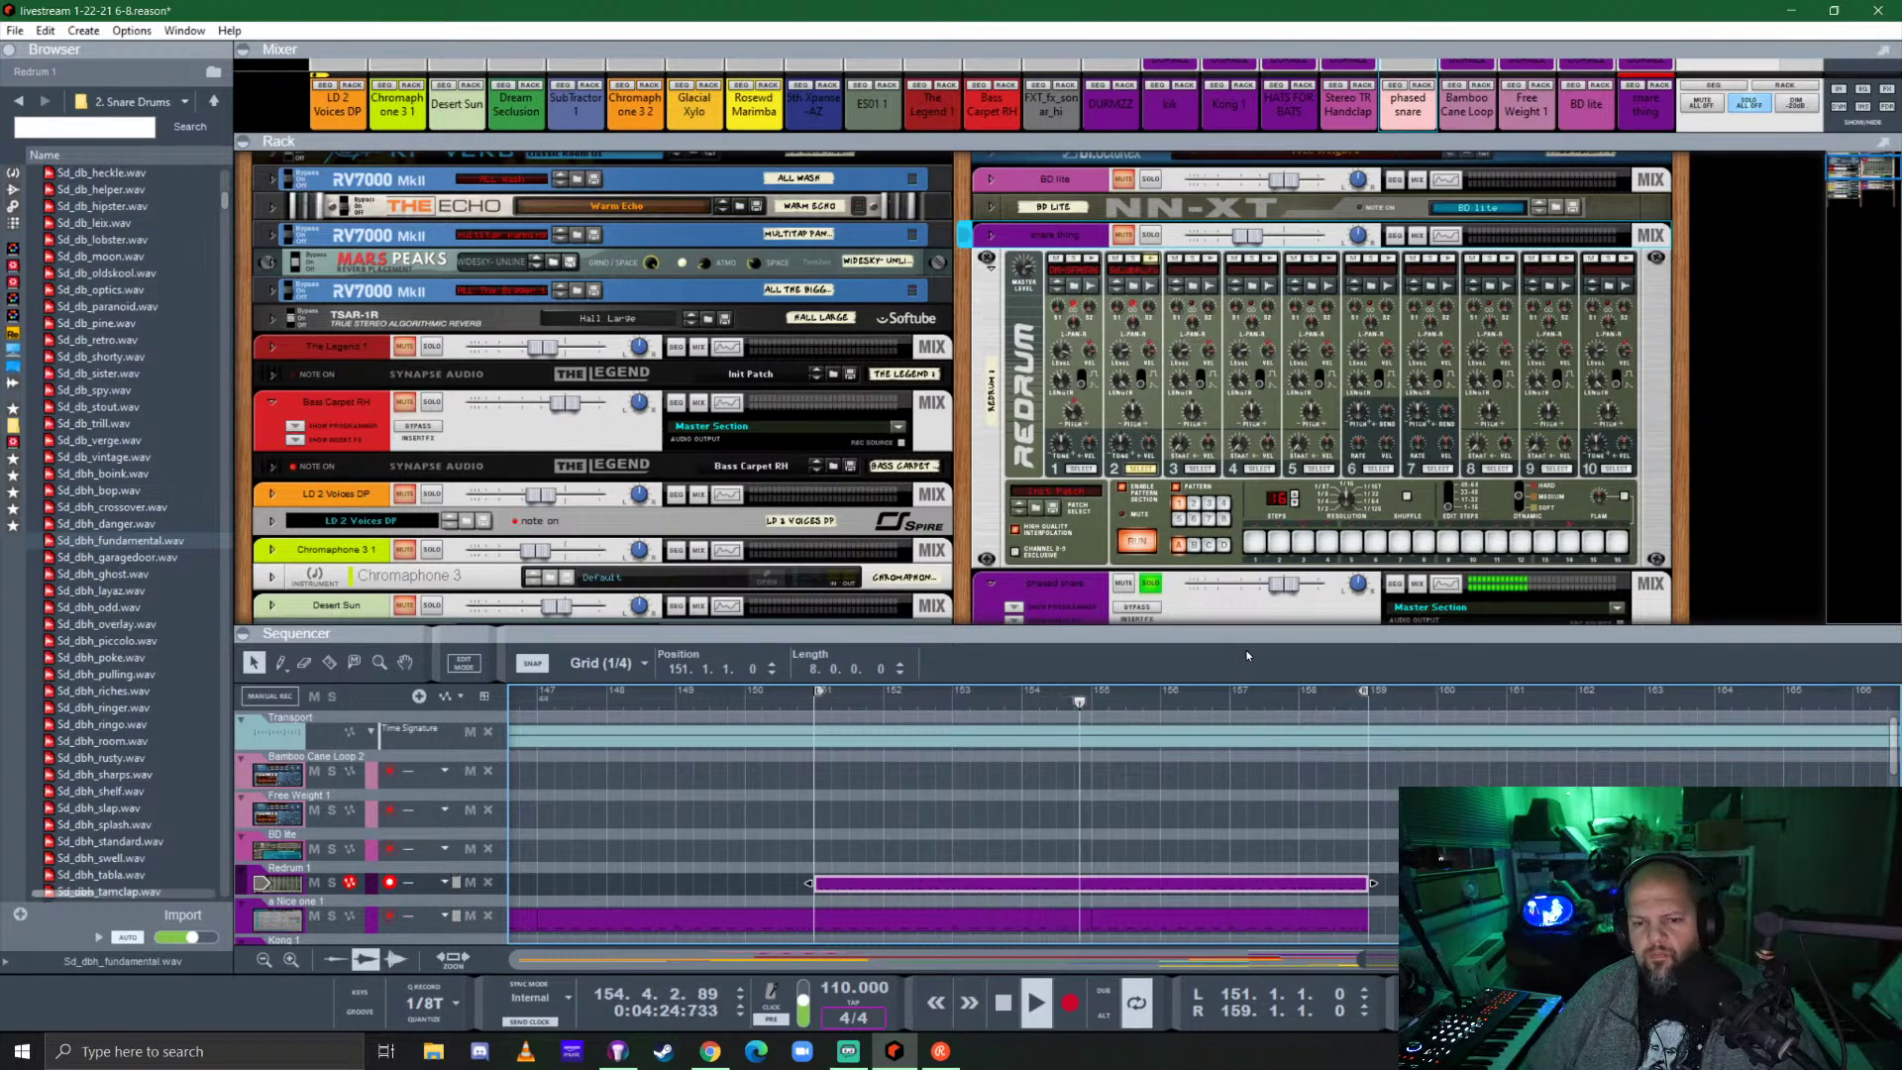
Insert a Sweeper Modulation Effect from the effects browser into the phased snare channel's insert effects section.
{"action": "left_click", "coordinate": [1282, 612]}
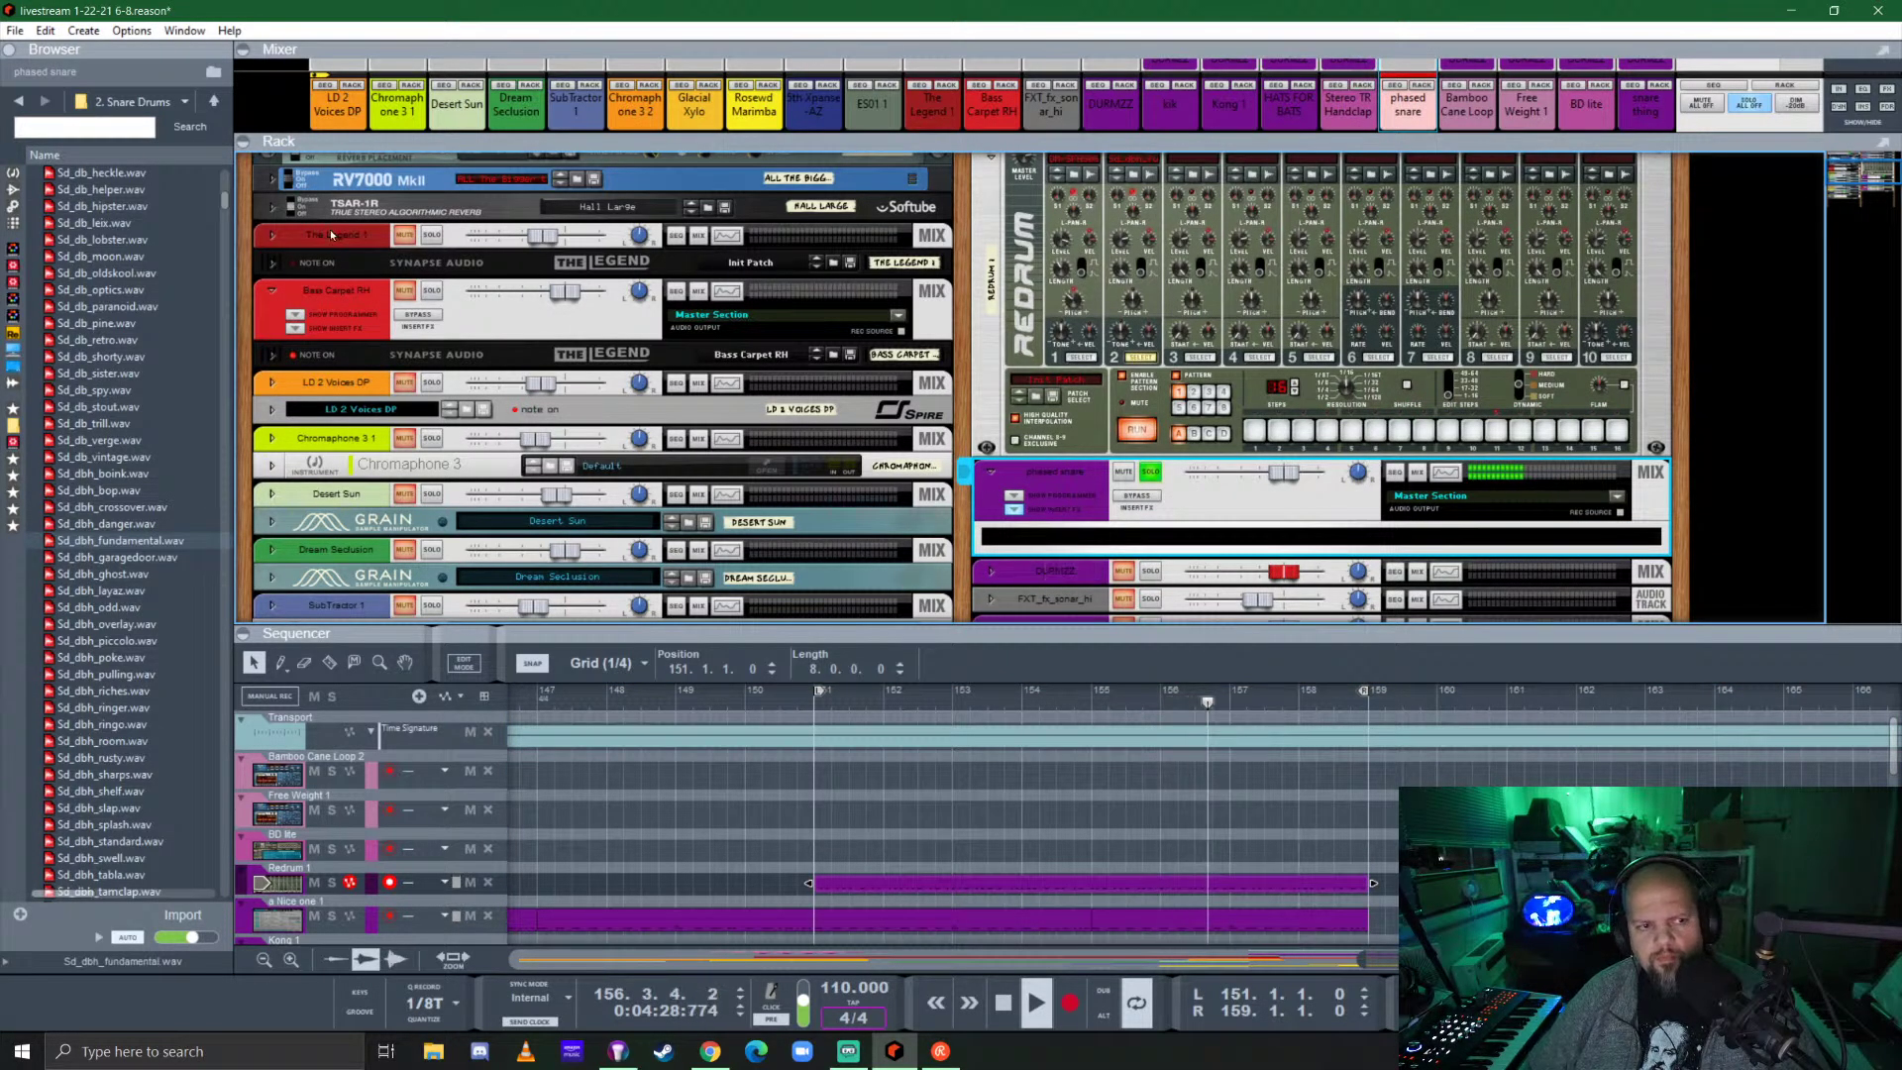
{"action": "left_click", "coordinate": [13, 189]}
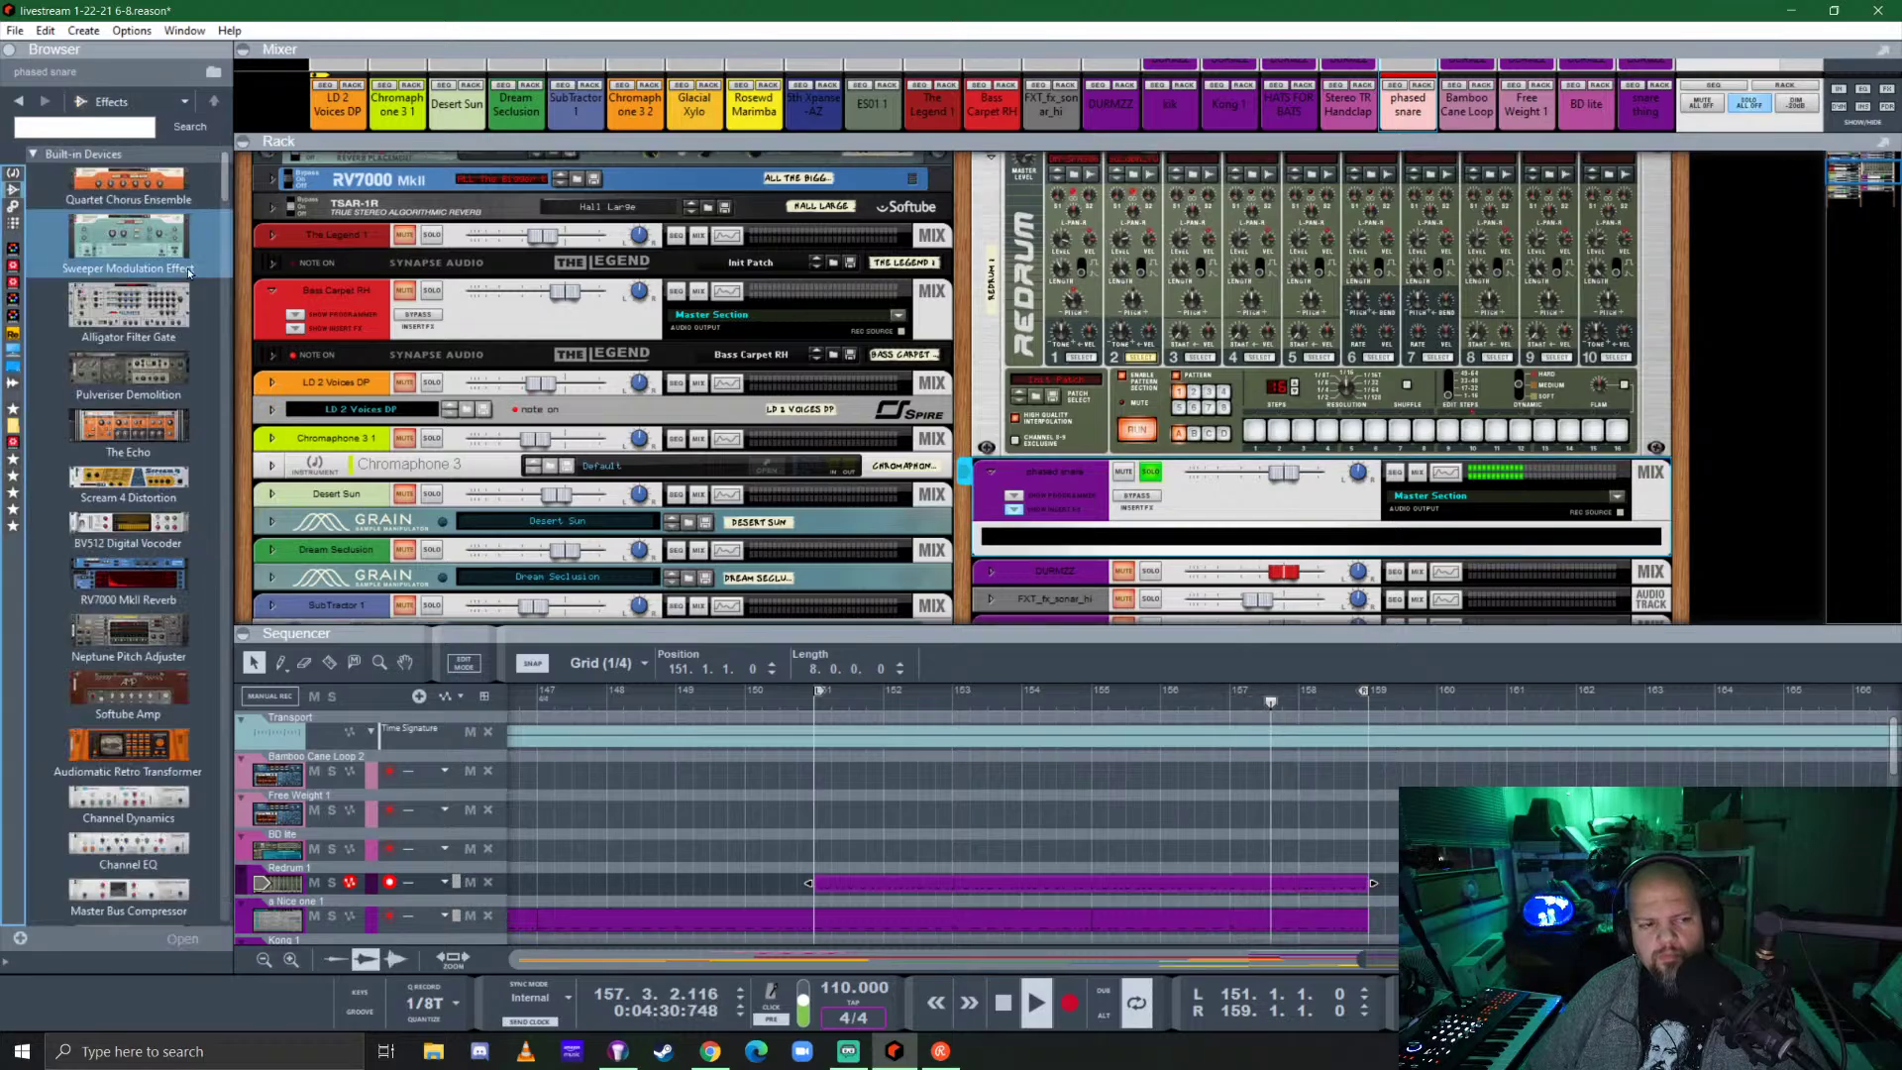
{"action": "scroll", "coordinate": [201, 439], "scroll_direction": "down", "scroll_amount": 10}
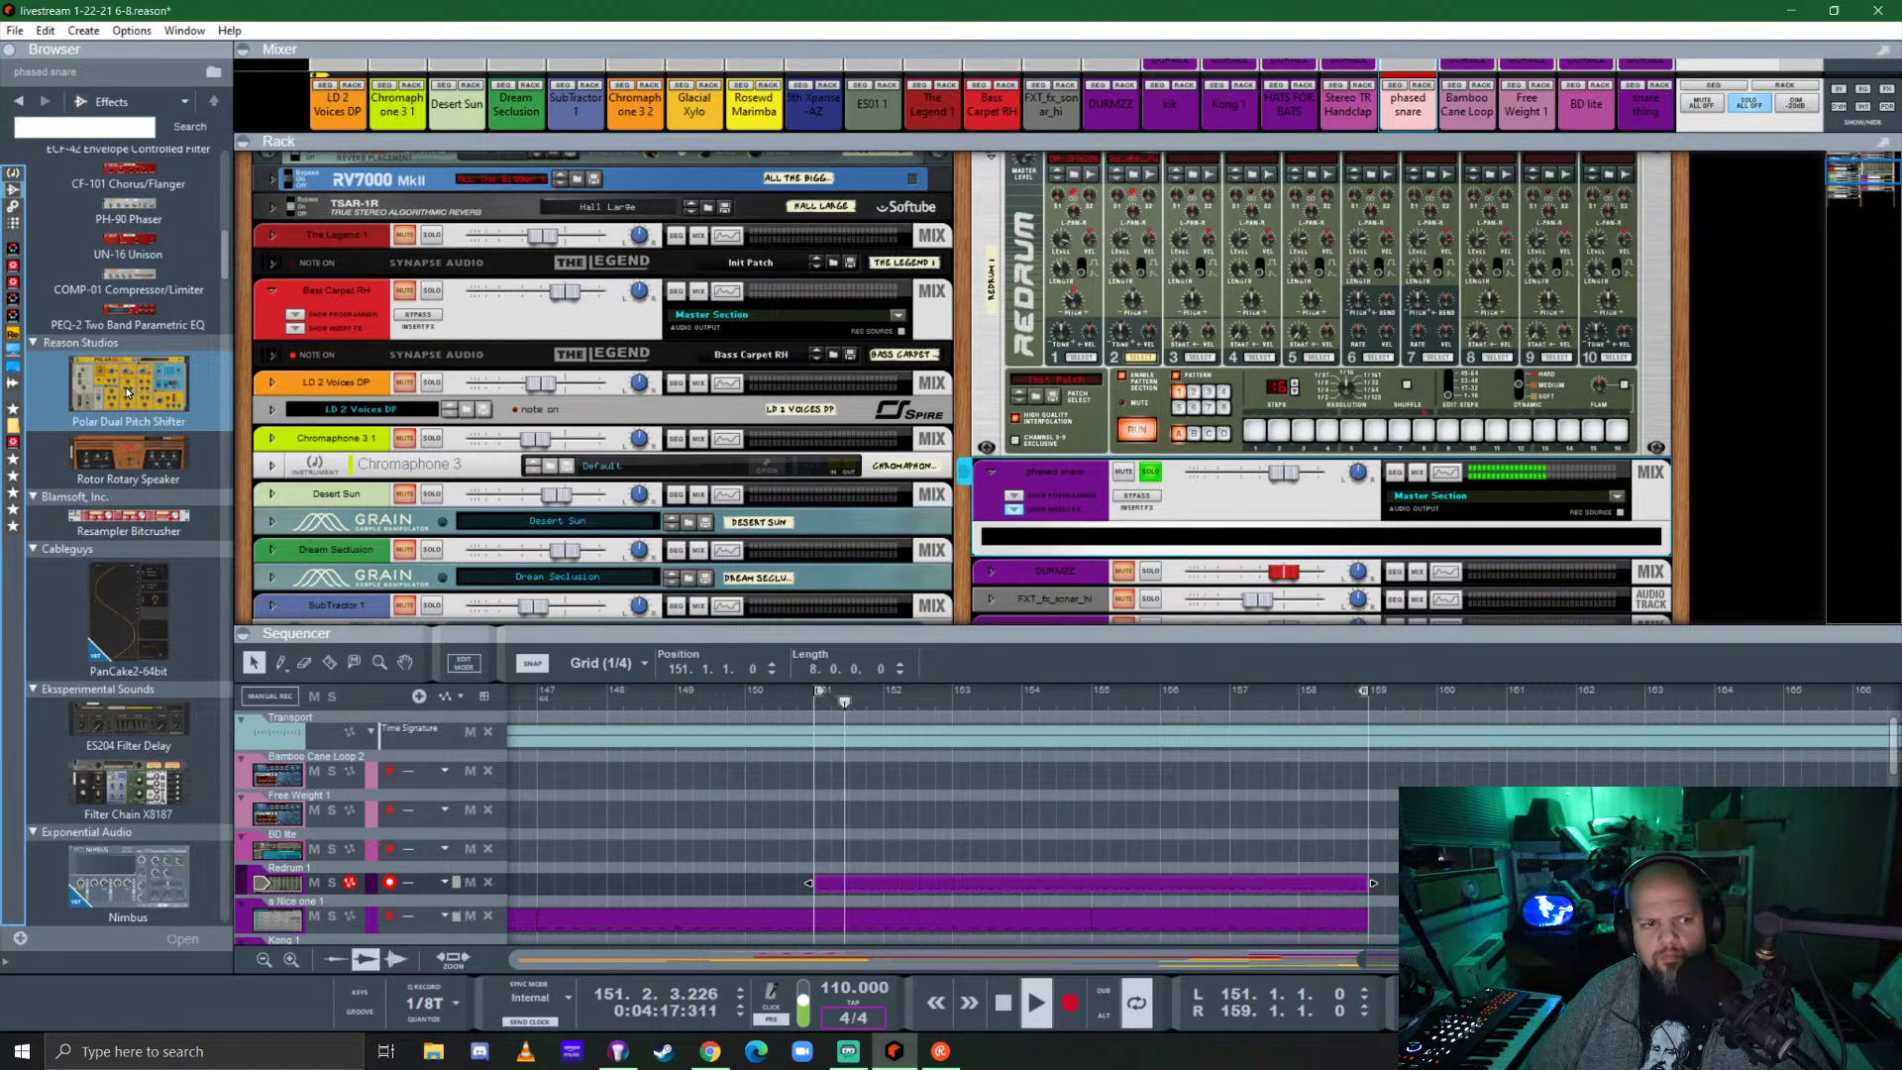
{"action": "scroll", "coordinate": [146, 385], "scroll_direction": "up", "scroll_amount": 5}
{"action": "scroll", "coordinate": [146, 384], "scroll_direction": "up", "scroll_amount": 6}
{"action": "left_click_drag", "start_coordinate": [129, 238], "coordinate": [1298, 545]}
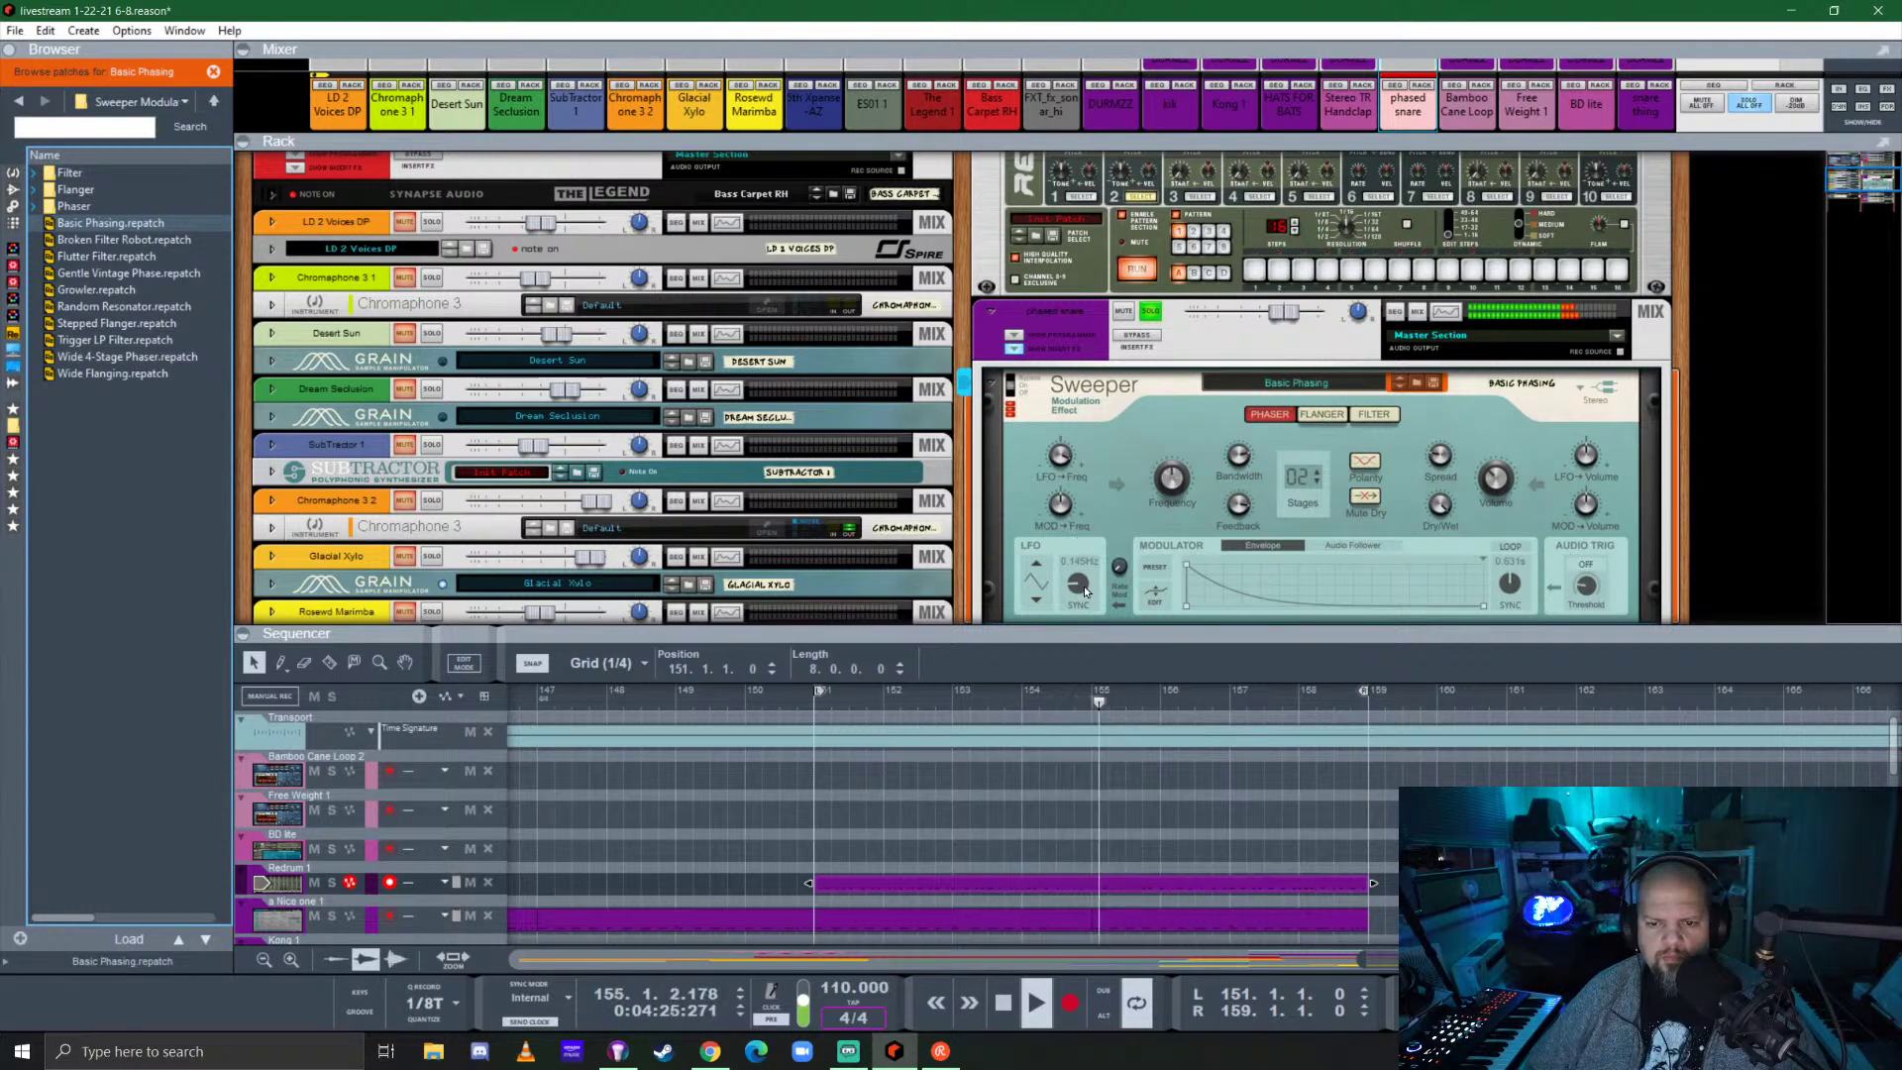
Raise the Sweeper's LFO rate to about 0.417 Hz, adjust its feedback, and fold the device.
{"action": "left_click_drag", "start_coordinate": [1081, 585], "coordinate": [1098, 555]}
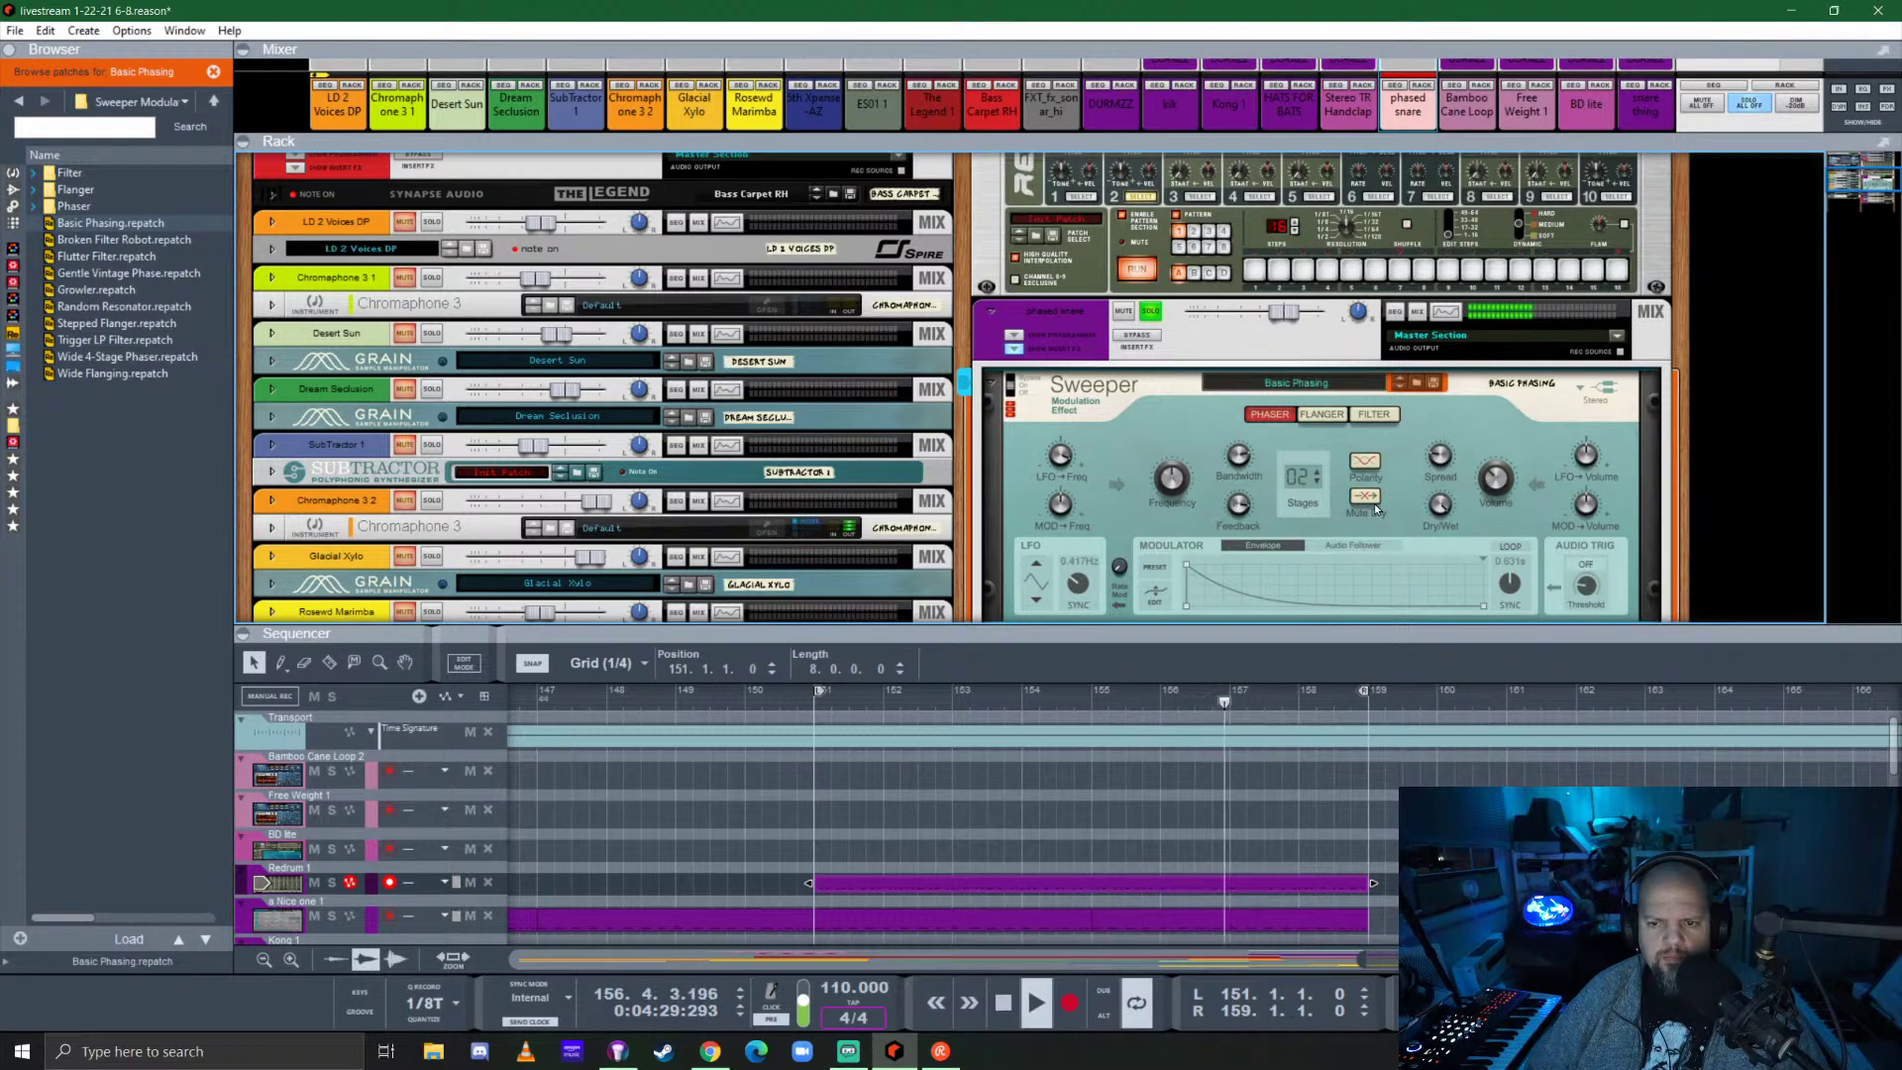
{"action": "left_click_drag", "start_coordinate": [1246, 515], "coordinate": [1252, 580]}
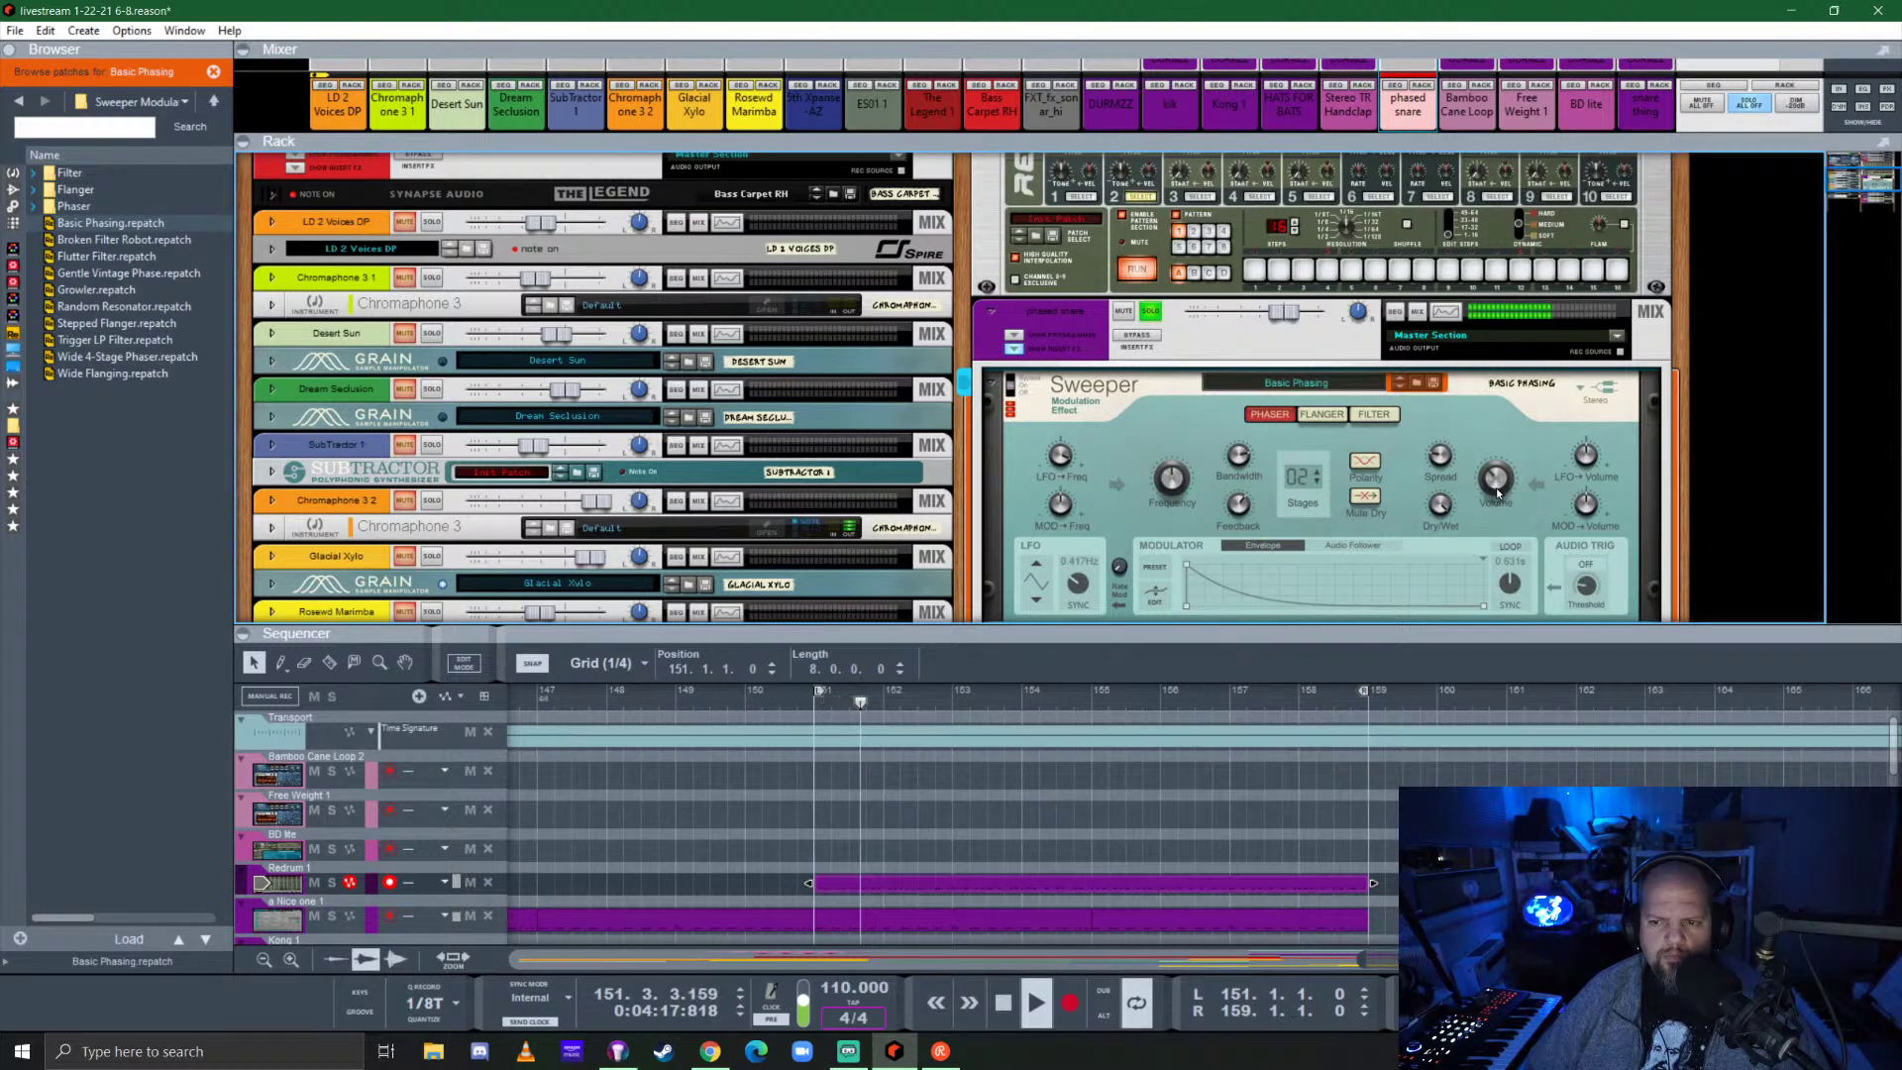
{"action": "left_click", "coordinate": [991, 386]}
Insert a Polar Dual Pitch Shifter beneath the Sweeper in the phased snare channel's insert effects.
{"action": "left_click", "coordinate": [15, 192]}
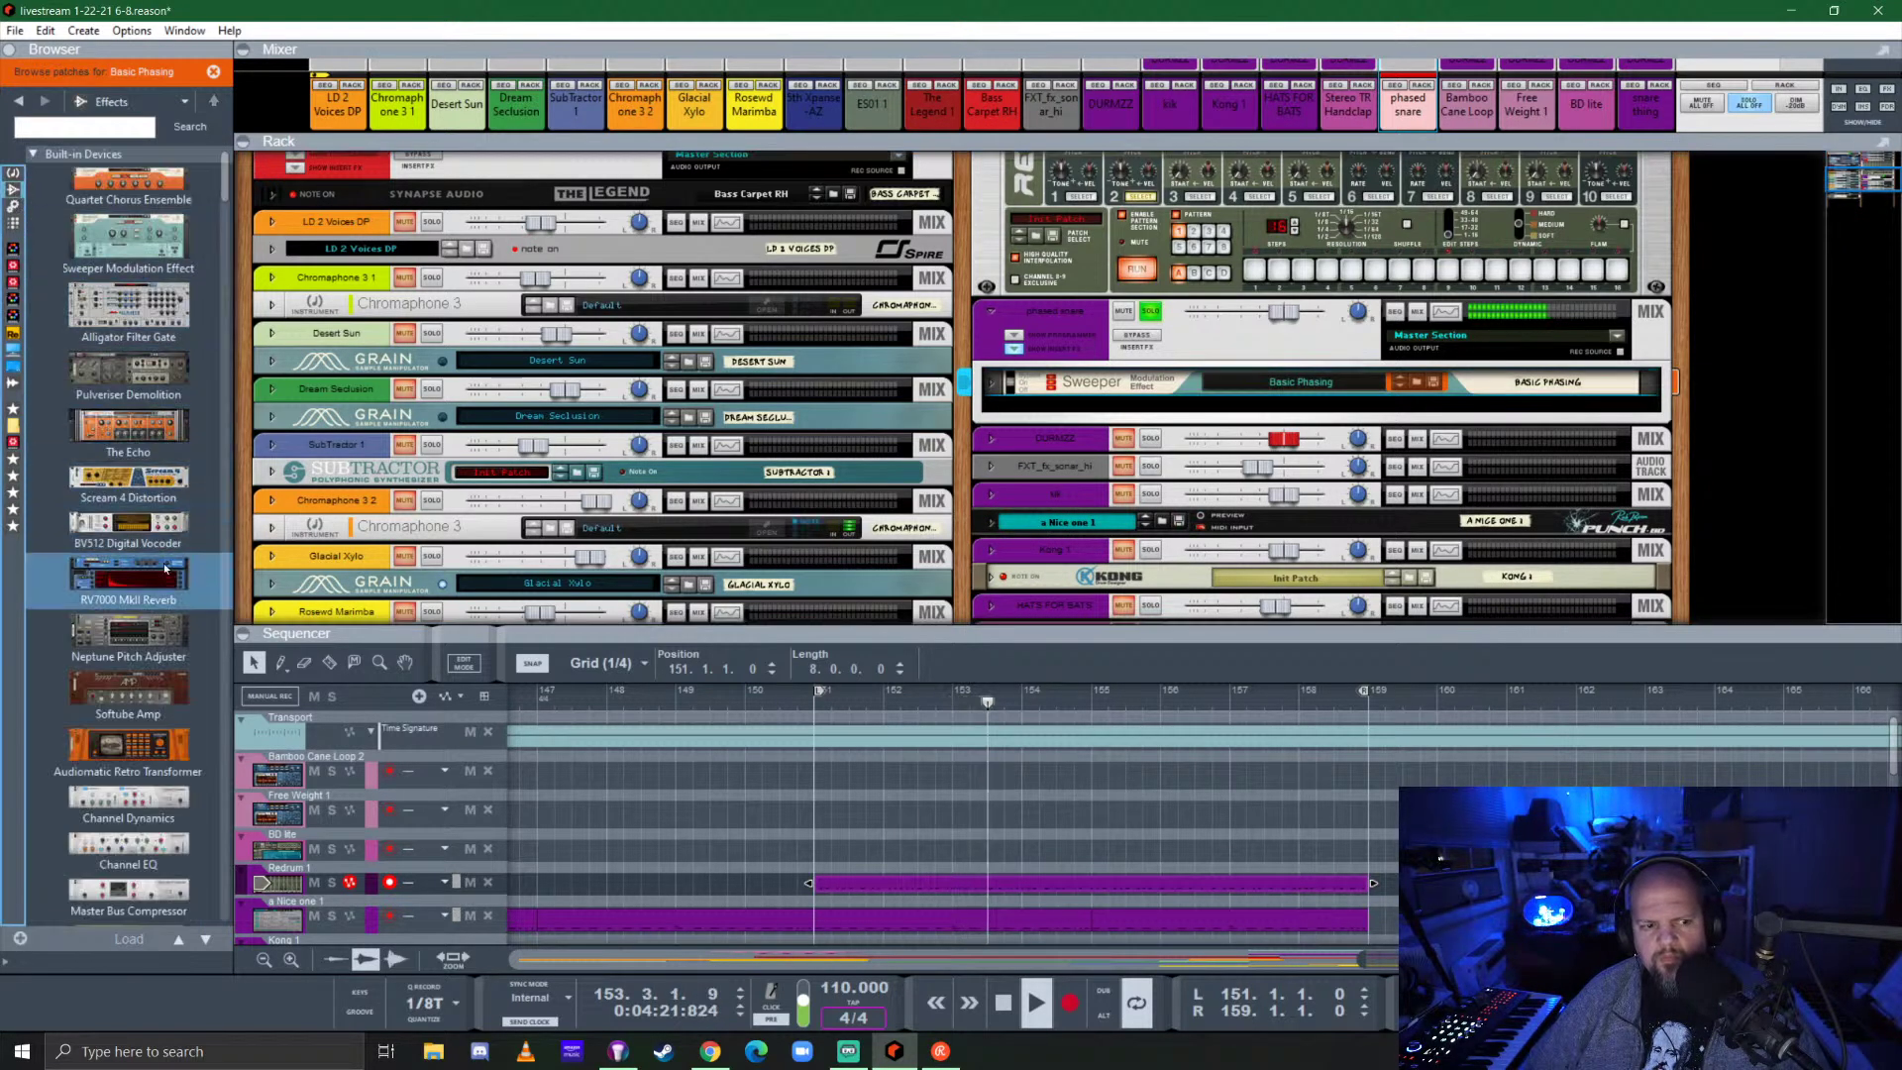
{"action": "scroll", "coordinate": [166, 562], "scroll_direction": "down", "scroll_amount": 10}
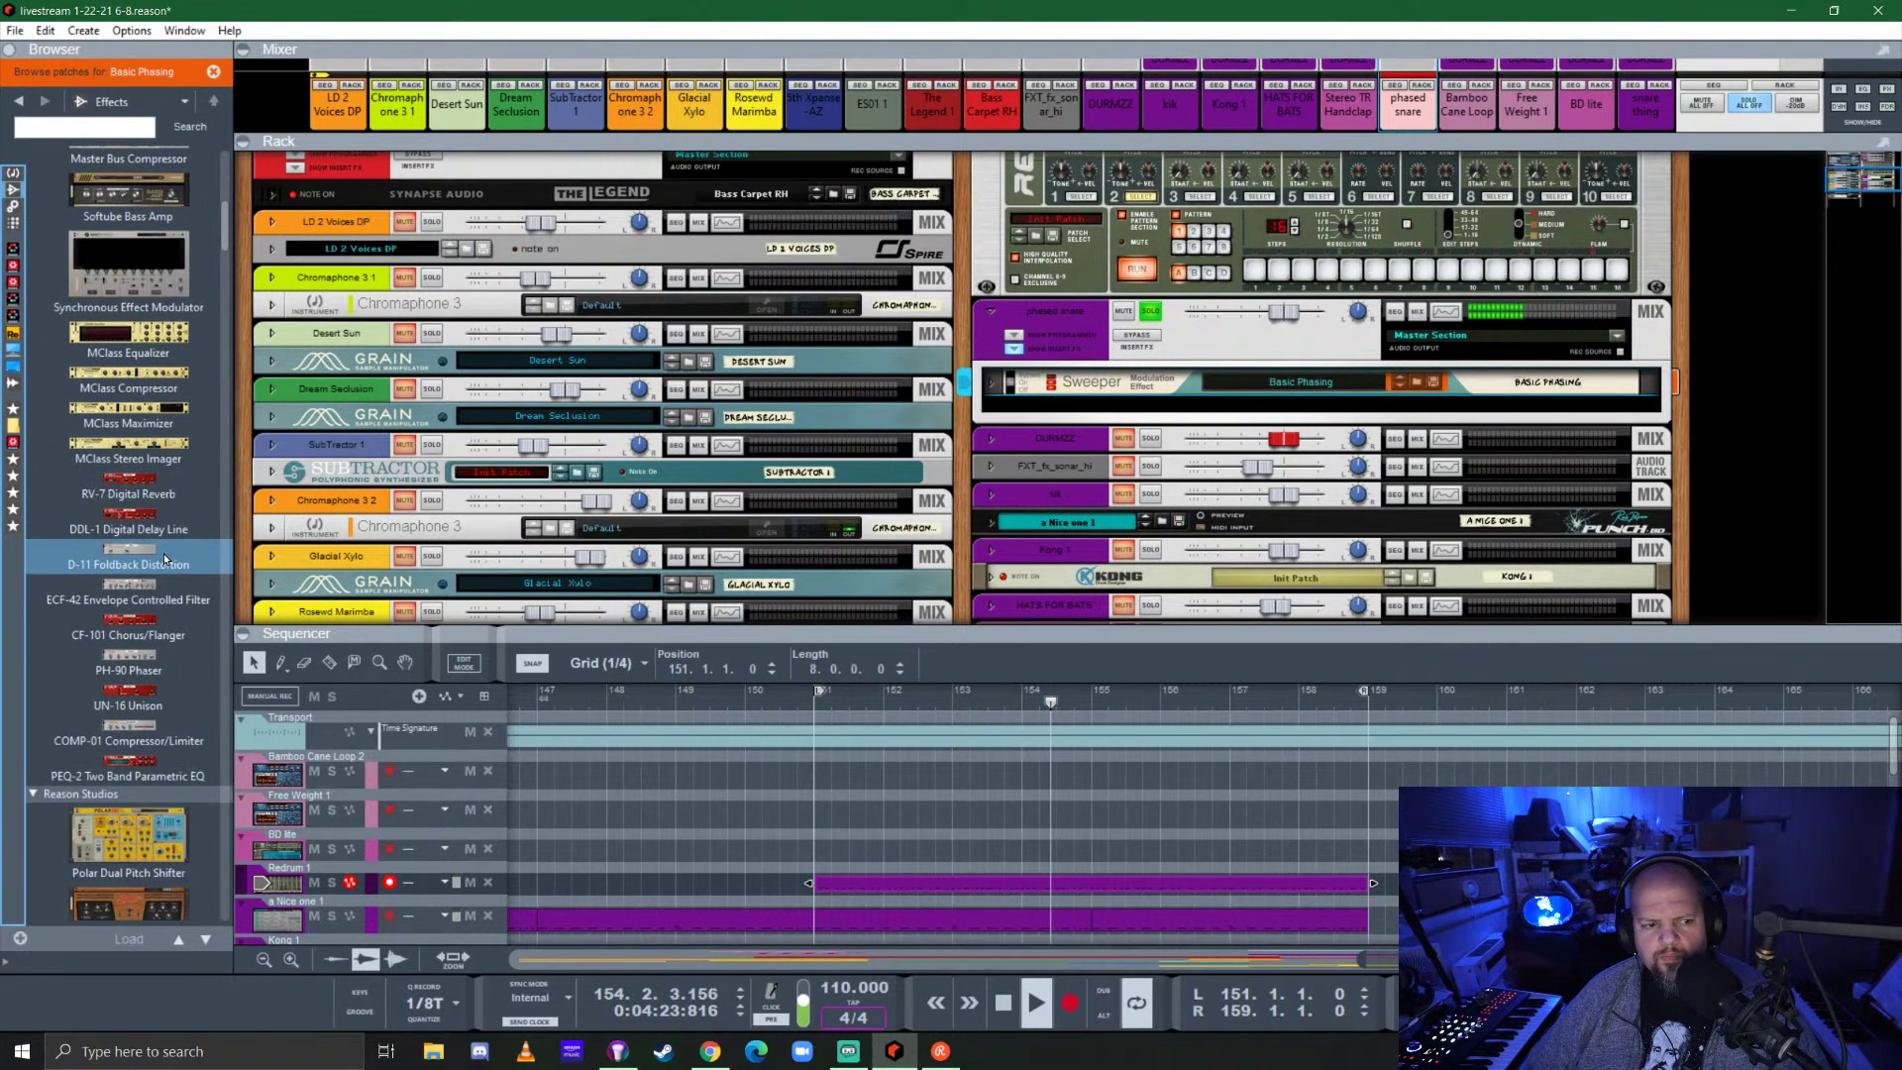
{"action": "mouse_move", "coordinate": [129, 639]}
{"action": "left_mouse_down"}
{"action": "mouse_move", "coordinate": [1169, 544]}
{"action": "mouse_move", "coordinate": [1238, 367]}
{"action": "mouse_move", "coordinate": [1209, 389]}
{"action": "left_mouse_up"}
{"action": "left_click_drag", "start_coordinate": [1310, 423], "coordinate": [1308, 421]}
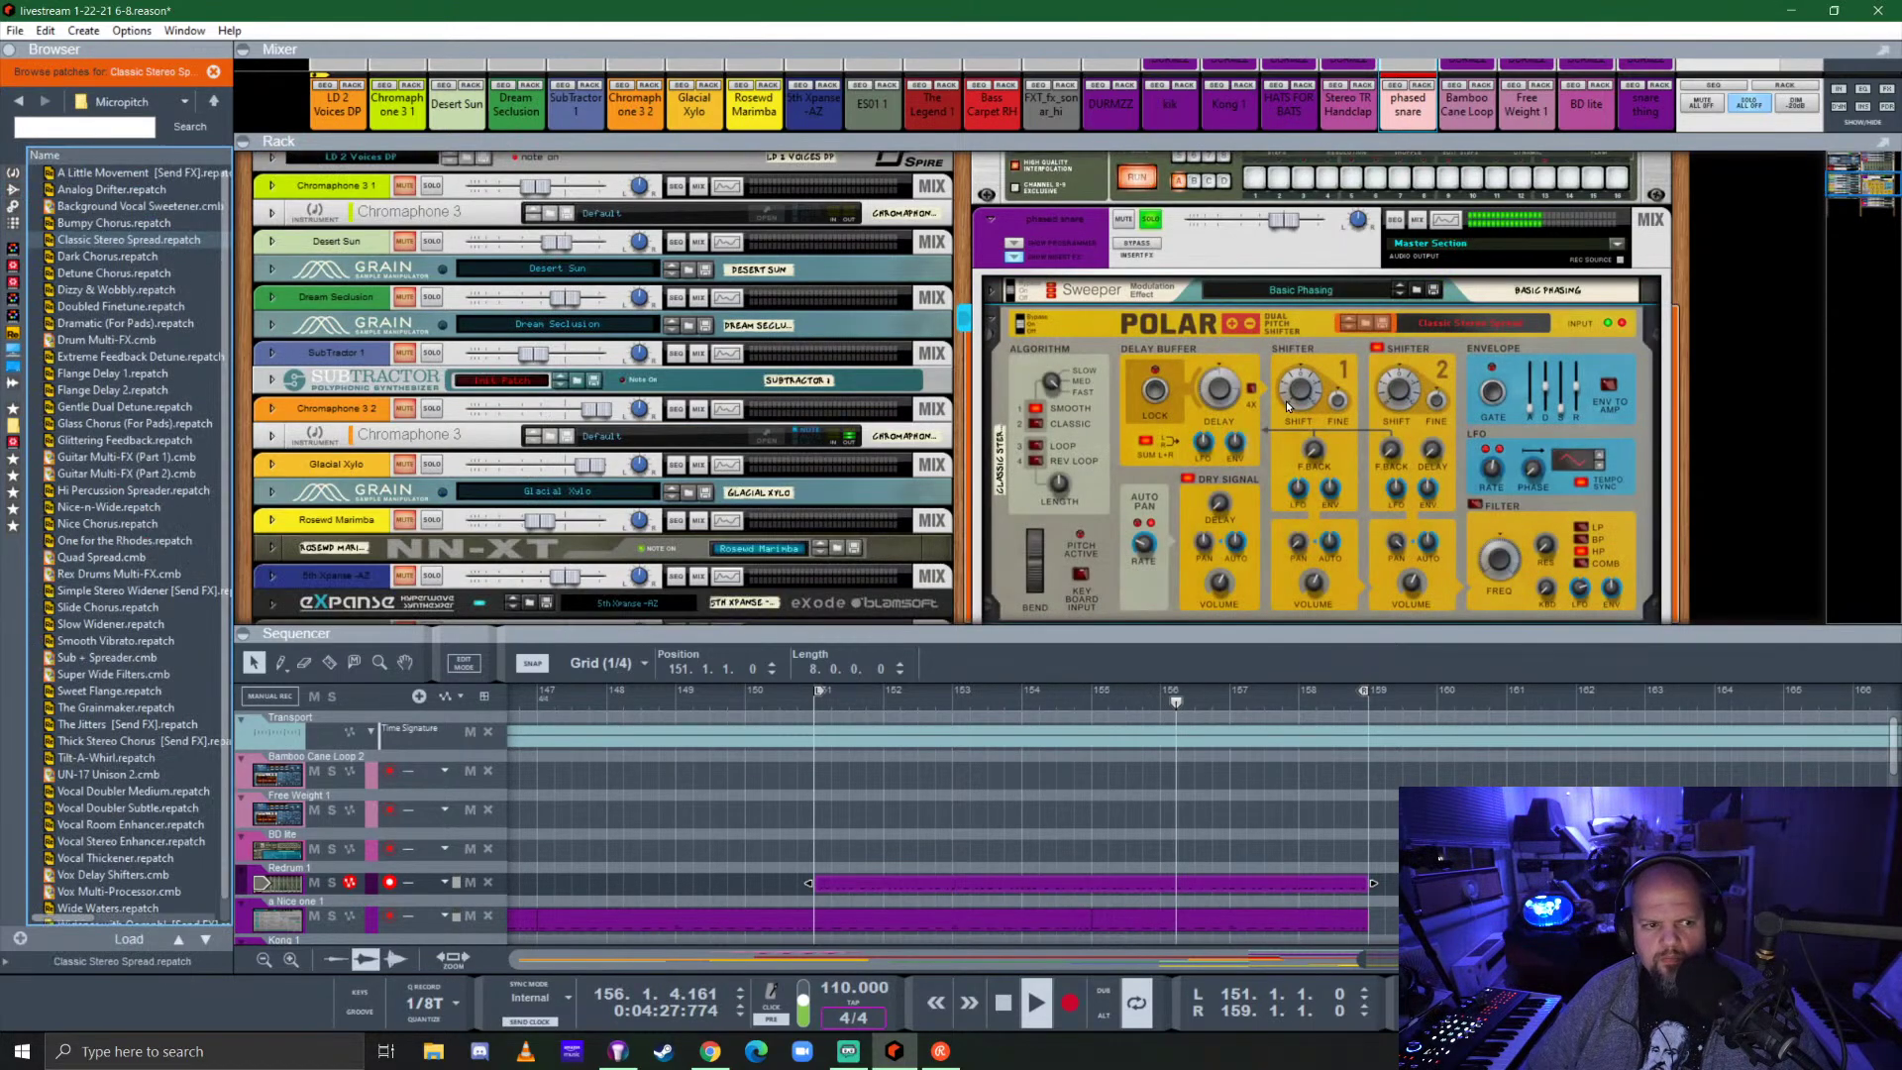
Leave the Micropitch patches and open Polar's Tweaky patch folder.
{"action": "left_click", "coordinate": [219, 103]}
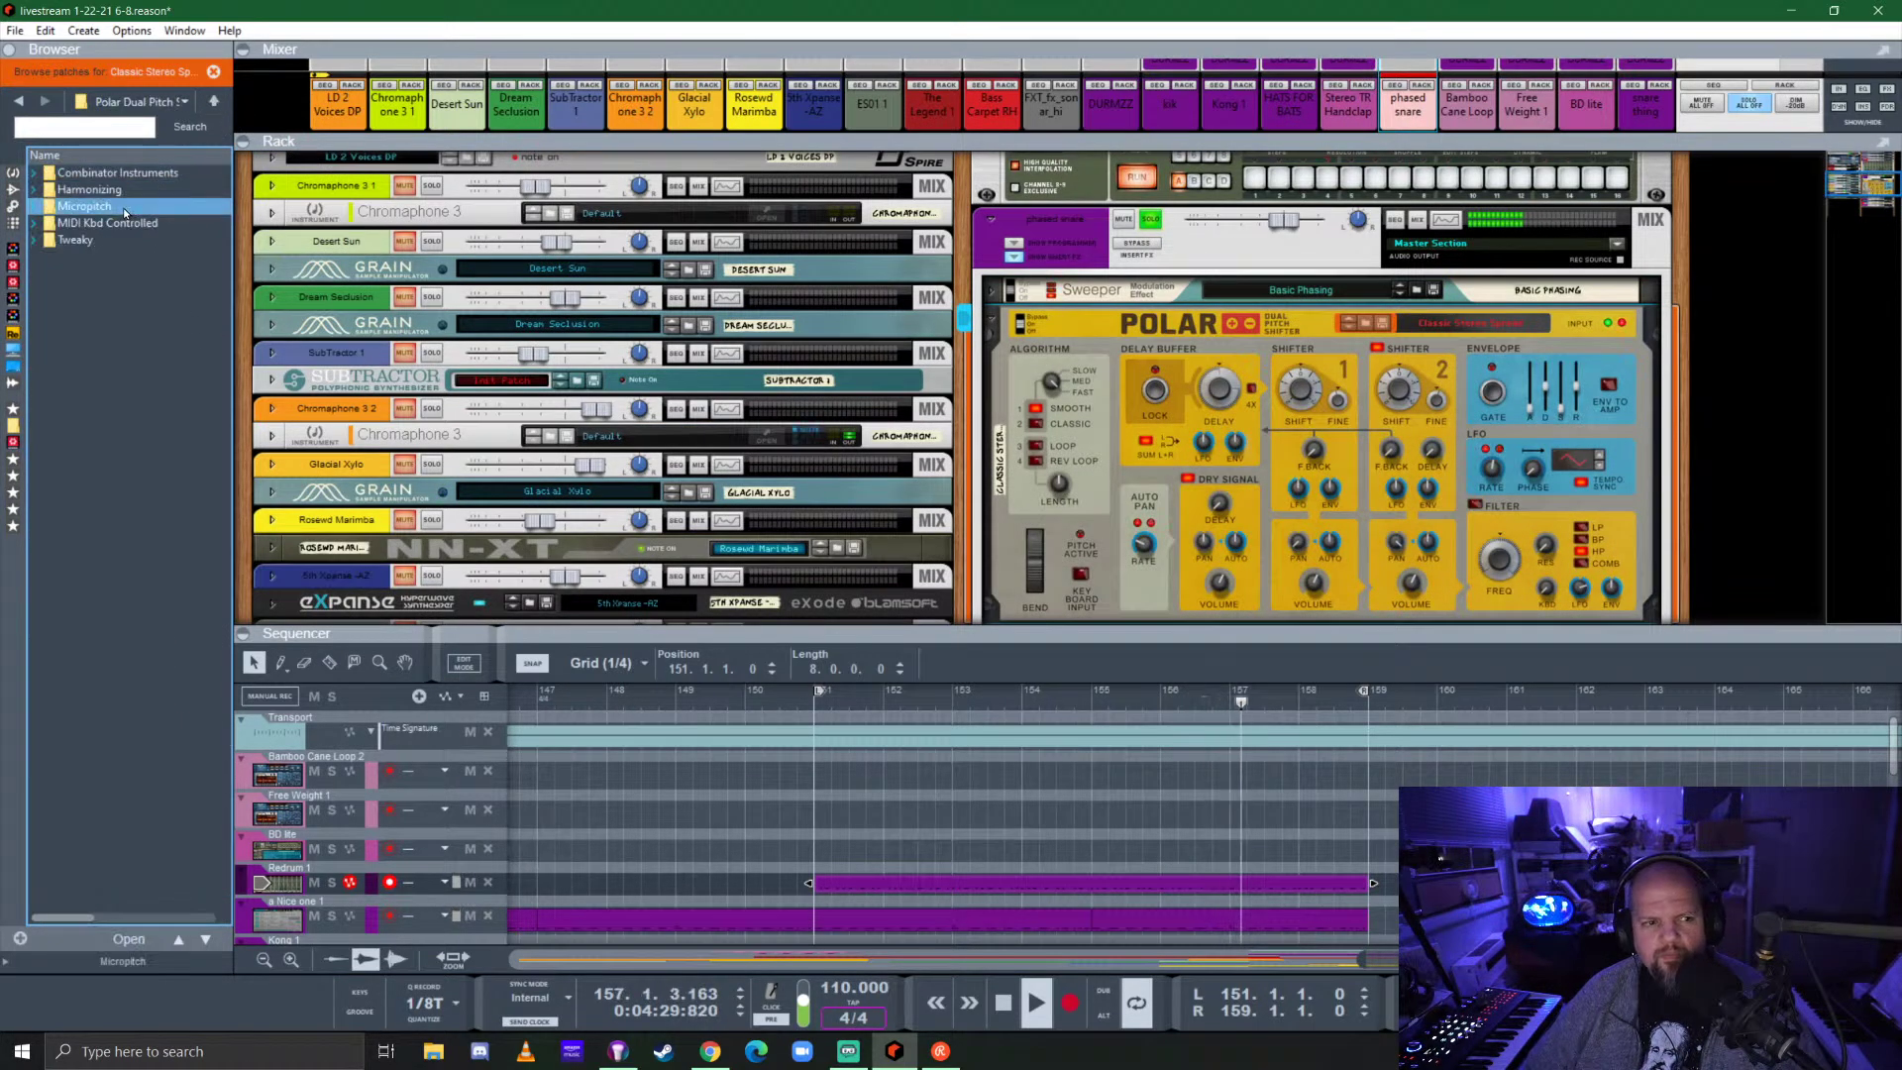
{"action": "left_click", "coordinate": [107, 243]}
{"action": "double_click", "coordinate": [104, 245]}
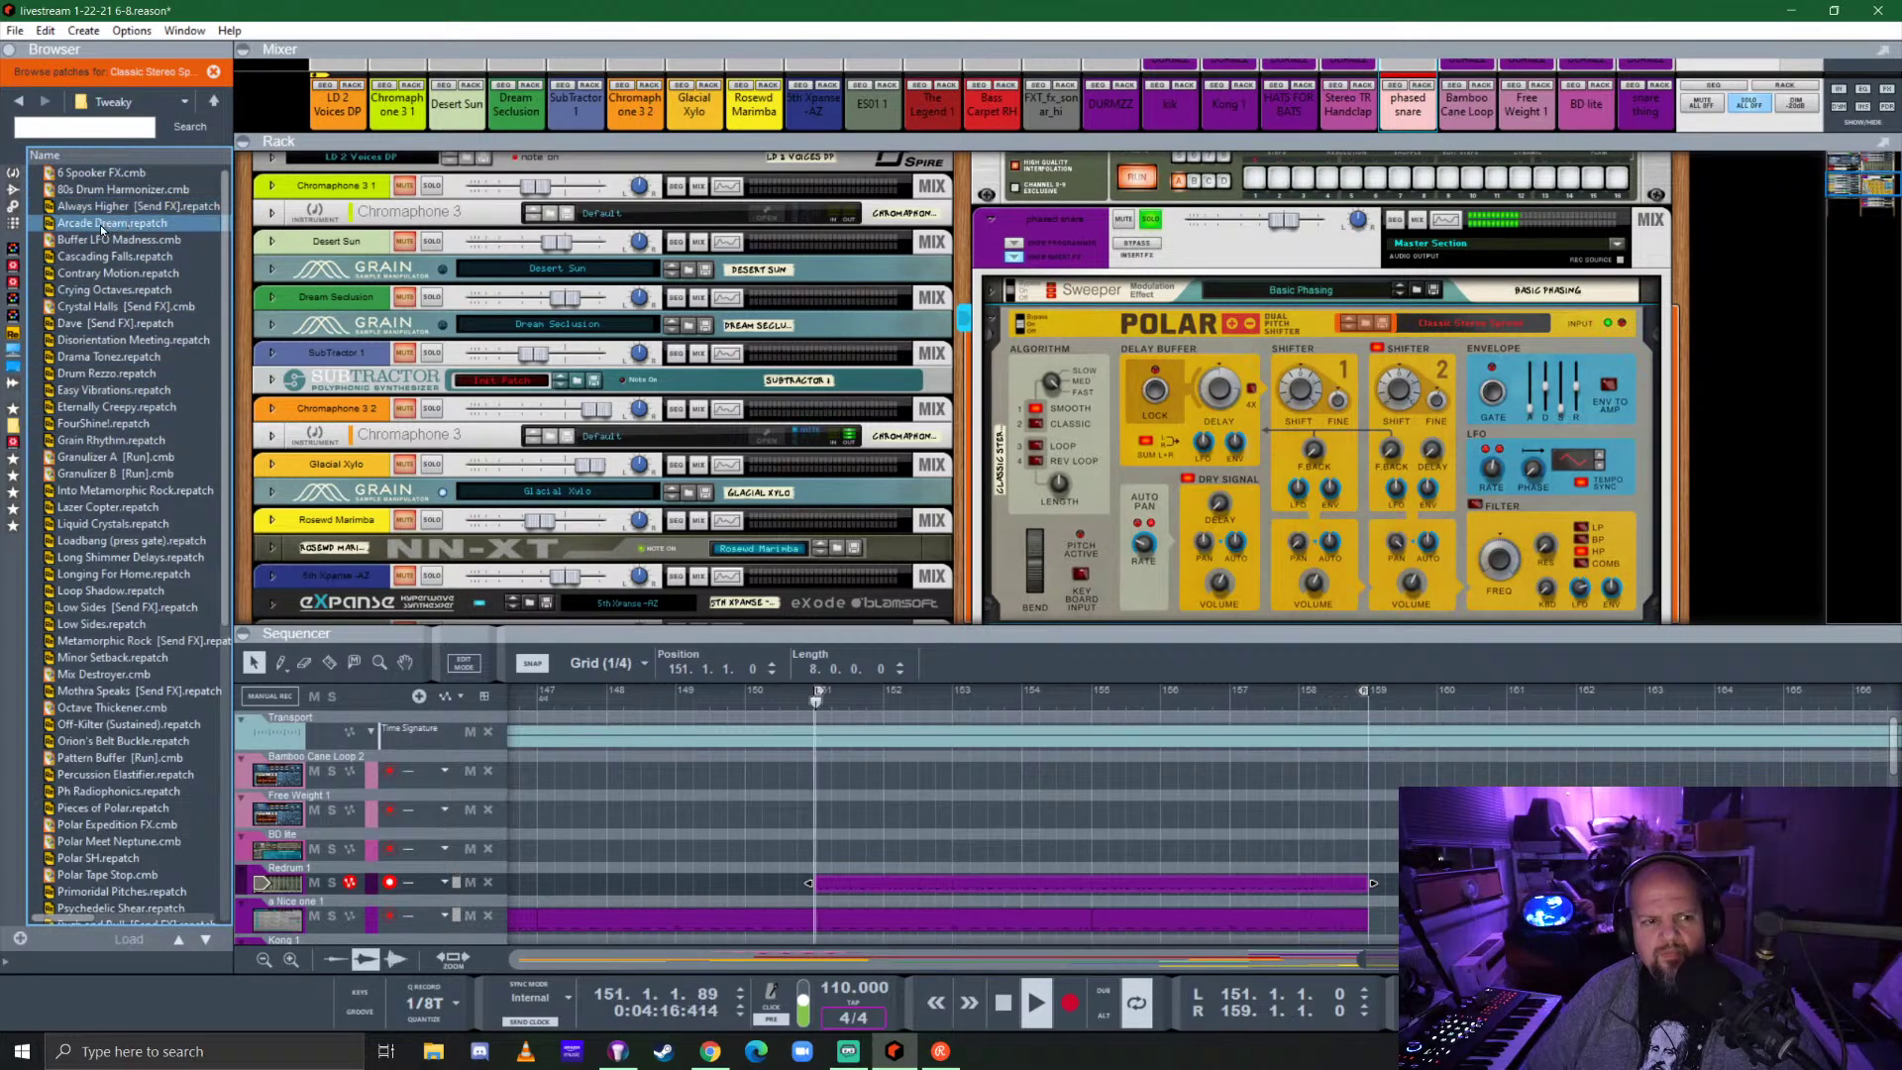
Audition Polar's Cascading Falls, Contrary Motion, Disorientation Meeting, Eternally Creepy, Into Metamorphic Rock and Liquid Crystals patches on the phased snare.
{"action": "left_click", "coordinate": [113, 256]}
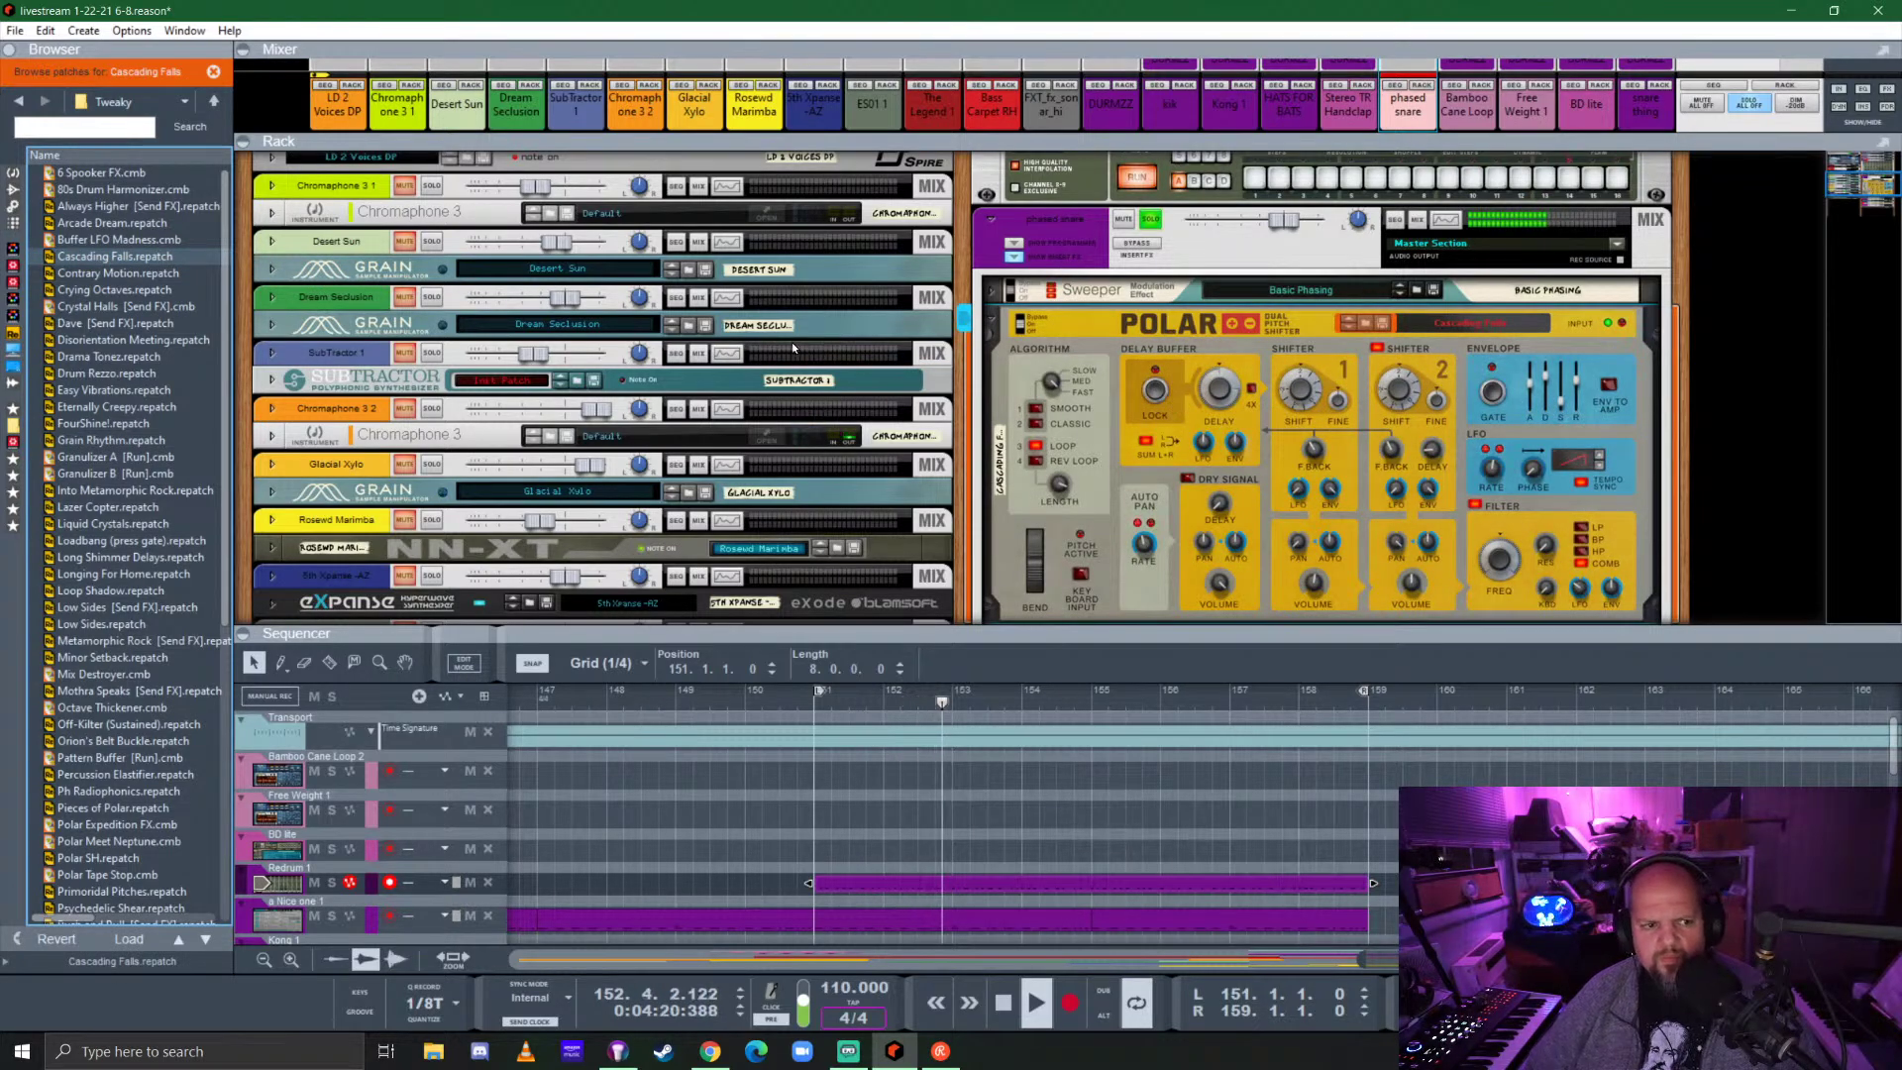
{"action": "left_click", "coordinate": [79, 277]}
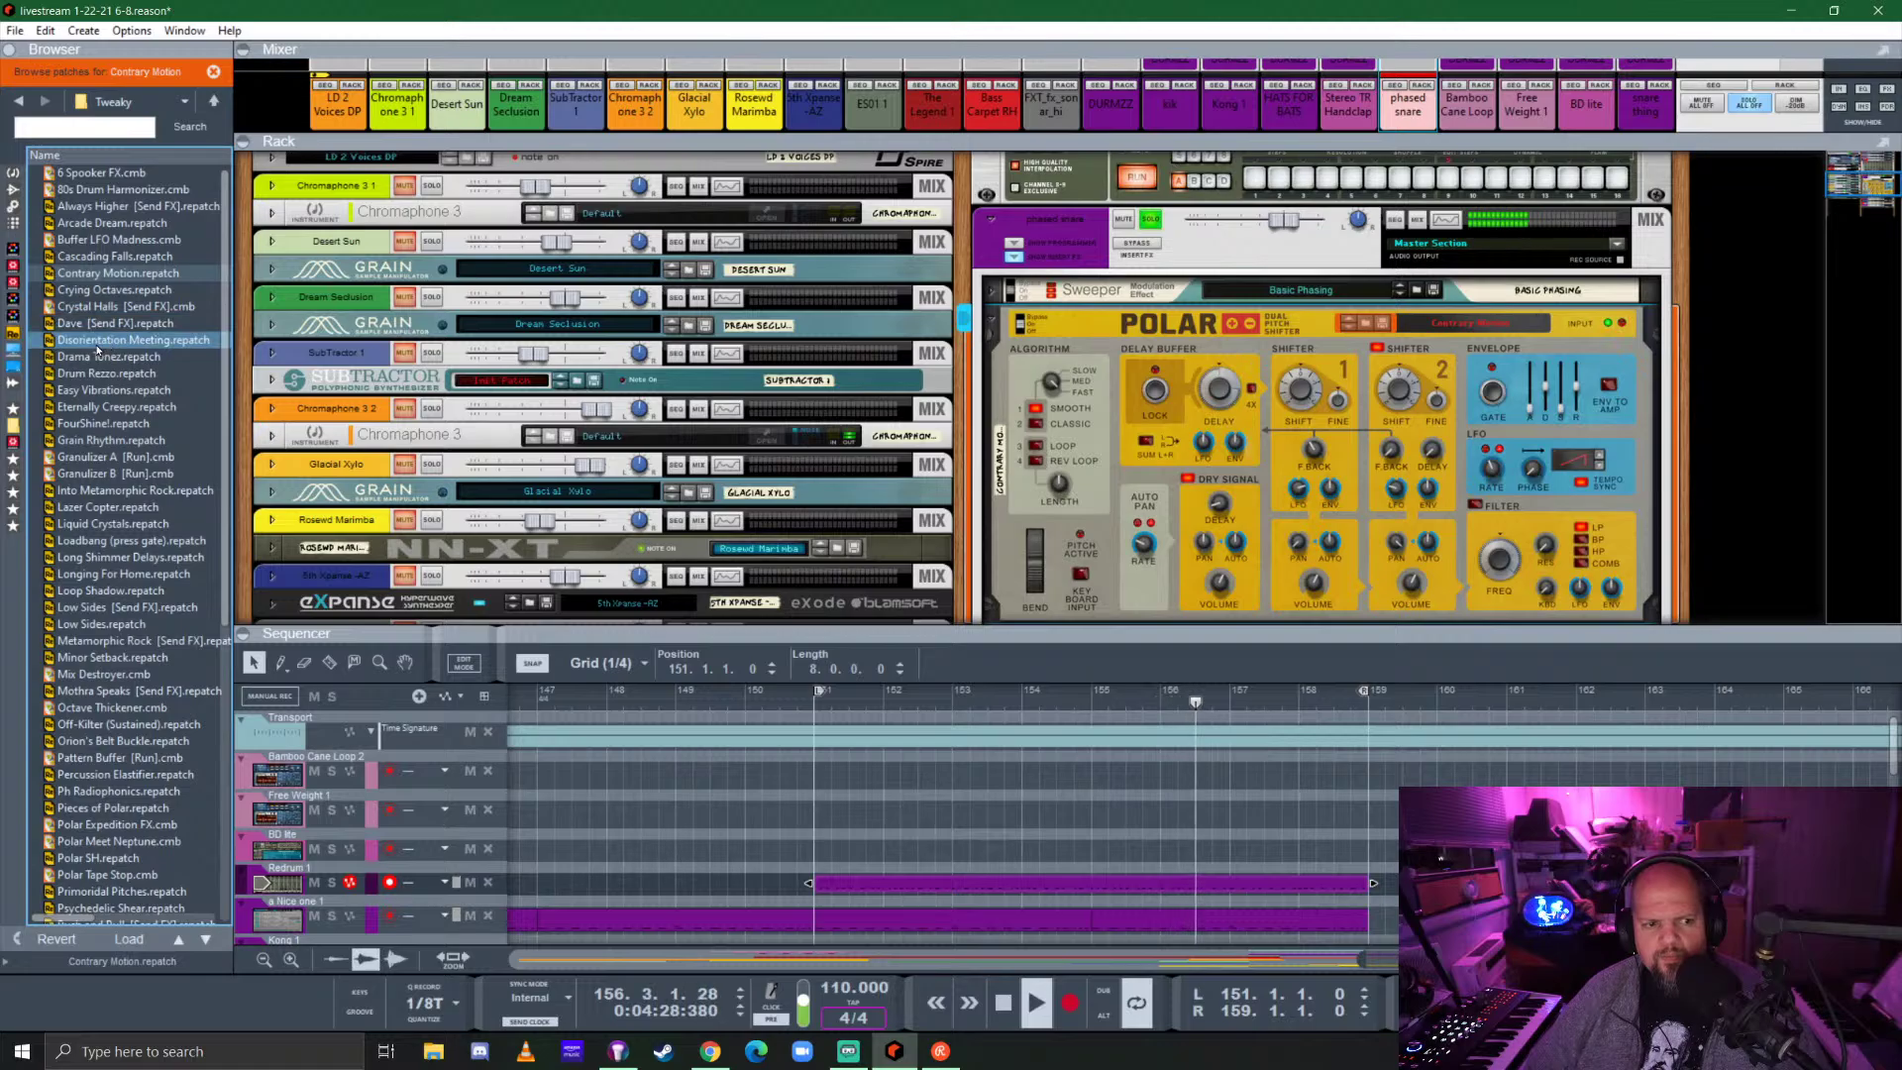
{"action": "left_click", "coordinate": [96, 343]}
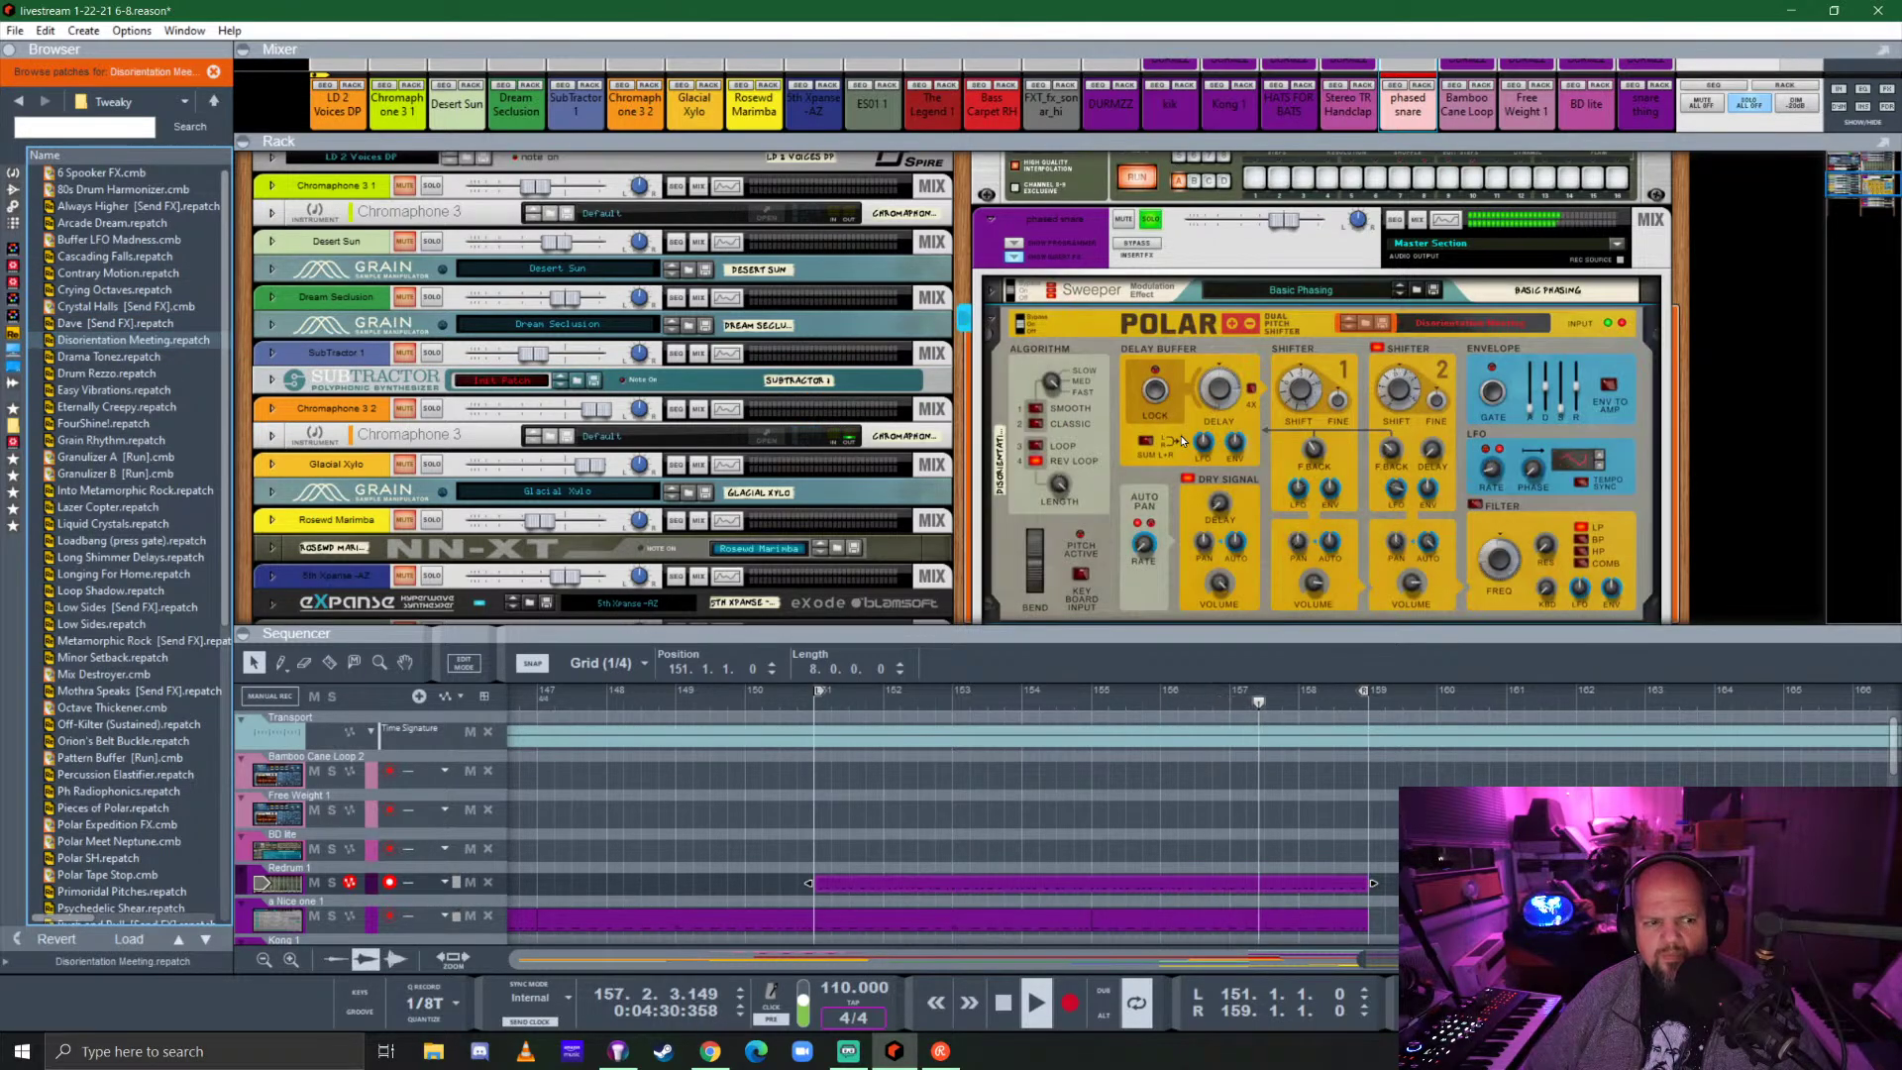
{"action": "left_click", "coordinate": [88, 404]}
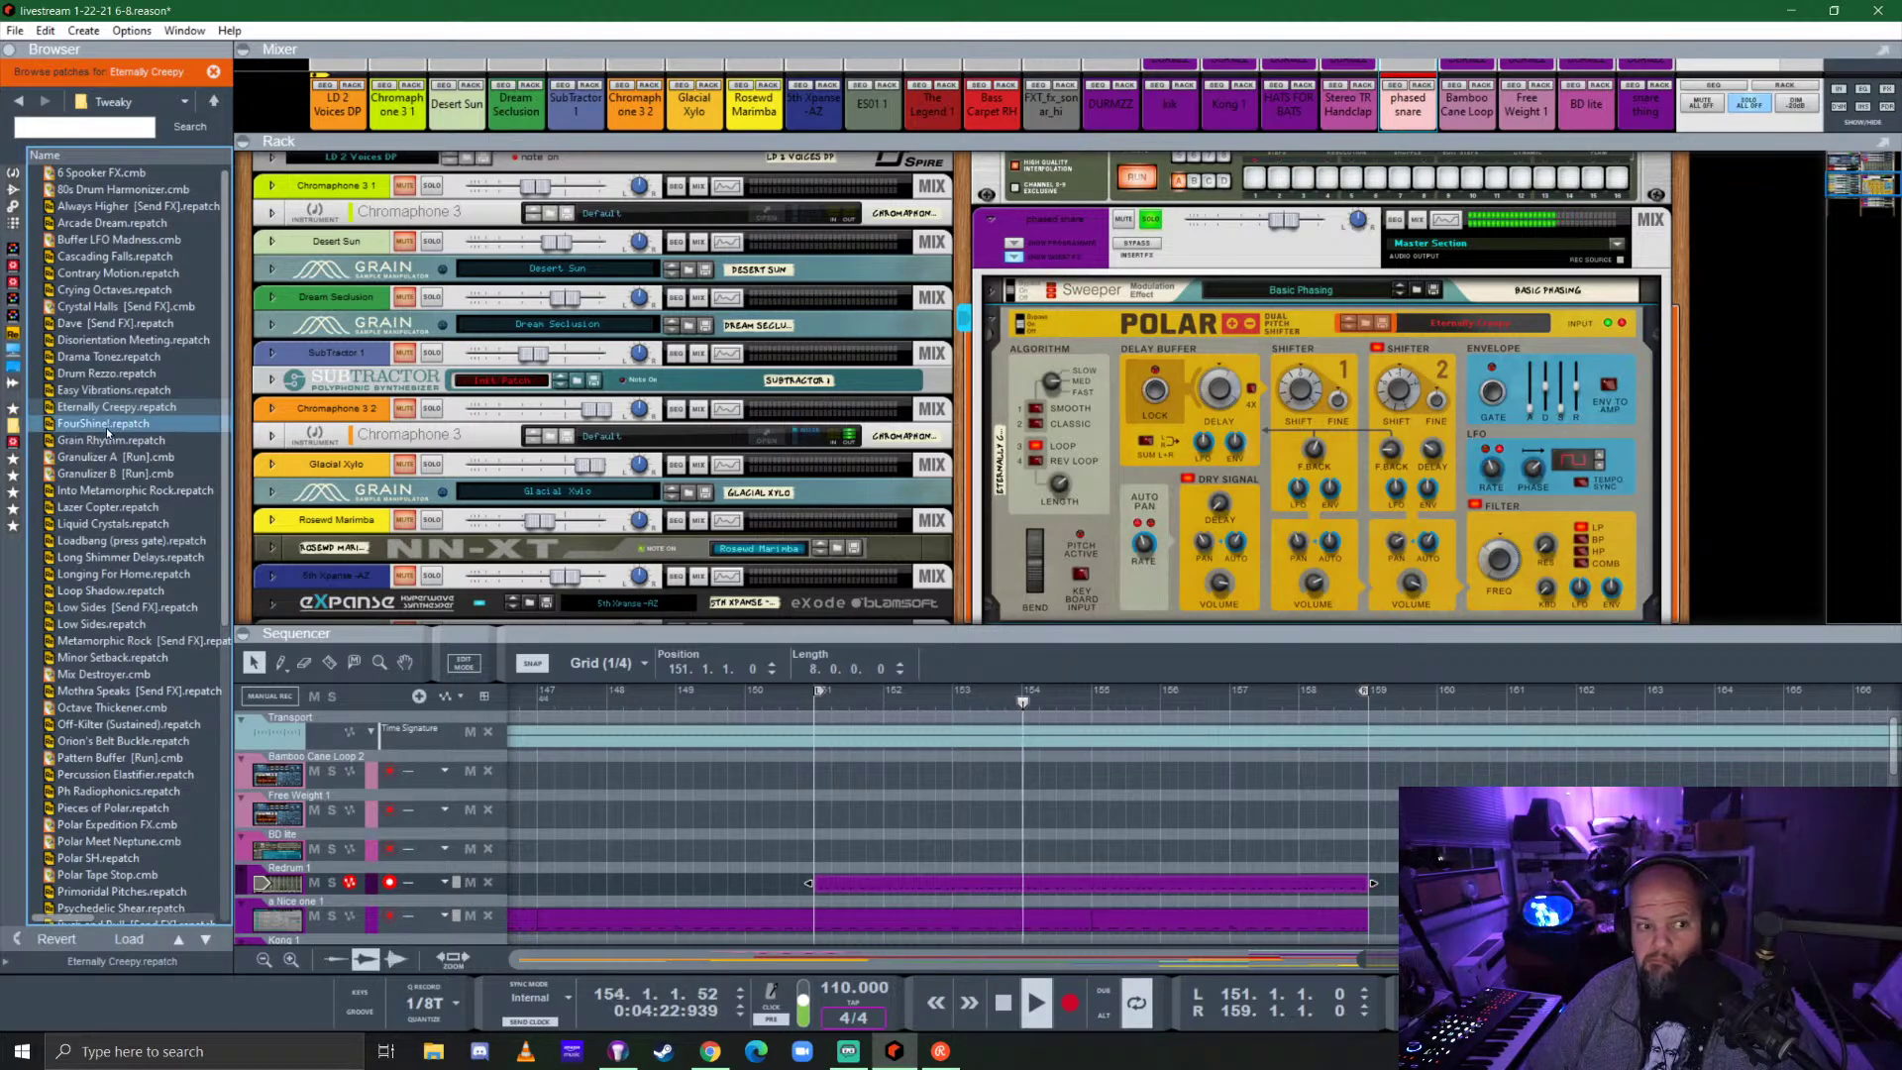
{"action": "left_click", "coordinate": [99, 491]}
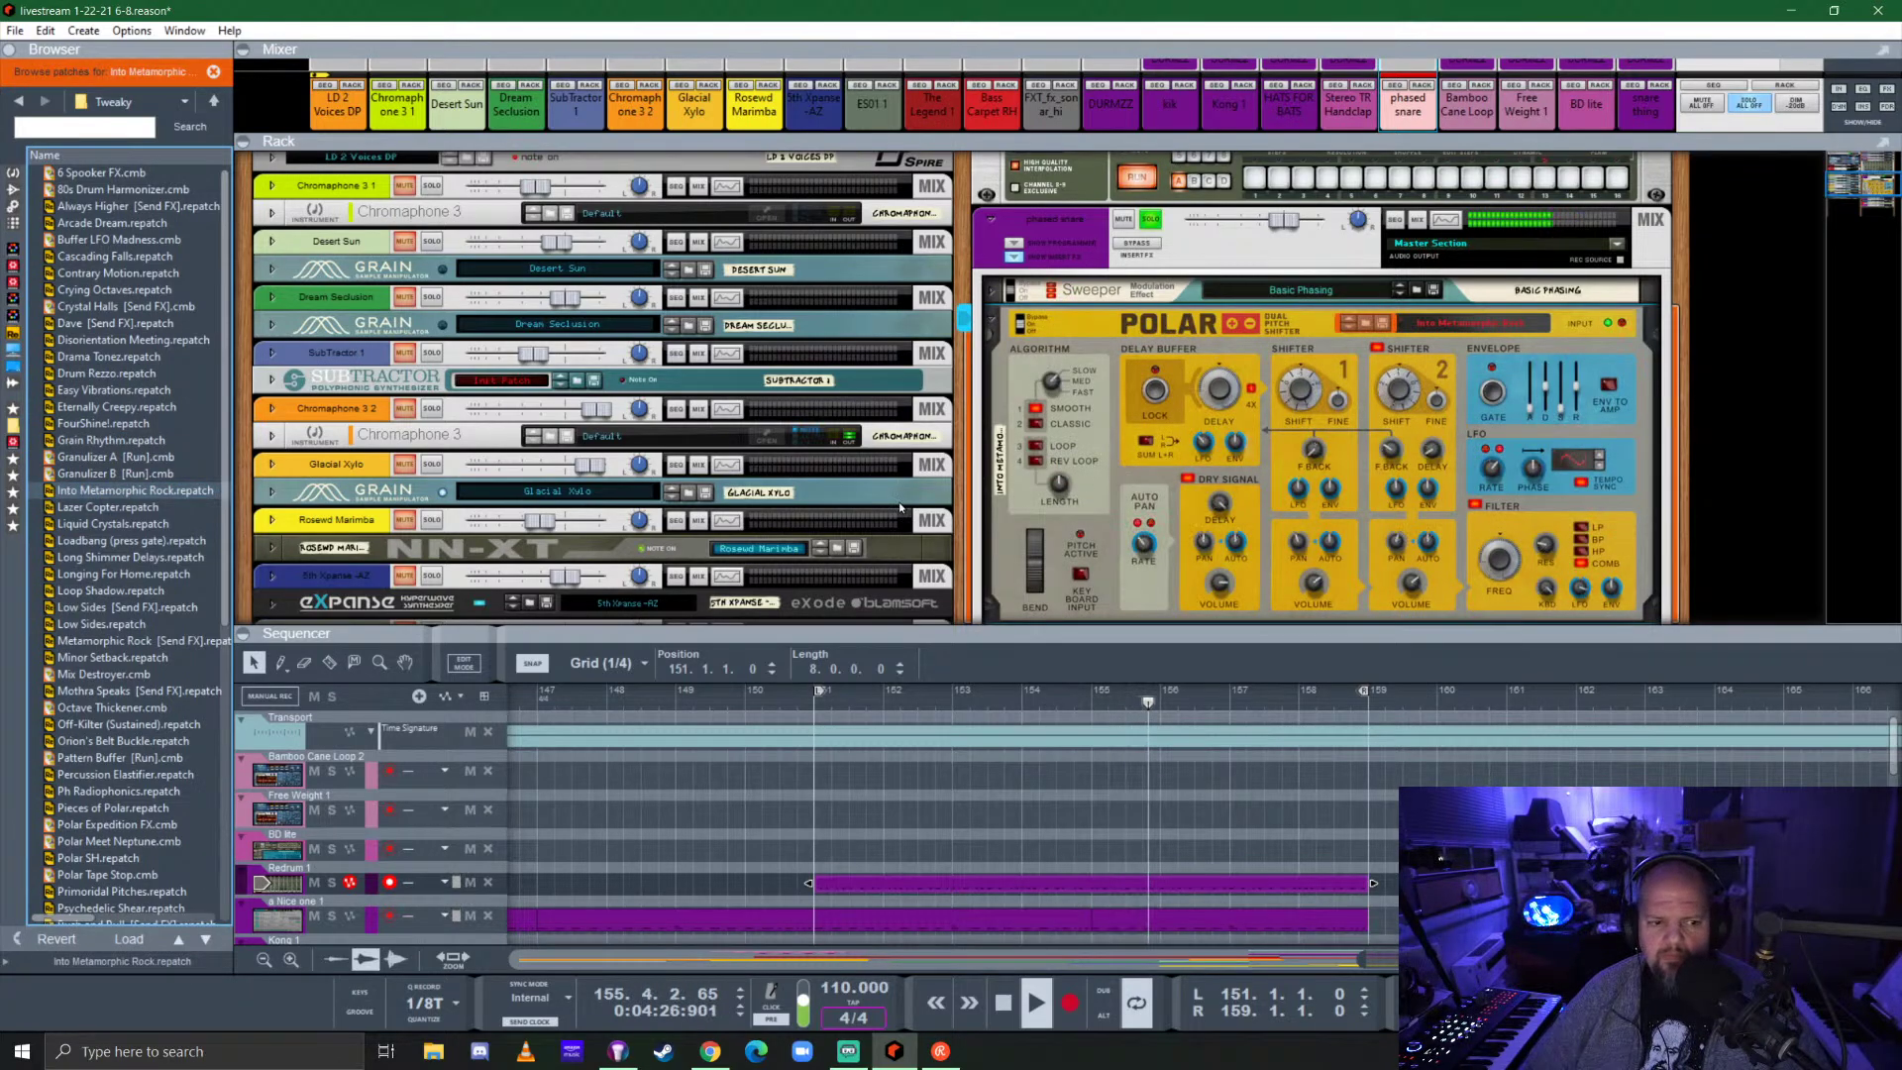
{"action": "left_click_drag", "start_coordinate": [113, 523], "coordinate": [1218, 467]}
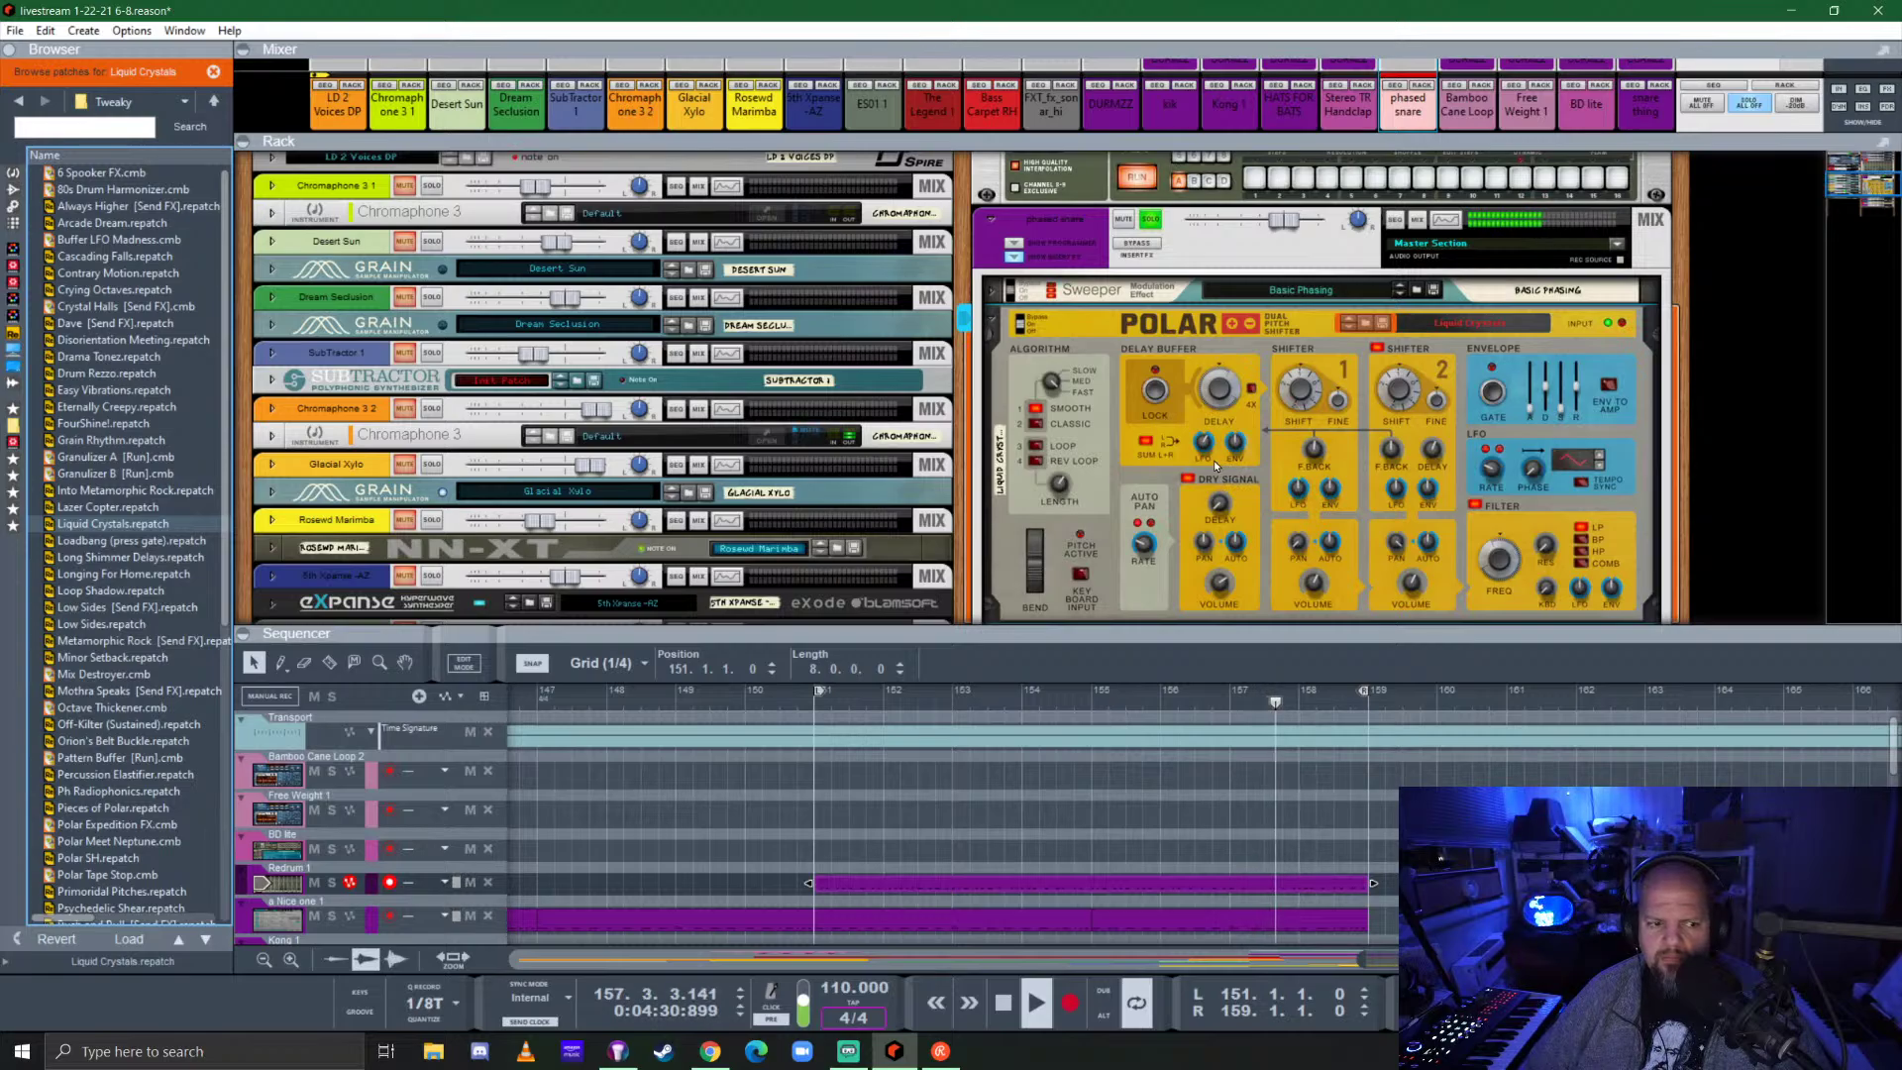
Try the Loadbang (press gate) patch on Polar, and settle on Long Shimmer Delays.
{"action": "left_click", "coordinate": [110, 510]}
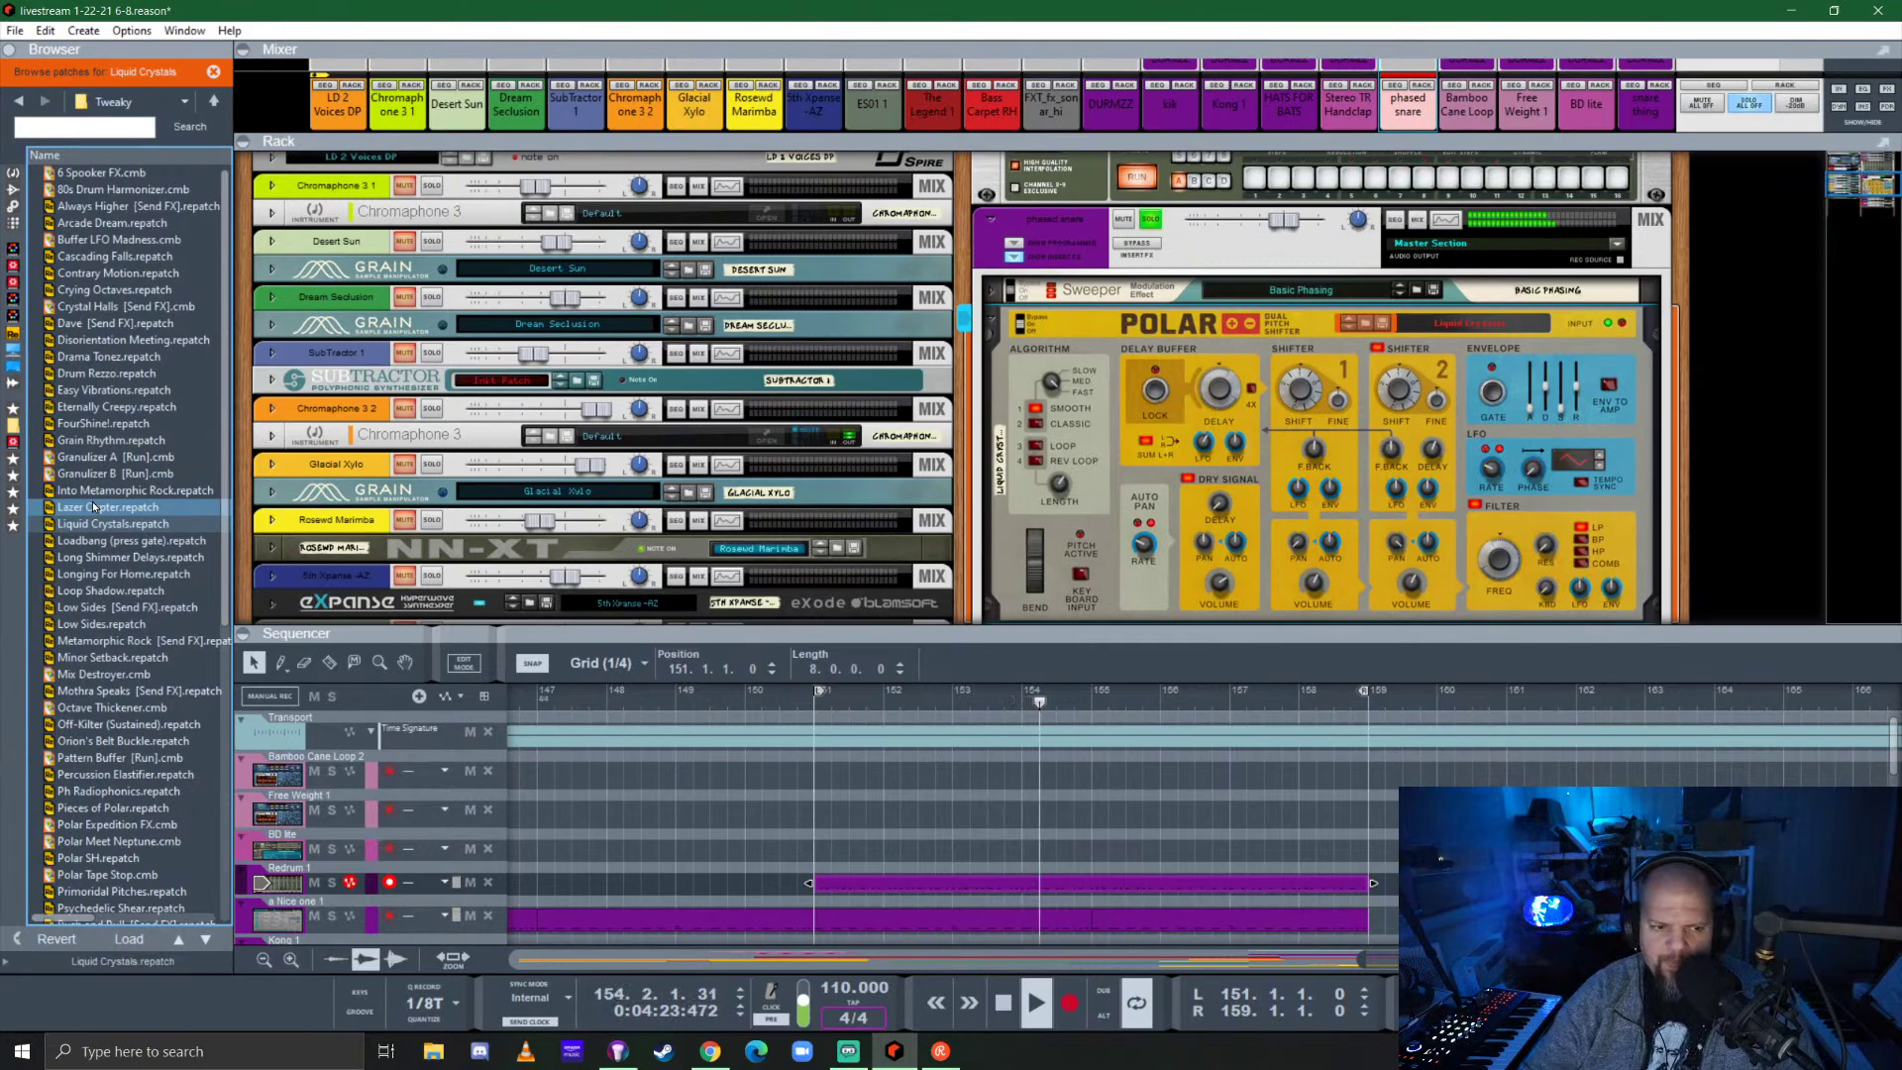
{"action": "left_click", "coordinate": [156, 540]}
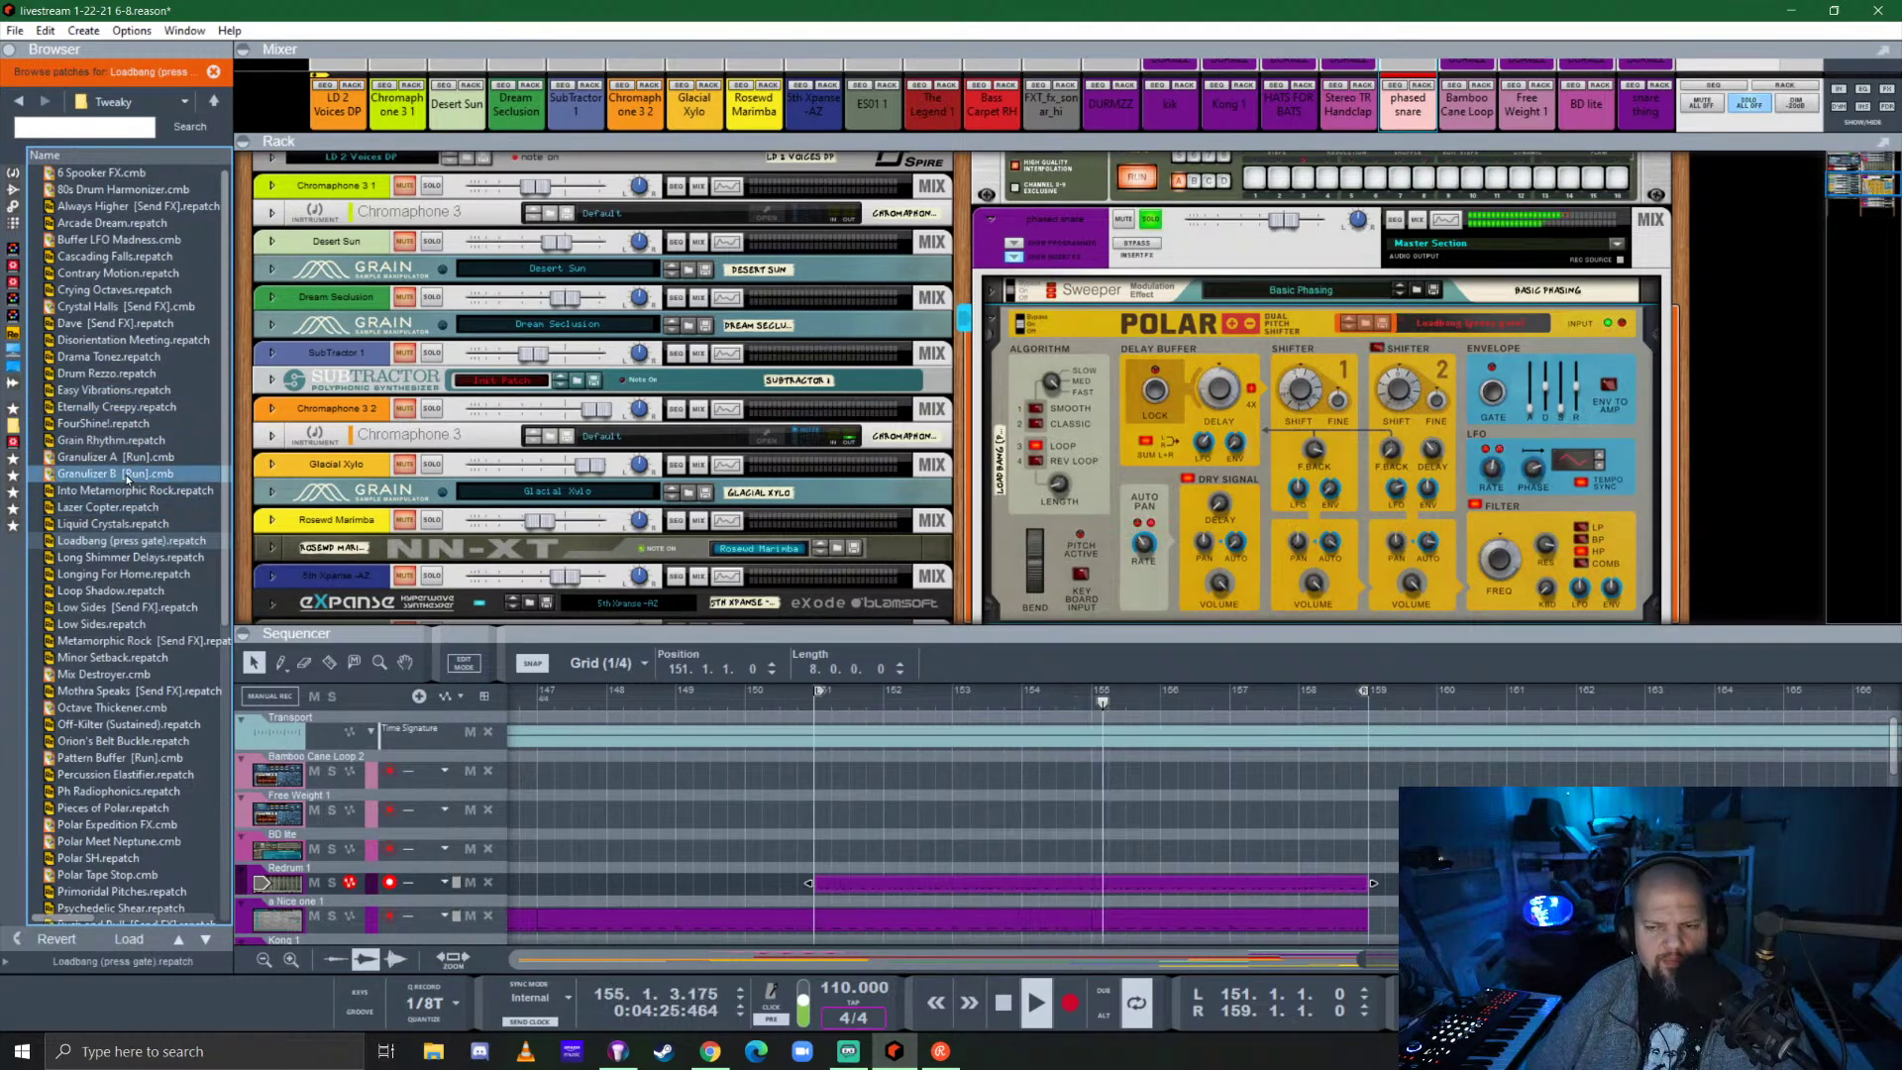
{"action": "key", "text": "Down"}
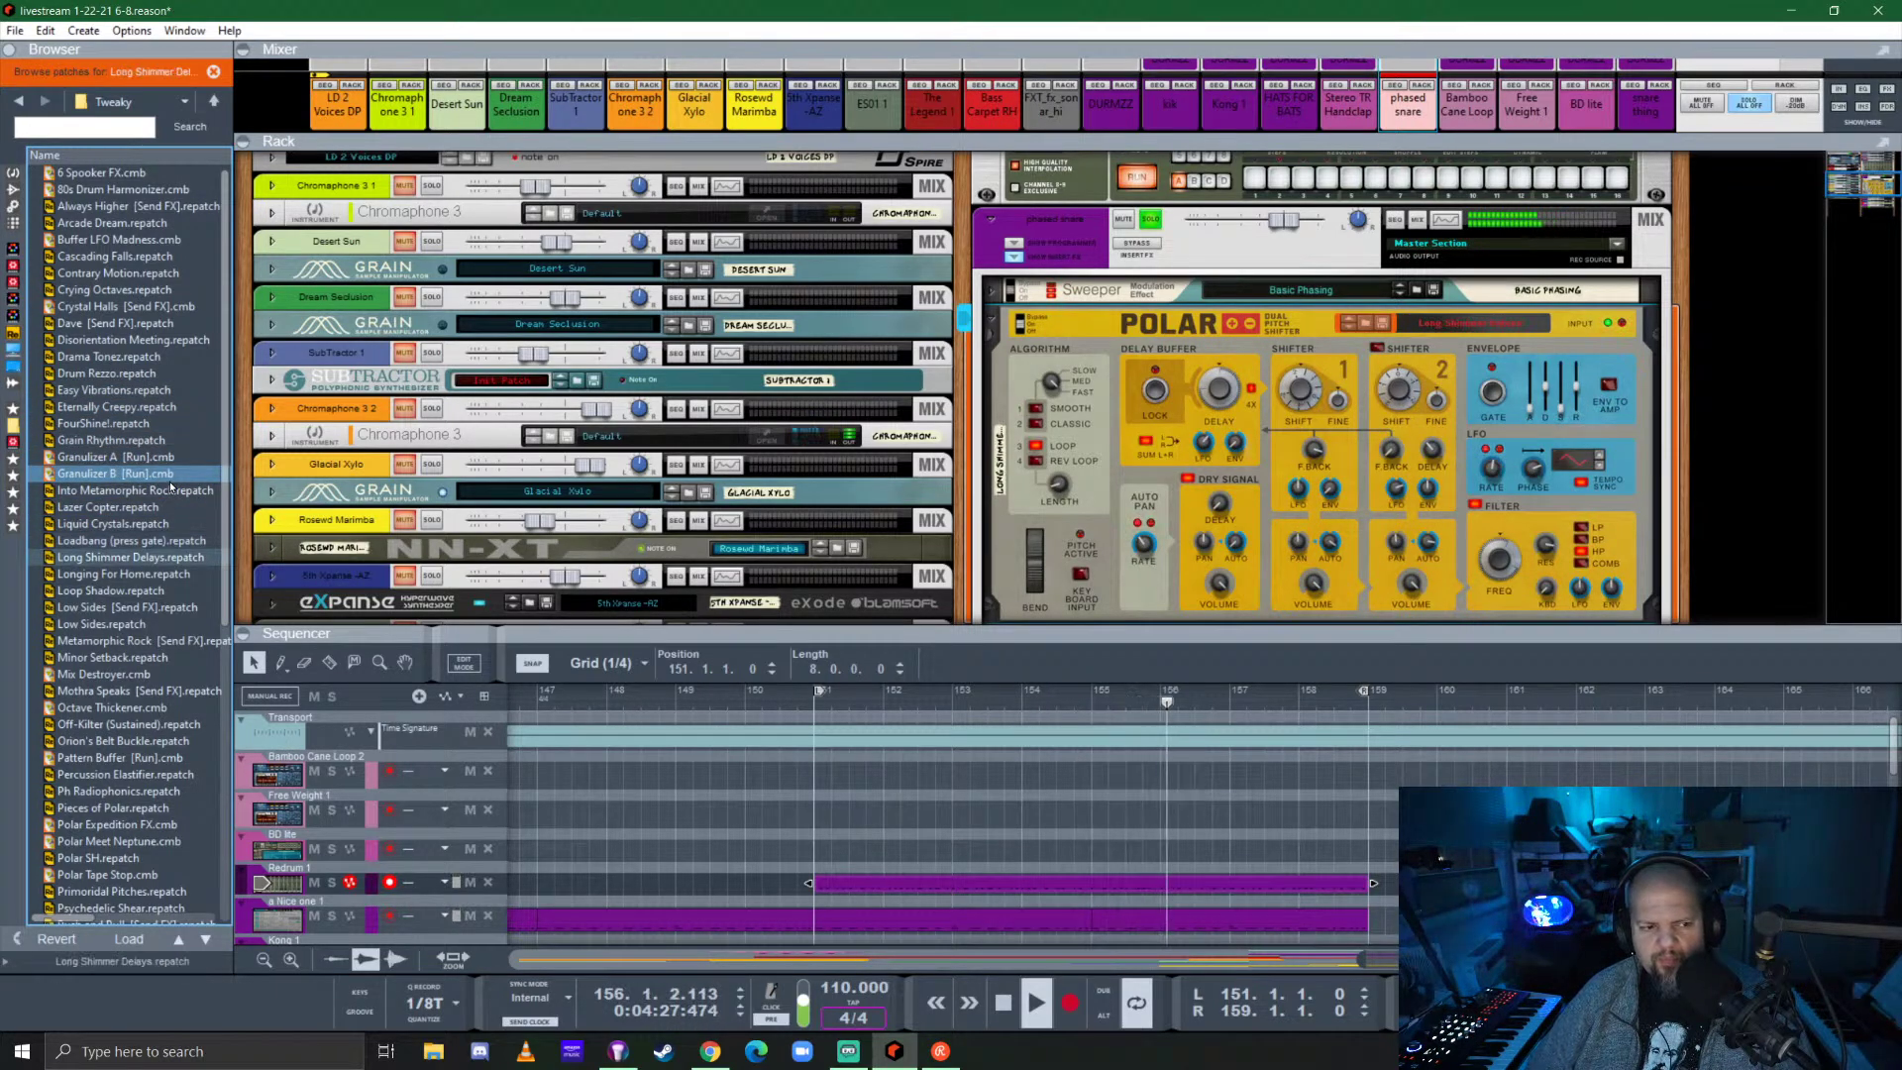
In the phased snare's Spectrum EQ, enable a high-pass filter at about 367 Hz and a low-pass filter at about 2.13 kHz.
{"action": "left_click", "coordinate": [1449, 227]}
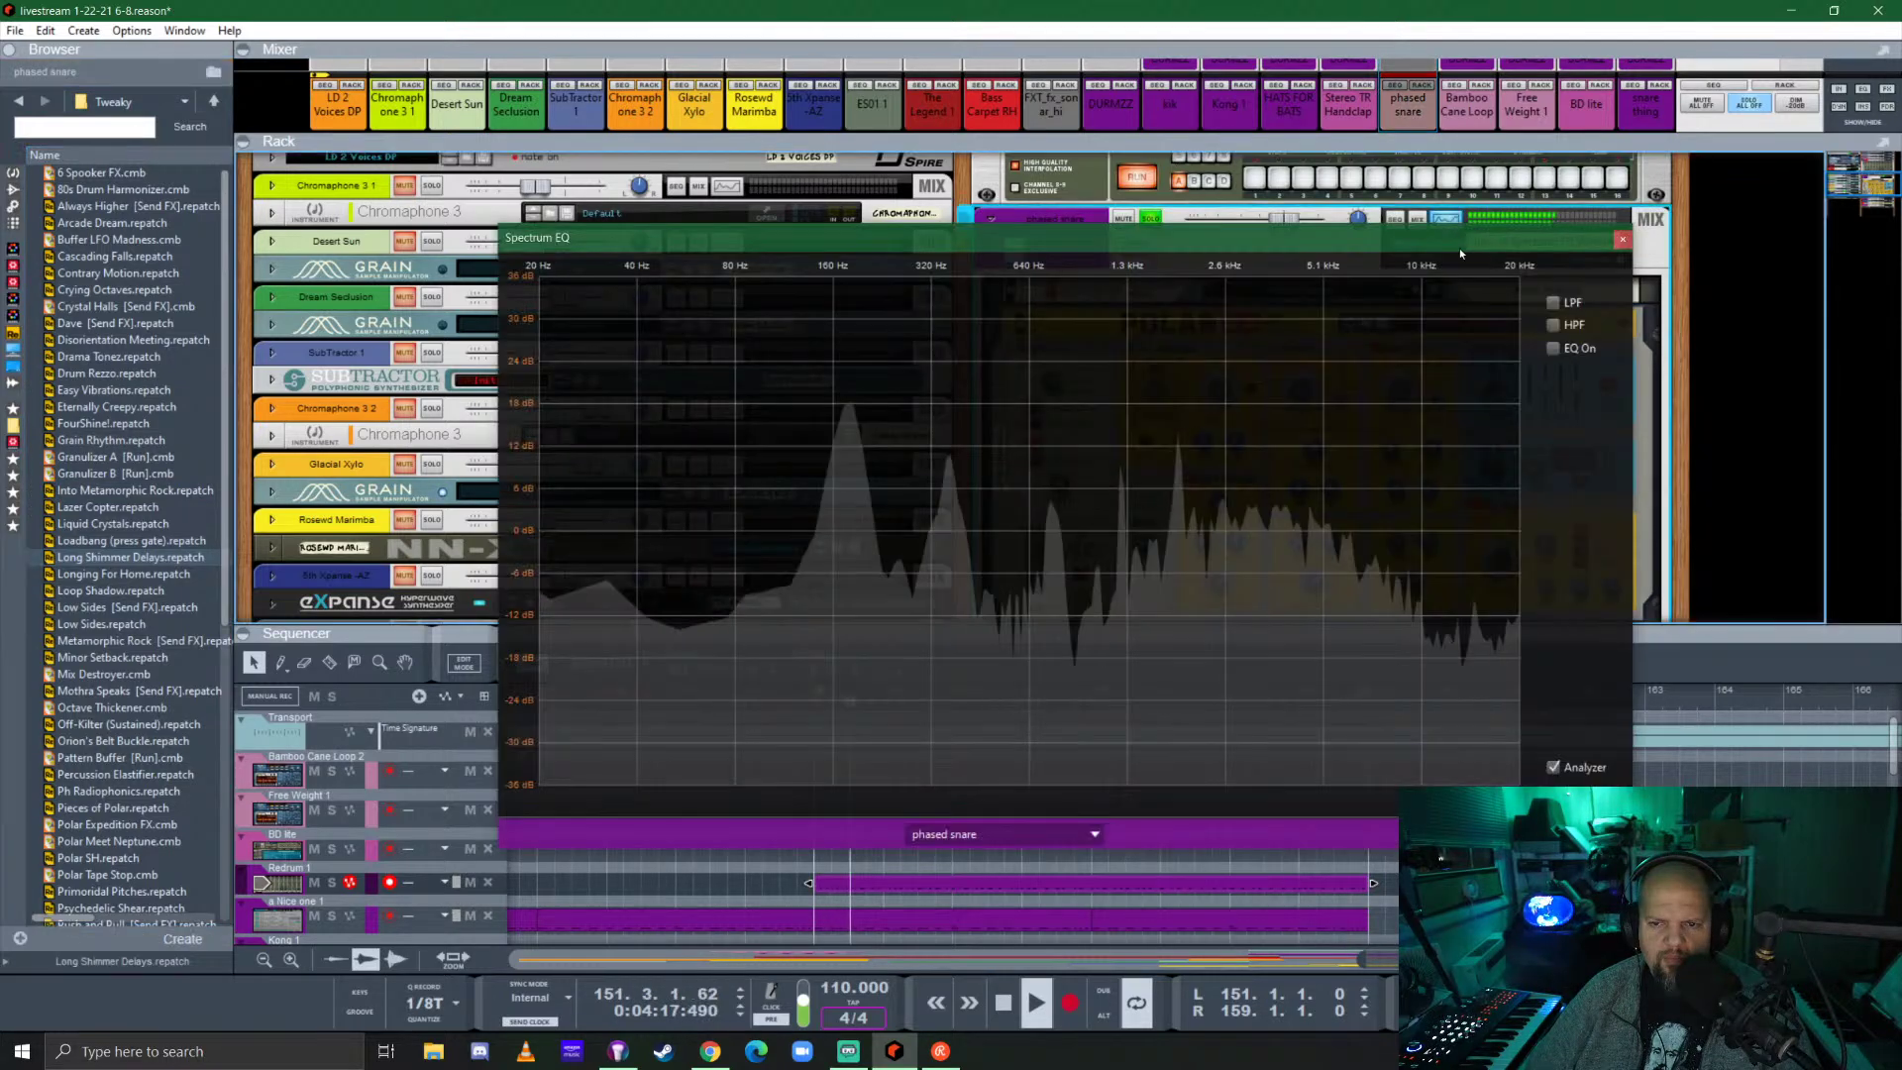
{"action": "left_click", "coordinate": [1553, 324]}
{"action": "left_click_drag", "start_coordinate": [856, 533], "coordinate": [950, 532]}
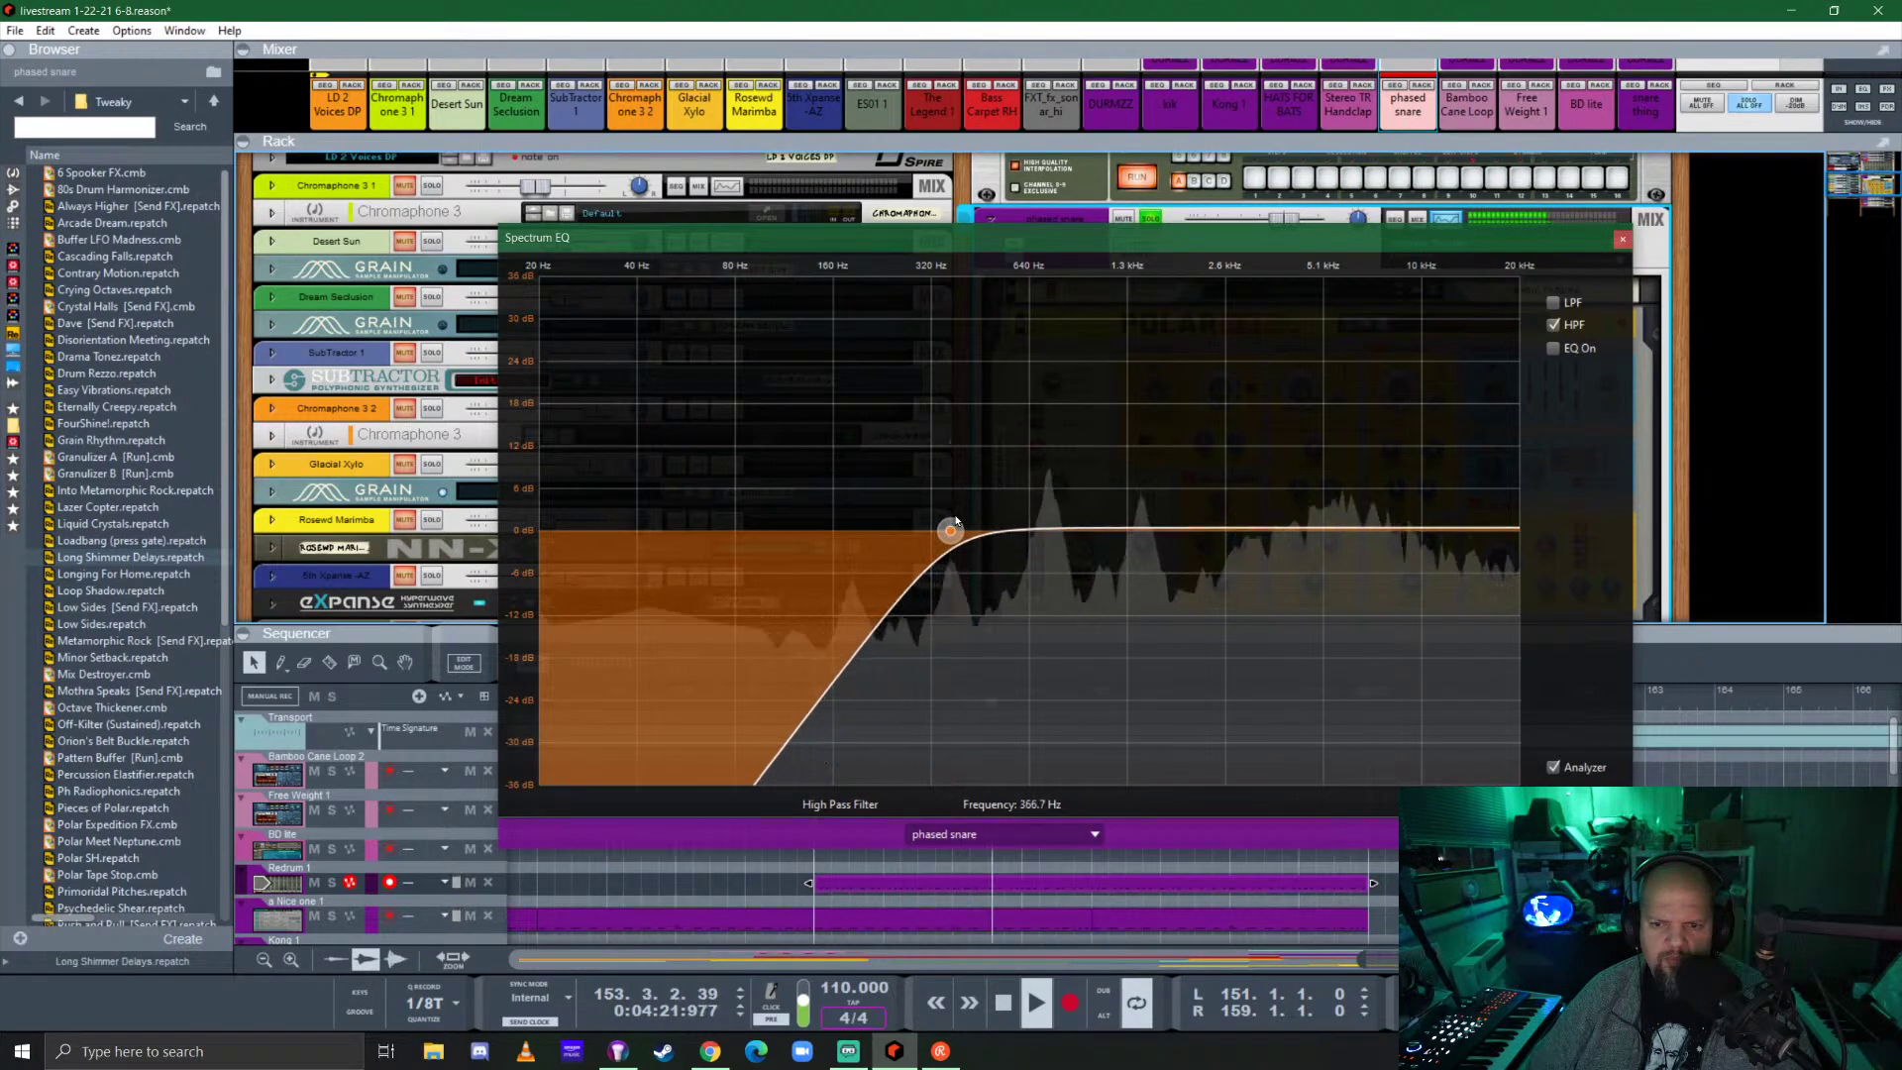
{"action": "left_click", "coordinate": [1553, 302]}
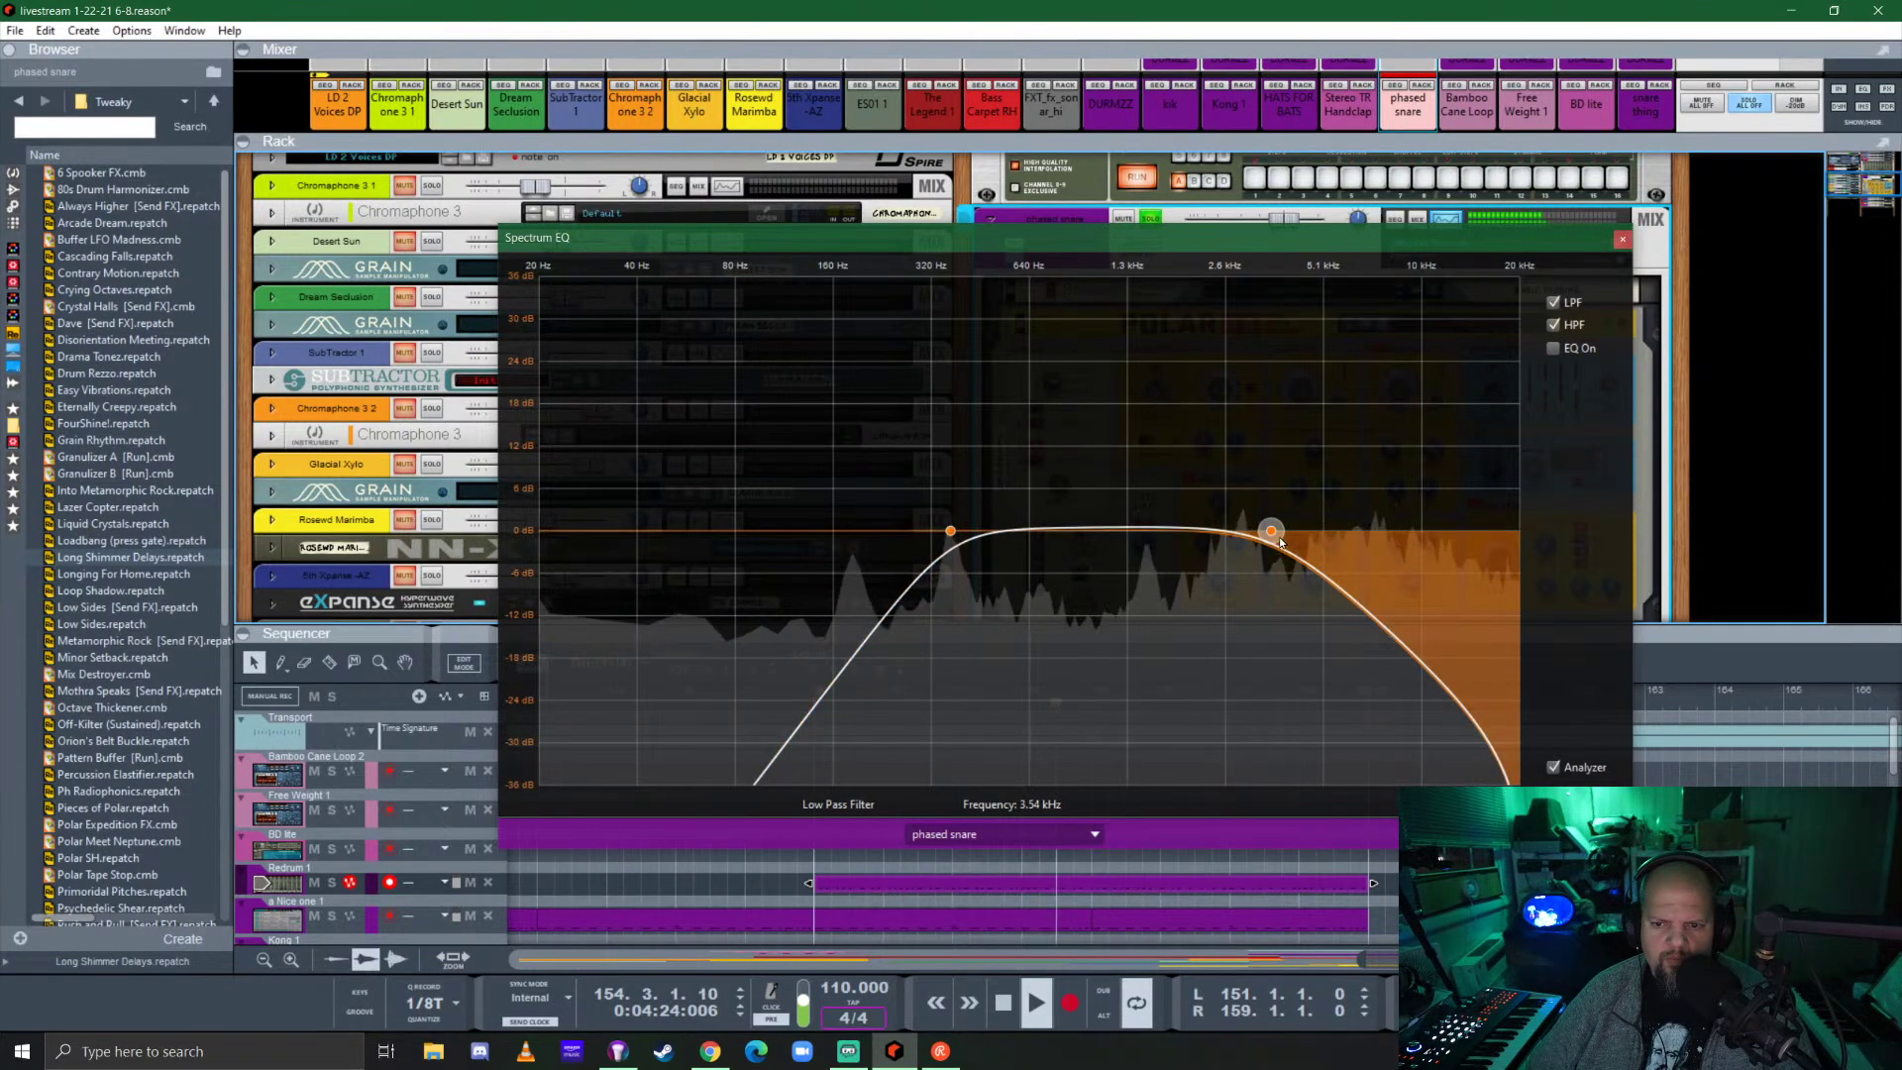
{"action": "left_click_drag", "start_coordinate": [1271, 531], "coordinate": [1198, 531]}
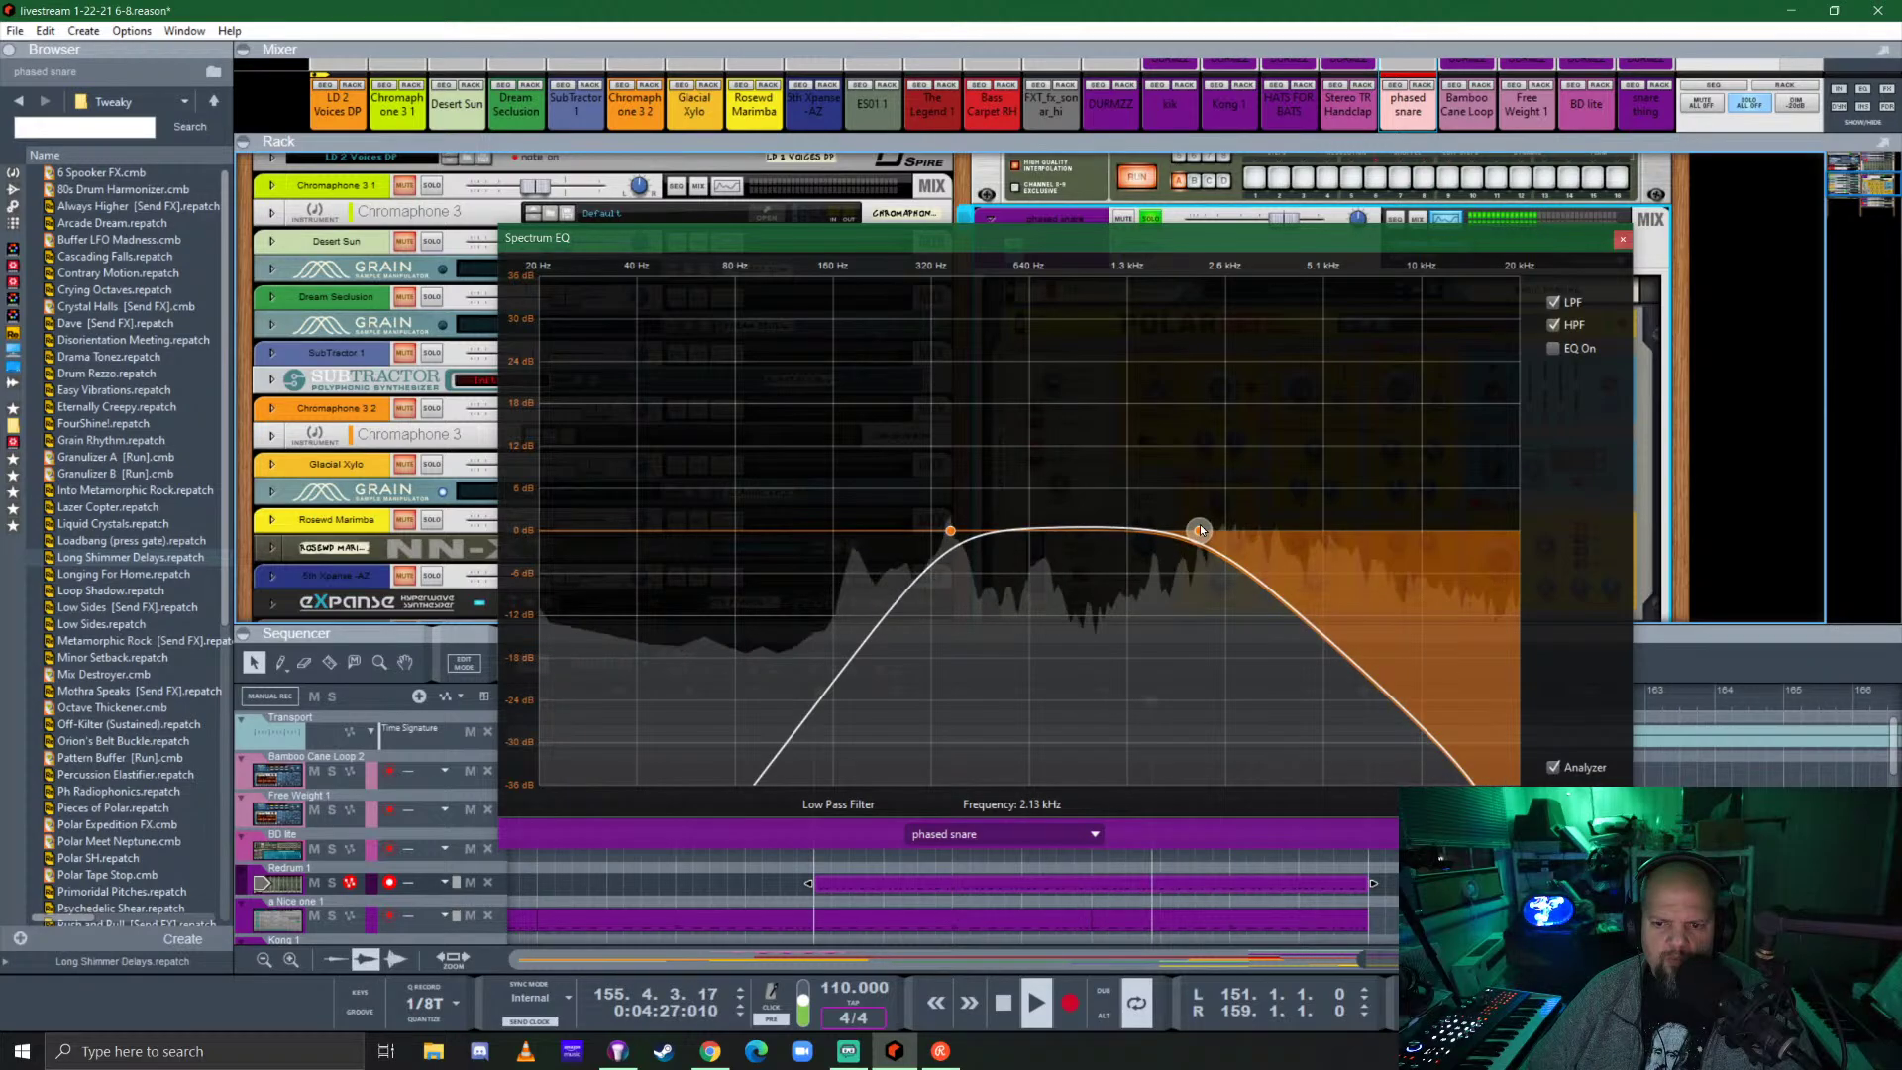
Enable the phased snare's EQ with E Mode, boost the low-mid band about 8.9 dB at about 1.83 kHz, and close the EQ window.
{"action": "left_click", "coordinate": [1553, 348]}
{"action": "left_click_drag", "start_coordinate": [1036, 527], "coordinate": [1087, 479]}
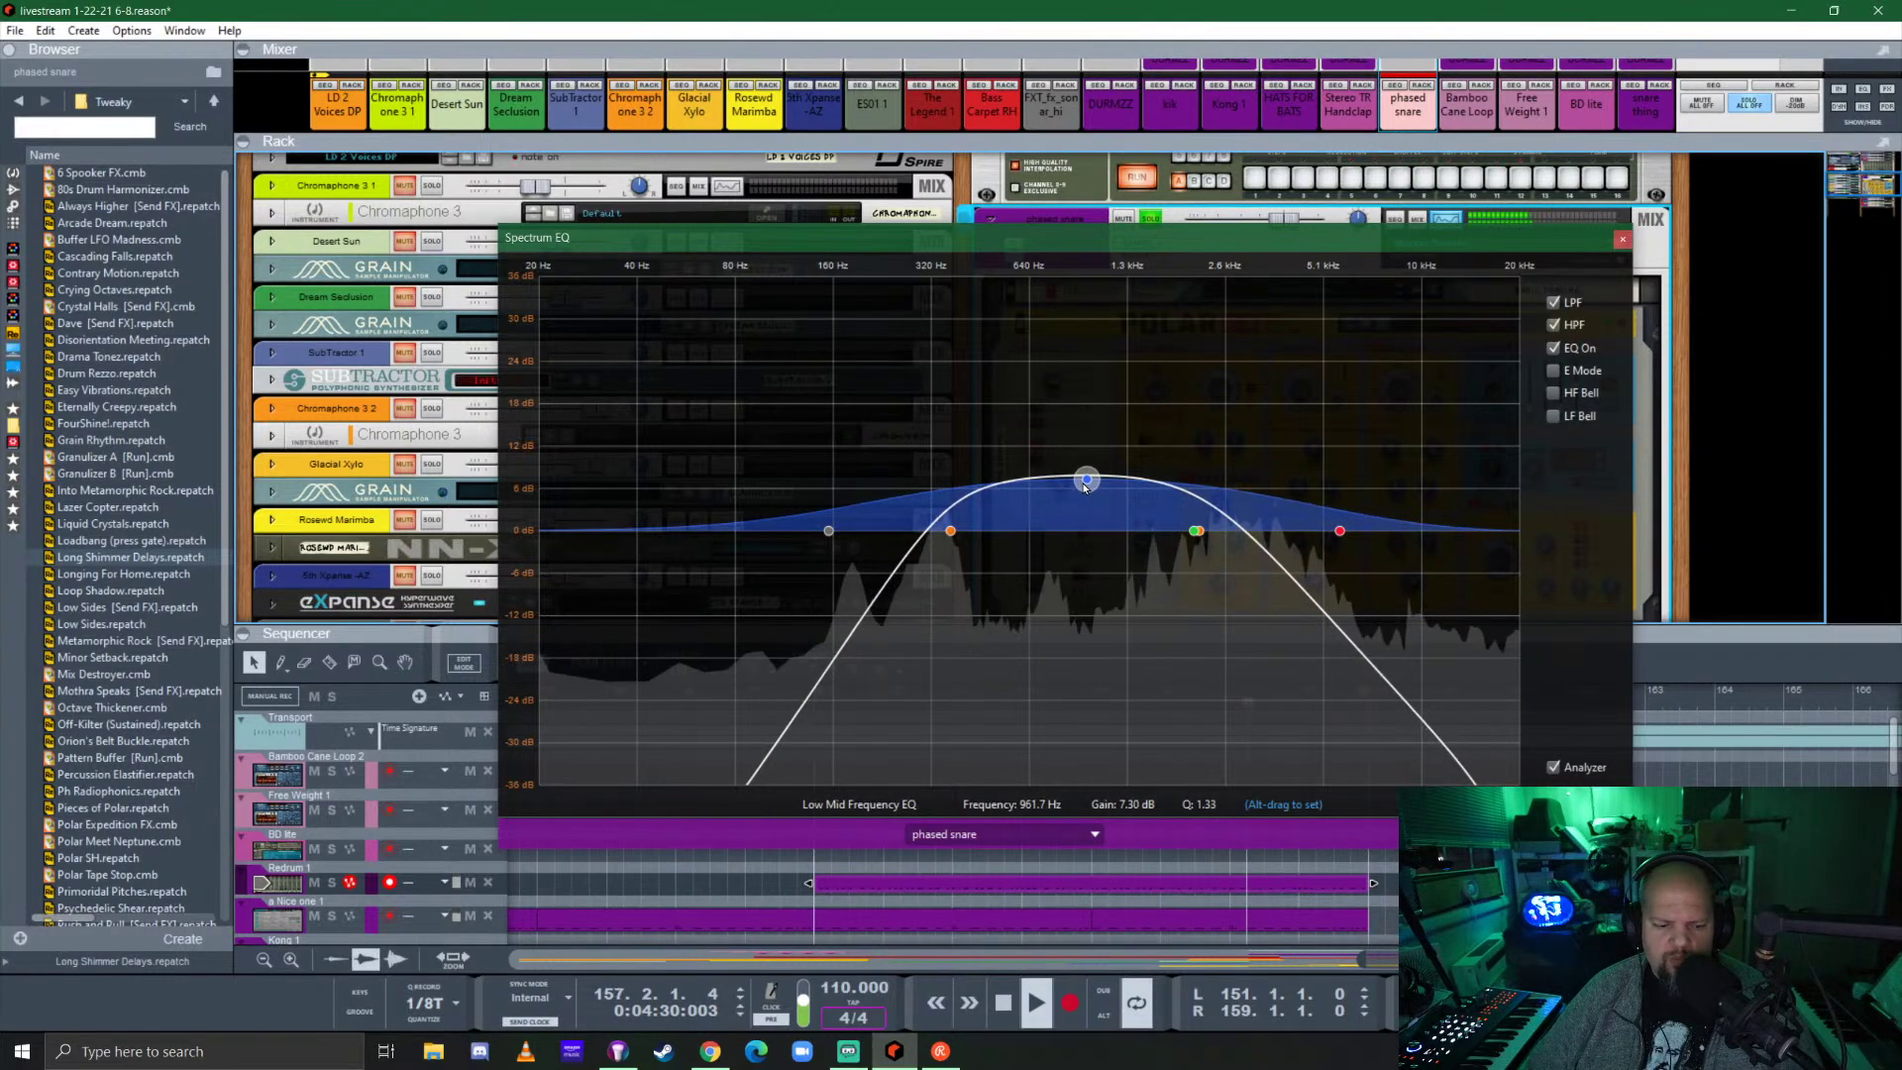
{"action": "left_click_drag", "start_coordinate": [1090, 565], "coordinate": [1129, 340]}
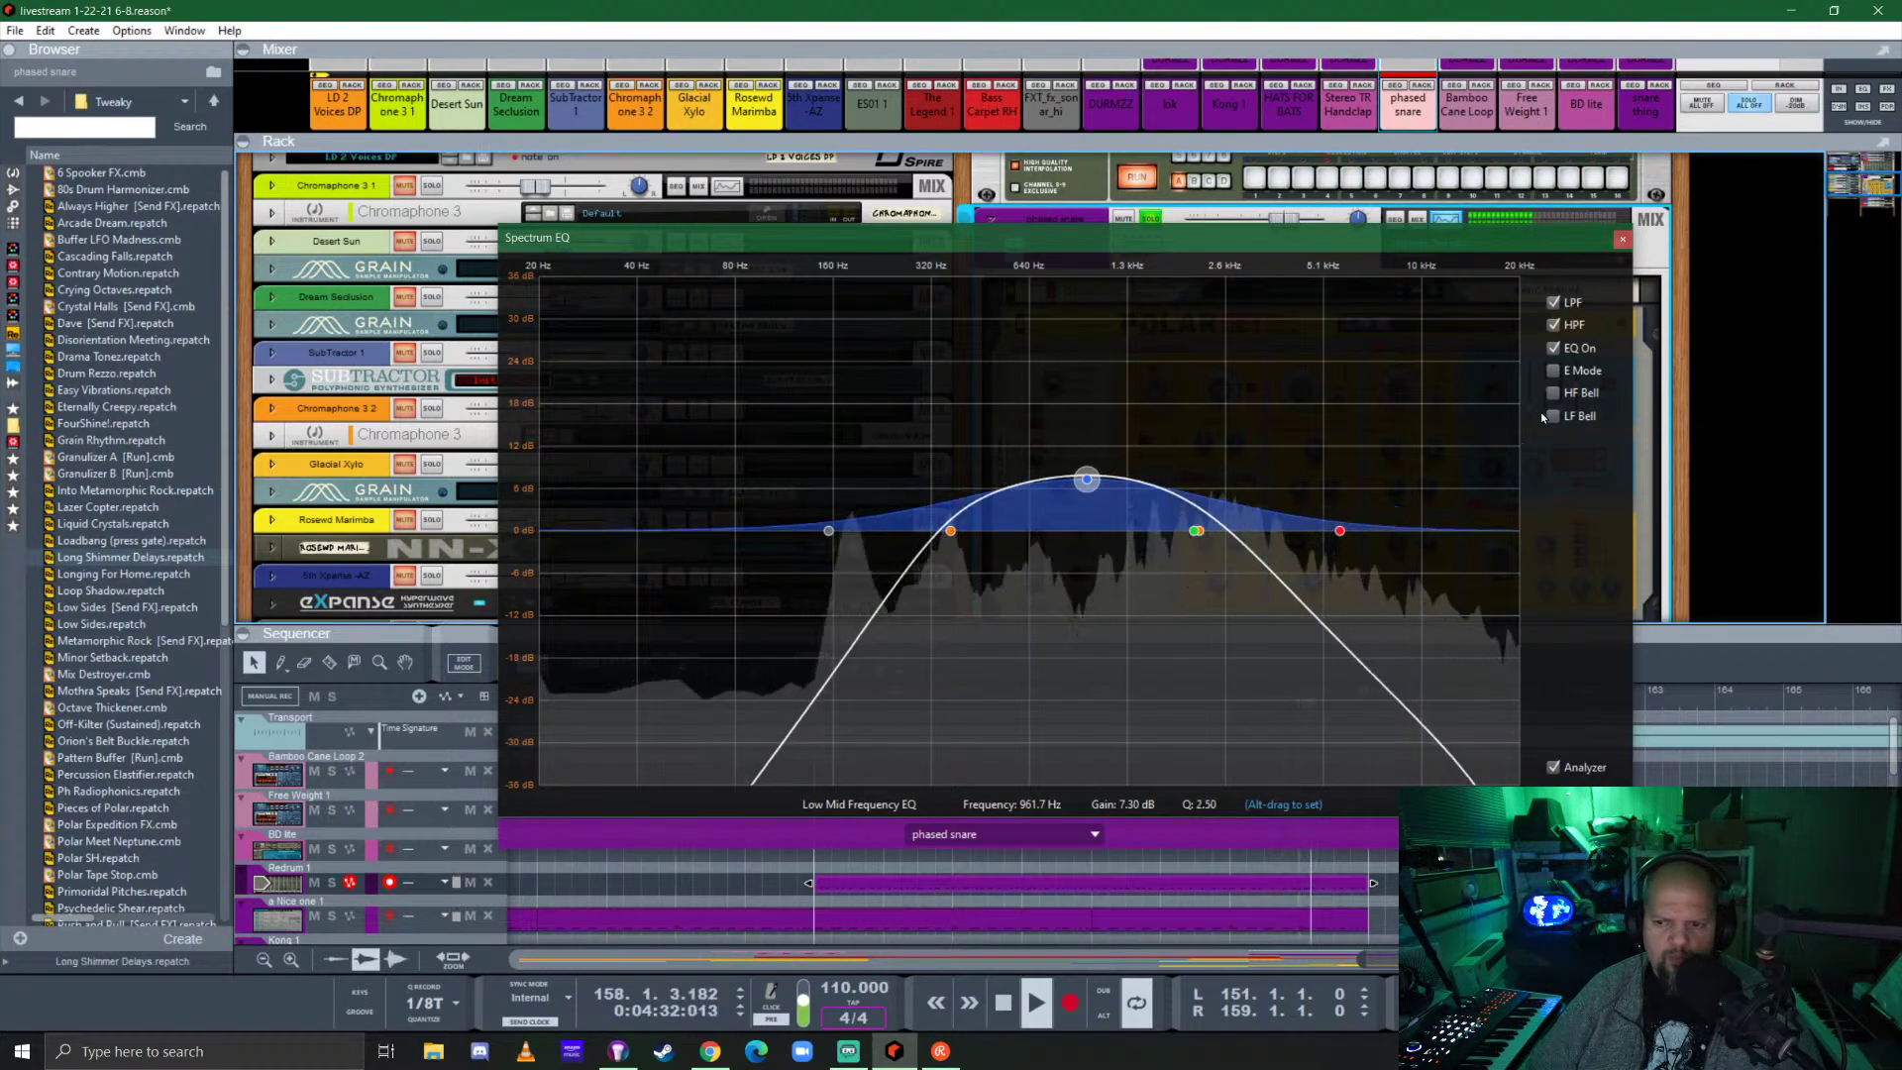
{"action": "left_click", "coordinate": [1553, 371]}
{"action": "left_click_drag", "start_coordinate": [1095, 485], "coordinate": [1187, 457]}
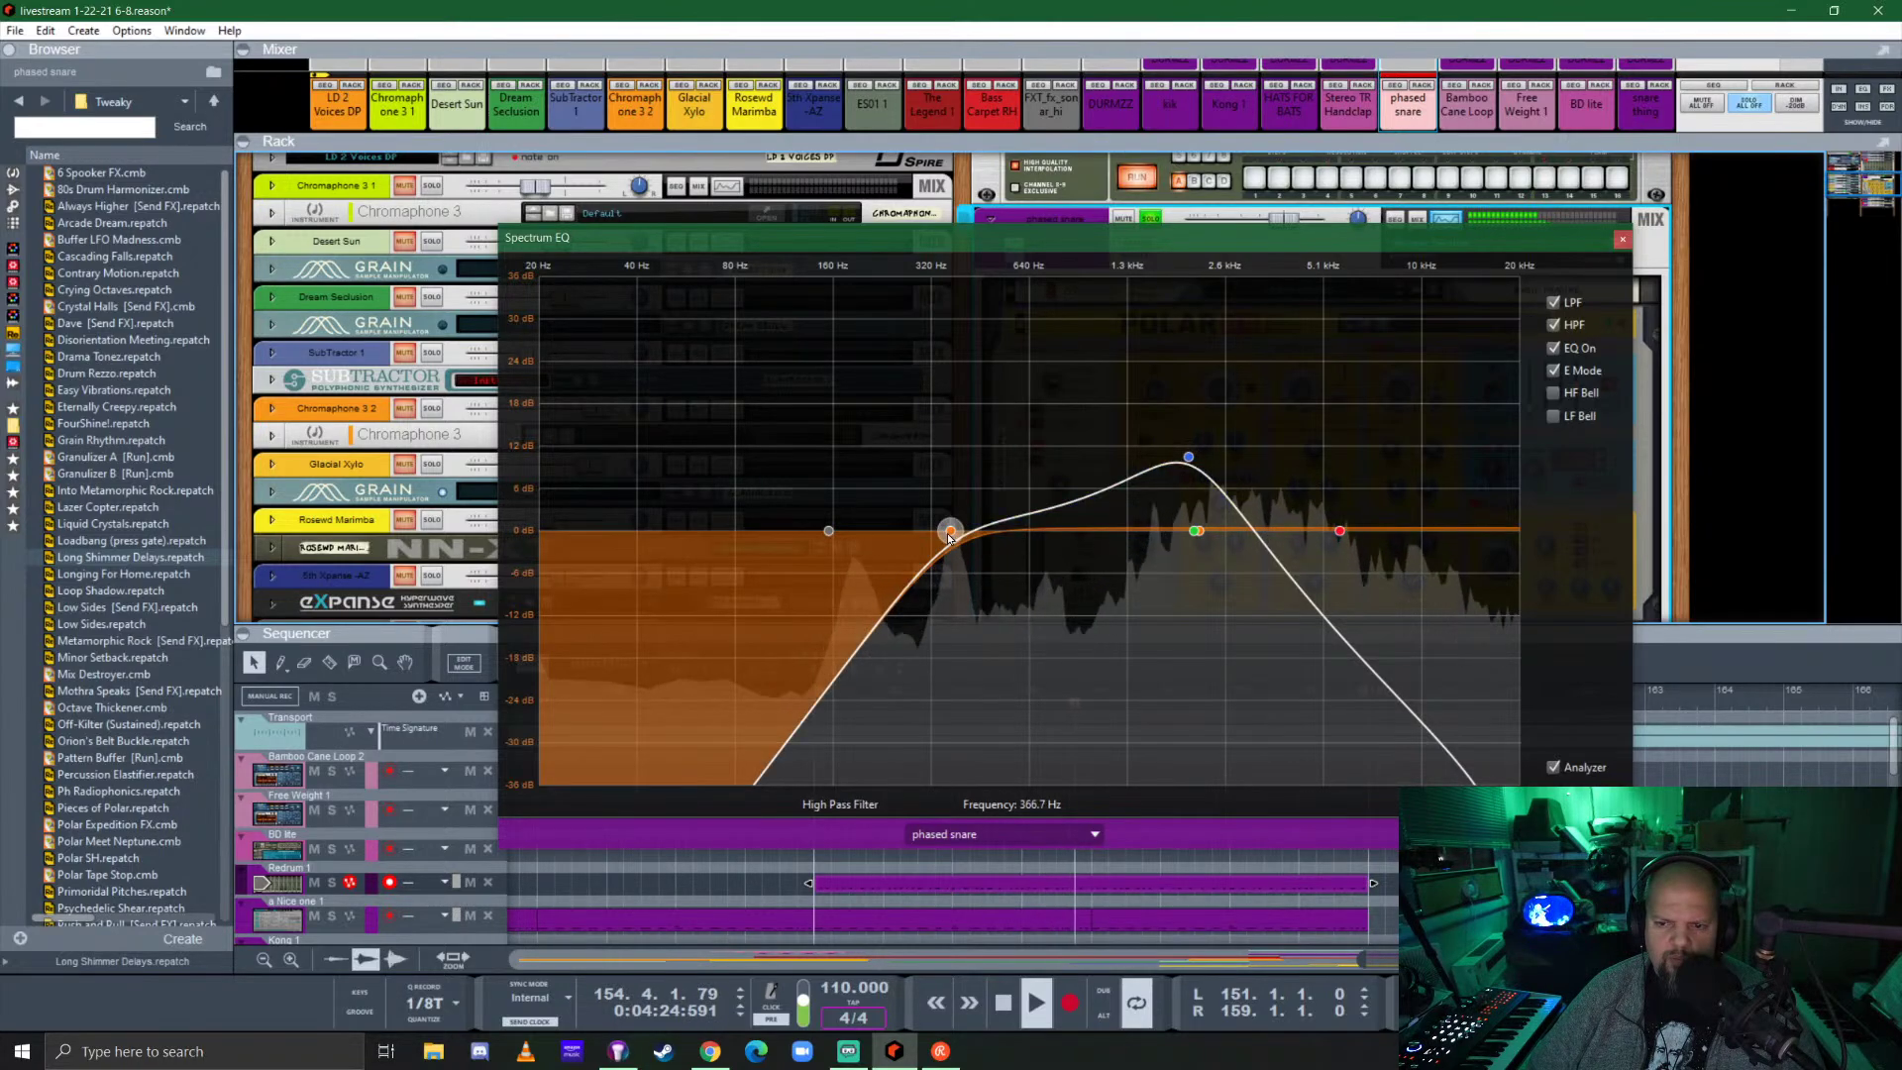
{"action": "left_click_drag", "start_coordinate": [1188, 459], "coordinate": [1177, 468]}
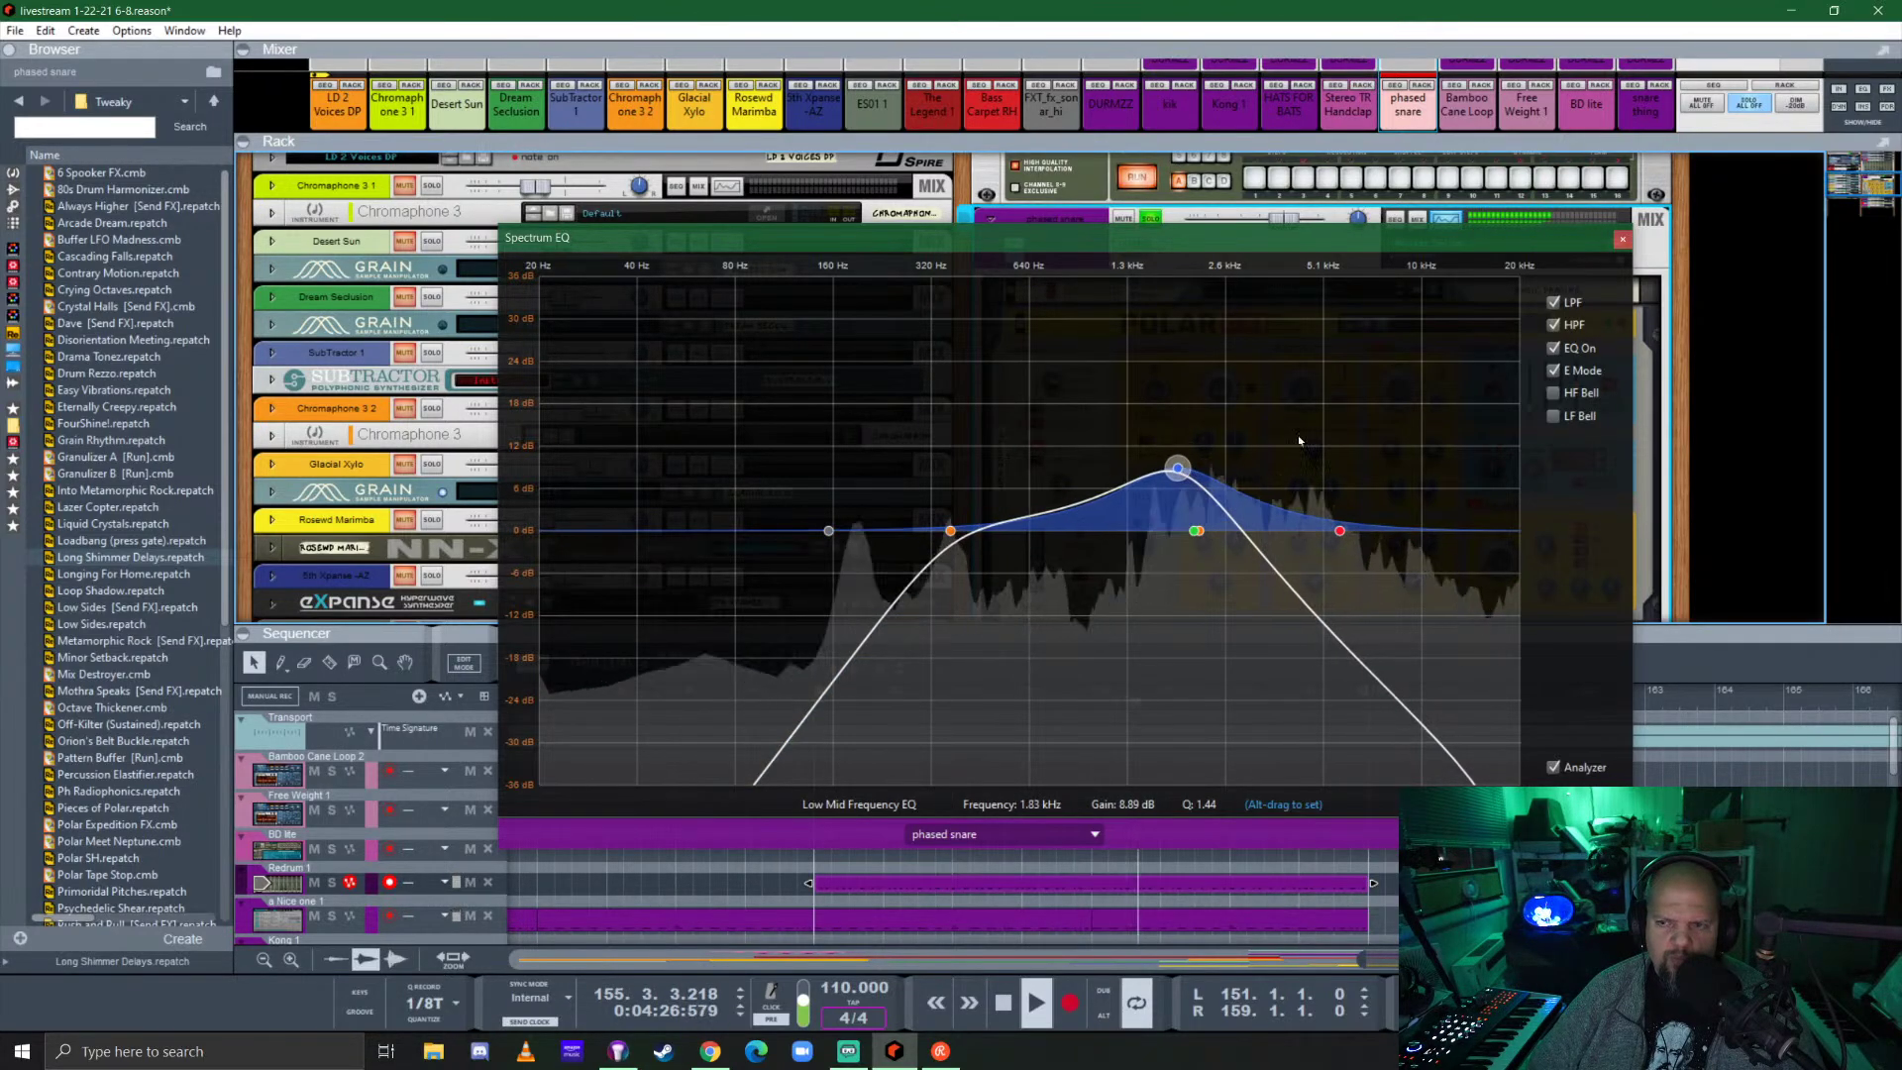
{"action": "left_click", "coordinate": [1622, 239]}
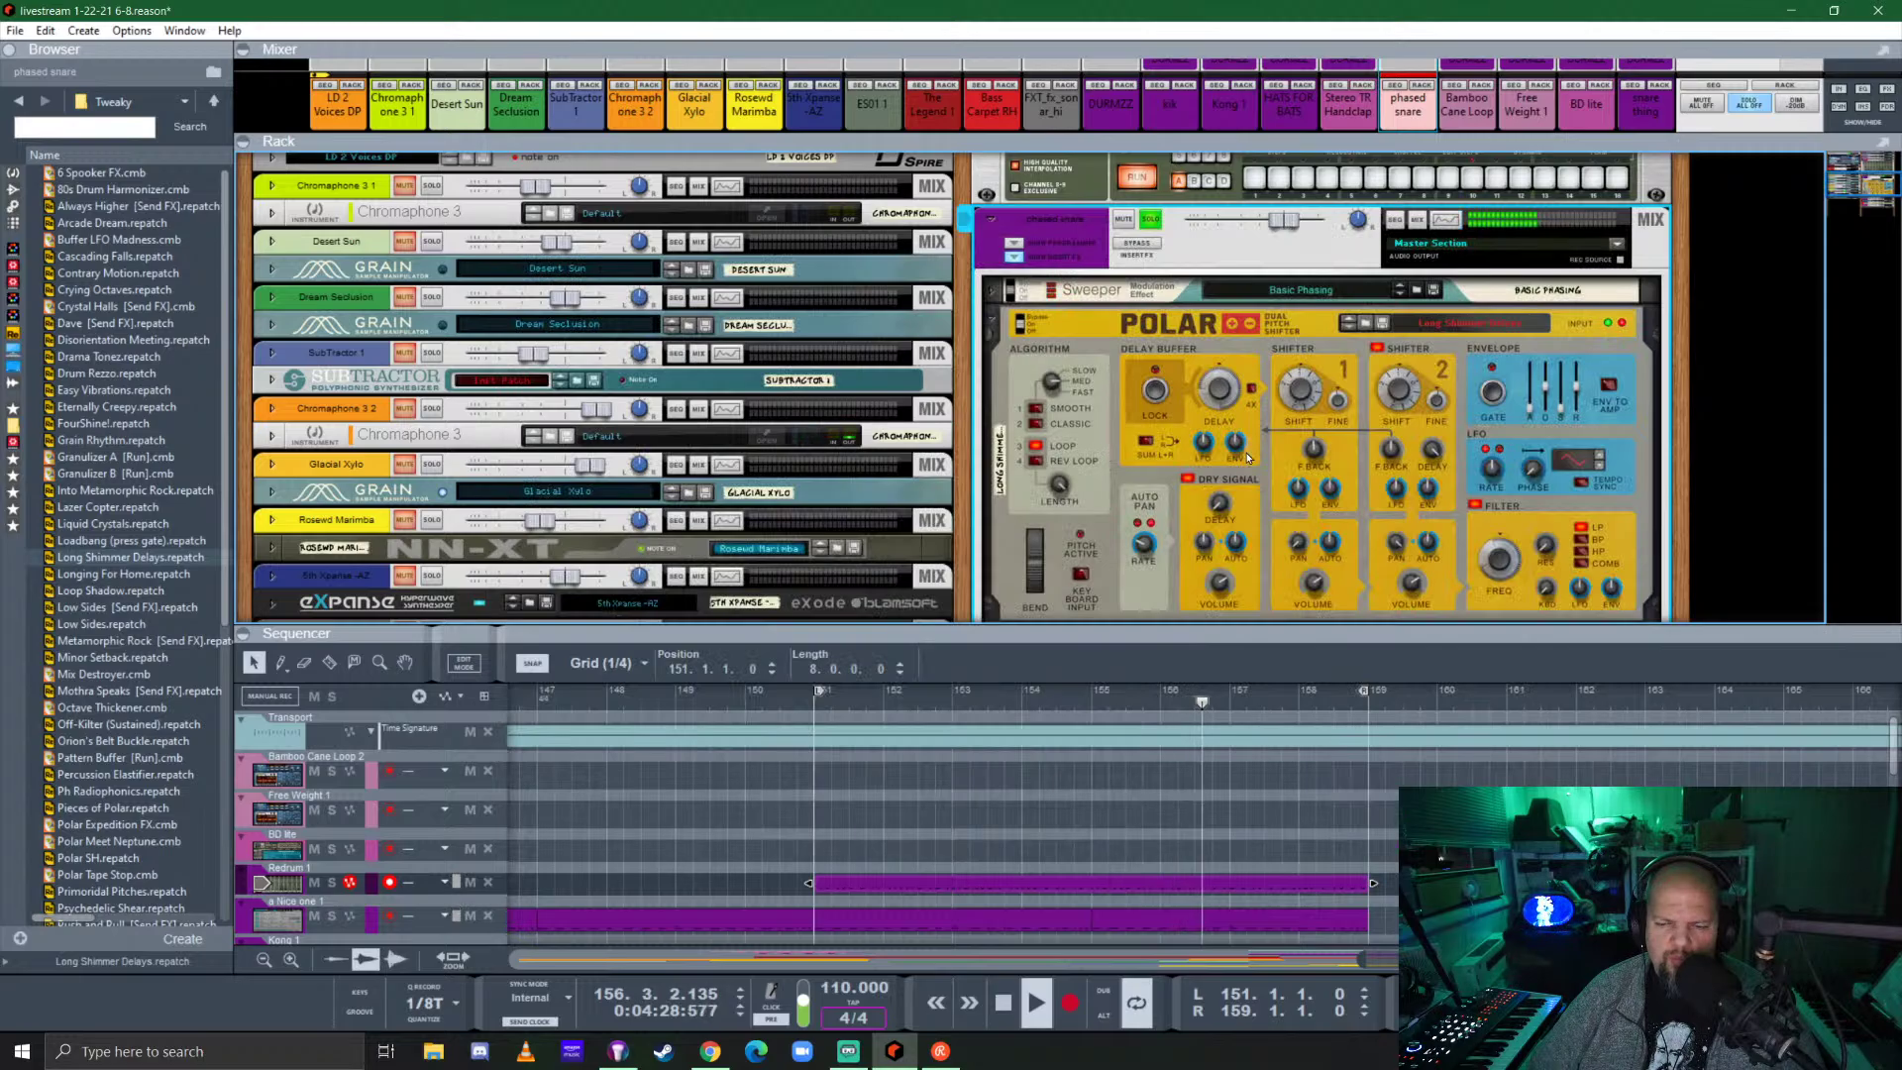
Adjust Polar's Shifter 2 feedback and dry signal volume, tempo-sync its LFO at a 4/4 rate, and fold the device.
{"action": "scroll", "coordinate": [1249, 457], "scroll_direction": "down", "scroll_amount": 1}
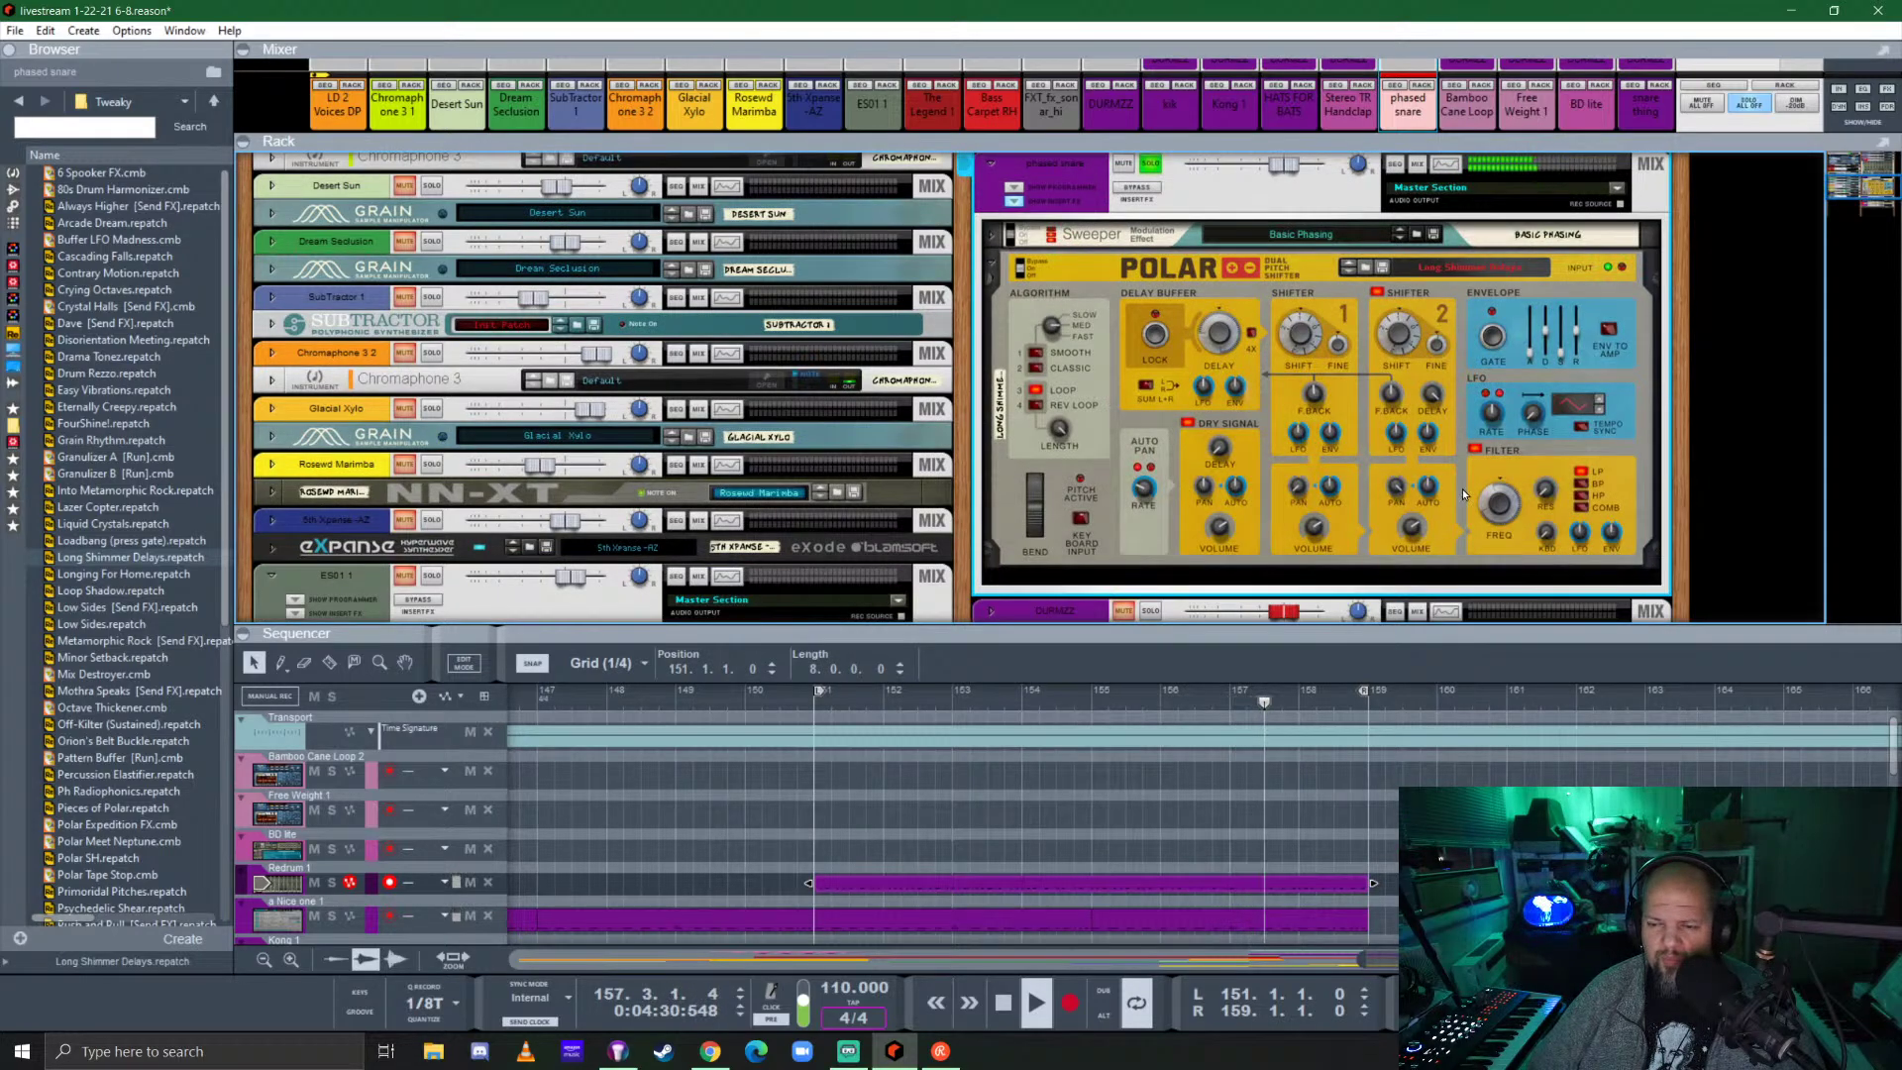
{"action": "left_click", "coordinate": [1391, 394]}
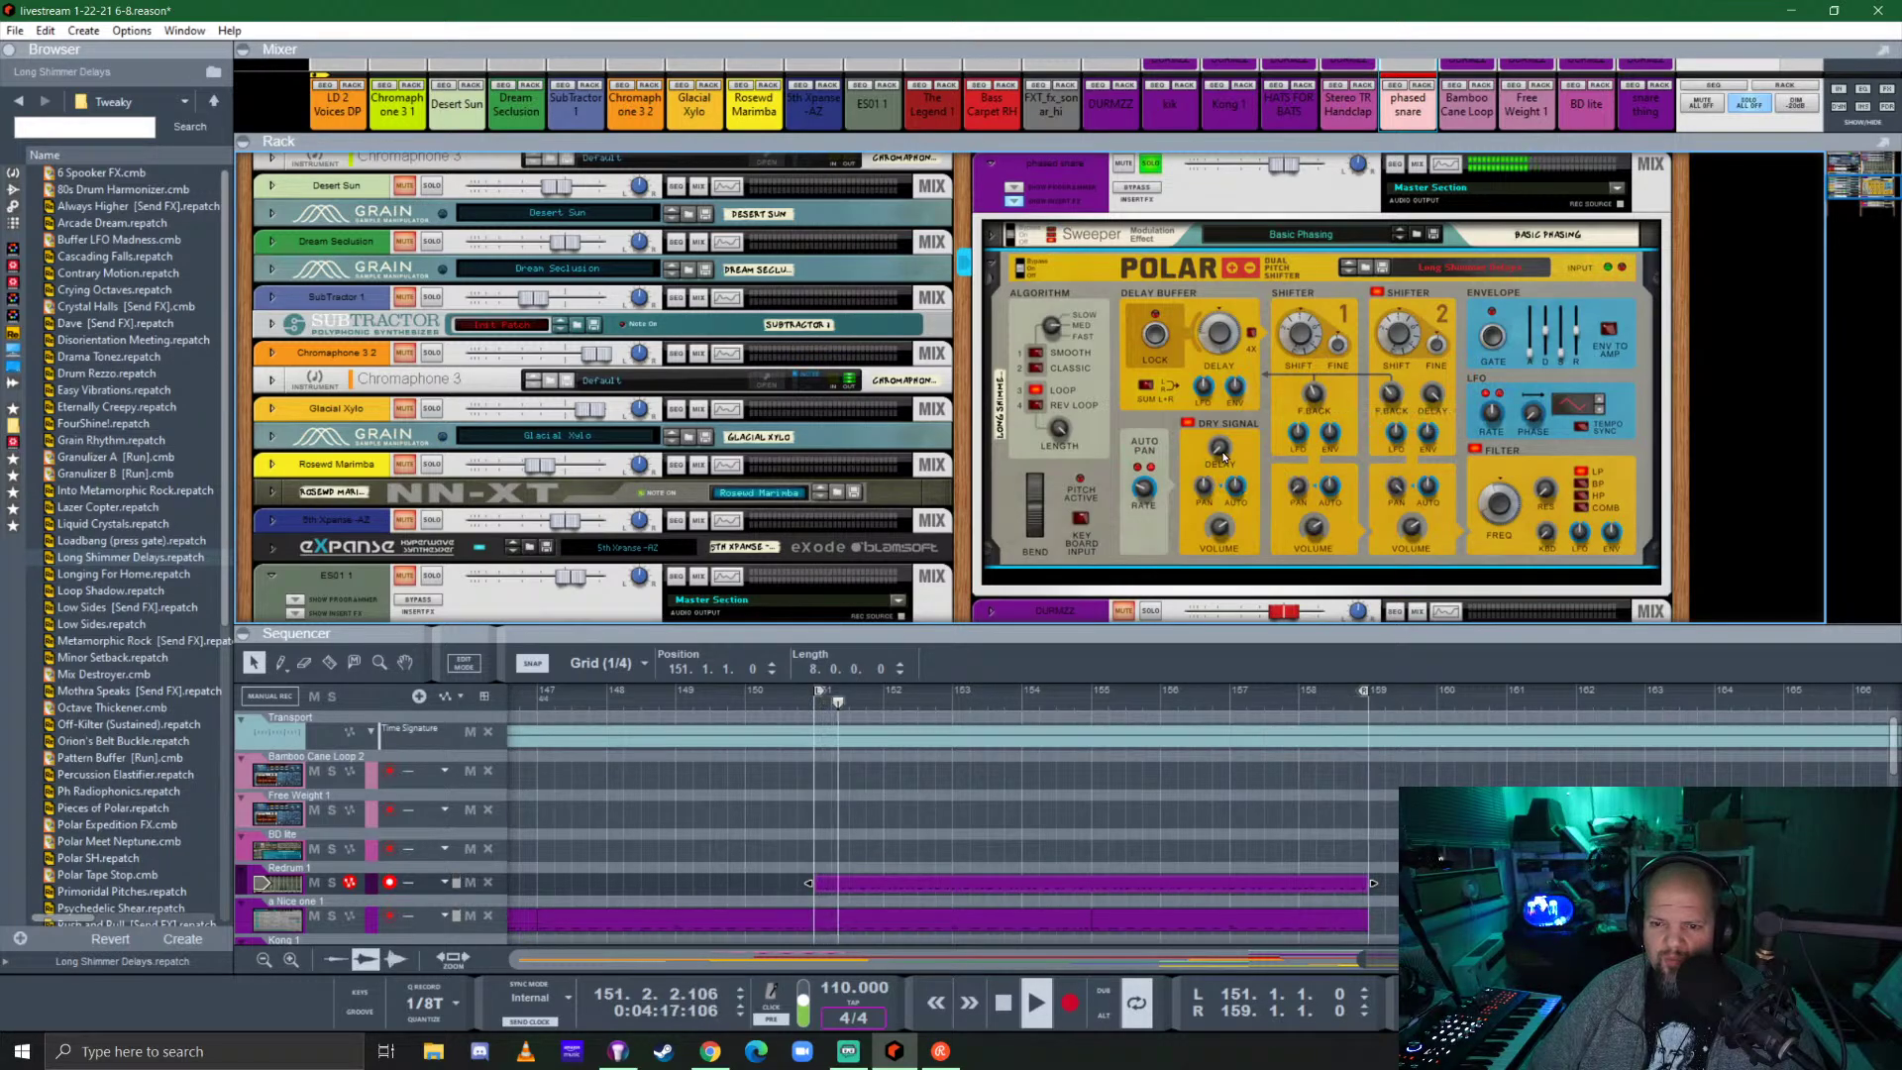
{"action": "left_click_drag", "start_coordinate": [1221, 532], "coordinate": [1247, 469]}
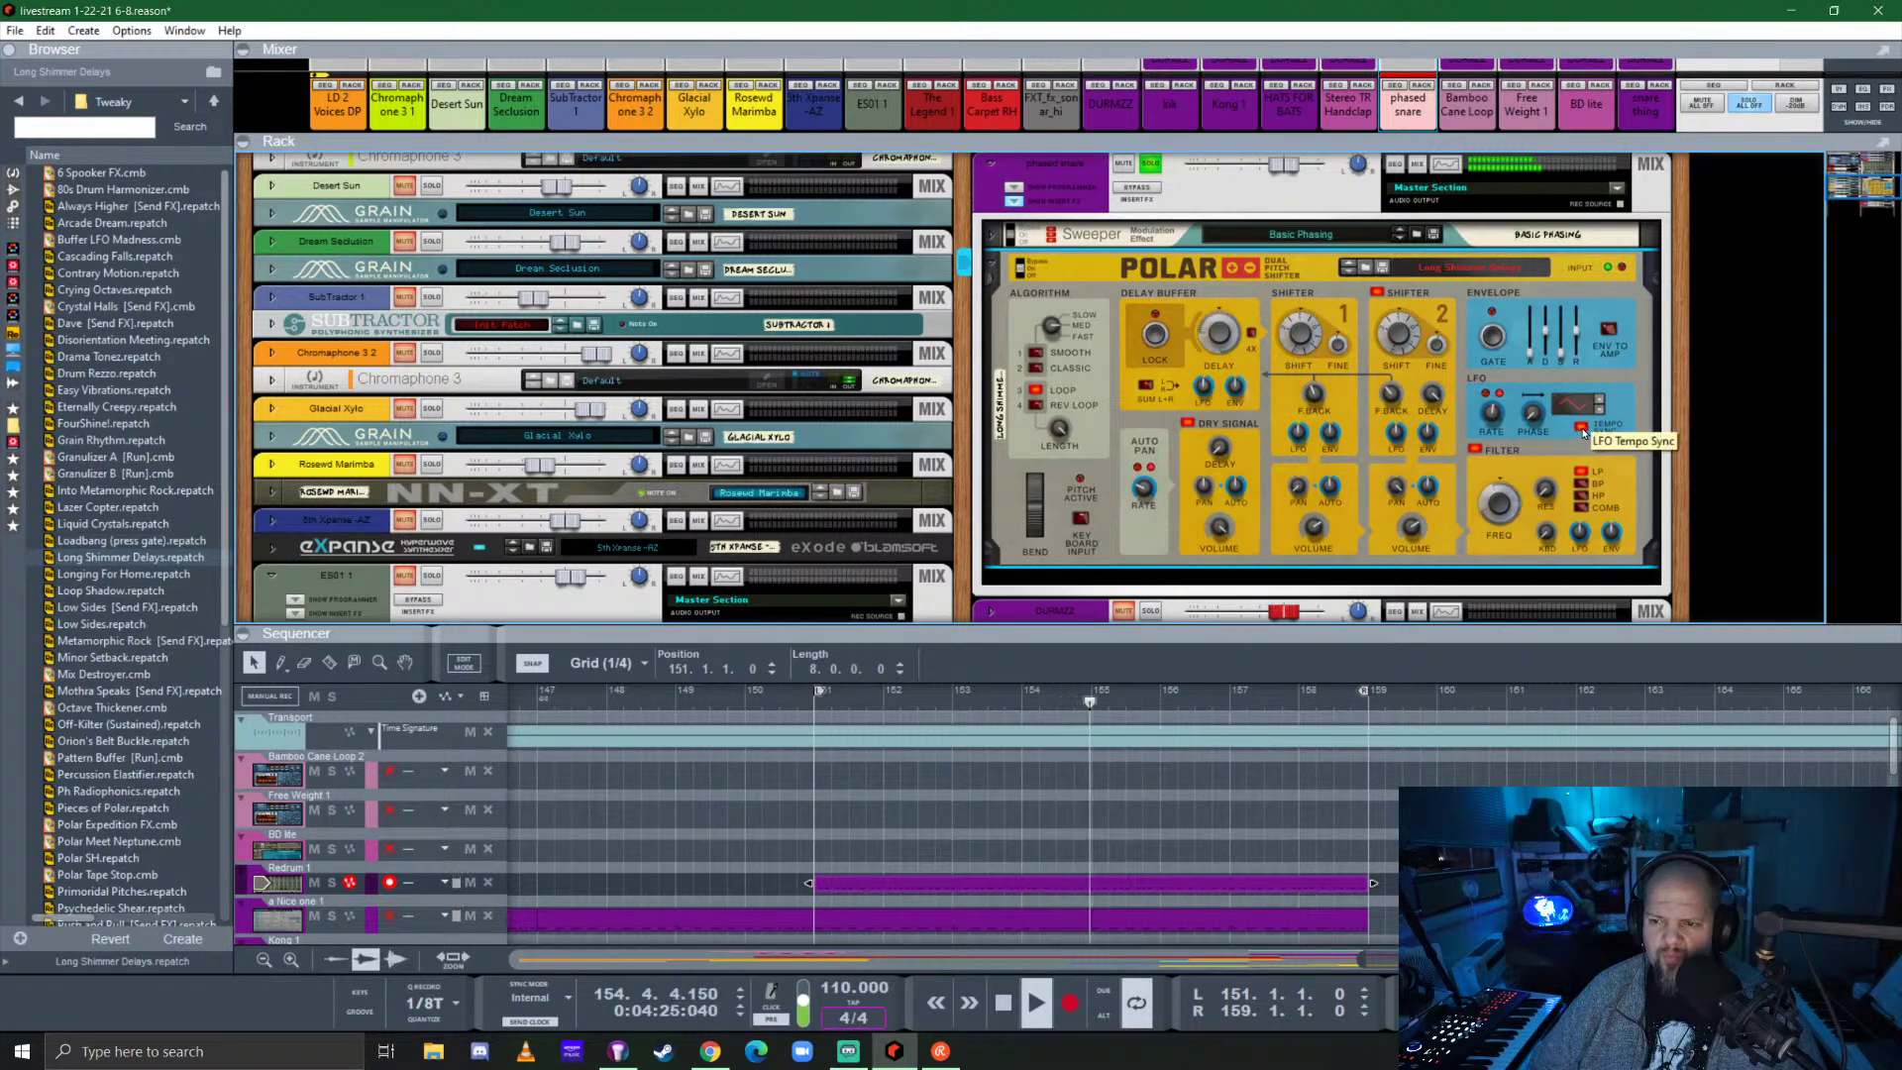
{"action": "mouse_move", "coordinate": [1500, 421]}
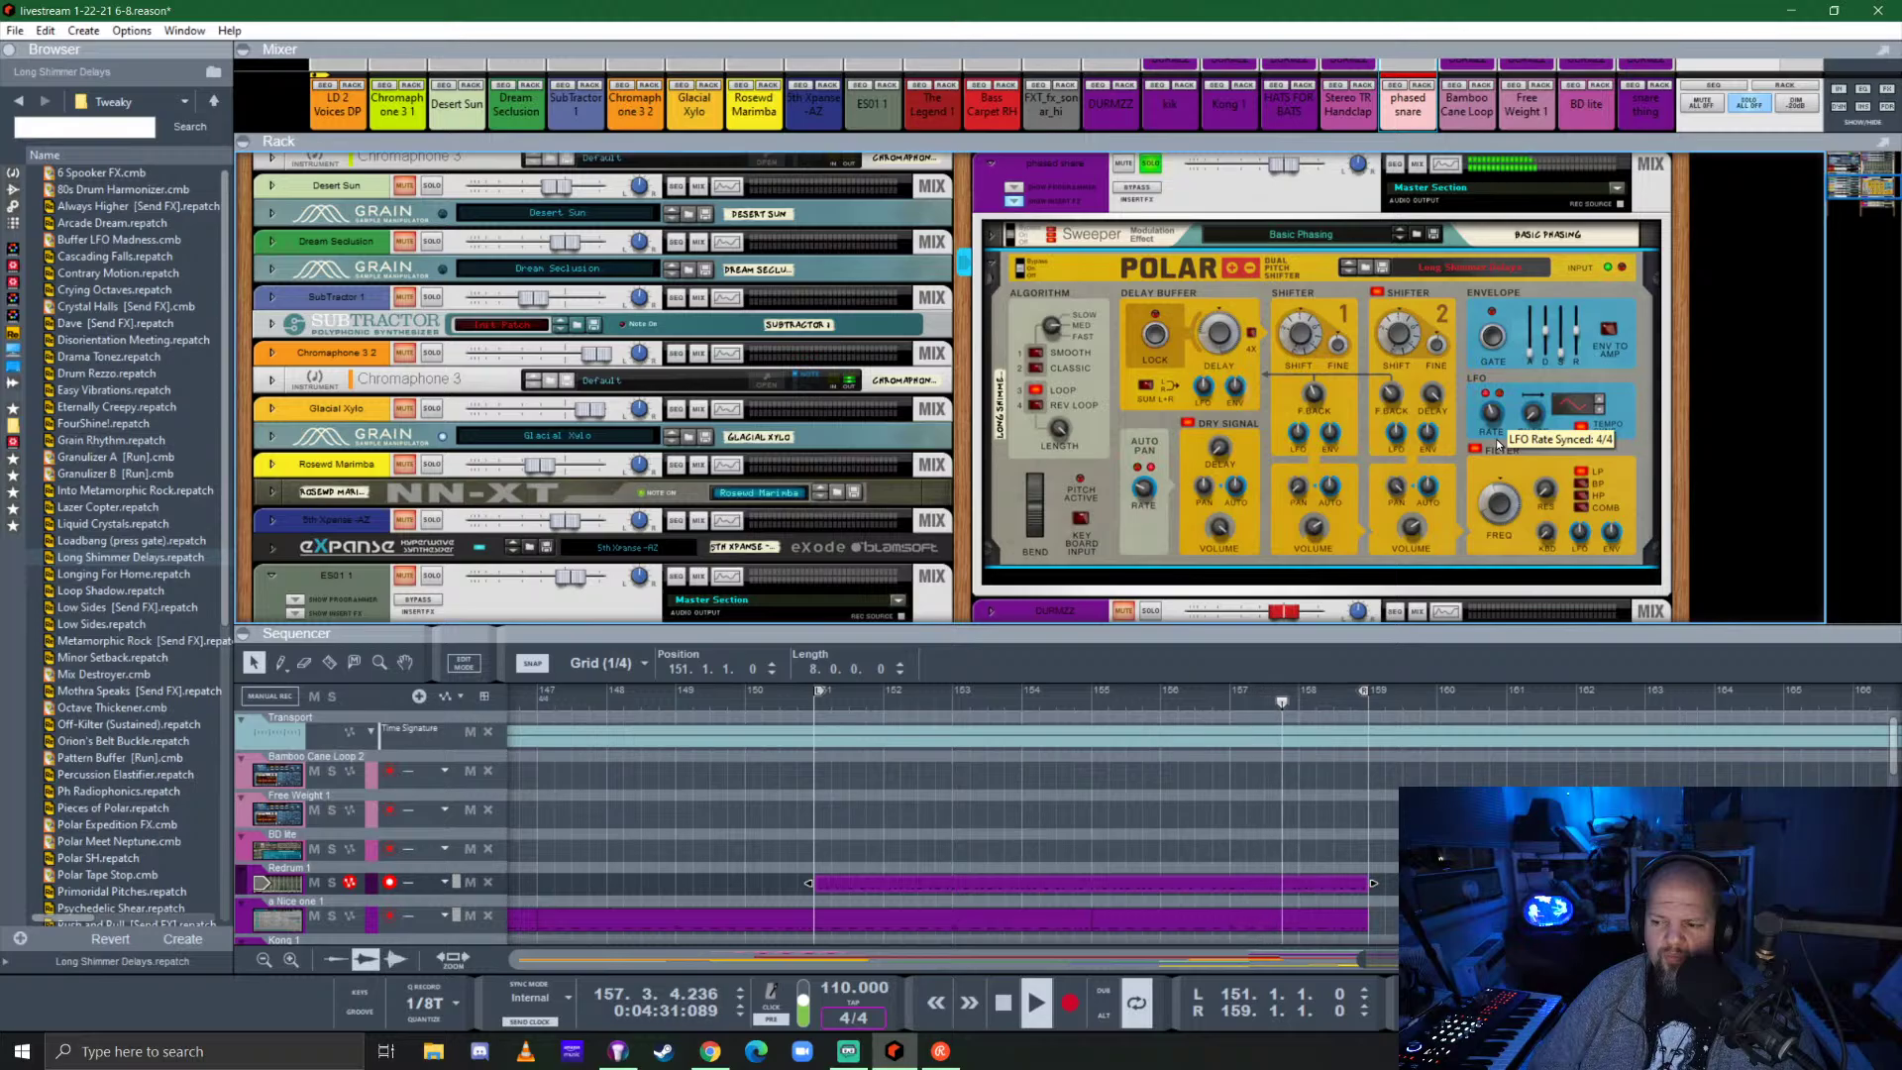
{"action": "left_click", "coordinate": [990, 266]}
Set the phased snare channel's FX2 send level to about -18.6 dB in the mixer and turn off its solo.
{"action": "left_click_drag", "start_coordinate": [1436, 136], "coordinate": [1494, 602]}
{"action": "scroll", "coordinate": [1423, 255], "scroll_direction": "up", "scroll_amount": 1}
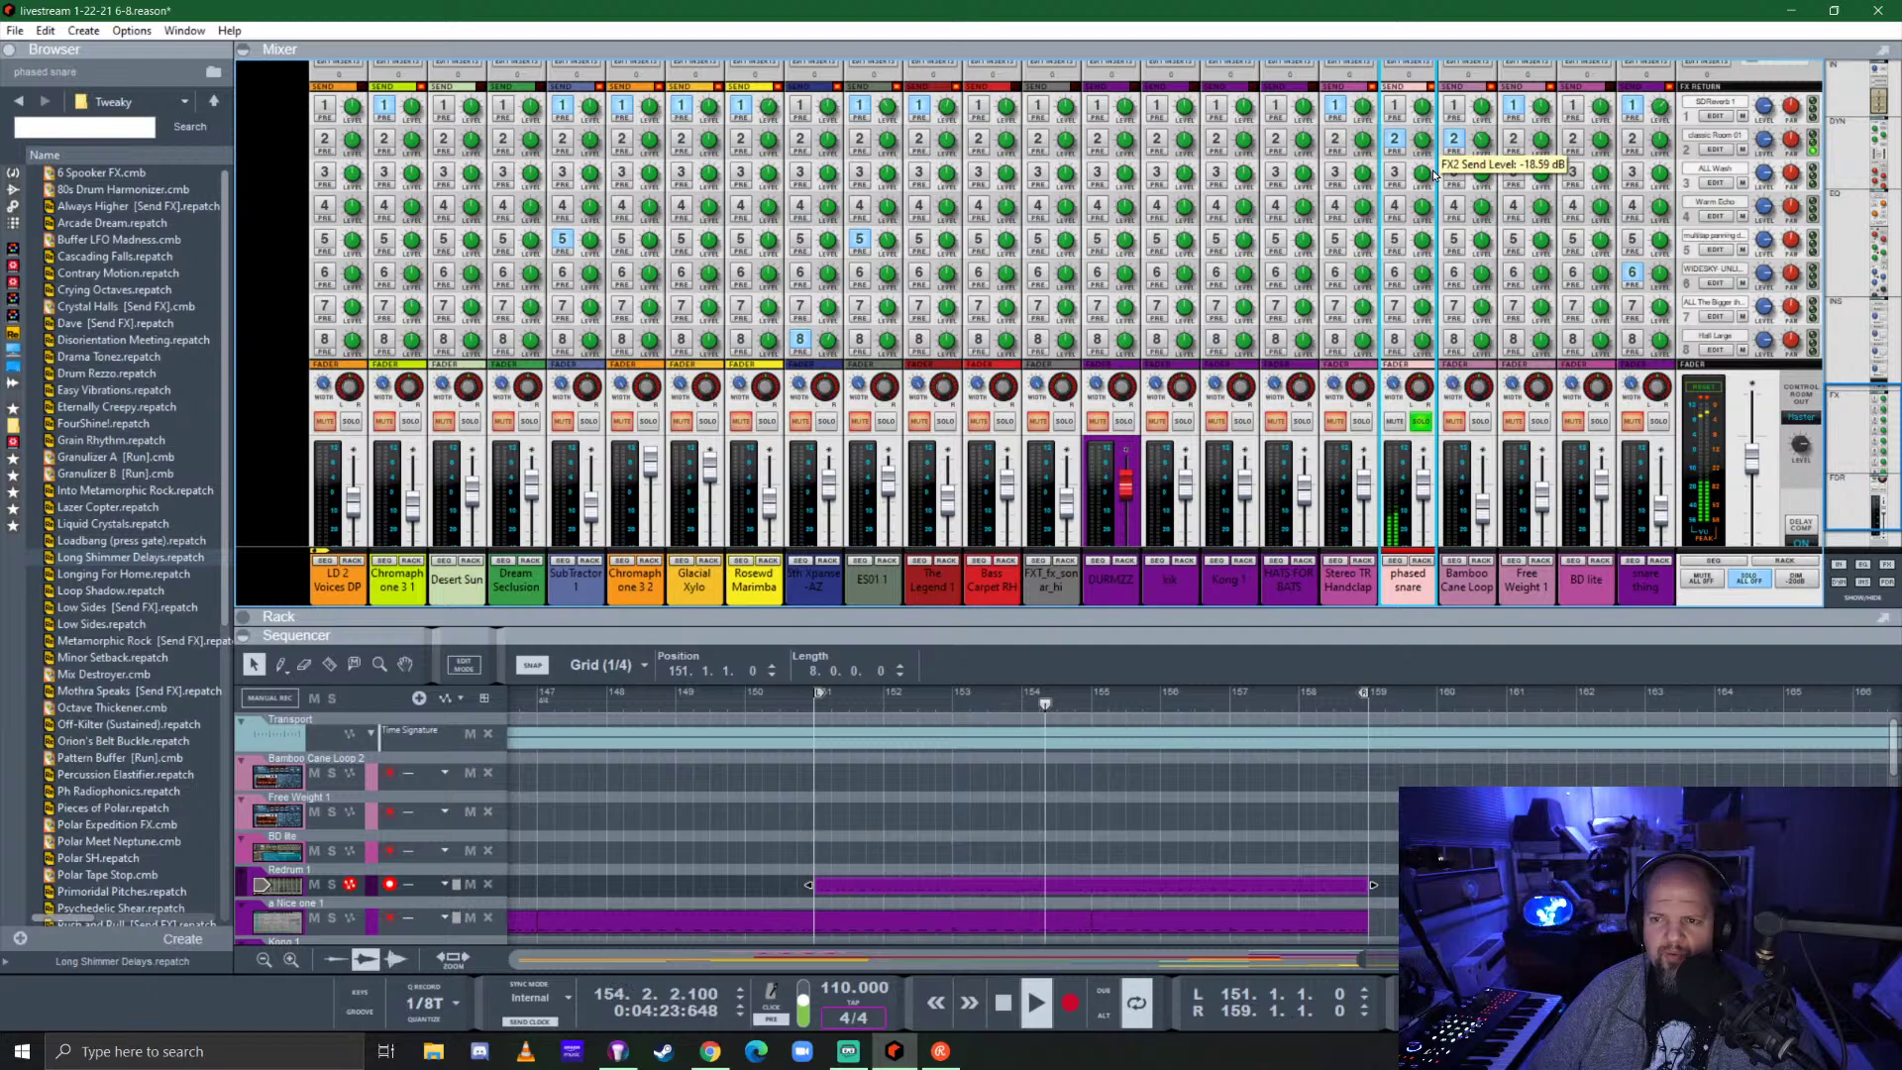
{"action": "scroll", "coordinate": [1427, 198], "scroll_direction": "down", "scroll_amount": 1}
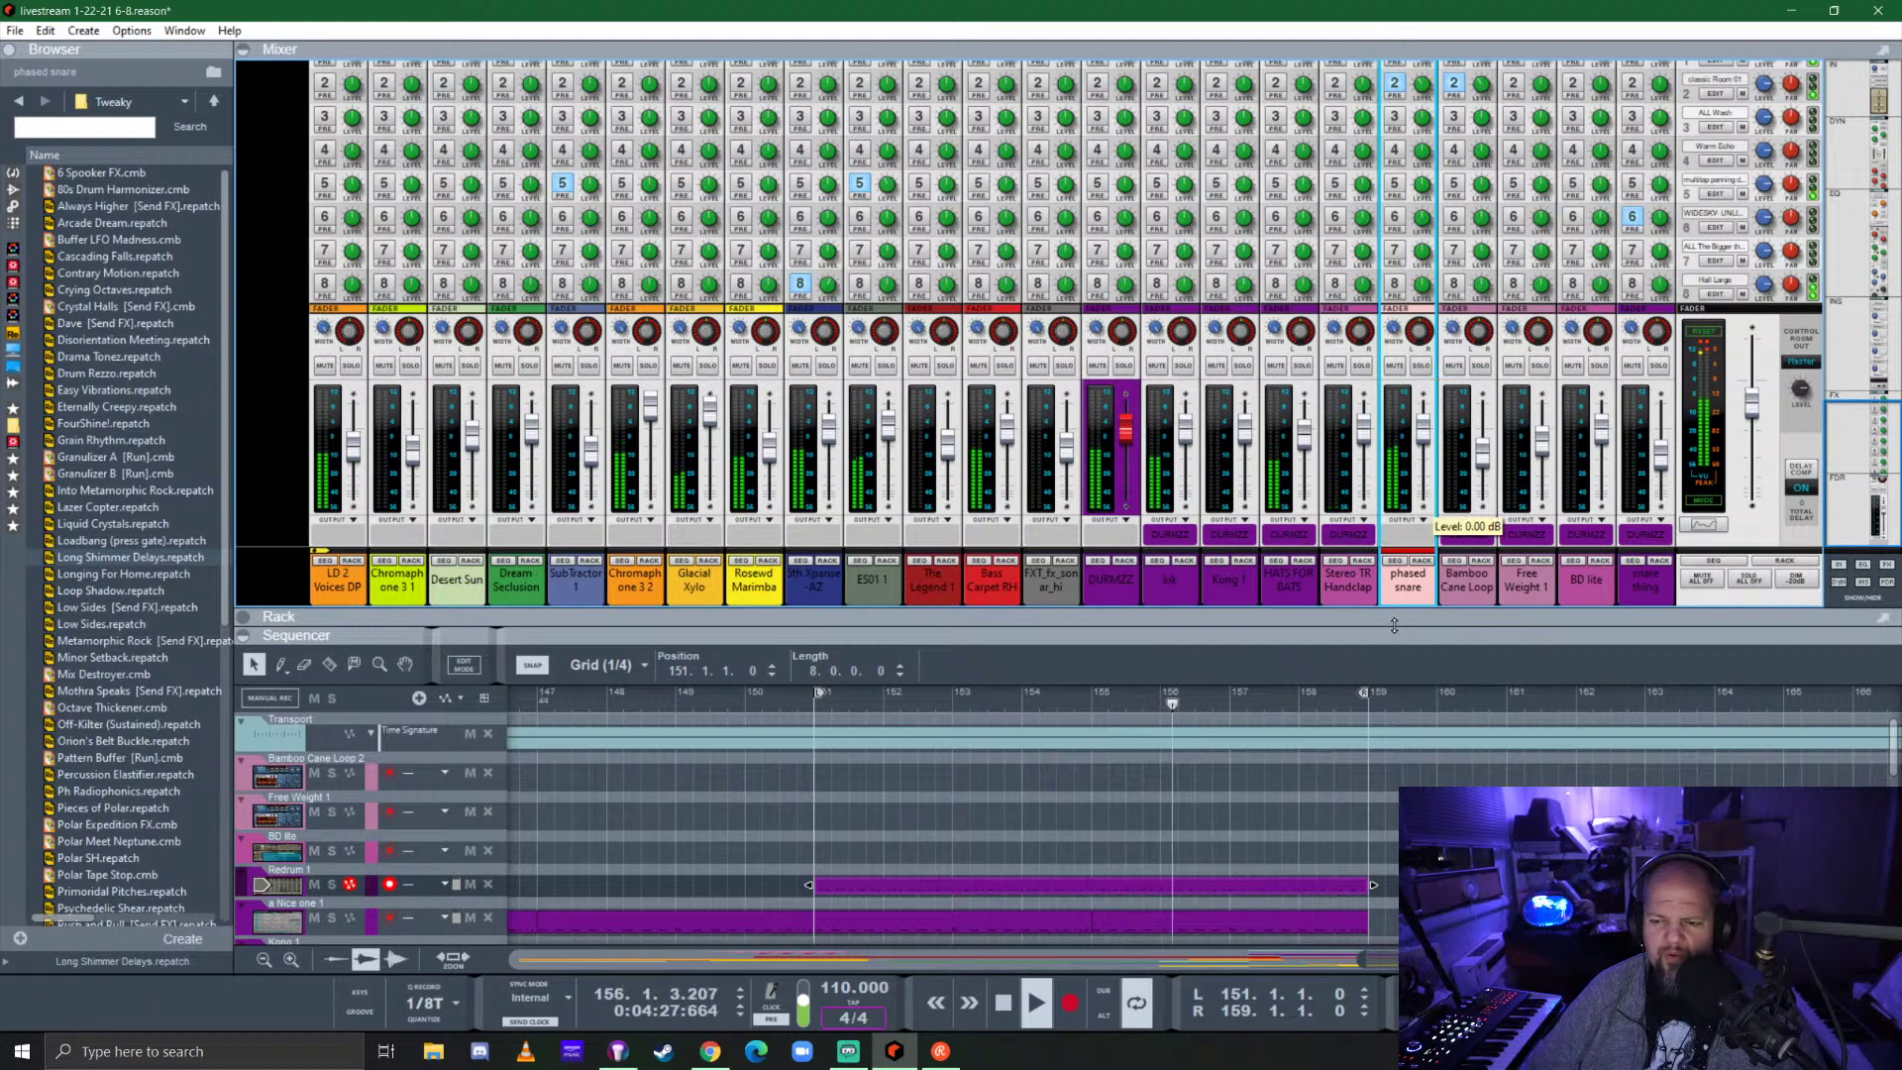
{"action": "left_click_drag", "start_coordinate": [1394, 625], "coordinate": [1371, 376]}
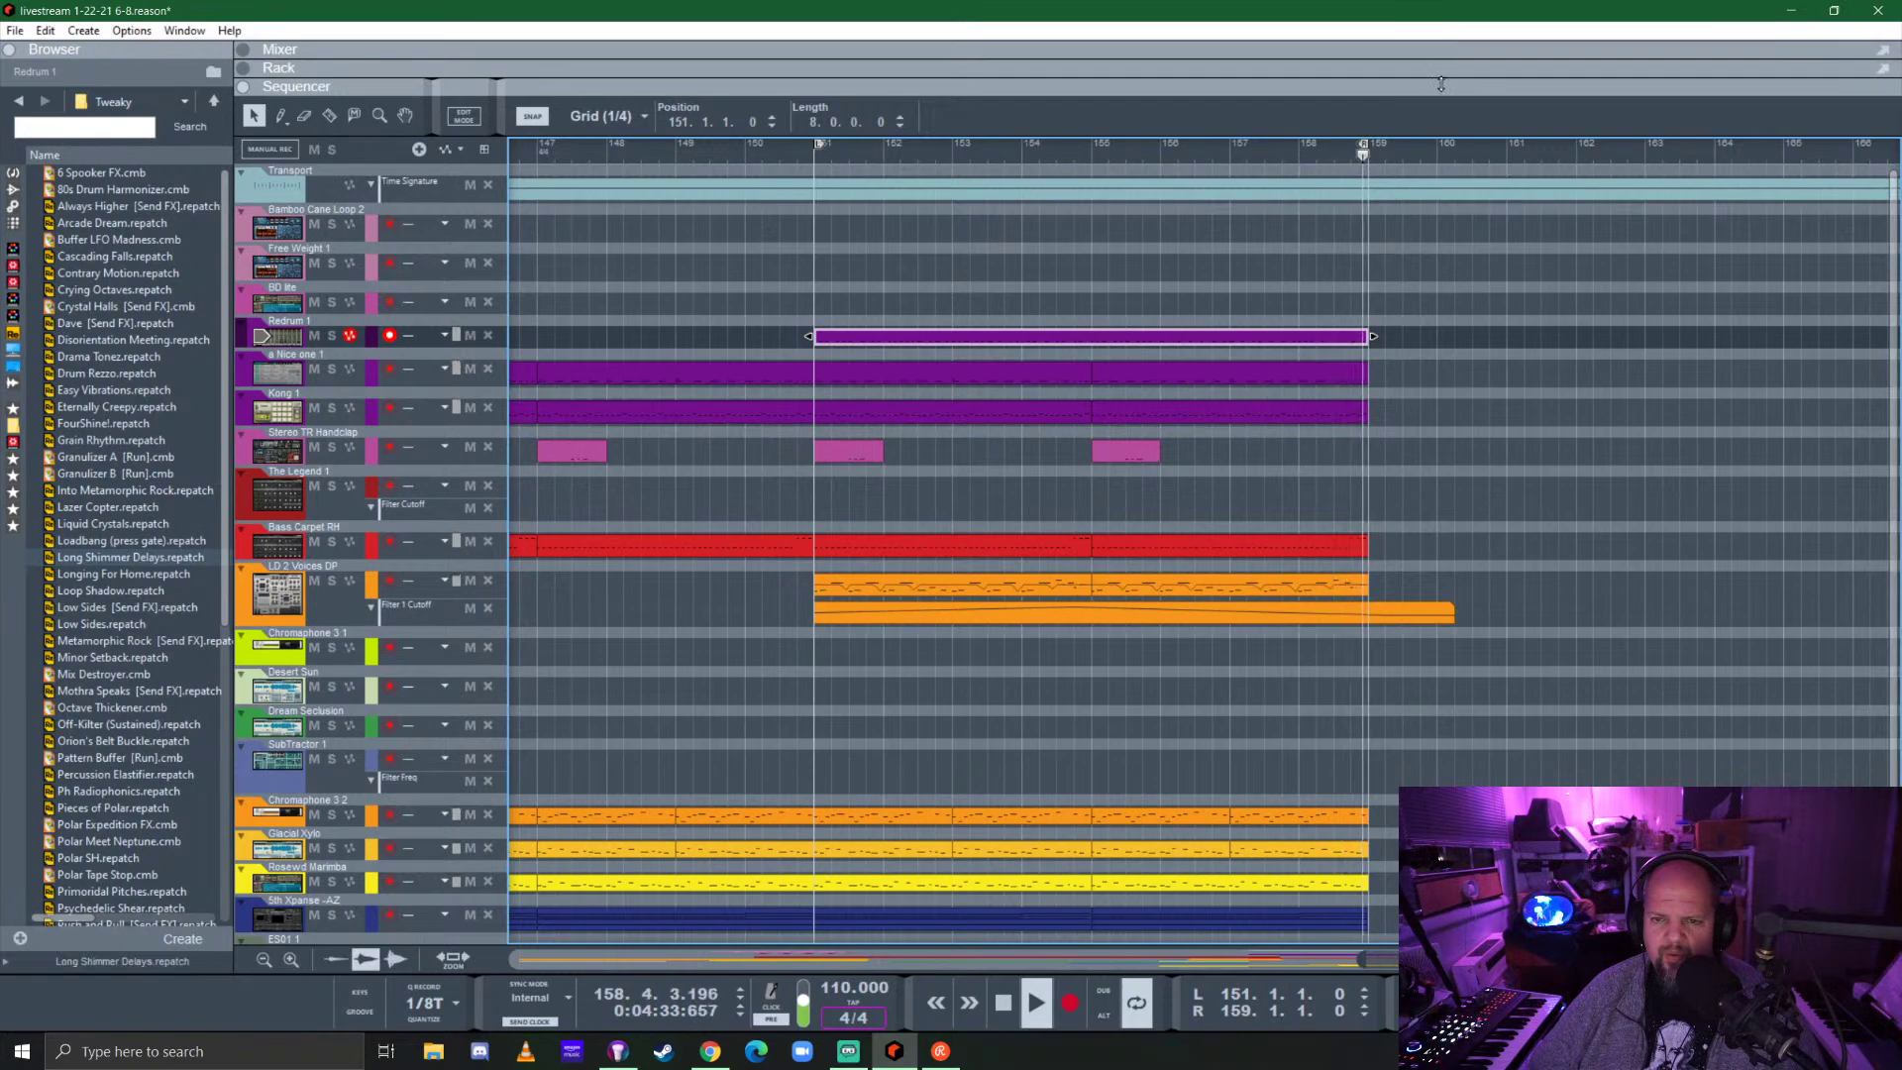
Lower the phased snare's mix channel level to about -8 dB in the rack and stop playback.
{"action": "left_click_drag", "start_coordinate": [1441, 84], "coordinate": [1219, 529]}
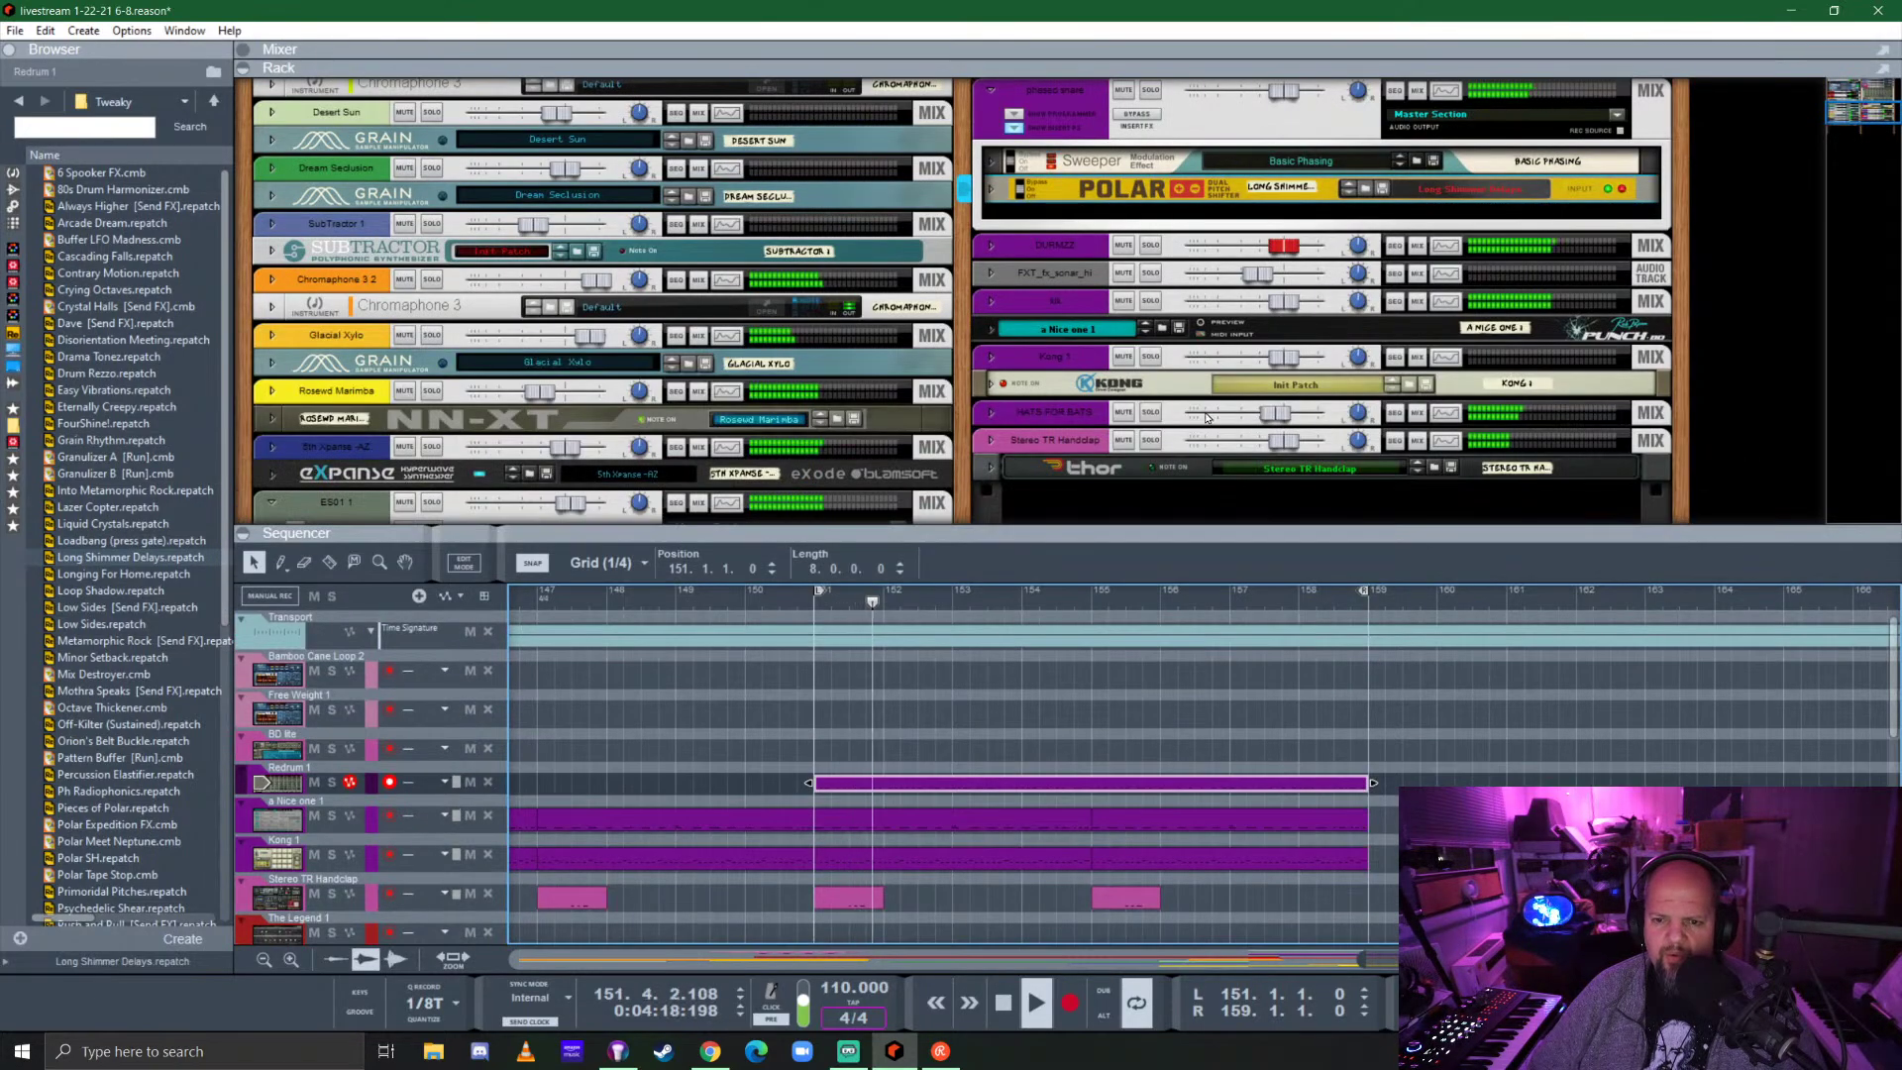
{"action": "scroll", "coordinate": [1207, 417], "scroll_direction": "up", "scroll_amount": 3}
{"action": "left_click", "coordinate": [1285, 281]}
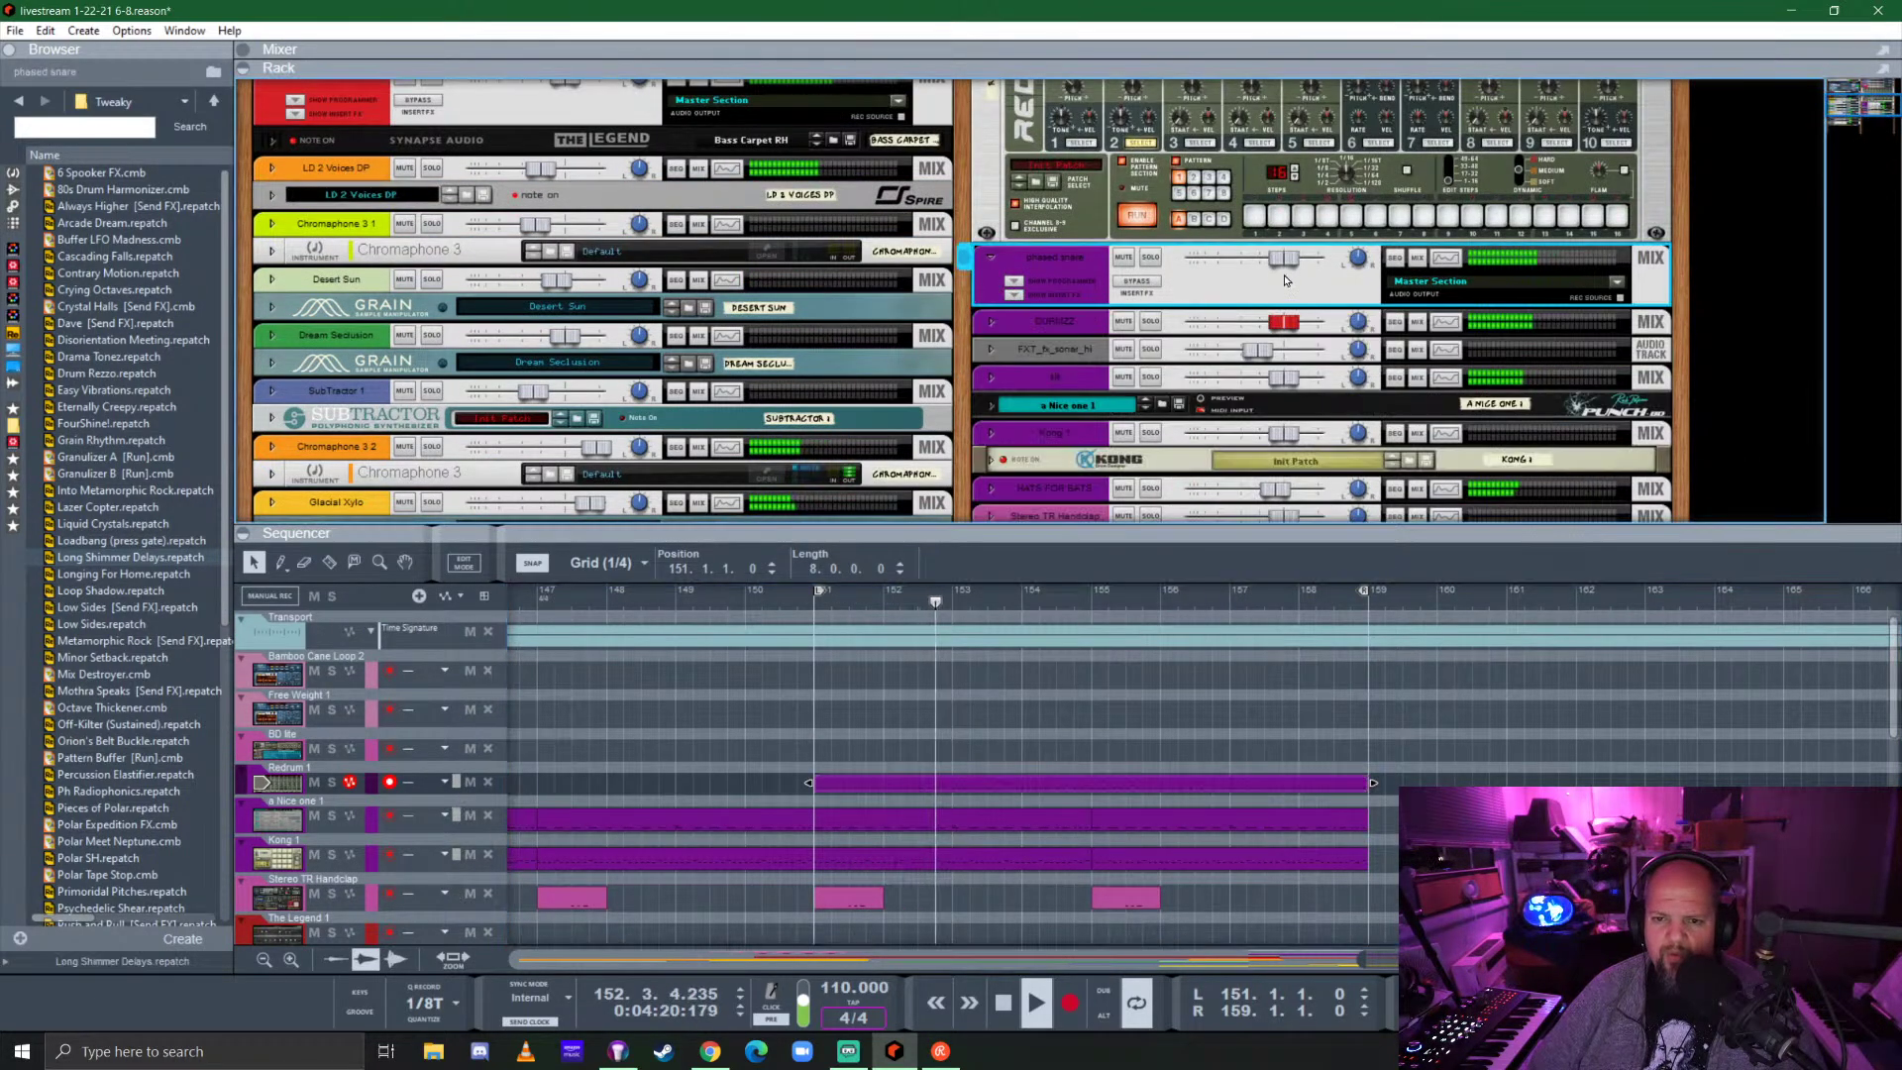
{"action": "left_click_drag", "start_coordinate": [1284, 259], "coordinate": [1267, 266]}
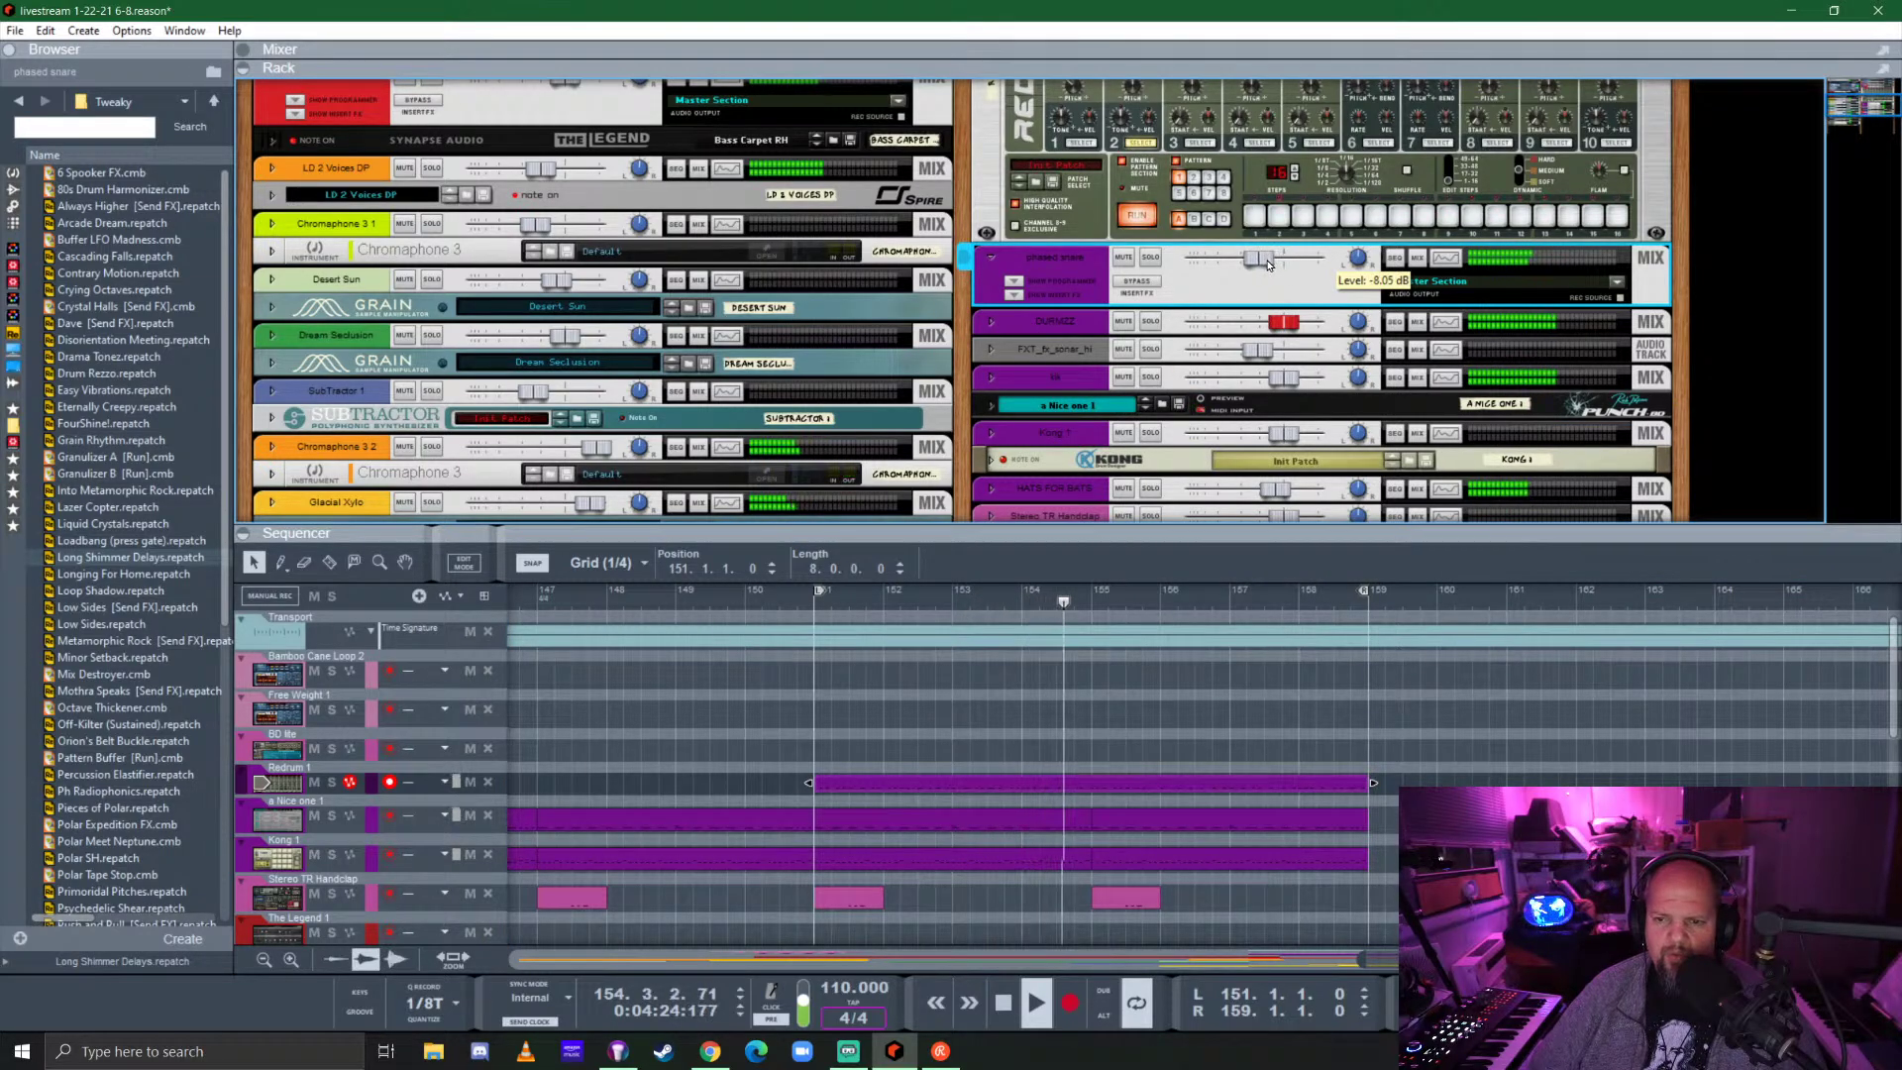
{"action": "key", "text": "space"}
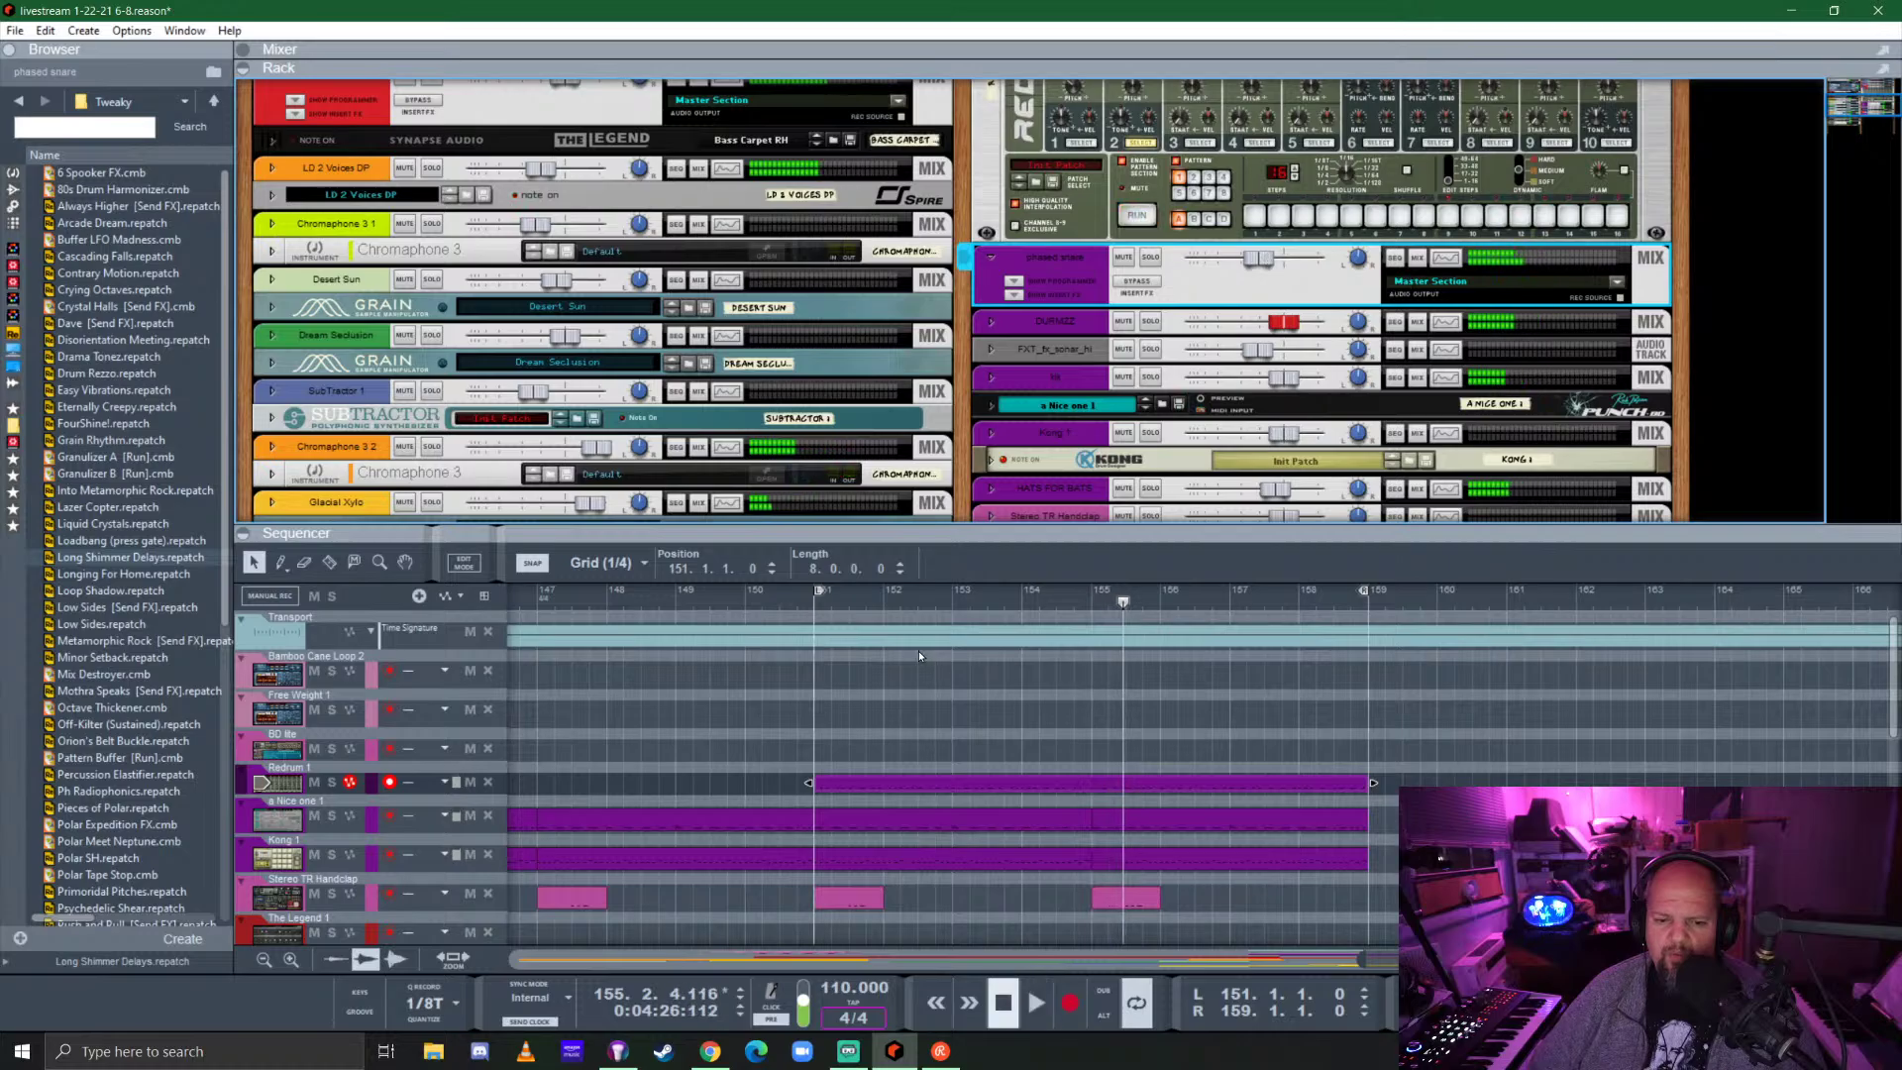
Play the arrangement from bar 146 beat 4 and listen to the transition into bar 151.
{"action": "scroll", "coordinate": [975, 771], "scroll_direction": "down", "scroll_amount": 3}
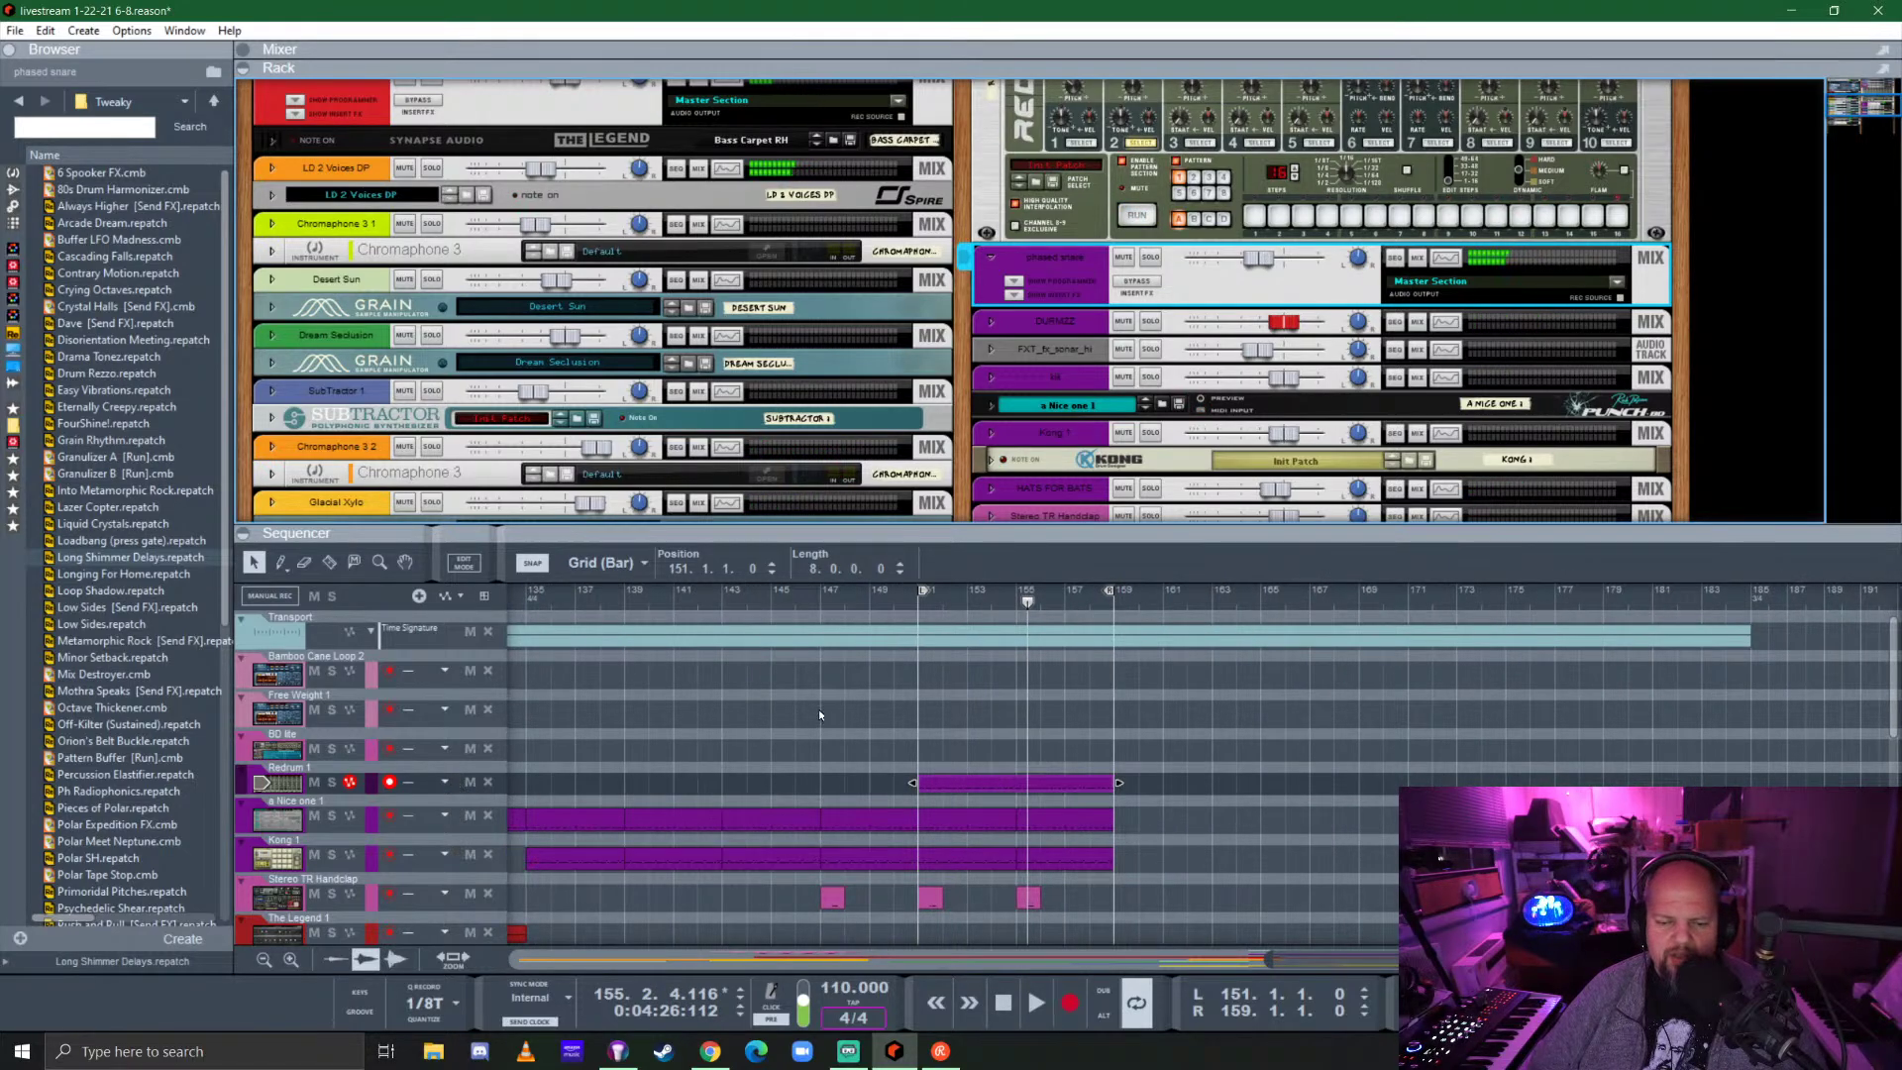
{"action": "scroll", "coordinate": [793, 695], "scroll_direction": "left", "scroll_amount": 3}
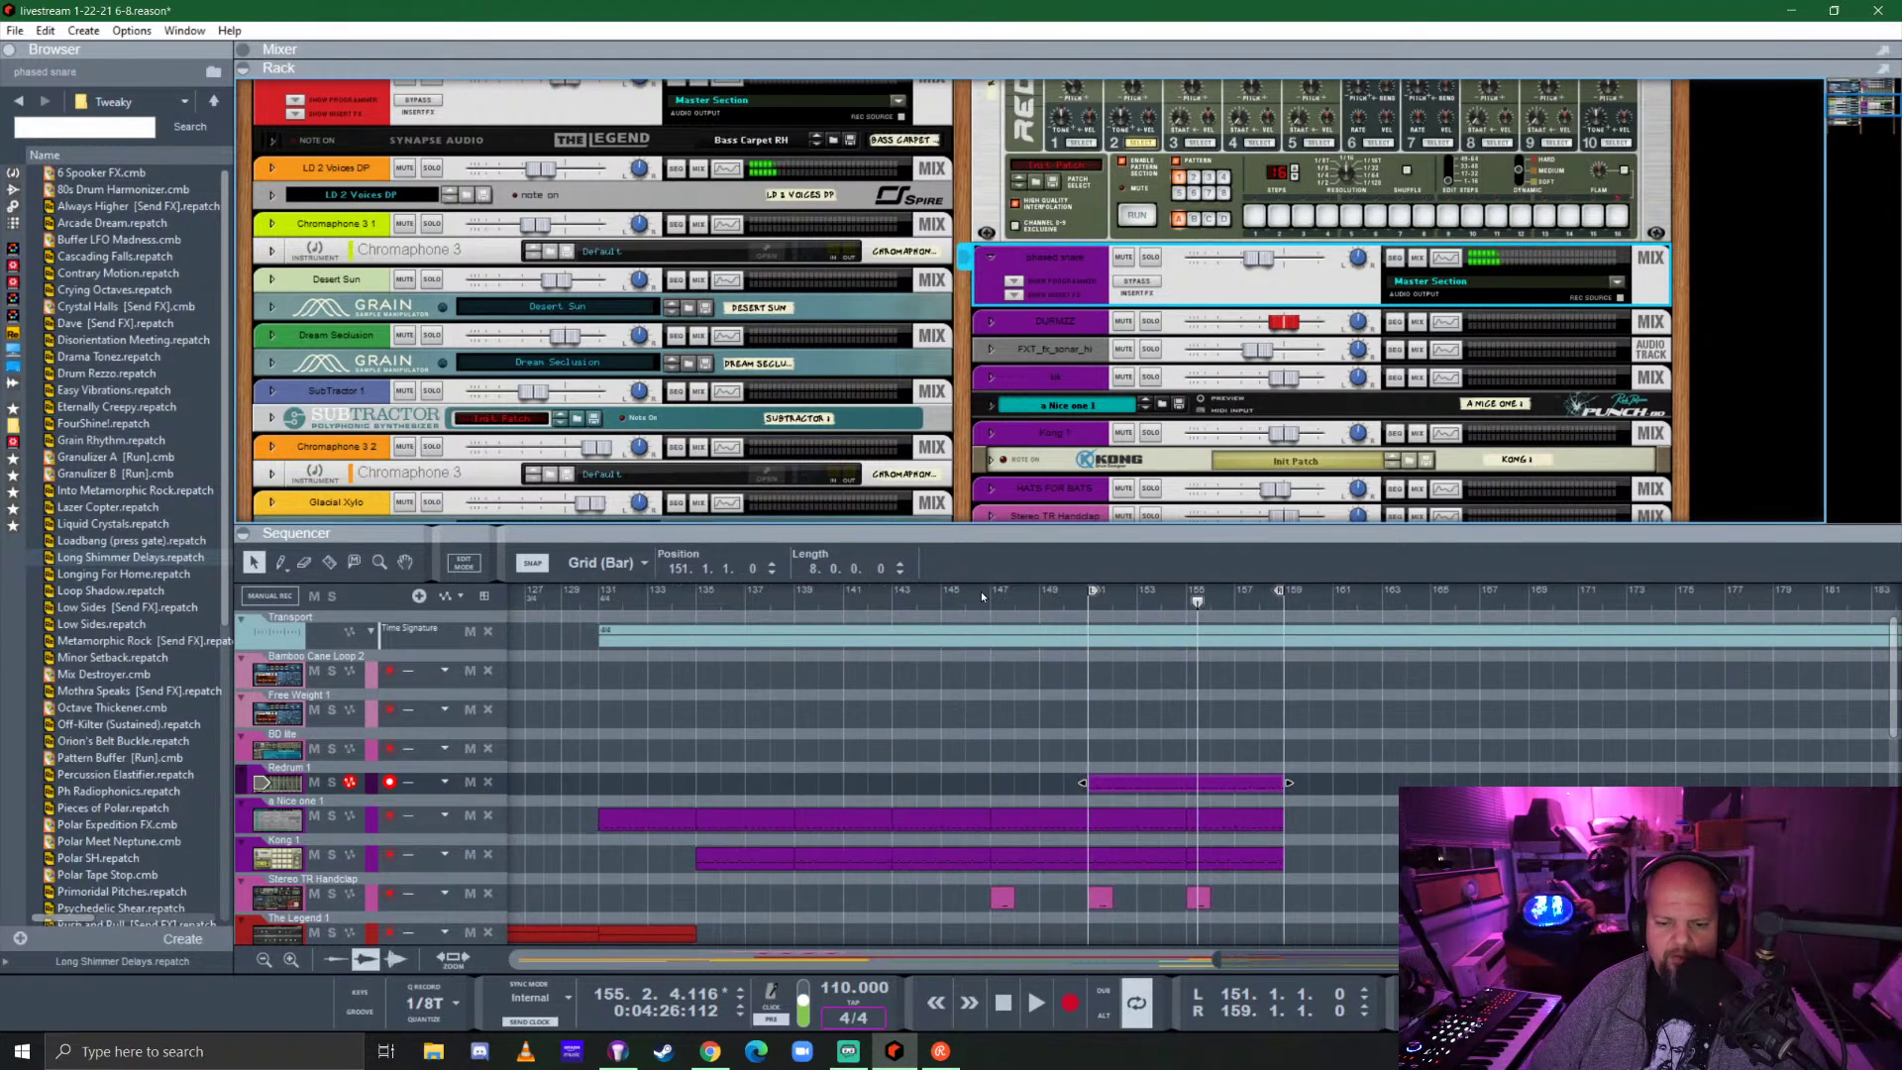
{"action": "left_click", "coordinate": [983, 594]}
{"action": "scroll", "coordinate": [992, 594], "scroll_direction": "up", "scroll_amount": 3}
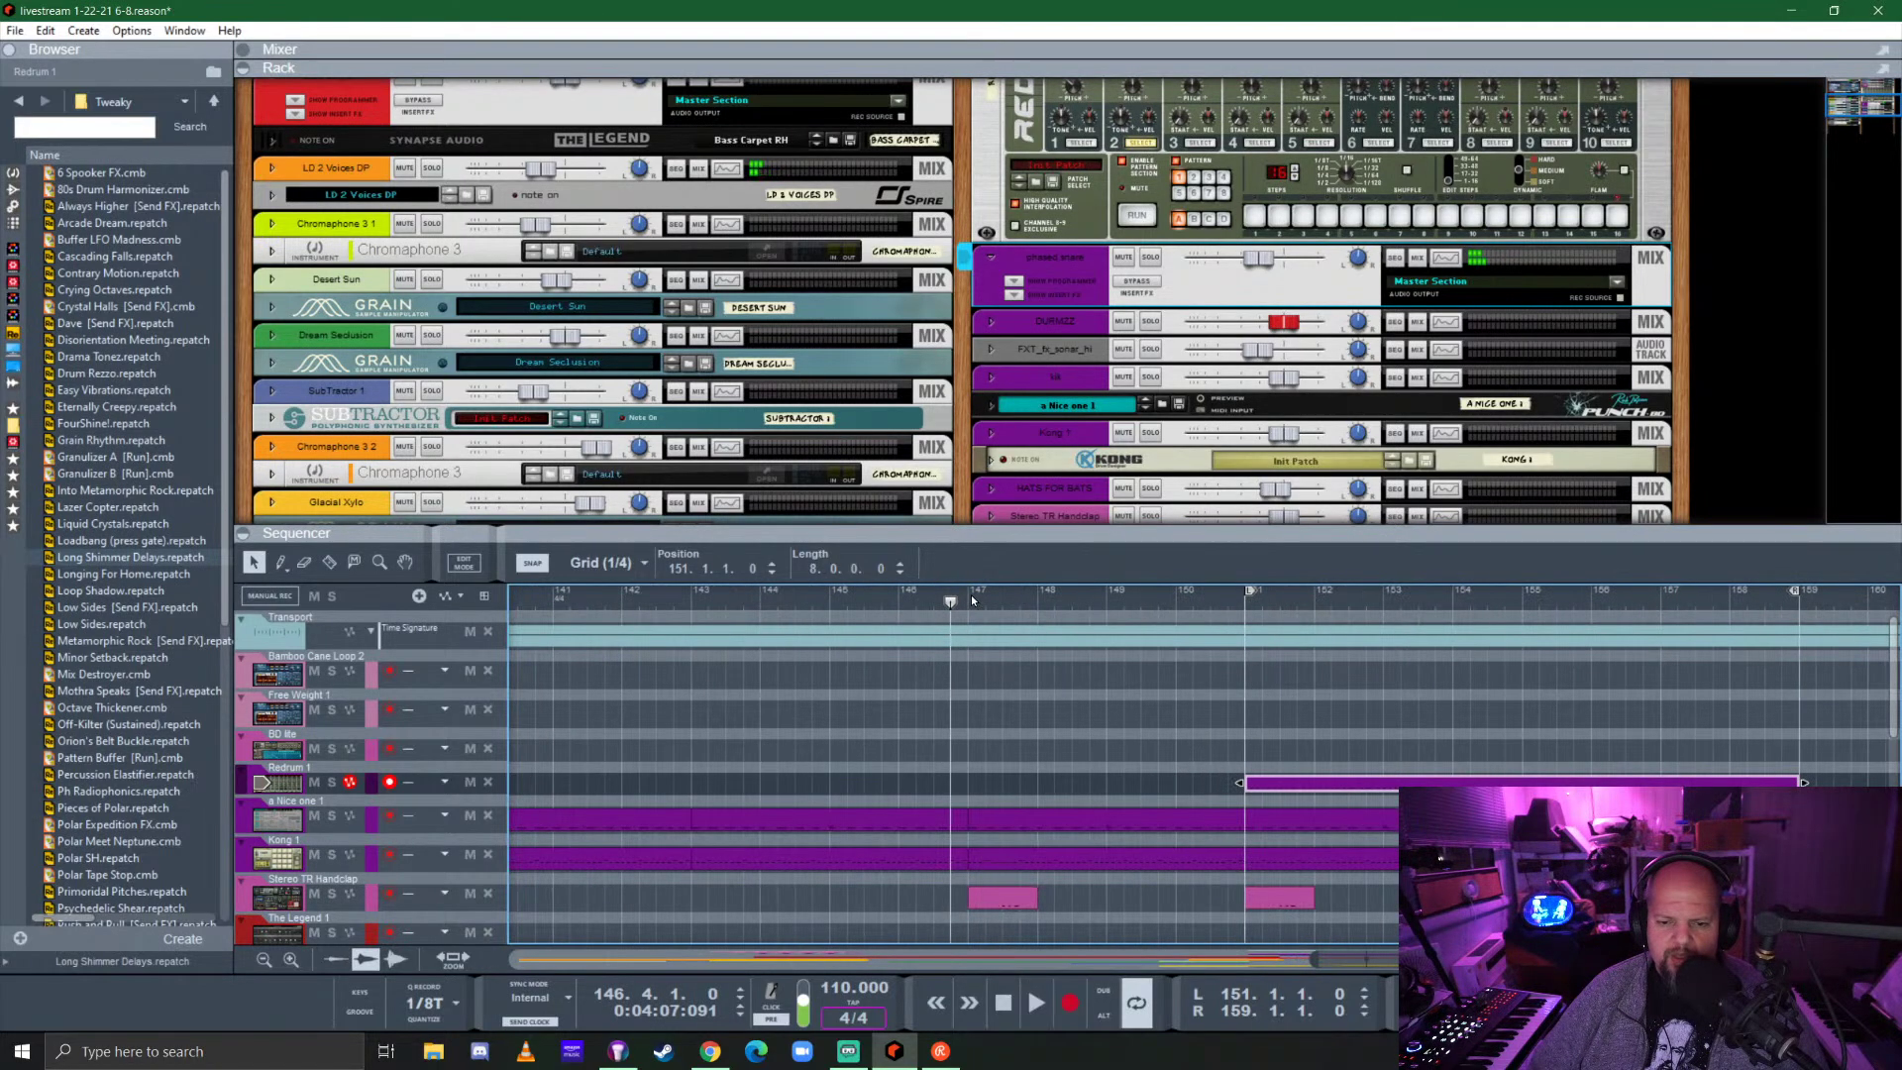
{"action": "key", "text": "space"}
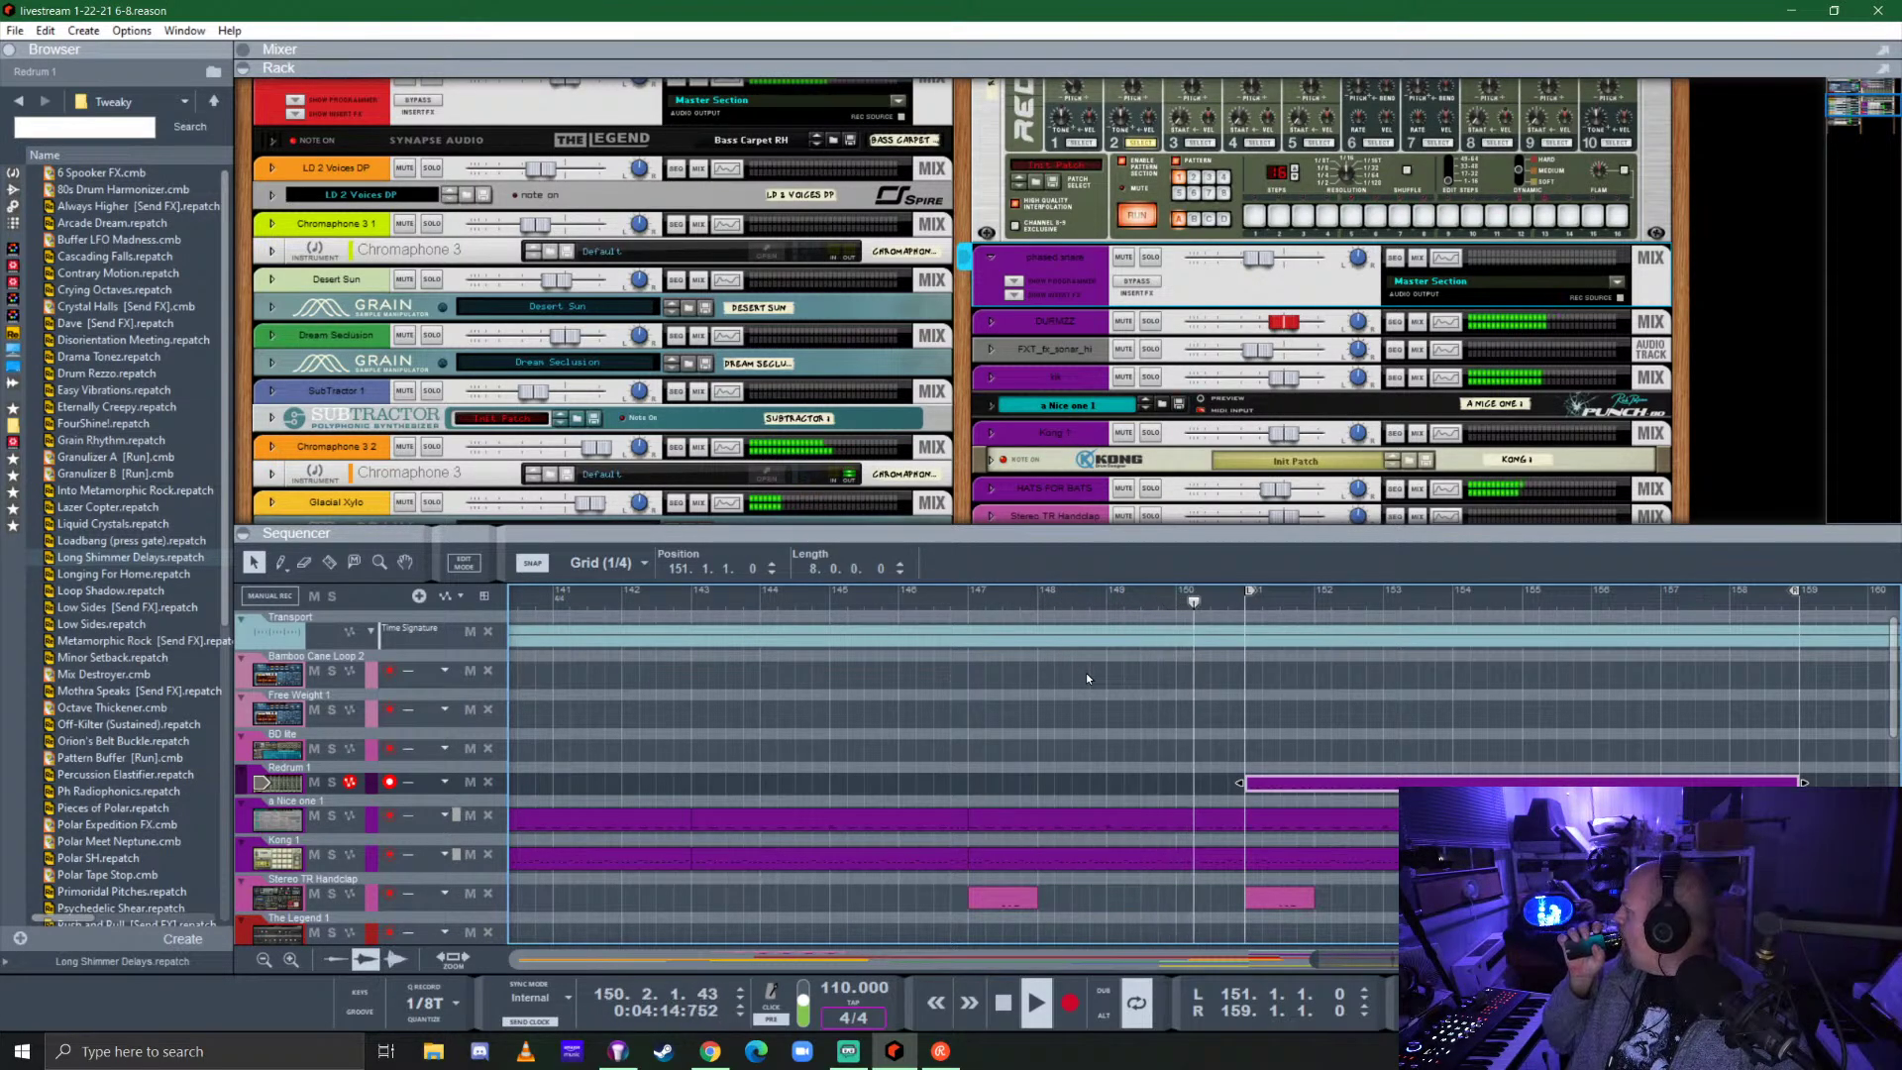
{"action": "key", "text": "space"}
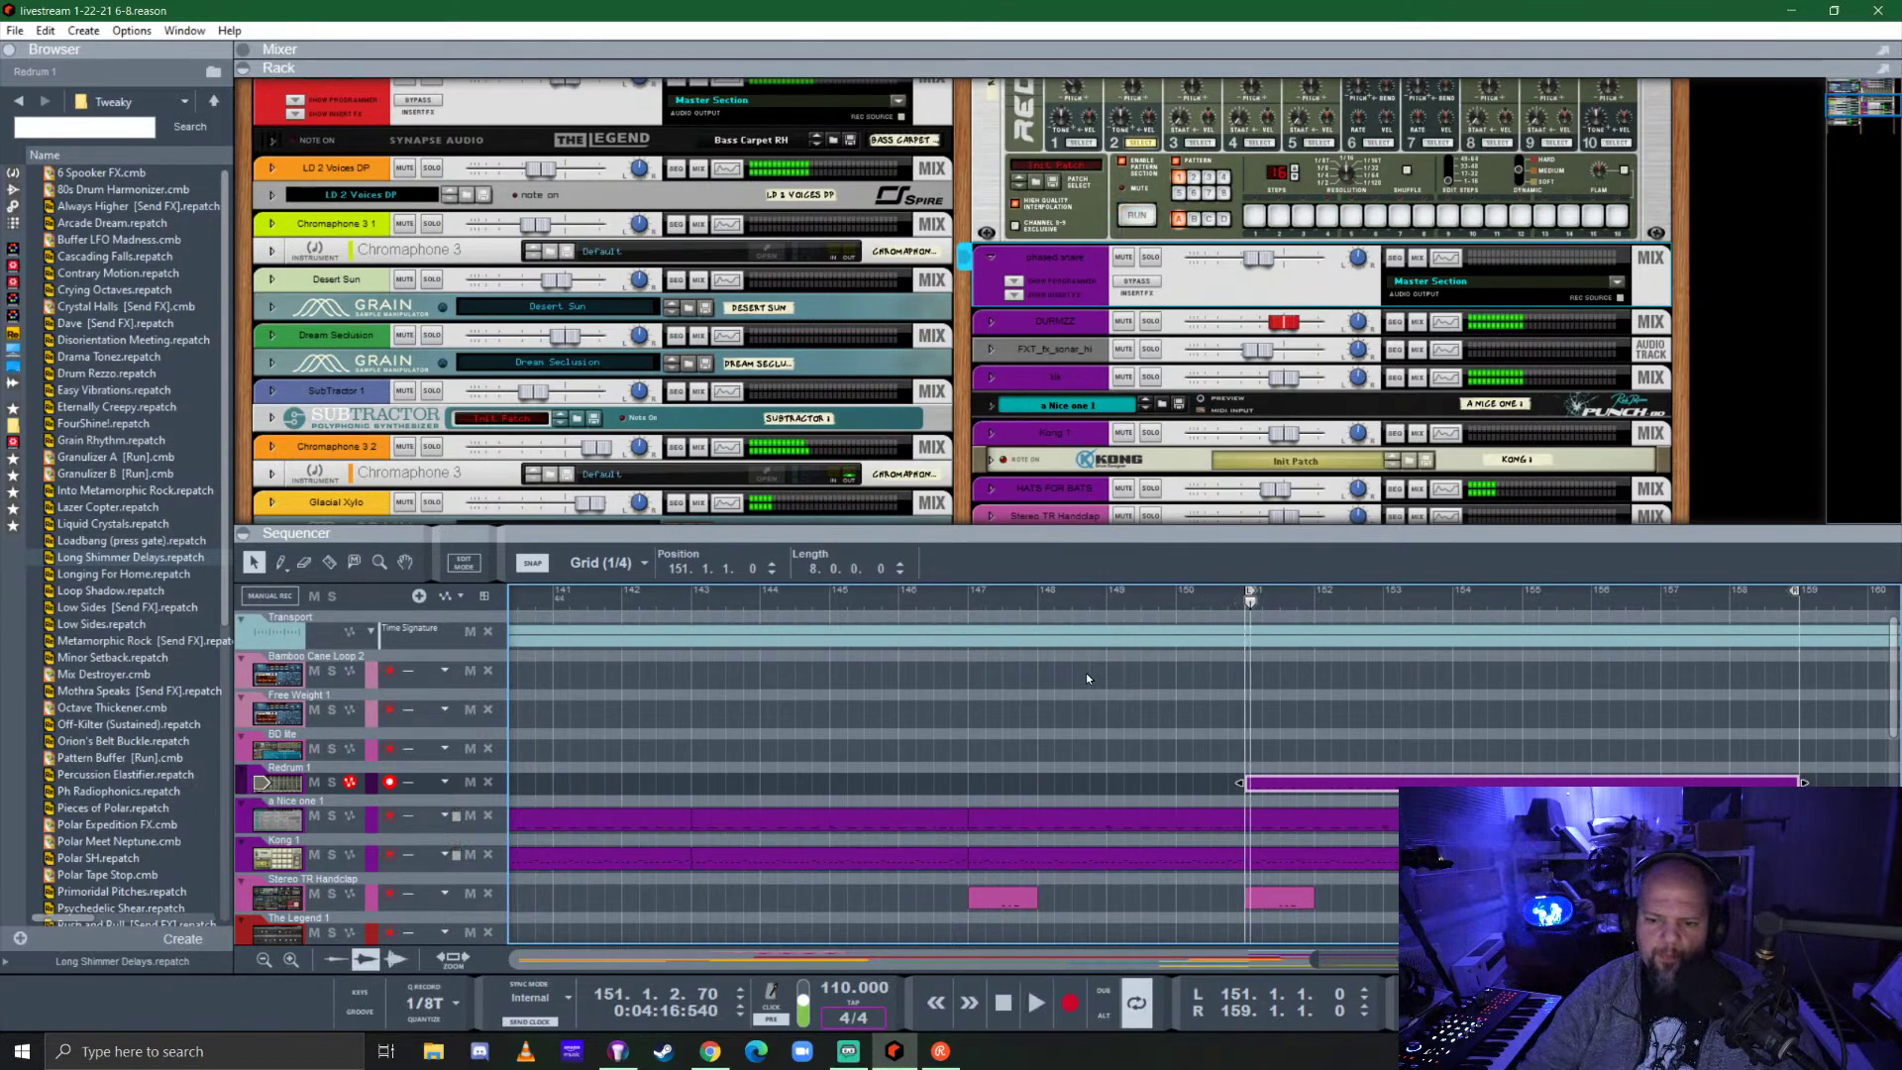
Mute the Chromaphone 3 2, Glacial Xylo and Rosewd Marimba clips between bars 151 and 159.
{"action": "key", "text": "F6"}
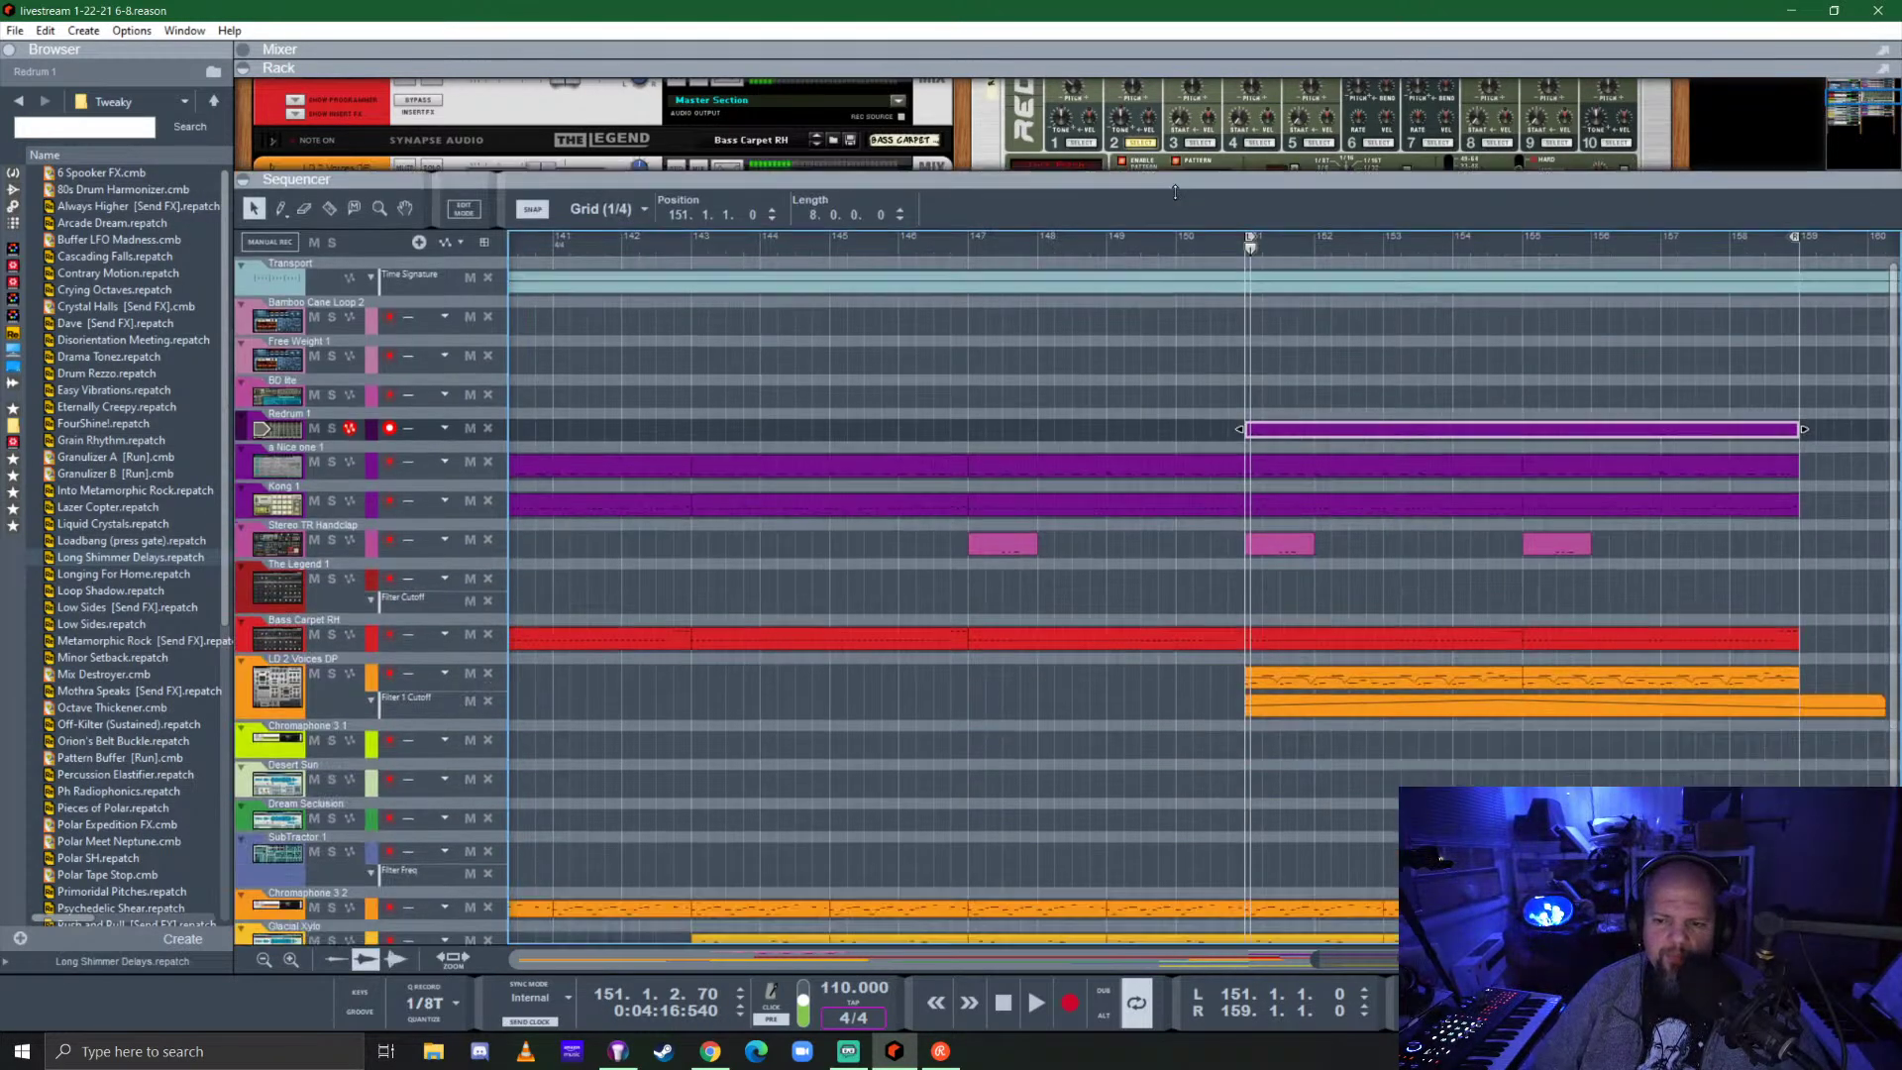
{"action": "scroll", "coordinate": [1048, 769], "scroll_direction": "right", "scroll_amount": 5}
{"action": "scroll", "coordinate": [1074, 747], "scroll_direction": "down", "scroll_amount": 2}
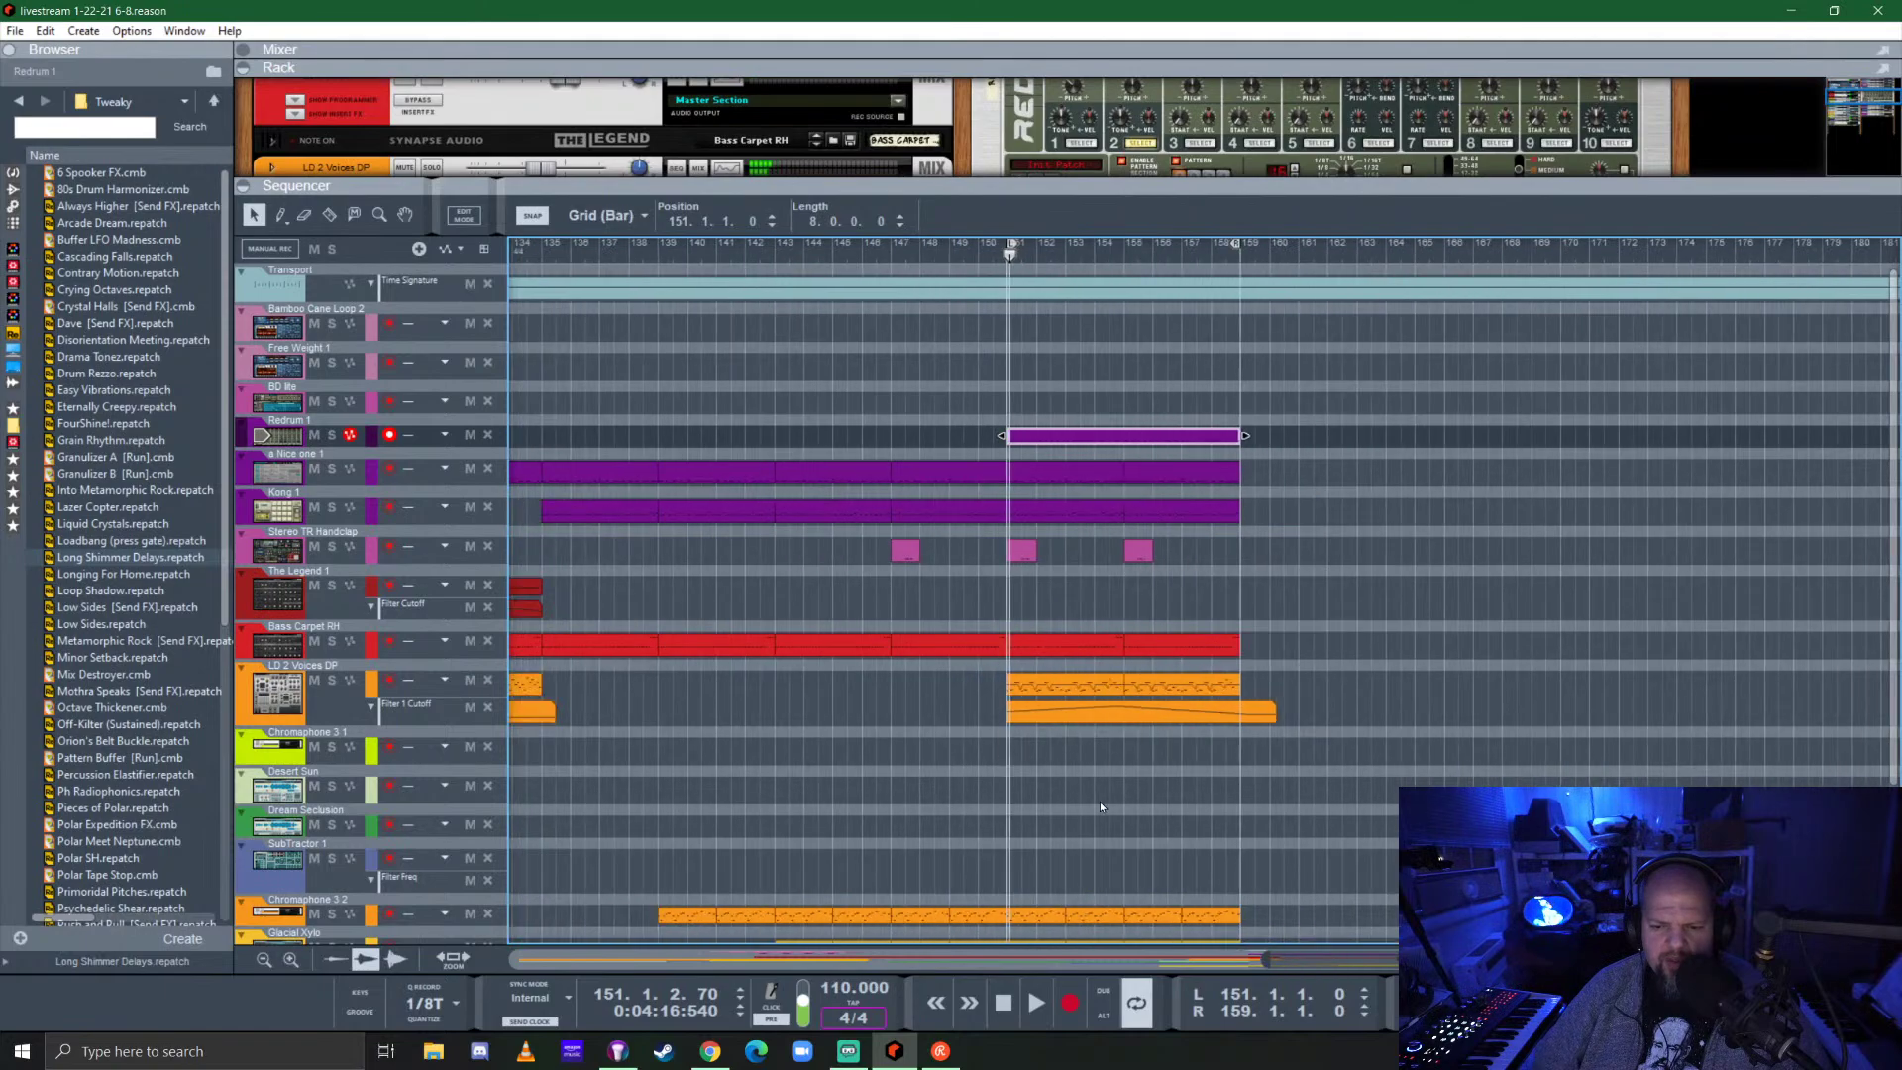
{"action": "scroll", "coordinate": [1100, 800], "scroll_direction": "down", "scroll_amount": 3}
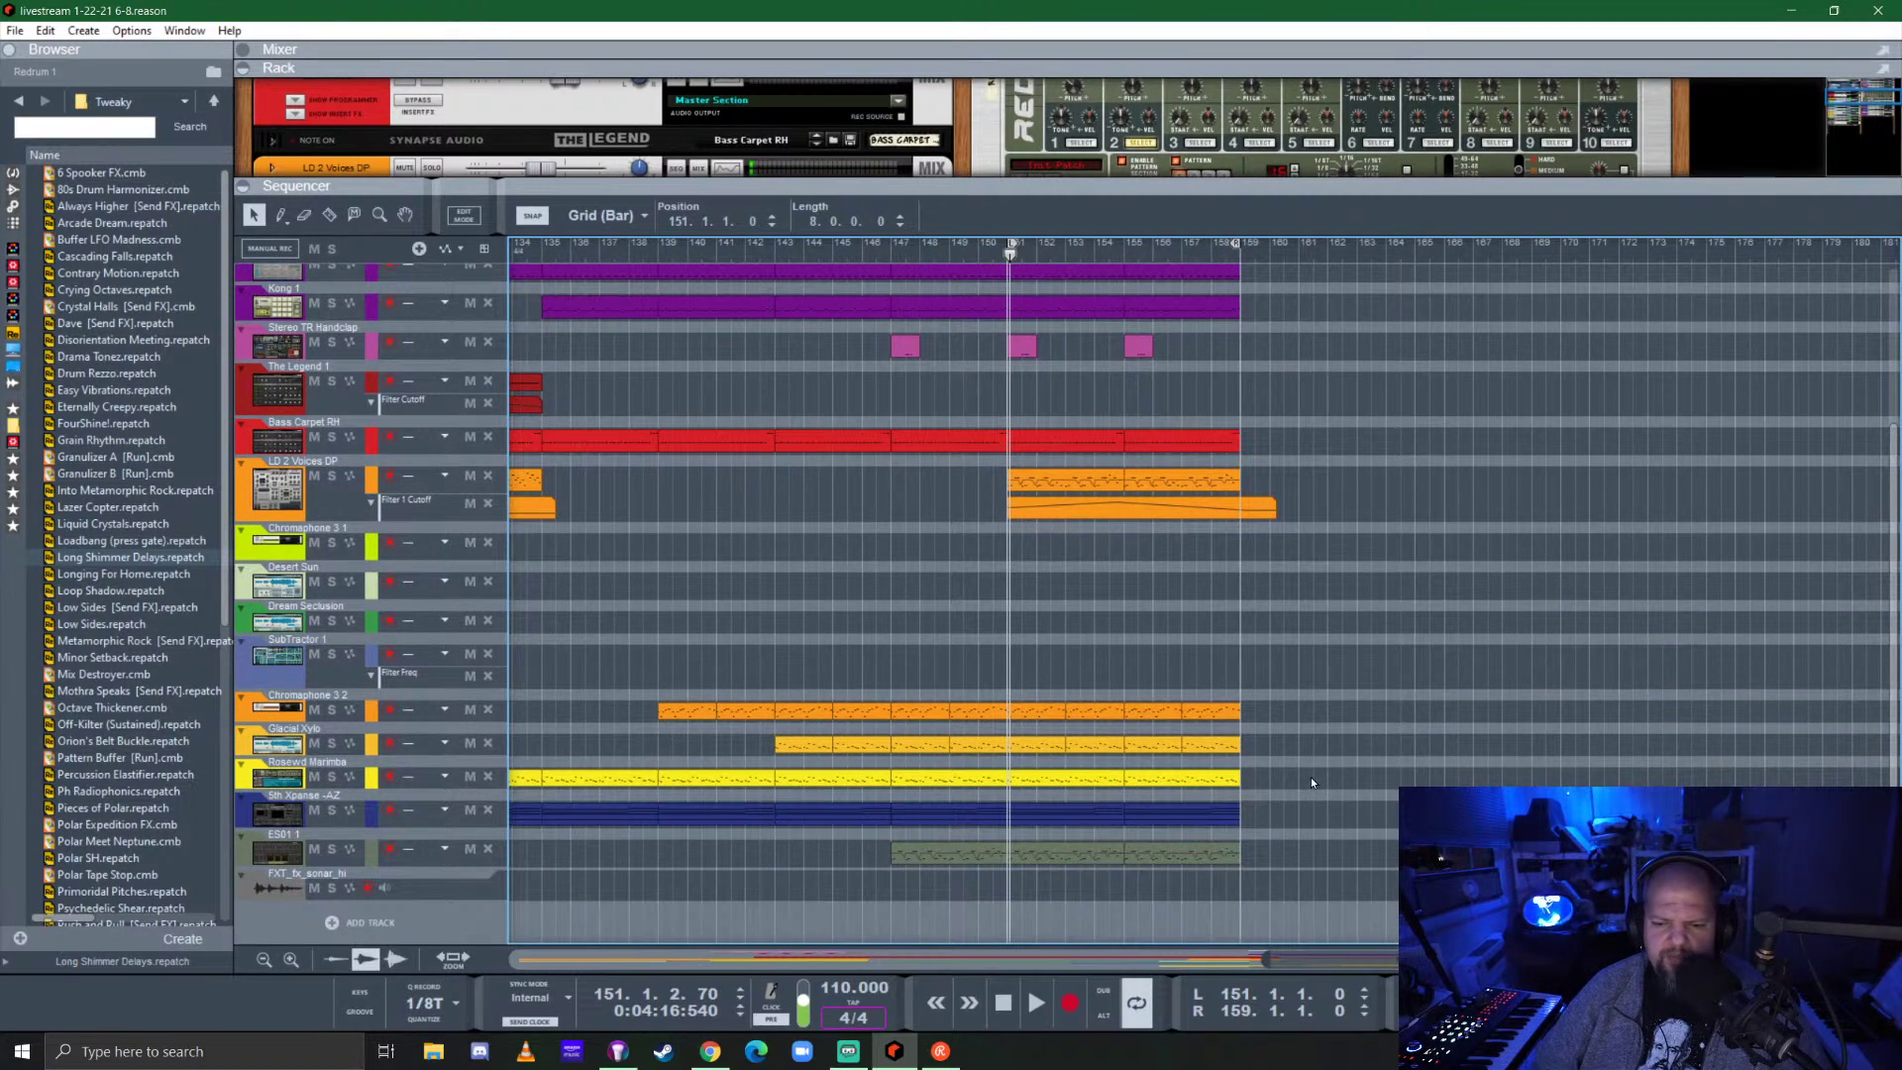
{"action": "left_click_drag", "start_coordinate": [1037, 703], "coordinate": [1037, 703]}
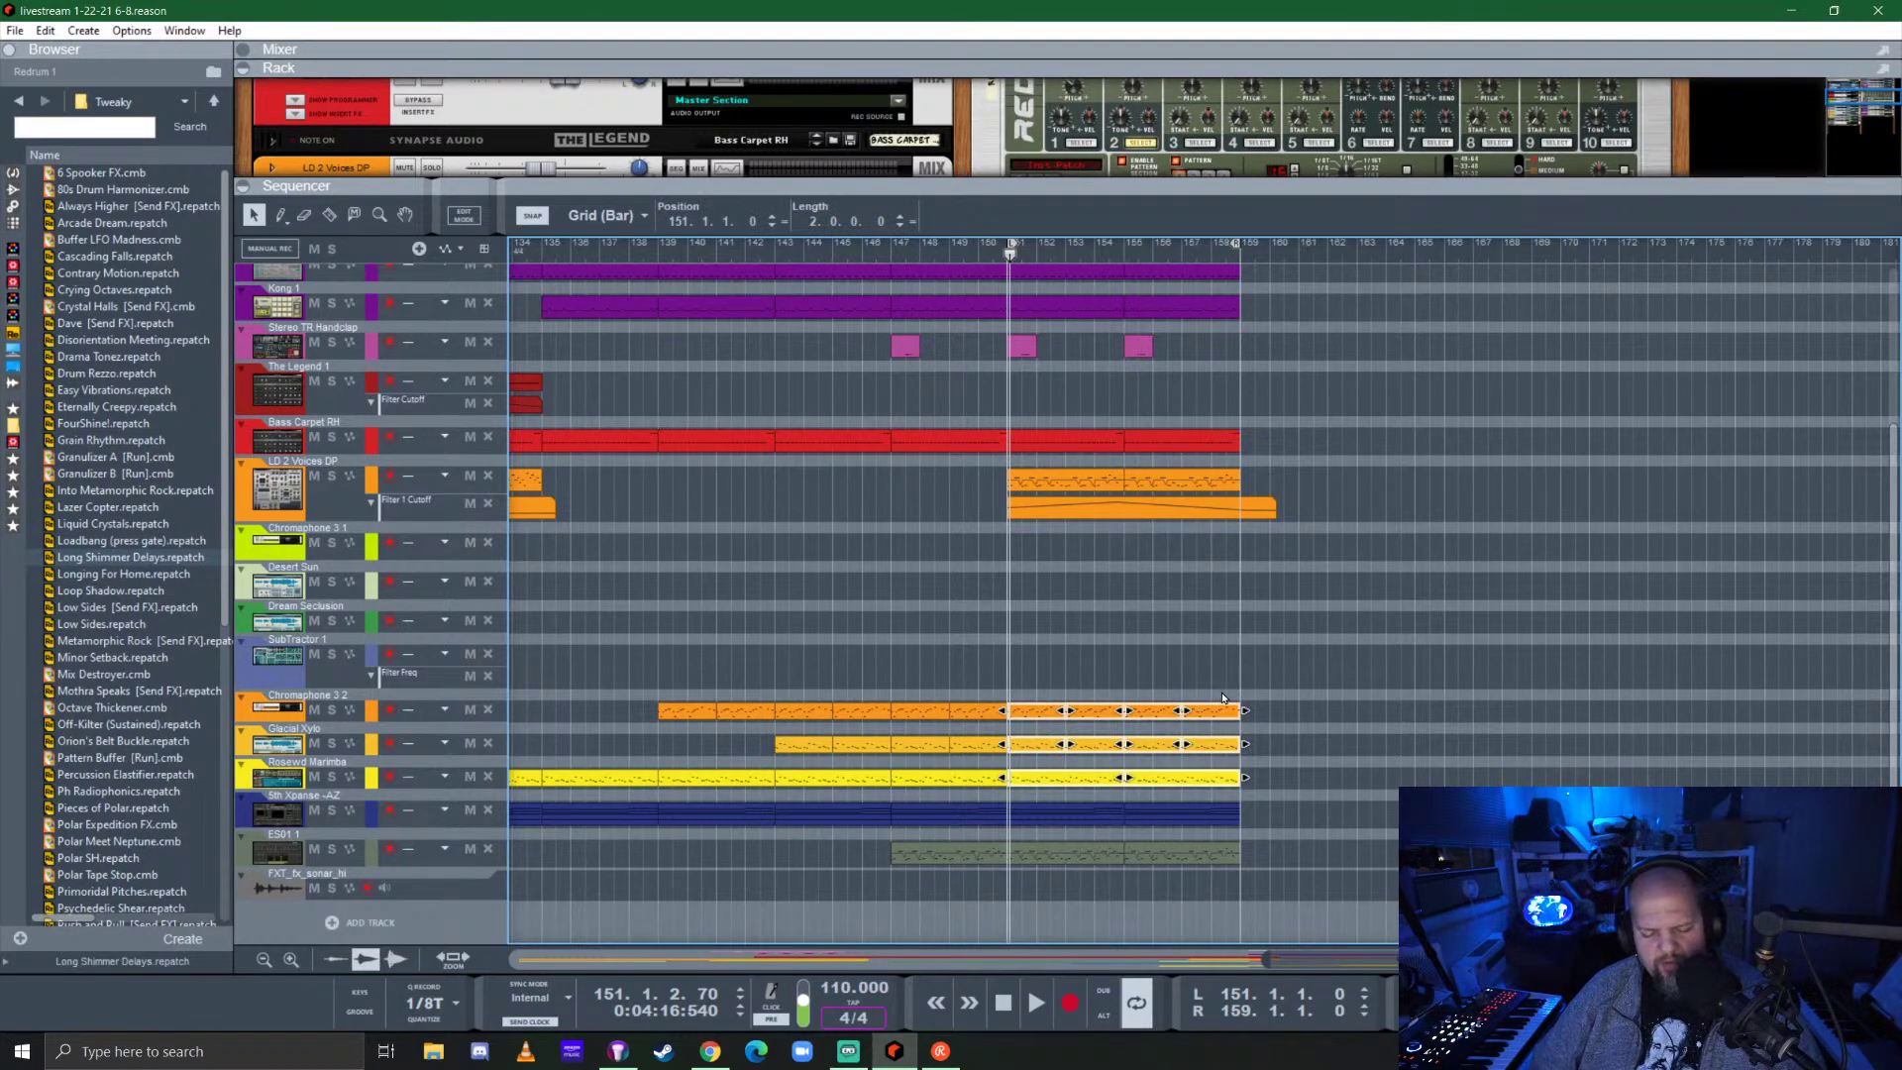
{"action": "key", "text": "m"}
Mute the two LD 2 Voices DP note clips between bars 151 and 159, and delete the ES01 1 clip at bar 147.
{"action": "left_click_drag", "start_coordinate": [1366, 495], "coordinate": [1128, 514]}
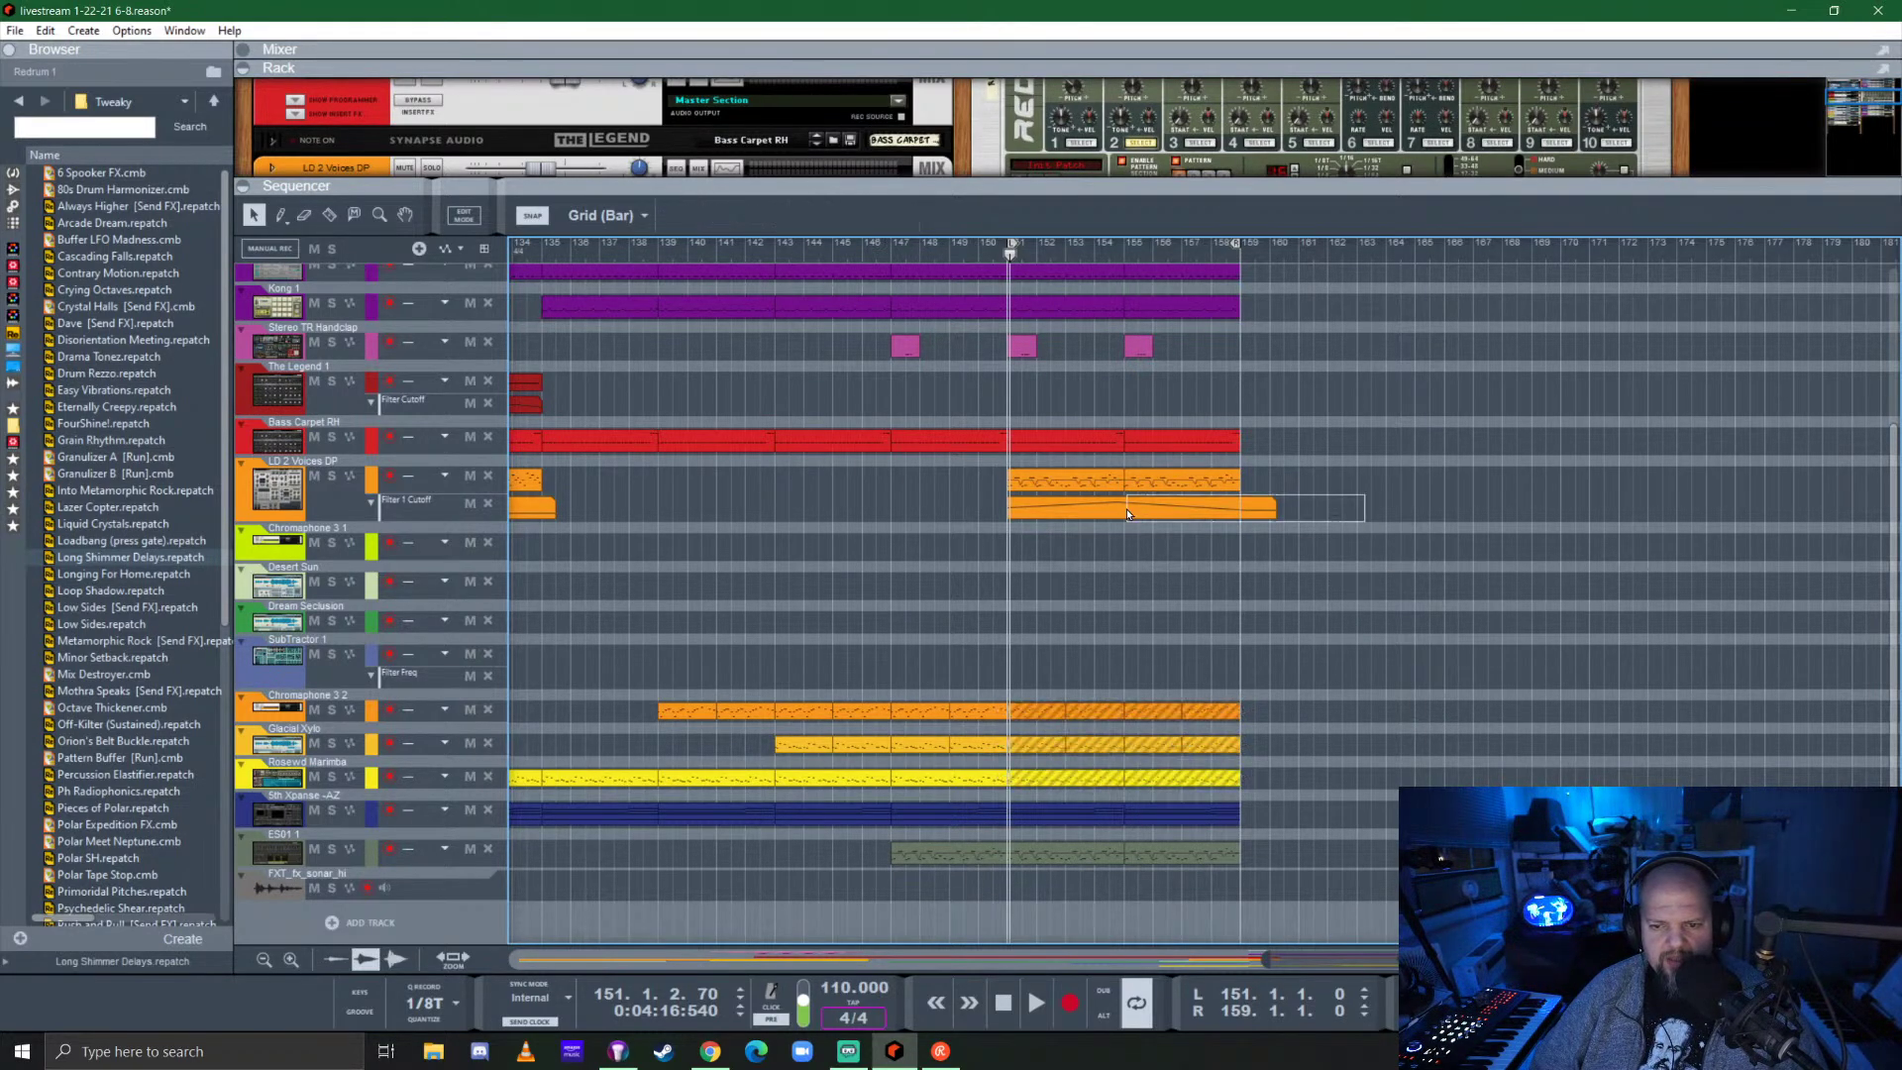
{"action": "left_click_drag", "start_coordinate": [1025, 476], "coordinate": [1025, 476]}
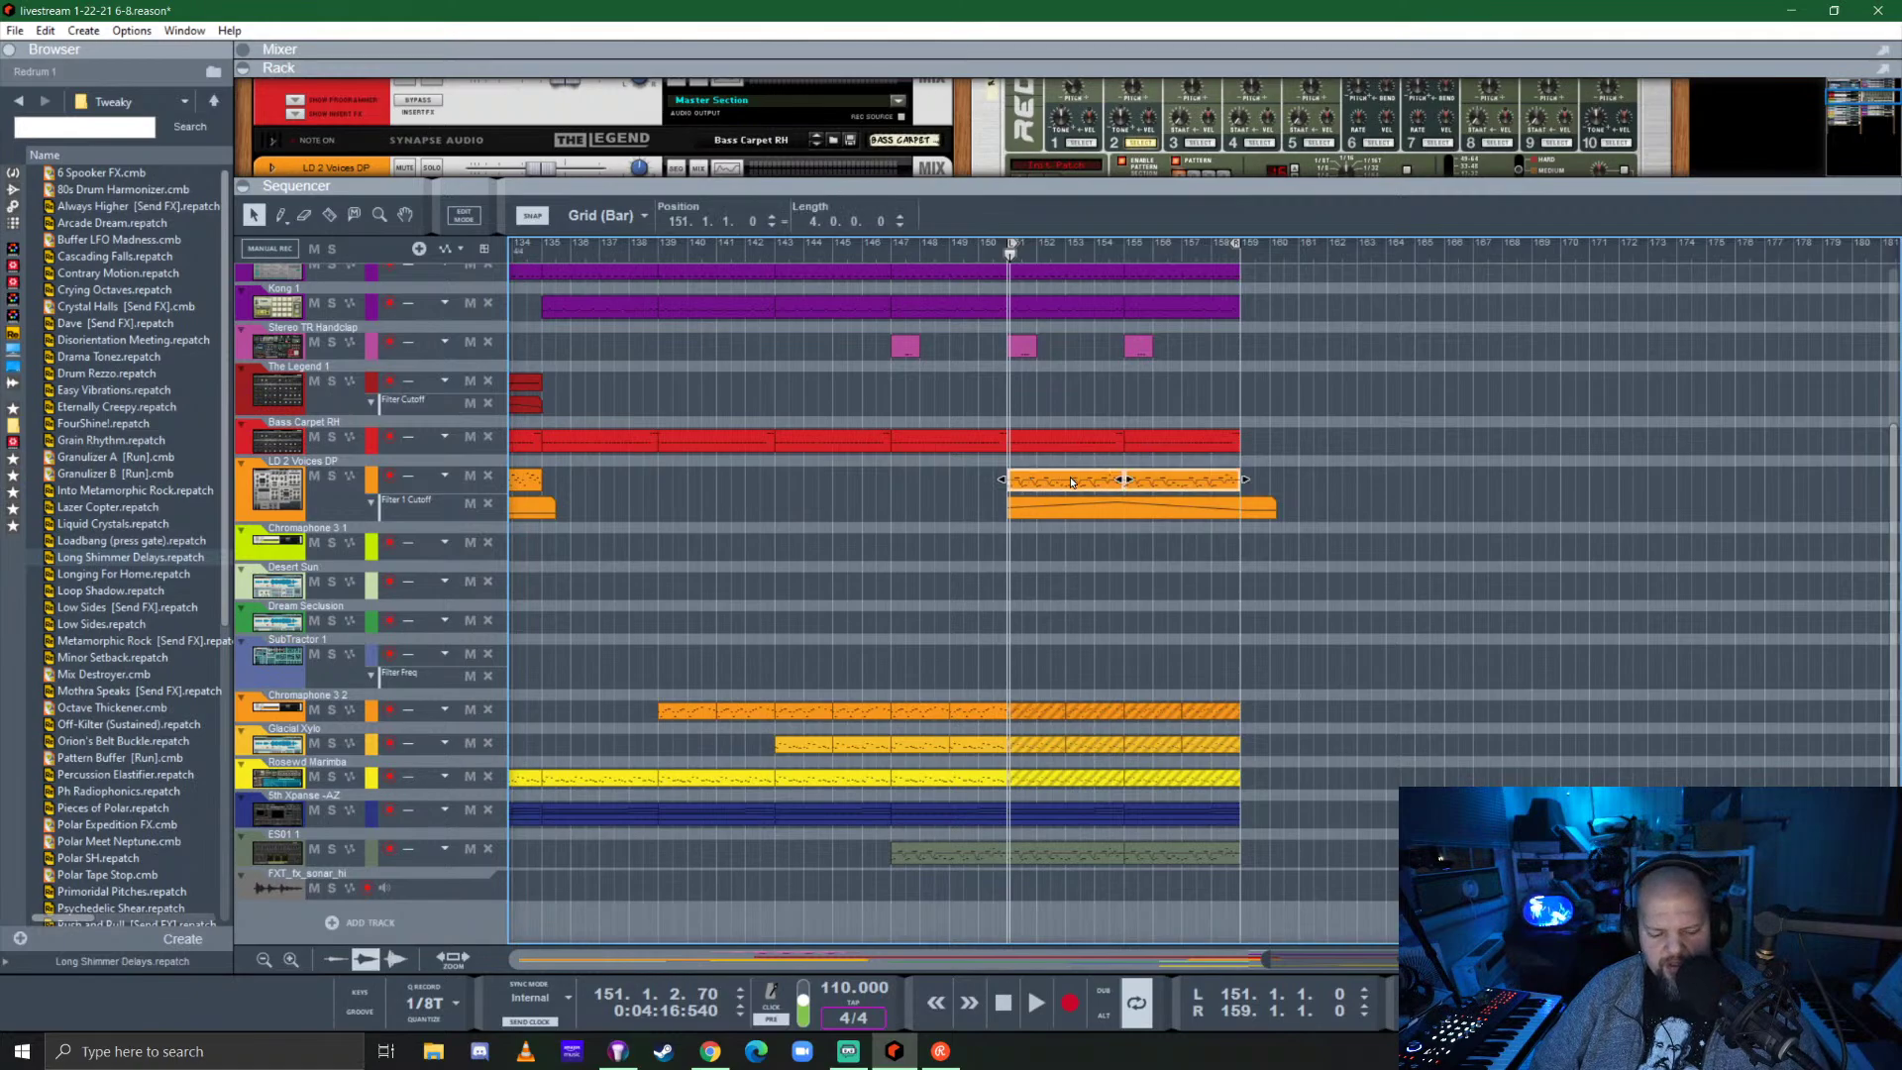
{"action": "key", "text": "m"}
{"action": "left_click_drag", "start_coordinate": [1009, 256], "coordinate": [991, 261]}
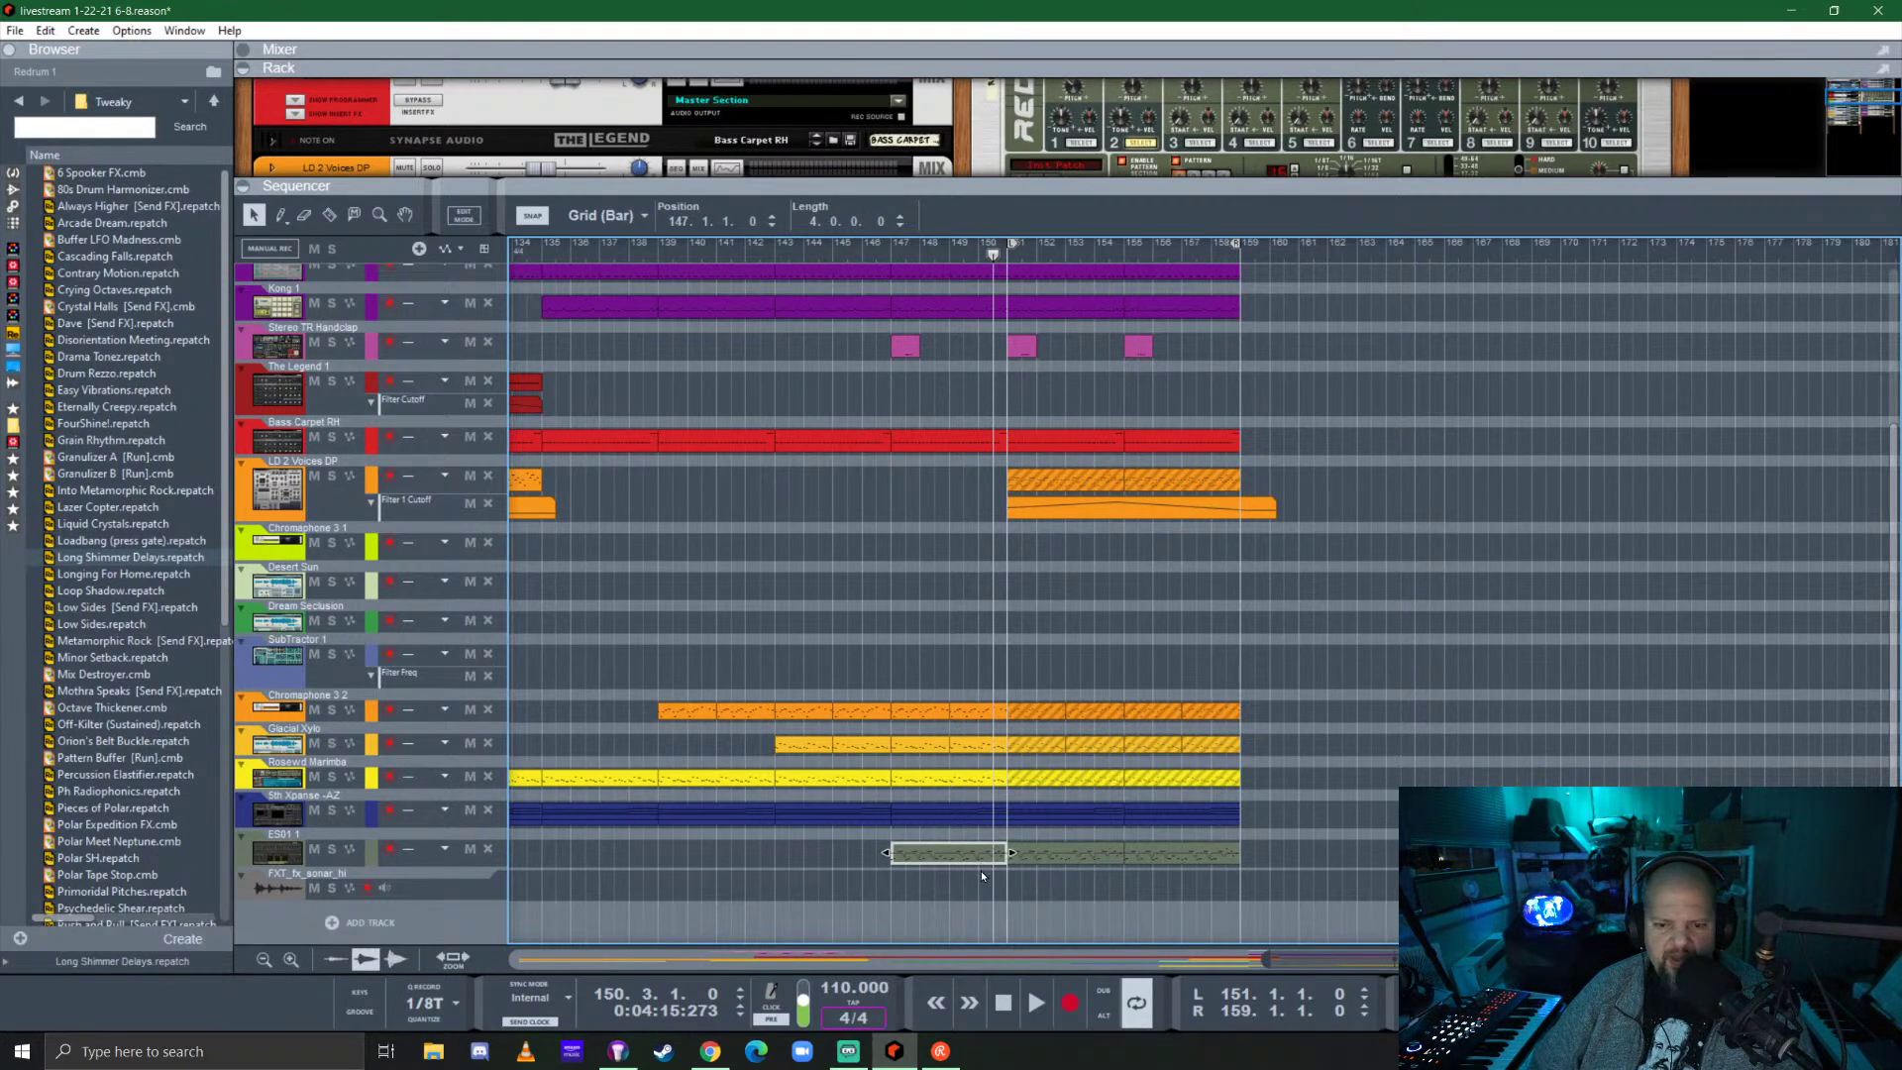
{"action": "key", "text": "Delete"}
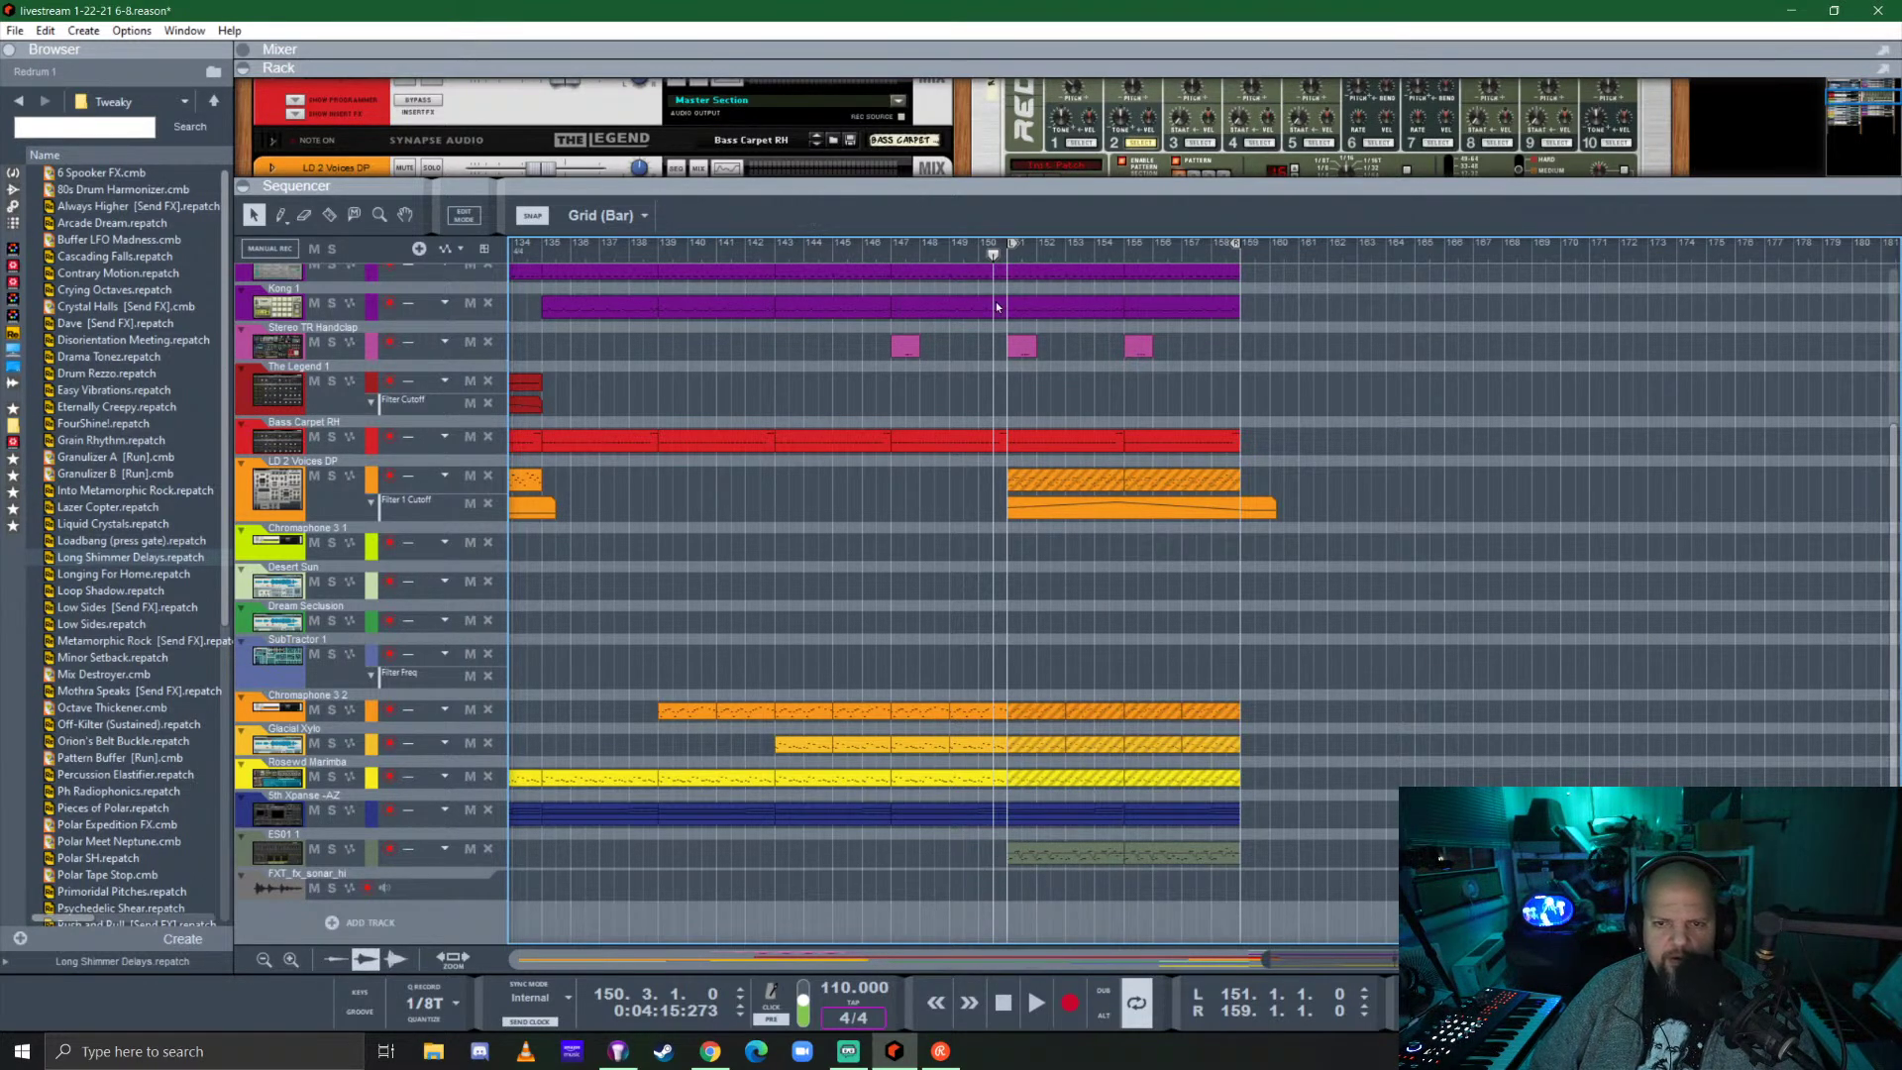
Delete the Kong 1 clip that spans bars 155 to 159.
{"action": "scroll", "coordinate": [1020, 270], "scroll_direction": "up", "scroll_amount": 2}
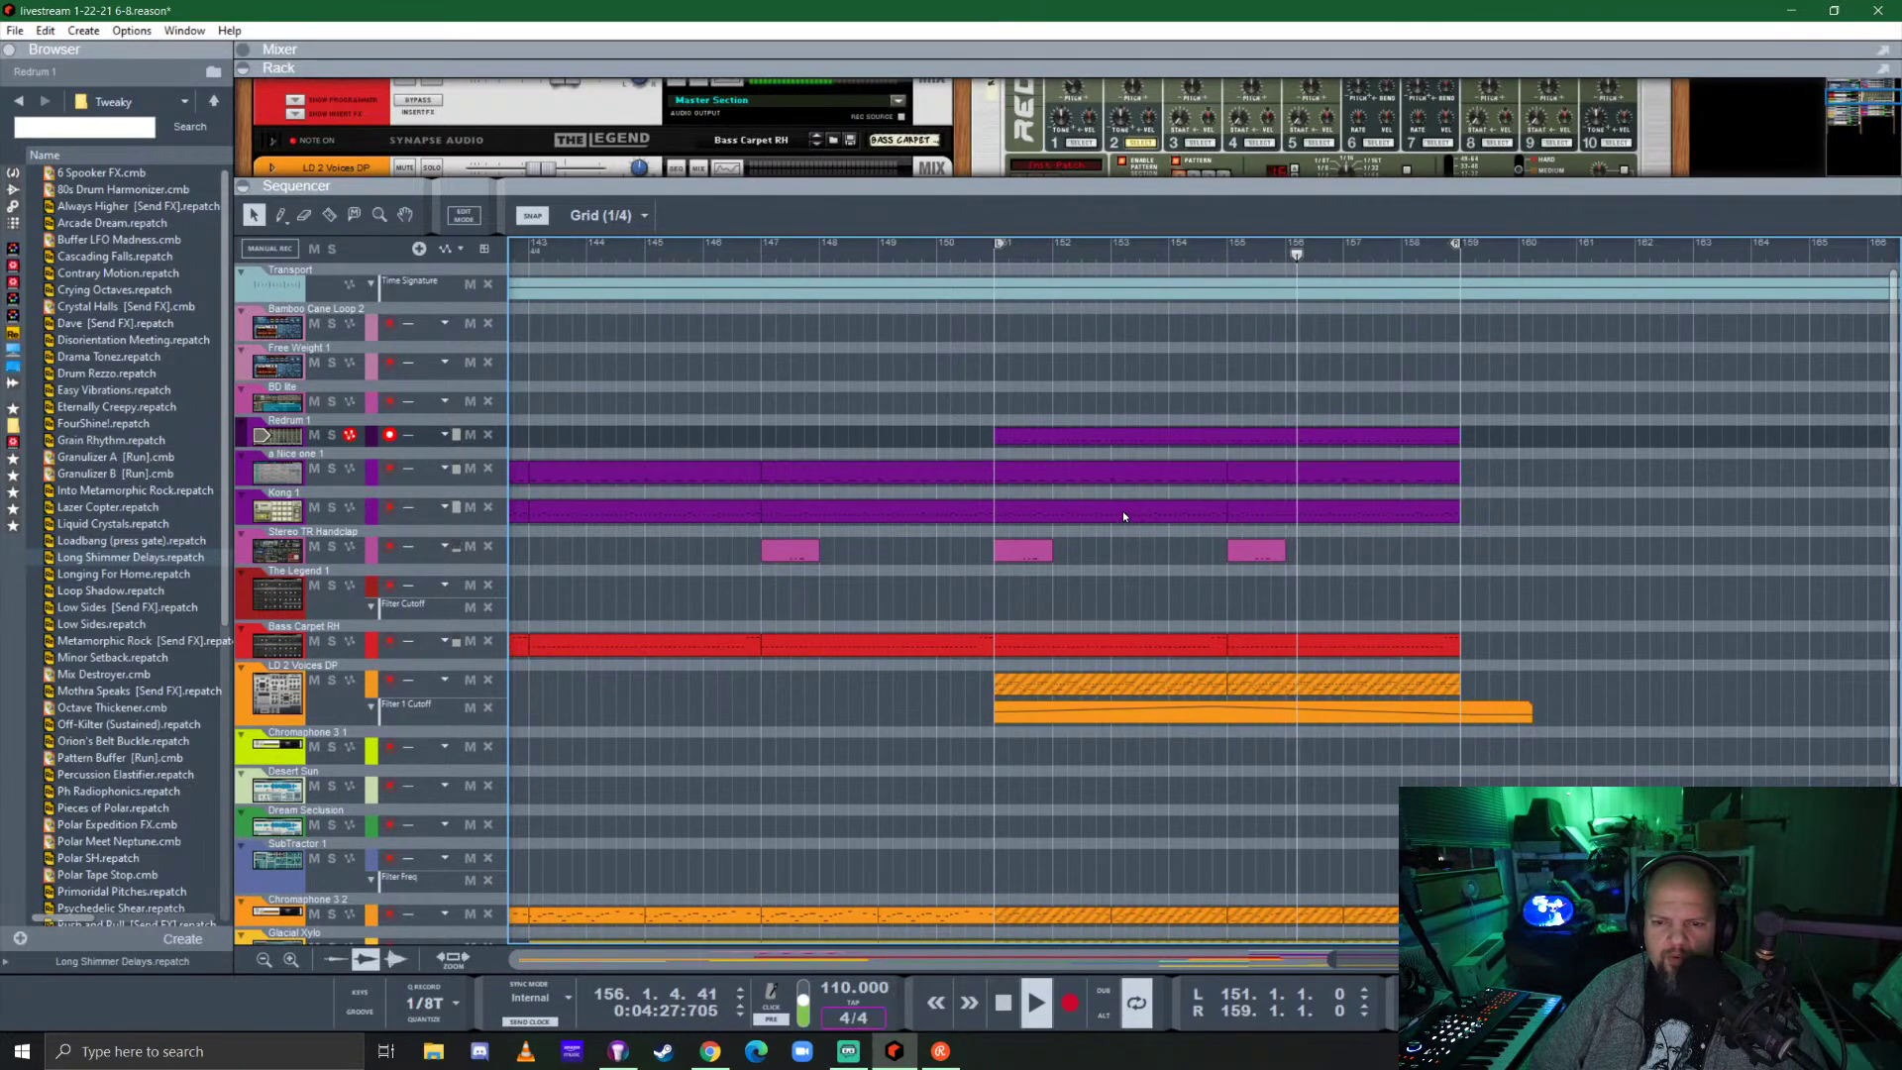
{"action": "left_click", "coordinate": [1322, 507]}
{"action": "key", "text": "Delete"}
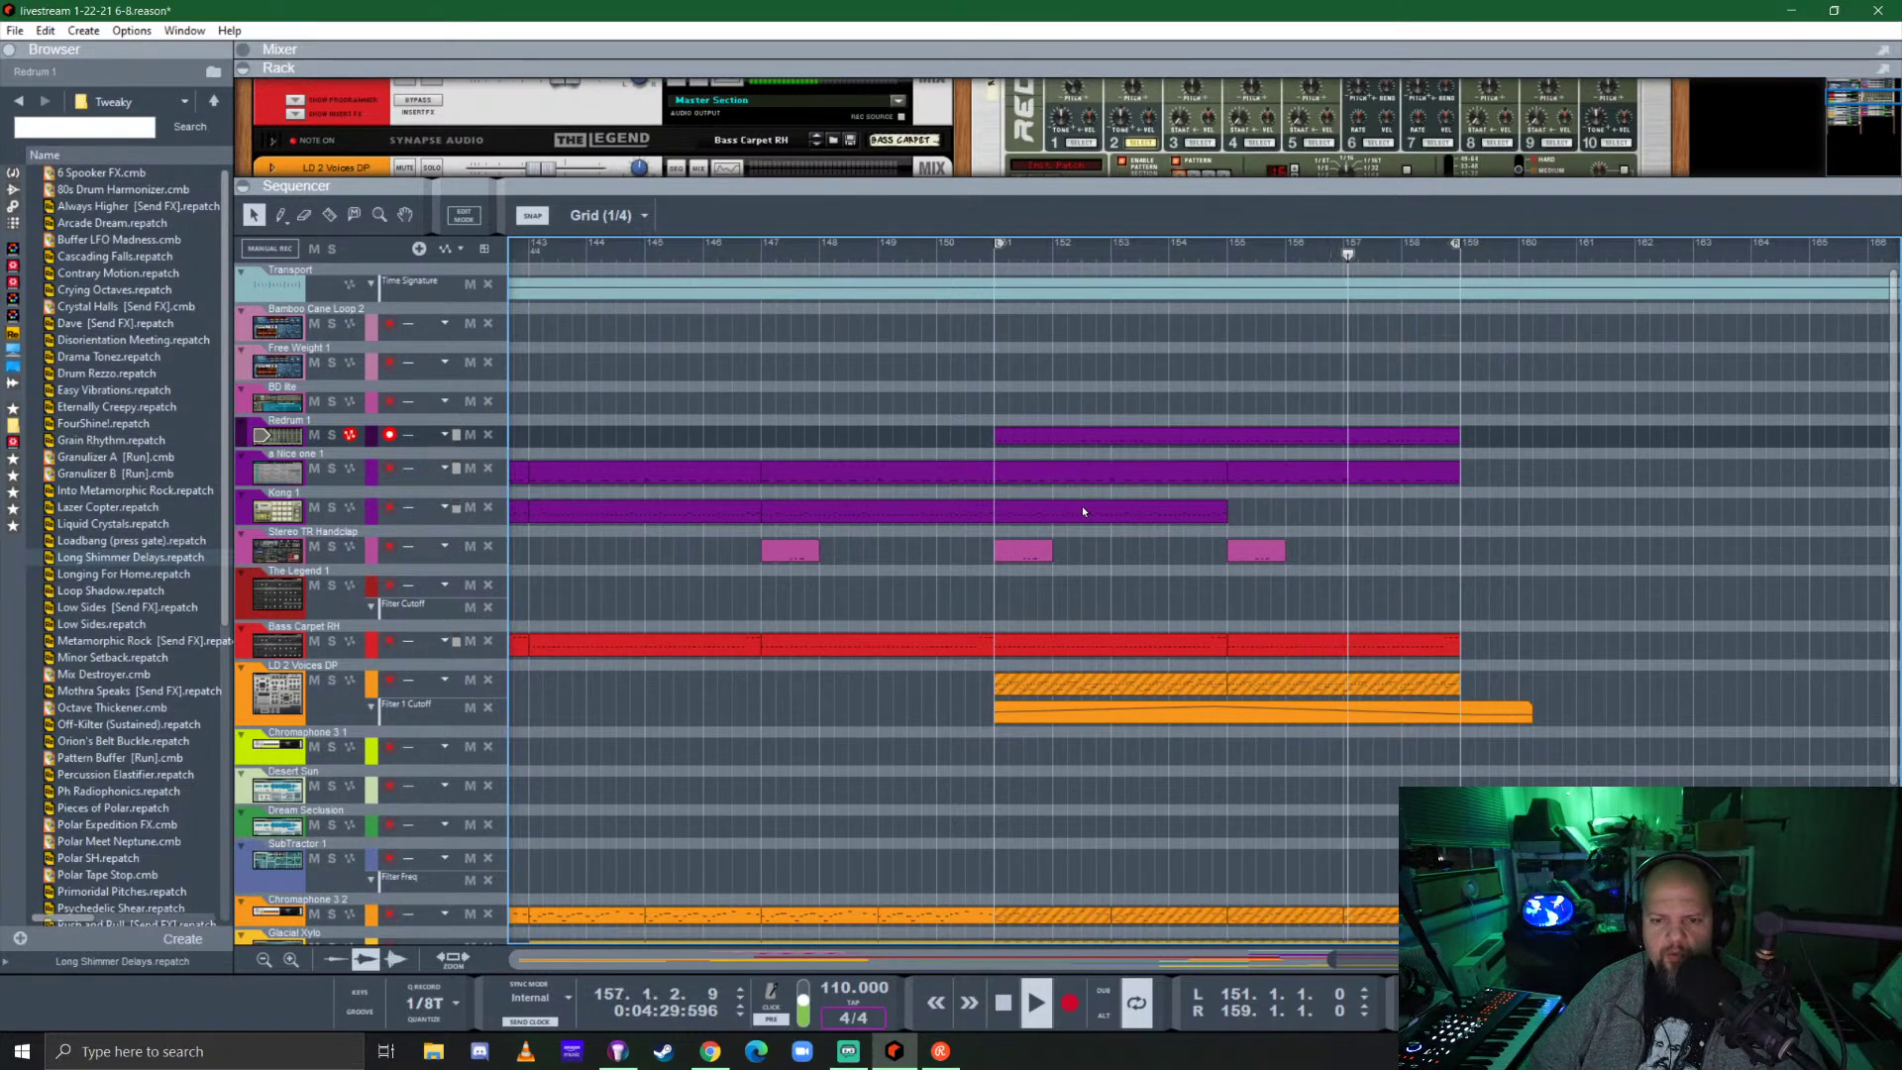
In the Kong 1 clip at bar 151, move all F1 hi-hat notes down to E1, and copy the edited clip to bar 155.
{"action": "double_click", "coordinate": [1082, 507]}
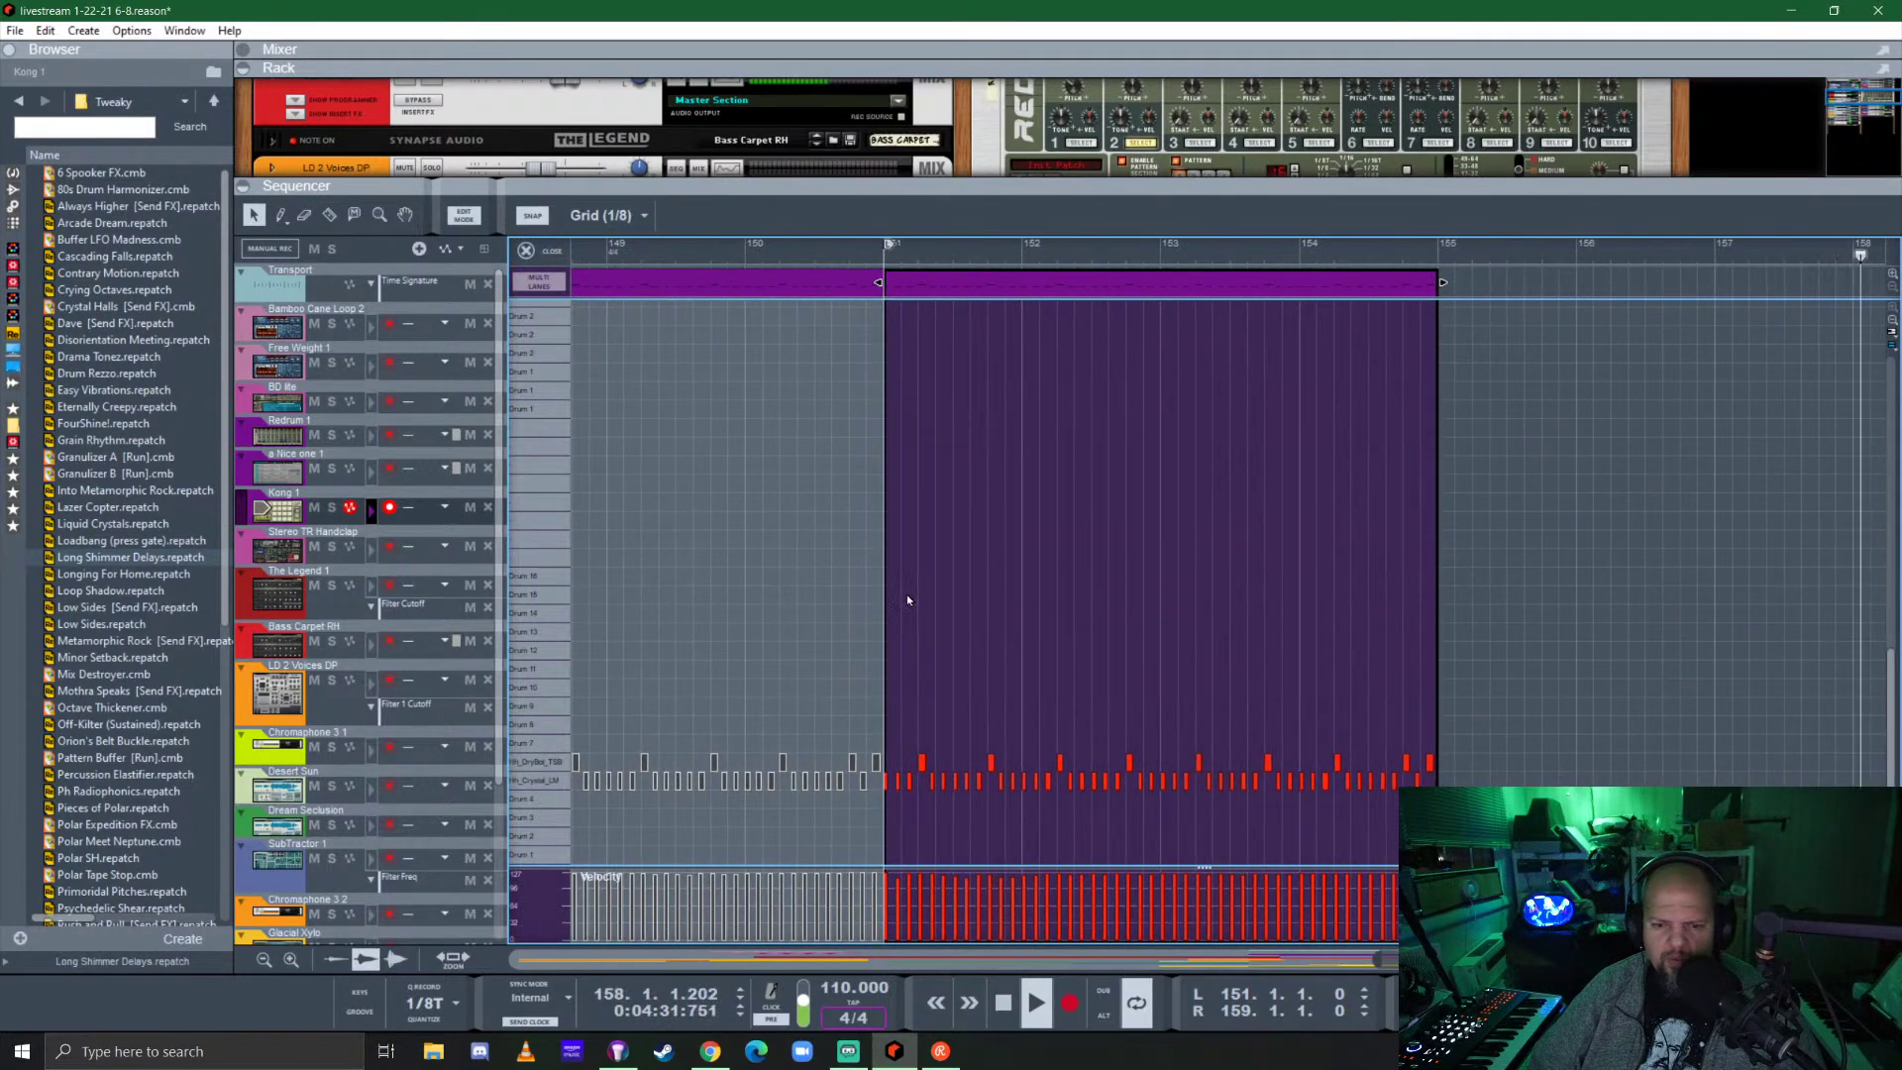
{"action": "left_click_drag", "start_coordinate": [904, 587], "coordinate": [1488, 761]}
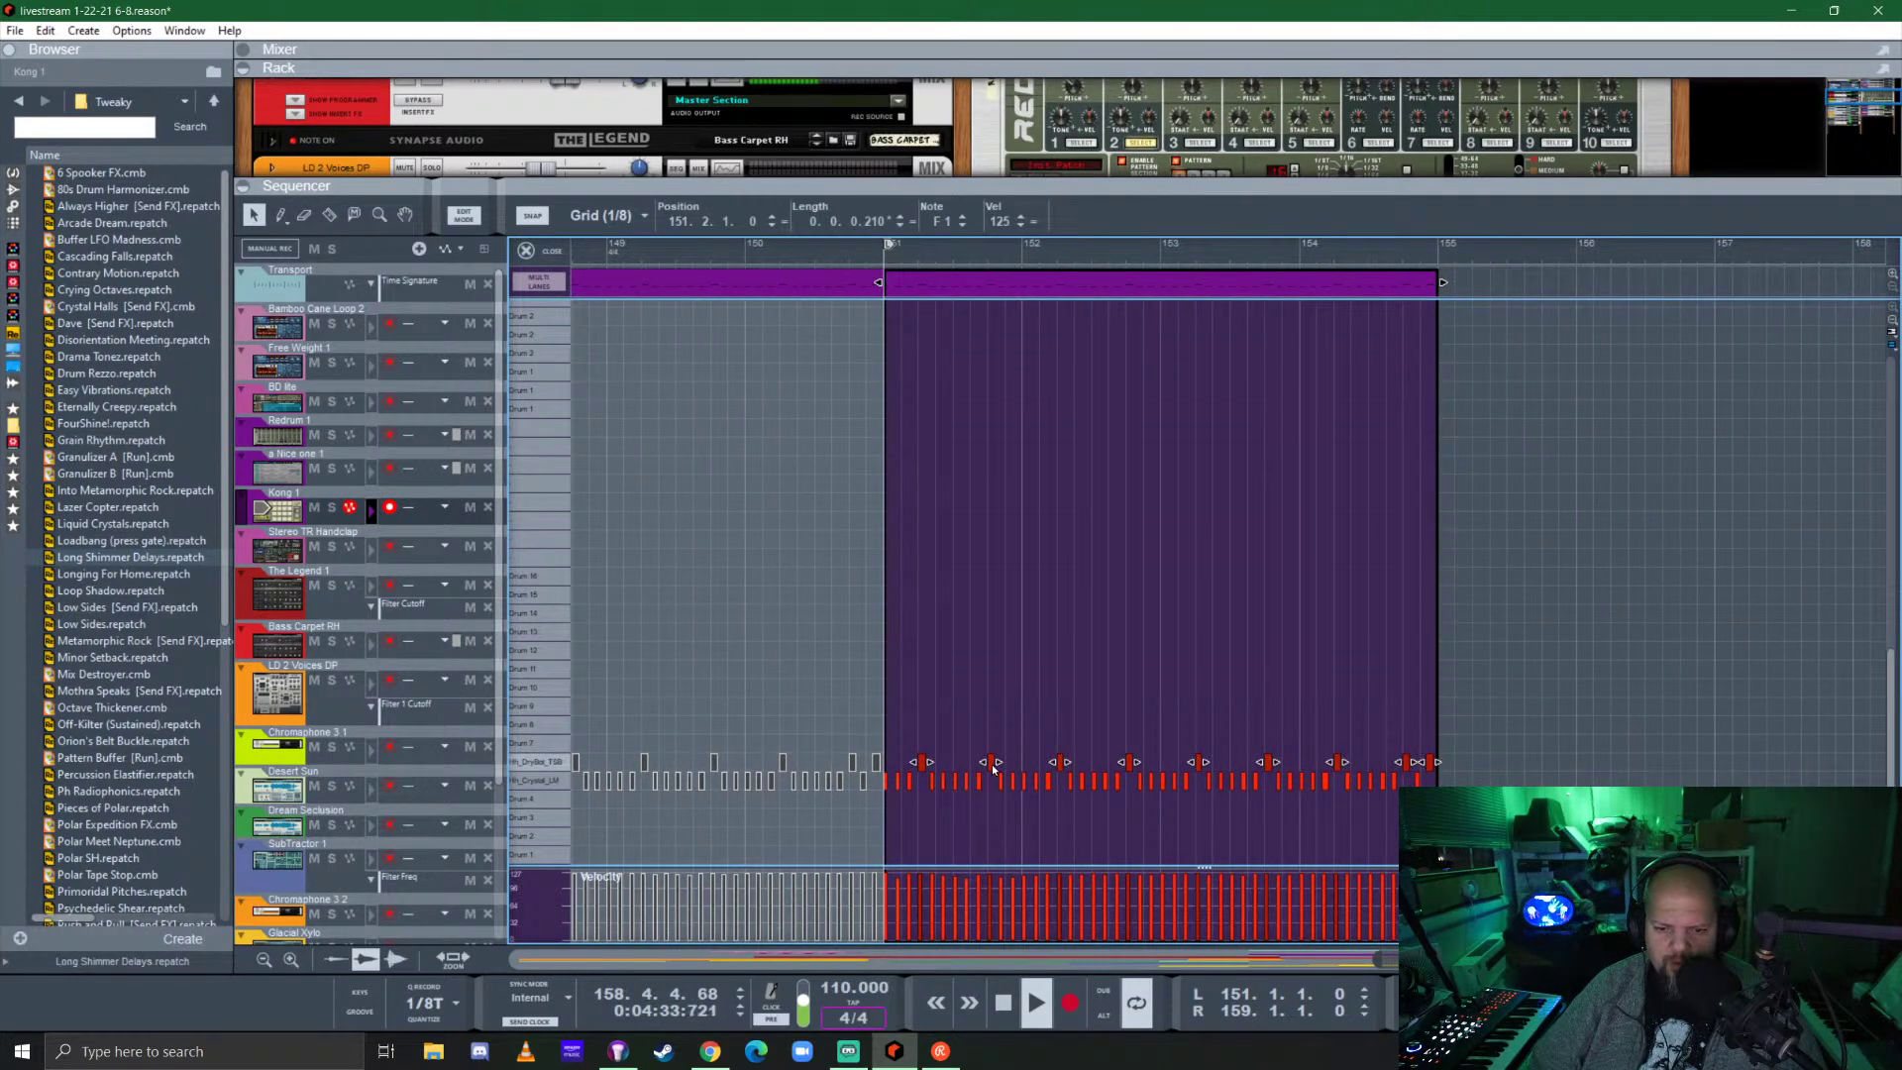
{"action": "left_click_drag", "start_coordinate": [993, 768], "coordinate": [993, 786]}
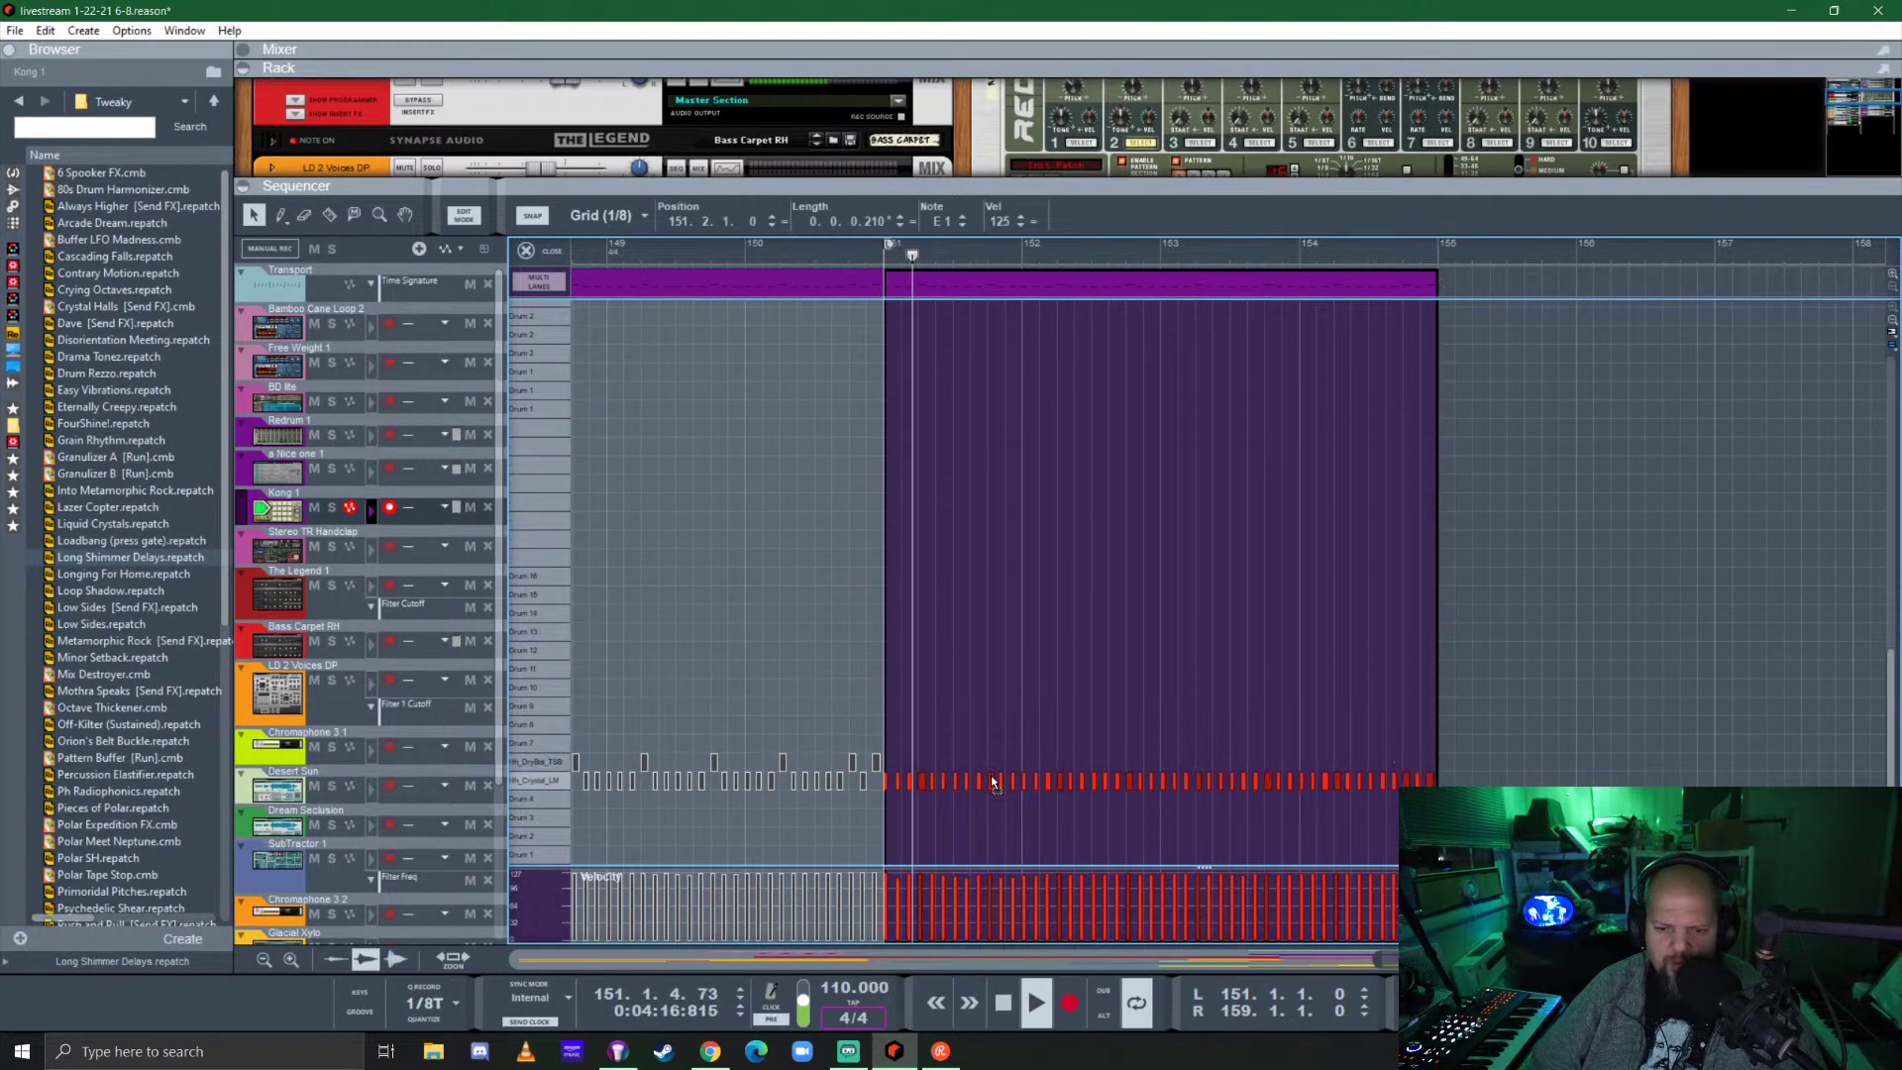
{"action": "left_click", "coordinate": [525, 250]}
{"action": "left_click", "coordinate": [709, 515]}
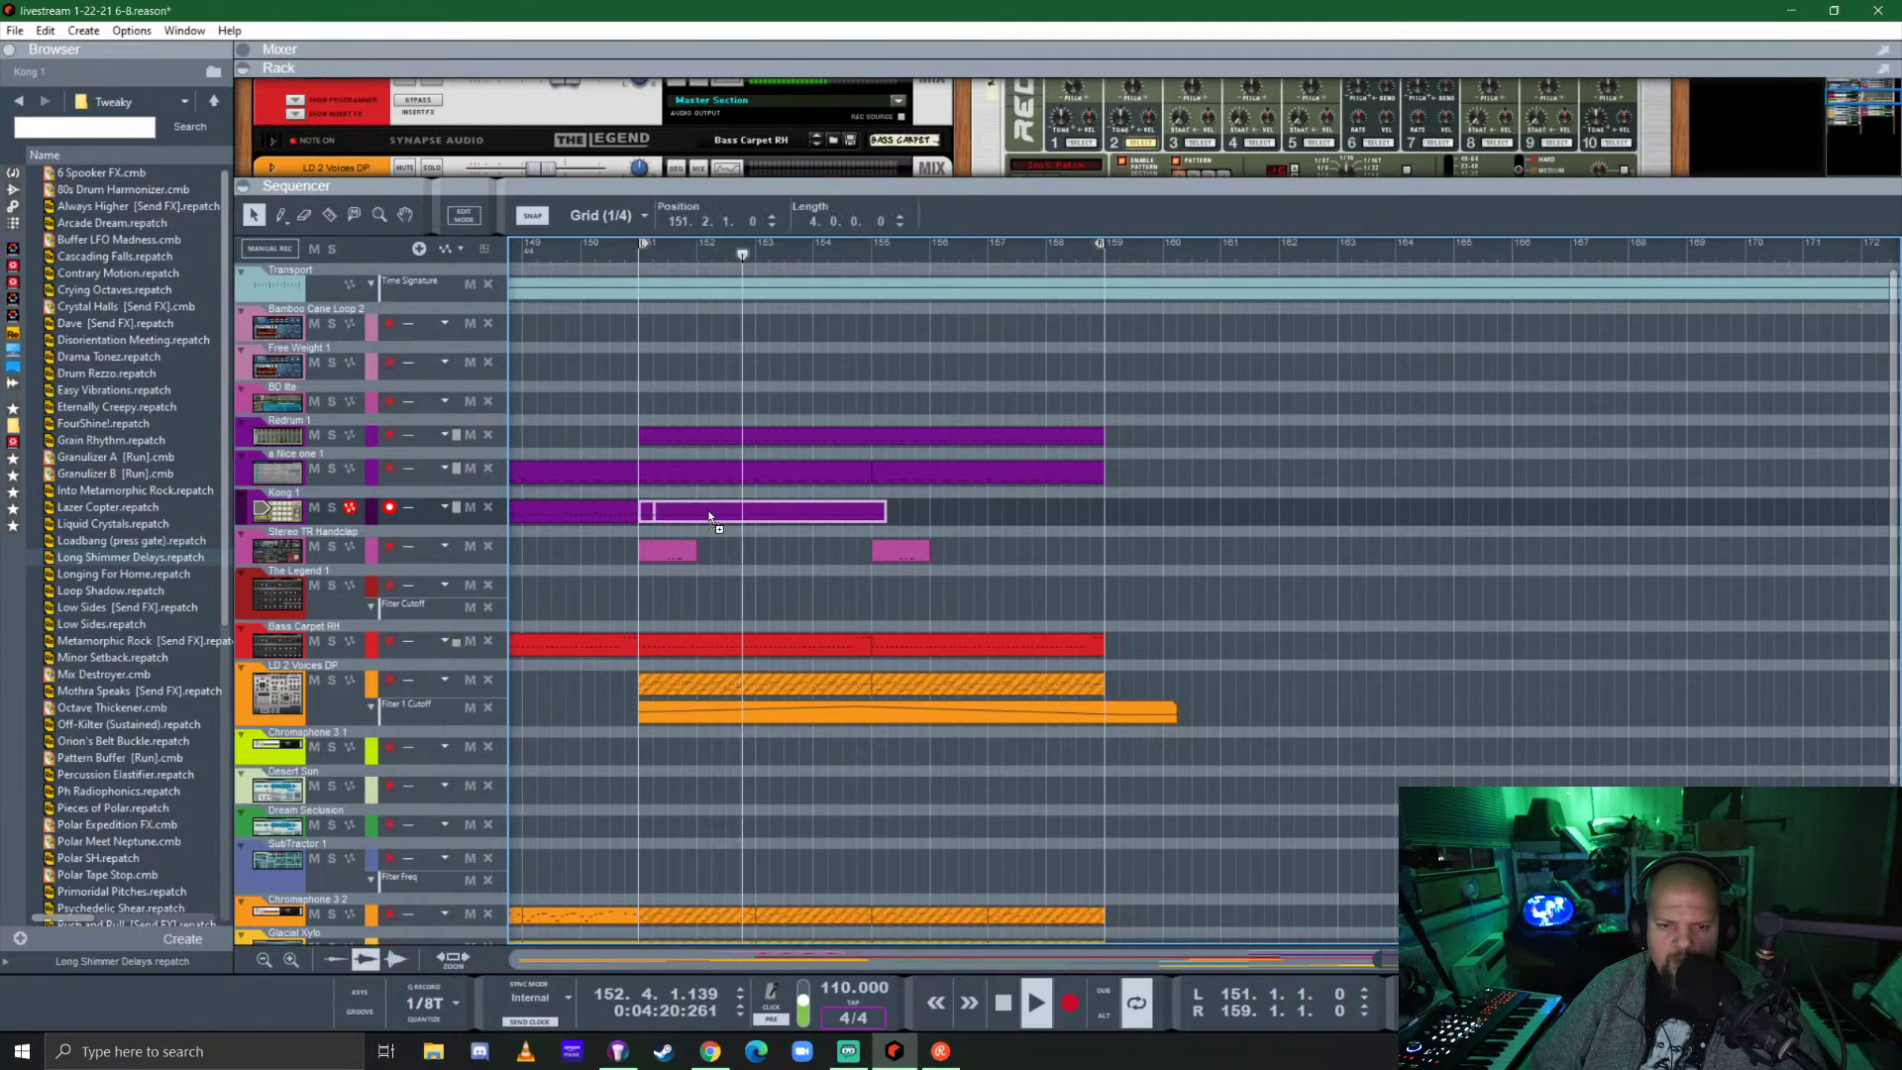
{"action": "left_click_drag", "start_coordinate": [709, 515], "coordinate": [929, 517]}
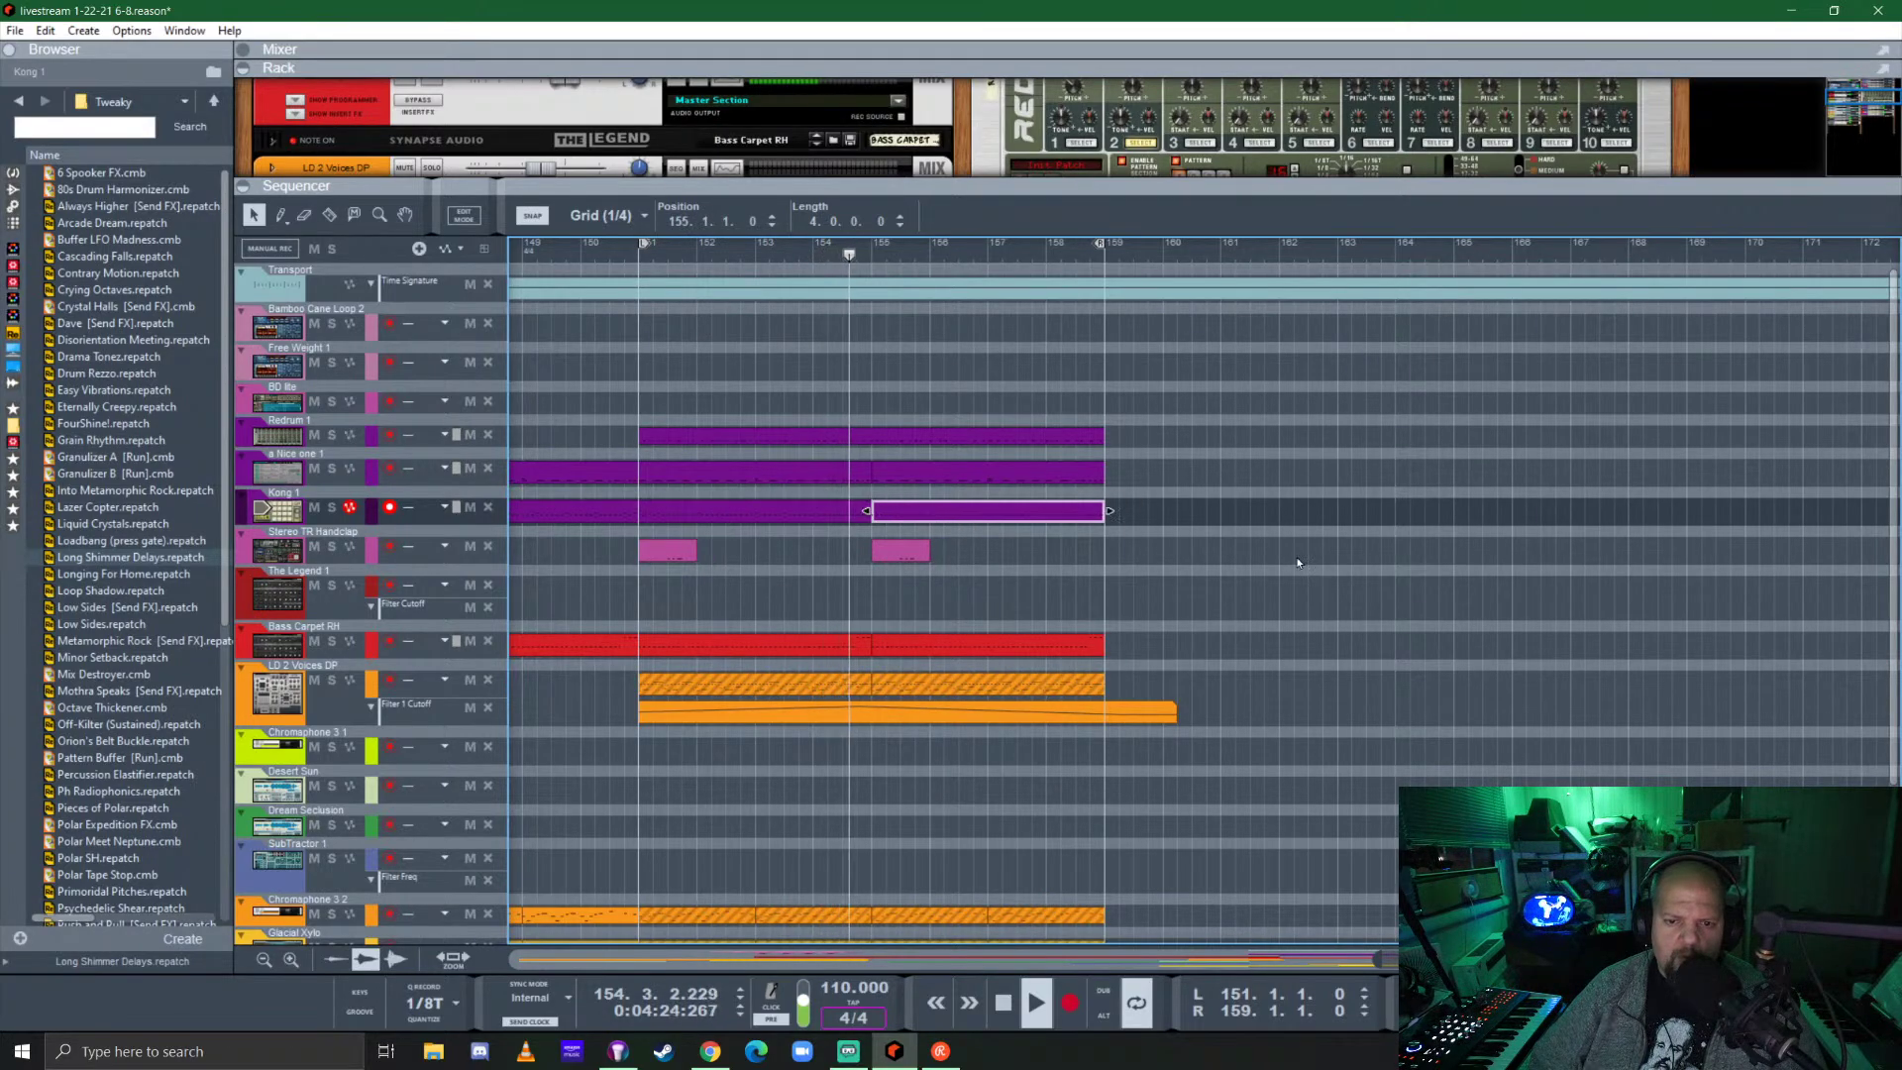
Enlarge the rack, fold the Redrum device and unfold Kong 1 to show its drum pads.
{"action": "left_click_drag", "start_coordinate": [1215, 183], "coordinate": [1246, 797]}
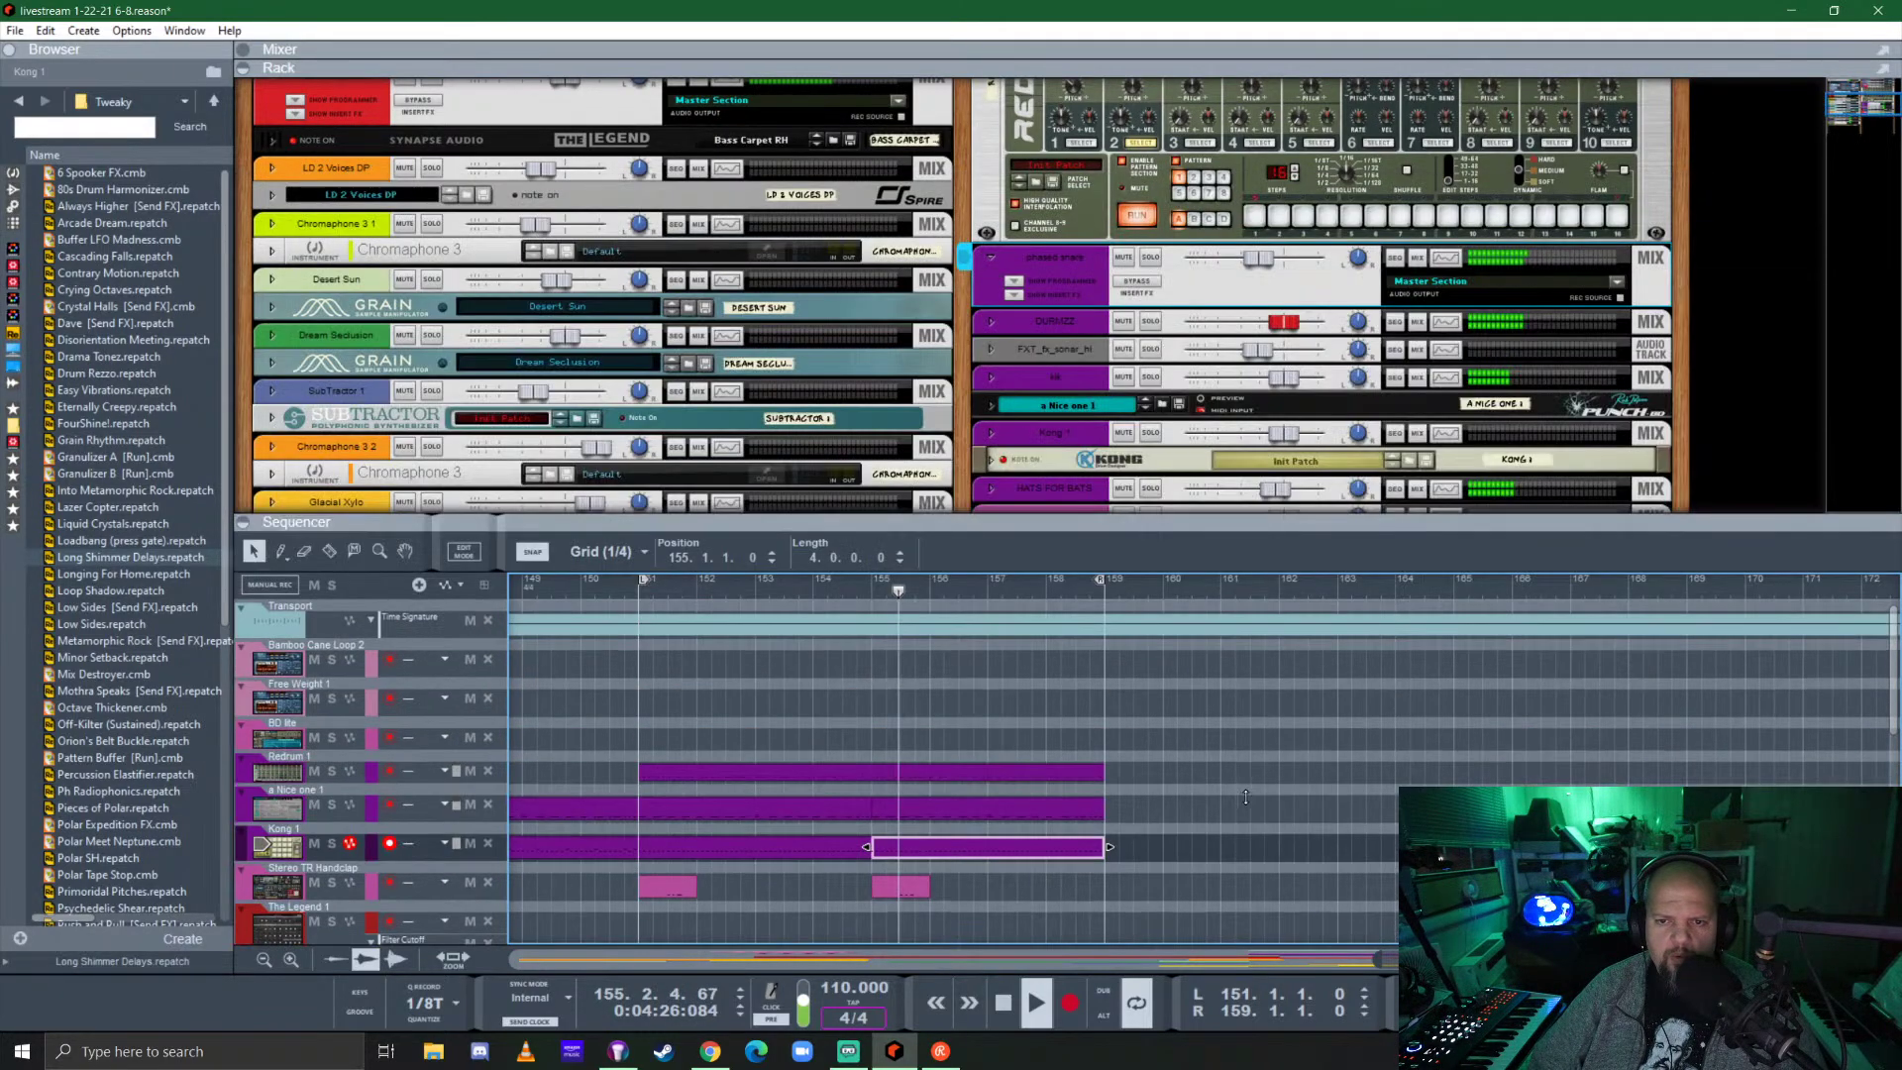
{"action": "scroll", "coordinate": [1031, 315], "scroll_direction": "up", "scroll_amount": 5}
{"action": "left_click", "coordinate": [989, 284]}
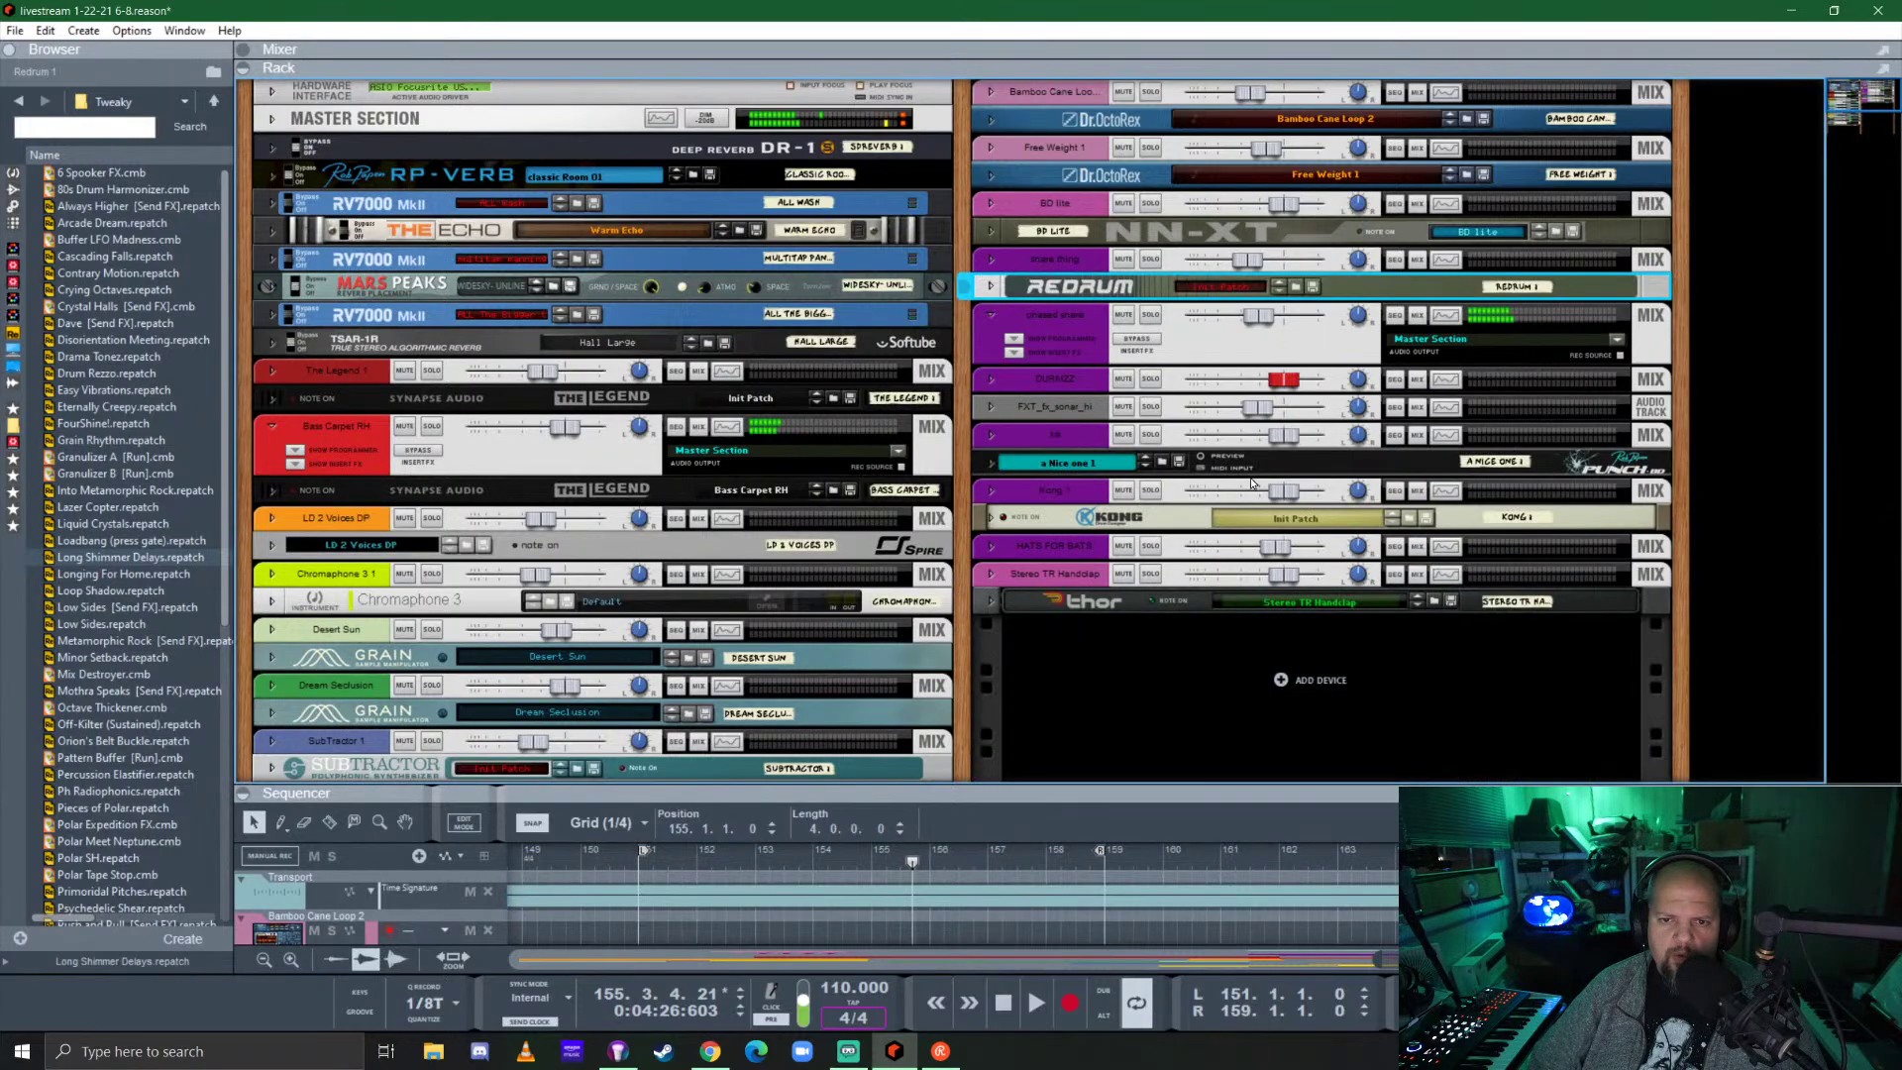
{"action": "left_click", "coordinate": [990, 517]}
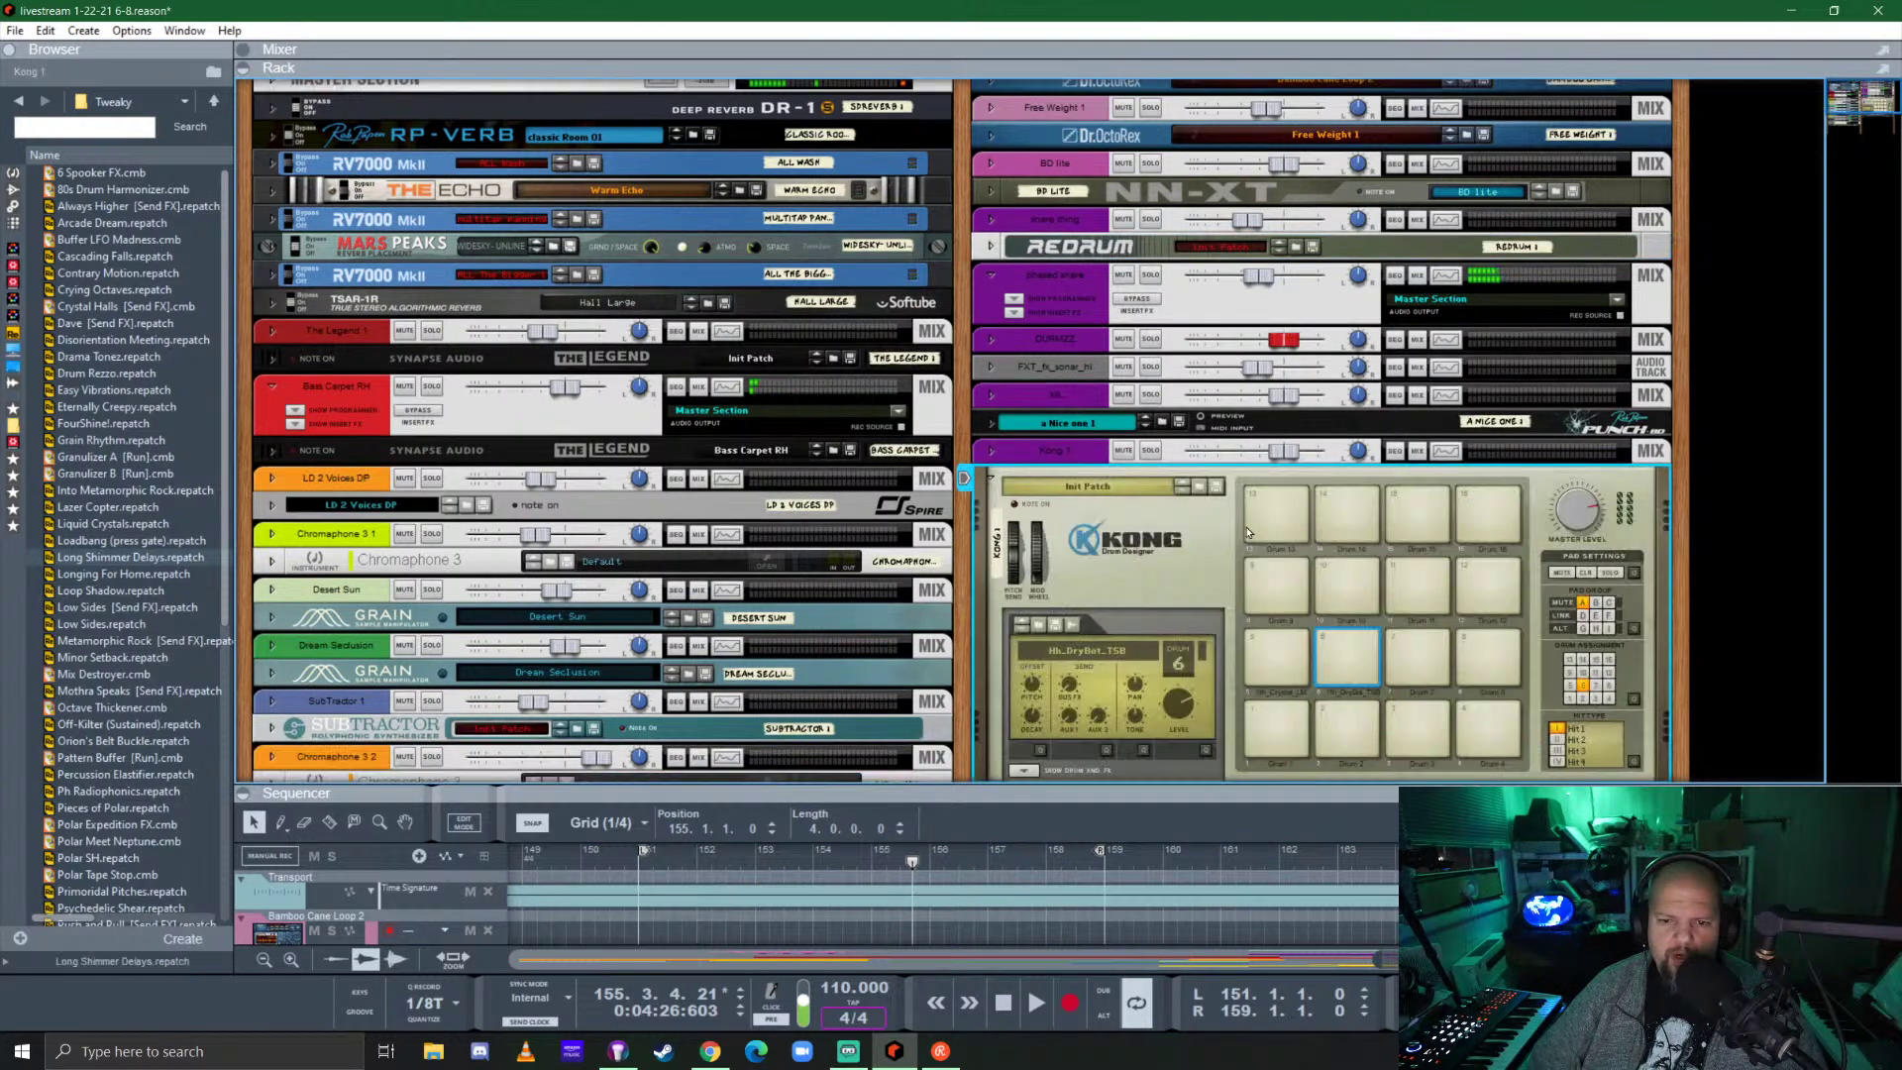
{"action": "scroll", "coordinate": [1205, 556], "scroll_direction": "down", "scroll_amount": 3}
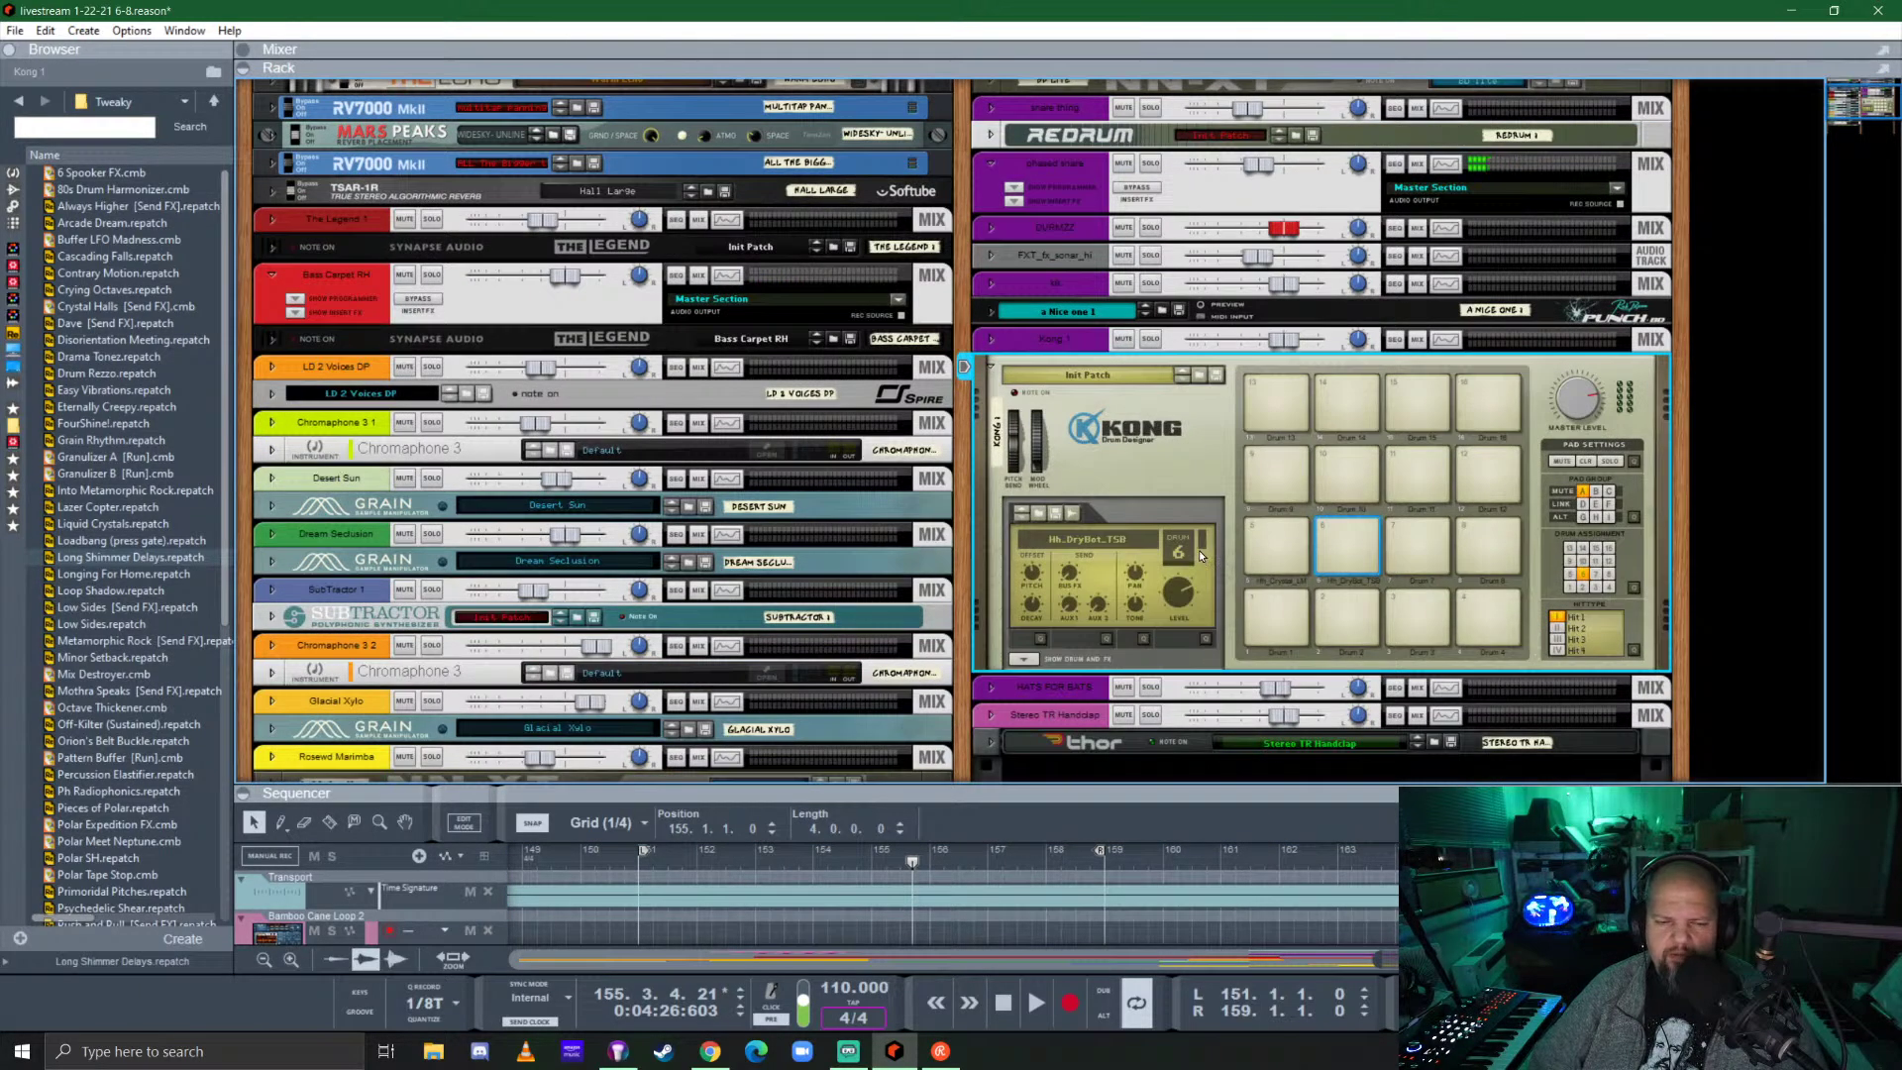
Show the phased snare channel's insert effects, play the loop from bar 151 and delete the Polar device.
{"action": "scroll", "coordinate": [1152, 502], "scroll_direction": "up", "scroll_amount": 4}
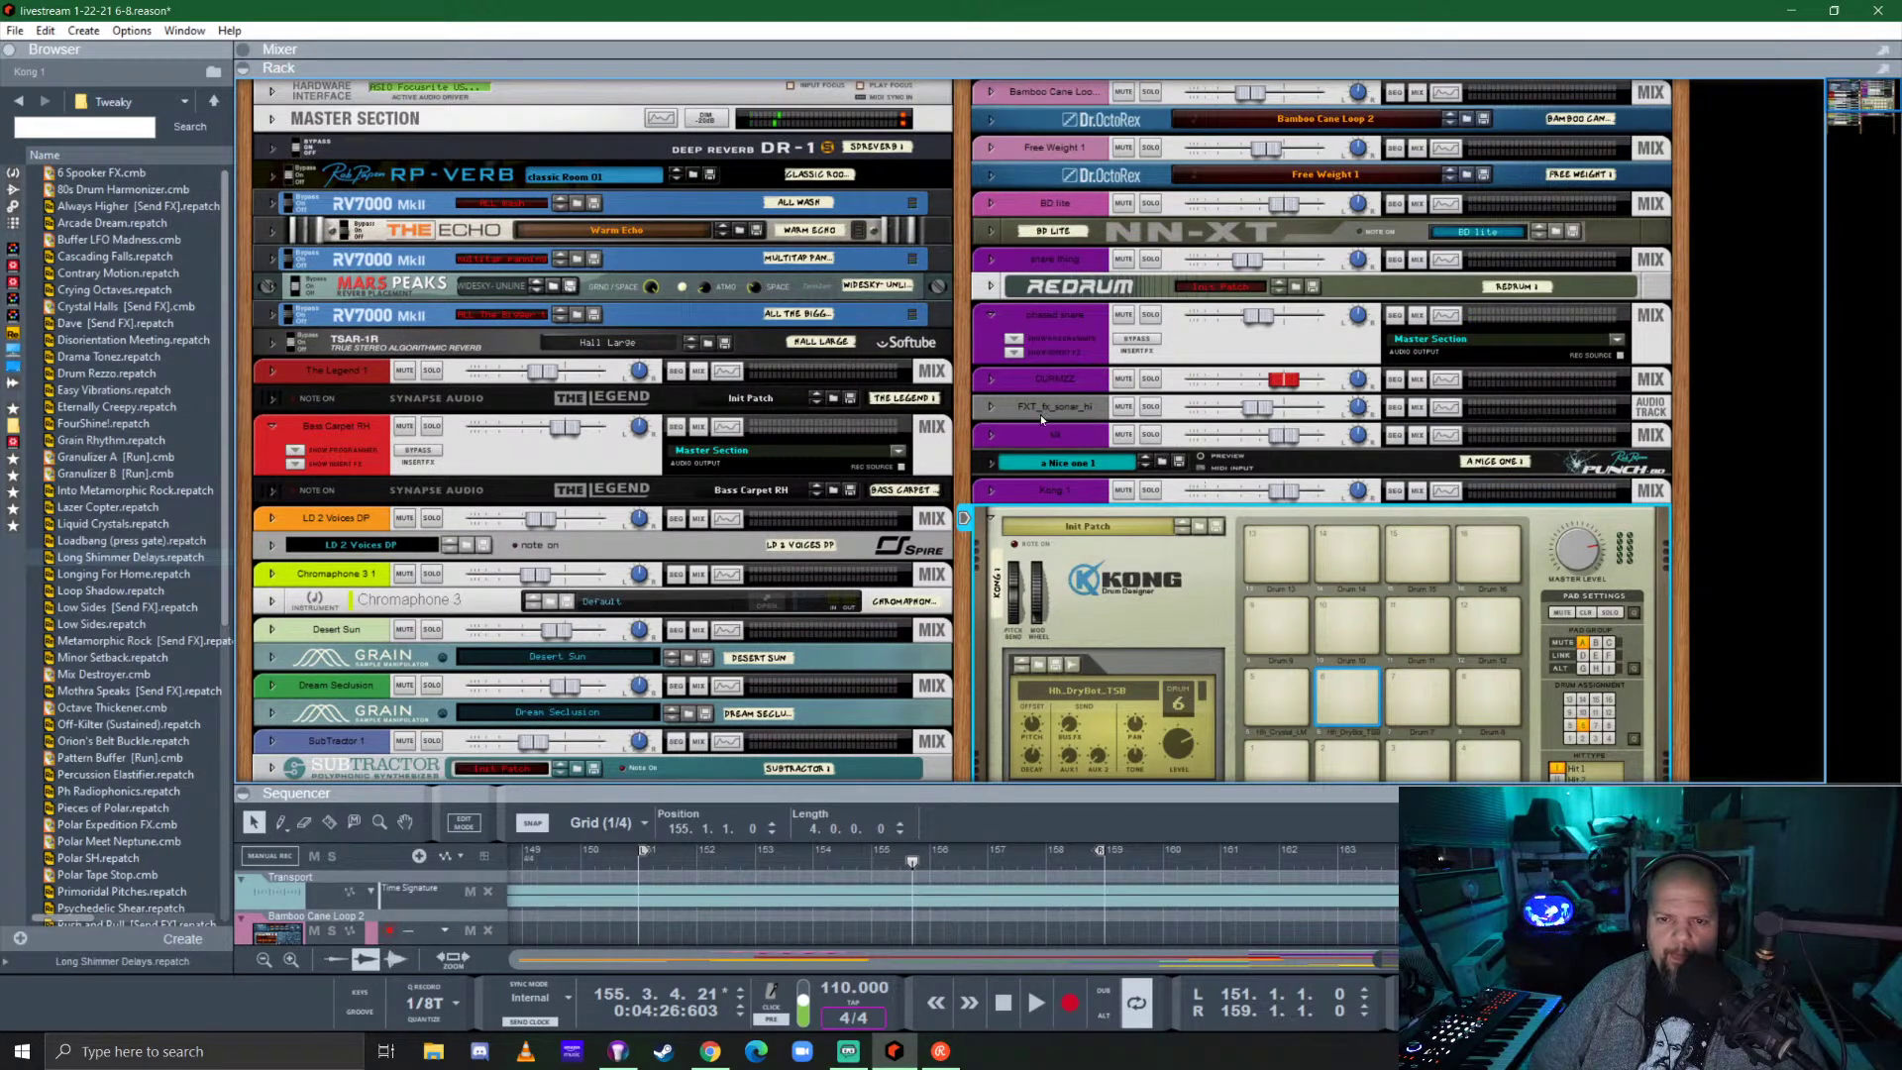
{"action": "left_click", "coordinate": [1014, 353]}
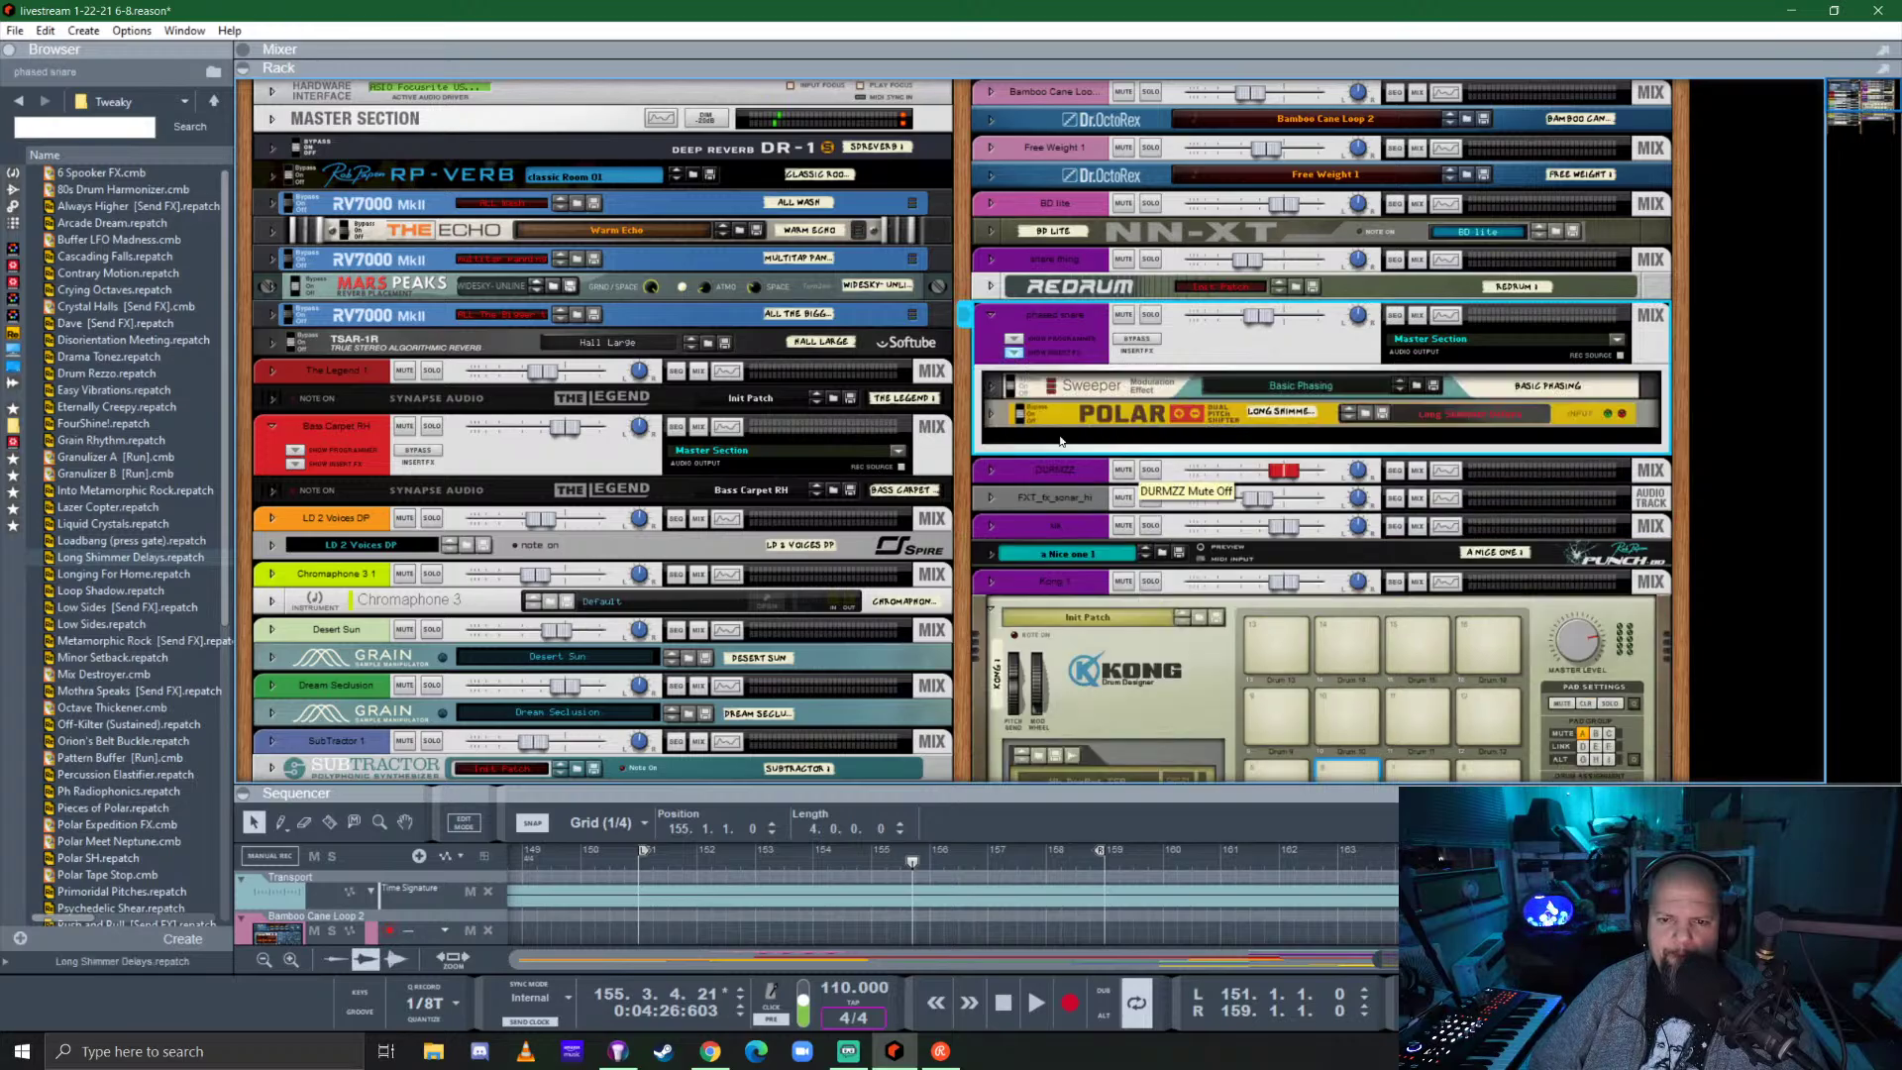
{"action": "left_click", "coordinate": [1027, 403]}
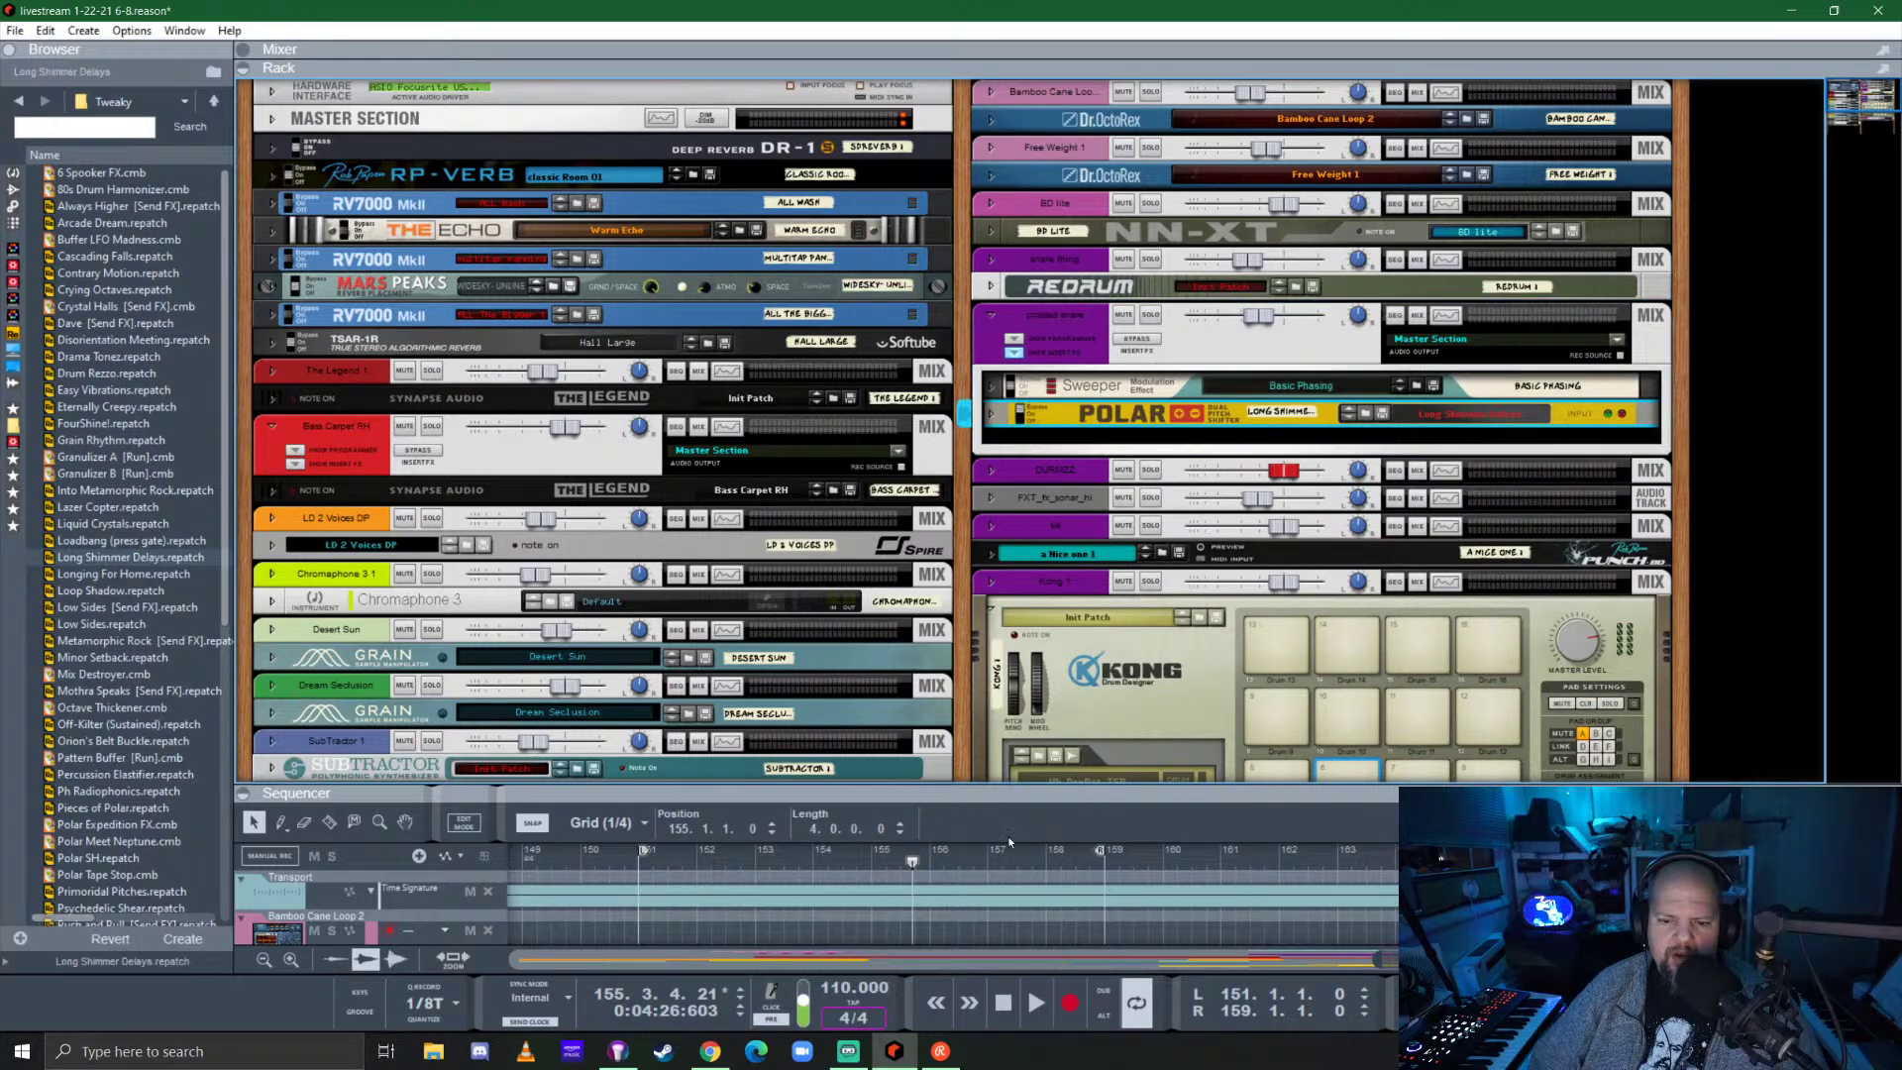
{"action": "left_click", "coordinate": [640, 866]}
{"action": "key", "text": "space"}
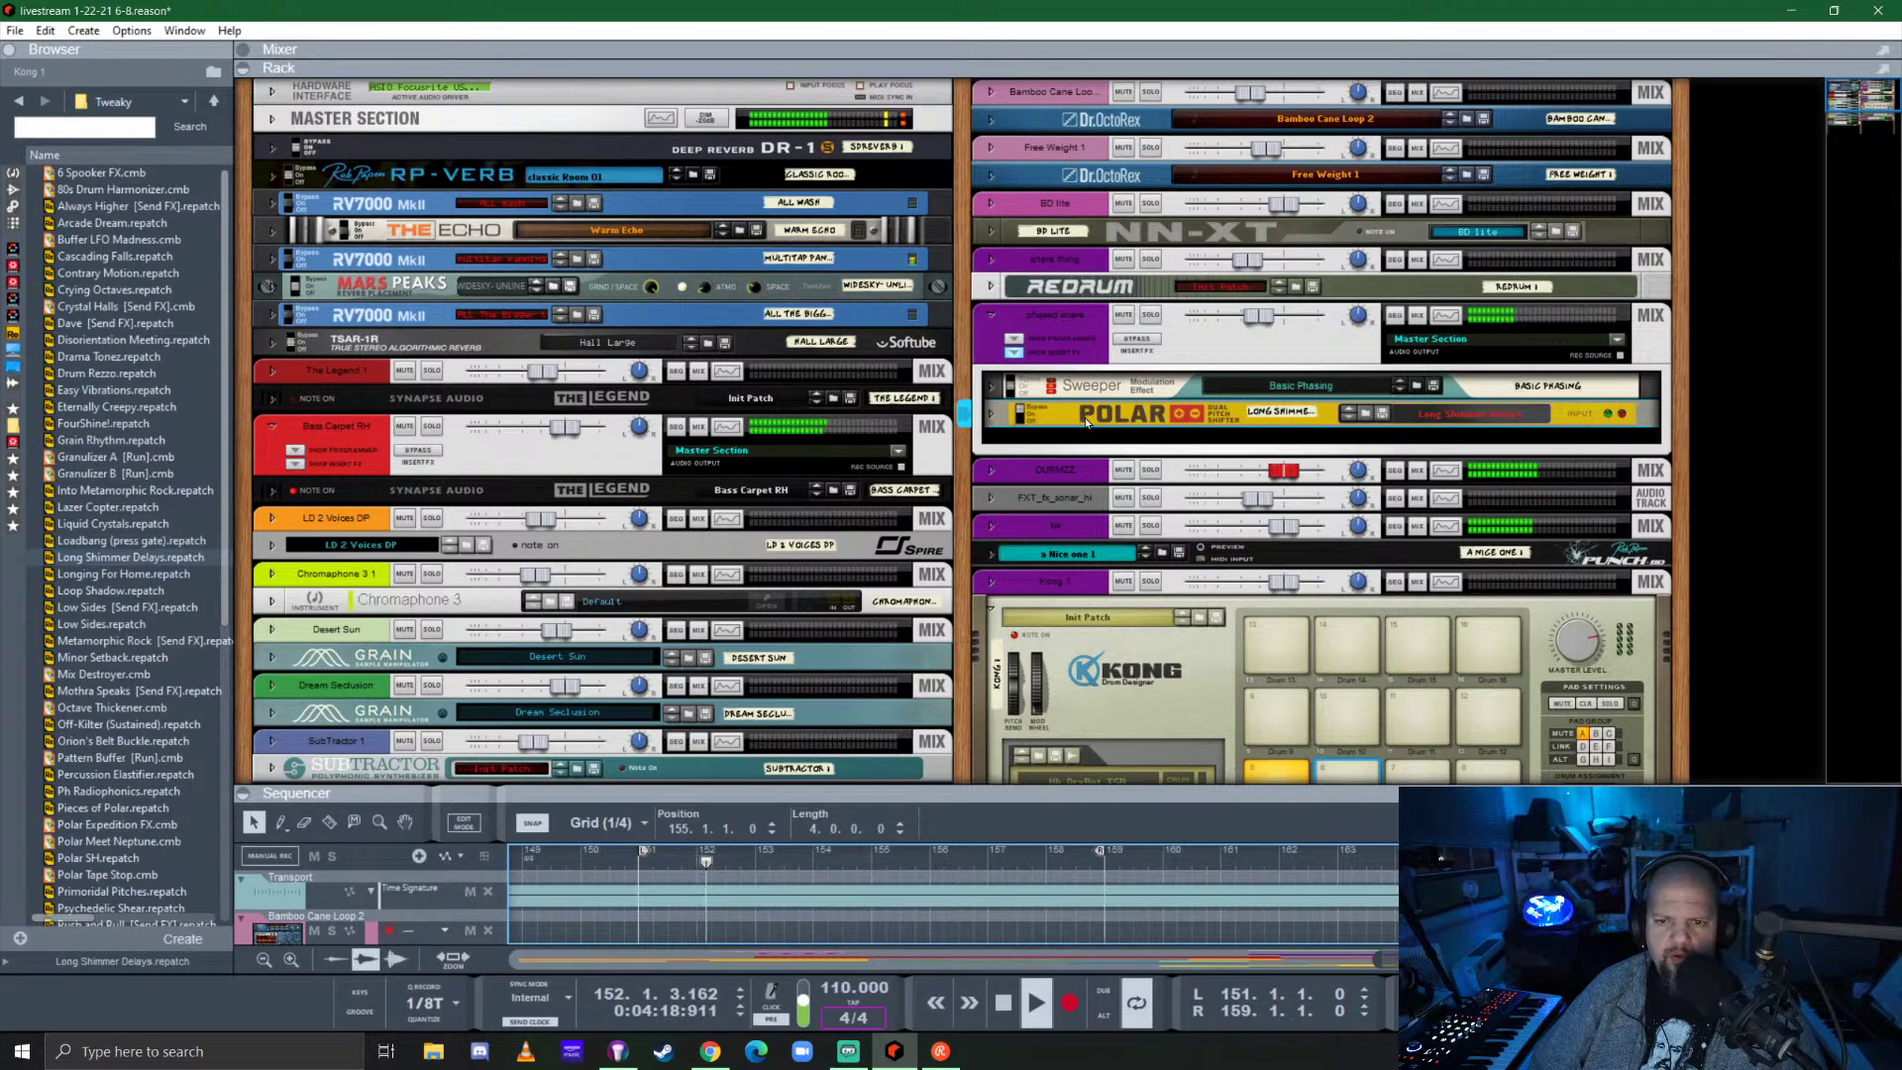
{"action": "key", "text": "Delete"}
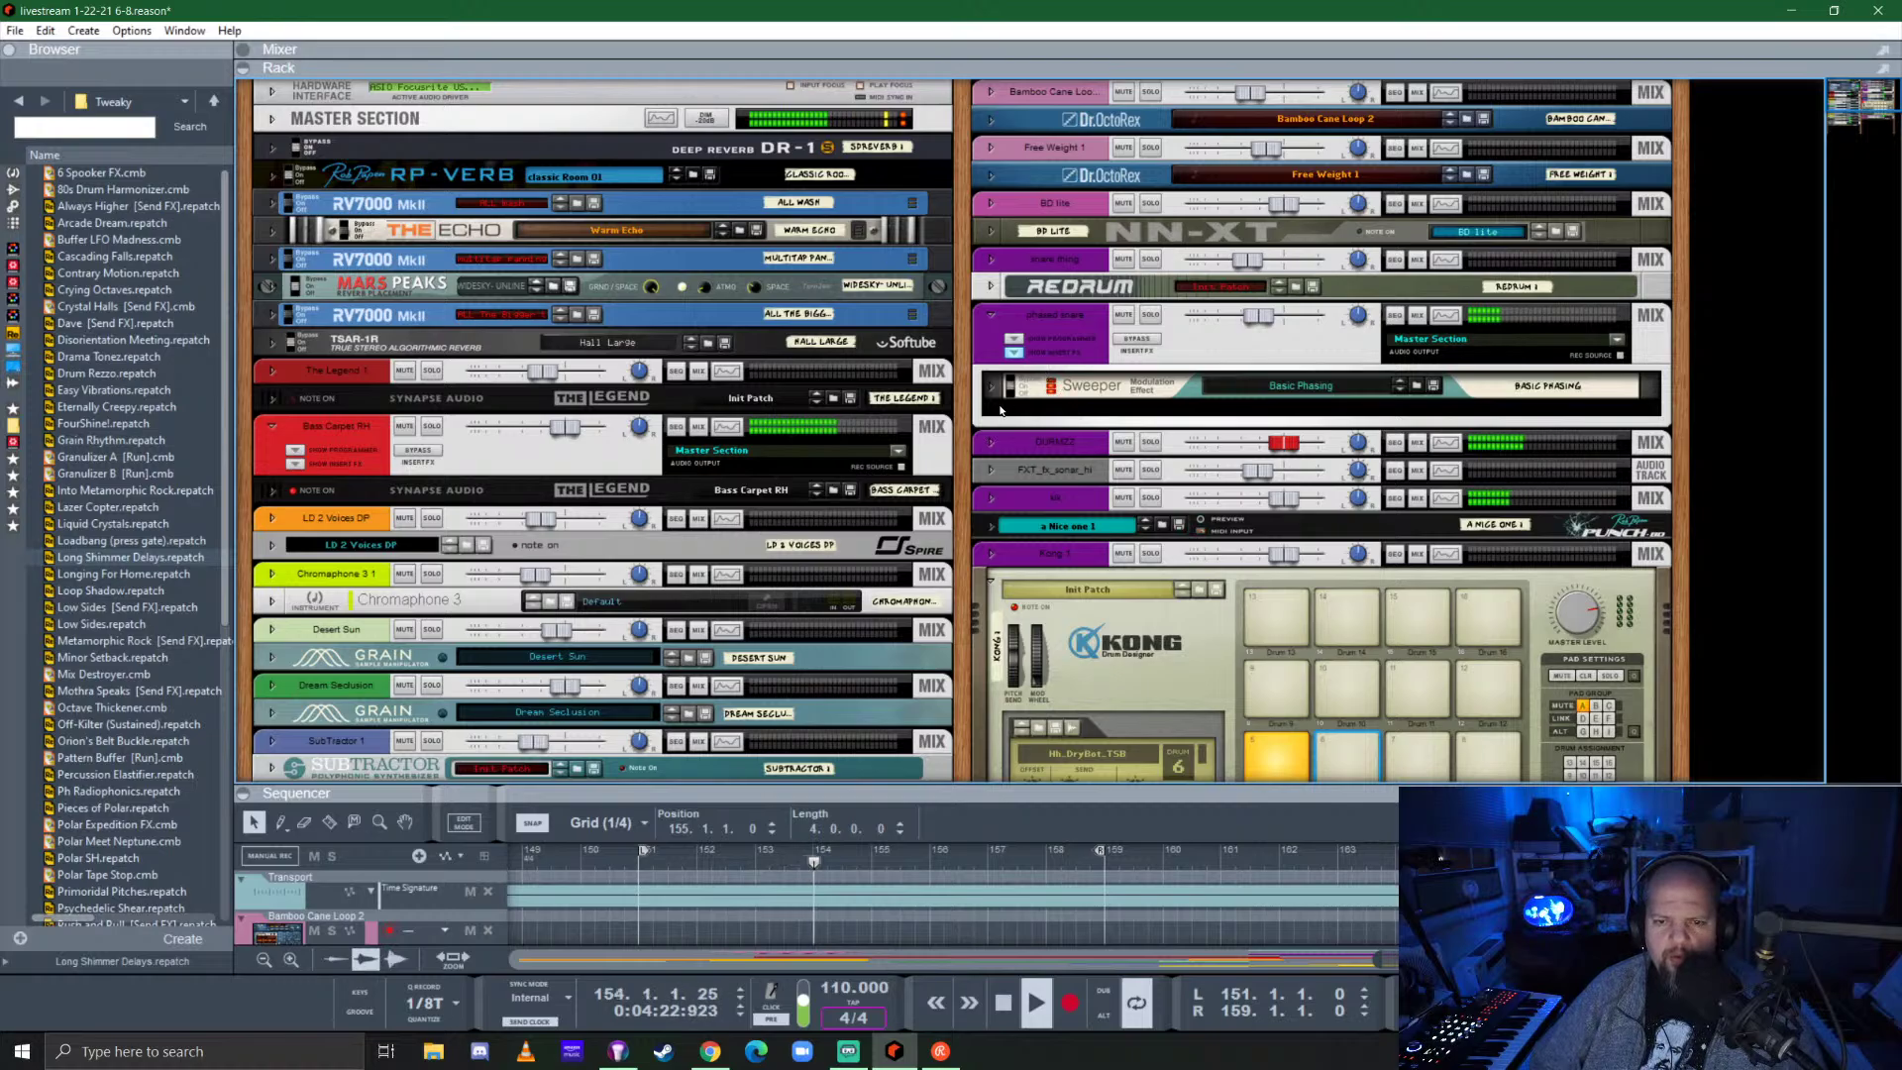
Raise the phased snare's level slightly, solo it and lower its Spectrum EQ high-pass filter to 253.1 Hz.
{"action": "left_click_drag", "start_coordinate": [1258, 317], "coordinate": [1272, 323]}
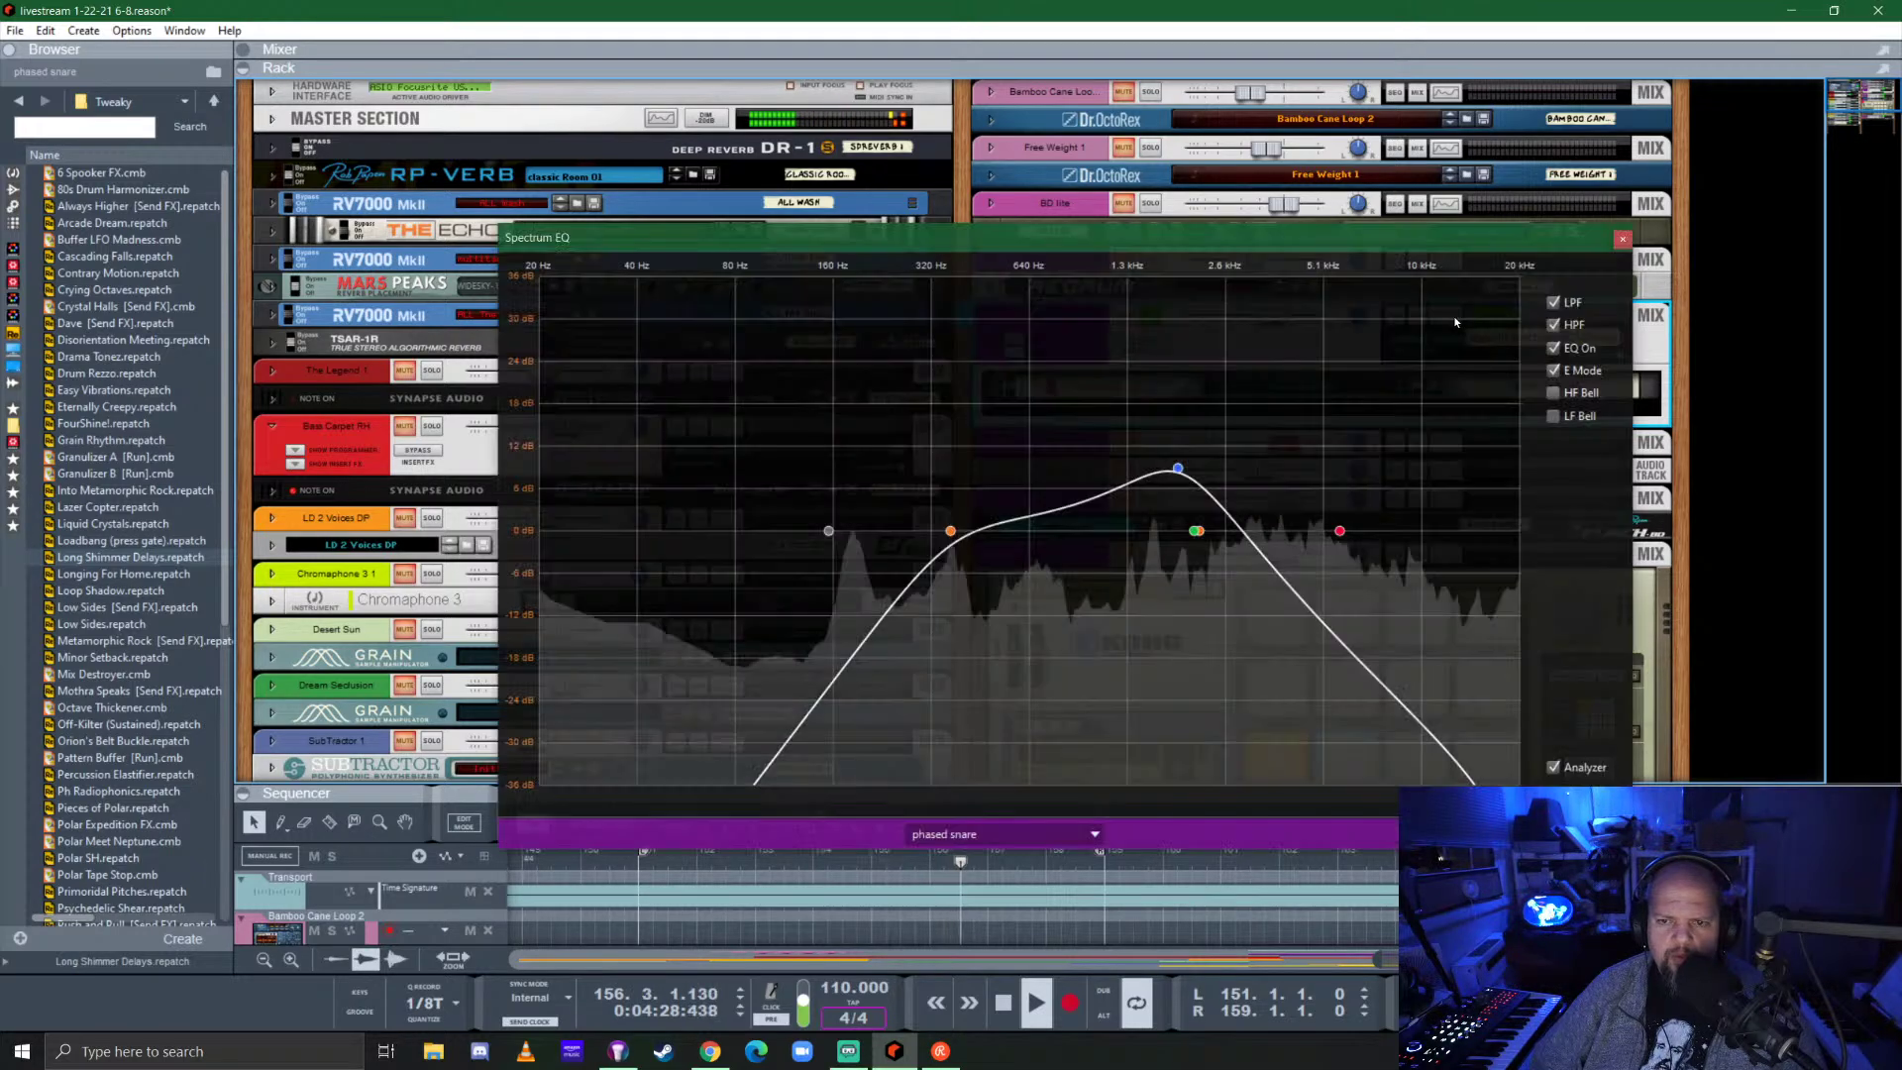
{"action": "left_click", "coordinate": [1445, 315]}
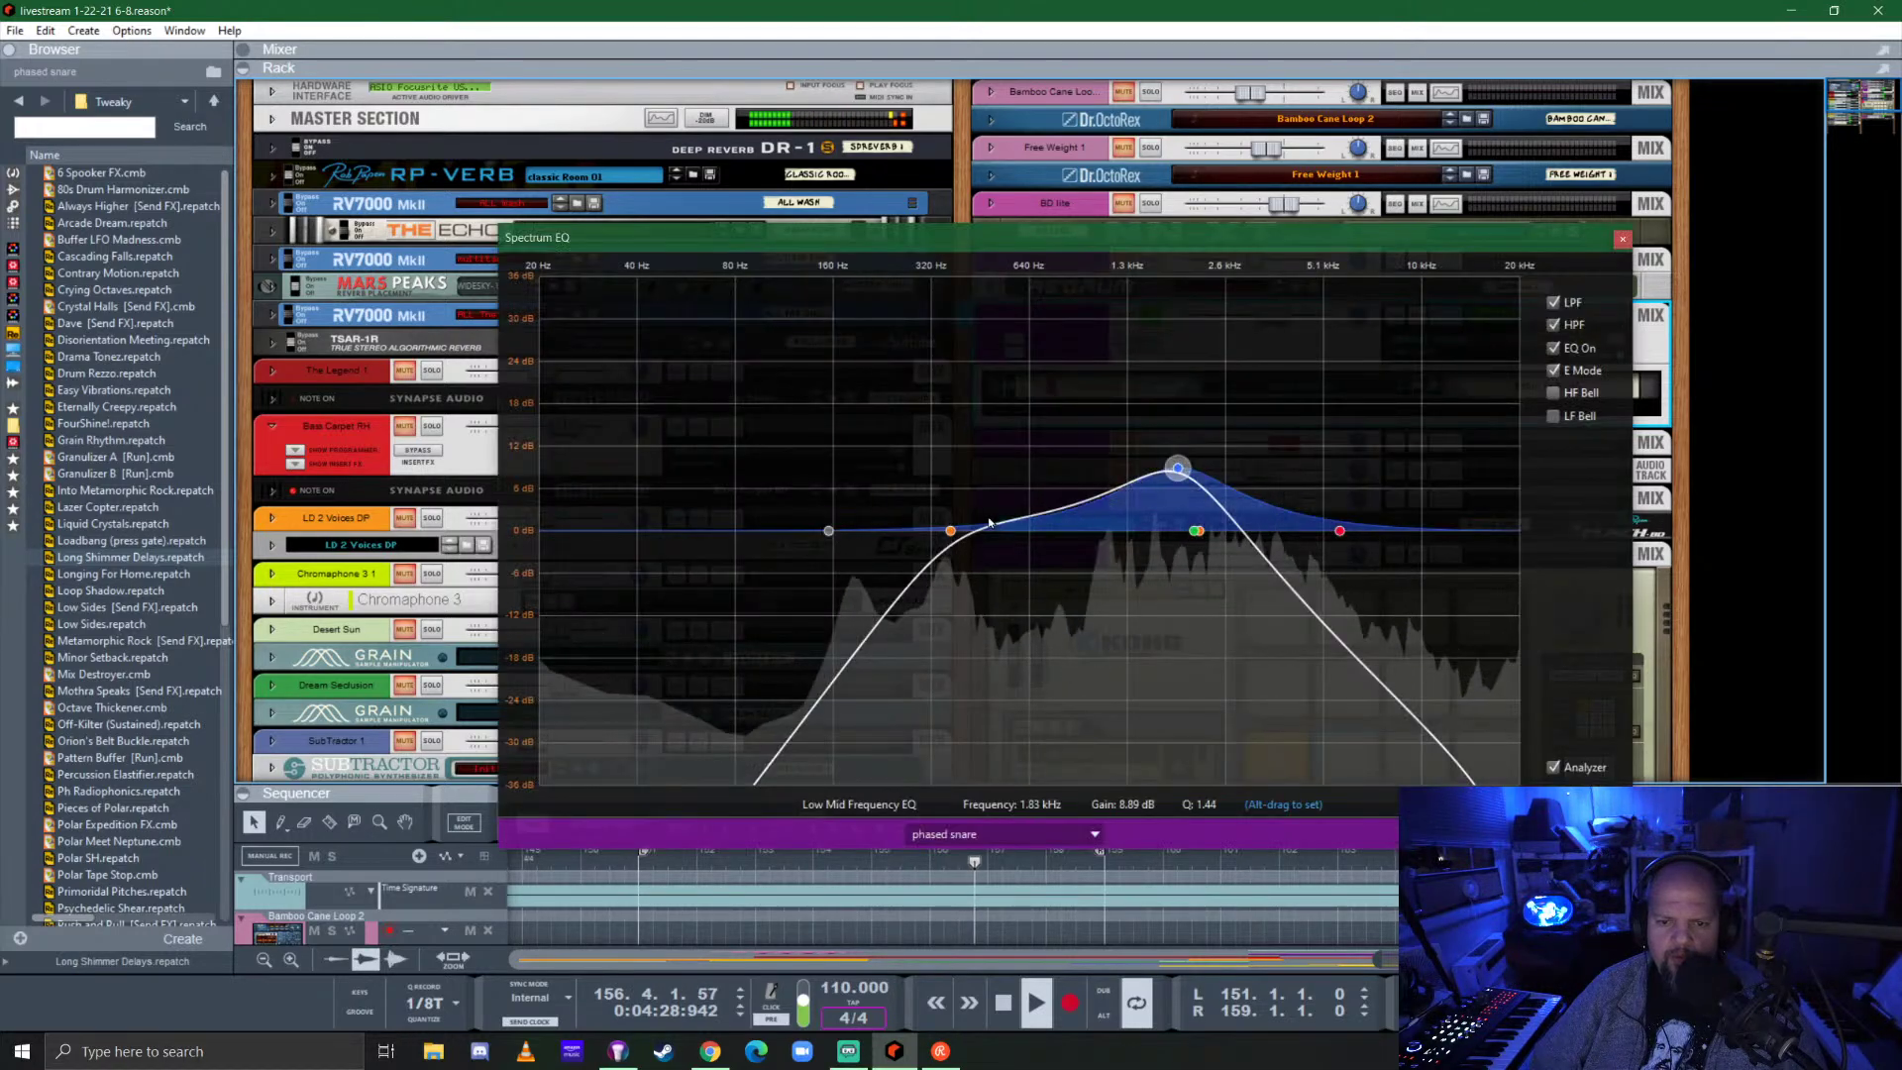
{"action": "left_click_drag", "start_coordinate": [950, 531], "coordinate": [898, 532]}
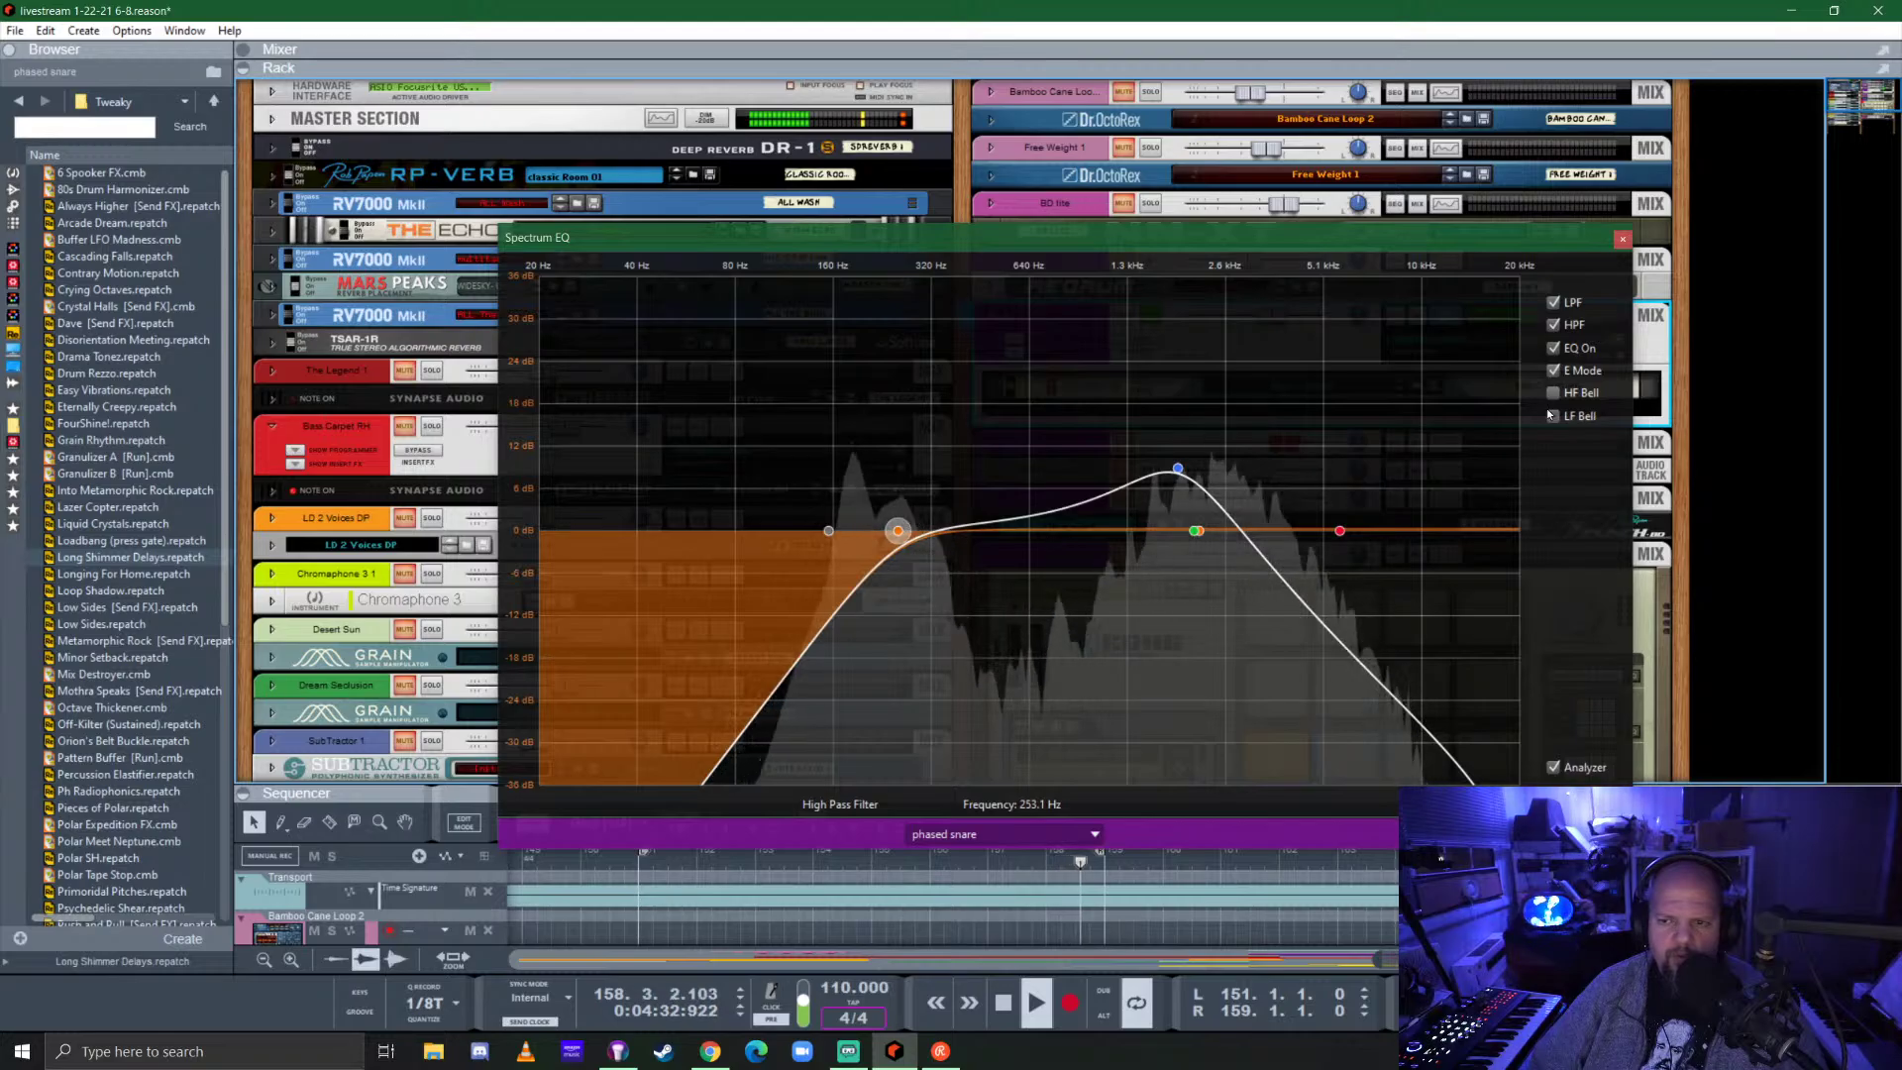
{"action": "left_click", "coordinate": [1623, 238]}
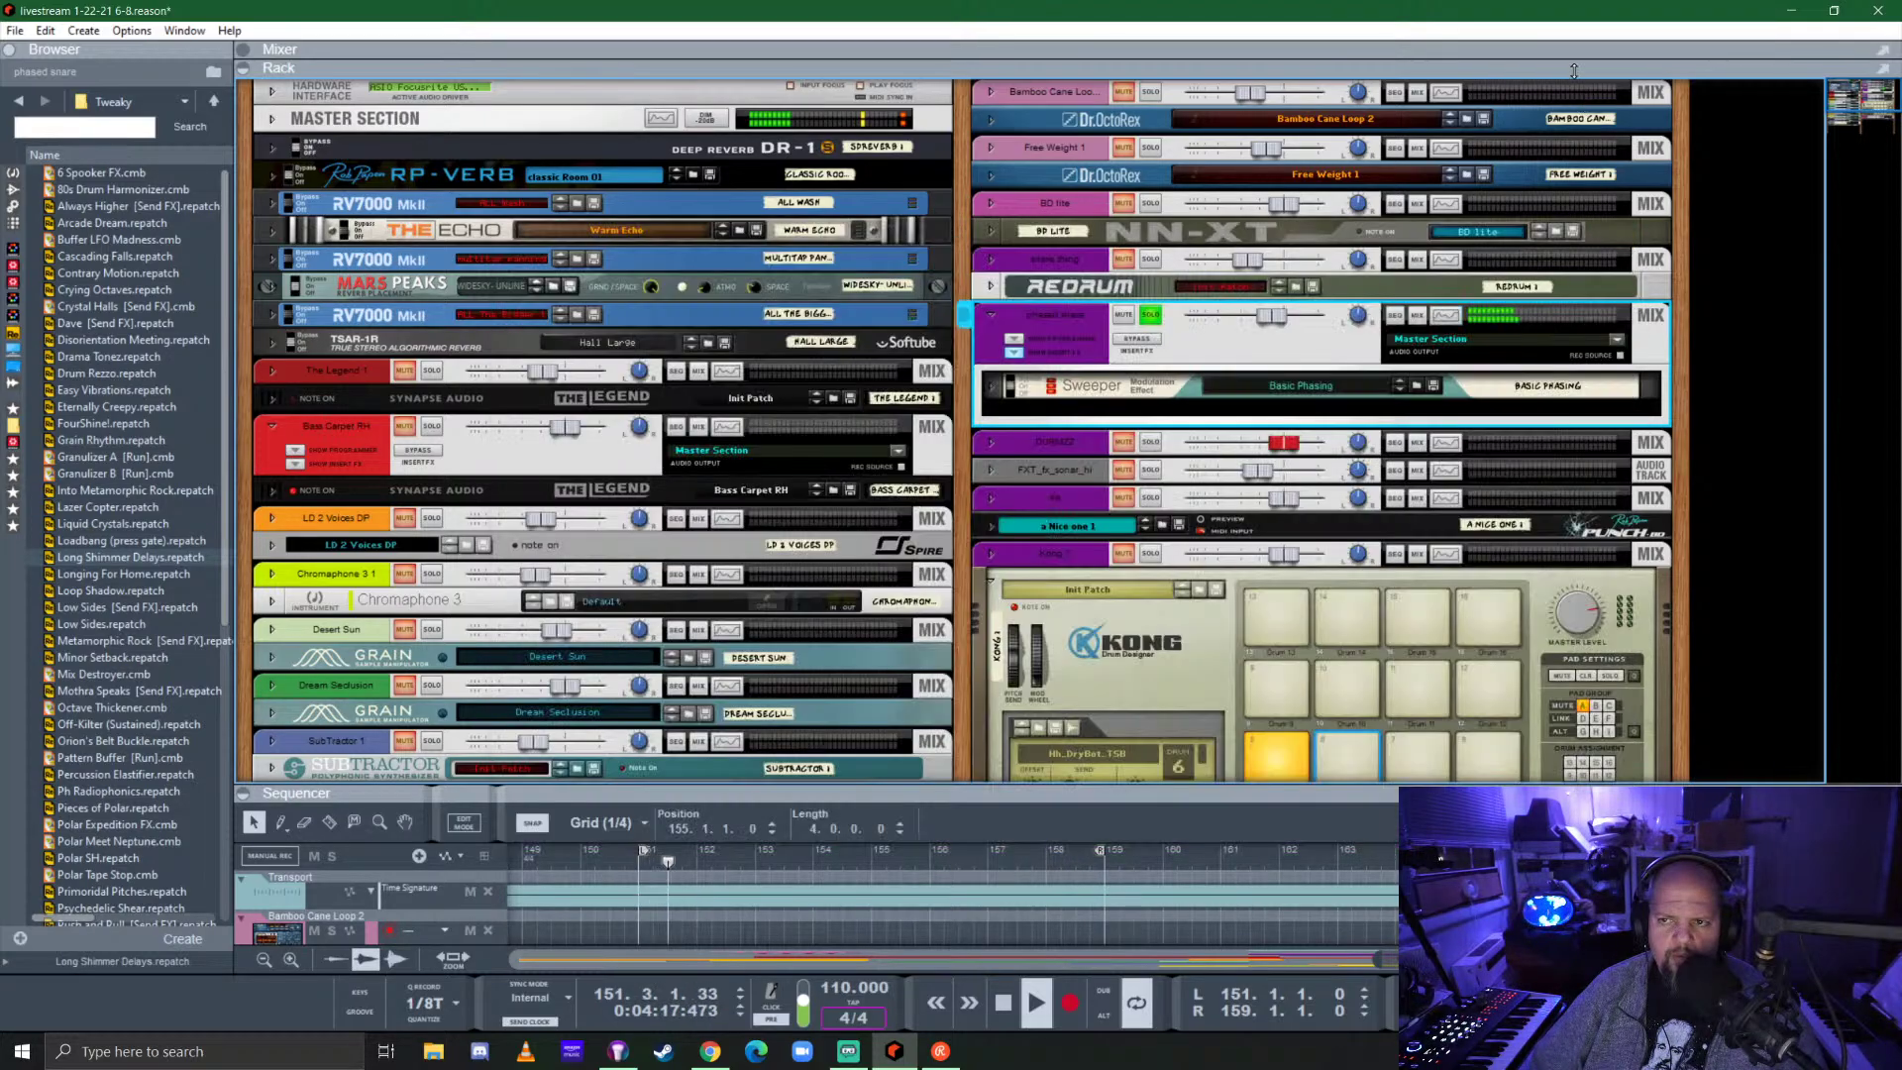
Balance the phased snare in the mixer with its FX7 send at -18.06 dB, solo off and fader at -5.69 dB.
{"action": "left_click_drag", "start_coordinate": [1573, 70], "coordinate": [1486, 768]}
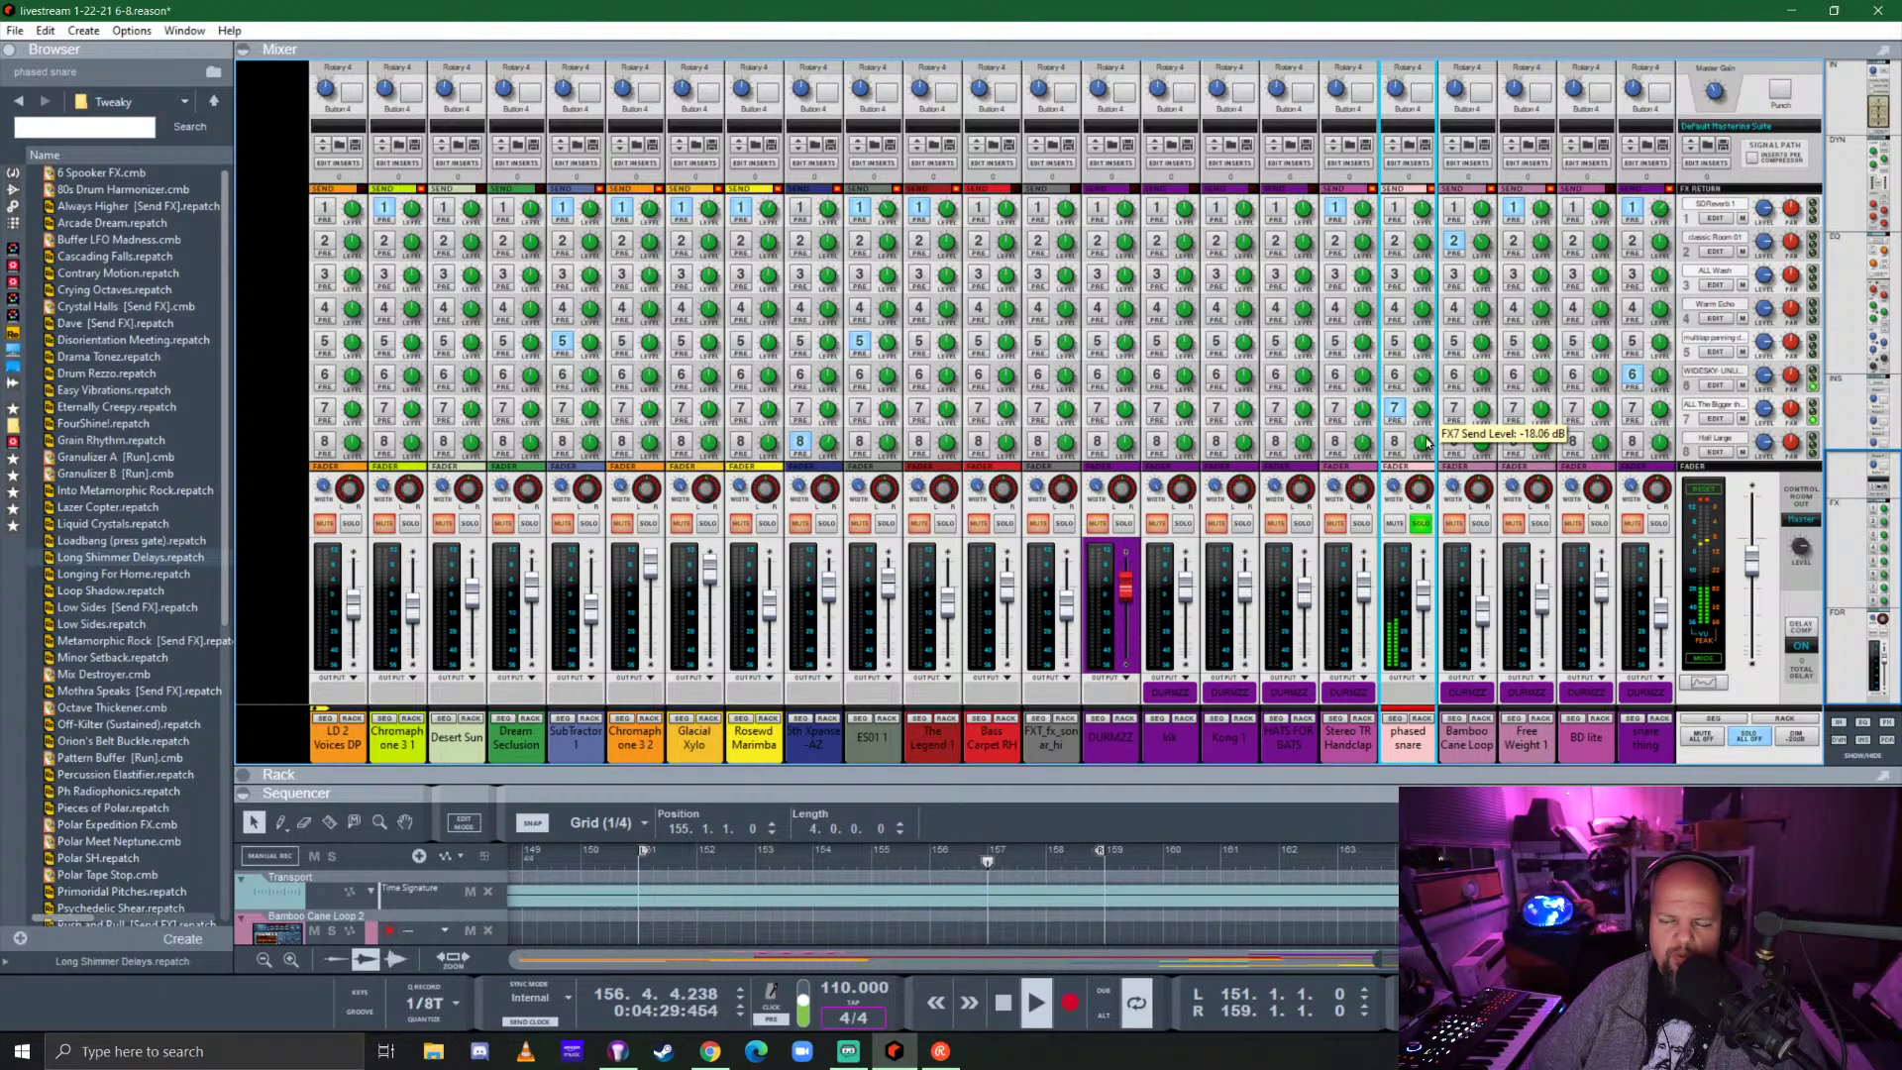
{"action": "left_click", "coordinate": [1422, 525]}
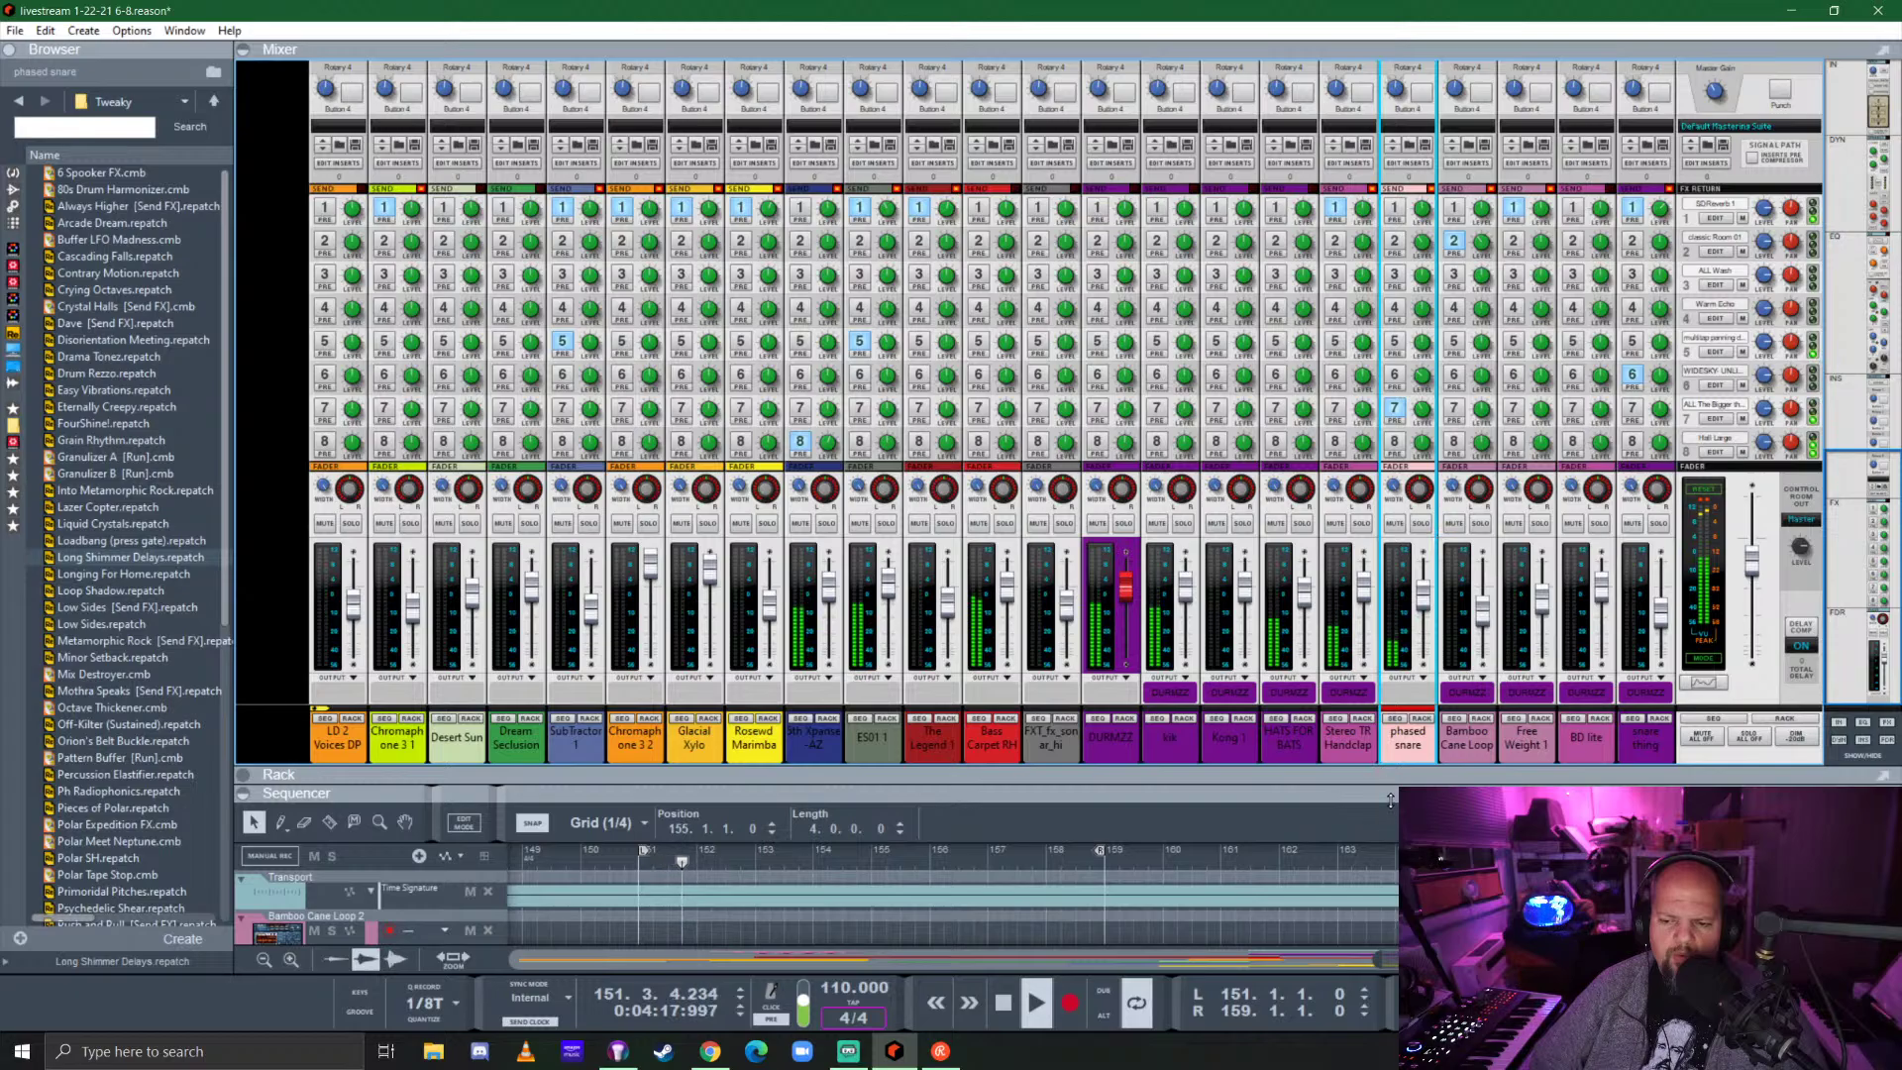
{"action": "left_click_drag", "start_coordinate": [1390, 798], "coordinate": [1426, 257]}
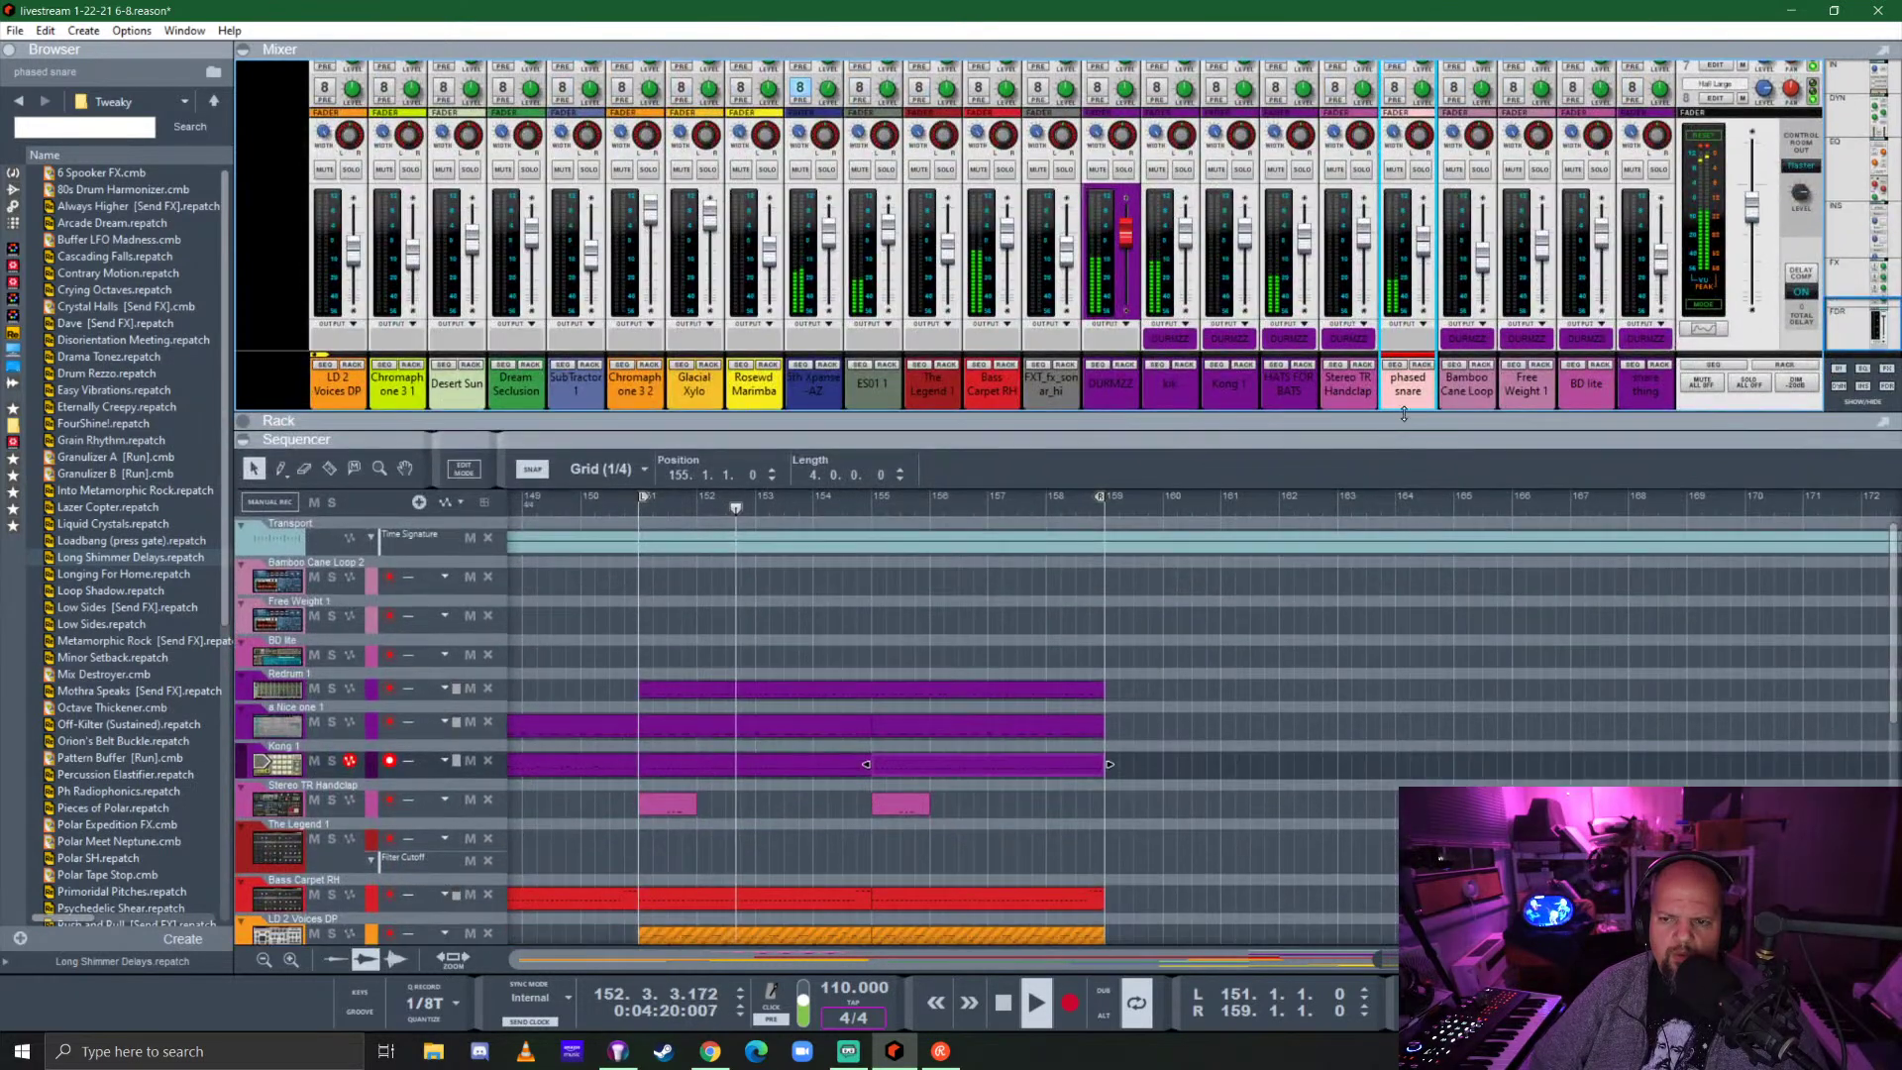
{"action": "mouse_move", "coordinate": [1430, 247]}
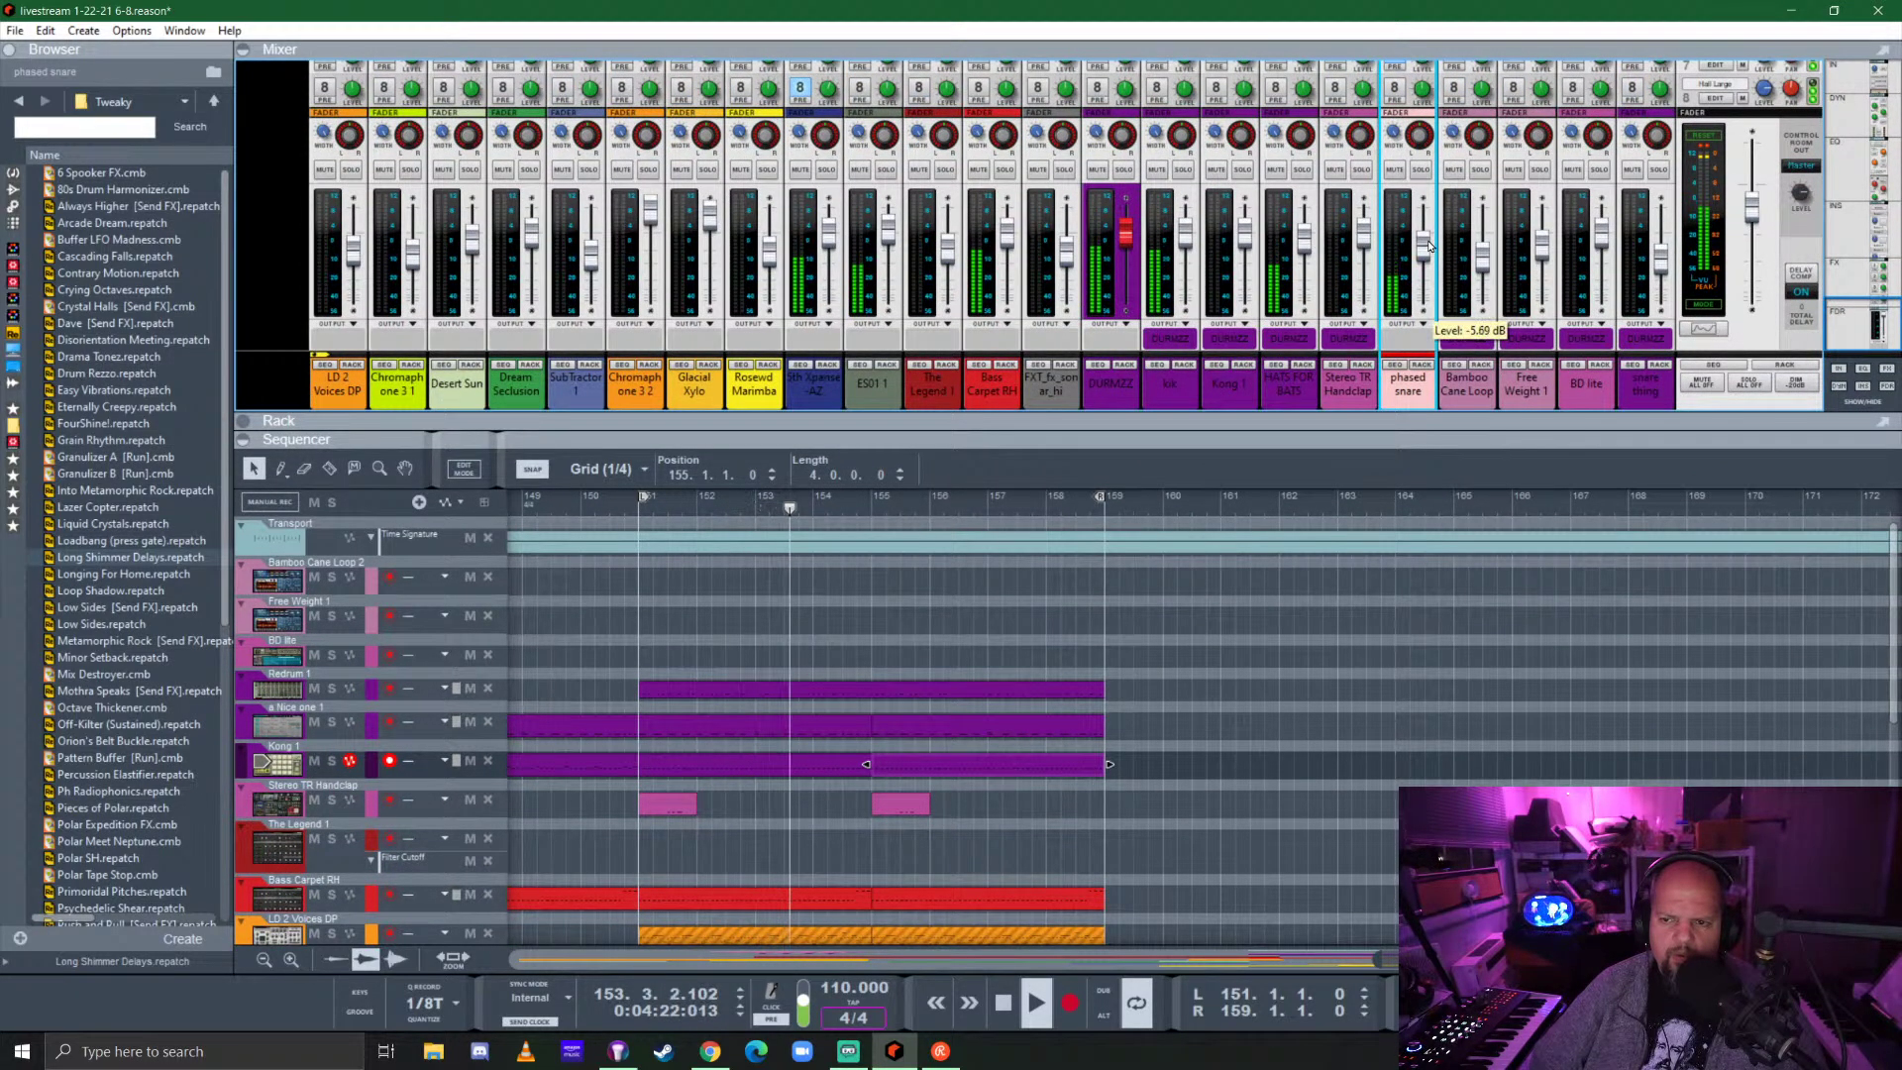
Unfold Redrum, solo the phased snare and retune drum 2, trying pitches of -23 and -3.
{"action": "left_click", "coordinate": [1421, 365]}
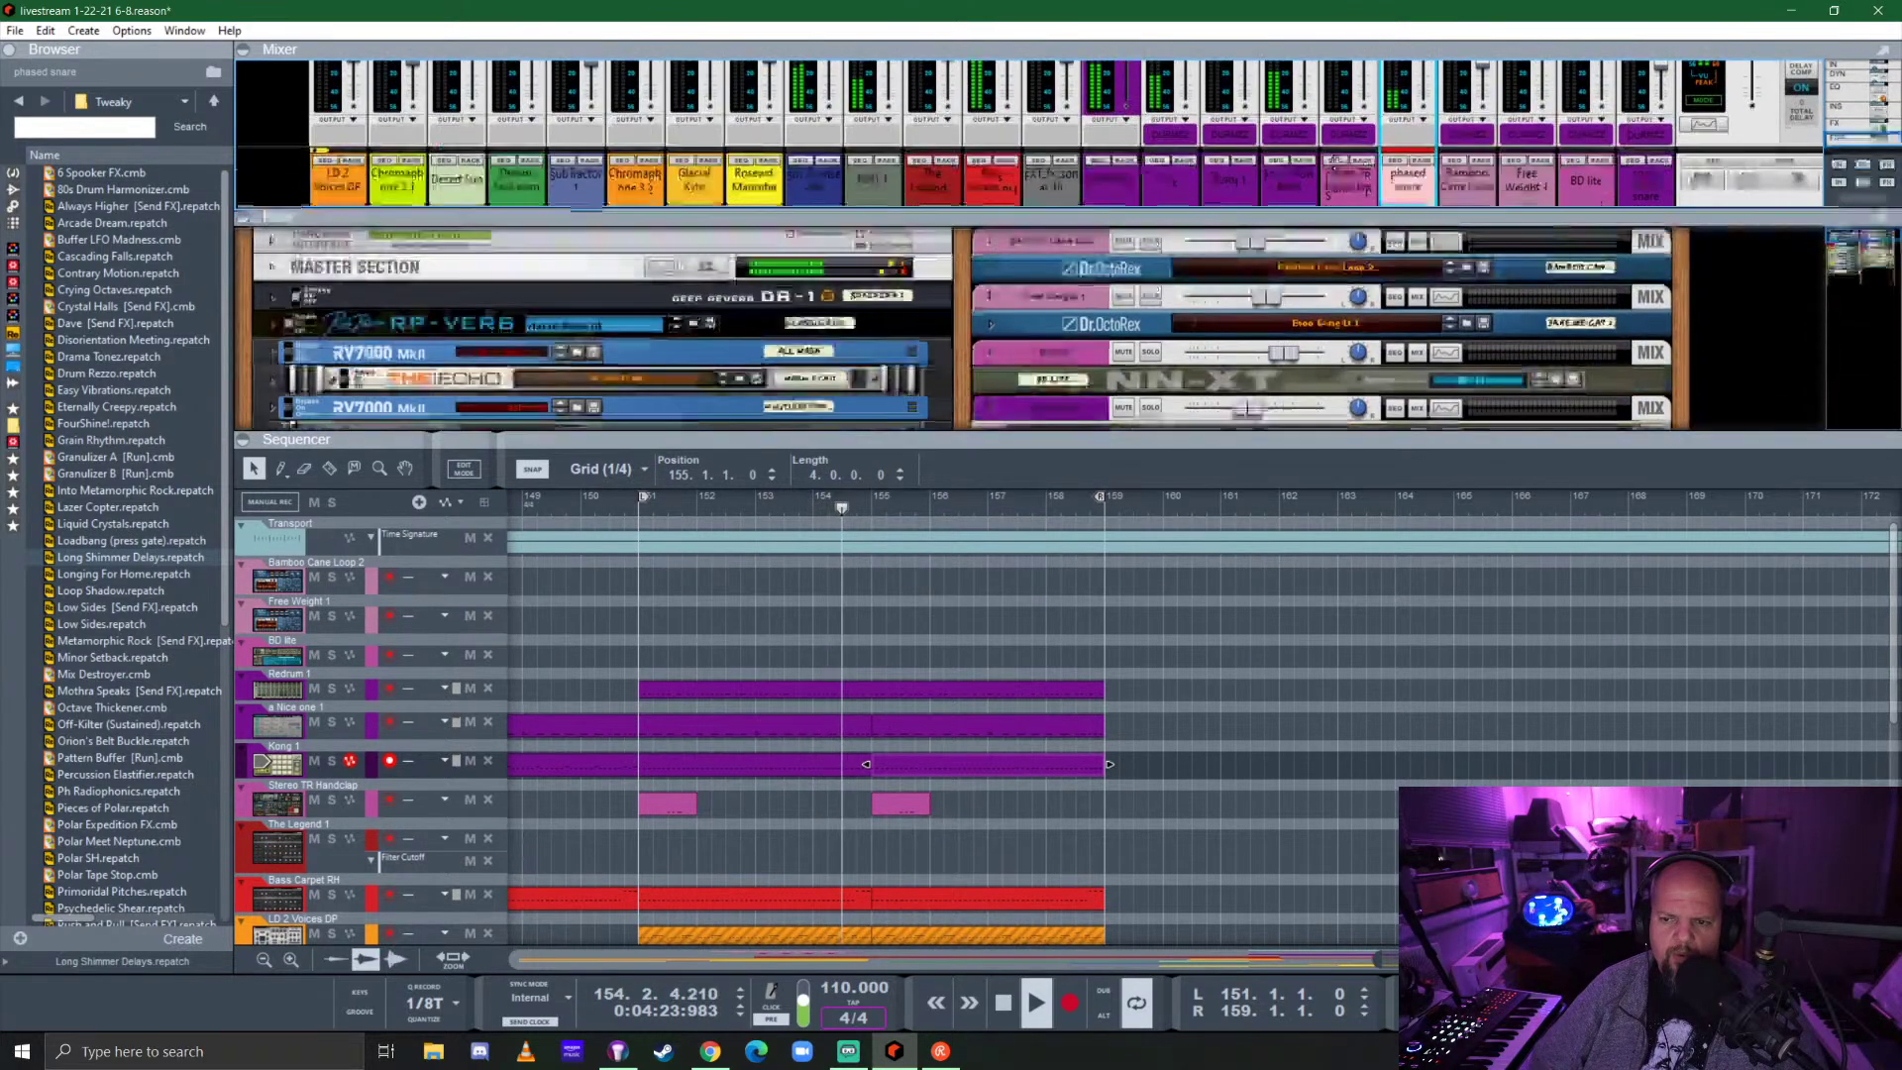
{"action": "scroll", "coordinate": [1090, 347], "scroll_direction": "down", "scroll_amount": 2}
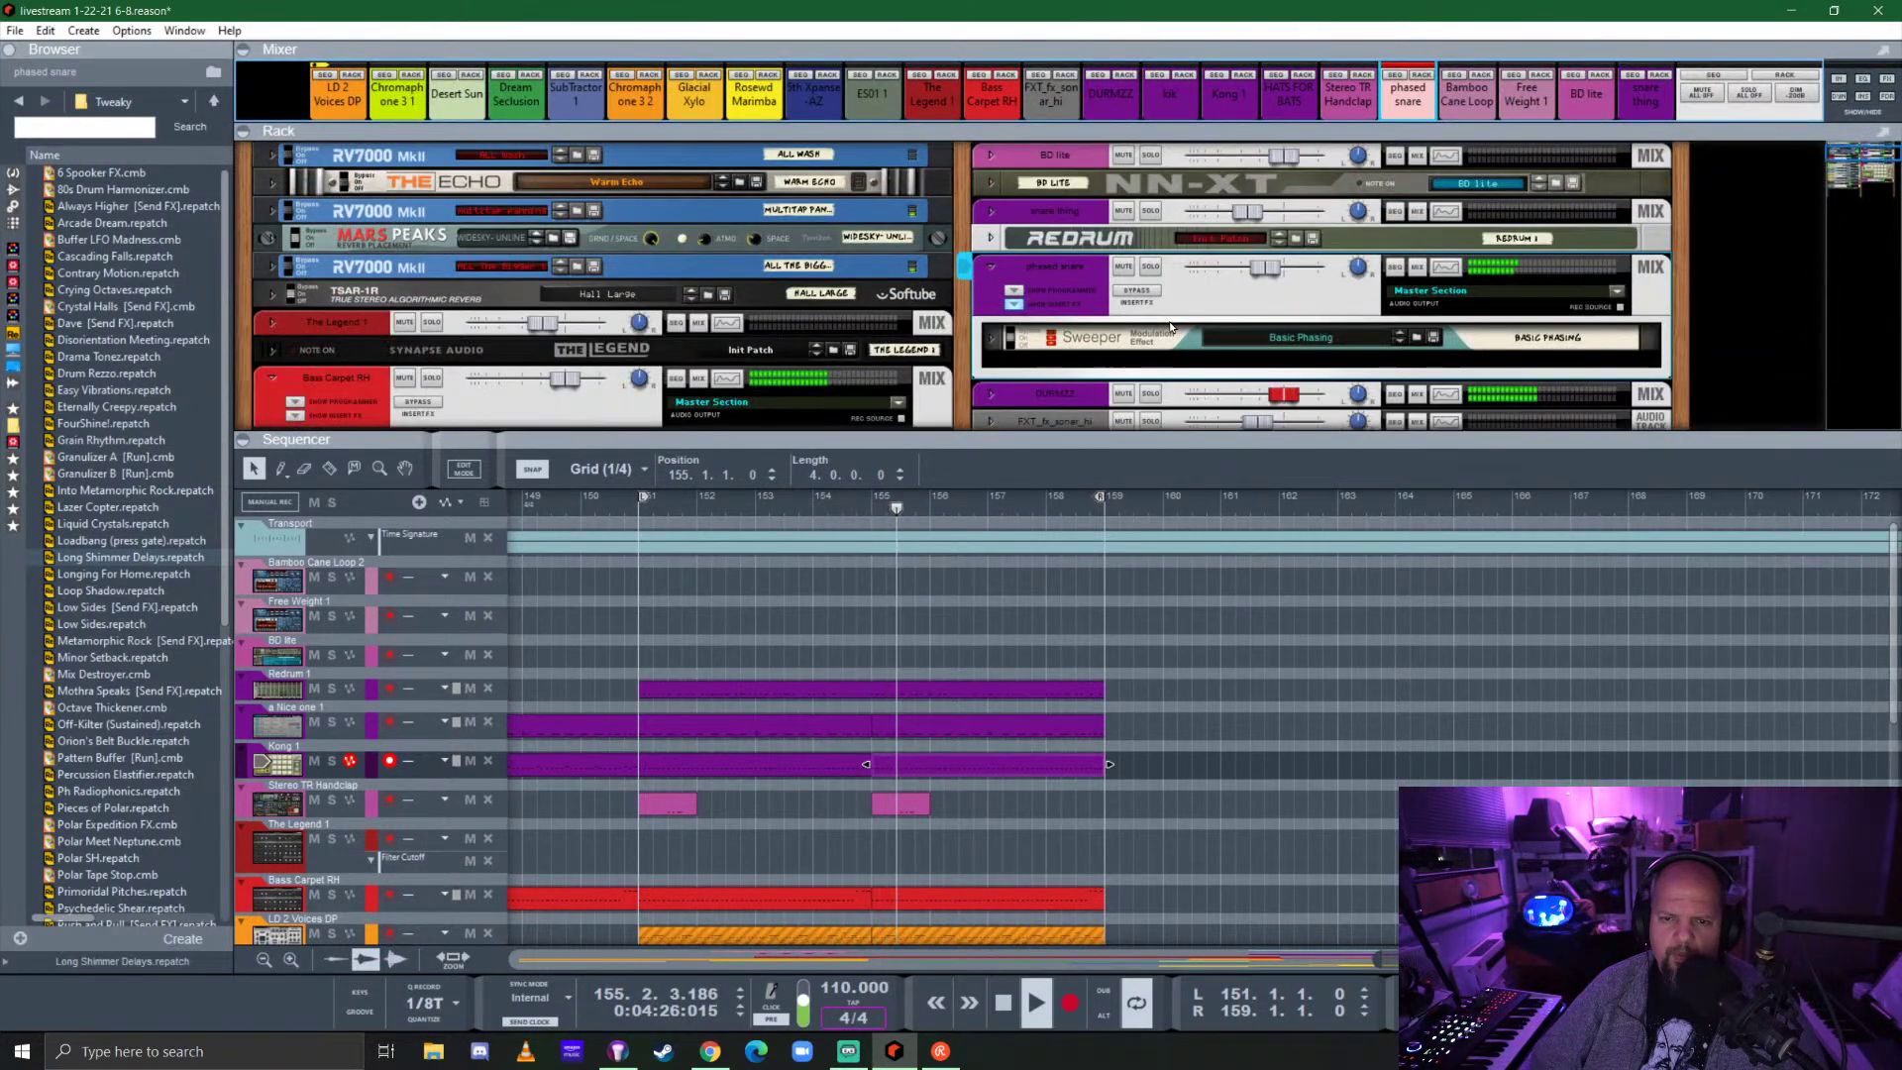
{"action": "scroll", "coordinate": [1017, 364], "scroll_direction": "up", "scroll_amount": 2}
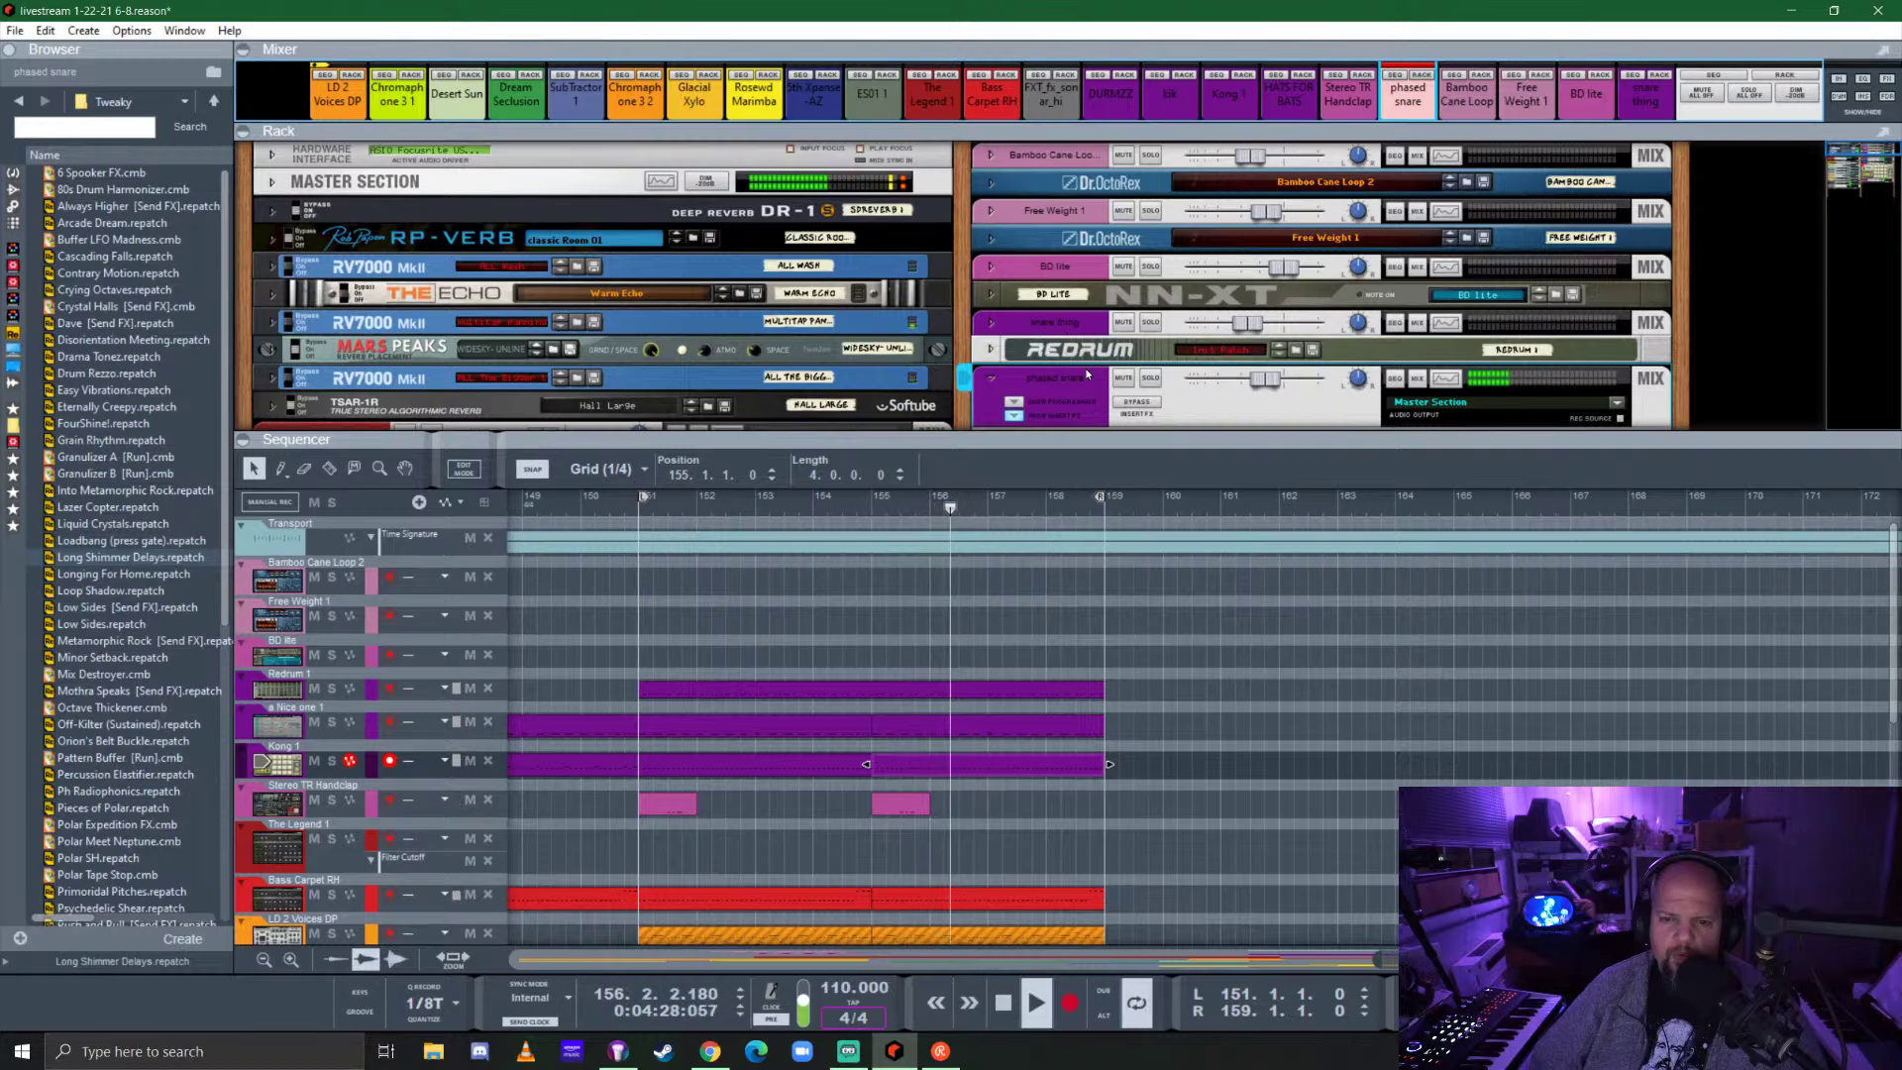
{"action": "scroll", "coordinate": [1128, 345], "scroll_direction": "down", "scroll_amount": 1}
{"action": "left_click", "coordinate": [991, 294]}
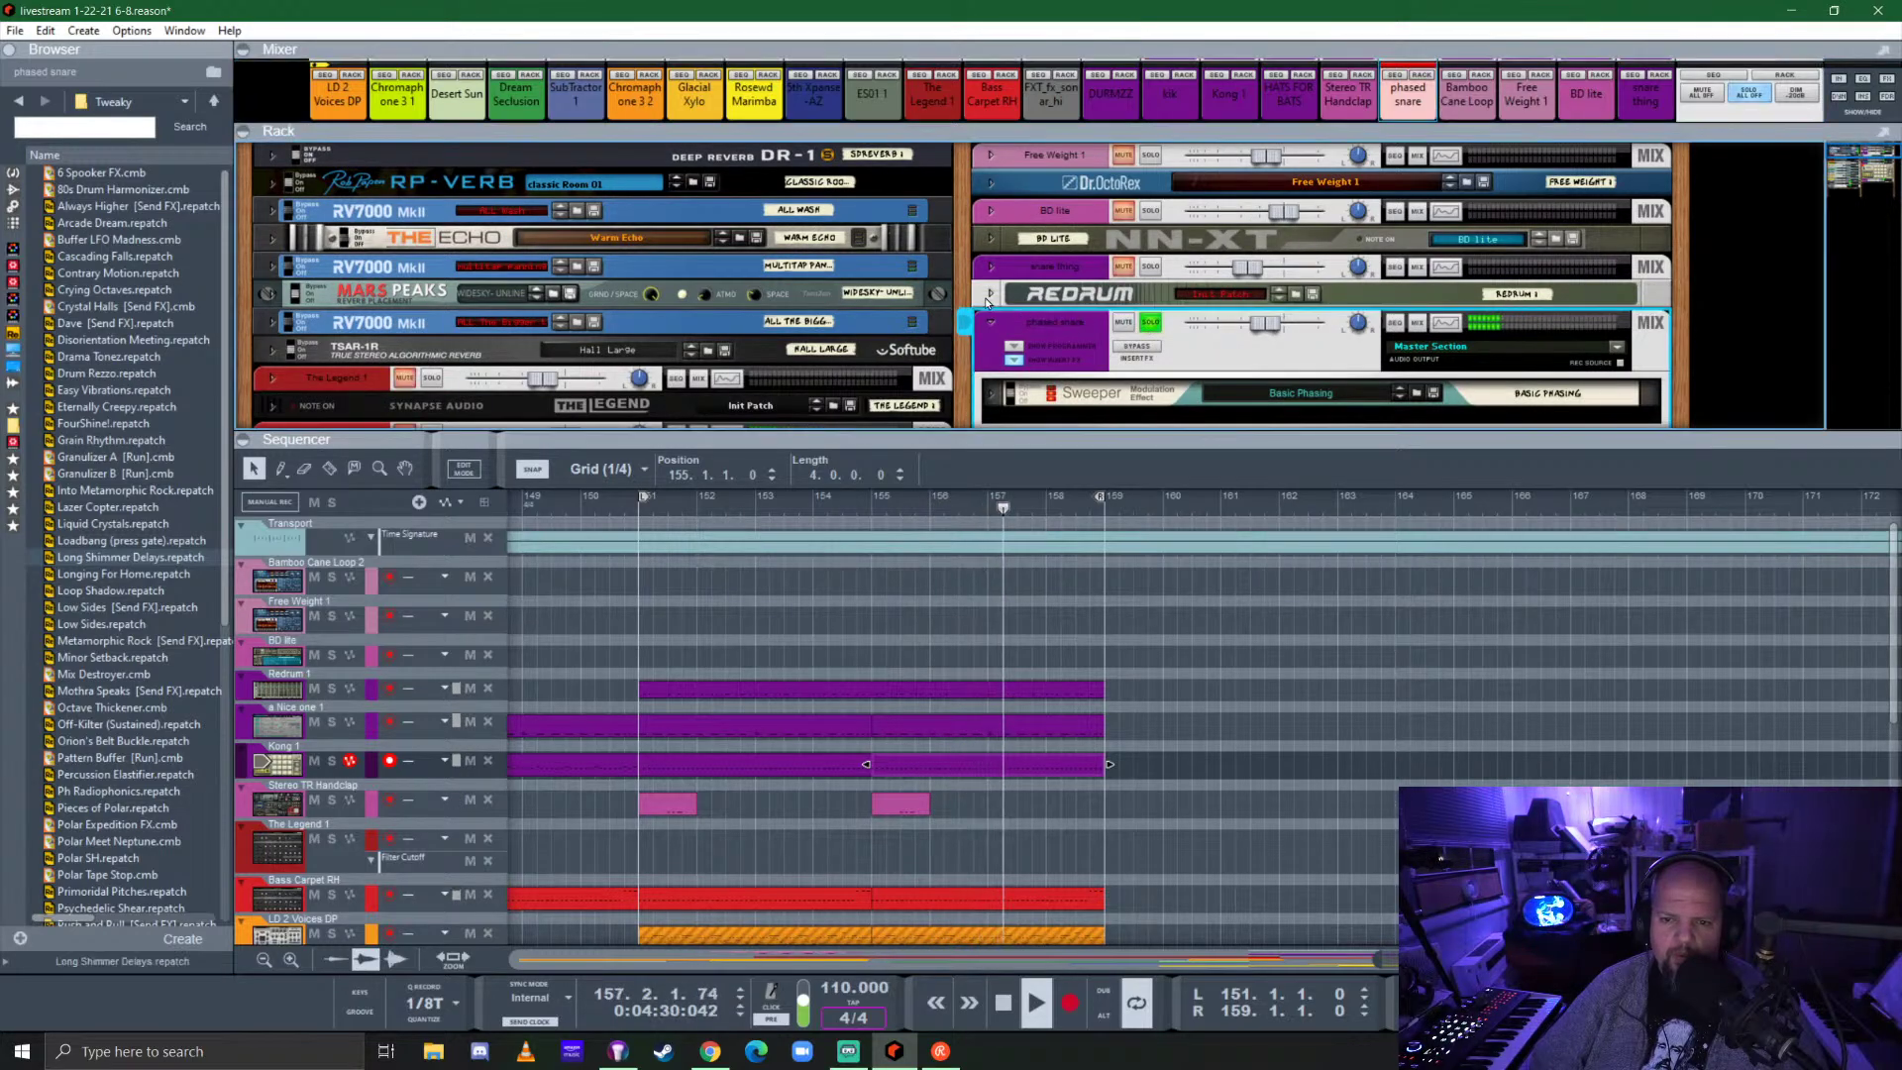
{"action": "scroll", "coordinate": [1173, 317], "scroll_direction": "up", "scroll_amount": 1}
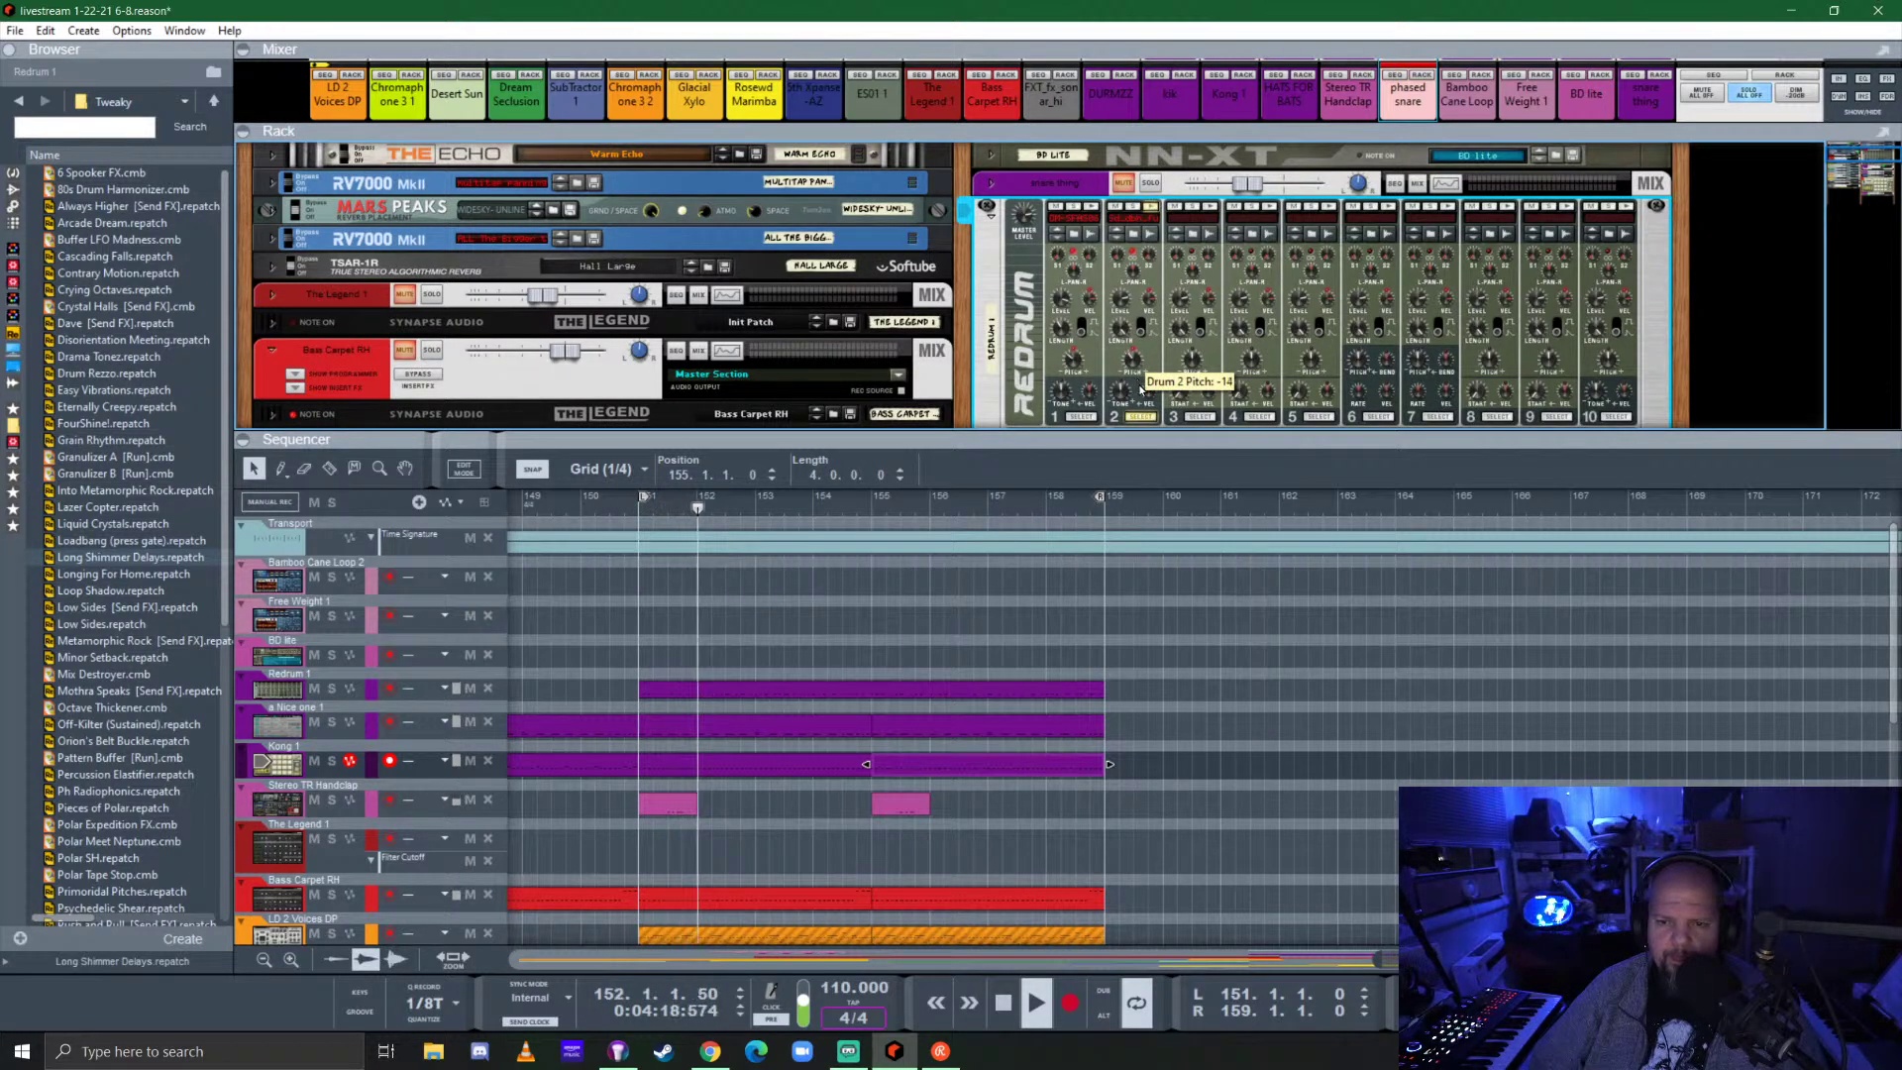
{"action": "left_click_drag", "start_coordinate": [1138, 382], "coordinate": [1148, 405]}
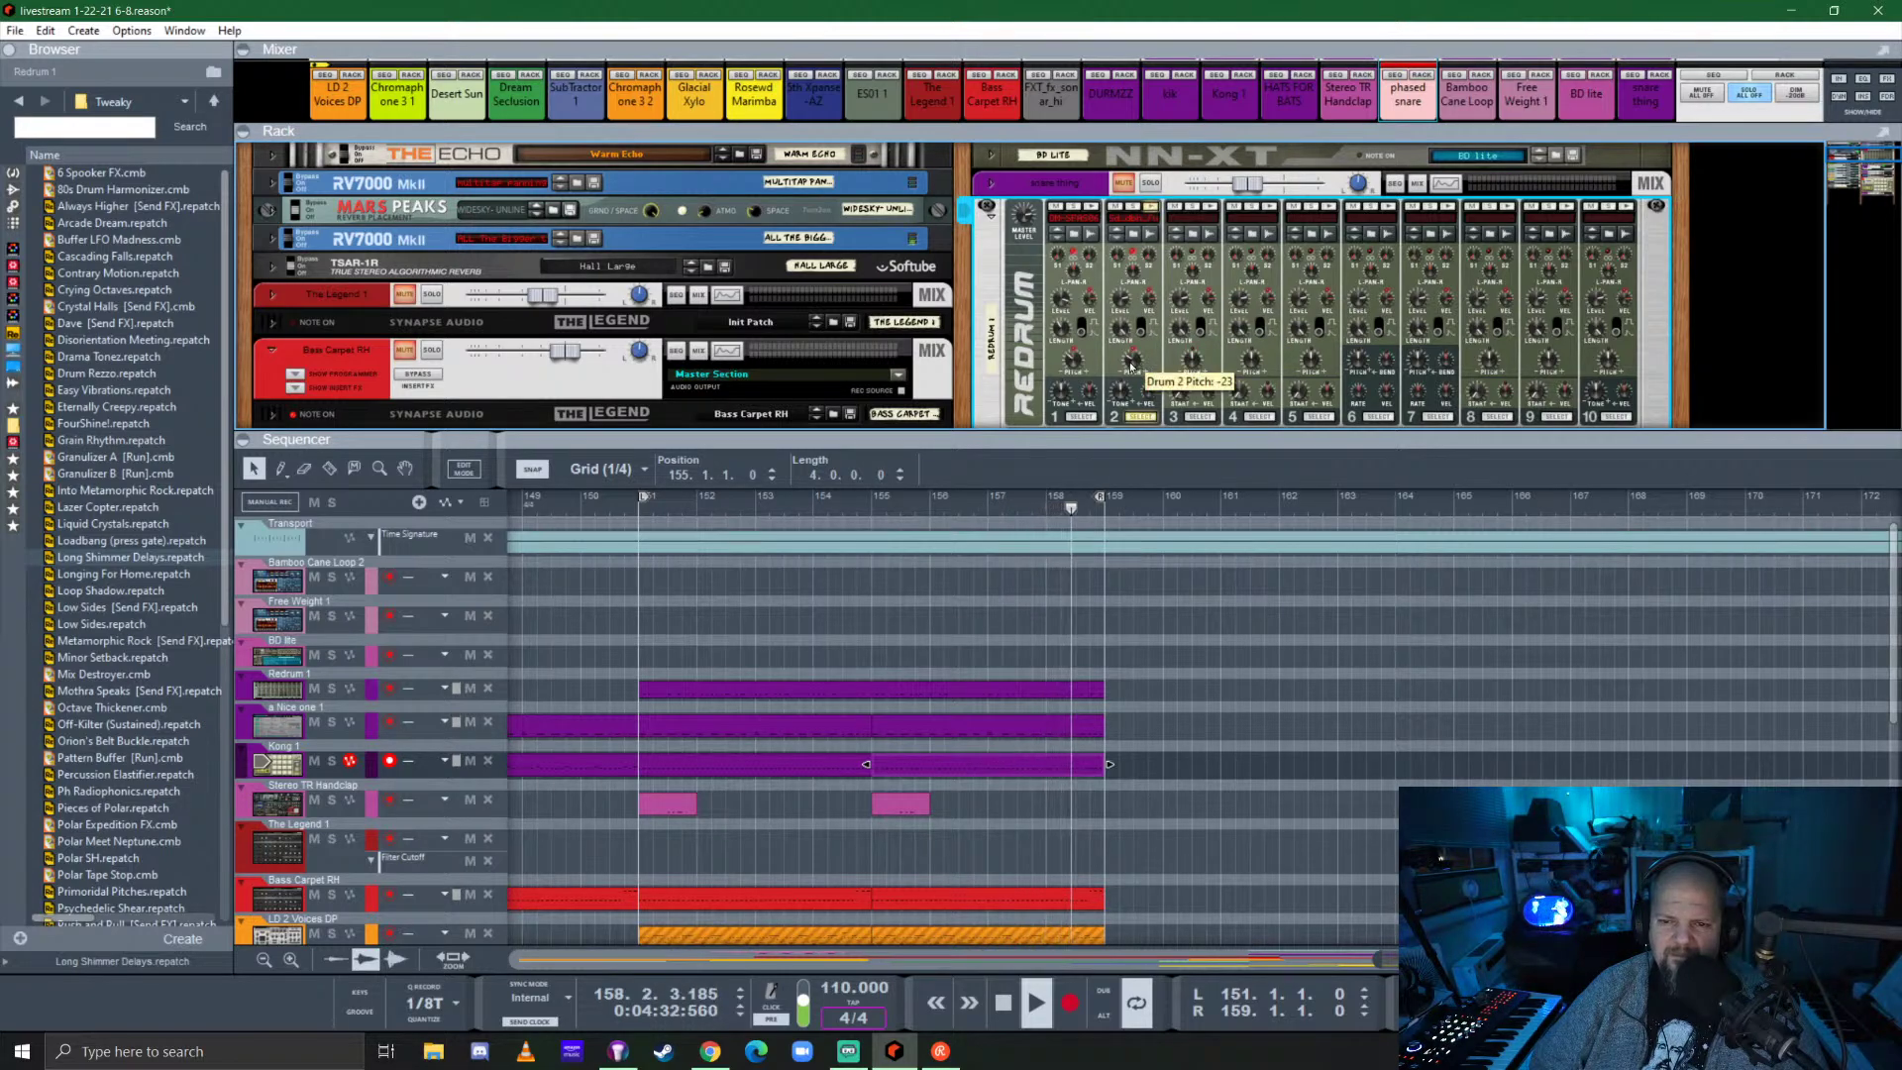
{"action": "scroll", "coordinate": [1132, 366], "scroll_direction": "up", "scroll_amount": 5}
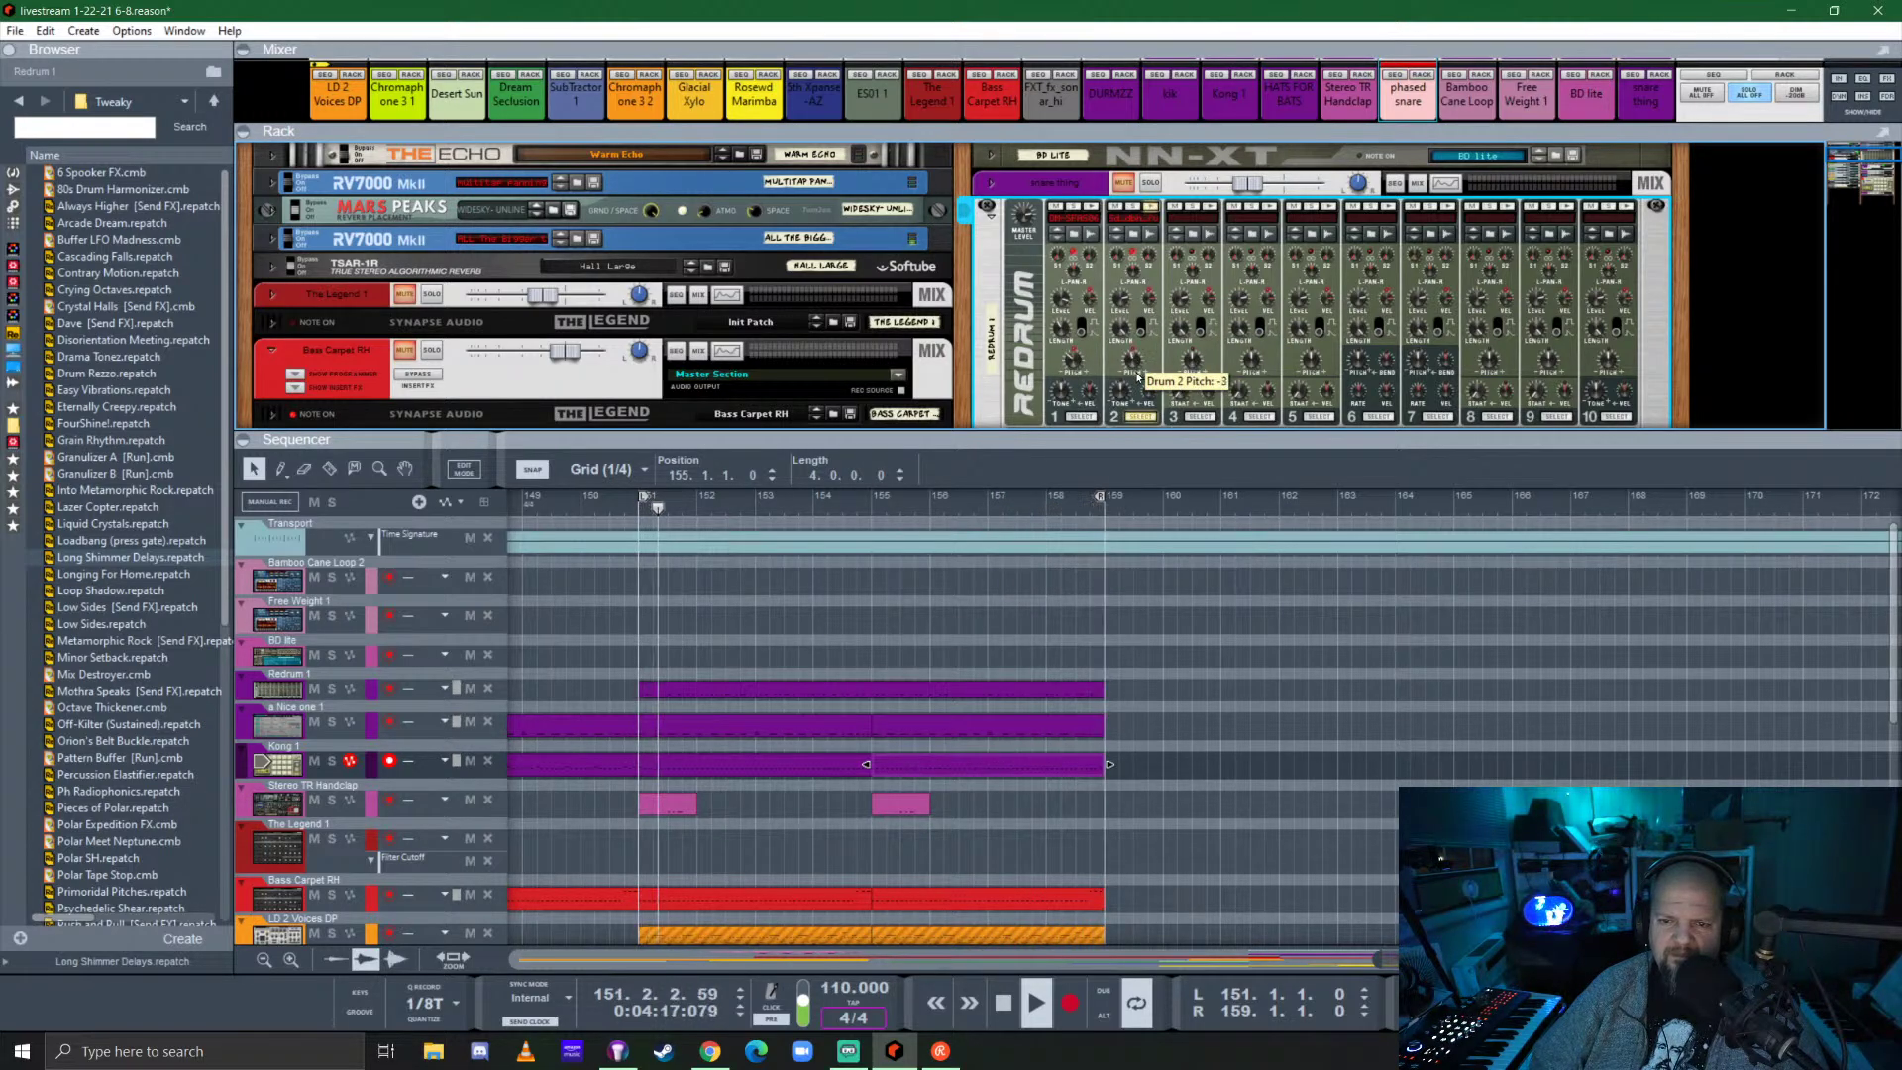
{"action": "scroll", "coordinate": [1135, 368], "scroll_direction": "up", "scroll_amount": 3}
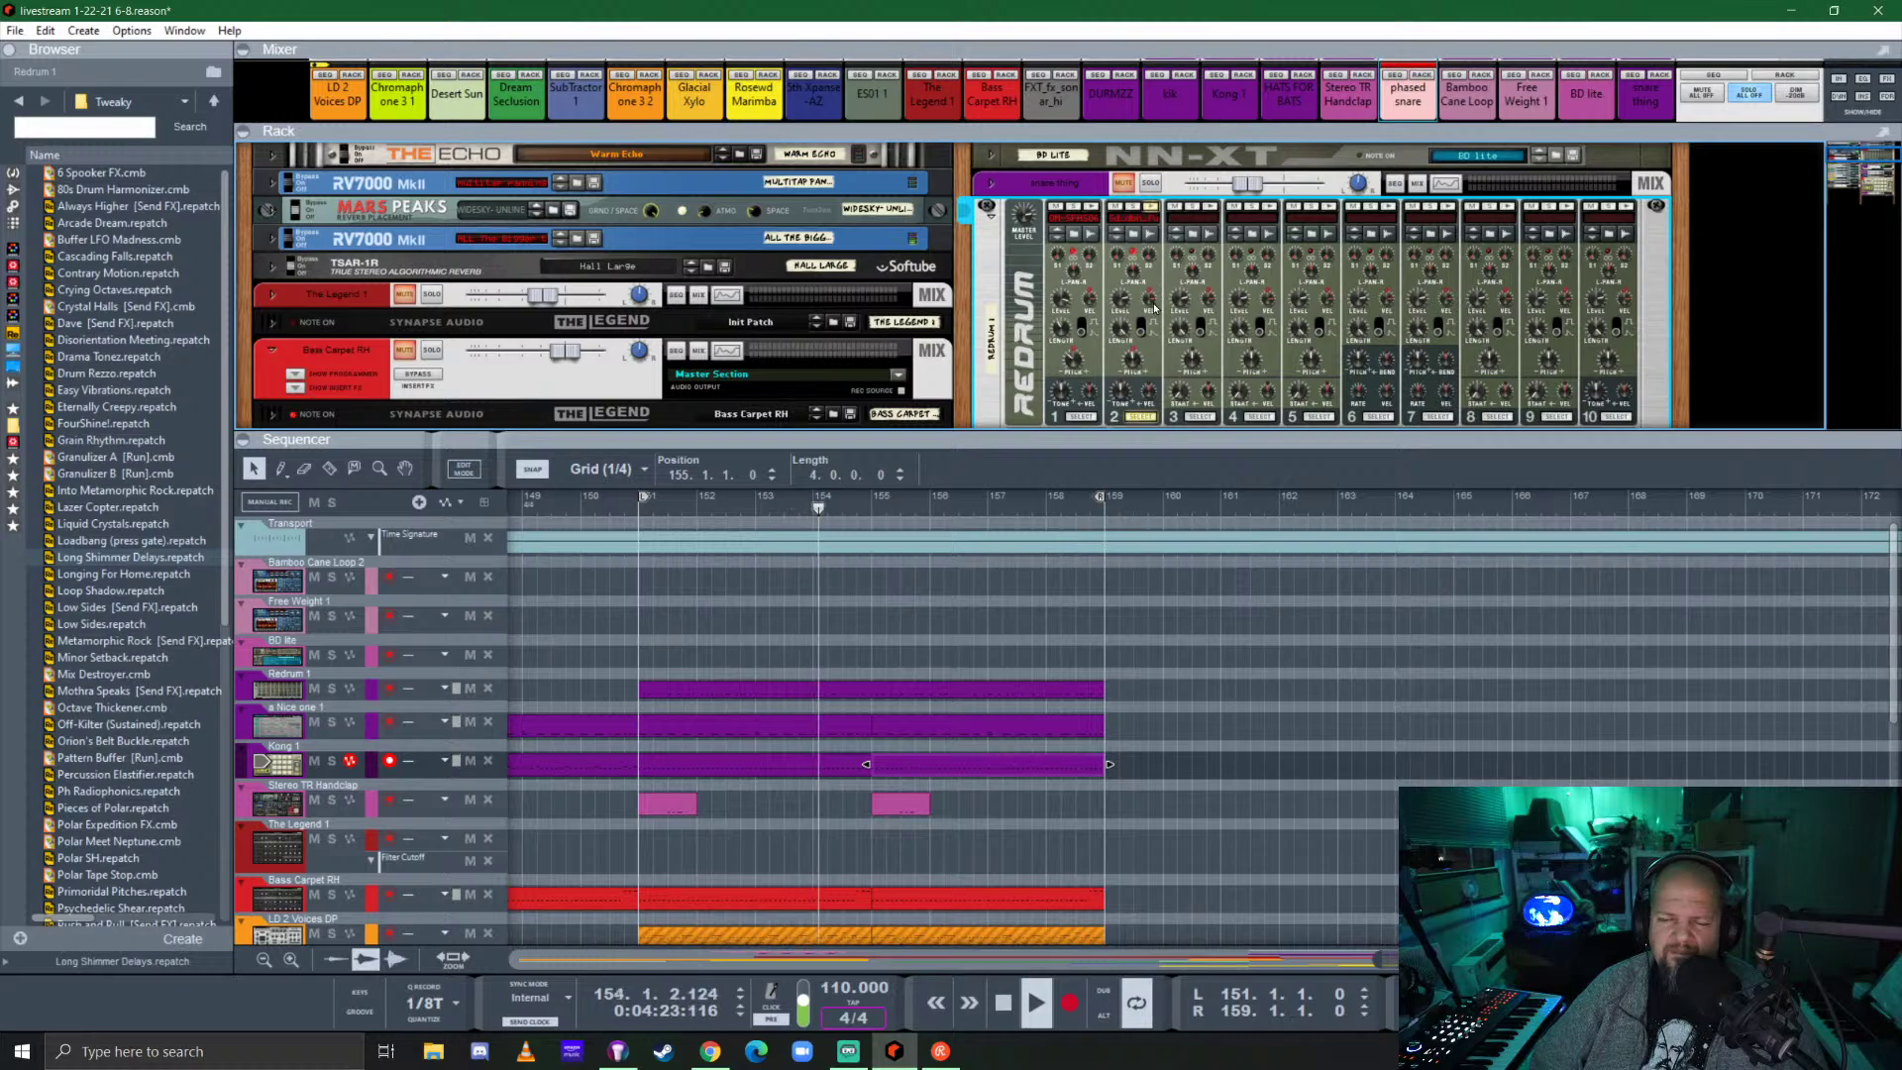
Turn off all solos, enlarge the rack, and fold Redrum and the phased snare channel with its inserts.
{"action": "scroll", "coordinate": [1153, 303], "scroll_direction": "up", "scroll_amount": 3}
{"action": "left_click", "coordinate": [1702, 92]}
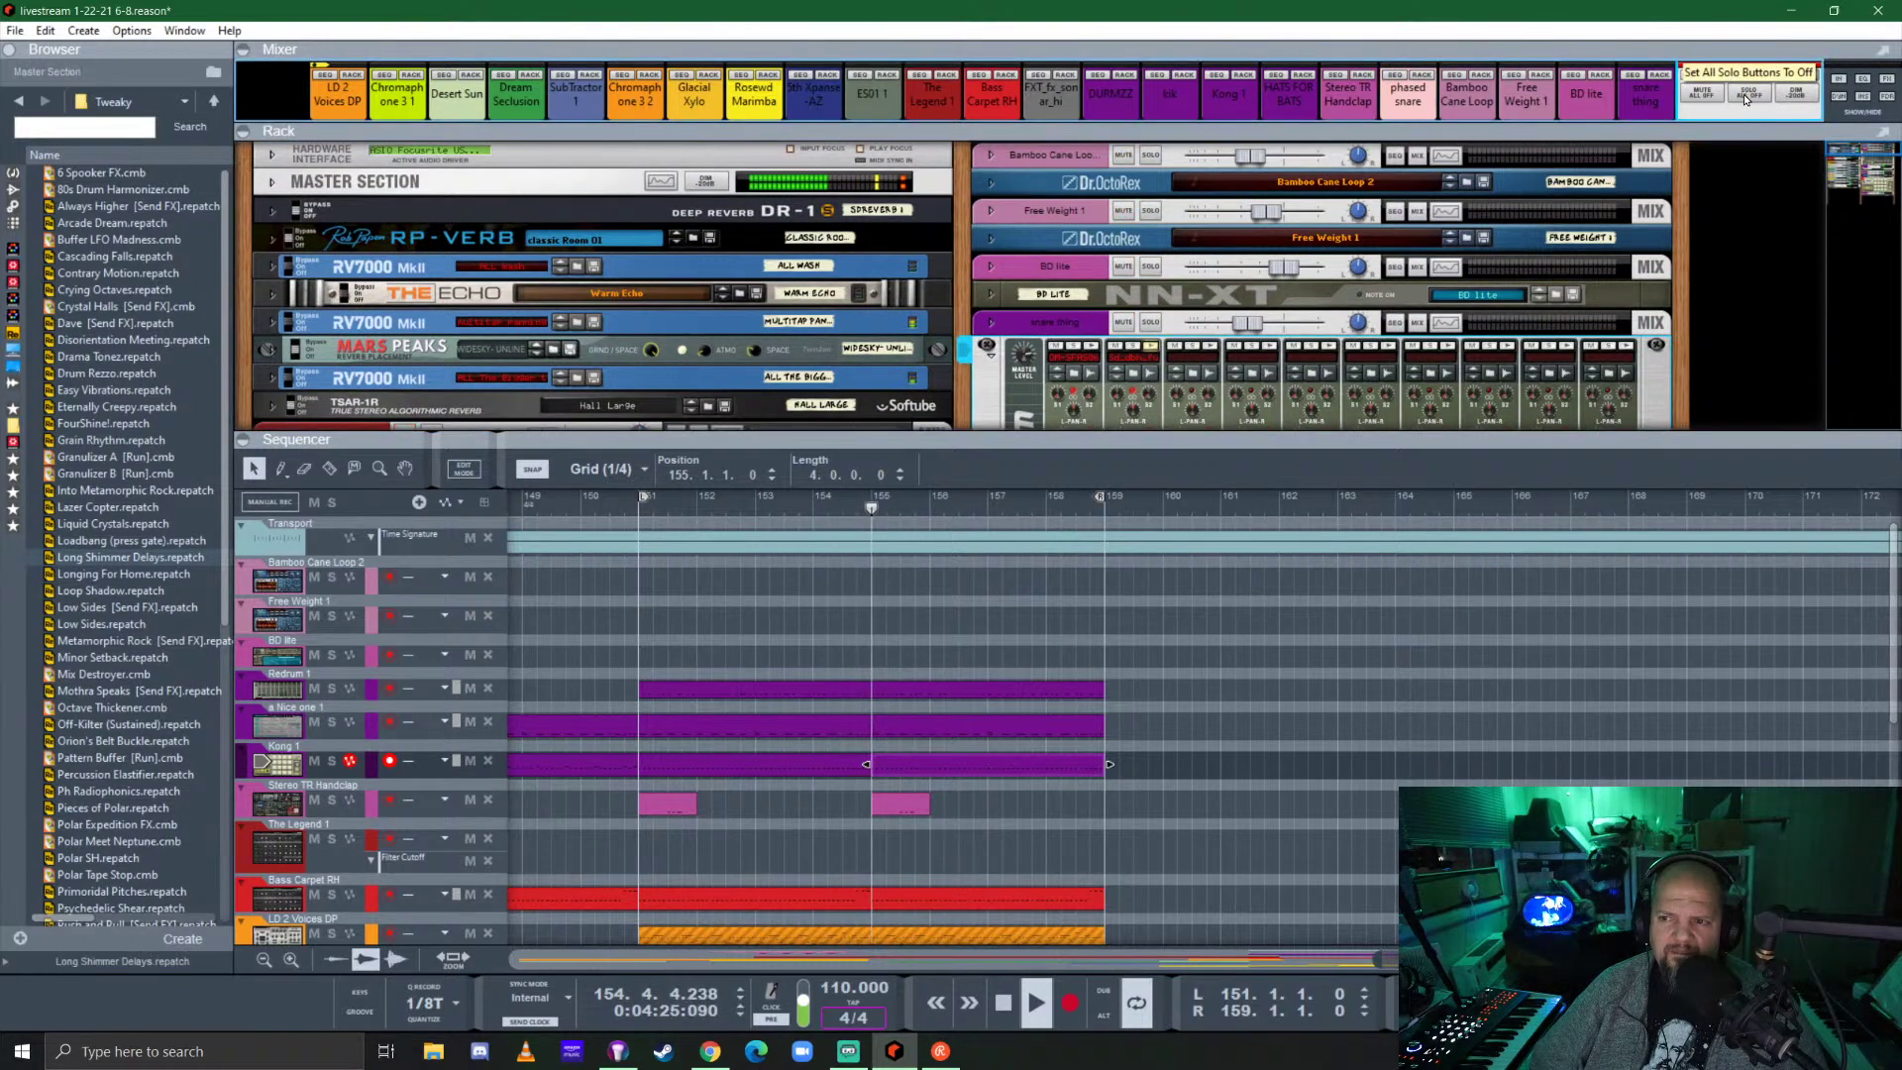
{"action": "left_click", "coordinate": [990, 348]}
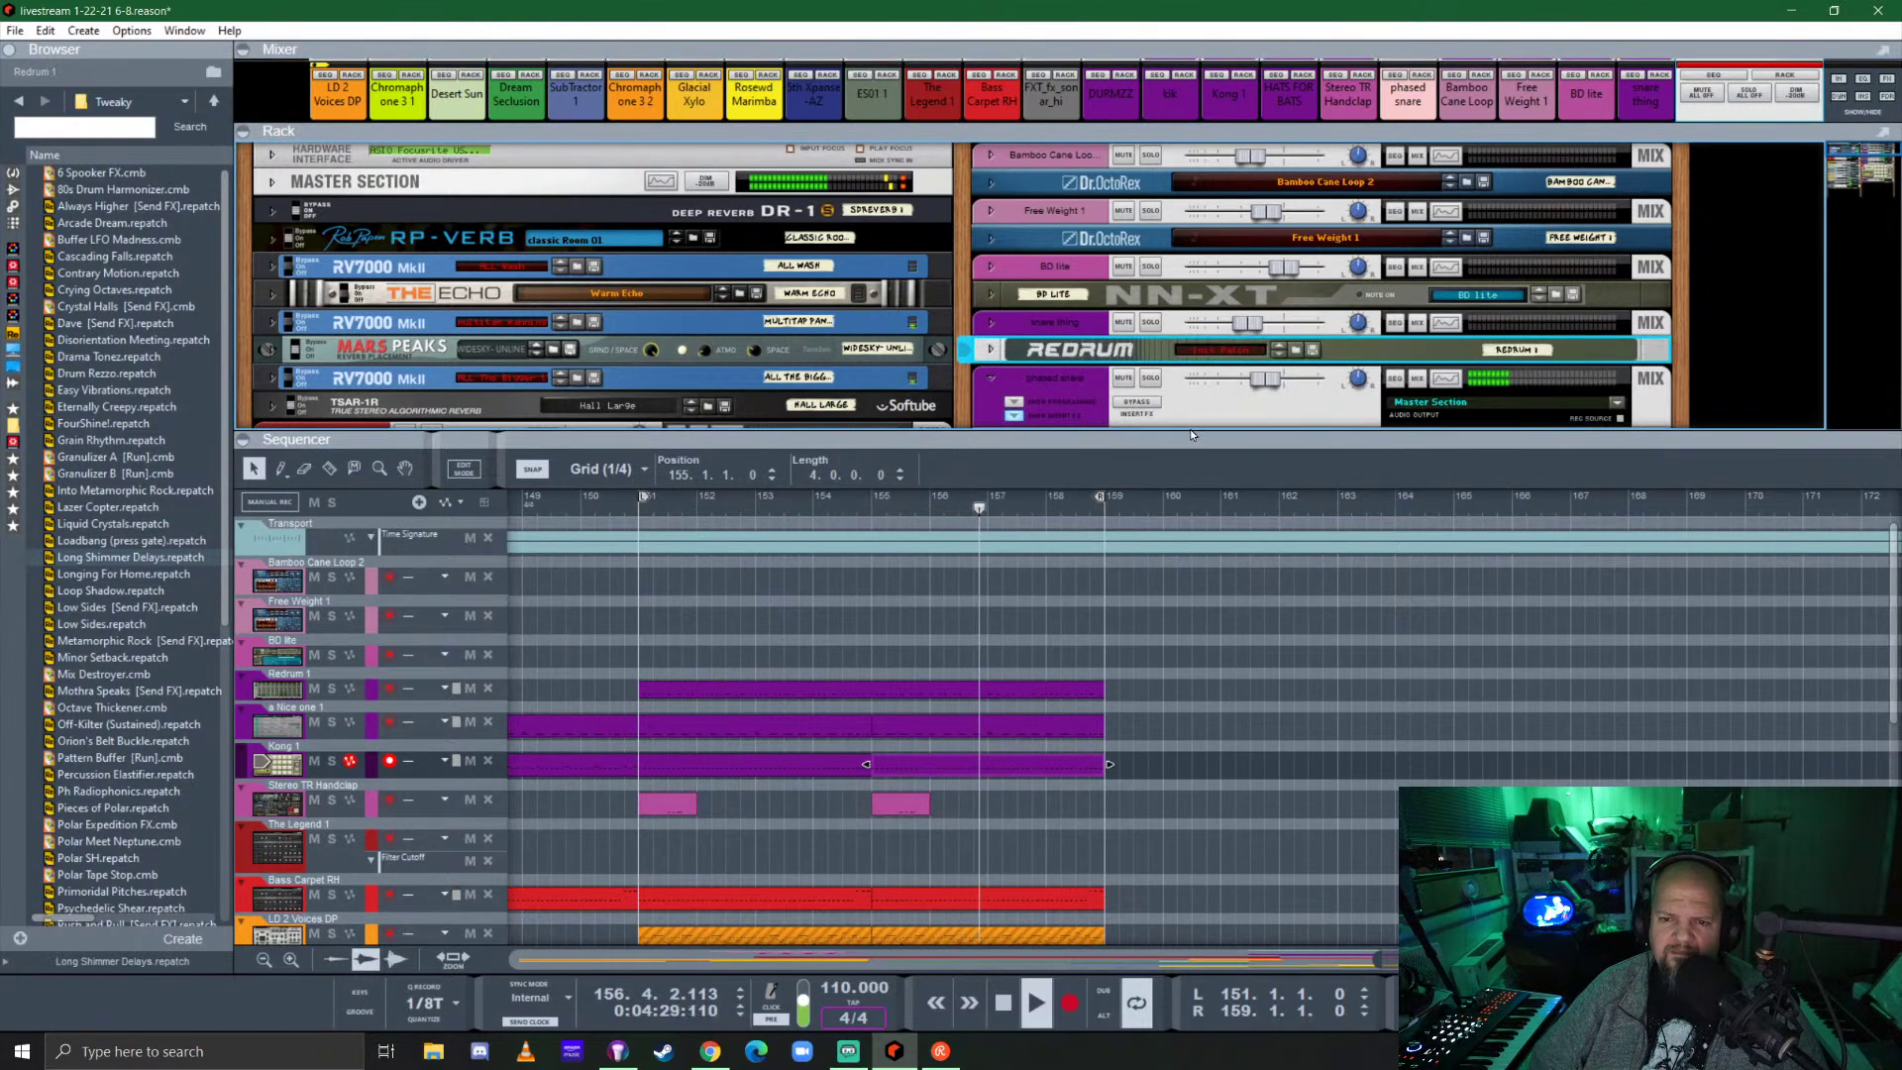
{"action": "left_click_drag", "start_coordinate": [1189, 443], "coordinate": [1189, 647]}
{"action": "left_click", "coordinate": [1016, 415]}
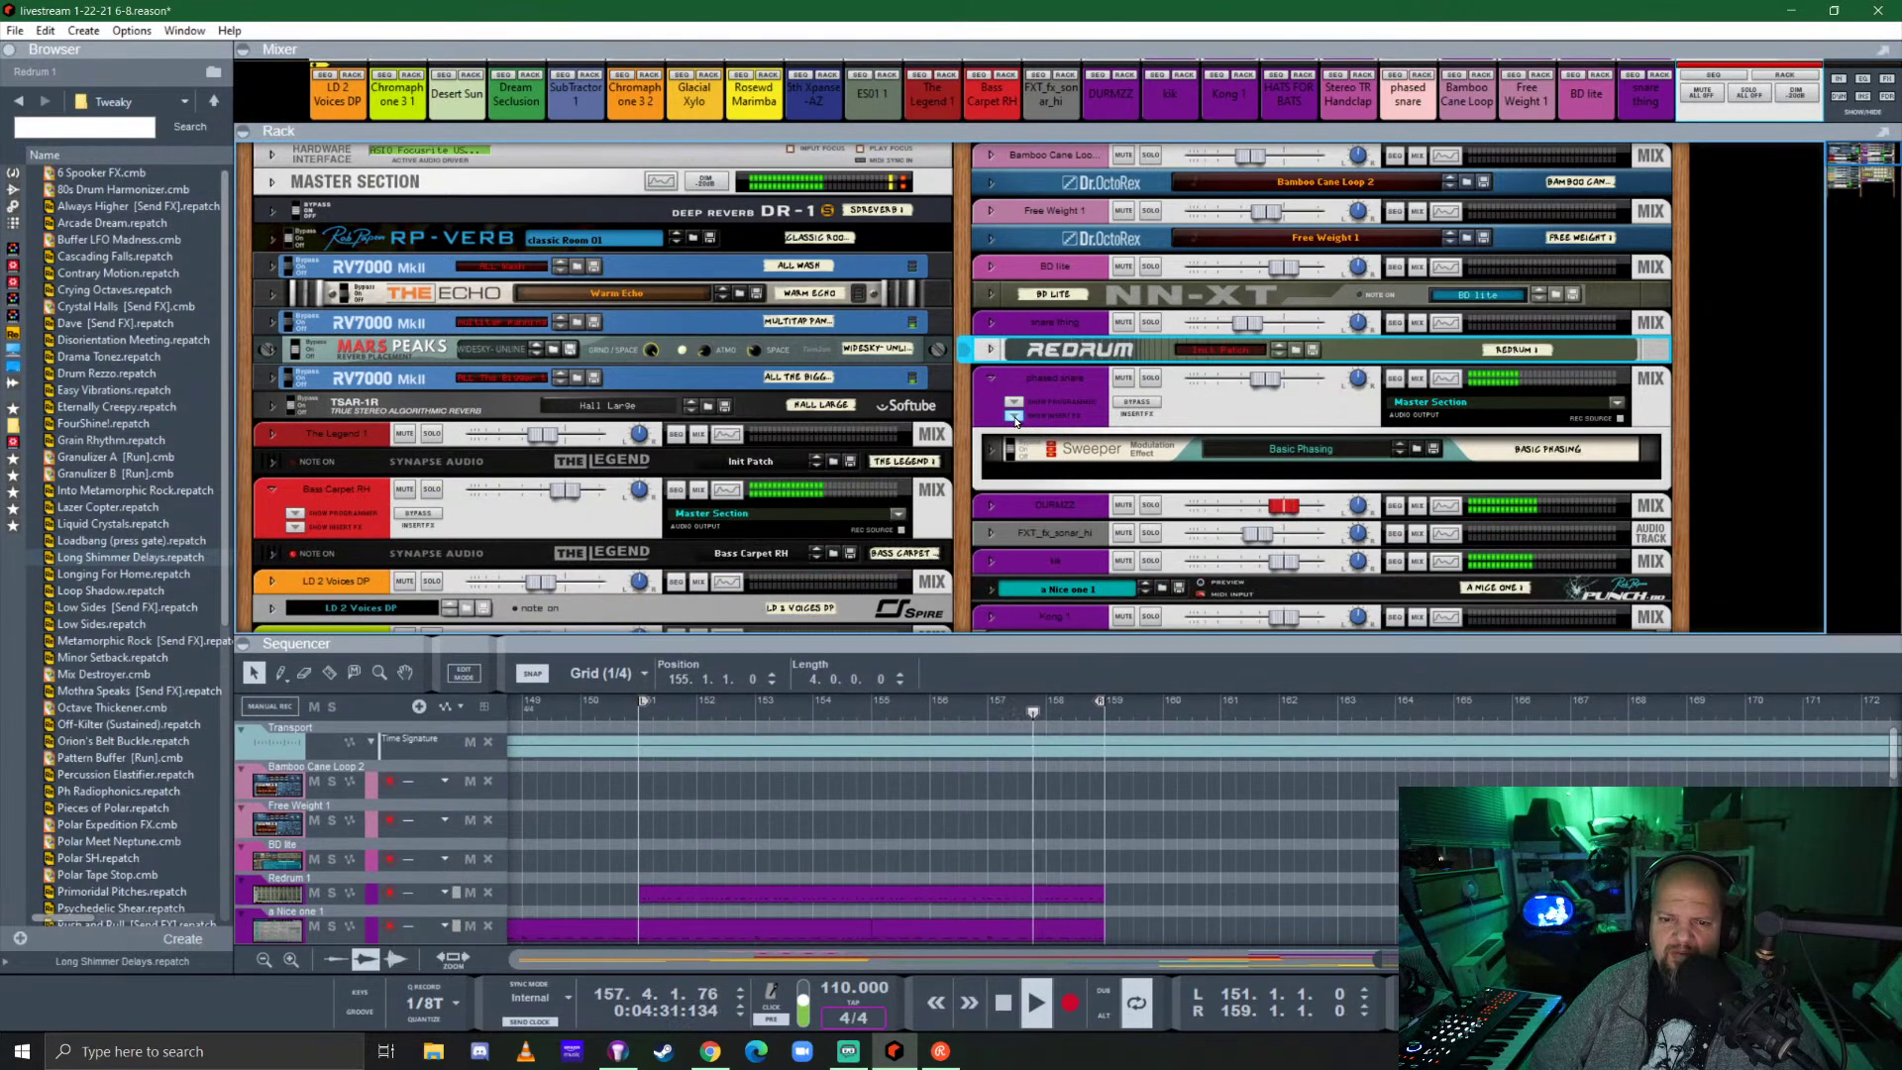
{"action": "left_click", "coordinate": [1015, 417]}
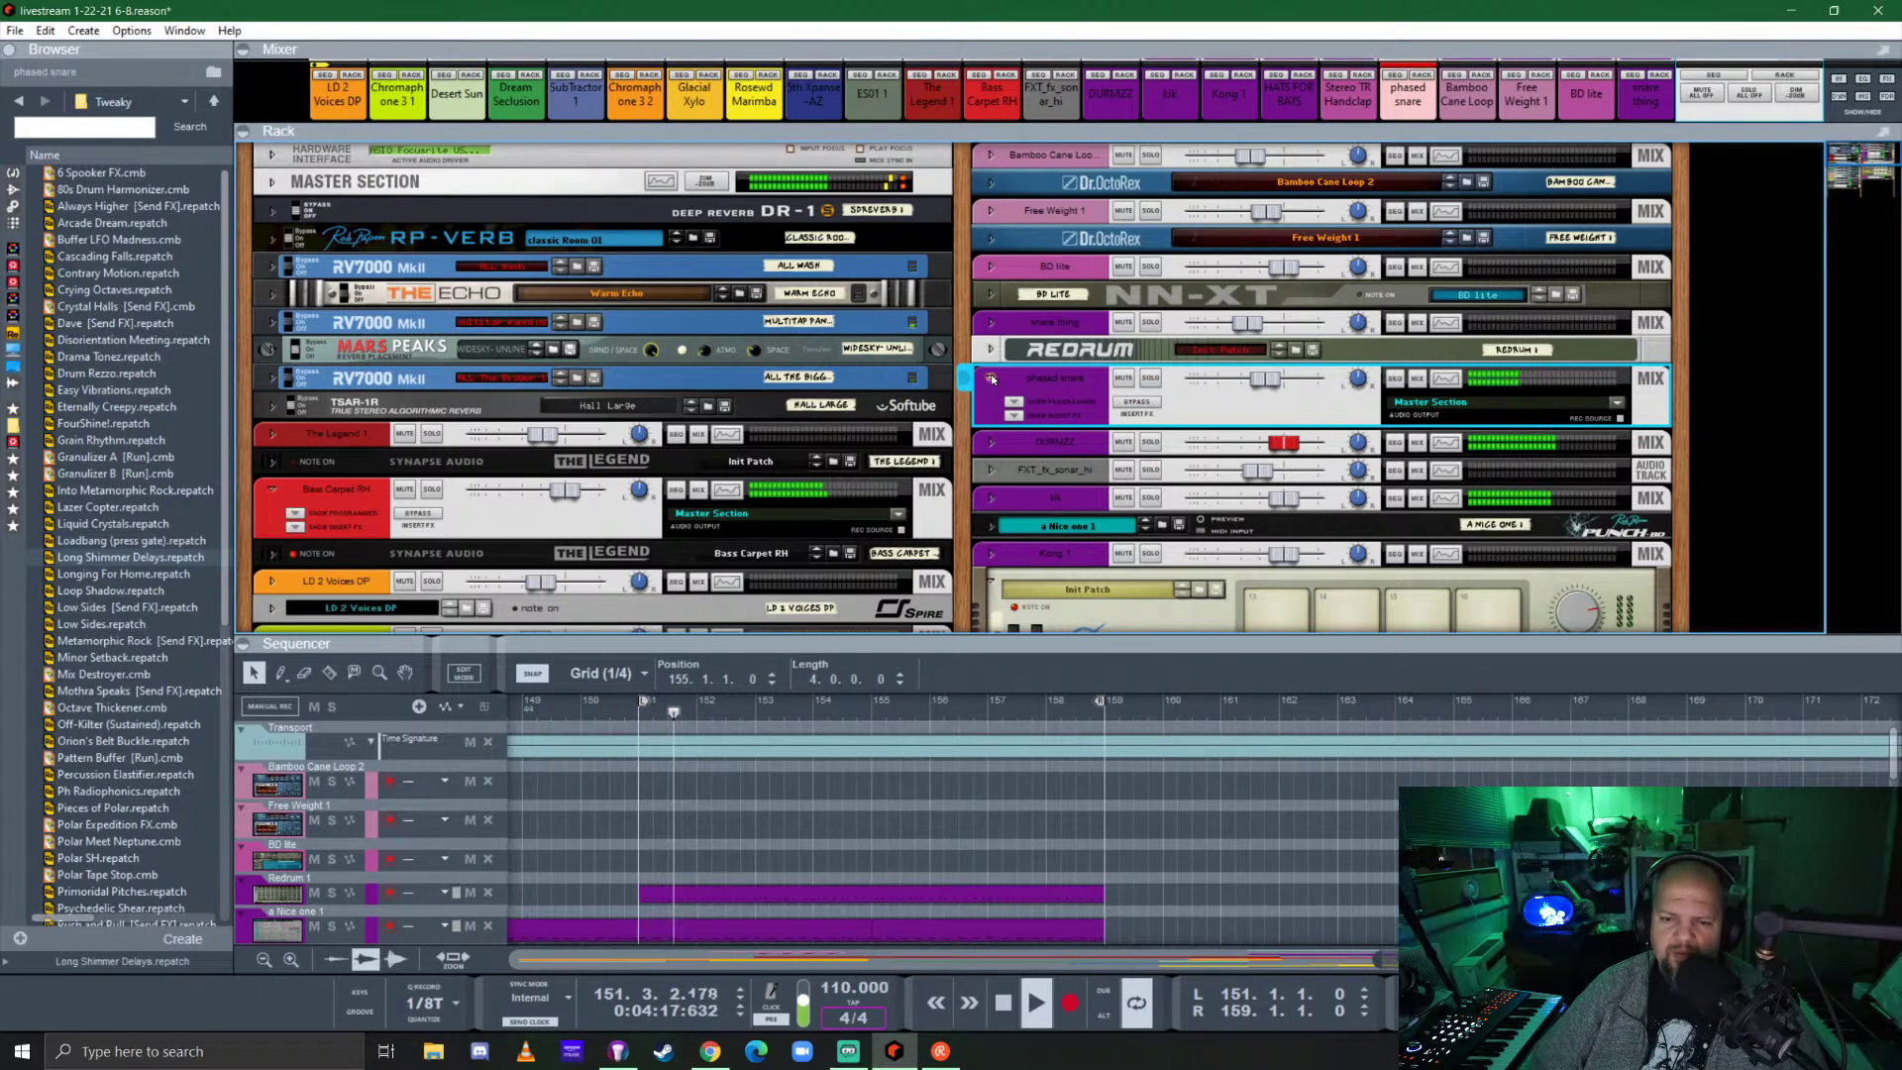
{"action": "left_click", "coordinate": [991, 375]}
Stop playback, select the drum 2 pad on Kong 1 and browse its drum patches to the 2. Snare Drums folder.
{"action": "scroll", "coordinate": [1156, 466], "scroll_direction": "down", "scroll_amount": 5}
{"action": "key", "text": "space"}
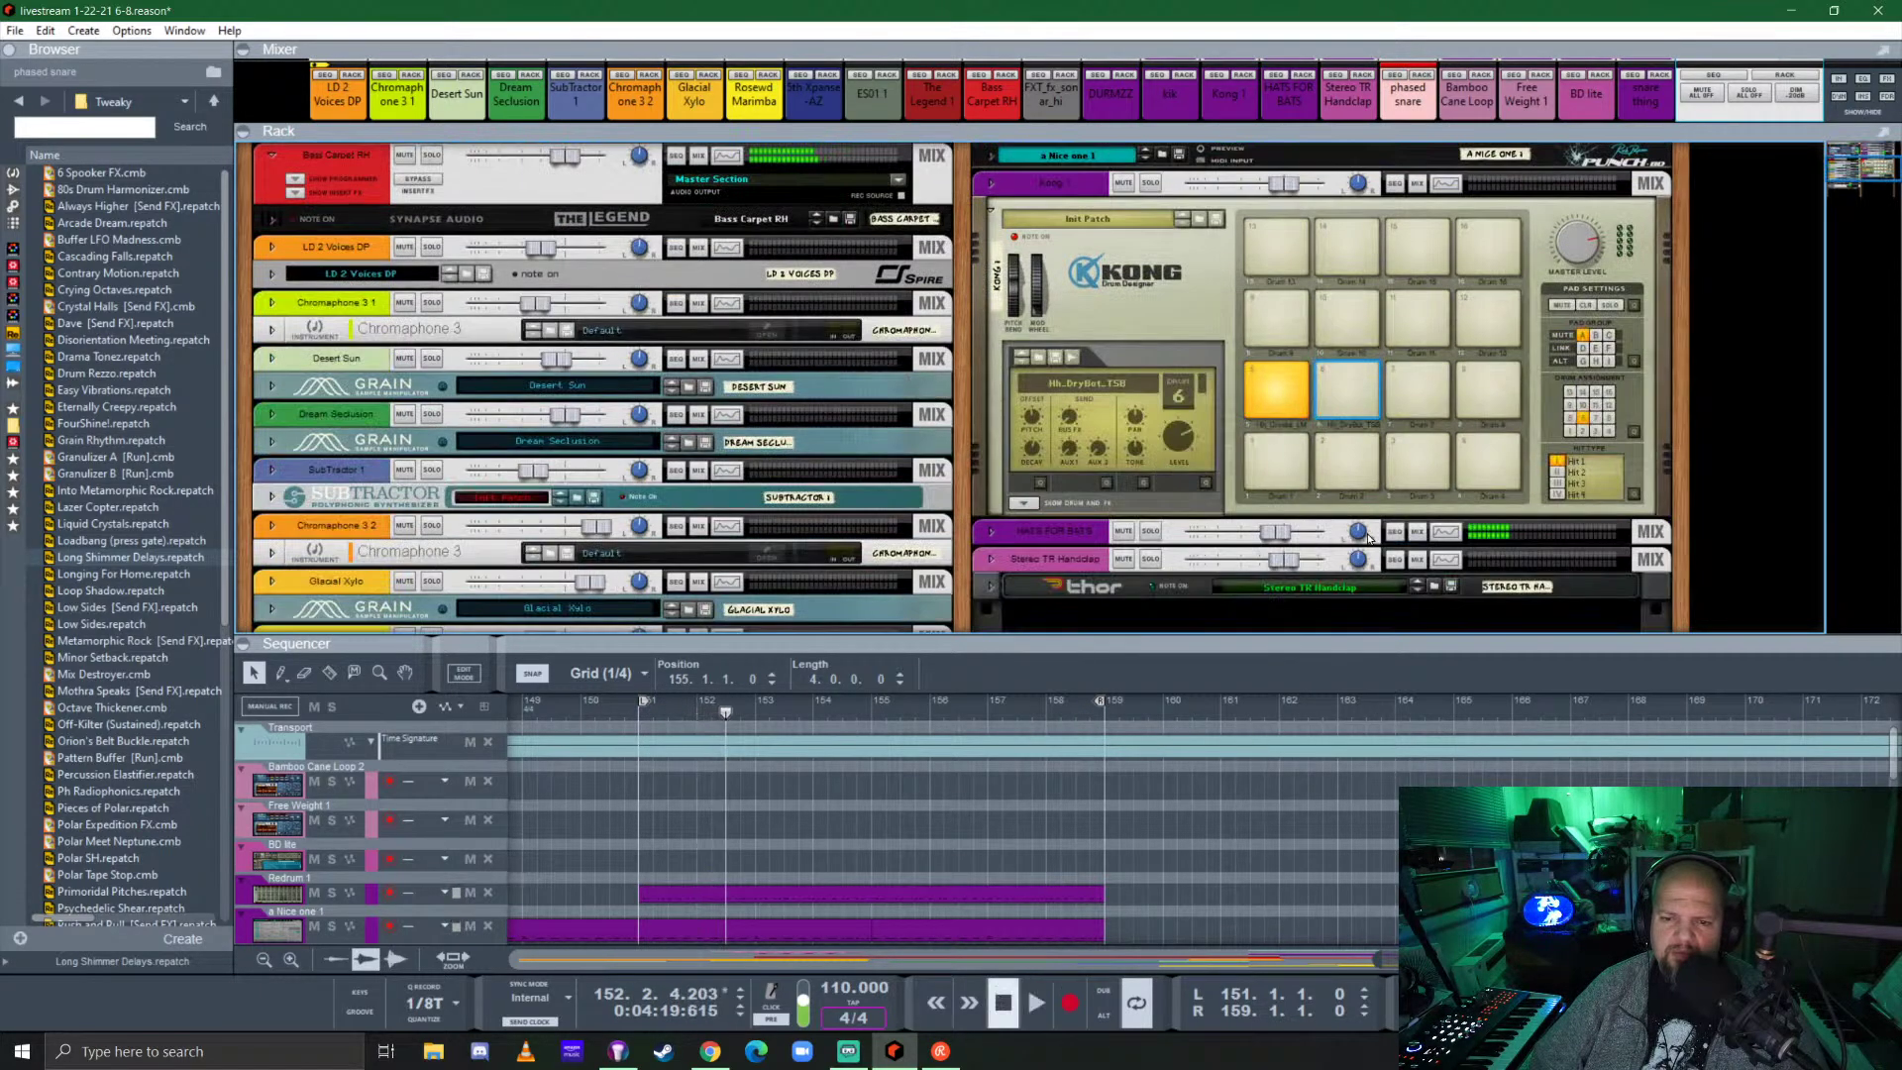
{"action": "left_click", "coordinate": [1352, 469]}
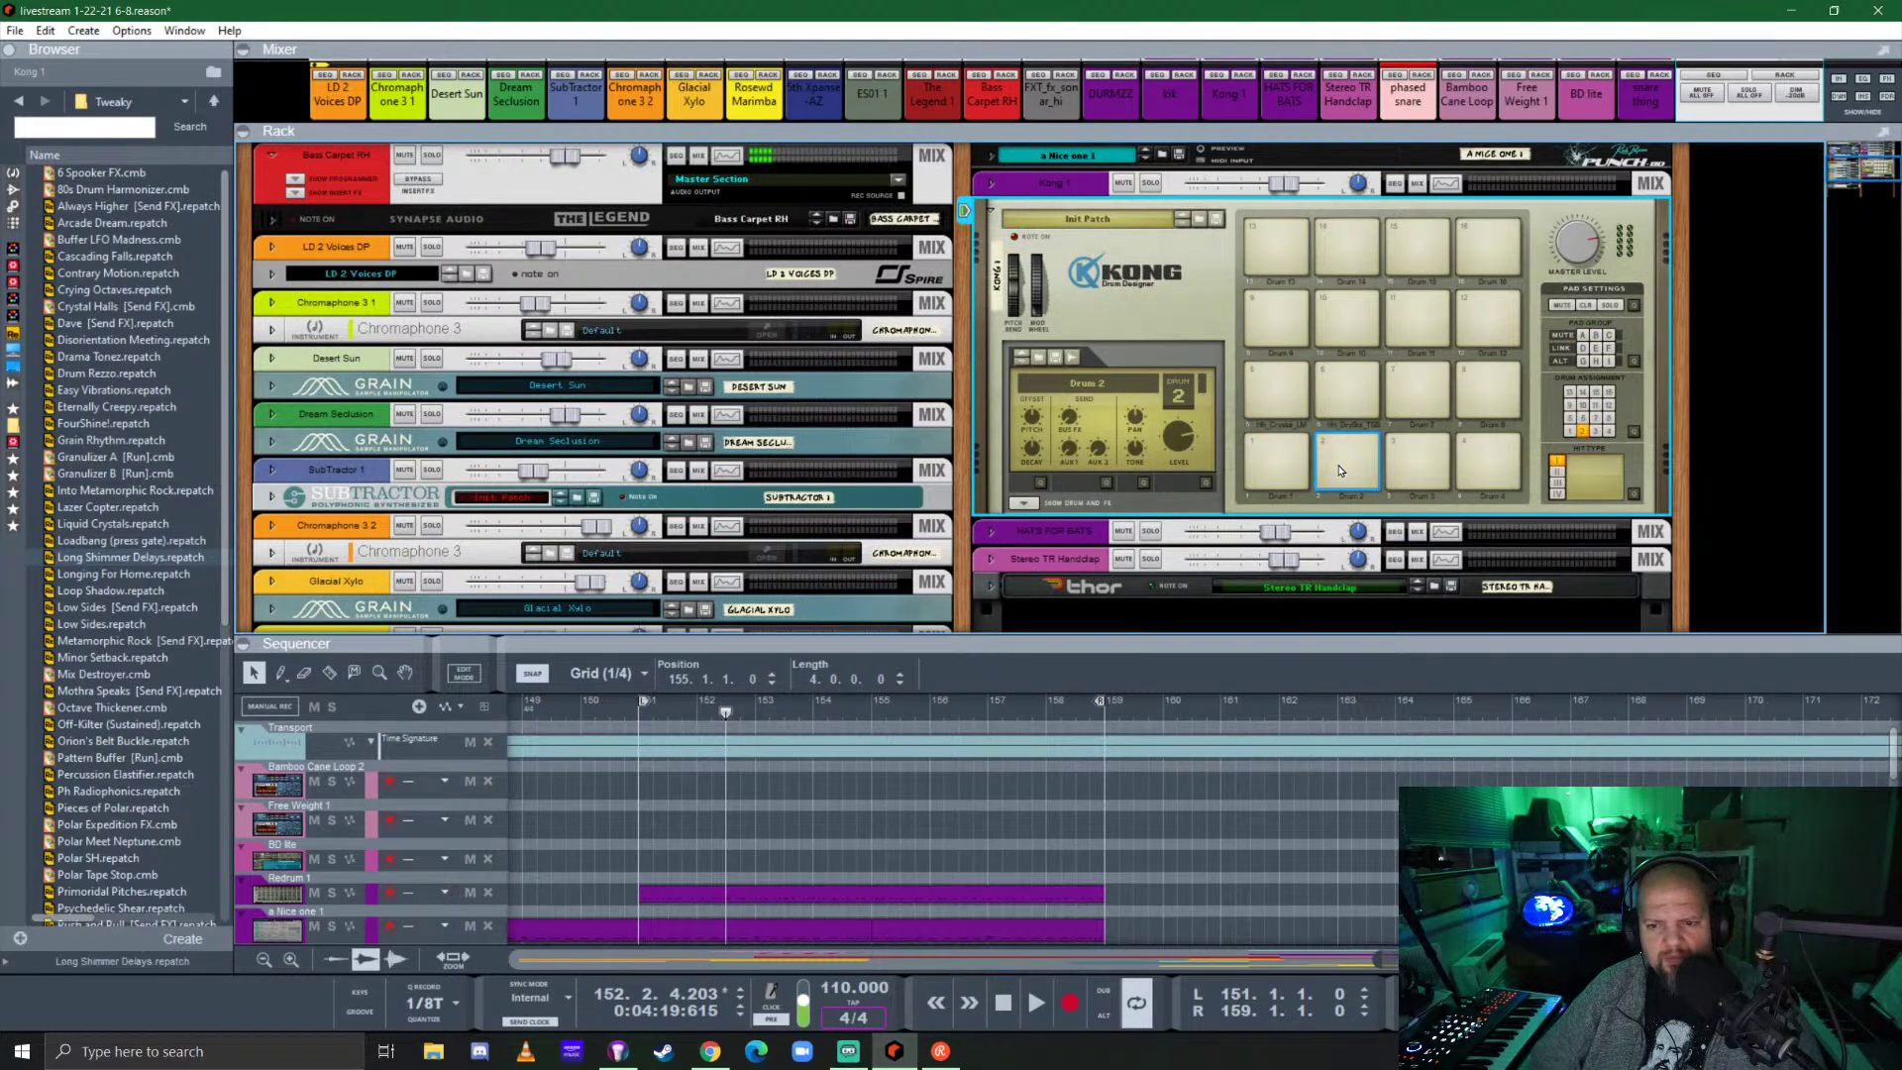
{"action": "left_click", "coordinate": [1037, 363]}
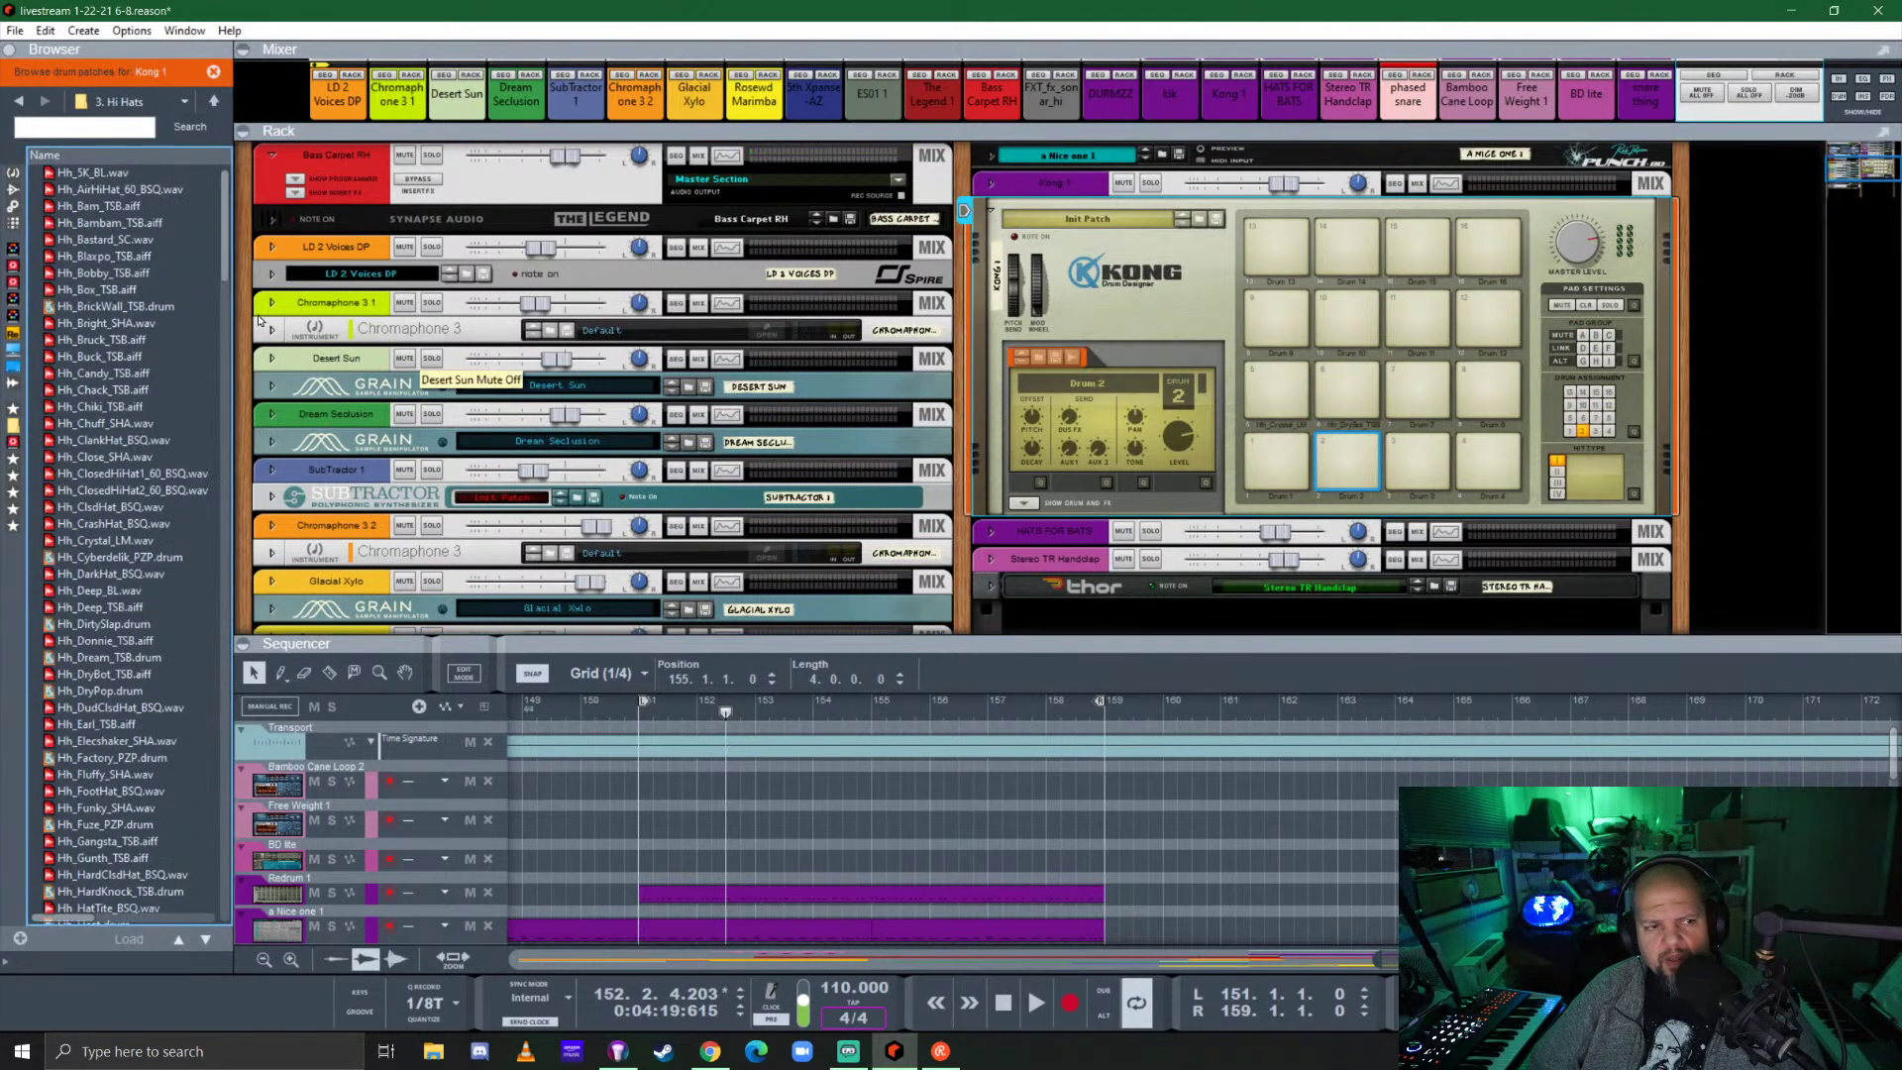
{"action": "left_click", "coordinate": [214, 100]}
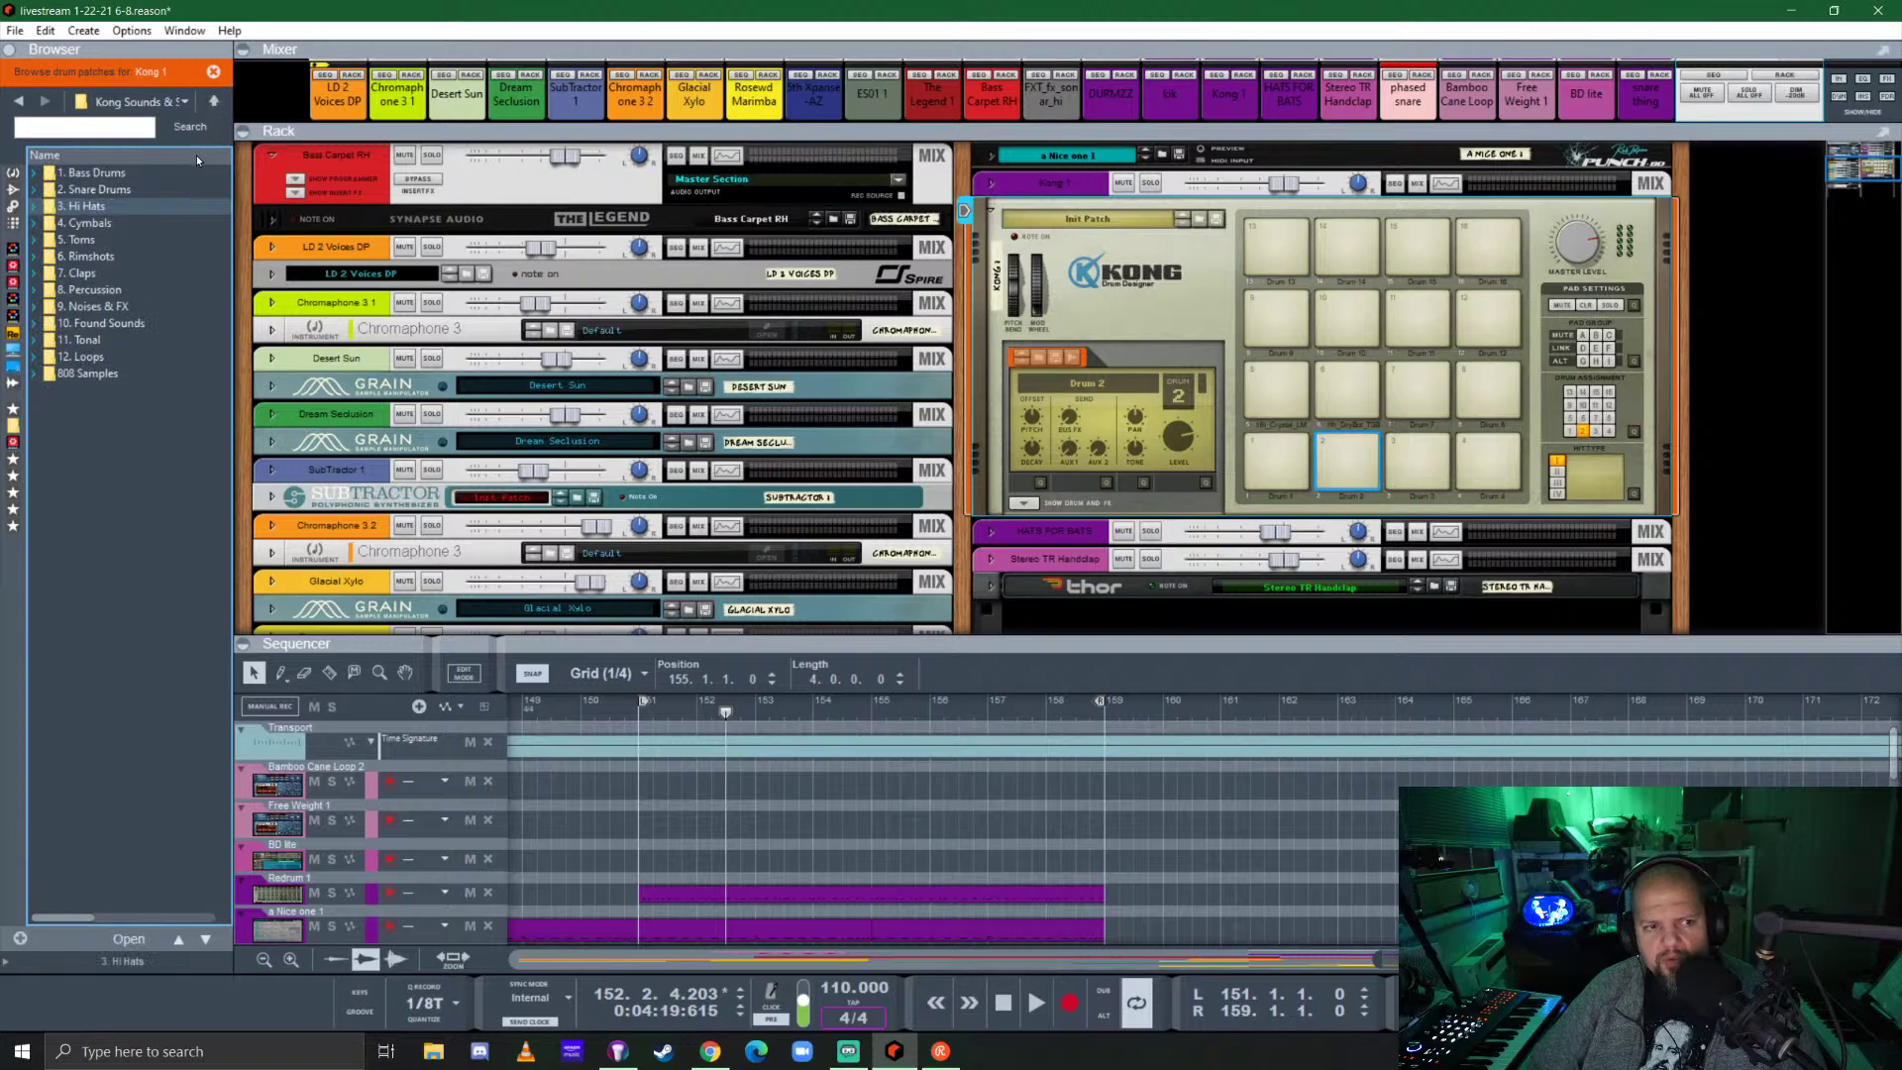
{"action": "double_click", "coordinate": [105, 192]}
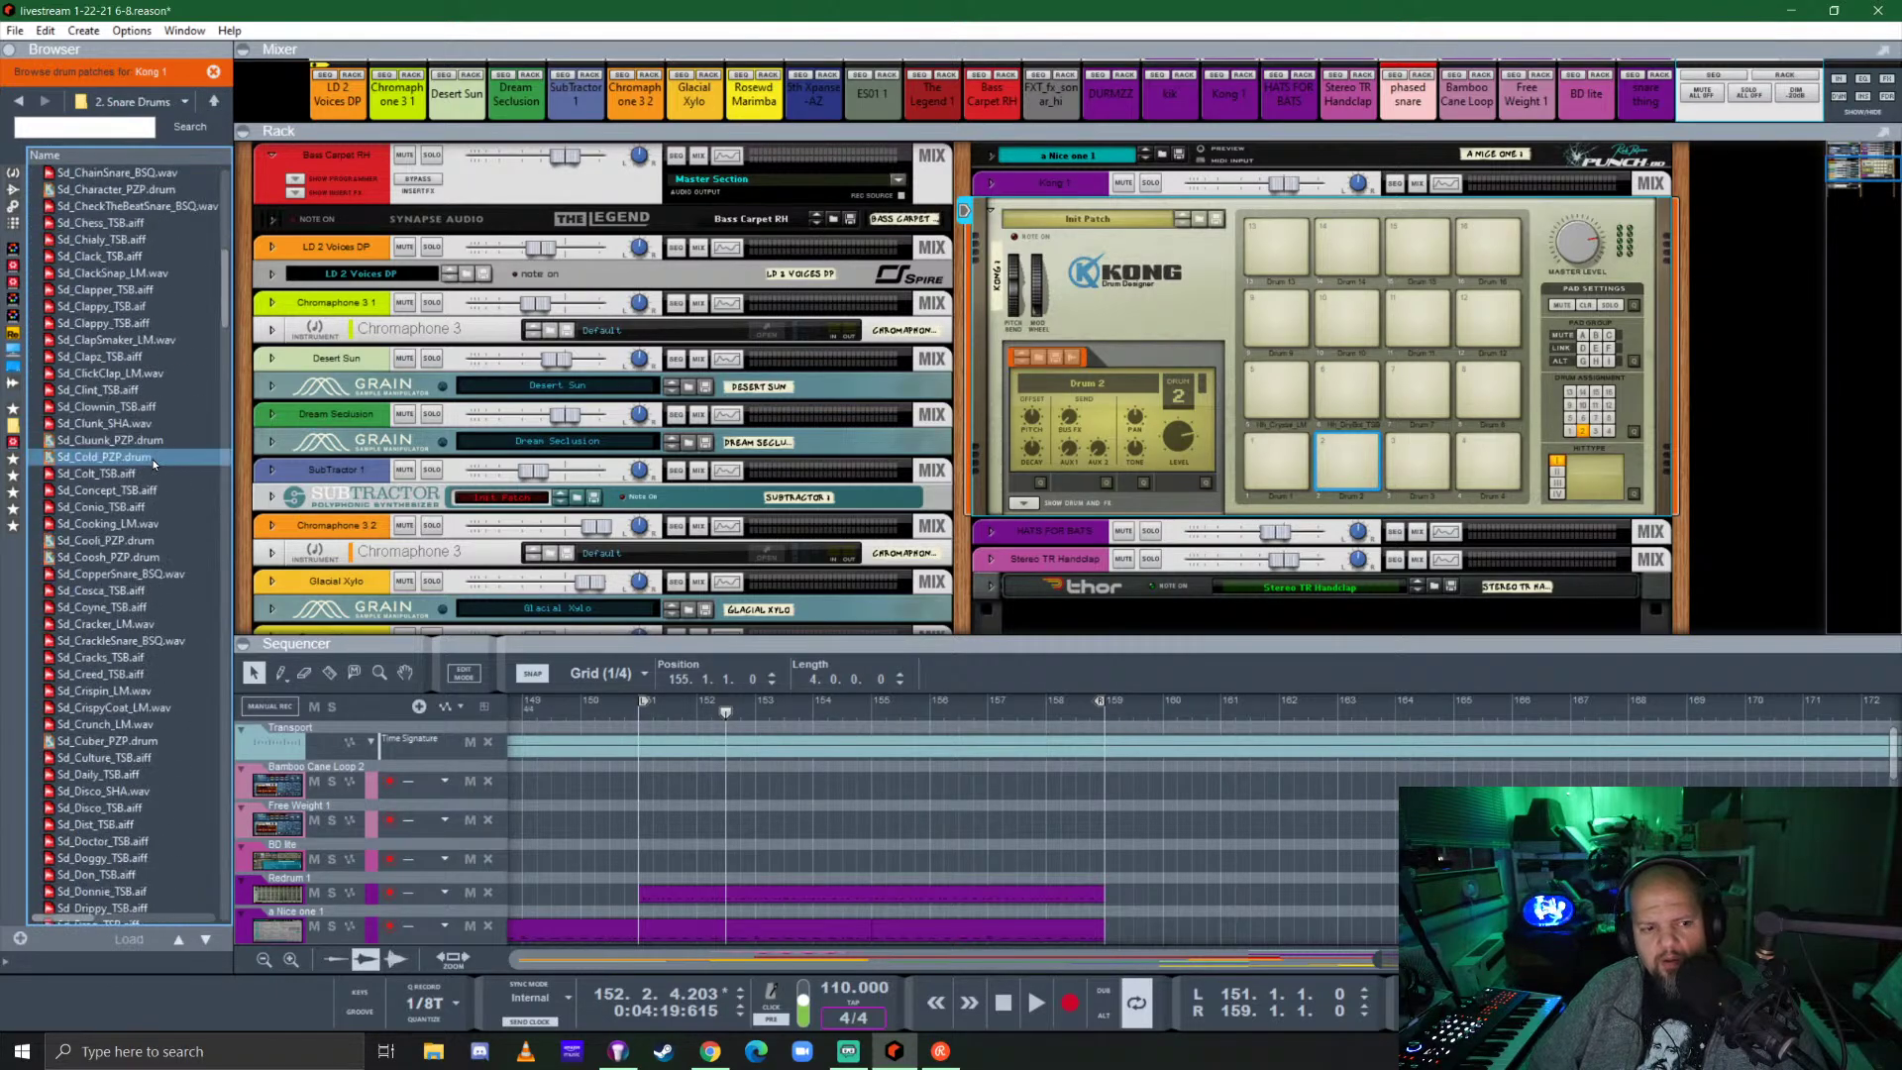
Audition several snare samples and load Sd_Janet_TSB.aiff onto Kong 1's drum 2 pad.
{"action": "scroll", "coordinate": [139, 495], "scroll_direction": "down", "scroll_amount": 10}
{"action": "left_click", "coordinate": [114, 625]}
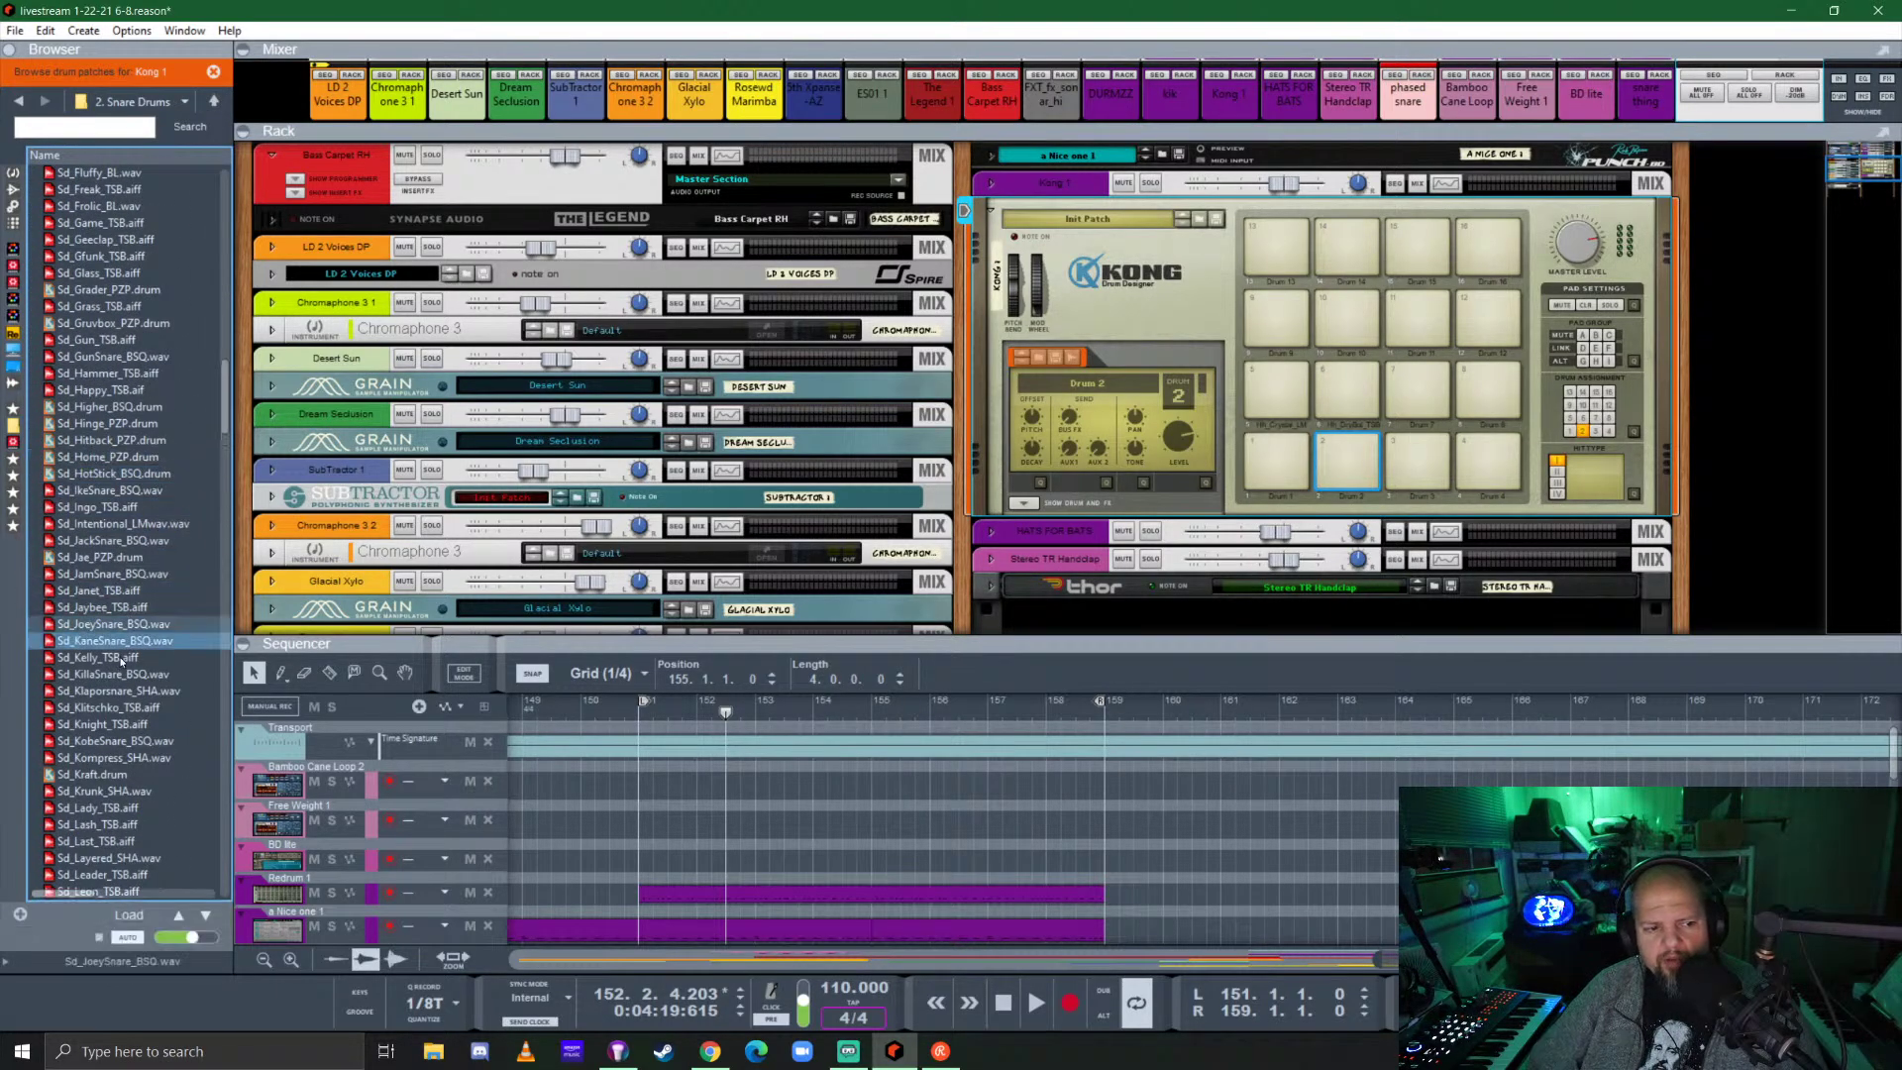
{"action": "left_click", "coordinate": [121, 658]}
{"action": "left_click", "coordinate": [109, 641]}
{"action": "left_click", "coordinate": [99, 608]}
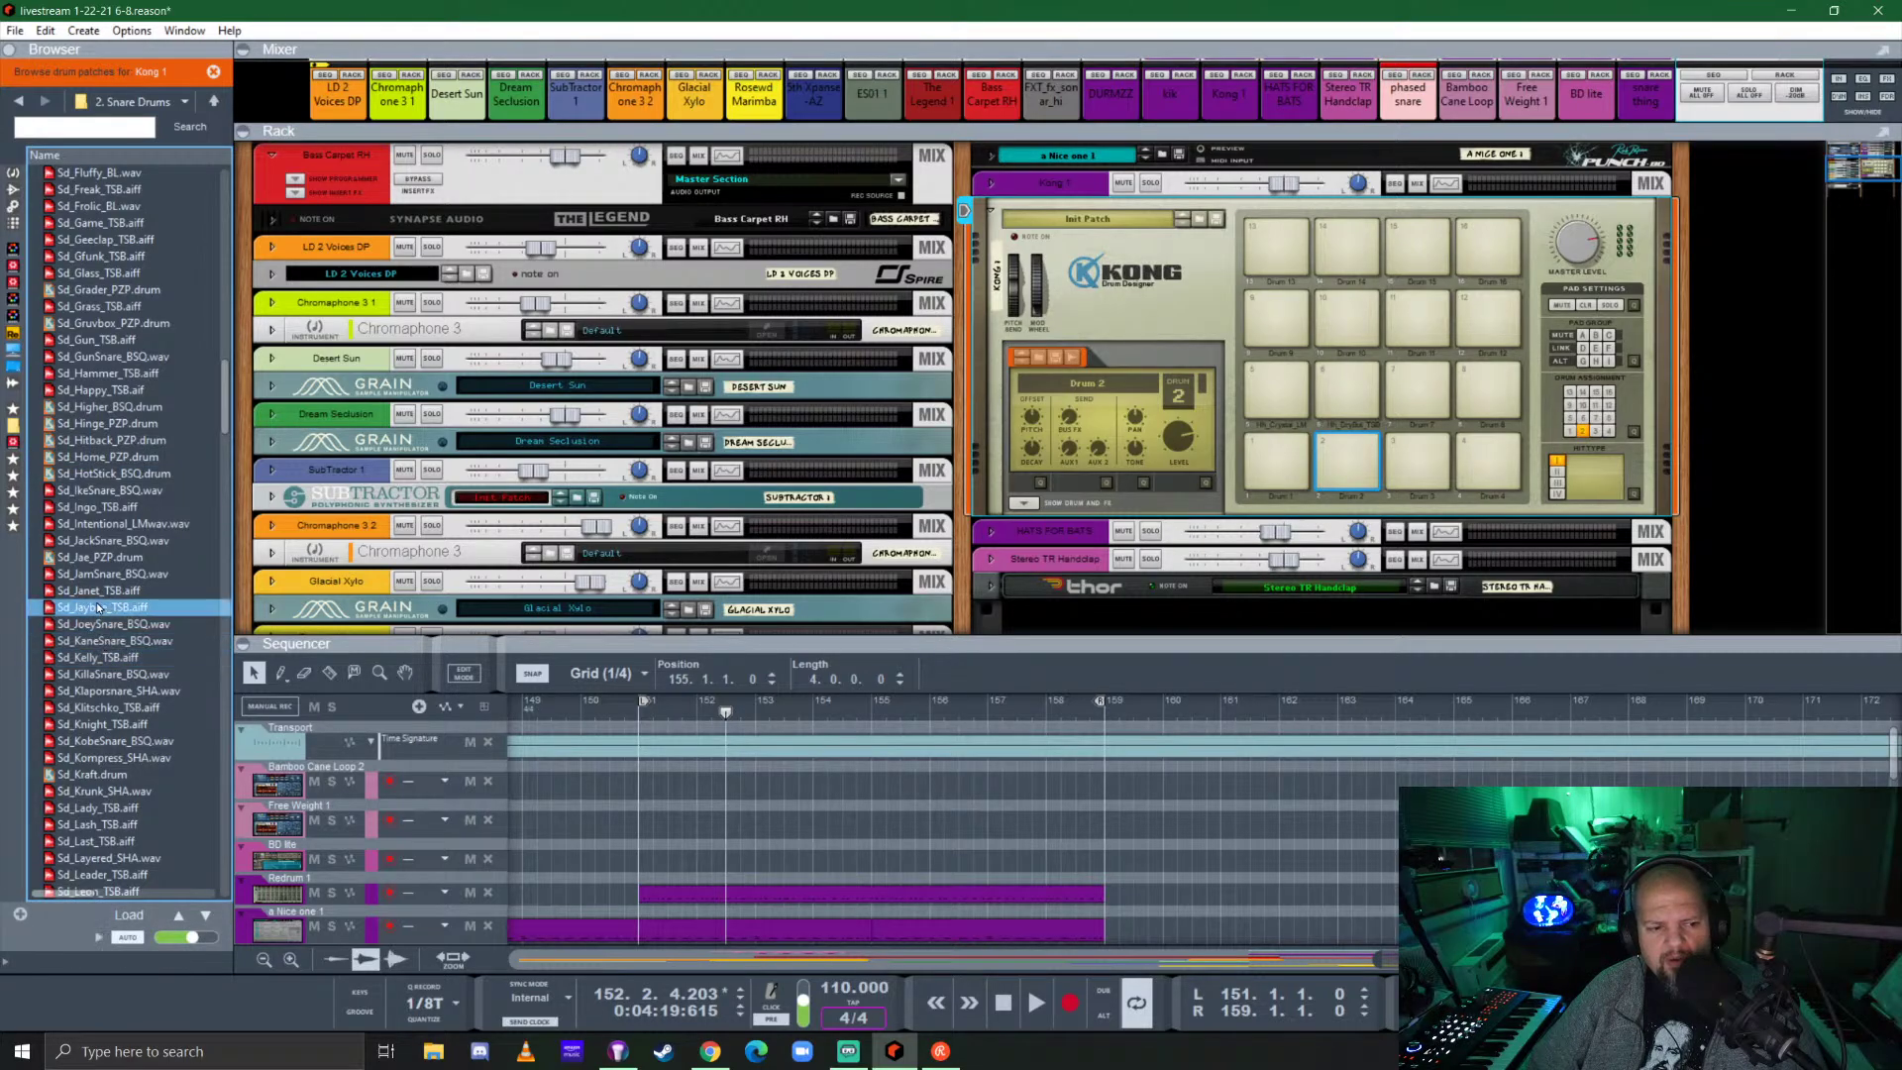
{"action": "left_click", "coordinate": [95, 593]}
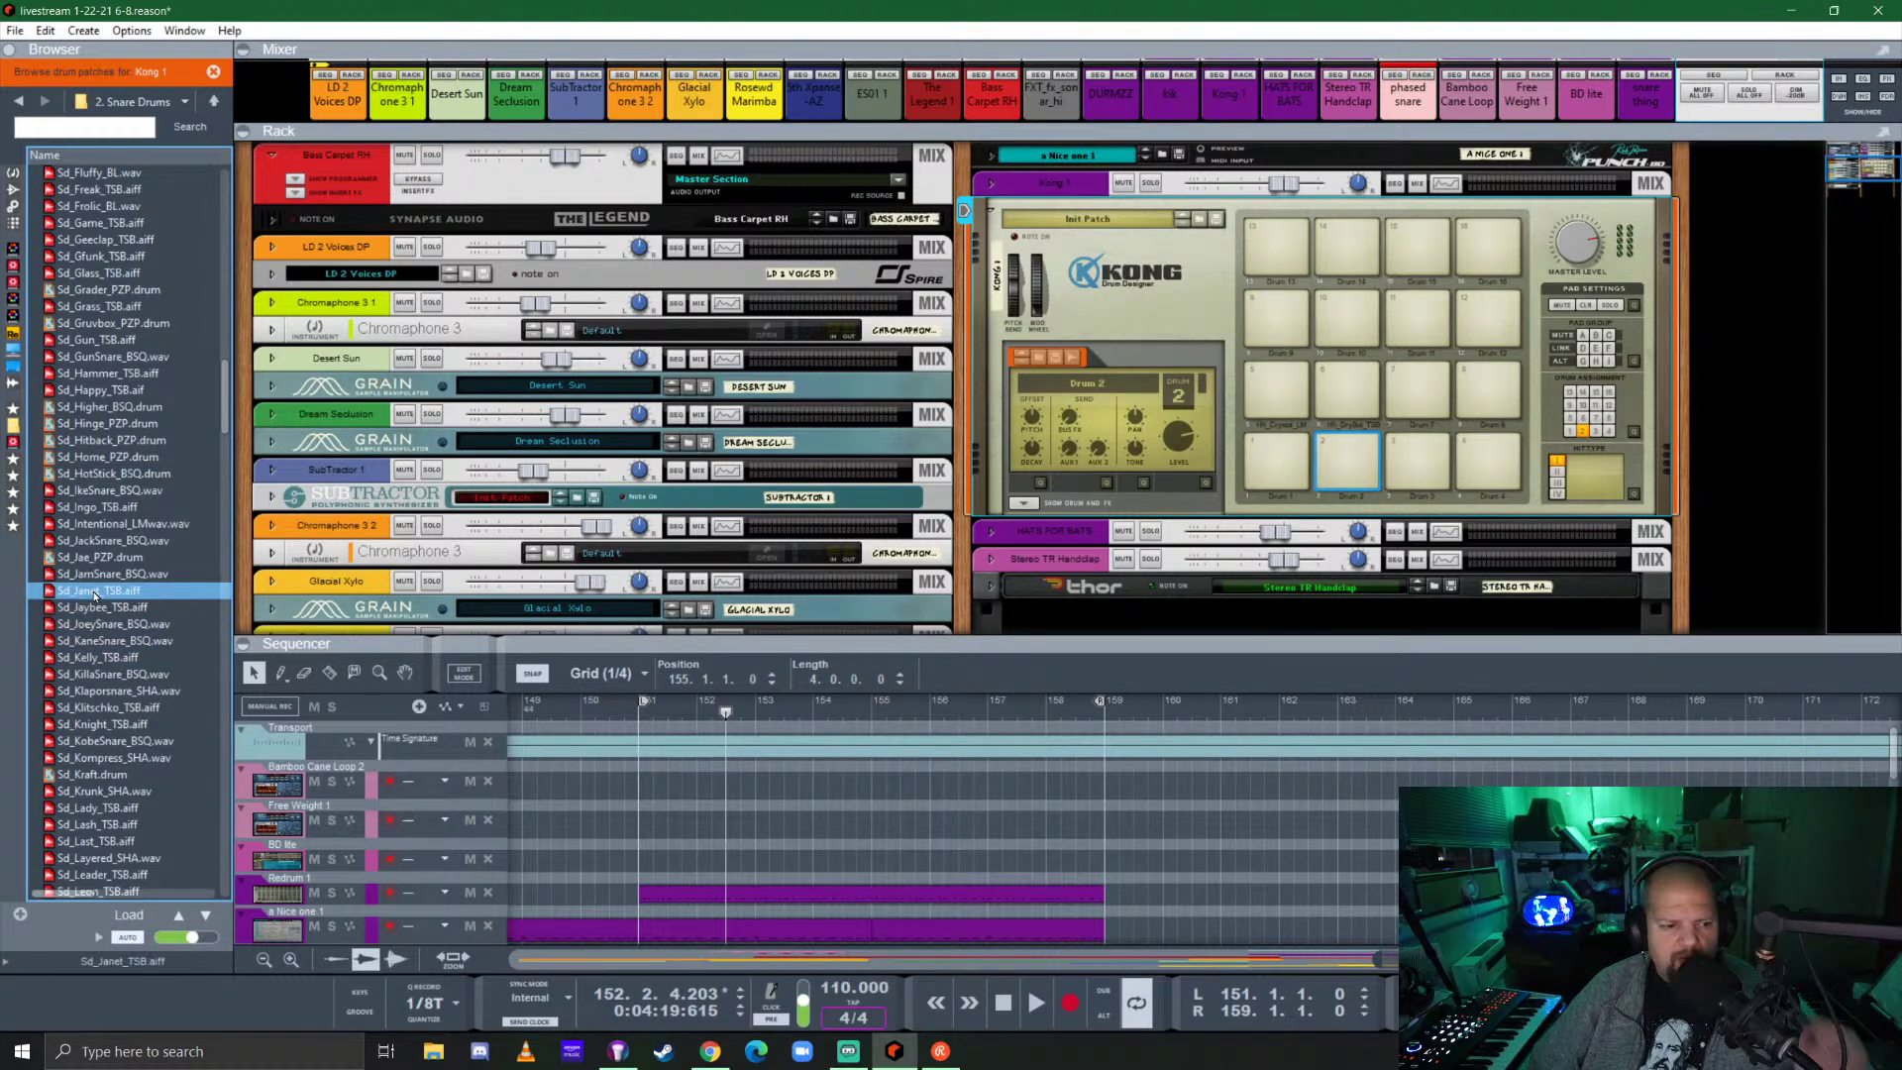
{"action": "left_click", "coordinate": [97, 593]}
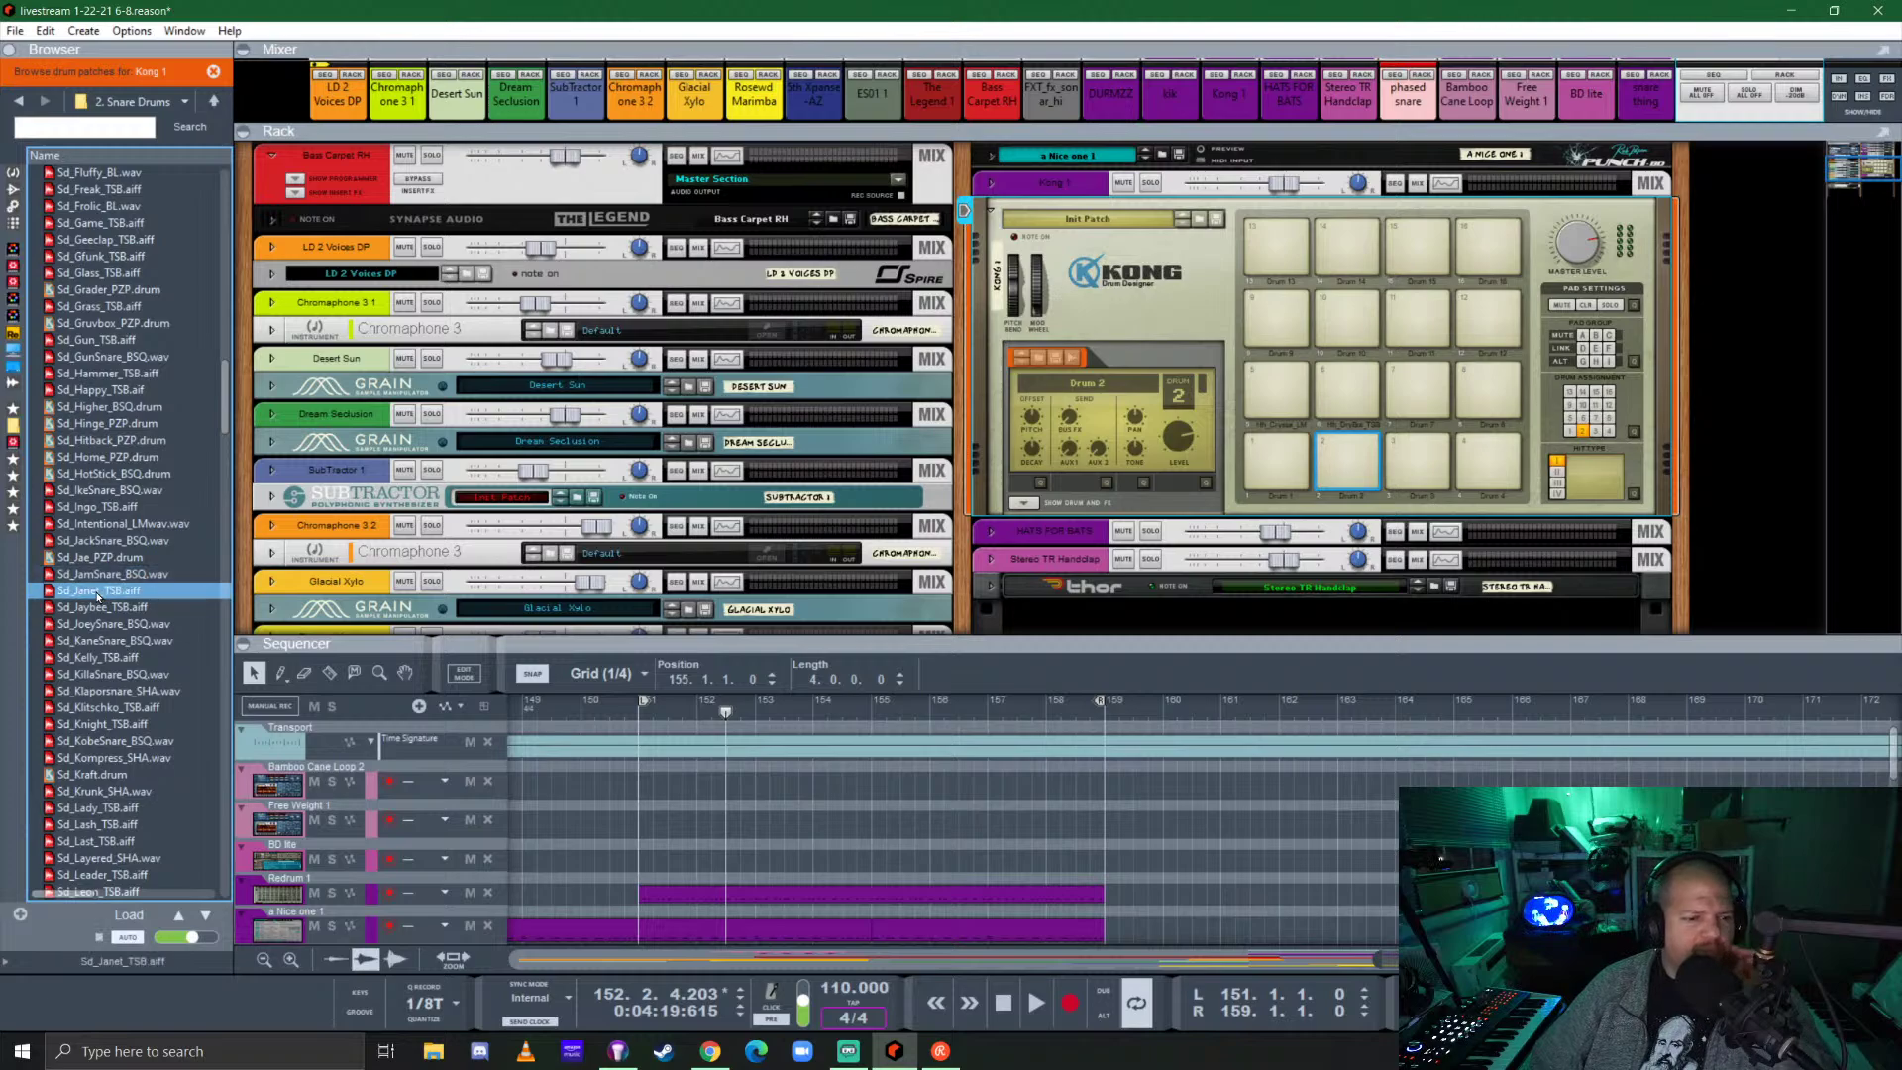
{"action": "left_click_drag", "start_coordinate": [96, 596], "coordinate": [1344, 441]}
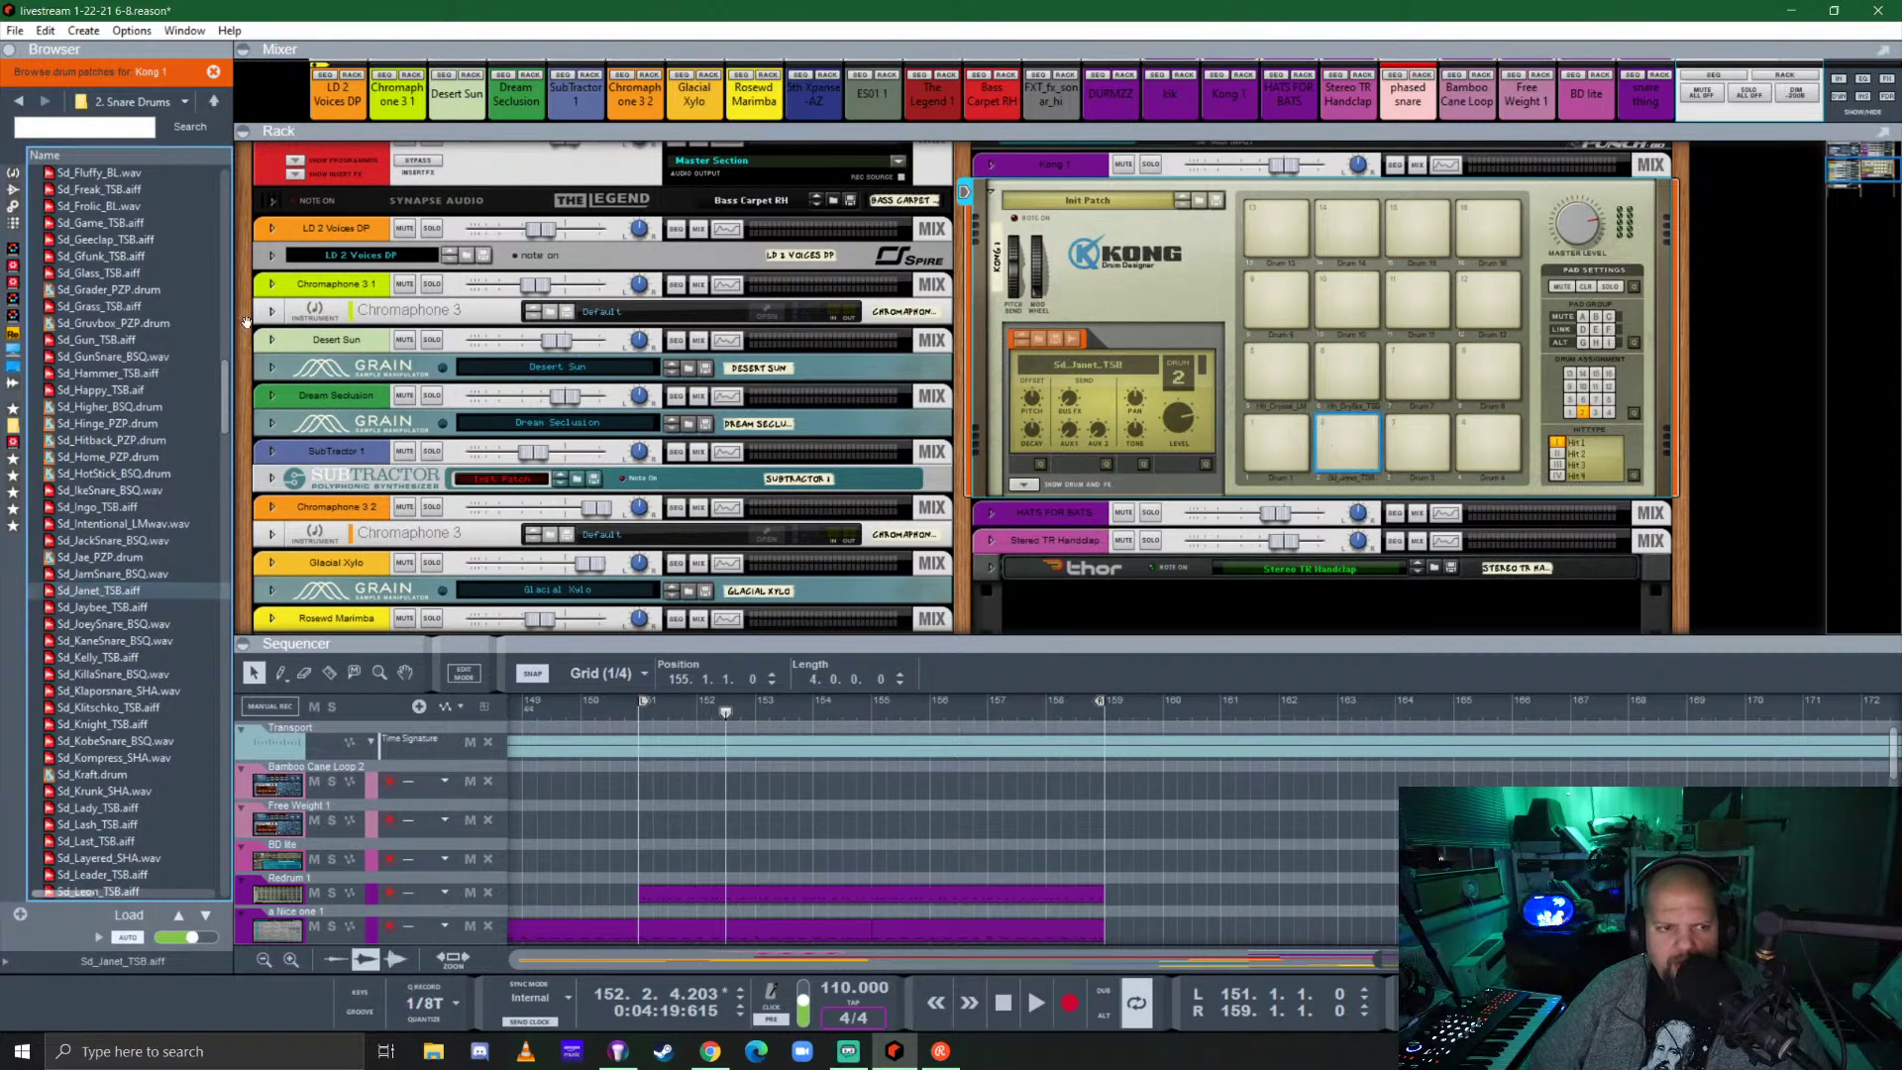
Enlarge the sequencer and open Kong 1's clip starting at bar 151 for note editing.
{"action": "left_click", "coordinate": [1344, 443]}
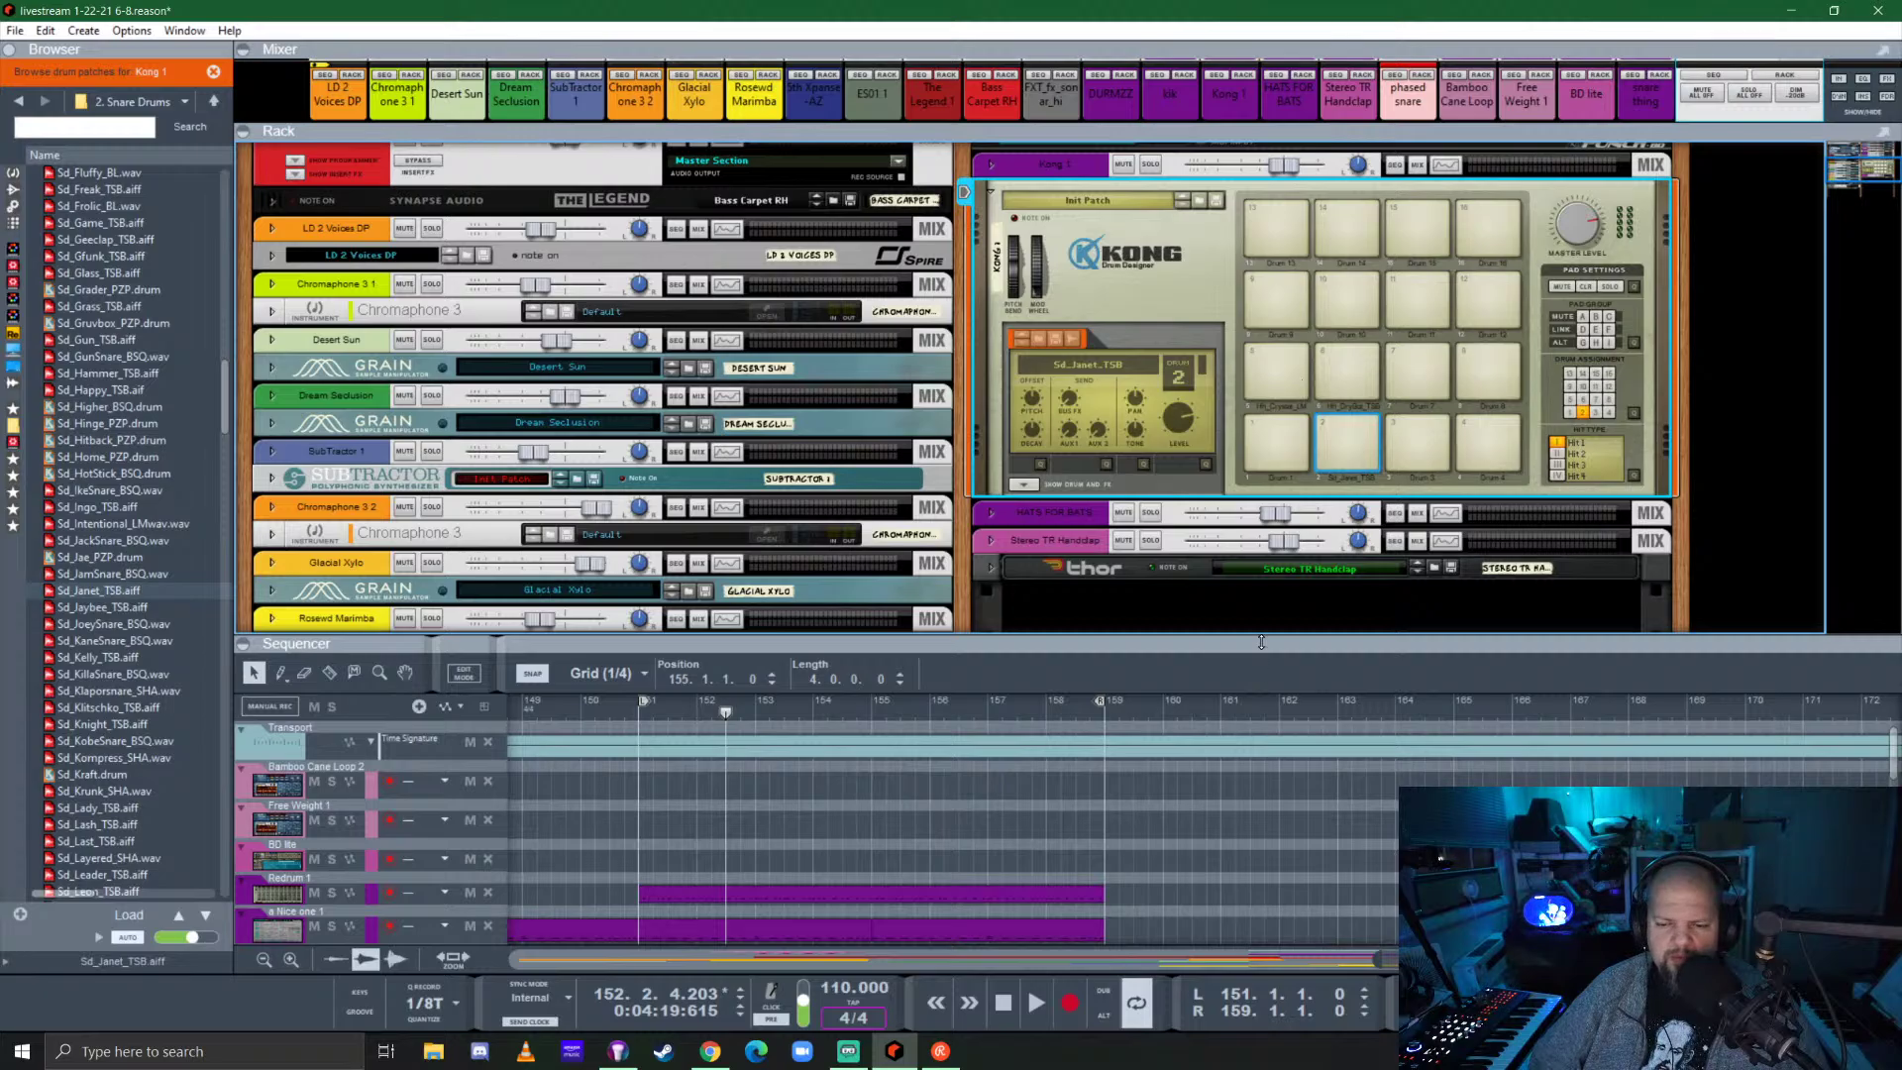
{"action": "left_click_drag", "start_coordinate": [1261, 642], "coordinate": [1261, 315]}
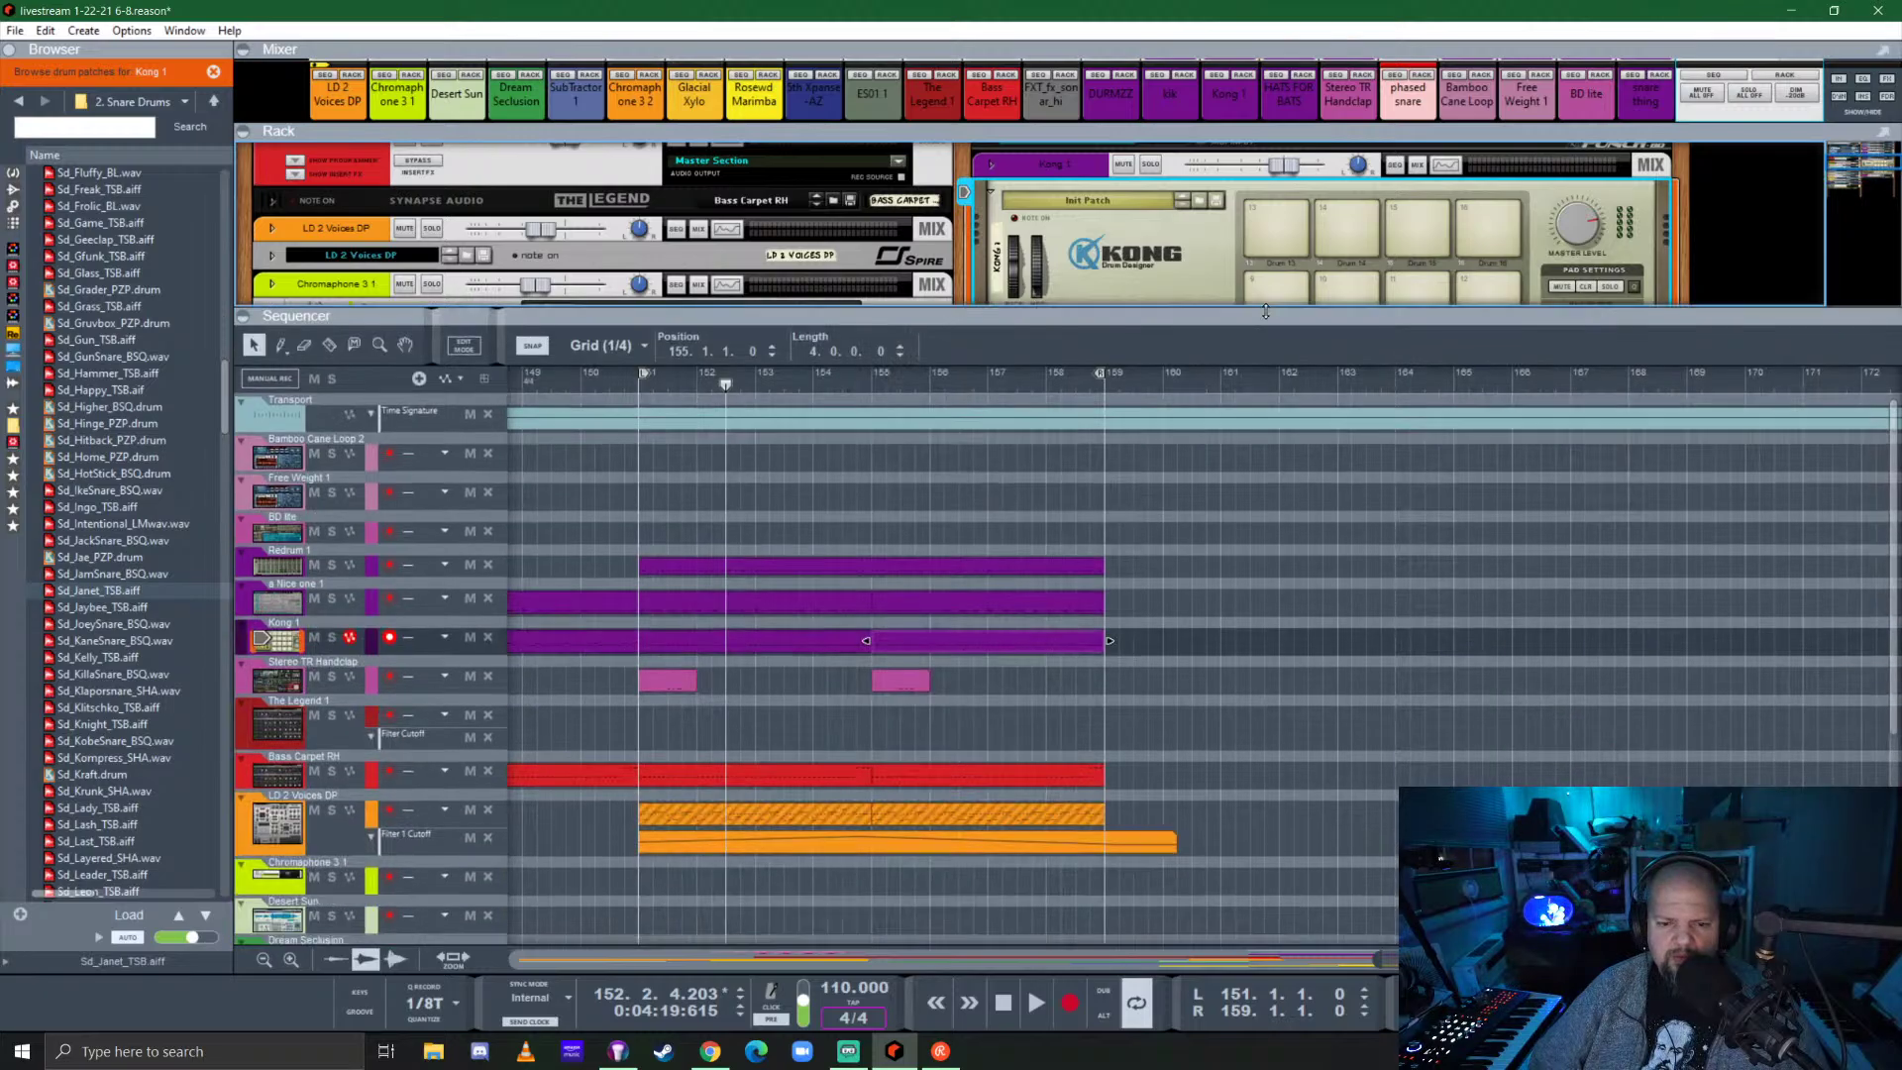
{"action": "double_click", "coordinate": [722, 648]}
{"action": "scroll", "coordinate": [1248, 789], "scroll_direction": "up", "scroll_amount": 4}
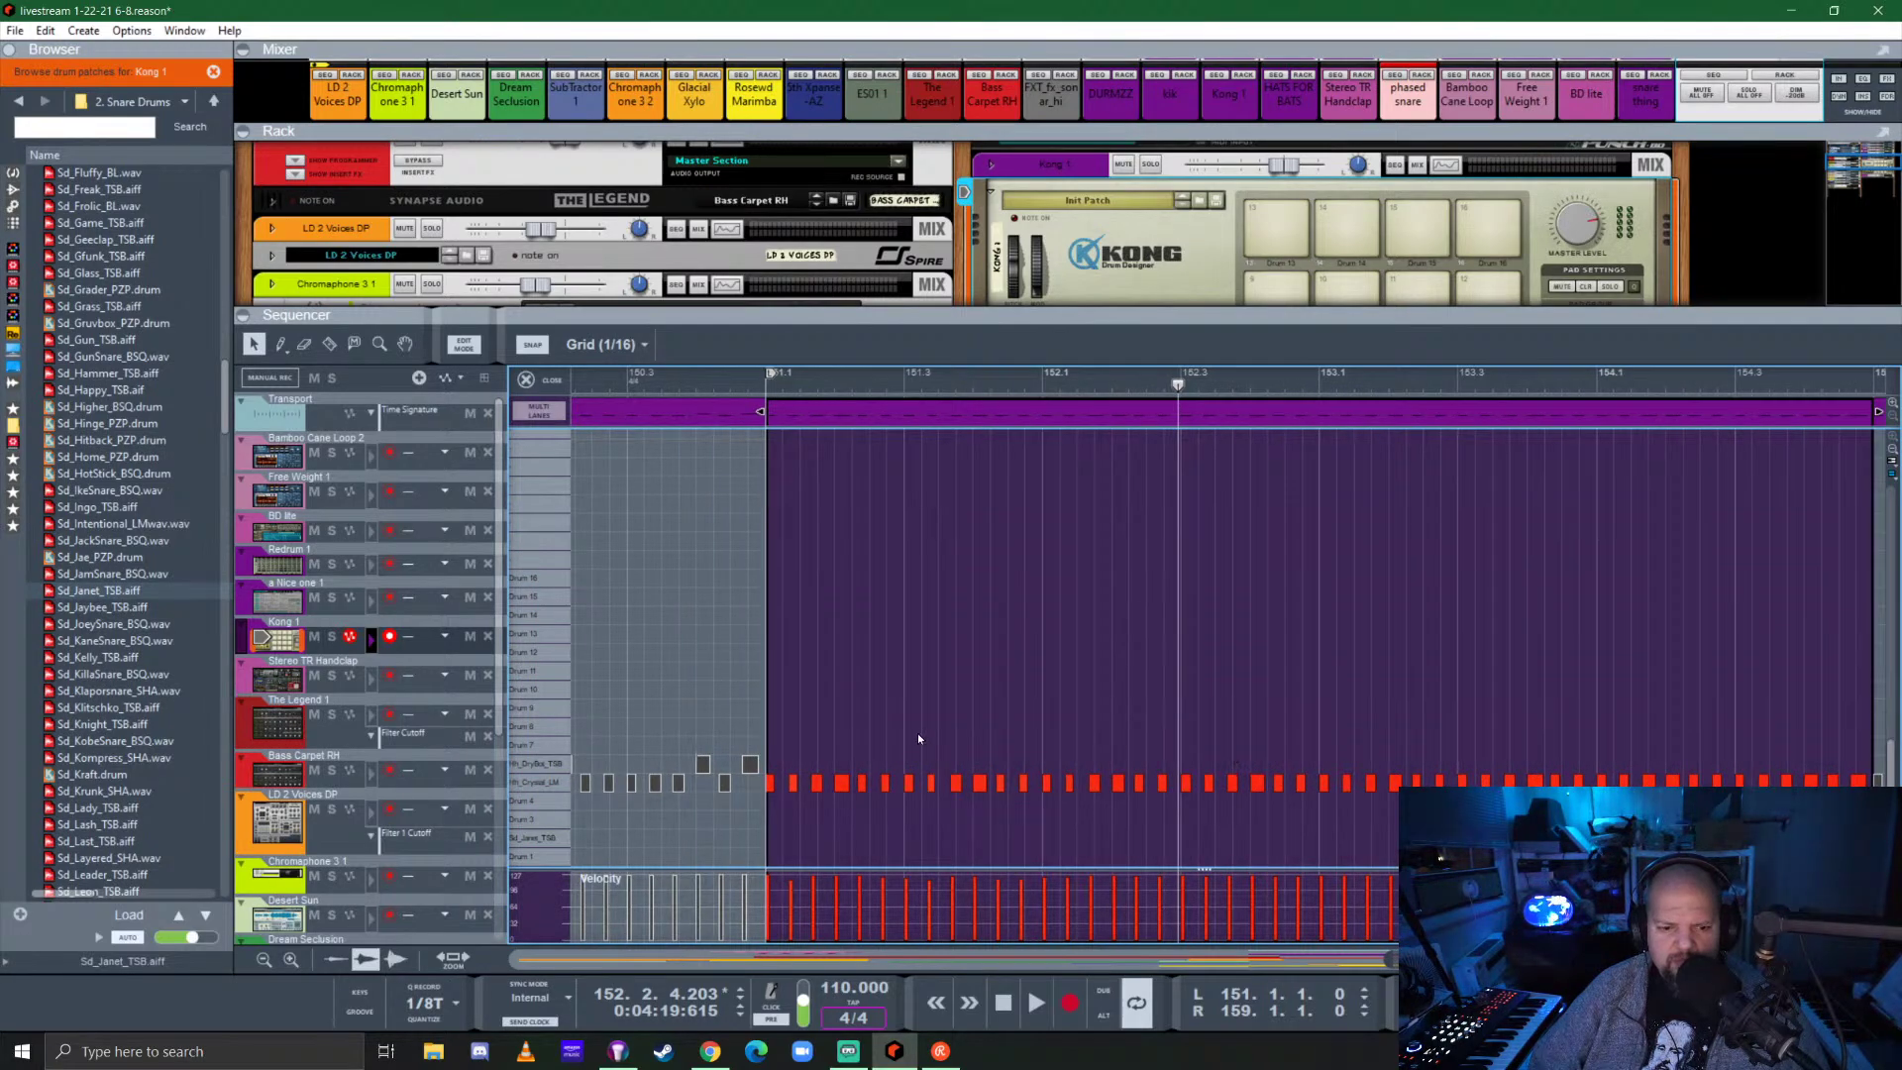
Draw drum 2 snare notes on the Sd_Janet_TSB lane, starting with beat 3 of bars 151 to 154, and play them.
{"action": "left_click", "coordinate": [912, 837]}
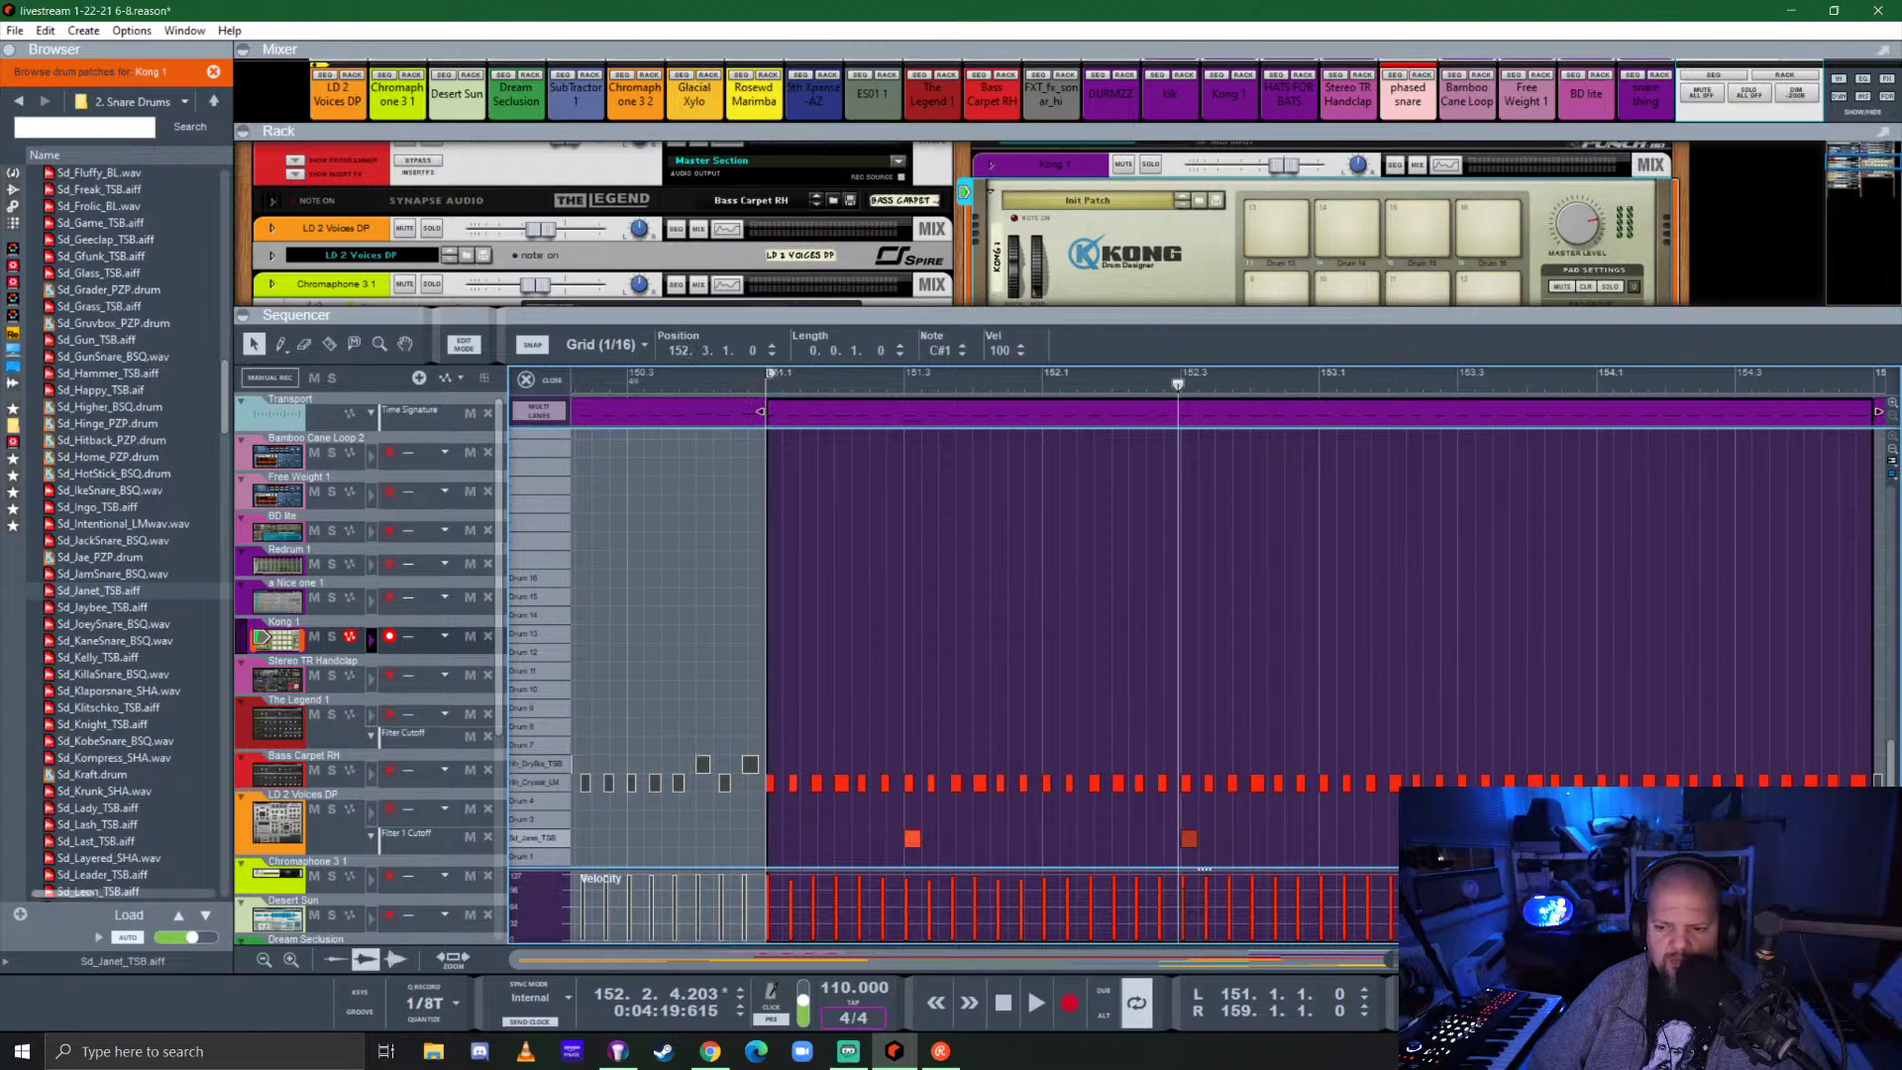
{"action": "scroll", "coordinate": [1169, 840], "scroll_direction": "right", "scroll_amount": 3}
{"action": "left_click", "coordinate": [1138, 838]}
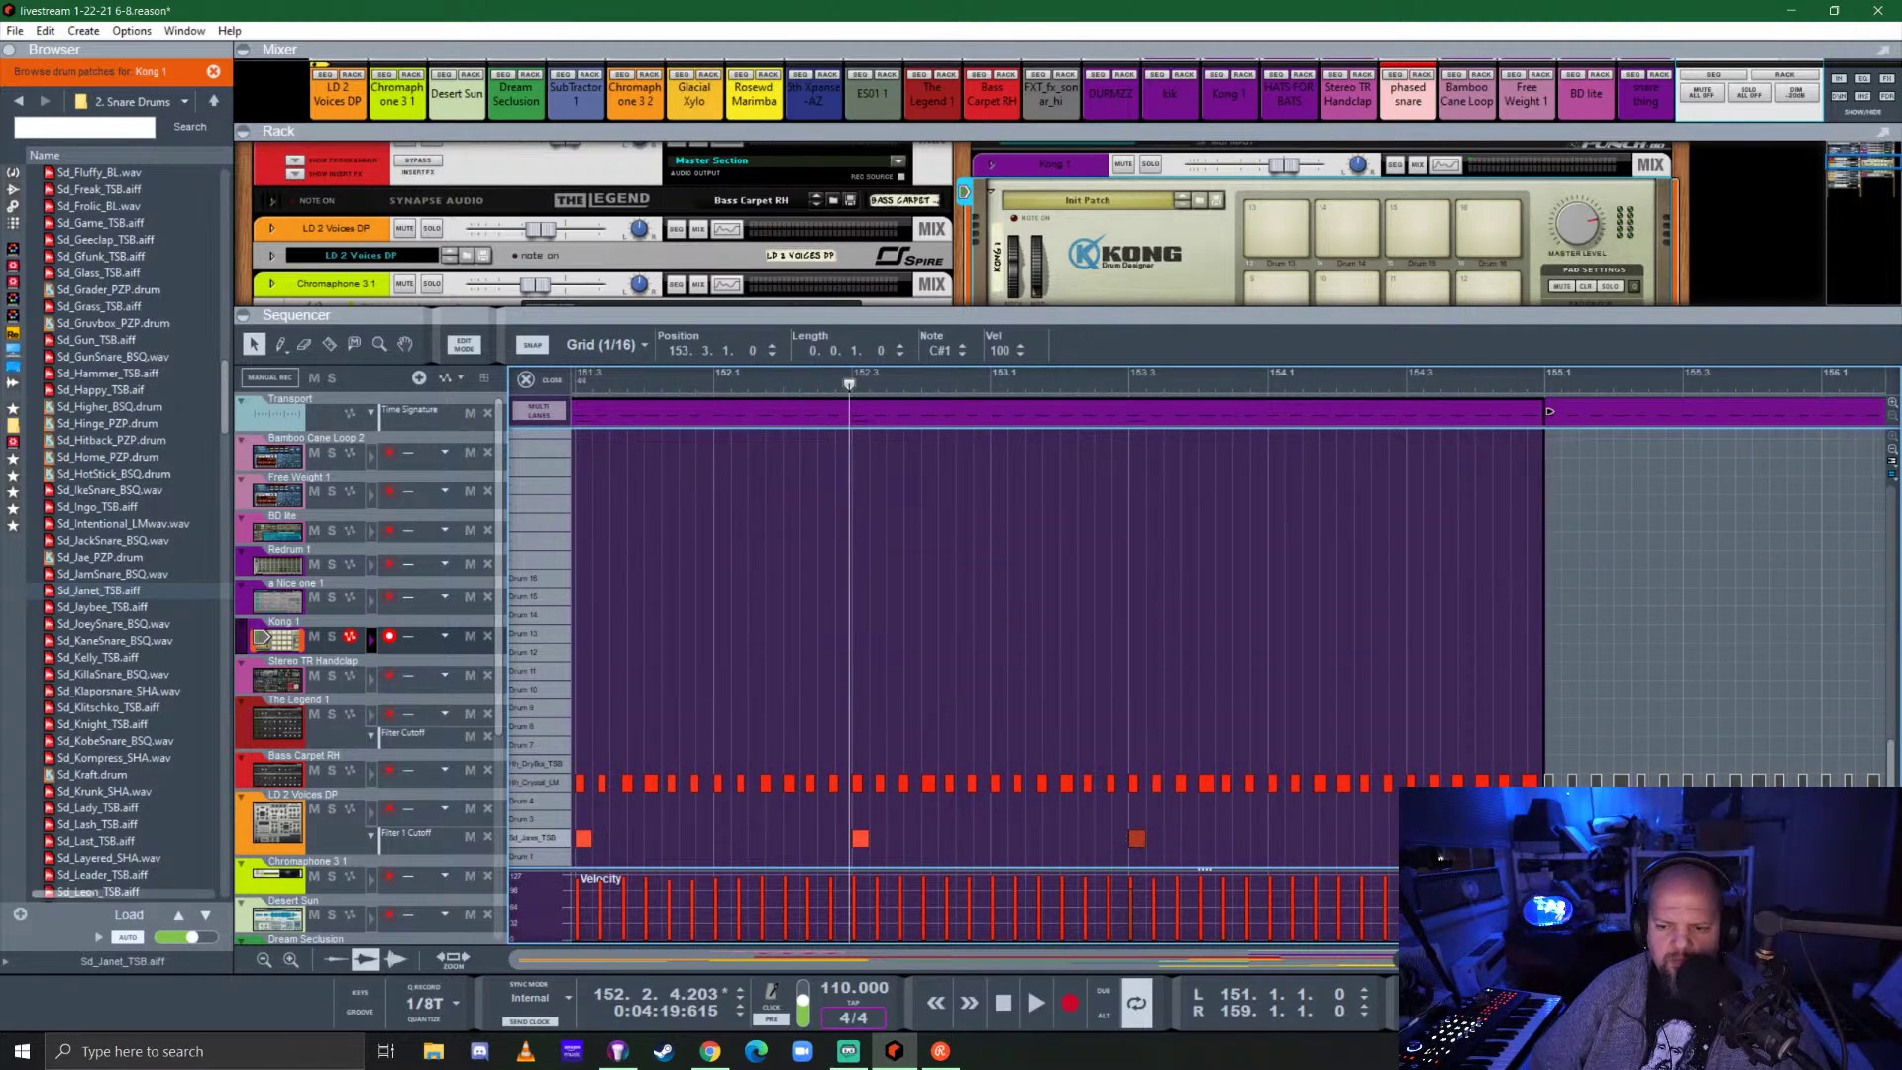
{"action": "scroll", "coordinate": [849, 448], "scroll_direction": "left", "scroll_amount": 4}
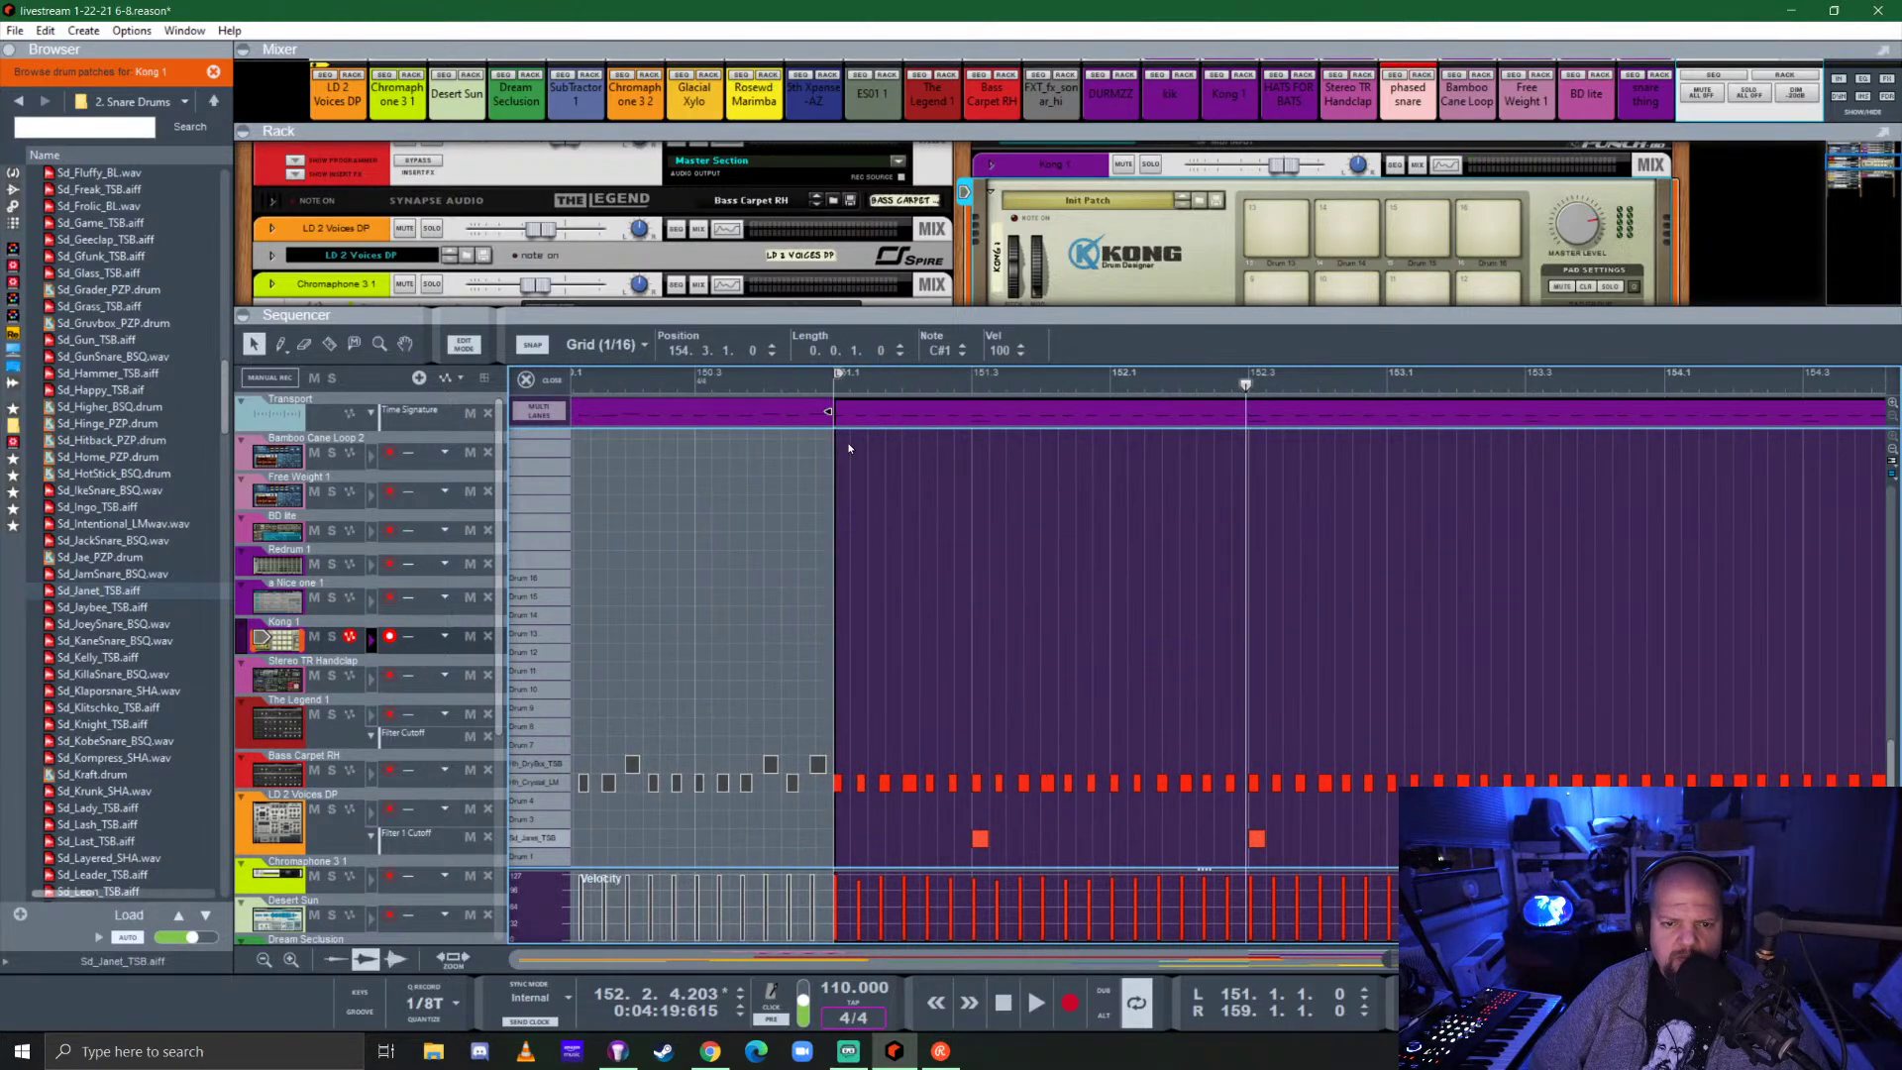
{"action": "key", "text": "space"}
{"action": "key", "text": "space"}
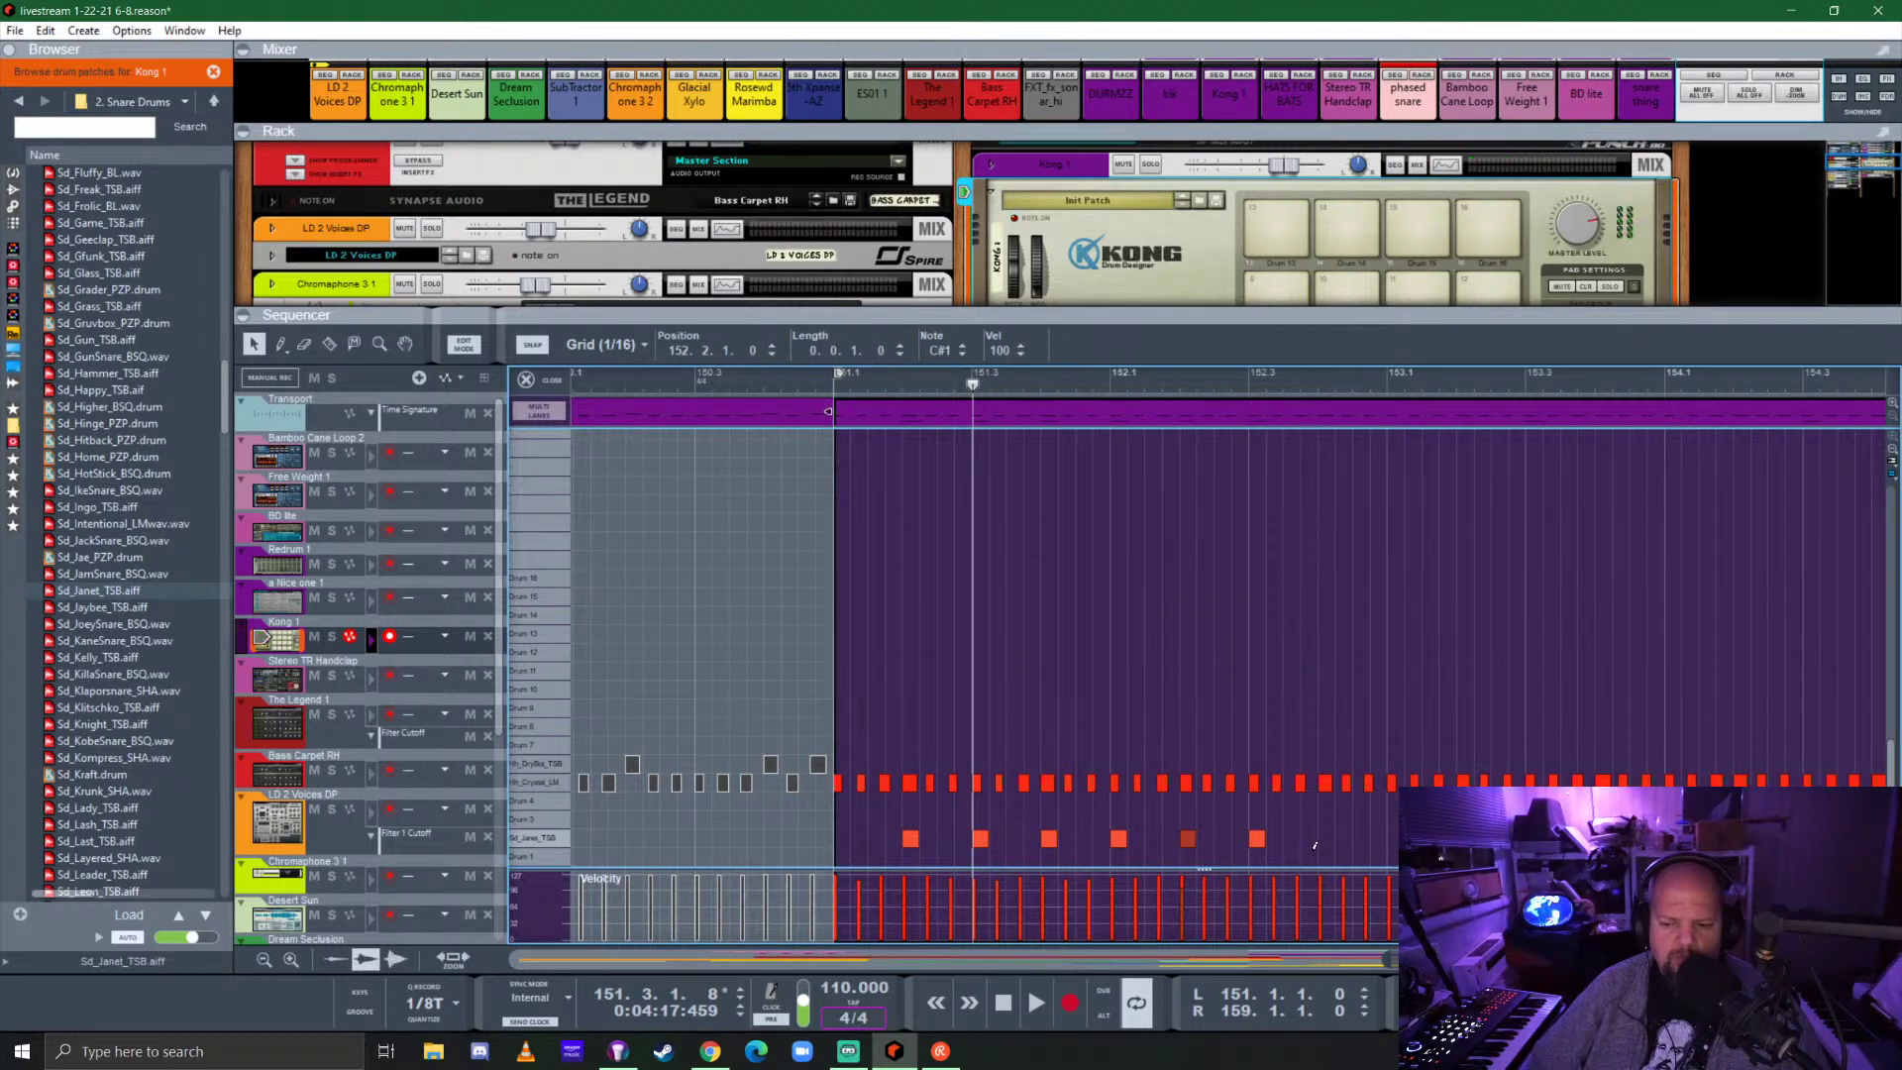
Play from just before bar 151 and delete the snare notes at 151.3, 152.1 and 152.3.
{"action": "left_click", "coordinate": [828, 382]}
{"action": "key", "text": "space"}
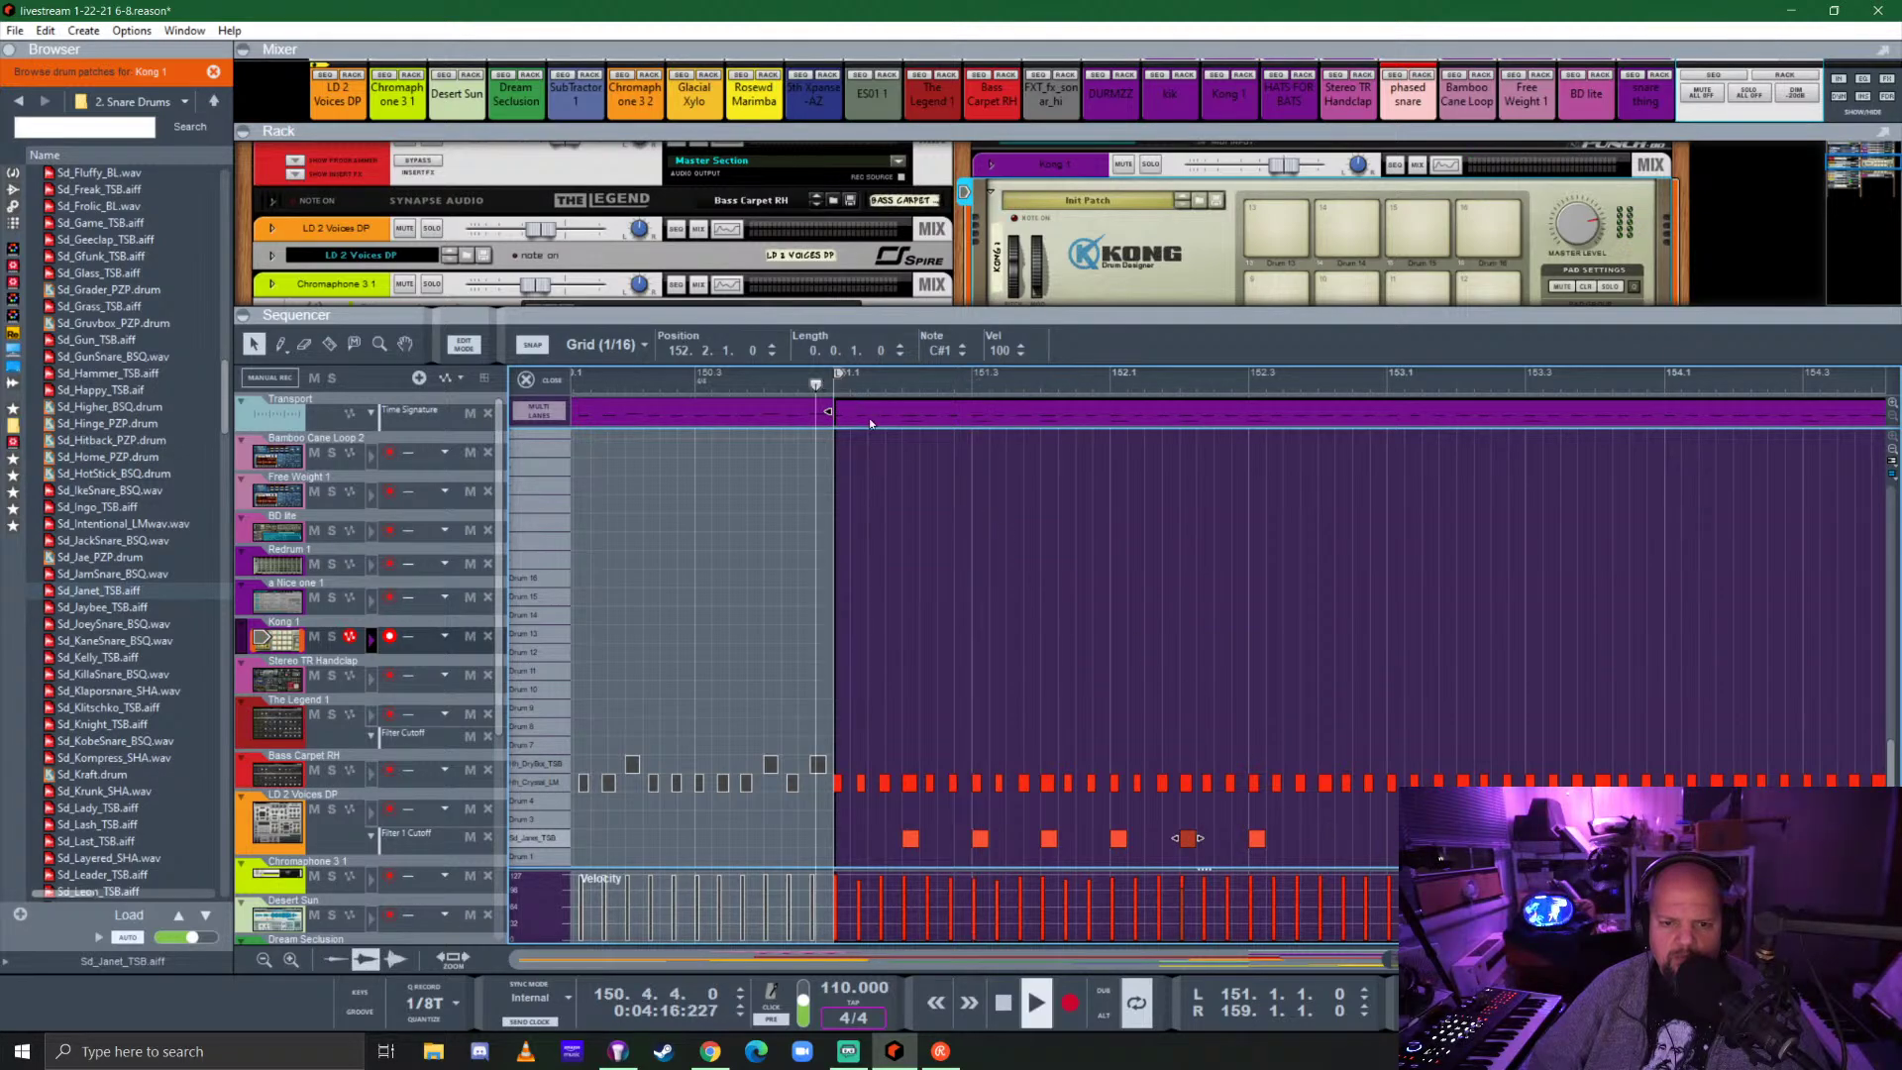
{"action": "left_click", "coordinate": [983, 841]}
{"action": "key", "text": "Delete"}
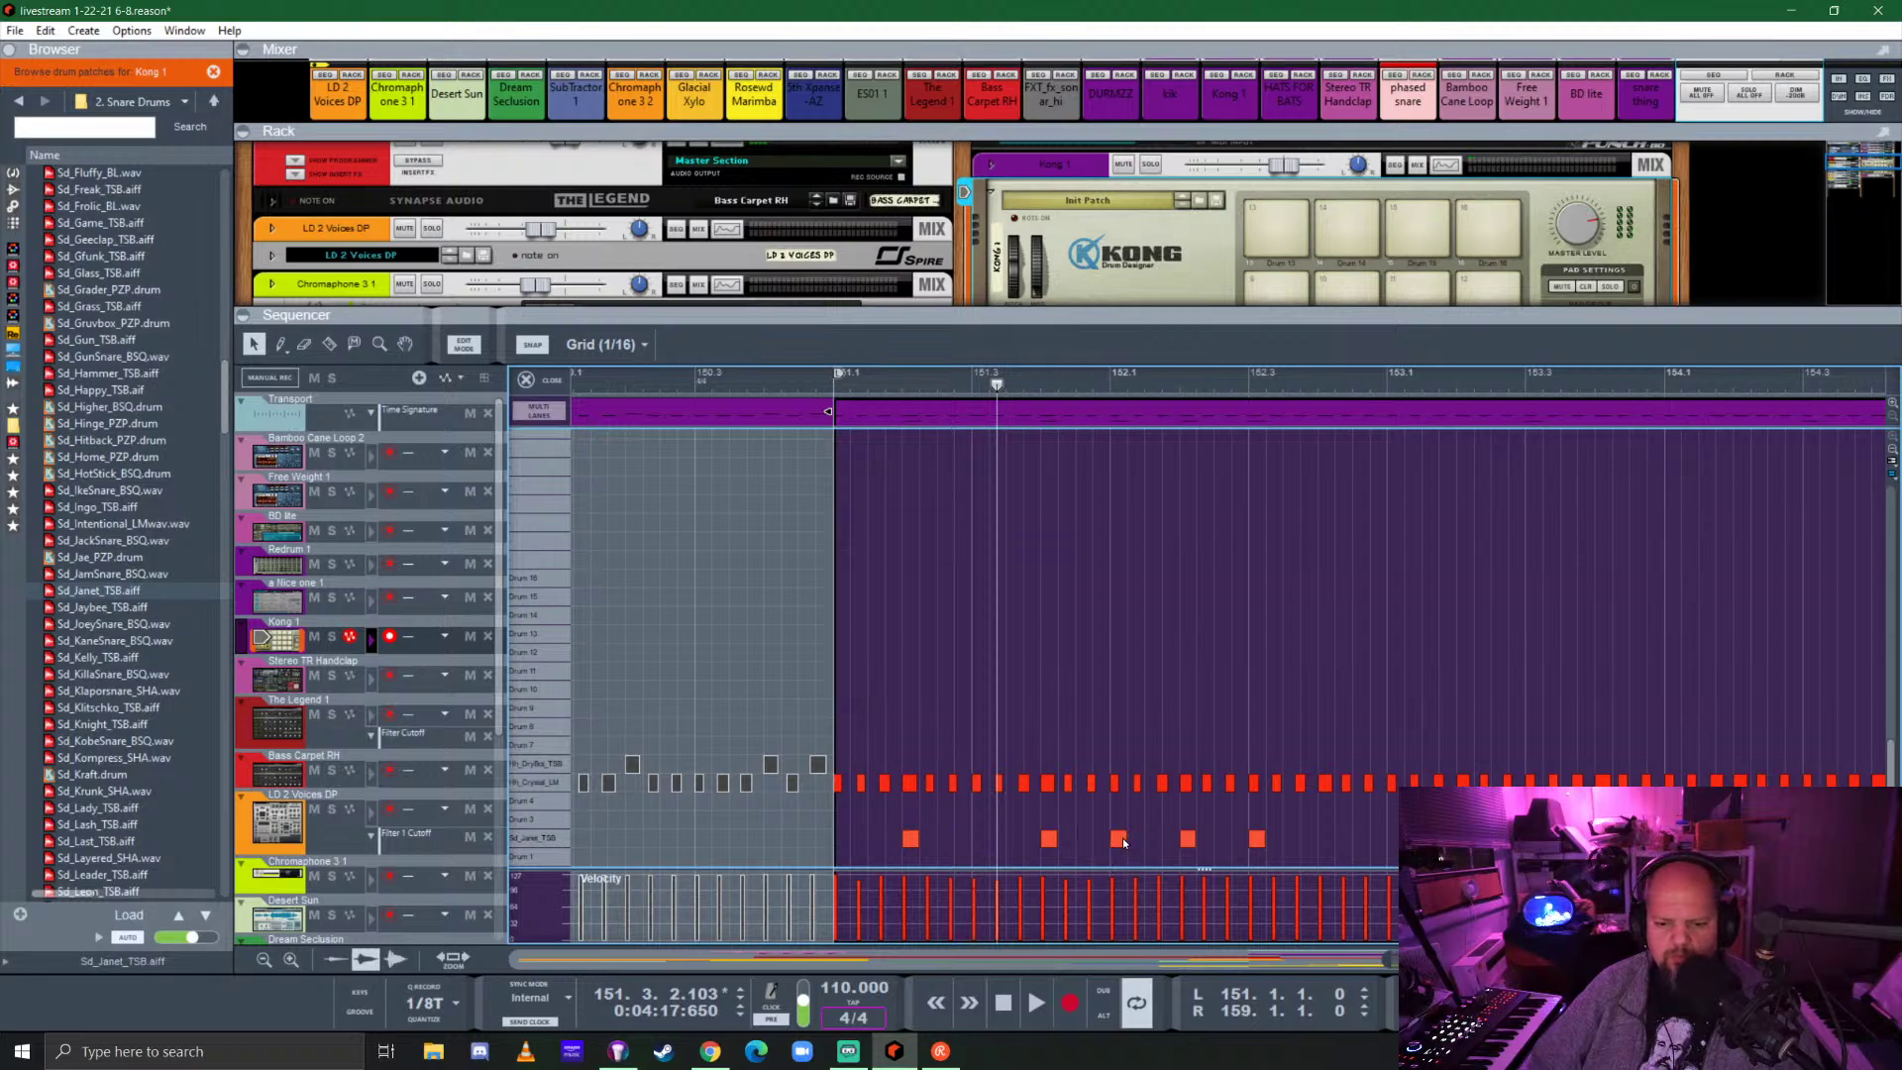
{"action": "left_click", "coordinate": [1119, 841]}
{"action": "key", "text": "Delete"}
{"action": "left_click", "coordinate": [1258, 842]}
{"action": "key", "text": "Delete"}
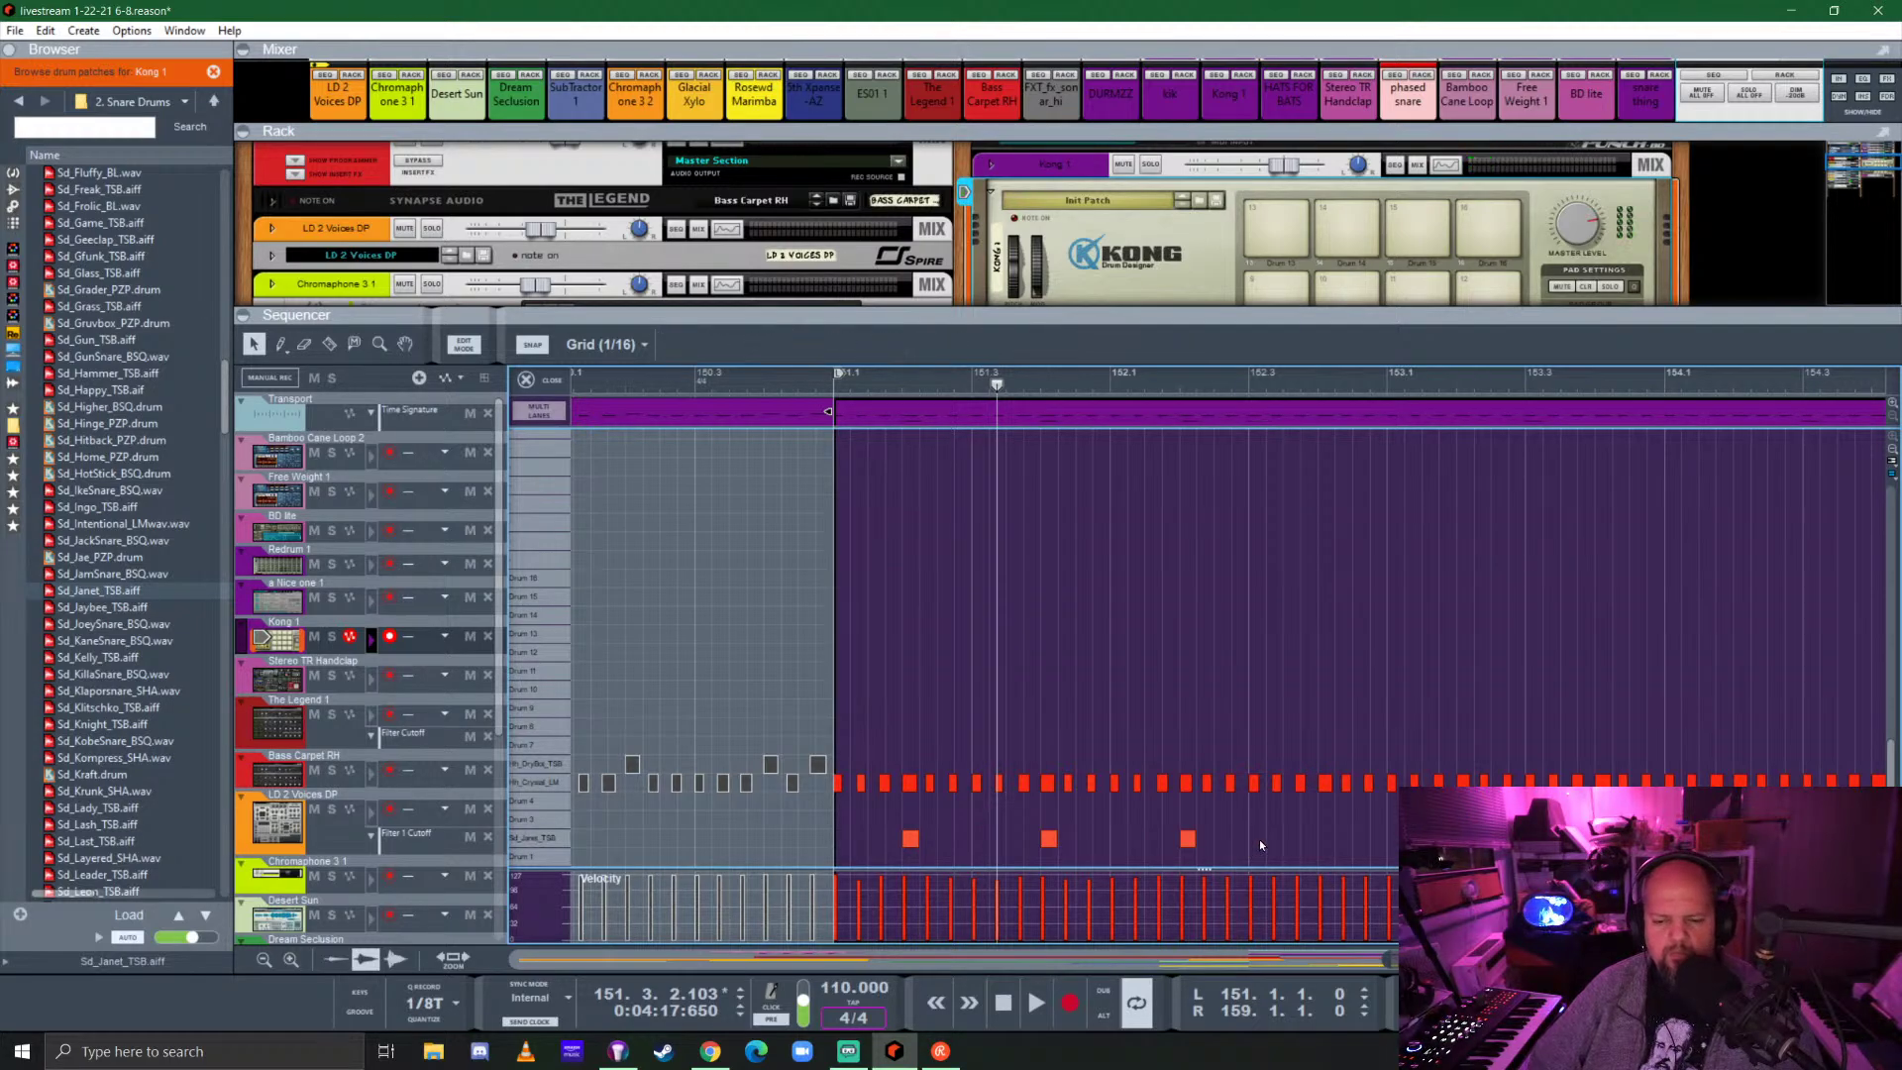
Continue the drum 2 snare on beats 2 and 4 through bar 154, clearing the remaining beat 3 notes.
{"action": "scroll", "coordinate": [1115, 808], "scroll_direction": "right", "scroll_amount": 4}
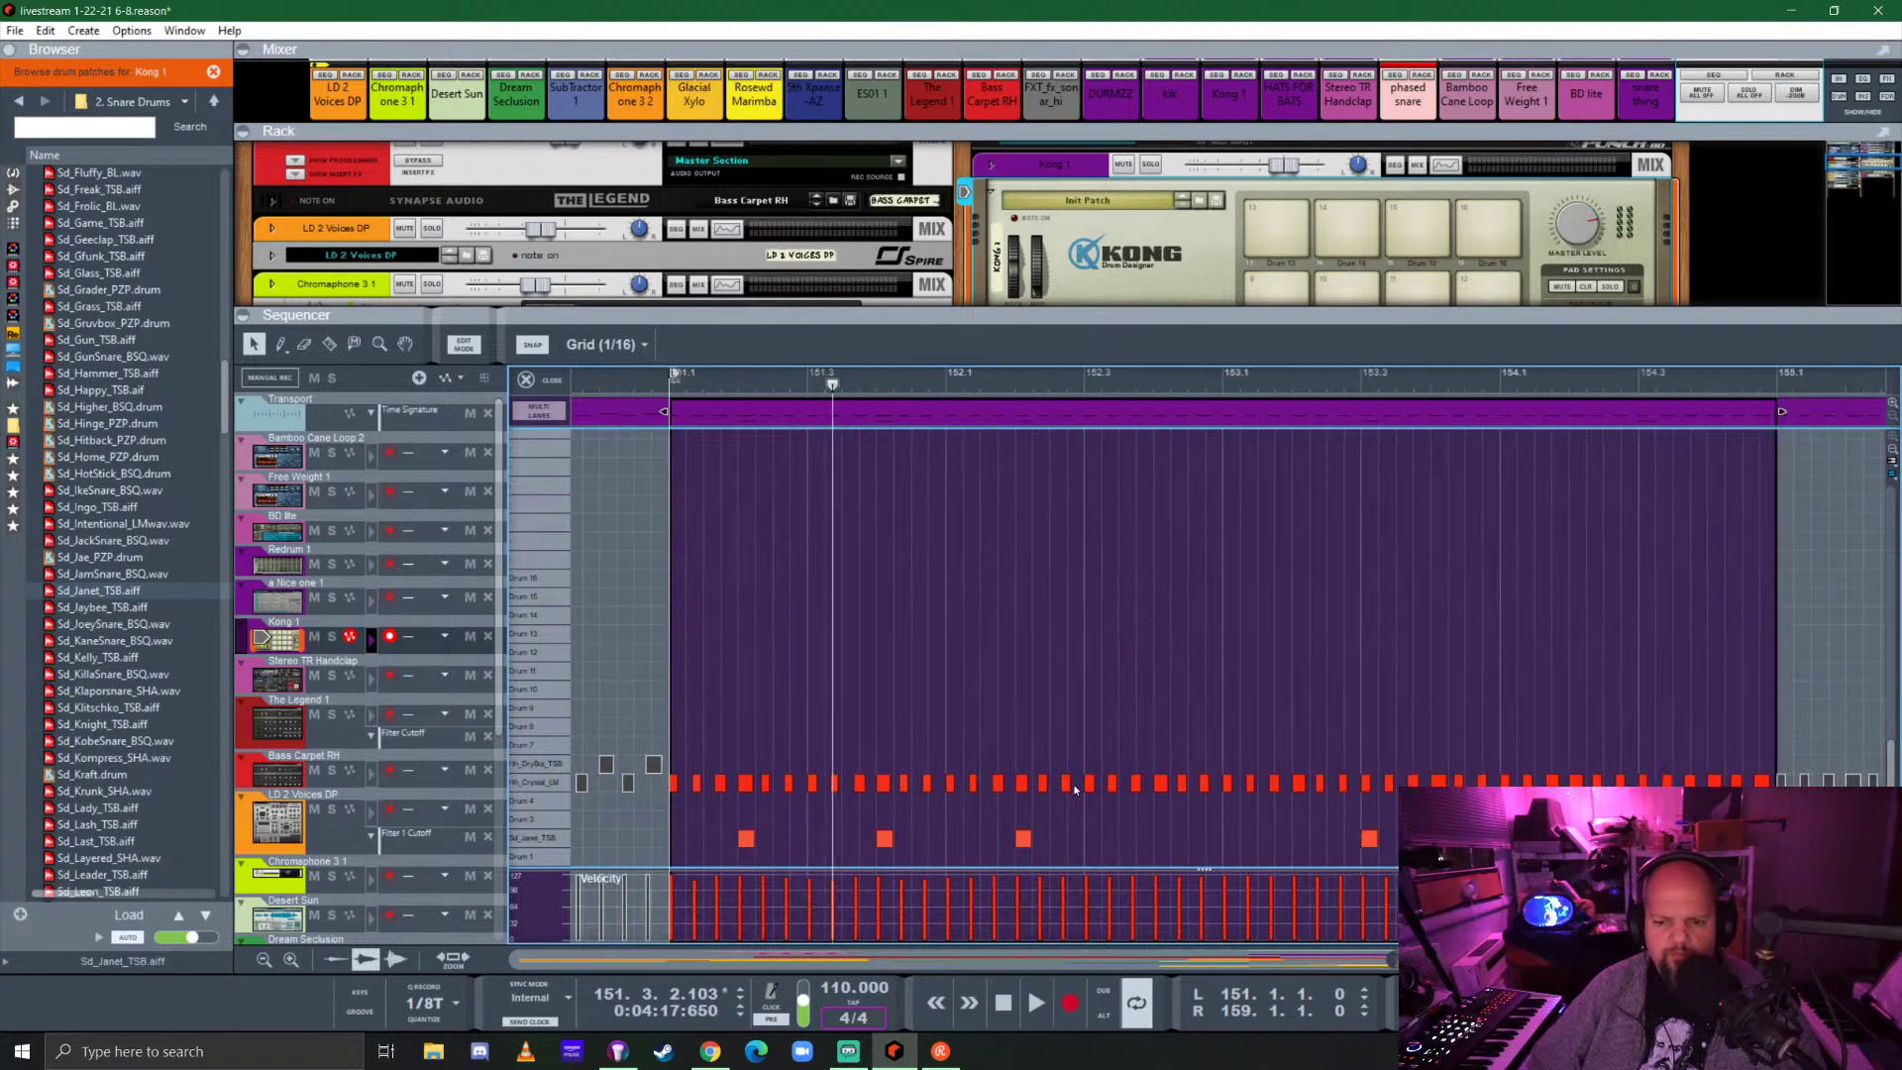
{"action": "left_click", "coordinate": [1107, 837]}
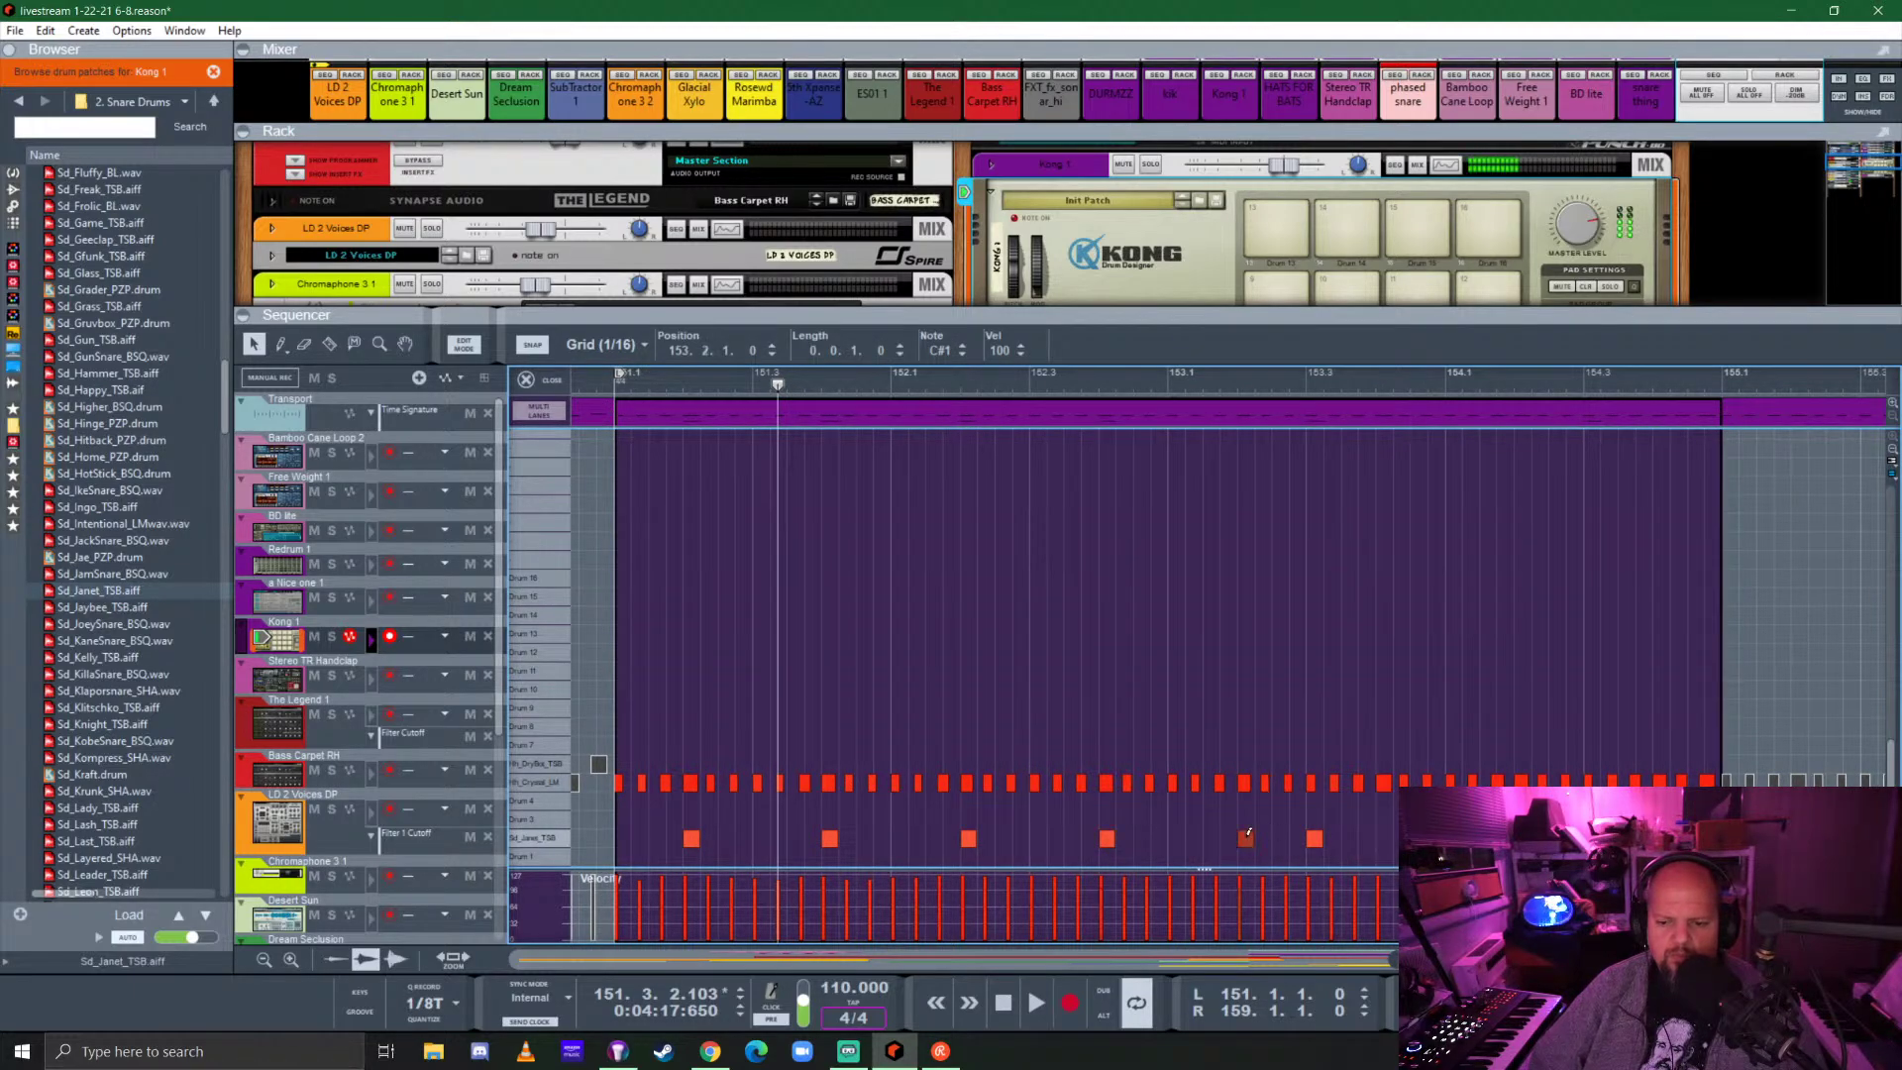
{"action": "scroll", "coordinate": [1385, 839], "scroll_direction": "right", "scroll_amount": 5}
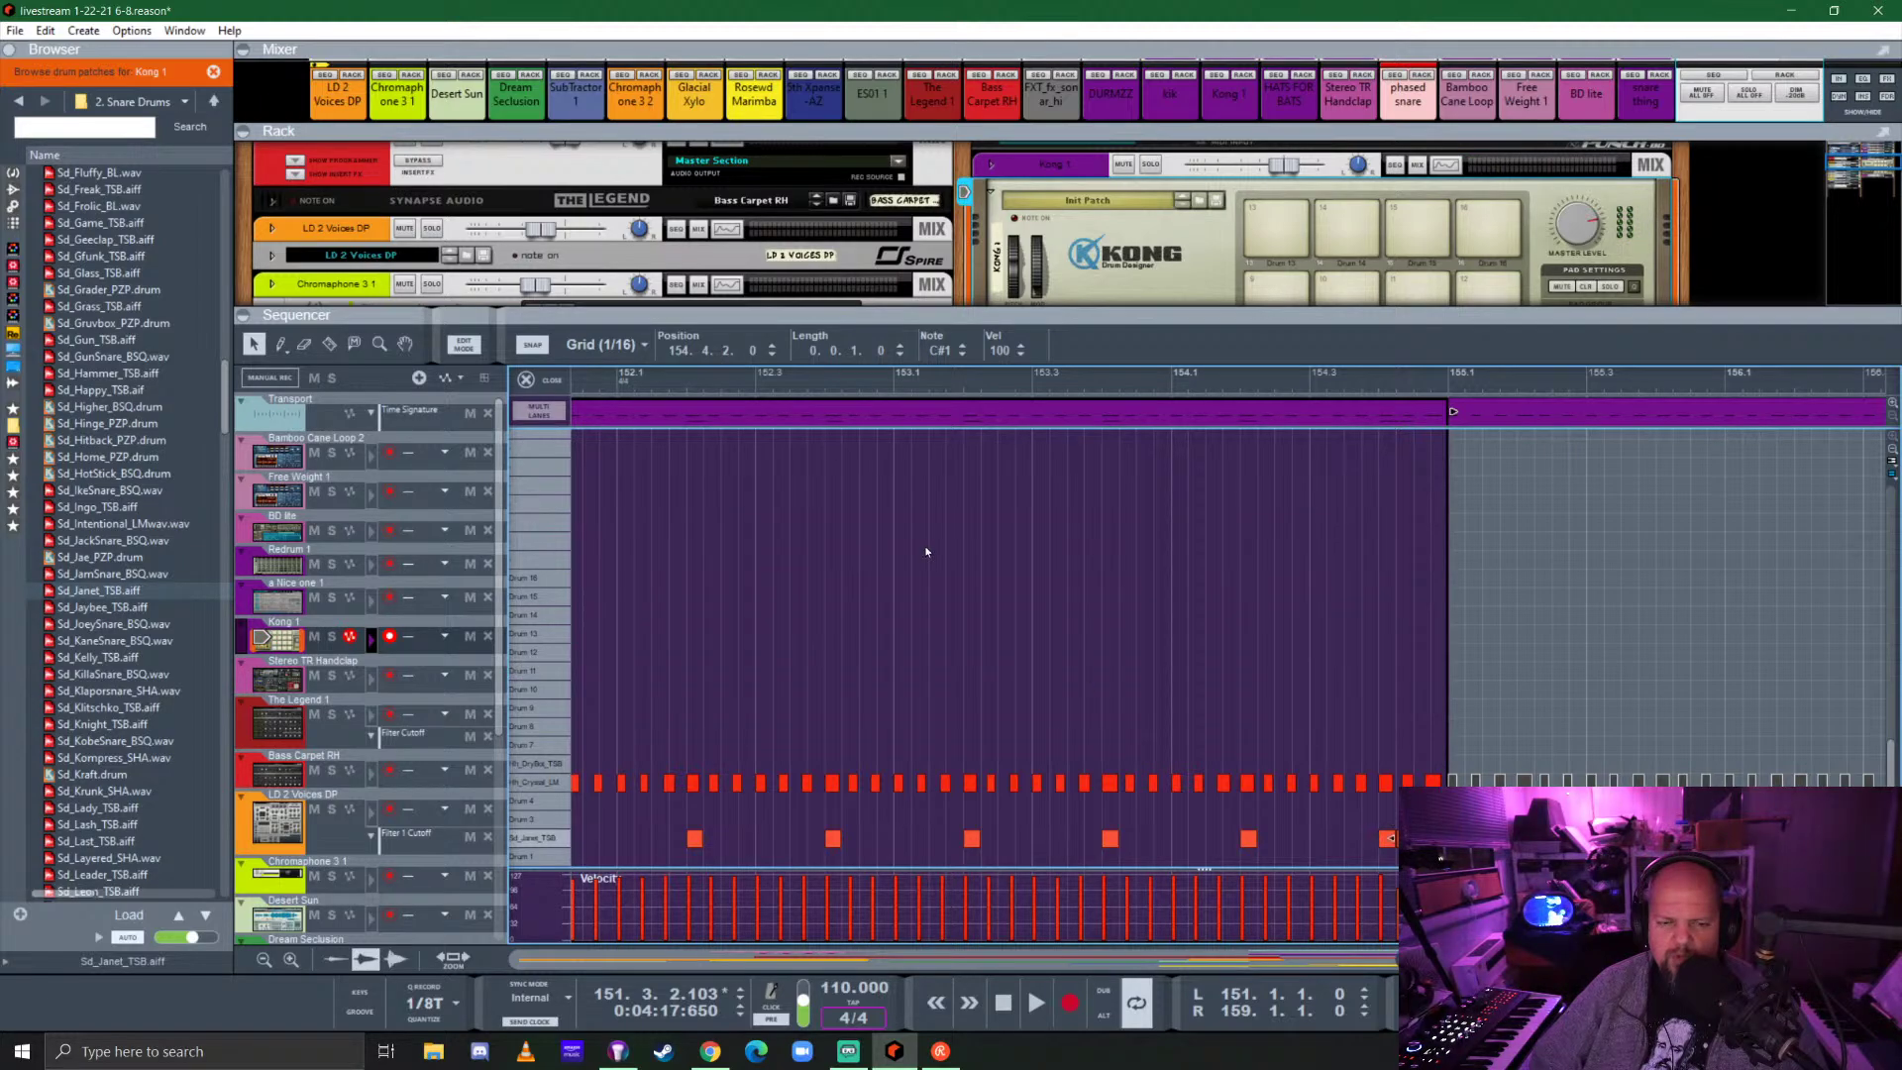
Set the note snap to 1/8T and add triplet snare notes at the end of bar 154, up to position 154.4.3.160.
{"action": "left_click", "coordinate": [636, 344]}
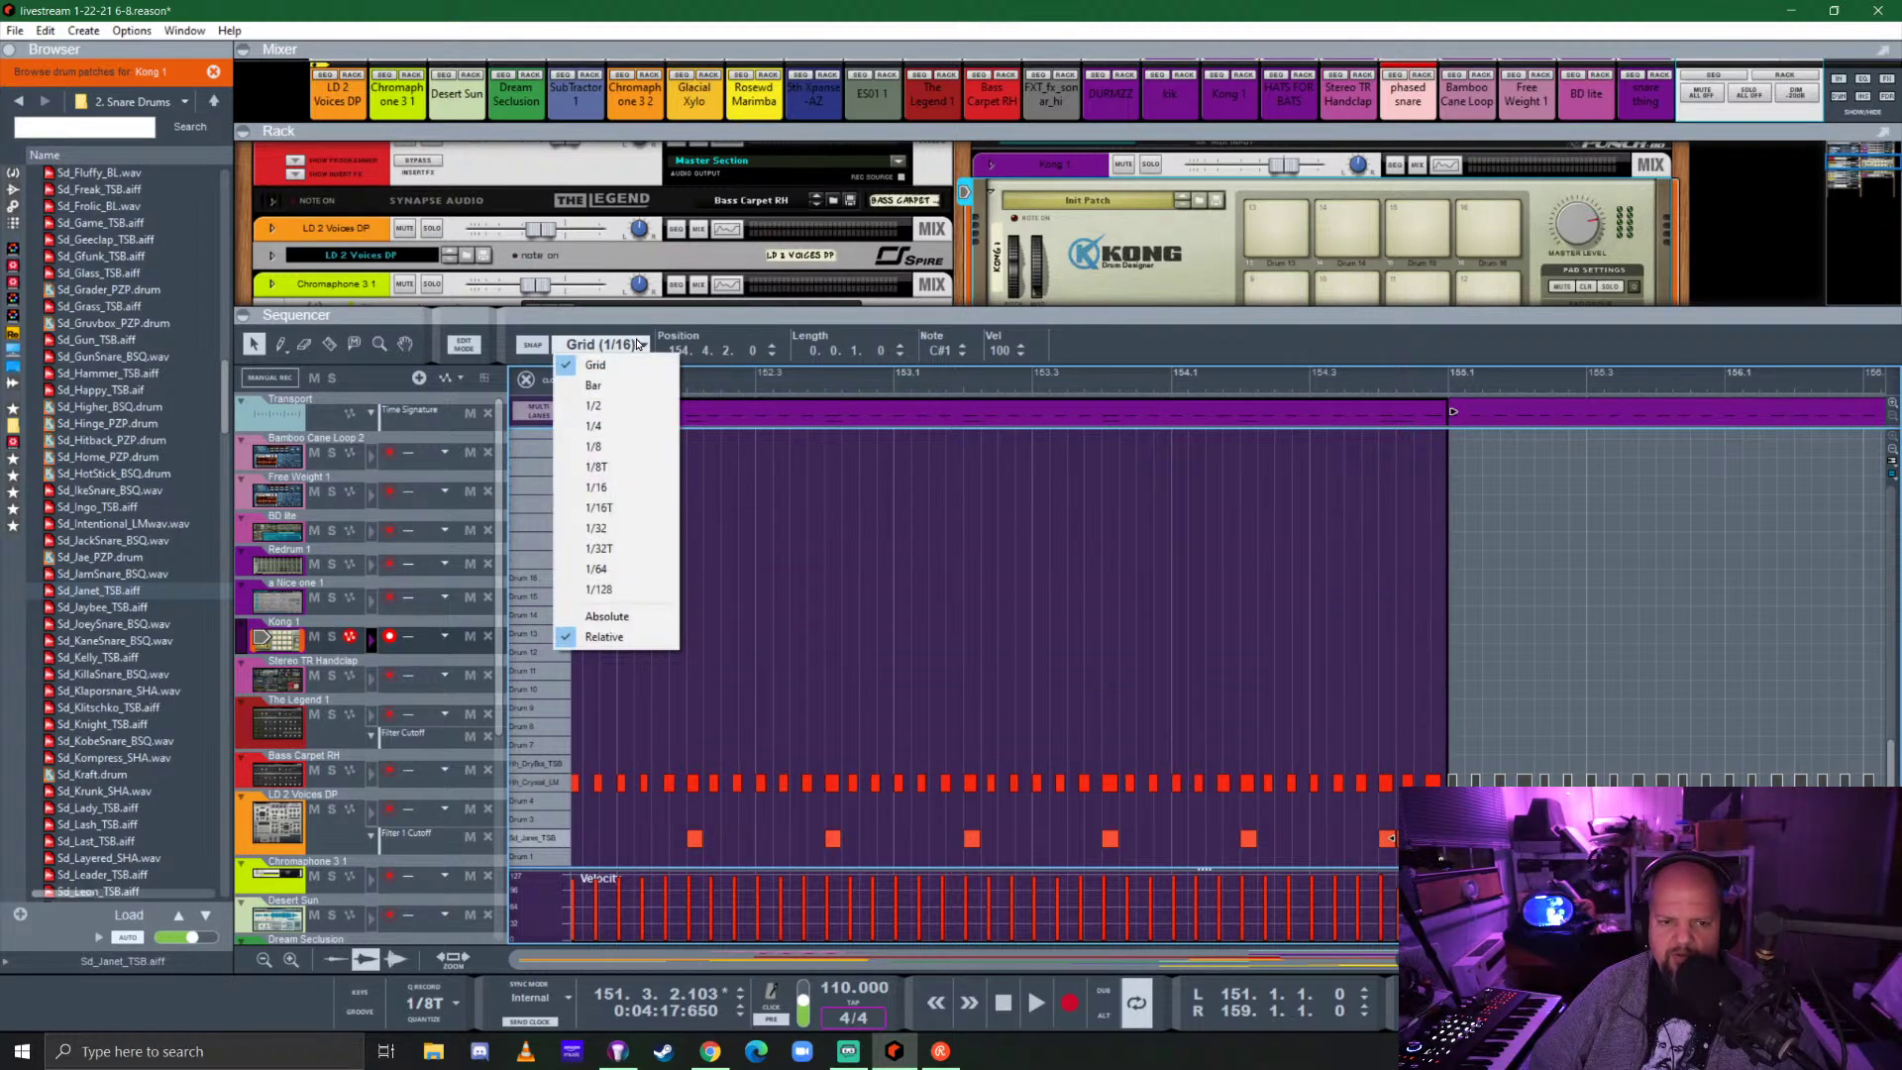
{"action": "left_click", "coordinate": [649, 467]}
{"action": "scroll", "coordinate": [914, 958], "scroll_direction": "down", "scroll_amount": 2}
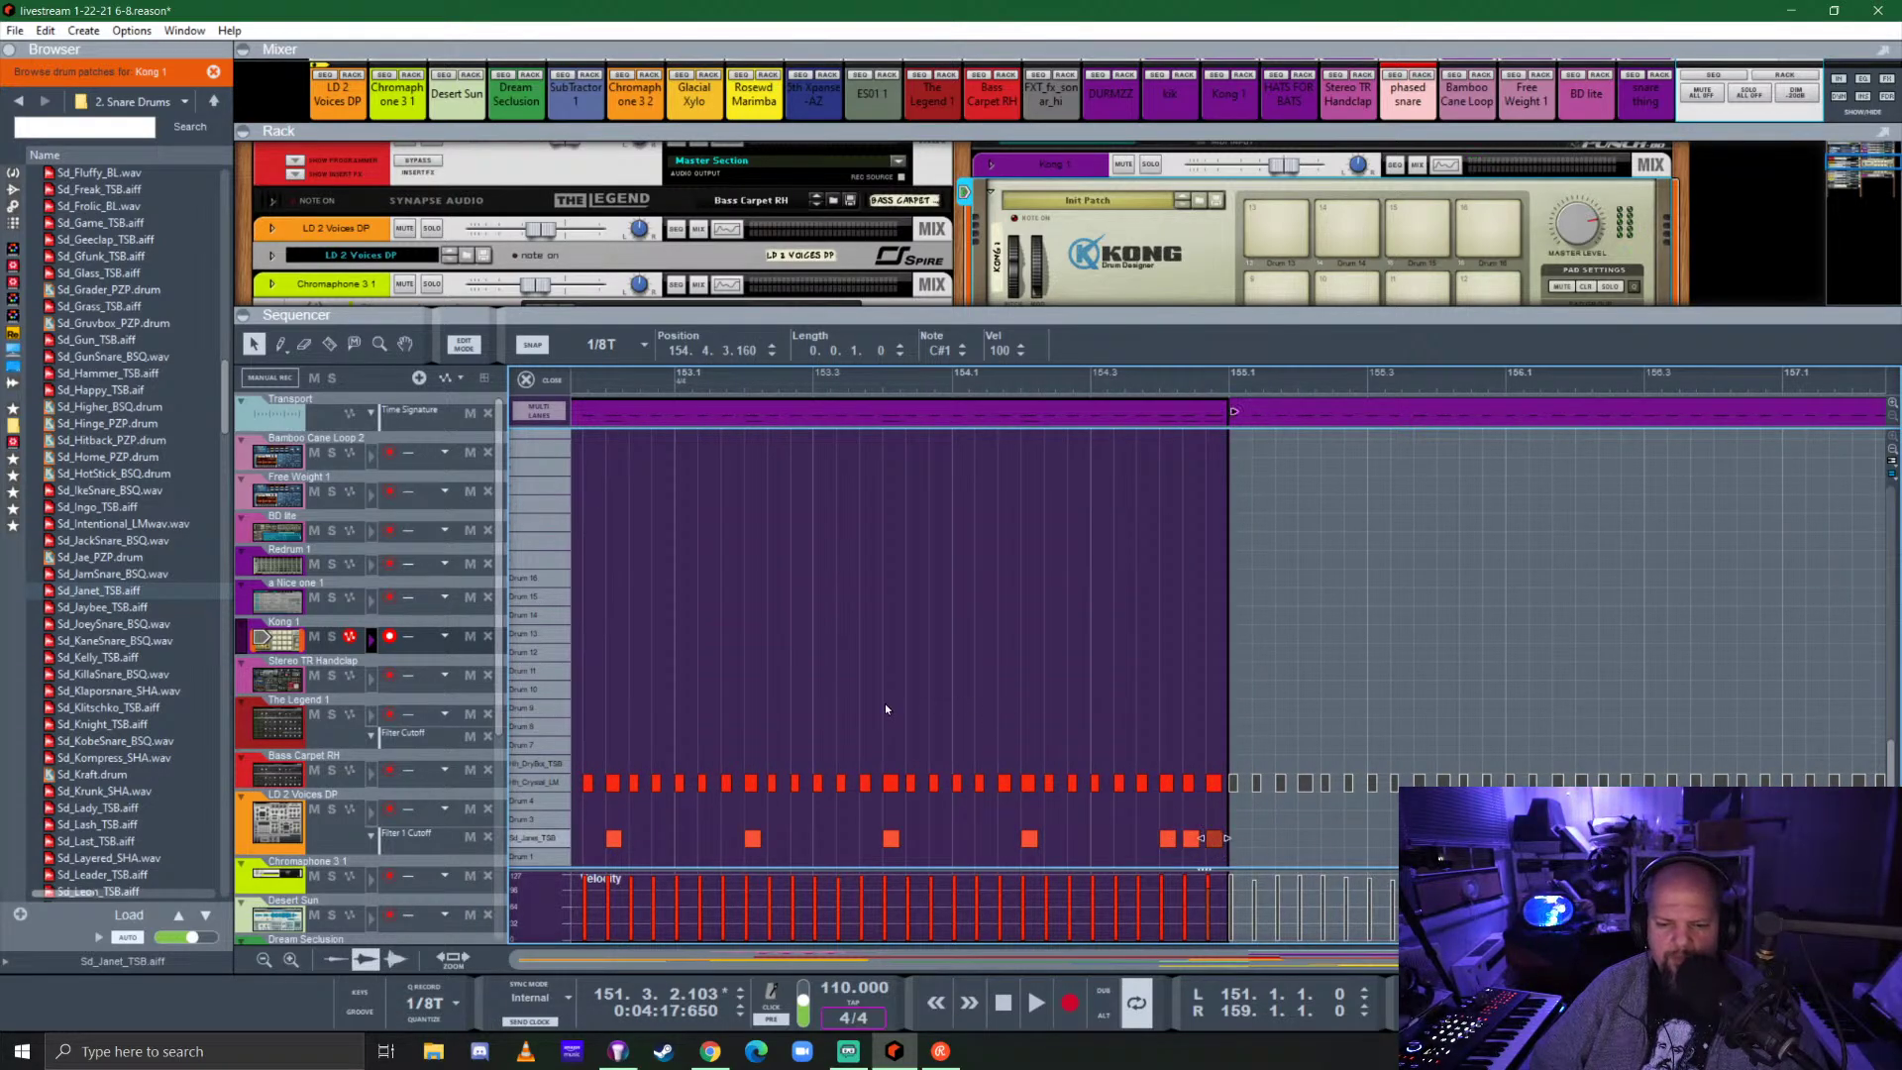
{"action": "scroll", "coordinate": [887, 708], "scroll_direction": "down", "scroll_amount": 3}
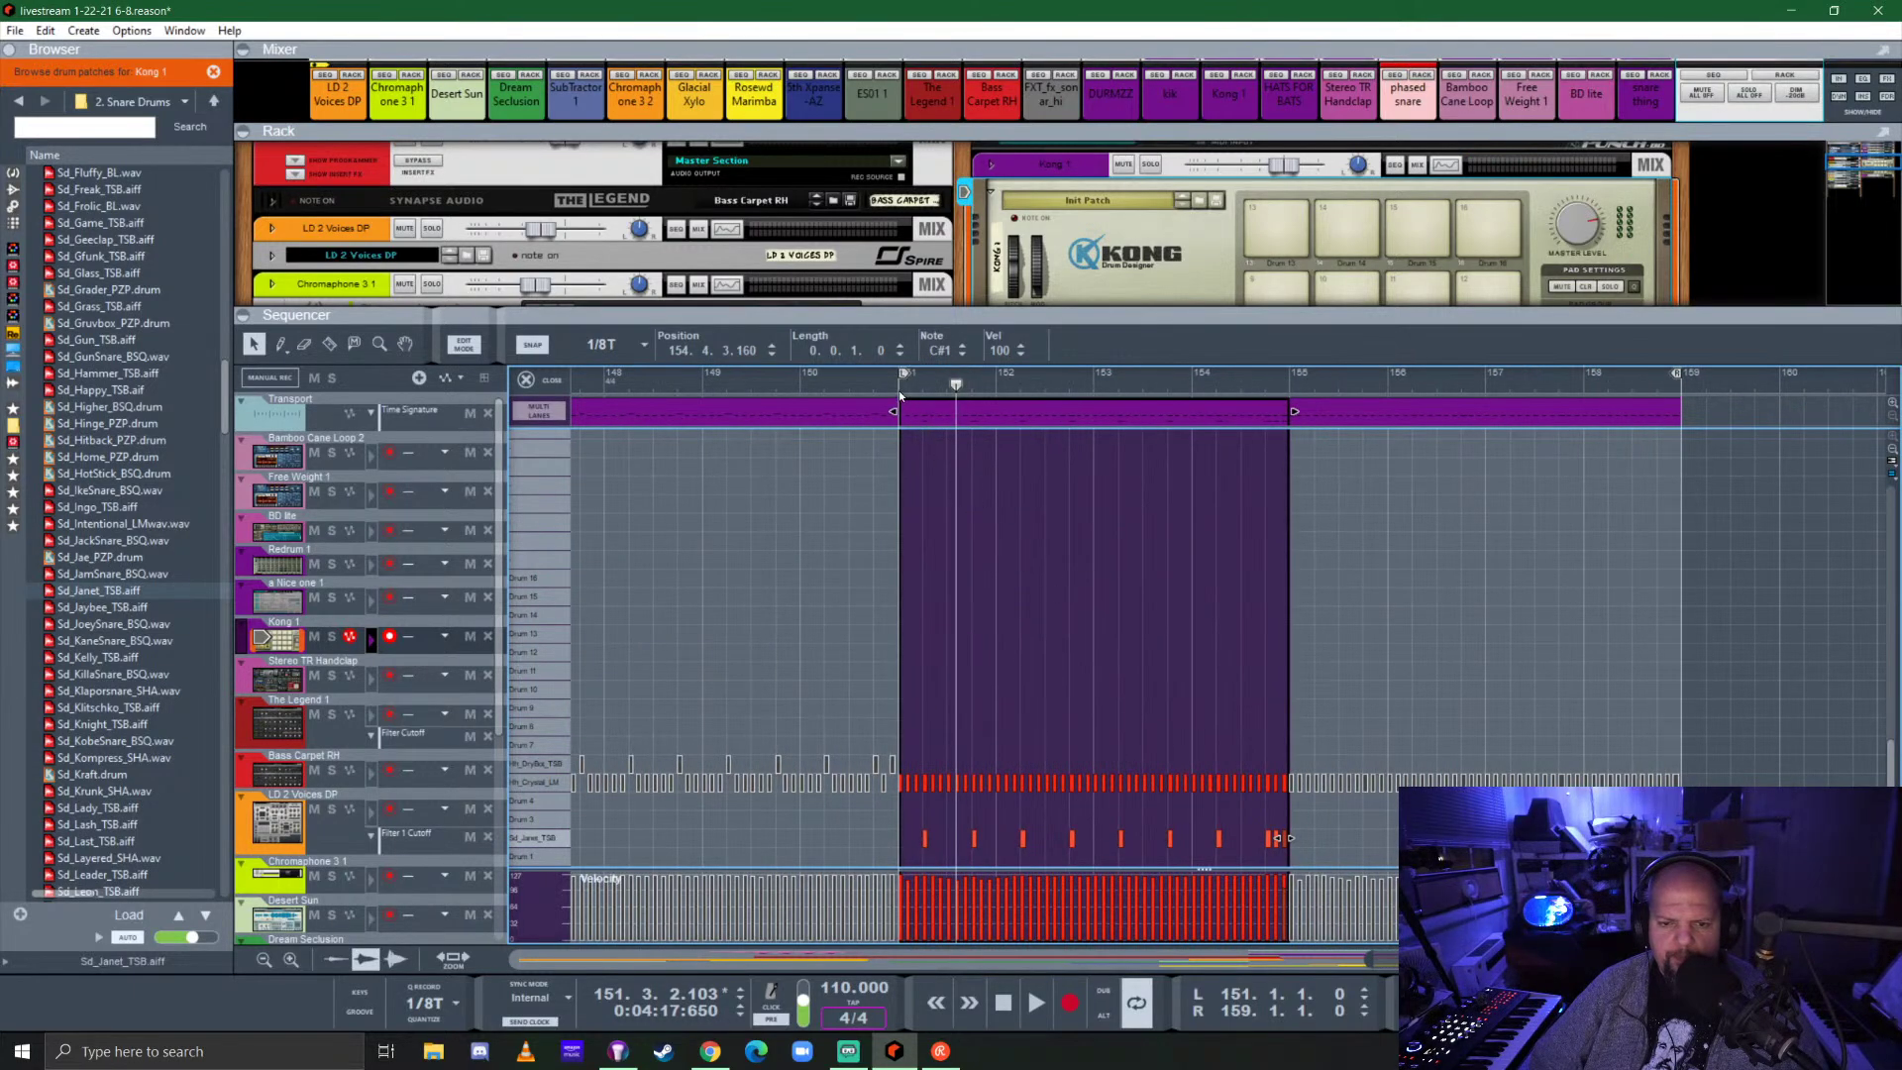
Replace Kong 1's clip at bar 155 with a duplicate of the edited bar 151 clip and leave the note editor.
{"action": "left_click", "coordinate": [1401, 407]}
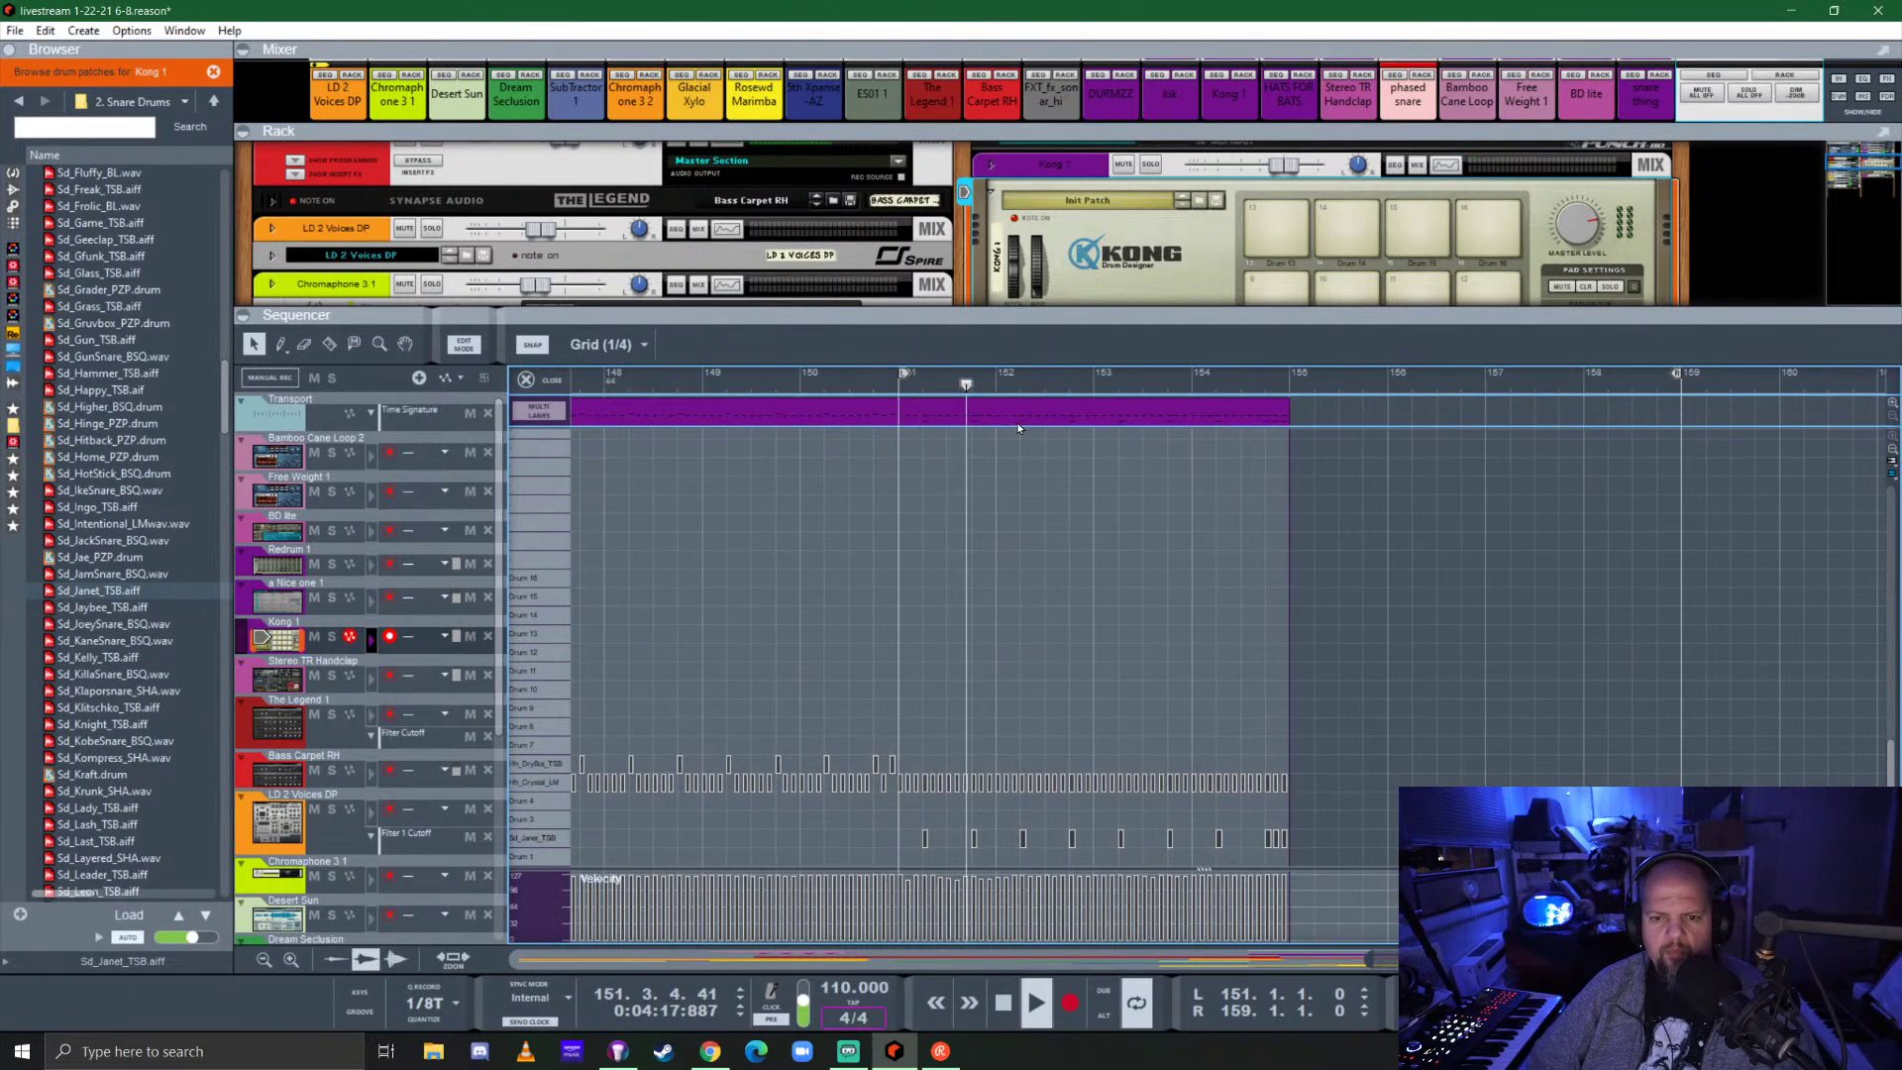
{"action": "left_click", "coordinate": [959, 408]}
{"action": "key", "text": "ctrl+d"}
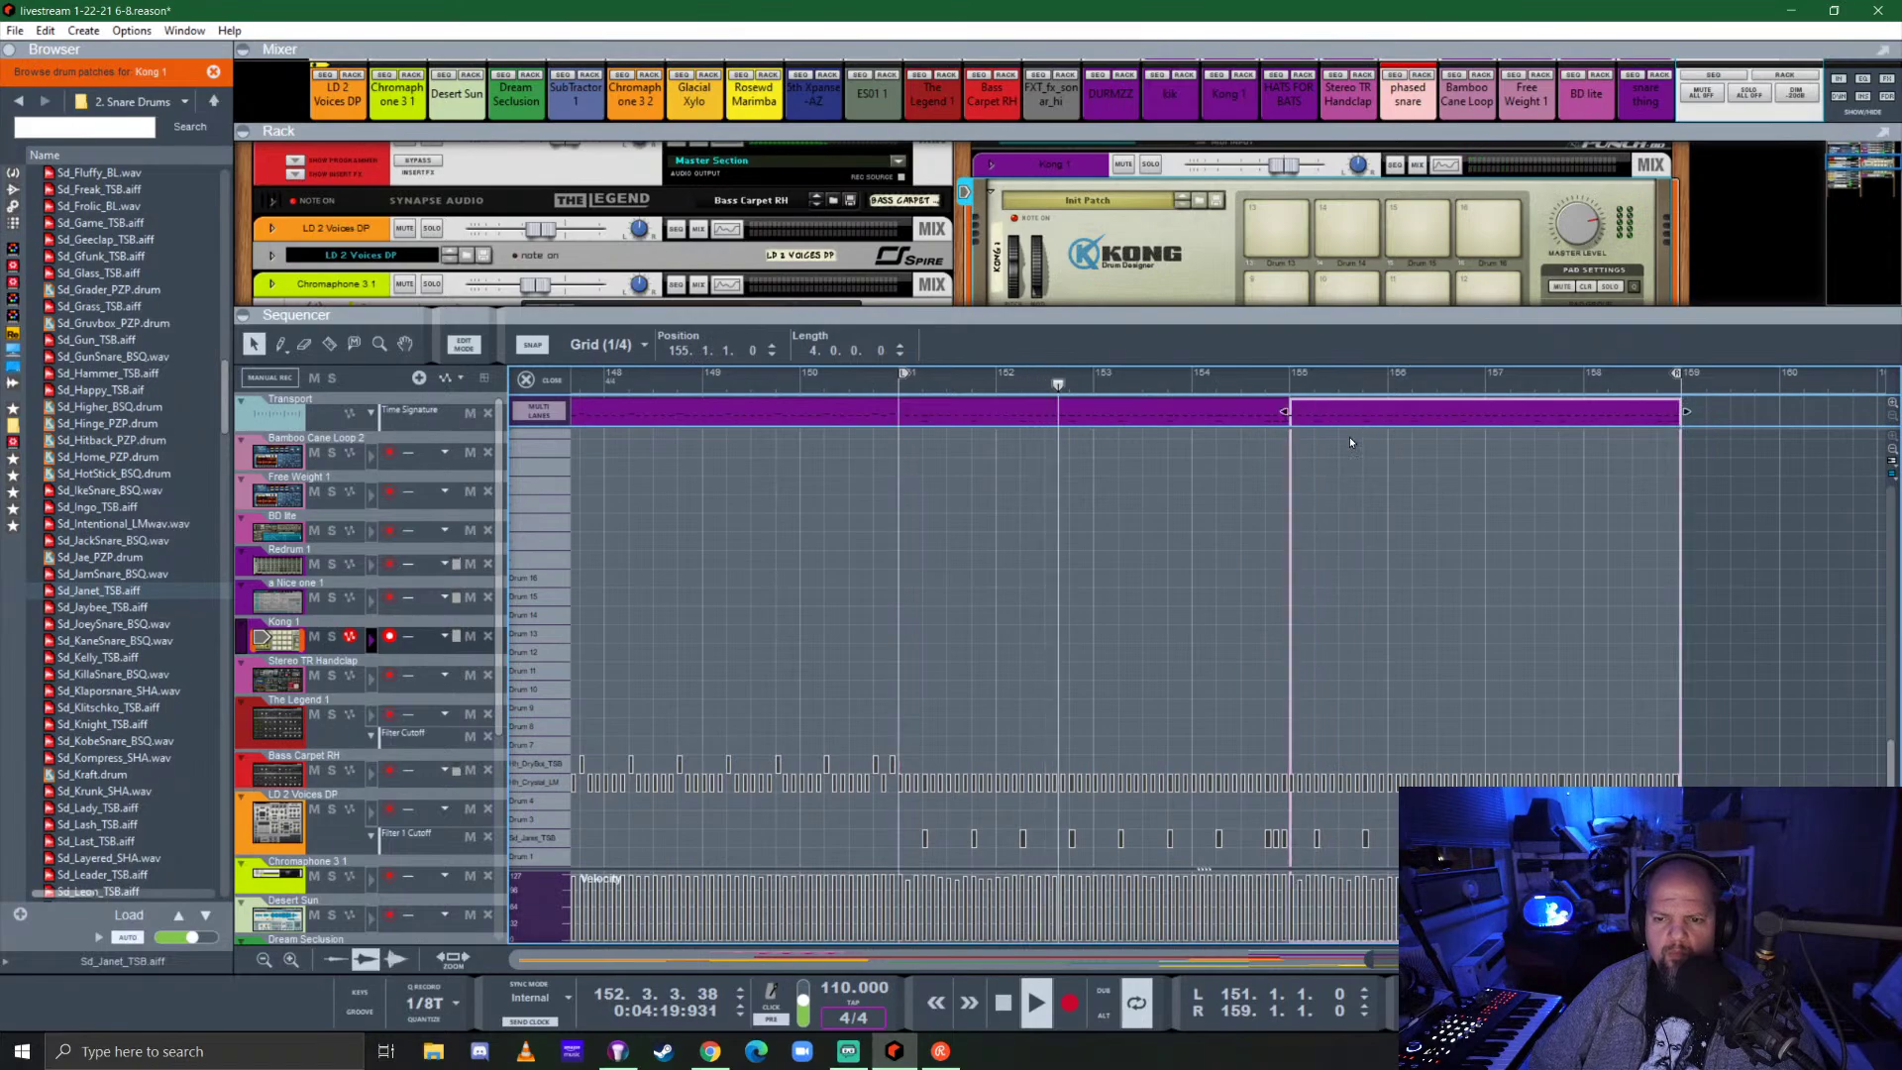
{"action": "key", "text": "ctrl+e"}
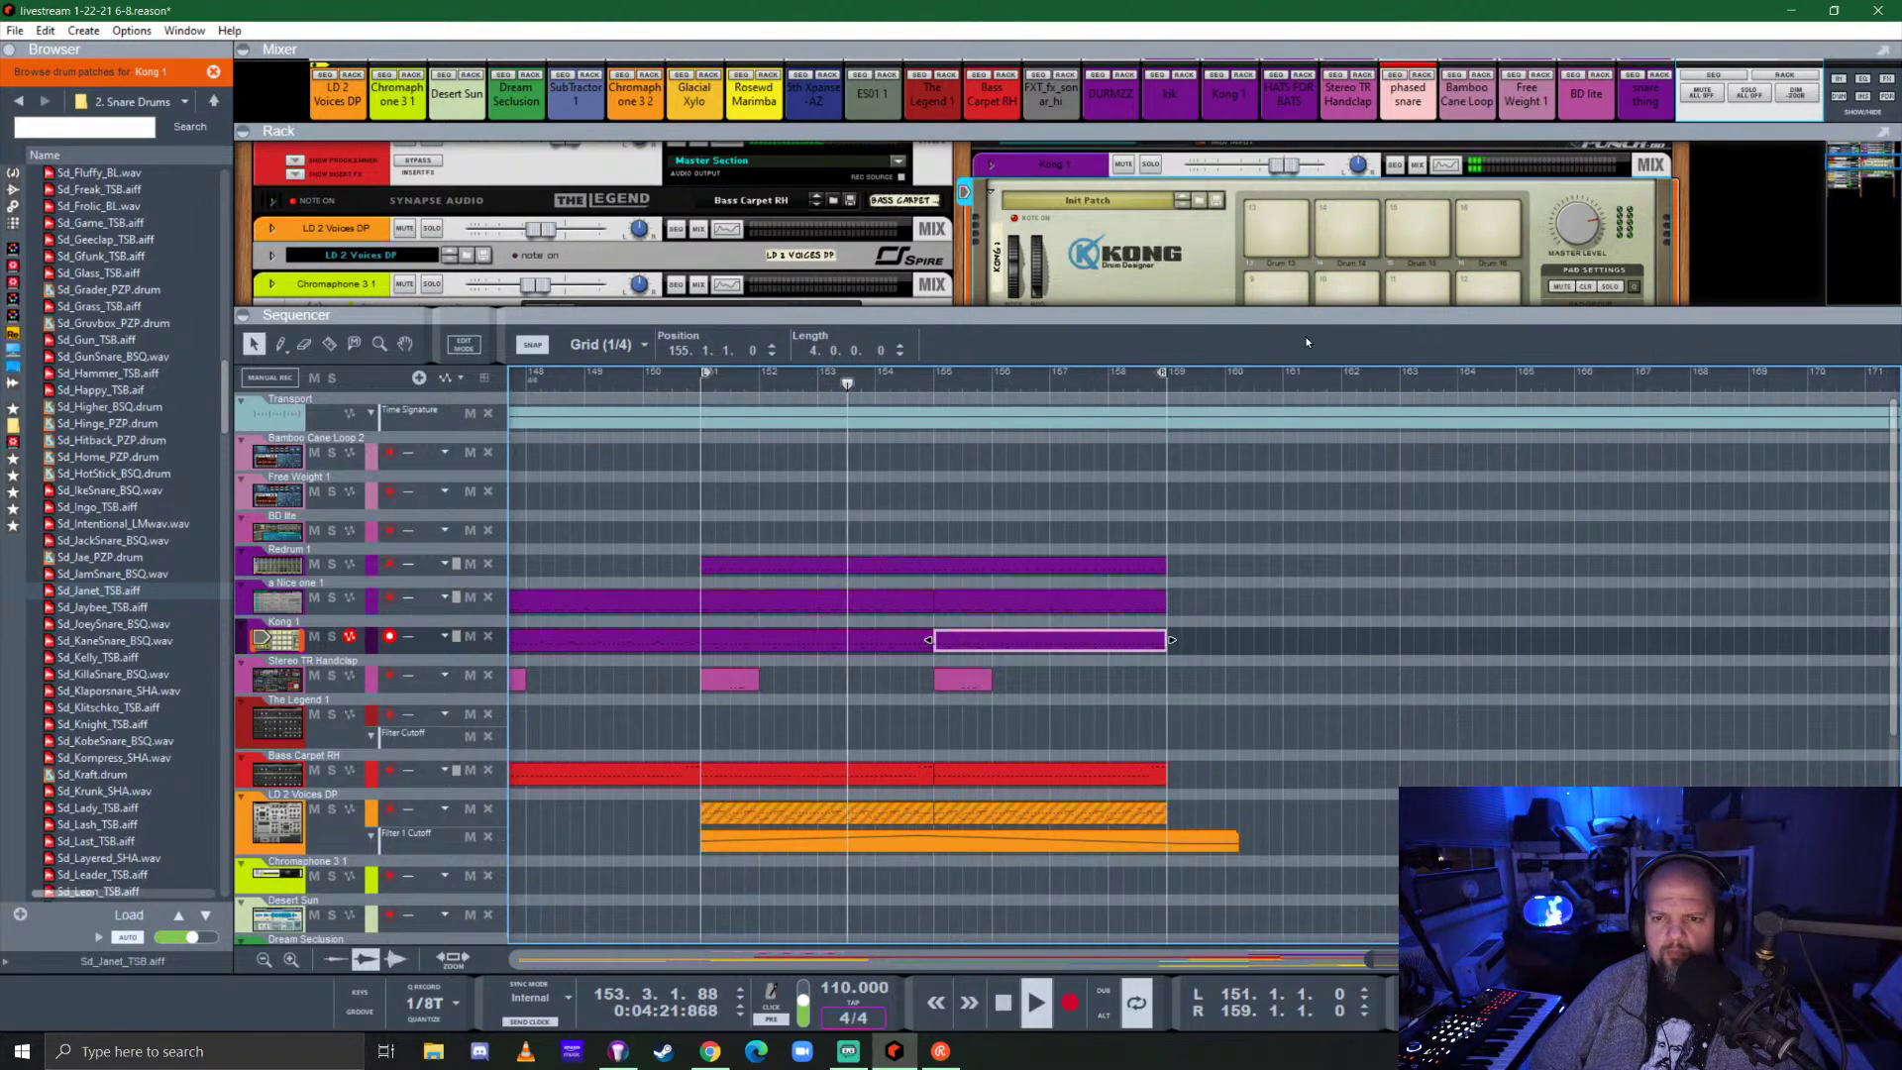
Enlarge the rack, solo Kong 1 and show the drum module and effects section for drum 2.
{"action": "left_click_drag", "start_coordinate": [1288, 309], "coordinate": [1288, 644]}
{"action": "left_click", "coordinate": [1150, 165]}
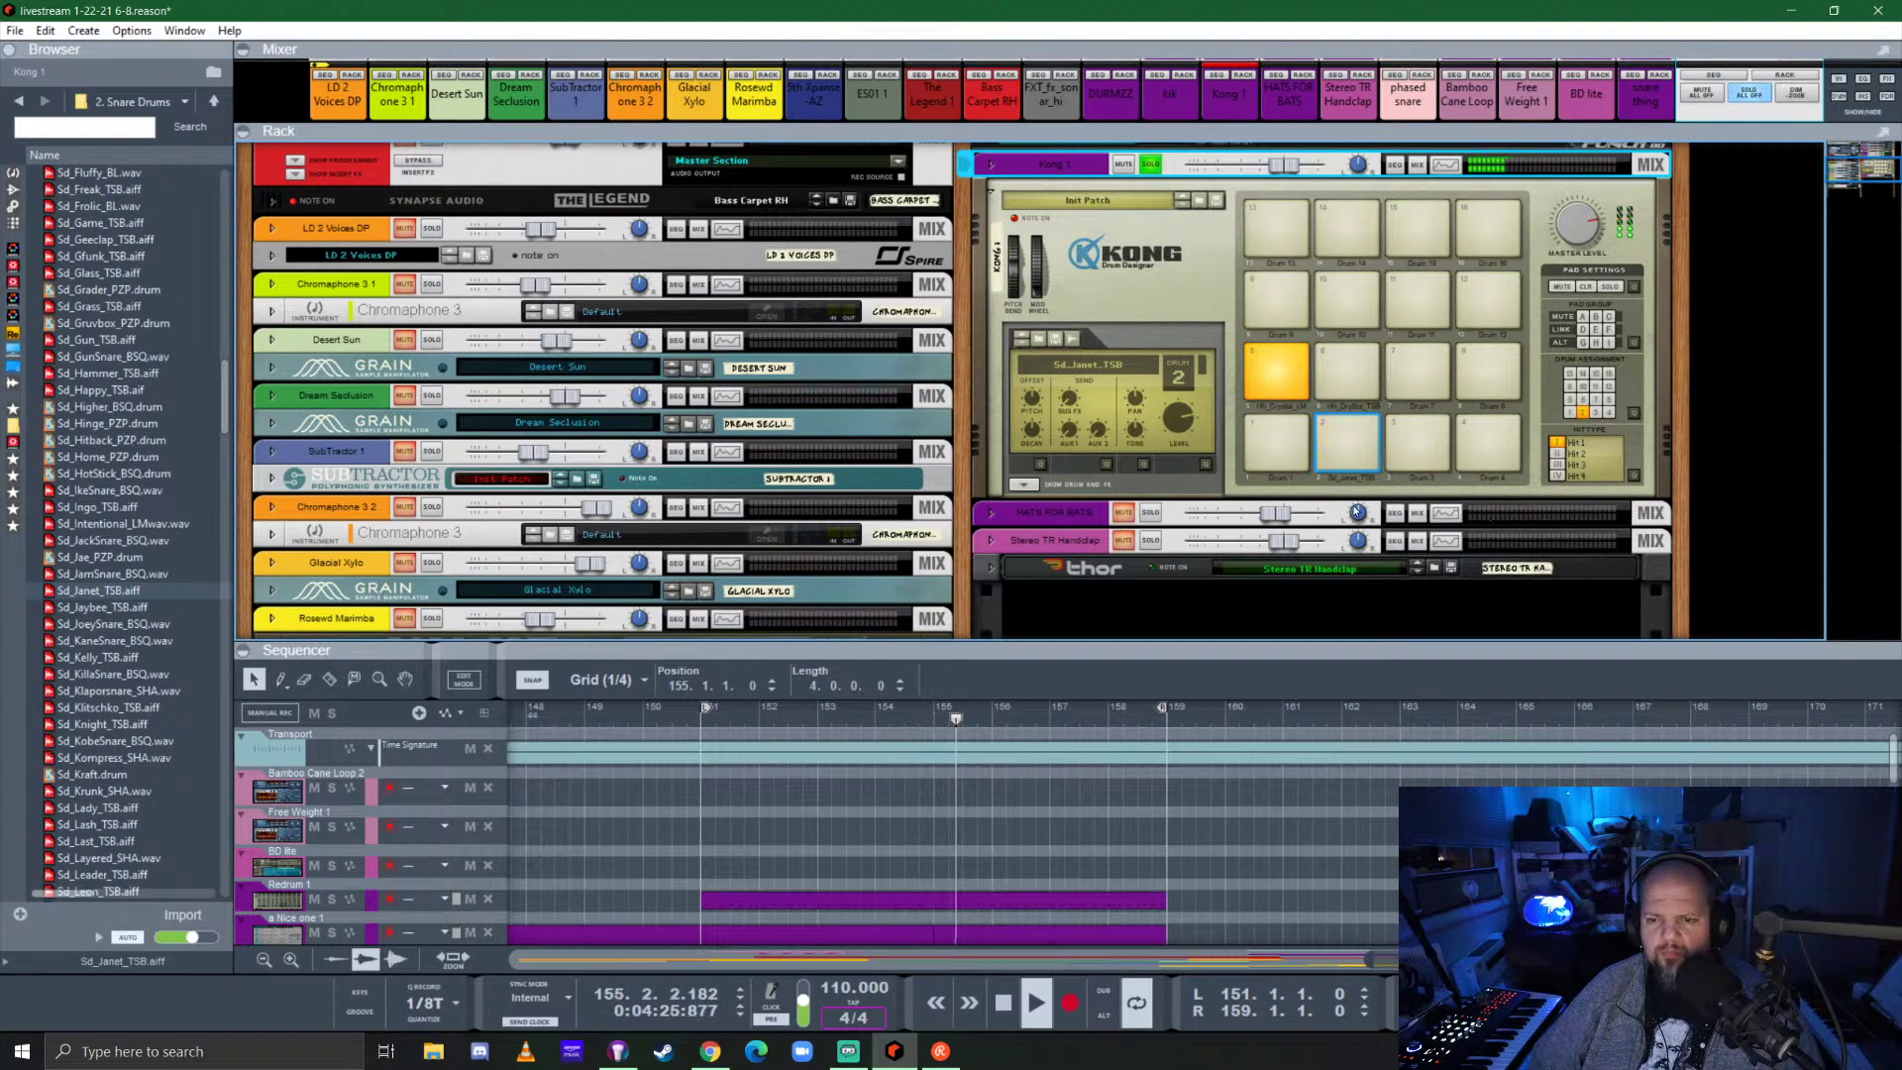
{"action": "left_click", "coordinate": [1278, 485]}
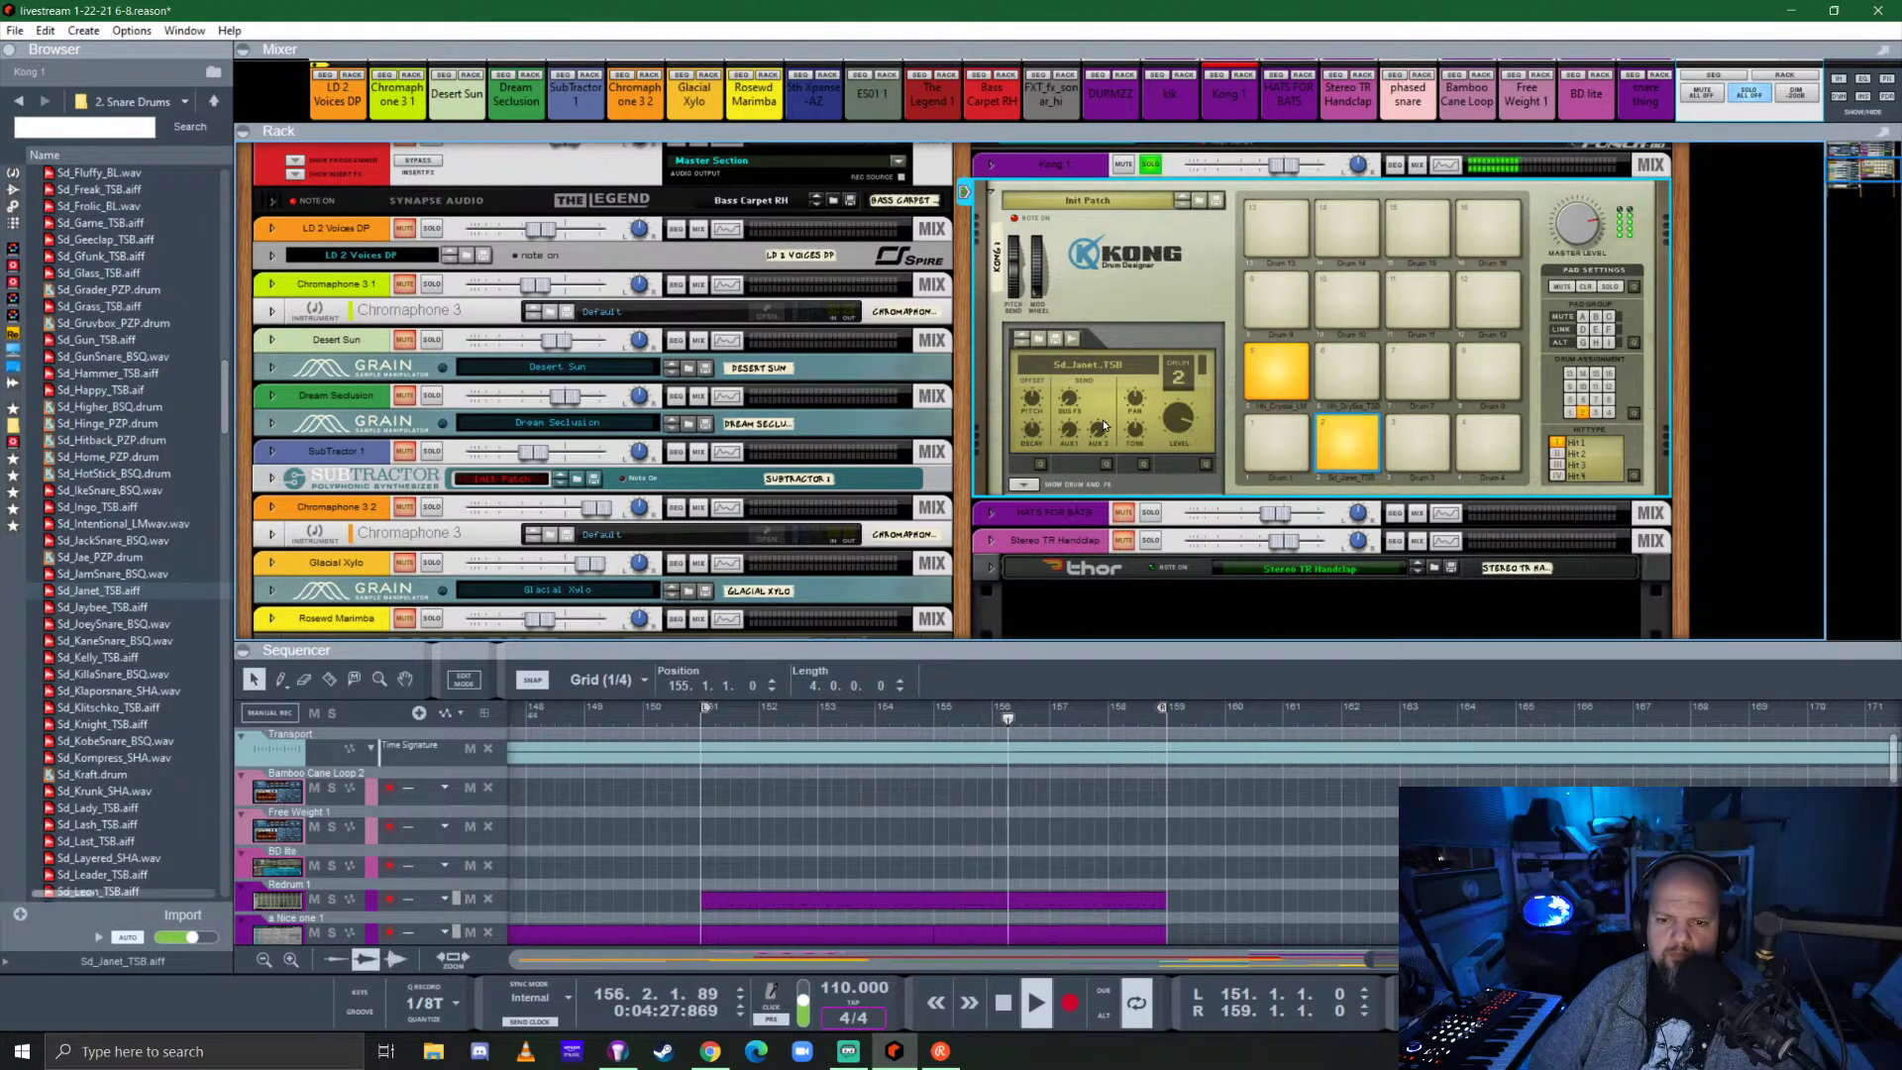
{"action": "left_click", "coordinate": [1023, 486]}
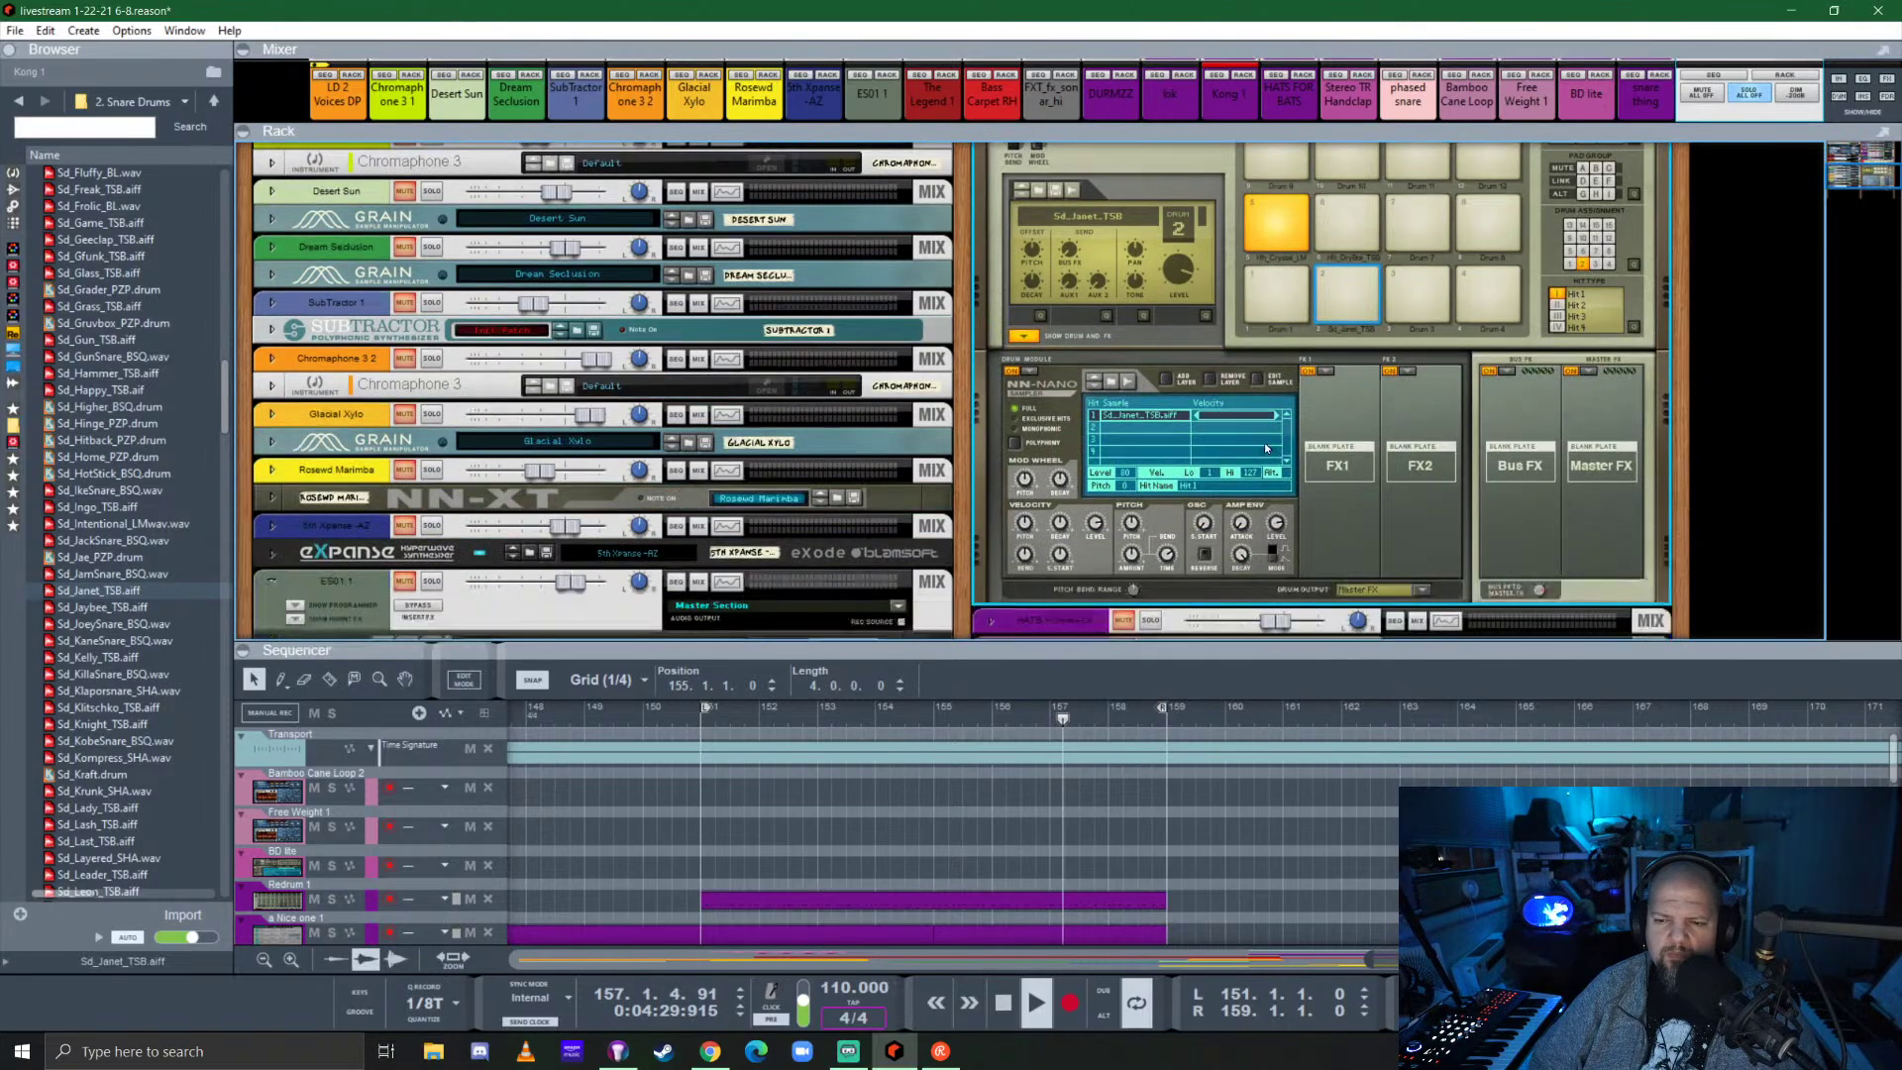
{"action": "scroll", "coordinate": [1346, 400], "scroll_direction": "up", "scroll_amount": 2}
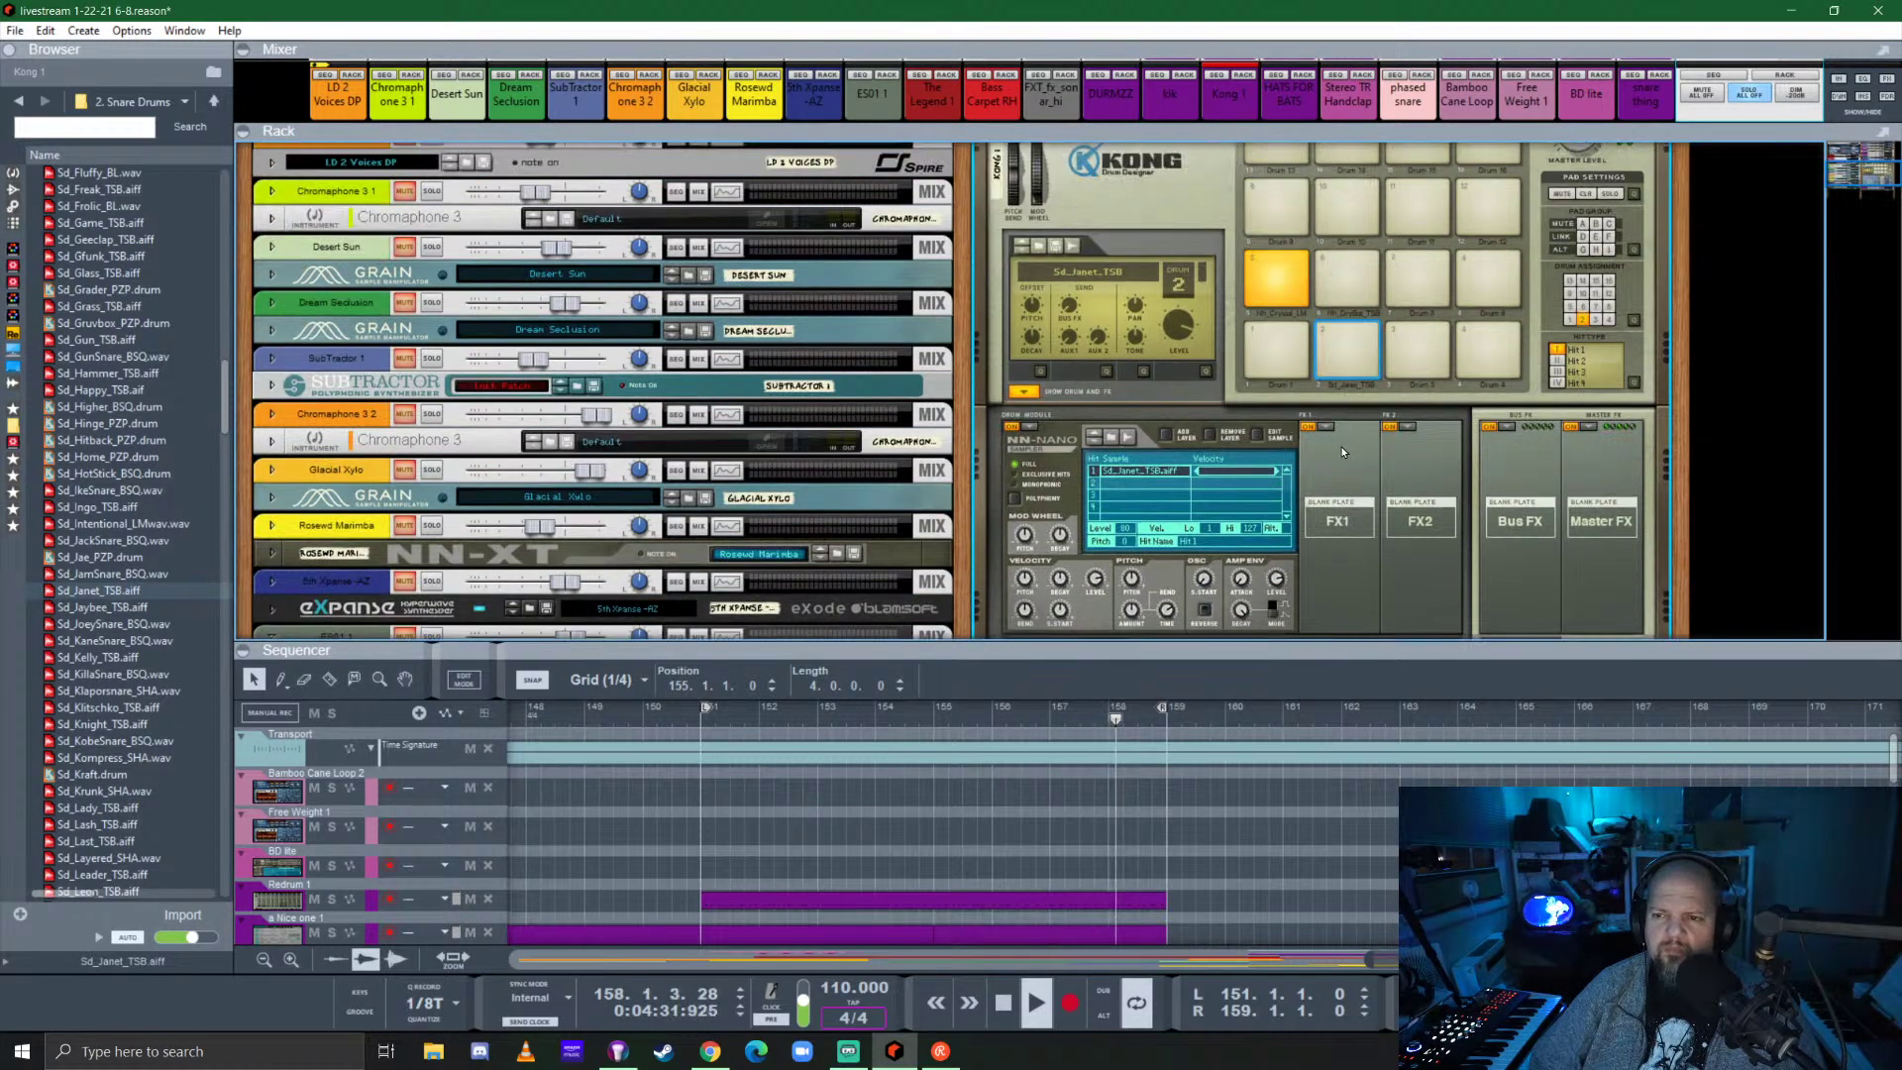
Load the Overdrive / Resonator effect into the FX1 slot of Kong 1's drum 2.
{"action": "left_click", "coordinate": [1327, 427]}
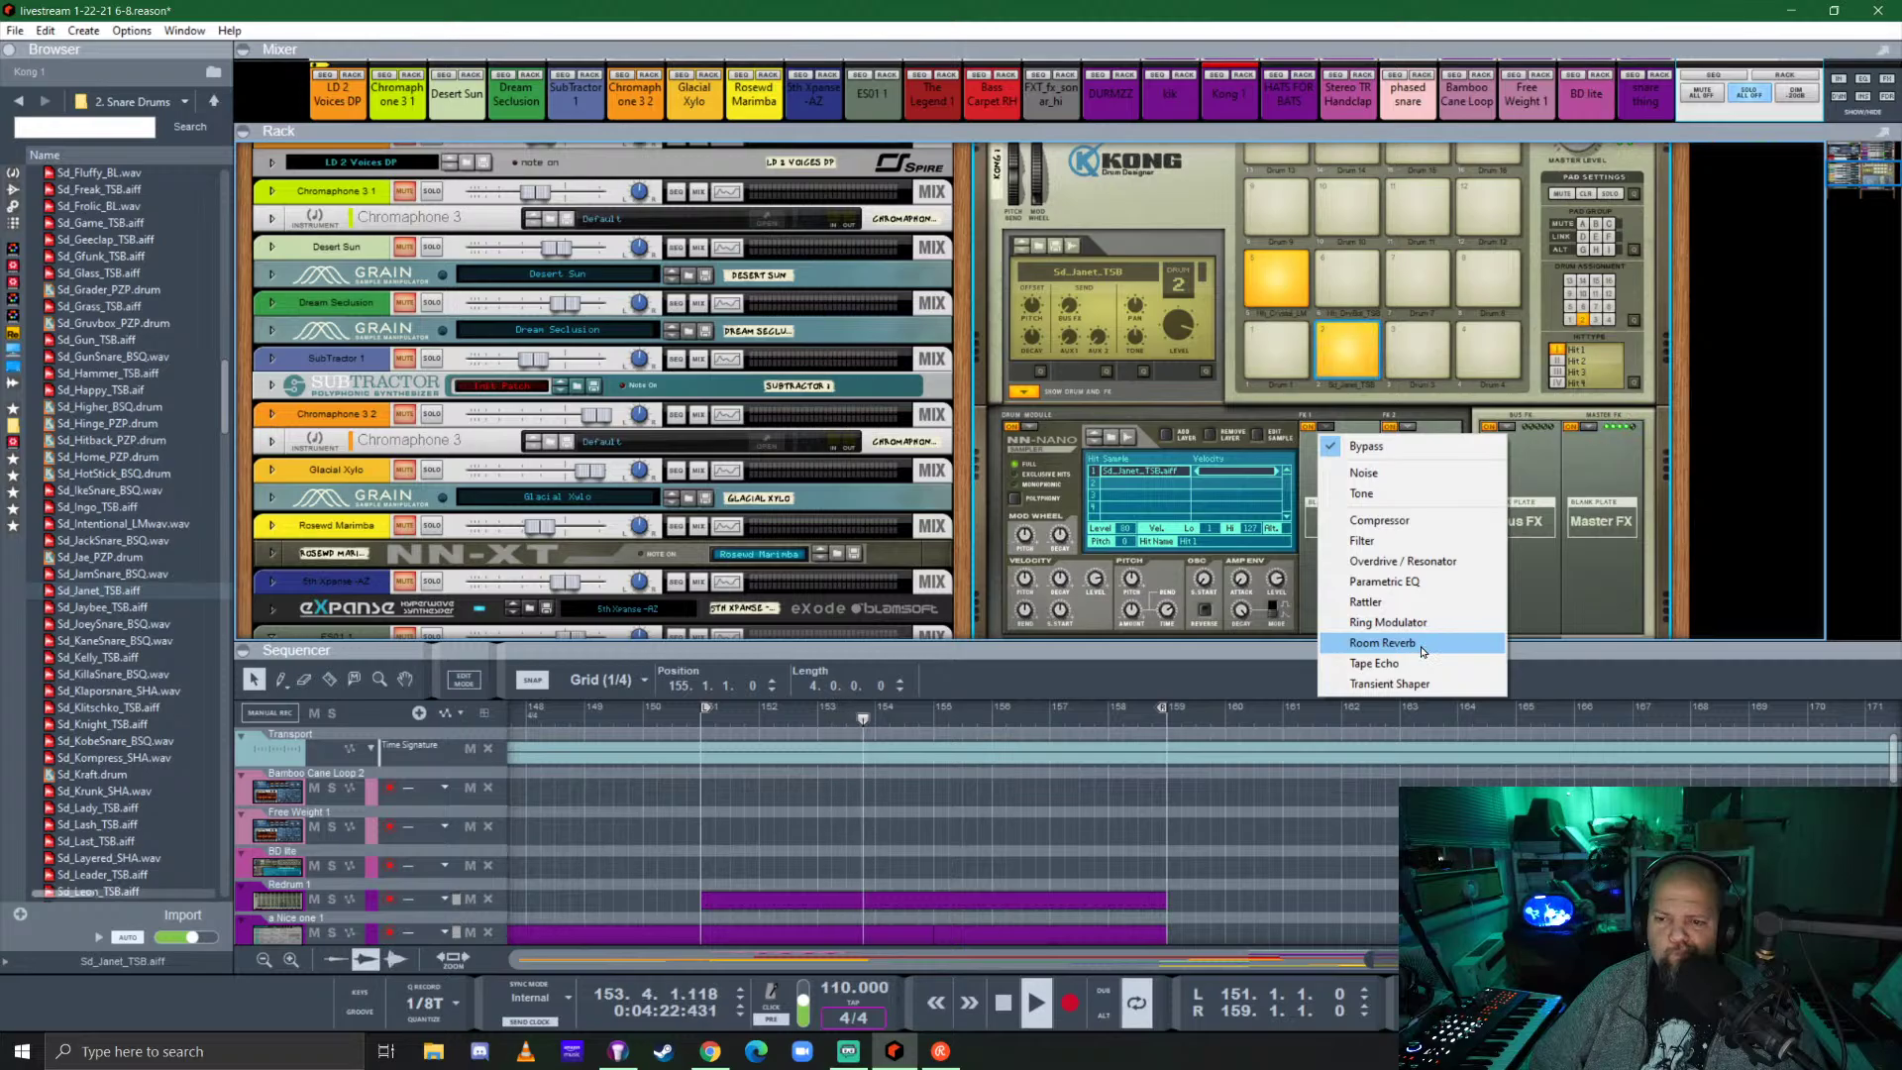
{"action": "left_click", "coordinate": [1431, 561]}
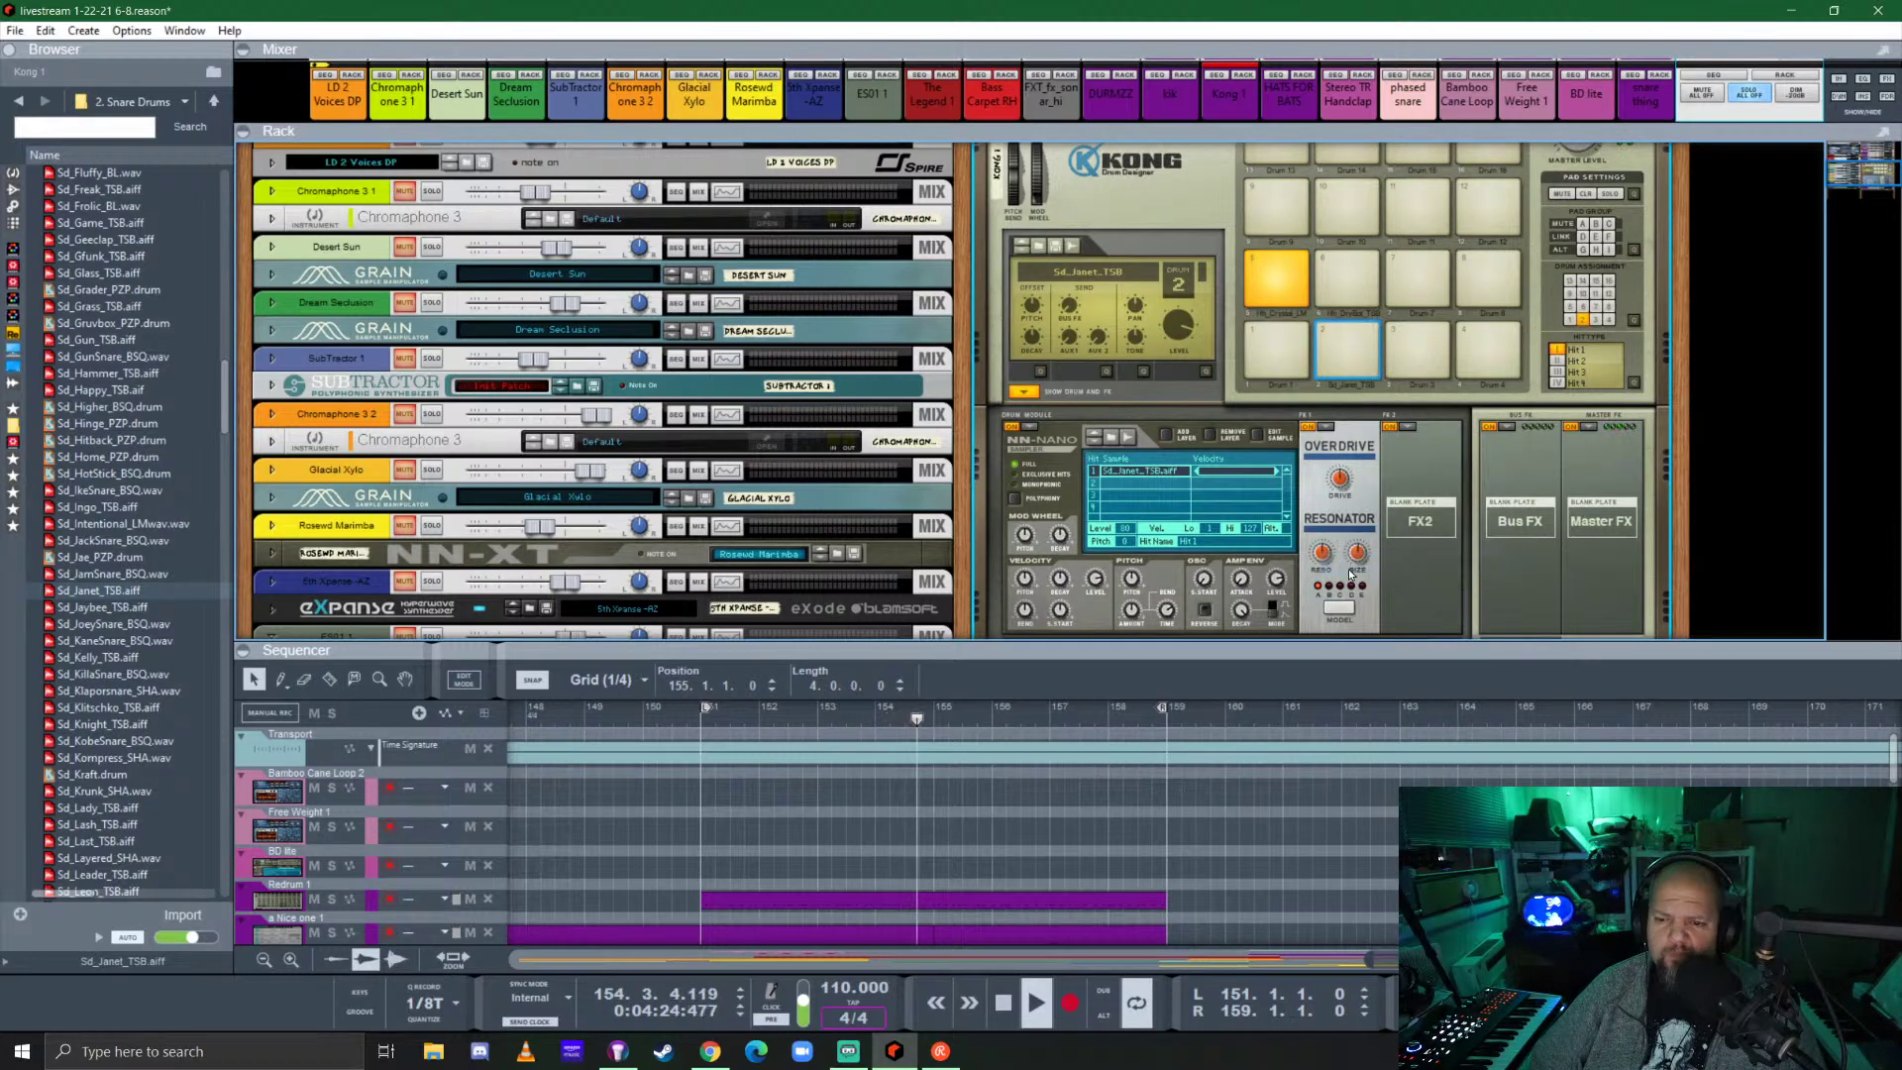
{"action": "mouse_move", "coordinate": [1325, 558]}
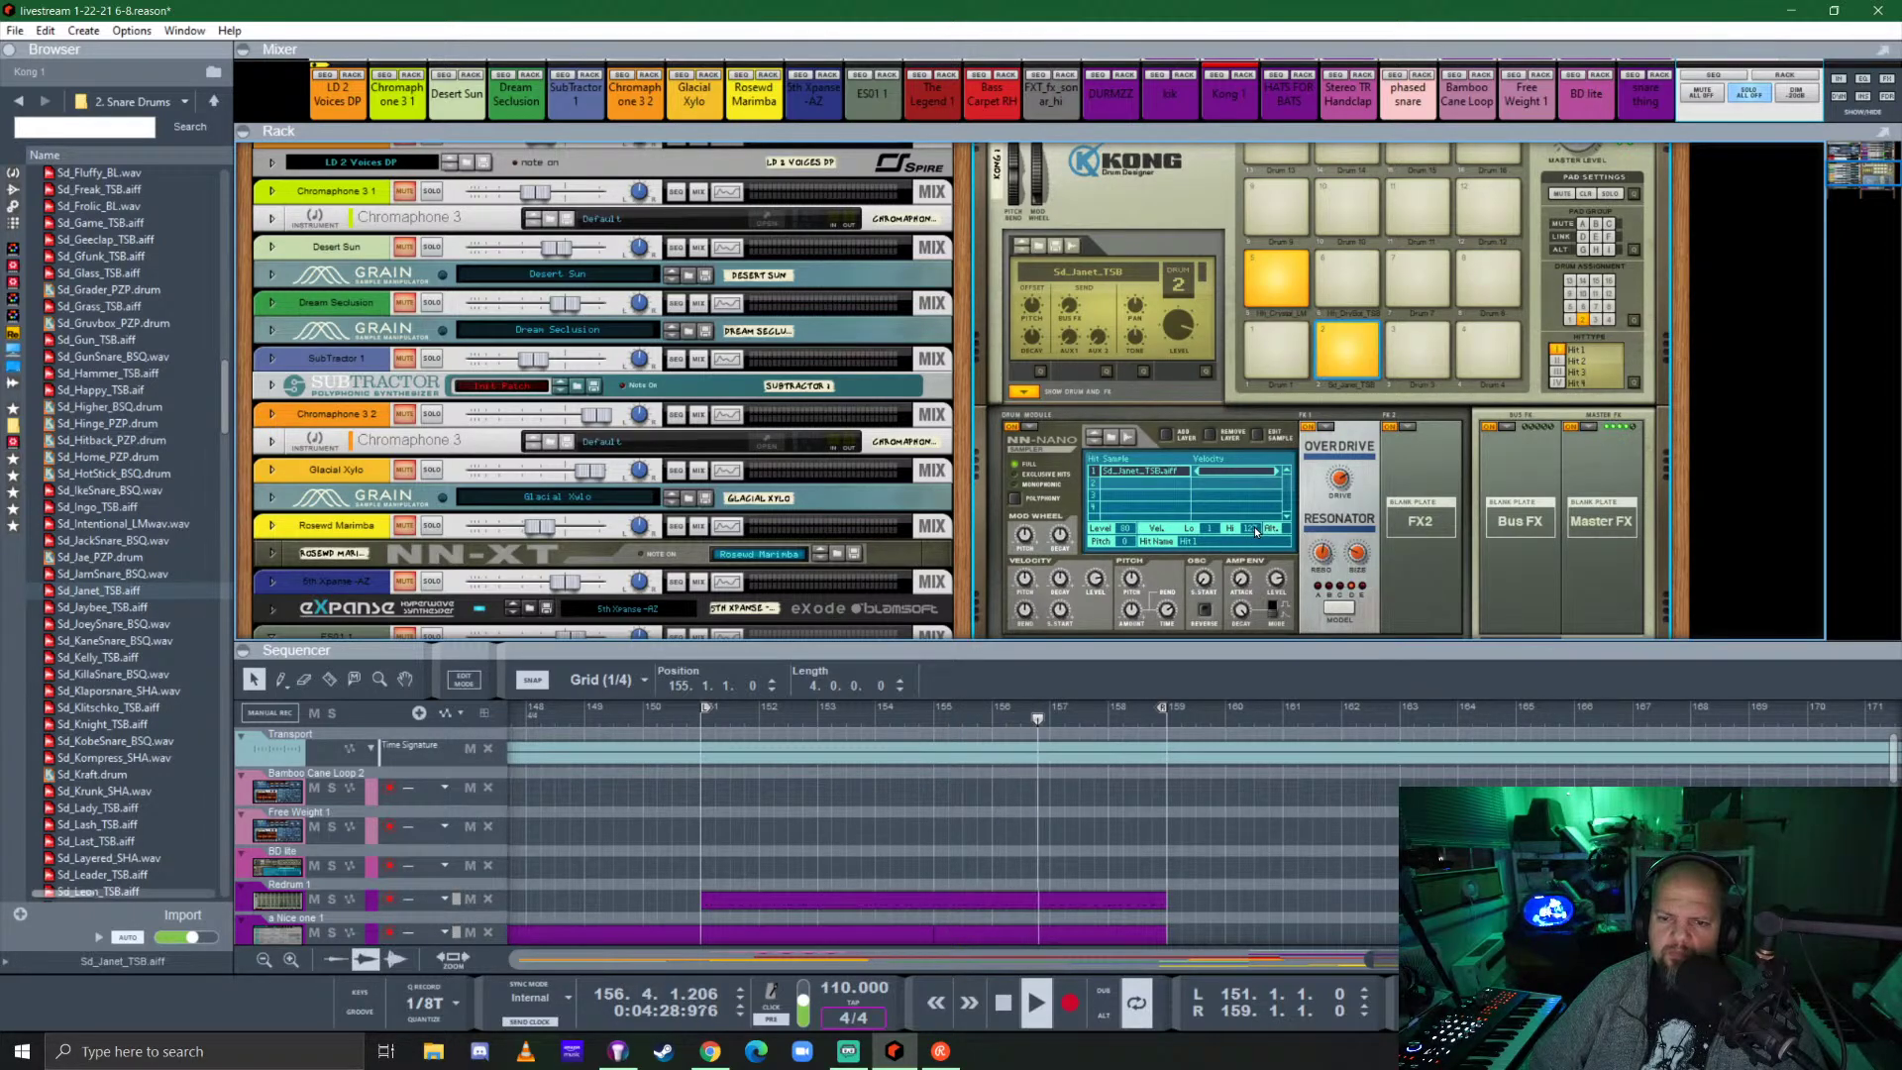
Try a slightly higher Kong 1 channel level and turn off its solo to hear it with the full mix.
{"action": "scroll", "coordinate": [1254, 526], "scroll_direction": "up", "scroll_amount": 4}
{"action": "scroll", "coordinate": [1254, 526], "scroll_direction": "up", "scroll_amount": 1}
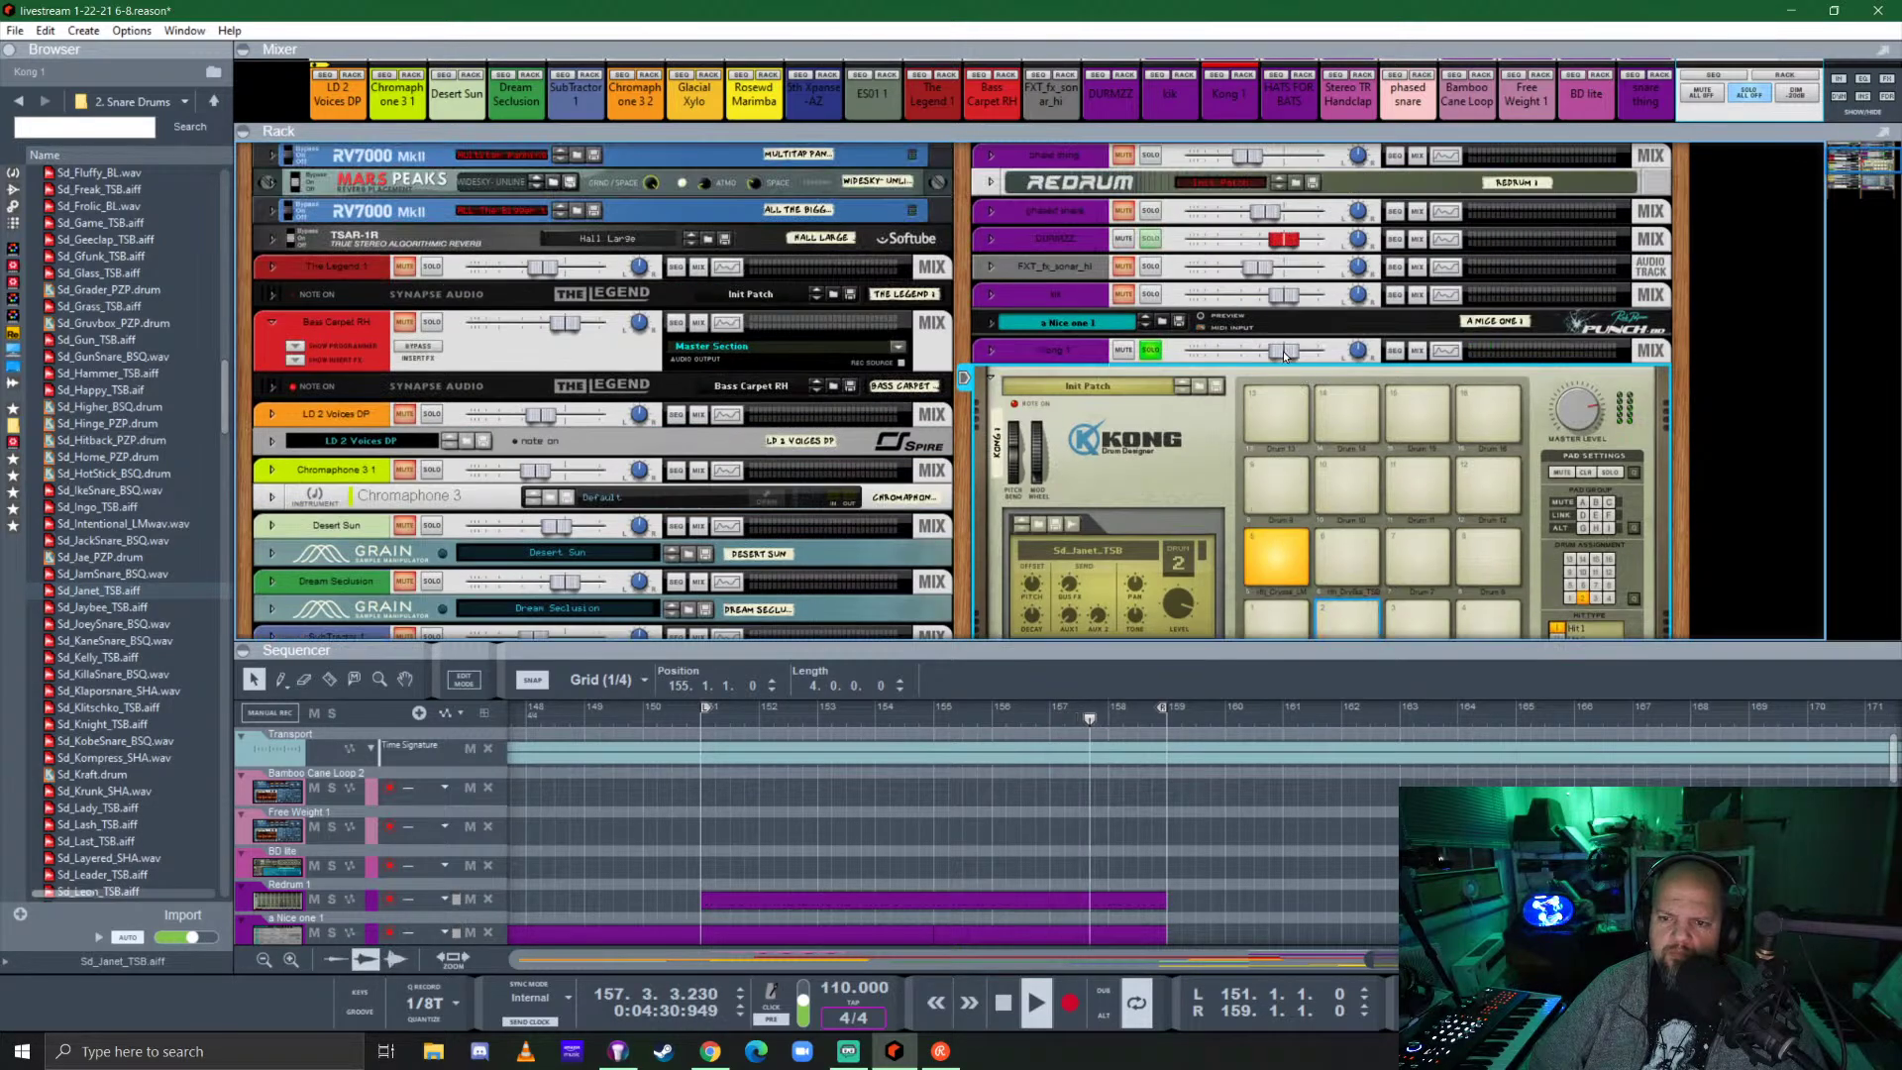
{"action": "left_click_drag", "start_coordinate": [1284, 353], "coordinate": [1291, 349]}
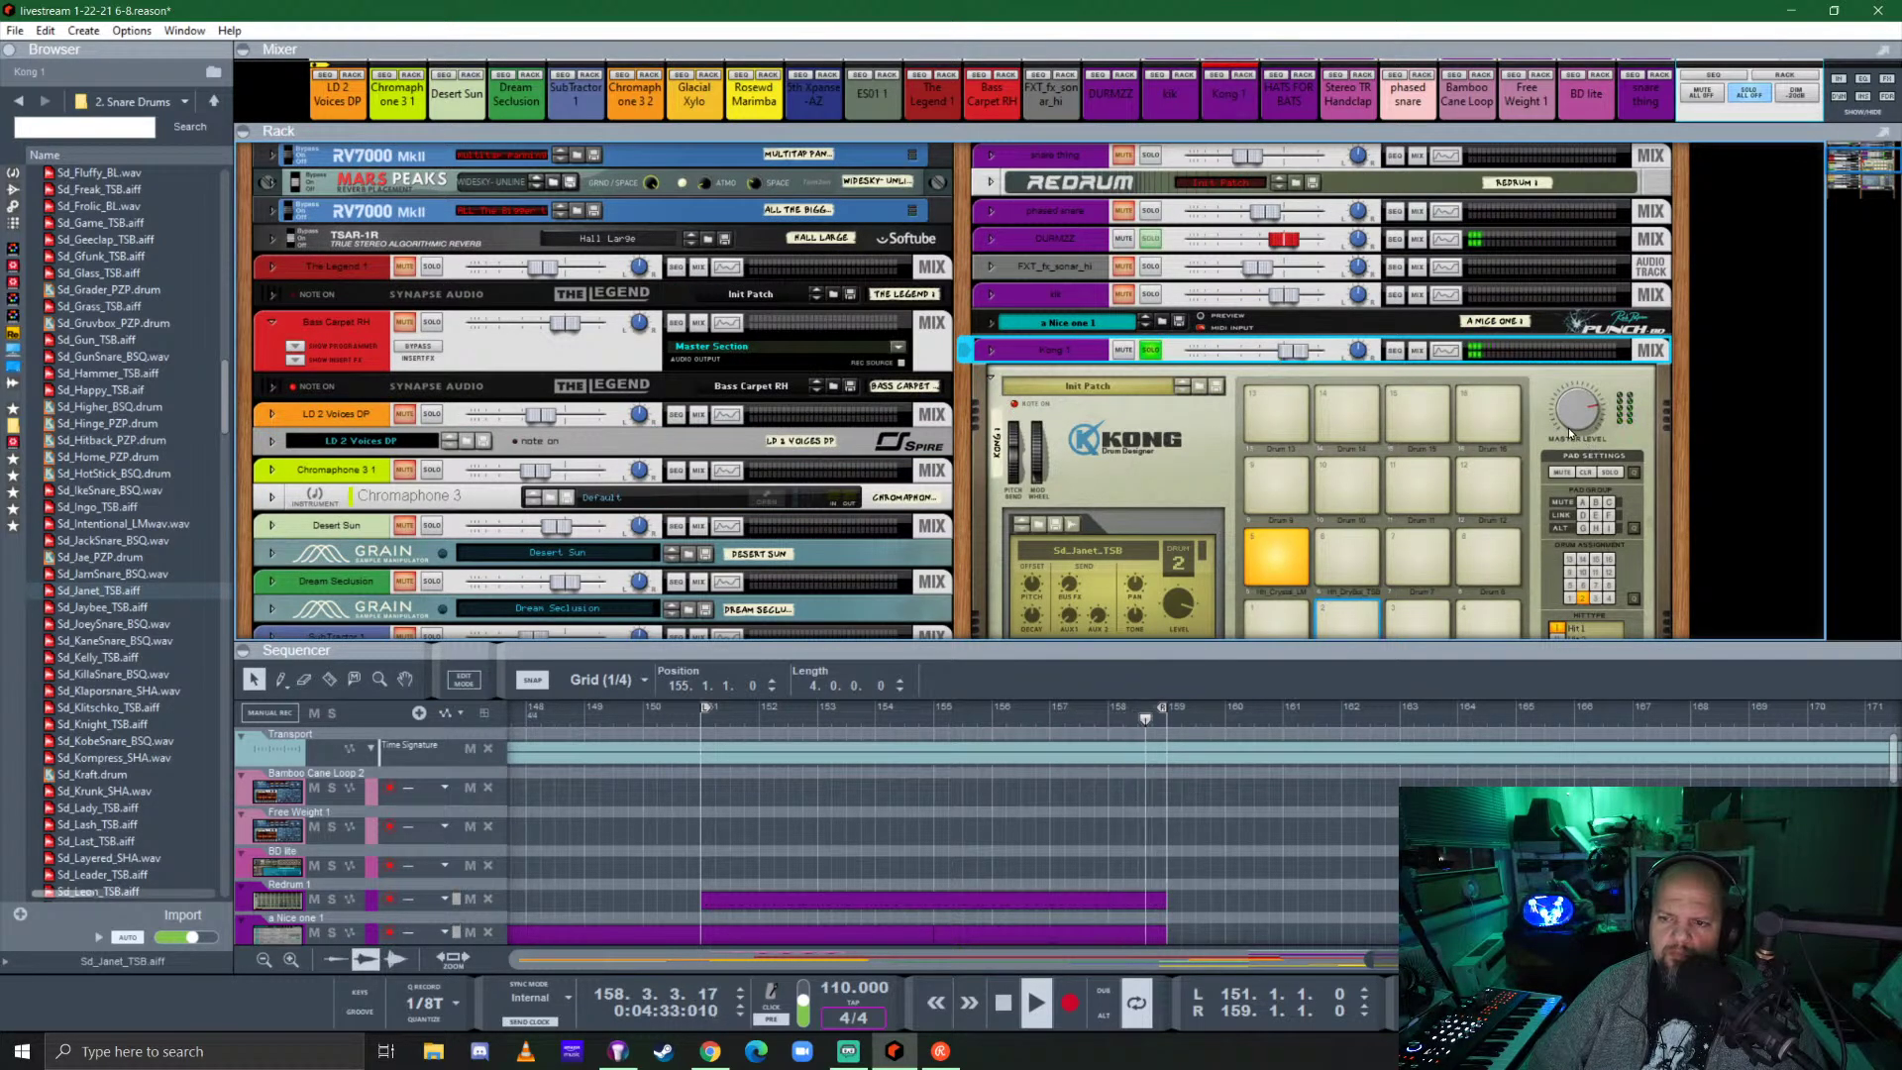
{"action": "left_click", "coordinate": [1153, 347]}
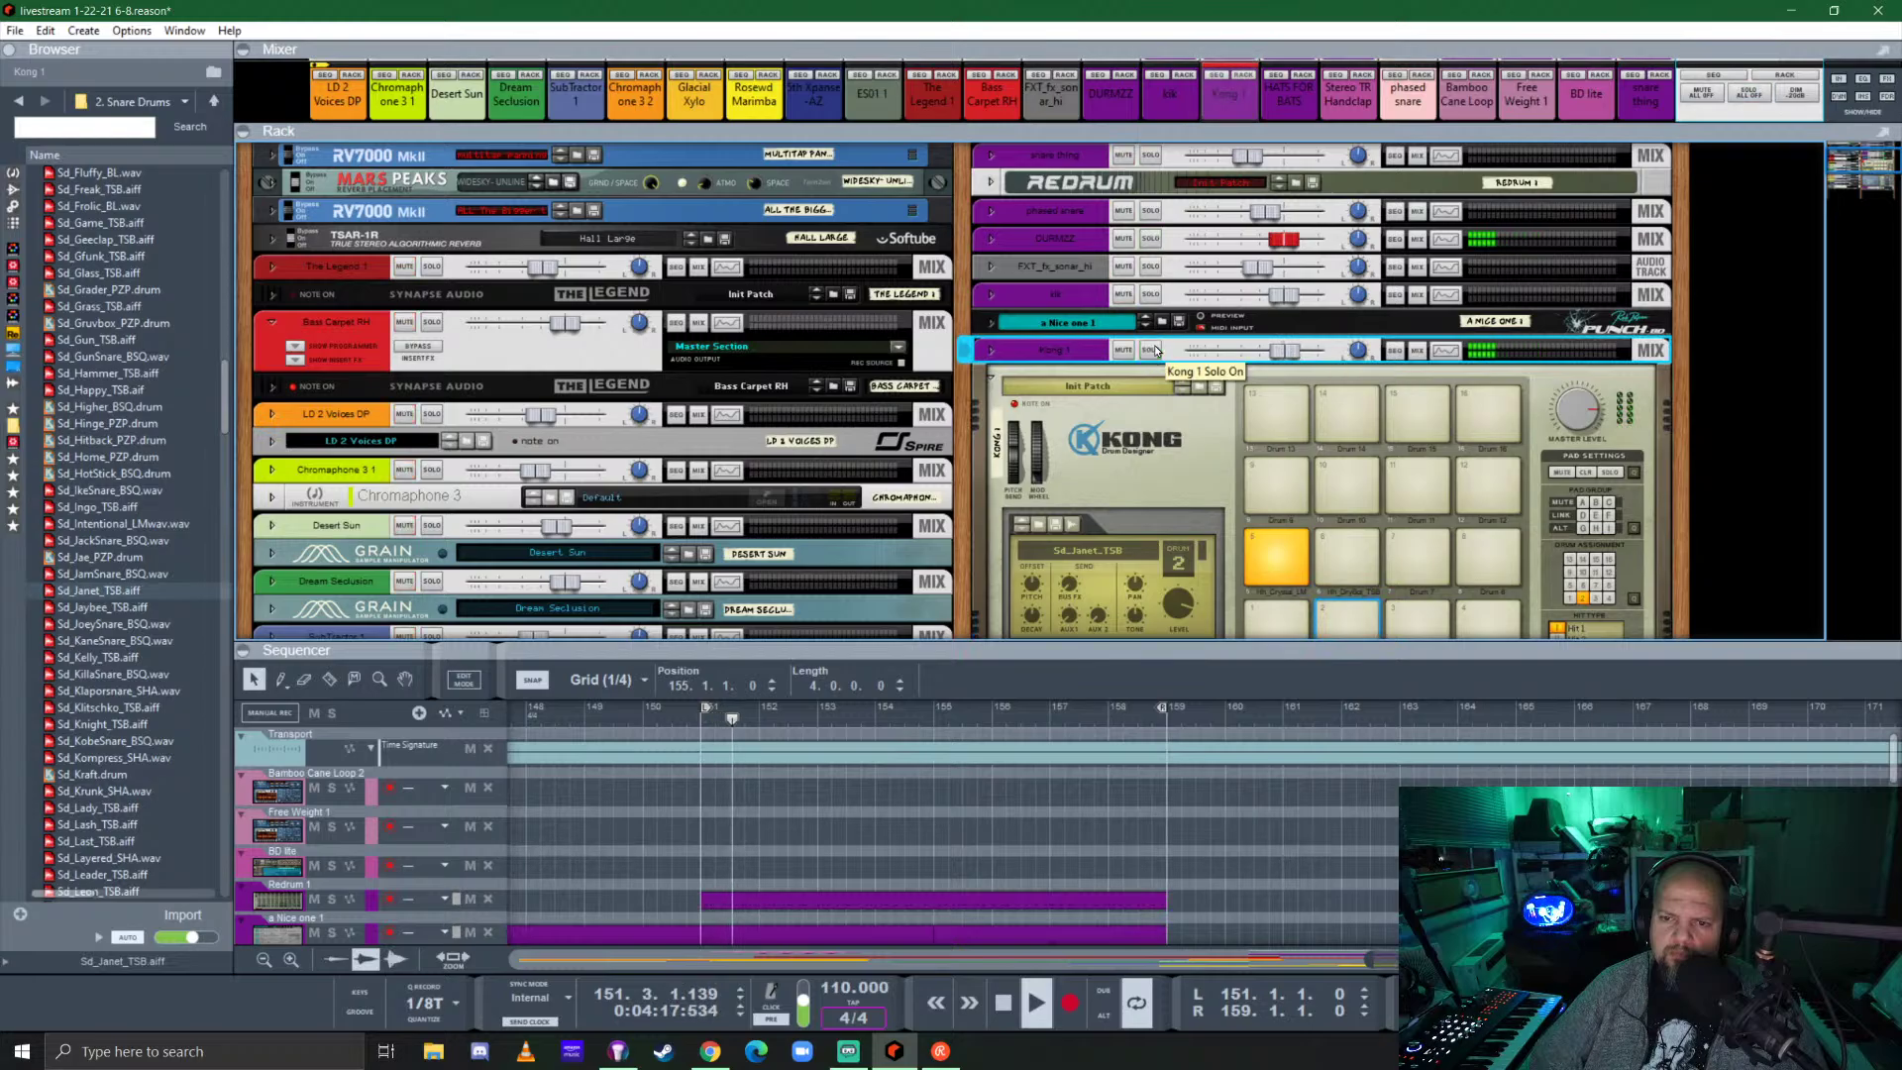
{"action": "left_click", "coordinate": [1578, 421]}
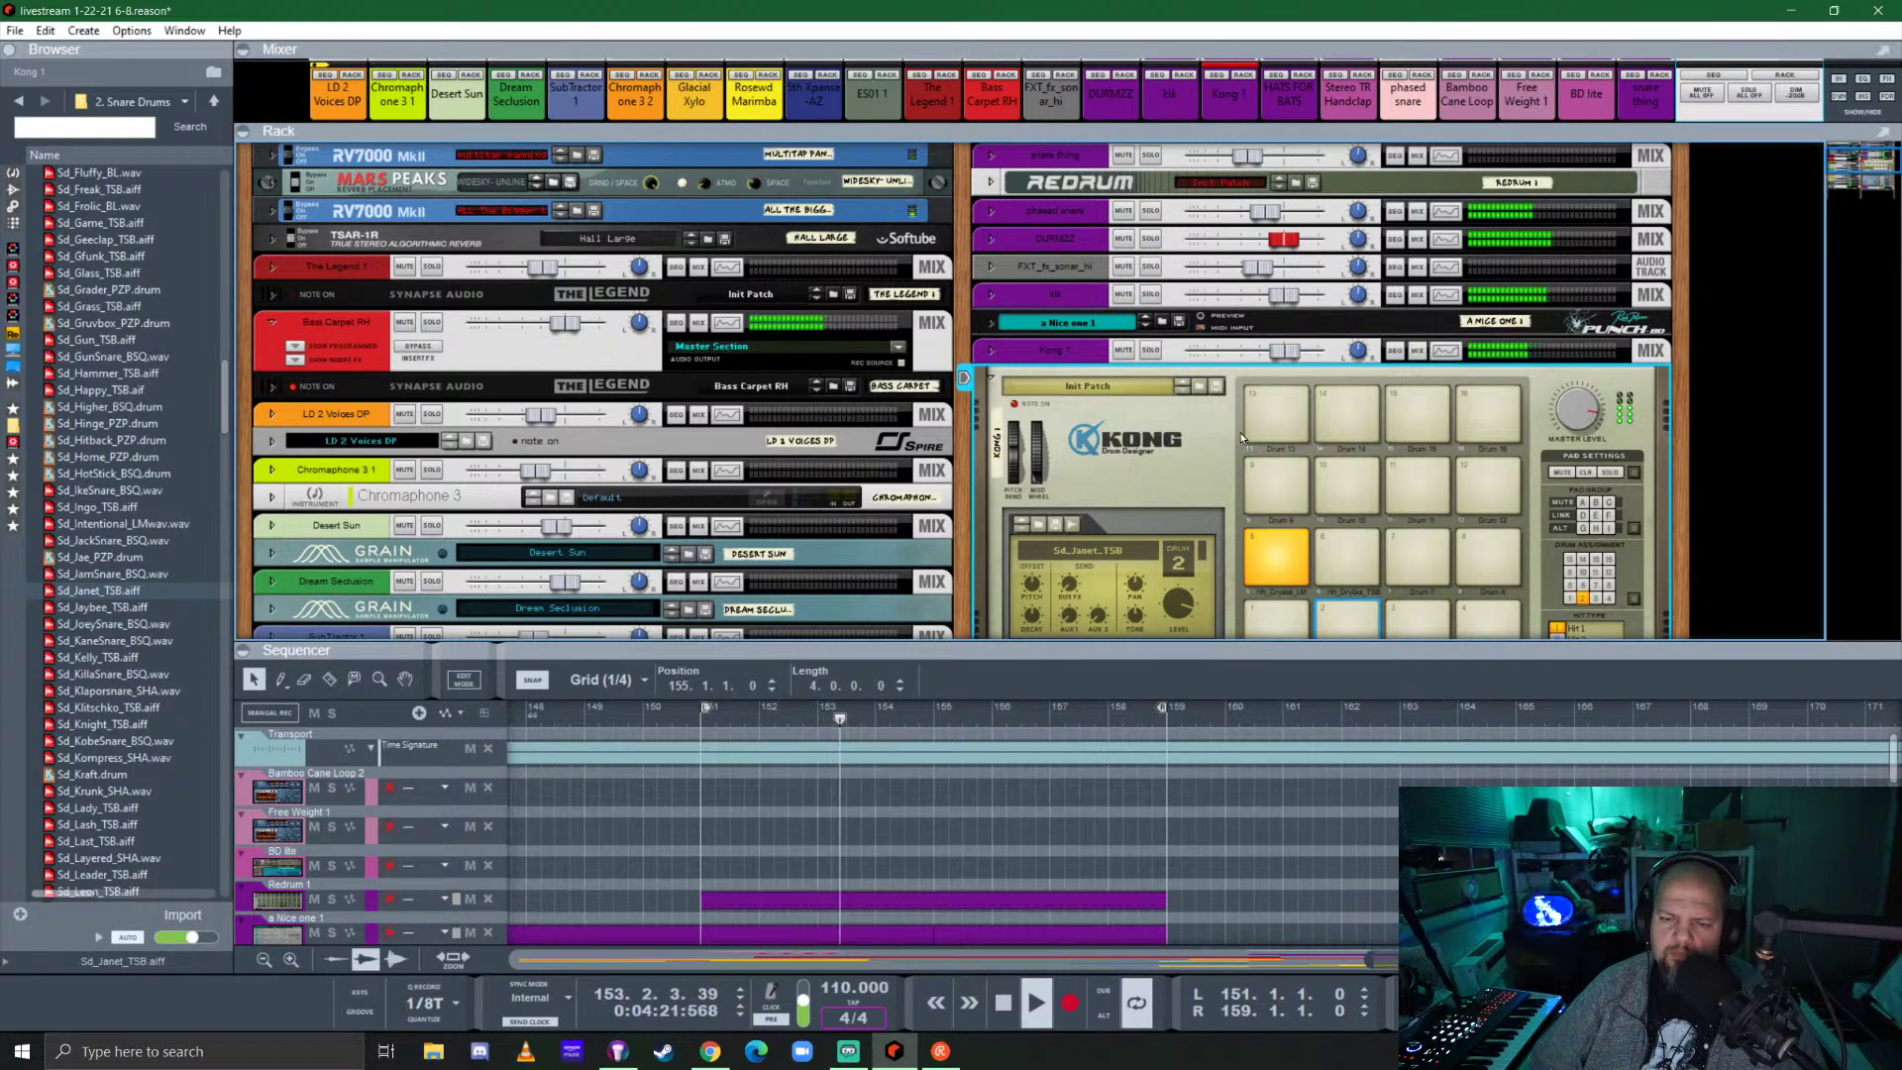
Fold the Kong 1 device and enlarge the sequencer to show the arrangement.
{"action": "scroll", "coordinate": [1199, 476], "scroll_direction": "down", "scroll_amount": 3}
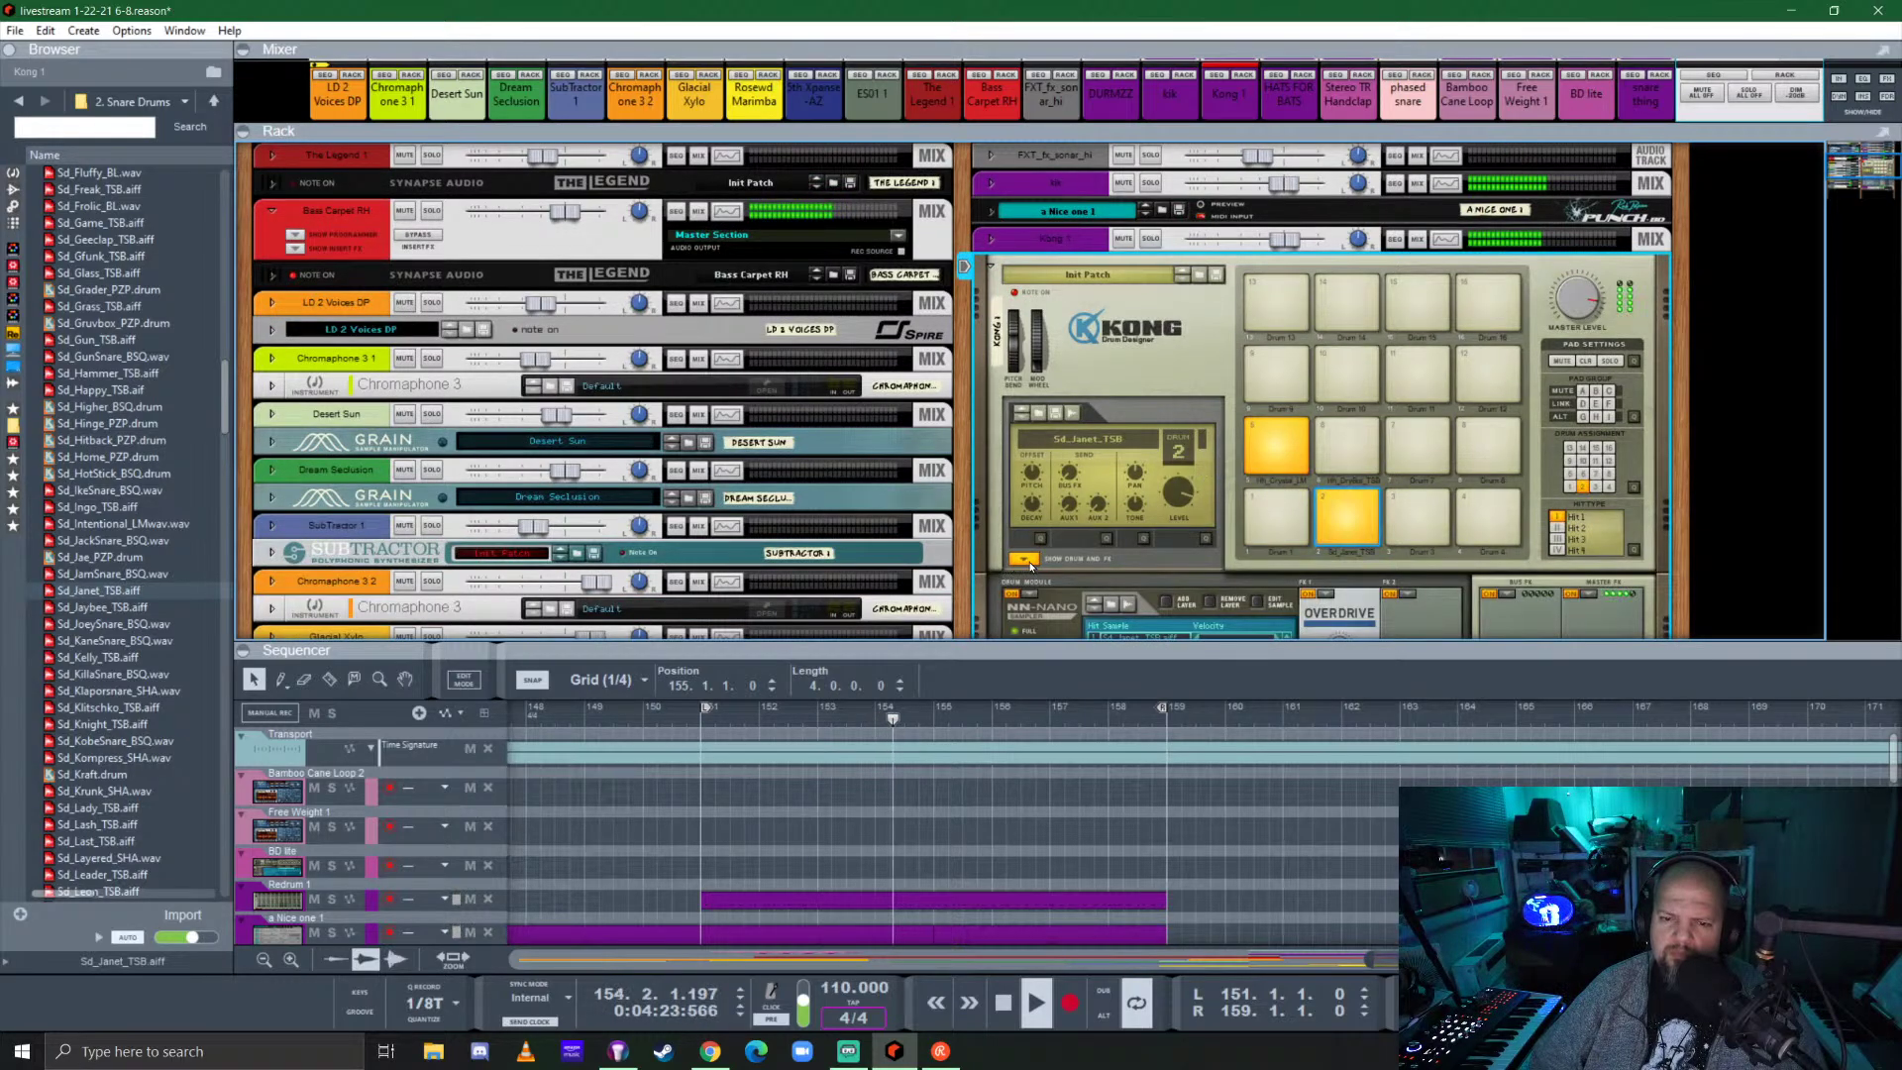
{"action": "left_click", "coordinate": [990, 266]}
{"action": "left_click_drag", "start_coordinate": [1129, 650], "coordinate": [1169, 241]}
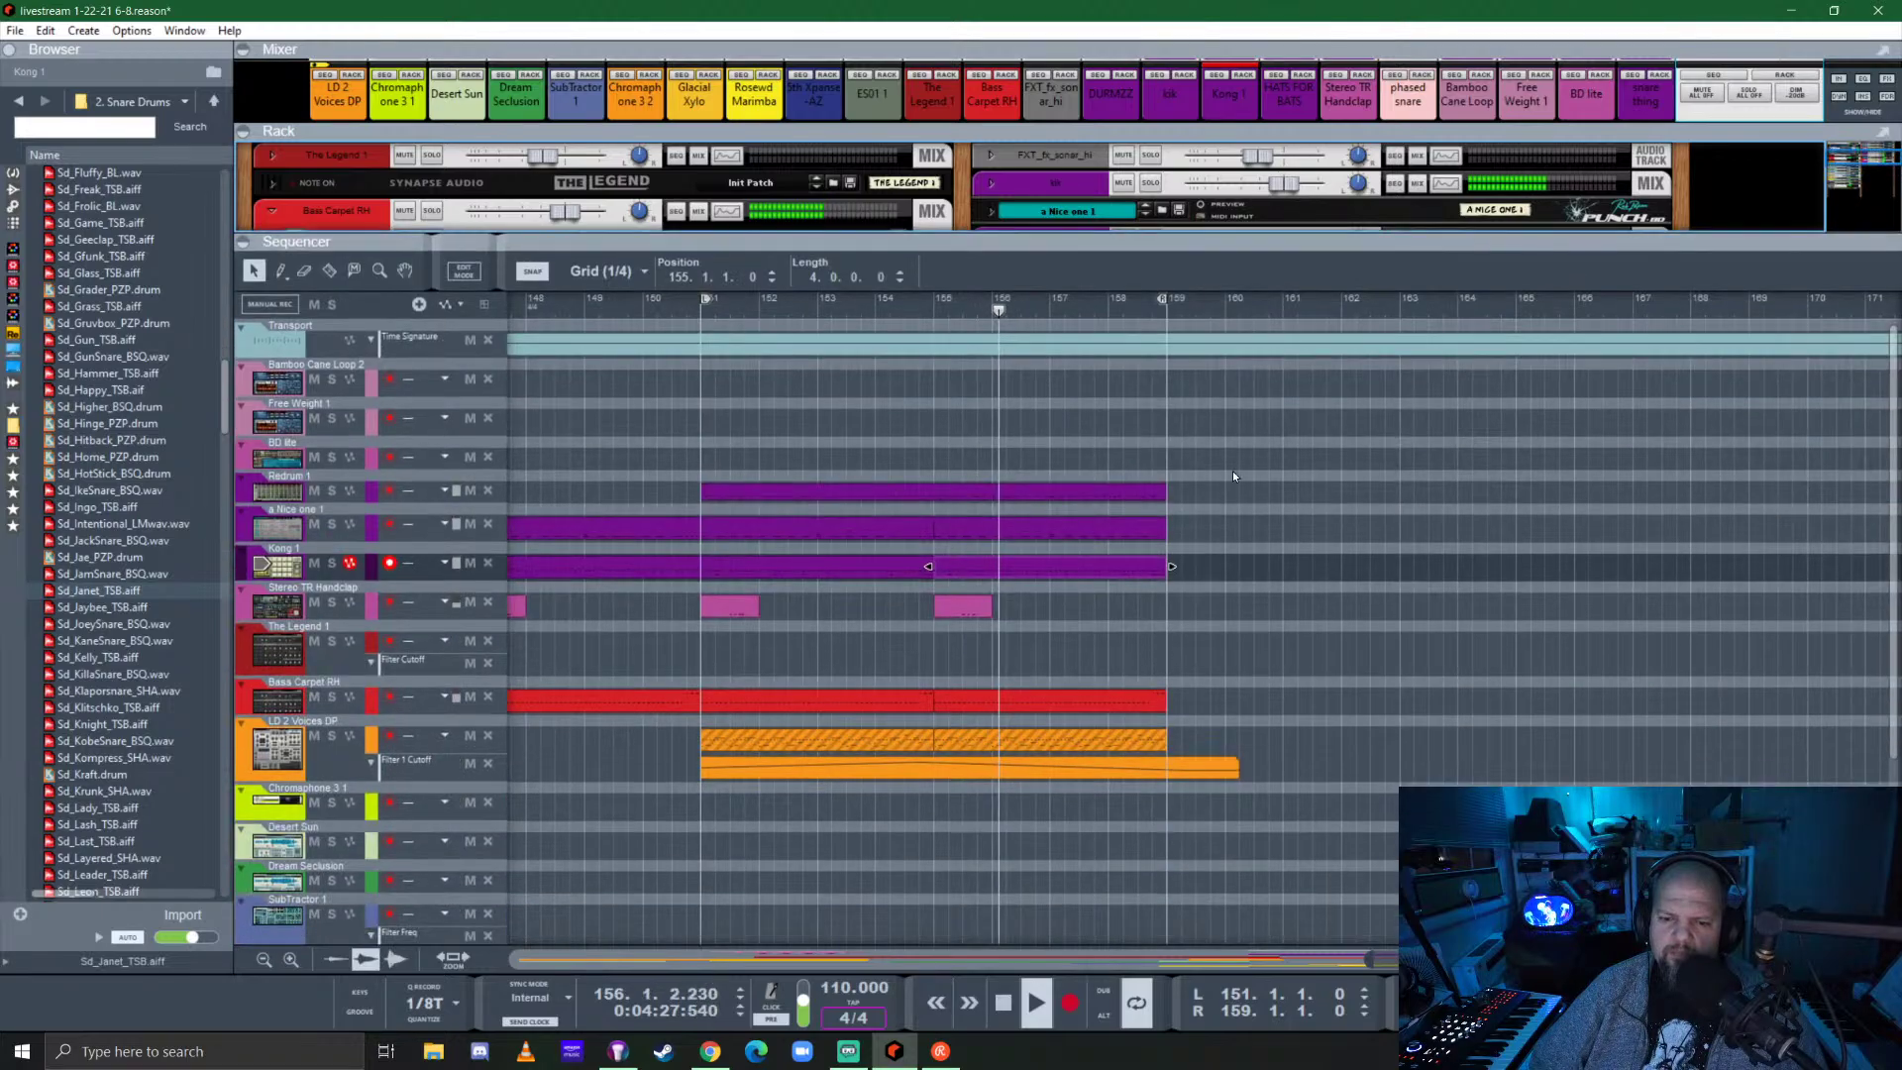
Delete the LD 2 Voices DP clips starting at bar 151, together with their Filter 1 Cutoff automation.
{"action": "scroll", "coordinate": [951, 644], "scroll_direction": "down", "scroll_amount": 4}
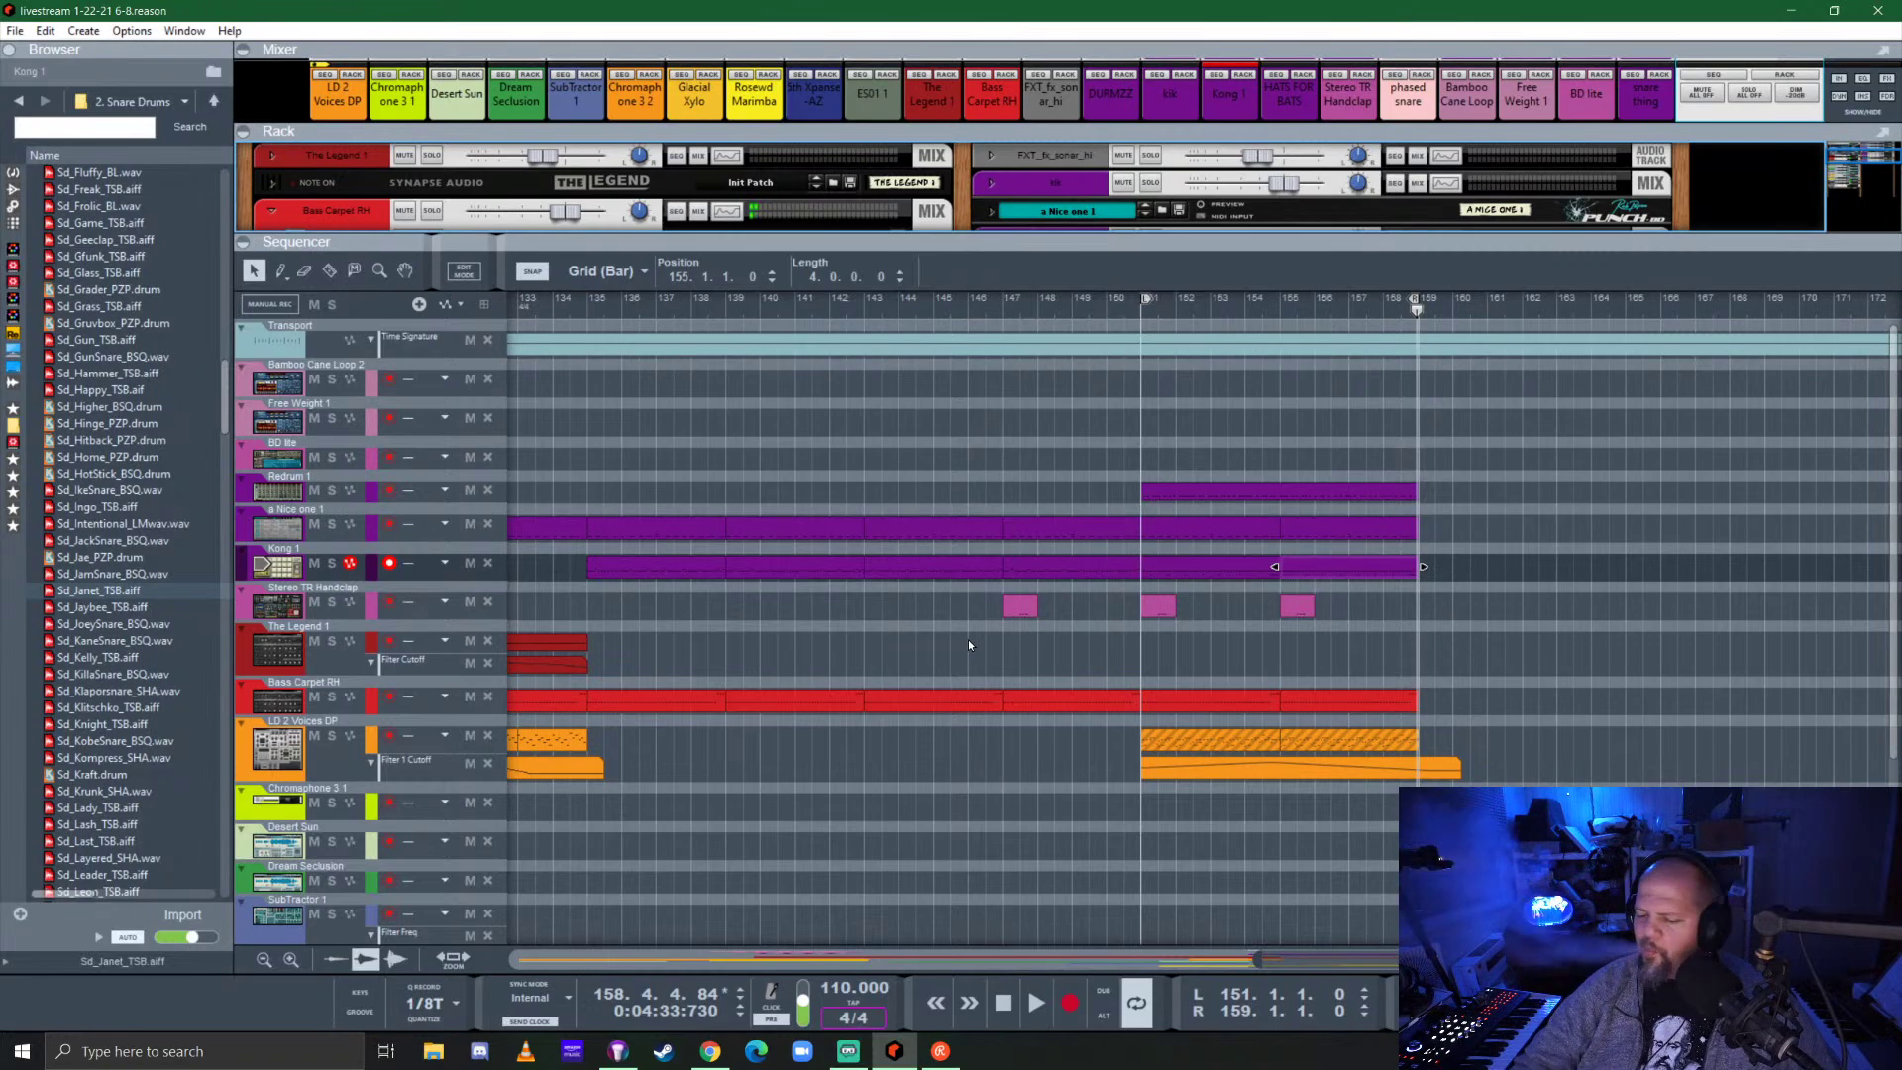
{"action": "scroll", "coordinate": [1149, 701], "scroll_direction": "down", "scroll_amount": 2}
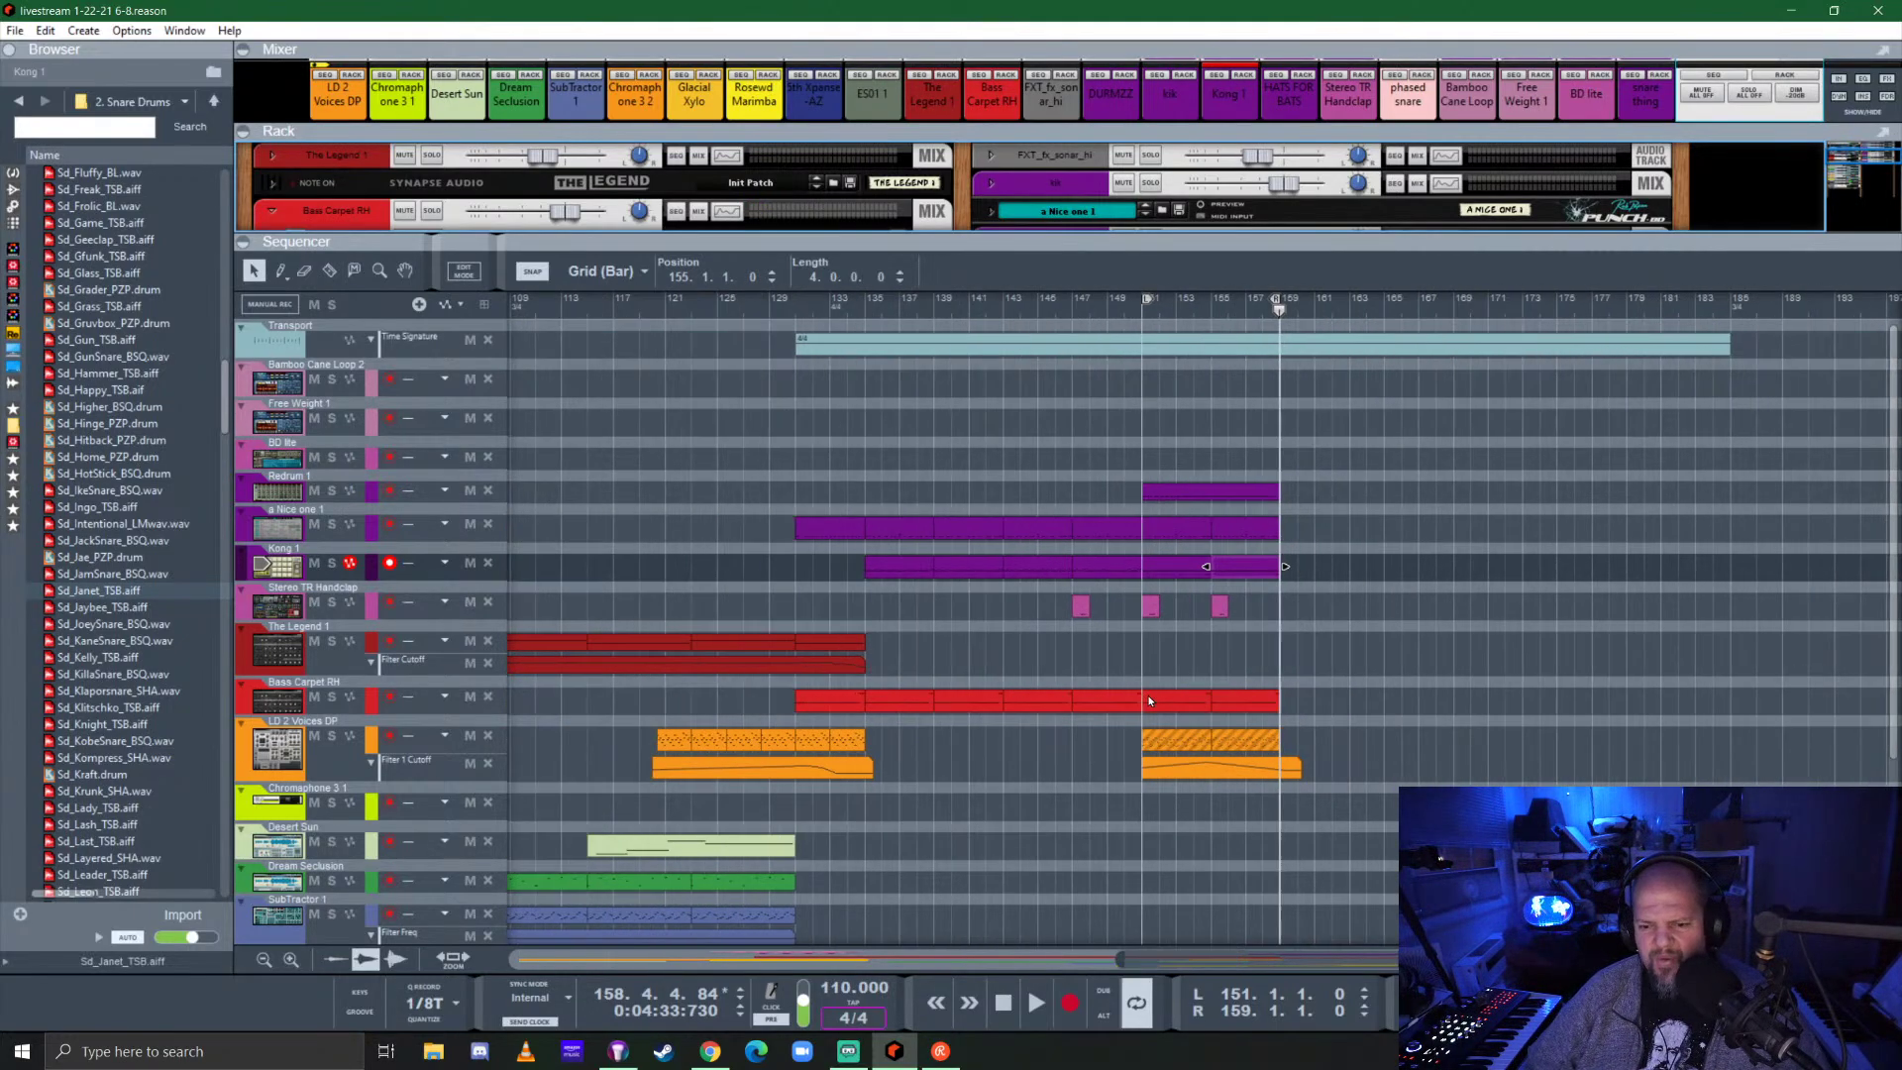
{"action": "left_click", "coordinate": [1167, 741]}
{"action": "key", "text": "Delete"}
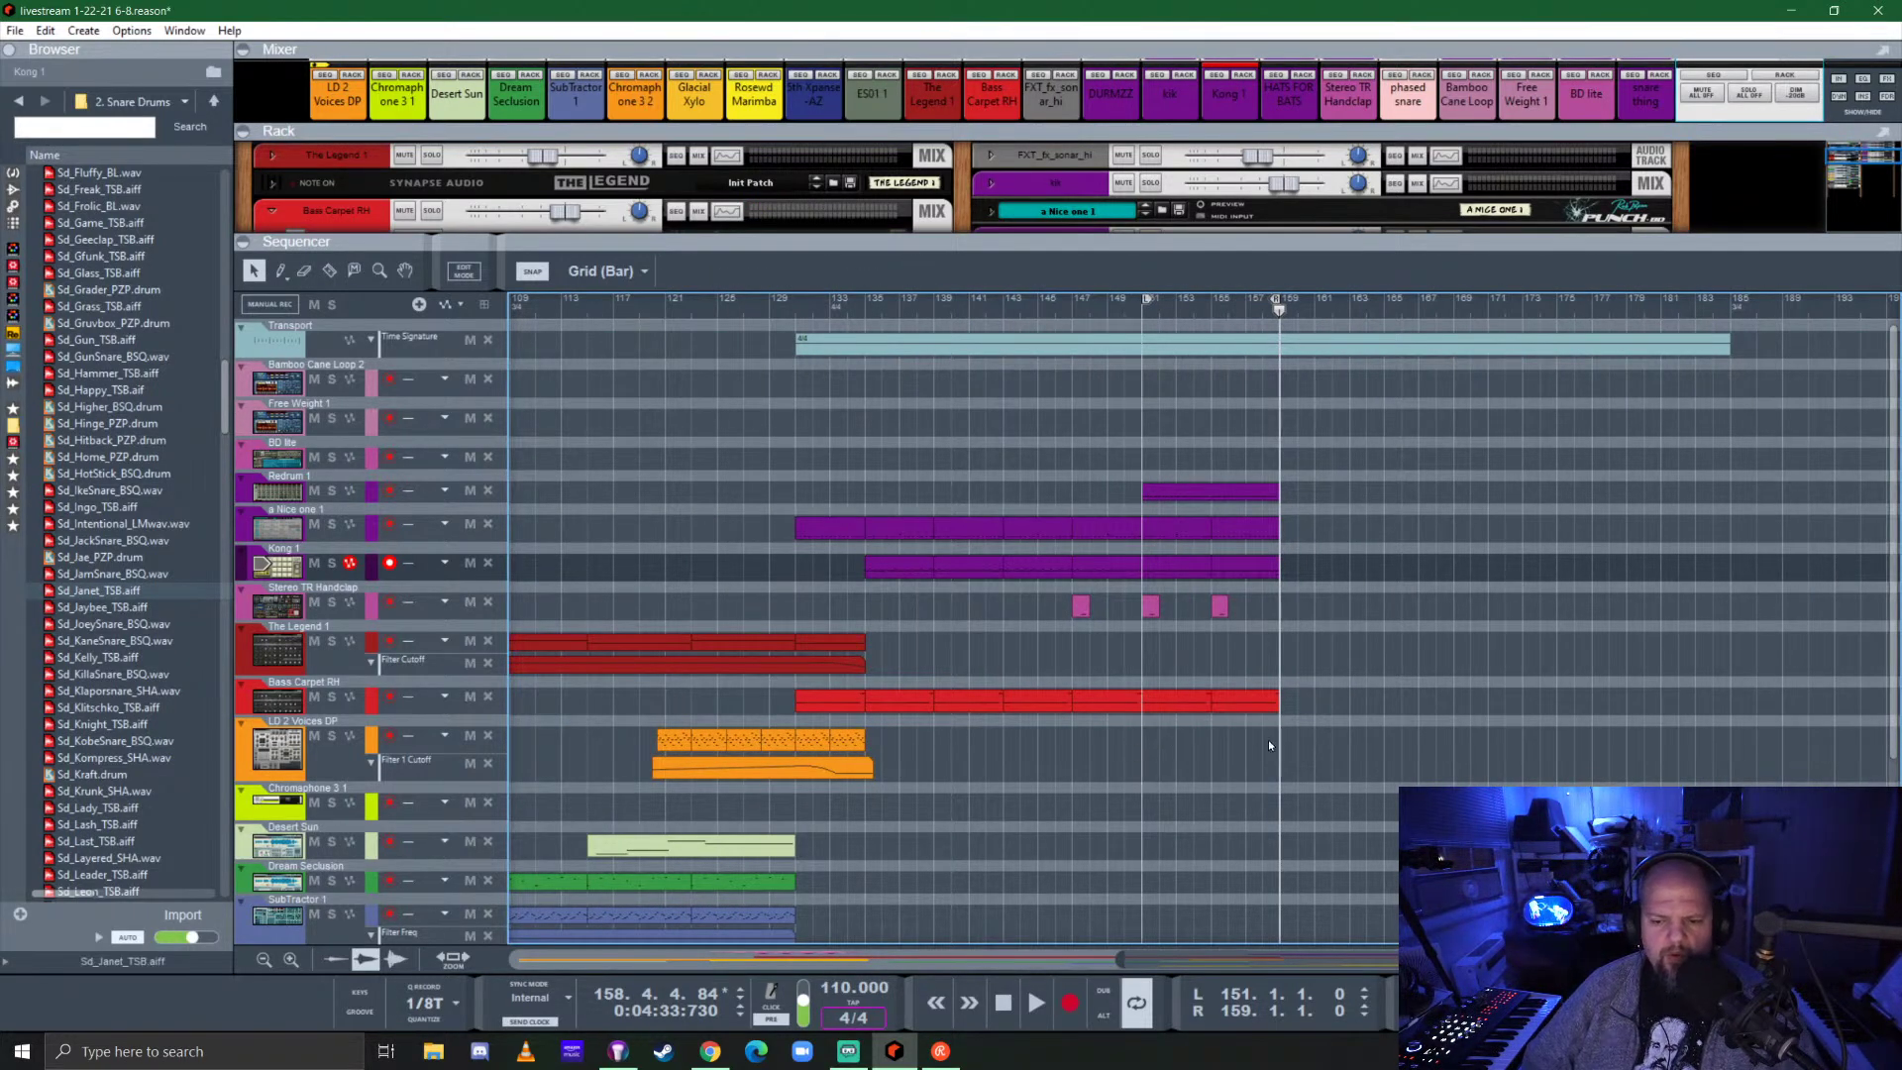
Delete the Chromaphone 3 2, Glacial Xylo and Rosewd Marimba clips from bar 151 onward.
{"action": "scroll", "coordinate": [1268, 738], "scroll_direction": "down", "scroll_amount": 5}
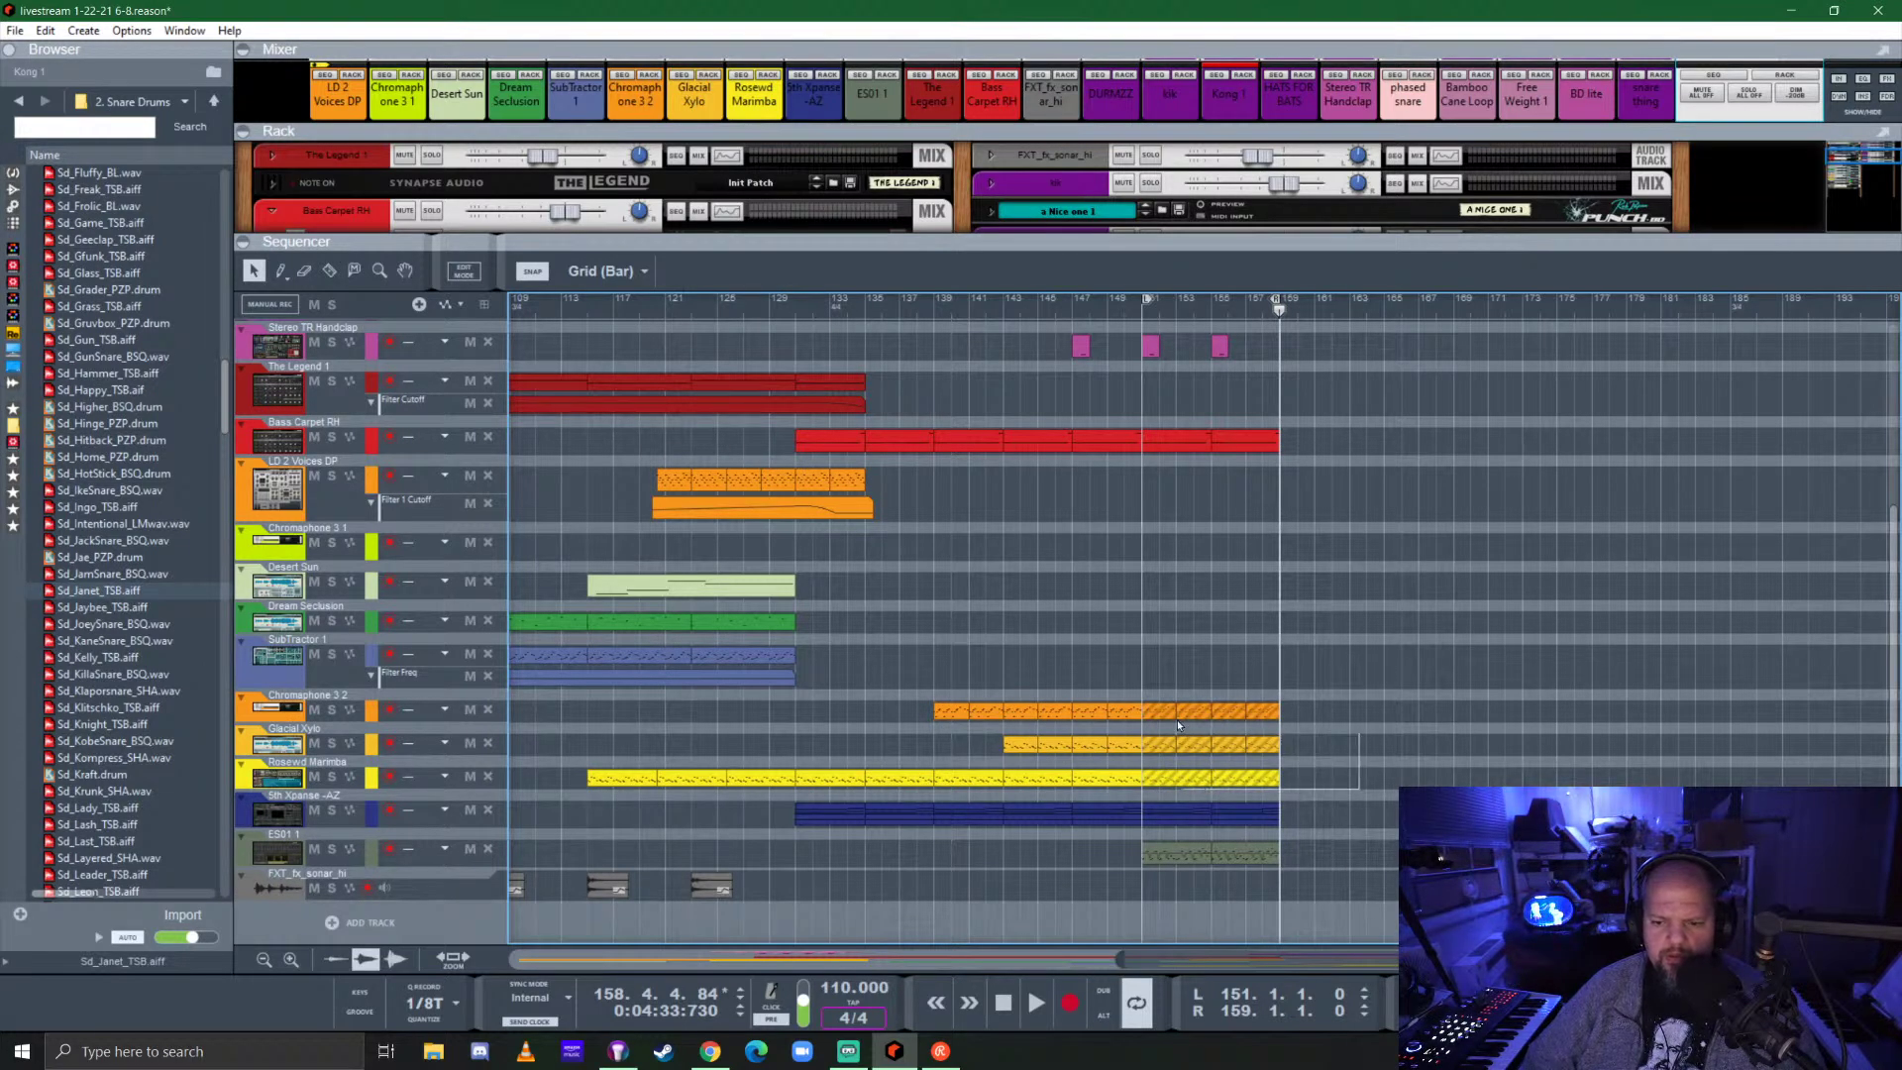
{"action": "left_click_drag", "start_coordinate": [1149, 687], "coordinate": [1357, 792]}
{"action": "key", "text": "Delete"}
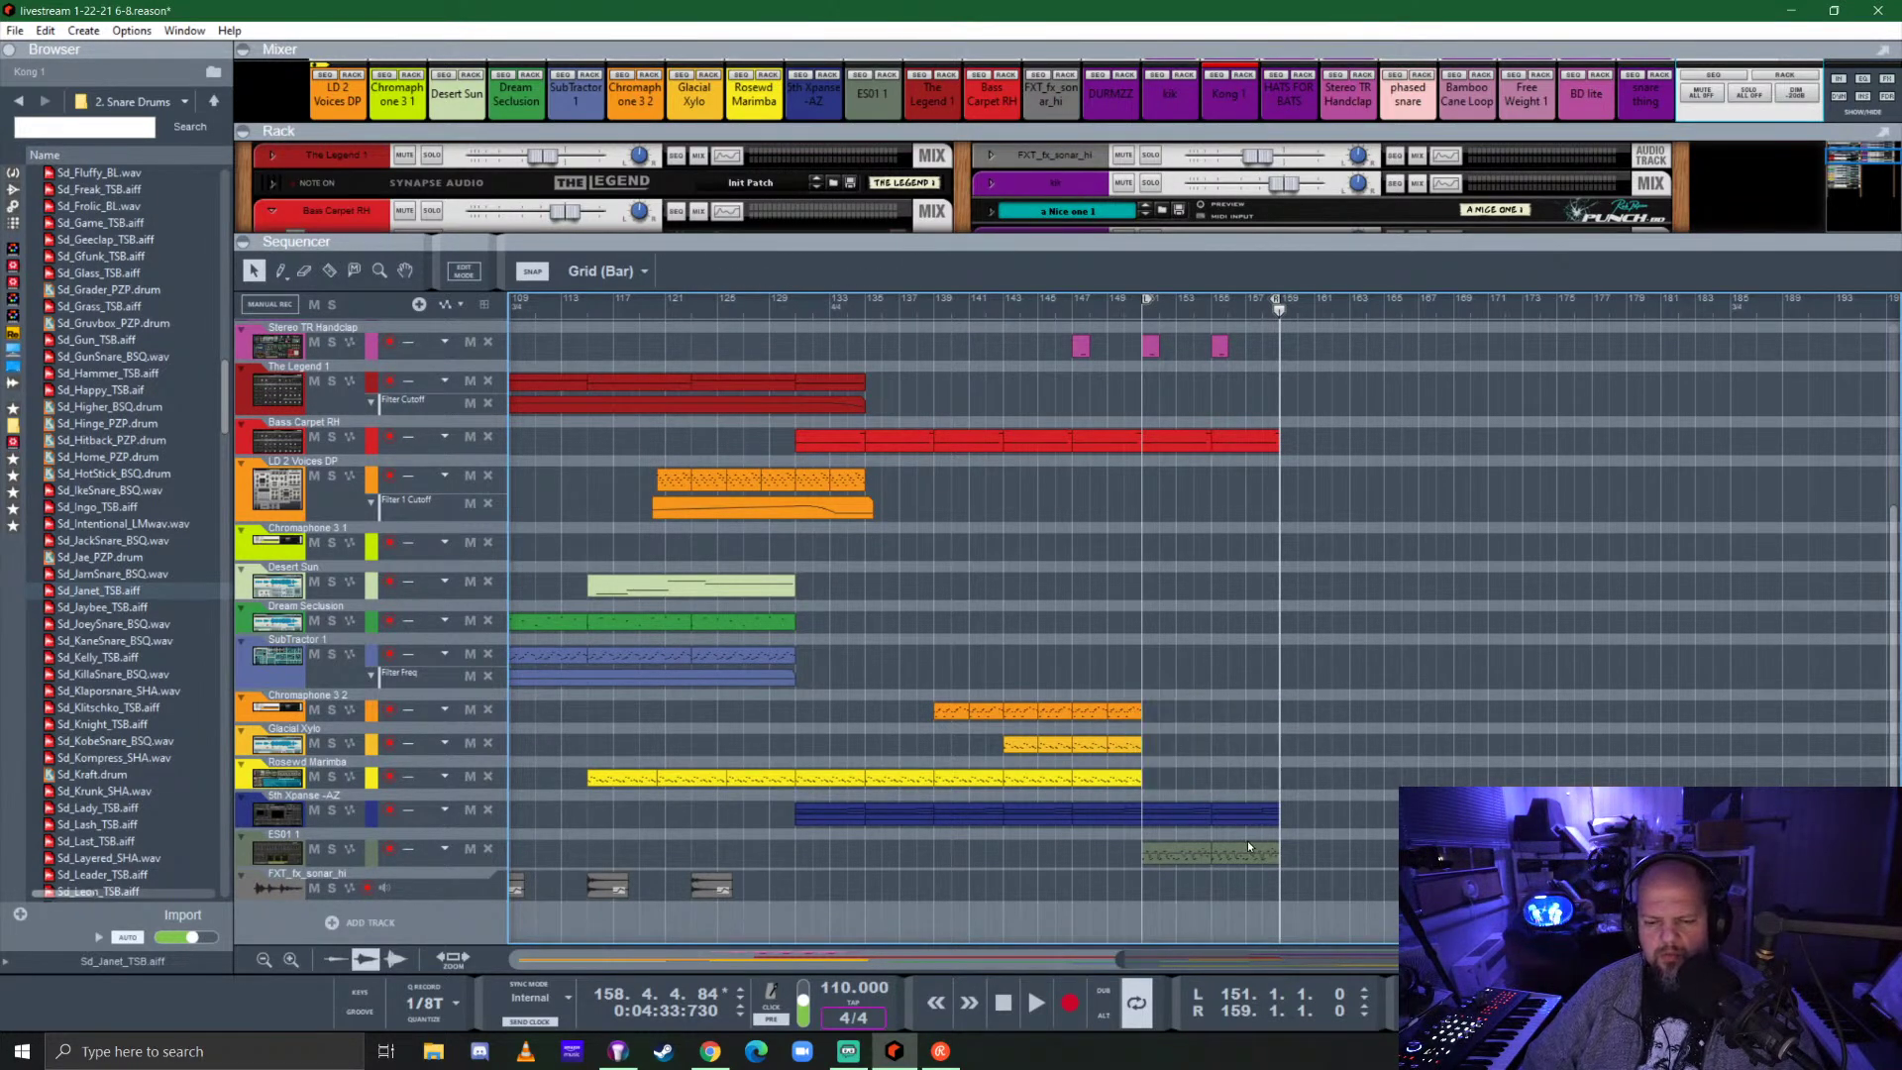
Open the 5th Xpanse -AZ clip at bar 151 for note editing and delete the clip that follows it at bar 155.
{"action": "scroll", "coordinate": [1206, 817], "scroll_direction": "up", "scroll_amount": 3}
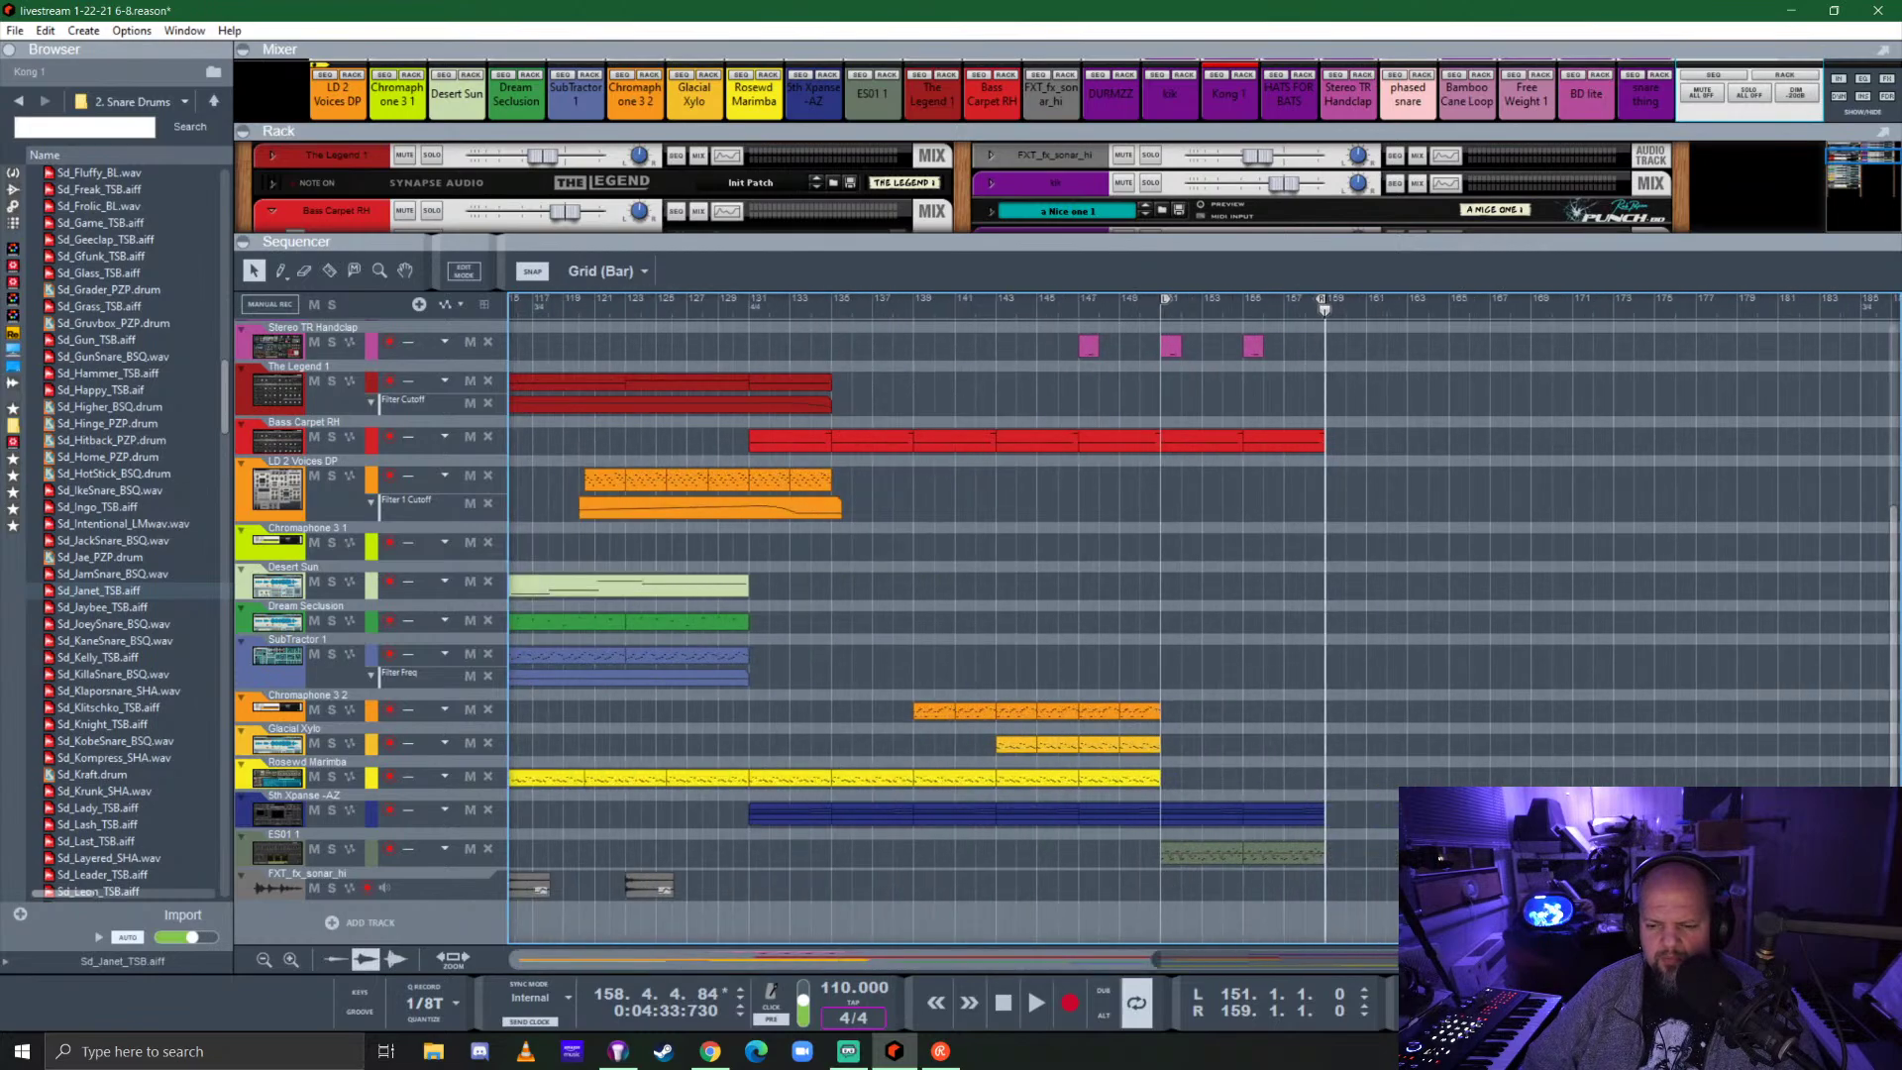
{"action": "left_click", "coordinate": [1282, 852]}
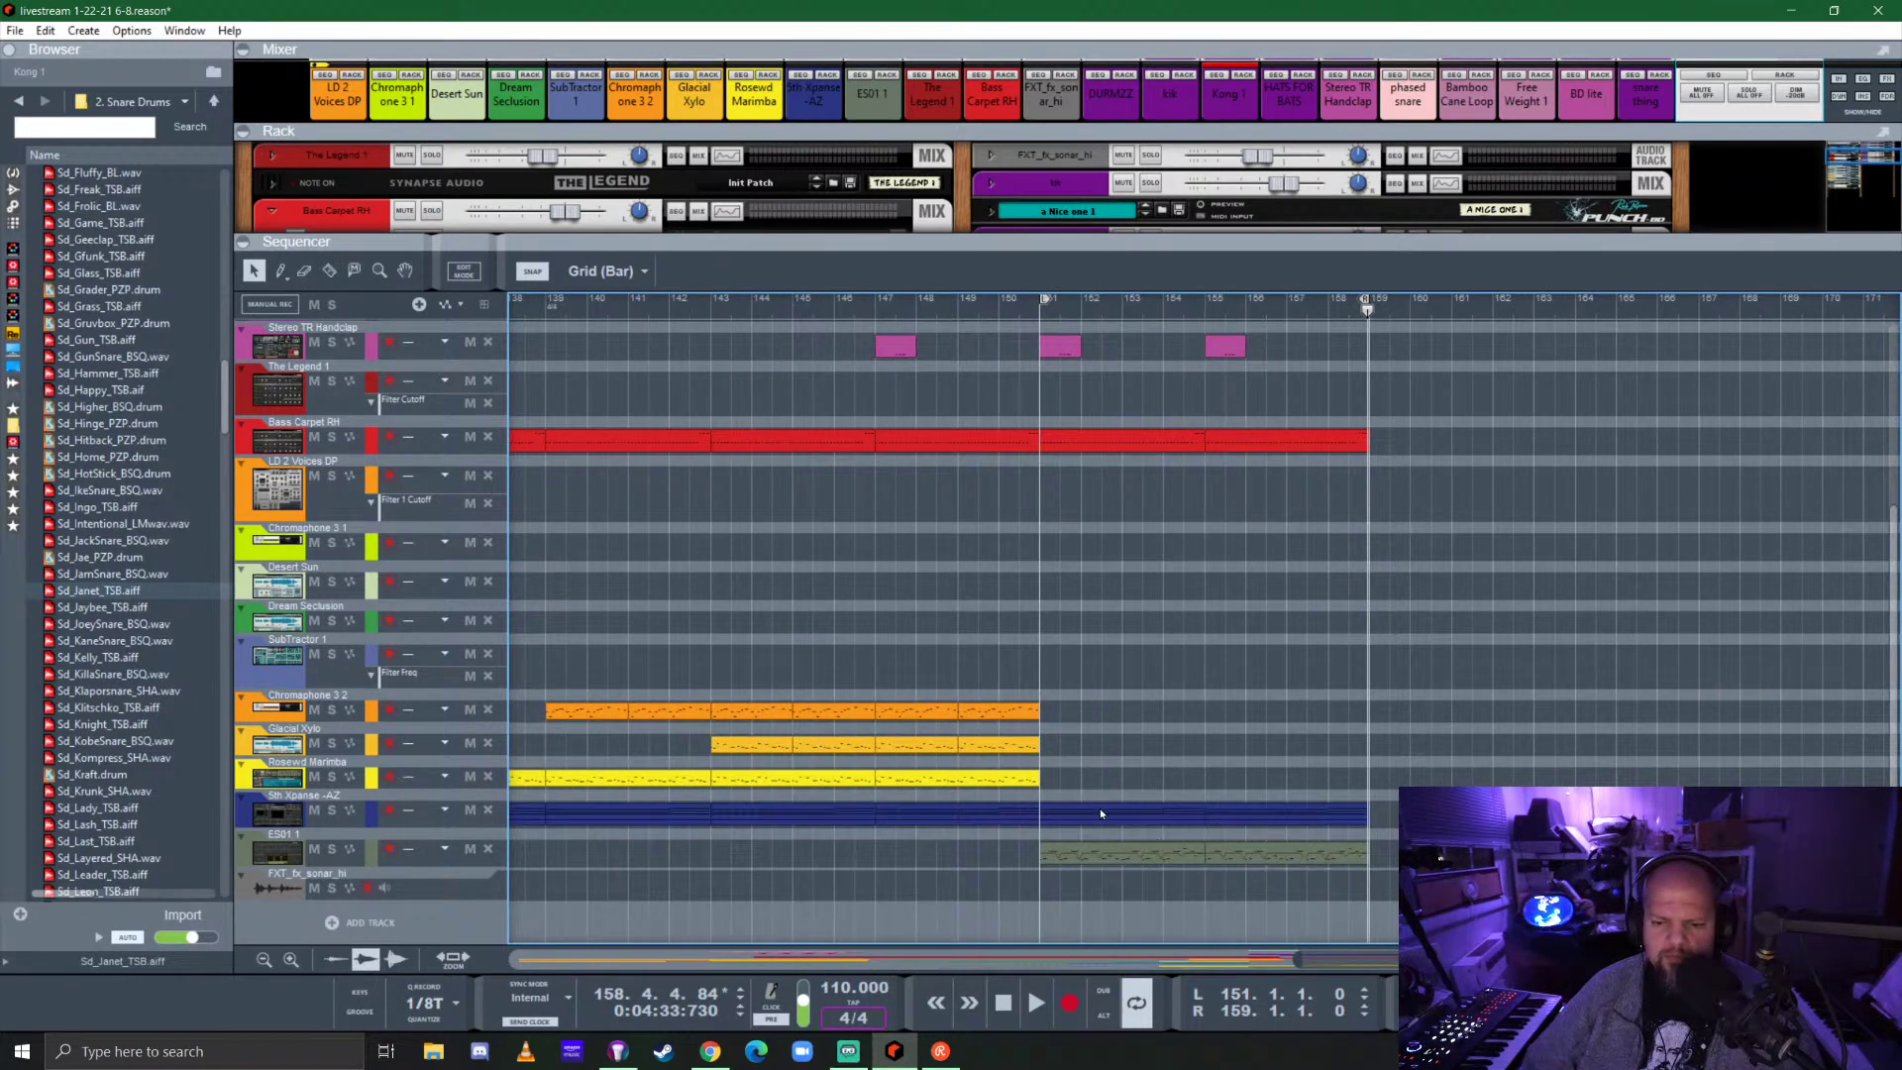
{"action": "double_click", "coordinate": [1105, 822]}
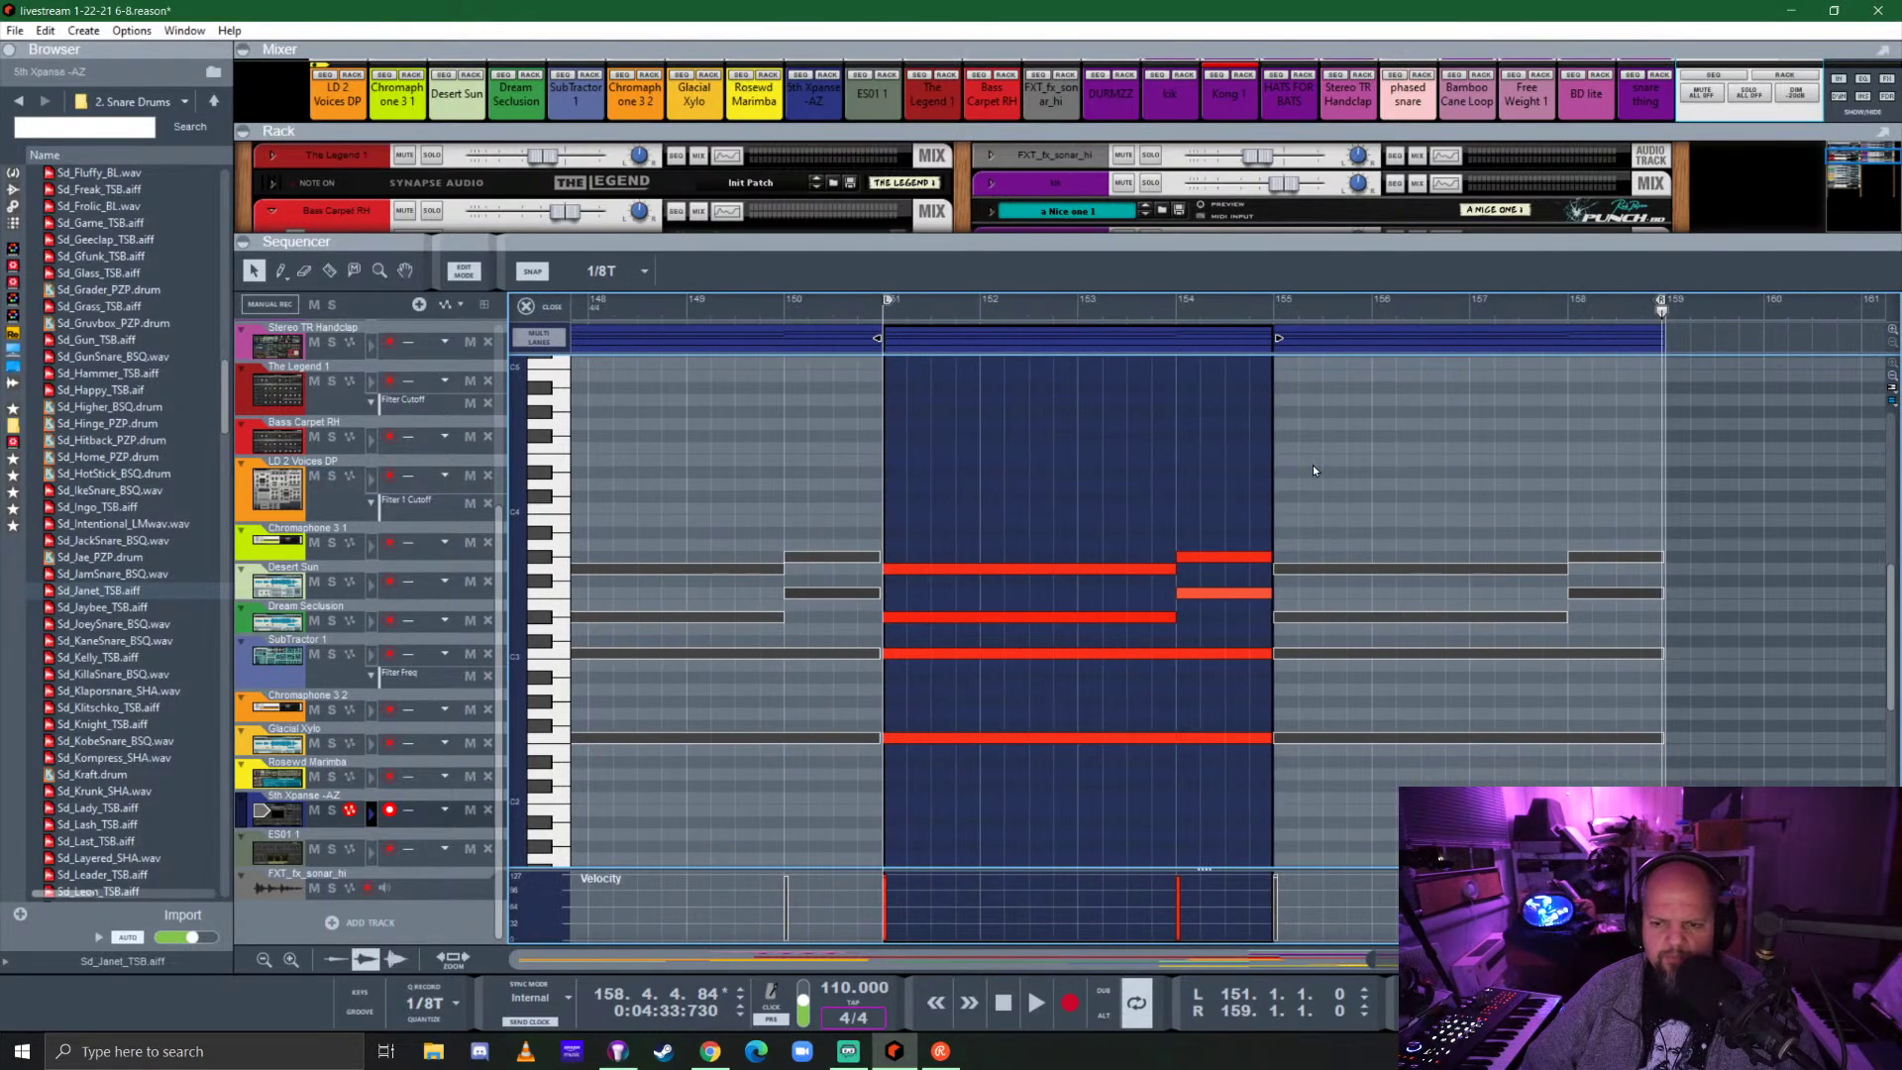
{"action": "left_click", "coordinate": [1399, 330]}
{"action": "key", "text": "Delete"}
{"action": "left_click", "coordinate": [1156, 344]}
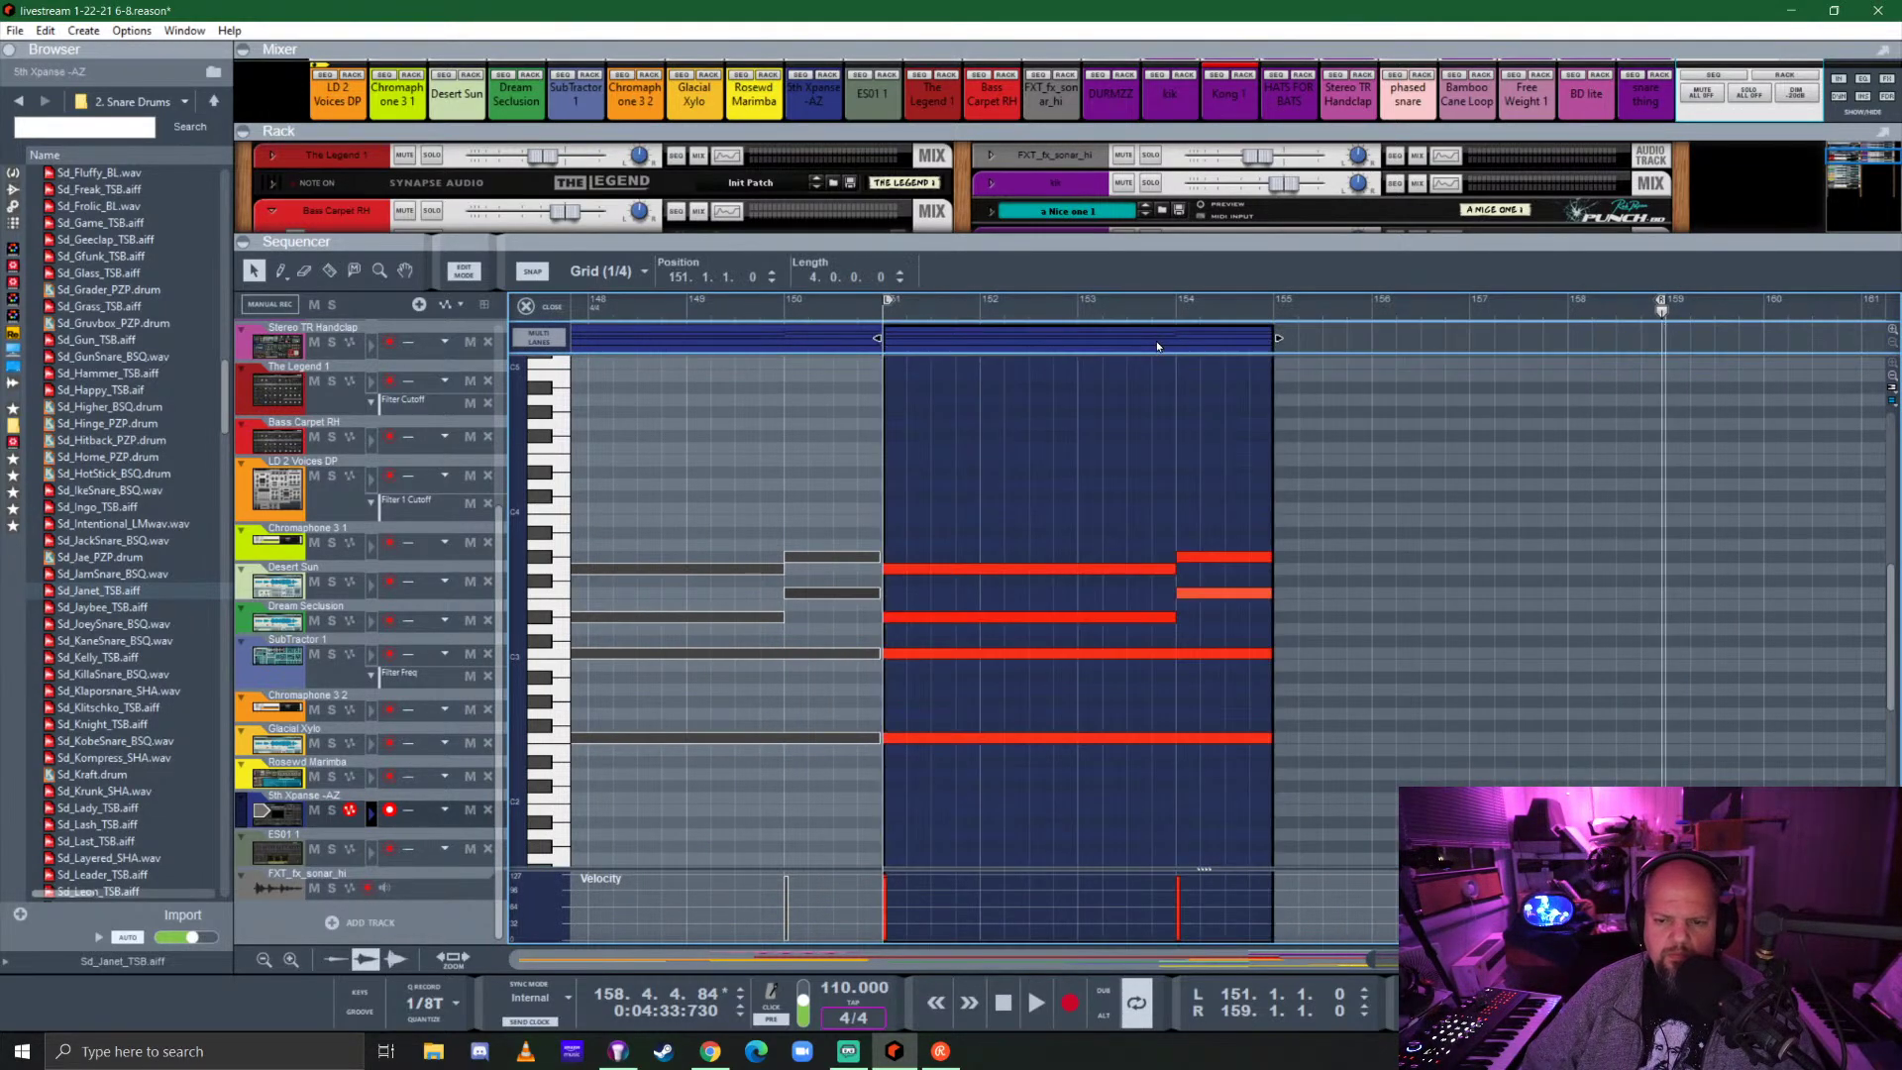
Delete the F2, D#3 and G3 notes starting at bar 151 in the 5th Xpanse -AZ clip.
{"action": "left_click", "coordinate": [1034, 618]}
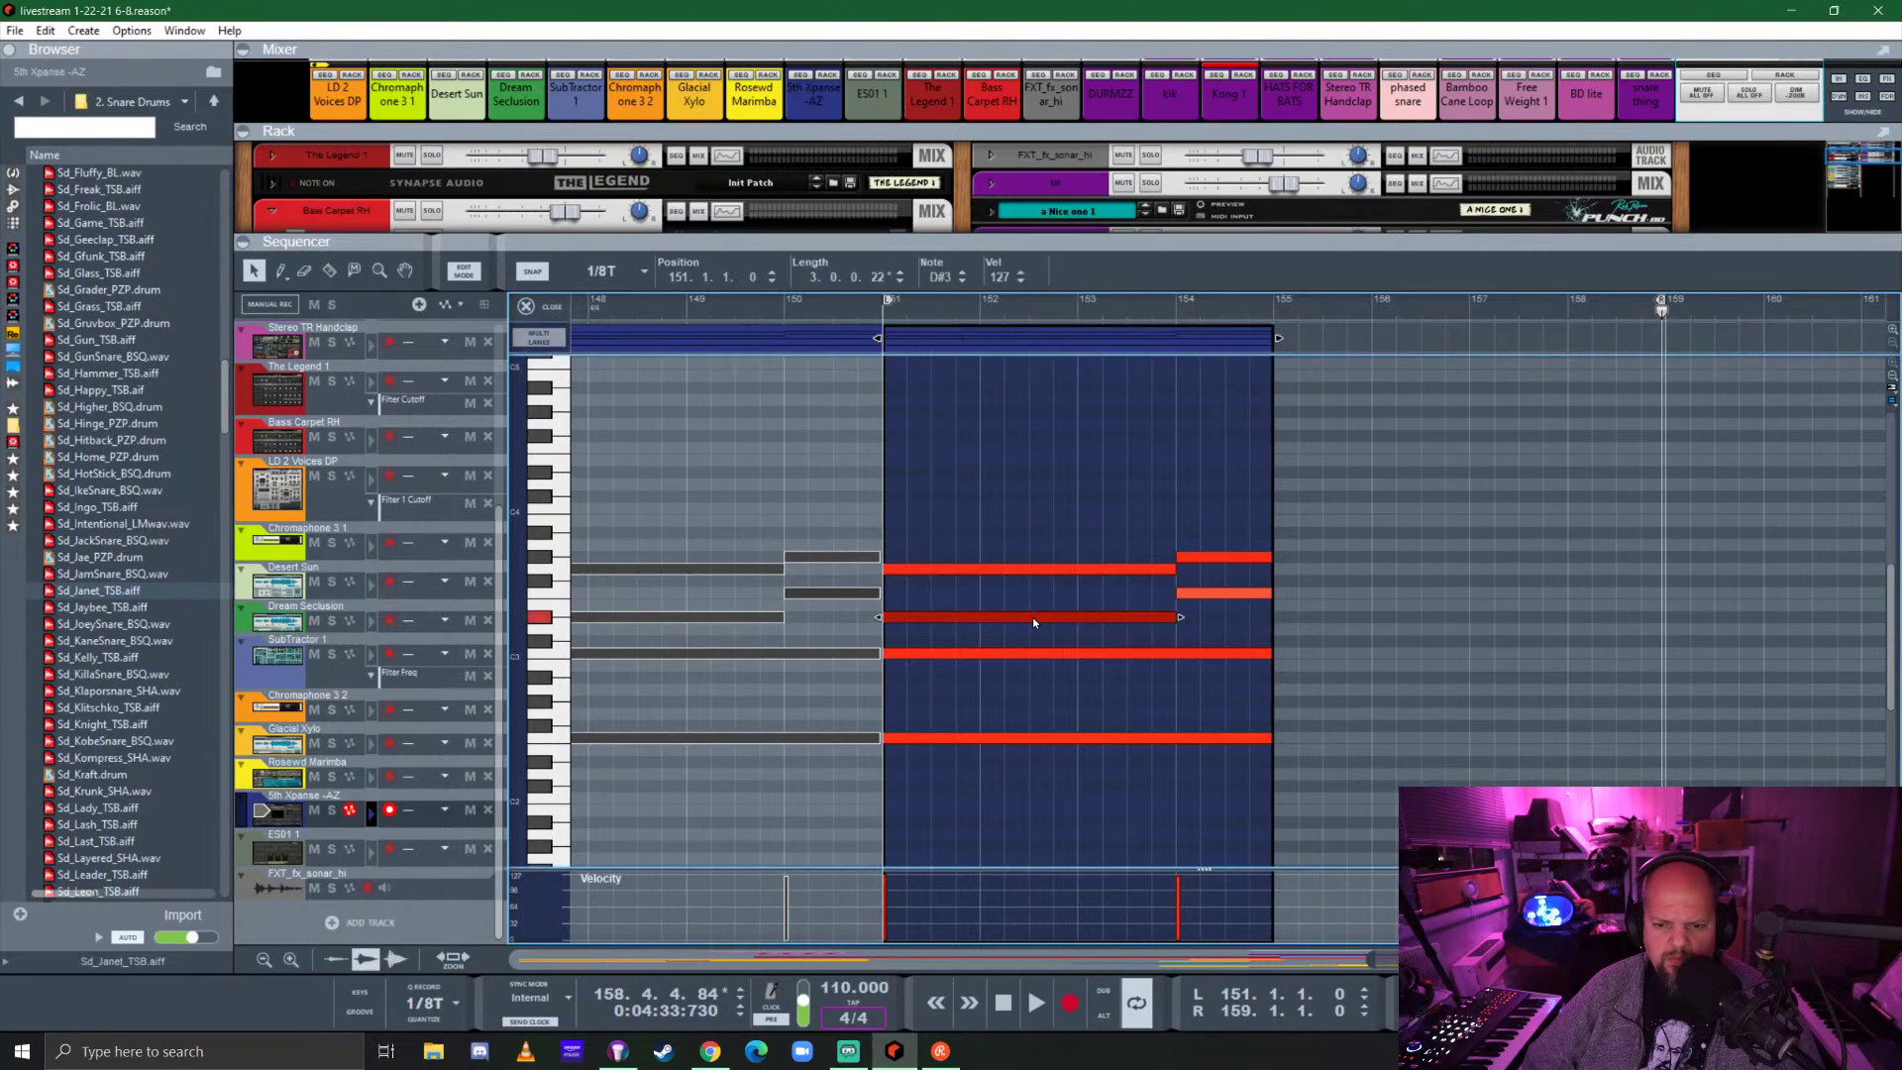
{"action": "left_click", "coordinate": [1046, 738]}
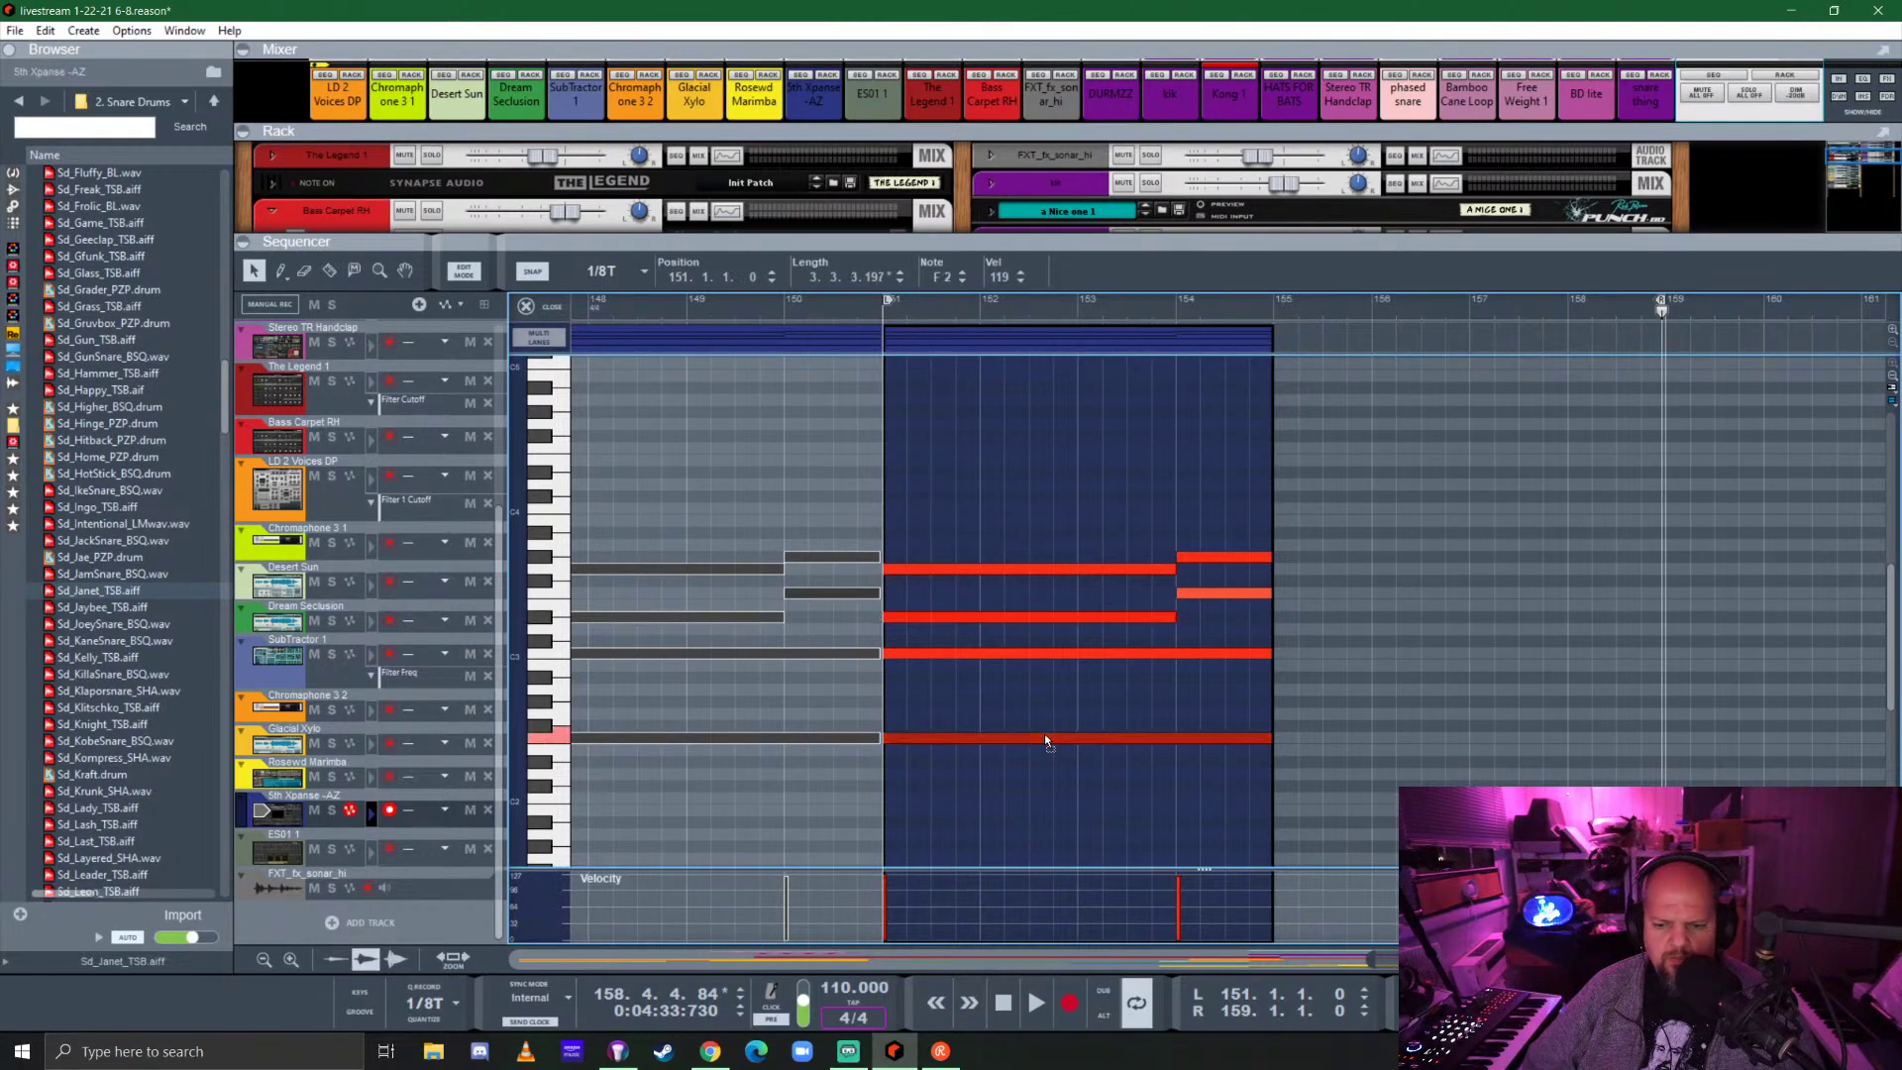
{"action": "key", "text": "Delete"}
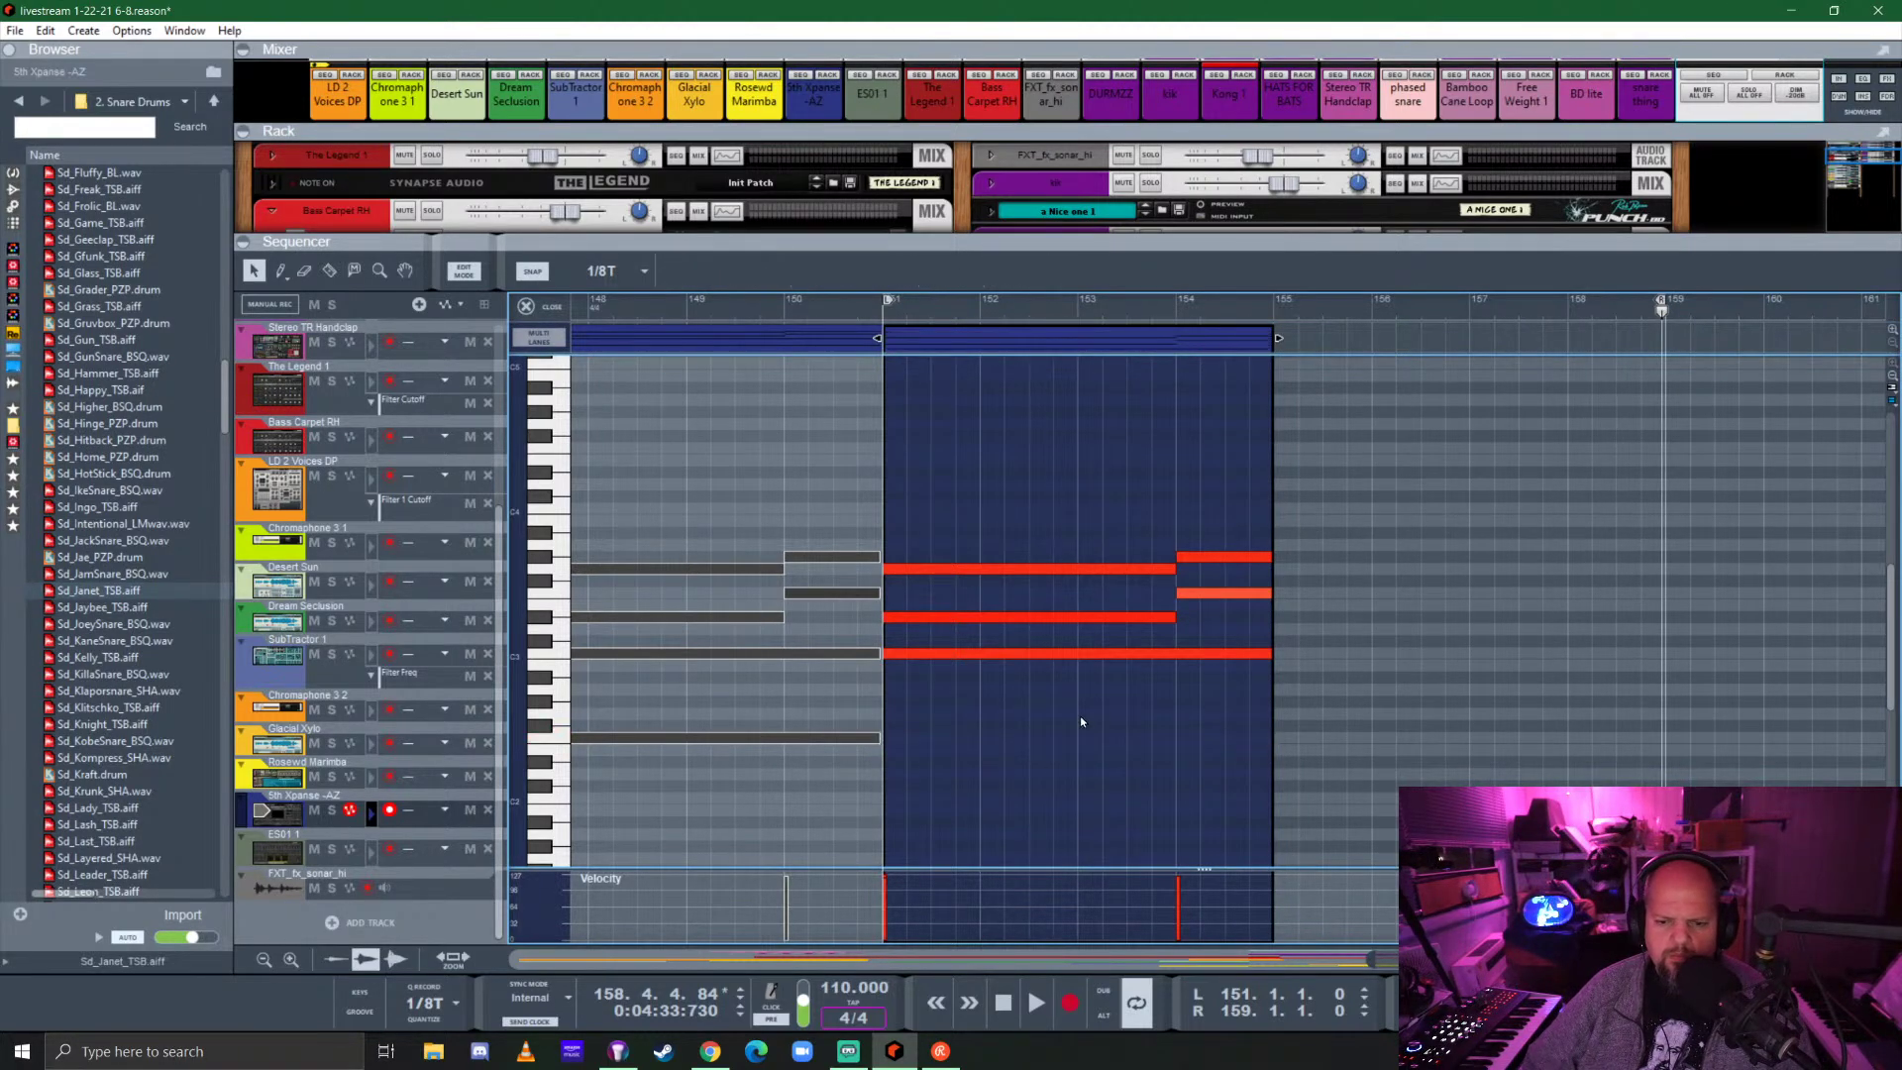
{"action": "left_click", "coordinate": [1054, 619]}
{"action": "key", "text": "Delete"}
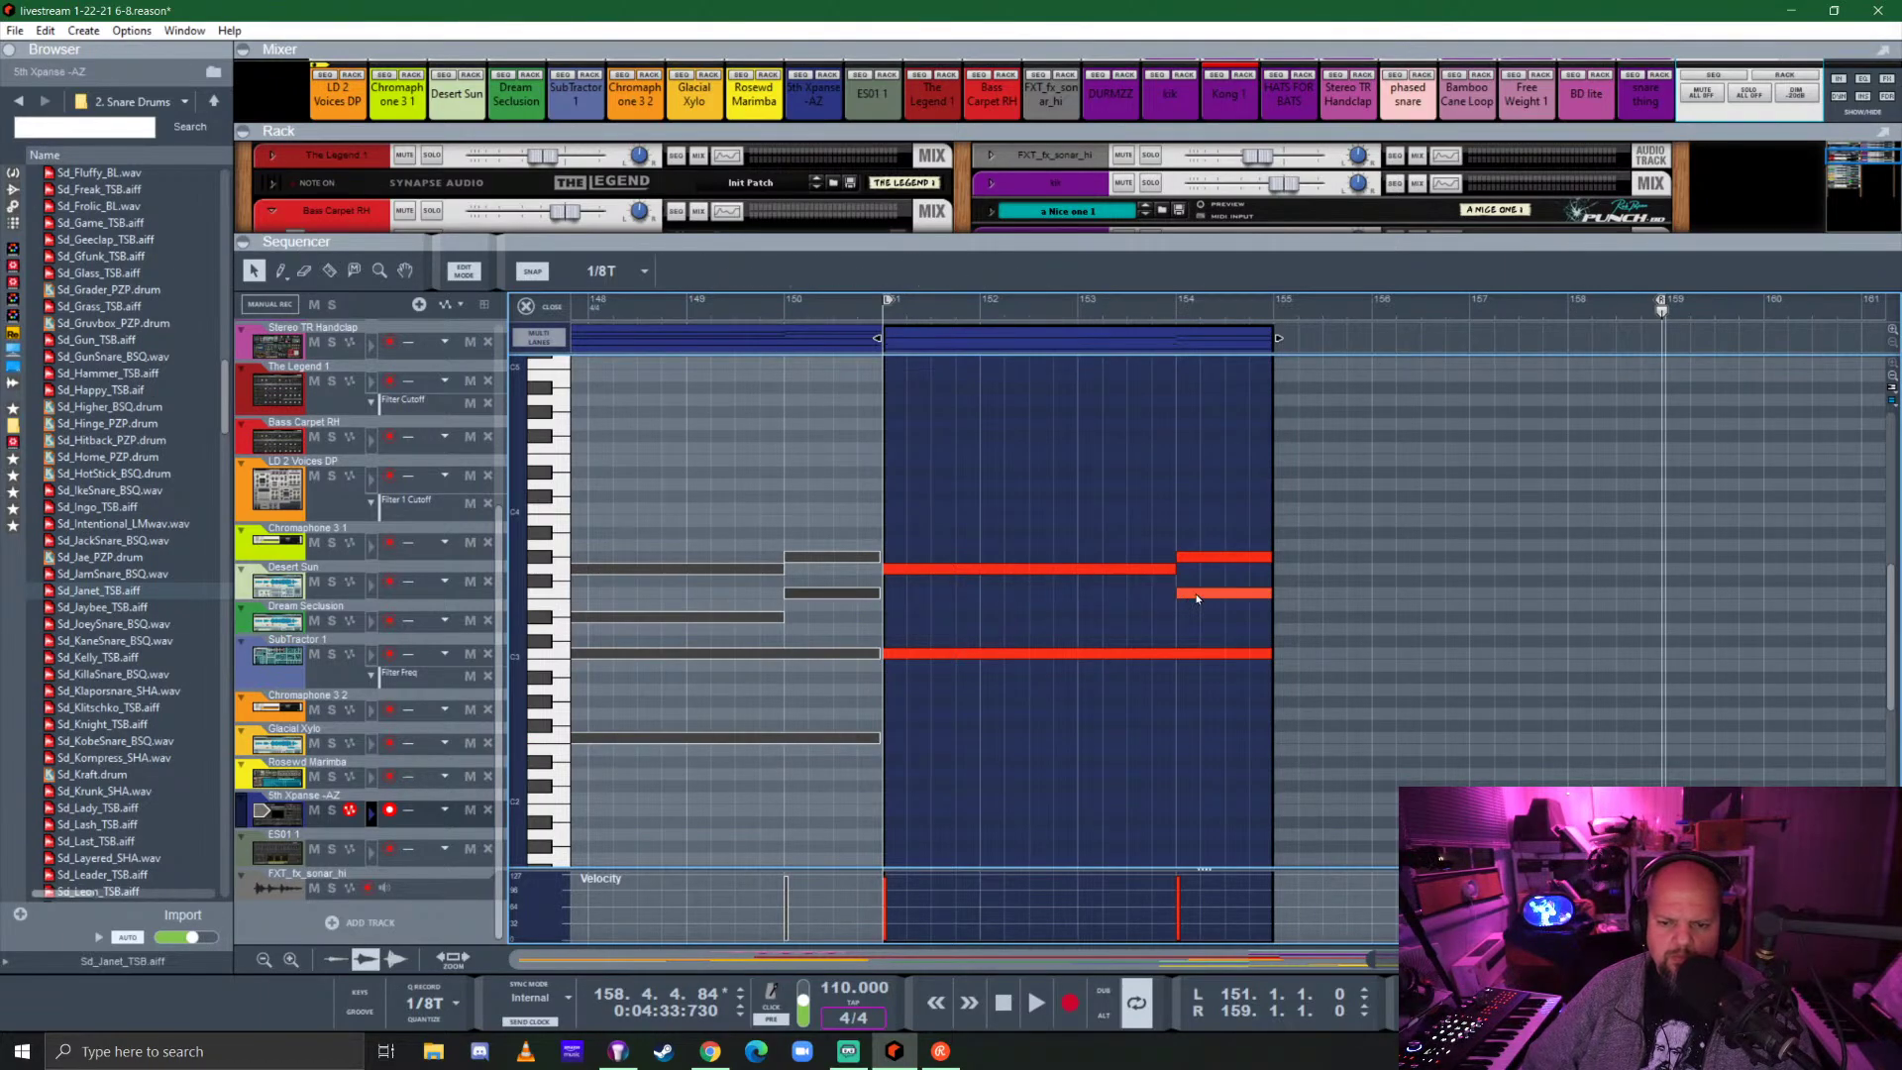
{"action": "left_click", "coordinate": [1138, 569]}
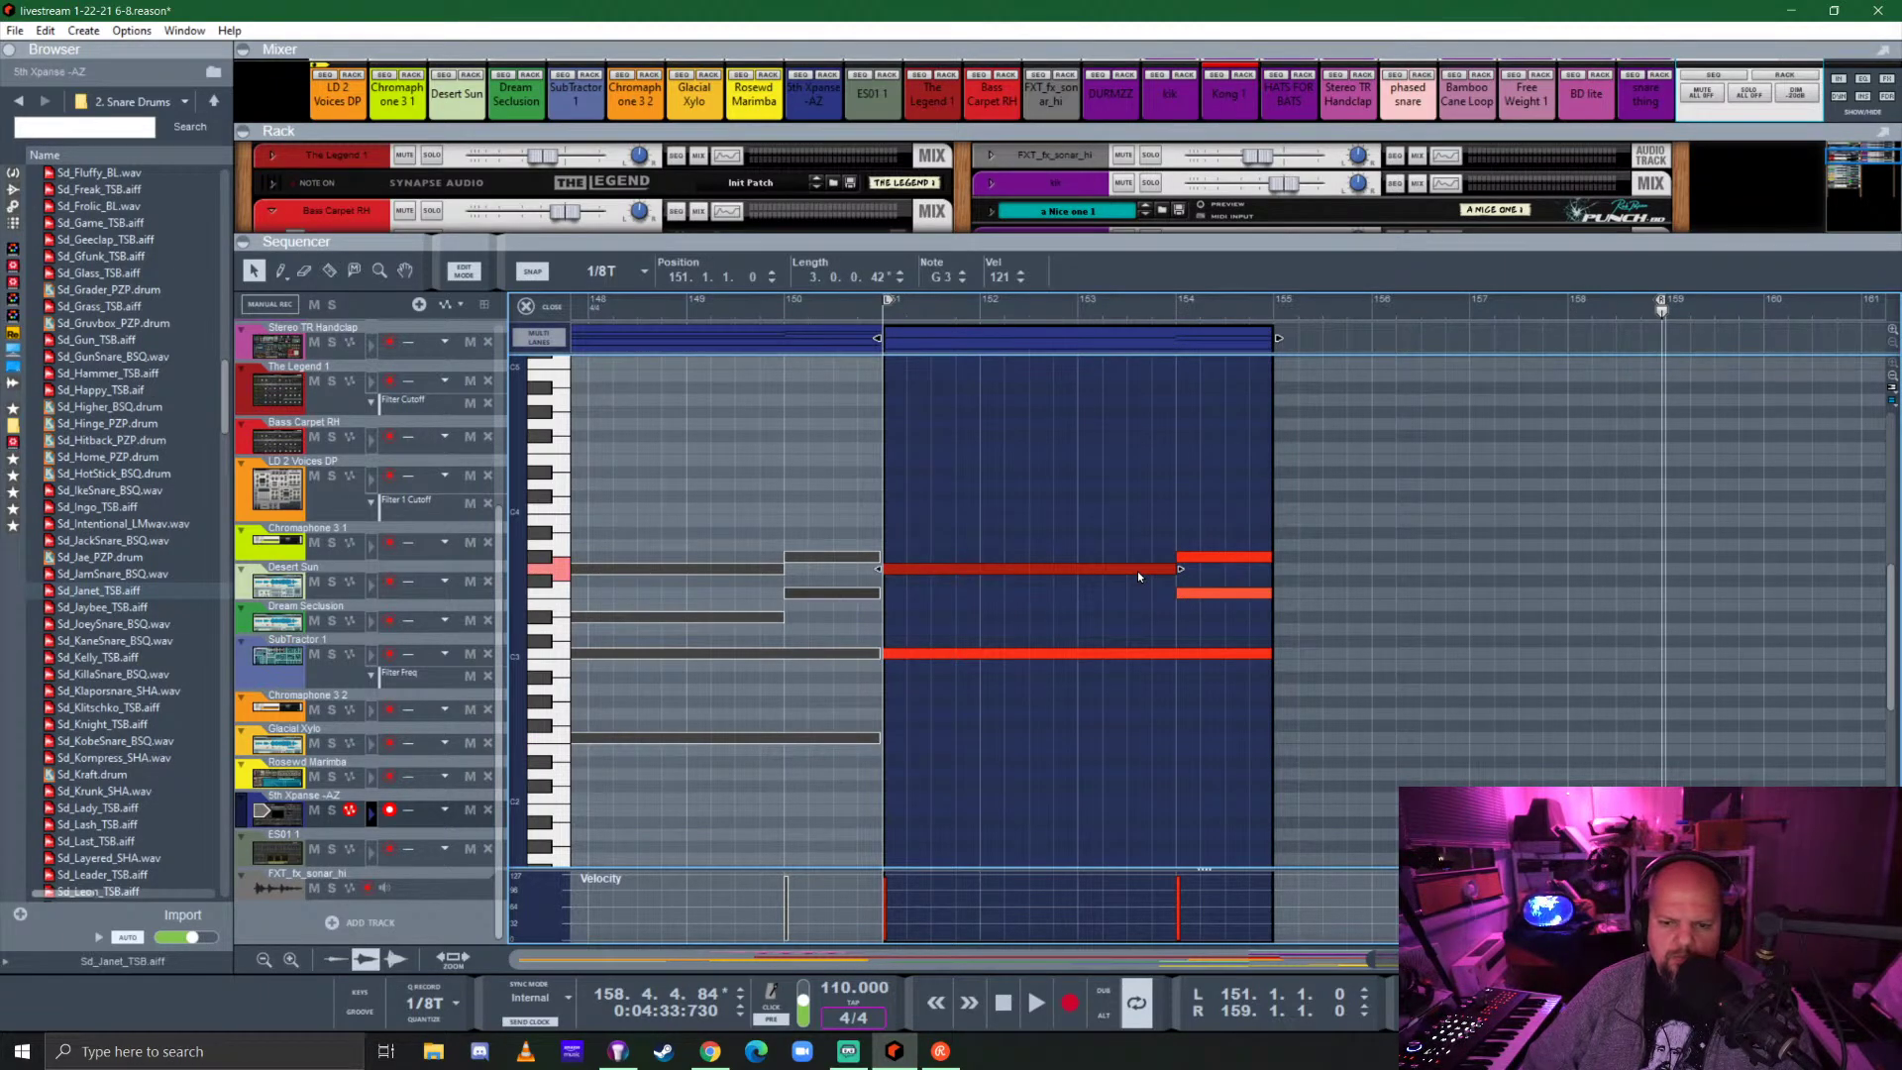
{"action": "key", "text": "Delete"}
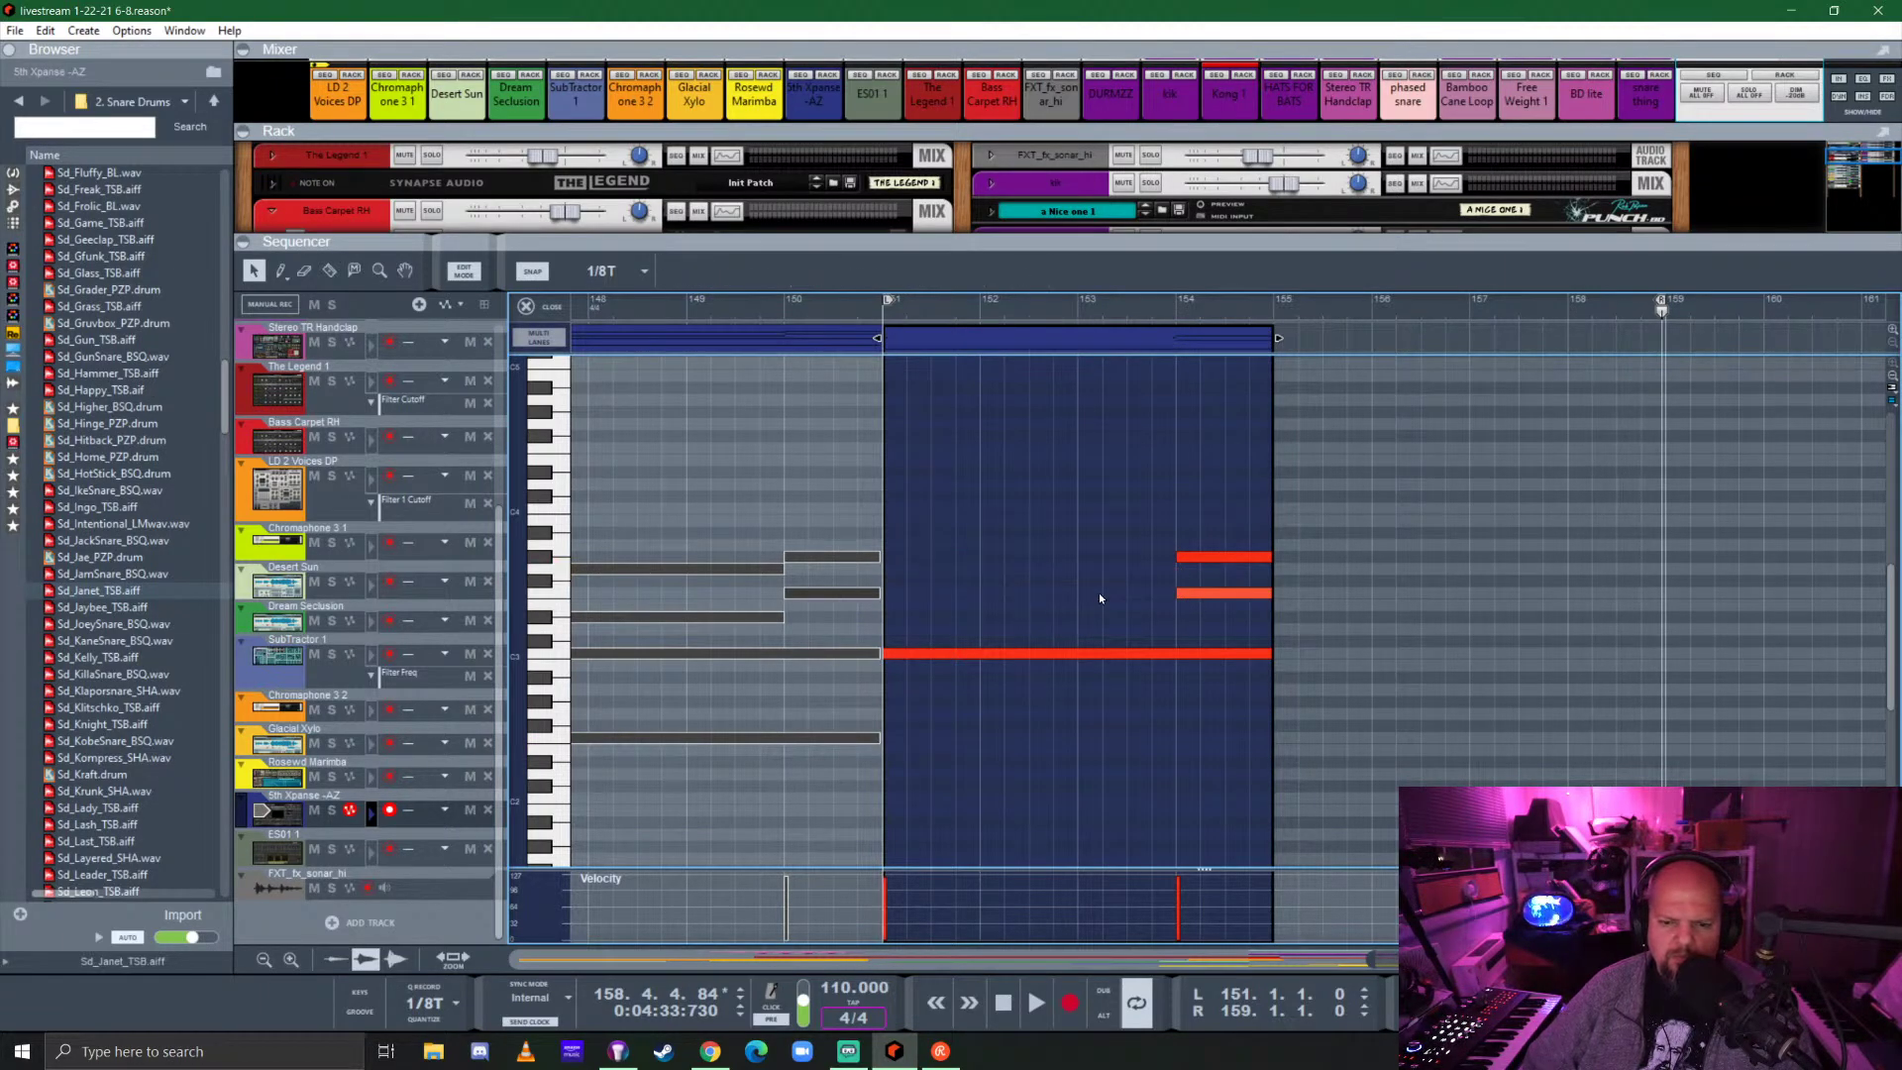
Delete the two short upper notes at bar 154, leaving only the sustained C3 note in the clip.
{"action": "left_click", "coordinate": [983, 652]}
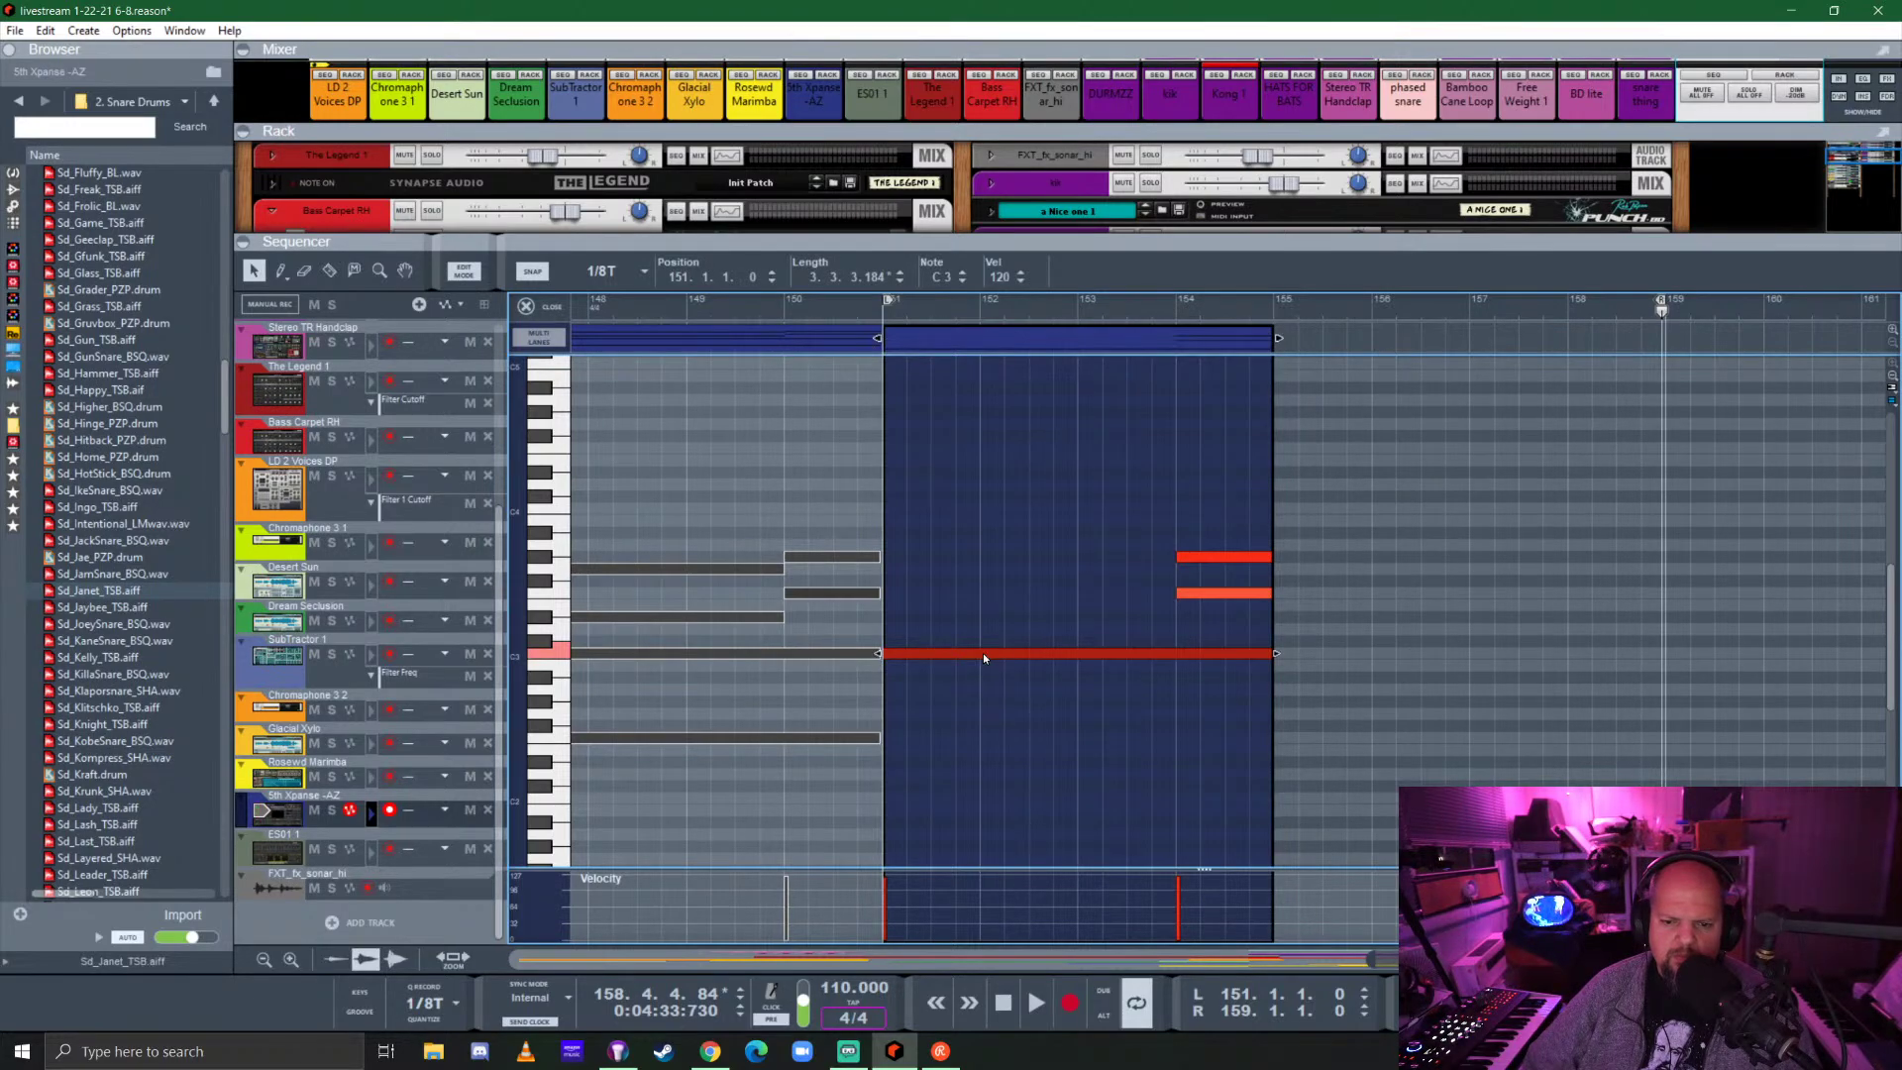
{"action": "left_click", "coordinate": [1199, 592]}
{"action": "key", "text": "Delete"}
{"action": "left_click", "coordinate": [1188, 557]}
{"action": "key", "text": "Delete"}
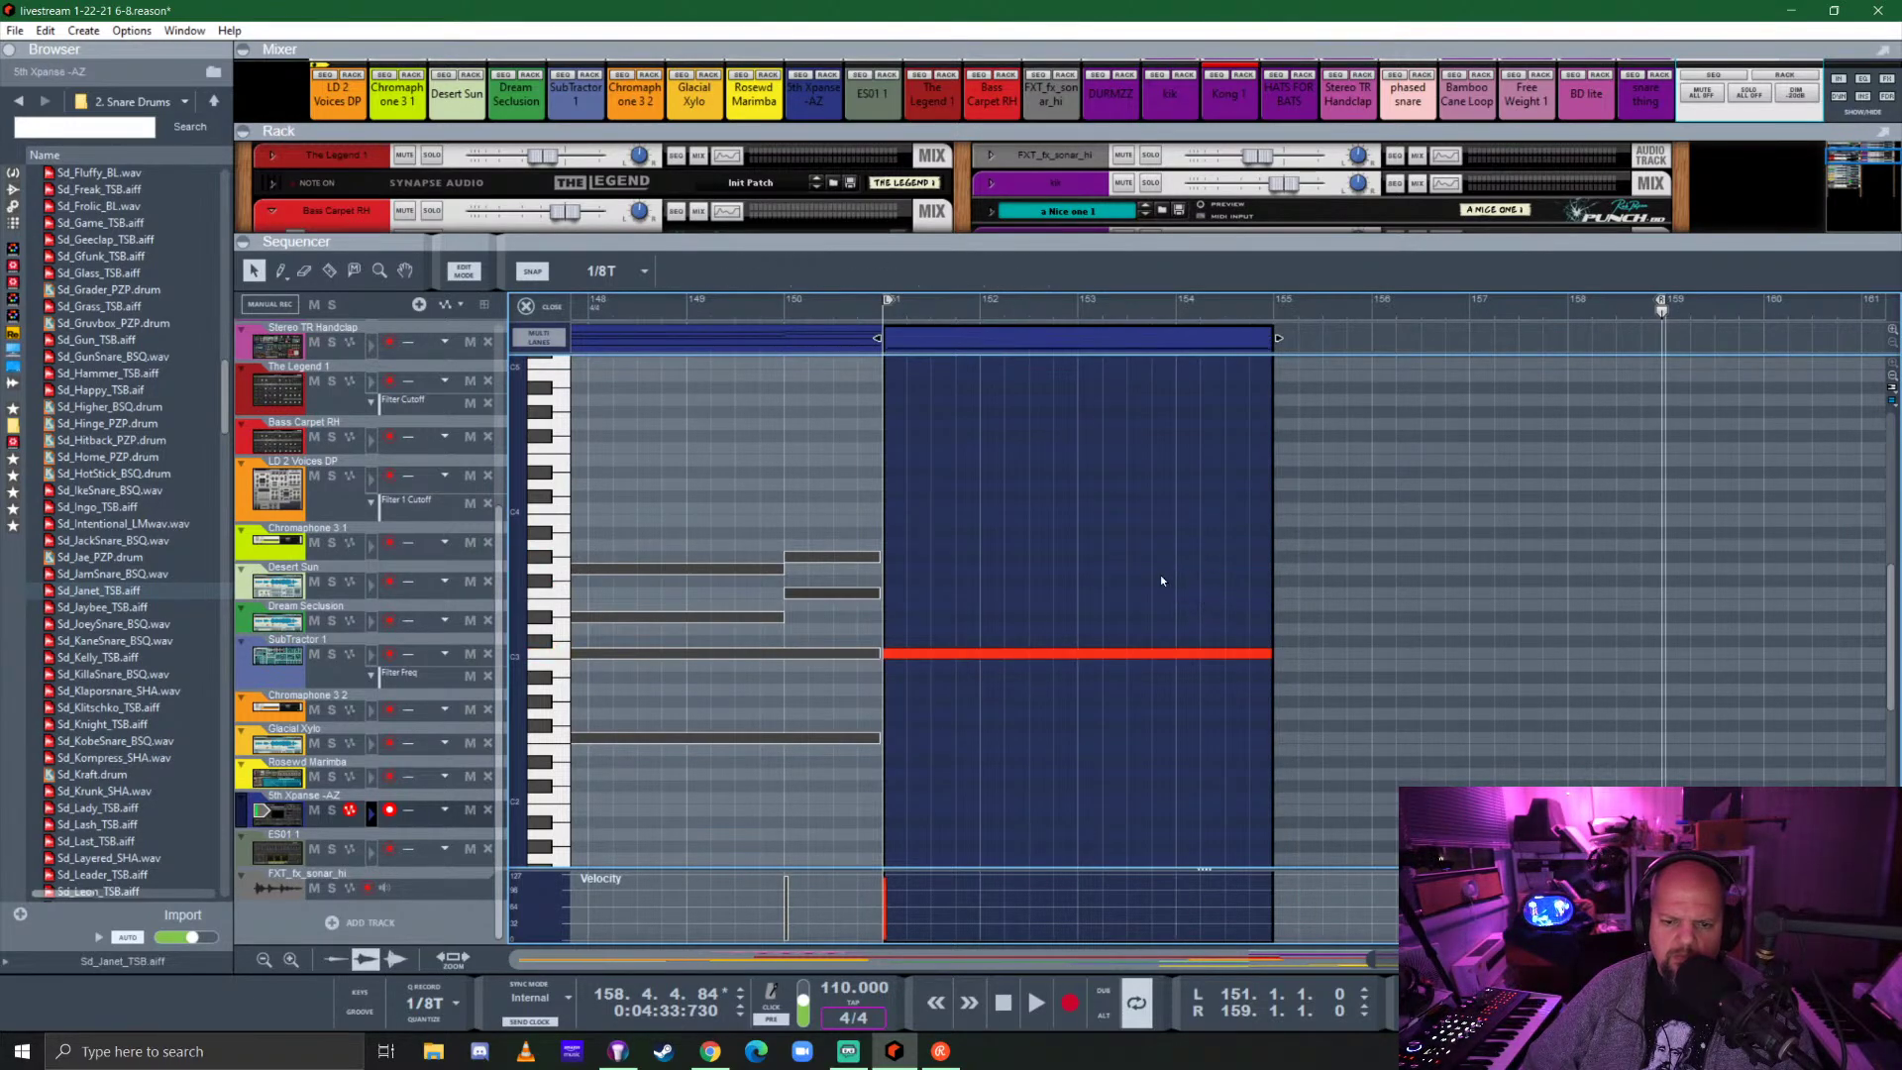
Add short F3 and G3 notes to the 5th Xpanse clip, set snapping to Grid, and align both with the start of bar 151.
{"action": "left_click", "coordinate": [894, 592], "text": "alt"}
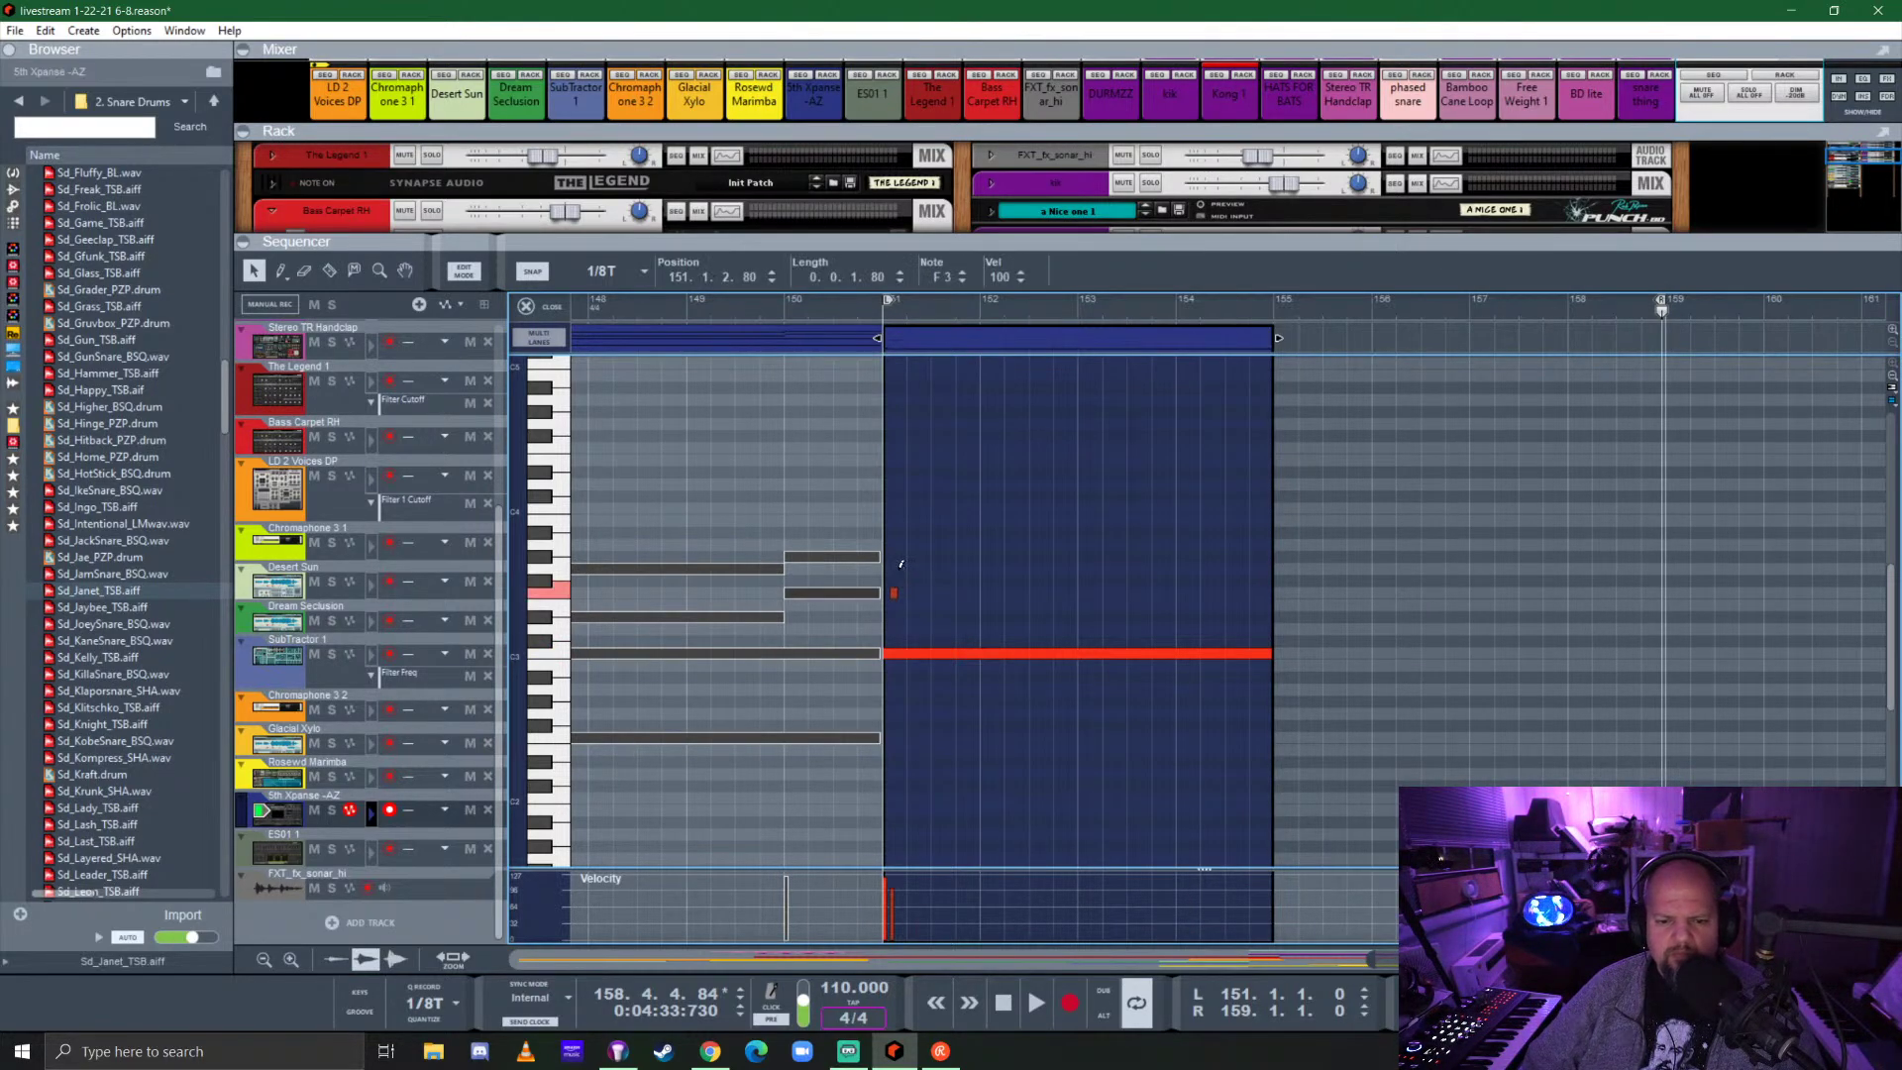
{"action": "scroll", "coordinate": [908, 602], "scroll_direction": "up", "scroll_amount": 3}
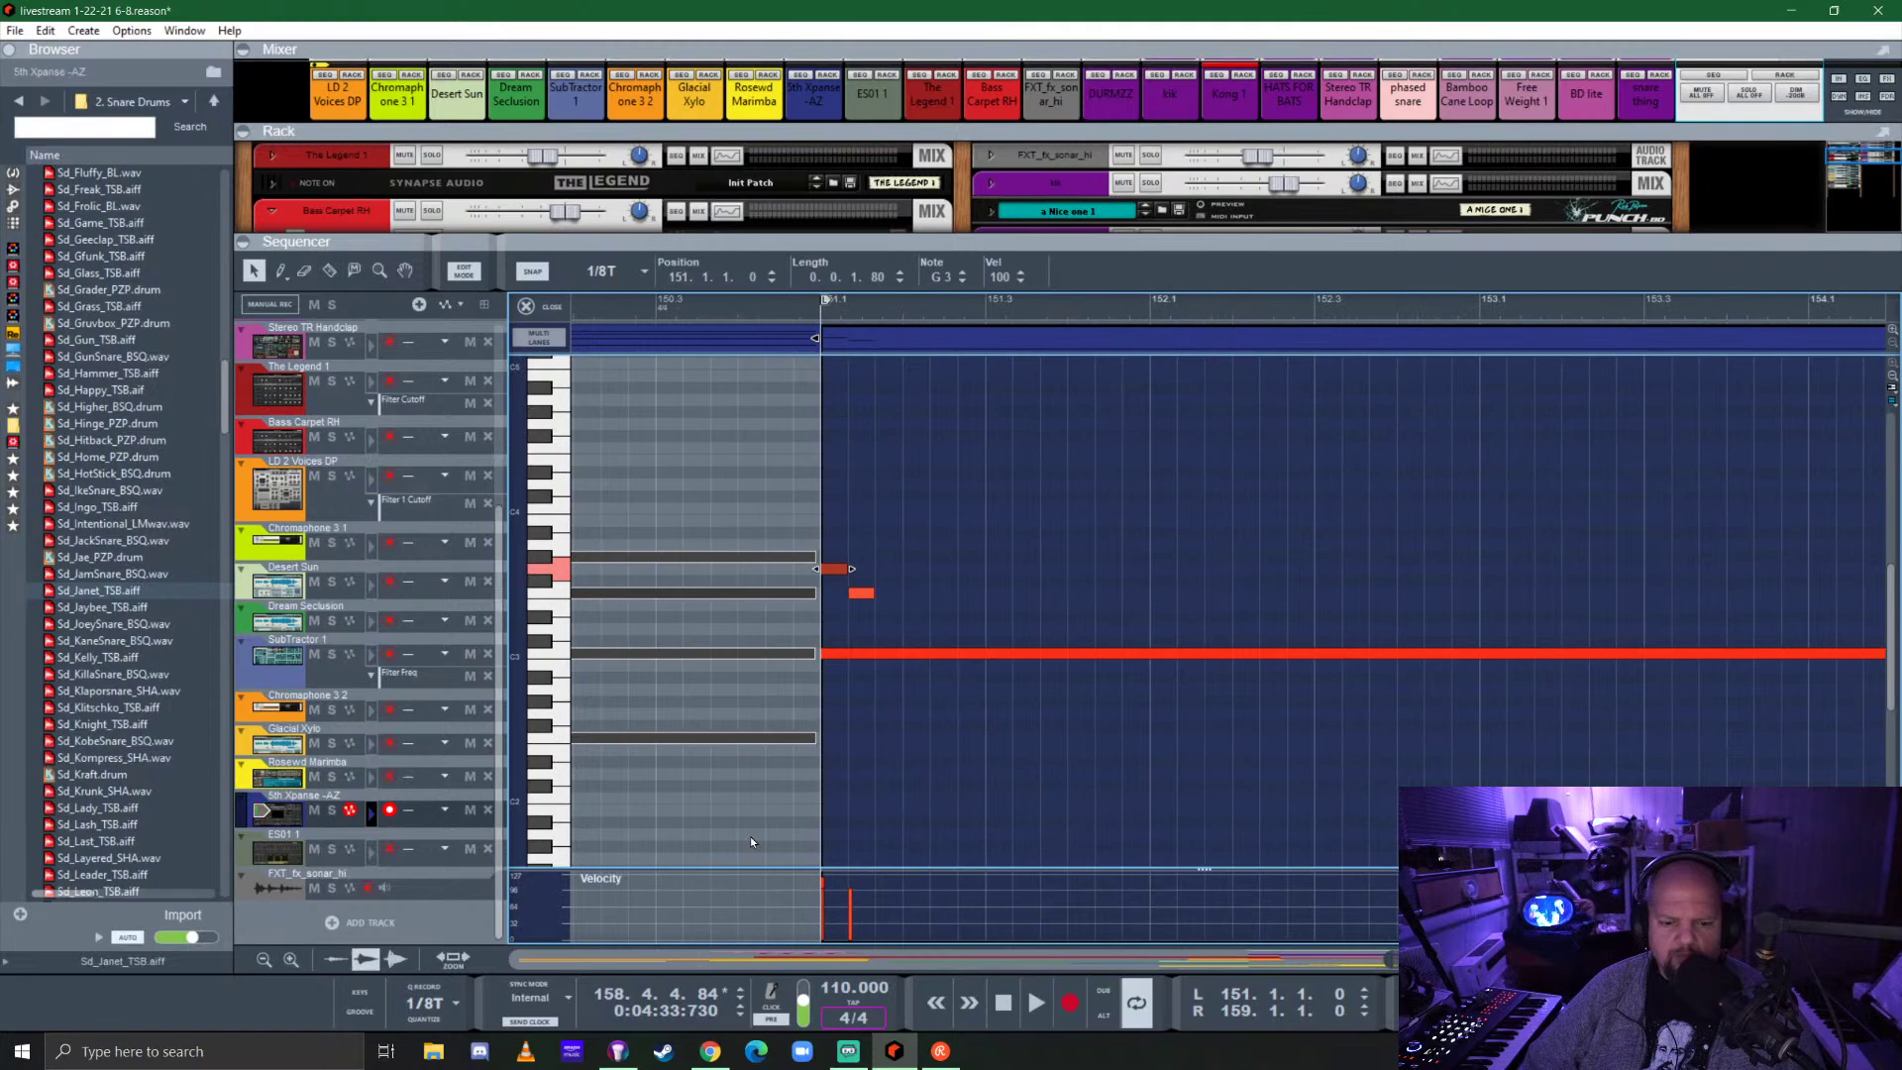
{"action": "left_click", "coordinate": [644, 272]}
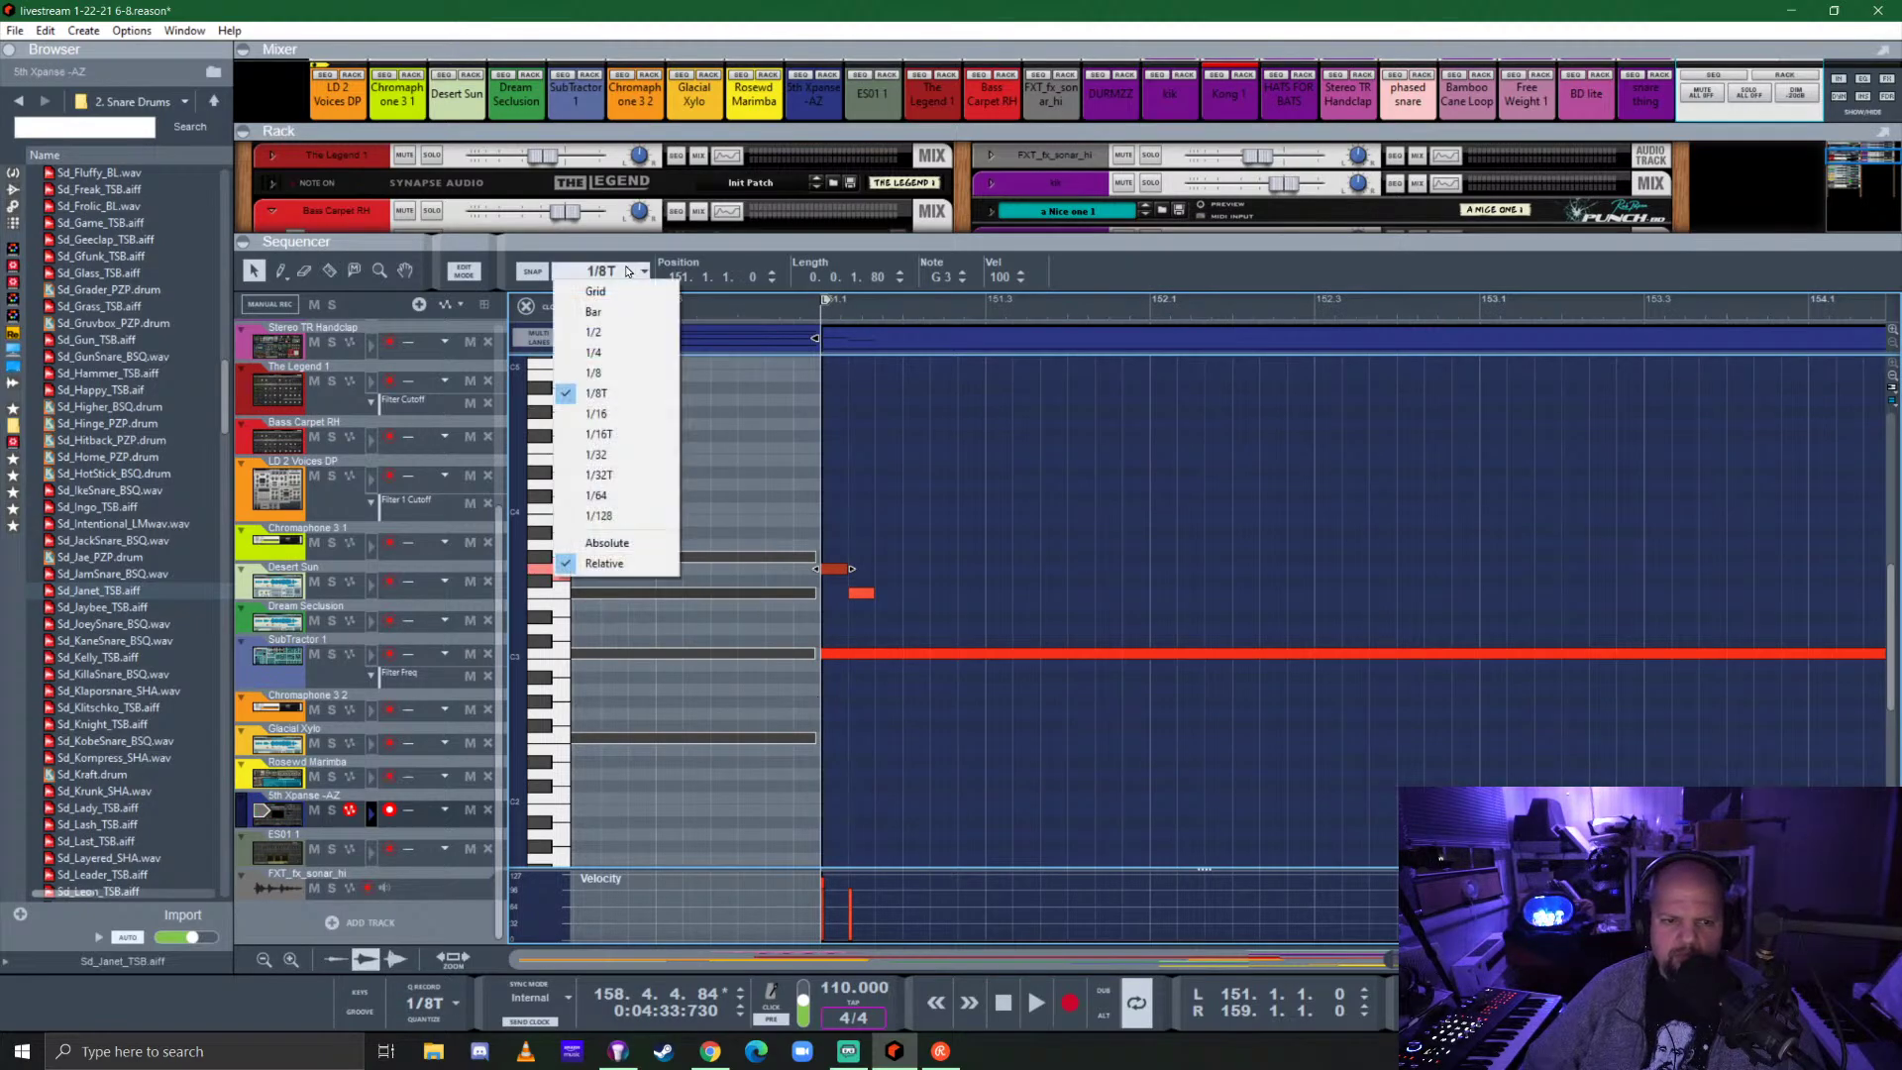
{"action": "left_click", "coordinate": [599, 291]}
{"action": "left_click_drag", "start_coordinate": [864, 597], "coordinate": [838, 600]}
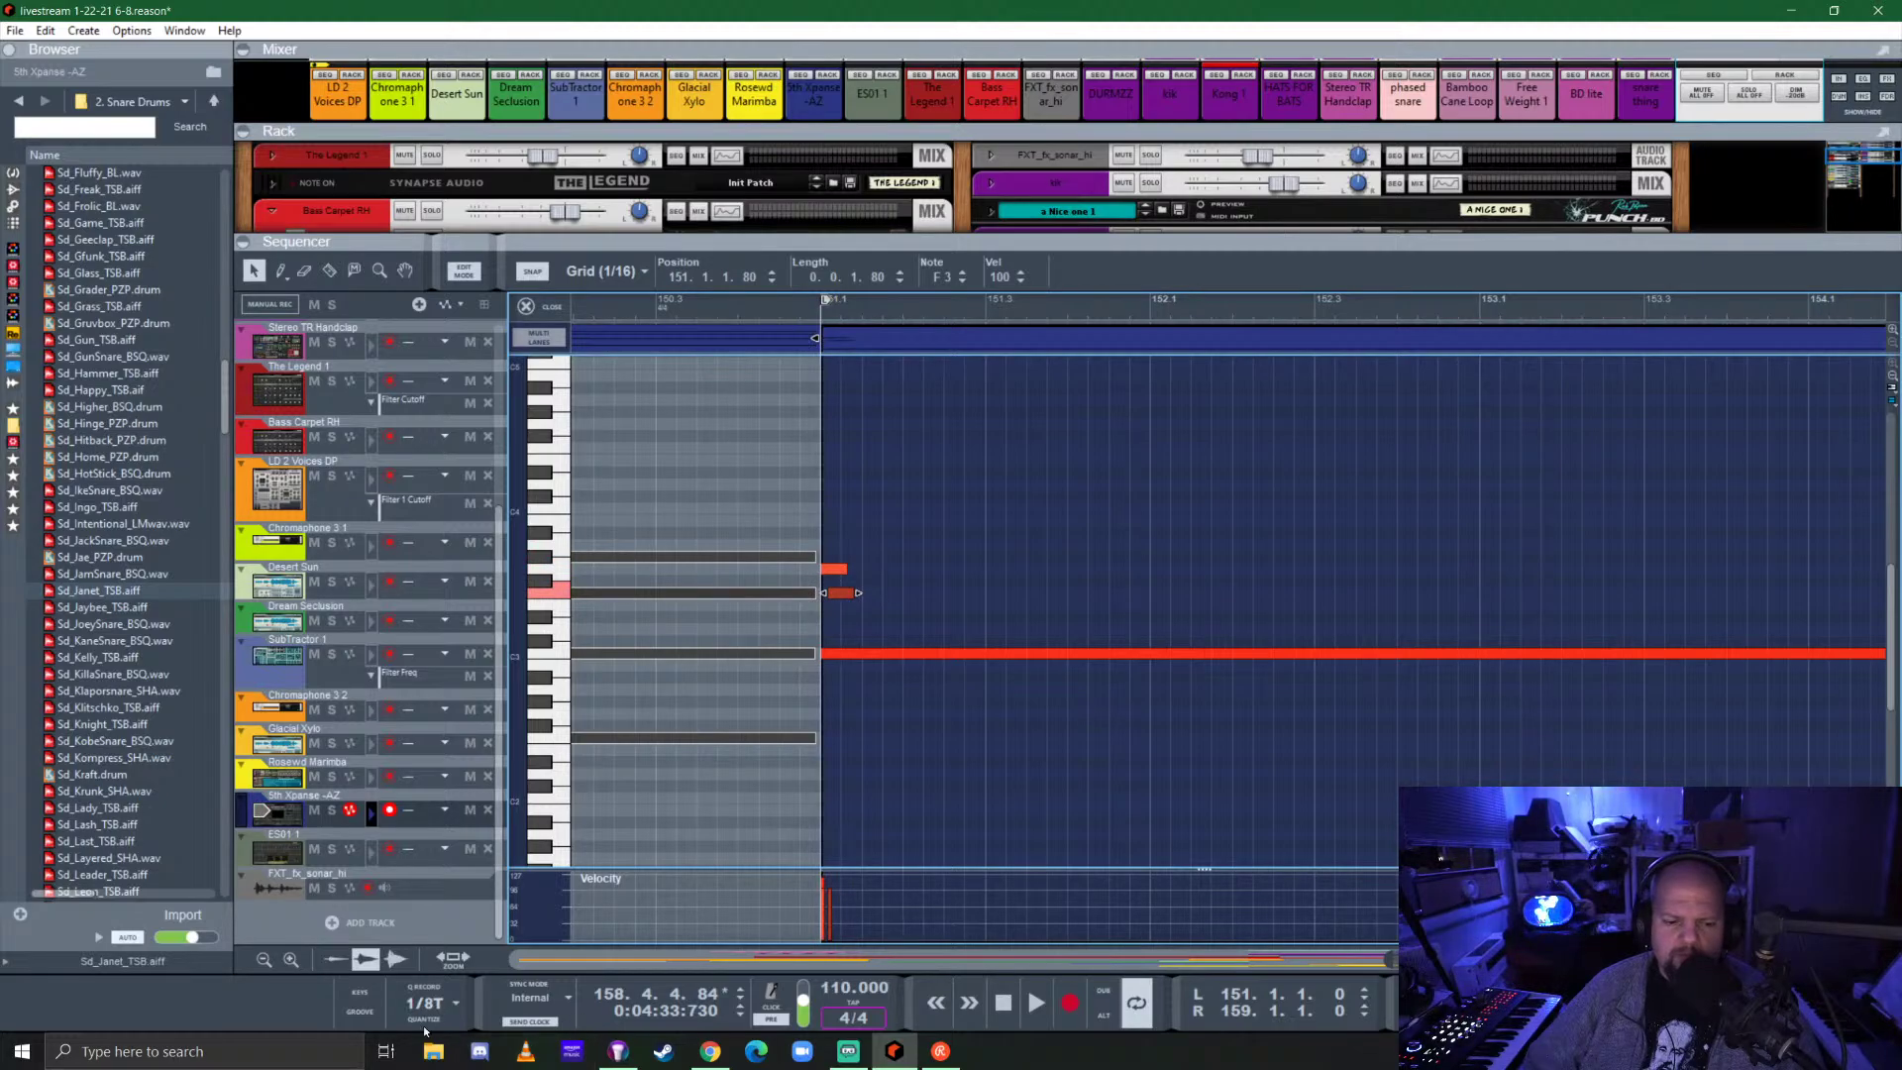
Lengthen the F3 and G3 notes to four bars and play back the chord.
{"action": "scroll", "coordinate": [971, 685], "scroll_direction": "down", "scroll_amount": 3}
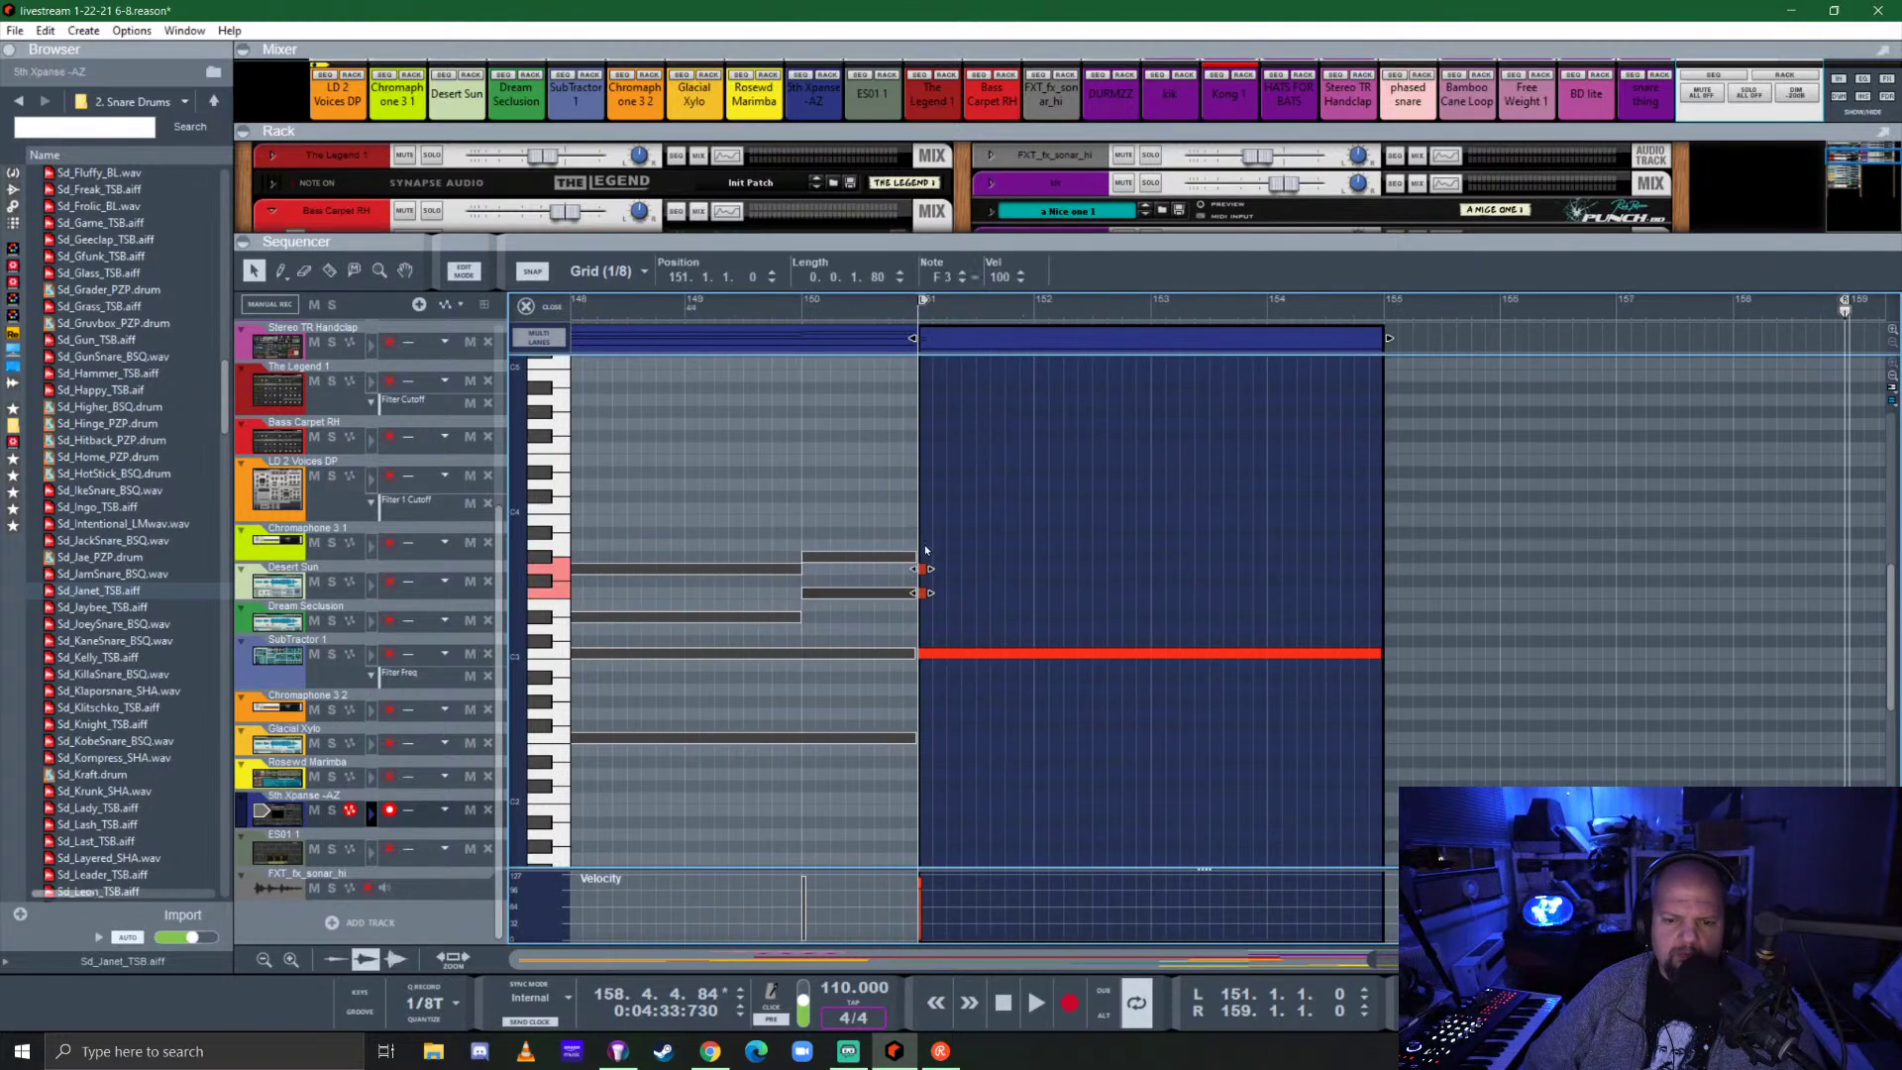
{"action": "left_click_drag", "start_coordinate": [929, 568], "coordinate": [1324, 570]}
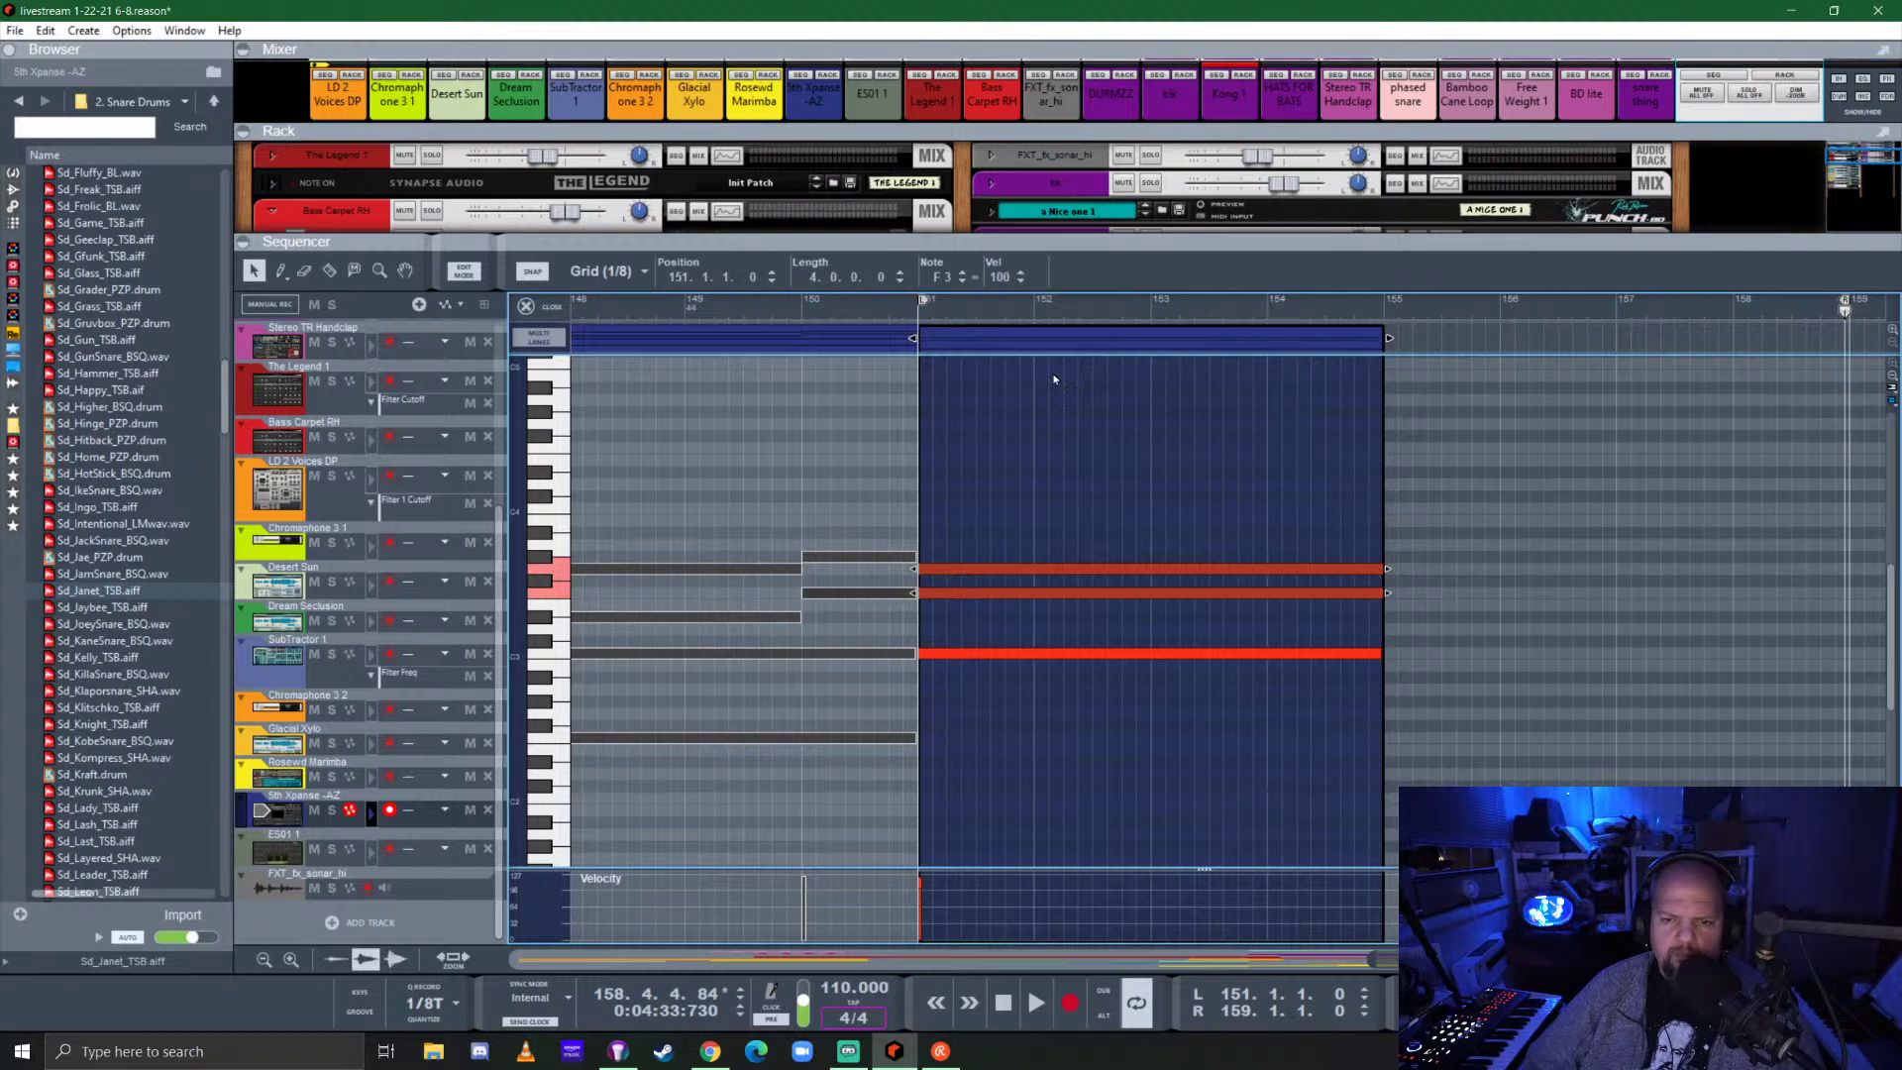
{"action": "key", "text": "space"}
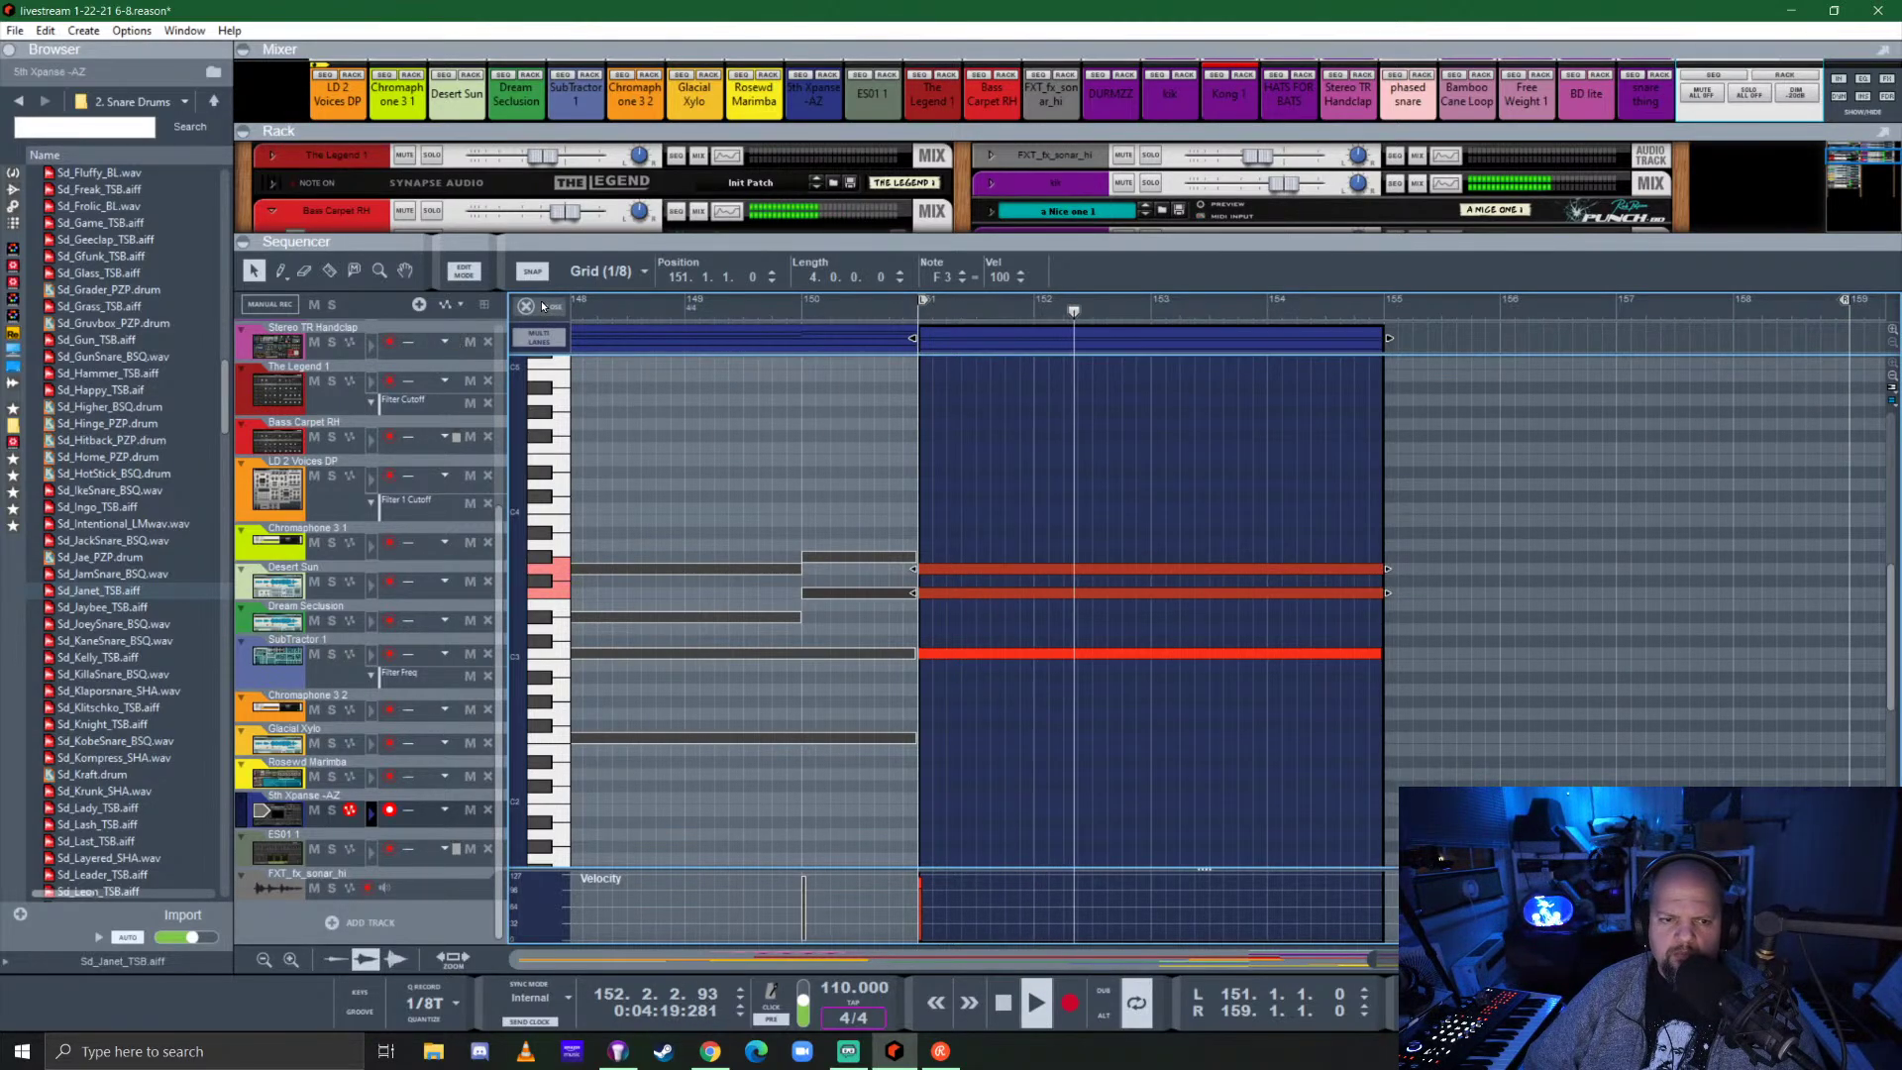
{"action": "left_click", "coordinate": [534, 306]}
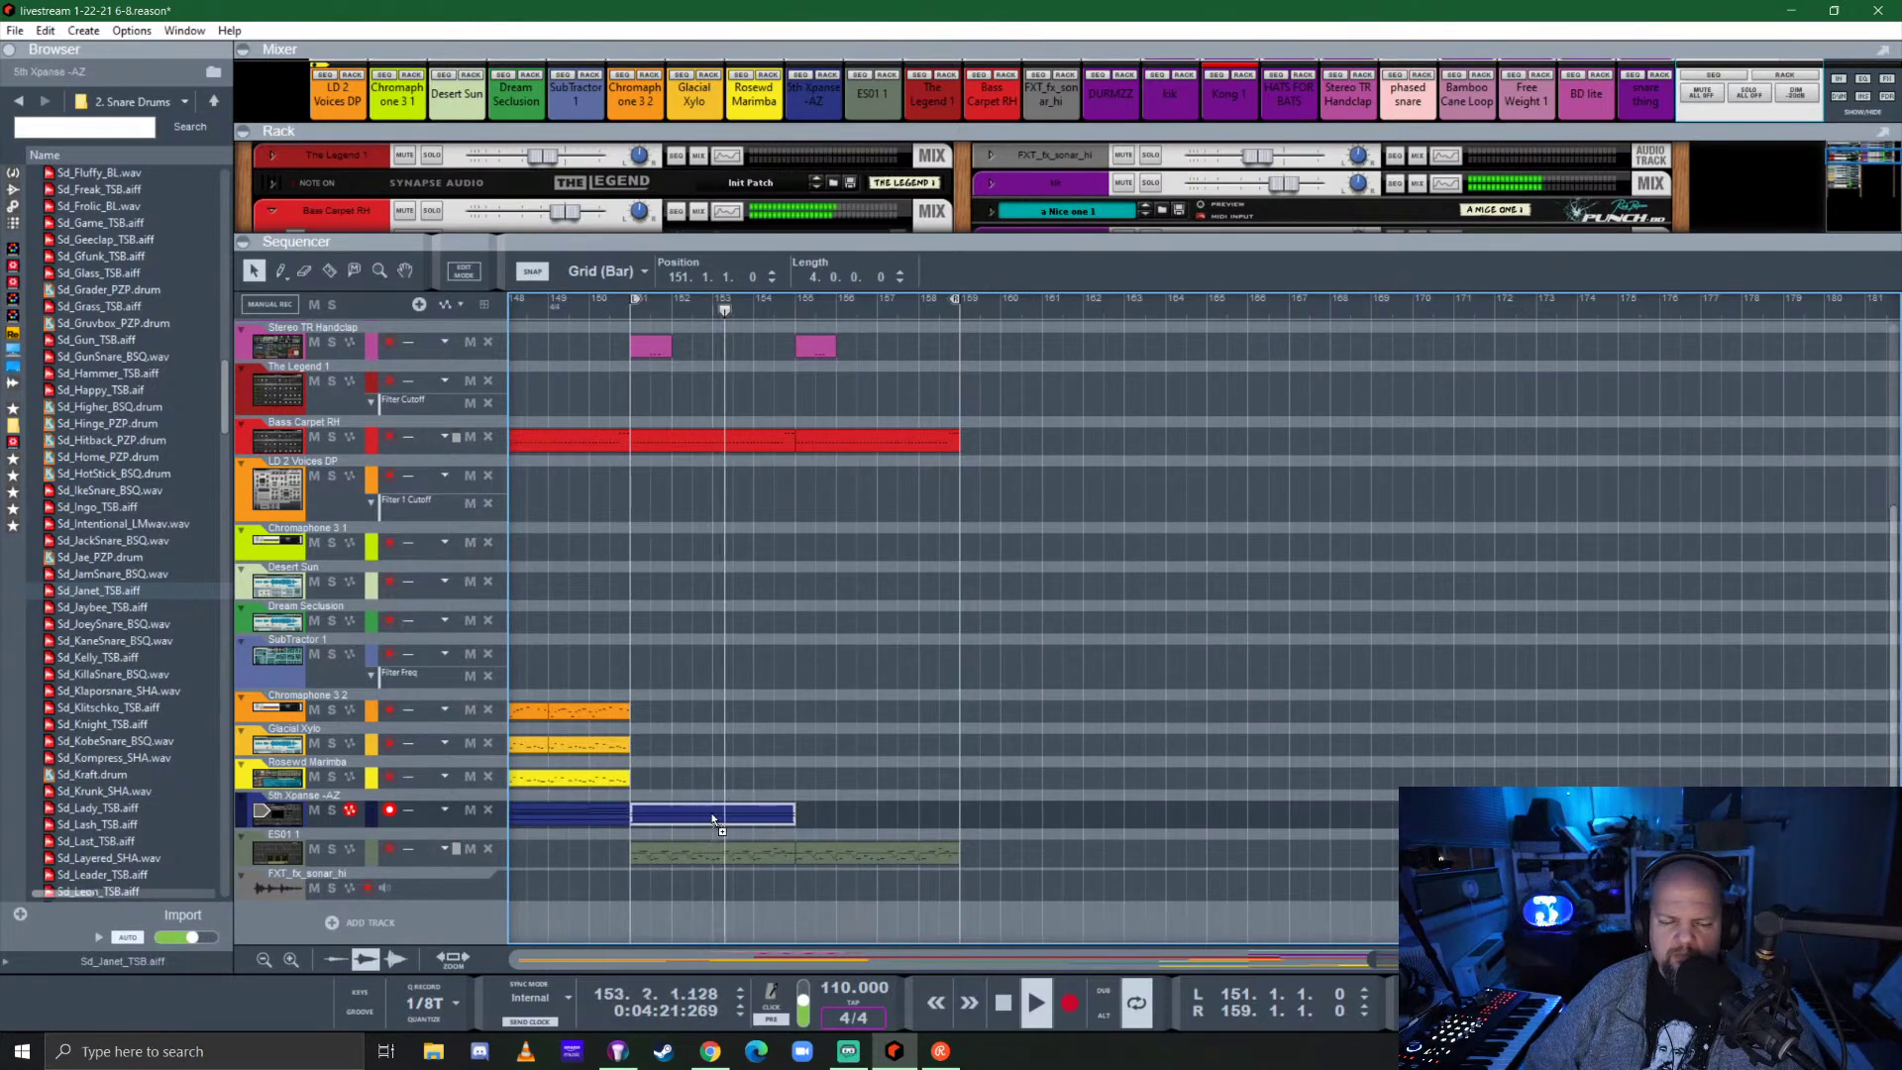
Duplicate the four-bar 5th Xpanse clip to bar 155 and raise the copy's highest note to G#3.
{"action": "left_click_drag", "start_coordinate": [693, 813], "coordinate": [840, 820]}
{"action": "scroll", "coordinate": [1030, 834], "scroll_direction": "up", "scroll_amount": 3}
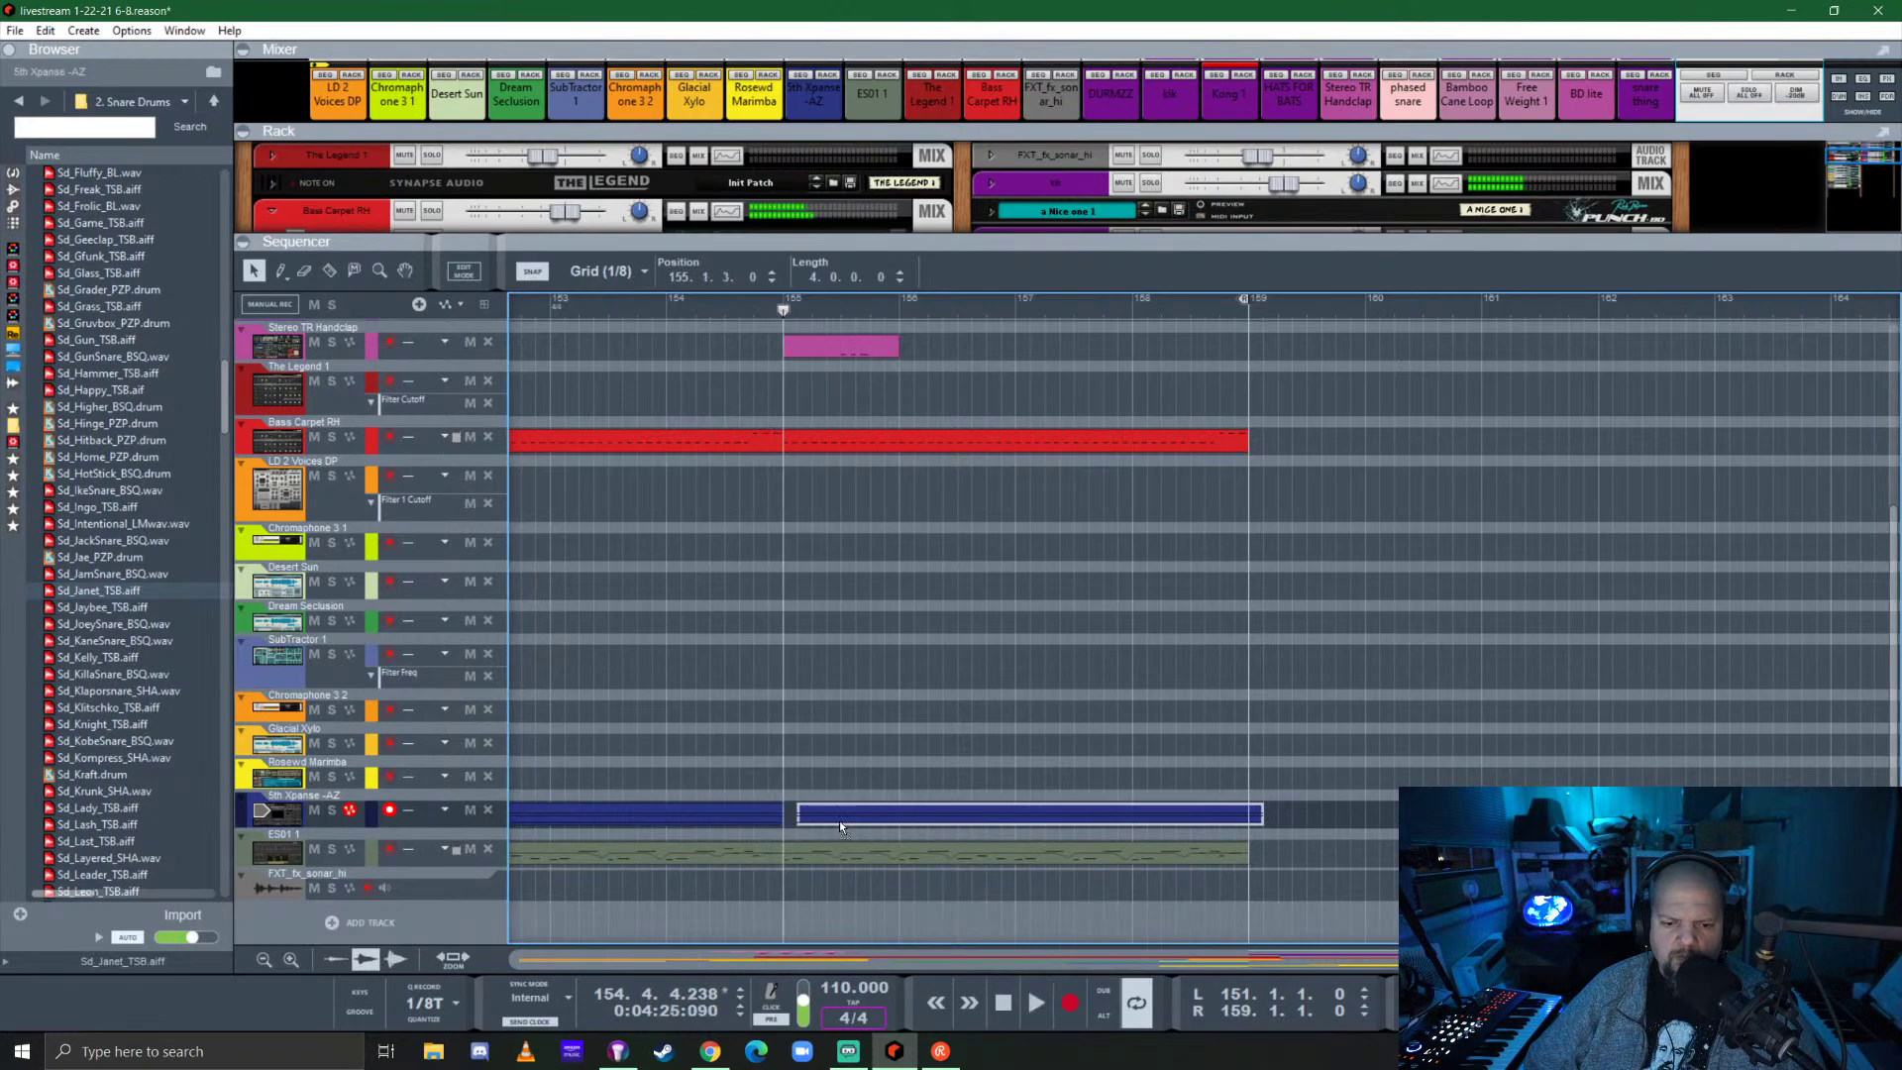
{"action": "double_click", "coordinate": [848, 816]}
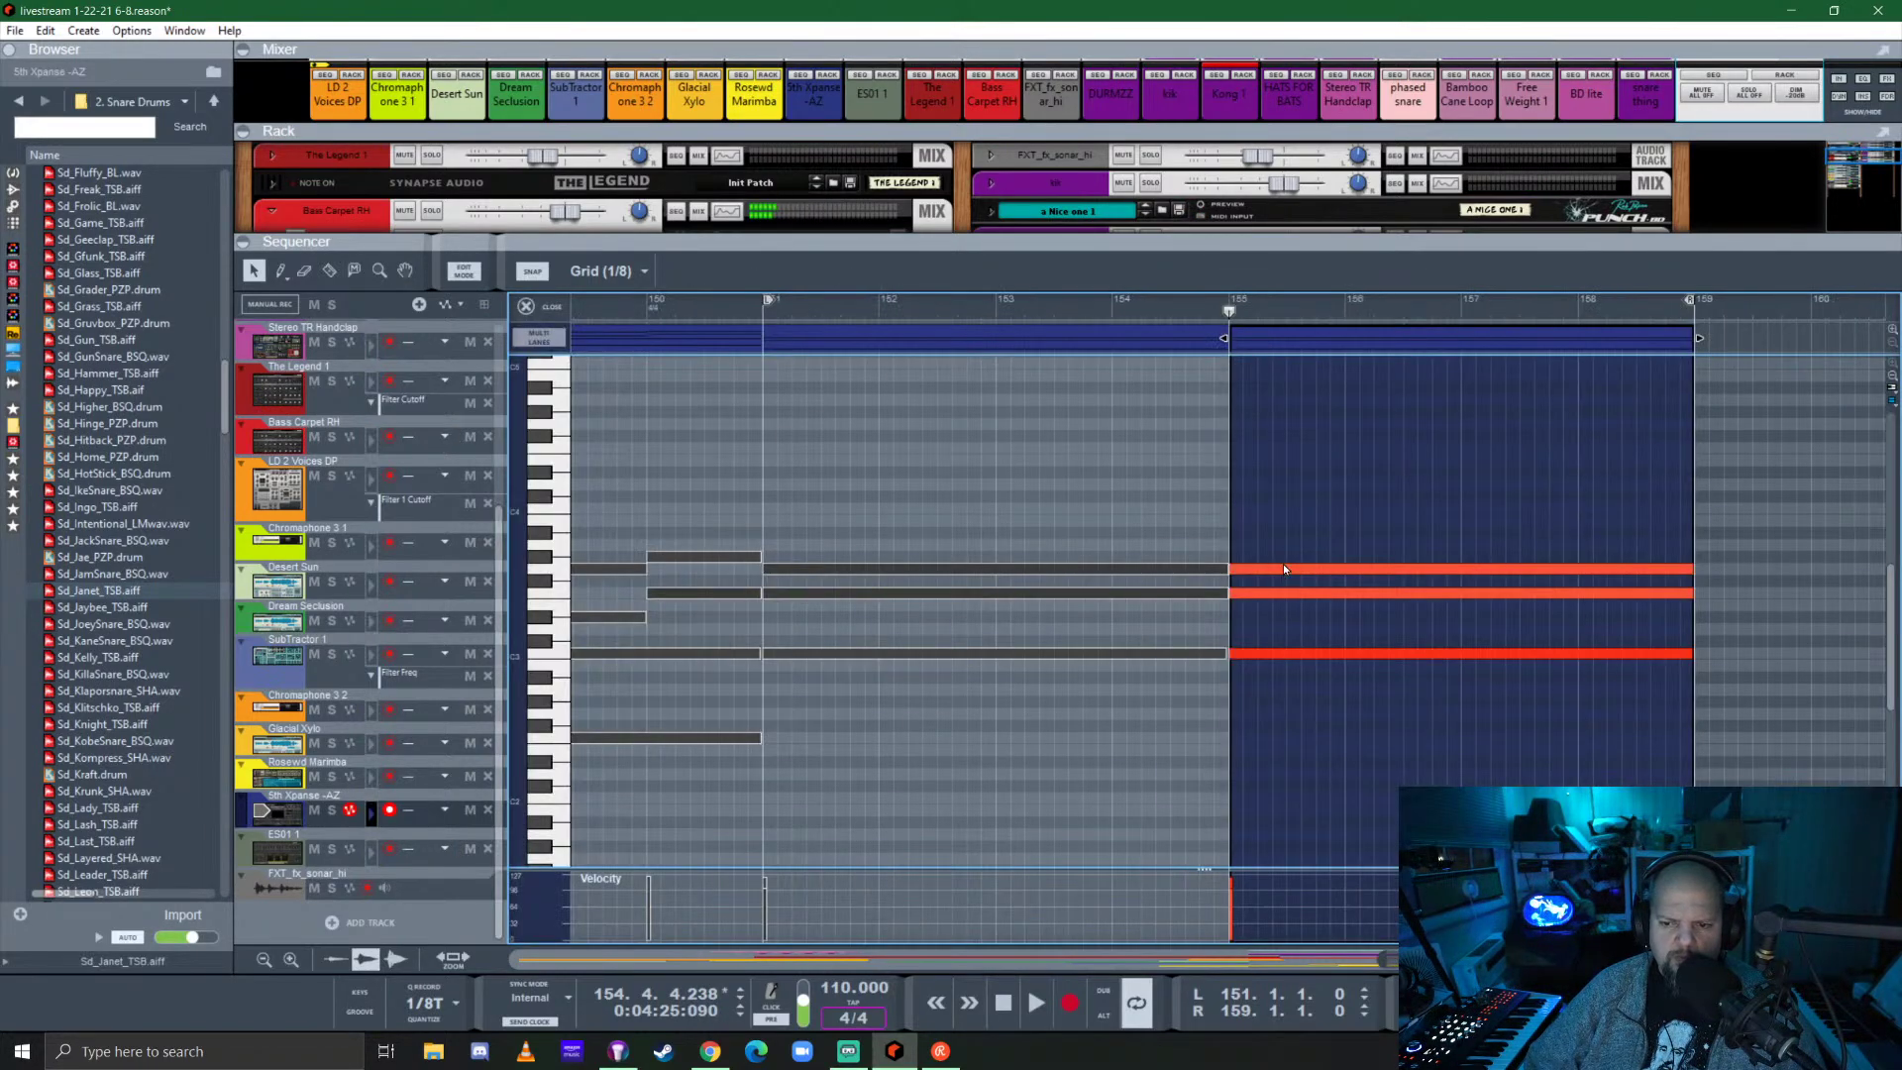
{"action": "left_click_drag", "start_coordinate": [1284, 575], "coordinate": [1285, 560]}
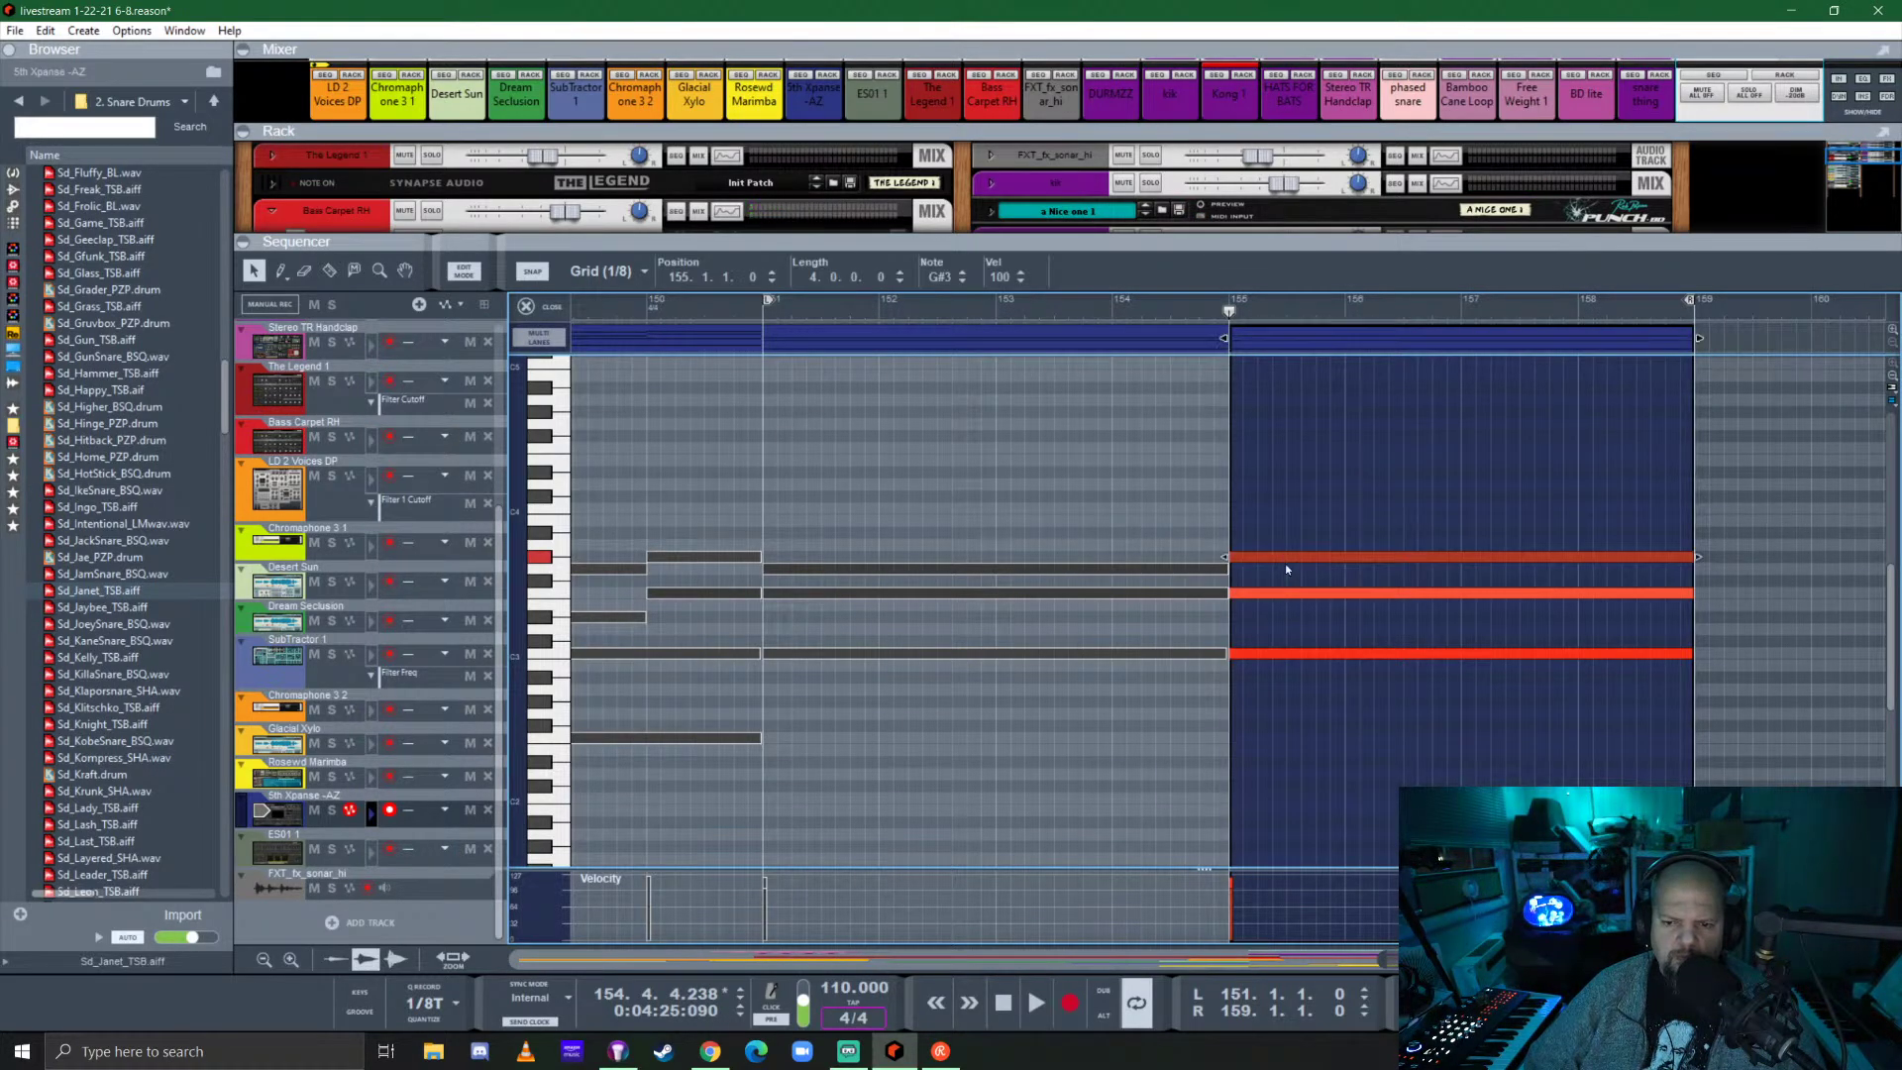
{"action": "left_click", "coordinate": [527, 307]}
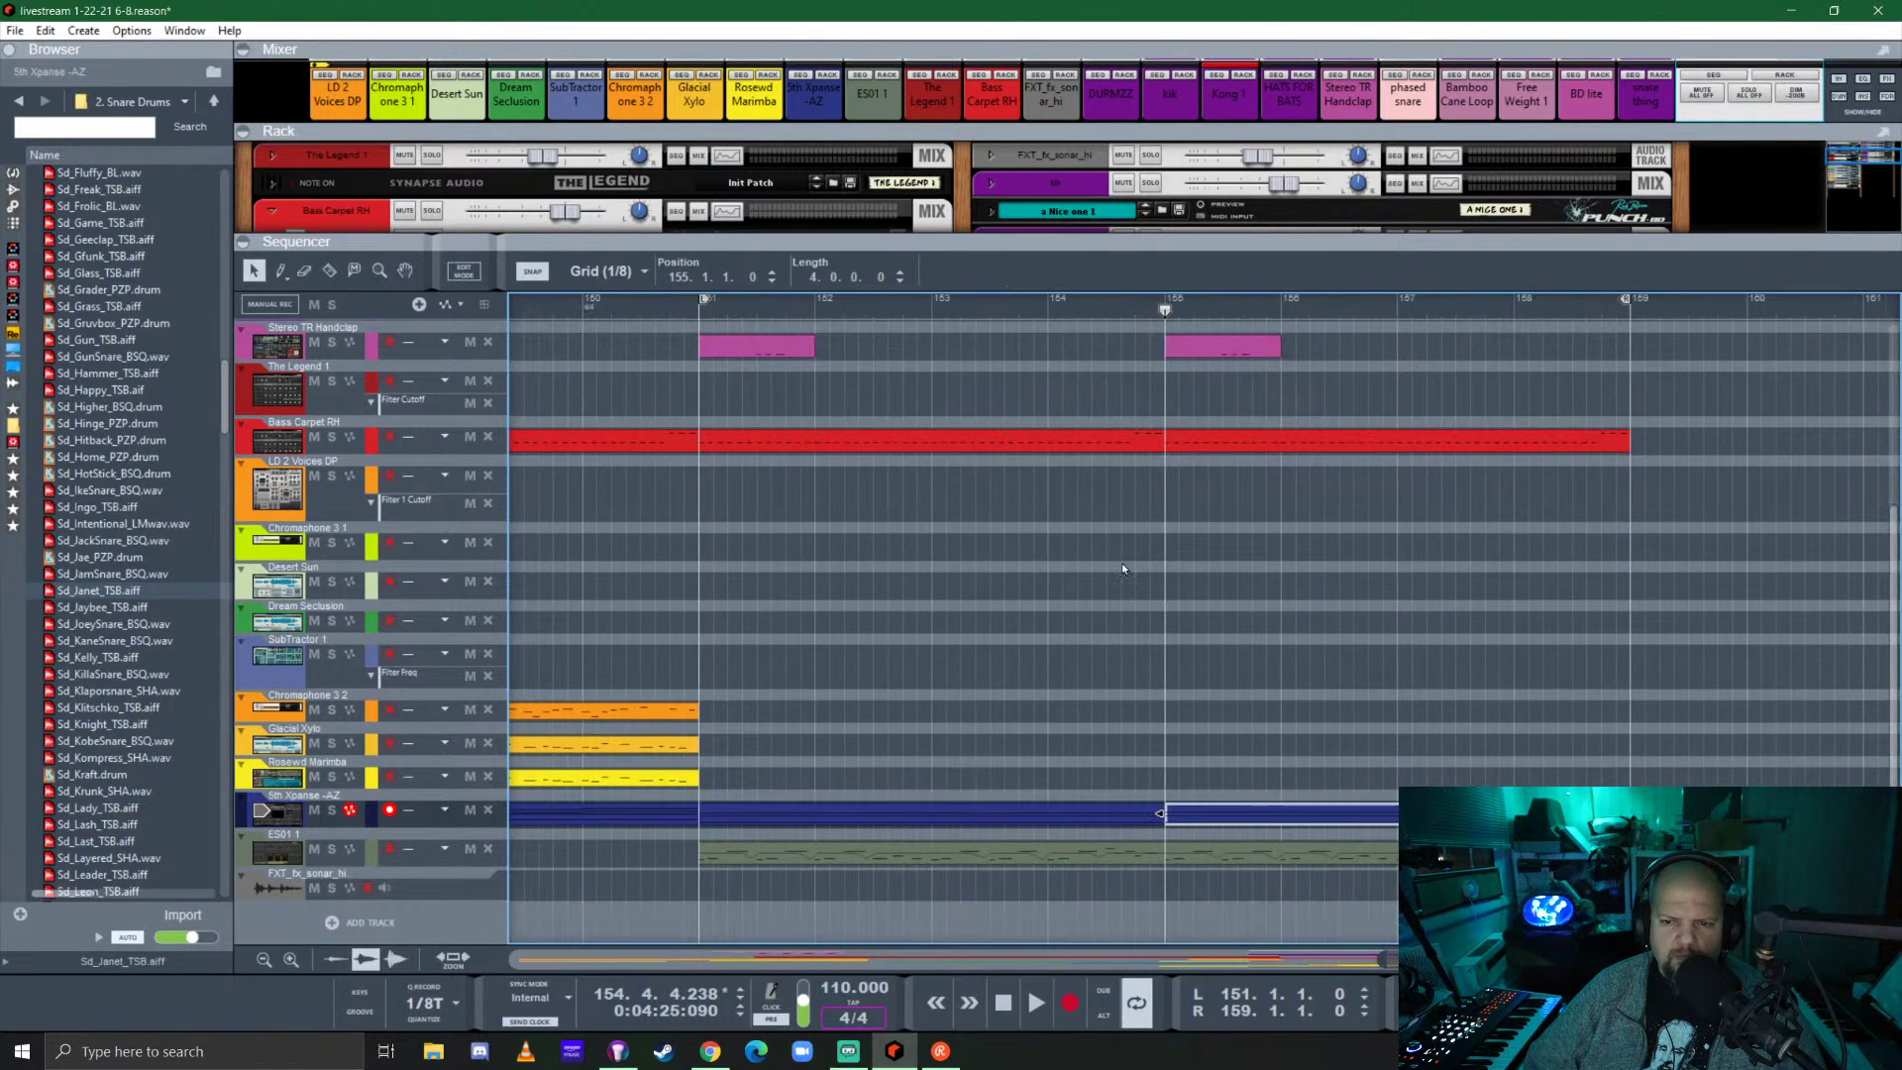
Transpose all notes in the Bass Carpet RH clip at bar 155 down four semitones.
{"action": "scroll", "coordinate": [927, 590], "scroll_direction": "right", "scroll_amount": 3}
{"action": "double_click", "coordinate": [932, 440]}
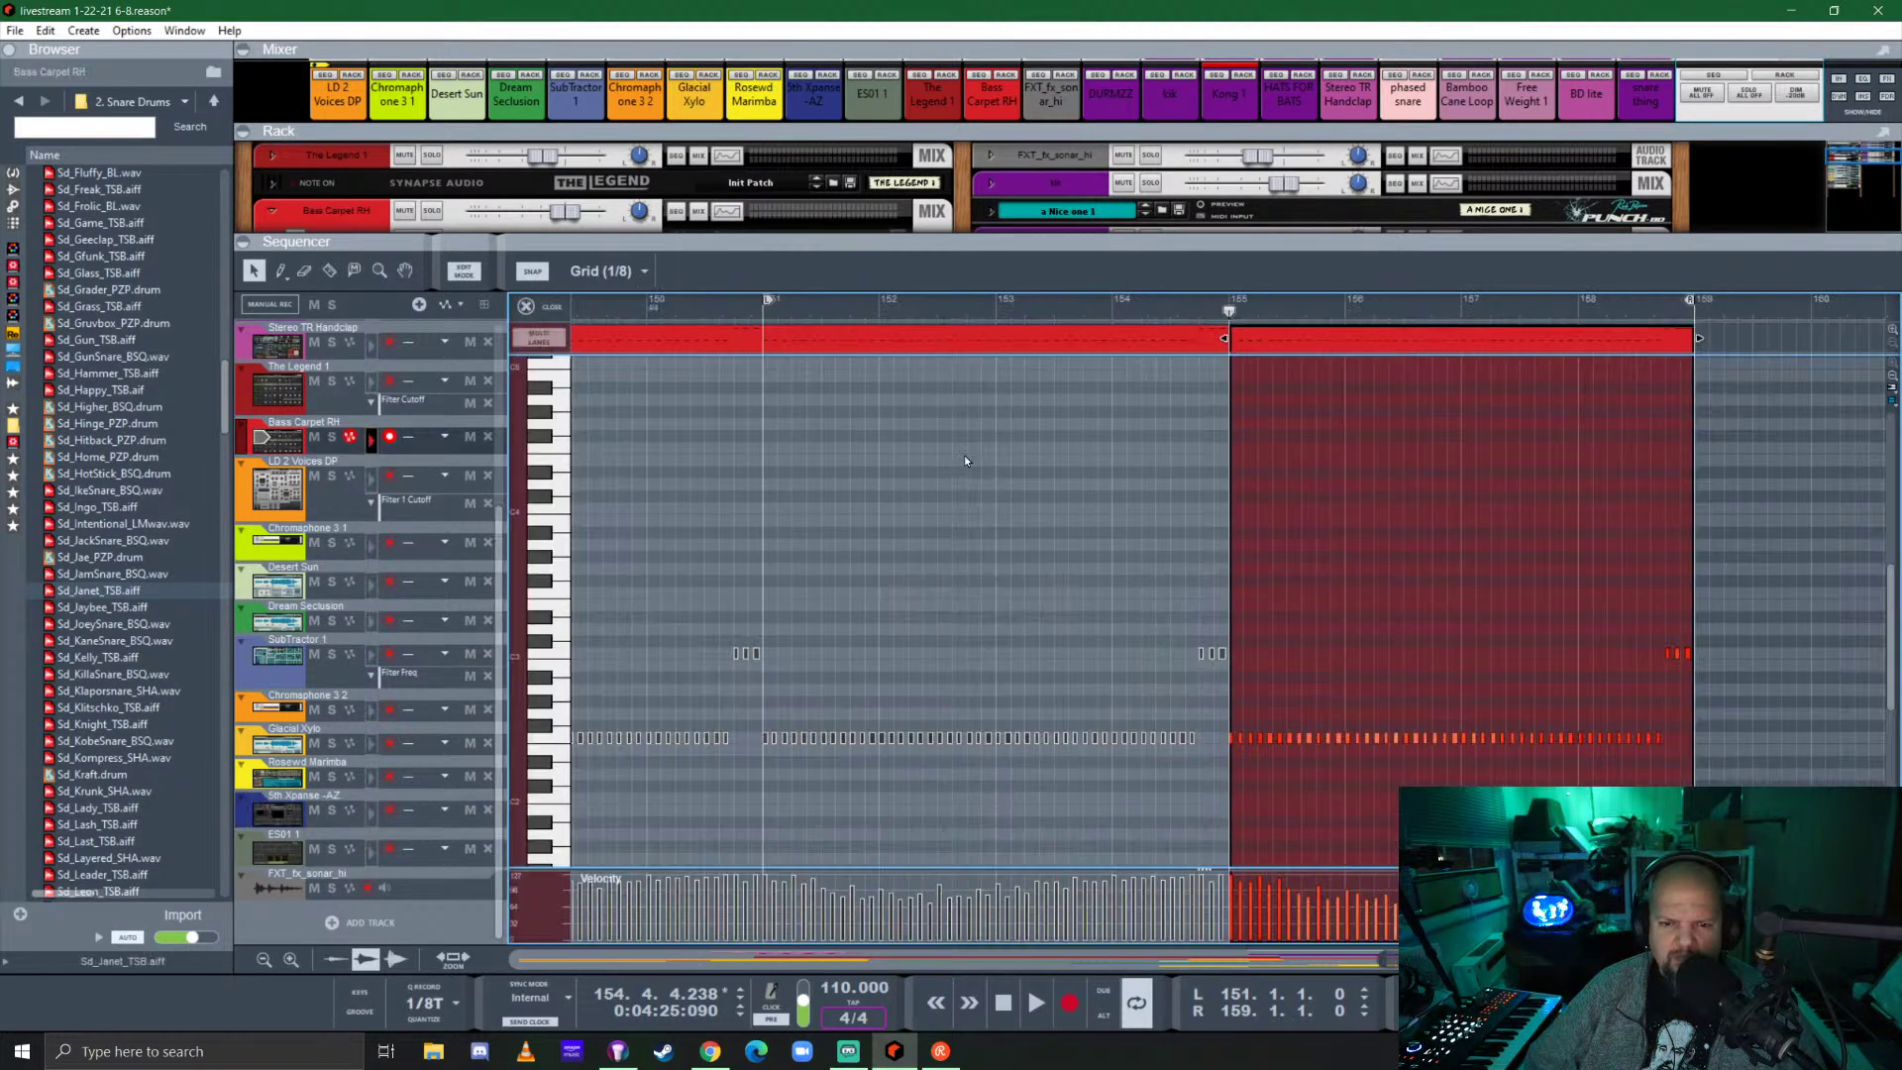
{"action": "scroll", "coordinate": [1159, 651], "scroll_direction": "right", "scroll_amount": 3}
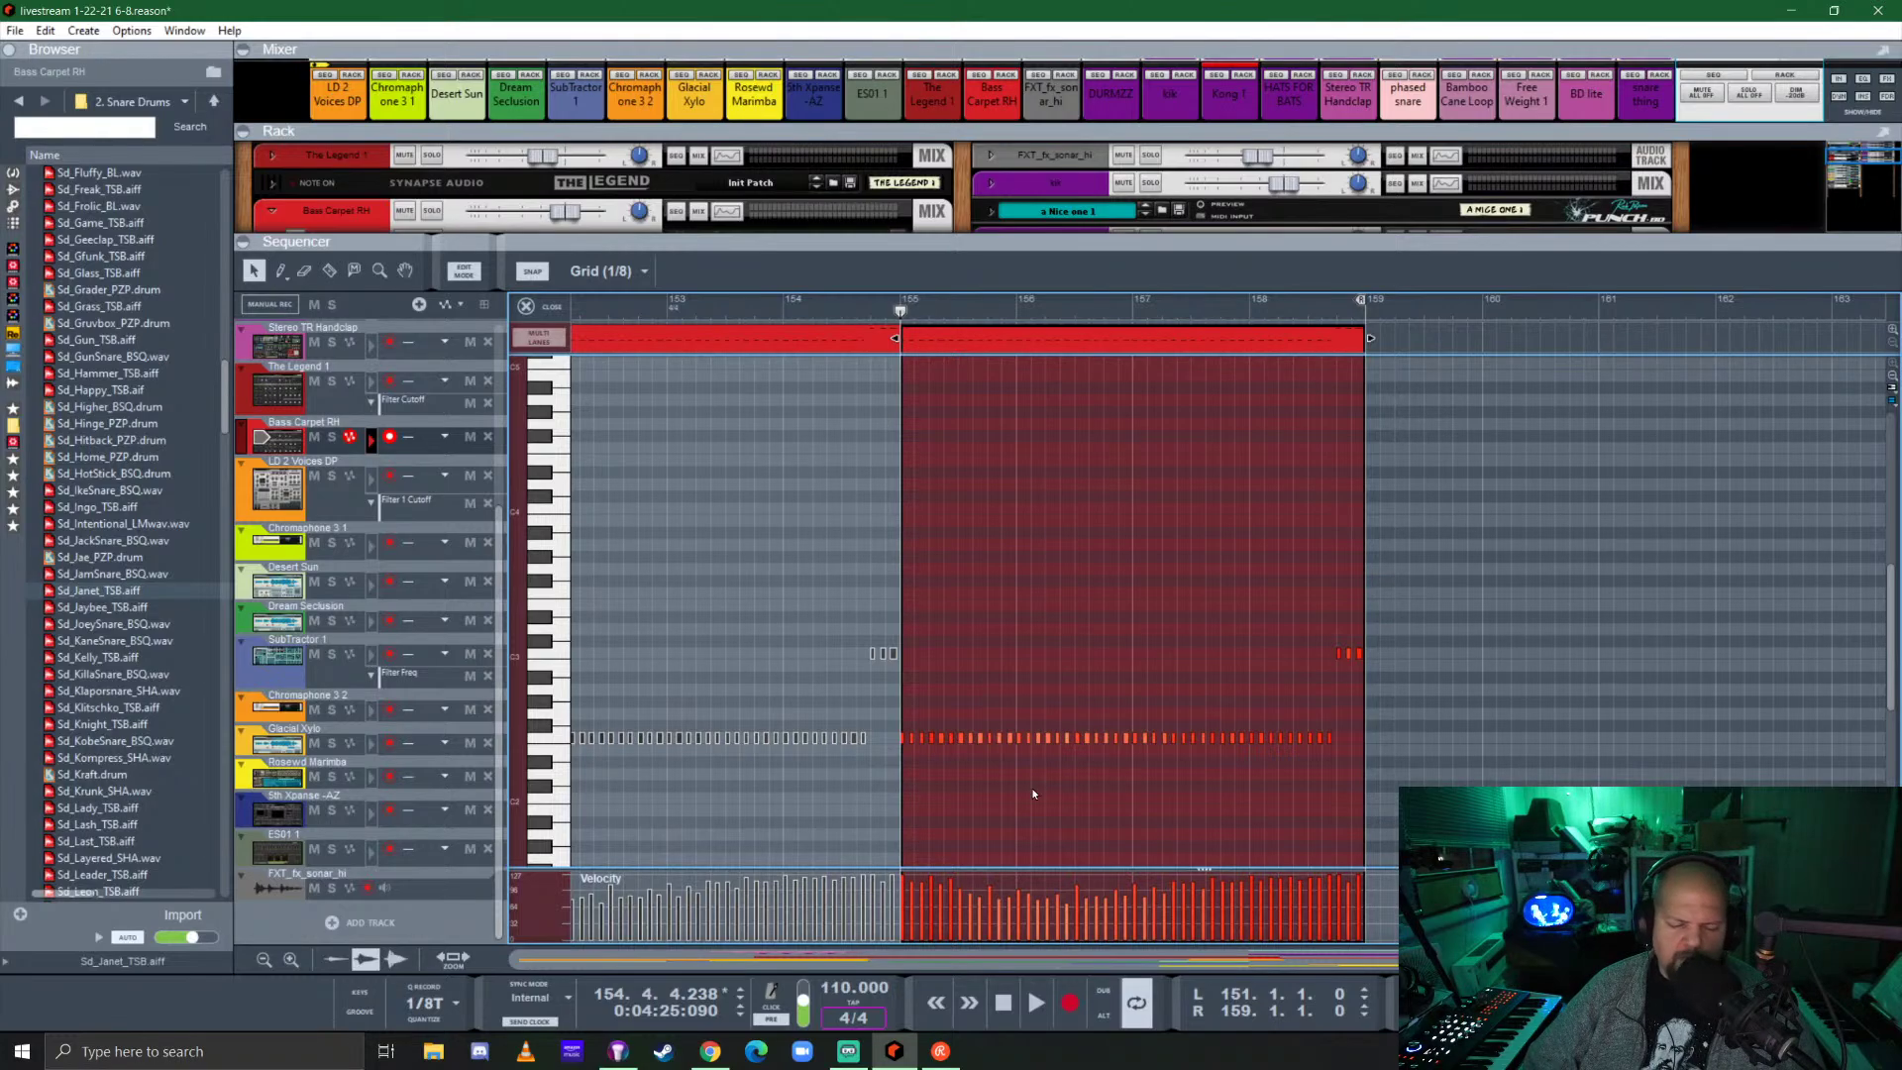
{"action": "key", "text": "ctrl+a"}
{"action": "key", "text": "Down"}
{"action": "key", "text": "Down"}
{"action": "key", "text": "Down"}
{"action": "key", "text": "Down"}
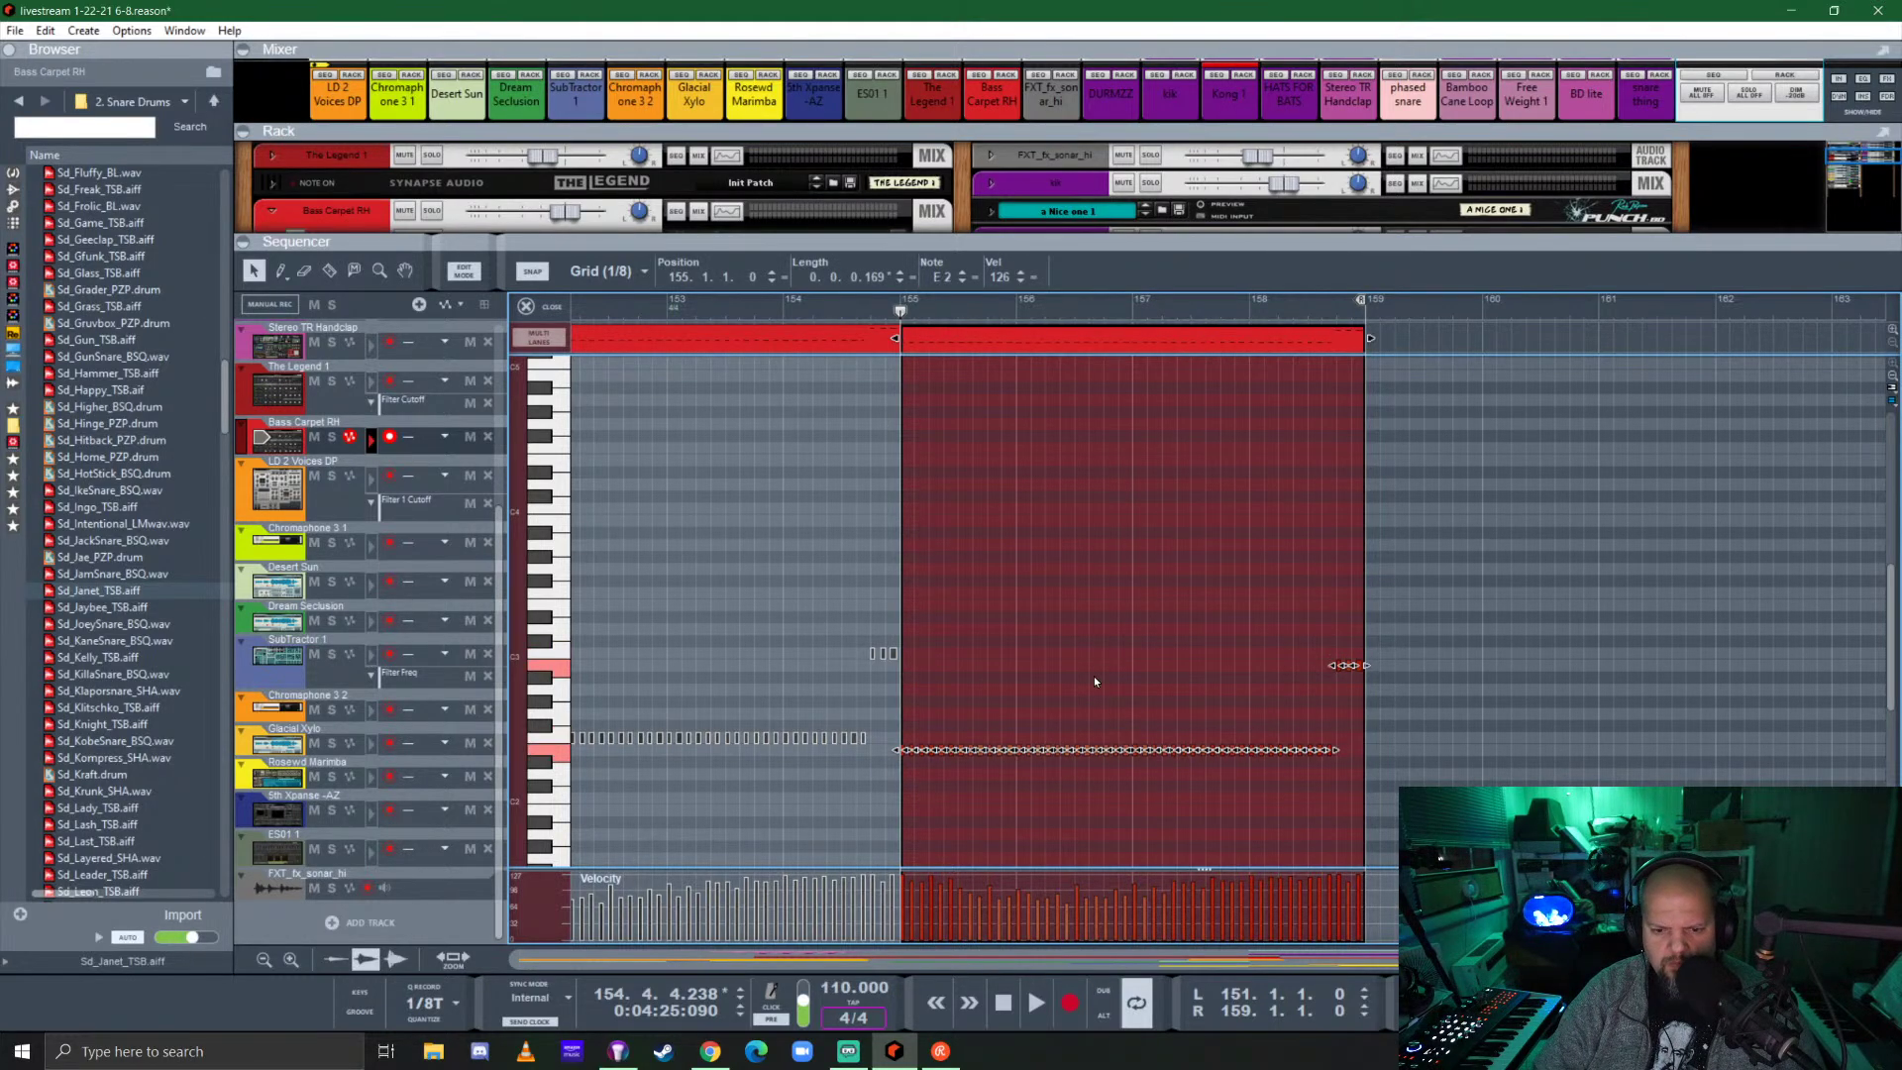
{"action": "left_click", "coordinate": [1144, 679]}
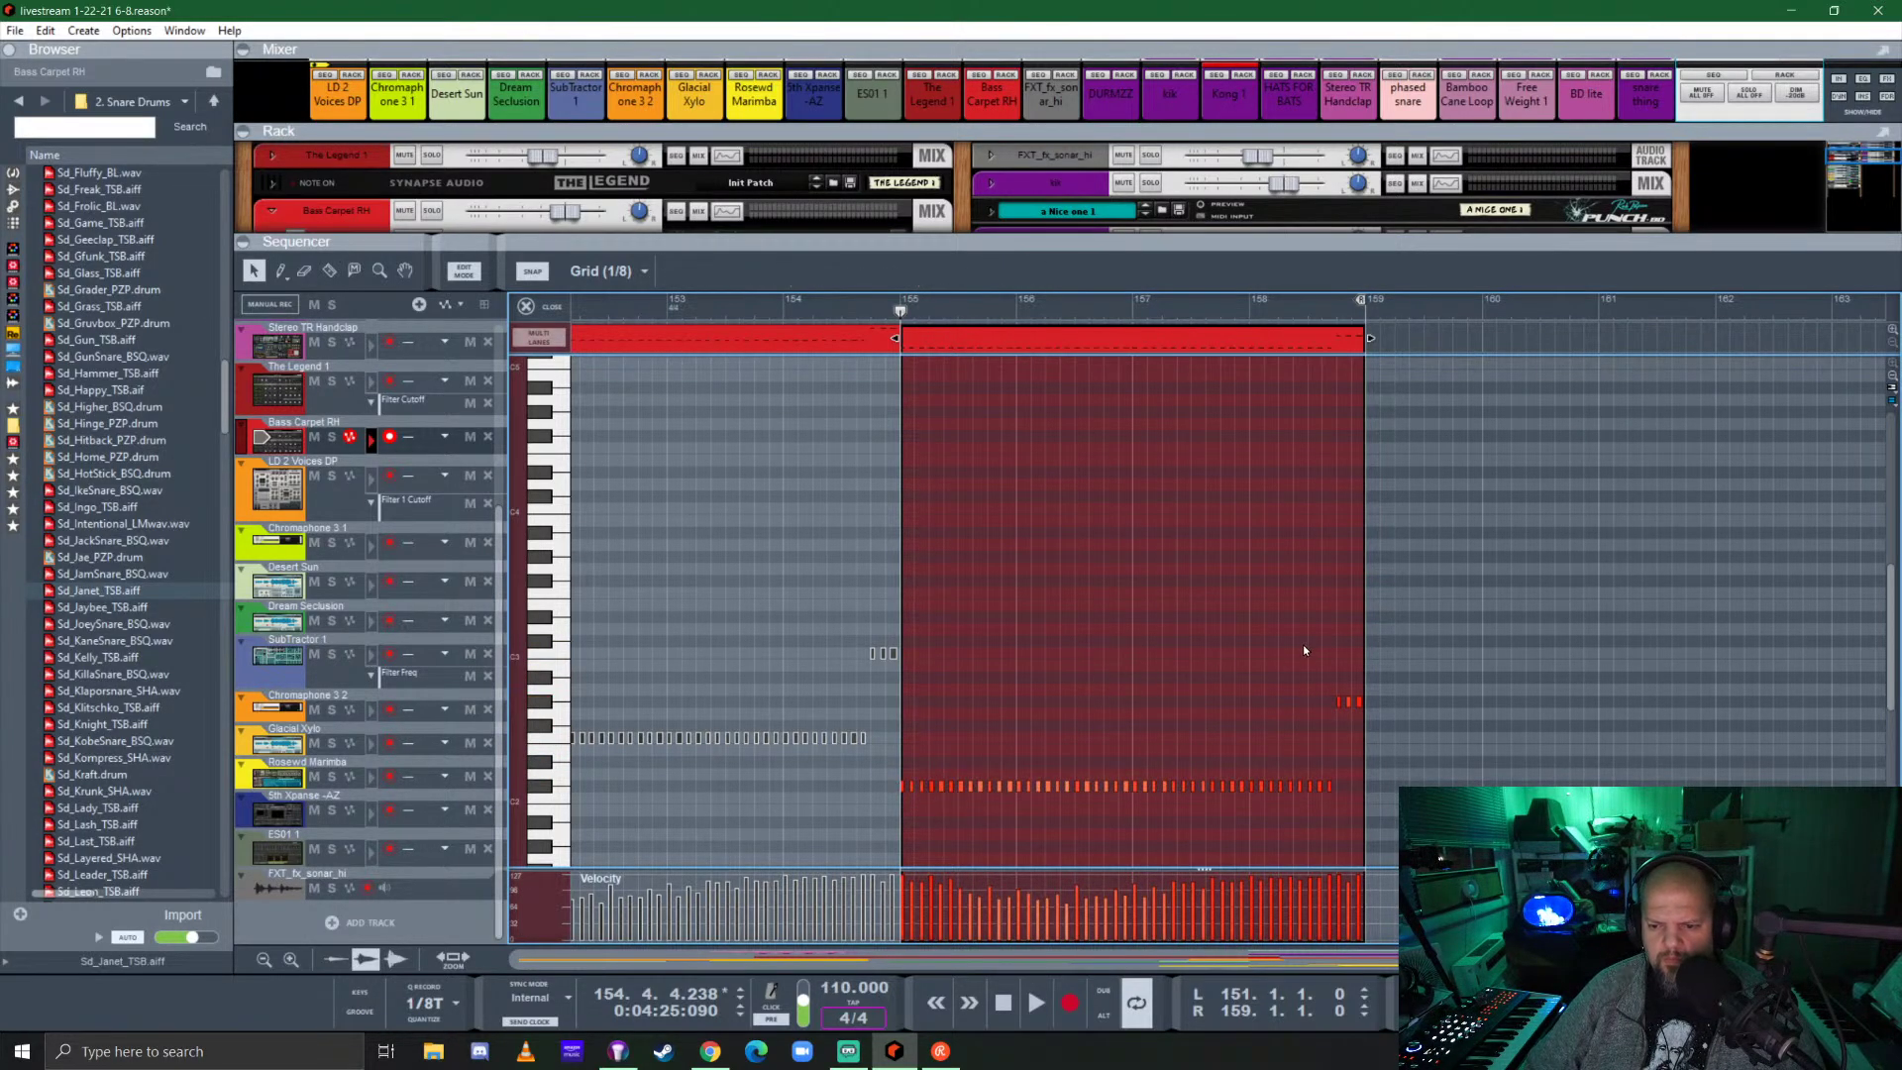
Lower the last three notes of the Bass Carpet RH clip by four more semitones, to E2, and leave the note editor.
{"action": "left_click_drag", "start_coordinate": [1303, 651], "coordinate": [1393, 714]}
{"action": "key", "text": "Down"}
{"action": "key", "text": "Down"}
{"action": "key", "text": "Down"}
{"action": "key", "text": "Down"}
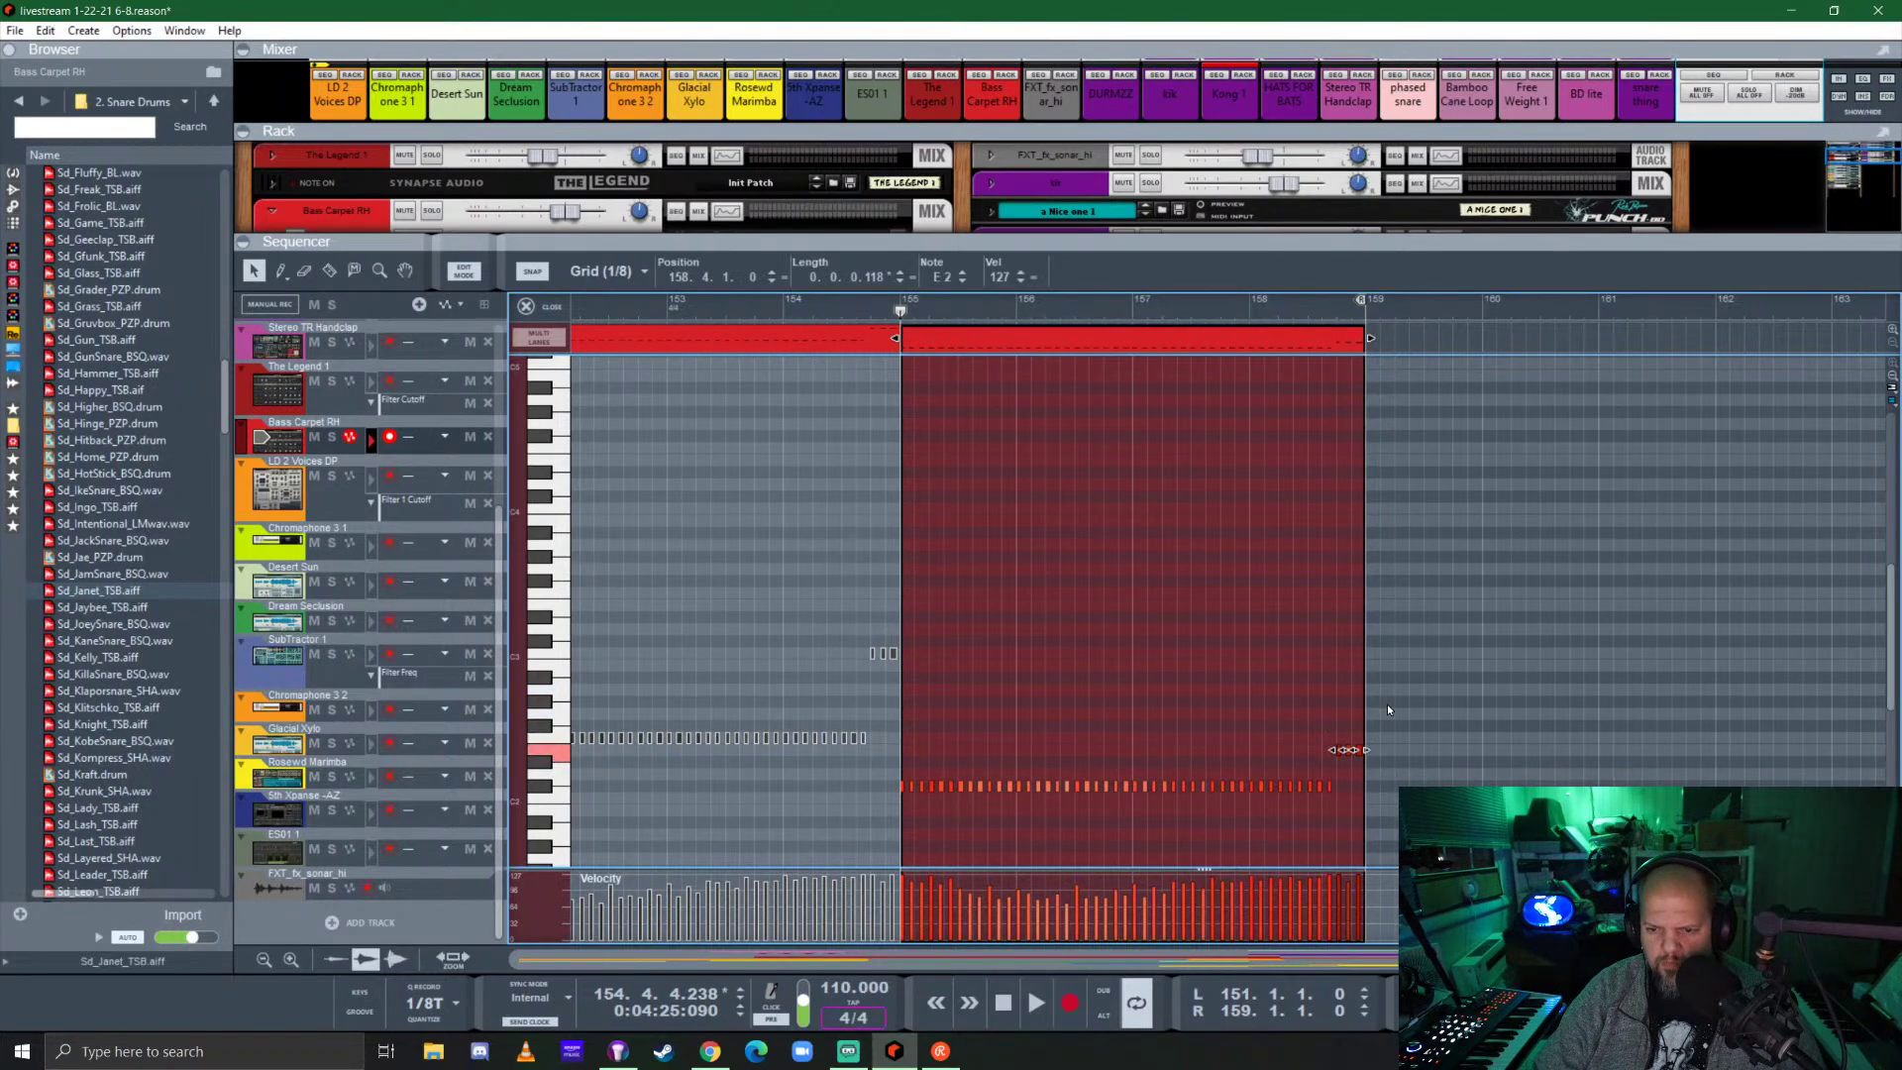
{"action": "left_click", "coordinate": [527, 308]}
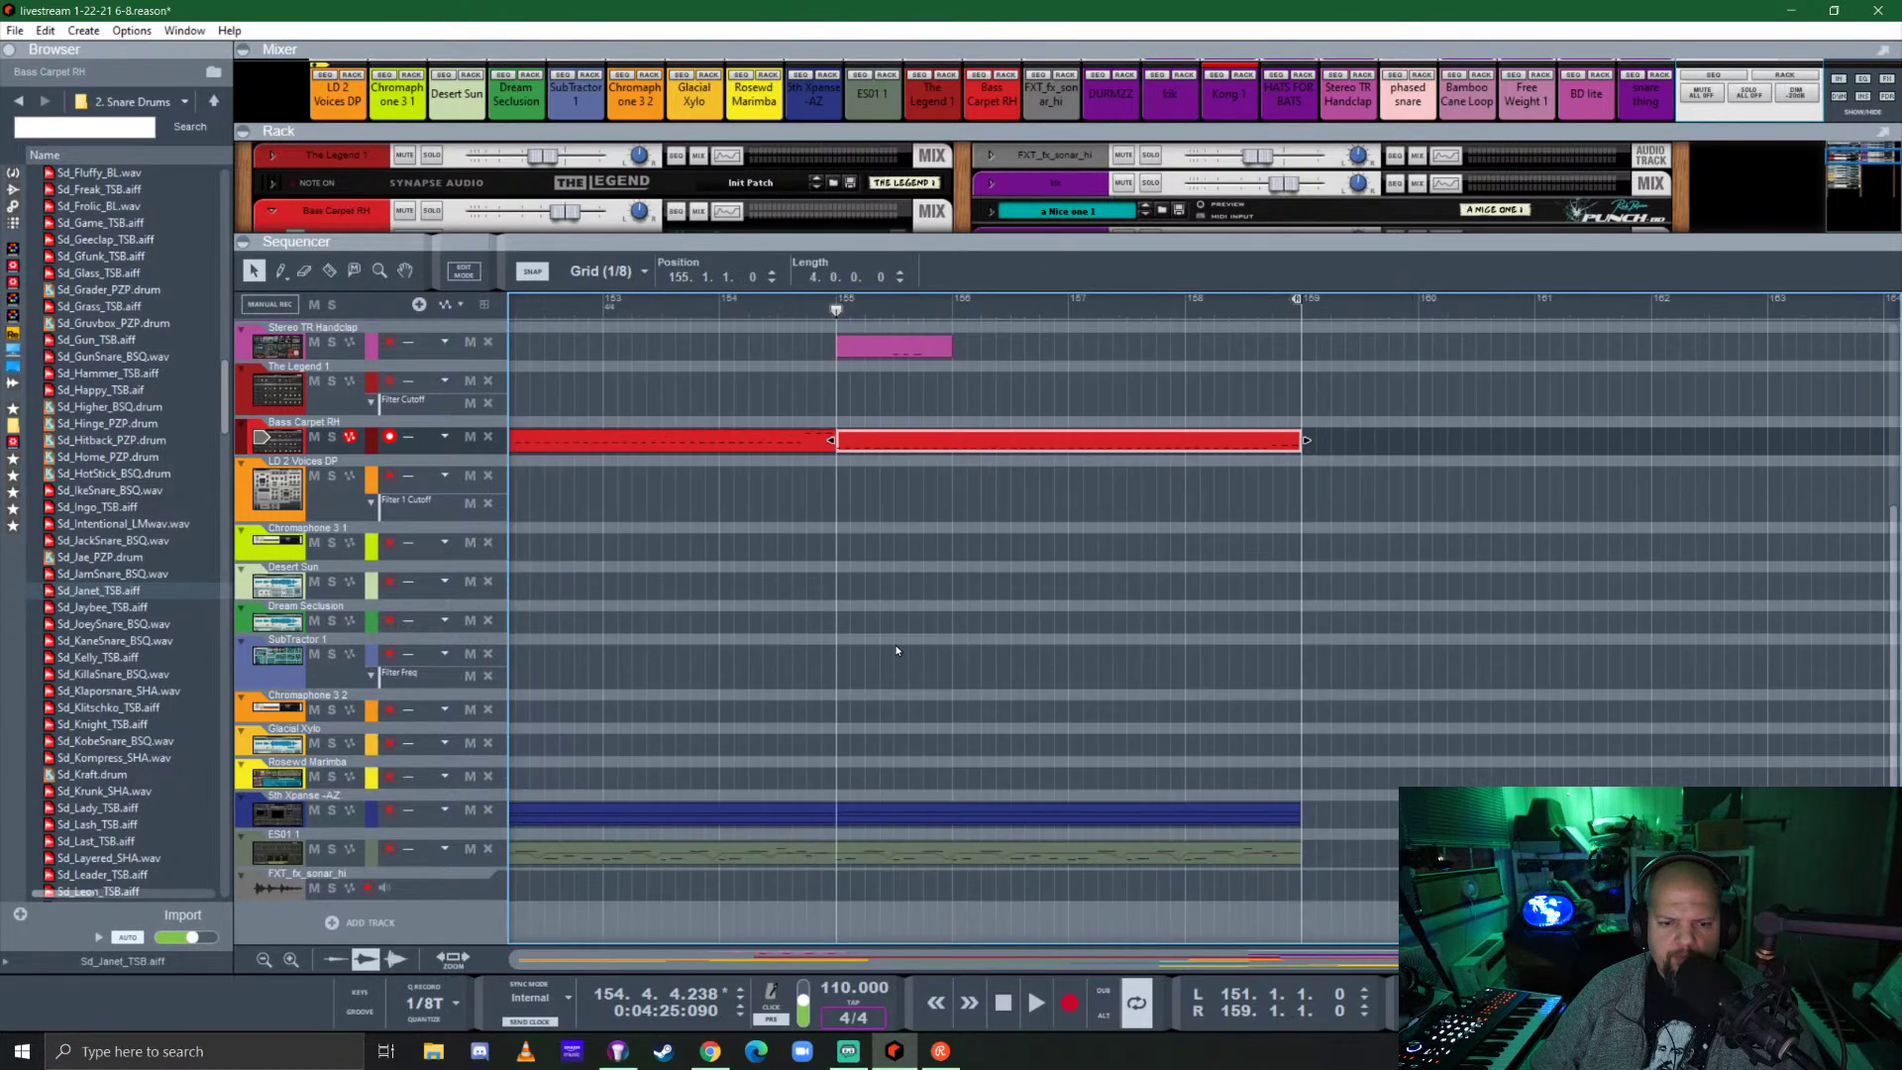
Play the loop from bar 151 to 159 and check how the edited chord and bass parts fit the other tracks.
{"action": "scroll", "coordinate": [1018, 444], "scroll_direction": "up", "scroll_amount": 3}
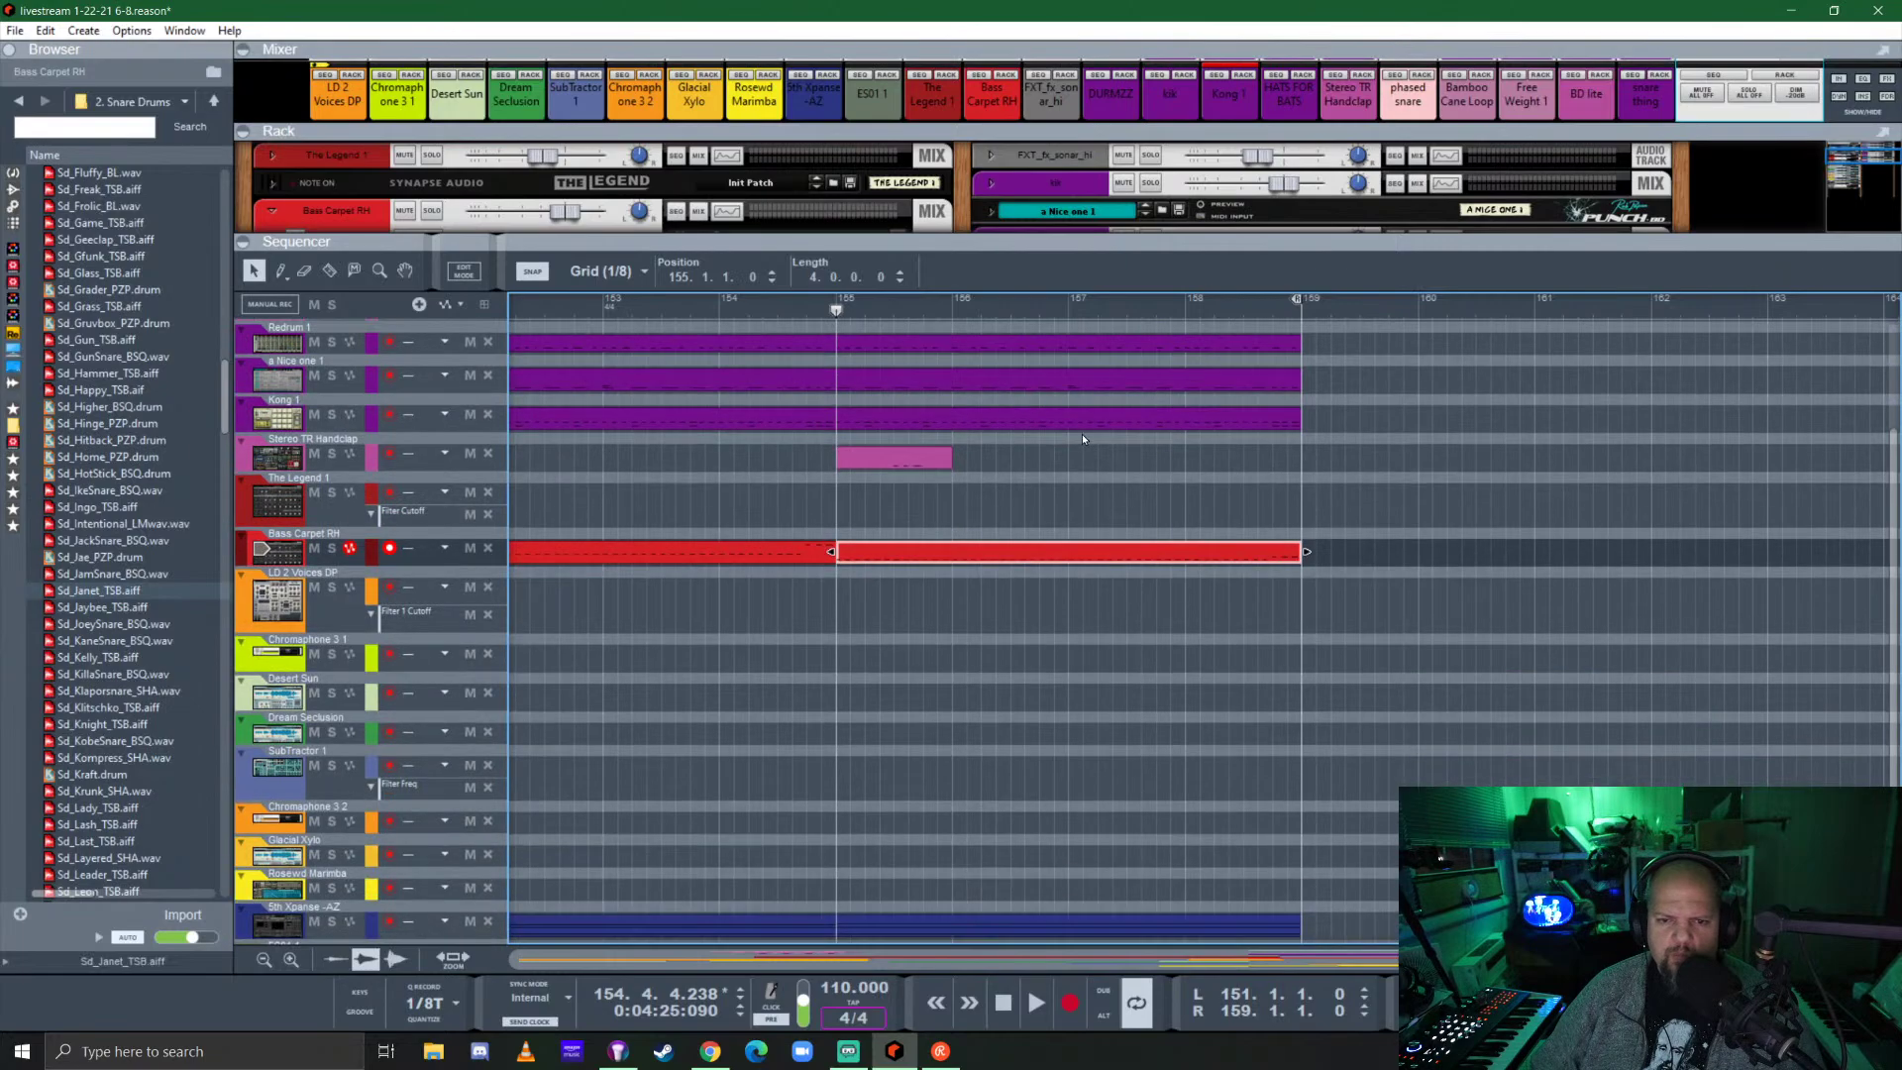
{"action": "key", "text": "space"}
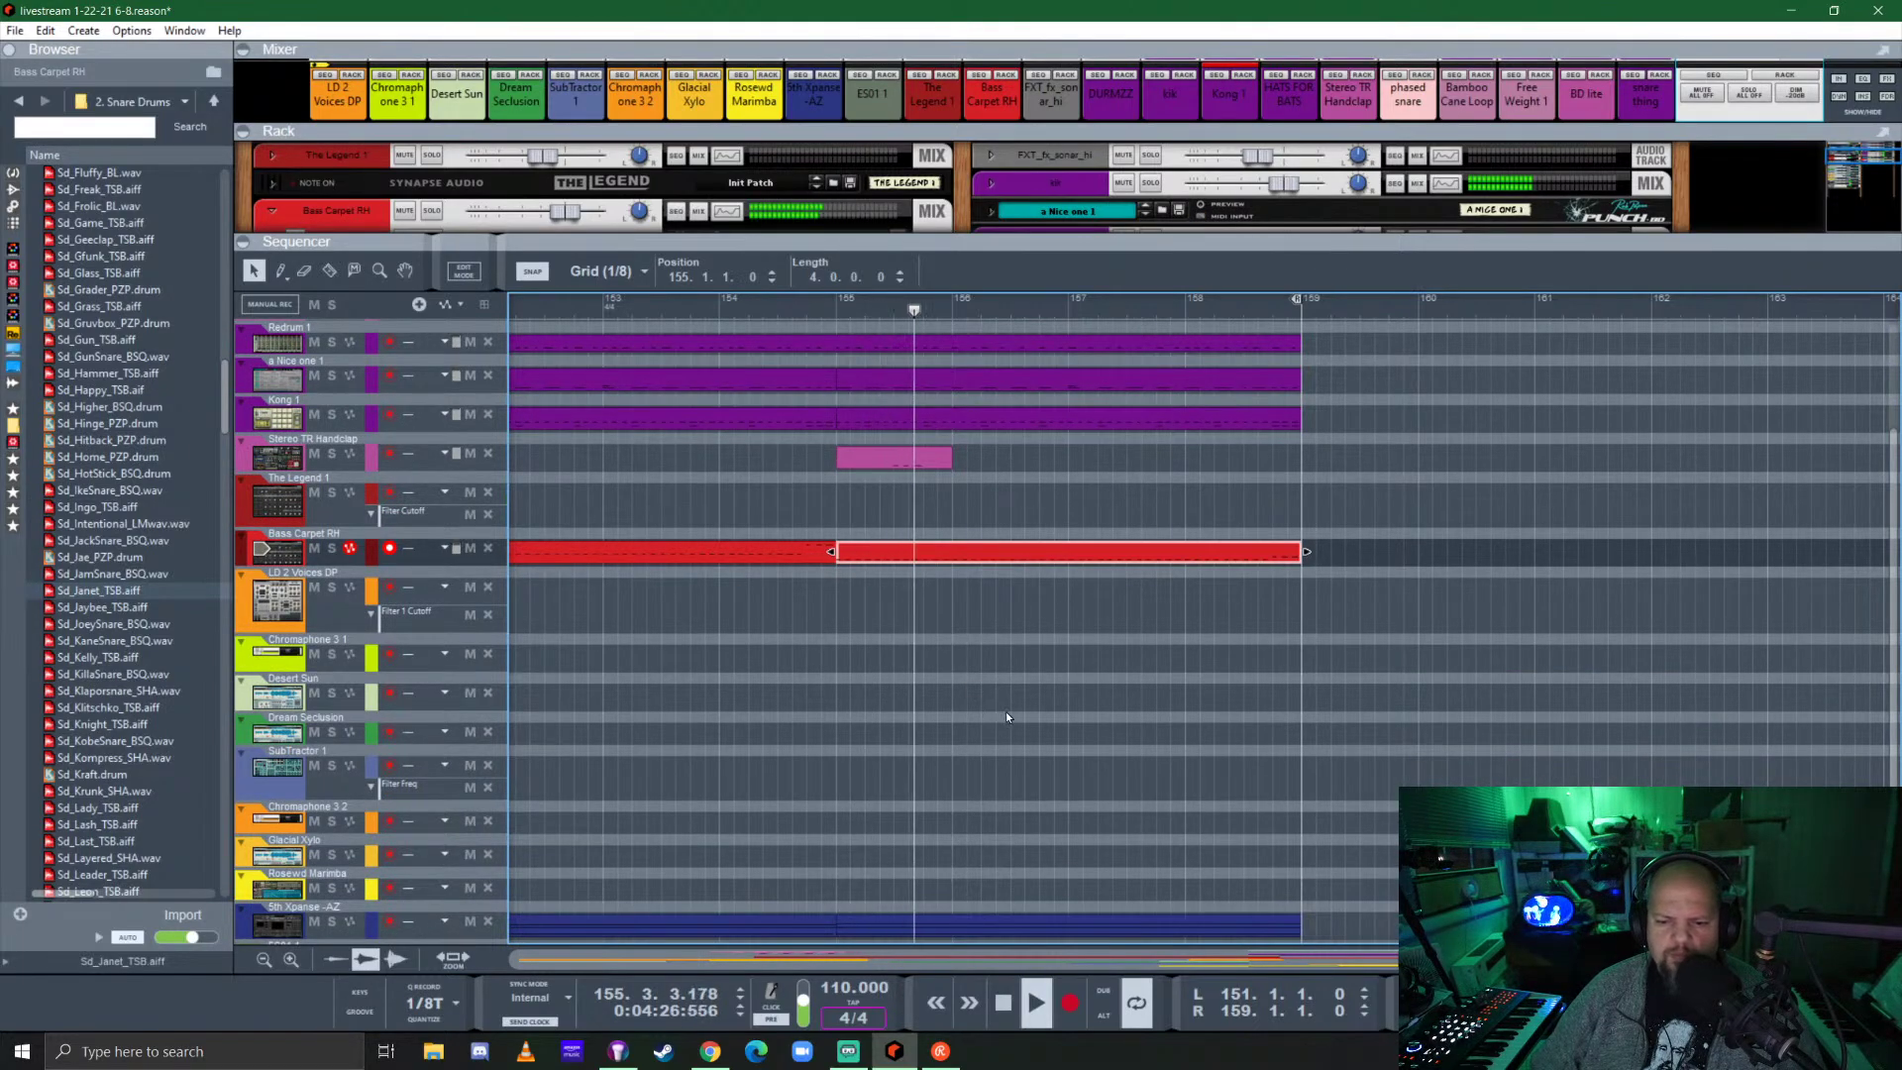
{"action": "scroll", "coordinate": [1048, 663], "scroll_direction": "down", "scroll_amount": 3}
{"action": "scroll", "coordinate": [840, 640], "scroll_direction": "down", "scroll_amount": 2}
{"action": "scroll", "coordinate": [840, 639], "scroll_direction": "up", "scroll_amount": 5}
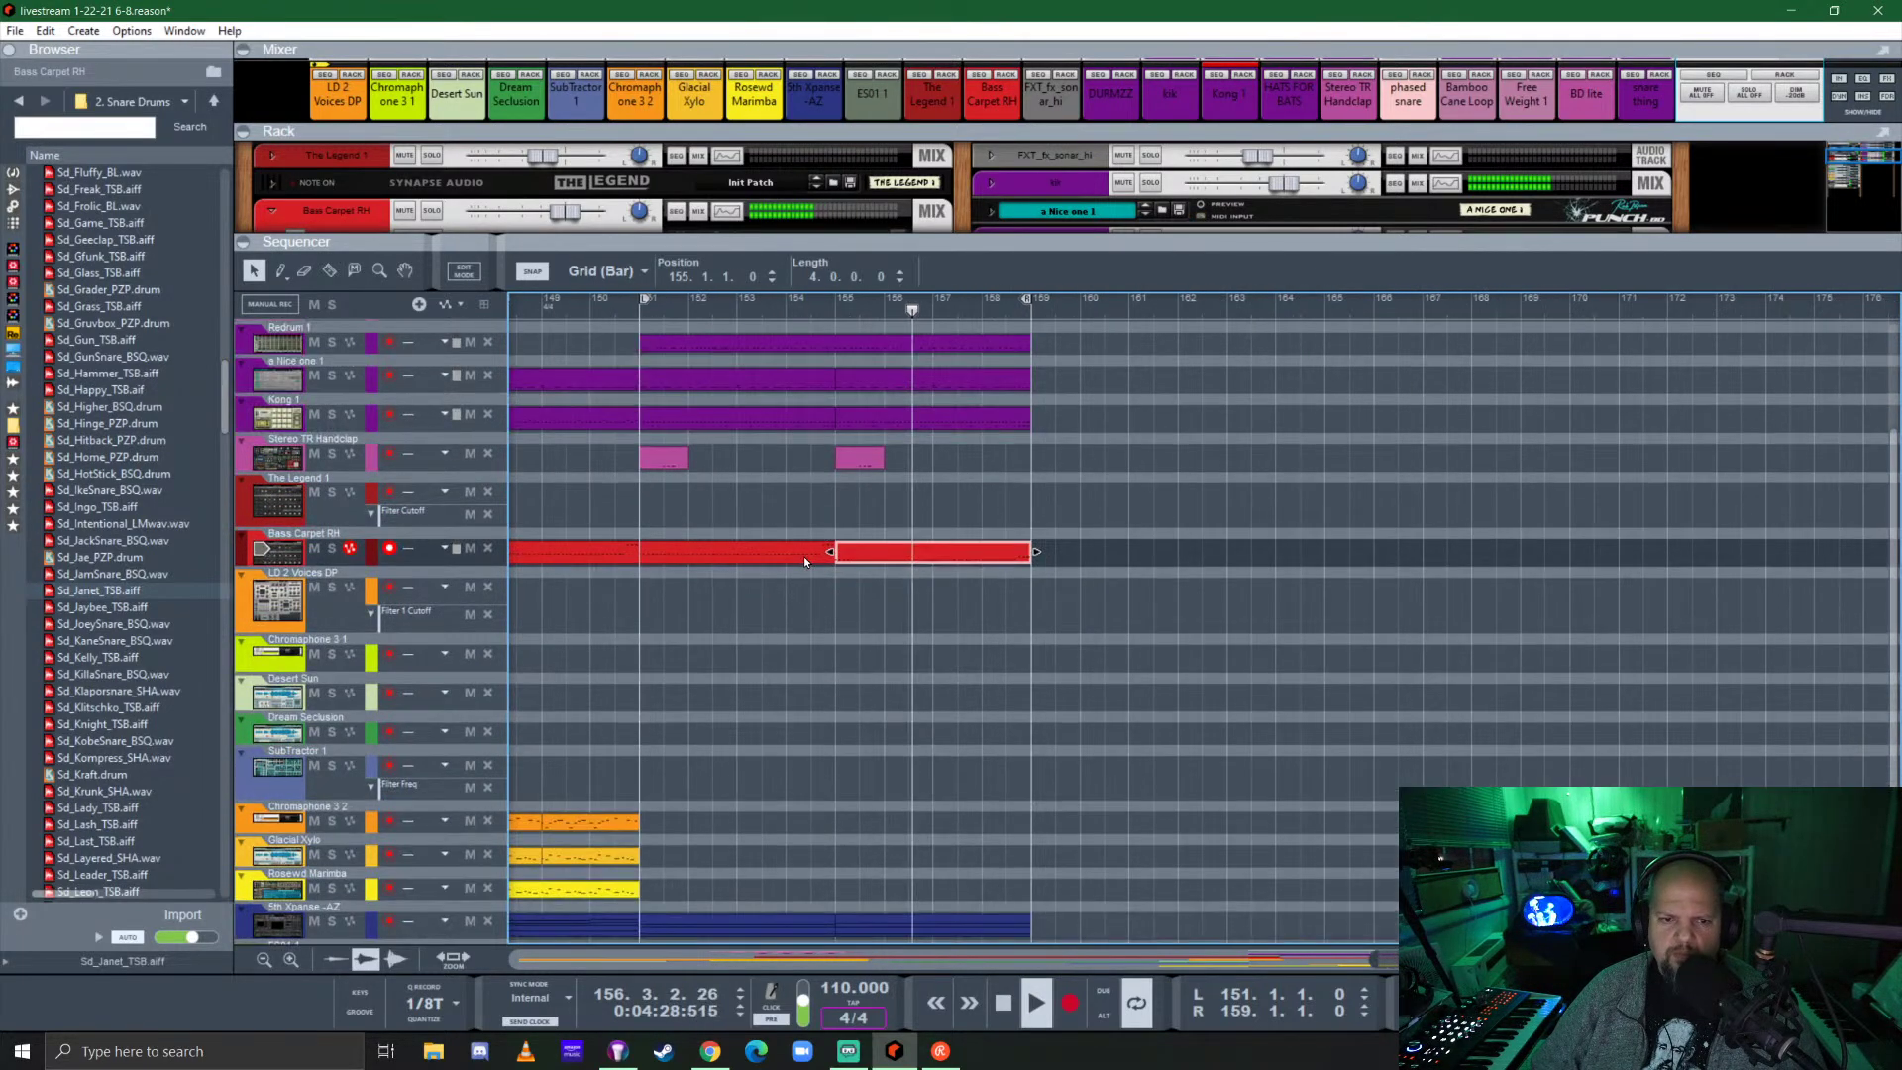
{"action": "left_click_drag", "start_coordinate": [647, 310], "coordinate": [639, 312]}
{"action": "scroll", "coordinate": [634, 307], "scroll_direction": "up", "scroll_amount": 3}
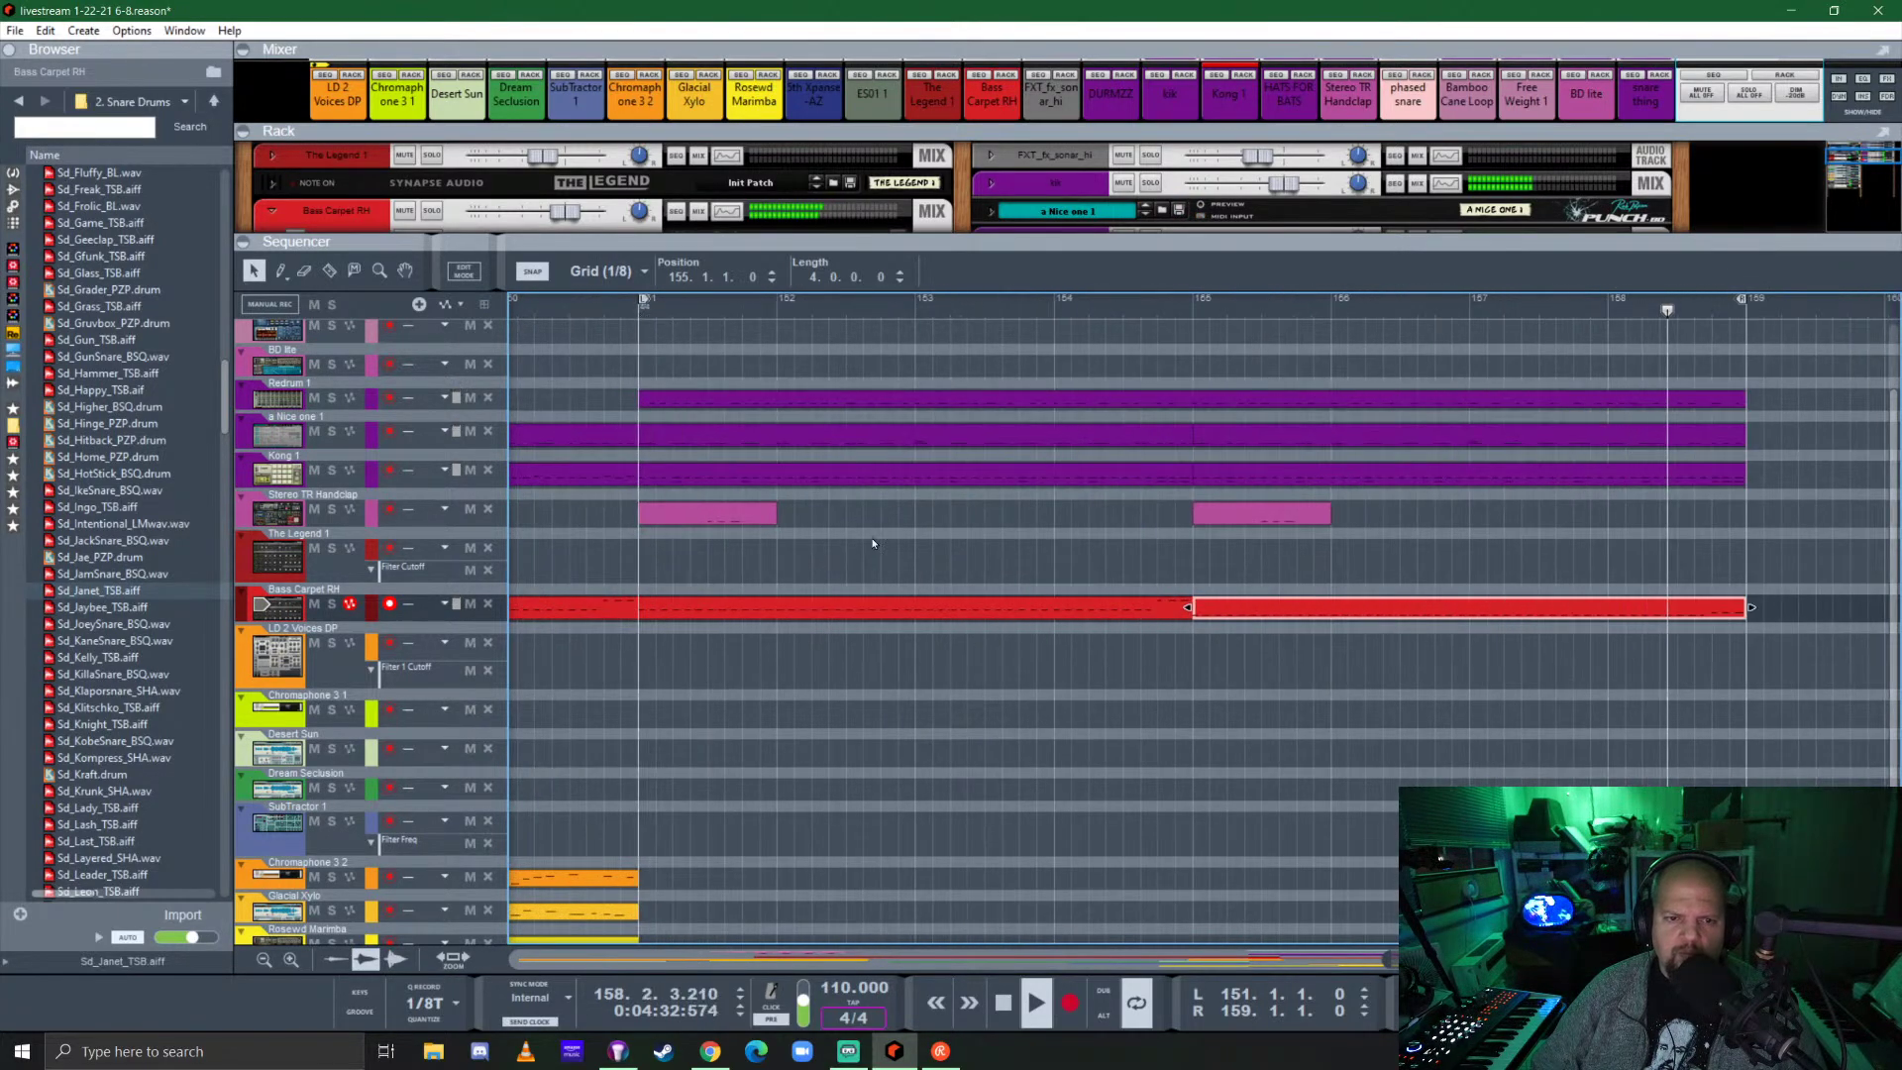
{"action": "scroll", "coordinate": [984, 698], "scroll_direction": "down", "scroll_amount": 3}
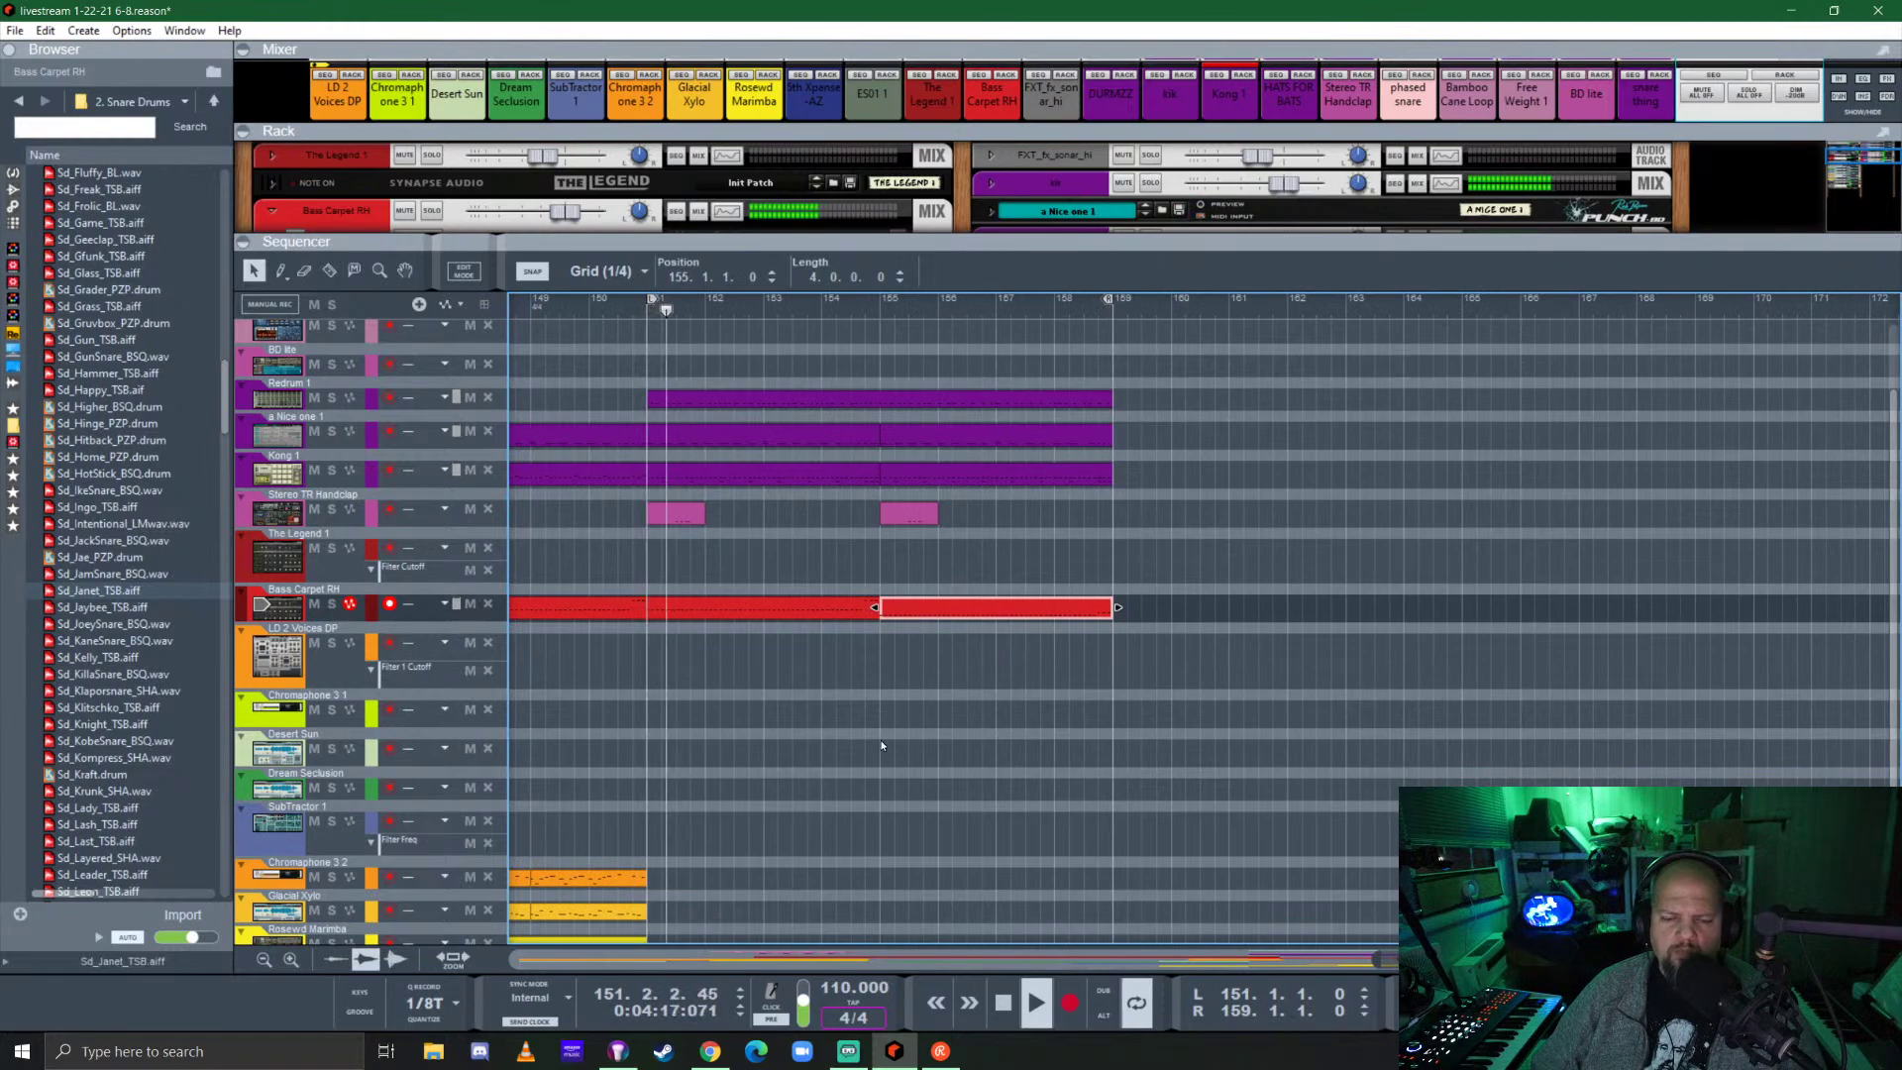
{"action": "scroll", "coordinate": [867, 694], "scroll_direction": "down", "scroll_amount": 3}
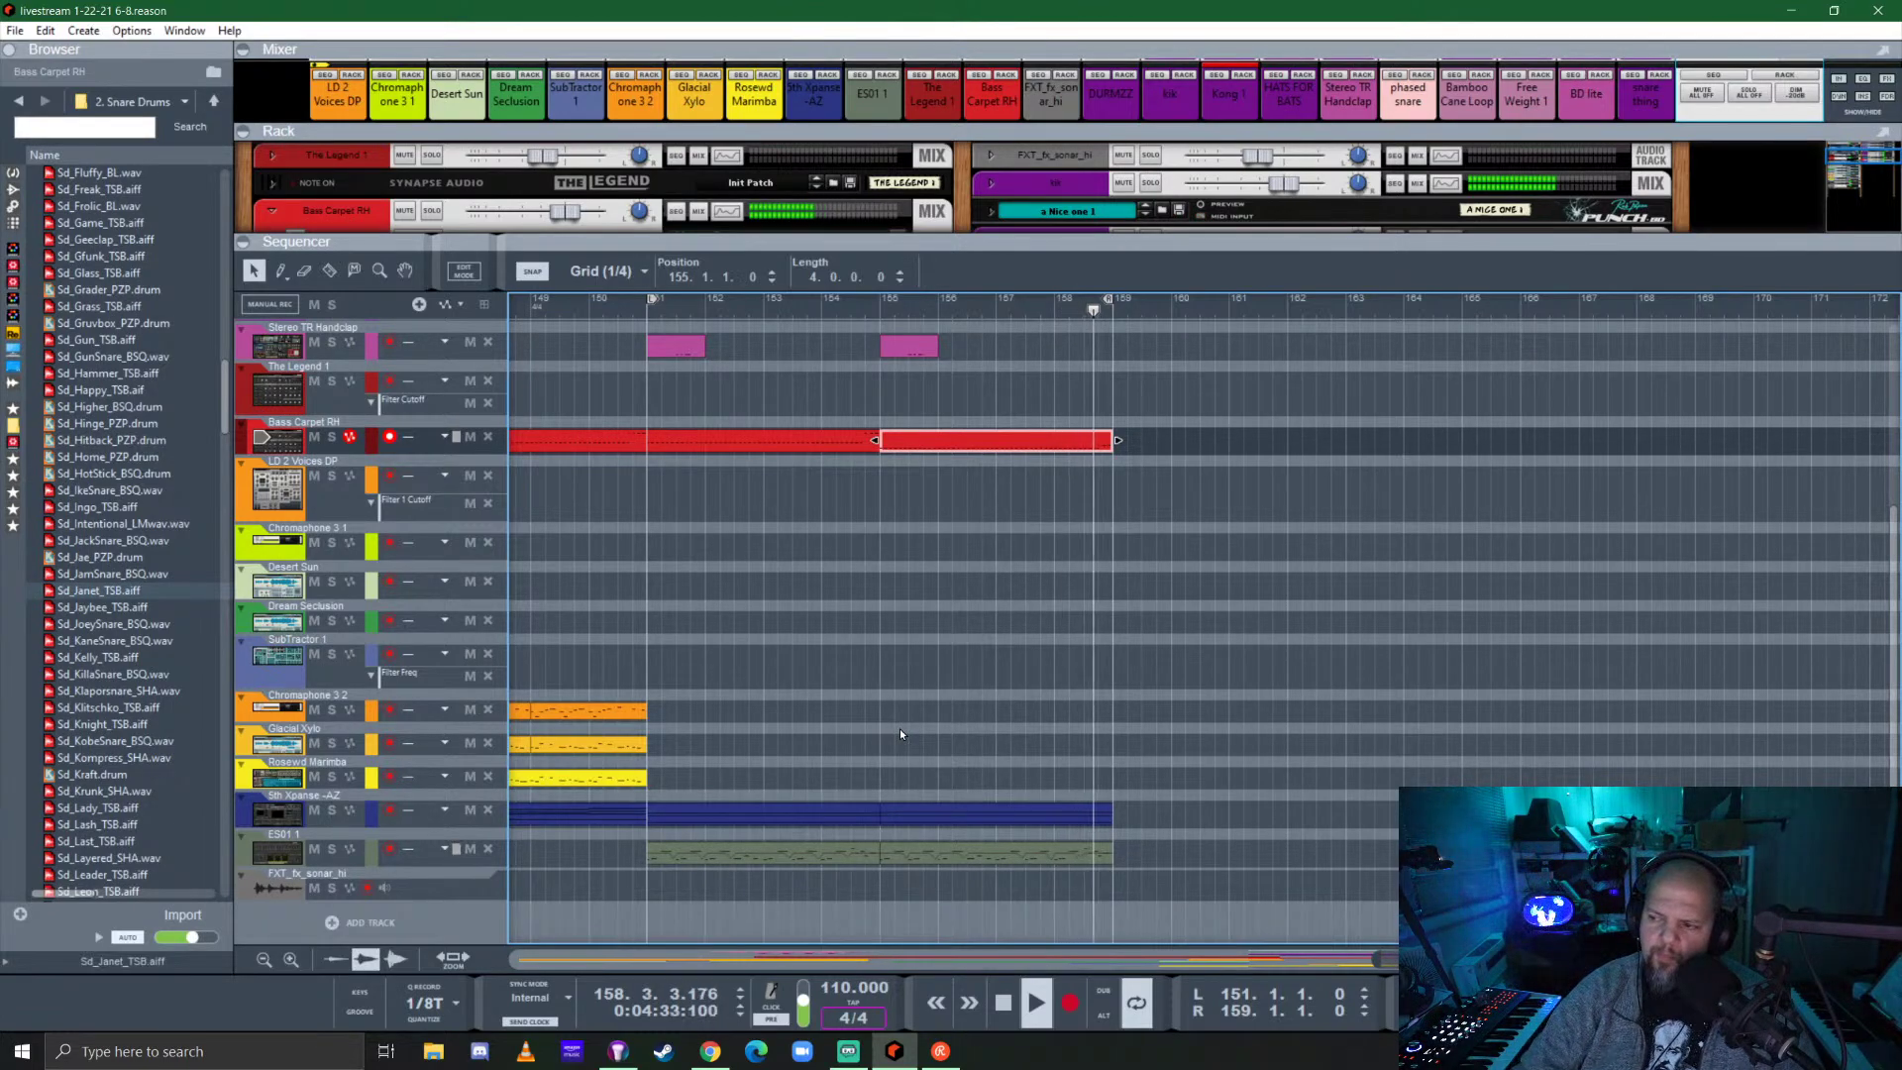
{"action": "key", "text": "alt+Tab"}
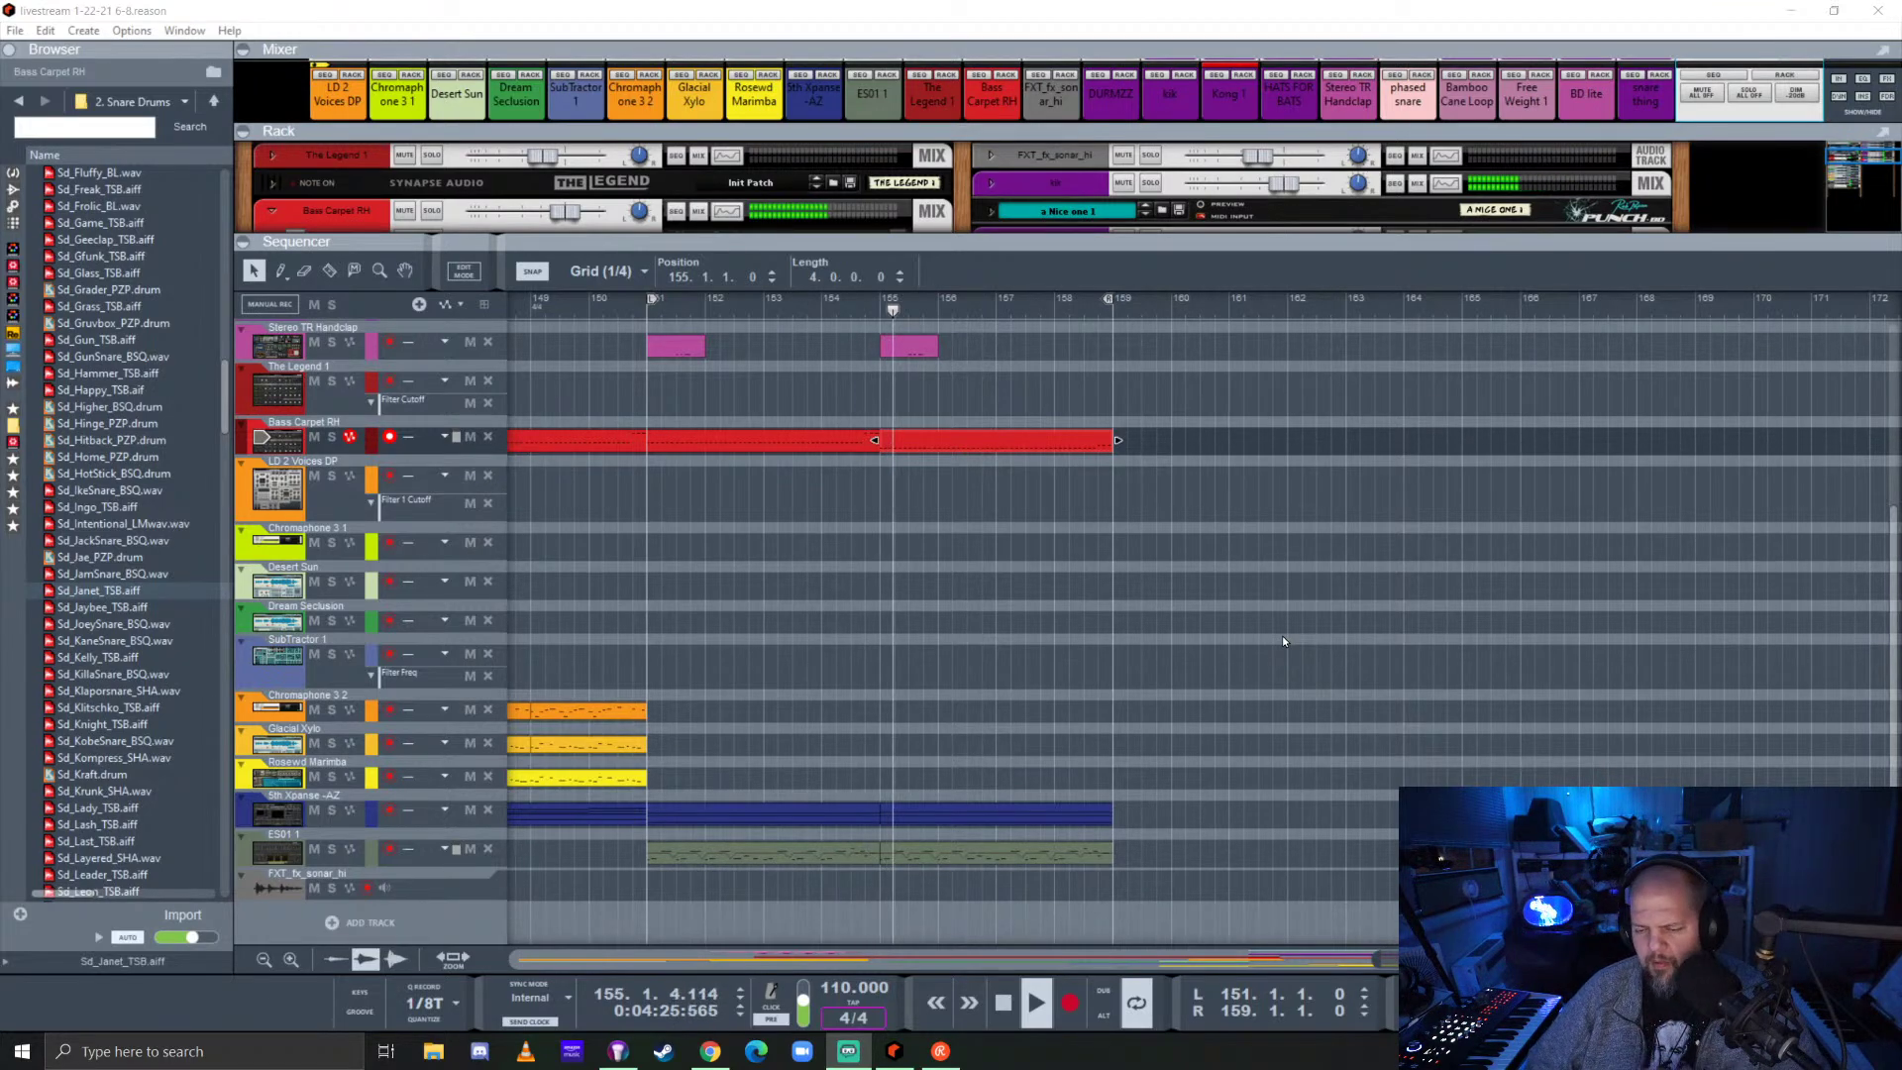
{"action": "left_click", "coordinate": [1033, 6]}
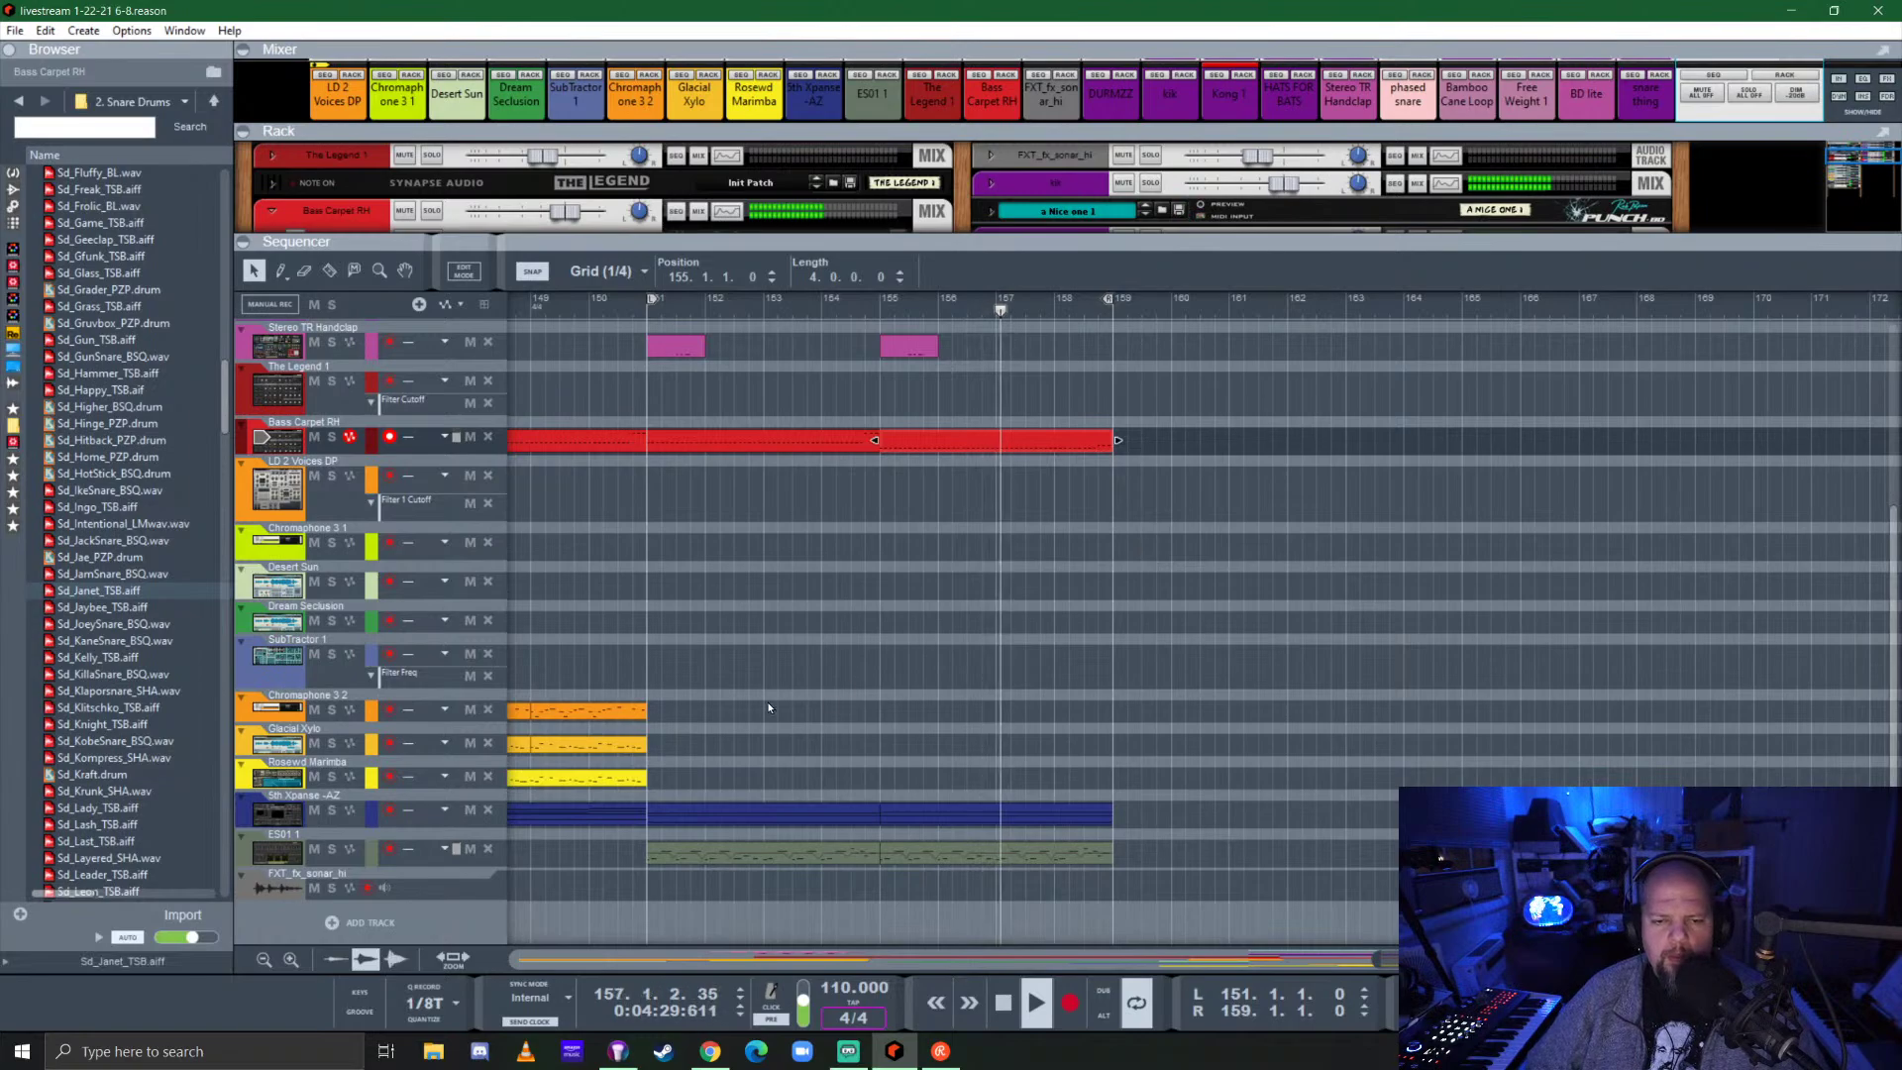
Duplicate the clips between bars 151 and 159, including the bass, drum and handclap parts, so the copies start at bar 159.
{"action": "scroll", "coordinate": [799, 669], "scroll_direction": "down", "scroll_amount": 5}
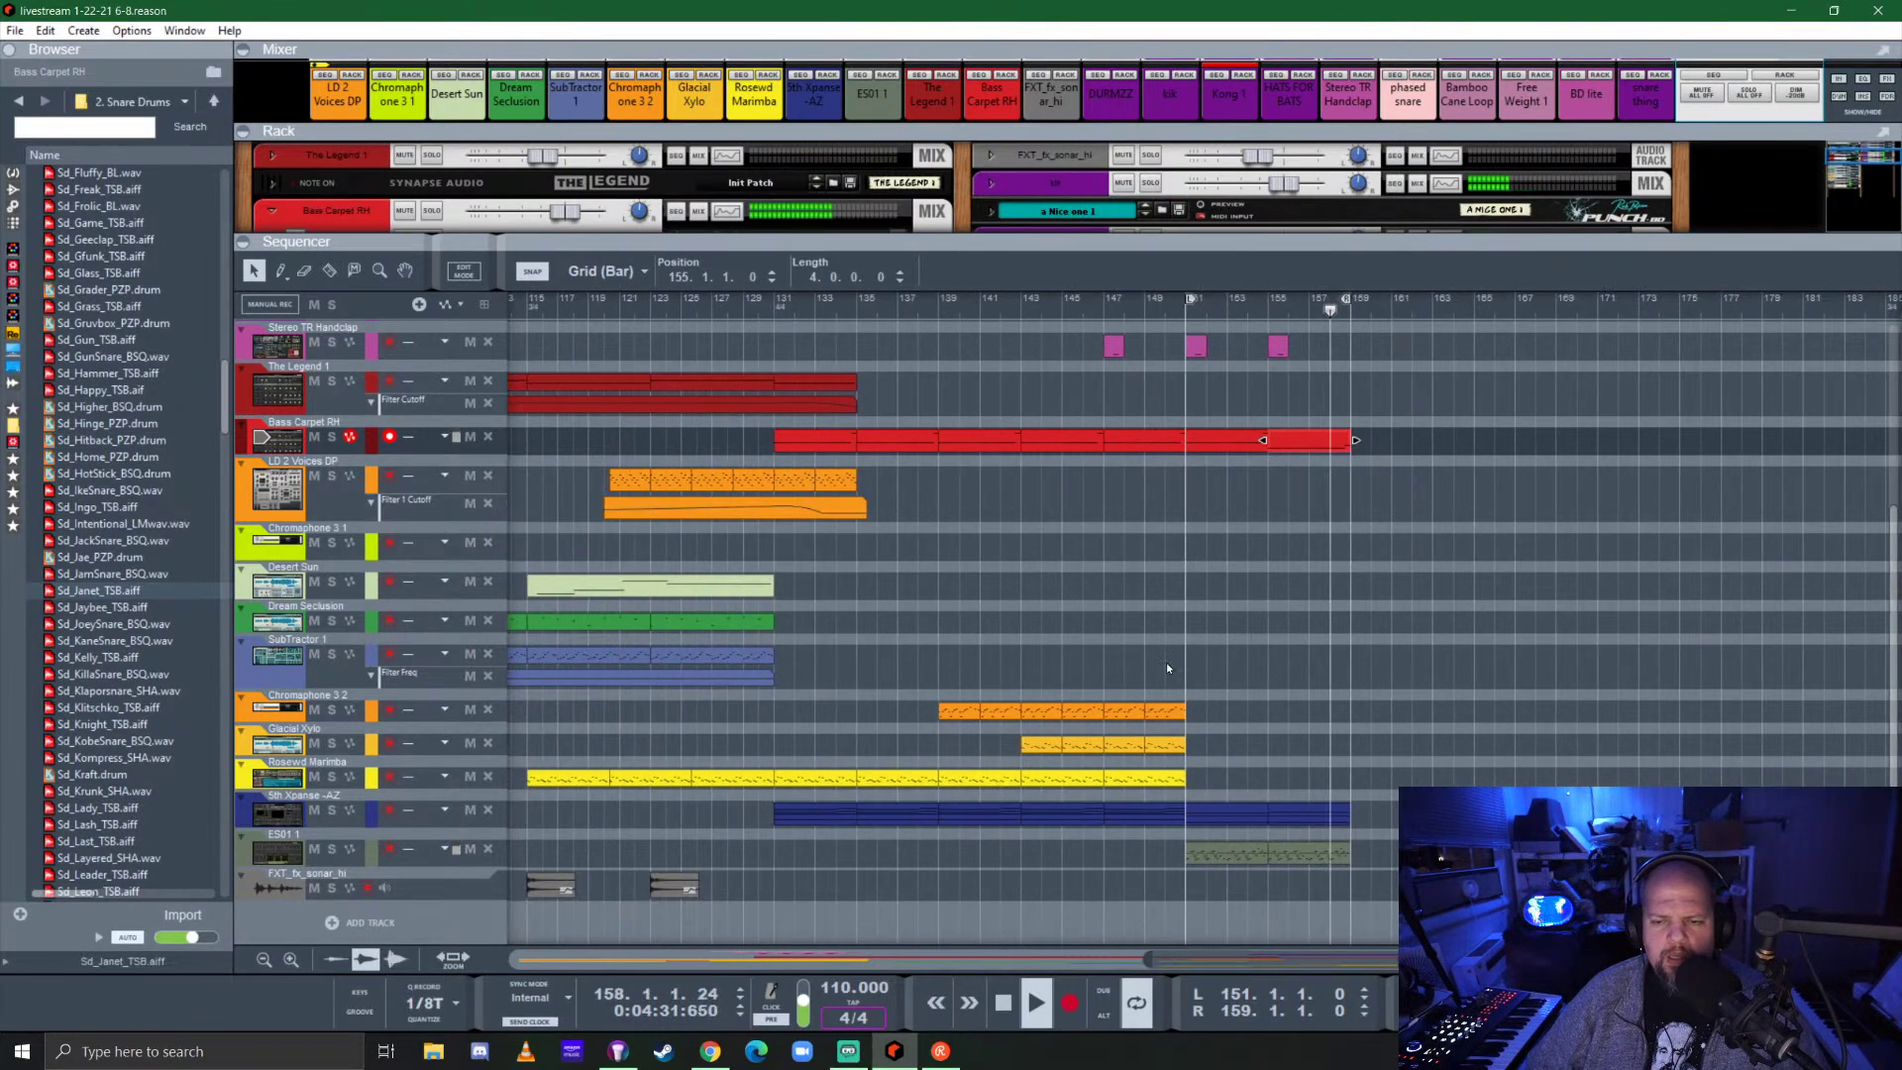
{"action": "scroll", "coordinate": [1179, 649], "scroll_direction": "up", "scroll_amount": 5}
{"action": "scroll", "coordinate": [1183, 652], "scroll_direction": "down", "scroll_amount": 2}
{"action": "scroll", "coordinate": [1181, 646], "scroll_direction": "down", "scroll_amount": 3}
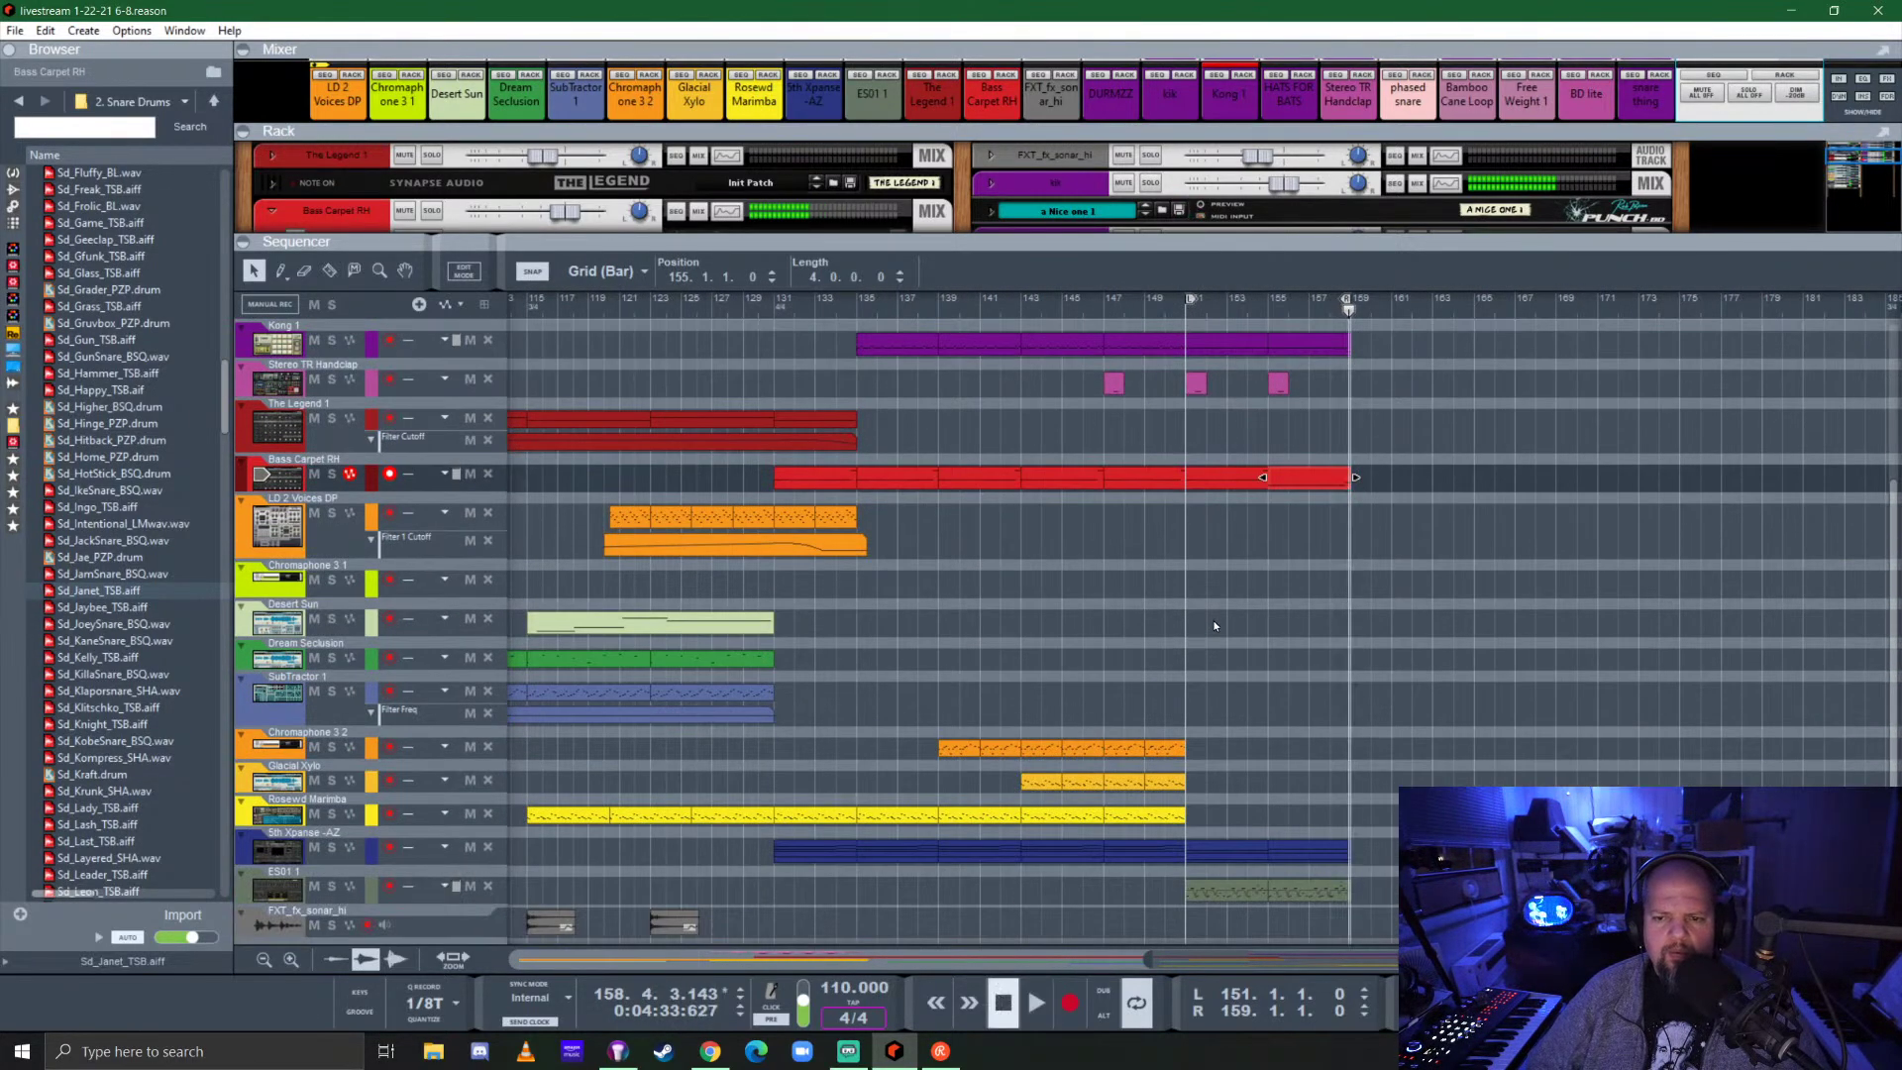
{"action": "left_click_drag", "start_coordinate": [1392, 896], "coordinate": [1418, 862]}
{"action": "scroll", "coordinate": [1239, 844], "scroll_direction": "up", "scroll_amount": 3, "text": "ctrl"}
{"action": "left_click_drag", "start_coordinate": [1208, 852], "coordinate": [1163, 853]}
{"action": "scroll", "coordinate": [1228, 715], "scroll_direction": "up", "scroll_amount": 3}
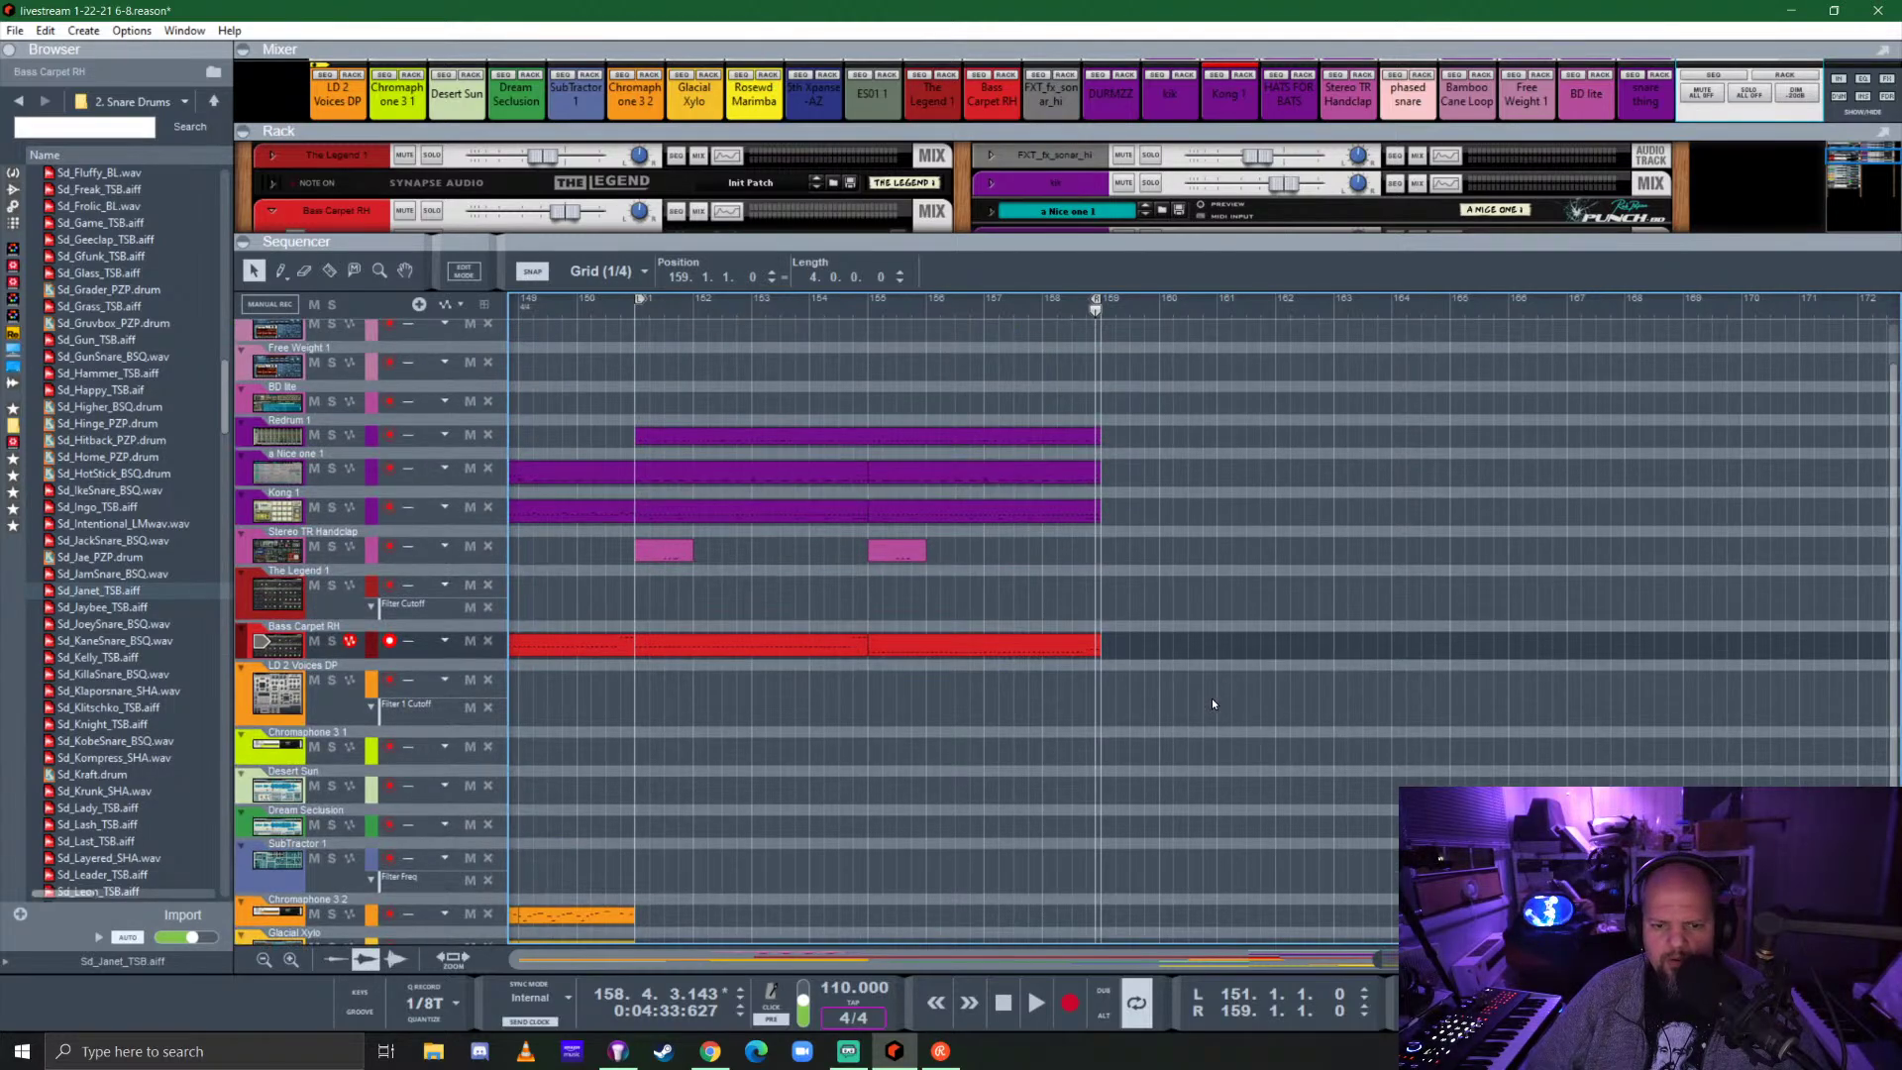
{"action": "left_click_drag", "start_coordinate": [1236, 725], "coordinate": [1123, 645]}
{"action": "left_click_drag", "start_coordinate": [1154, 559], "coordinate": [1123, 437]}
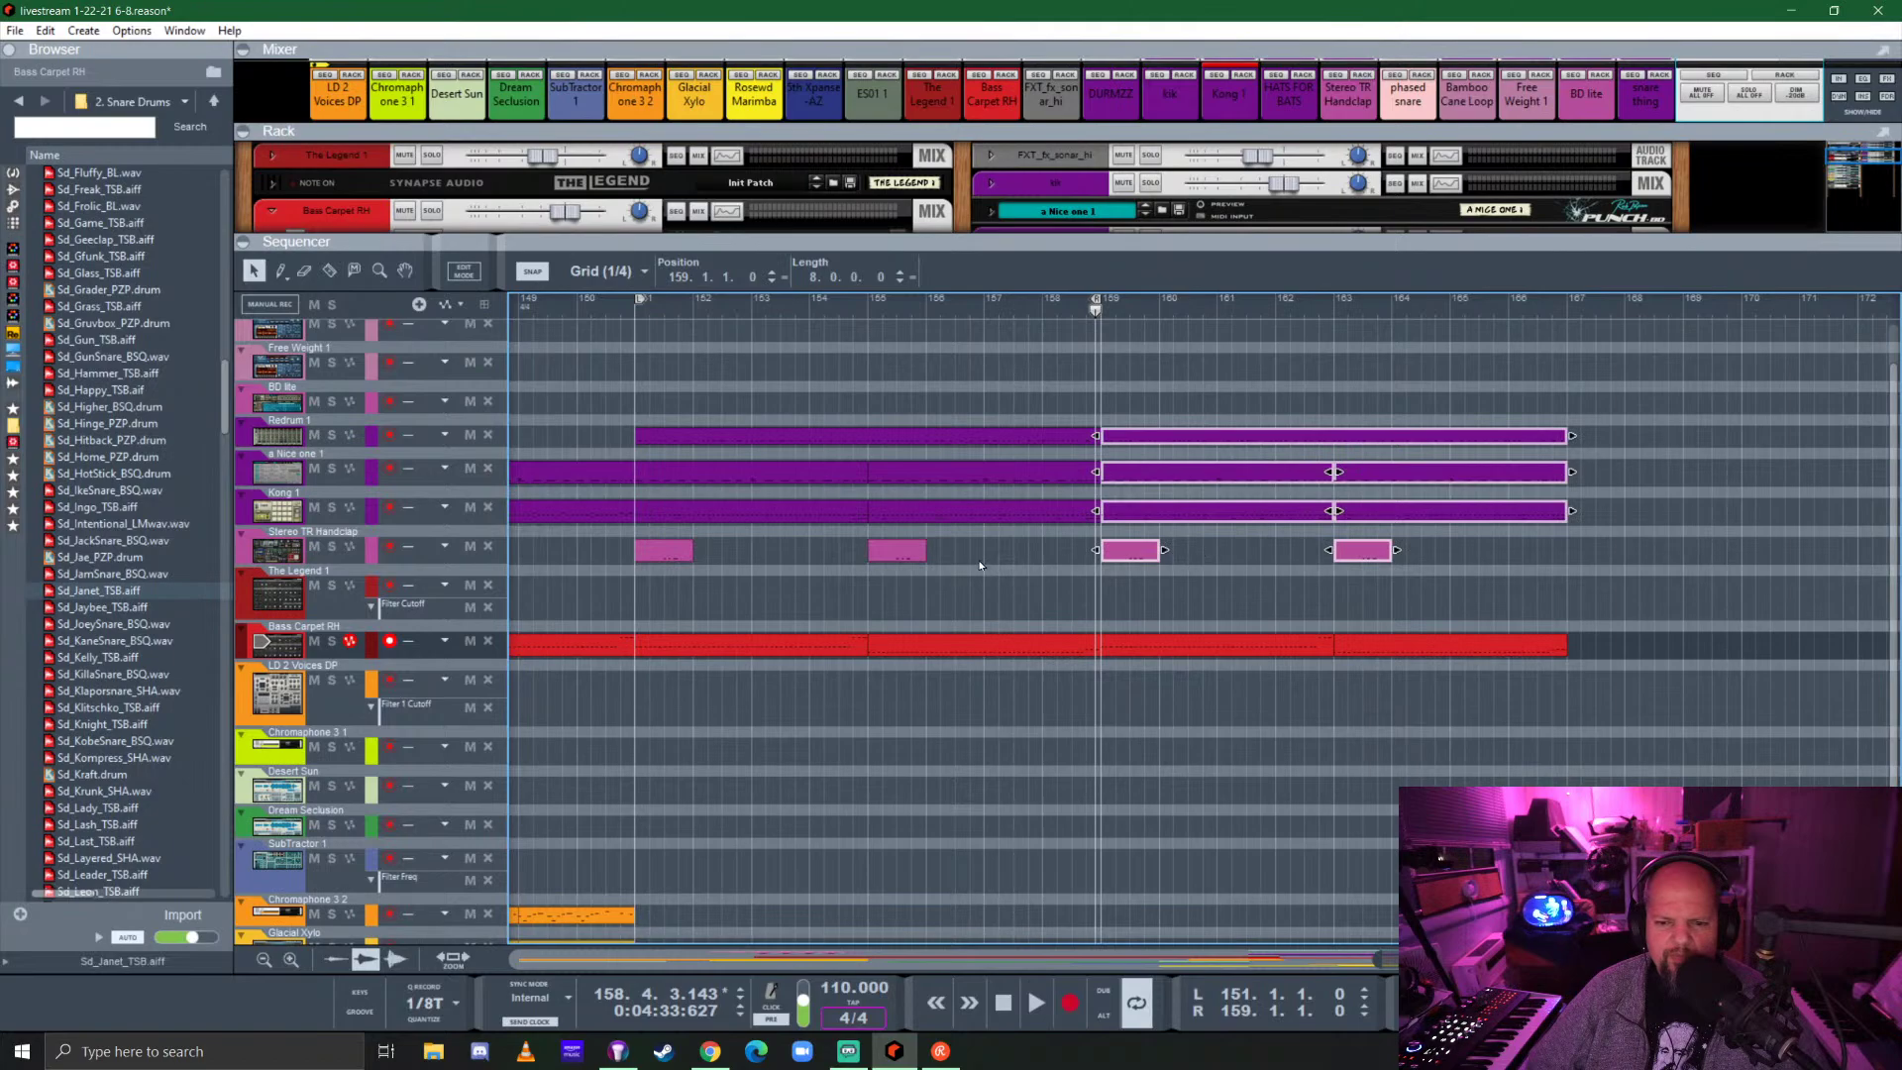
Delete the two Stereo TR Handclap clips at bars 151 and 155.
{"action": "left_click_drag", "start_coordinate": [979, 565], "coordinate": [629, 540]}
{"action": "key", "text": "Delete"}
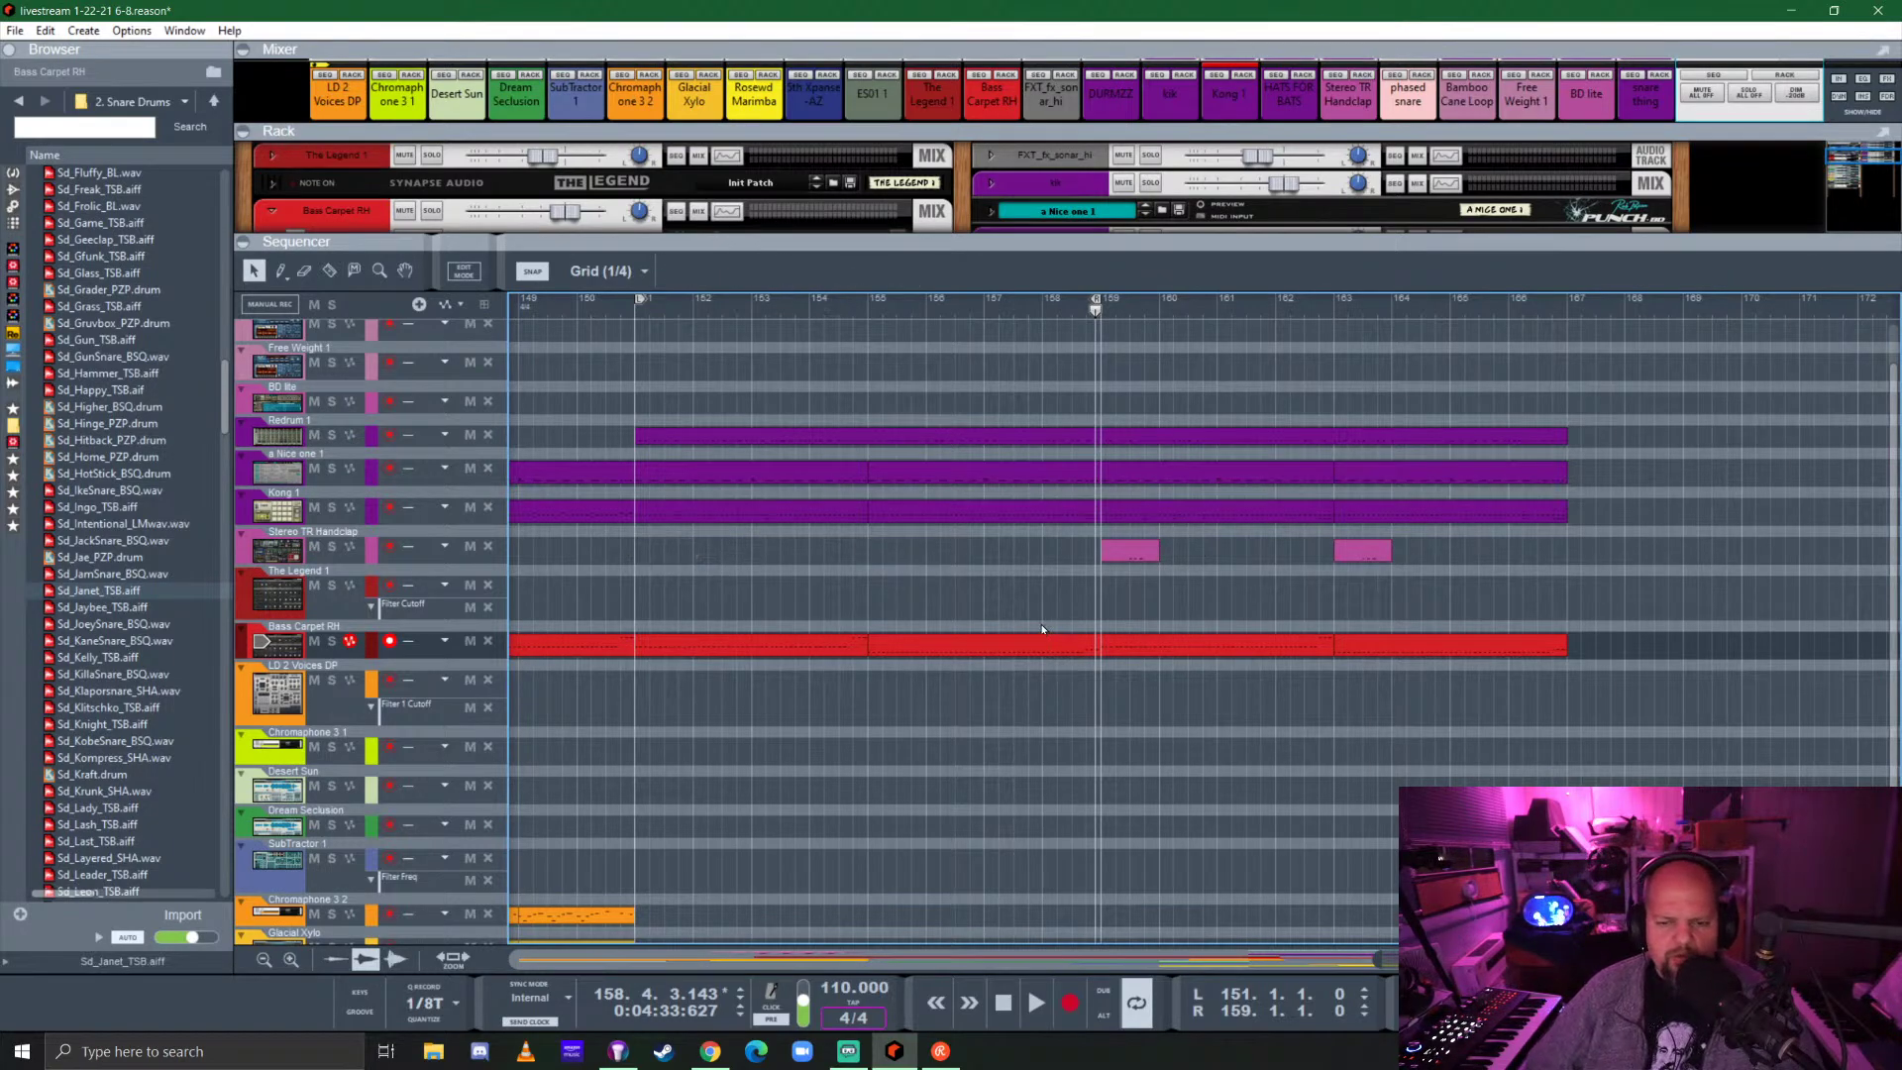
{"action": "scroll", "coordinate": [902, 616], "scroll_direction": "down", "scroll_amount": 3}
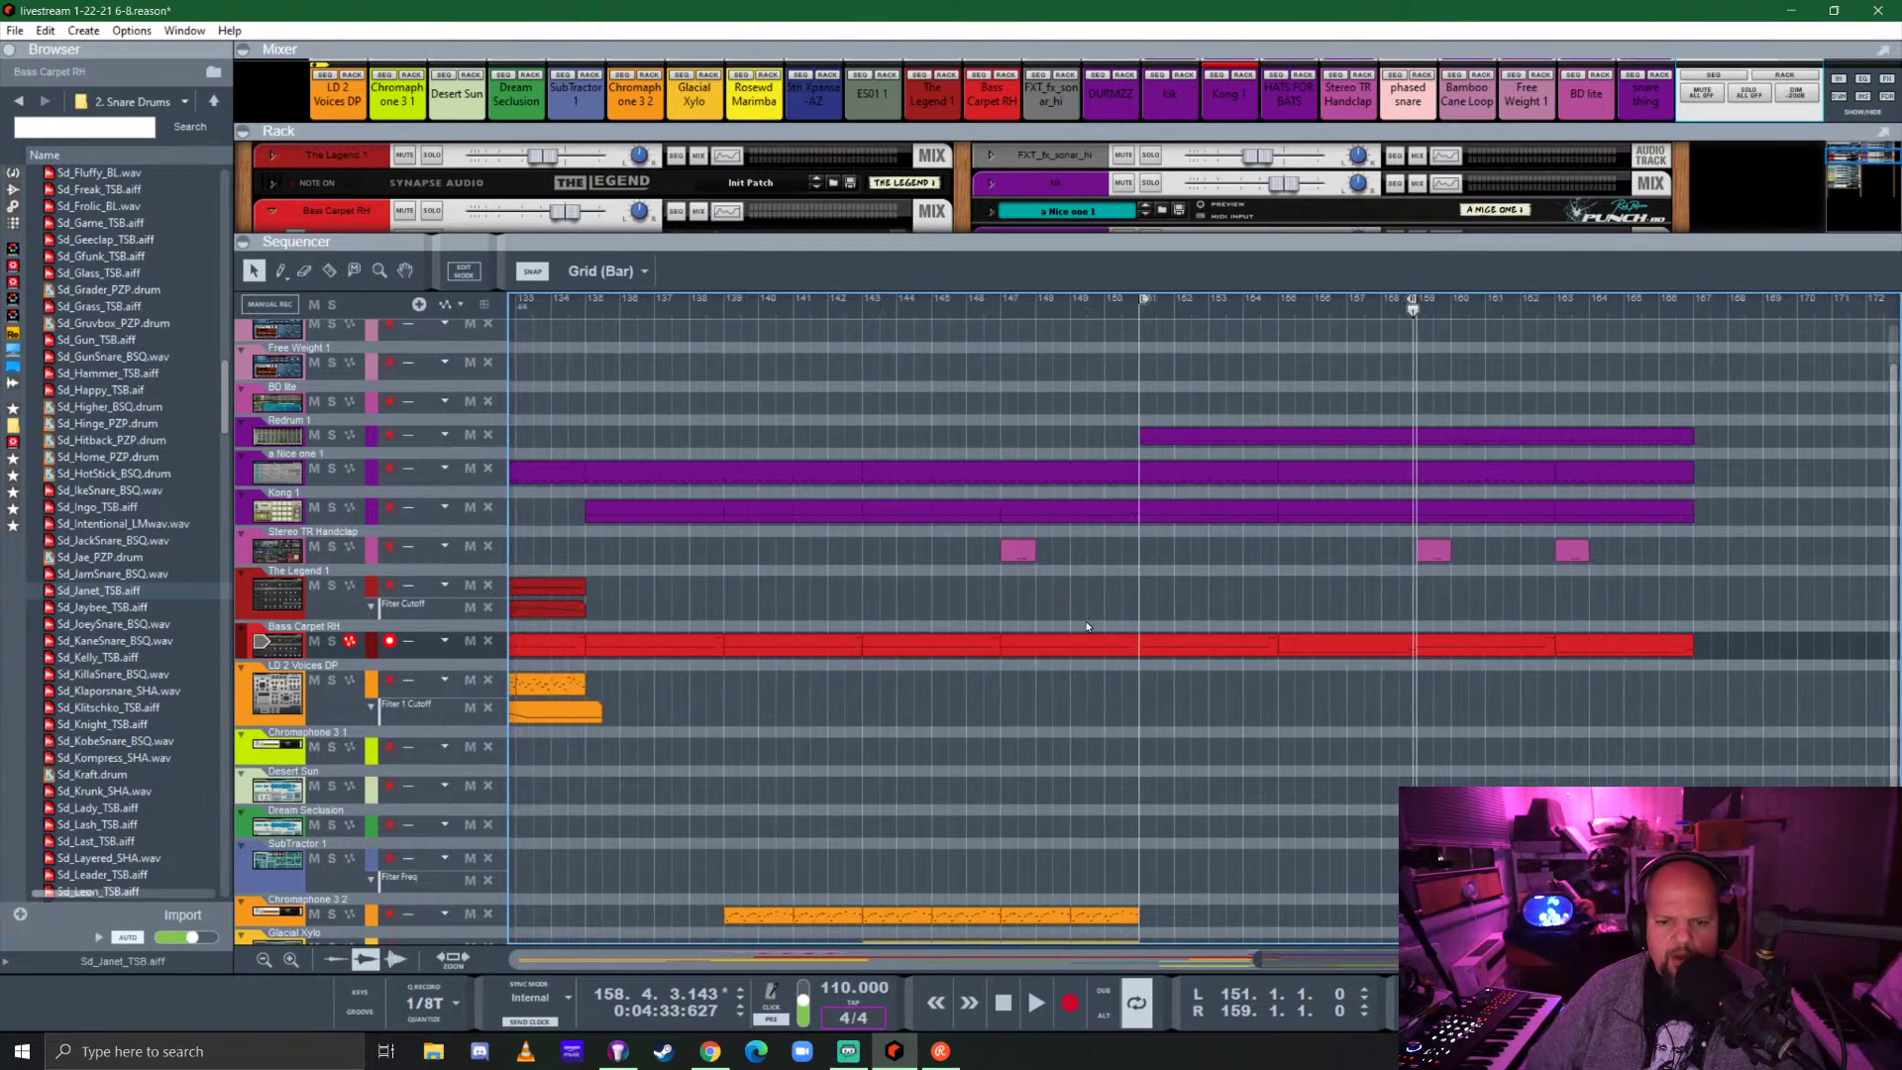
Try the Stereo TR Handclap clip from bar 147 at position 155.2.1, and delete that clip.
{"action": "left_click", "coordinate": [1014, 558]}
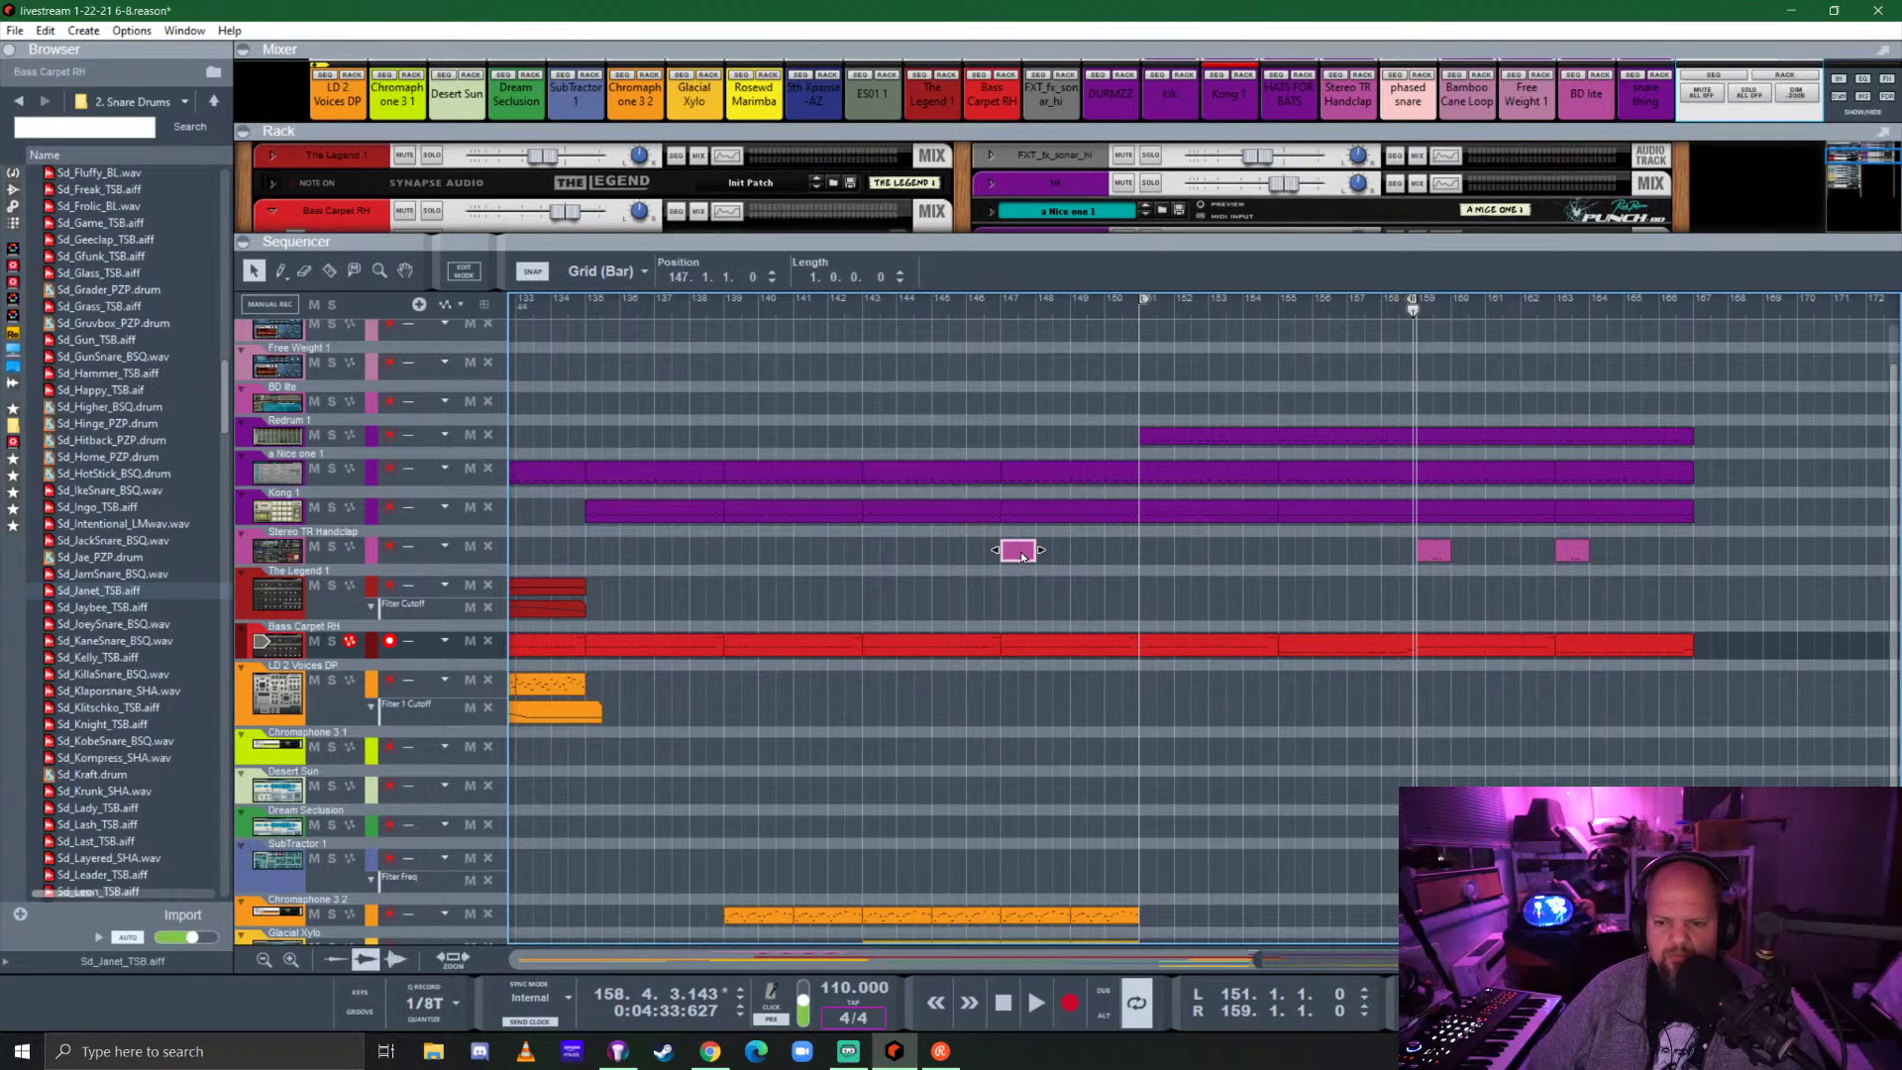
{"action": "left_click_drag", "start_coordinate": [1022, 557], "coordinate": [1301, 560]}
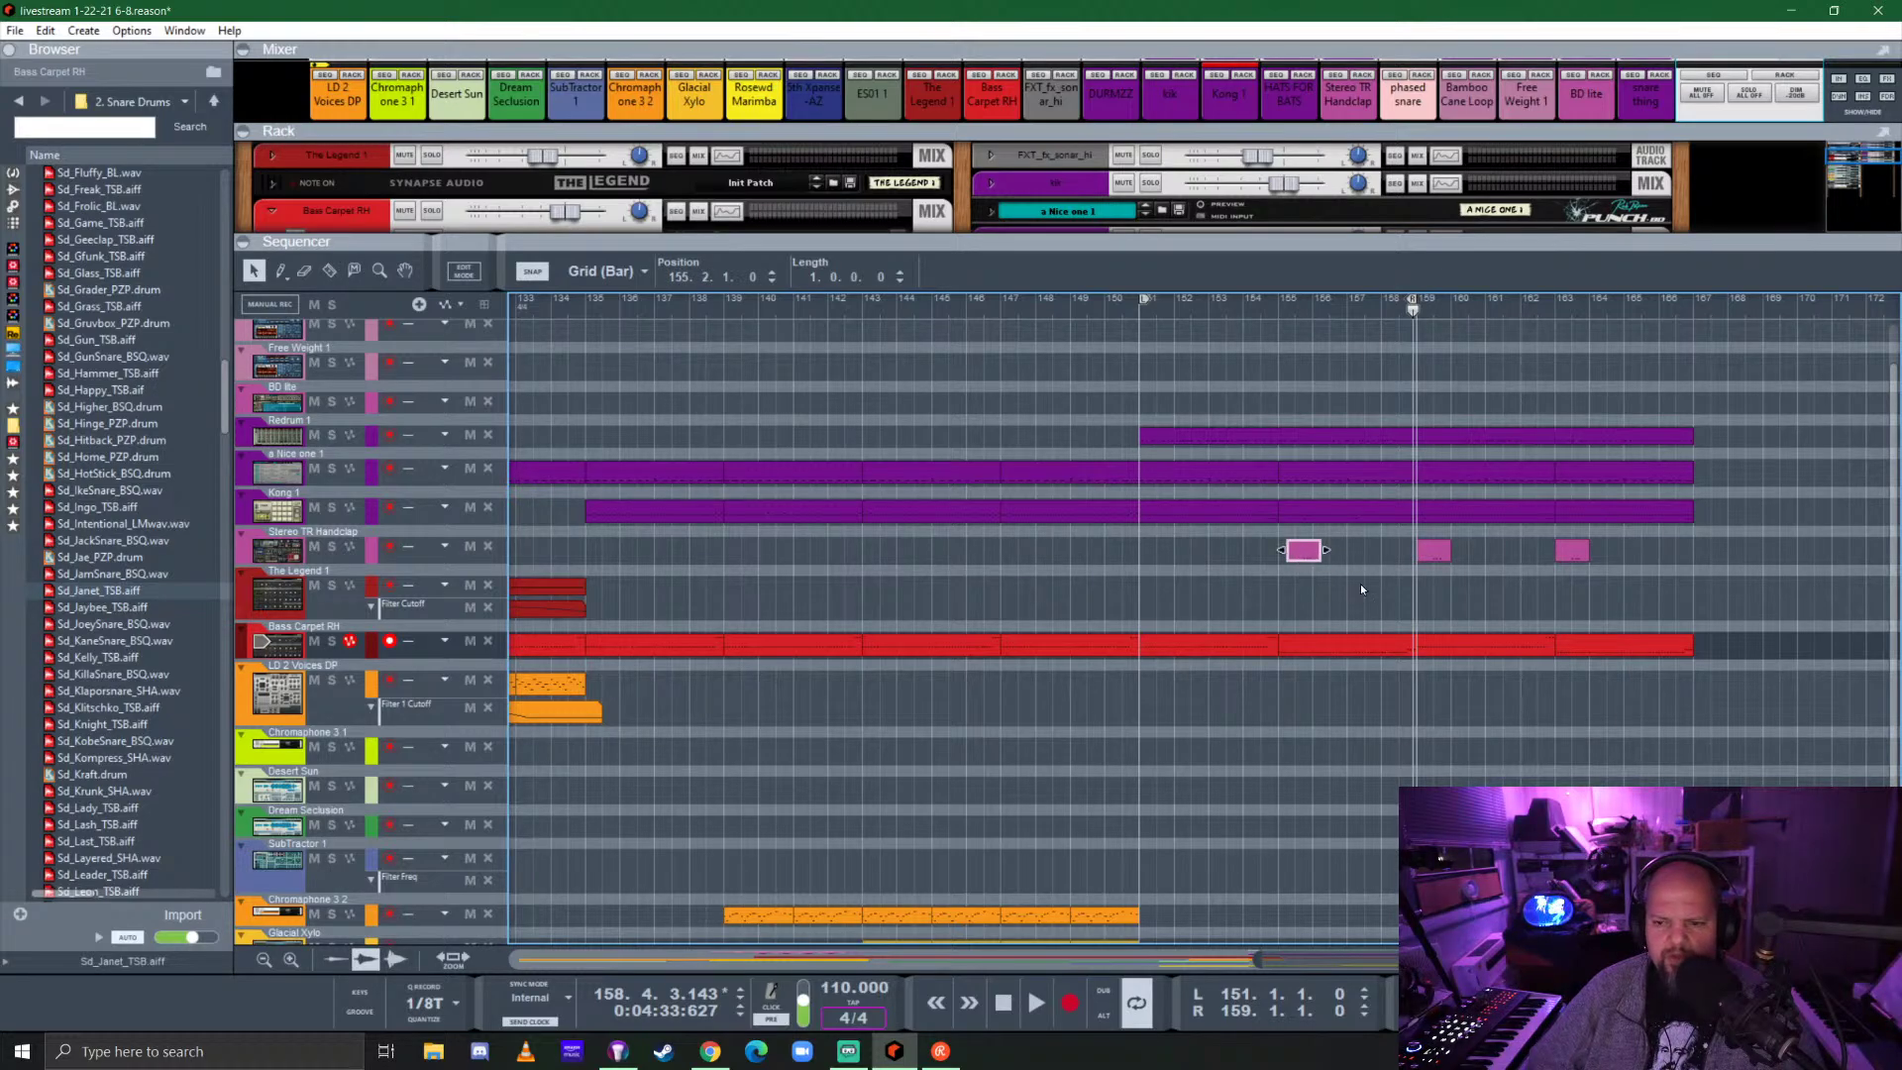
{"action": "key", "text": "h"}
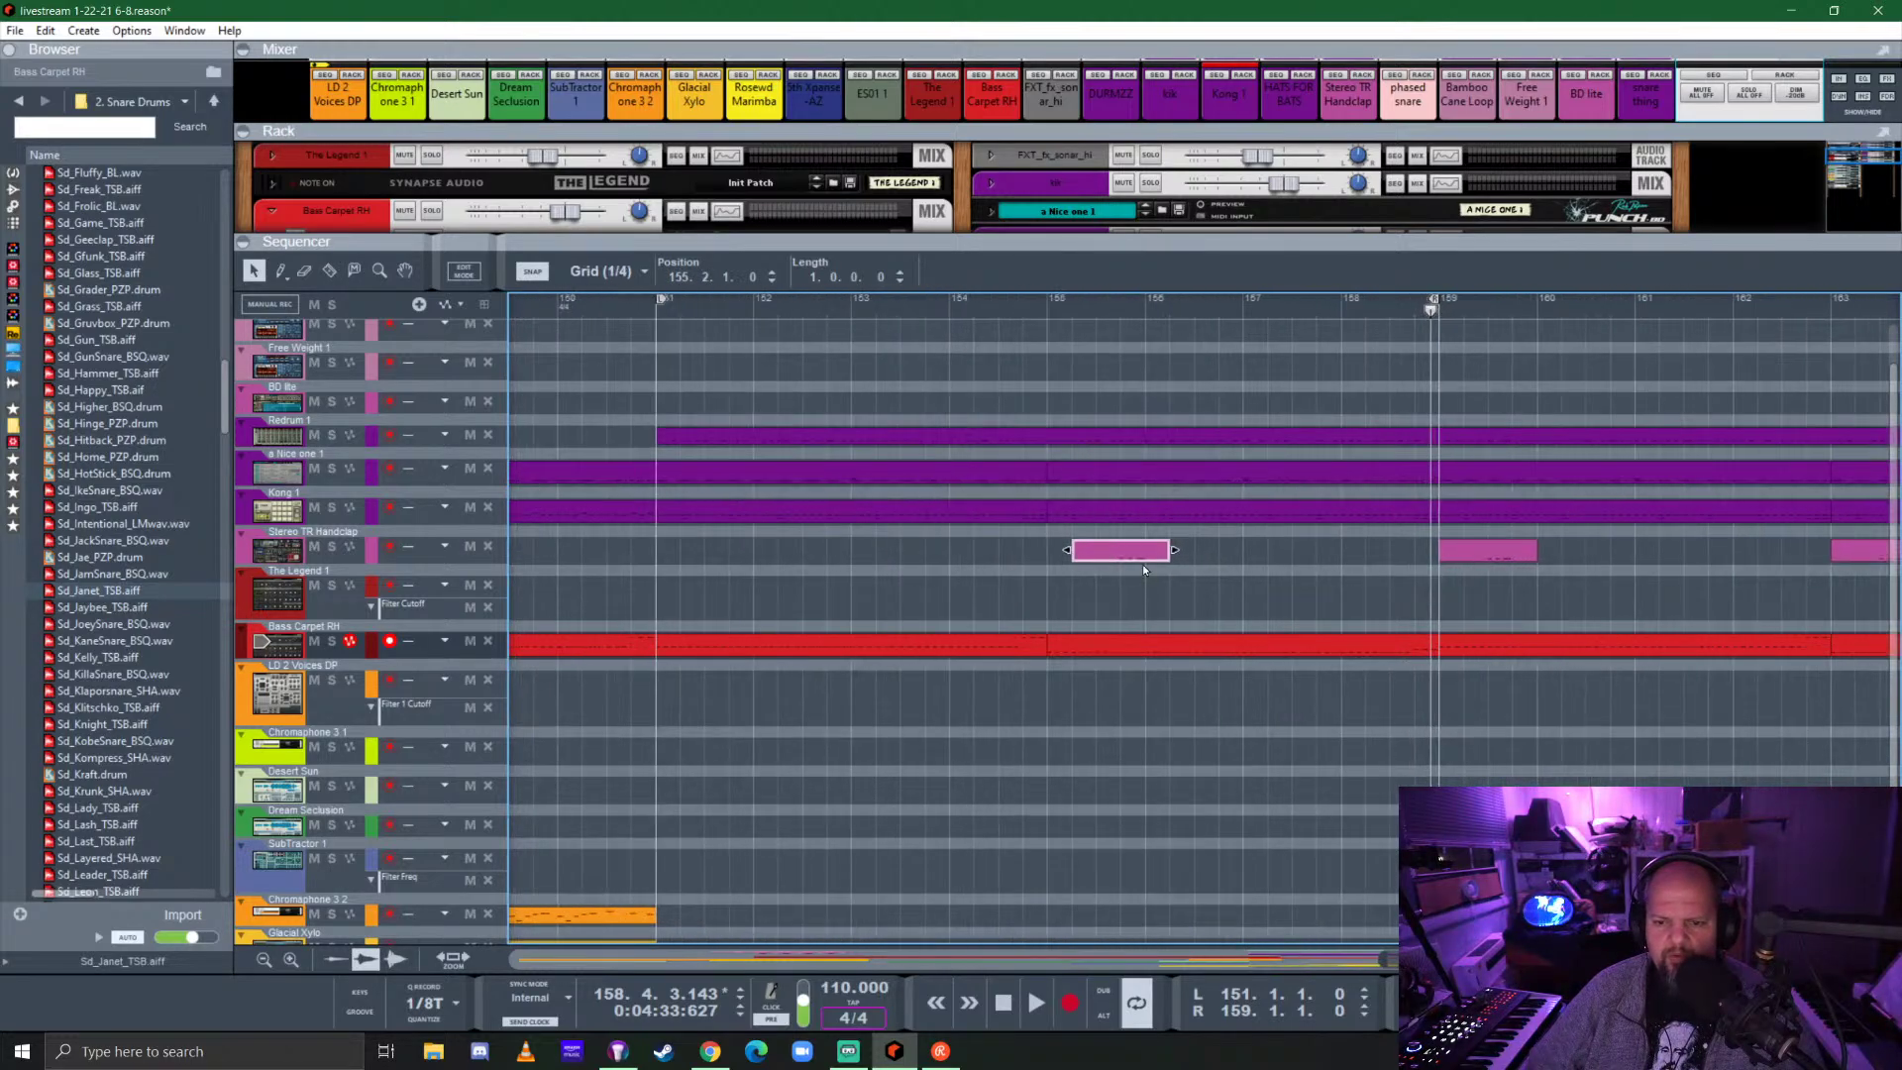
{"action": "left_click", "coordinate": [1244, 606]}
{"action": "key", "text": "g"}
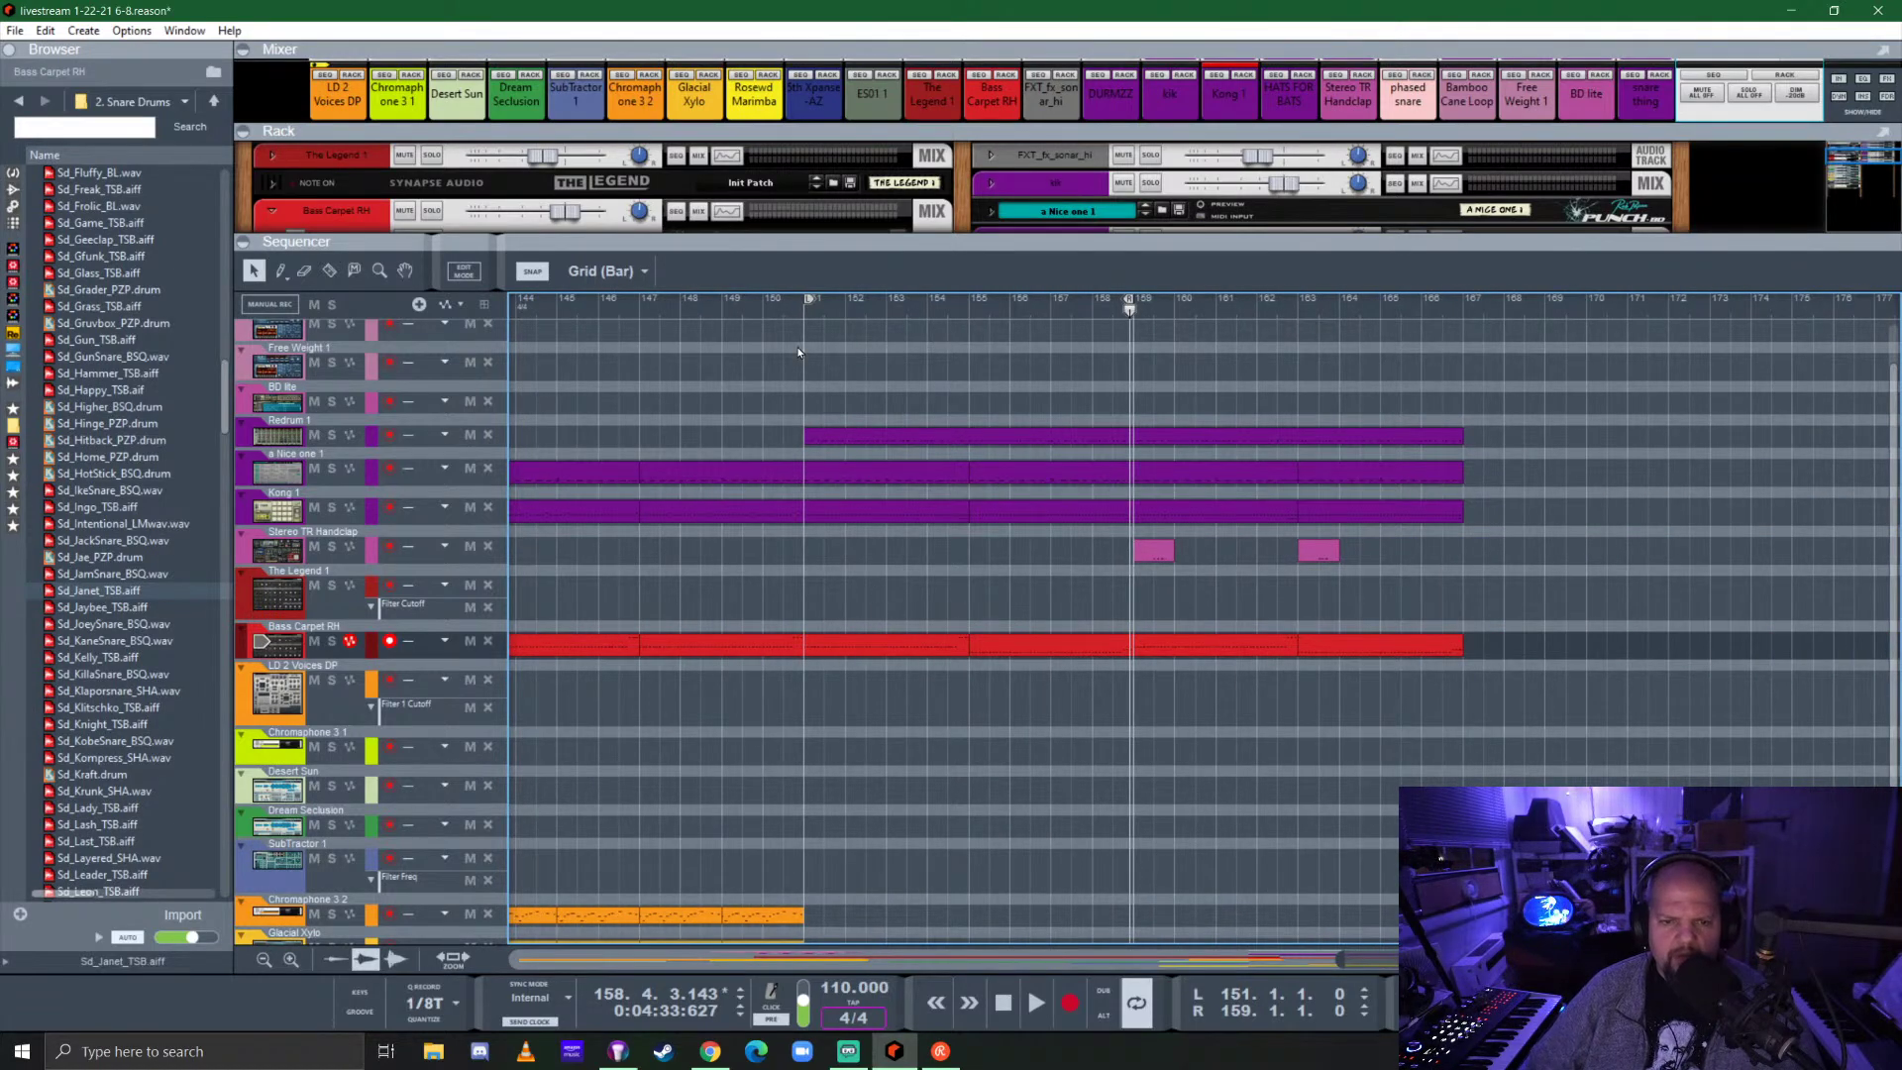
Return the playback position to bar 151 and save the song.
{"action": "left_click", "coordinate": [802, 313]}
{"action": "key", "text": "h"}
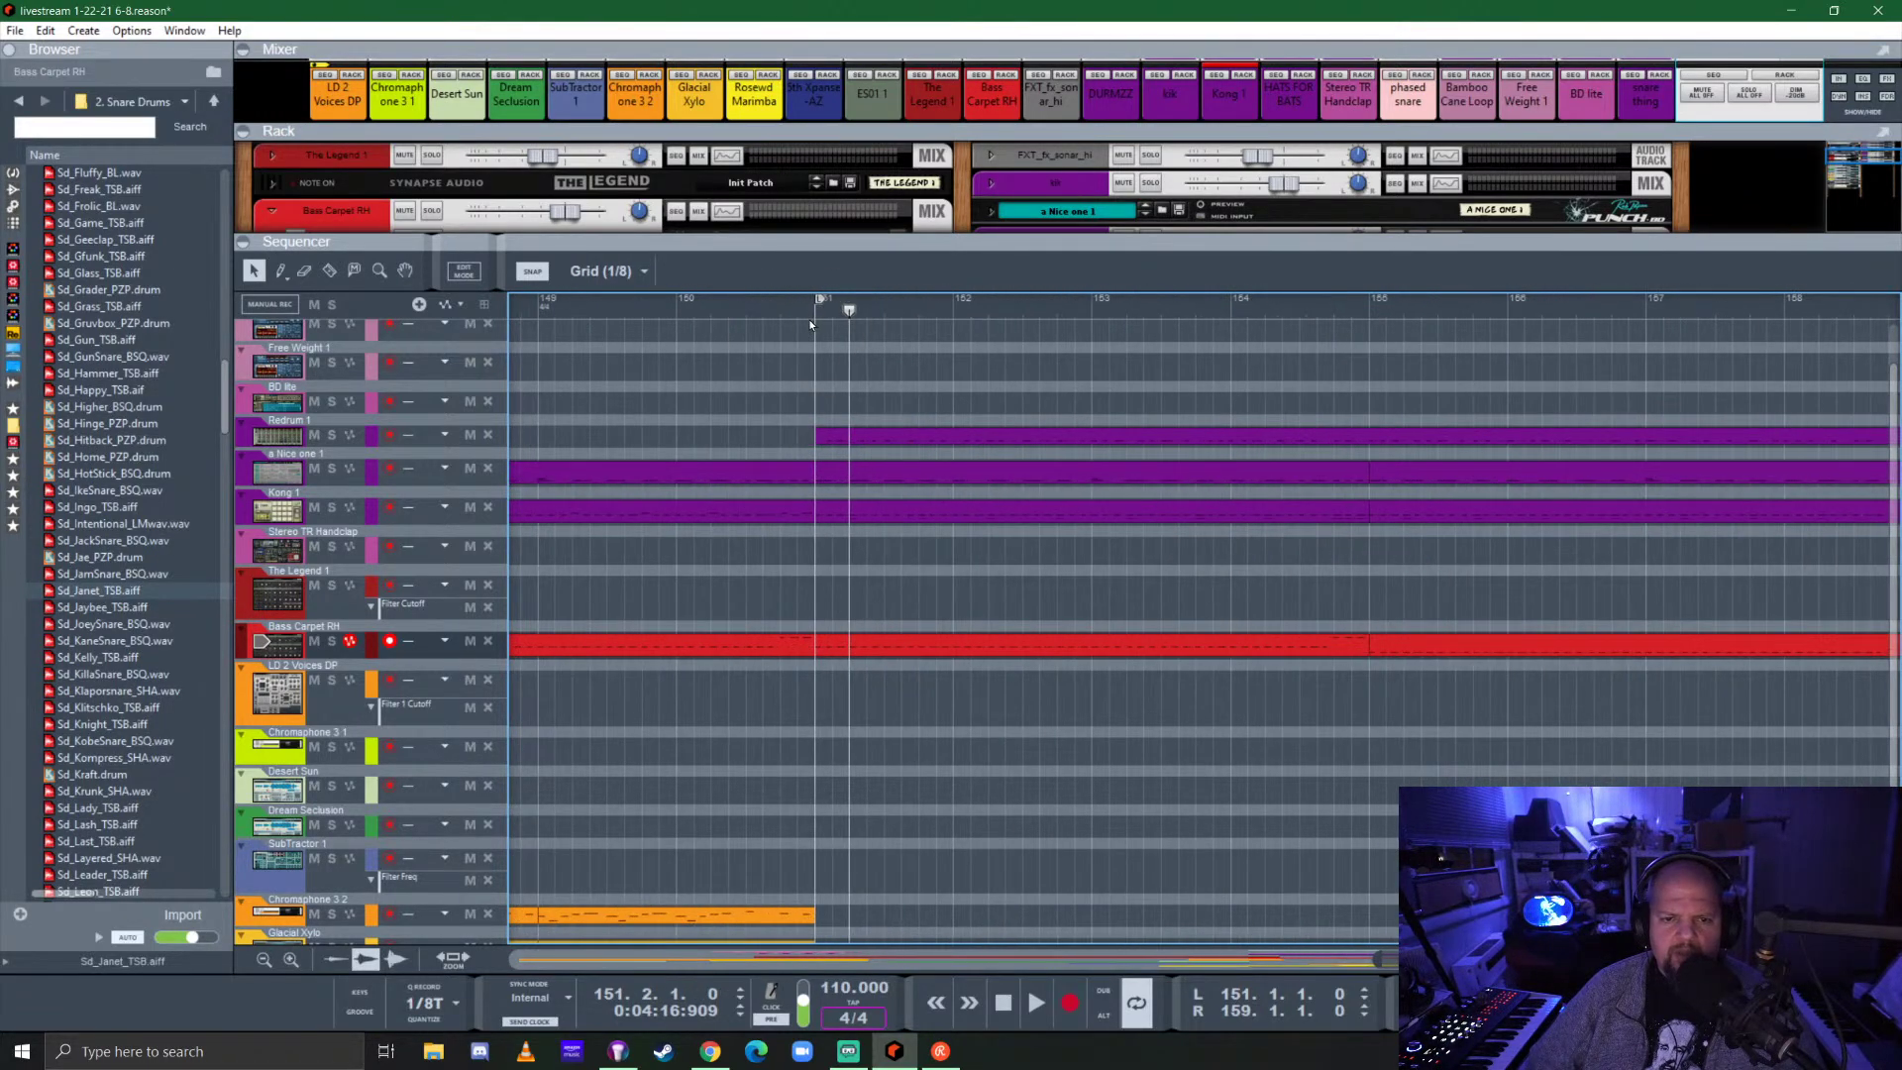
{"action": "key", "text": "ctrl+s"}
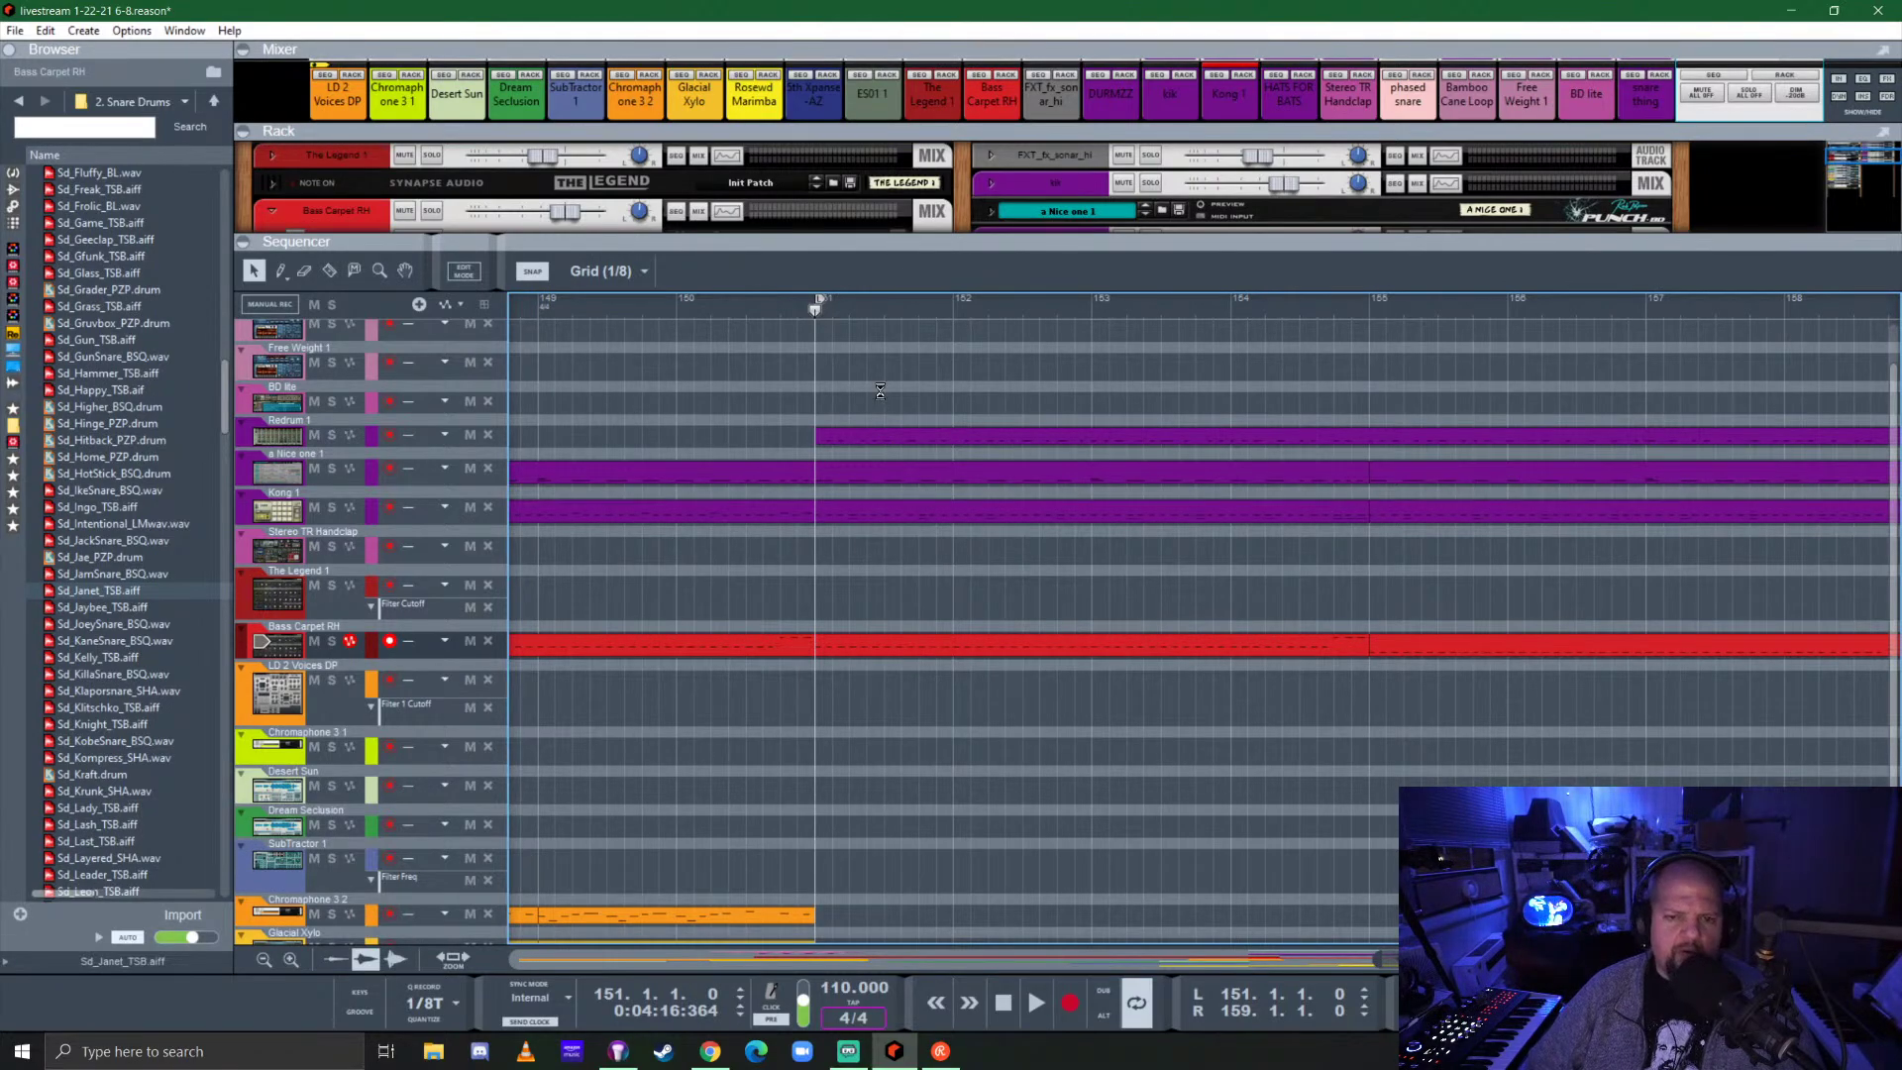
Collapse the expanded Bass Carpet RH mix channel in the rack, enlarging the rack area for this and shrinking it again.
{"action": "left_click_drag", "start_coordinate": [981, 241], "coordinate": [892, 748]}
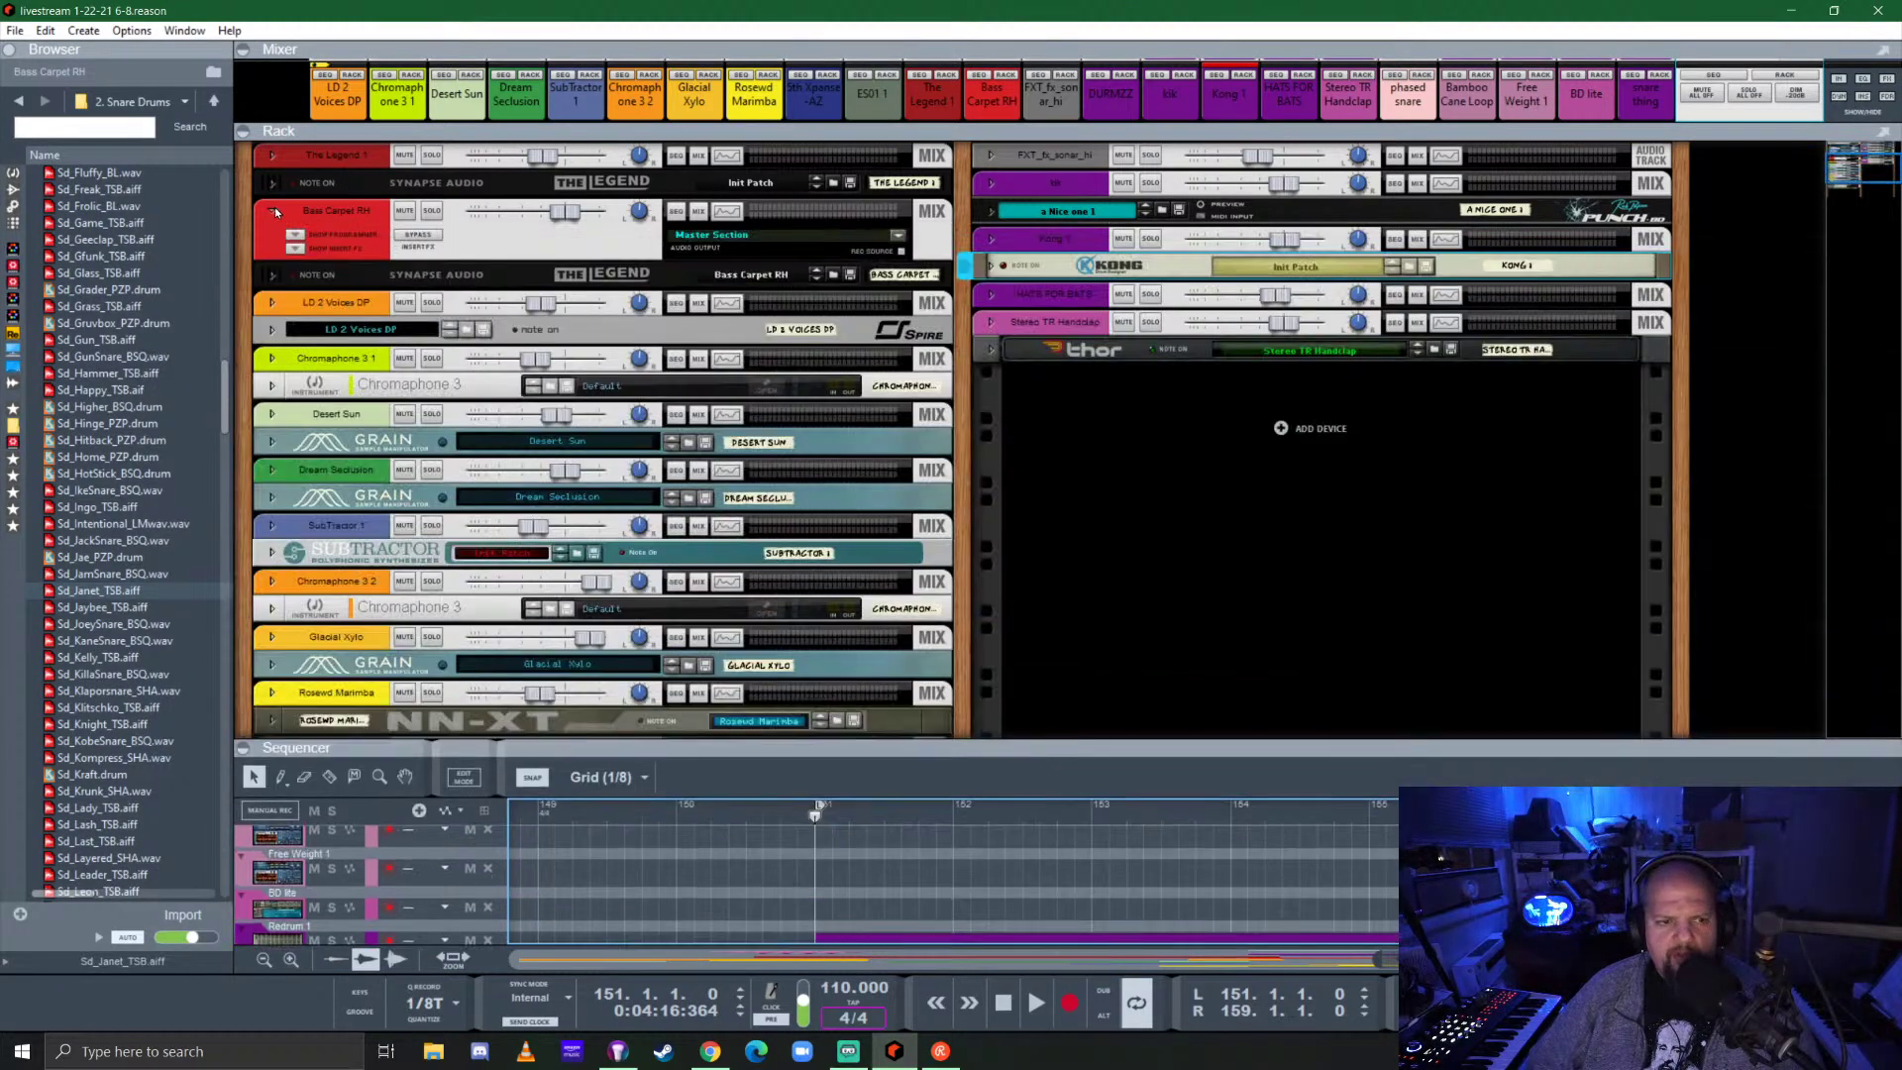
{"action": "left_click", "coordinate": [273, 212]}
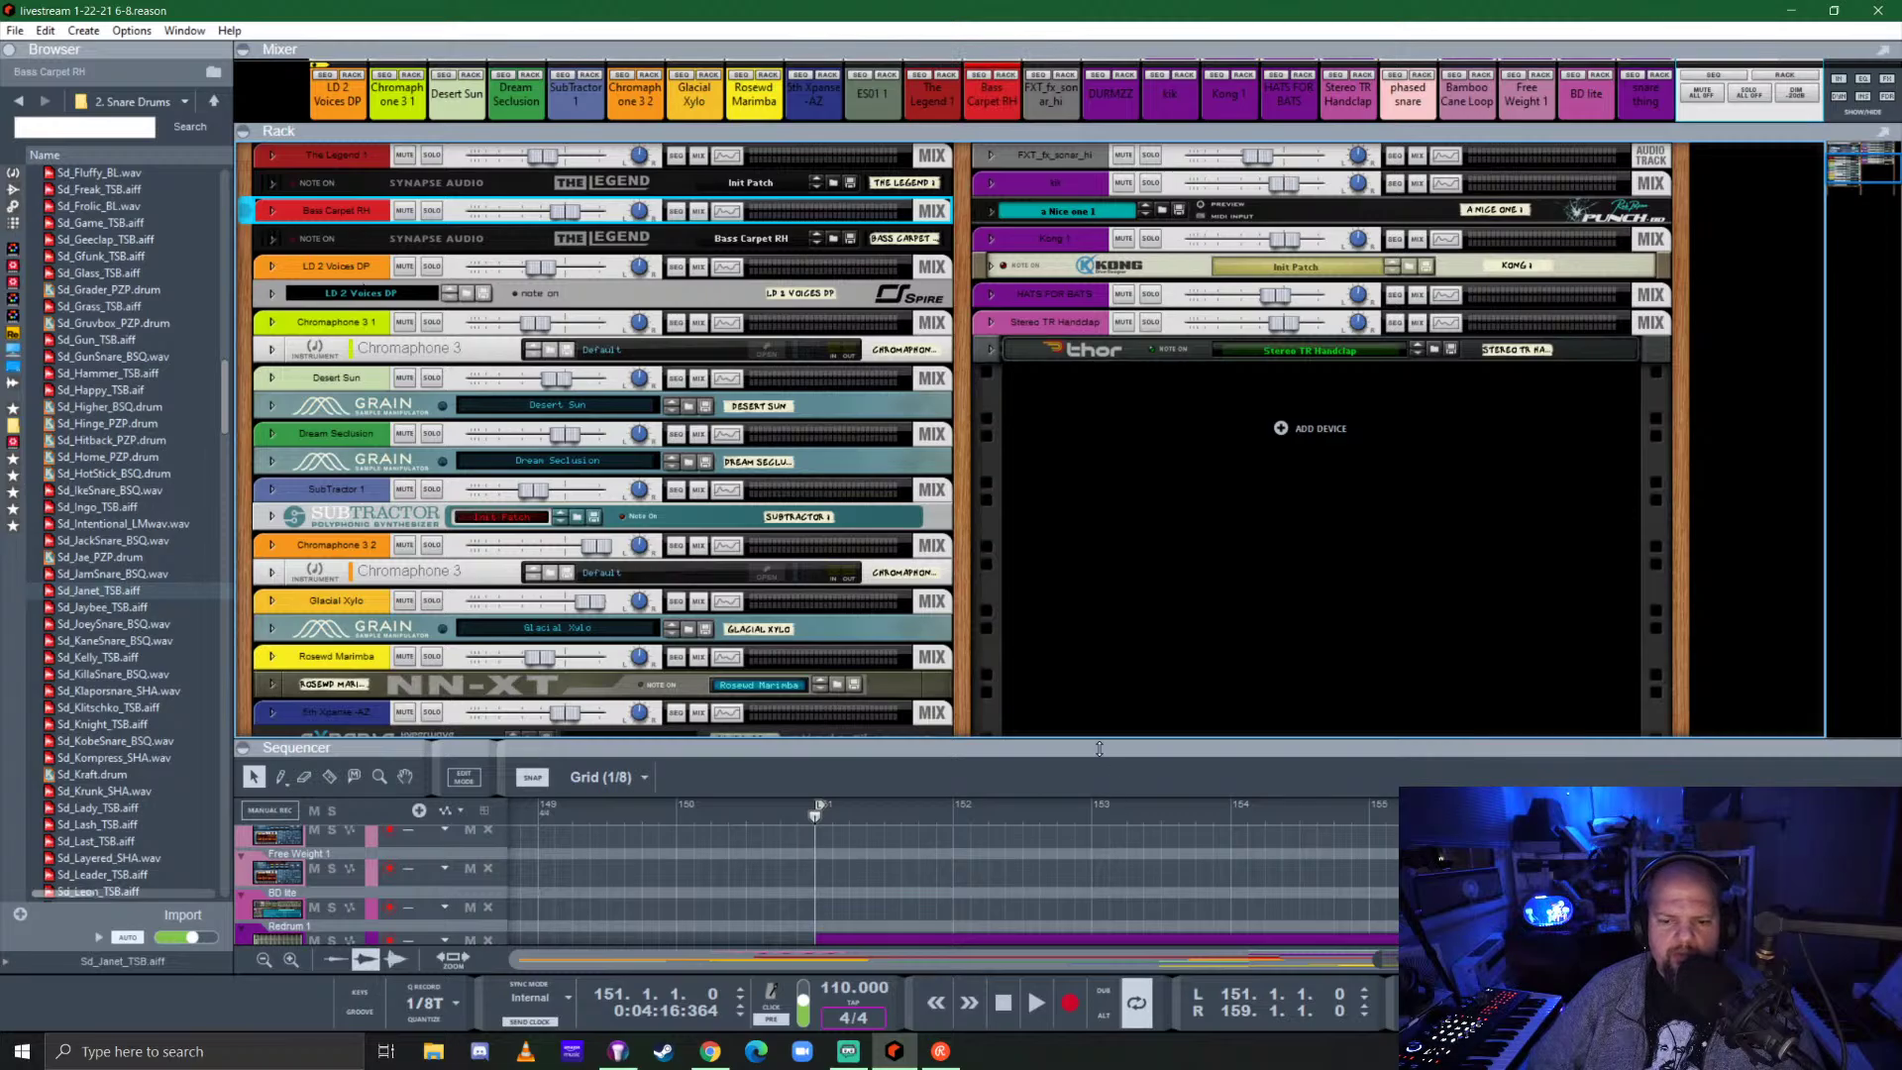
{"action": "left_click_drag", "start_coordinate": [1099, 748], "coordinate": [1106, 228]}
Examine the arrangement across all tracks, comparing the section from bar 151 to 167 with the earlier parts of the song.
{"action": "scroll", "coordinate": [1173, 765], "scroll_direction": "down", "scroll_amount": 5}
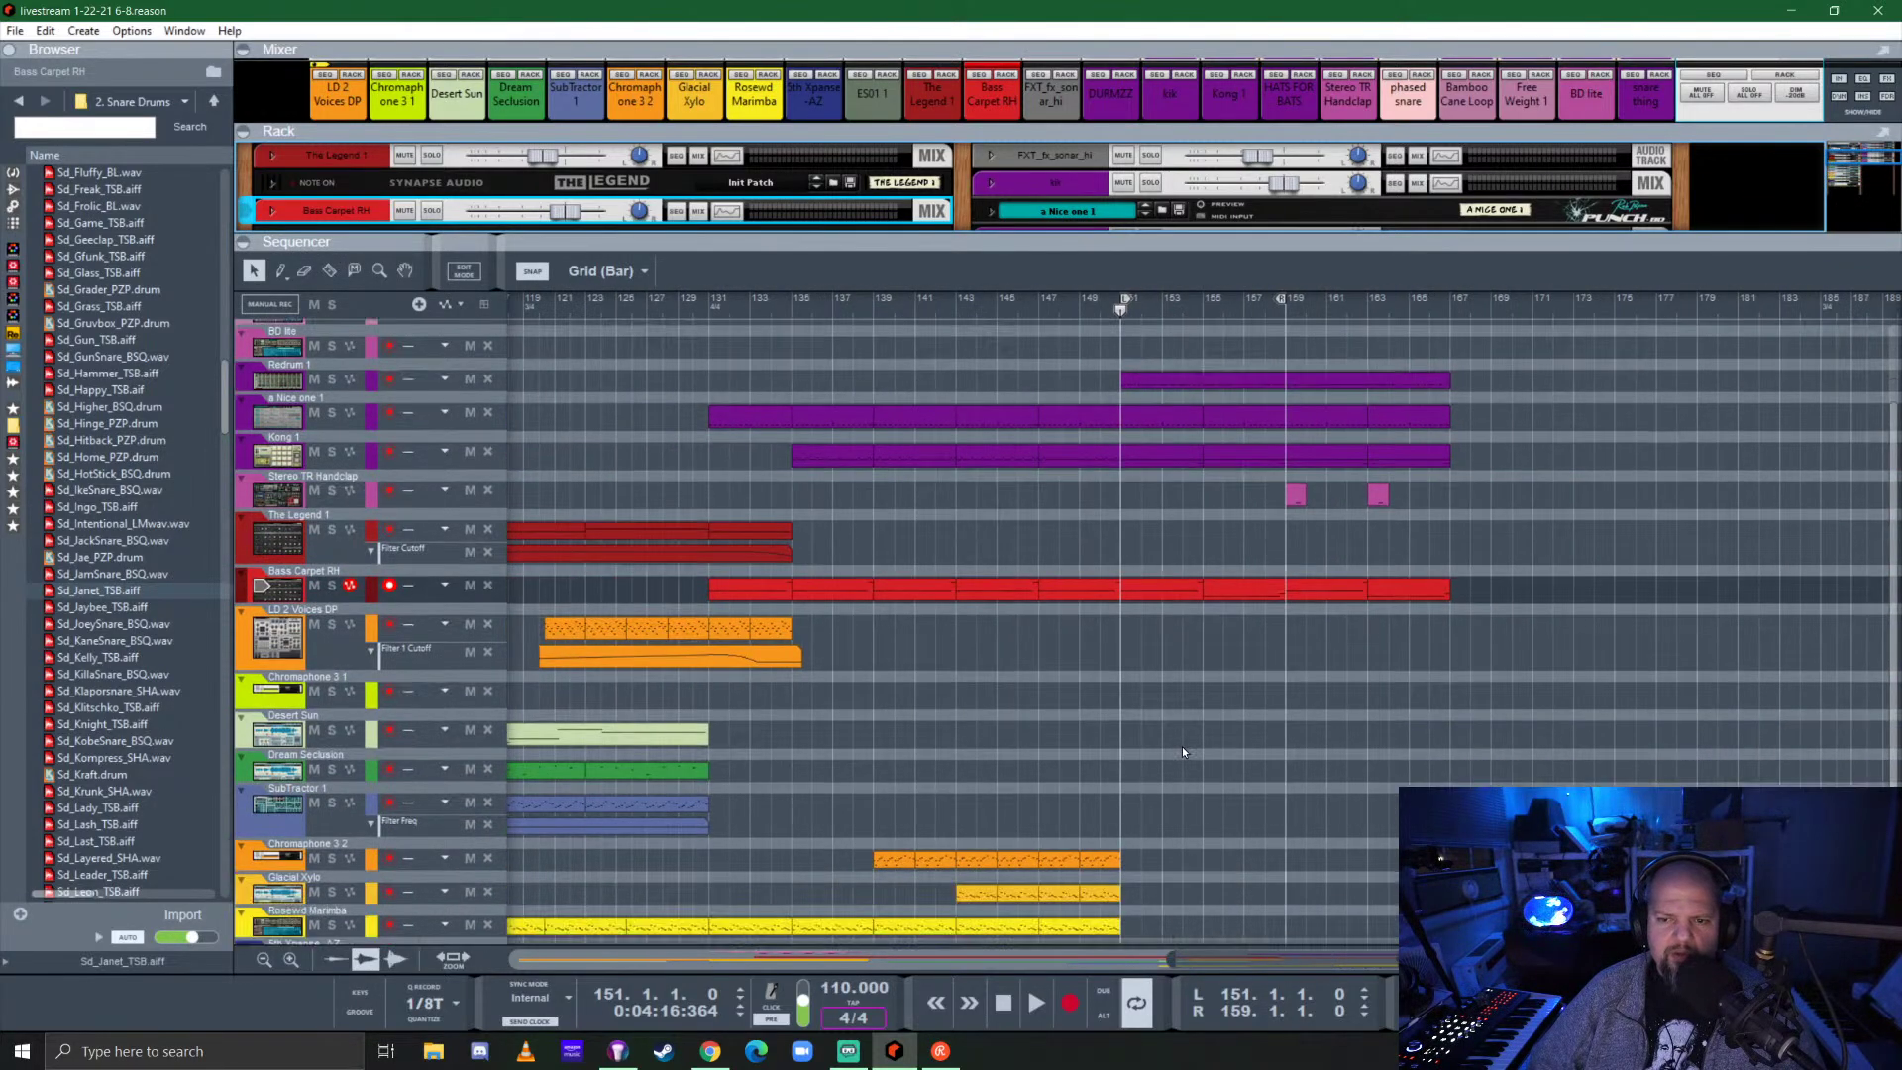
{"action": "scroll", "coordinate": [1181, 746], "scroll_direction": "down", "scroll_amount": 3}
{"action": "left_click", "coordinate": [1452, 302]}
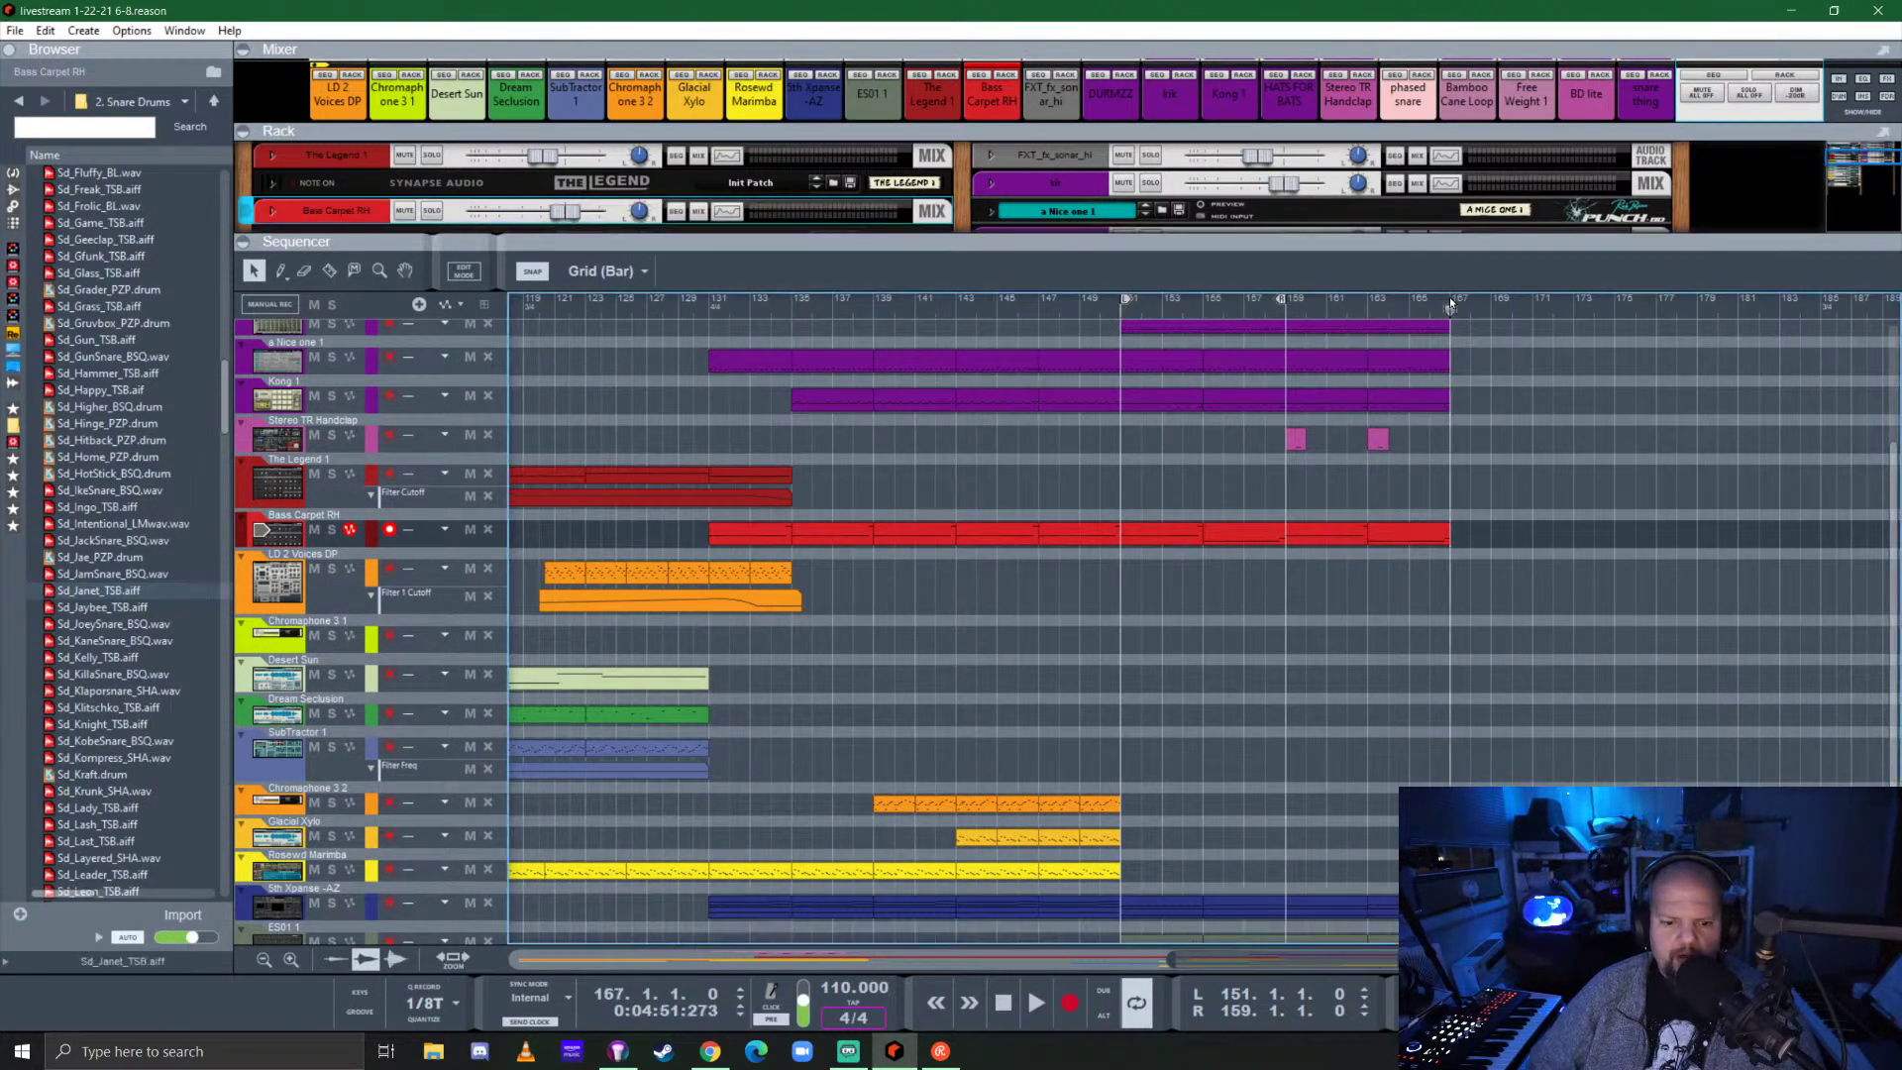
{"action": "mouse_move", "coordinate": [1451, 302]}
{"action": "left_mouse_down"}
{"action": "mouse_move", "coordinate": [1110, 307]}
{"action": "mouse_move", "coordinate": [1124, 319]}
{"action": "left_mouse_up"}
{"action": "scroll", "coordinate": [1020, 649], "scroll_direction": "down", "scroll_amount": 6}
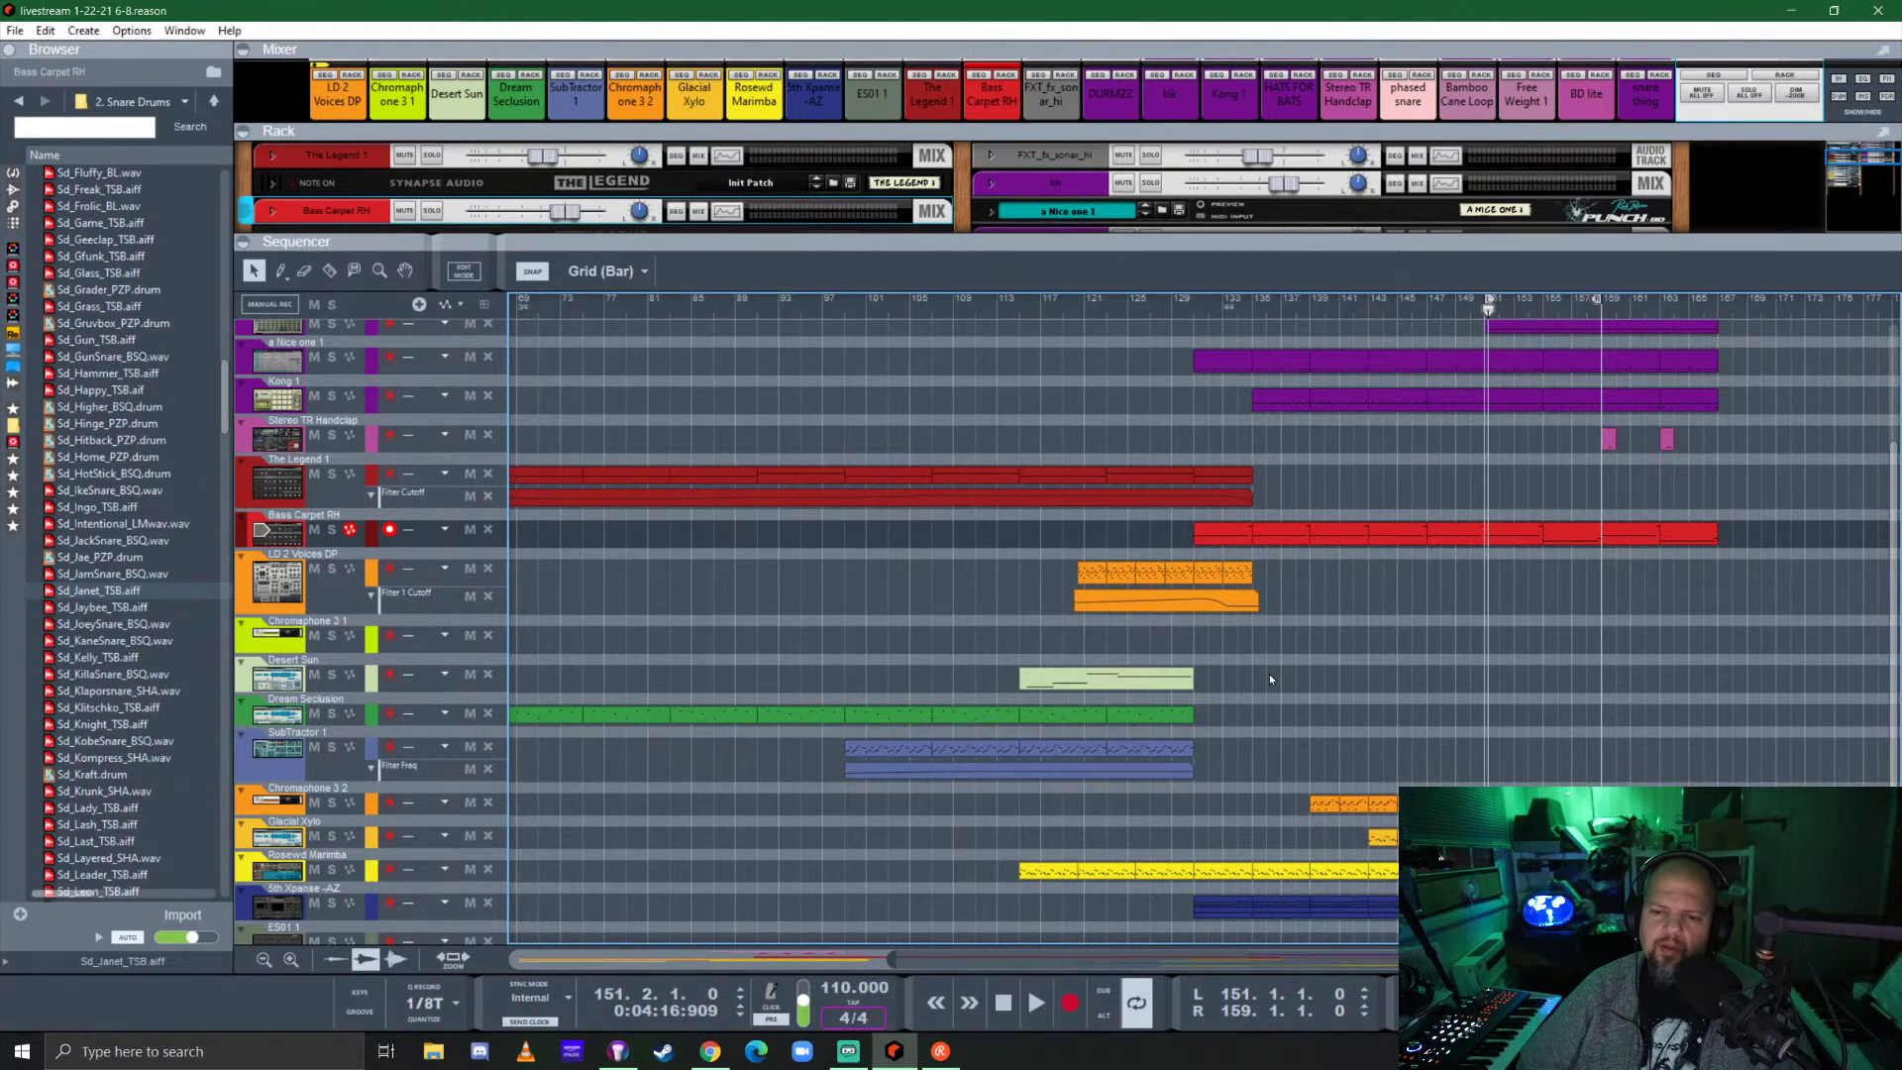
{"action": "scroll", "coordinate": [1269, 673], "scroll_direction": "down", "scroll_amount": 4}
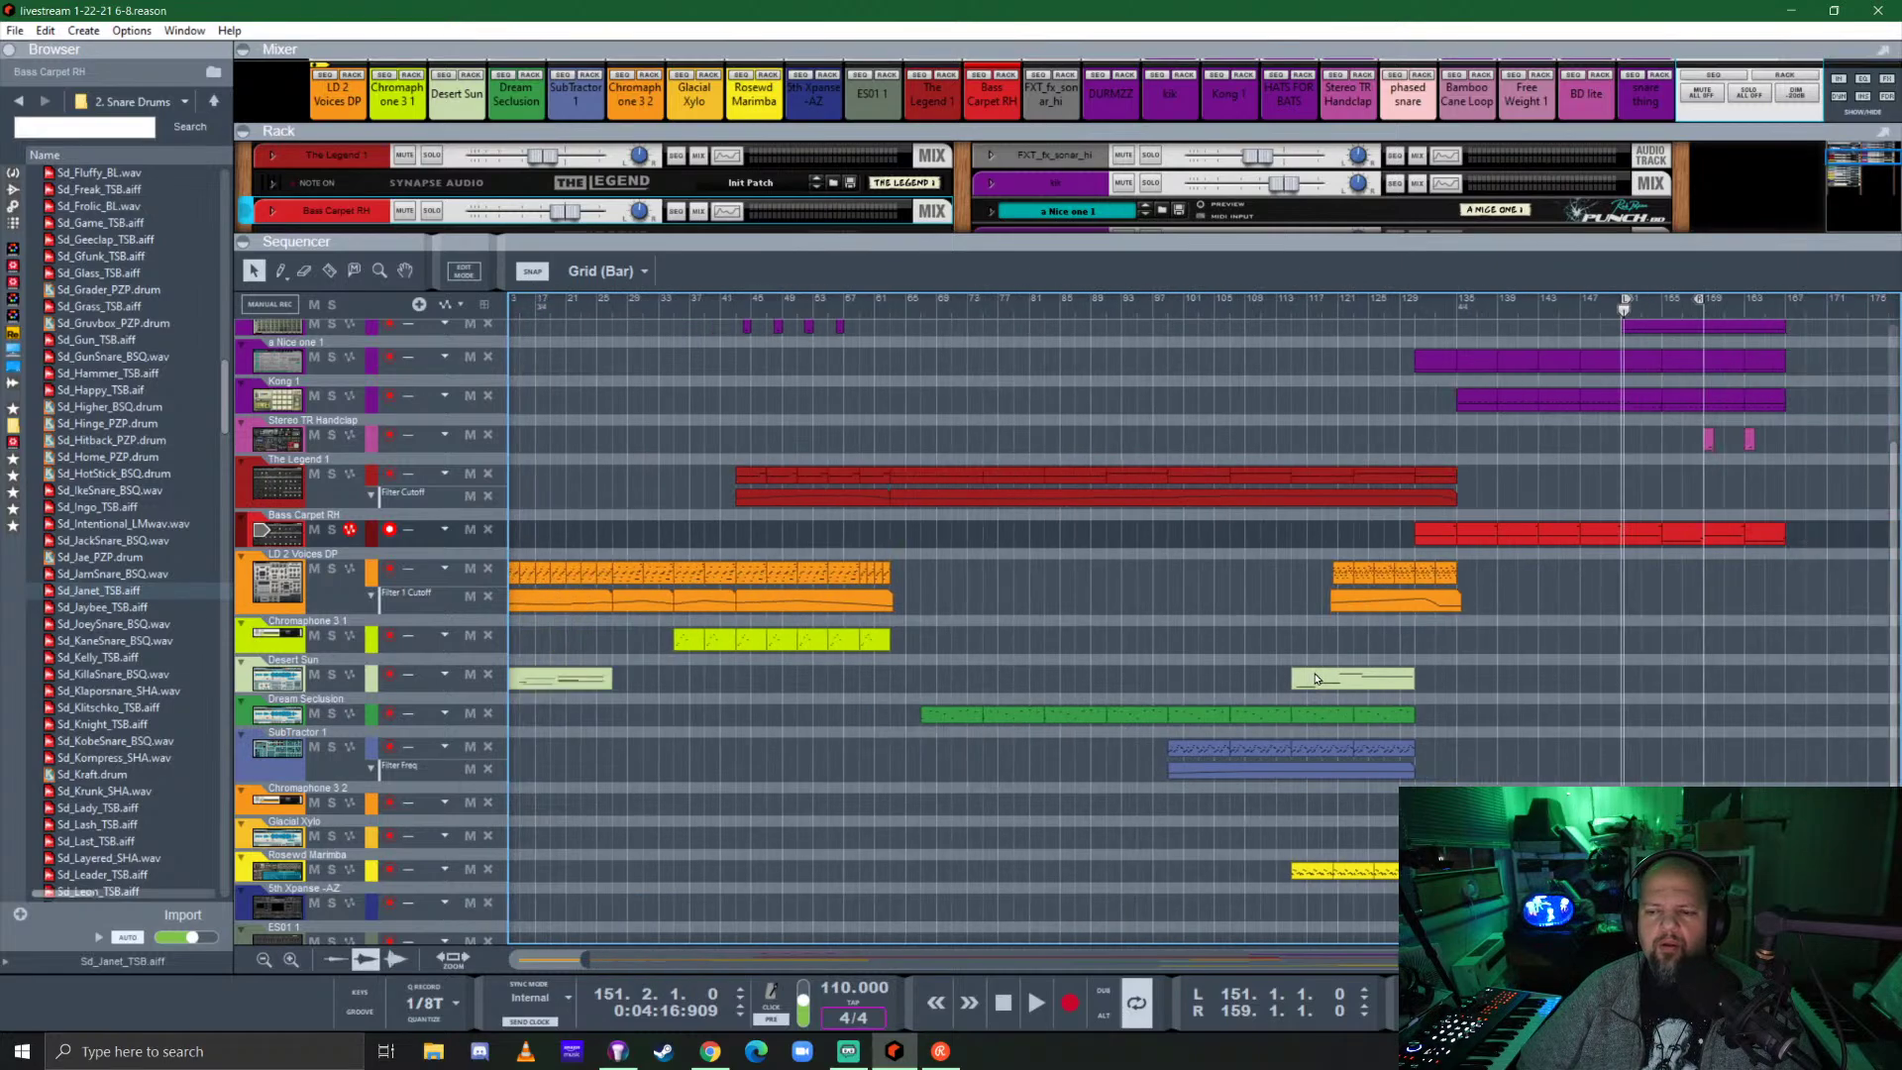
{"action": "scroll", "coordinate": [1316, 678], "scroll_direction": "down", "scroll_amount": 4}
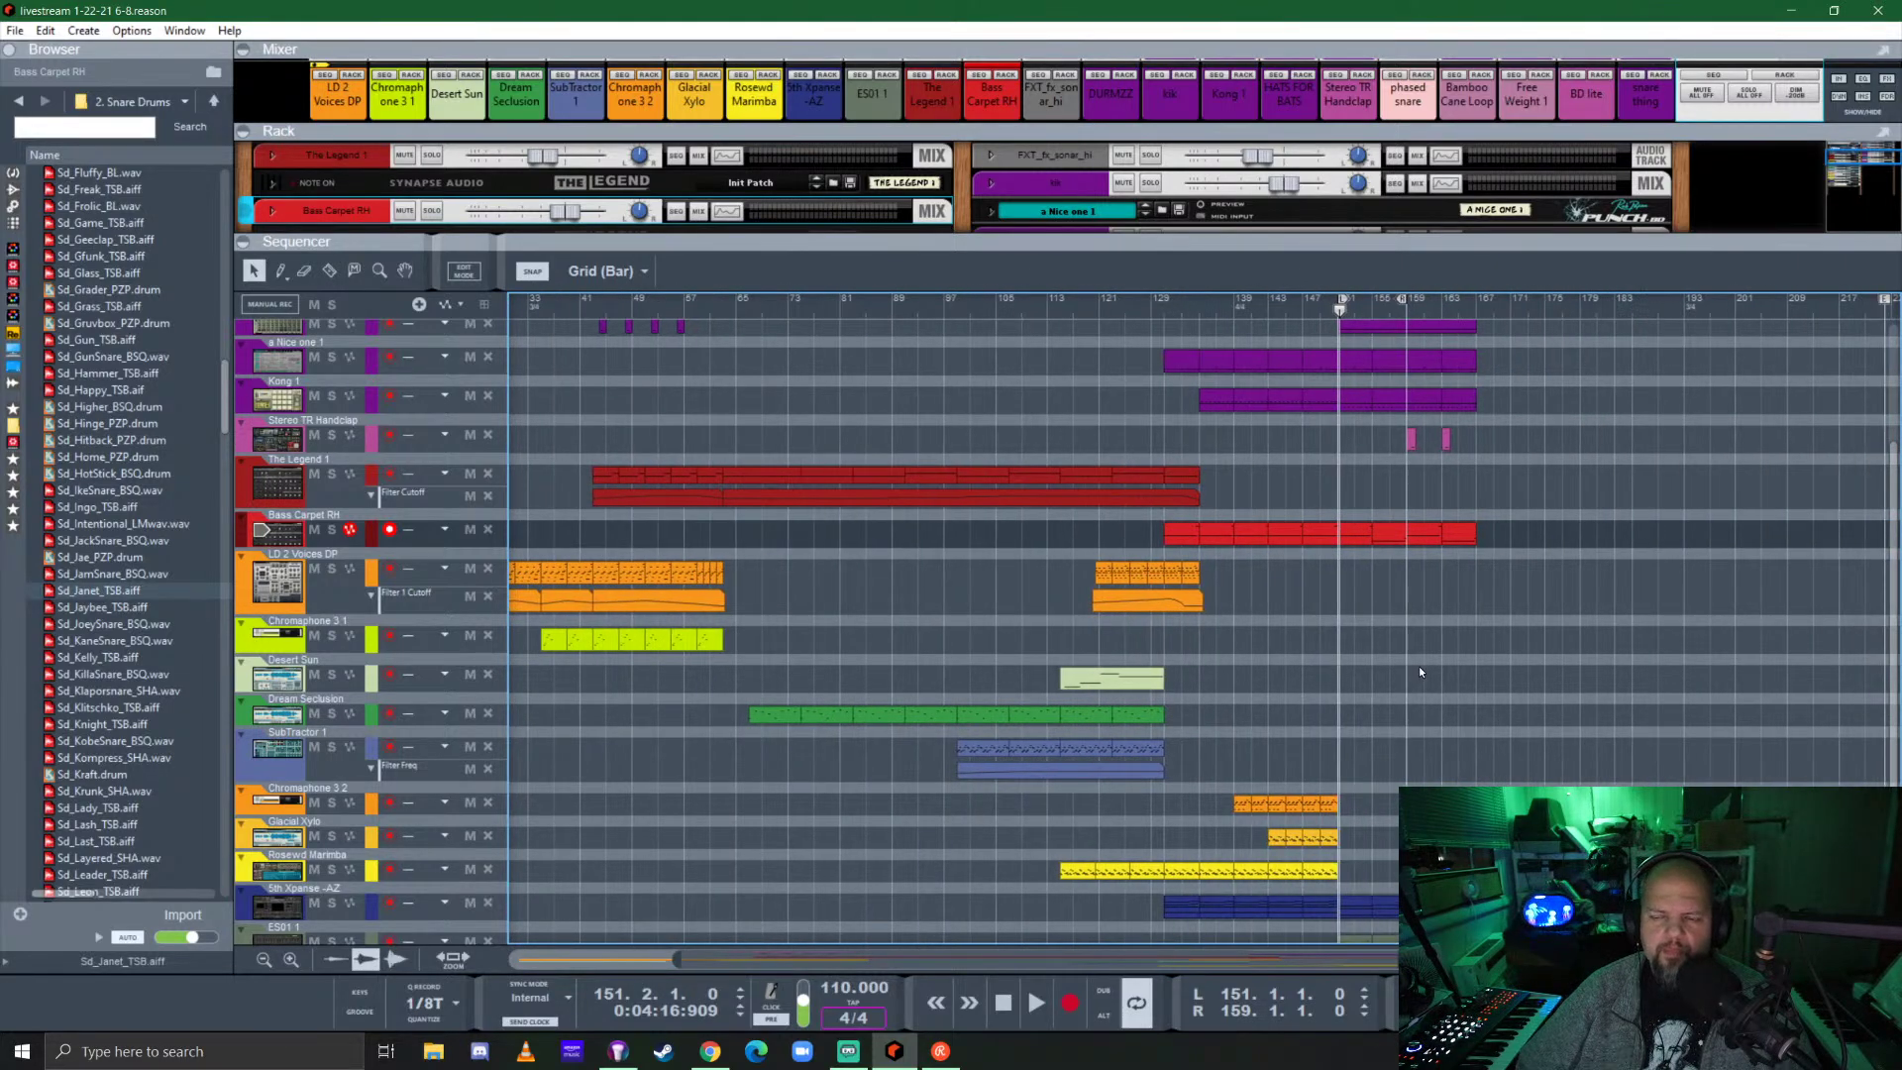
{"action": "scroll", "coordinate": [1440, 662], "scroll_direction": "up", "scroll_amount": 3}
{"action": "scroll", "coordinate": [1441, 662], "scroll_direction": "down", "scroll_amount": 5}
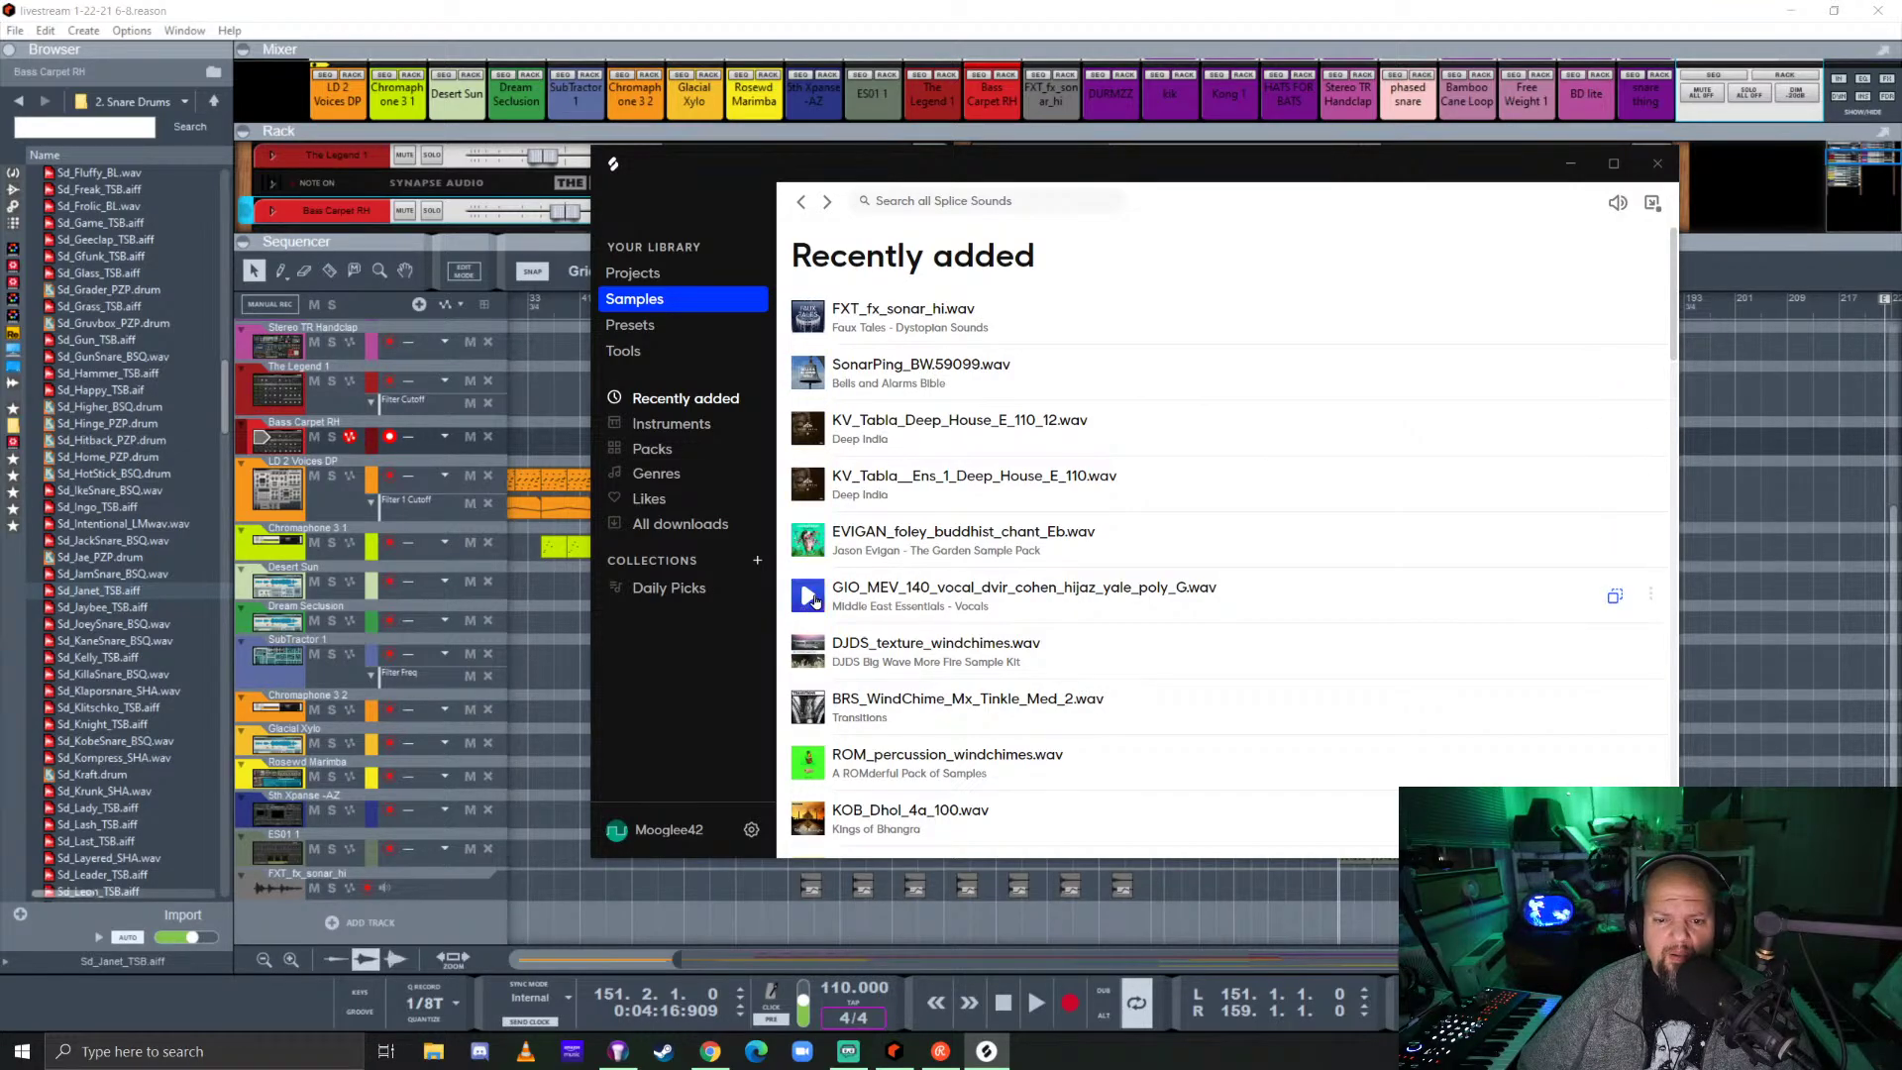
Switch to Splice, preview the GIO_MEV_140 vocal sample, open its enclosing folder and close Splice.
{"action": "left_click", "coordinate": [813, 600]}
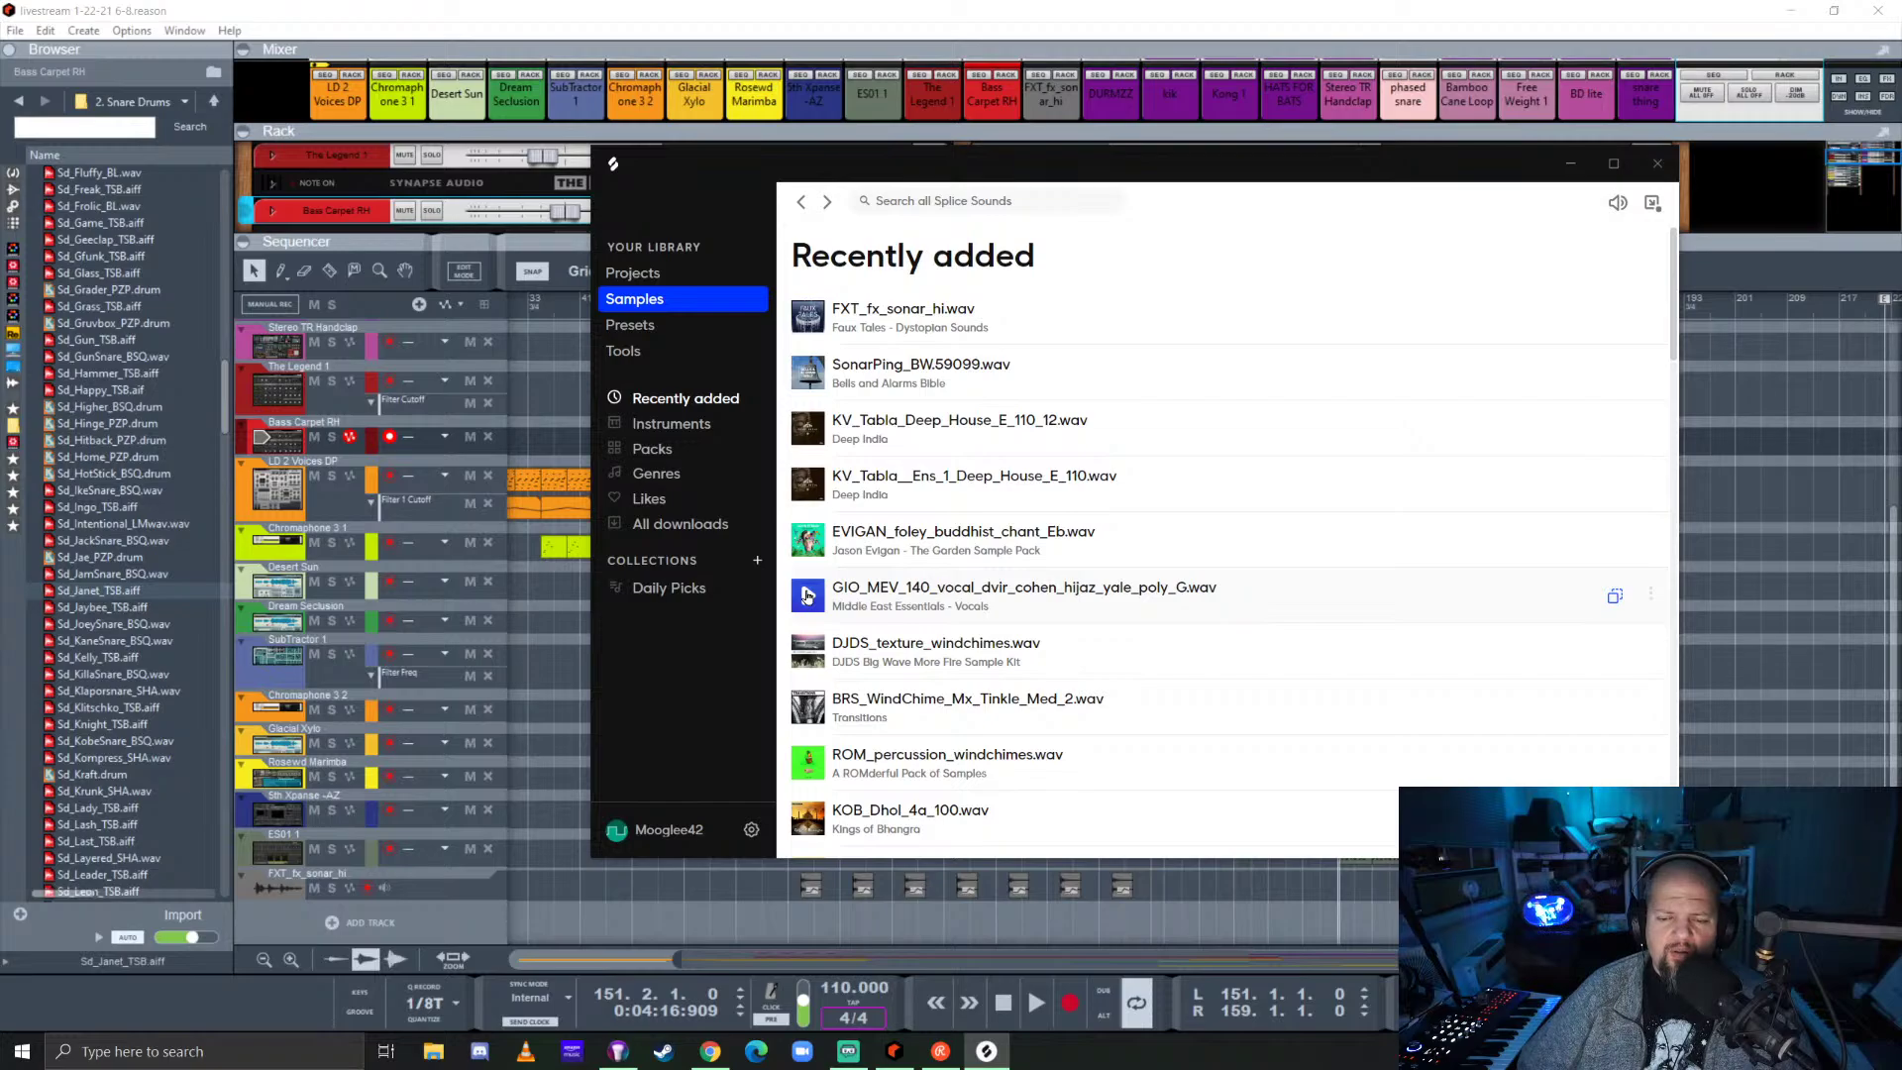
{"action": "left_click", "coordinate": [1652, 596]}
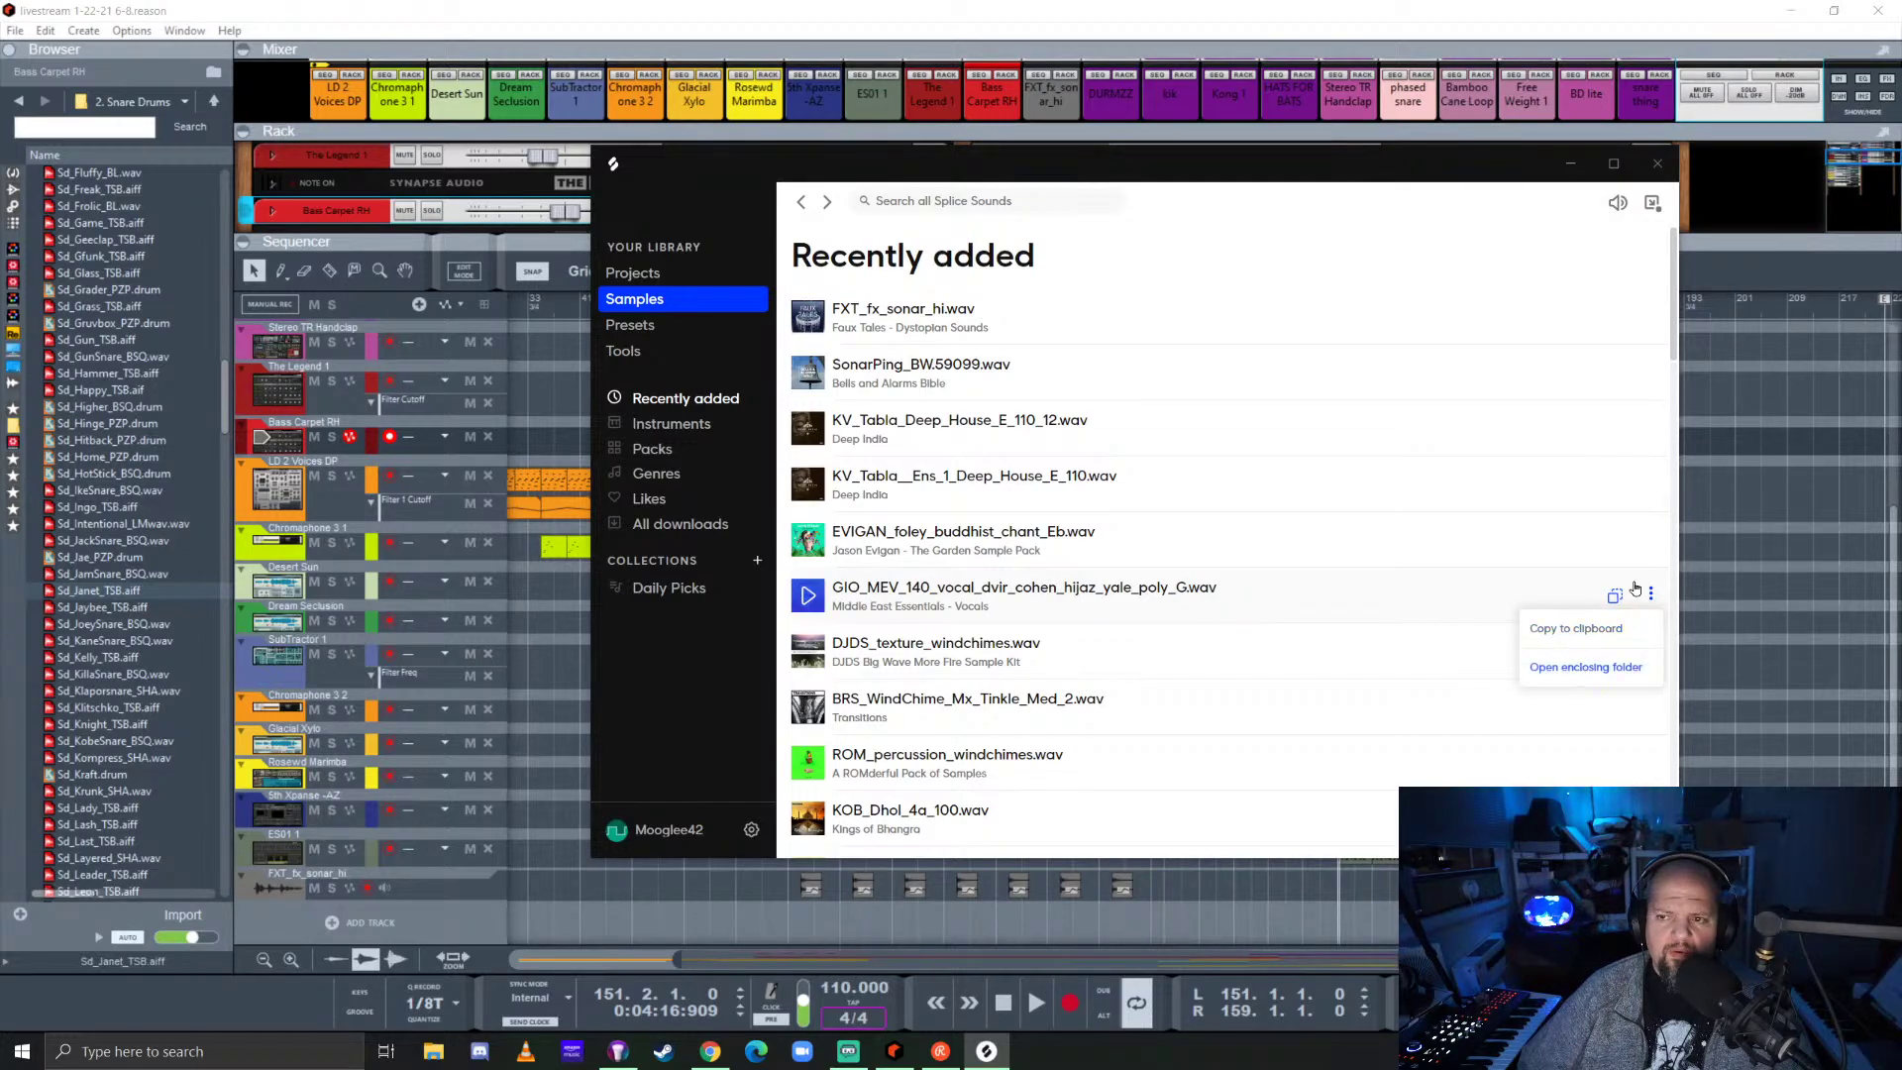
{"action": "left_click", "coordinate": [1657, 162]}
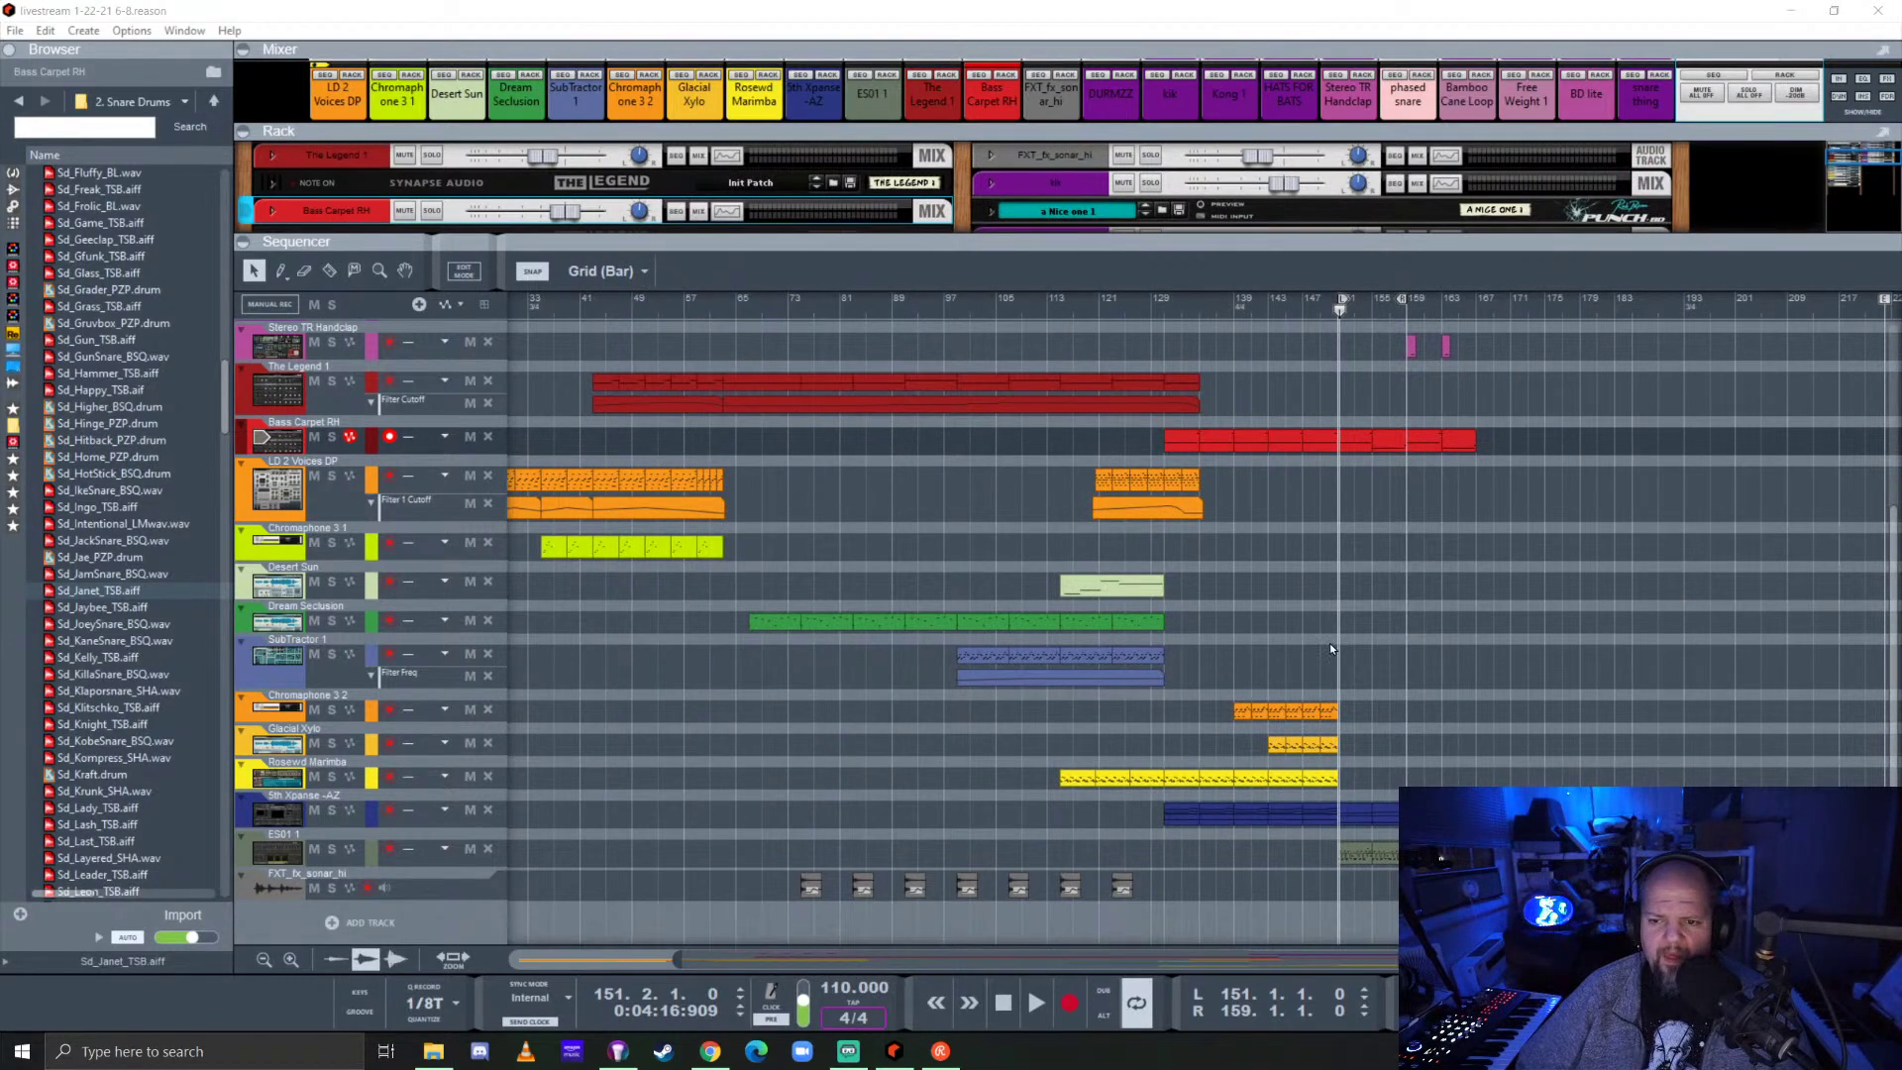
Set the loop end to bar 167 and add the GIO_MEV_140 vocal sample on a new audio track, starting at bar 151.
{"action": "scroll", "coordinate": [1595, 465], "scroll_direction": "up", "scroll_amount": 2}
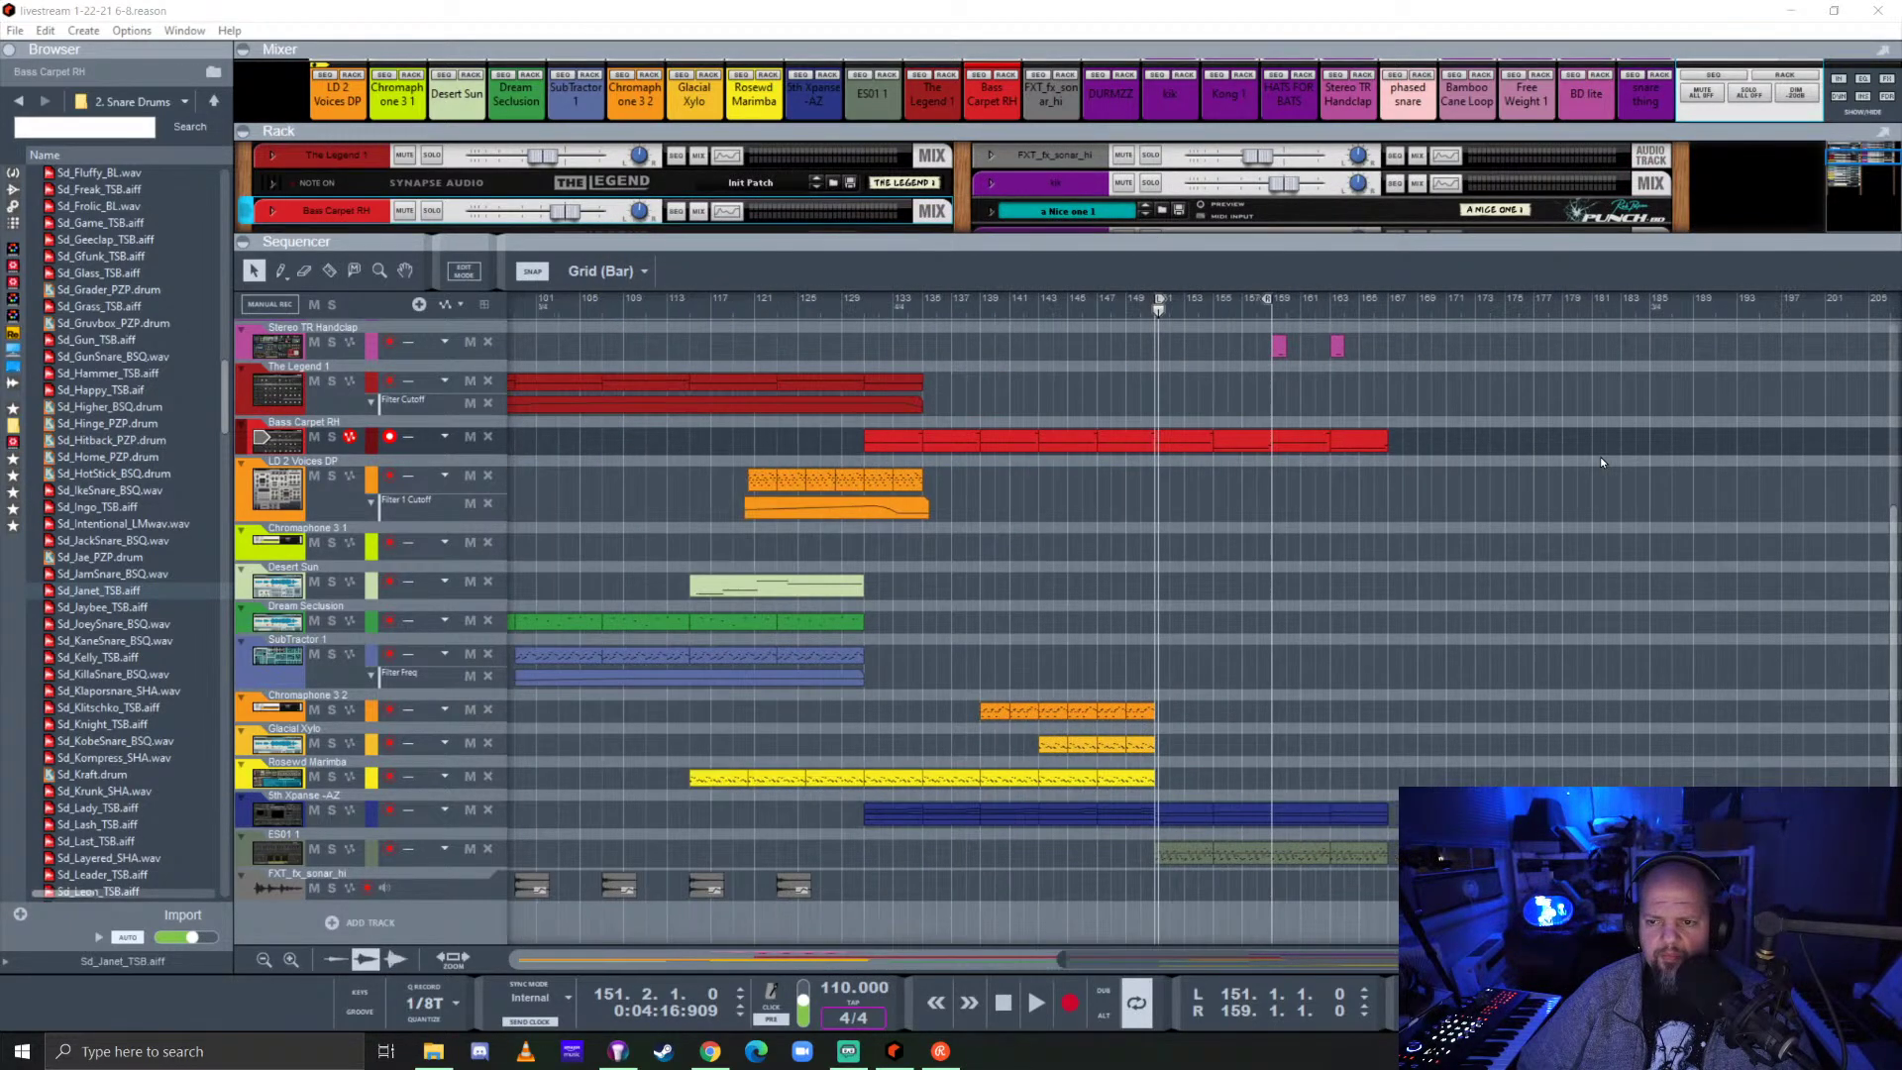
{"action": "left_click", "coordinate": [1391, 304], "text": "alt"}
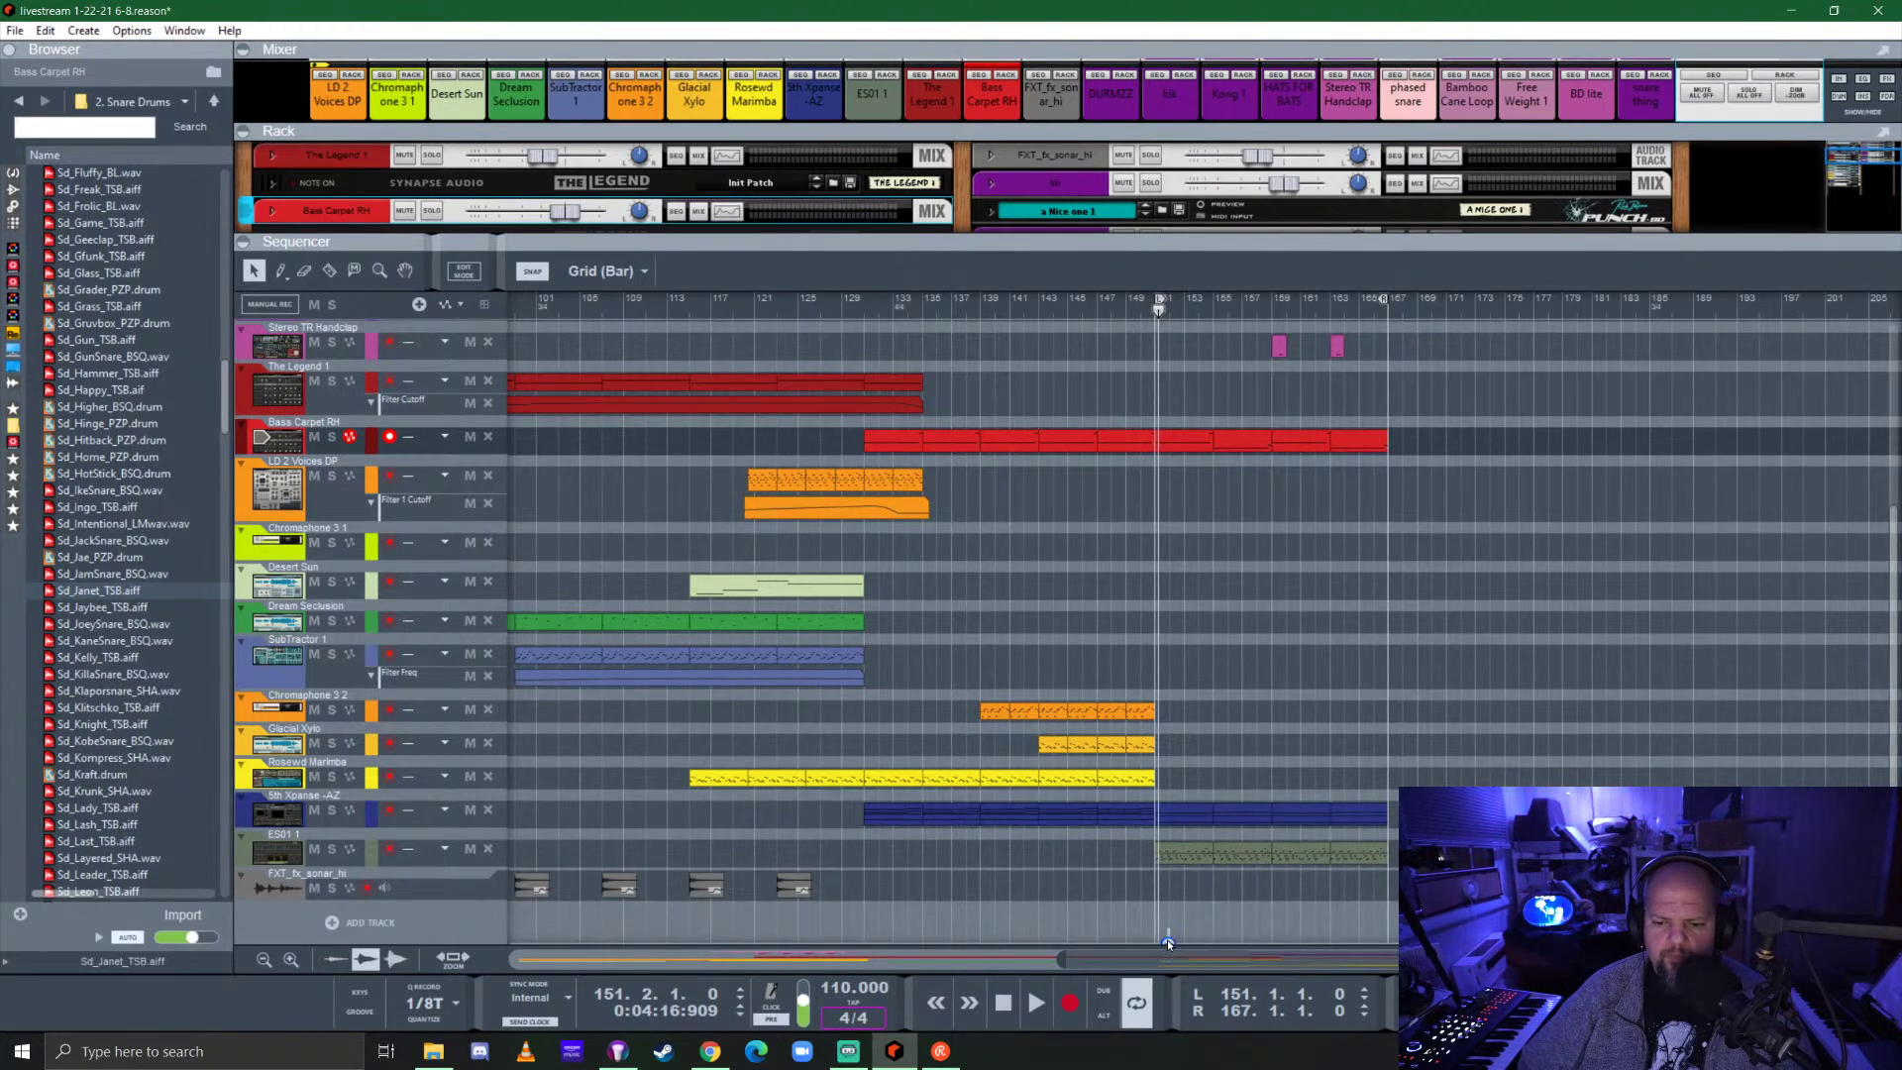
{"action": "left_click_drag", "start_coordinate": [1169, 943], "coordinate": [1169, 941]}
{"action": "scroll", "coordinate": [1325, 906], "scroll_direction": "up", "scroll_amount": 3}
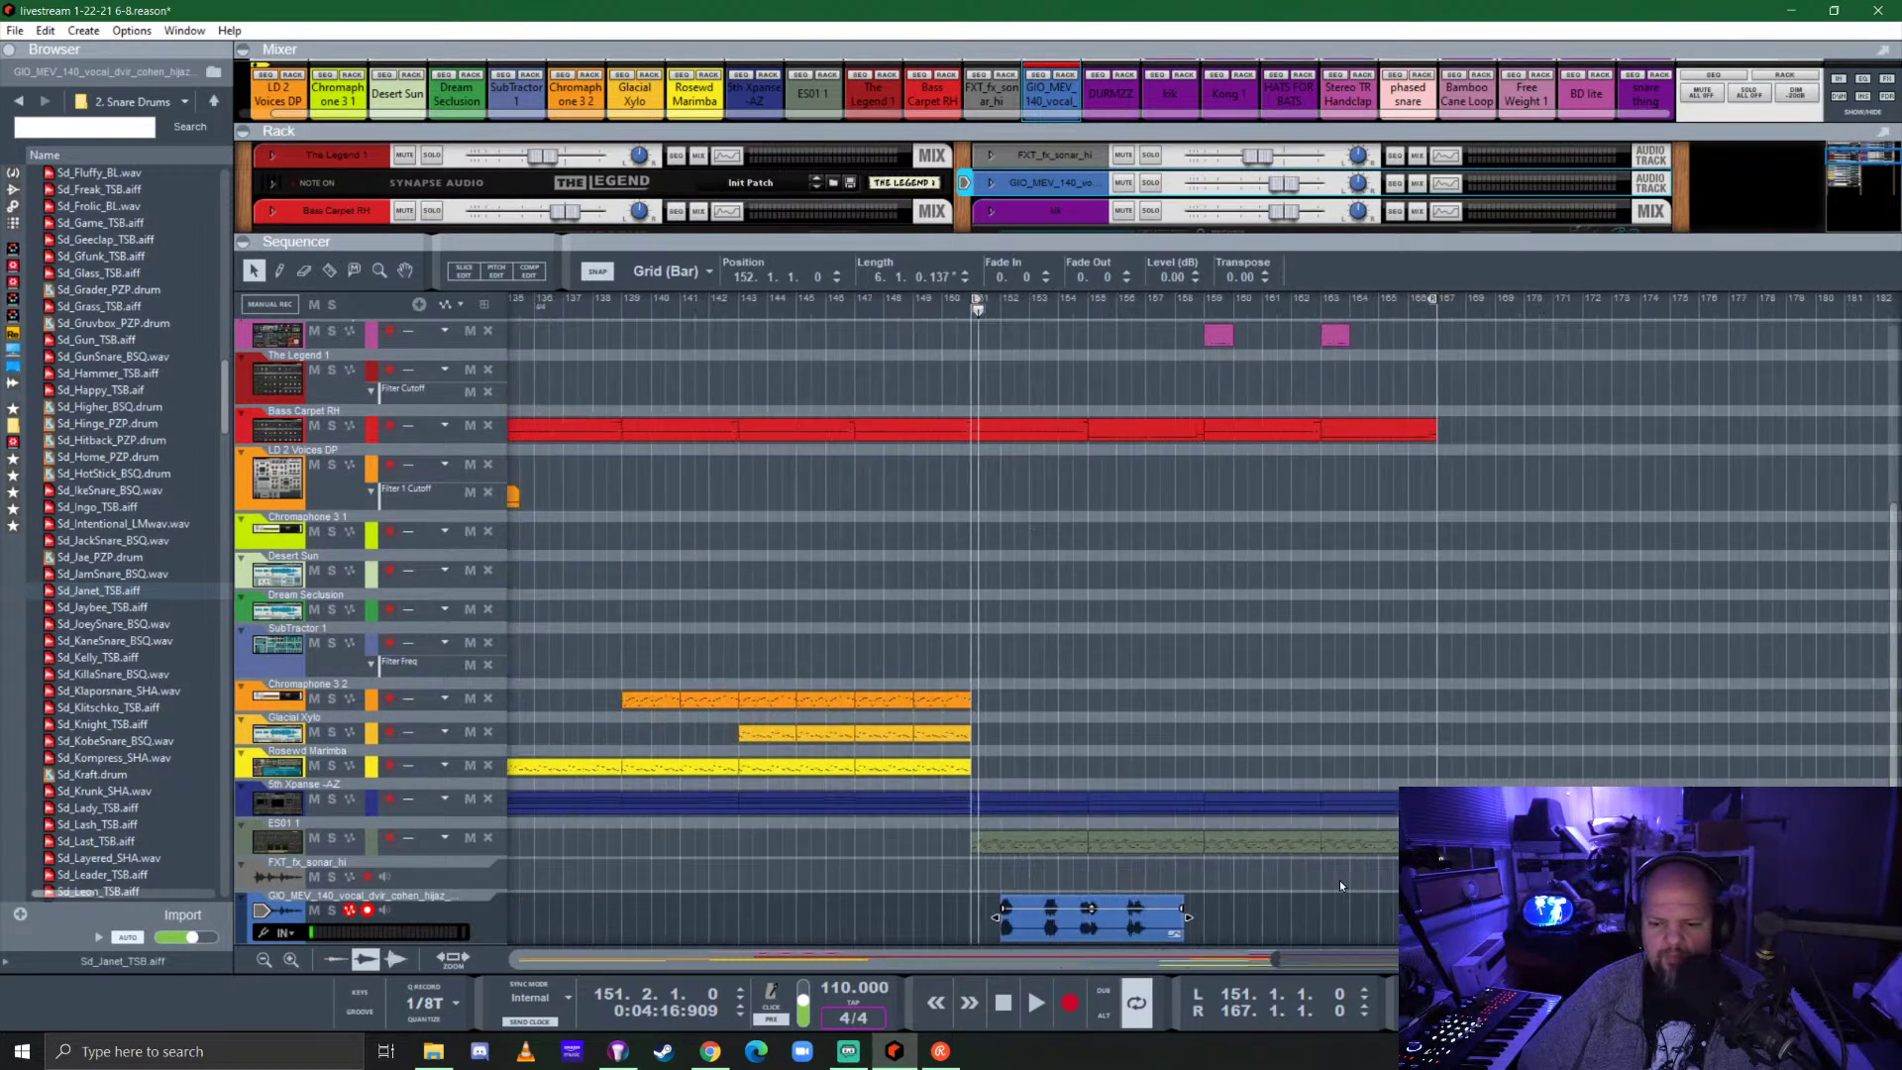
{"action": "scroll", "coordinate": [876, 880], "scroll_direction": "up", "scroll_amount": 2}
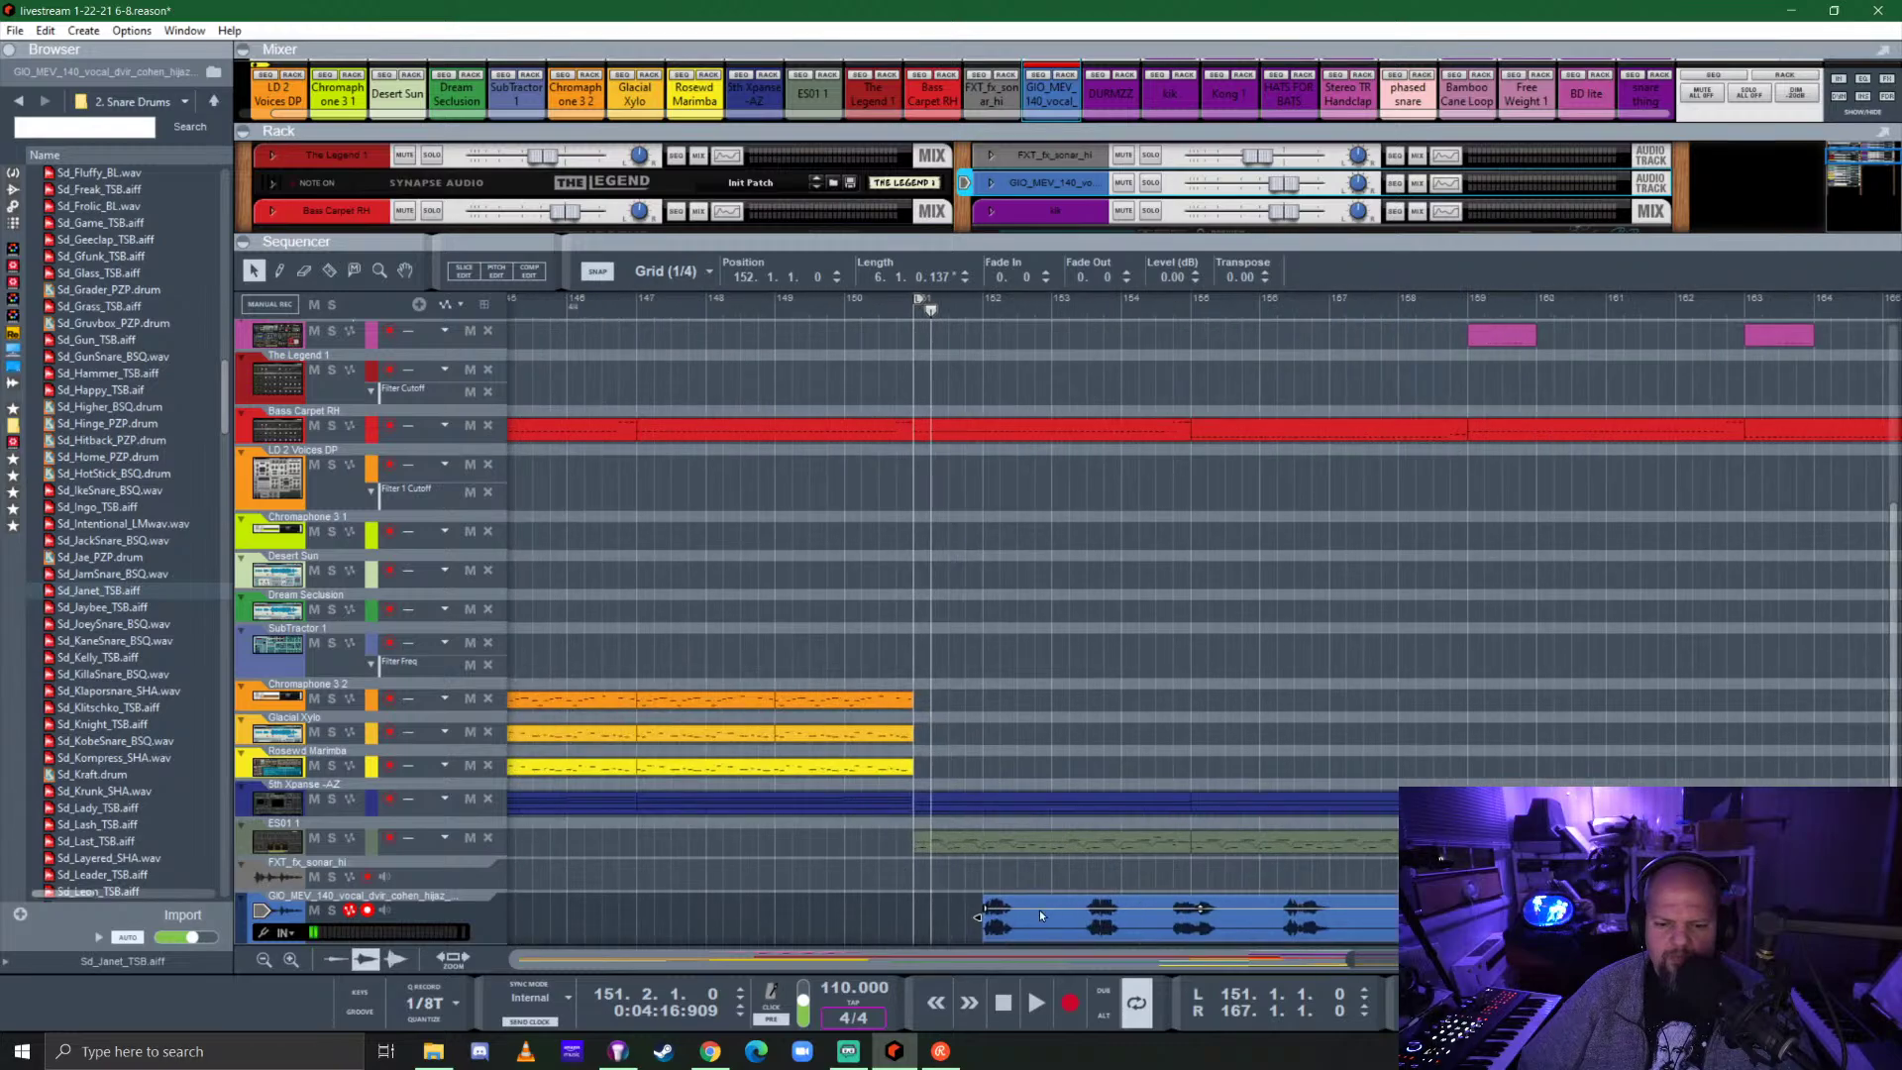
{"action": "left_click_drag", "start_coordinate": [1045, 923], "coordinate": [986, 919]}
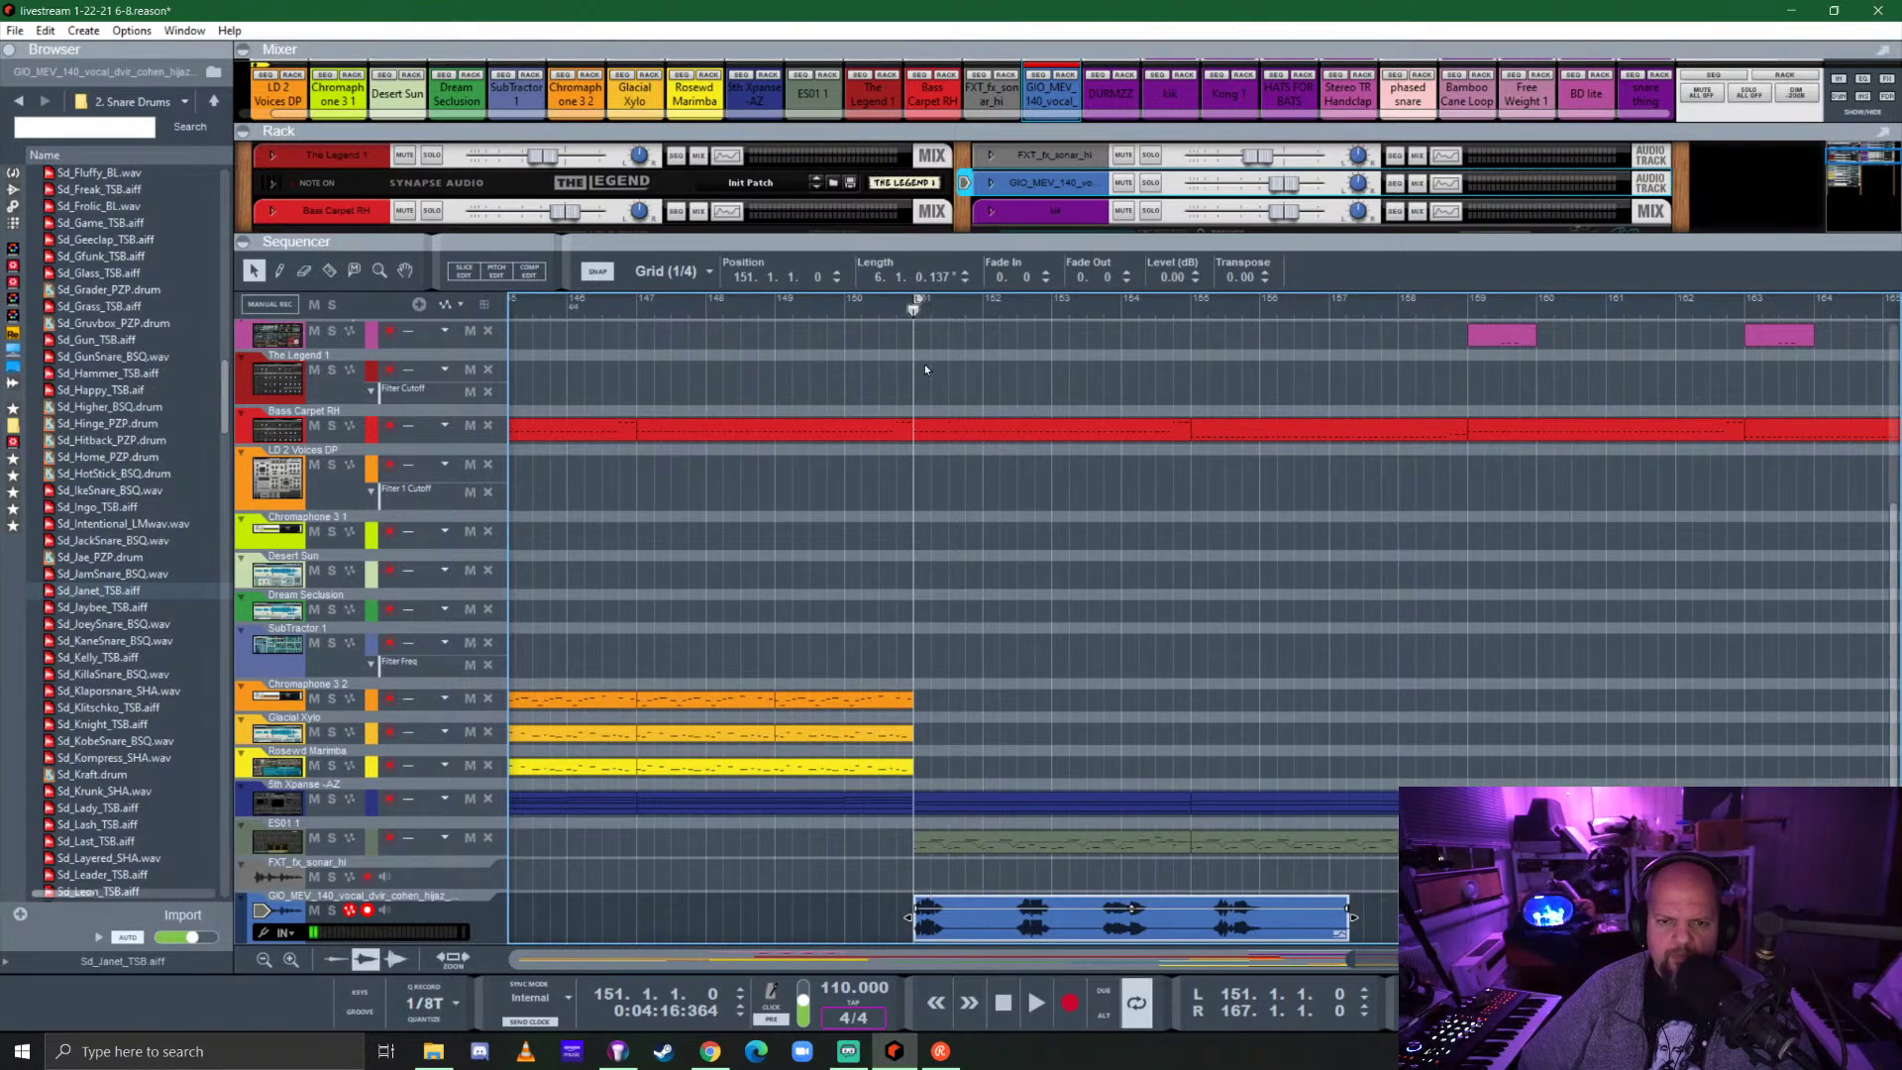
Play the vocal clip from bar 151, and split it between its phrases at bar 152, 153.3 and 154.4.
{"action": "key", "text": "space"}
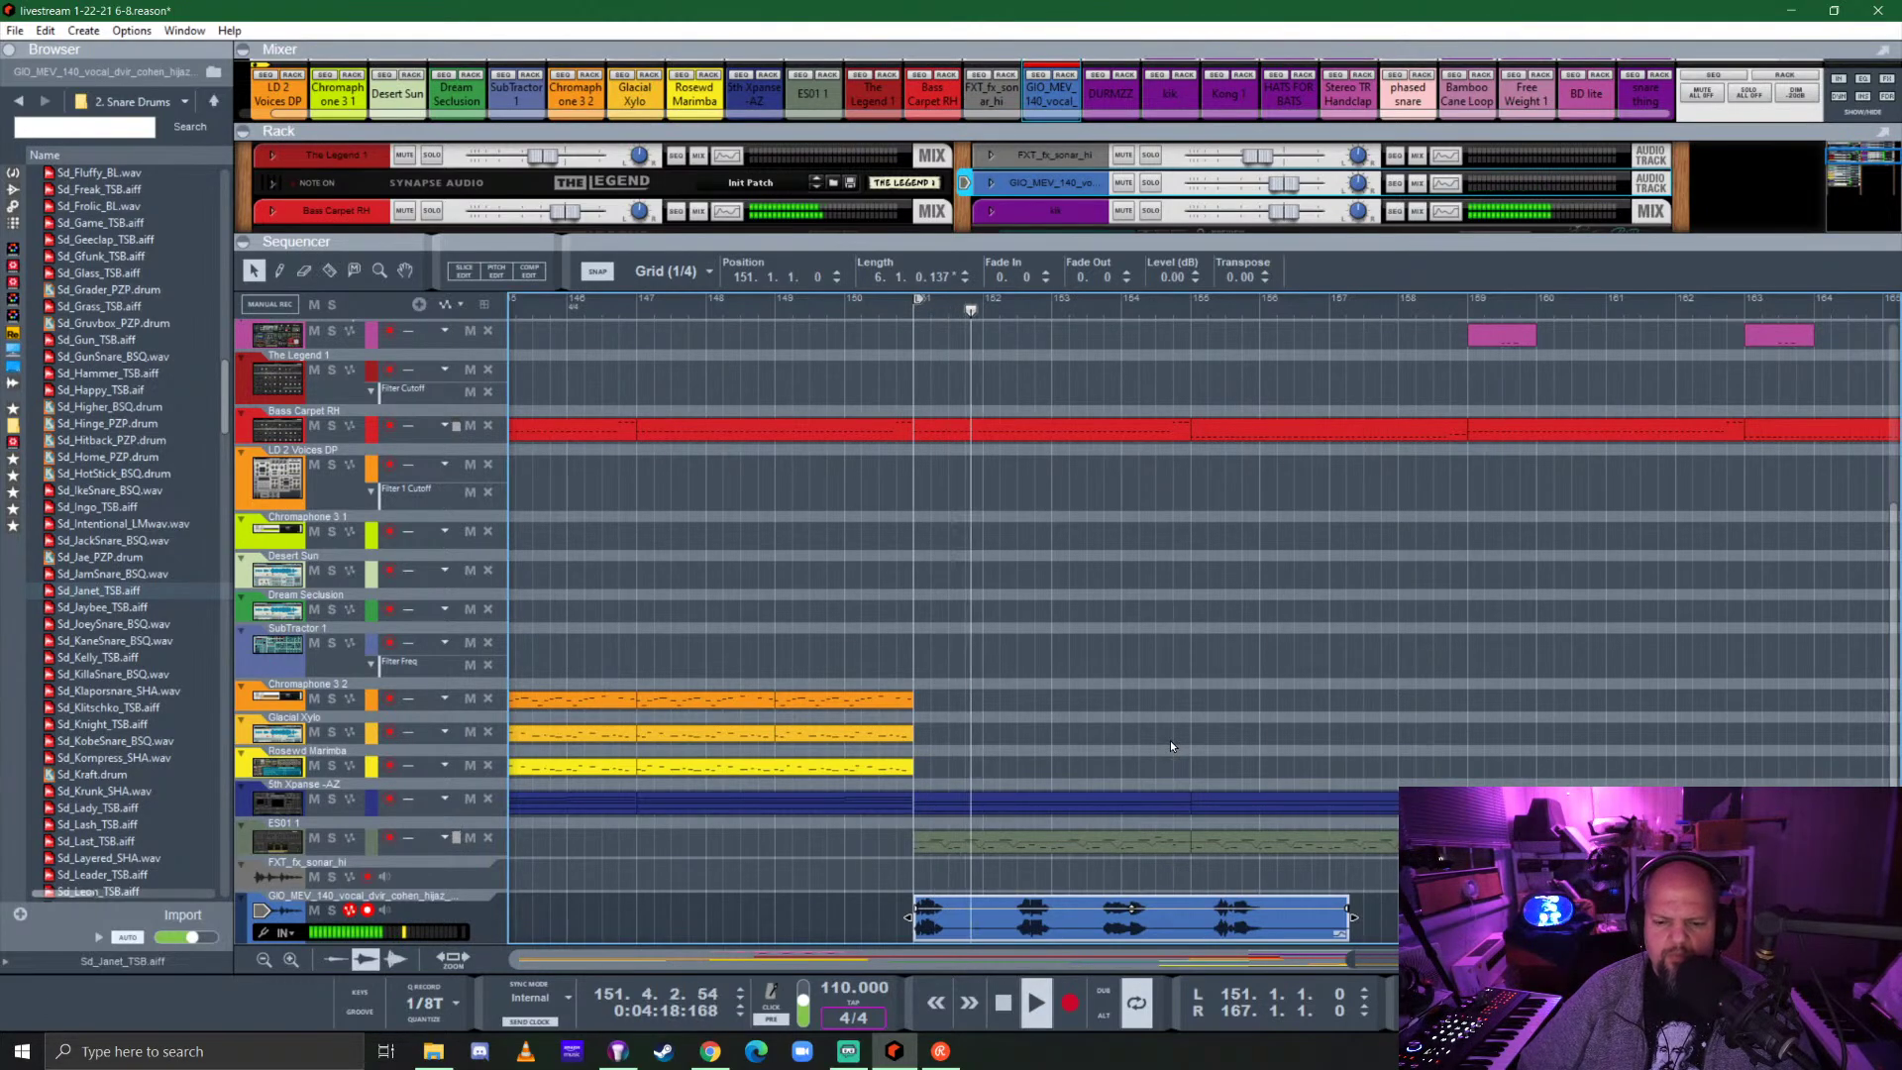
{"action": "key", "text": "r"}
{"action": "left_click", "coordinate": [983, 920]}
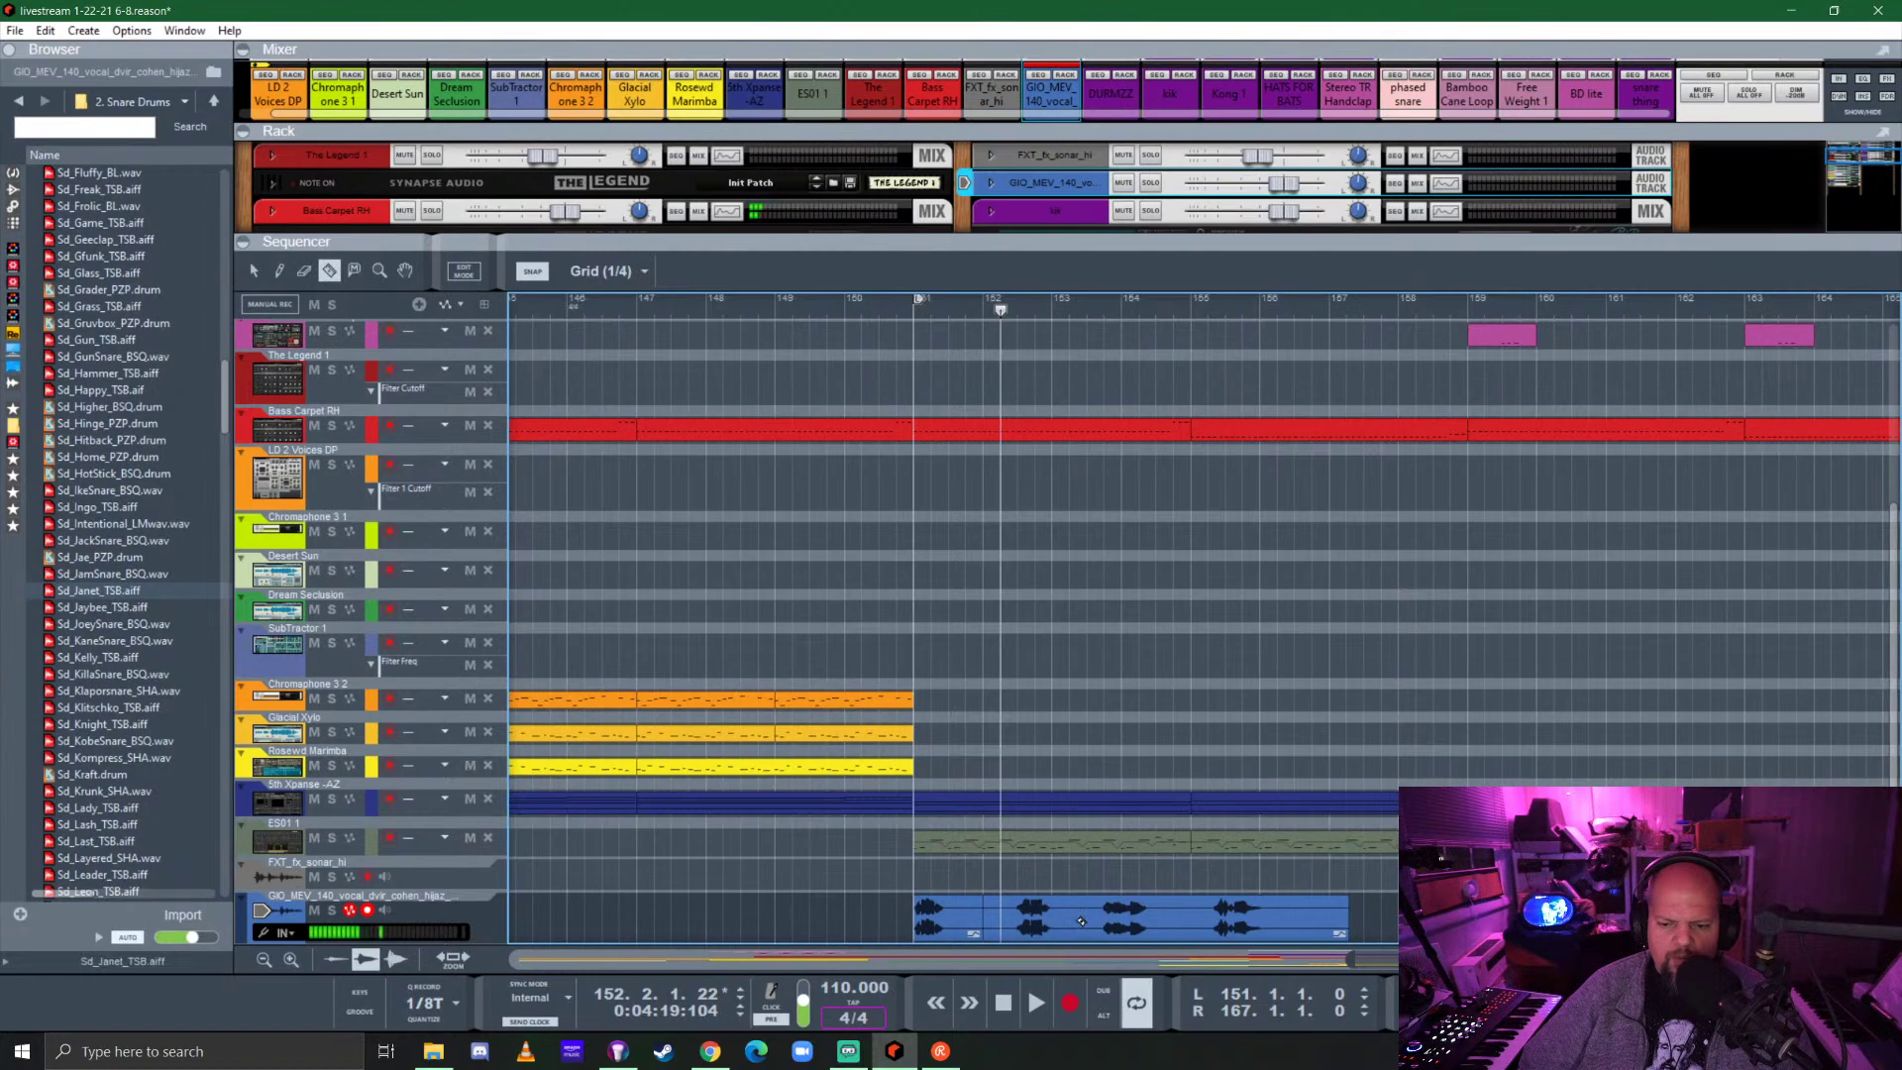
{"action": "left_click", "coordinate": [1086, 920]}
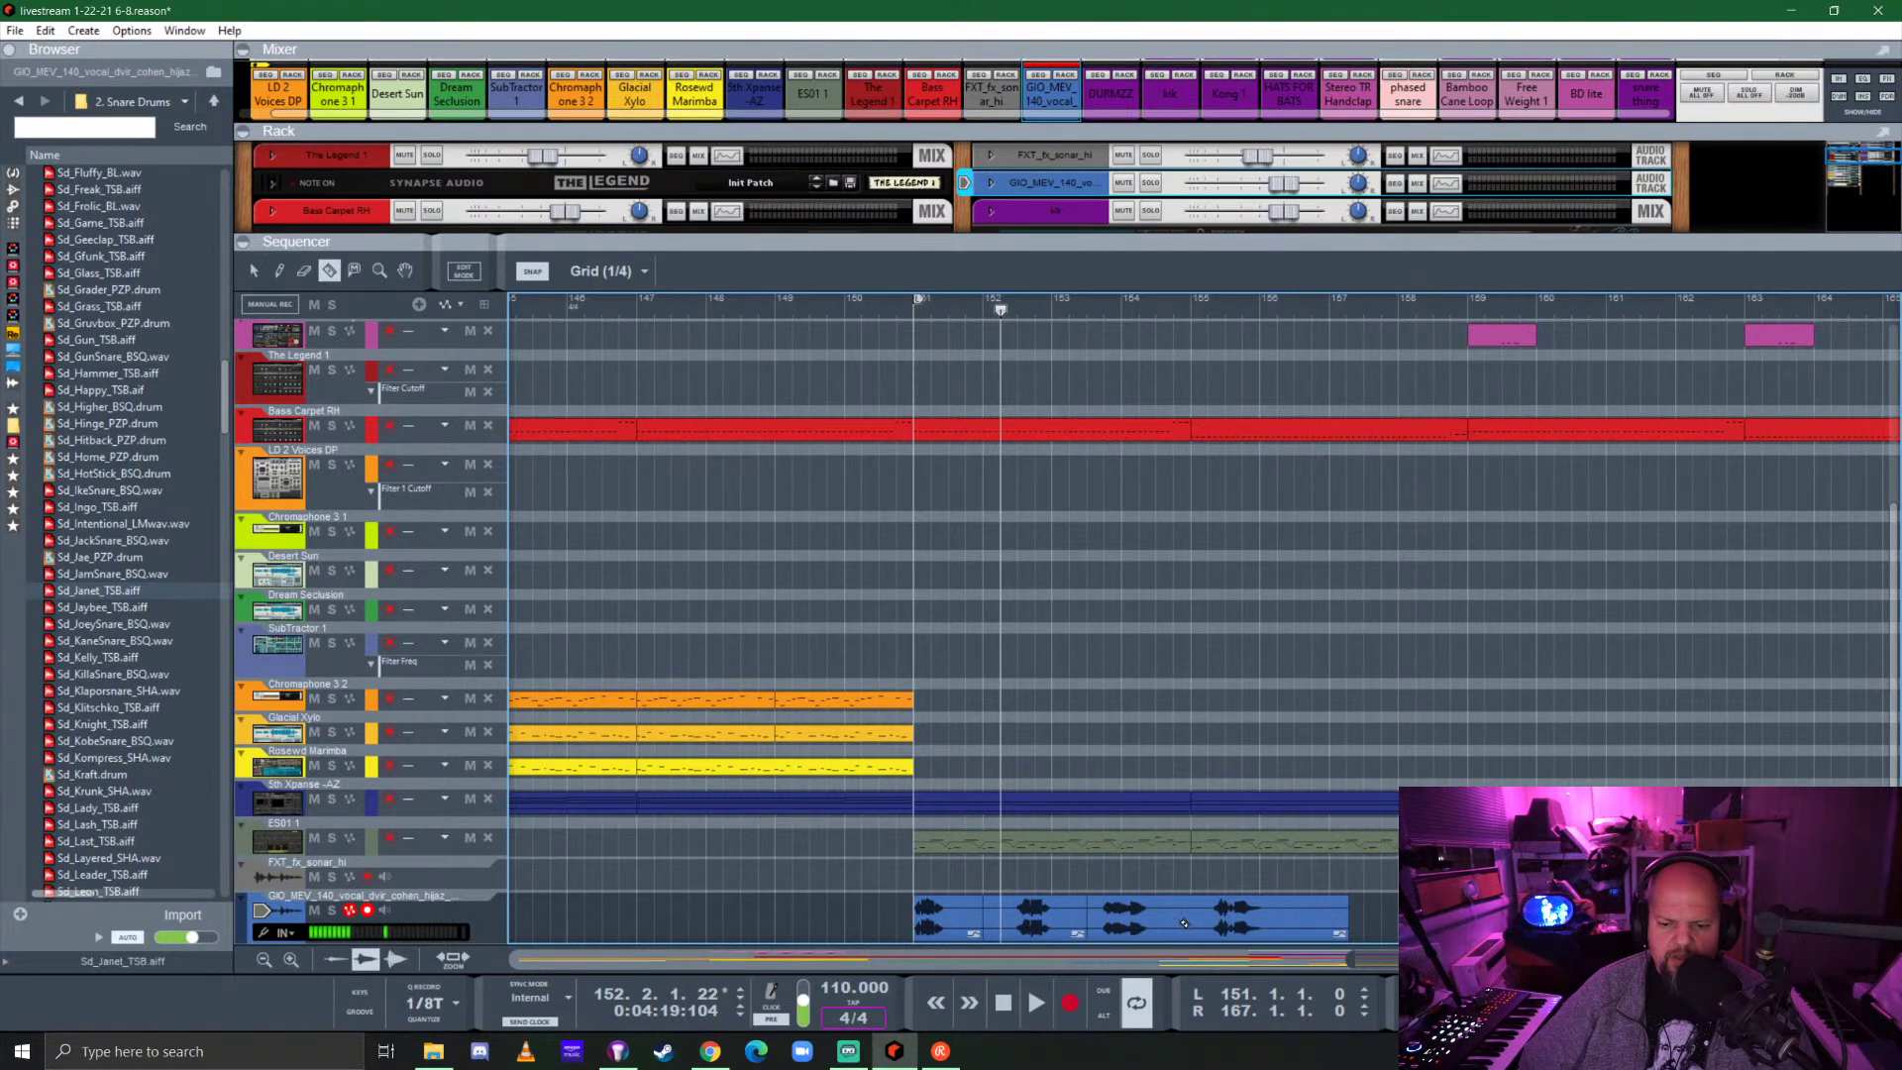
{"action": "left_click", "coordinate": [1185, 922]}
{"action": "key", "text": "q"}
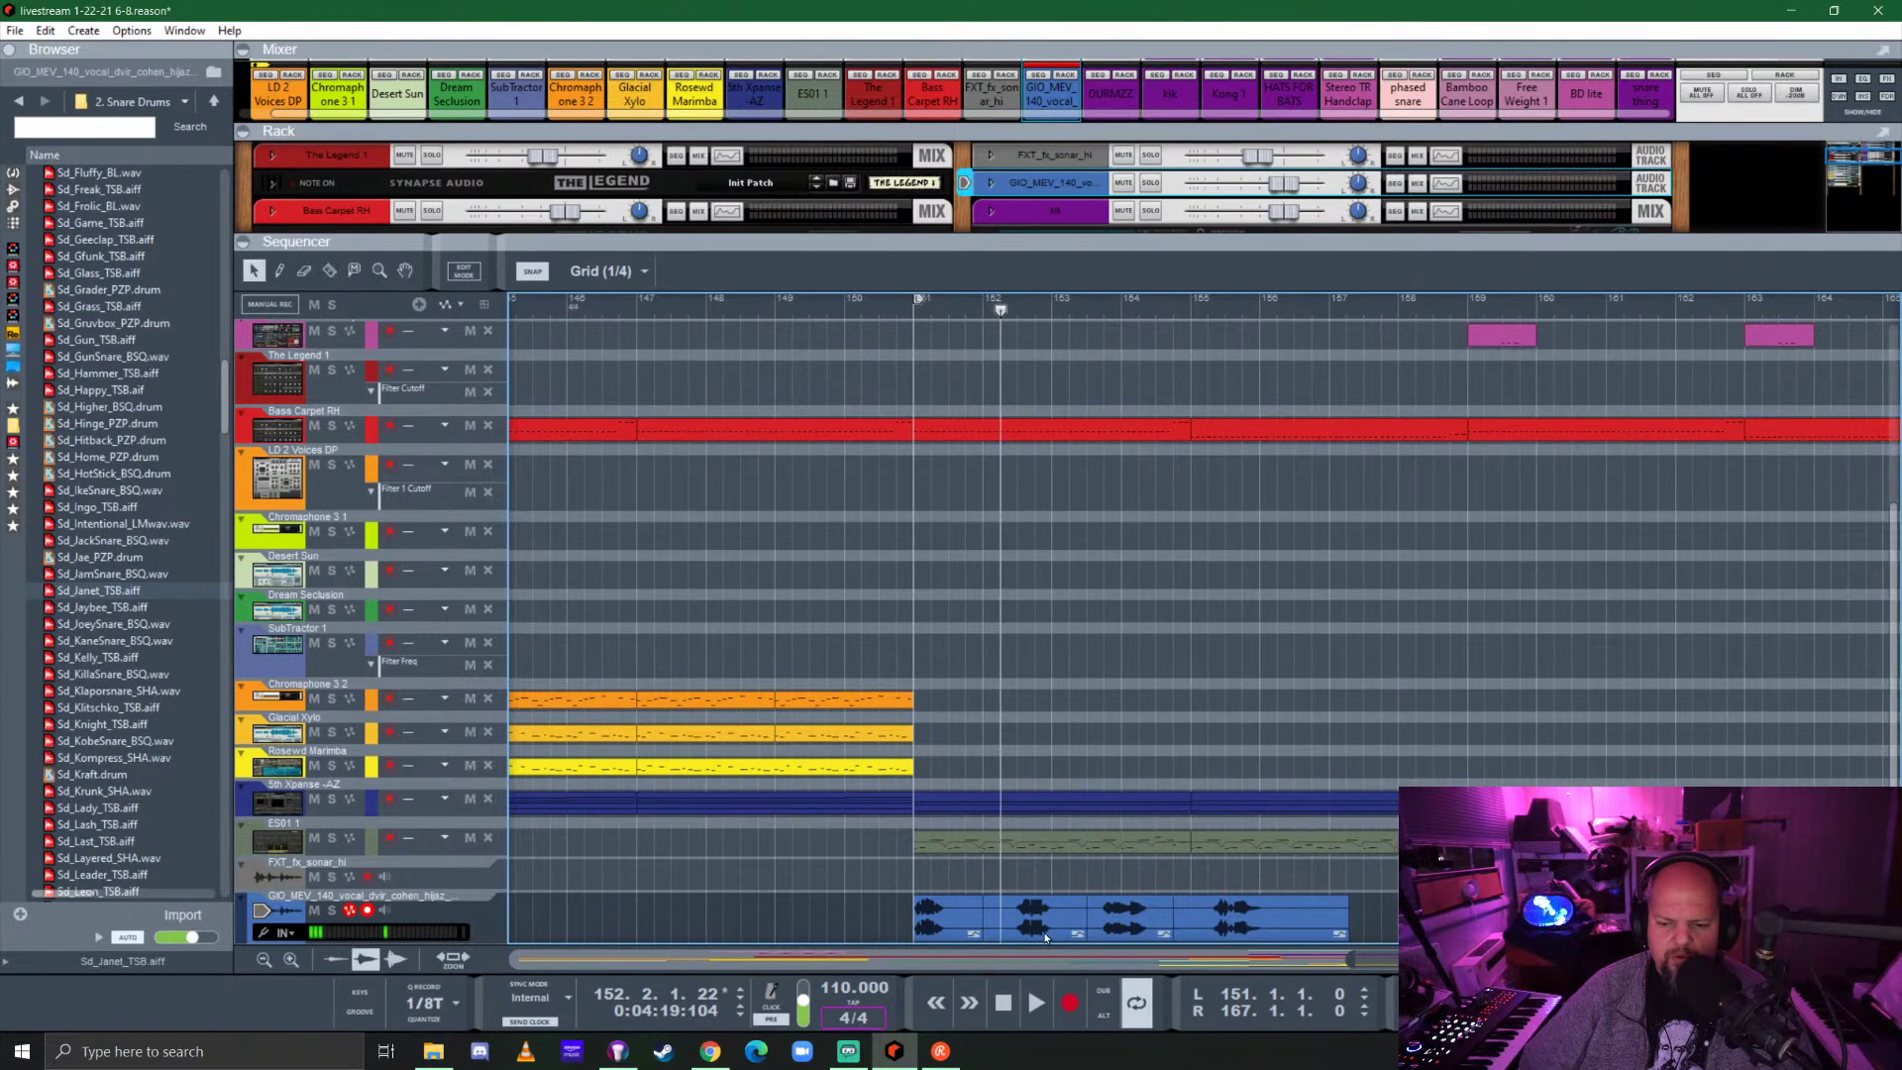
Space out the vocal phrases by moving the second clip to 152.3, the third to 154.4 and the fourth to 156.3.
{"action": "left_click_drag", "start_coordinate": [1039, 910], "coordinate": [1074, 912]}
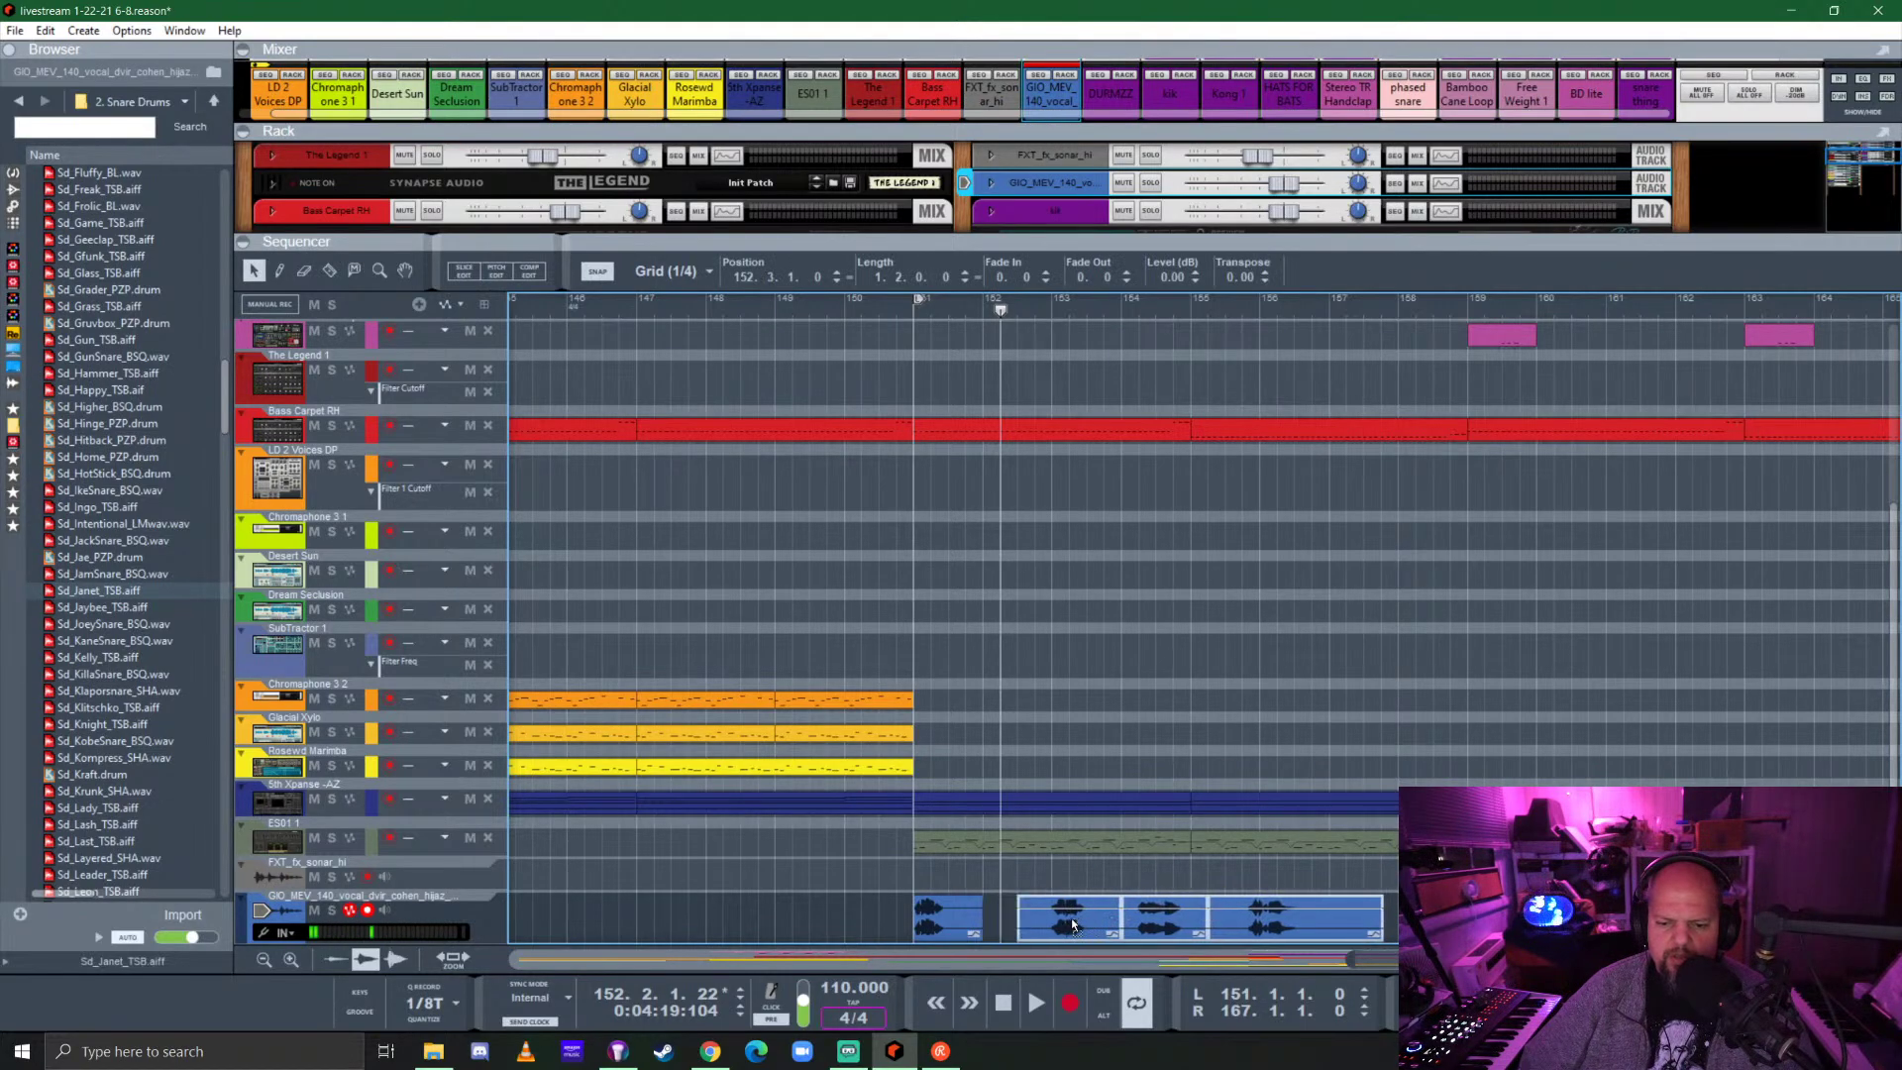
{"action": "left_click", "coordinate": [1173, 928]}
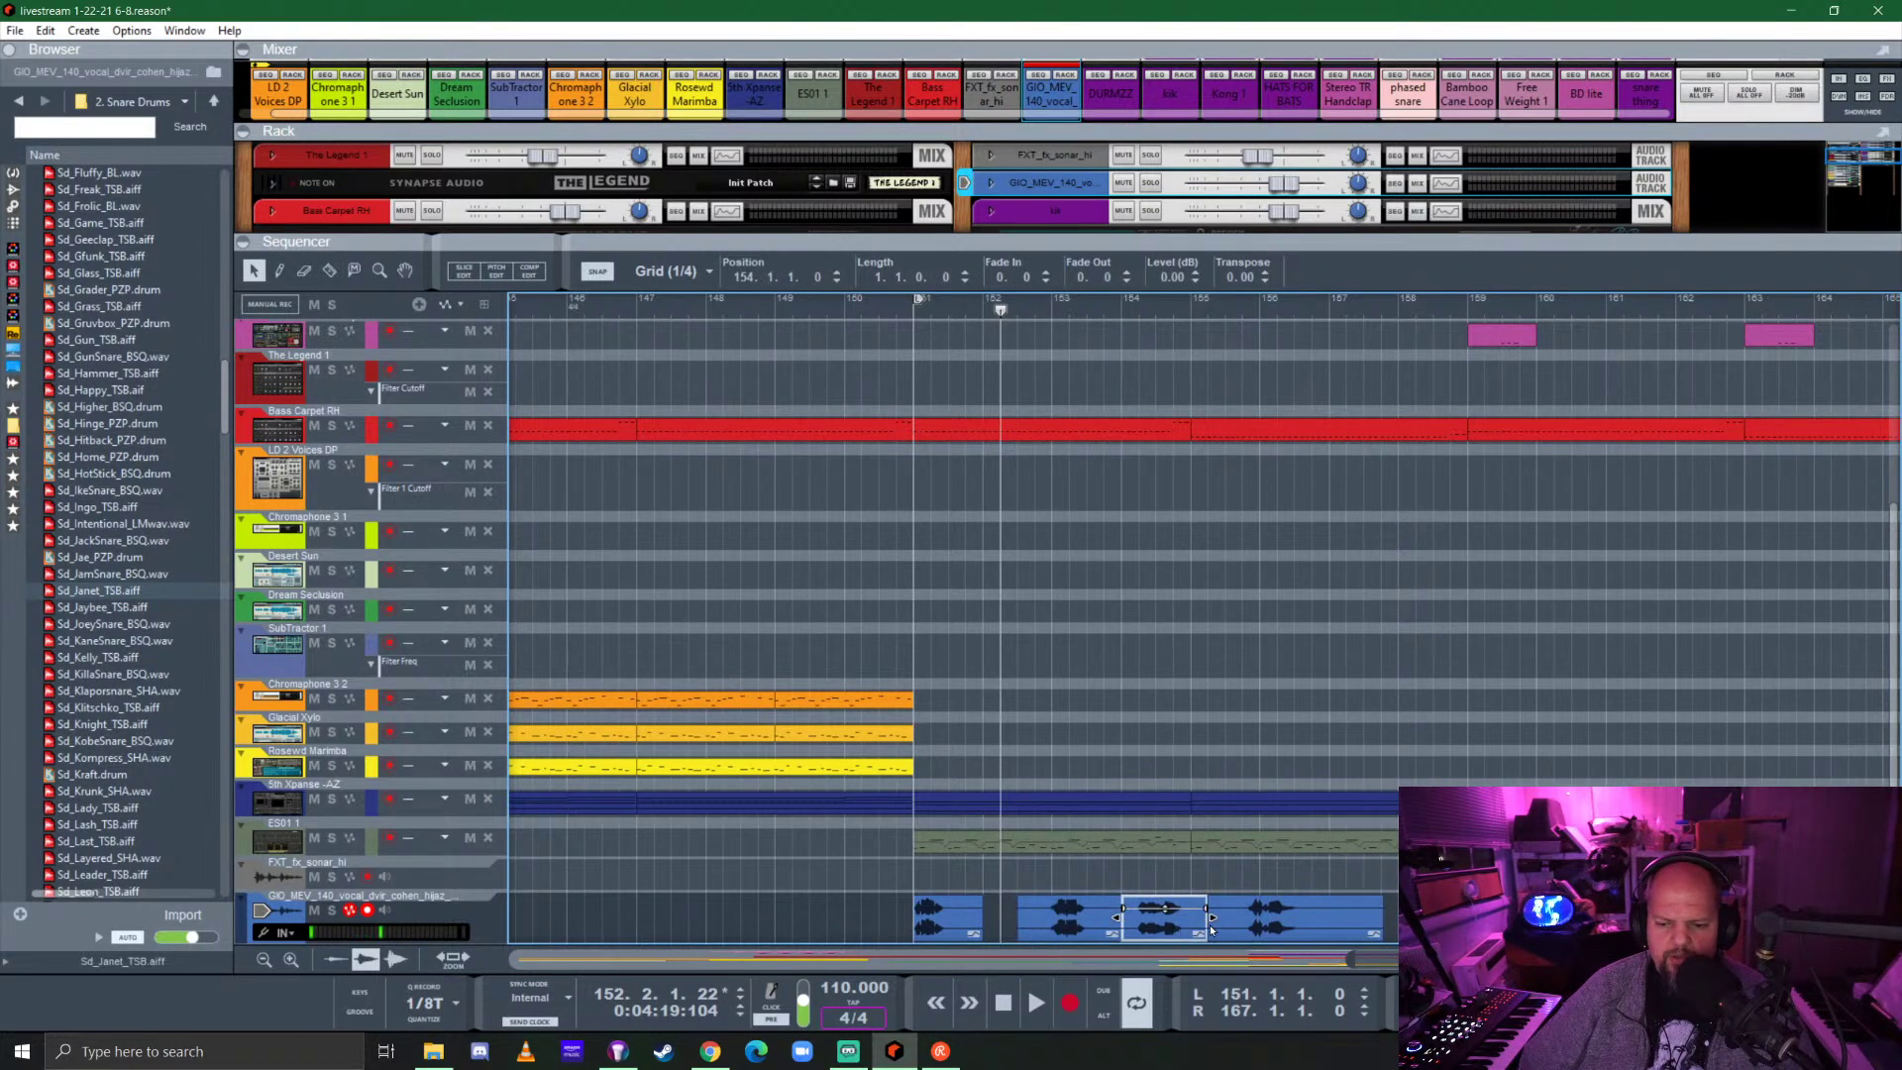
{"action": "left_click_drag", "start_coordinate": [1138, 925], "coordinate": [1199, 924]}
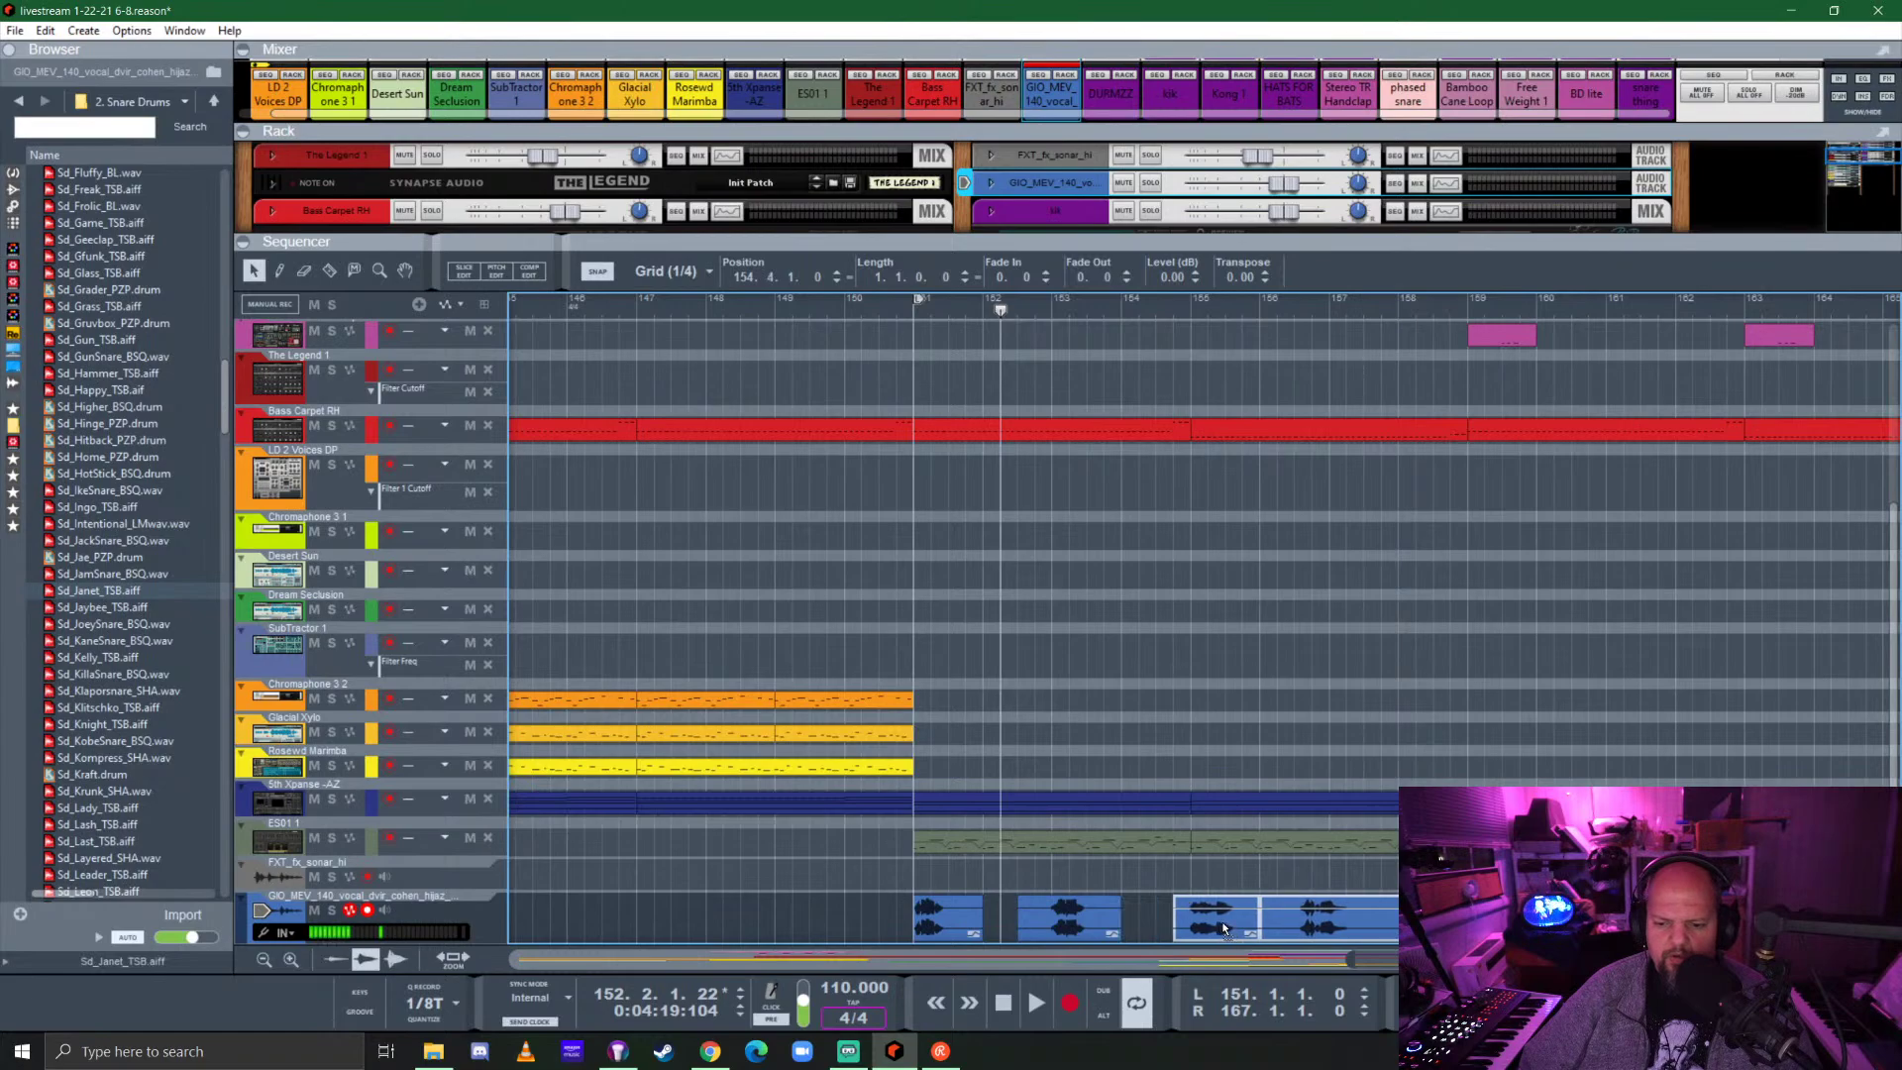
{"action": "scroll", "coordinate": [1258, 916], "scroll_direction": "right", "scroll_amount": 4}
{"action": "left_click", "coordinate": [1053, 925]}
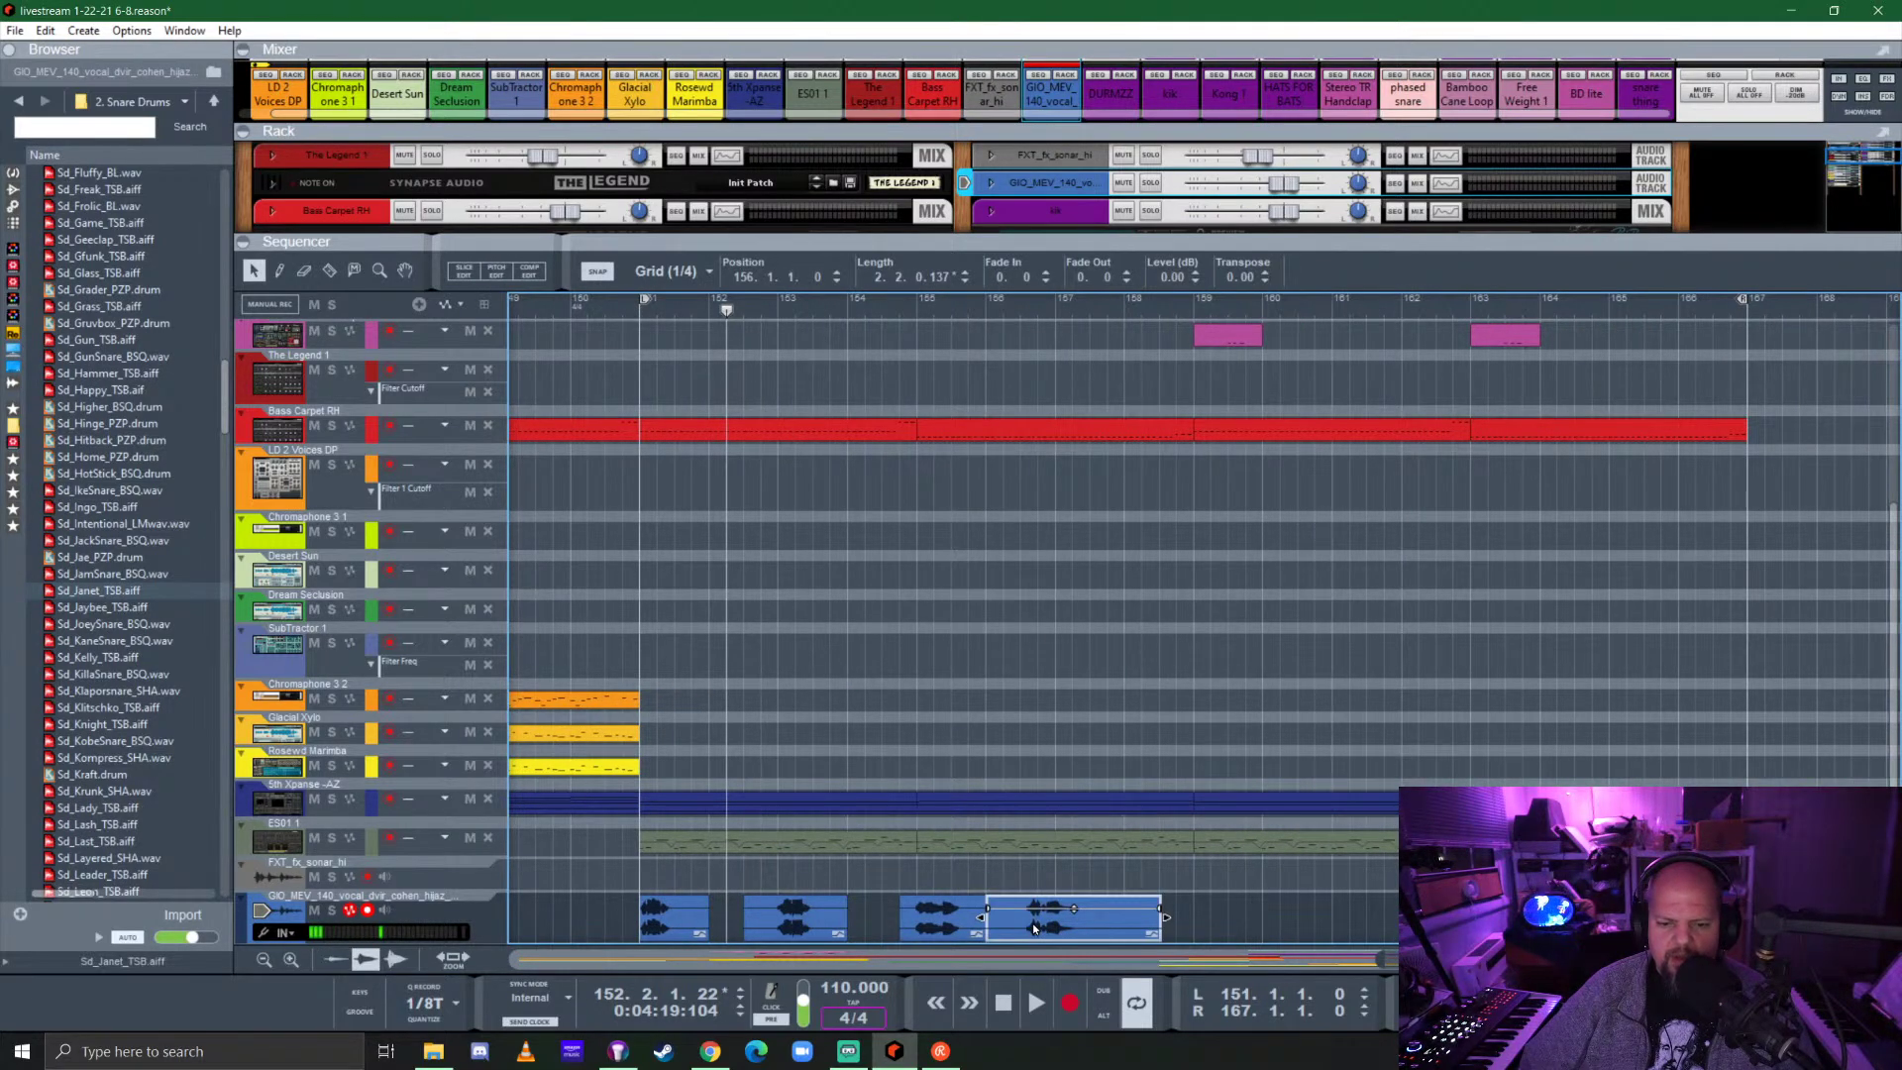
{"action": "left_click_drag", "start_coordinate": [1033, 926], "coordinate": [1068, 926]}
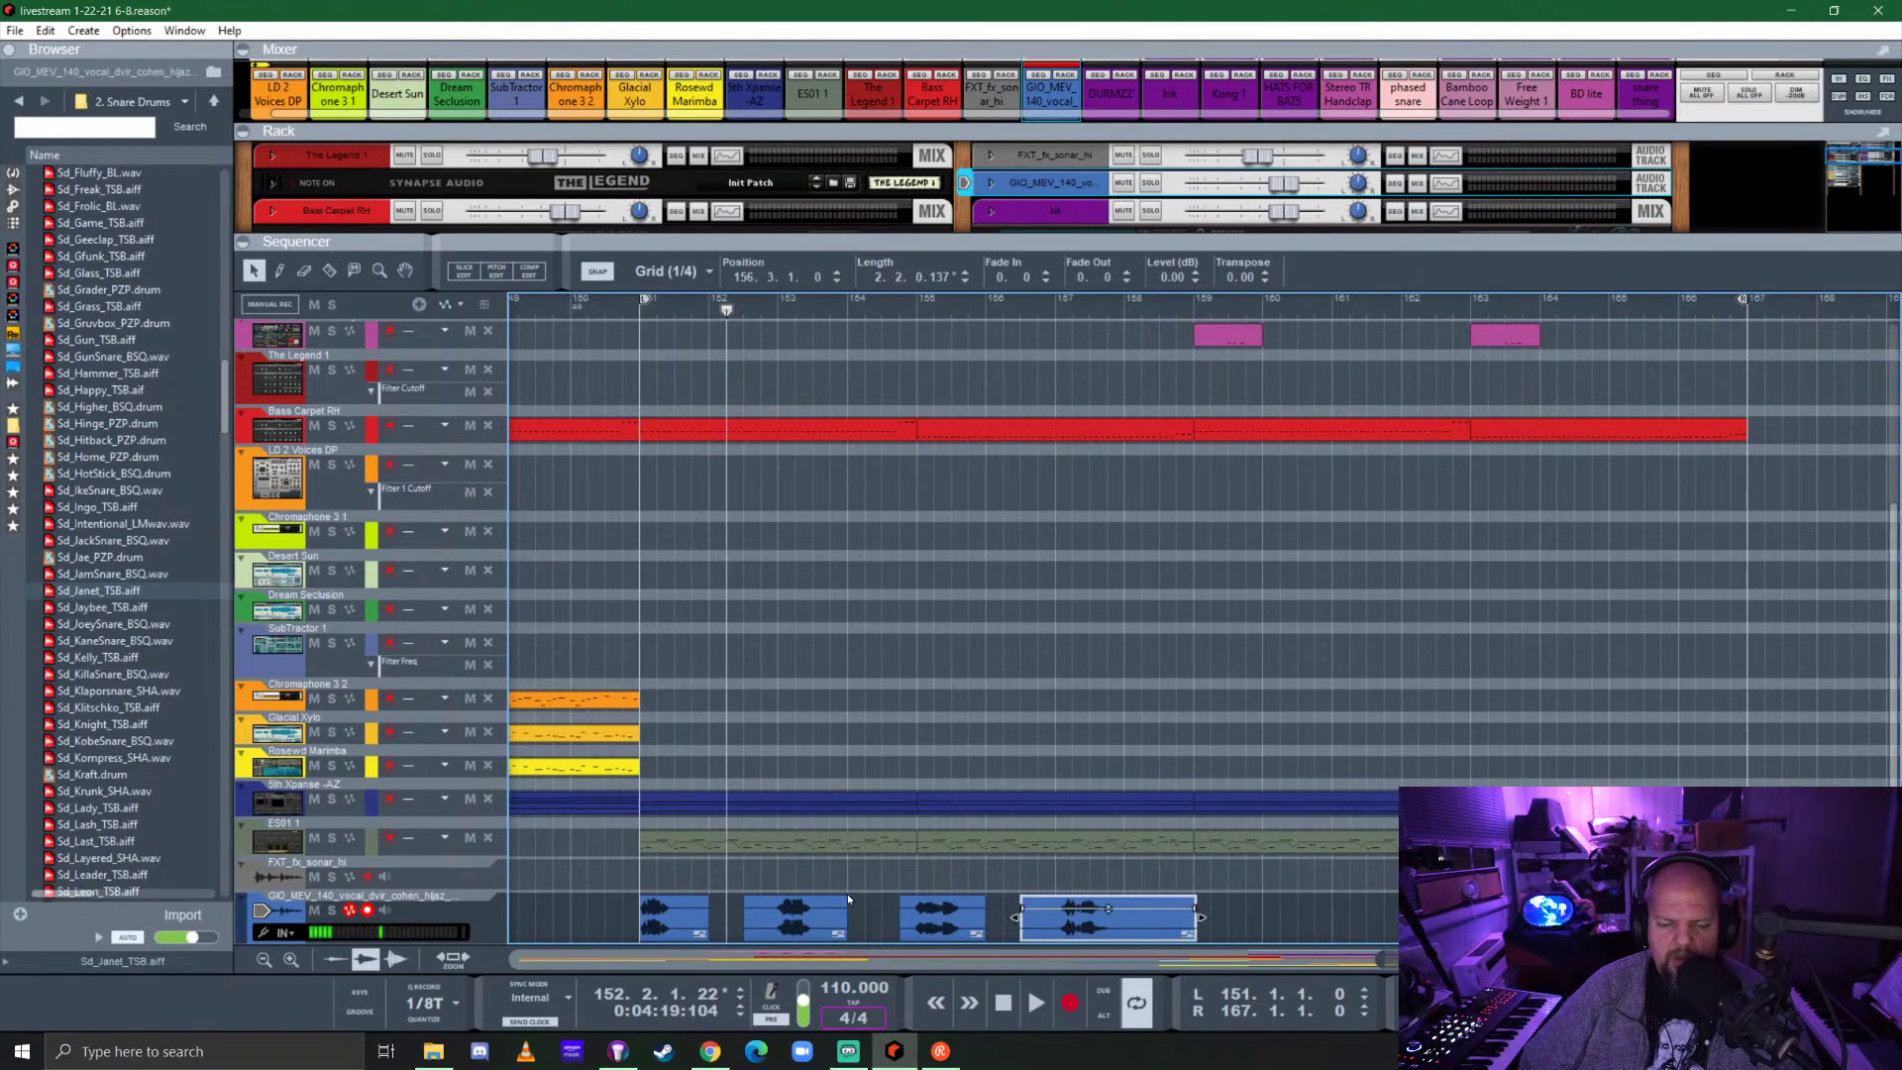
Play the spaced vocal phrases from bar 151 and join the four clips into one clip.
{"action": "key", "text": "KP_0"}
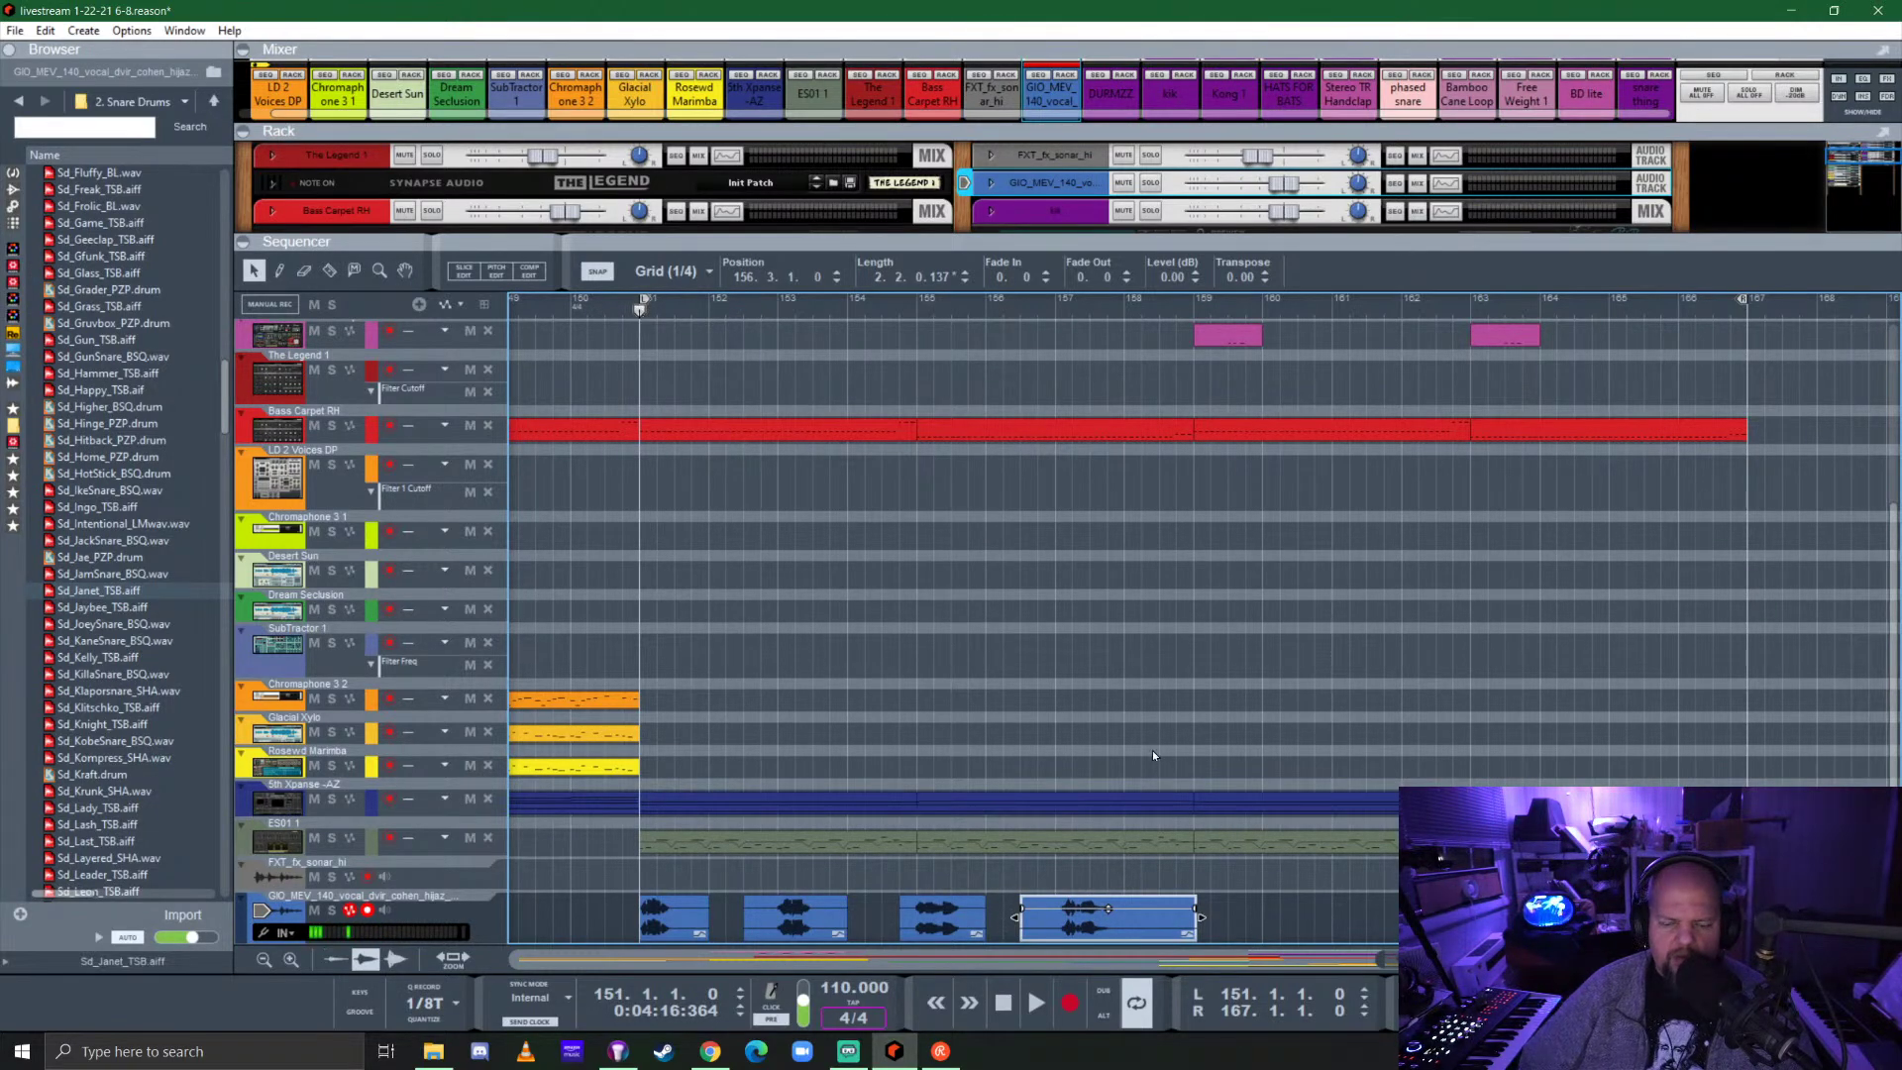
{"action": "key", "text": "space"}
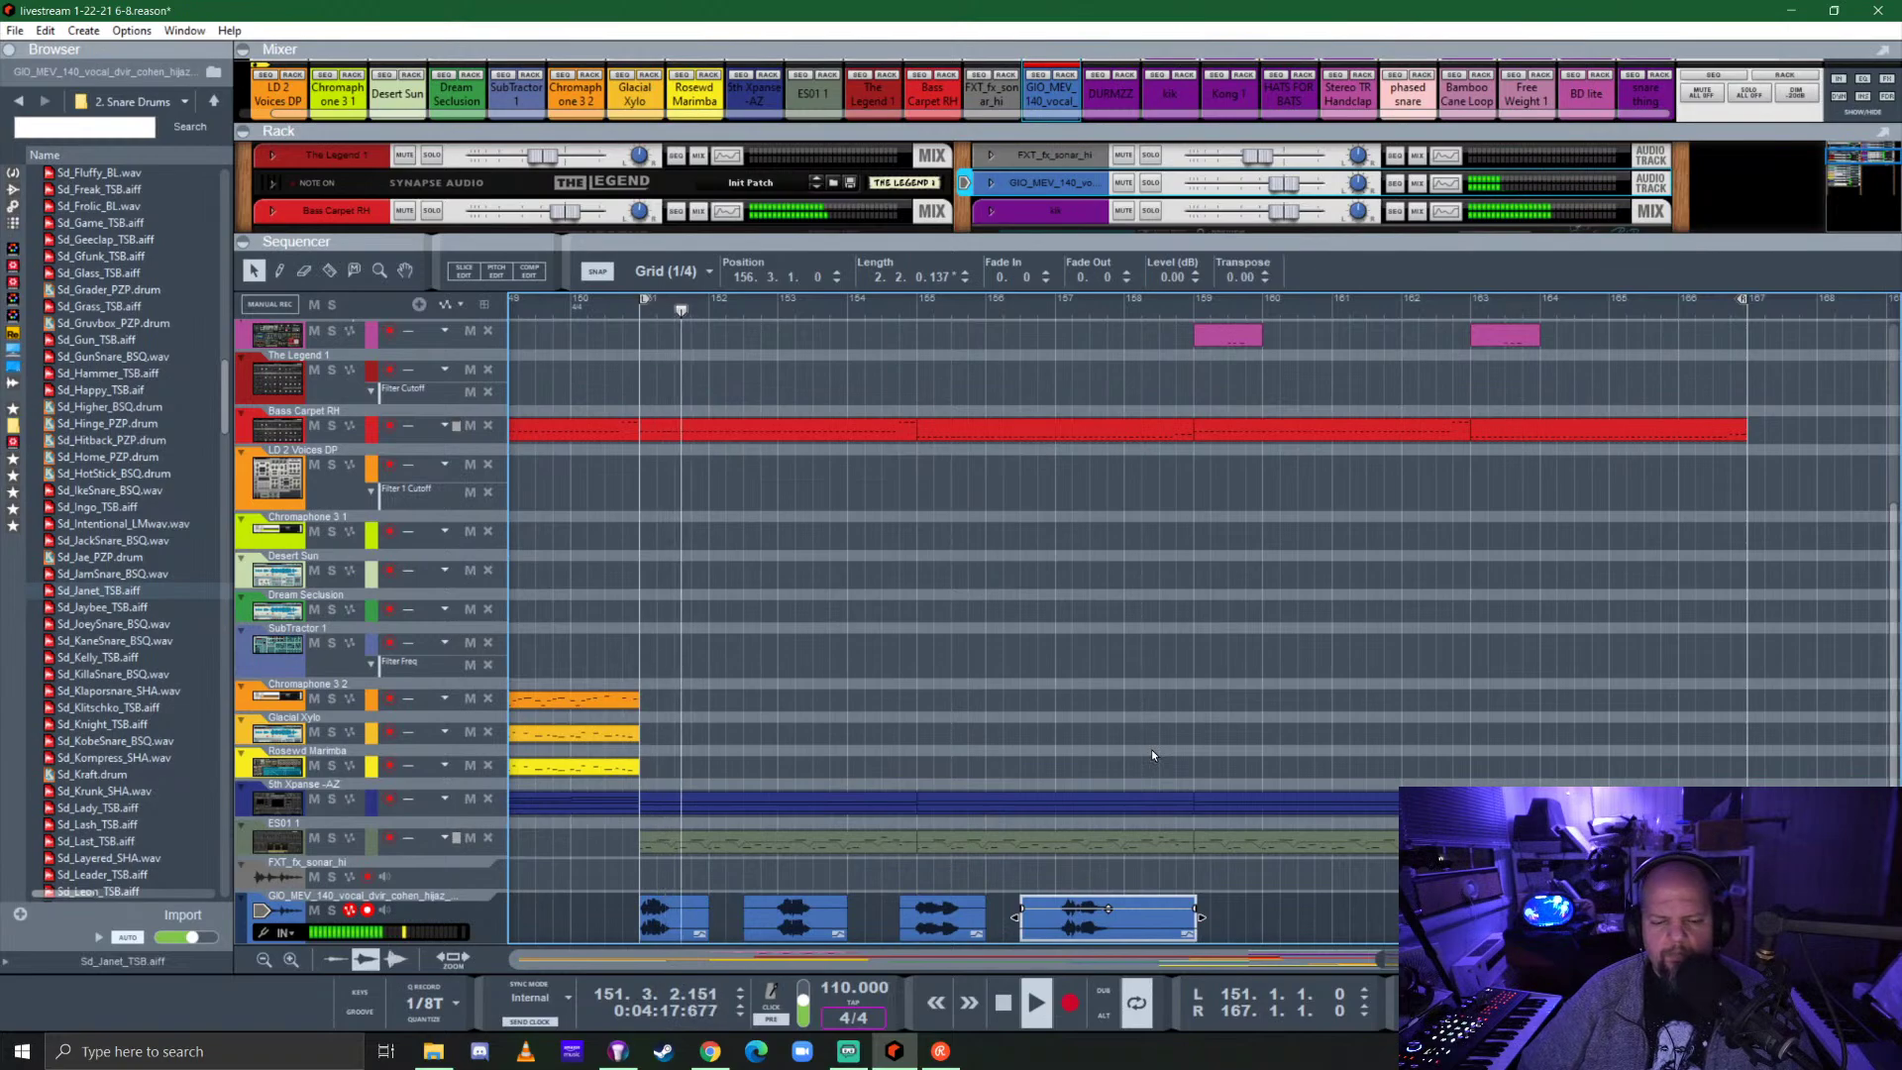
{"action": "left_click_drag", "start_coordinate": [1306, 915], "coordinate": [684, 886]}
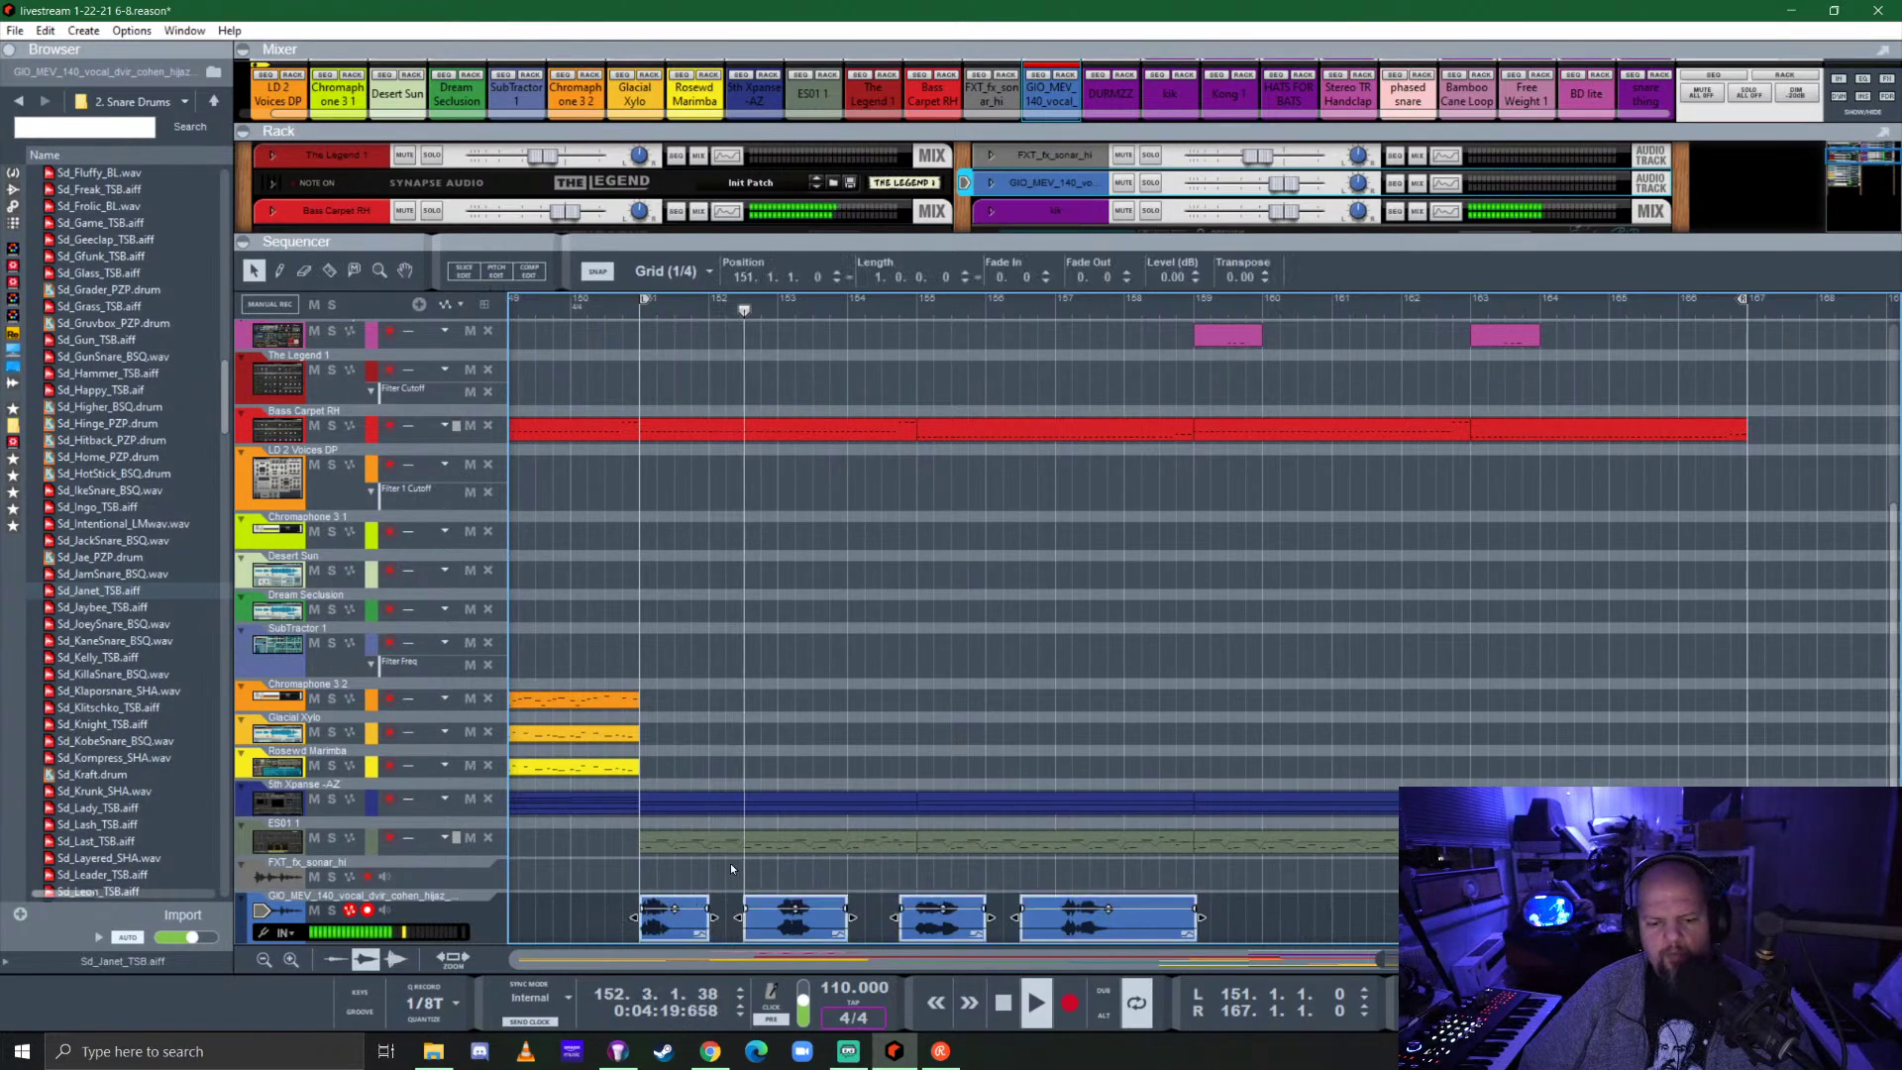
{"action": "key", "text": "ctrl+j"}
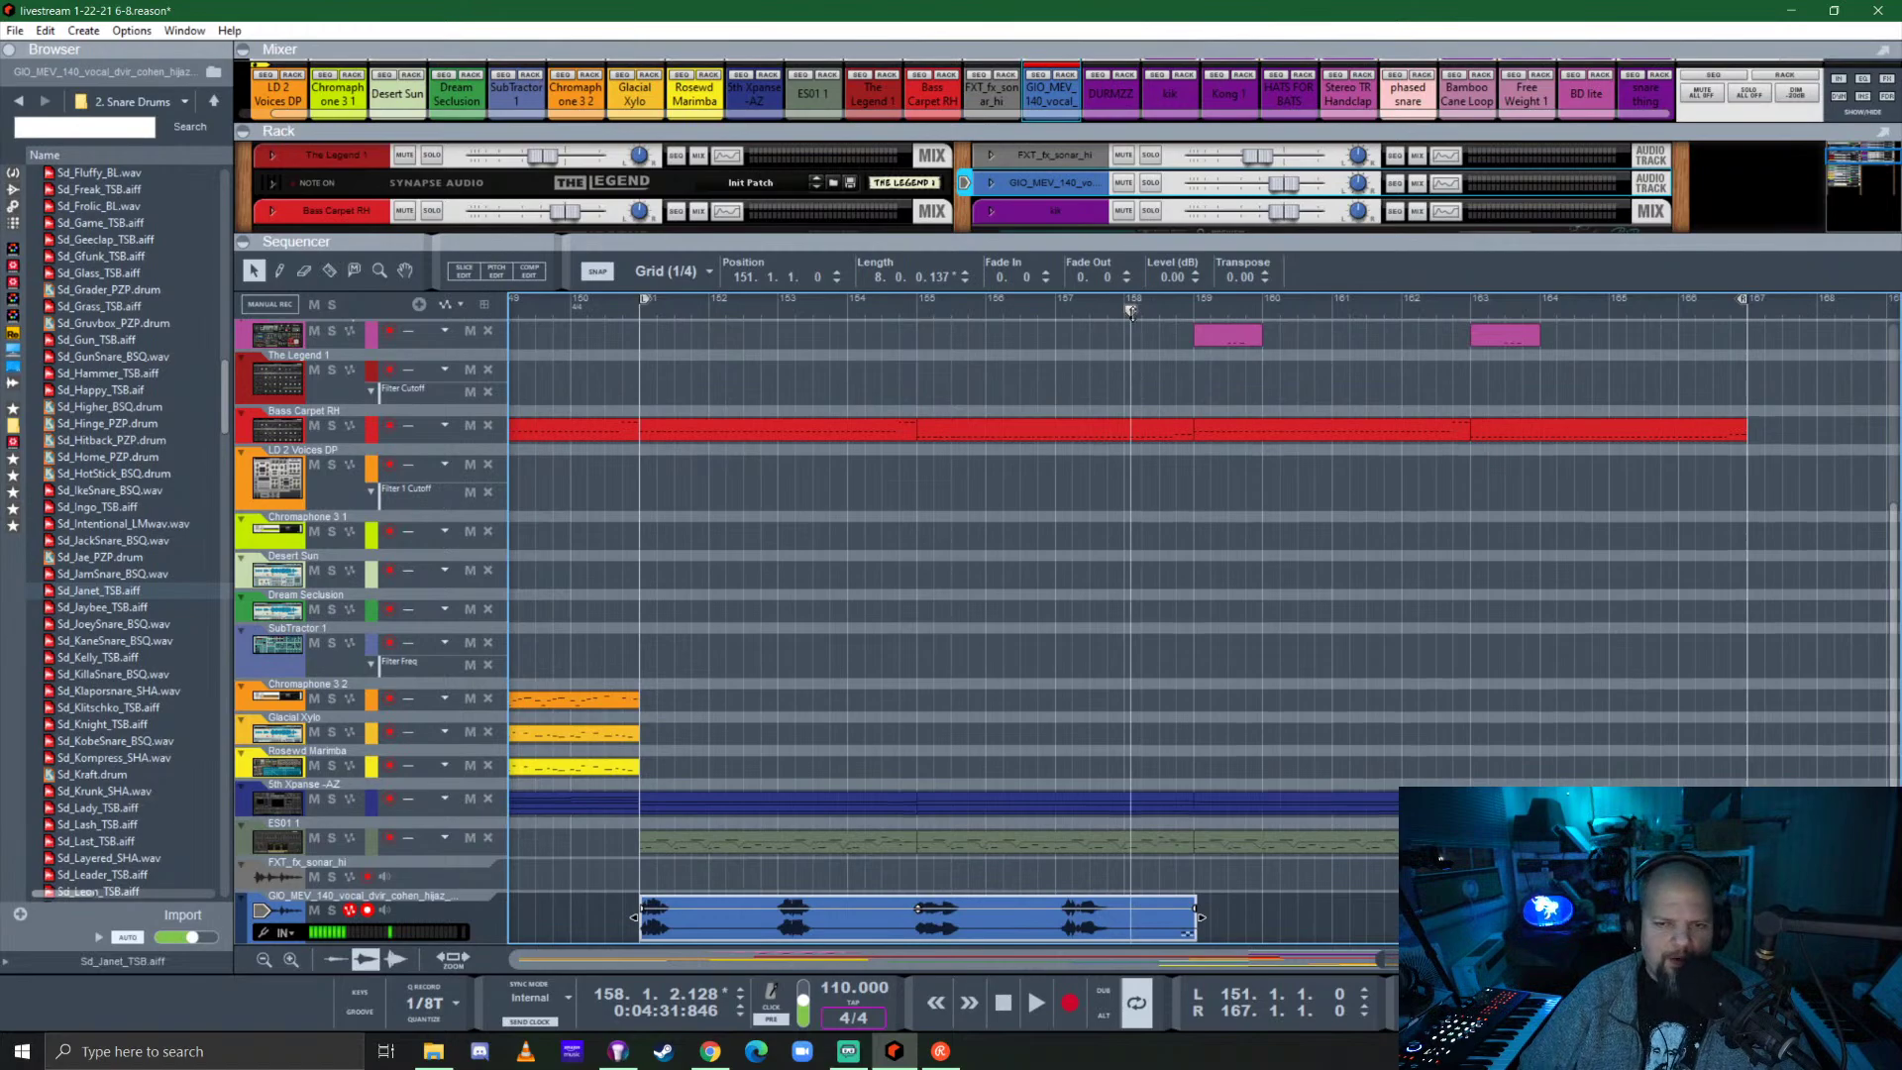
Enlarge the rack area and move the GIO_MEV_140 vocal audio track to the end of the first rack column, below ES01 1.
{"action": "left_click_drag", "start_coordinate": [1080, 238], "coordinate": [1080, 512]}
{"action": "mouse_move", "coordinate": [1061, 180]}
{"action": "left_mouse_down"}
{"action": "mouse_move", "coordinate": [990, 468]}
{"action": "mouse_move", "coordinate": [984, 286]}
{"action": "mouse_move", "coordinate": [557, 424]}
{"action": "mouse_move", "coordinate": [352, 400]}
{"action": "left_mouse_up"}
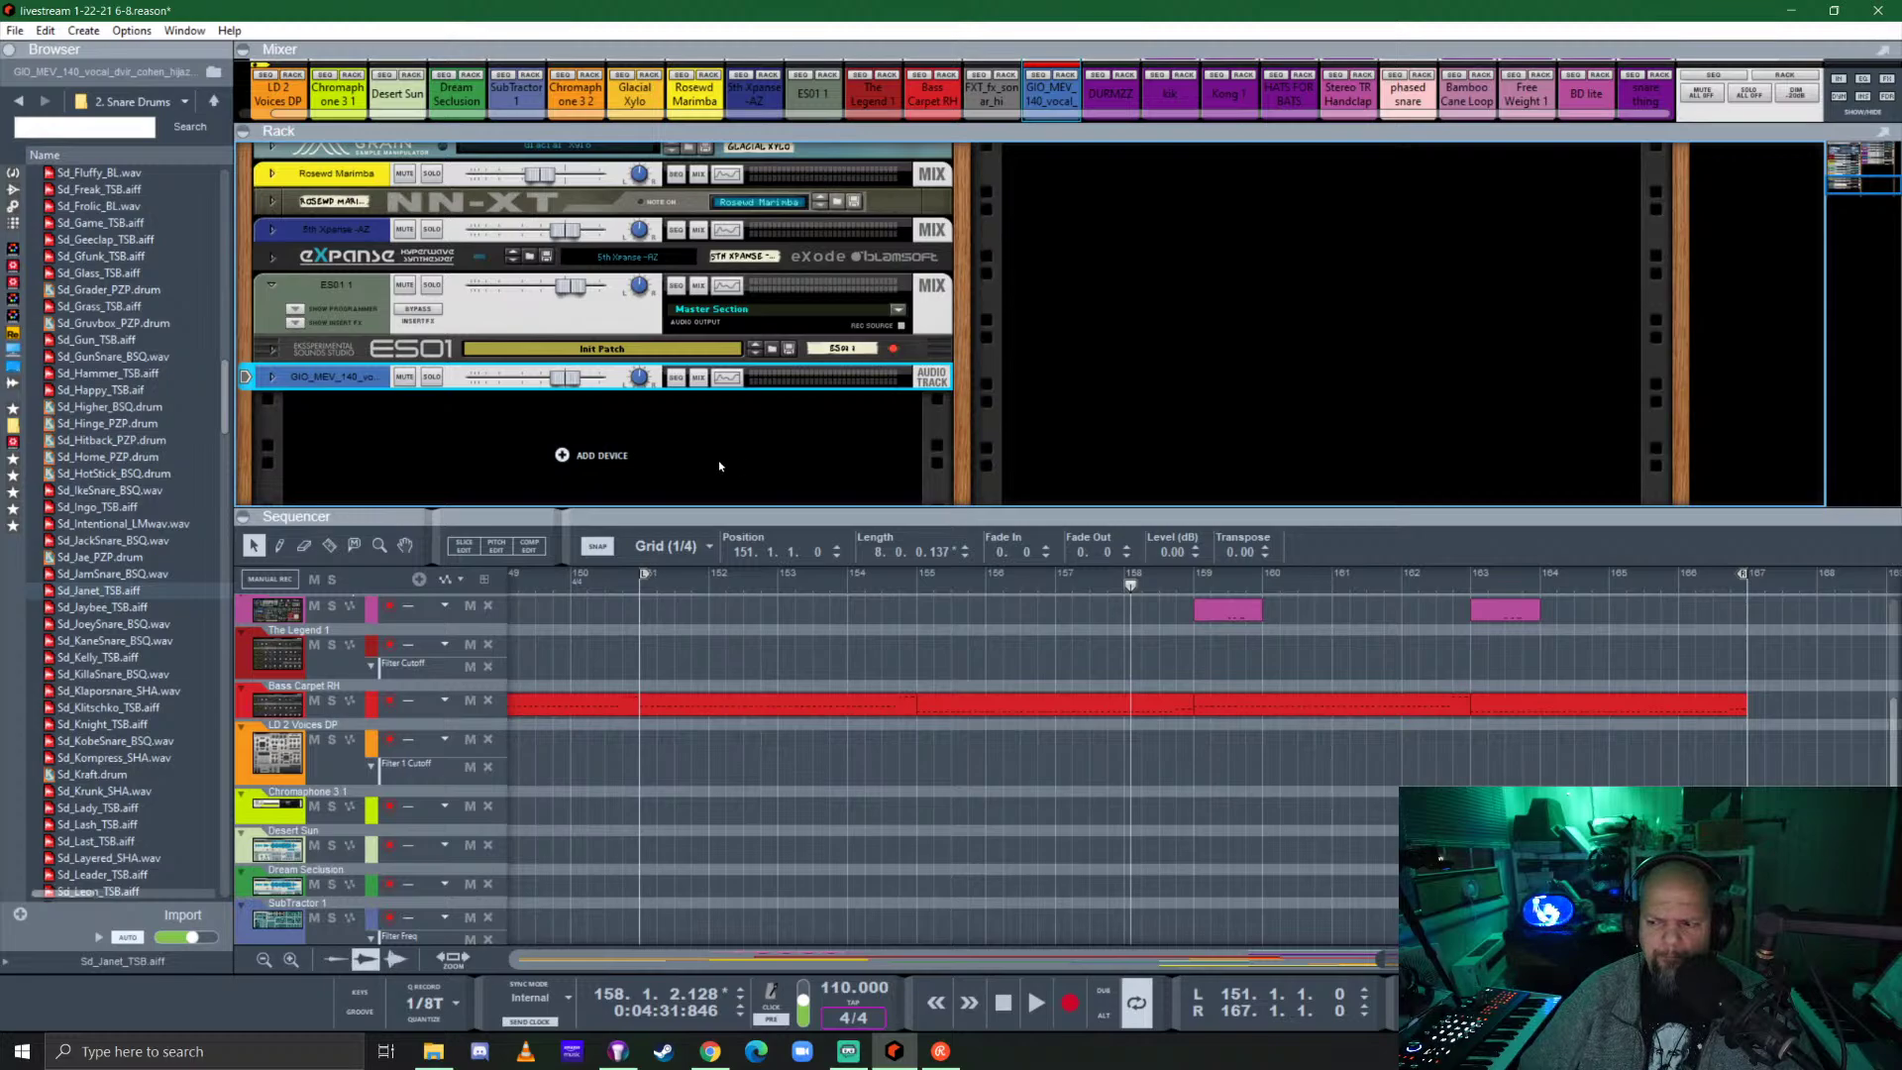
Move Chromaphone 3 1, Desert Sun, Dream Seclusion and SubTractor 1 from the first rack column into a third column.
{"action": "scroll", "coordinate": [620, 410], "scroll_direction": "up", "scroll_amount": 10}
{"action": "scroll", "coordinate": [443, 347], "scroll_direction": "down", "scroll_amount": 2}
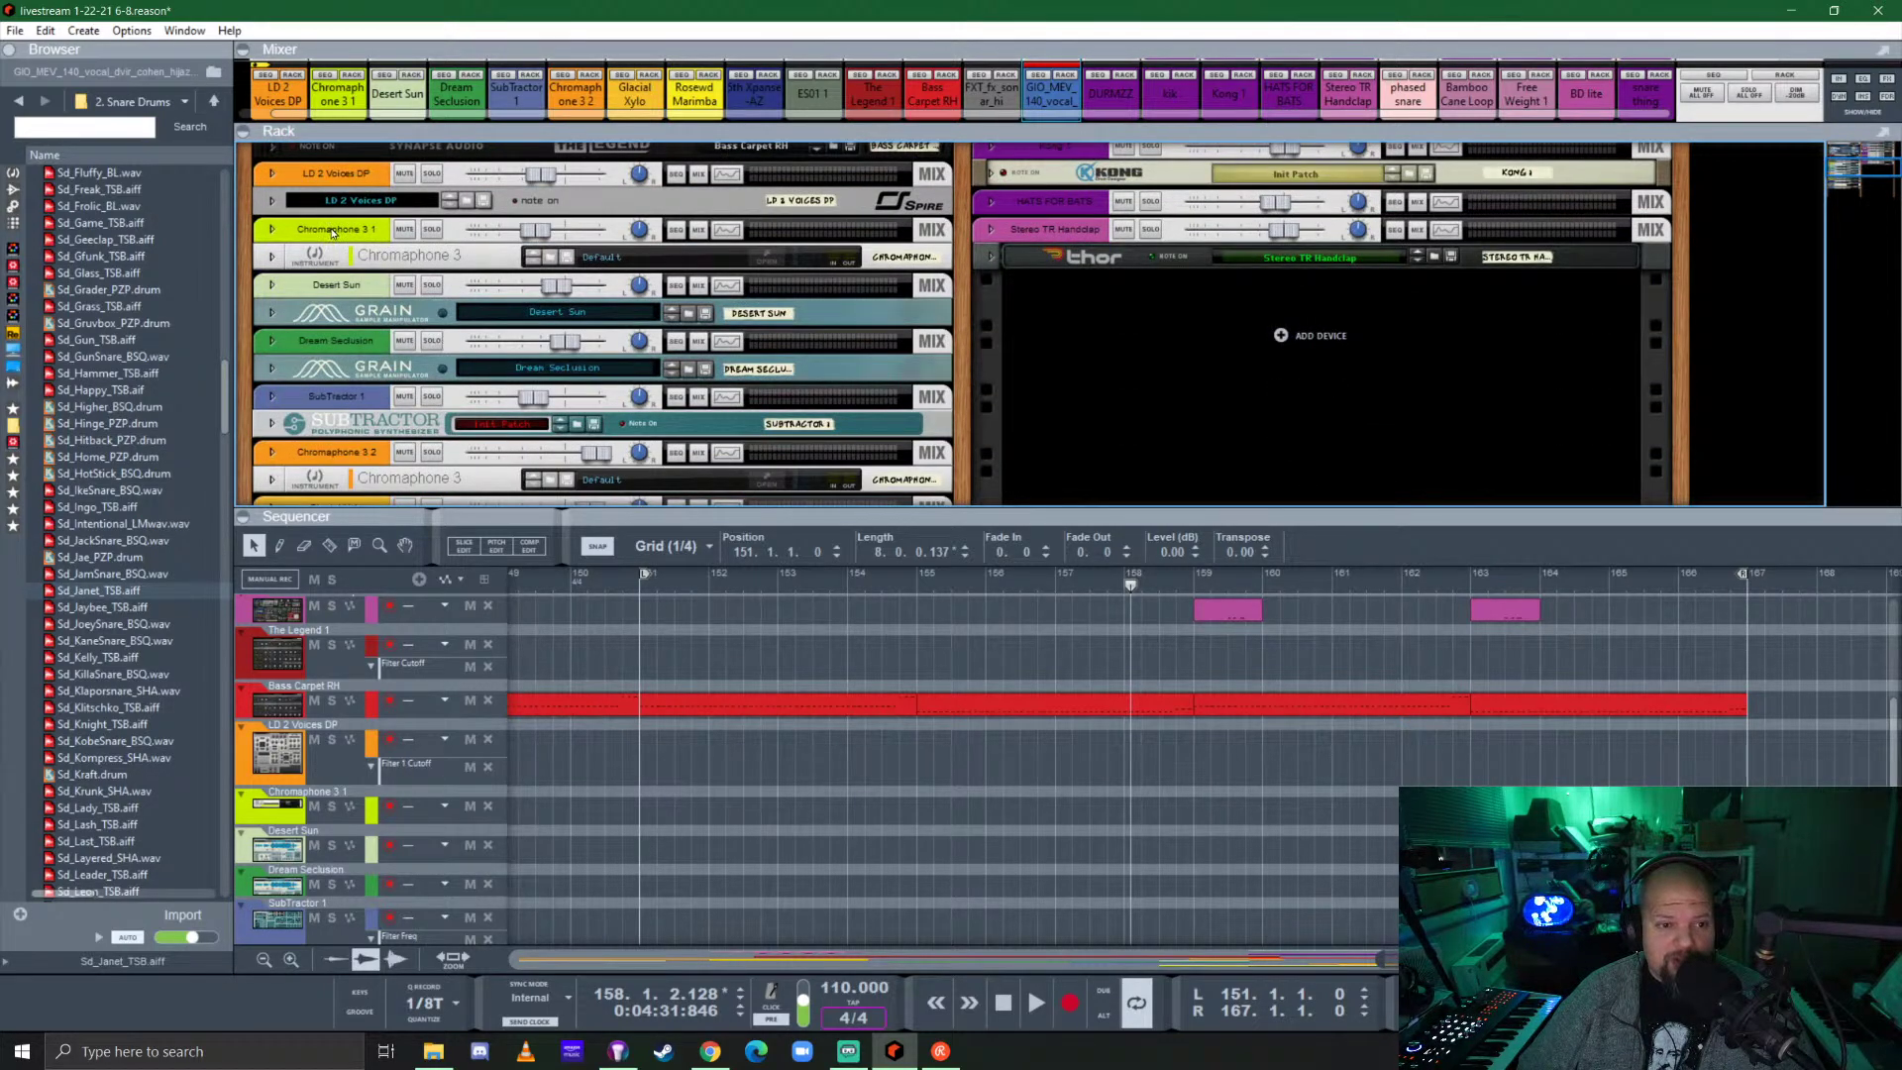
{"action": "left_click", "coordinate": [305, 287]}
{"action": "left_click", "coordinate": [304, 342], "text": "shift"}
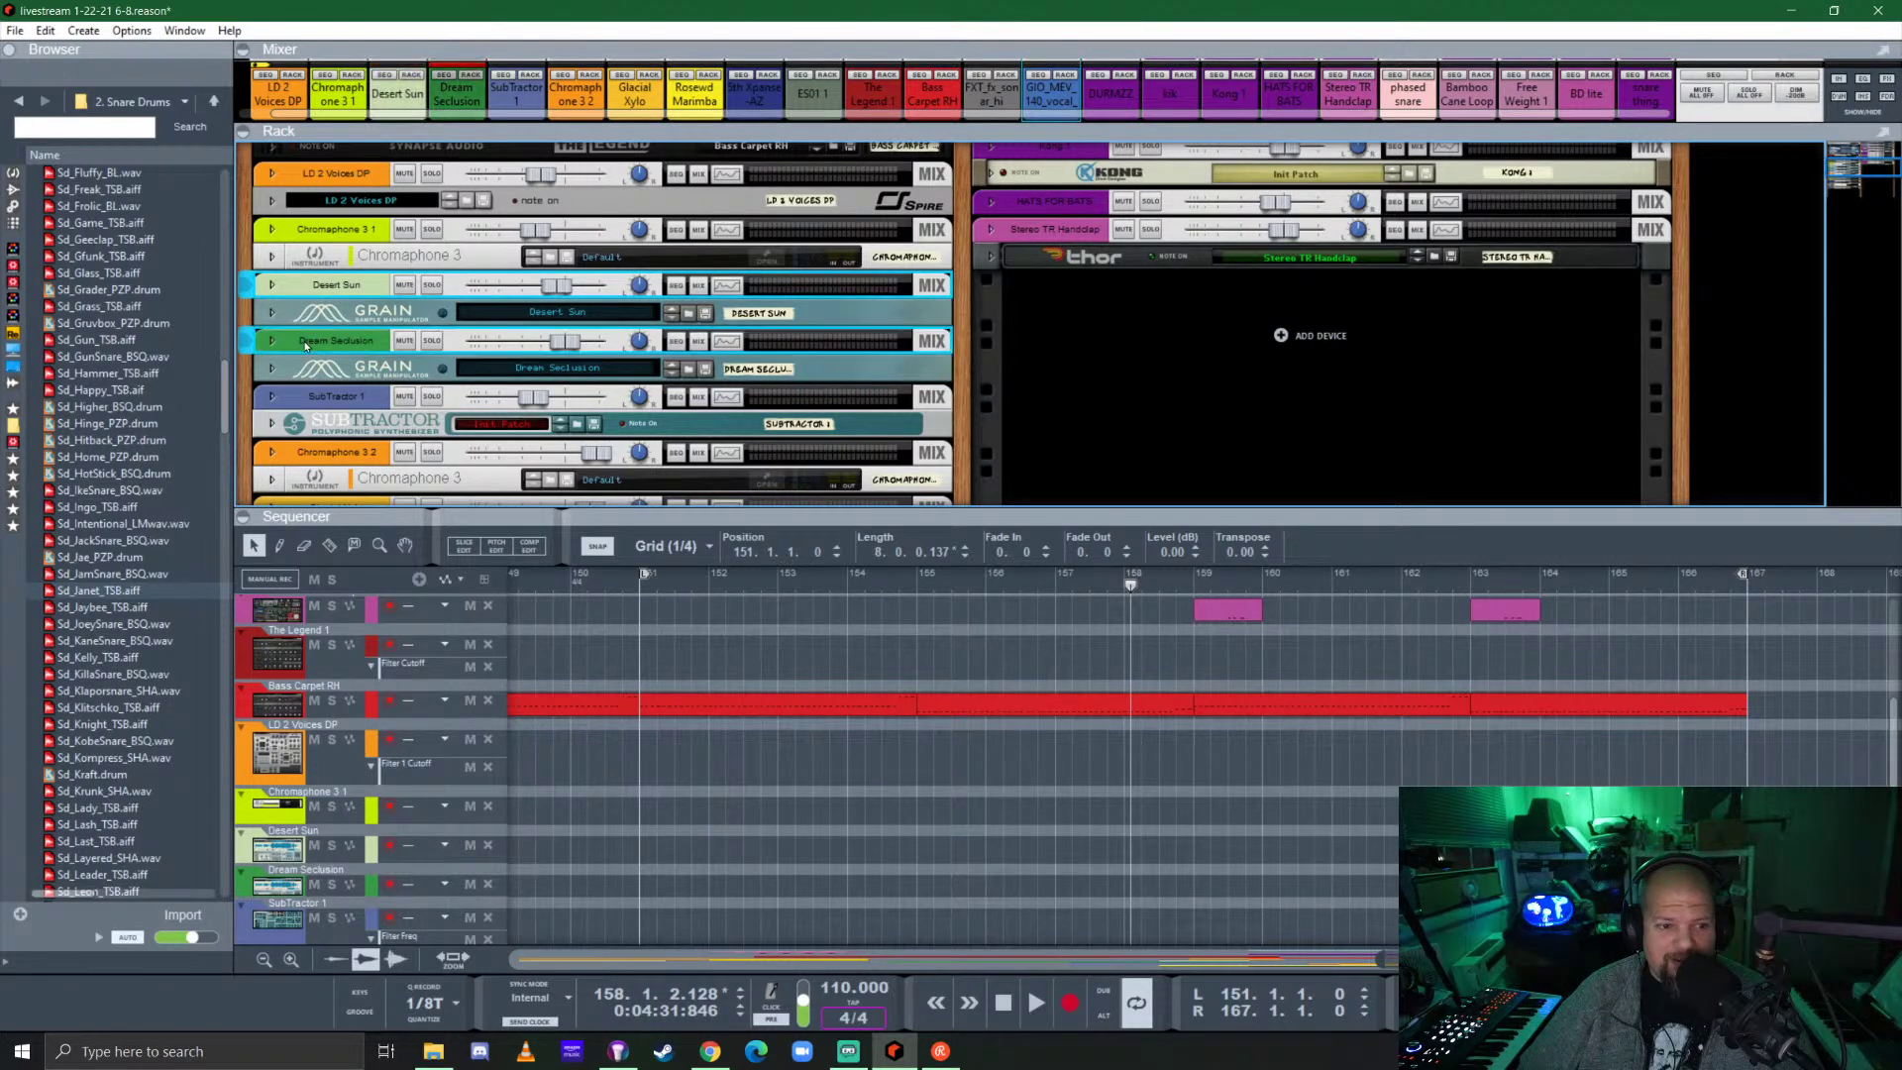
{"action": "left_click", "coordinate": [307, 396], "text": "shift"}
{"action": "left_click_drag", "start_coordinate": [296, 236], "coordinate": [1313, 270]}
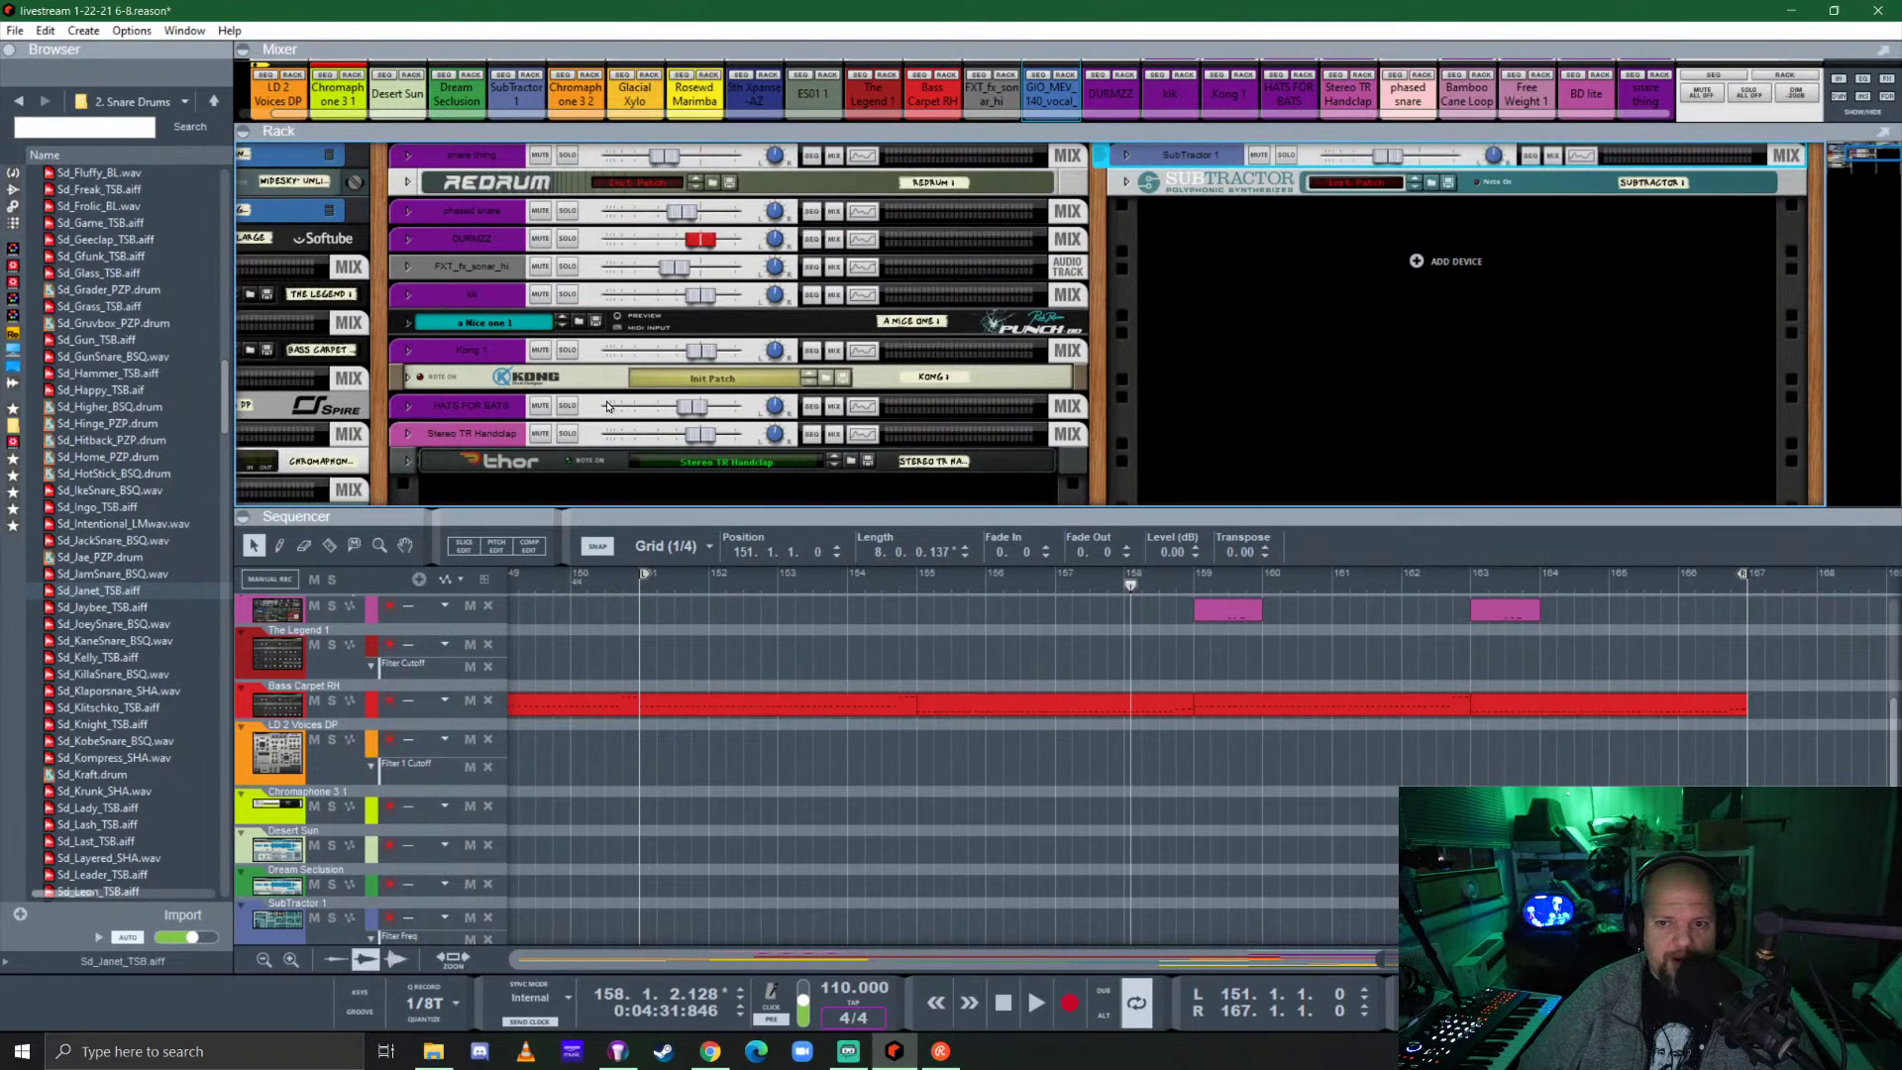
Move Chromaphone 3 2, Glacial Xylo and Rosewd Marimba into the third rack column, below SubTractor 1.
{"action": "scroll", "coordinate": [635, 400], "scroll_direction": "left", "scroll_amount": 5}
{"action": "scroll", "coordinate": [698, 384], "scroll_direction": "down", "scroll_amount": 2}
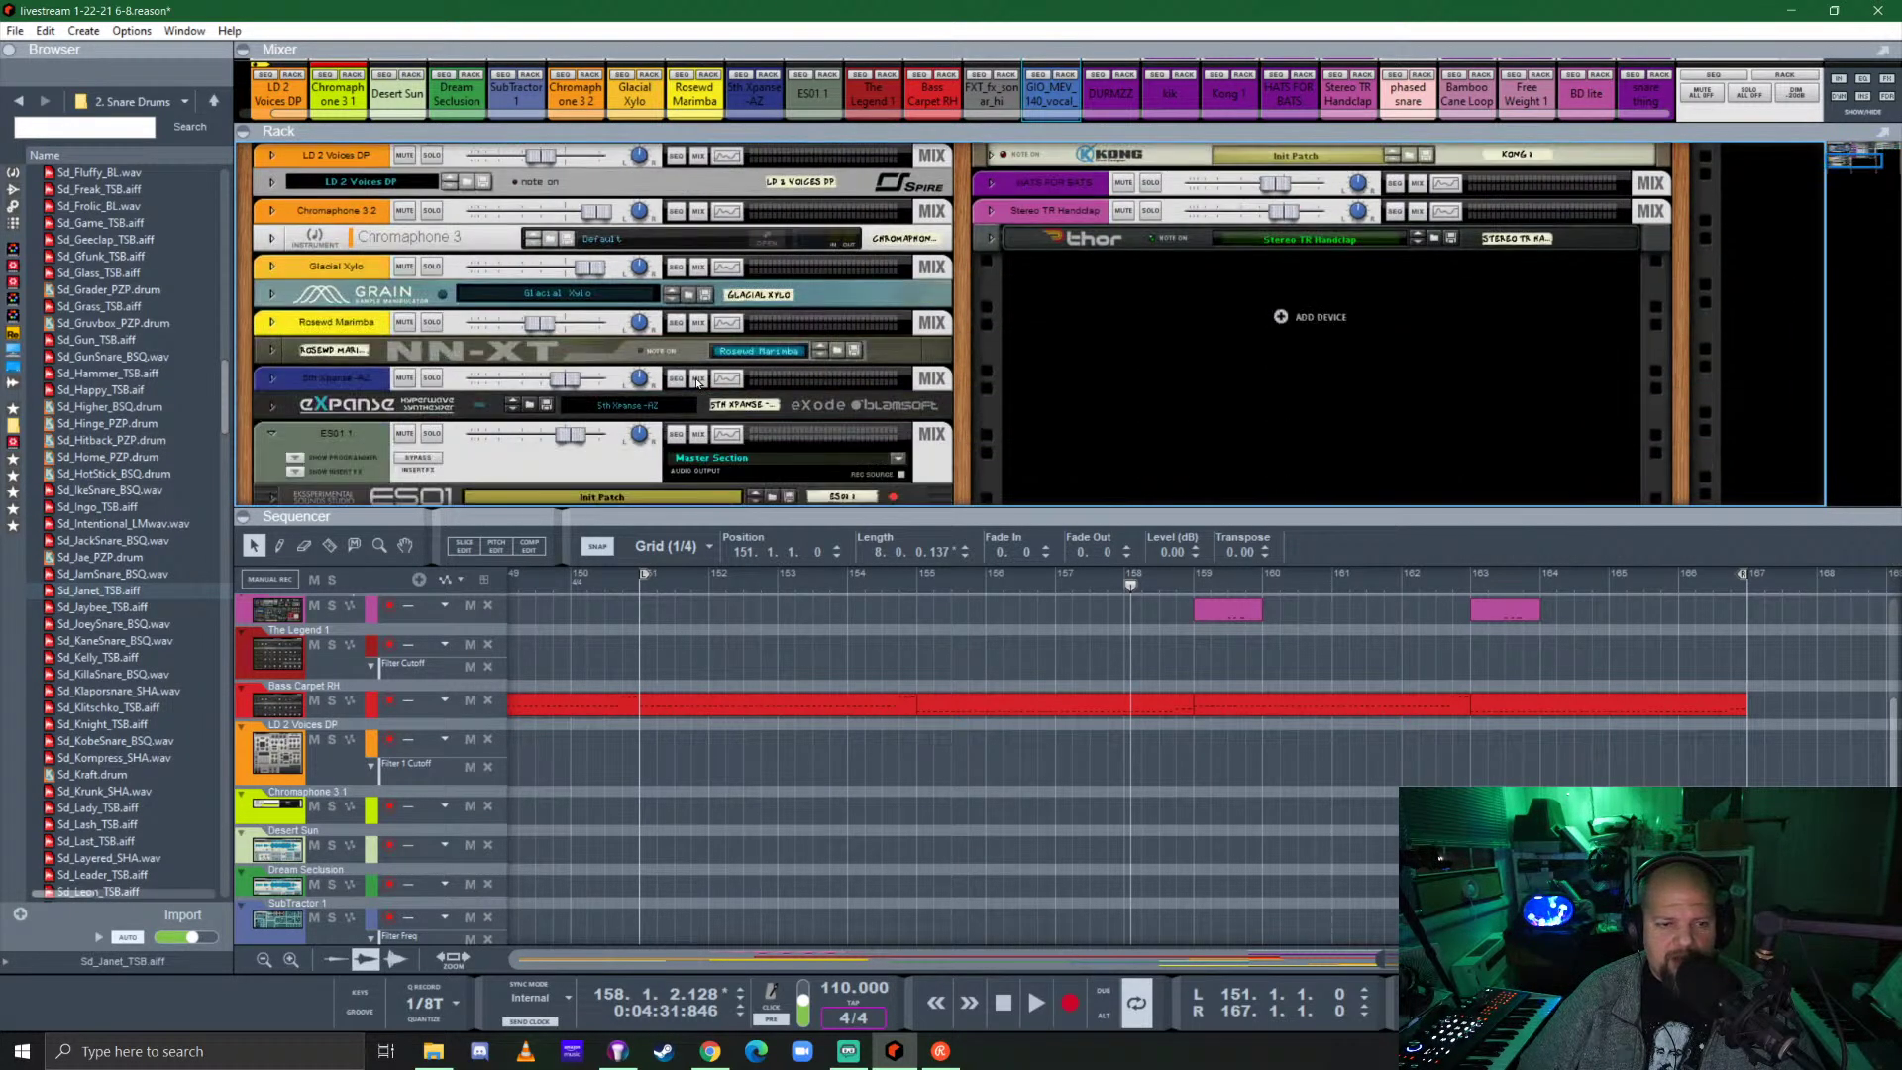
{"action": "left_click", "coordinate": [306, 259]}
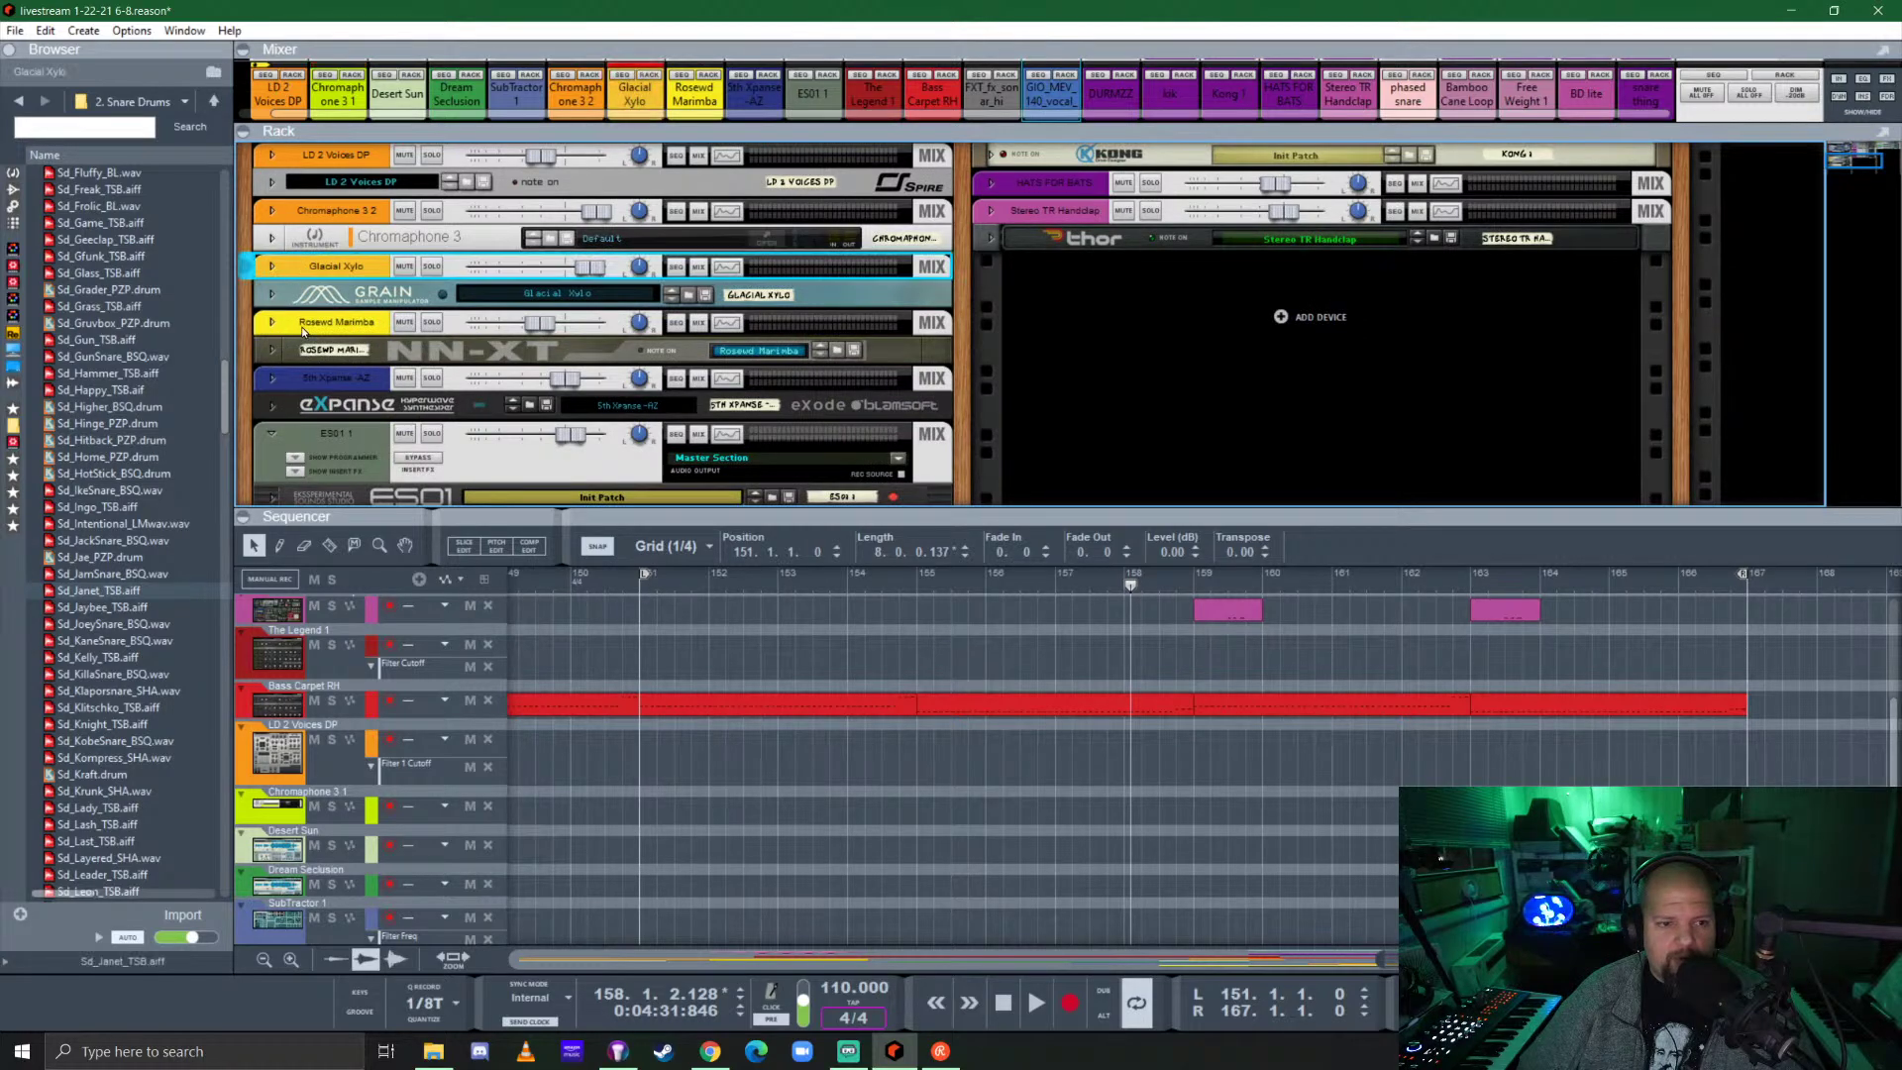
{"action": "left_click", "coordinate": [327, 322], "text": "shift"}
{"action": "left_click", "coordinate": [293, 234], "text": "shift"}
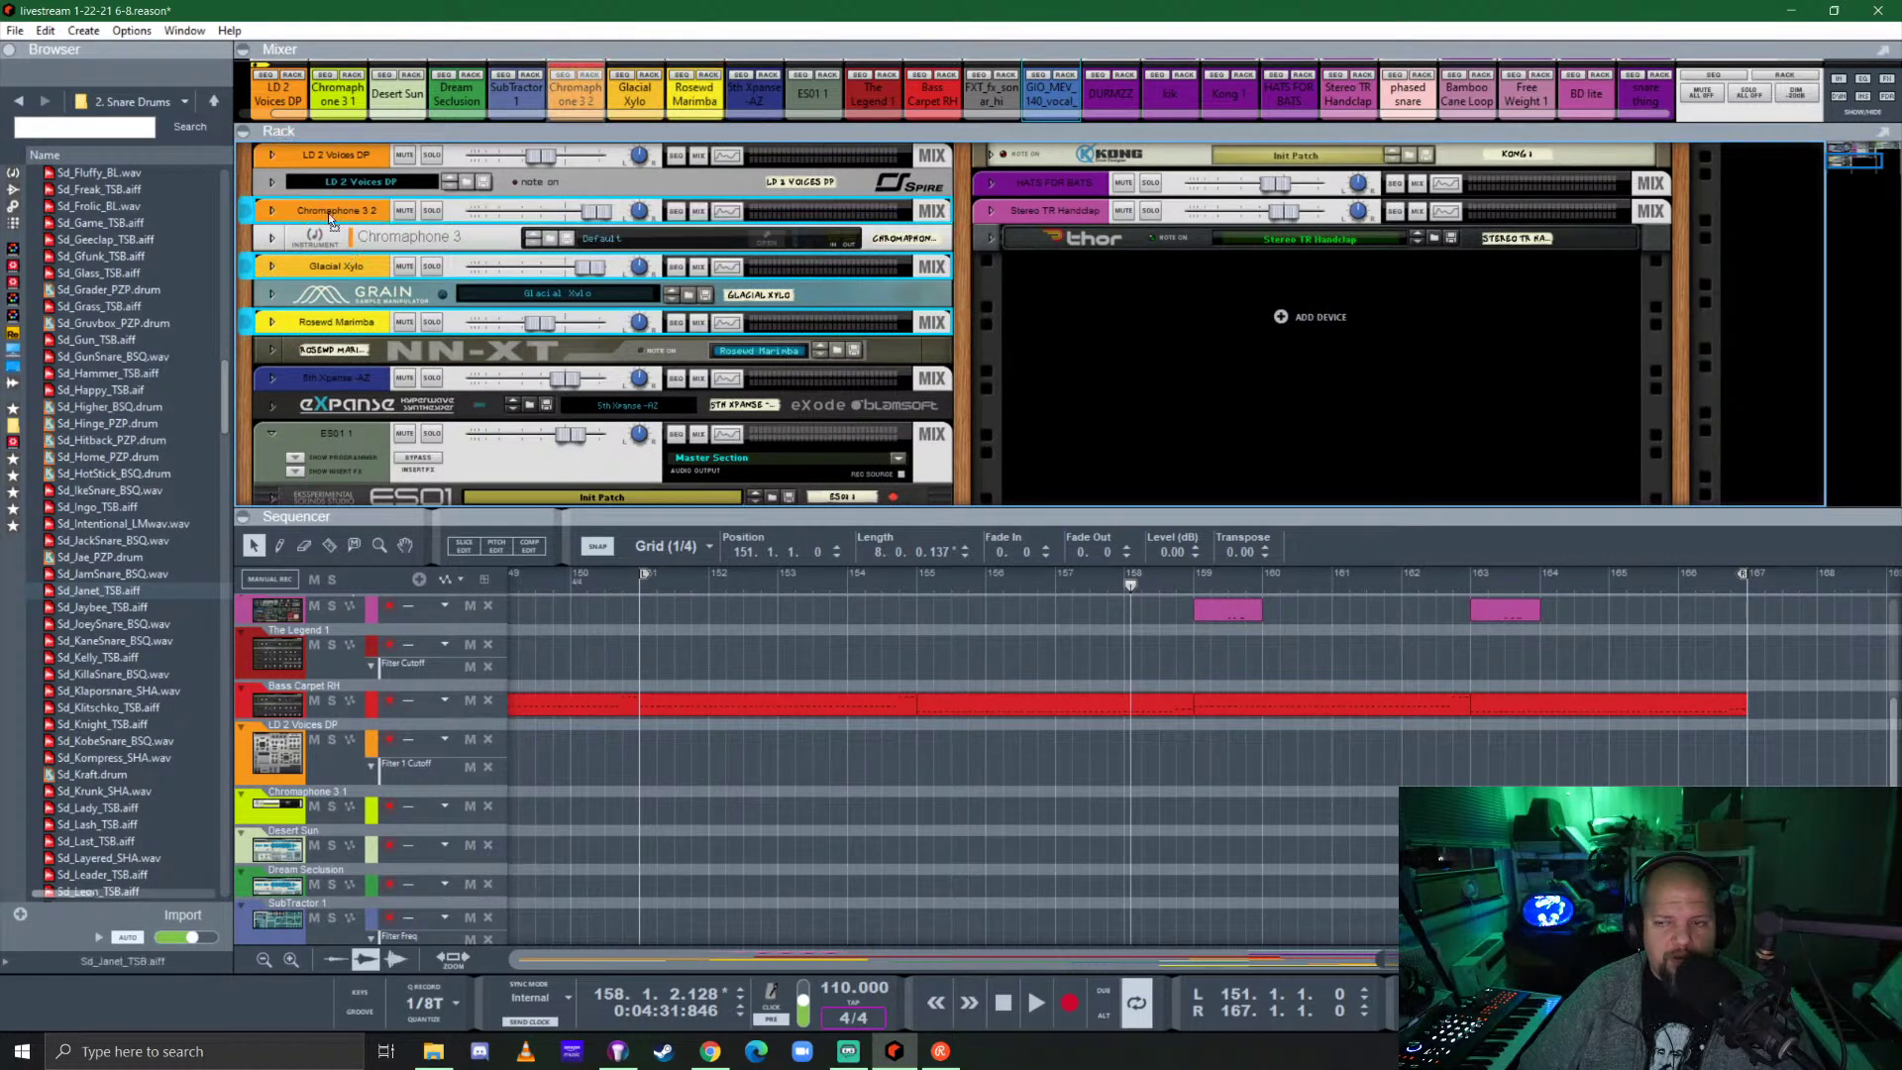
{"action": "left_click_drag", "start_coordinate": [334, 219], "coordinate": [1694, 422]}
Widen the browser slightly and create a Synapse Audio Antidote synth below the GIO_MEV_140 audio track in the first rack column.
{"action": "scroll", "coordinate": [683, 392], "scroll_direction": "up", "scroll_amount": 10}
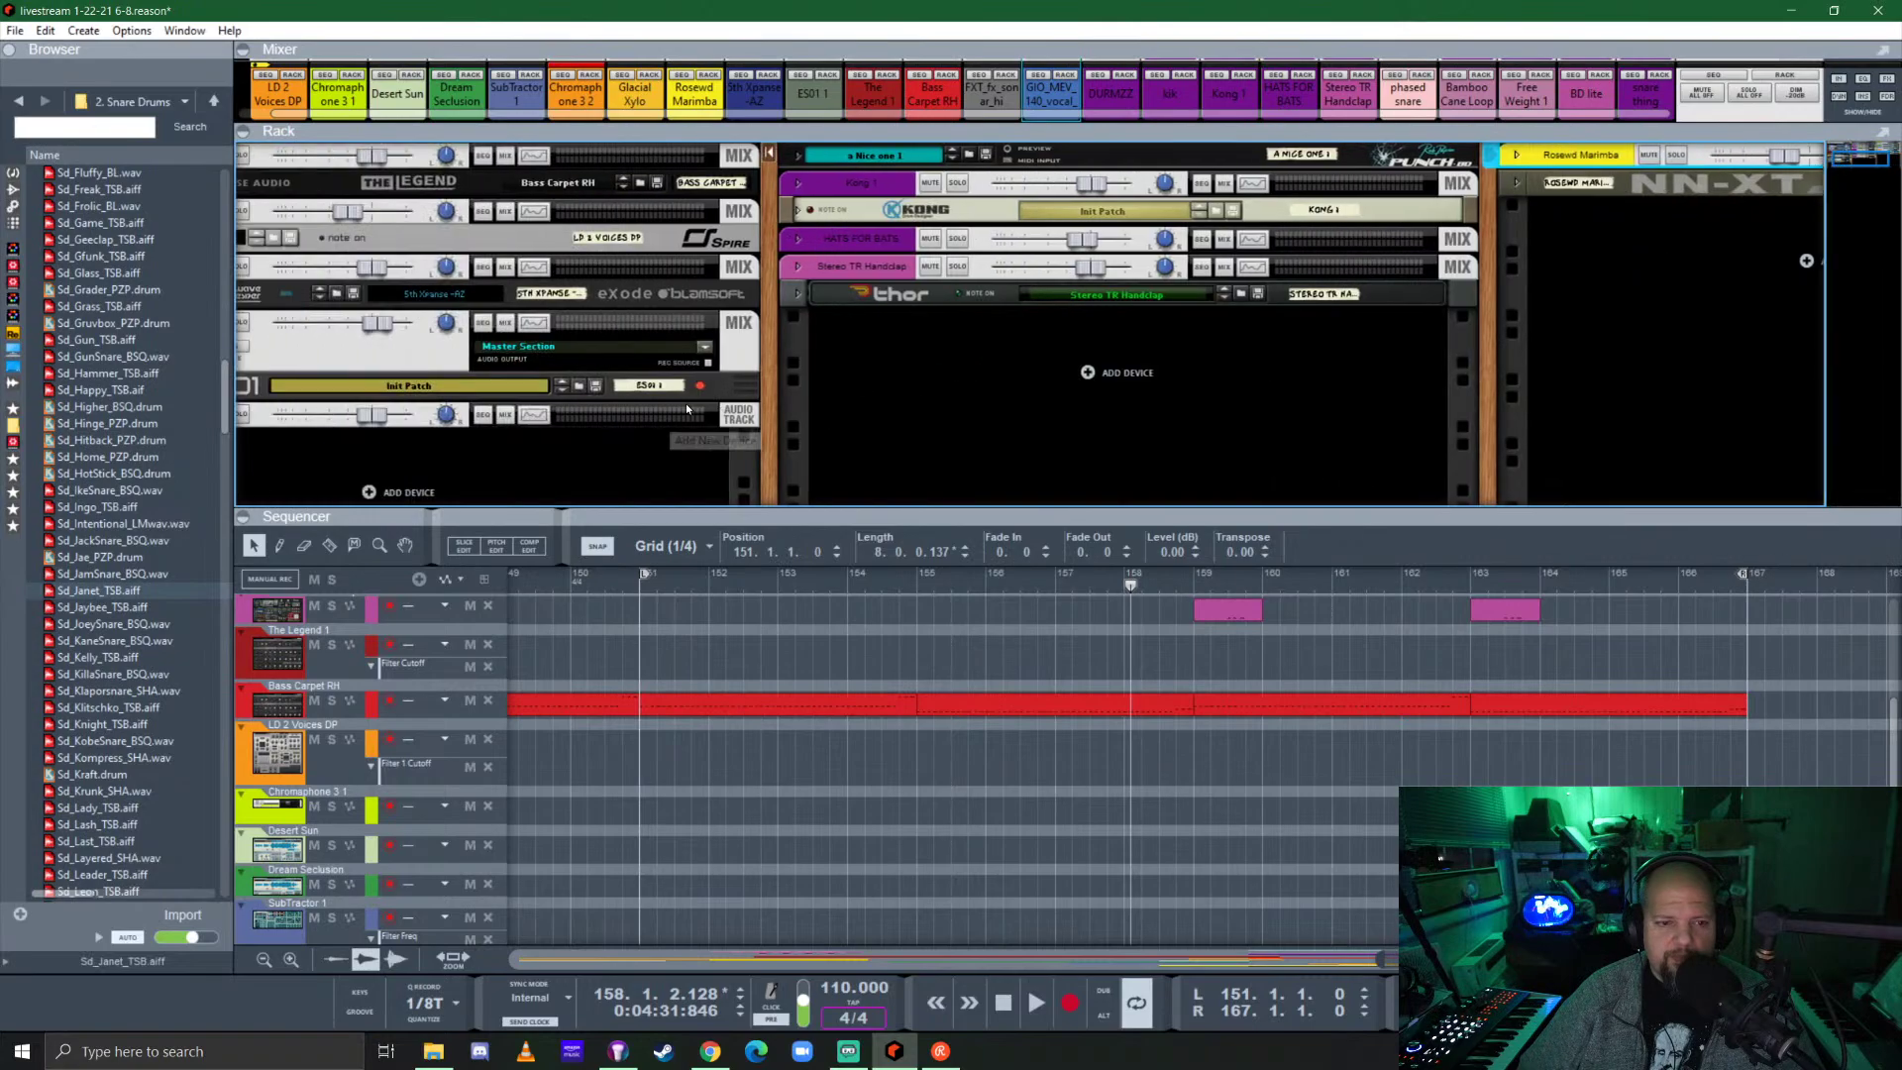
{"action": "scroll", "coordinate": [608, 389], "scroll_direction": "down", "scroll_amount": 10}
{"action": "scroll", "coordinate": [713, 377], "scroll_direction": "up", "scroll_amount": 10}
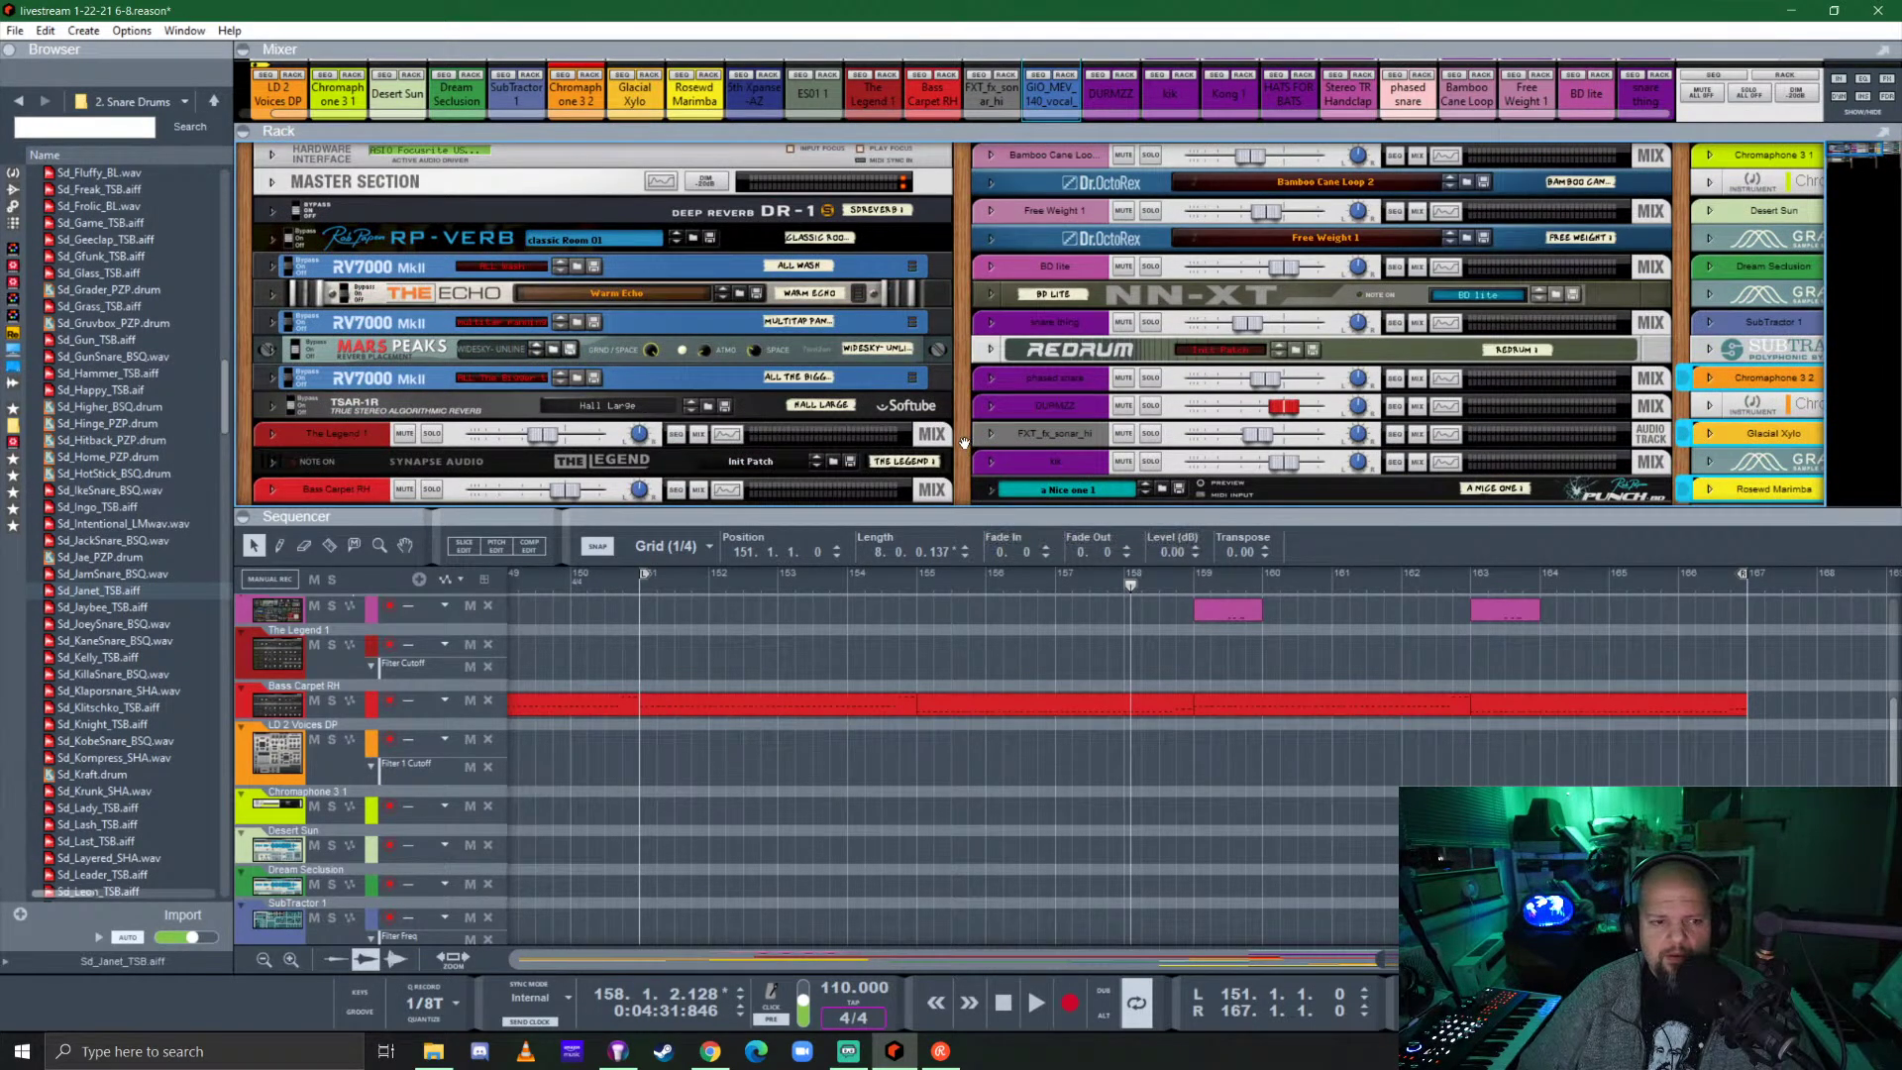
{"action": "mouse_move", "coordinate": [231, 382]}
{"action": "left_mouse_down"}
{"action": "mouse_move", "coordinate": [206, 383]}
{"action": "mouse_move", "coordinate": [269, 381]}
{"action": "left_mouse_up"}
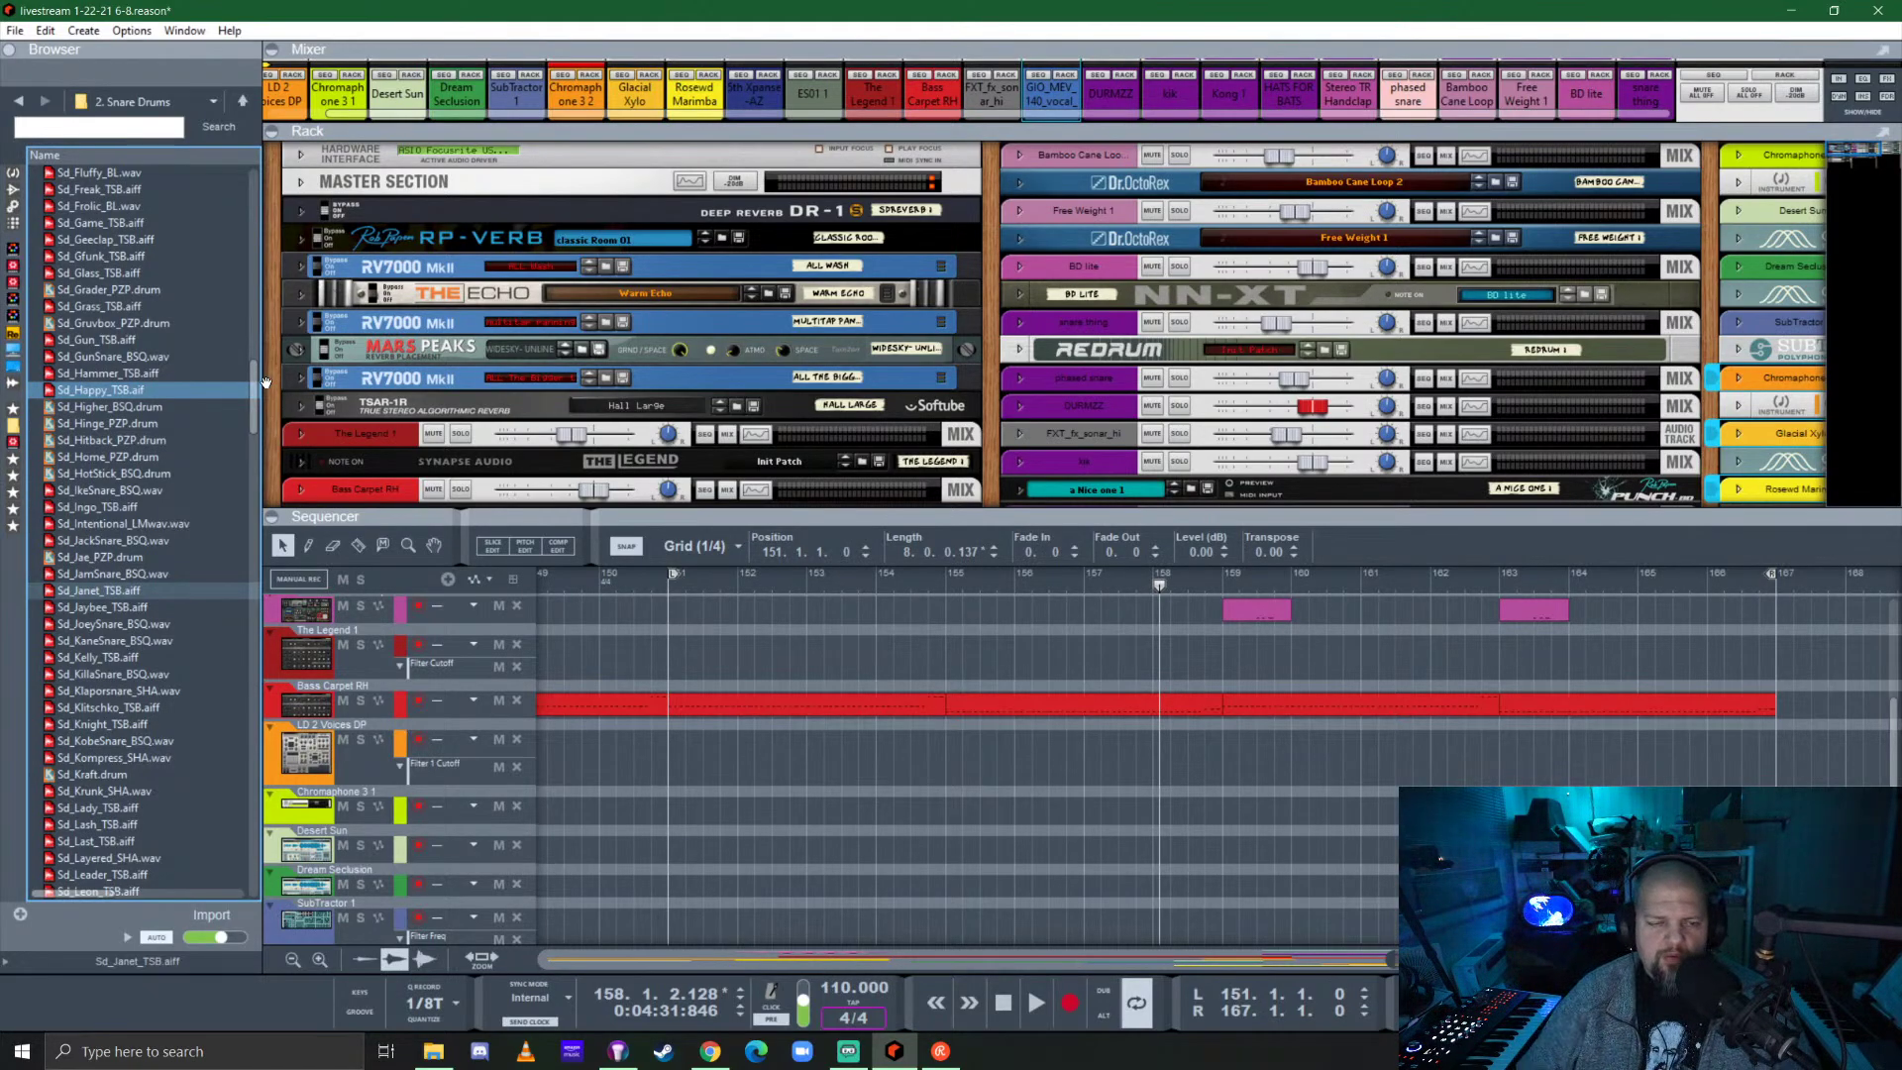
{"action": "scroll", "coordinate": [667, 409], "scroll_direction": "down", "scroll_amount": 10}
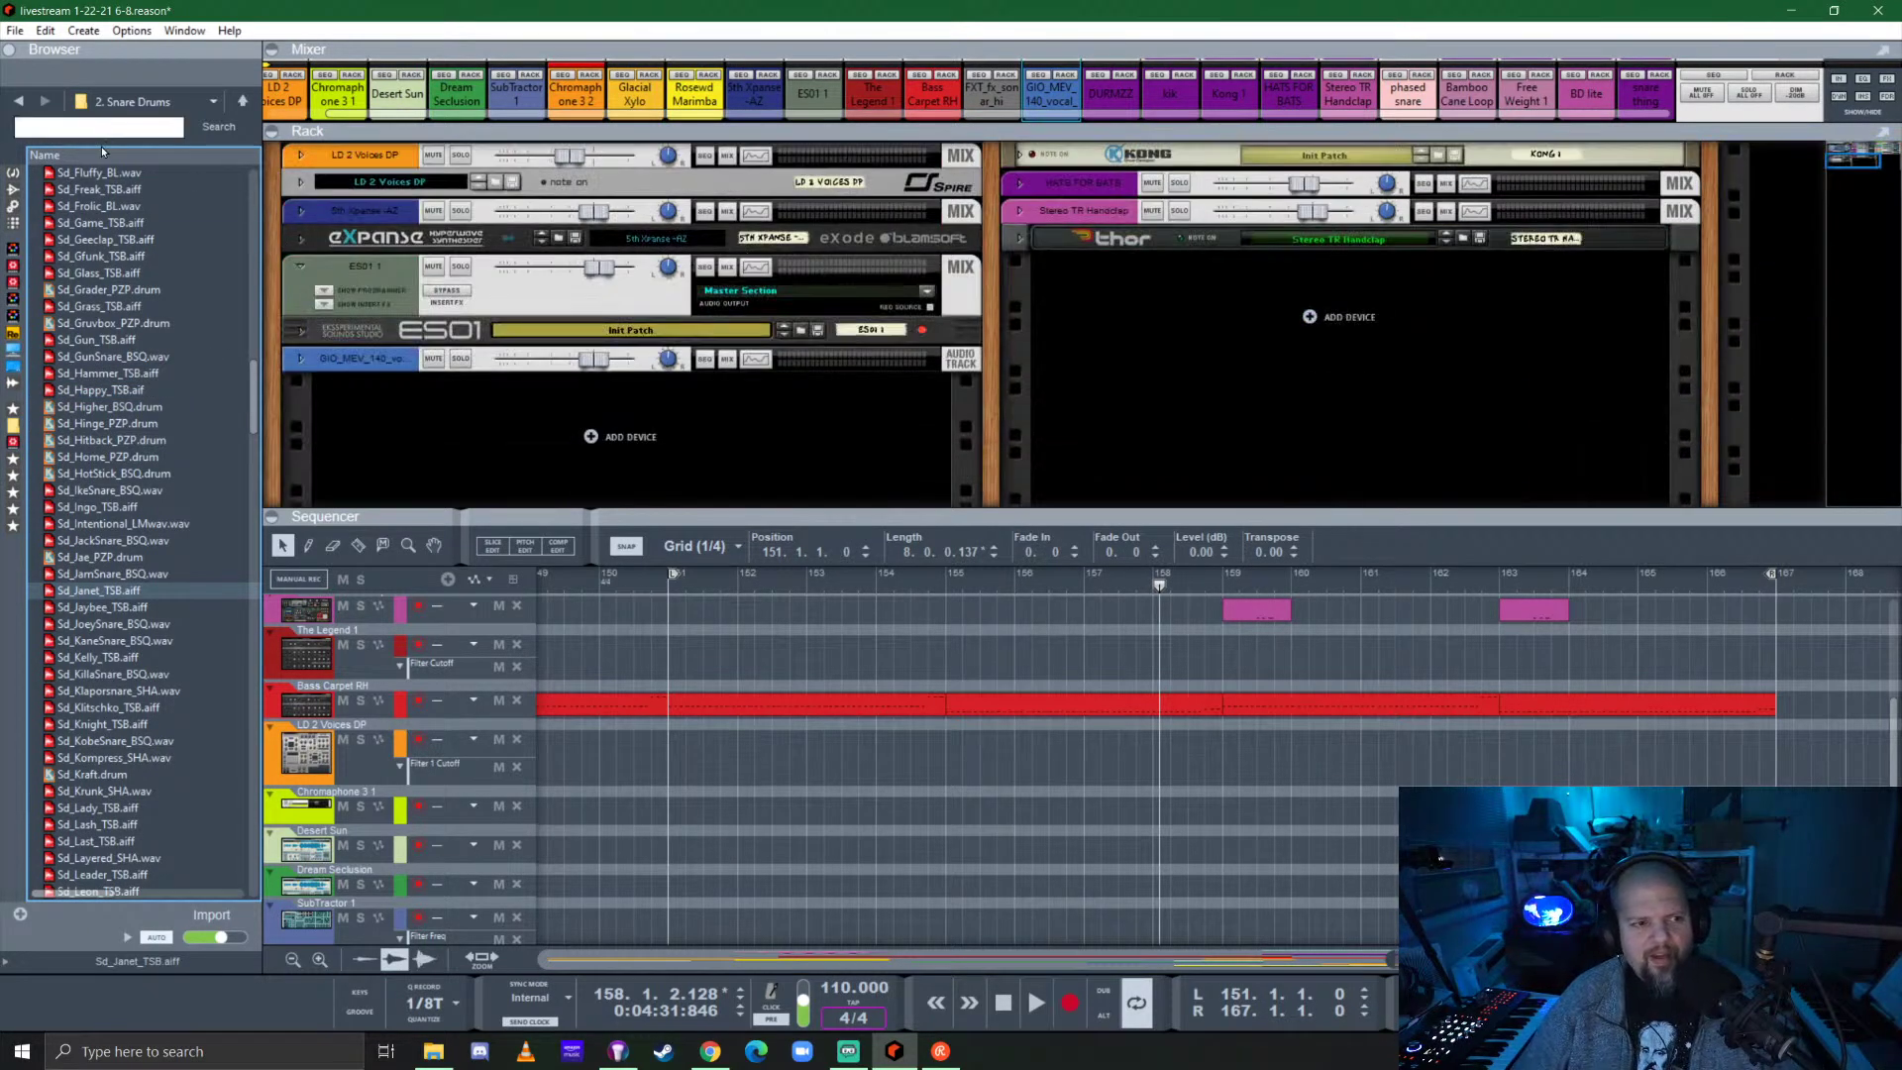
{"action": "left_click", "coordinate": [12, 174]}
{"action": "scroll", "coordinate": [158, 512], "scroll_direction": "down", "scroll_amount": 6}
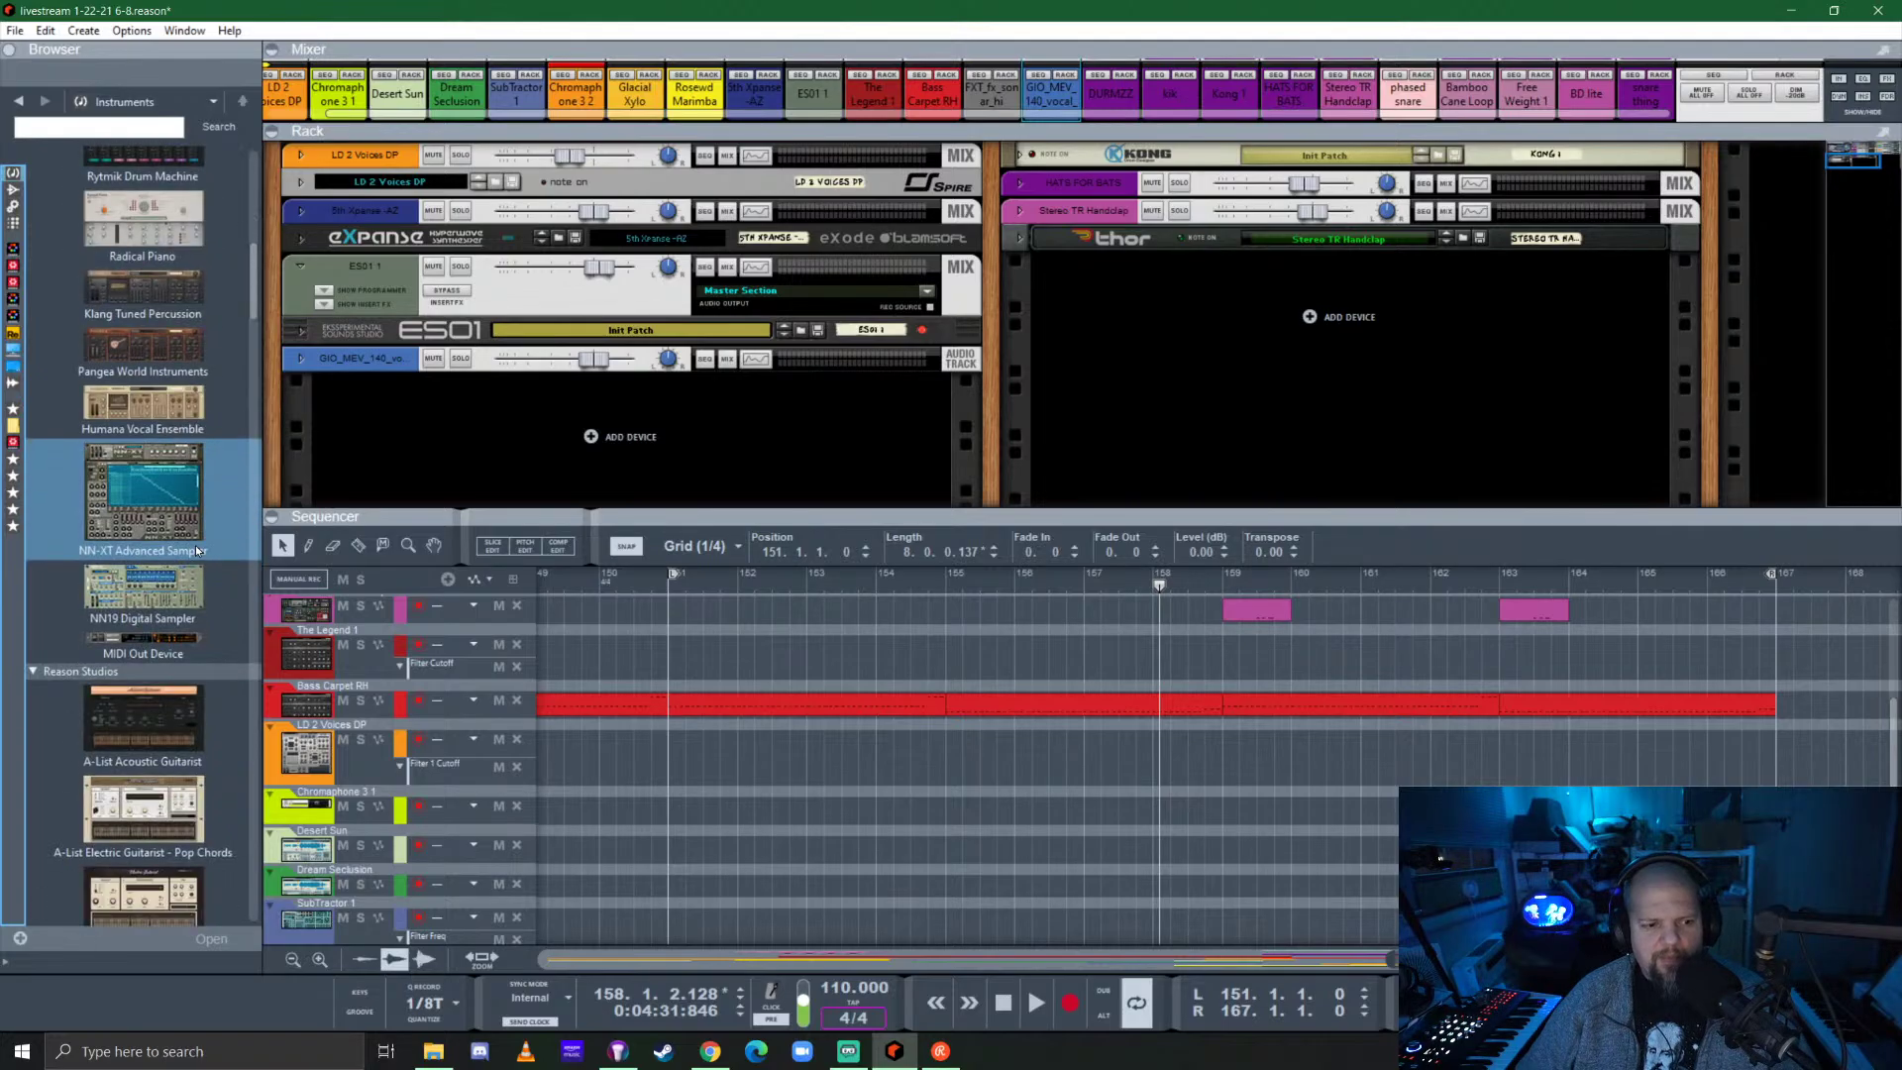
{"action": "scroll", "coordinate": [156, 512], "scroll_direction": "down", "scroll_amount": 20}
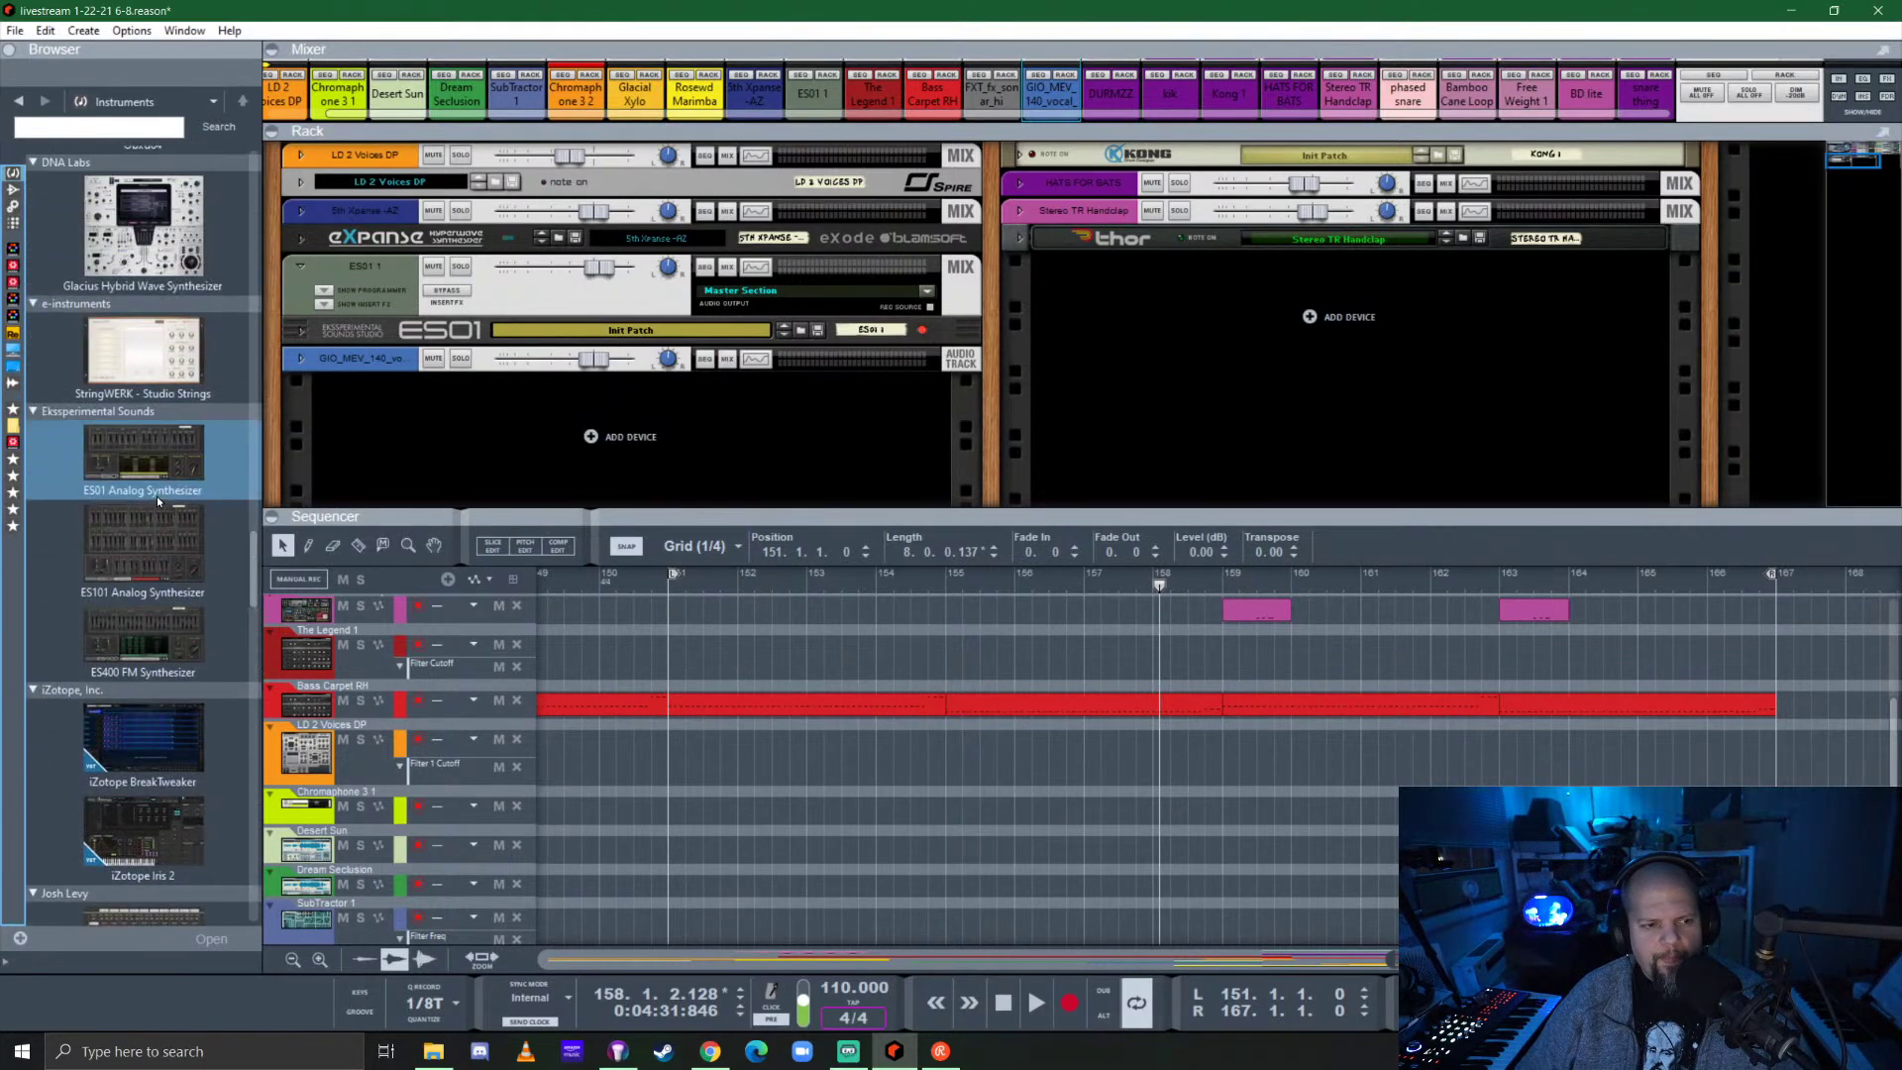
{"action": "scroll", "coordinate": [159, 501], "scroll_direction": "down", "scroll_amount": 15}
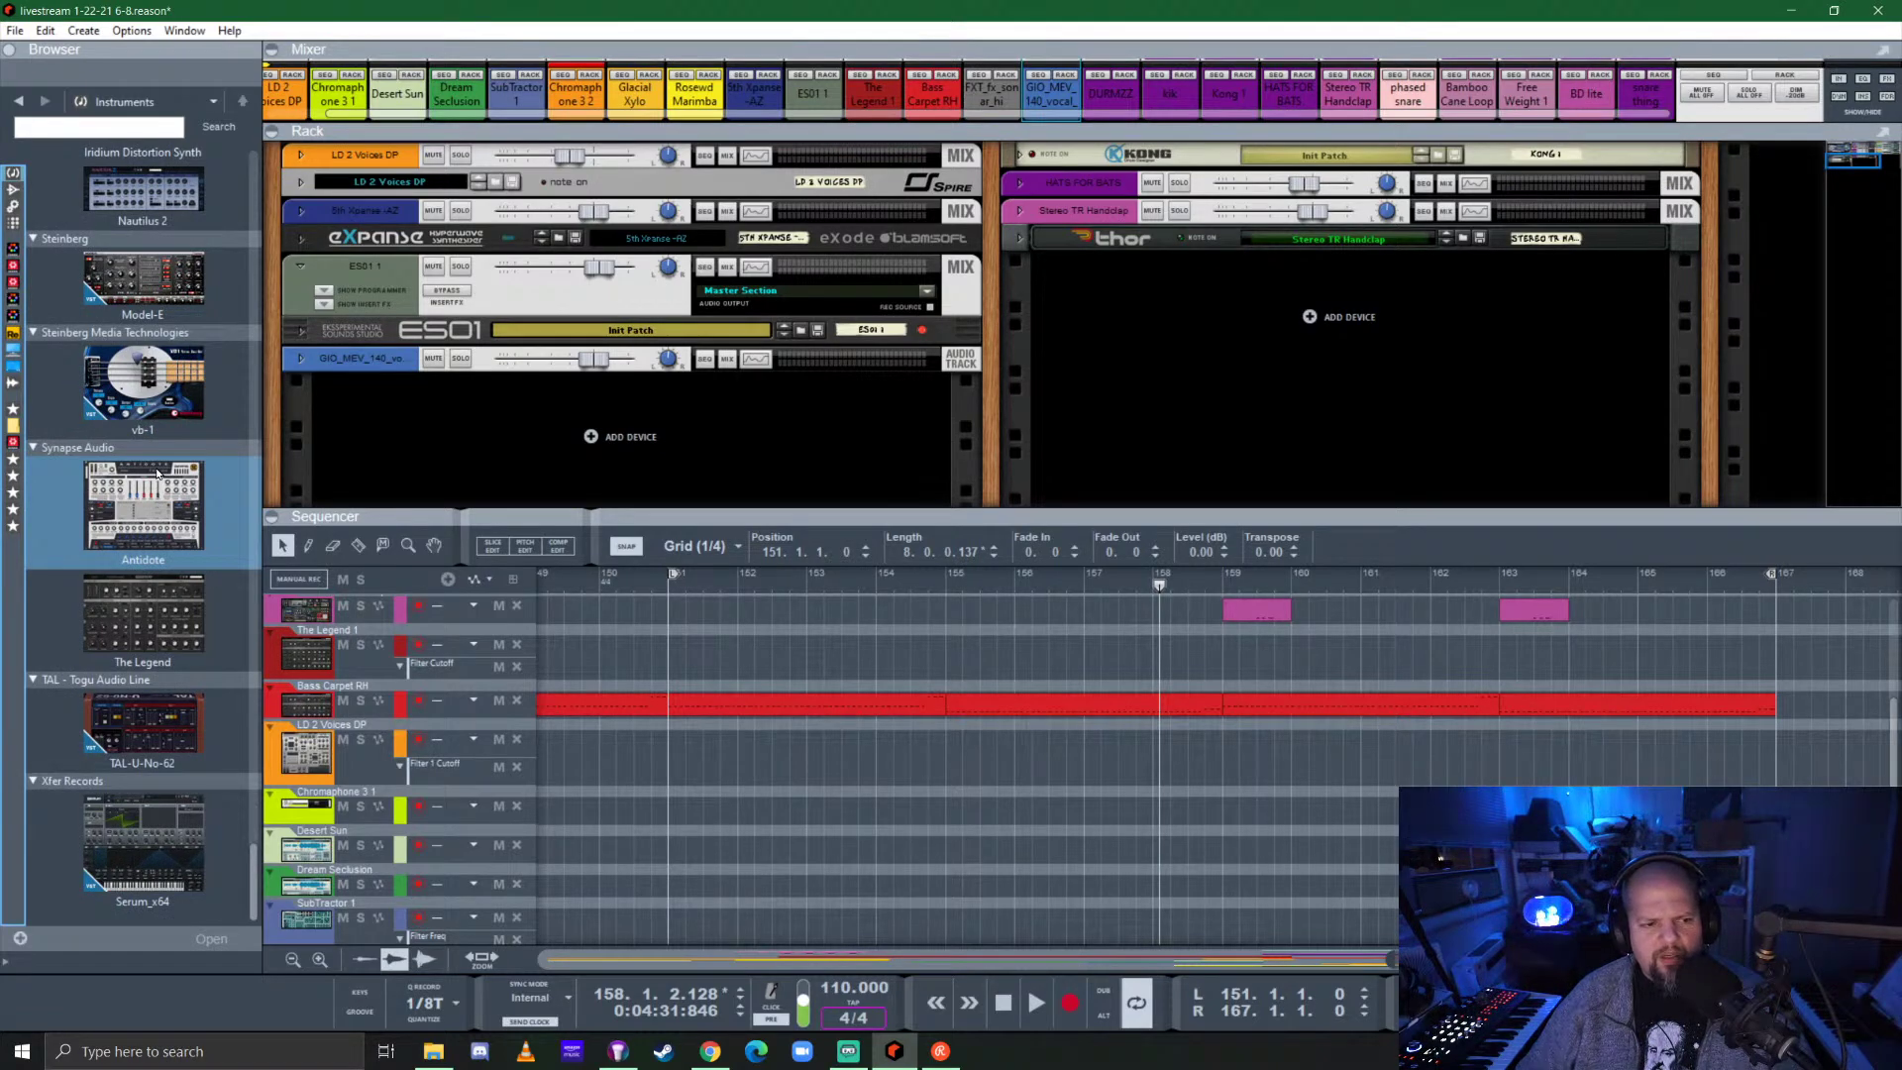
{"action": "scroll", "coordinate": [168, 472], "scroll_direction": "up", "scroll_amount": 1}
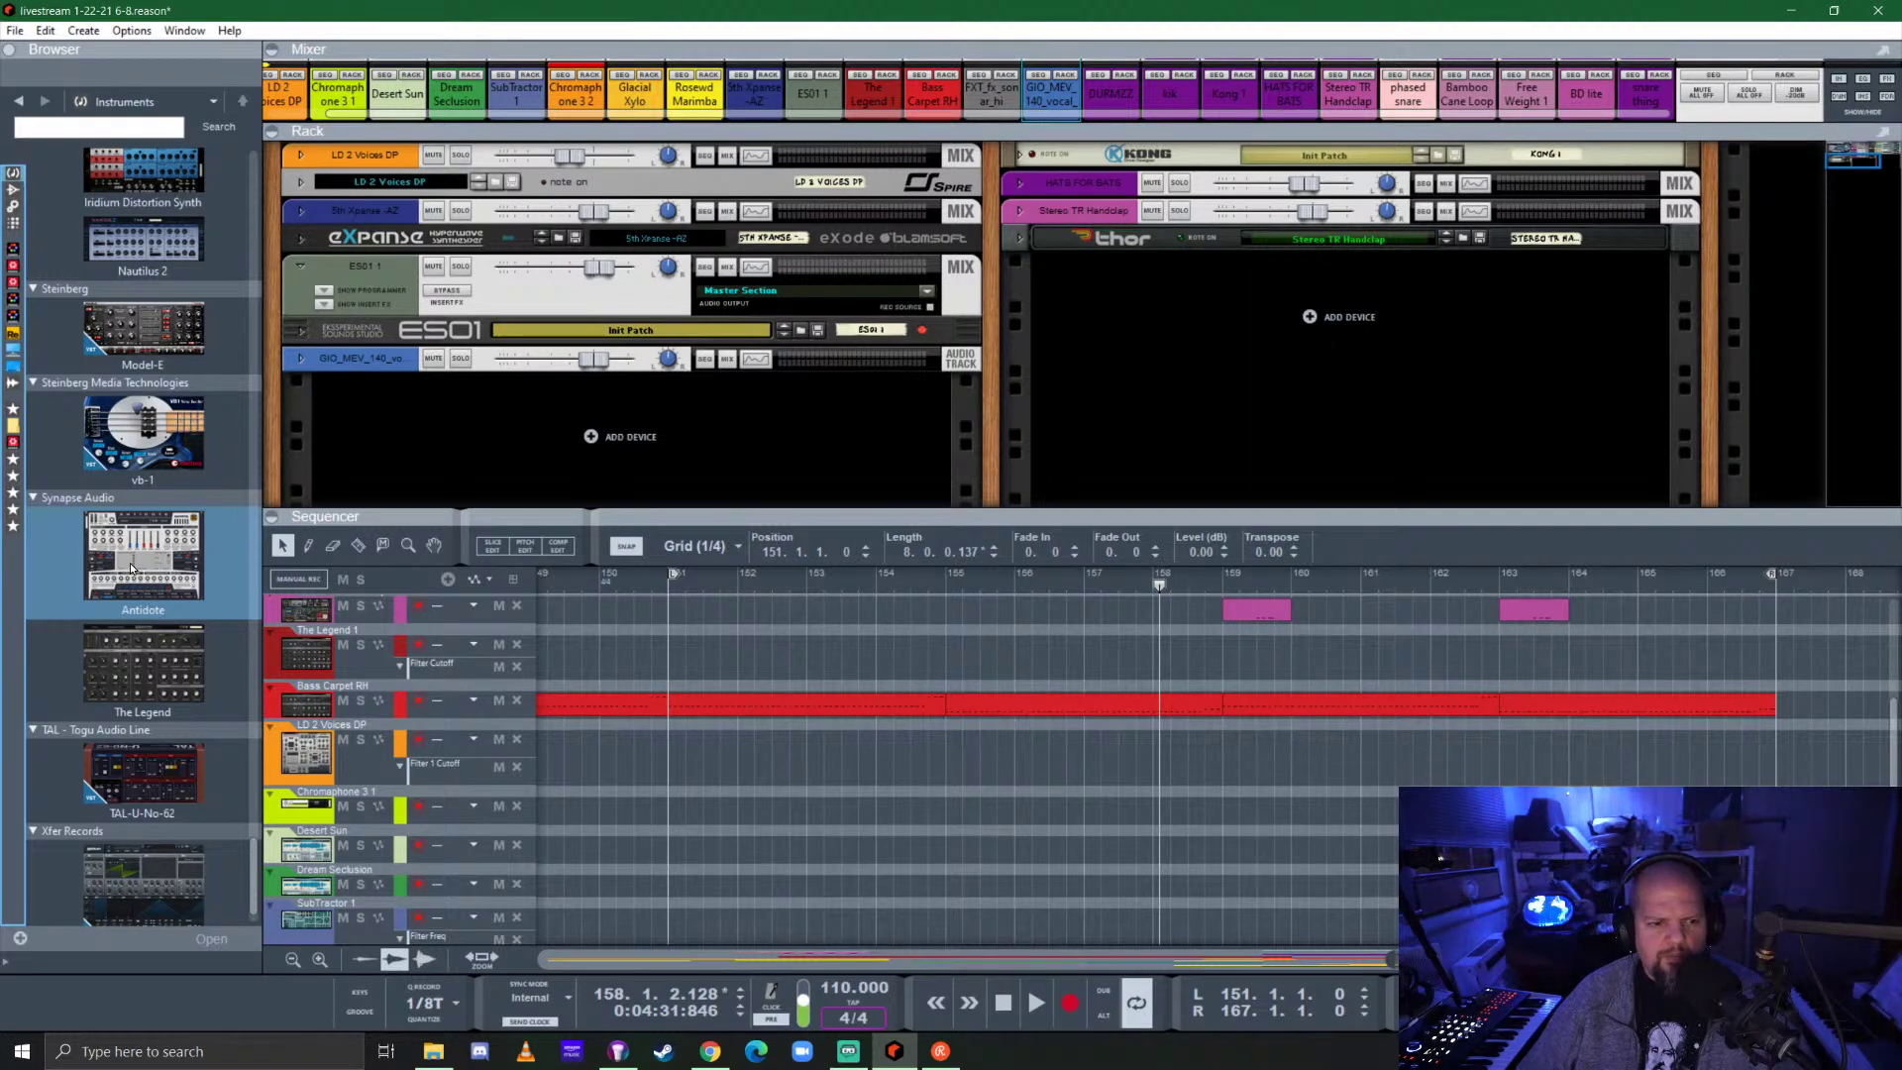
{"action": "mouse_move", "coordinate": [132, 568]}
{"action": "left_mouse_down"}
{"action": "mouse_move", "coordinate": [525, 423]}
{"action": "mouse_move", "coordinate": [845, 443]}
{"action": "left_mouse_up"}
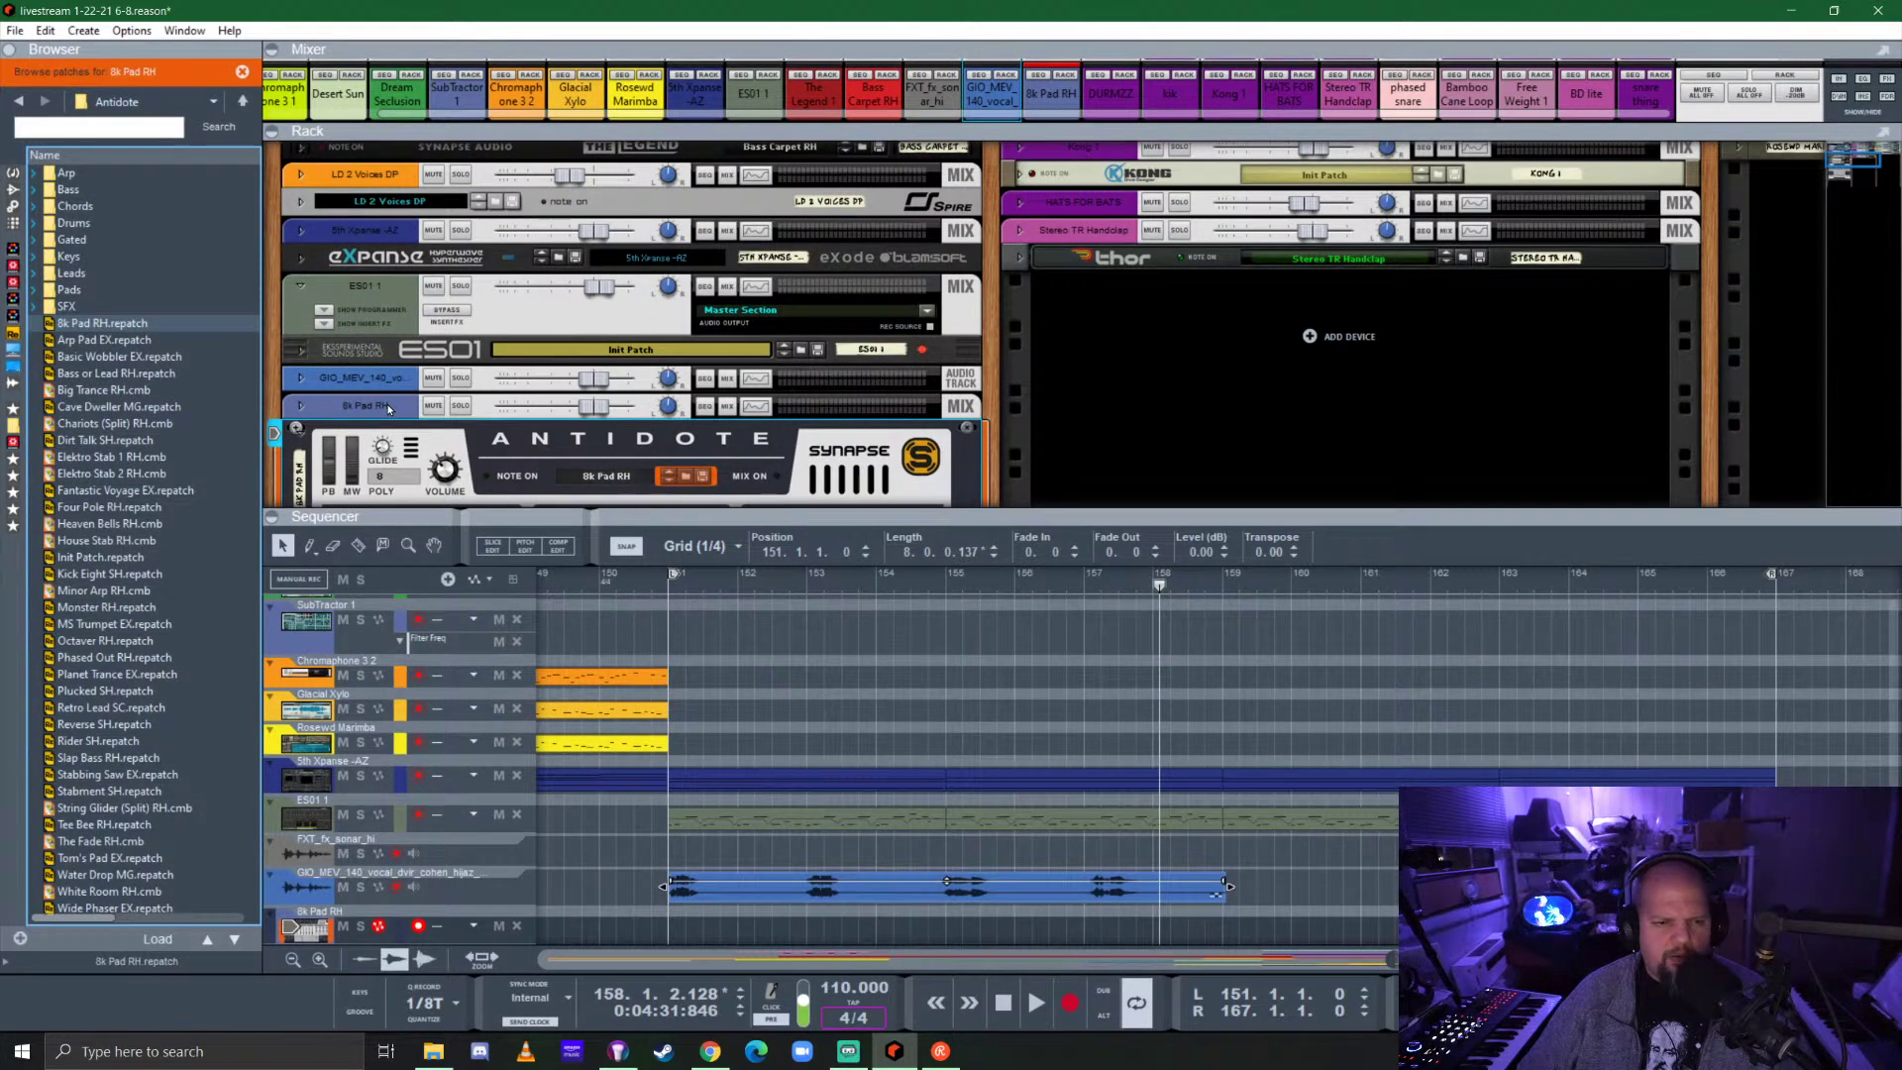
Unfold the vocal track's and Antidote's mixer devices and add a BV512 Digital Vocoder to the insert effects of Antidote's mix channel.
{"action": "left_click", "coordinate": [300, 406]}
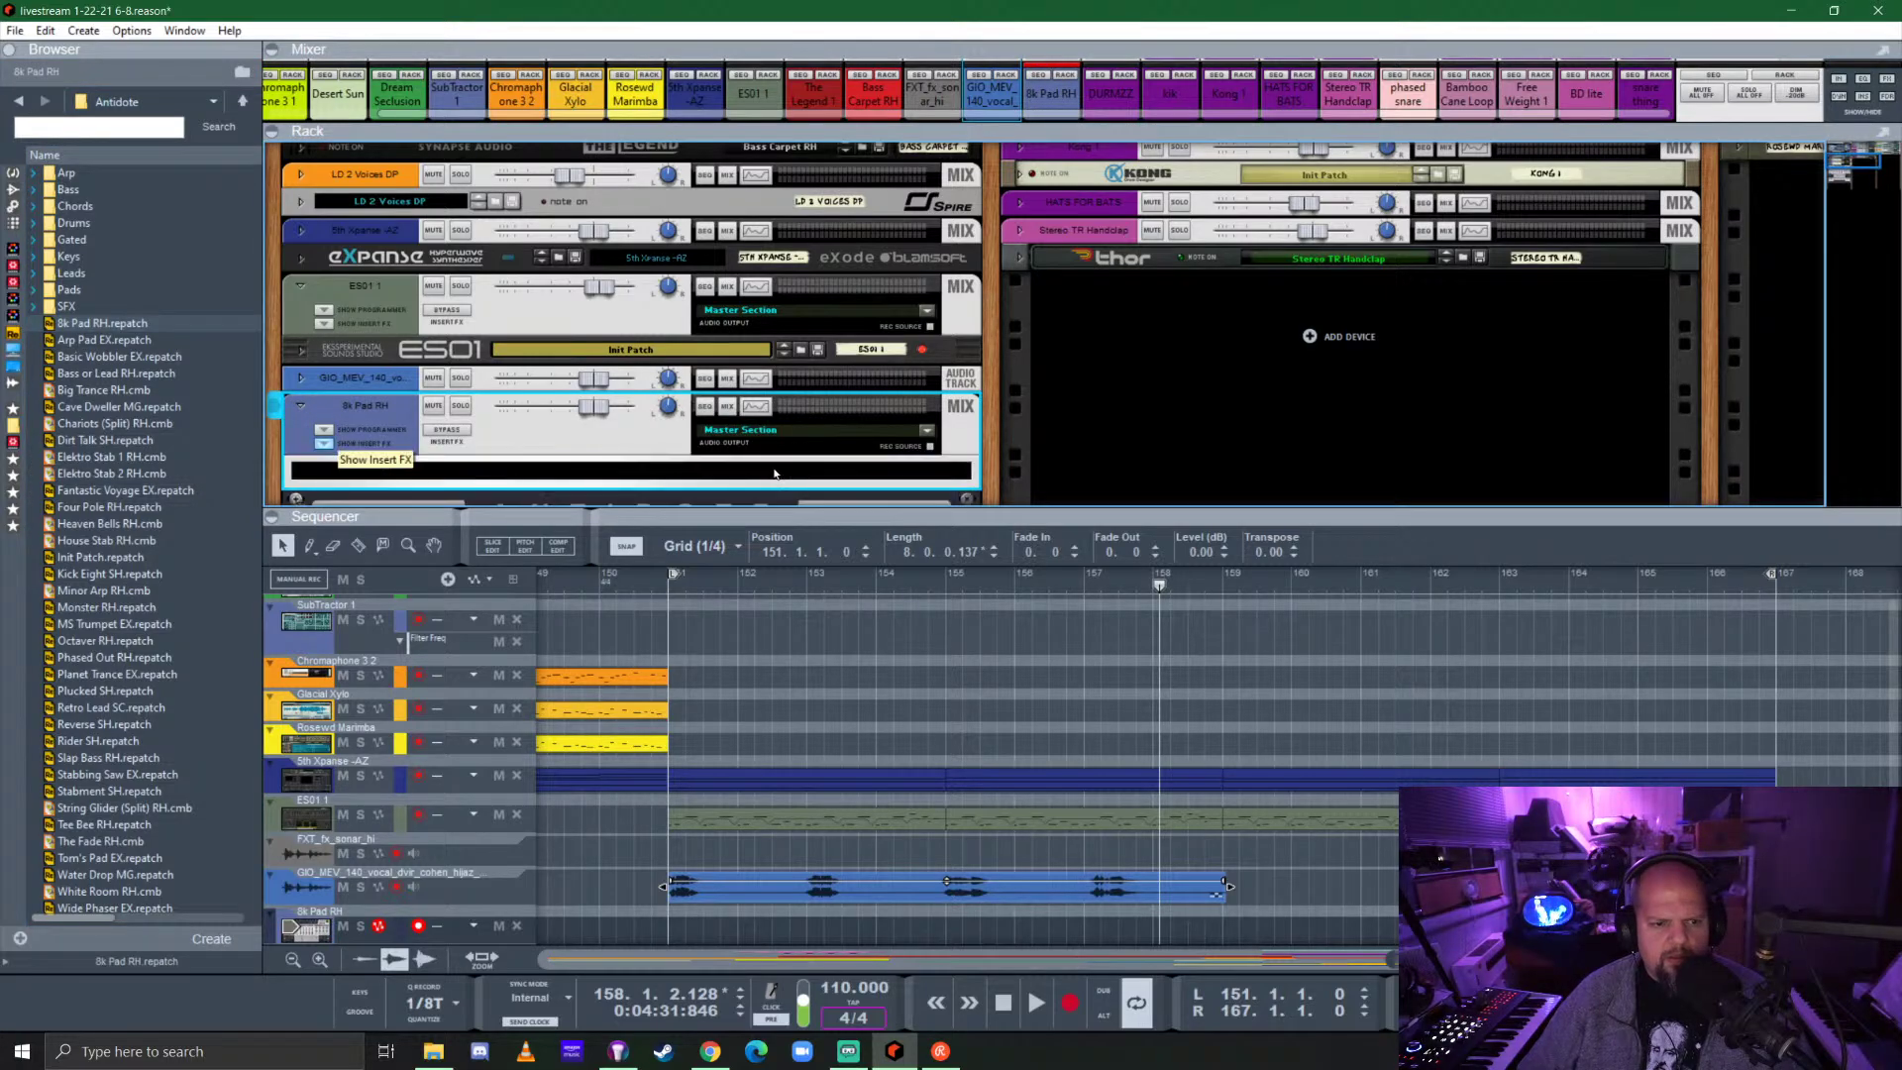
{"action": "left_click", "coordinate": [301, 381]}
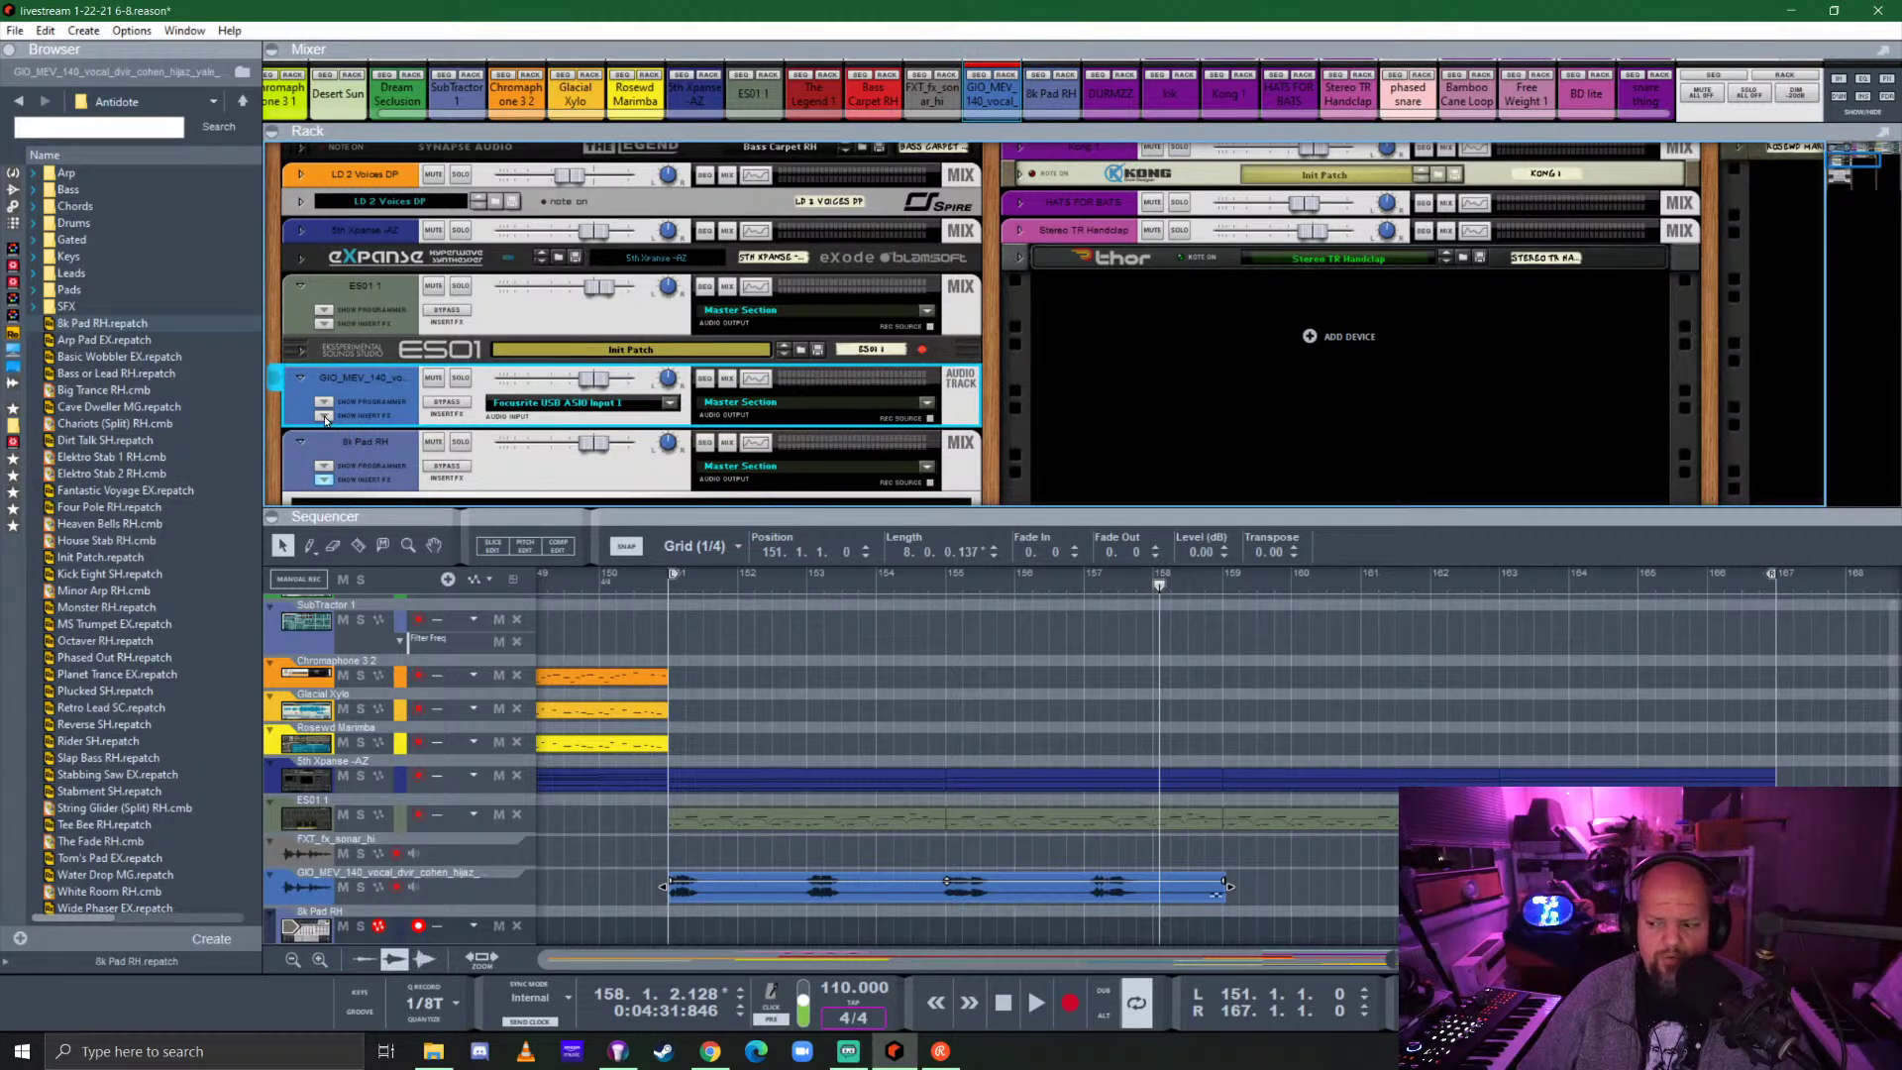
{"action": "left_click", "coordinate": [13, 189]}
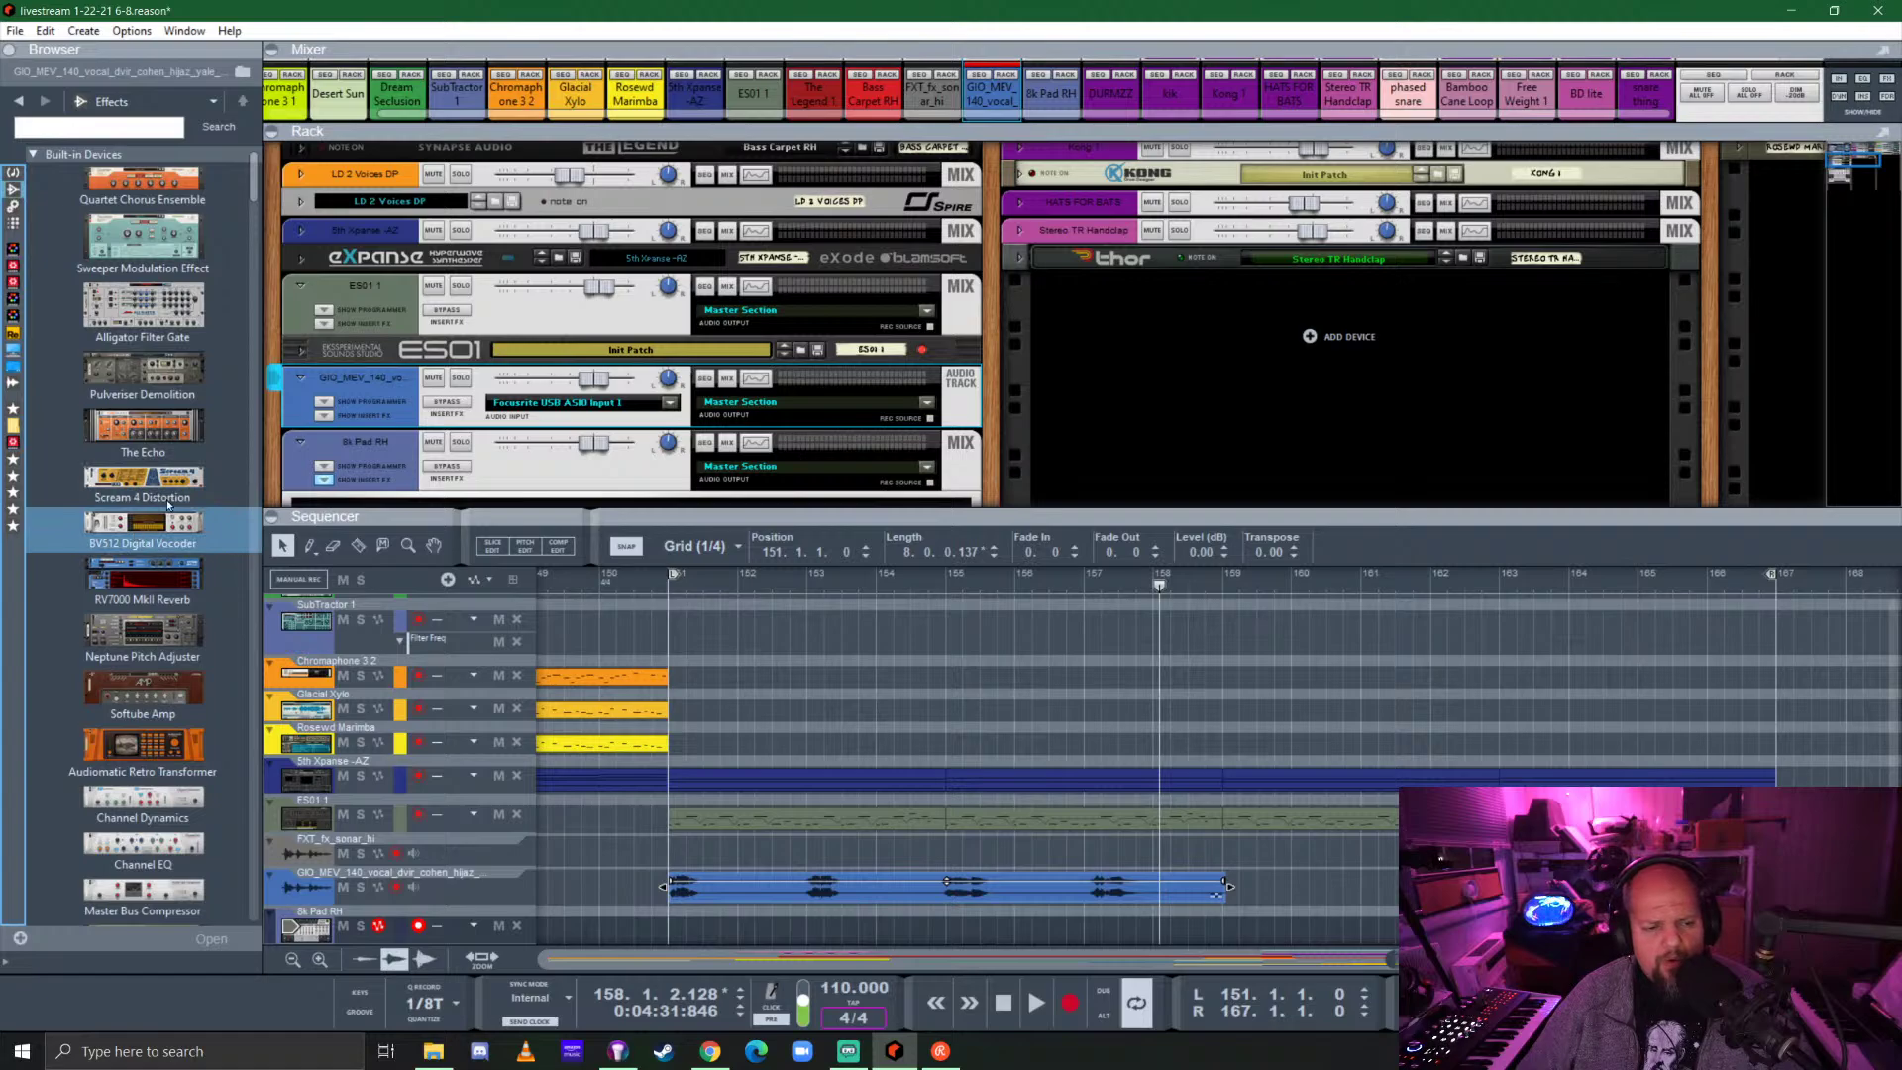
{"action": "scroll", "coordinate": [512, 400], "scroll_direction": "down", "scroll_amount": 3}
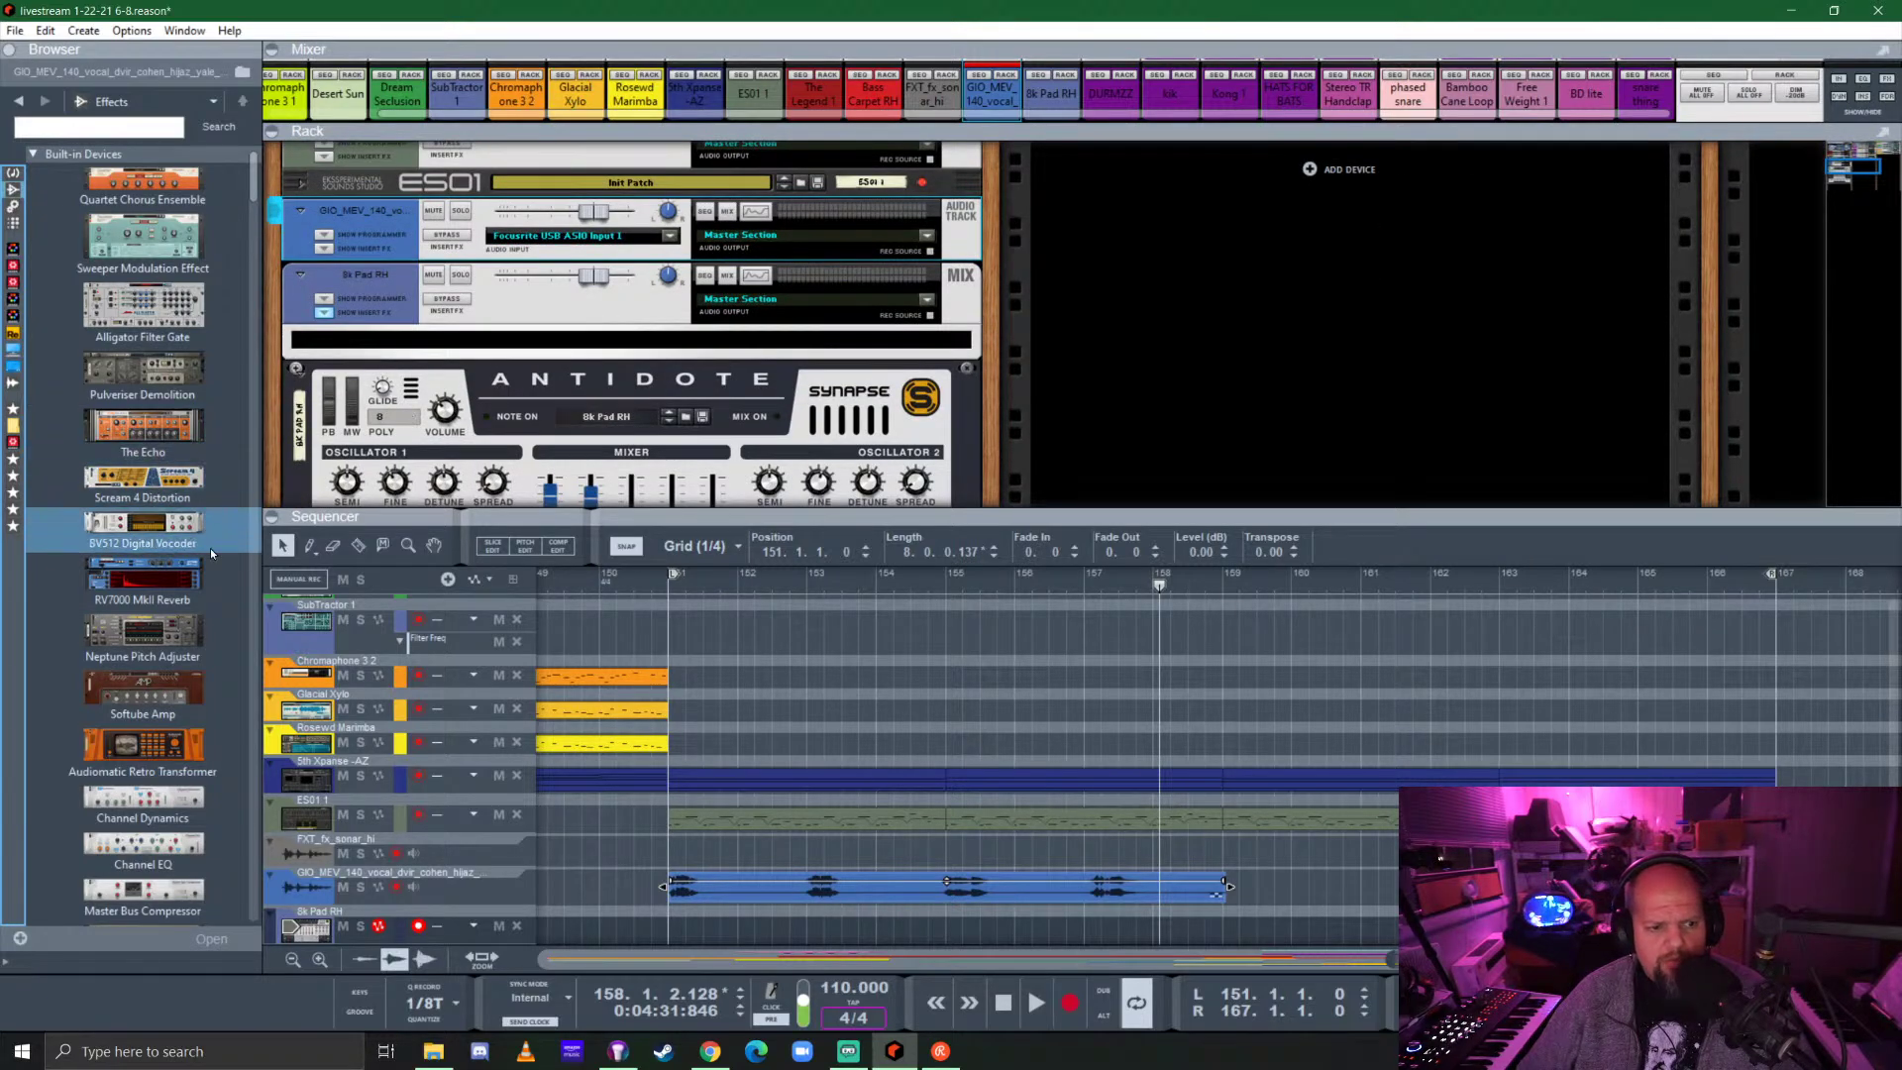
{"action": "left_click_drag", "start_coordinate": [107, 528], "coordinate": [634, 332]}
On the rack's rear, move the BV512 vocoder out of the inserts to below the vocal track and disconnect Antidote from its mix channel.
{"action": "key", "text": "Tab"}
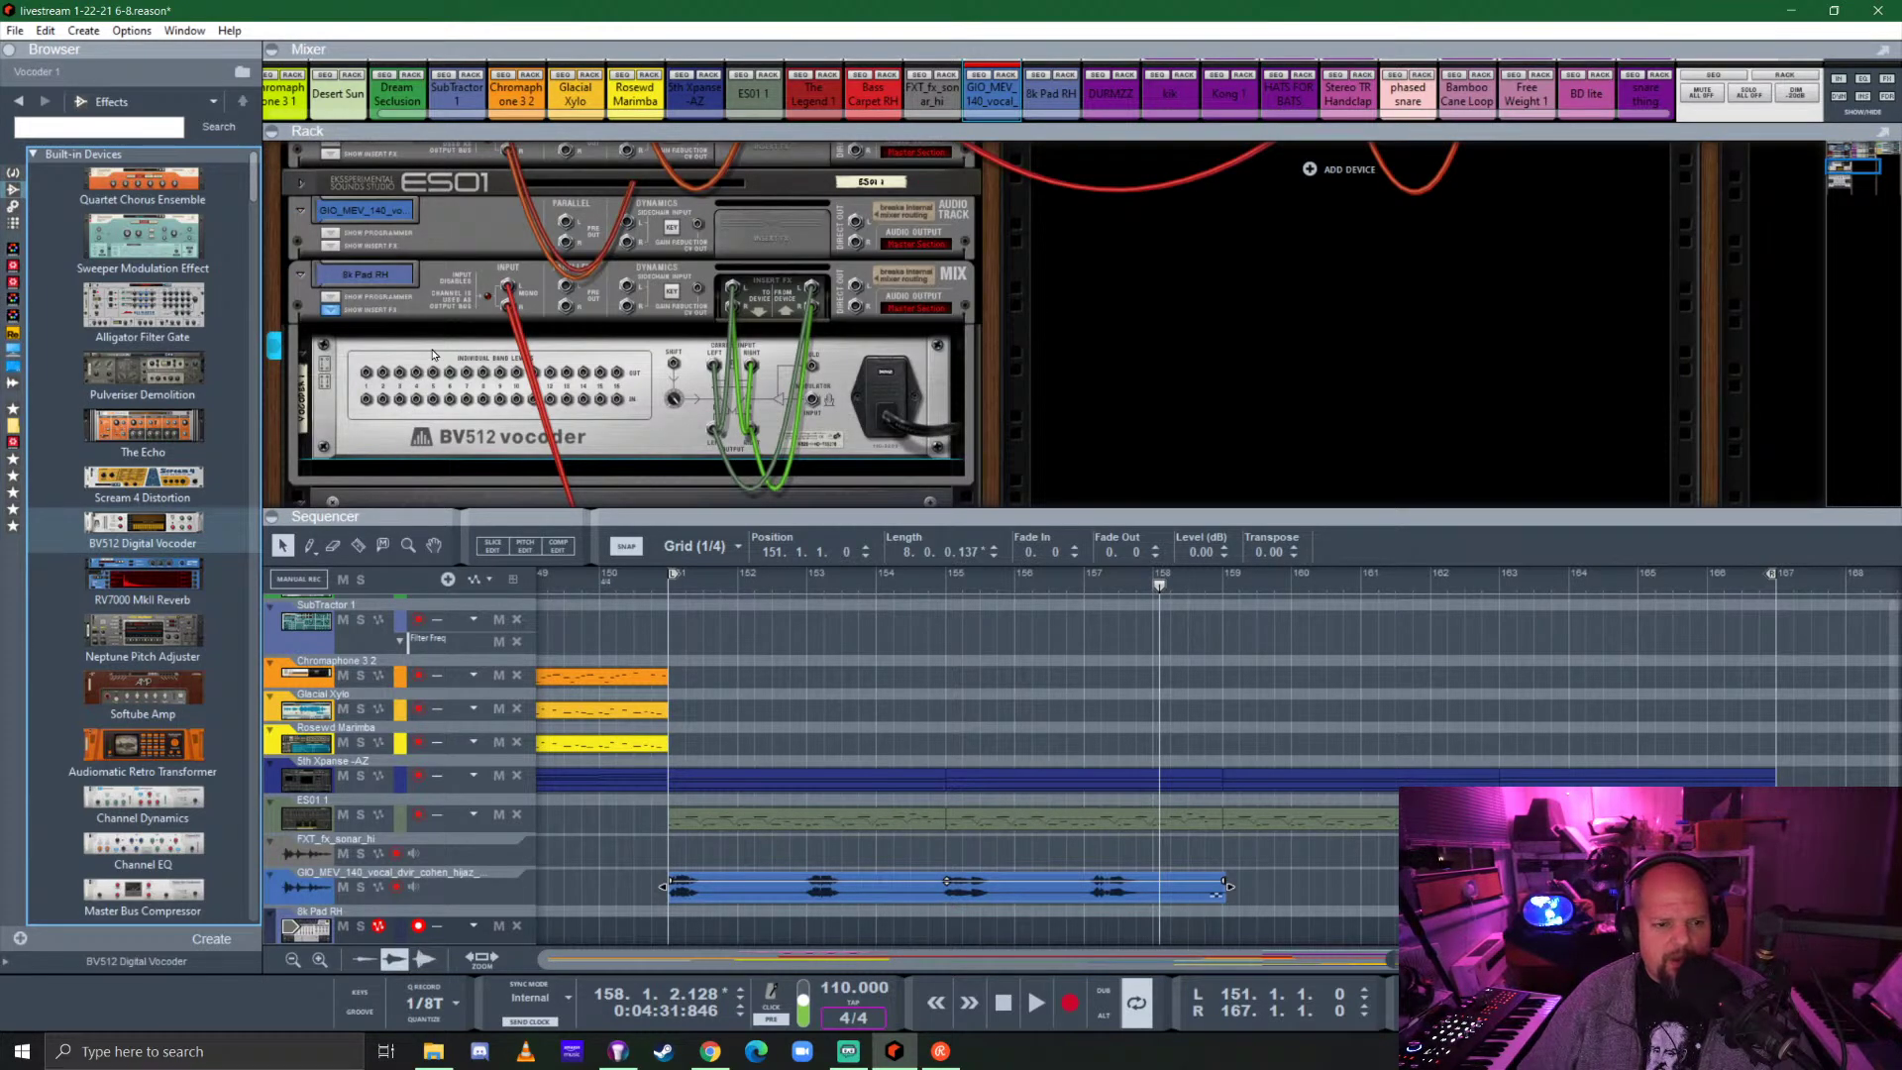
{"action": "left_click_drag", "start_coordinate": [384, 354], "coordinate": [391, 251]}
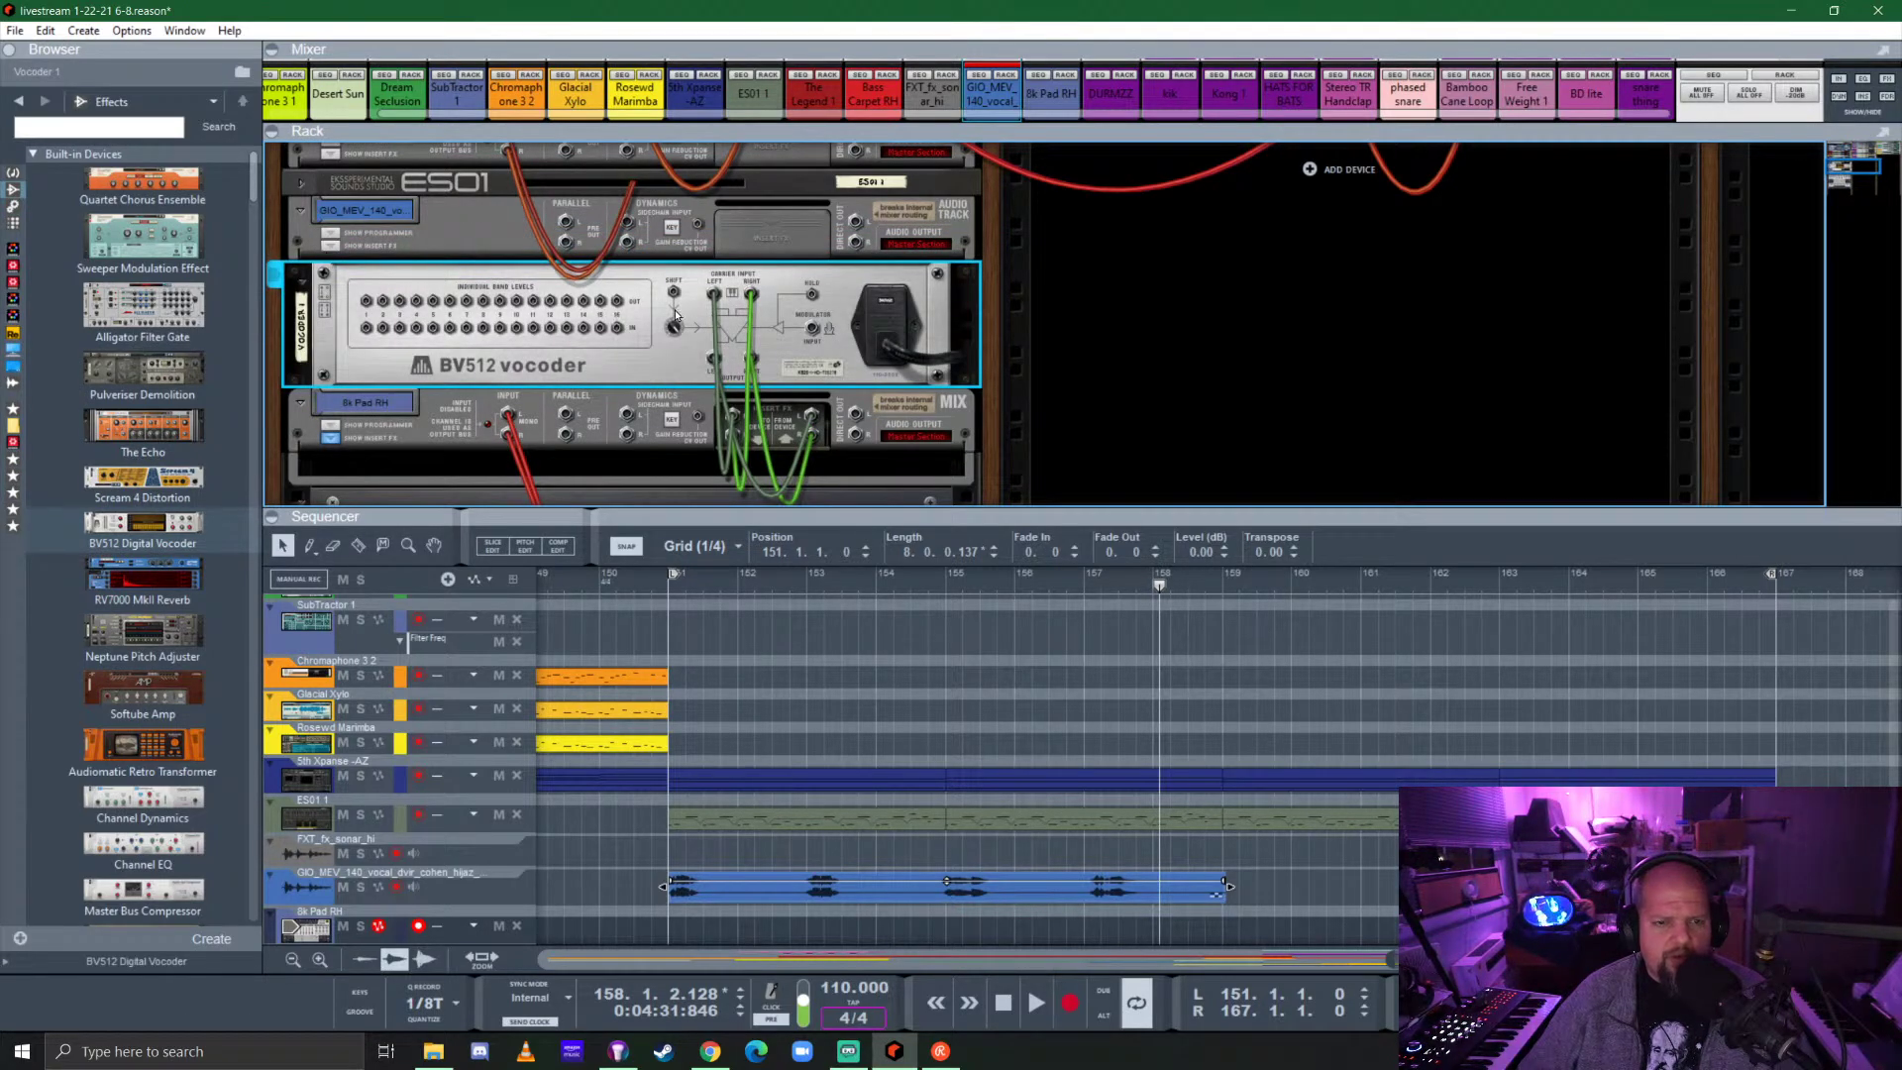
{"action": "scroll", "coordinate": [677, 315], "scroll_direction": "down", "scroll_amount": 5}
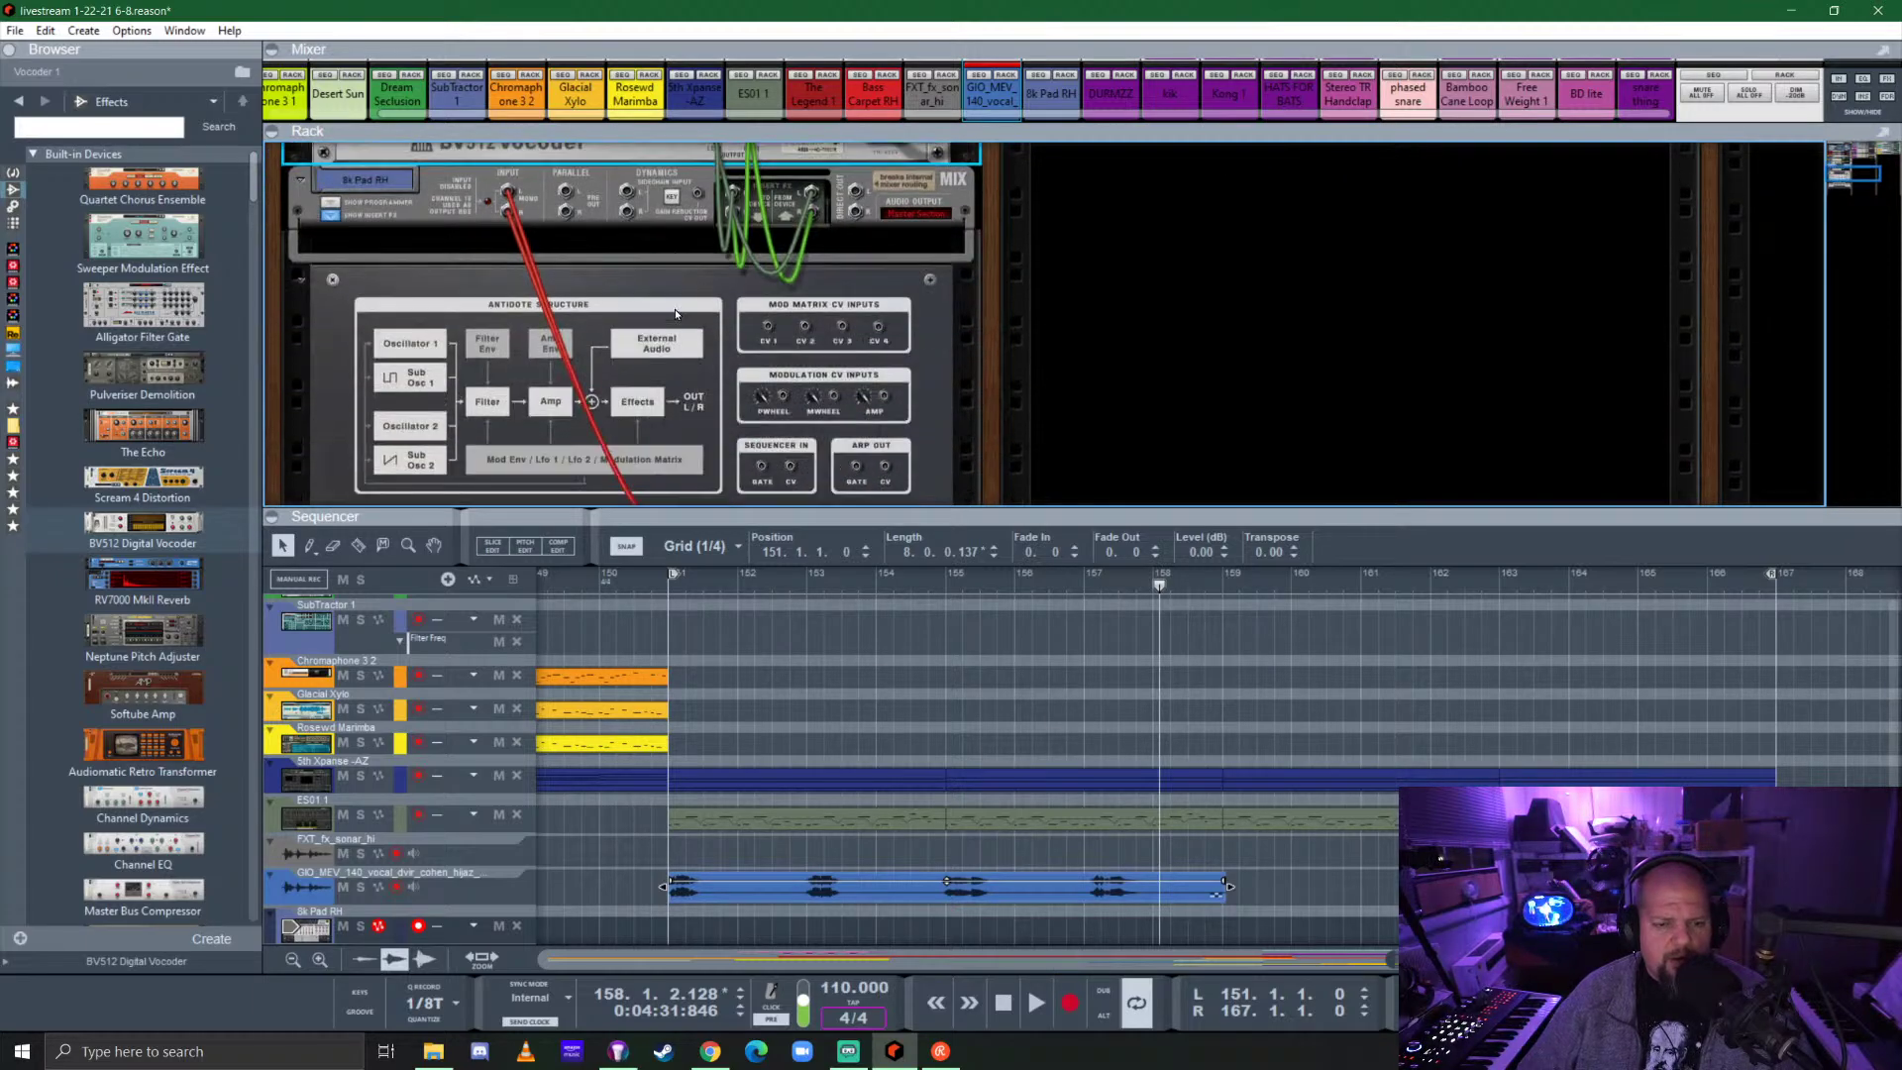
{"action": "left_click_drag", "start_coordinate": [509, 193], "coordinate": [765, 370]}
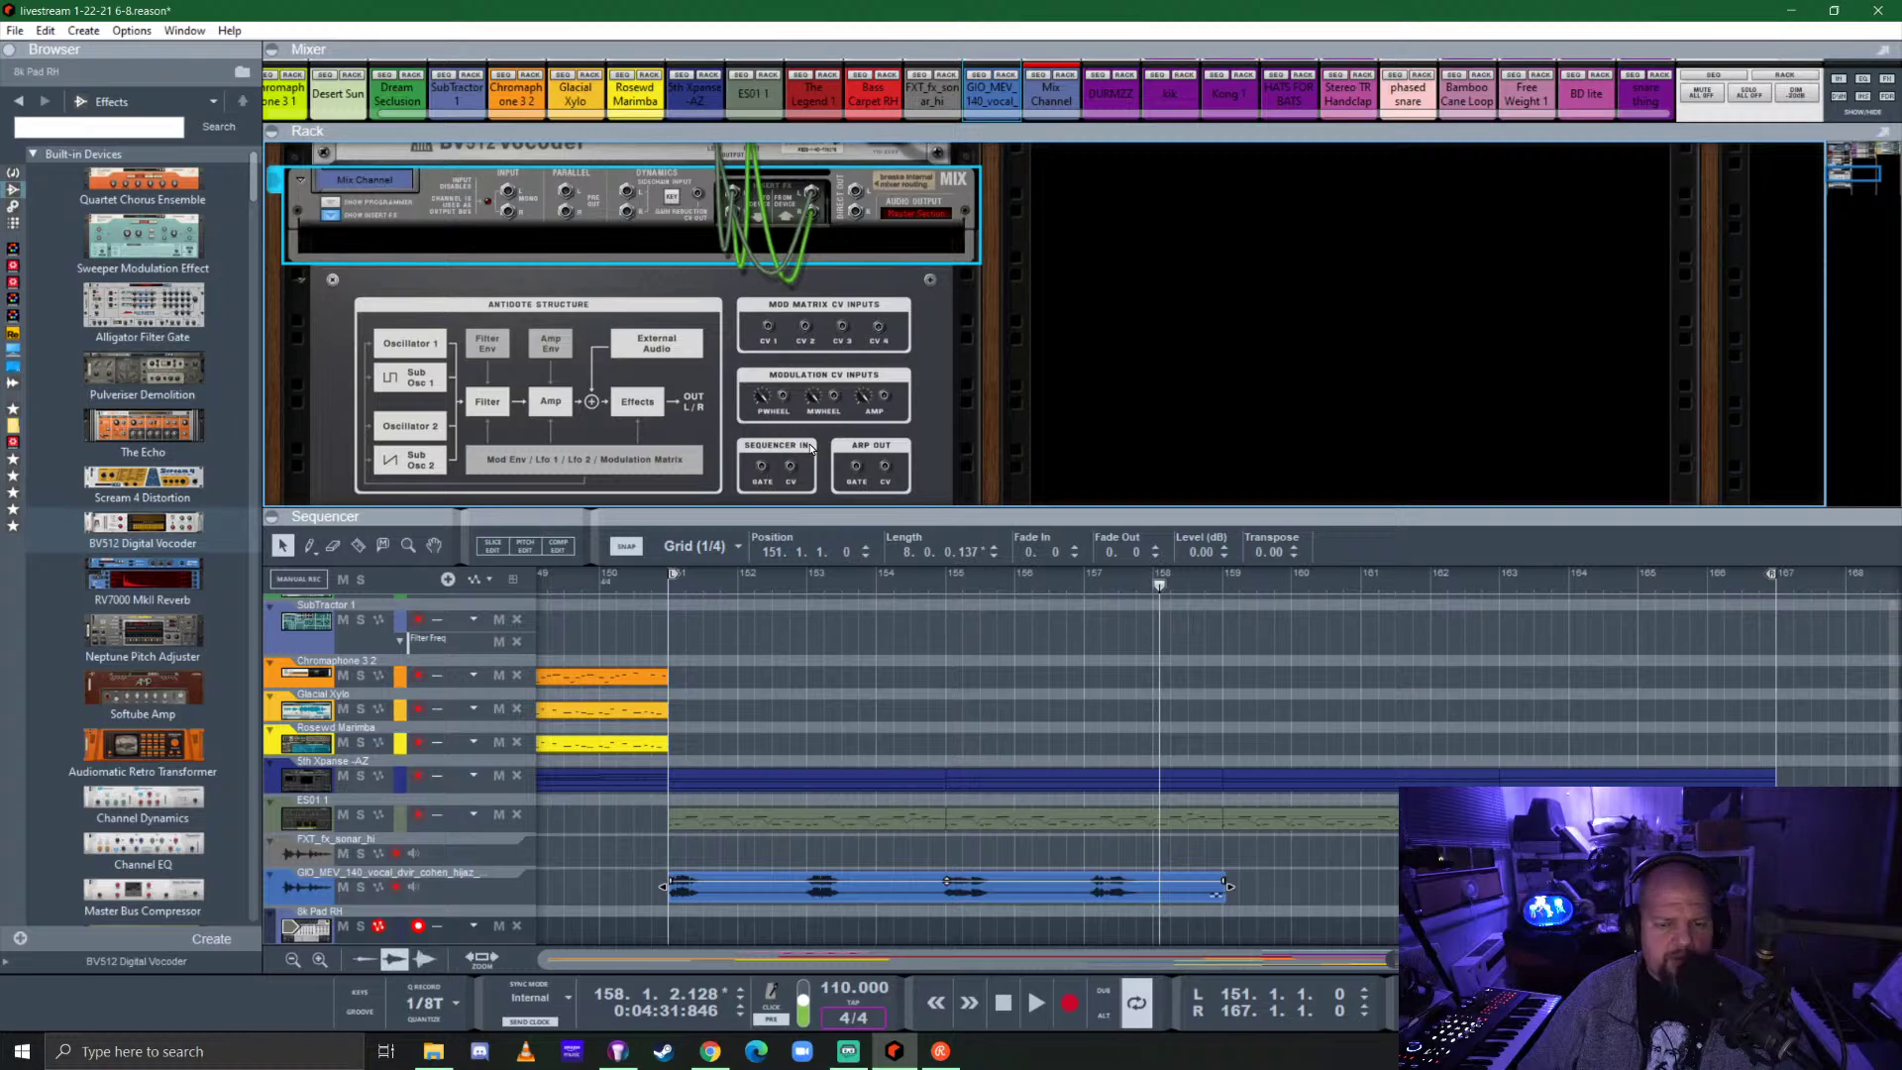
Replace the vocoder's insert cables by wiring Antidote's outputs to its carrier inputs and the vocal track's audio output to its modulator input.
{"action": "scroll", "coordinate": [810, 448], "scroll_direction": "down", "scroll_amount": 2}
{"action": "left_click_drag", "start_coordinate": [855, 433], "coordinate": [788, 358]}
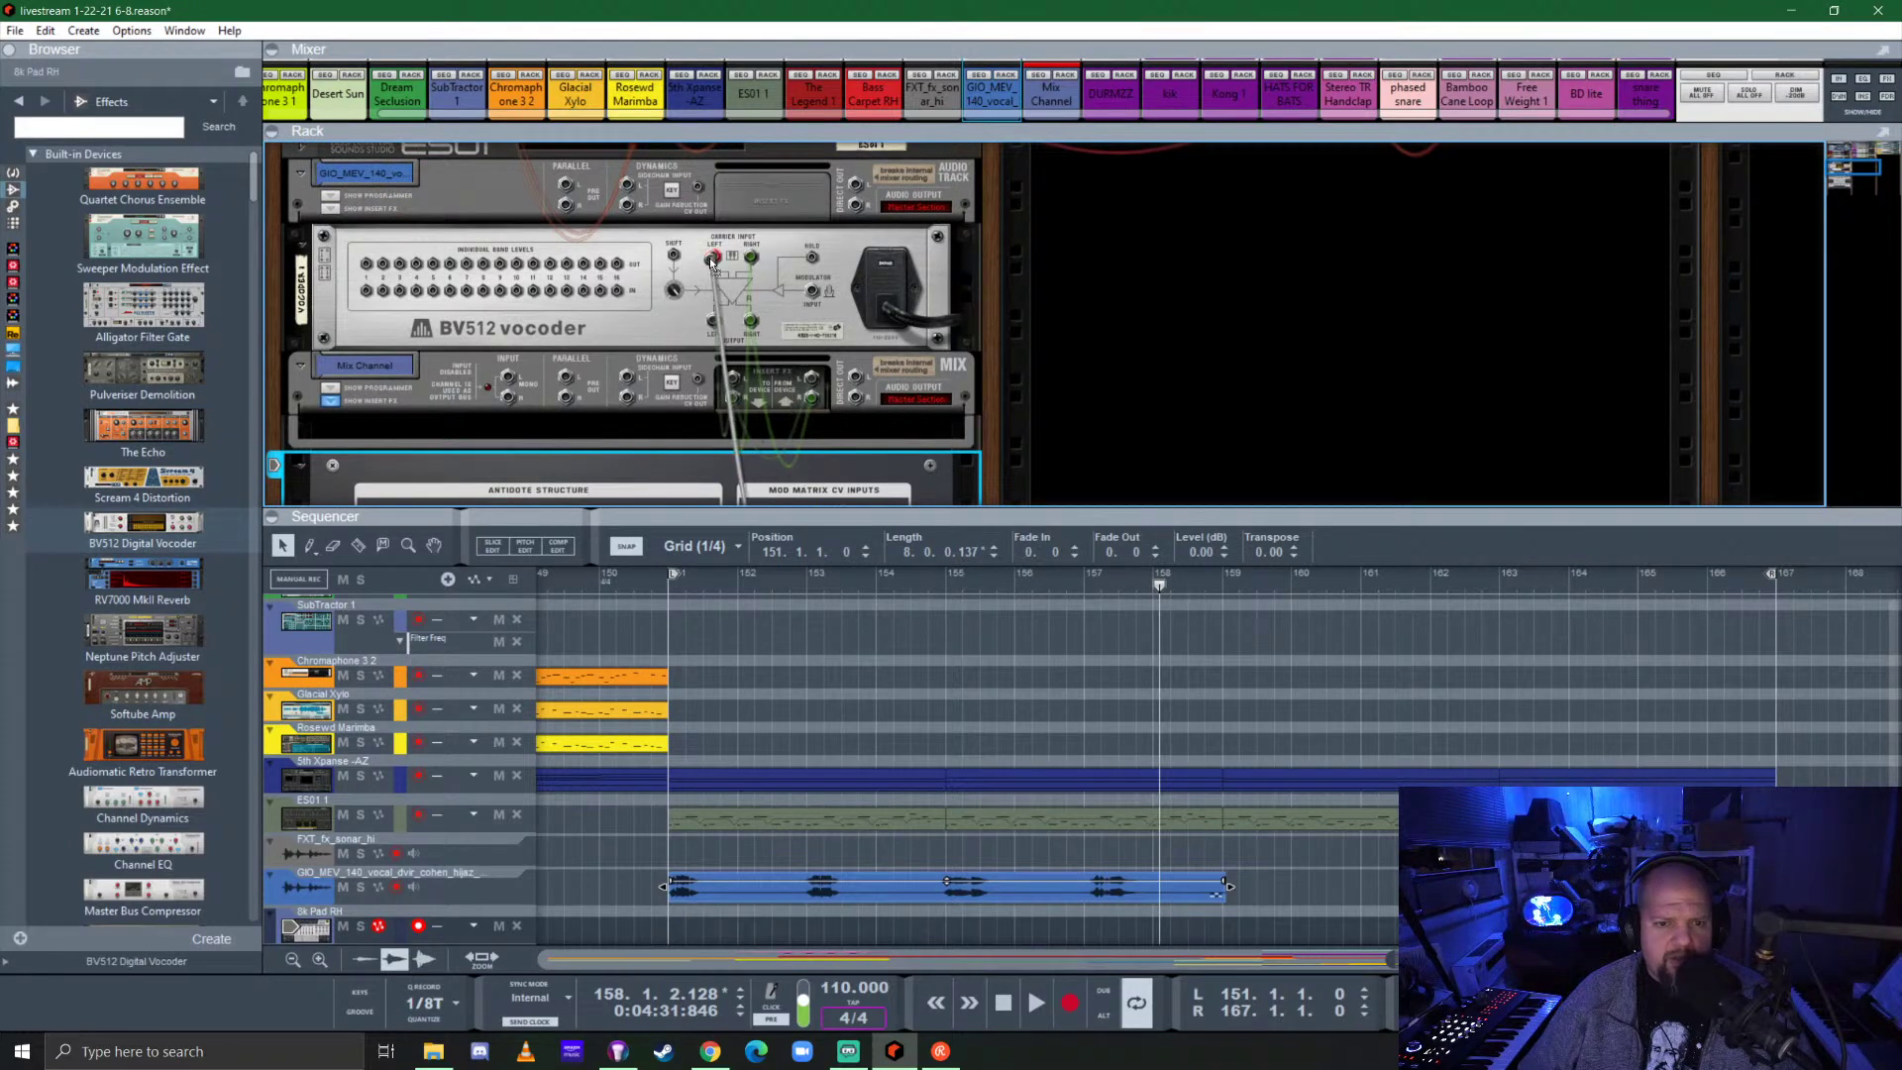
{"action": "left_click", "coordinate": [715, 281]}
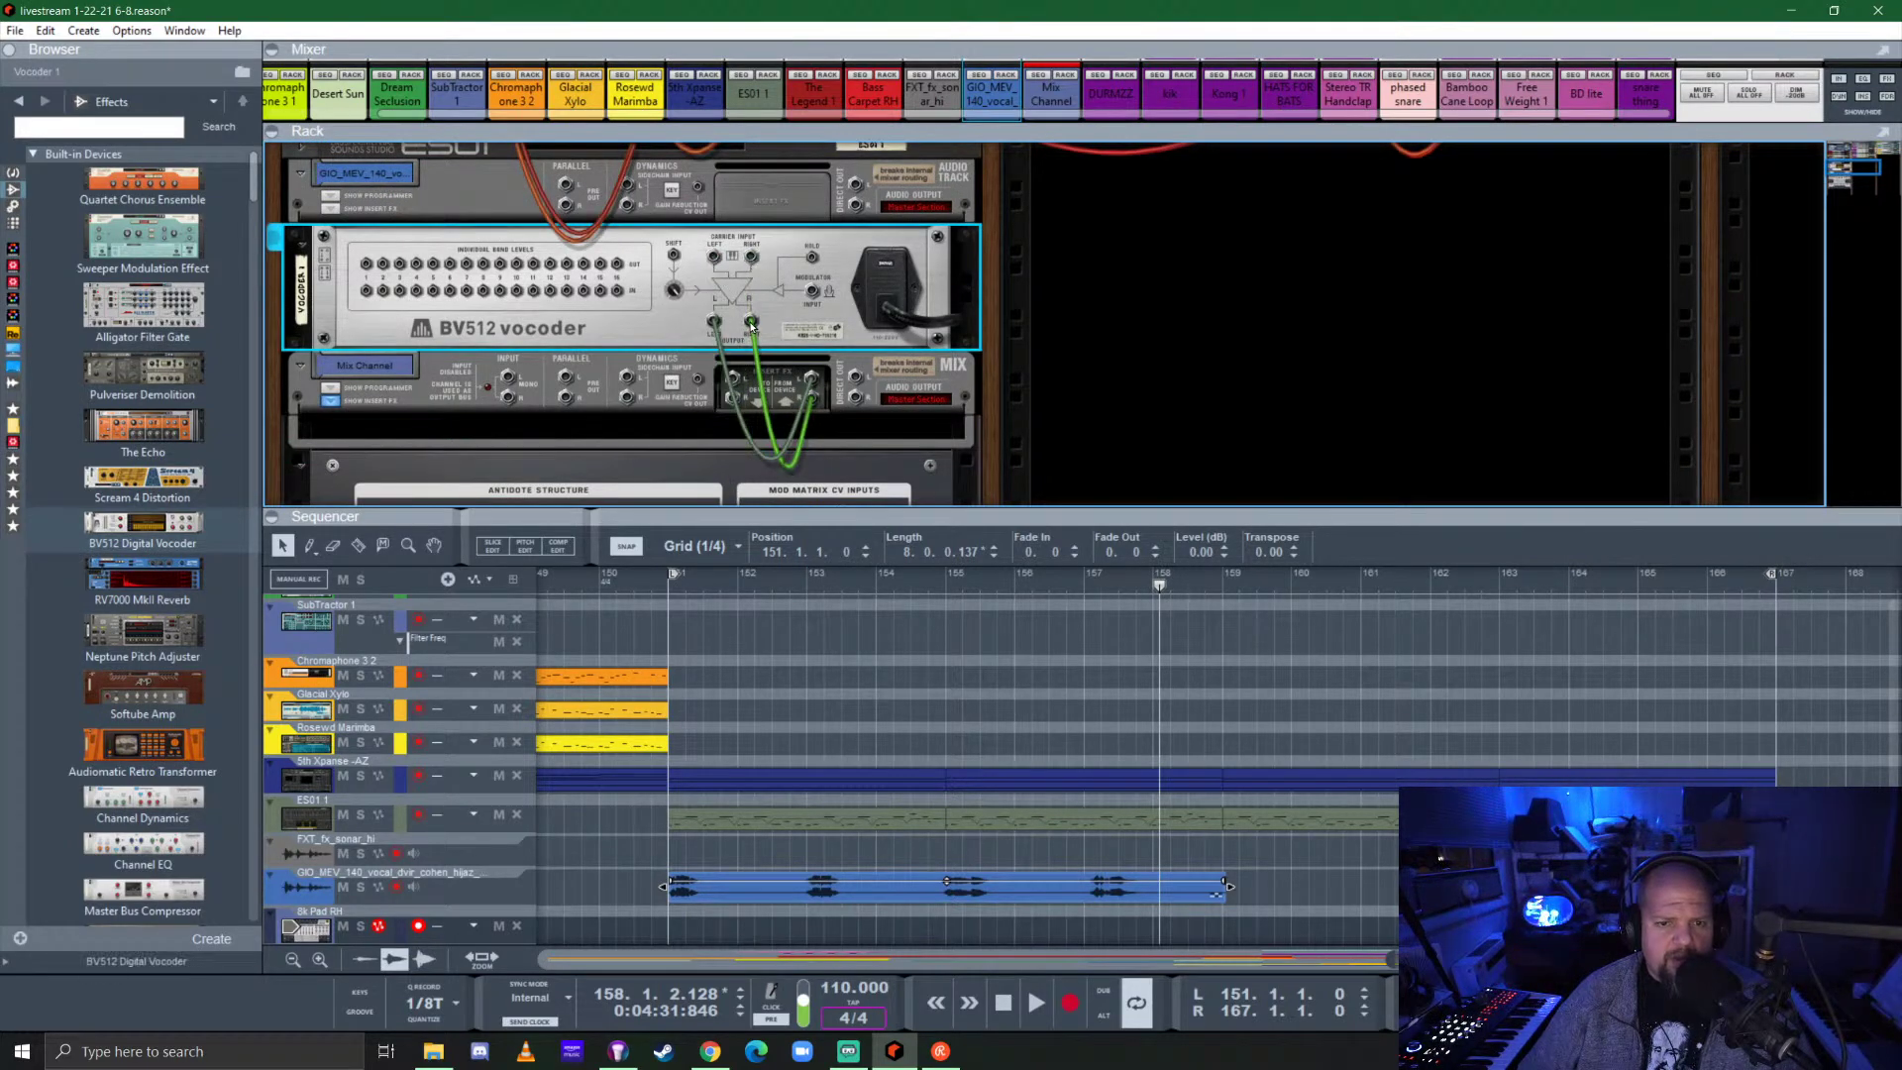
{"action": "scroll", "coordinate": [771, 388], "scroll_direction": "down", "scroll_amount": 5}
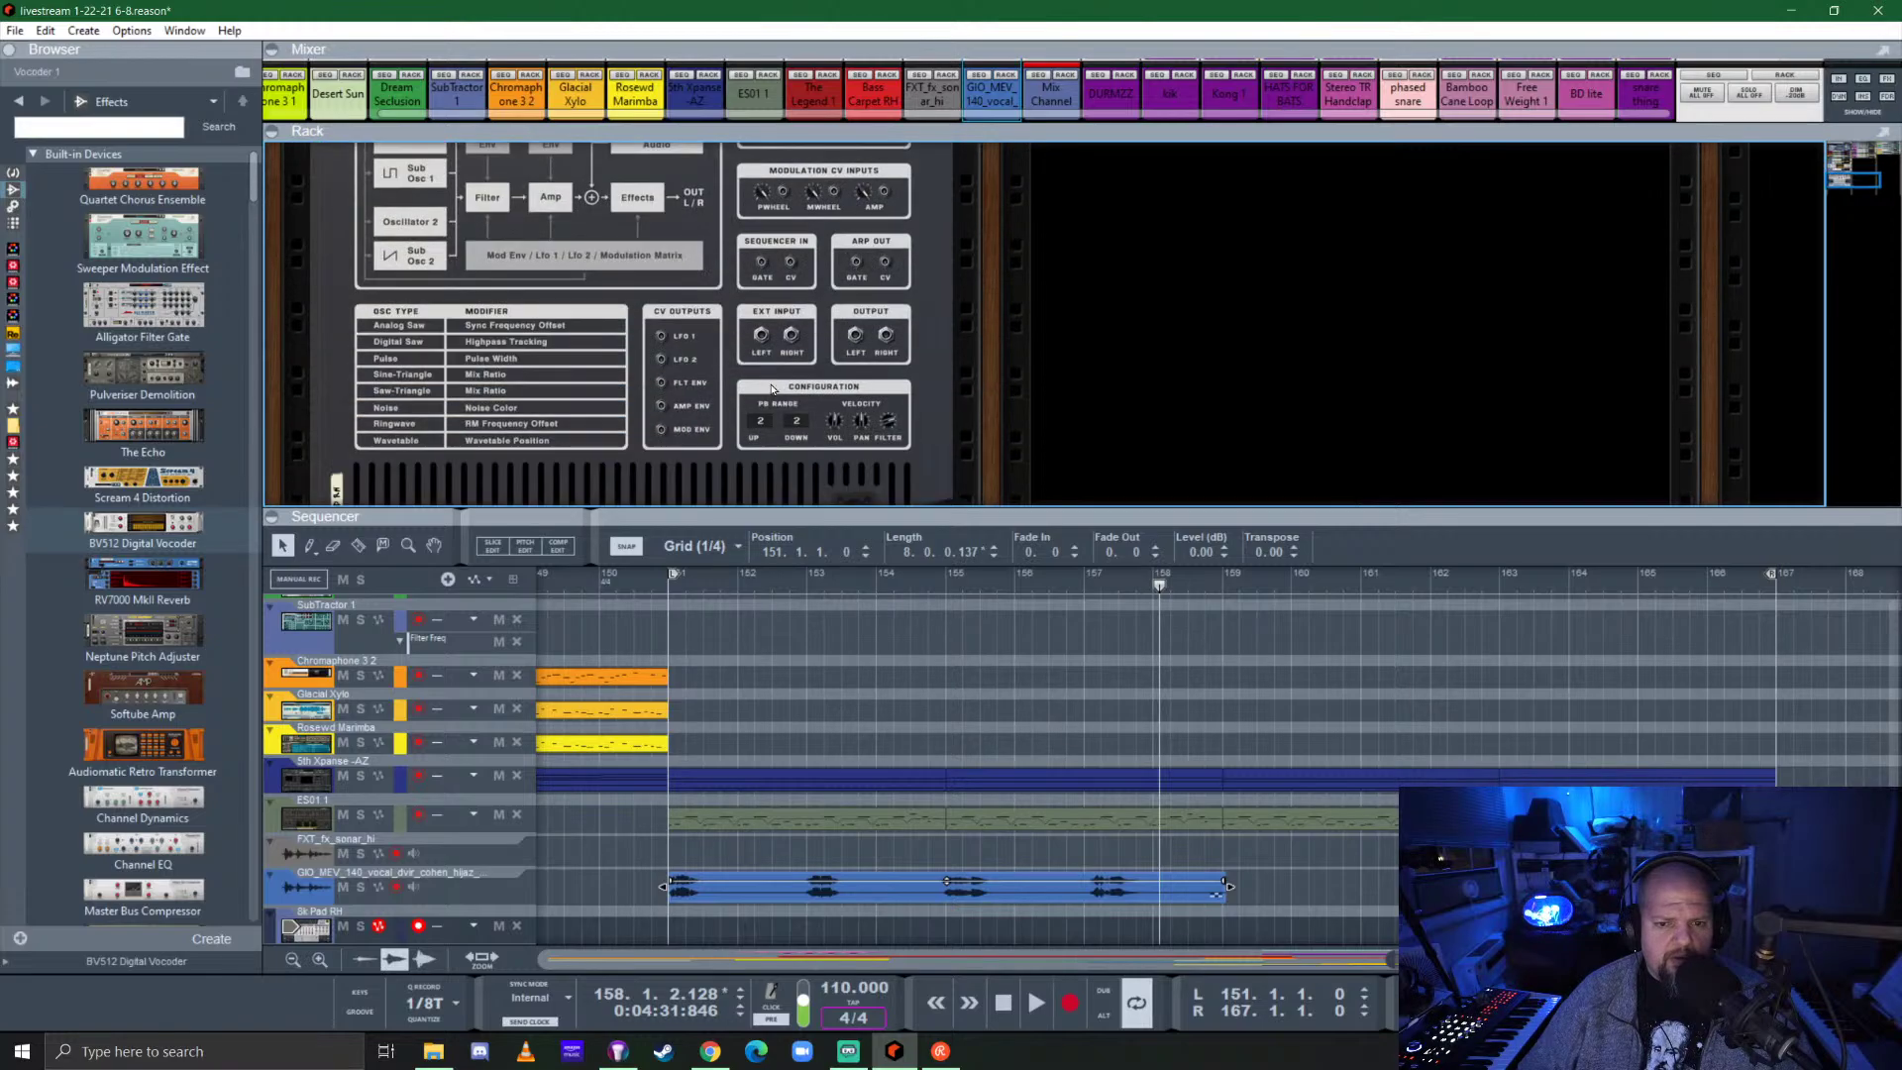
{"action": "left_click_drag", "start_coordinate": [853, 340], "coordinate": [713, 218]}
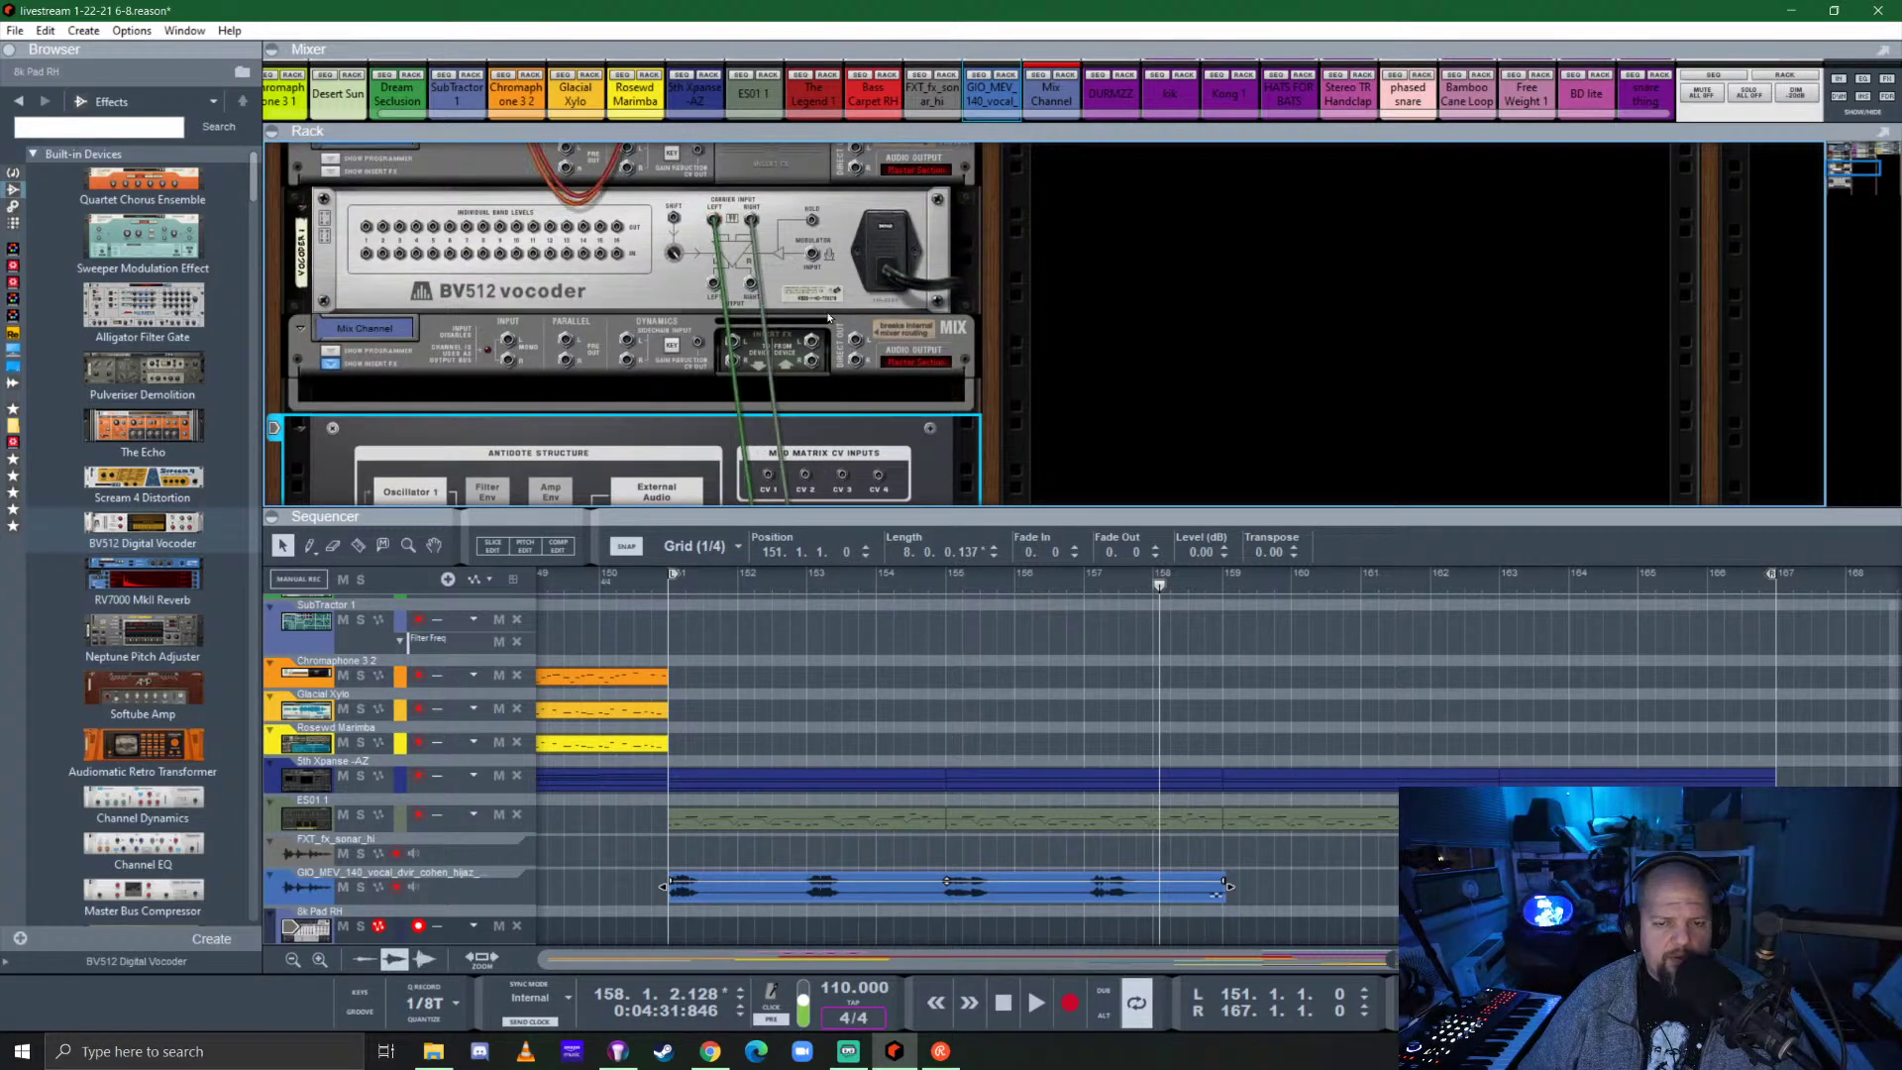
{"action": "scroll", "coordinate": [557, 365], "scroll_direction": "up", "scroll_amount": 3}
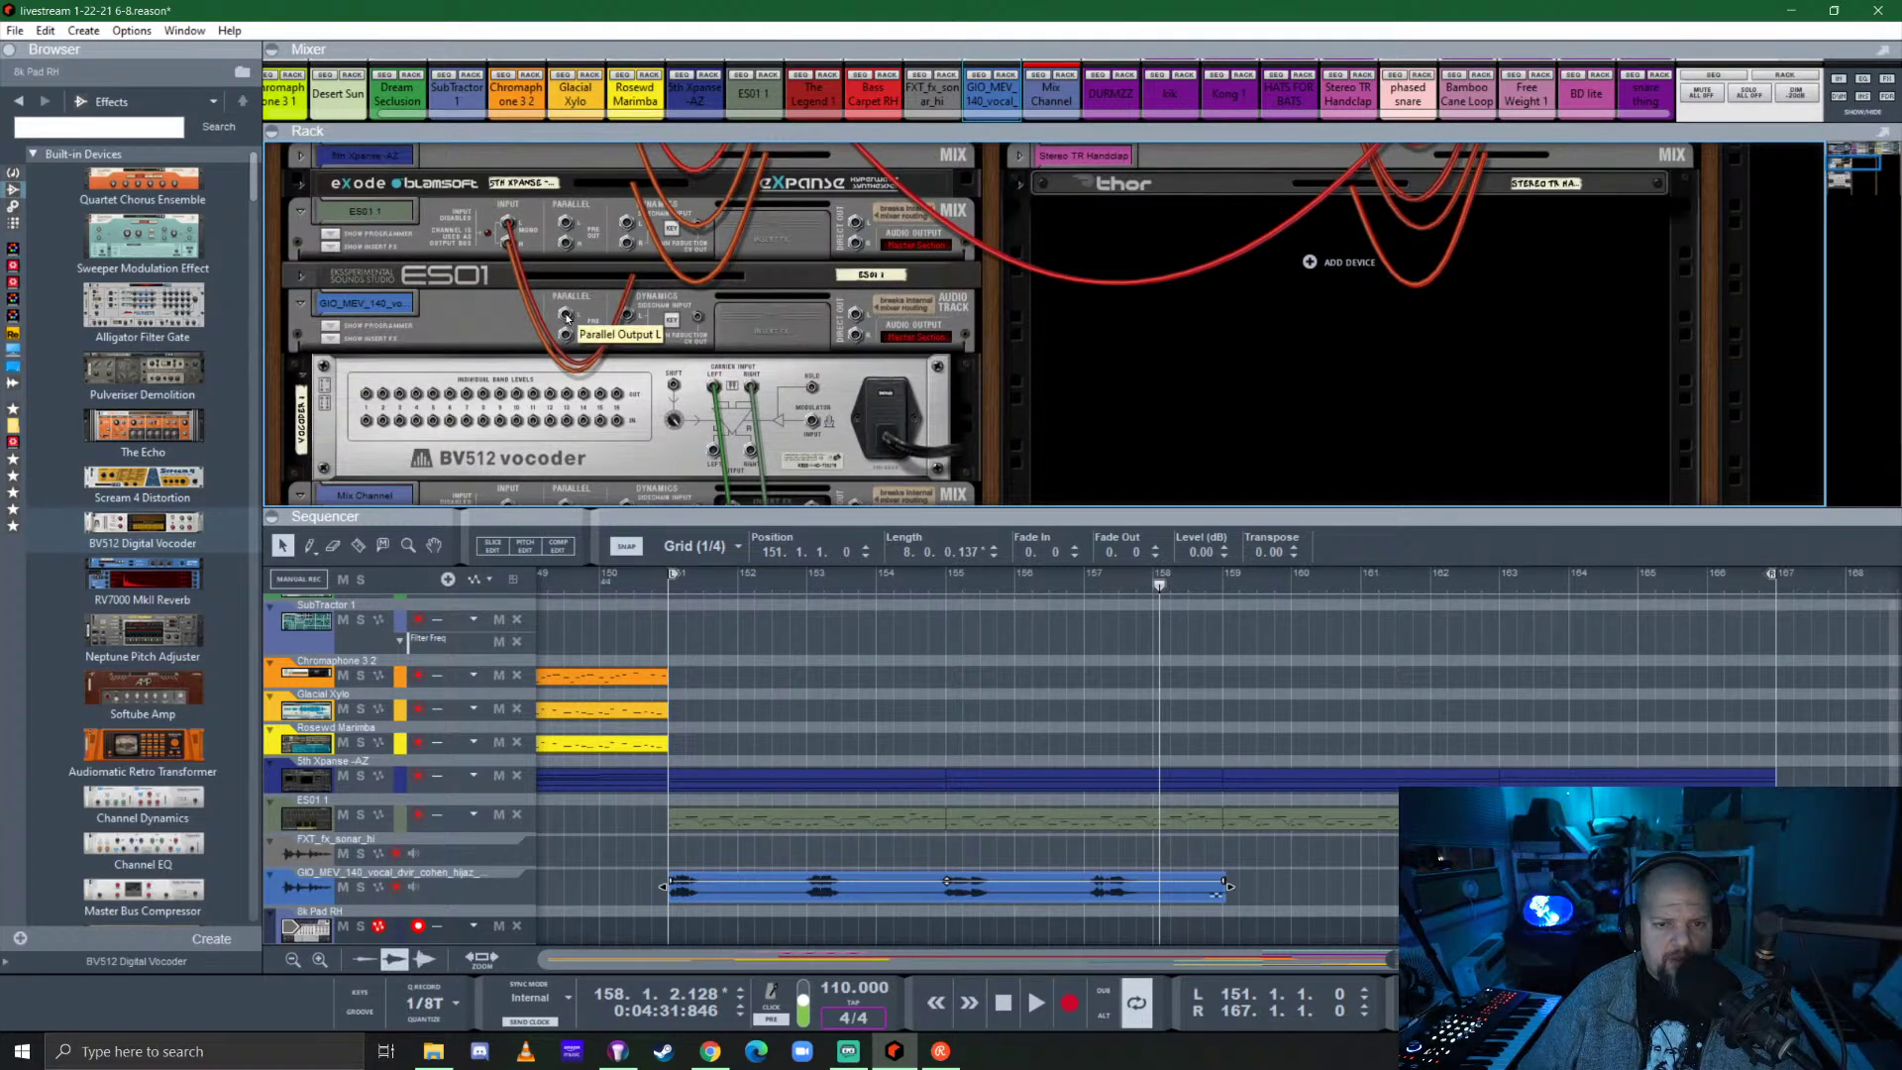
{"action": "left_click_drag", "start_coordinate": [855, 315], "coordinate": [816, 426]}
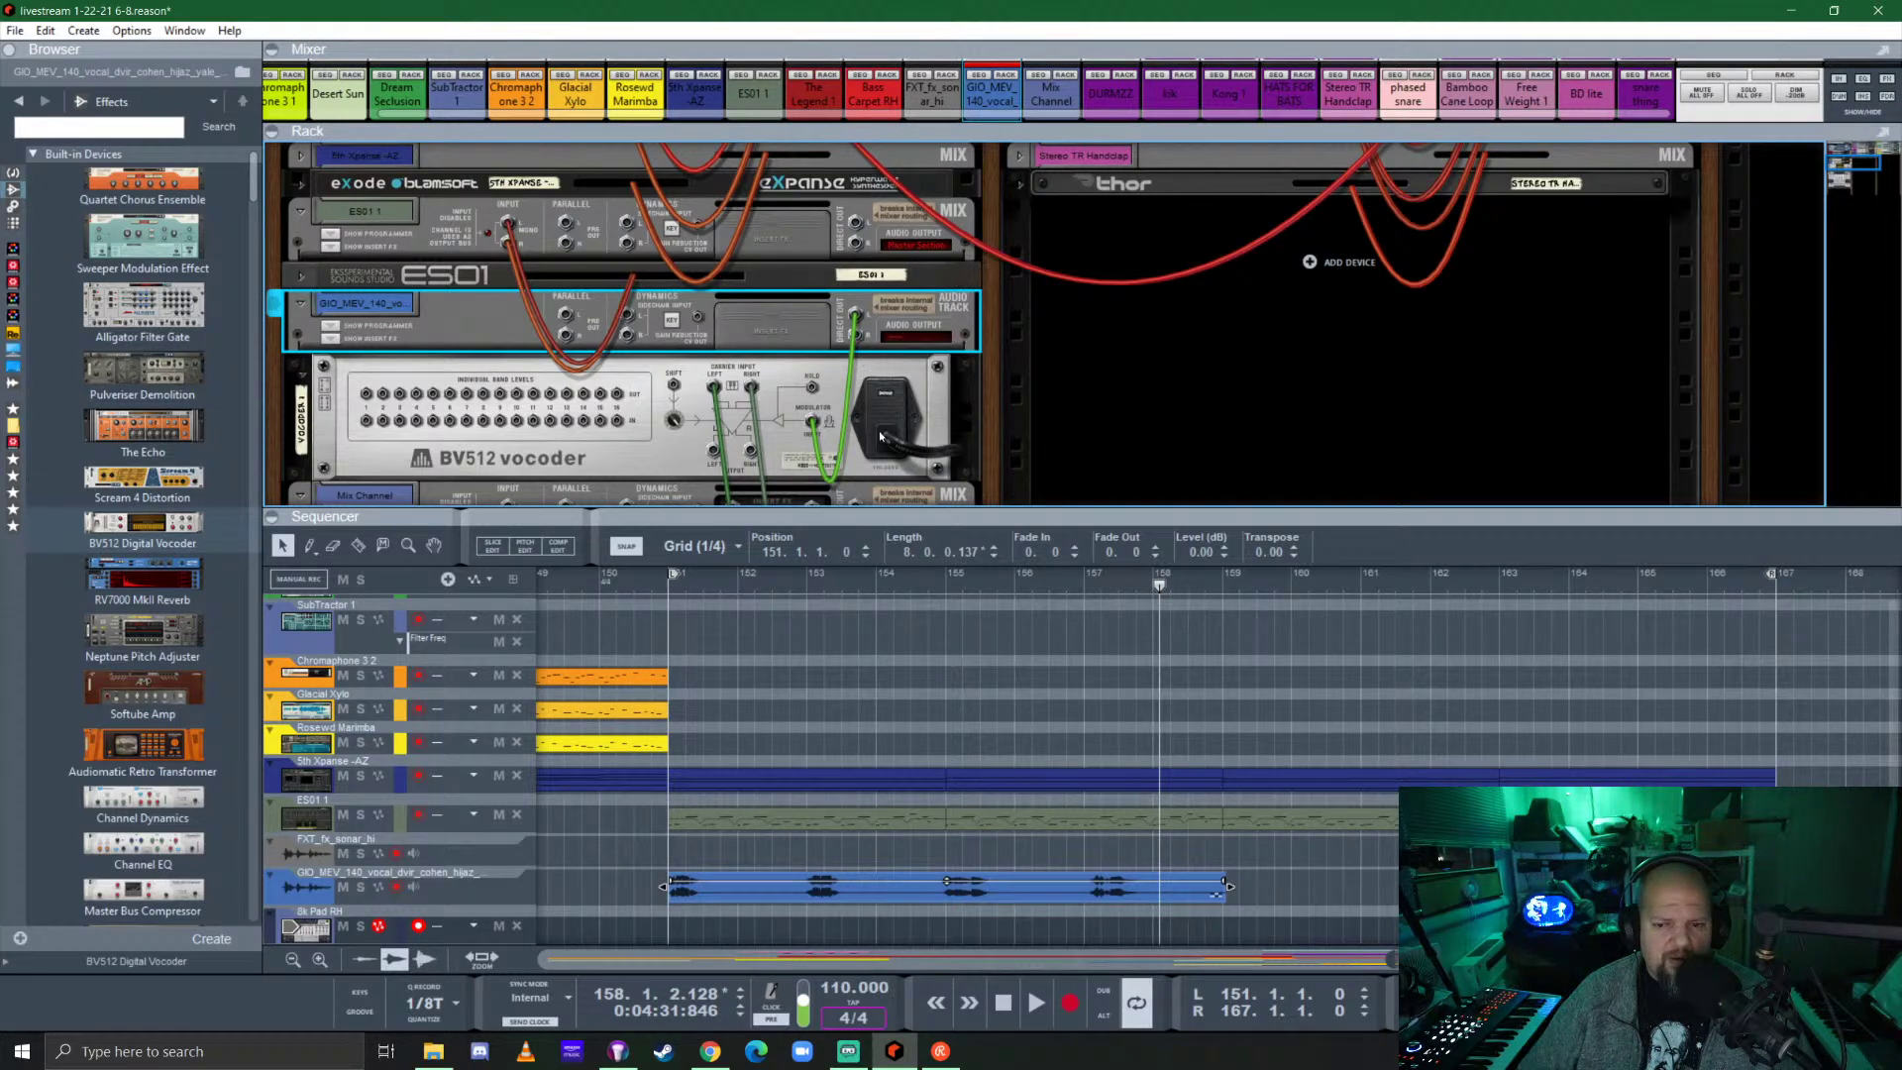
Solo the vocal track, play it from bar 151, and raise the number of bands on the BV512 vocoder.
{"action": "left_click", "coordinate": [674, 584]}
{"action": "key", "text": "space"}
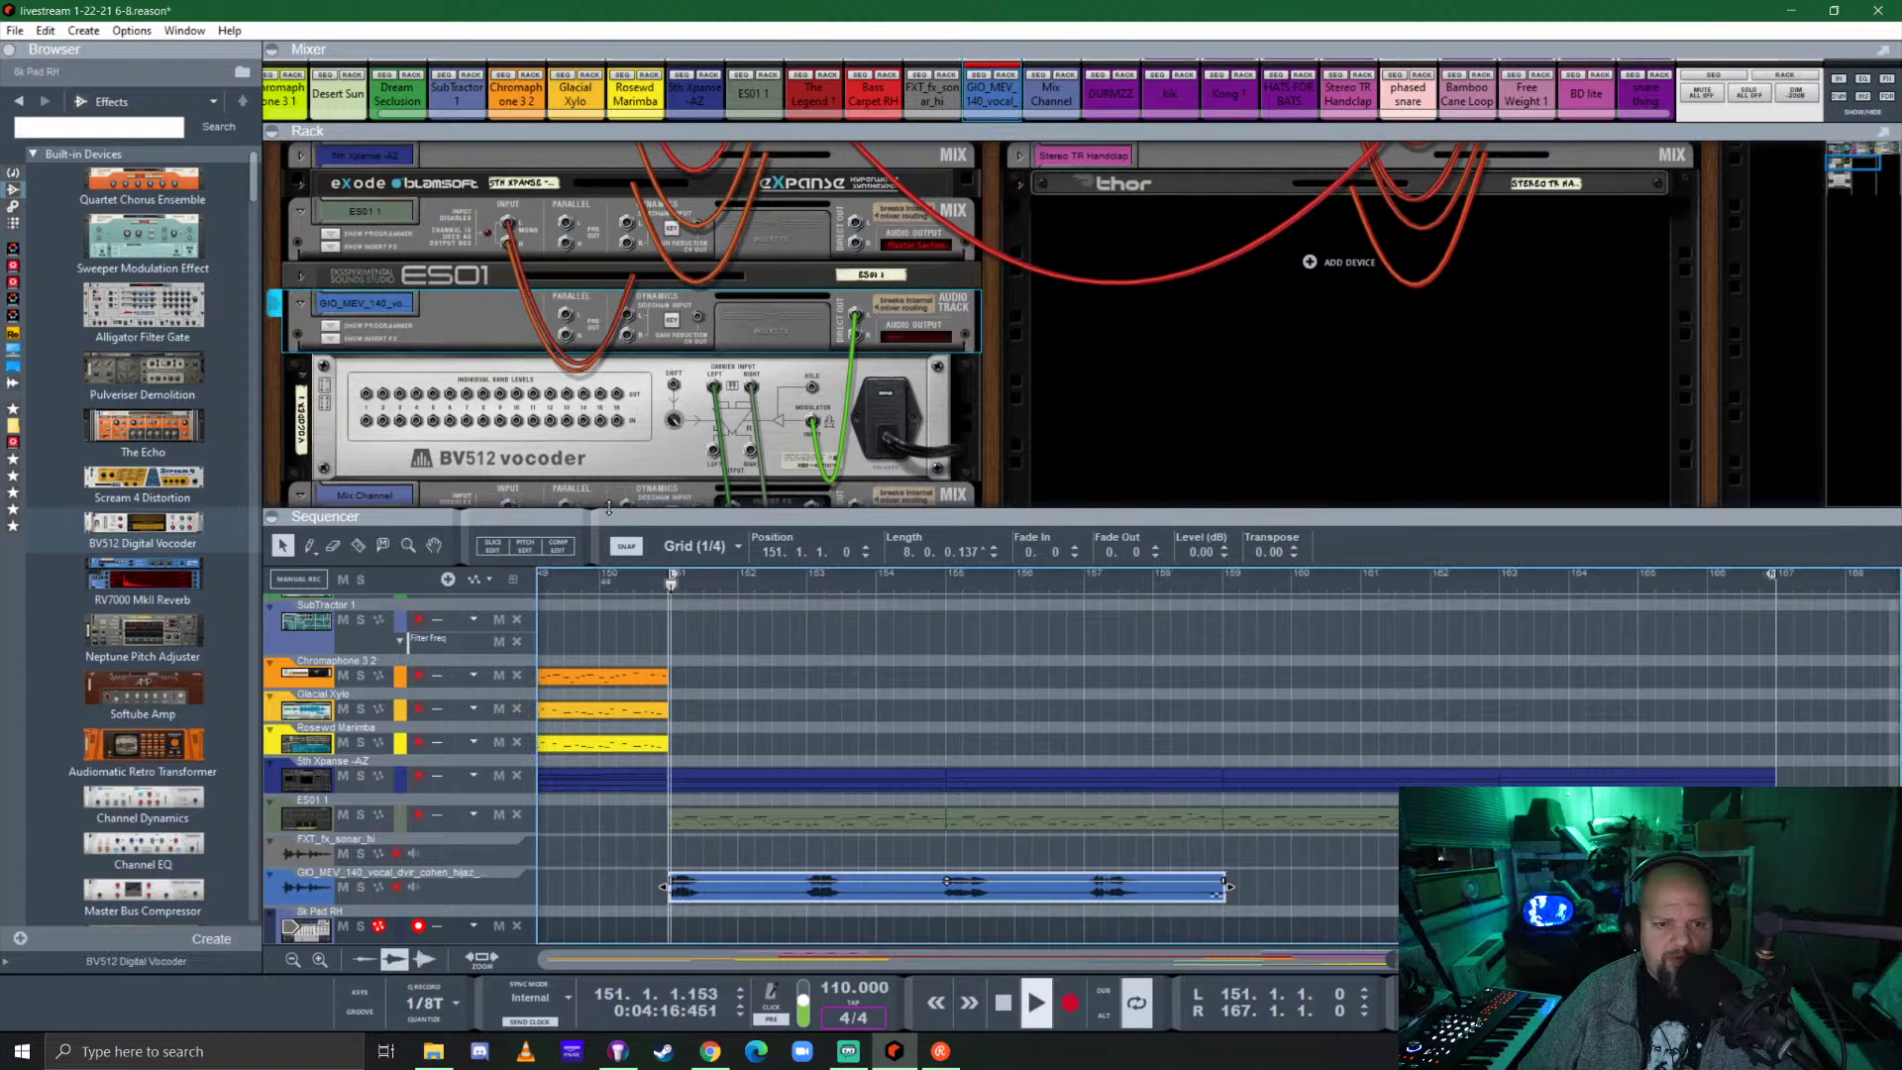
{"action": "key", "text": "Tab"}
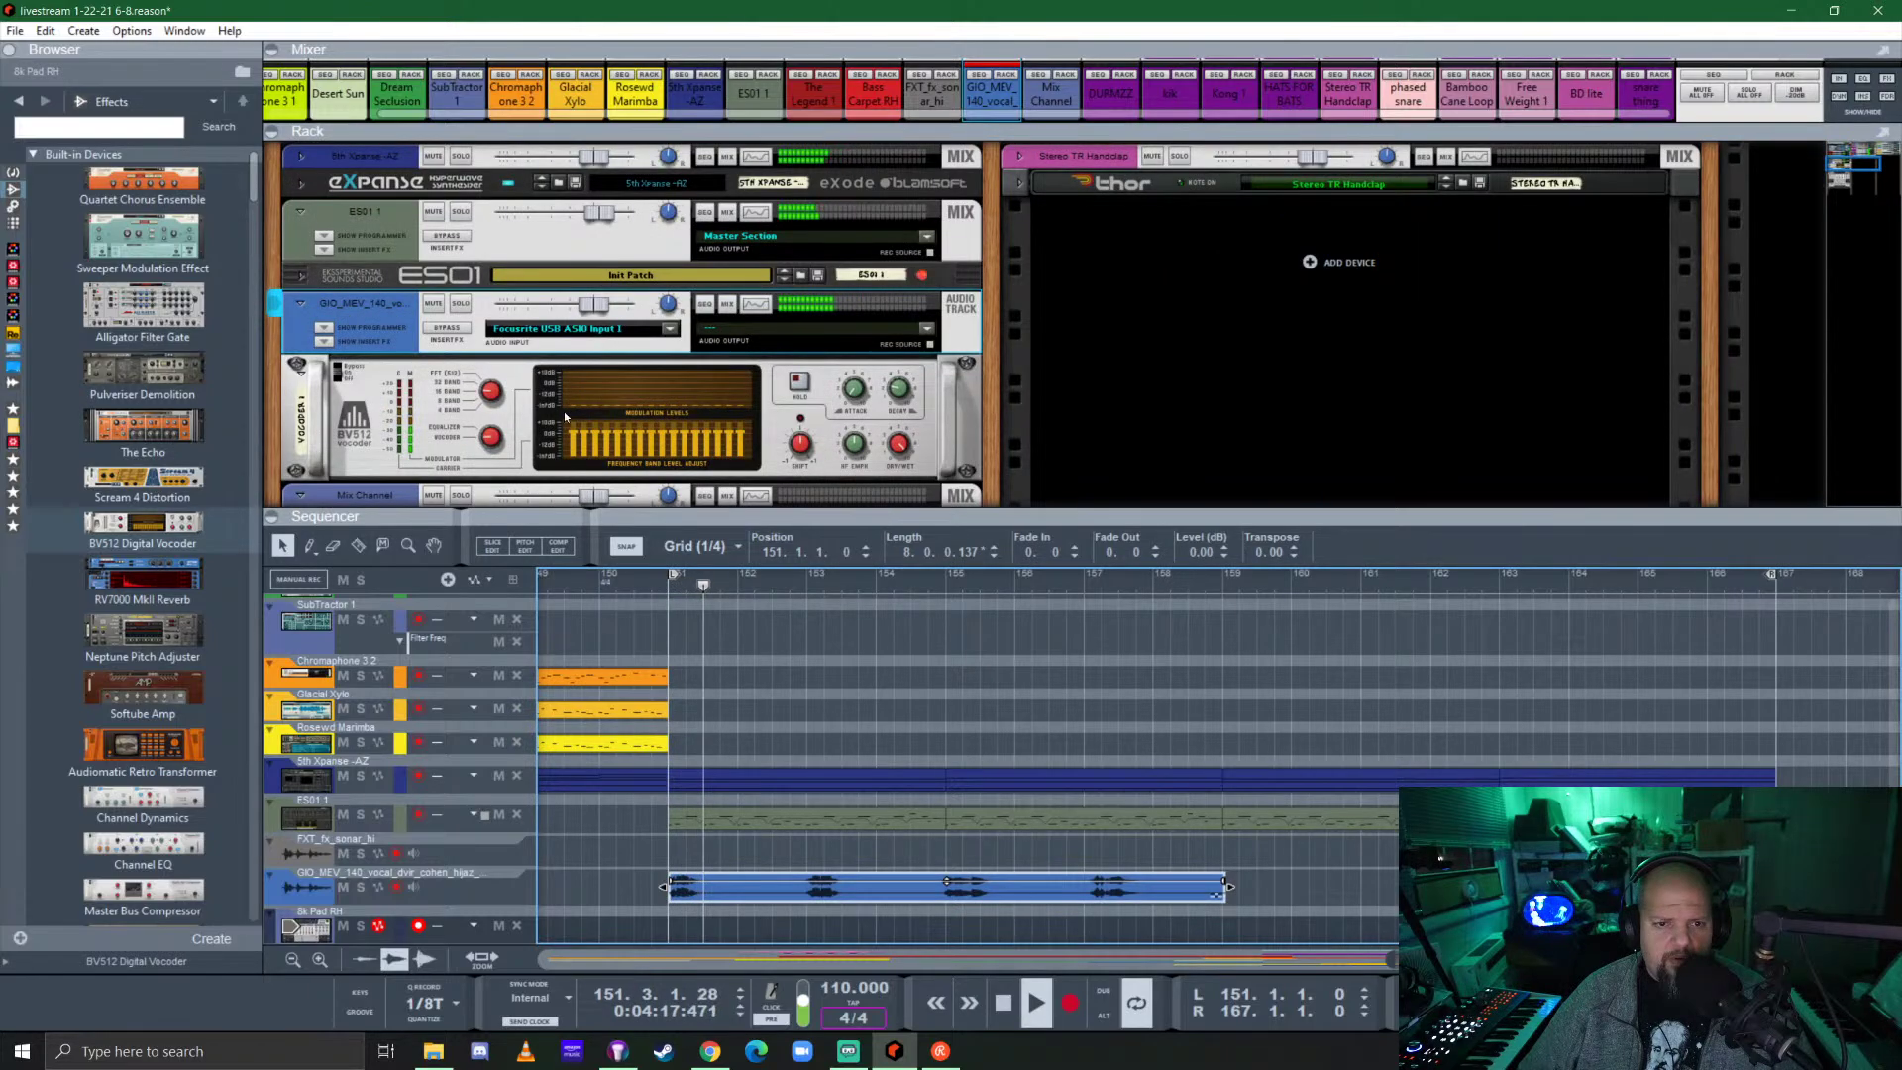
{"action": "left_click", "coordinate": [461, 303]}
{"action": "left_click", "coordinate": [682, 574]}
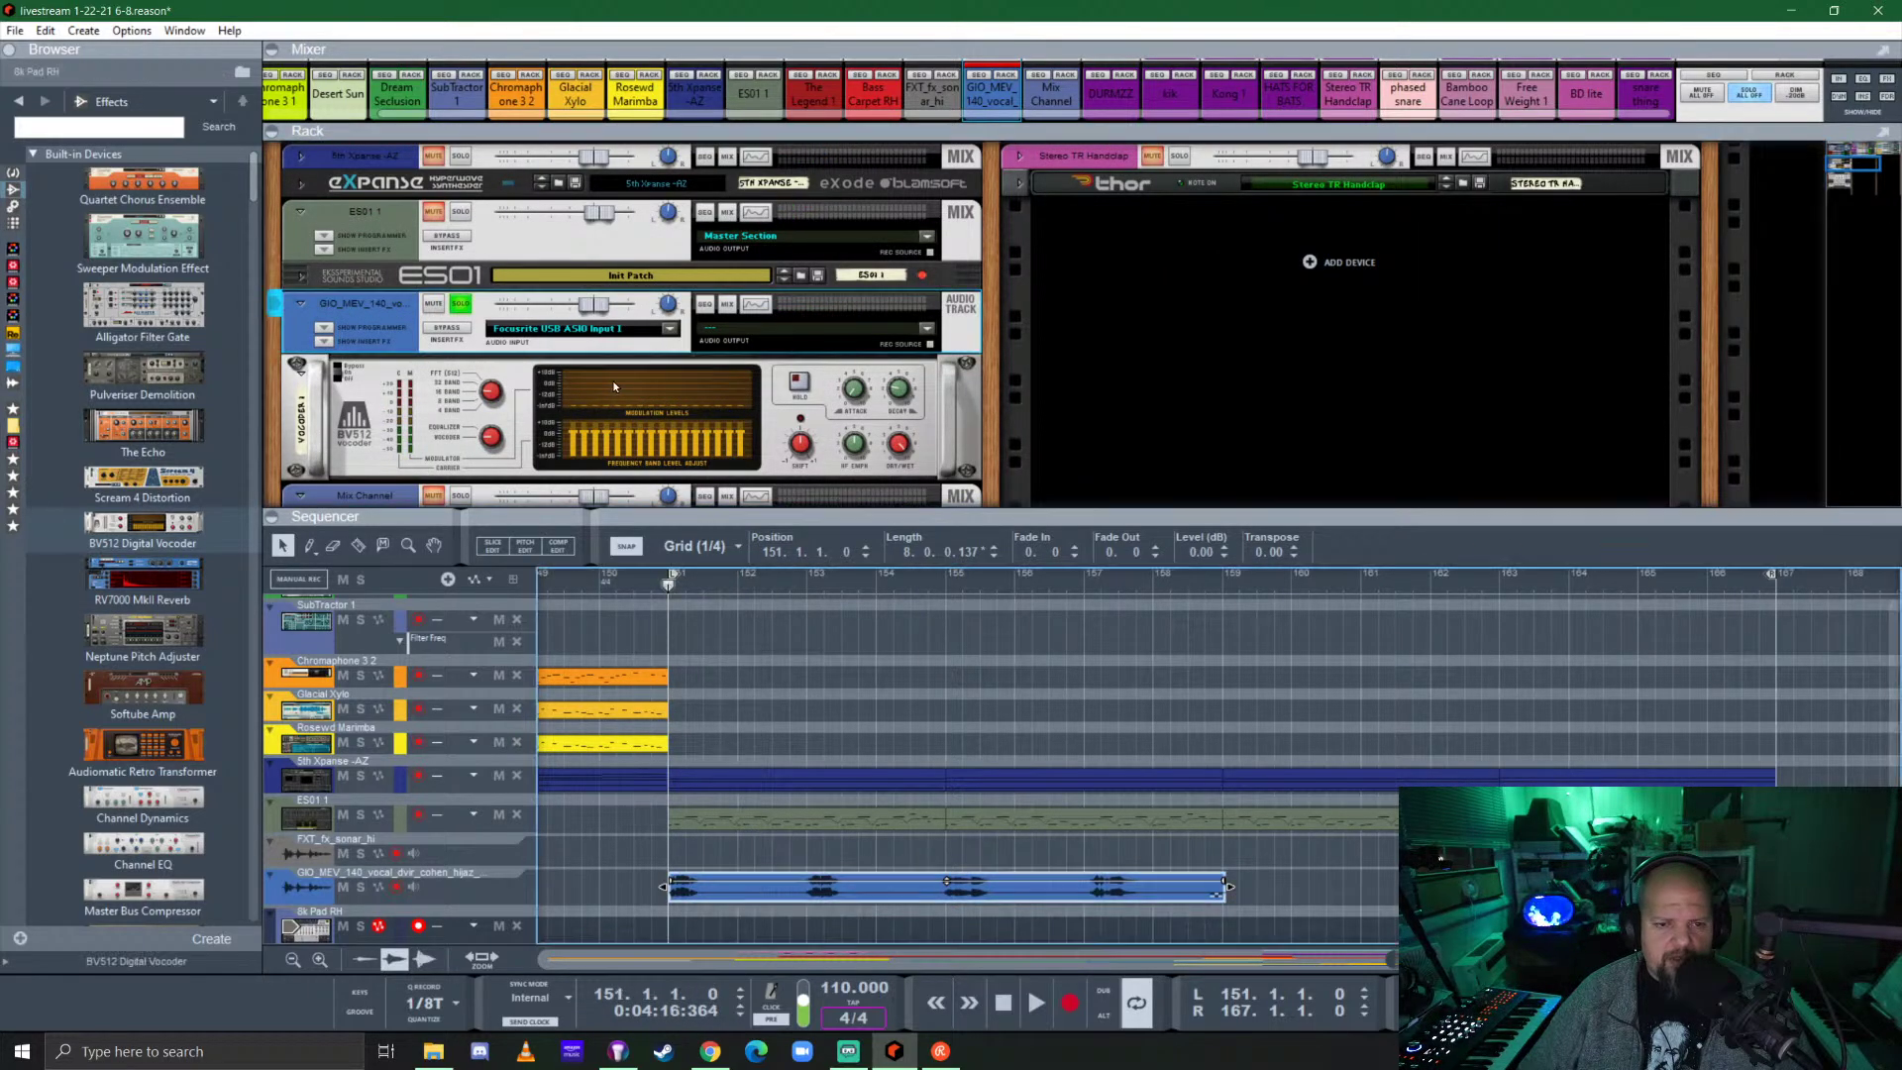
{"action": "key", "text": "space"}
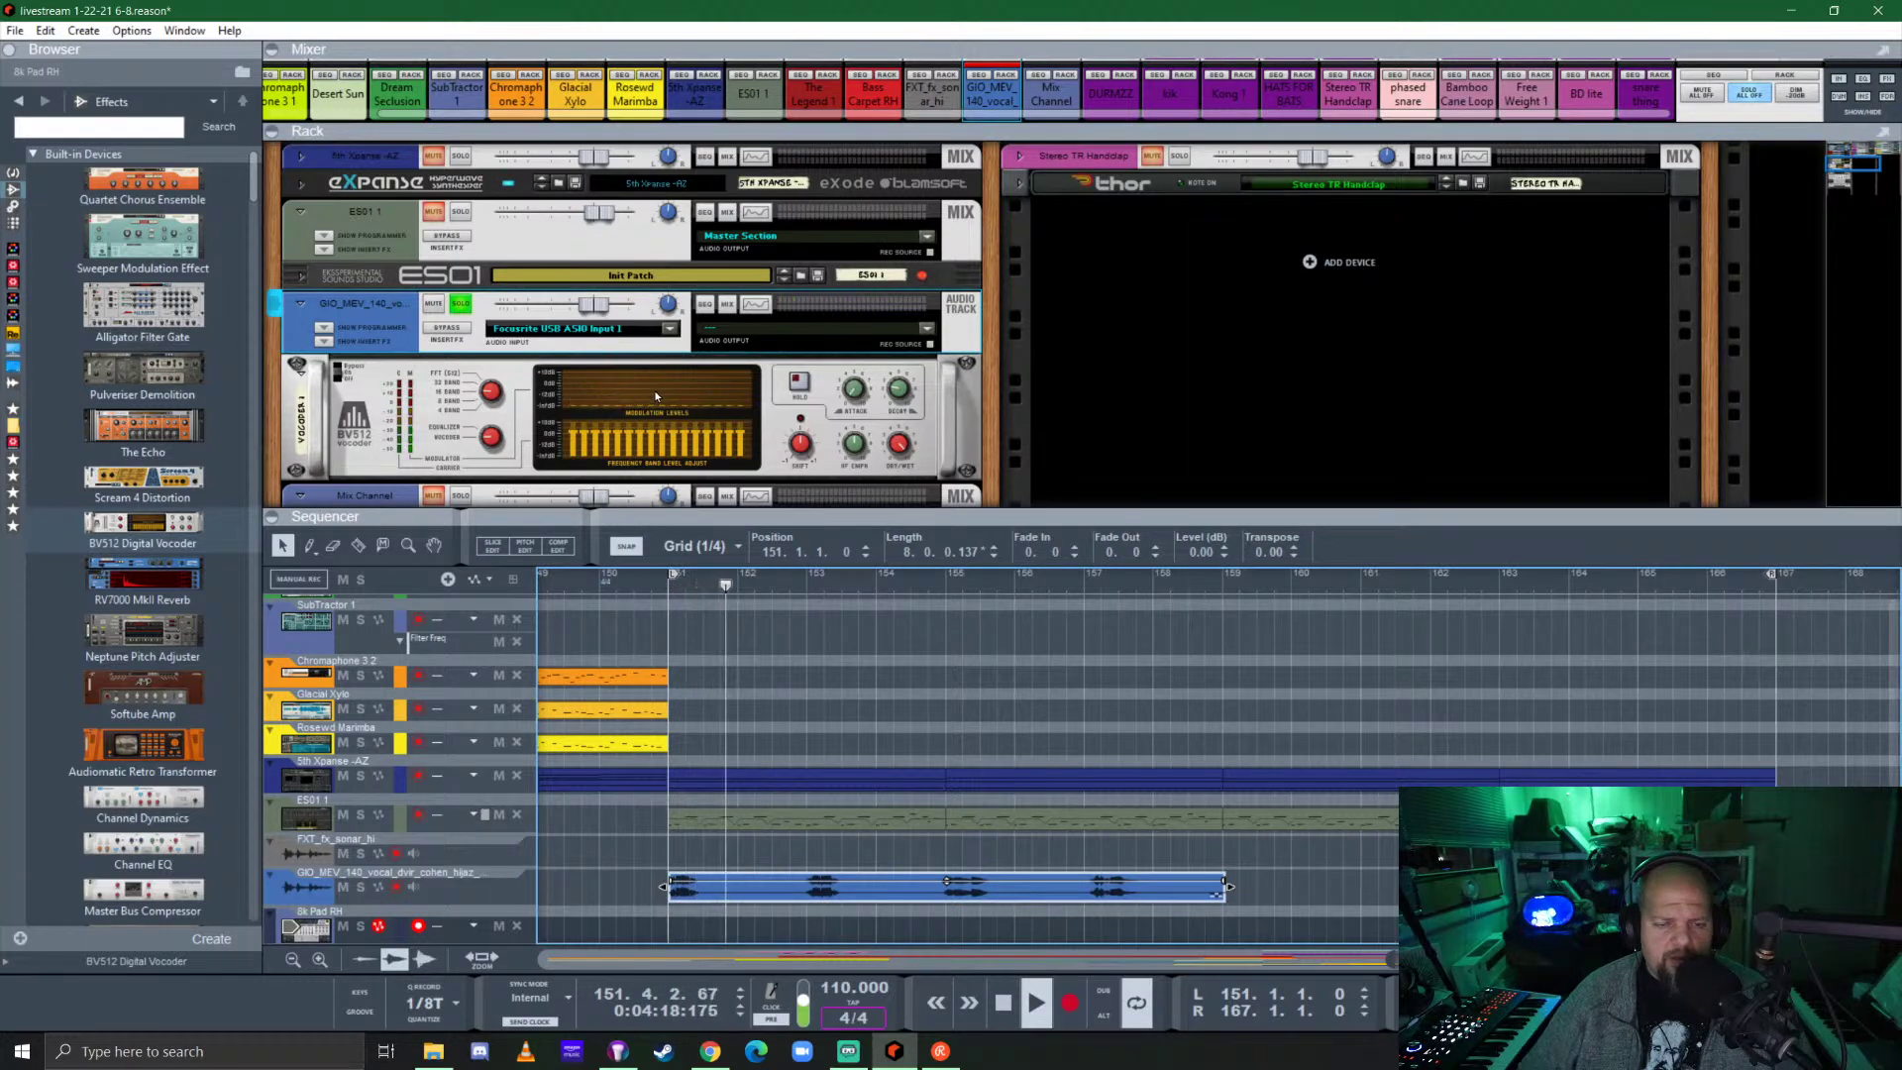
{"action": "key", "text": "space"}
{"action": "left_click", "coordinate": [490, 400]}
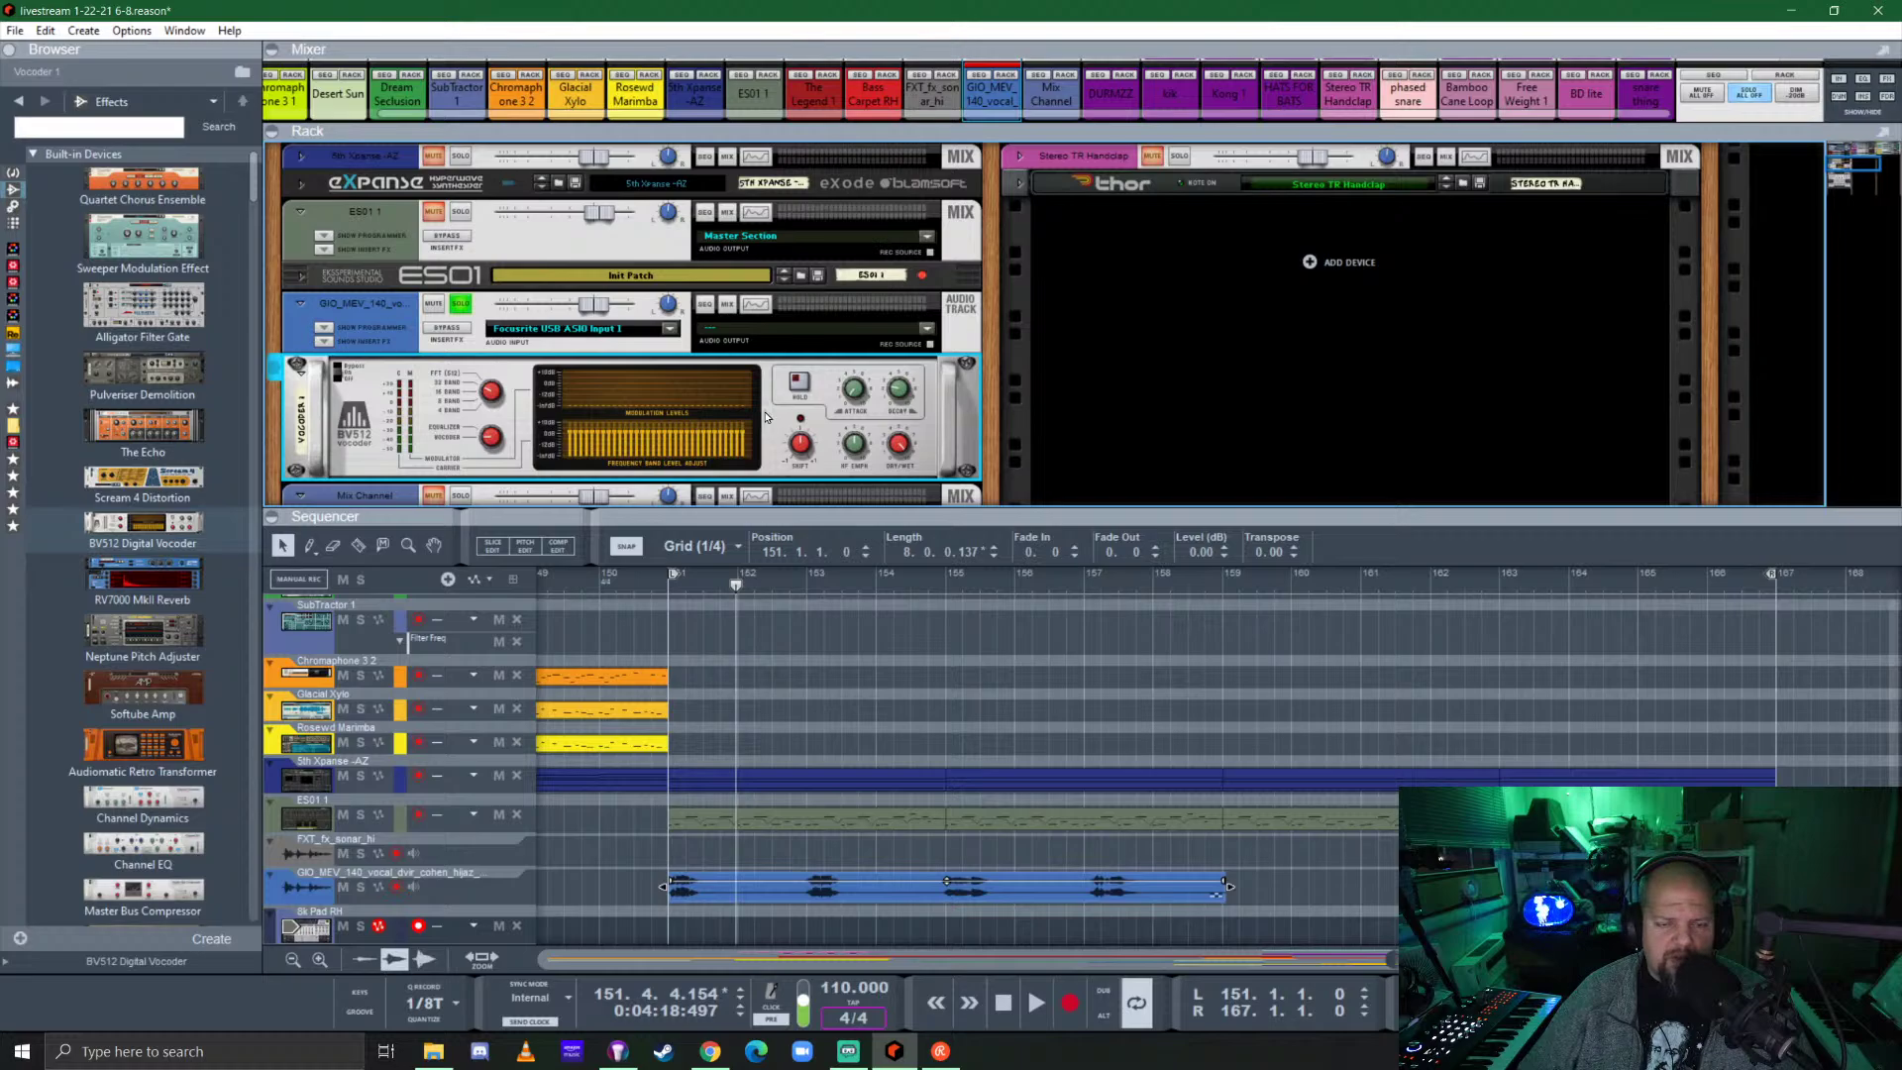
Enlarge the mixer and look through the routing options of the vocal sample's channel.
{"action": "scroll", "coordinate": [765, 416], "scroll_direction": "up", "scroll_amount": 3}
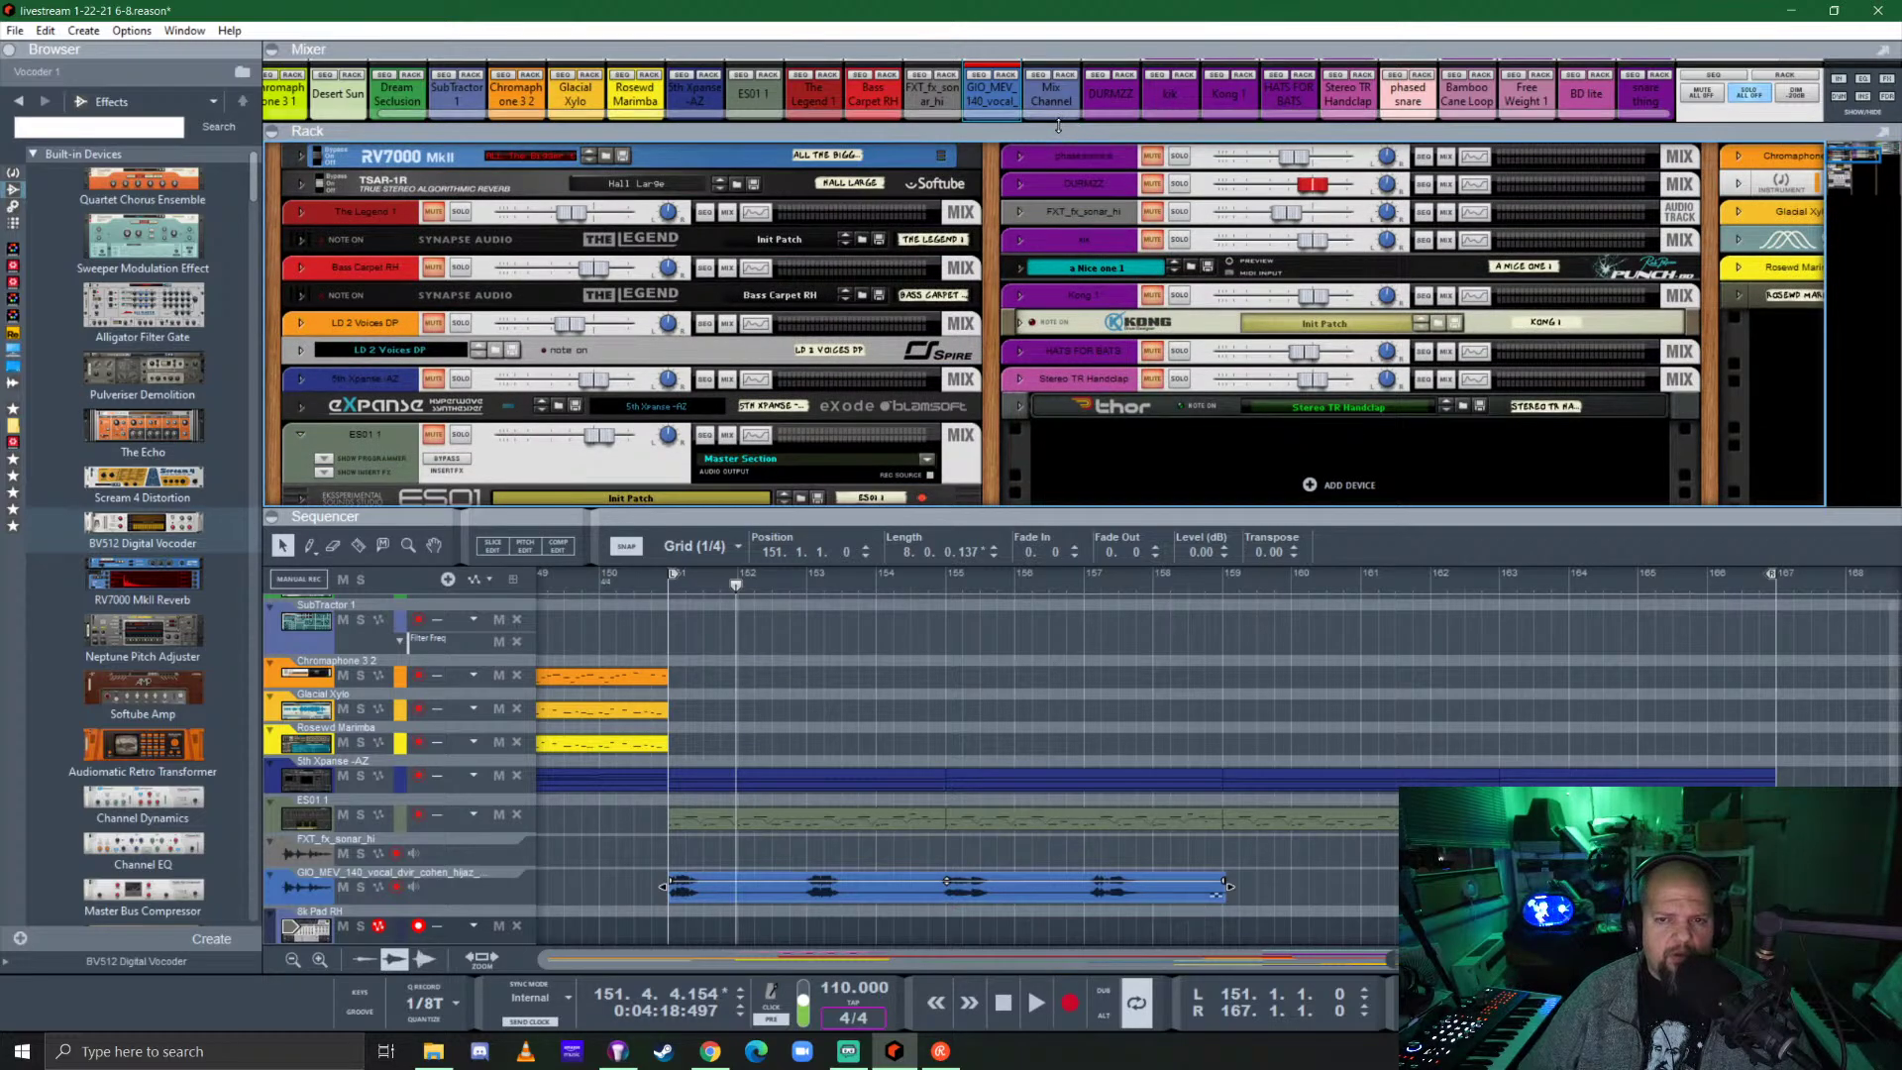
{"action": "left_click_drag", "start_coordinate": [1058, 126], "coordinate": [1033, 430]}
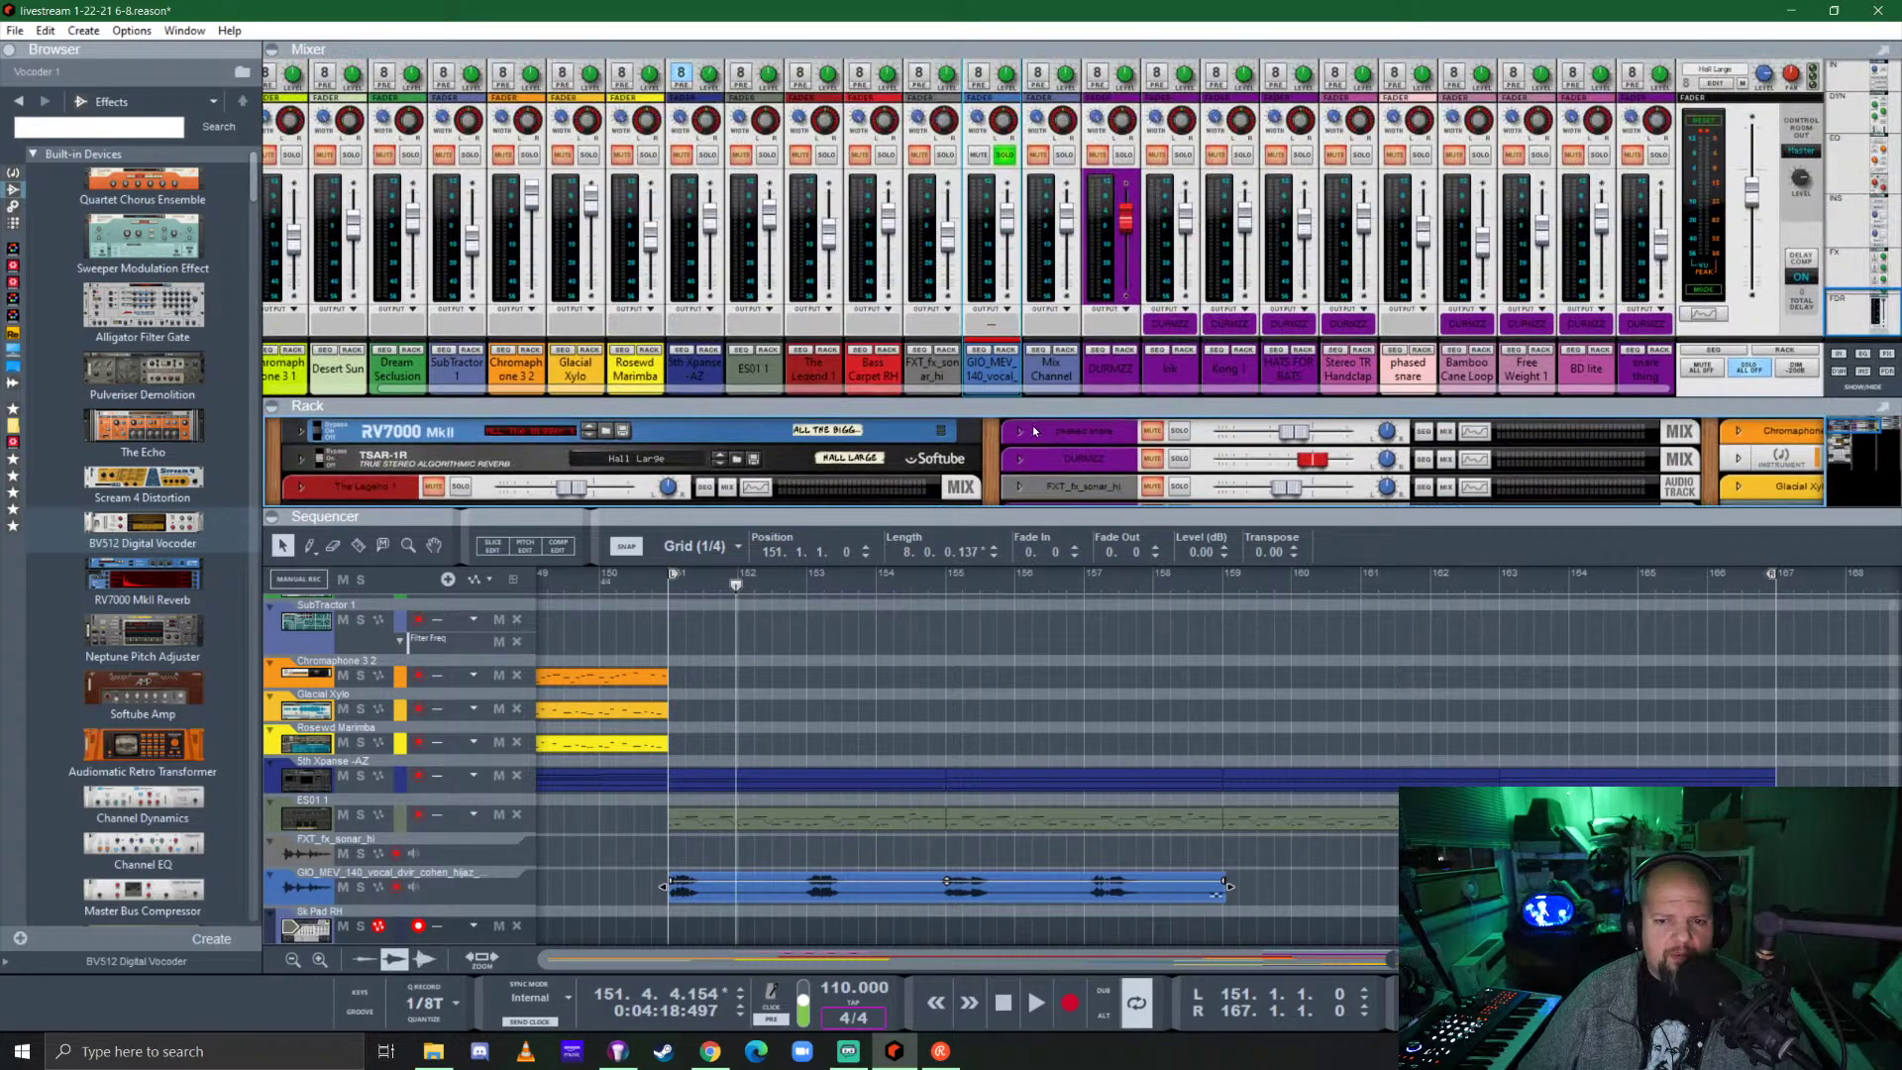
{"action": "left_click", "coordinate": [999, 378]}
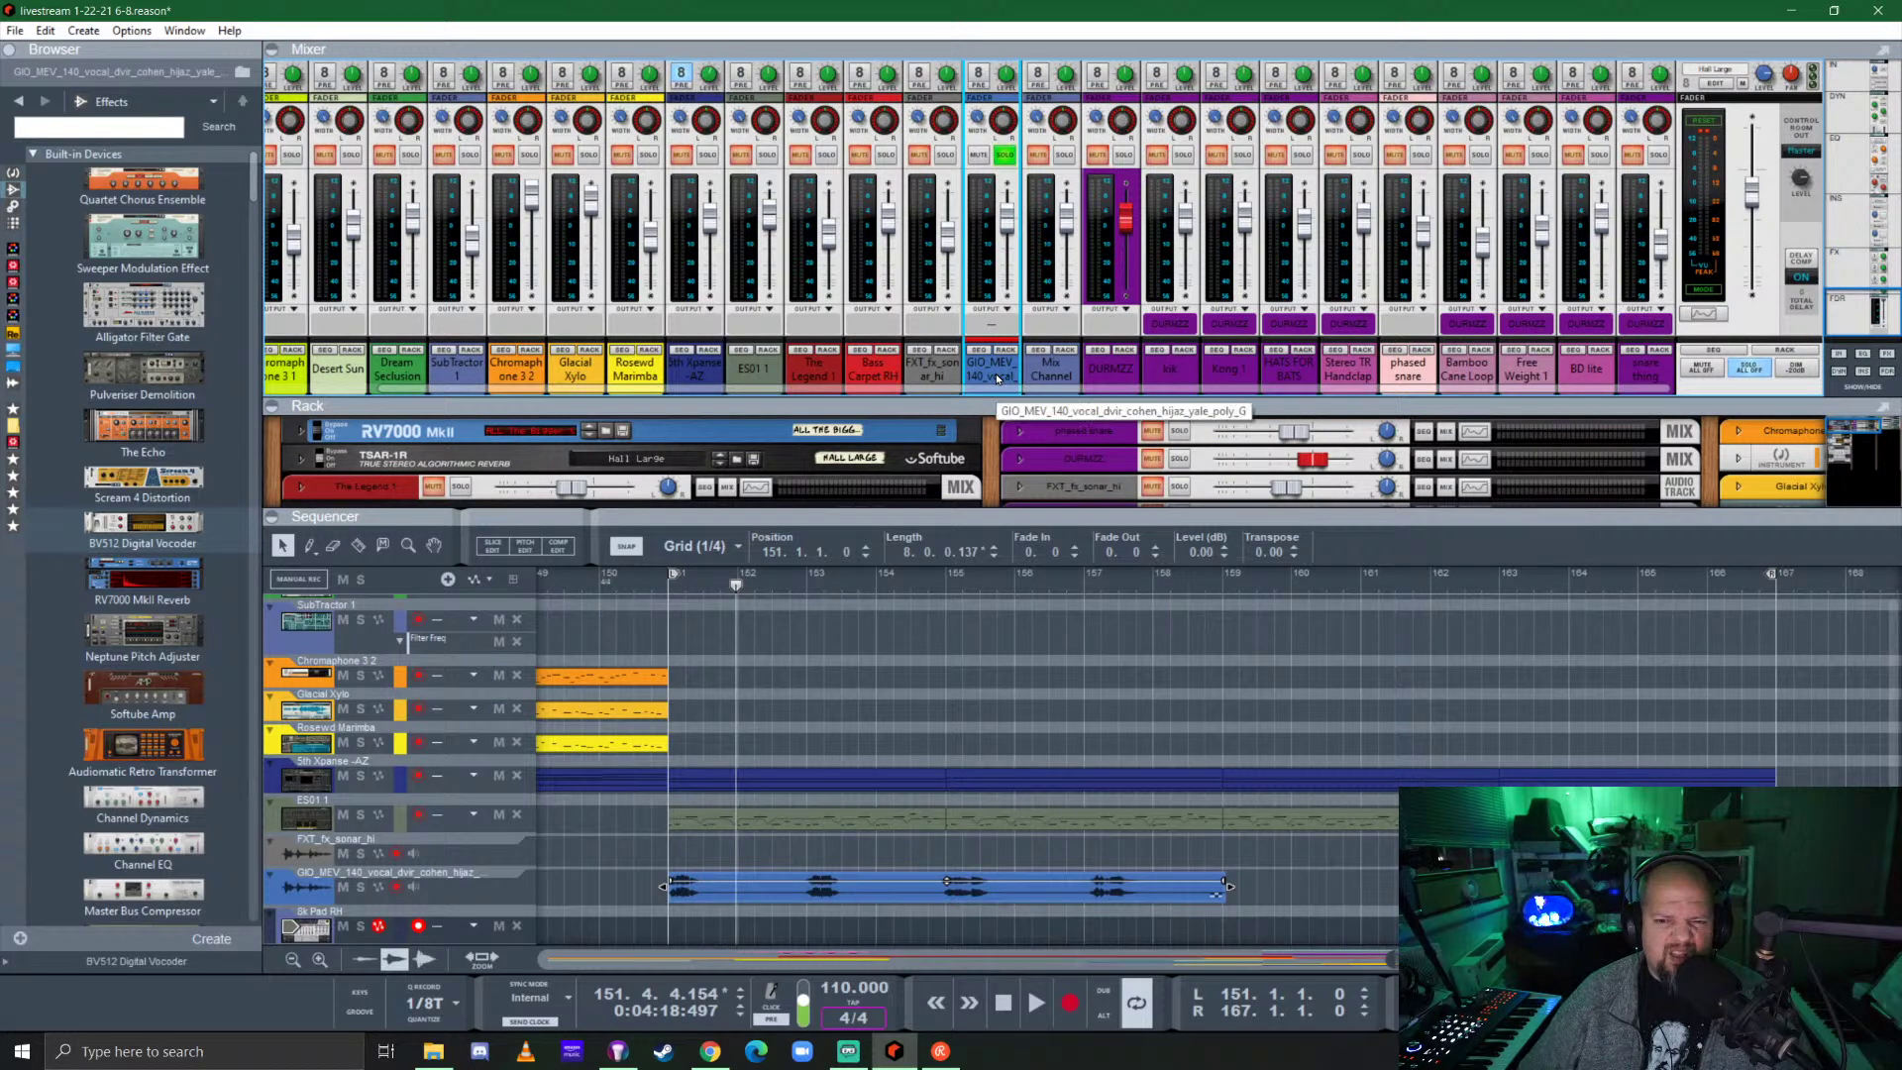
{"action": "right_click", "coordinate": [998, 378]}
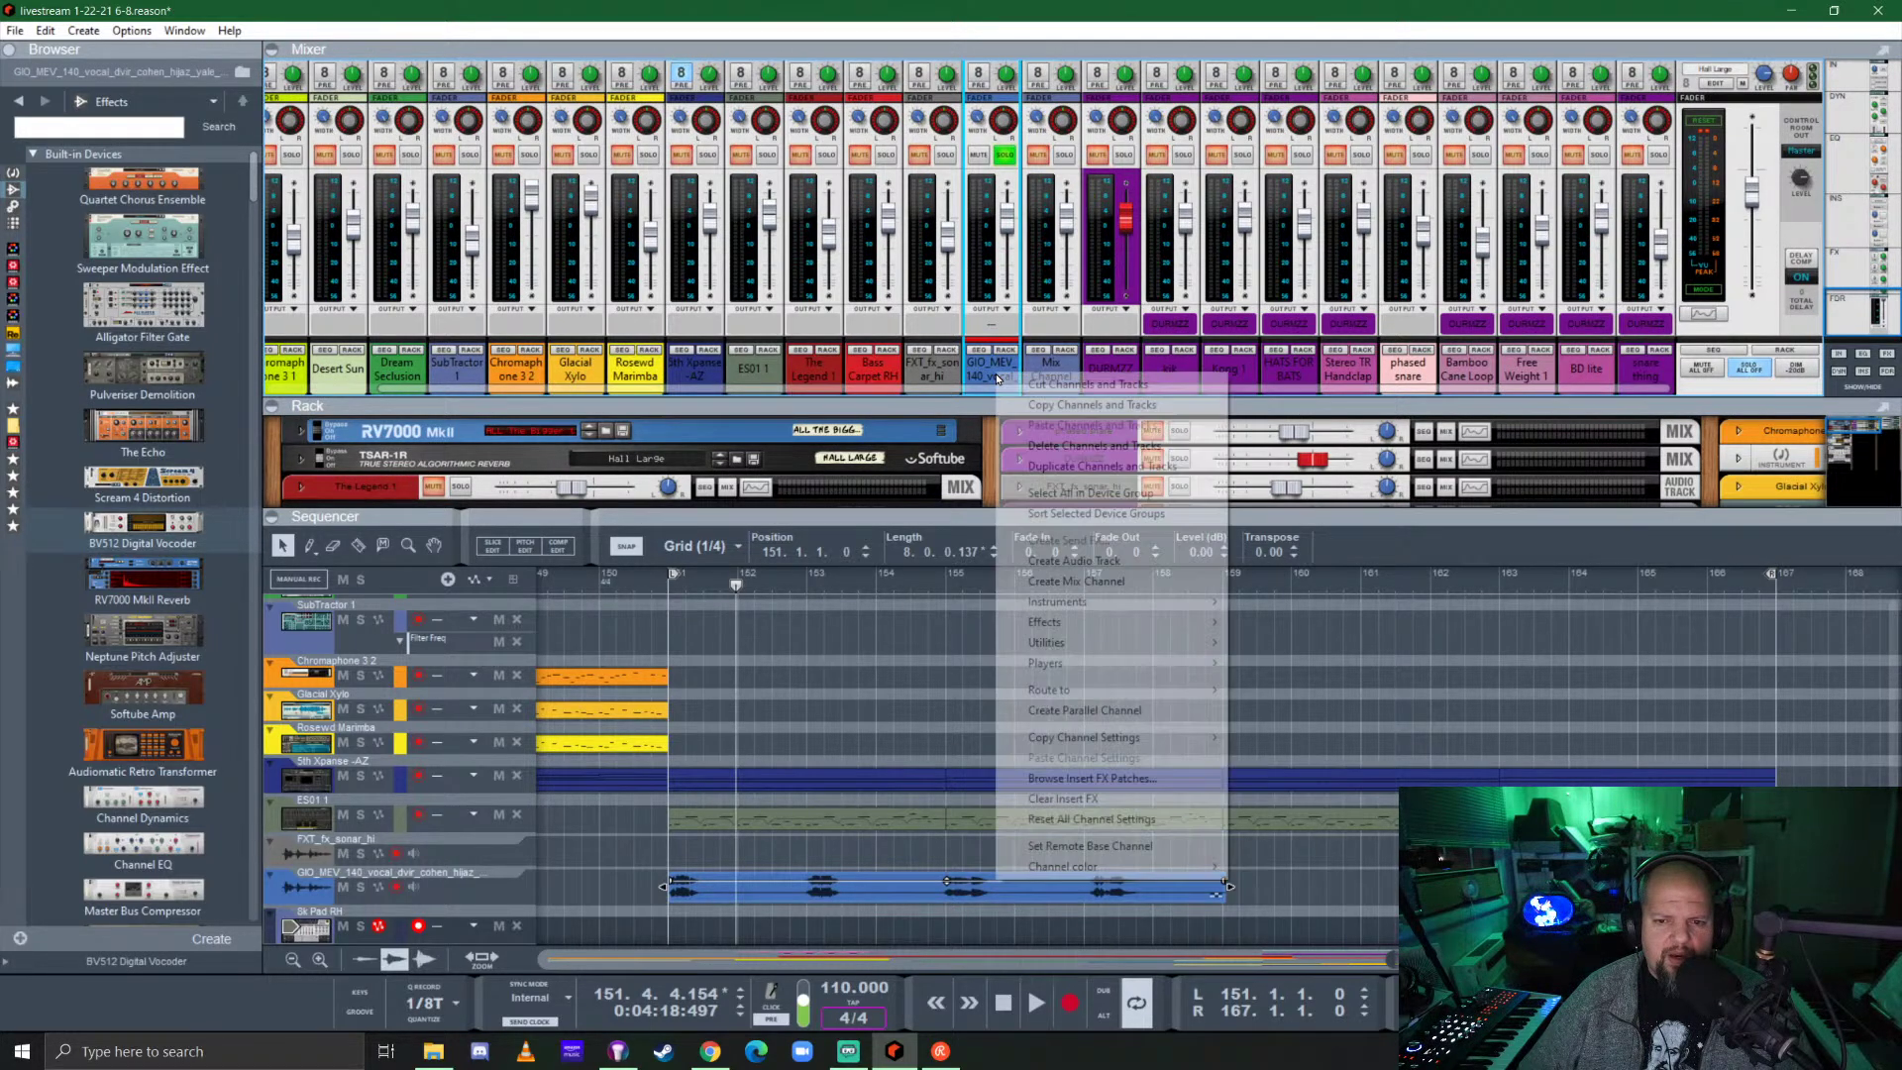
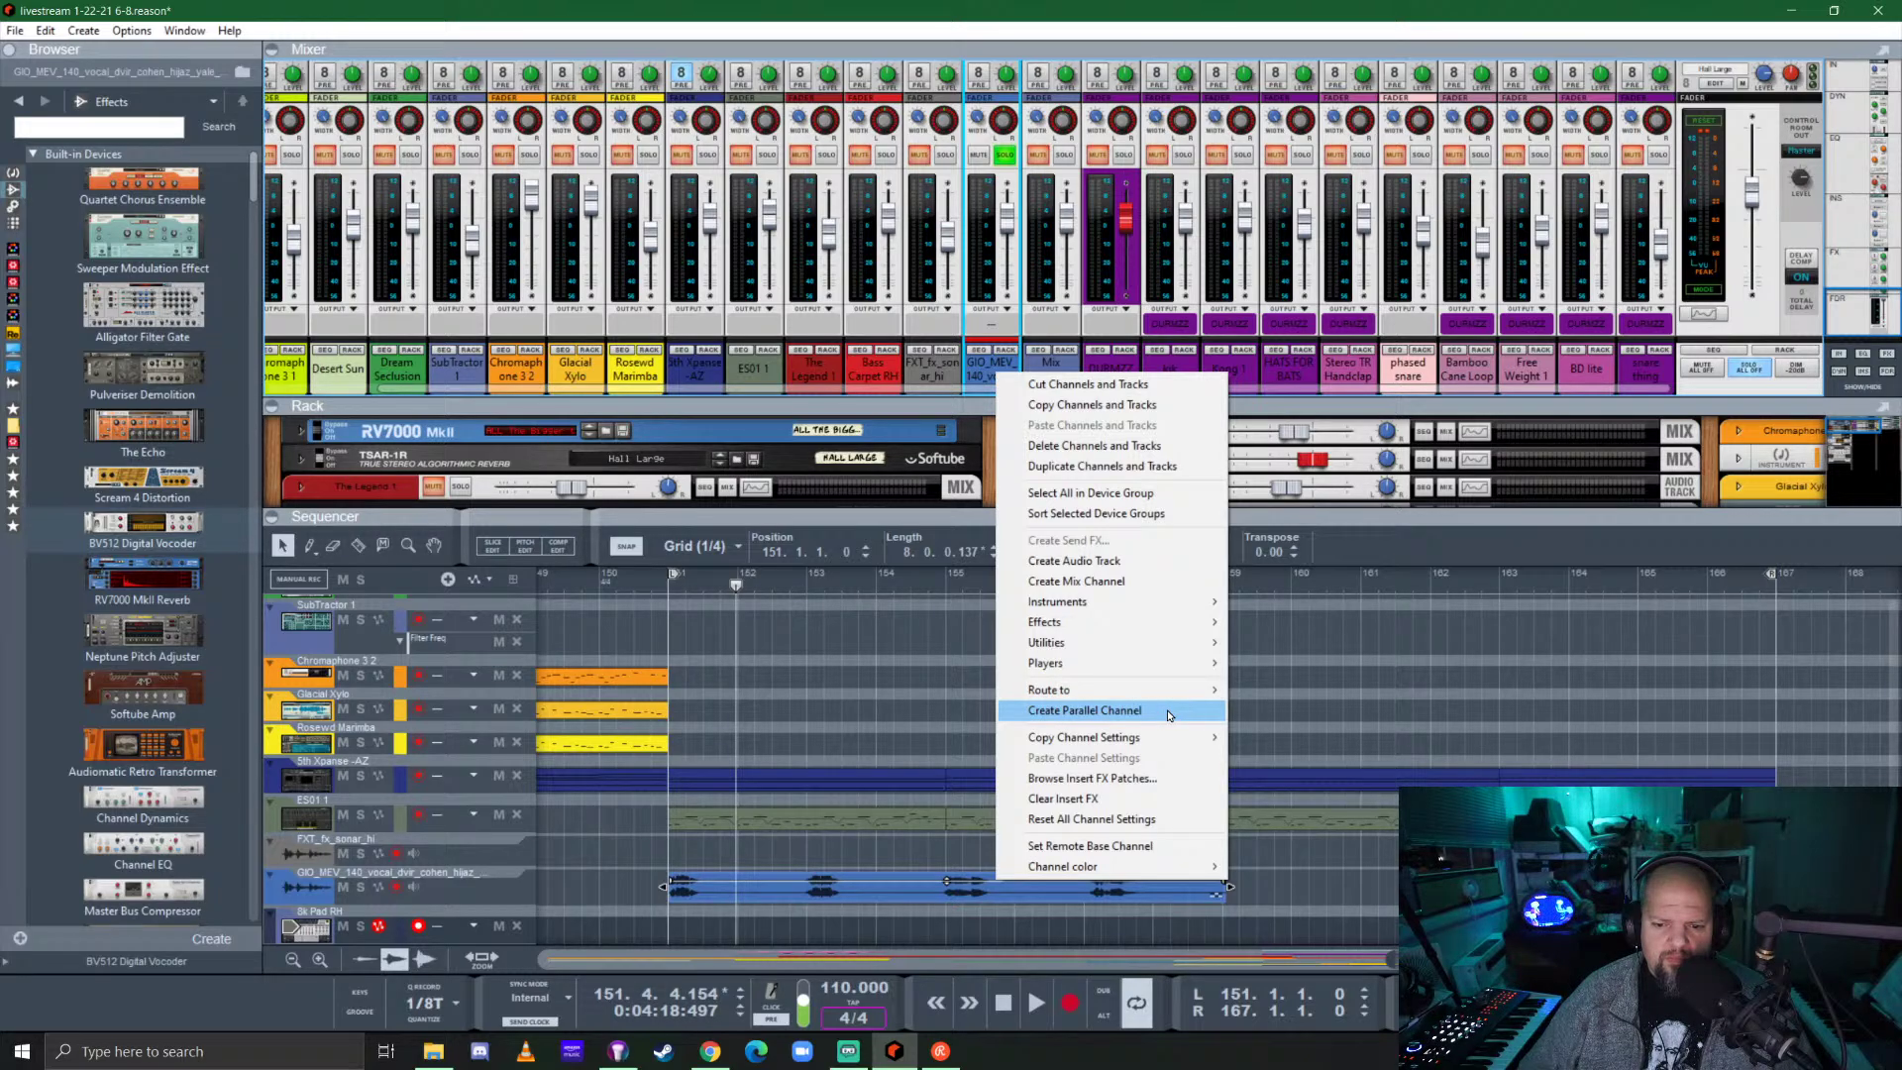
{"action": "mouse_move", "coordinate": [1164, 692]}
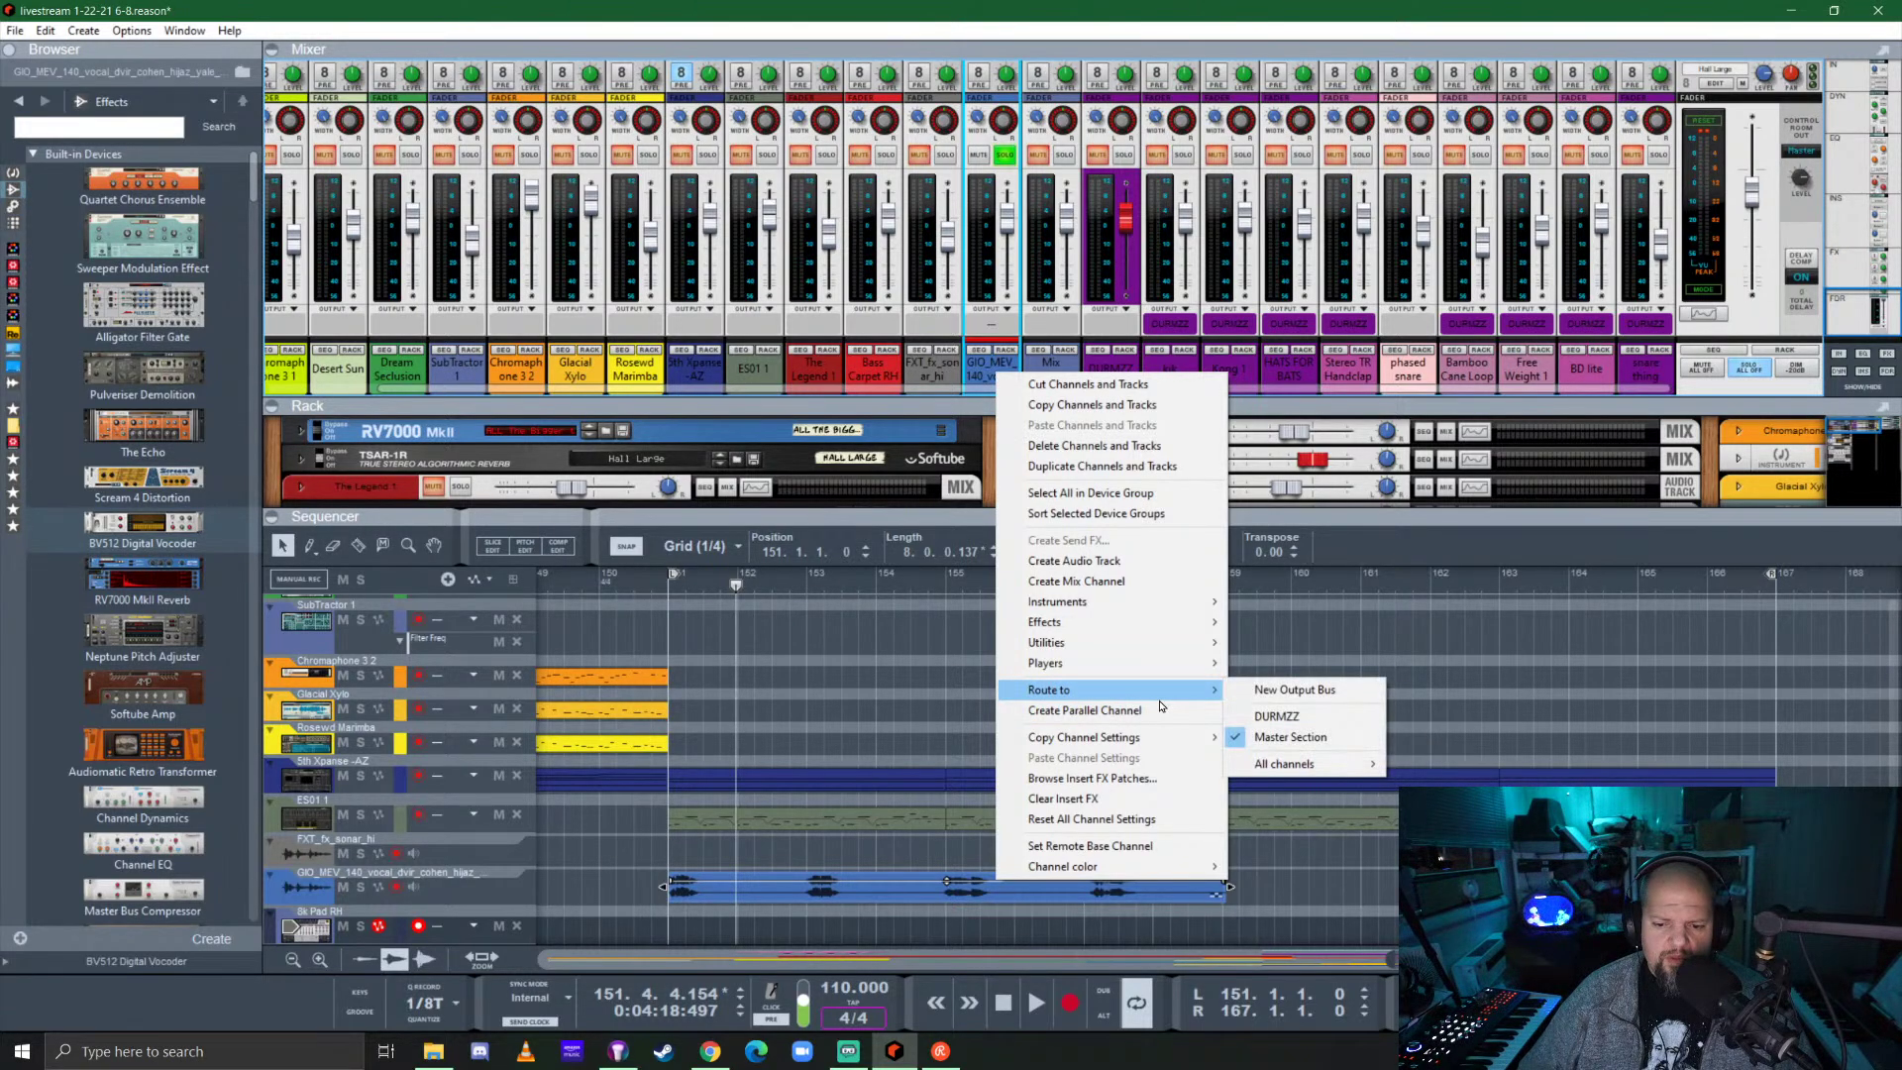
{"action": "left_click", "coordinate": [944, 403]}
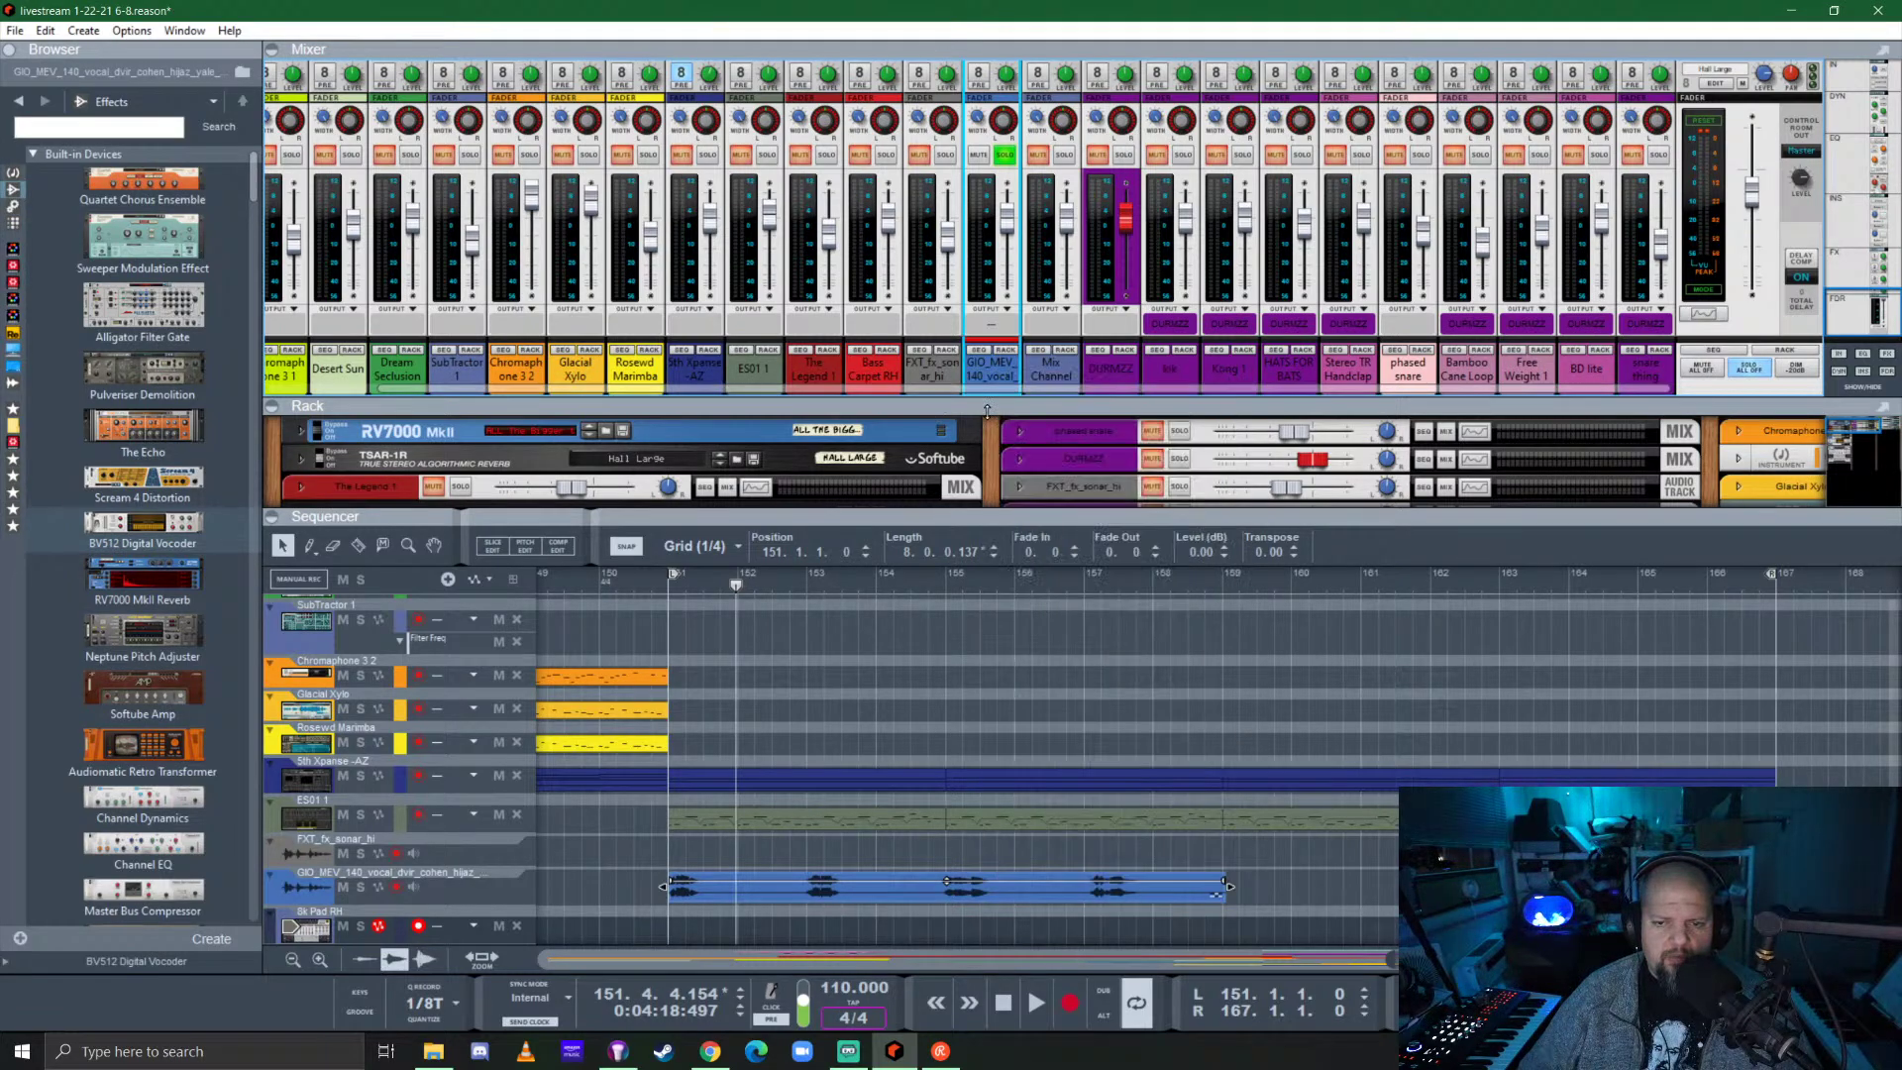
Rename Antidote's mix channel, just after the vocal sample's channel, as "vocoder lead".
{"action": "left_click", "coordinate": [1057, 379]}
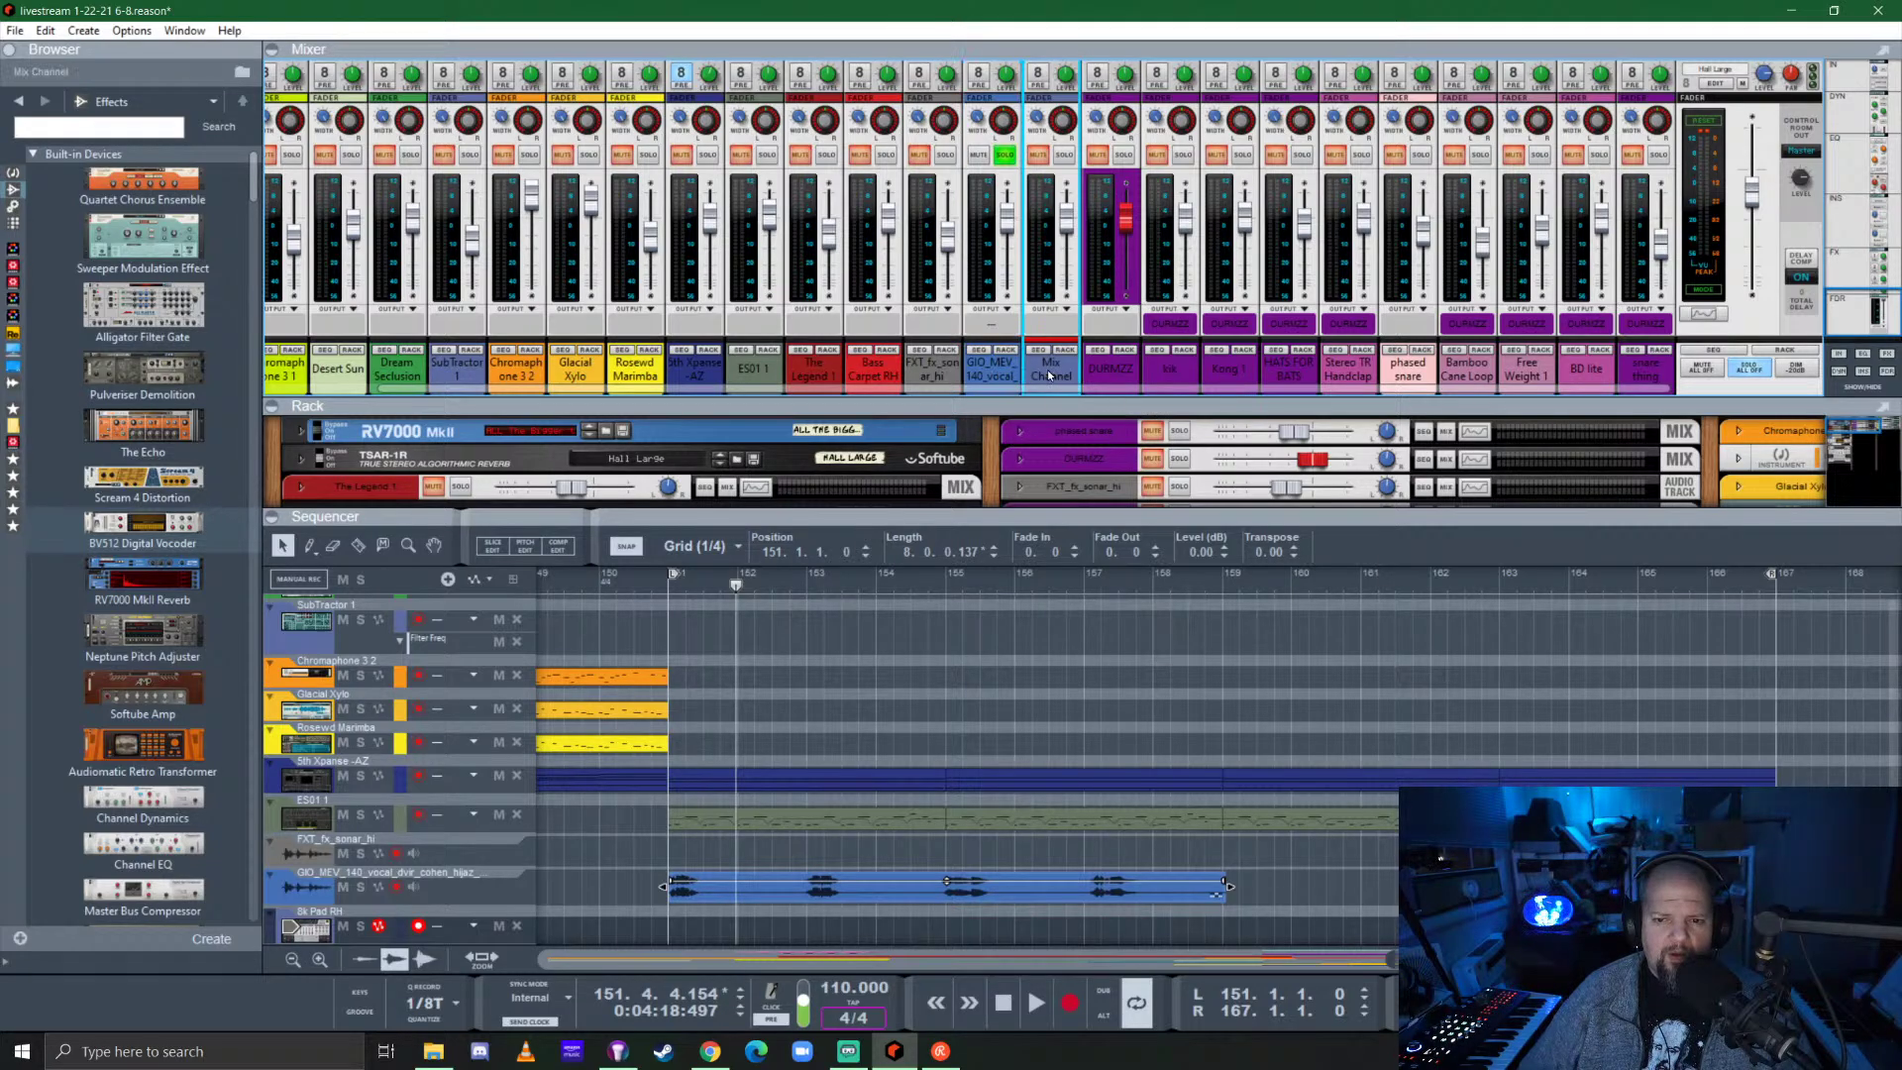
{"action": "double_click", "coordinate": [1051, 377]}
{"action": "type", "text": "vocoder lead"}
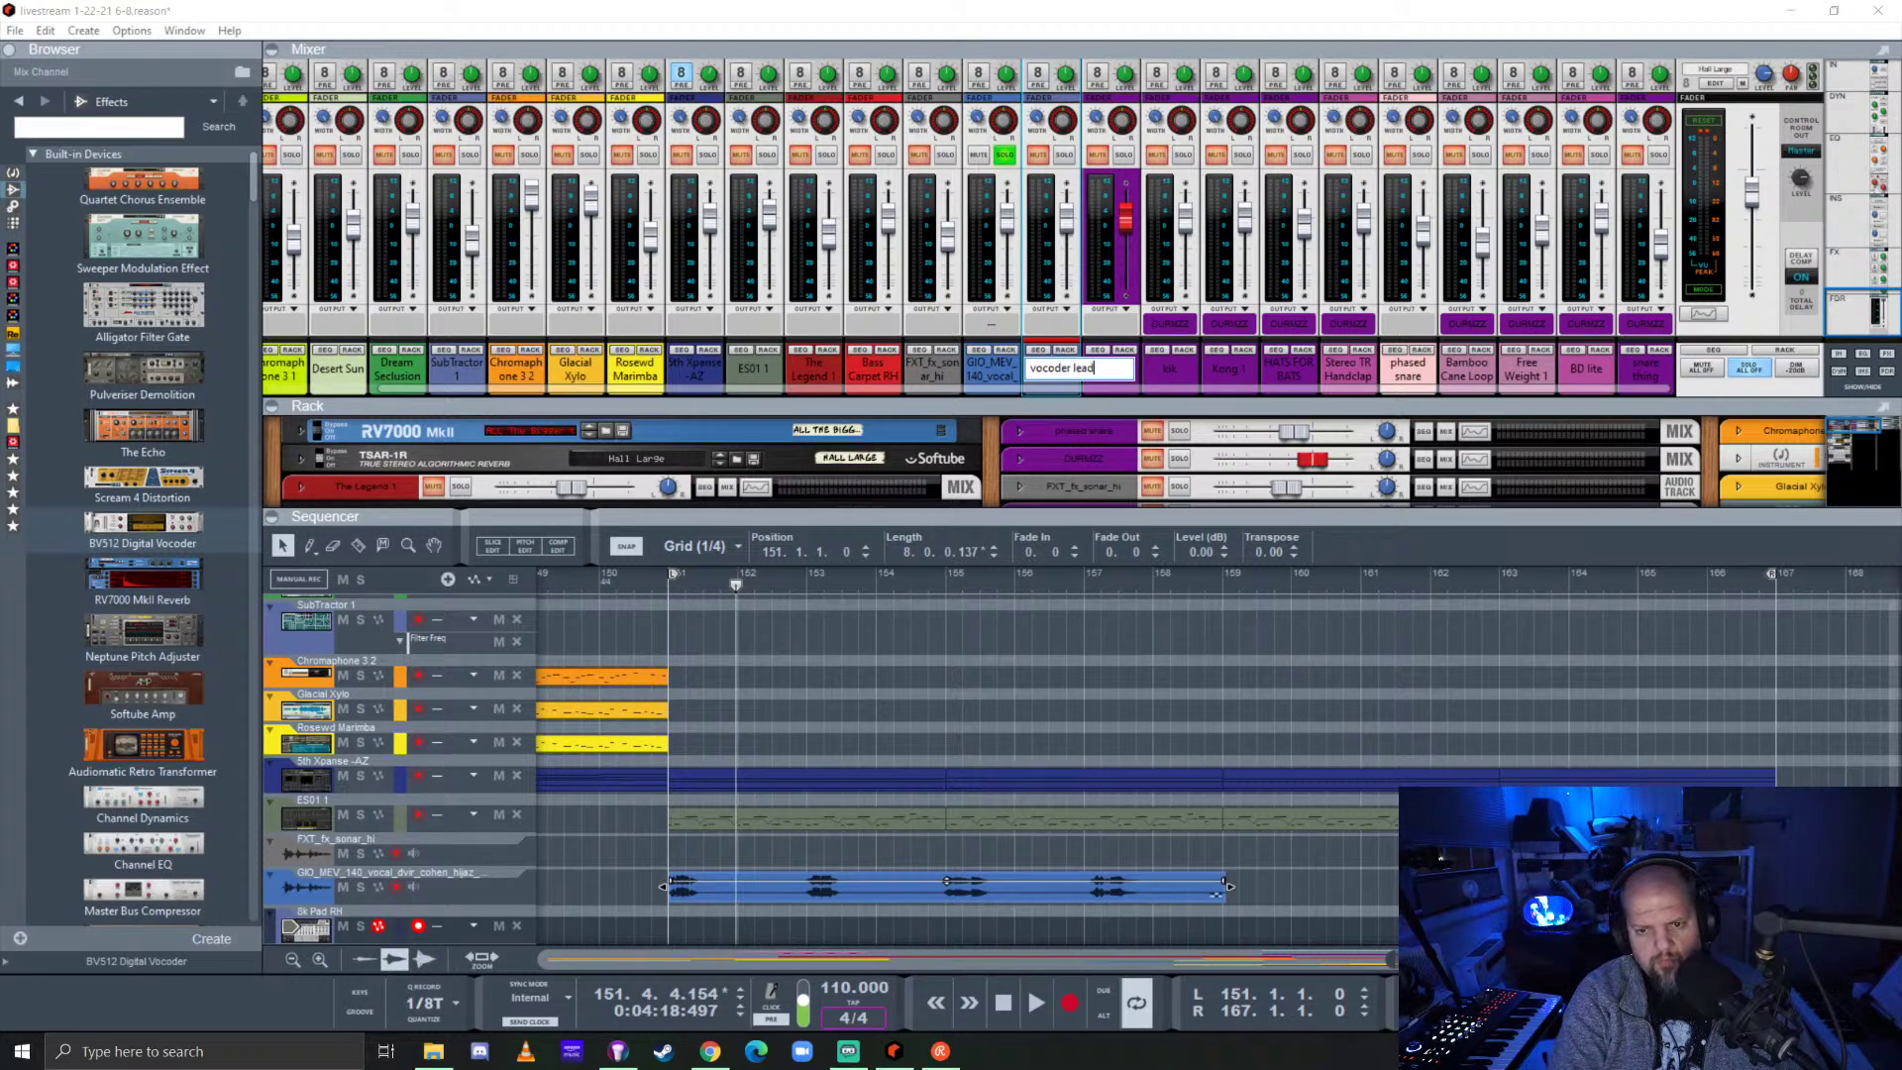
{"action": "key", "text": "Return"}
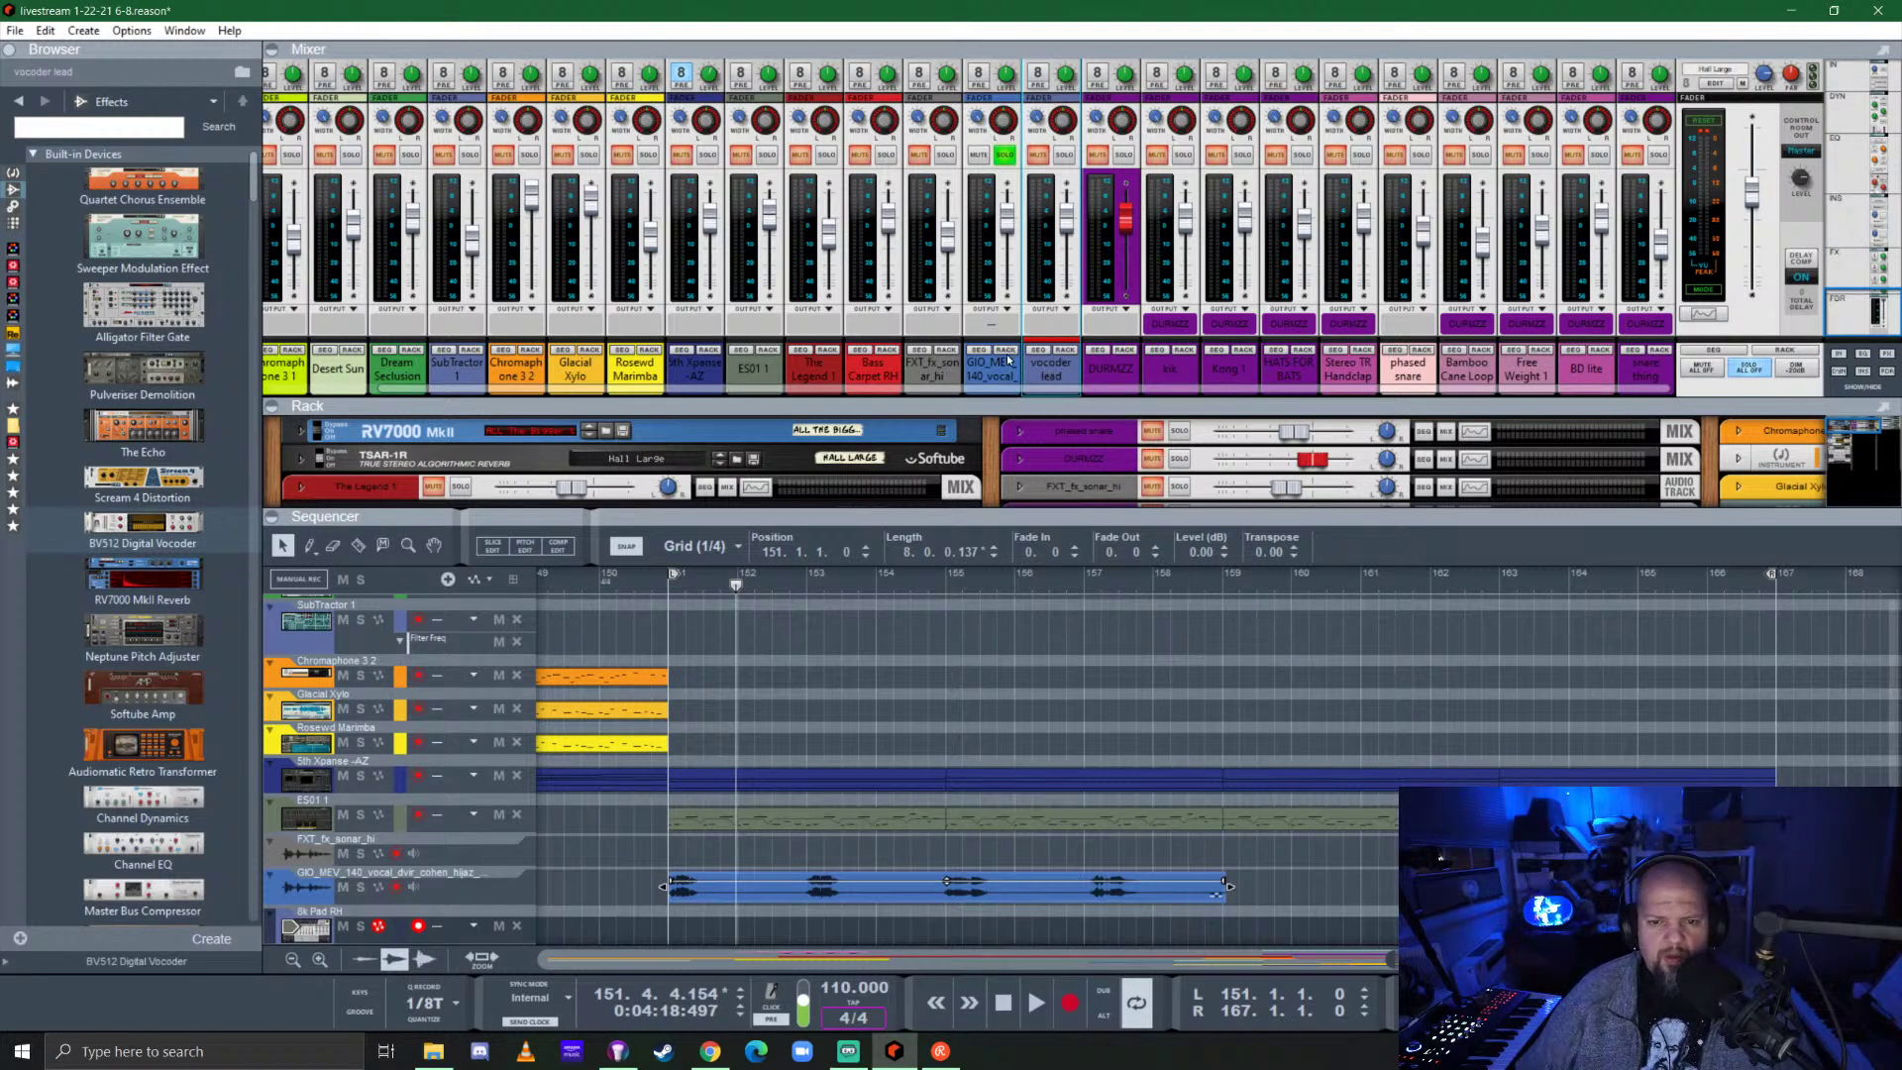
Rename the vocal sample's channel as "vocoder mod".
{"action": "left_click", "coordinate": [989, 377]}
{"action": "double_click", "coordinate": [988, 376]}
{"action": "type", "text": "voco"}
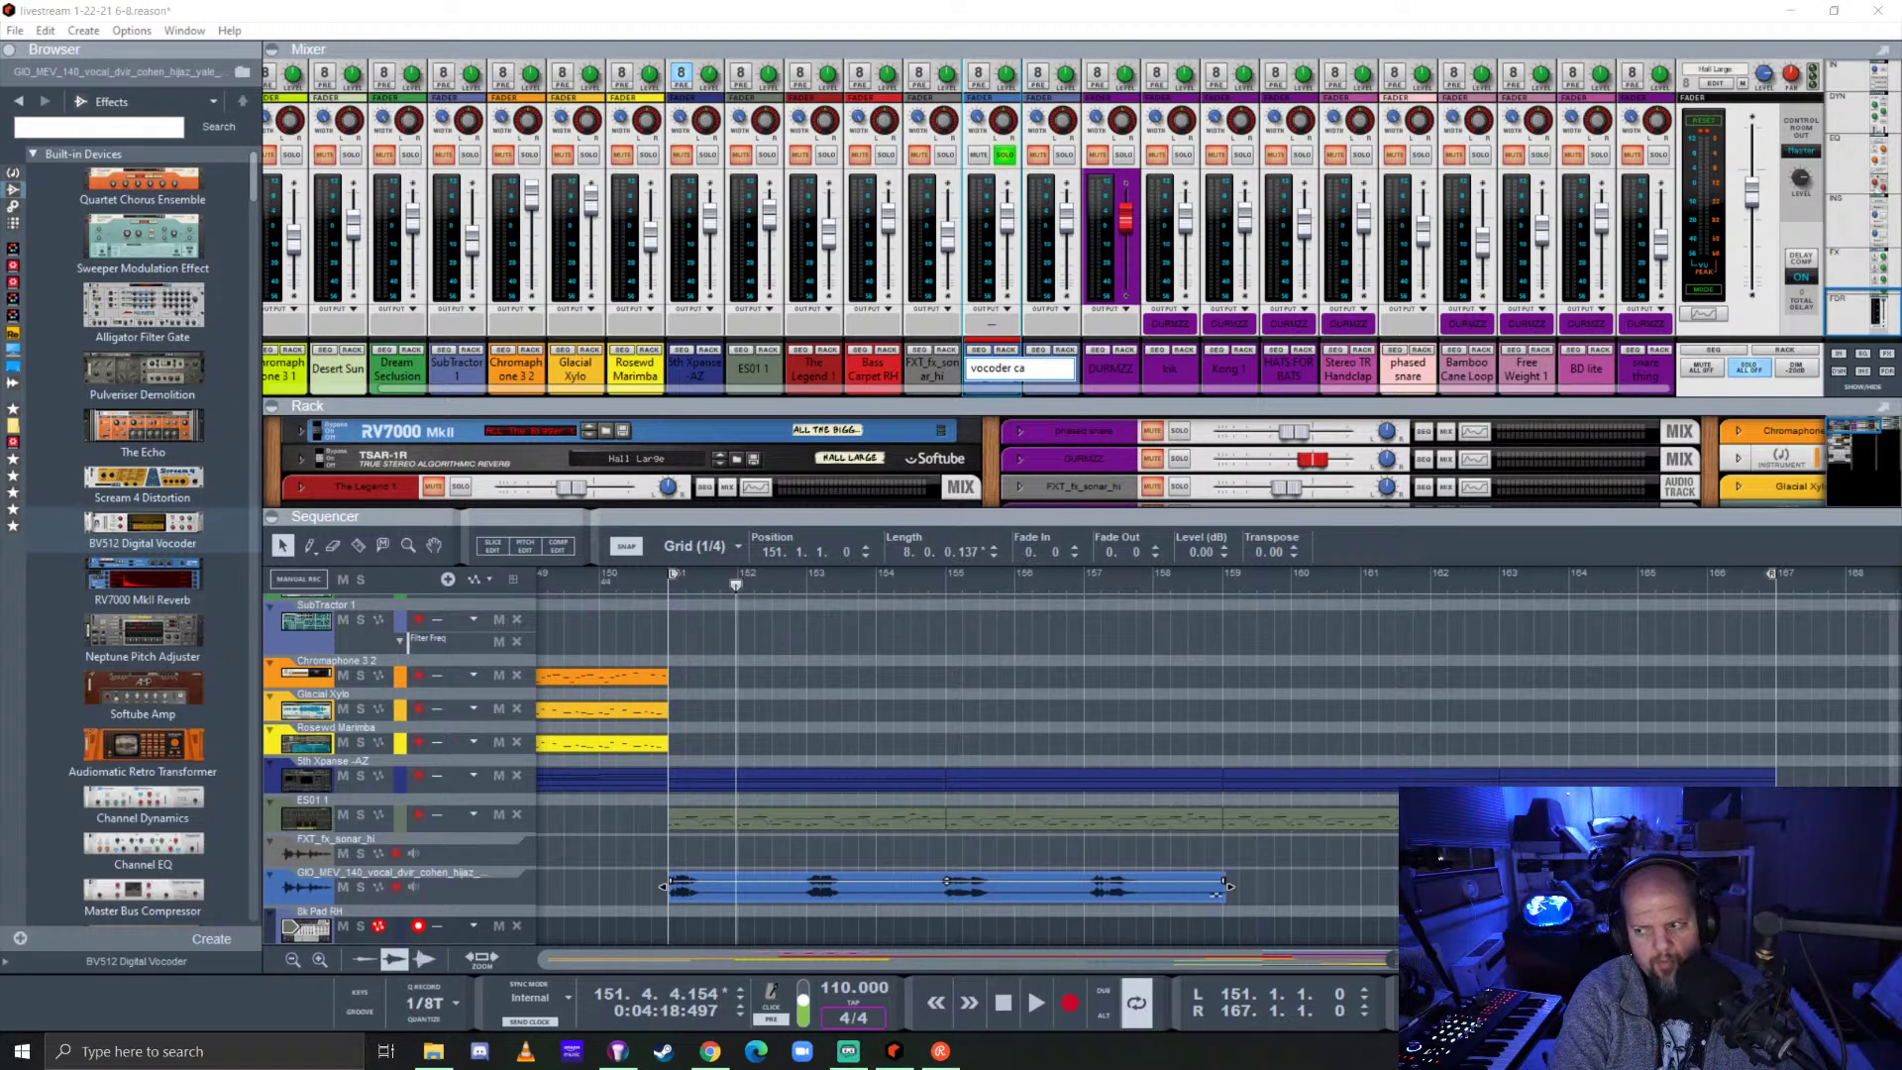
{"action": "type", "text": "der mod"}
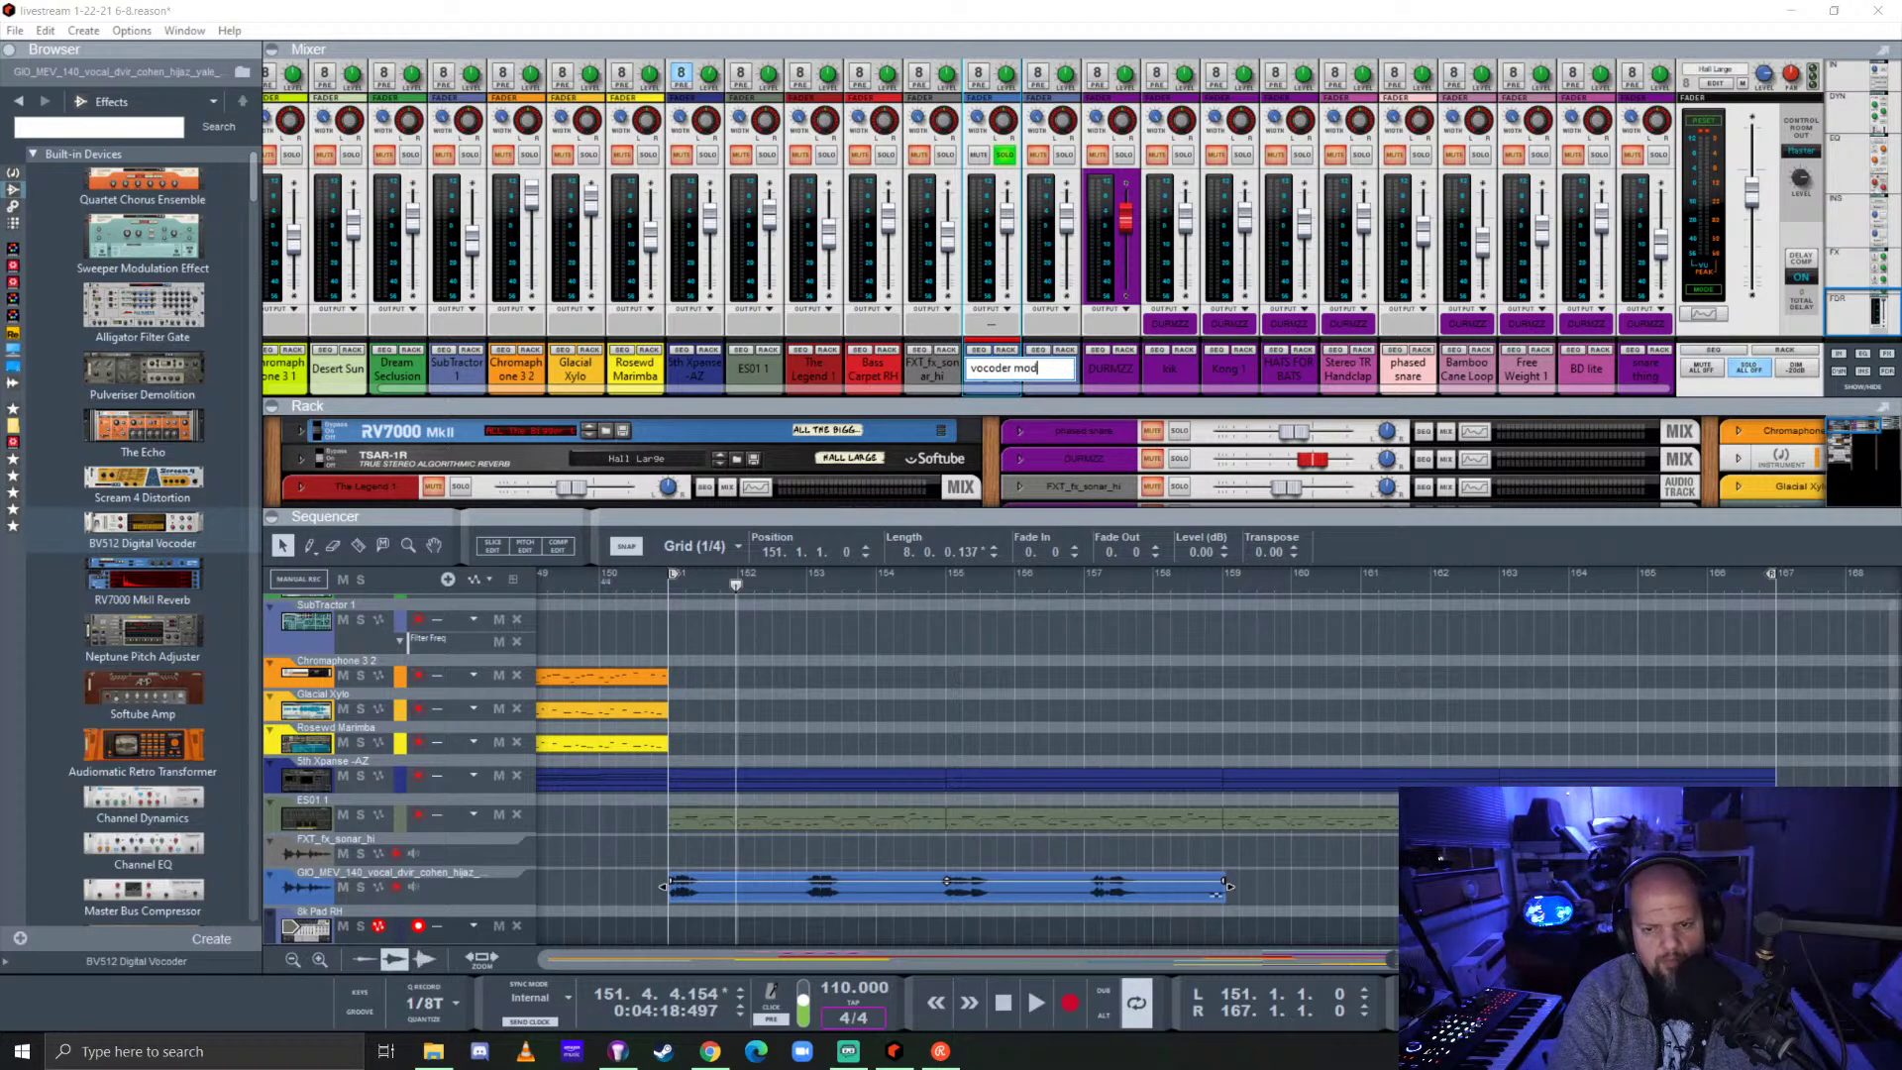
{"action": "key", "text": "Return"}
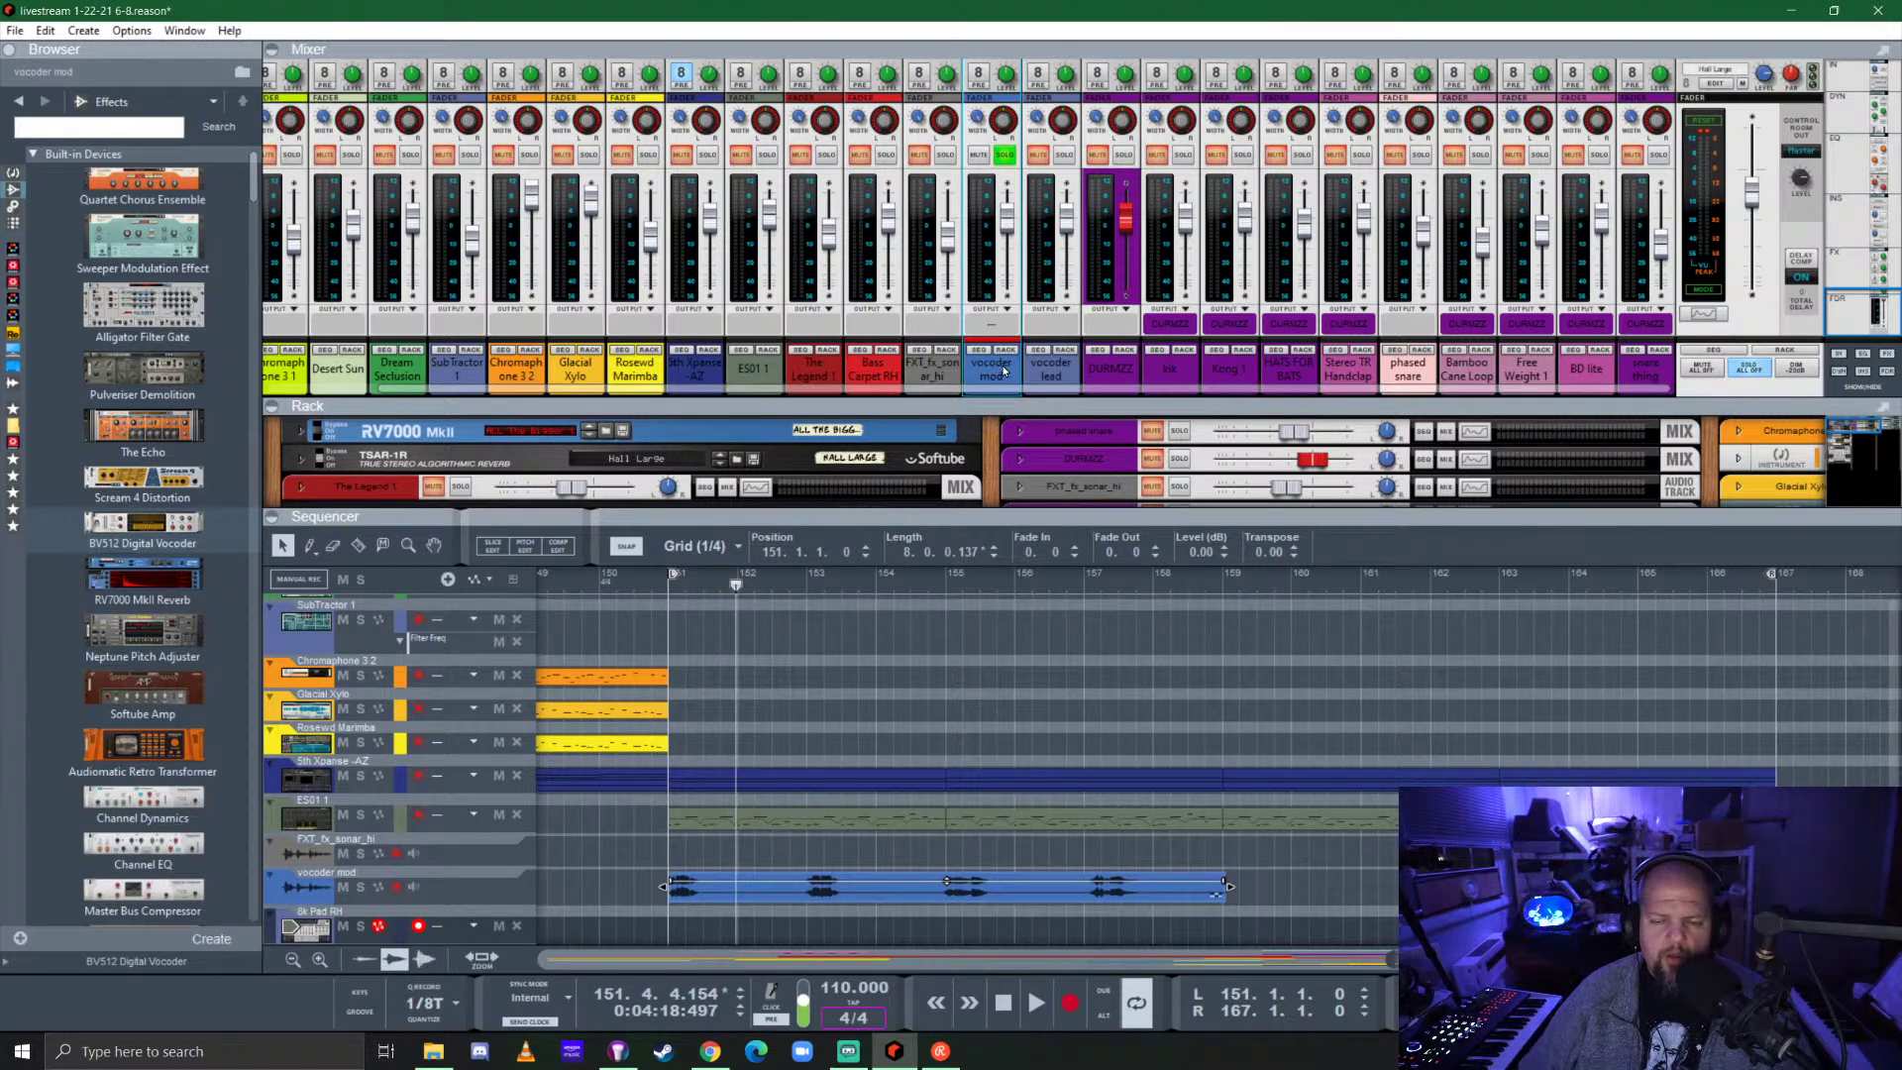
Set the vocoder lead channel's color to Steel Blue and solo the channel.
{"action": "left_click", "coordinate": [1050, 381]}
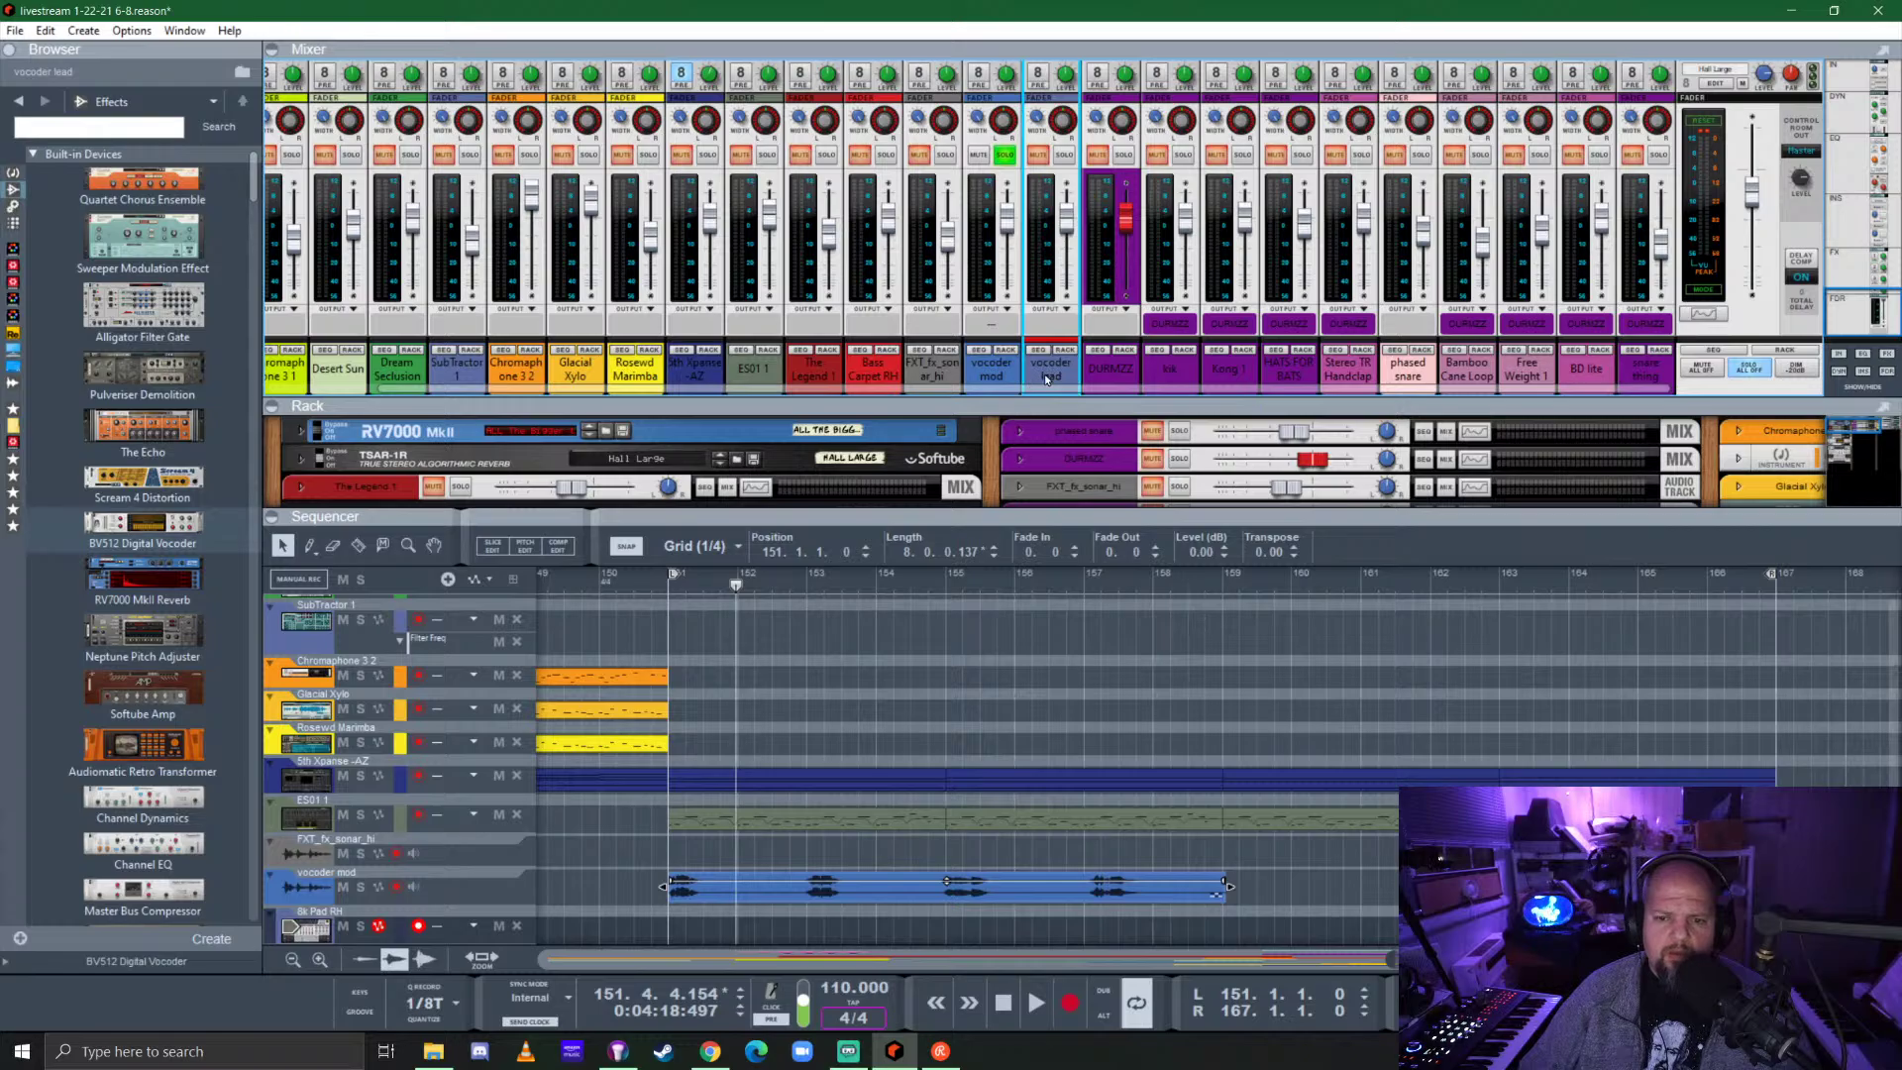
{"action": "right_click", "coordinate": [1047, 379]}
{"action": "mouse_move", "coordinate": [1218, 868]}
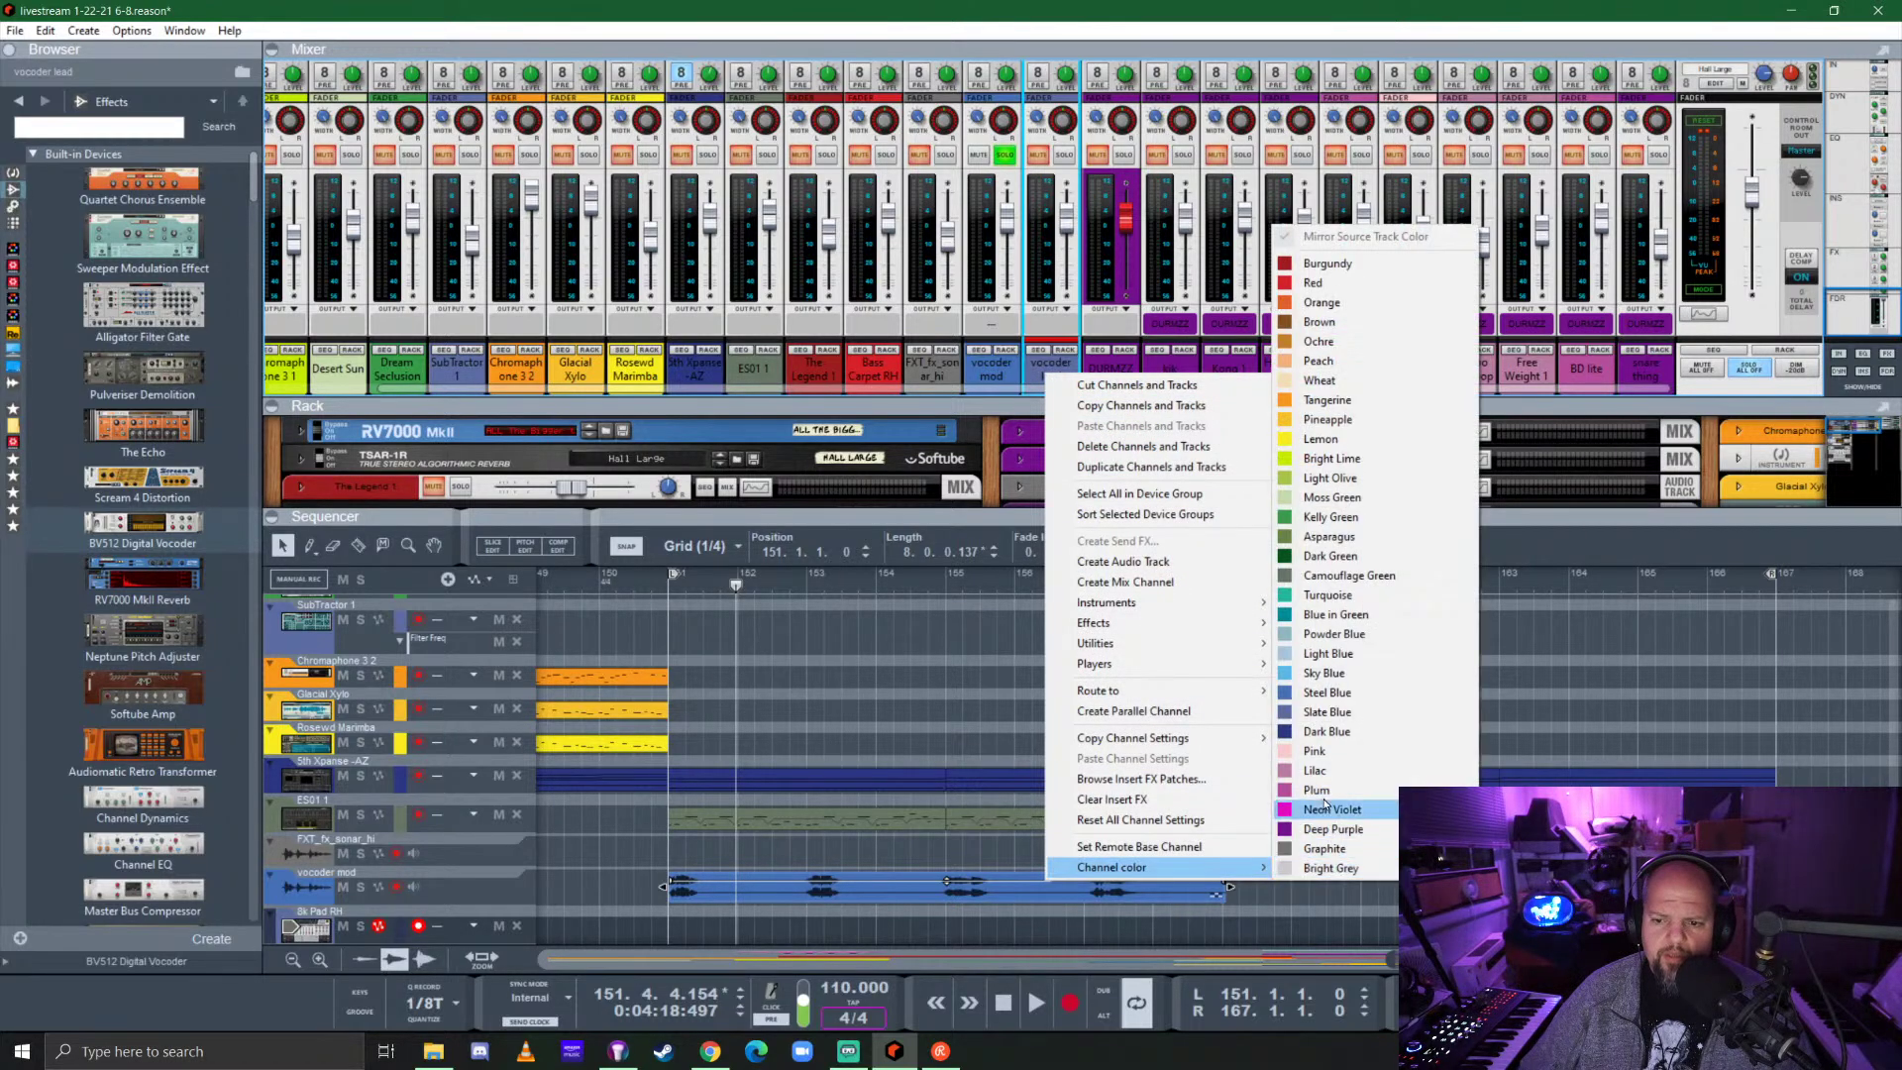
{"action": "left_click", "coordinate": [1332, 694]}
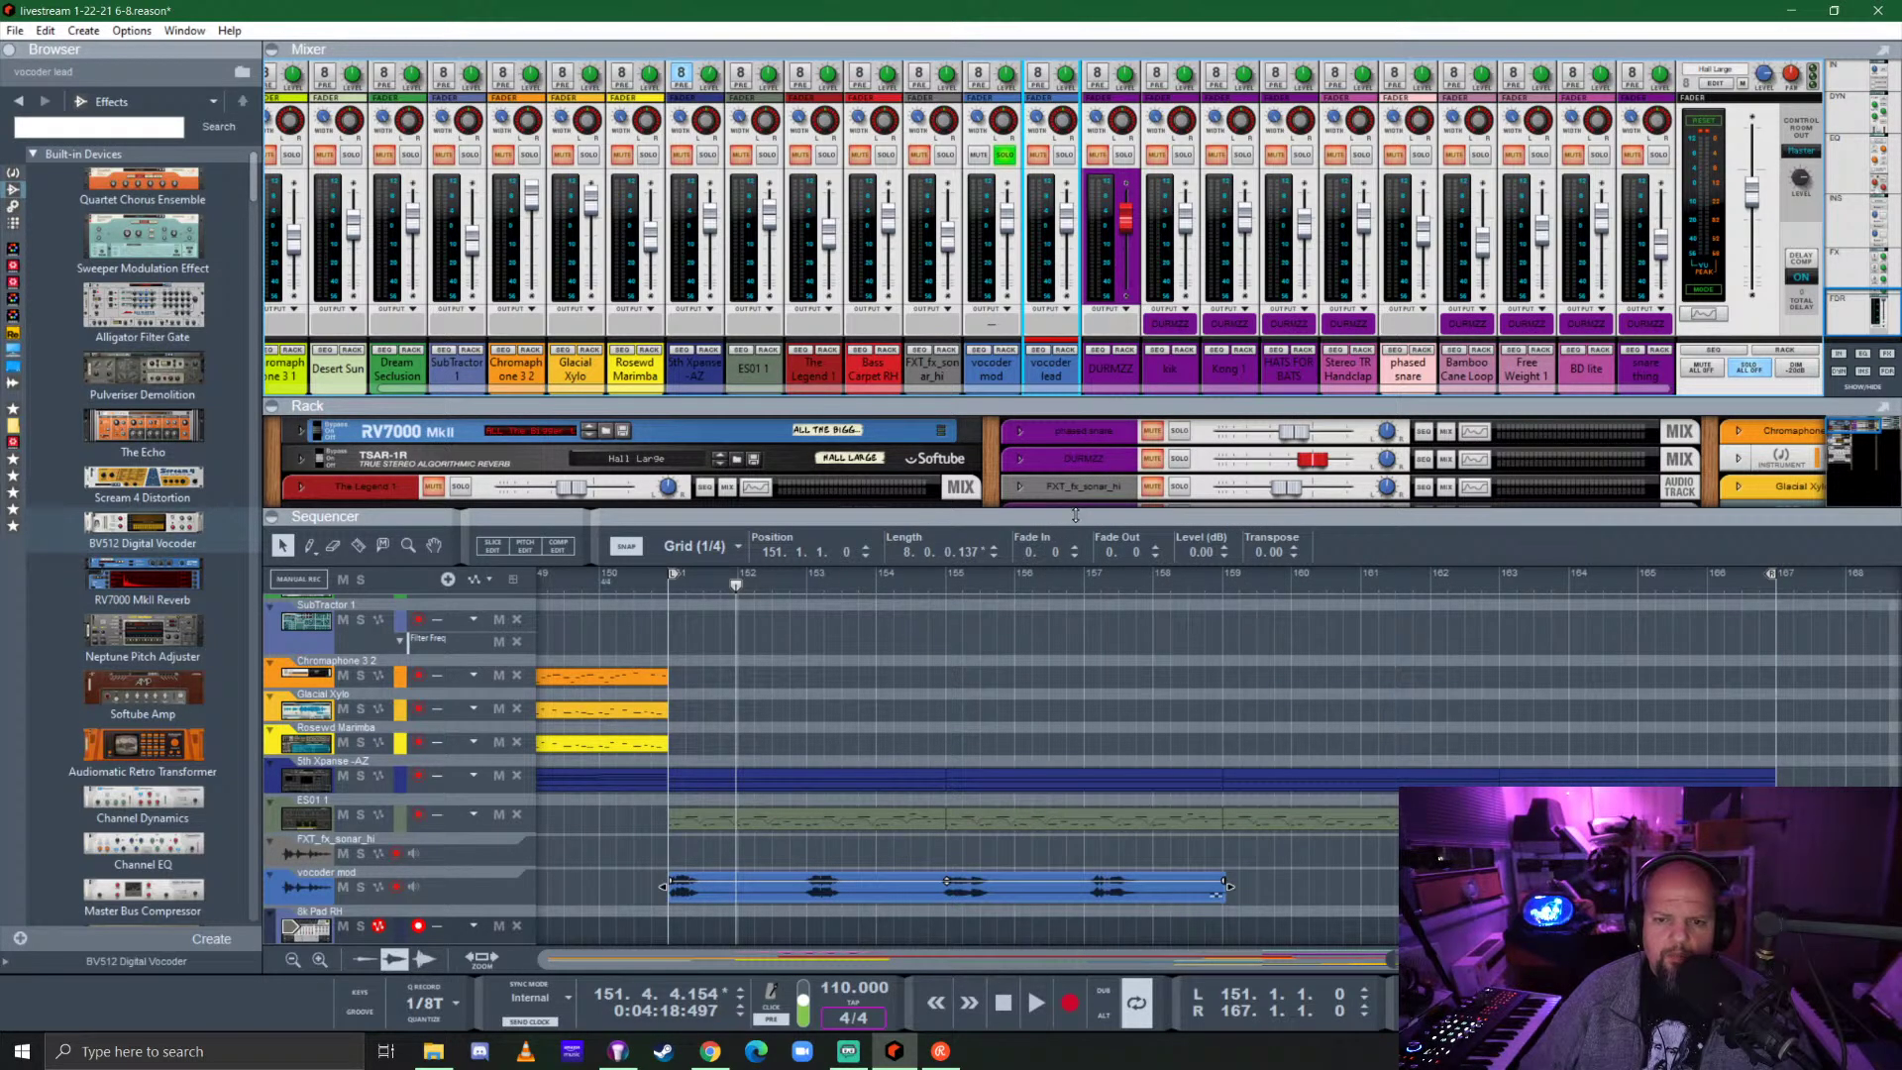
{"action": "left_click", "coordinate": [1064, 156]}
Enlarge the sequencer, select Antidote's track and play the song from bar 151.
{"action": "left_click_drag", "start_coordinate": [1130, 517], "coordinate": [1130, 151]}
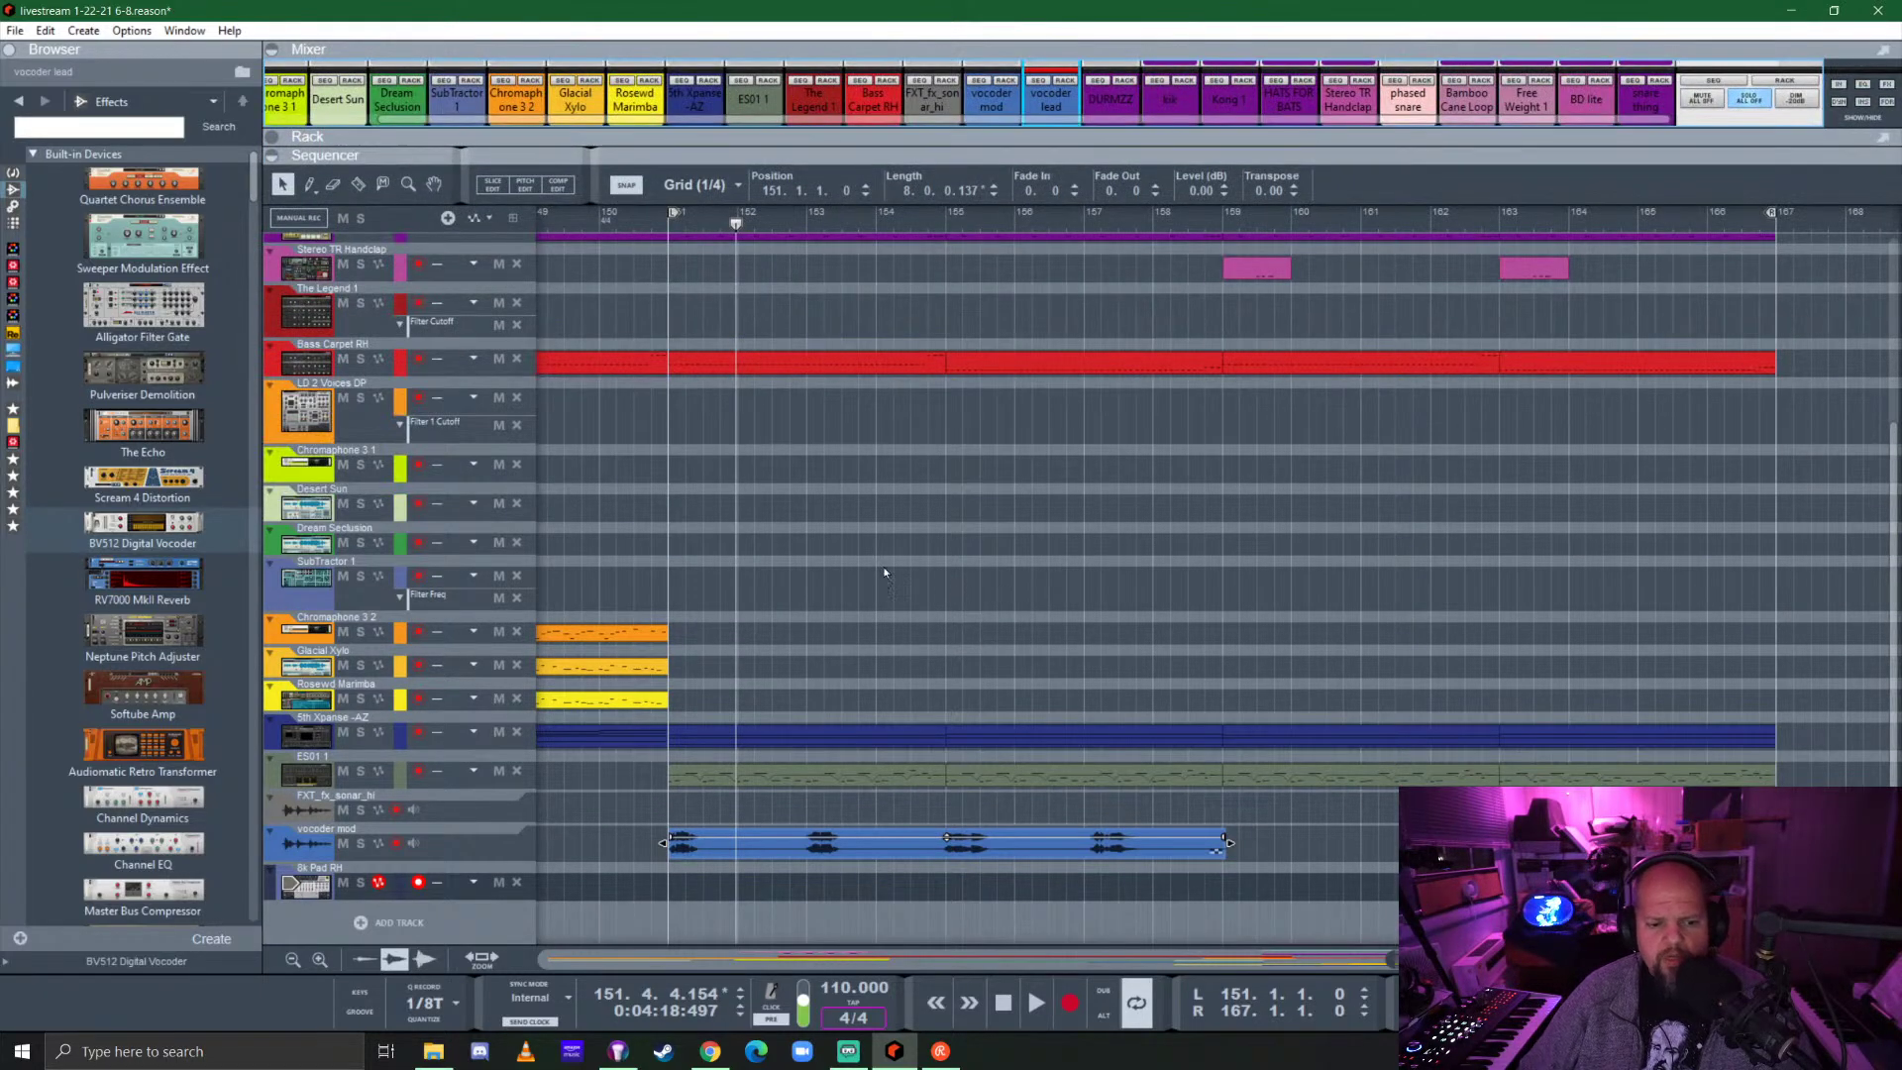
{"action": "left_click", "coordinate": [310, 890]}
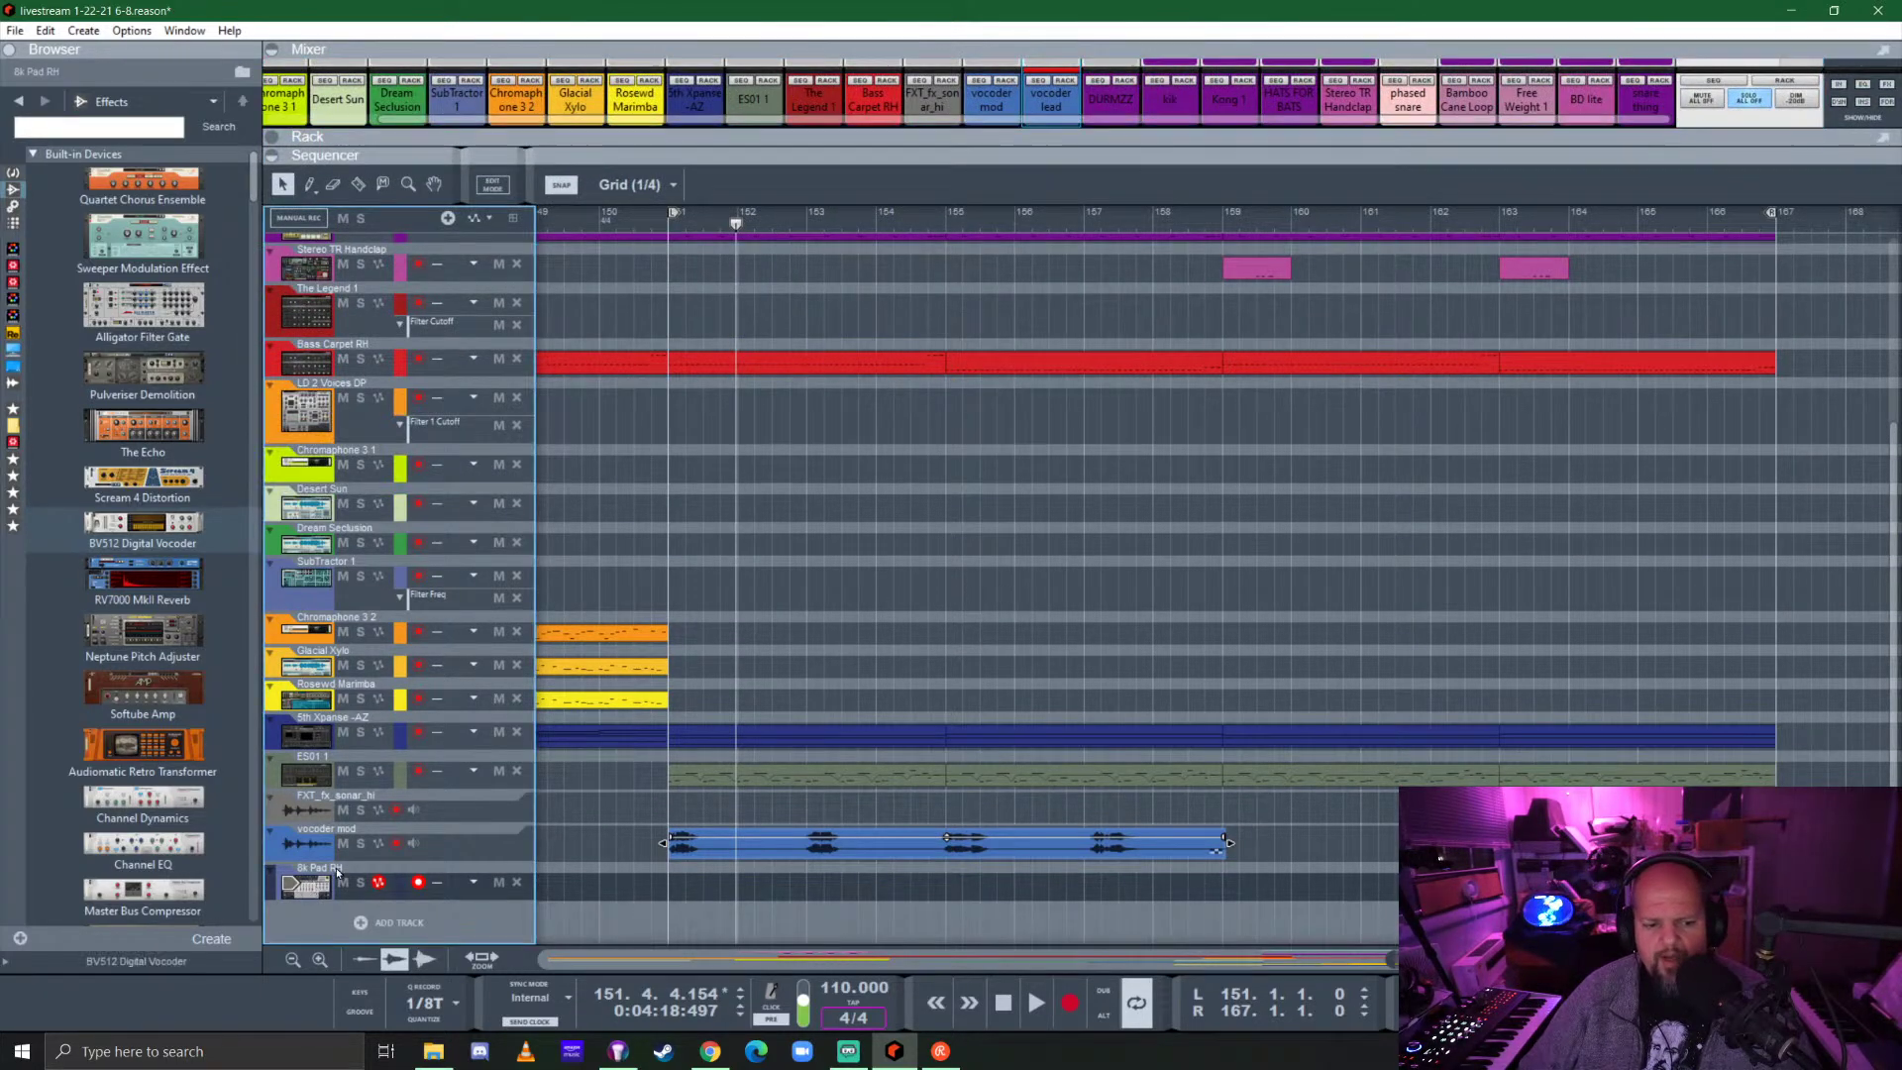
{"action": "left_click", "coordinate": [662, 224]}
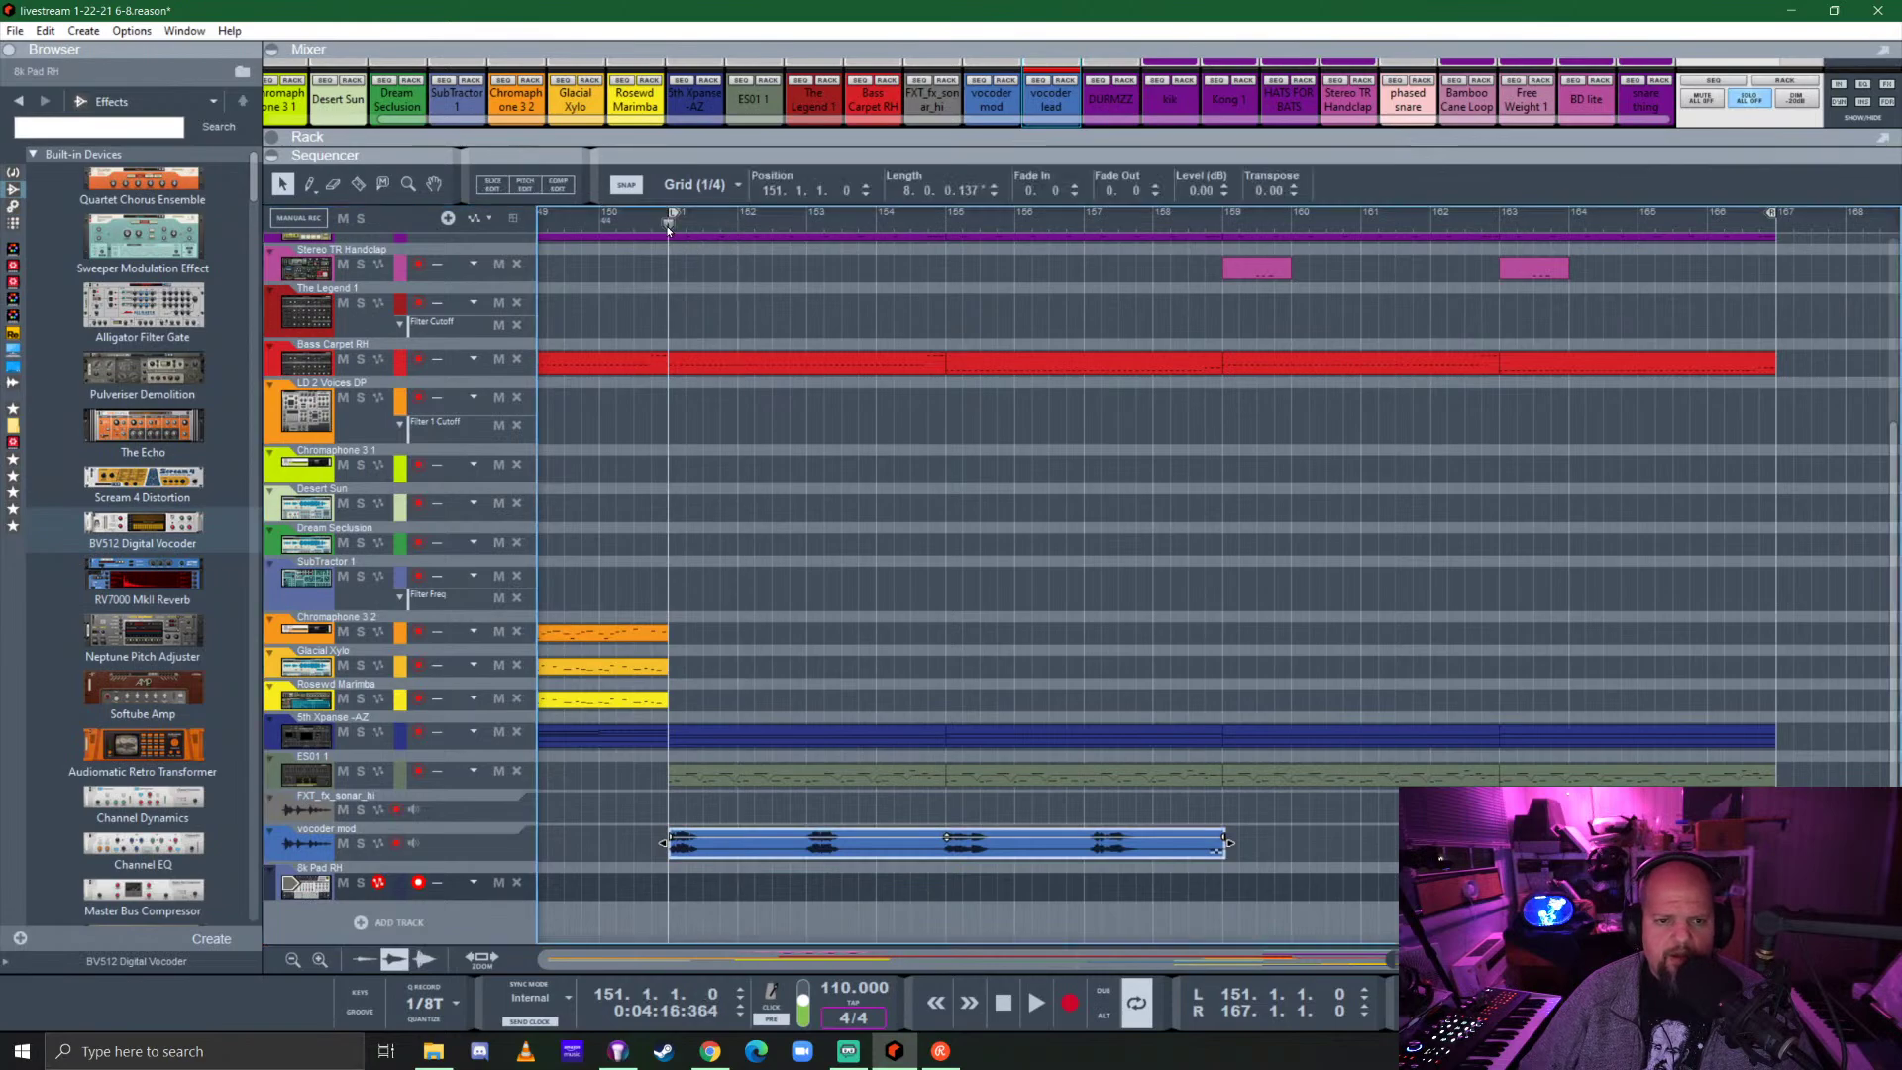
{"action": "left_click", "coordinate": [858, 388]}
{"action": "key", "text": "space"}
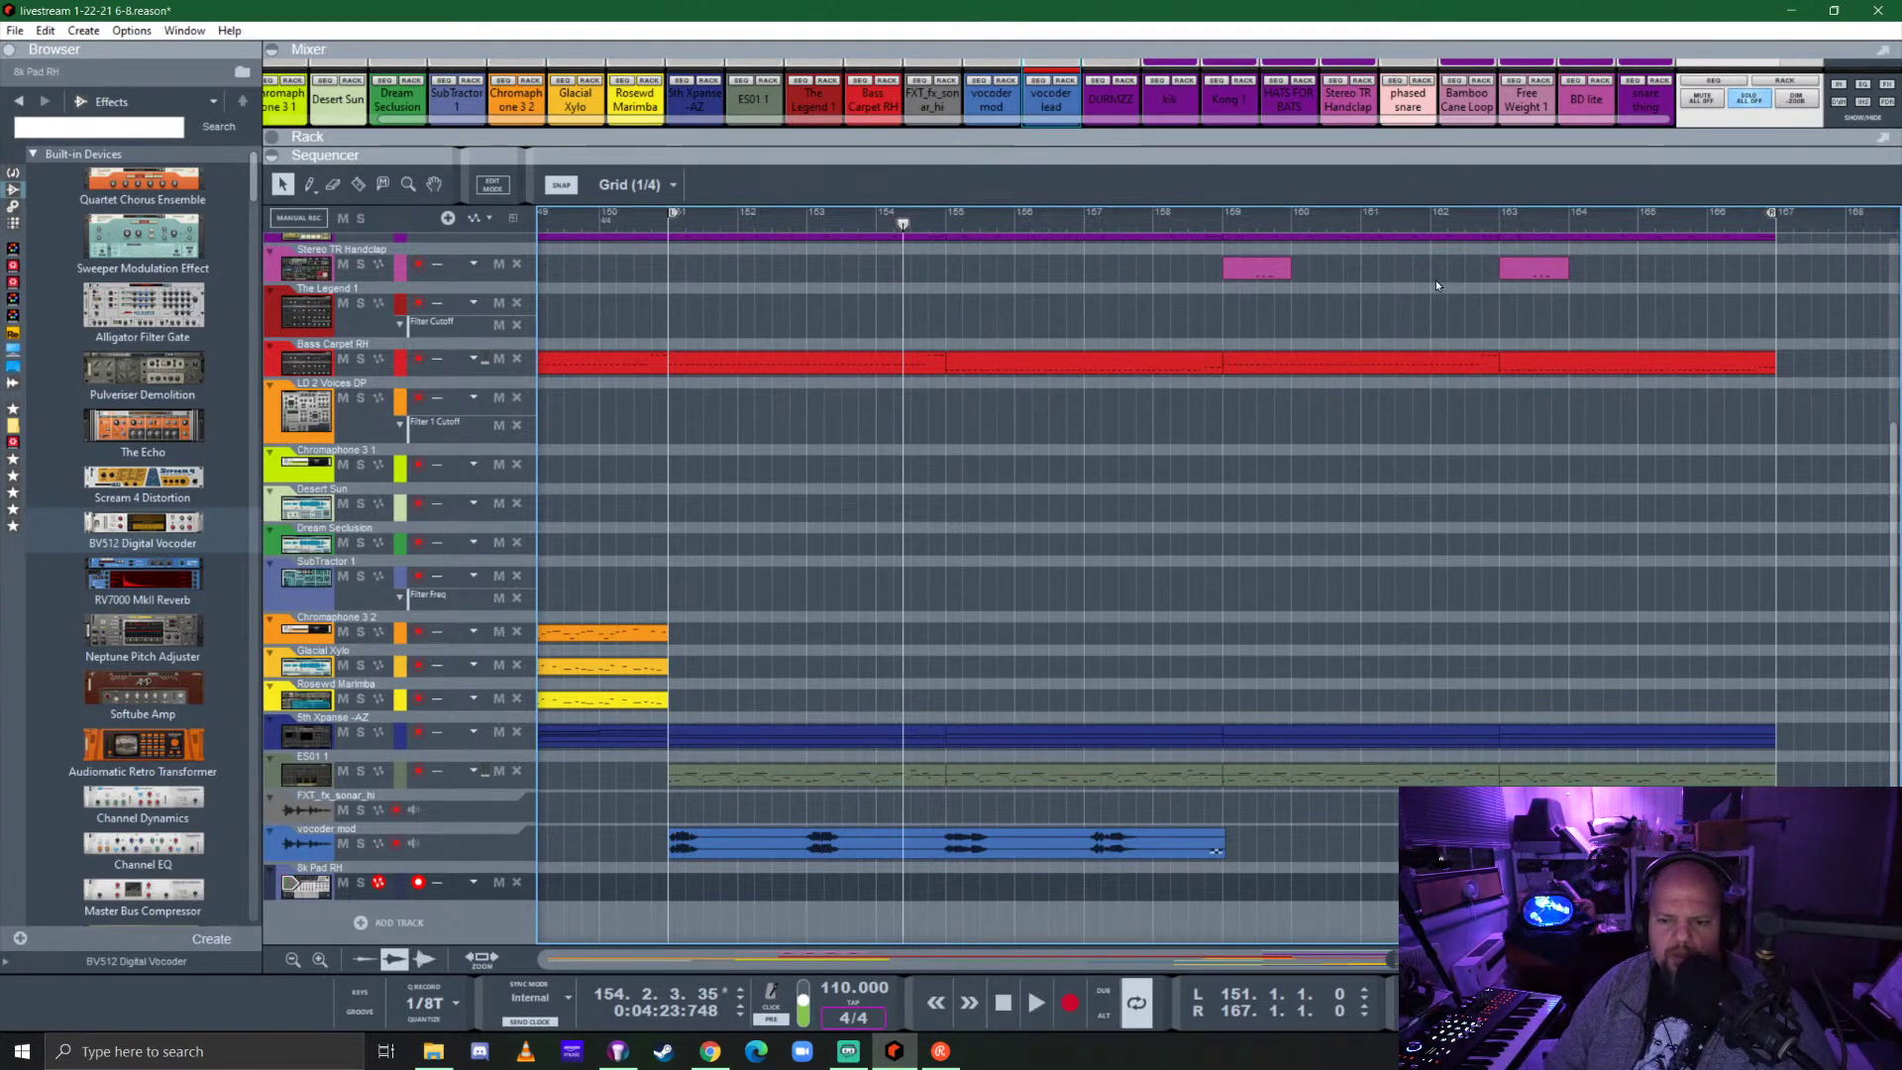
Set the loop's right locator to bar 159 and record a roughly four-bar Antidote part from bar 151.
{"action": "left_click", "coordinate": [1223, 220], "text": "alt"}
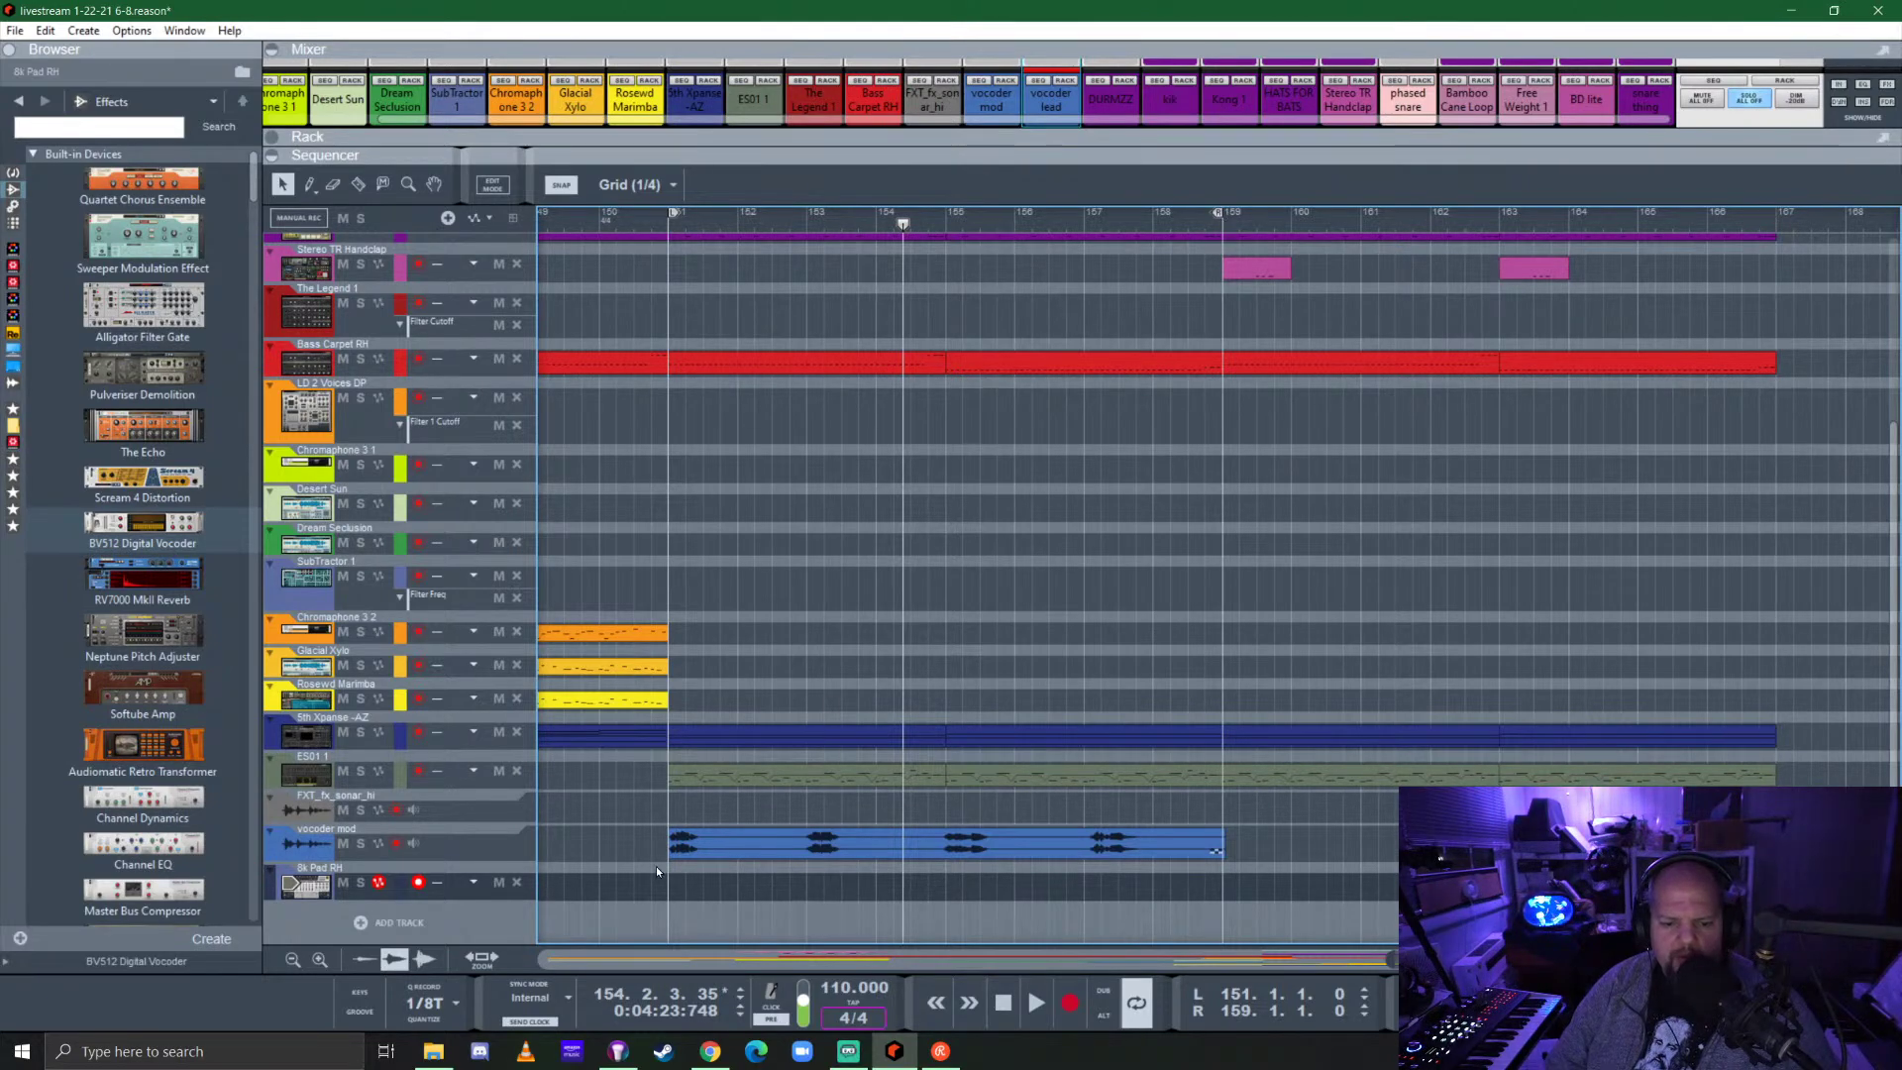
{"action": "left_click", "coordinate": [668, 220]}
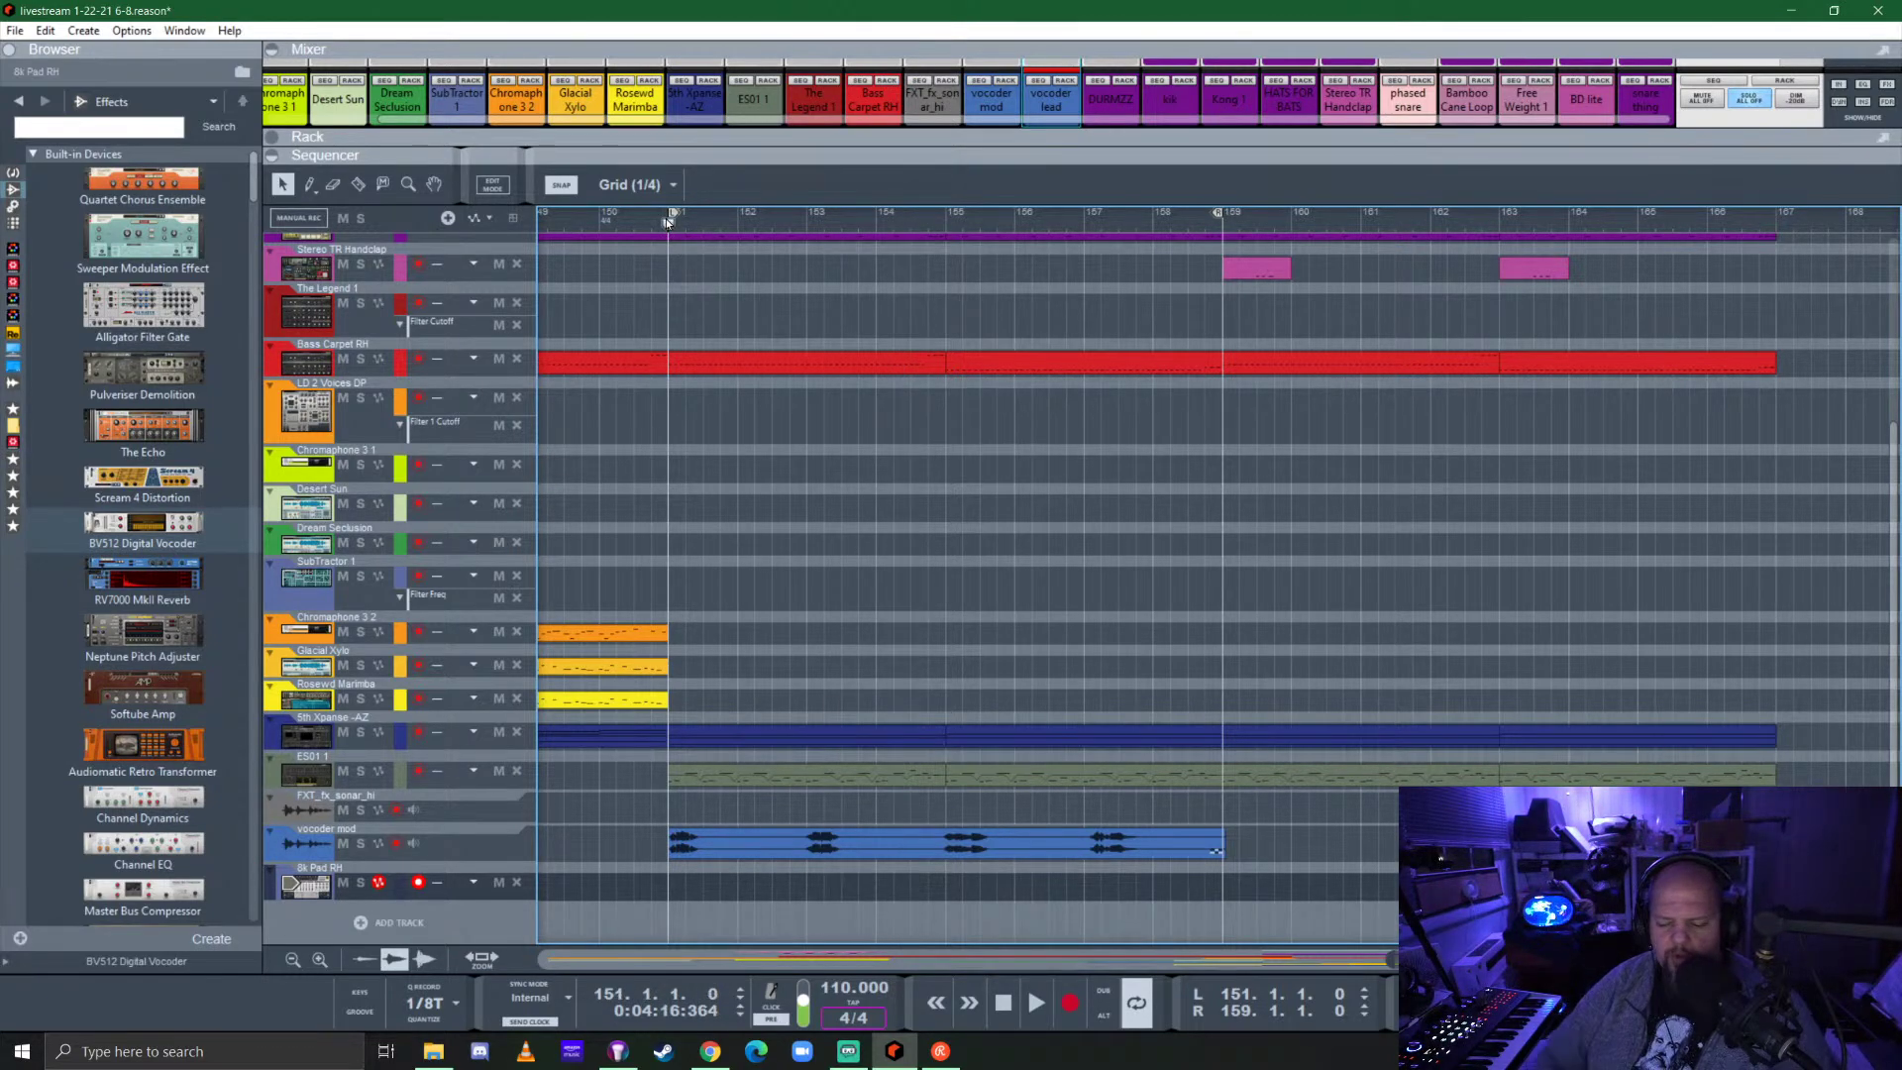
{"action": "key", "text": "ctrl+Return"}
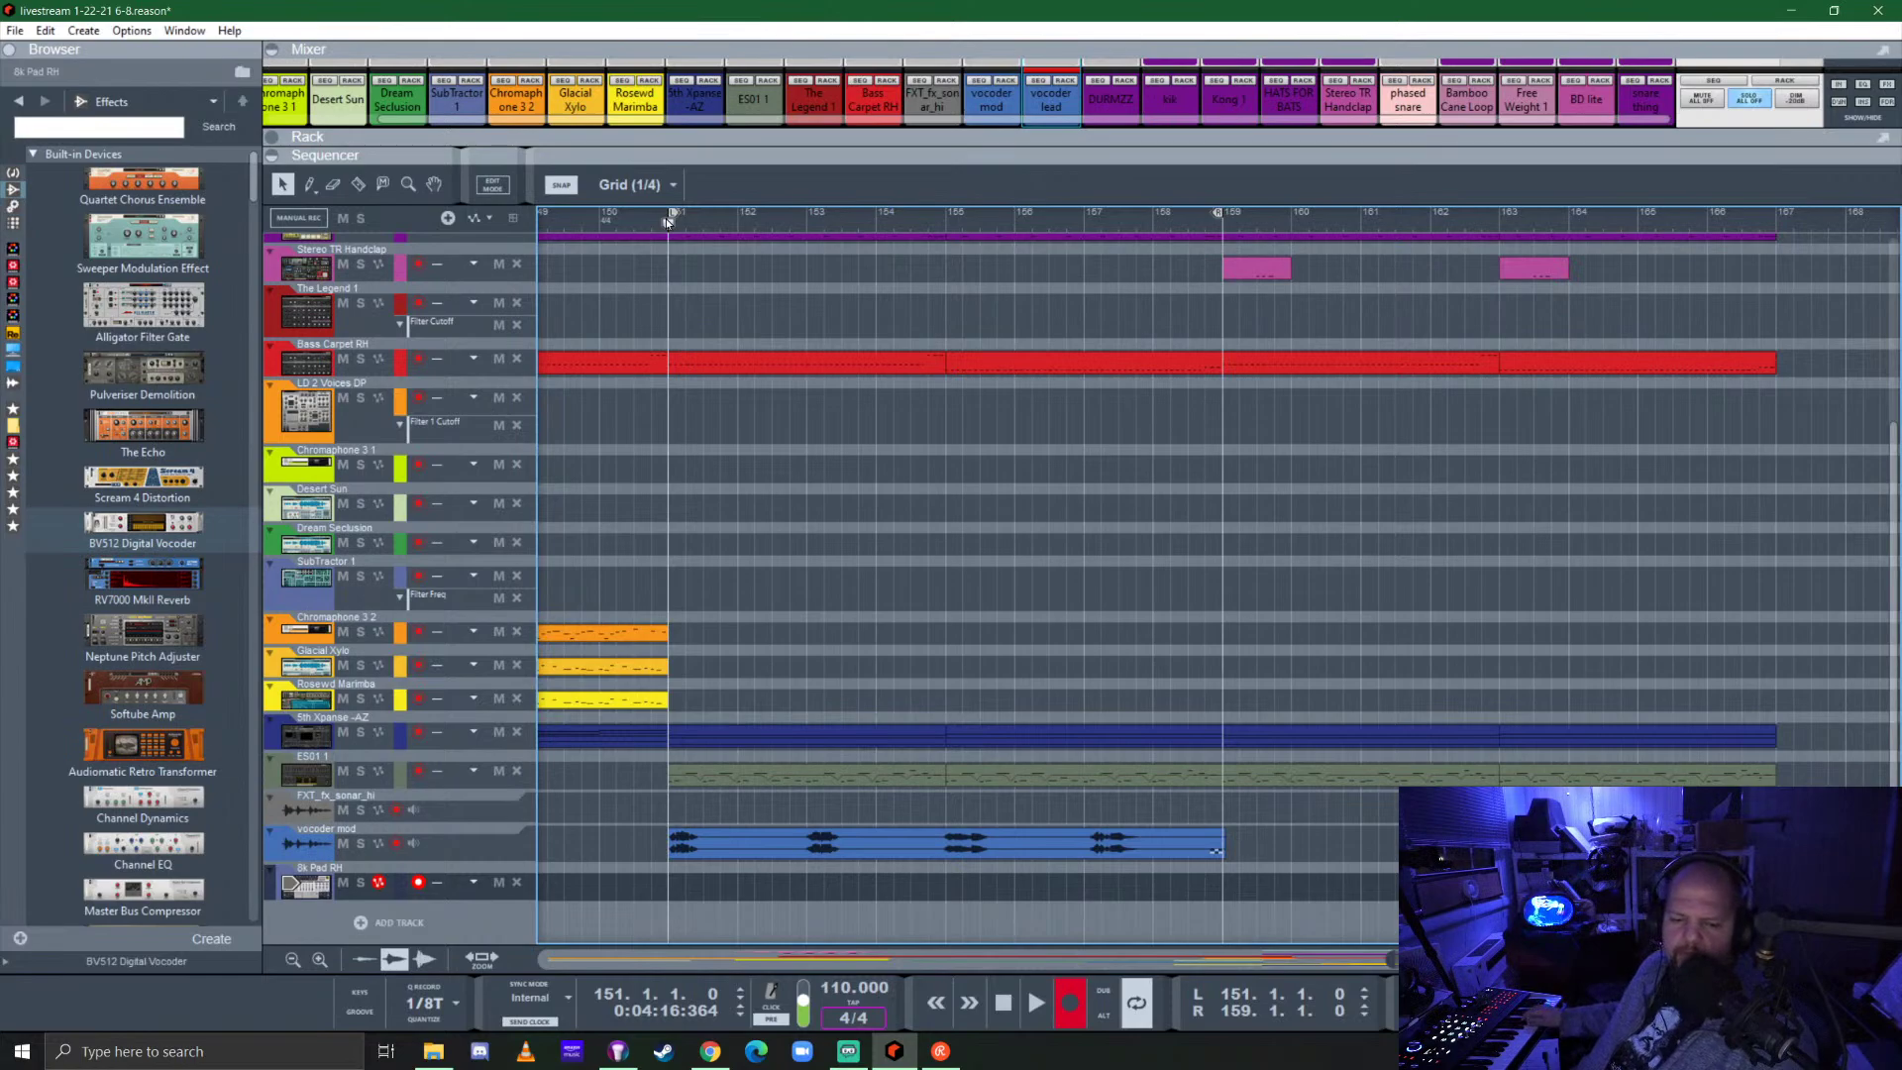
{"action": "key", "text": "ctrl+Return"}
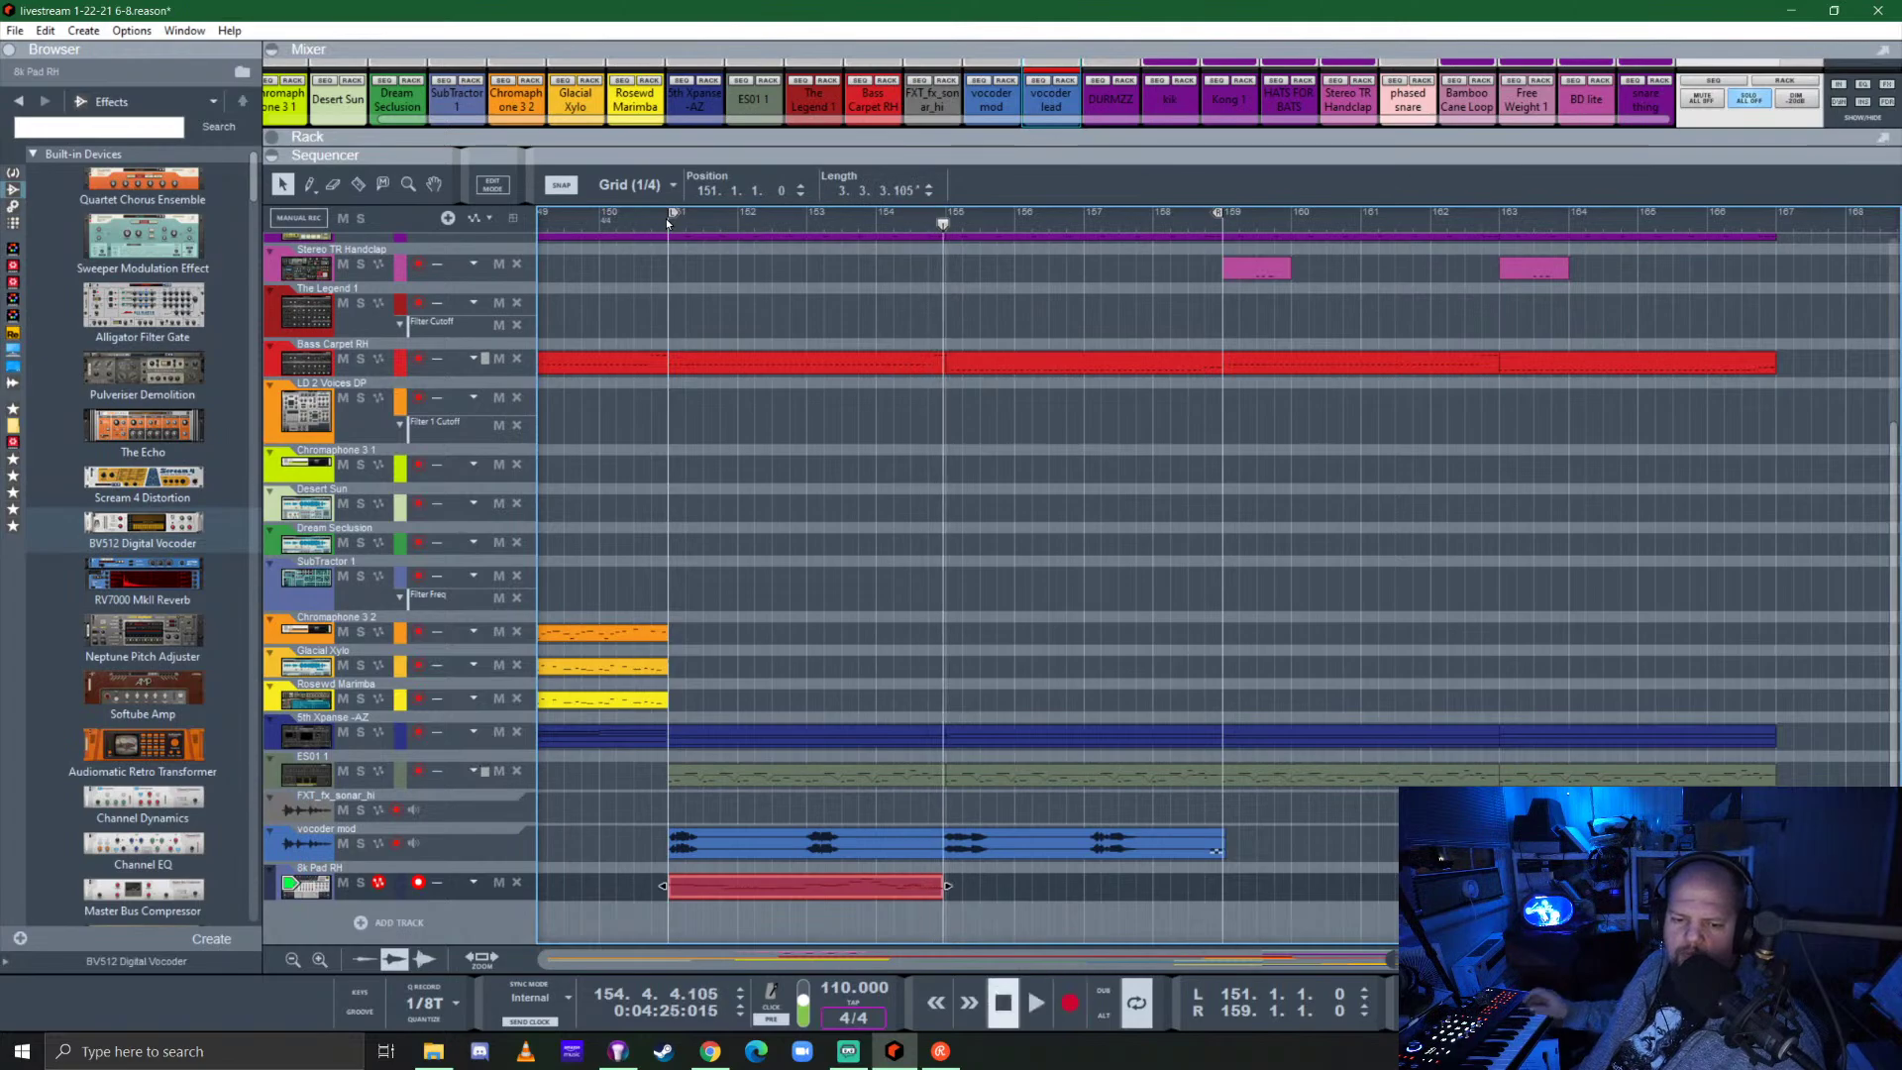
{"action": "key", "text": "space"}
Copy the recorded Antidote clip to bar 155 and play the section from bar 151.
{"action": "left_click_drag", "start_coordinate": [714, 885], "coordinate": [981, 877]}
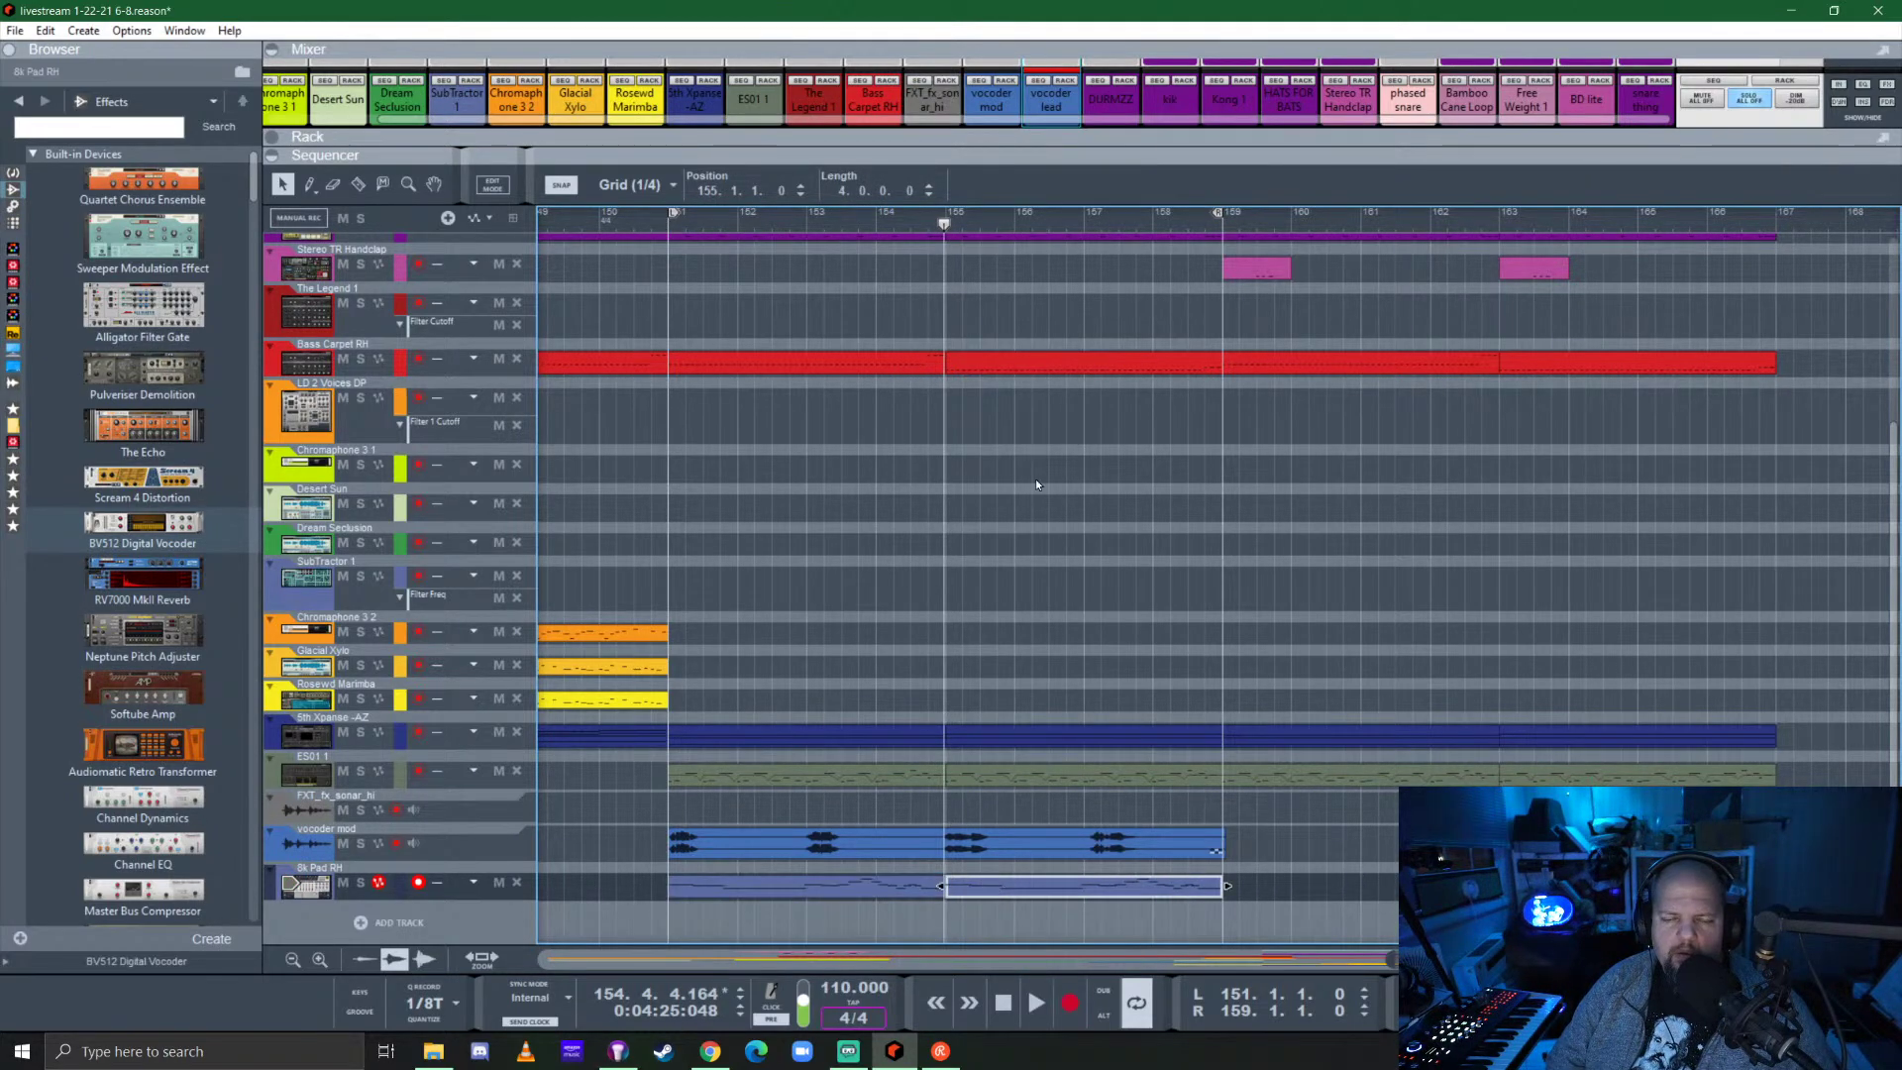
{"action": "left_click", "coordinate": [679, 232]}
{"action": "key", "text": "space"}
In the rack, hide the insert effects area of the vocoder lead mix channel and fold the device.
{"action": "key", "text": "F6"}
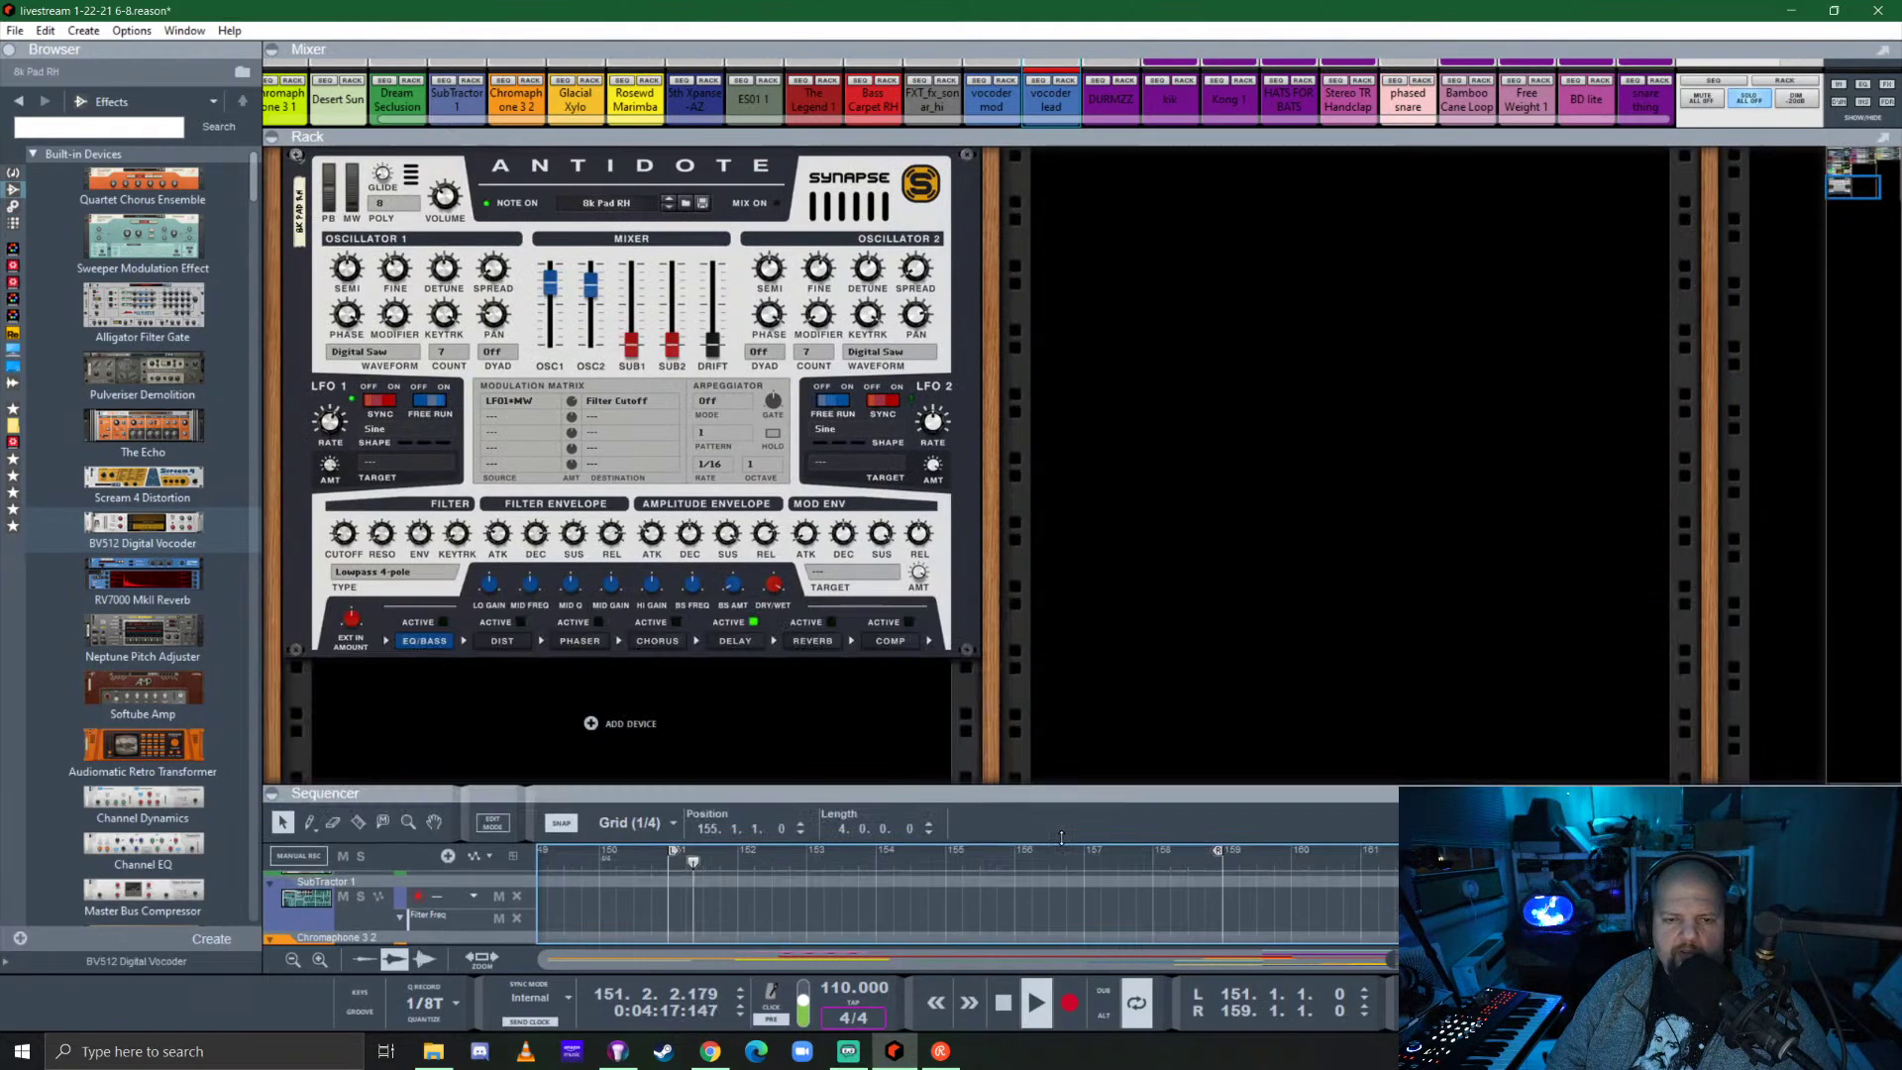
{"action": "scroll", "coordinate": [769, 560], "scroll_direction": "up", "scroll_amount": 3}
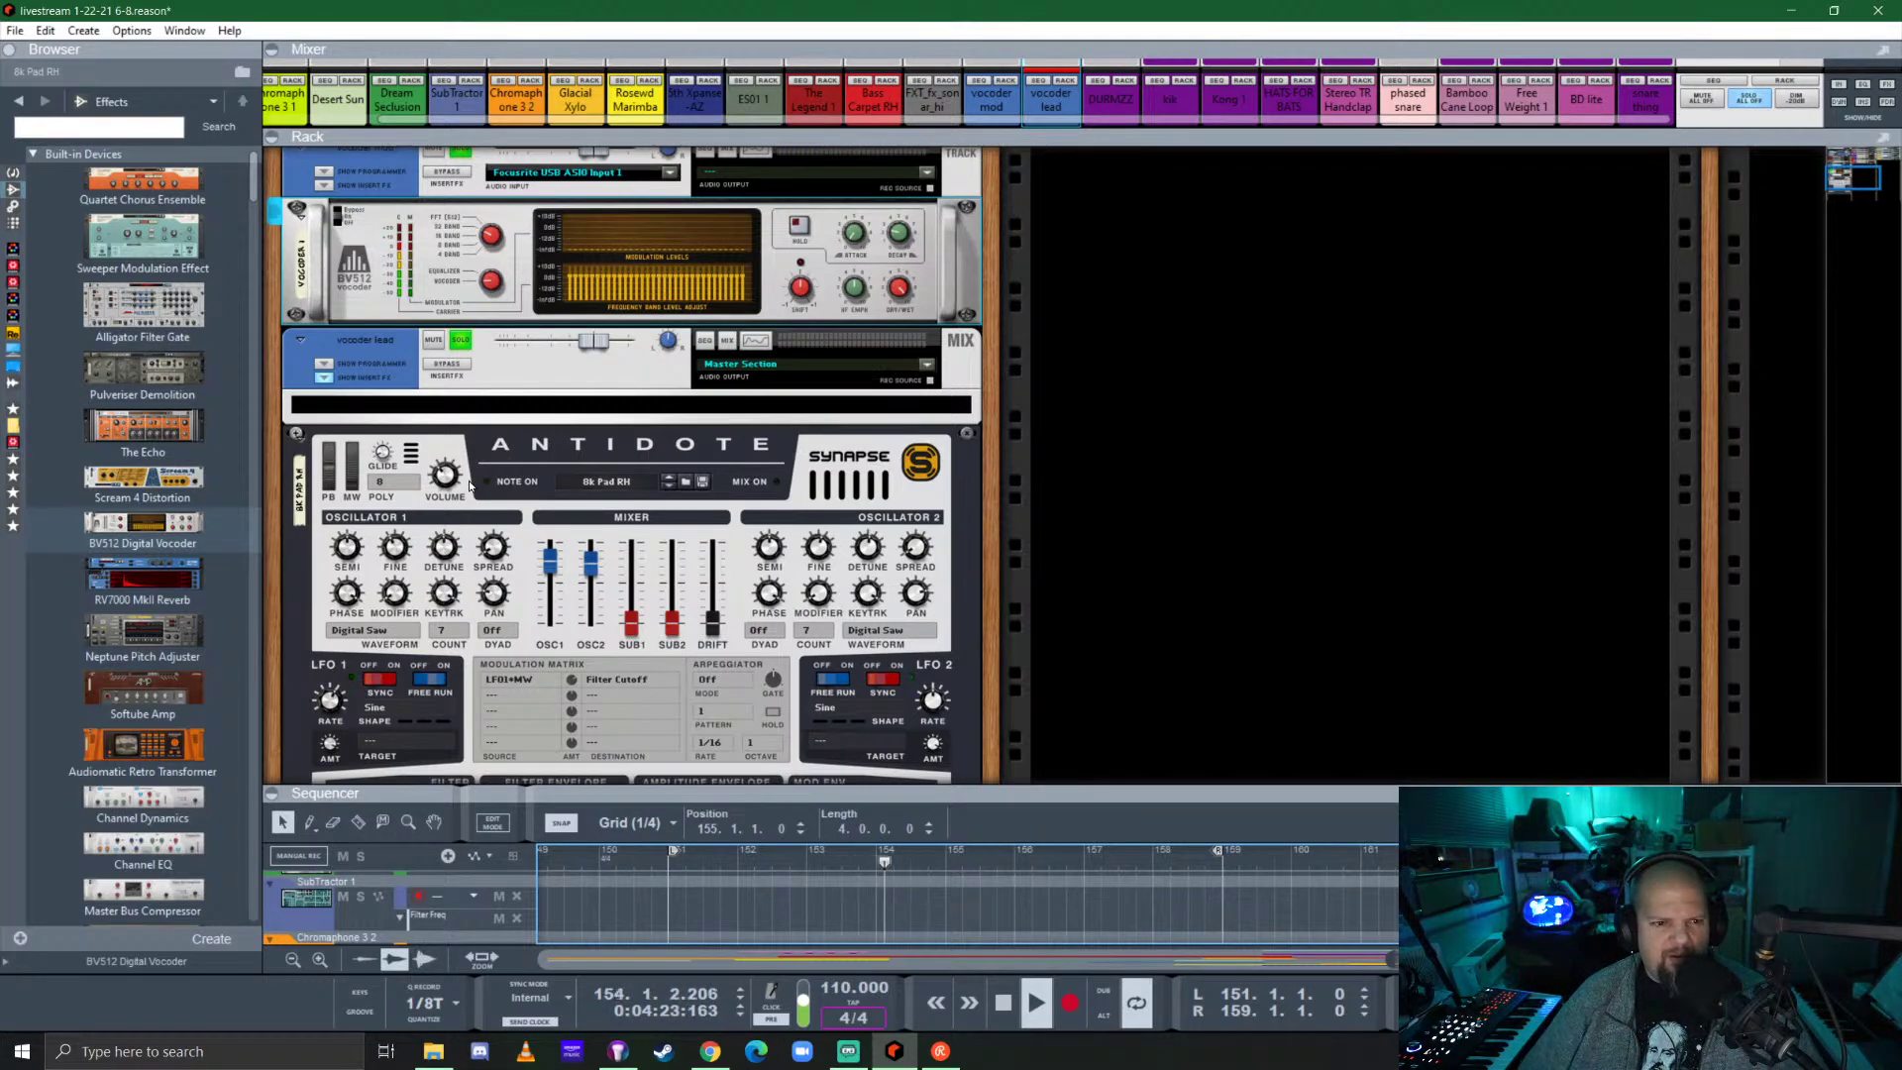
{"action": "left_click", "coordinate": [326, 375]}
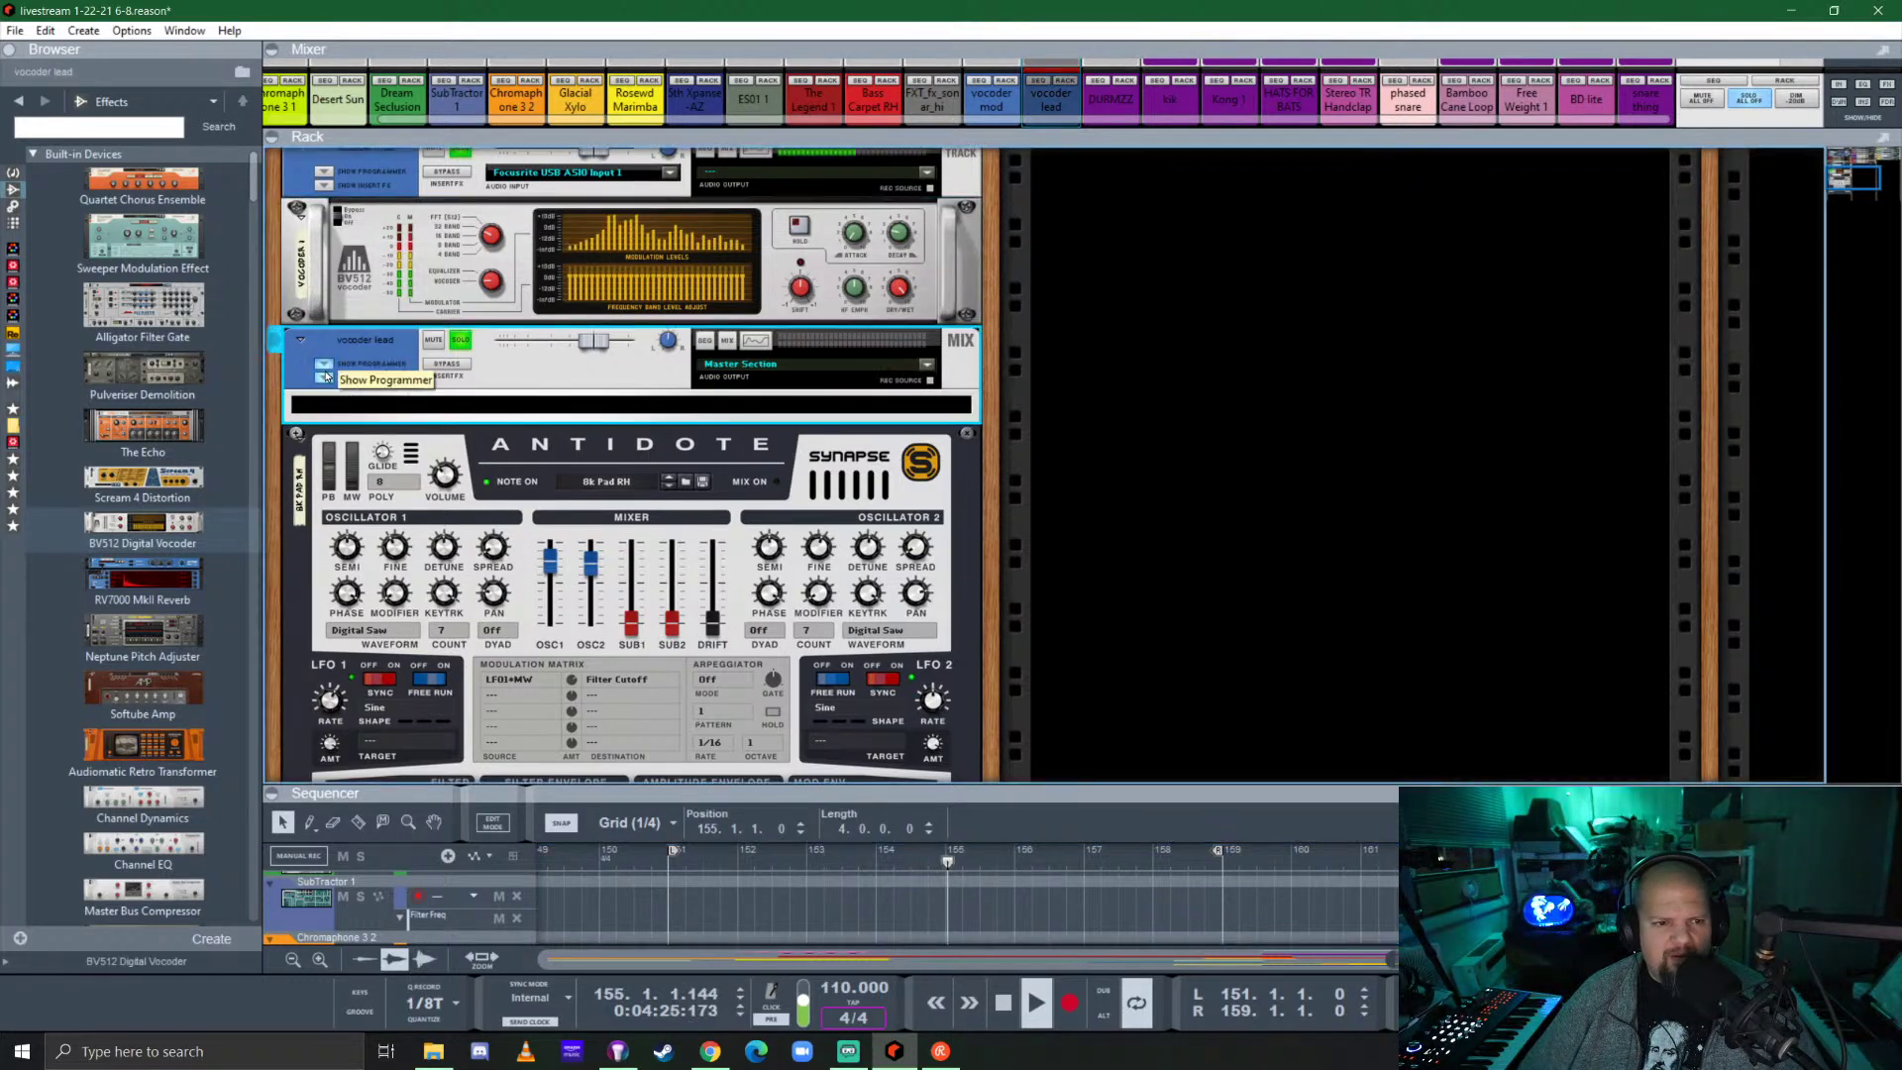
{"action": "left_click", "coordinate": [324, 373]}
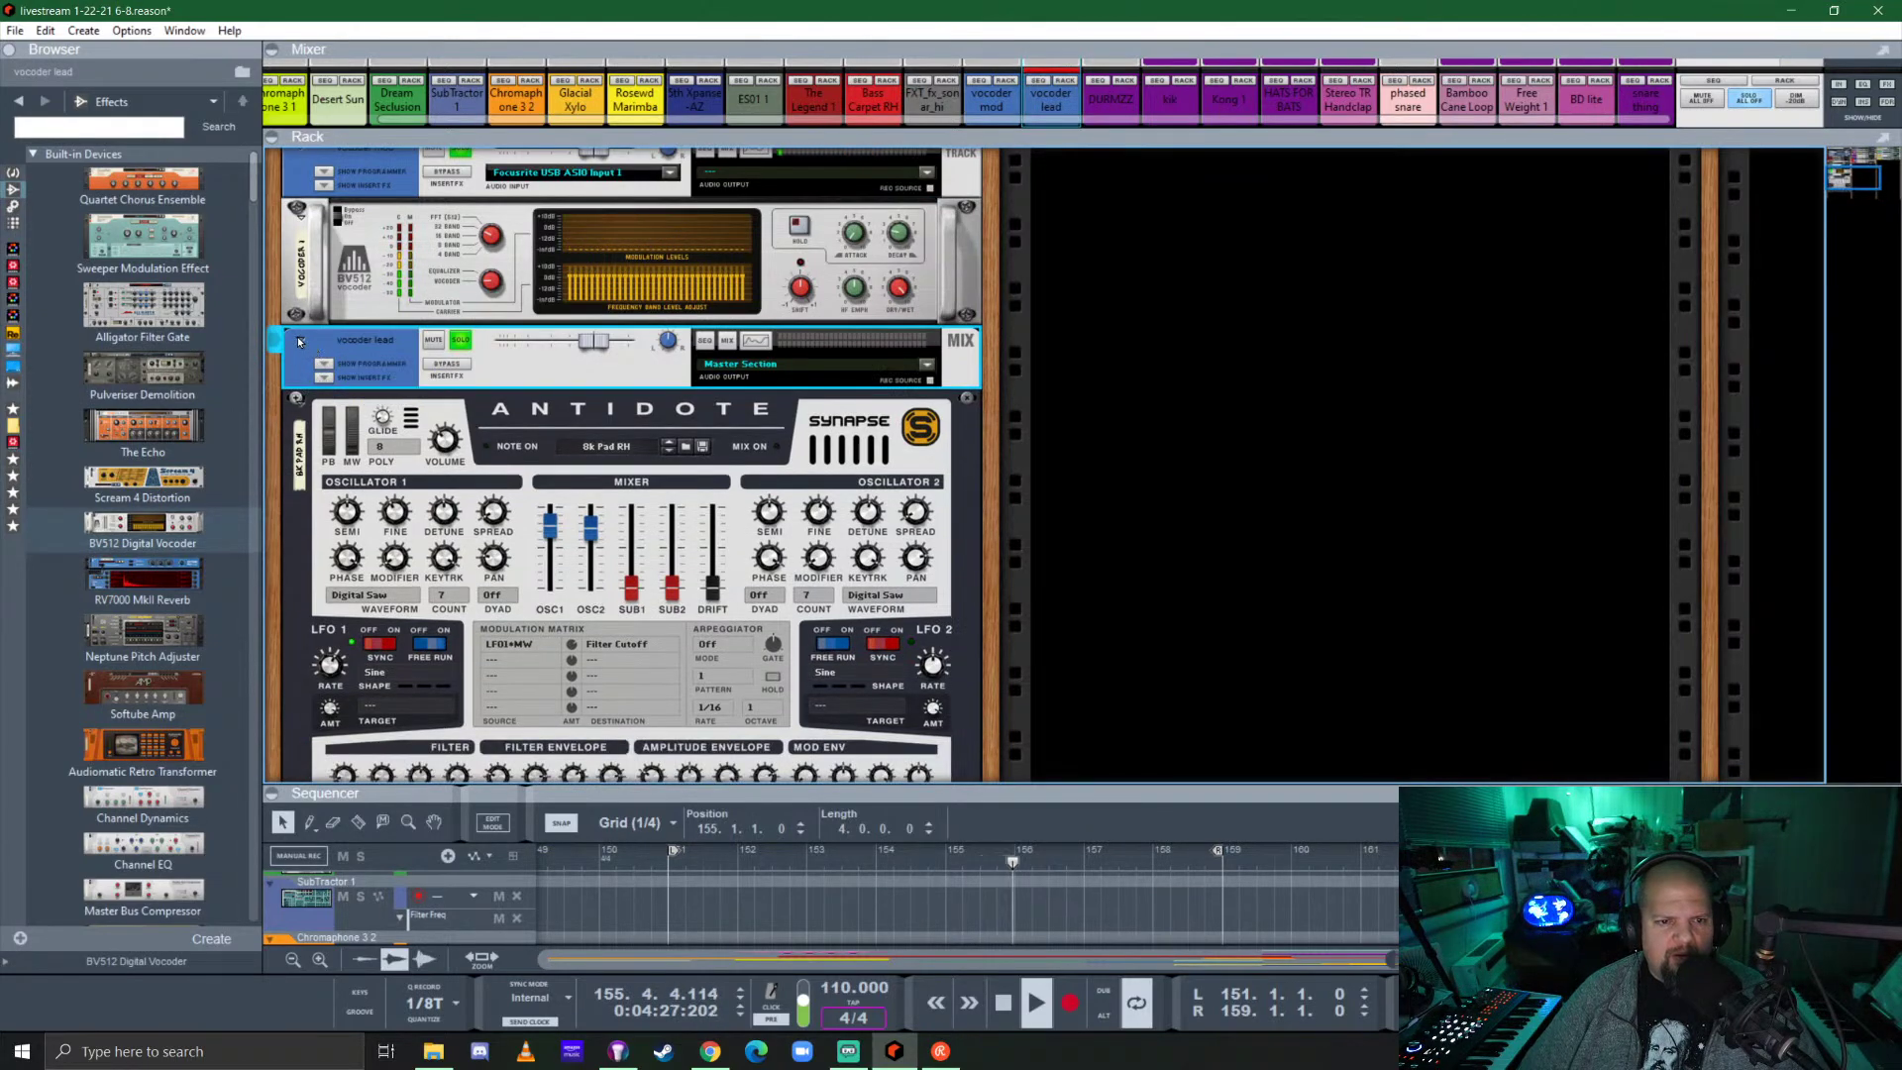
{"action": "left_click", "coordinate": [298, 341]}
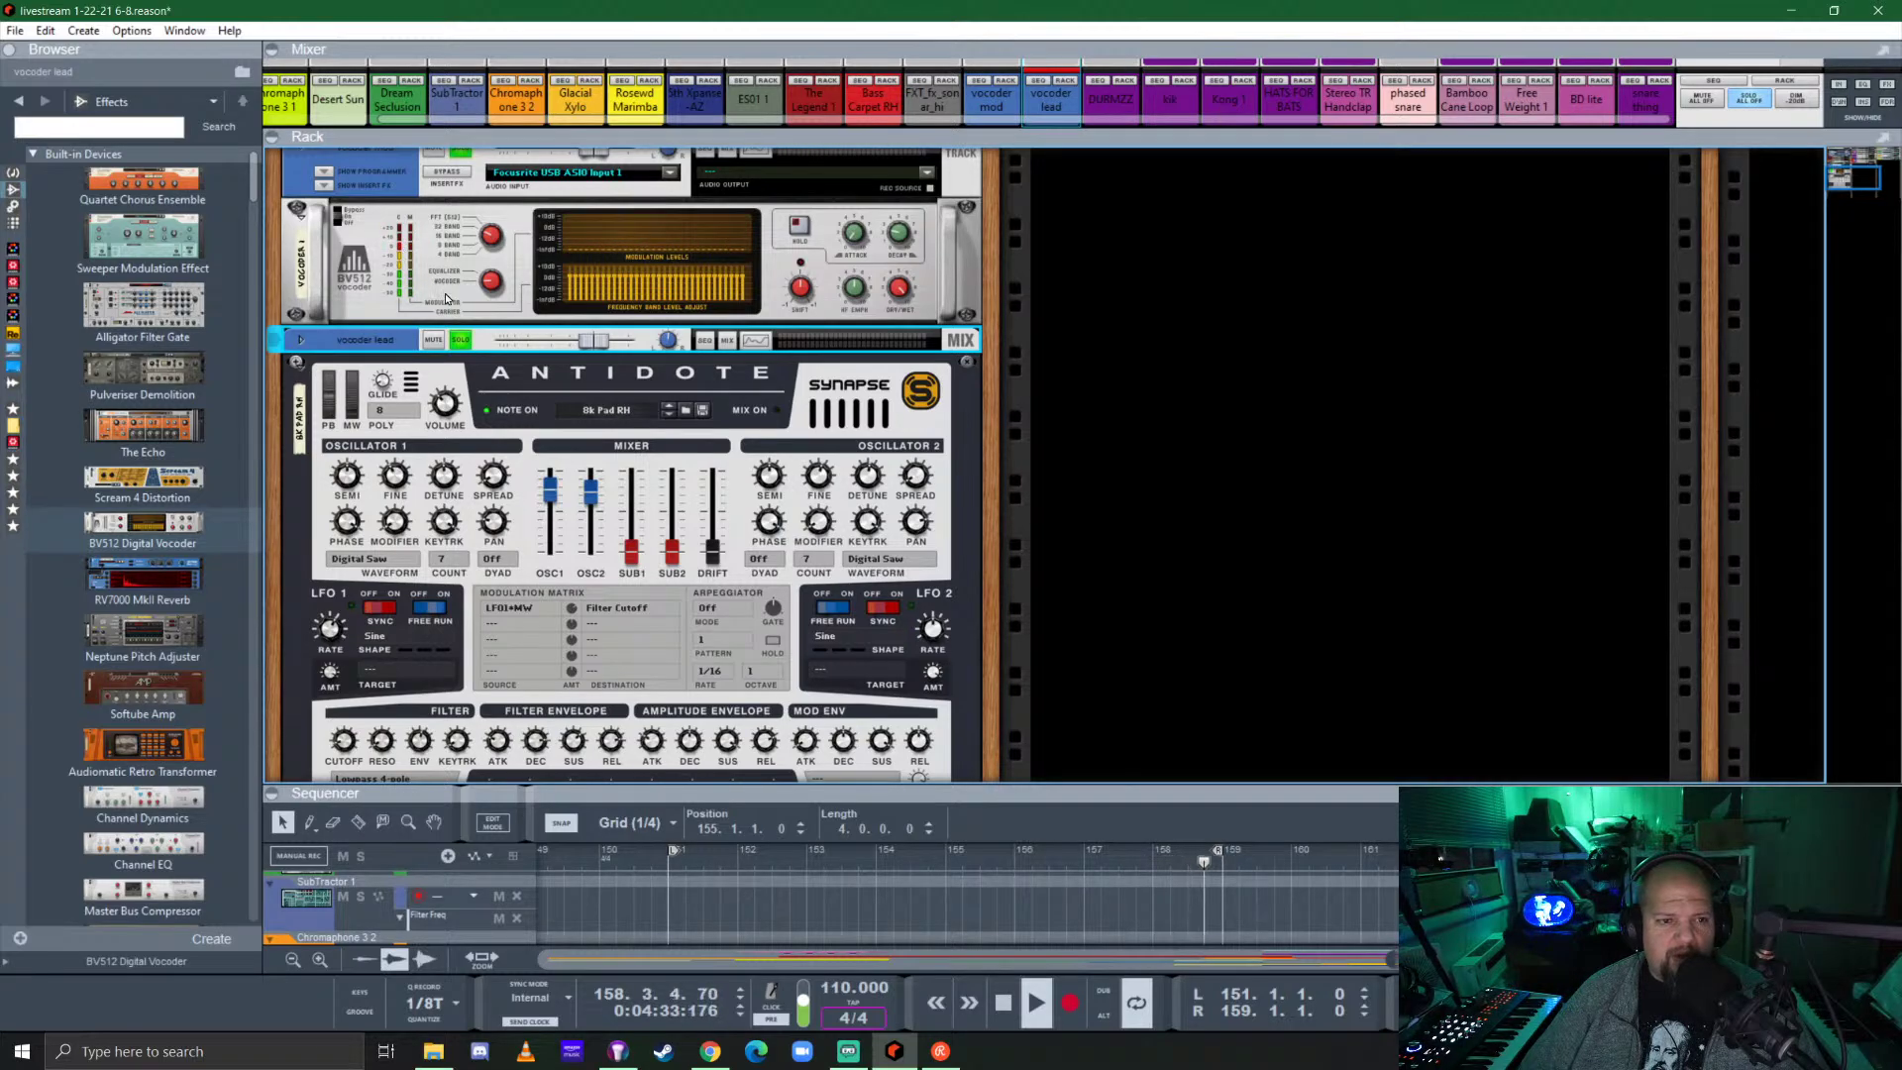
On the rack's rear, unfold the vocoder lead channel and wire the BV512 vocoder's left and right outputs to its inputs.
{"action": "scroll", "coordinate": [446, 299], "scroll_direction": "up", "scroll_amount": 3}
{"action": "key", "text": "Tab"}
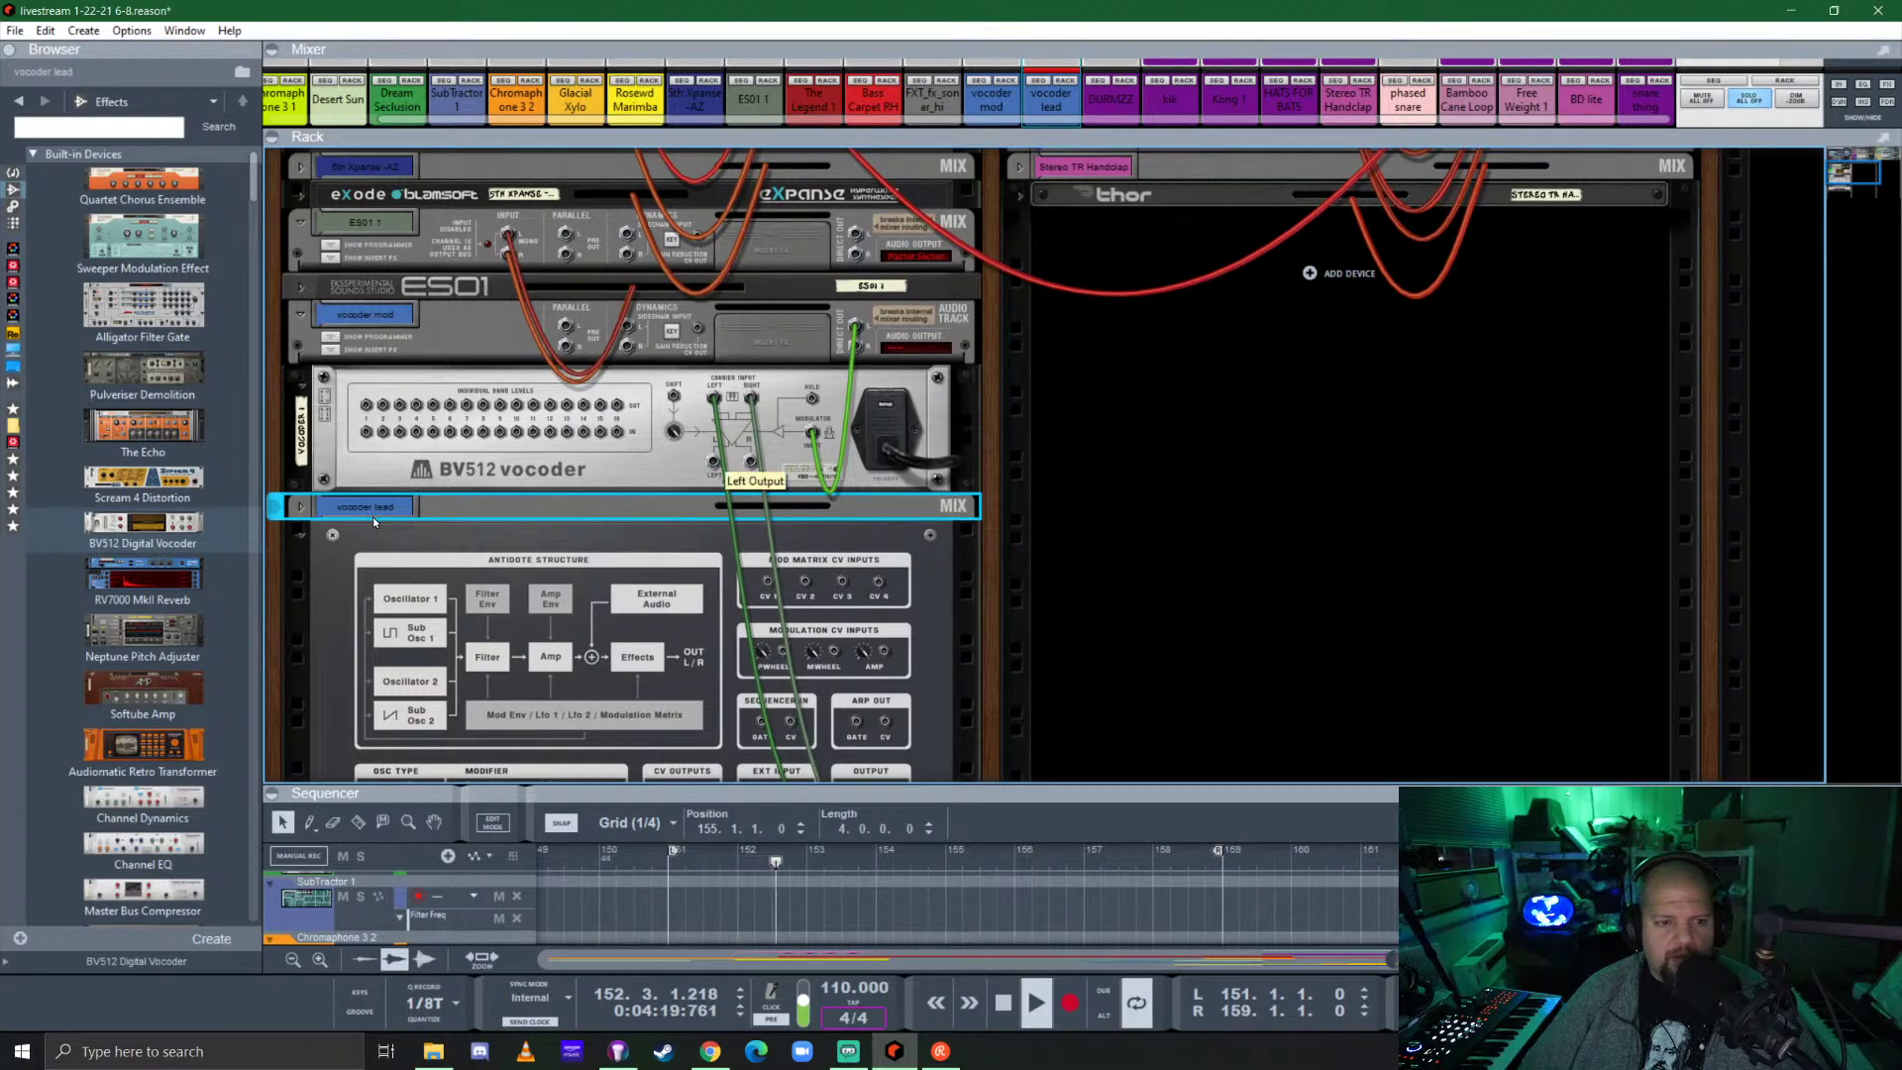
{"action": "left_click", "coordinate": [301, 508]}
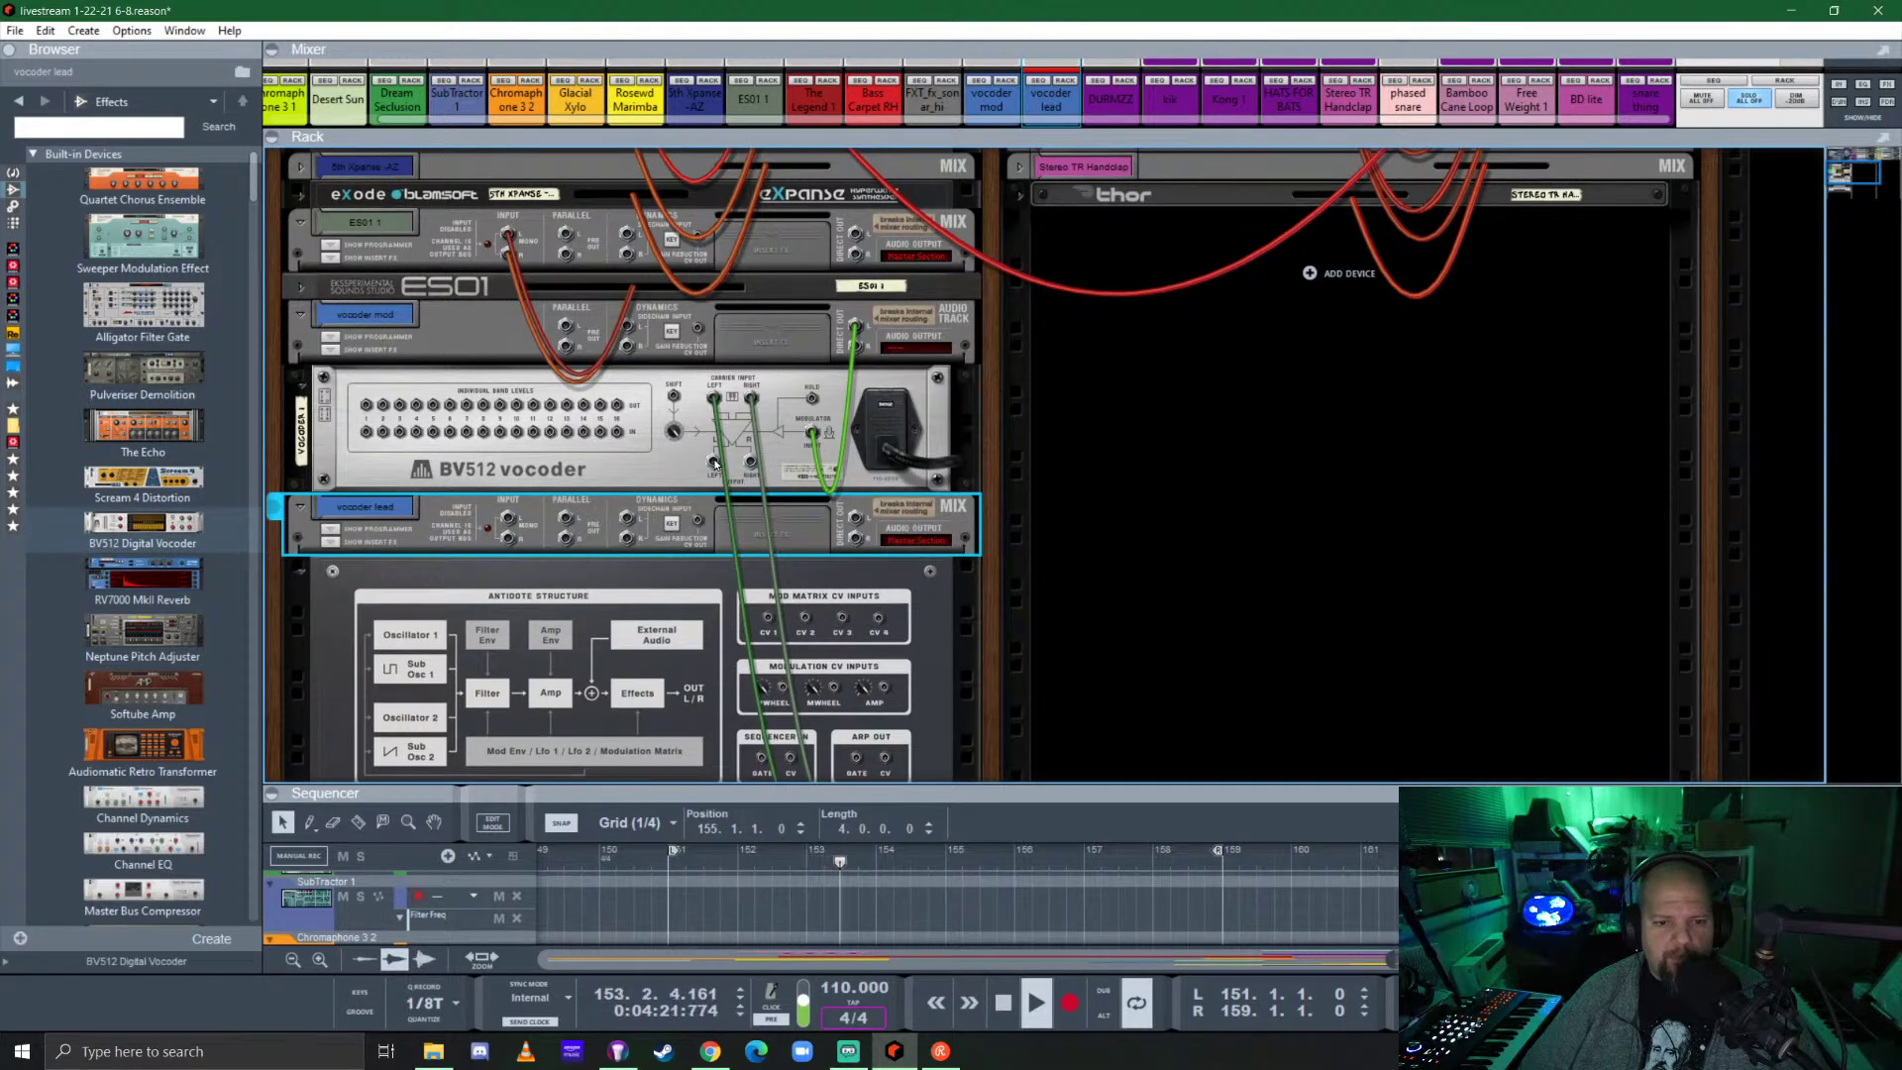
{"action": "left_click_drag", "start_coordinate": [714, 463], "coordinate": [507, 520]}
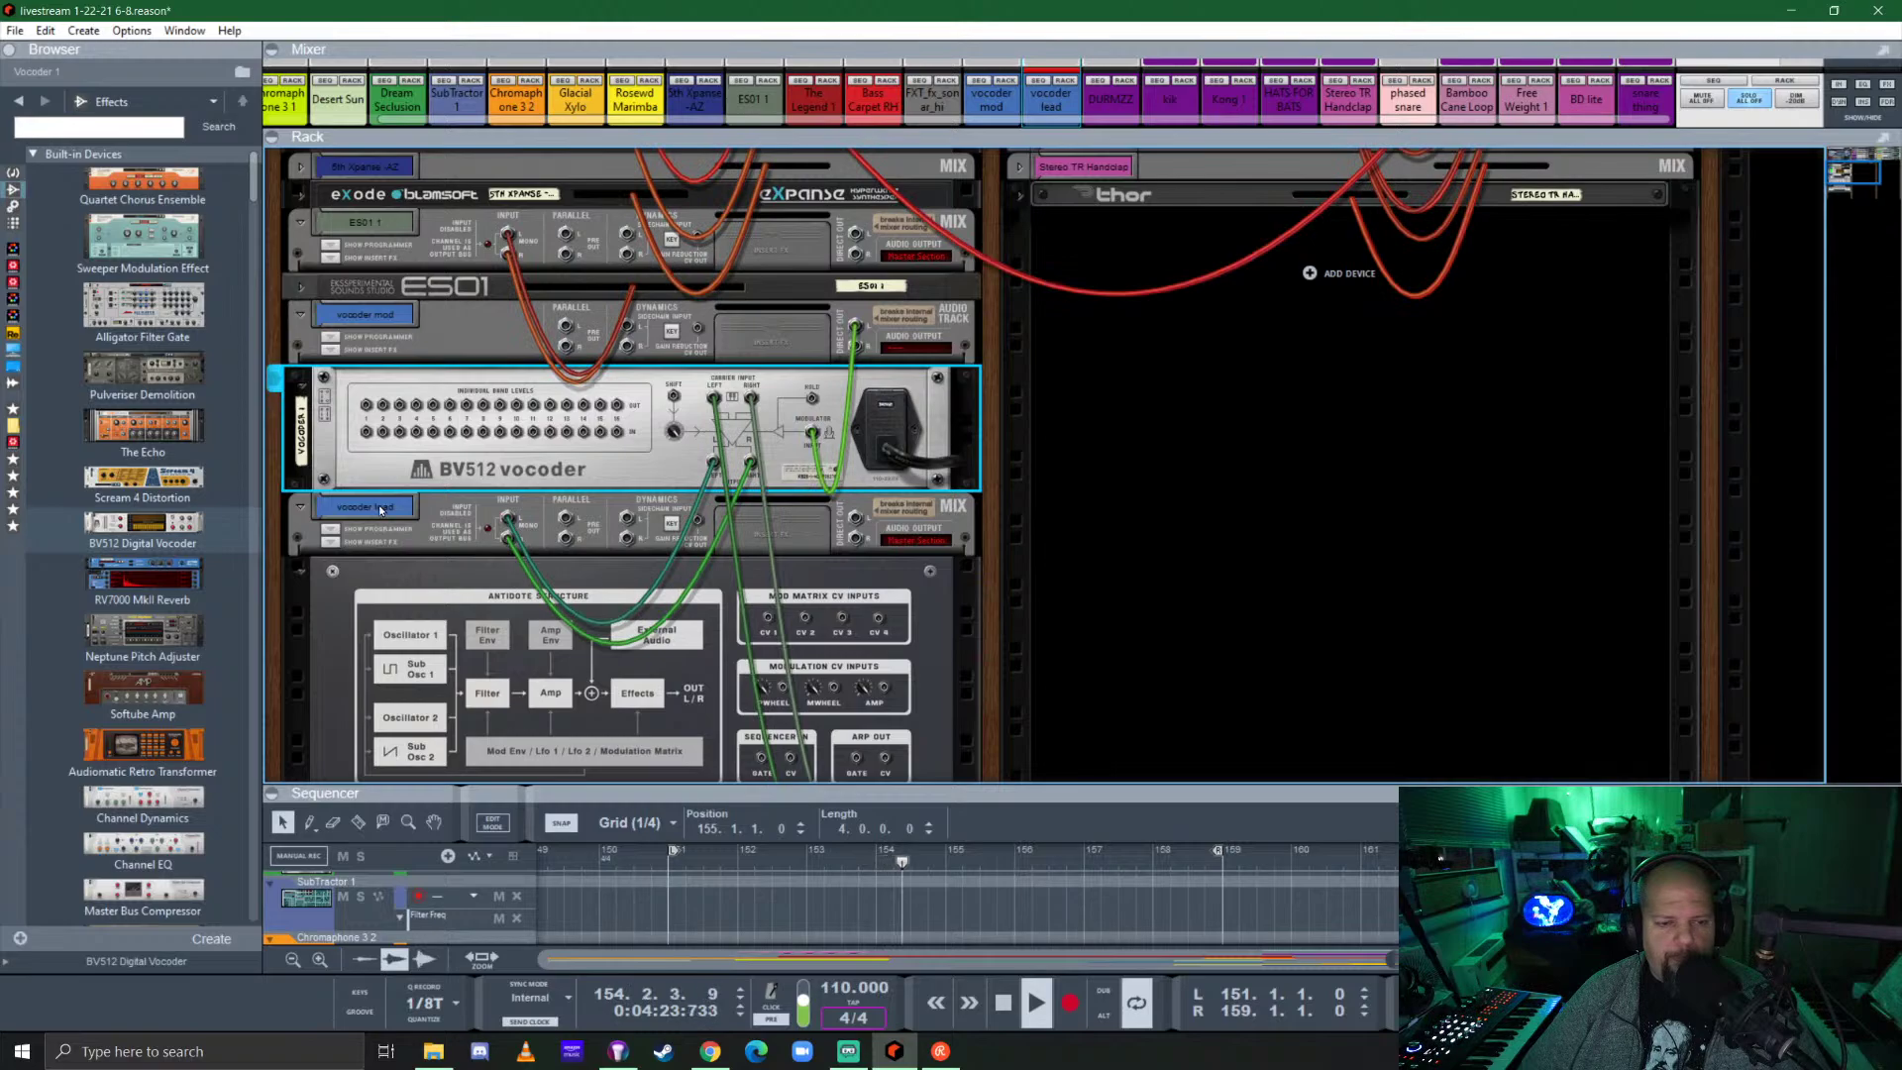
{"action": "key", "text": "Tab"}
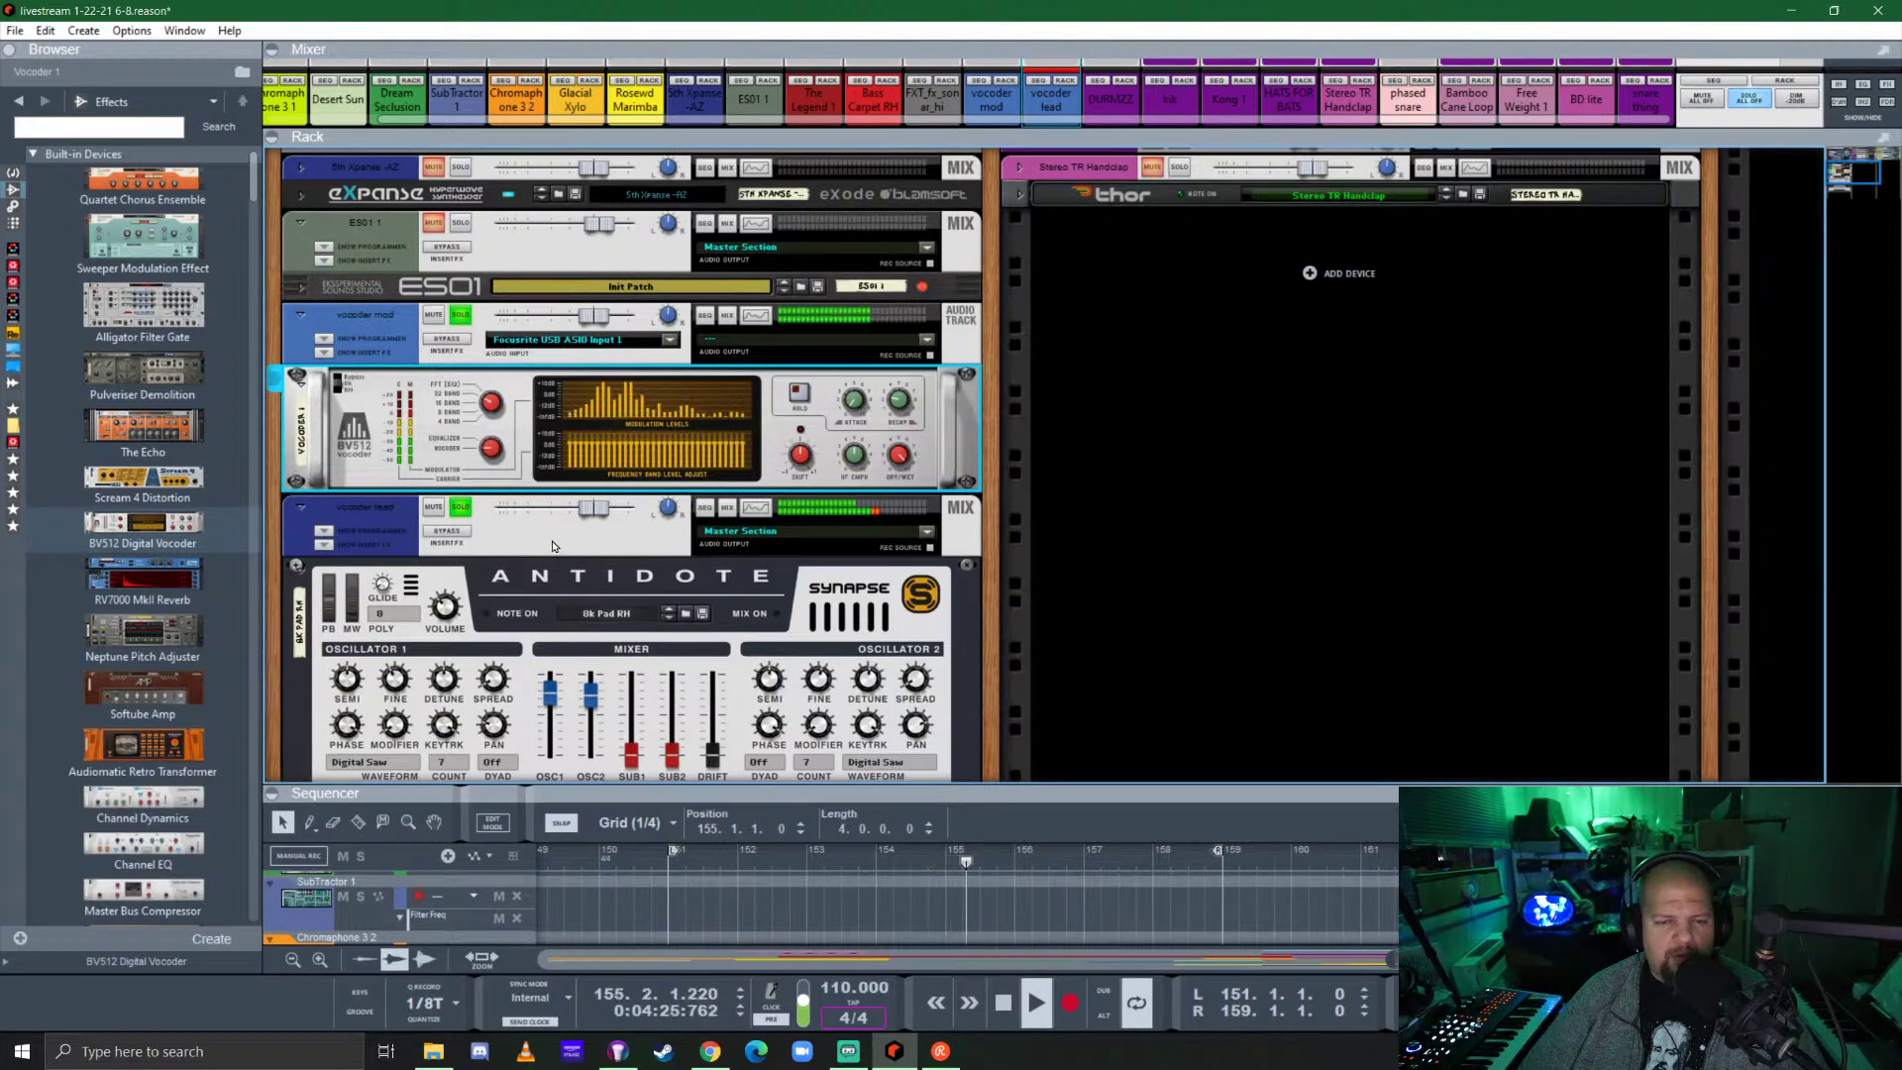
{"action": "scroll", "coordinate": [416, 457], "scroll_direction": "down", "scroll_amount": 5}
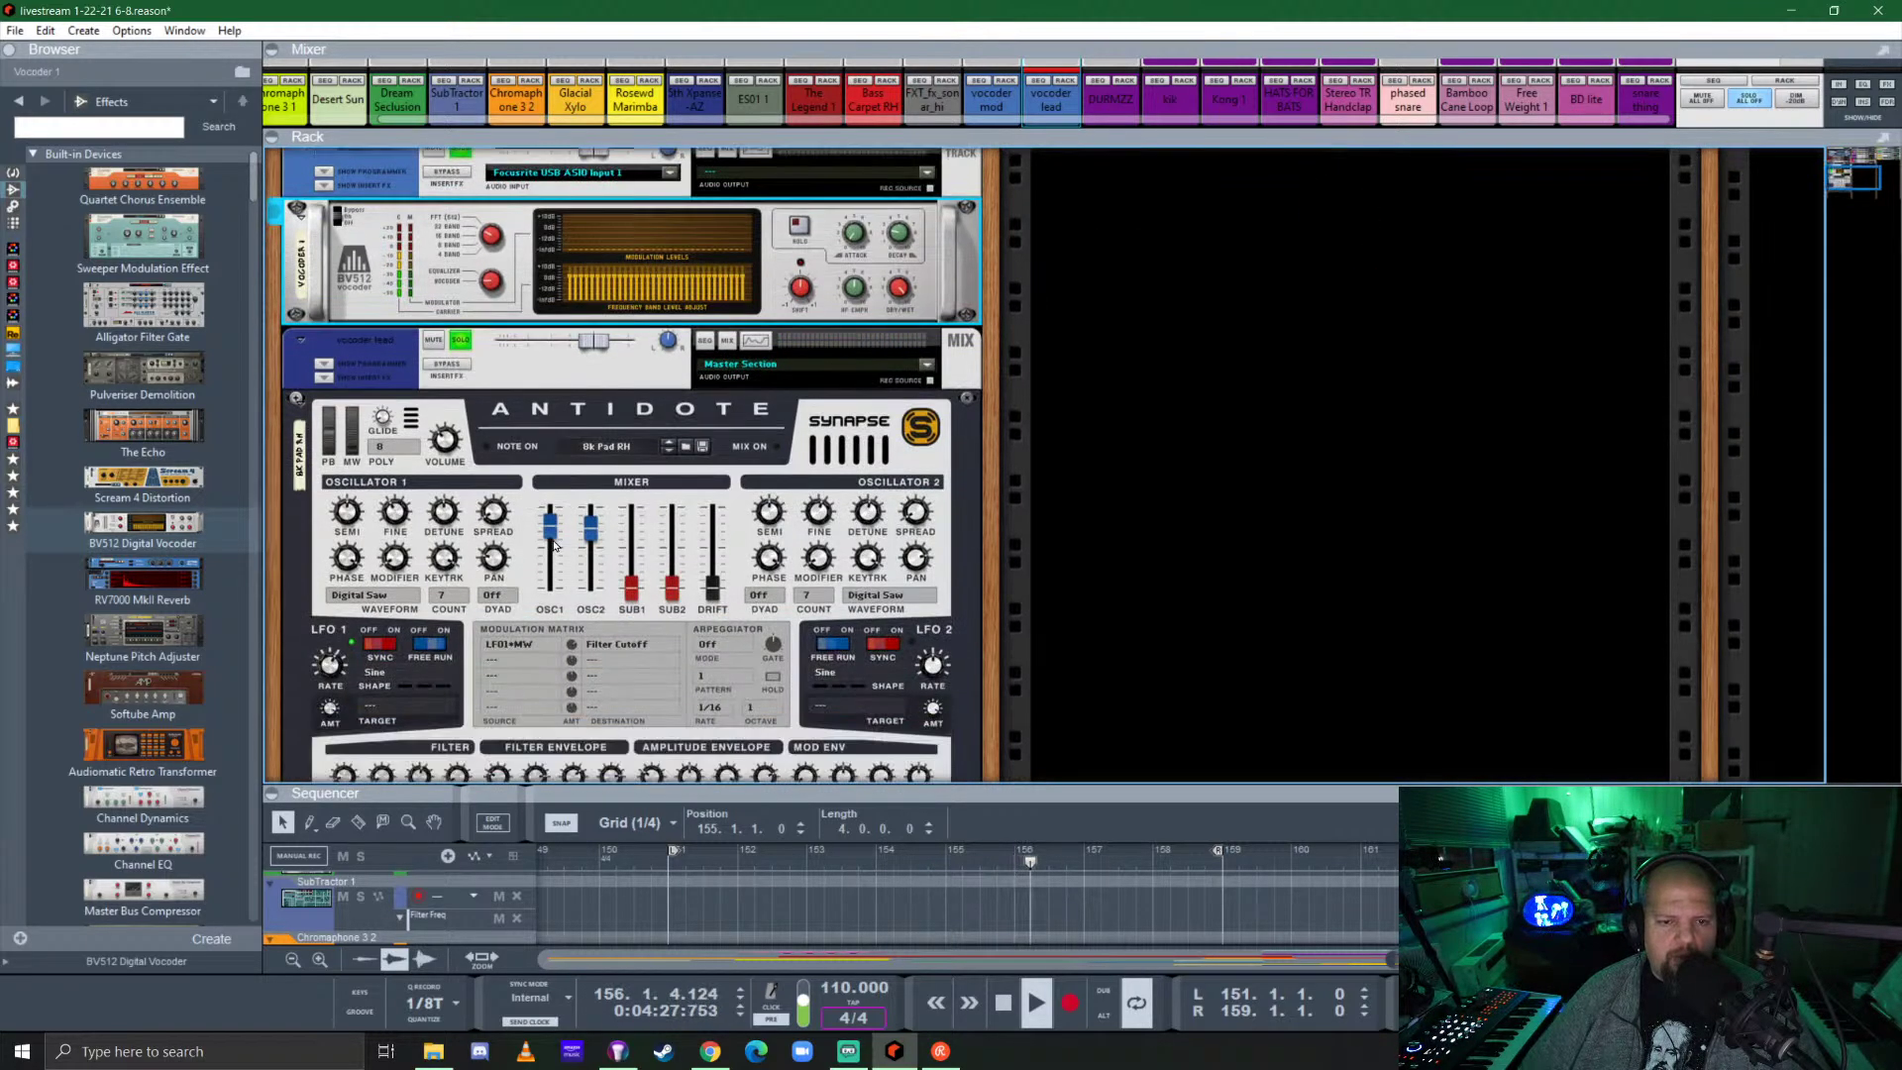
Fold the Antidote synth and lower the vocoder mod channel's level to -7.00 dB.
{"action": "left_click", "coordinate": [297, 344]}
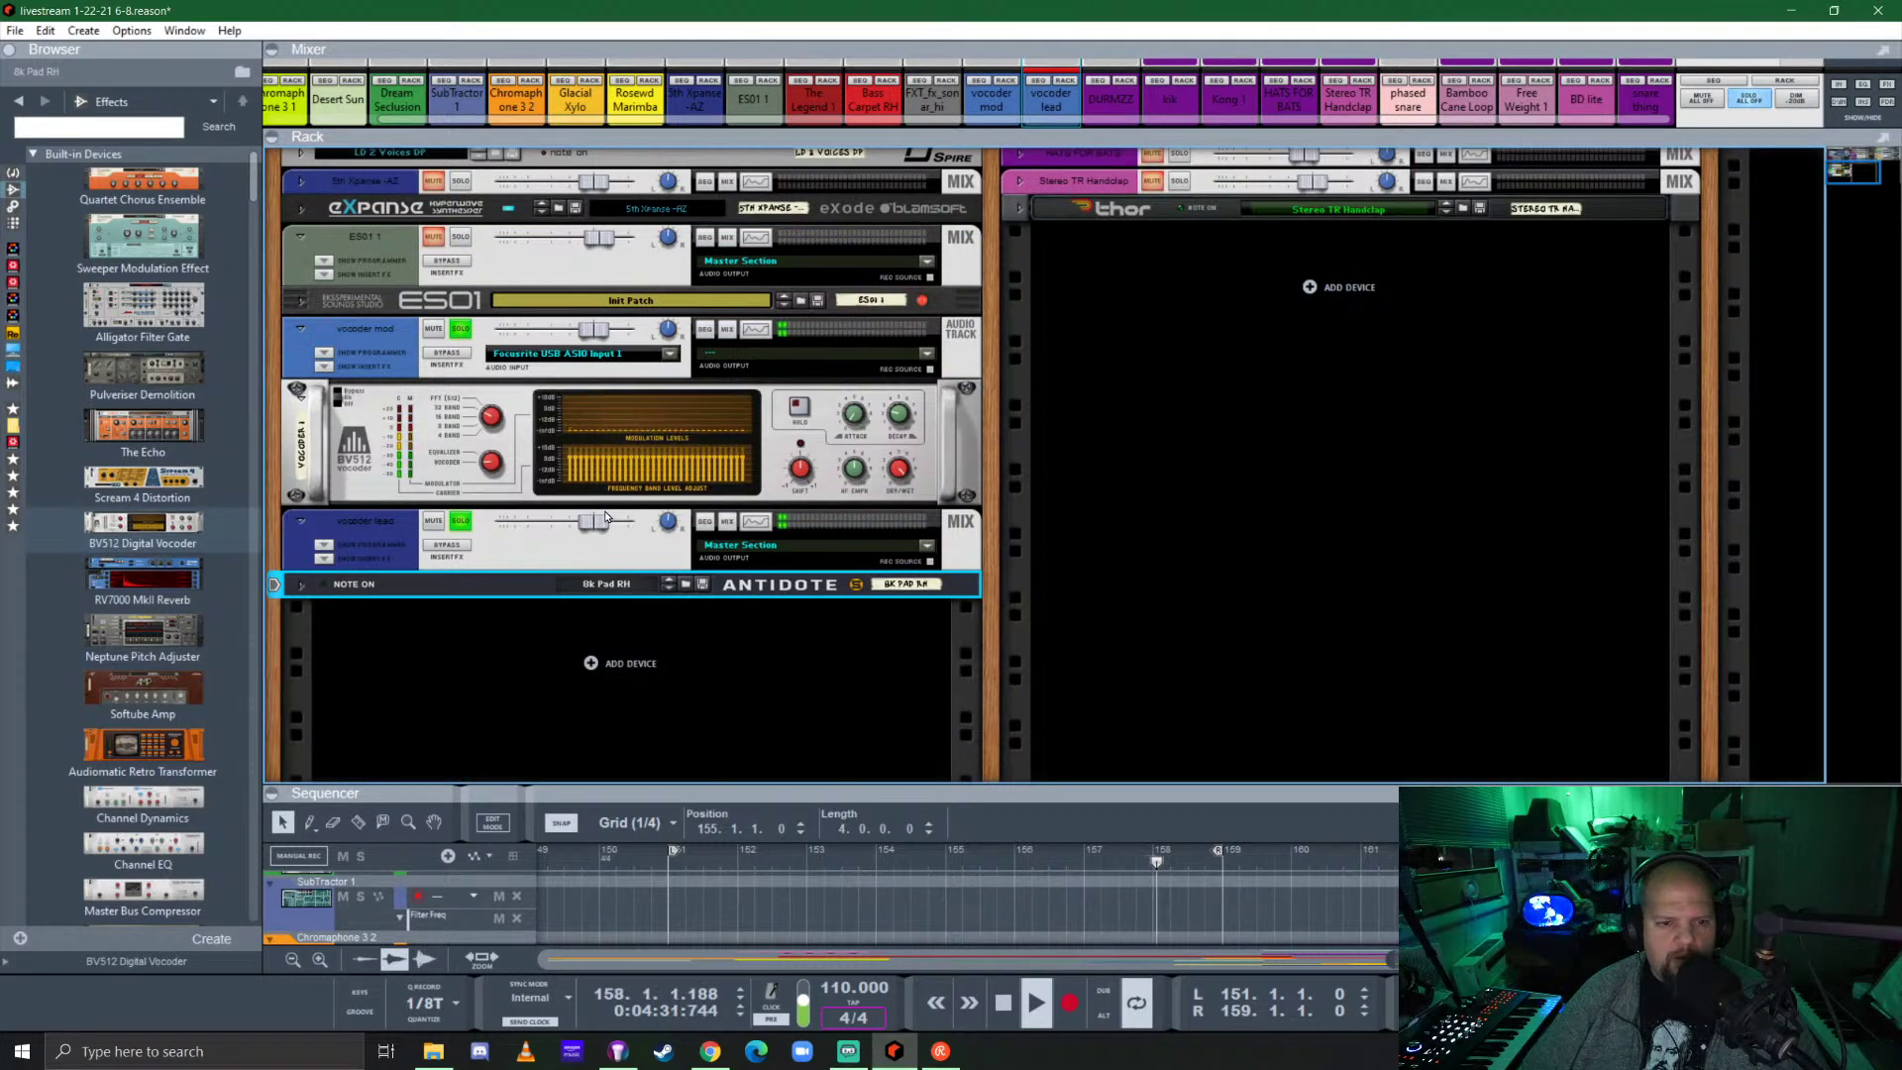
{"action": "scroll", "coordinate": [620, 450], "scroll_direction": "up", "scroll_amount": 1}
{"action": "mouse_move", "coordinate": [606, 394]}
{"action": "left_mouse_down"}
{"action": "mouse_move", "coordinate": [552, 394]}
{"action": "mouse_move", "coordinate": [579, 394]}
{"action": "left_mouse_up"}
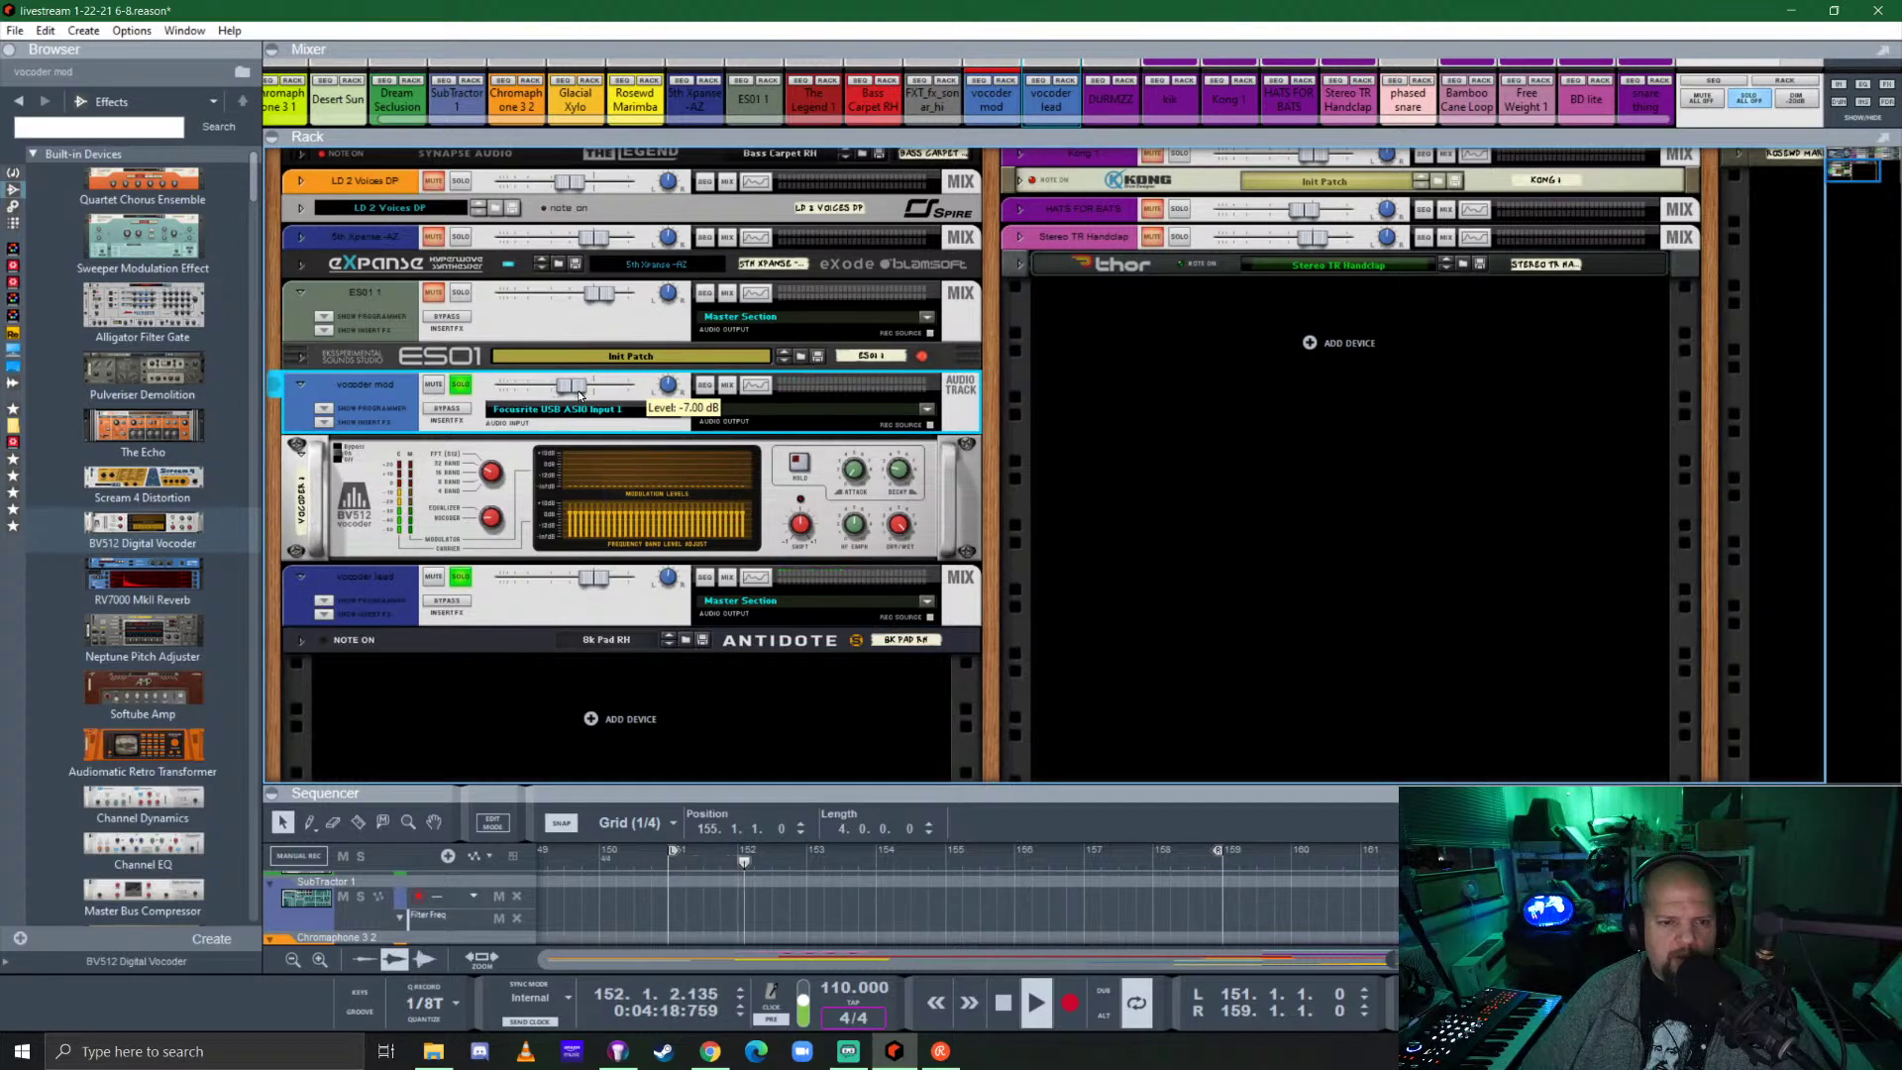
Show the vocoder mod channel's insert effects and add the Softube FET Compressor from the Comps favorites.
{"action": "left_click", "coordinate": [323, 422]}
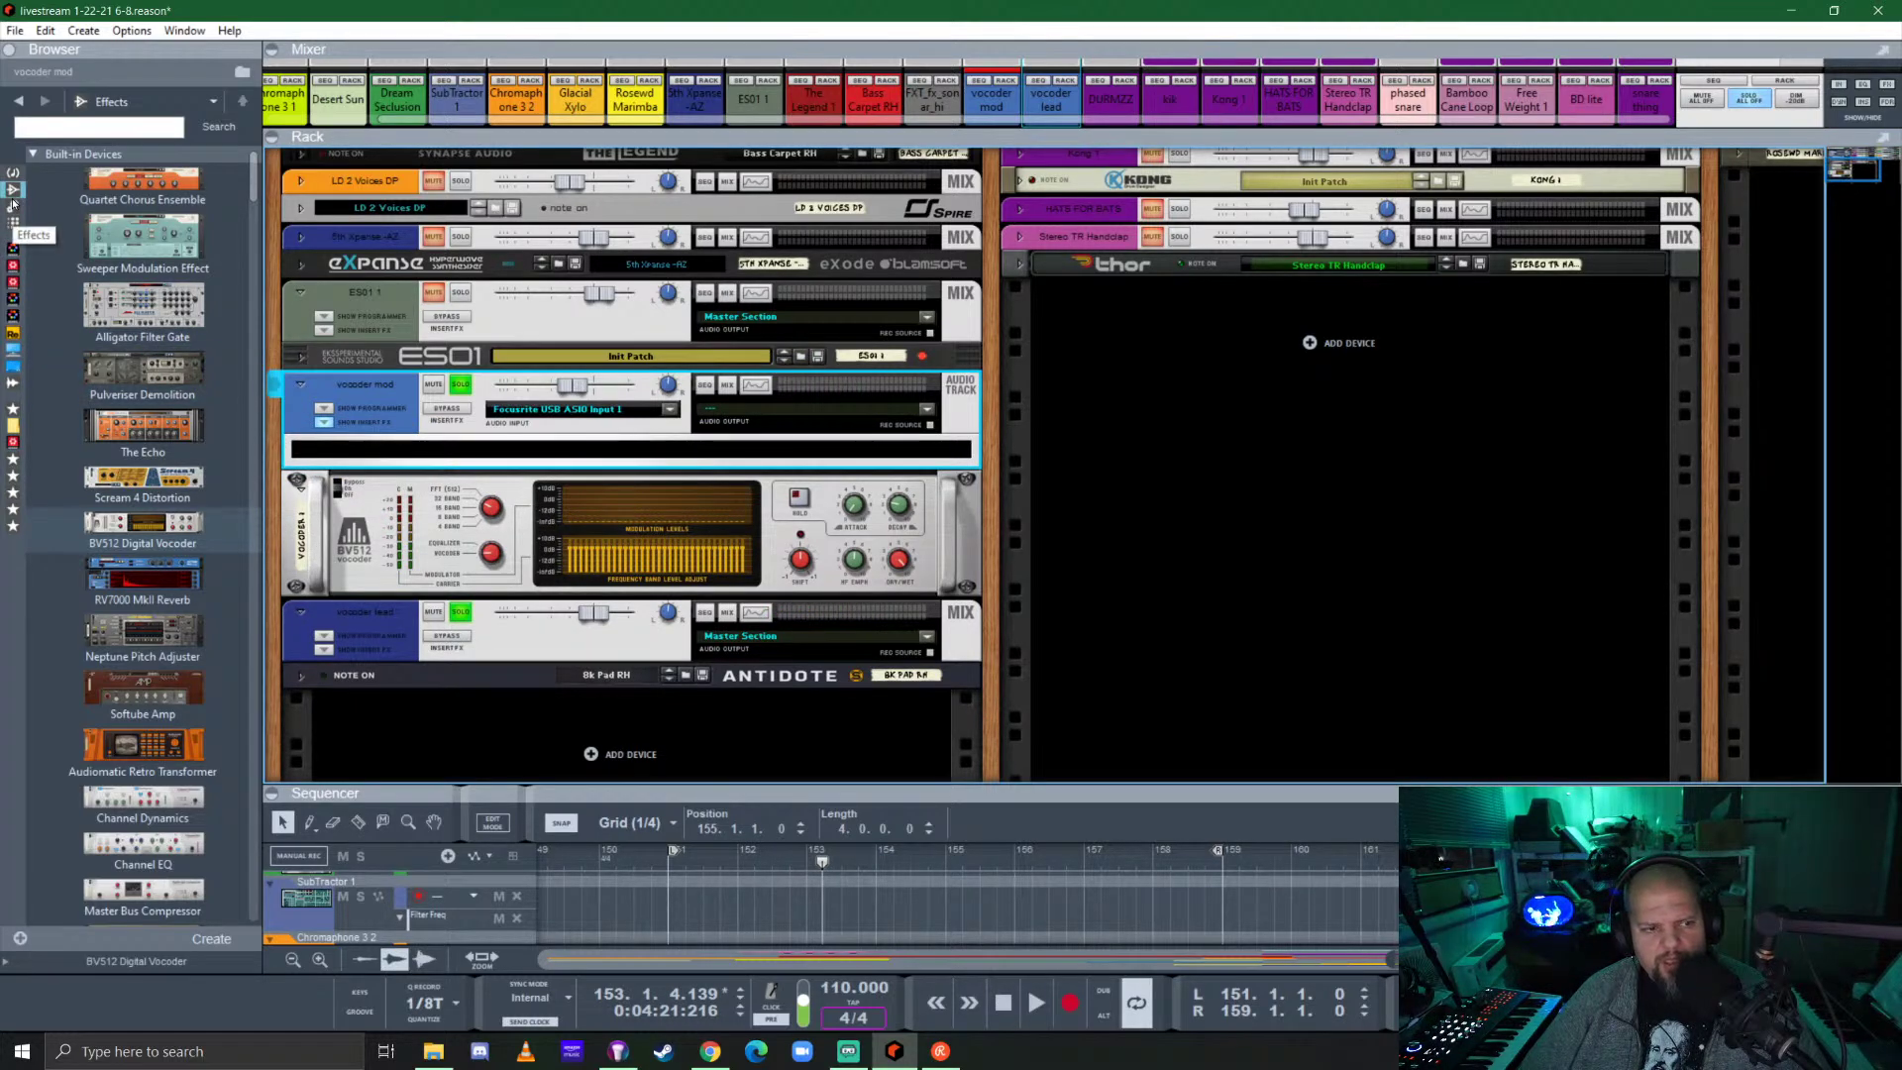
{"action": "left_click", "coordinate": [14, 492]}
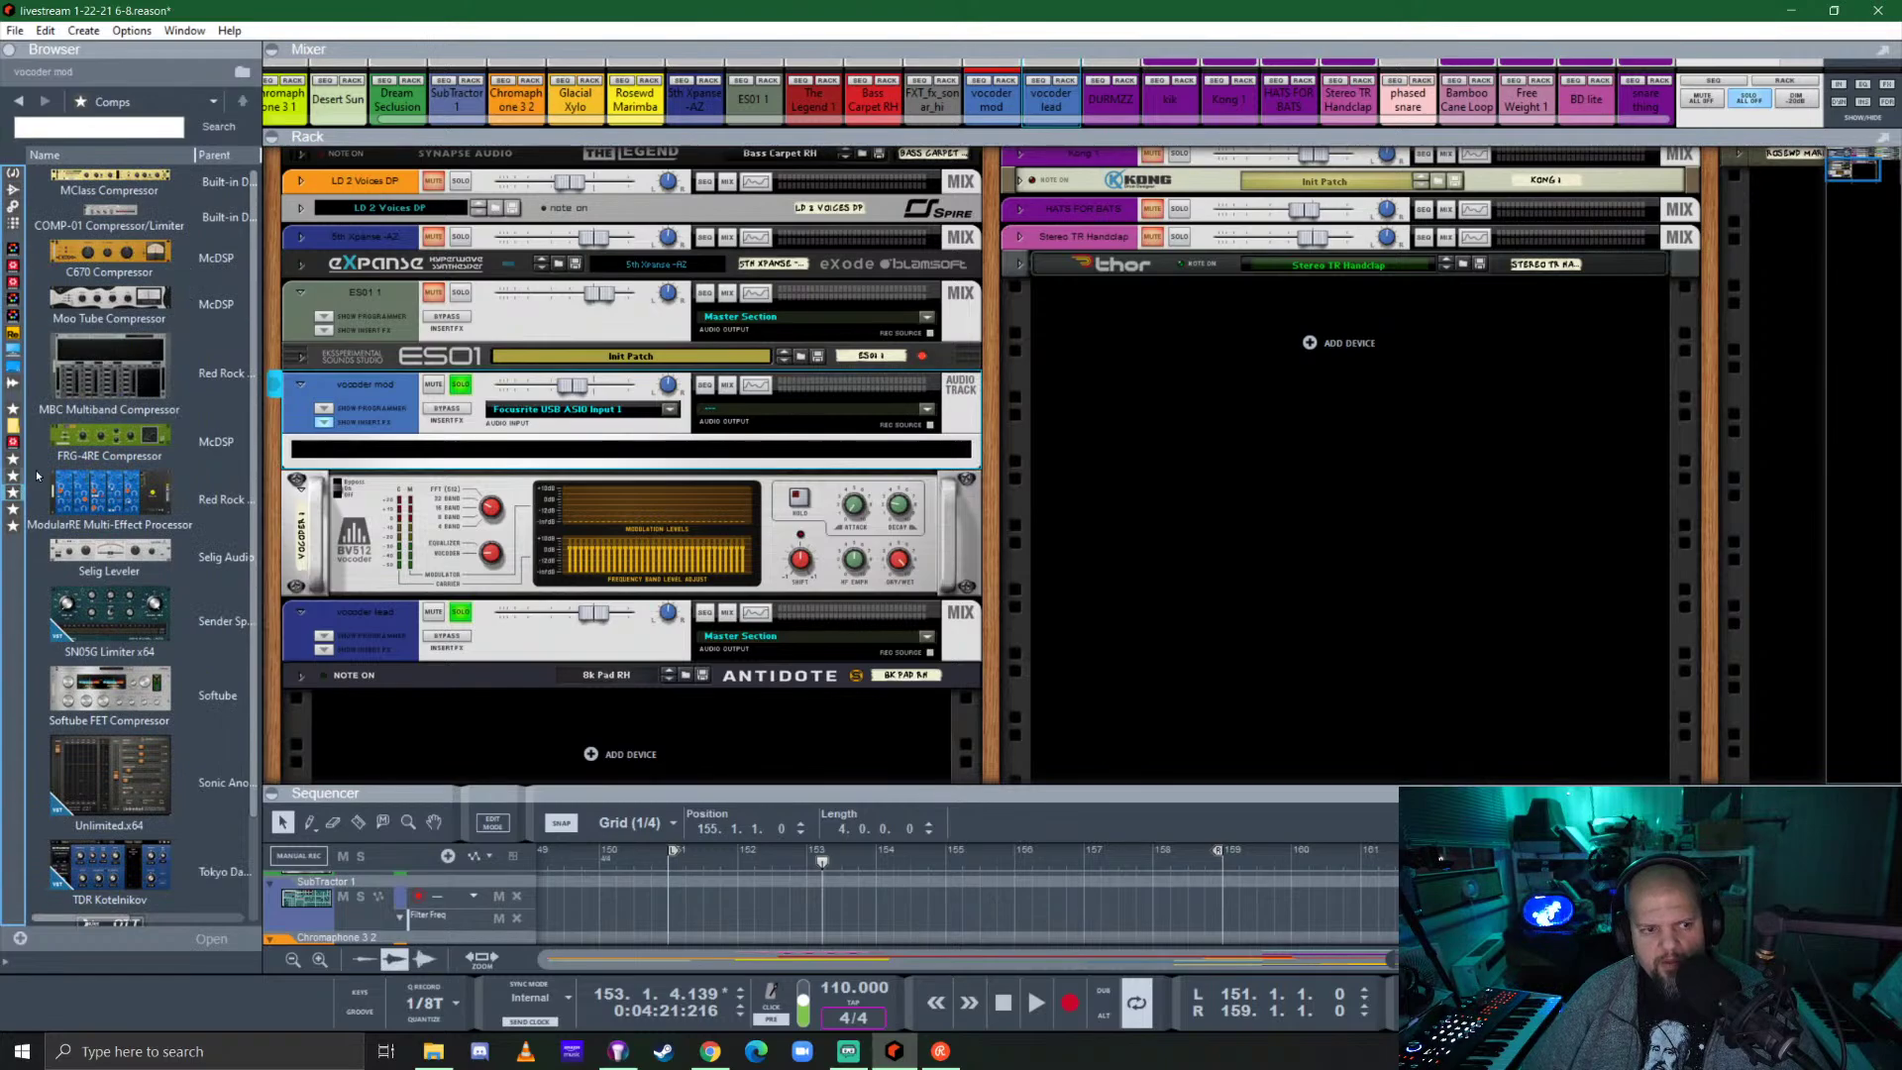
{"action": "scroll", "coordinate": [134, 462], "scroll_direction": "down", "scroll_amount": 2}
{"action": "left_click_drag", "start_coordinate": [109, 567], "coordinate": [515, 440]}
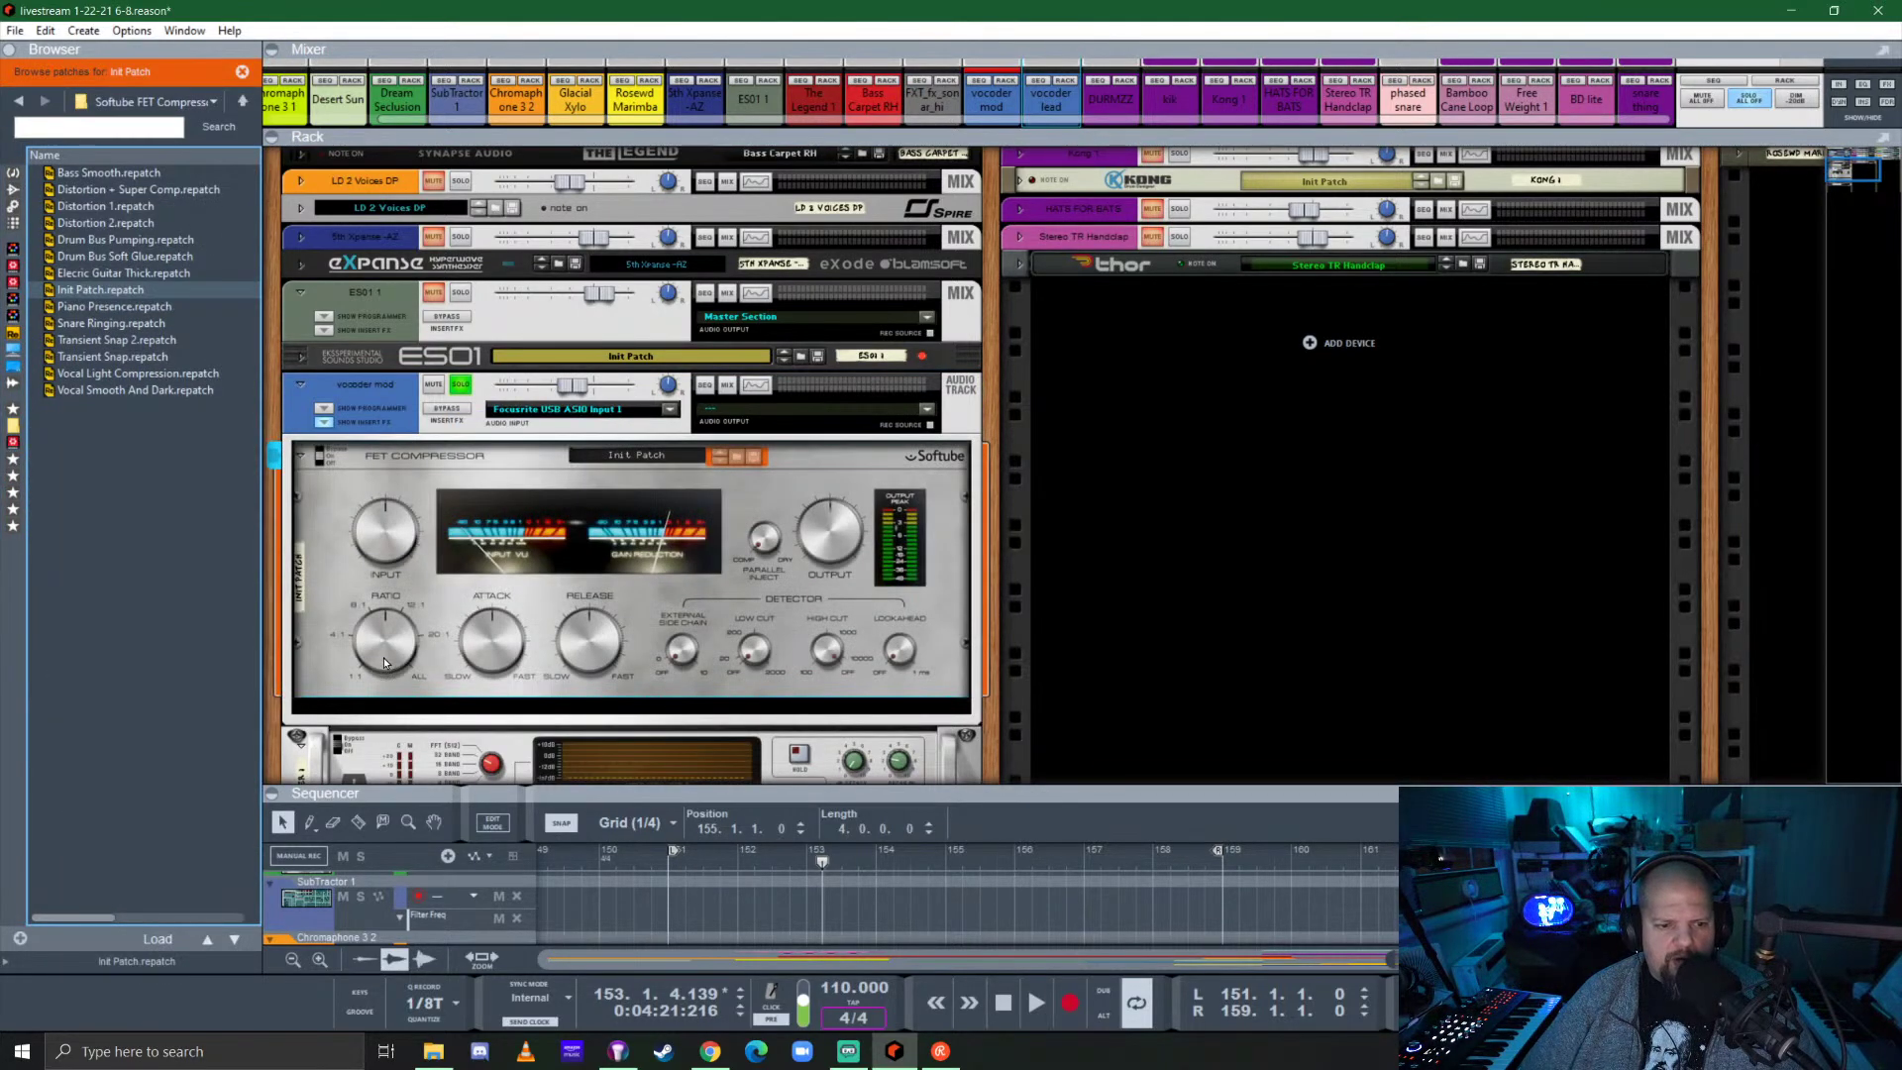
Raise the FET Compressor's ratio, play from bar 151 and hide the vocoder mod channel's insert effects.
{"action": "left_click_drag", "start_coordinate": [386, 662], "coordinate": [389, 557]}
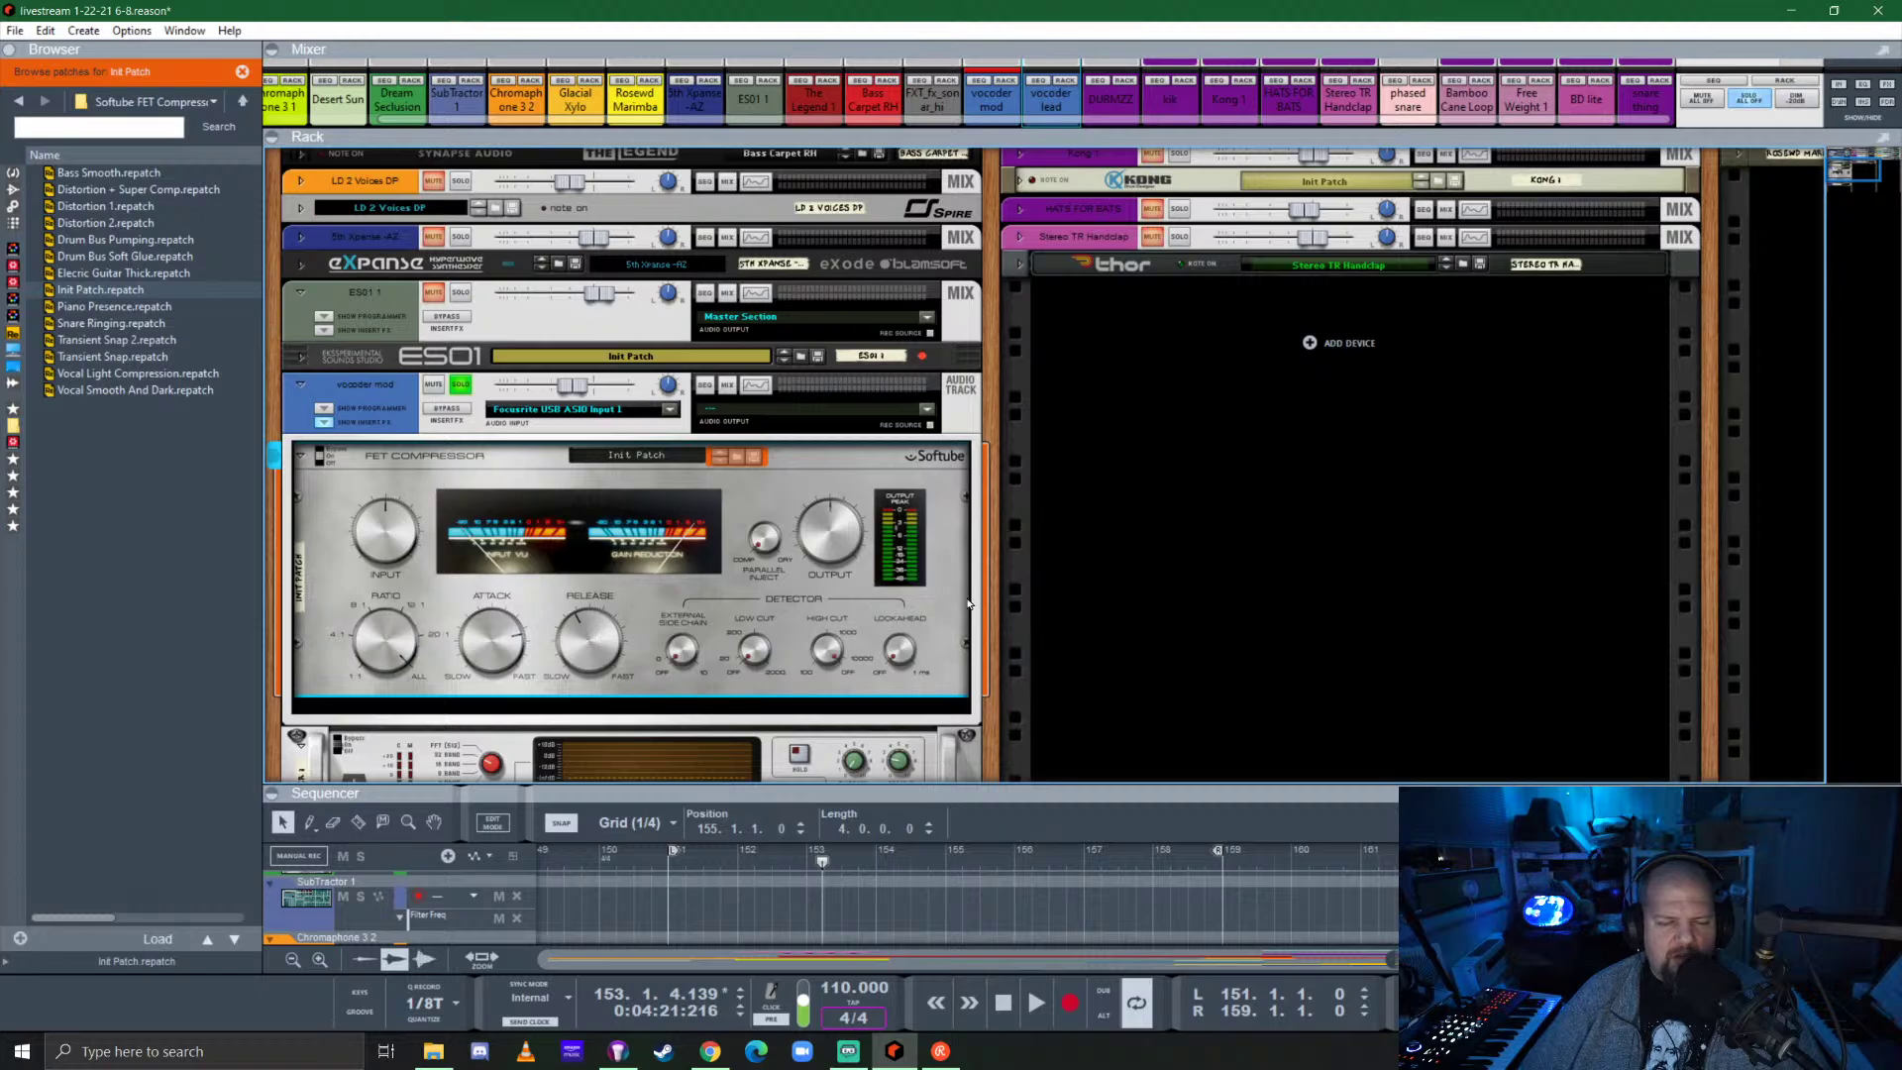
{"action": "key", "text": "space"}
{"action": "left_click", "coordinate": [674, 868]}
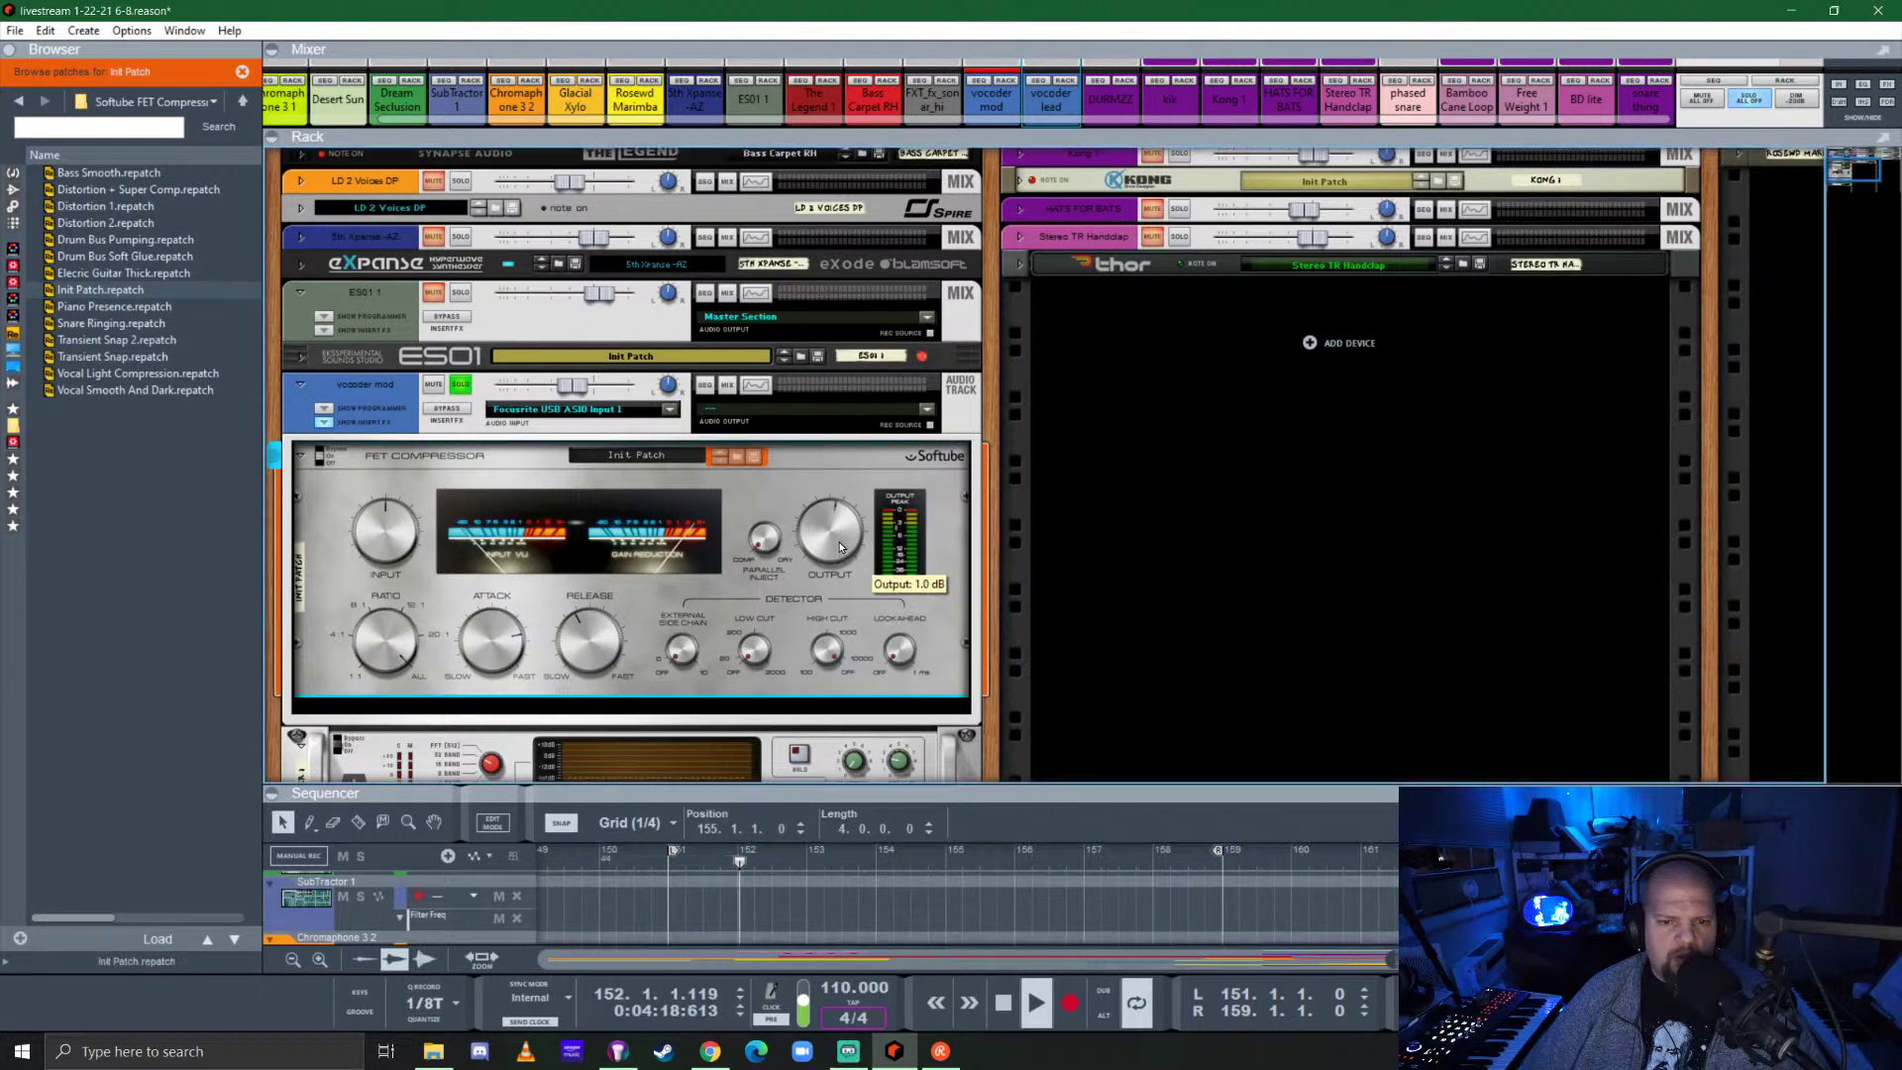
{"action": "left_click", "coordinate": [323, 421]}
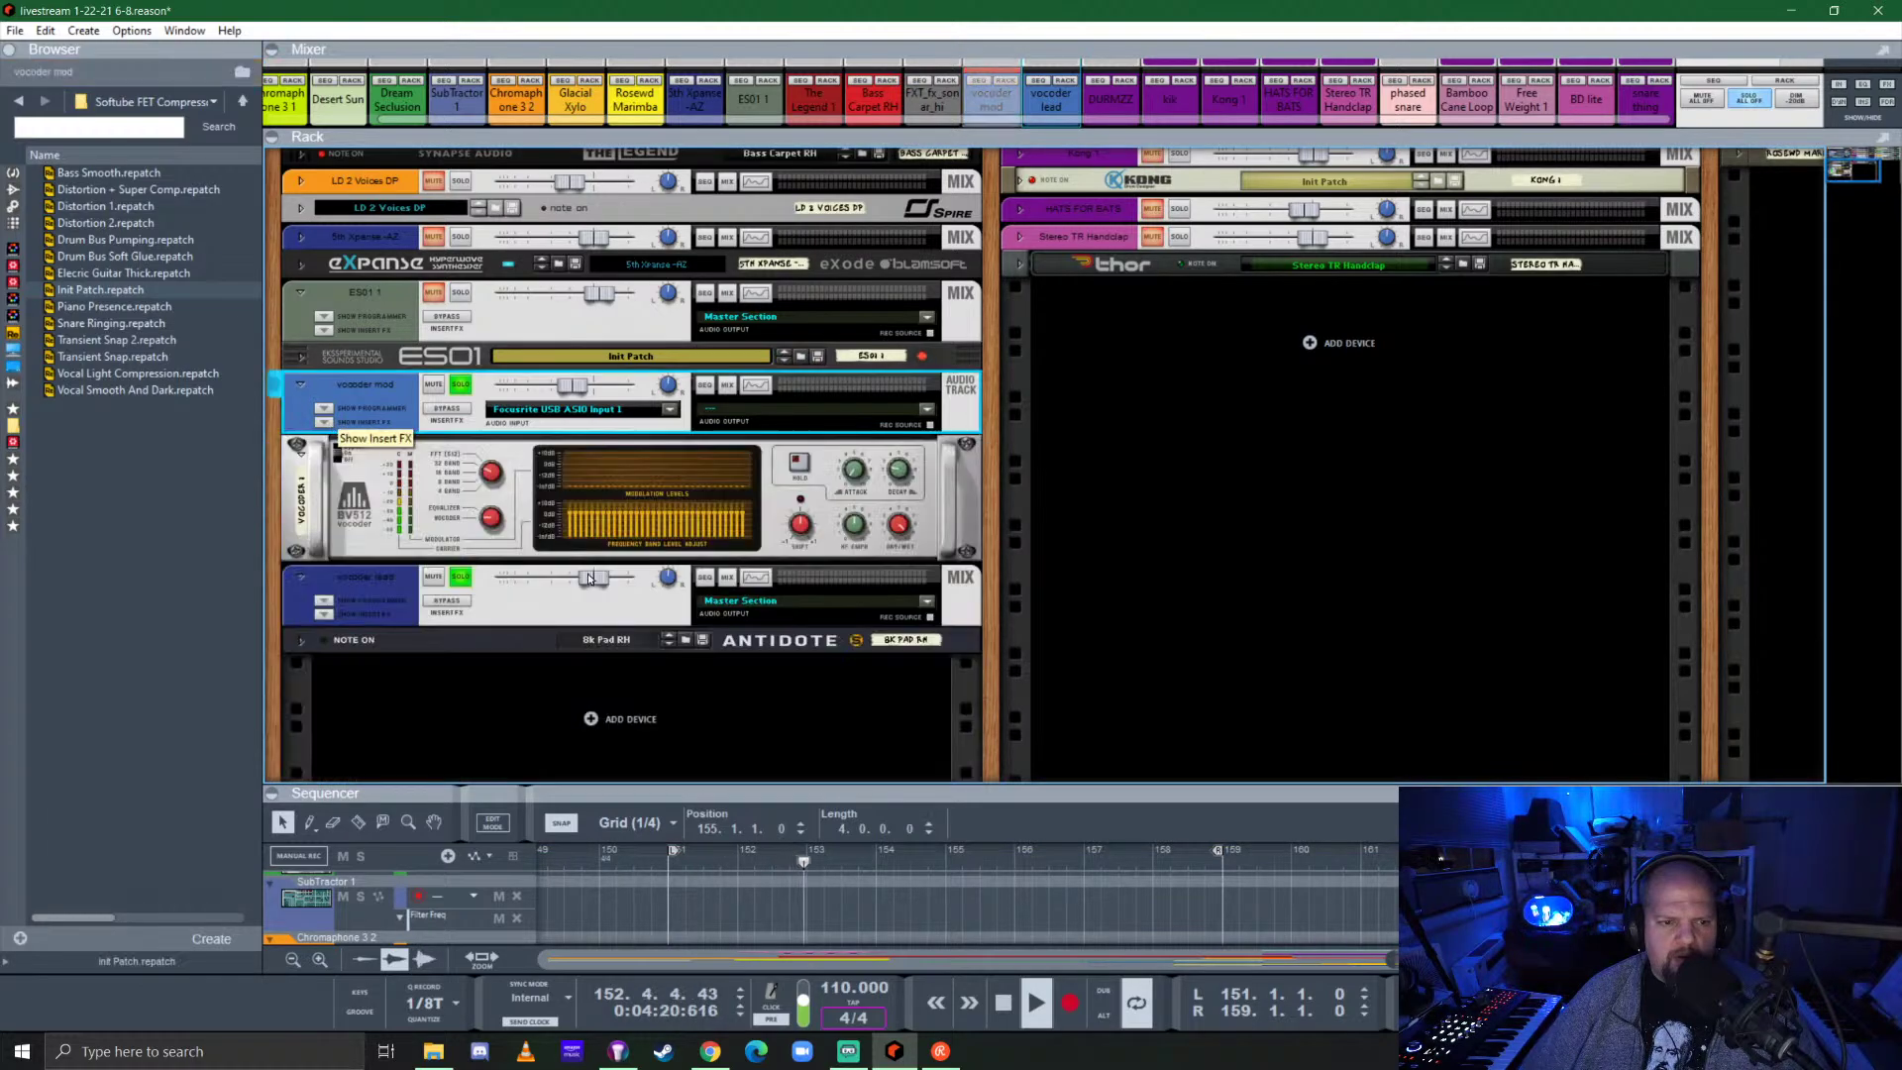
{"action": "scroll", "coordinate": [847, 650], "scroll_direction": "down", "scroll_amount": 1}
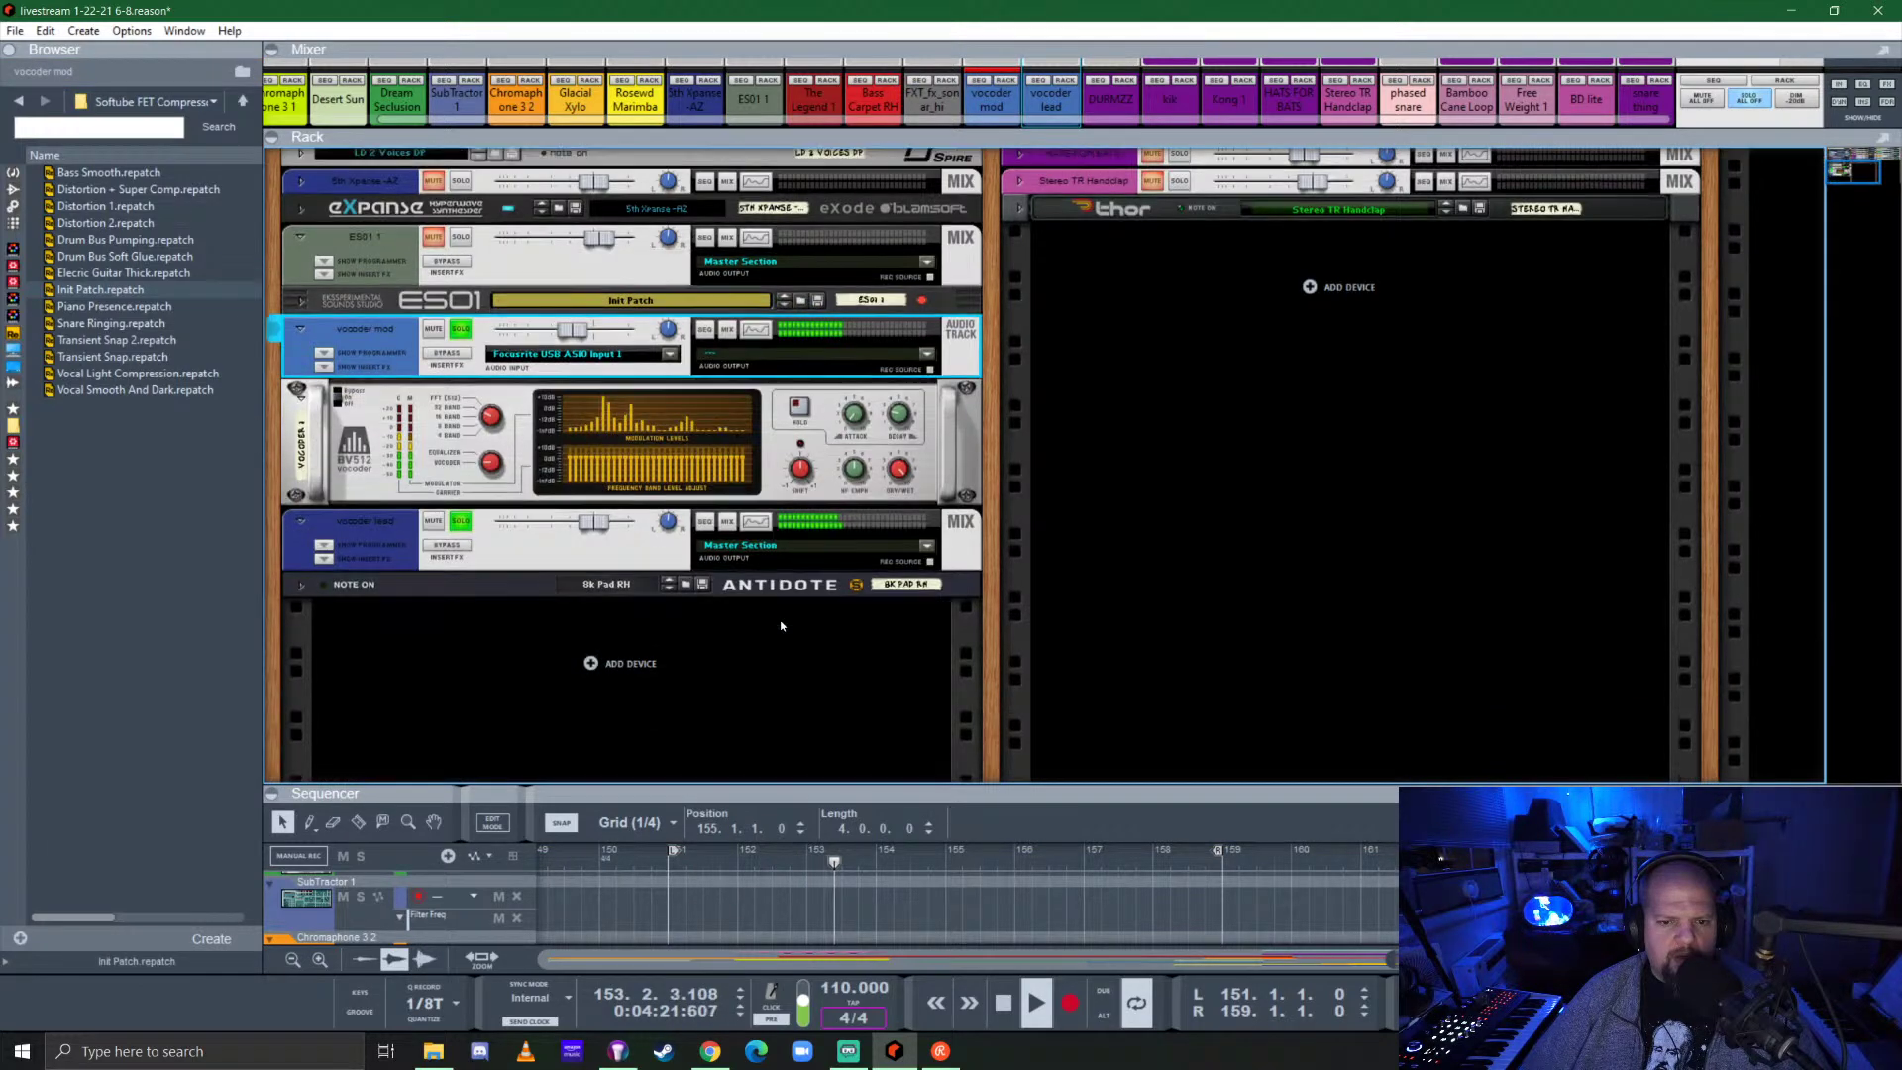
In the enlarged sequencer, split the vocoder mod clip after its first phrase and move the remainder past bar 160.
{"action": "left_click", "coordinate": [1022, 796]}
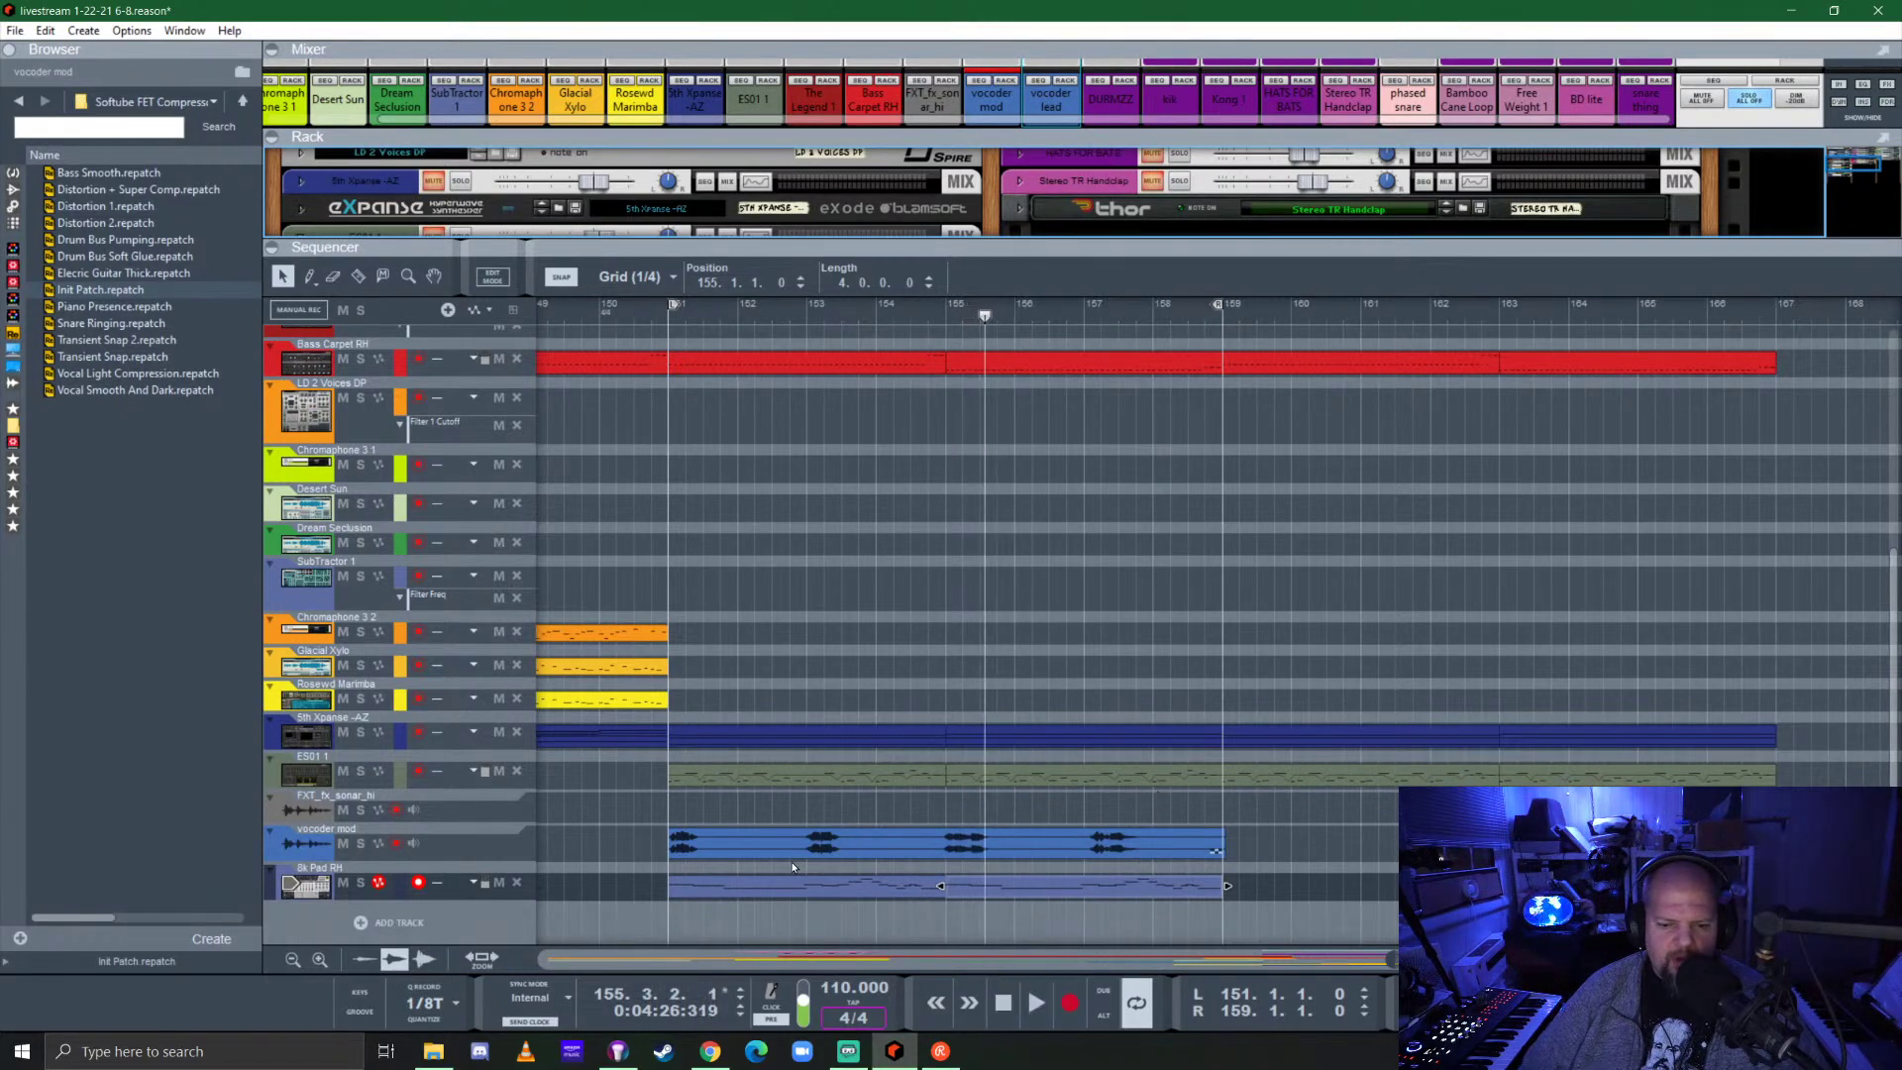
{"action": "scroll", "coordinate": [794, 852], "scroll_direction": "up", "scroll_amount": 3}
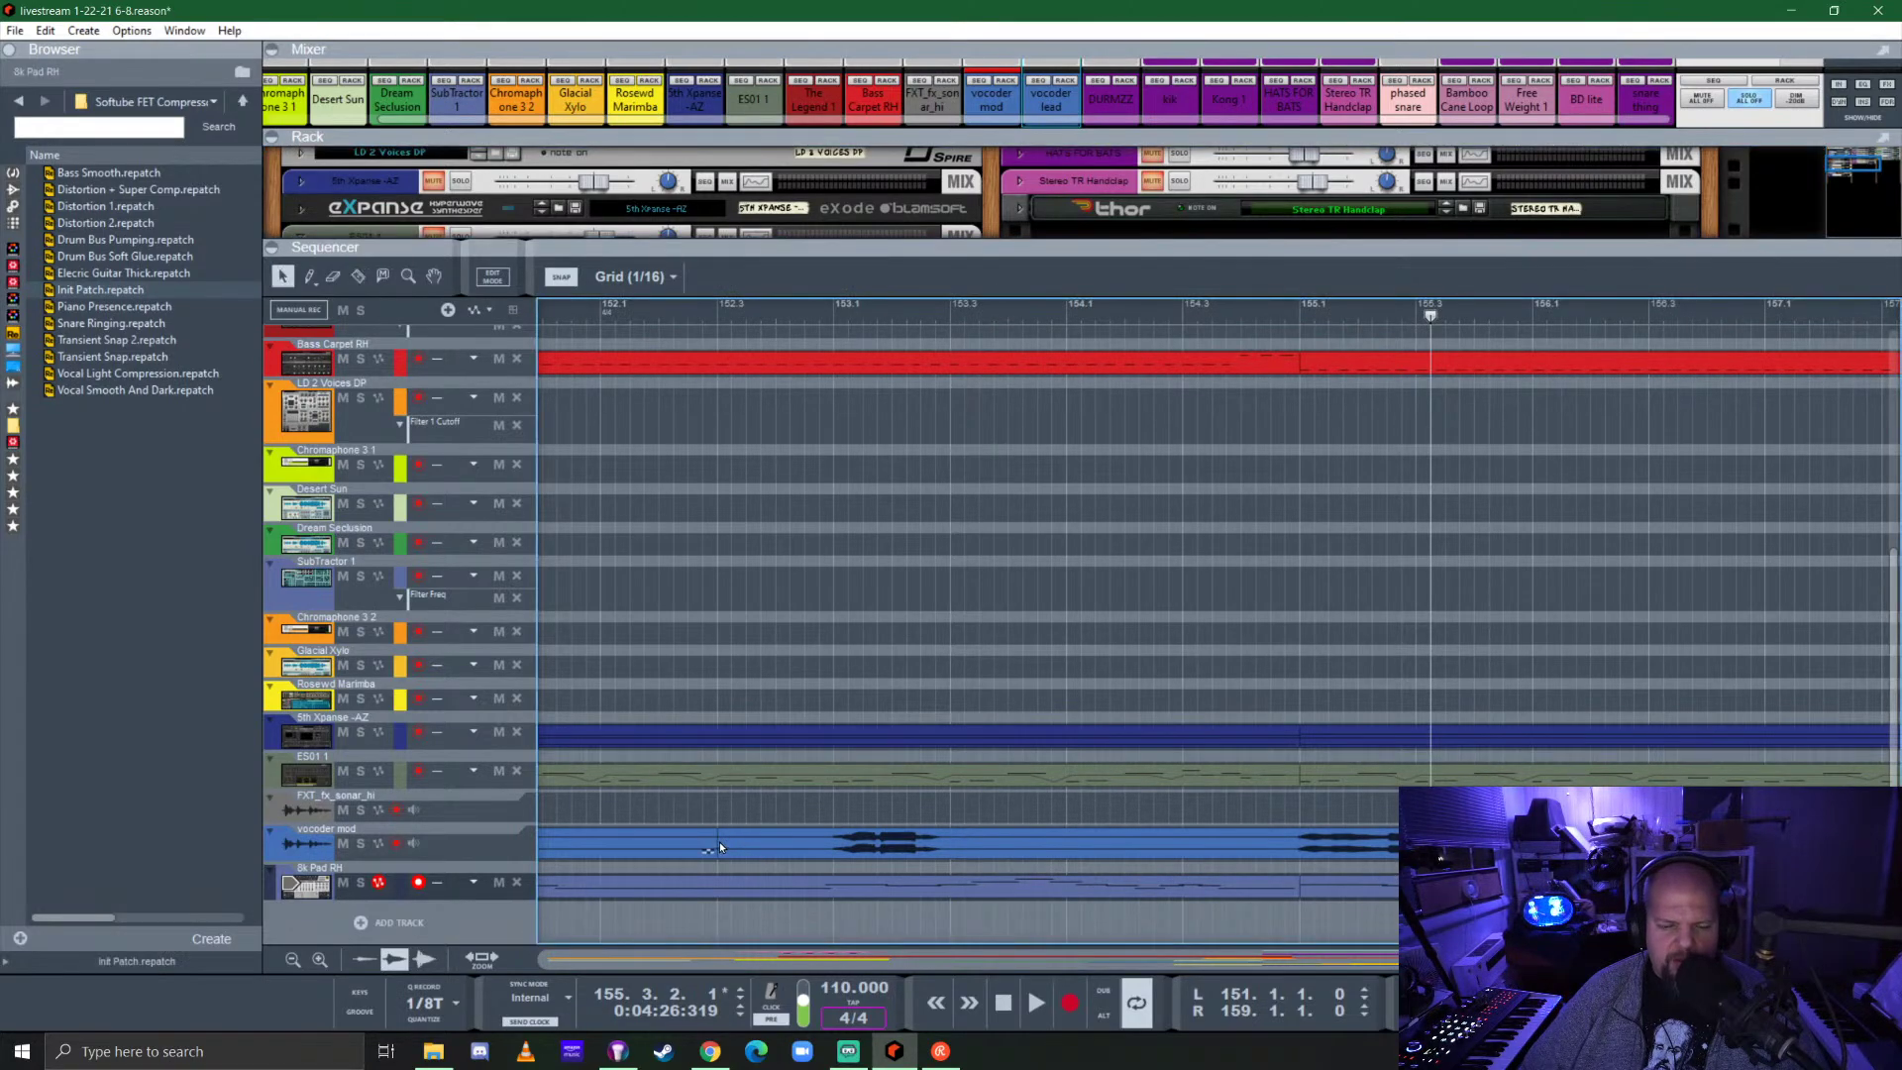
{"action": "scroll", "coordinate": [753, 841], "scroll_direction": "down", "scroll_amount": 3}
{"action": "left_click_drag", "start_coordinate": [757, 841], "coordinate": [1313, 858]}
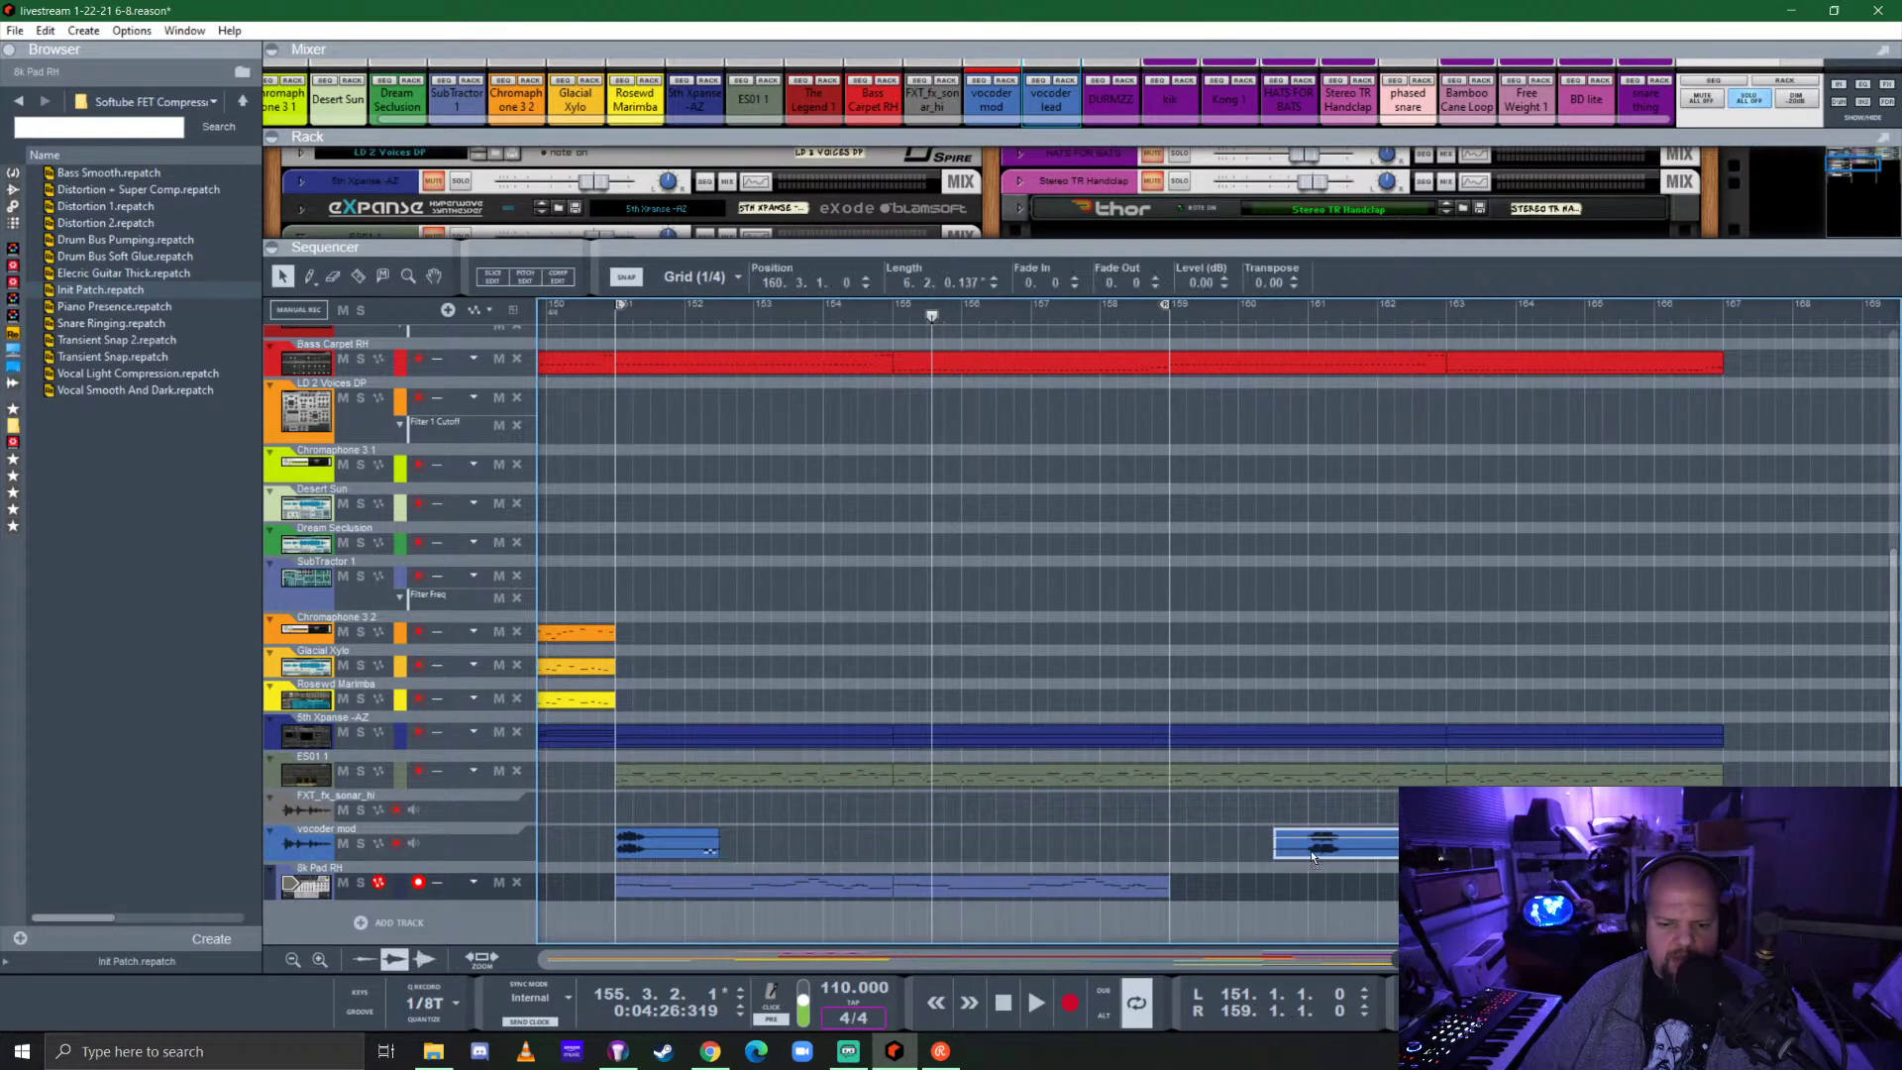
Time-stretch the first vocal phrase at bar 151 to a length of 6.3.0.0 and play it from there.
{"action": "left_click", "coordinate": [674, 846]}
{"action": "left_click_drag", "start_coordinate": [722, 845], "coordinate": [1062, 854]}
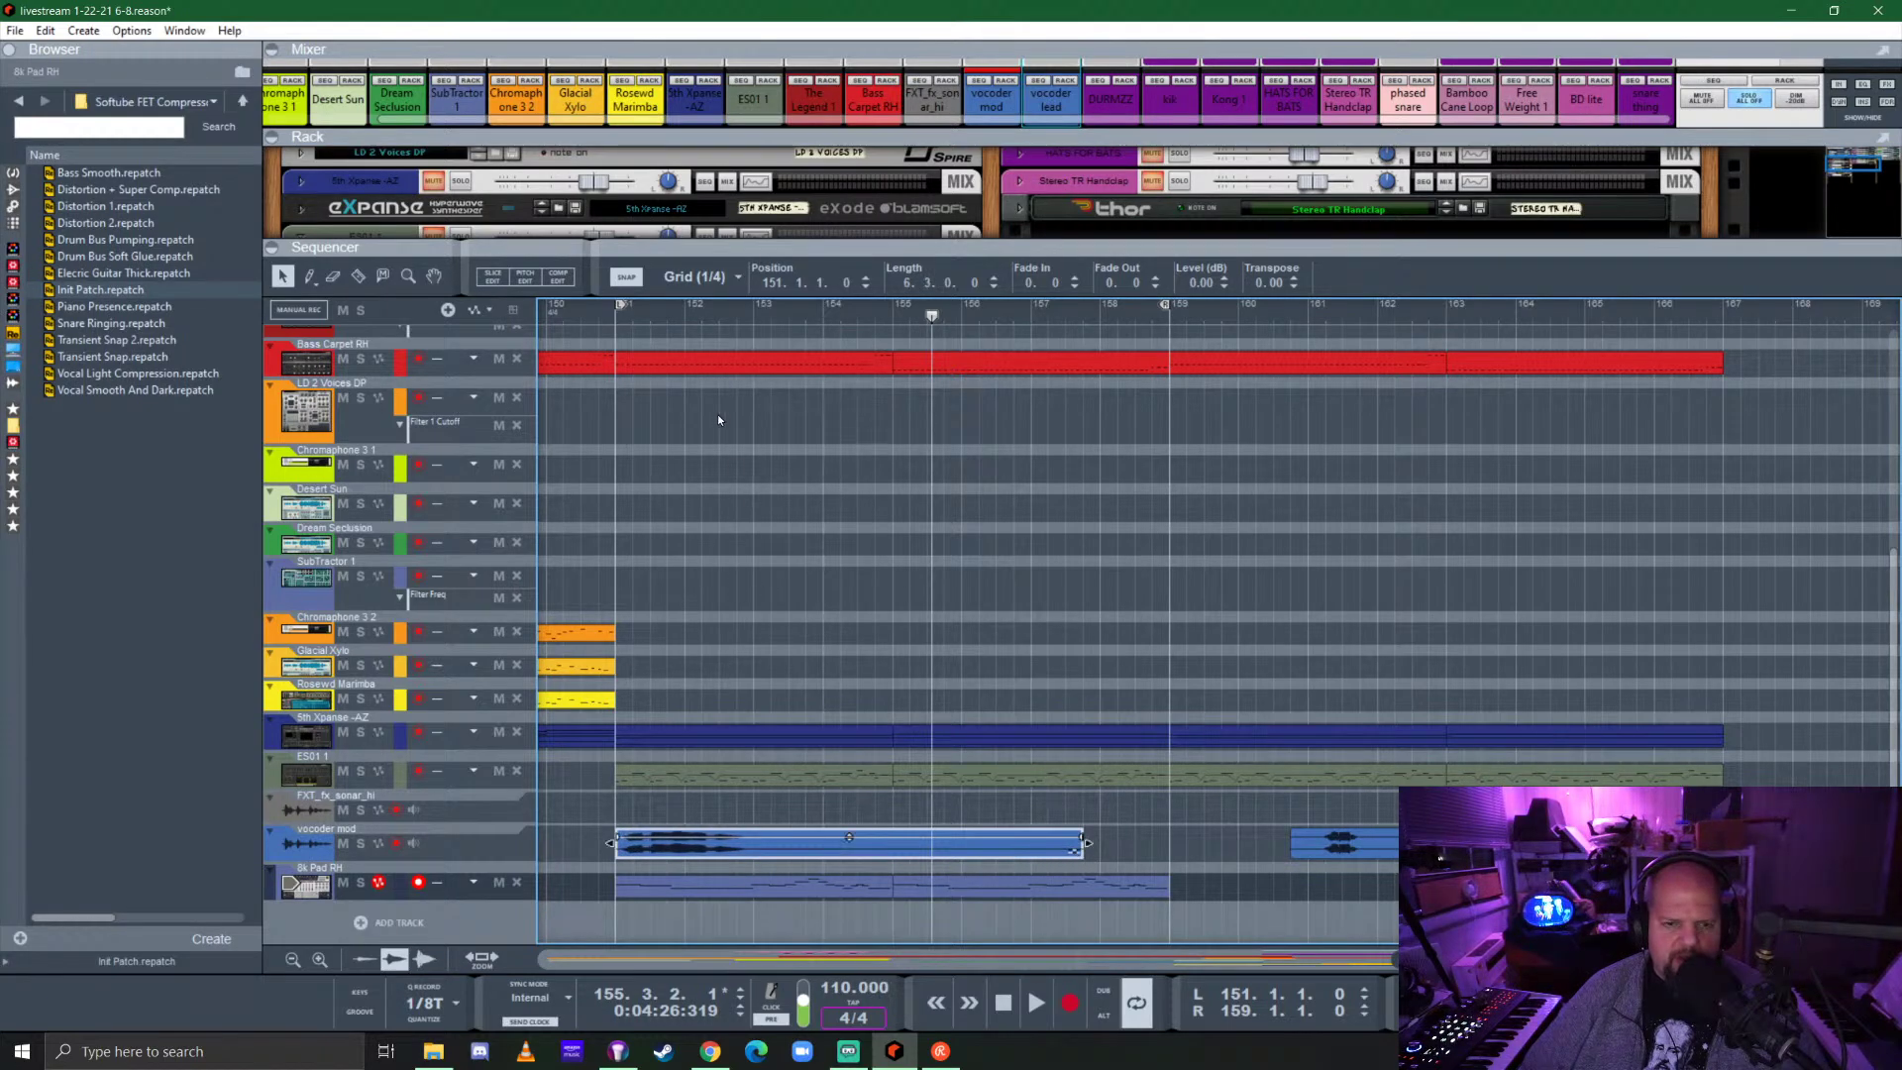
{"action": "left_click", "coordinate": [610, 313]}
{"action": "key", "text": "space"}
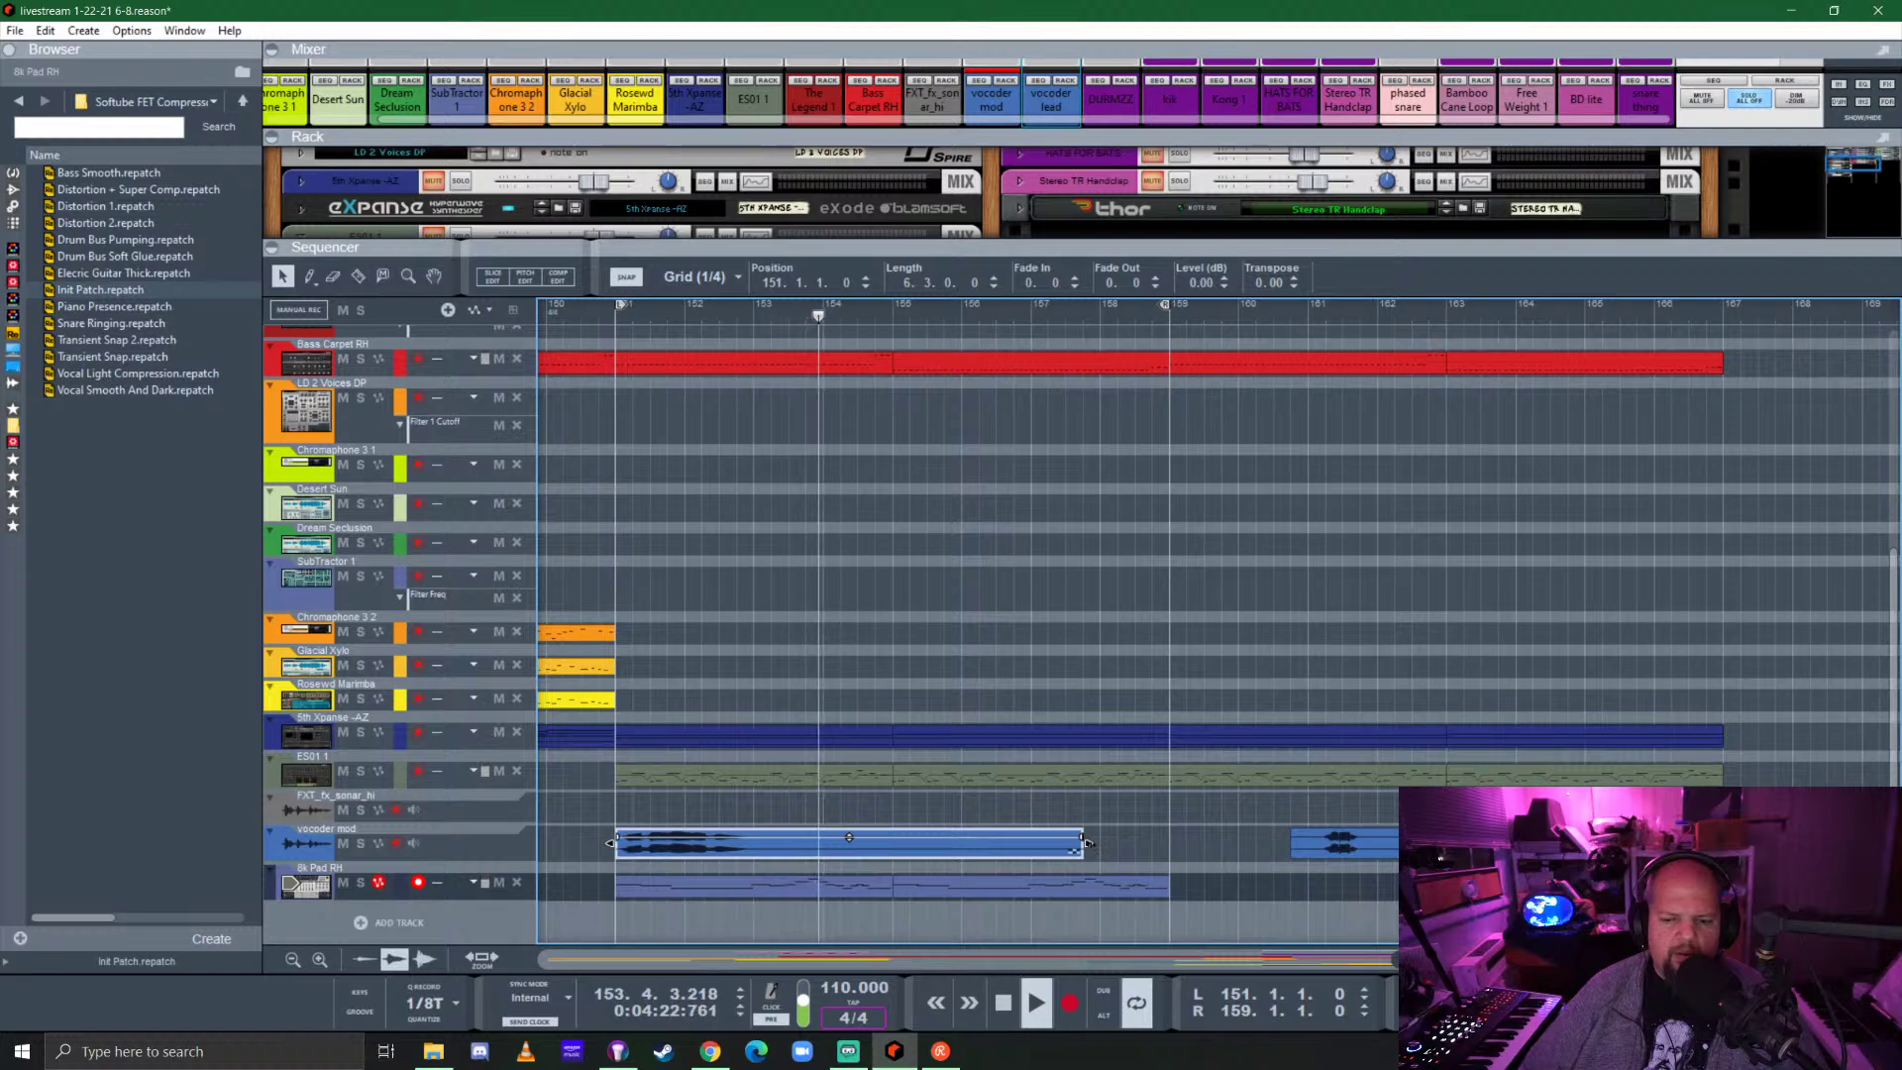
{"action": "key", "text": "space"}
Split the stretched vocal clip at bar 153 and delete the part after the cut.
{"action": "key", "text": "r"}
{"action": "left_click", "coordinate": [758, 844]}
{"action": "key", "text": "q"}
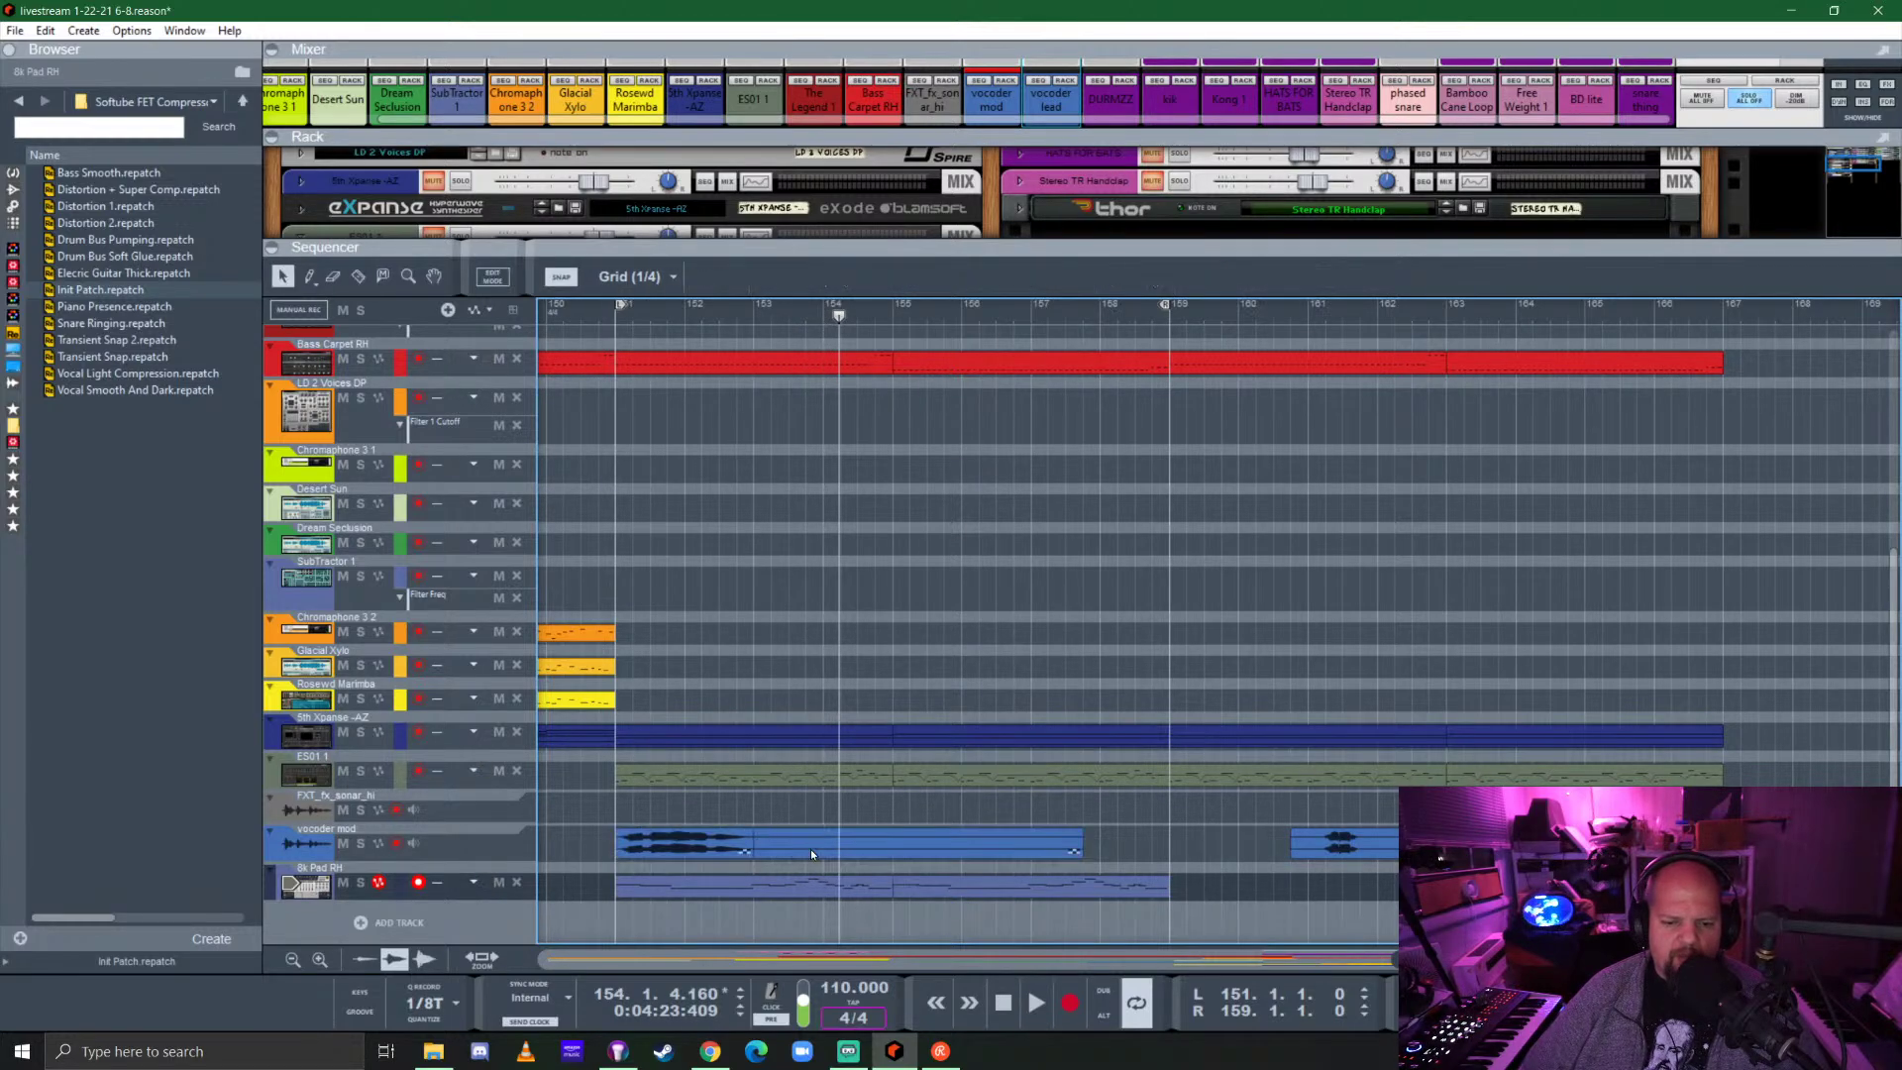
{"action": "left_click", "coordinate": [811, 848]}
{"action": "key", "text": "Delete"}
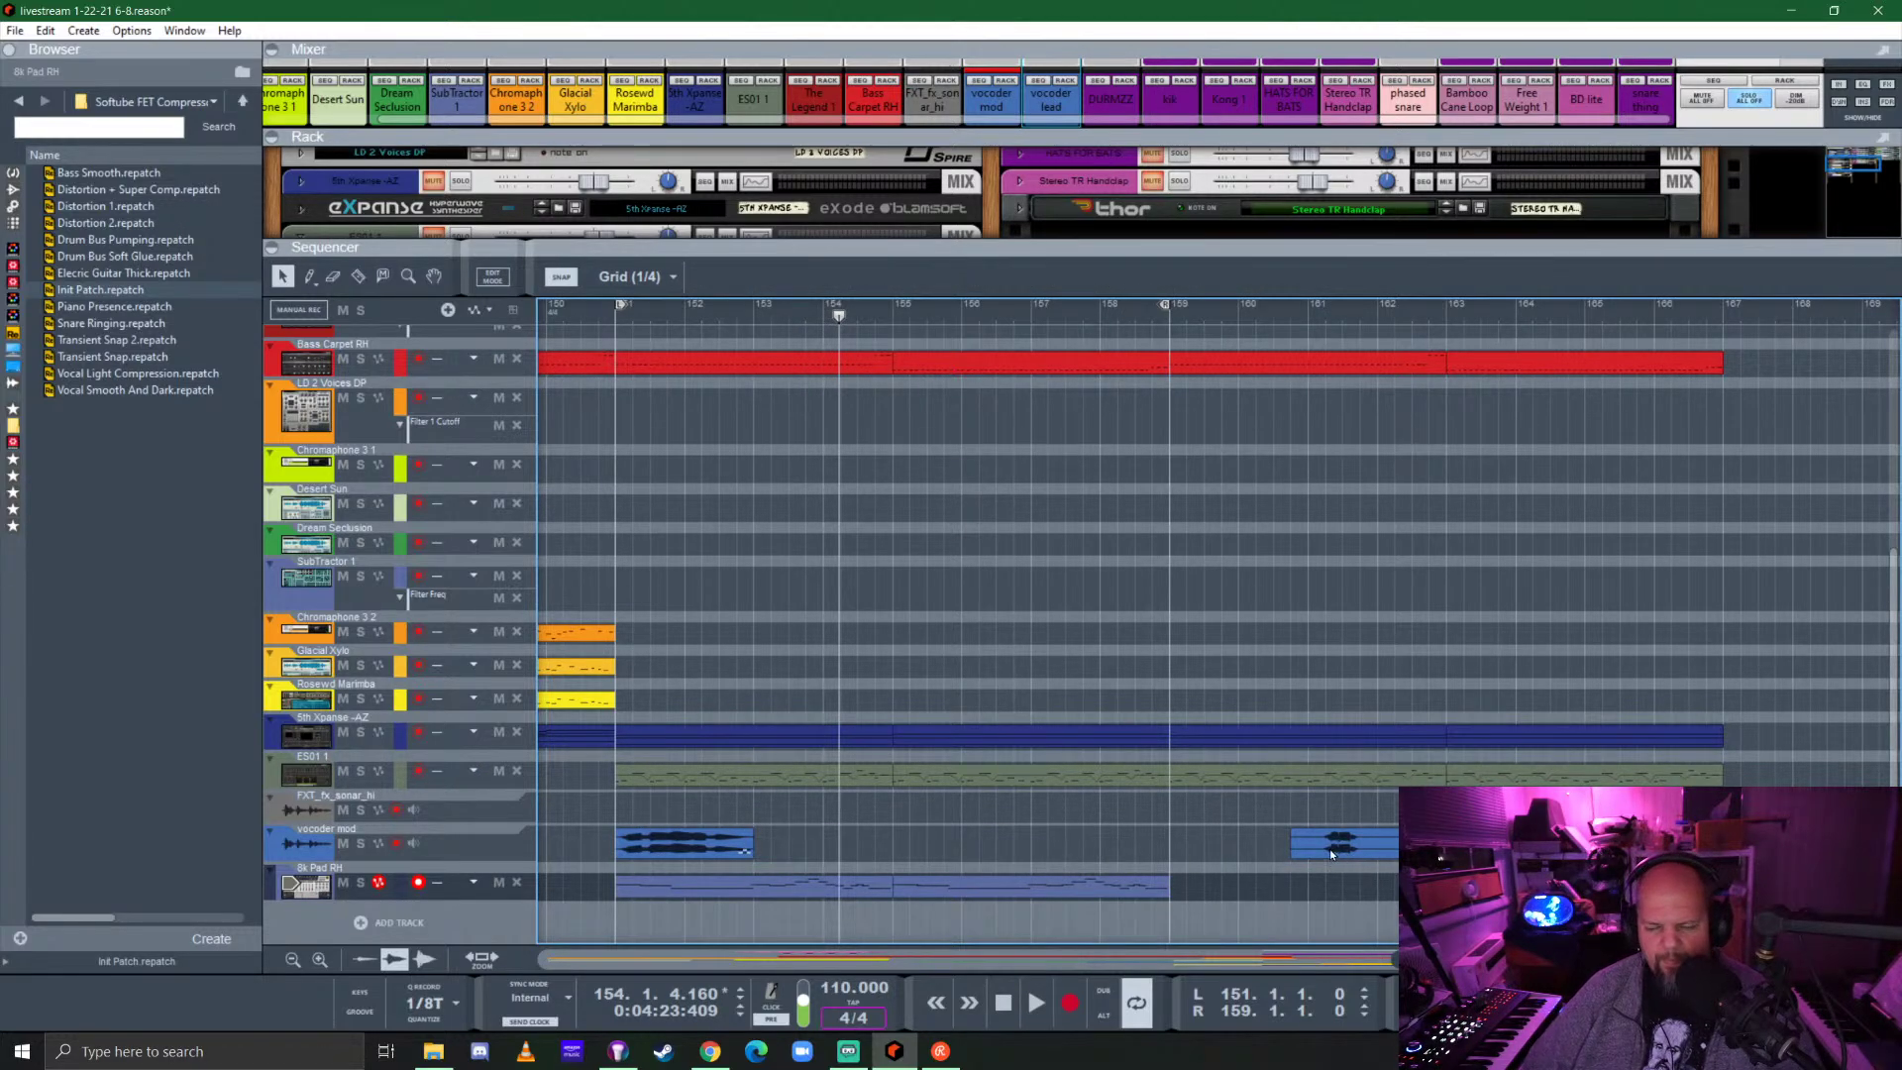
Split the remaining vocoder mod clip around each of the three vocal phrases.
{"action": "scroll", "coordinate": [1357, 852], "scroll_direction": "up", "scroll_amount": 3}
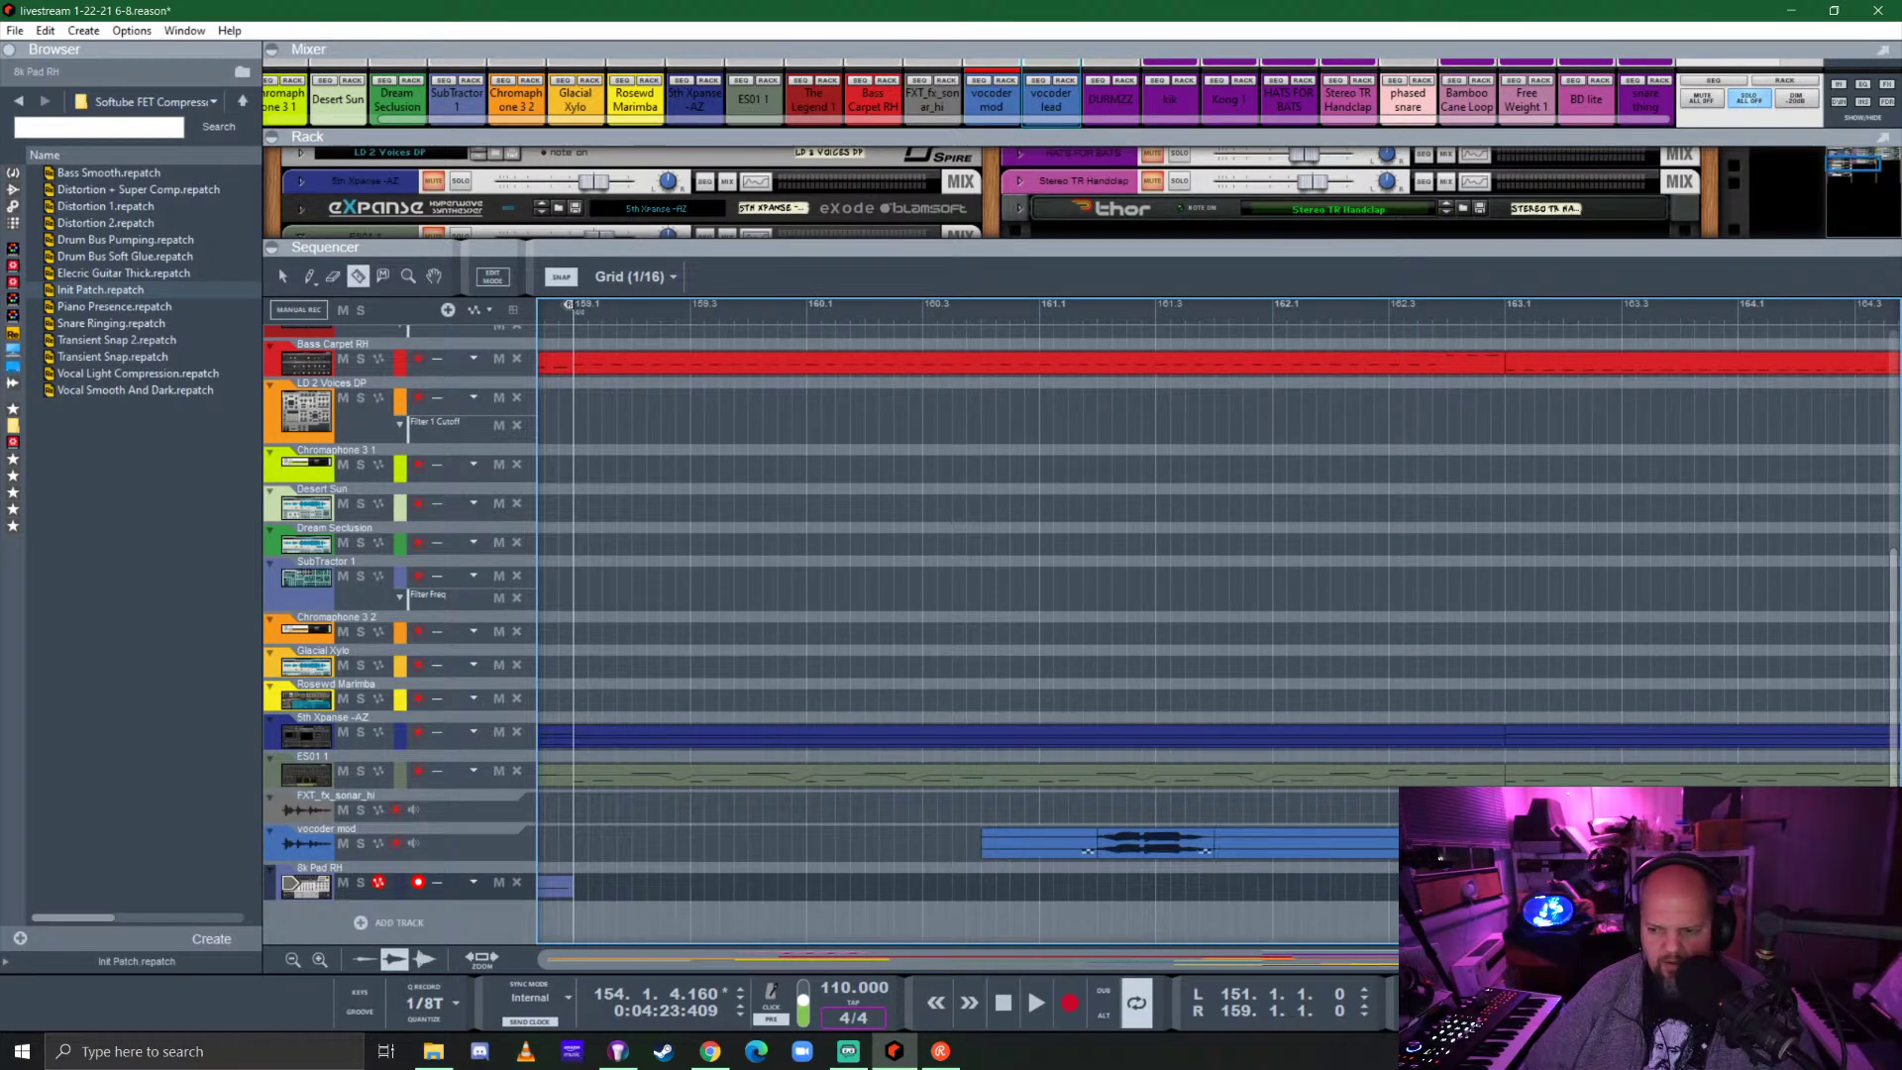
{"action": "scroll", "coordinate": [1352, 864], "scroll_direction": "right", "scroll_amount": 3}
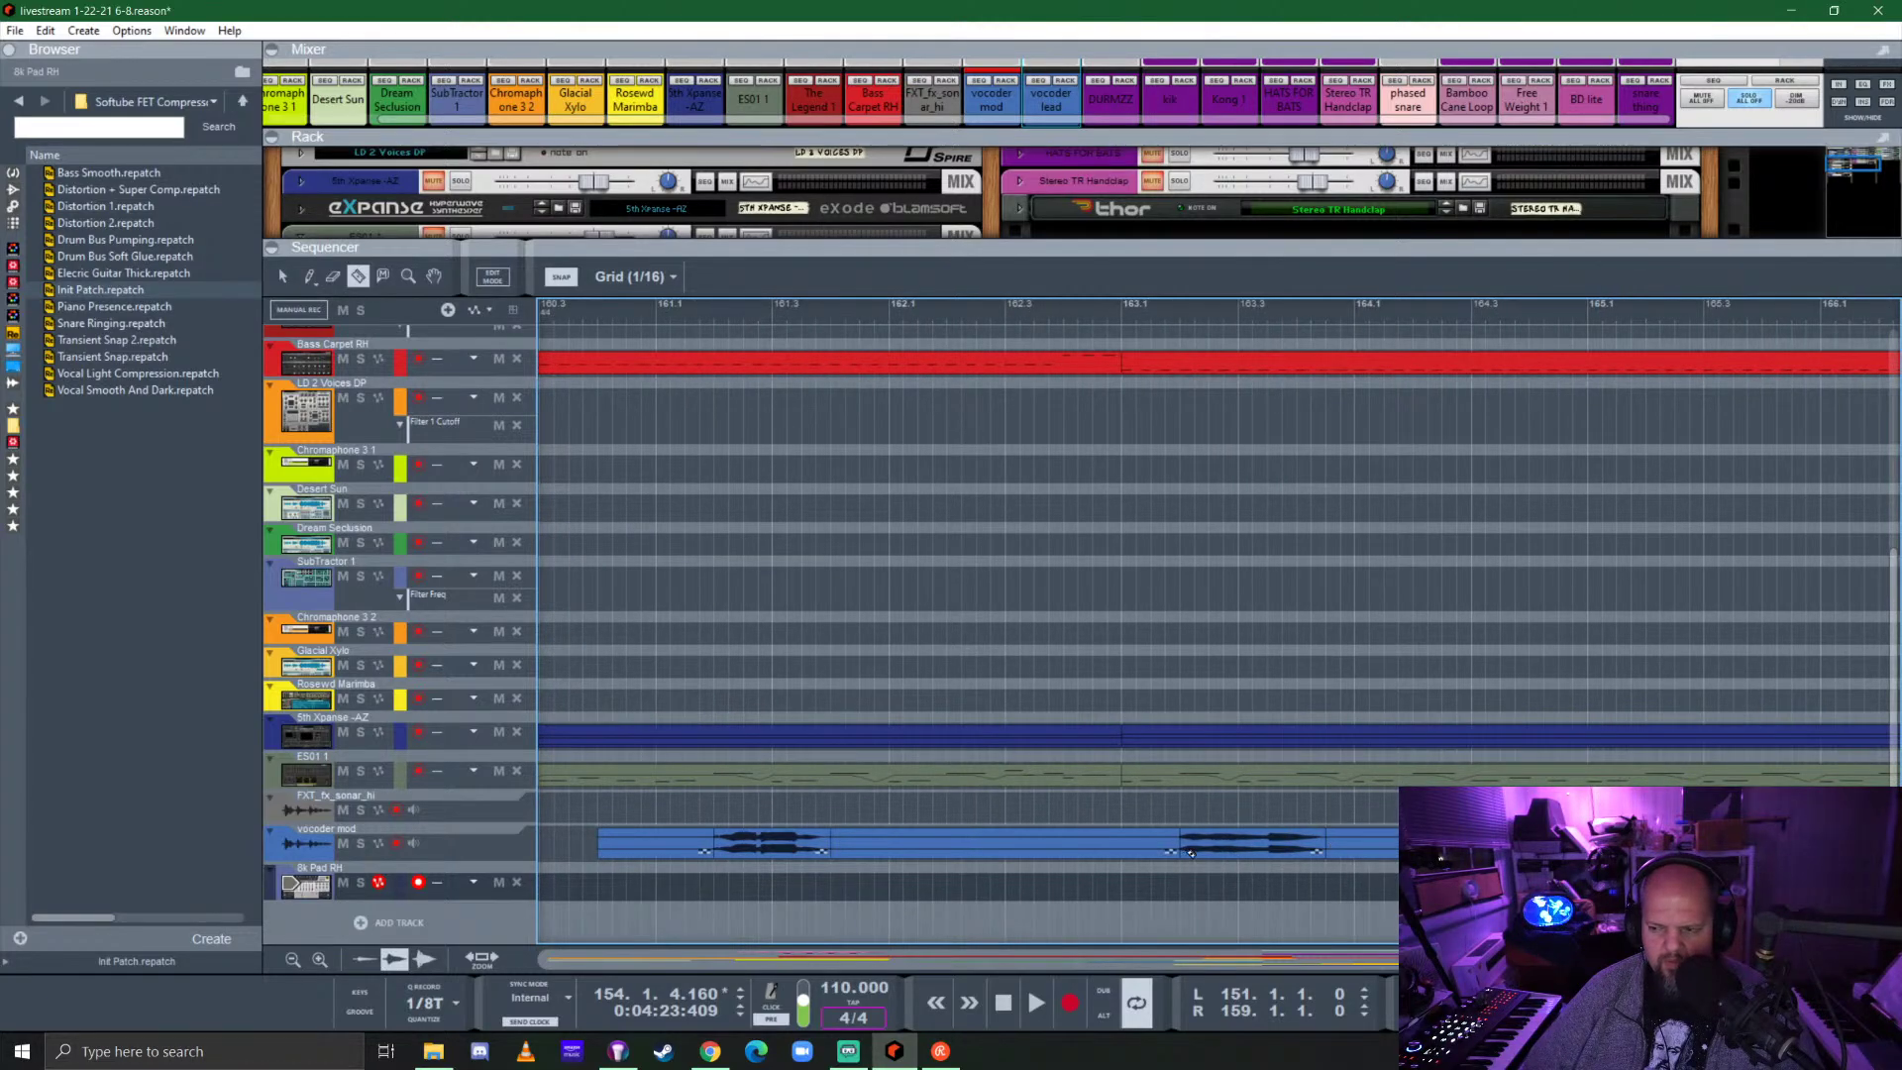
{"action": "scroll", "coordinate": [1189, 852], "scroll_direction": "right", "scroll_amount": 5}
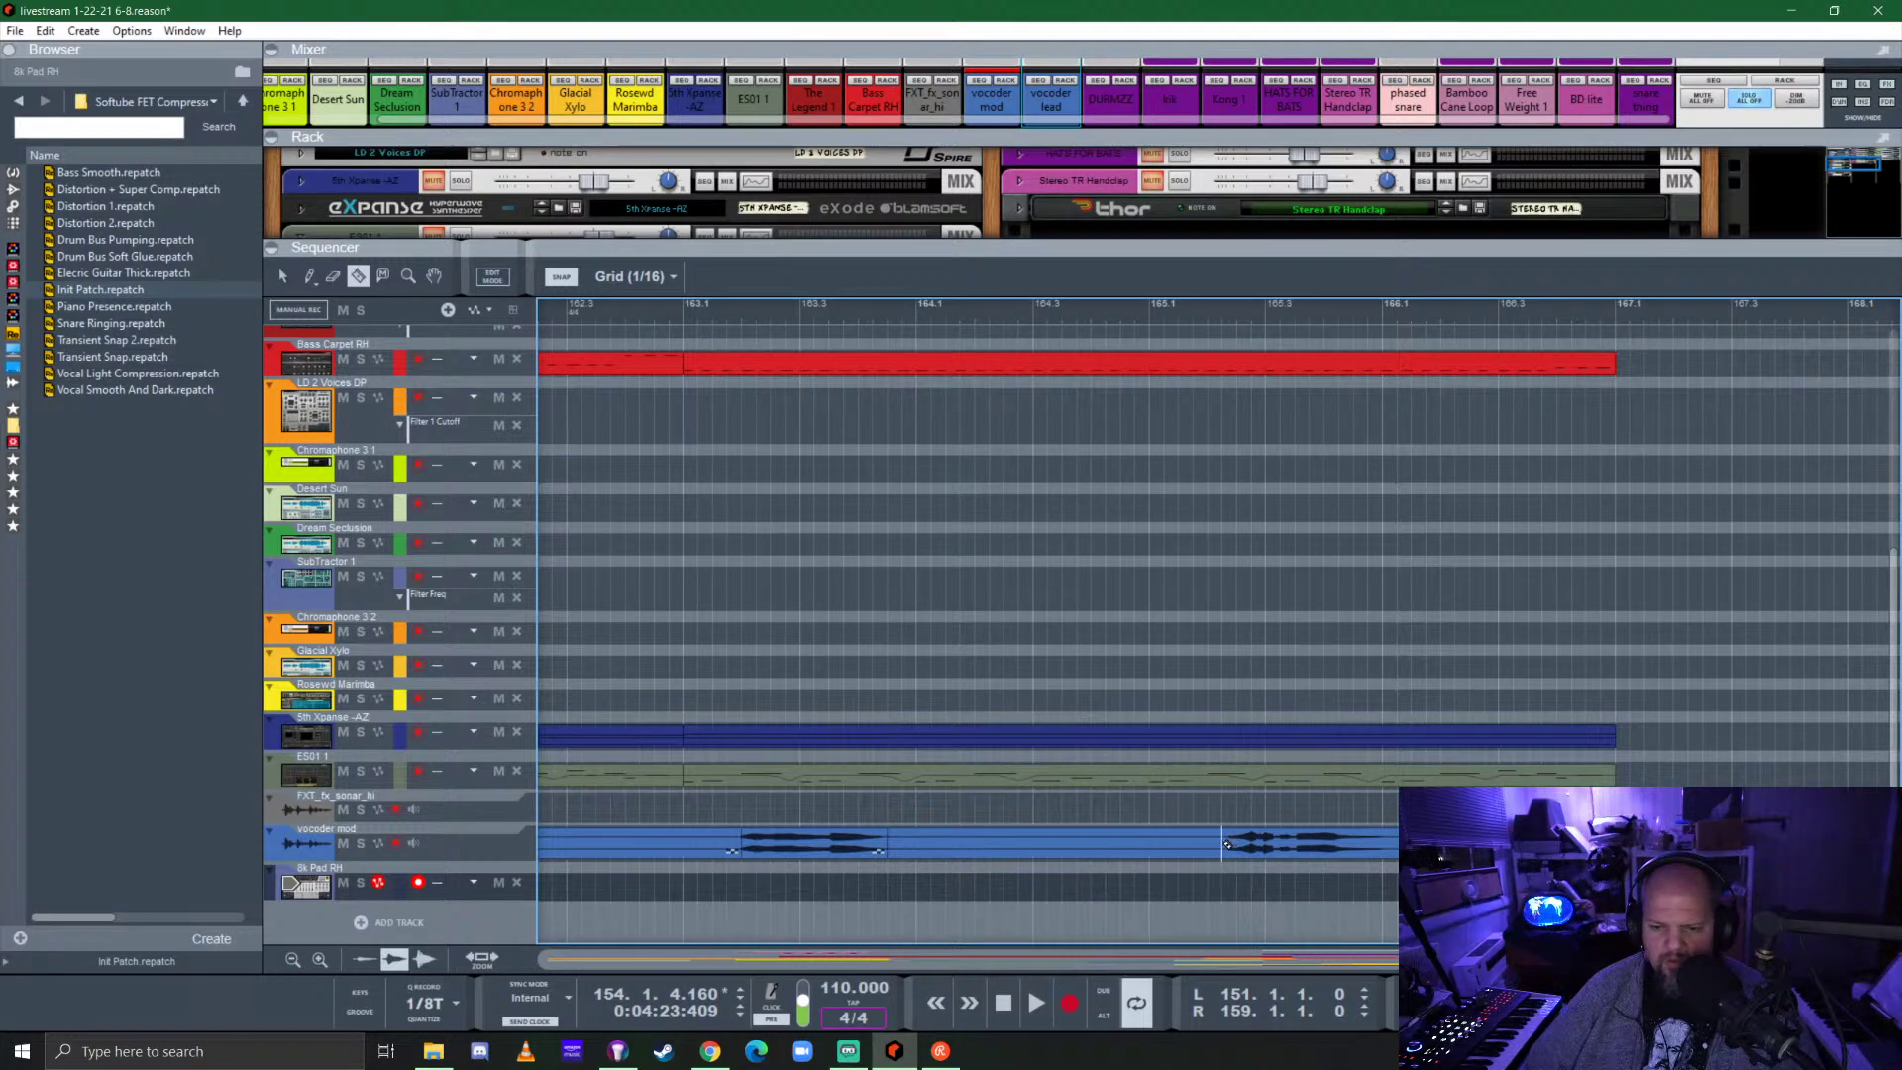
{"action": "scroll", "coordinate": [1116, 869], "scroll_direction": "down", "scroll_amount": 4}
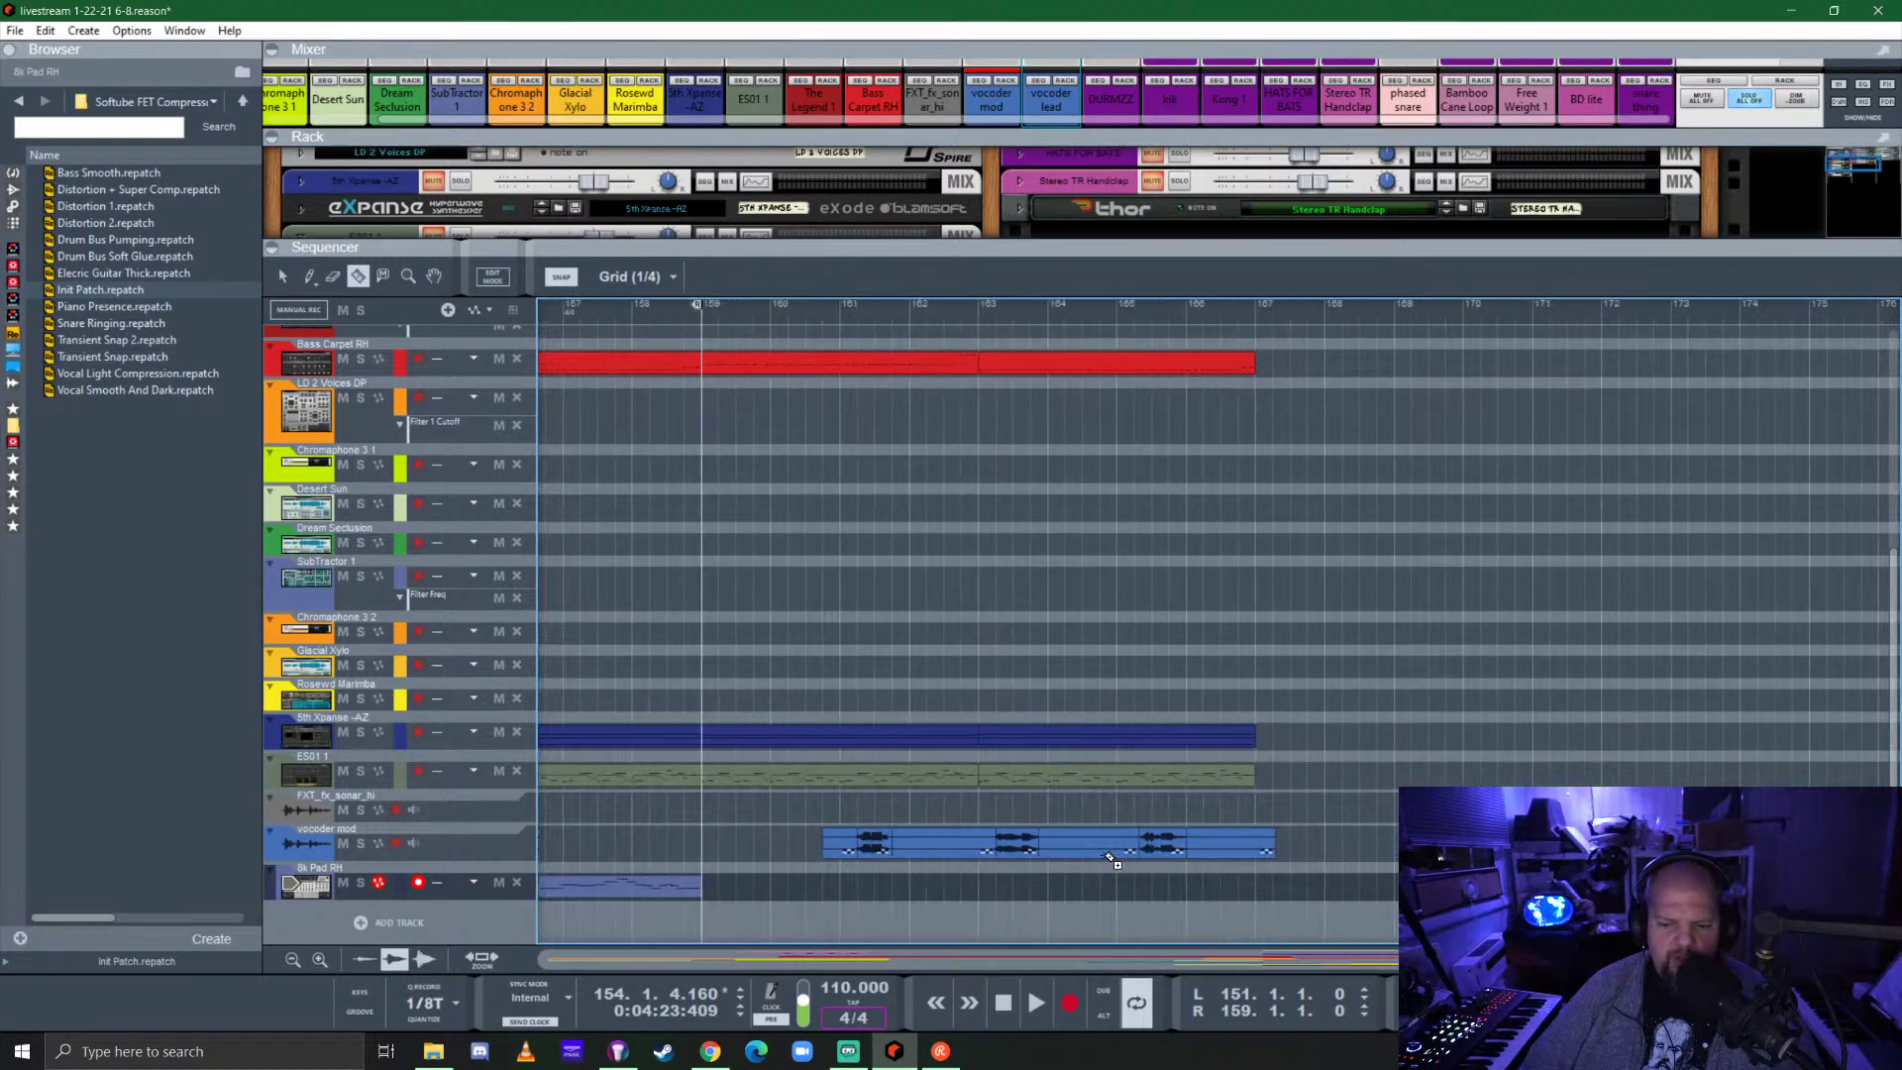
{"action": "left_click", "coordinate": [1188, 850]}
{"action": "key", "text": "q"}
Delete the silent pieces around the separated vocal phrases on the vocoder mod track.
{"action": "left_click", "coordinate": [1192, 852]}
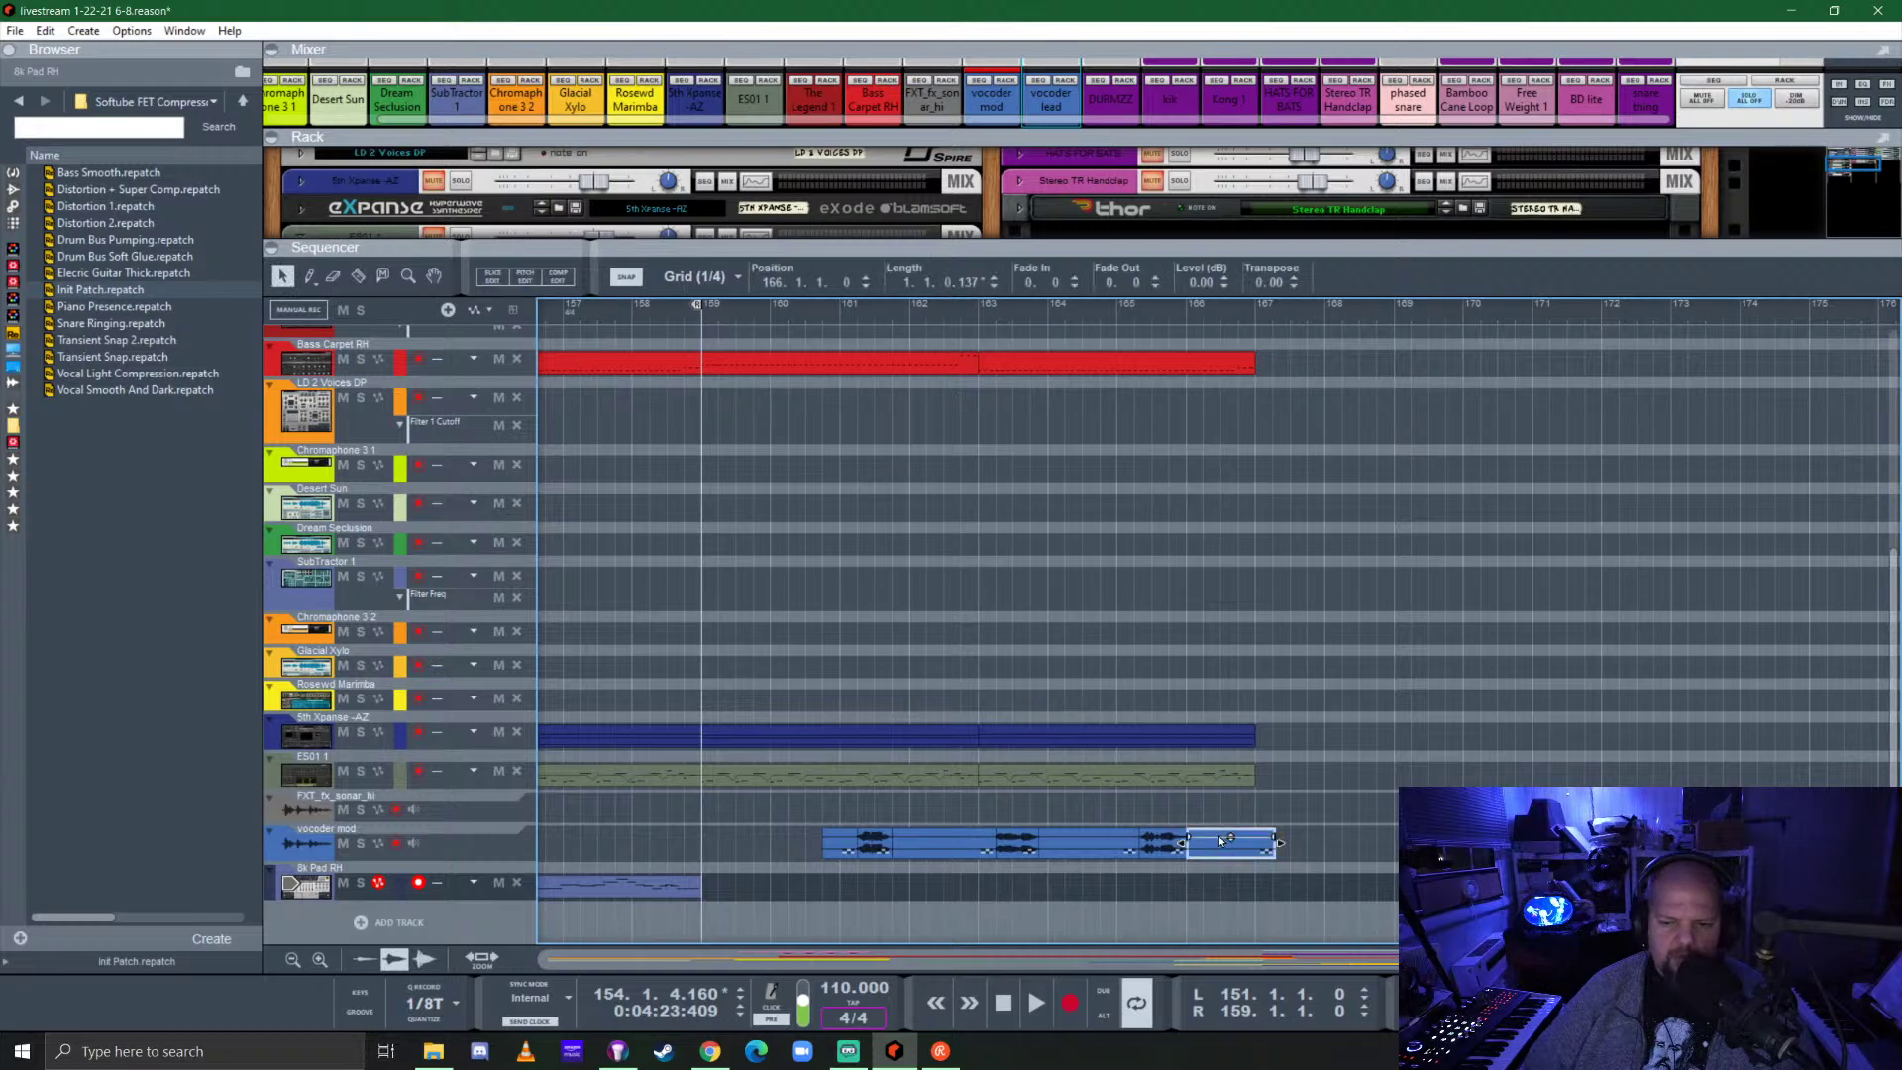
{"action": "key", "text": "Delete"}
{"action": "left_click", "coordinate": [1085, 844]}
{"action": "key", "text": "Delete"}
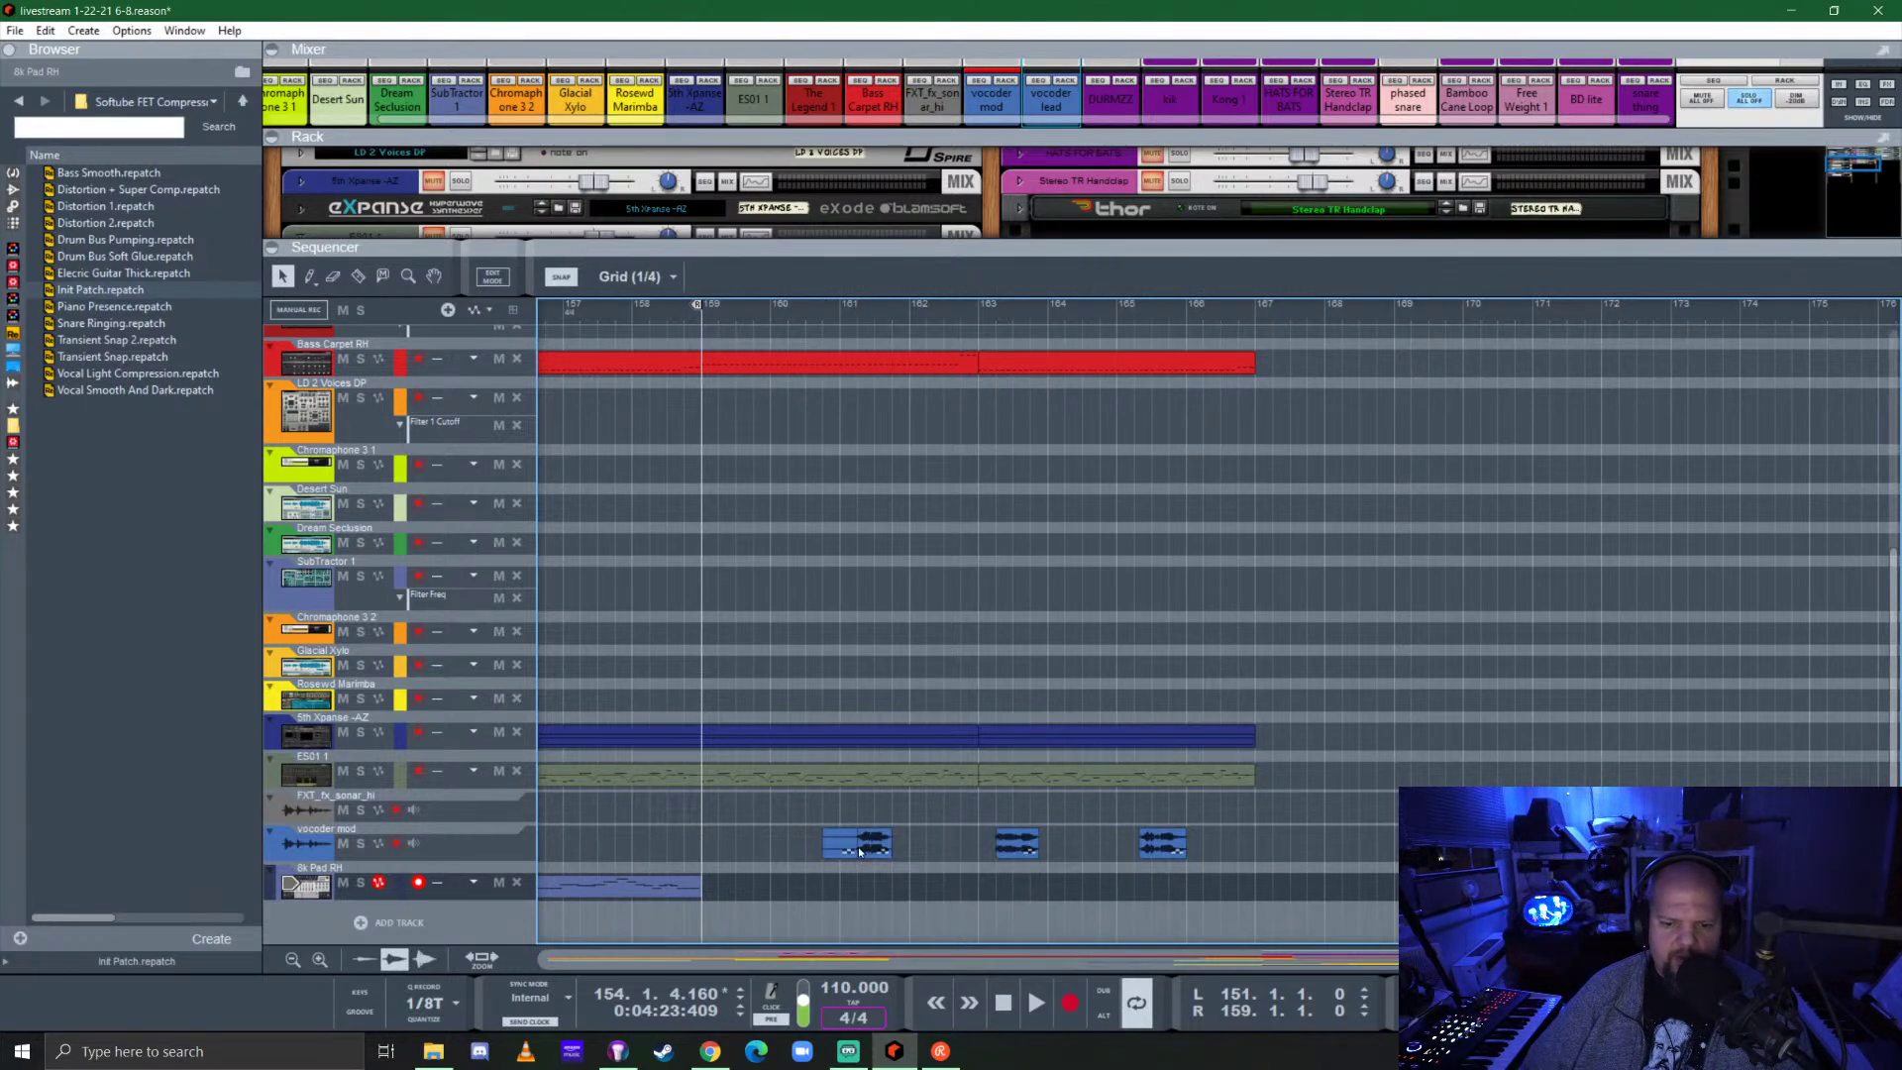
Move the first separated phrase to bar 153 and time-stretch it to a length of 2.1.0.0.
{"action": "scroll", "coordinate": [828, 850], "scroll_direction": "left", "scroll_amount": 6}
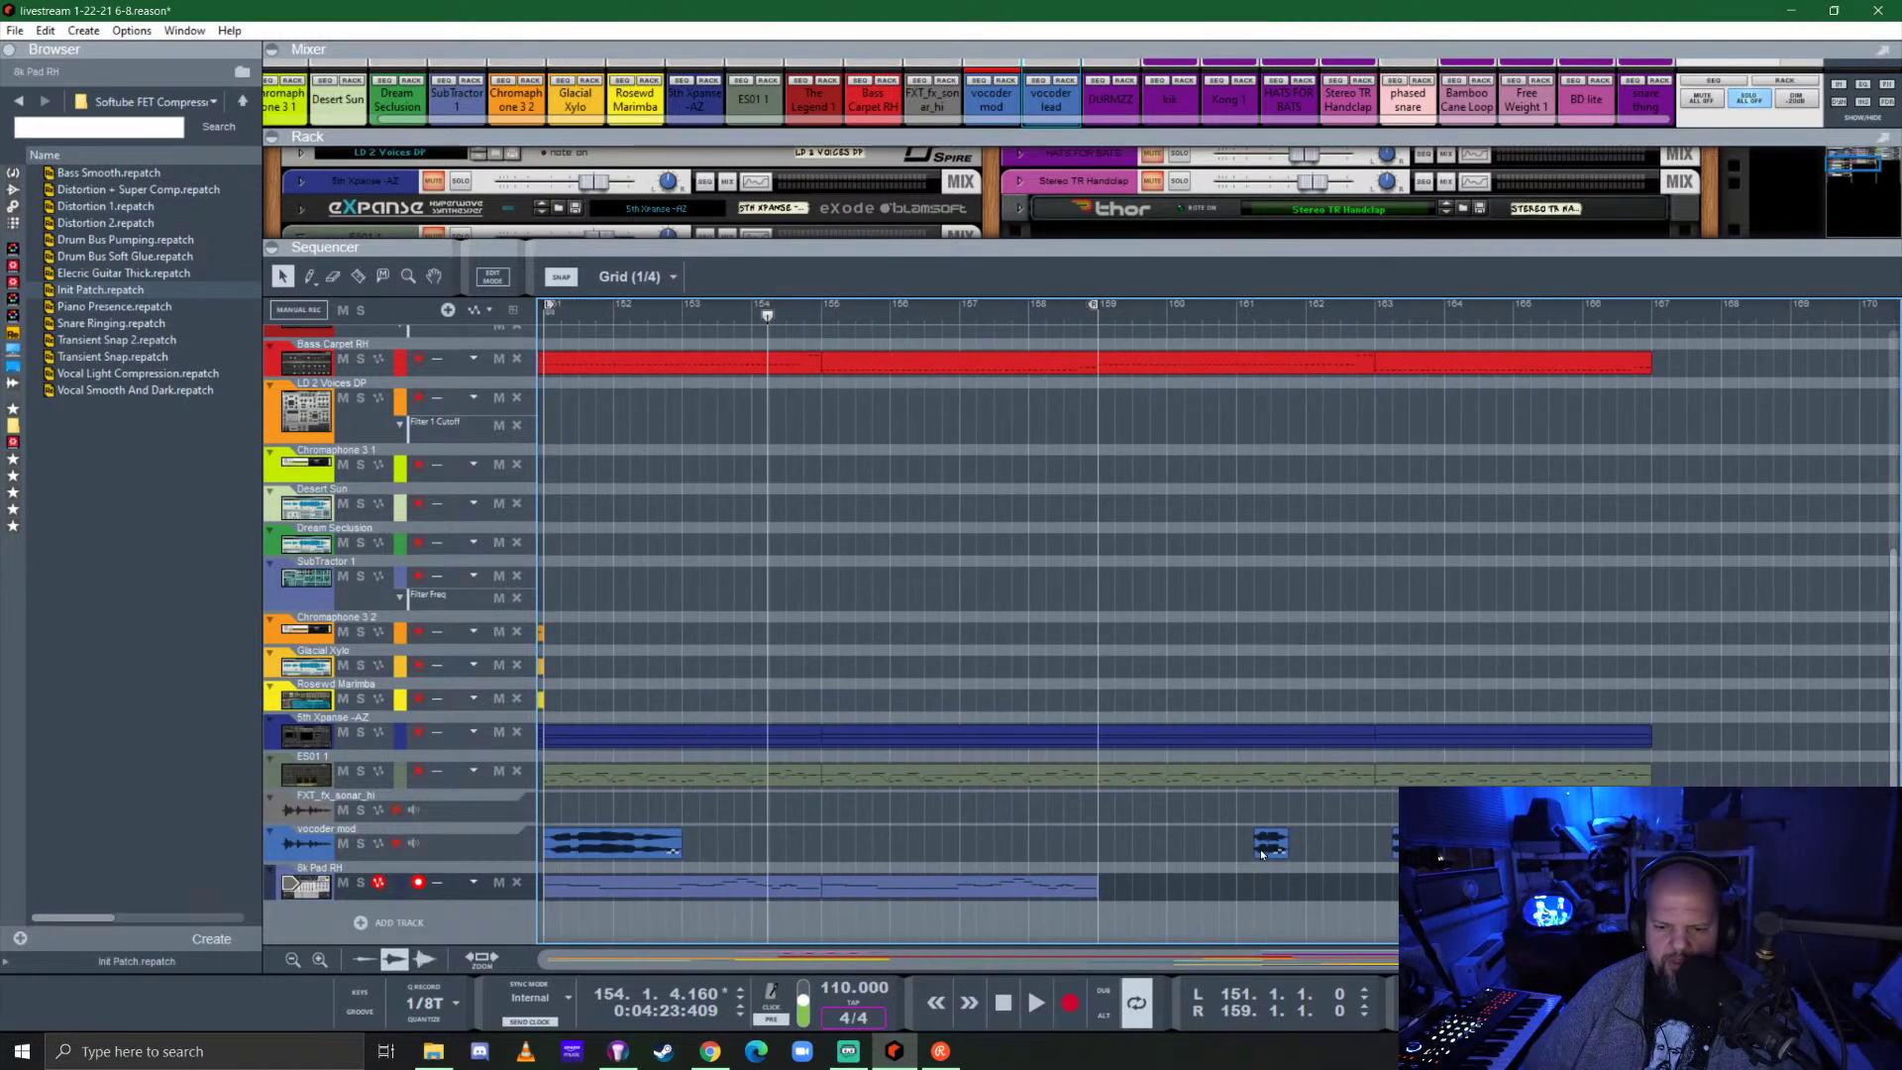
{"action": "left_click_drag", "start_coordinate": [1261, 848], "coordinate": [711, 843]}
{"action": "scroll", "coordinate": [1137, 865], "scroll_direction": "up", "scroll_amount": 2}
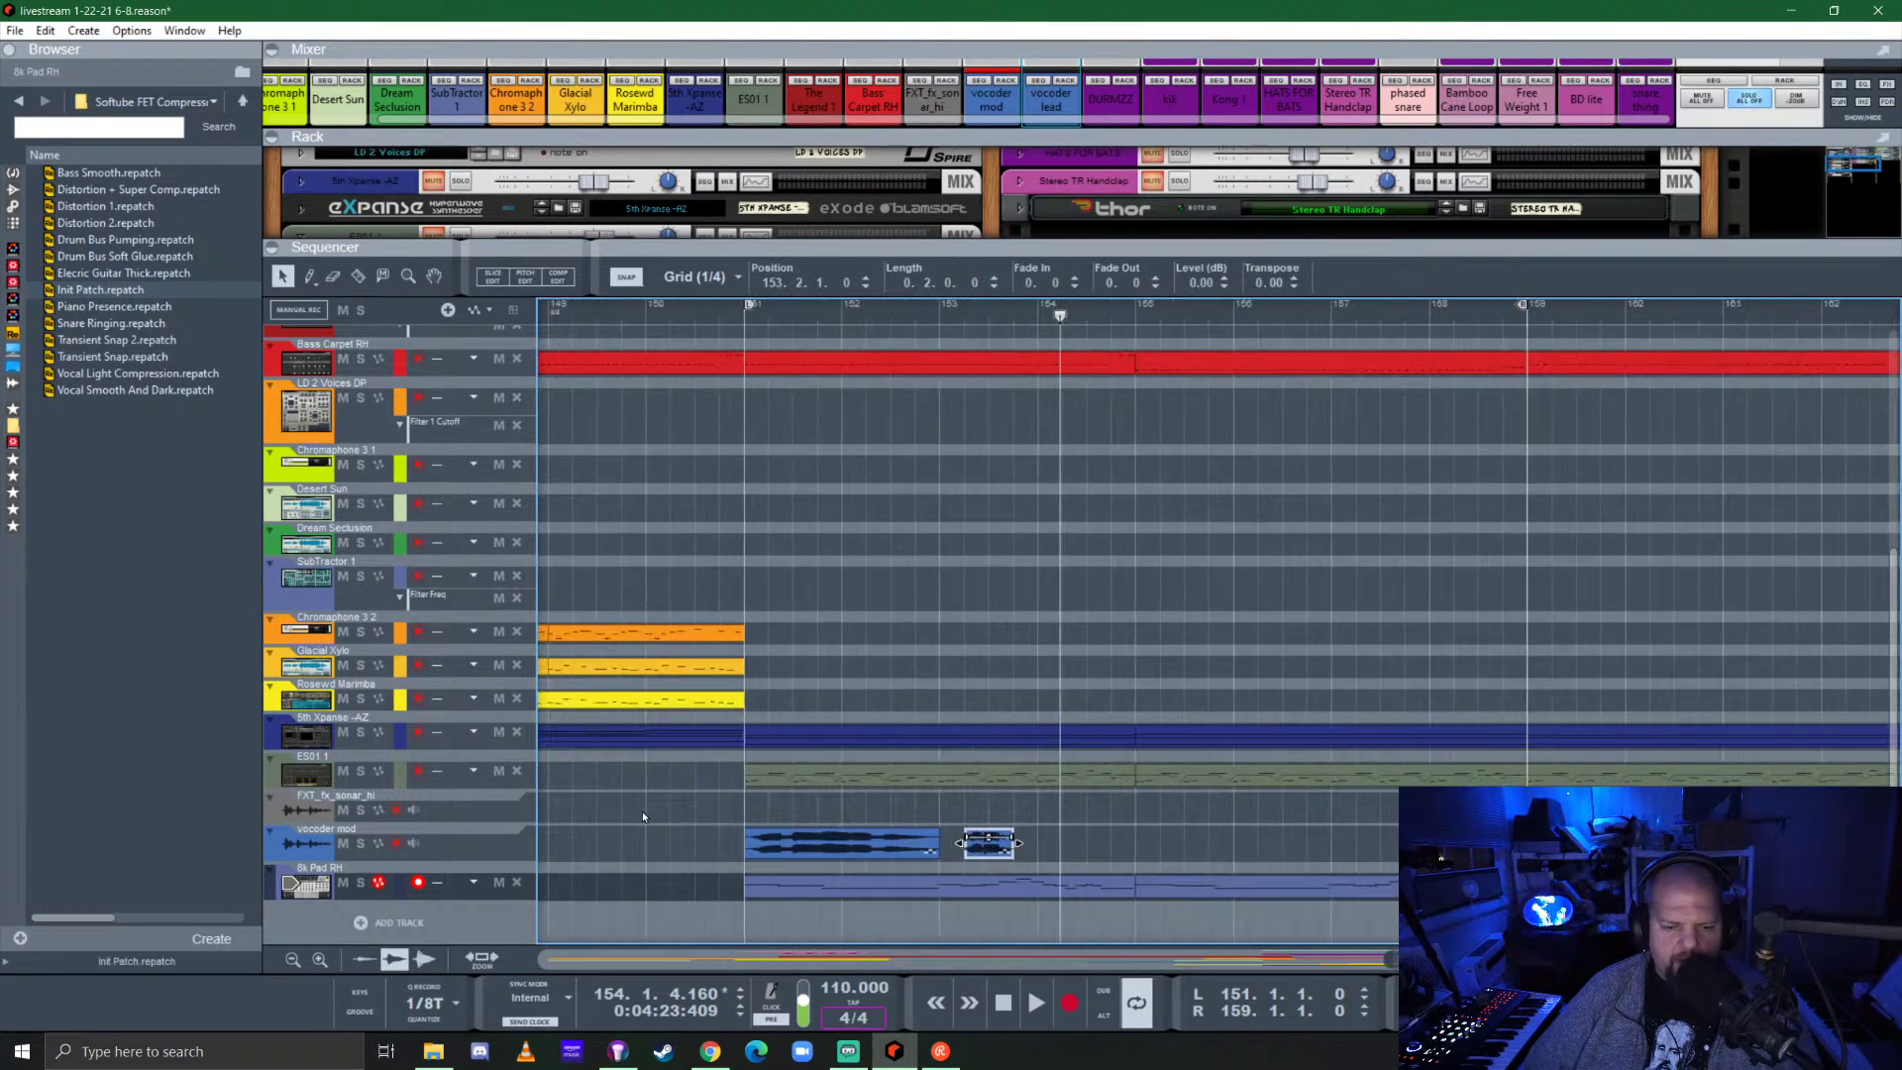
{"action": "left_click_drag", "start_coordinate": [1113, 854], "coordinate": [1369, 844]}
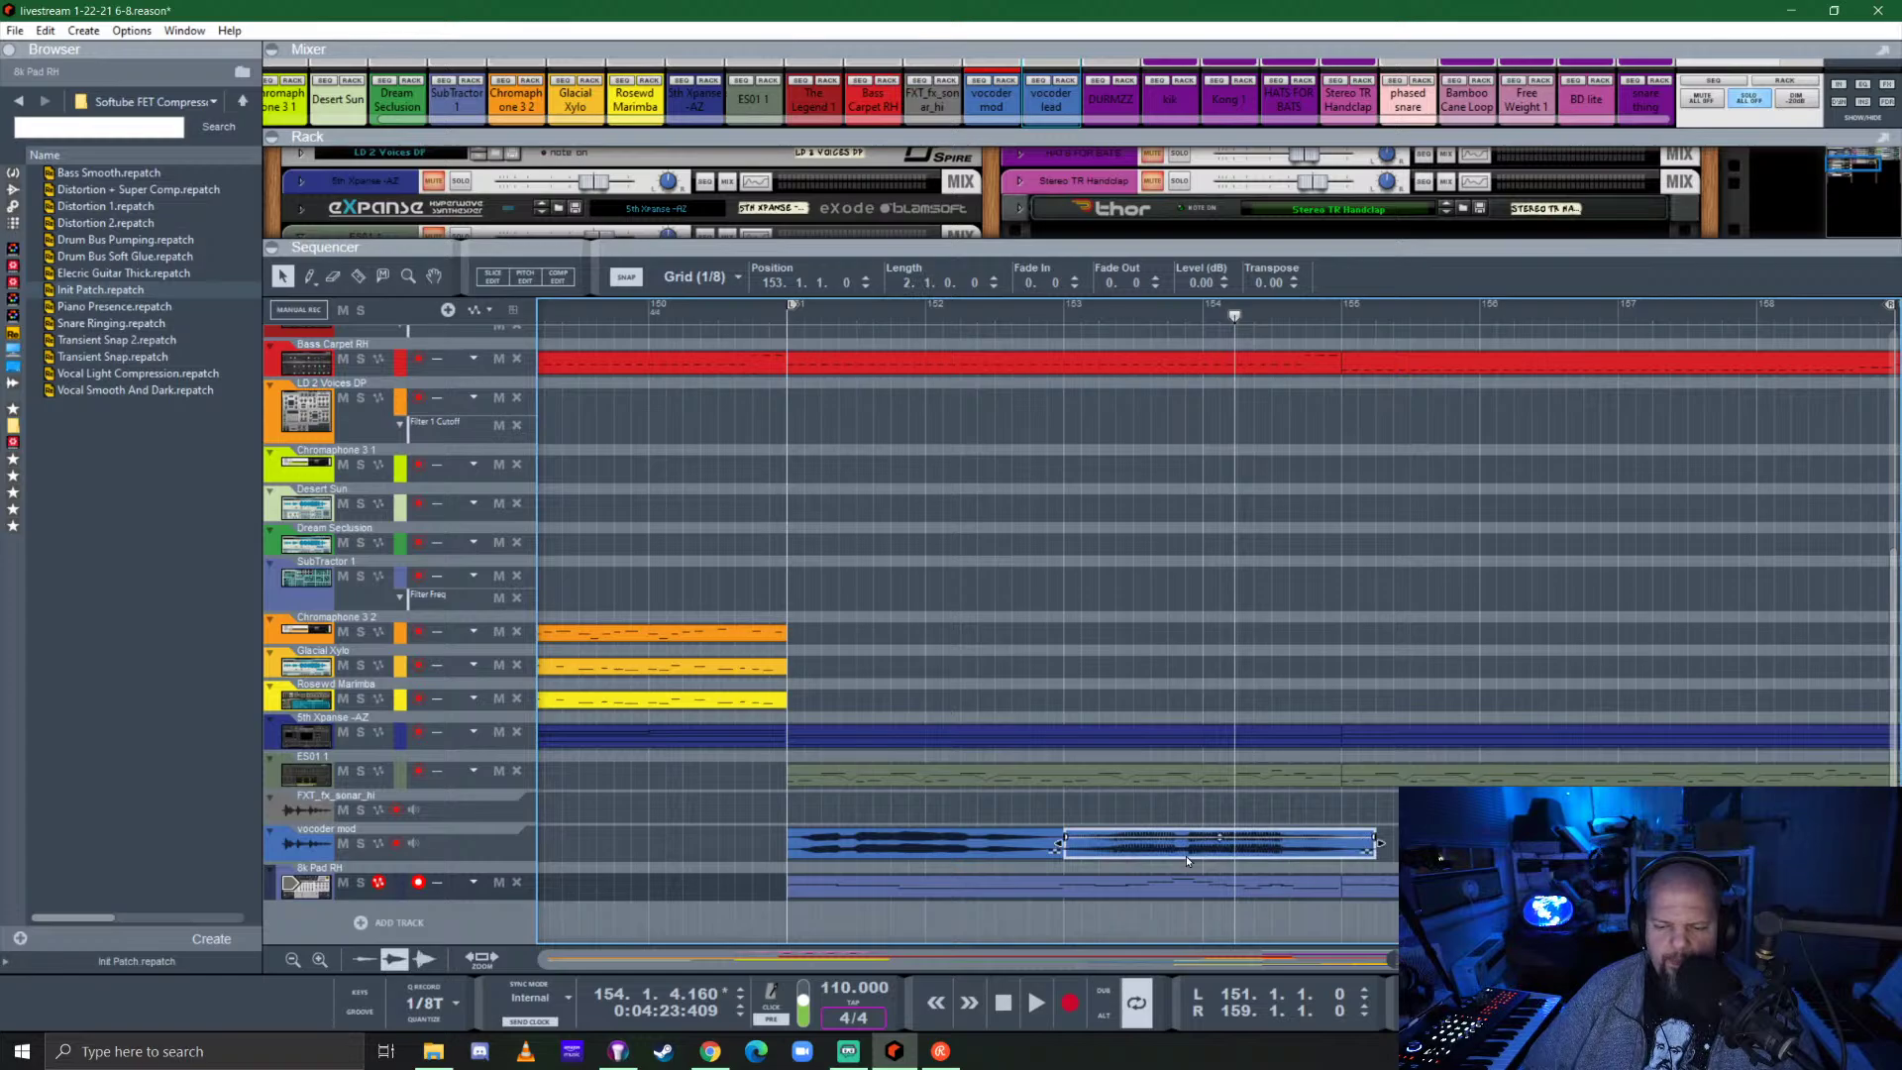
Move the next separated phrase to position 155.2.1.0 and time-stretch it to a length of 1.3.3.0.
{"action": "scroll", "coordinate": [1188, 861], "scroll_direction": "right", "scroll_amount": 3}
{"action": "scroll", "coordinate": [1119, 830], "scroll_direction": "right", "scroll_amount": 3}
{"action": "scroll", "coordinate": [1126, 830], "scroll_direction": "down", "scroll_amount": 2}
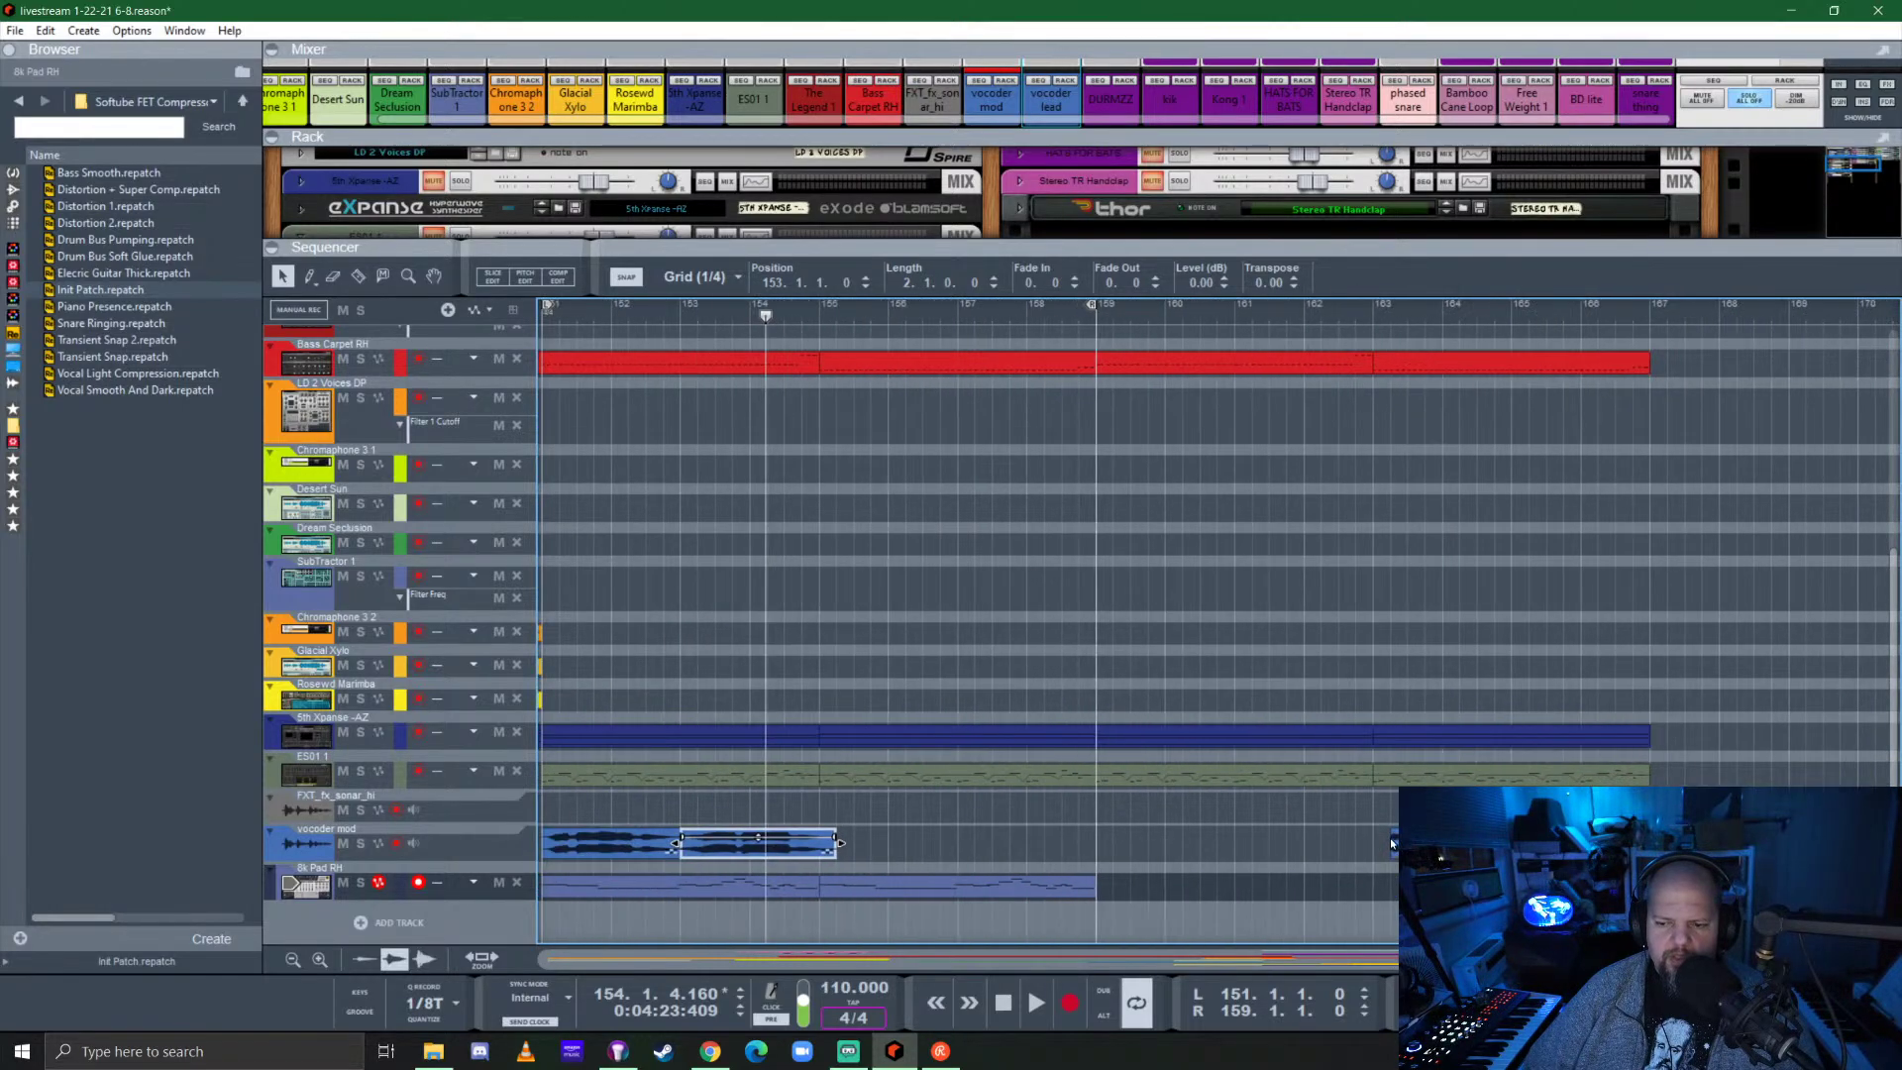
{"action": "left_click_drag", "start_coordinate": [1466, 844], "coordinate": [860, 845]}
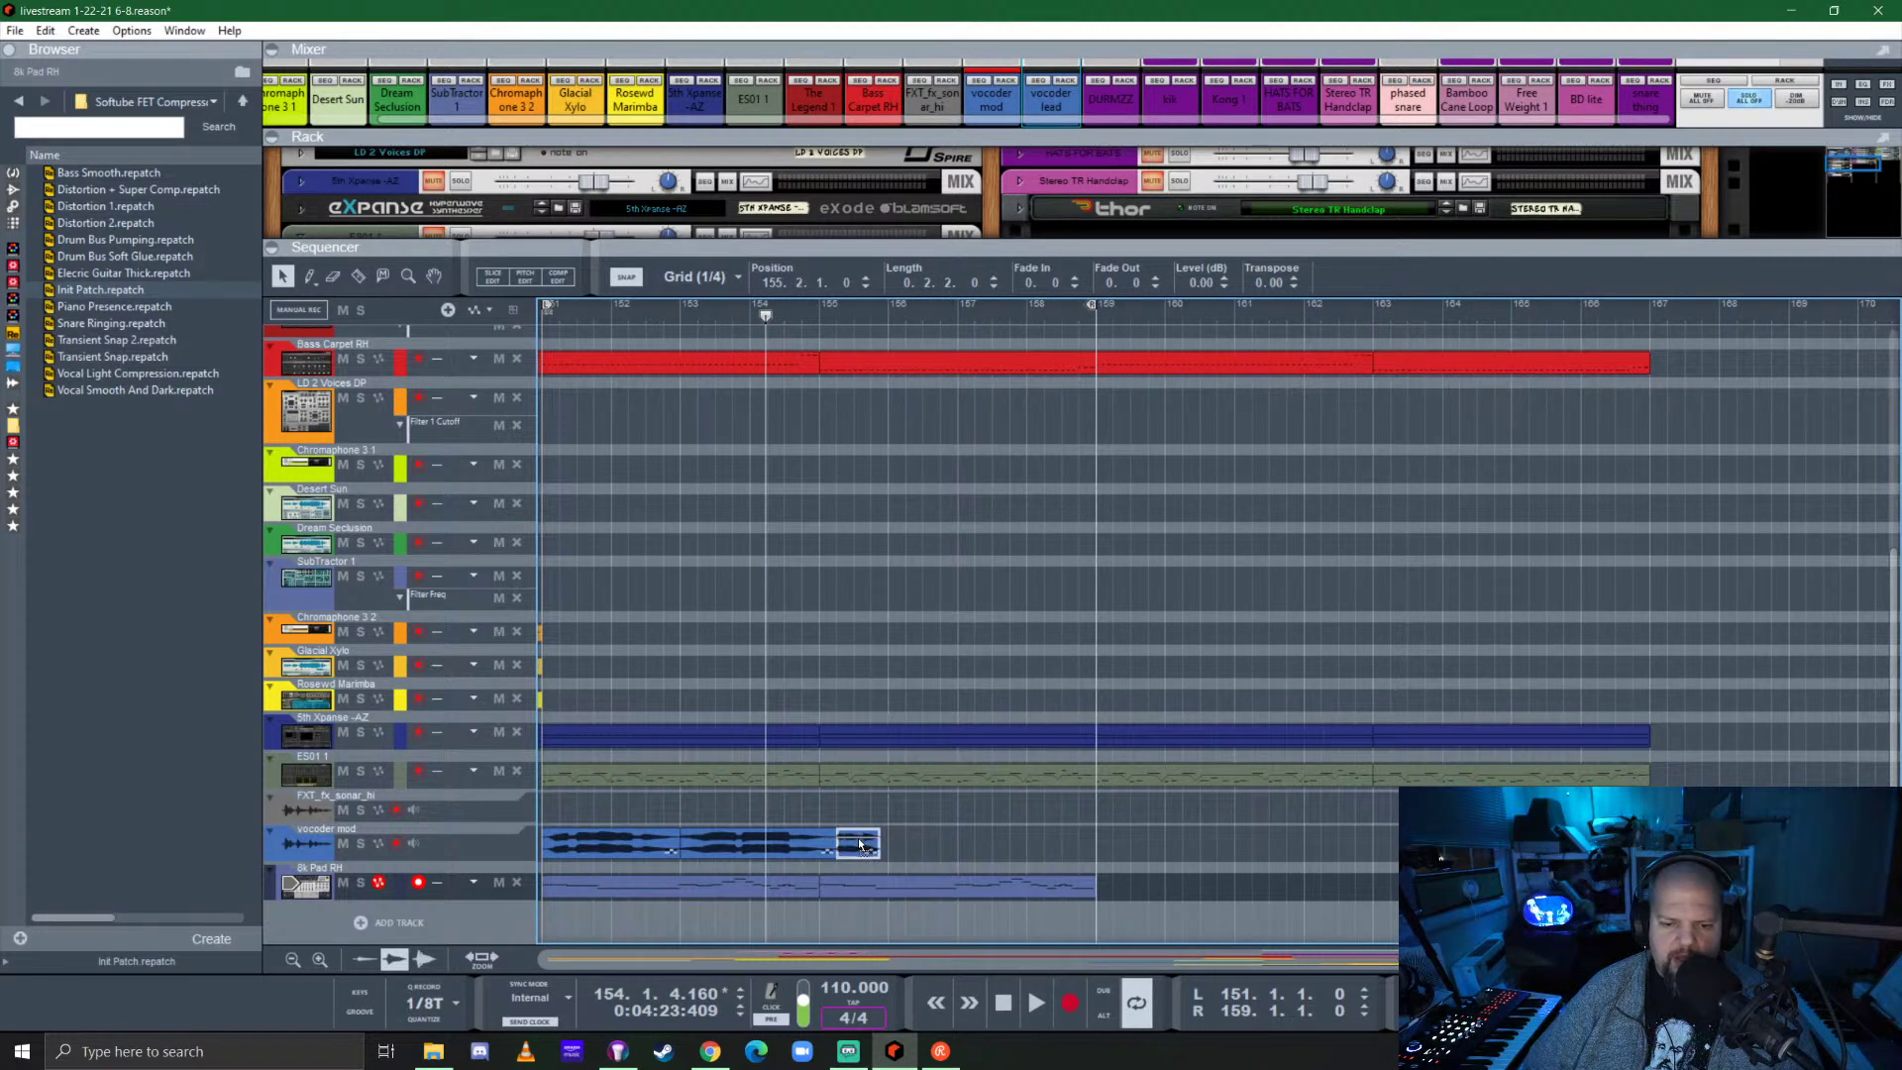
{"action": "scroll", "coordinate": [917, 811], "scroll_direction": "up", "scroll_amount": 3}
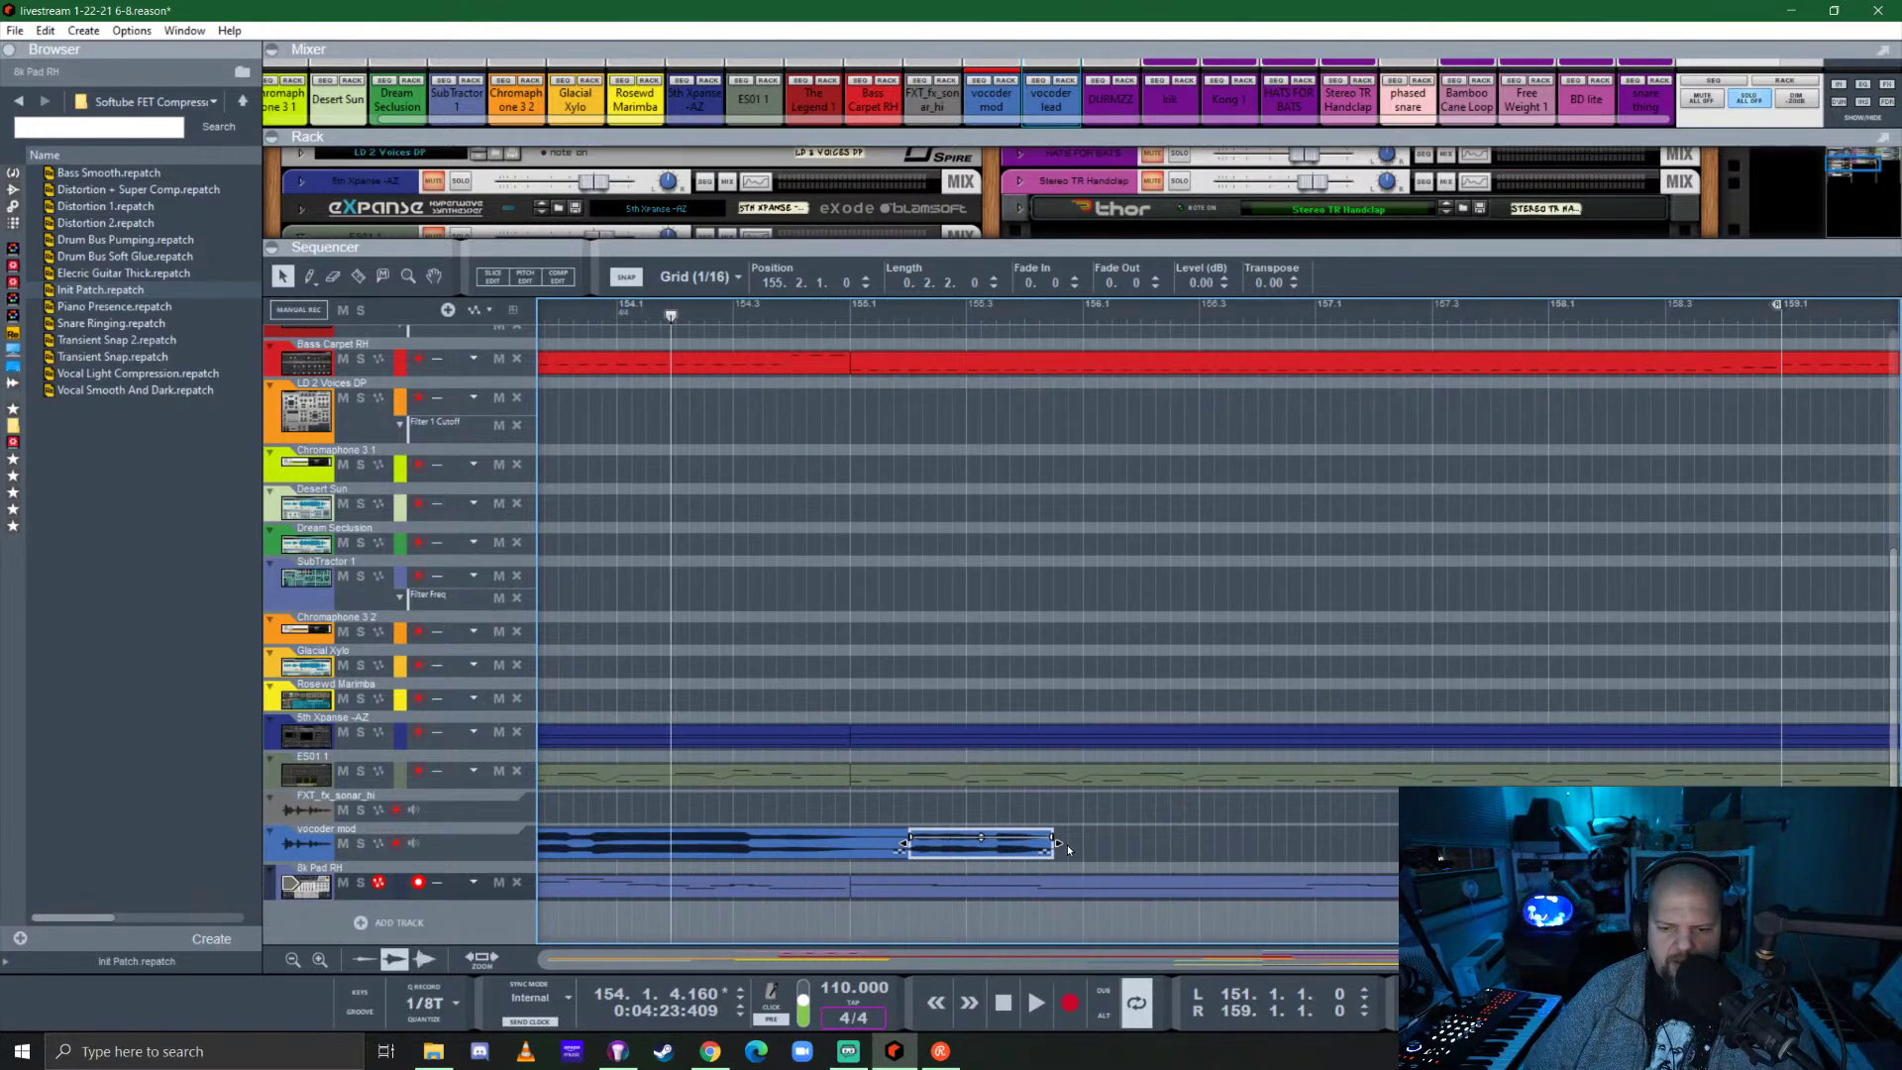
{"action": "left_click_drag", "start_coordinate": [1064, 845], "coordinate": [1361, 850]}
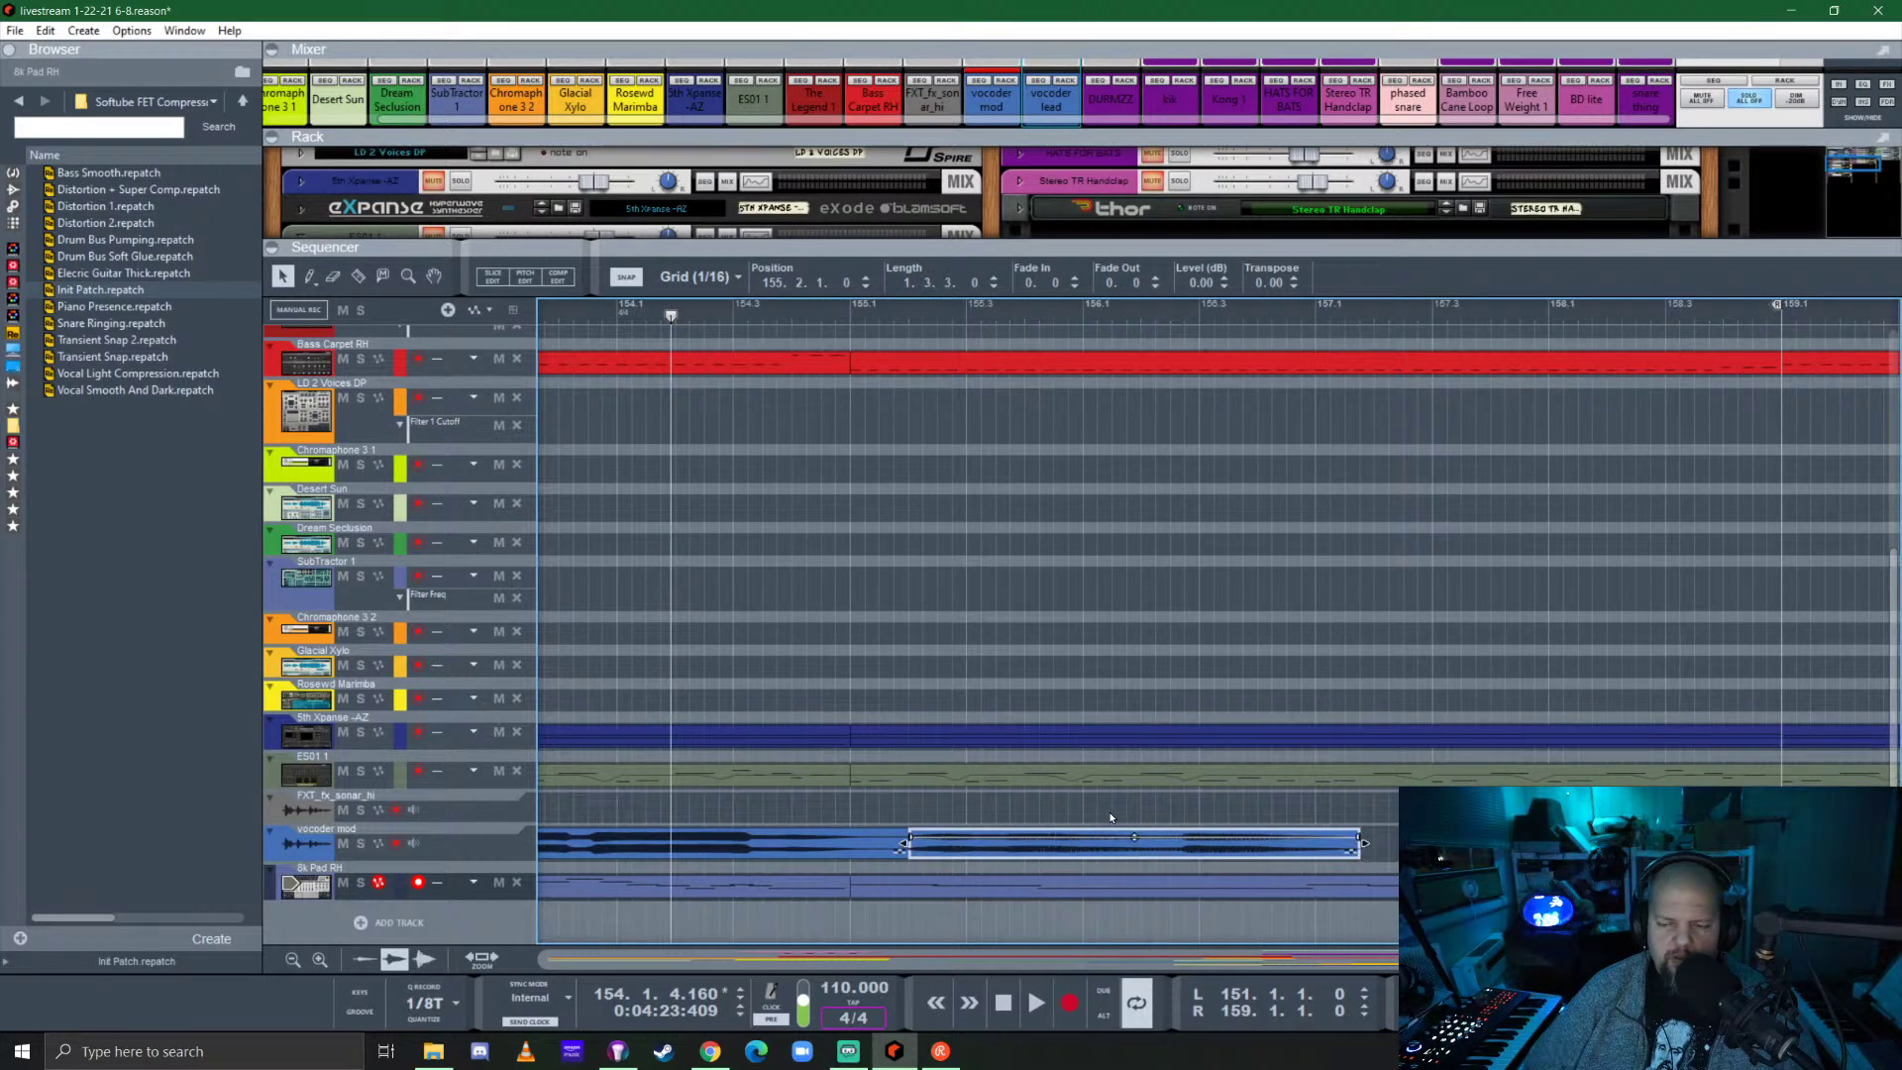
Place the last separated phrase at 157.1.4.0 and time-stretch it to 1.3.1.0 so it ends at bar 159.
{"action": "scroll", "coordinate": [1139, 808], "scroll_direction": "down", "scroll_amount": 3}
{"action": "left_click_drag", "start_coordinate": [1040, 845], "coordinate": [997, 852]}
{"action": "scroll", "coordinate": [1137, 845], "scroll_direction": "up", "scroll_amount": 3}
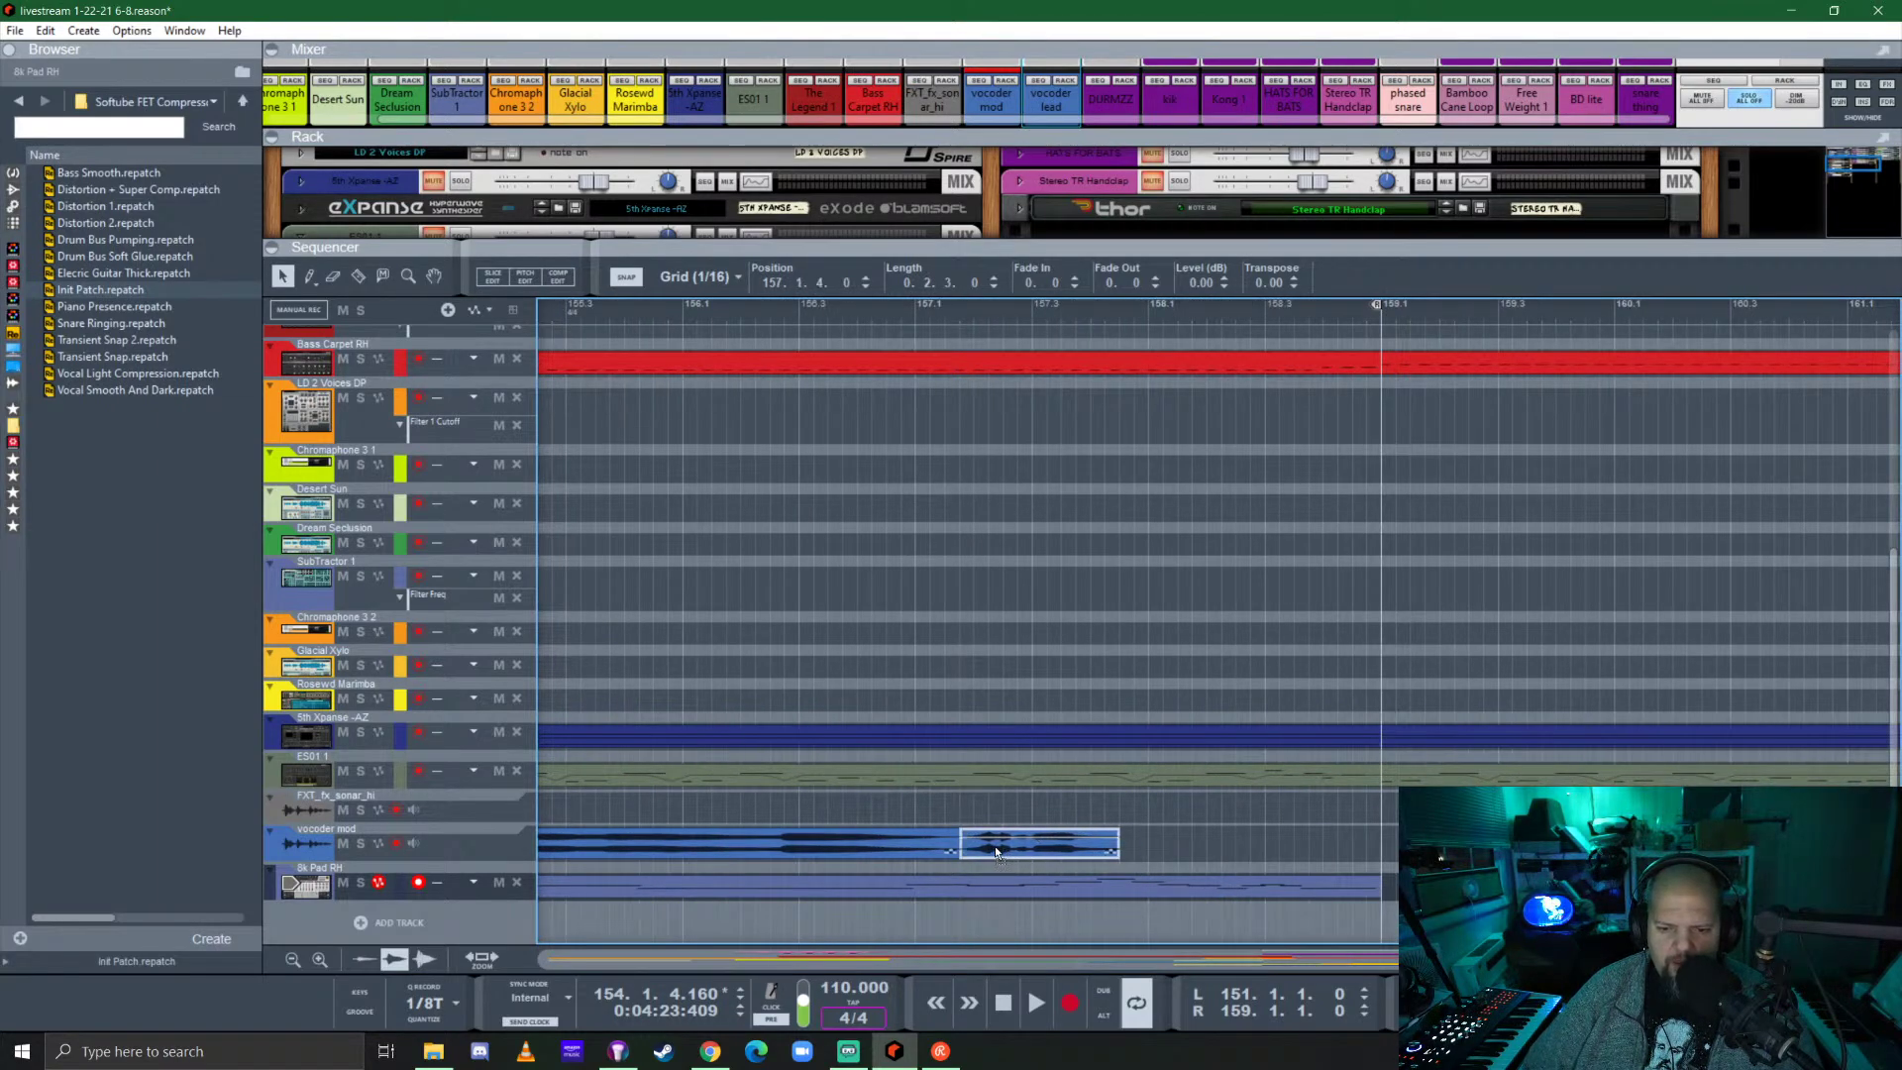
{"action": "left_click_drag", "start_coordinate": [1126, 844], "coordinate": [1381, 850]}
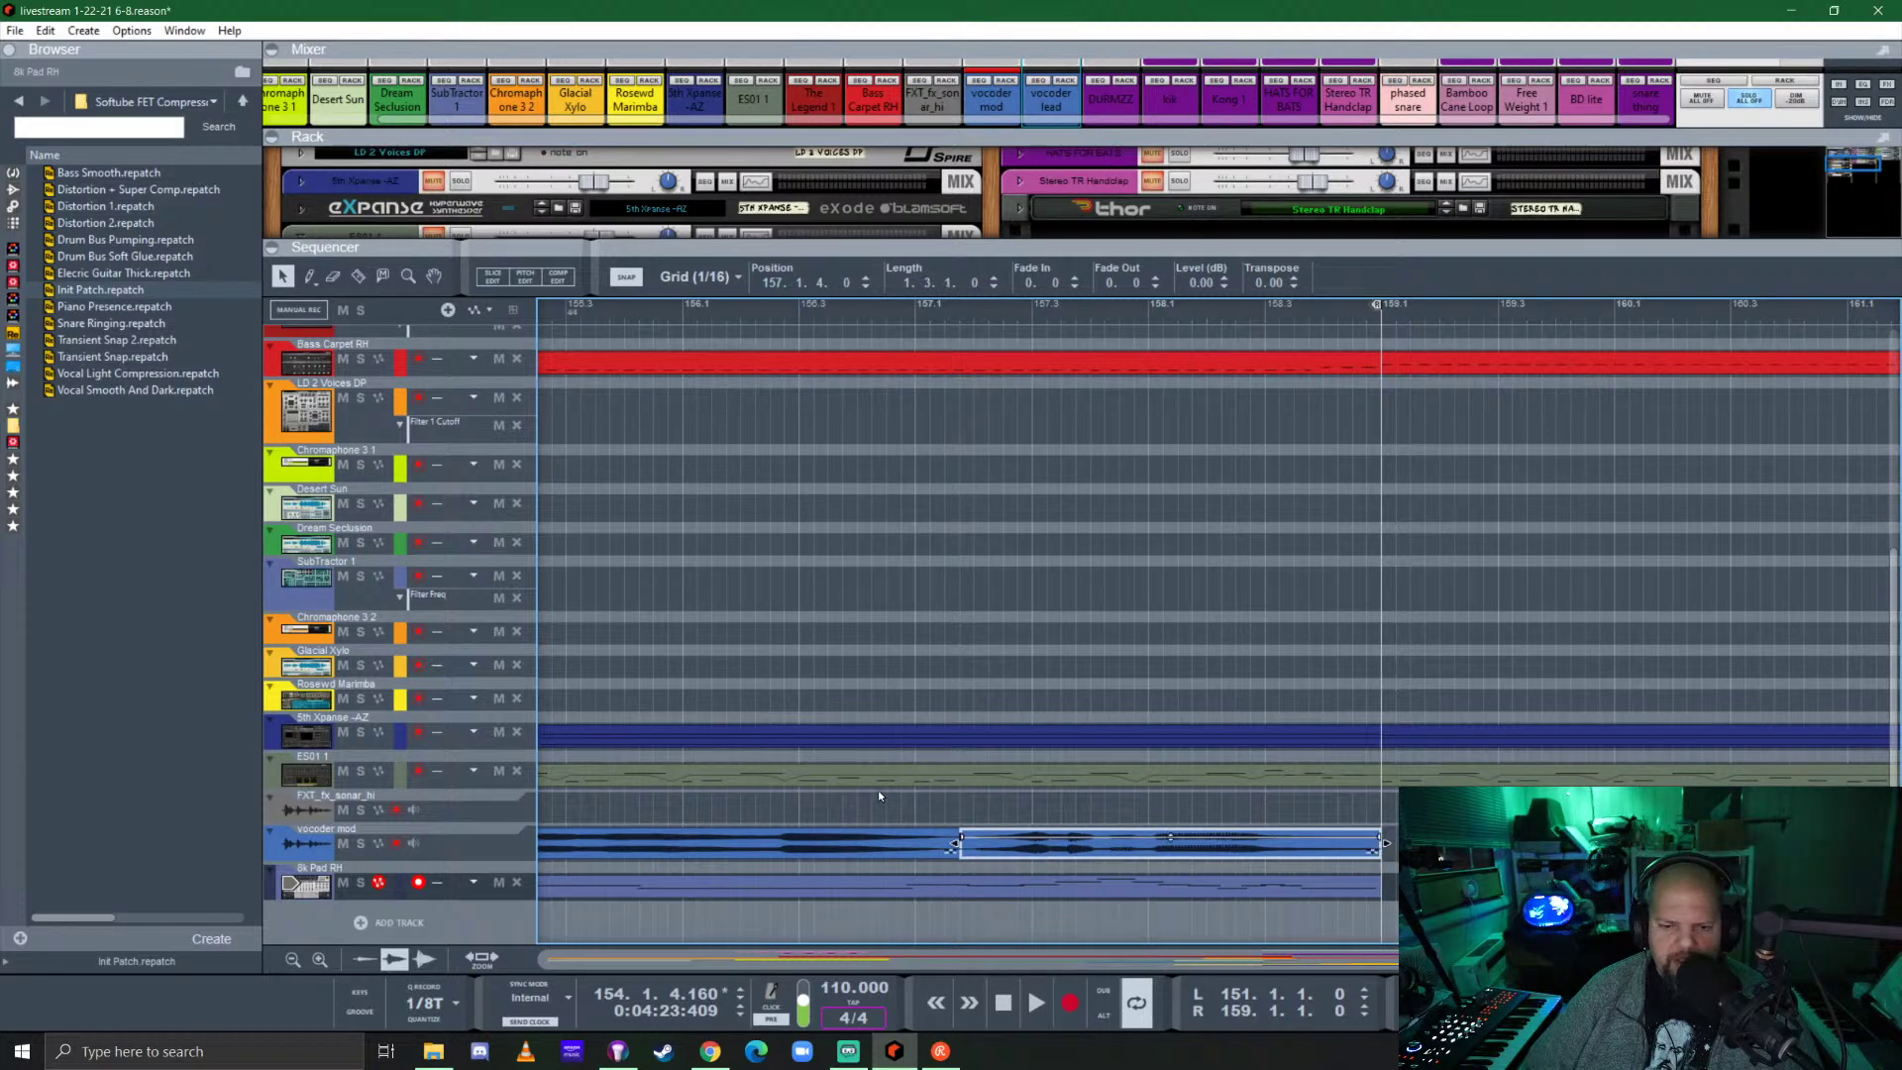
Play the stretched vocal phrases from bar 151 and enlarge the rack area to show the vocoder devices.
{"action": "scroll", "coordinate": [968, 827], "scroll_direction": "down", "scroll_amount": 3}
{"action": "scroll", "coordinate": [918, 779], "scroll_direction": "left", "scroll_amount": 3}
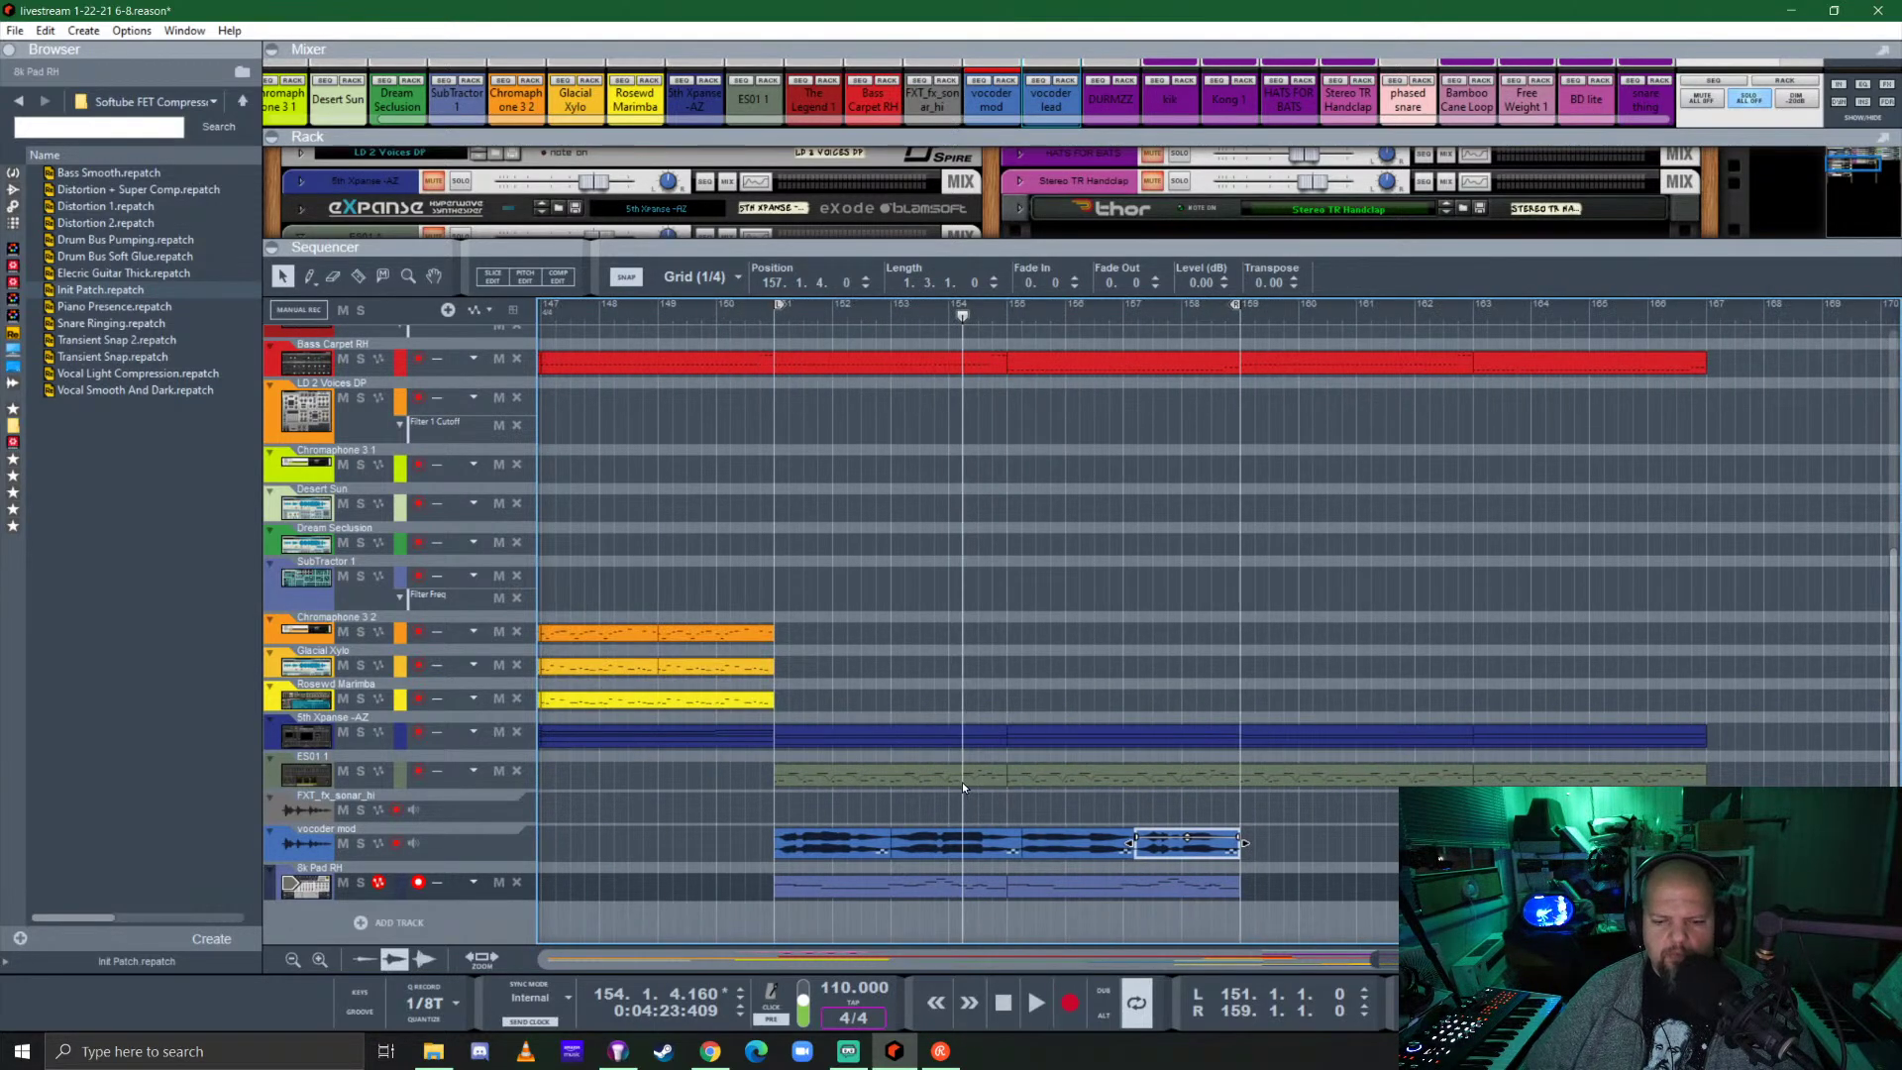
{"action": "left_click", "coordinate": [774, 315]}
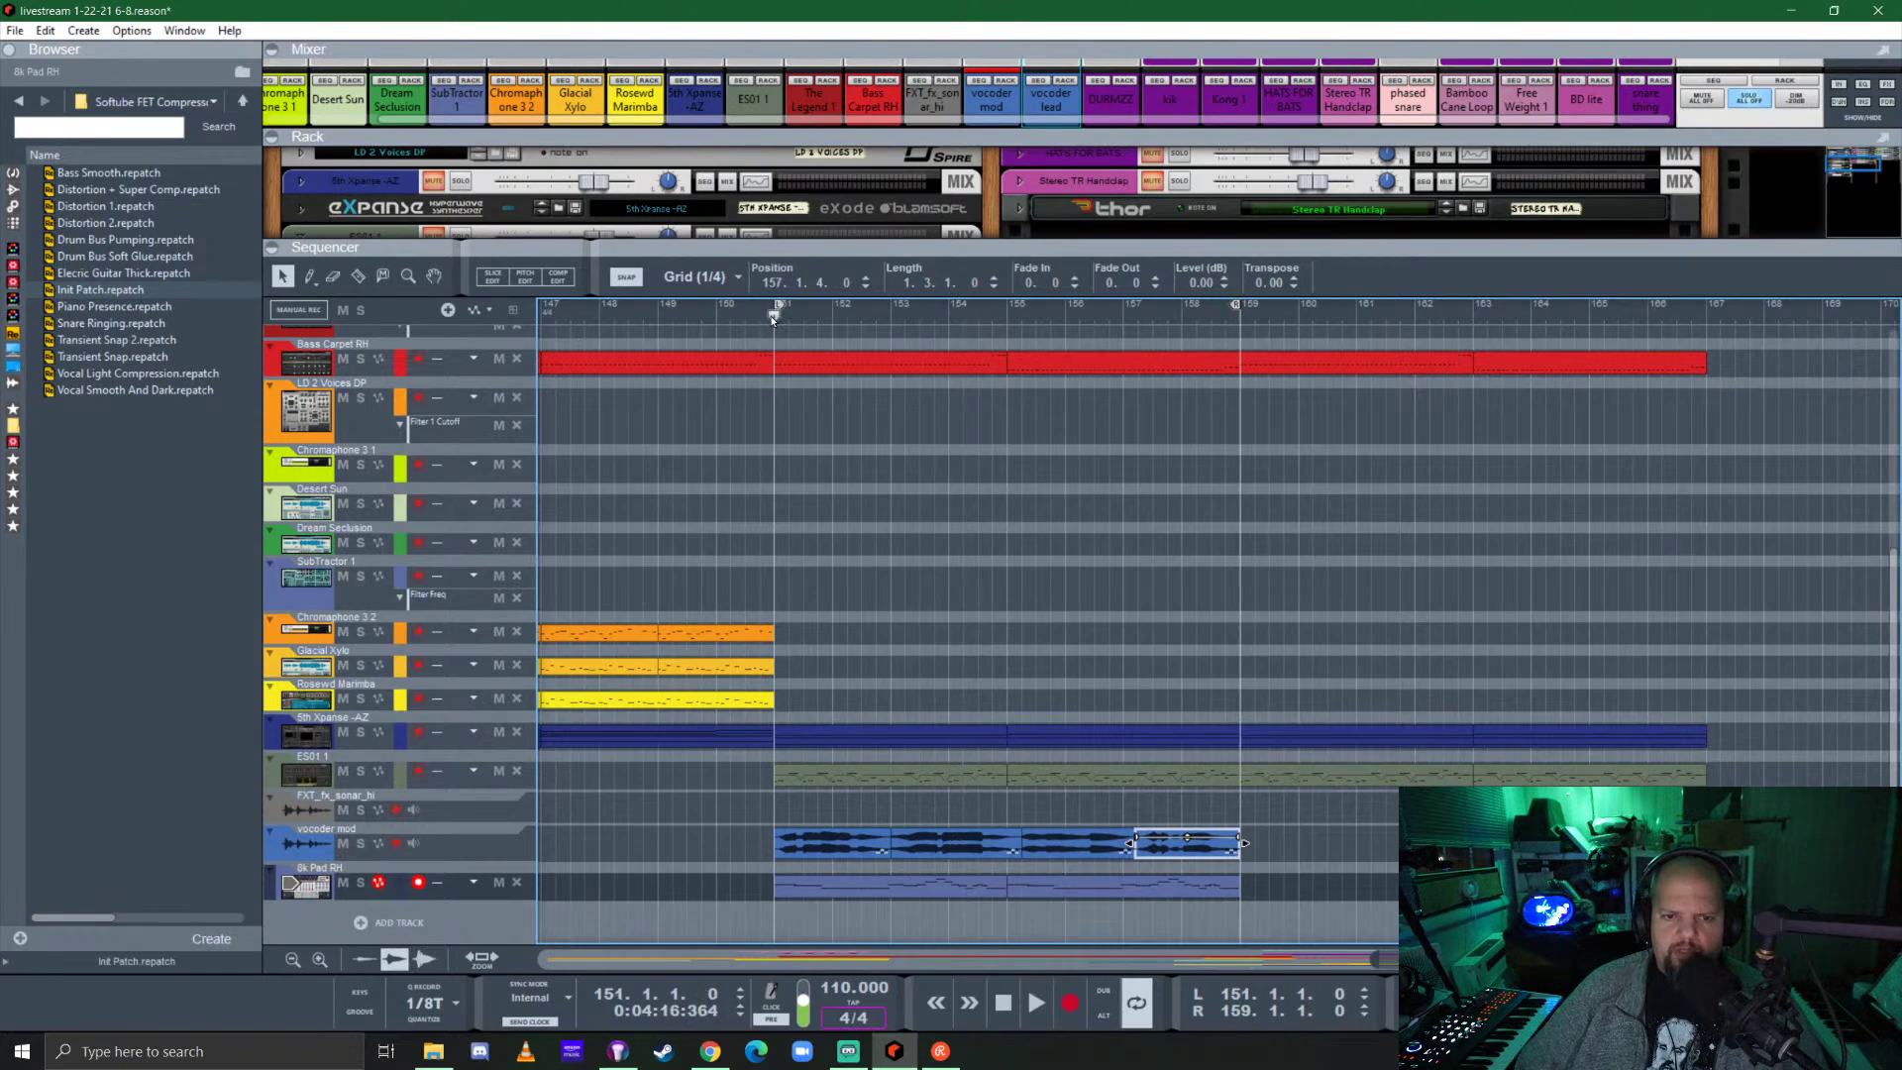
{"action": "key", "text": "space"}
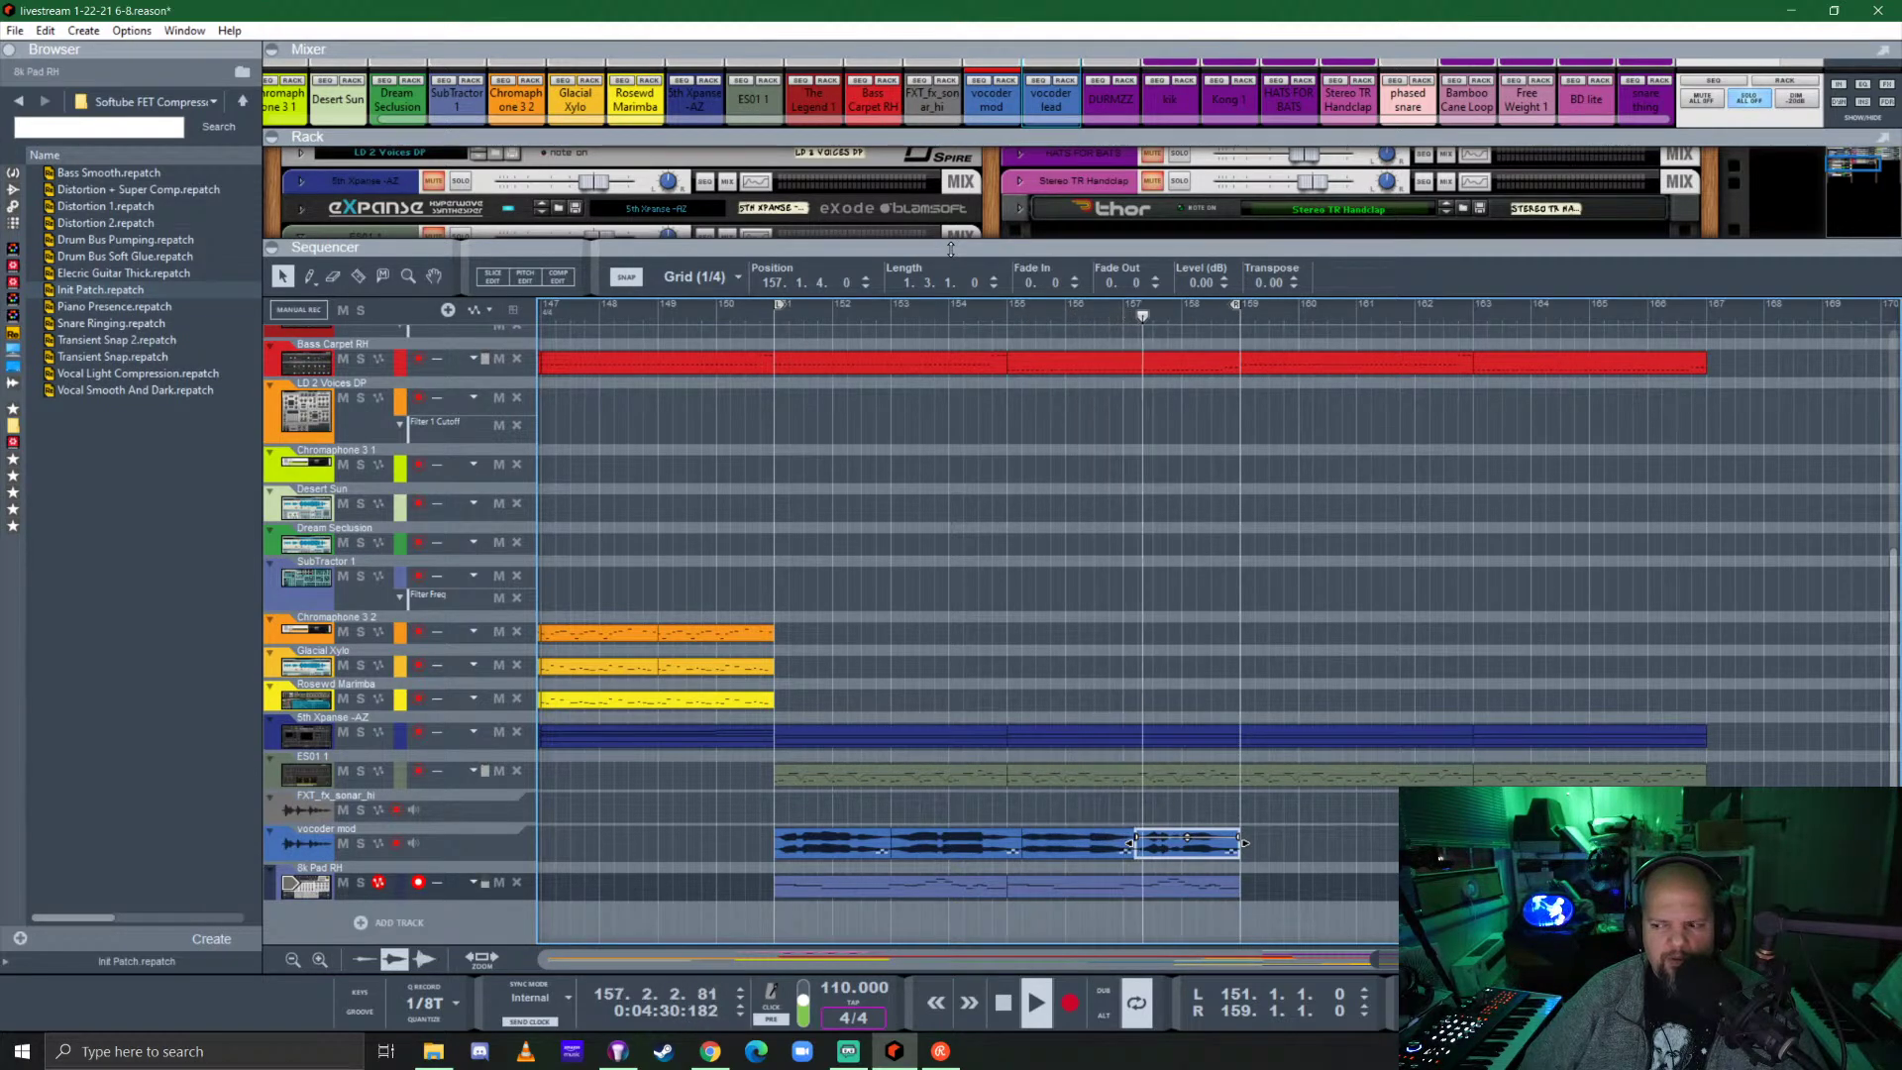
{"action": "left_click_drag", "start_coordinate": [951, 249], "coordinate": [966, 792]}
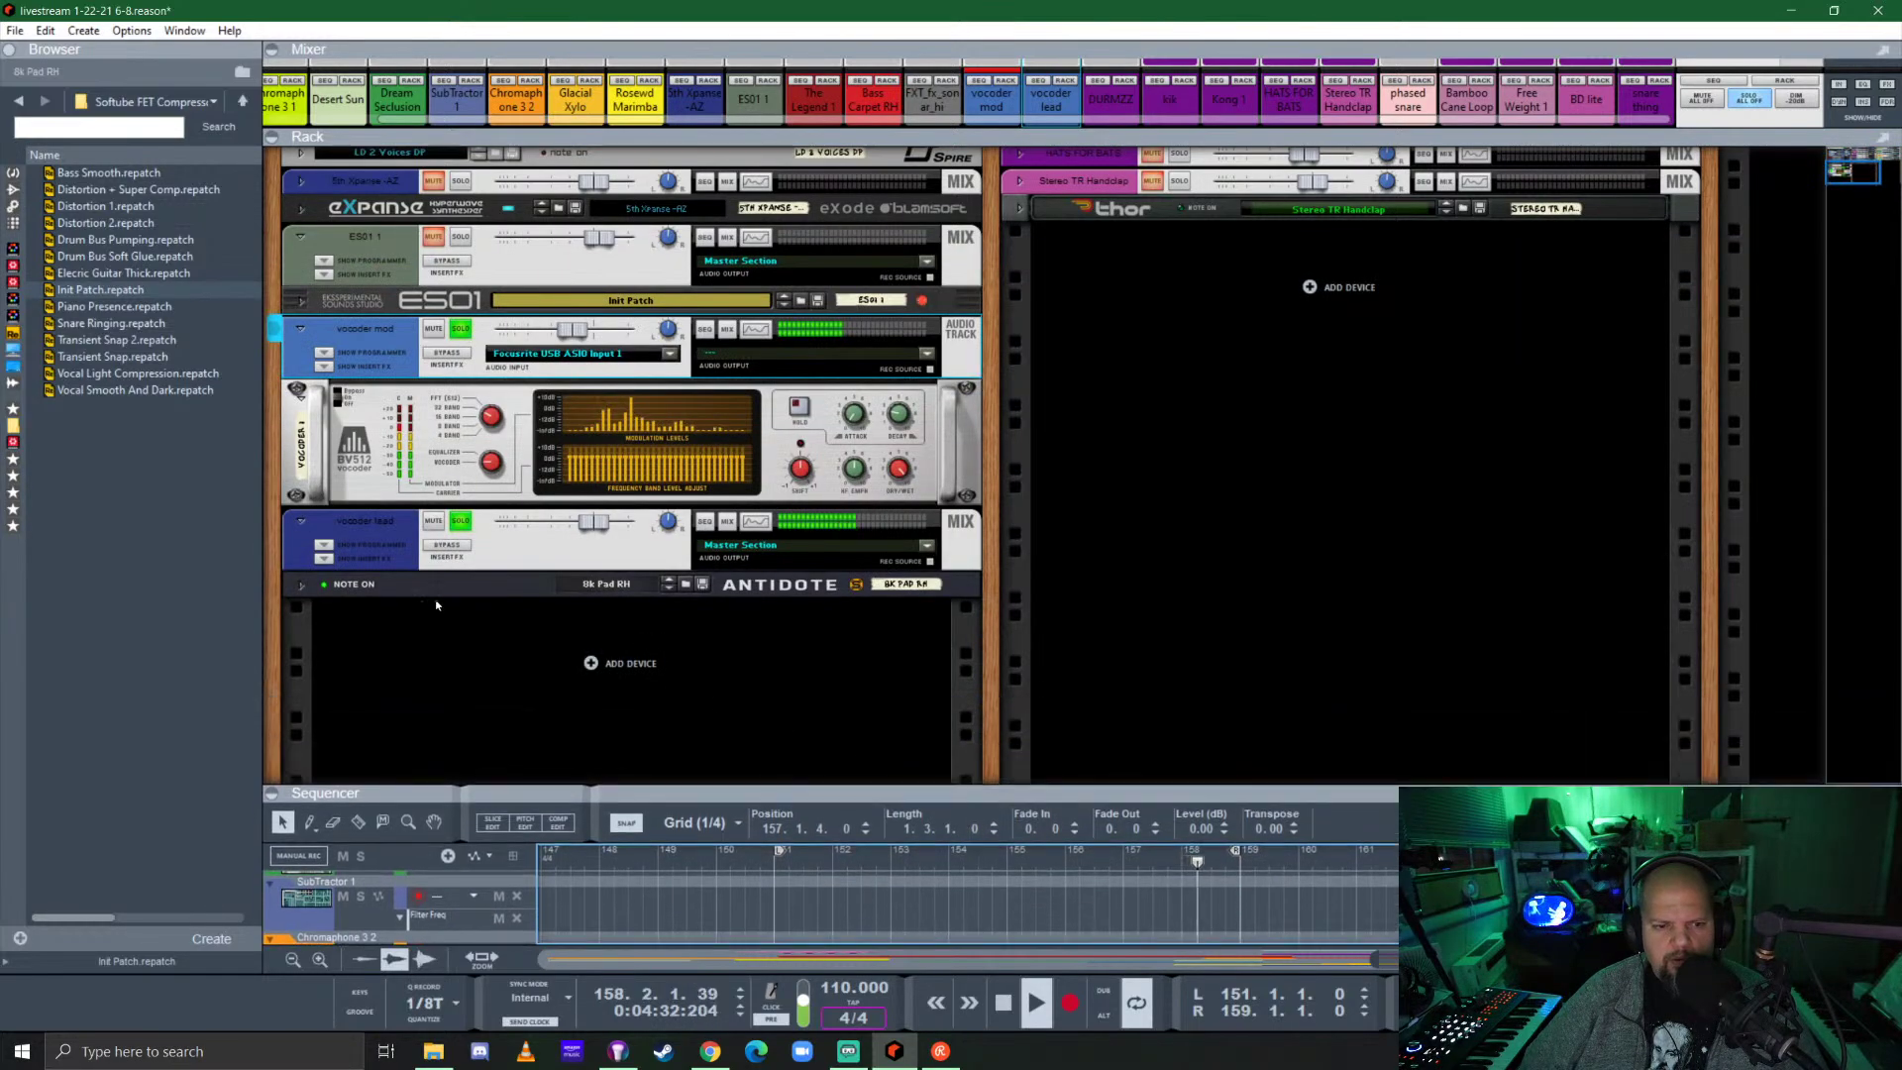
Rebalance the Antidote carrier's oscillator mix by raising OSC1 and lowering OSC2, adjust its master volume, and fold the device.
{"action": "left_click", "coordinate": [301, 584]}
{"action": "scroll", "coordinate": [454, 594], "scroll_direction": "down", "scroll_amount": 4}
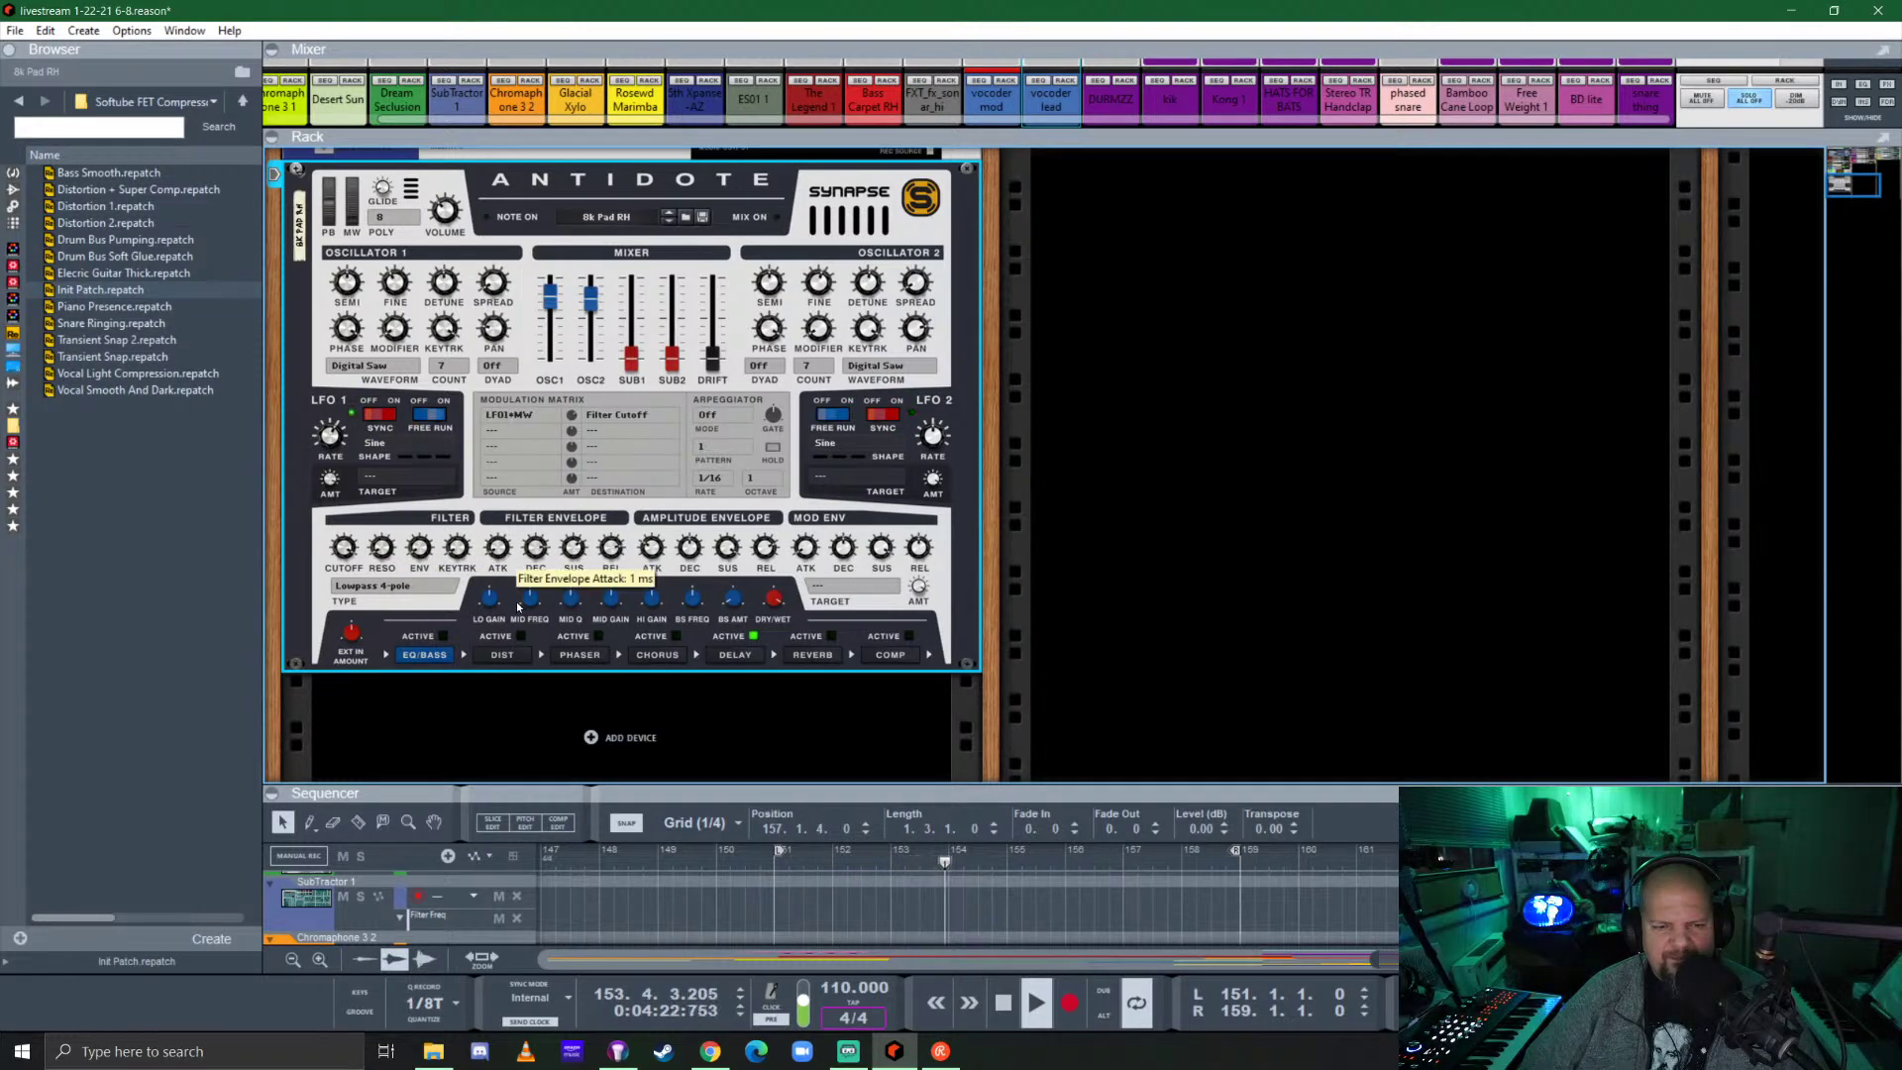
{"action": "scroll", "coordinate": [522, 489], "scroll_direction": "up", "scroll_amount": 2}
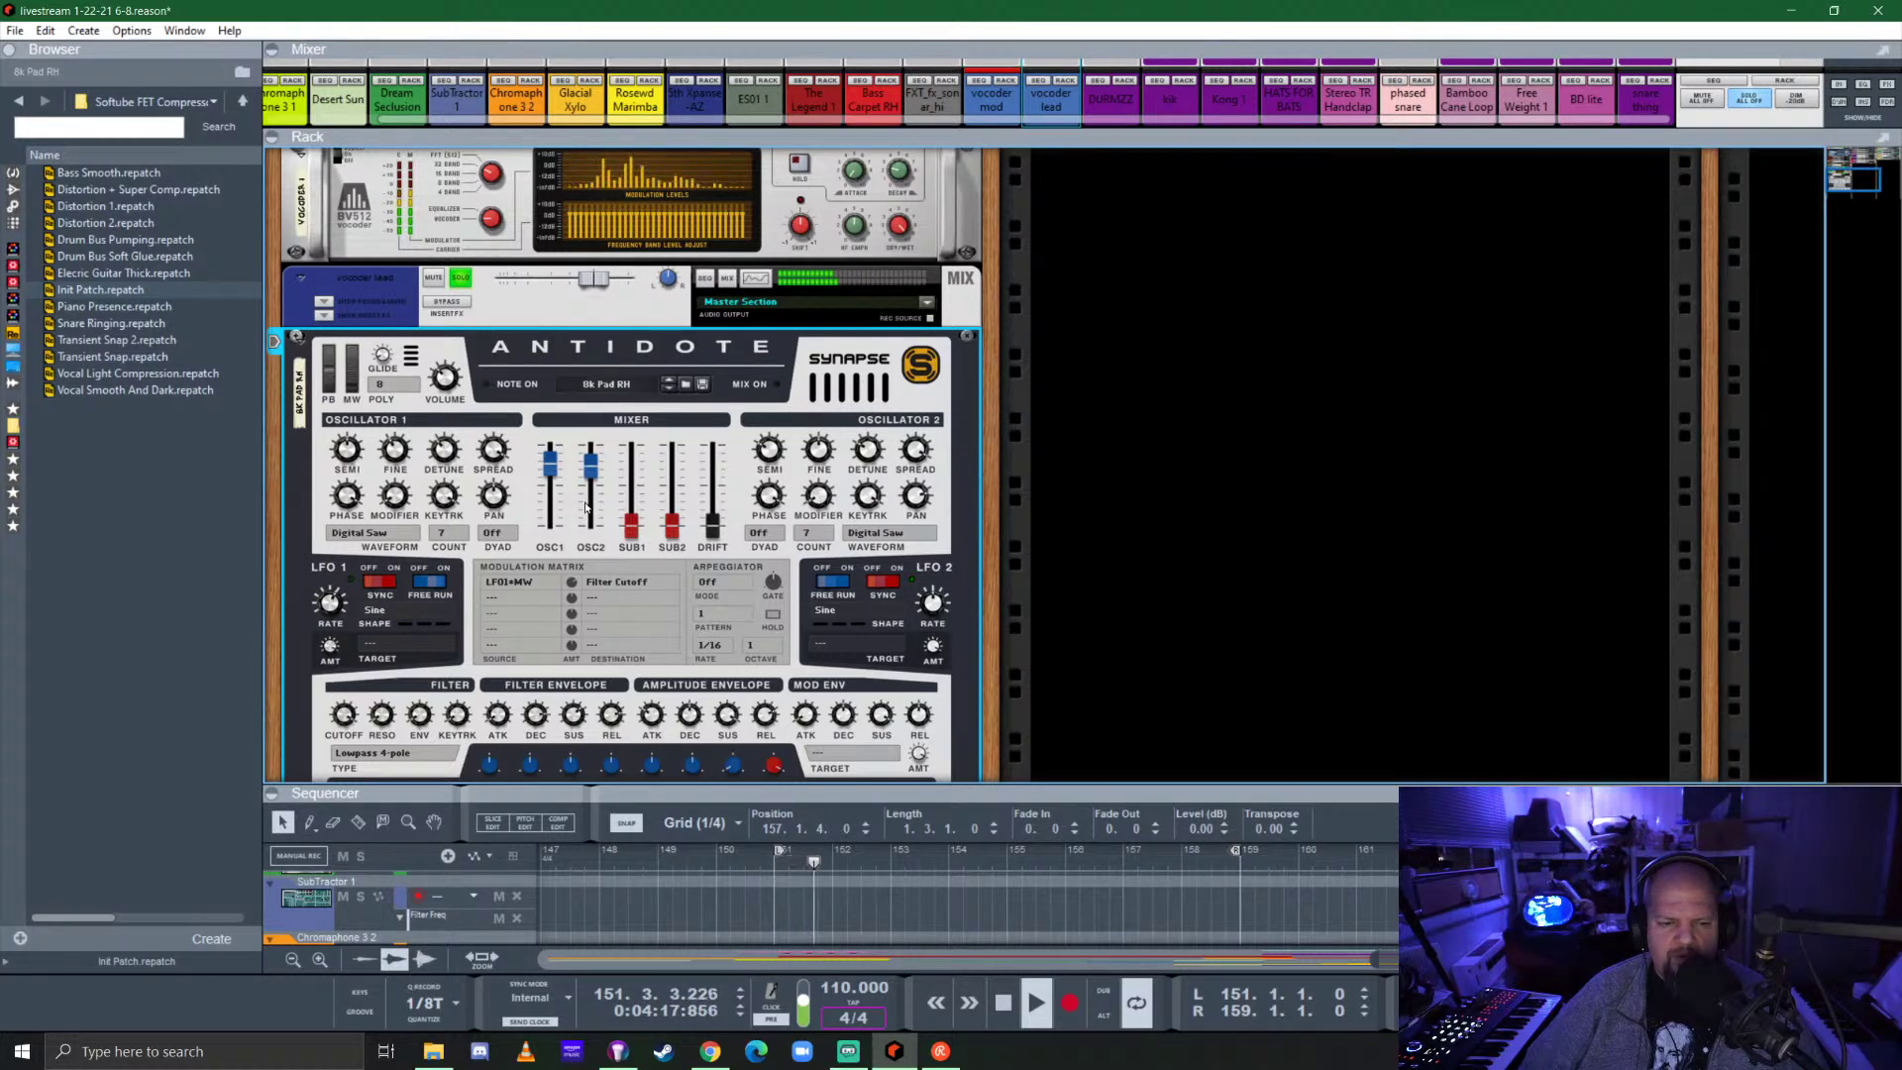
{"action": "left_click_drag", "start_coordinate": [591, 475], "coordinate": [555, 472]}
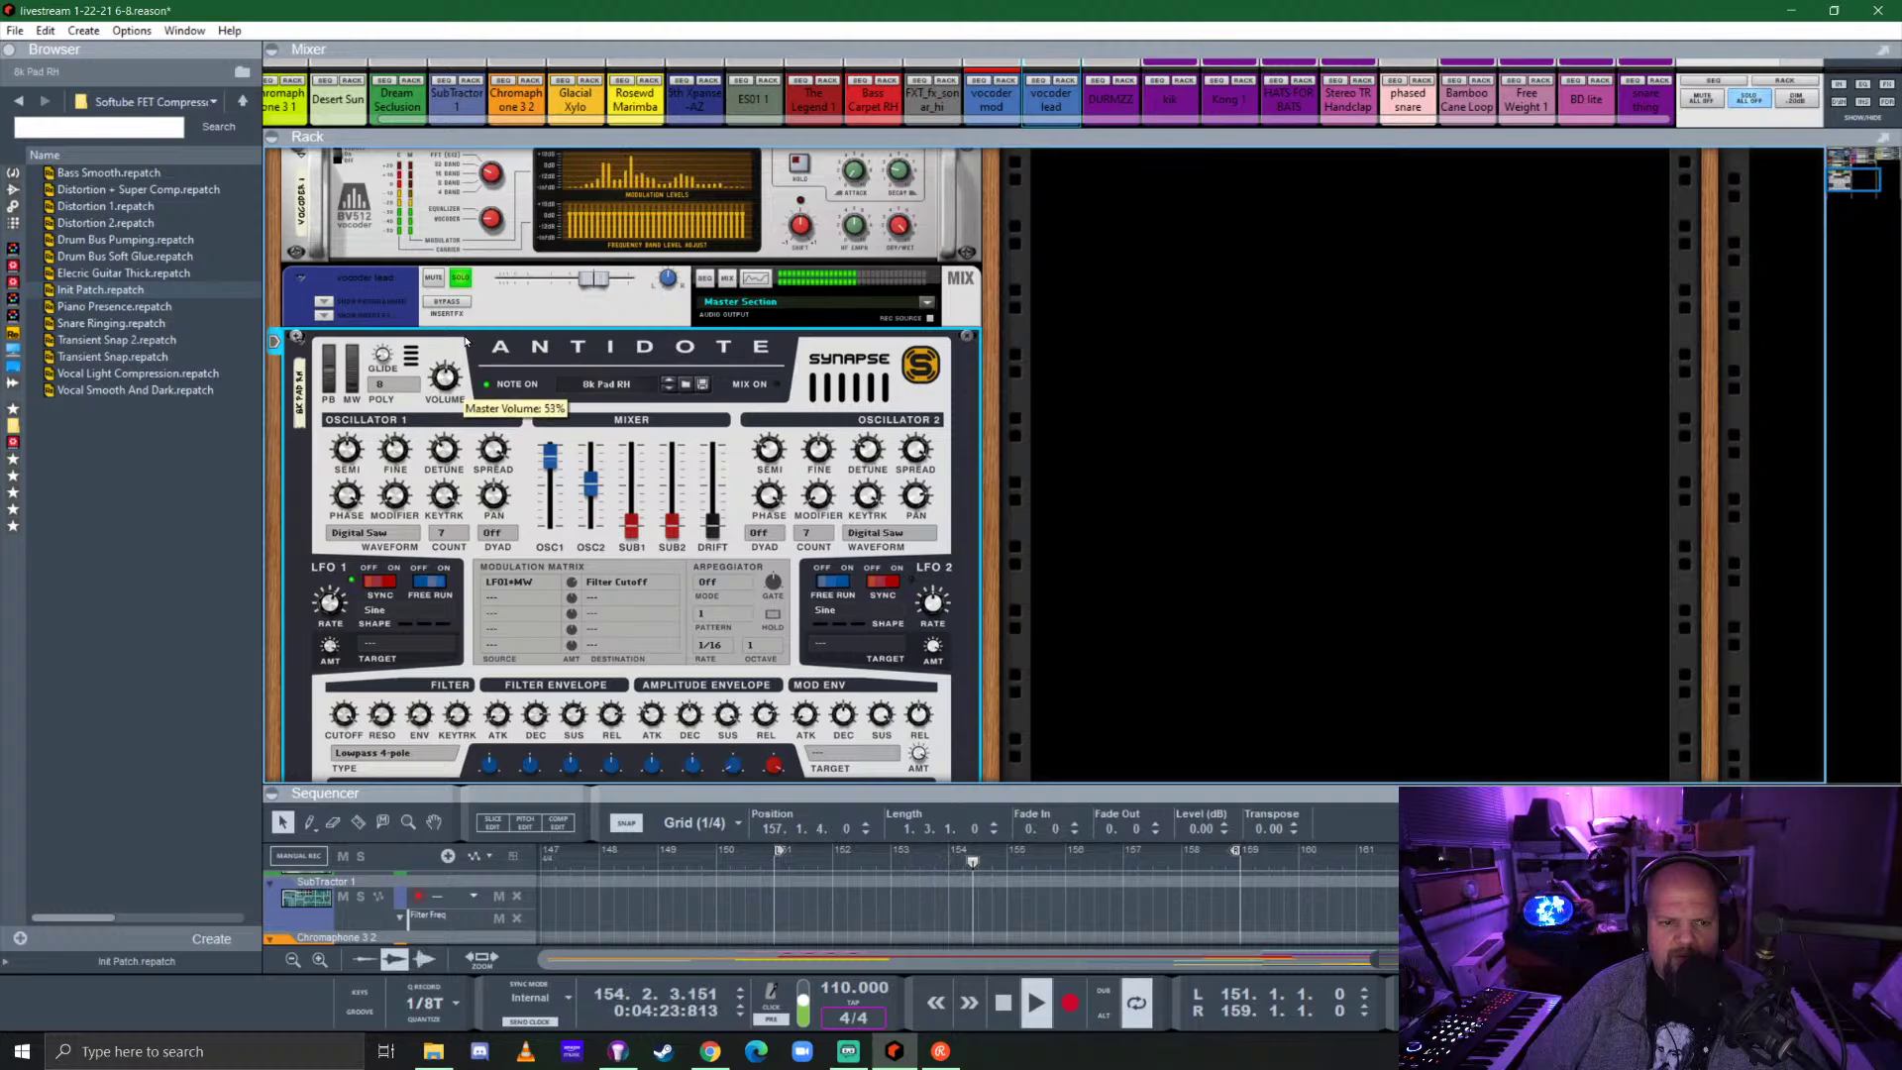
{"action": "left_click_drag", "start_coordinate": [467, 329], "coordinate": [491, 309]}
{"action": "left_click", "coordinate": [297, 338]}
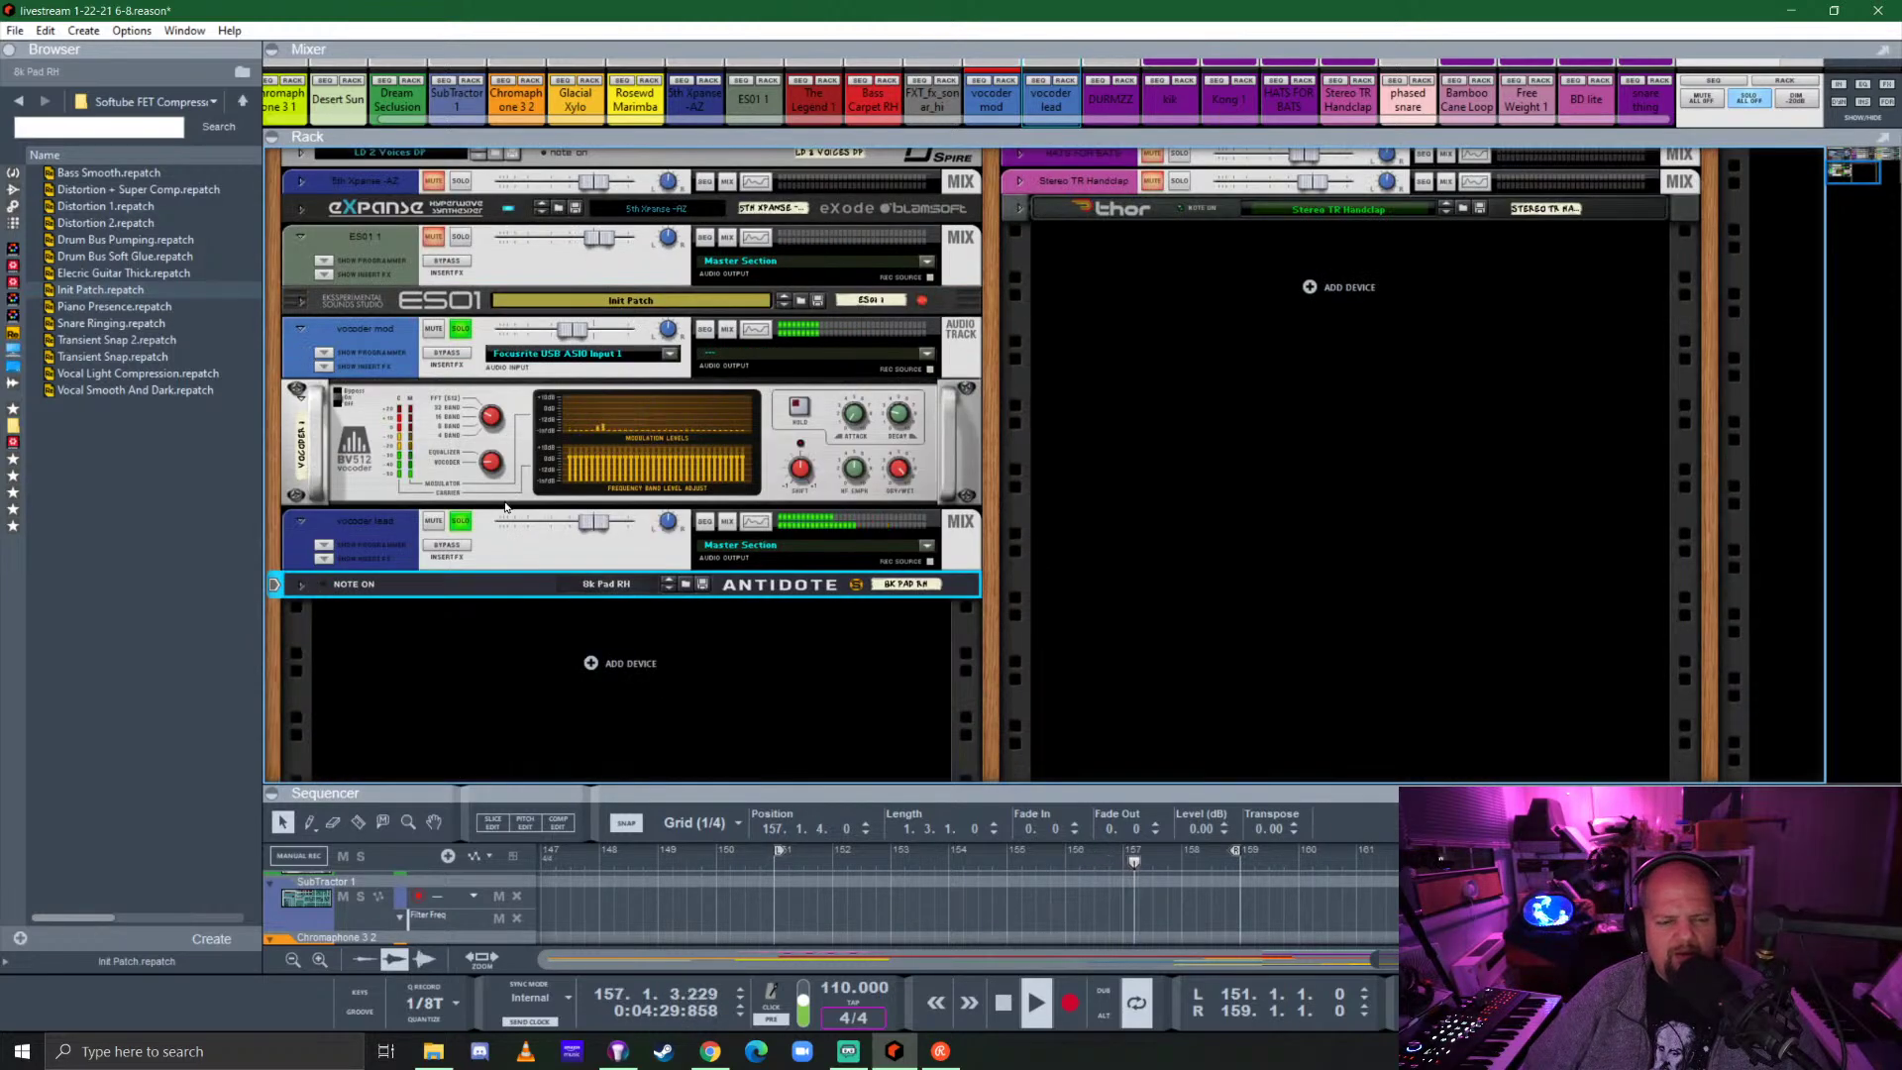
Add an FRG-4RE Compressor to the vocoder lead channel's insert effects and adjust its ratio and threshold.
{"action": "left_click", "coordinate": [324, 560]}
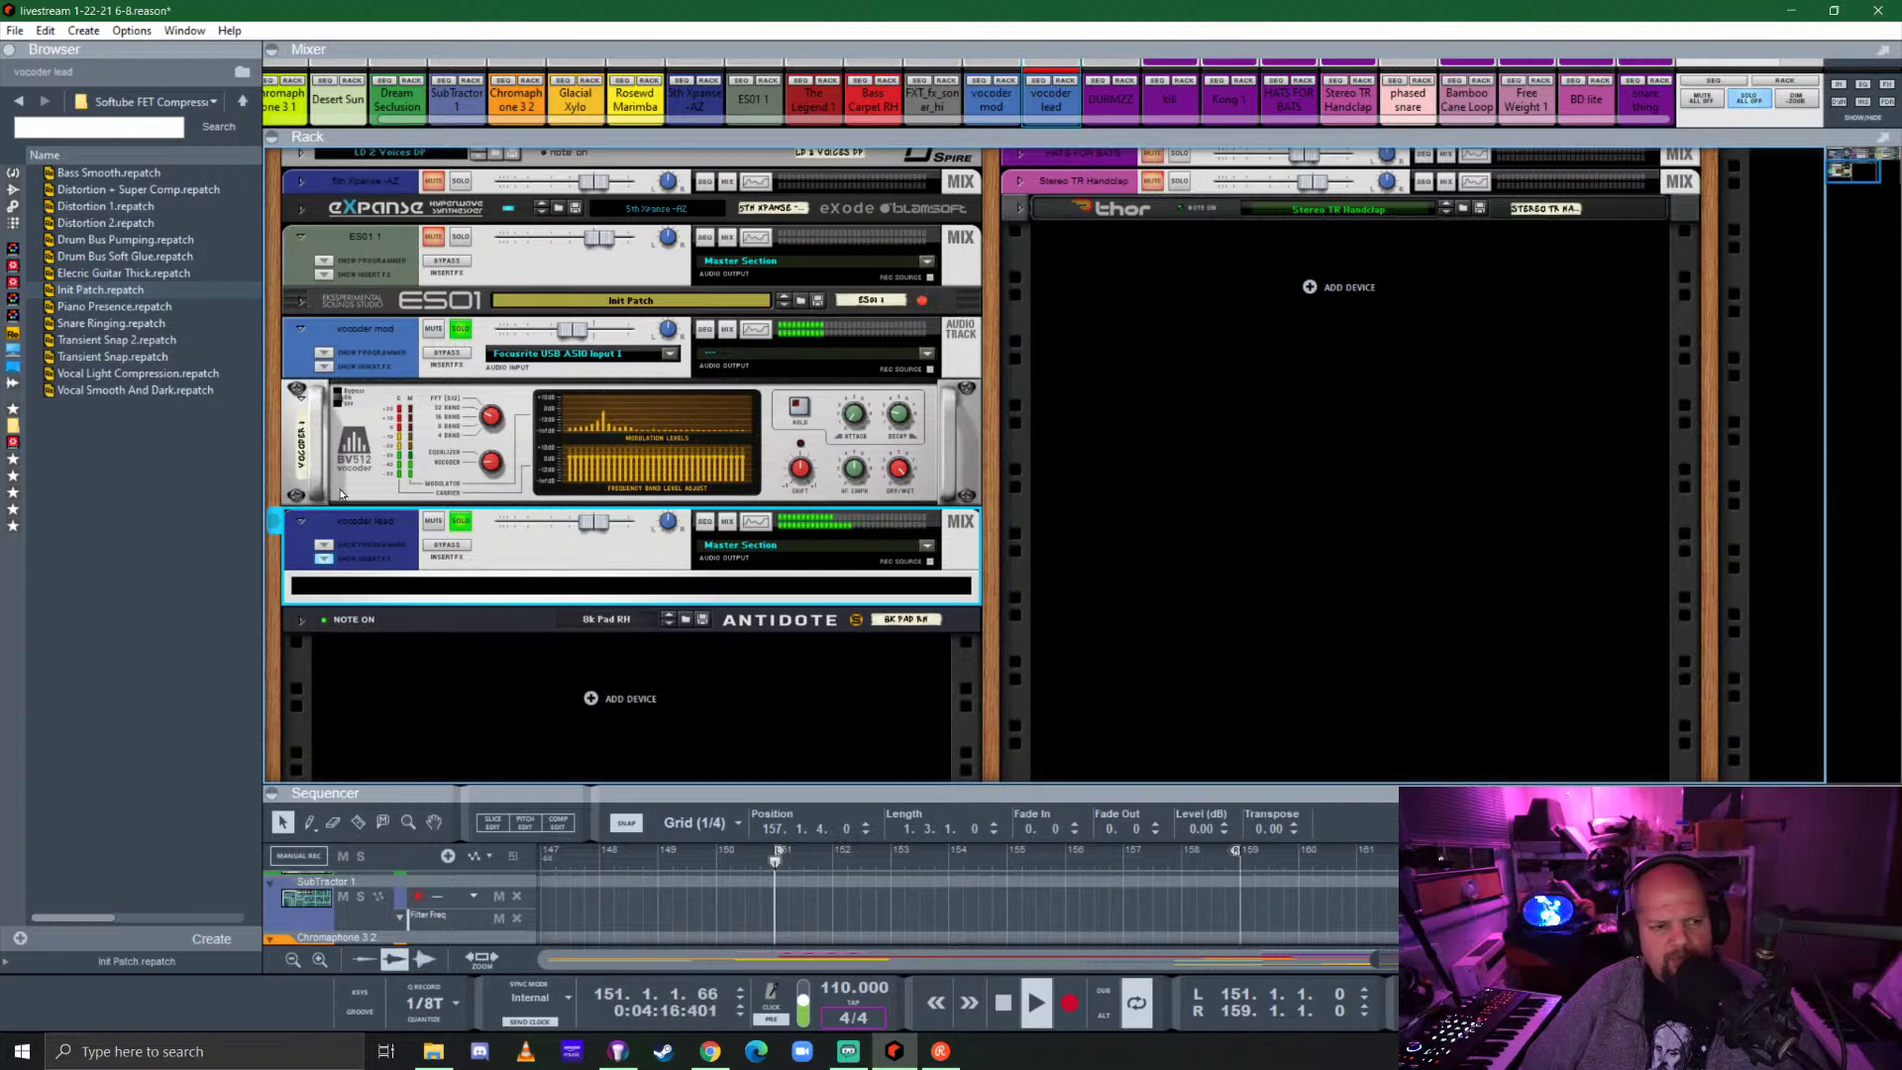
{"action": "left_click", "coordinate": [13, 492]}
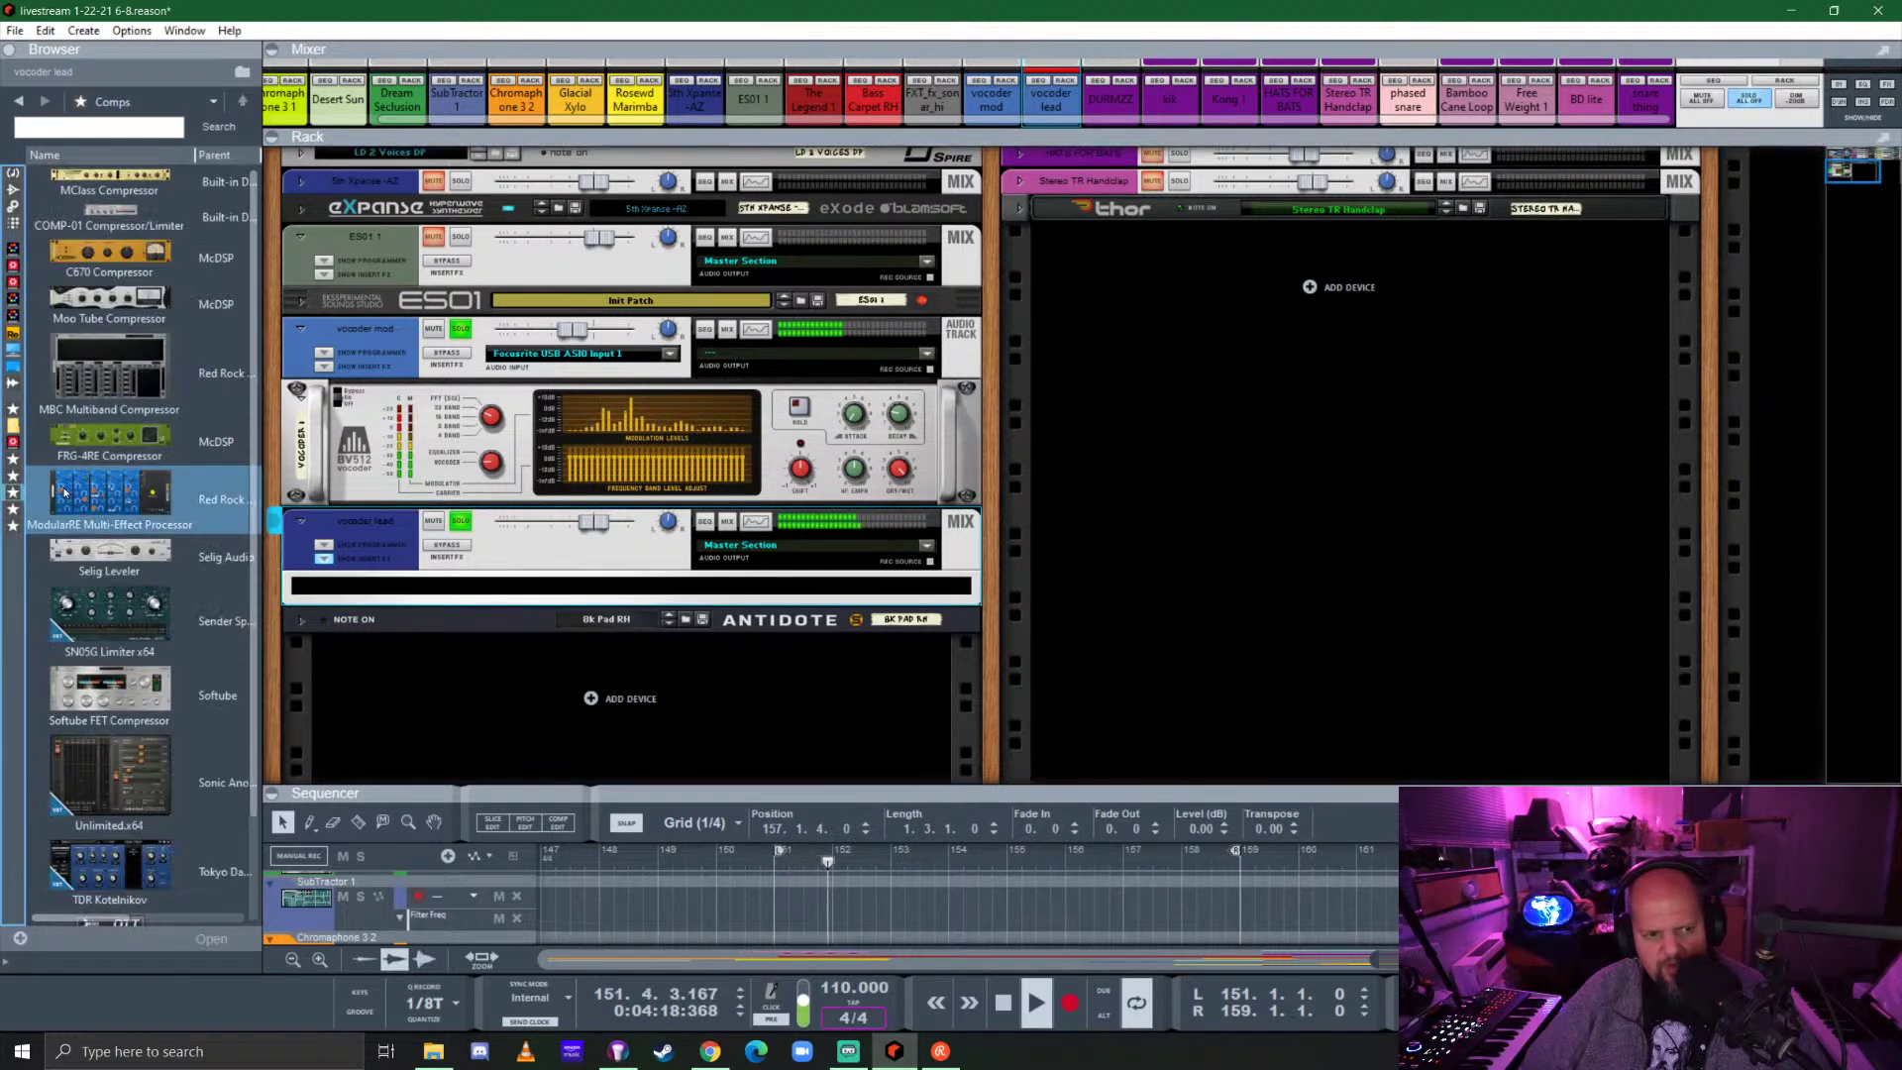
{"action": "left_click", "coordinate": [109, 441]}
{"action": "left_click_drag", "start_coordinate": [109, 441], "coordinate": [585, 579]}
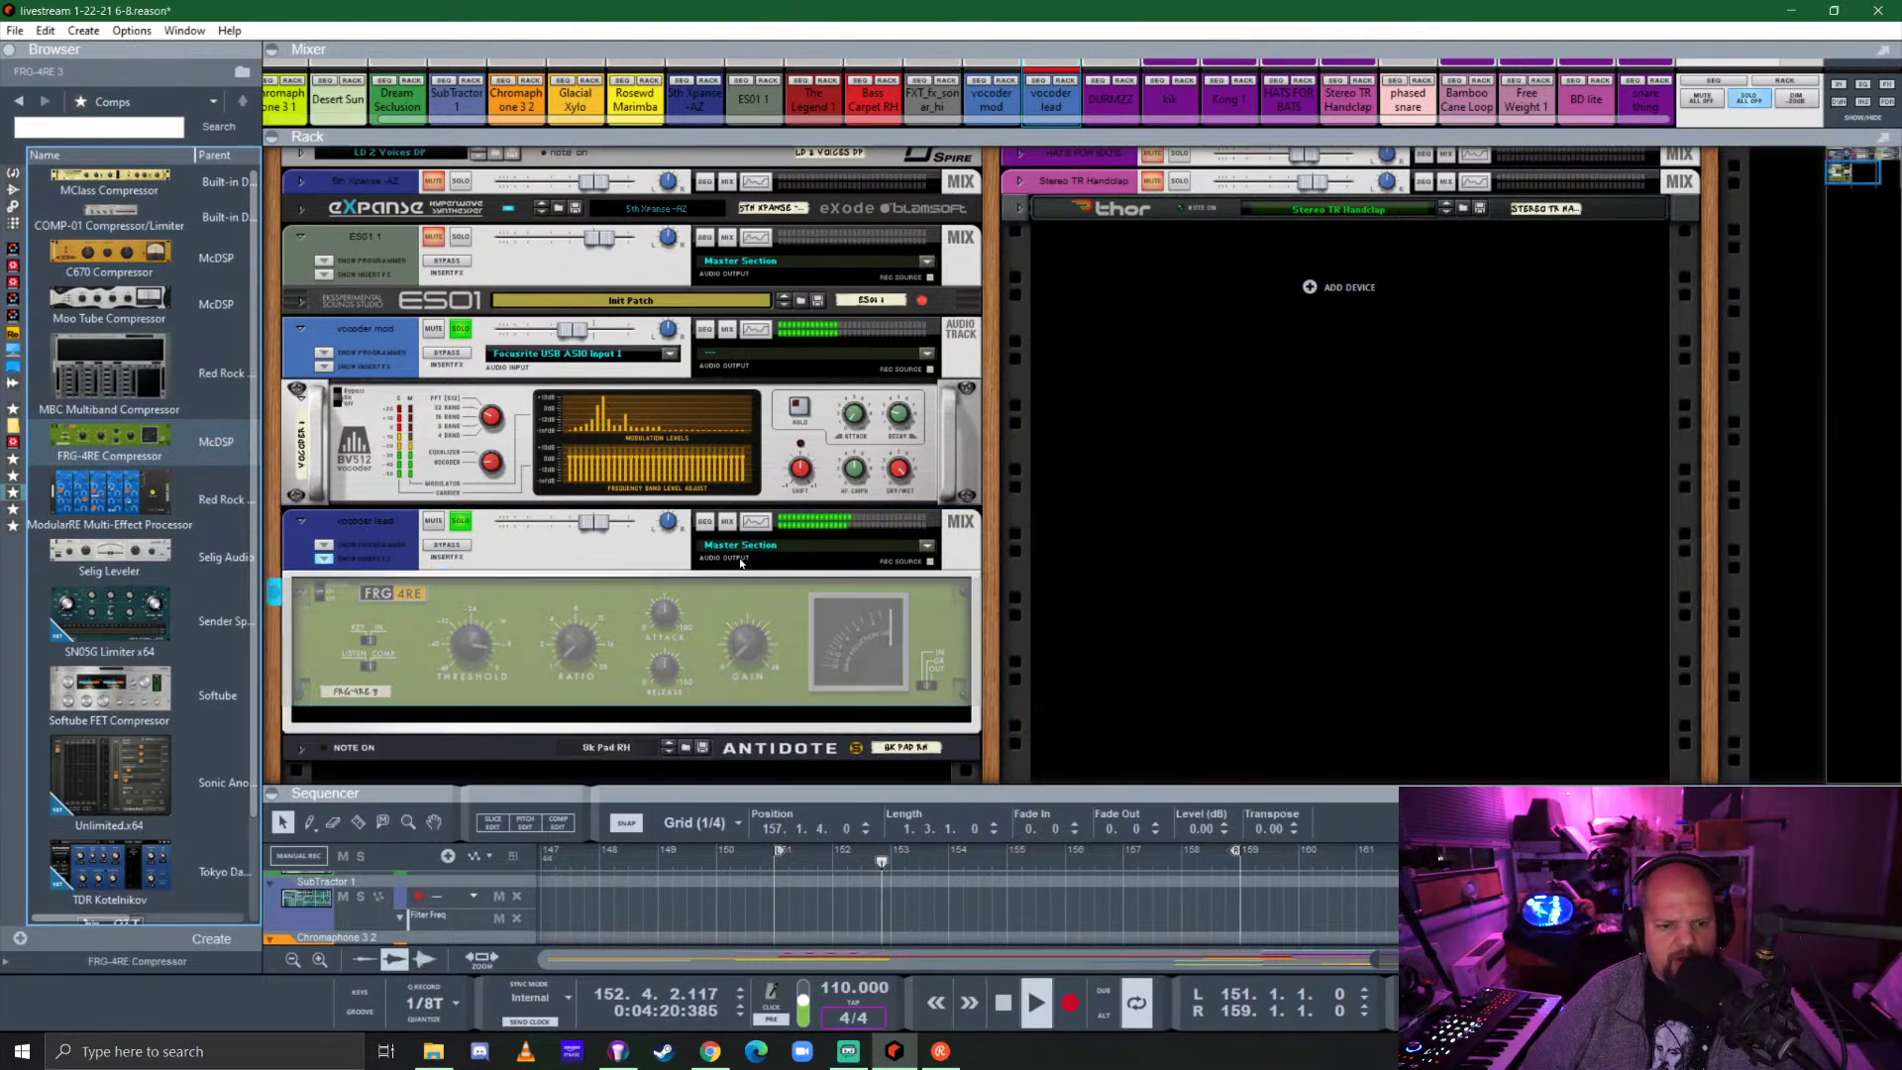
{"action": "left_click", "coordinate": [572, 653]}
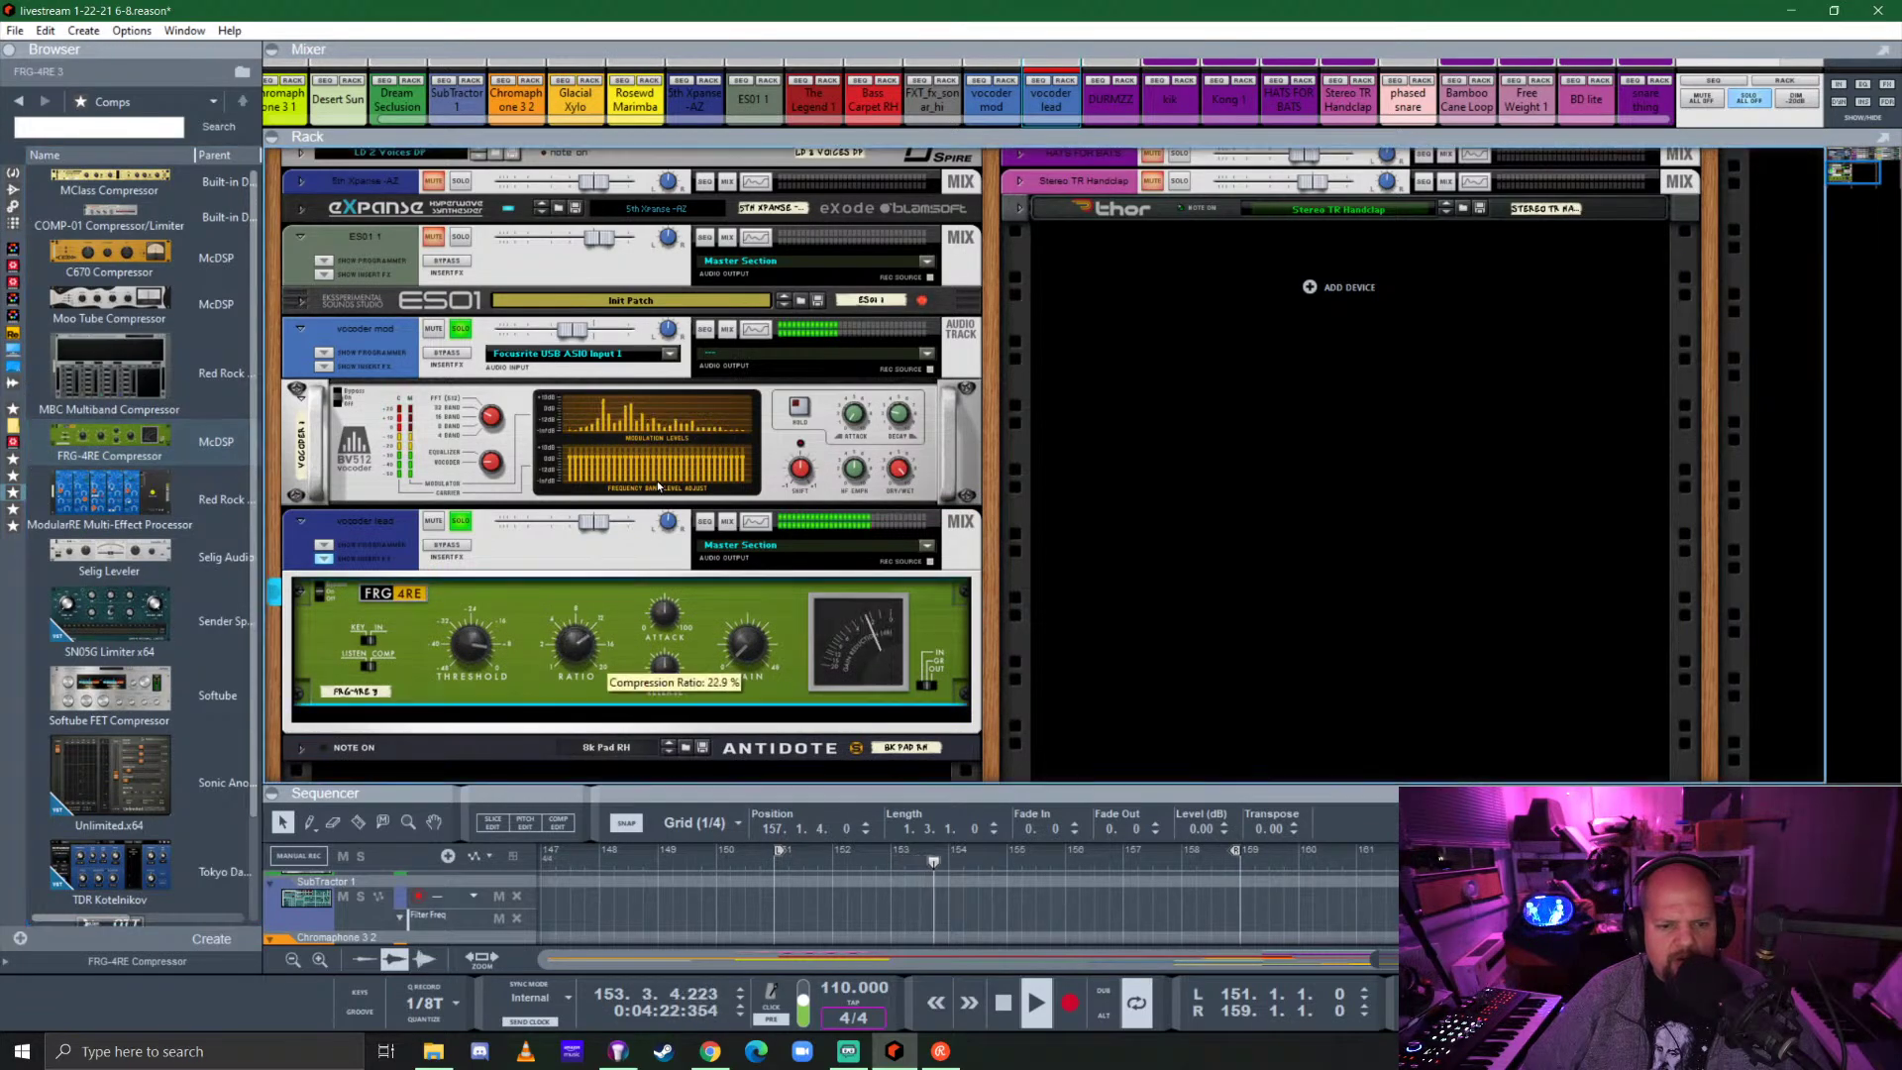
{"action": "left_click_drag", "start_coordinate": [474, 662], "coordinate": [505, 633]}
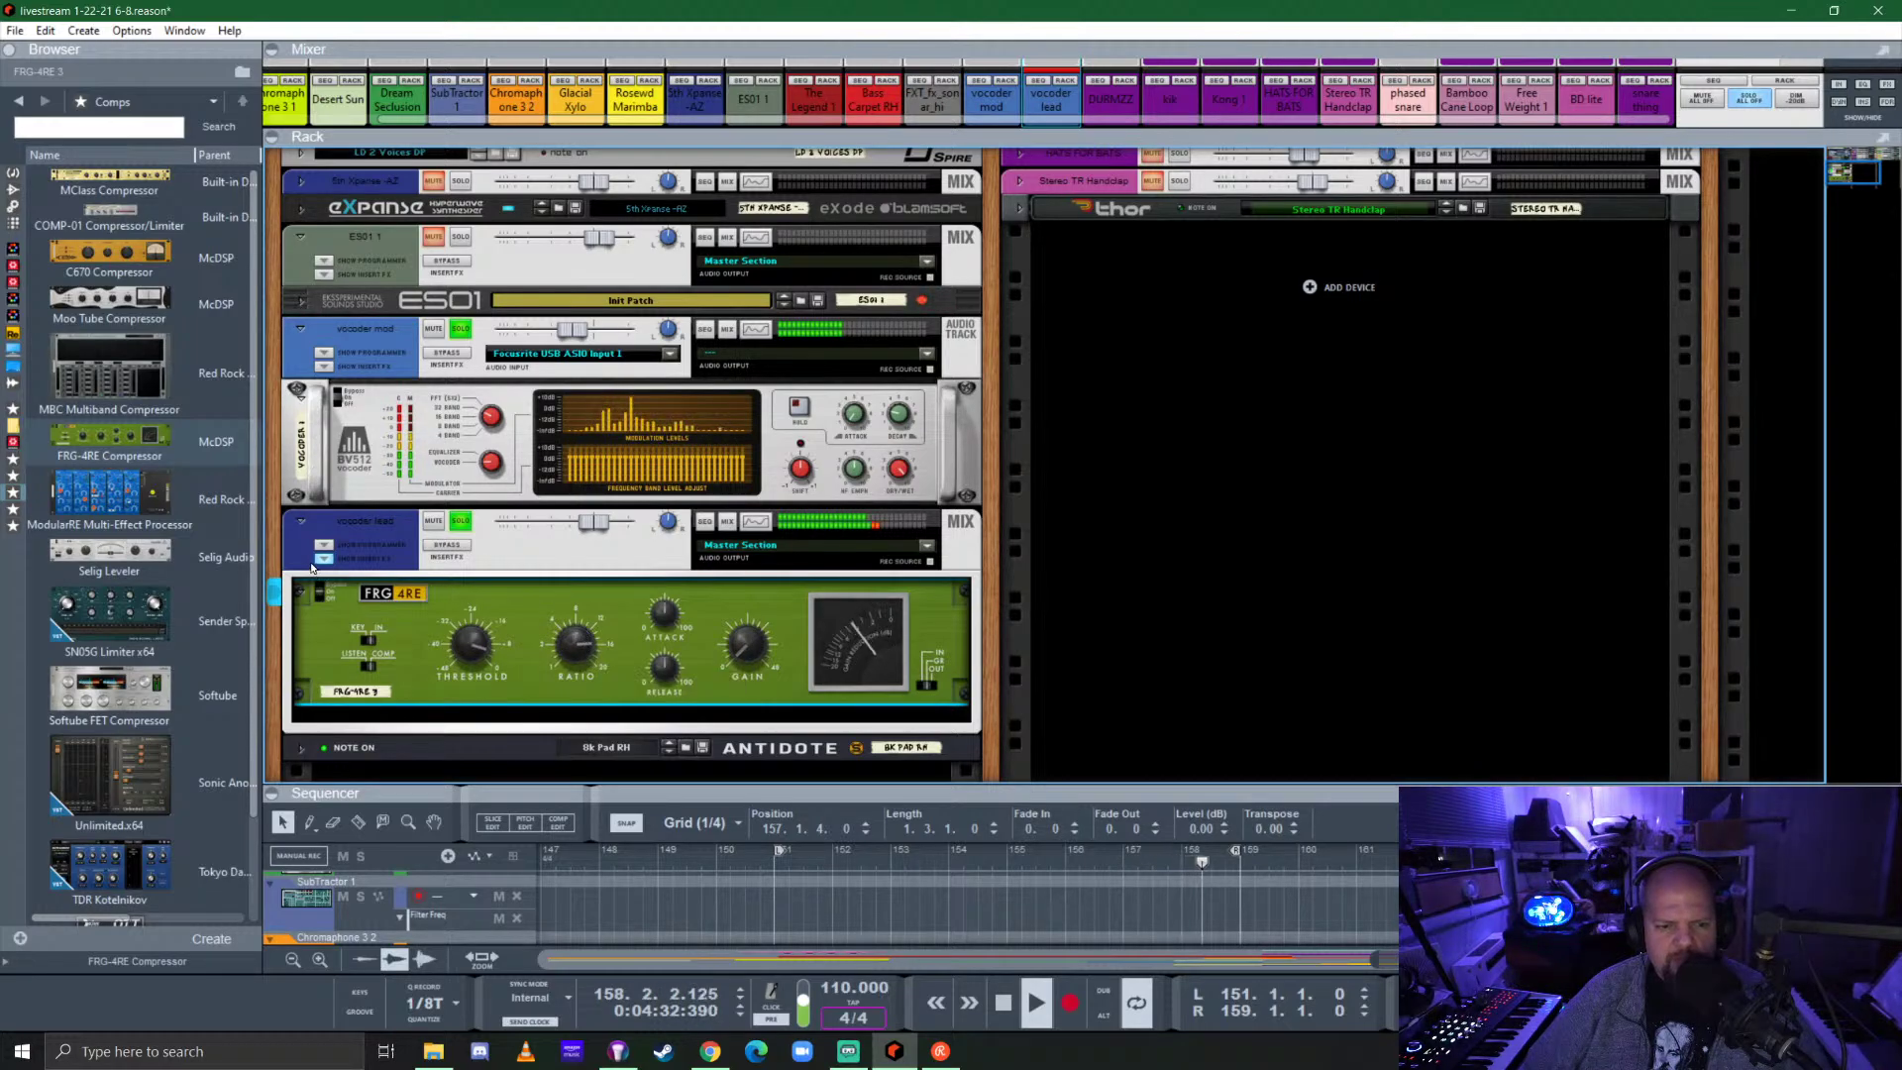
Add a ValhallaShimmer reverb below the compressor in the vocoder lead channel's insert effects.
{"action": "scroll", "coordinate": [555, 466], "scroll_direction": "down", "scroll_amount": 3}
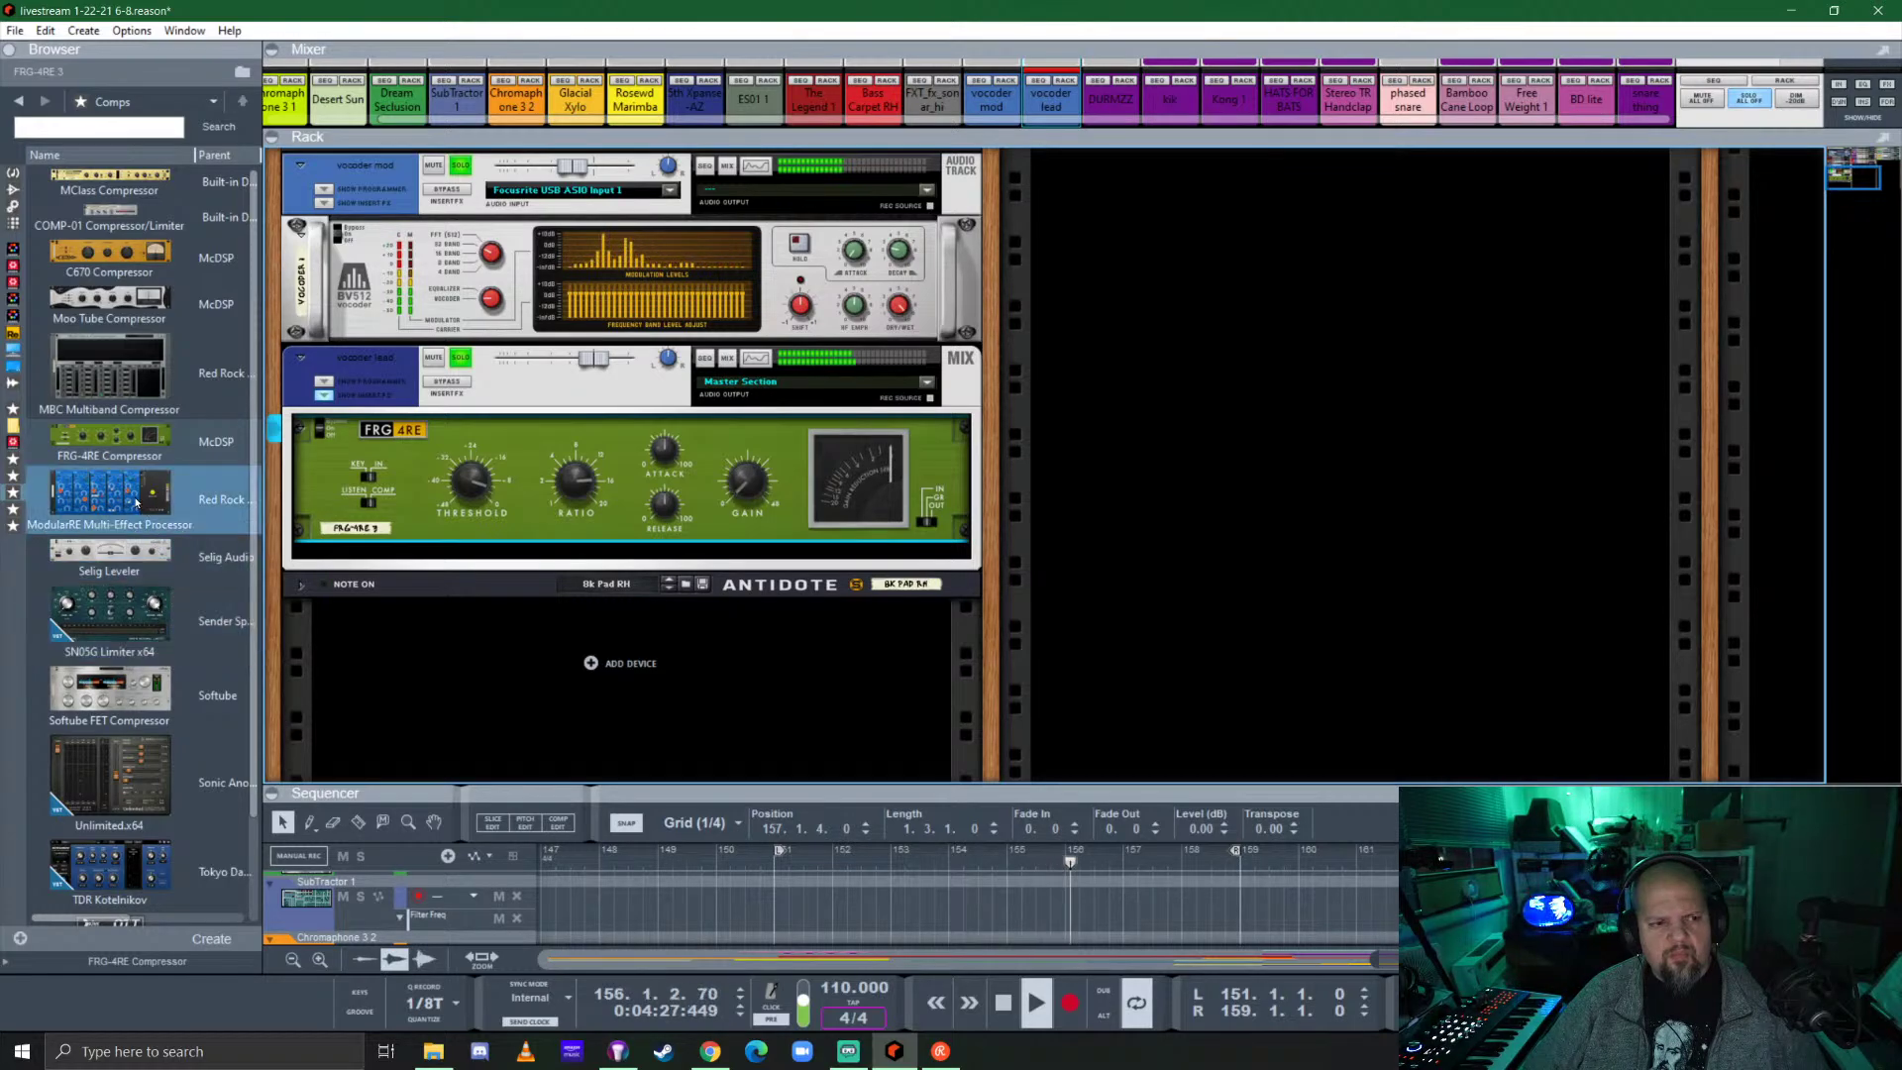
{"action": "left_click", "coordinate": [13, 510]}
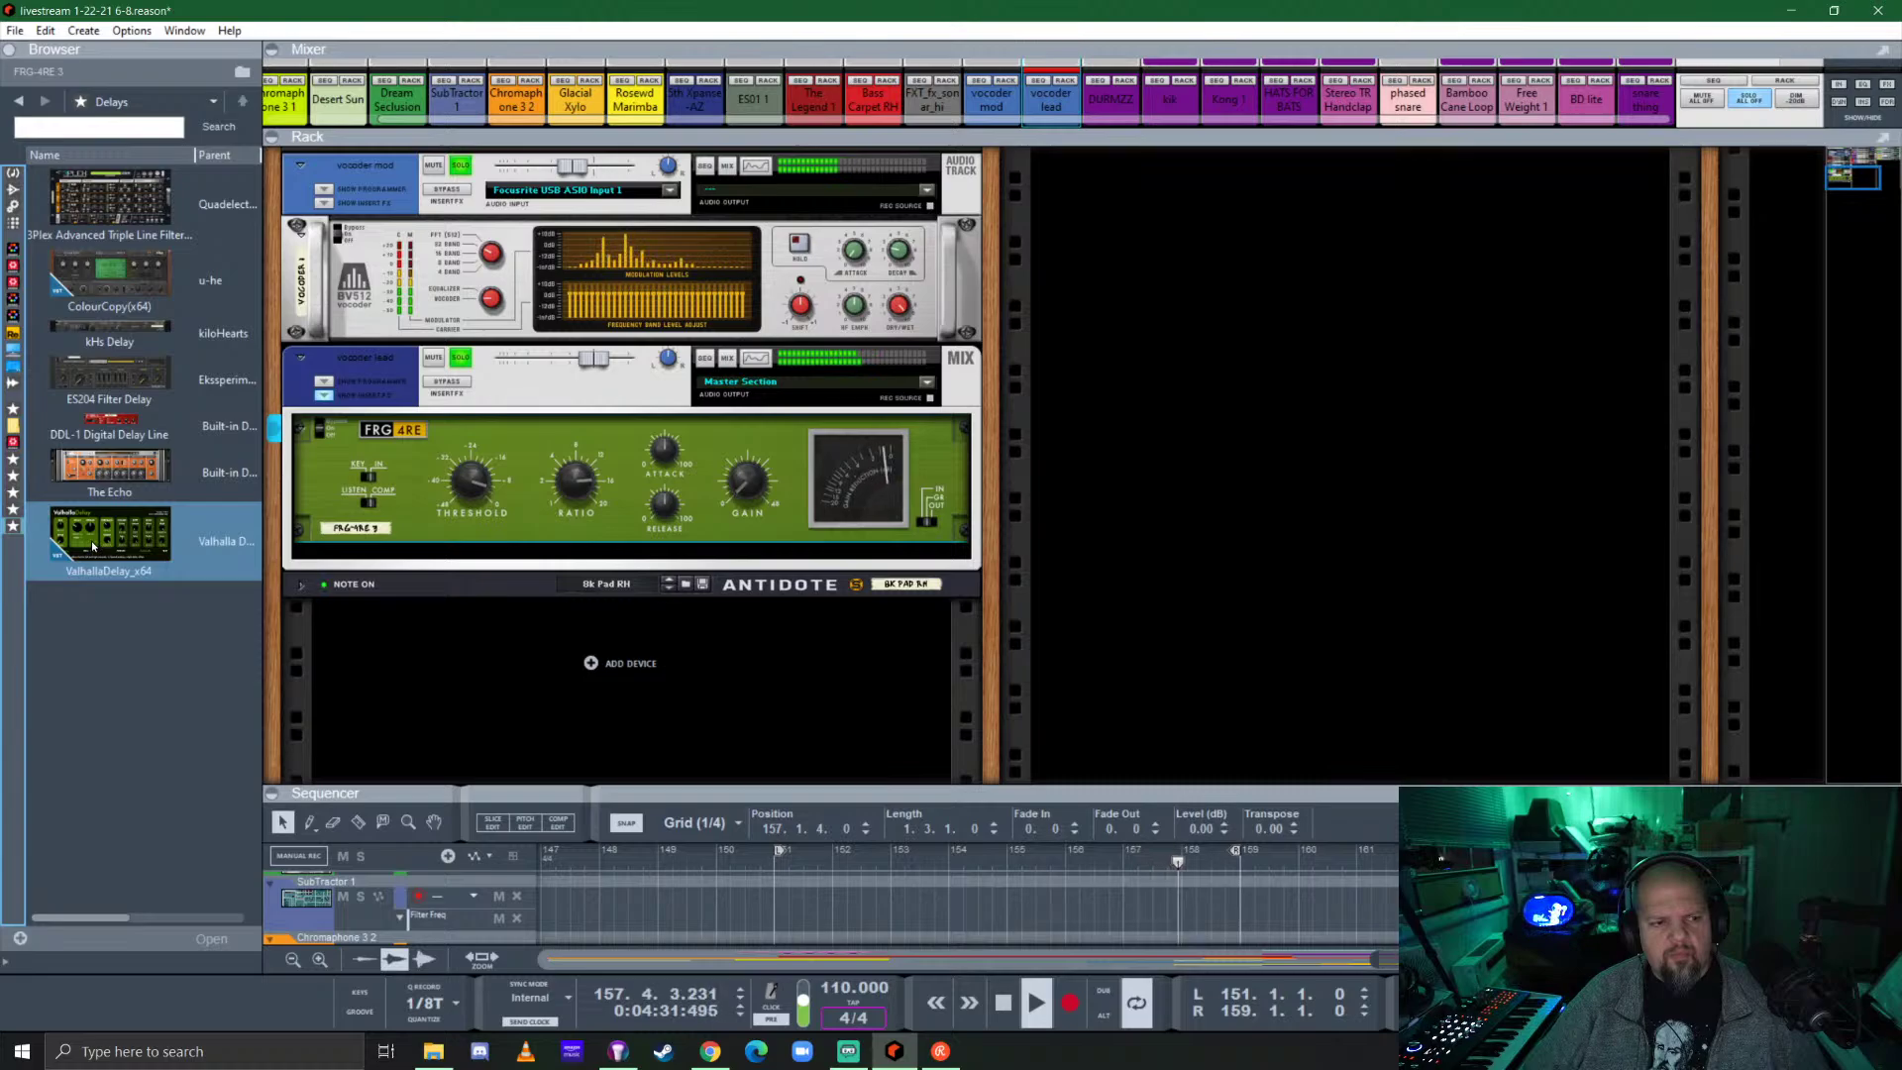
{"action": "left_click", "coordinate": [13, 510]}
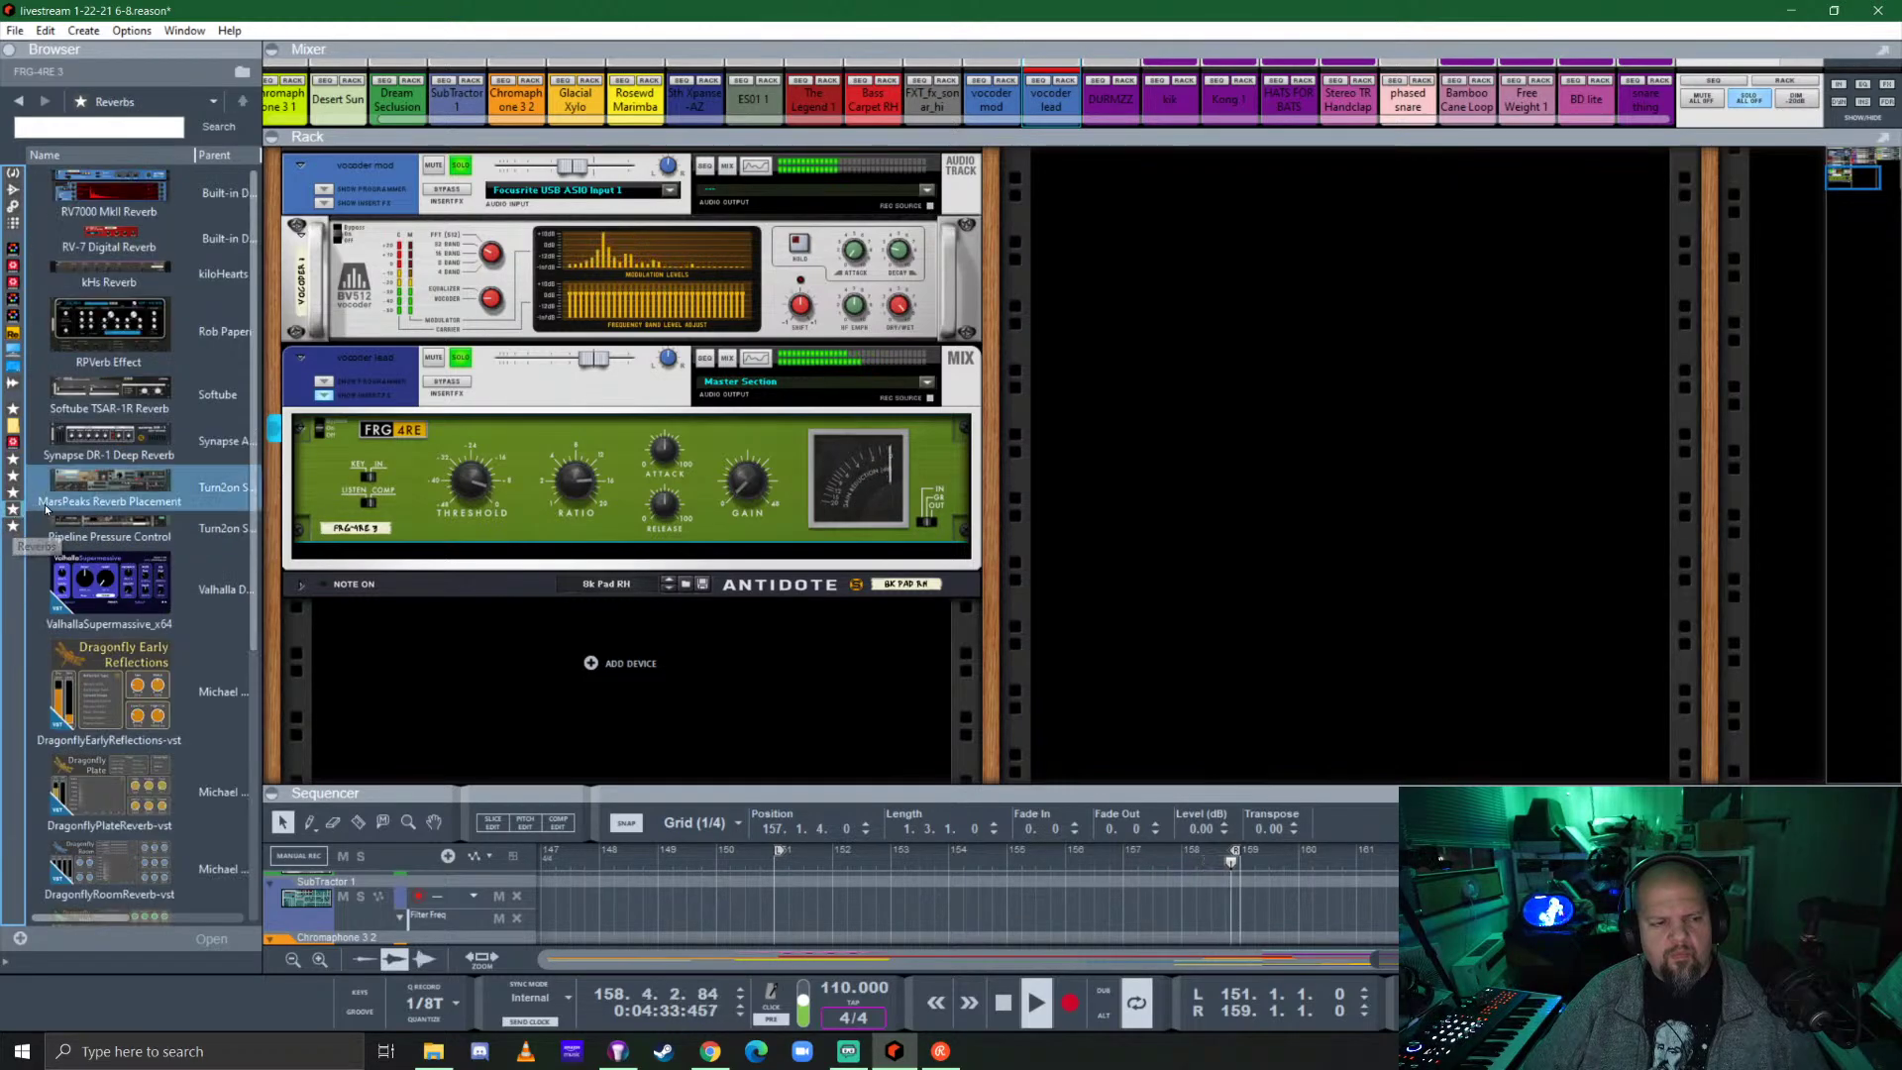
{"action": "scroll", "coordinate": [109, 495], "scroll_direction": "down", "scroll_amount": 5}
{"action": "left_click_drag", "start_coordinate": [109, 892], "coordinate": [554, 585]}
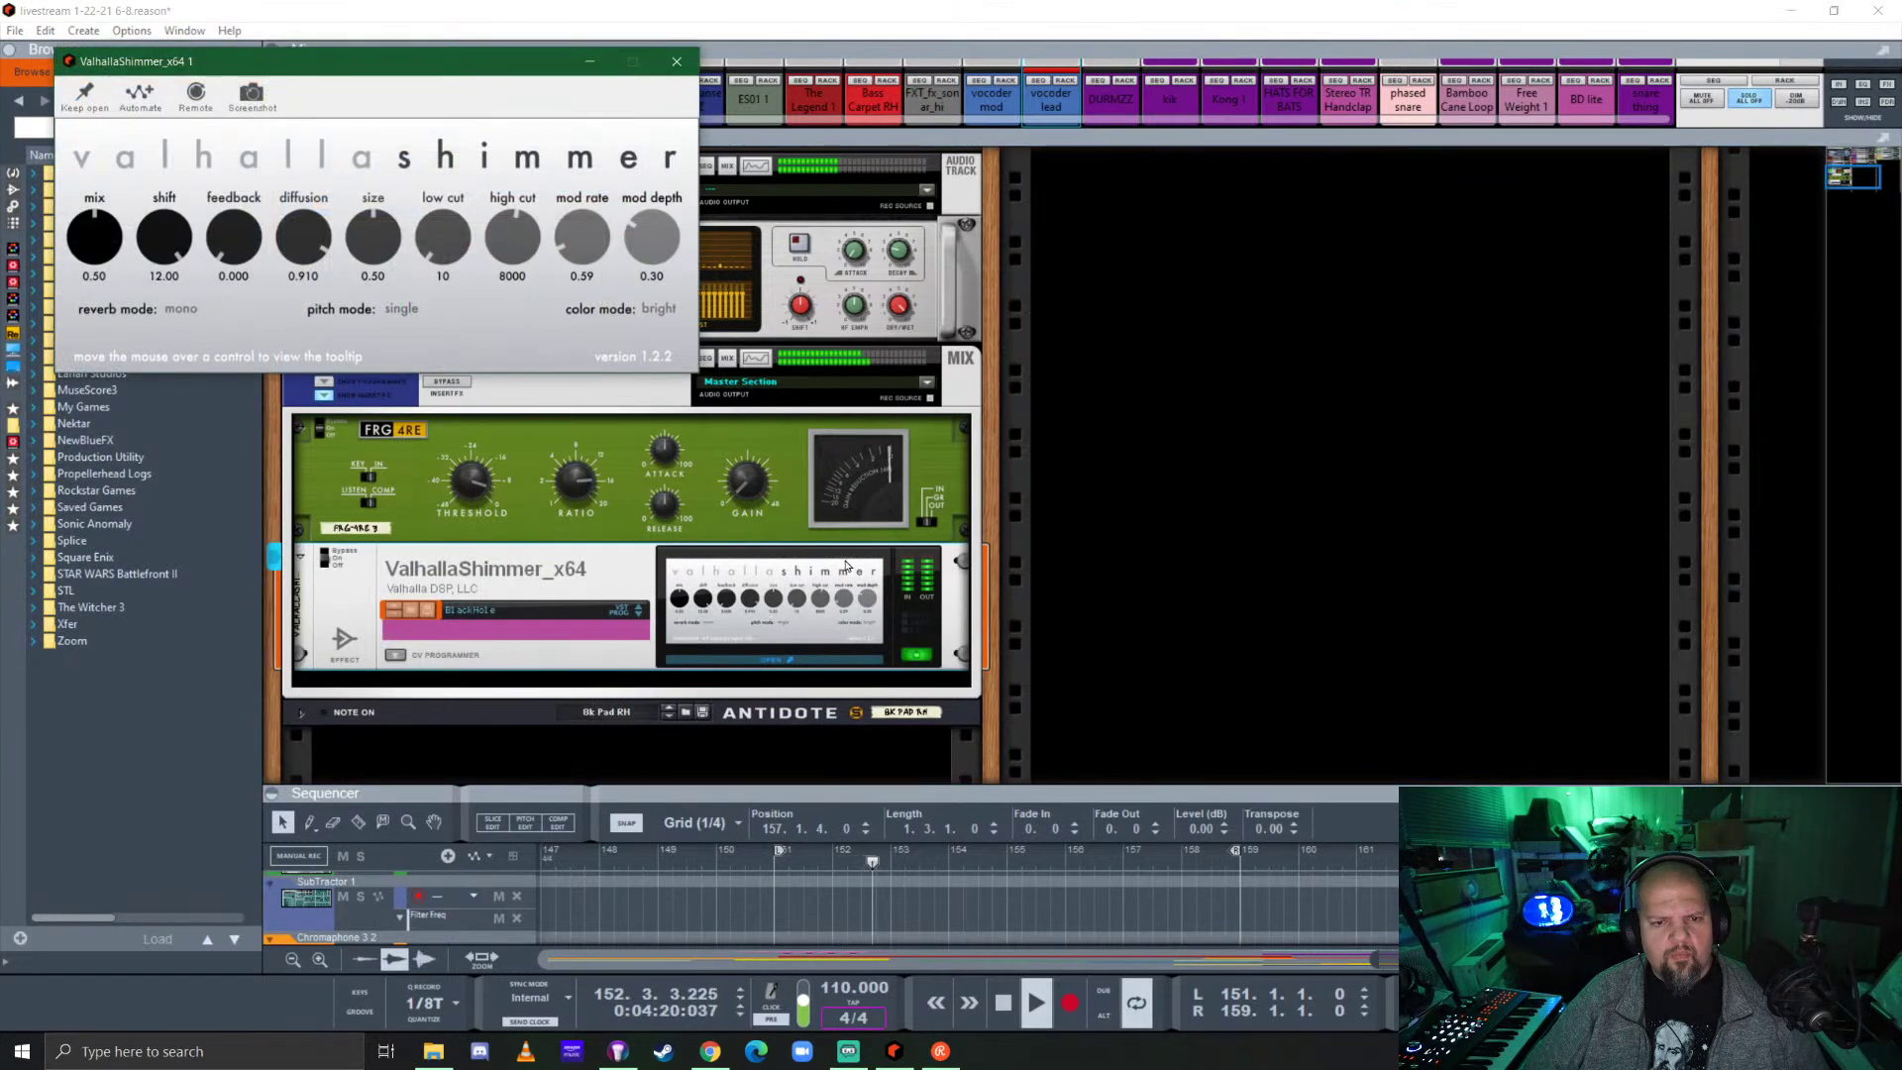
Set ValhallaShimmer's mix to 0.43, feedback to 0.464, size to 0.65 and reverb mode to mediumStereo.
{"action": "left_click_drag", "start_coordinate": [525, 82], "coordinate": [1297, 313]}
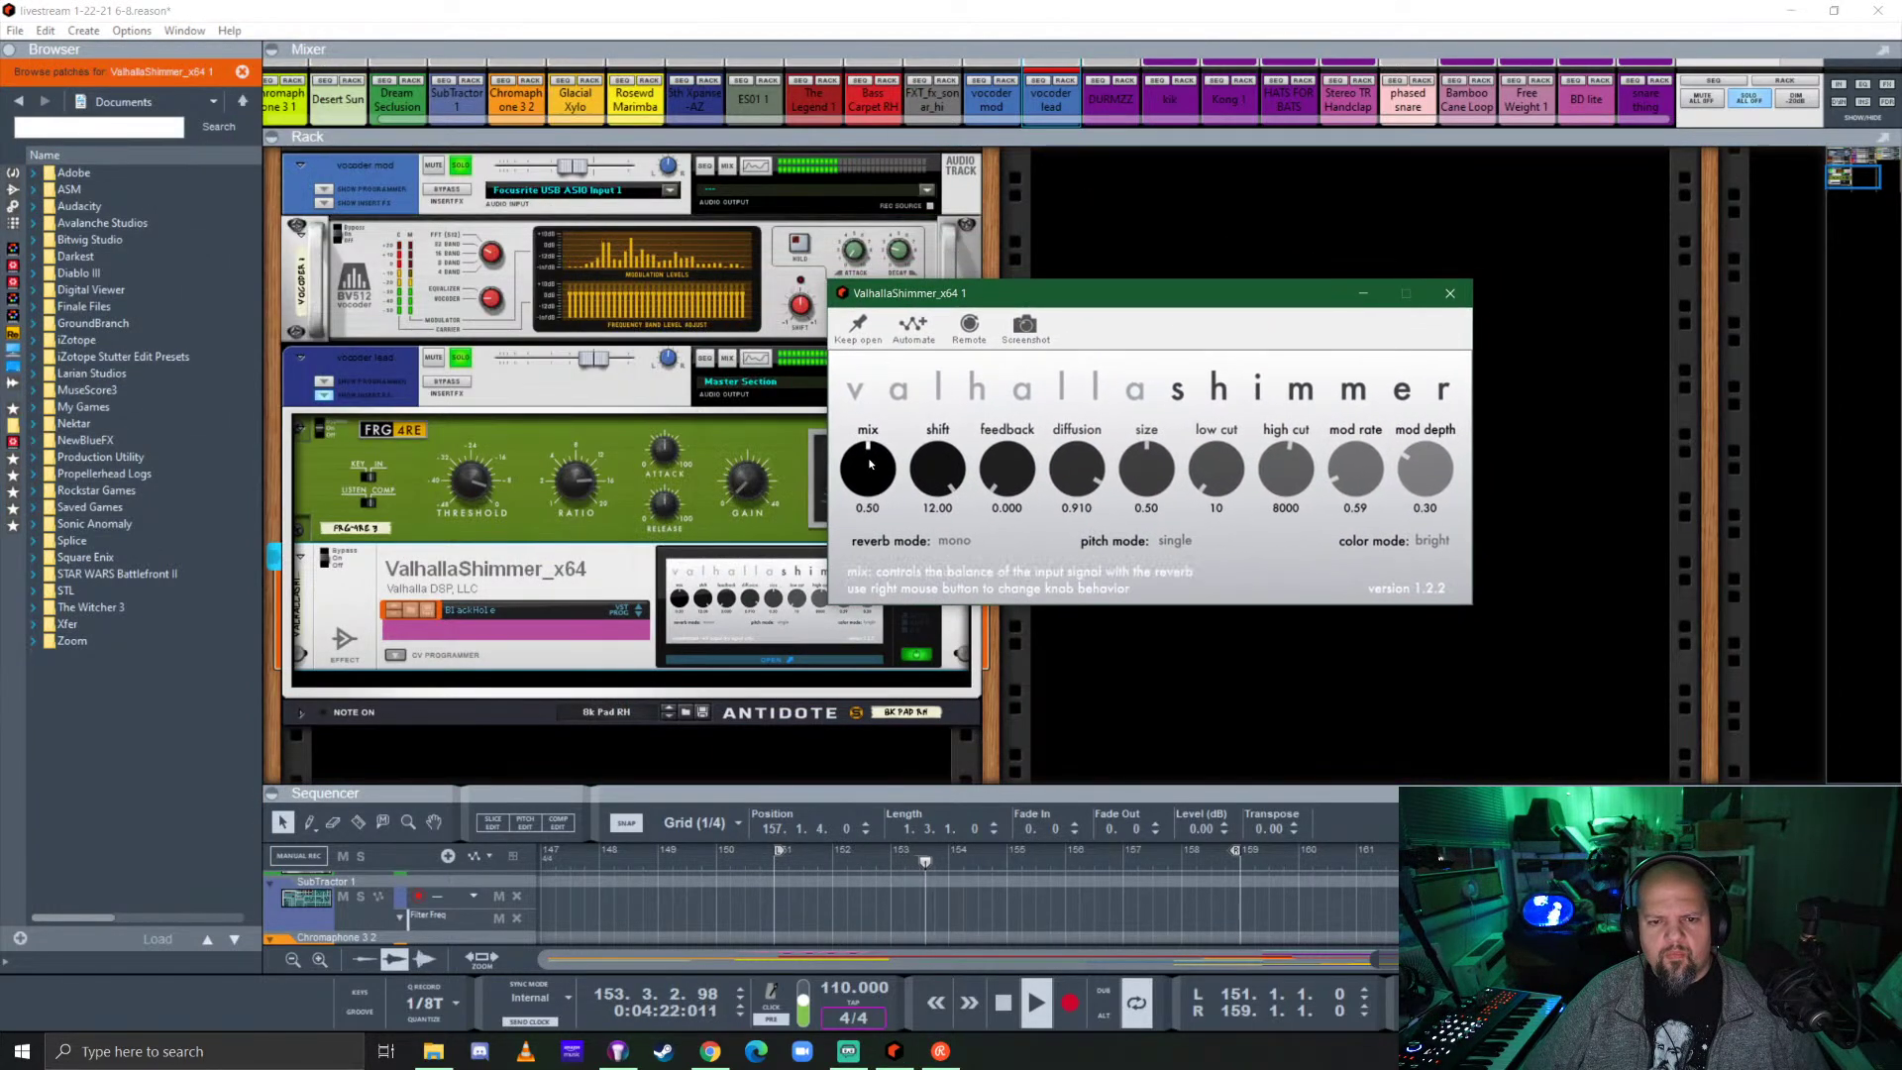
{"action": "left_click_drag", "start_coordinate": [871, 471], "coordinate": [871, 476]}
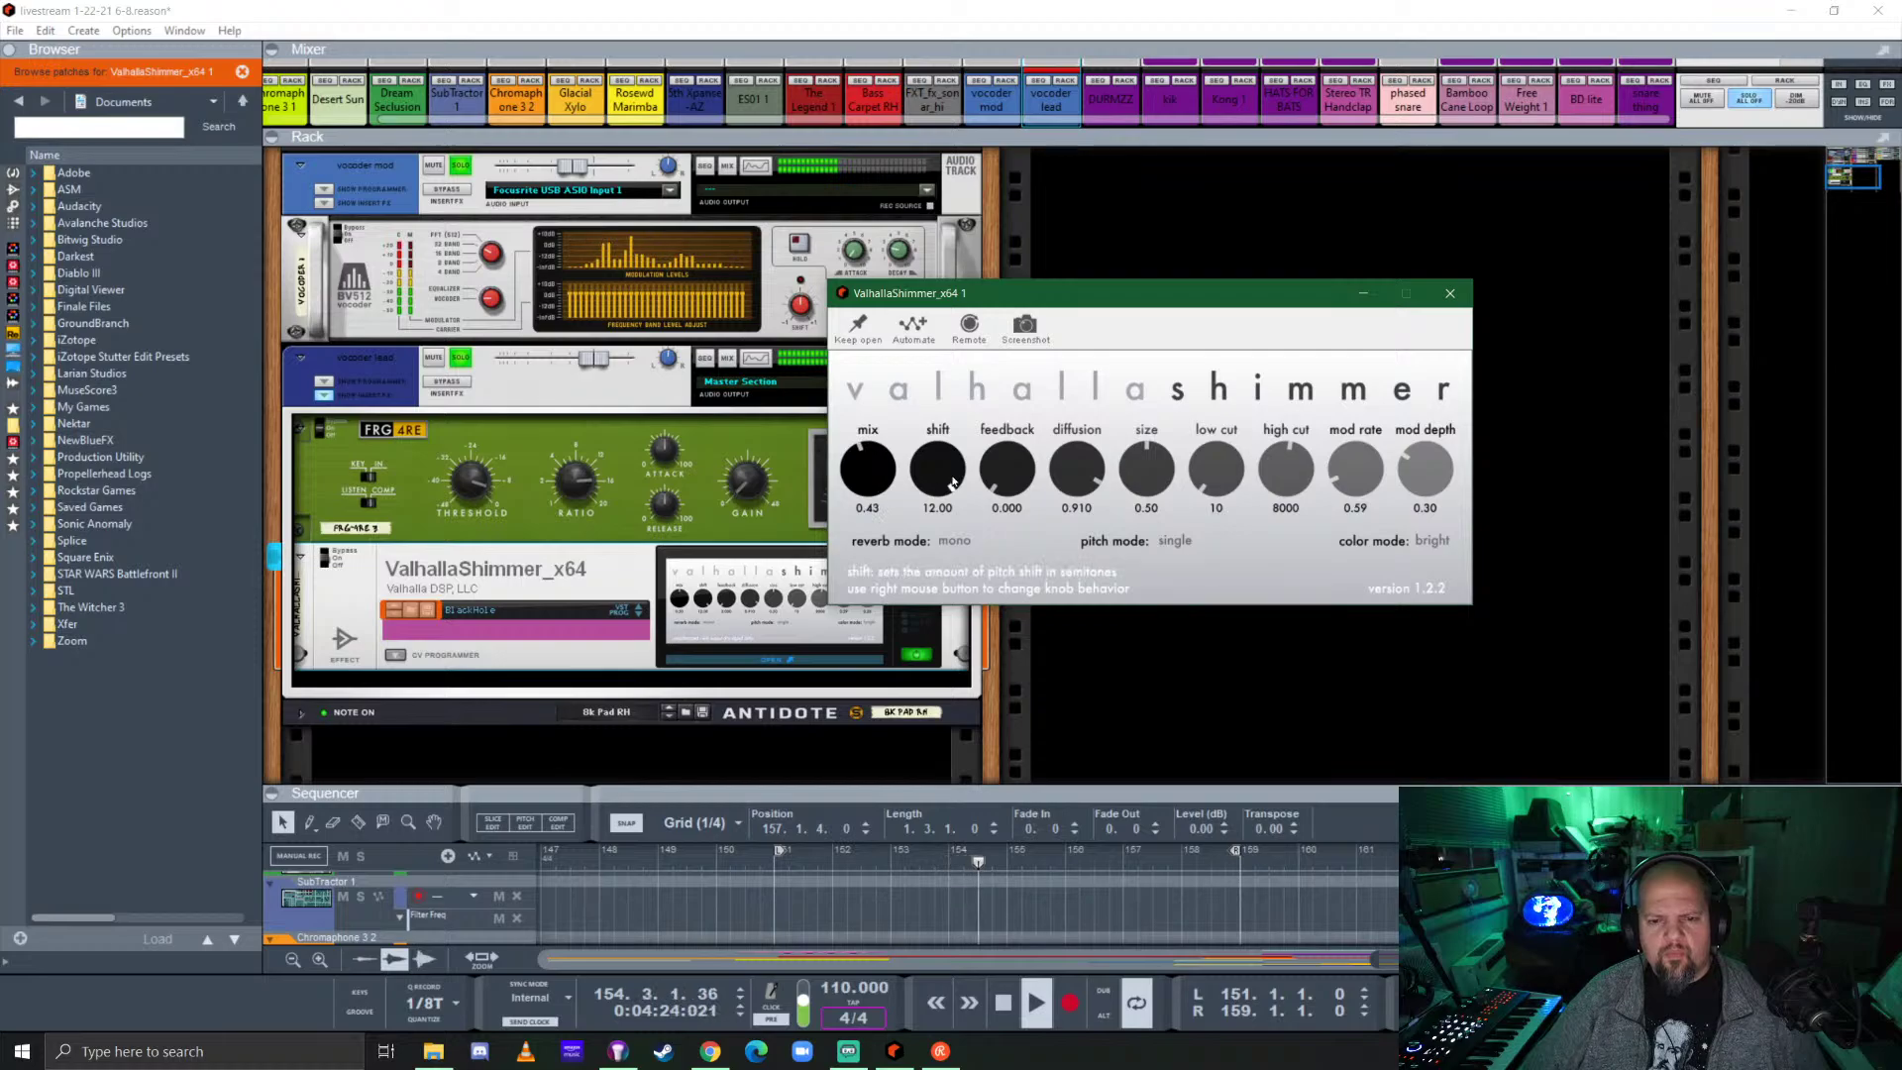
{"action": "left_click_drag", "start_coordinate": [1006, 473], "coordinate": [1021, 426]}
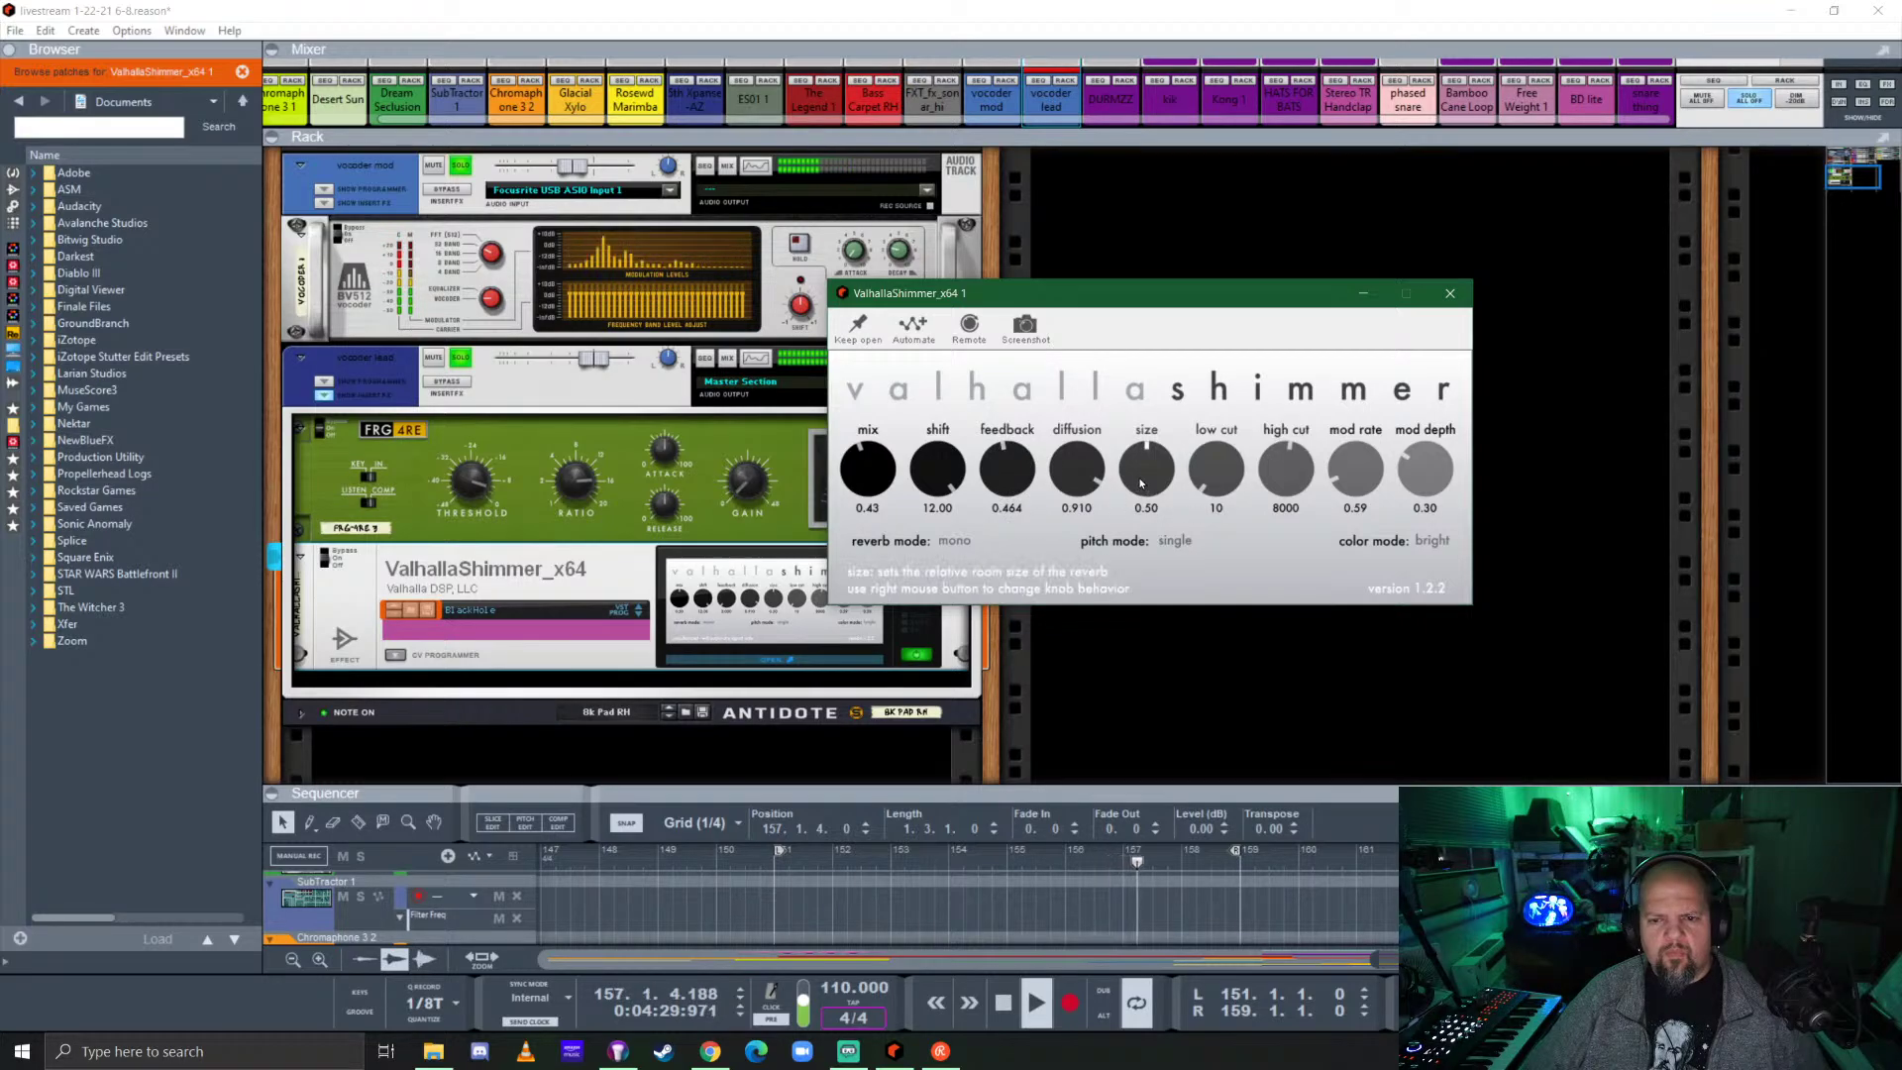
{"action": "left_click_drag", "start_coordinate": [1148, 472], "coordinate": [1157, 446]}
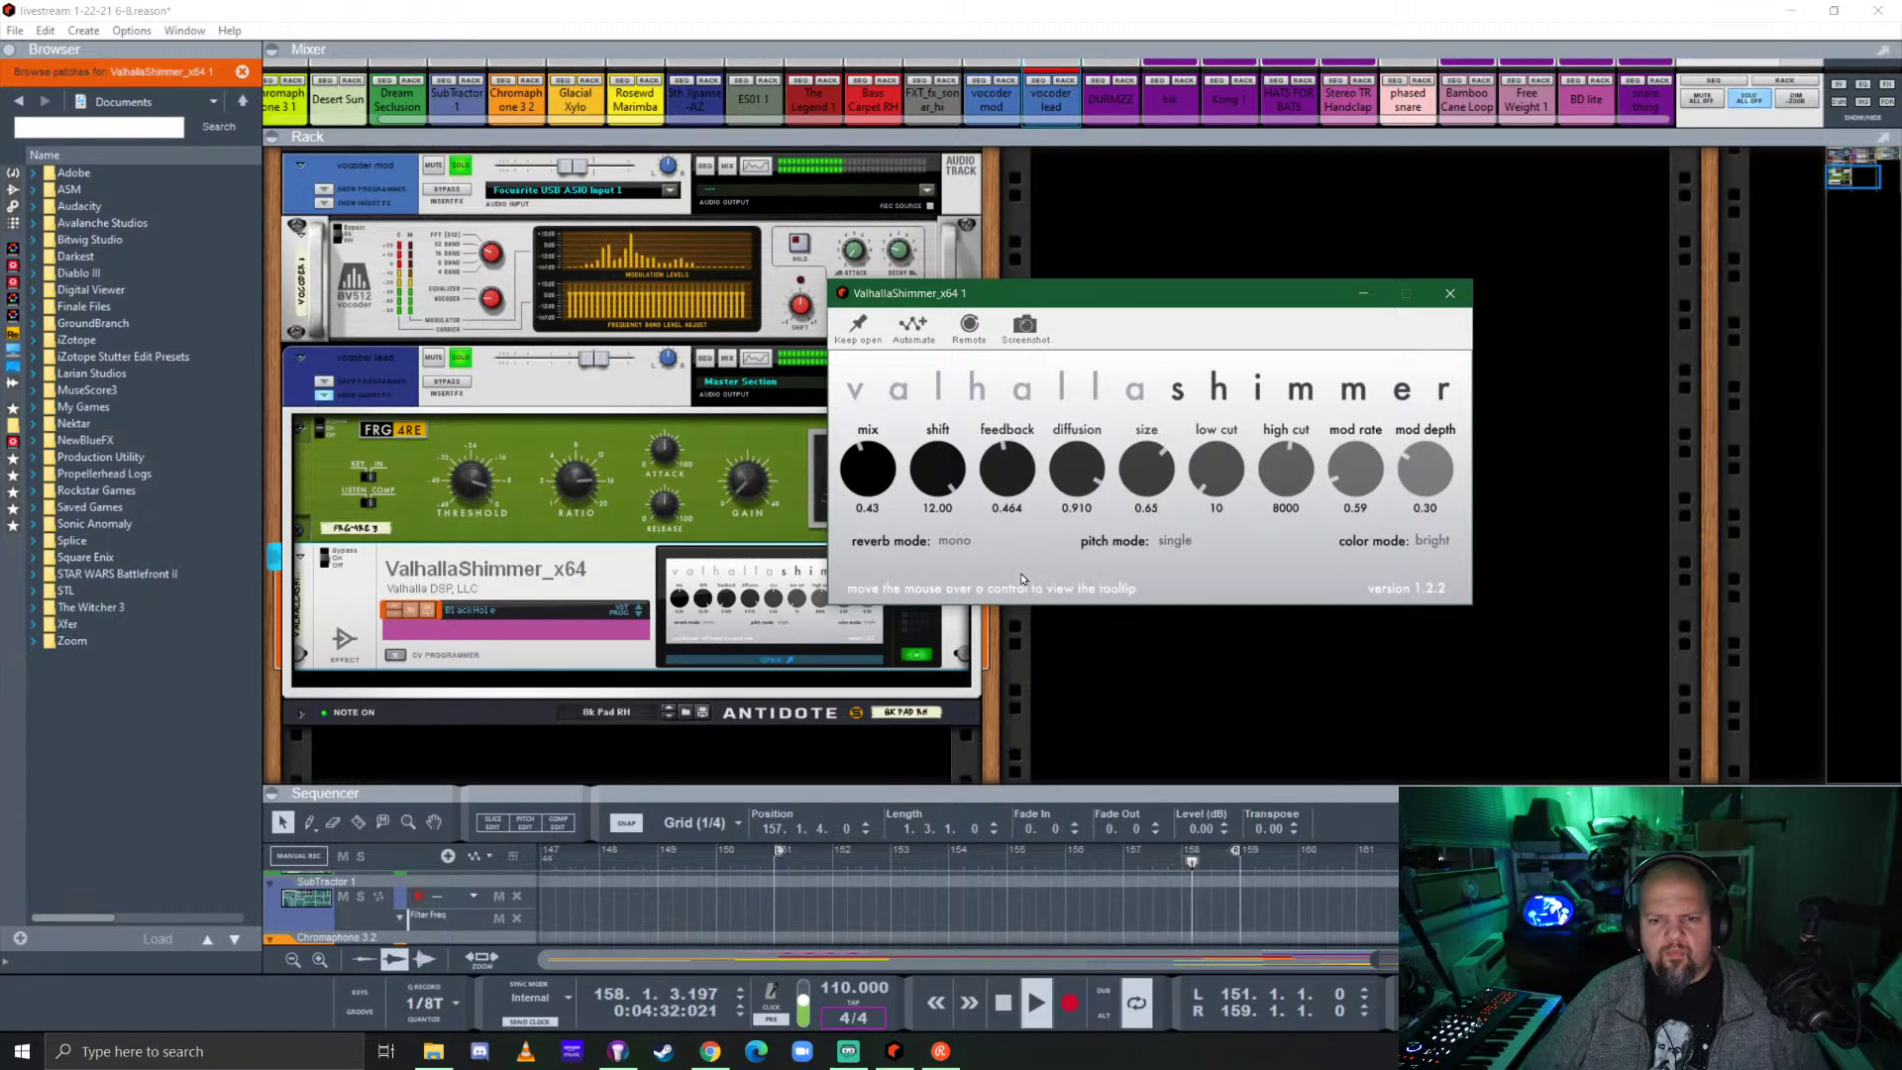
{"action": "left_click", "coordinate": [954, 543]}
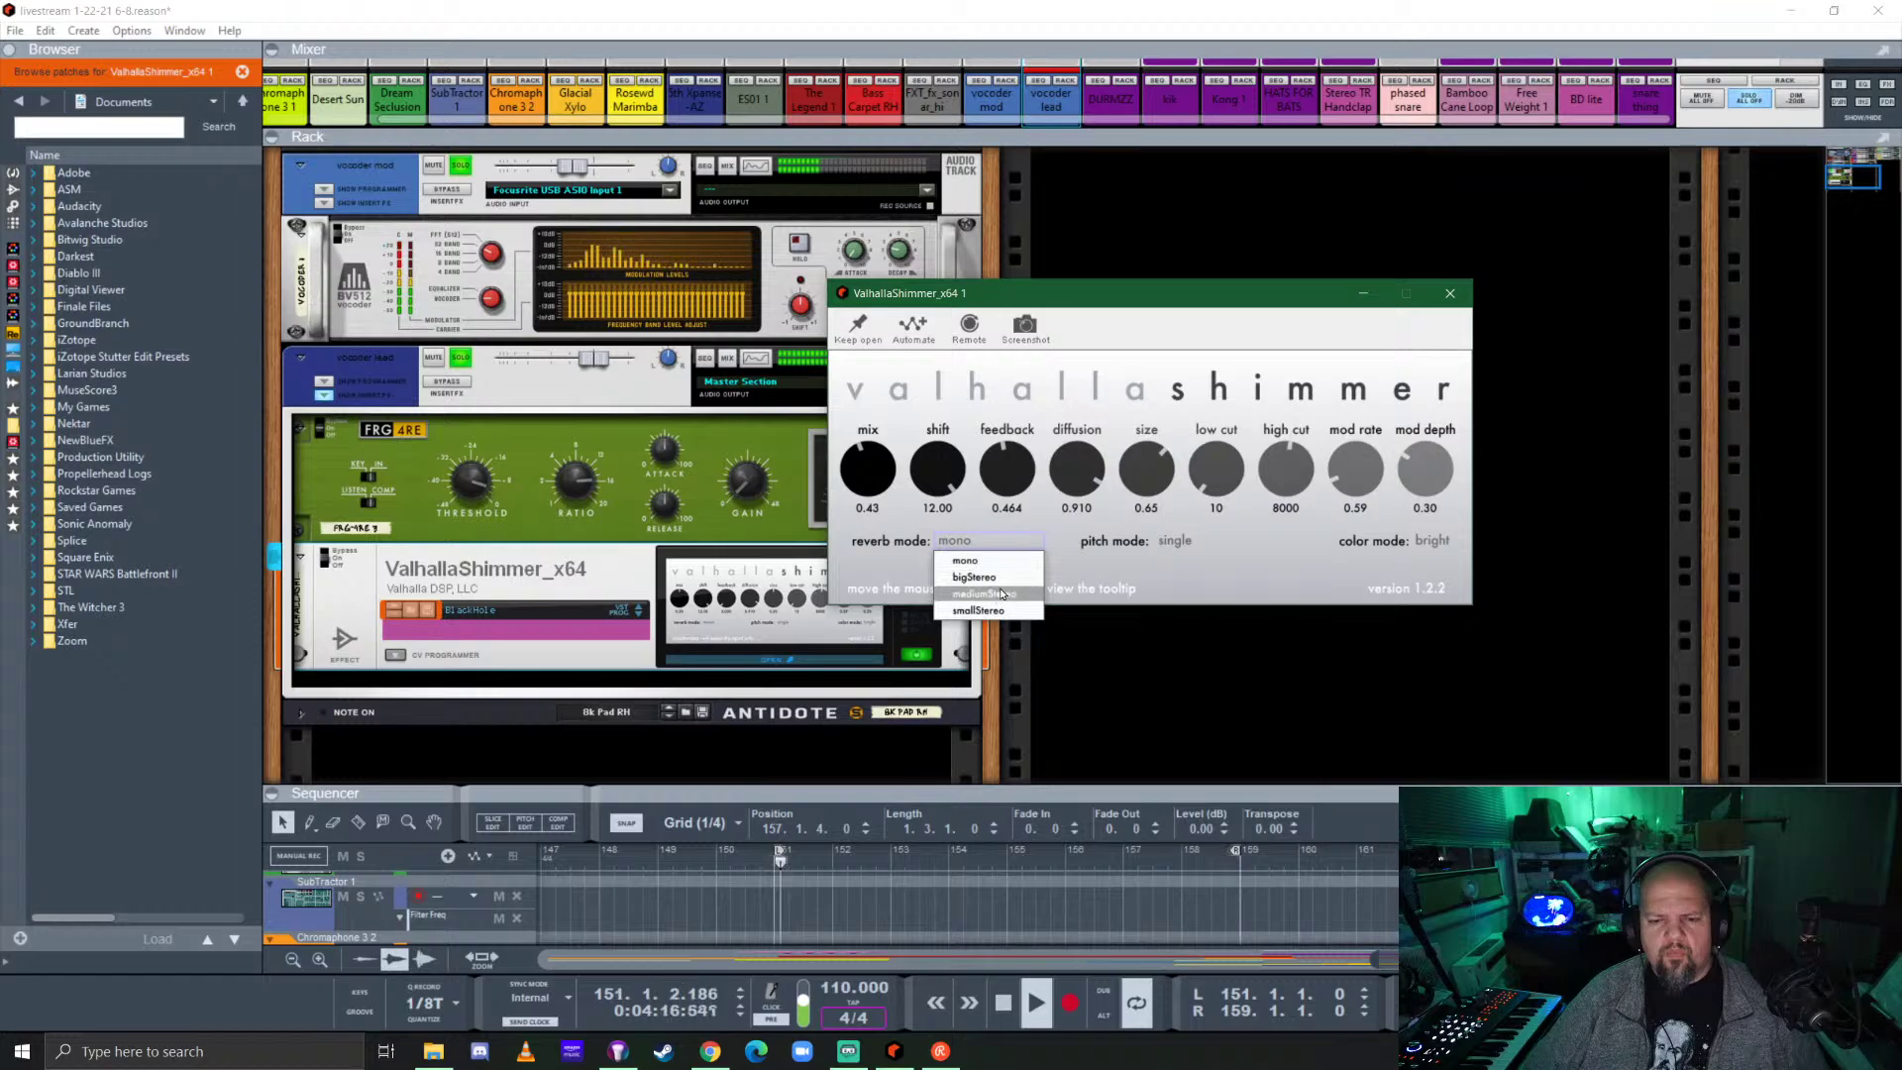
{"action": "left_click", "coordinate": [981, 599]}
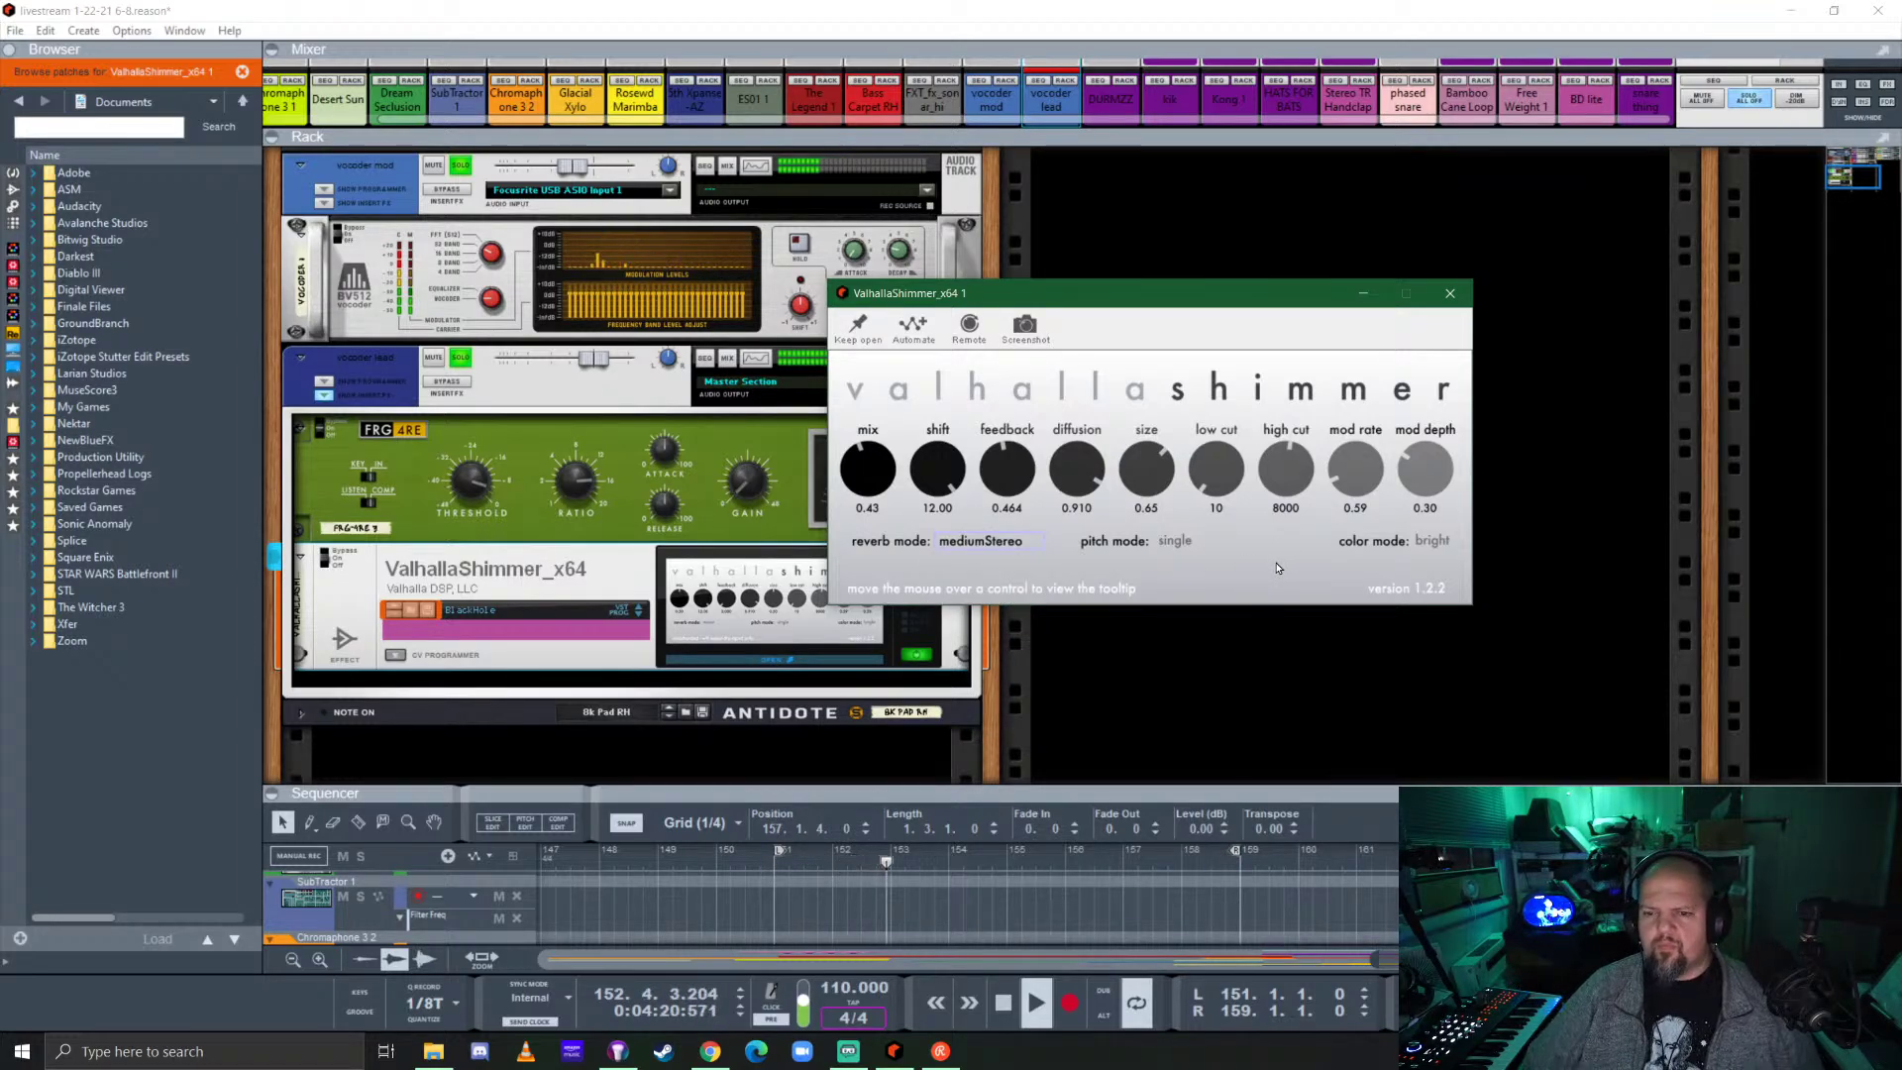
Lower the BV512's lowest frequency bands into a rising slope and try different positive and negative Shift settings.
{"action": "left_click", "coordinate": [570, 314]}
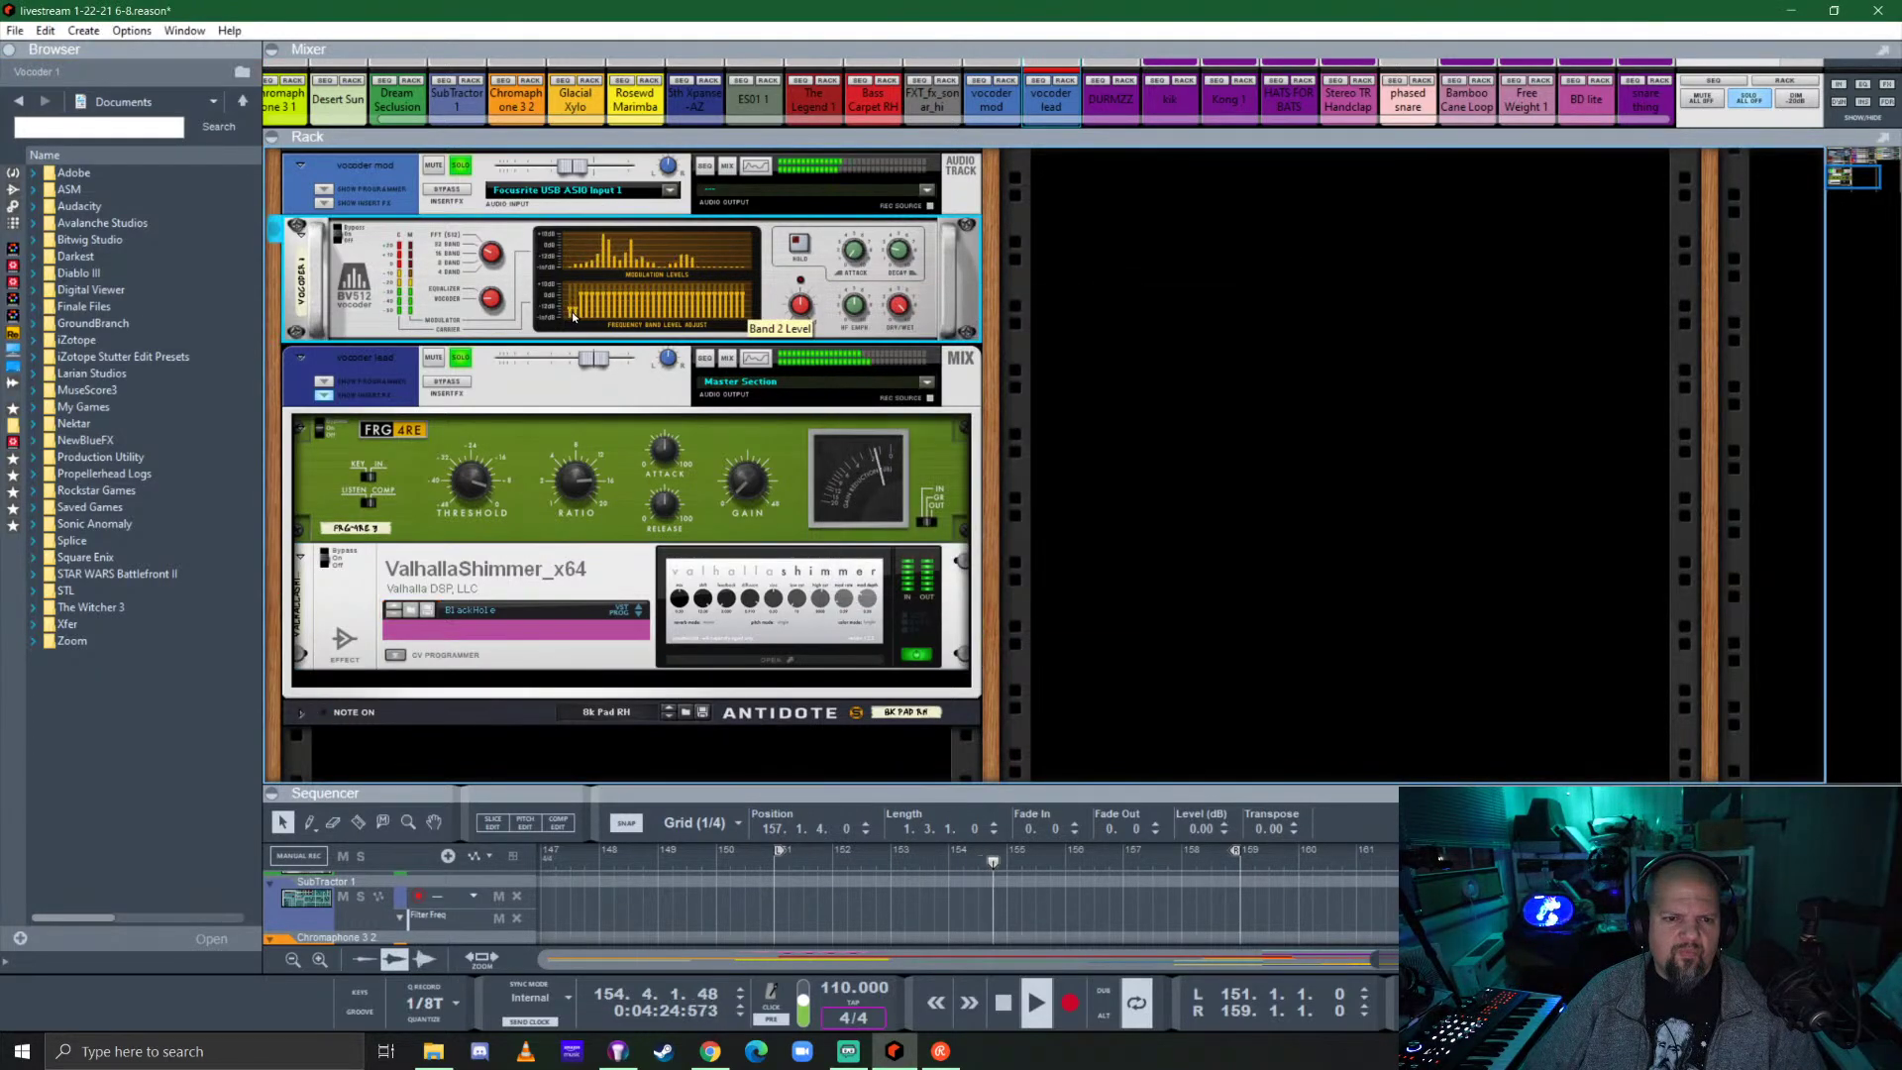
{"action": "left_click_drag", "start_coordinate": [574, 330], "coordinate": [590, 313]}
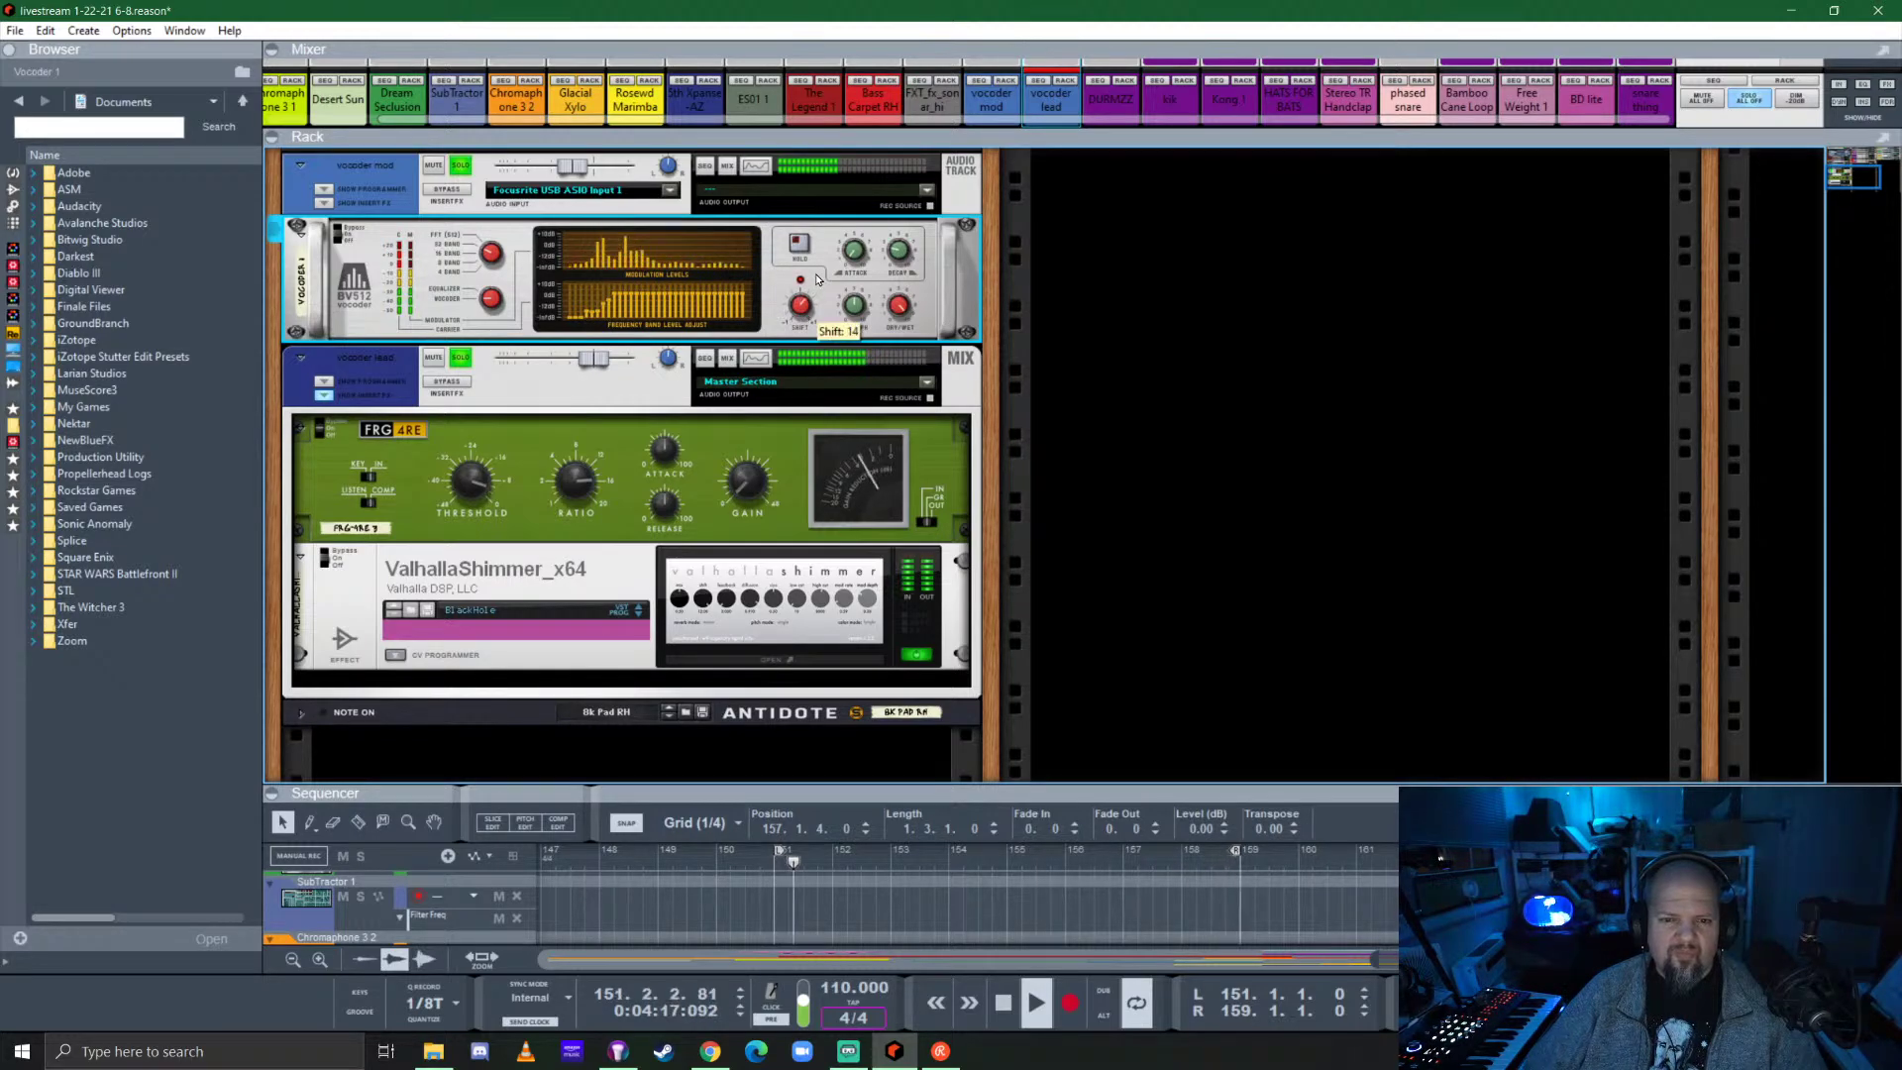
{"action": "left_click_drag", "start_coordinate": [819, 279], "coordinate": [832, 219]}
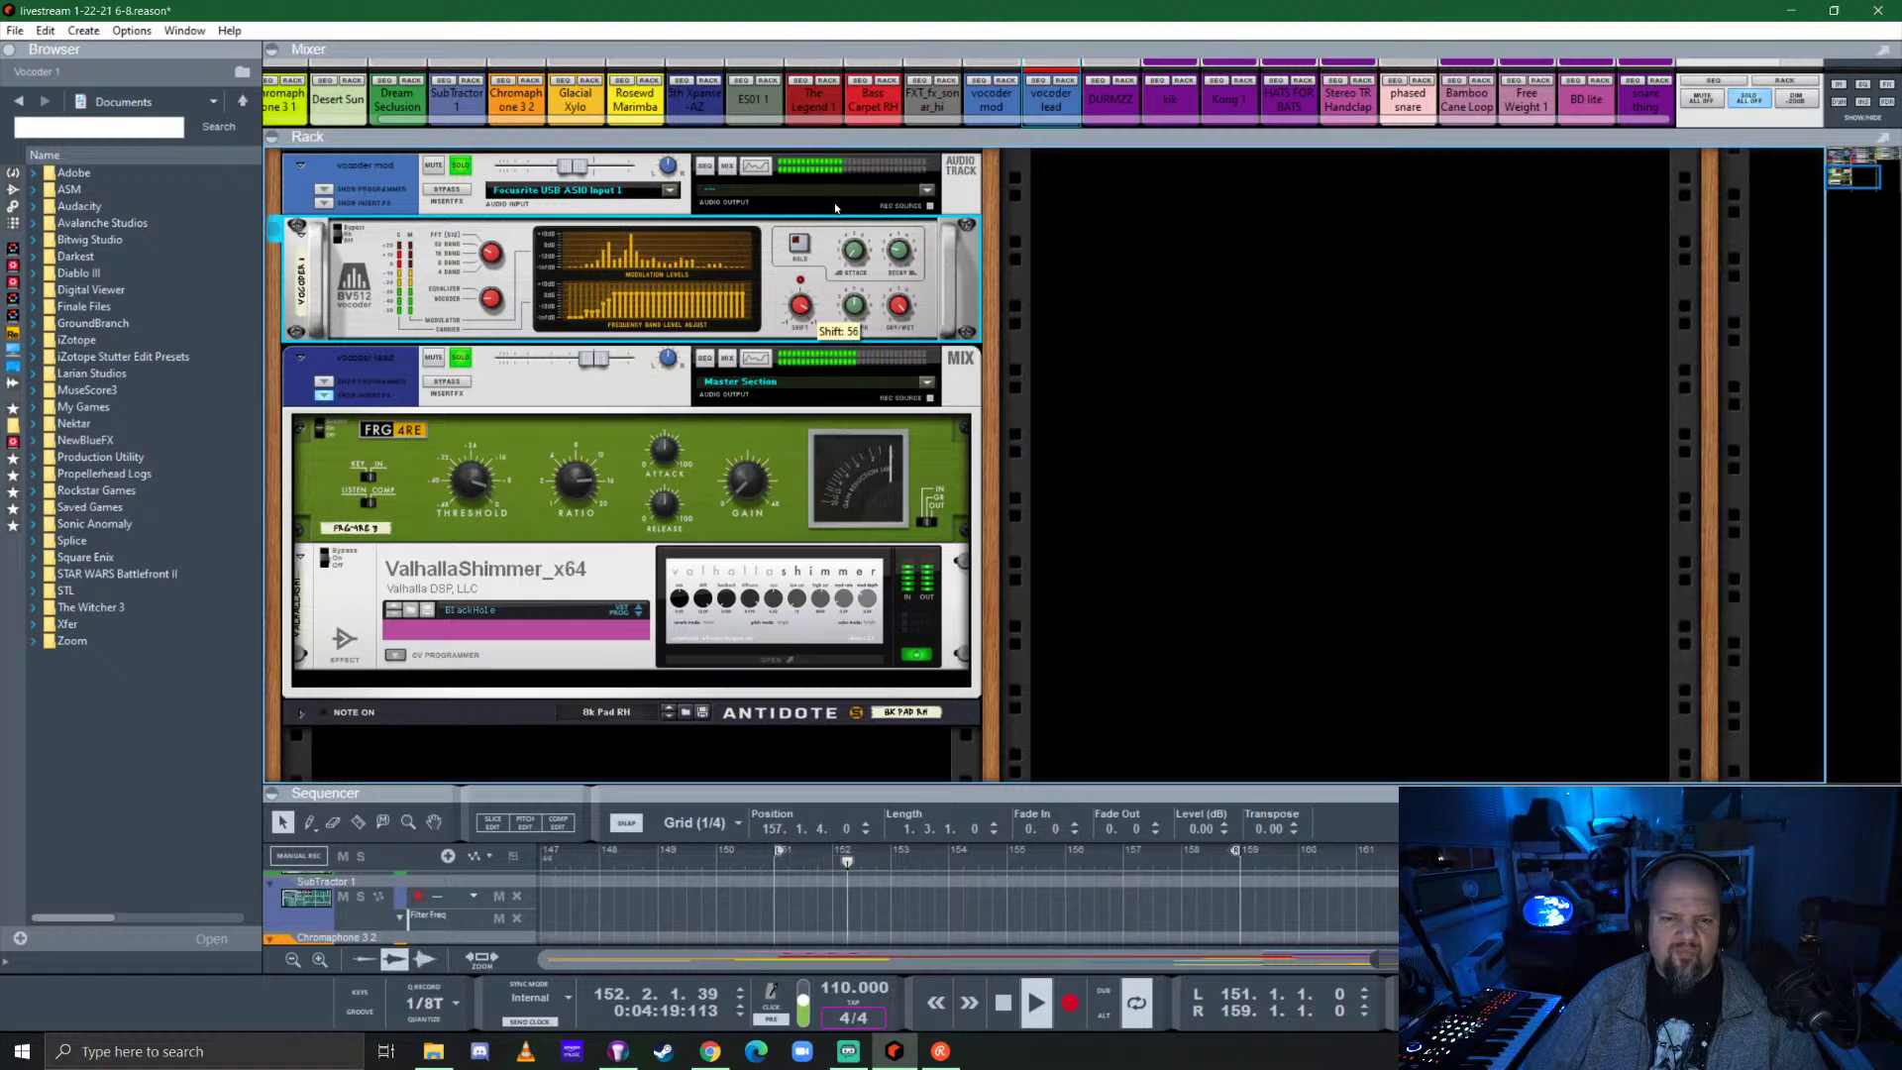
{"action": "left_click_drag", "start_coordinate": [857, 151], "coordinate": [858, 149]}
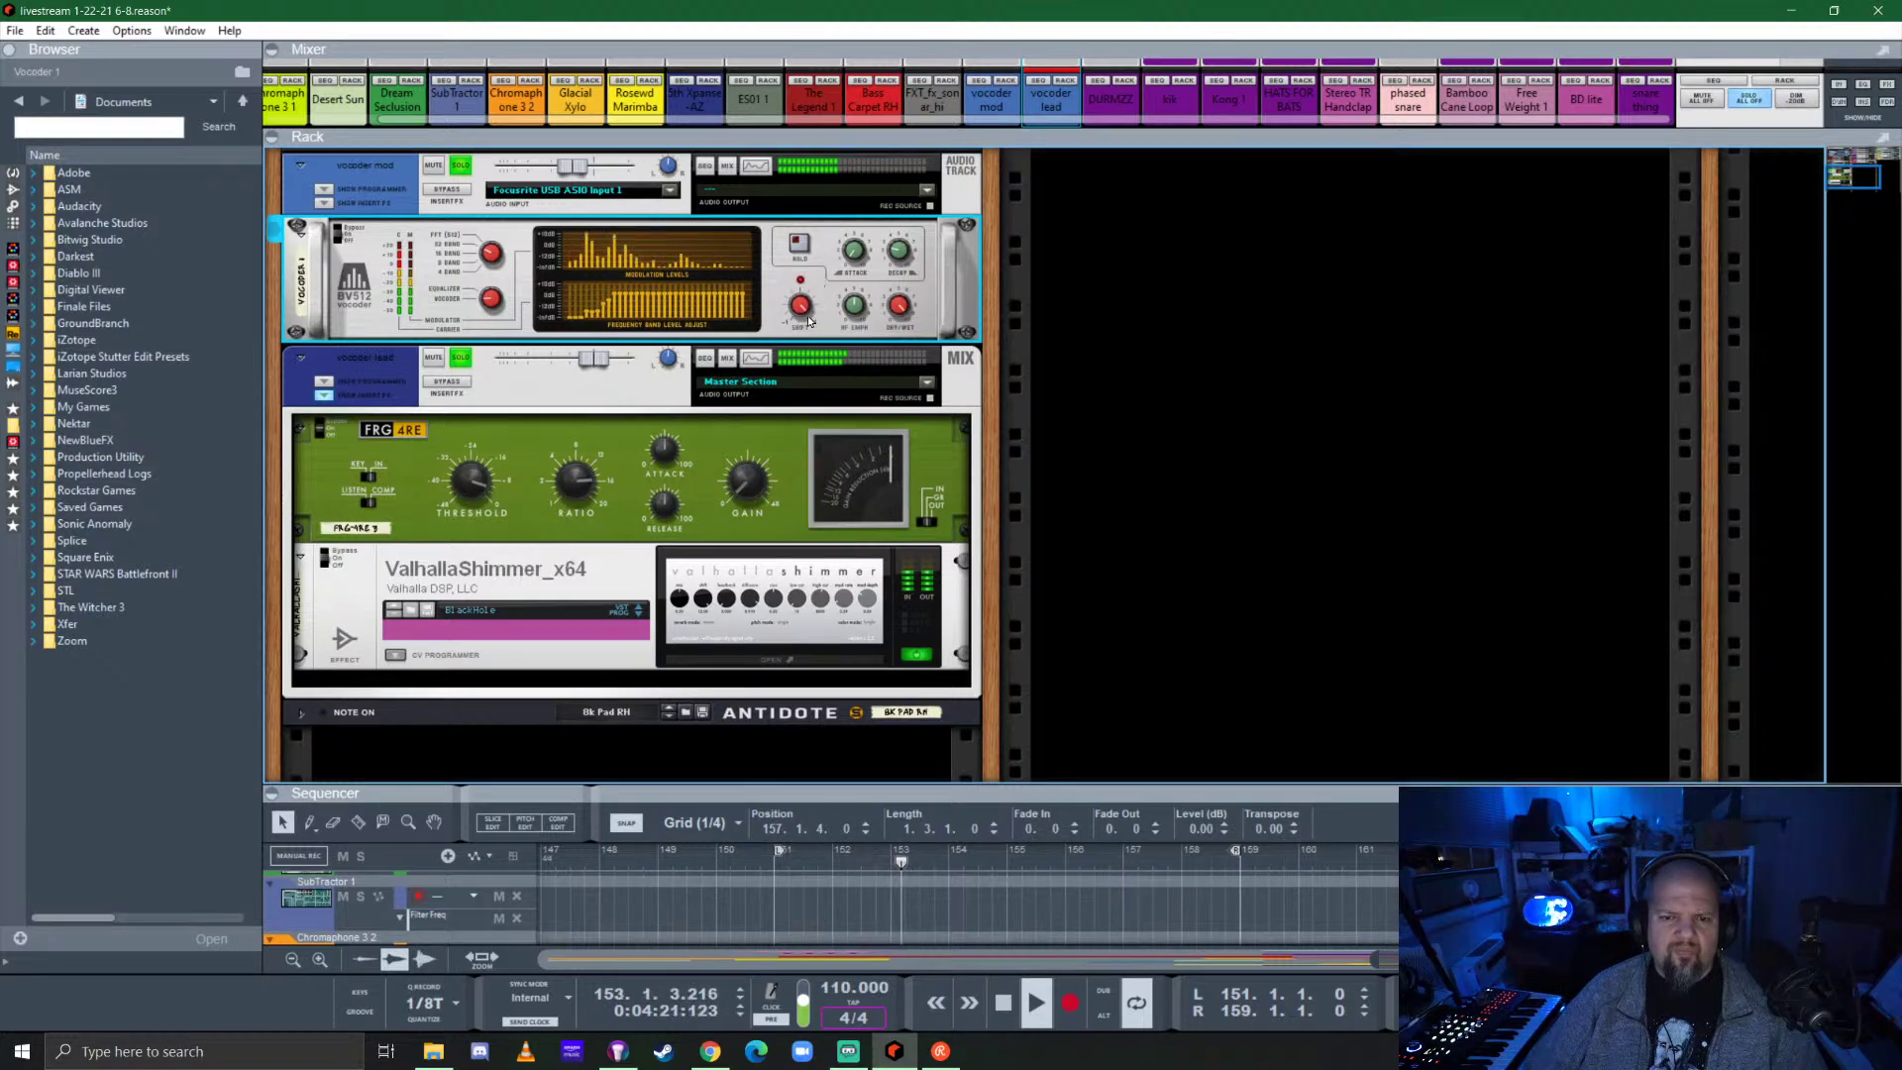
{"action": "left_click_drag", "start_coordinate": [803, 312], "coordinate": [811, 359]}
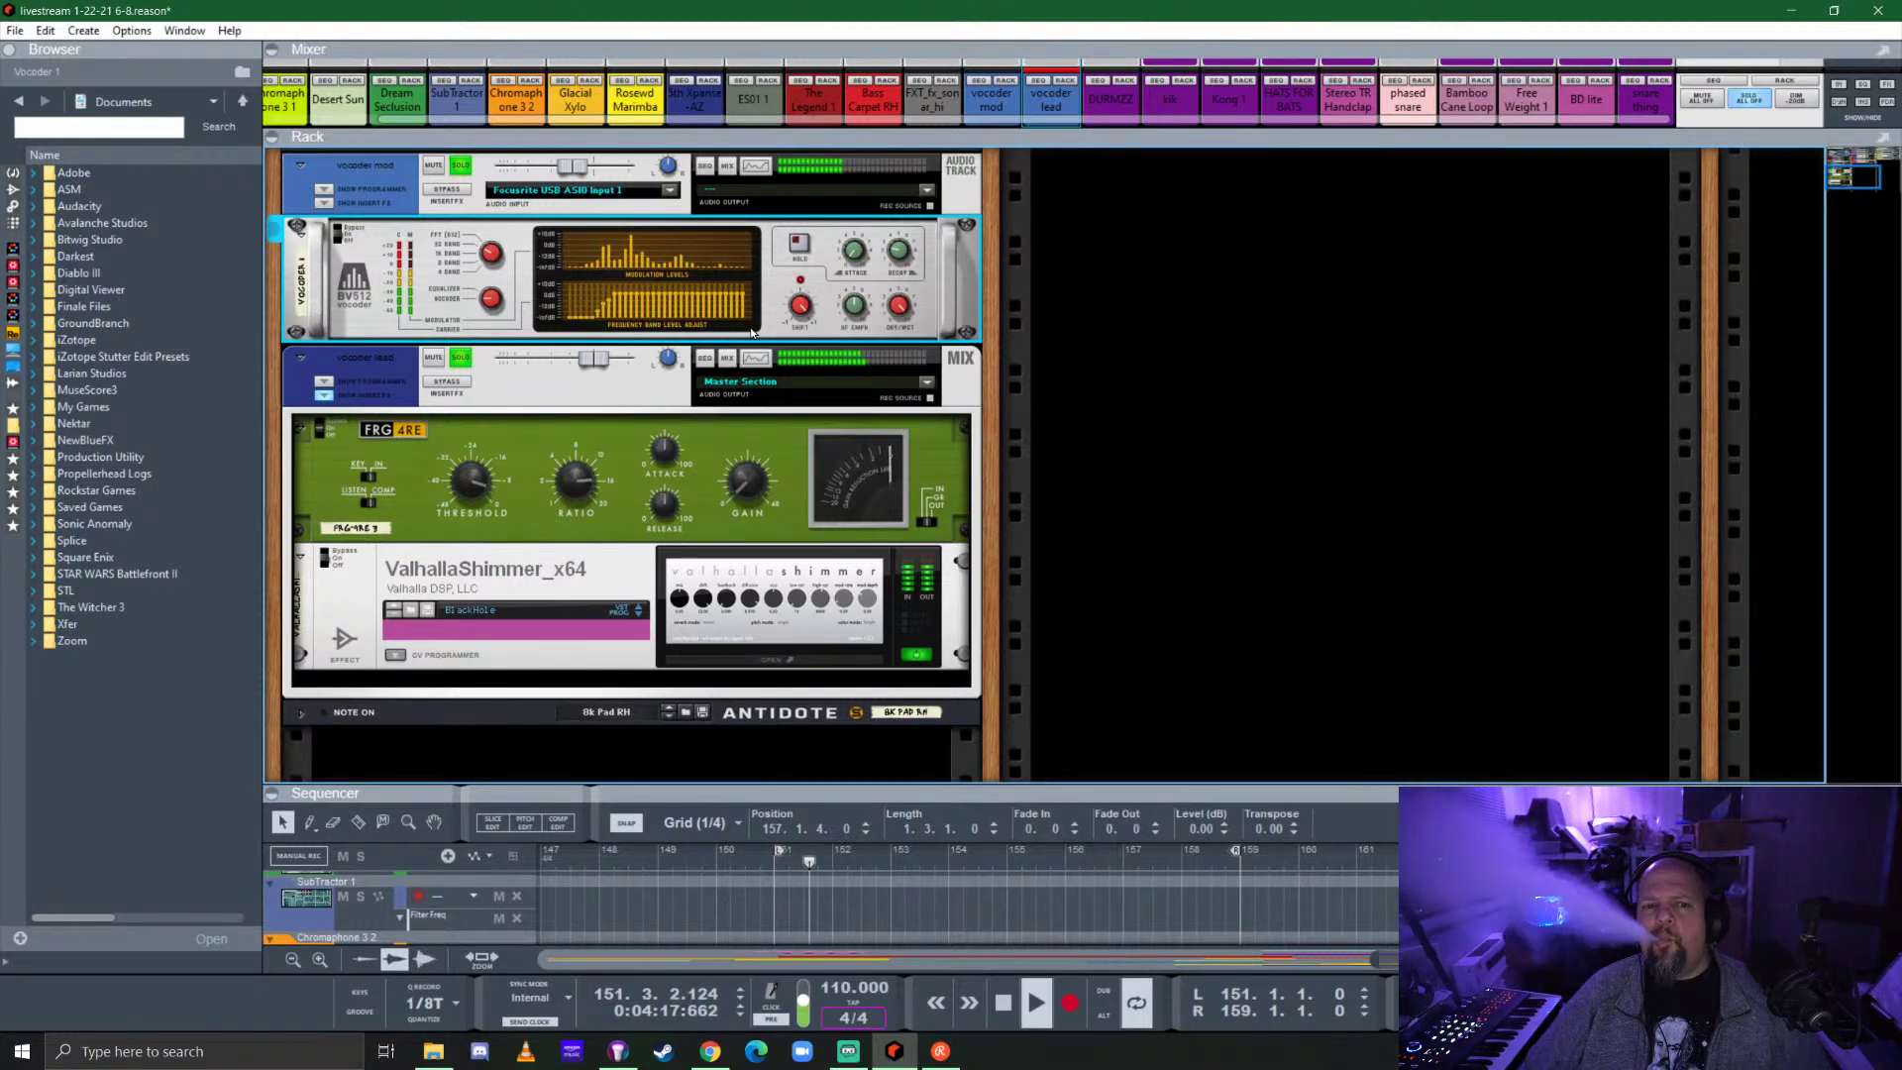
{"action": "left_click_drag", "start_coordinate": [803, 307], "coordinate": [807, 370]}
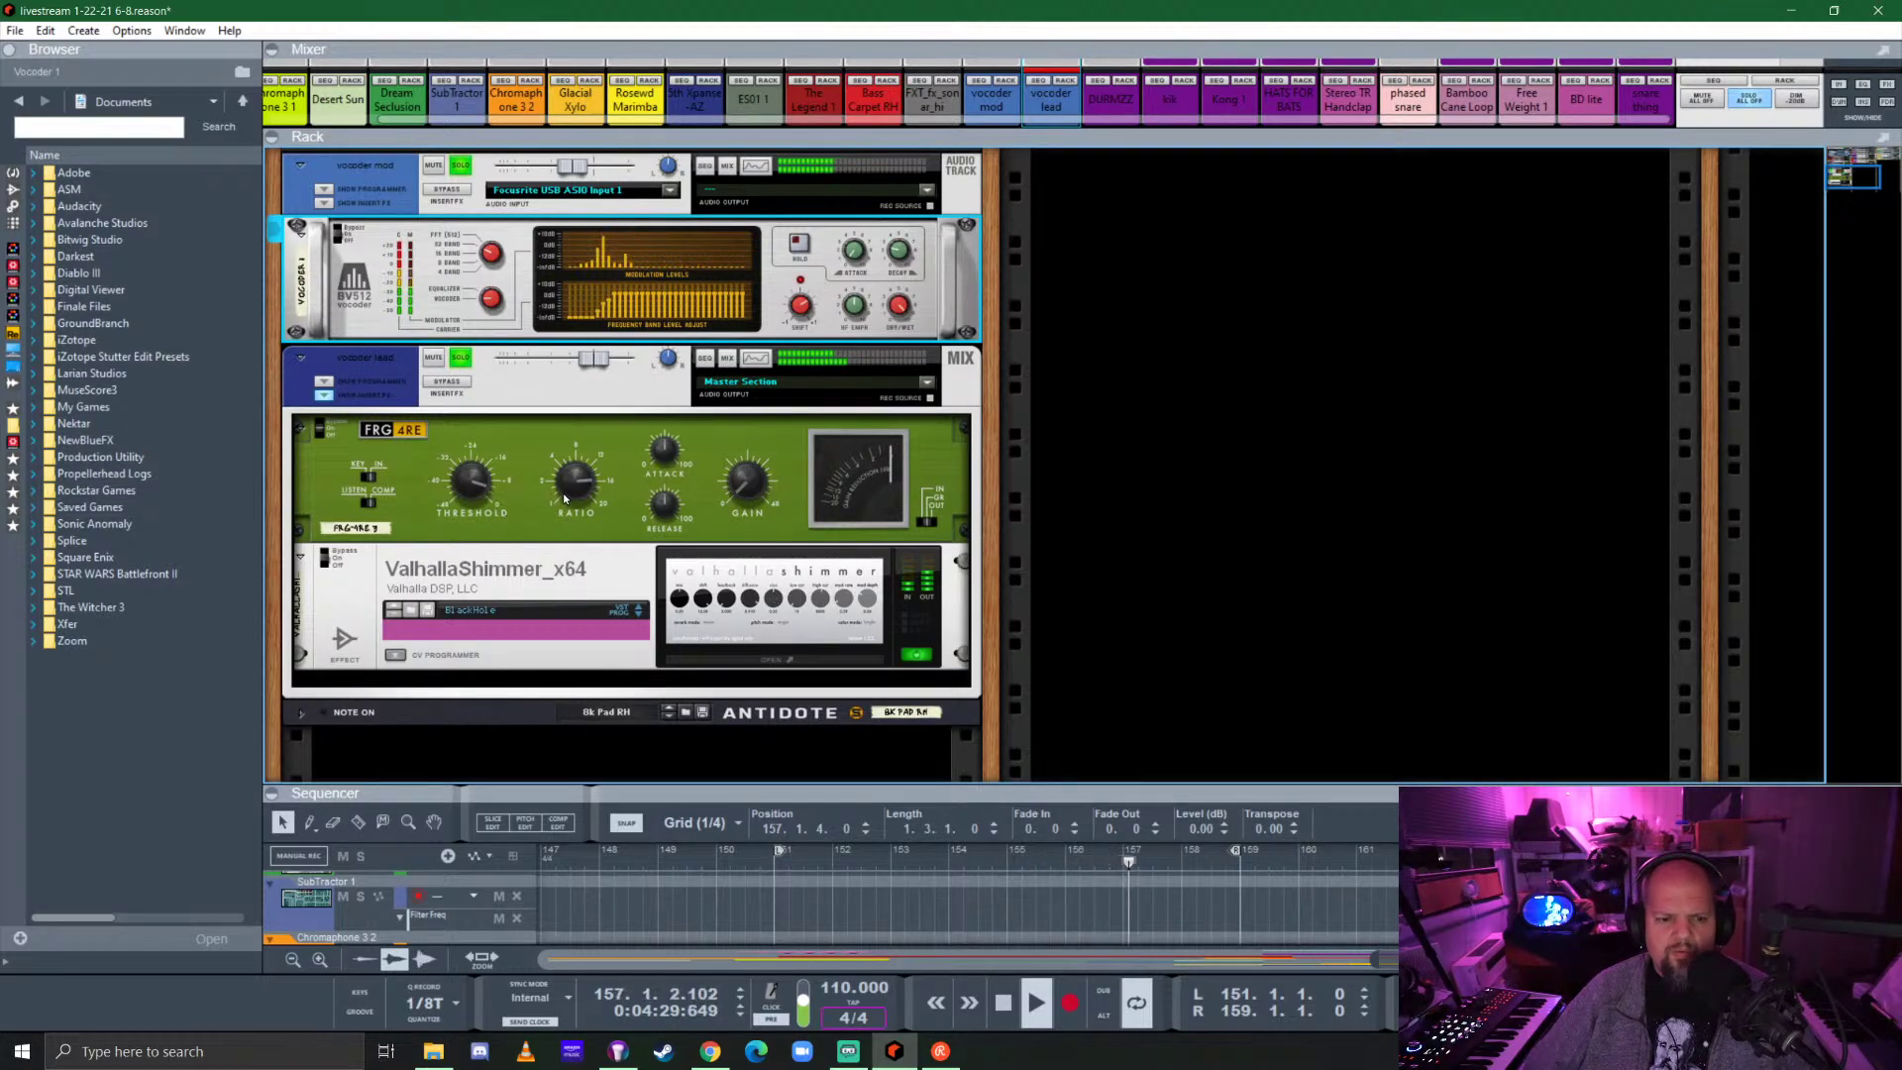
Pull down individual bands in the BV512's frequency band levels and check the ValhallaShimmer settings.
{"action": "left_click", "coordinate": [472, 489]}
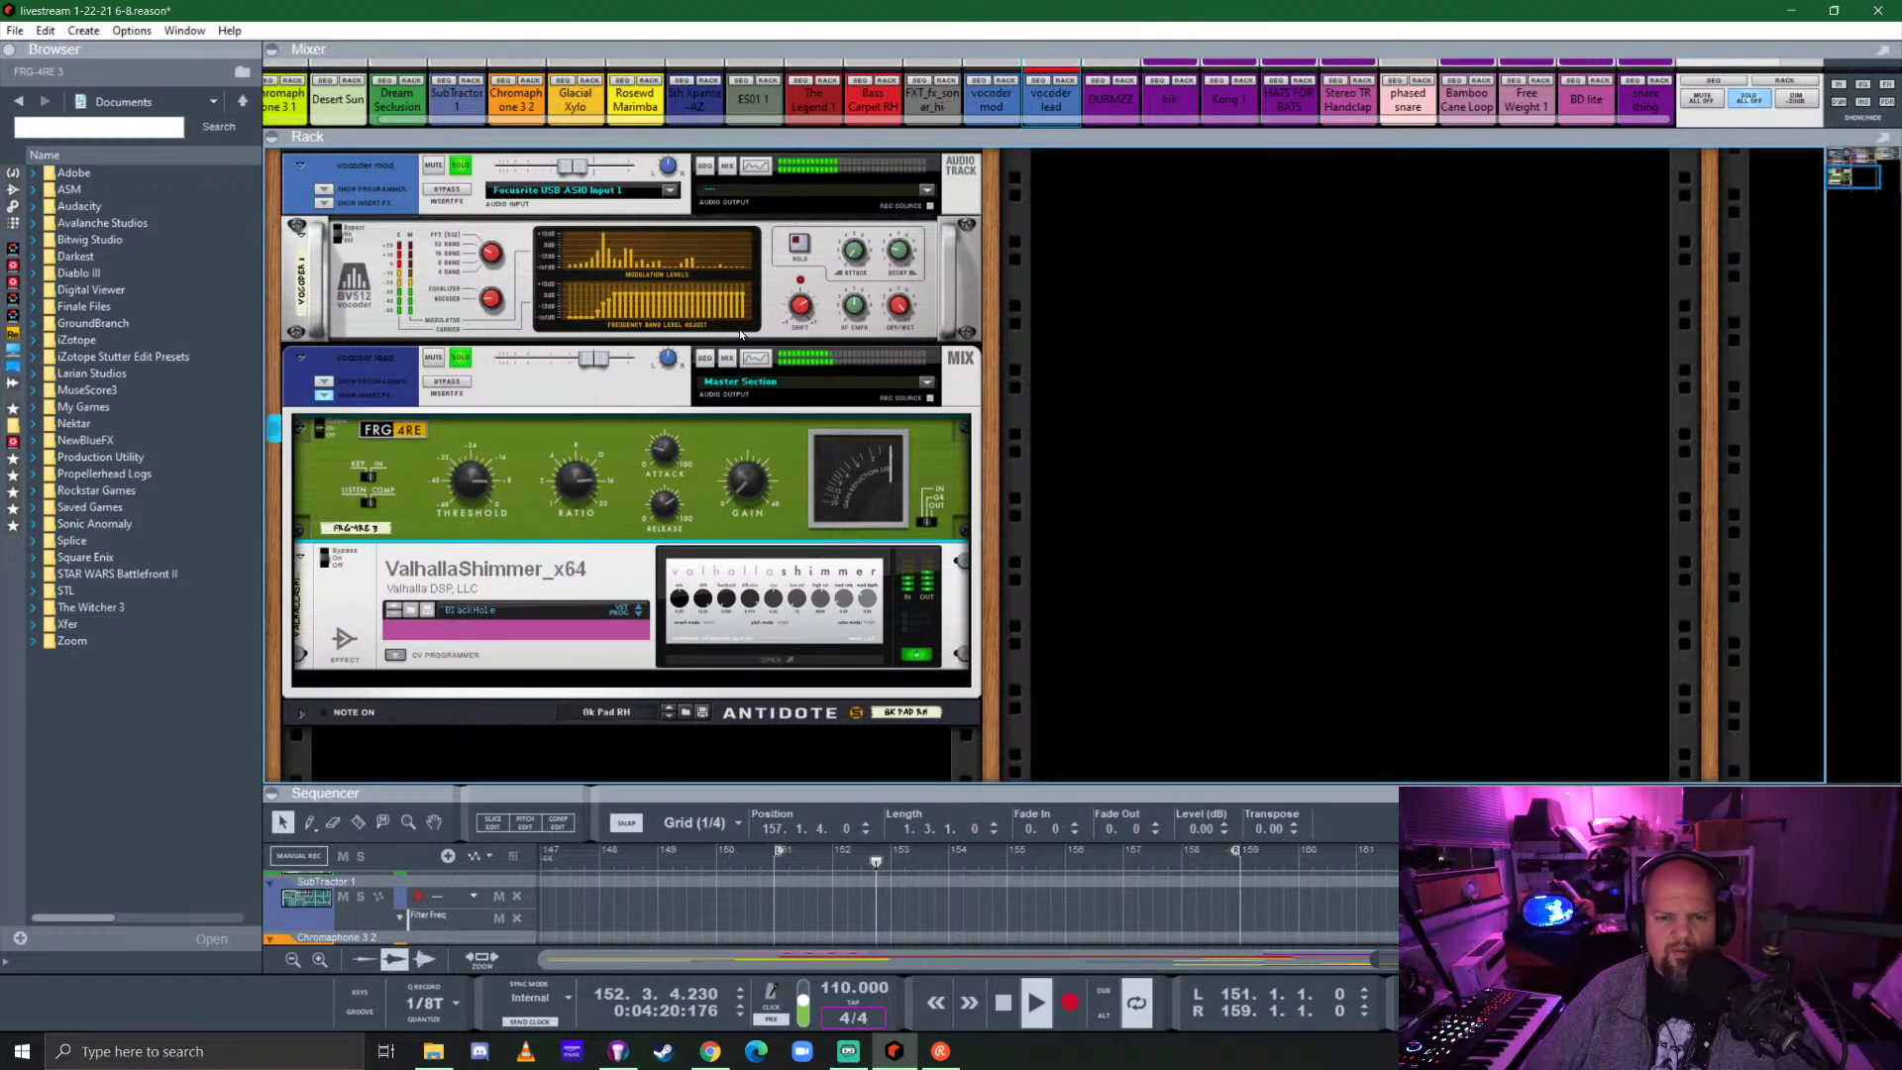
{"action": "left_click", "coordinate": [616, 295]}
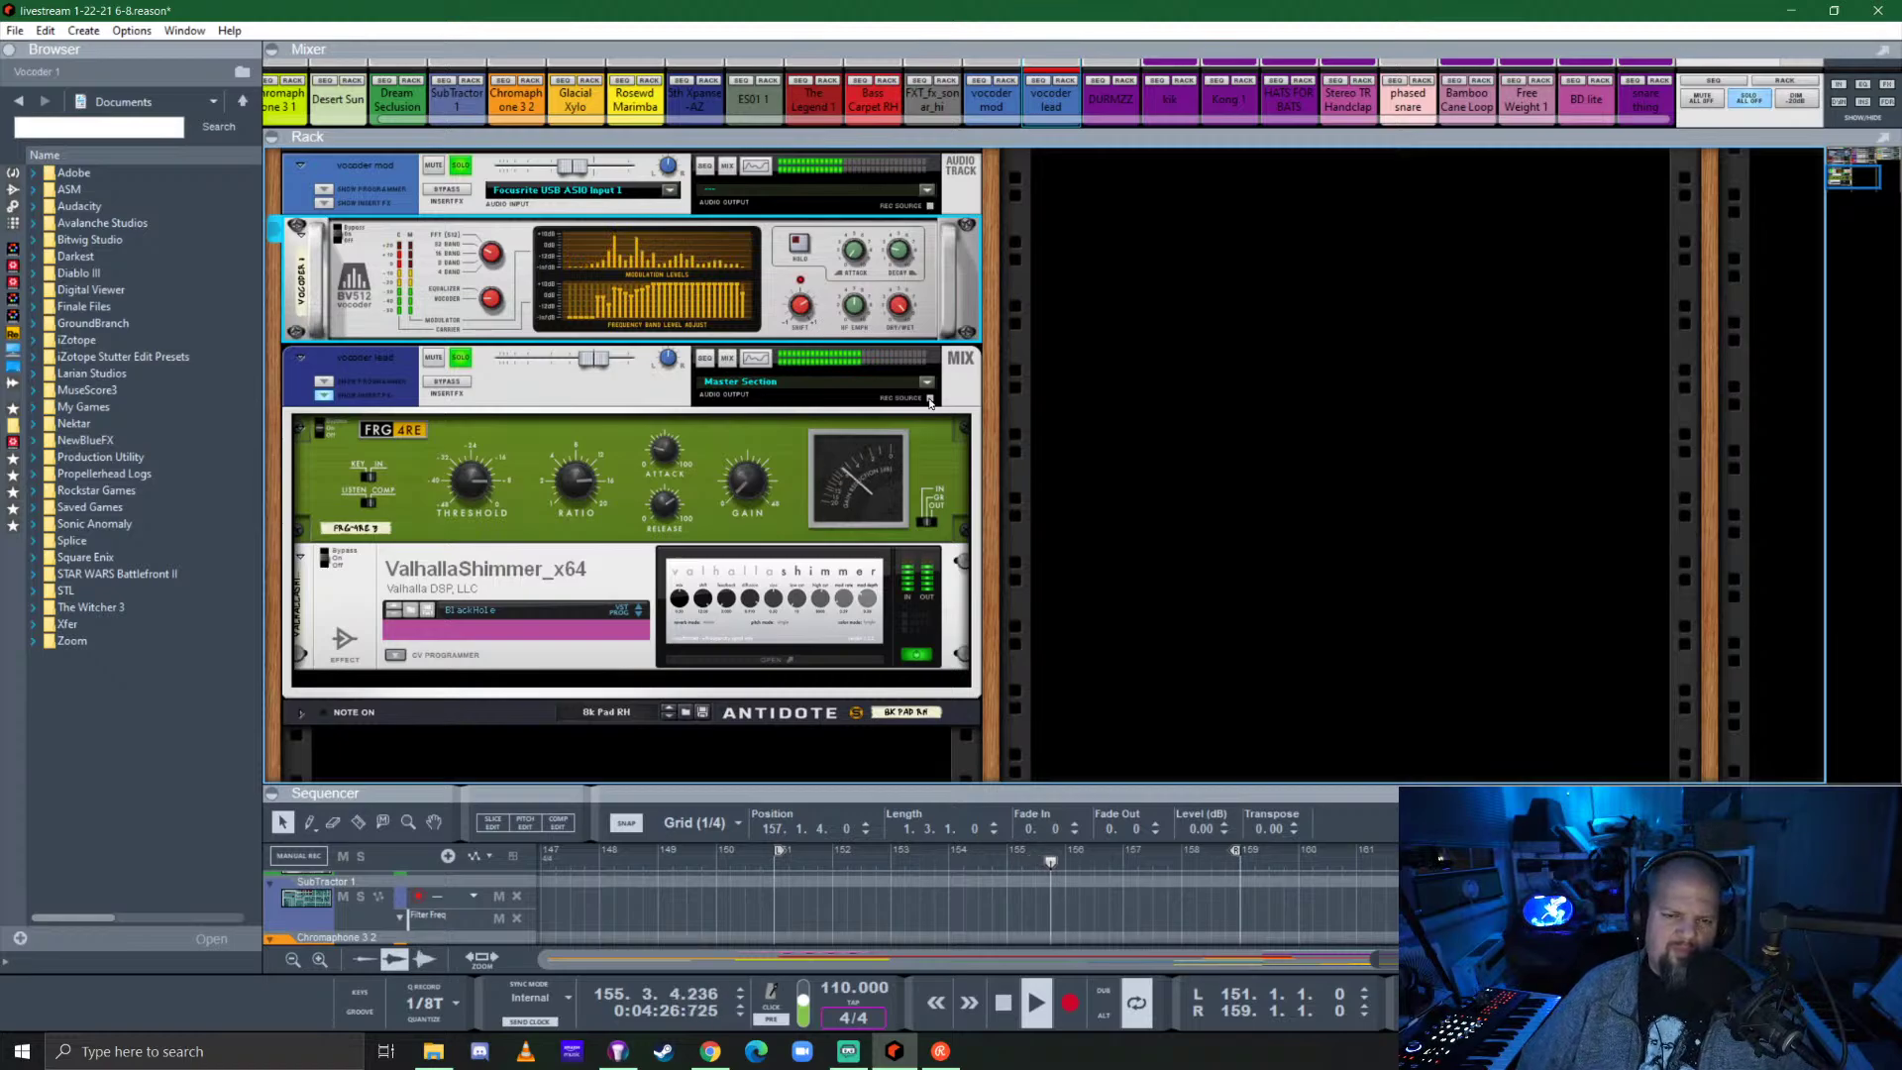
{"action": "left_click", "coordinate": [735, 599]}
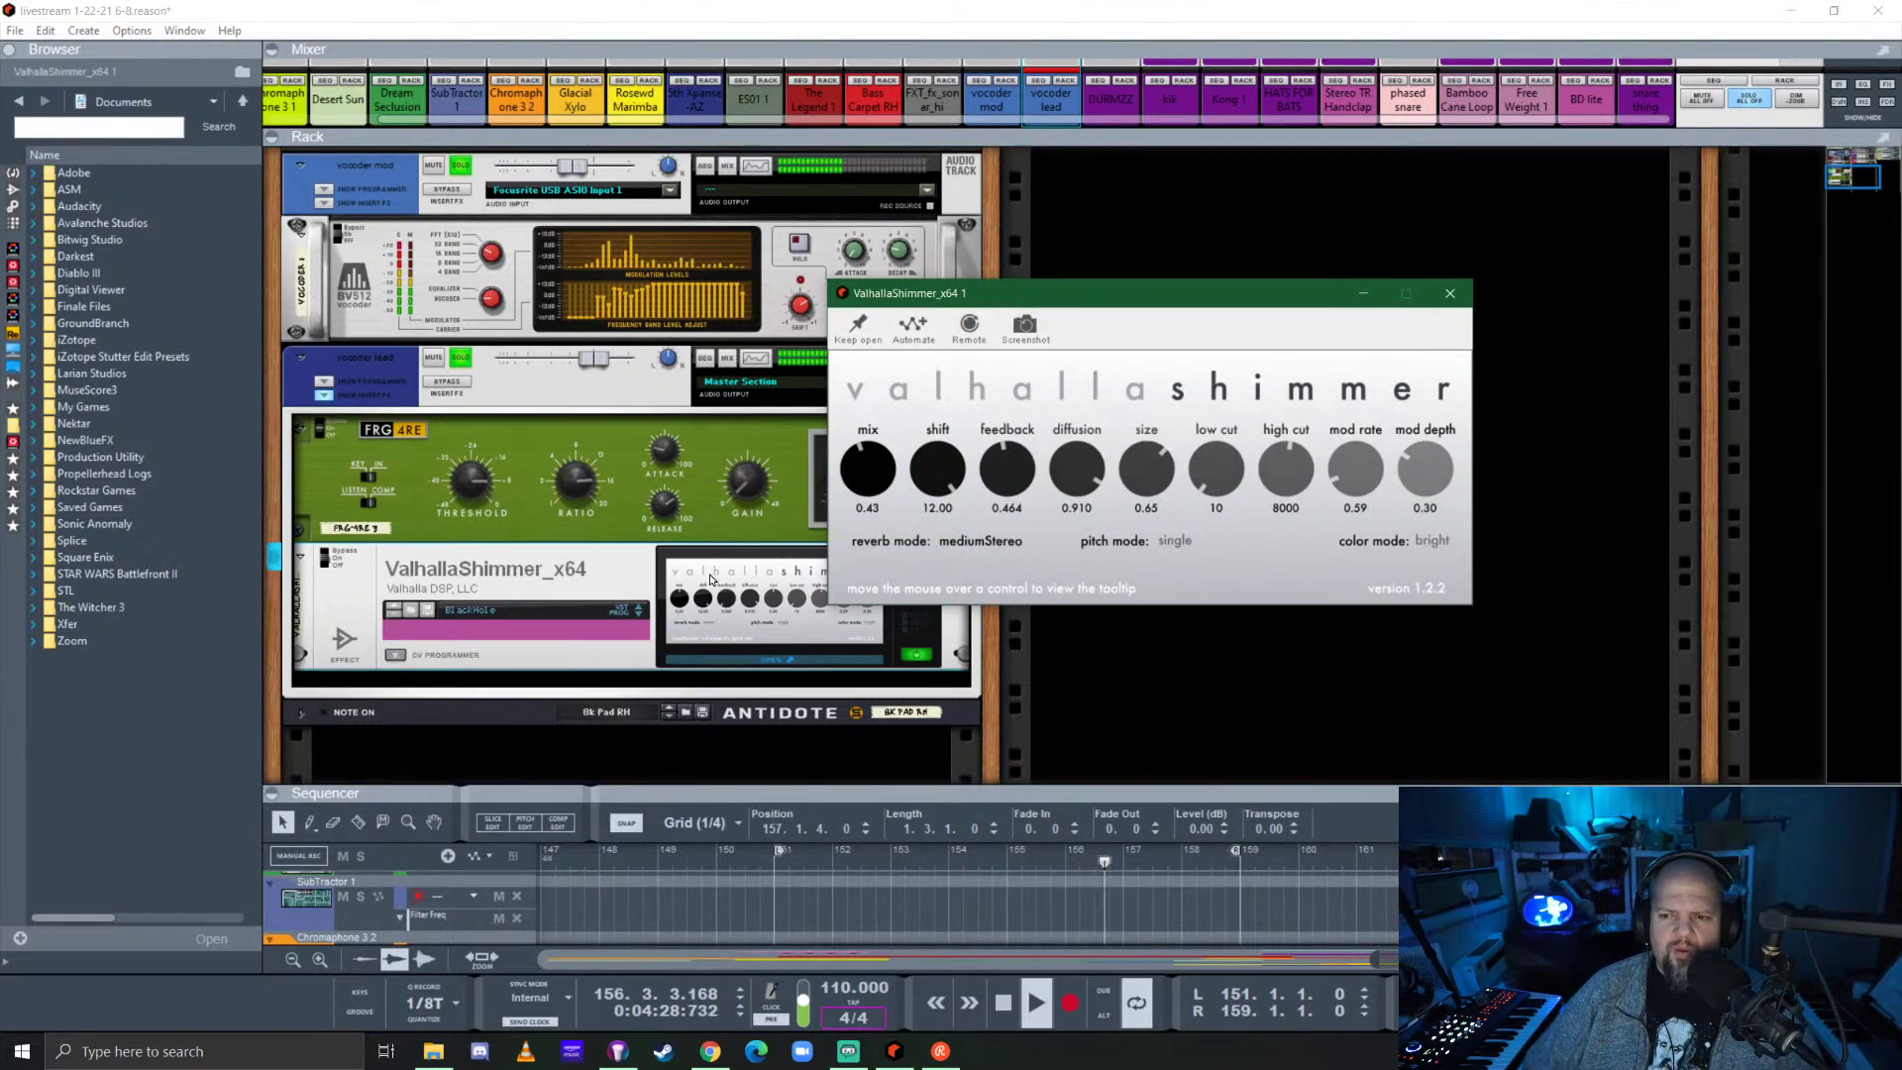
{"action": "left_click", "coordinate": [1451, 294]}
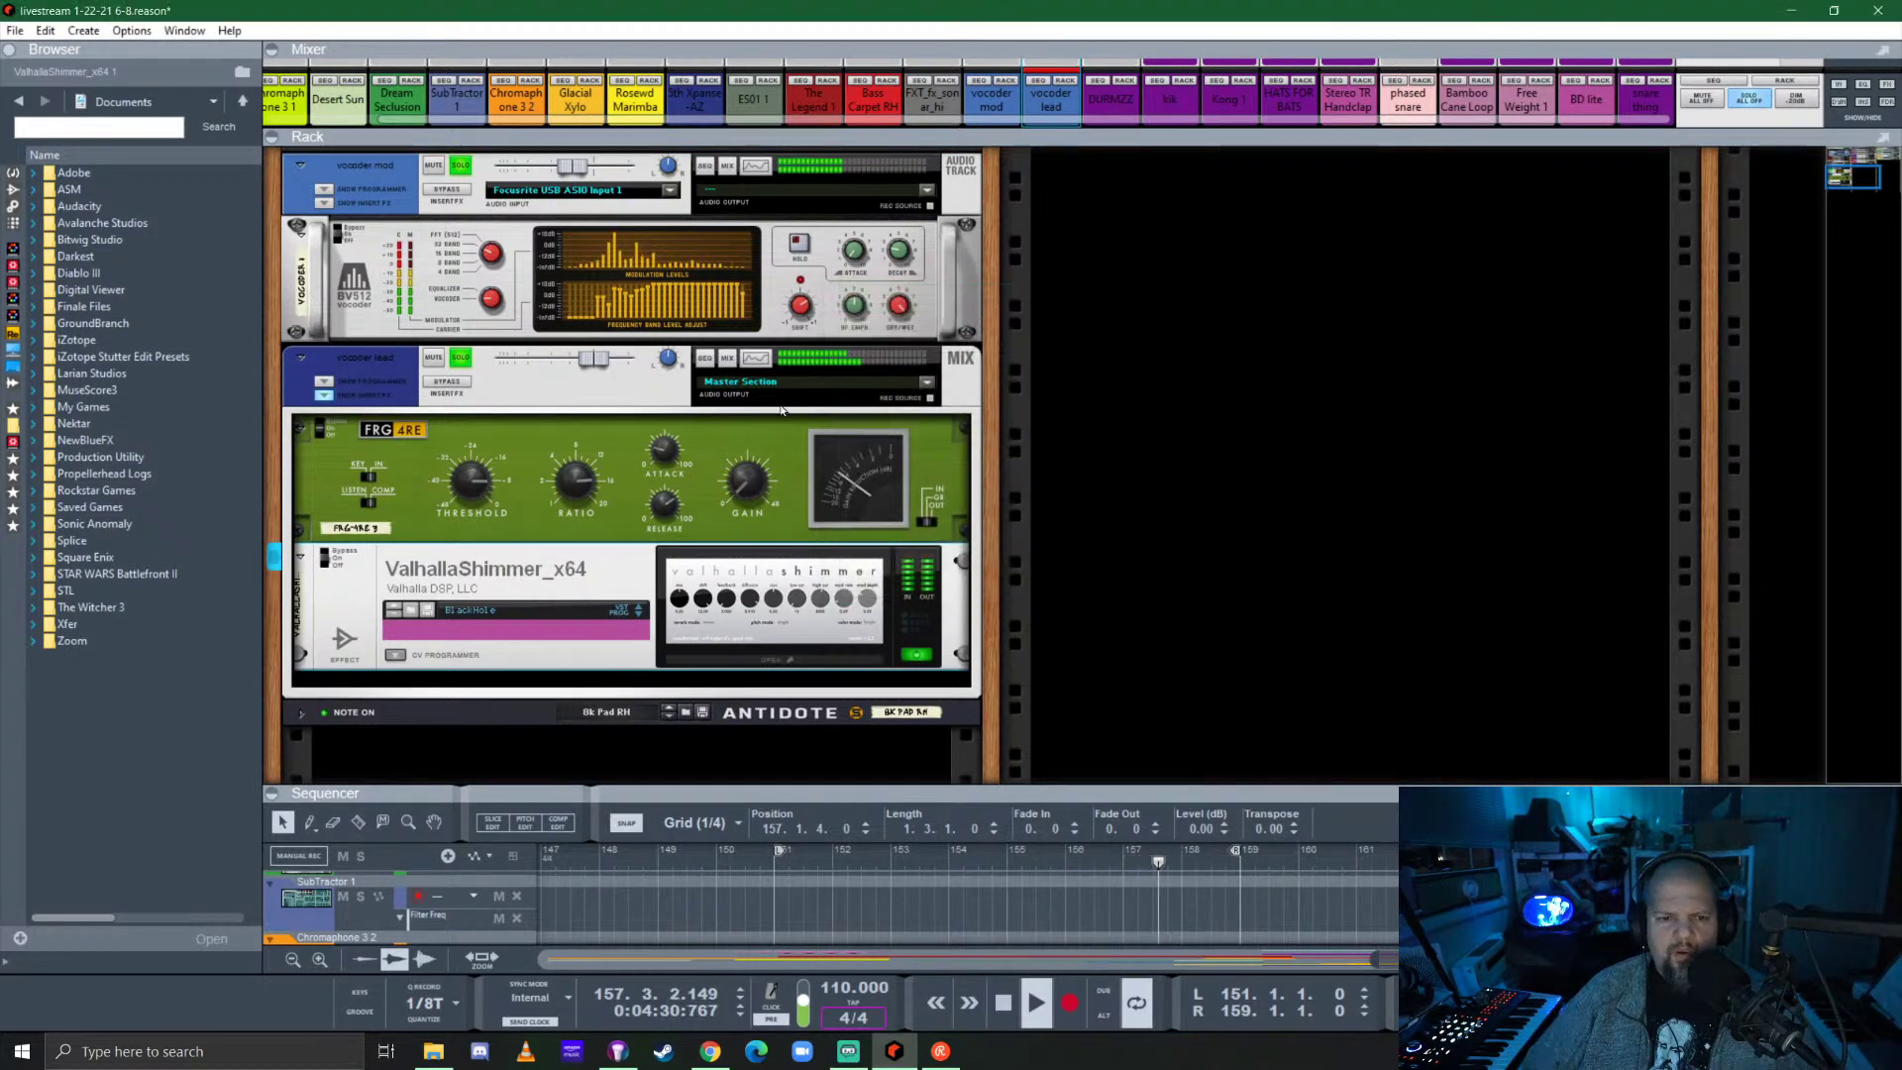
Enable the high-pass filter in the vocoder lead channel's Spectrum EQ and set it to about 399 Hz.
{"action": "key", "text": "F2"}
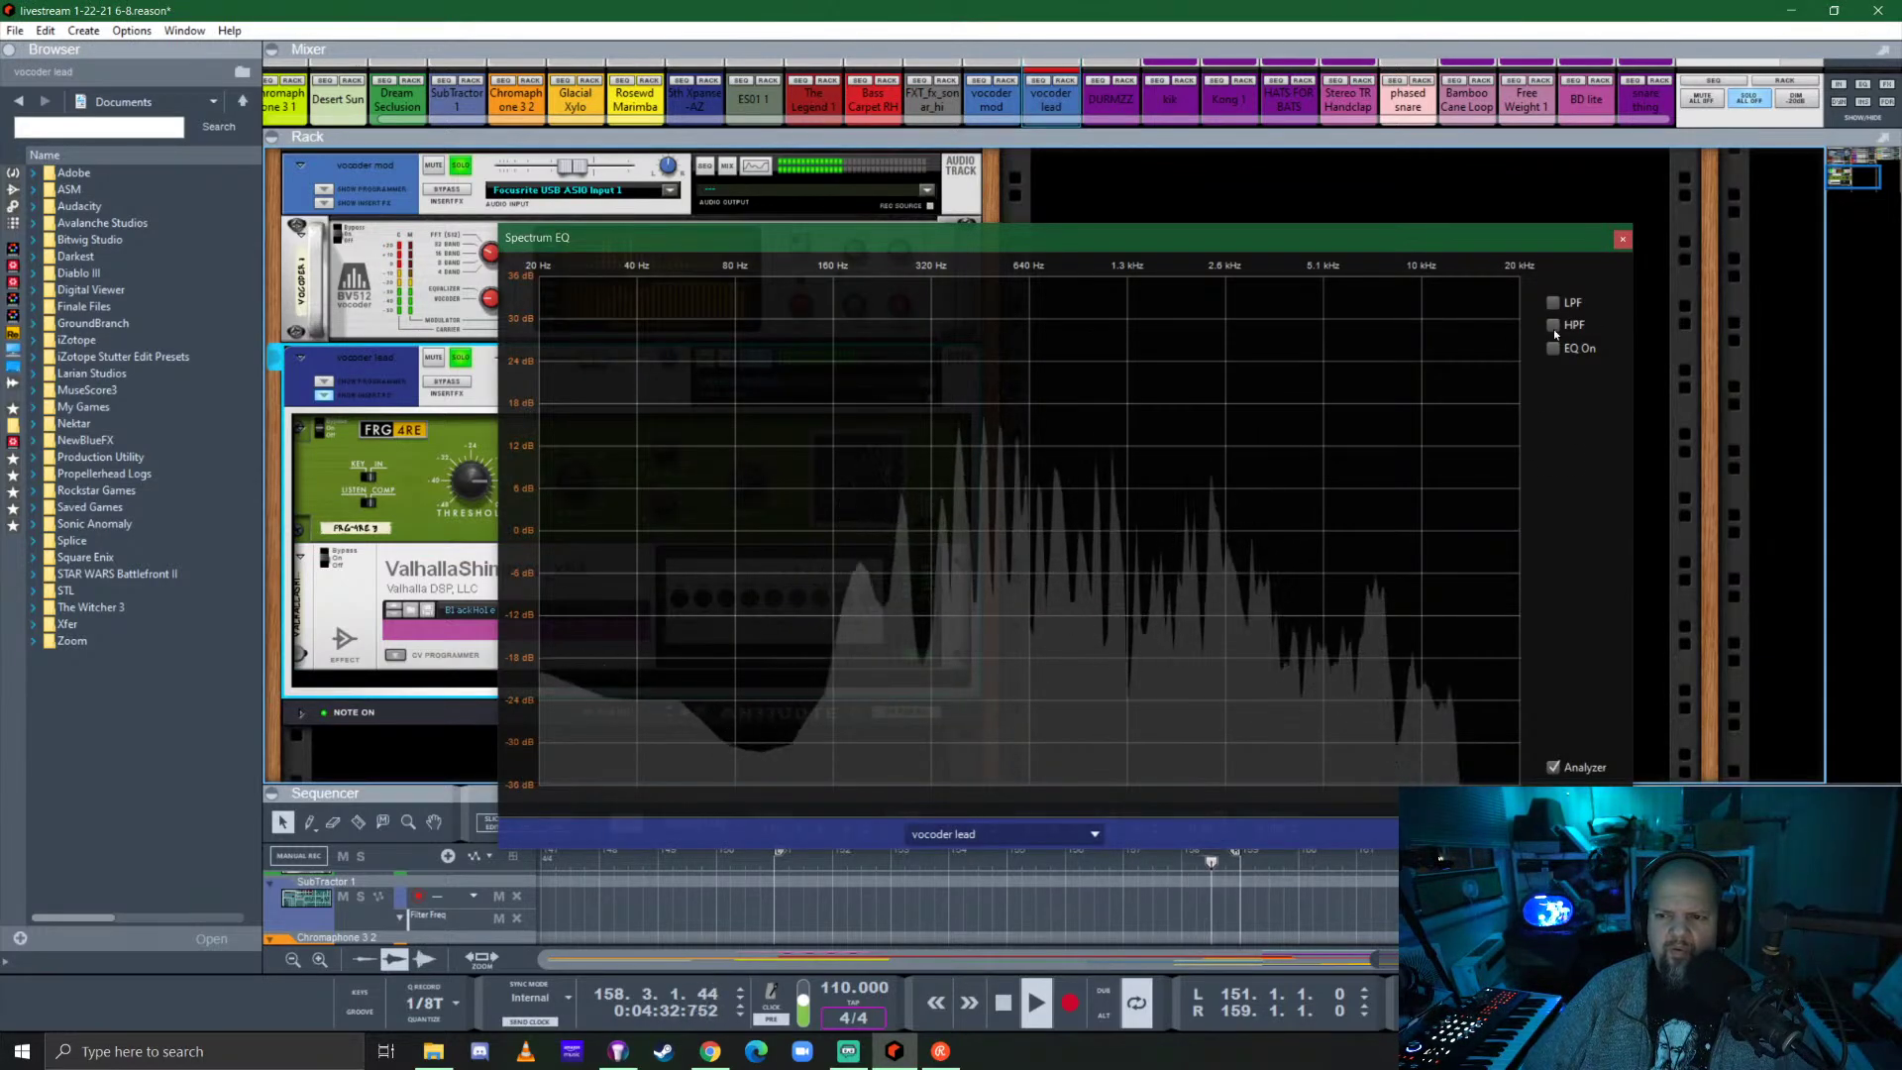
{"action": "left_click", "coordinate": [1552, 325]}
{"action": "left_click_drag", "start_coordinate": [855, 531], "coordinate": [969, 535]}
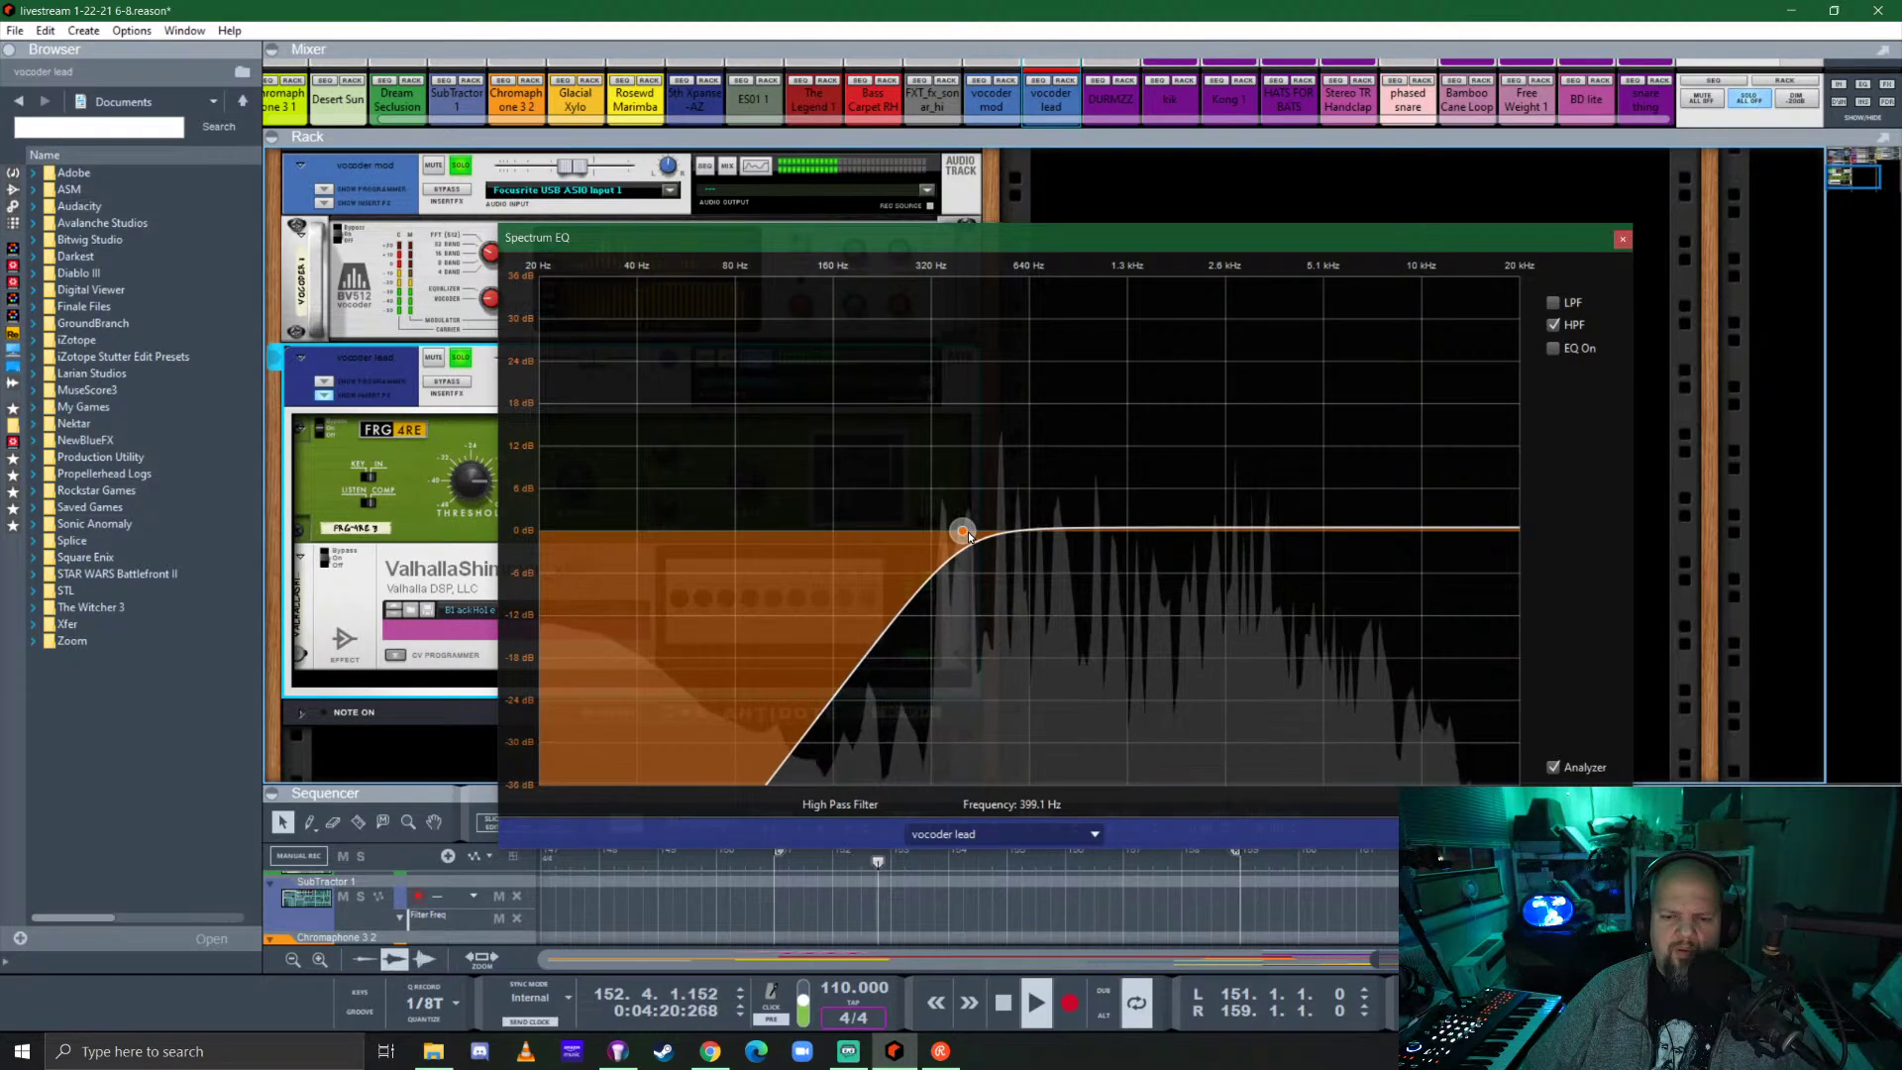
{"action": "left_click", "coordinate": [1622, 238]}
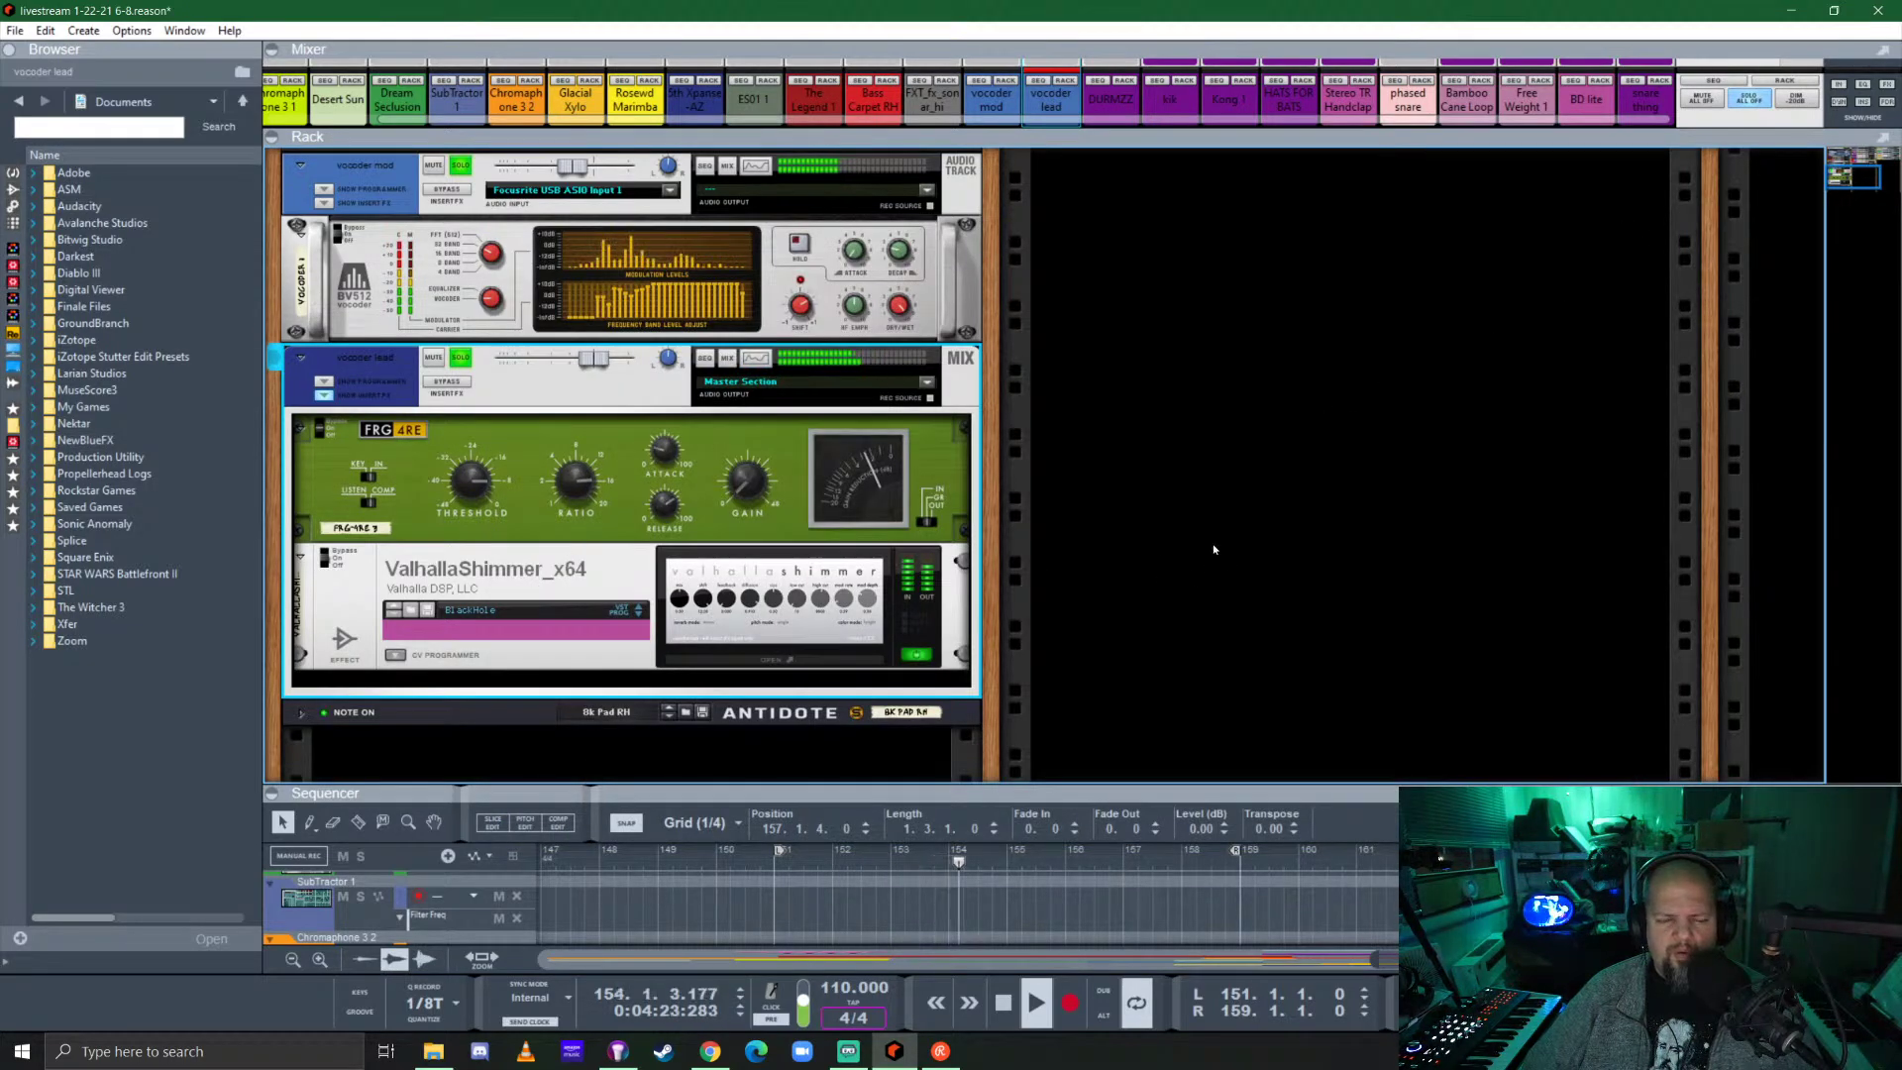
Stop playback, view the vocoder tracks in an enlarged sequencer, and enlarge the rack area again to show the vocoder lead devices.
{"action": "key", "text": "space"}
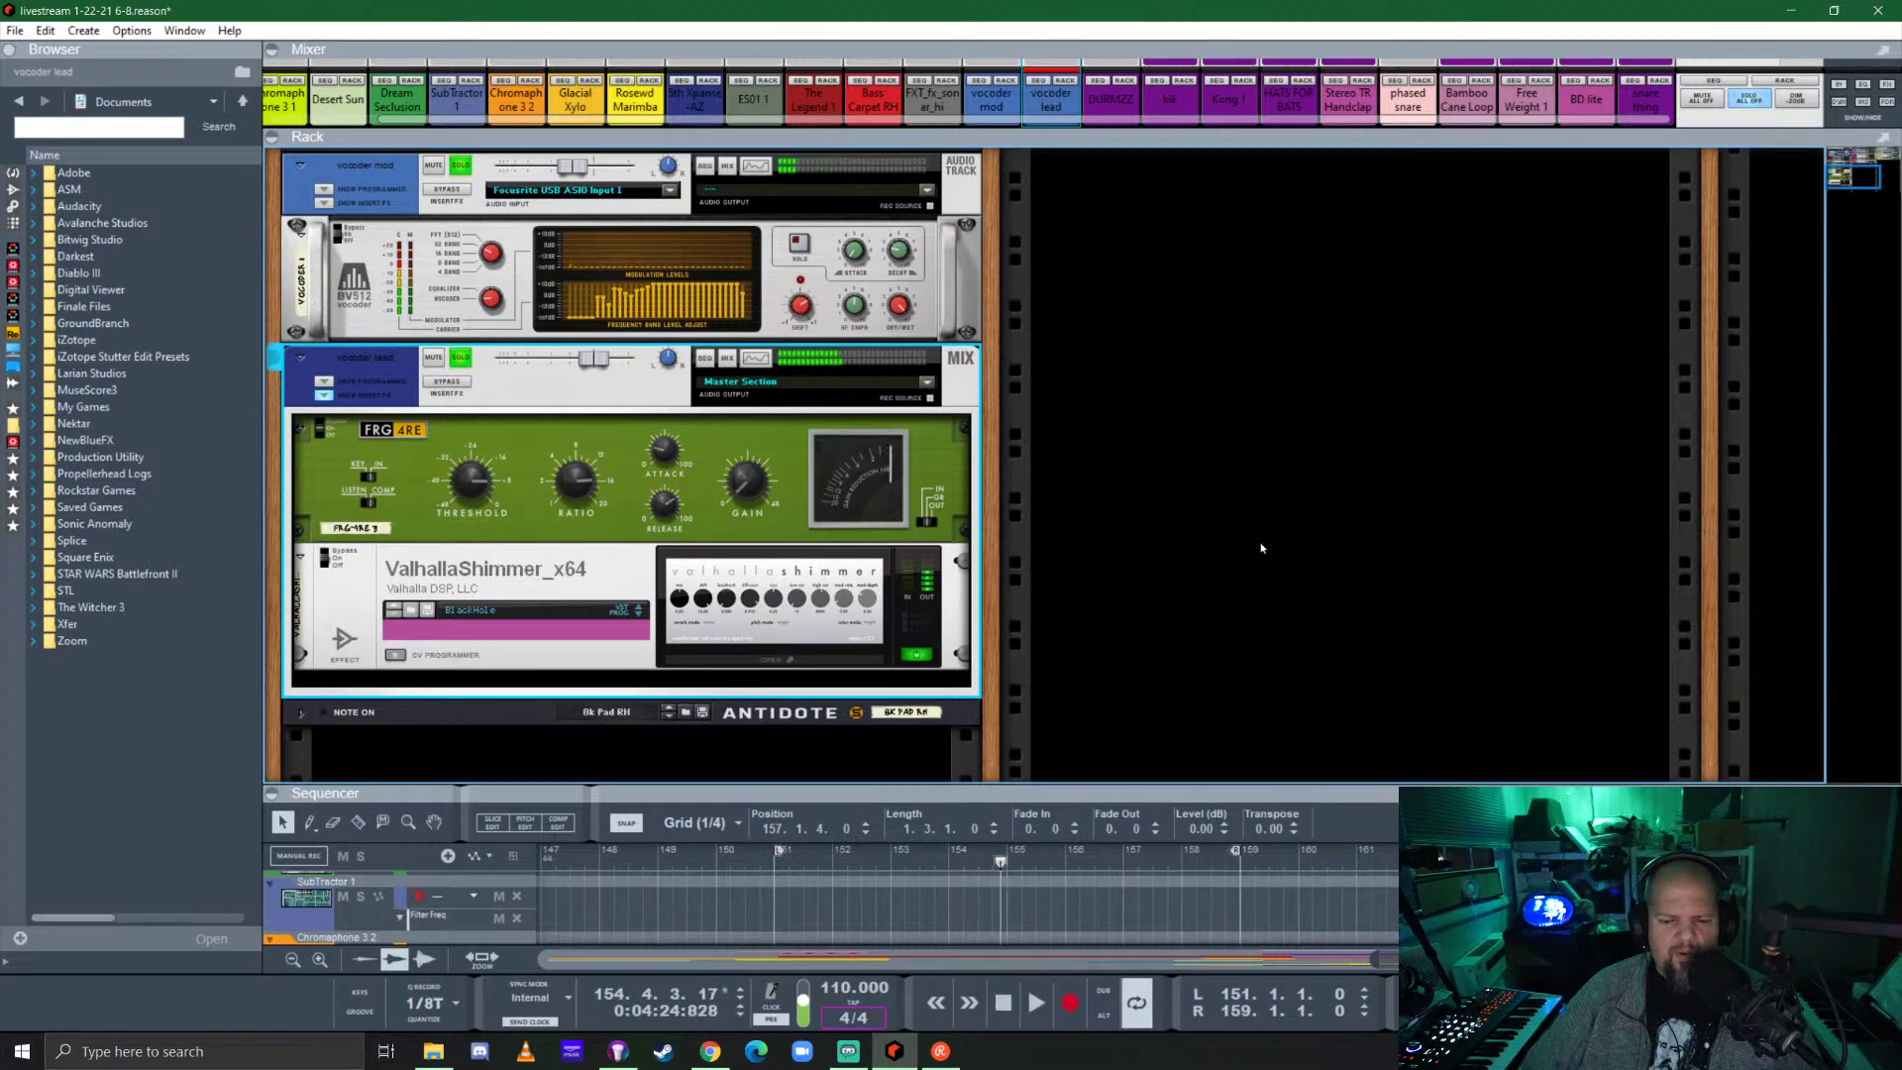
{"action": "left_click_drag", "start_coordinate": [1112, 789], "coordinate": [784, 411]}
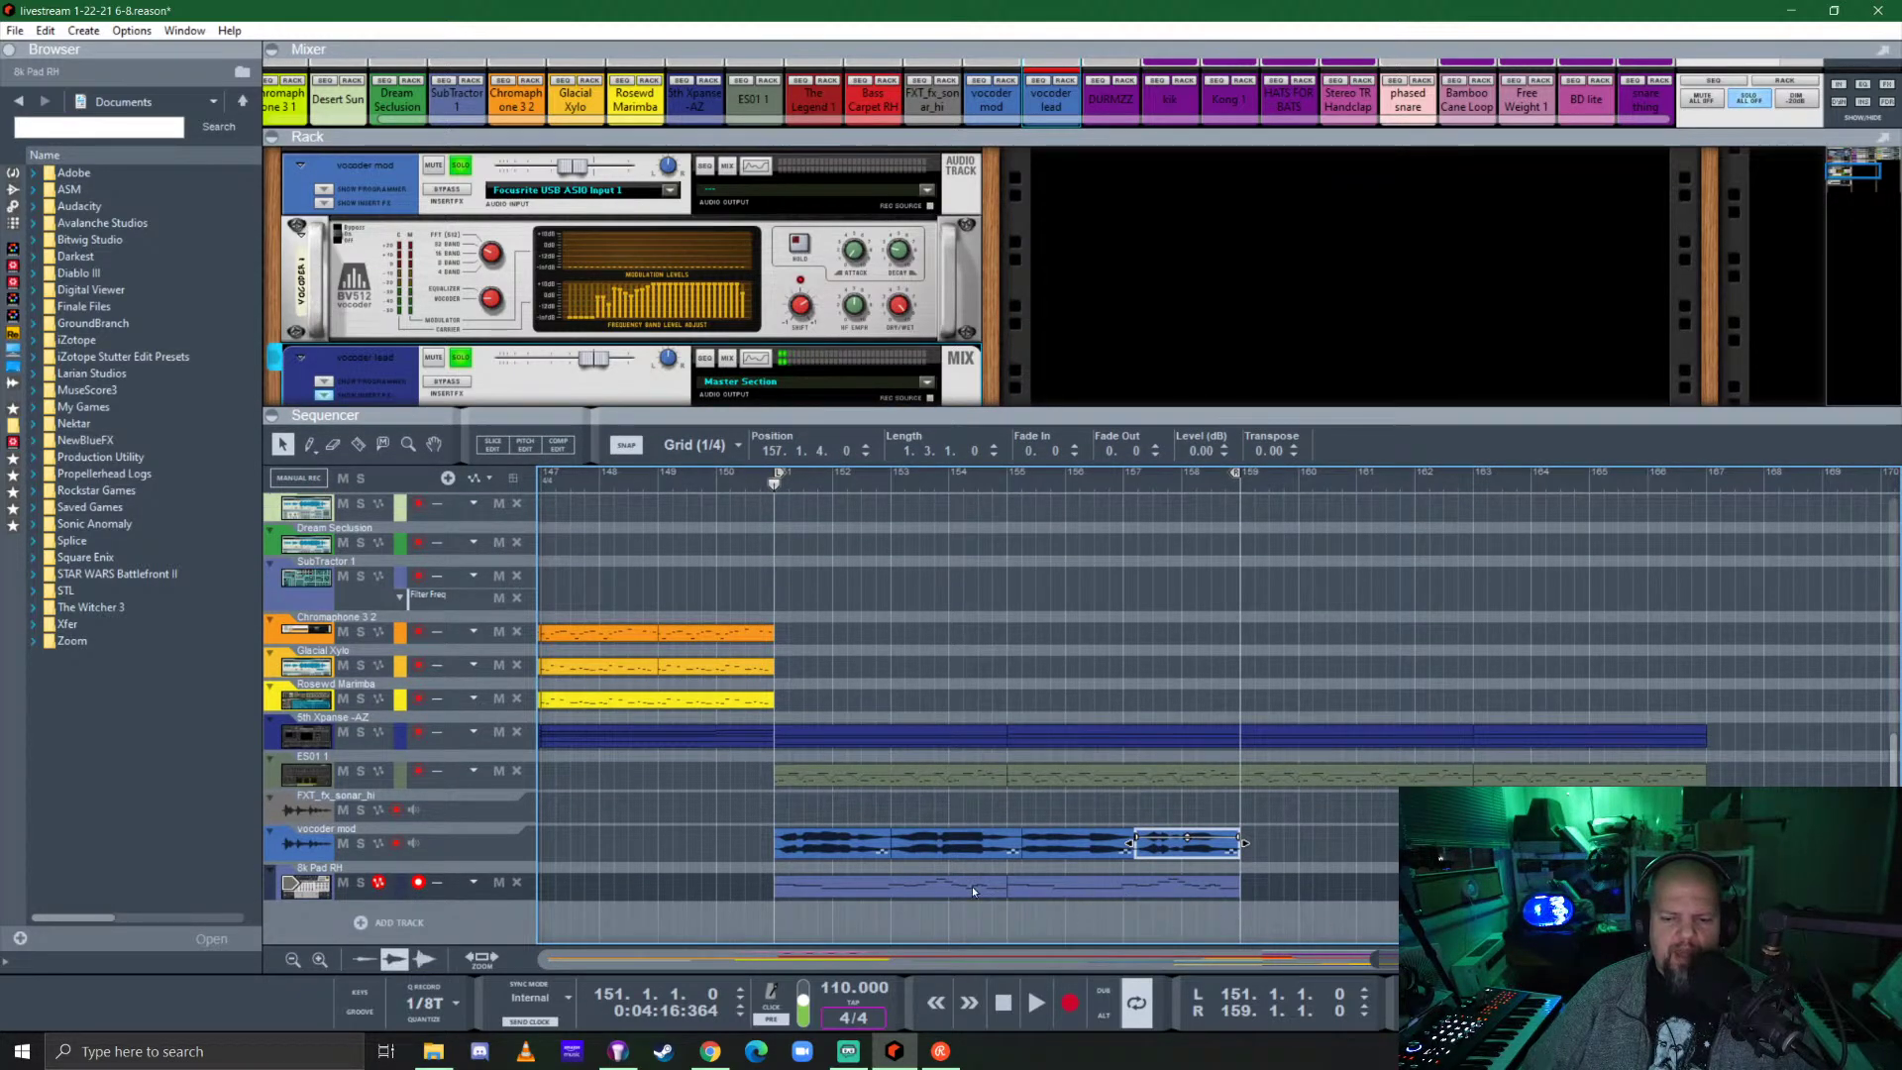
{"action": "left_click_drag", "start_coordinate": [1034, 409], "coordinate": [1031, 697]}
{"action": "scroll", "coordinate": [576, 446], "scroll_direction": "down", "scroll_amount": 2}
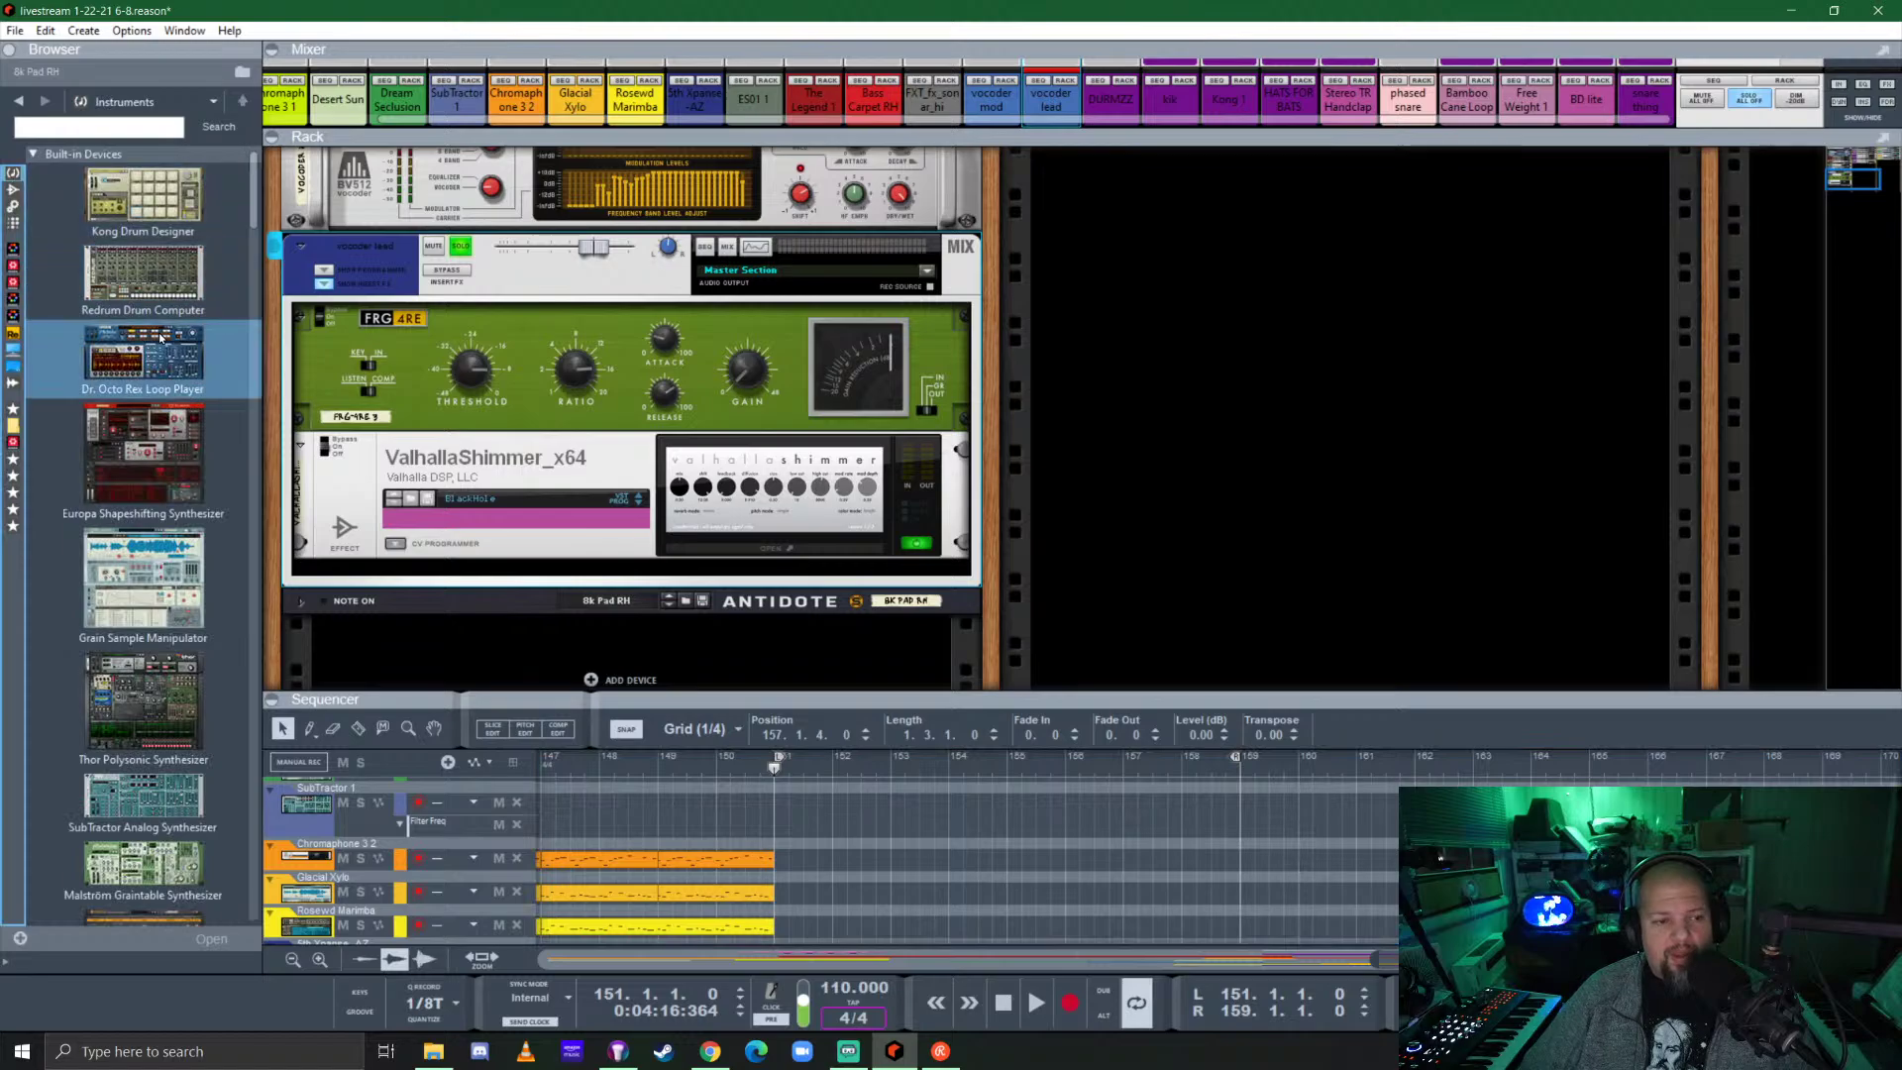
Insert a Scream 4 Distortion between the FRG-4RE compressor and ValhallaShimmer on the vocoder lead channel and audition it in playback.
{"action": "left_click", "coordinate": [12, 191]}
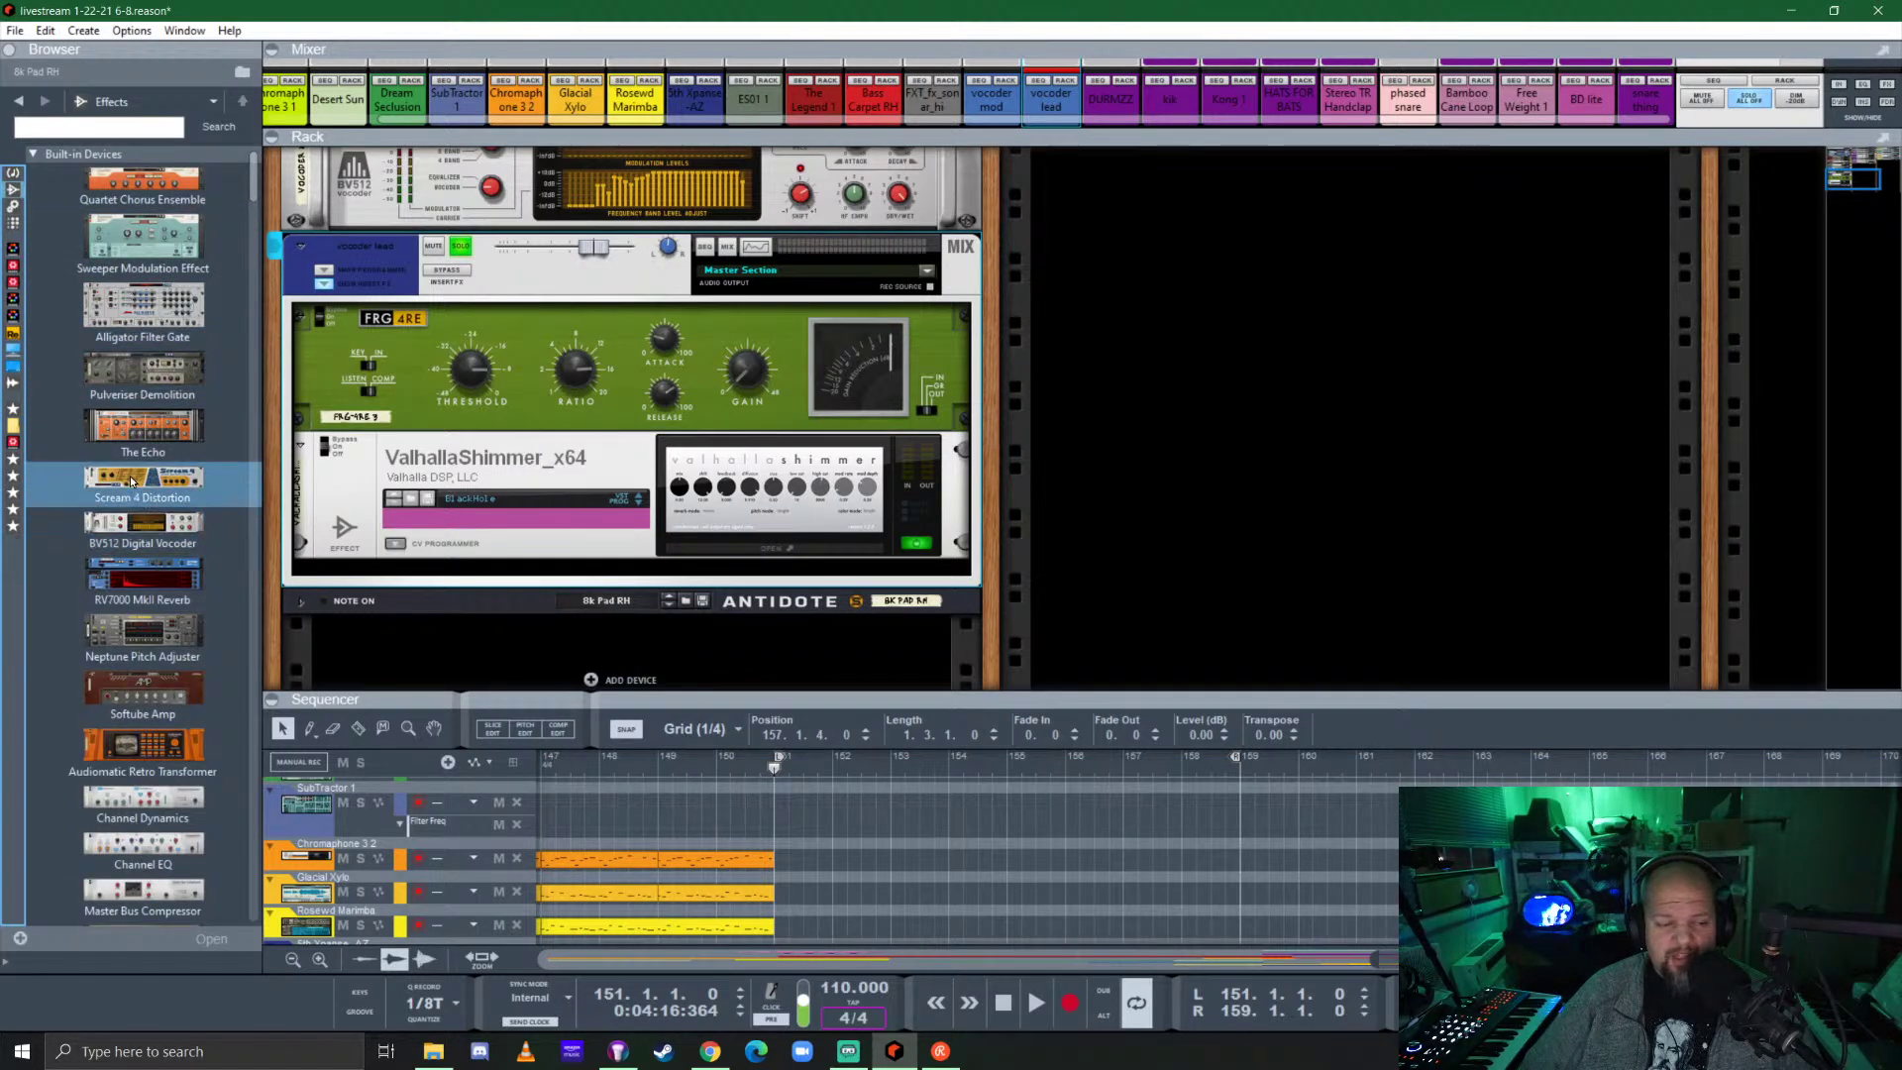
{"action": "left_click_drag", "start_coordinate": [132, 481], "coordinate": [656, 569]}
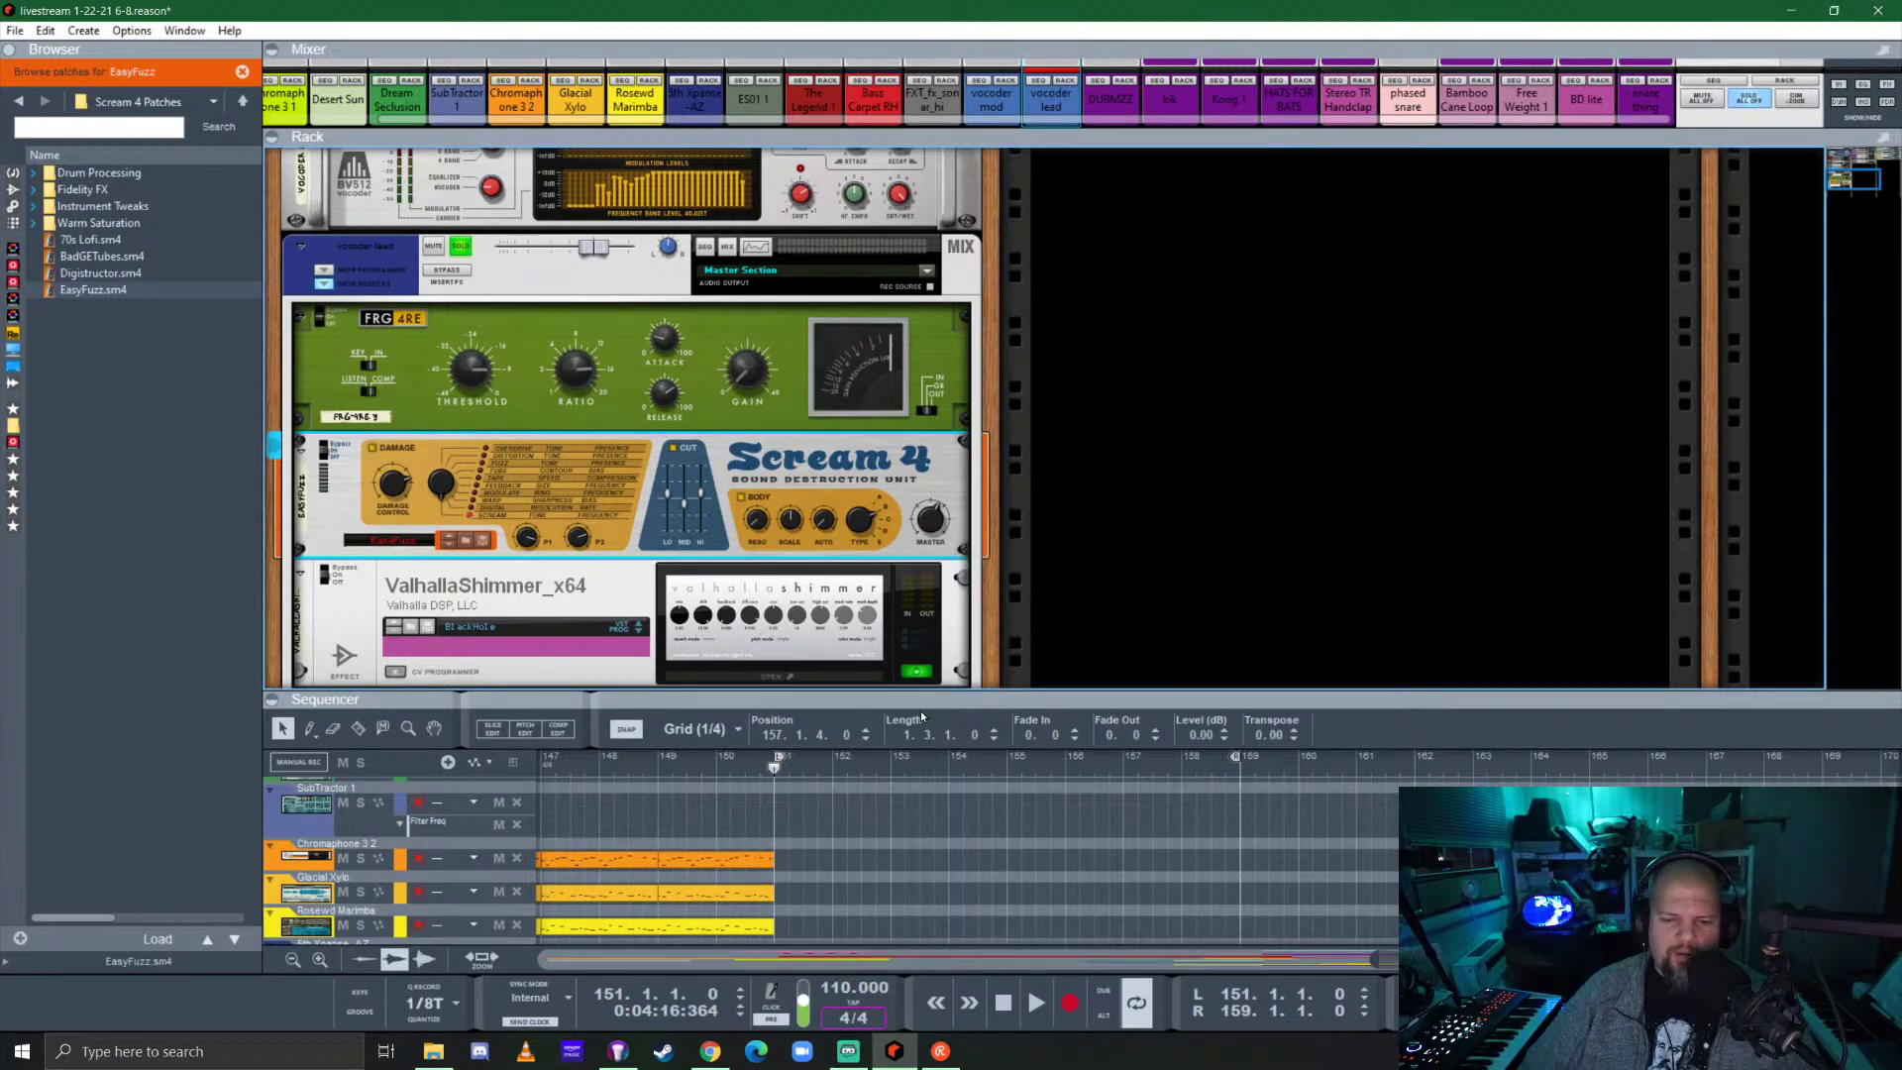
{"action": "key", "text": "space"}
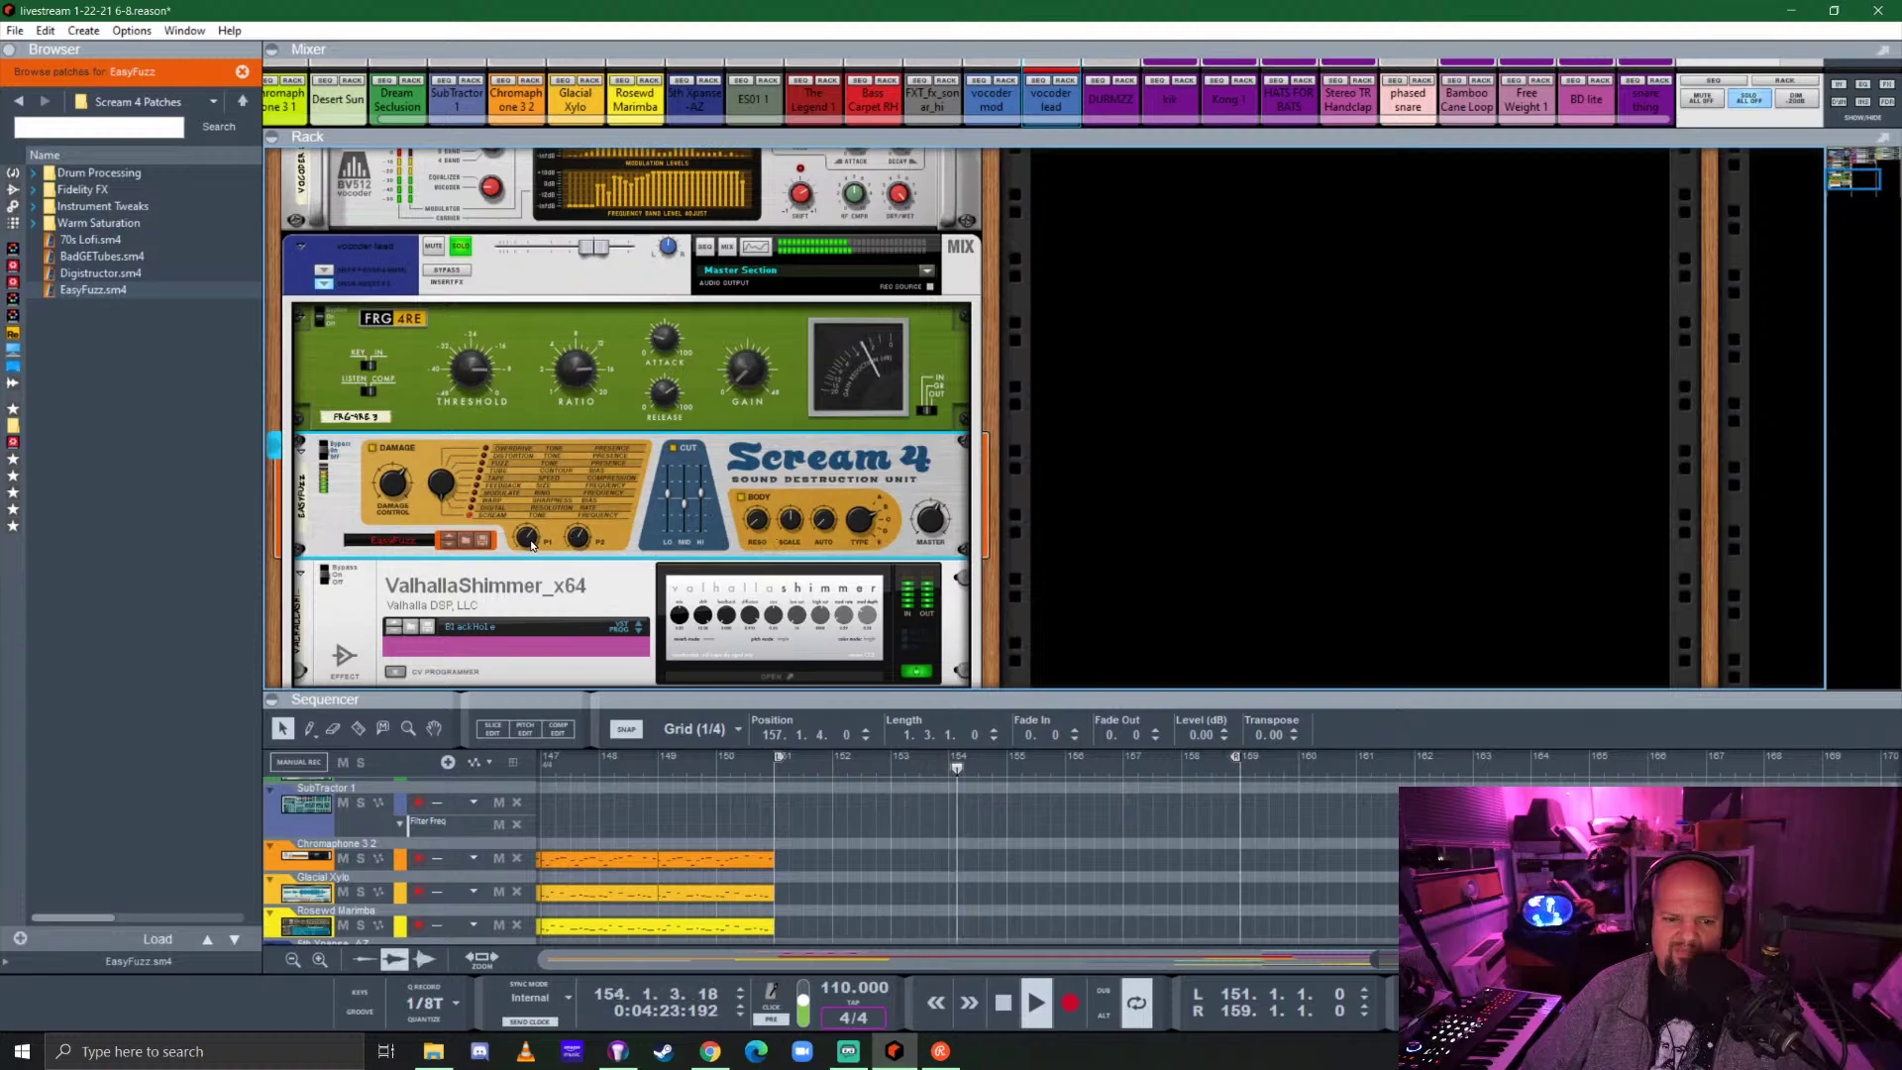
{"action": "mouse_move", "coordinate": [579, 537]}
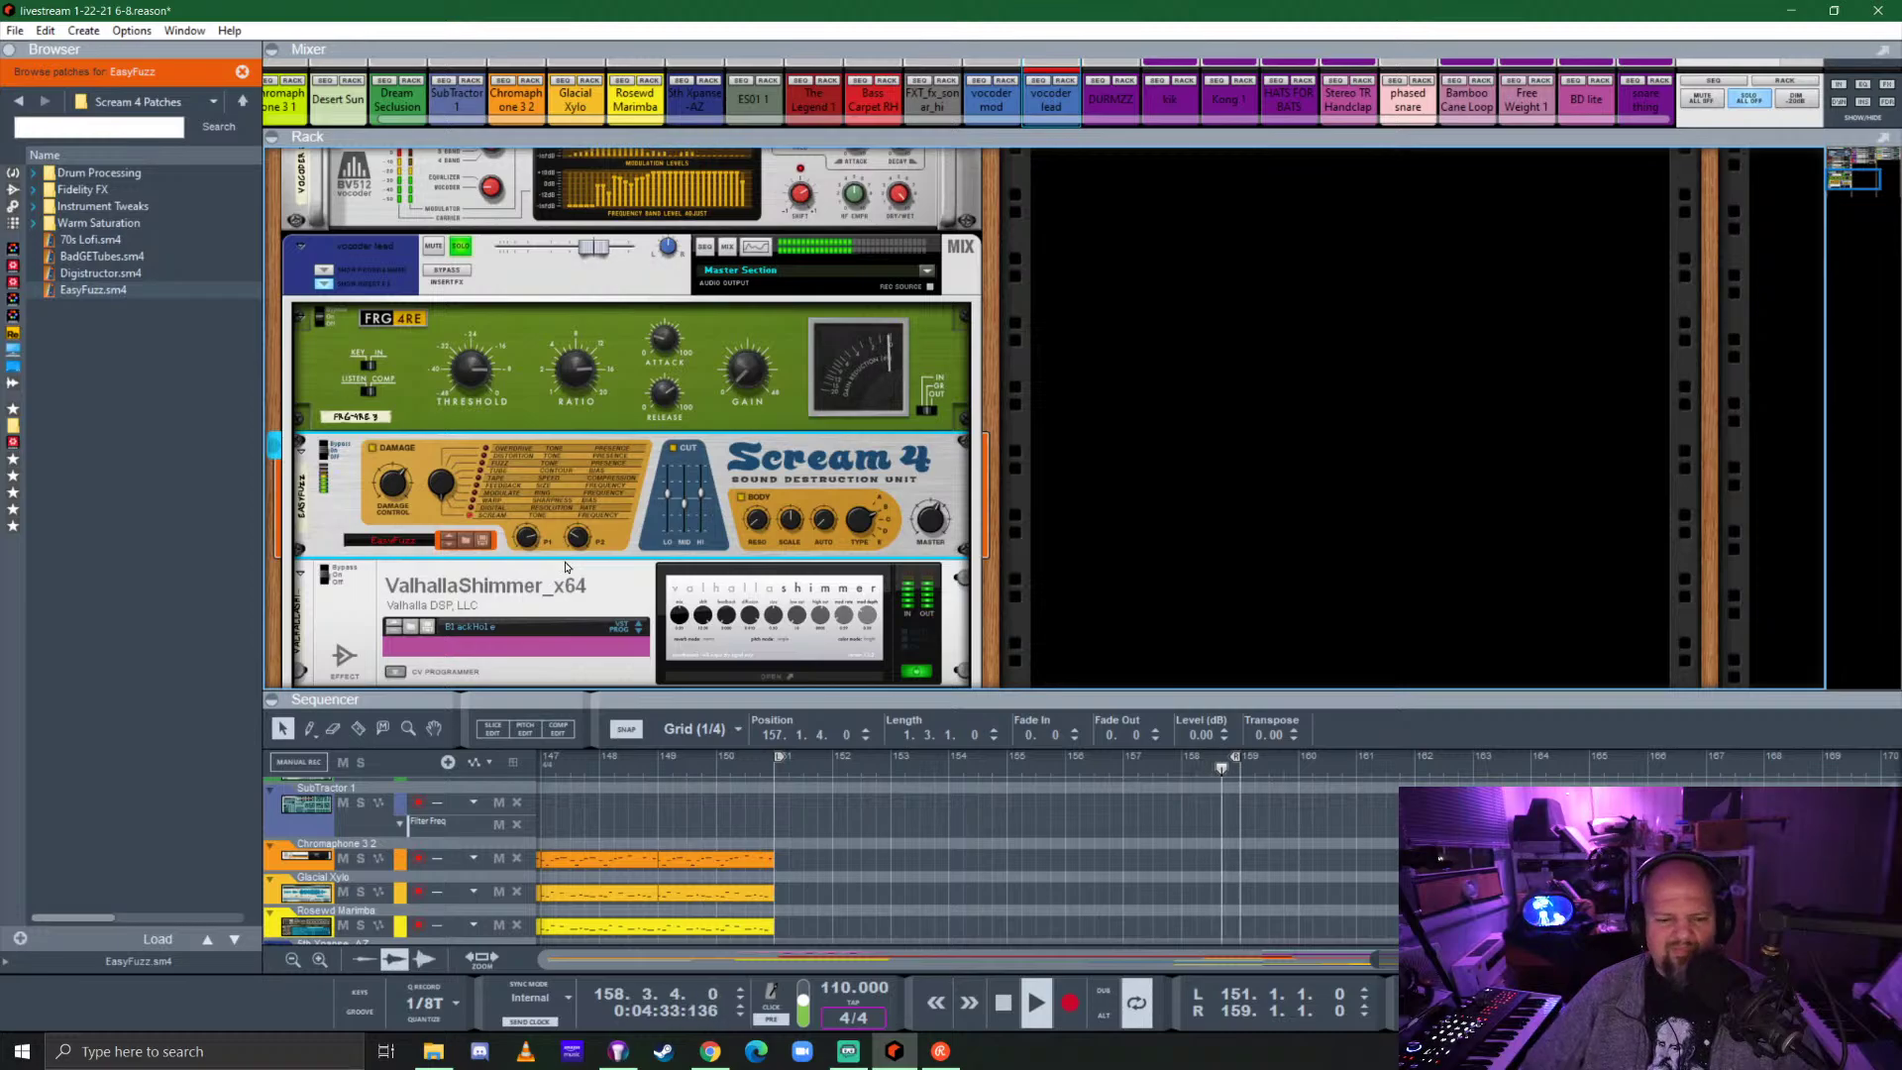
Move the 8k Pad RH clip out of the loop to bar 160 and return to the vocoder lead devices in the rack.
{"action": "left_click_drag", "start_coordinate": [710, 690], "coordinate": [709, 243]}
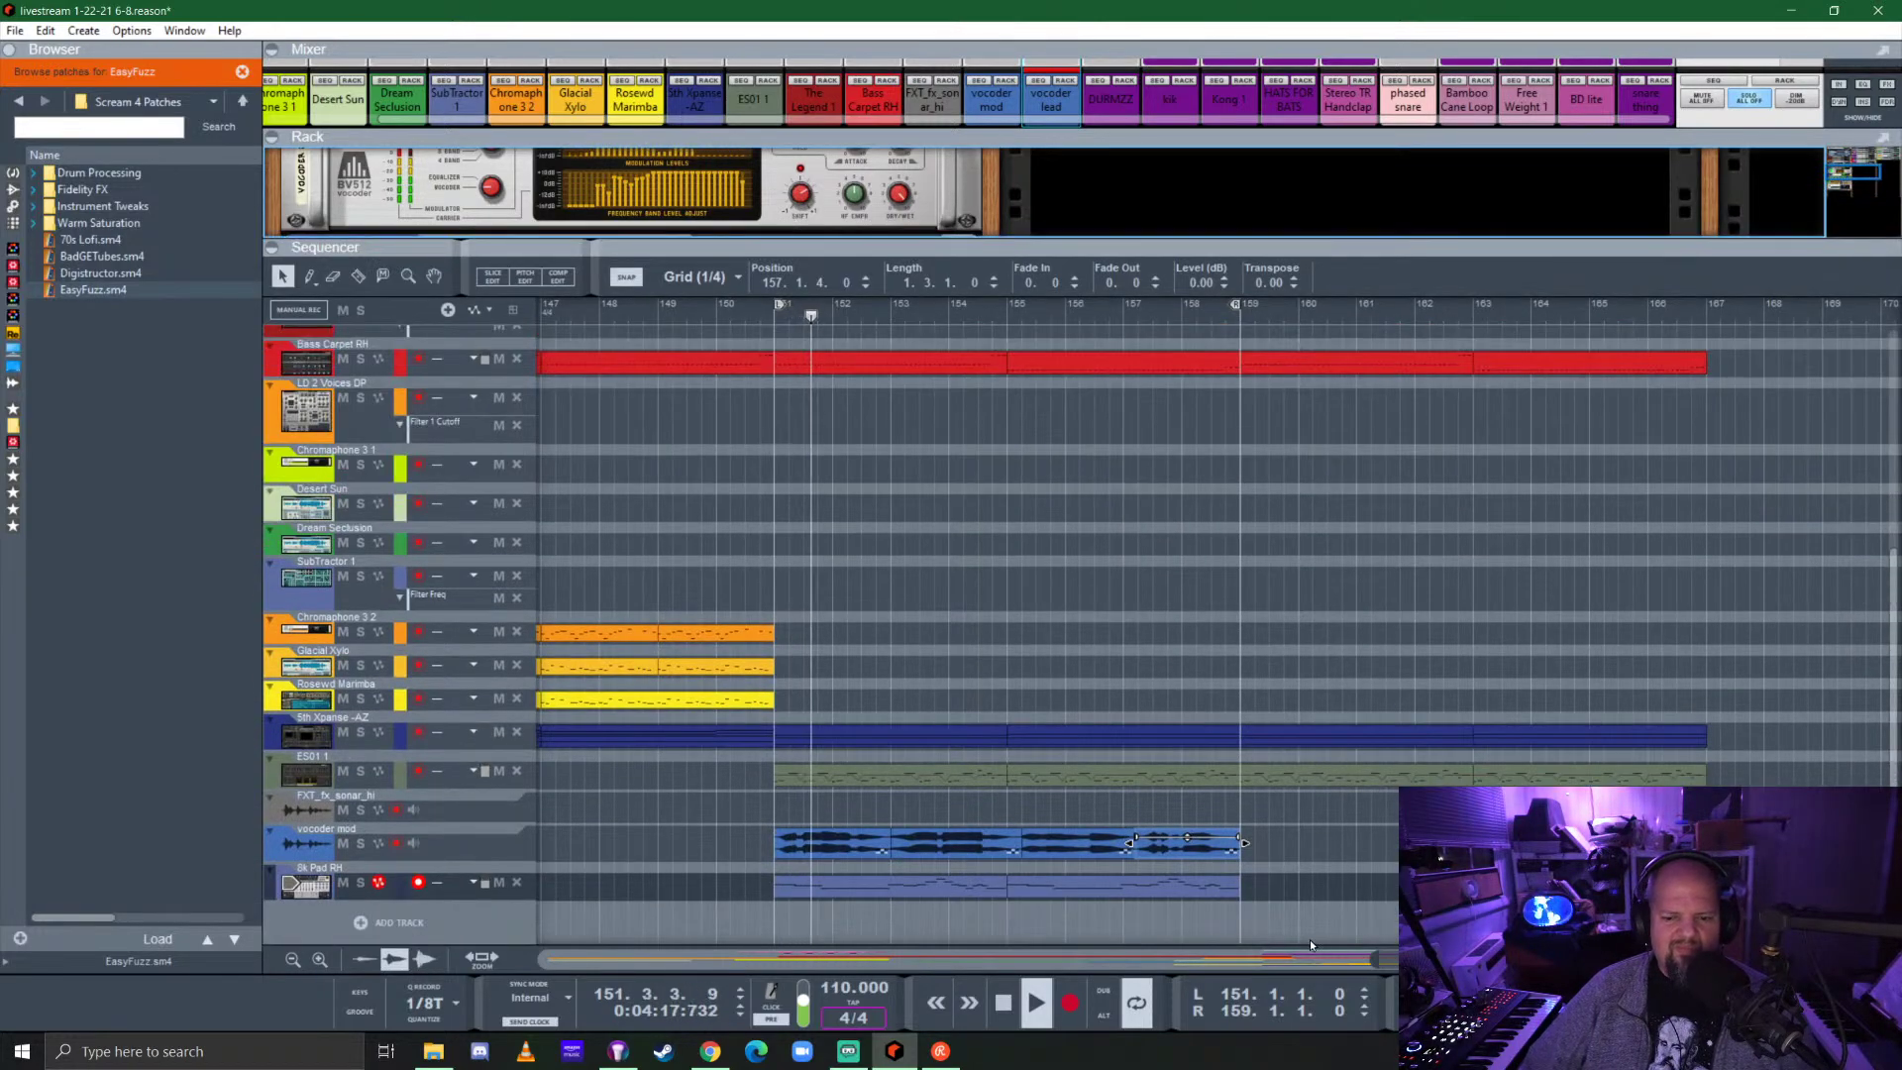
{"action": "left_click_drag", "start_coordinate": [823, 875], "coordinate": [1382, 887]}
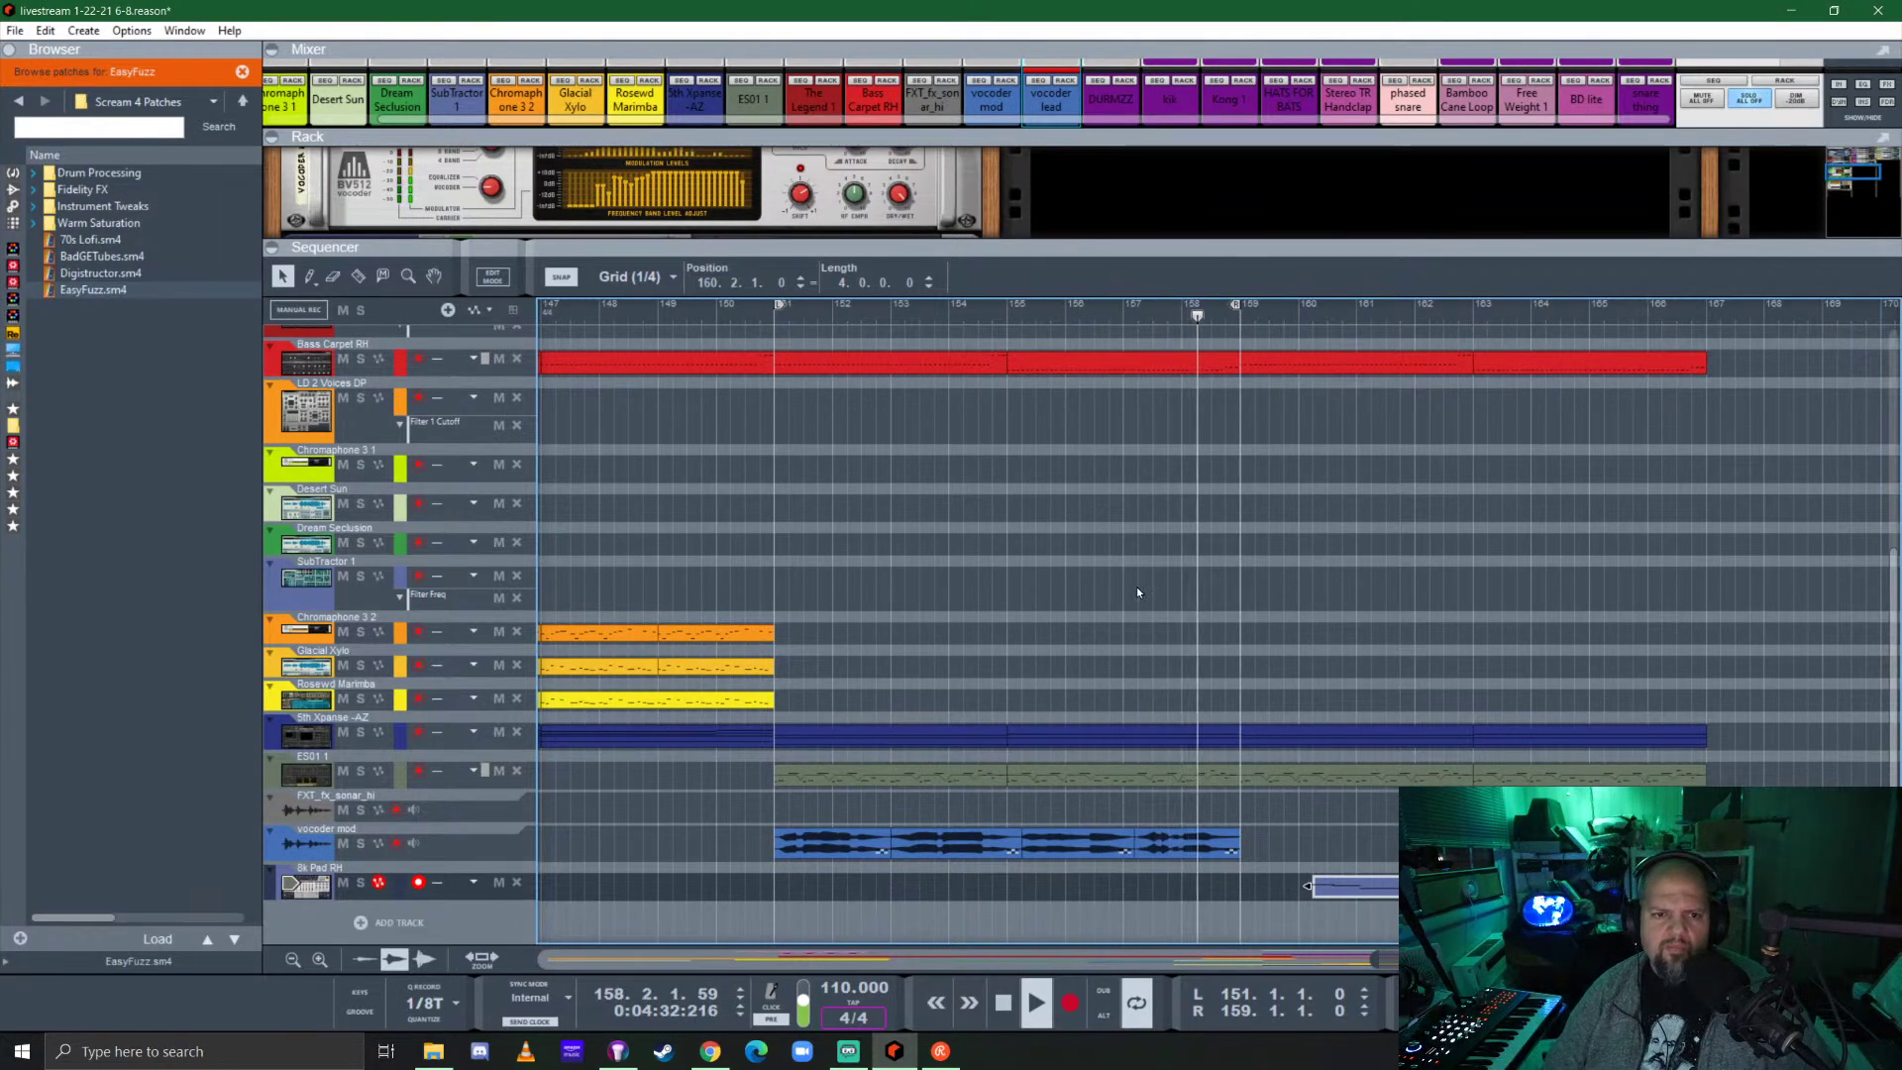
{"action": "left_click_drag", "start_coordinate": [1072, 247], "coordinate": [949, 805]}
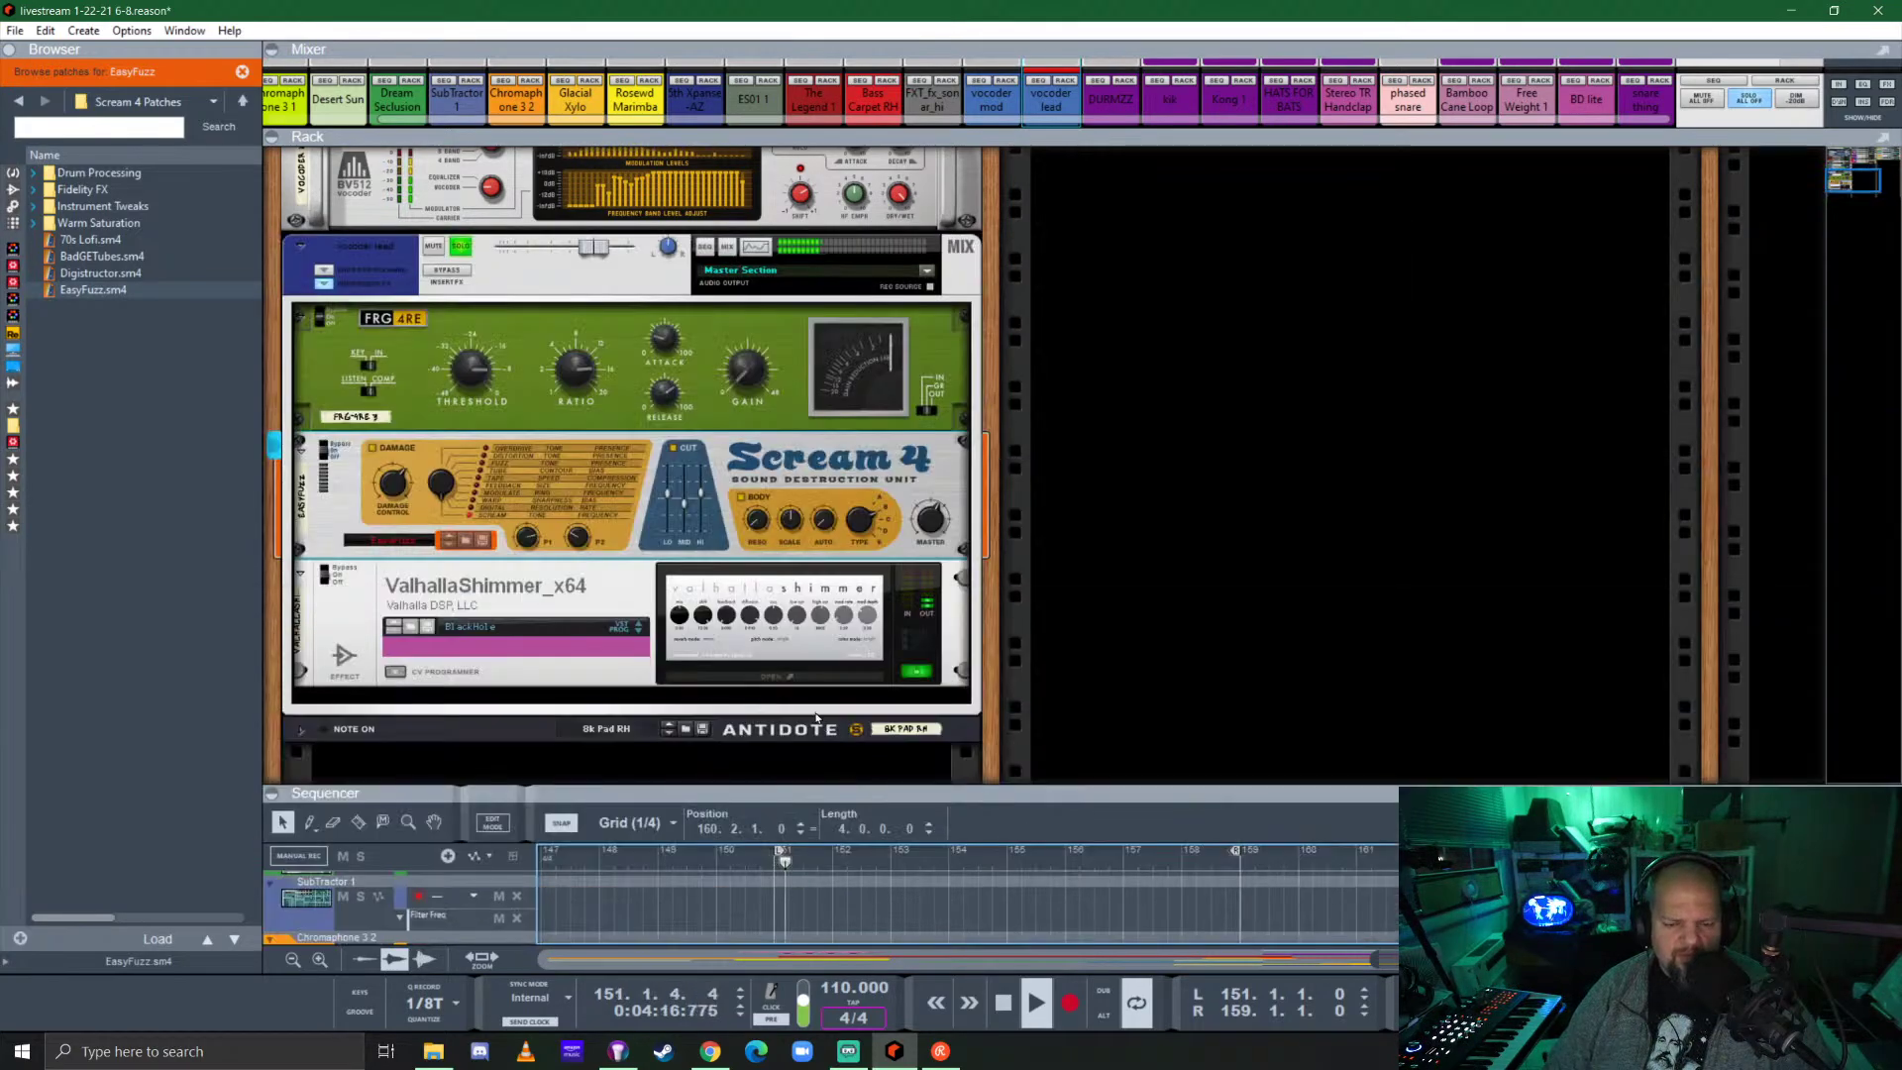
Unfold the Antidote synth to check its envelope settings, and bypass Scream 4 on the vocoder lead channel.
{"action": "left_click", "coordinate": [301, 730]}
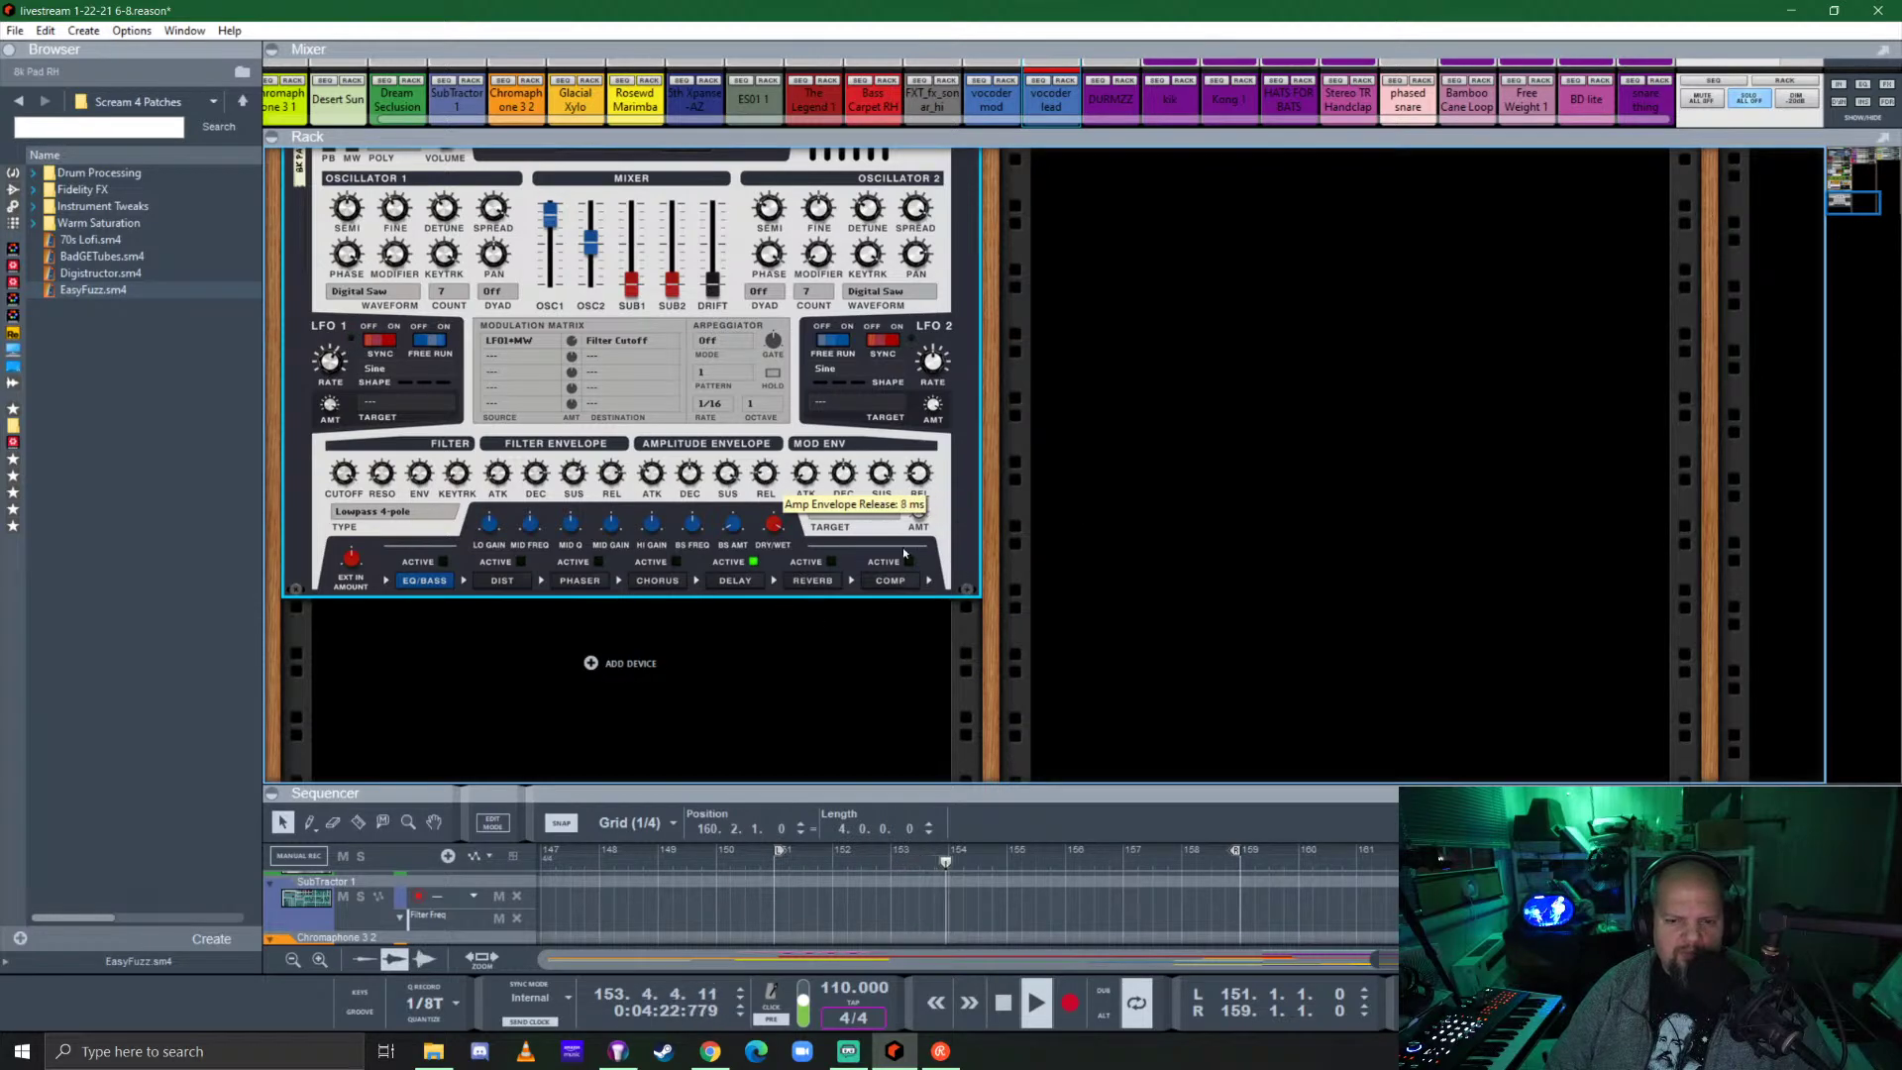
{"action": "left_click_drag", "start_coordinate": [1131, 801], "coordinate": [1131, 174]}
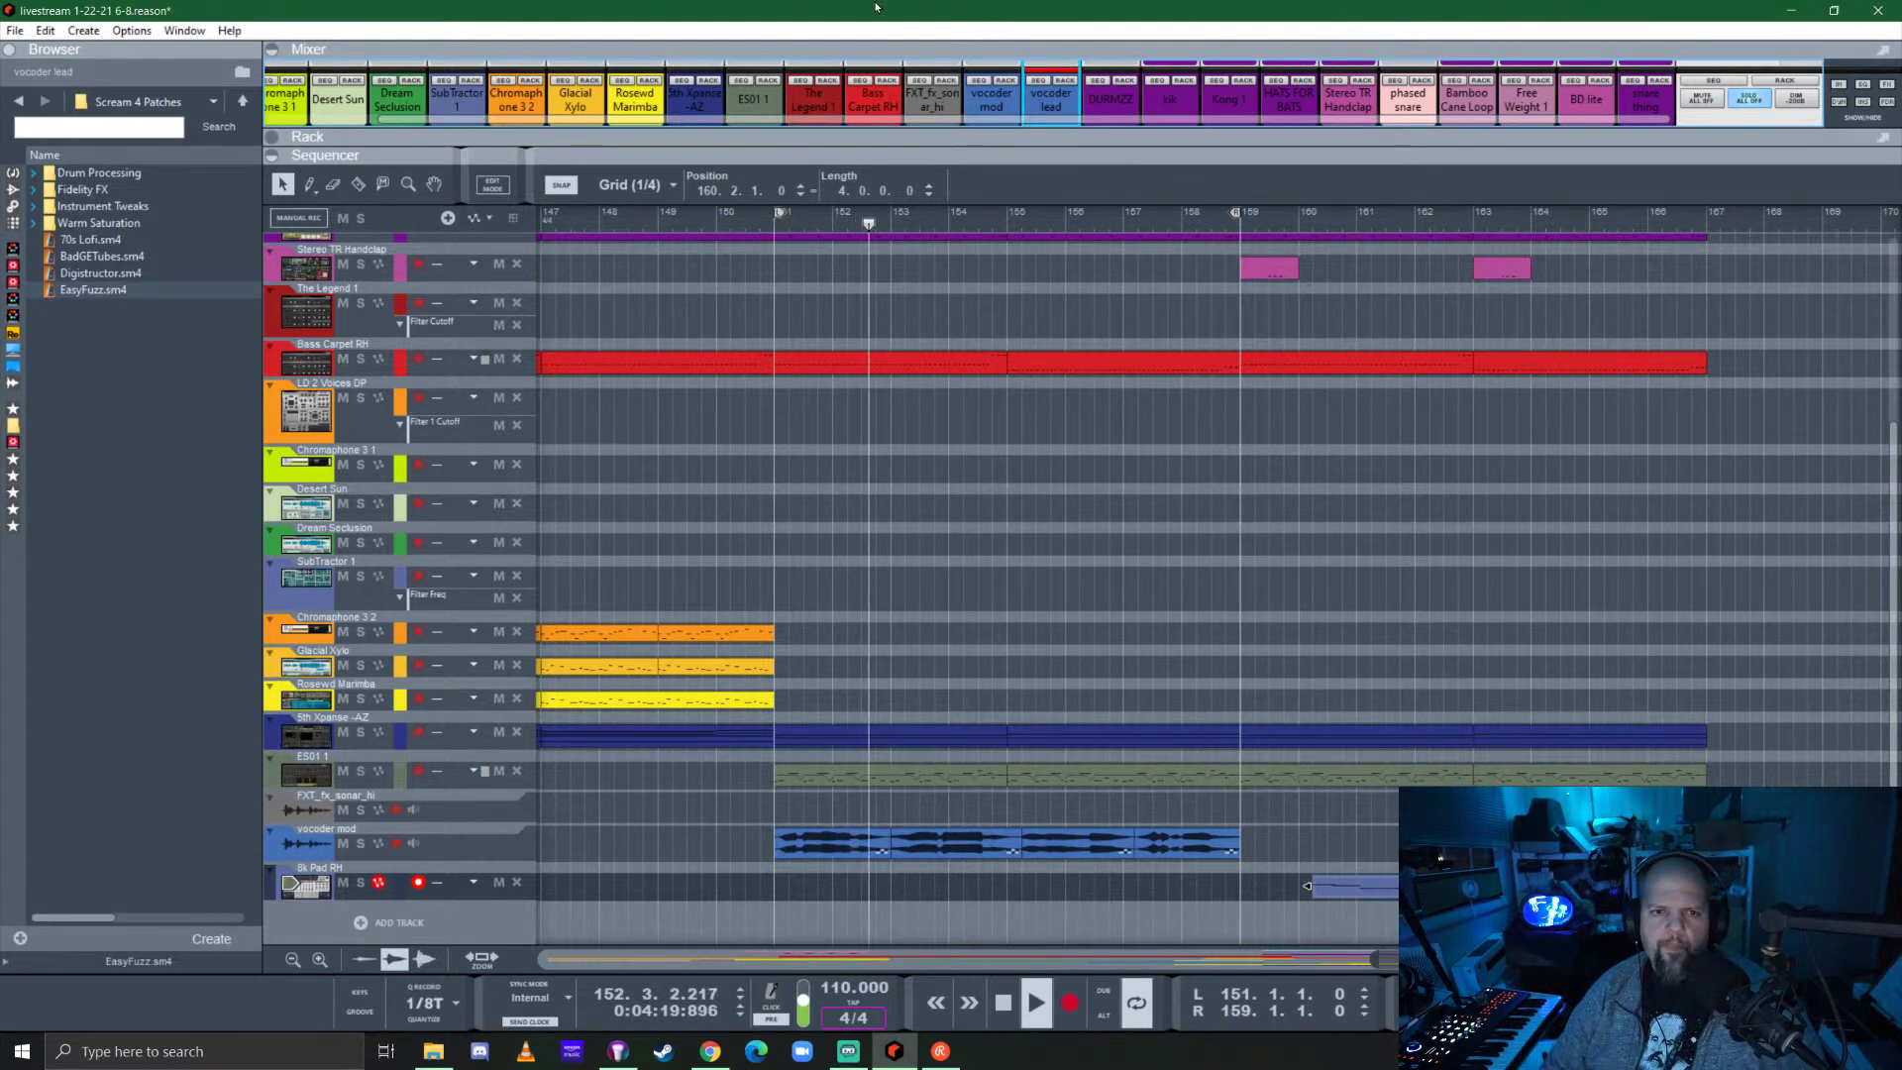
{"action": "key", "text": "F6"}
{"action": "scroll", "coordinate": [577, 568], "scroll_direction": "up", "scroll_amount": 5}
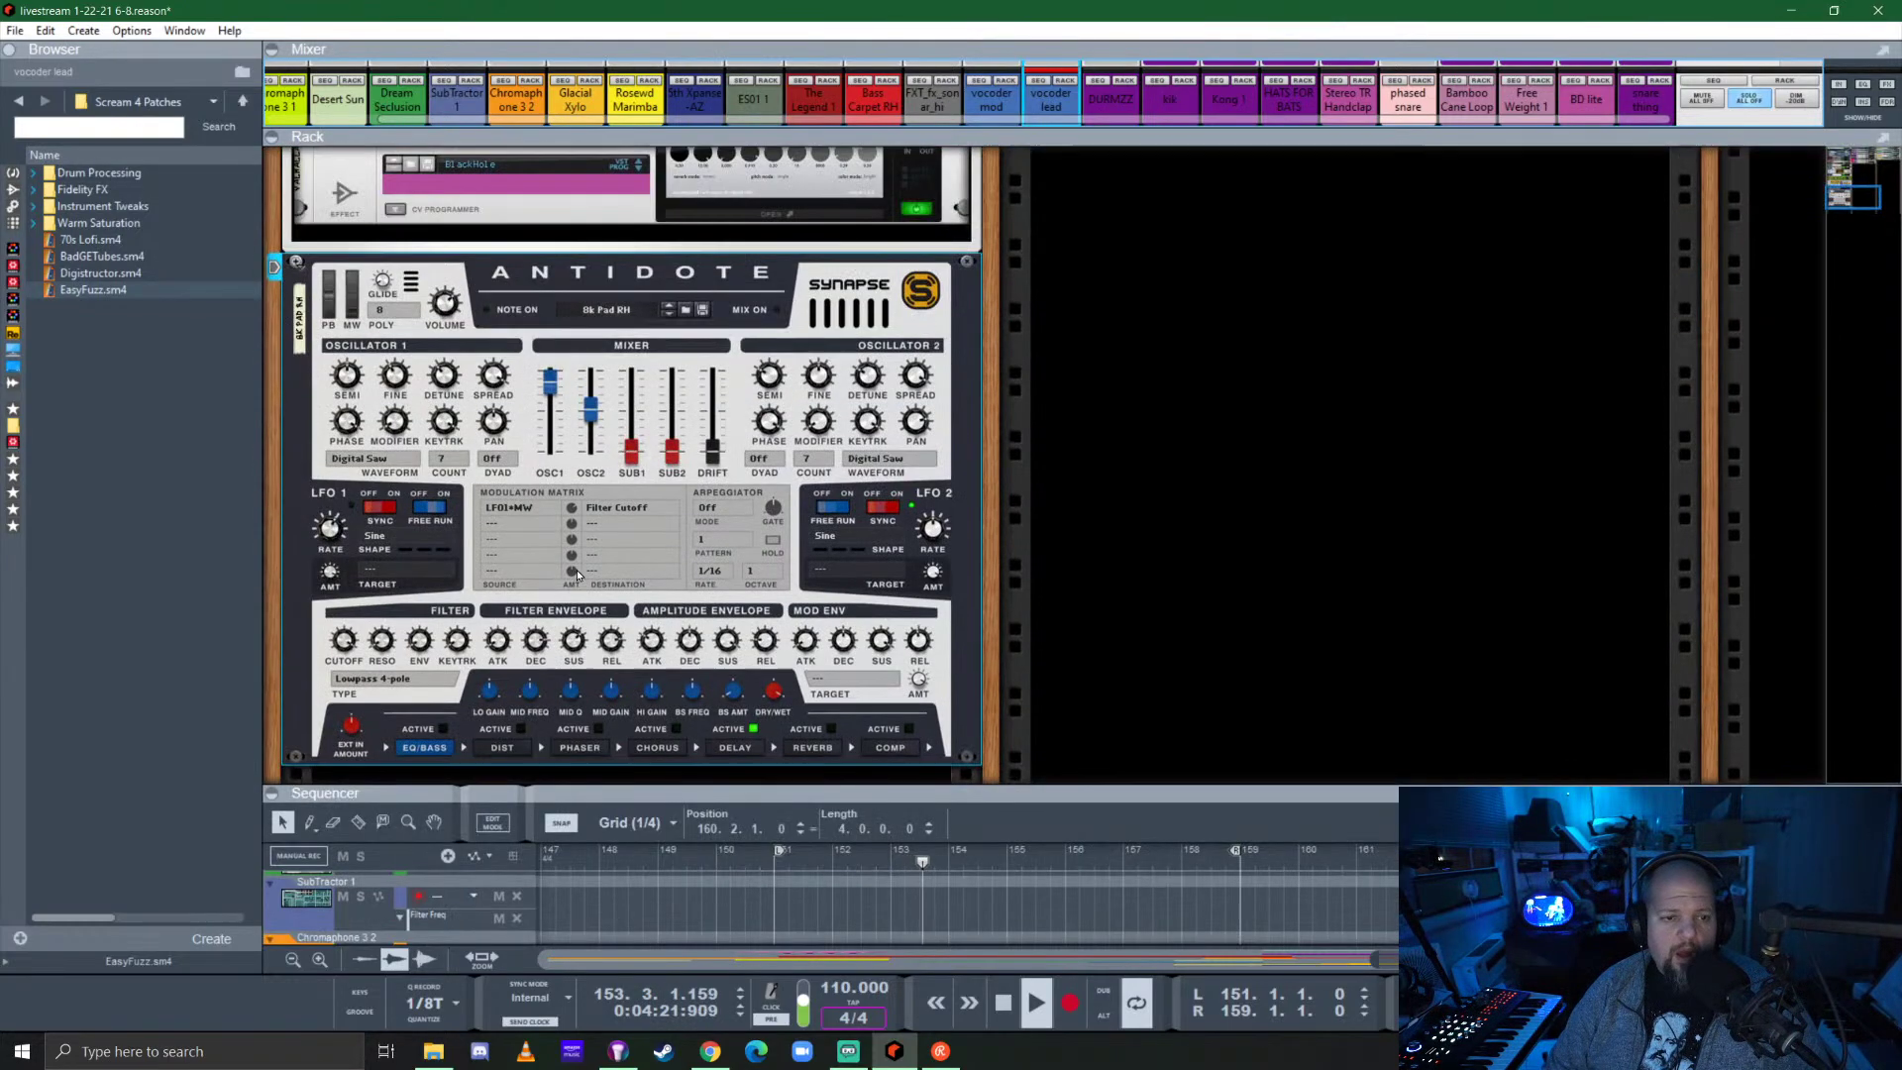
{"action": "left_click", "coordinate": [328, 316]}
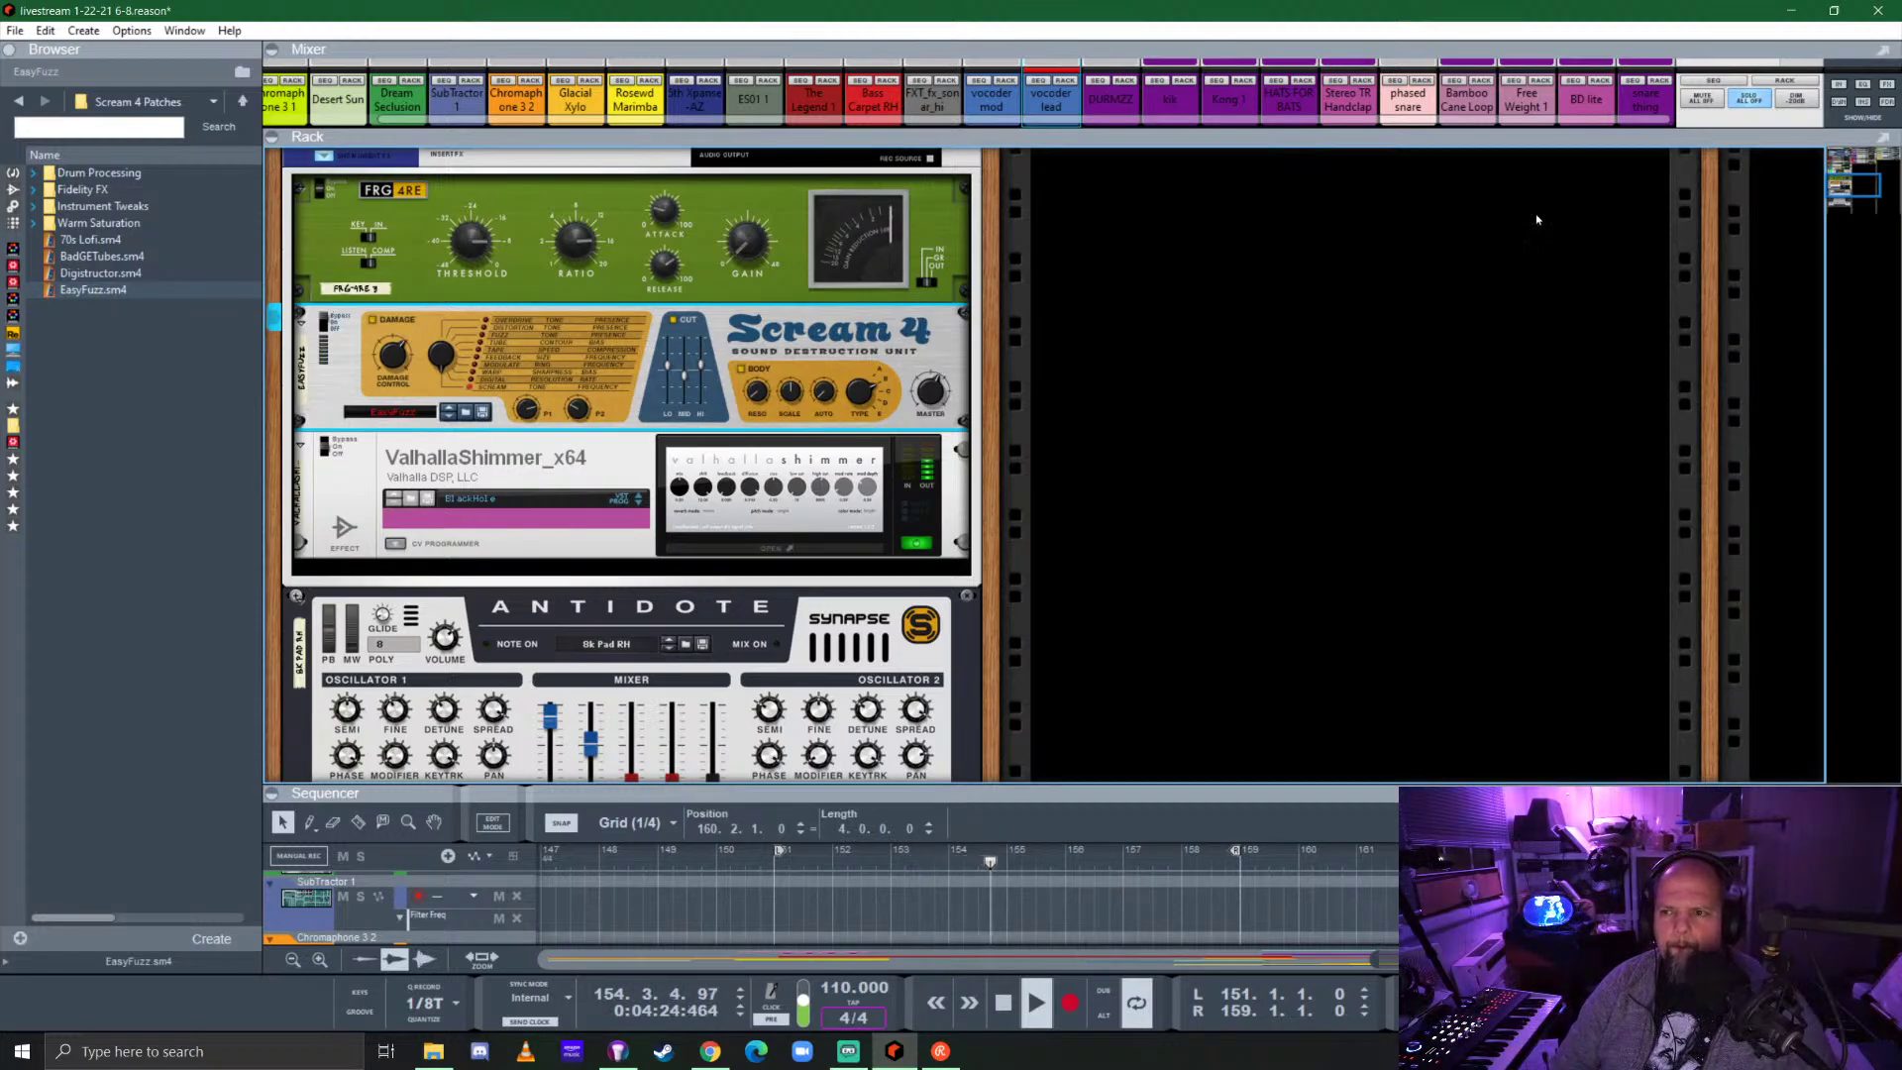
With all solos cleared, extend the loop's end to bar 167 and move the 8k Pad RH clip past it to bar 172.
{"action": "left_click", "coordinate": [1761, 110]}
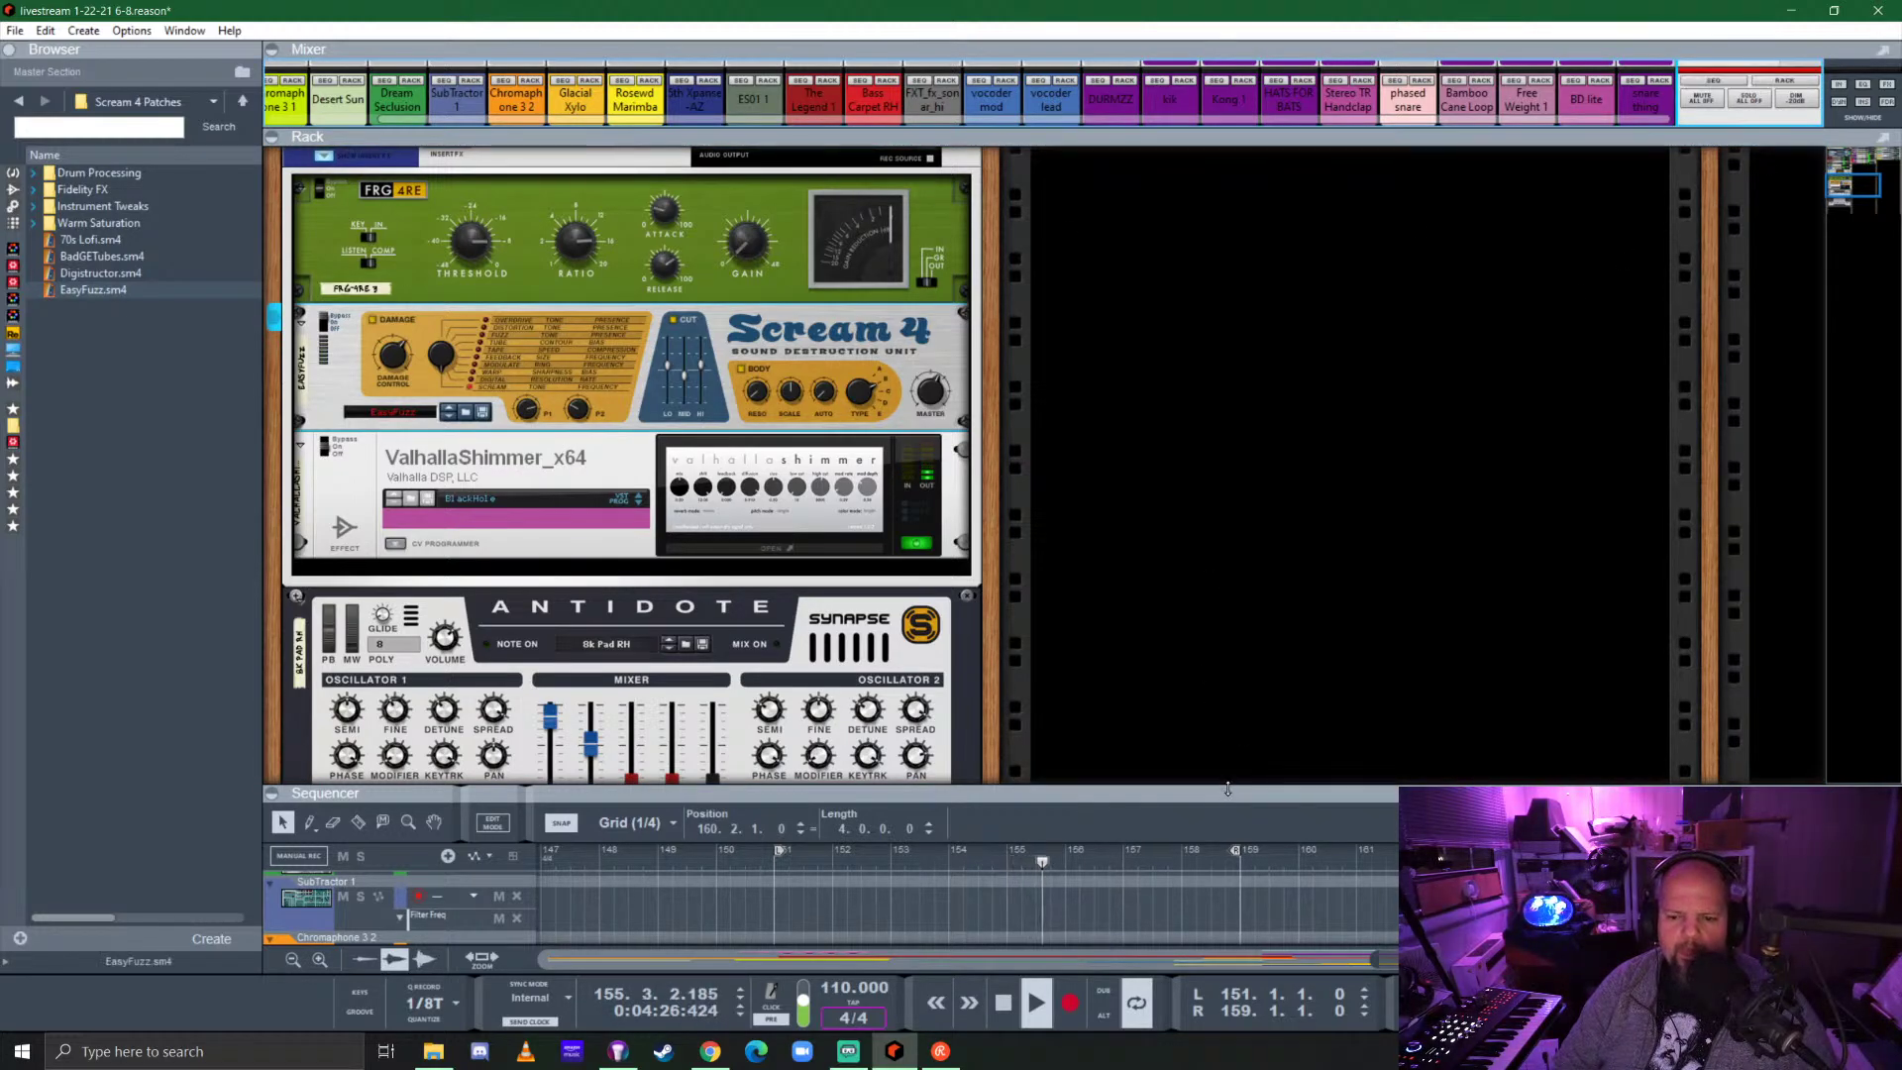
{"action": "left_click_drag", "start_coordinate": [1228, 789], "coordinate": [1224, 376]}
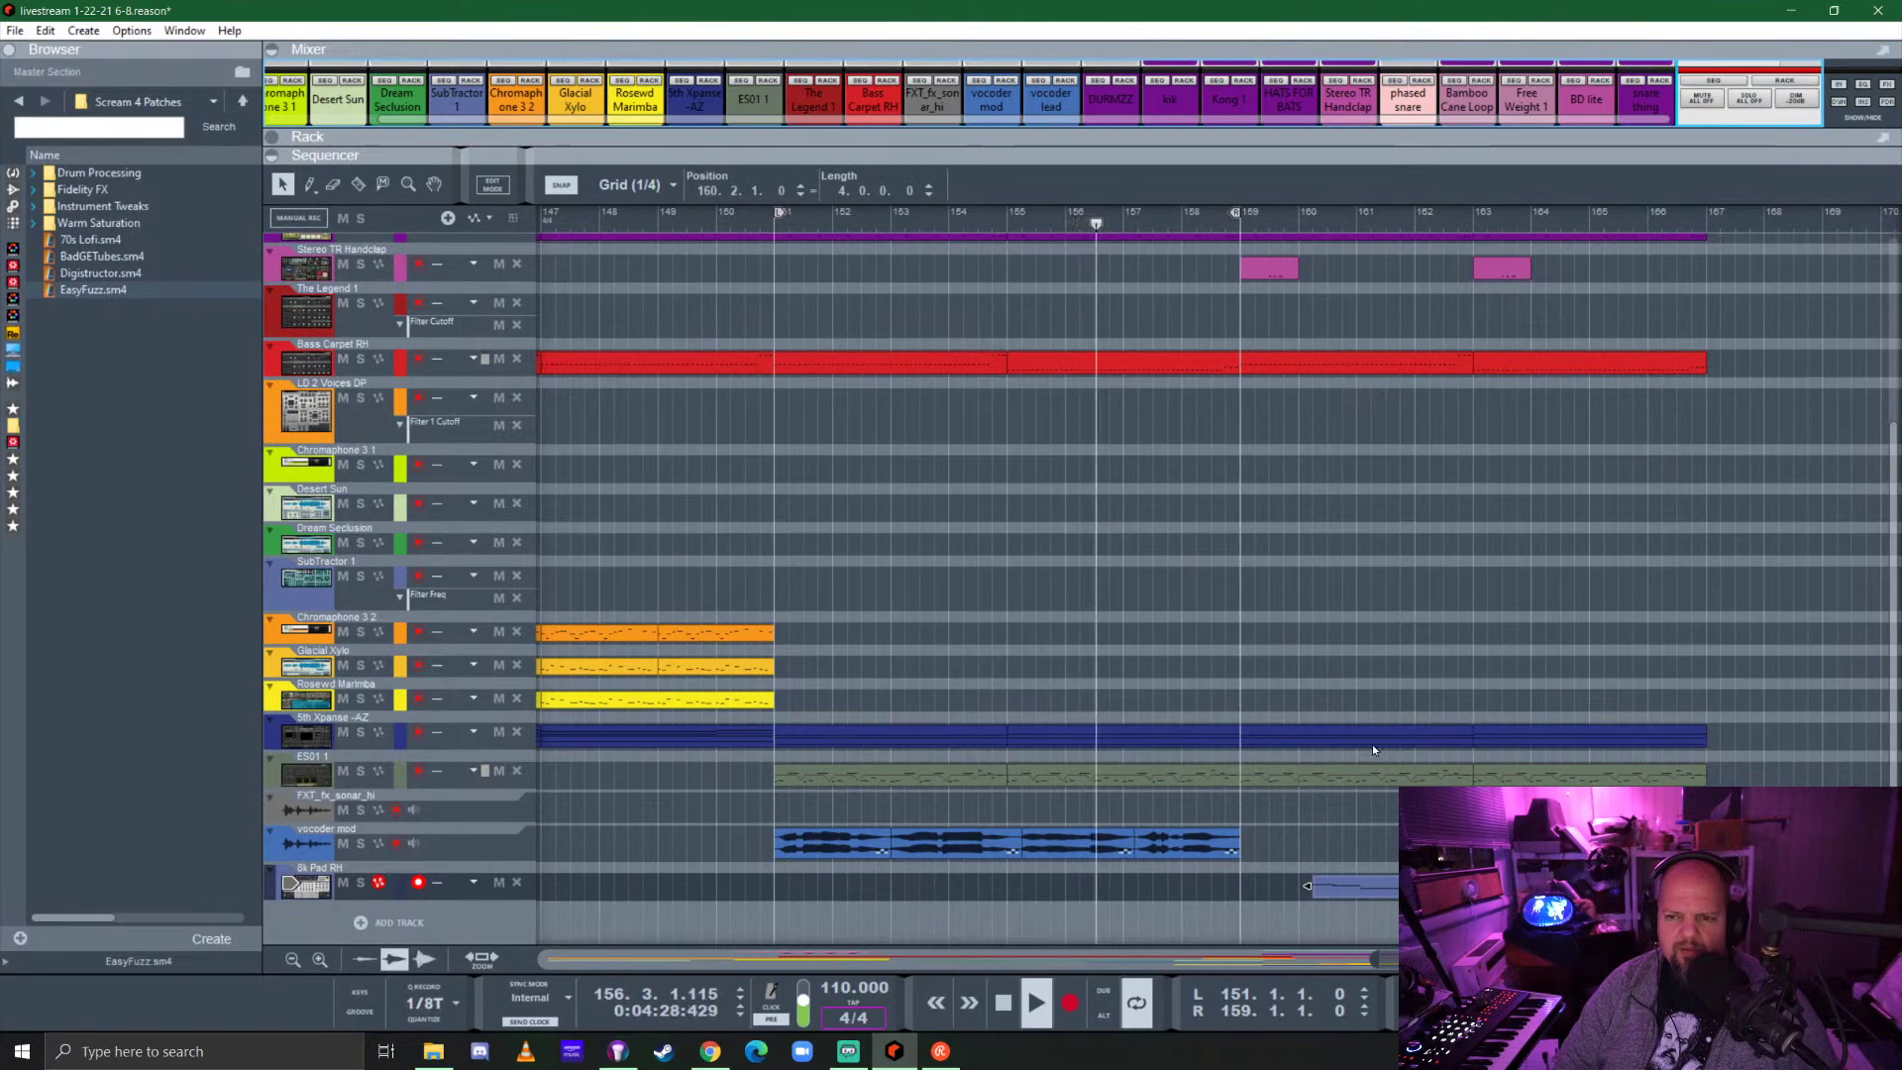
{"action": "scroll", "coordinate": [1226, 747], "scroll_direction": "down", "scroll_amount": 3}
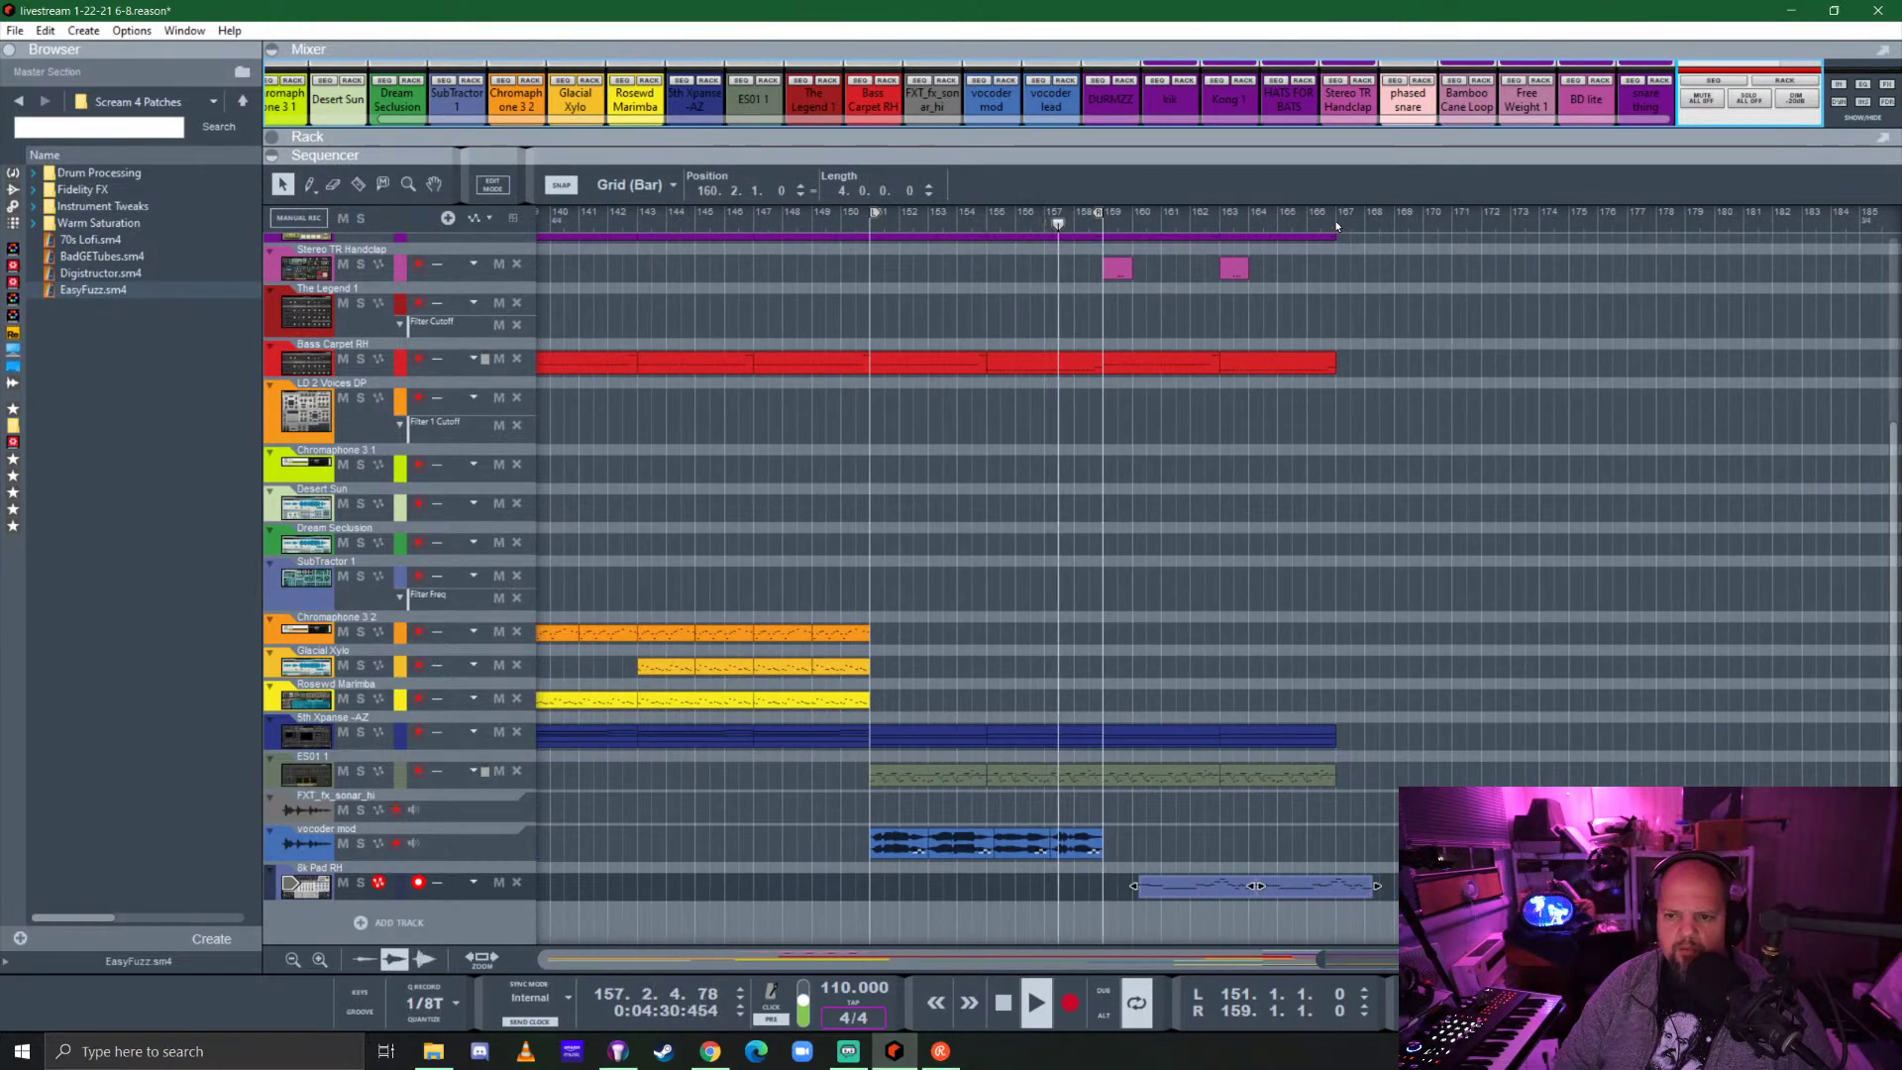
{"action": "left_click", "coordinate": [1337, 210], "text": "ctrl"}
{"action": "left_click_drag", "start_coordinate": [1175, 889], "coordinate": [1525, 889]}
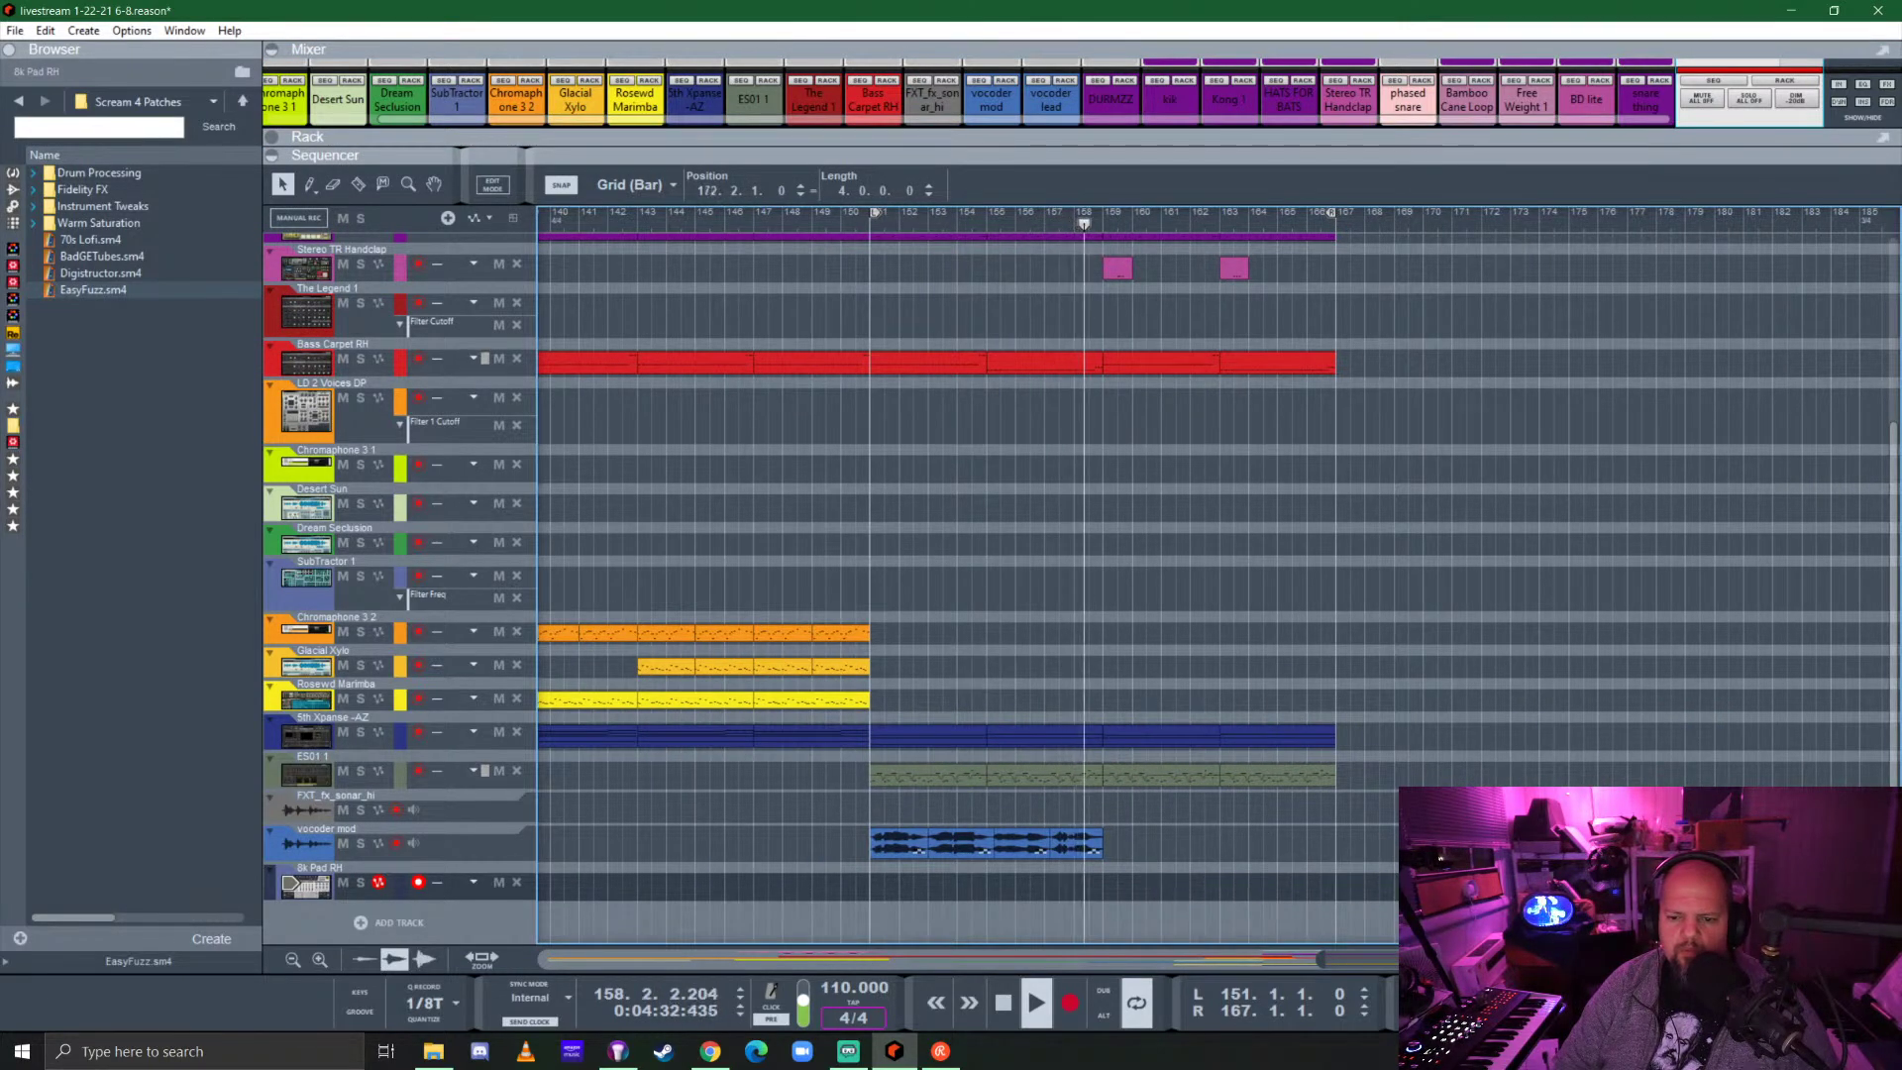
Duplicate the vocoder mod audio clips to start at bar 159 and reverse the copies.
{"action": "left_click", "coordinate": [891, 847]}
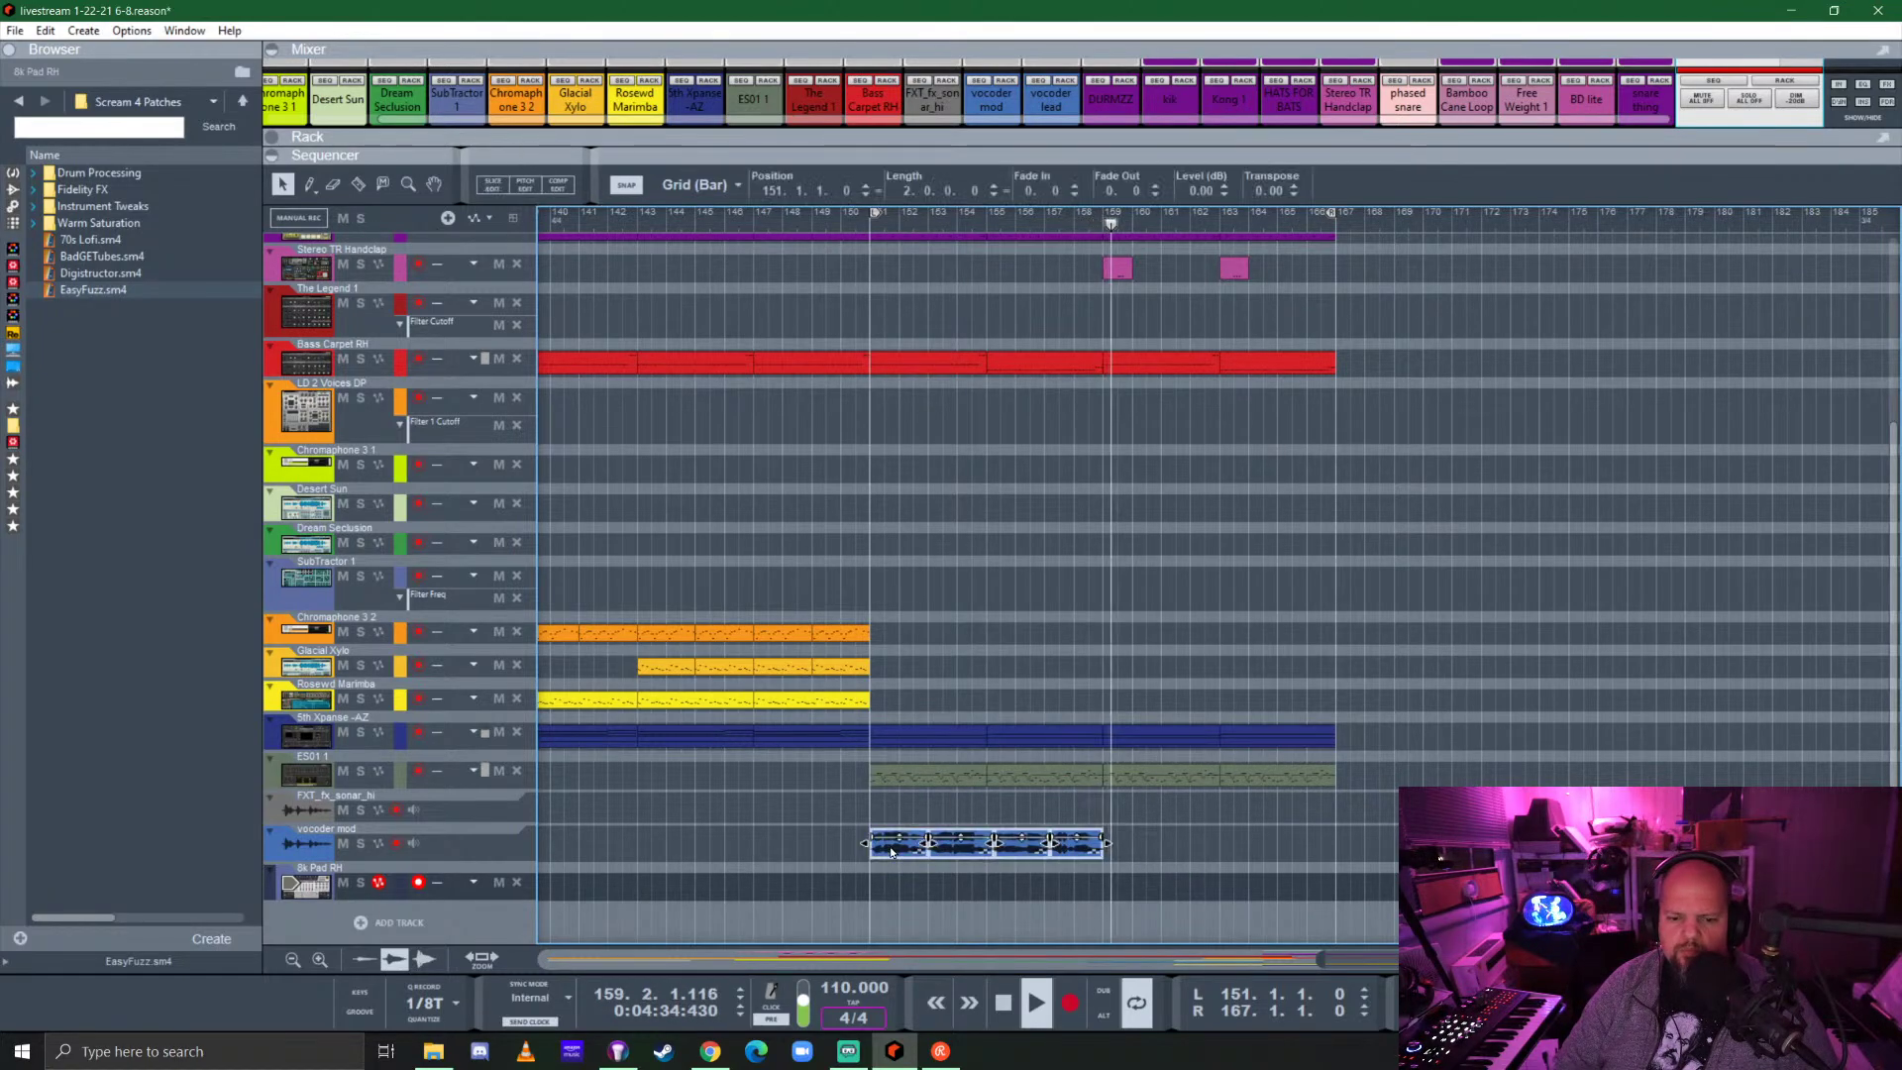
{"action": "left_click_drag", "start_coordinate": [891, 847], "coordinate": [1138, 842]}
{"action": "scroll", "coordinate": [1387, 811], "scroll_direction": "up", "scroll_amount": 3}
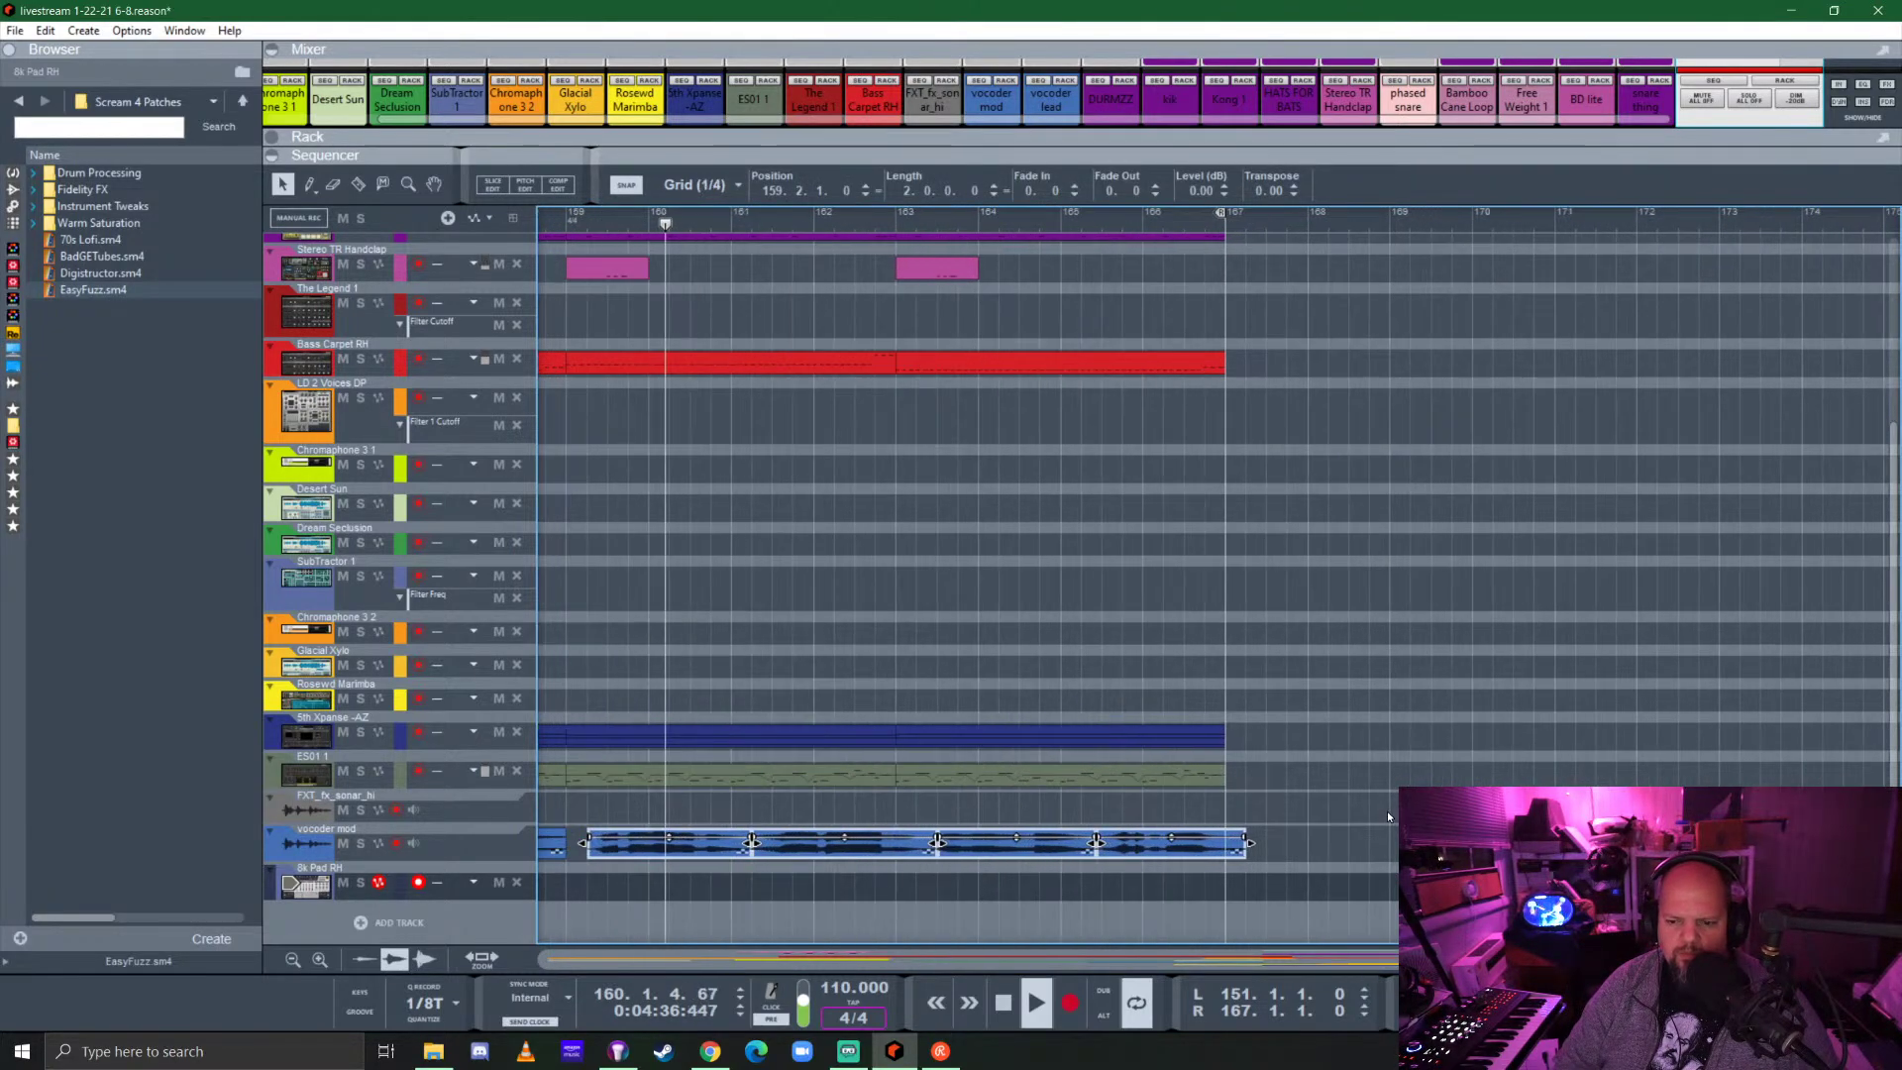
{"action": "left_click_drag", "start_coordinate": [635, 850], "coordinate": [616, 852]}
{"action": "right_click", "coordinate": [644, 850]}
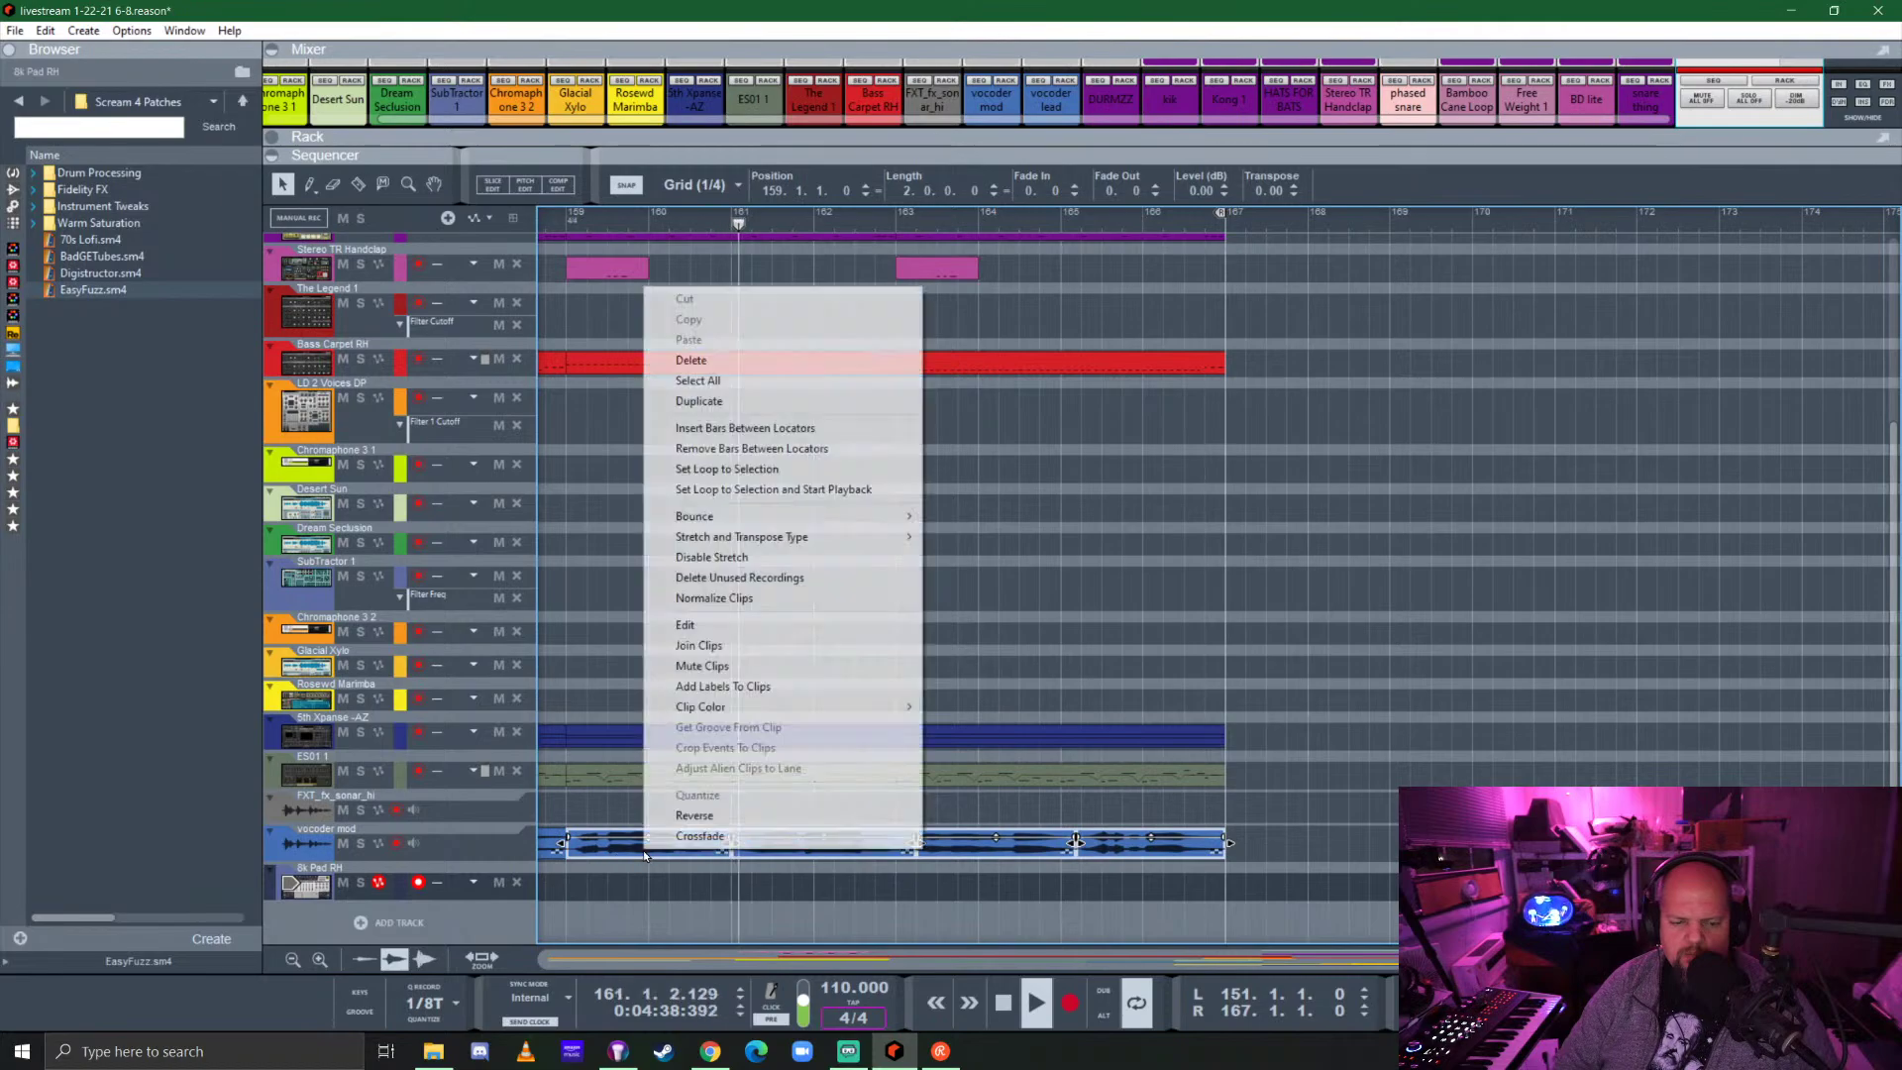
{"action": "left_click", "coordinate": [694, 816]}
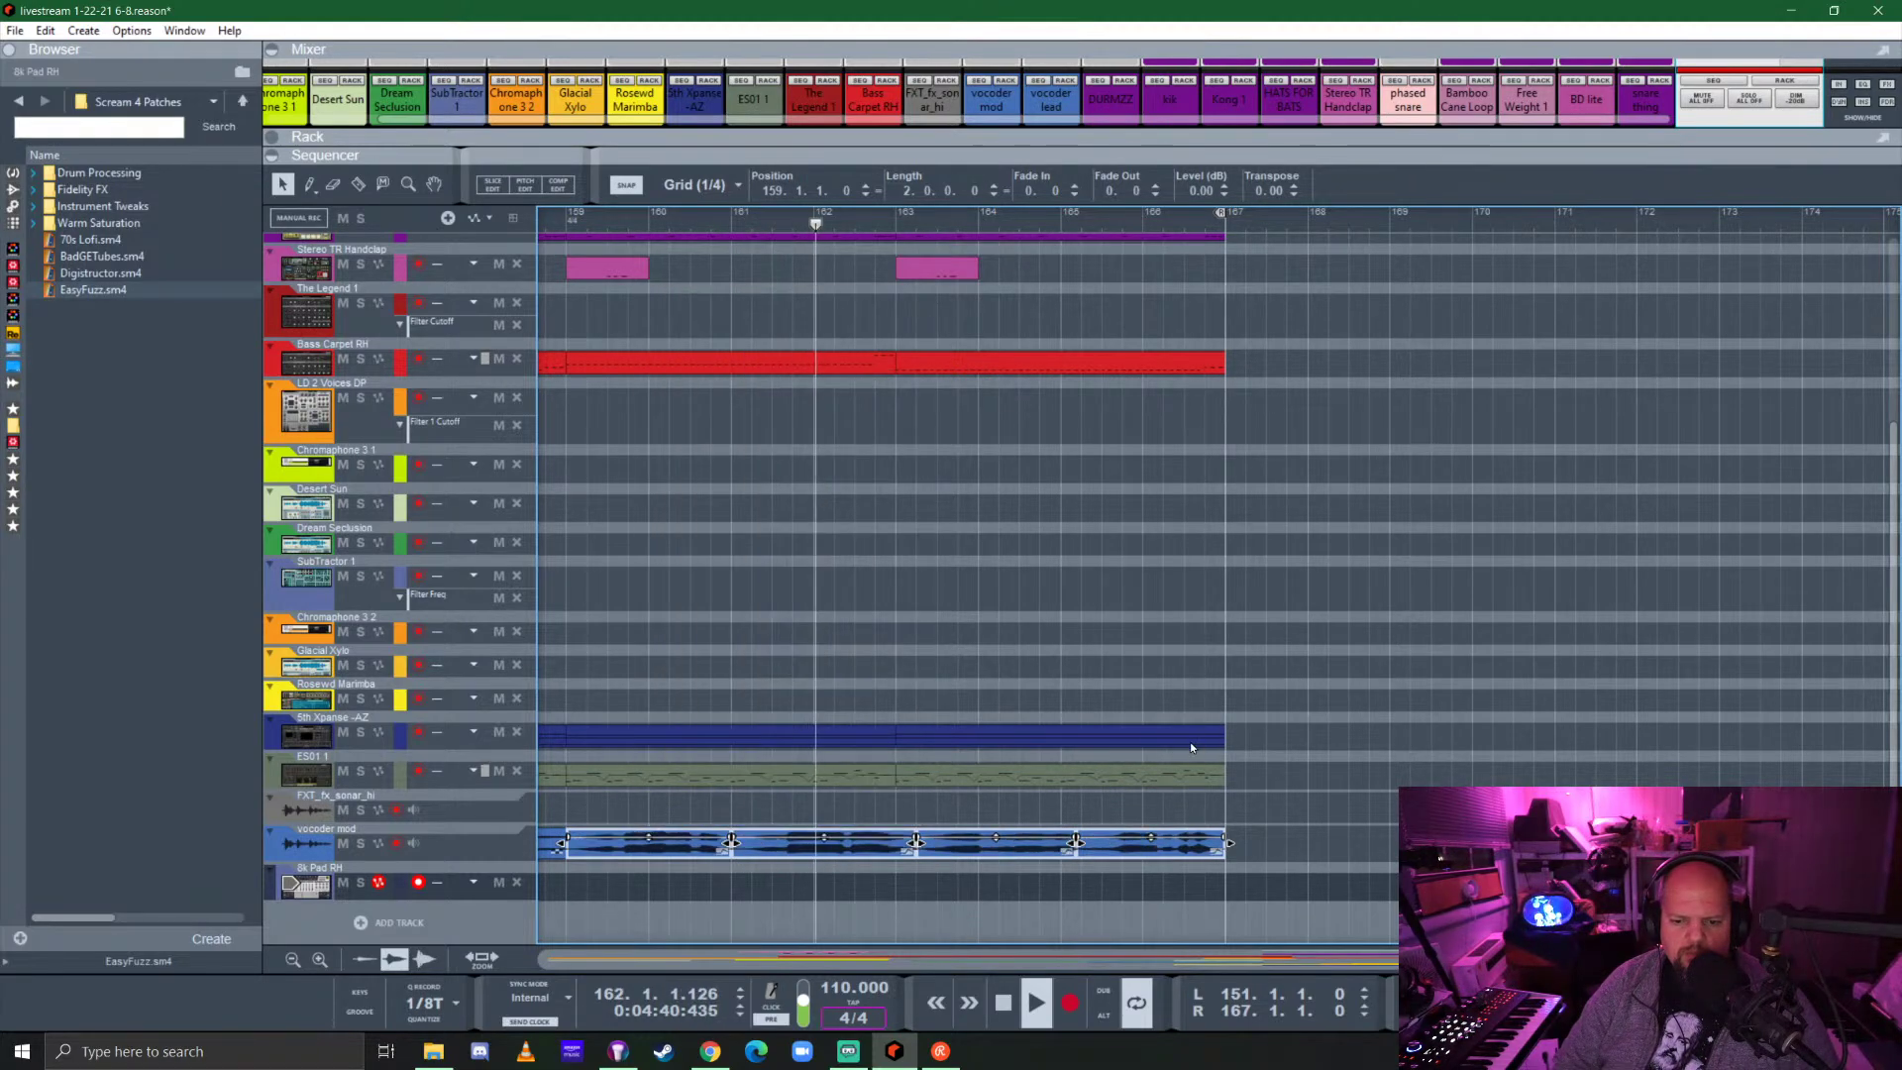
Record a new 16-bar part on the 8k Pad RH track from bar 151 to bar 167.
{"action": "scroll", "coordinate": [703, 773], "scroll_direction": "left", "scroll_amount": 5}
{"action": "scroll", "coordinate": [835, 738], "scroll_direction": "down", "scroll_amount": 2}
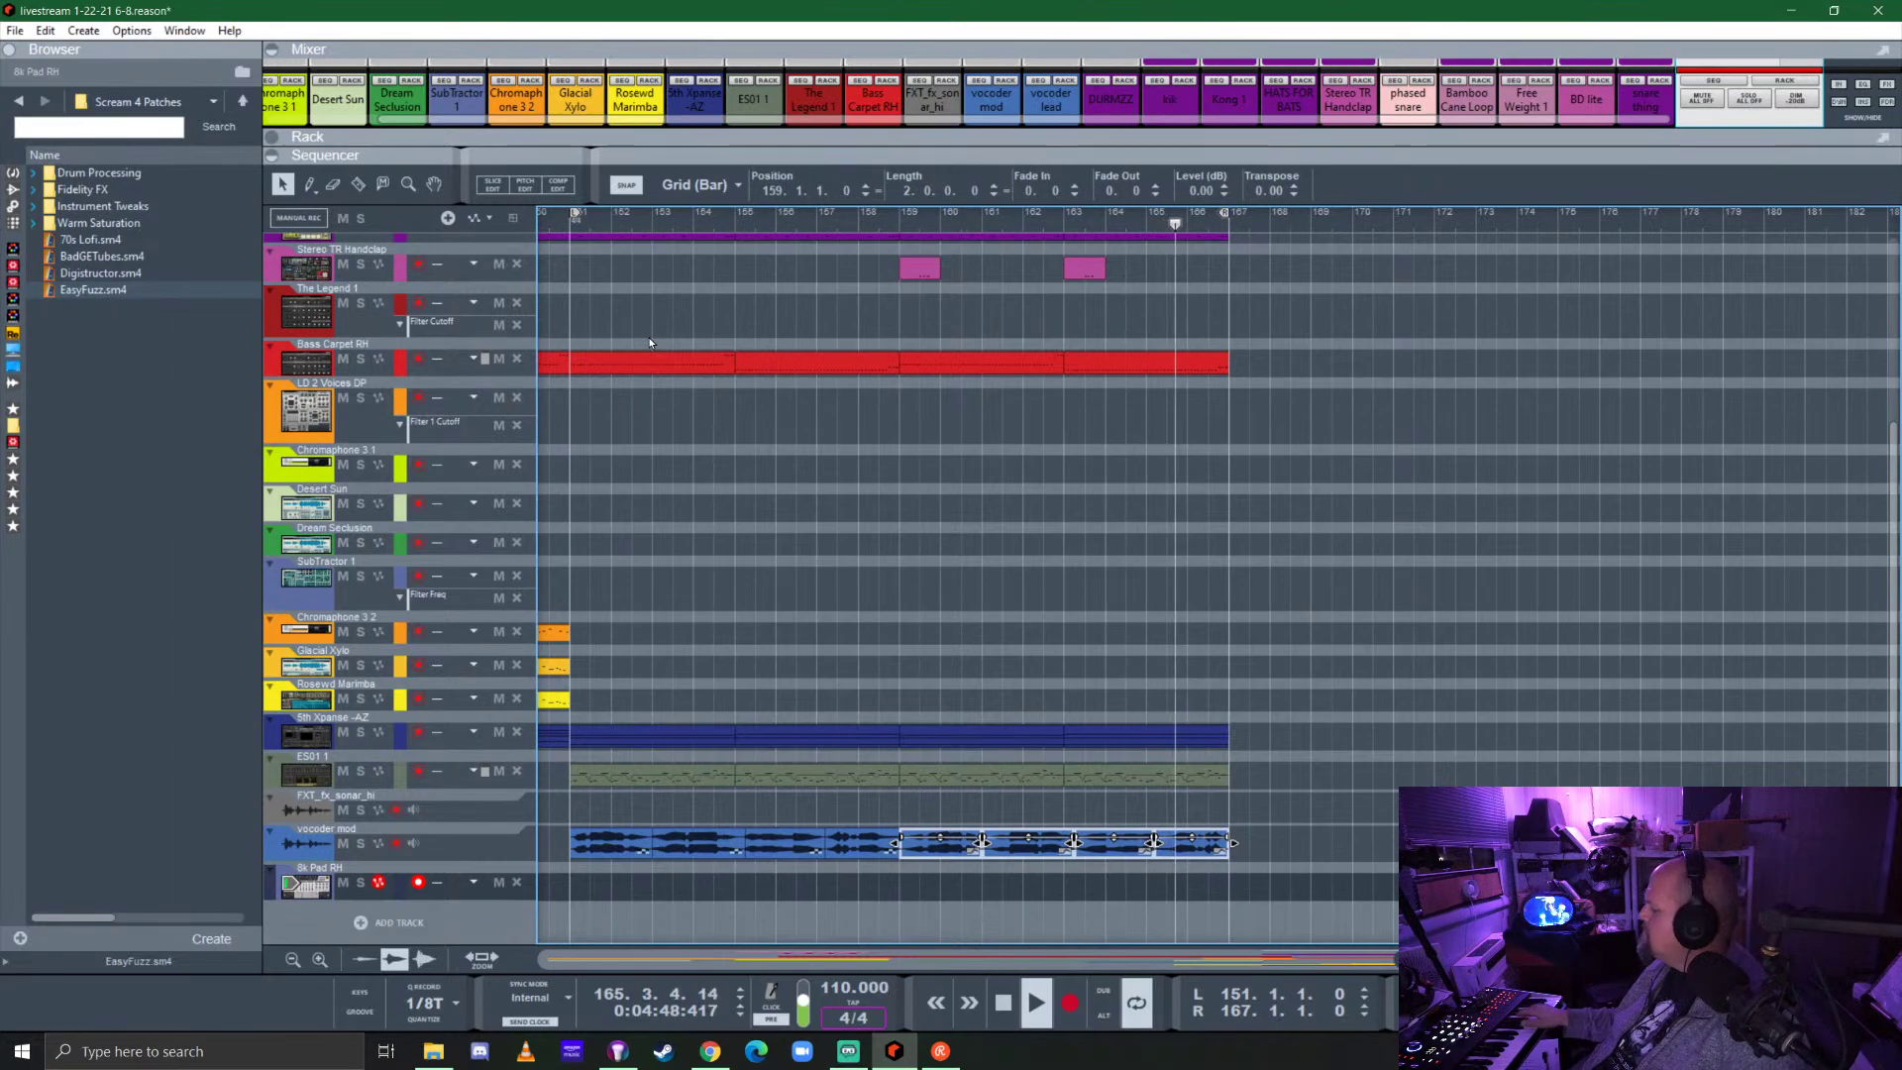
{"action": "key", "text": "ctrl+Return"}
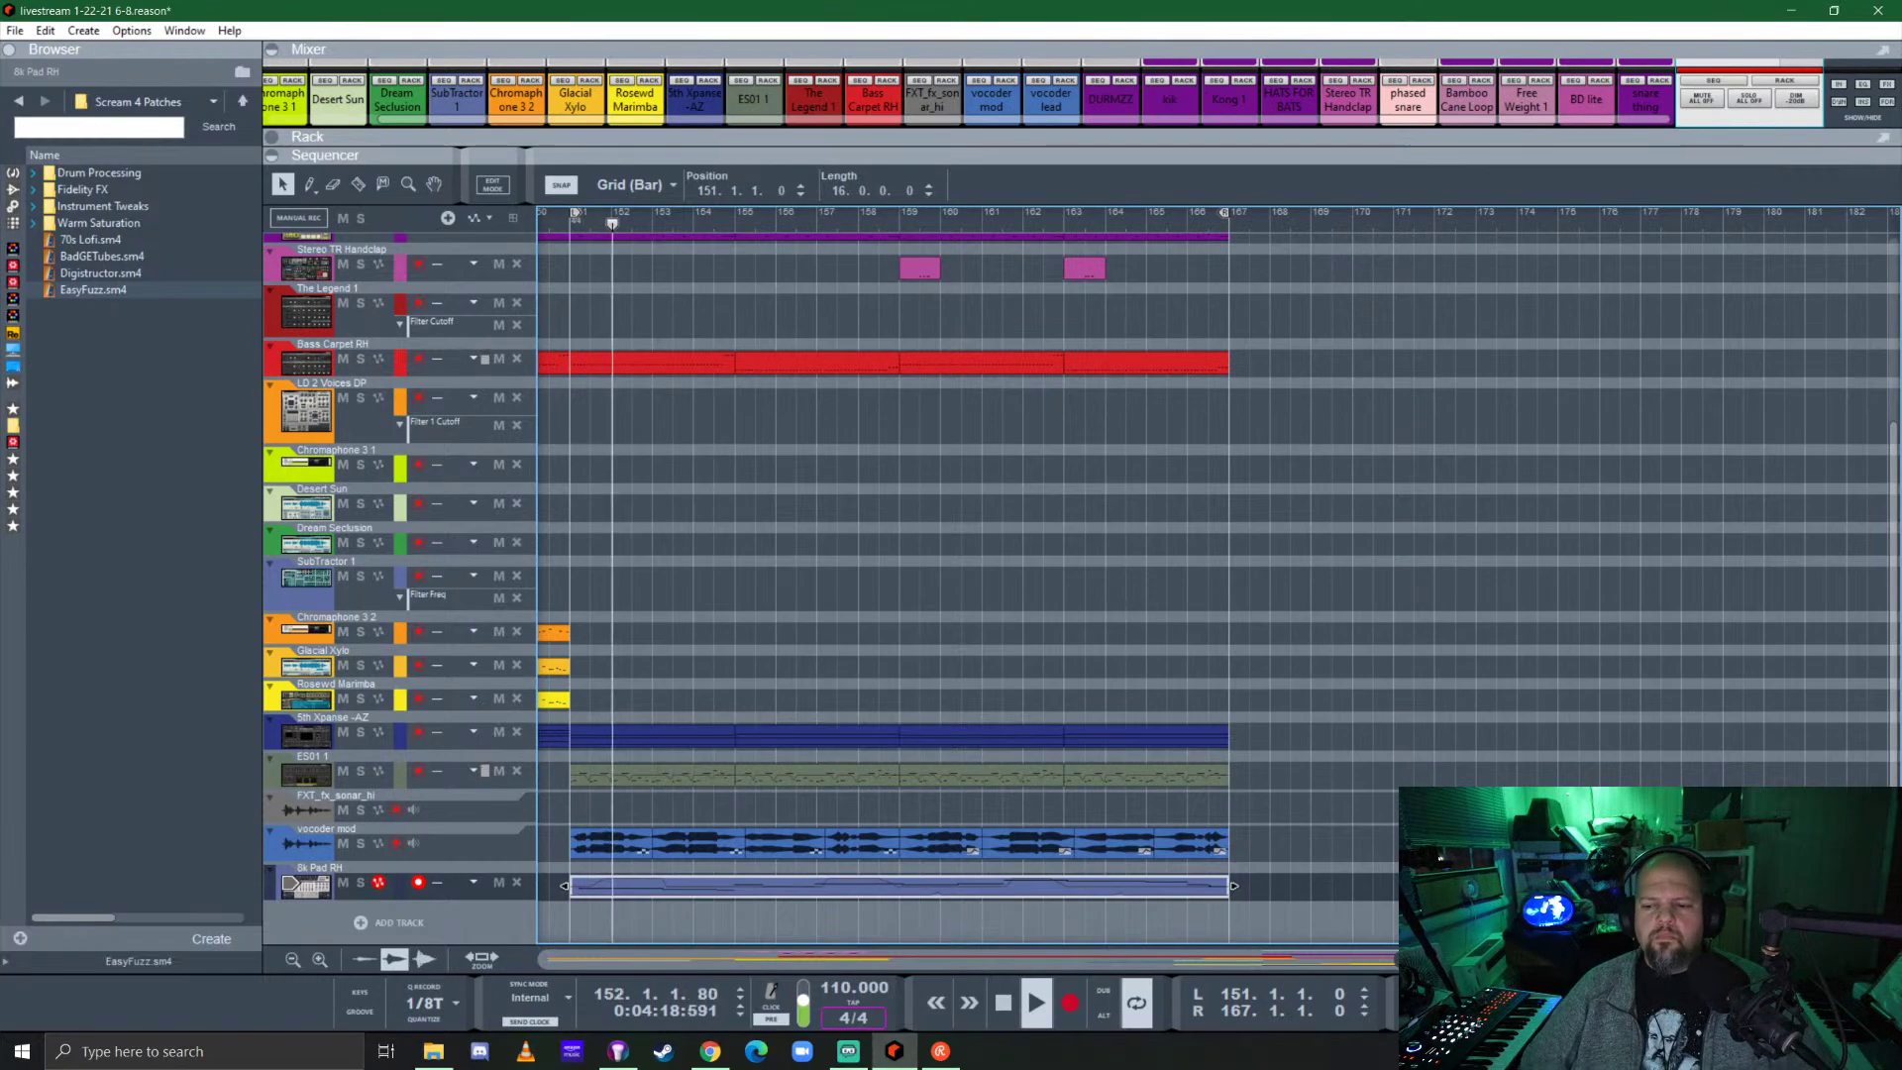
{"action": "scroll", "coordinate": [1370, 799], "scroll_direction": "down", "scroll_amount": 3}
{"action": "left_click", "coordinate": [1370, 798]}
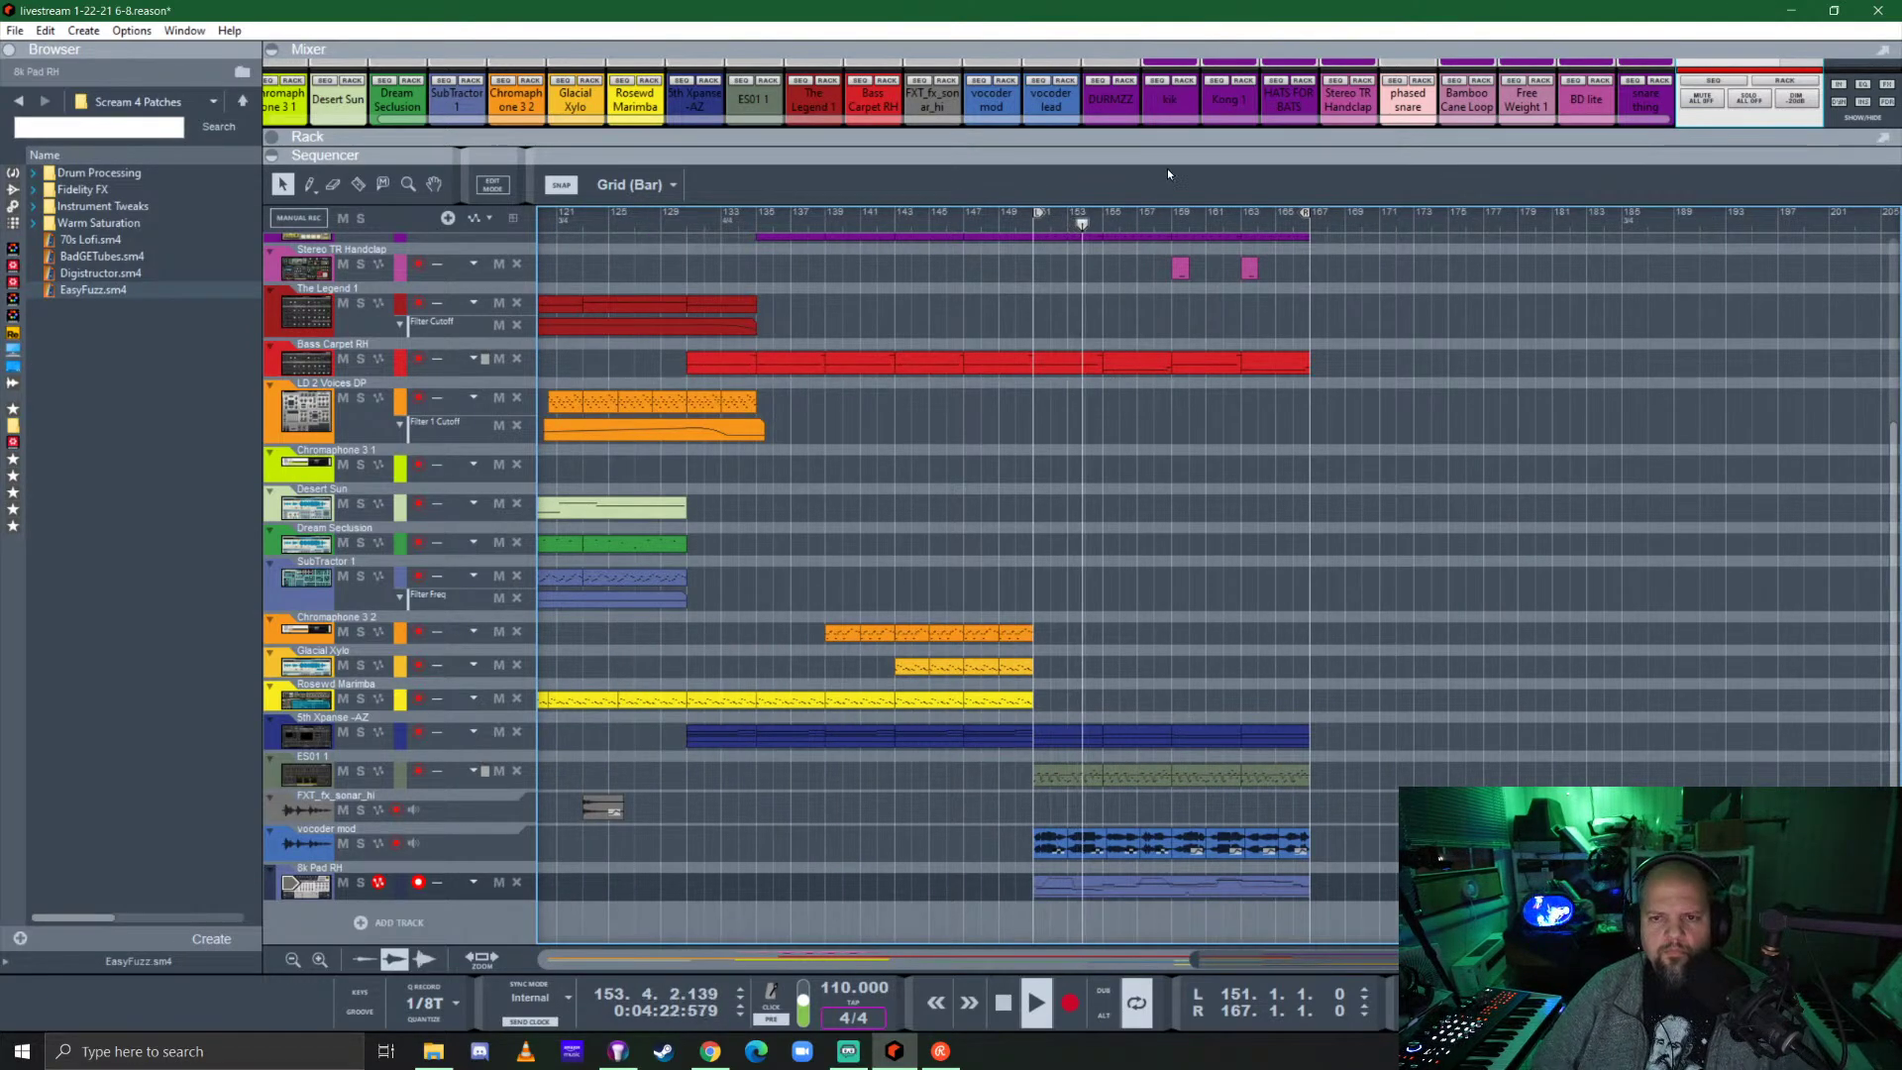
Solo the vocoder lead channel in the rack and bypass its ValhallaShimmer reverb.
{"action": "key", "text": "F6"}
{"action": "scroll", "coordinate": [487, 448], "scroll_direction": "up", "scroll_amount": 1}
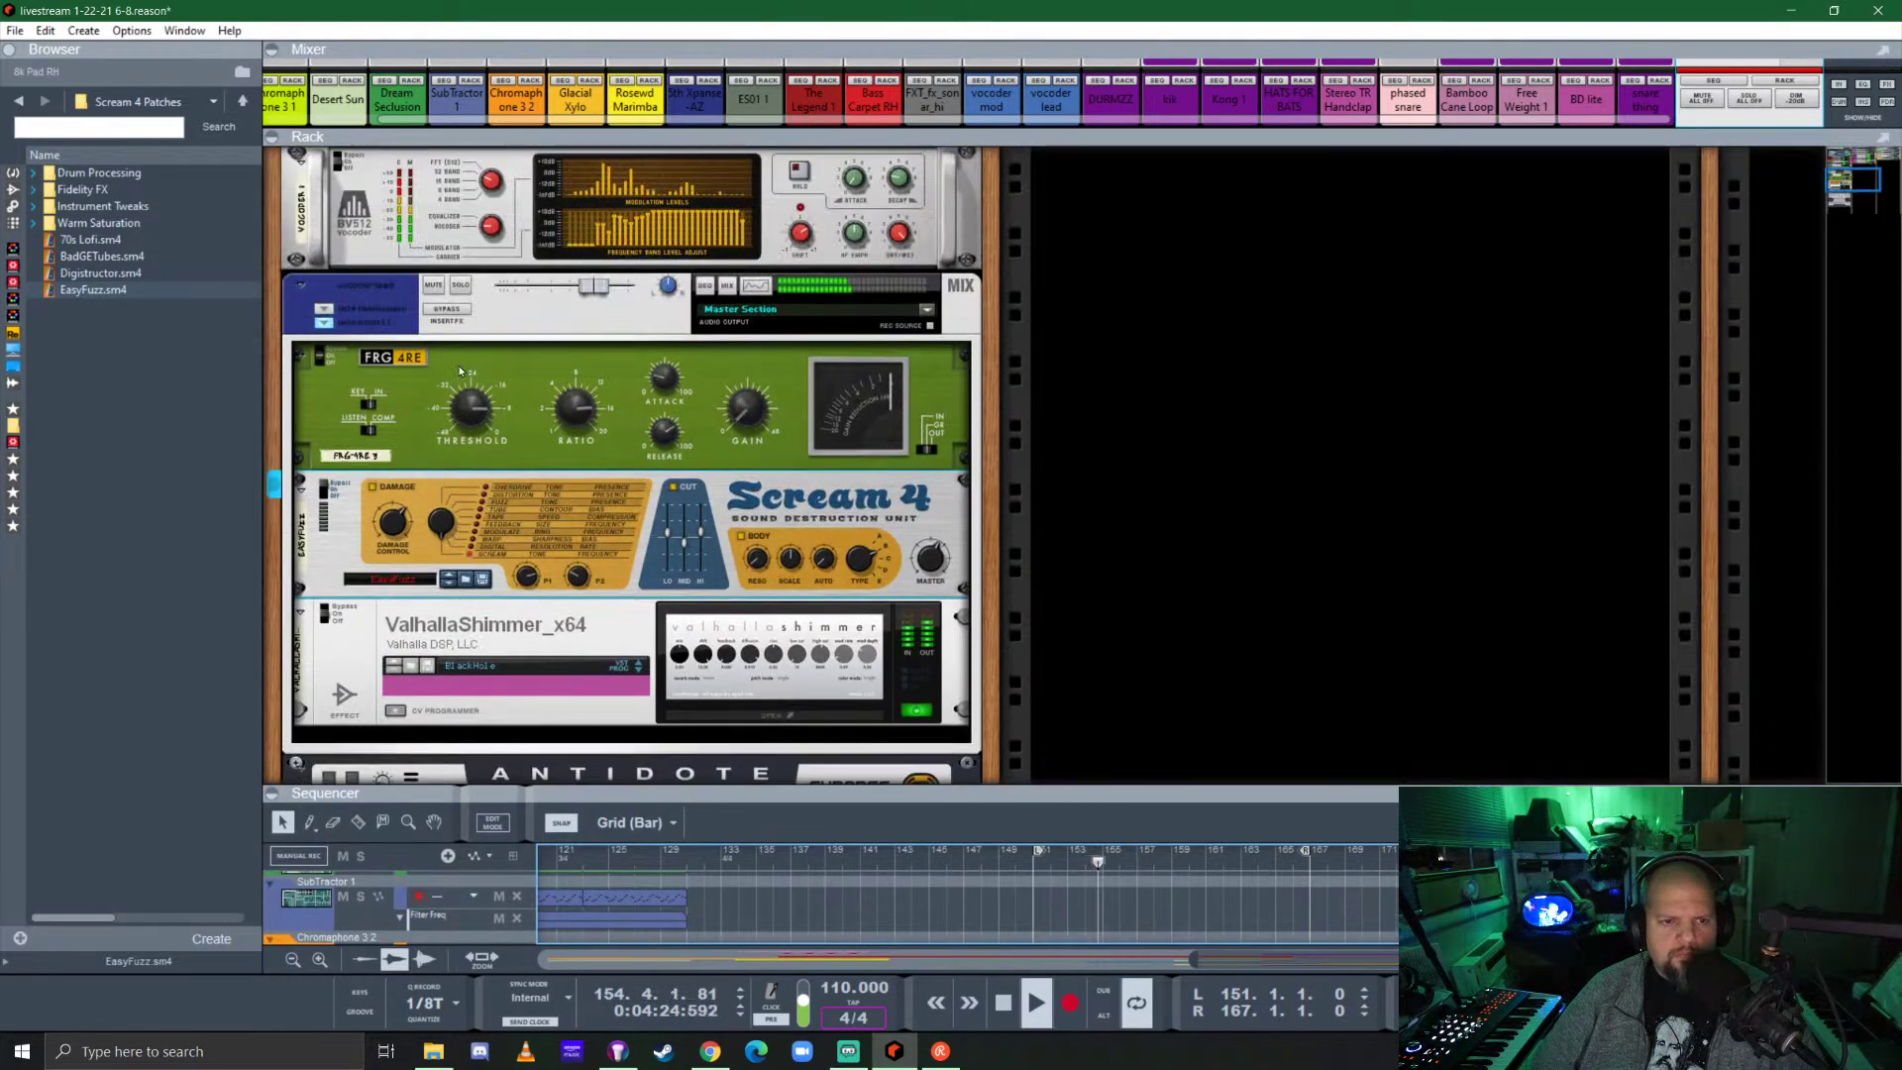
{"action": "left_click", "coordinate": [564, 457]}
{"action": "scroll", "coordinate": [564, 458], "scroll_direction": "up", "scroll_amount": 4}
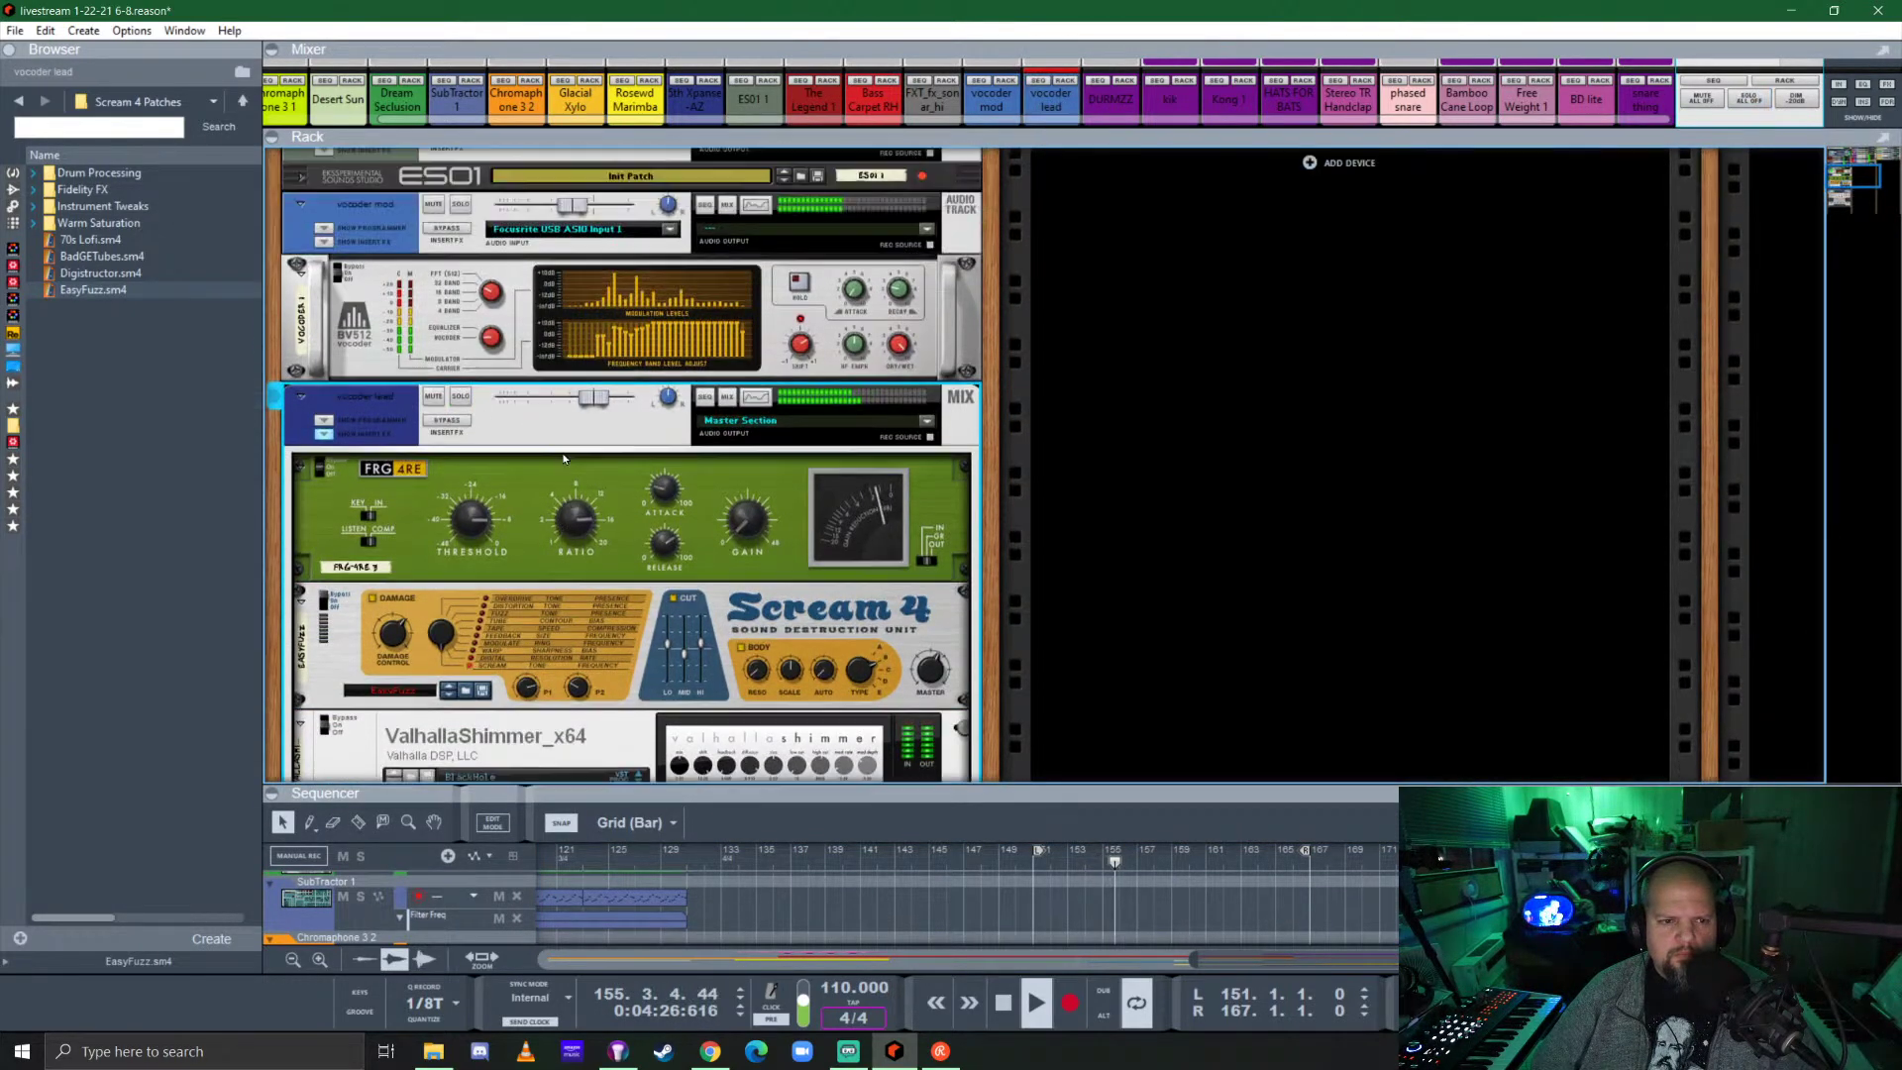
{"action": "left_click", "coordinate": [460, 507]}
{"action": "scroll", "coordinate": [543, 562], "scroll_direction": "down", "scroll_amount": 6}
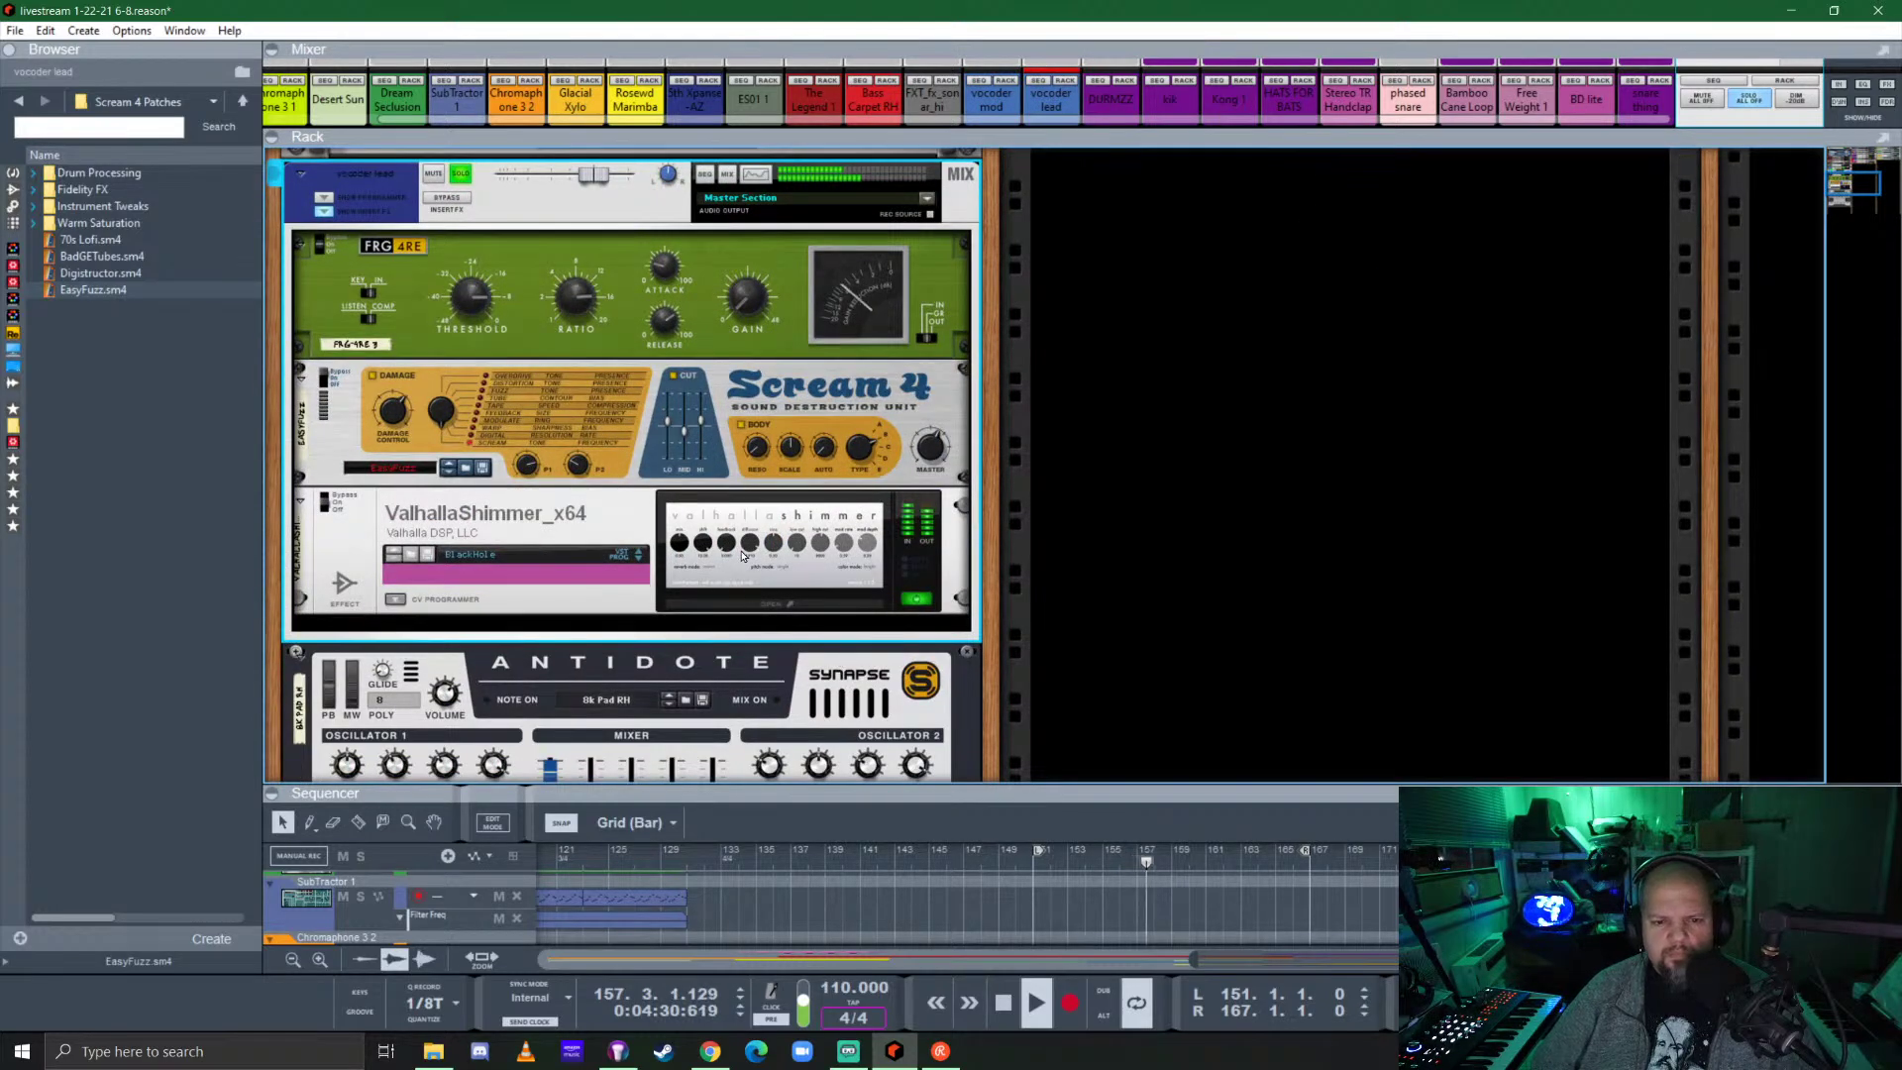
{"action": "left_click", "coordinate": [335, 511]}
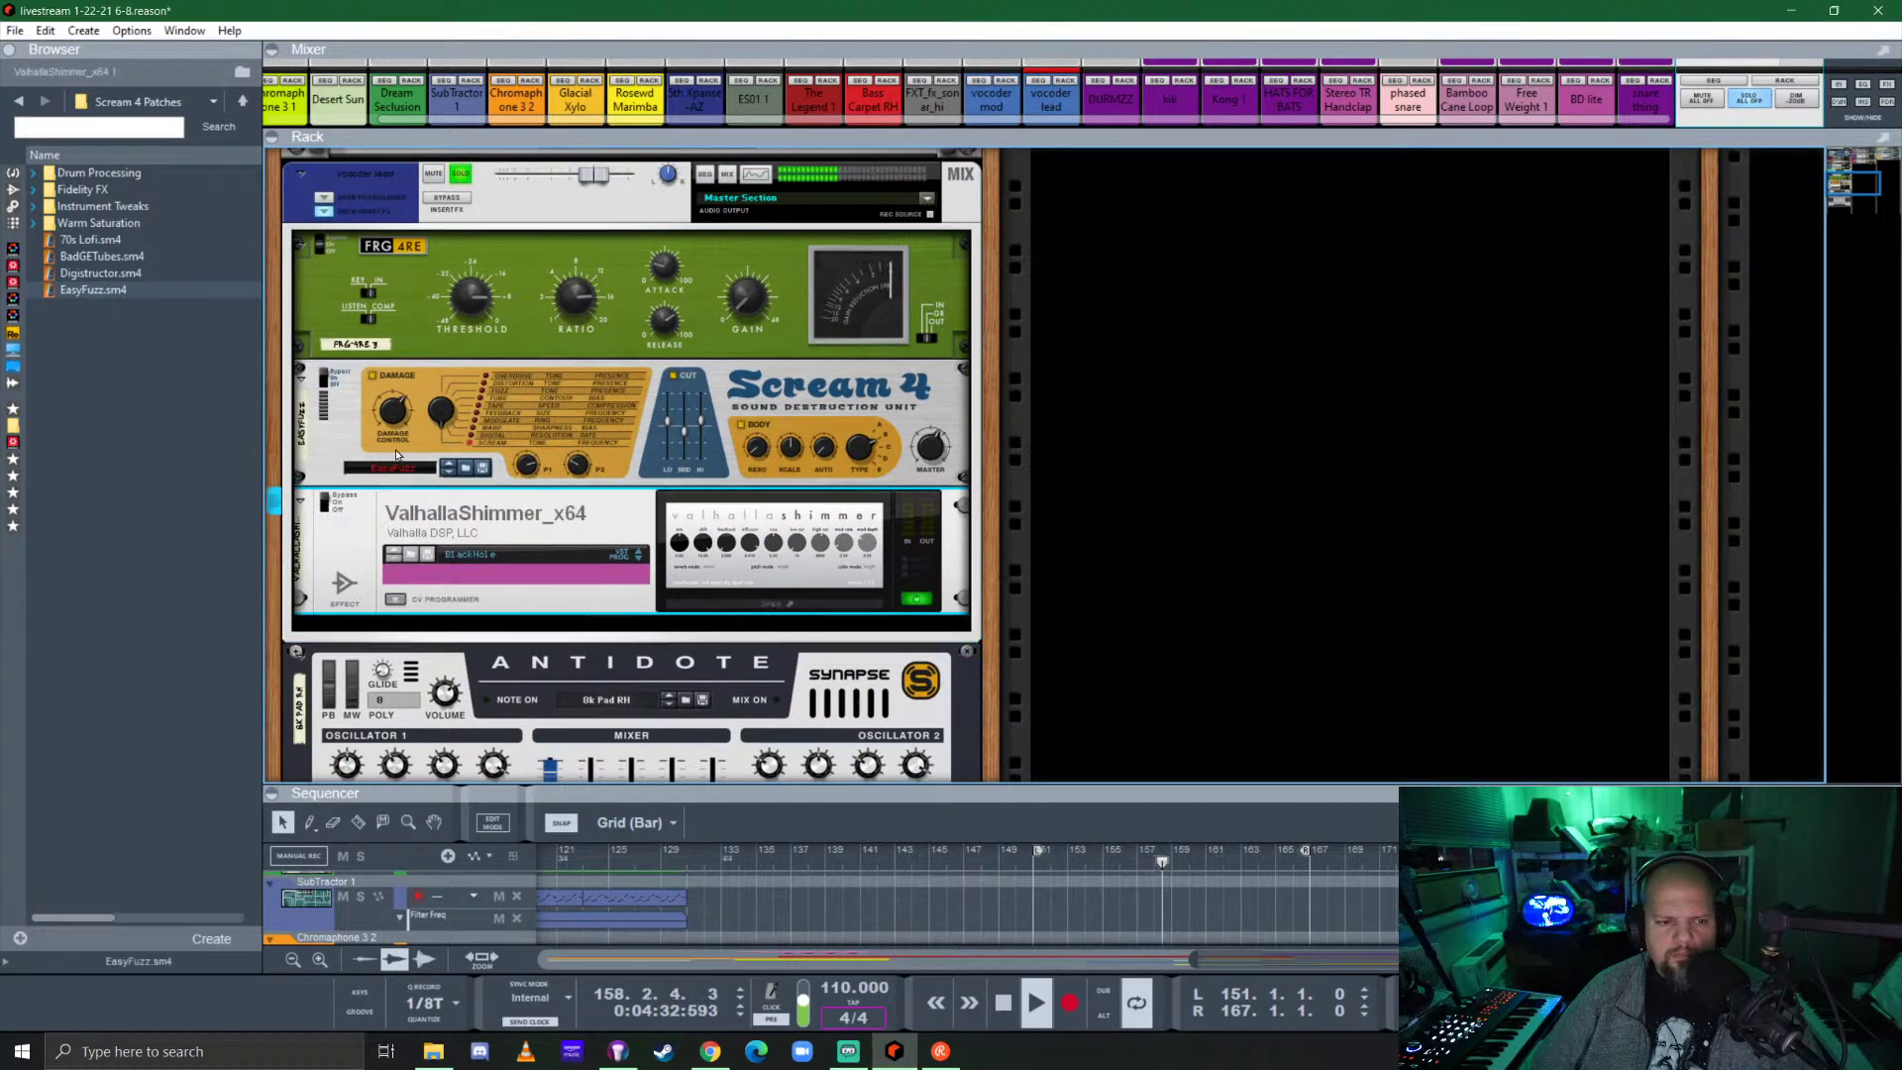
Try Scream 4's Cut section with Mid lowered to -11, and delete the device from the vocoder lead channel.
{"action": "left_click", "coordinate": [324, 380]}
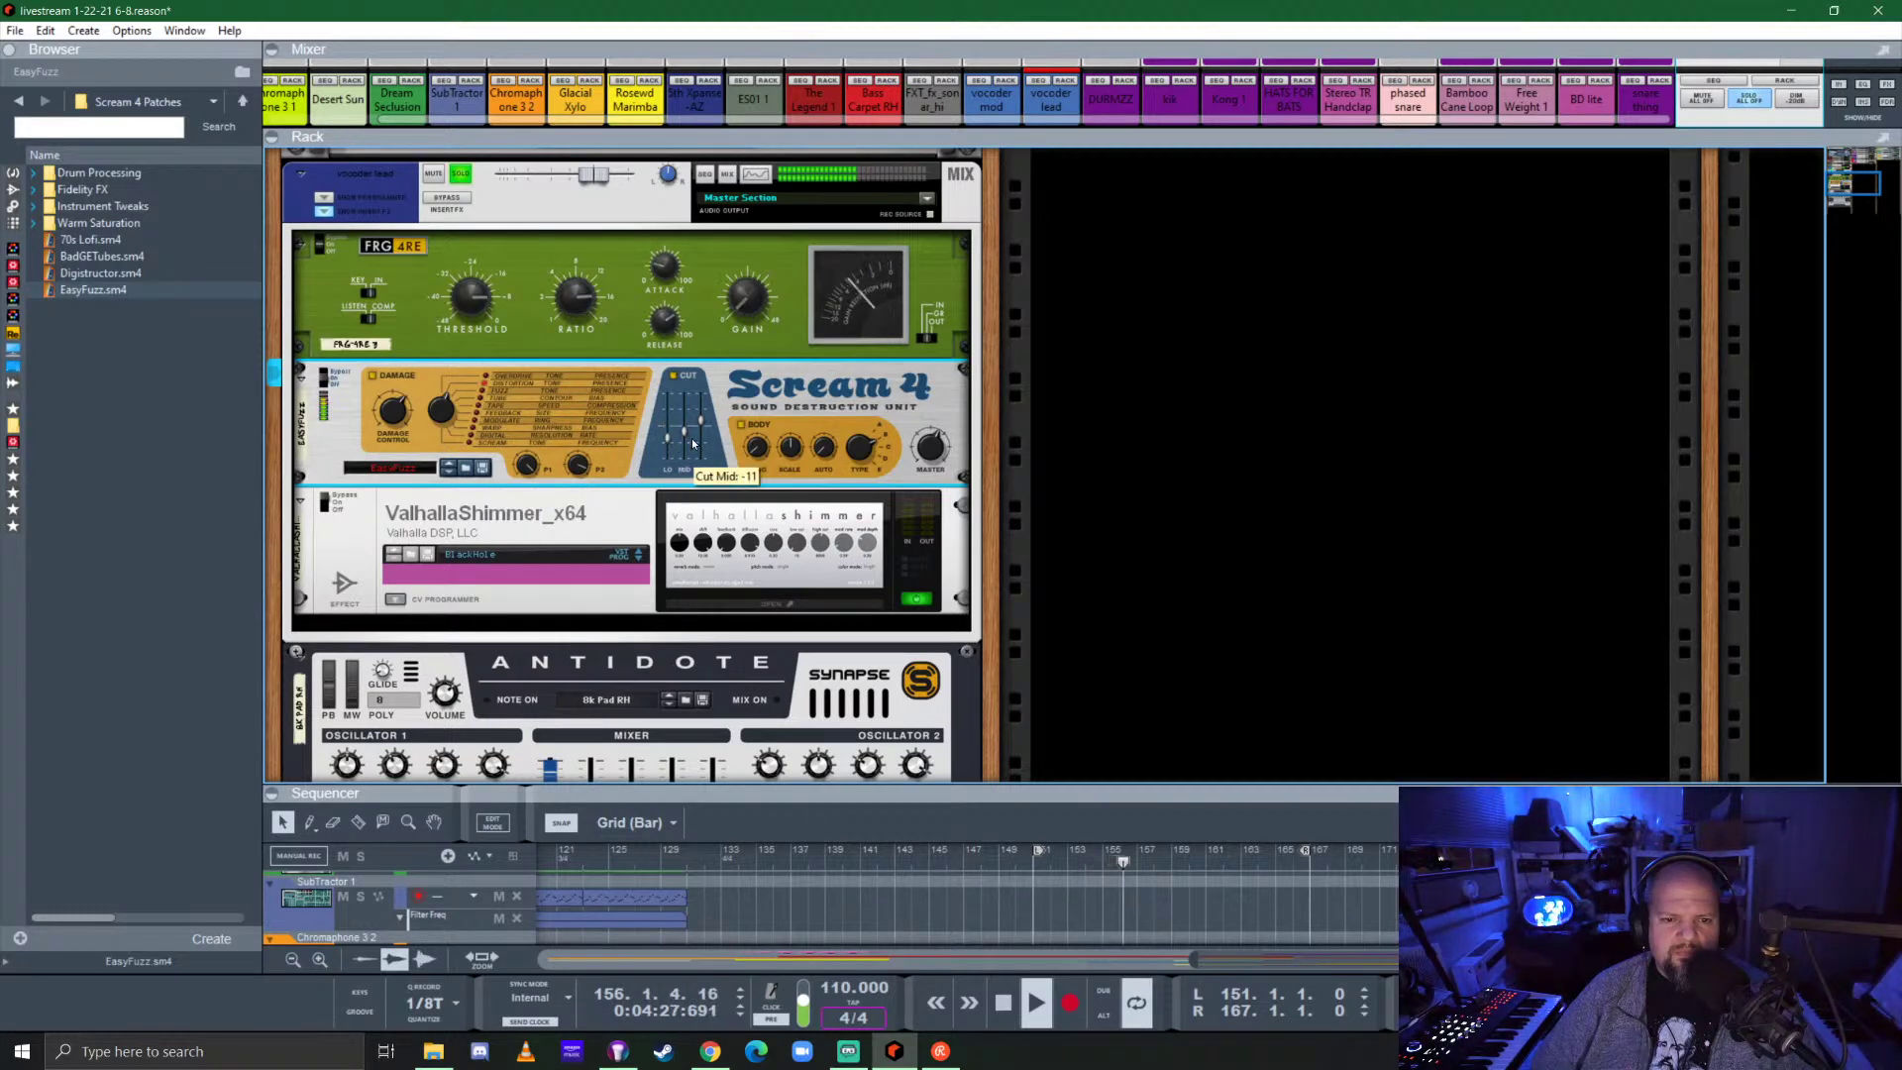
{"action": "left_click", "coordinate": [674, 378]}
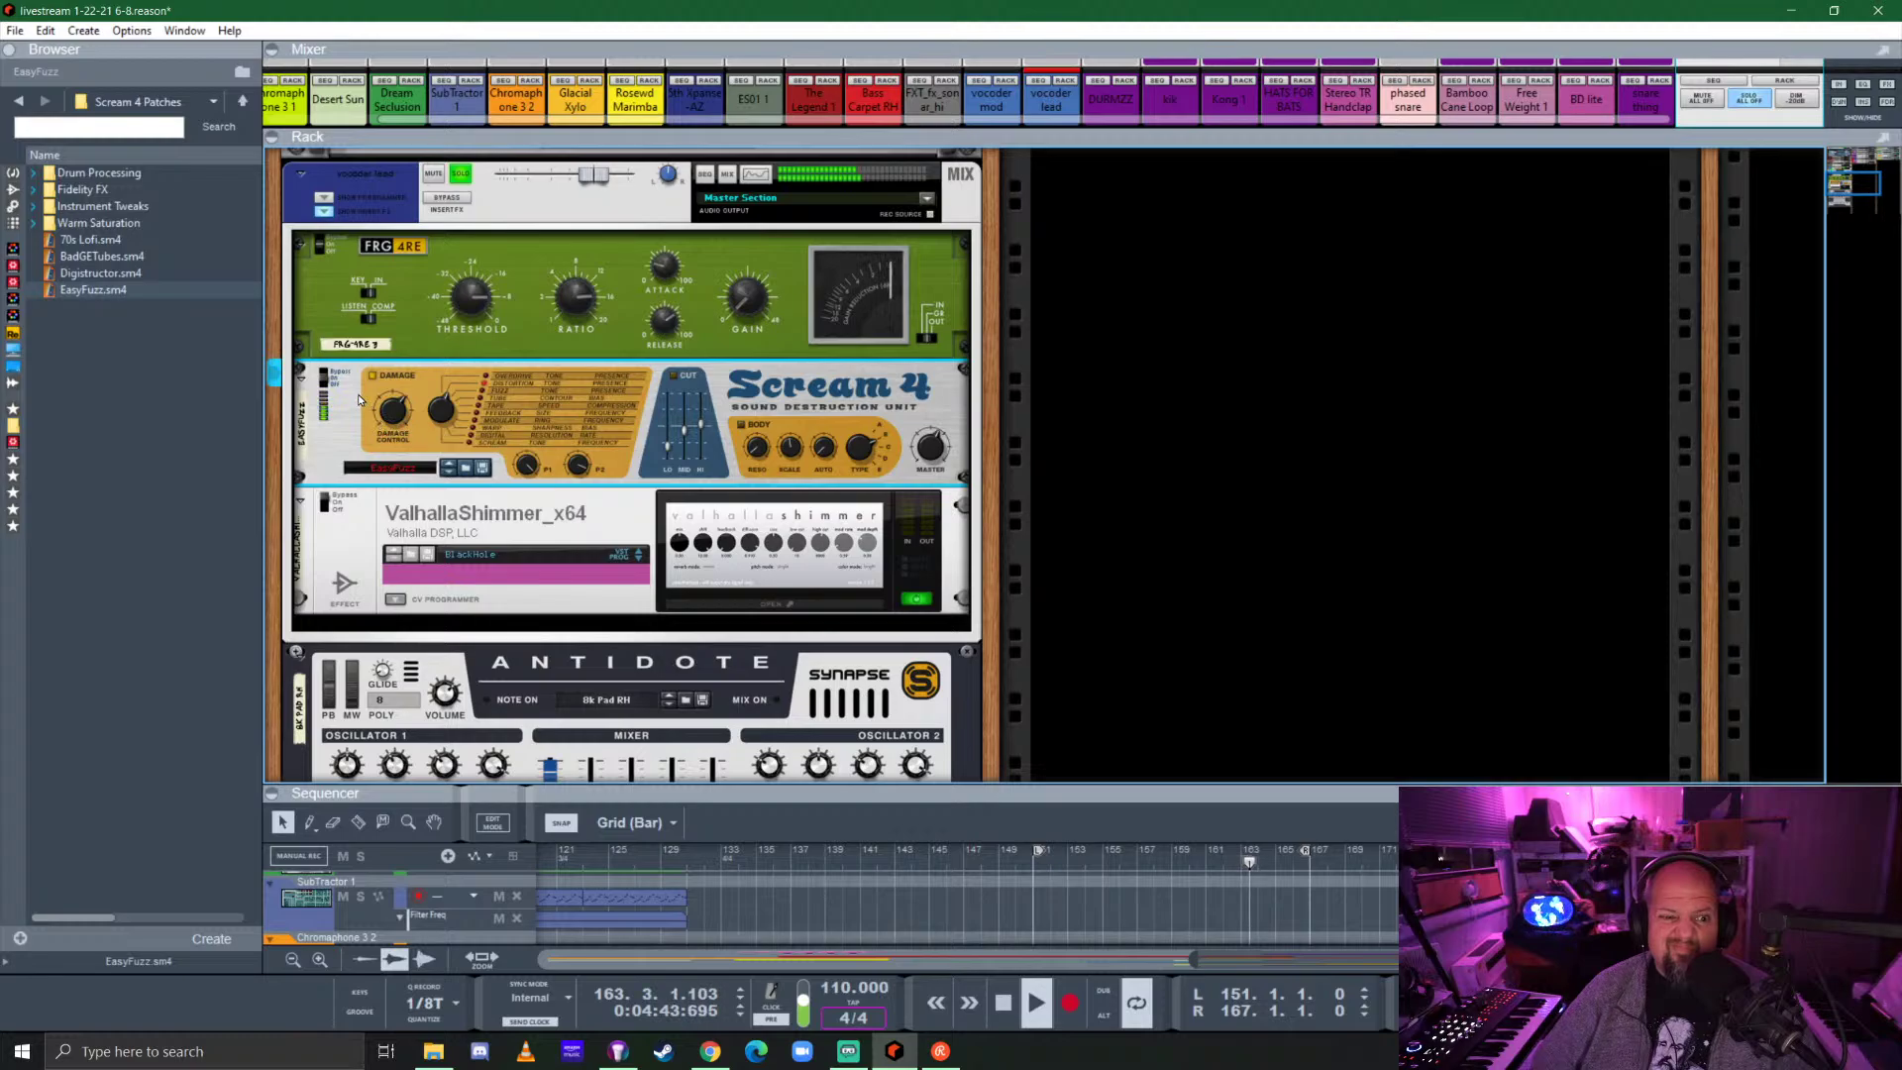
{"action": "key", "text": "space"}
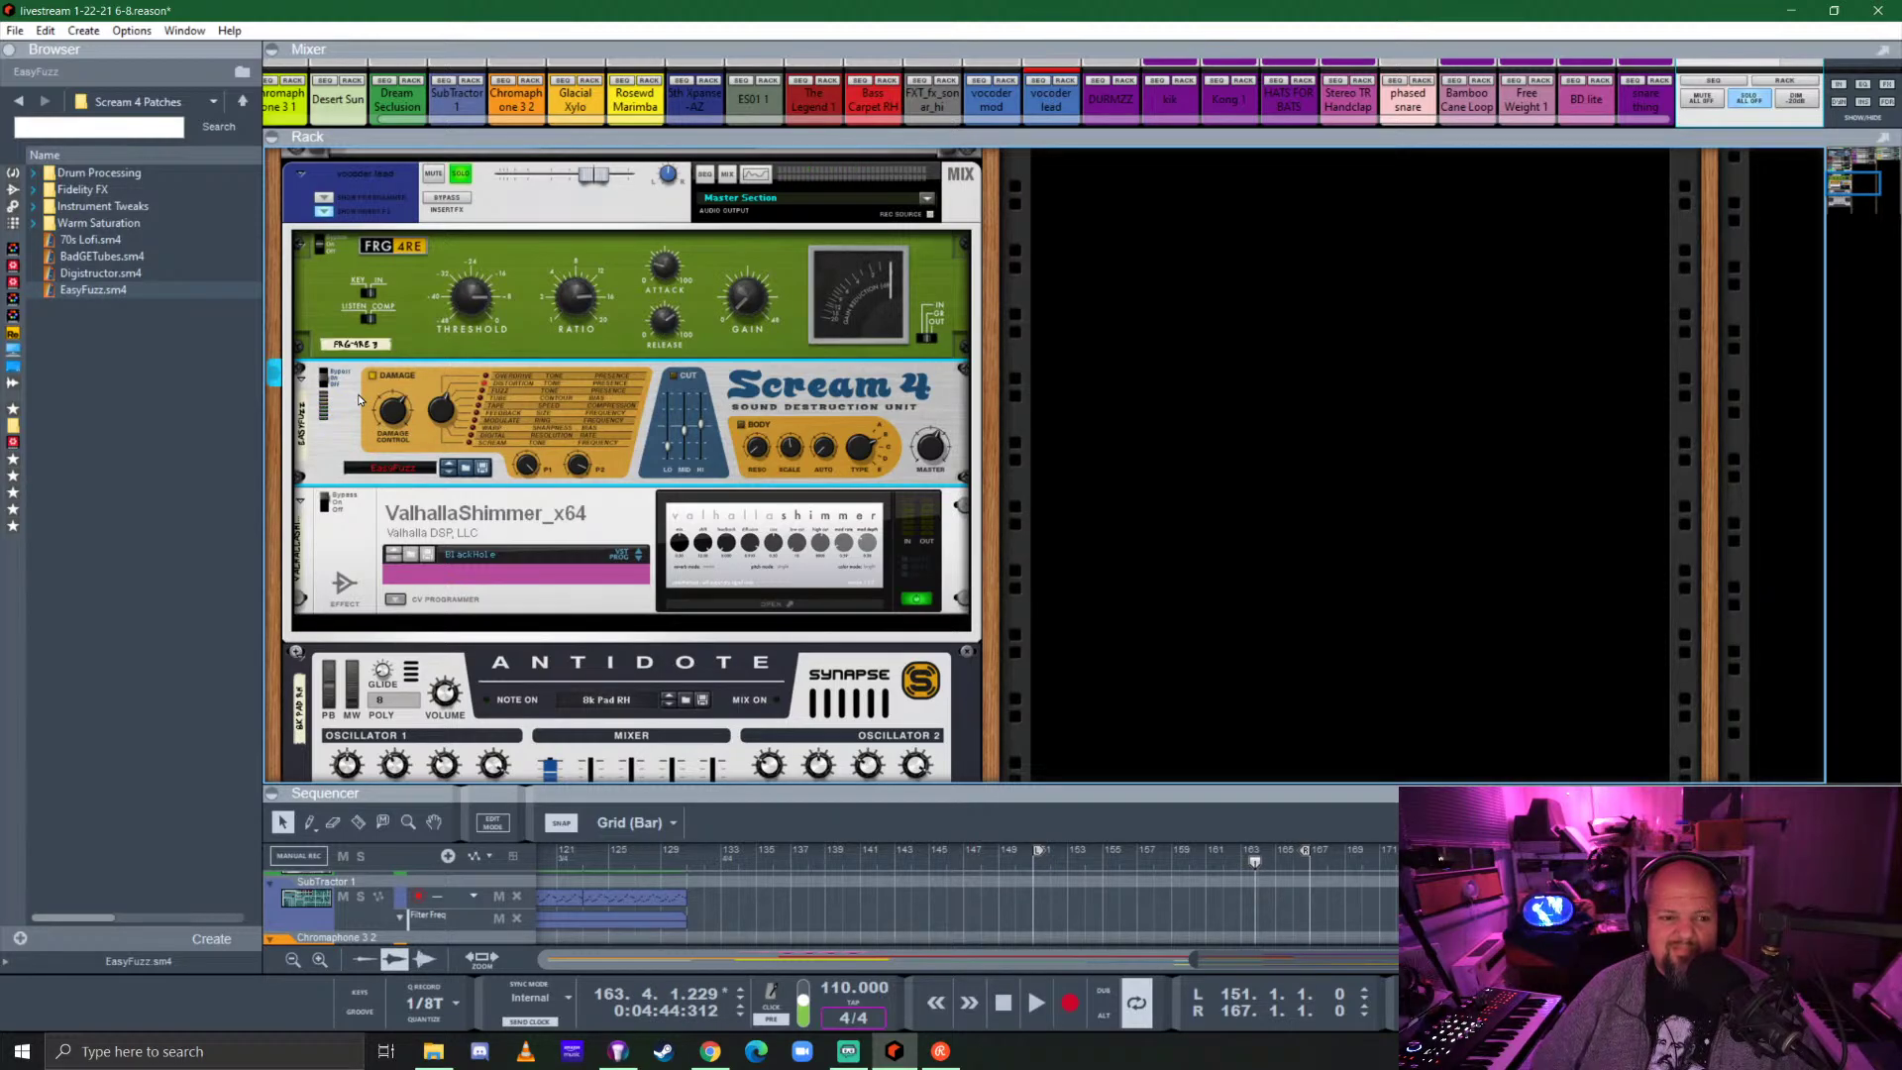
{"action": "key", "text": "Delete"}
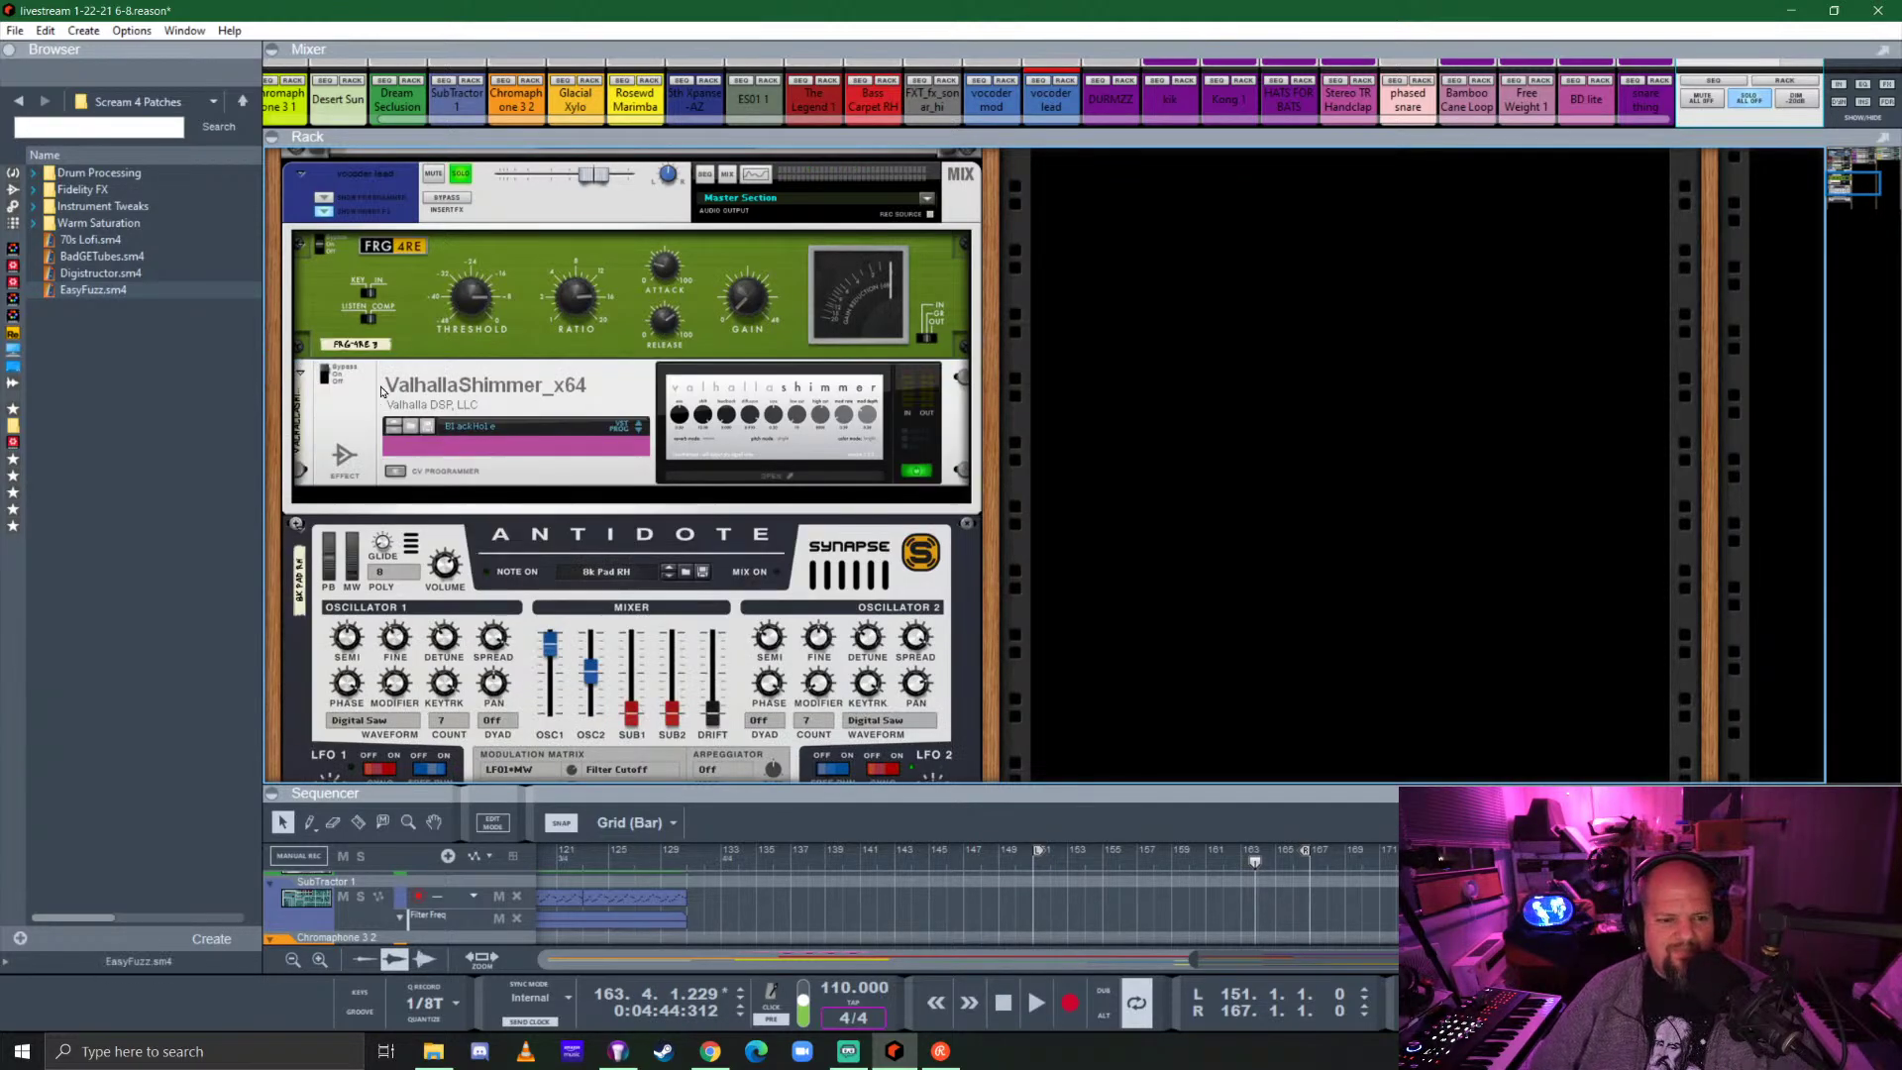
Insert a Filter Chain XB187 effect between the FRG-4RE compressor and ValhallaShimmer on the vocoder lead channel.
{"action": "left_click", "coordinate": [12, 190]}
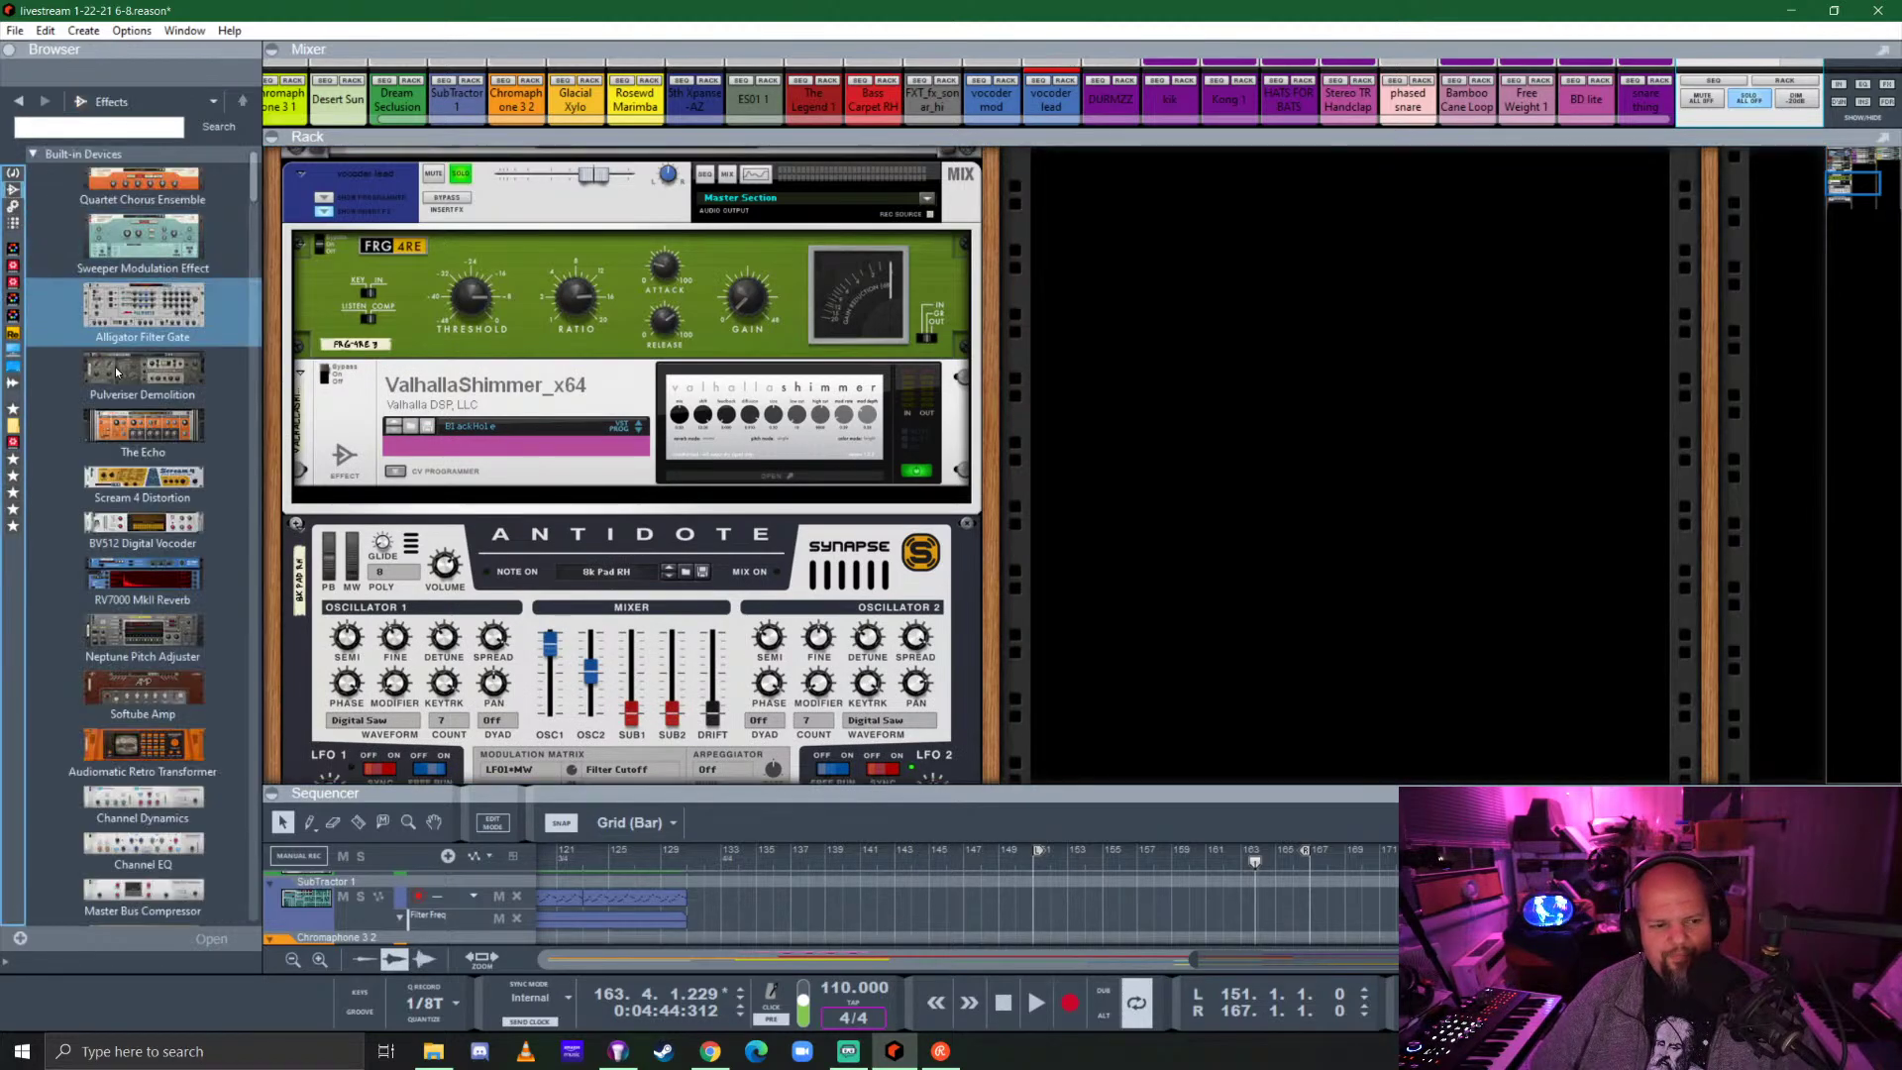
{"action": "scroll", "coordinate": [149, 512], "scroll_direction": "down", "scroll_amount": 3}
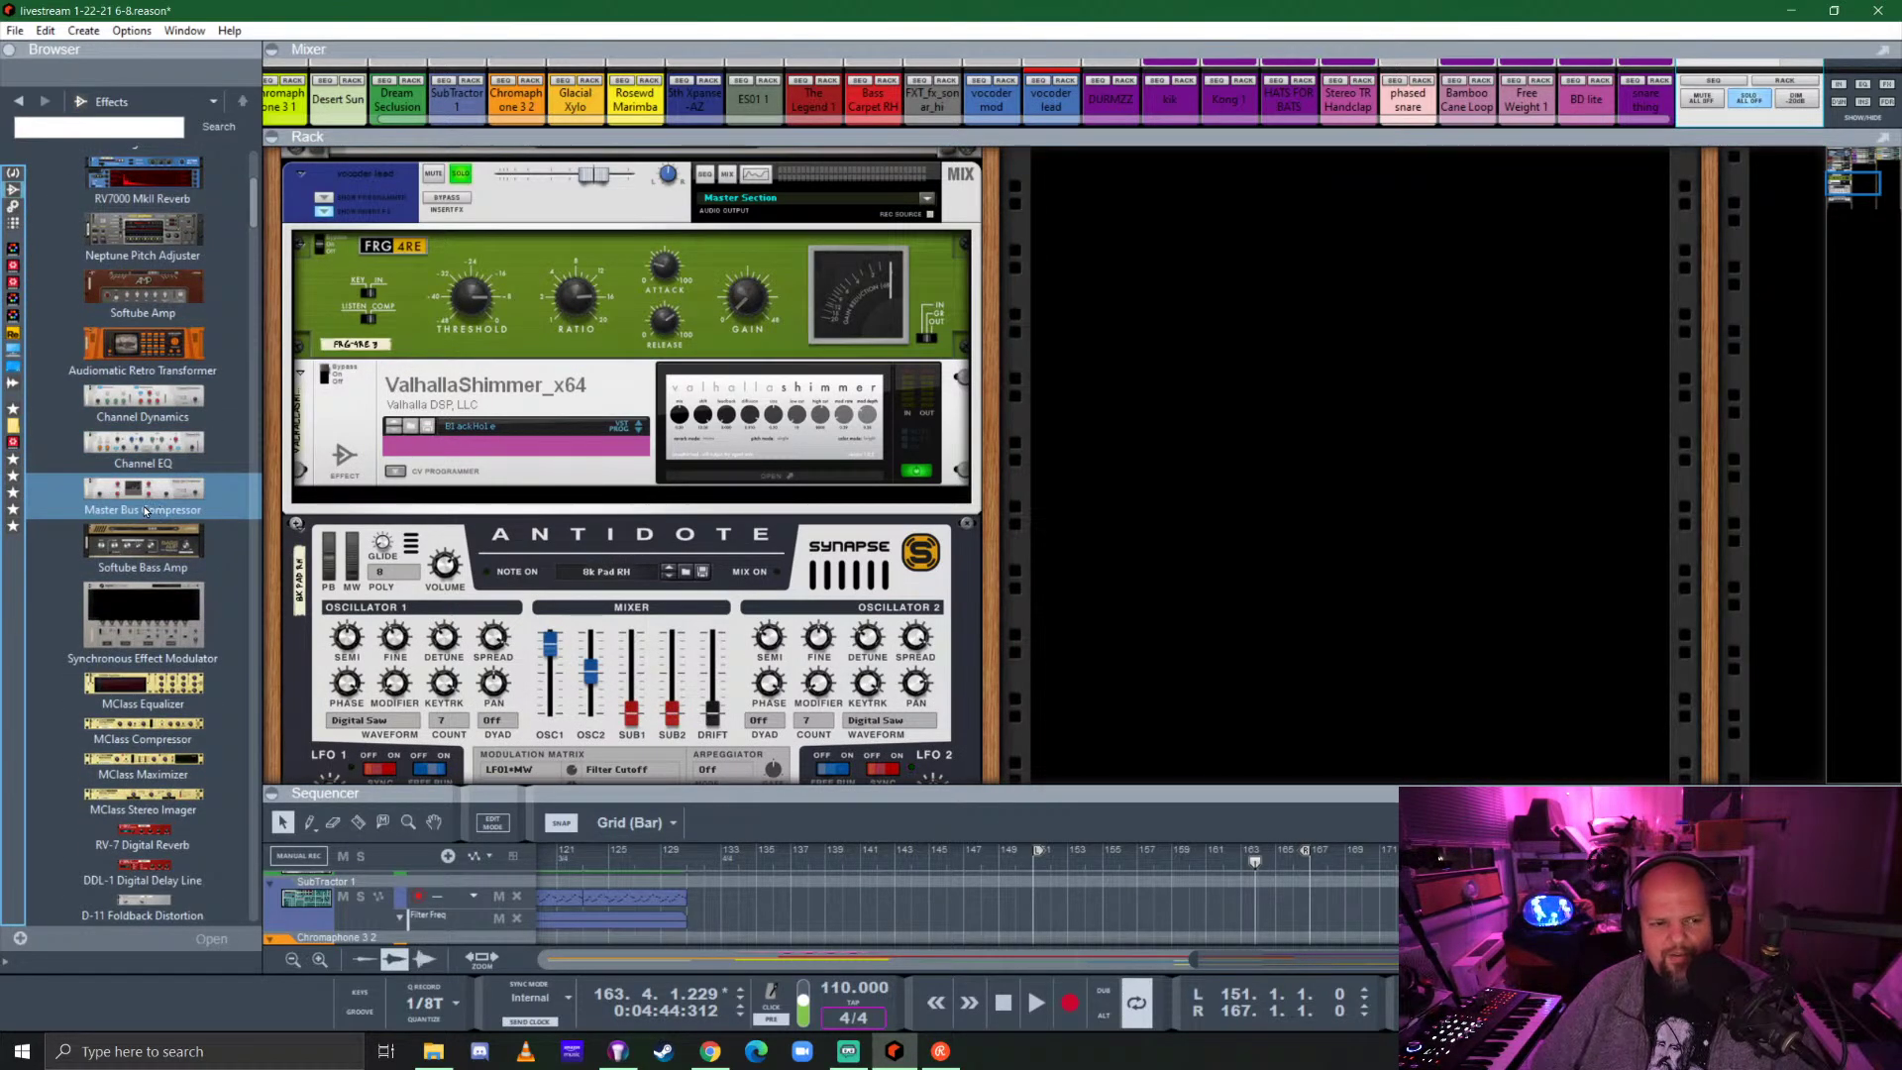
{"action": "scroll", "coordinate": [169, 525], "scroll_direction": "down", "scroll_amount": 5}
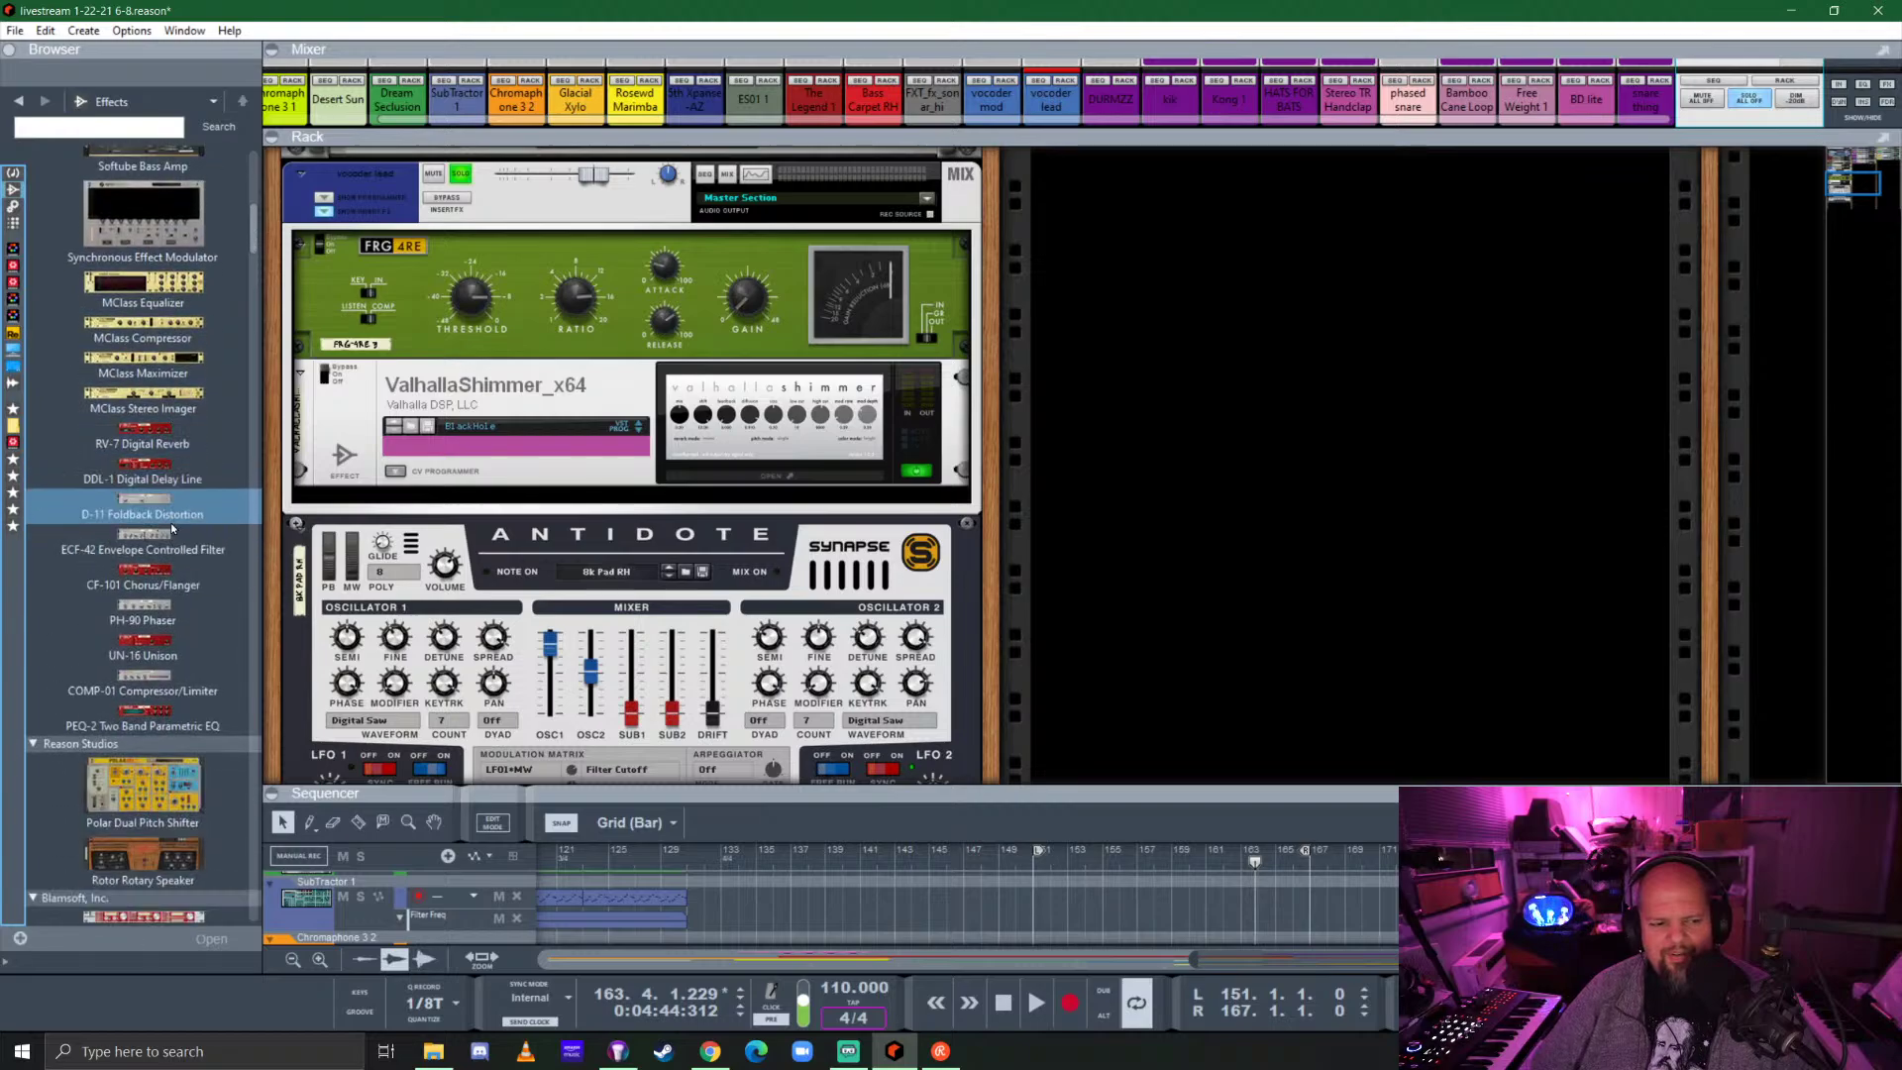
{"action": "scroll", "coordinate": [171, 528], "scroll_direction": "down", "scroll_amount": 5}
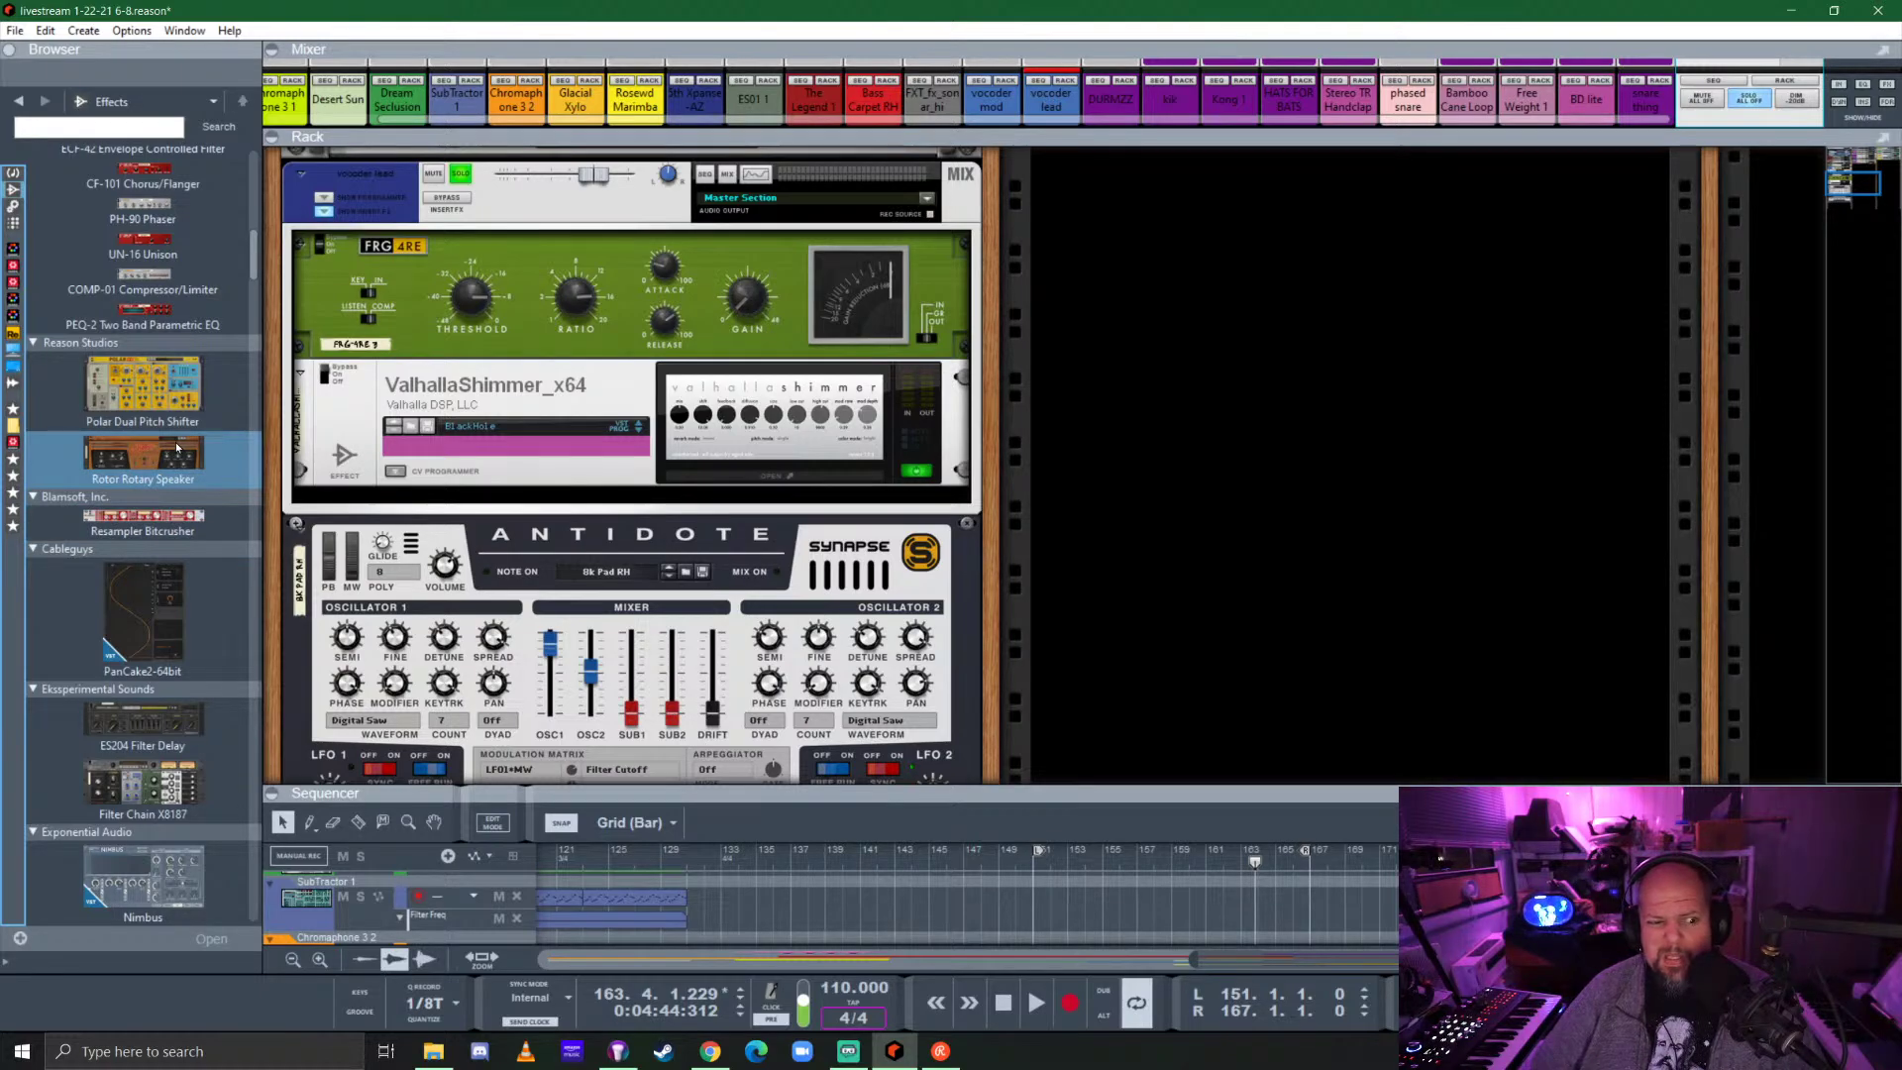
{"action": "scroll", "coordinate": [175, 442], "scroll_direction": "down", "scroll_amount": 2}
{"action": "left_click_drag", "start_coordinate": [144, 585], "coordinate": [584, 354]}
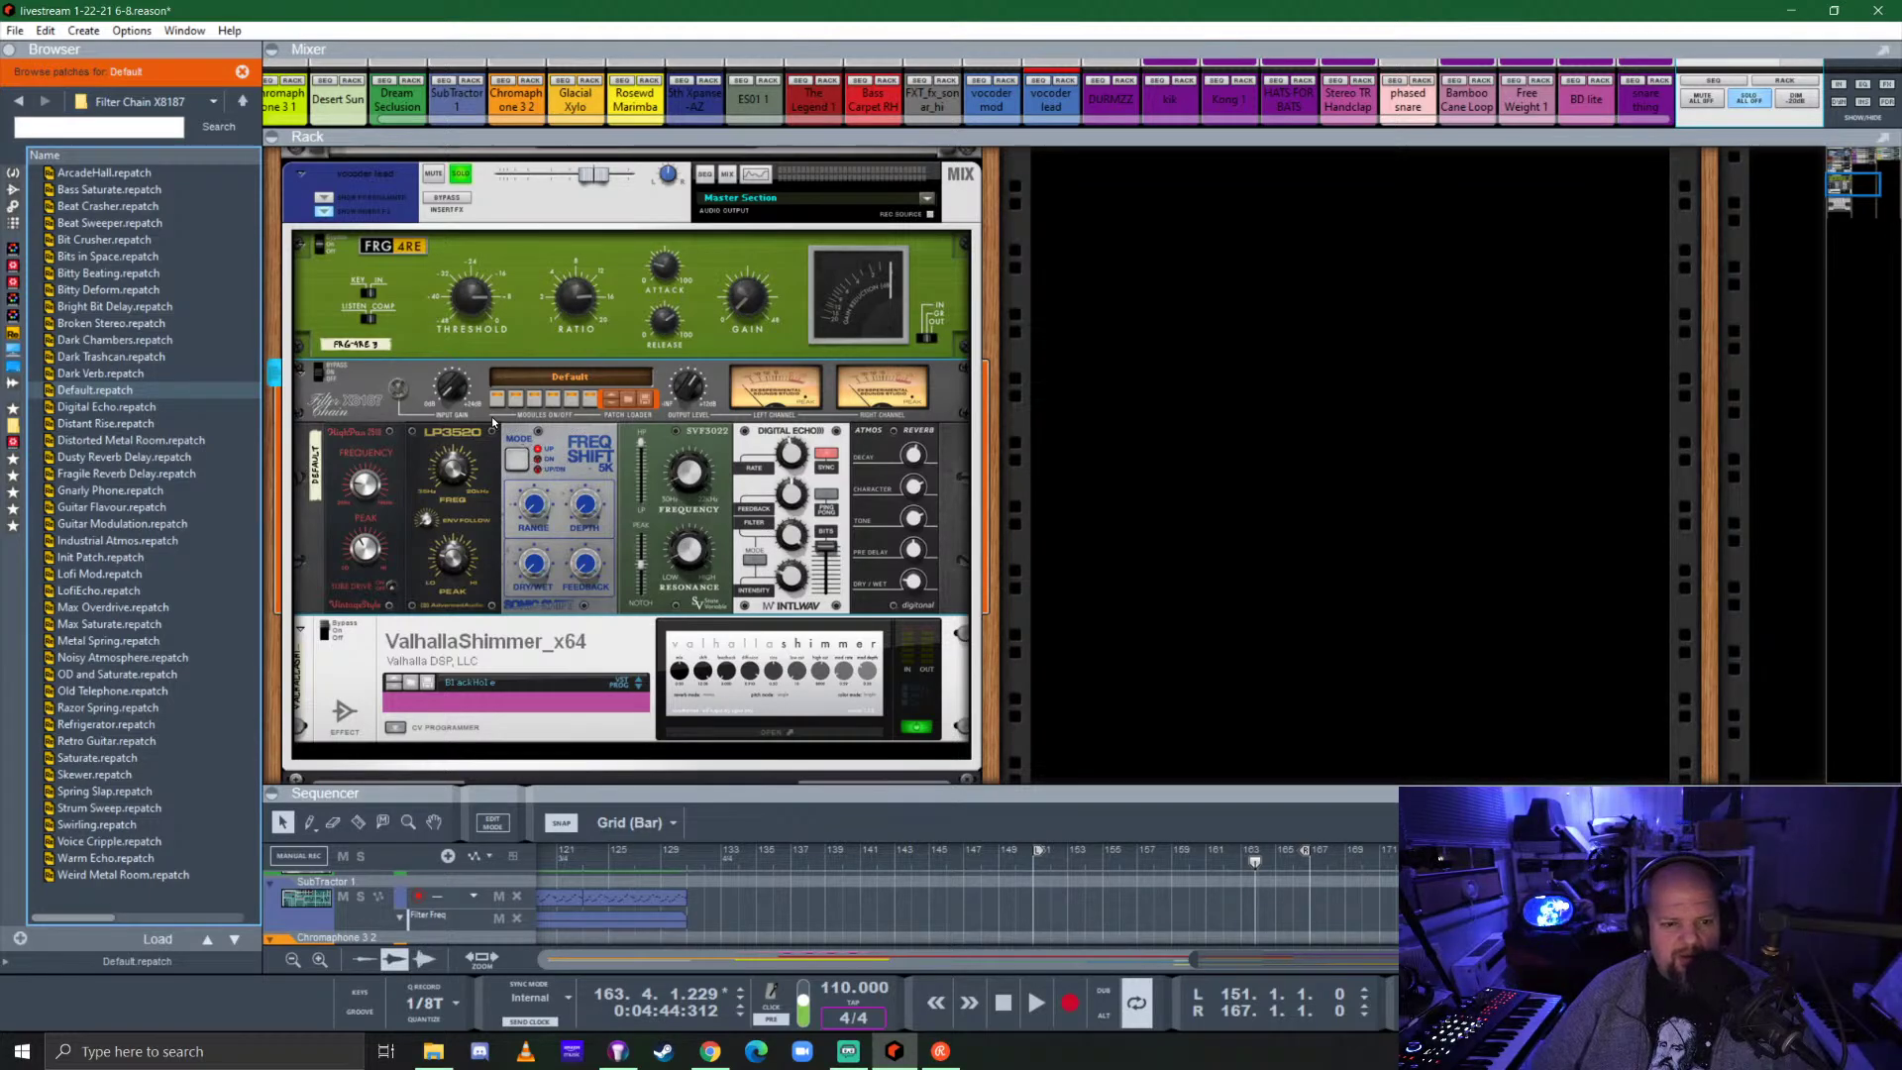
Reset the Filter Chain XB187 device on the vocoder lead channel to its init patch and play from bar 151.
{"action": "right_click", "coordinate": [381, 388]}
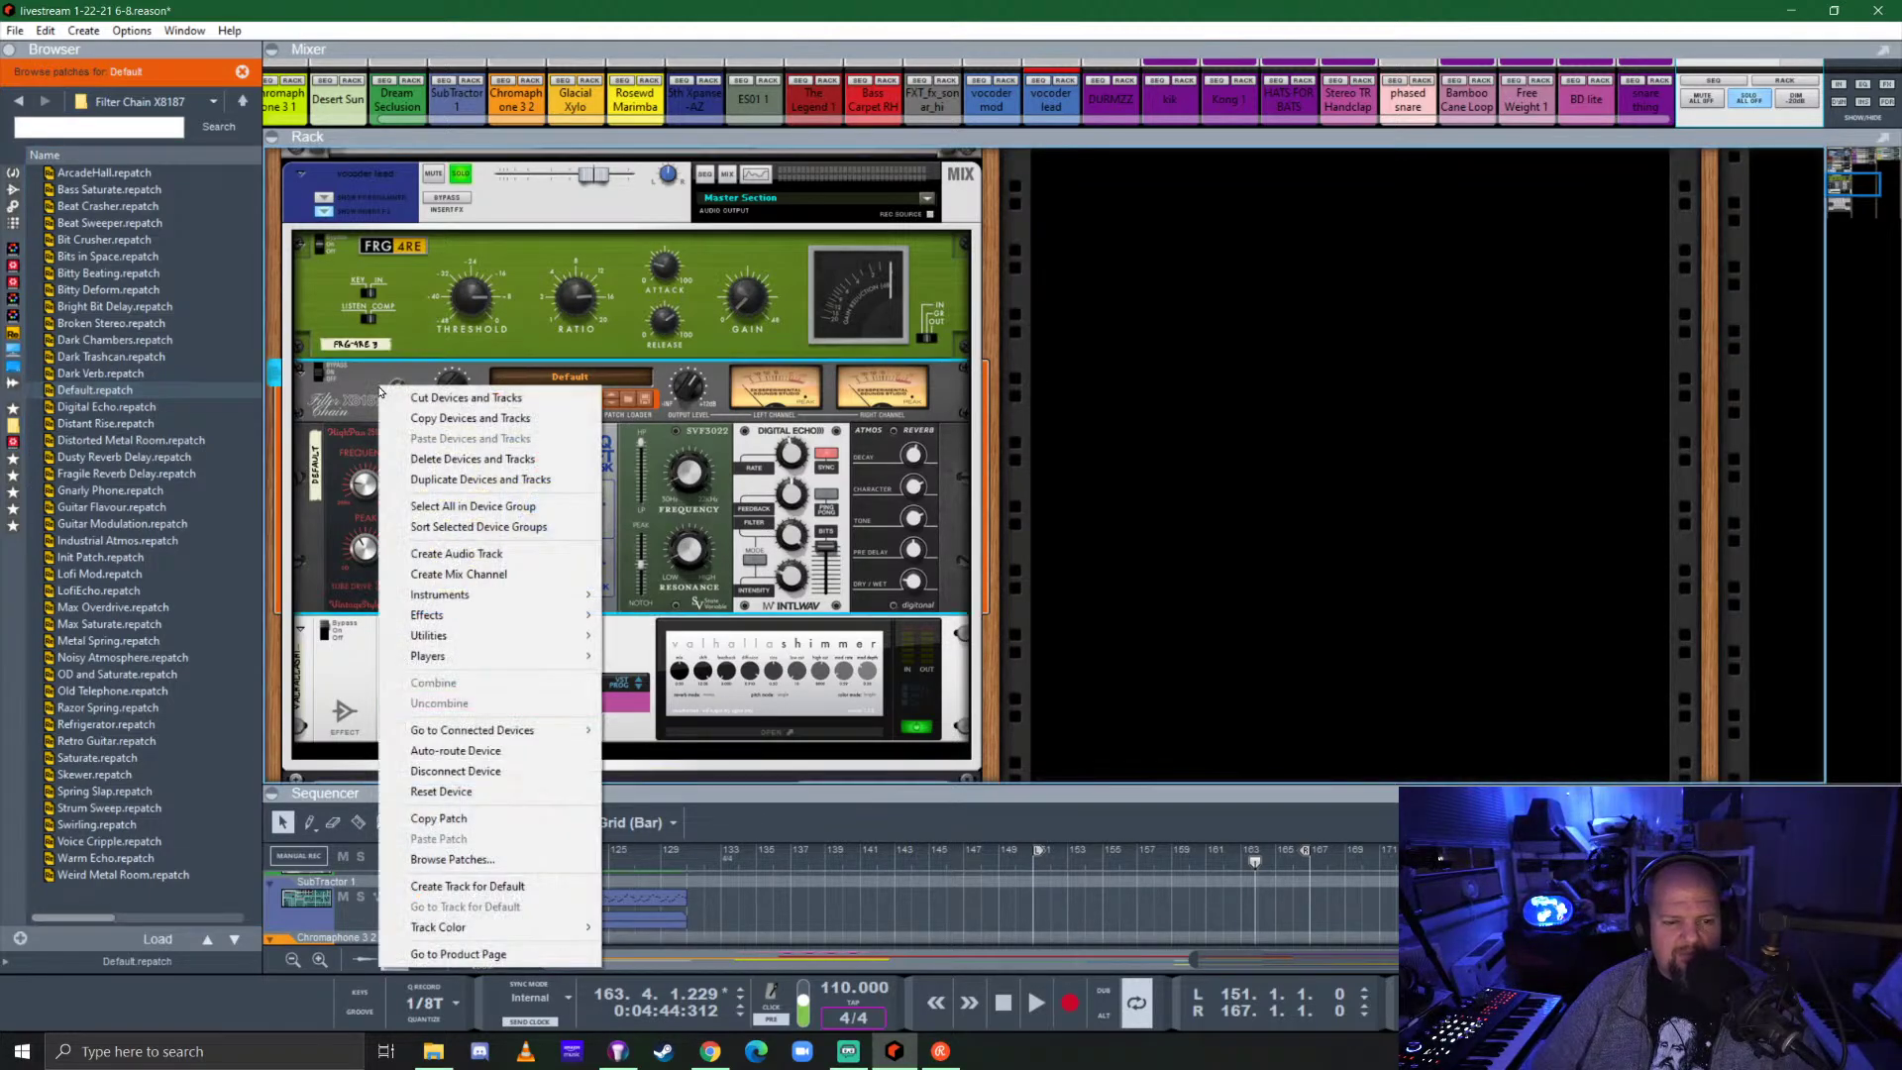
{"action": "left_click", "coordinate": [506, 792]}
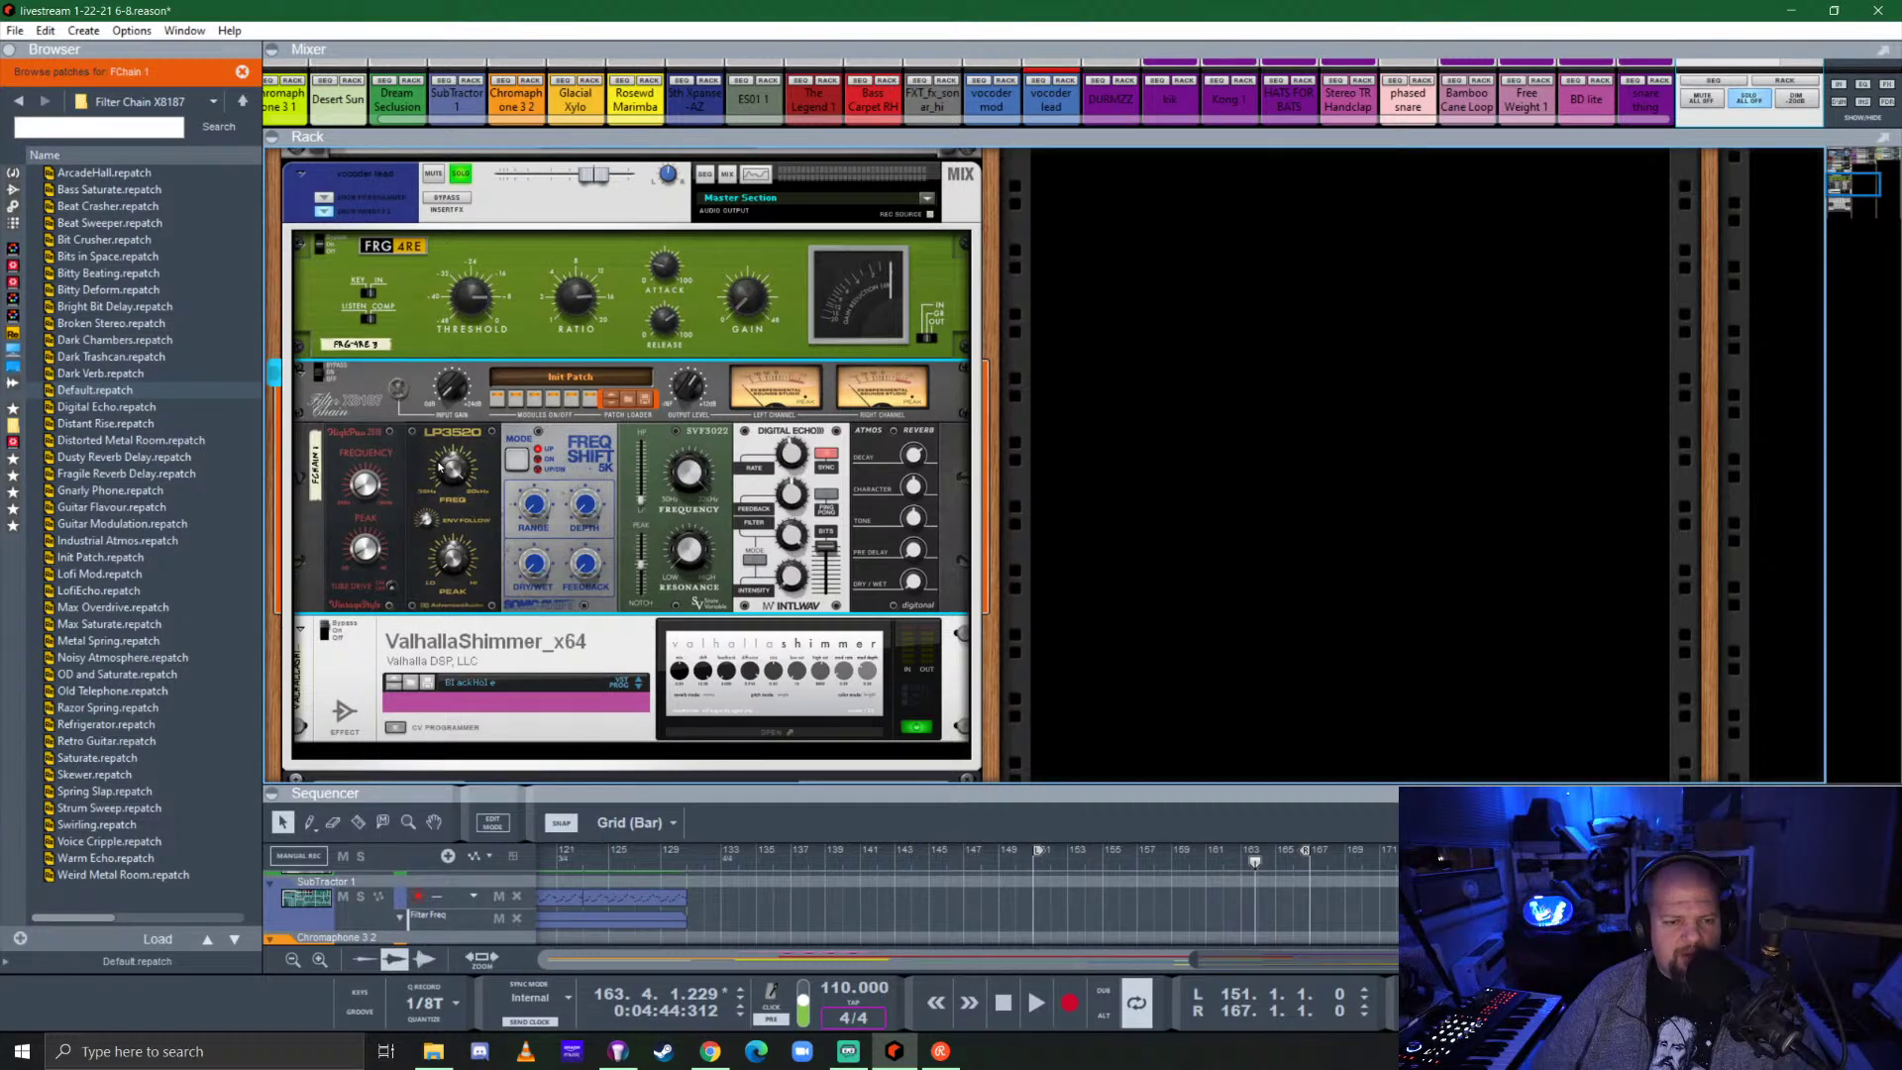
{"action": "left_click", "coordinate": [1035, 861]}
{"action": "key", "text": "space"}
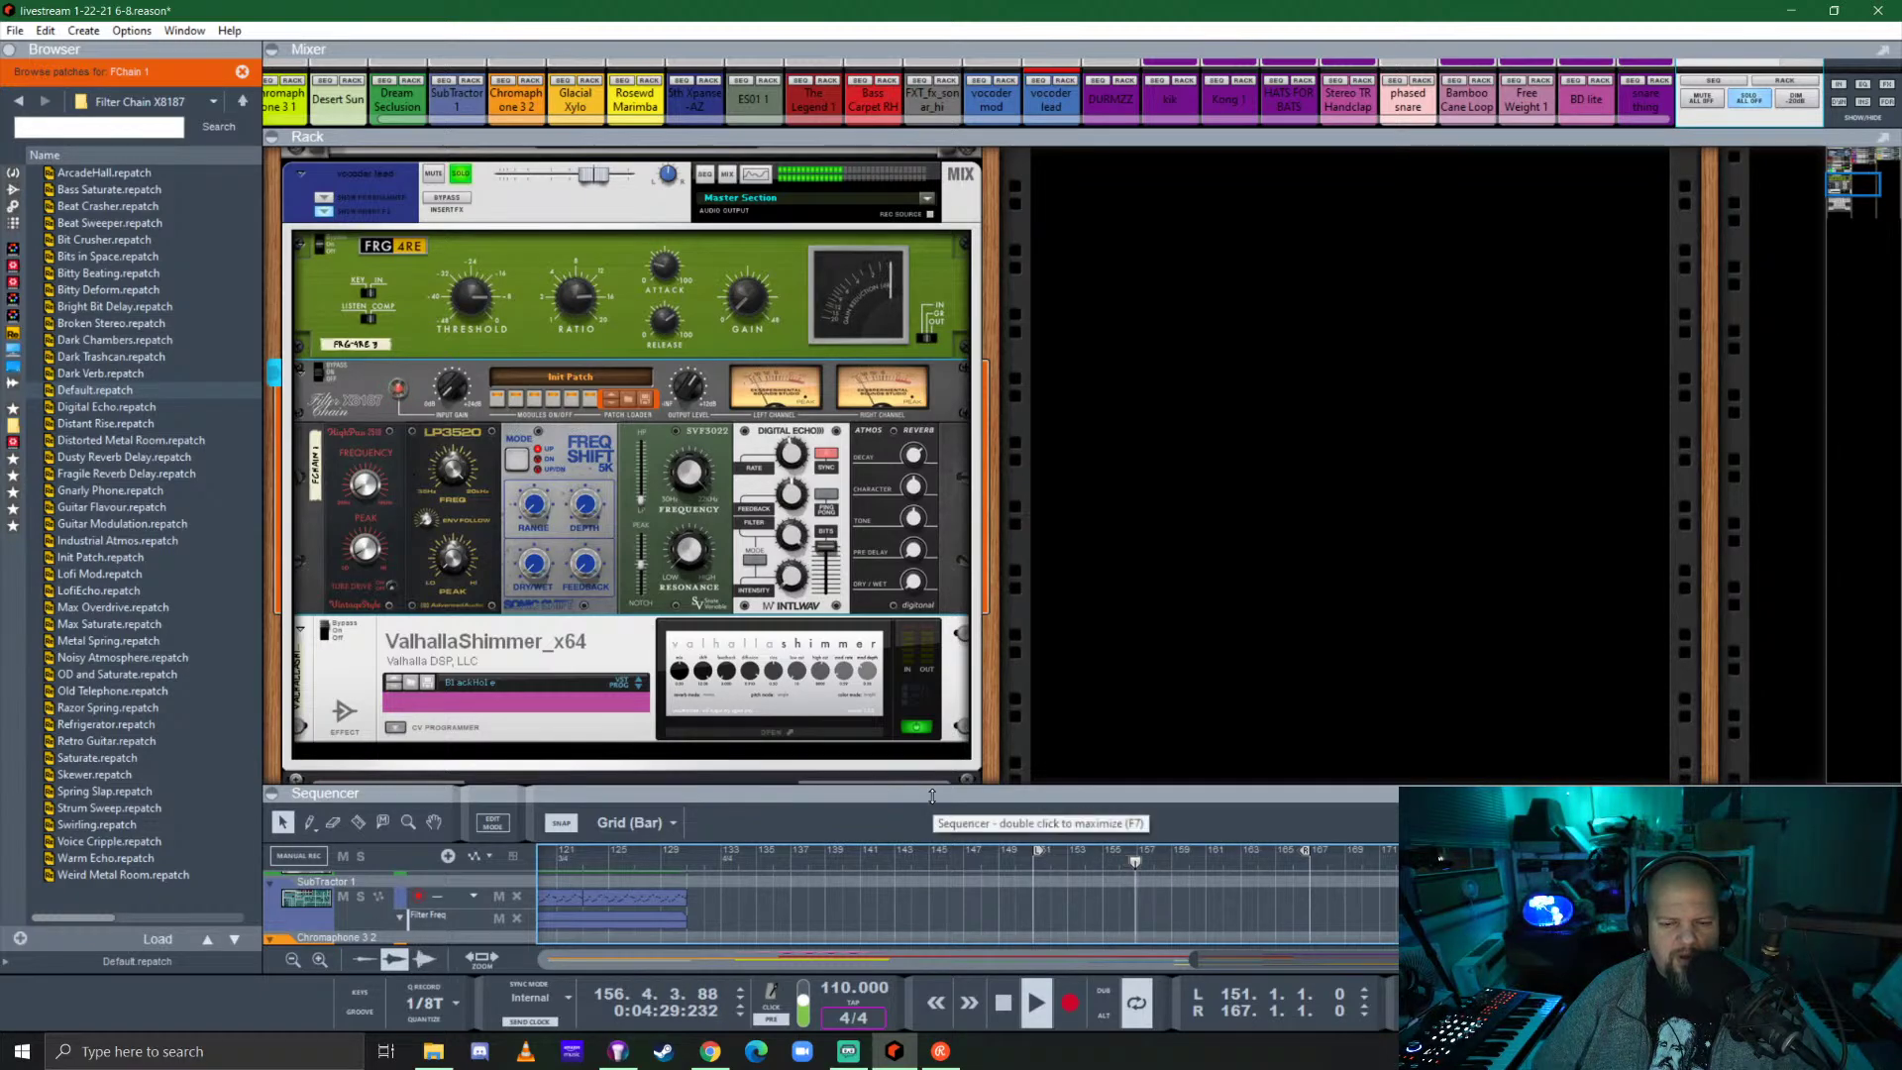
Lower the level of the vocoder mod track's audio clips between bars 151 and 167 to -0.18 dB.
{"action": "left_click_drag", "start_coordinate": [900, 796], "coordinate": [900, 247]}
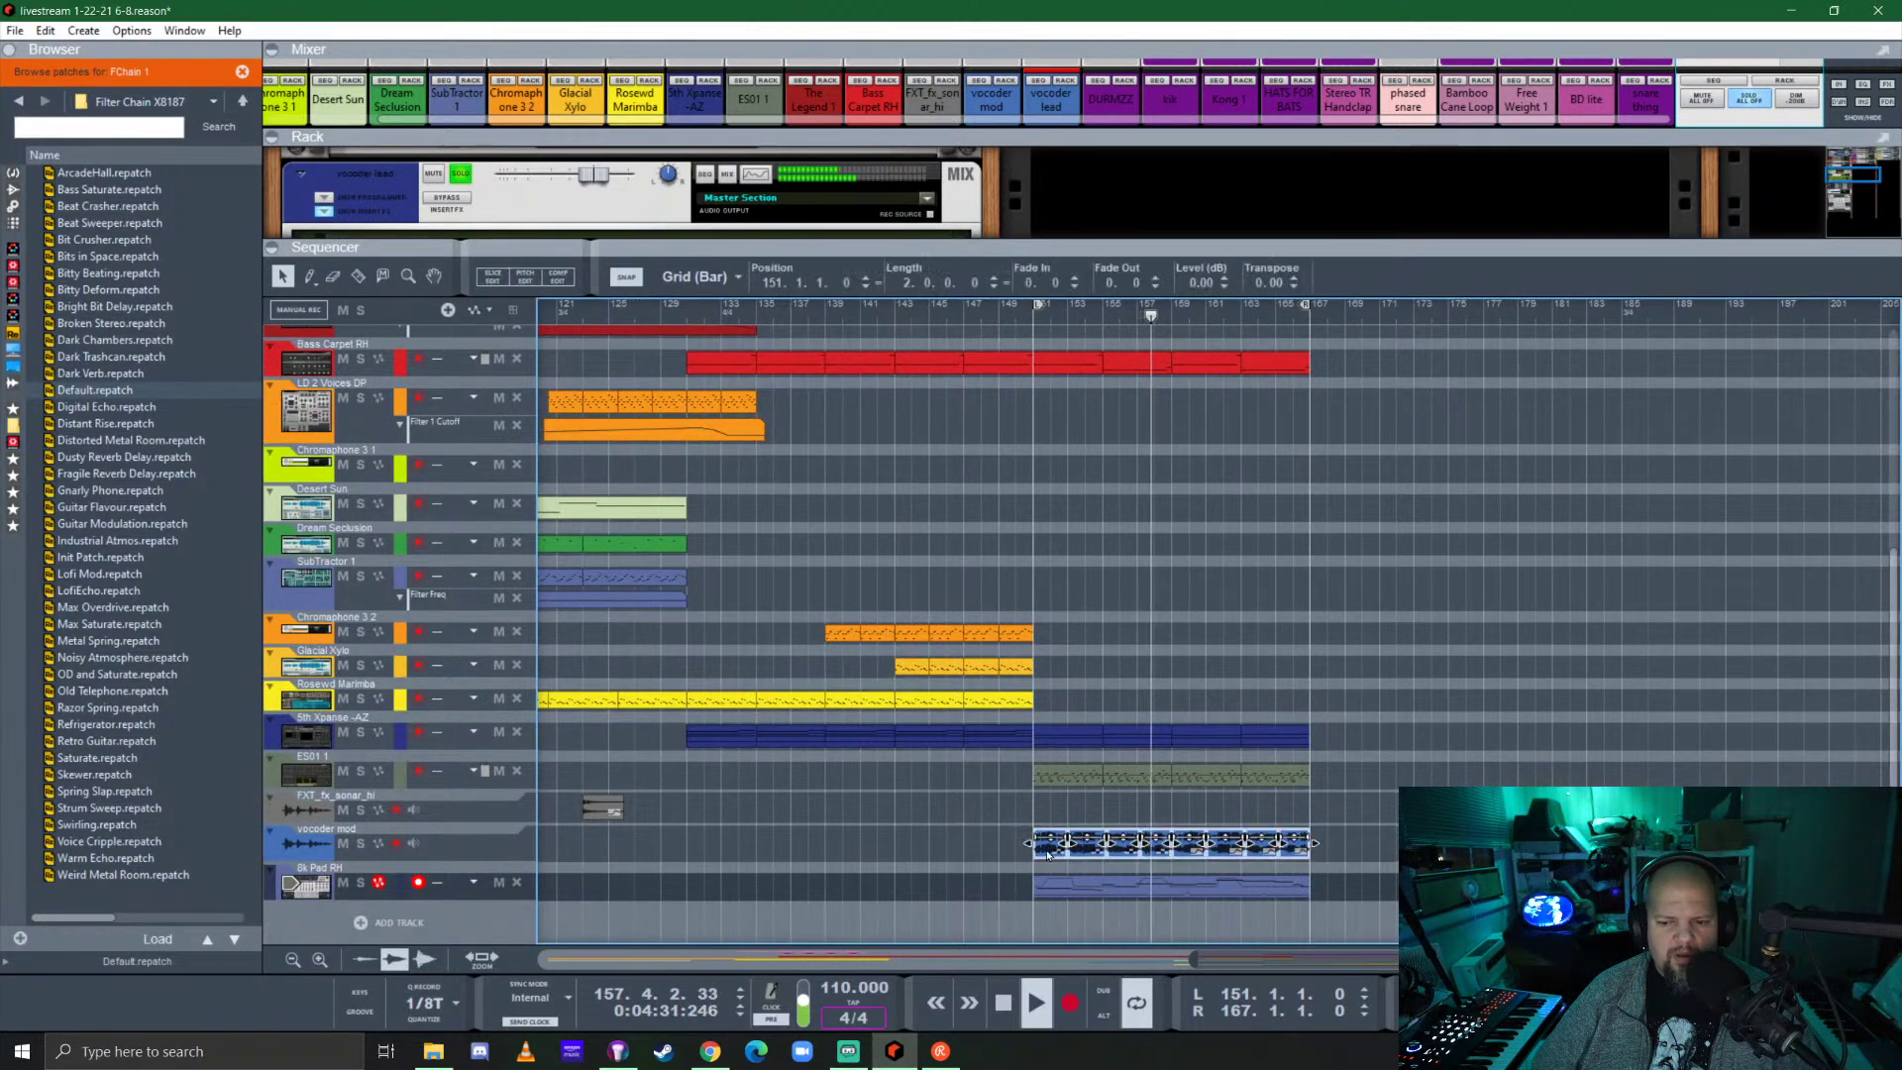
{"action": "double_click", "coordinate": [1172, 844]}
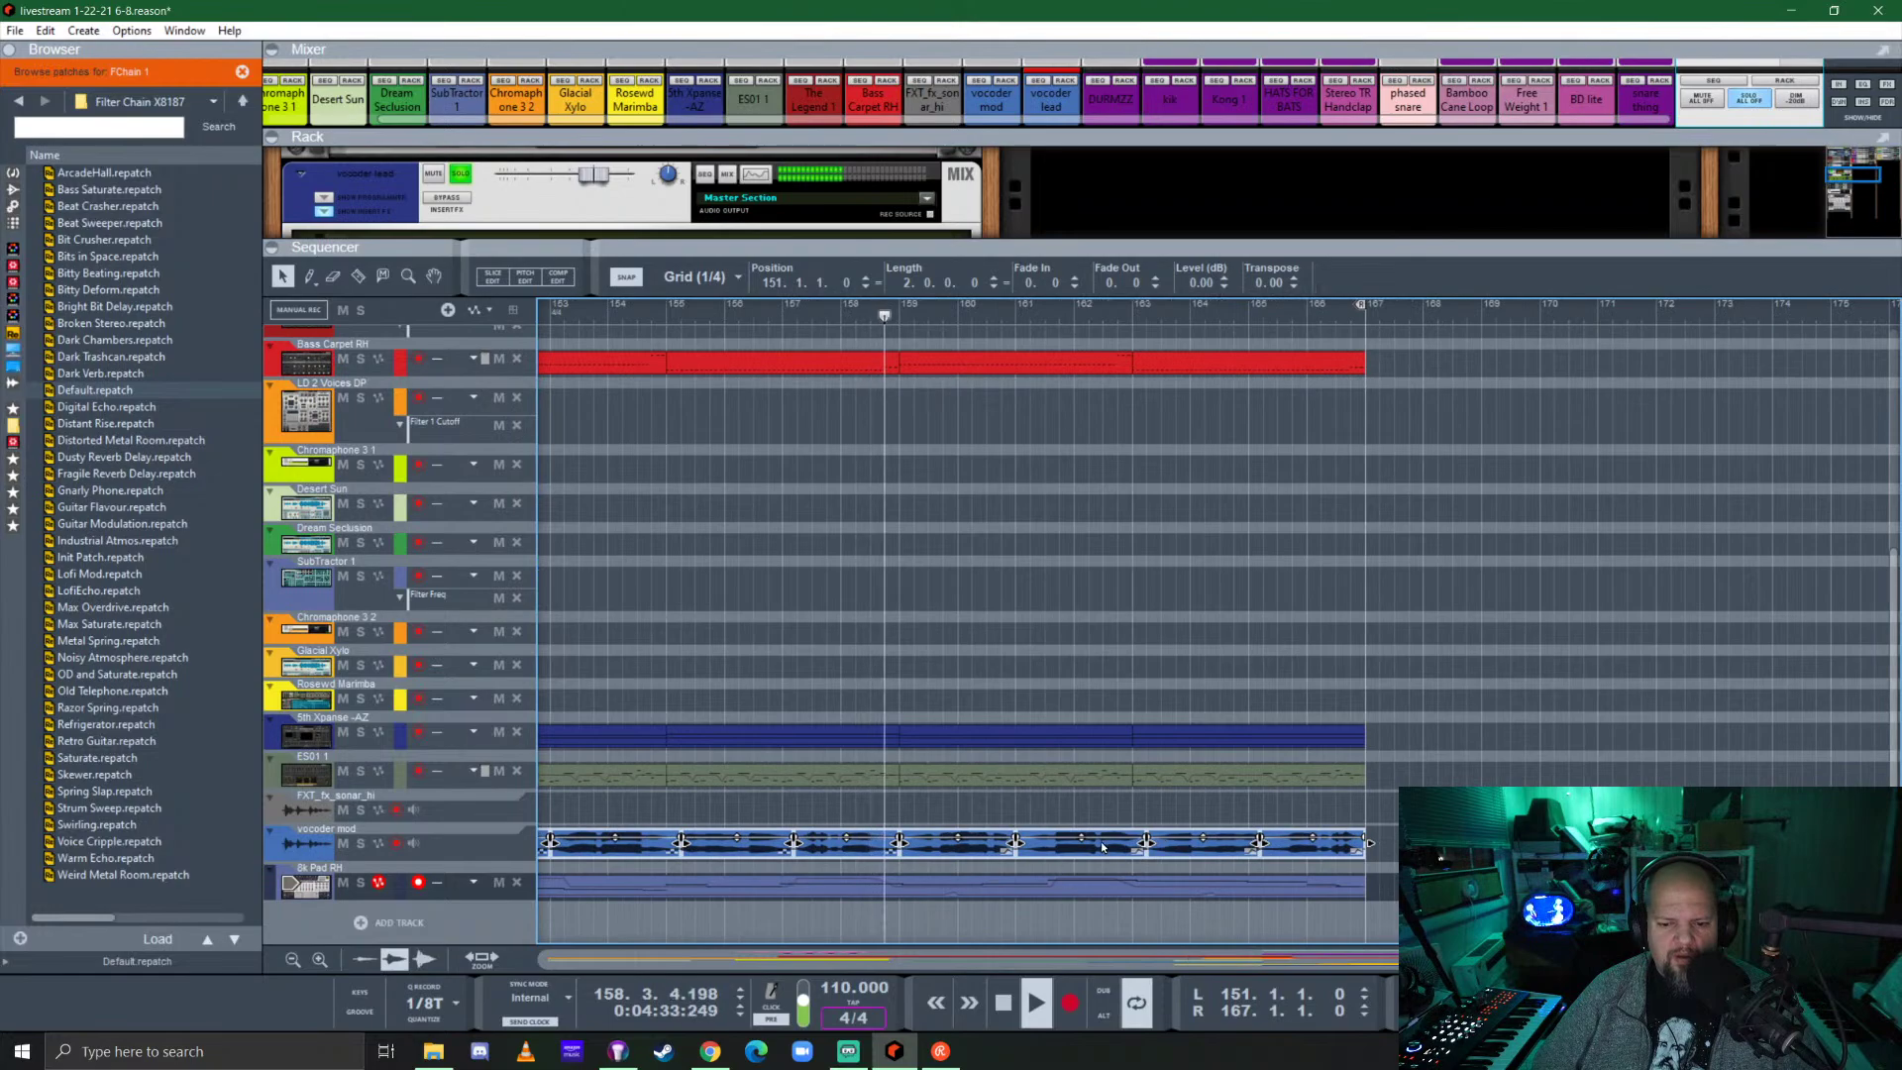
{"action": "left_click_drag", "start_coordinate": [1081, 839], "coordinate": [1080, 839]}
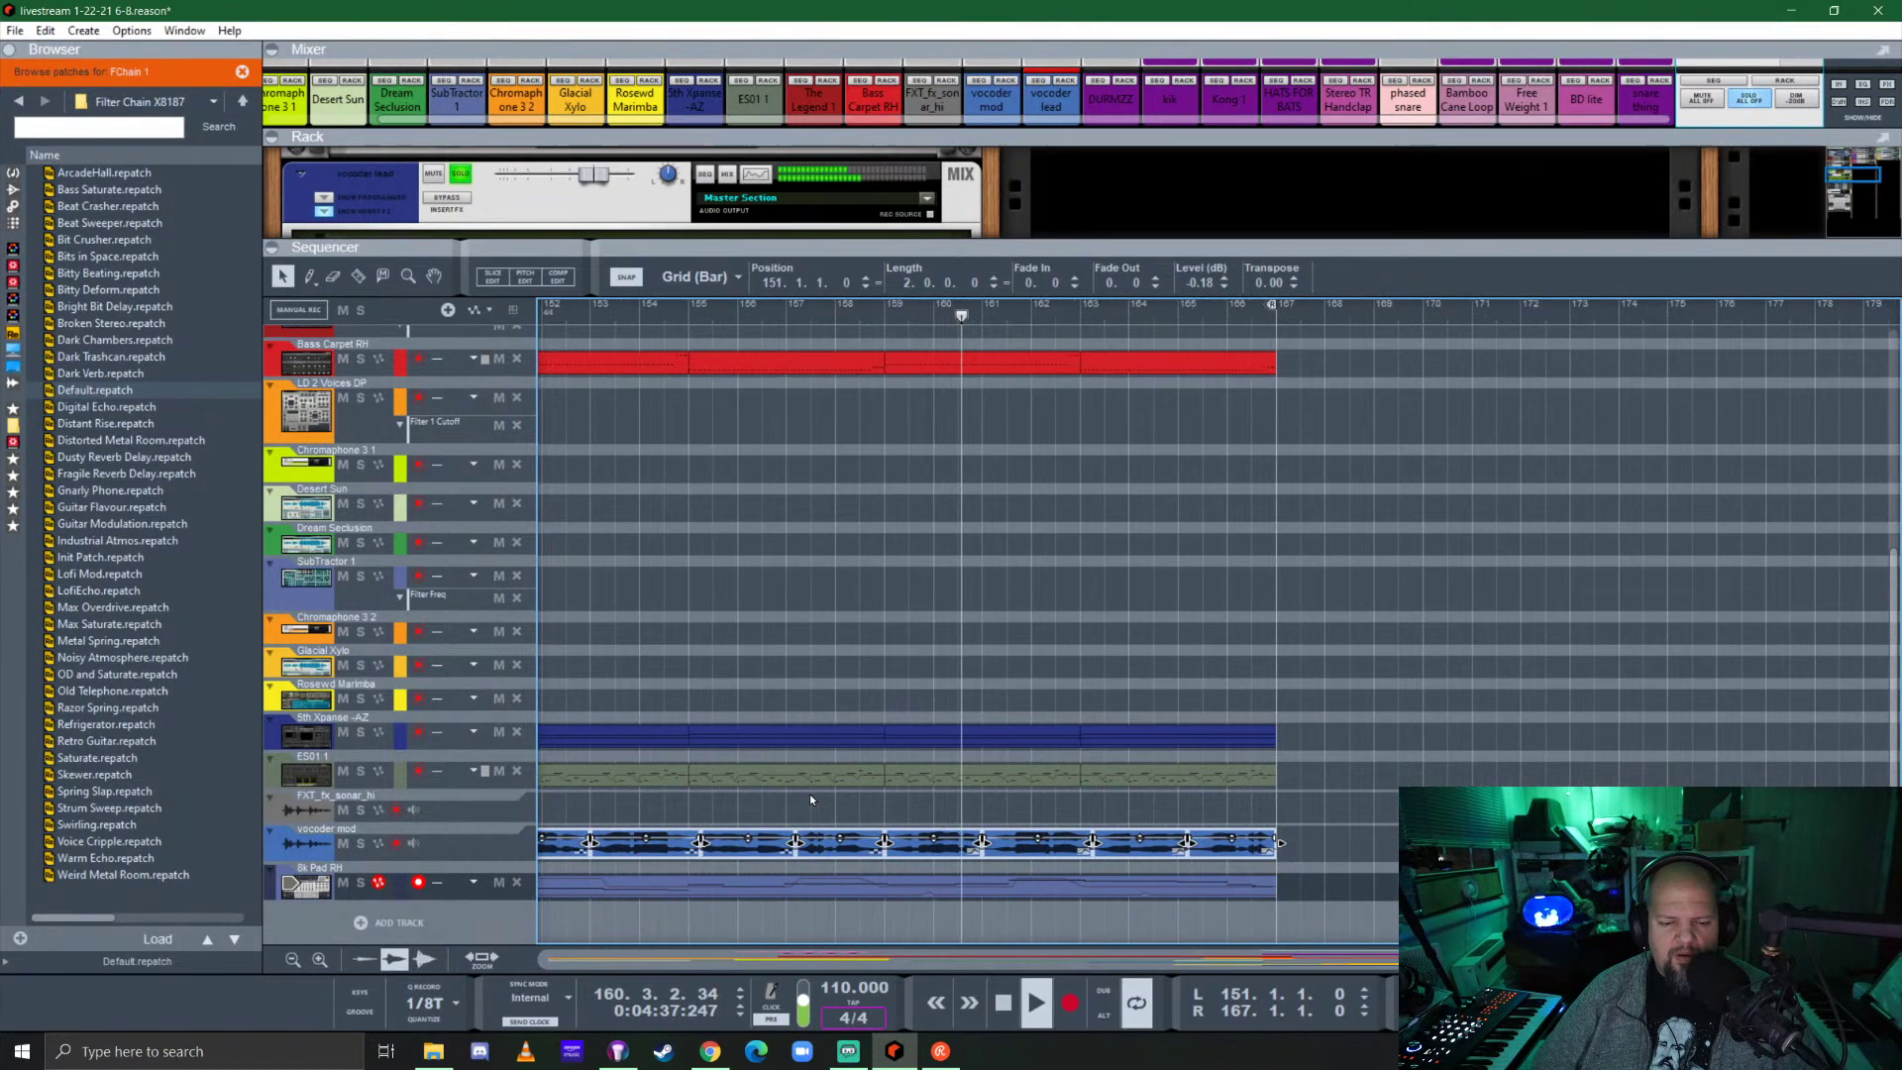
{"action": "scroll", "coordinate": [810, 793], "scroll_direction": "down", "scroll_amount": 3}
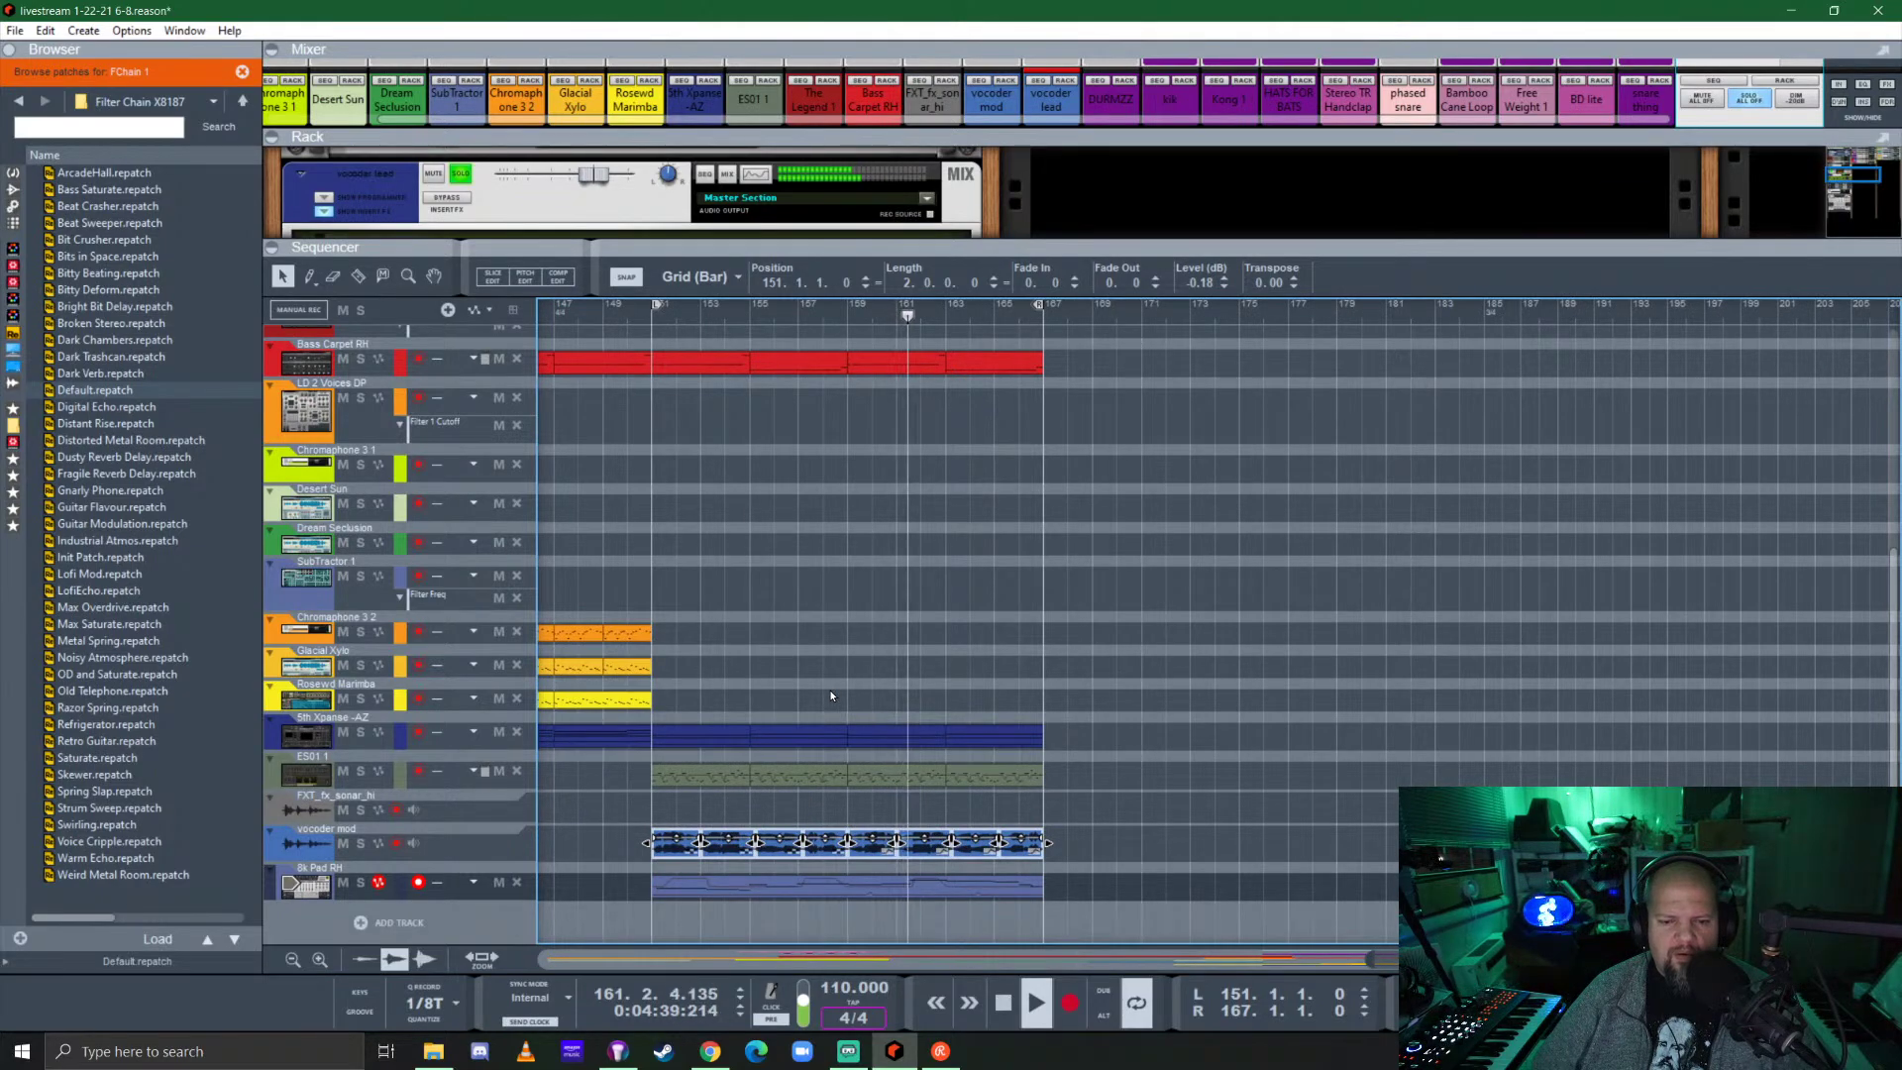
{"action": "left_click", "coordinate": [844, 465]}
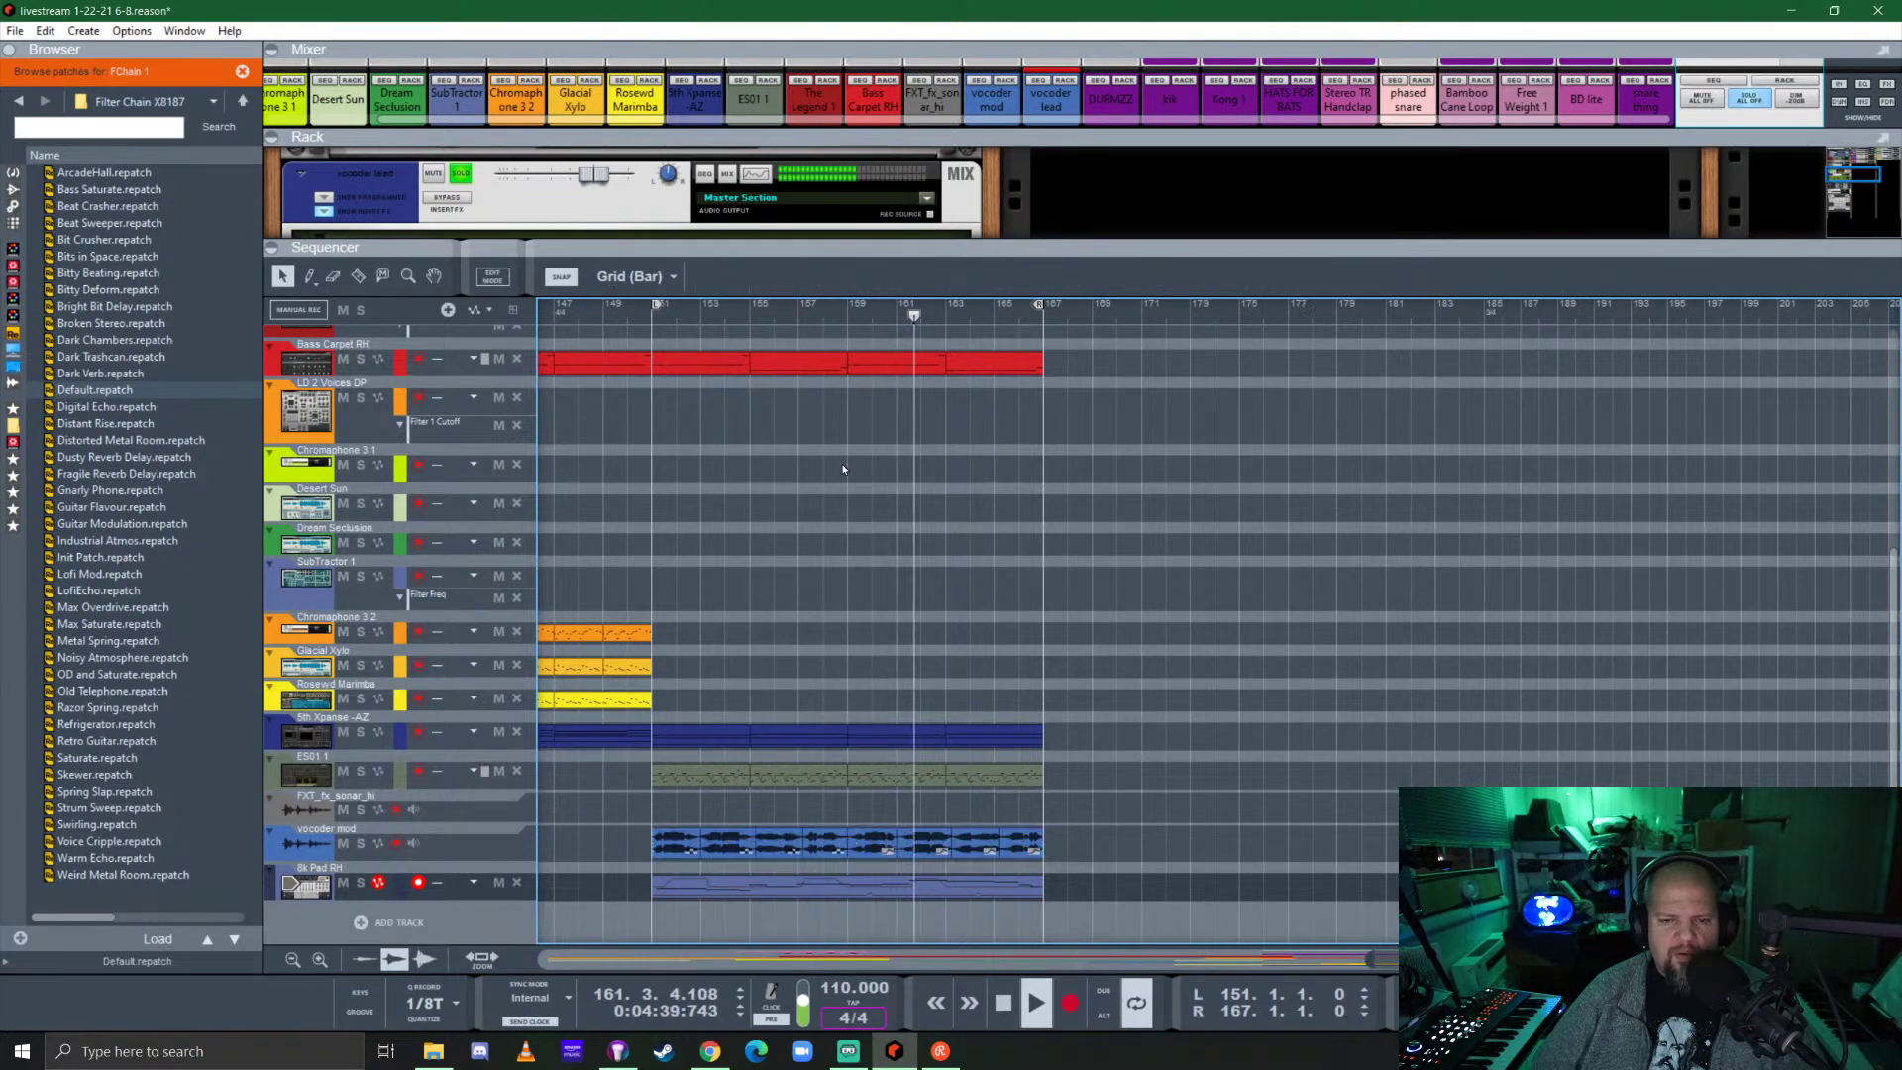
Inspect the FET Compressor among the vocoder mod channel's insert effects, and hide the inserts again.
{"action": "left_click", "coordinate": [880, 251]}
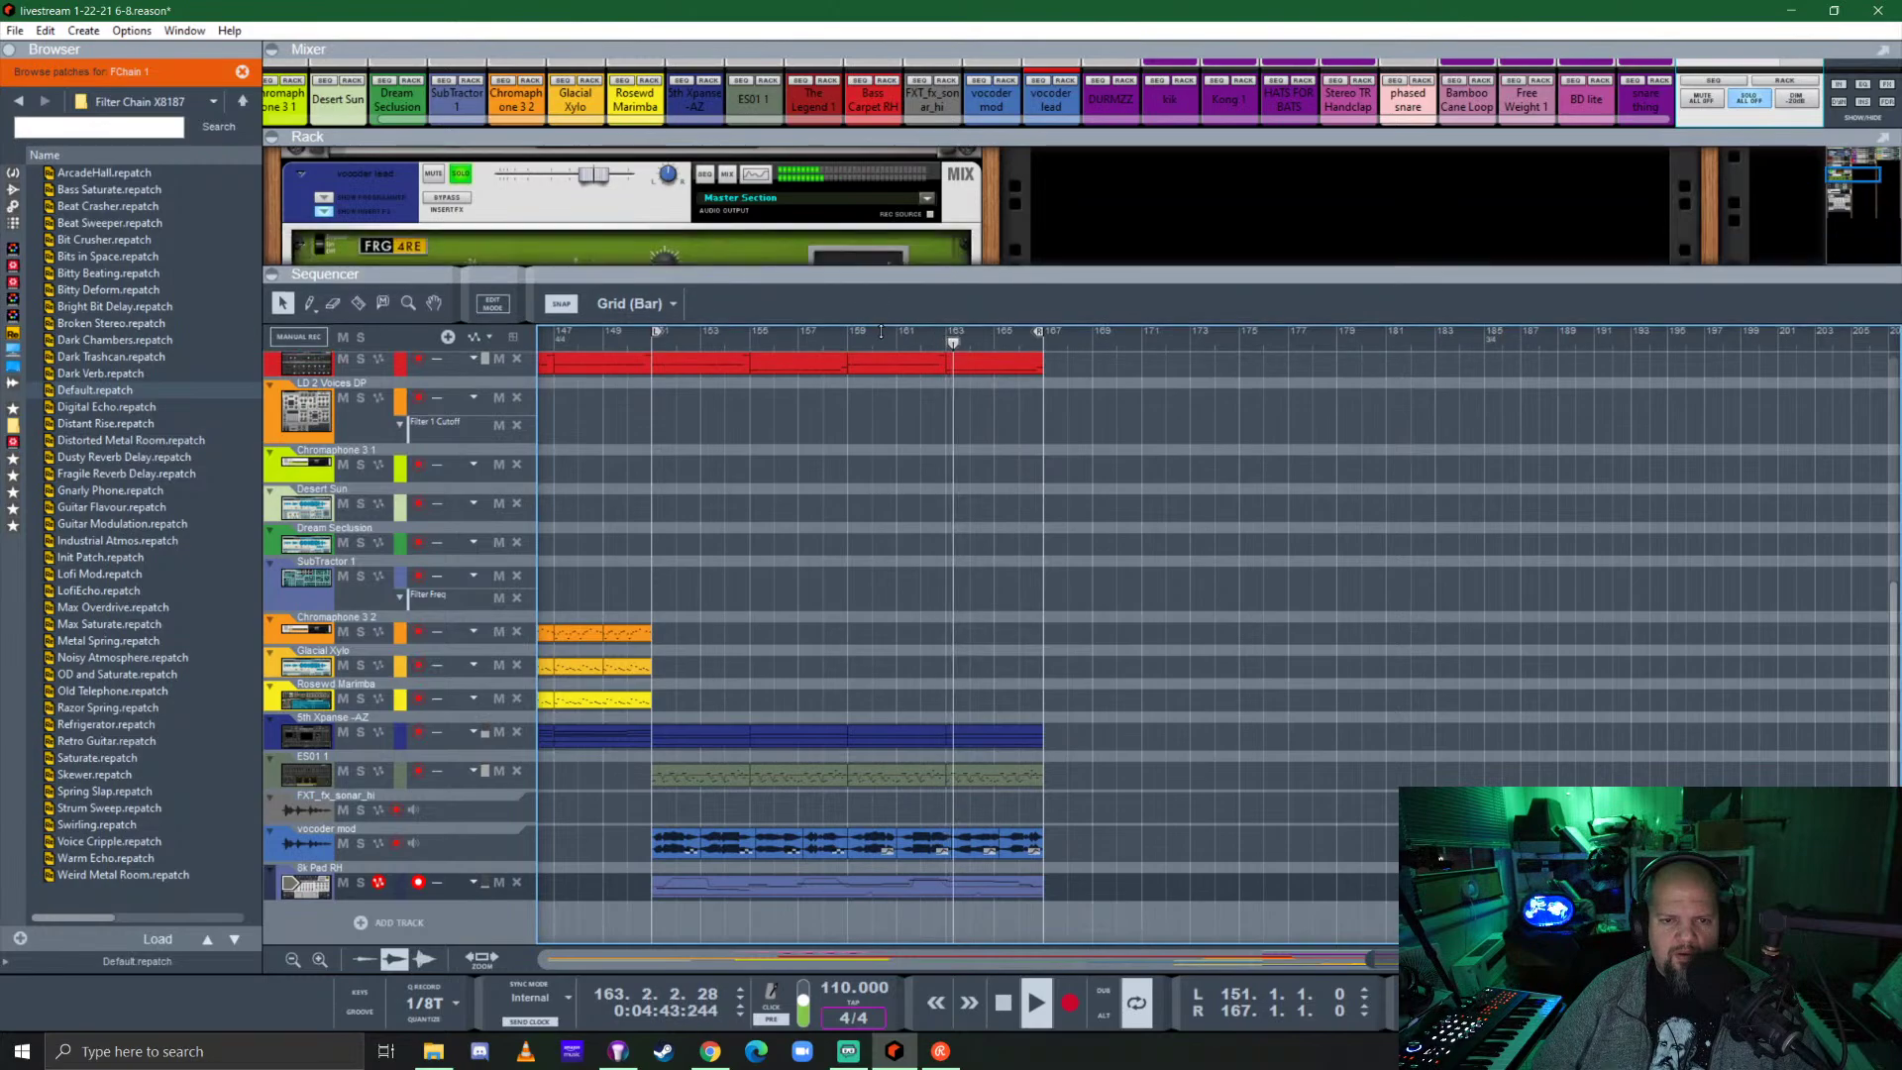
{"action": "scroll", "coordinate": [602, 567], "scroll_direction": "up", "scroll_amount": 4}
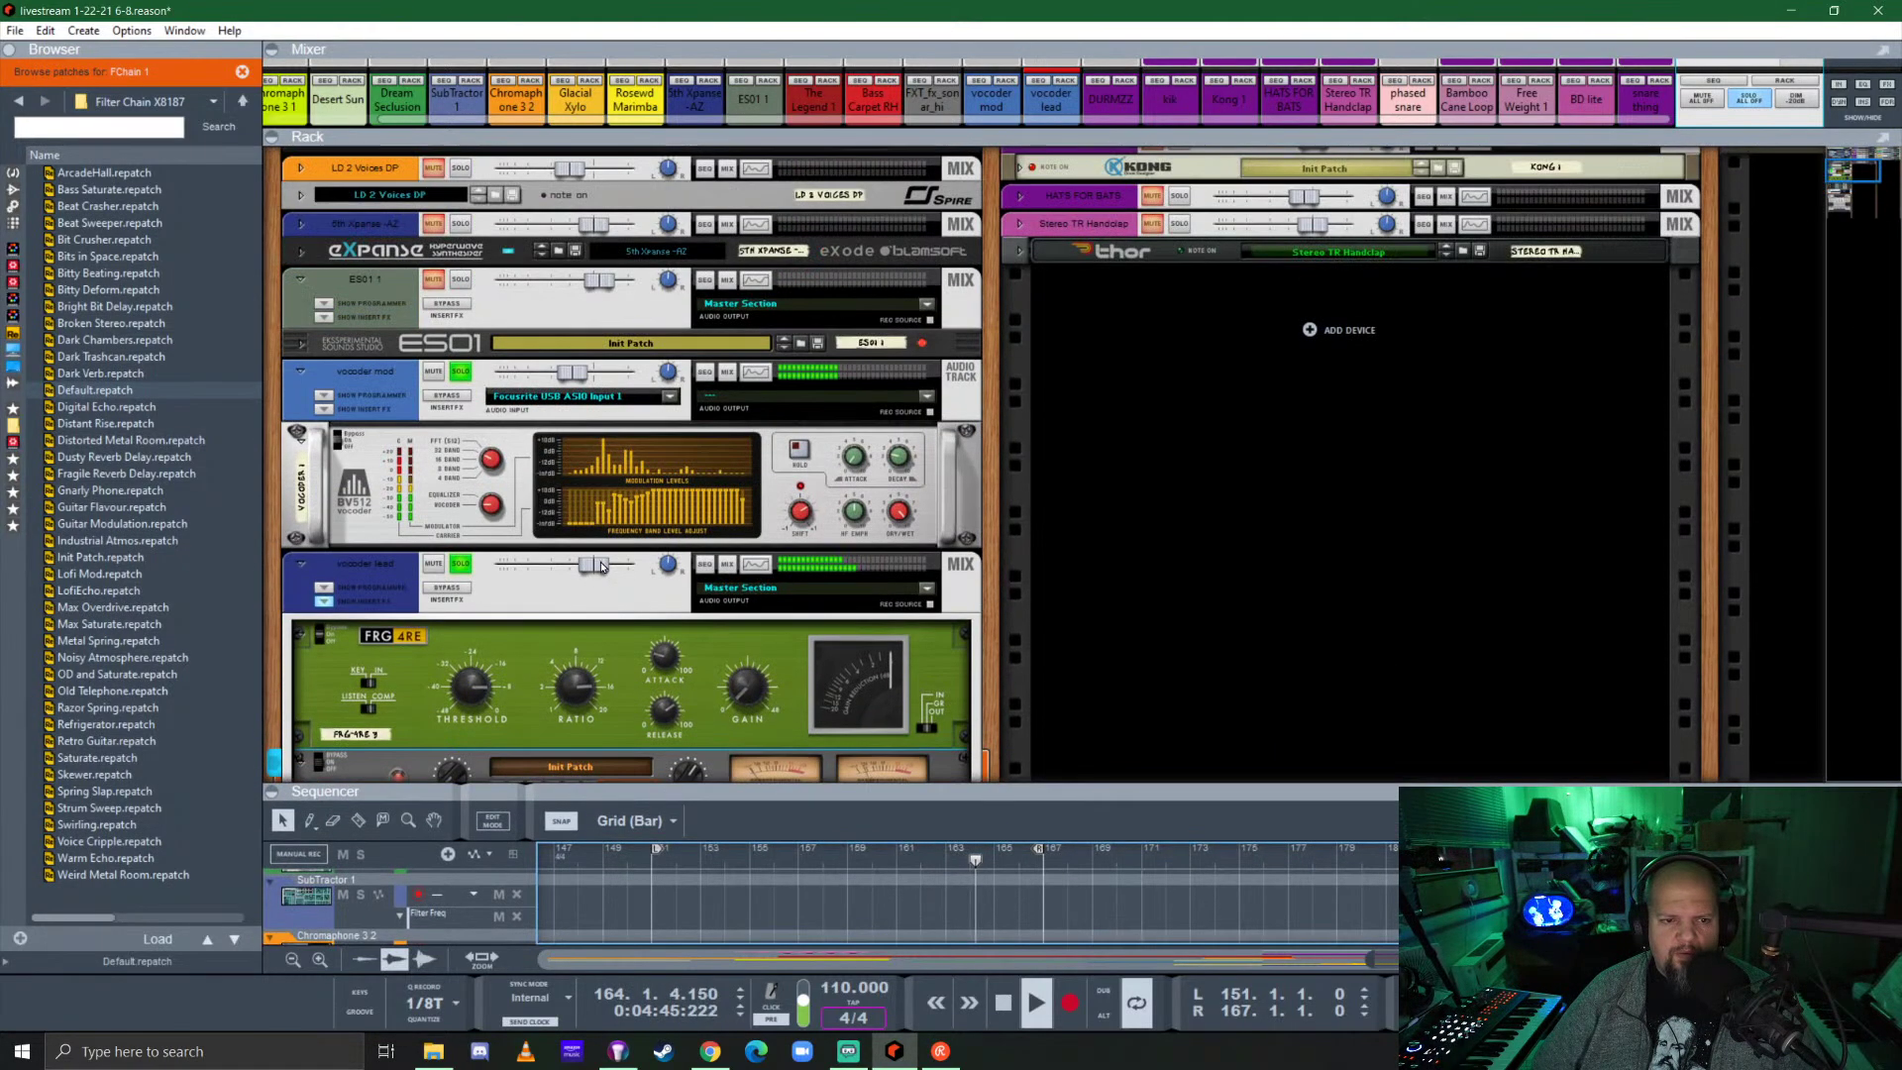
{"action": "left_click", "coordinate": [327, 419]}
{"action": "left_click", "coordinate": [325, 412]}
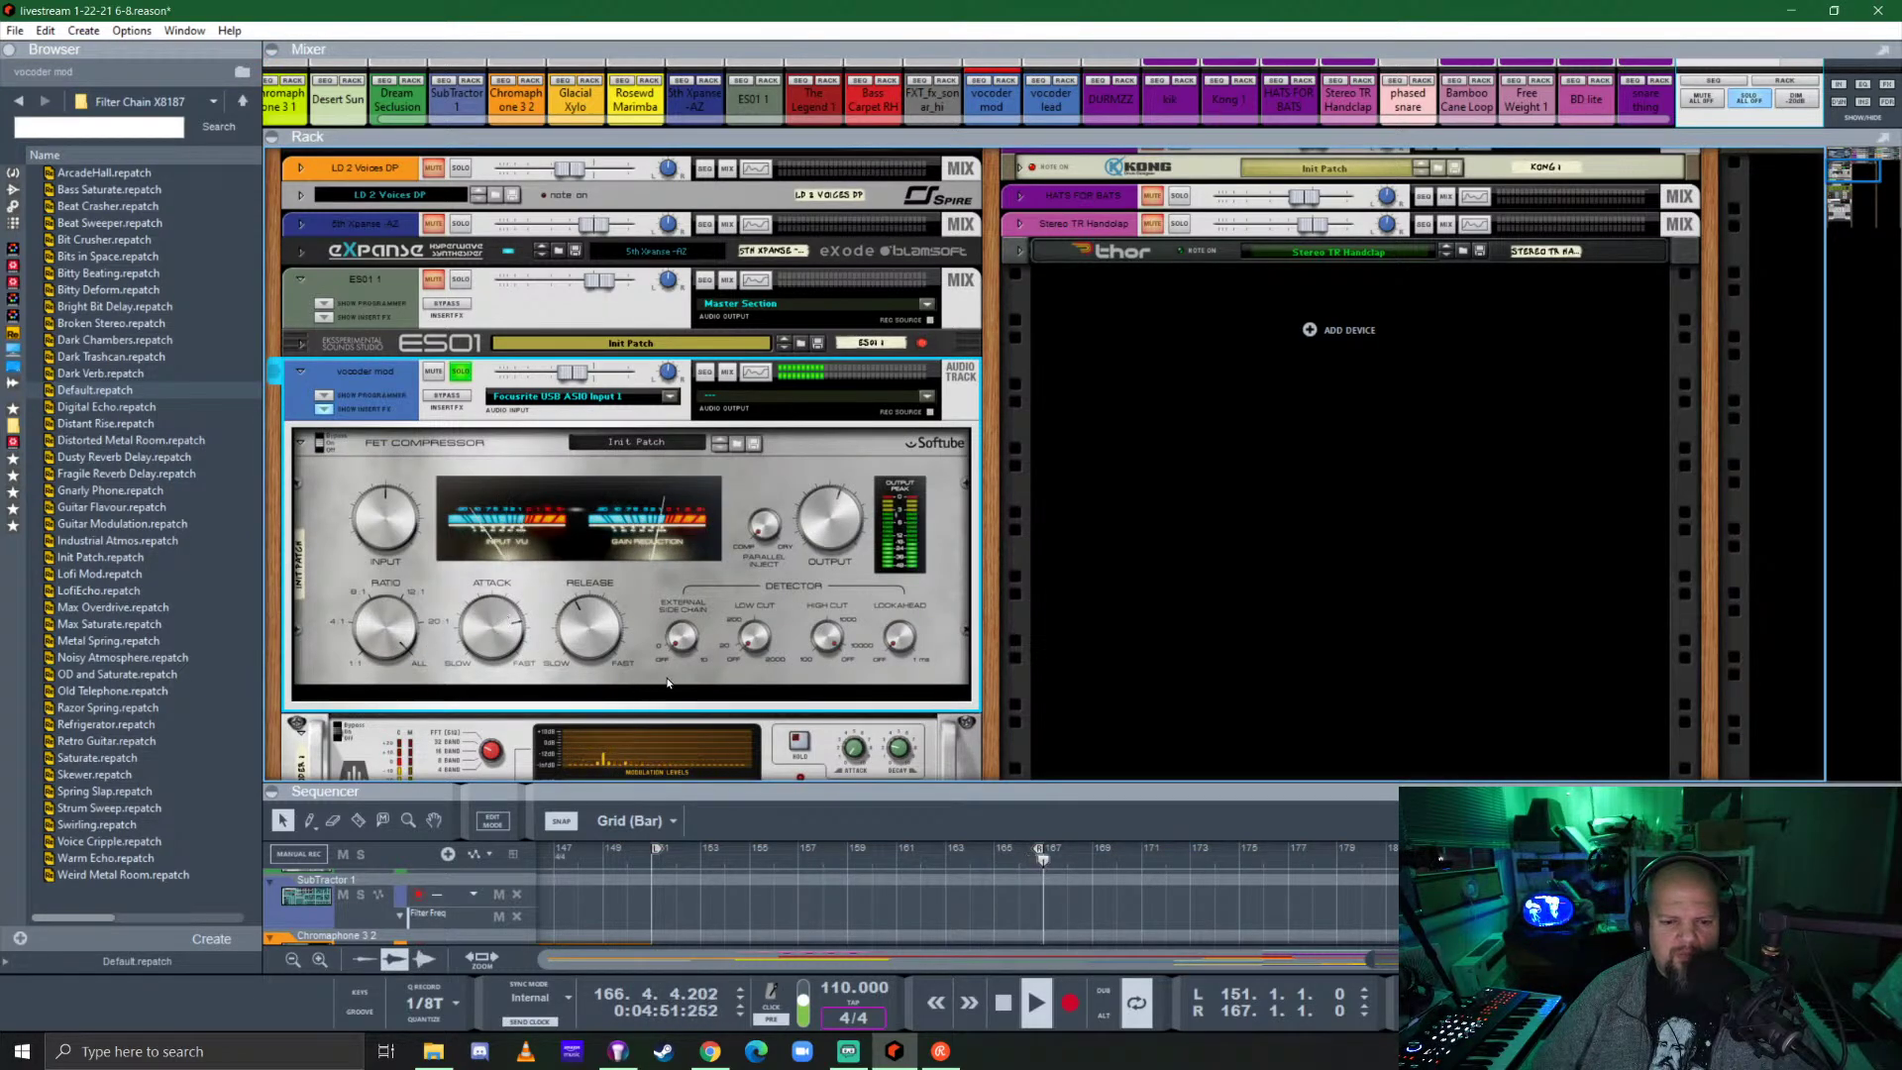
{"action": "left_click", "coordinate": [607, 591]}
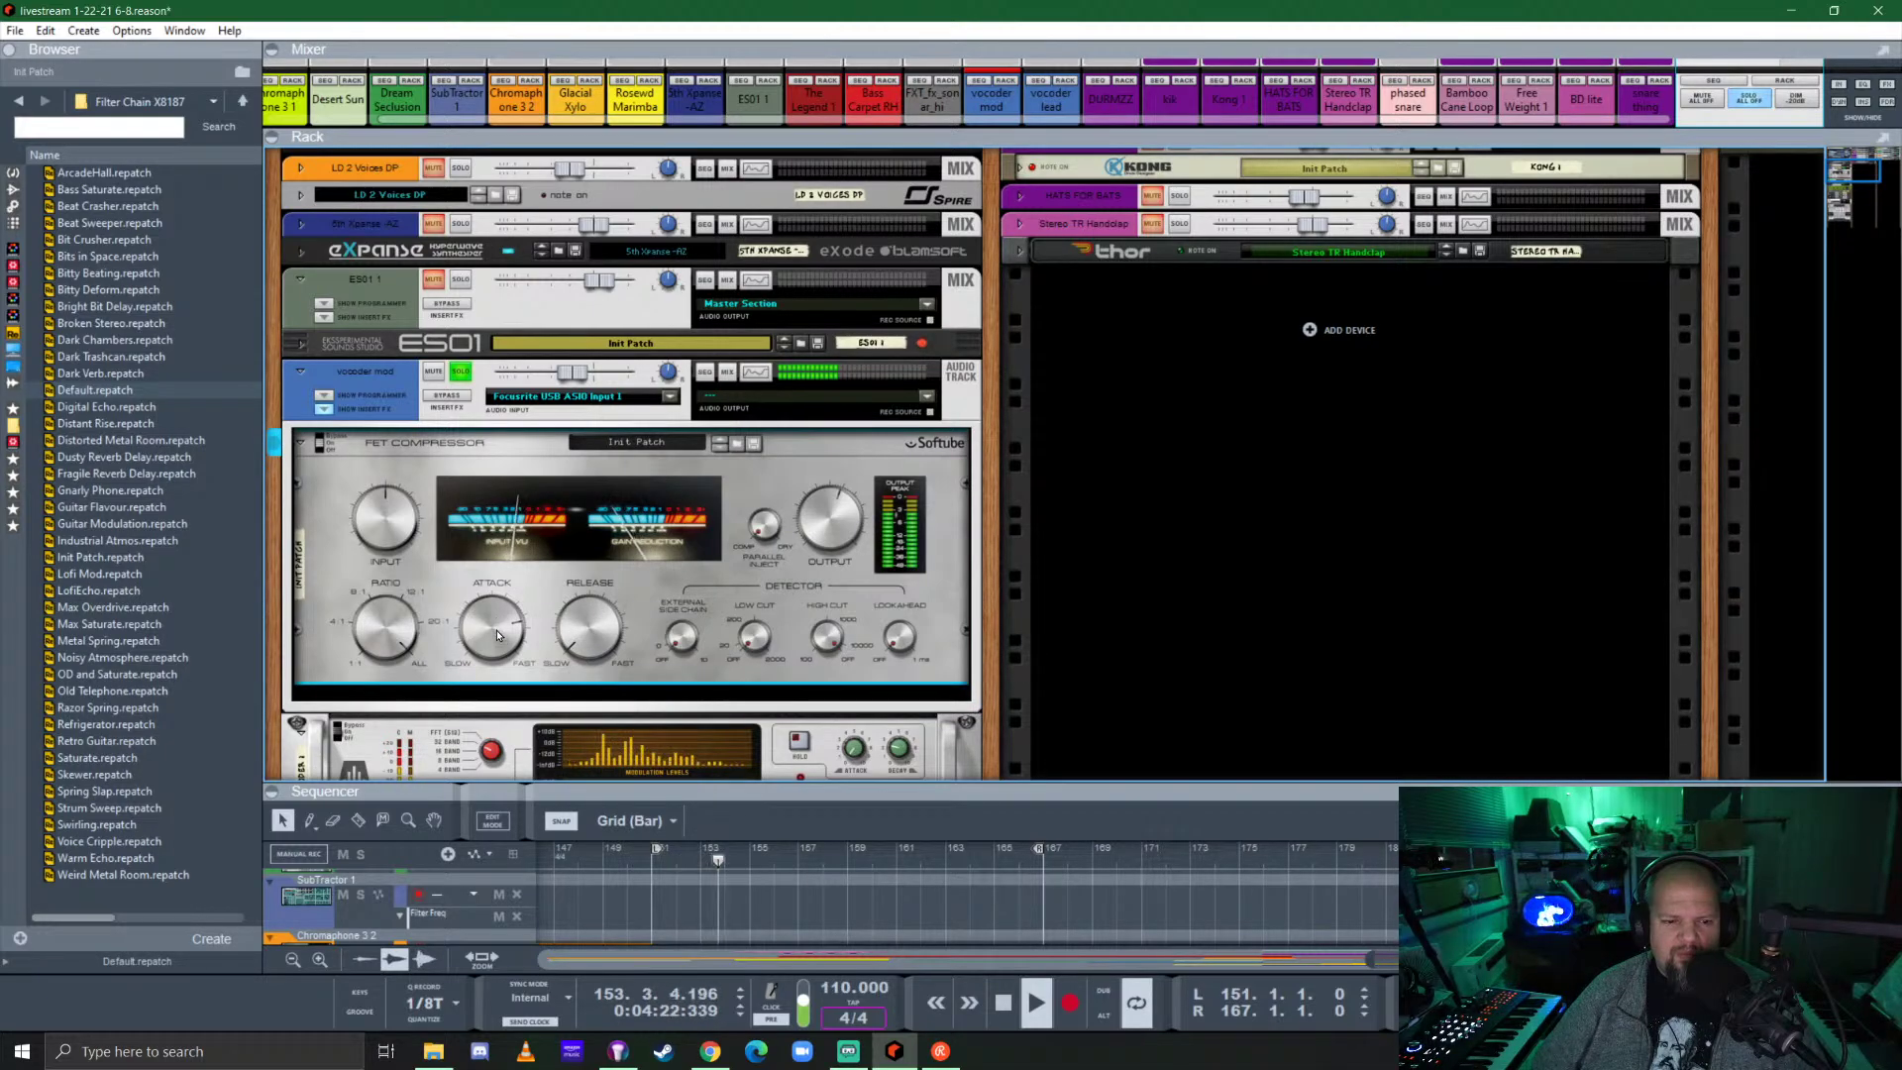
{"action": "left_click", "coordinate": [325, 413]}
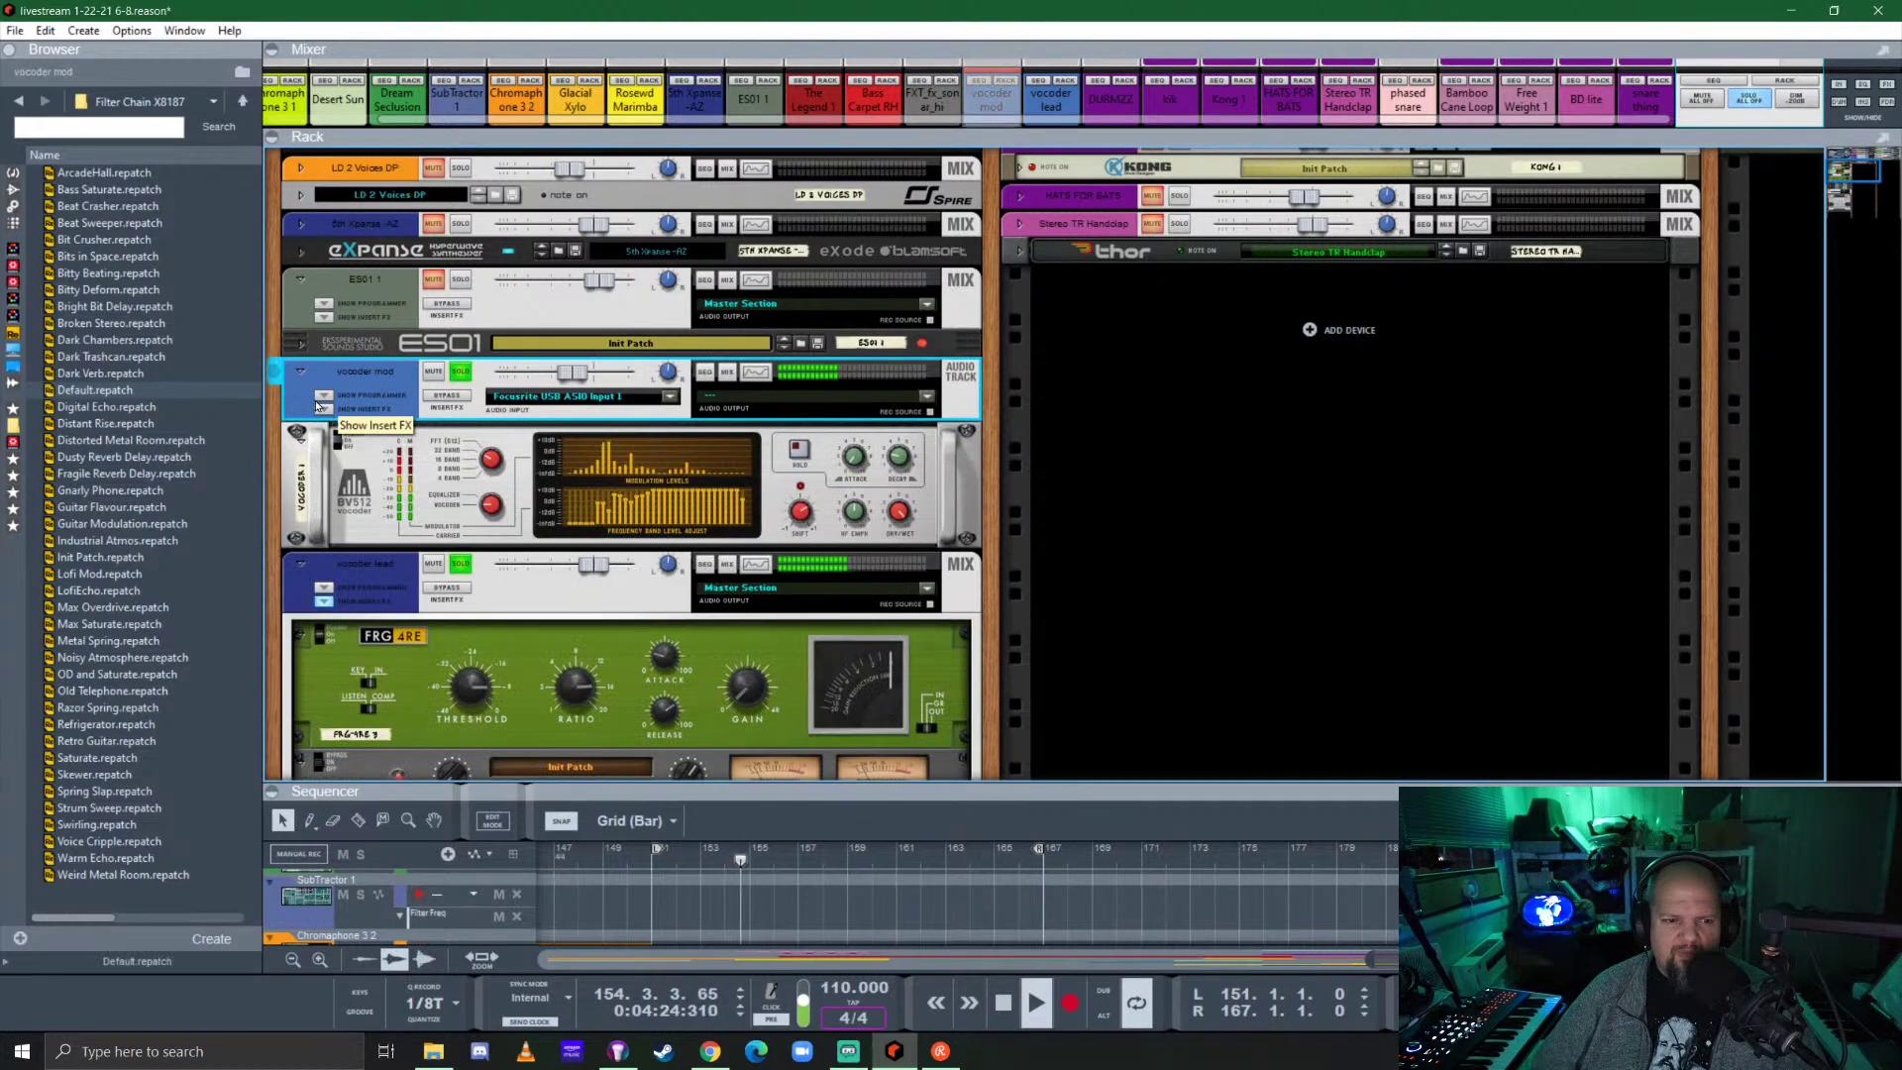
Switch the Filter Chain XB187's individual filter, frequency shift, echo and reverb modules off during playback.
{"action": "scroll", "coordinate": [572, 540], "scroll_direction": "down", "scroll_amount": 5}
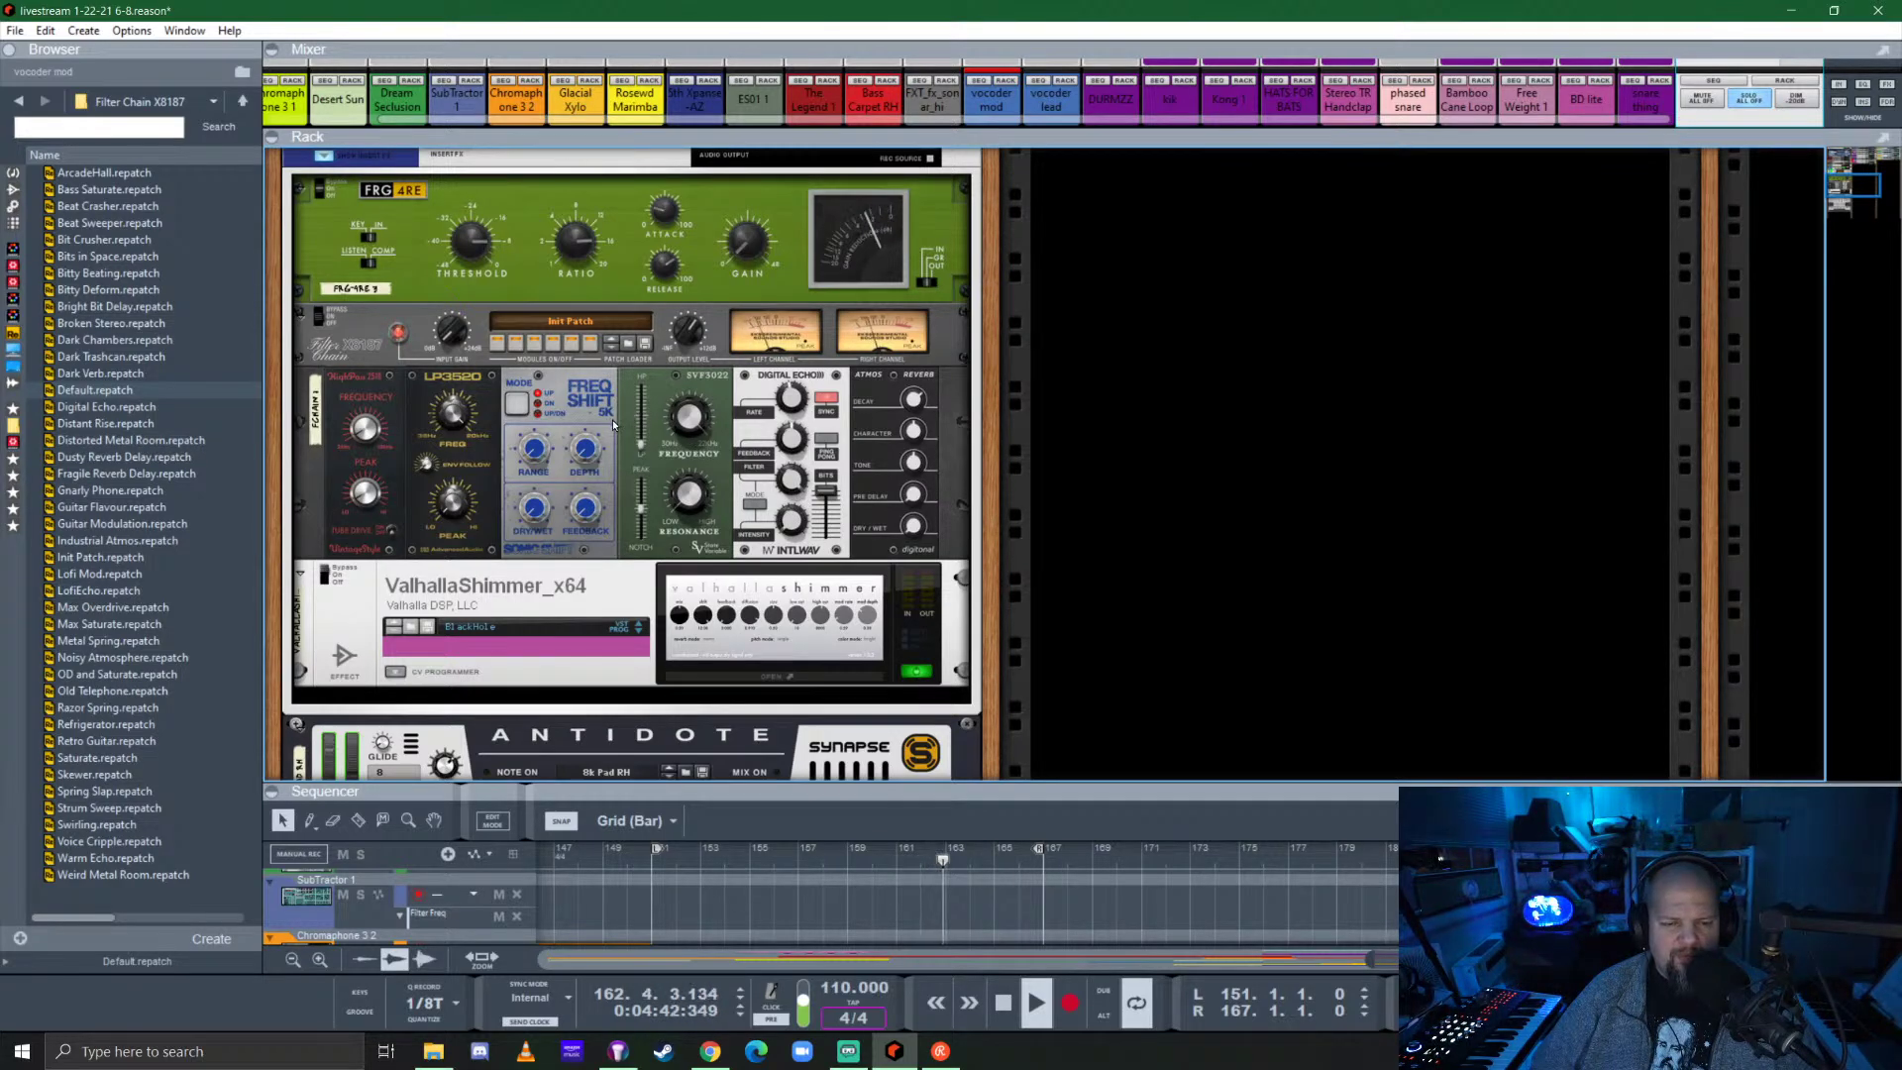
{"action": "left_click", "coordinate": [490, 347]}
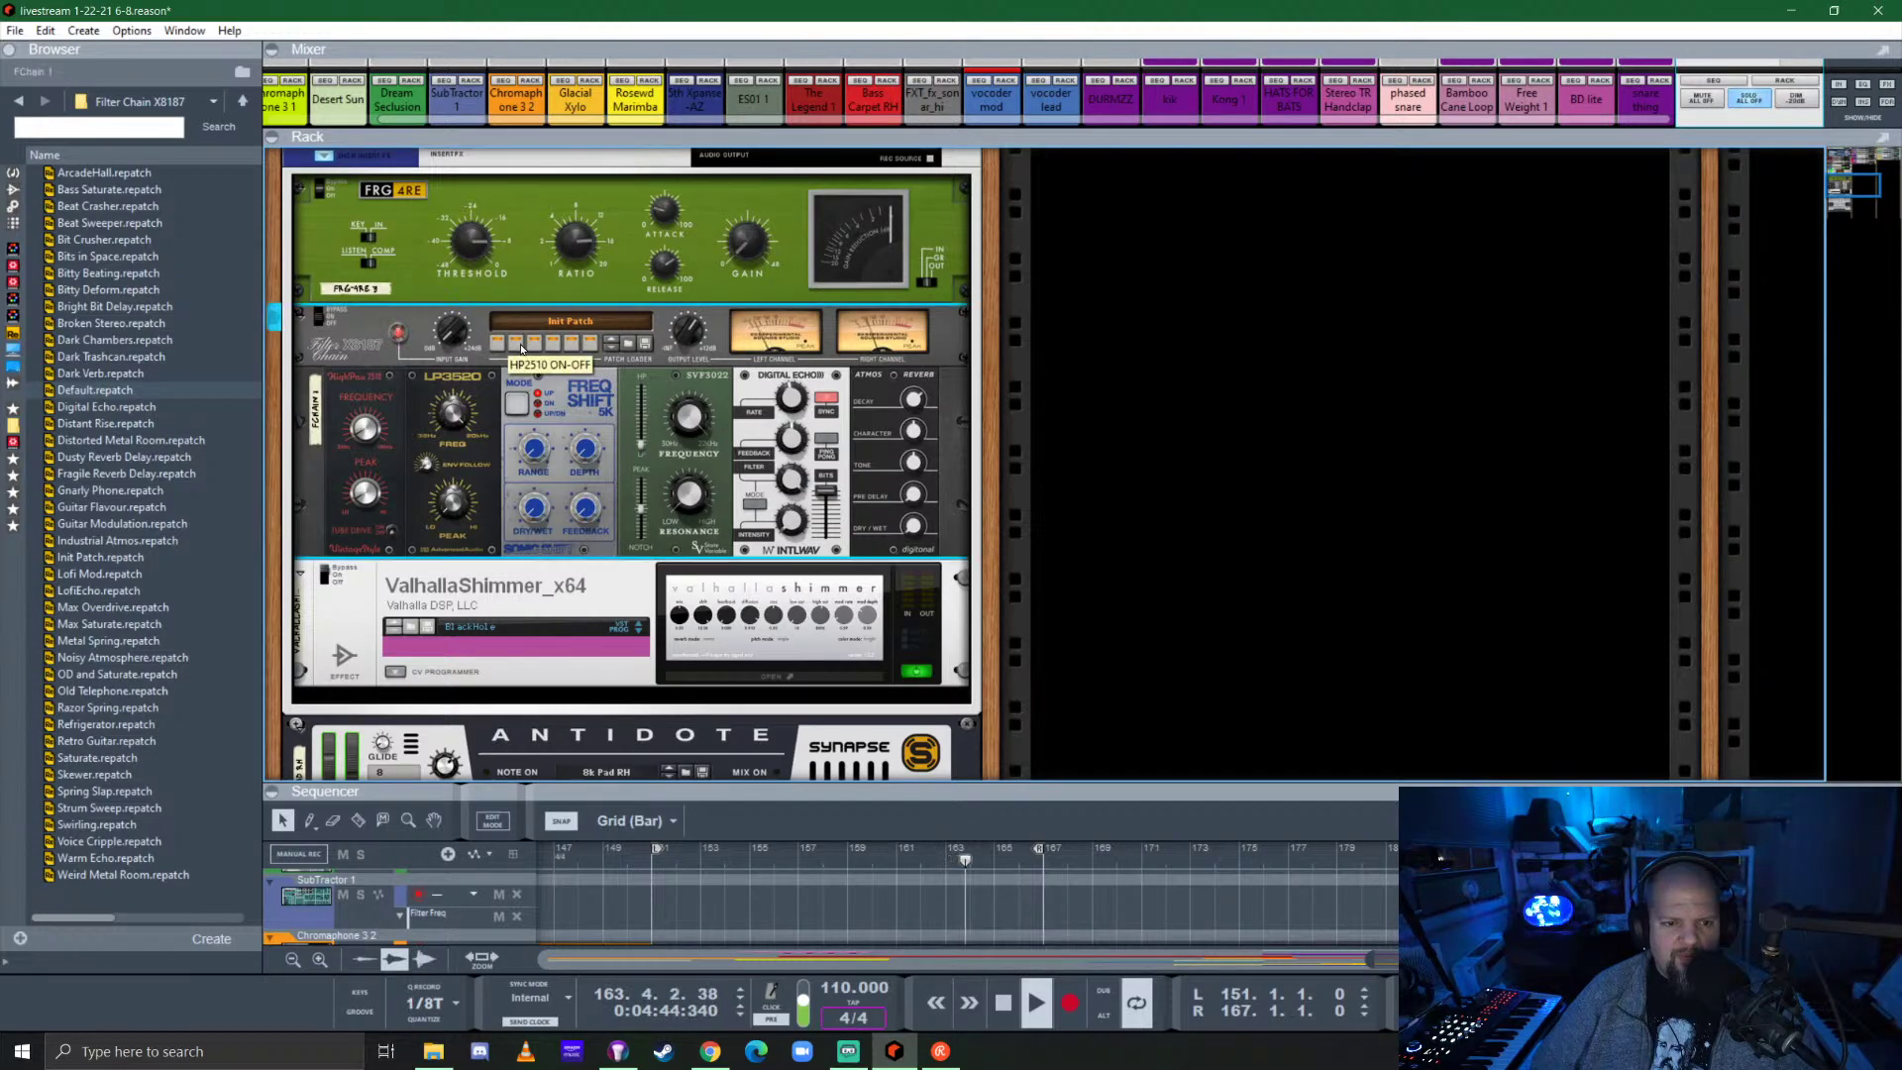
{"action": "left_click", "coordinate": [572, 345]}
{"action": "left_click", "coordinate": [590, 345]}
{"action": "left_click", "coordinate": [553, 344]}
{"action": "left_click", "coordinate": [534, 345]}
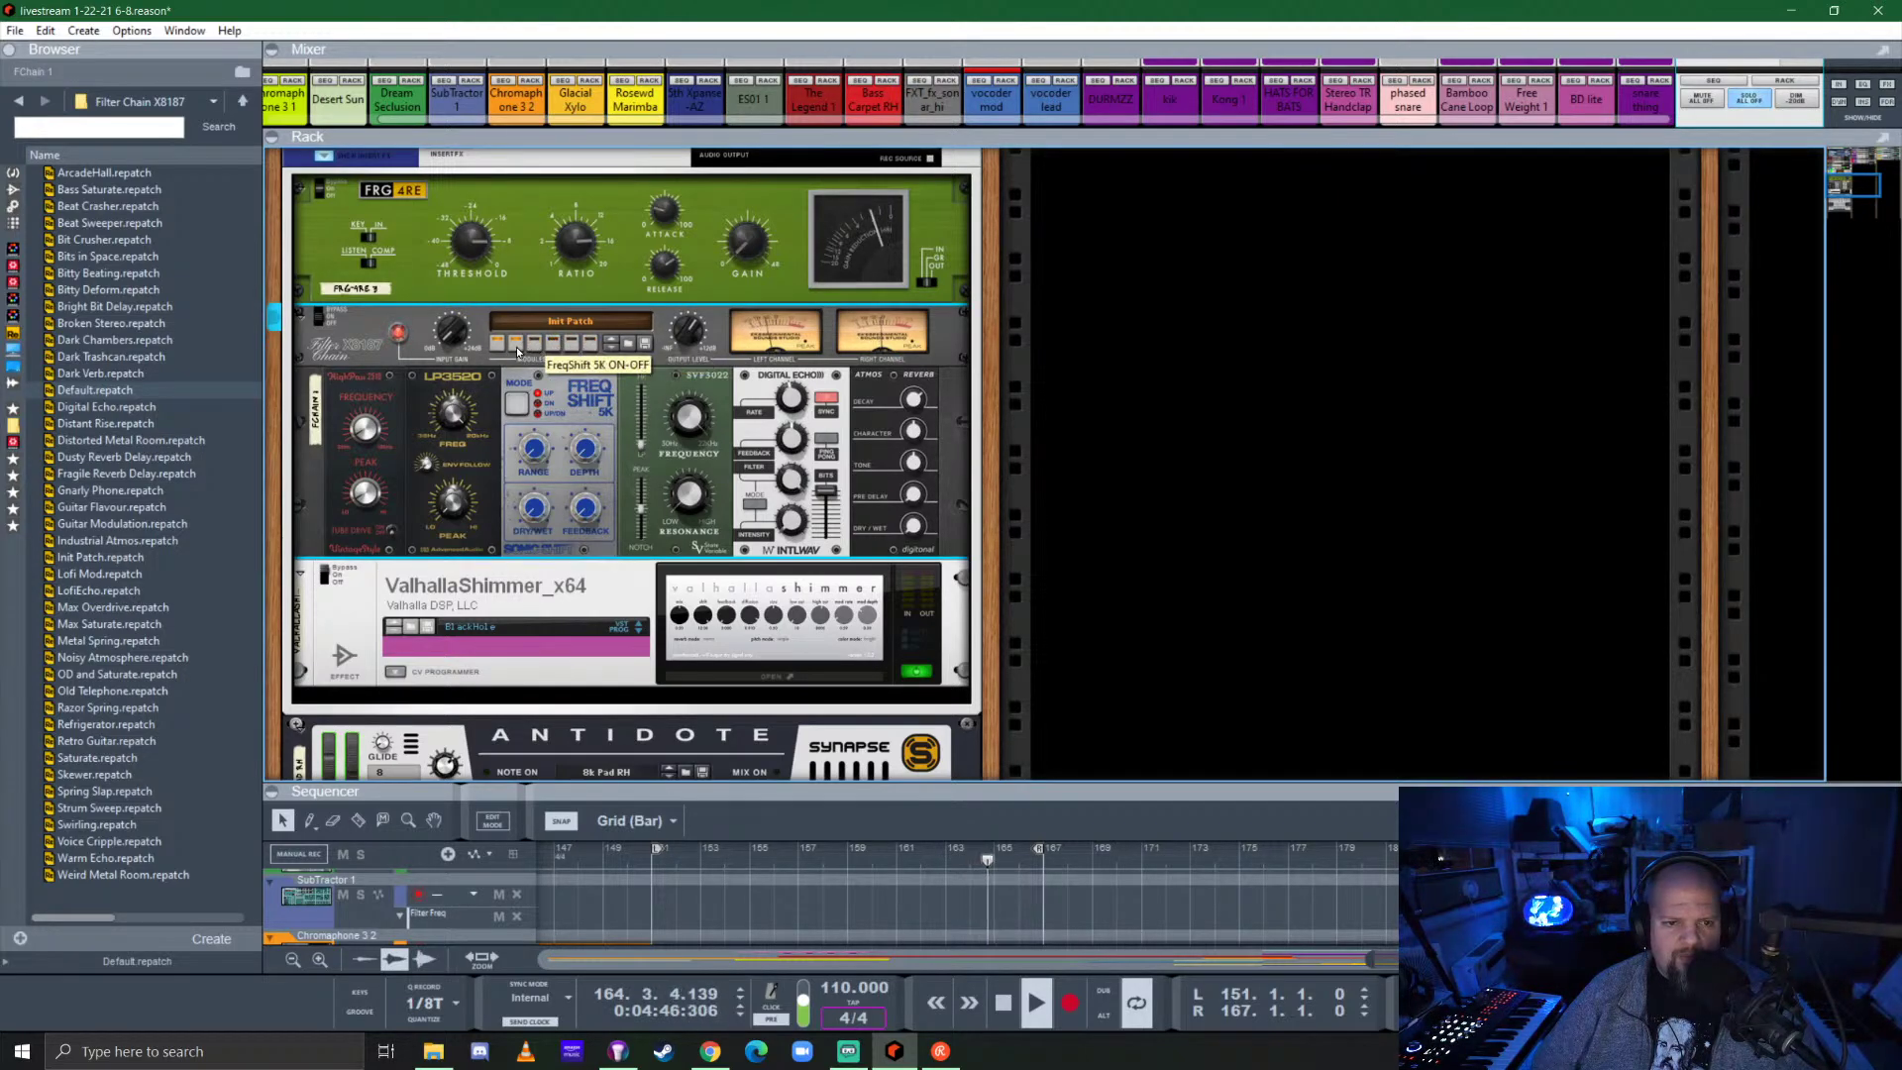
{"action": "left_click", "coordinate": [515, 344]}
{"action": "left_click", "coordinate": [497, 346]}
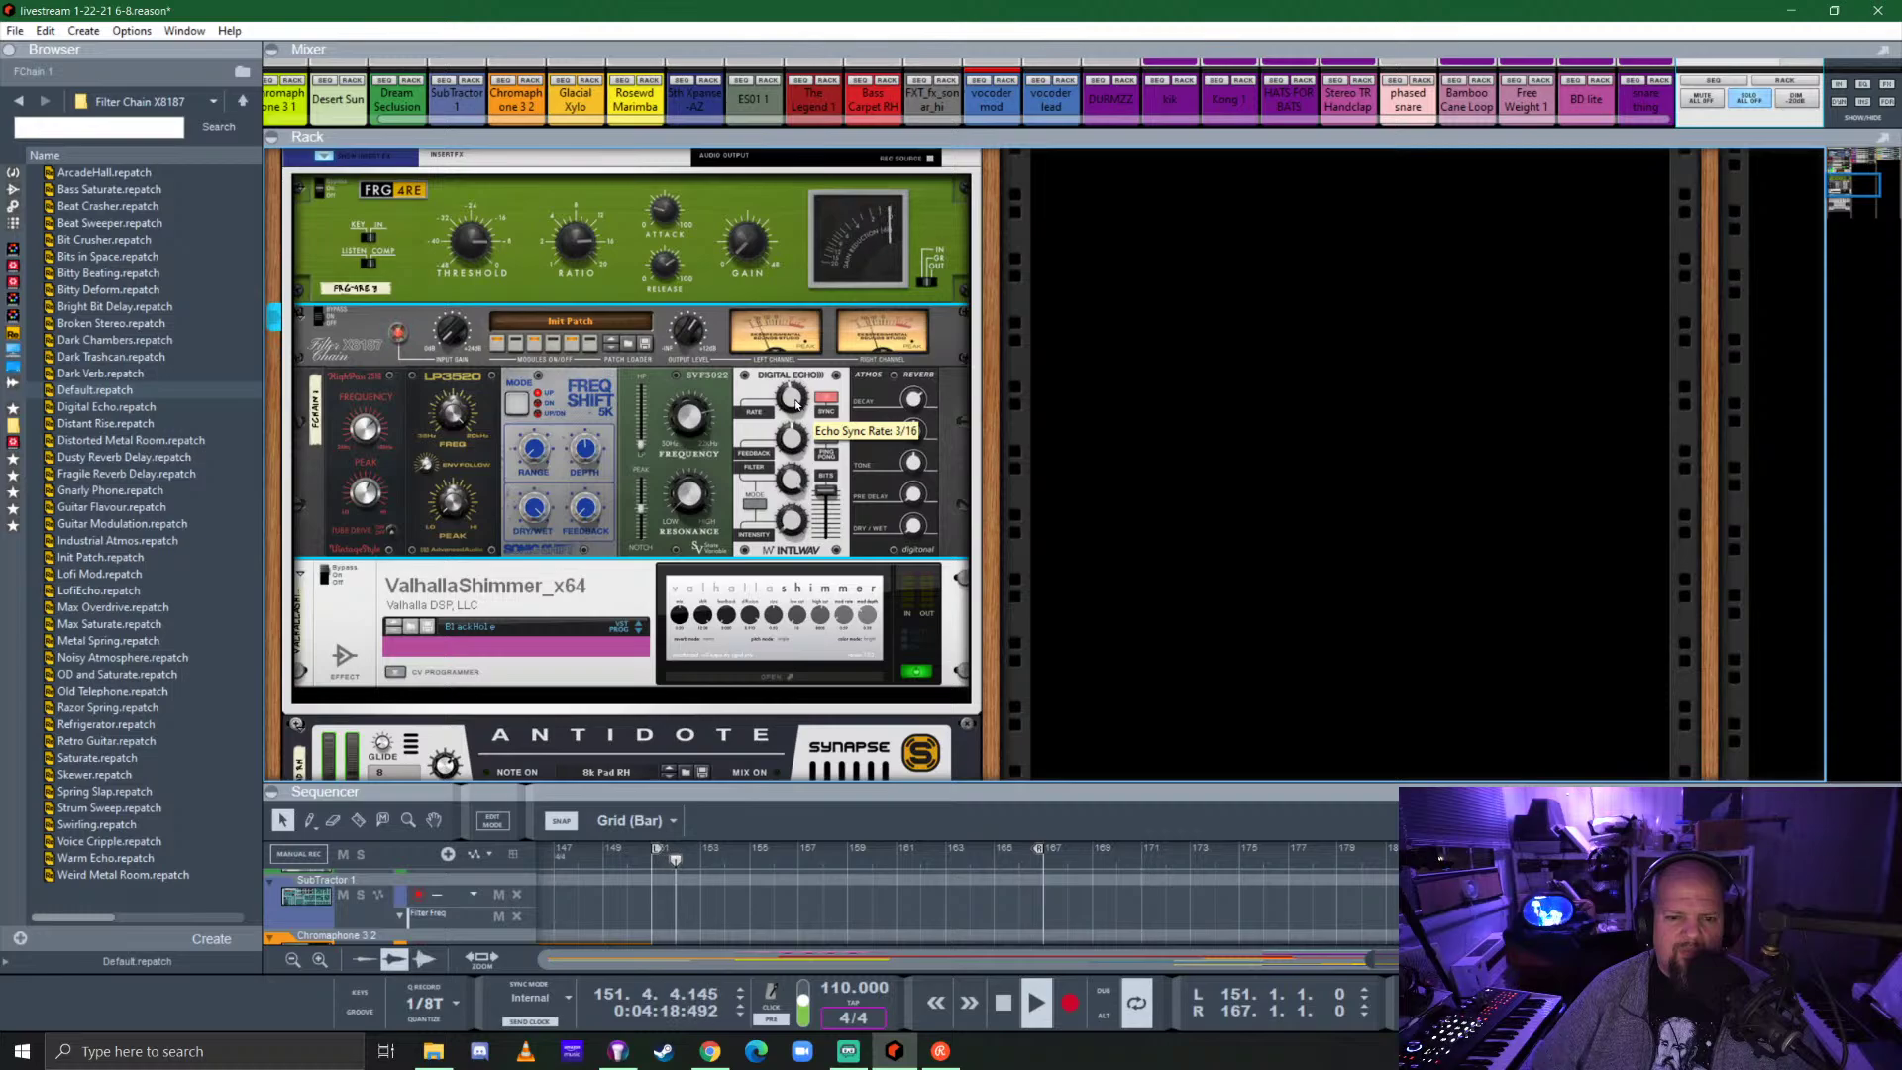
Adjust the rate, sync and intensity of the Filter Chain's Digital Echo module.
{"action": "left_click_drag", "start_coordinate": [795, 405], "coordinate": [807, 400]}
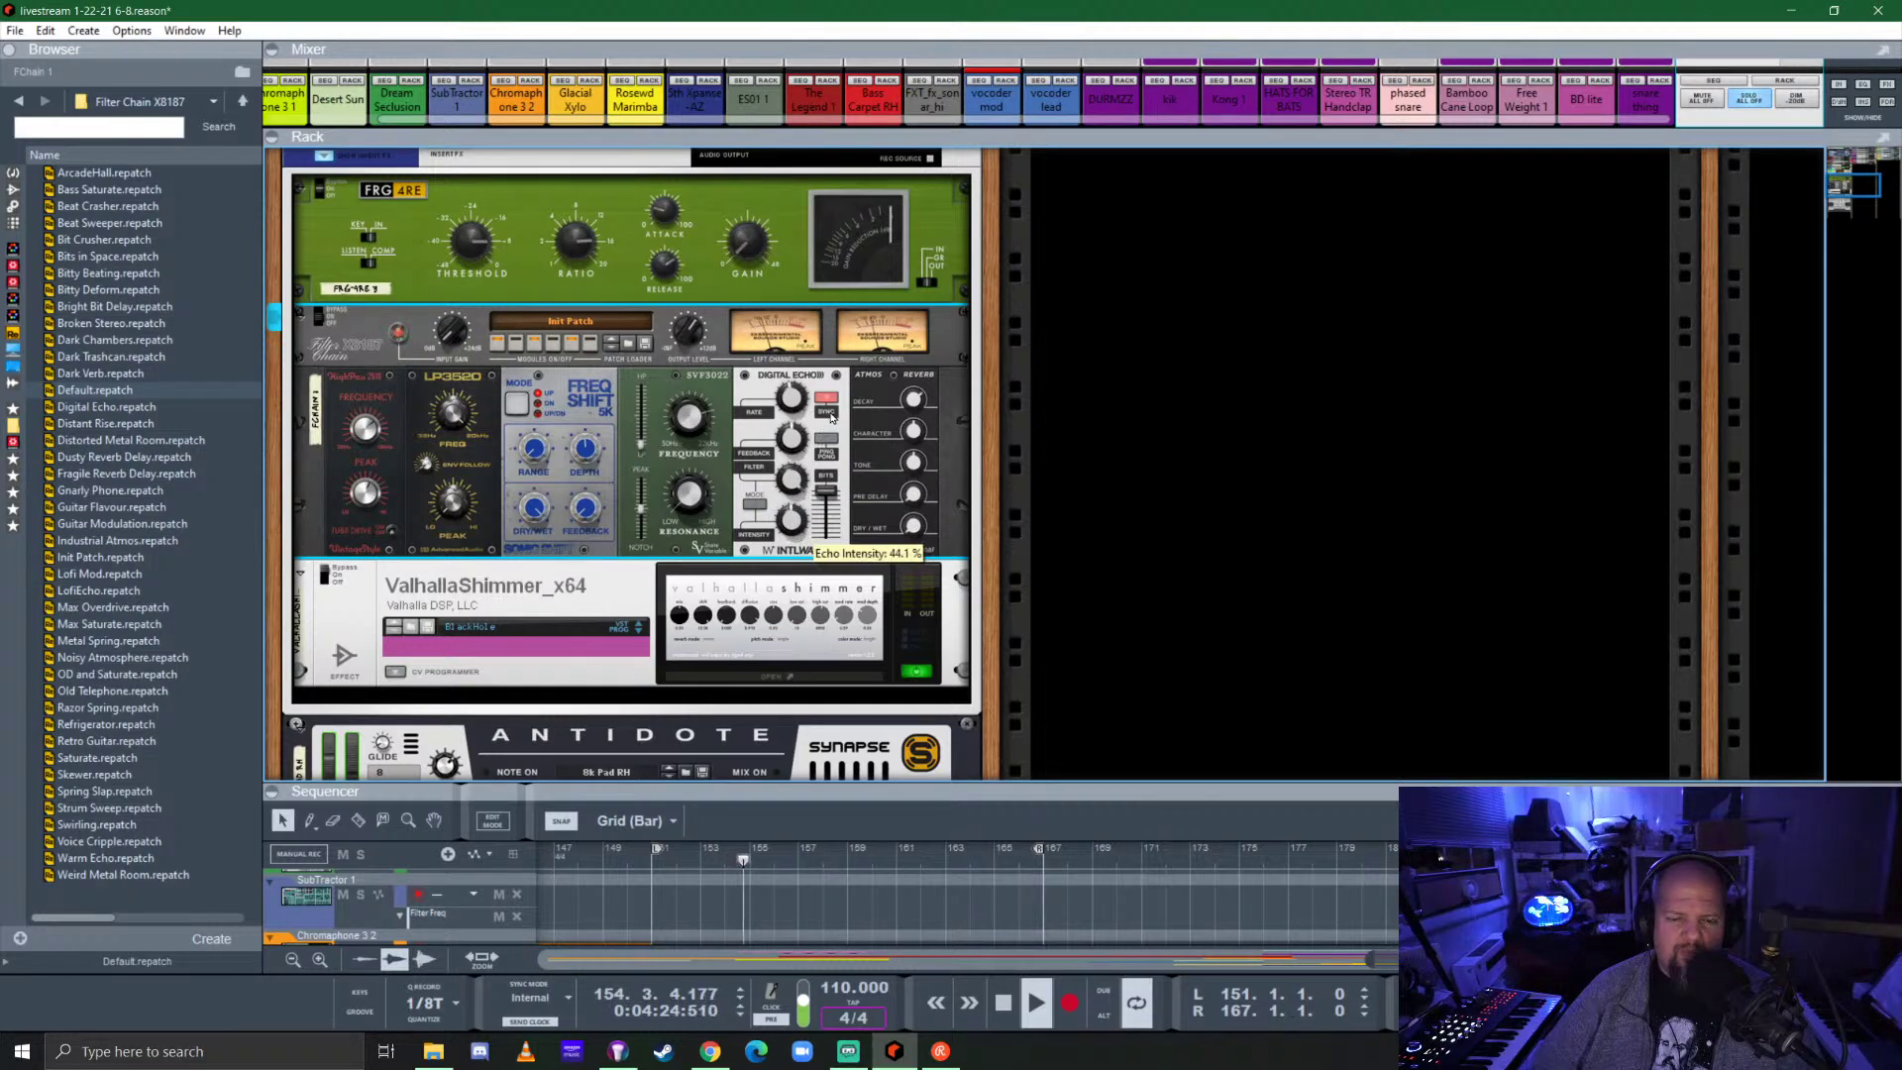
{"action": "left_click_drag", "start_coordinate": [830, 416], "coordinate": [835, 406]}
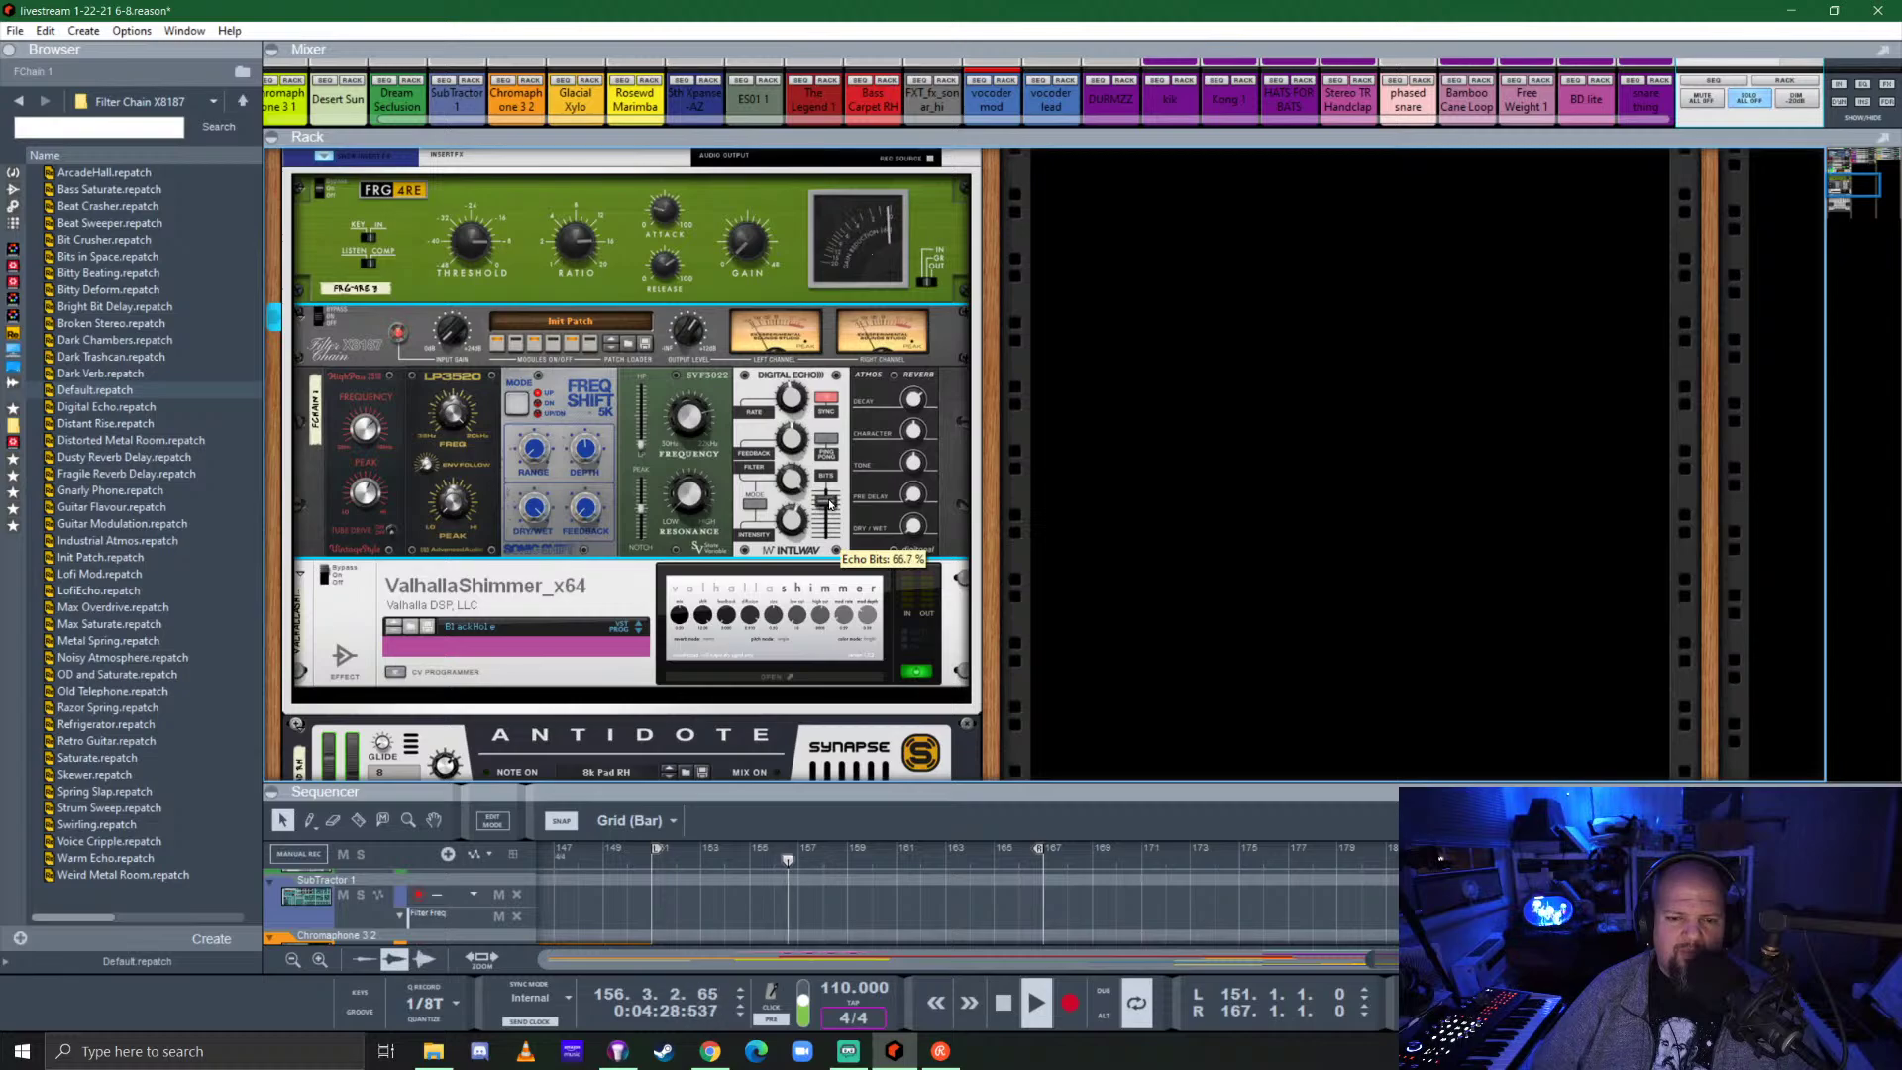
{"action": "left_click_drag", "start_coordinate": [791, 524], "coordinate": [798, 516]}
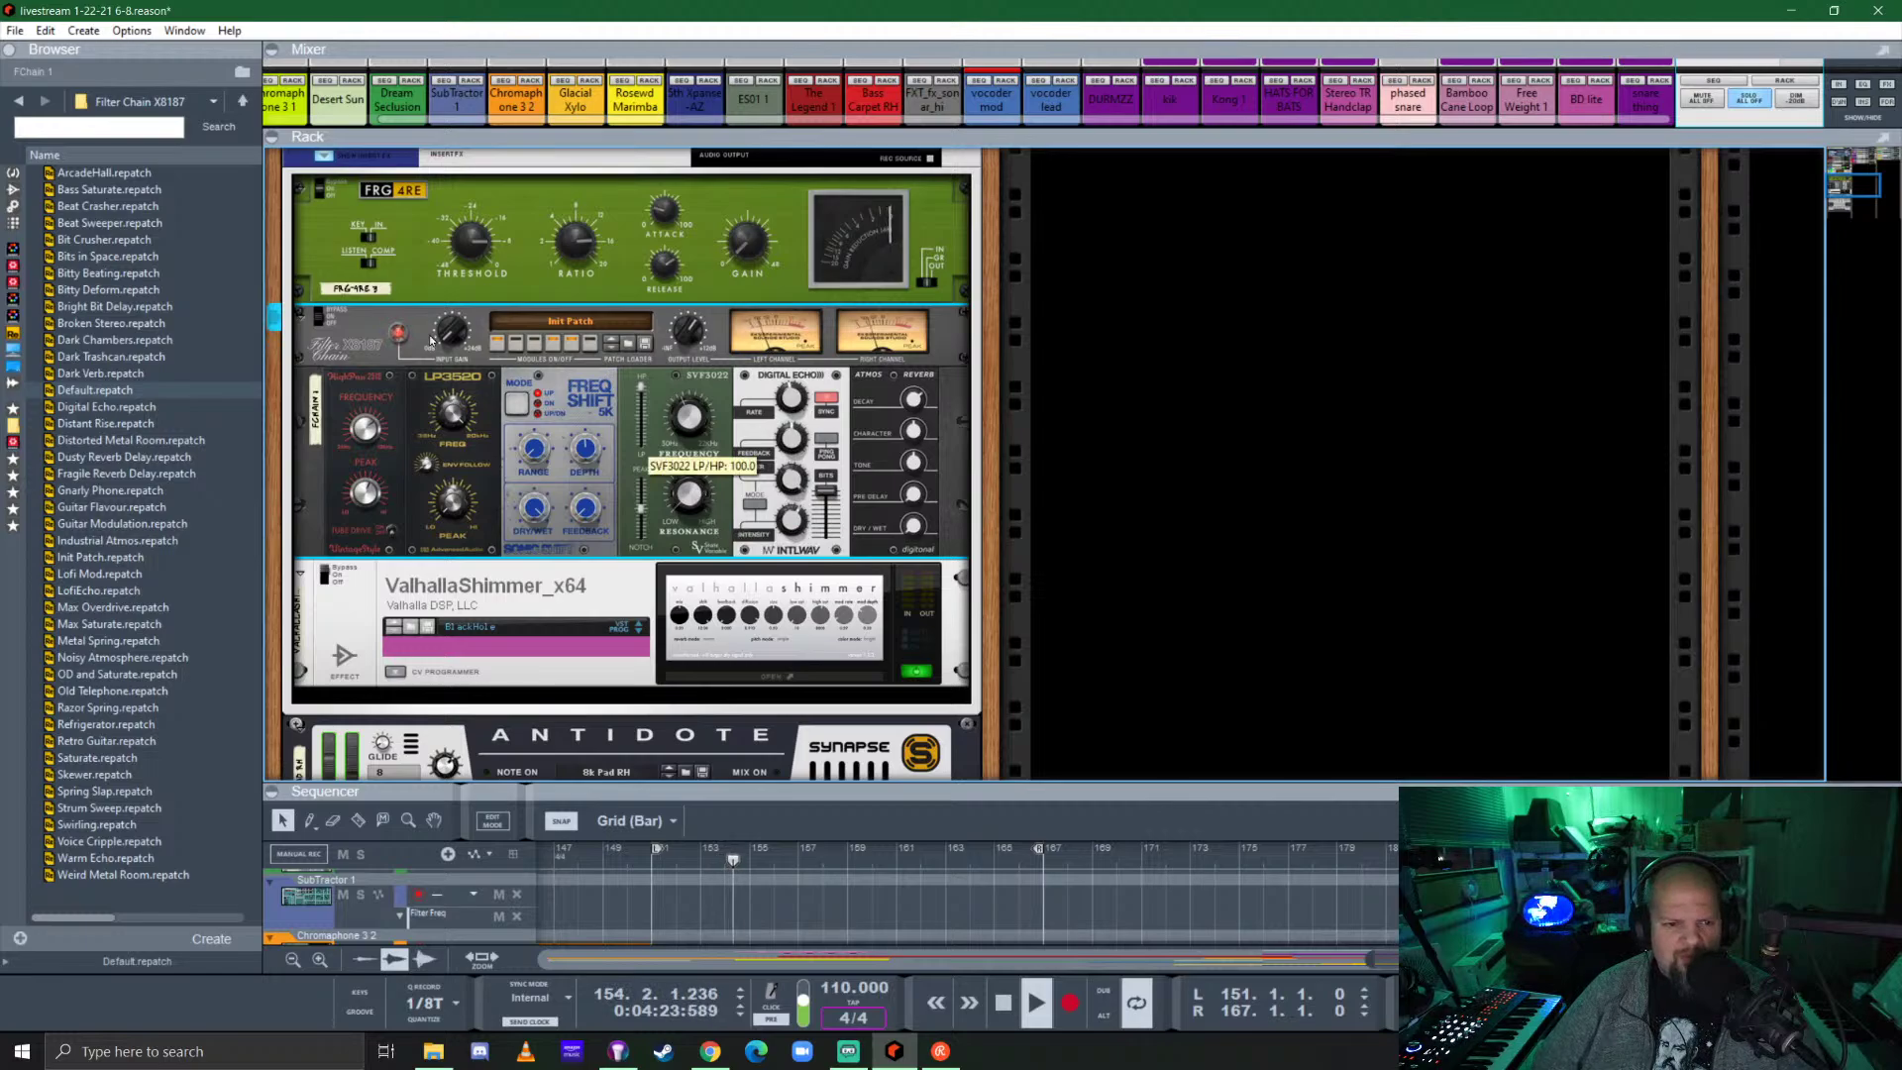
Hide the vocoder lead channel's insert effects and stop playback.
{"action": "scroll", "coordinate": [335, 332], "scroll_direction": "up", "scroll_amount": 3}
{"action": "left_click", "coordinate": [334, 331]}
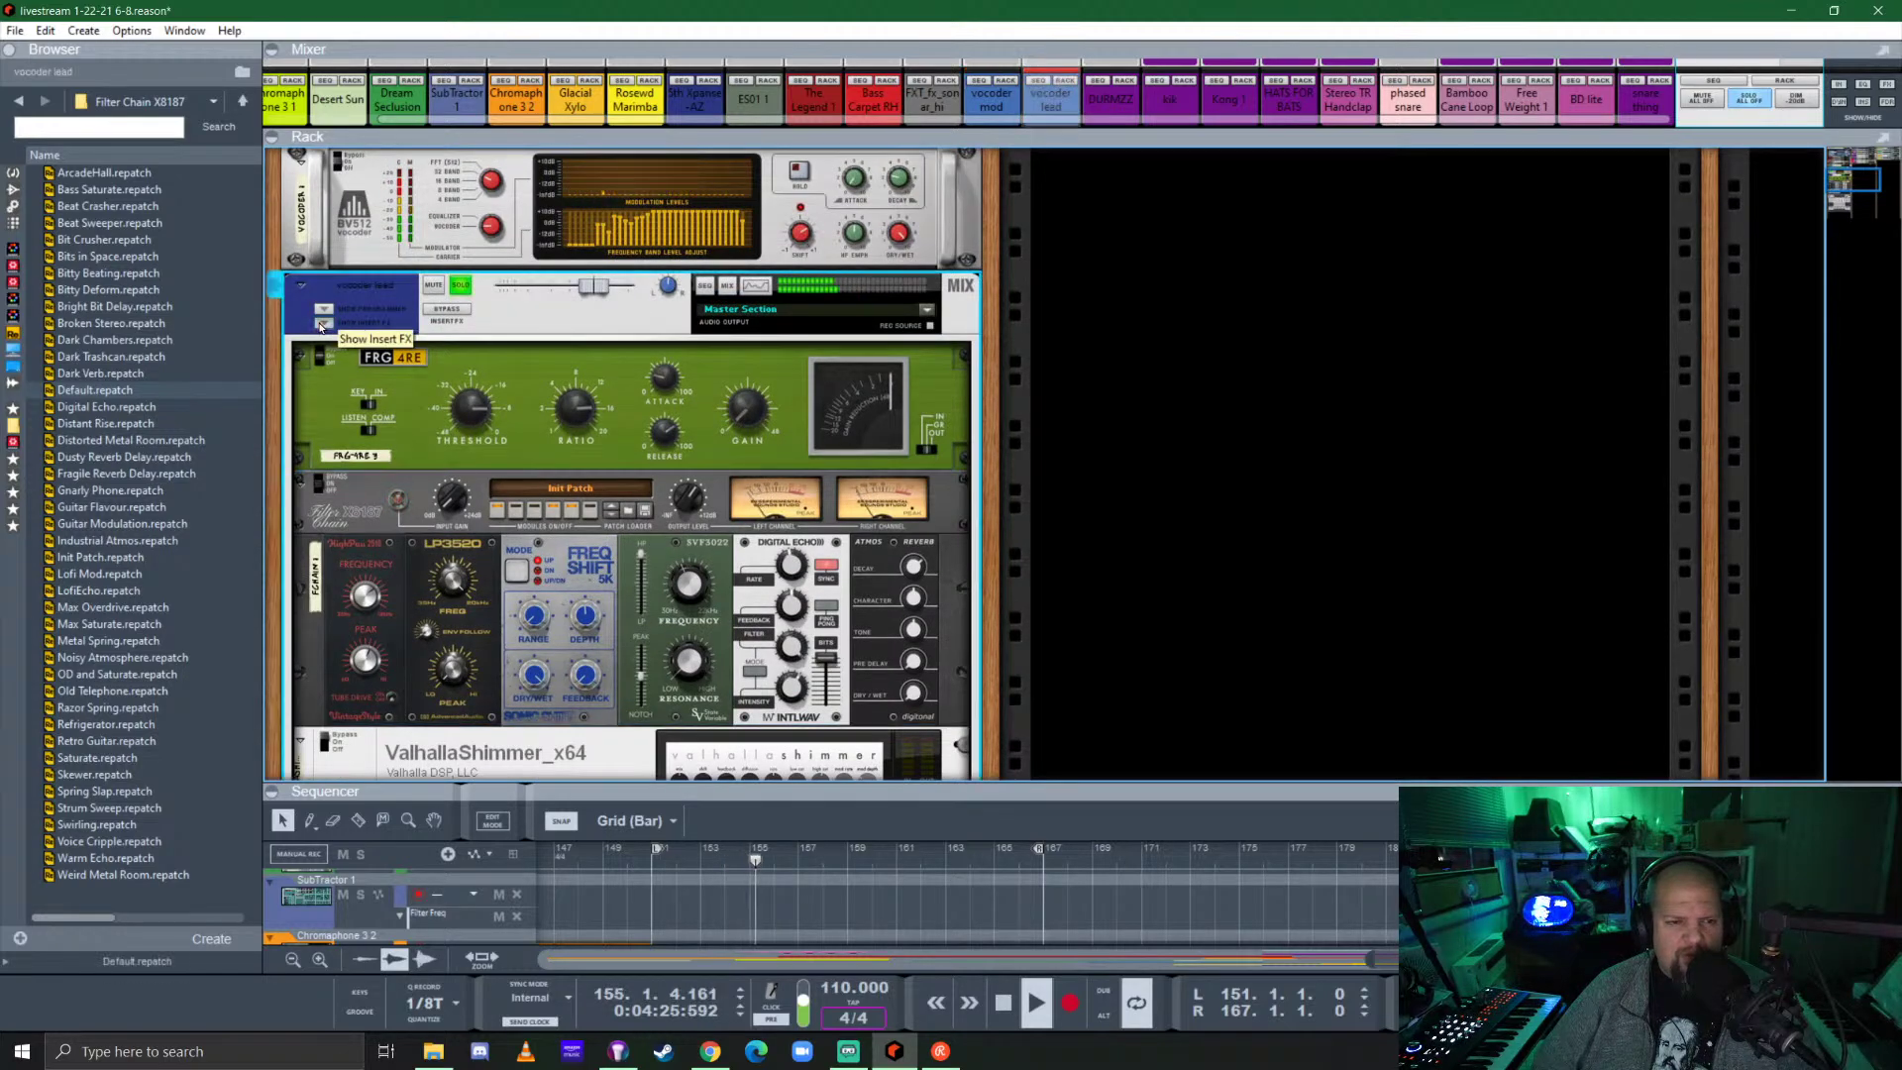
{"action": "key", "text": "space"}
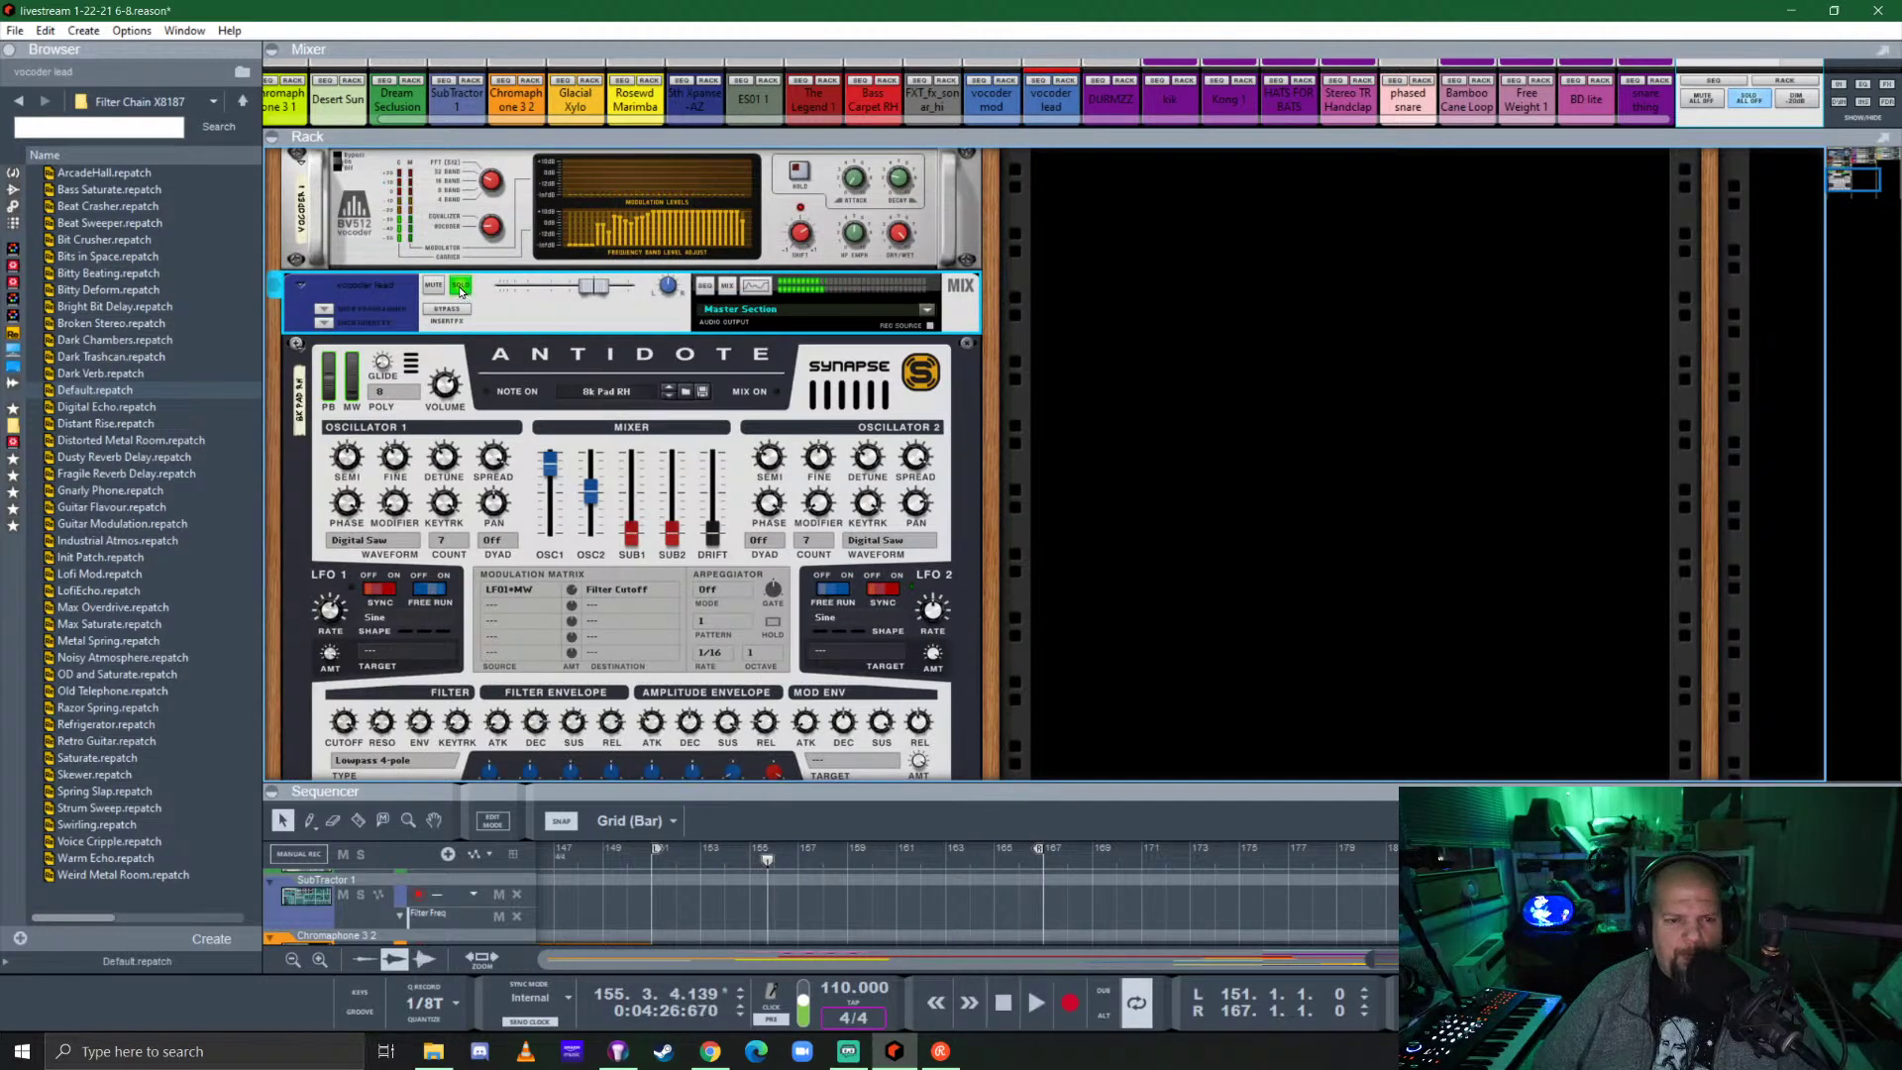
Set the waveforms of Antidote's Oscillator 1 and Oscillator 2 to Analog Saw, and audition the sound briefly.
{"action": "left_click", "coordinate": [379, 541]}
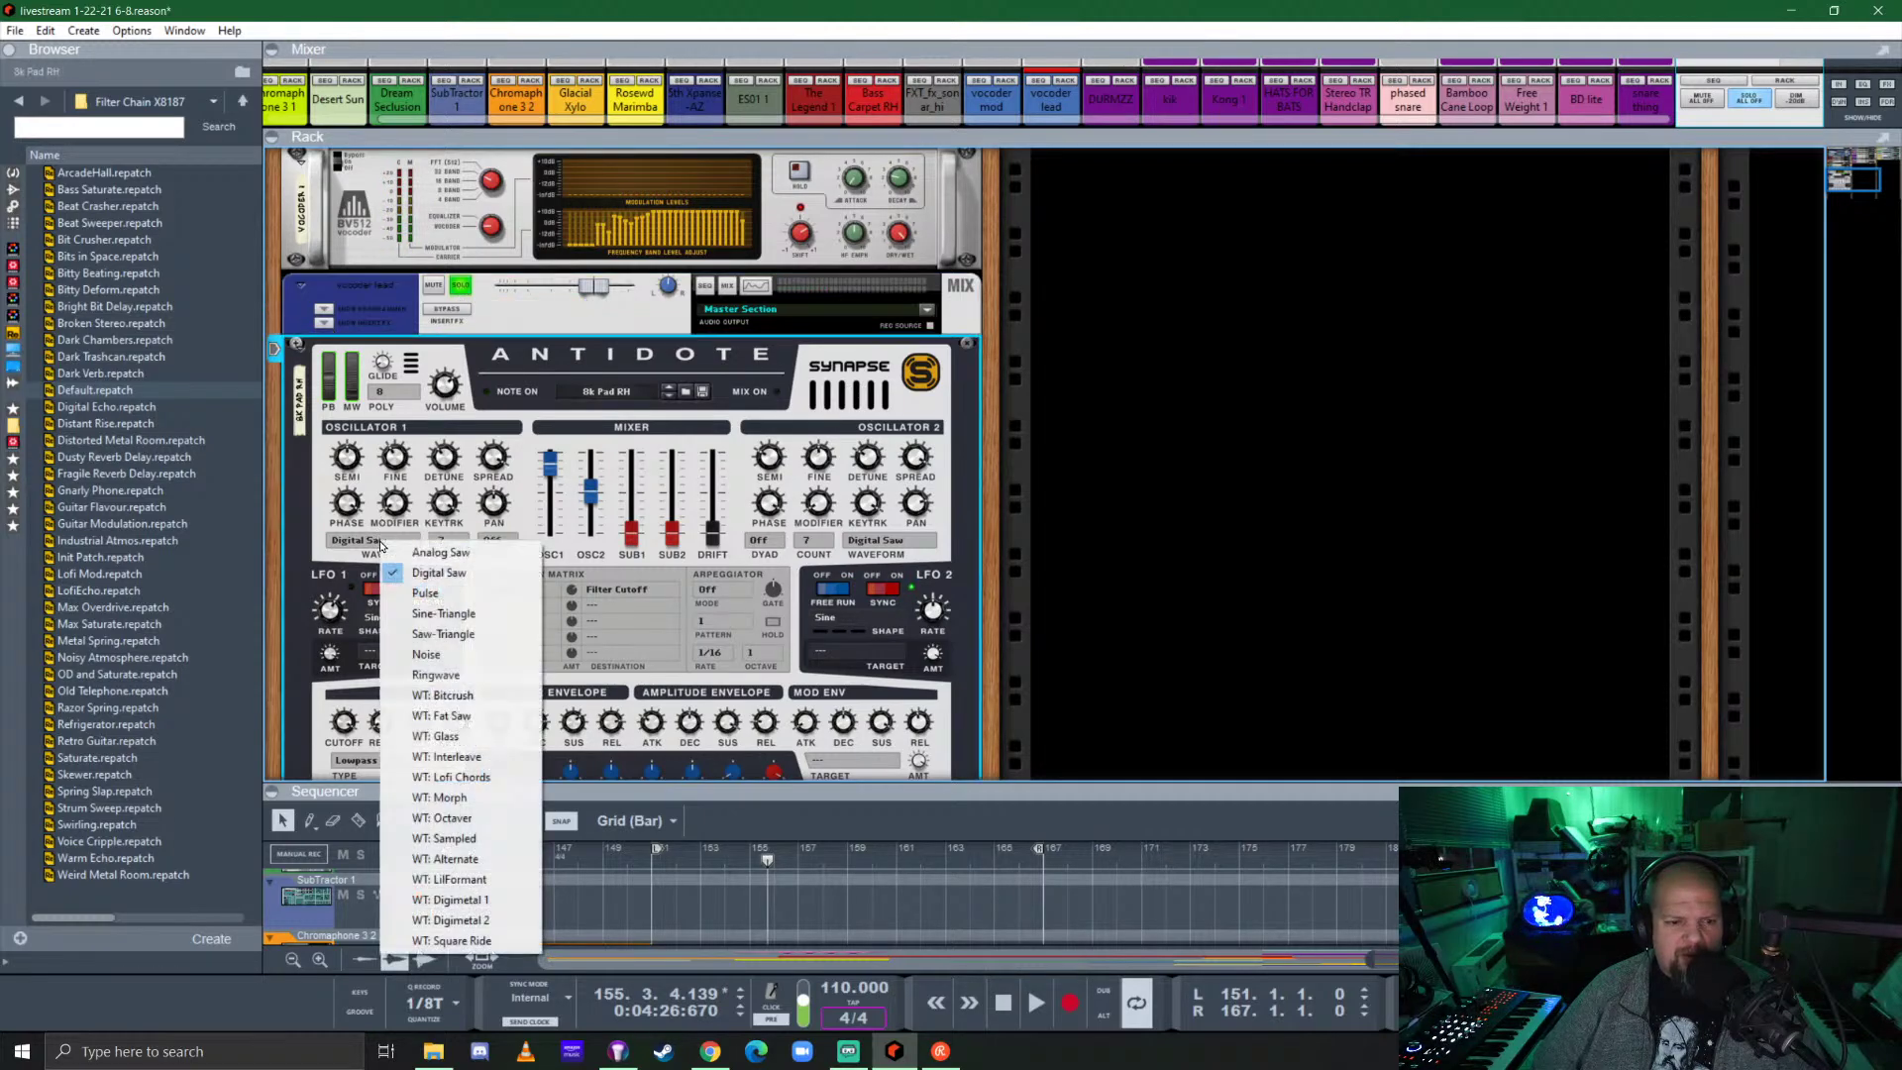
{"action": "left_click", "coordinate": [459, 551]}
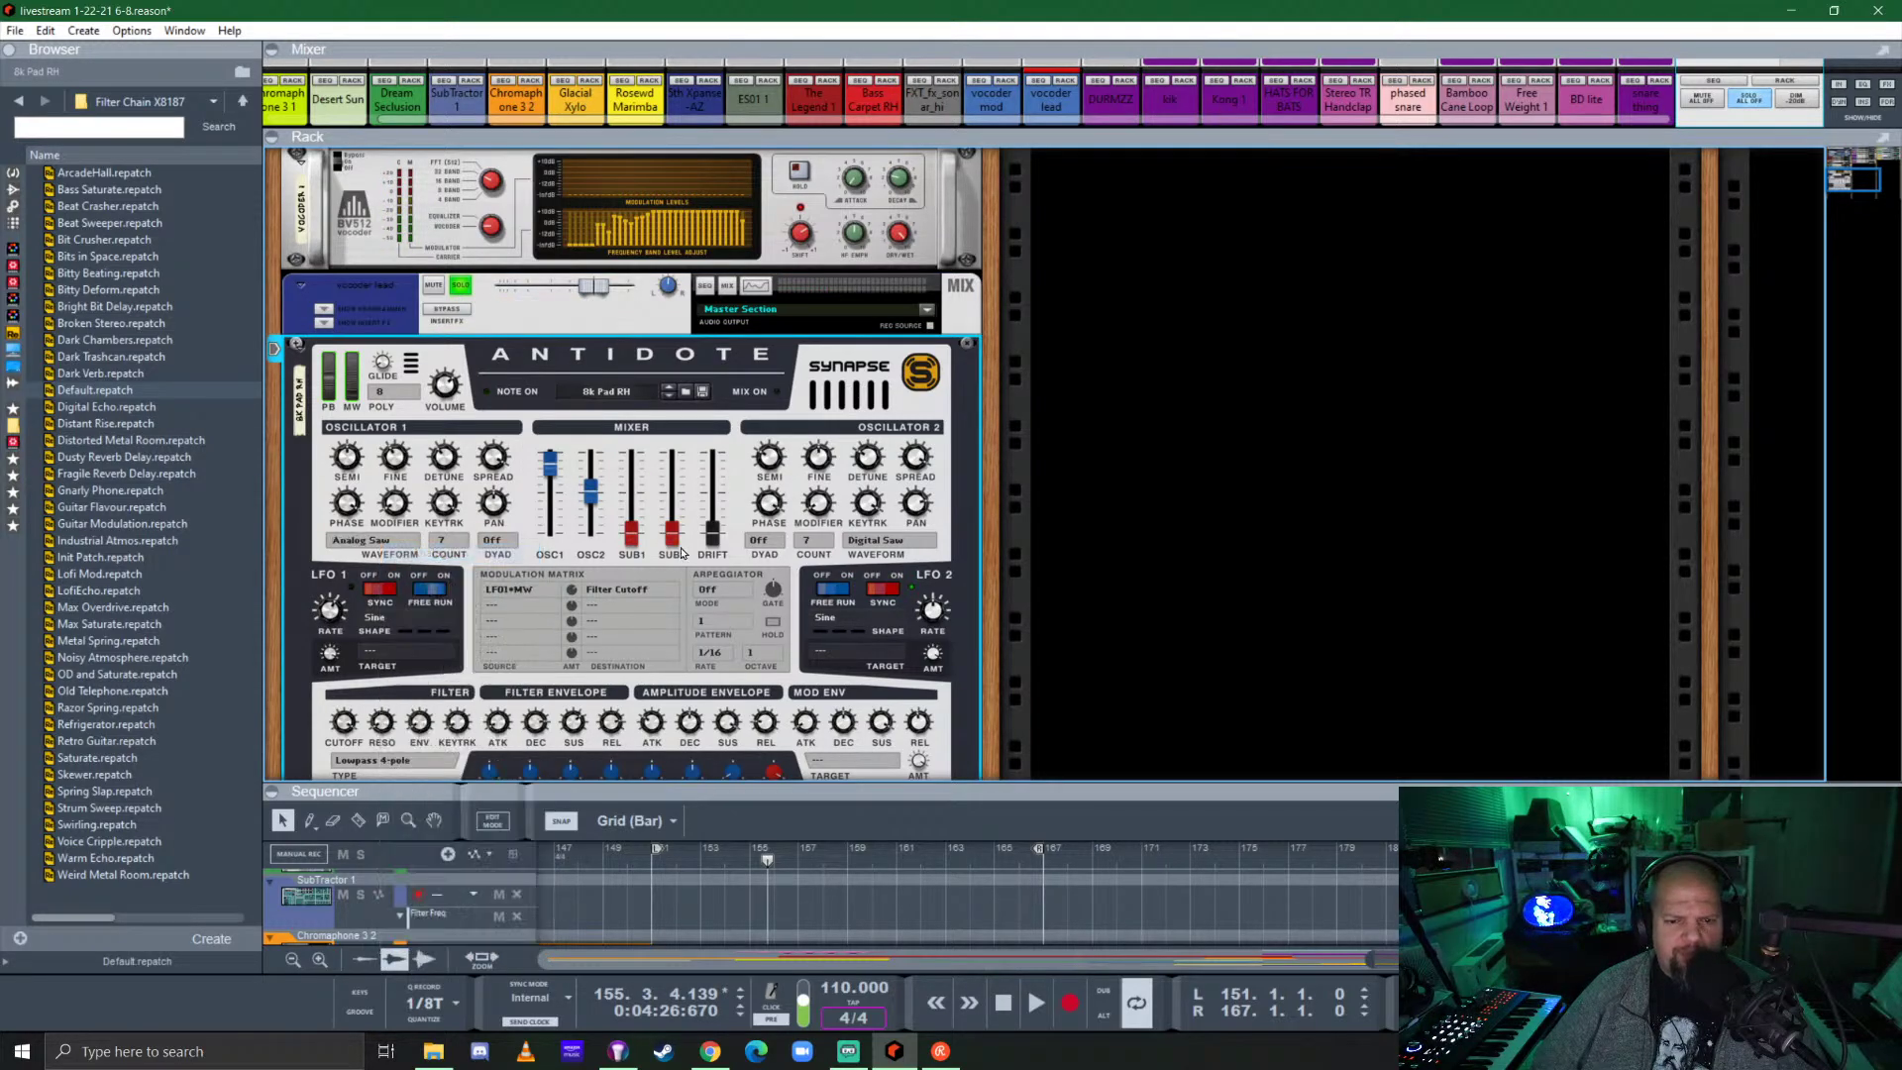
{"action": "left_click", "coordinate": [874, 542]}
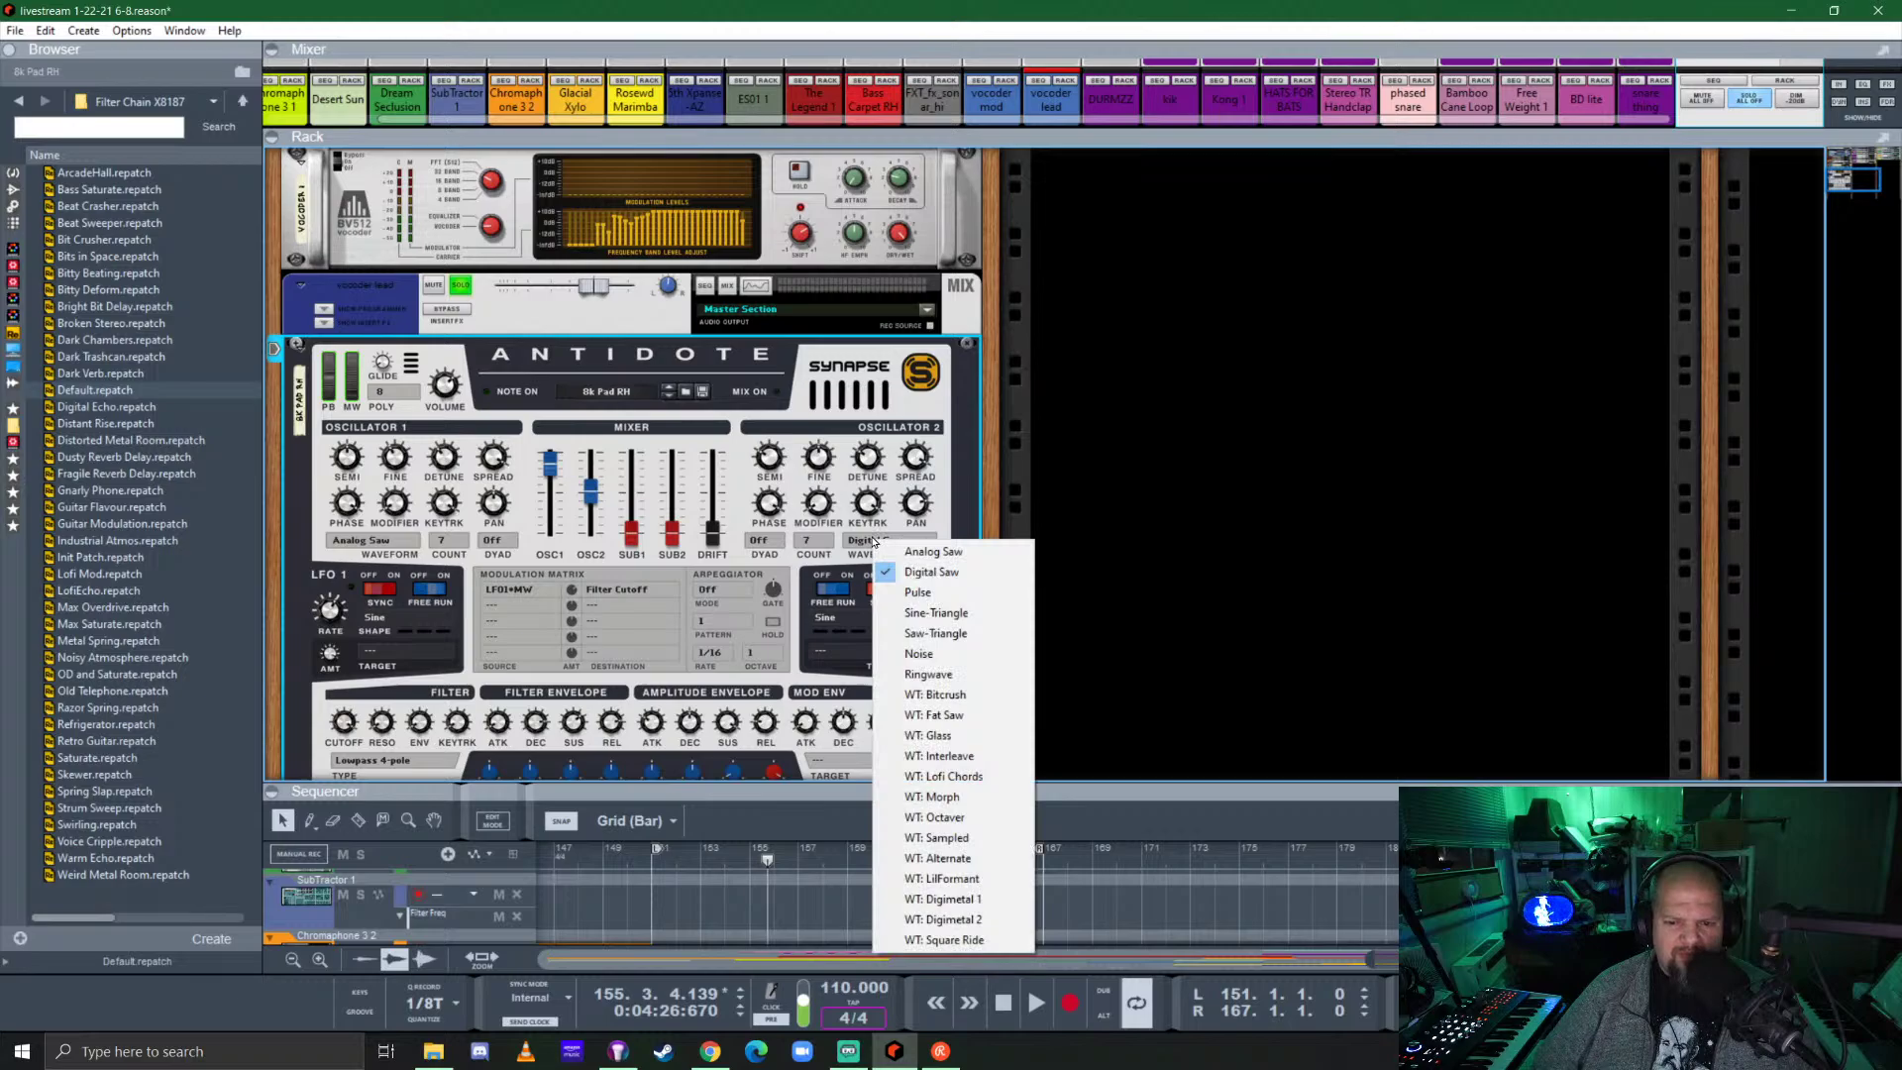
{"action": "left_click", "coordinate": [944, 557]}
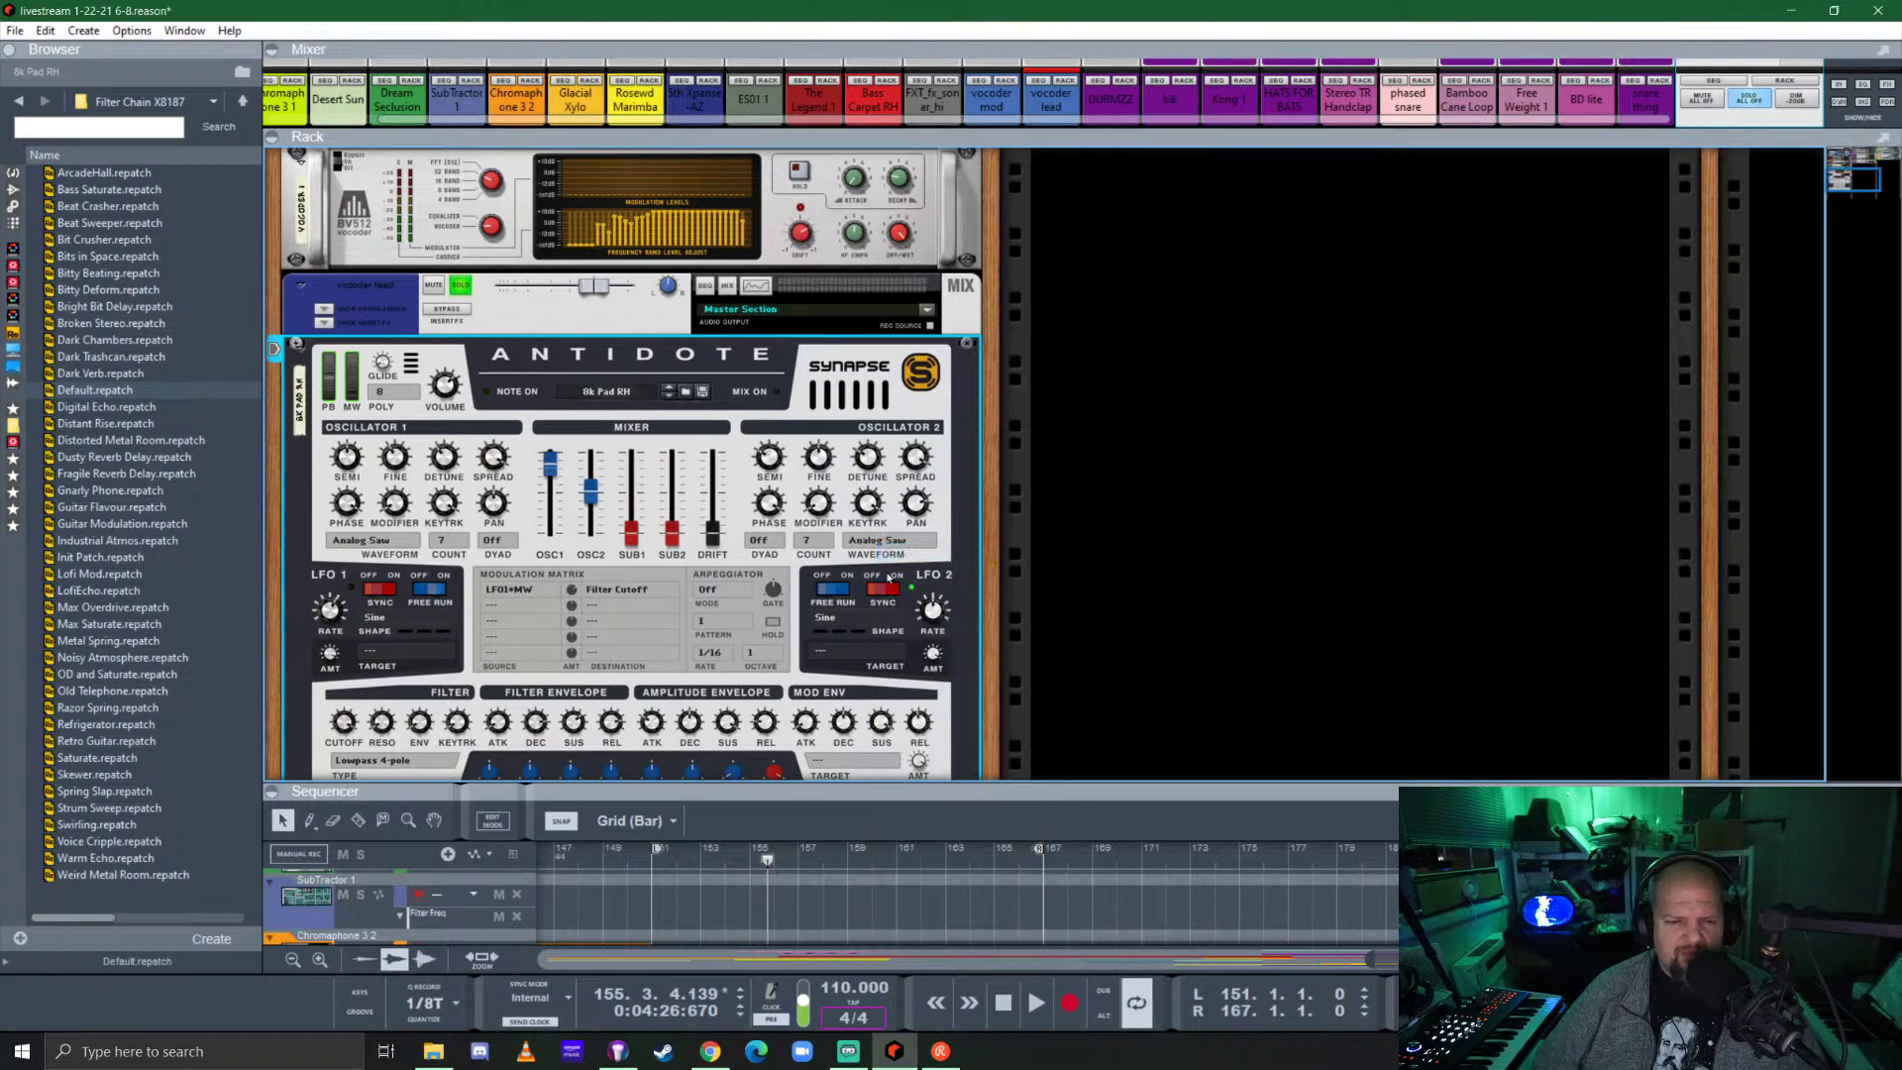
{"action": "key", "text": "space"}
{"action": "key", "text": "space"}
Turn off all channel solos, enlarge the sequencer area and save the song.
{"action": "left_click_drag", "start_coordinate": [800, 789], "coordinate": [842, 396]}
{"action": "left_click", "coordinate": [1760, 96]}
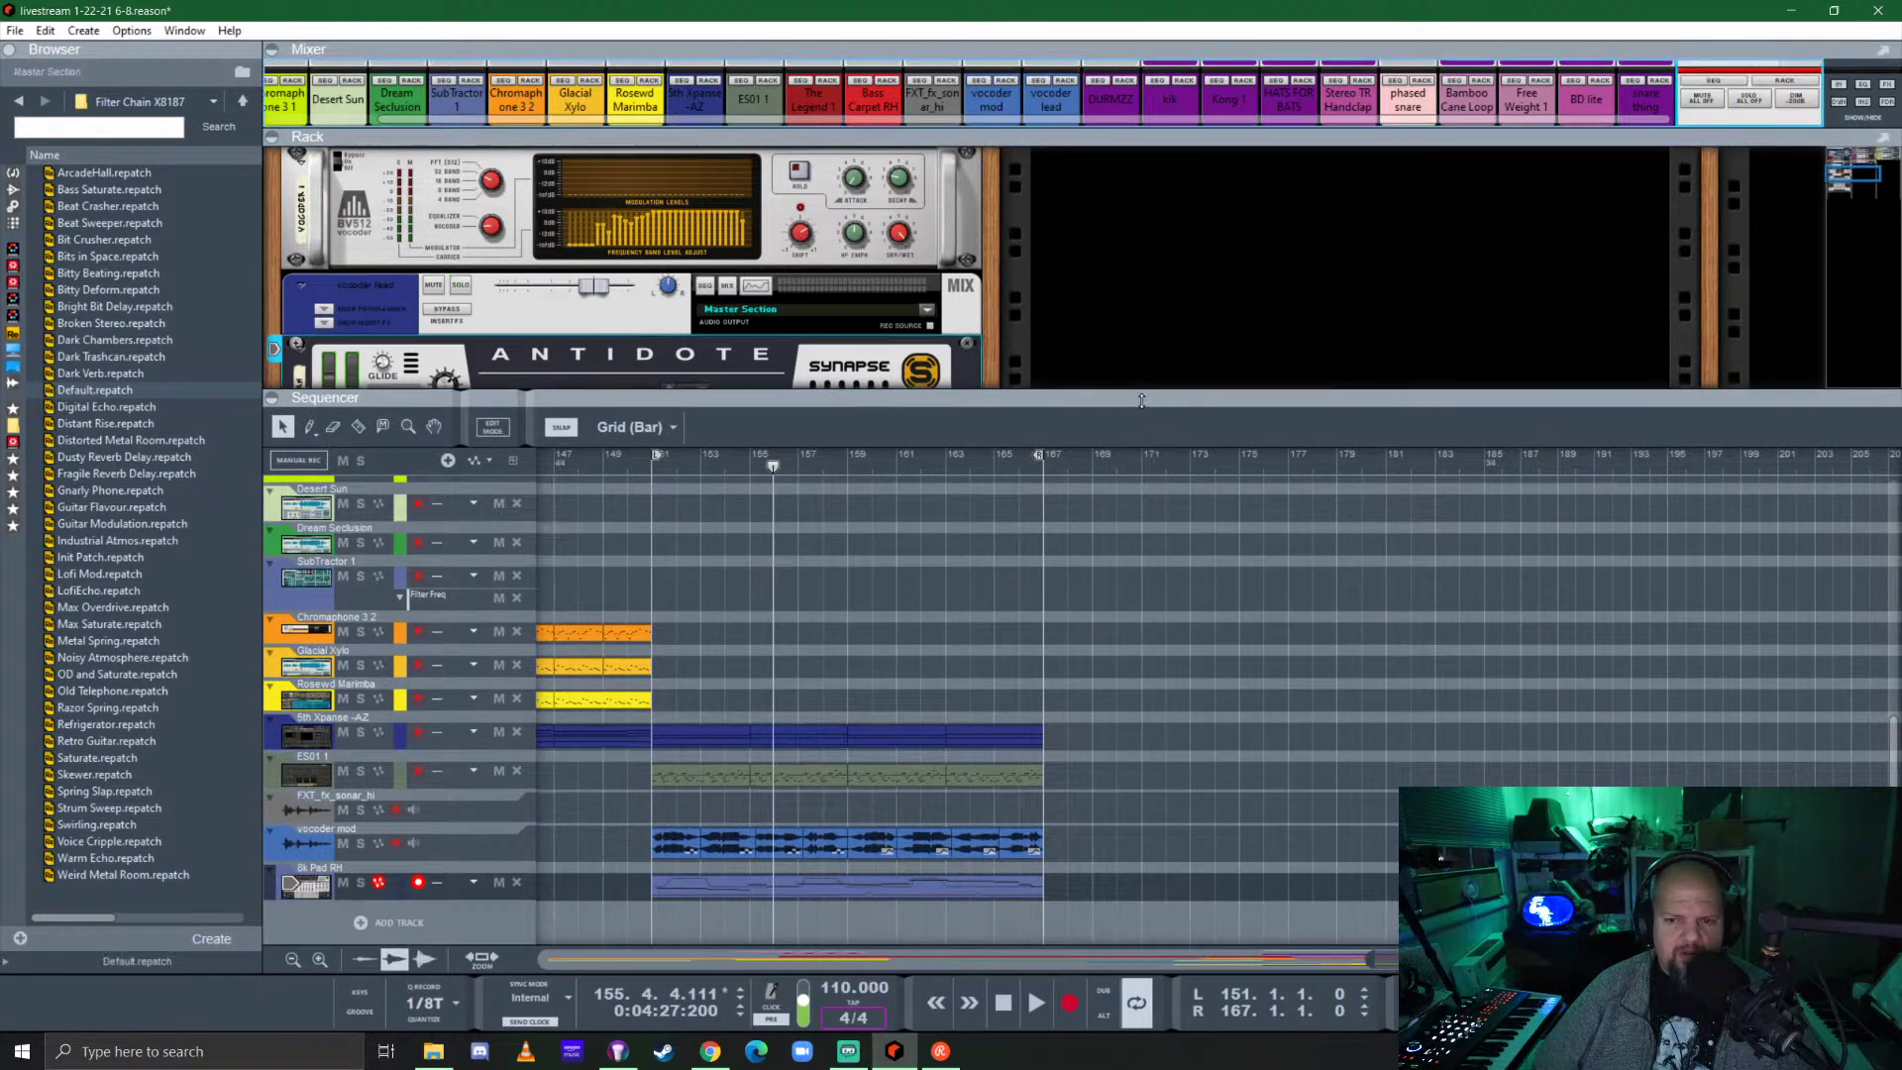
{"action": "left_click_drag", "start_coordinate": [1142, 394], "coordinate": [1139, 244]}
{"action": "key", "text": "ctrl+s"}
Play the full arrangement from a few bars before bar 151 into the vocoder section.
{"action": "scroll", "coordinate": [867, 727], "scroll_direction": "down", "scroll_amount": 3}
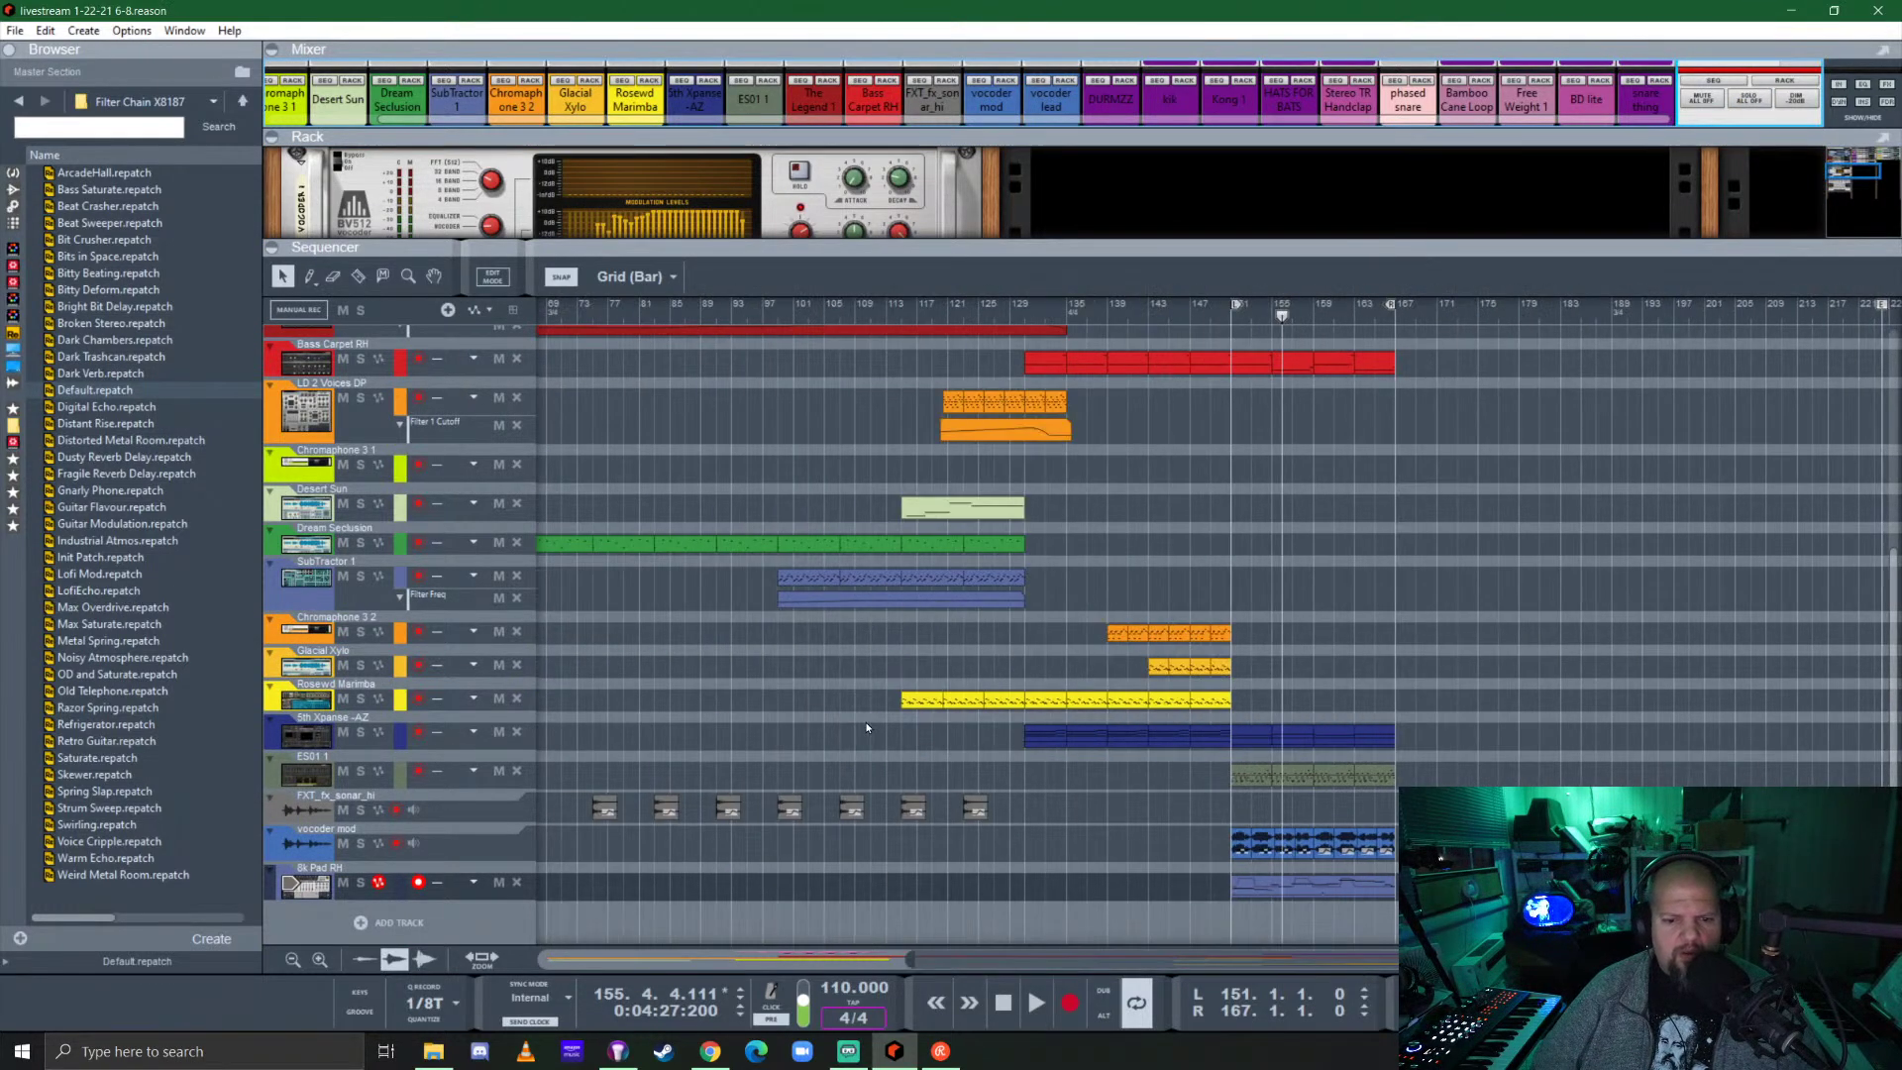
{"action": "mouse_move", "coordinate": [1210, 315]}
{"action": "left_mouse_down"}
{"action": "mouse_move", "coordinate": [1179, 315]}
{"action": "mouse_move", "coordinate": [1198, 317]}
{"action": "left_mouse_up"}
{"action": "key", "text": "space"}
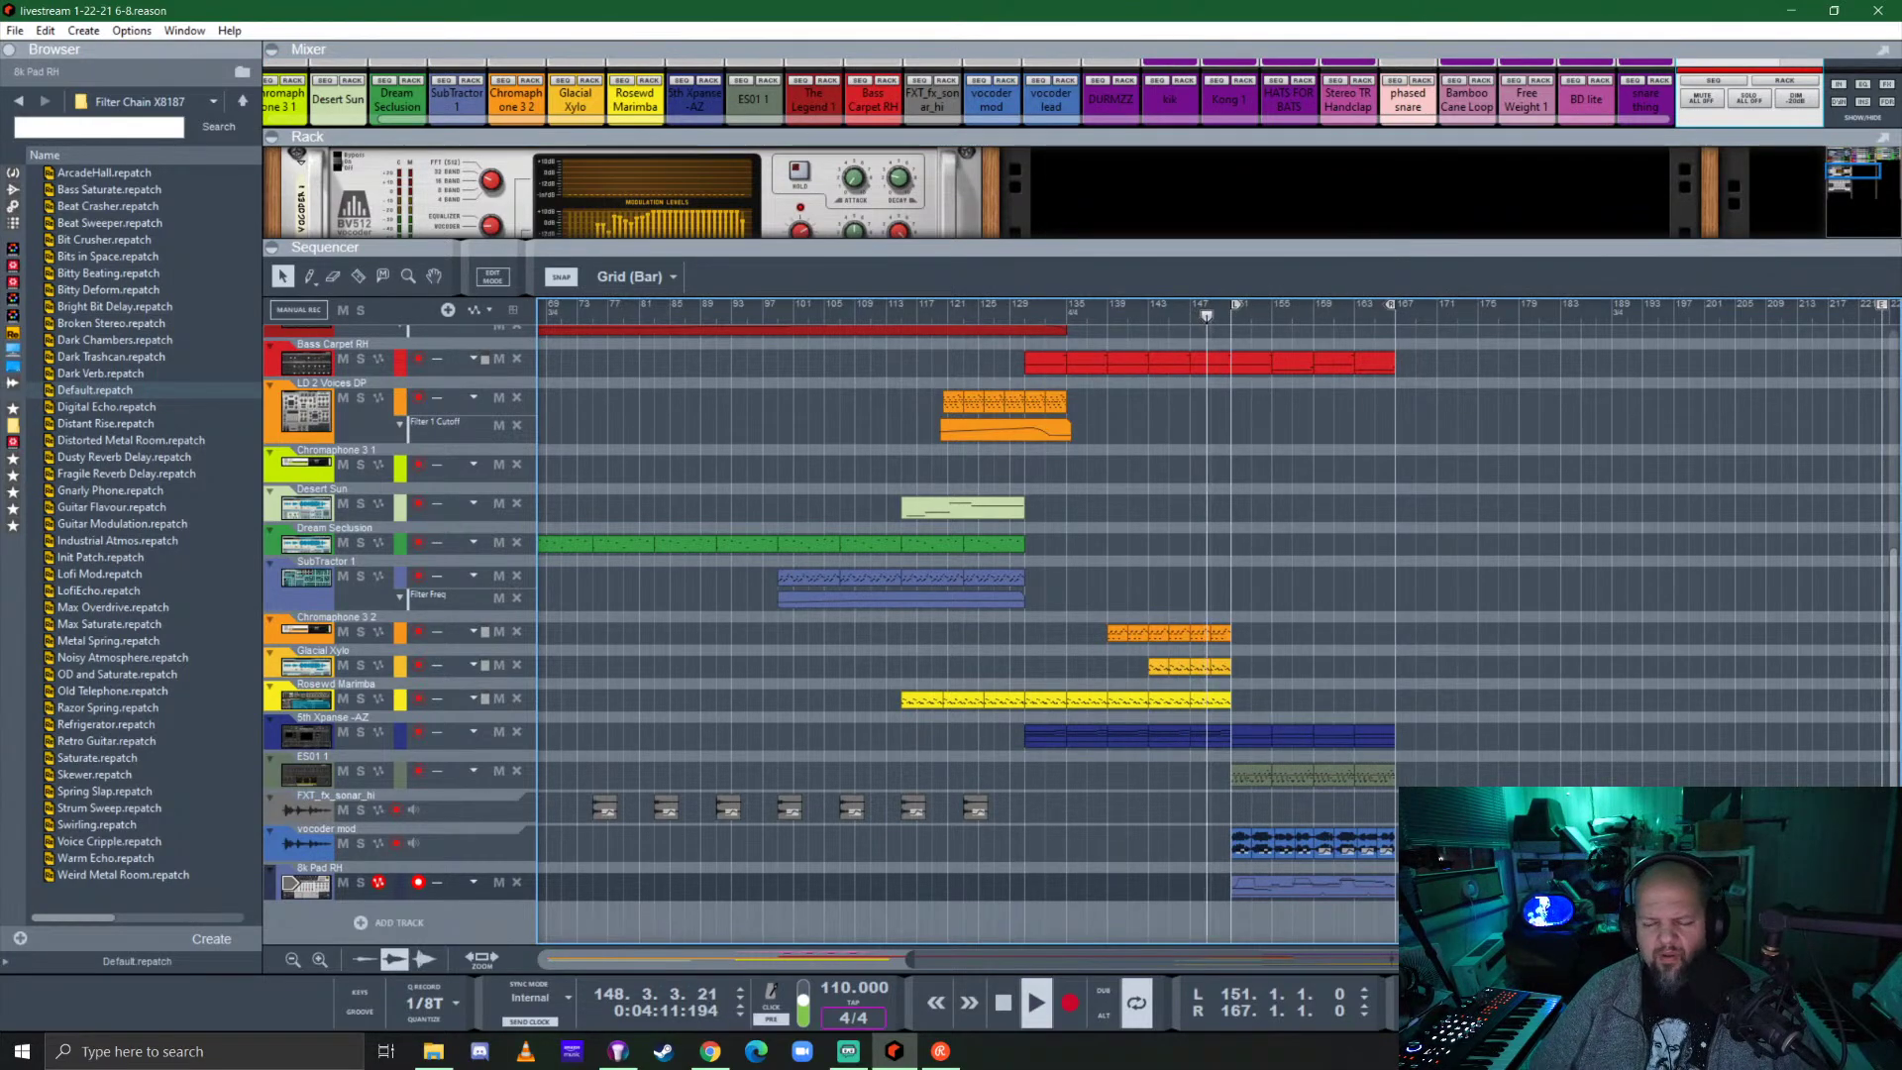
{"action": "scroll", "coordinate": [828, 798], "scroll_direction": "up", "scroll_amount": 3}
{"action": "scroll", "coordinate": [947, 764], "scroll_direction": "up", "scroll_amount": 2}
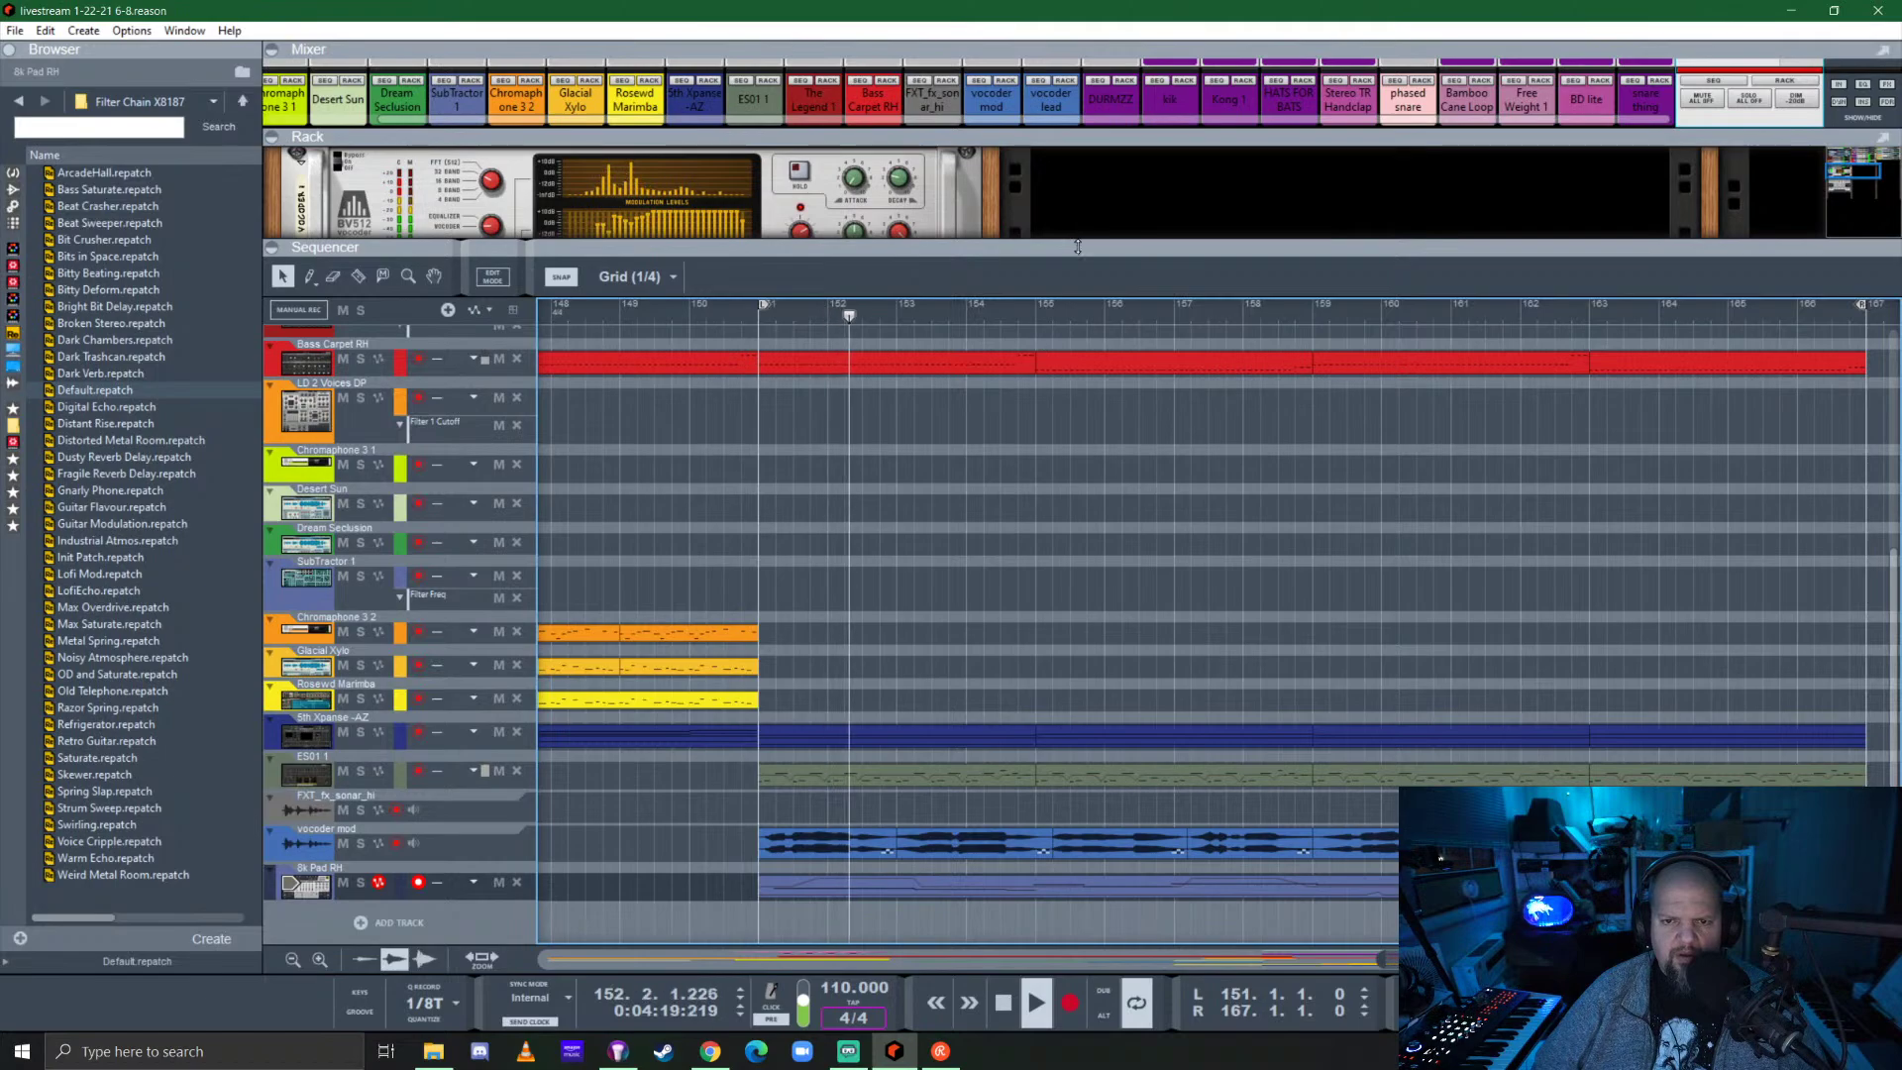
Fold the BV512 vocoder, the vocoder lead mix channel and the Antidote synth in the rack.
{"action": "left_click_drag", "start_coordinate": [1077, 244], "coordinate": [1077, 595]}
{"action": "scroll", "coordinate": [634, 376], "scroll_direction": "up", "scroll_amount": 3}
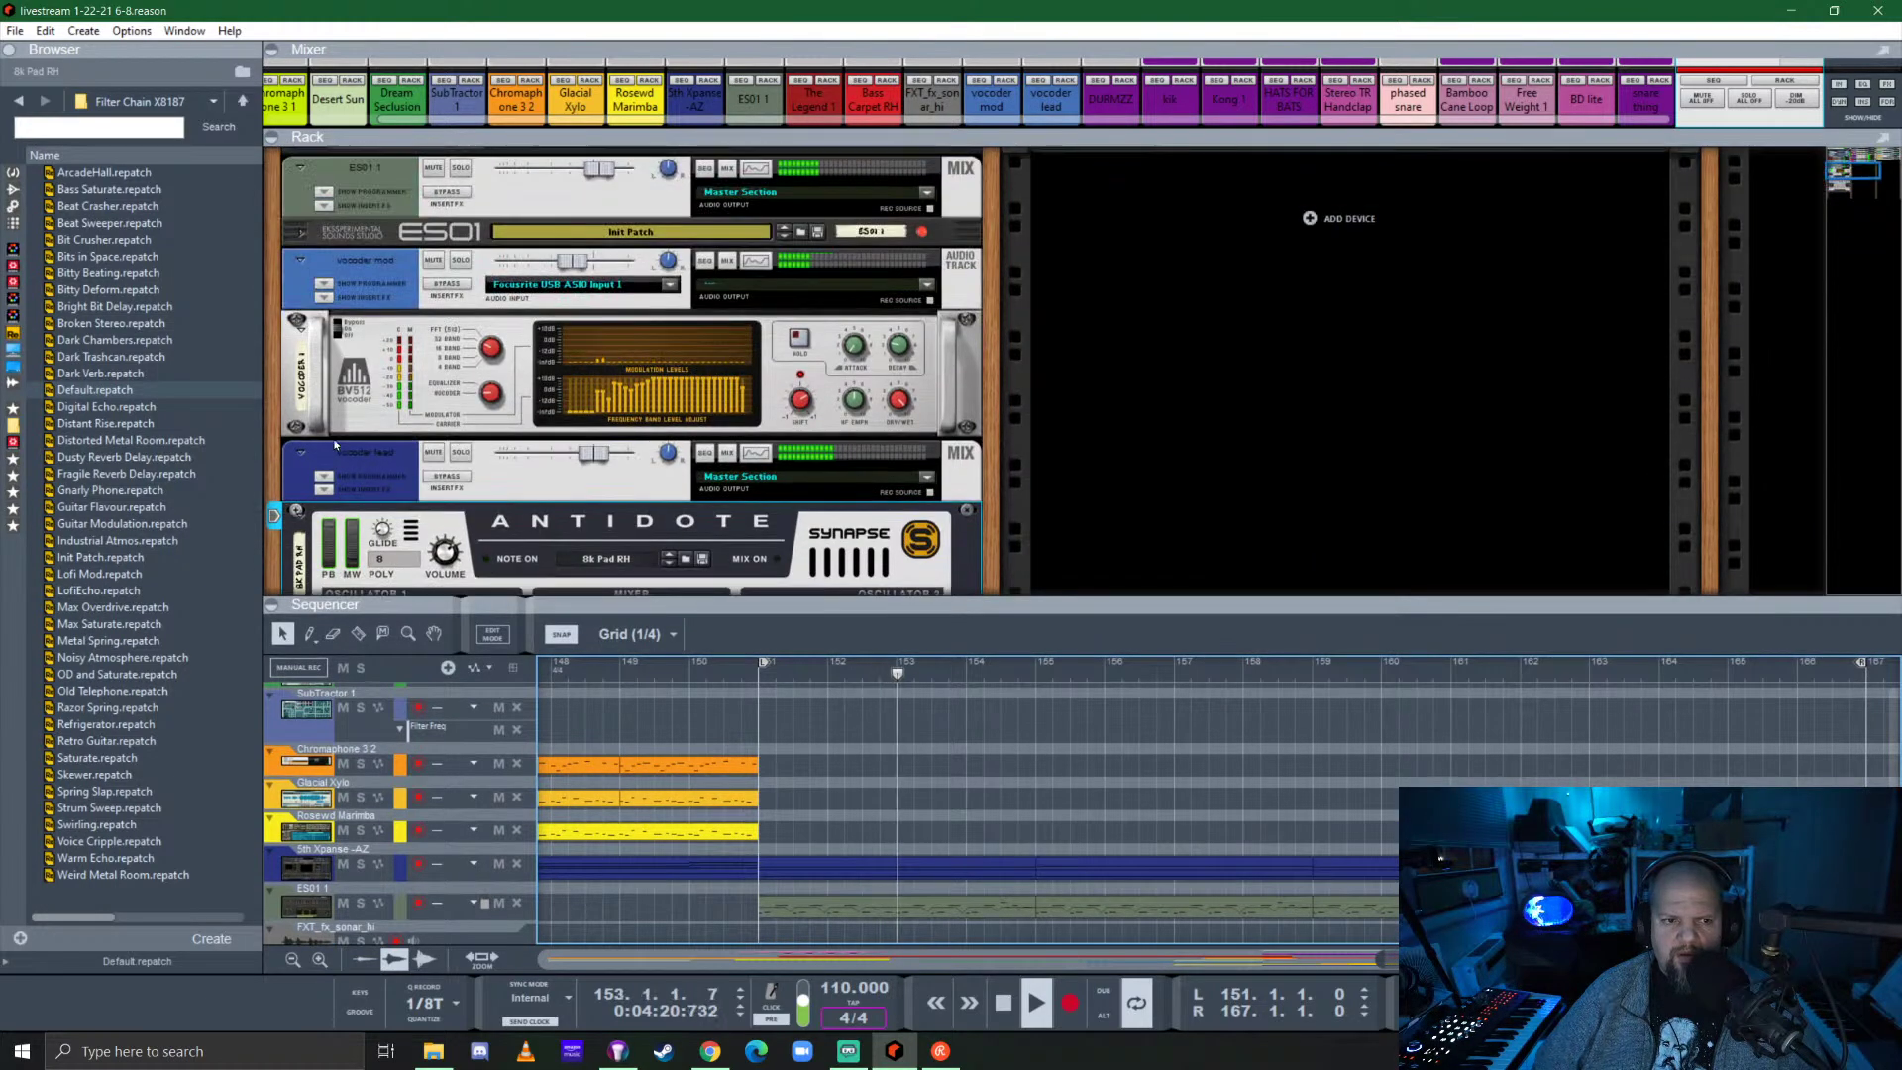
{"action": "left_click", "coordinate": [301, 334]}
{"action": "left_click", "coordinate": [299, 332]}
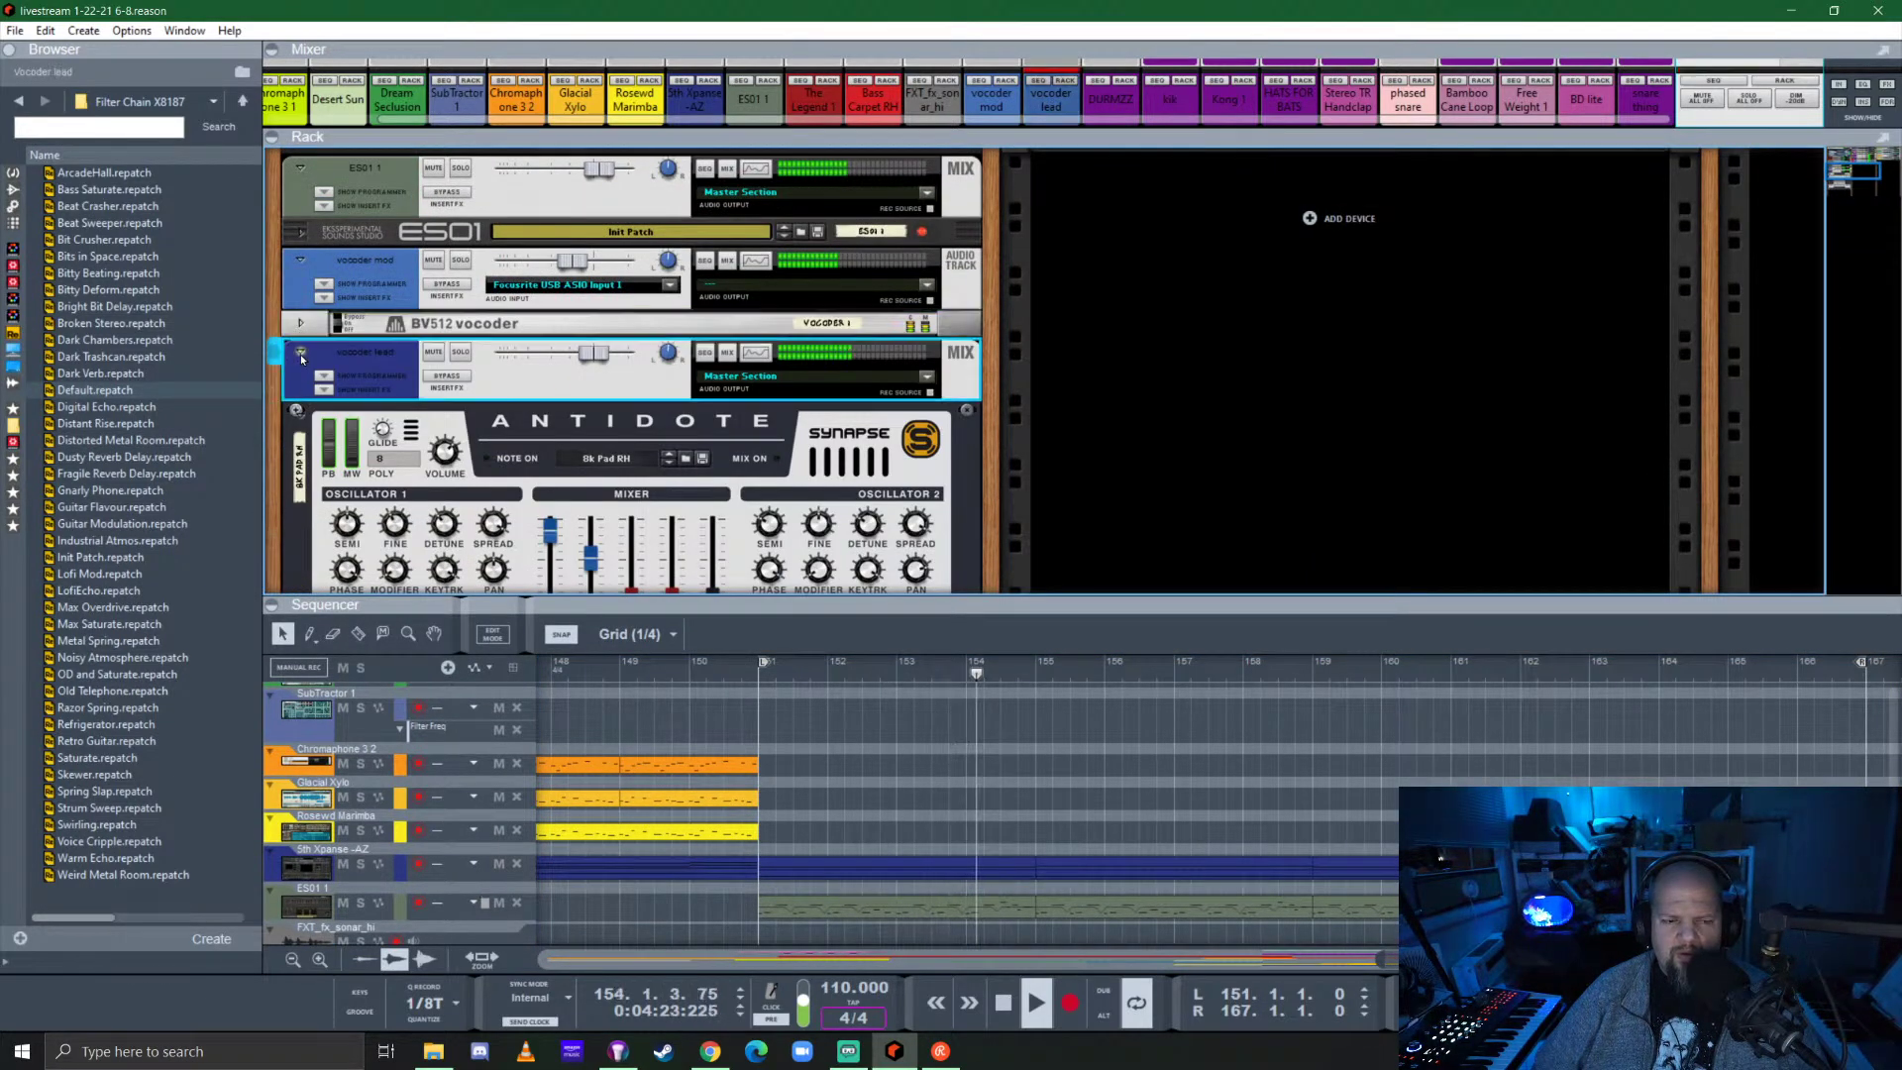
{"action": "left_click", "coordinate": [302, 389]}
{"action": "left_click", "coordinate": [301, 393]}
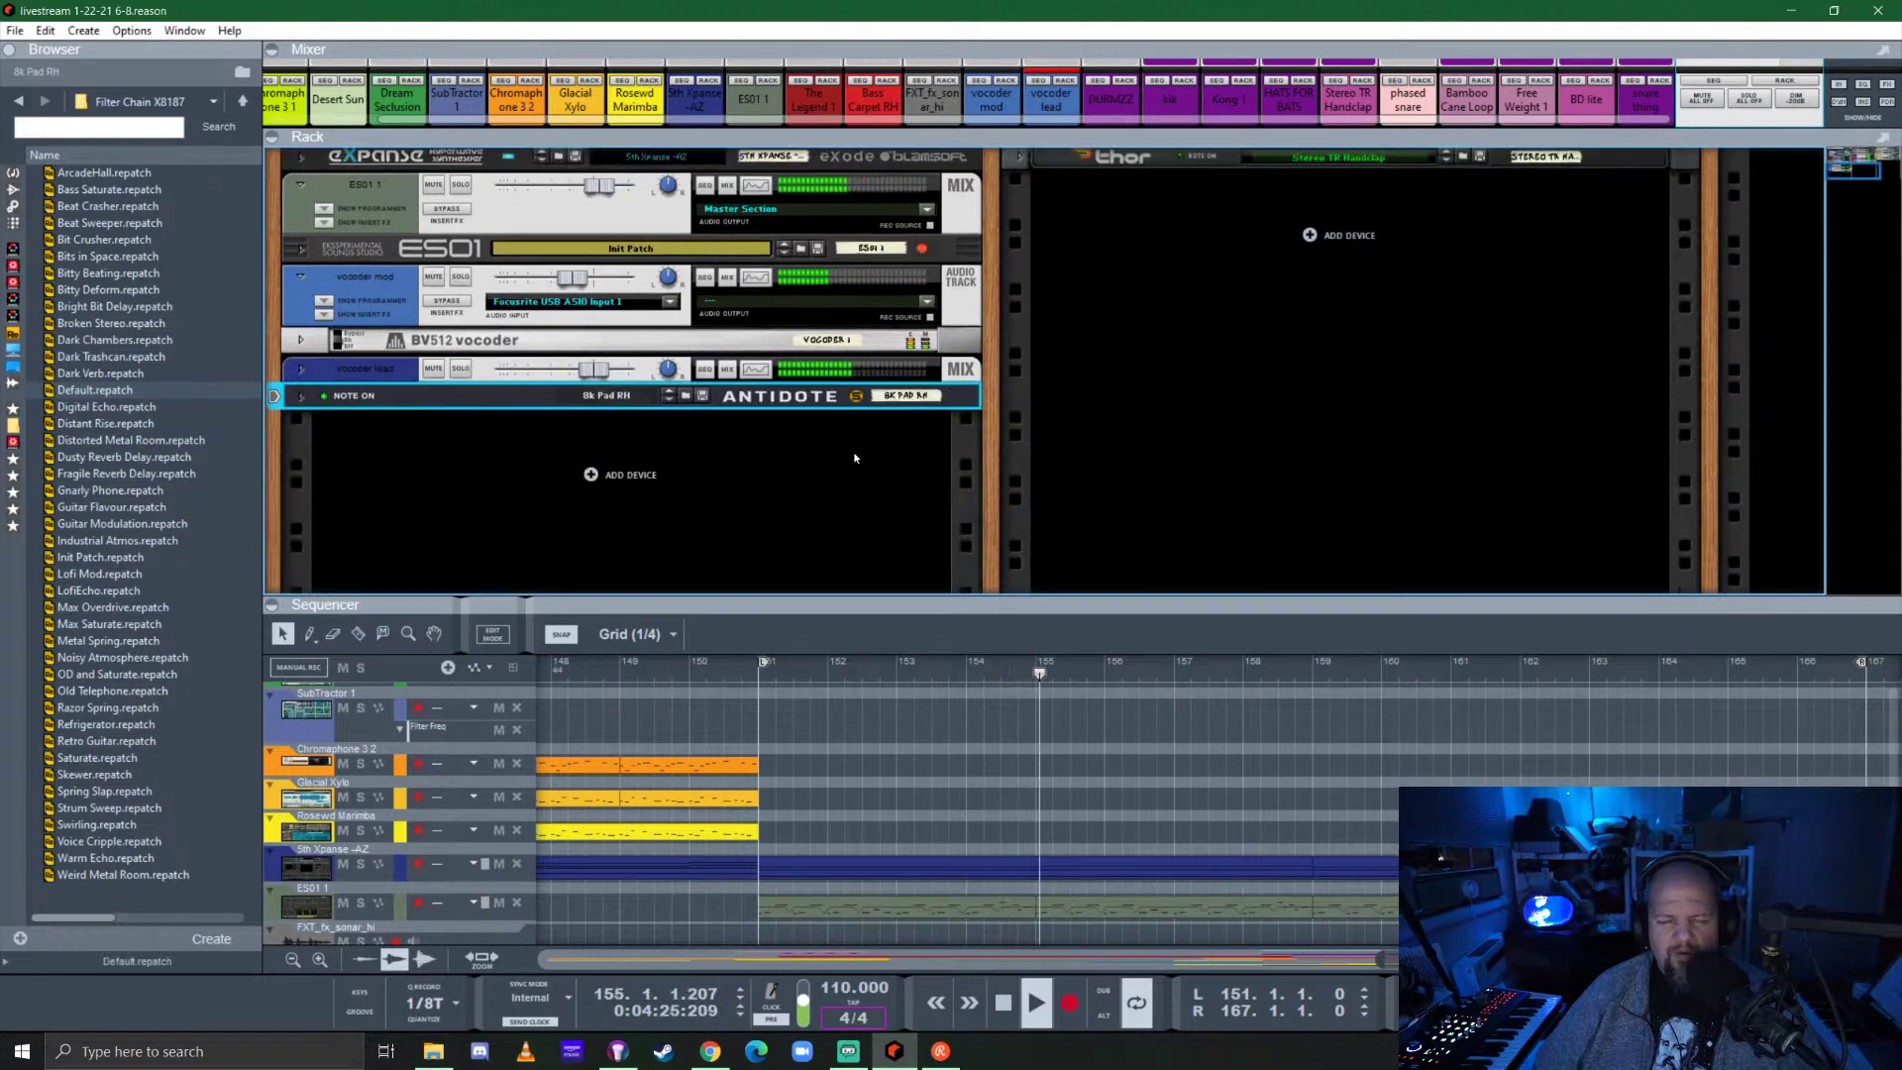
Set the vocoder lead channel's FX1 send level to -12.04 dB and enable its send 5 in the mixer.
{"action": "key", "text": "F5"}
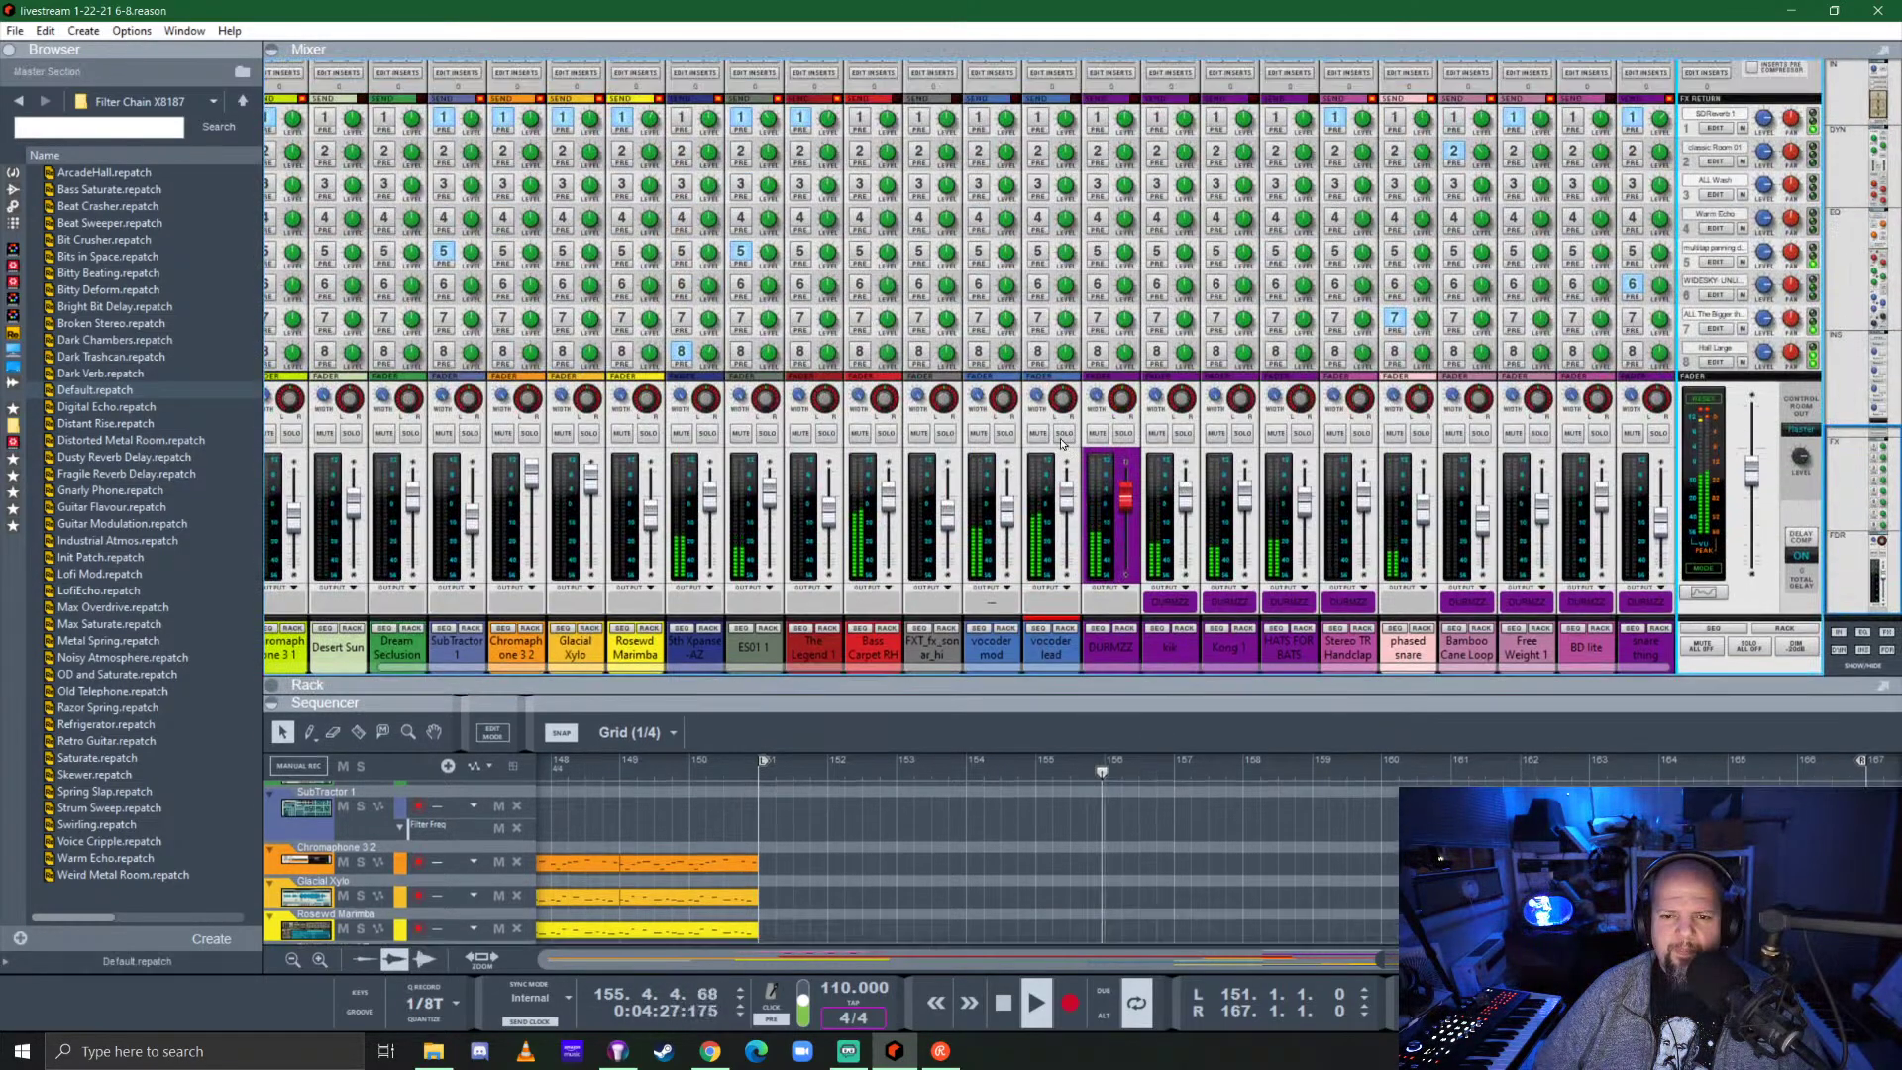
{"action": "scroll", "coordinate": [1050, 374], "scroll_direction": "up", "scroll_amount": 3}
{"action": "left_click", "coordinate": [1068, 295]}
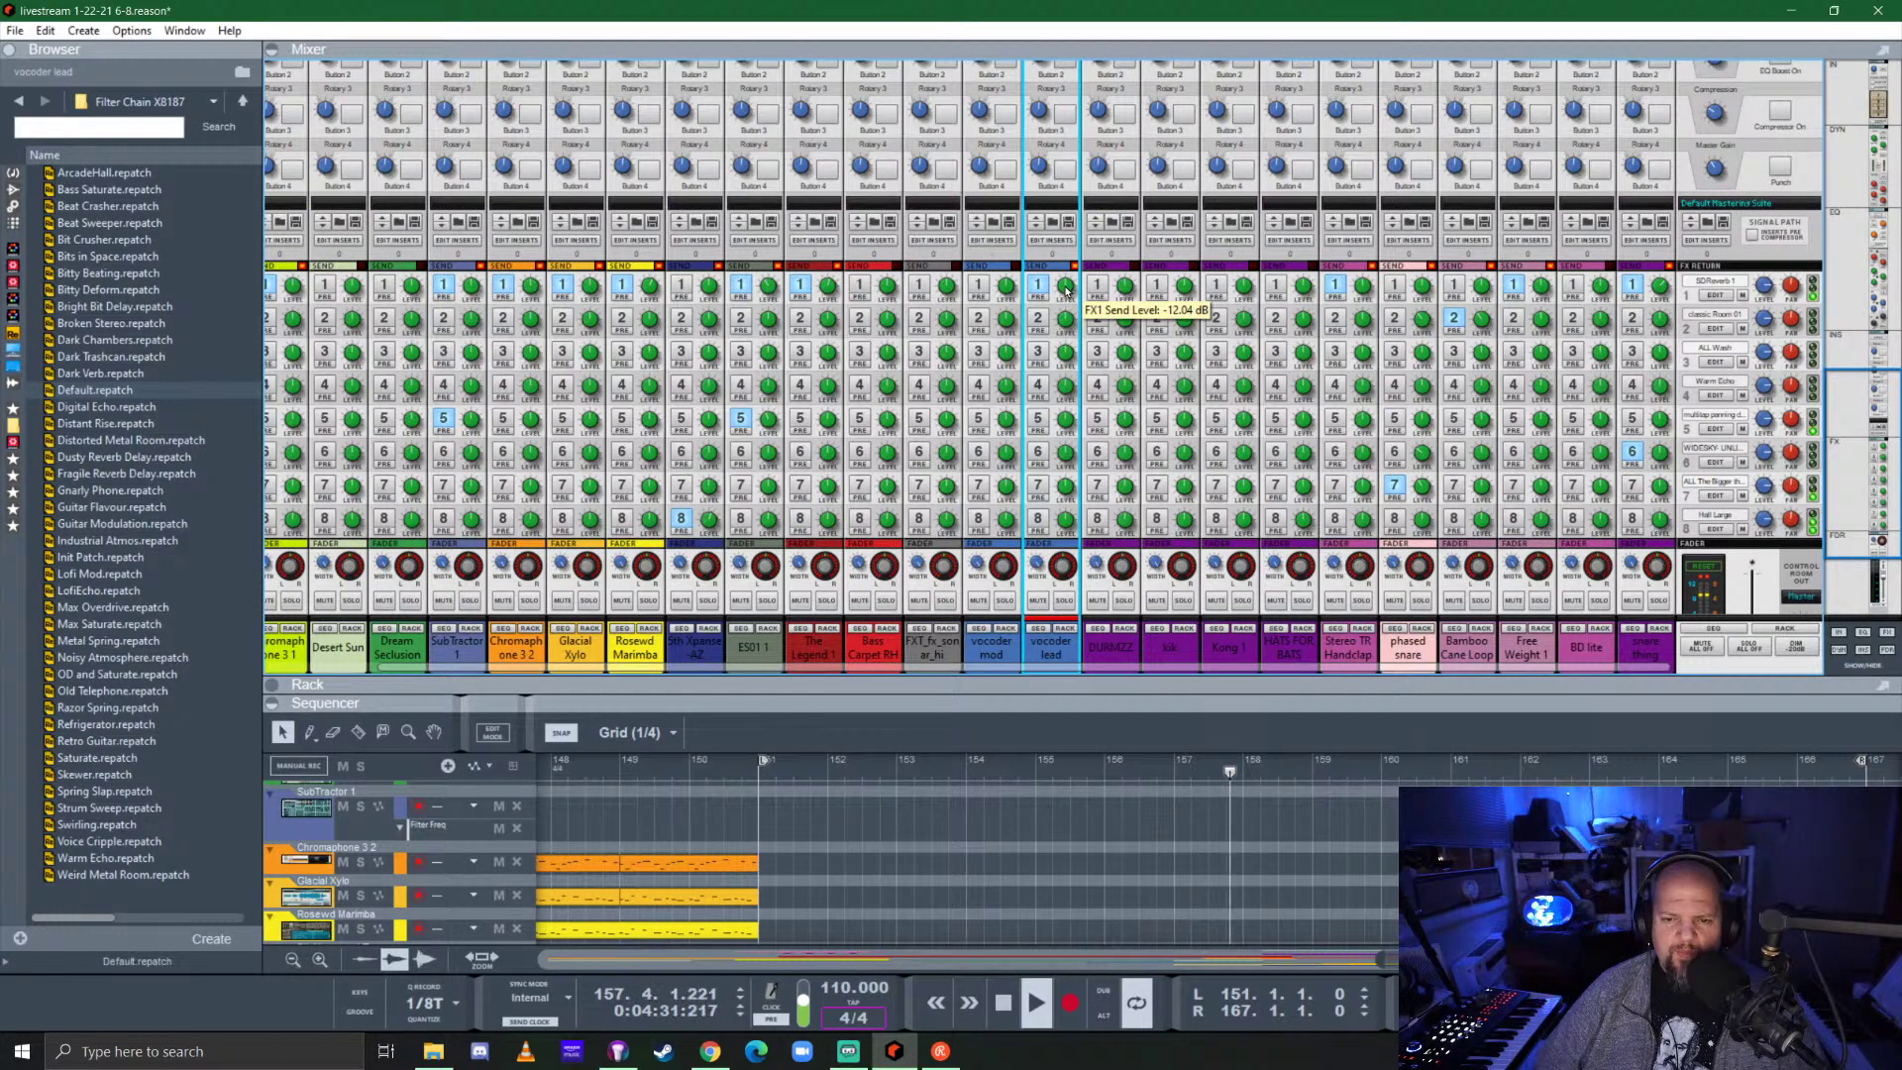
{"action": "left_click", "coordinate": [1037, 417]}
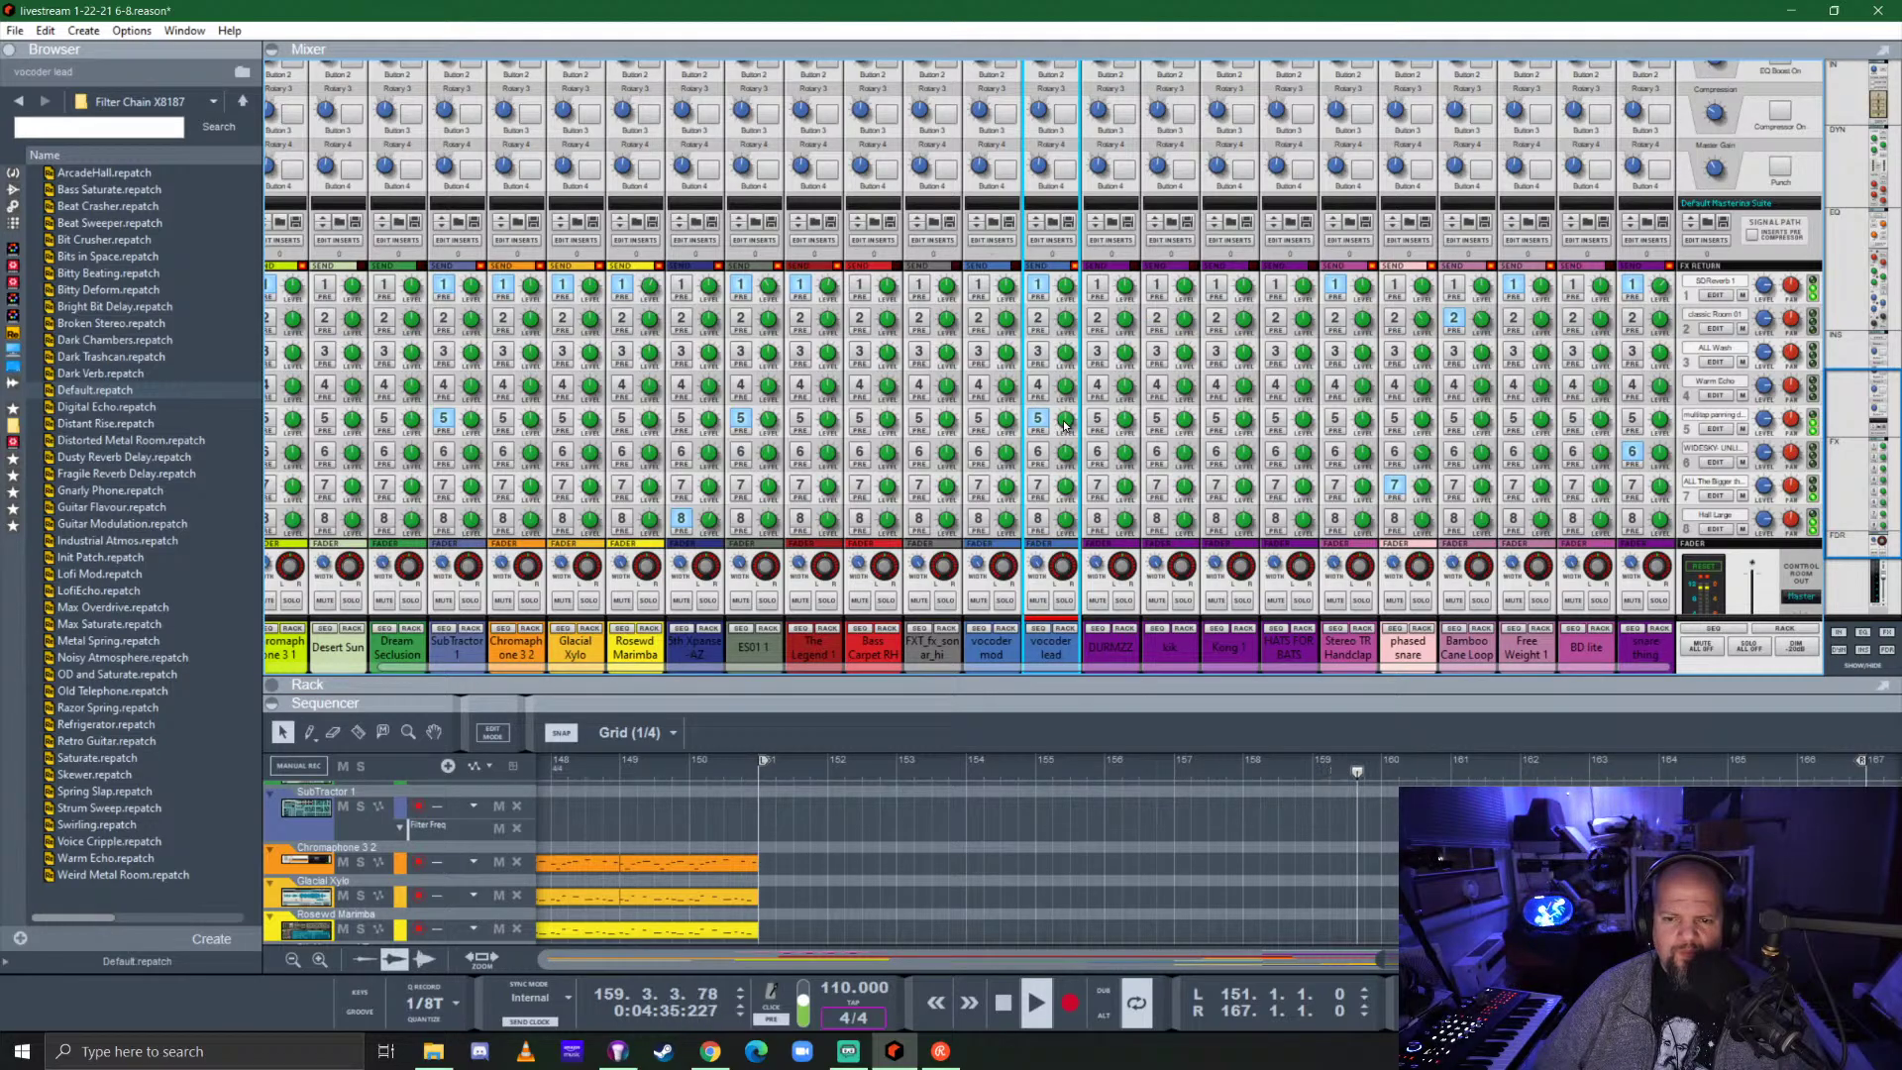
Lower the vocoder lead channel's level to -0.72 dB, and turn on its compressor and adjust the threshold.
{"action": "scroll", "coordinate": [1069, 607], "scroll_direction": "down", "scroll_amount": 3}
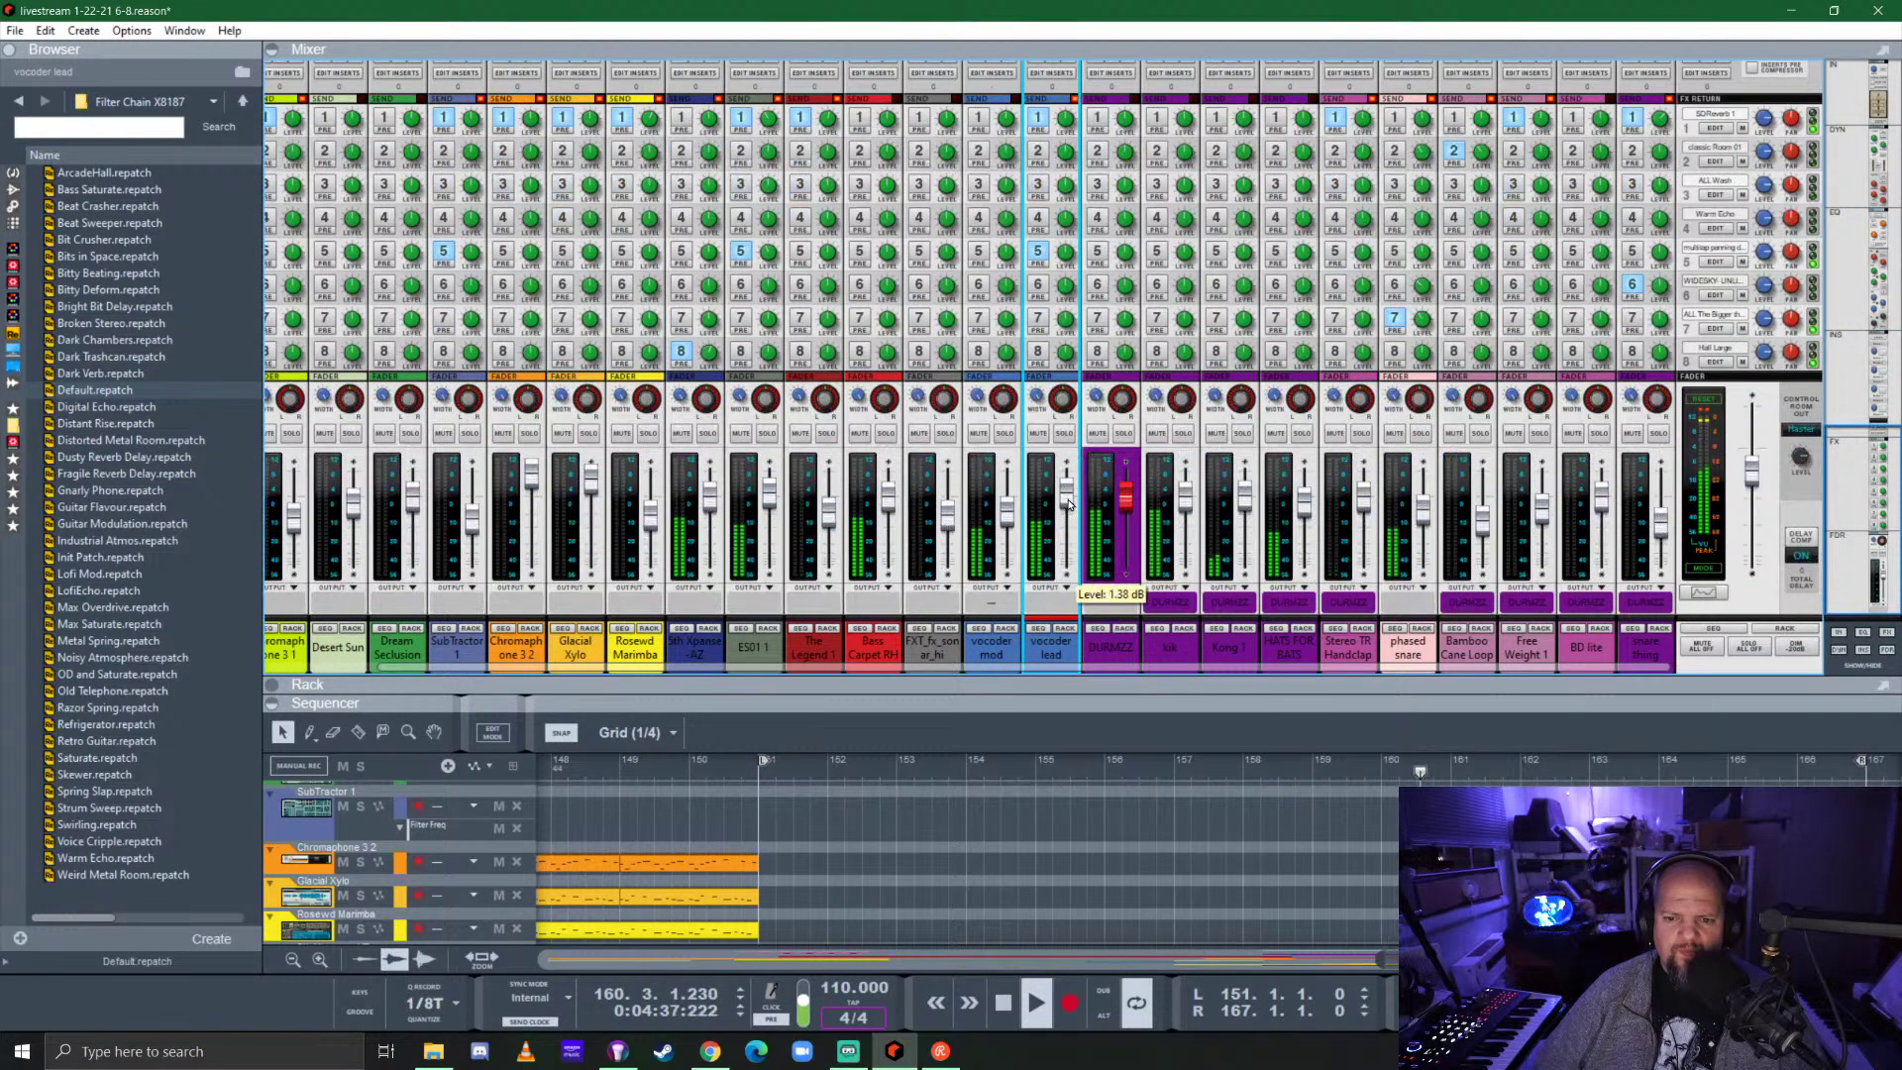
{"action": "left_click", "coordinate": [1068, 505], "text": "ctrl"}
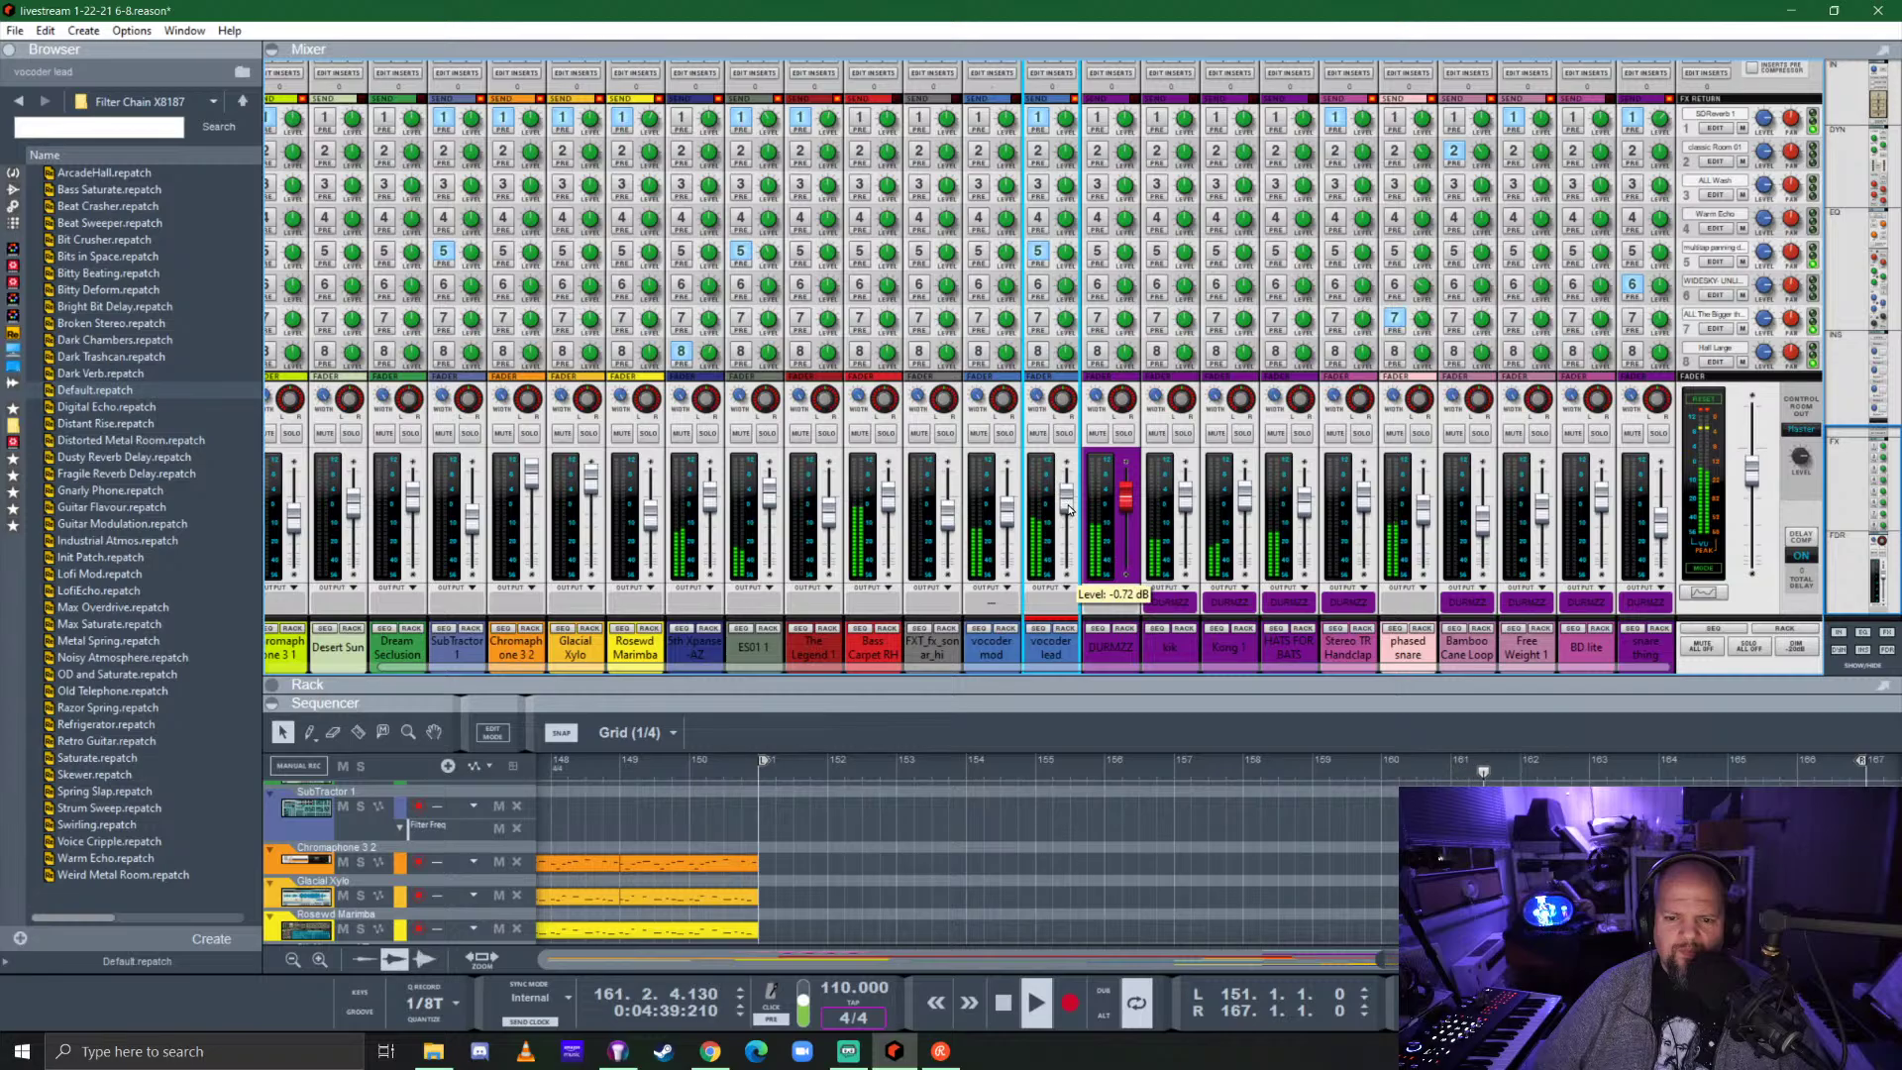
{"action": "scroll", "coordinate": [1066, 500], "scroll_direction": "up", "scroll_amount": 5}
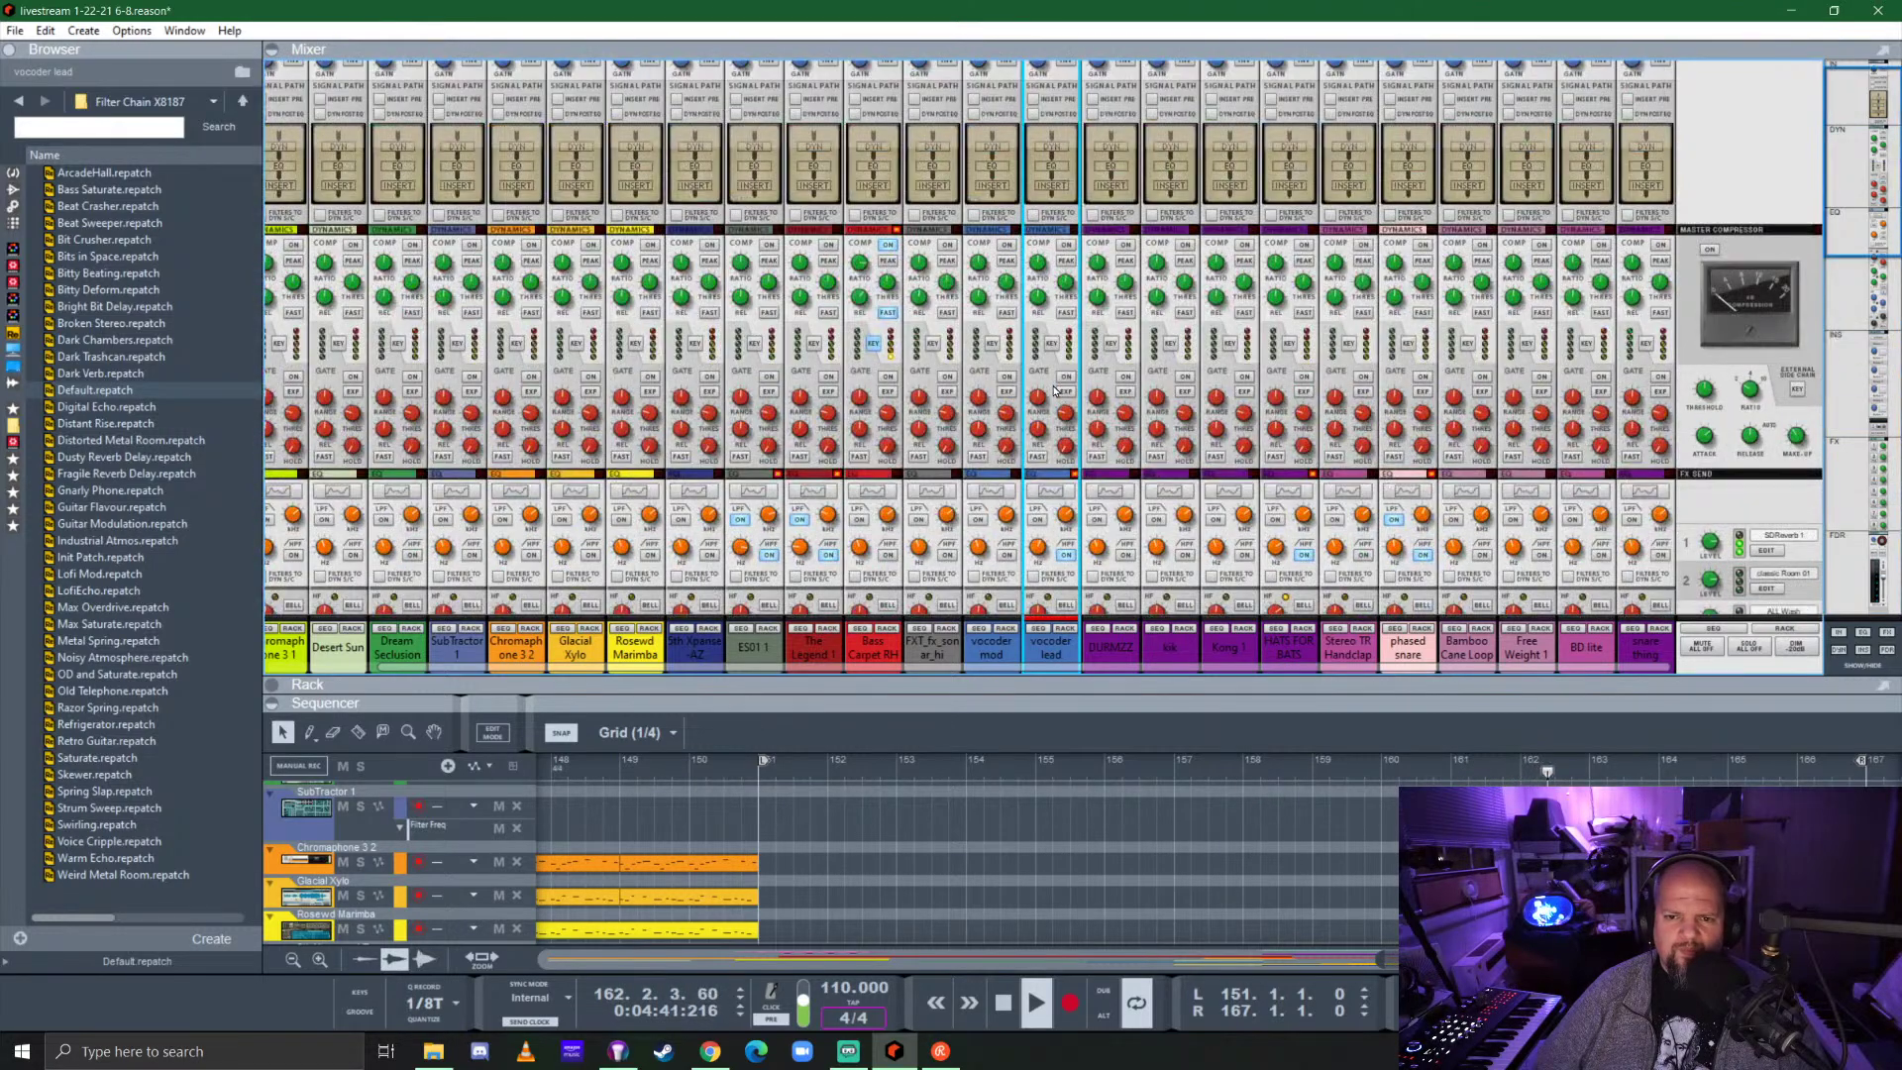
{"action": "left_click", "coordinate": [1066, 243]}
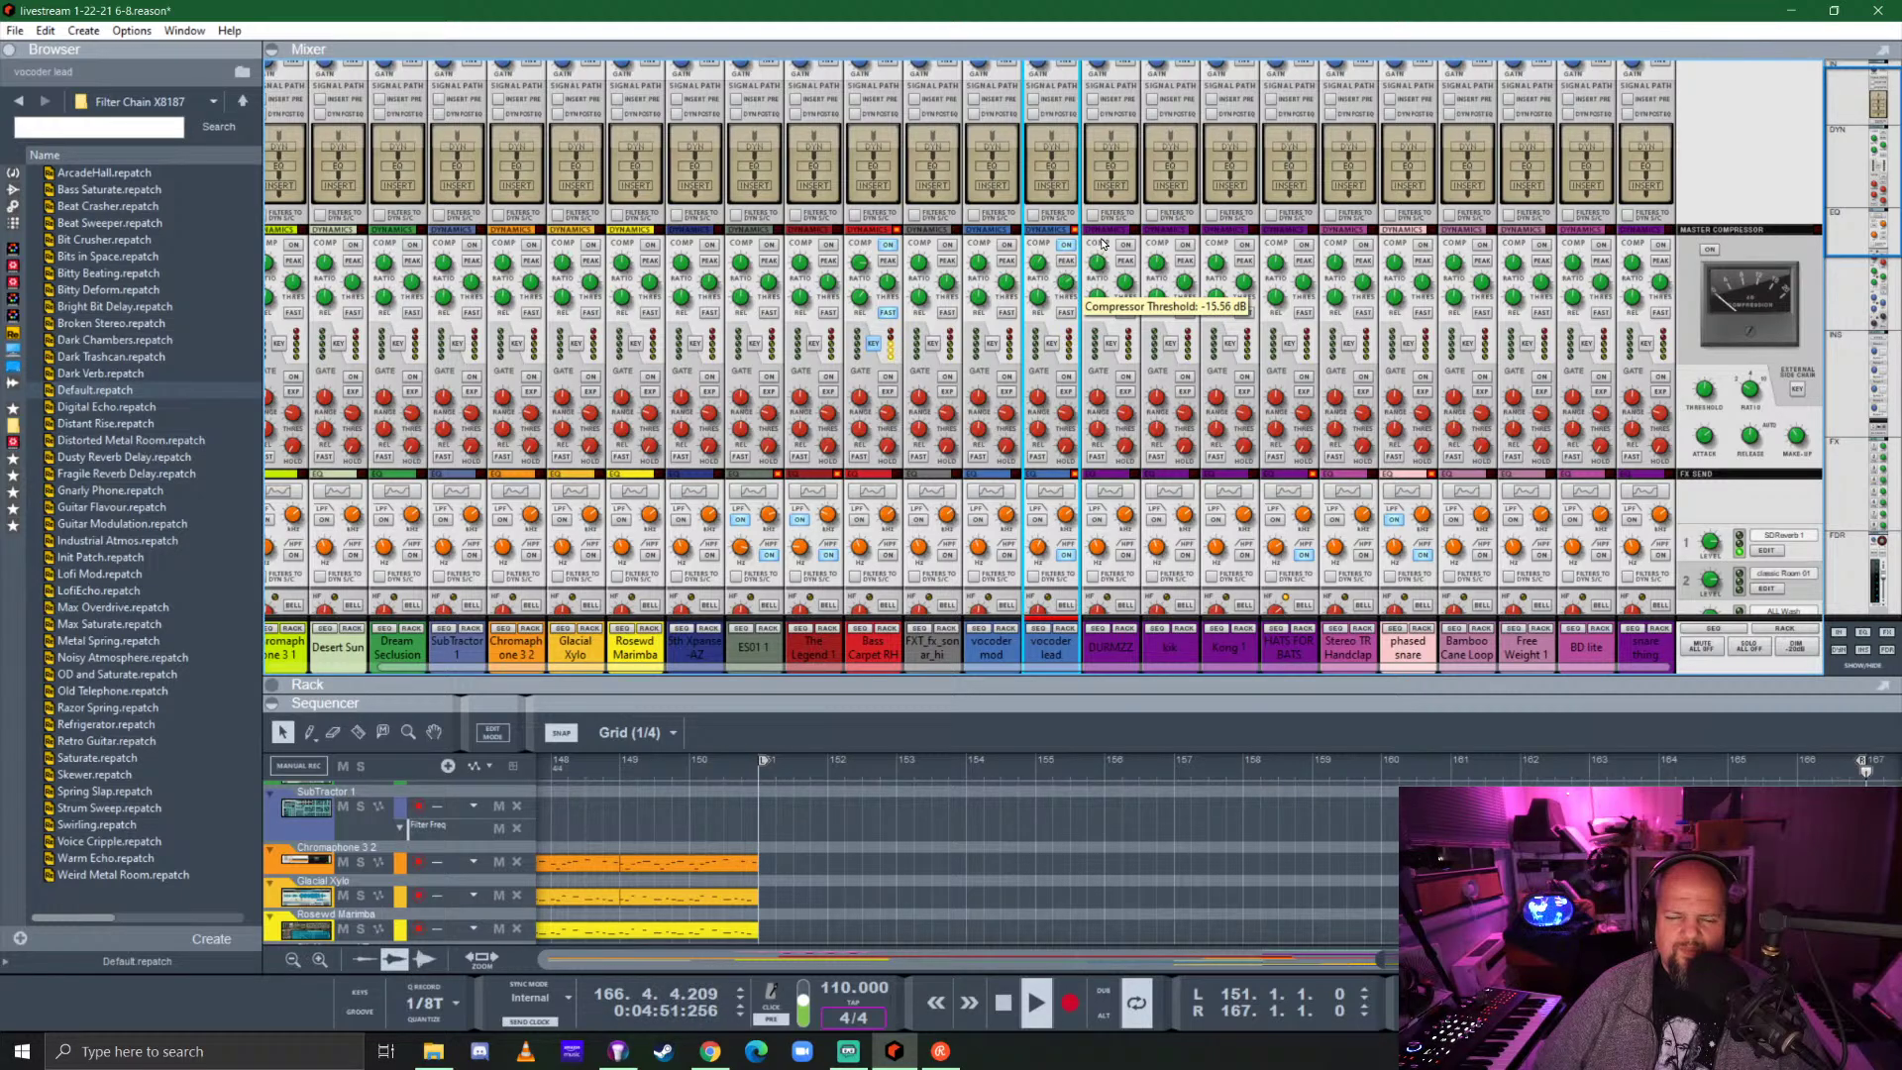
{"action": "left_click_drag", "start_coordinate": [1103, 243], "coordinate": [1103, 327]}
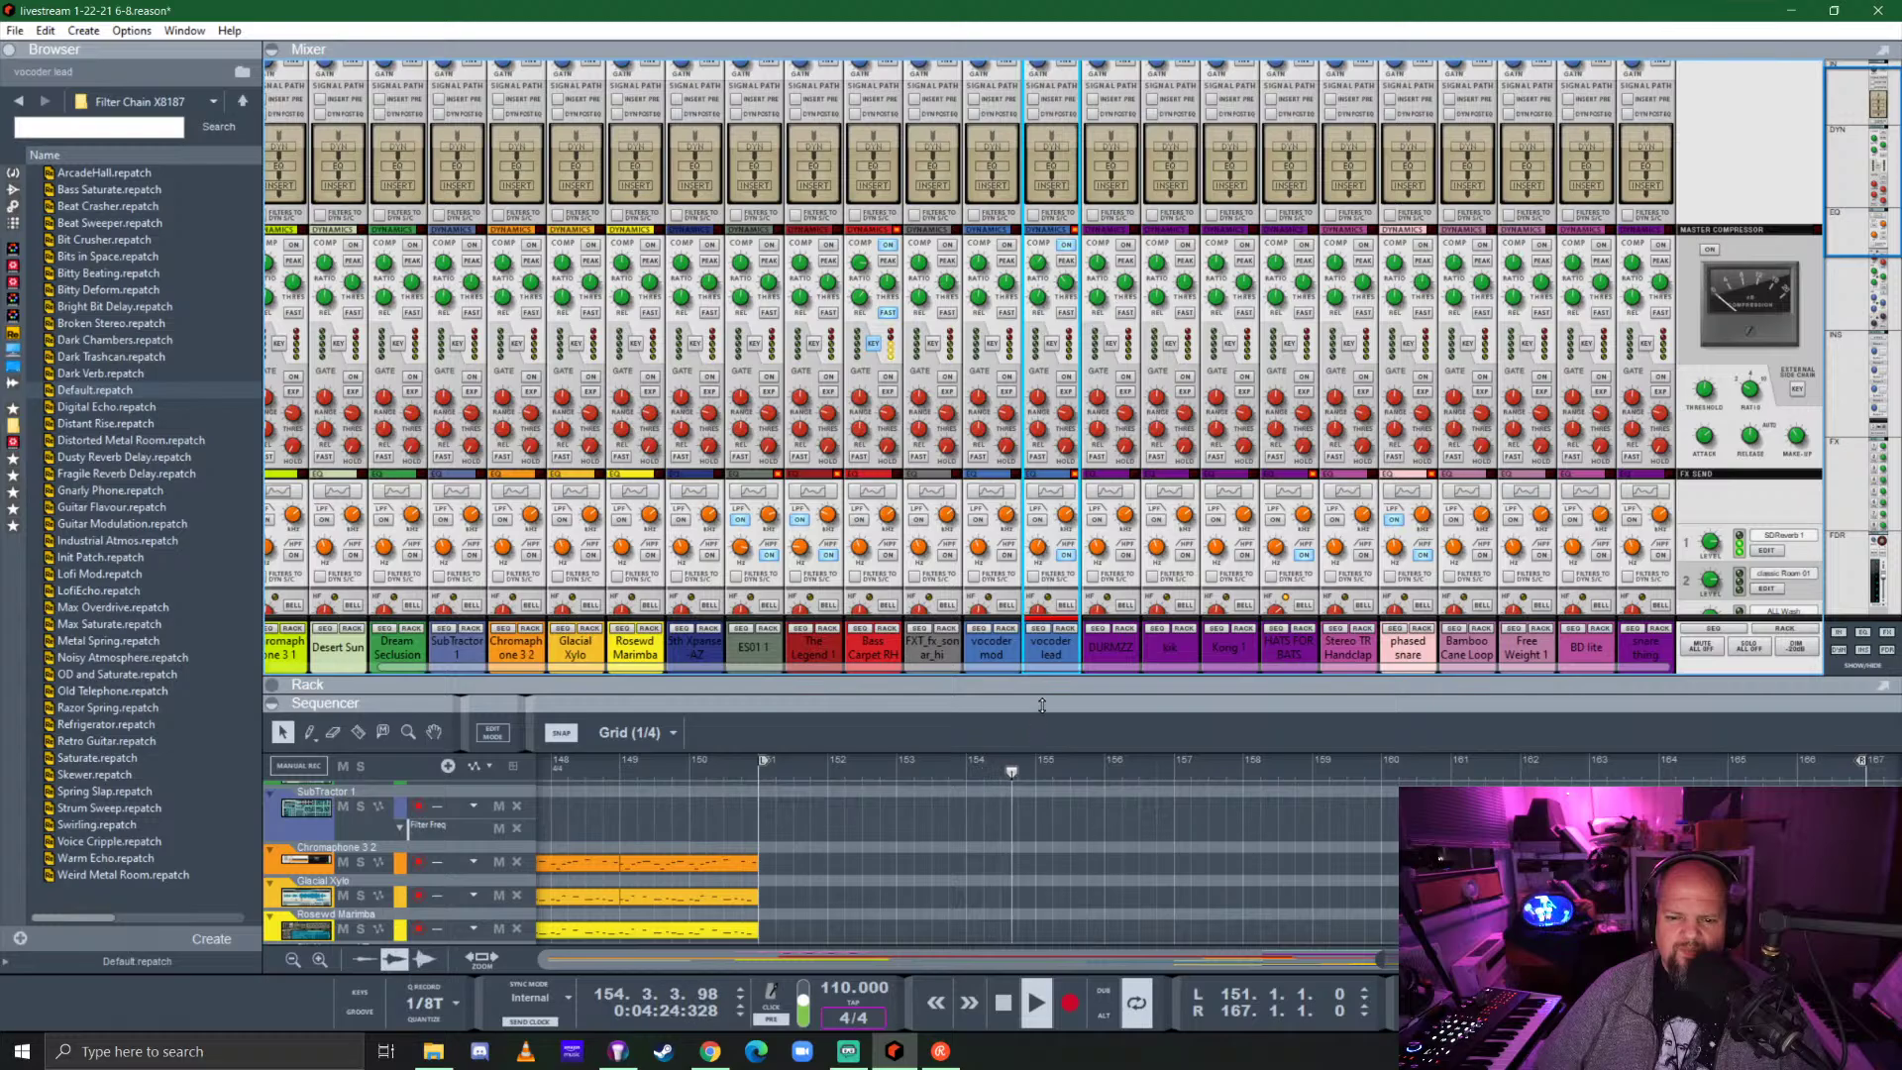
{"action": "scroll", "coordinate": [1083, 616], "scroll_direction": "down", "scroll_amount": 6}
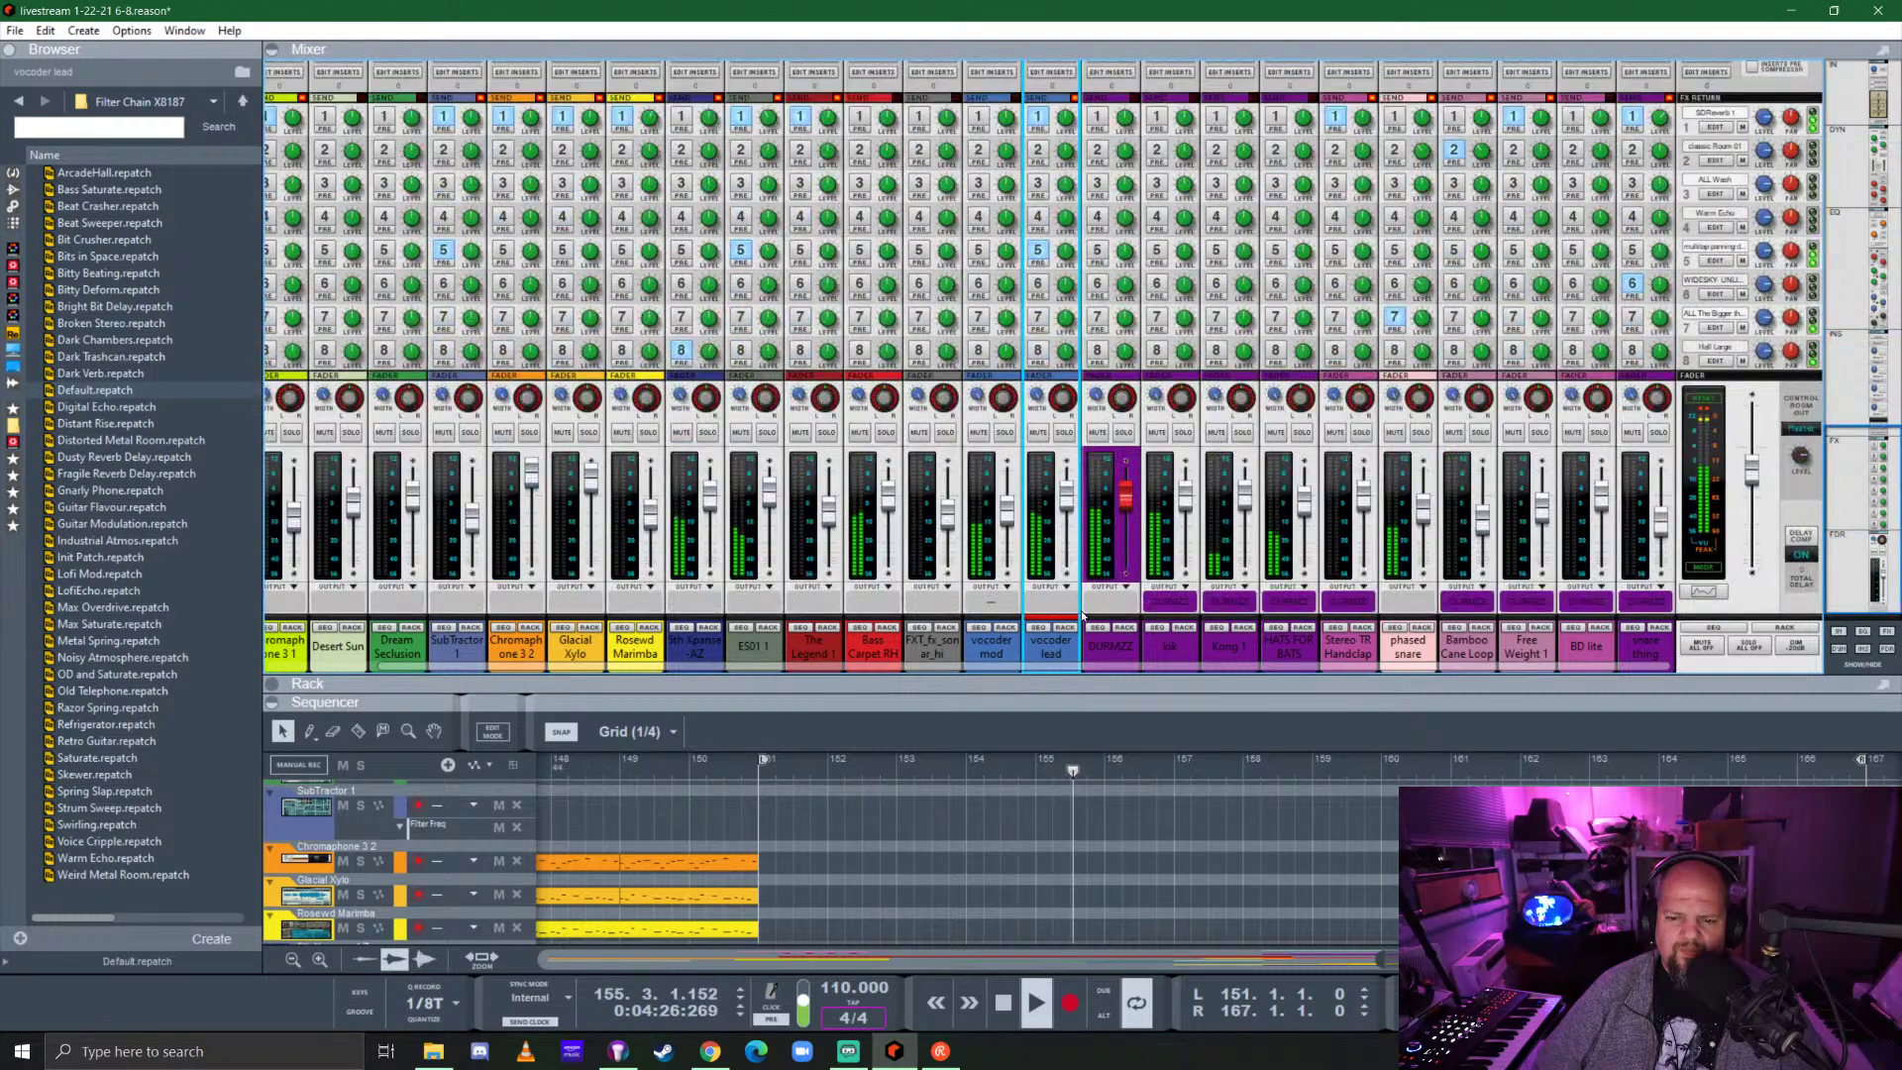
Enlarge the sequencer area, stop playback and save the song.
{"action": "left_click_drag", "start_coordinate": [1196, 696], "coordinate": [1195, 151]}
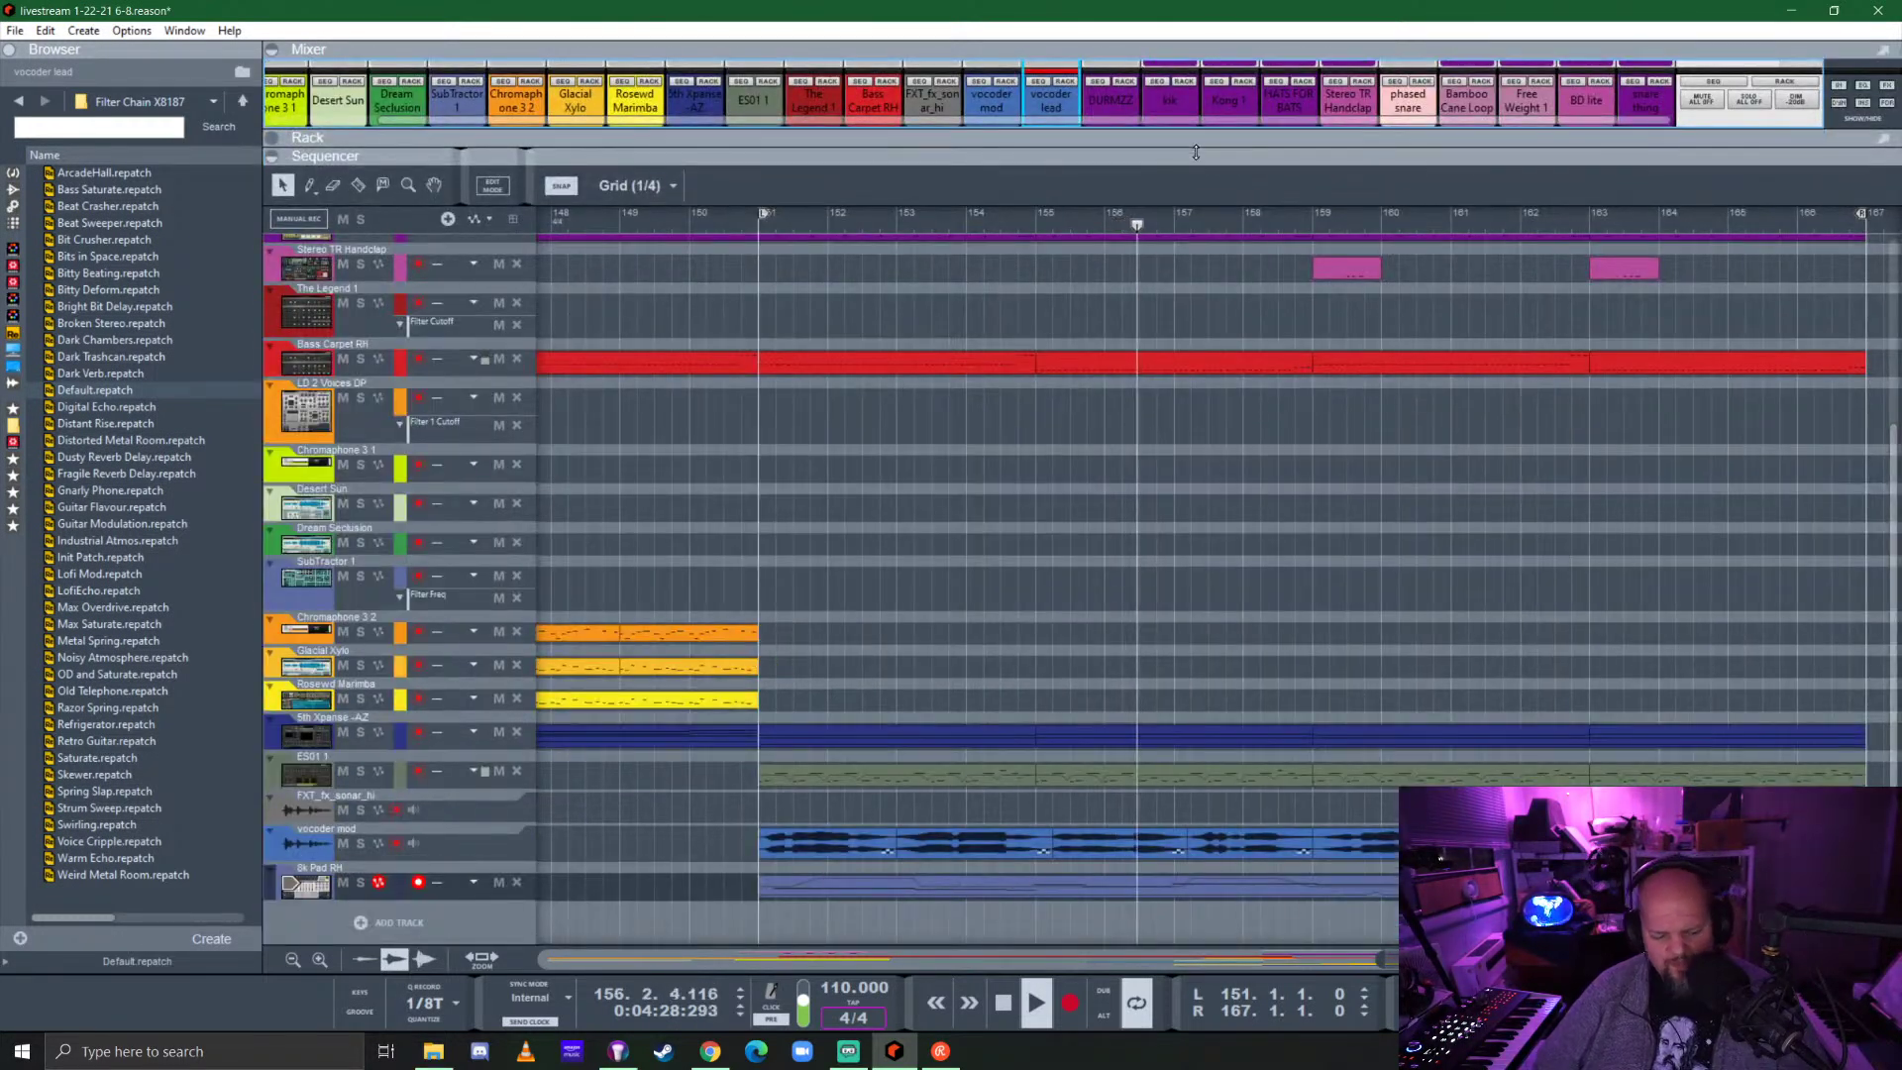
{"action": "key", "text": "space"}
{"action": "key", "text": "ctrl+s"}
Show the whole arrangement in the sequencer and play the song from bar 1.
{"action": "scroll", "coordinate": [1017, 645], "scroll_direction": "down", "scroll_amount": 4}
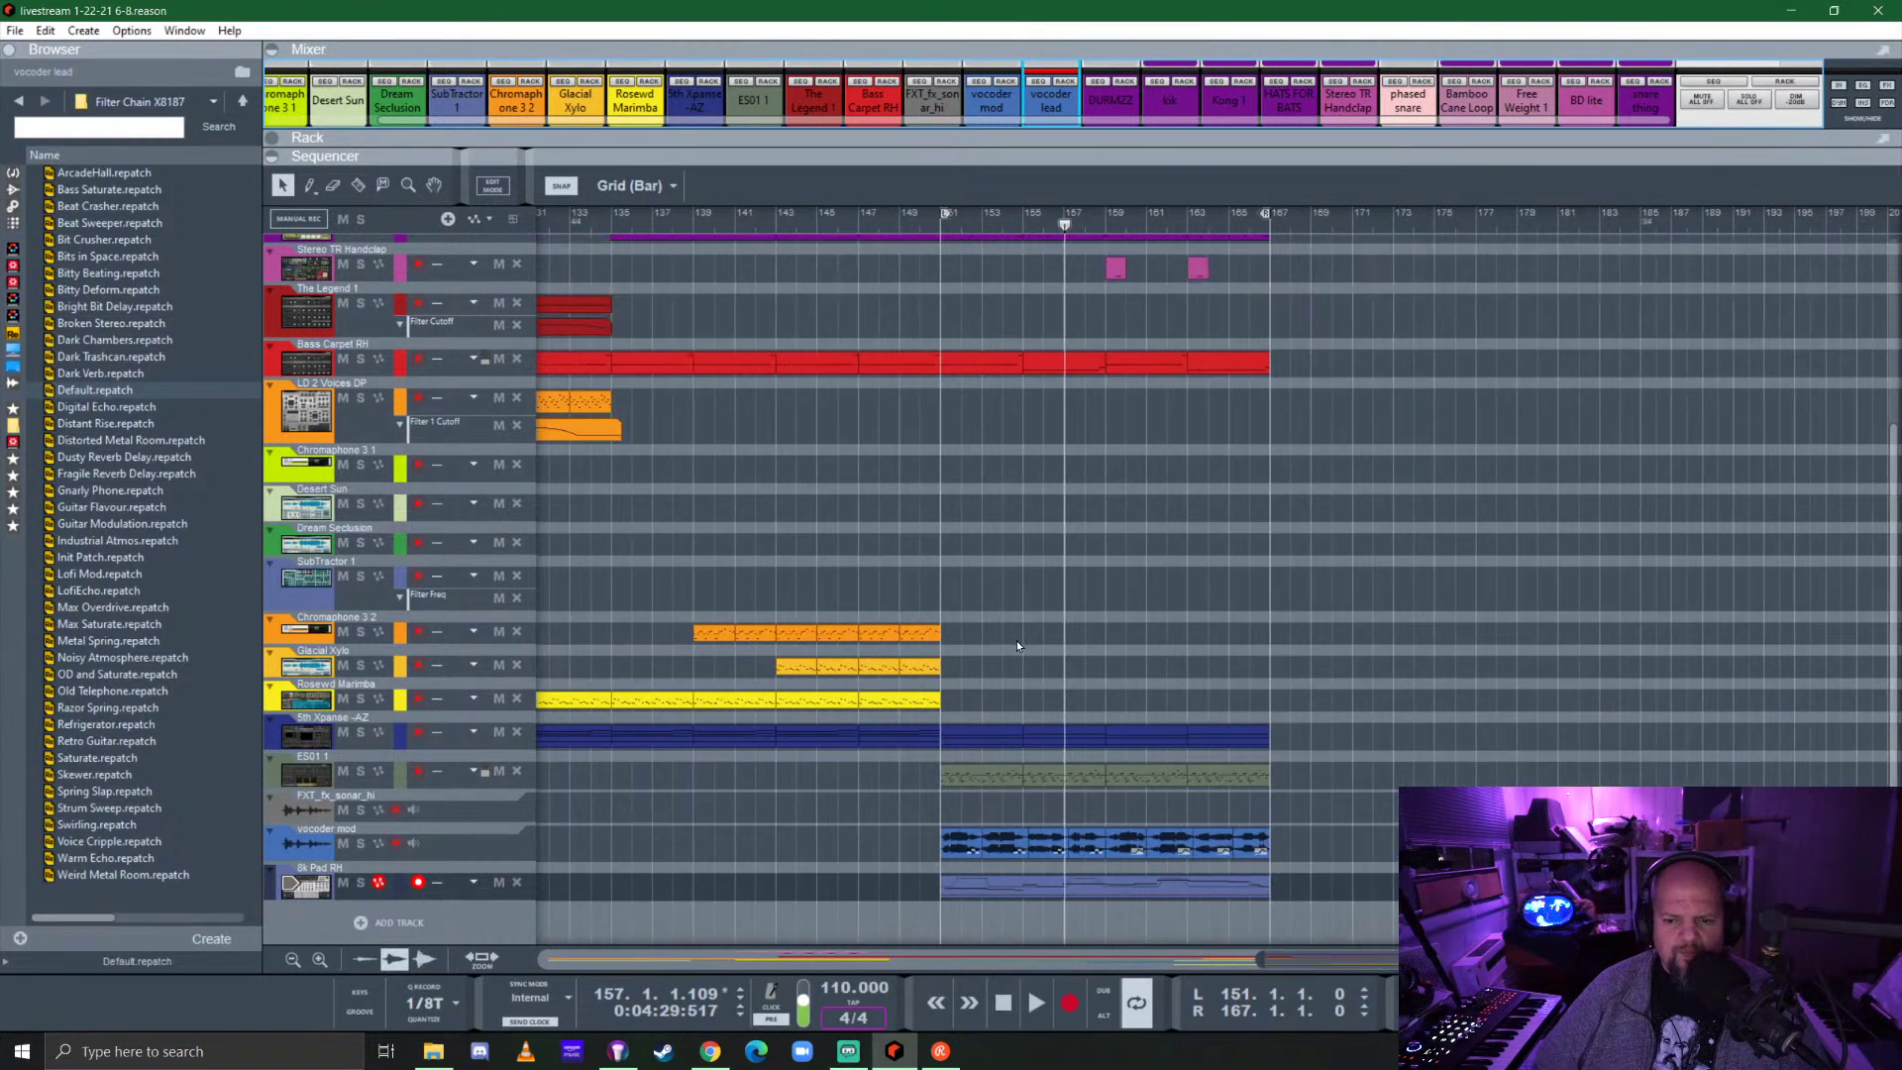
{"action": "scroll", "coordinate": [1016, 642], "scroll_direction": "down", "scroll_amount": 3}
{"action": "key", "text": "KP_0"}
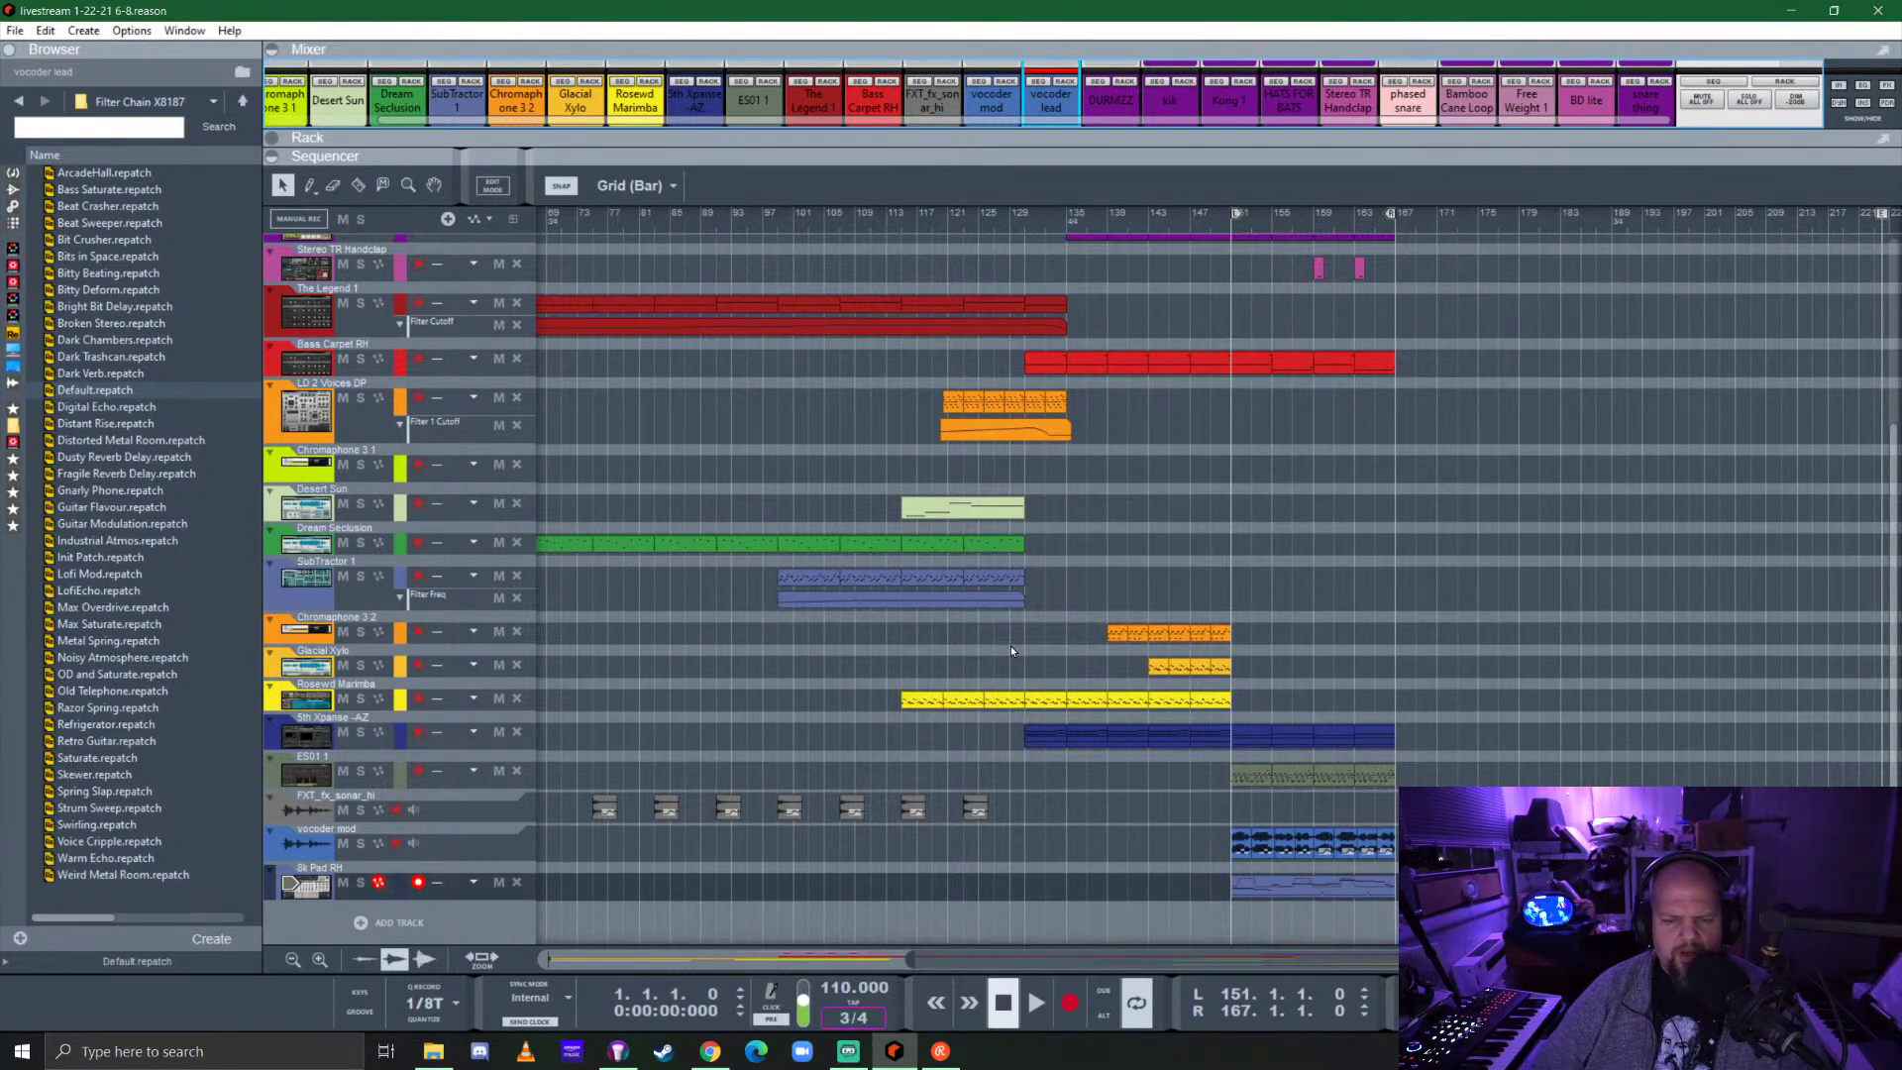
{"action": "scroll", "coordinate": [1015, 614], "scroll_direction": "down", "scroll_amount": 2}
{"action": "scroll", "coordinate": [1140, 578], "scroll_direction": "down", "scroll_amount": 2}
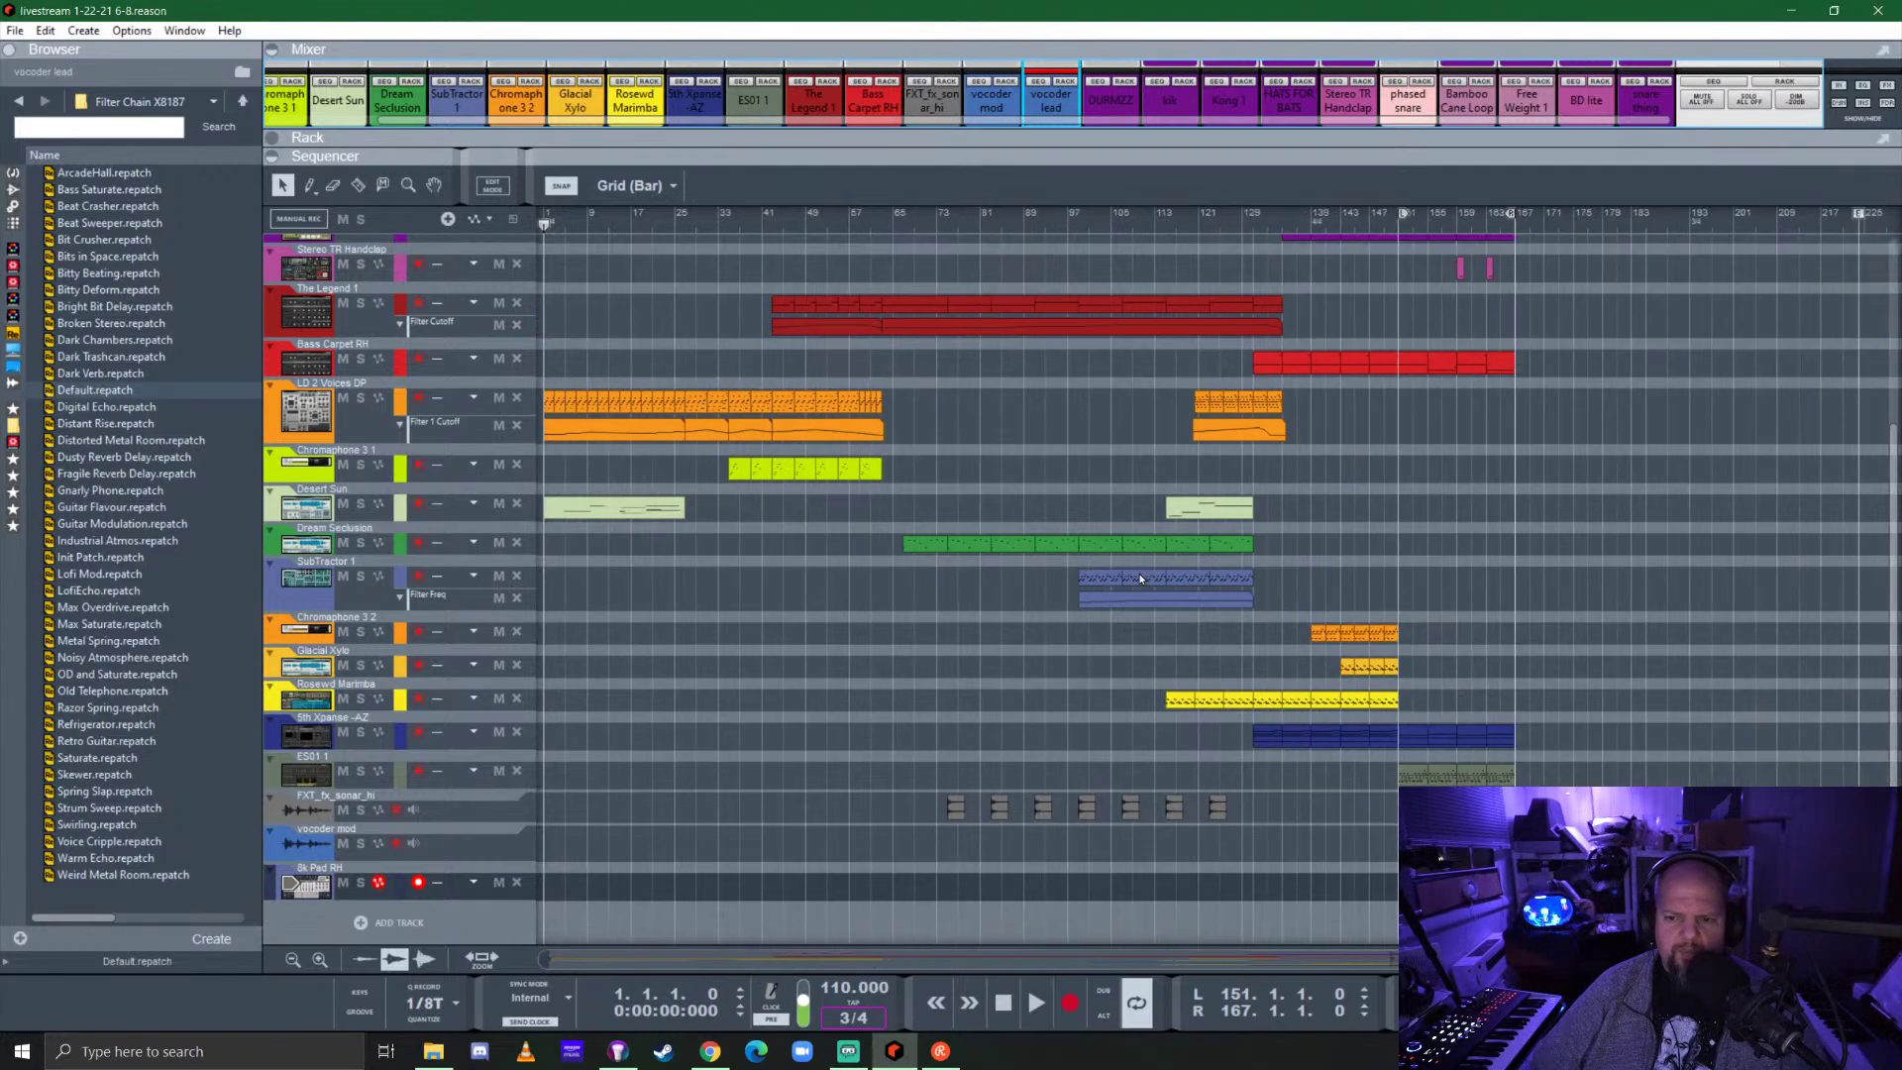
{"action": "scroll", "coordinate": [1140, 578], "scroll_direction": "down", "scroll_amount": 1}
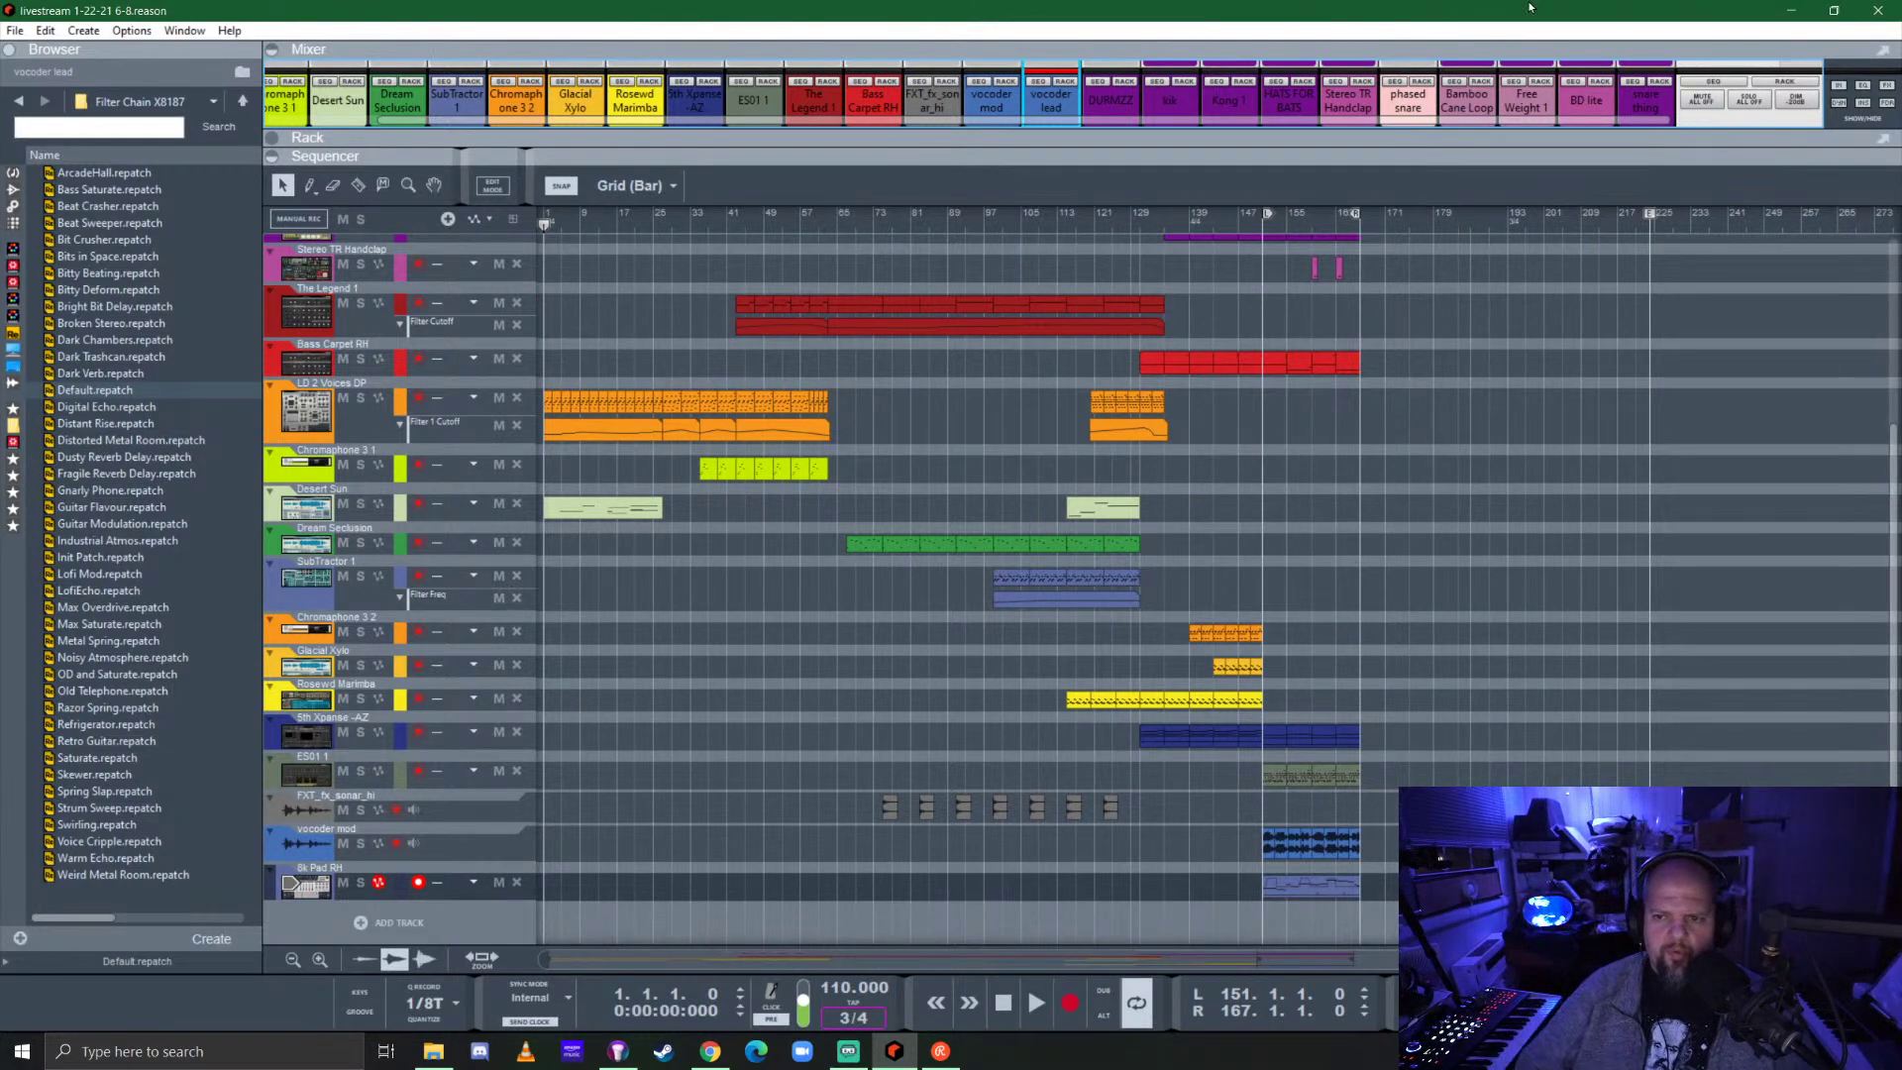
{"action": "left_click", "coordinate": [1363, 228]}
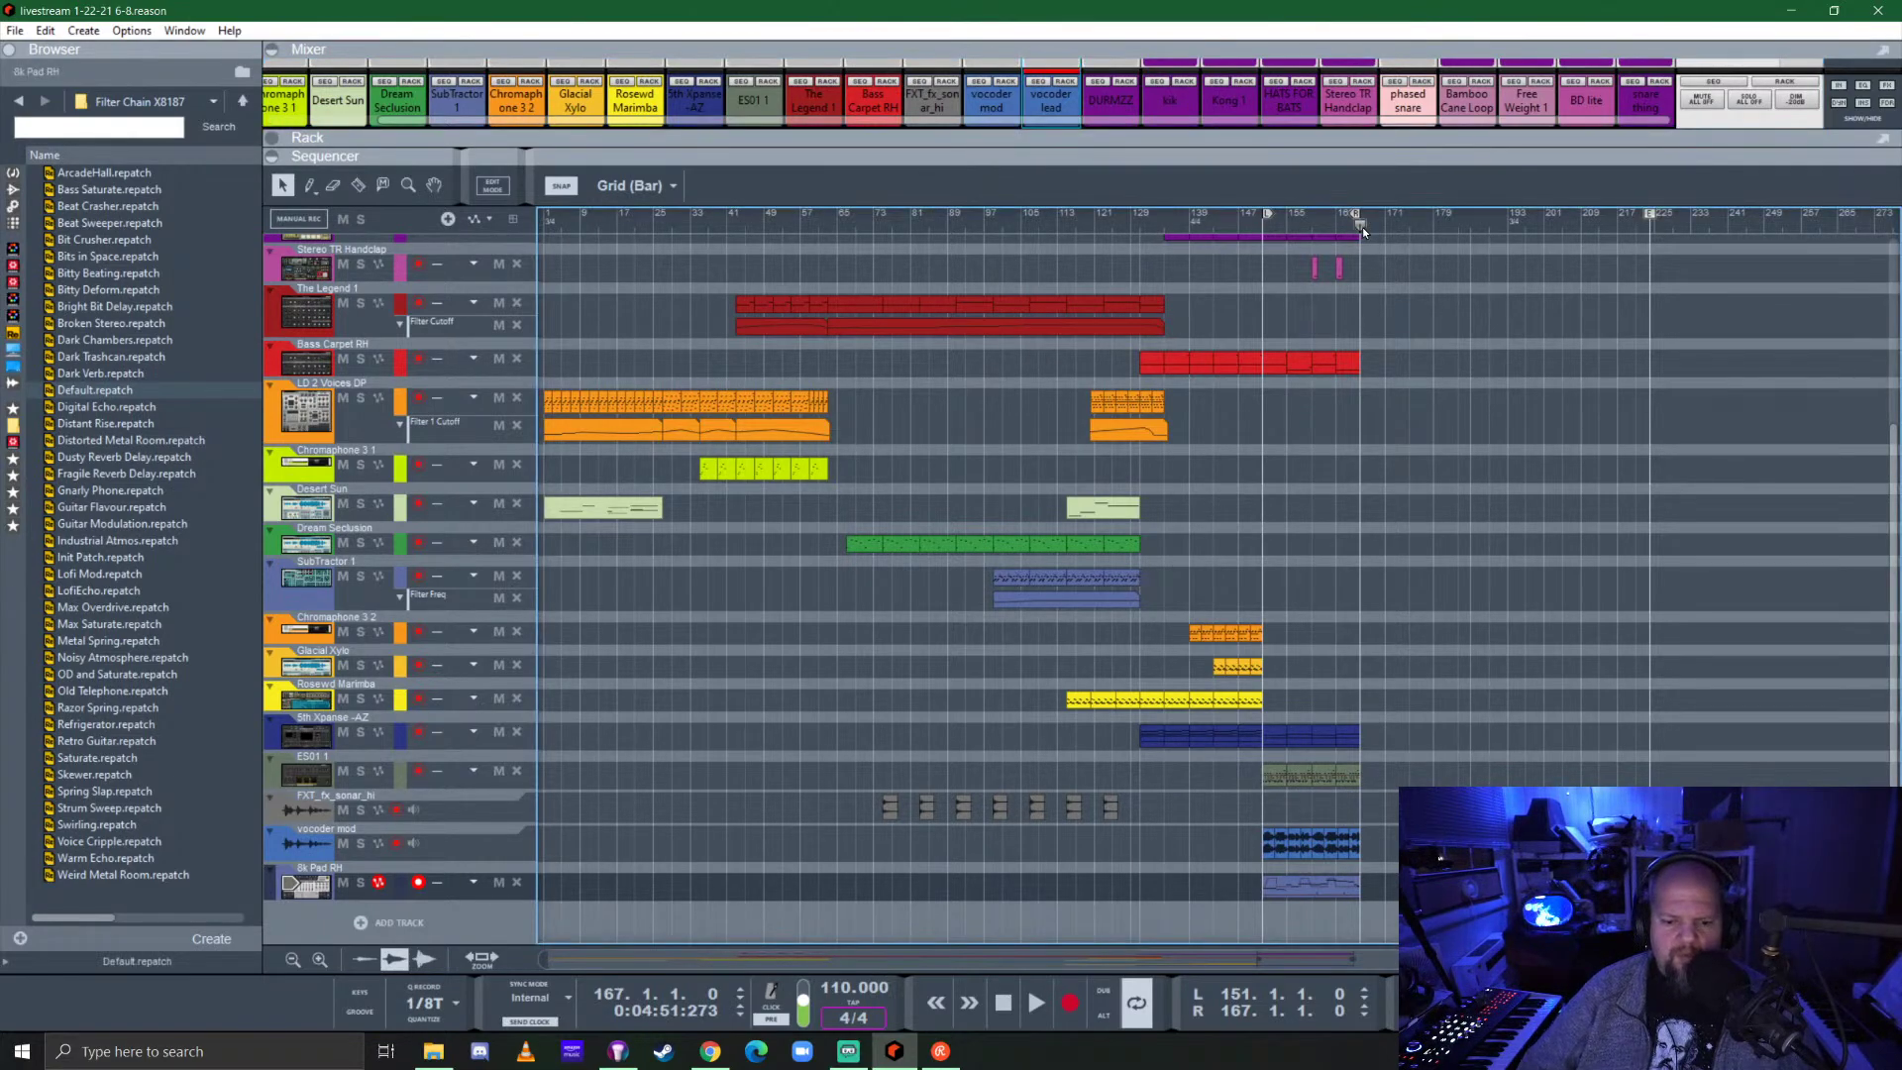
{"action": "left_click", "coordinate": [544, 220]}
{"action": "key", "text": "space"}
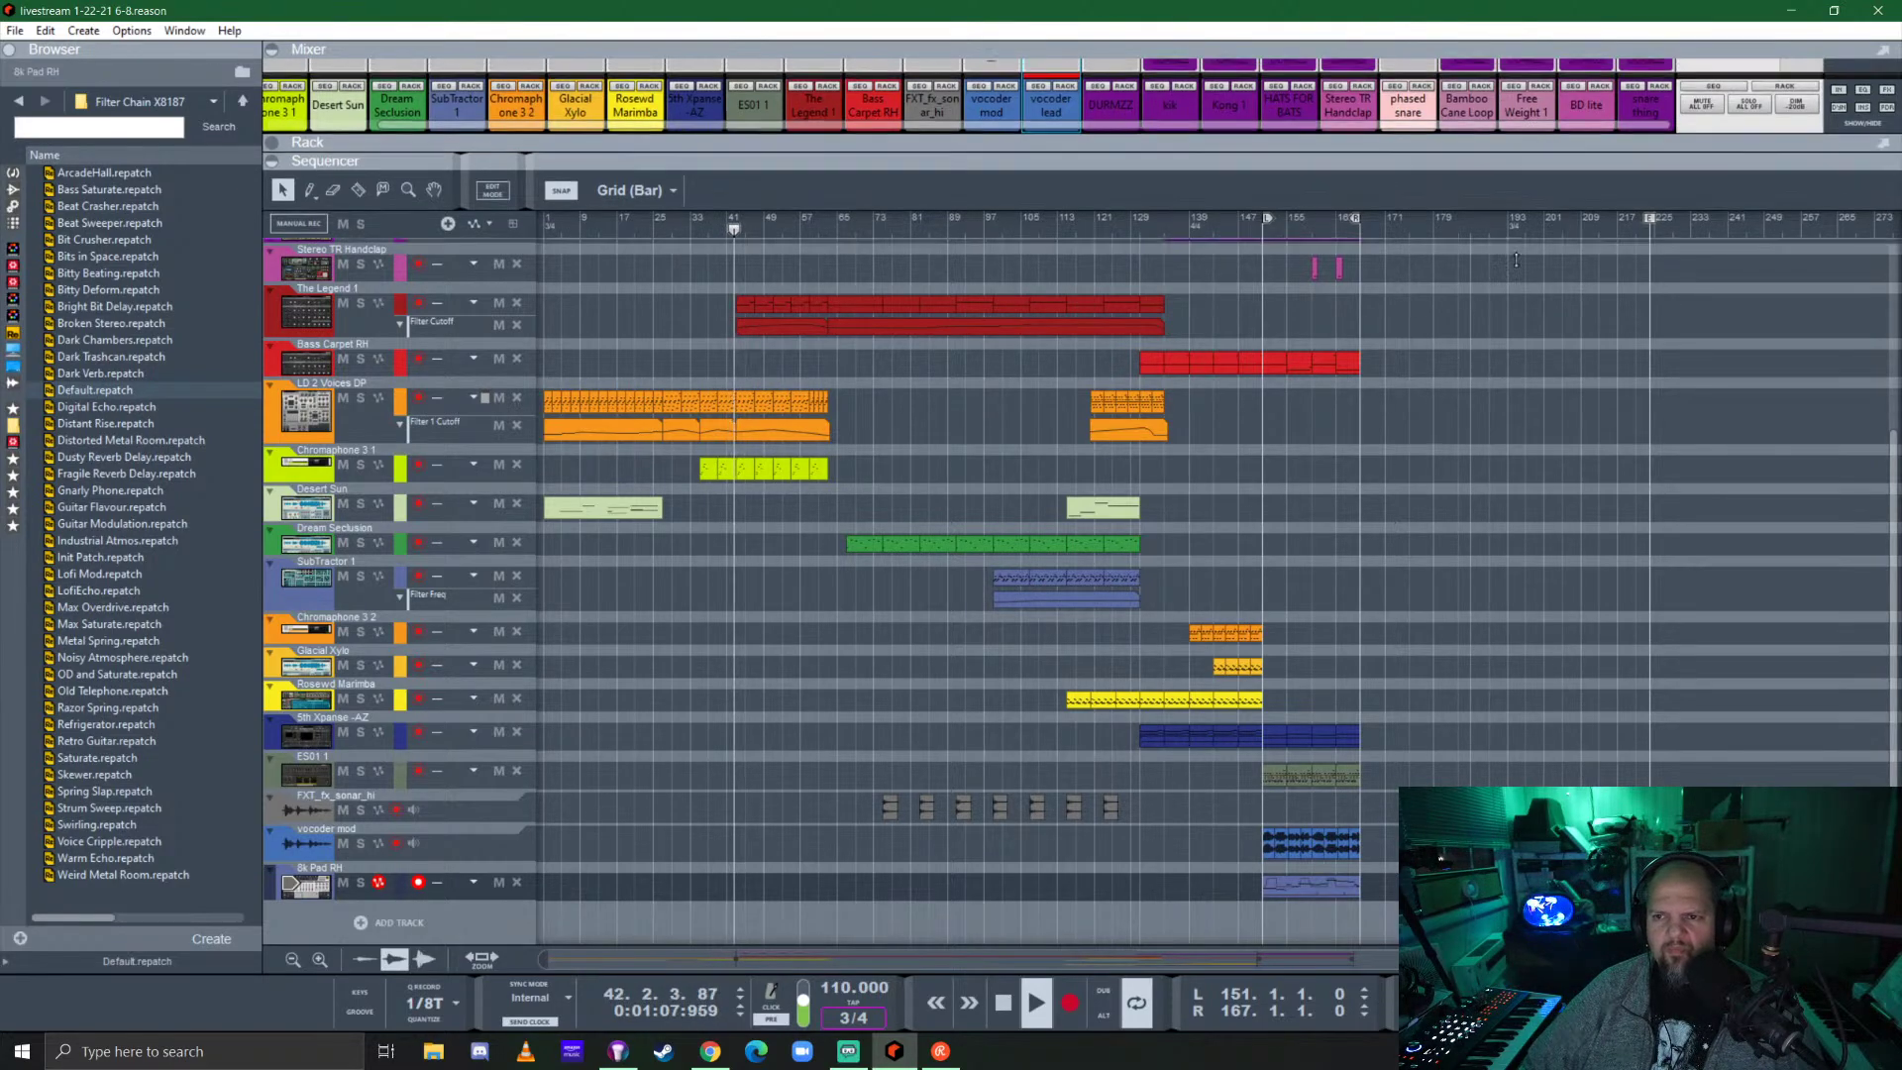
Enlarge the mixer and set the Free Weight 1 channel's level to -9.18 dB.
{"action": "left_click_drag", "start_coordinate": [1536, 132], "coordinate": [1536, 537]}
{"action": "left_click_drag", "start_coordinate": [1542, 373], "coordinate": [1550, 382]}
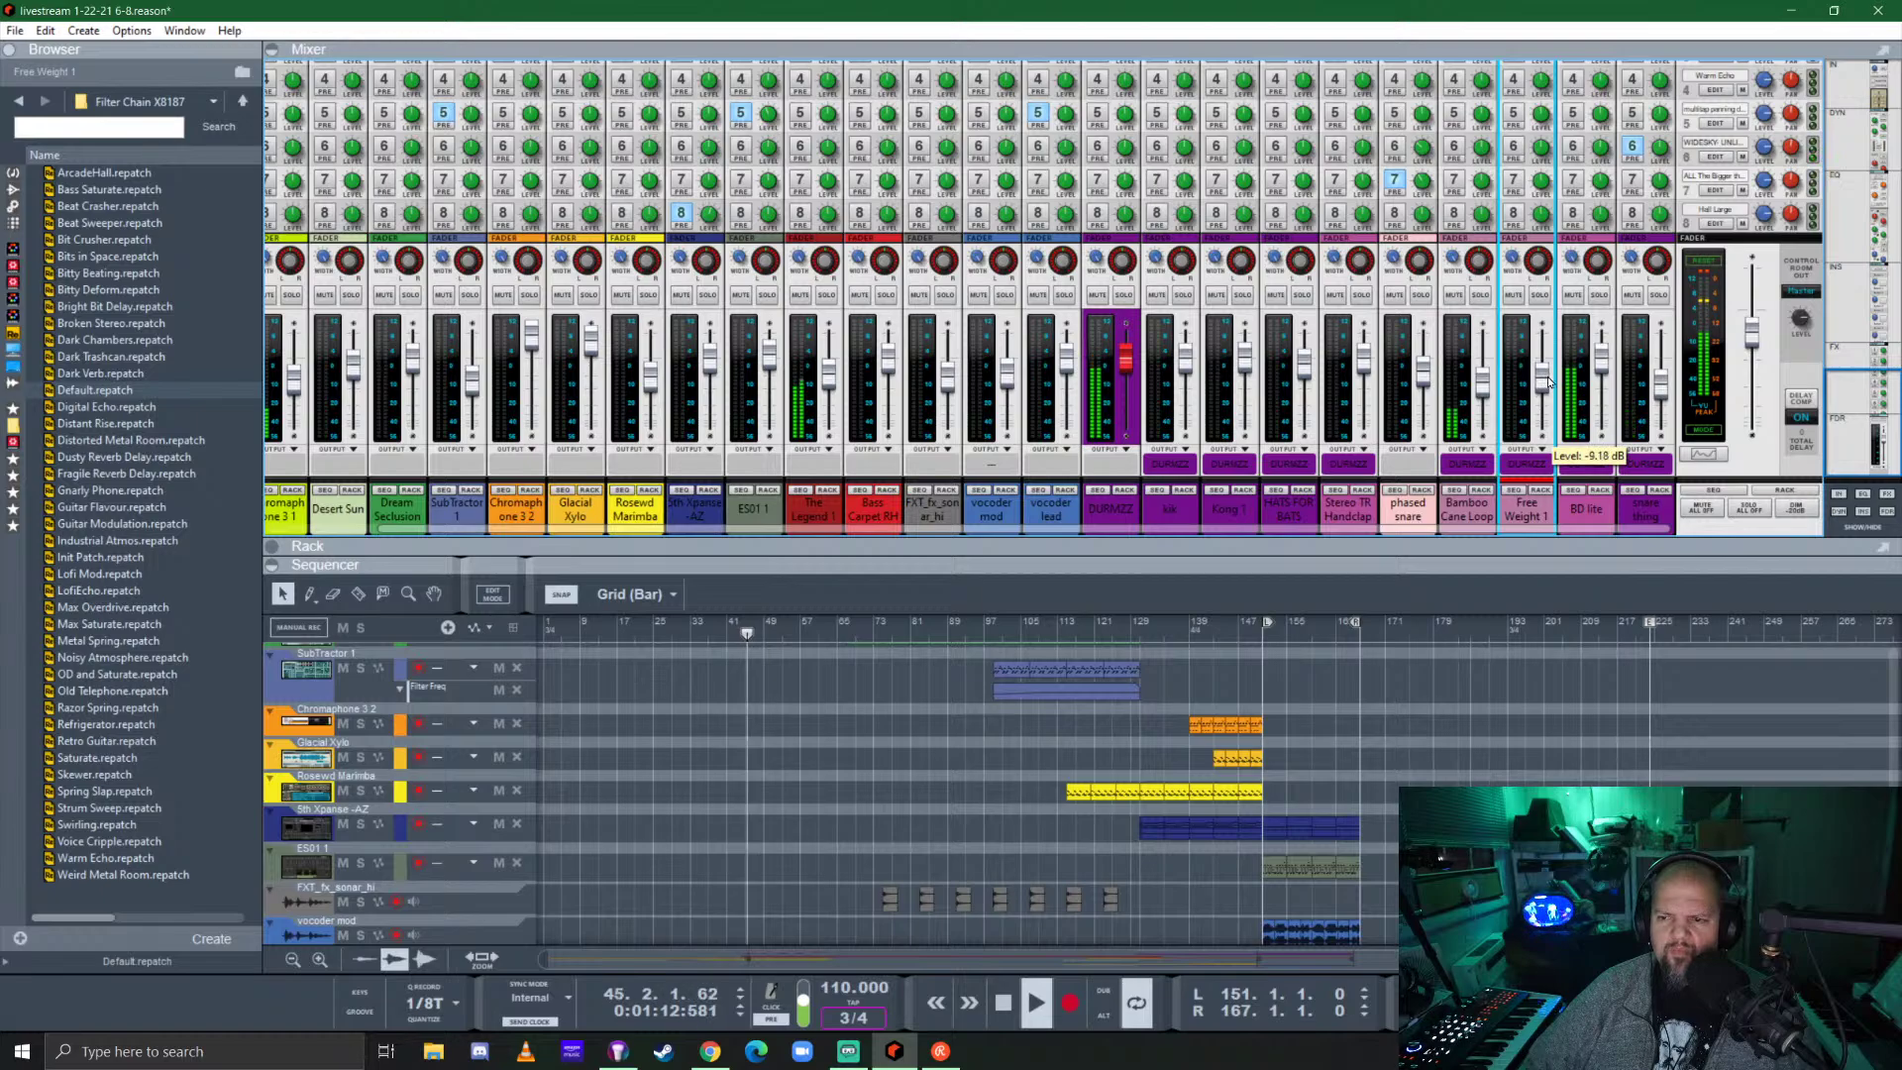
{"action": "left_click", "coordinate": [1621, 551]}
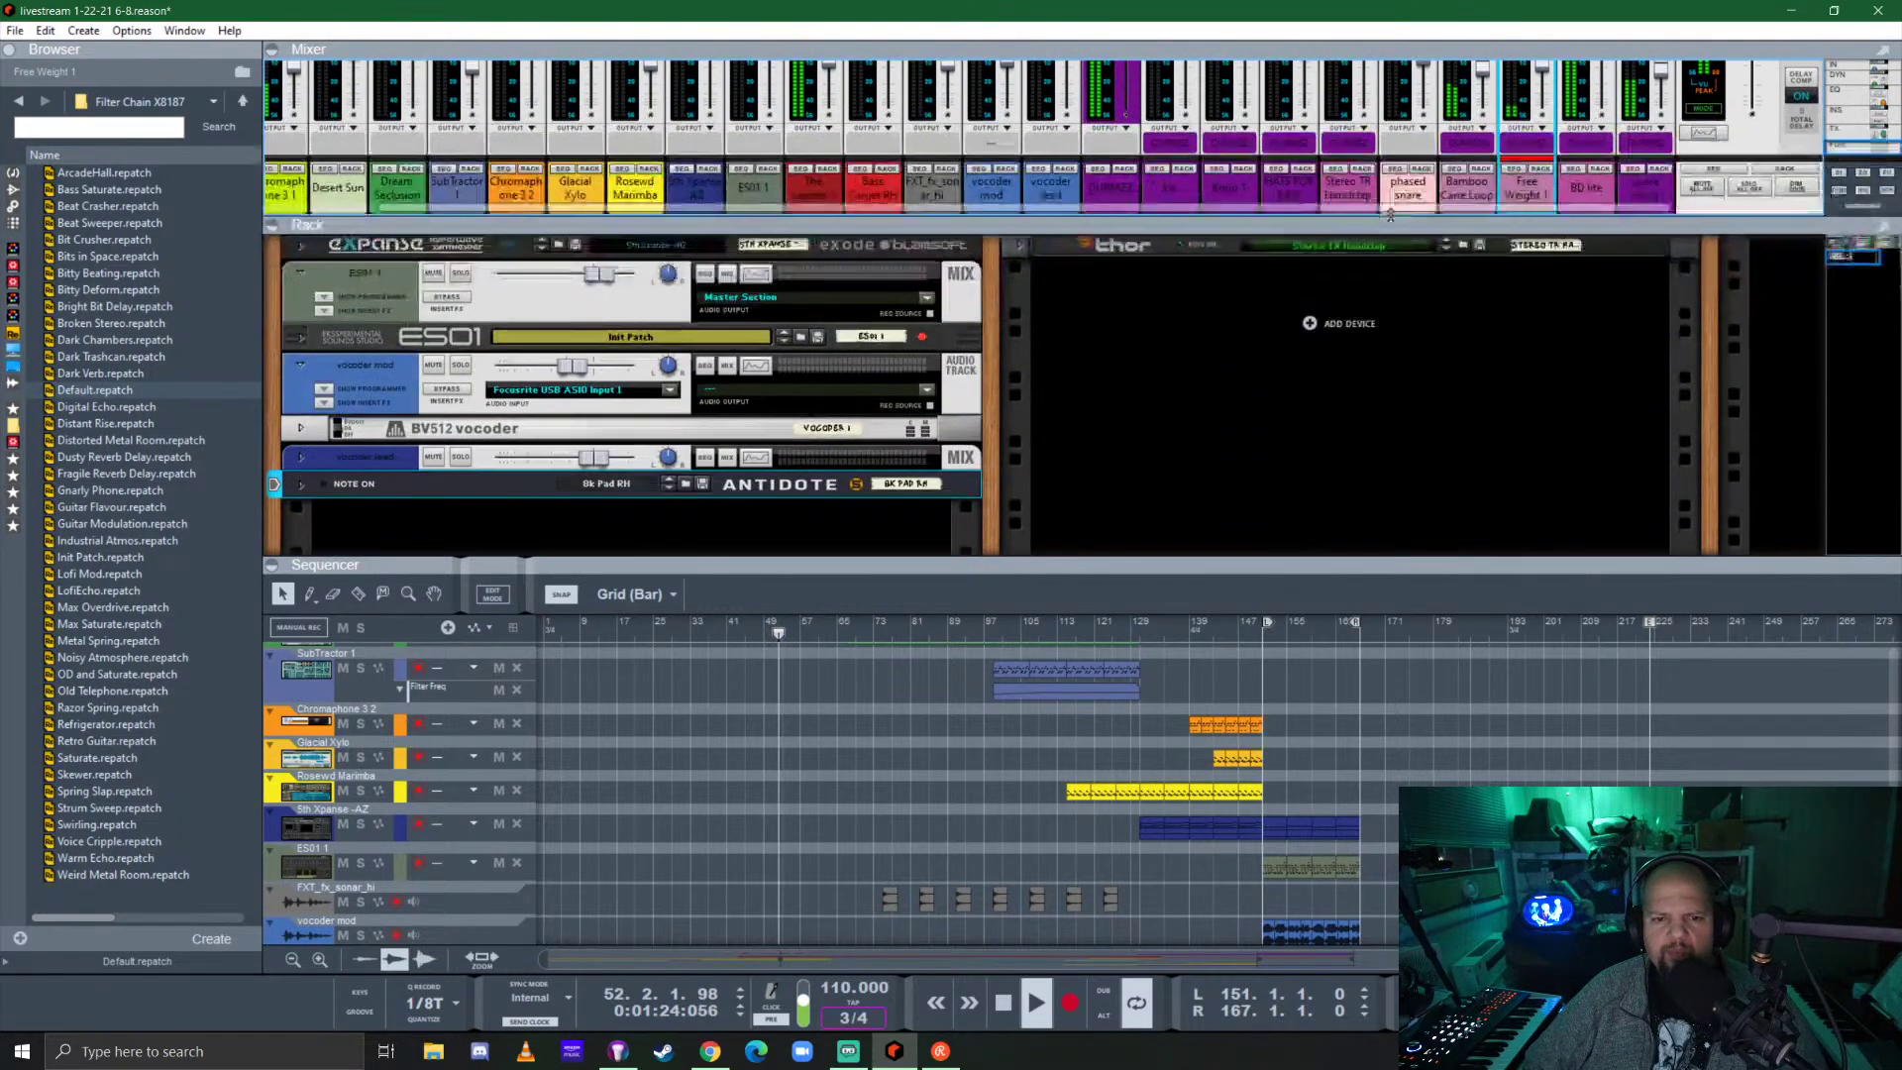
{"action": "left_click_drag", "start_coordinate": [1707, 276], "coordinate": [1048, 629]}
{"action": "scroll", "coordinate": [1118, 462], "scroll_direction": "up", "scroll_amount": 5}
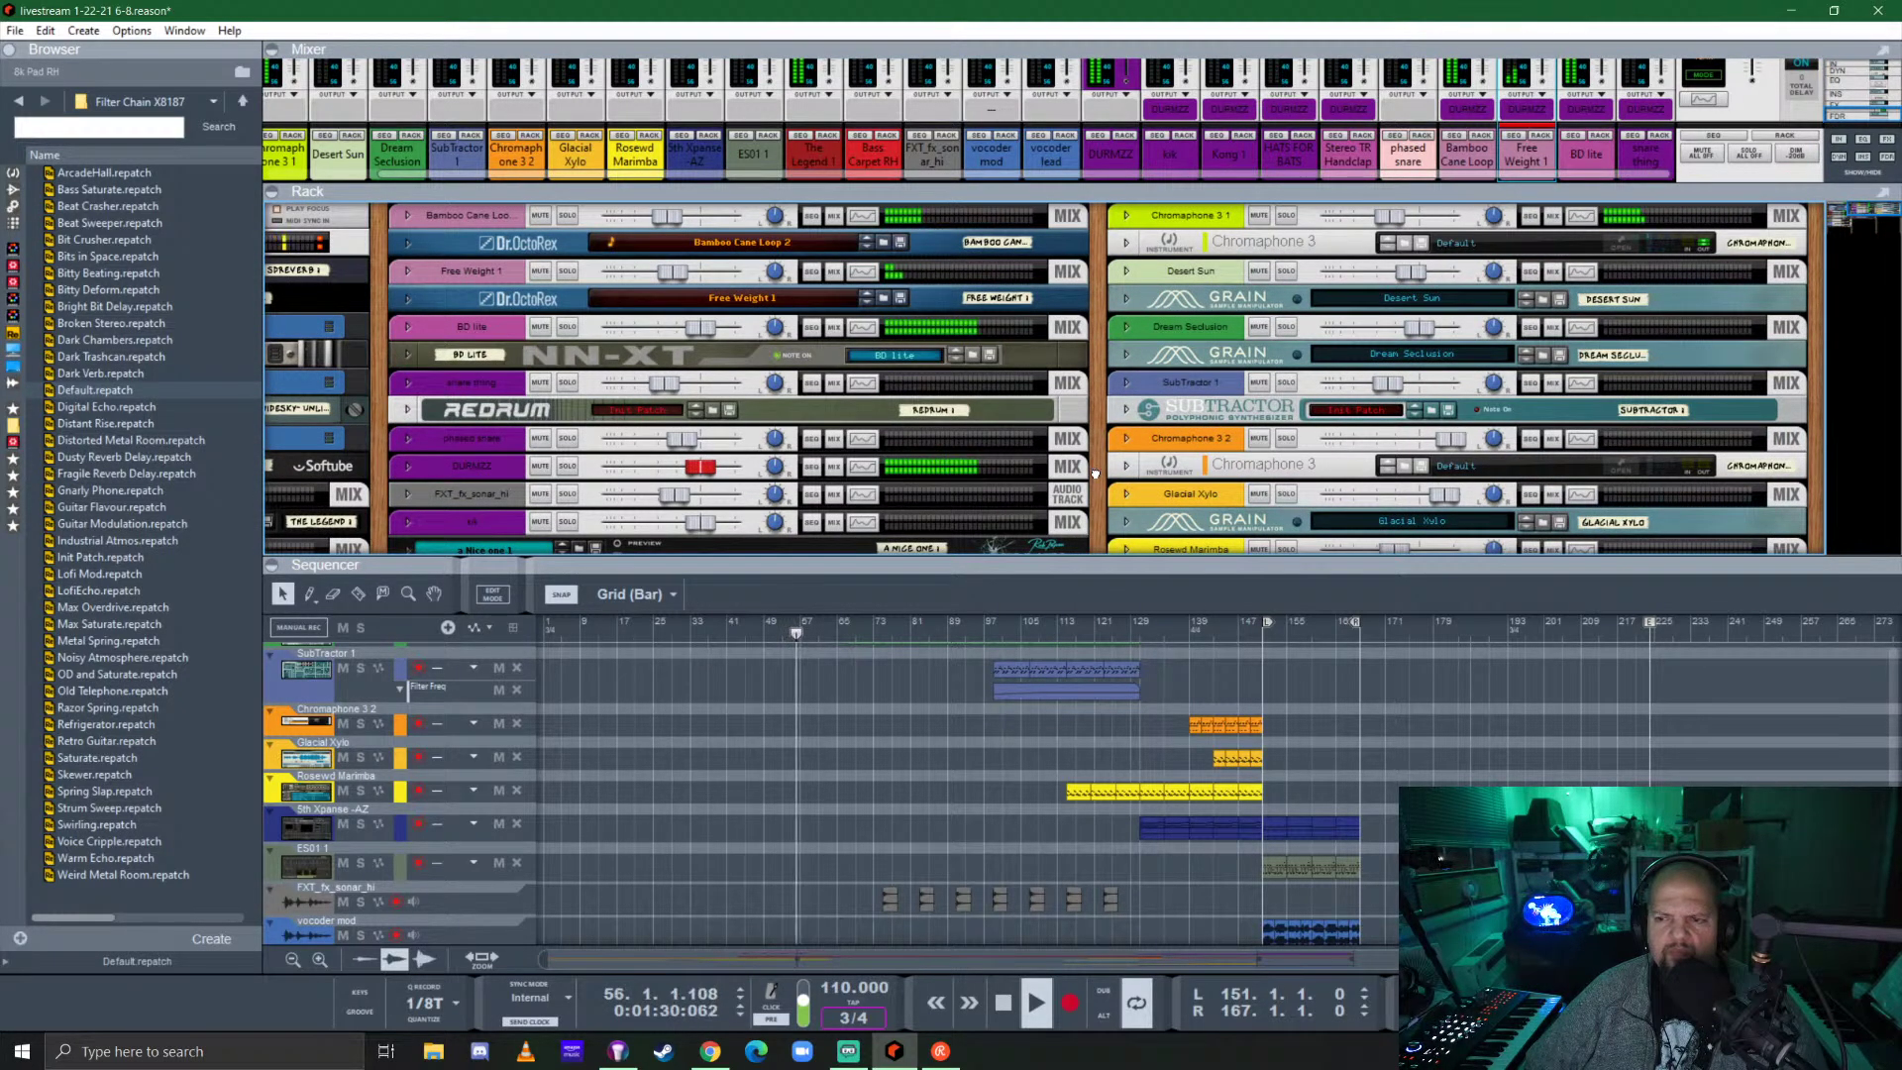
{"action": "left_click_drag", "start_coordinate": [1119, 462], "coordinate": [1753, 345]}
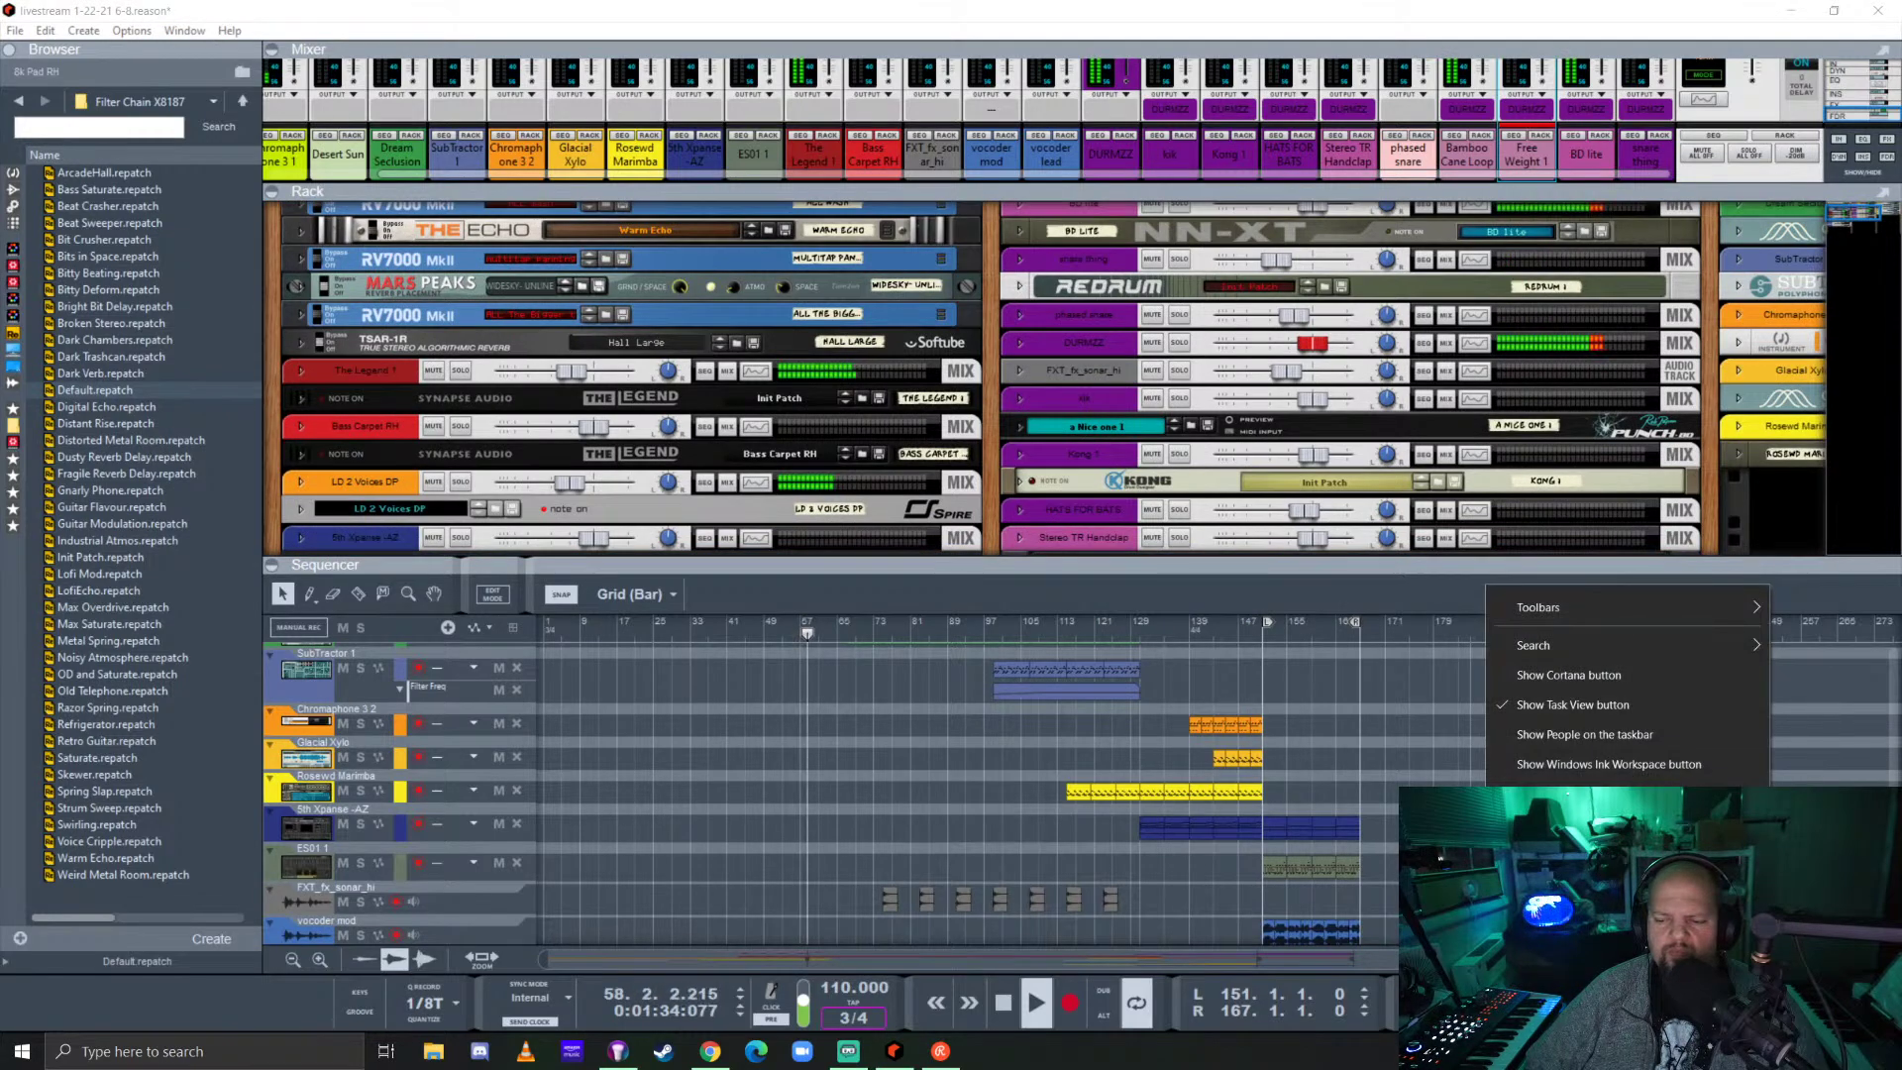
Check the computer's CPU load in Task Manager, and close it.
{"action": "left_click", "coordinate": [1233, 280]}
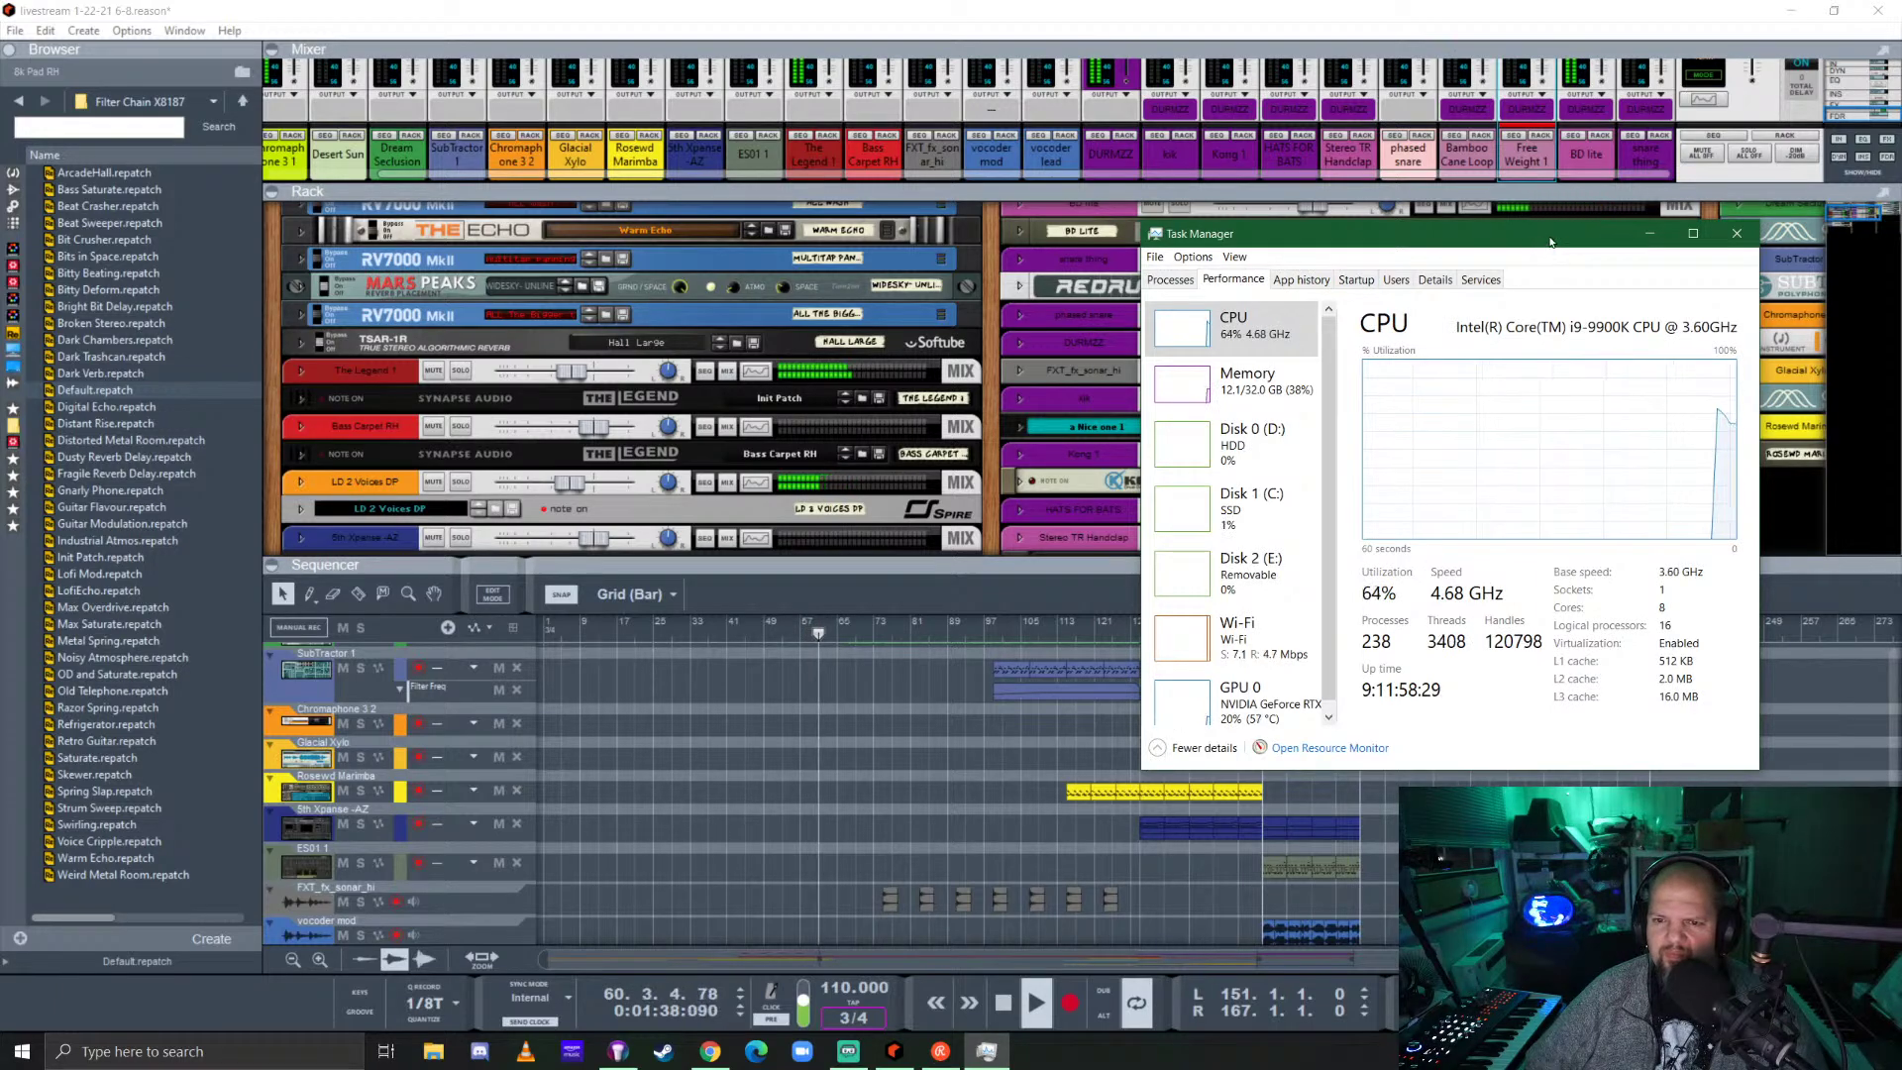
{"action": "left_click_drag", "start_coordinate": [1551, 241], "coordinate": [1483, 286]}
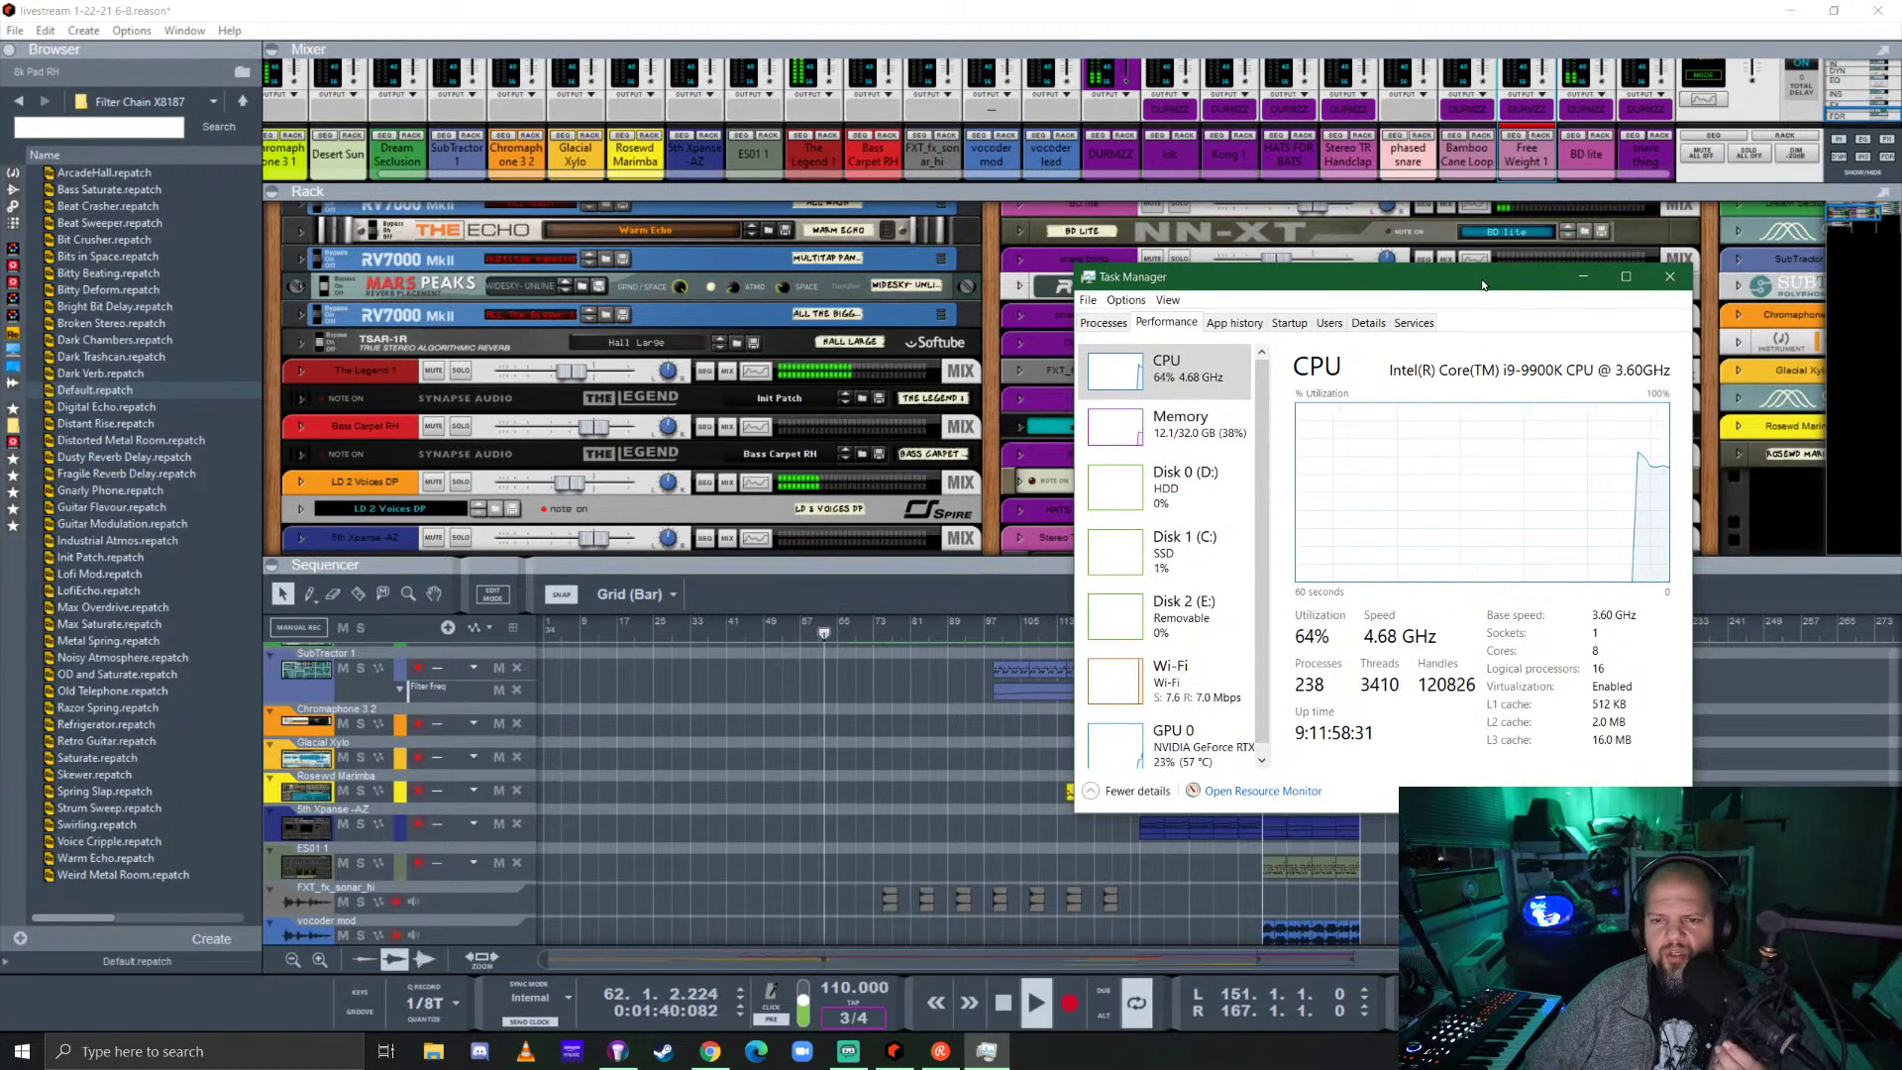
{"action": "left_click", "coordinate": [1669, 280]}
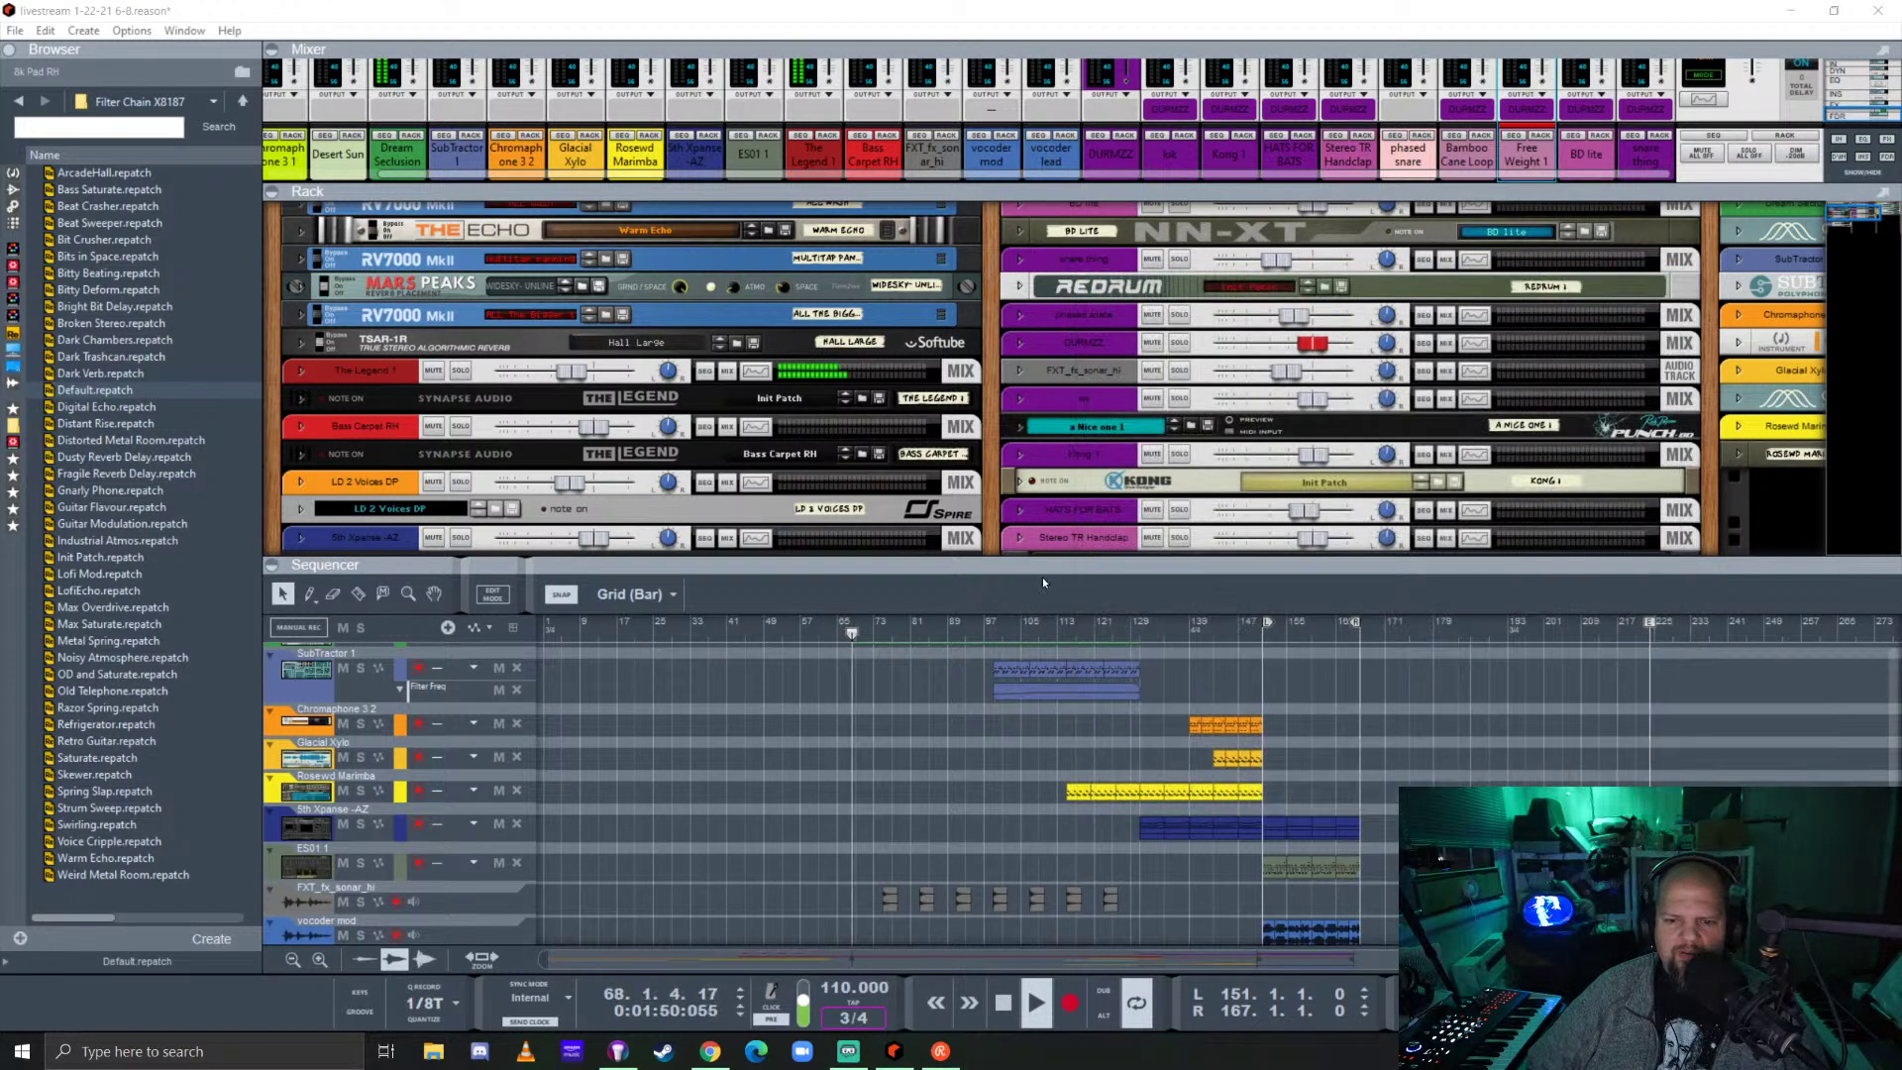
Enlarge the sequencer and examine the track layout while the song plays on to about bar 131.
{"action": "left_click", "coordinate": [1042, 576]}
{"action": "key", "text": "F6"}
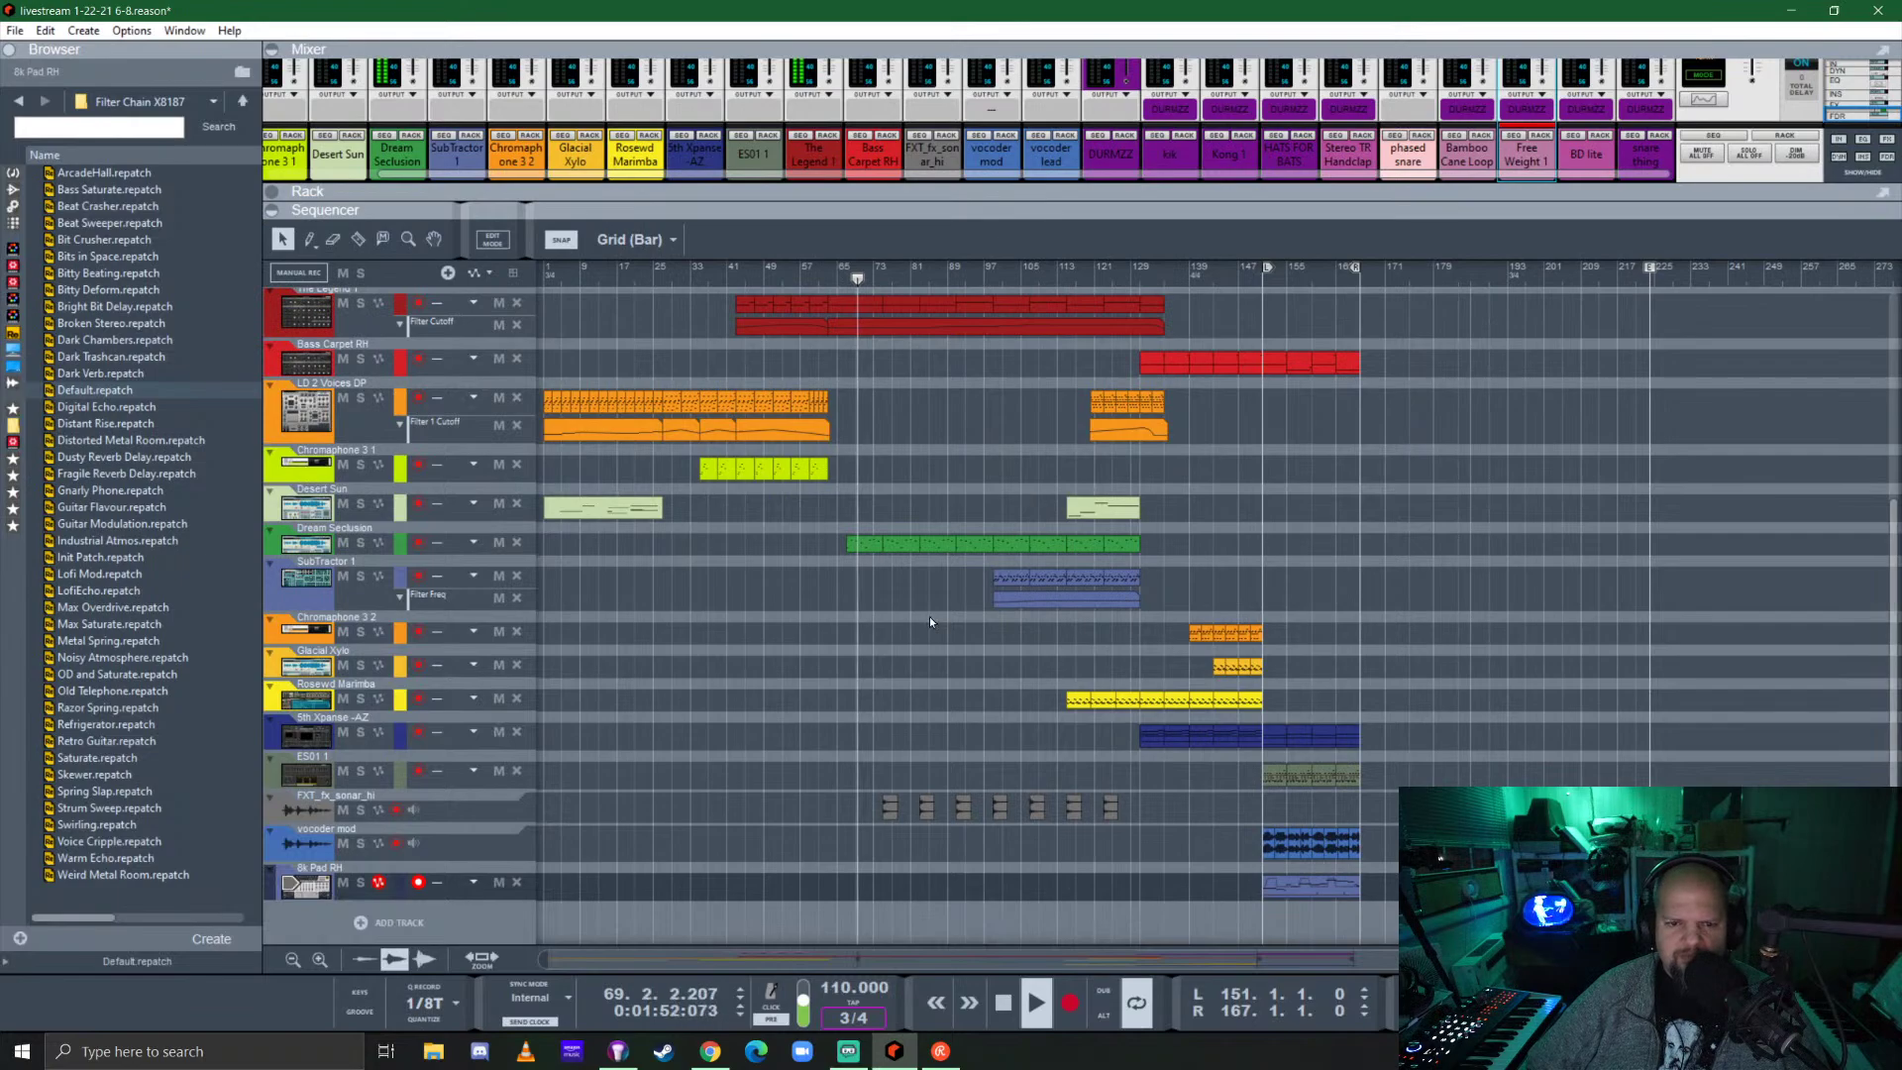
{"action": "scroll", "coordinate": [959, 610], "scroll_direction": "up", "scroll_amount": 3}
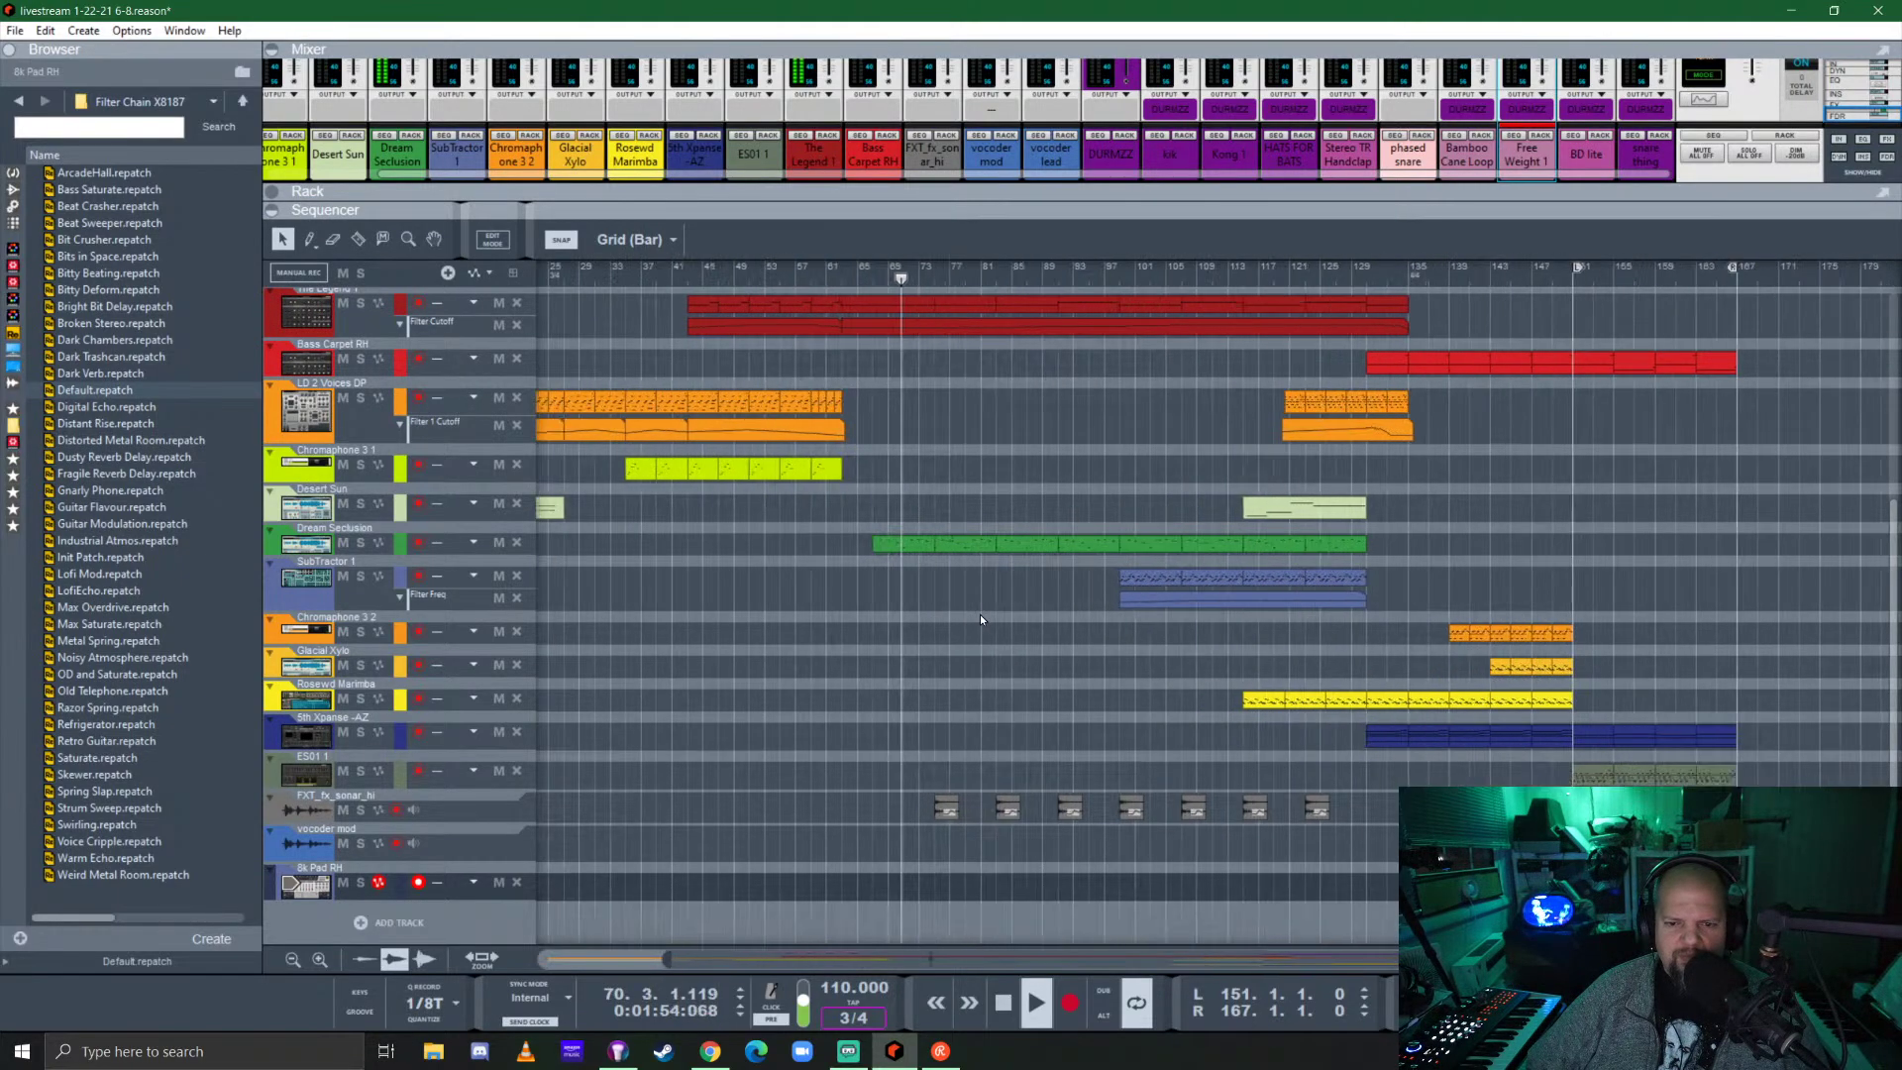
{"action": "scroll", "coordinate": [979, 614], "scroll_direction": "down", "scroll_amount": 1}
{"action": "scroll", "coordinate": [978, 614], "scroll_direction": "left", "scroll_amount": 2}
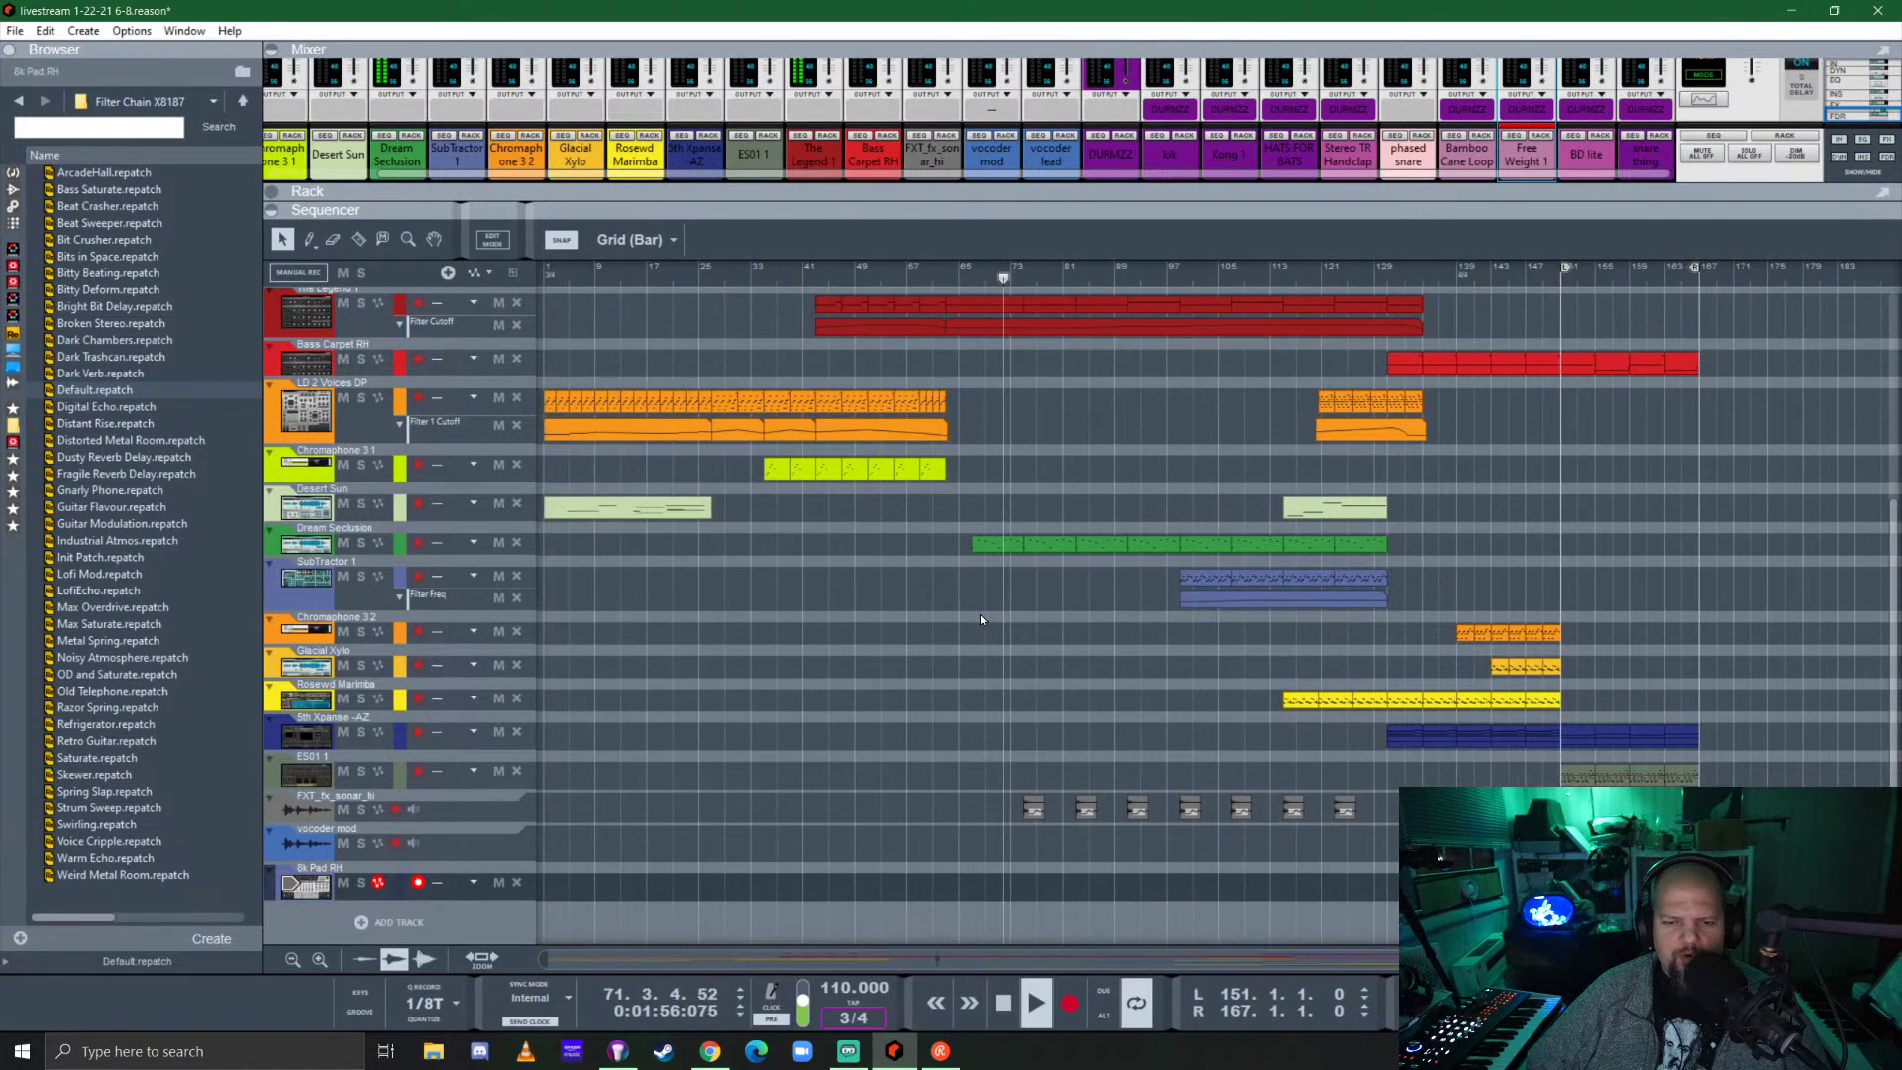
{"action": "scroll", "coordinate": [981, 612], "scroll_direction": "right", "scroll_amount": 4}
{"action": "scroll", "coordinate": [1089, 600], "scroll_direction": "up", "scroll_amount": 5}
{"action": "scroll", "coordinate": [1212, 593], "scroll_direction": "down", "scroll_amount": 3}
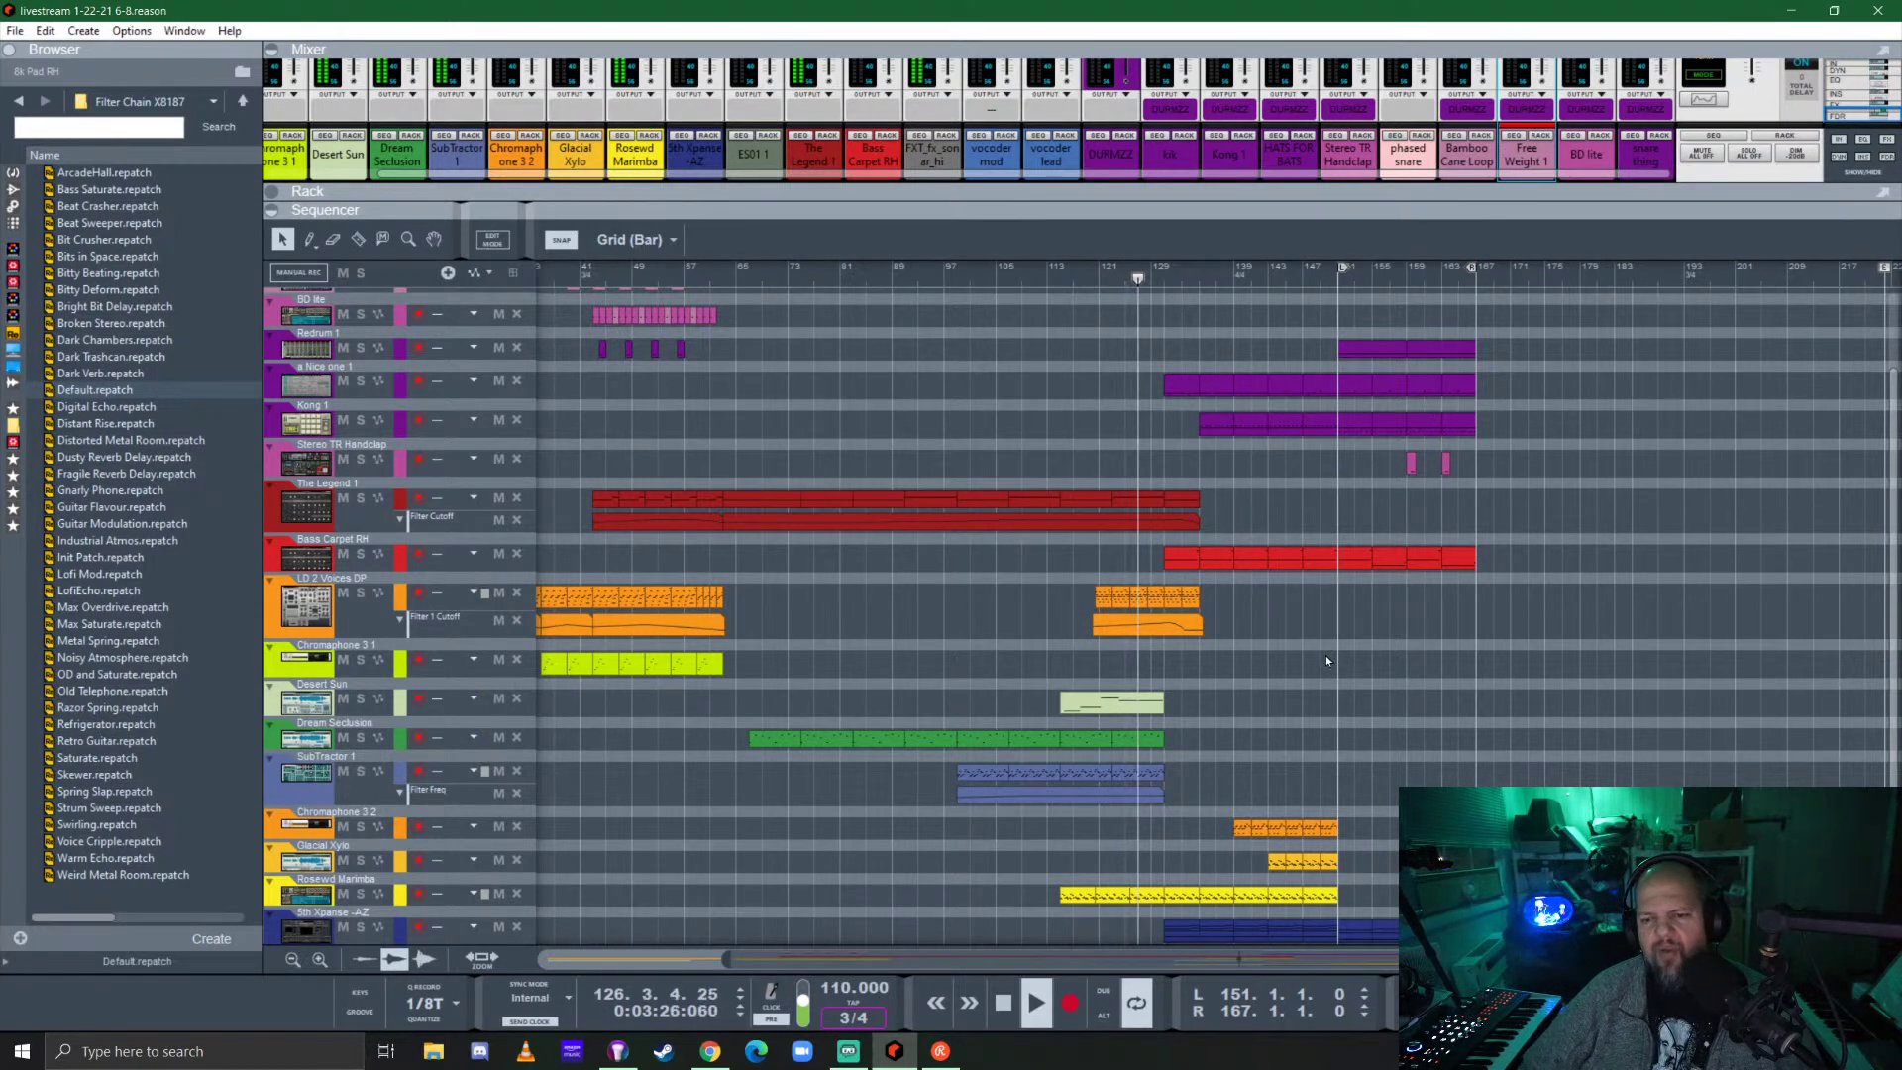
{"action": "scroll", "coordinate": [1292, 664], "scroll_direction": "down", "scroll_amount": 3}
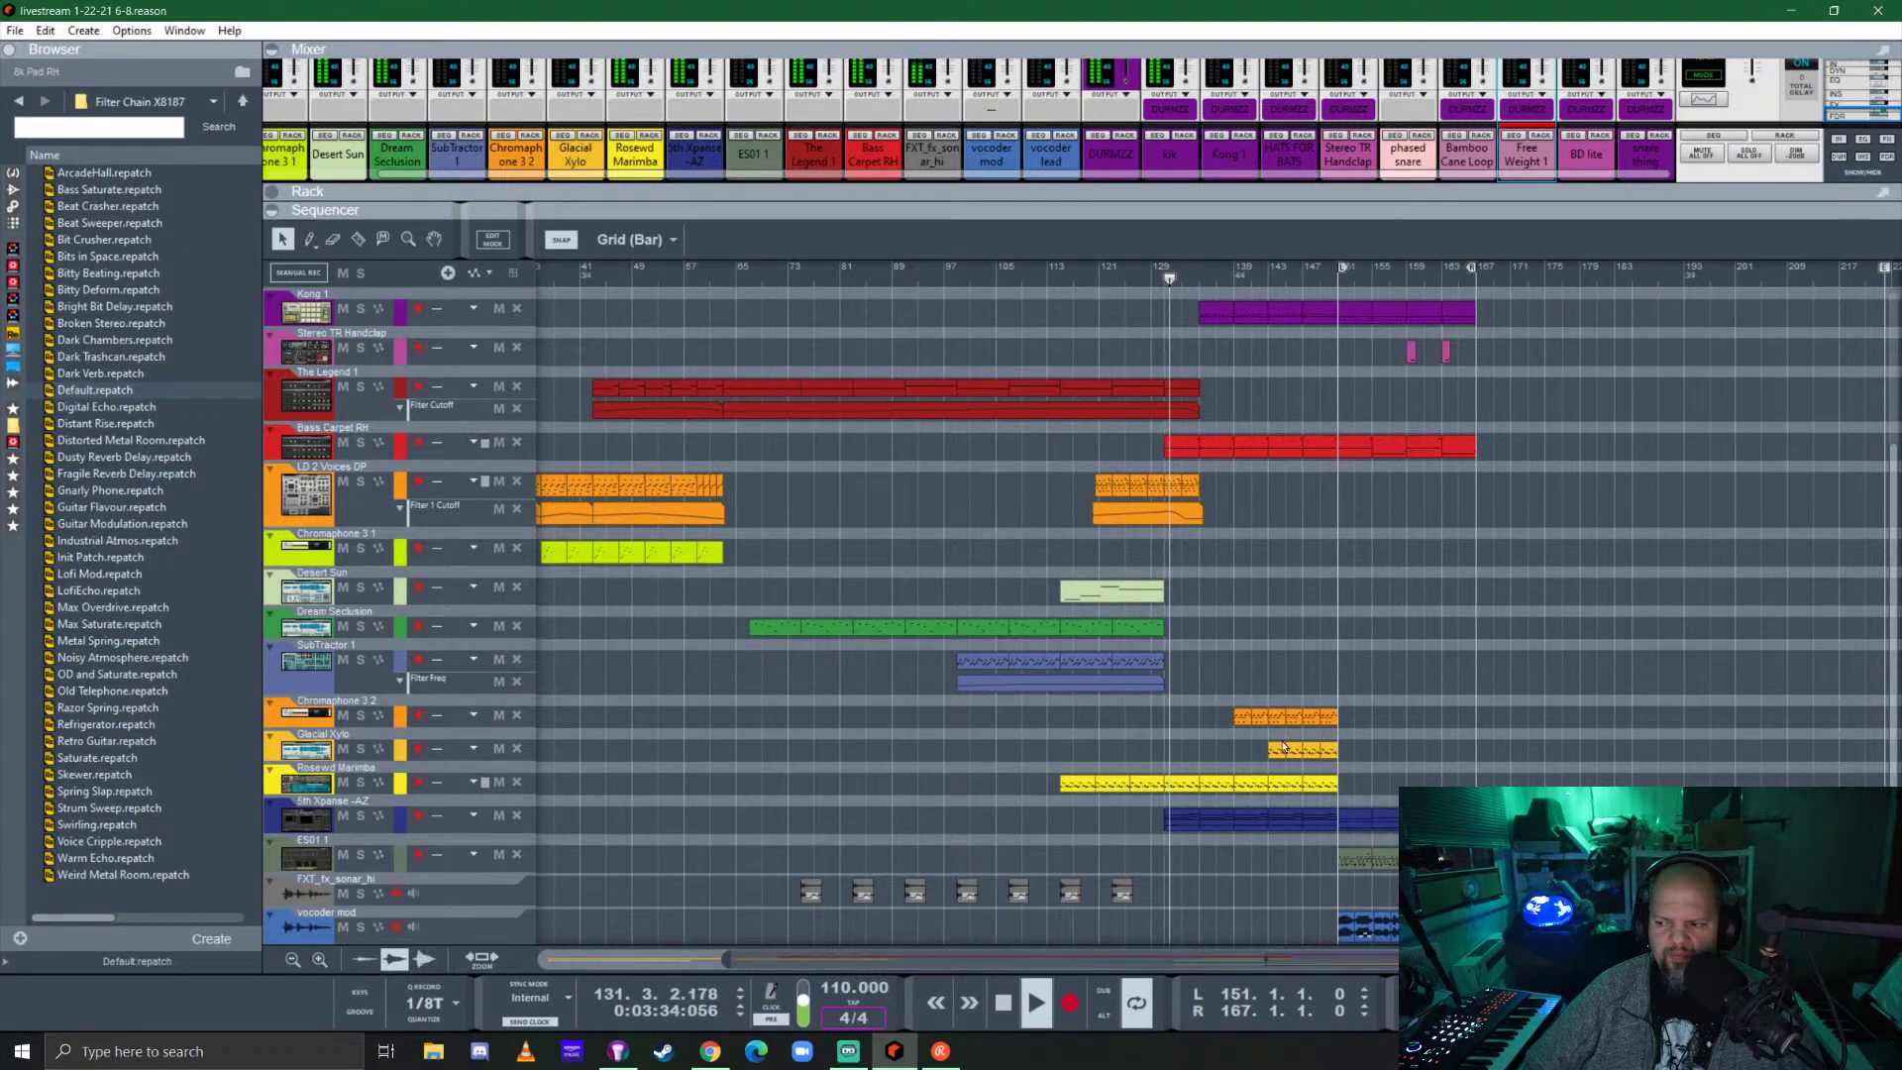
Replay the passage from about bar 129 and remove the 5th Xpanse -AZ clip between bars 131 and 135.
{"action": "left_click", "coordinate": [1189, 827]}
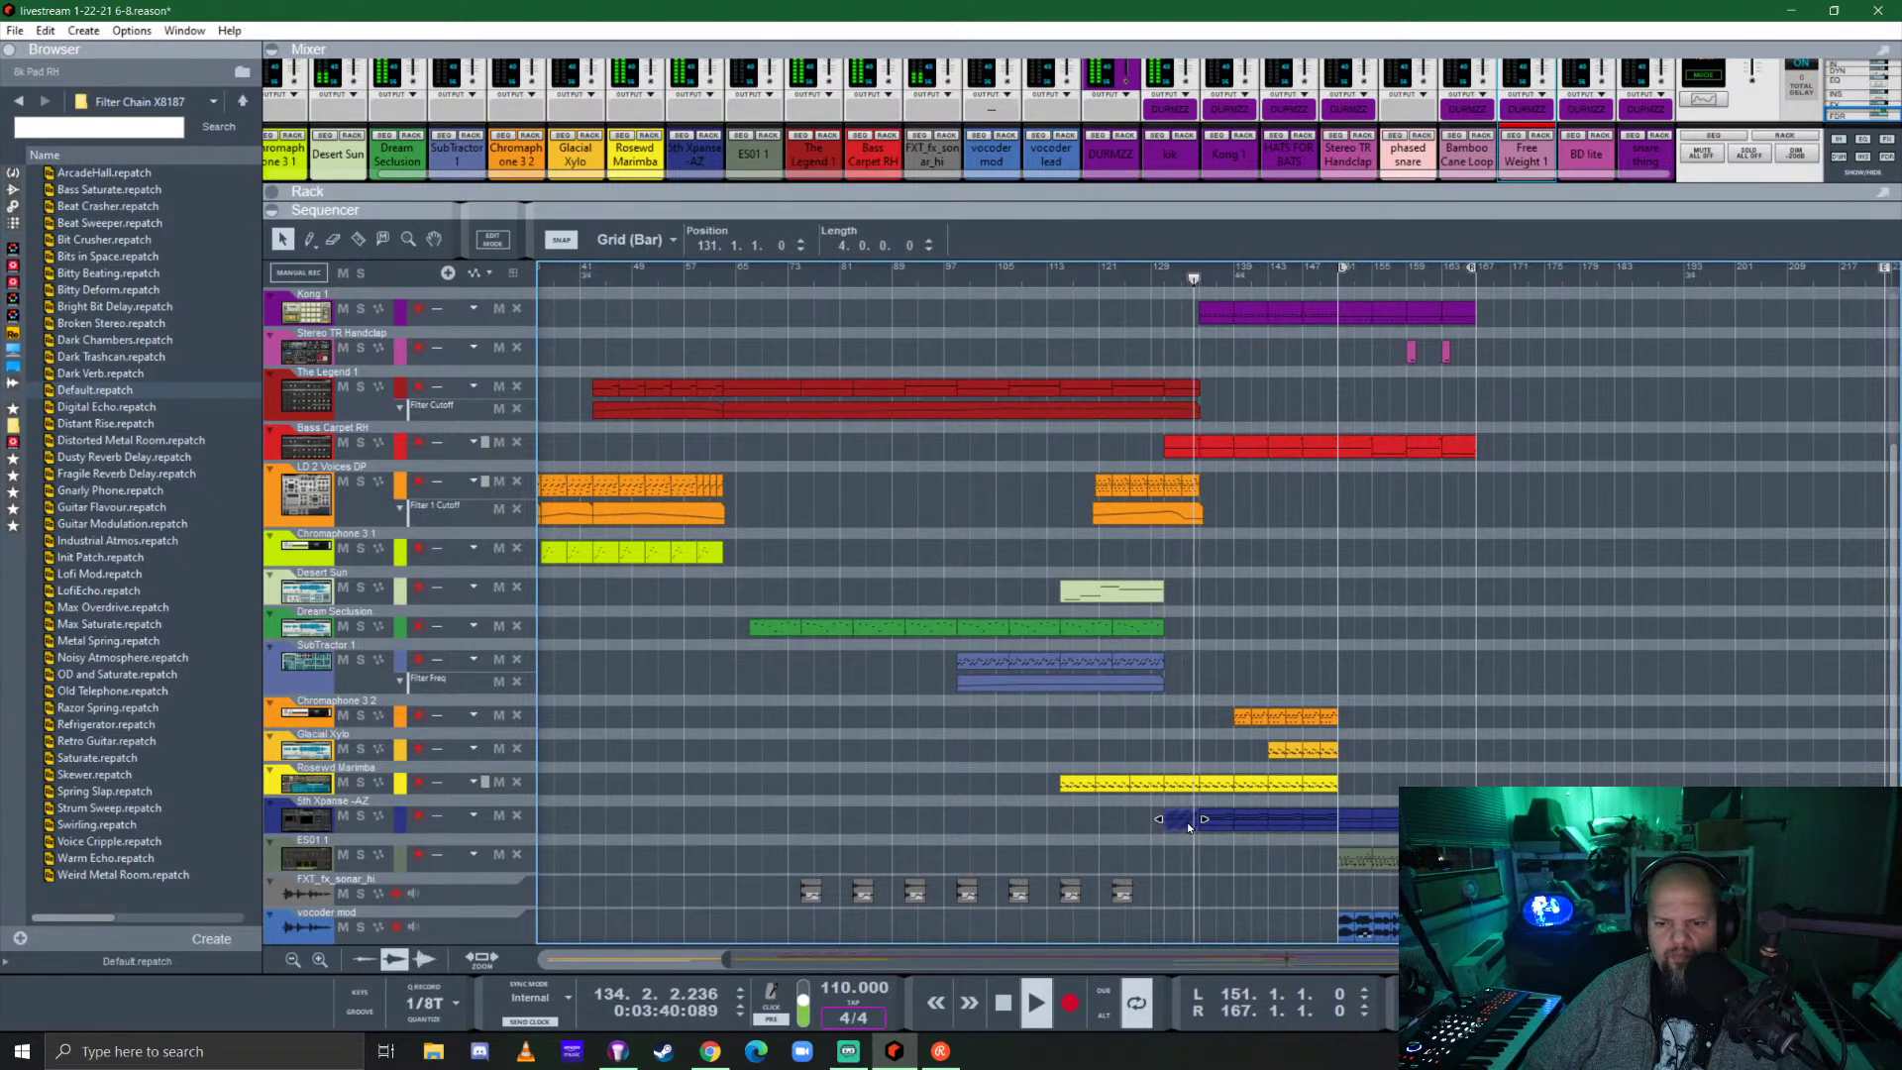
{"action": "left_click", "coordinate": [1275, 673]}
{"action": "key", "text": "space"}
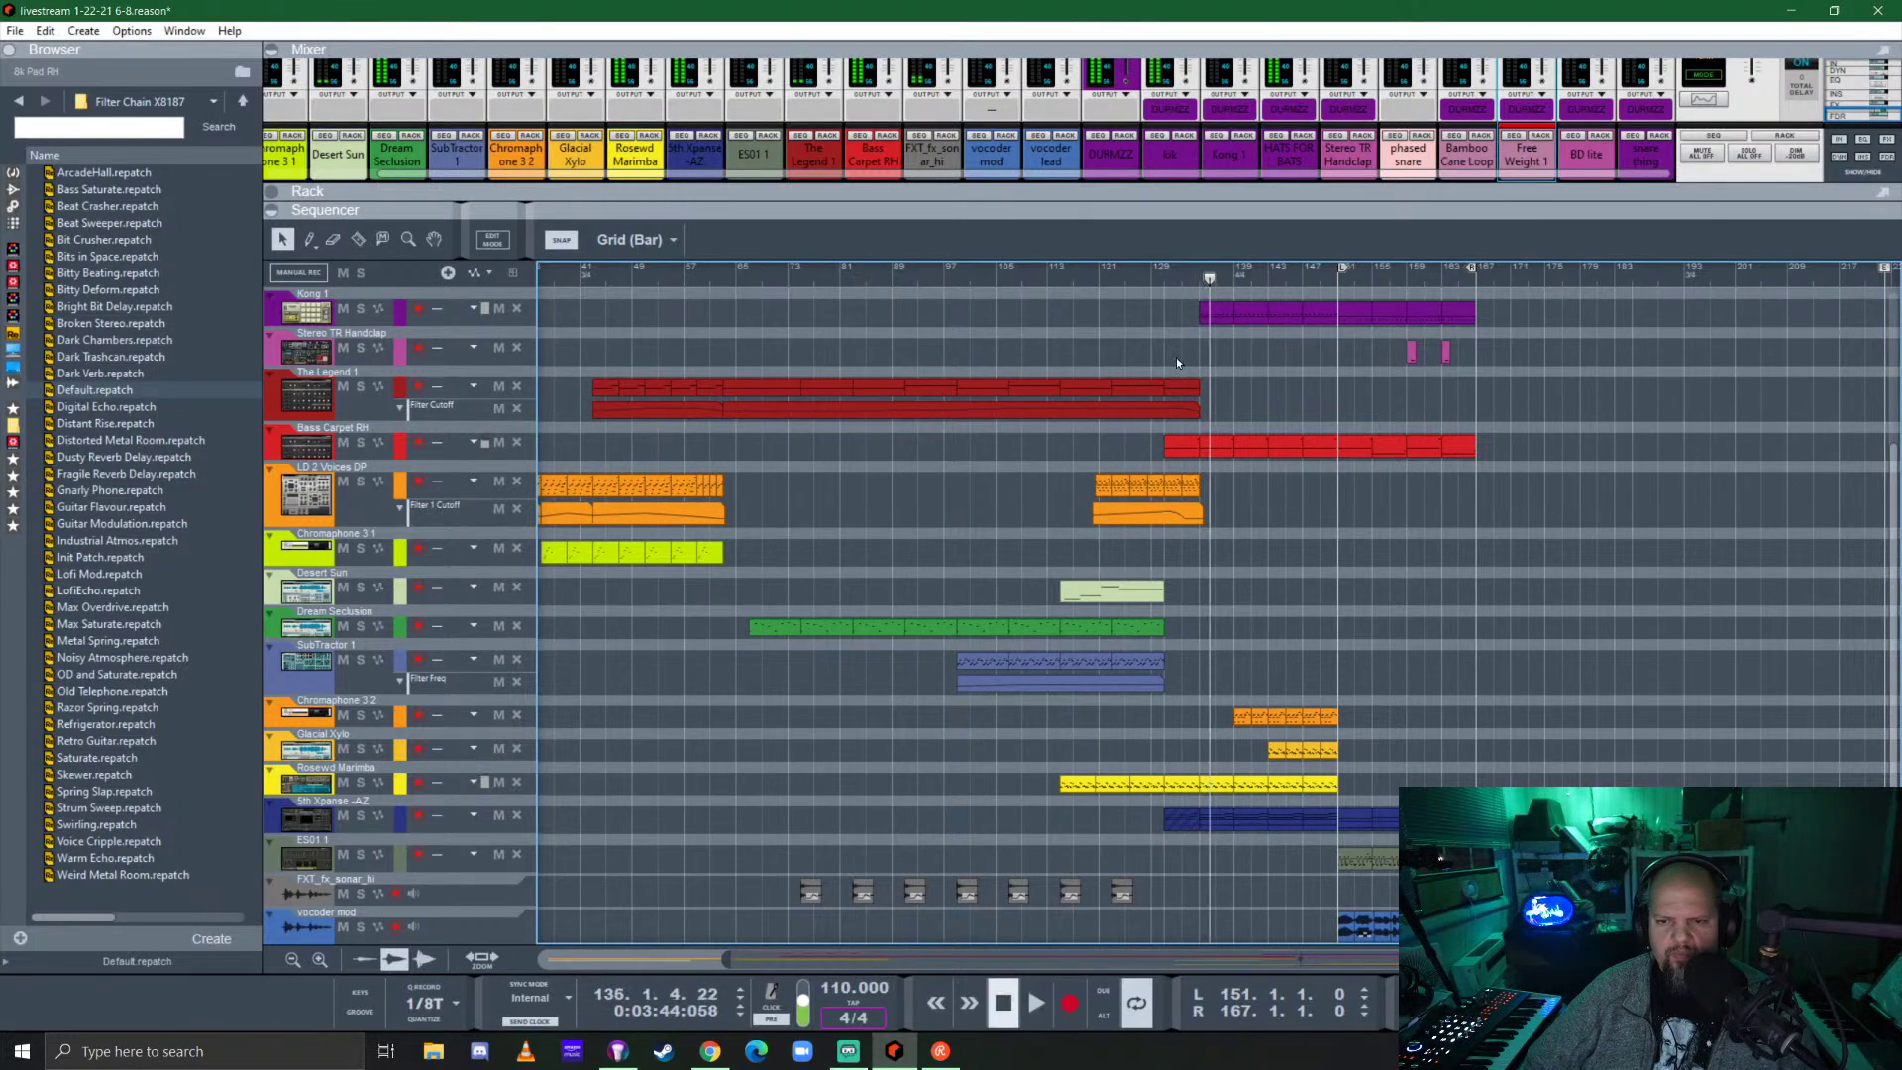
{"action": "left_click", "coordinate": [1150, 280]}
{"action": "key", "text": "space"}
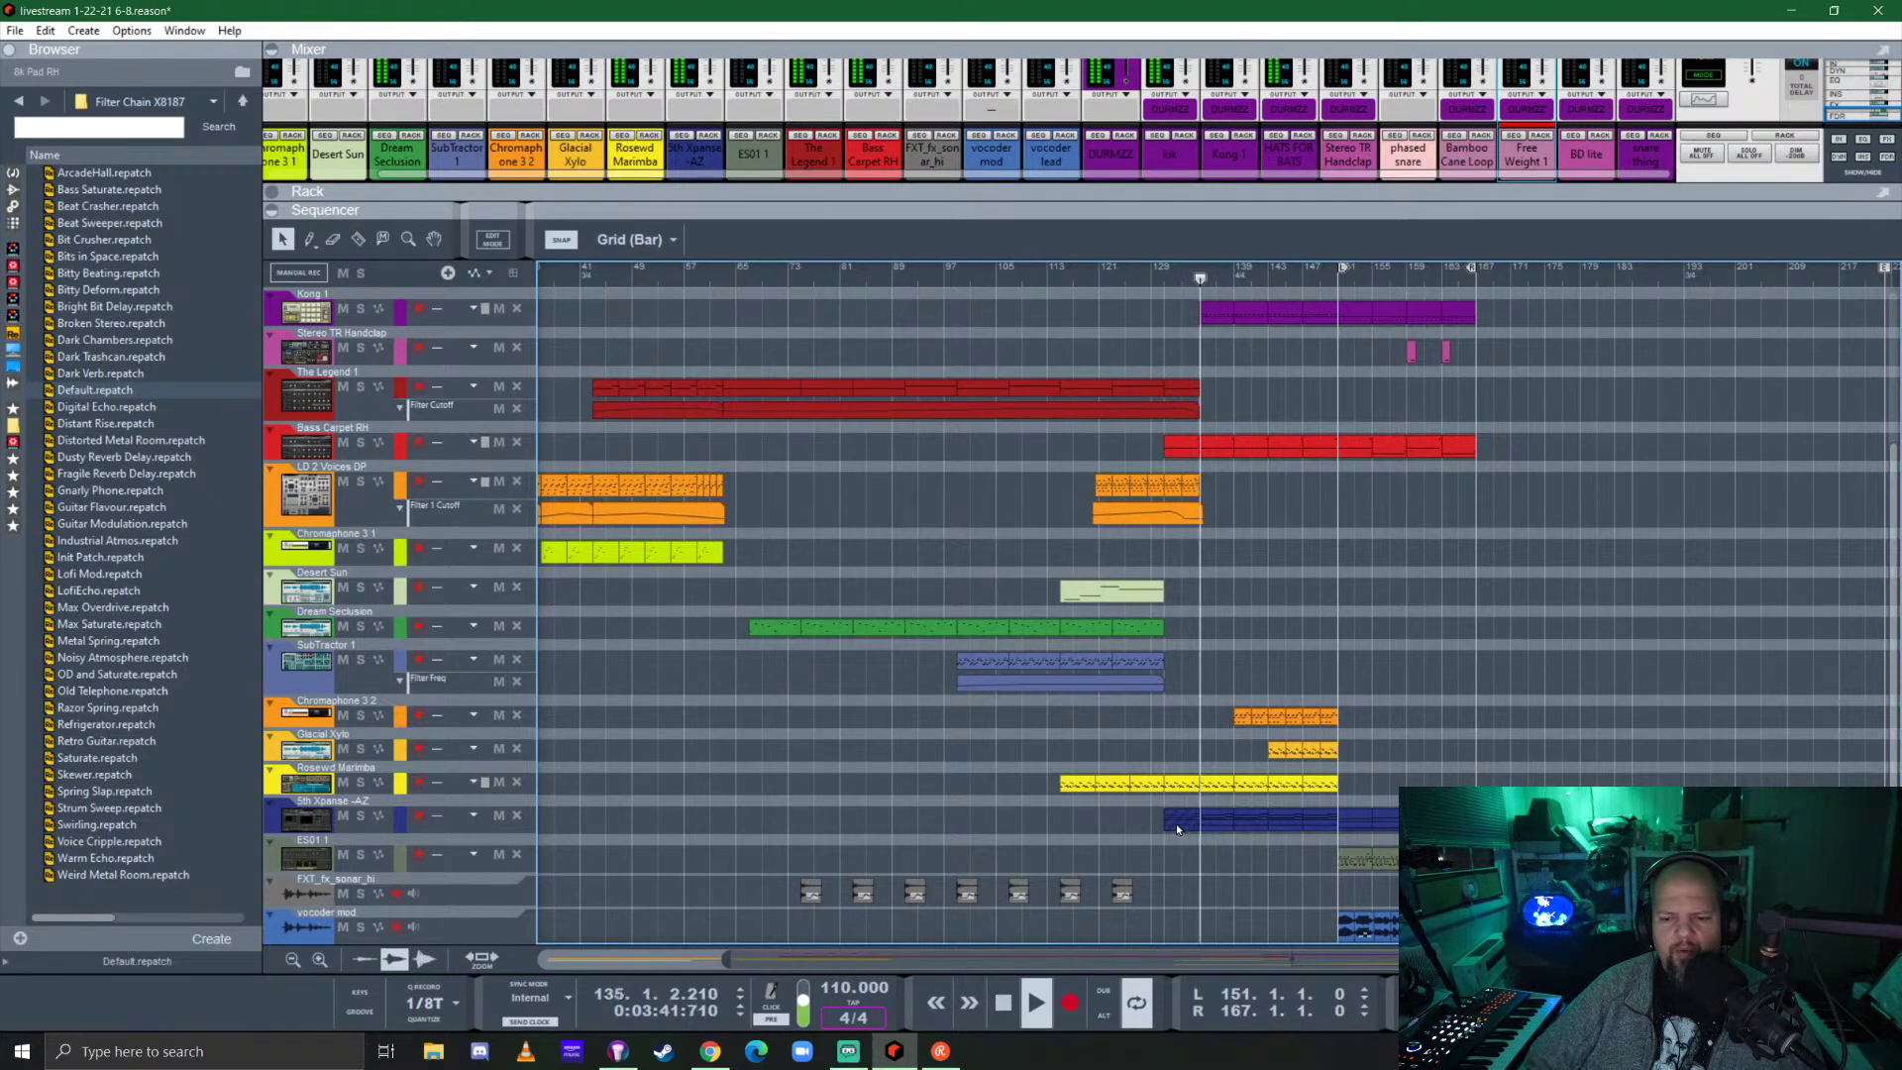
{"action": "left_click_drag", "start_coordinate": [1175, 823], "coordinate": [1200, 824]}
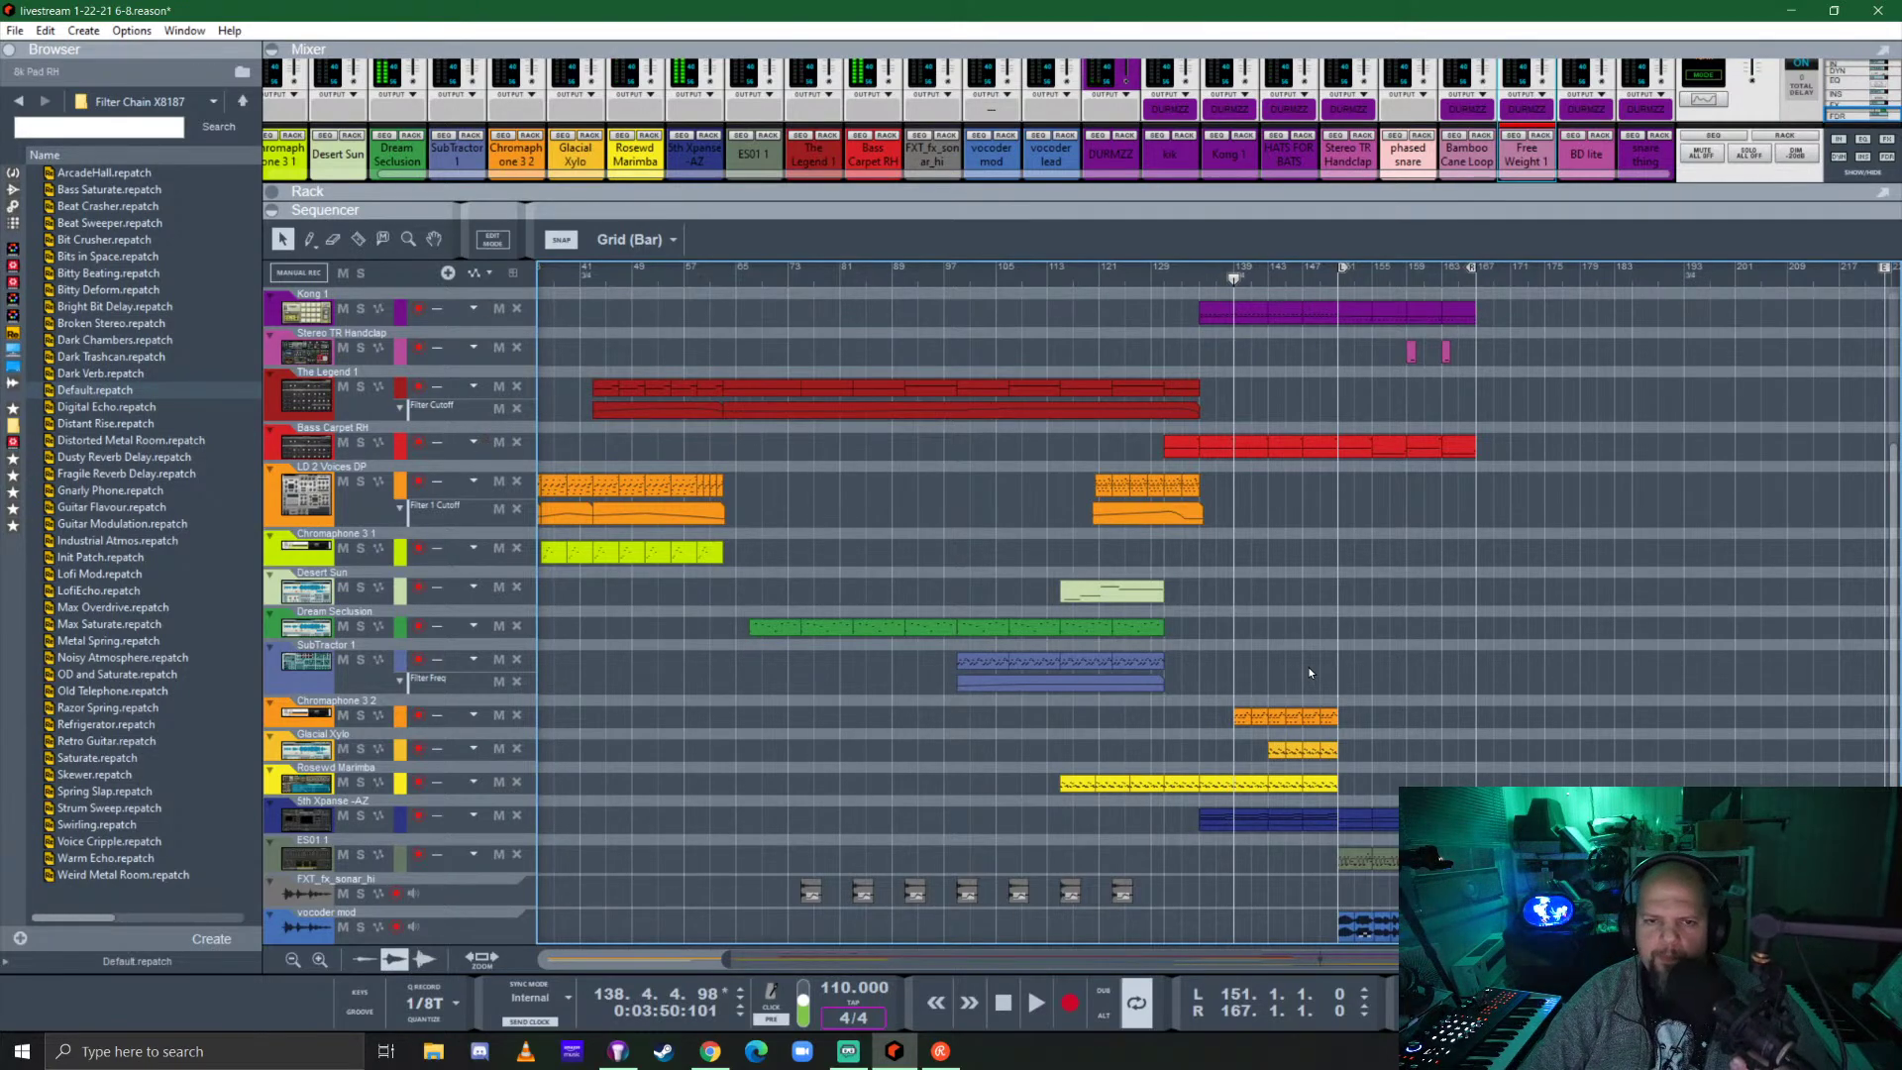
Enlarge the rack and unfold the Expanse synth of the 5th Xpanse -AZ channel.
{"action": "left_click_drag", "start_coordinate": [900, 210], "coordinate": [926, 825]}
{"action": "scroll", "coordinate": [627, 626], "scroll_direction": "down", "scroll_amount": 3}
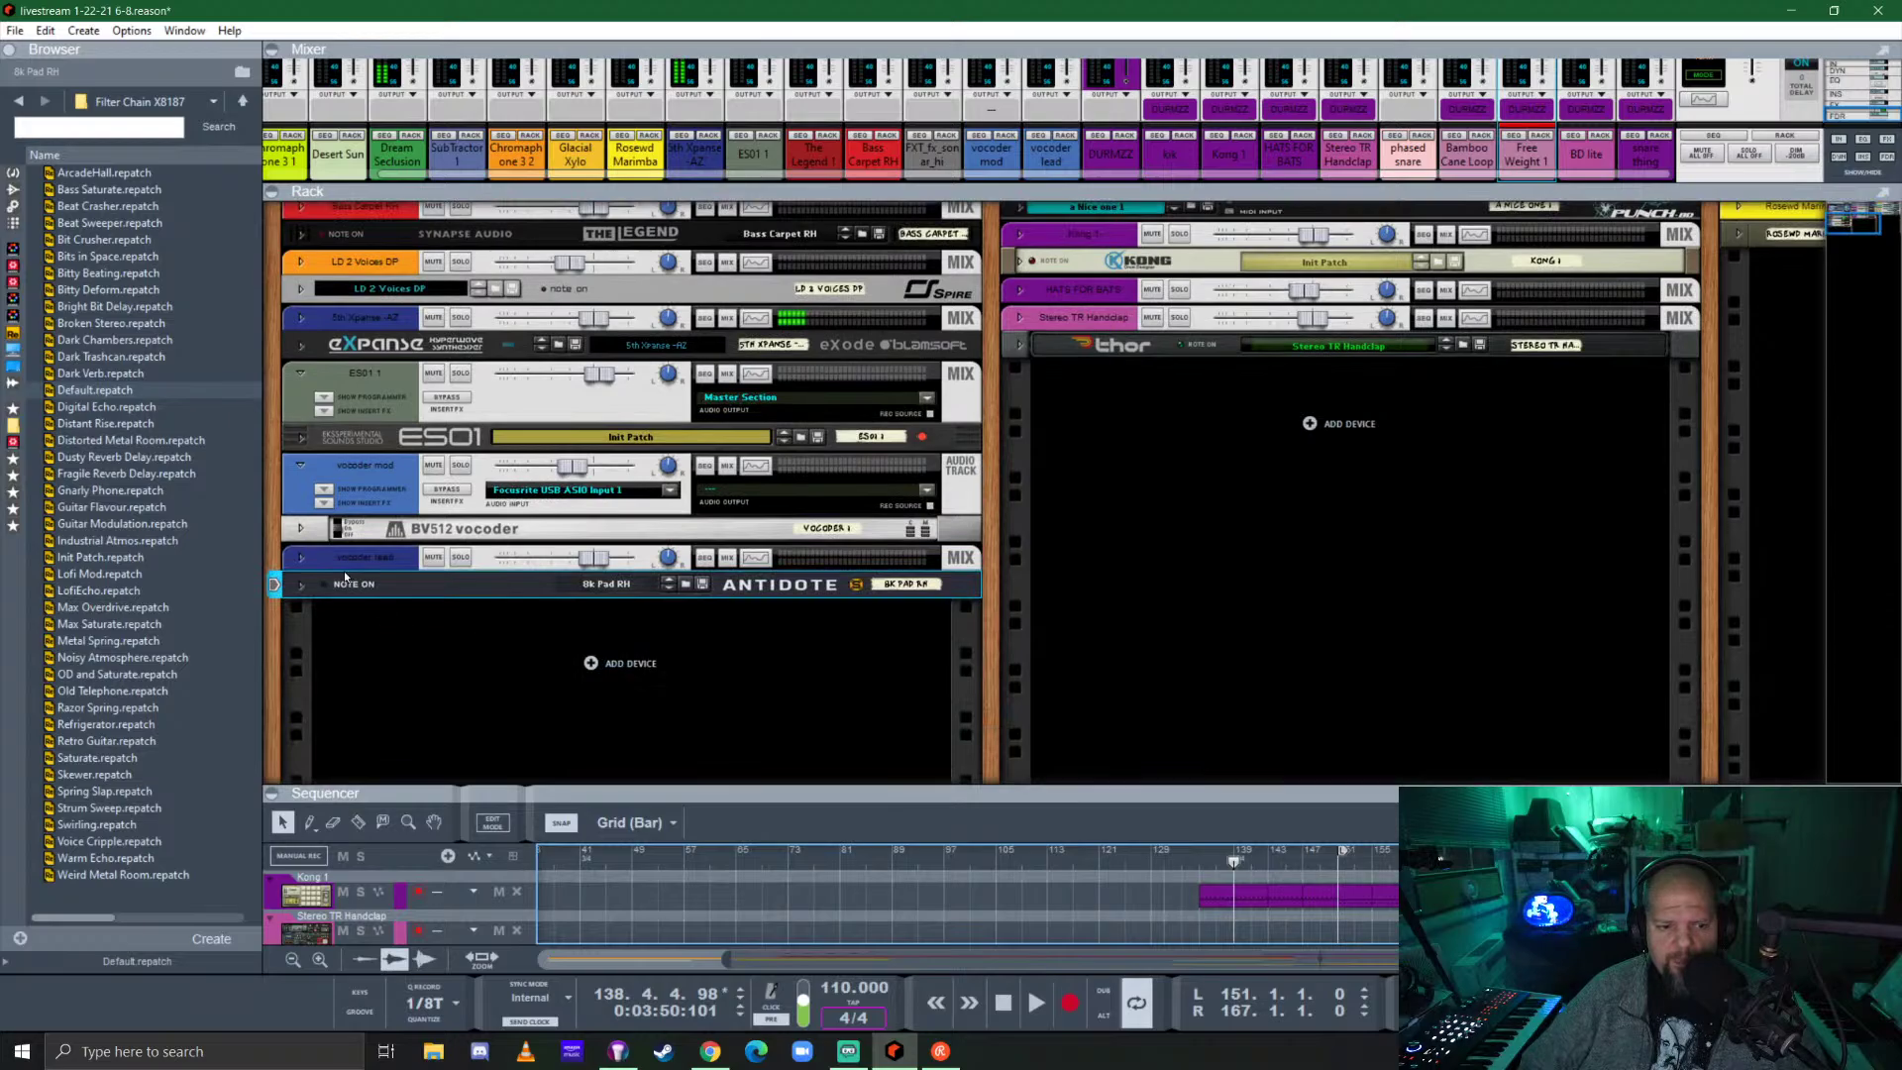
{"action": "scroll", "coordinate": [346, 577], "scroll_direction": "up", "scroll_amount": 5}
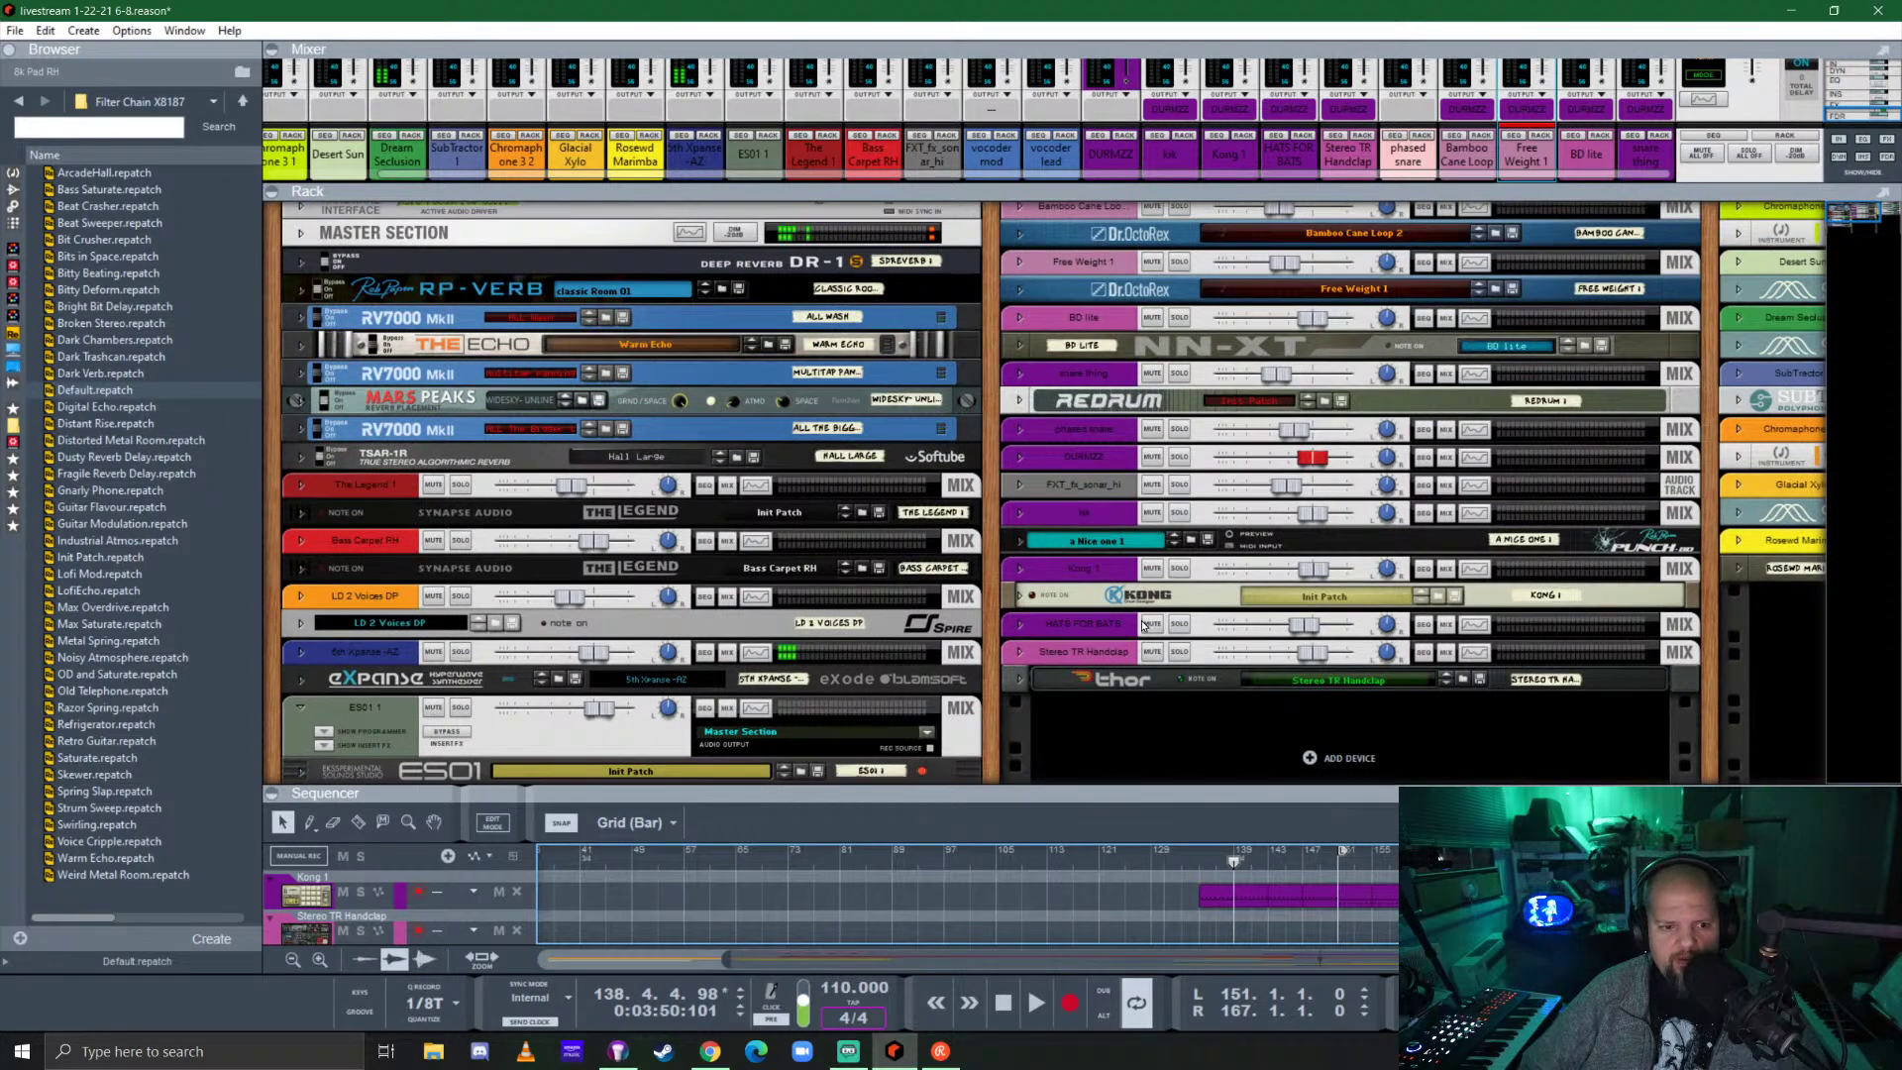
{"action": "left_click", "coordinate": [300, 679]}
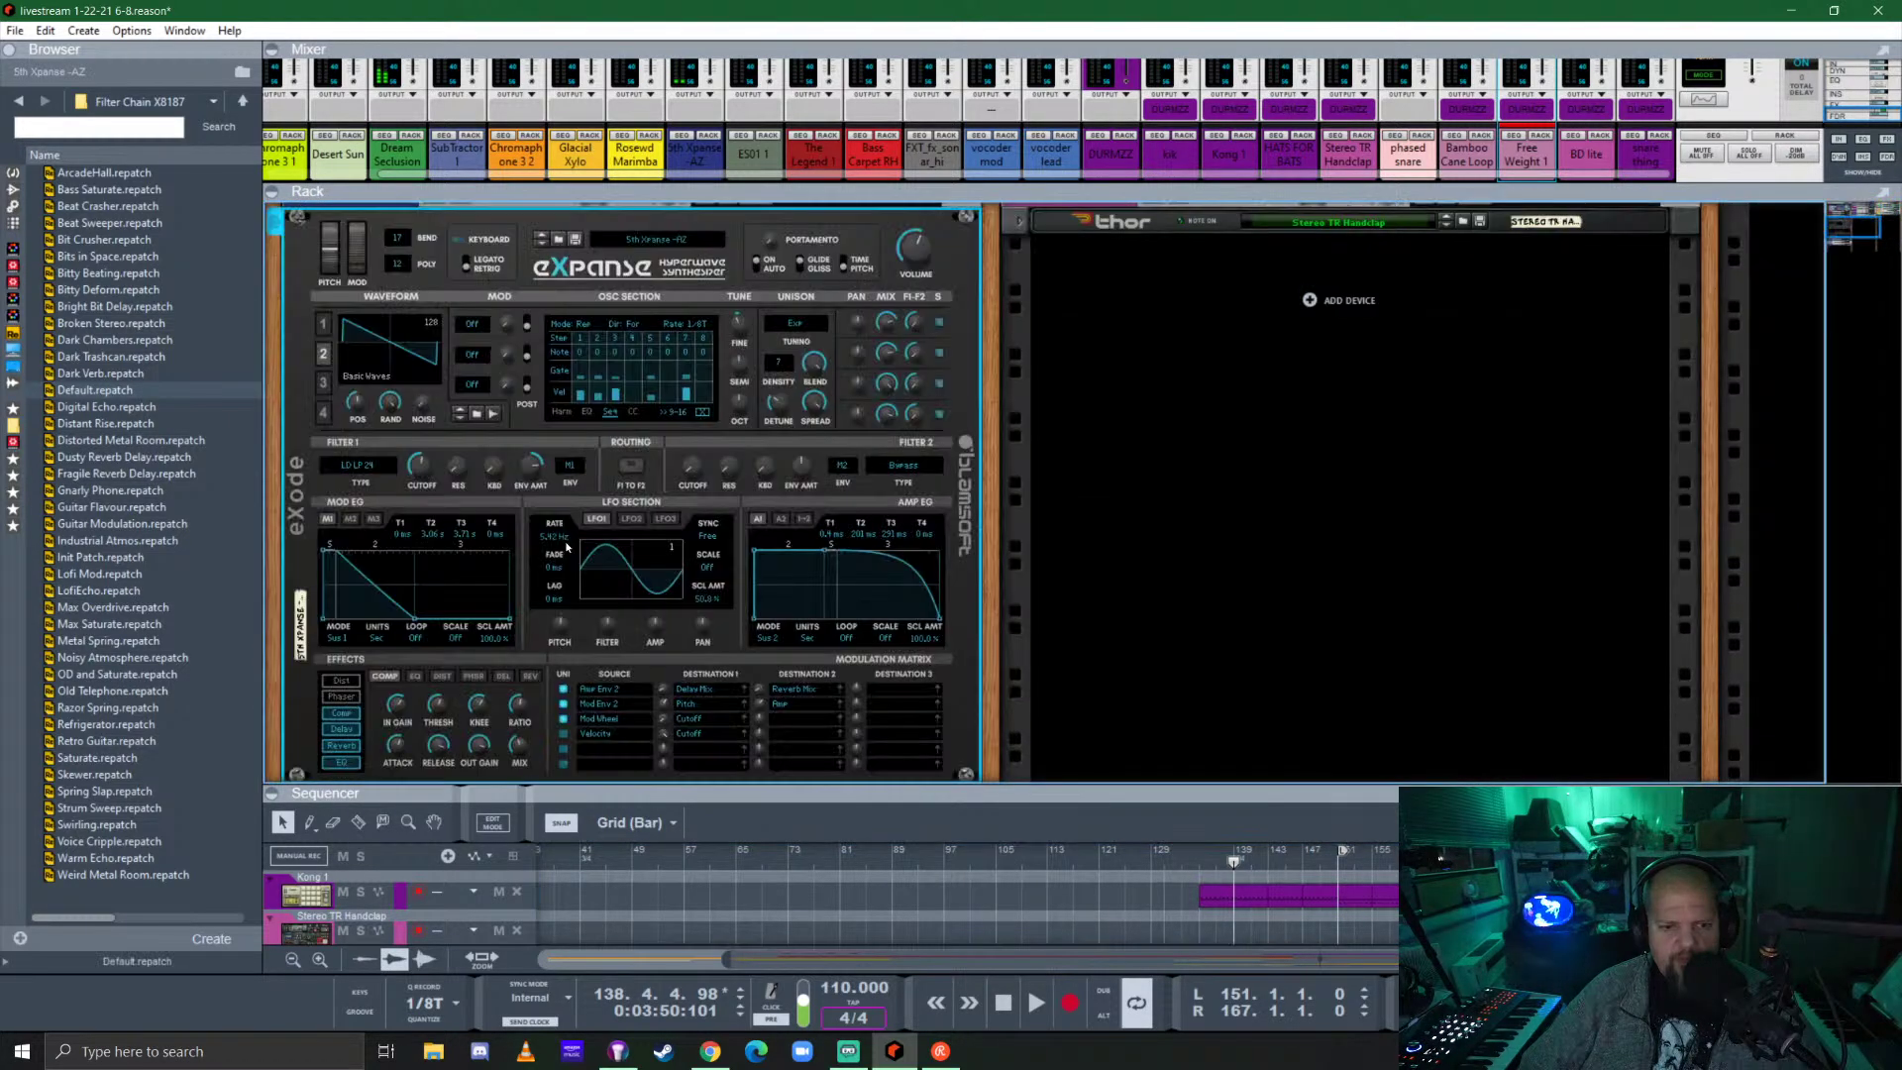
Adjust the Expanse's Filter 1 envelope amount and set its cutoff to about 2311 Hz, and fold the synth.
{"action": "left_click_drag", "start_coordinate": [424, 471], "coordinate": [433, 553]}
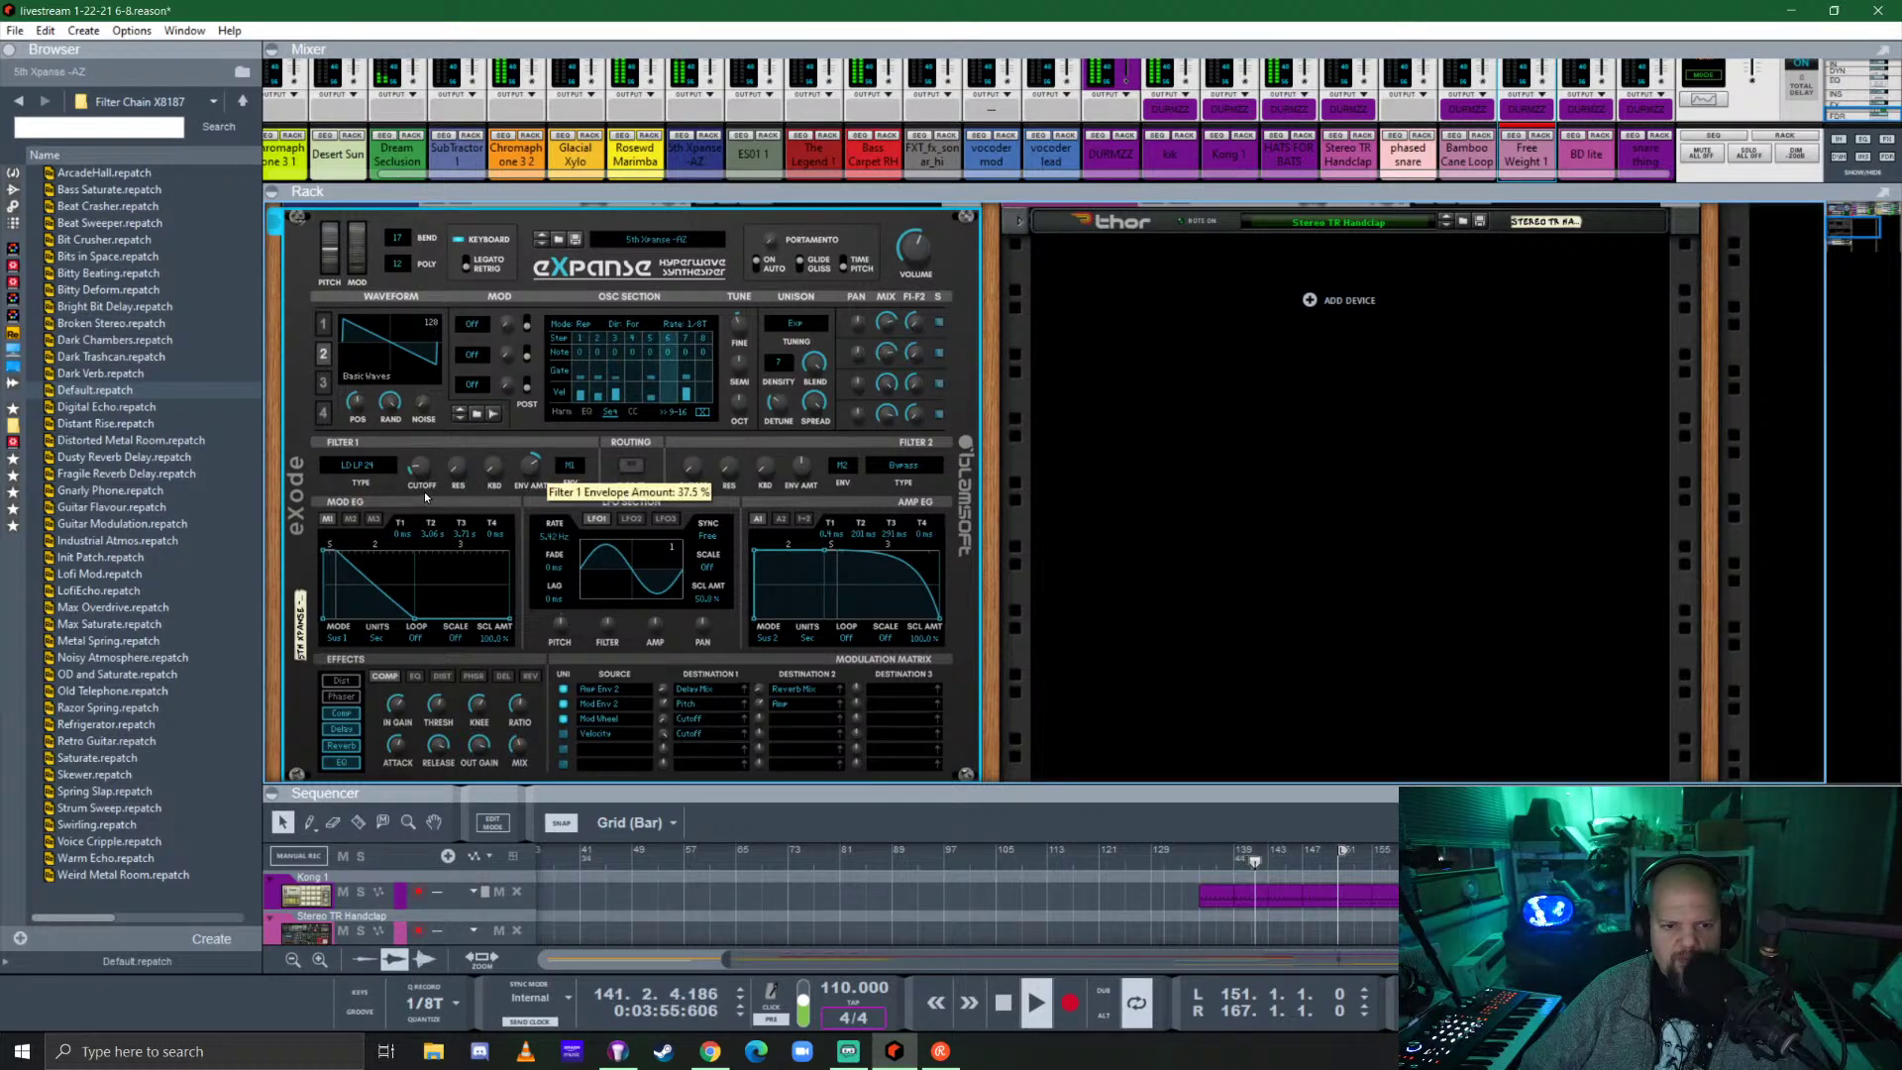
{"action": "left_click_drag", "start_coordinate": [428, 448], "coordinate": [451, 382]}
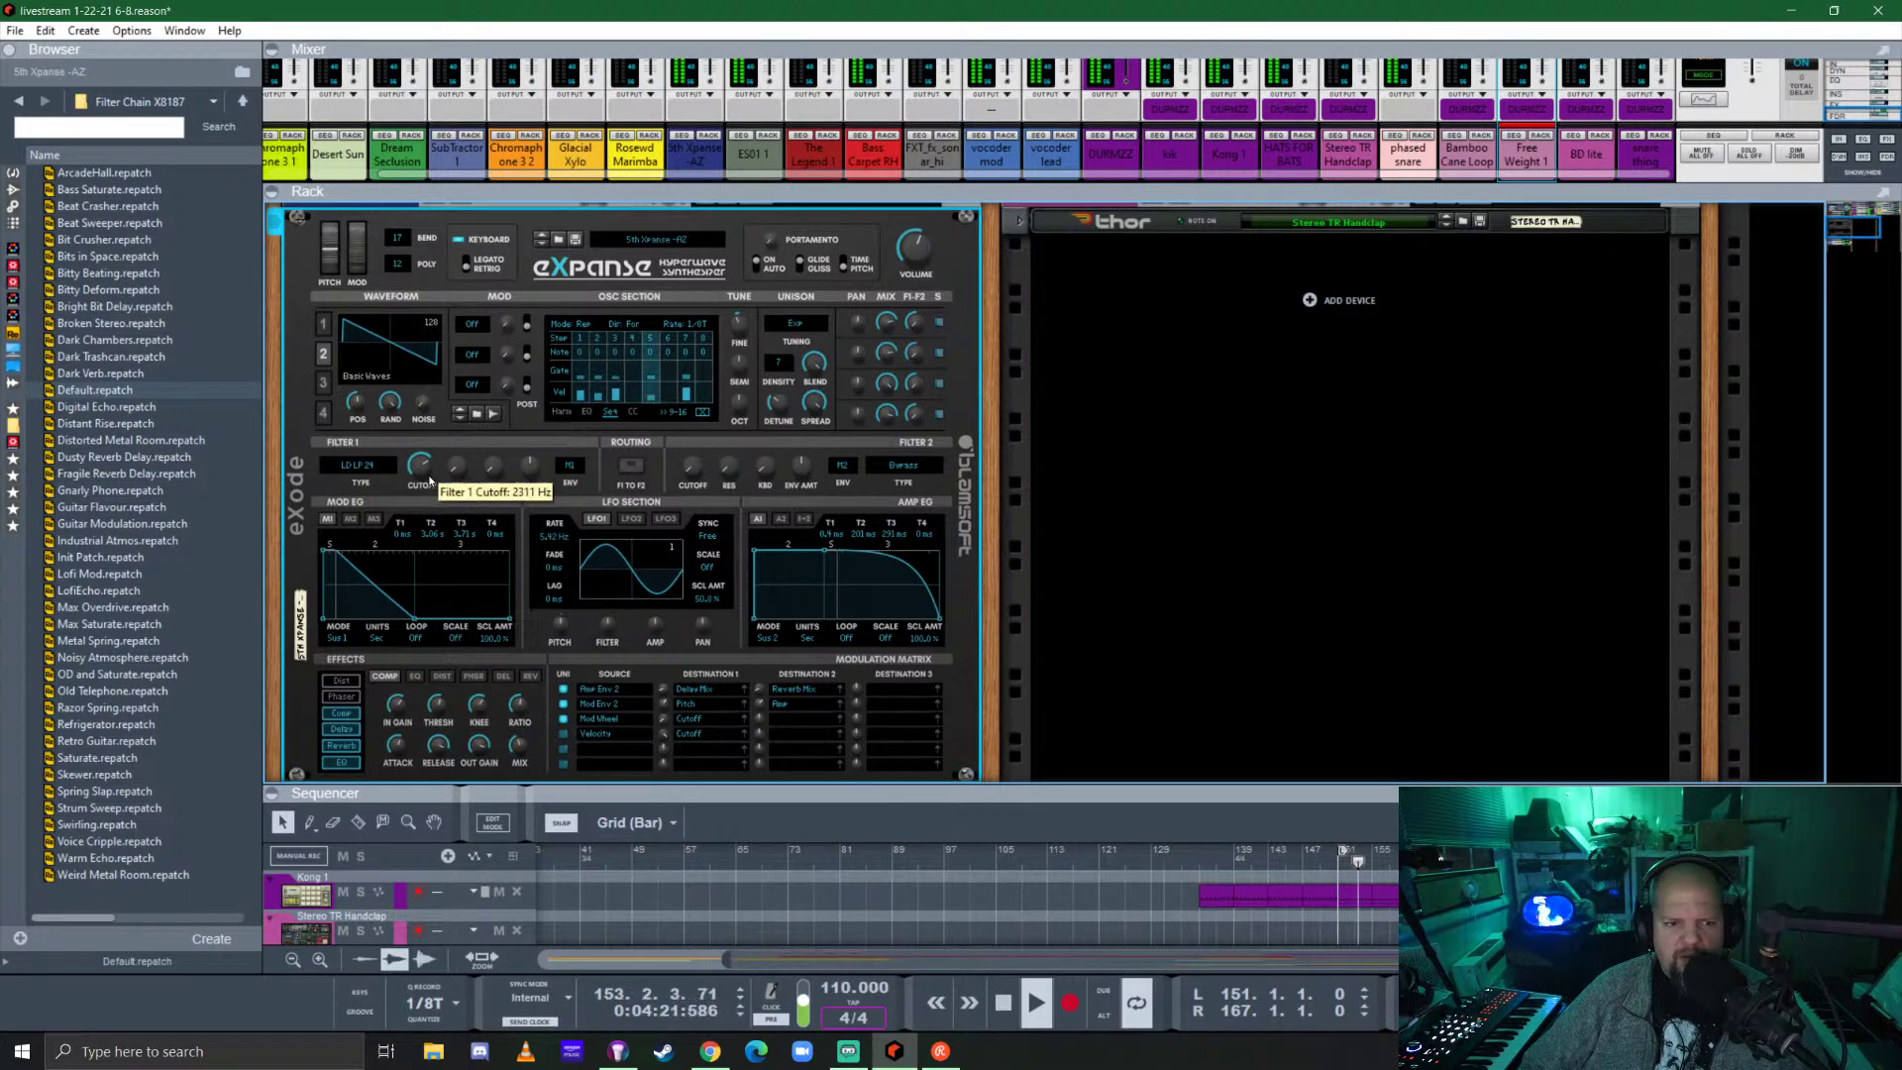
{"action": "left_click", "coordinate": [297, 216]}
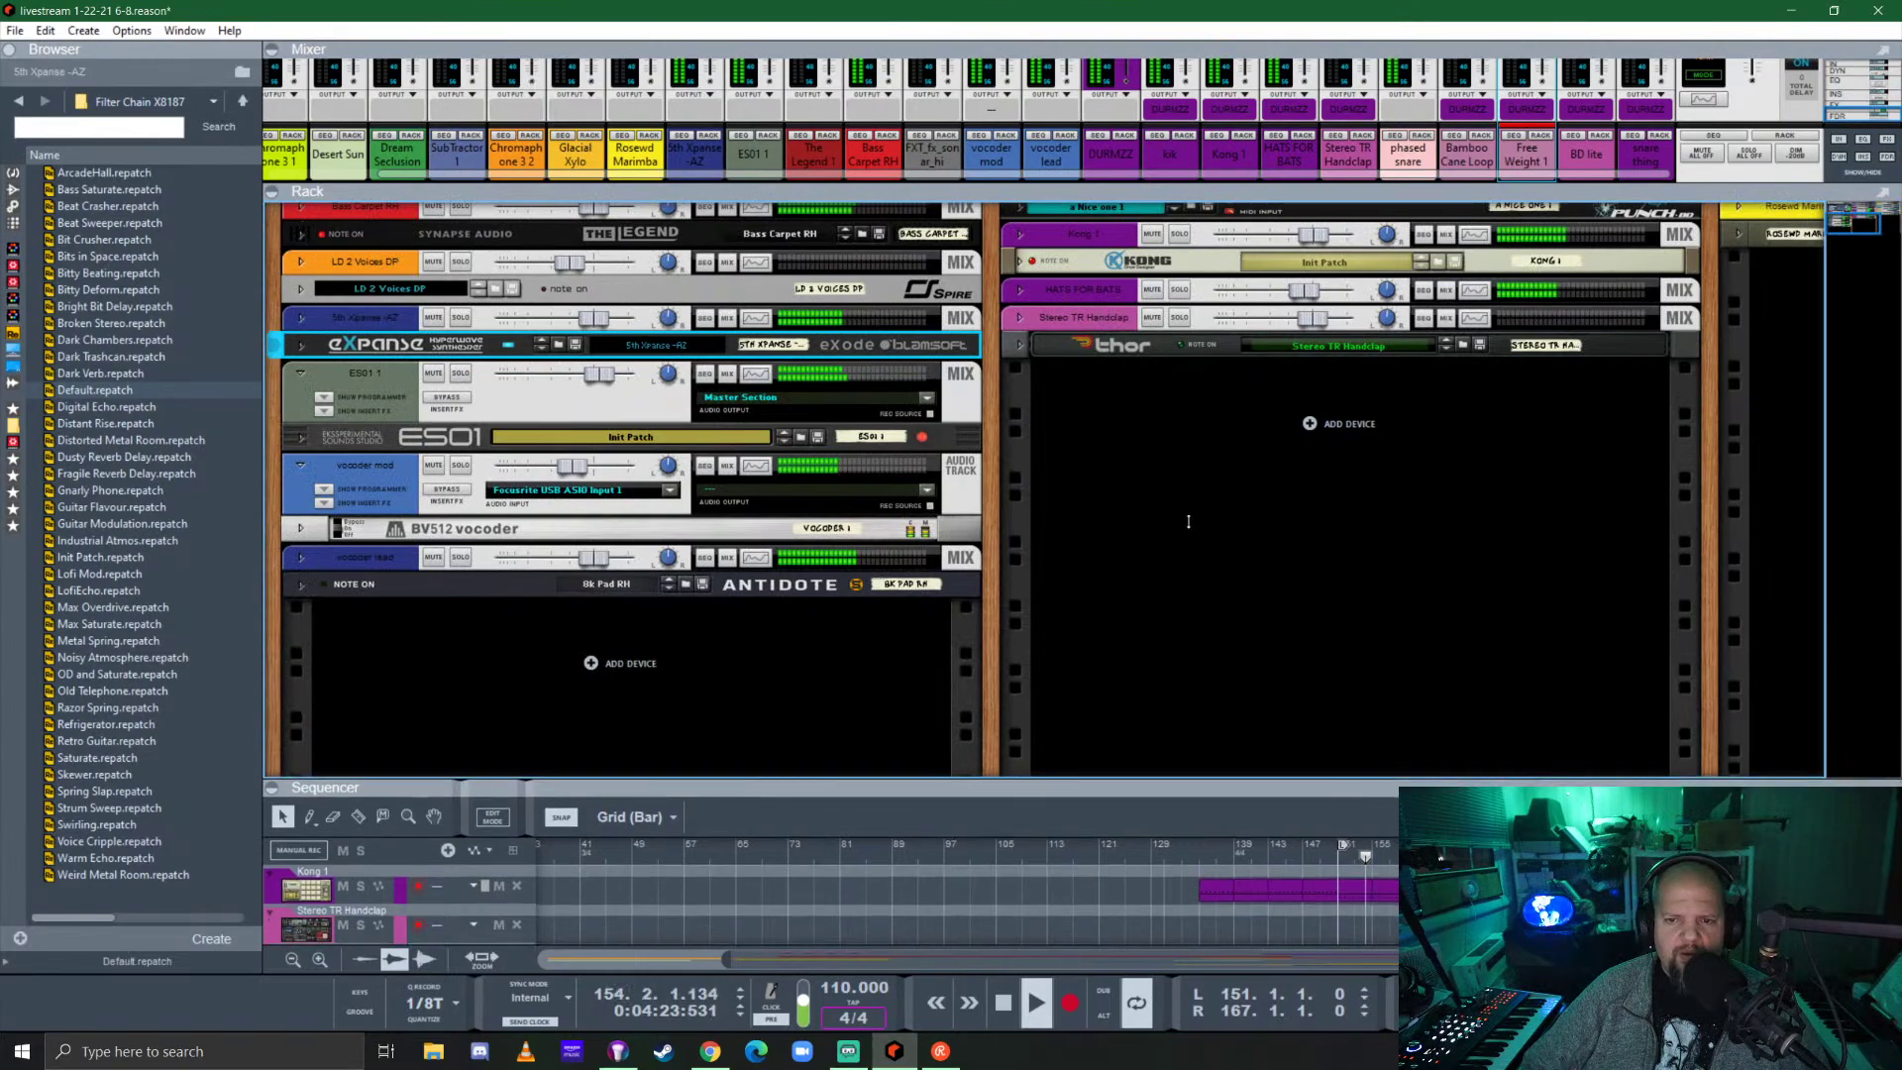
Check the channel levels in the enlarged mixer, and examine the ES01 synth and its mix channel in the rack.
{"action": "left_click_drag", "start_coordinate": [1183, 792], "coordinate": [1240, 483]}
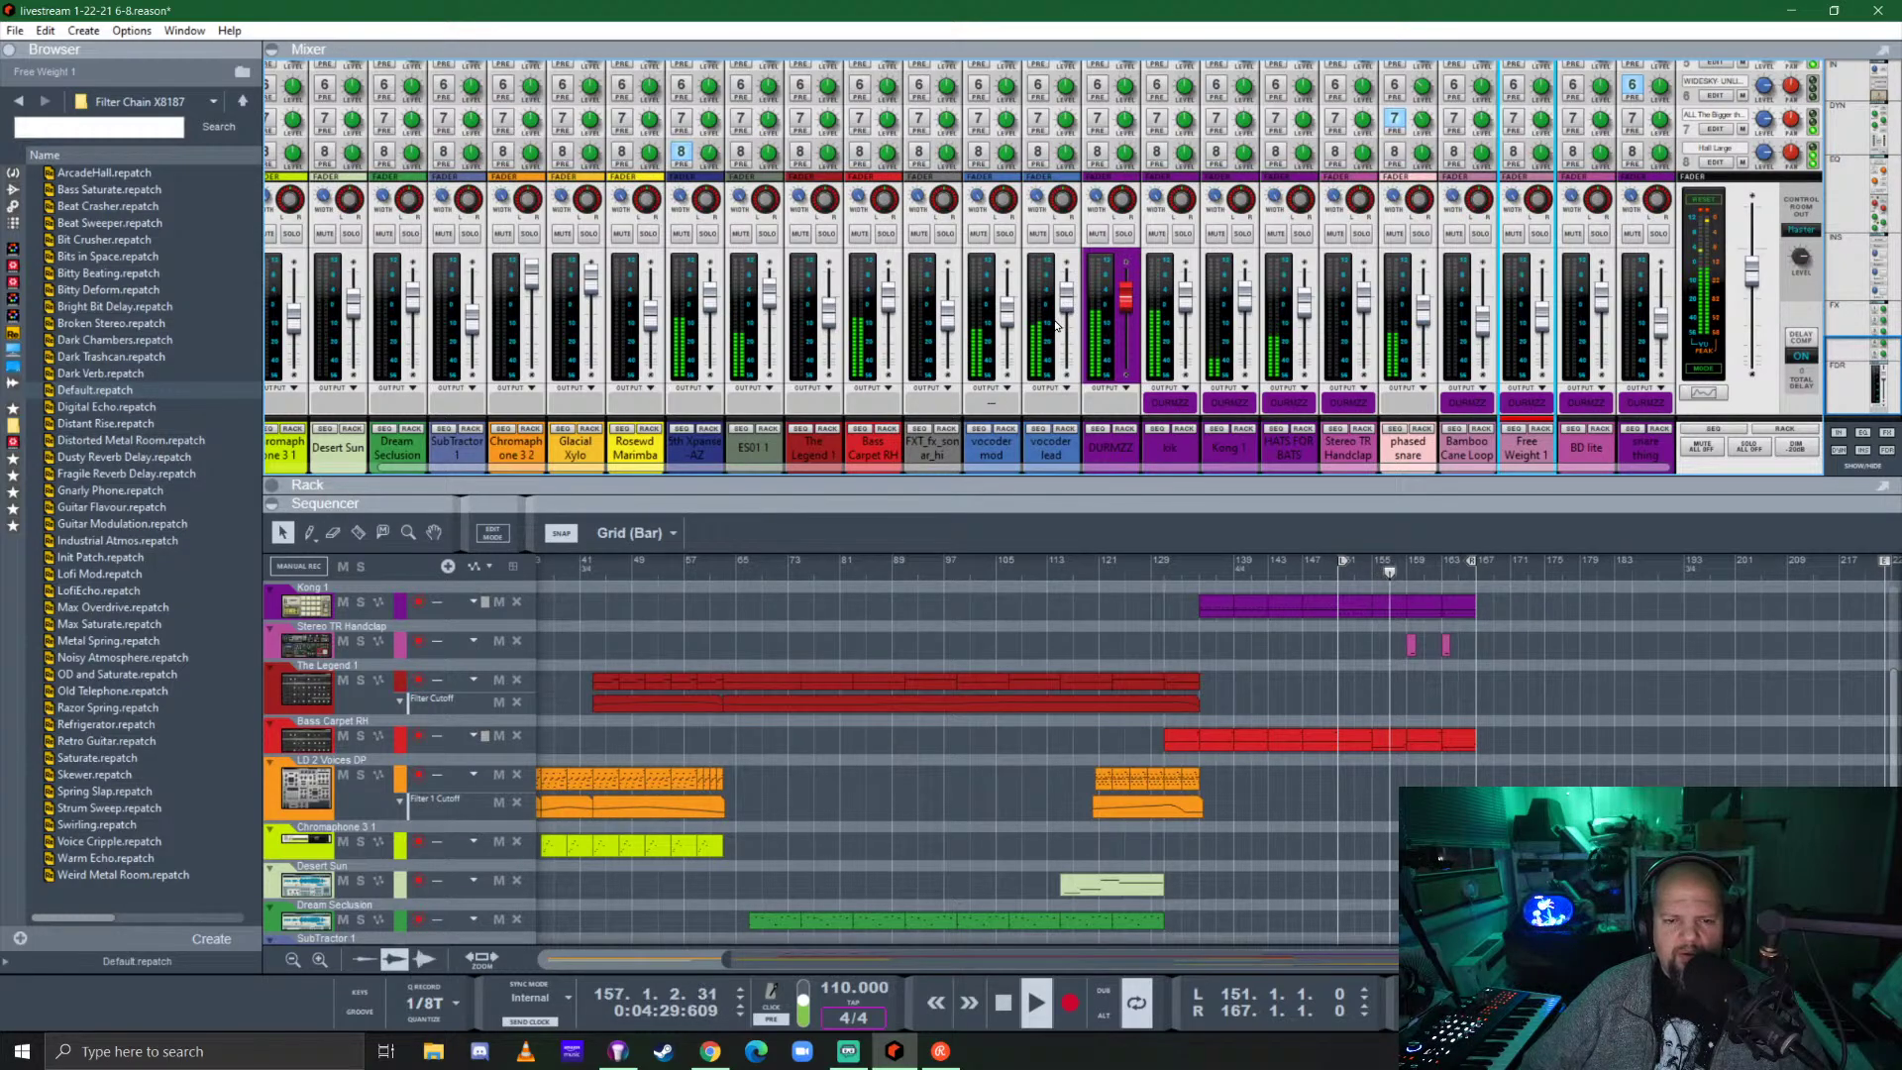
{"action": "left_click", "coordinate": [889, 483]}
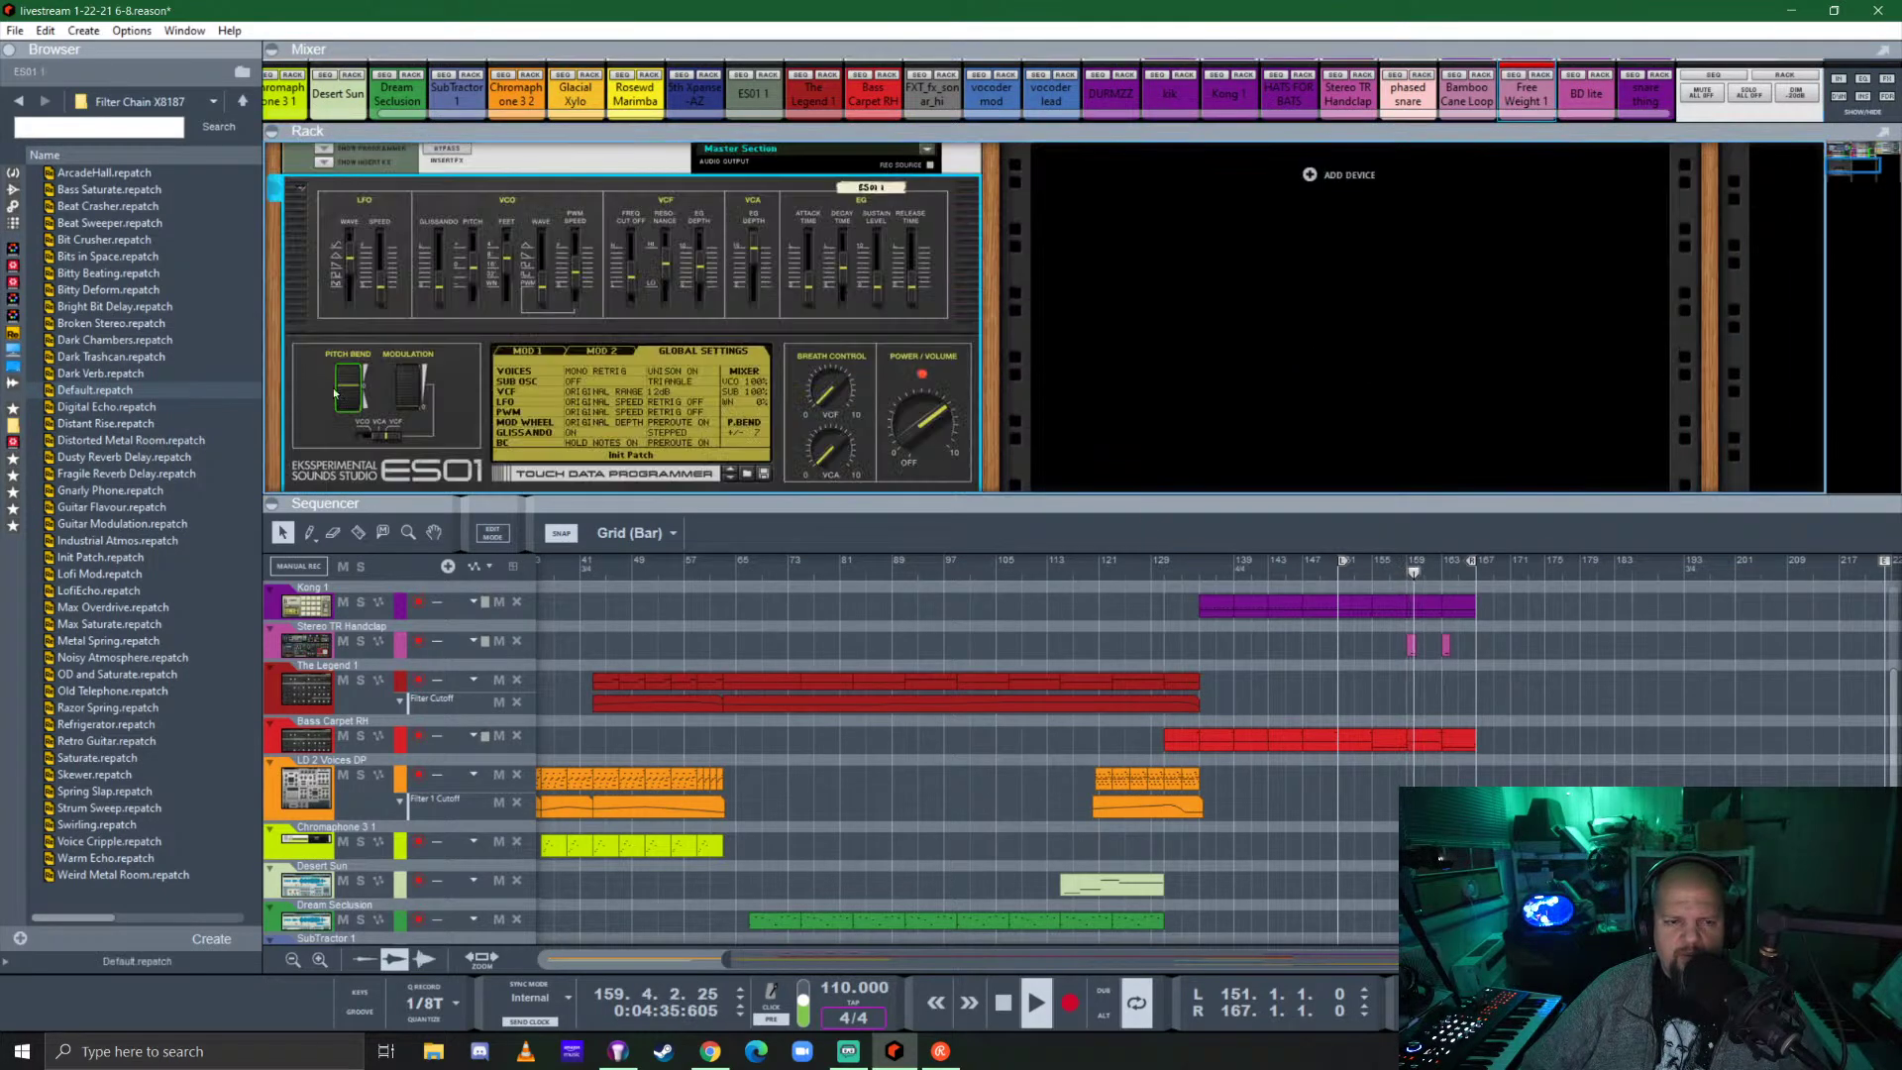
{"action": "left_click", "coordinate": [302, 379]}
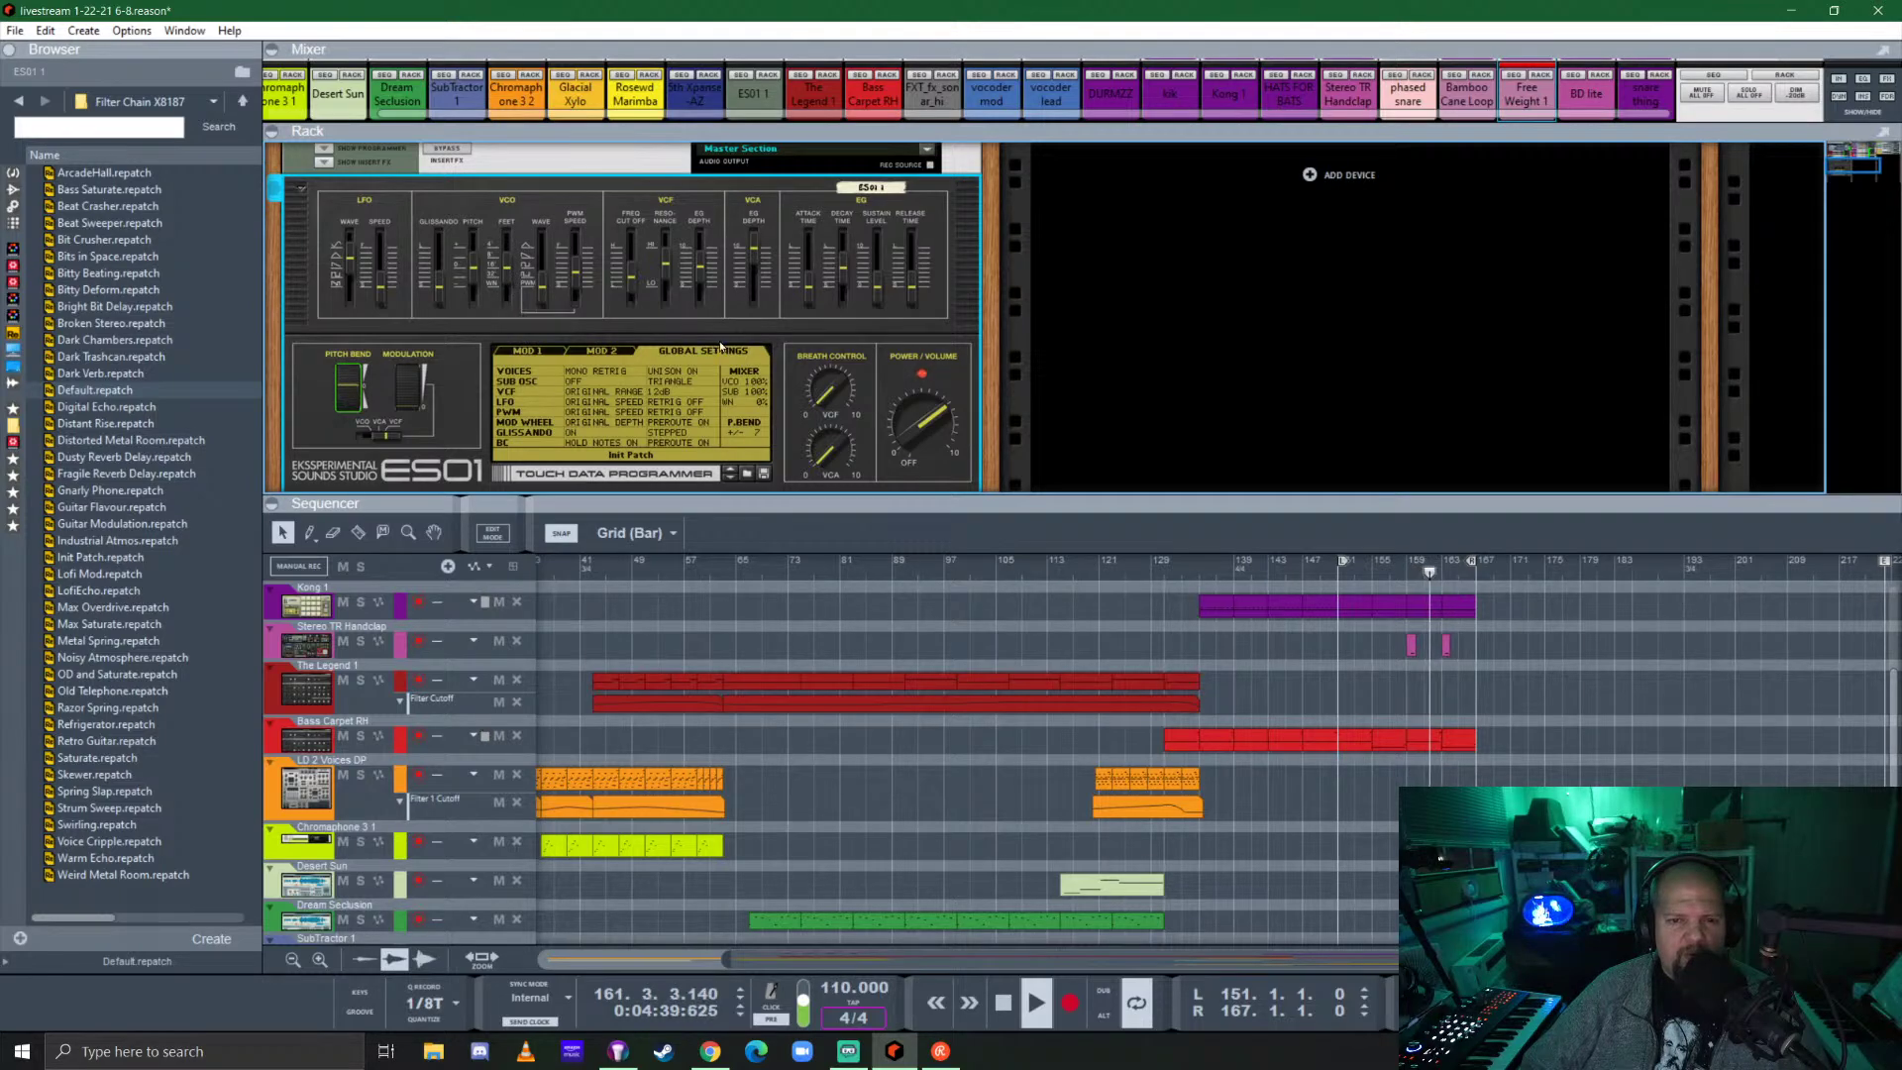
{"action": "scroll", "coordinate": [446, 235], "scroll_direction": "up", "scroll_amount": 1}
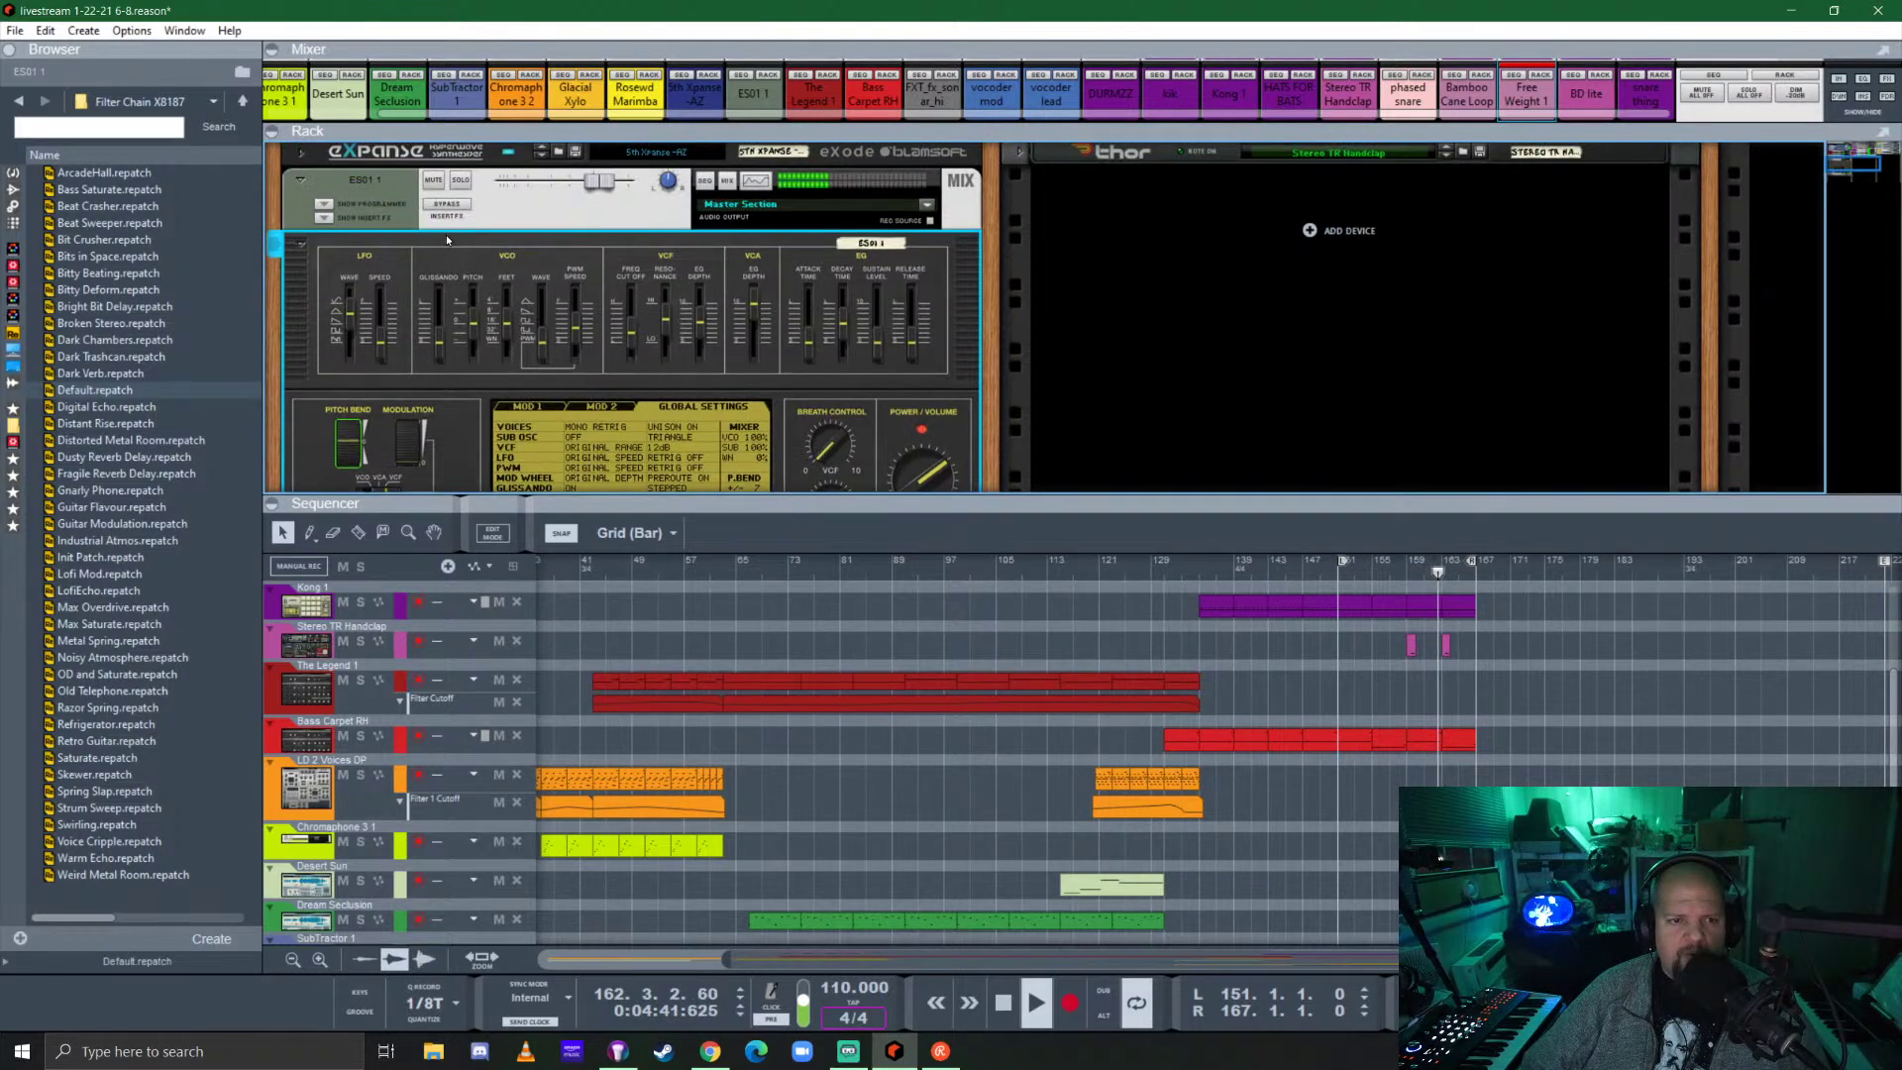
{"action": "left_click", "coordinate": [462, 181]}
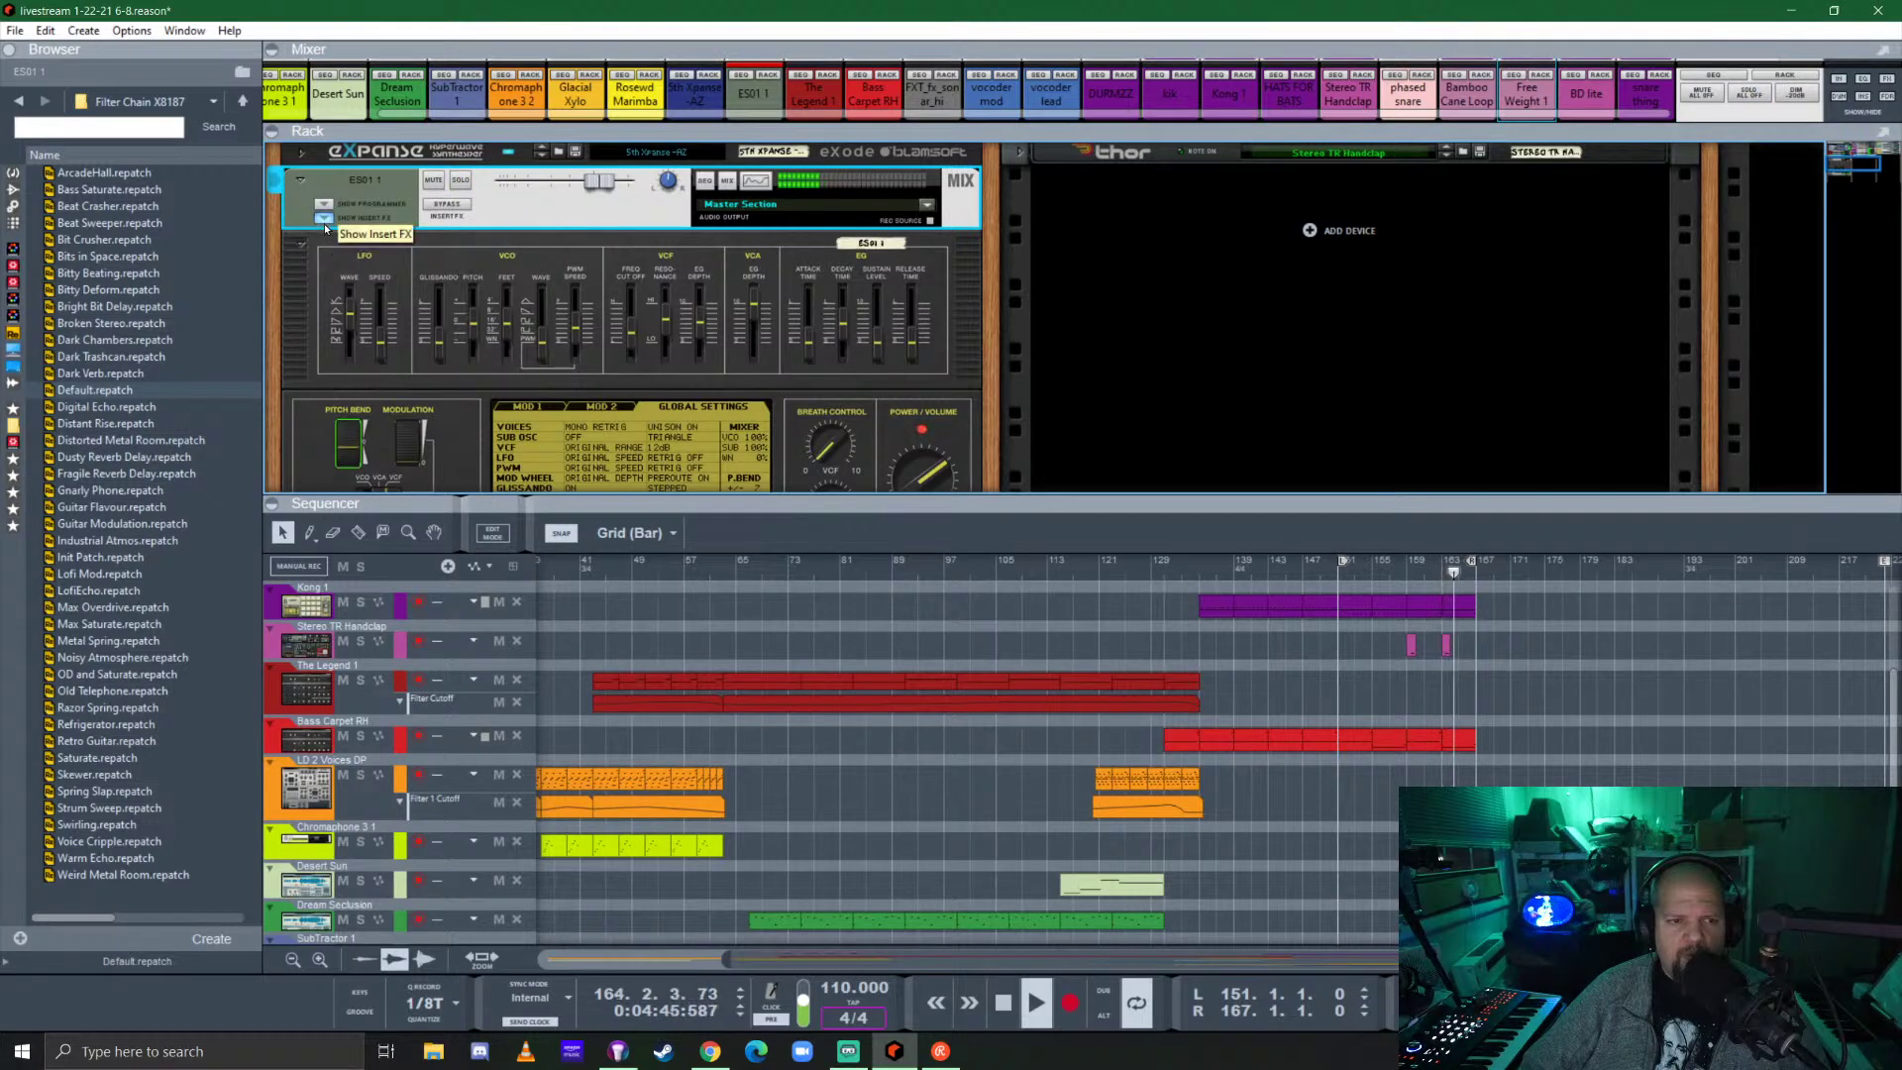
Fold the ES01 1 mix channel and its synth, and enlarge the sequencer to show the track arrangement.
{"action": "left_click", "coordinate": [300, 183]}
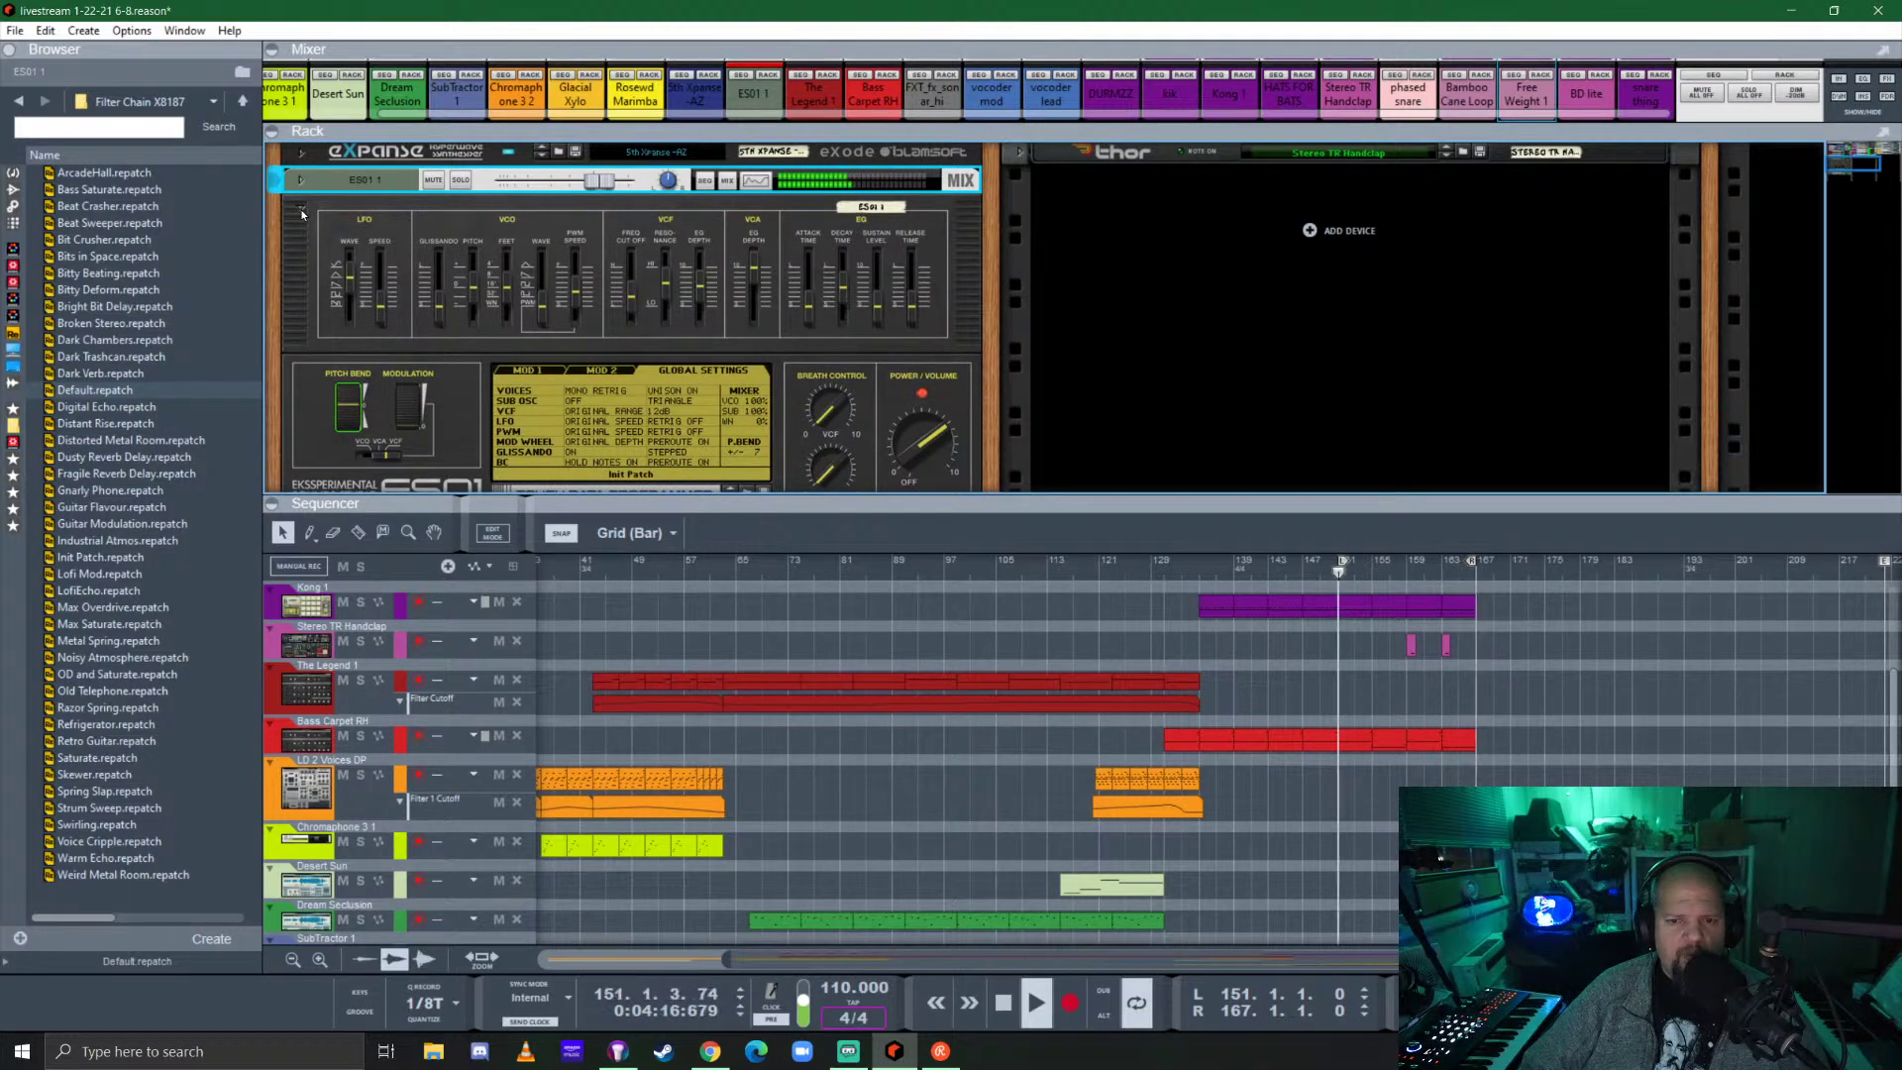
{"action": "left_click", "coordinate": [301, 211]}
{"action": "left_click_drag", "start_coordinate": [1021, 494], "coordinate": [1021, 144]}
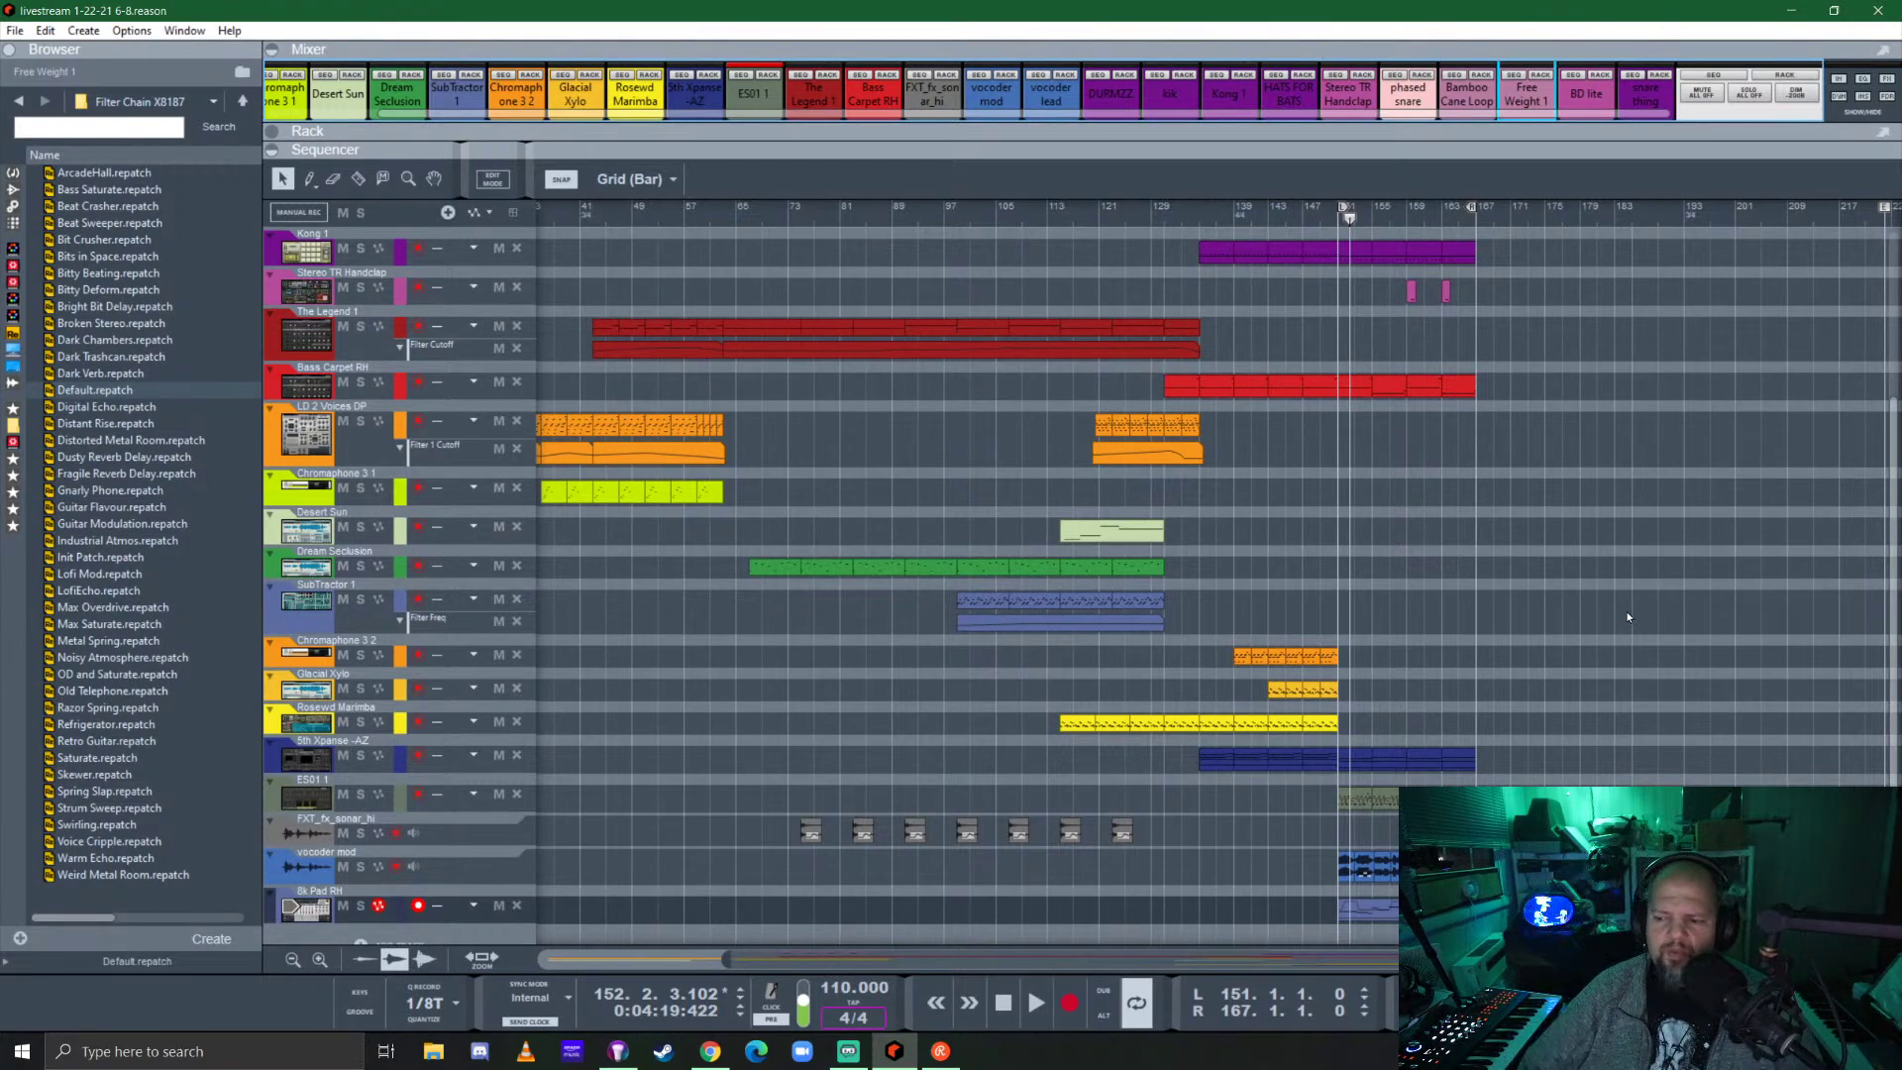
{"action": "left_click", "coordinate": [1434, 559]}
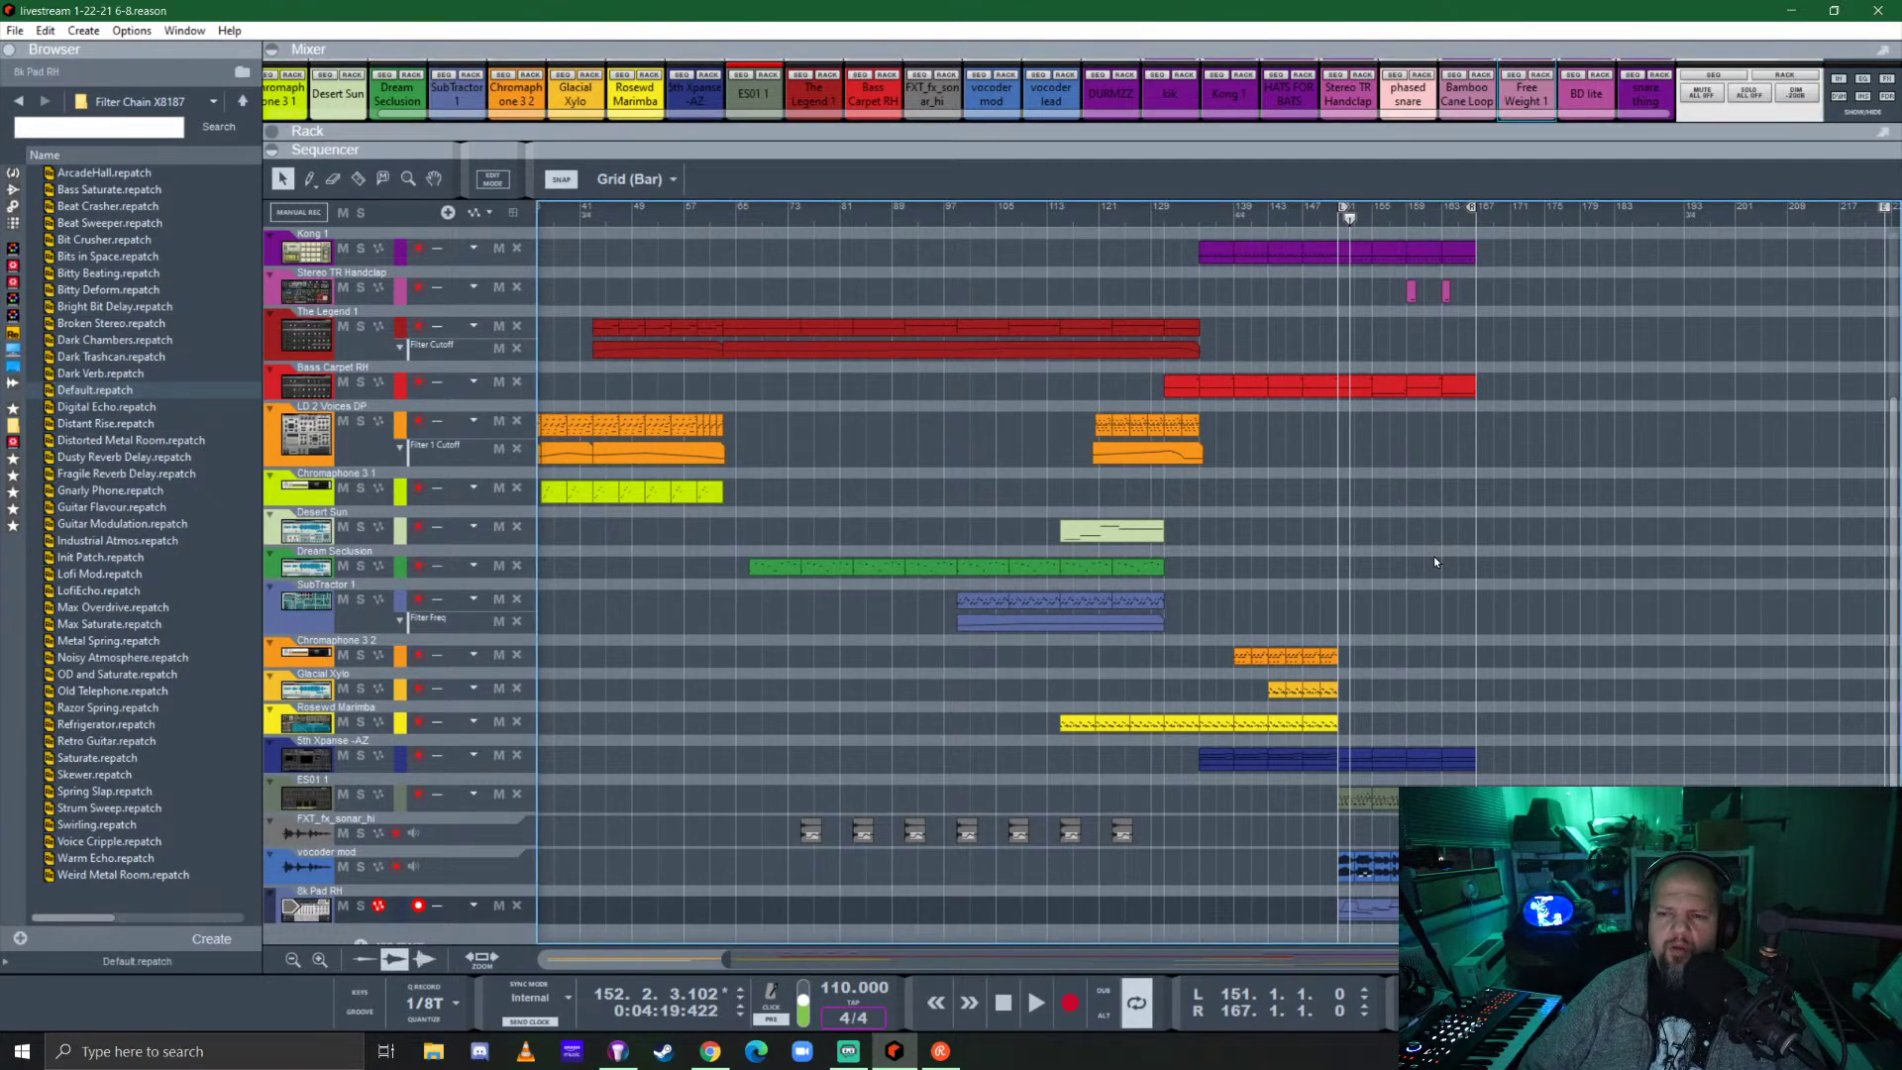